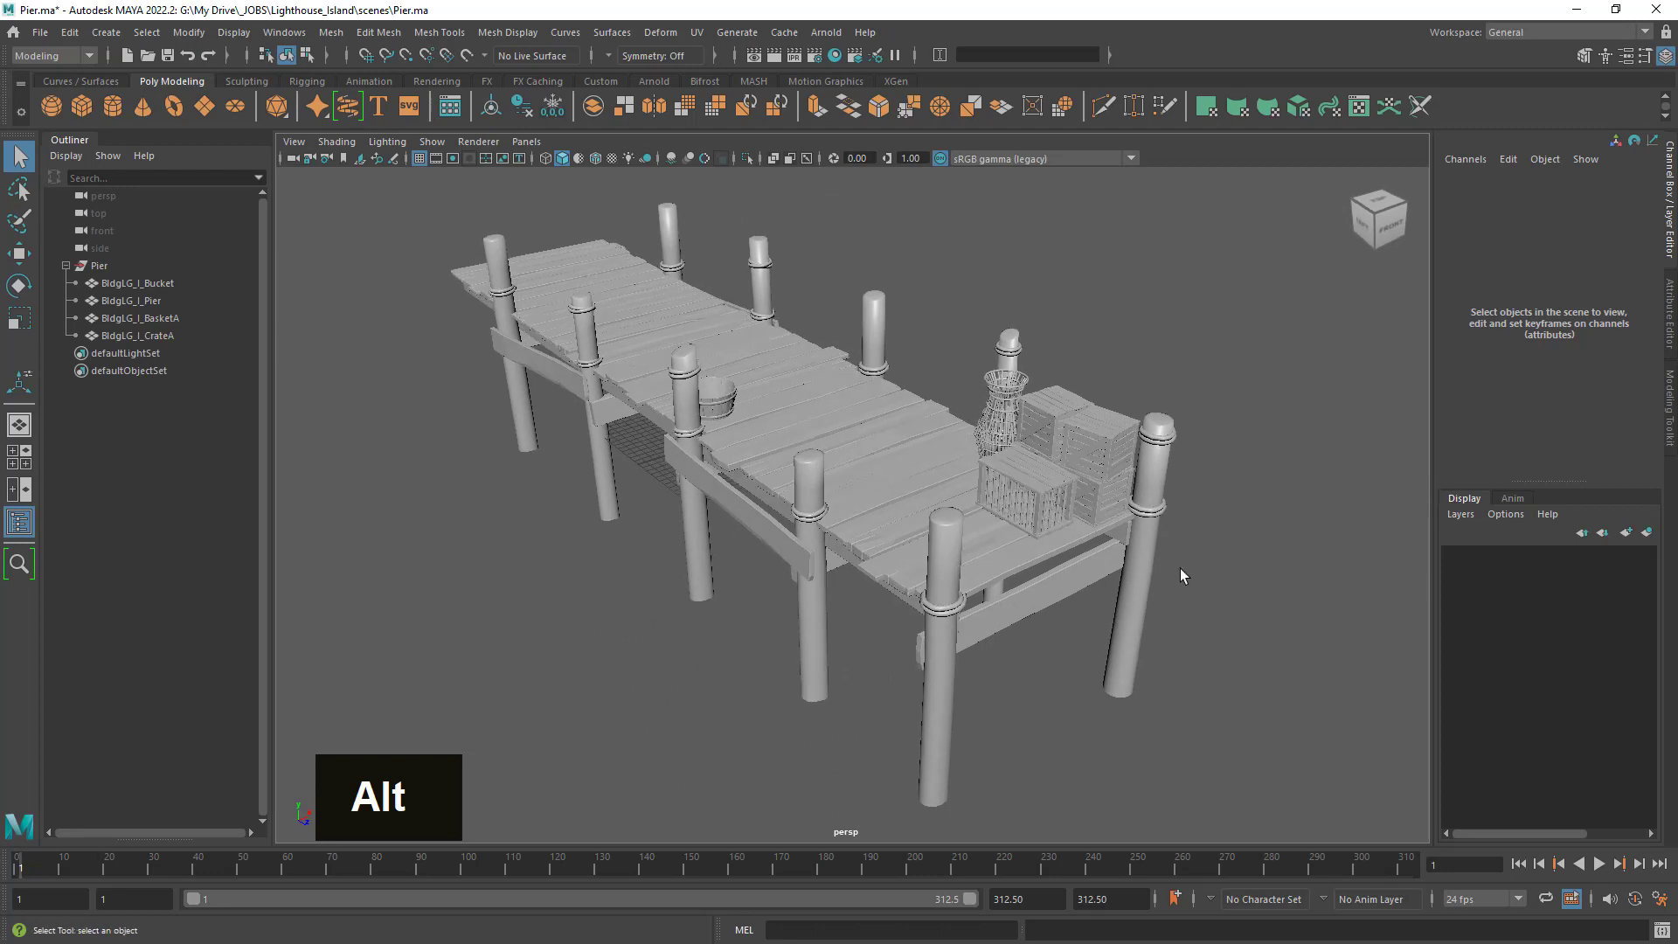
Select the crates, basket and pier in turn and examine them as separate meshes from several angles.
alt+right_drag(1184, 569, 1197, 577)
click(1126, 417)
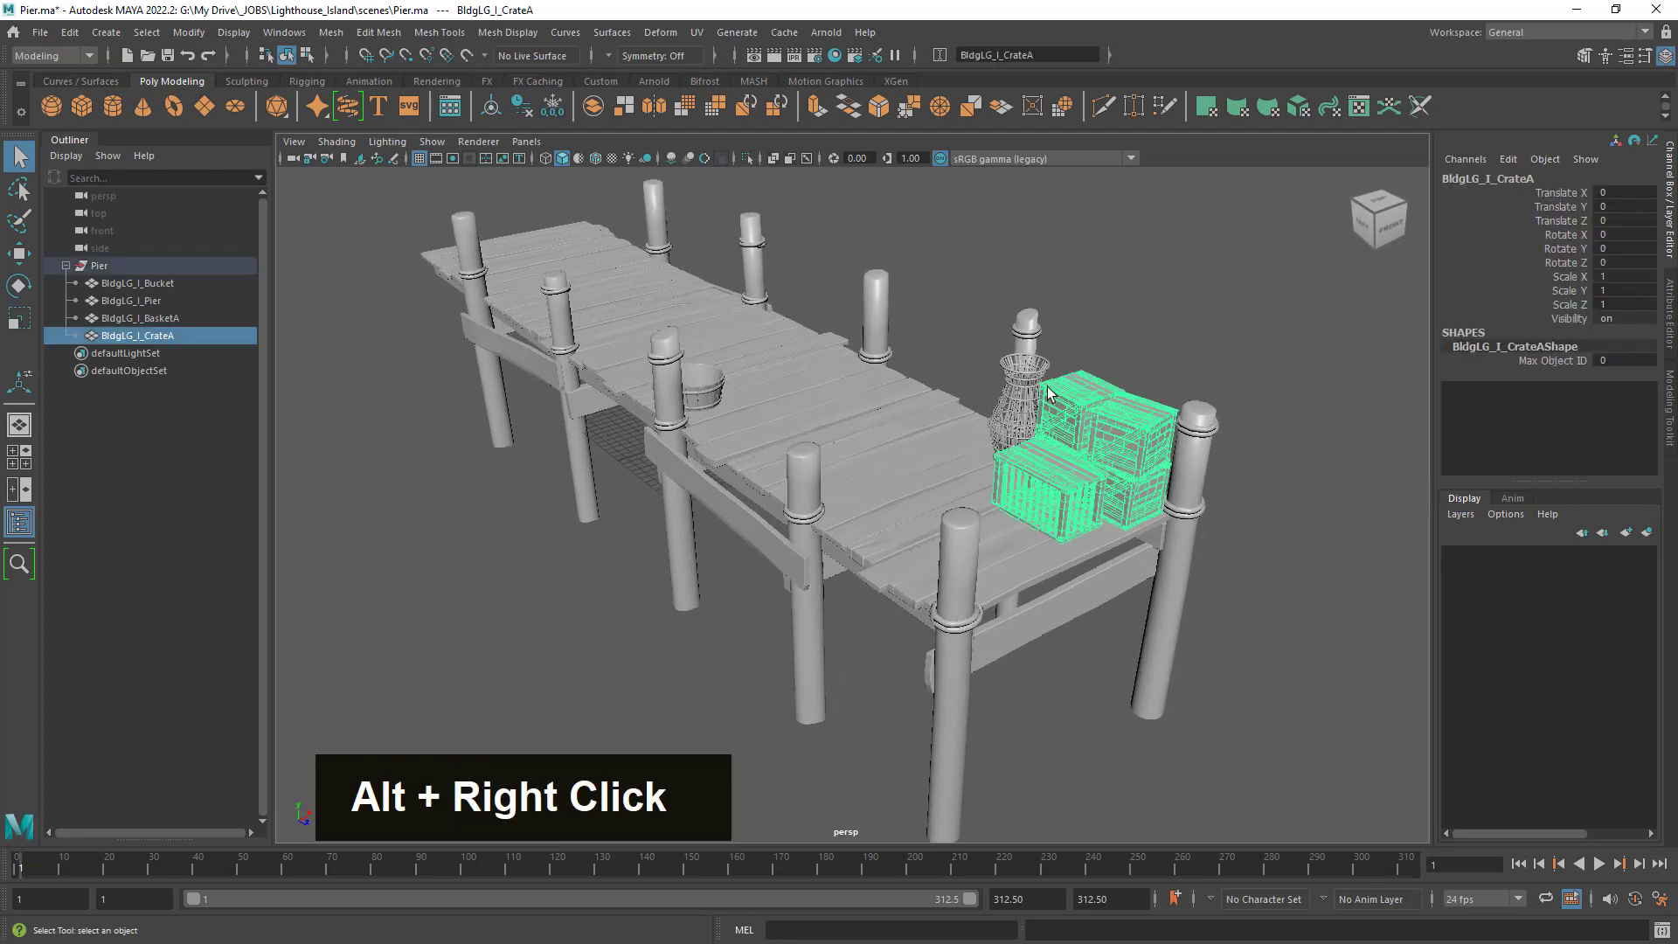
click(1027, 423)
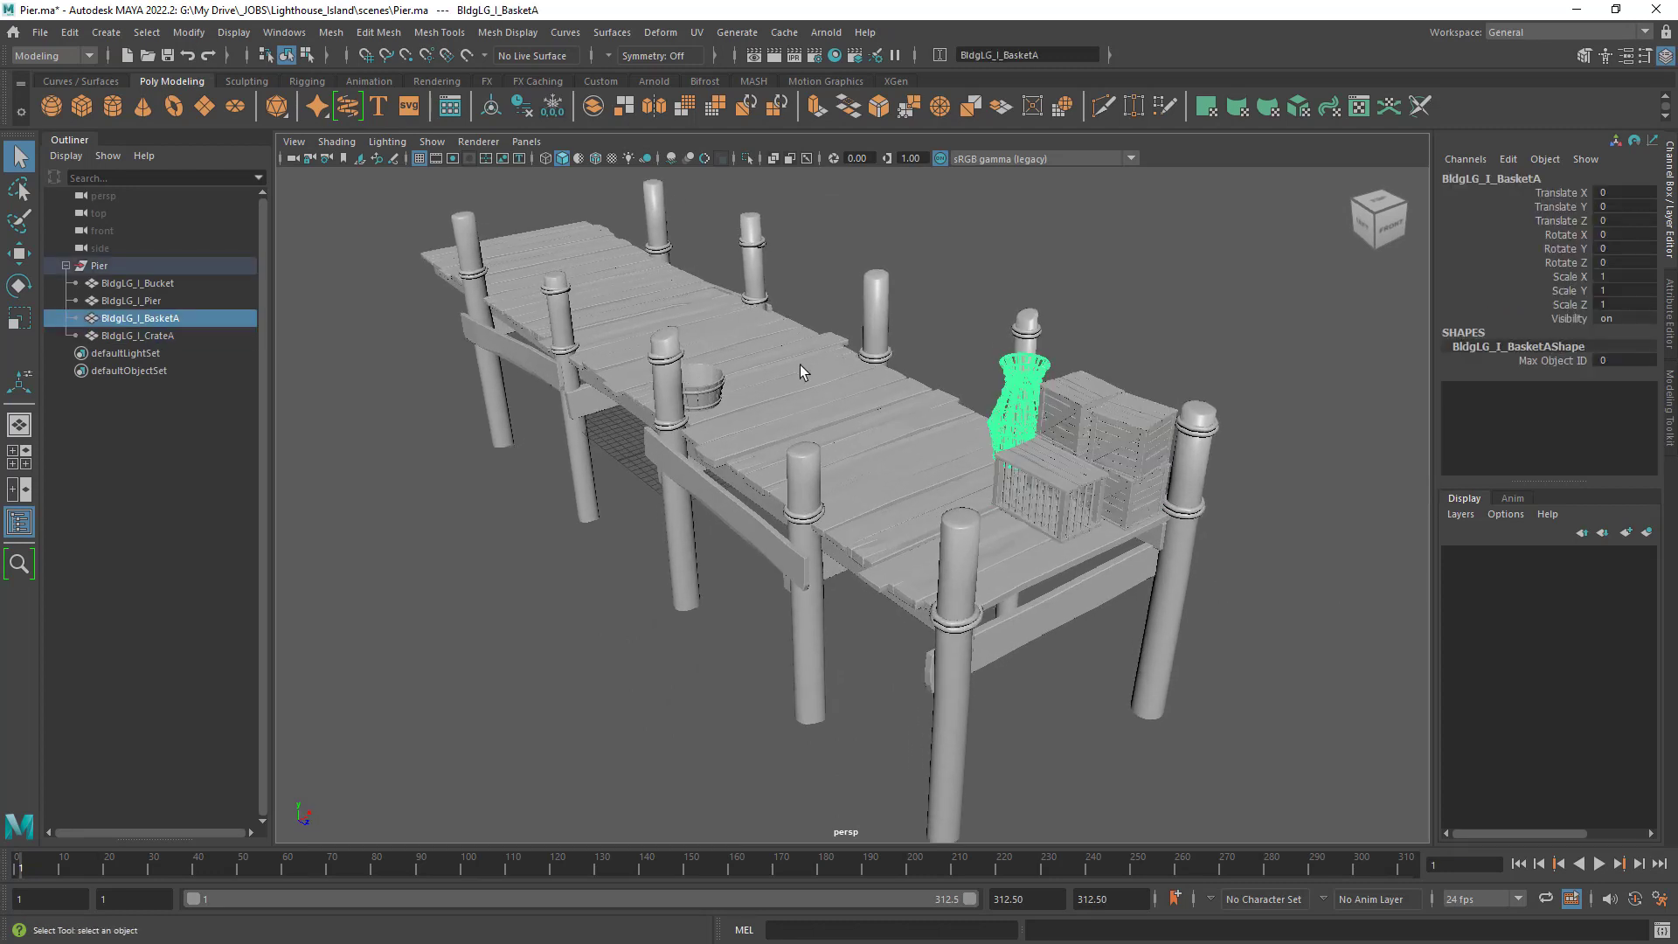
double_click(854, 449)
alt+drag(855, 455, 896, 516)
alt+right_drag(896, 516, 997, 491)
alt+drag(996, 490, 939, 514)
alt+right_drag(939, 514, 997, 495)
alt+drag(996, 495, 898, 492)
alt+right_drag(896, 492, 815, 478)
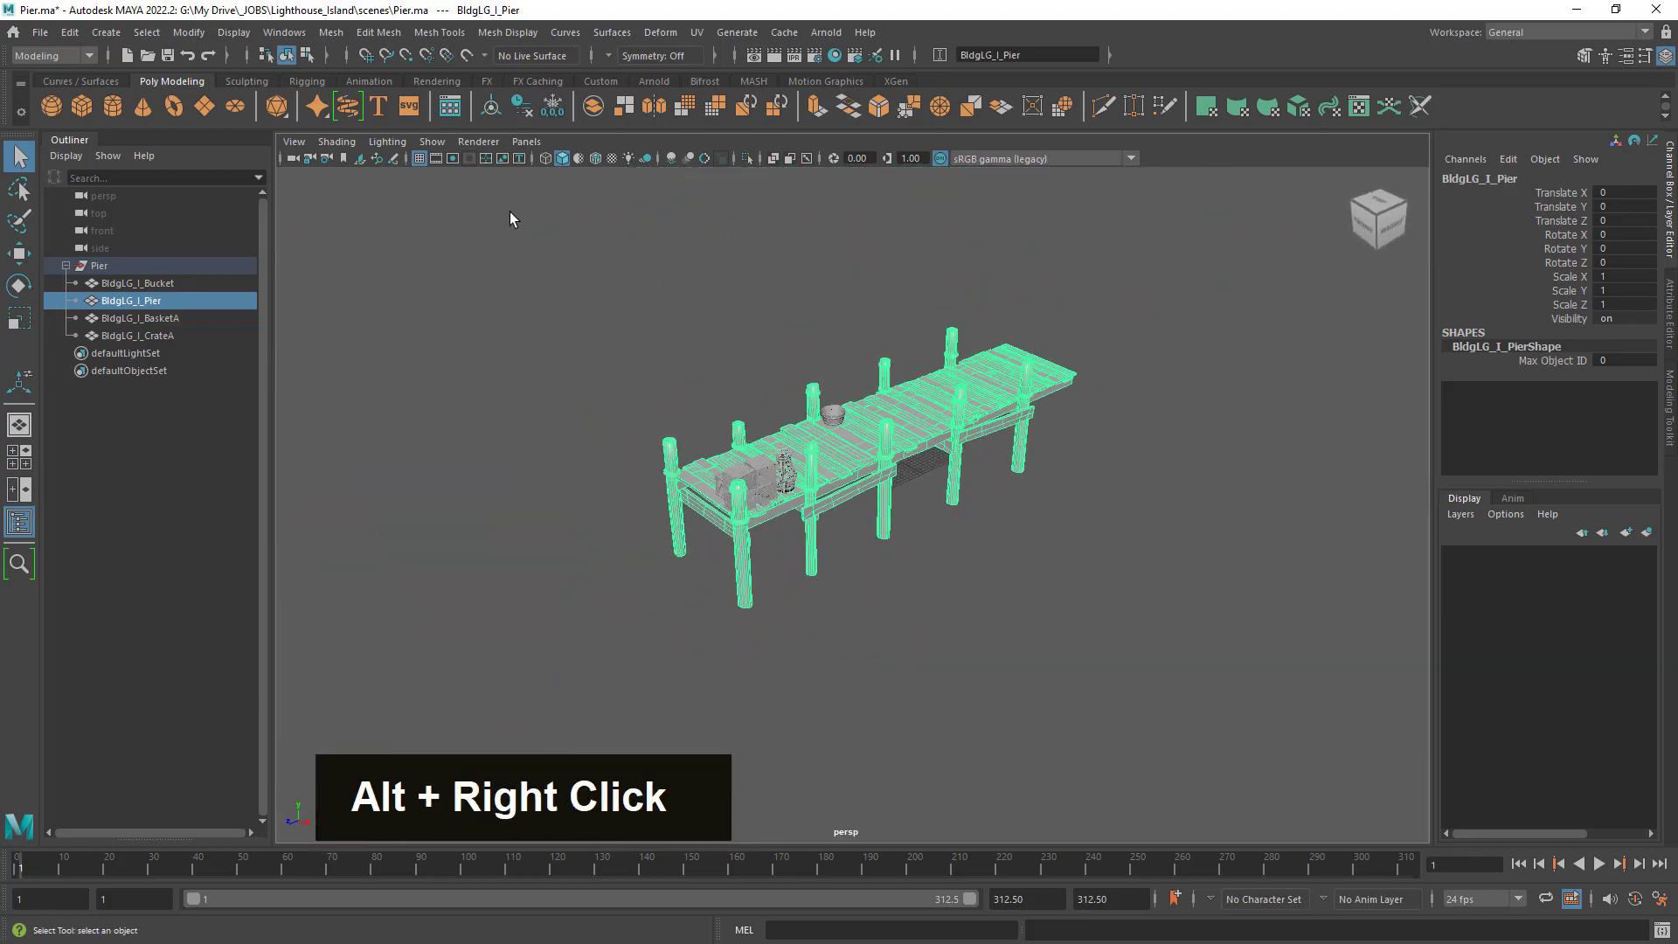
Freeze the transformations of all four pier meshes and clear the selection.
drag(512, 219, 1344, 667)
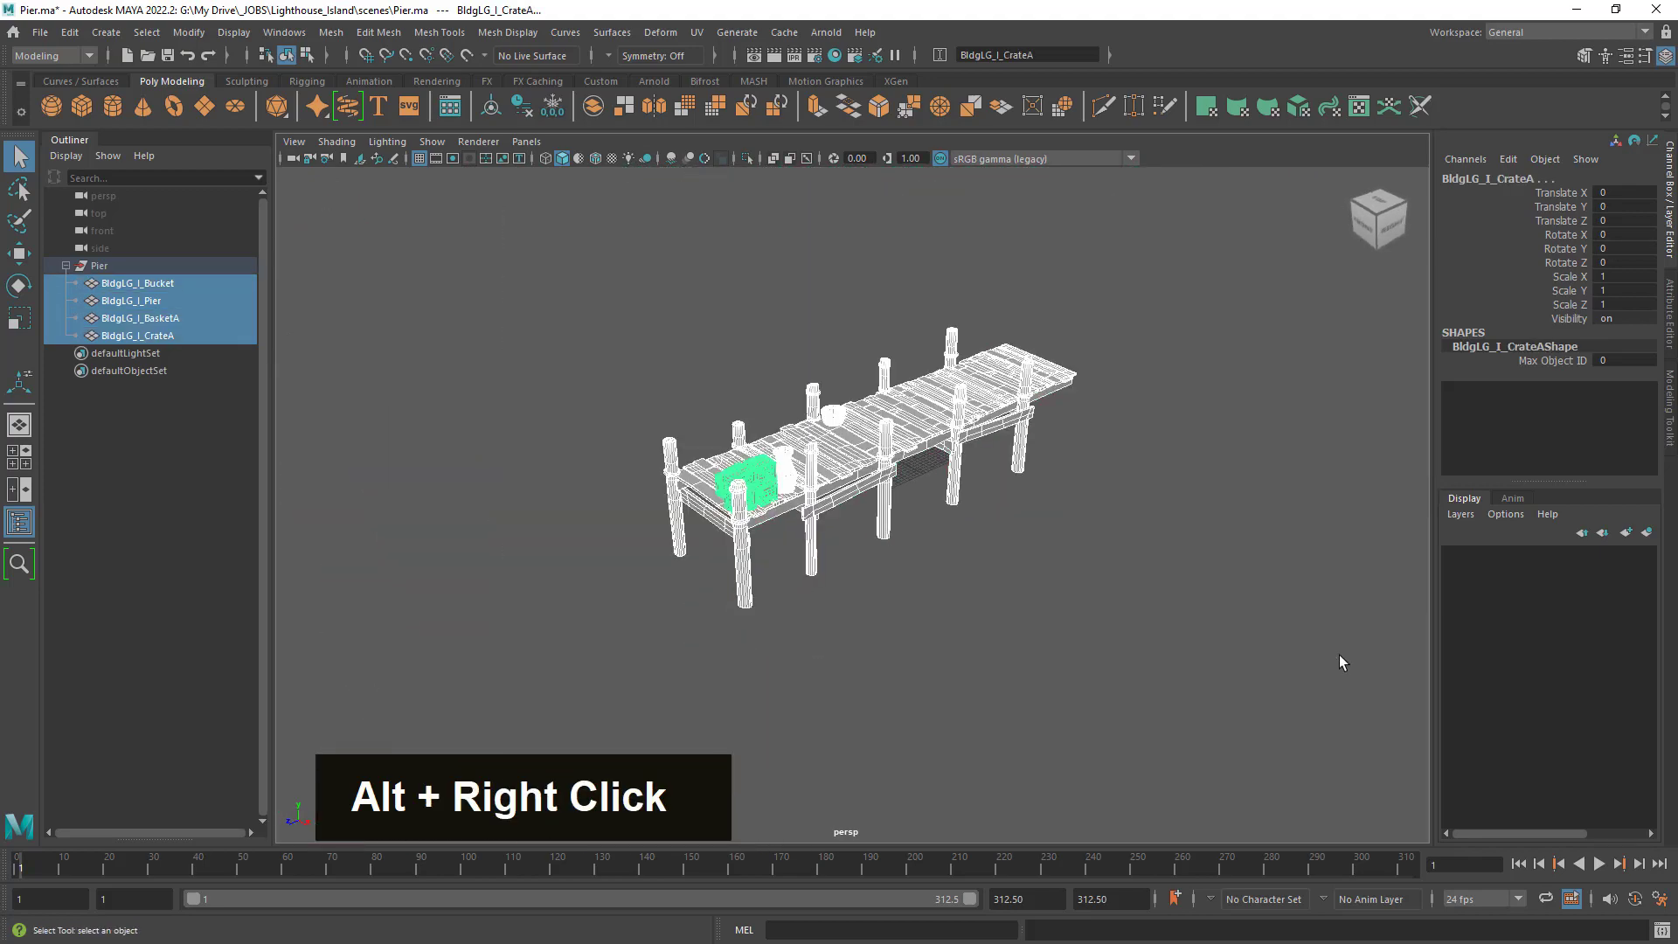
click(563, 109)
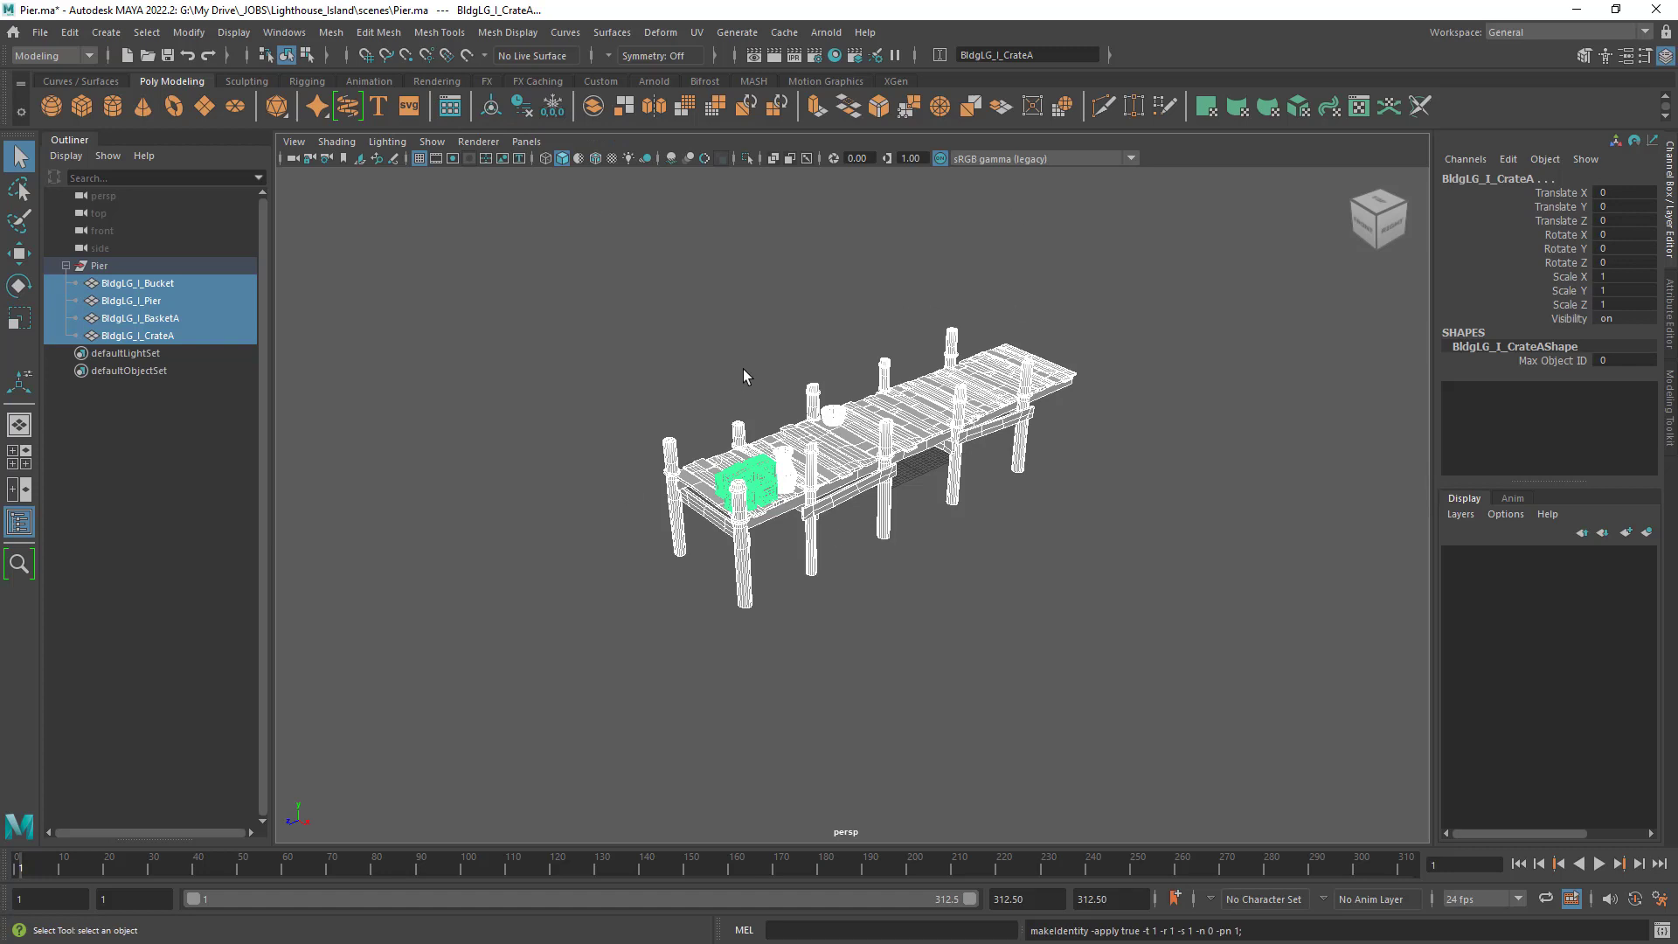
click(723, 294)
Try moving the bucket up above the pier deck and undo the move.
click(839, 419)
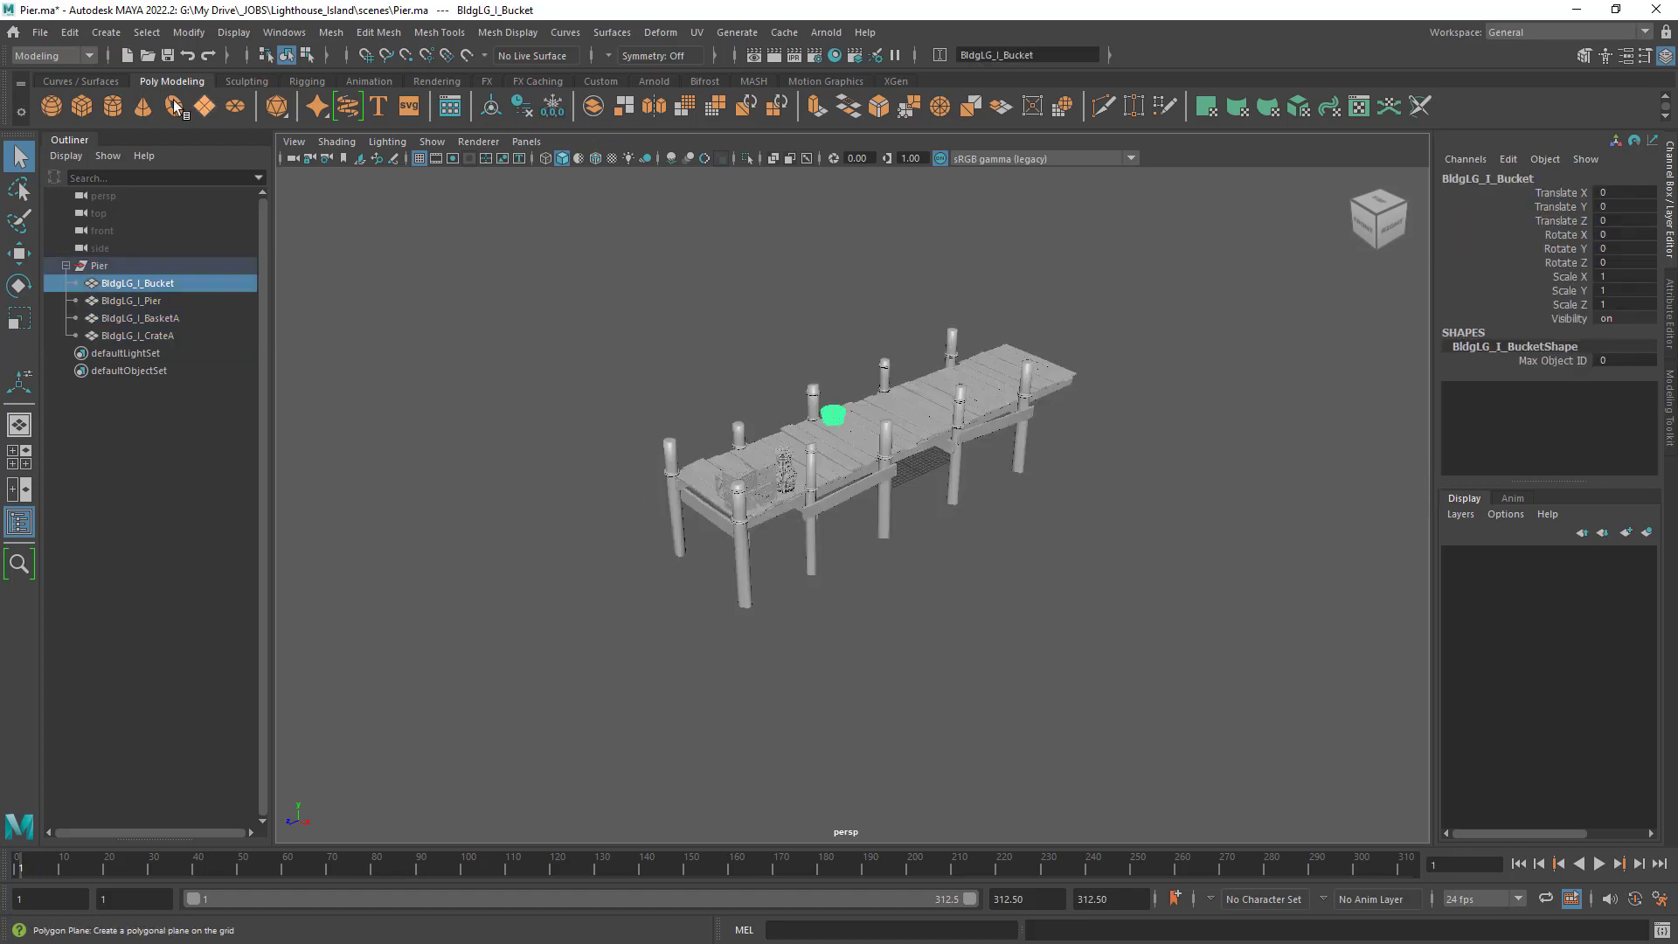
key(w)
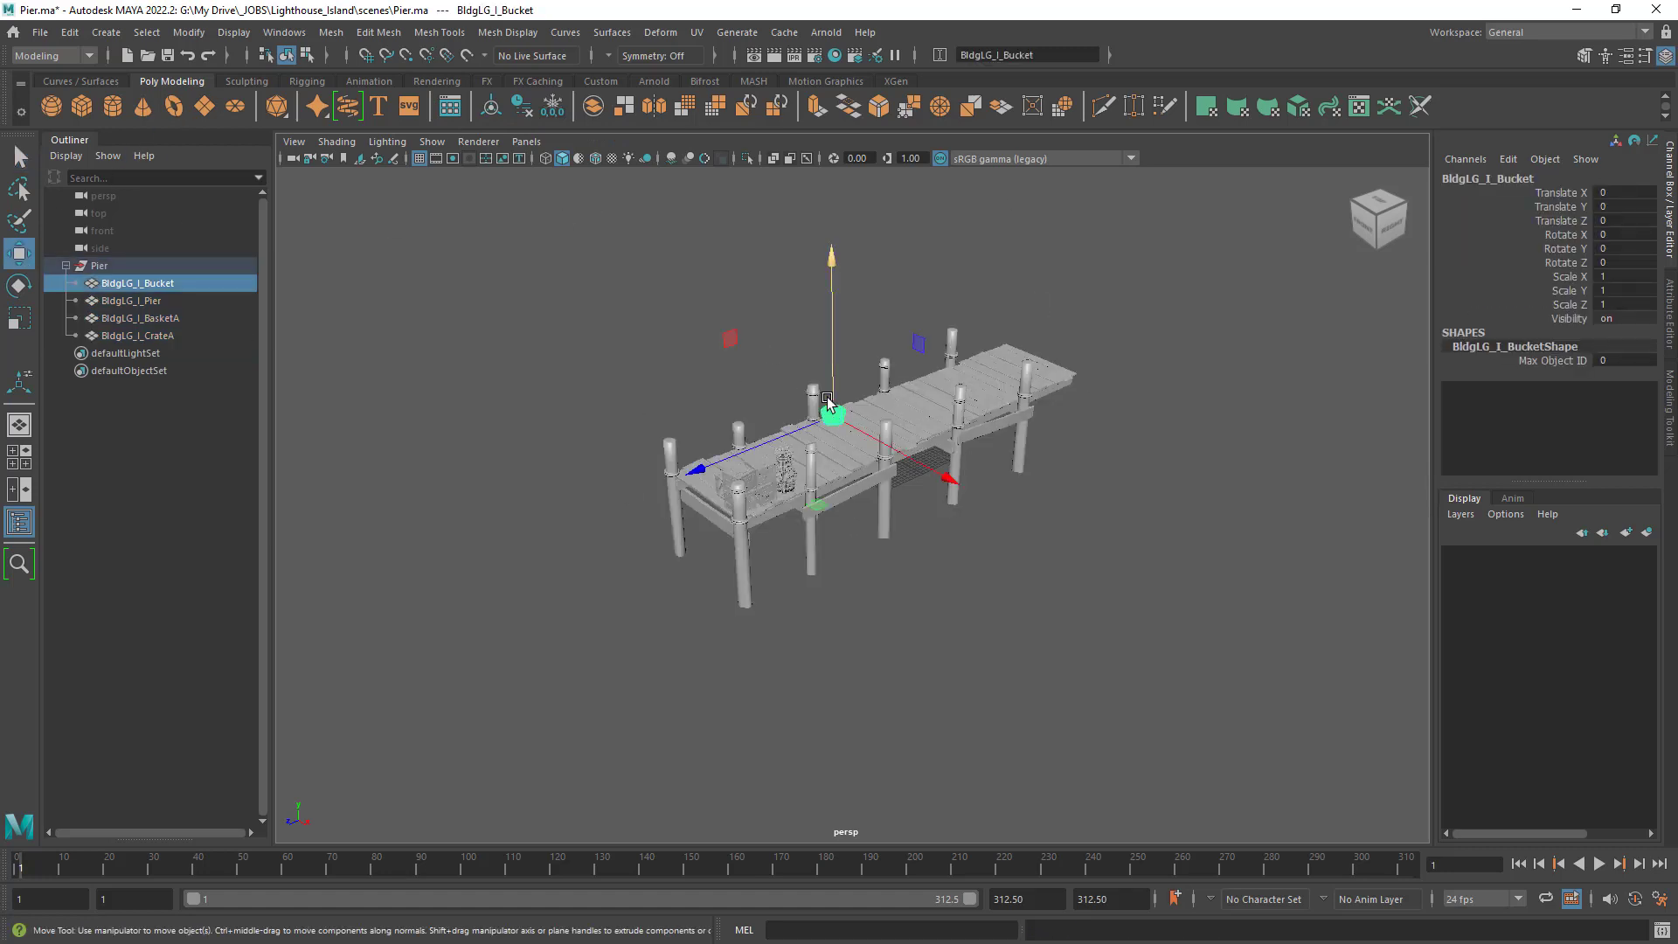
drag(828, 402, 863, 297)
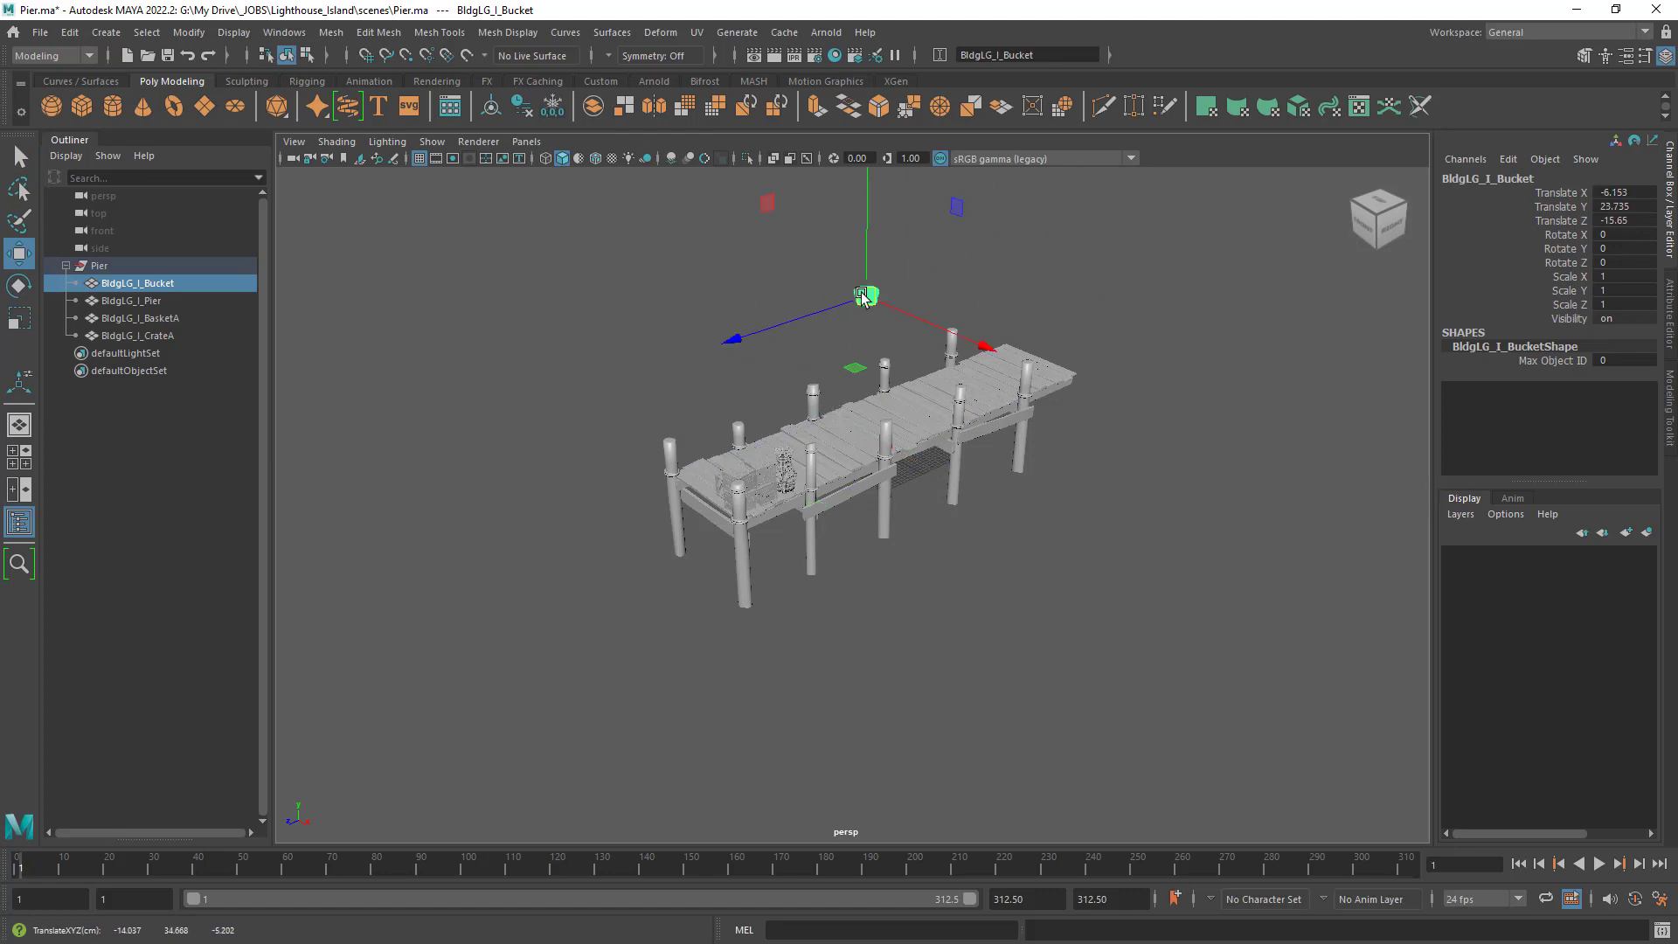
key(z)
key(z)
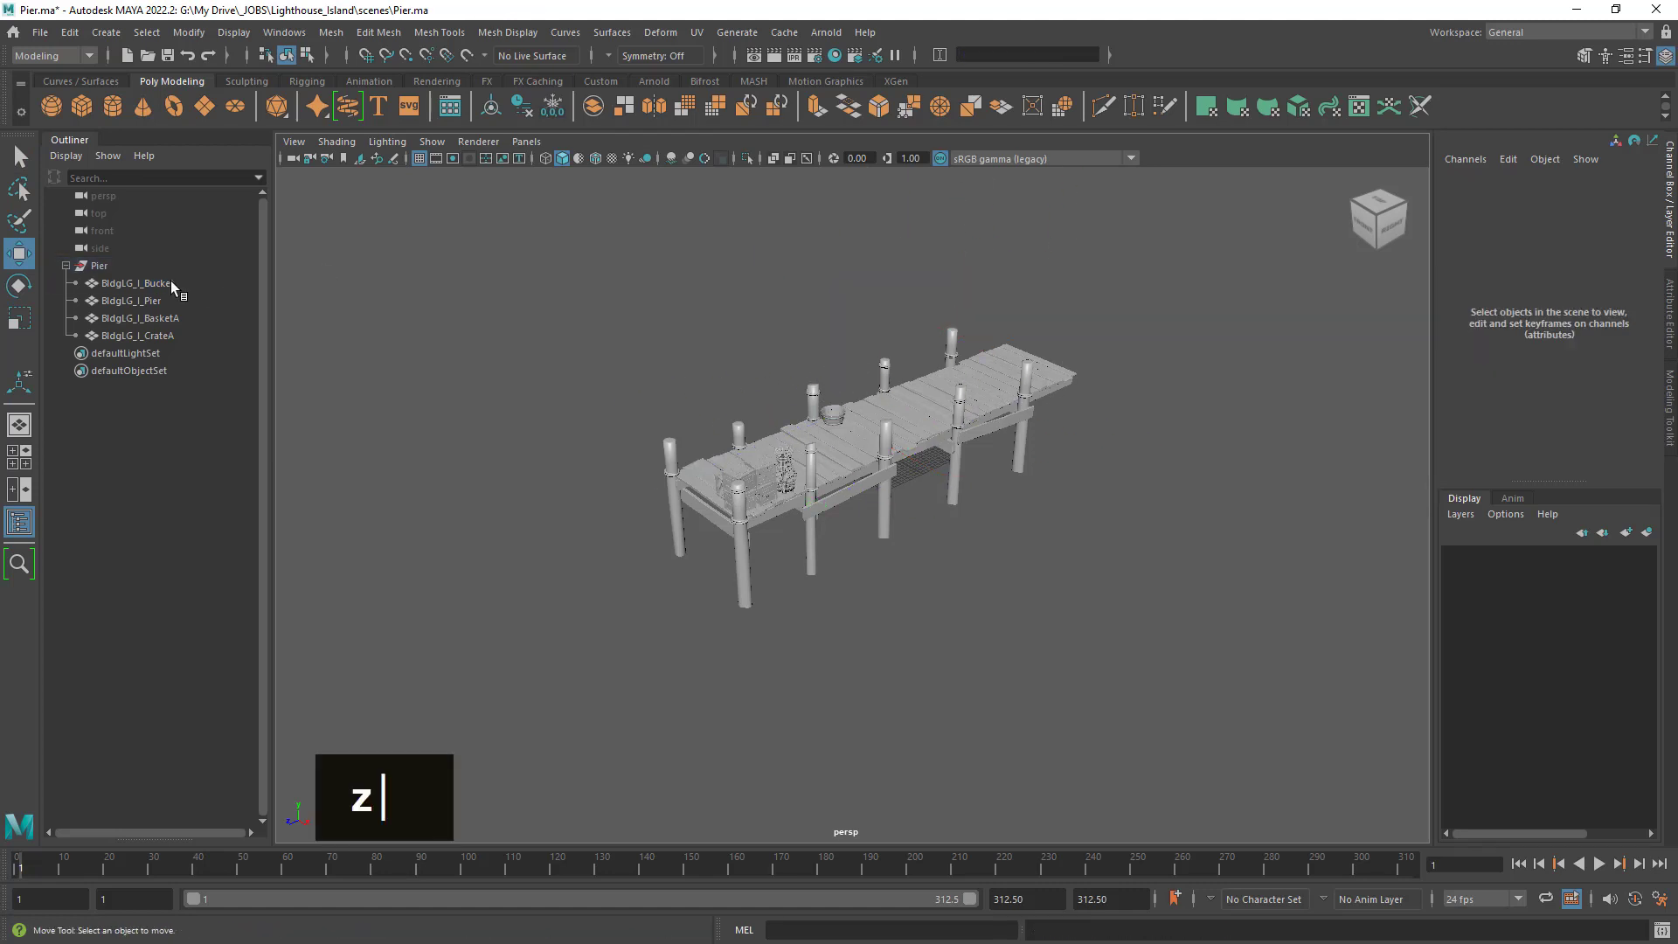
Select the Pier group, view it from several angles and copy its name.
click(142, 269)
alt+drag(976, 519, 934, 488)
alt+right_drag(933, 488, 1198, 498)
alt+drag(1198, 499, 1005, 527)
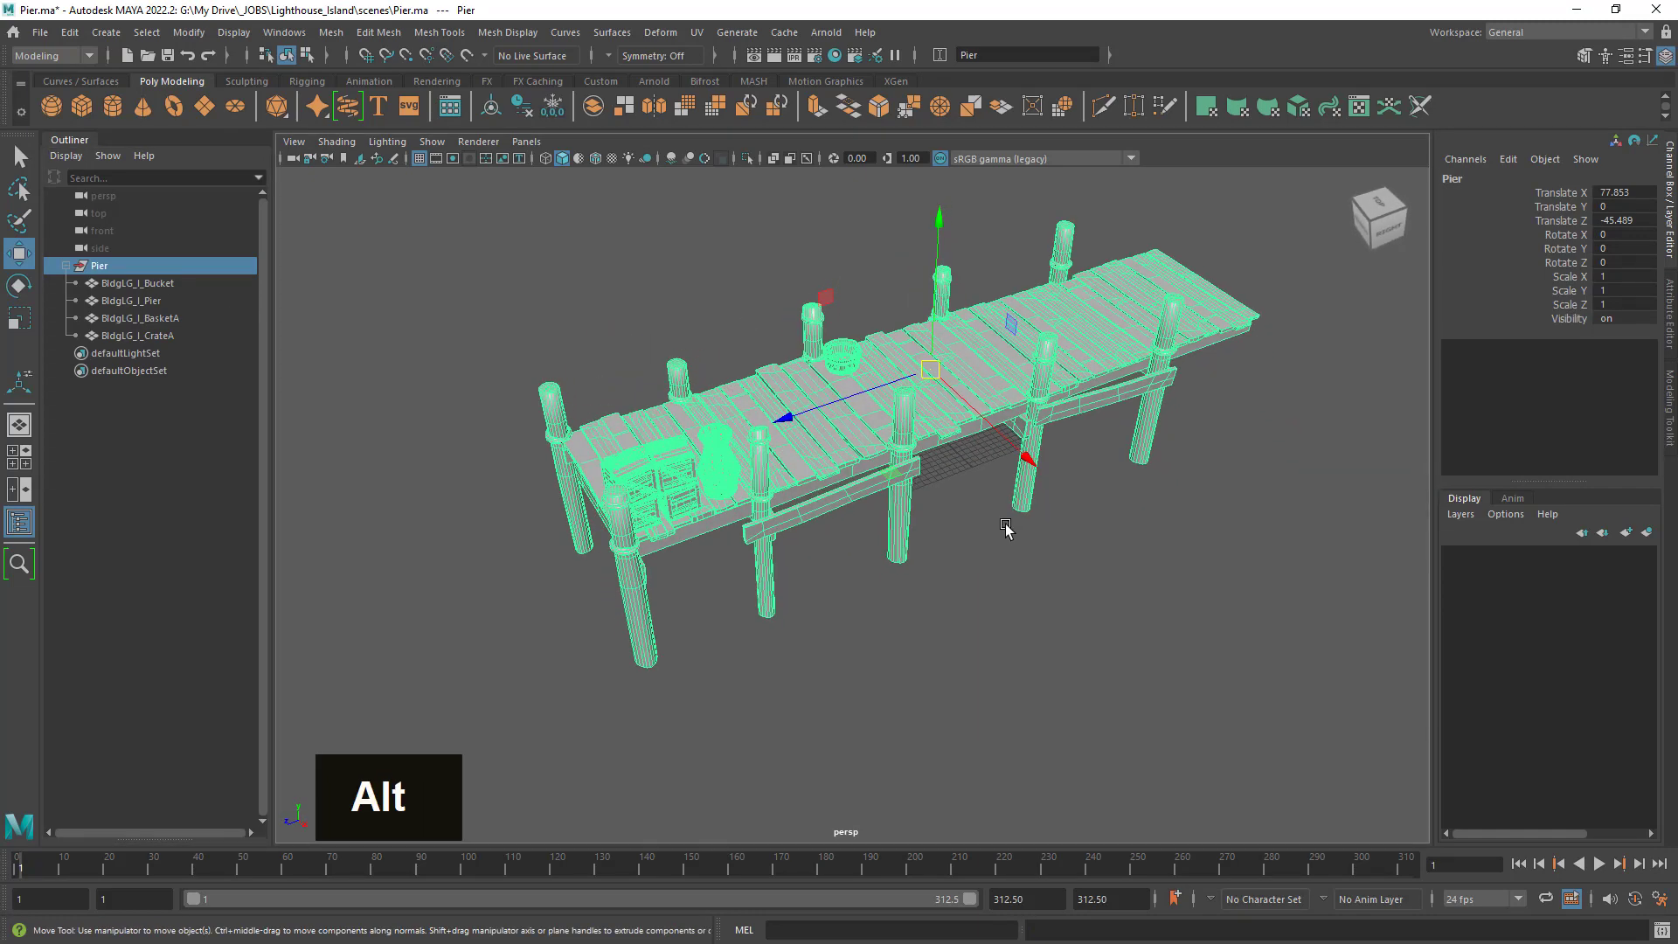
alt+drag(858, 435, 967, 468)
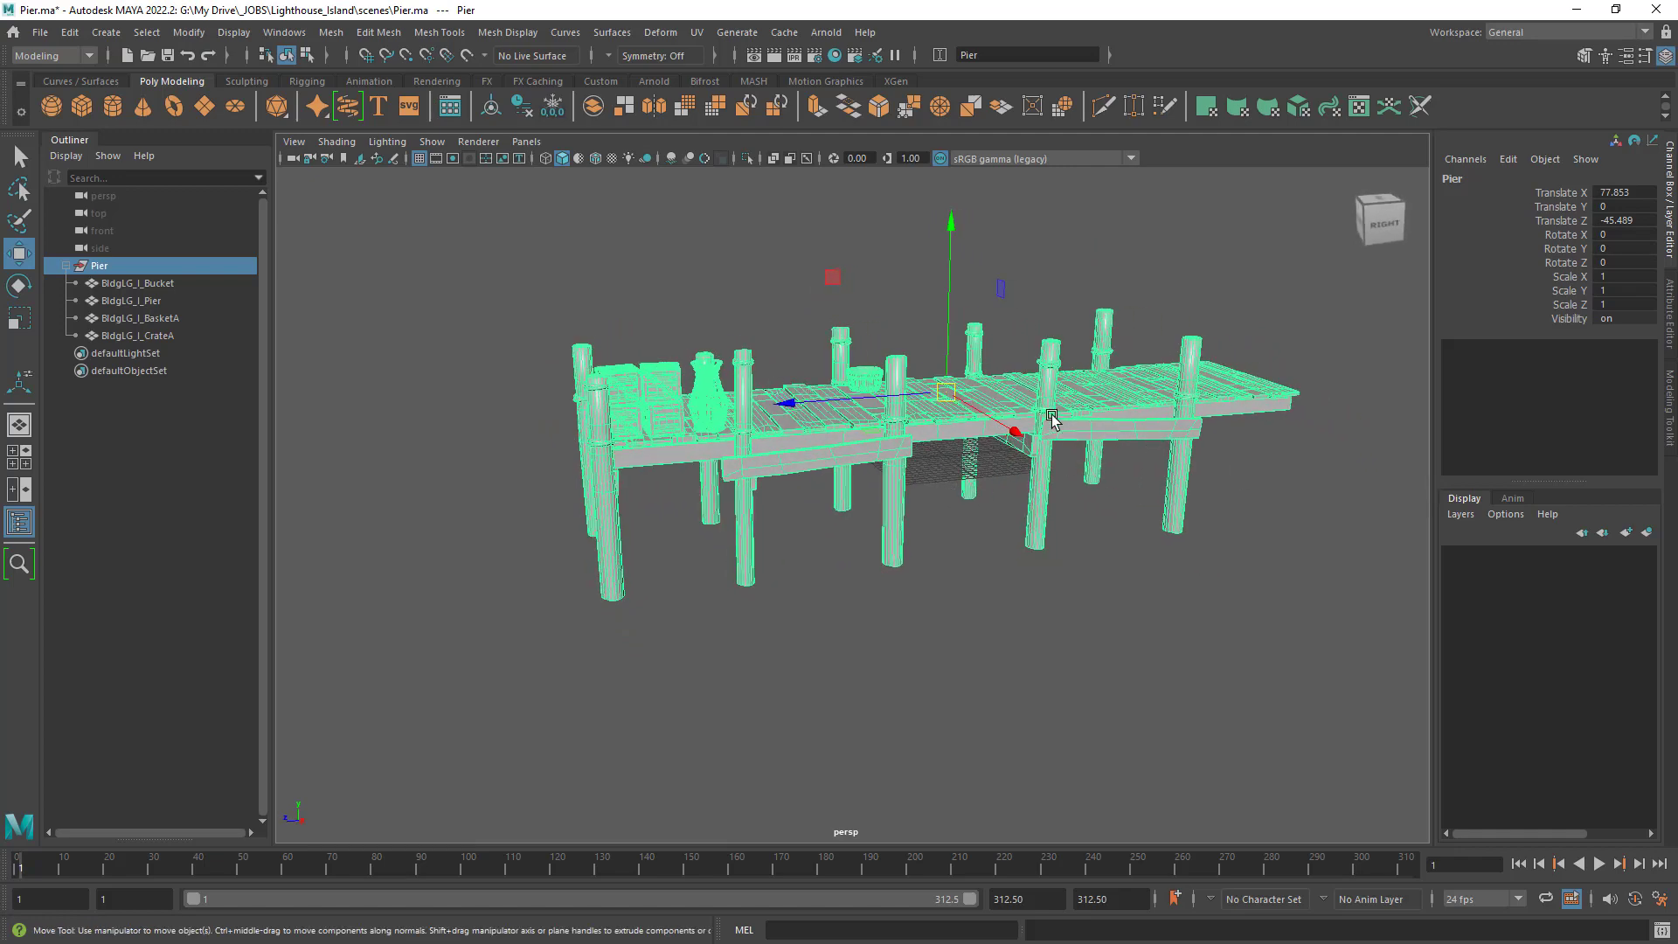
alt+drag(1052, 413, 935, 385)
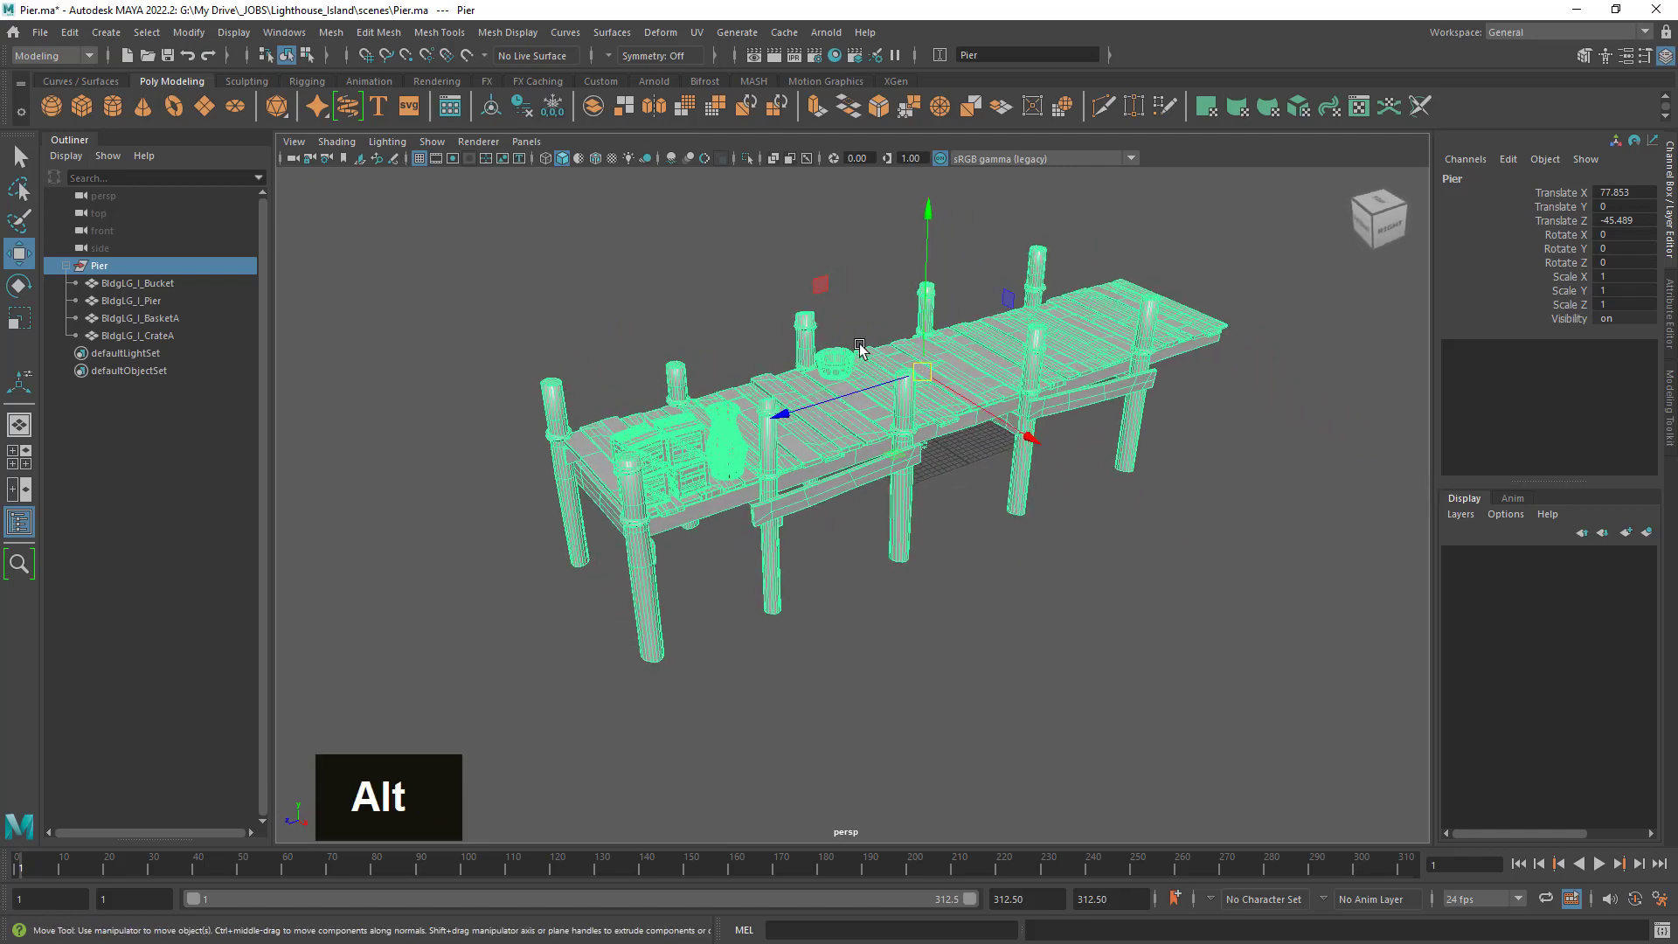
double_click(96, 265)
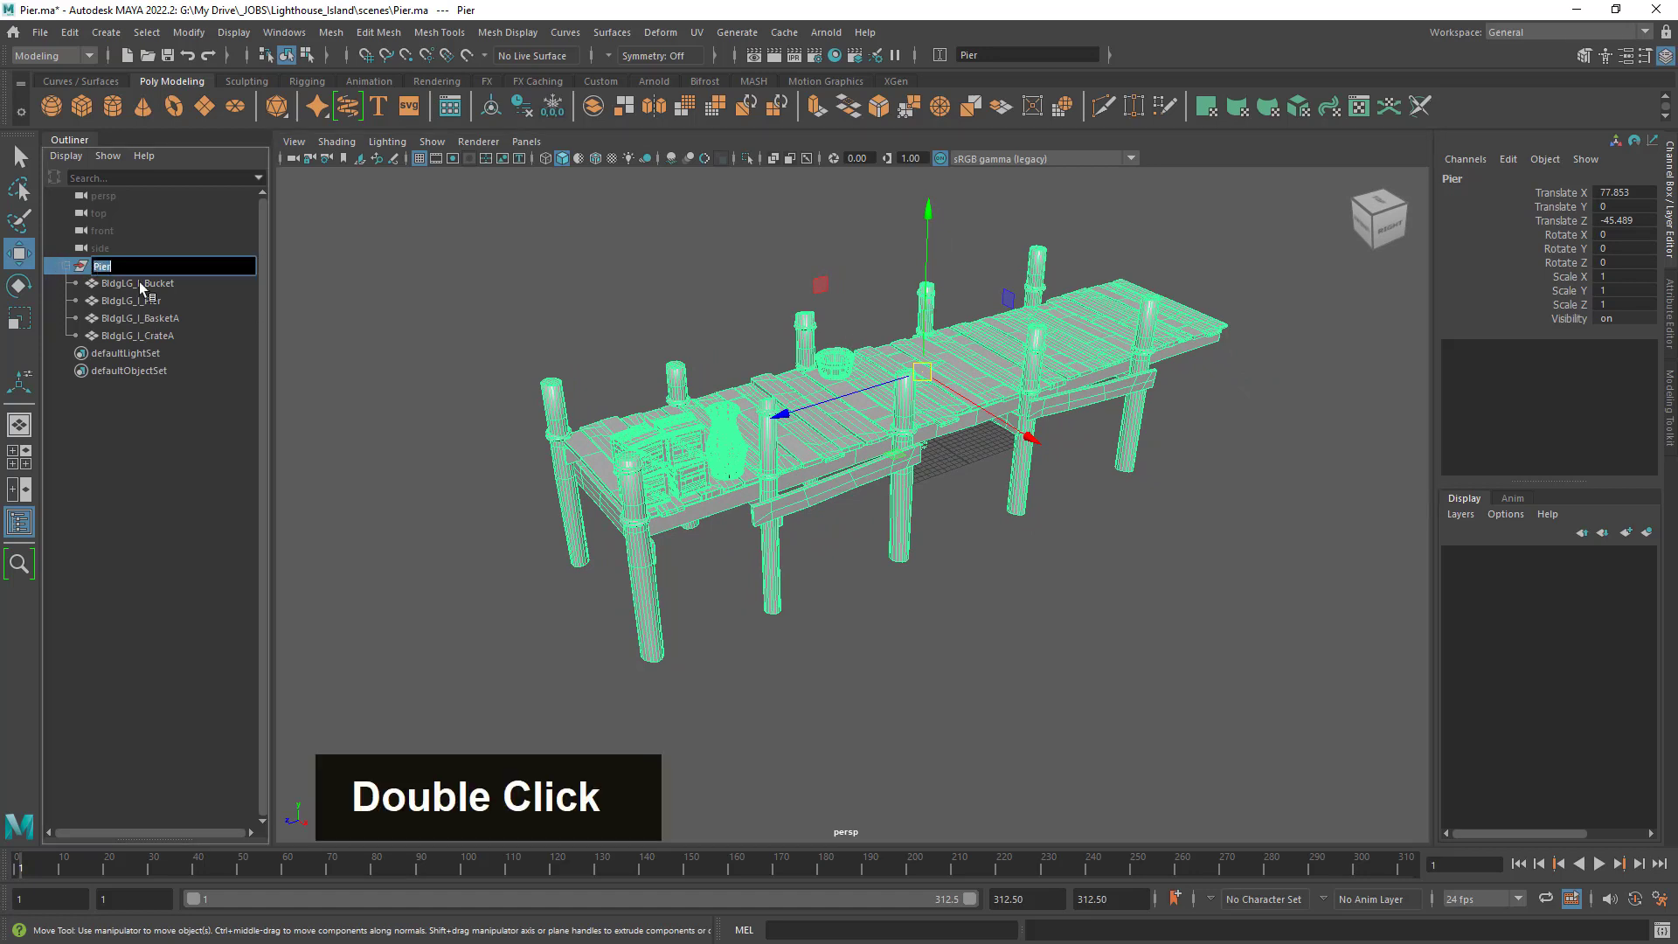
key(ctrl+c)
click(340, 353)
click(158, 268)
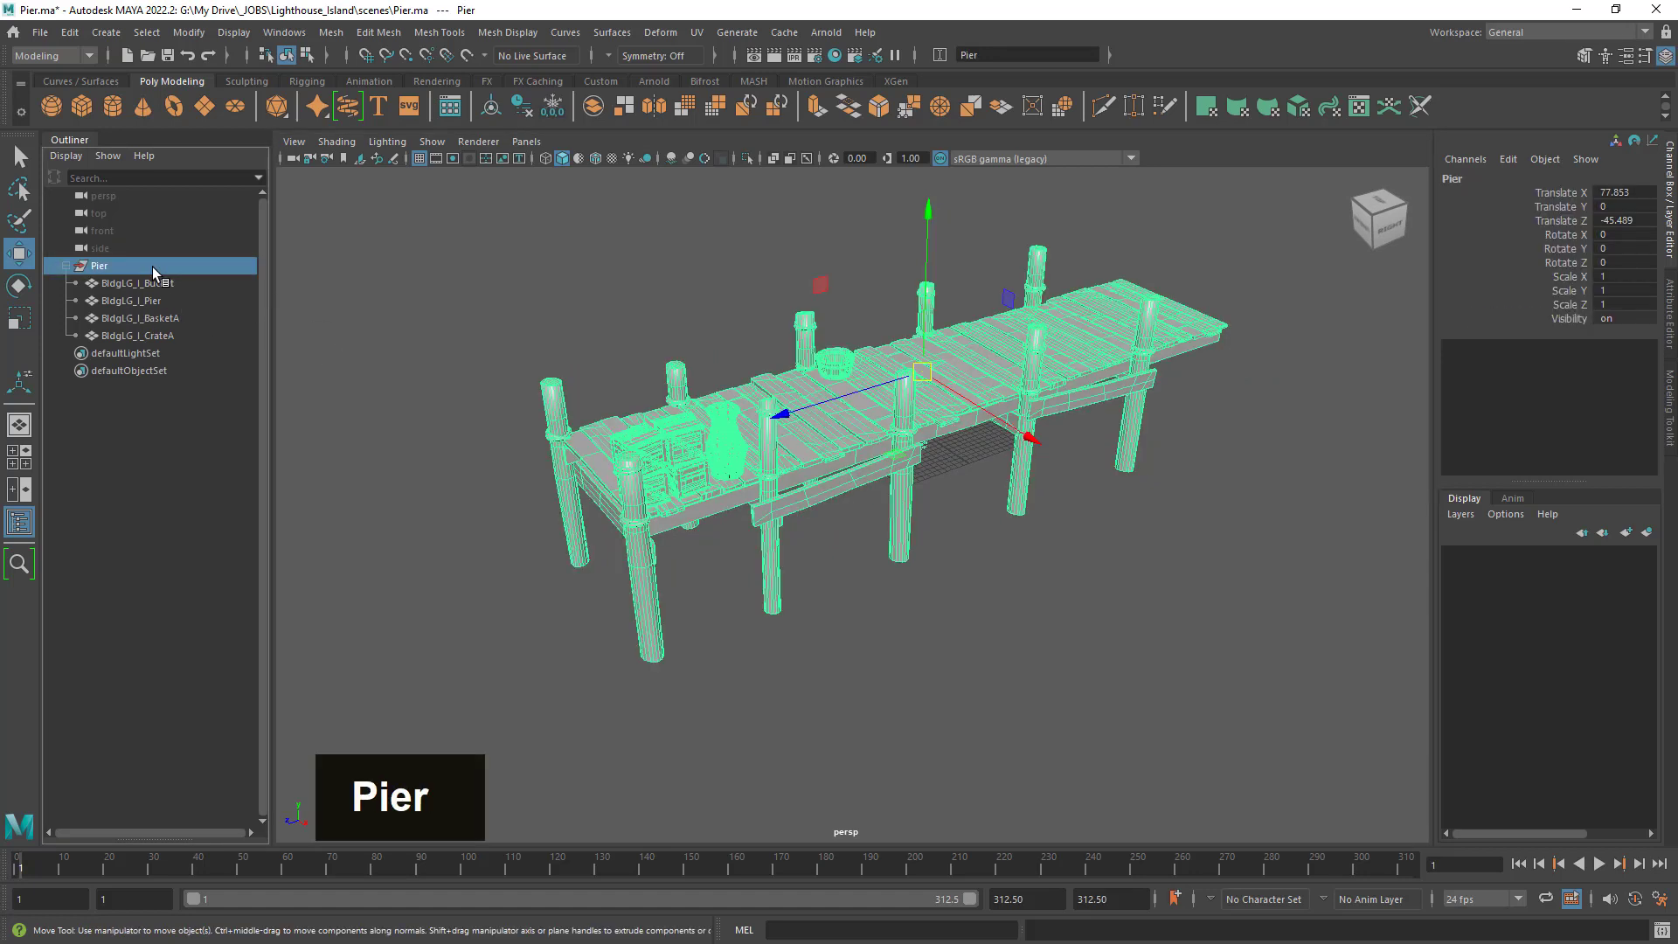
Ungroup the Pier group into its separate bucket, pier, basket and crate meshes.
click(70, 32)
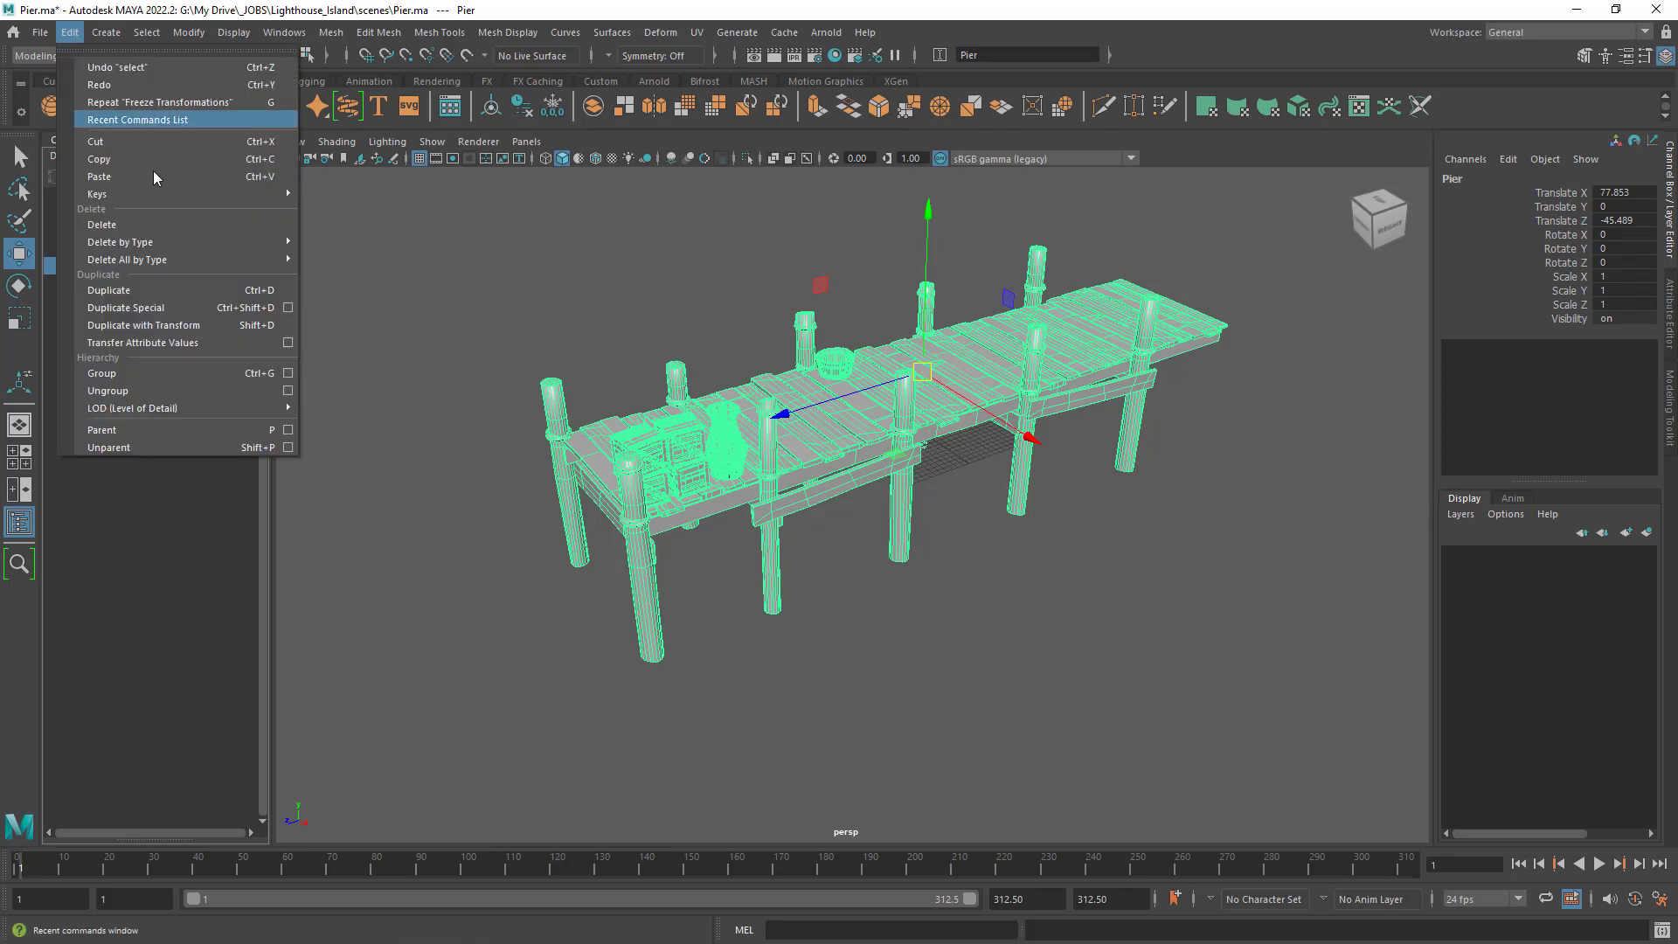
click(201, 385)
click(345, 423)
click(126, 265)
click(506, 329)
Group the bucket, pier, basket and crate meshes together and name the new group Pier.
scroll(506, 330, down, 5)
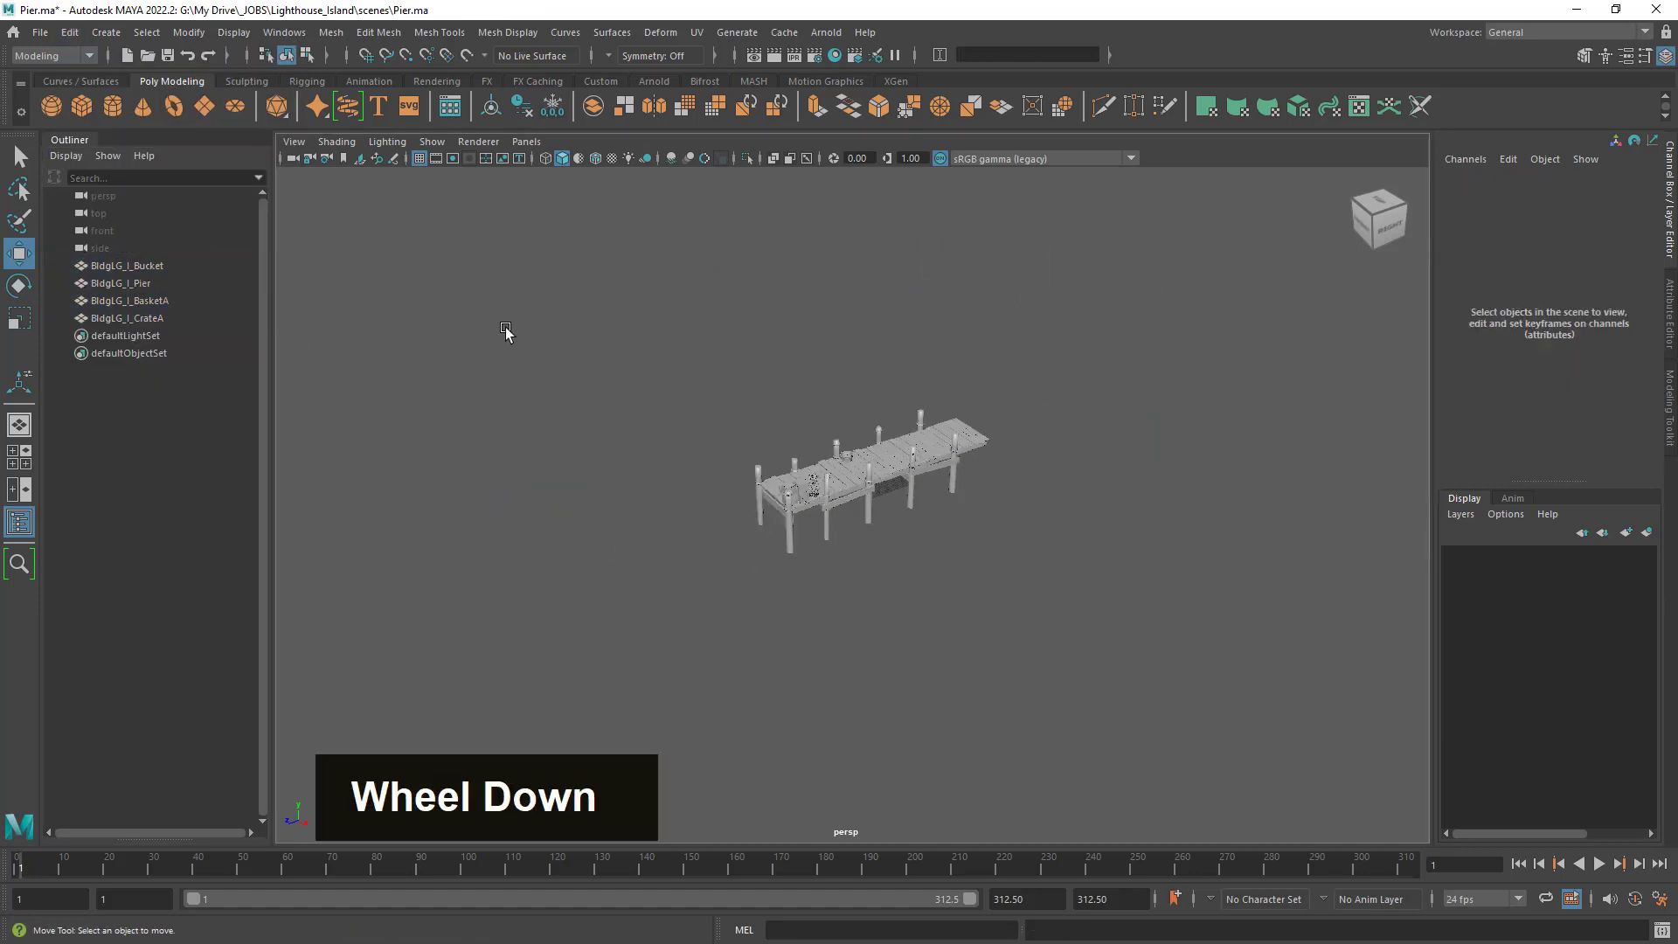
drag(507, 330, 1383, 788)
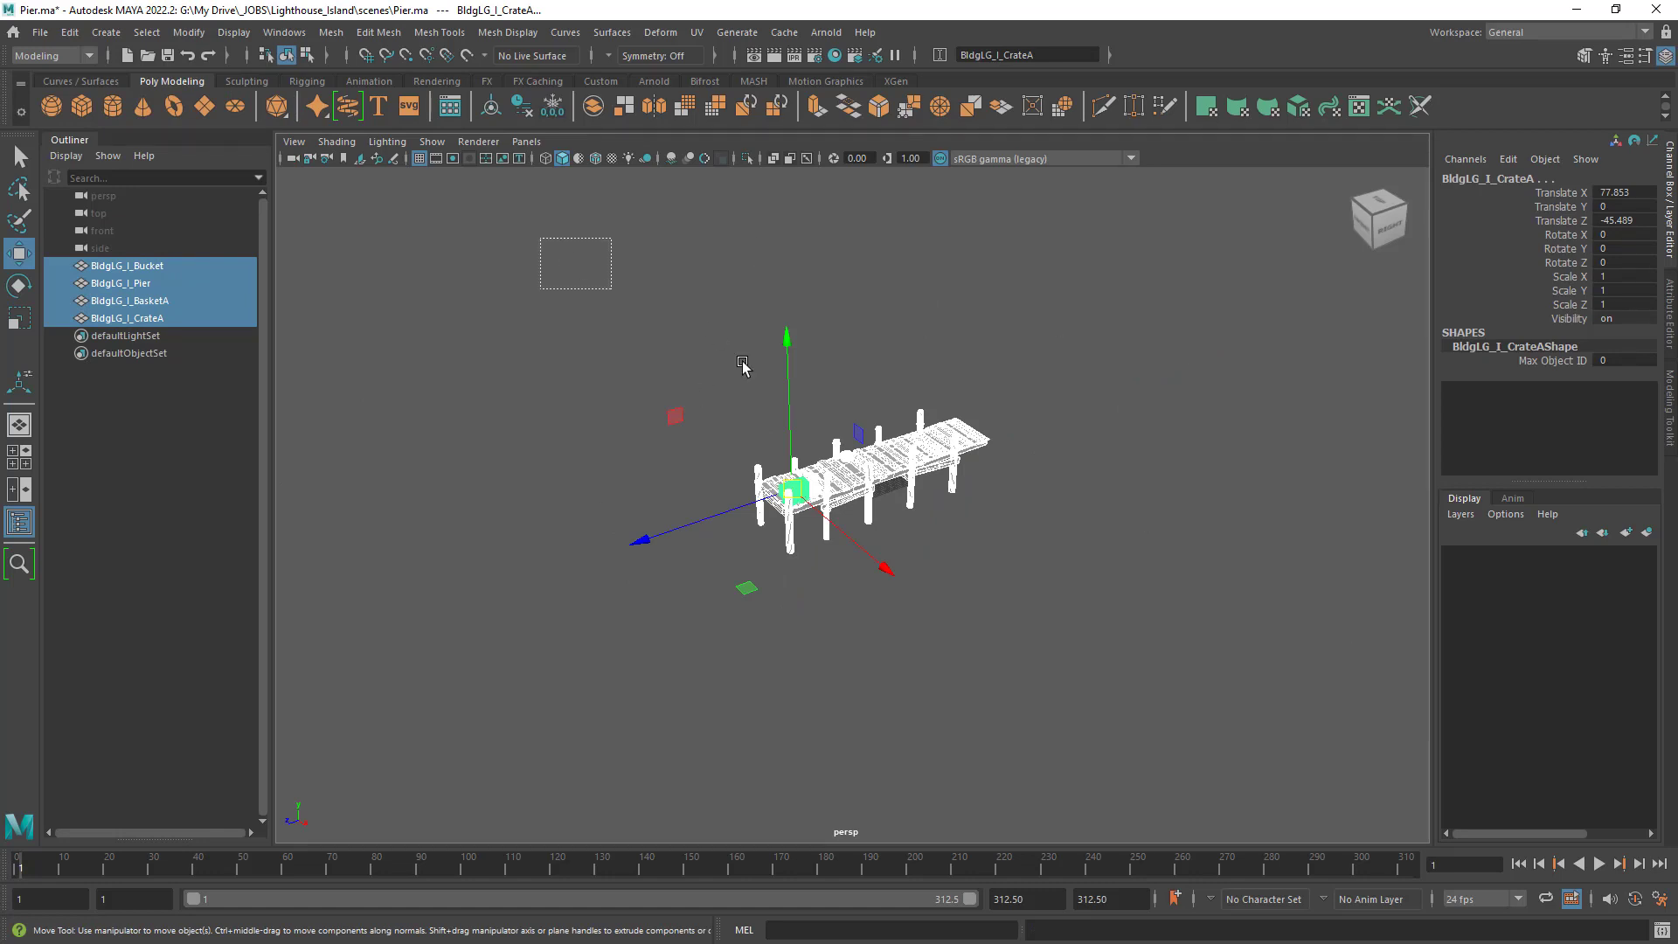
drag(549, 247, 1374, 768)
key(ctrl)
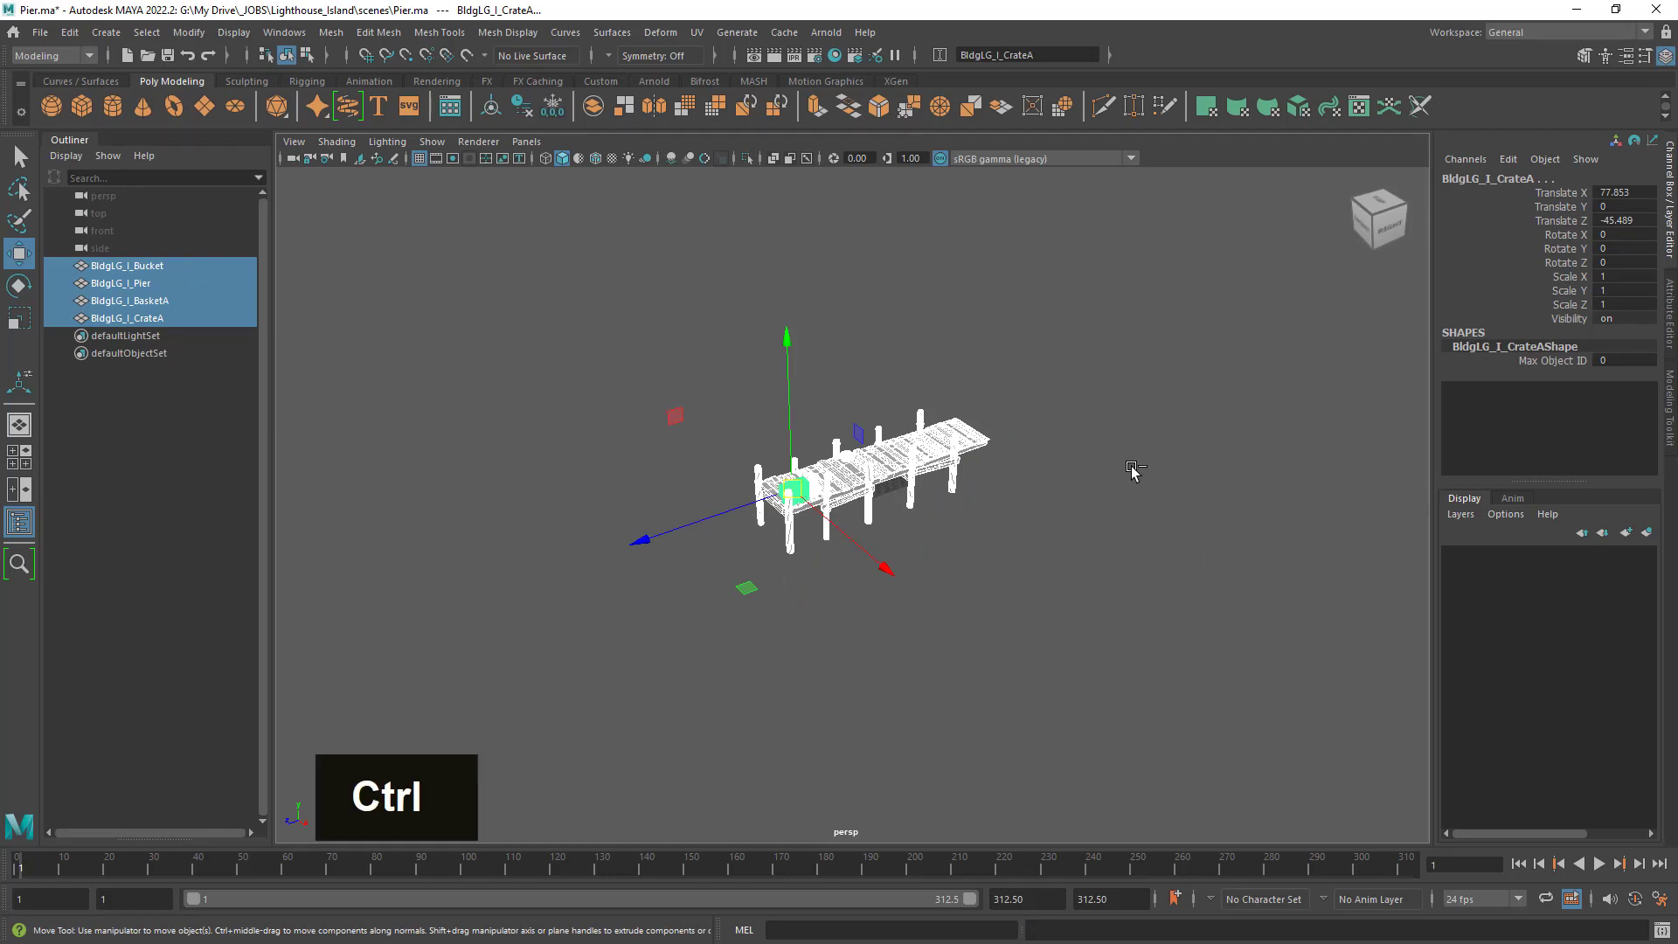
key(ctrl+g)
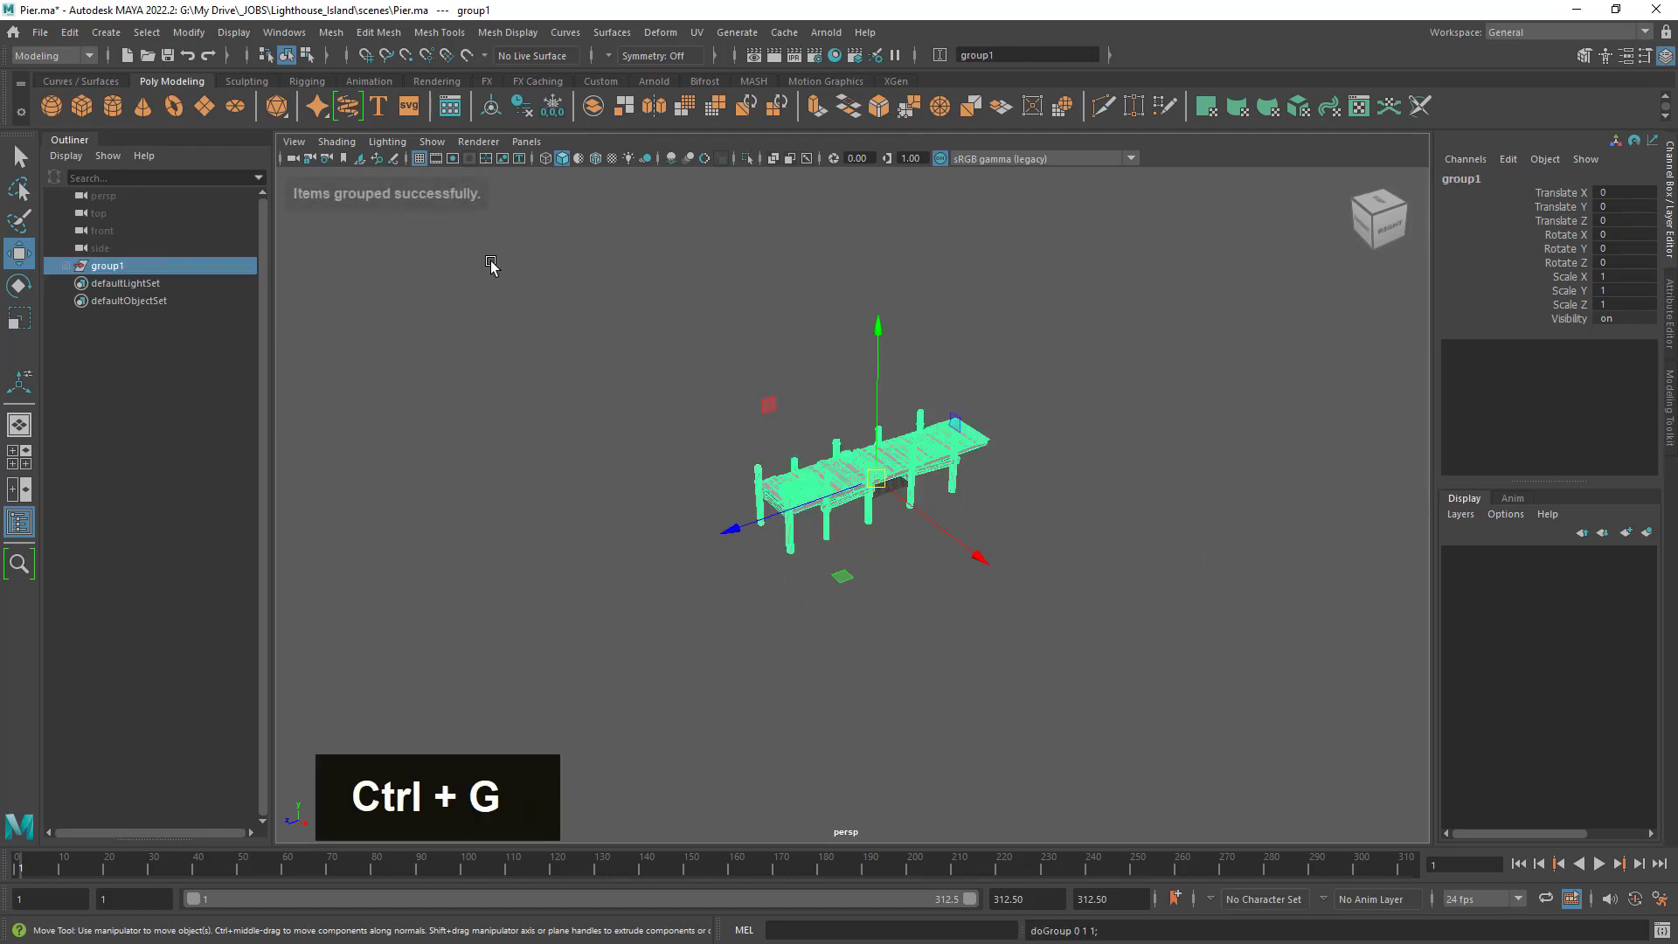
double_click(105, 268)
text(Pier)
key(Return)
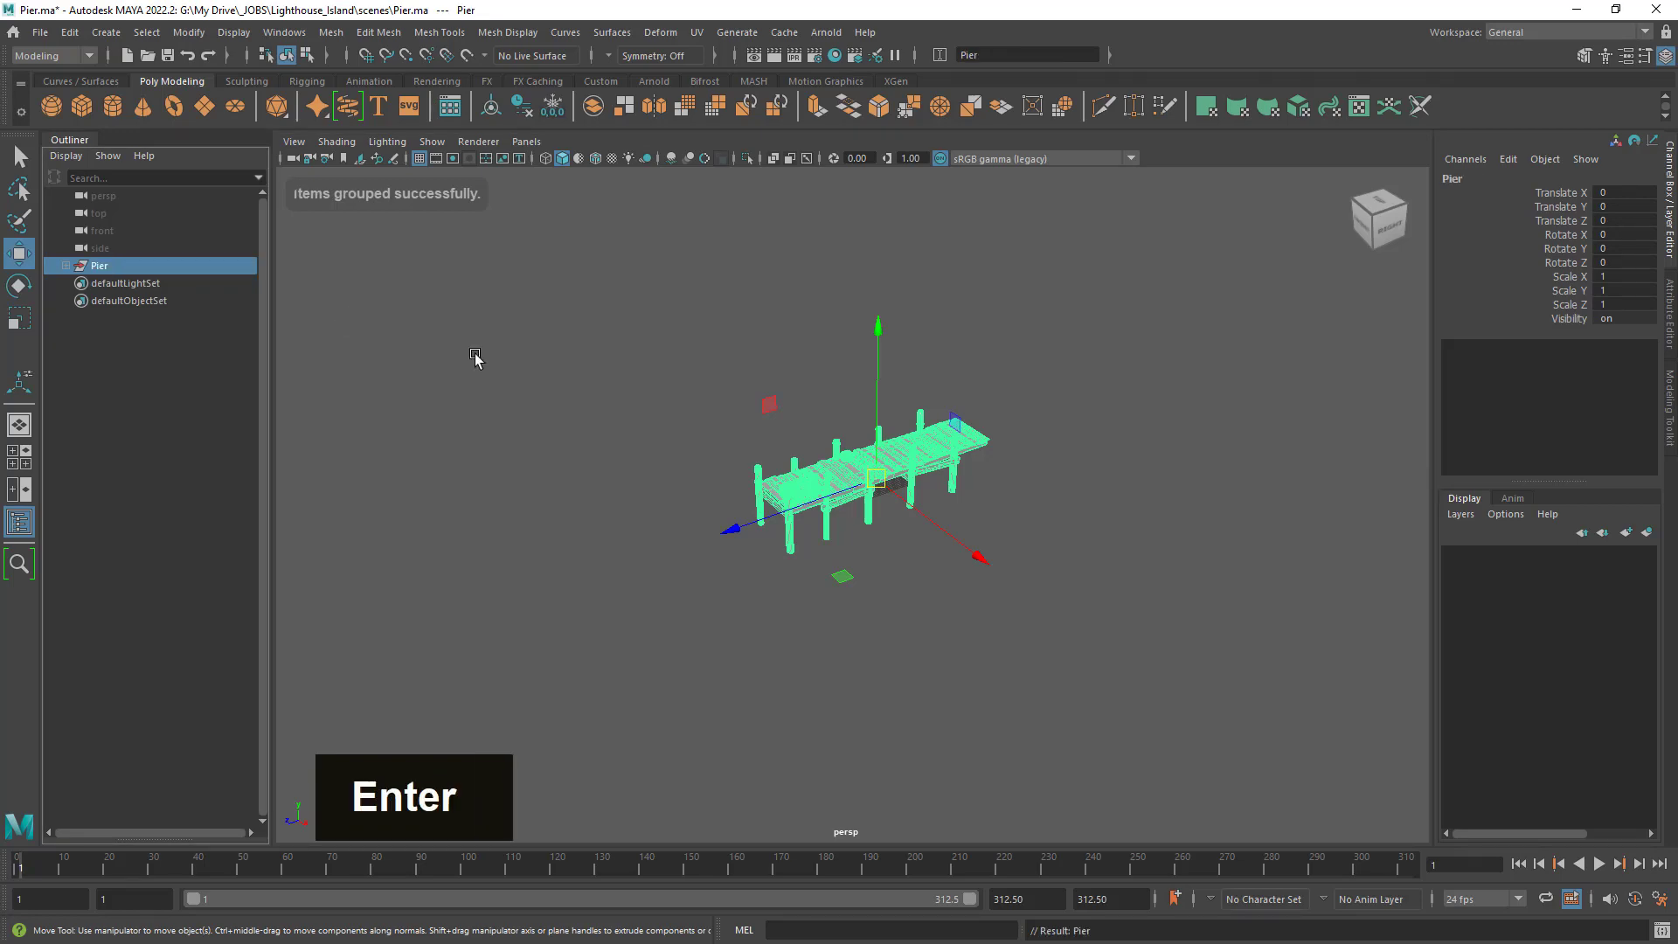
Inspect the regrouped pier from several angles with the Select tool active and clear the selection.
alt+right_drag(629, 382, 769, 411)
alt+drag(769, 411, 886, 499)
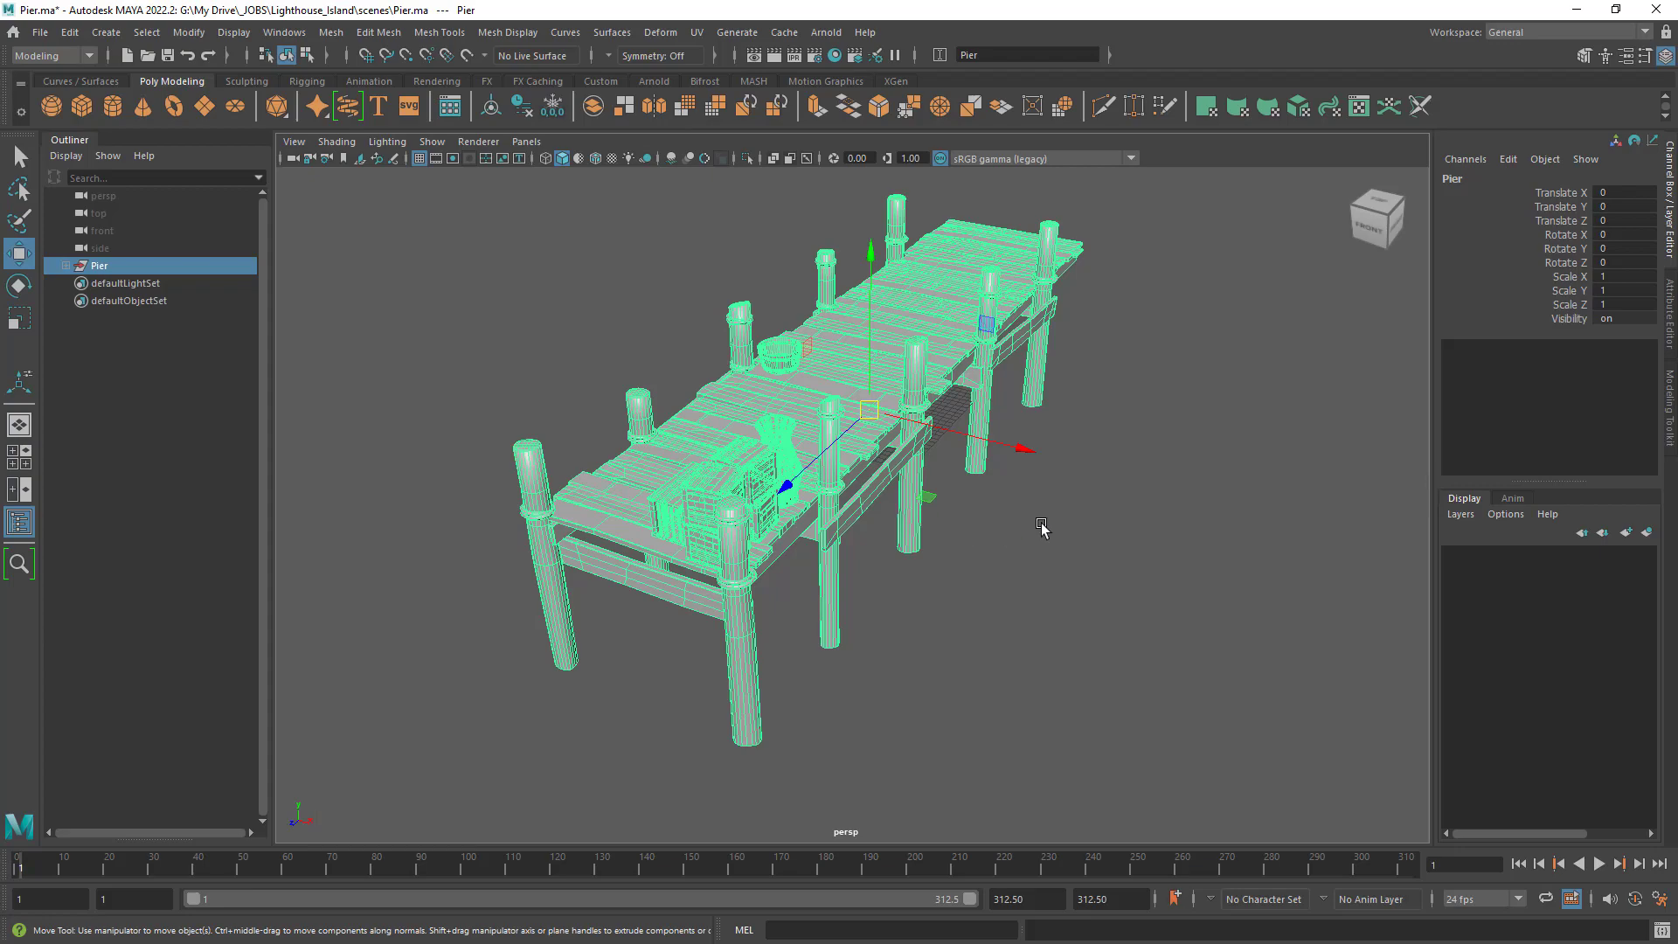
mouse_move(1127, 565)
alt+mouse_down()
mouse_move(965, 548)
mouse_move(1105, 562)
alt+mouse_up()
alt+right_drag(1105, 562, 969, 528)
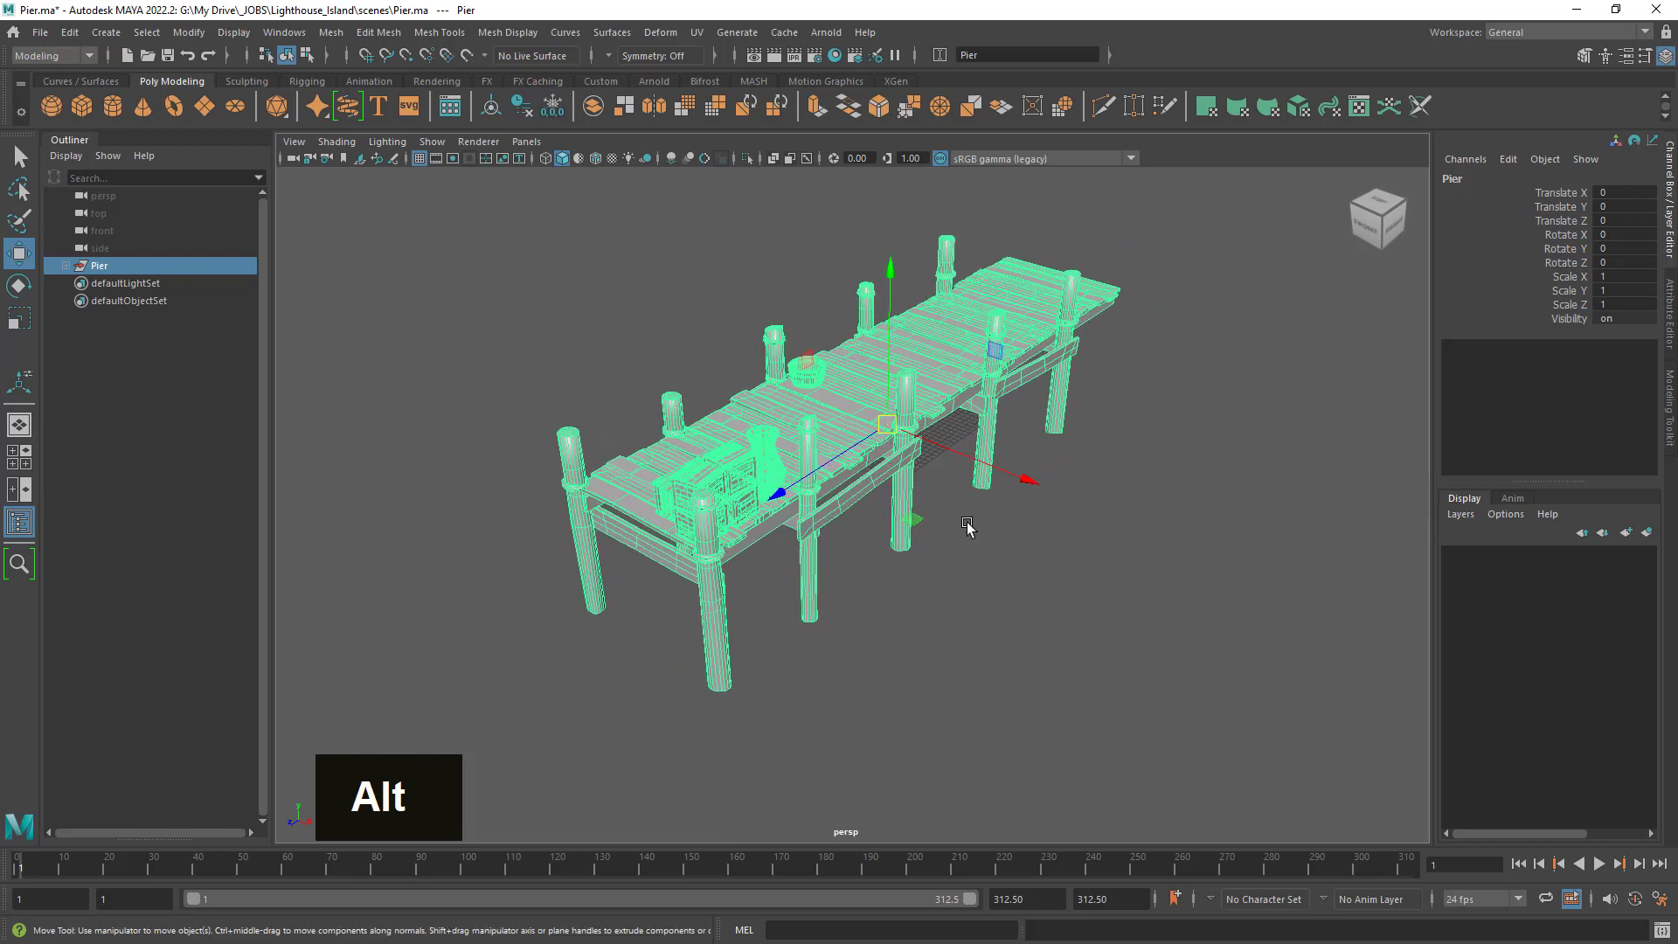
click(29, 159)
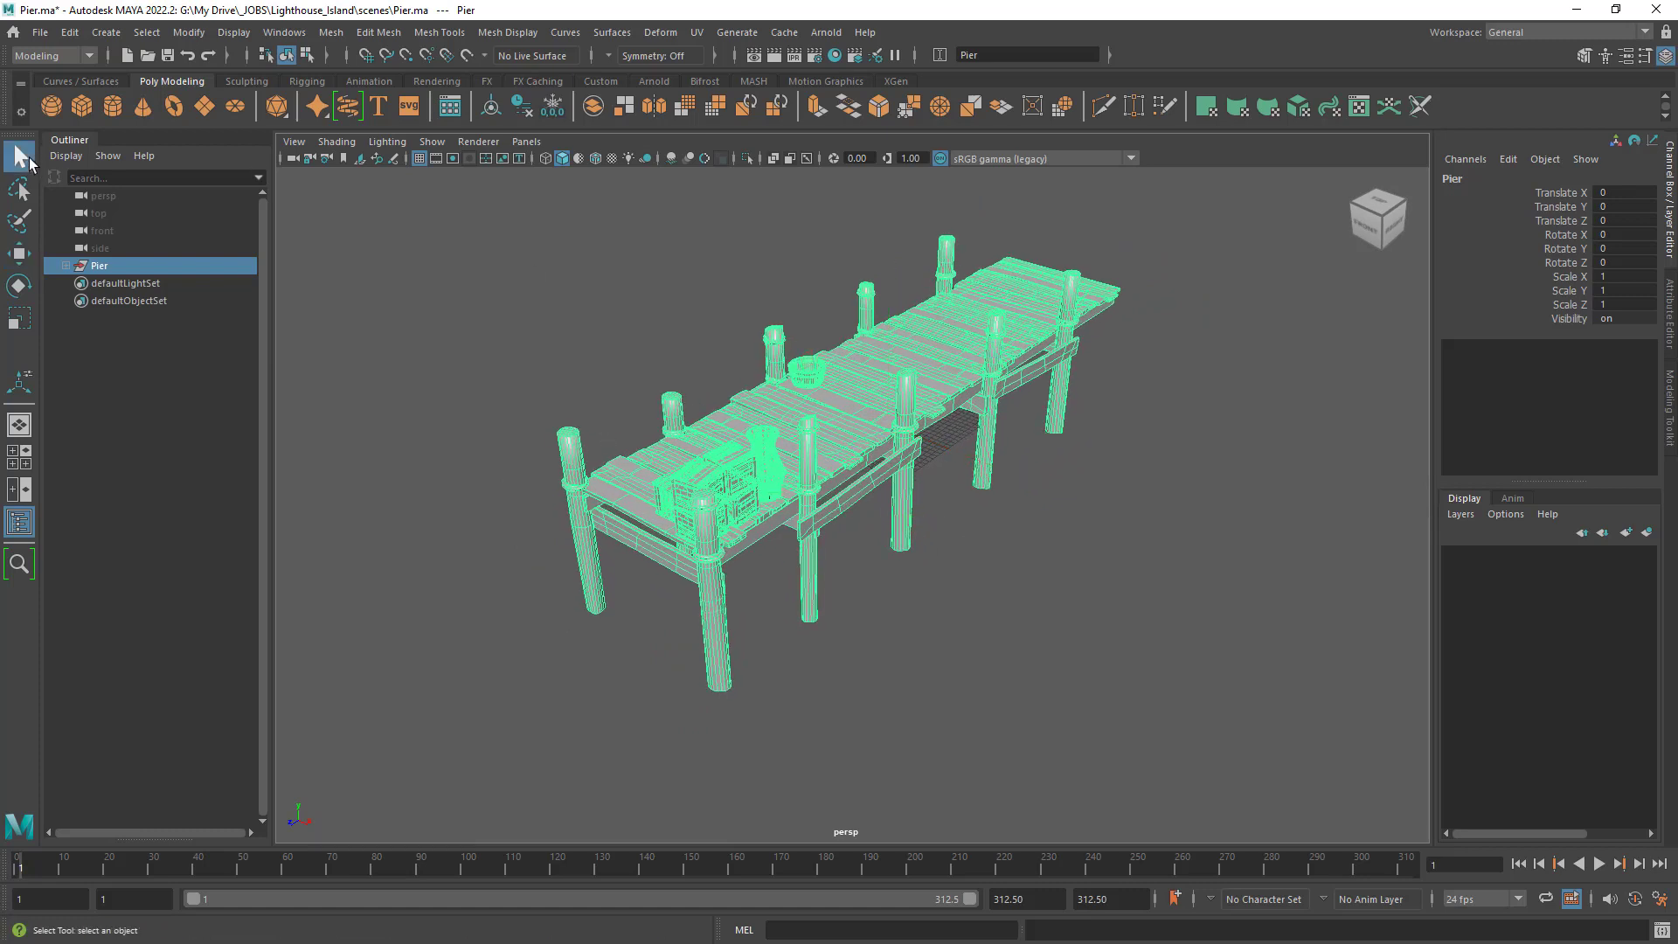
alt+drag(547, 315, 868, 446)
alt+right_drag(1002, 568, 976, 551)
click(1005, 572)
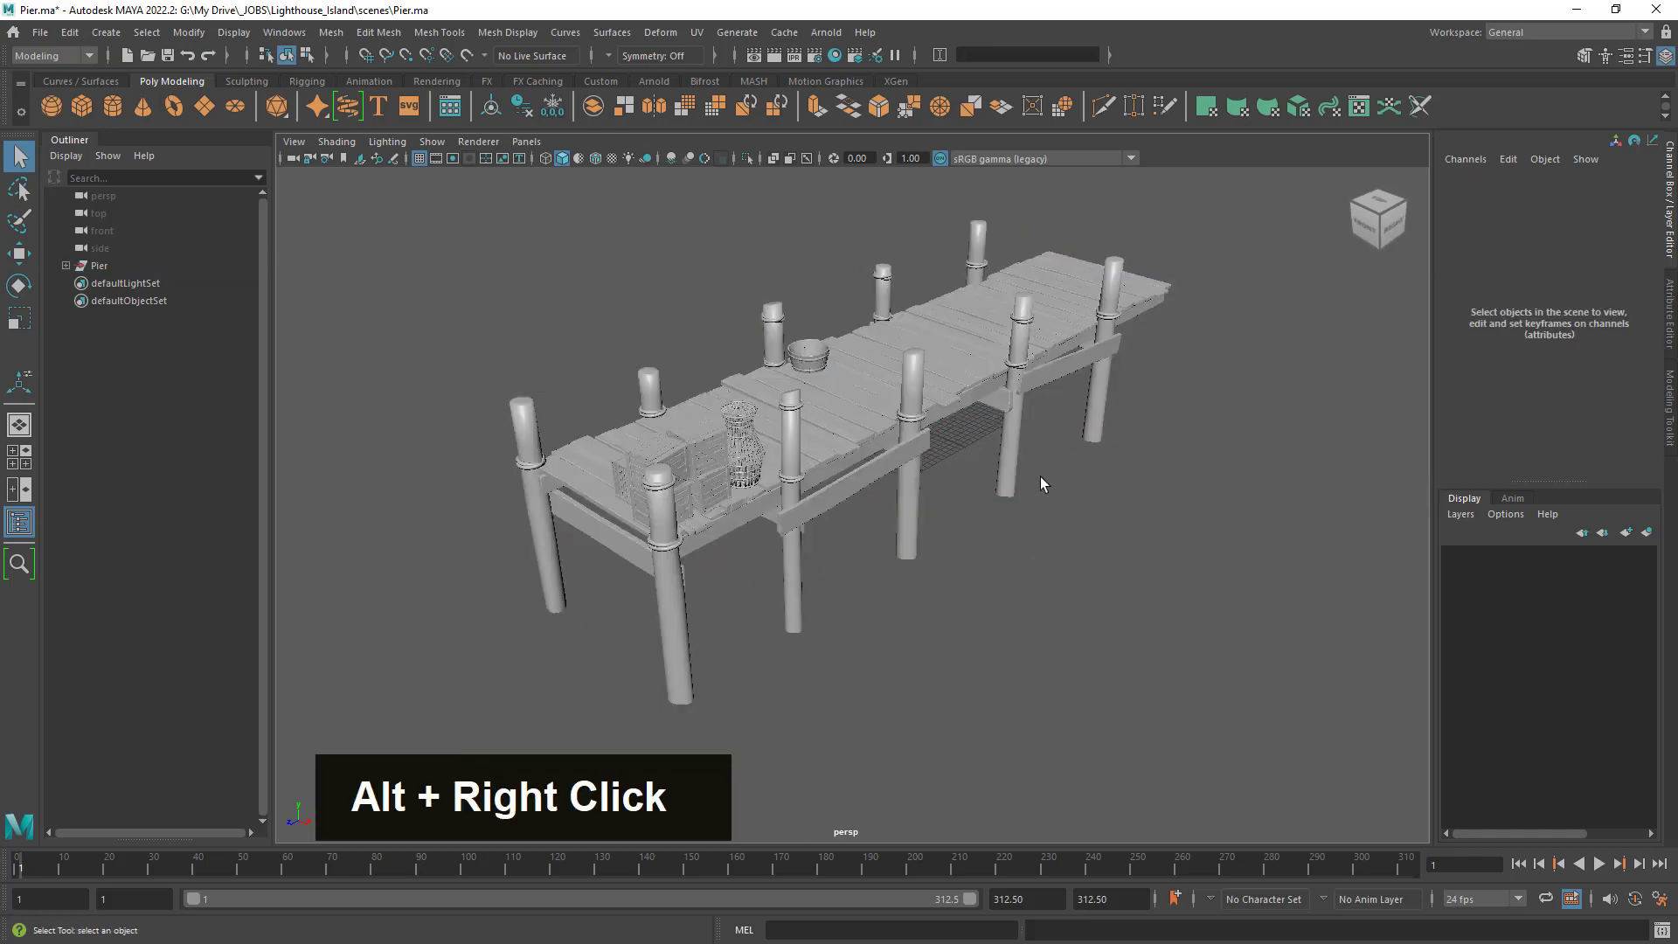
Switch to the UV Editing workspace and check the UV layouts of the pier and bucket meshes.
click(1558, 35)
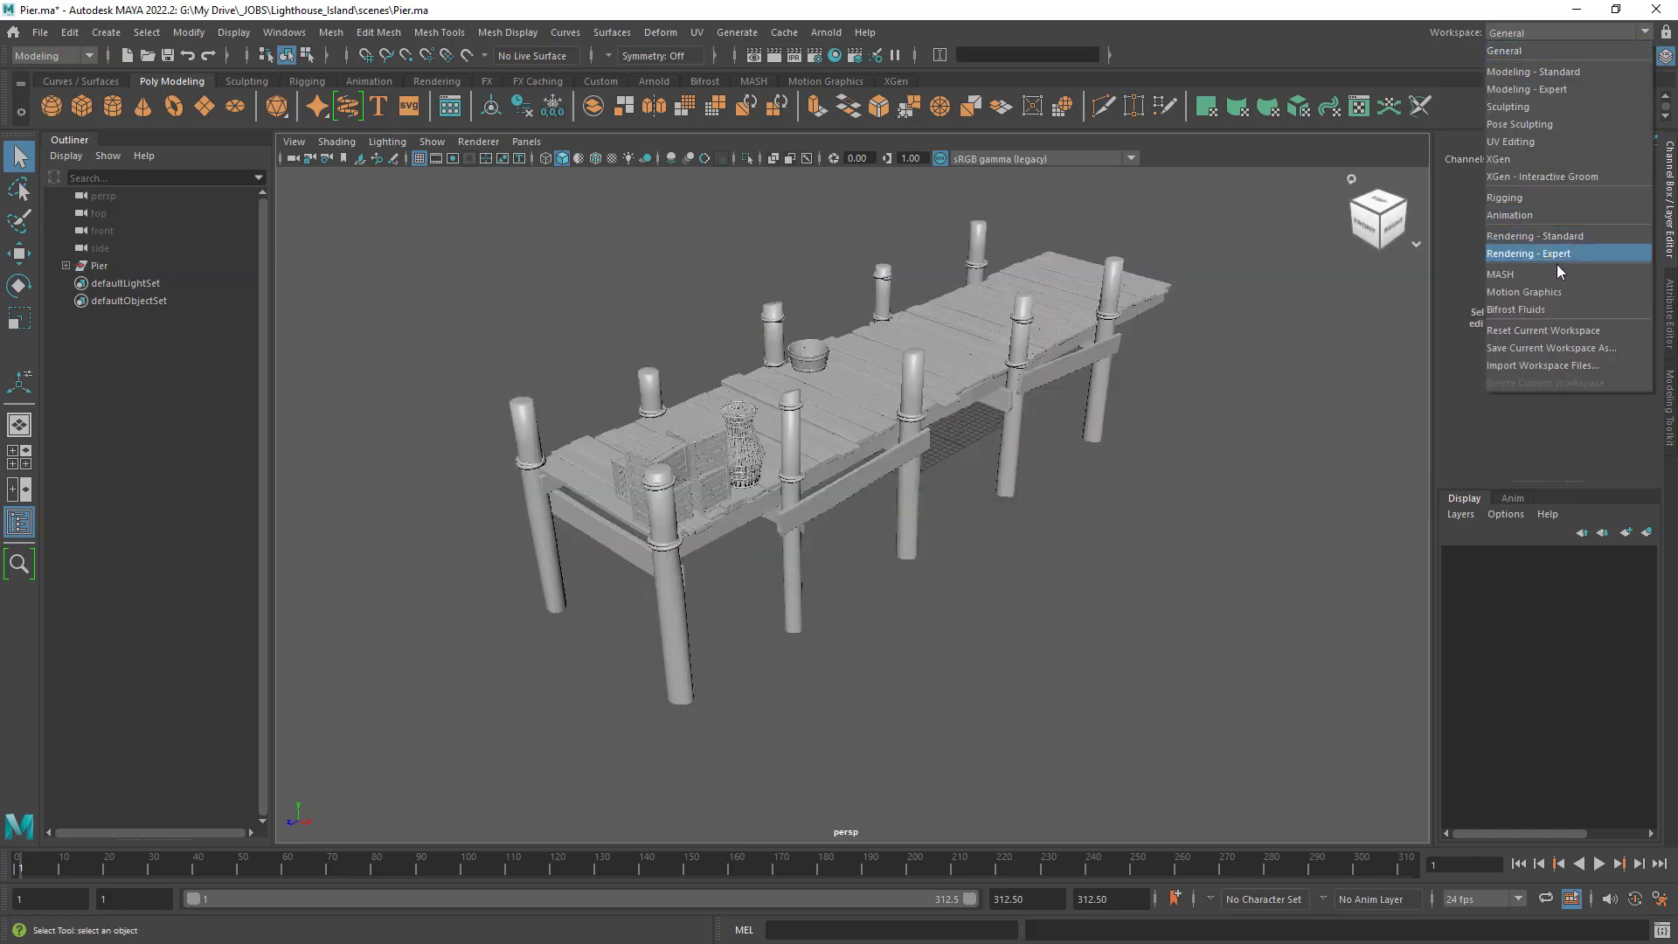
click(1548, 151)
click(403, 453)
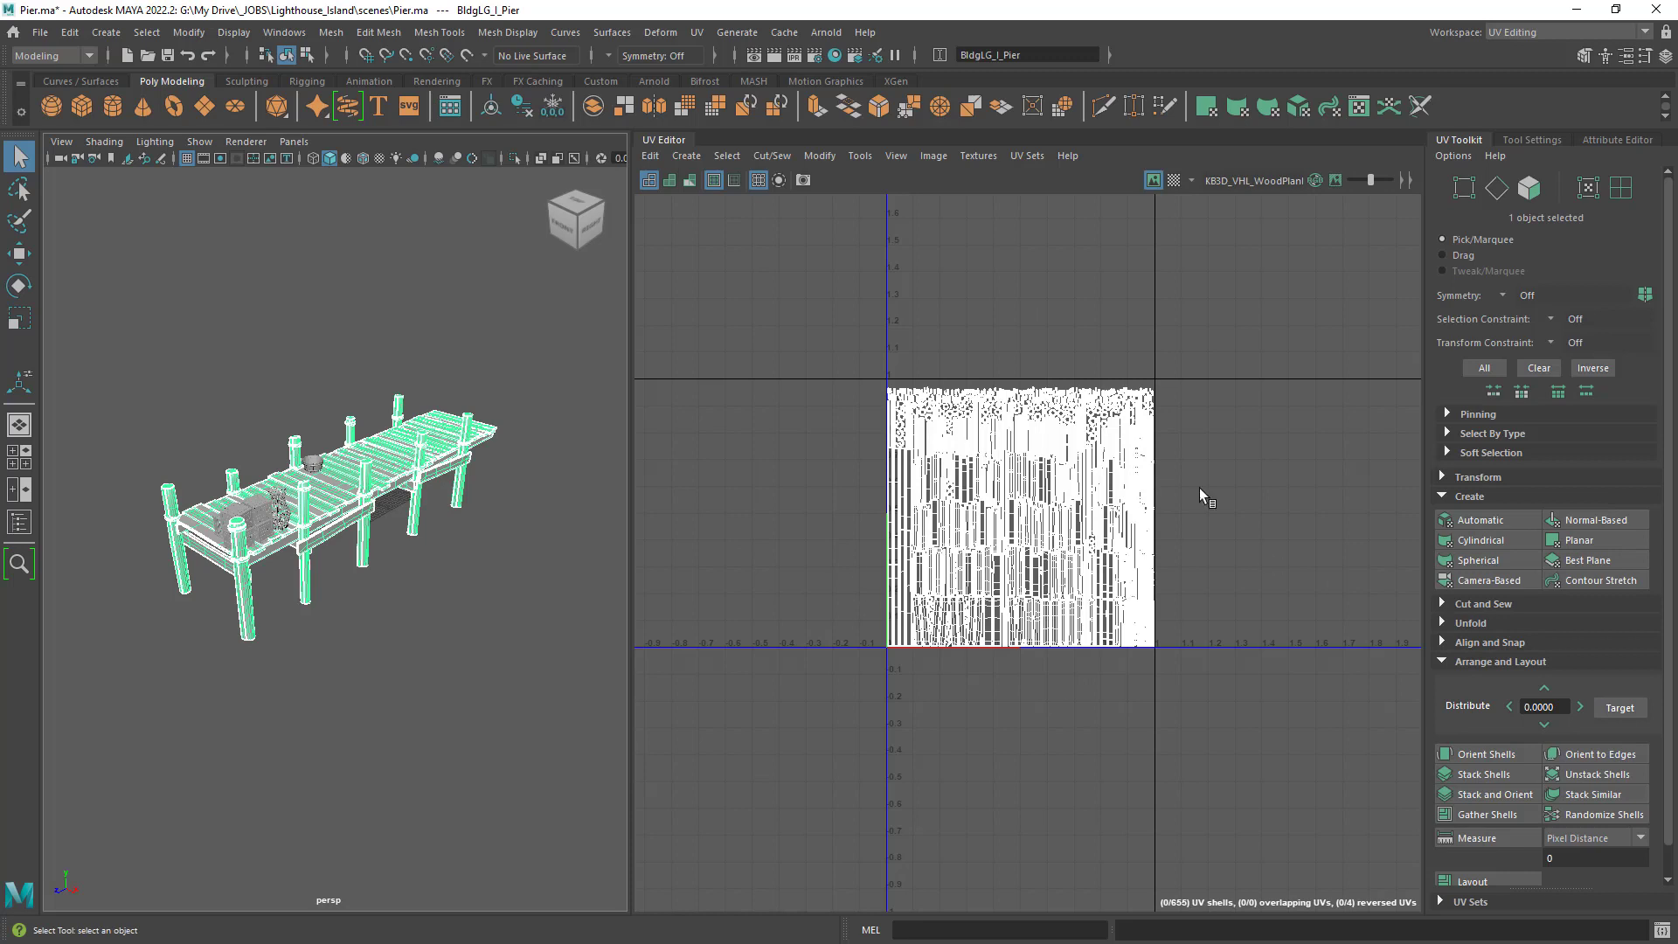
click(314, 463)
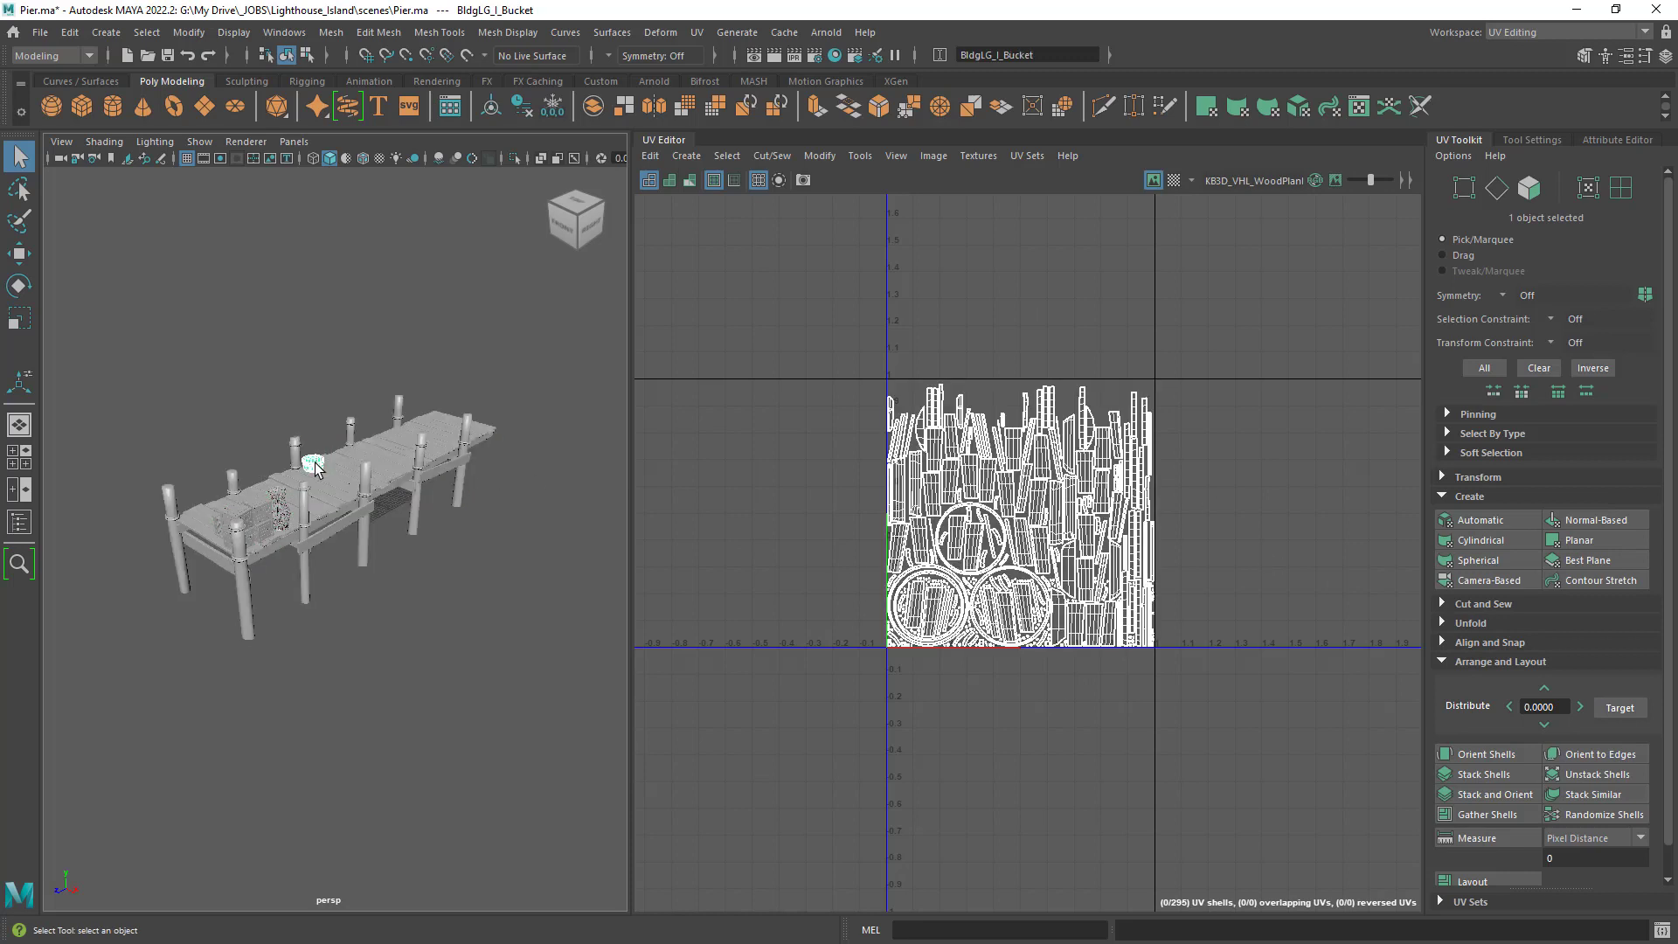
Delete the existing UVs from all four meshes of the pier.
drag(81, 264, 647, 773)
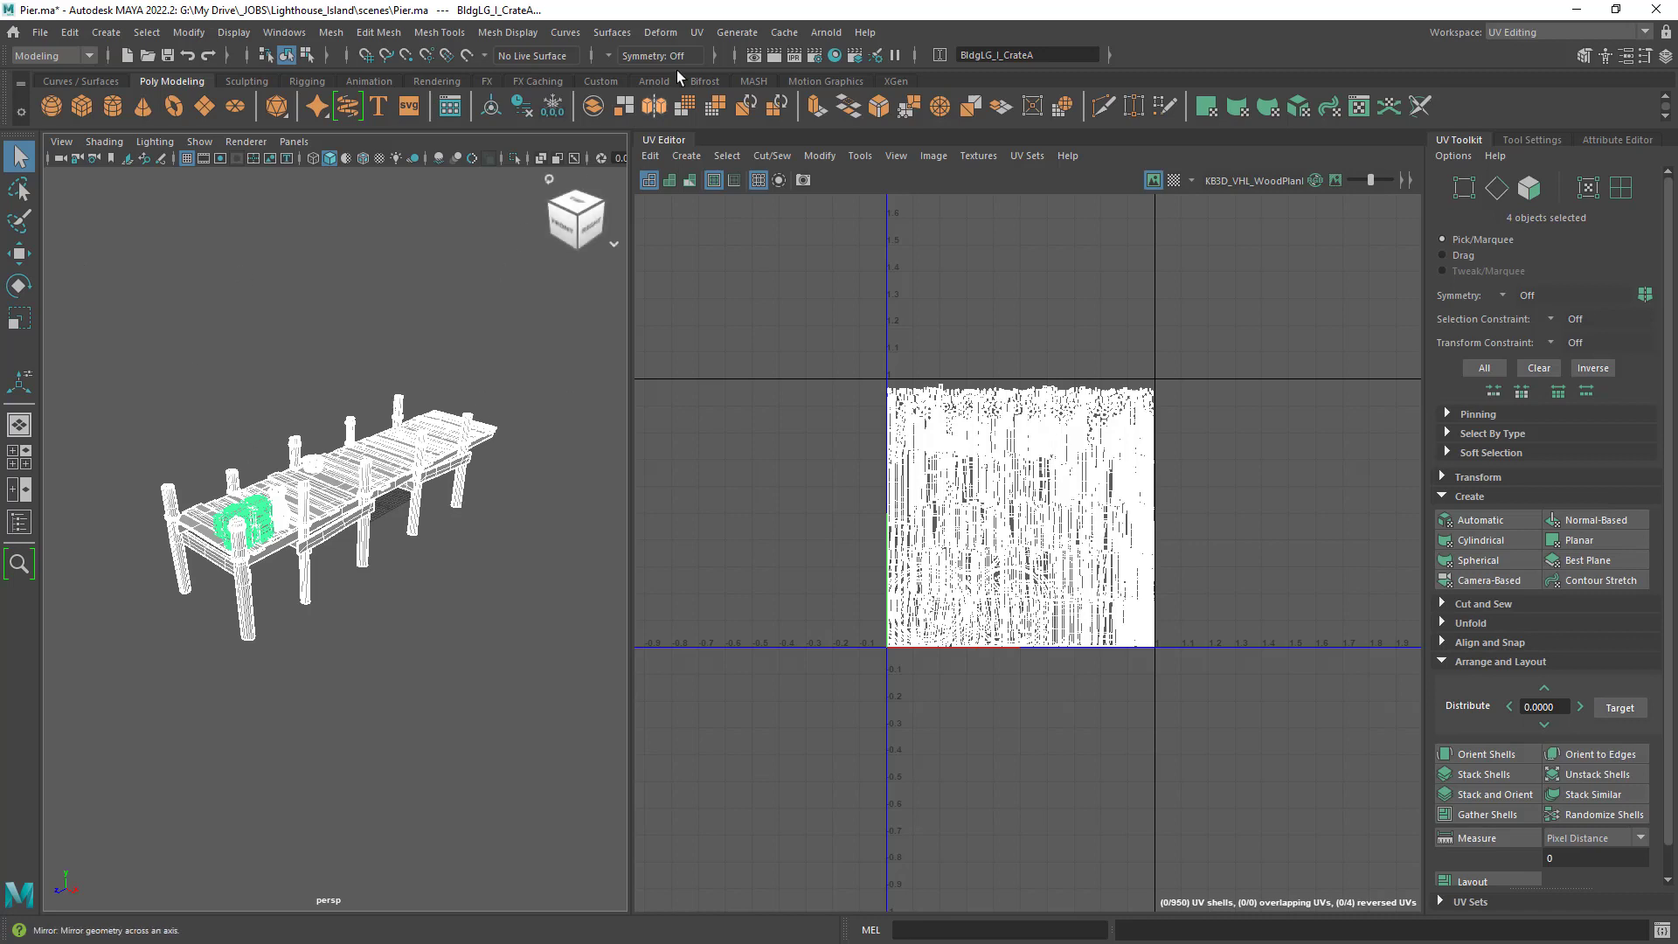
click(699, 32)
click(710, 4)
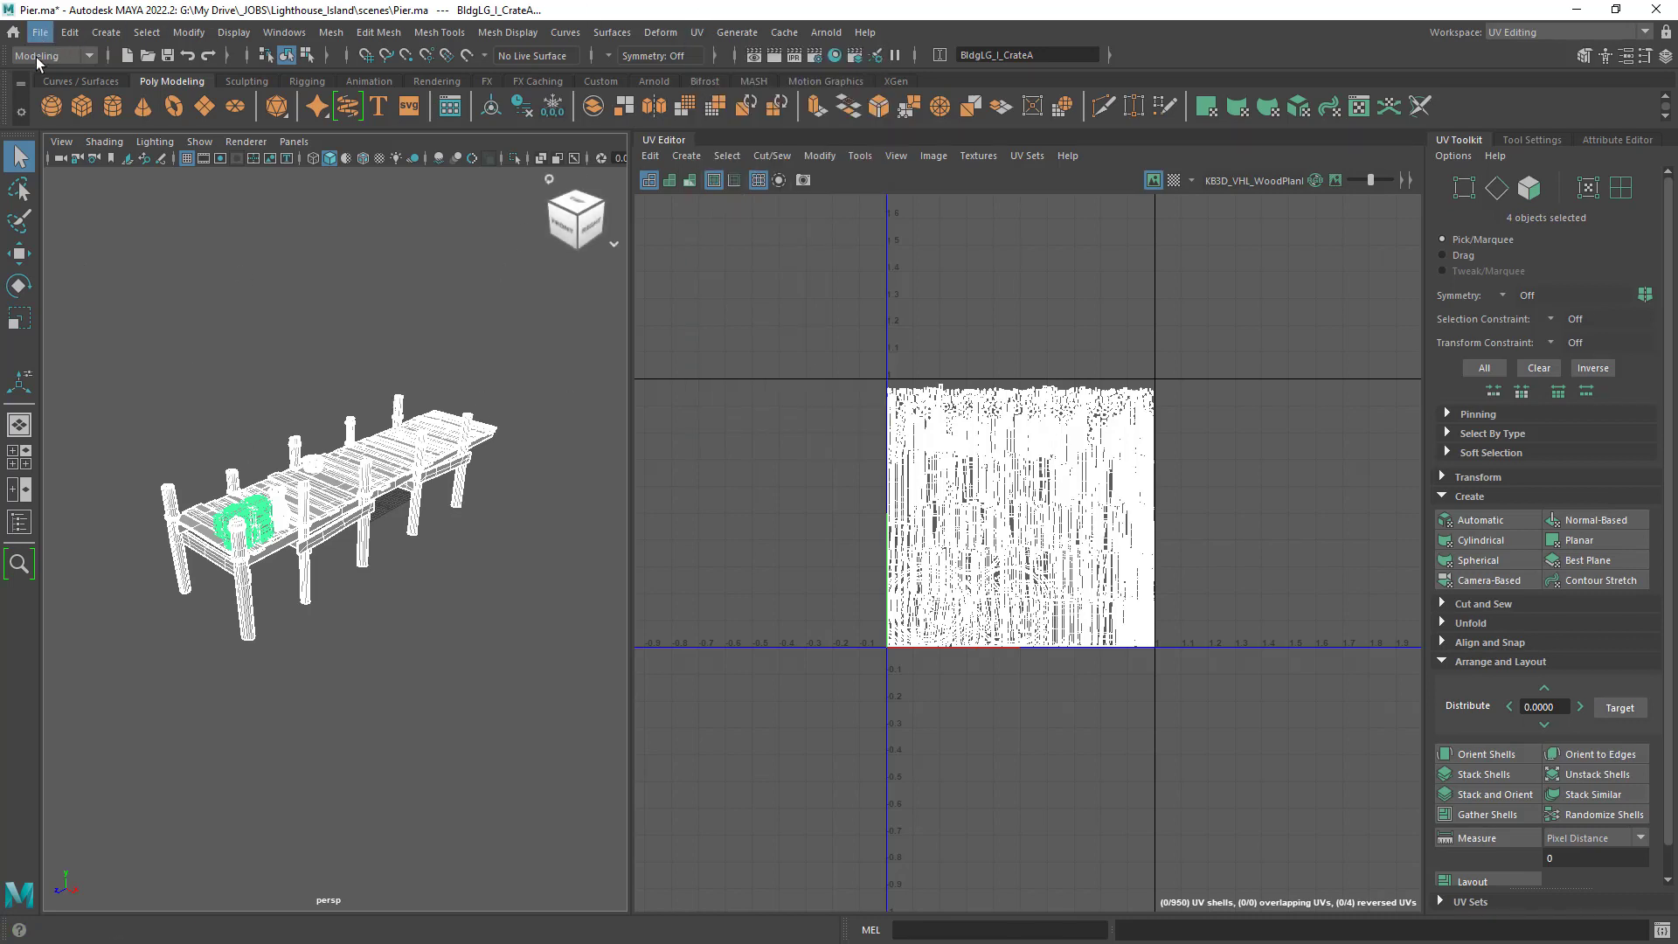
click(697, 33)
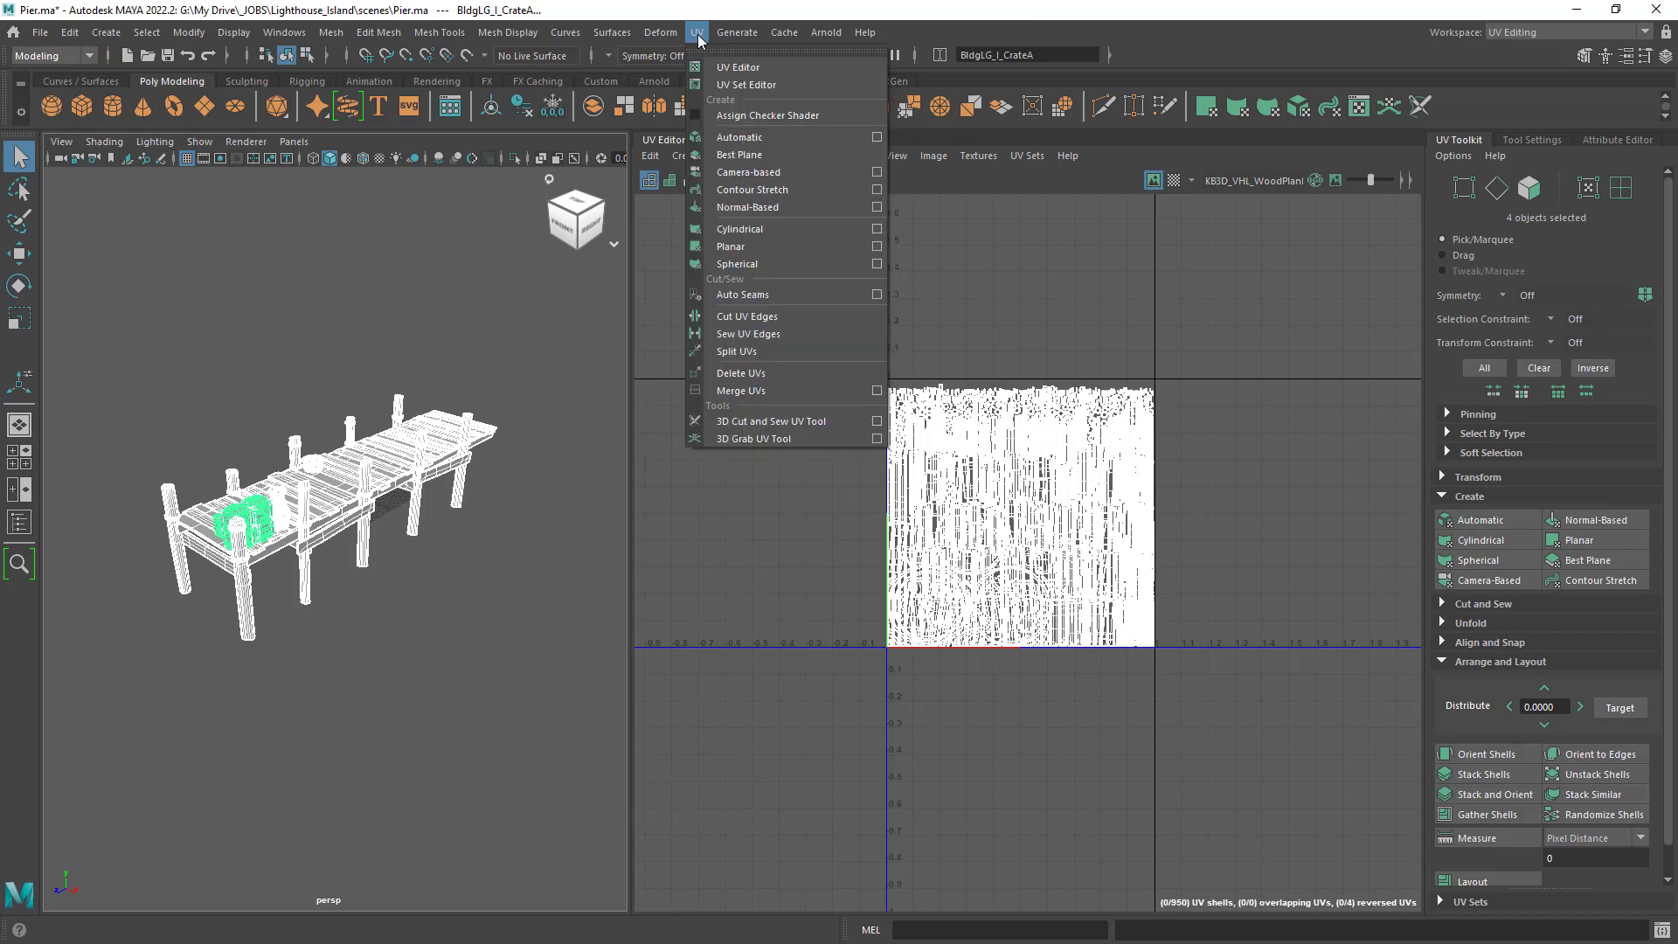
click(805, 372)
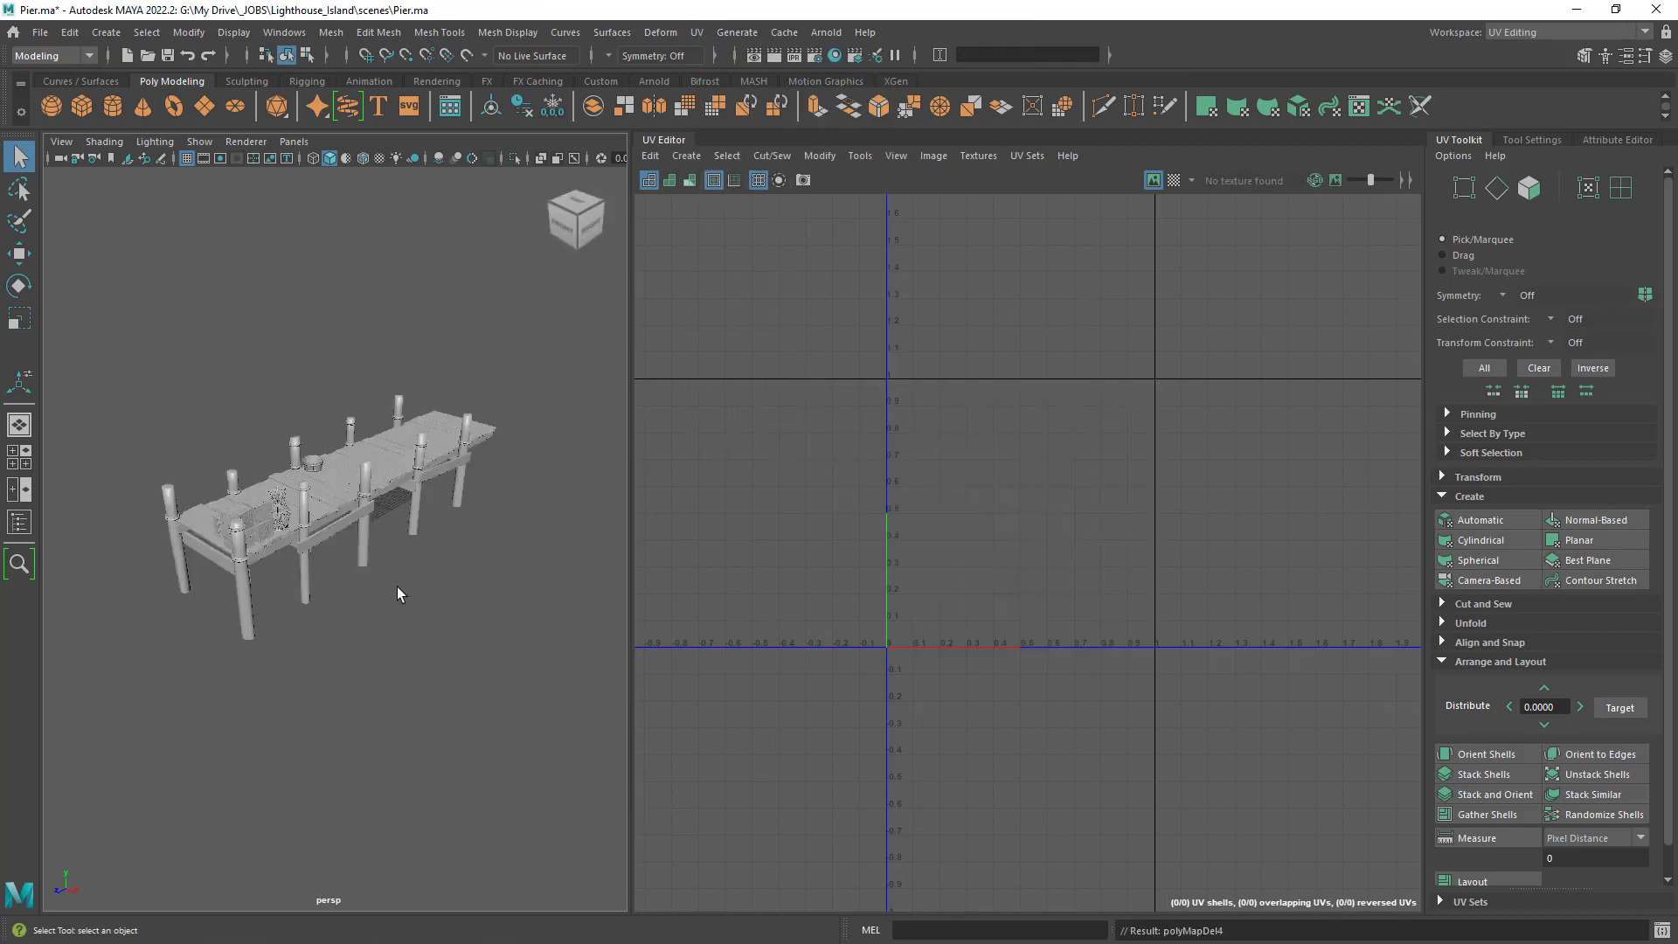
Check the pier, bucket, crates and basket one by one for remaining UVs.
double_click(375, 460)
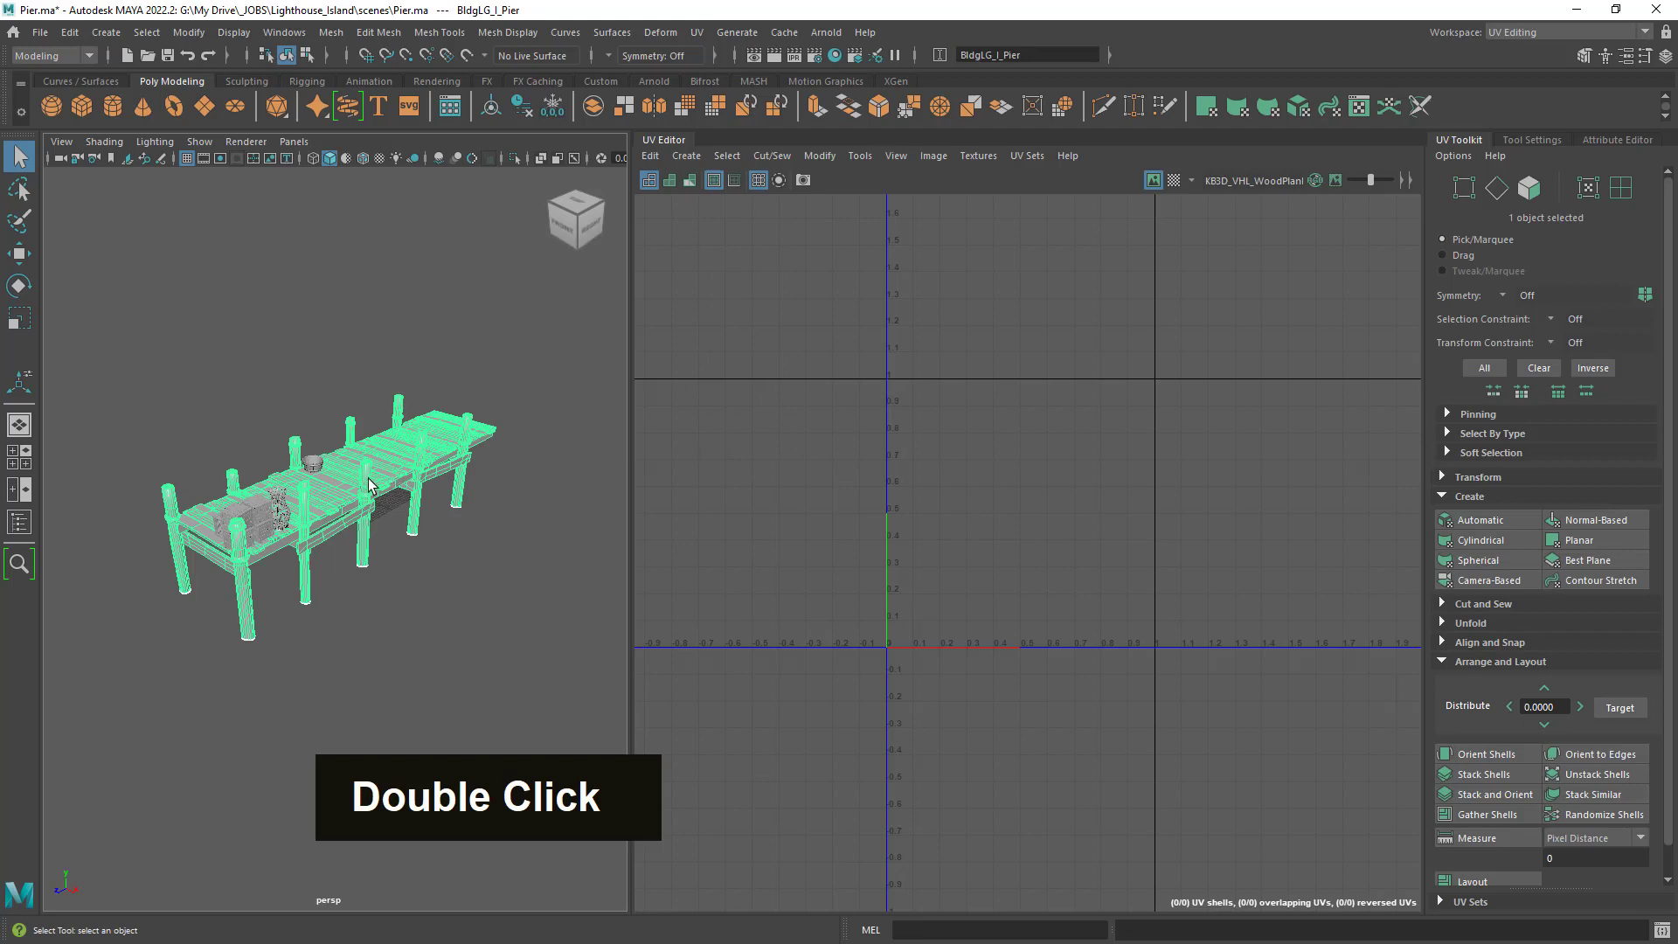
click(315, 460)
click(275, 521)
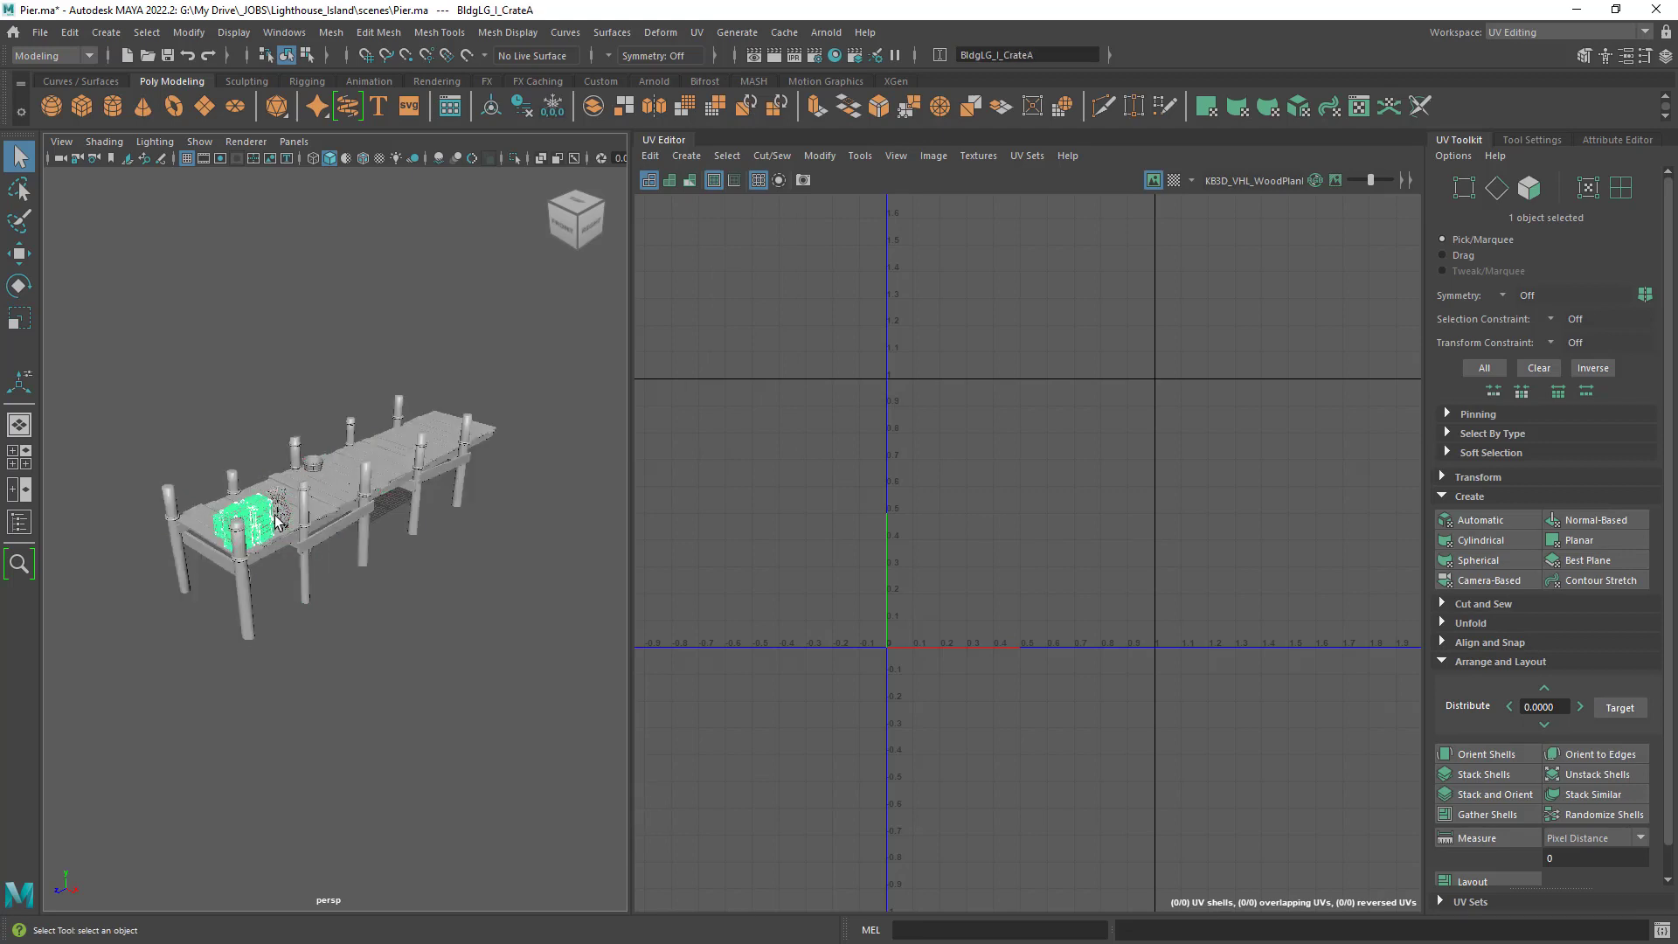
click(278, 503)
alt+right_drag(278, 503, 376, 494)
alt+drag(376, 494, 434, 506)
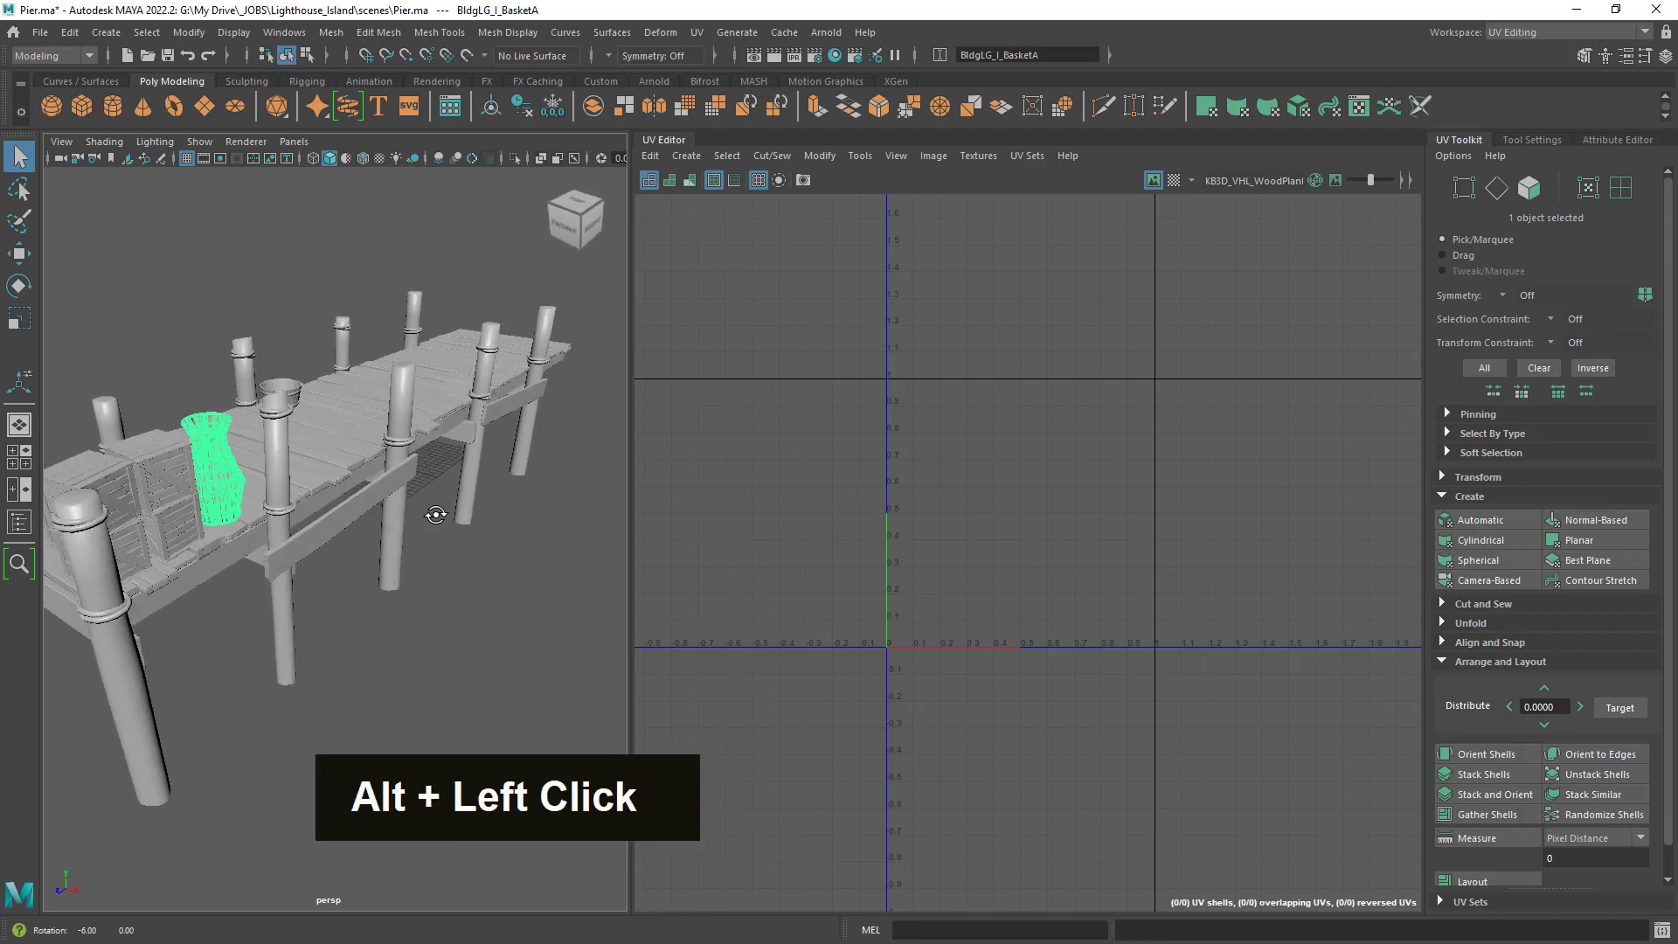
alt+right_drag(435, 506, 389, 508)
alt+middle_drag(388, 503, 474, 456)
alt+drag(474, 457, 454, 486)
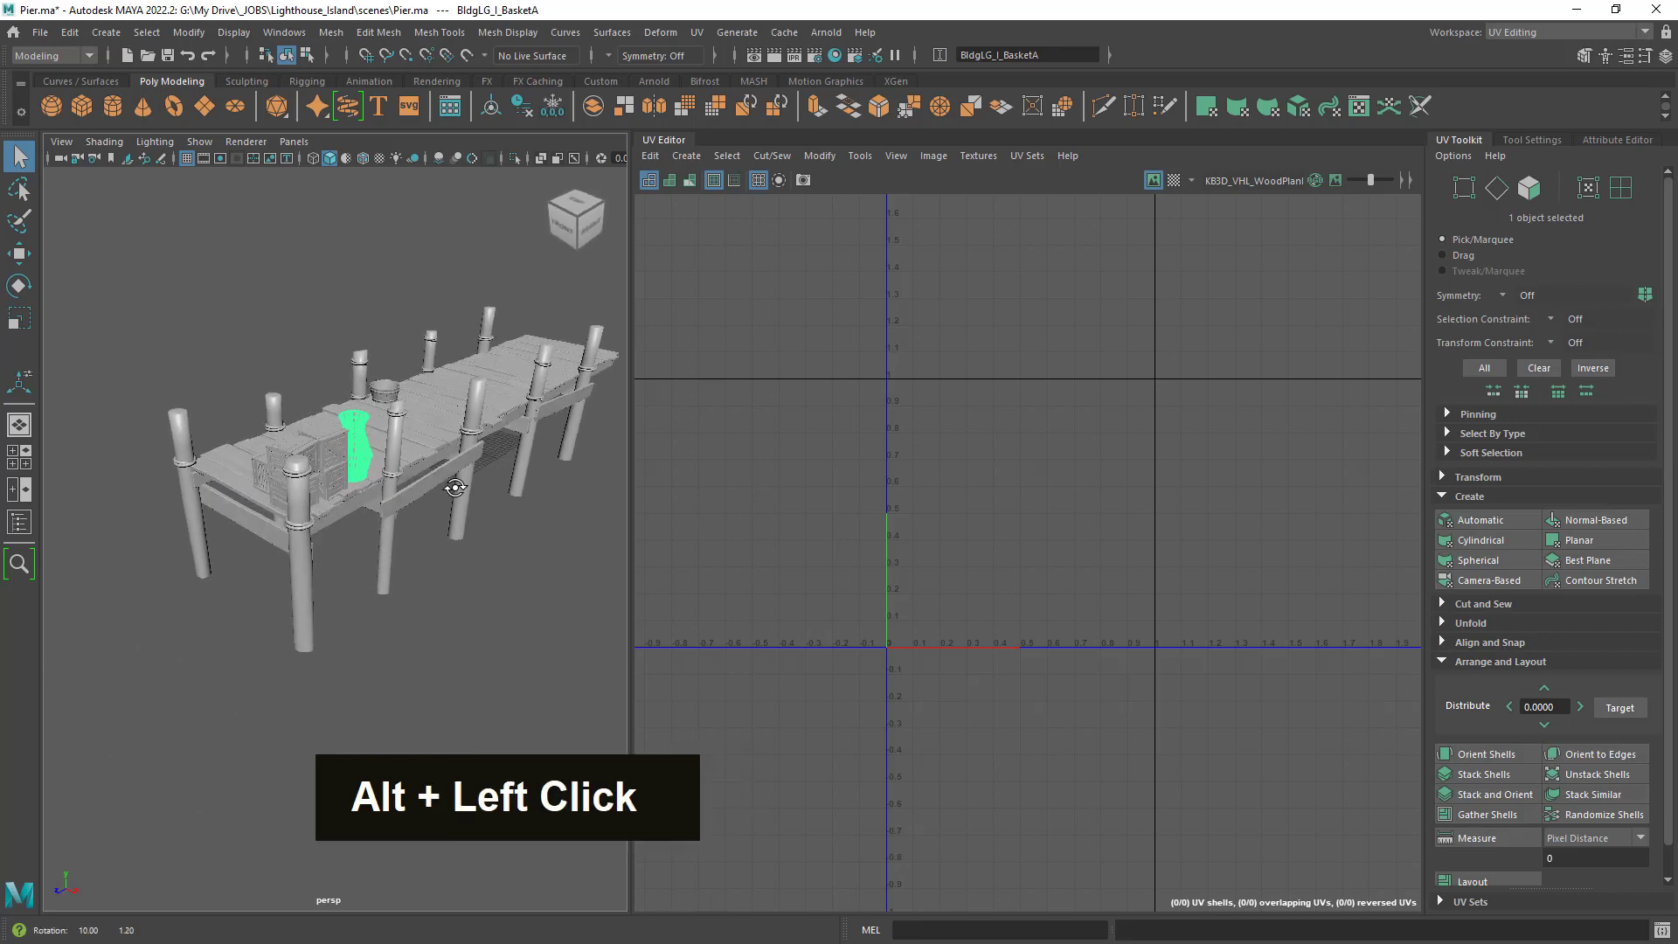
Examine the whole pier with its posts, deck and props from several angles and distances.
alt+middle_drag(455, 516, 438, 517)
mouse_move(438, 517)
alt+right_down()
mouse_move(349, 525)
mouse_move(463, 538)
alt+right_up()
alt+drag(463, 537, 463, 491)
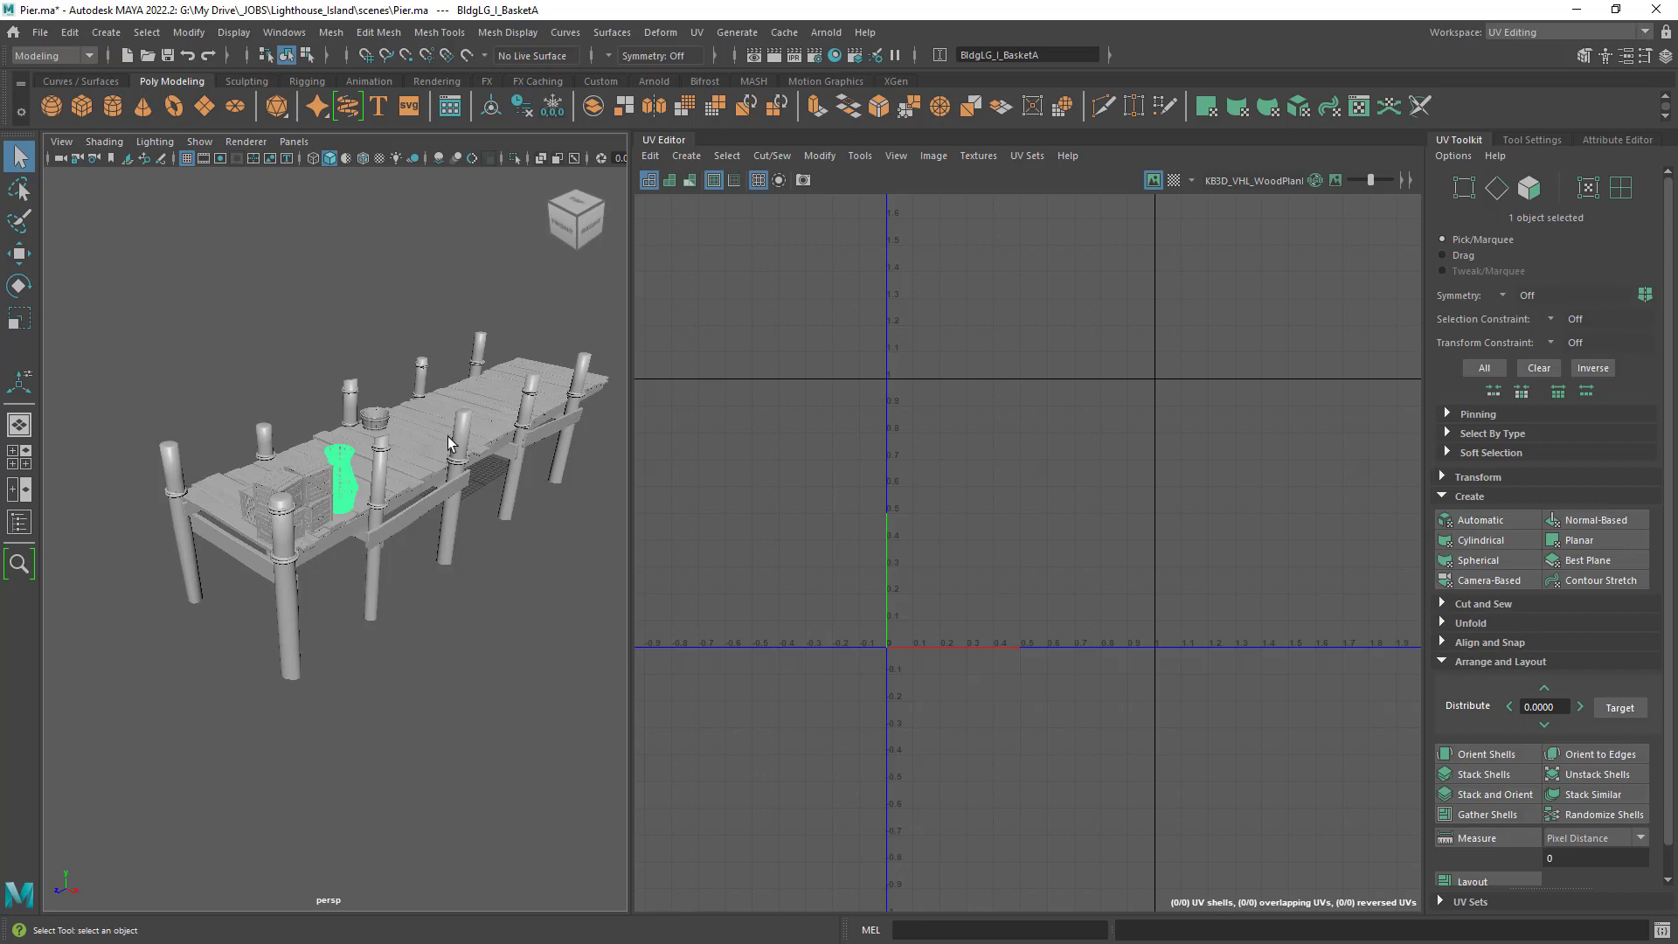
alt+right_drag(451, 480, 573, 470)
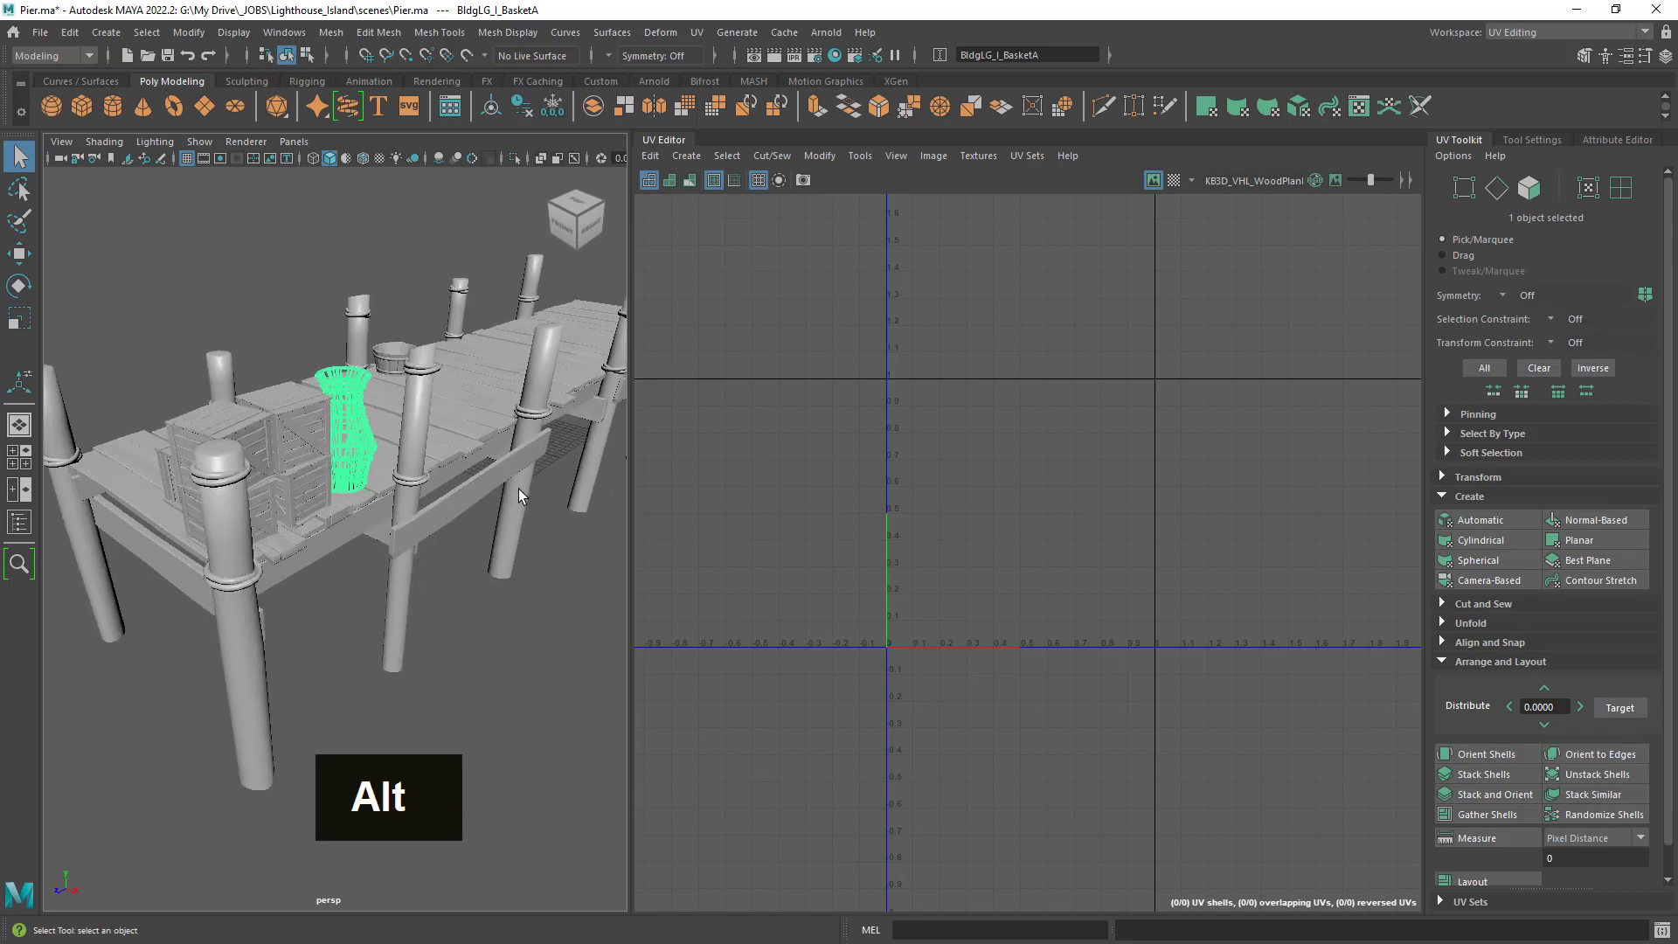
alt+drag(518, 488, 528, 484)
alt+right_drag(528, 484, 506, 462)
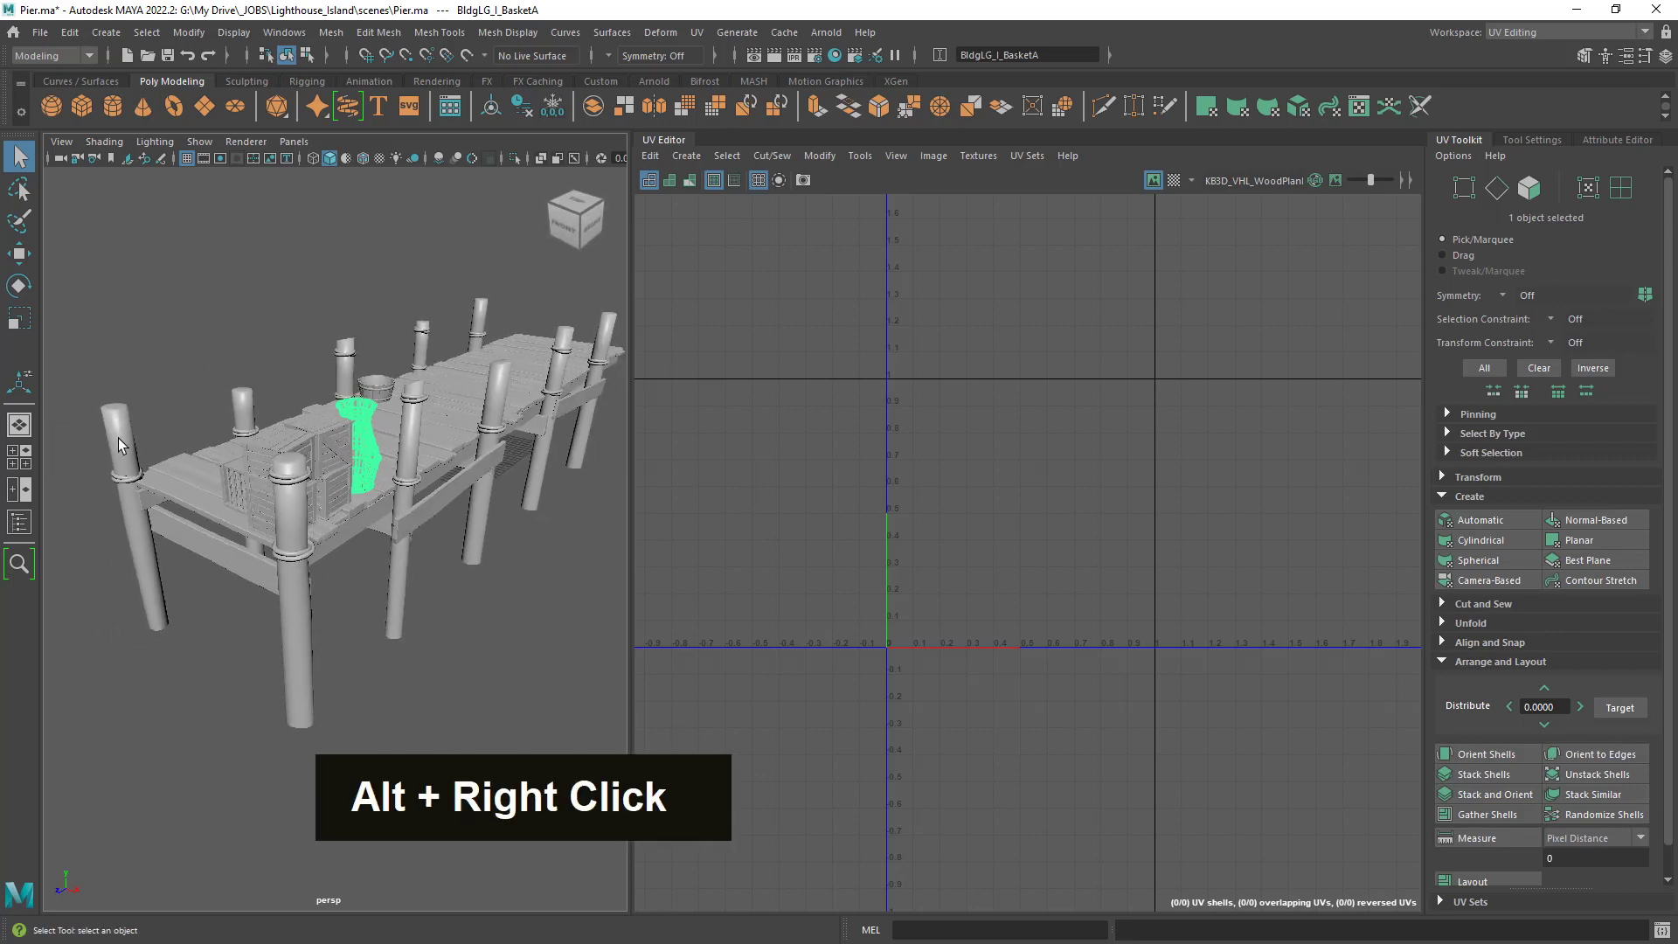
mouse_move(520, 502)
alt+right_down()
mouse_move(478, 484)
mouse_move(517, 503)
alt+right_up()
alt+drag(521, 509, 495, 517)
alt+right_drag(522, 525, 452, 491)
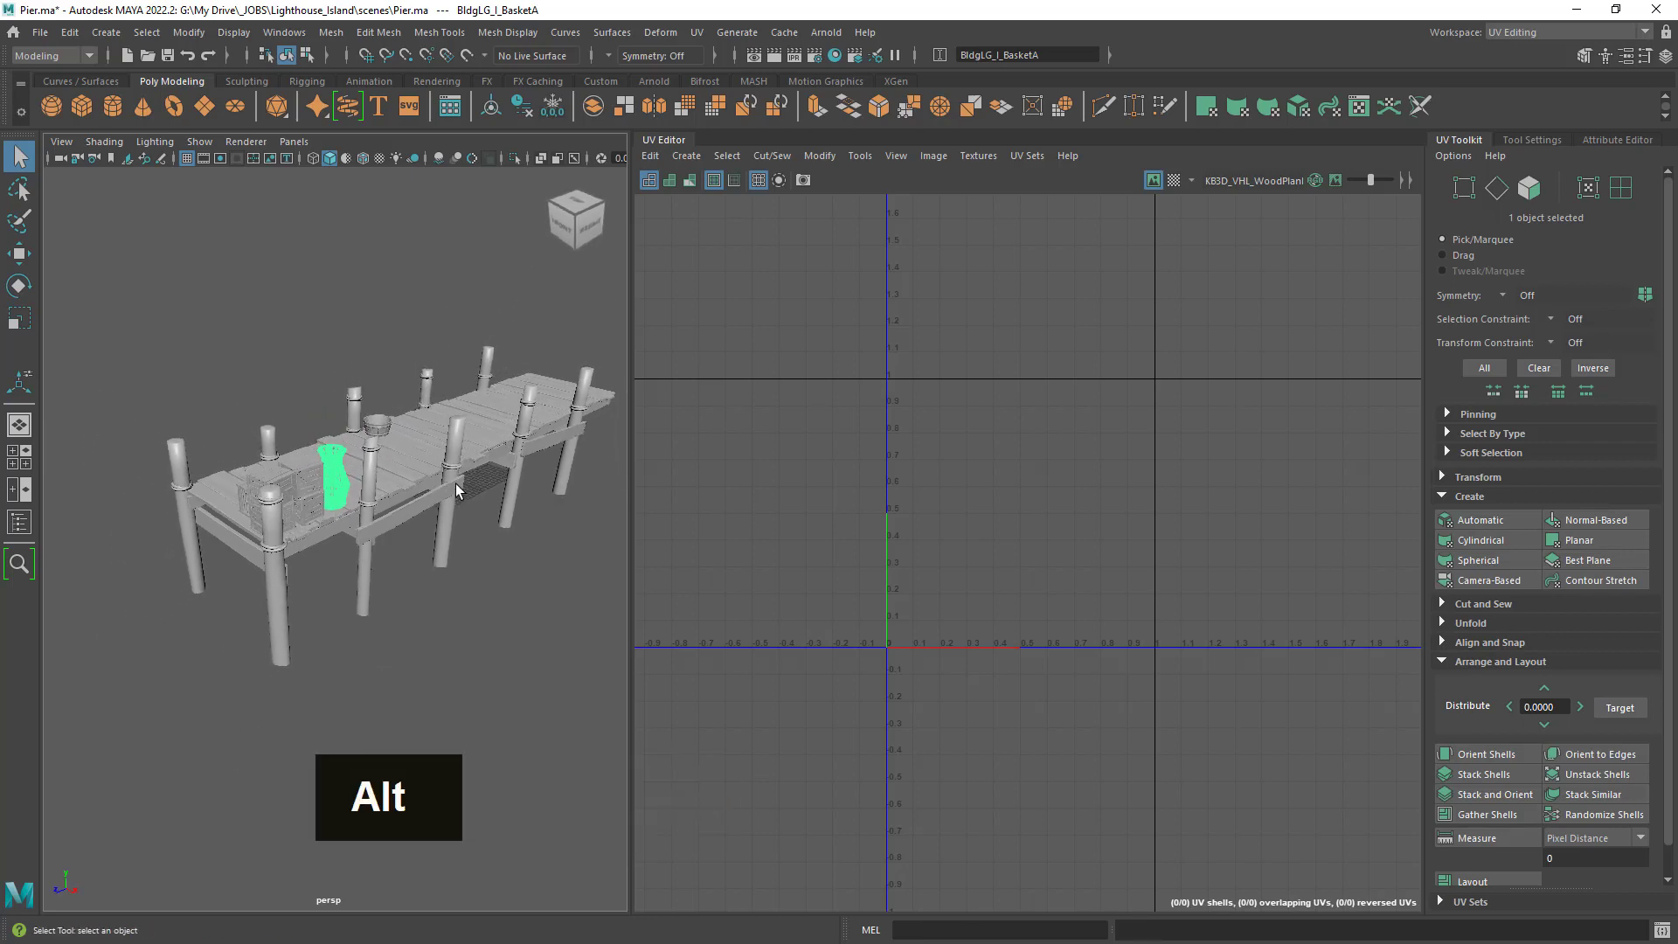
alt+middle_drag(452, 491, 433, 482)
alt+drag(433, 482, 420, 478)
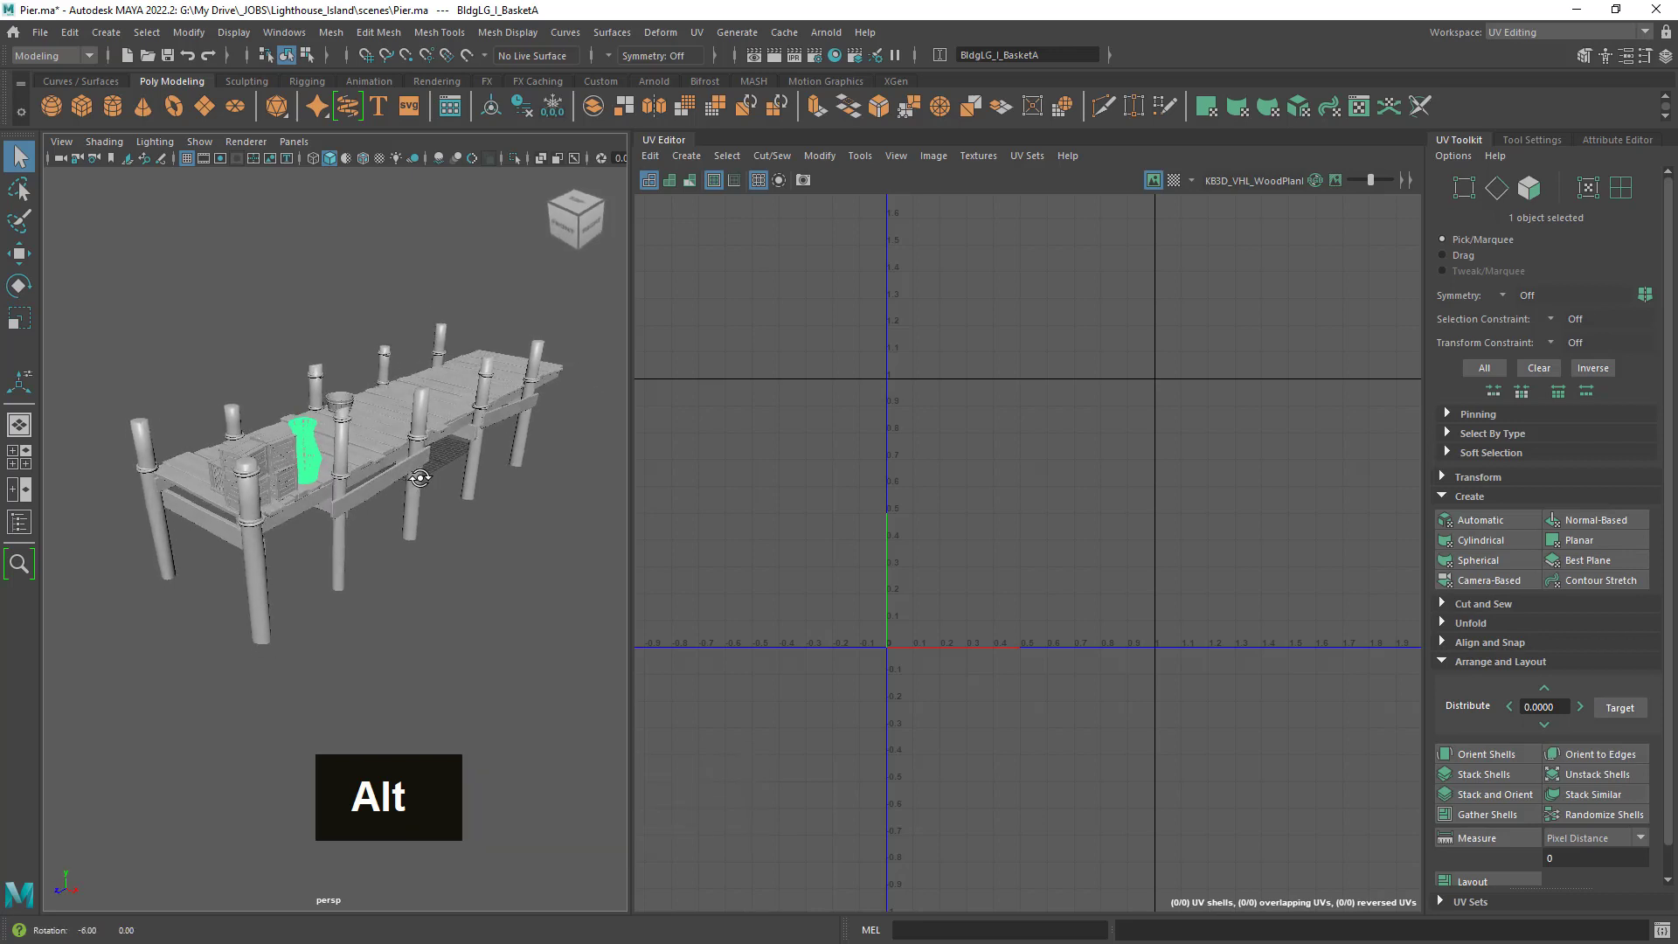
Select the BldgLG_I_Pier mesh and examine its posts and planks along the length of the pier.
click(440, 412)
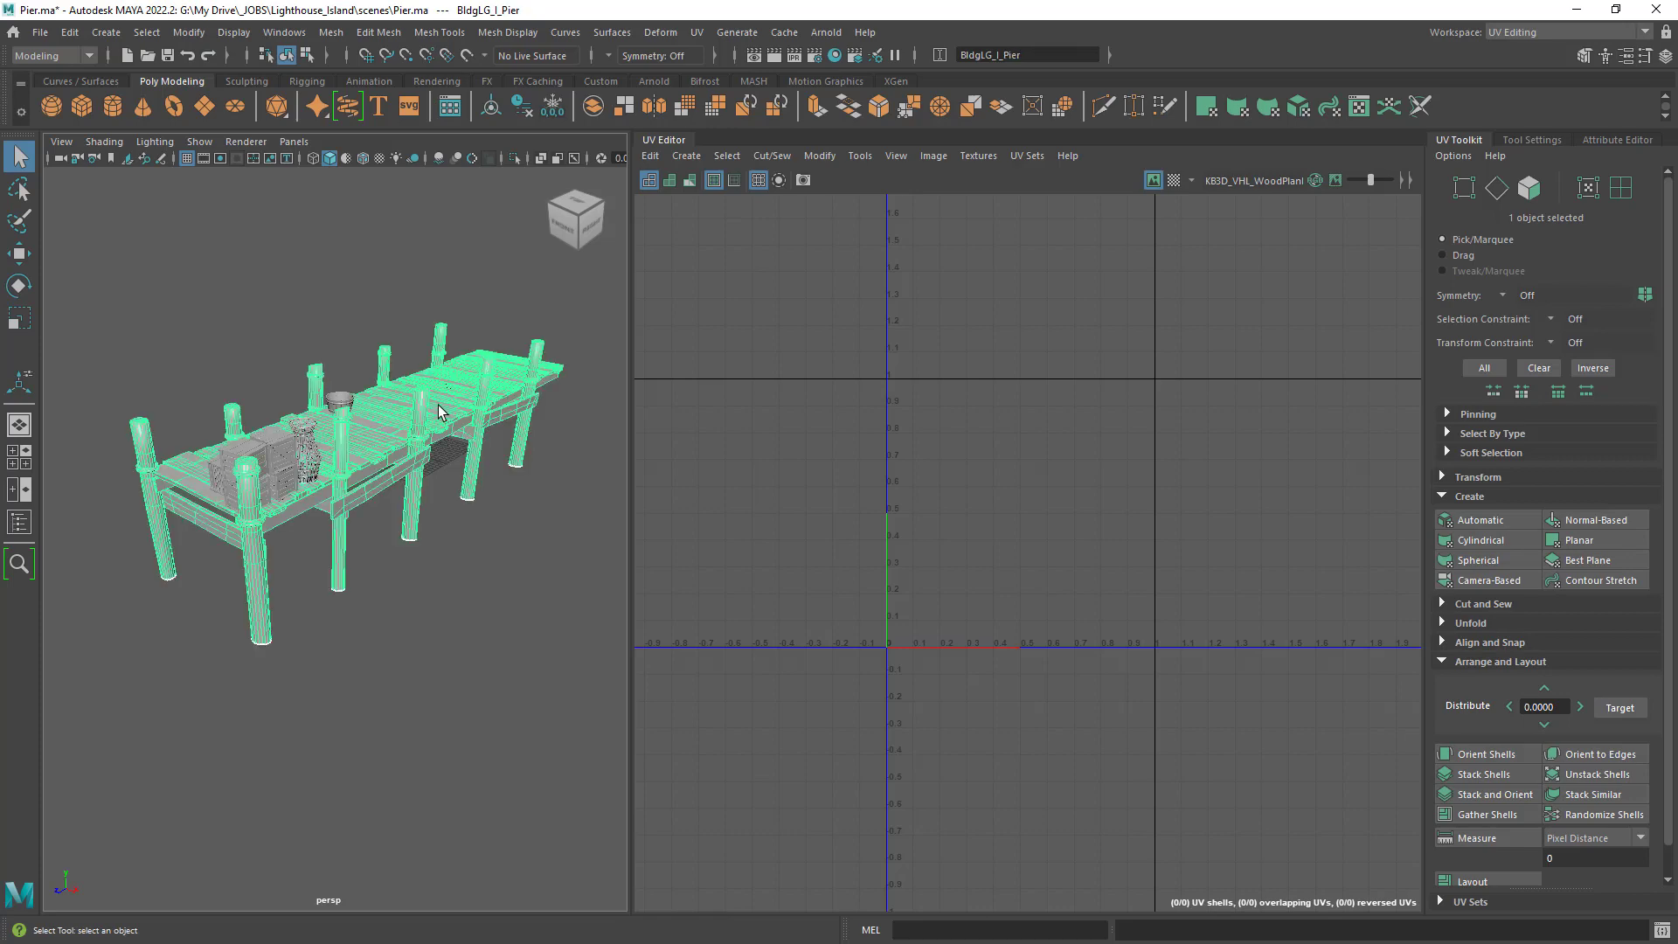
alt+right_drag(440, 412, 420, 472)
alt+drag(419, 472, 427, 522)
alt+right_drag(427, 522, 416, 519)
alt+middle_drag(417, 520, 468, 464)
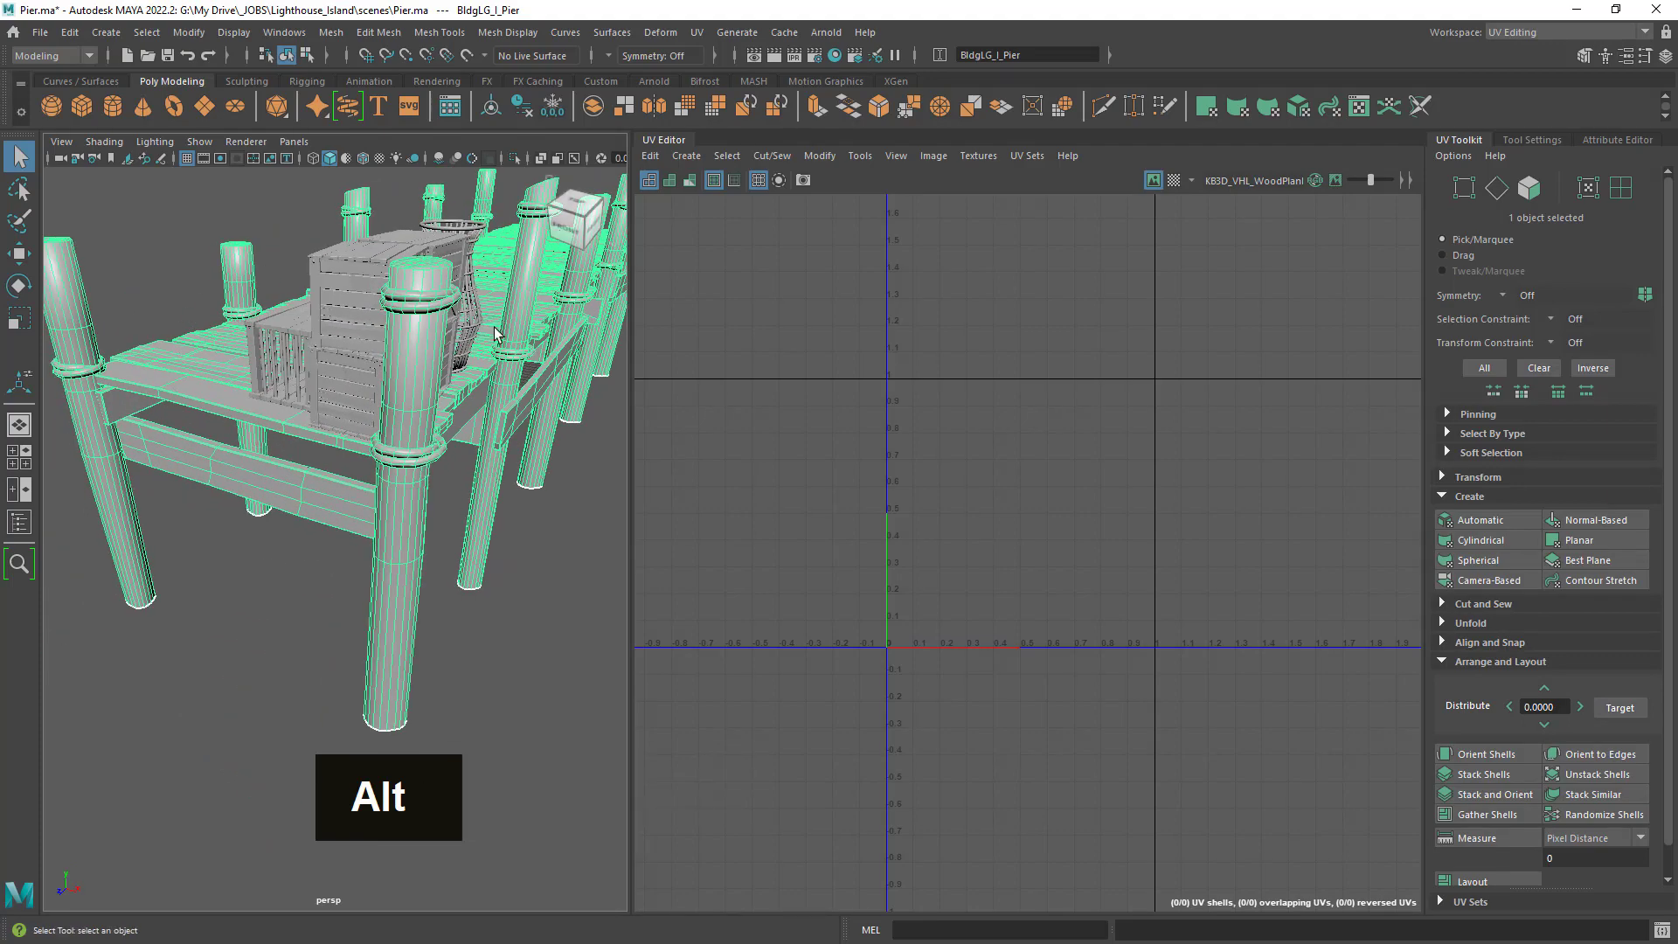
alt+drag(493, 251, 451, 455)
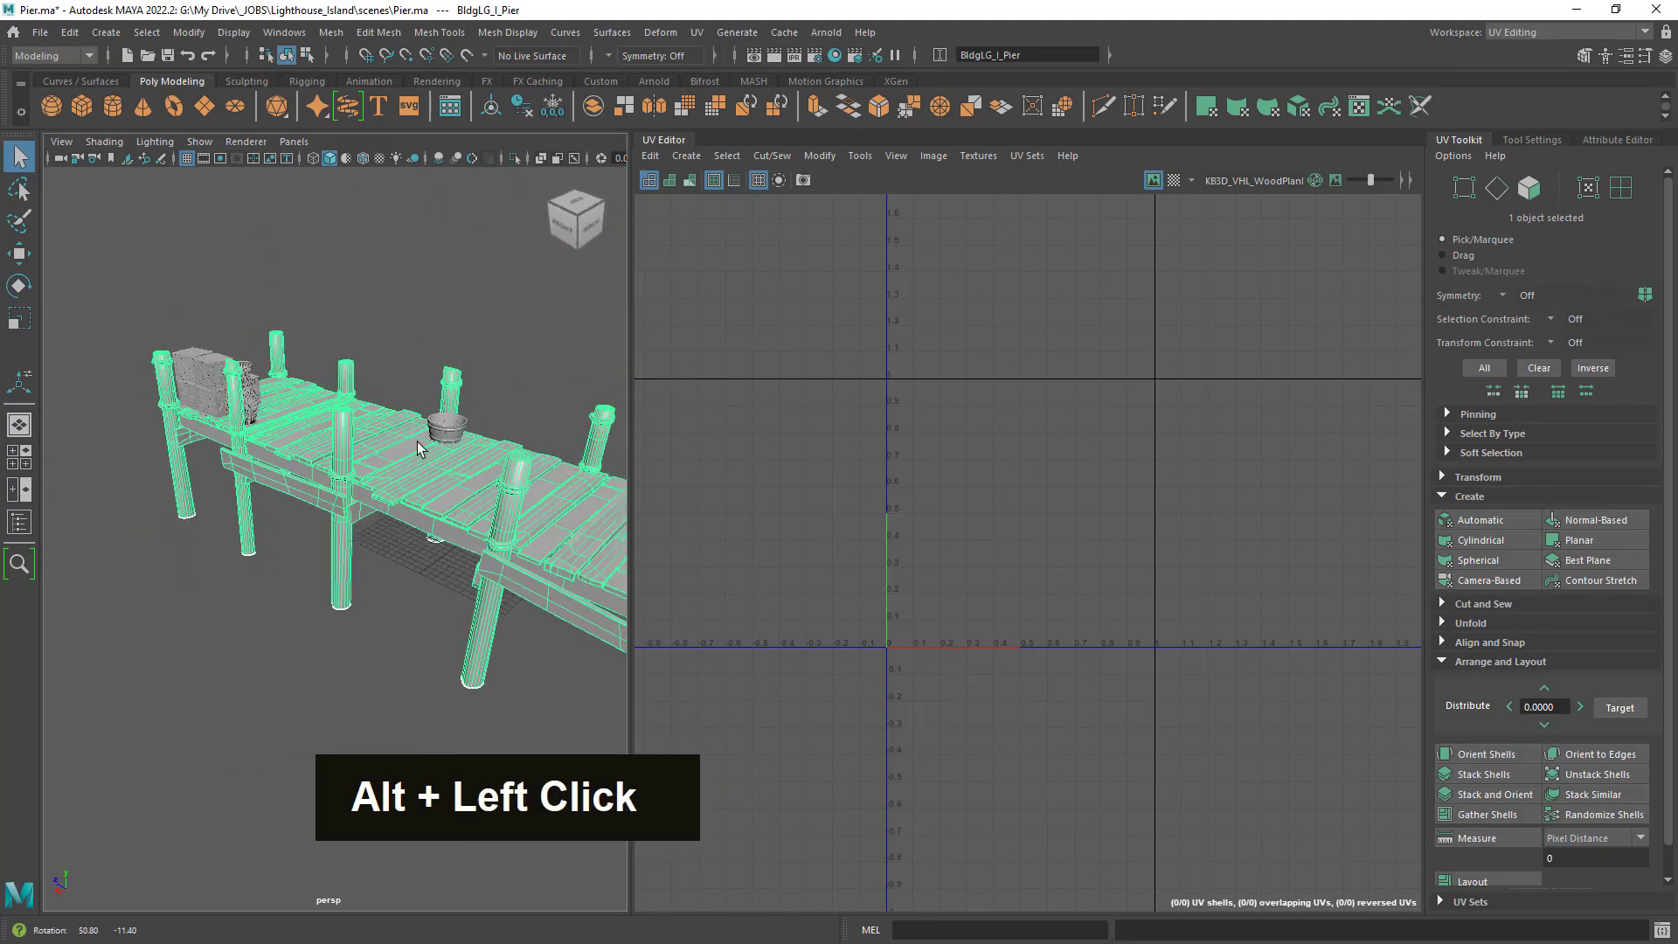
alt+right_drag(450, 455, 442, 459)
alt+middle_drag(441, 459, 437, 450)
alt+drag(437, 450, 431, 454)
Show the Outliner, expand the Pier group to list its meshes, and view the selected pier from opposite ends.
click(20, 522)
click(64, 264)
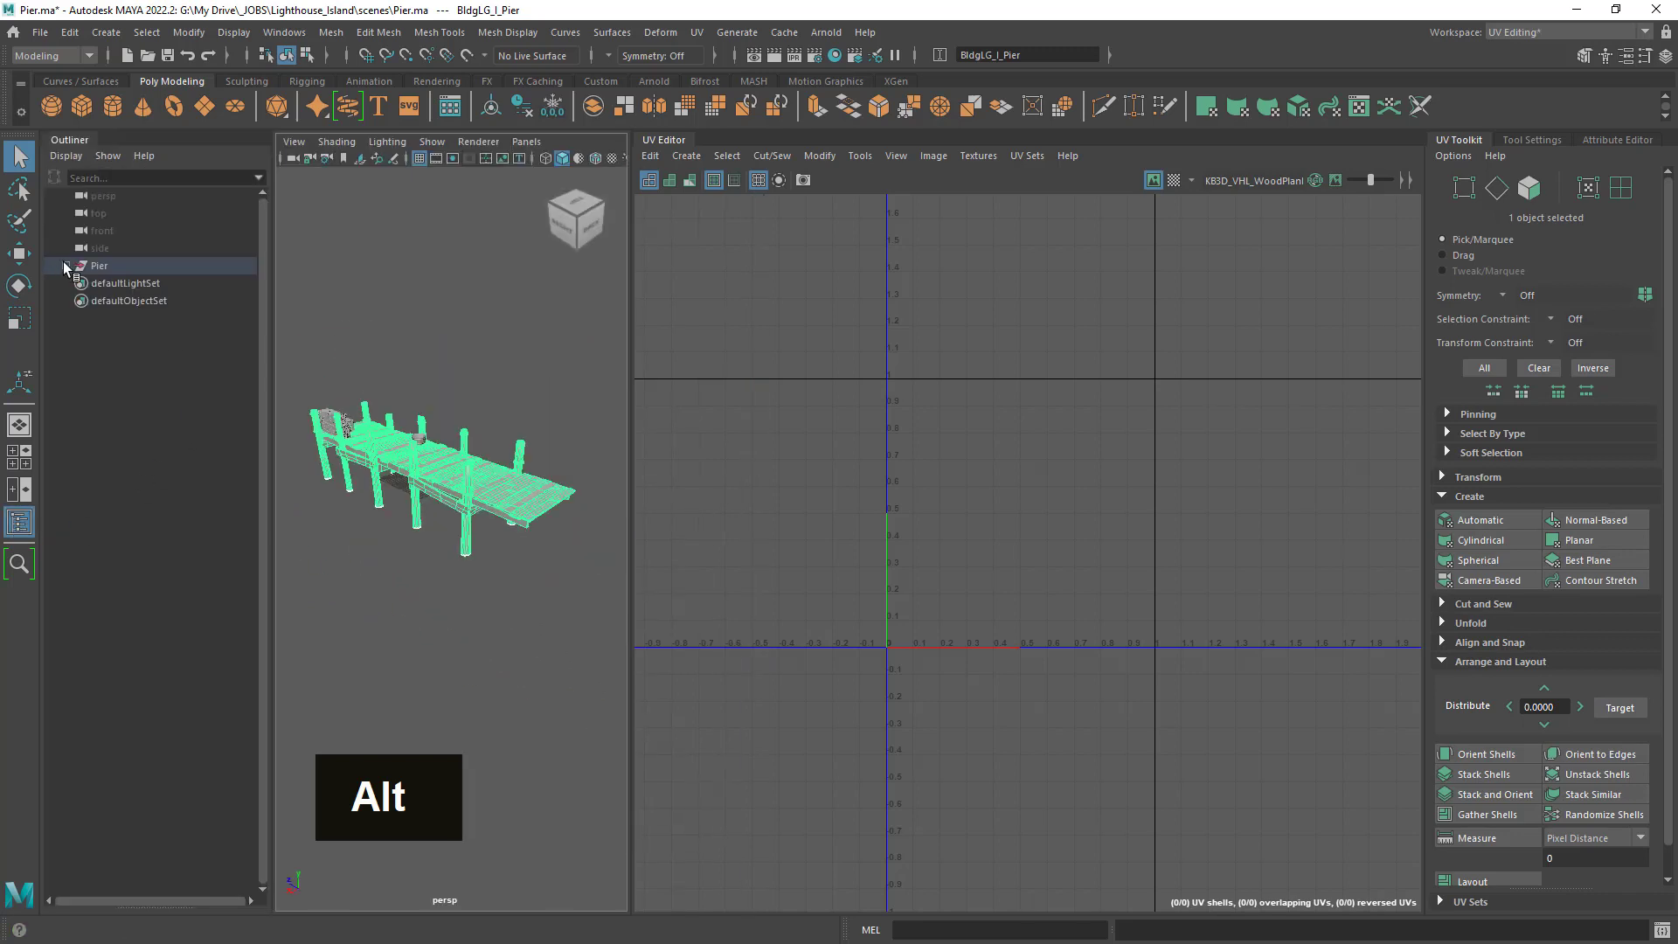
alt+right_drag(513, 528, 543, 562)
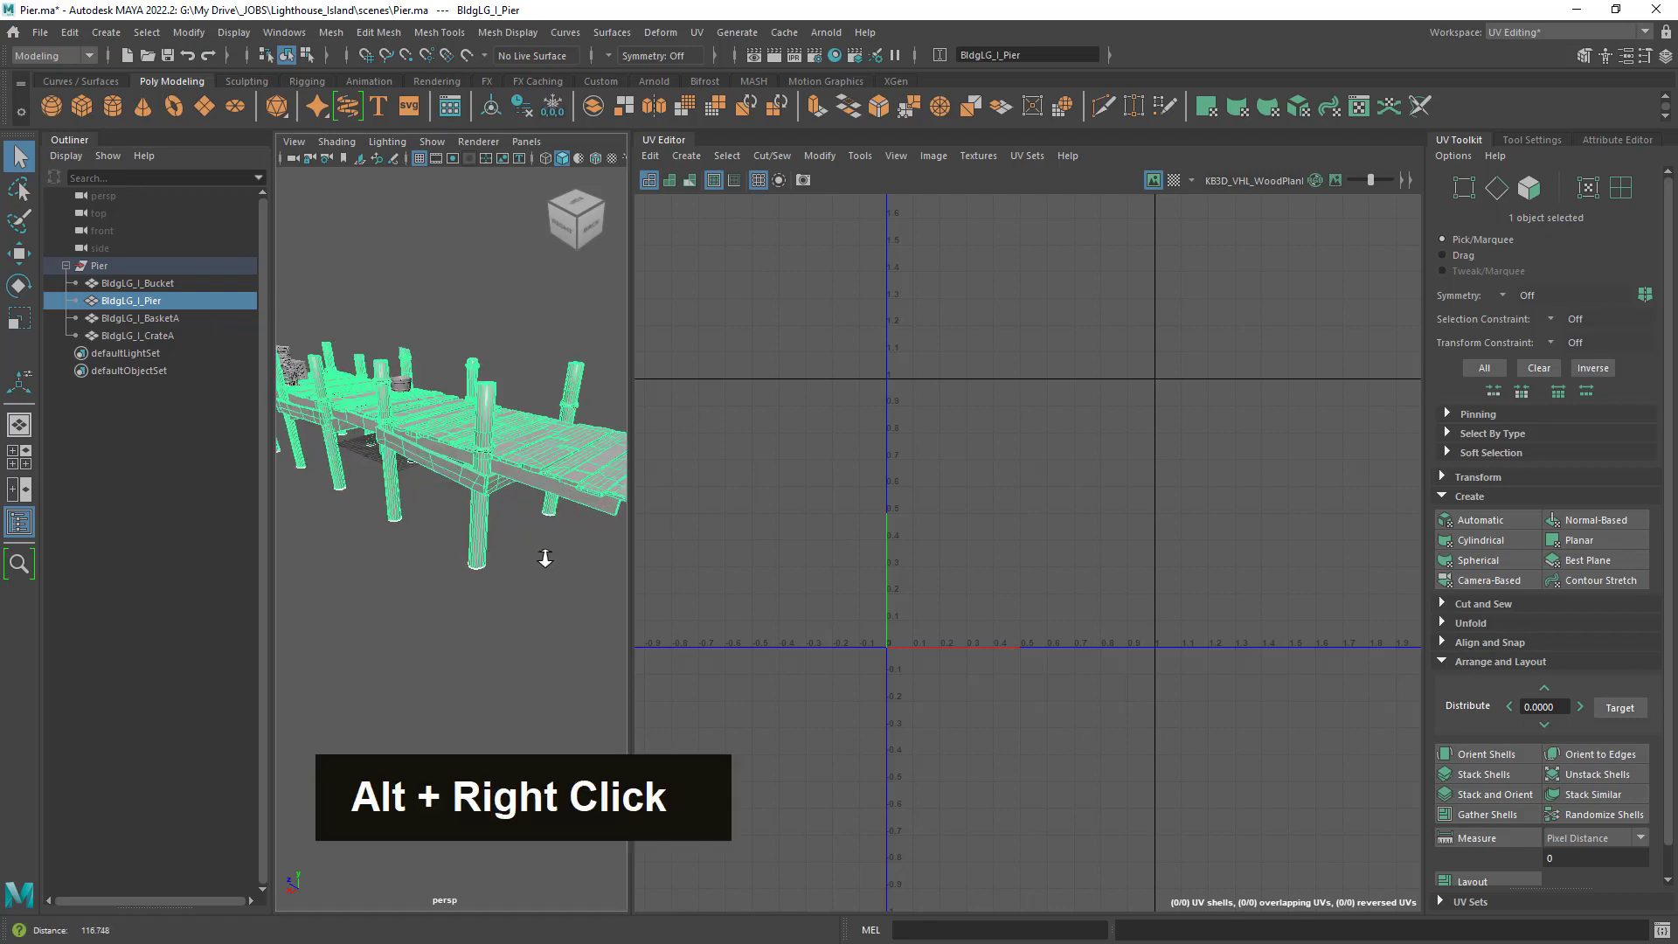
alt+drag(543, 562, 517, 569)
alt+right_drag(517, 569, 513, 585)
alt+drag(513, 585, 621, 565)
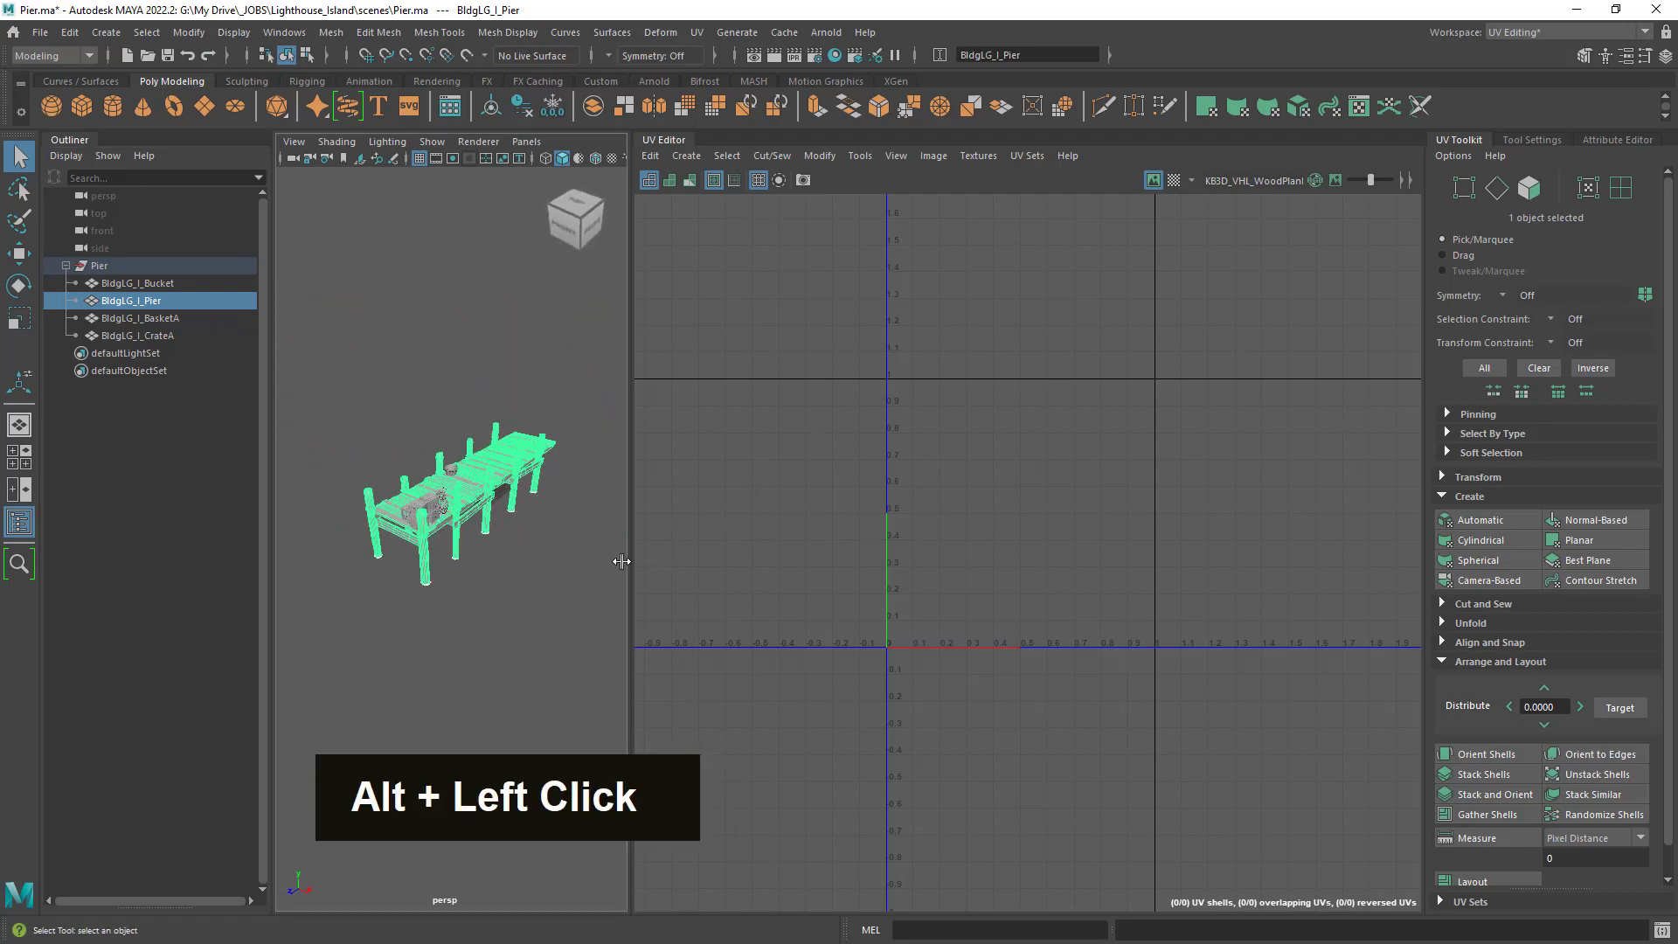
alt+right_drag(535, 560, 584, 560)
alt+drag(459, 575, 469, 578)
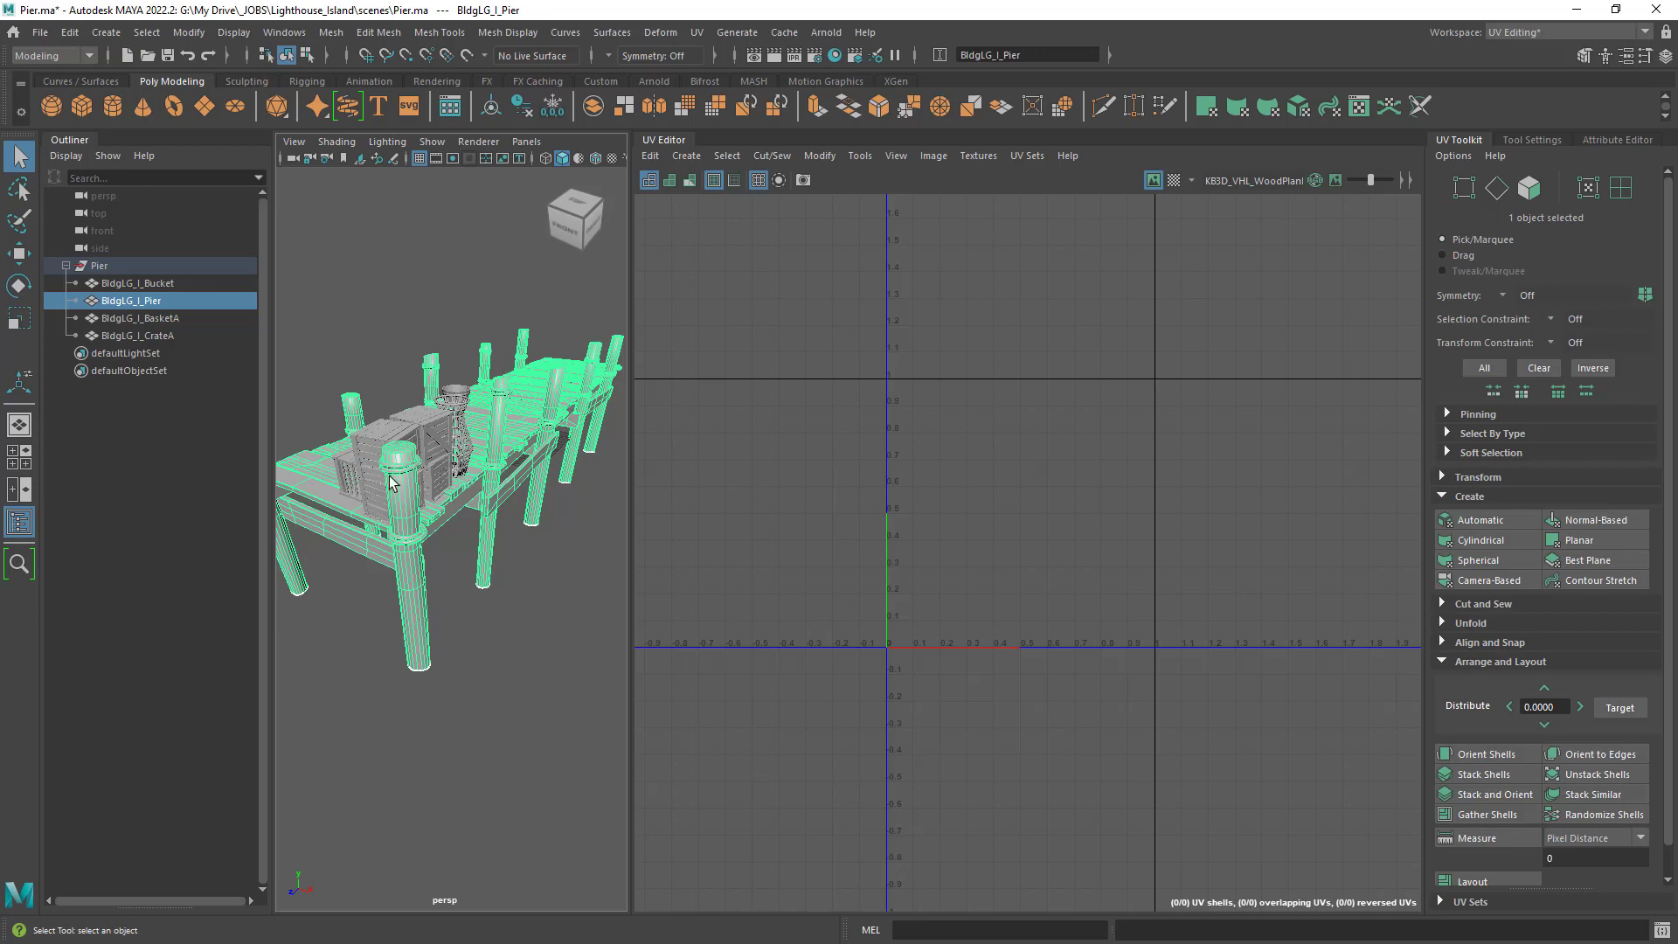
Examine the crate end of the pier mesh from low and raised angles.
alt+middle_drag(470, 526, 481, 498)
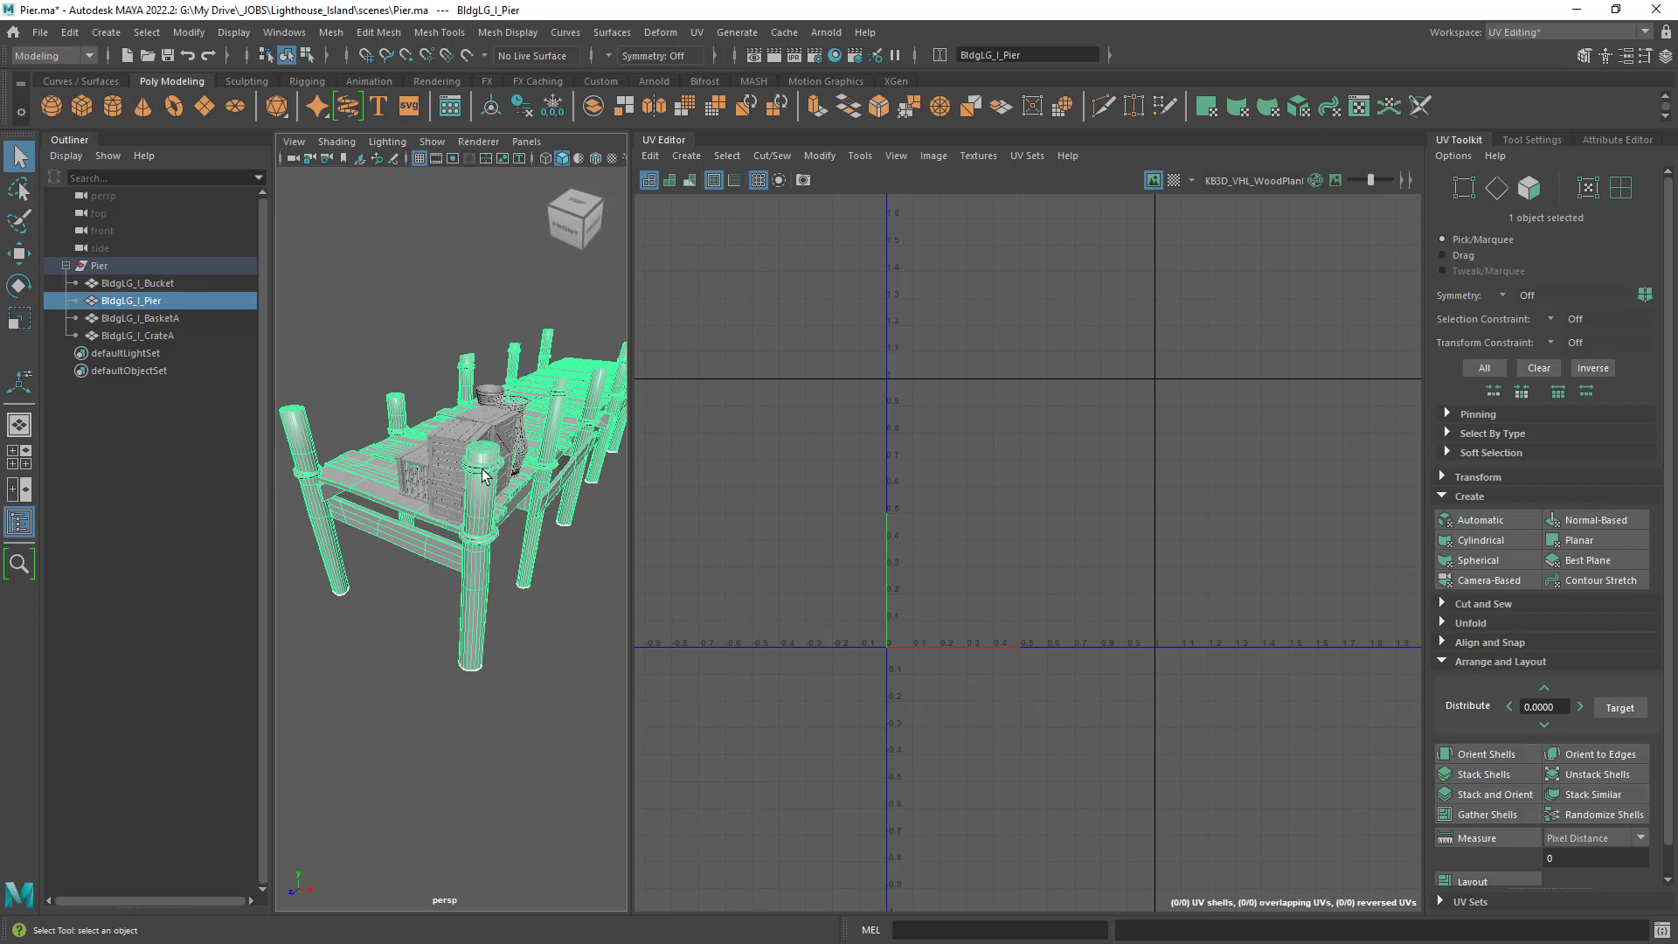
alt+right_drag(479, 477, 480, 456)
alt+right_drag(491, 592, 470, 523)
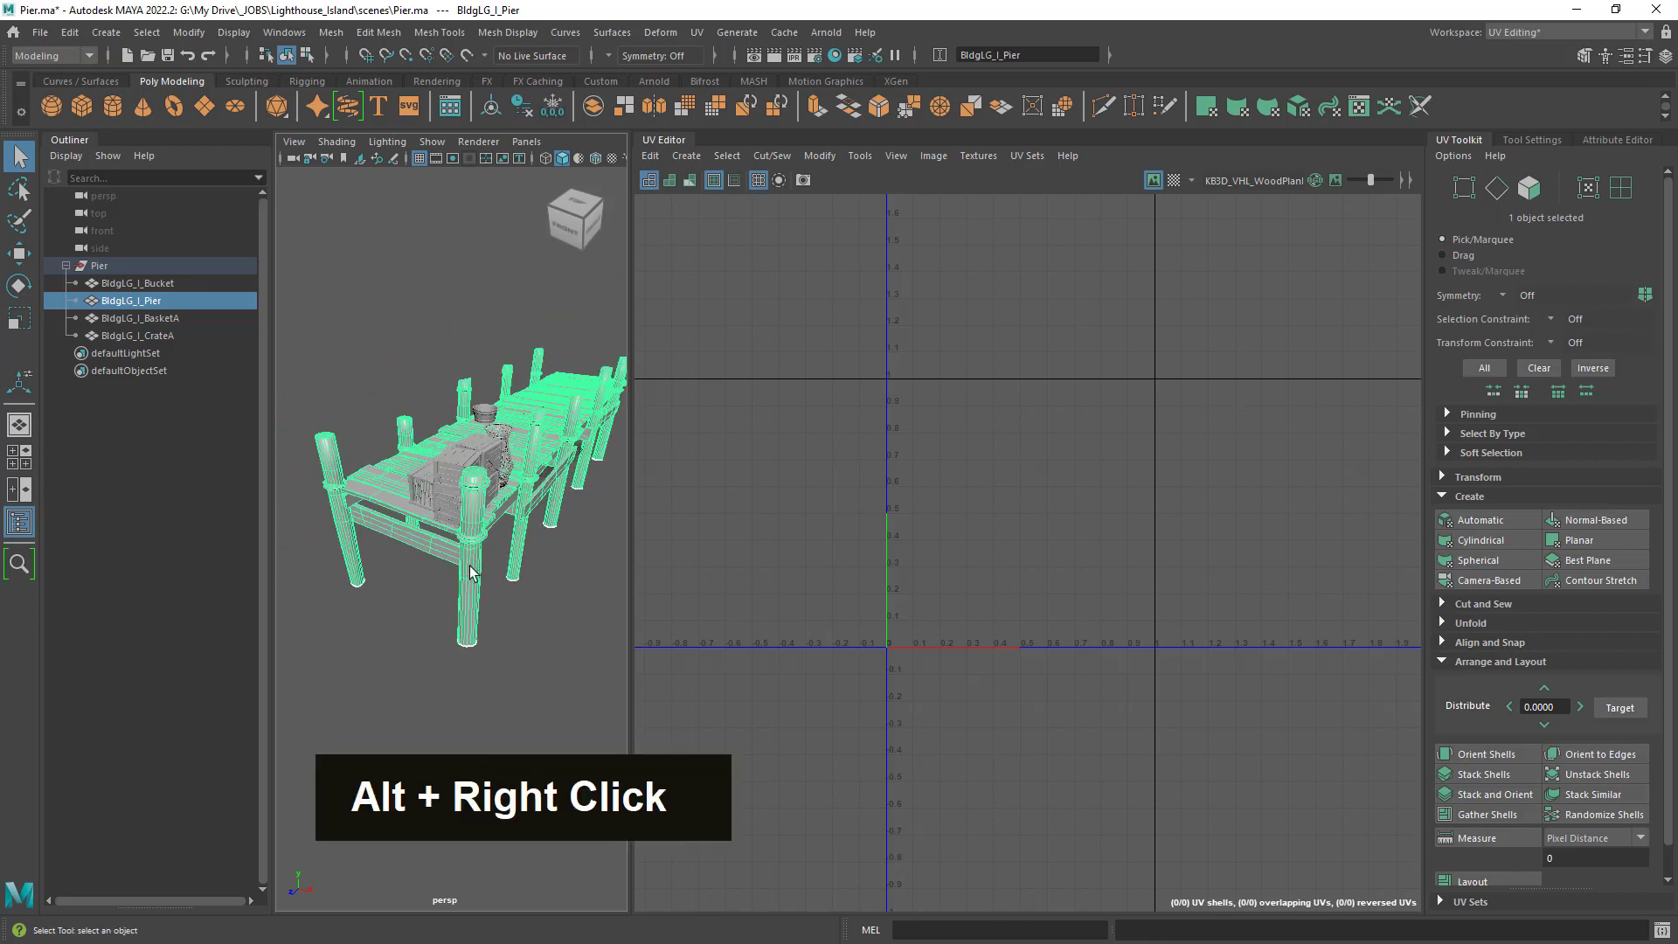
alt+drag(470, 522, 488, 577)
alt+right_drag(472, 573, 487, 583)
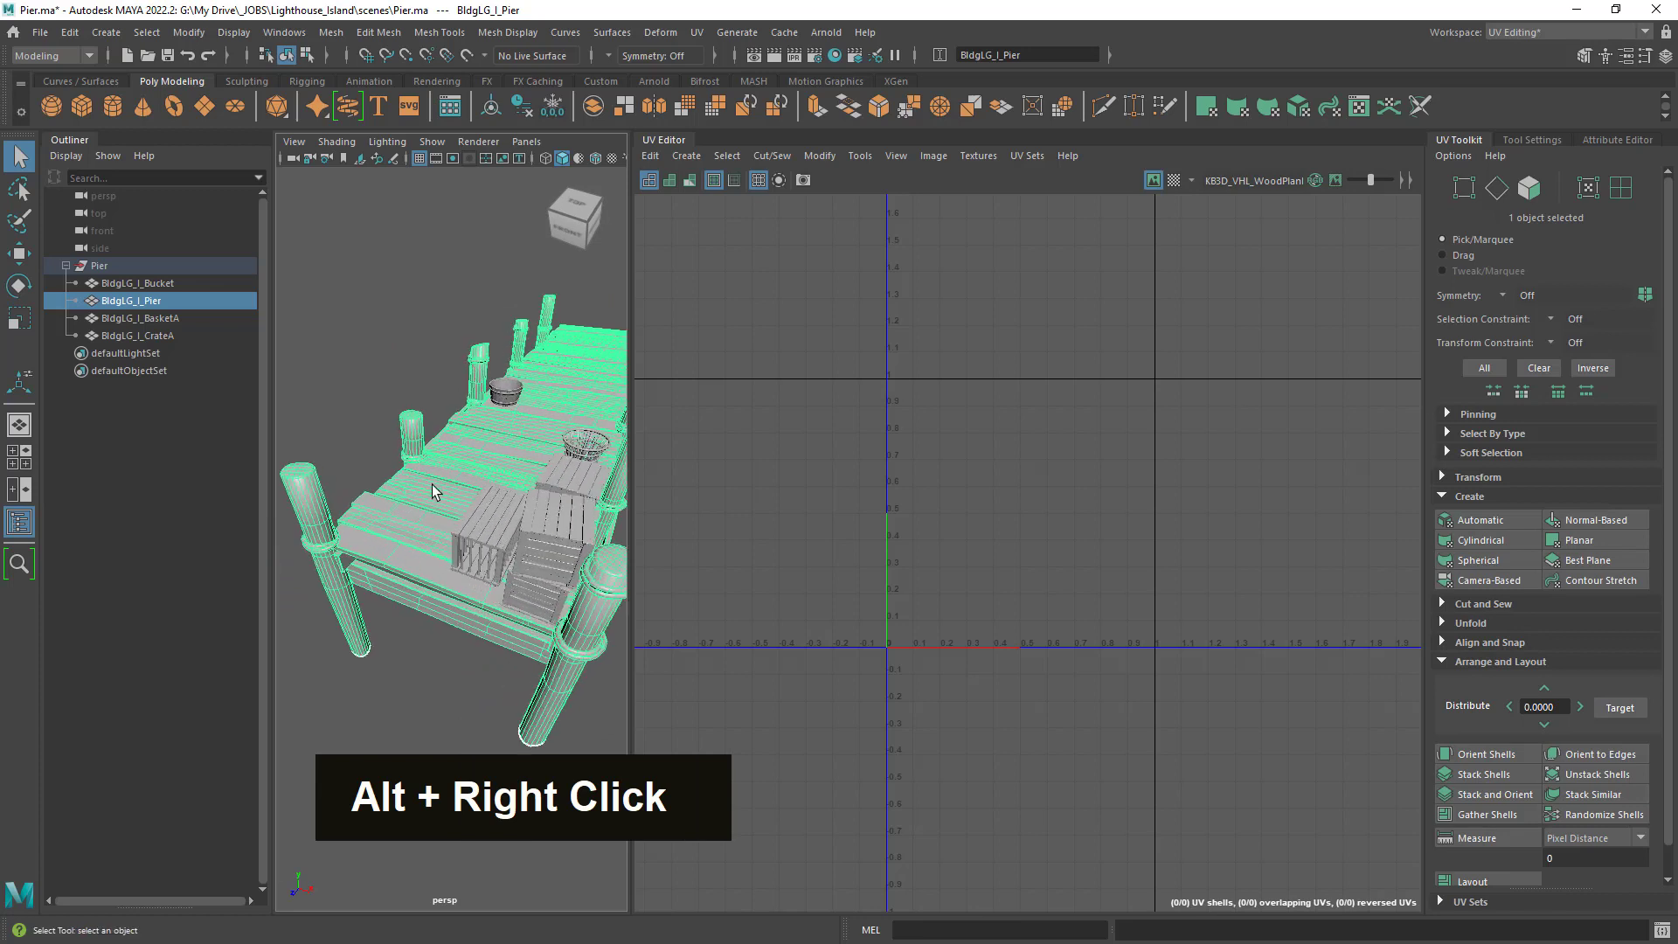
alt+right_drag(548, 473, 529, 454)
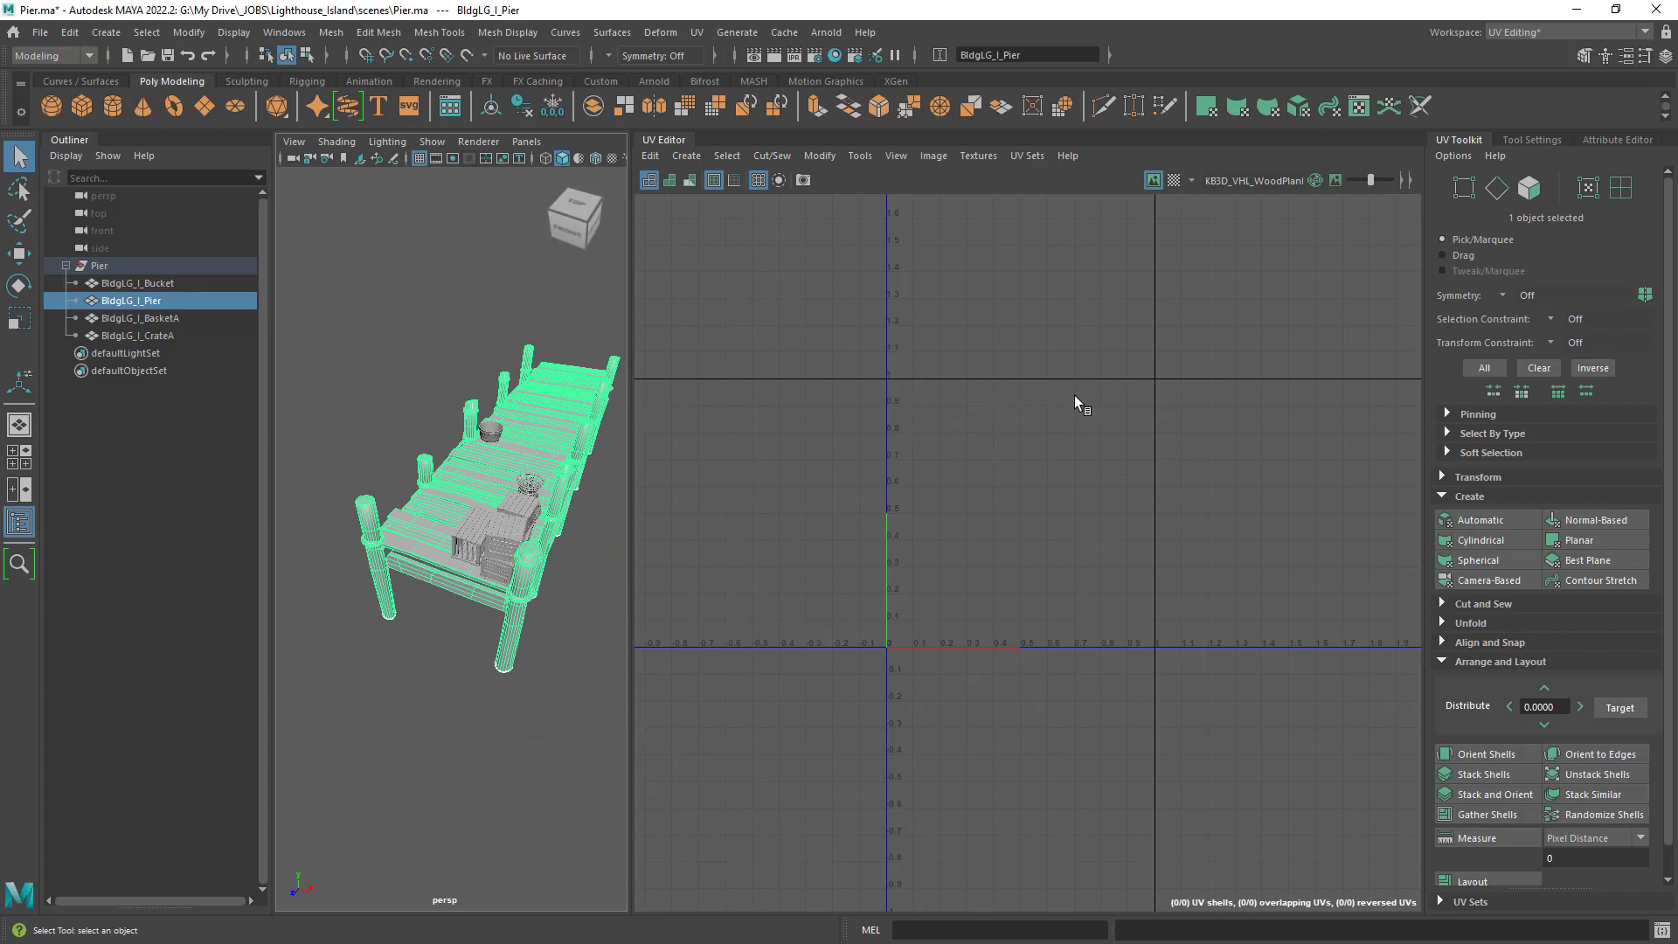
alt+drag(612, 533, 549, 522)
alt+right_drag(549, 523, 565, 539)
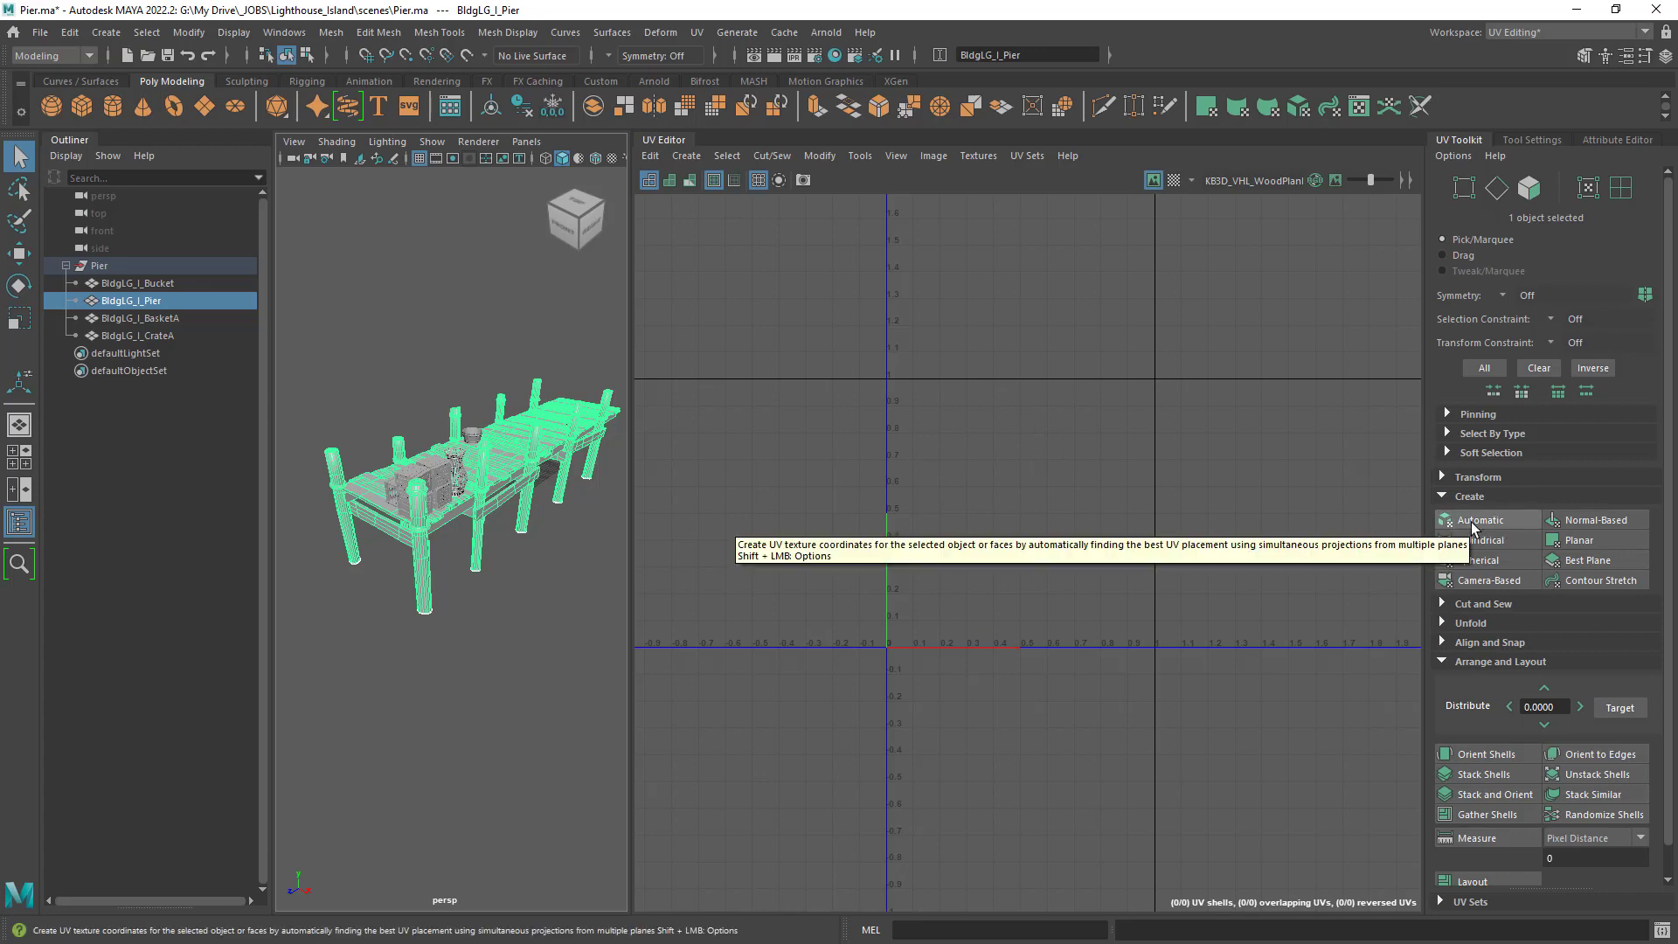
Review the available UV projection methods for the pier mesh without applying one.
click(697, 37)
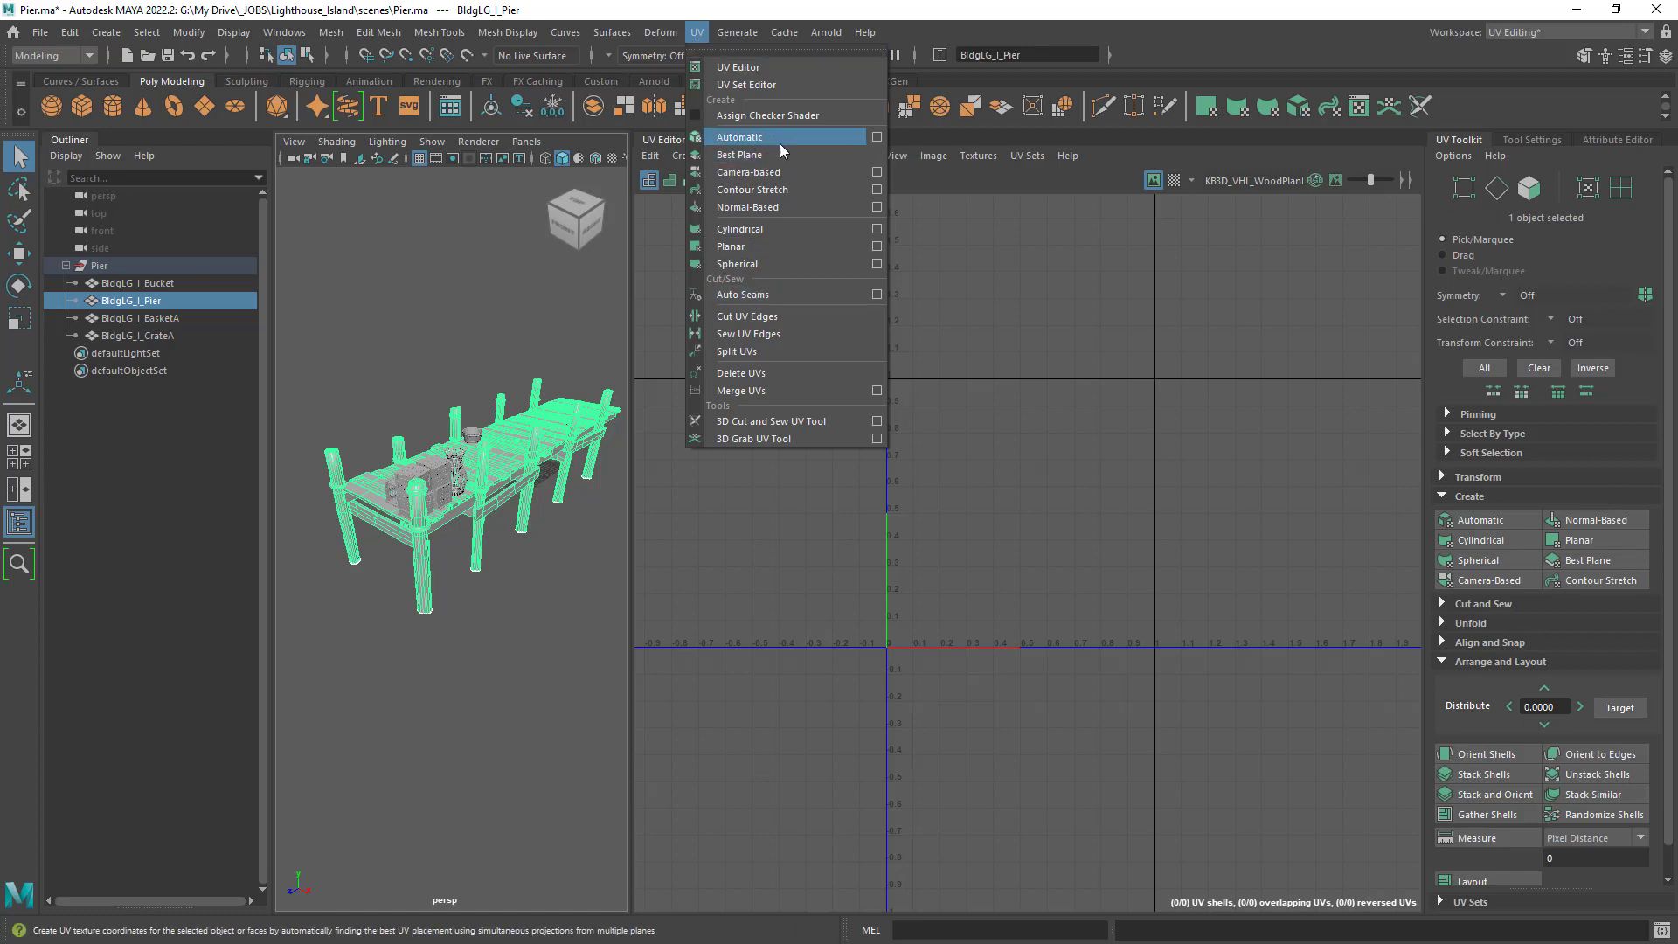
click(1196, 18)
alt+right_drag(491, 366, 491, 421)
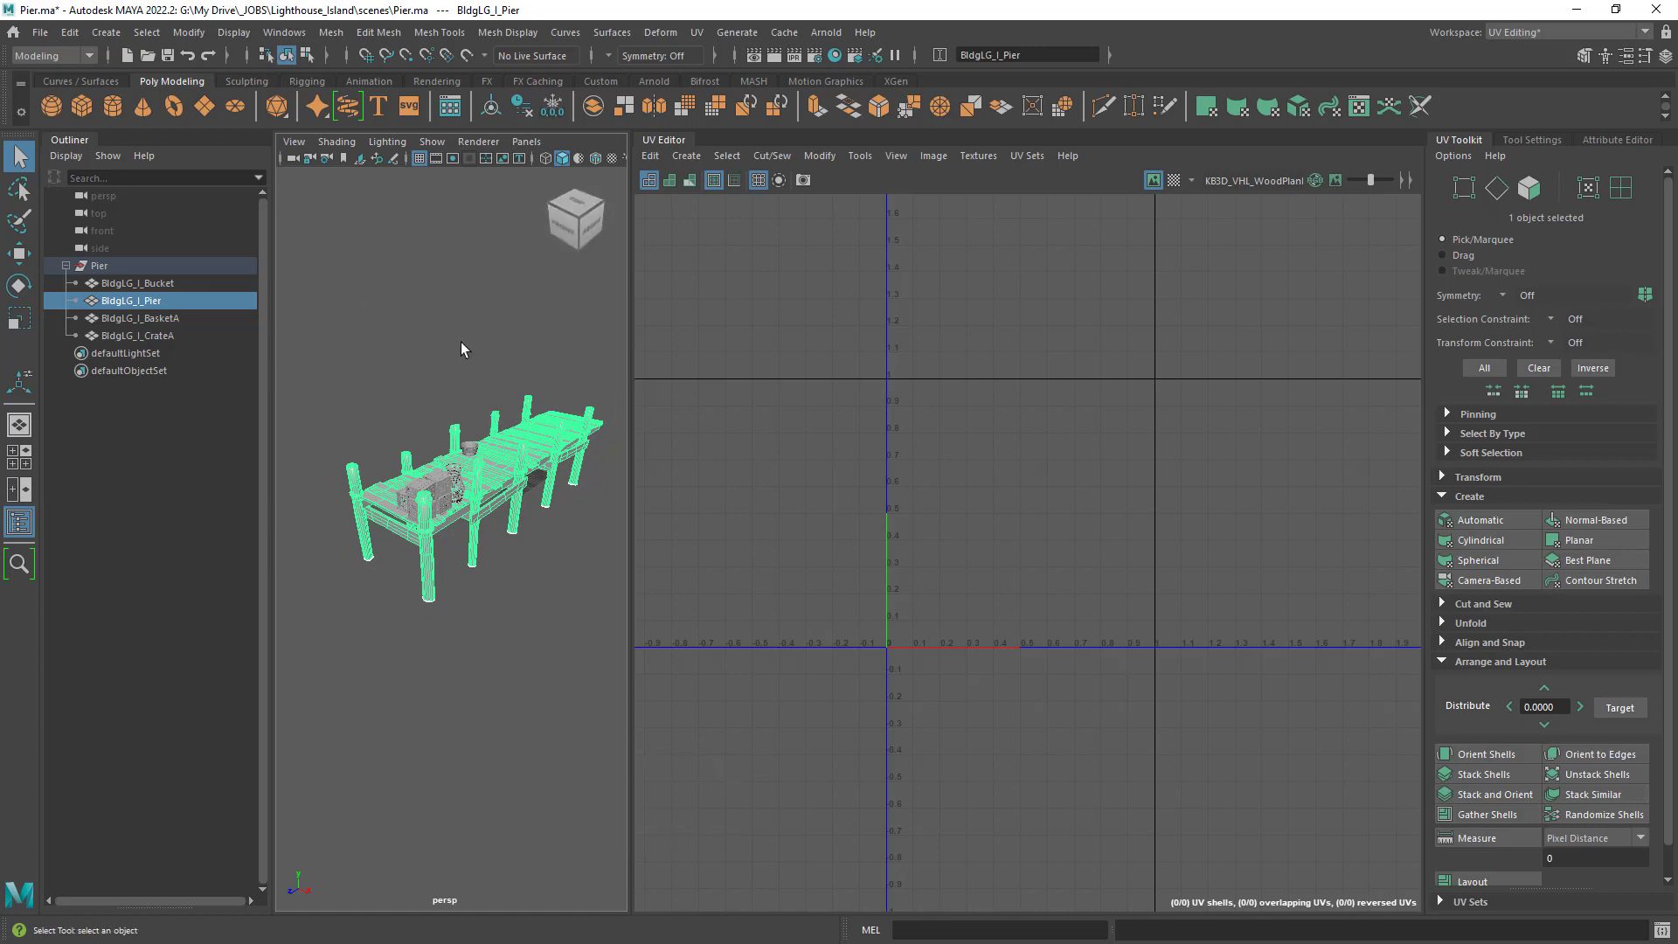
alt+right_drag(506, 626, 495, 628)
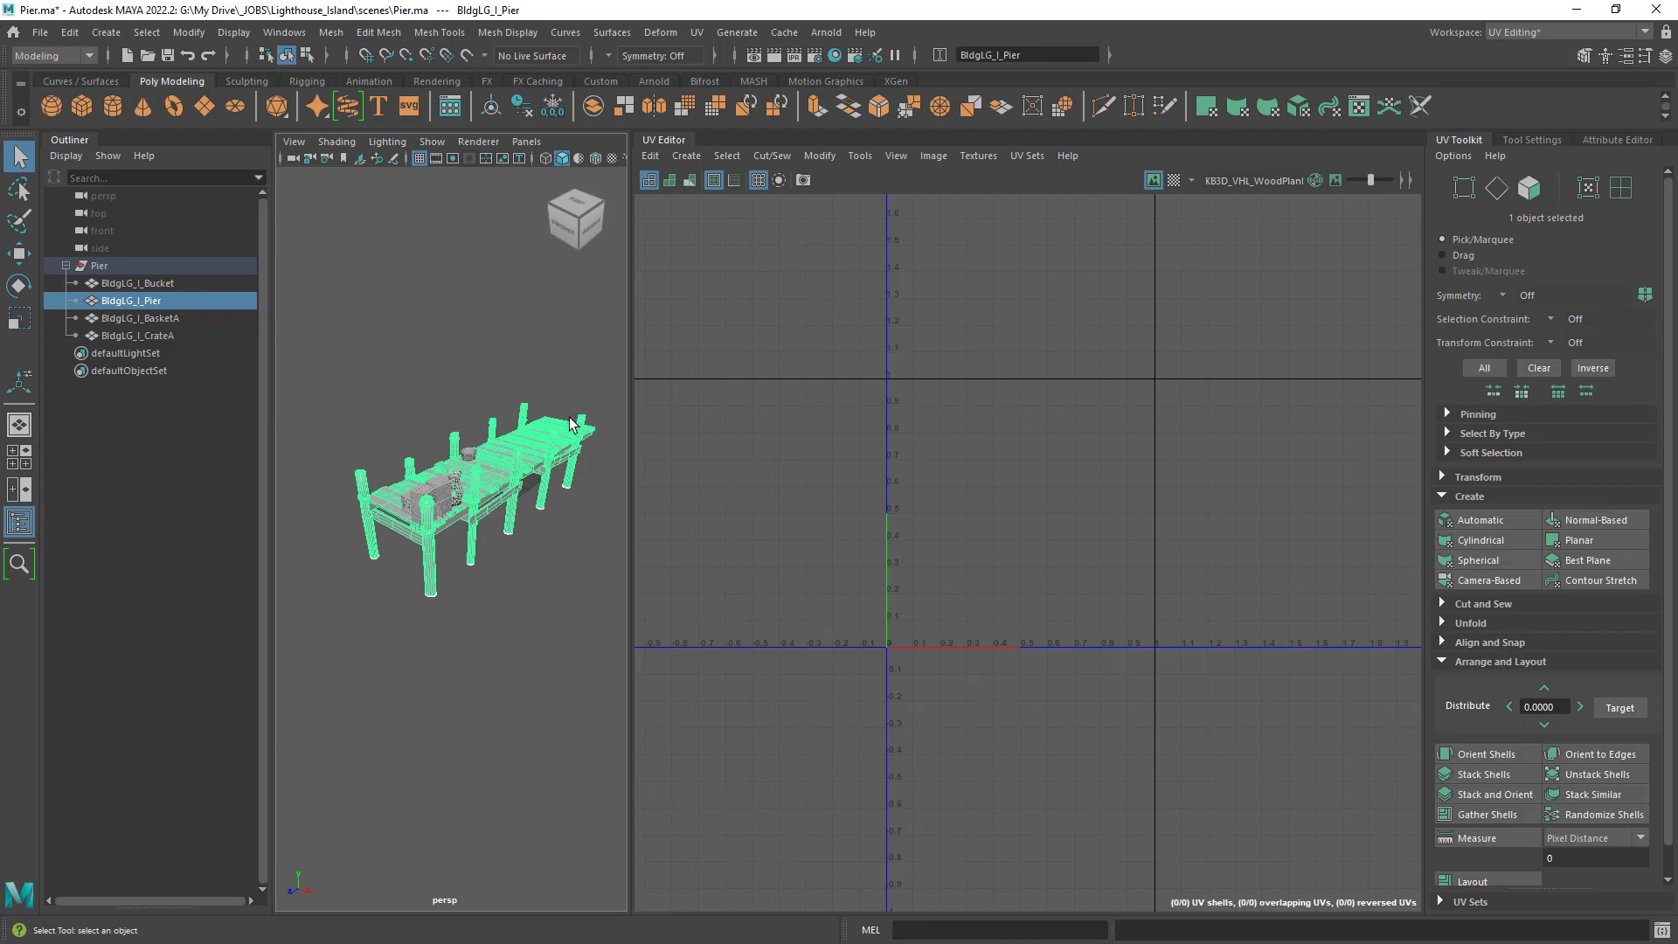
Examine the pier's posts, rope rings and side beams up close from several angles.
alt+right_drag(442, 573, 529, 572)
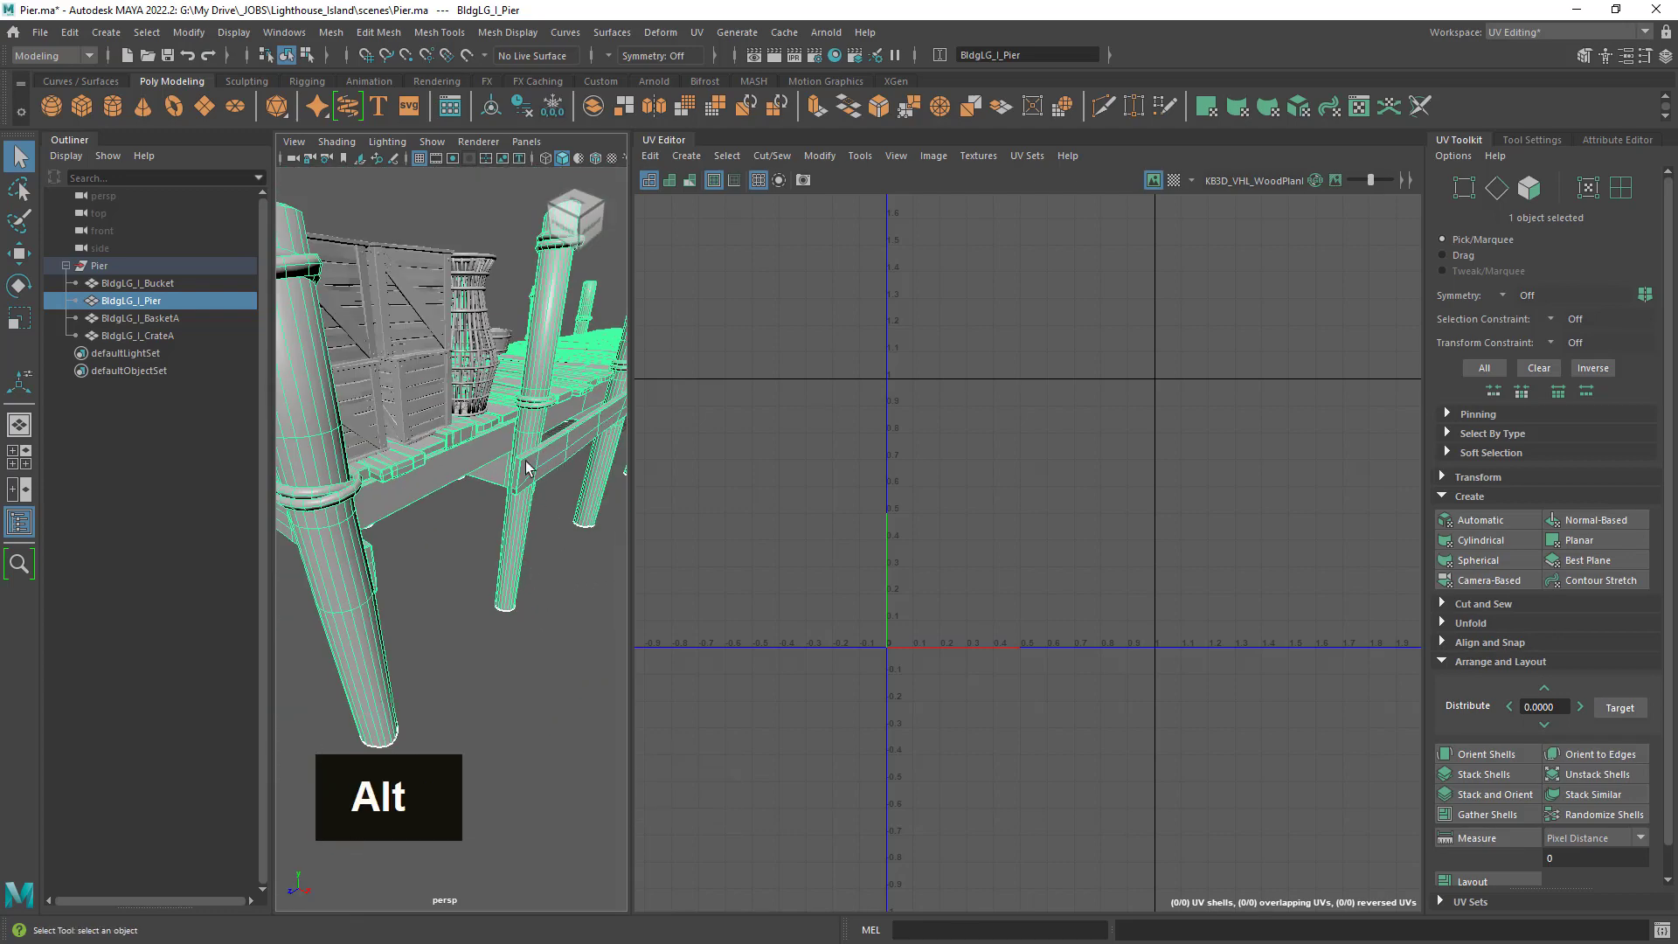
alt+drag(545, 467, 521, 477)
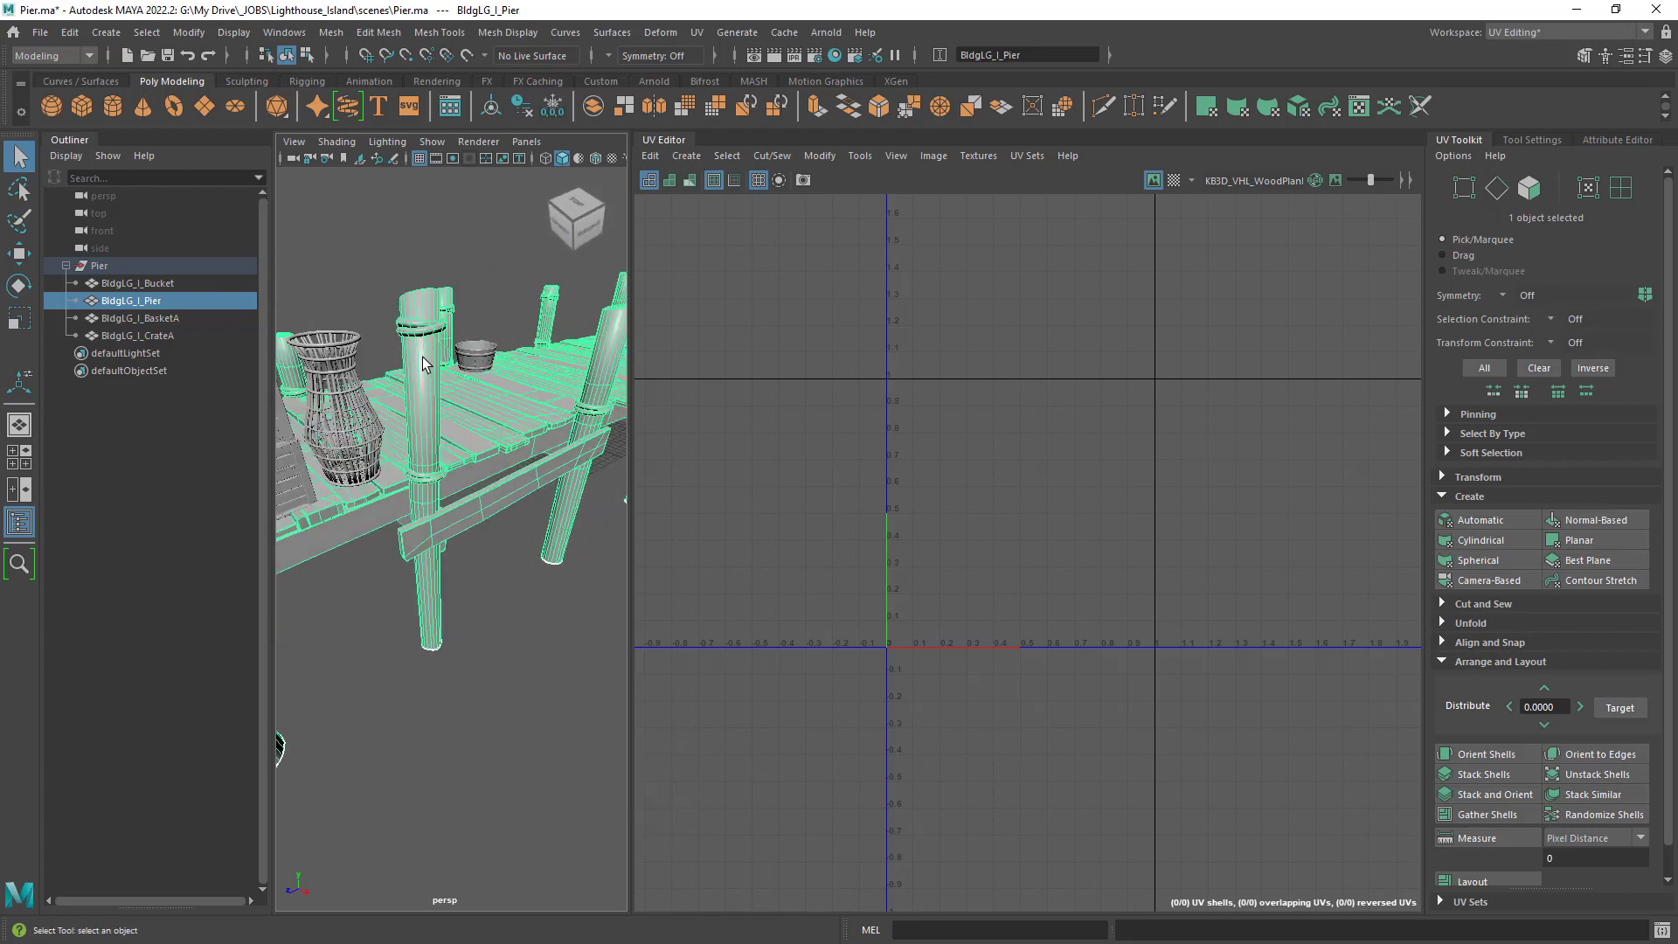
alt+right_drag(478, 518, 507, 528)
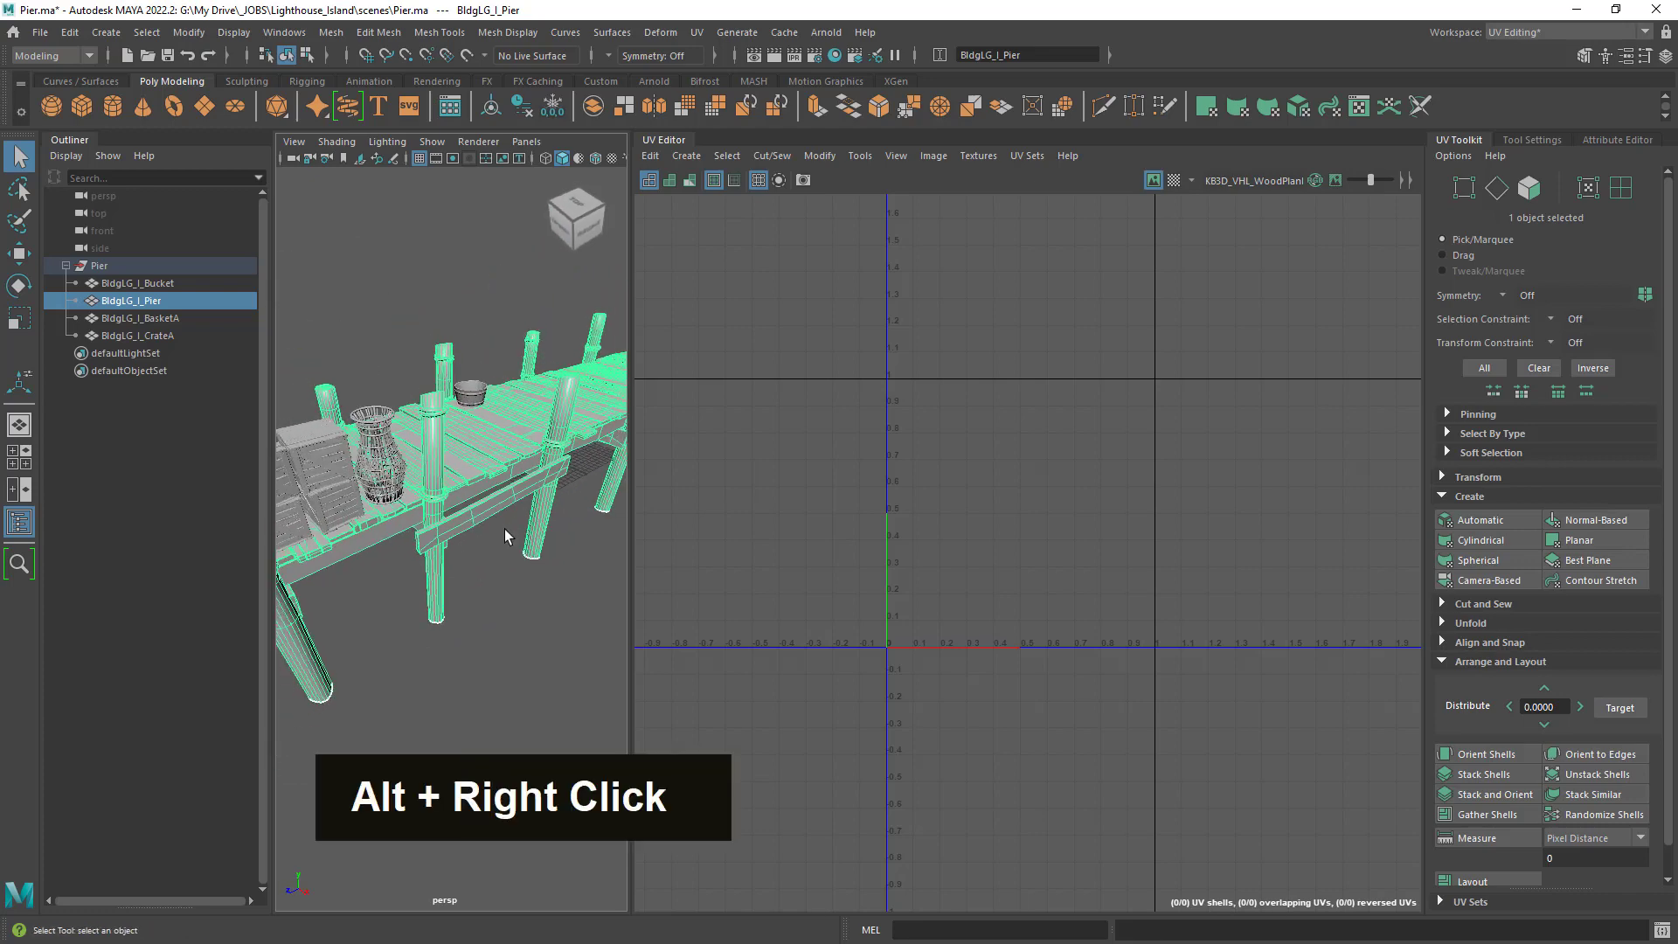
alt+drag(507, 528, 494, 393)
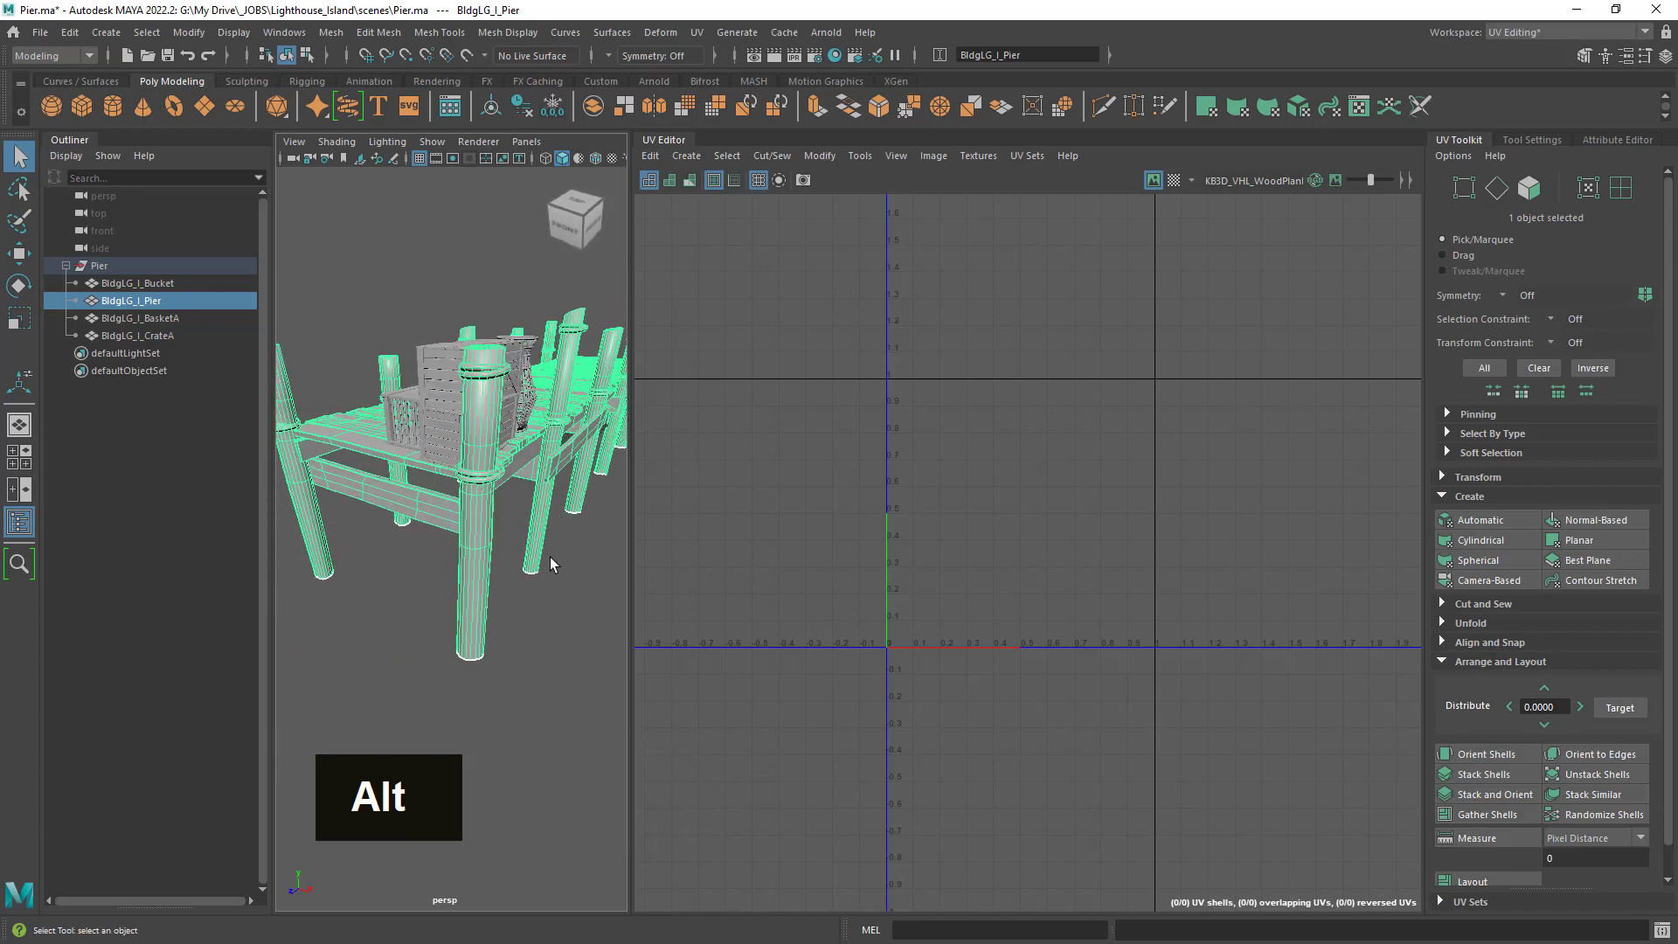
alt+right_drag(550, 557, 528, 562)
alt+drag(528, 563, 534, 583)
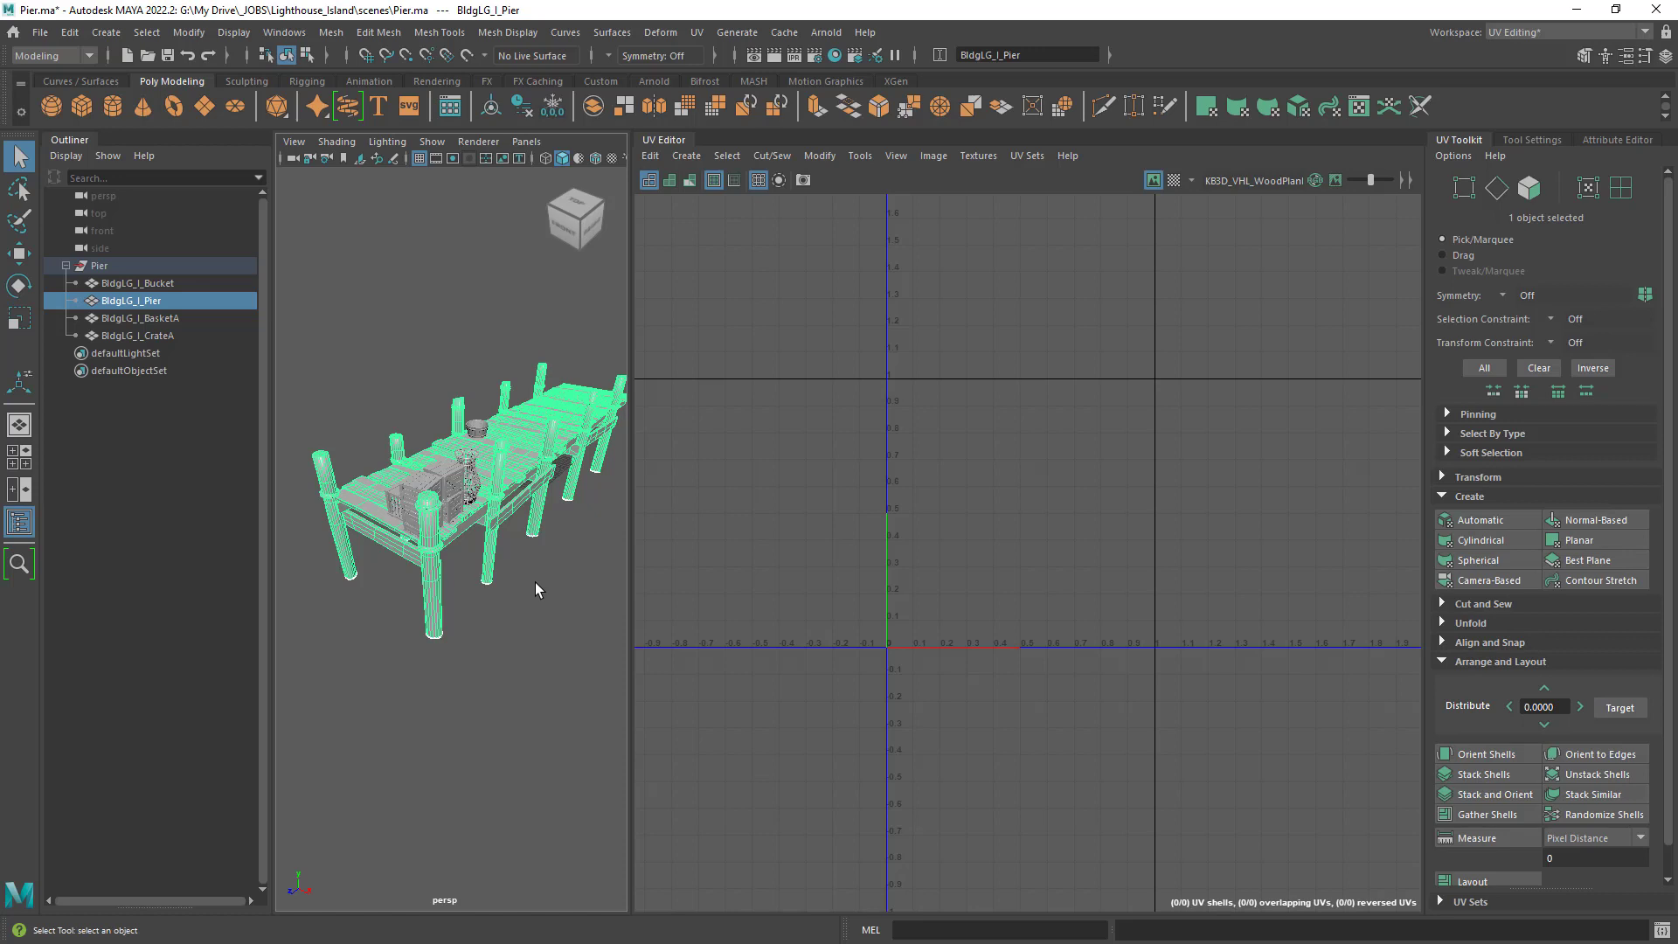
Hide the Outliner and create new UVs on the pier mesh with Automatic projection.
click(19, 522)
alt+drag(438, 589, 386, 548)
alt+right_drag(395, 577, 455, 554)
alt+middle_drag(455, 534, 432, 543)
alt+right_drag(485, 584, 447, 569)
mouse_move(446, 569)
alt+mouse_down()
mouse_move(292, 569)
mouse_move(444, 584)
alt+mouse_up()
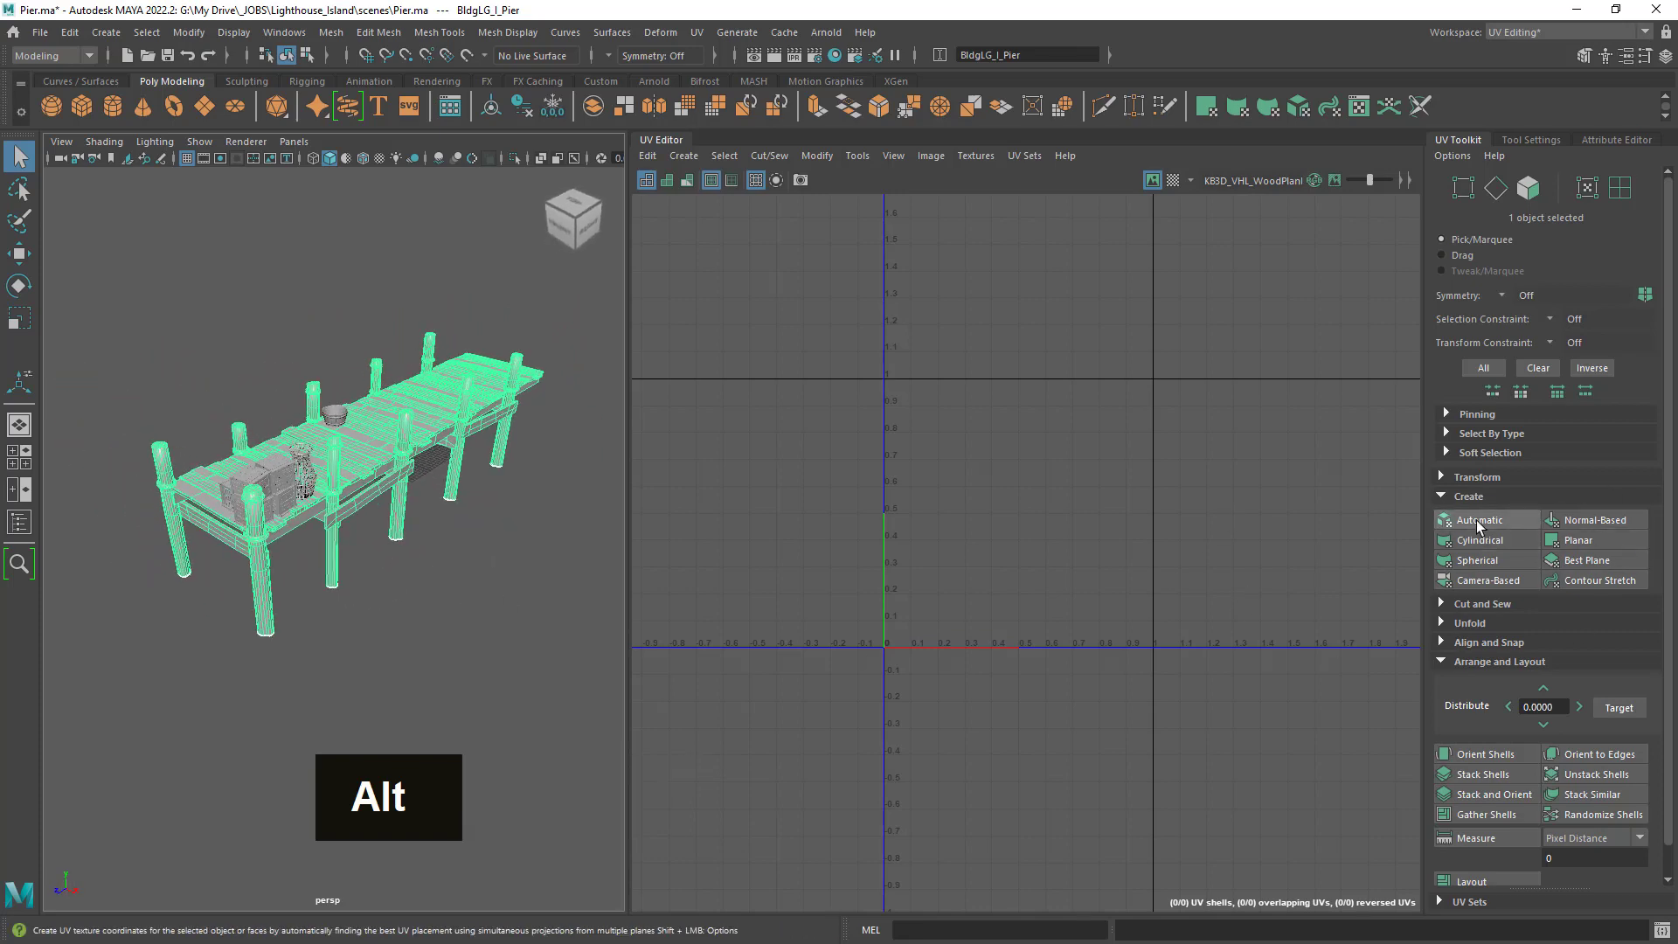
click(1521, 525)
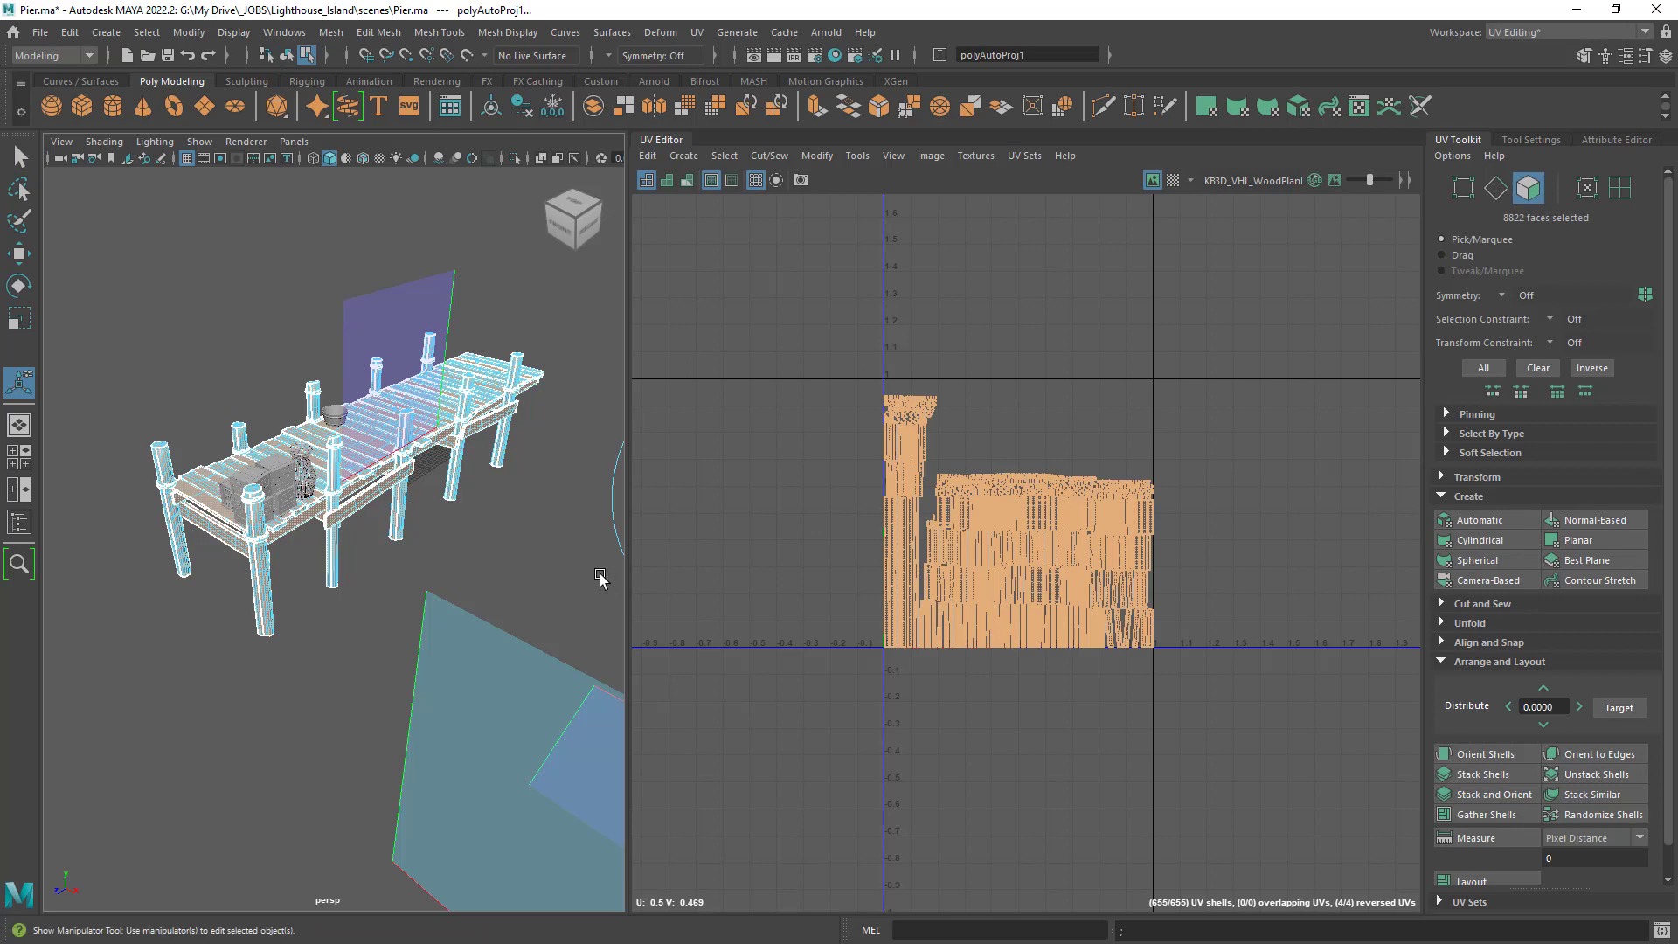
Examine the automatic projection planes surrounding the pier from several angles.
alt+right_drag(600, 581, 90, 510)
alt+drag(90, 510, 187, 532)
alt+right_drag(187, 533, 441, 558)
alt+drag(404, 550, 529, 607)
alt+right_drag(475, 564, 631, 604)
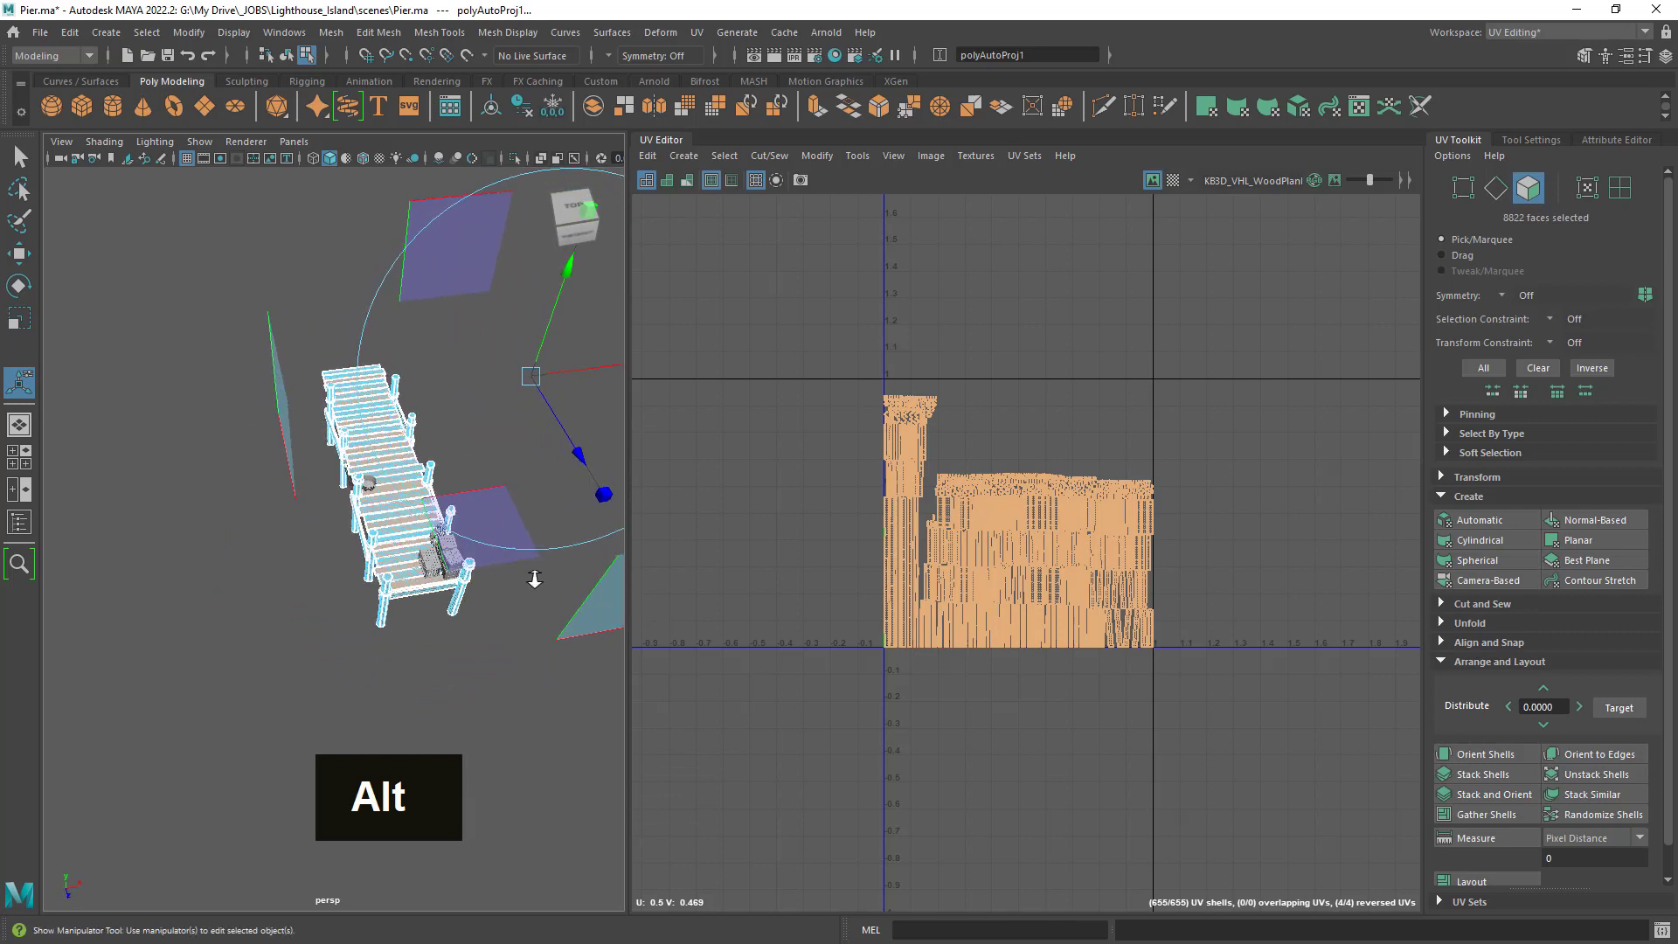
alt+right_drag(533, 577, 564, 564)
alt+middle_drag(564, 564, 470, 554)
alt+drag(470, 553, 301, 522)
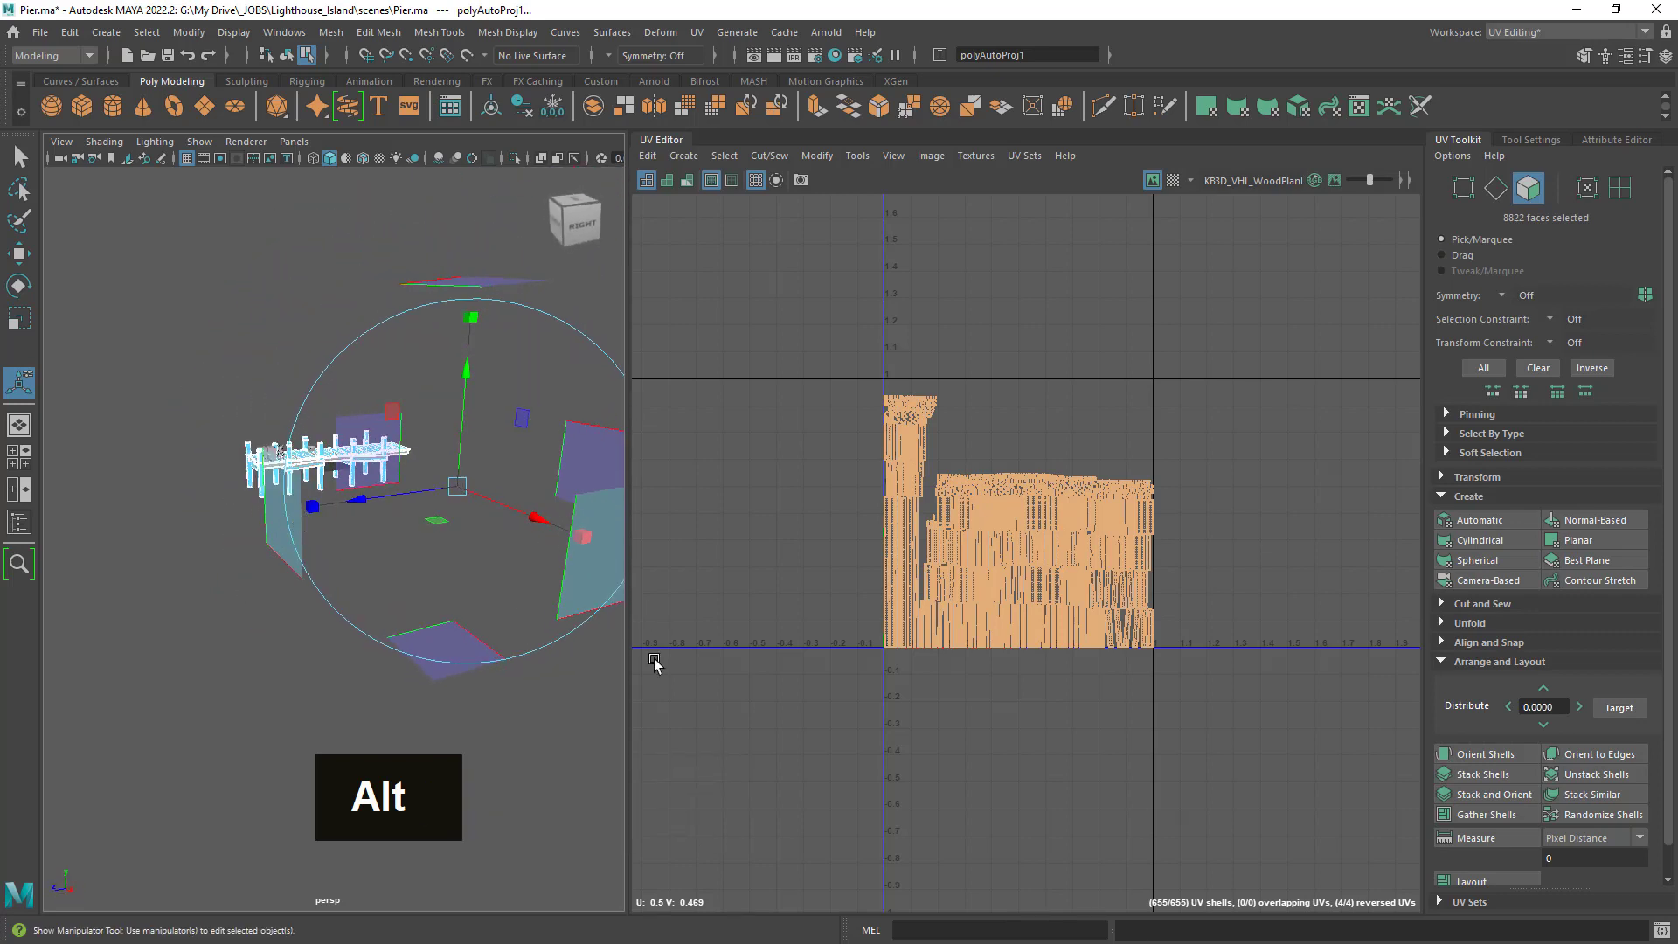
Examine the pier's new UV shell layout both close up and as a whole.
scroll(907, 523, up, 5)
scroll(909, 523, up, 2)
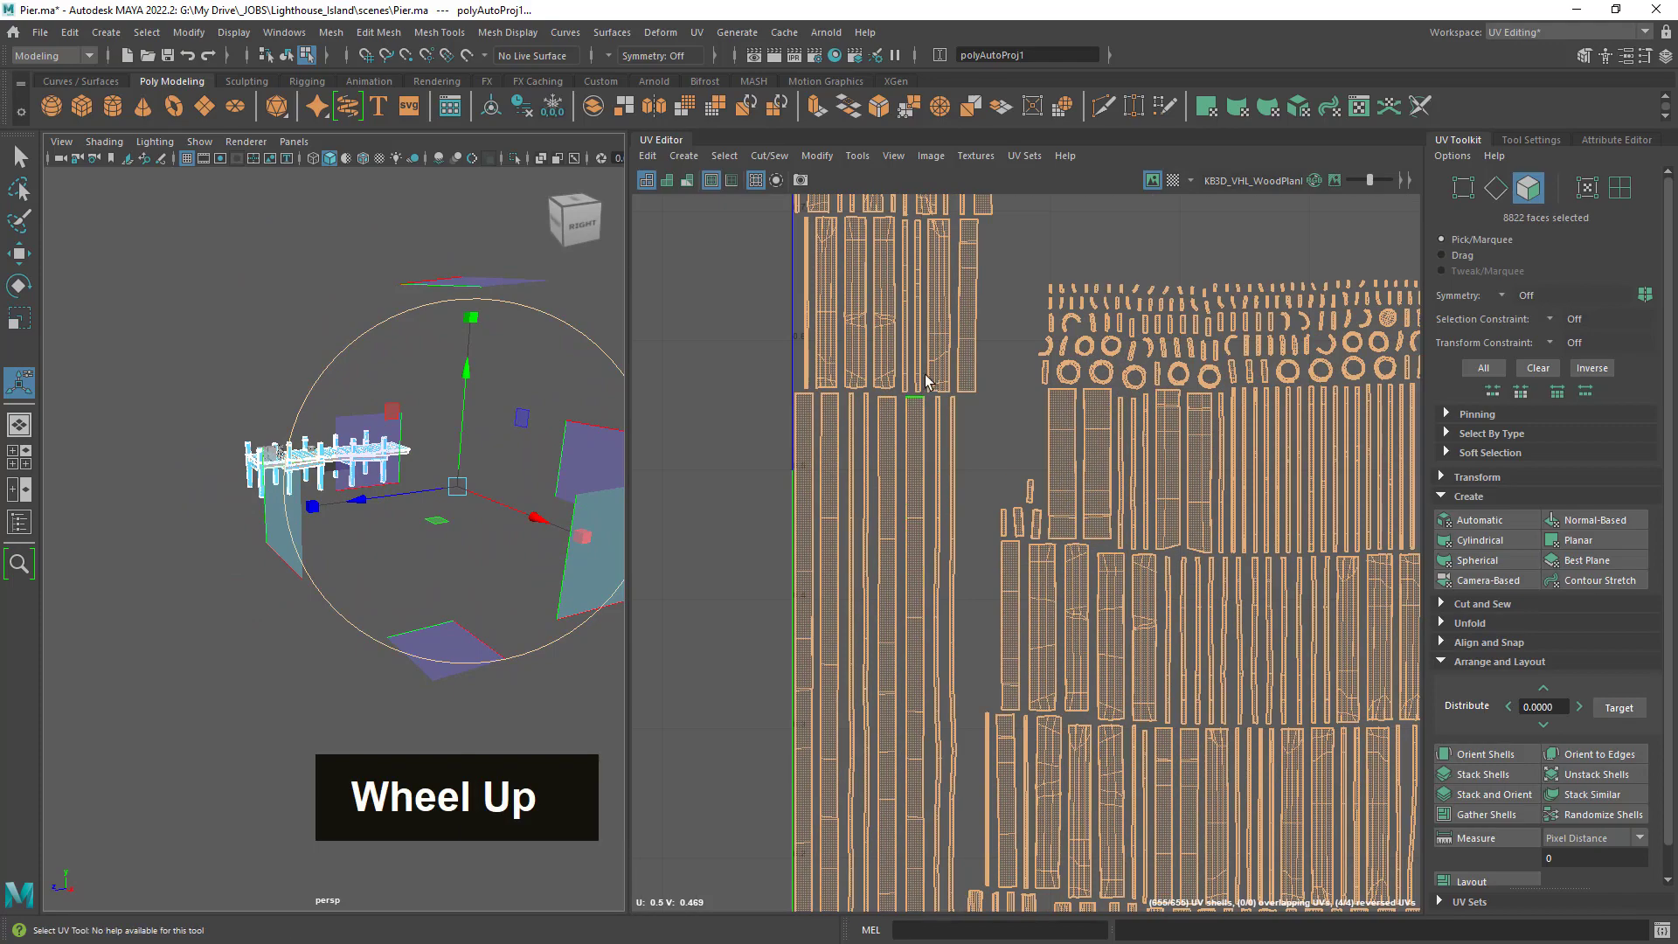
scroll(914, 521, down, 10)
scroll(1122, 561, up, 5)
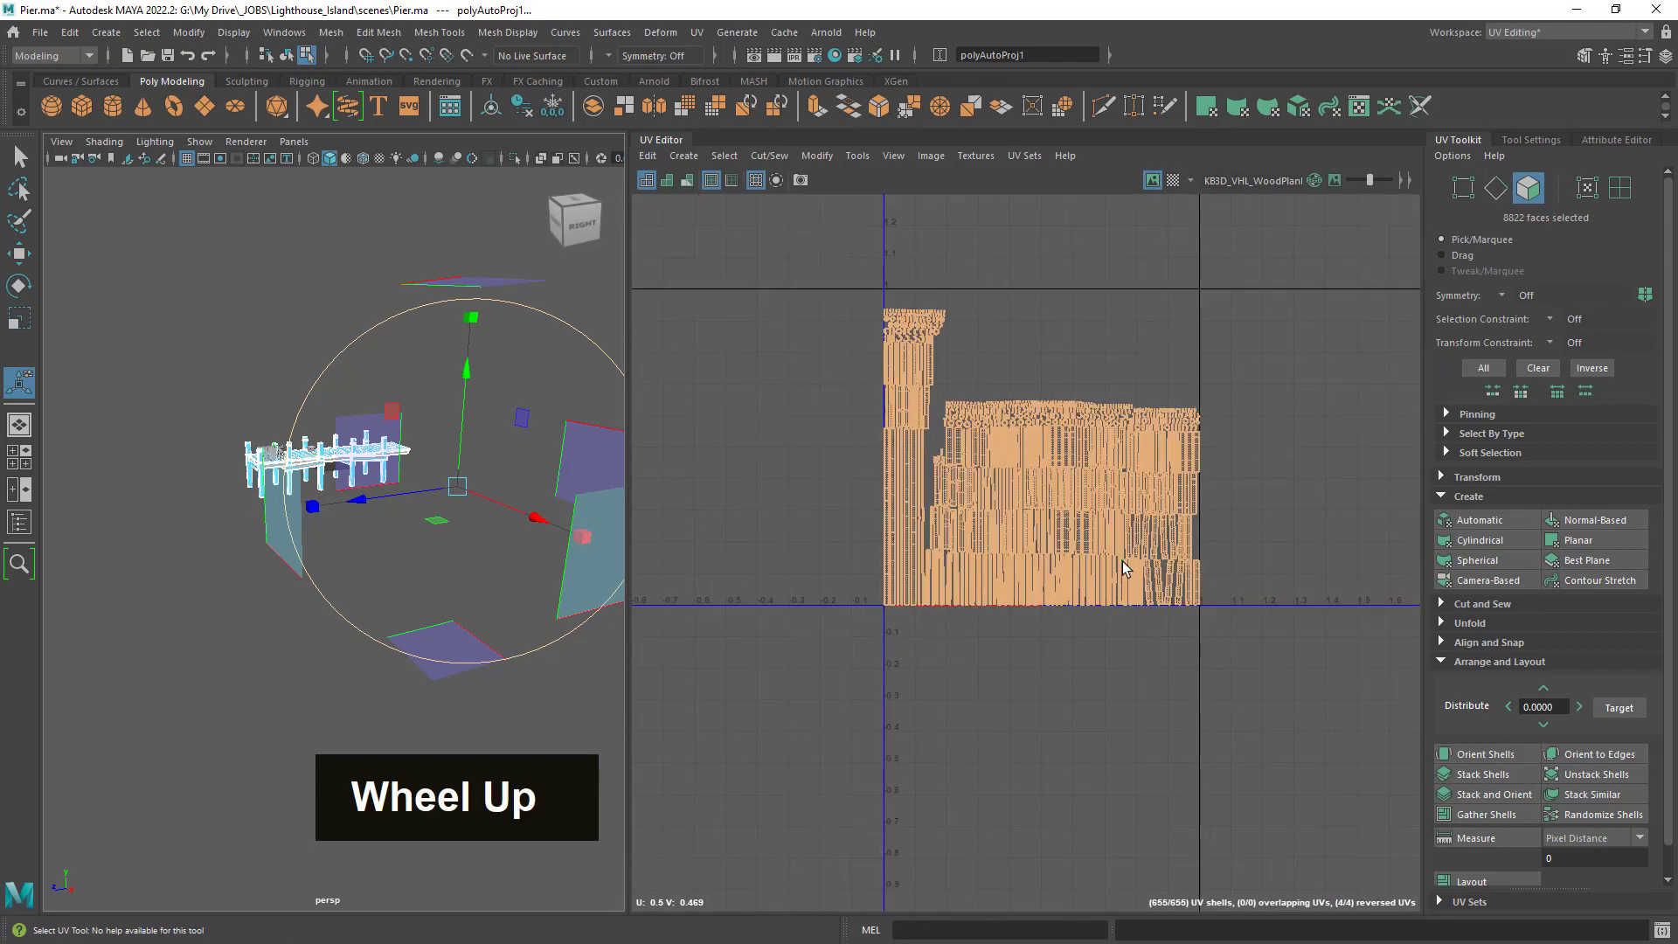
scroll(855, 444, down, 1)
scroll(986, 215, up, 2)
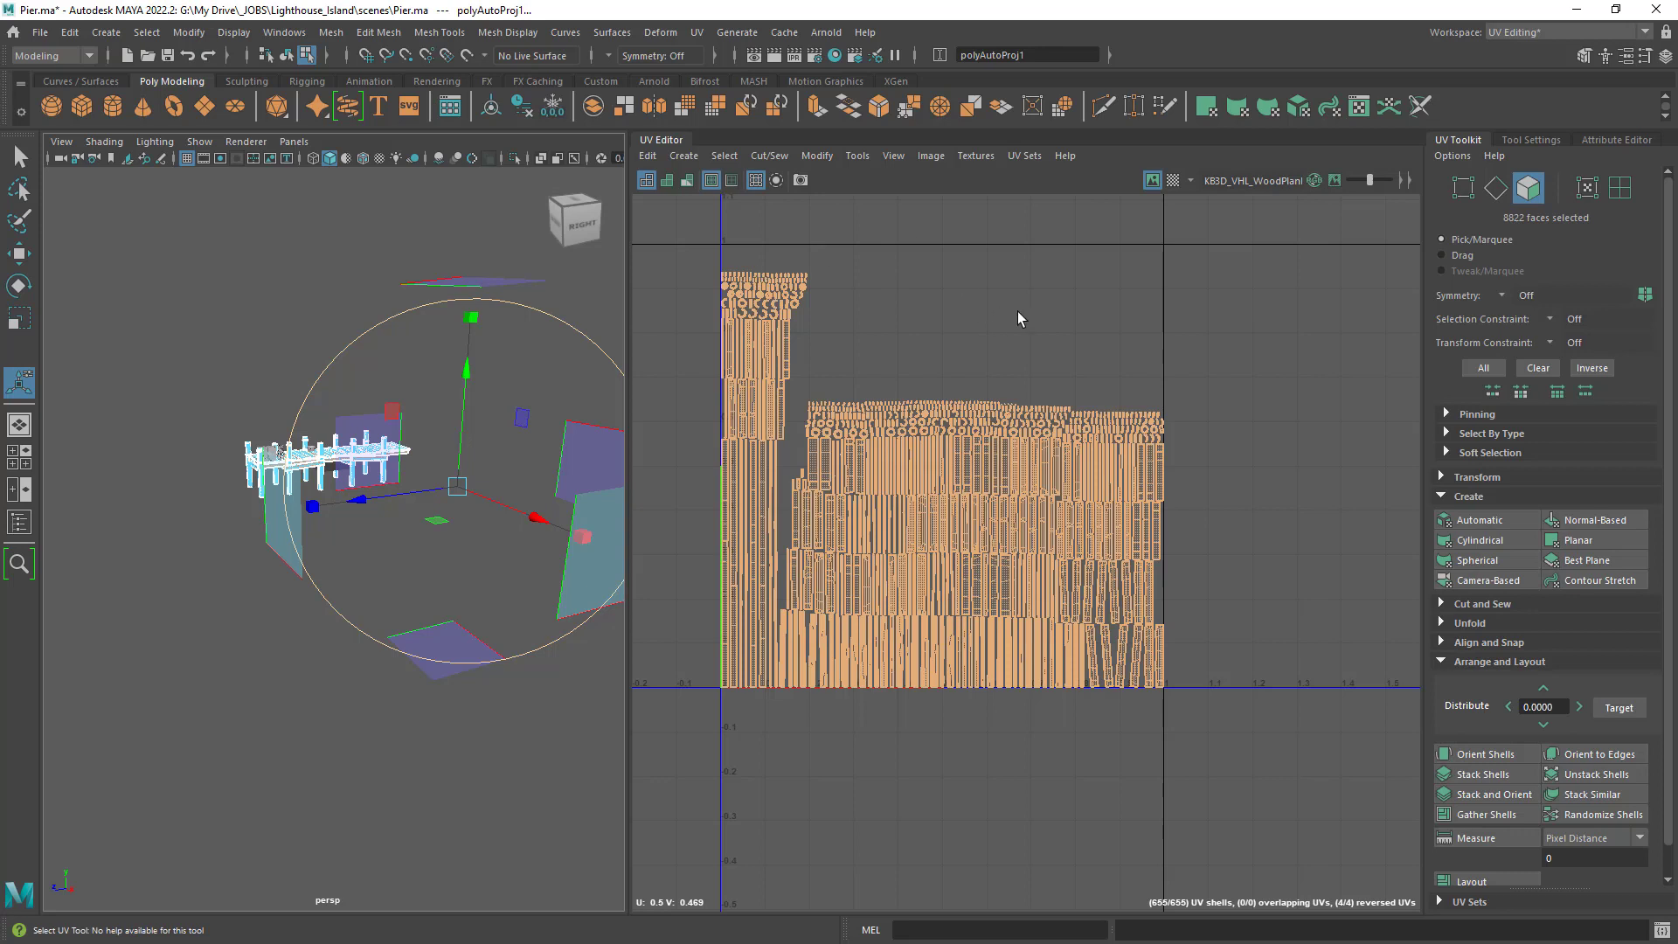
Switch to the Select tool with UV Shell selection mode and examine the ring-shaped shells up close.
key(q)
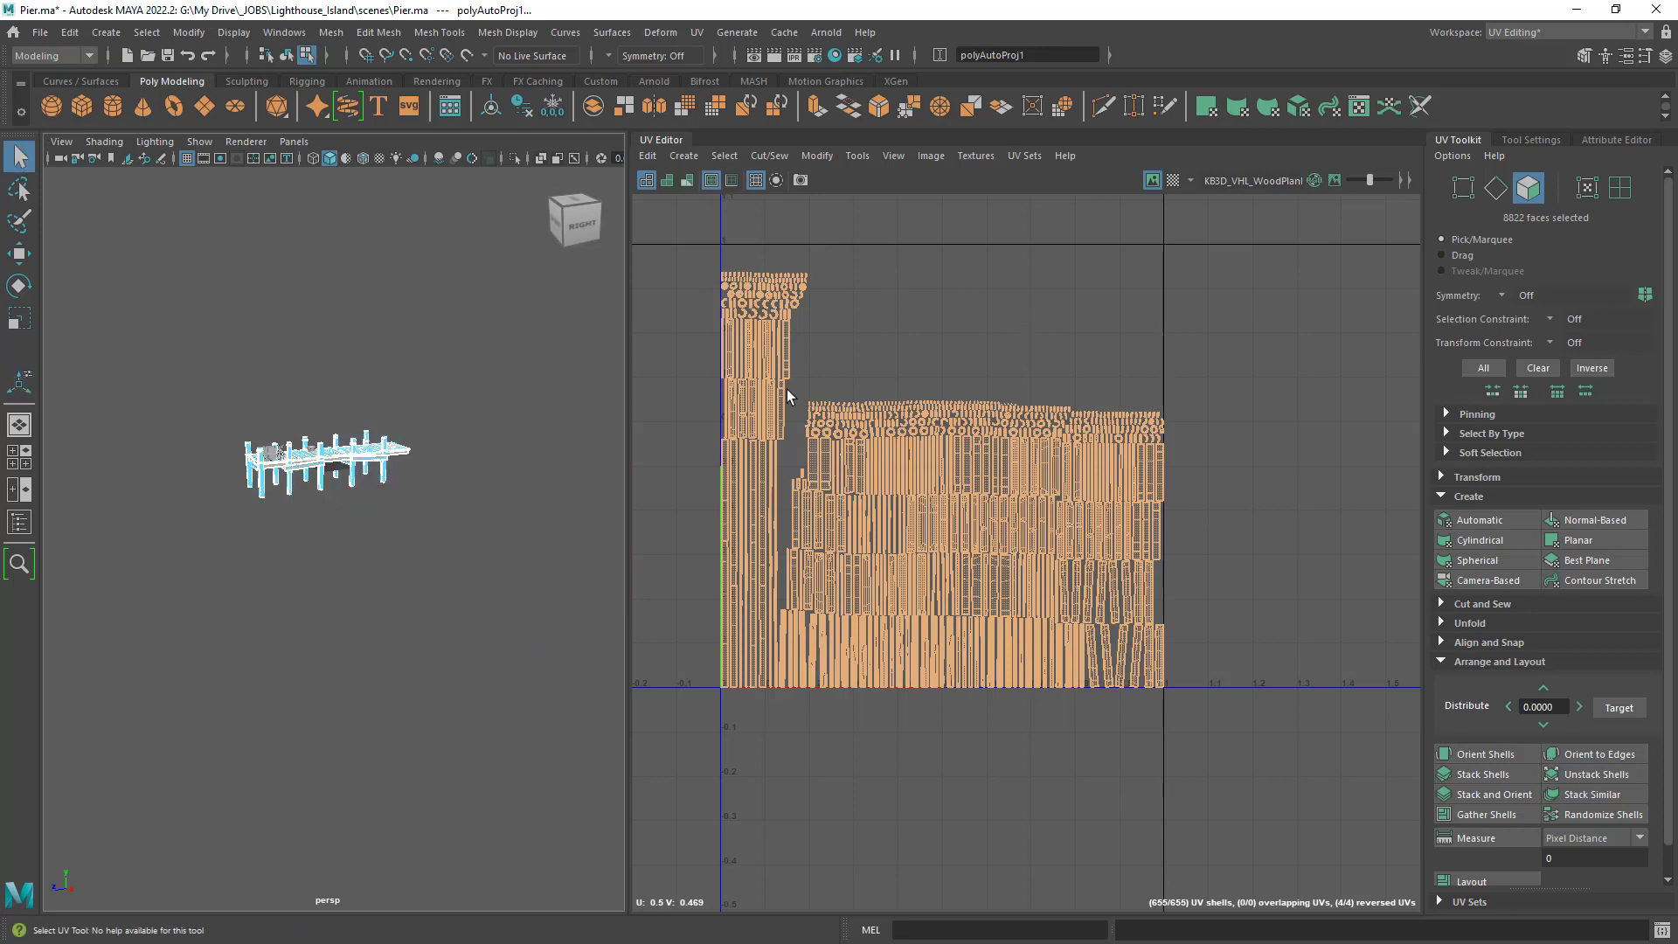
right_drag(787, 395, 741, 368)
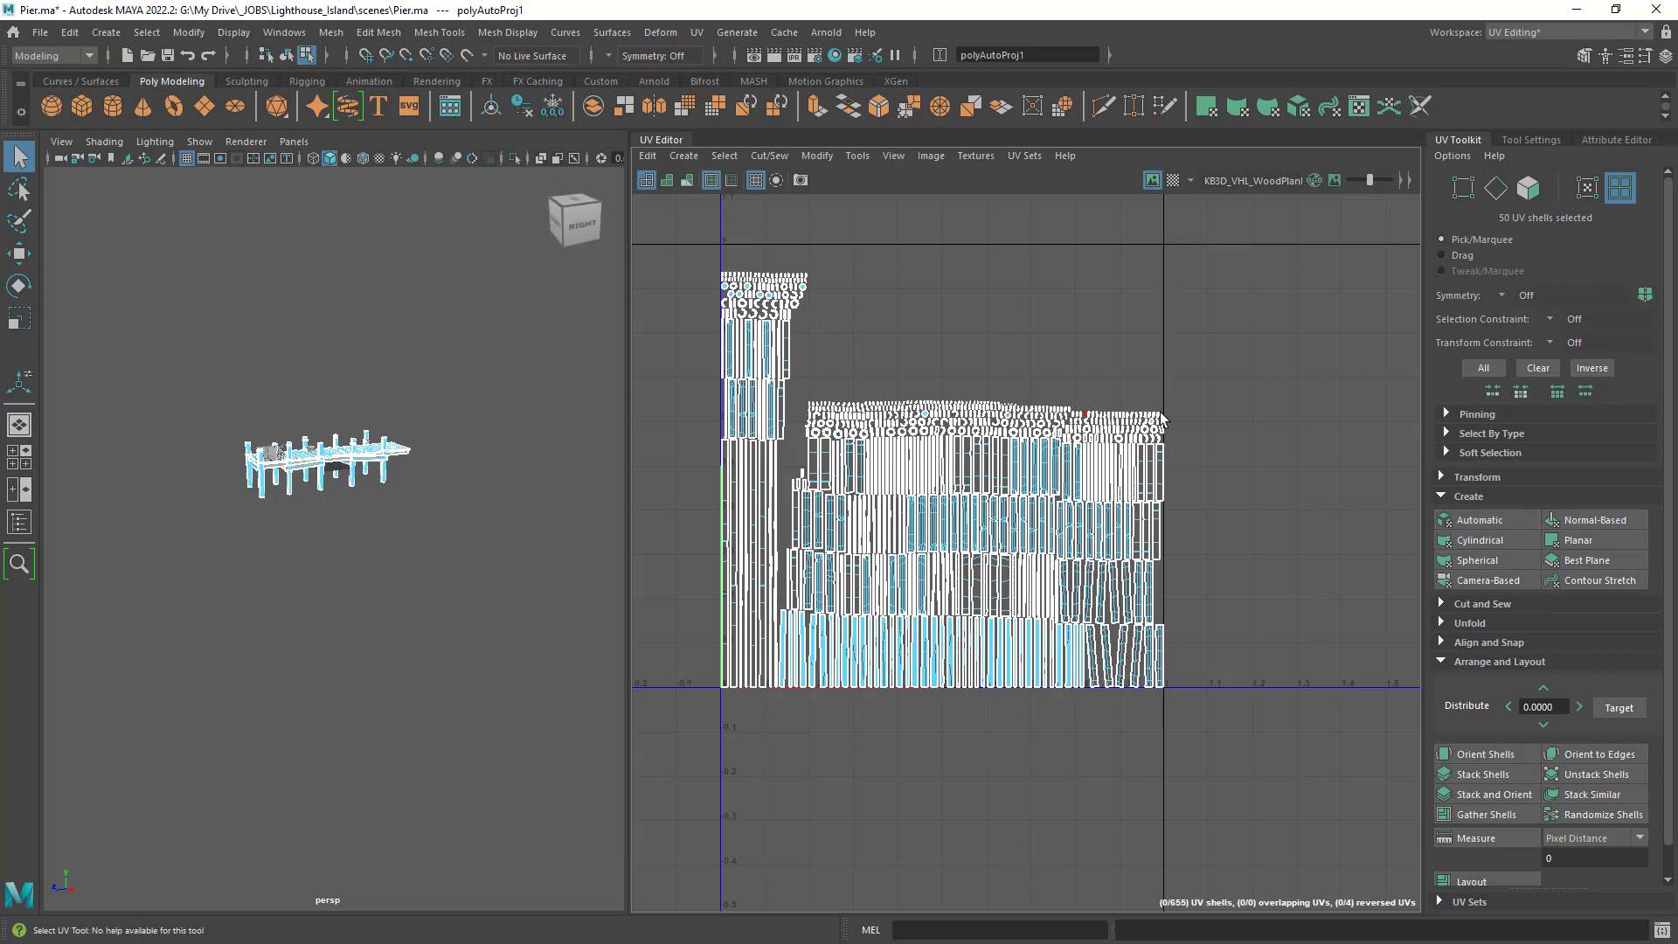
scroll(885, 431, up, 10)
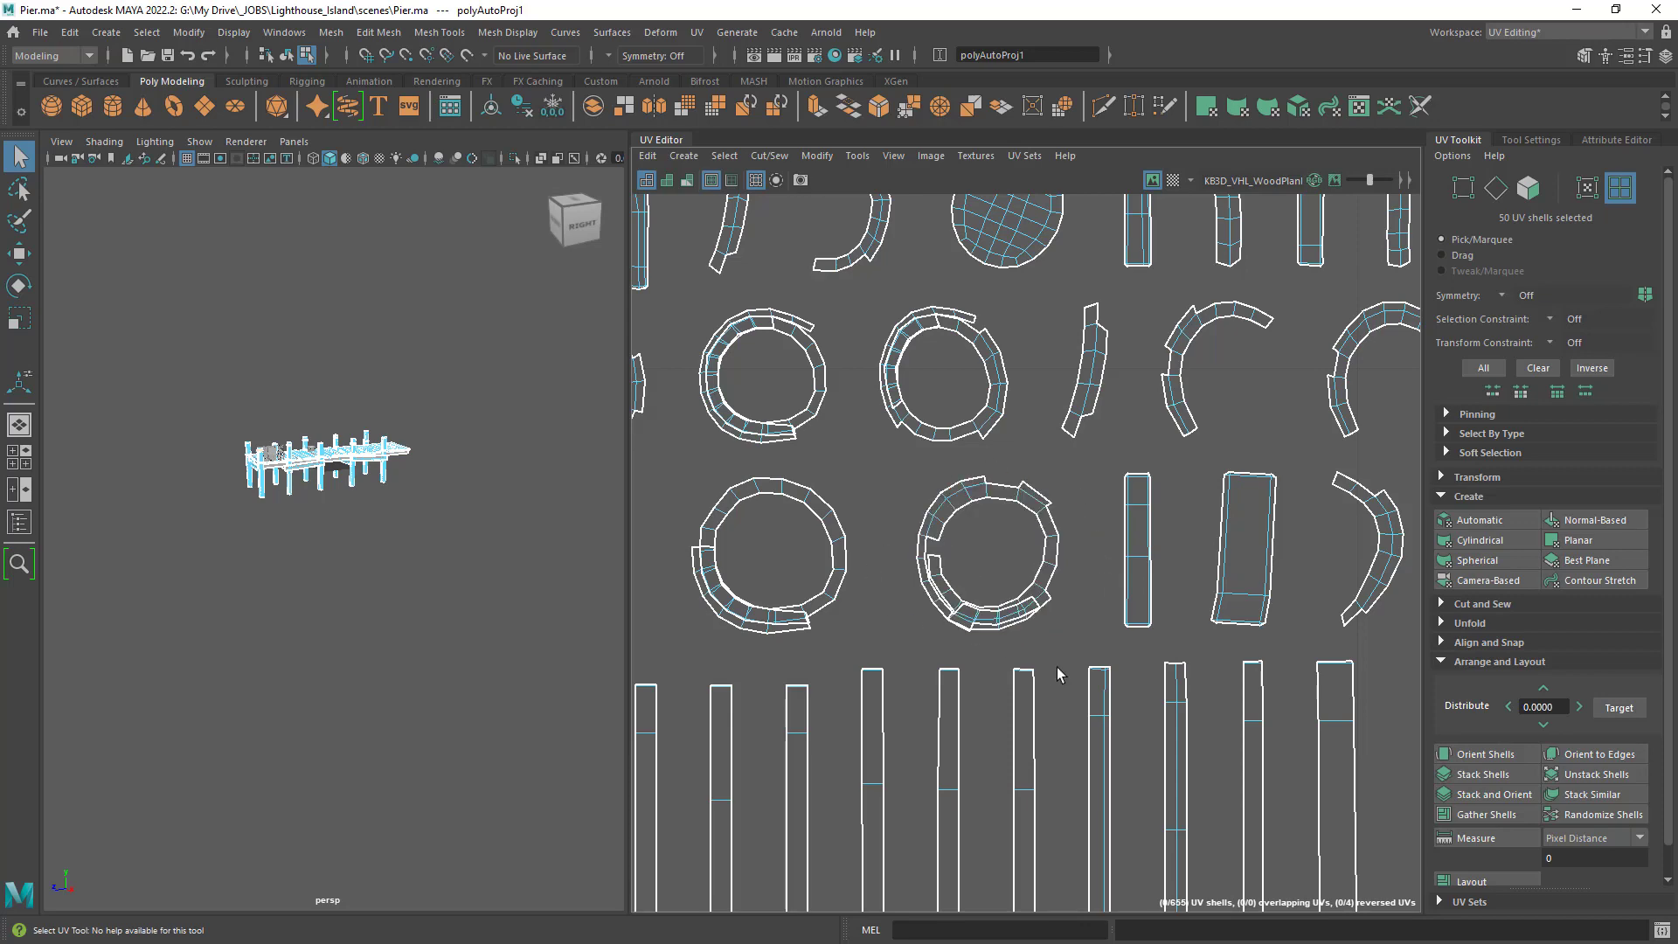
Examine several overlapping ring-shaped shells and compare them with the rest of the pier's UV layout.
scroll(1045, 660, up, 5)
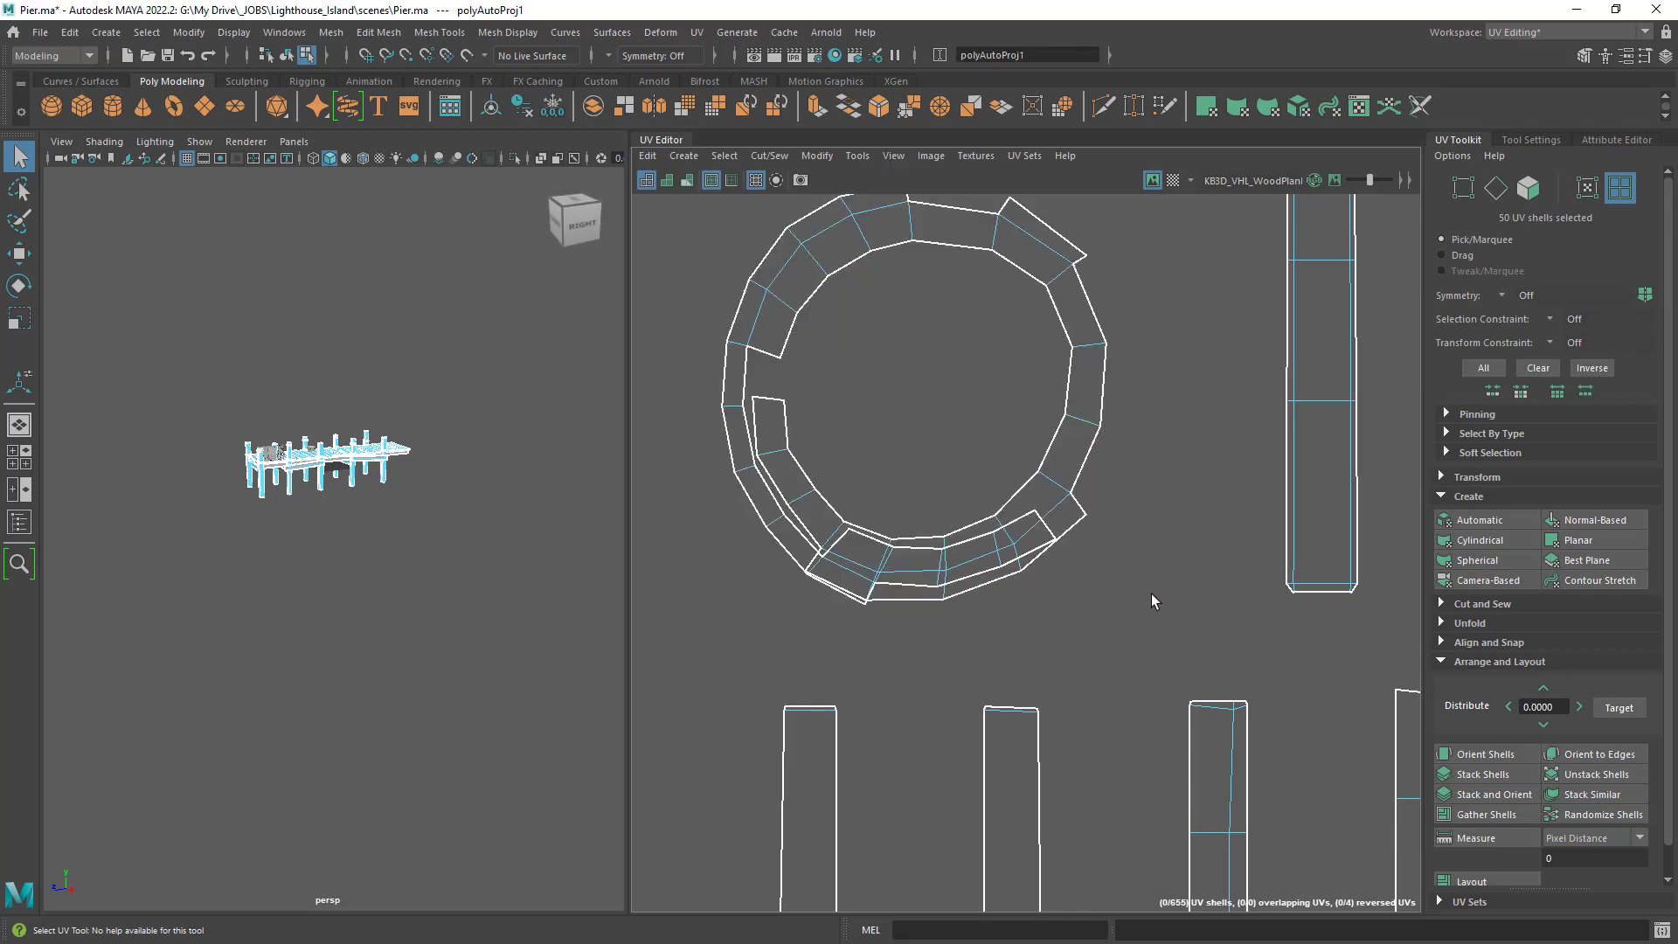
scroll(1146, 593, down, 4)
scroll(830, 602, up, 3)
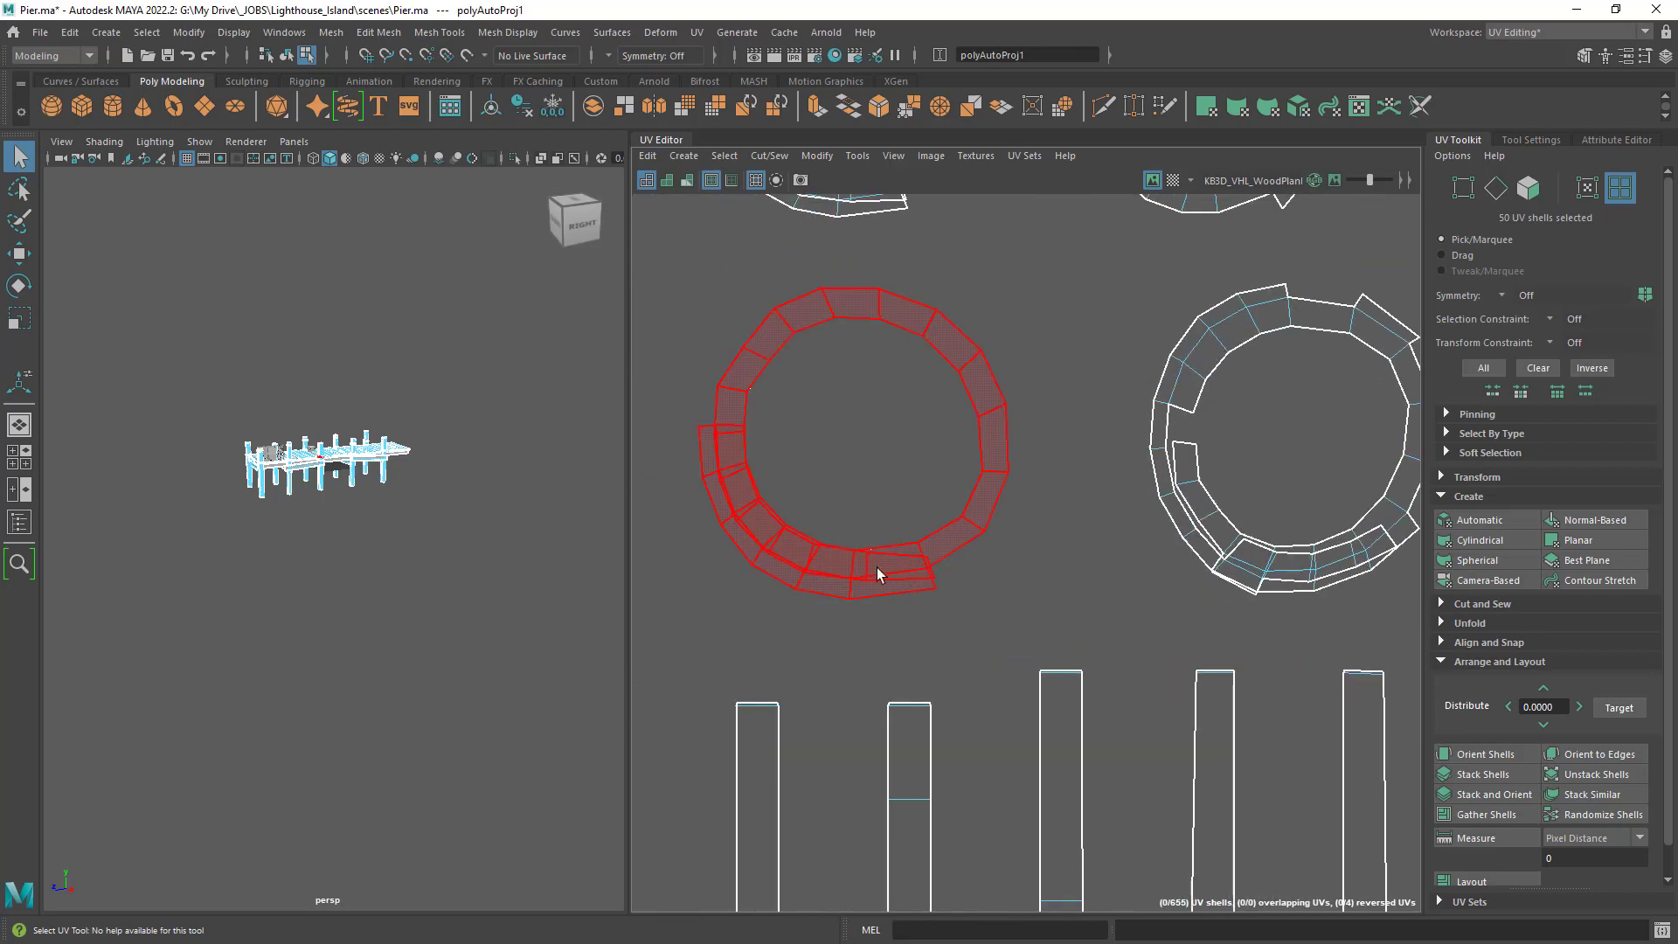
scroll(874, 569, down, 4)
scroll(870, 360, up, 4)
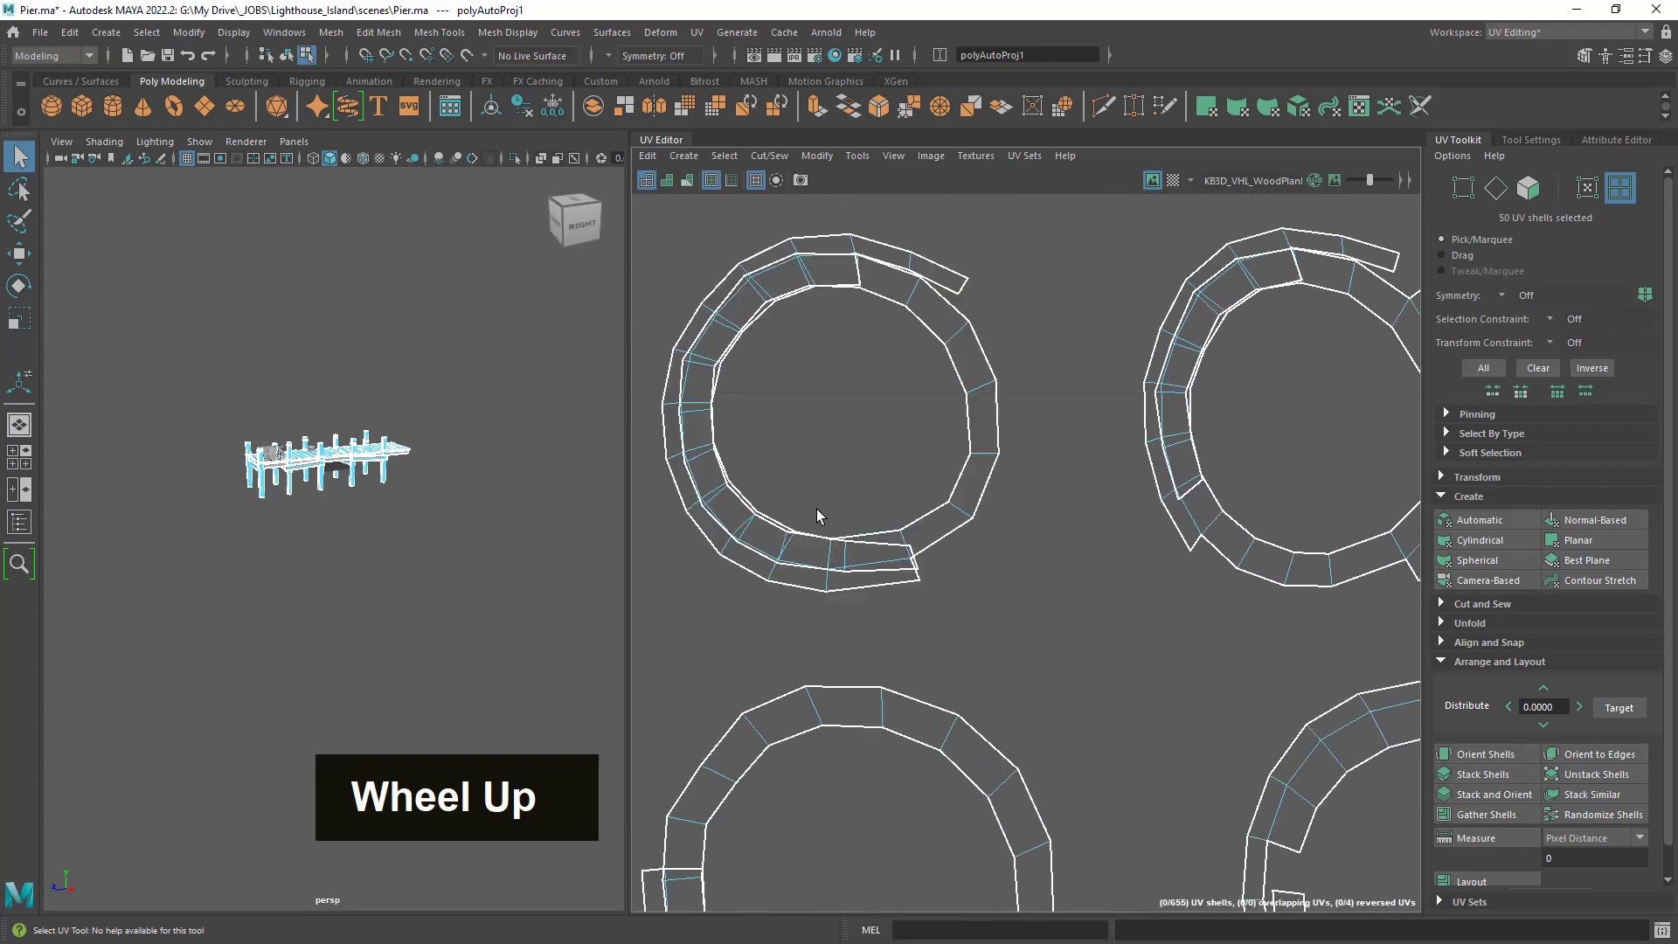
scroll(892, 514, down, 1)
scroll(892, 514, down, 6)
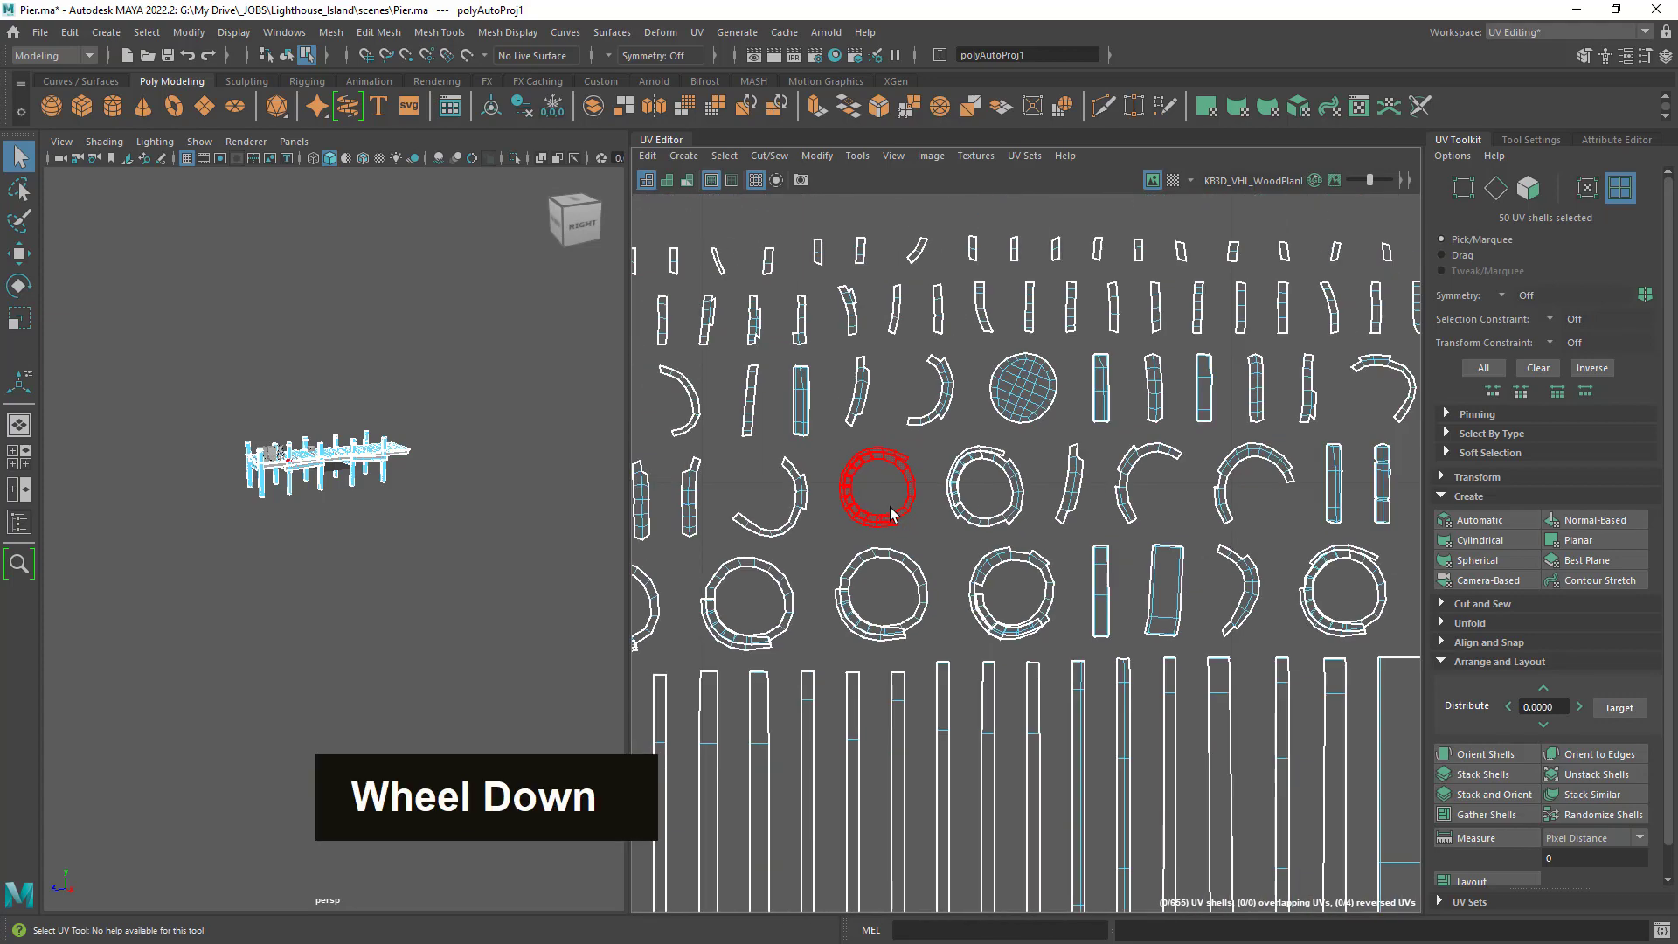
scroll(892, 514, down, 6)
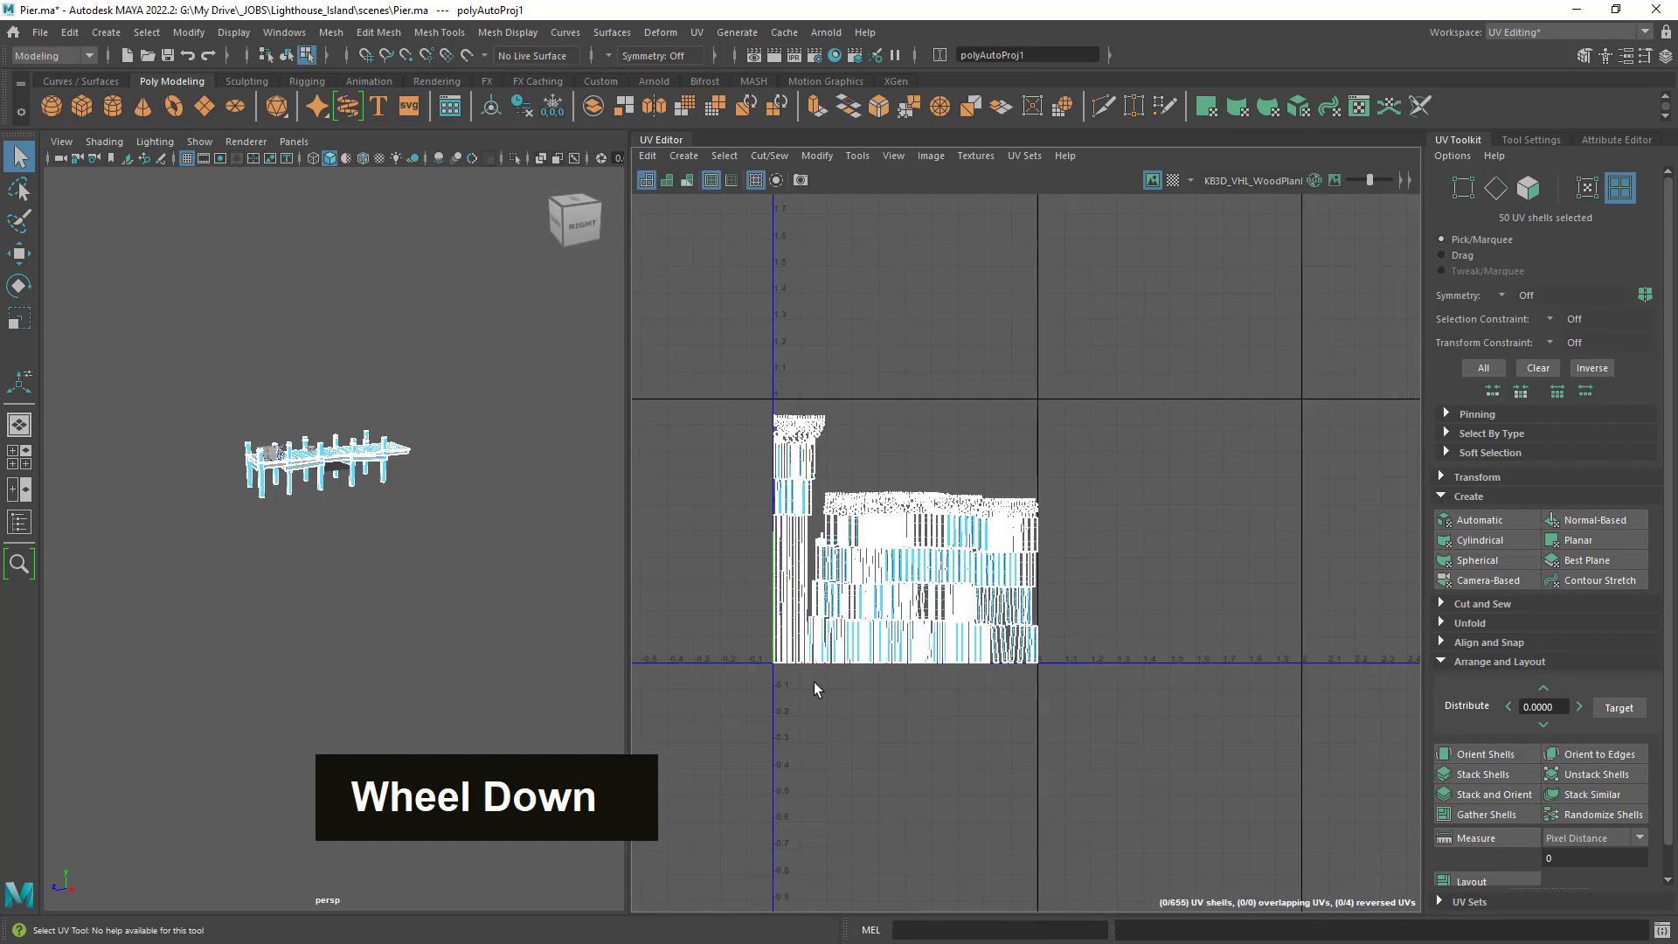
scroll(817, 685, up, 2)
Select all of the pier's vertices in the perspective view and activate the Move tool on them.
alt+right_drag(262, 420, 330, 431)
alt+drag(329, 431, 515, 525)
alt+right_drag(516, 525, 207, 472)
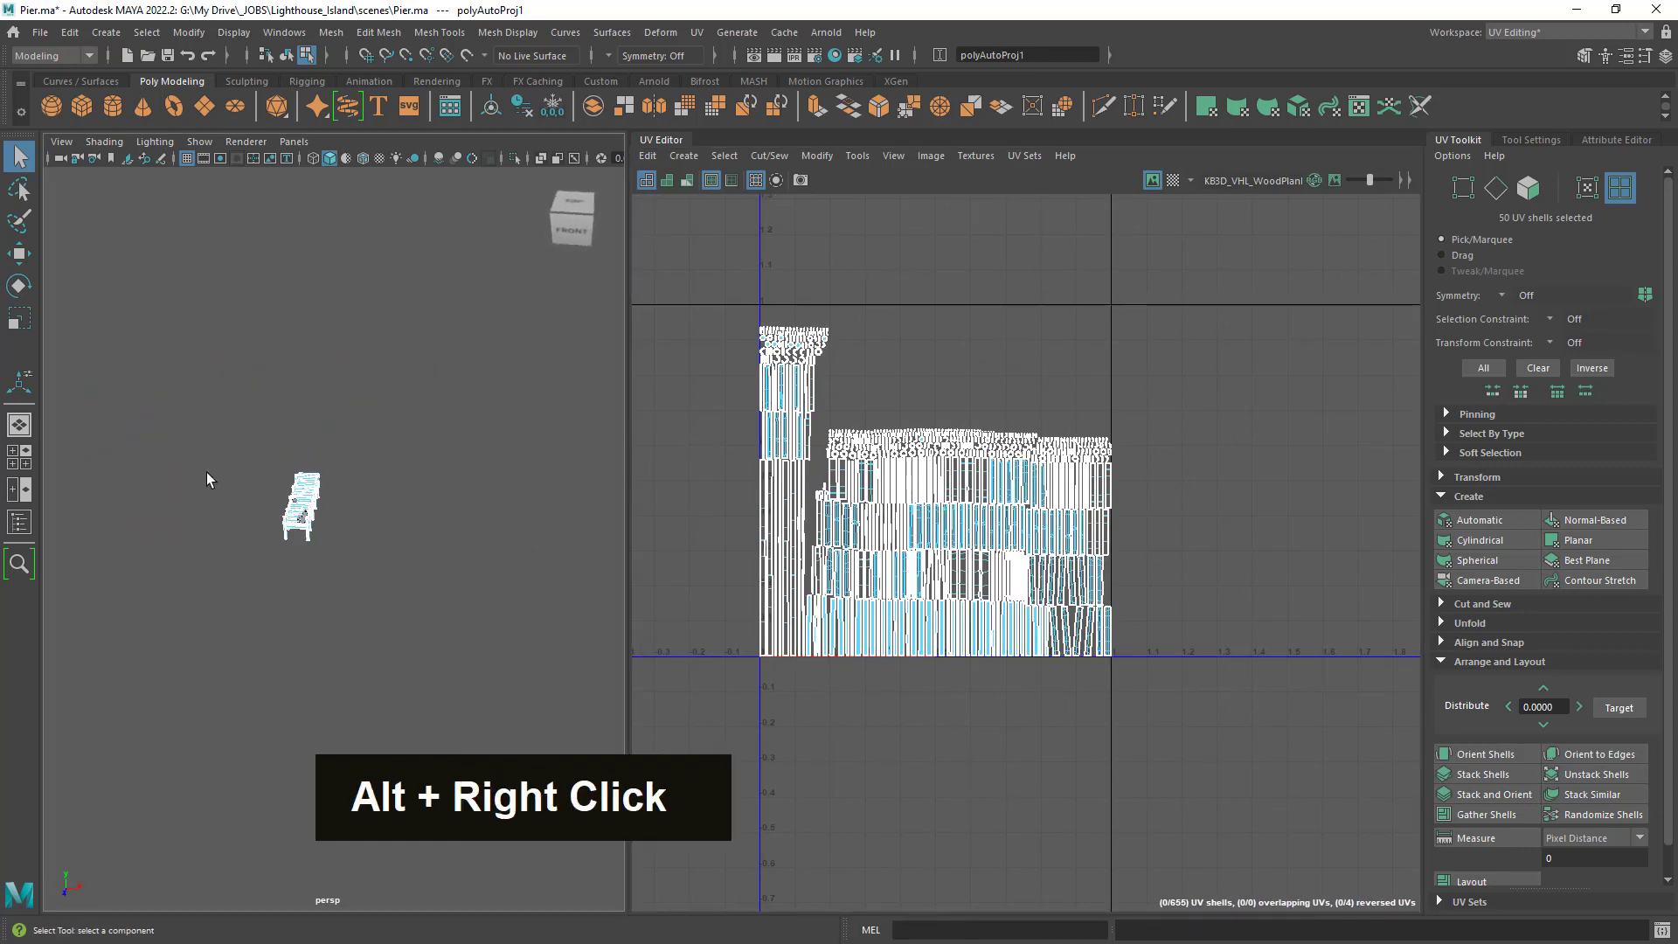
alt+drag(207, 473, 397, 500)
alt+middle_drag(397, 500, 267, 500)
right_drag(229, 490, 139, 442)
drag(257, 334, 789, 820)
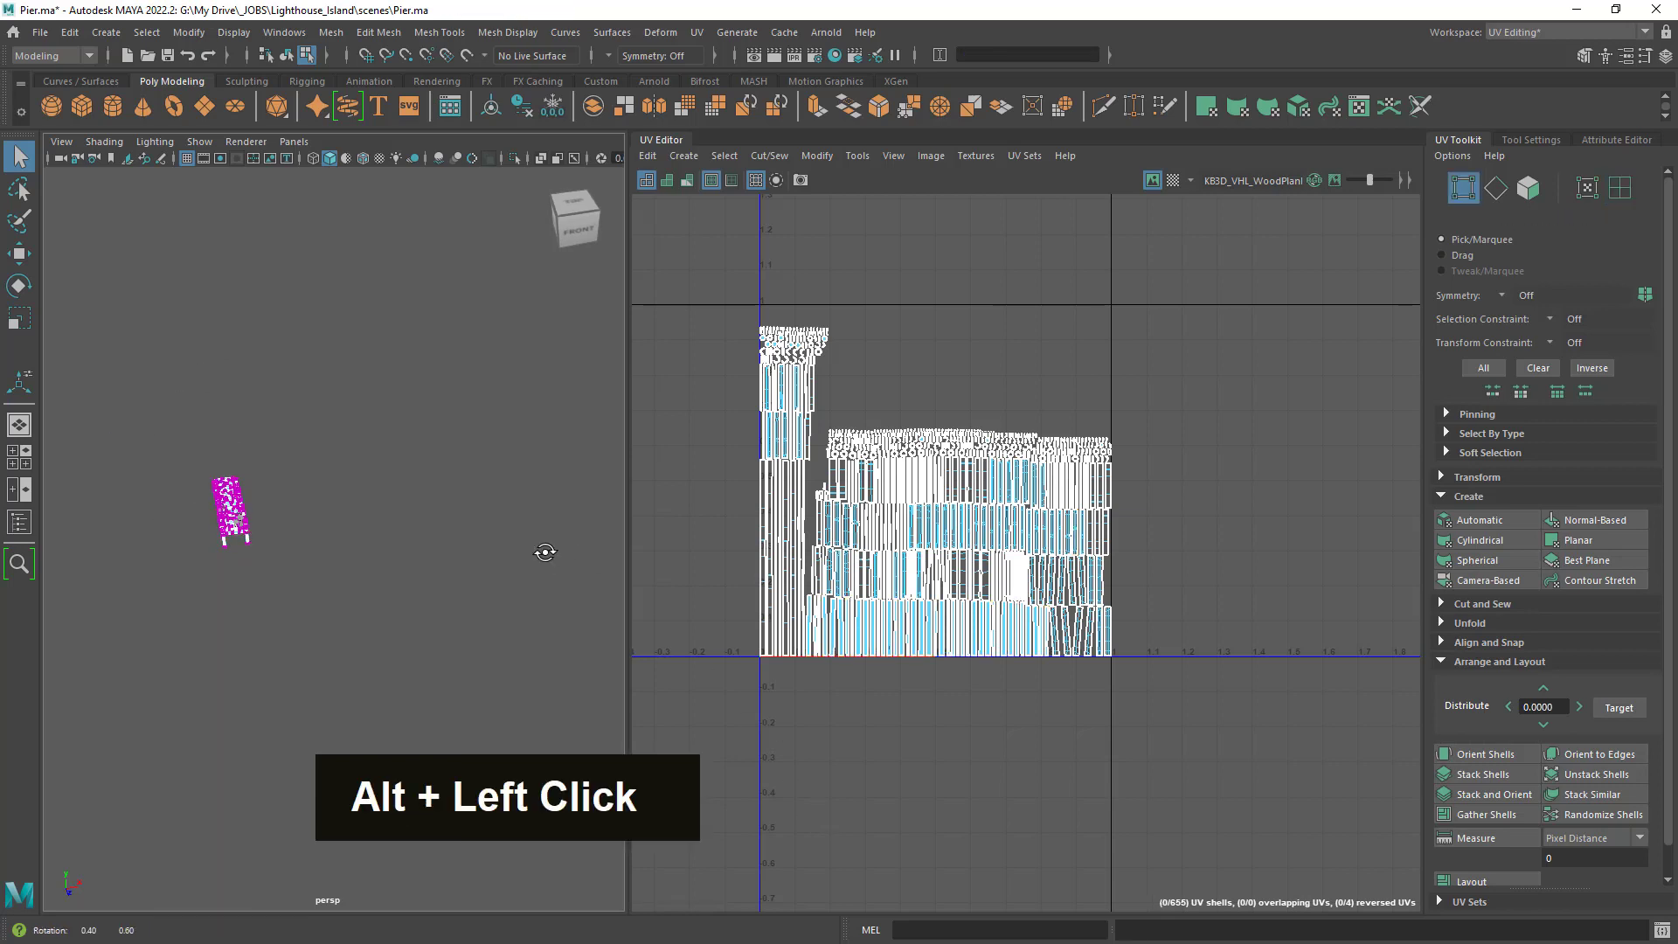
alt+drag(543, 554, 505, 543)
click(32, 259)
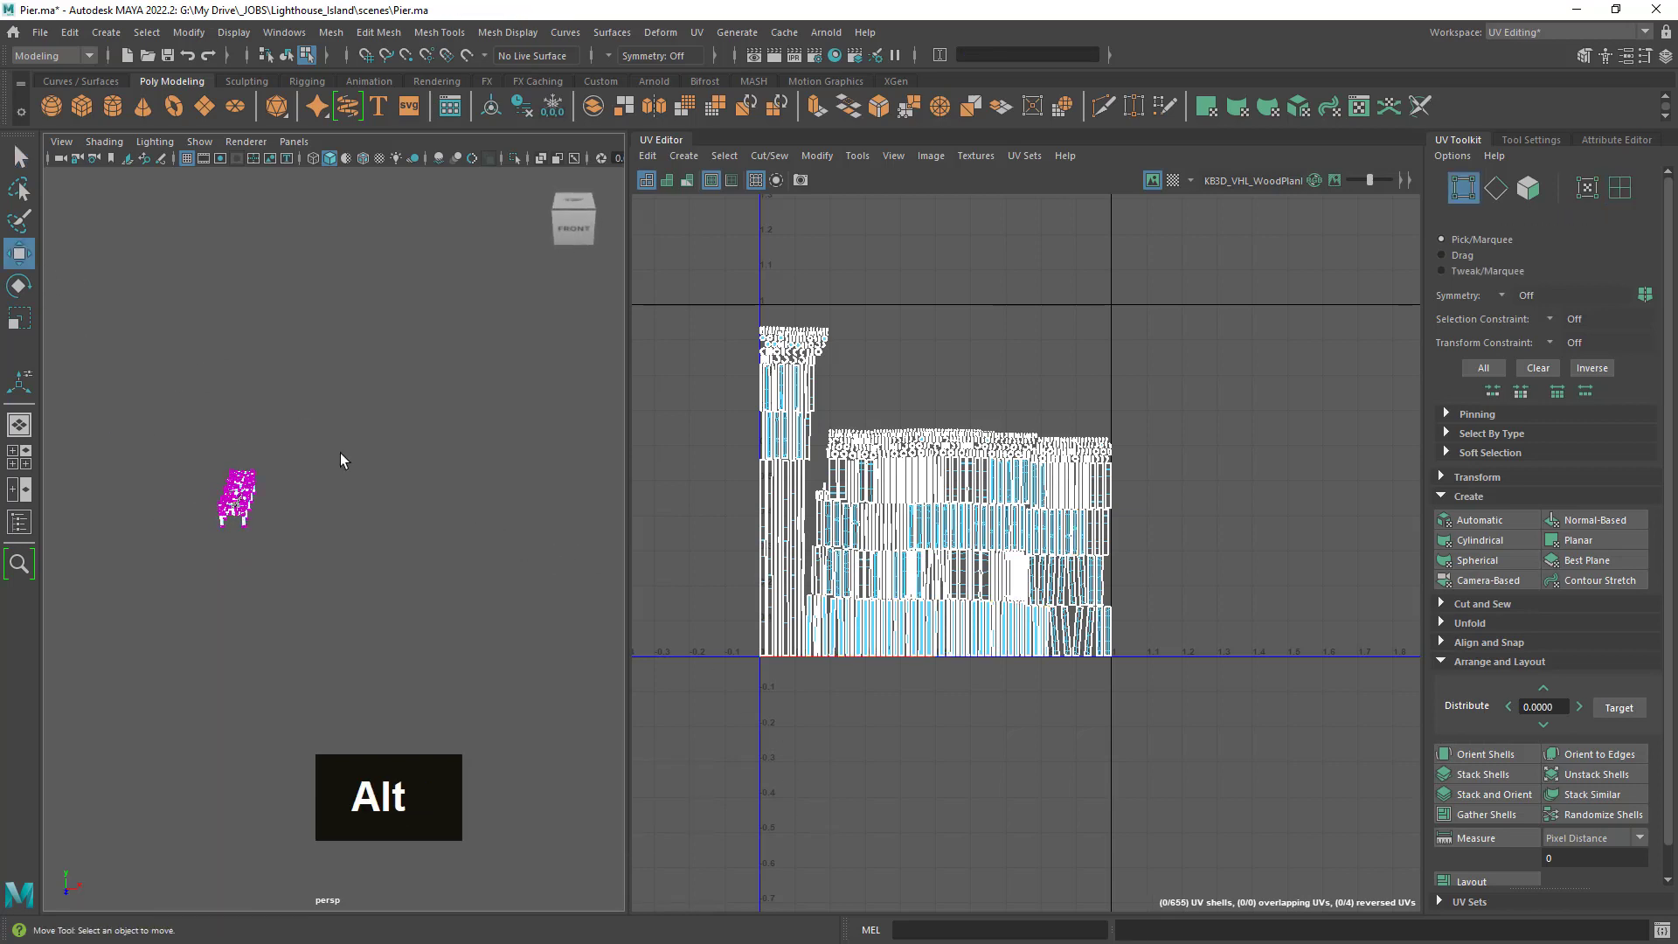
alt+drag(450, 608, 432, 597)
drag(101, 335, 740, 749)
alt+drag(298, 523, 384, 562)
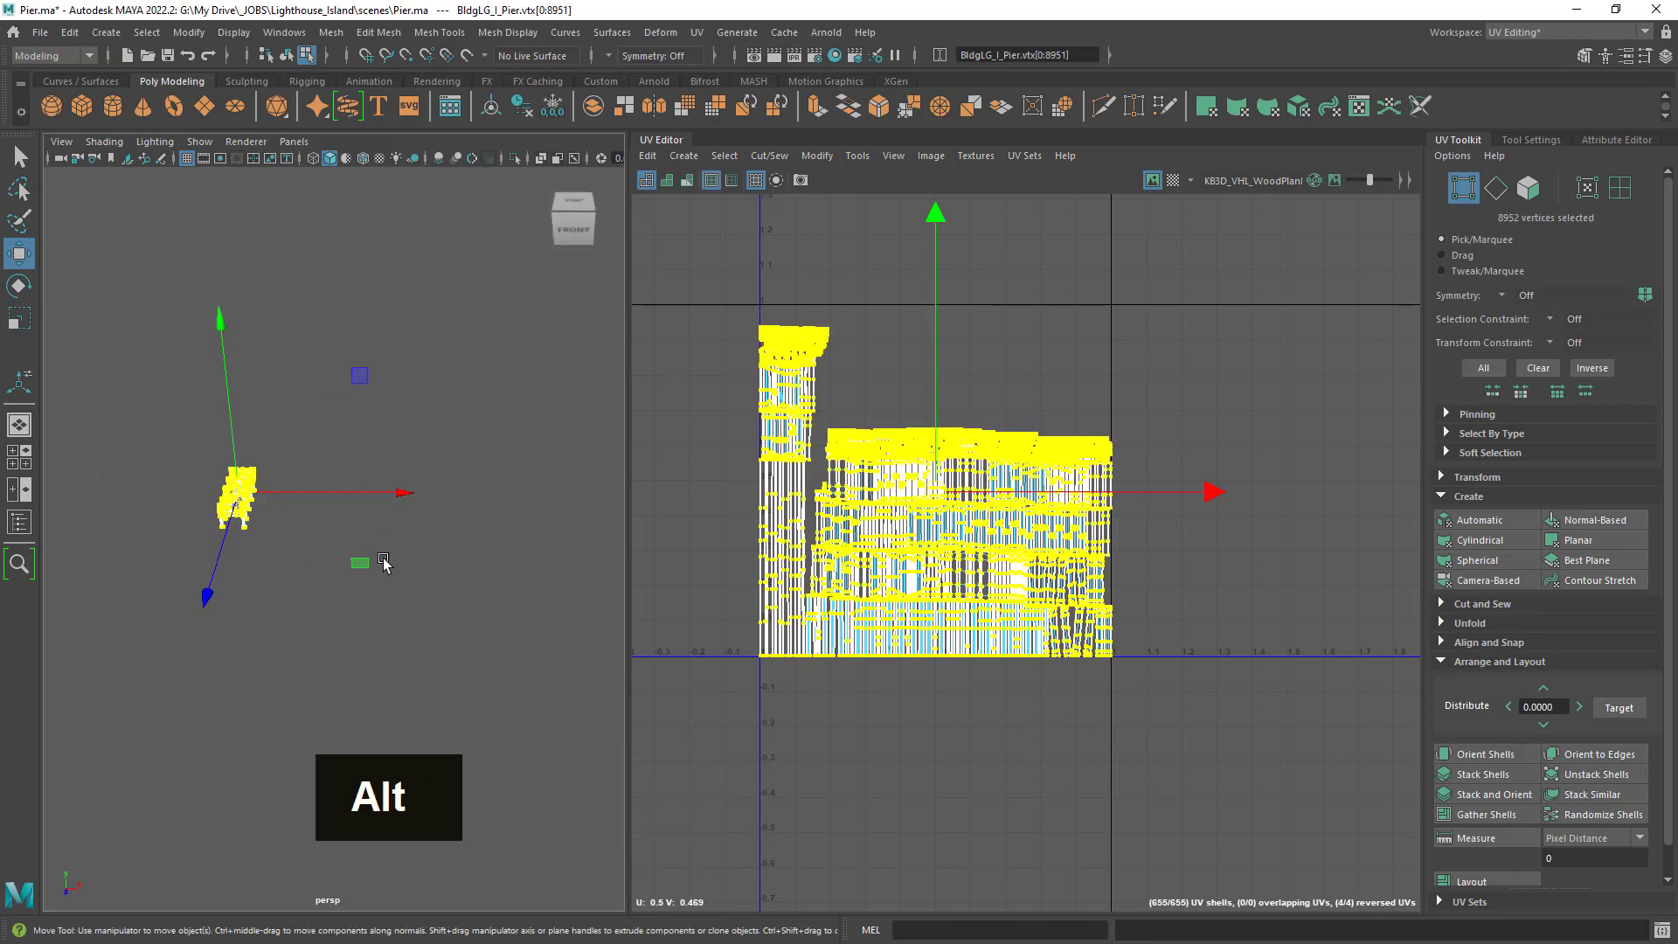
Switch back to the Select tool and object mode, then select the whole pier mesh.
scroll(883, 535, up, 5)
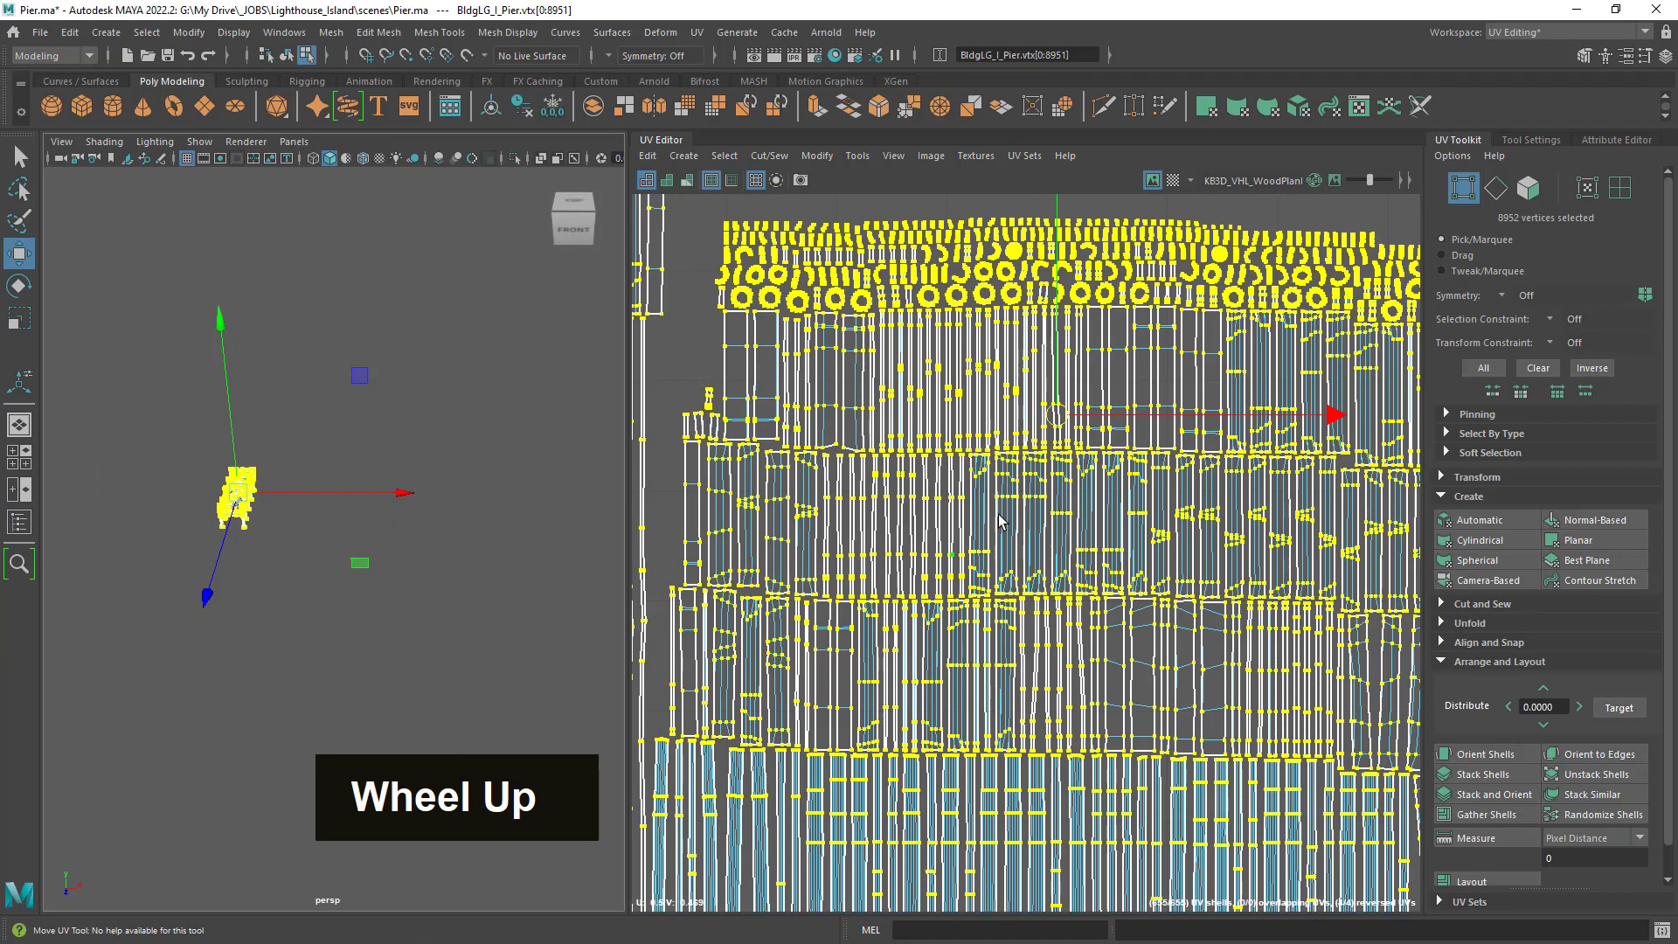
scroll(846, 575, down, 5)
right_click(941, 429)
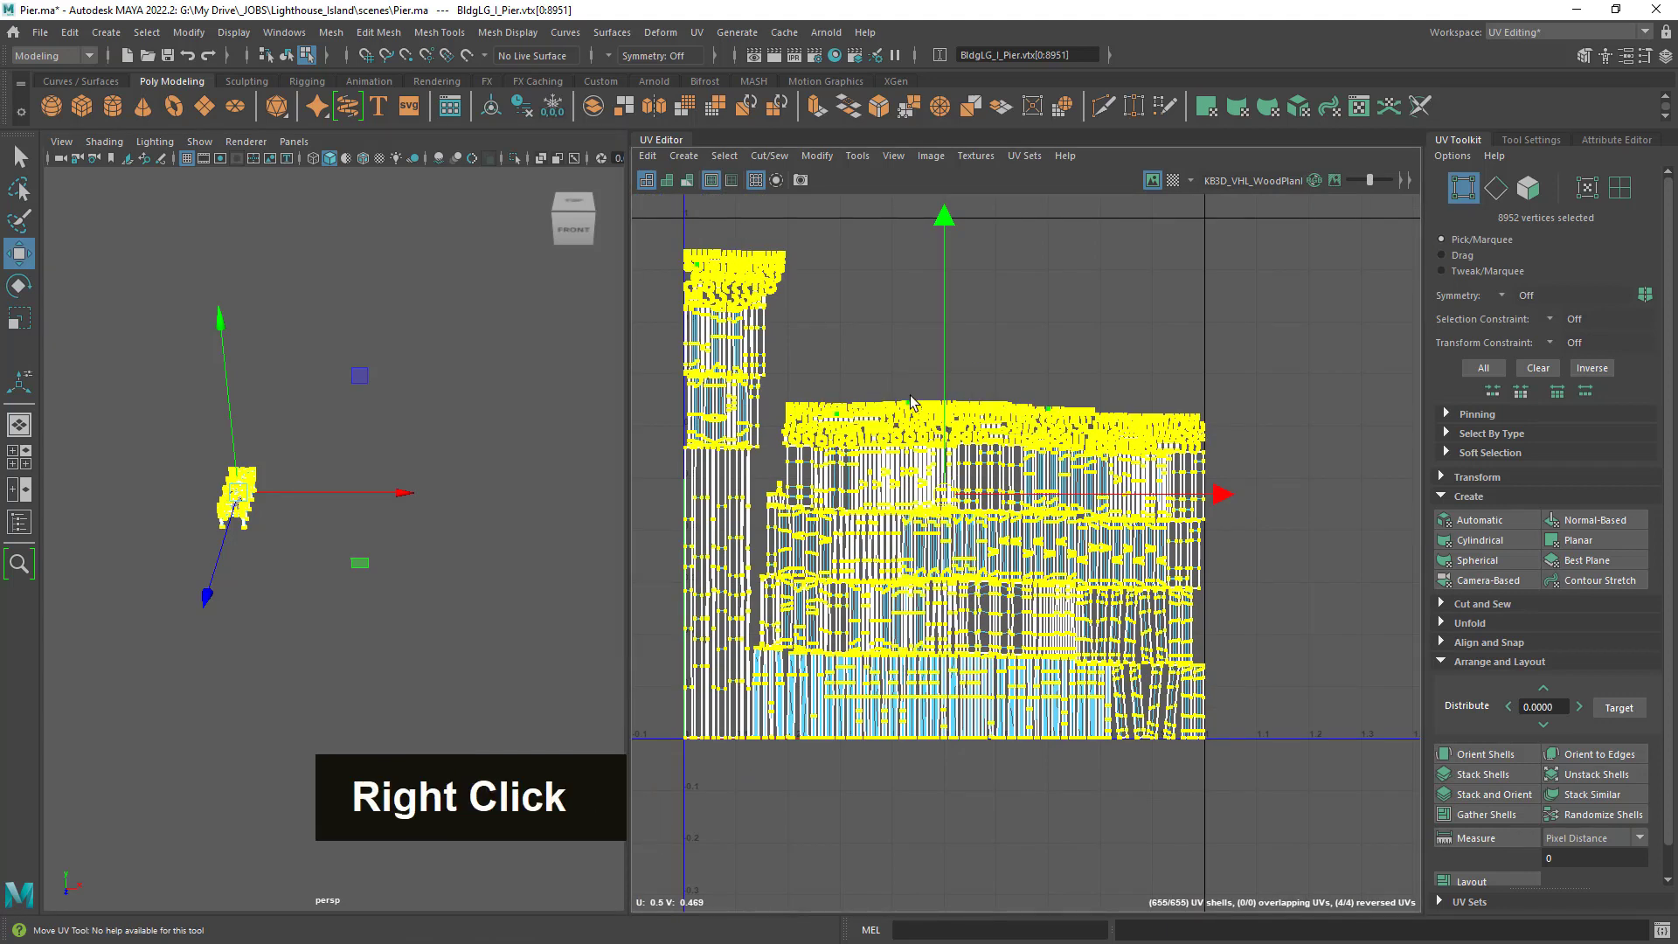
click(19, 156)
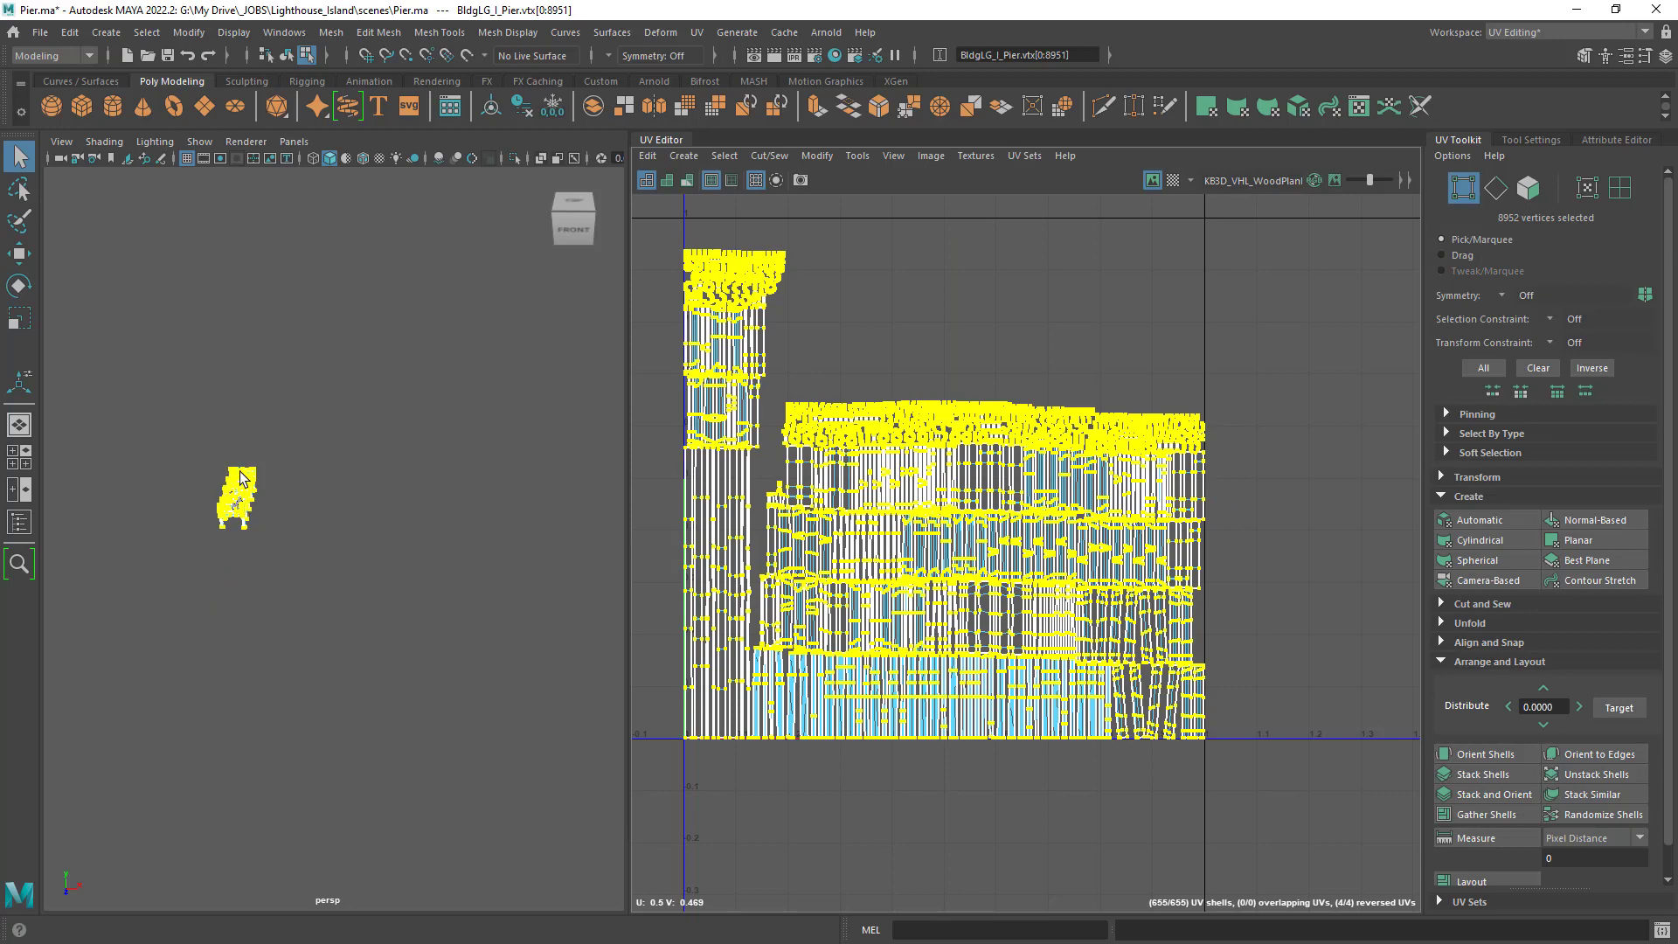
right_drag(244, 479, 329, 406)
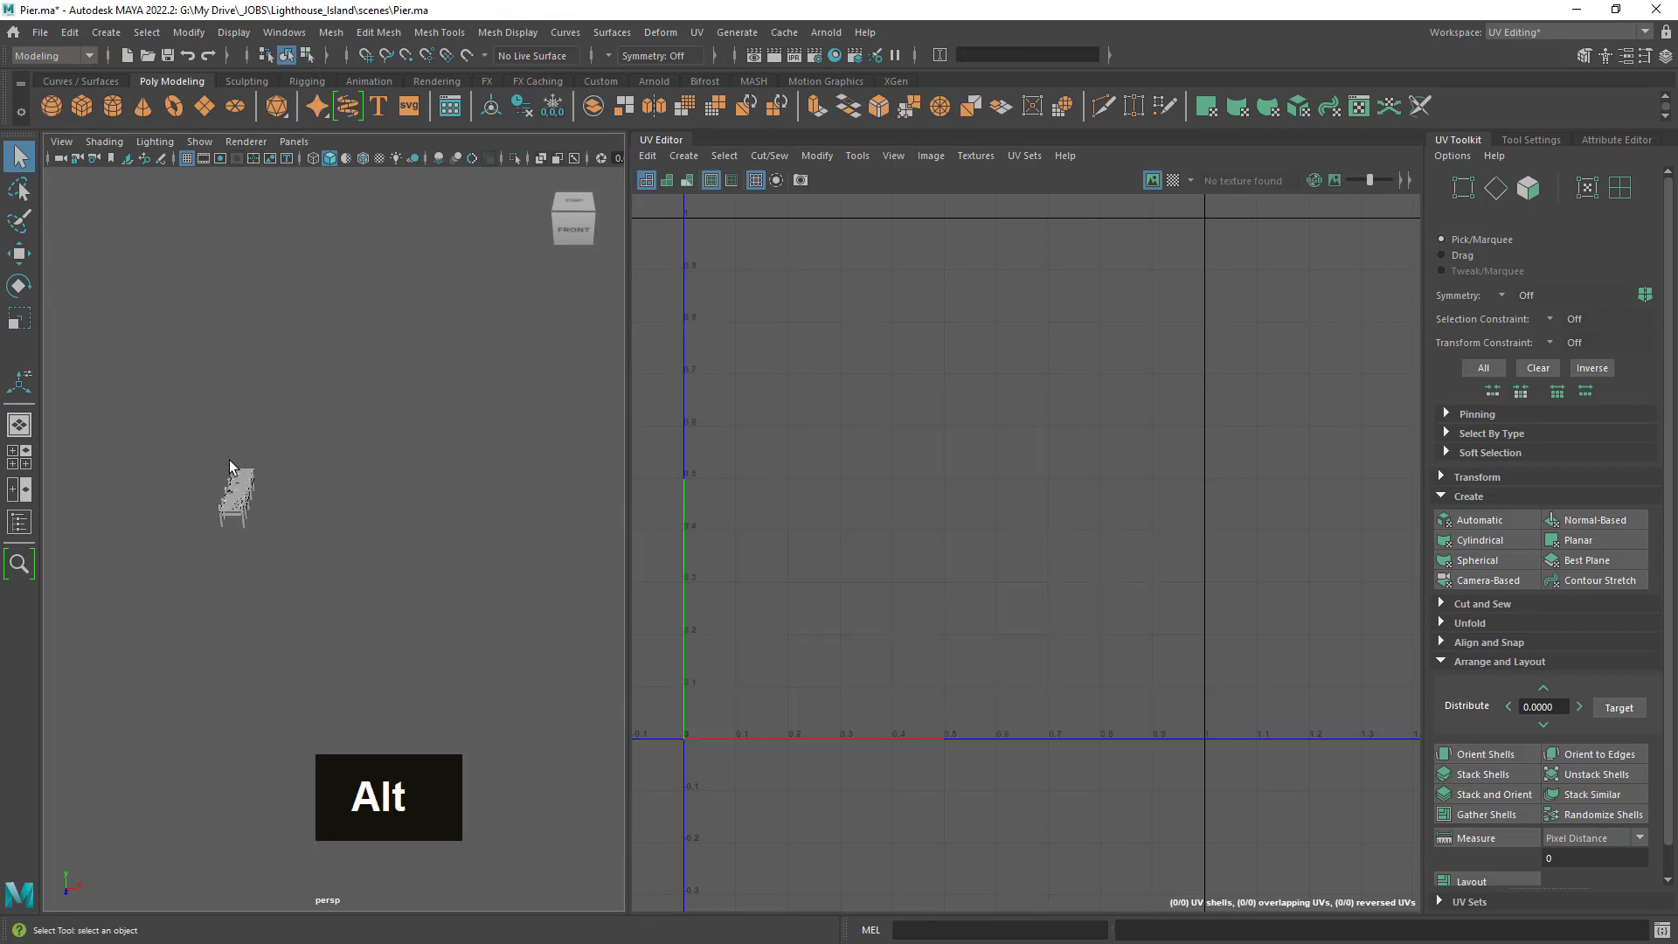
scroll(229, 460, up, 10)
alt+middle_drag(127, 395, 519, 517)
click(186, 374)
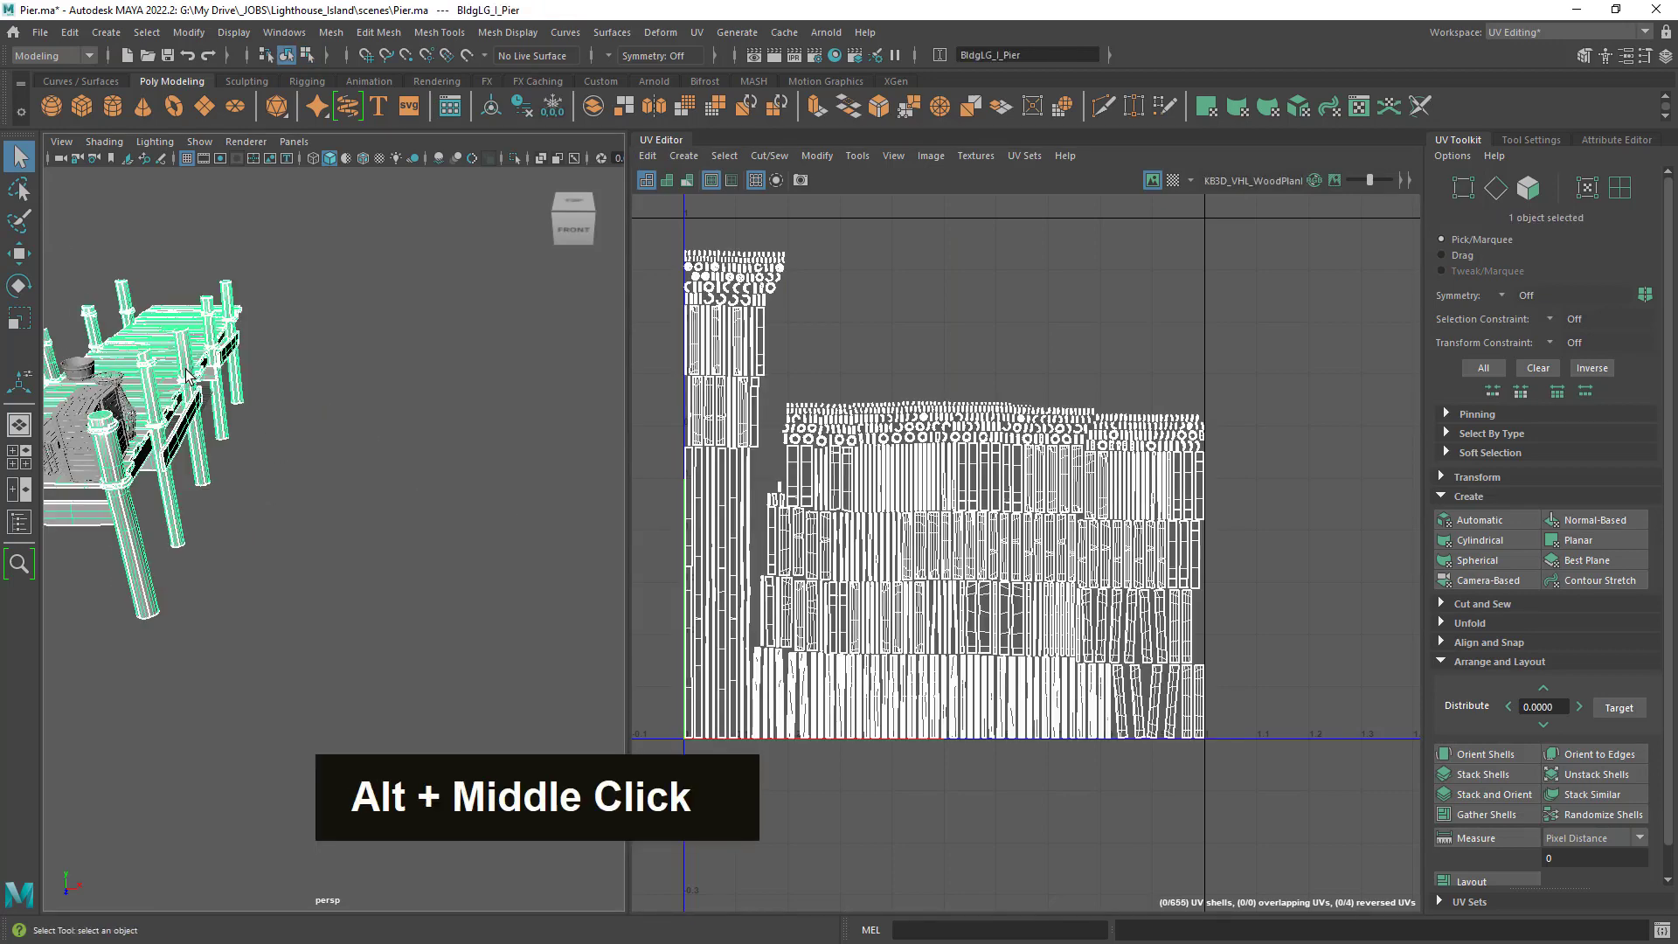
Frame the selected pier in the perspective view and examine its posts, beams and deck.
key(f)
alt+drag(313, 468, 423, 483)
alt+right_drag(423, 484, 437, 477)
alt+middle_drag(437, 476, 384, 507)
alt+right_drag(385, 507, 376, 524)
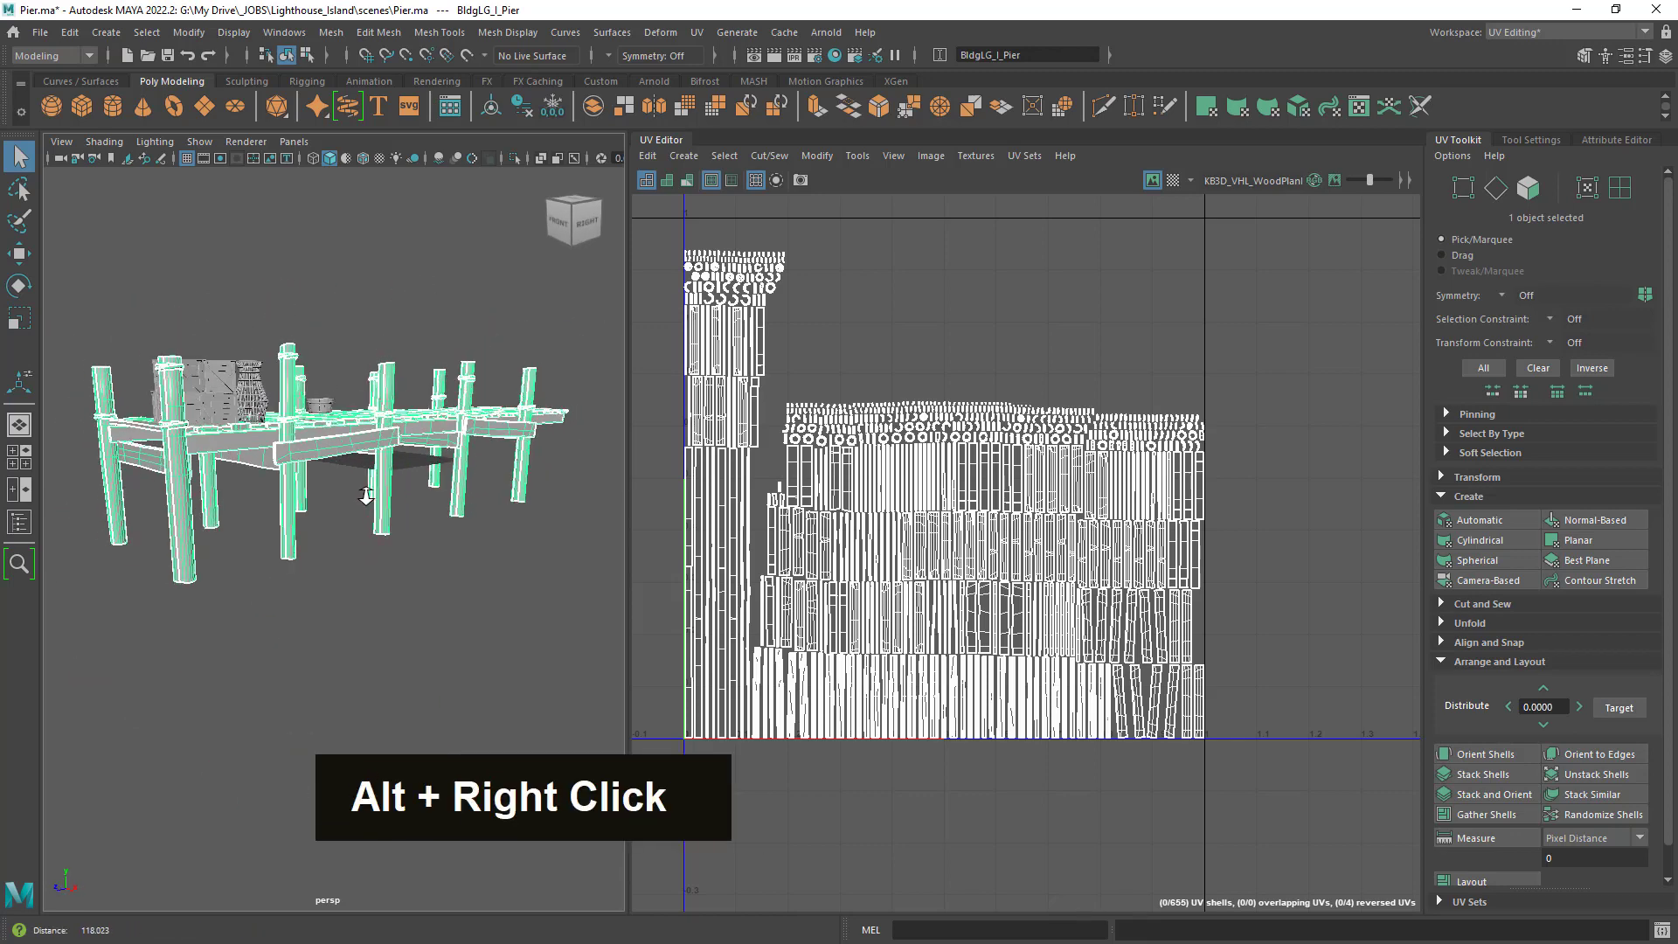
alt+drag(376, 524, 396, 535)
alt+middle_drag(404, 535, 407, 512)
alt+right_drag(407, 512, 387, 495)
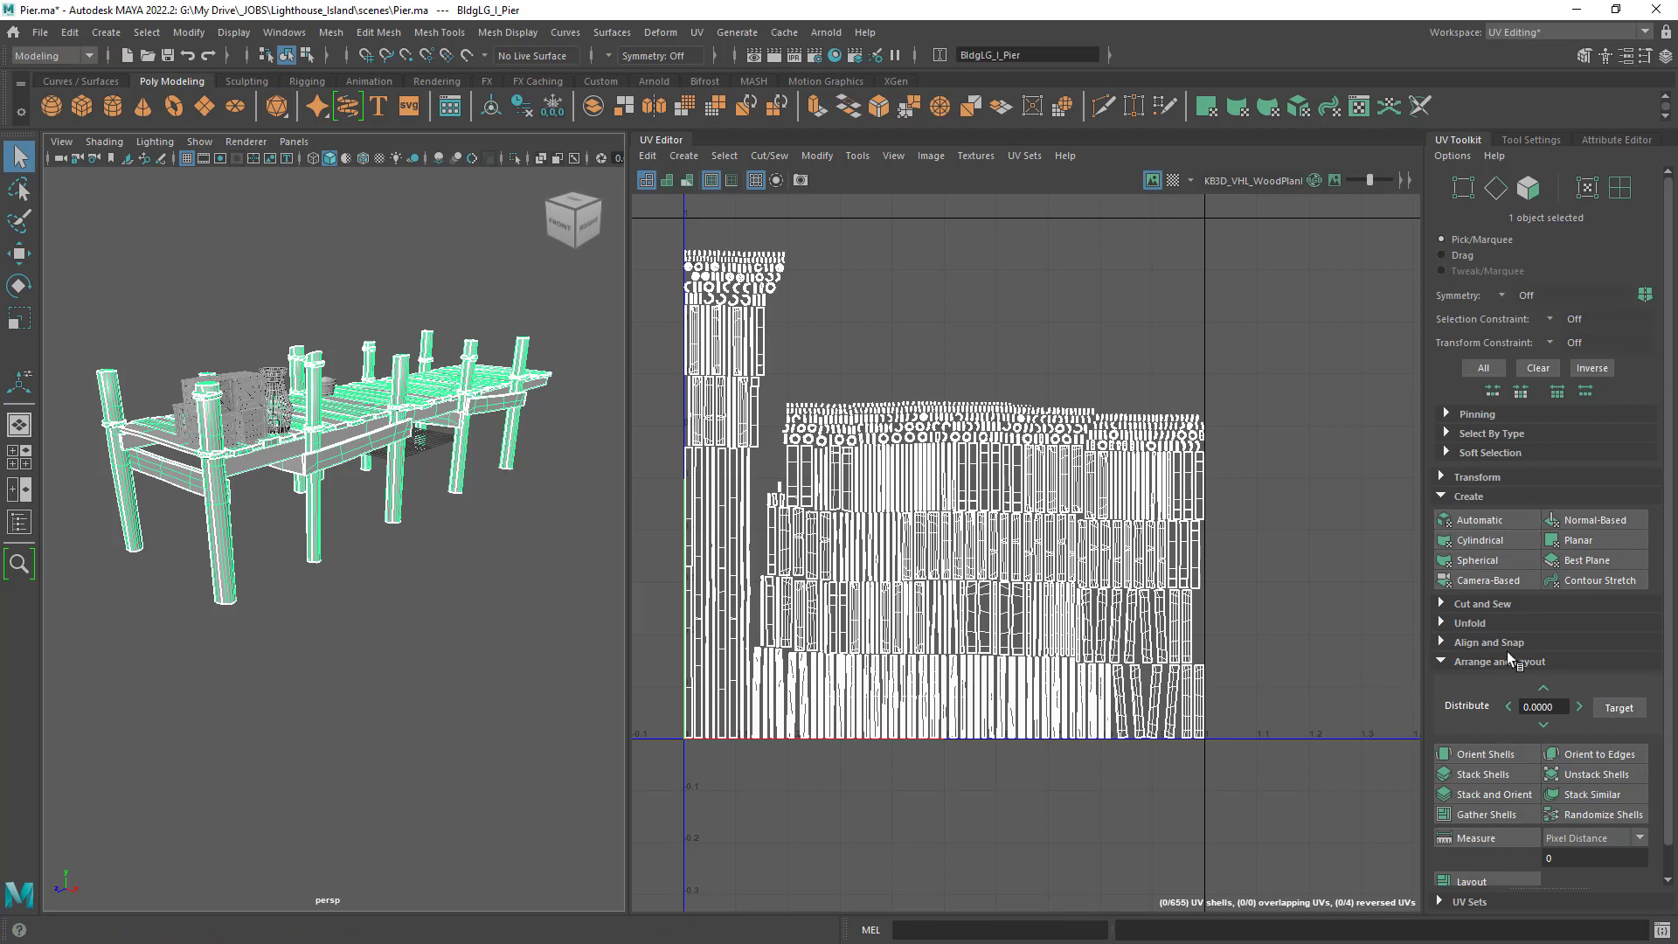
Show the Arrange and Layout tools and select all the pier's UV shells in UV Shell mode.
scroll(1555, 661, down, 1)
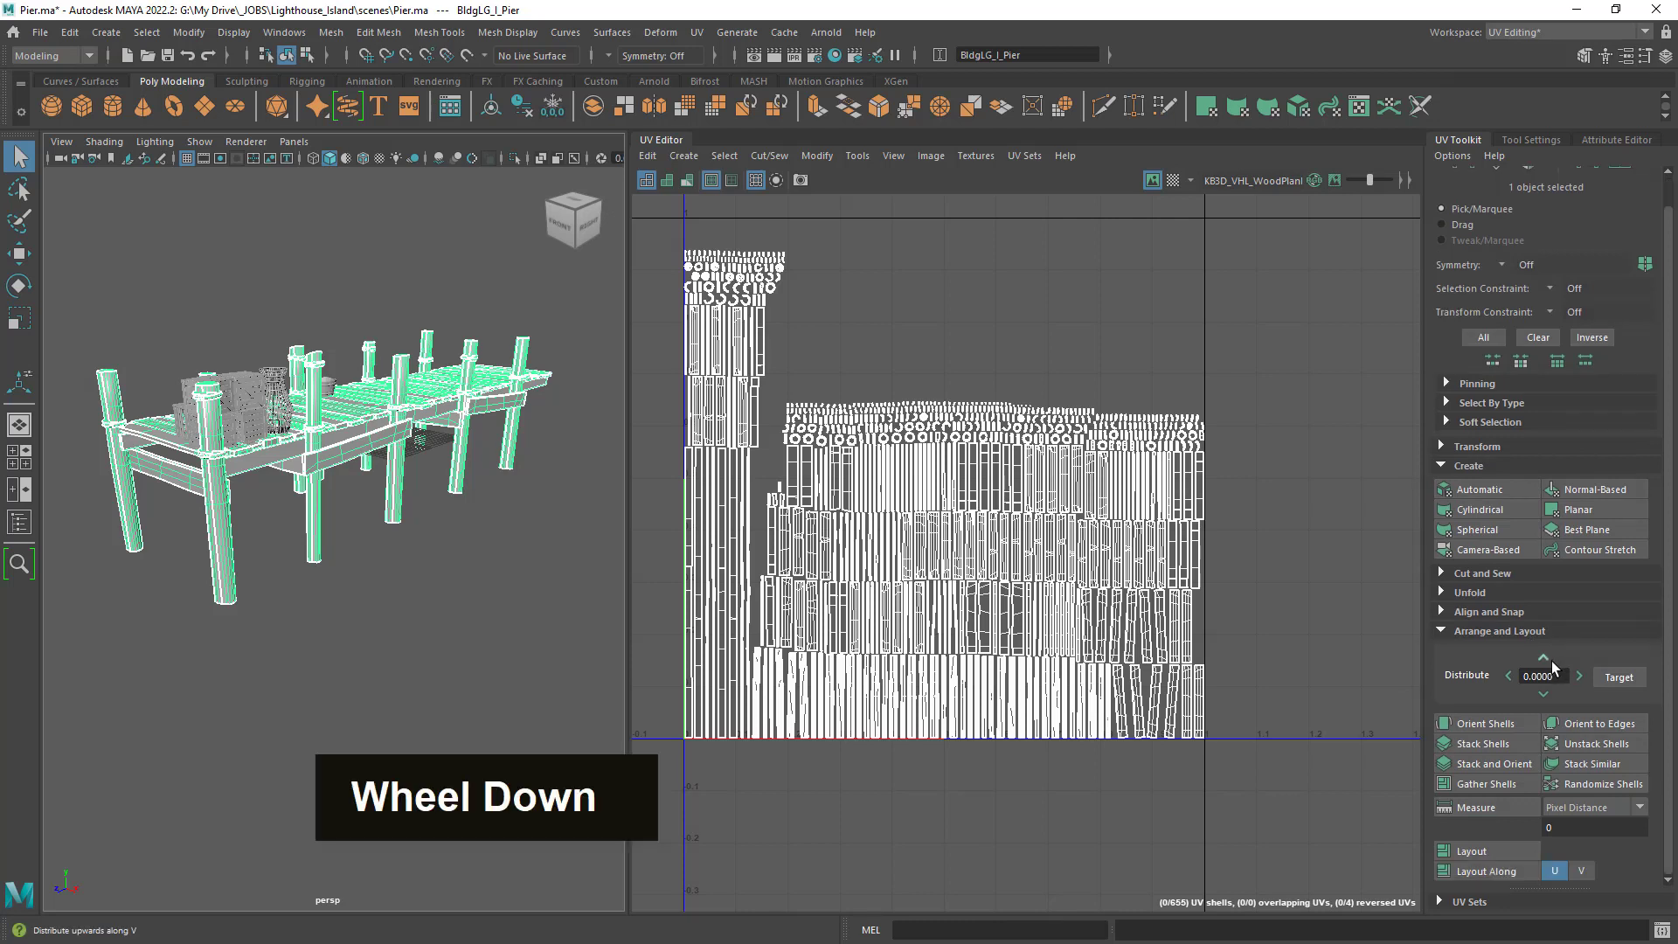
click(1474, 633)
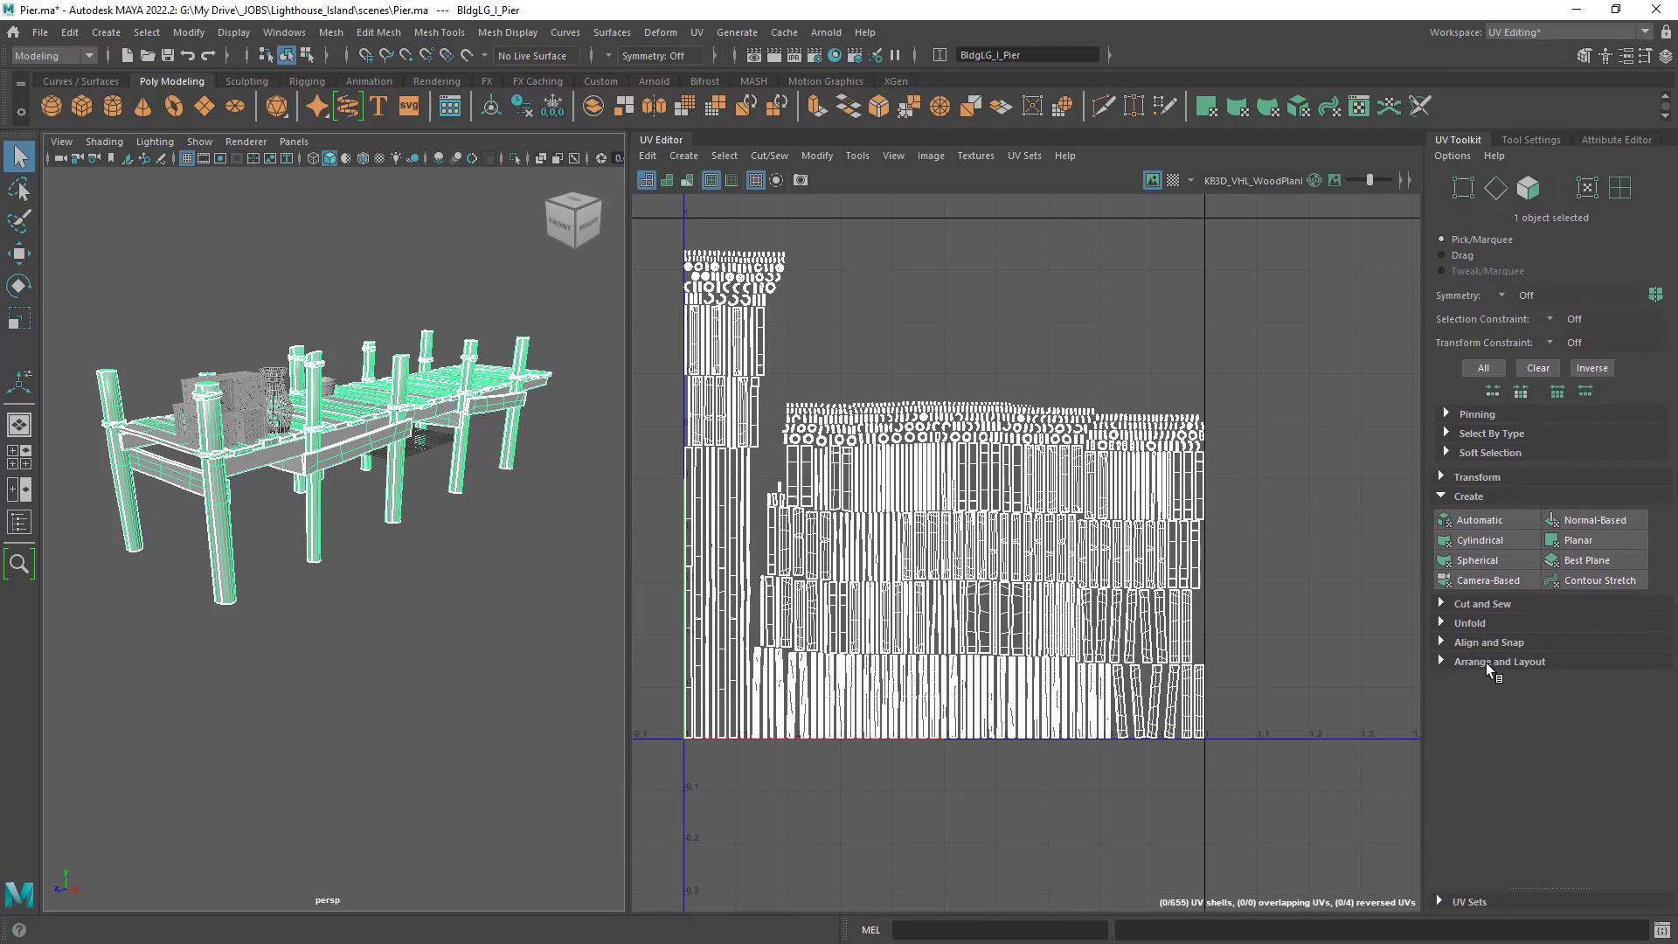
click(1486, 663)
scroll(1488, 702, down, 1)
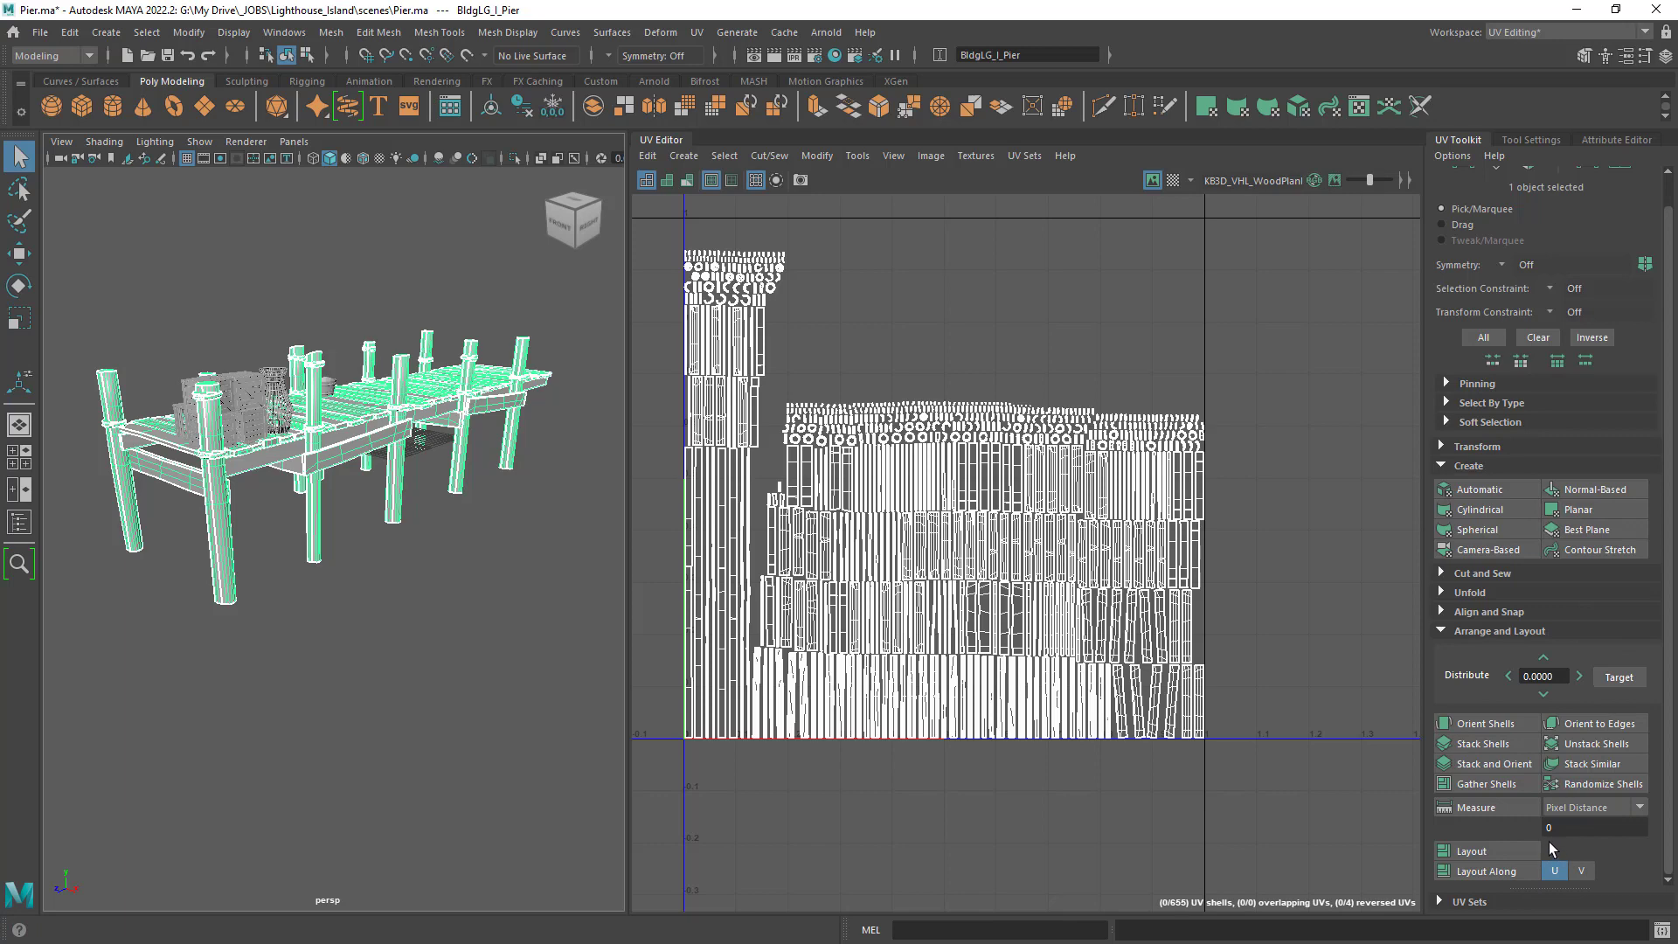
right_drag(975, 345, 920, 318)
drag(650, 204, 1369, 853)
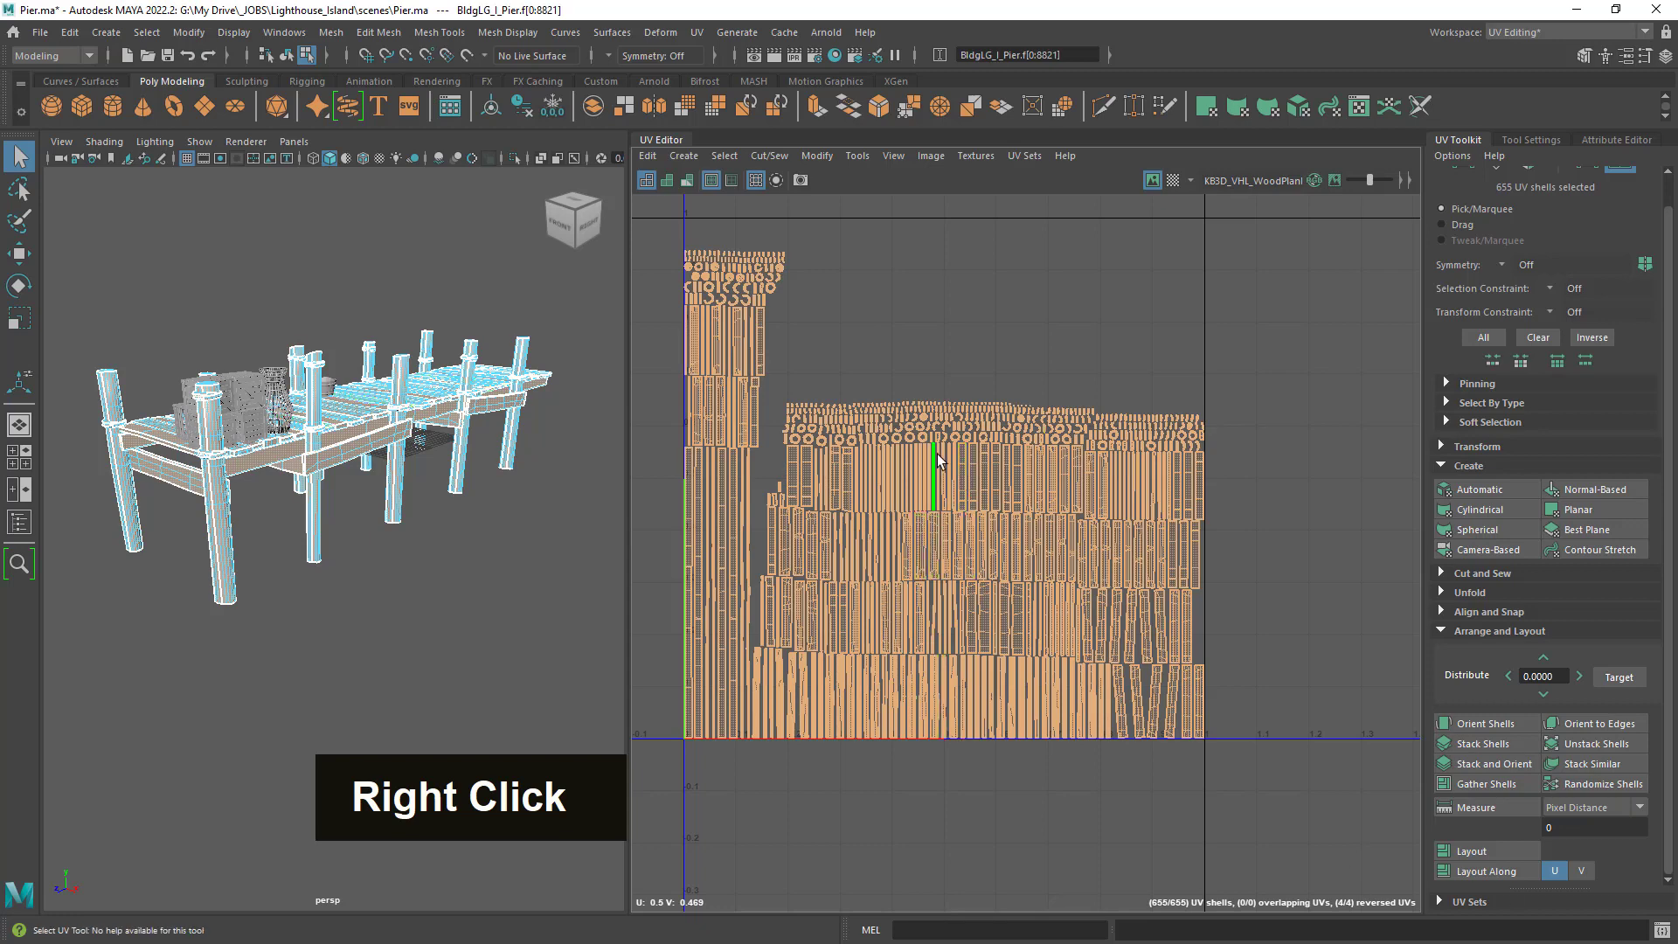
Review the Layout UVs options for the selected shells and close them without applying.
shift+right_click(884, 419)
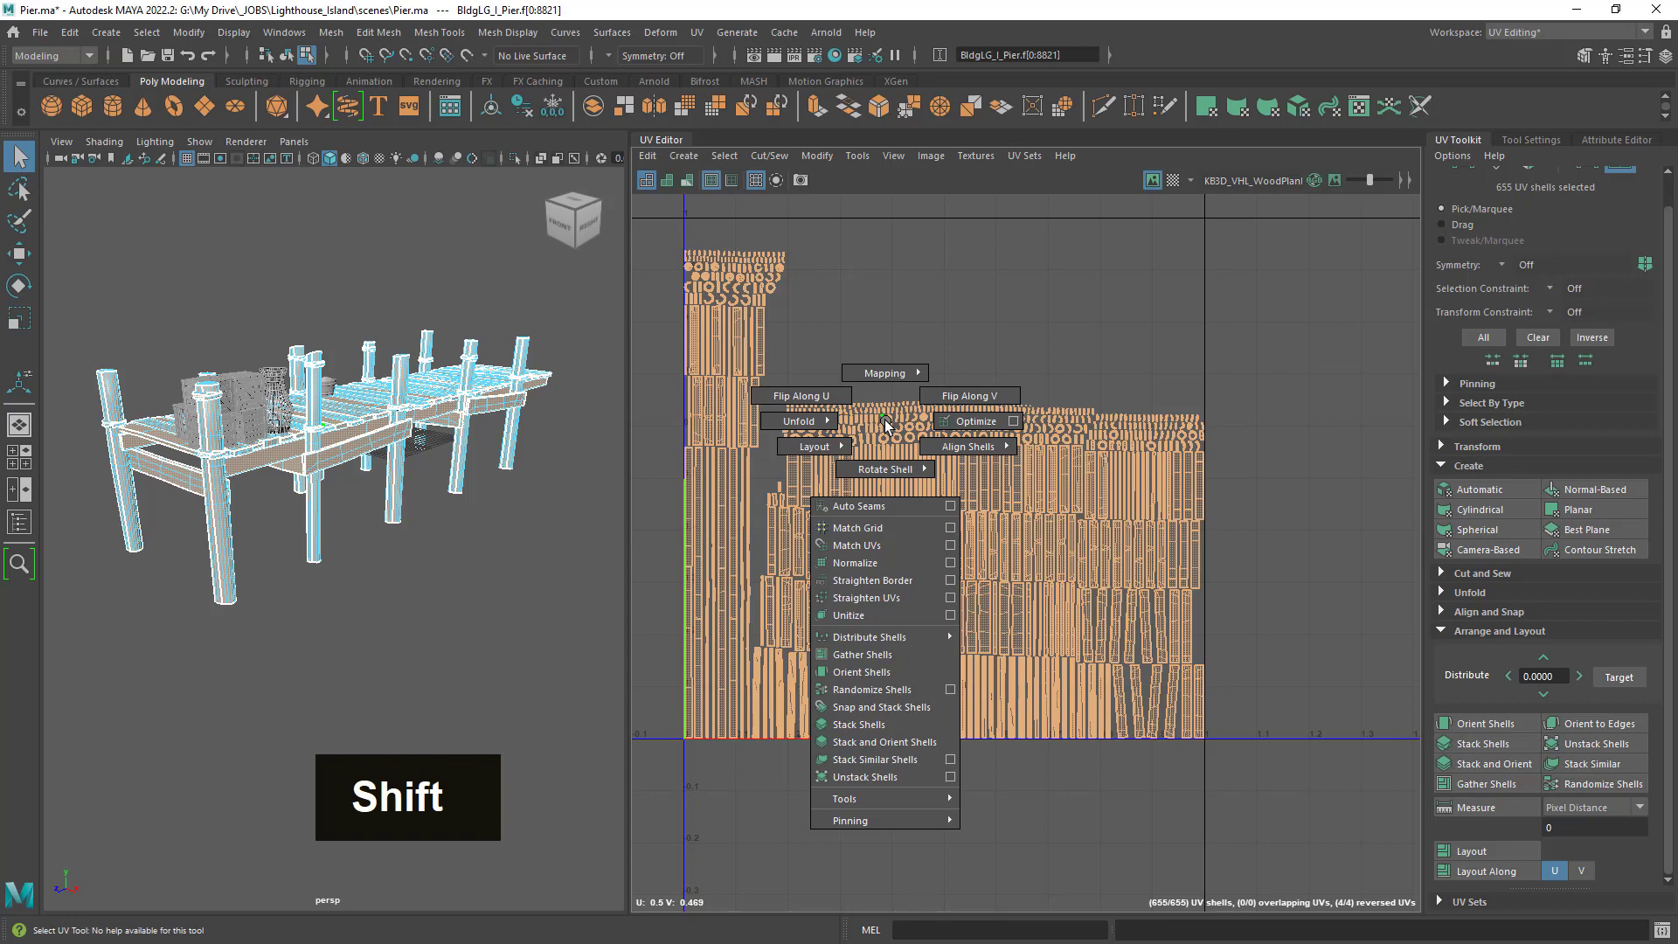
mouse_move(834, 438)
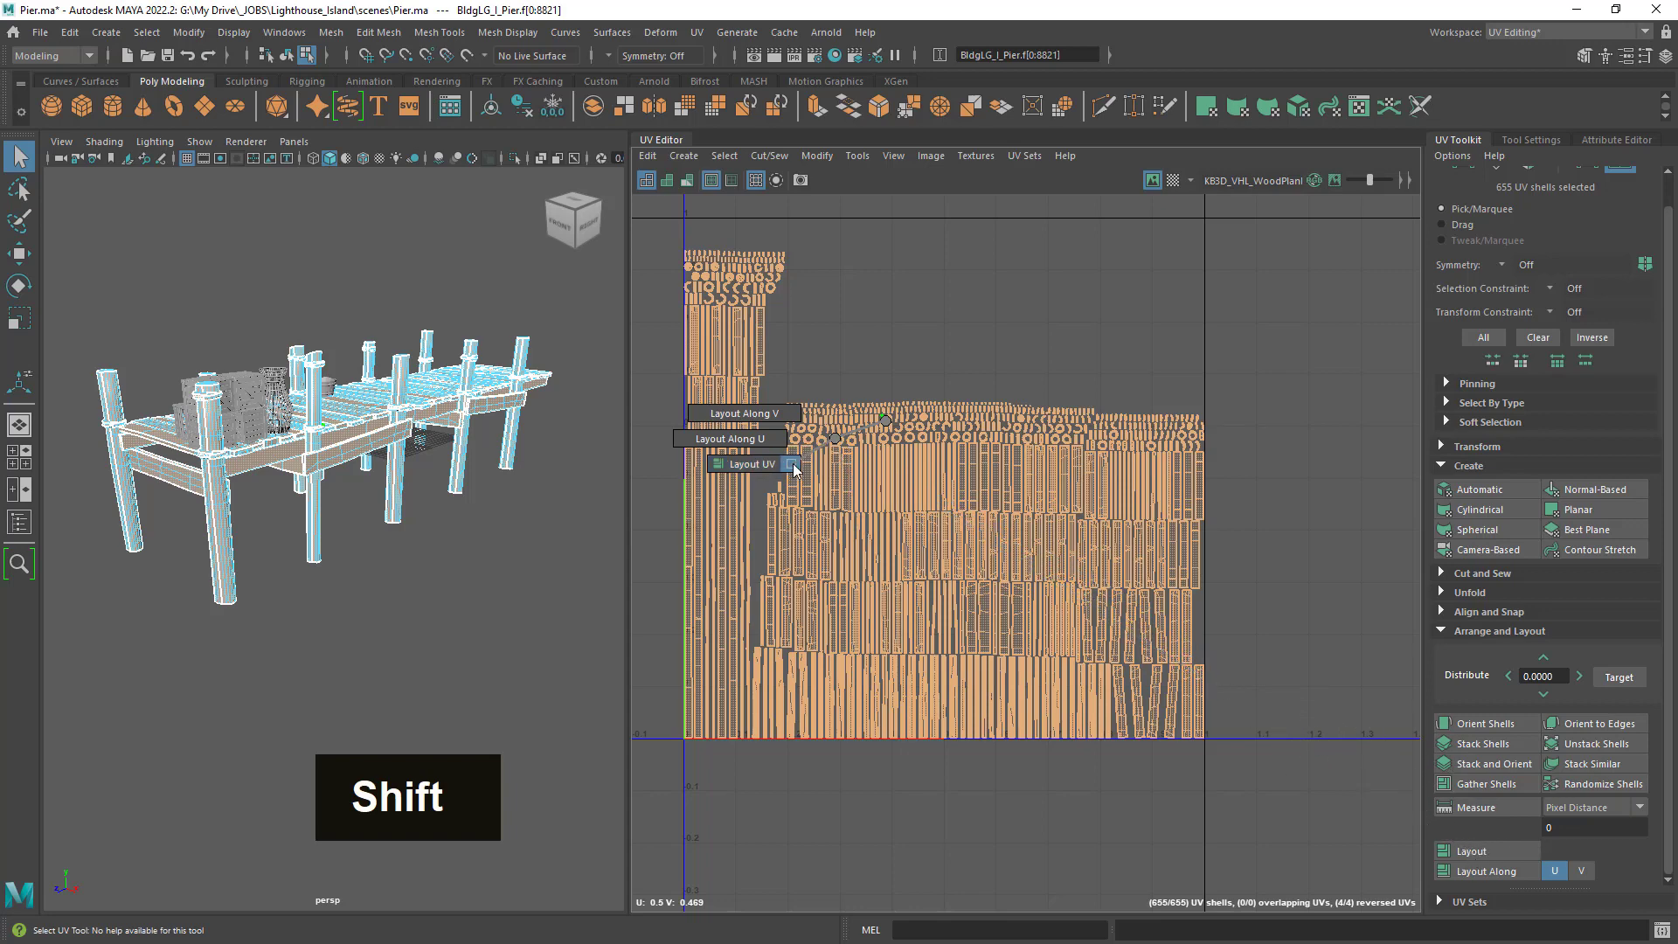
shift+right_drag(792, 463, 792, 463)
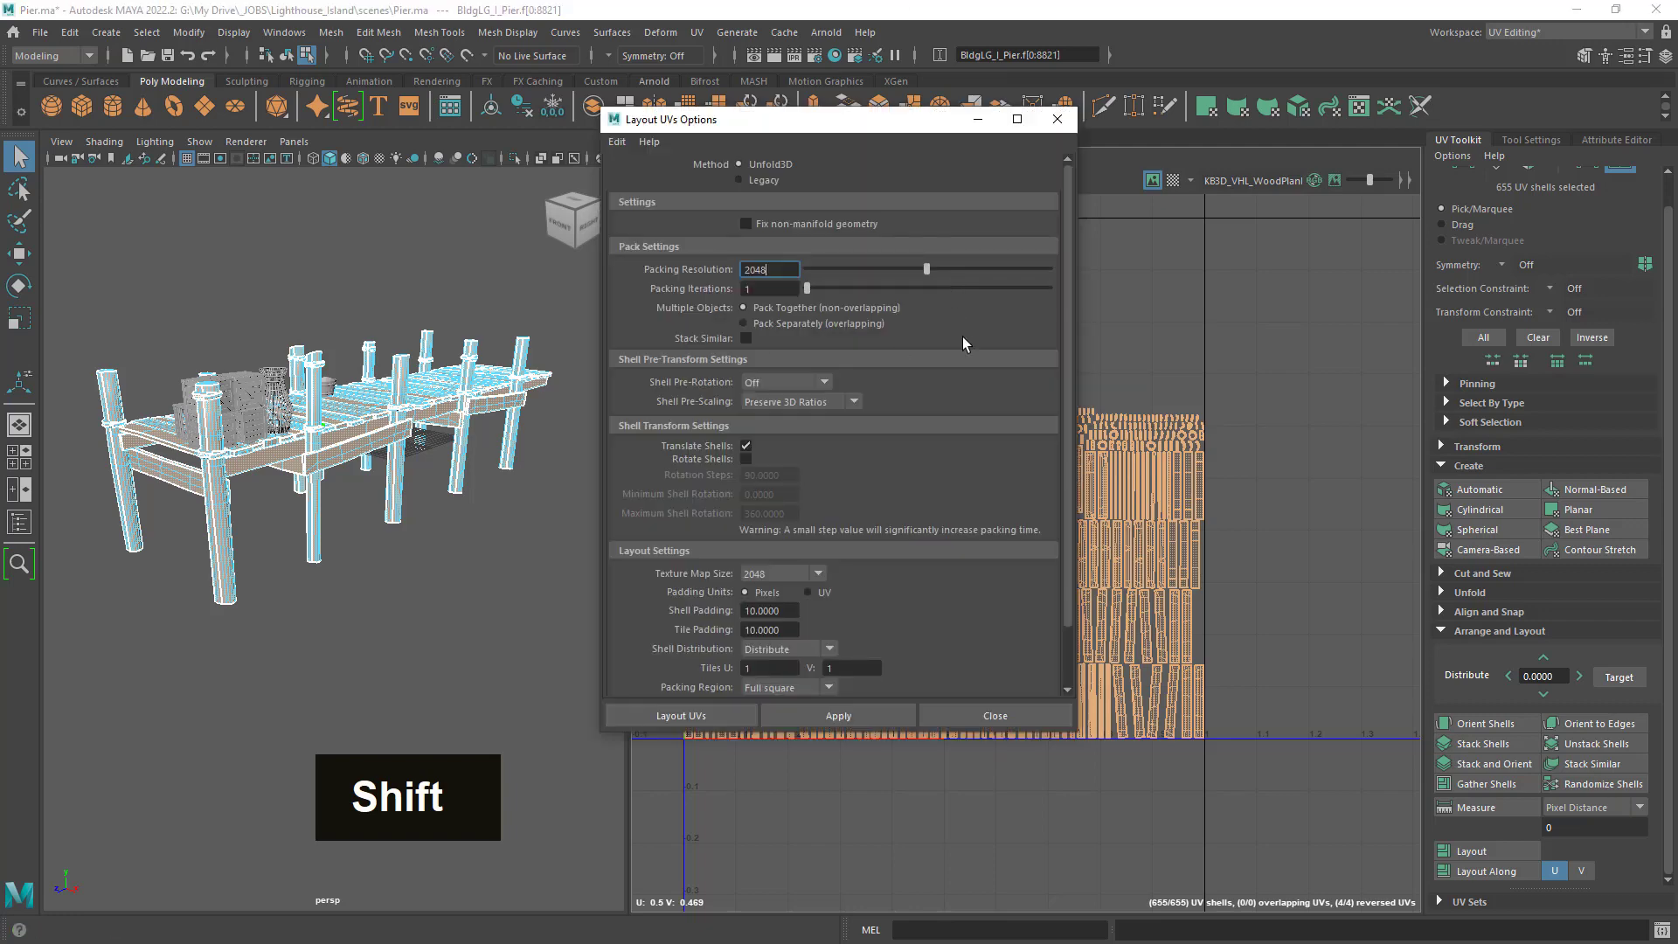
scroll(962, 337, down, 3)
scroll(990, 364, up, 3)
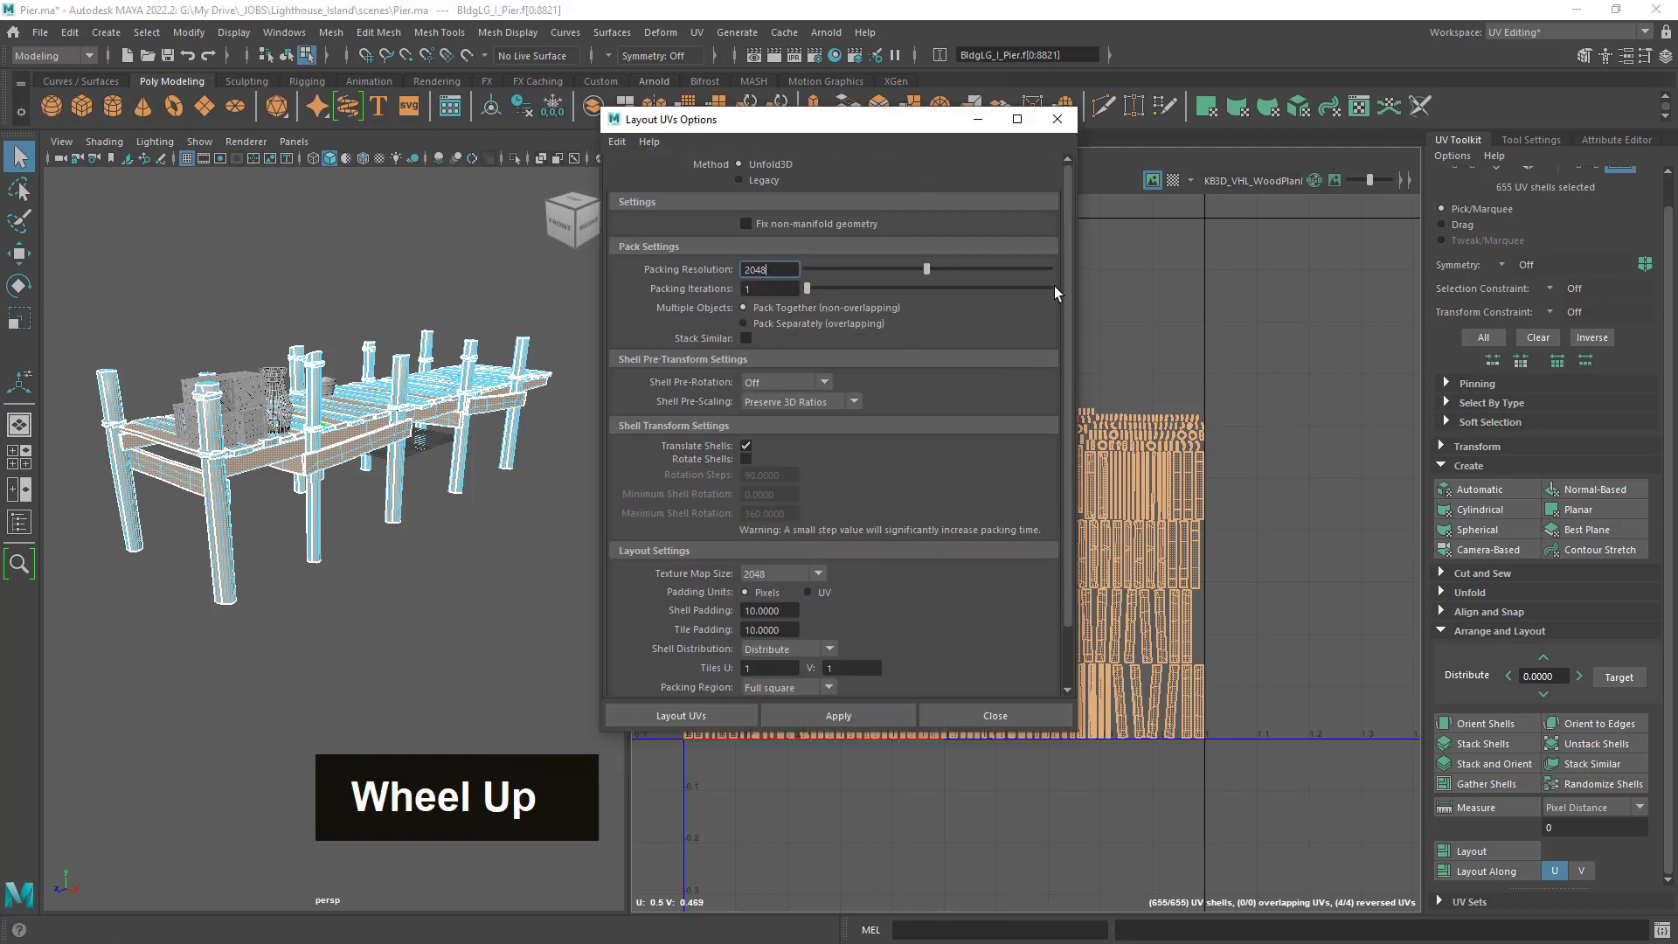
click(1058, 118)
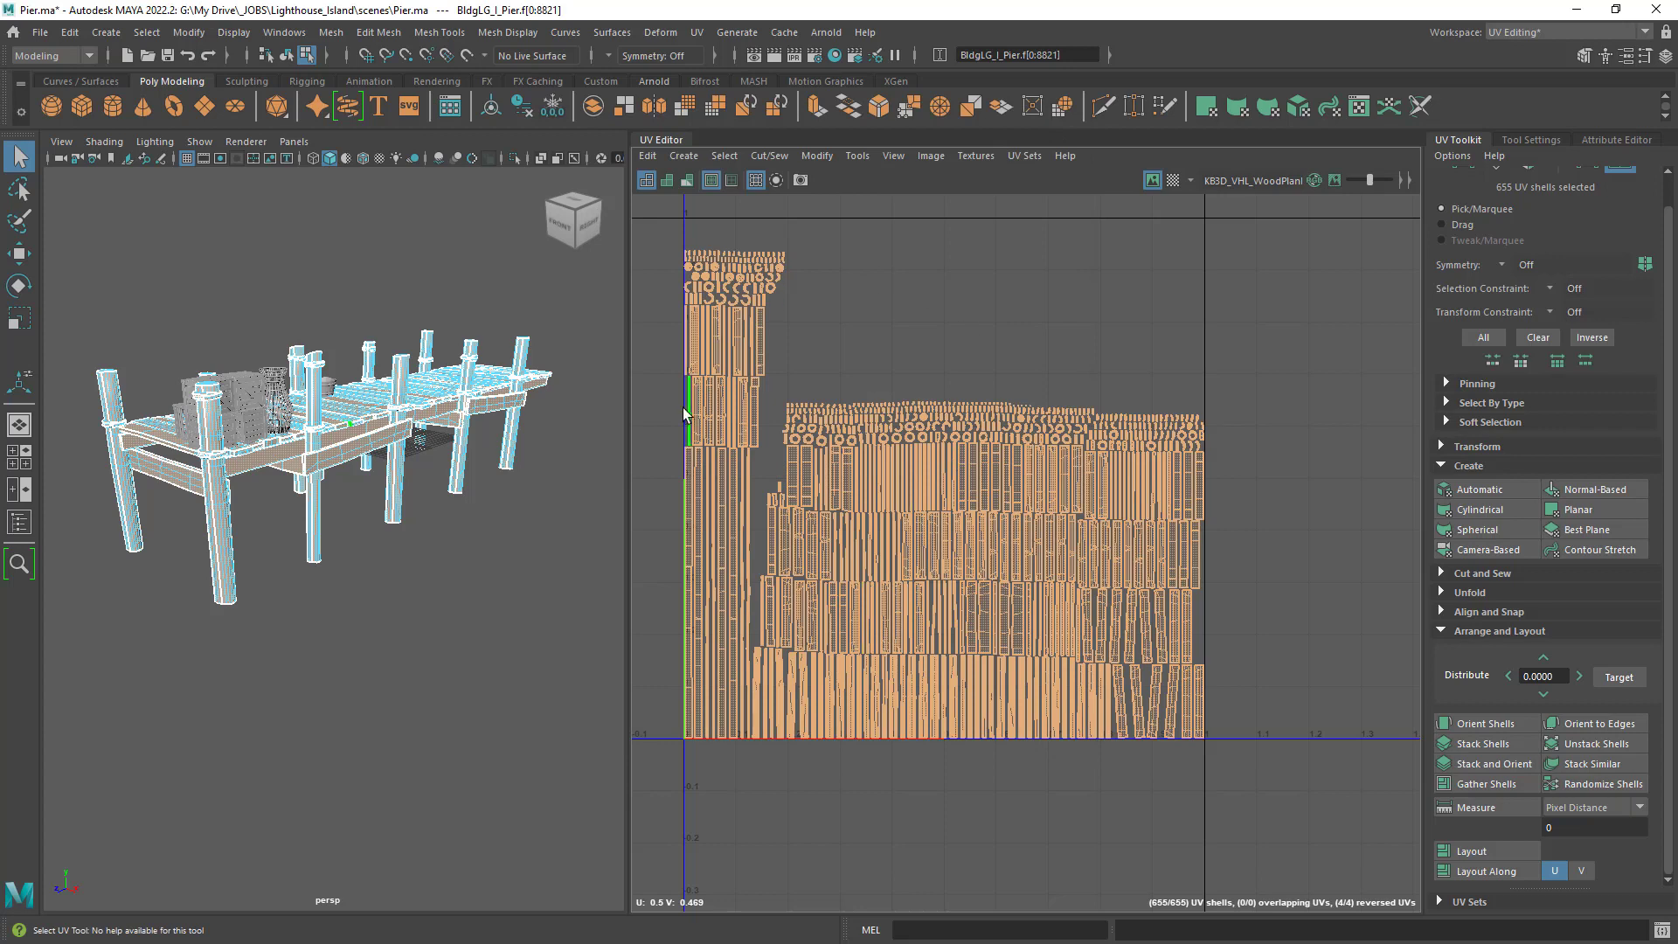
Reopen the Layout UVs options, review the Legacy method's settings, and set the method back to Unfold3D.
shift+click(1481, 850)
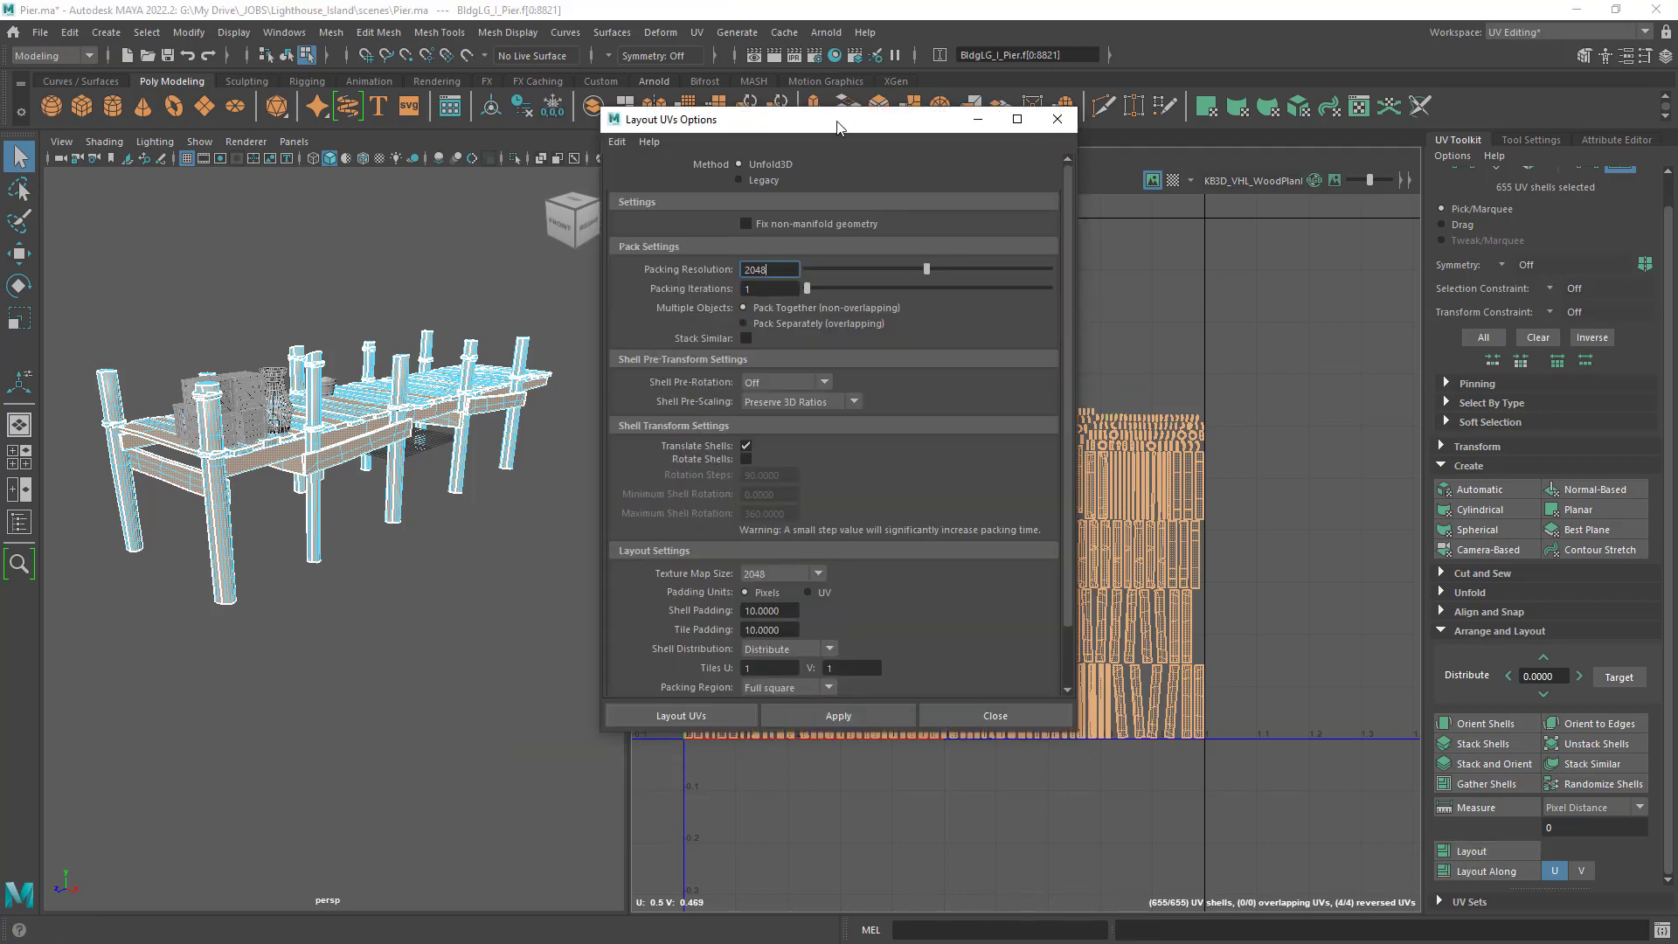
drag(837, 124, 387, 114)
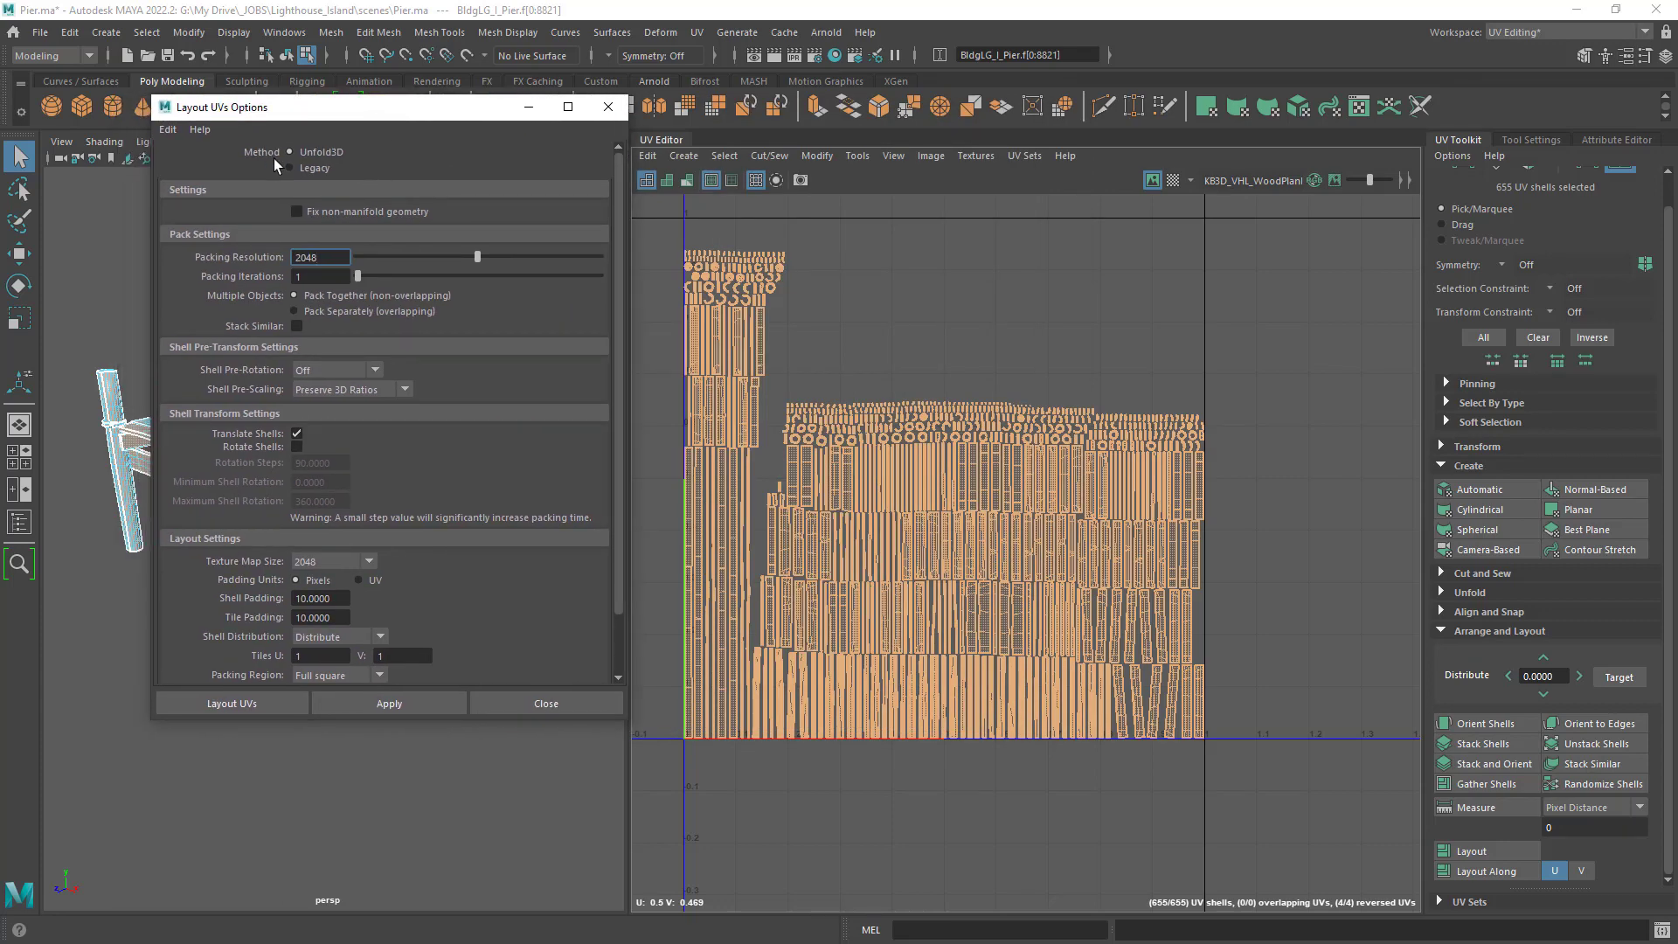
click(302, 169)
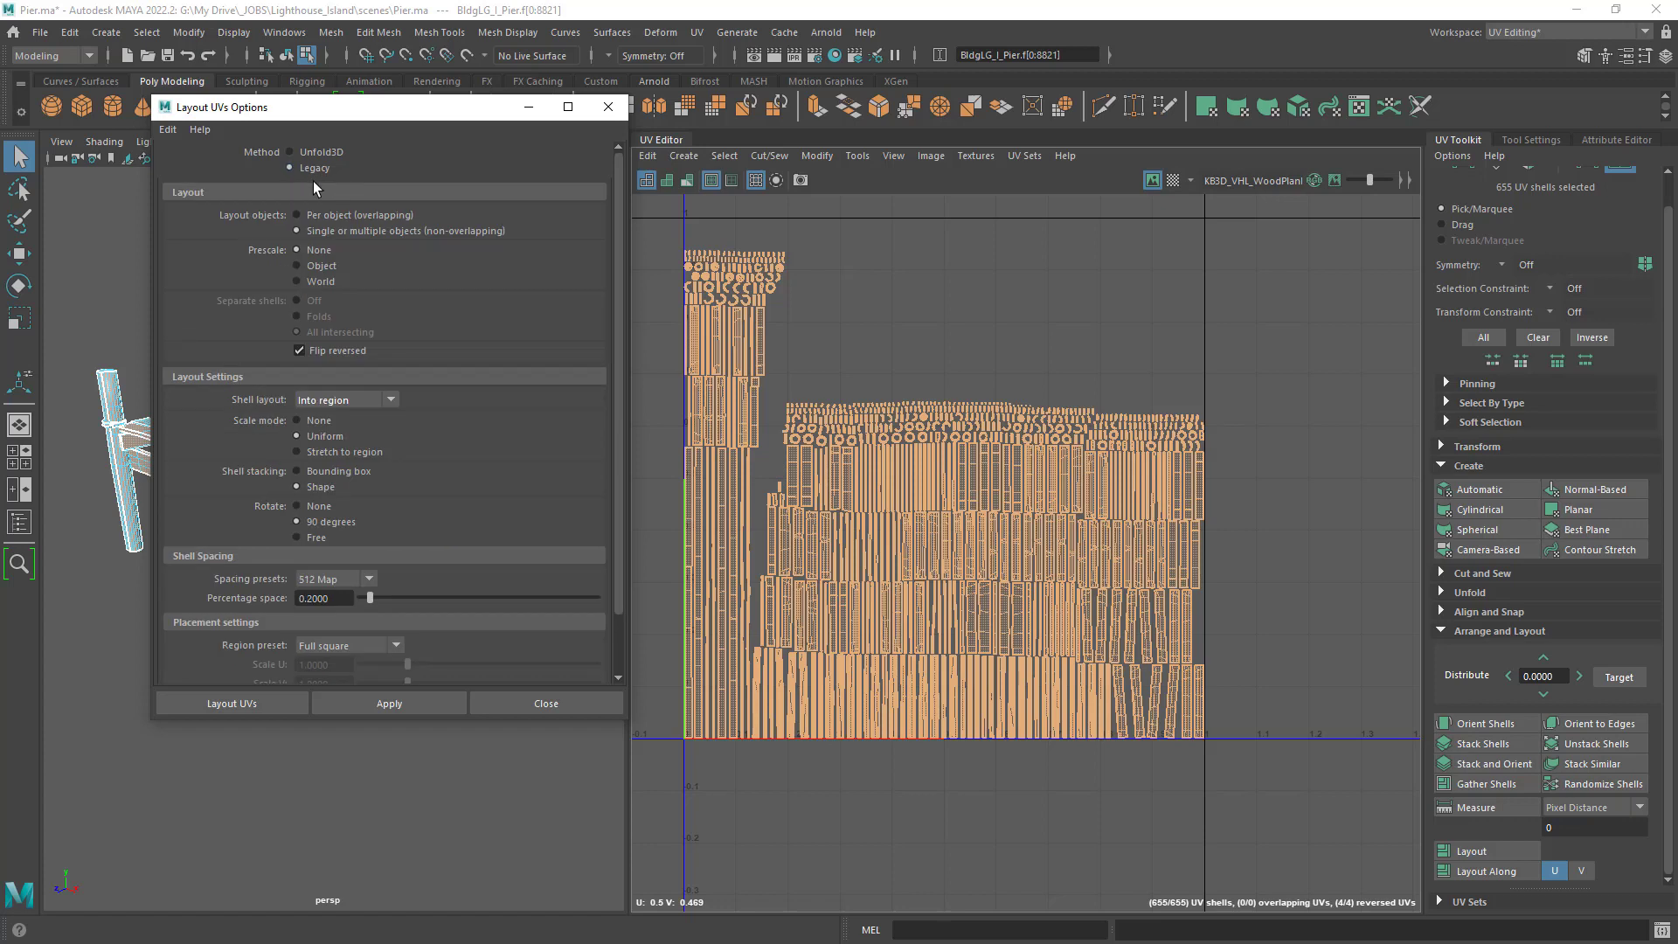
scroll(516, 295, down, 2)
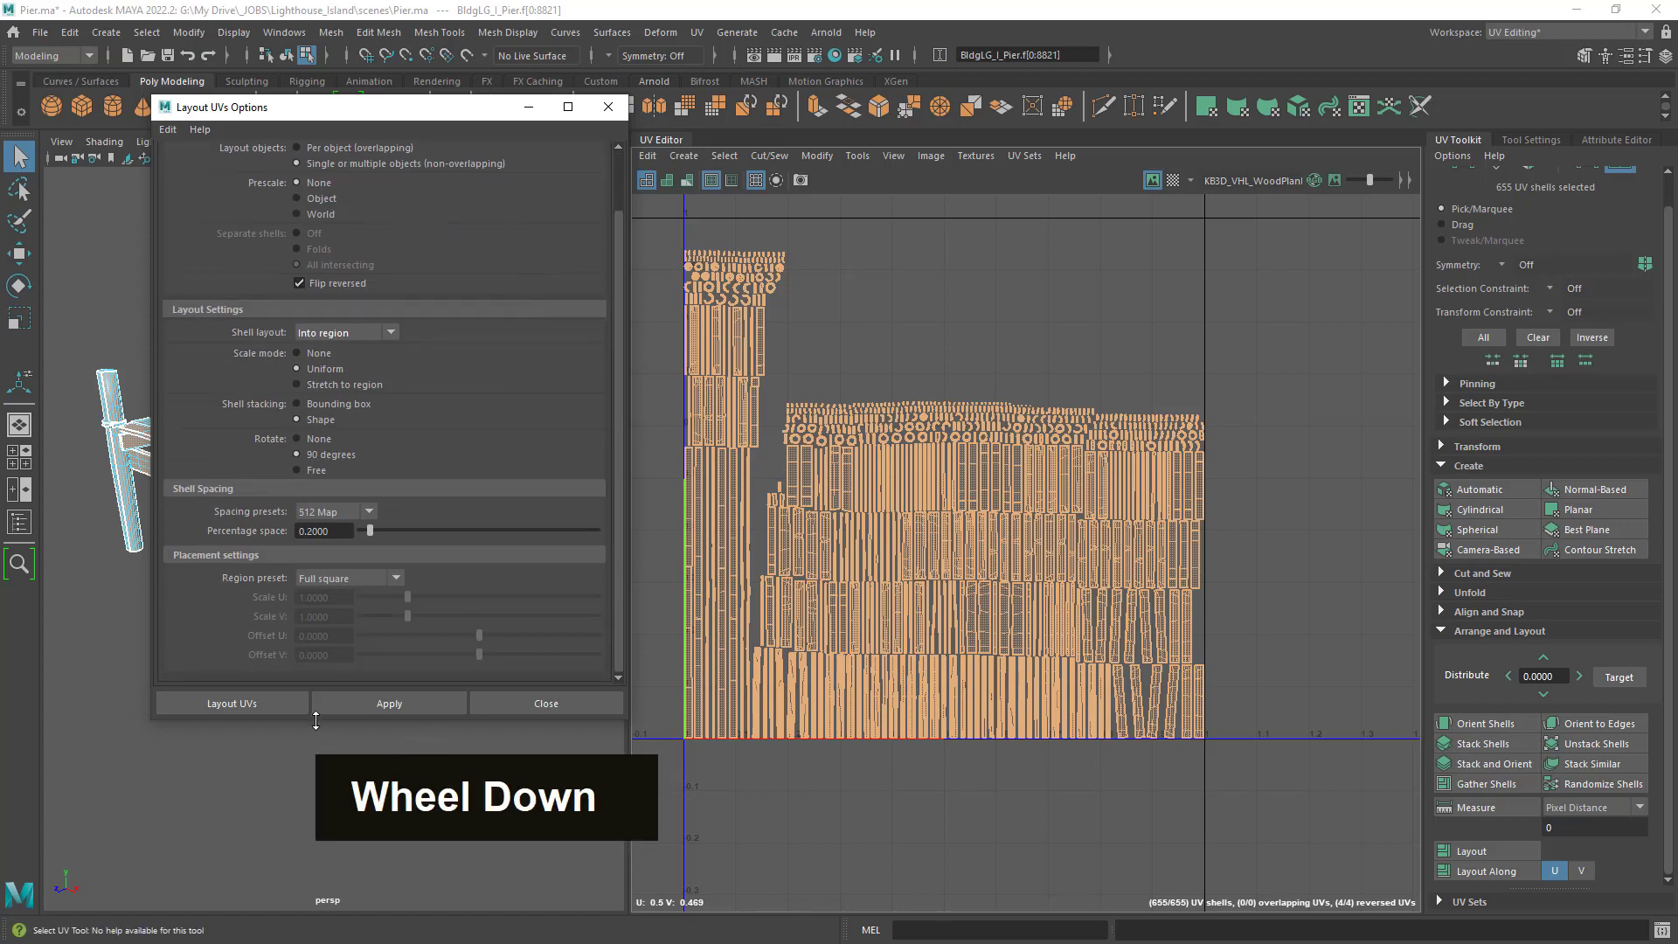
drag(317, 719, 330, 795)
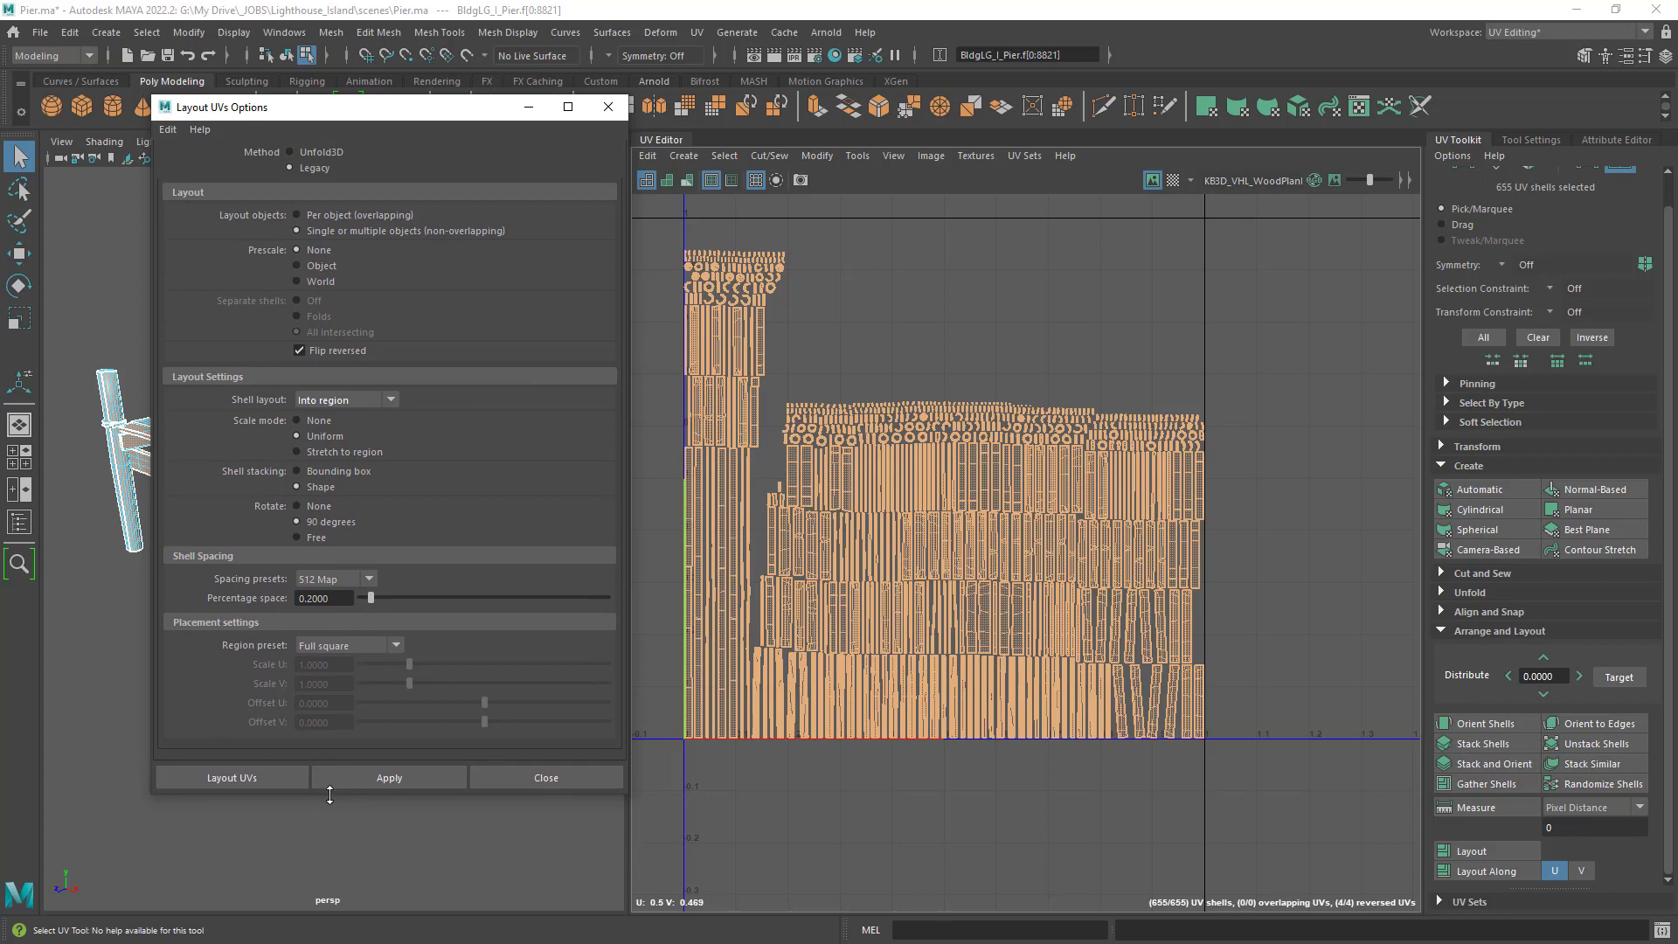
click(316, 152)
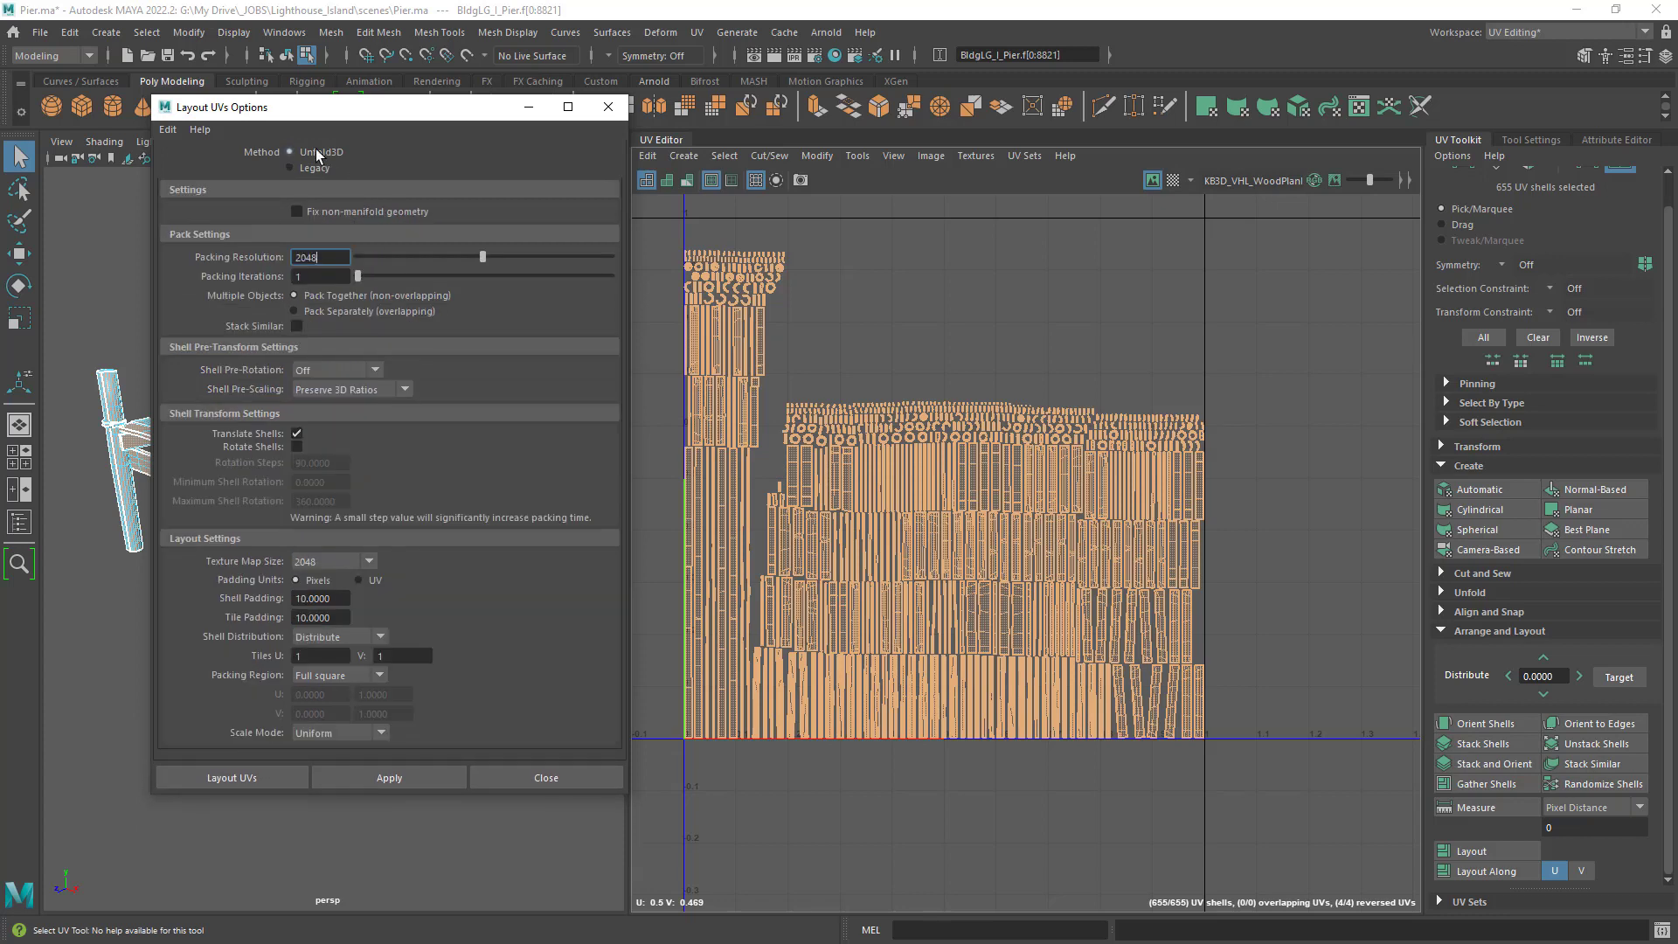
drag(378, 115, 402, 82)
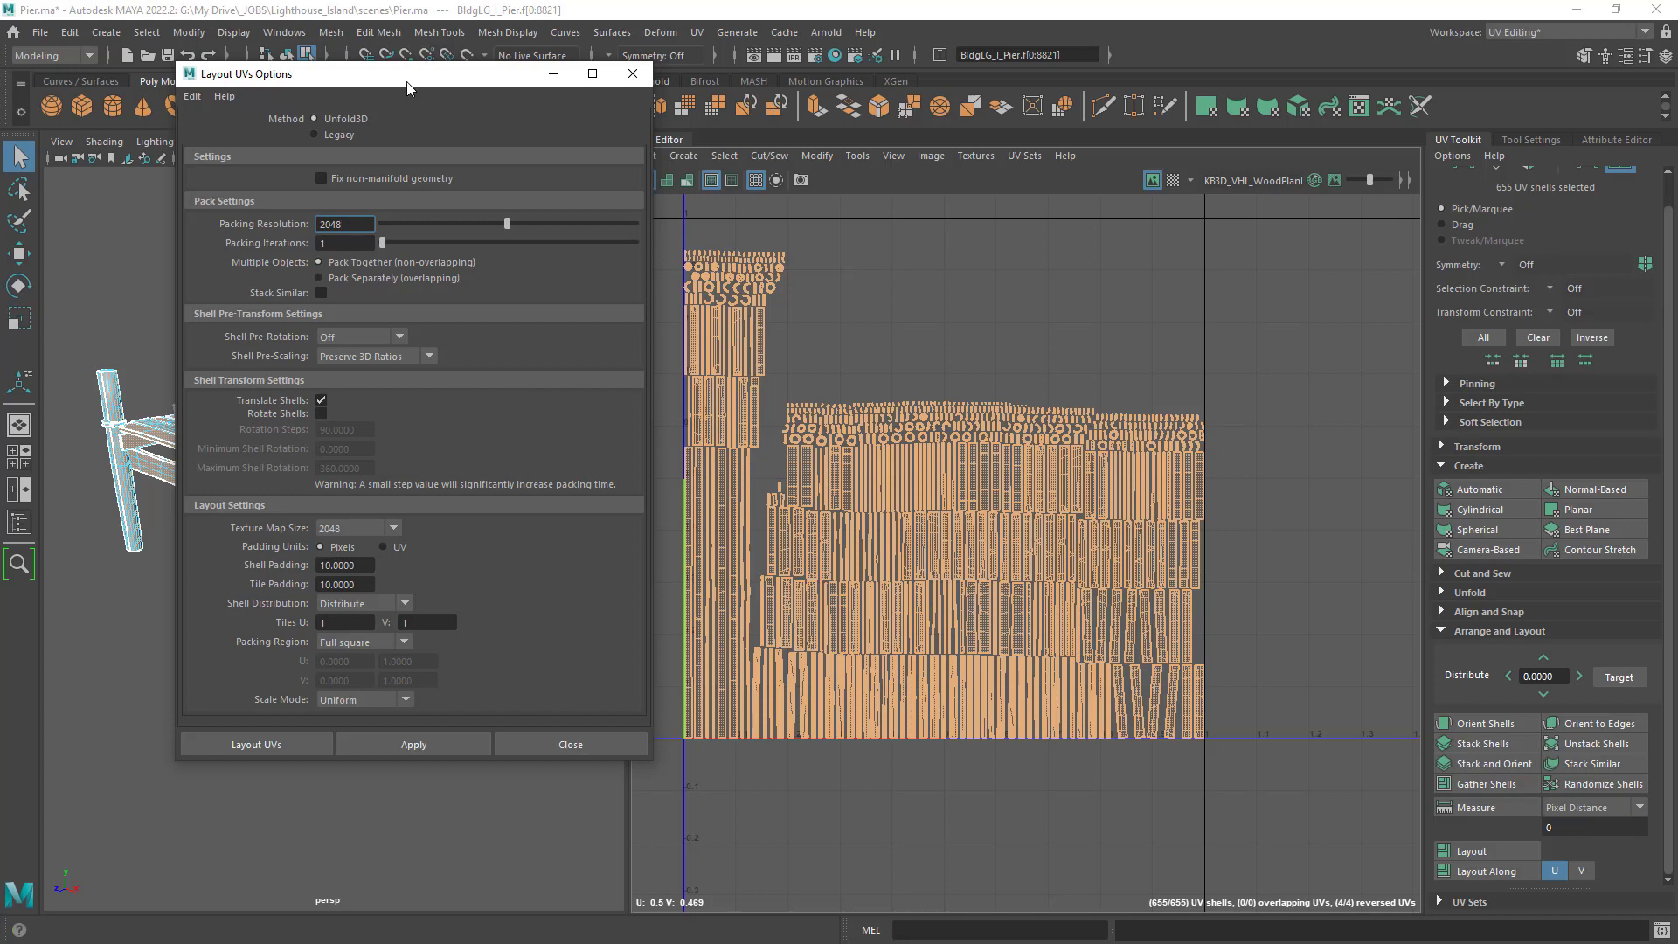
drag(410, 79, 428, 99)
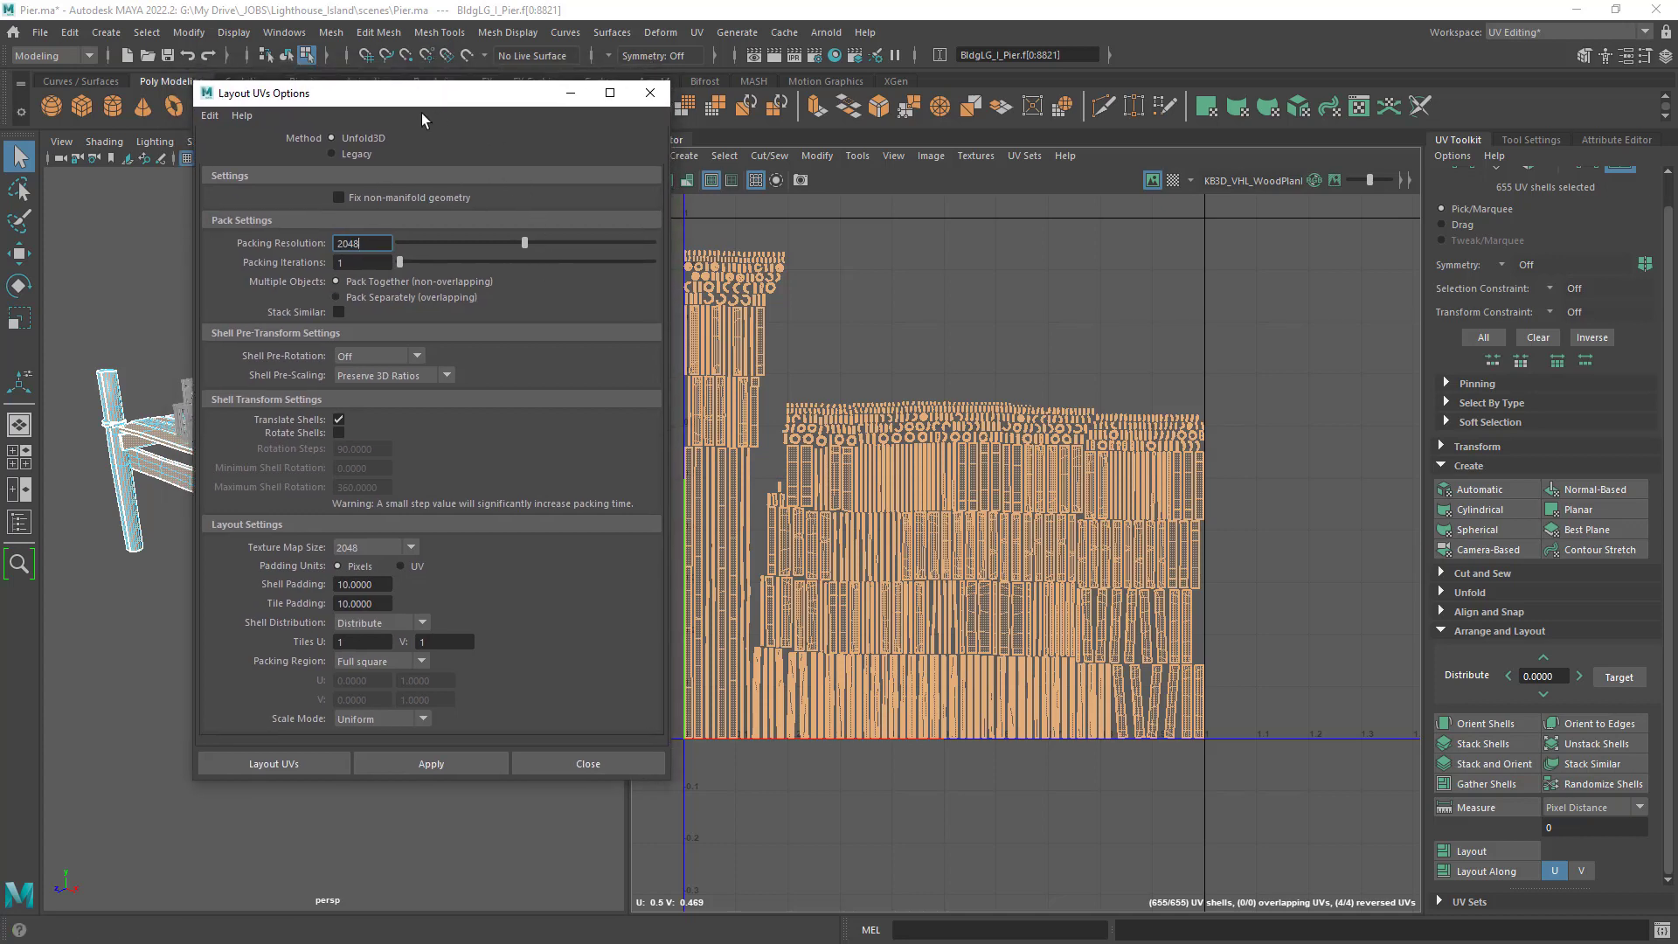
drag(454, 104, 458, 116)
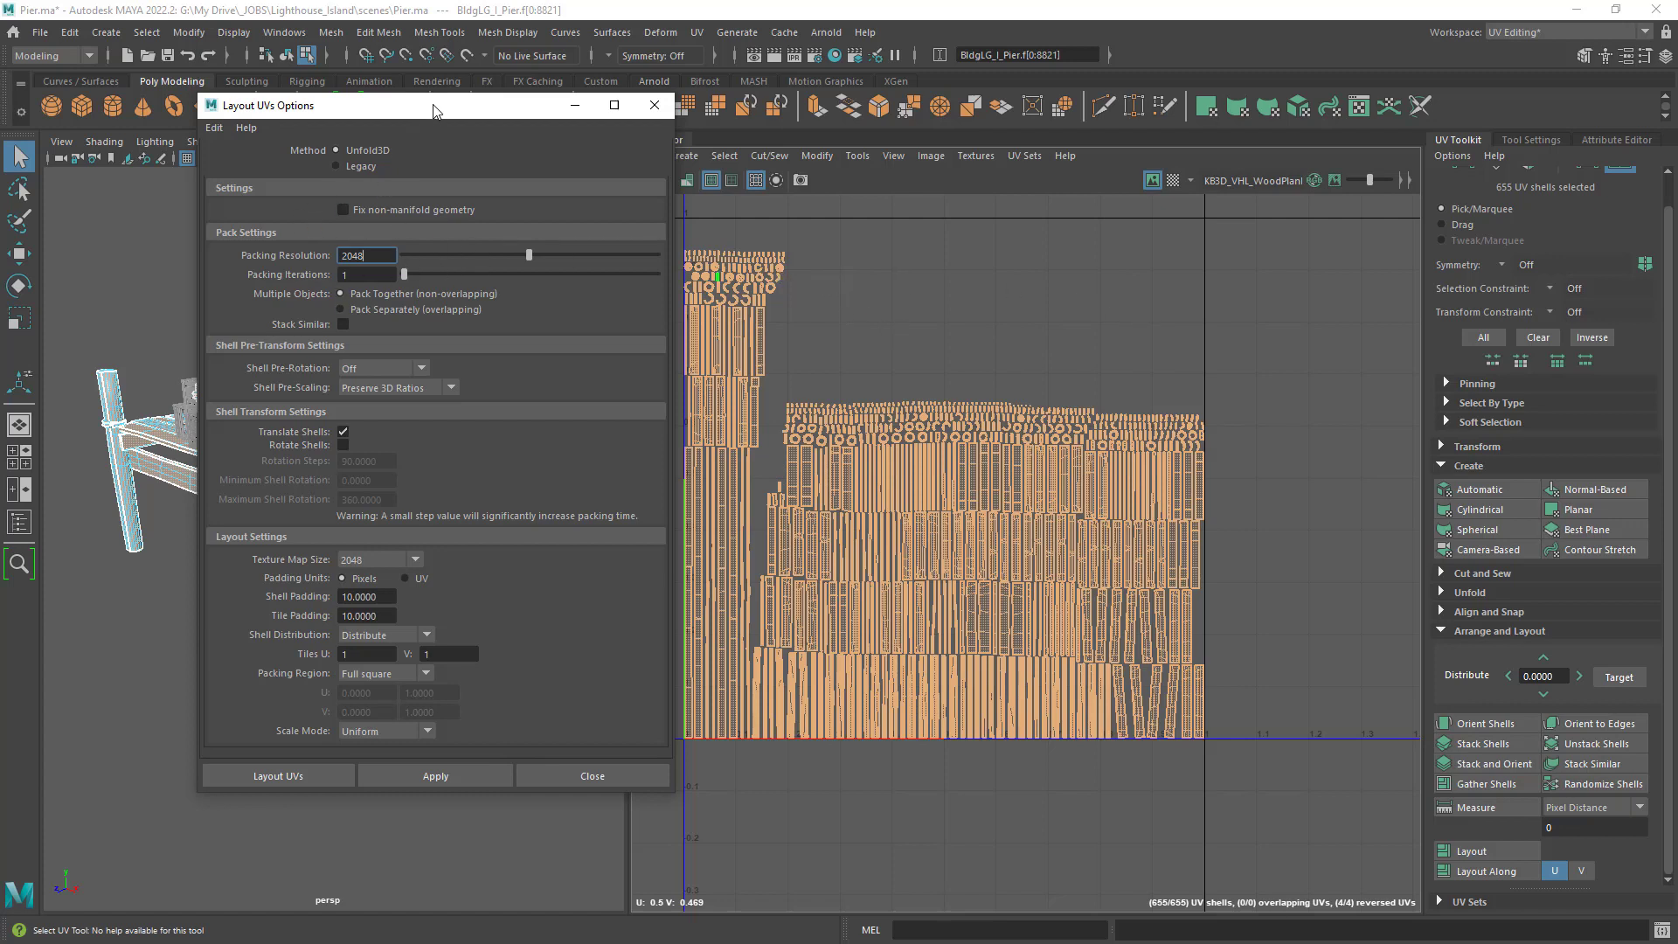
drag(433, 104, 411, 113)
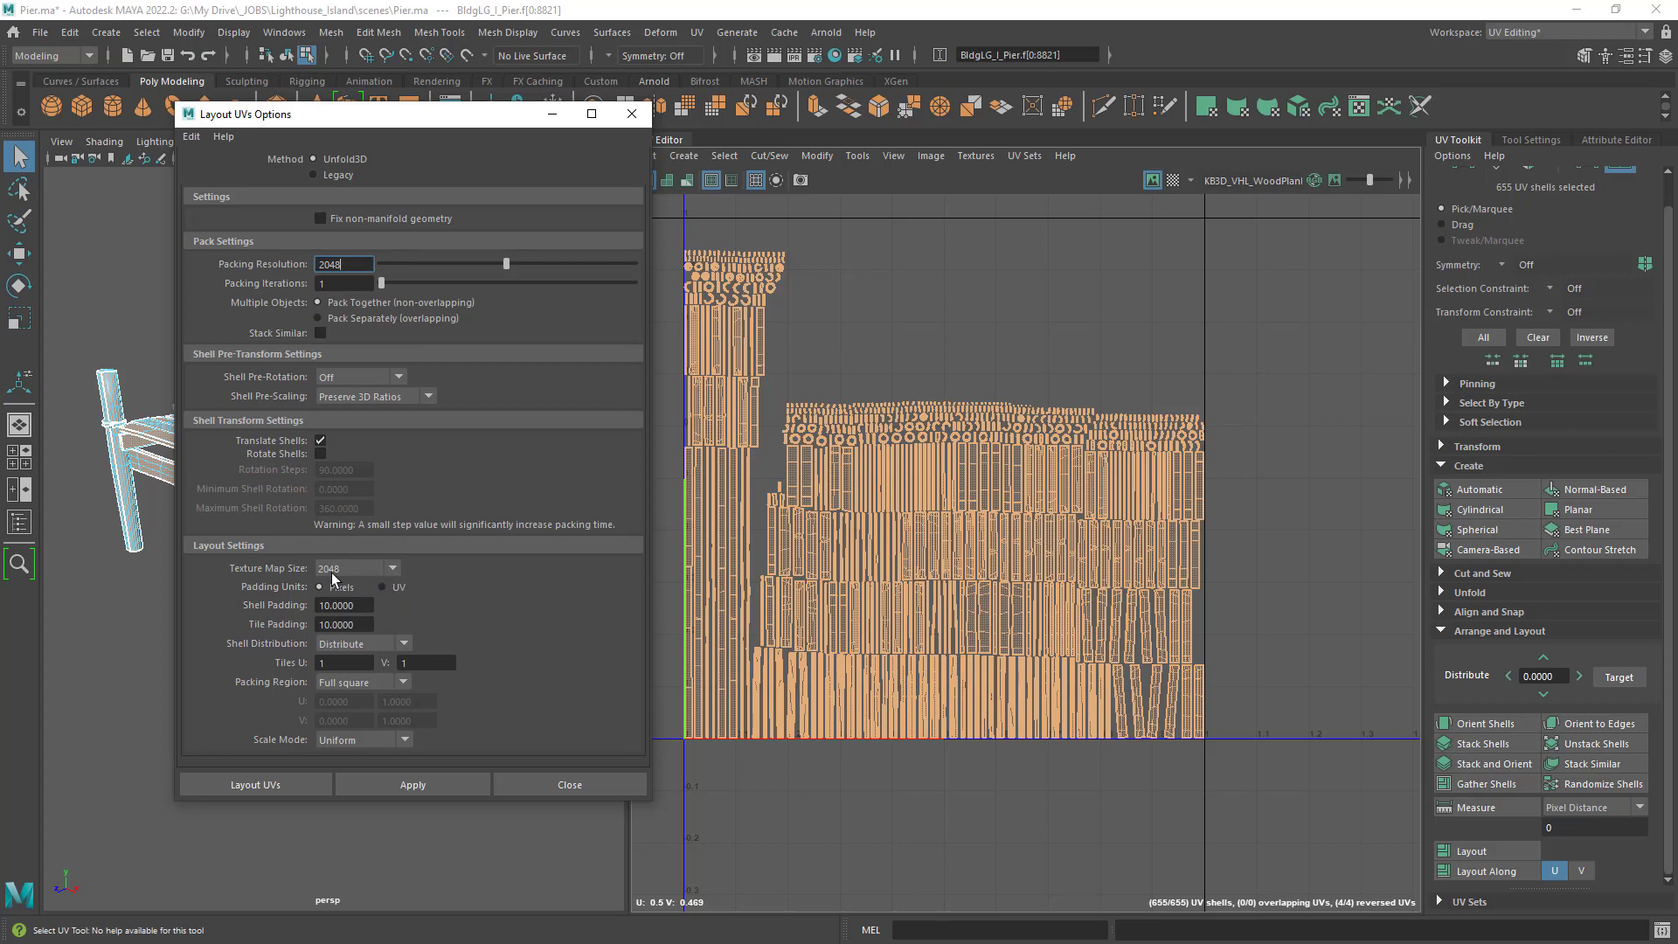
Choose 2048 as the texture map size for the layout and check the current gaps between the pier's shells.
click(392, 569)
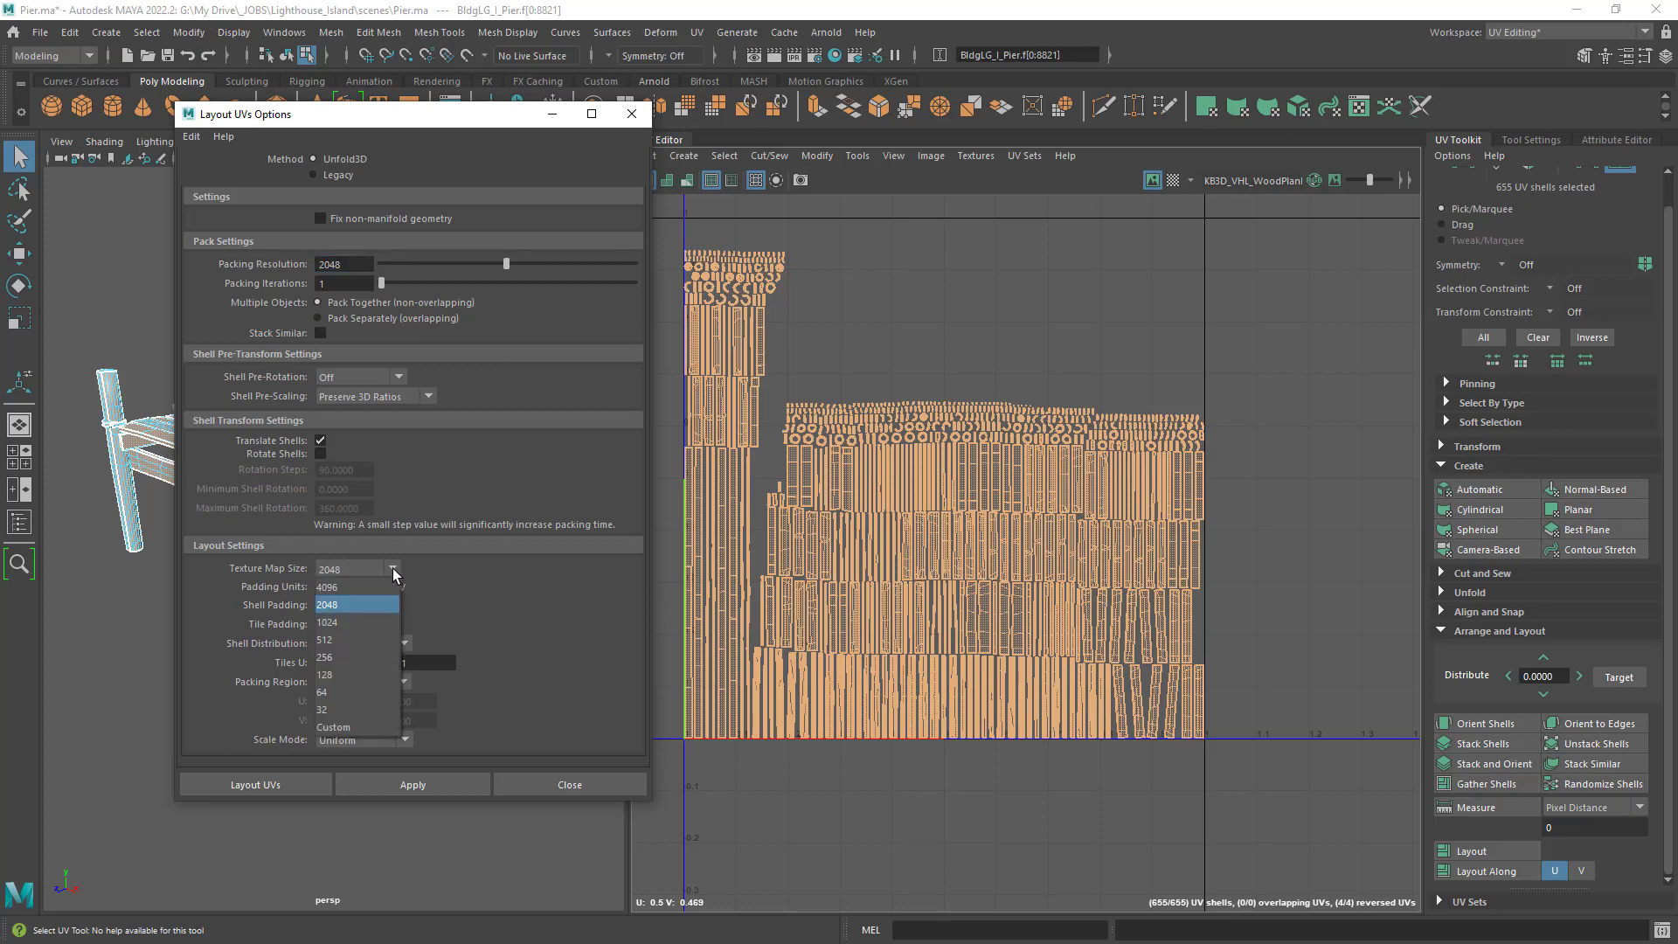
click(347, 605)
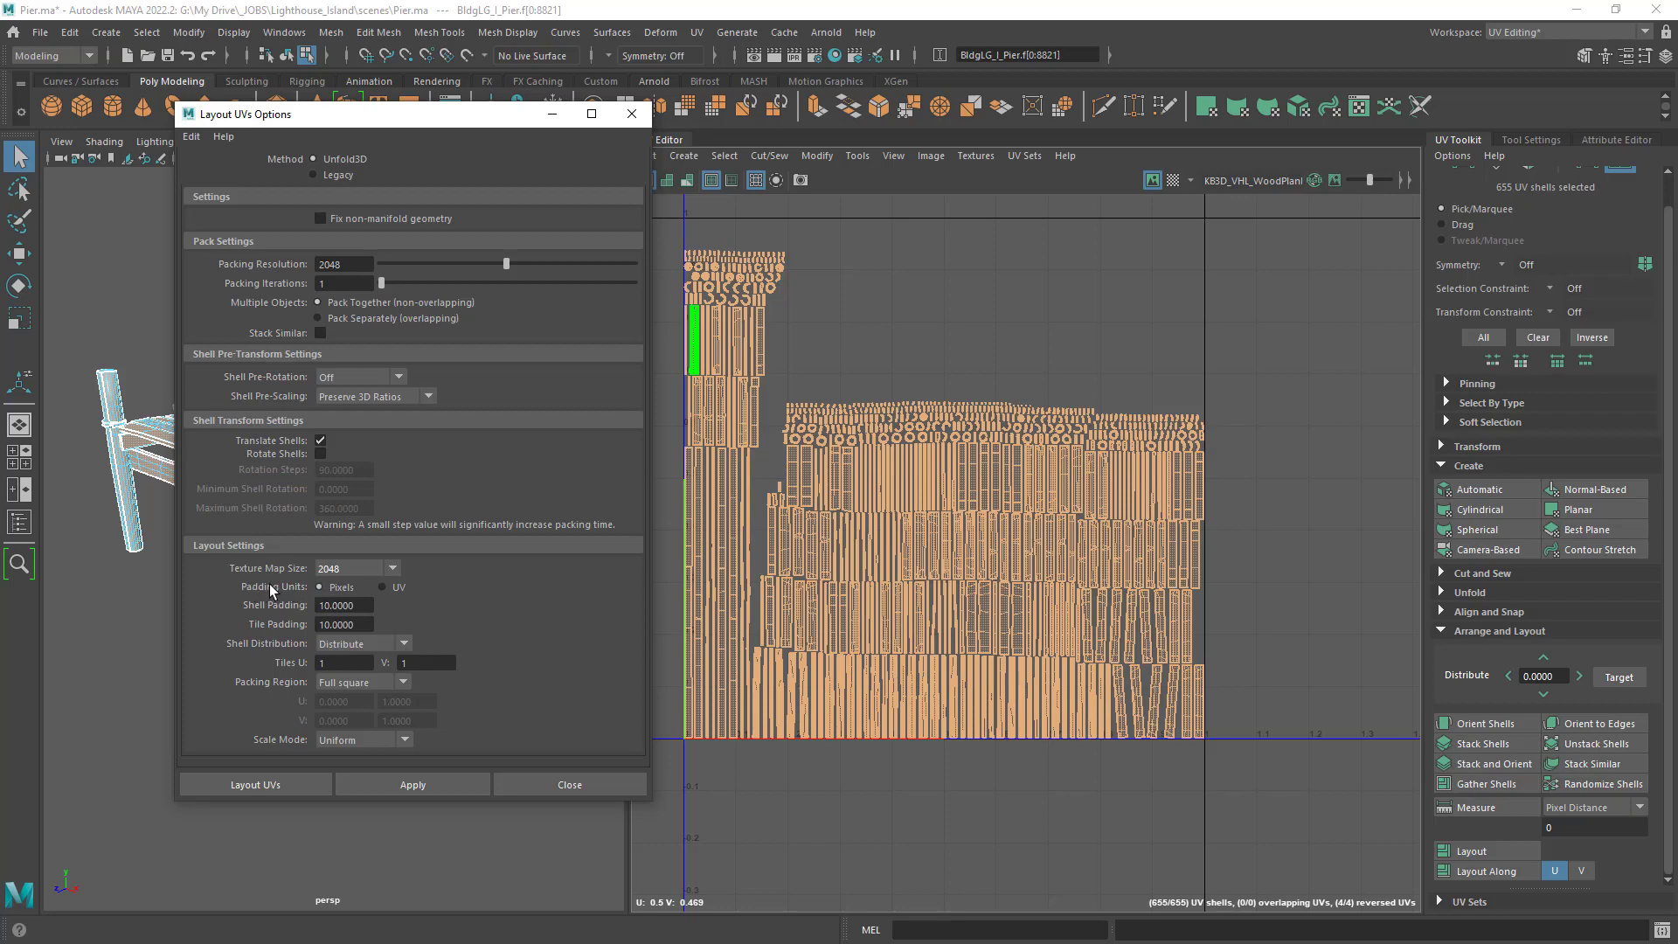
scroll(904, 514, up, 6)
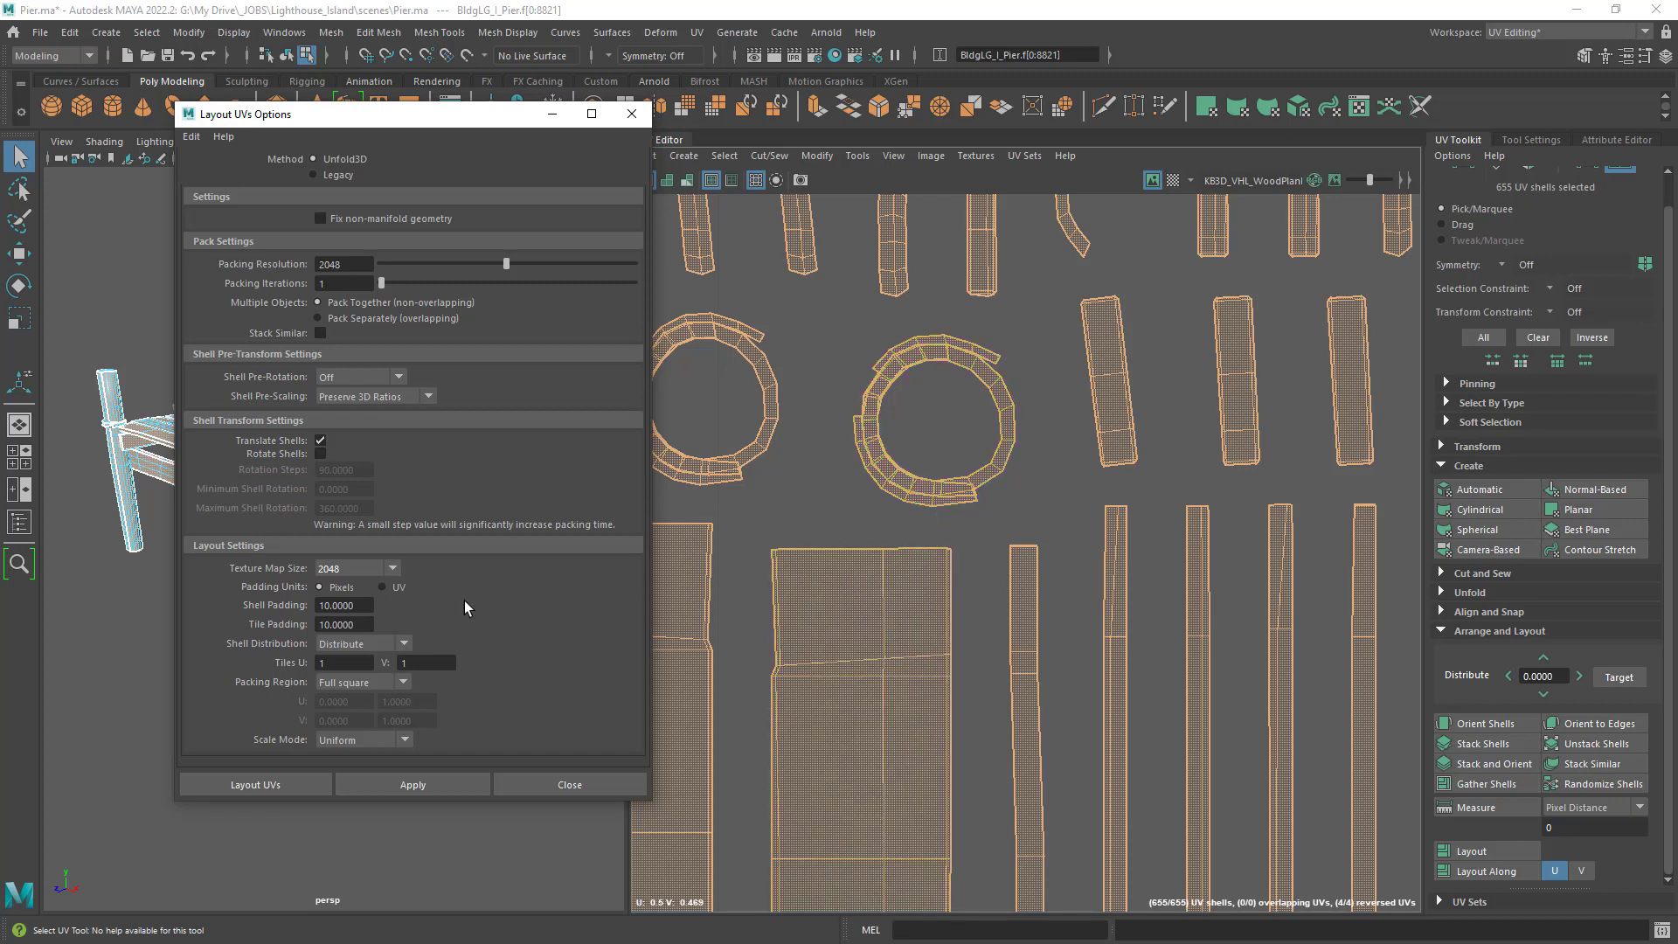
Set shell padding and tile padding to 0 and apply the layout to the selected shells.
double_click(336, 605)
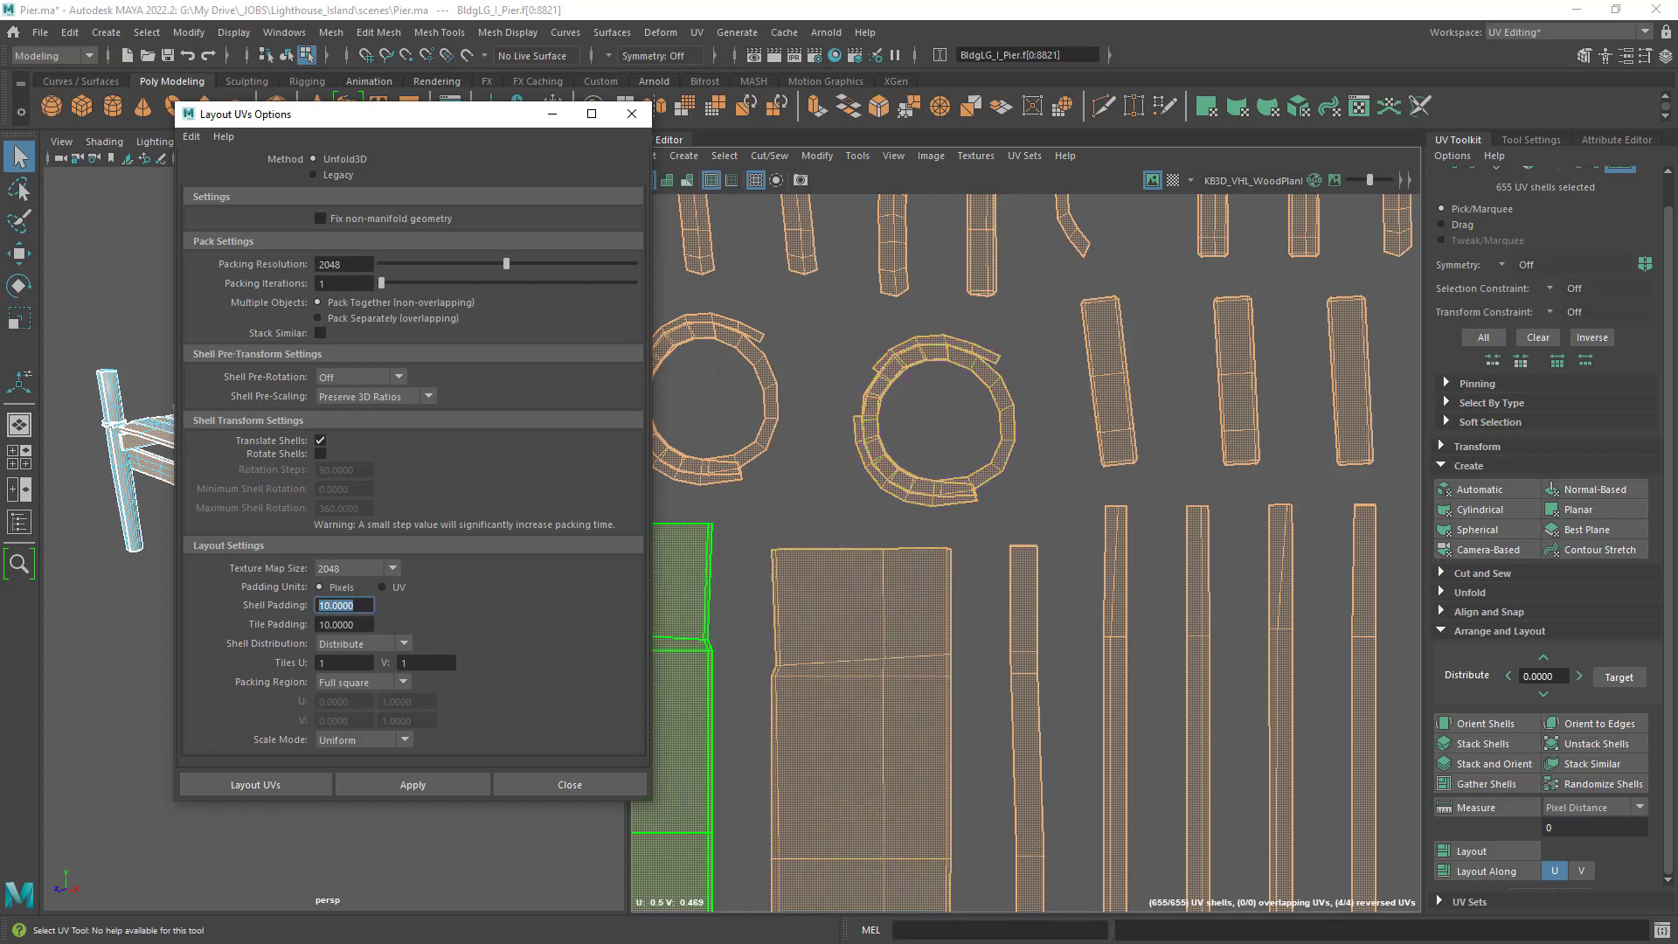
text(0)
key(Tab)
text(0)
key(Tab)
text(00)
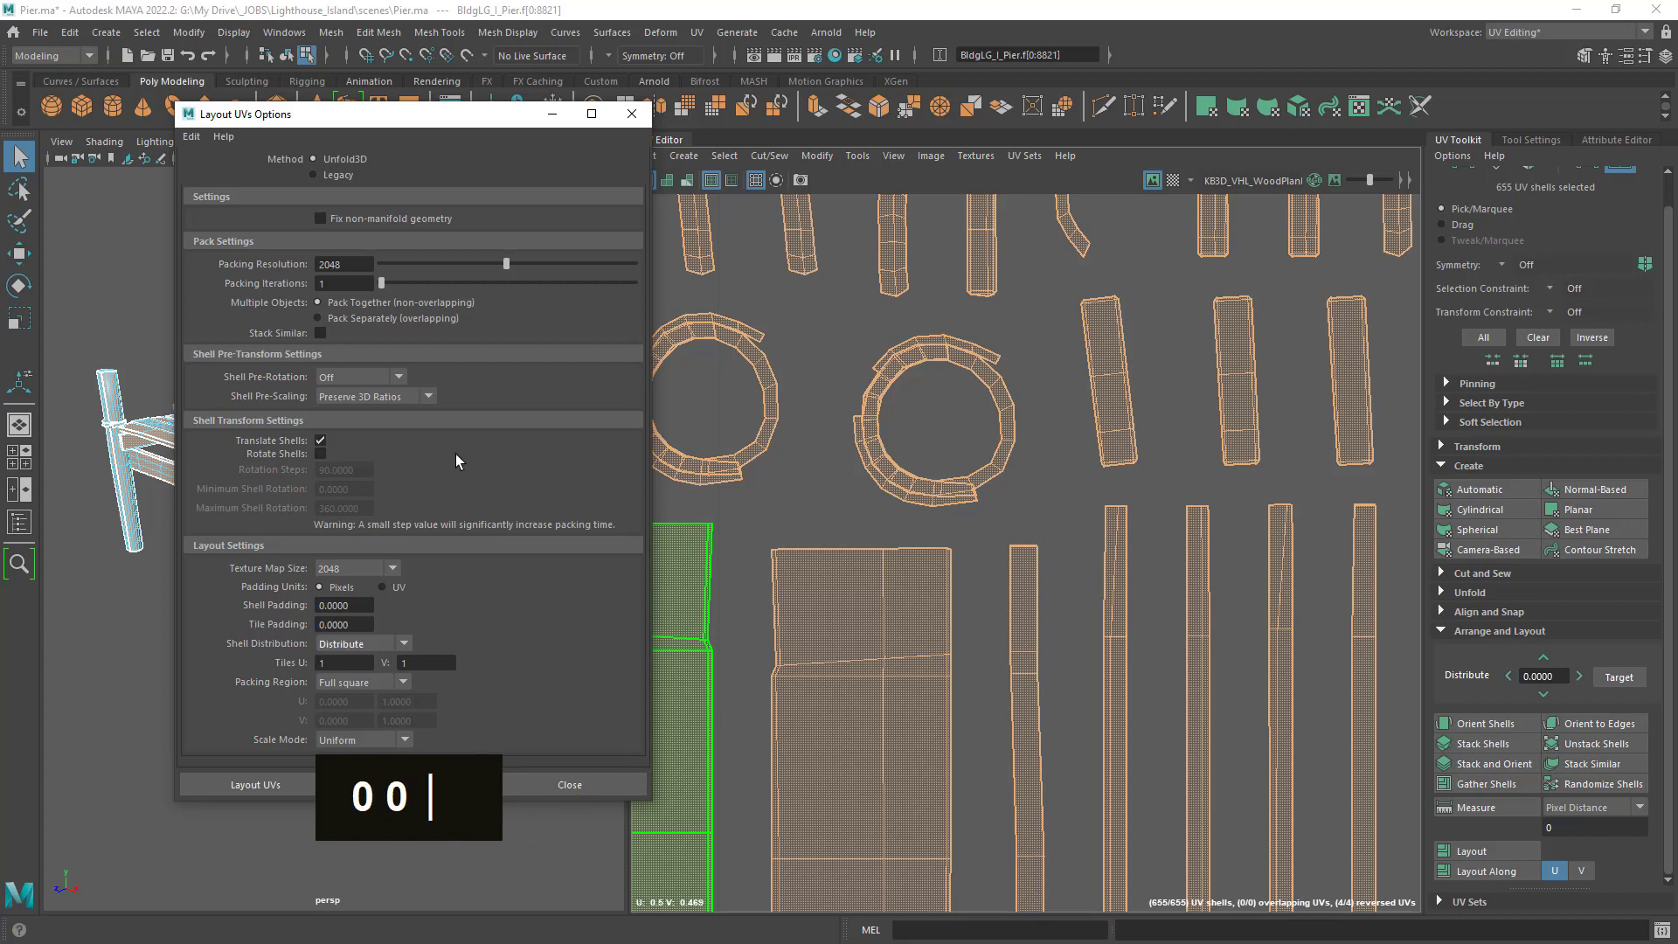
drag(464, 116, 454, 75)
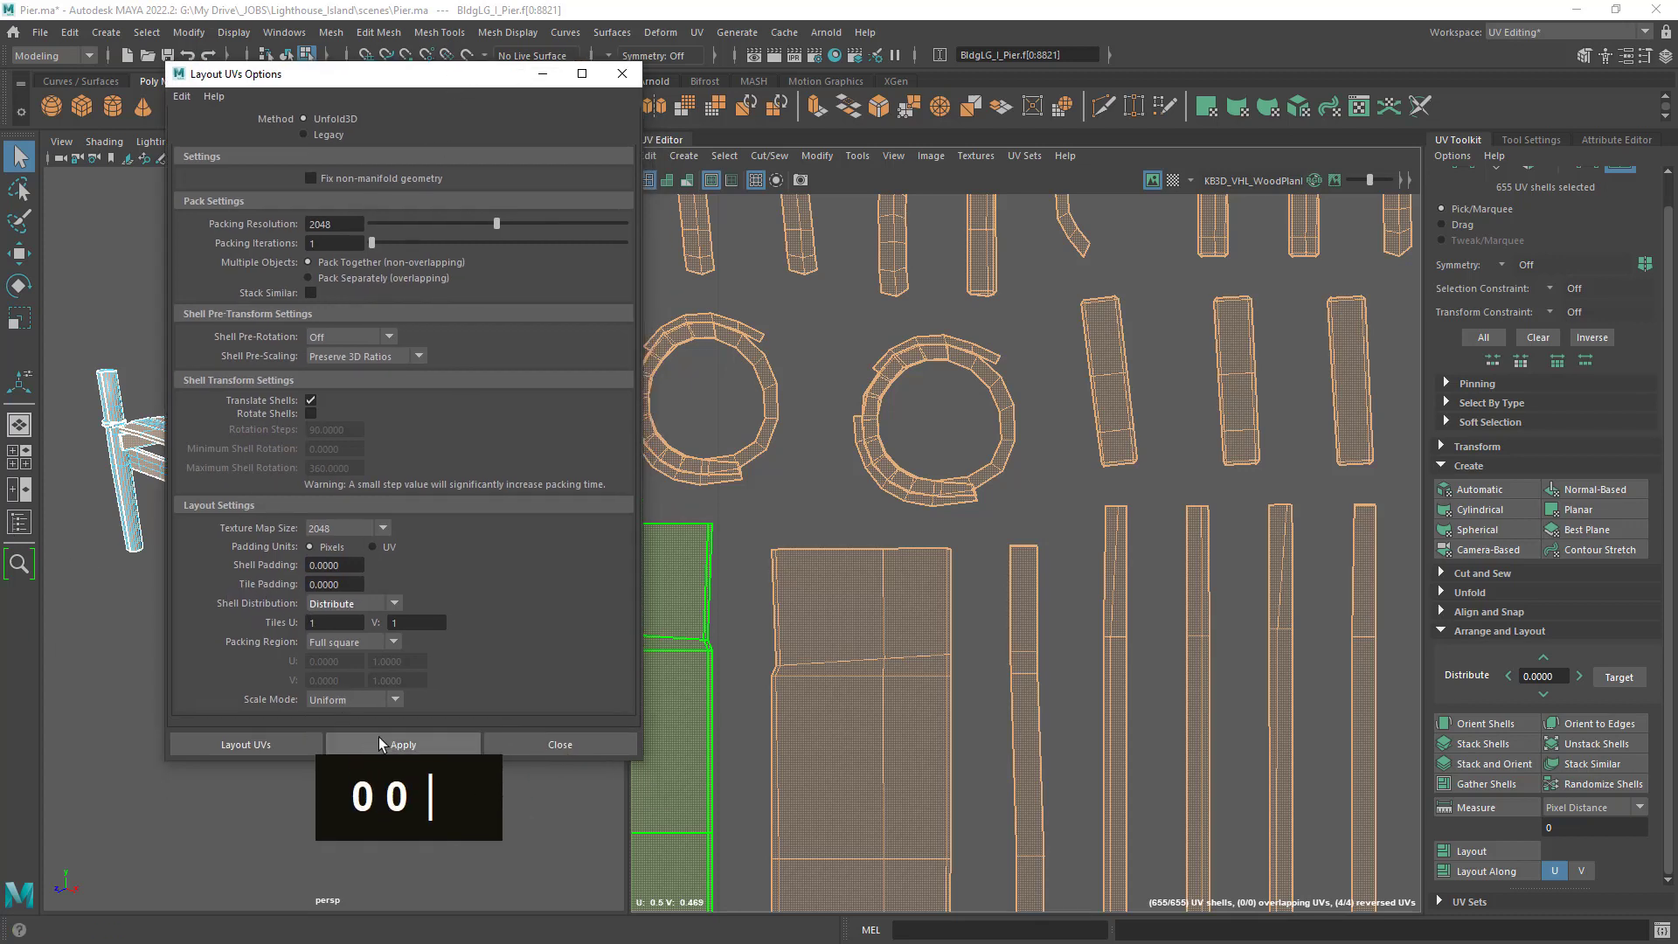
click(416, 743)
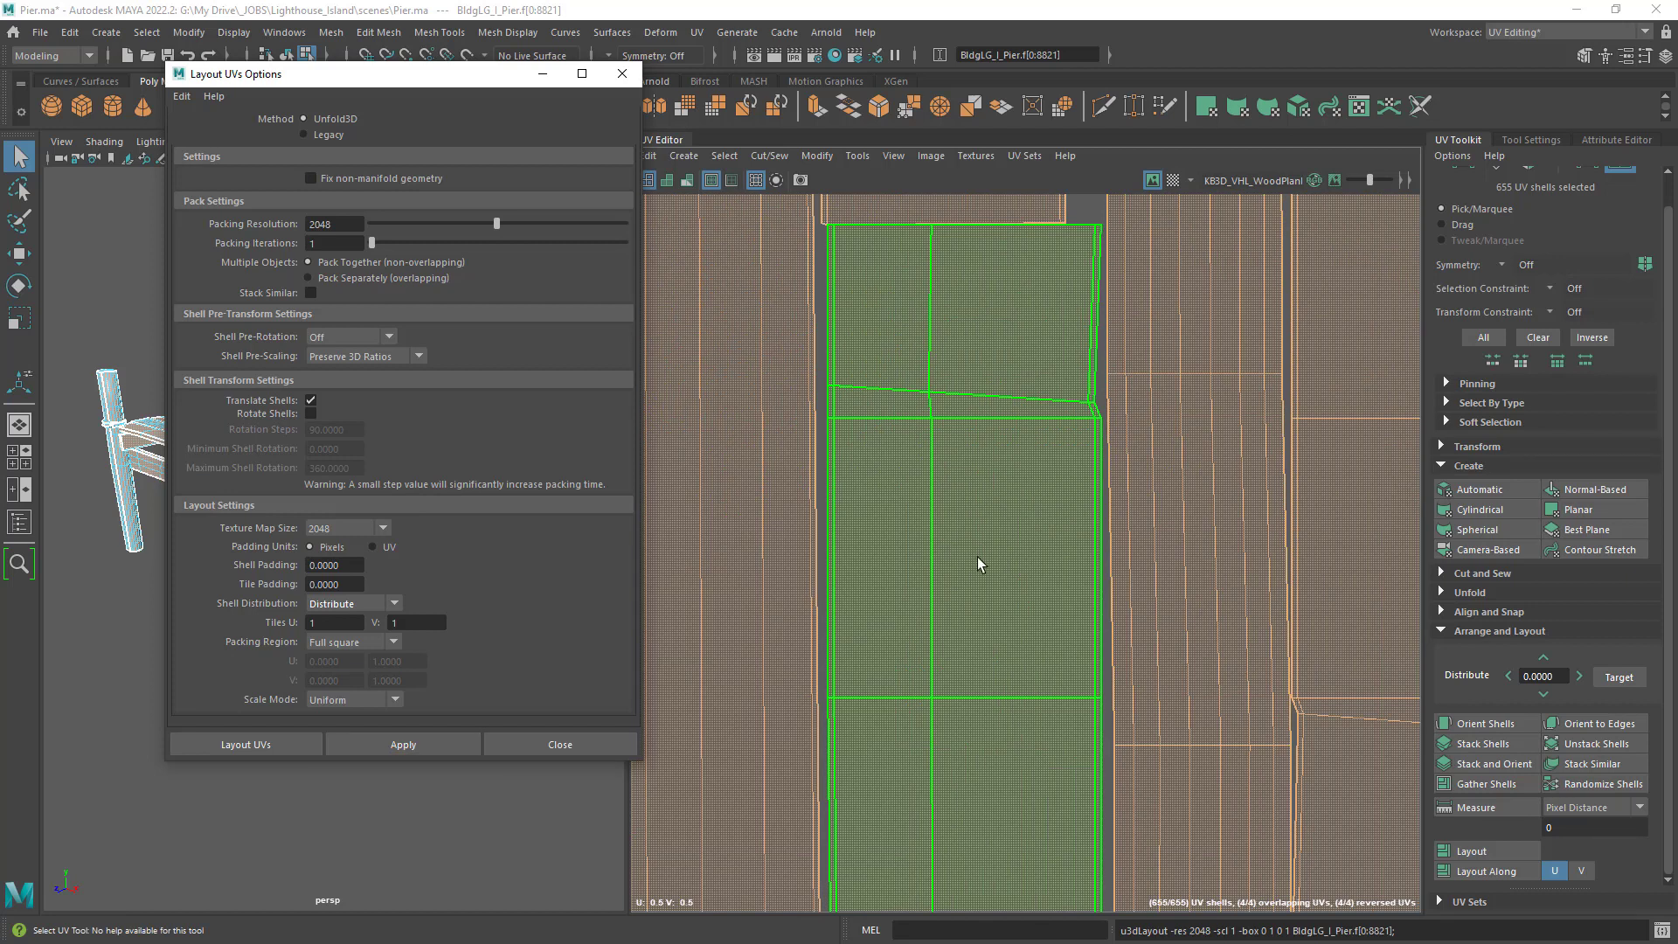
Examine the borders between neighbouring packed shells up close in the UV Editor for gaps and touching edges.
scroll(985, 334, down, 3)
scroll(963, 386, up, 5)
scroll(947, 339, up, 2)
scroll(1068, 379, down, 4)
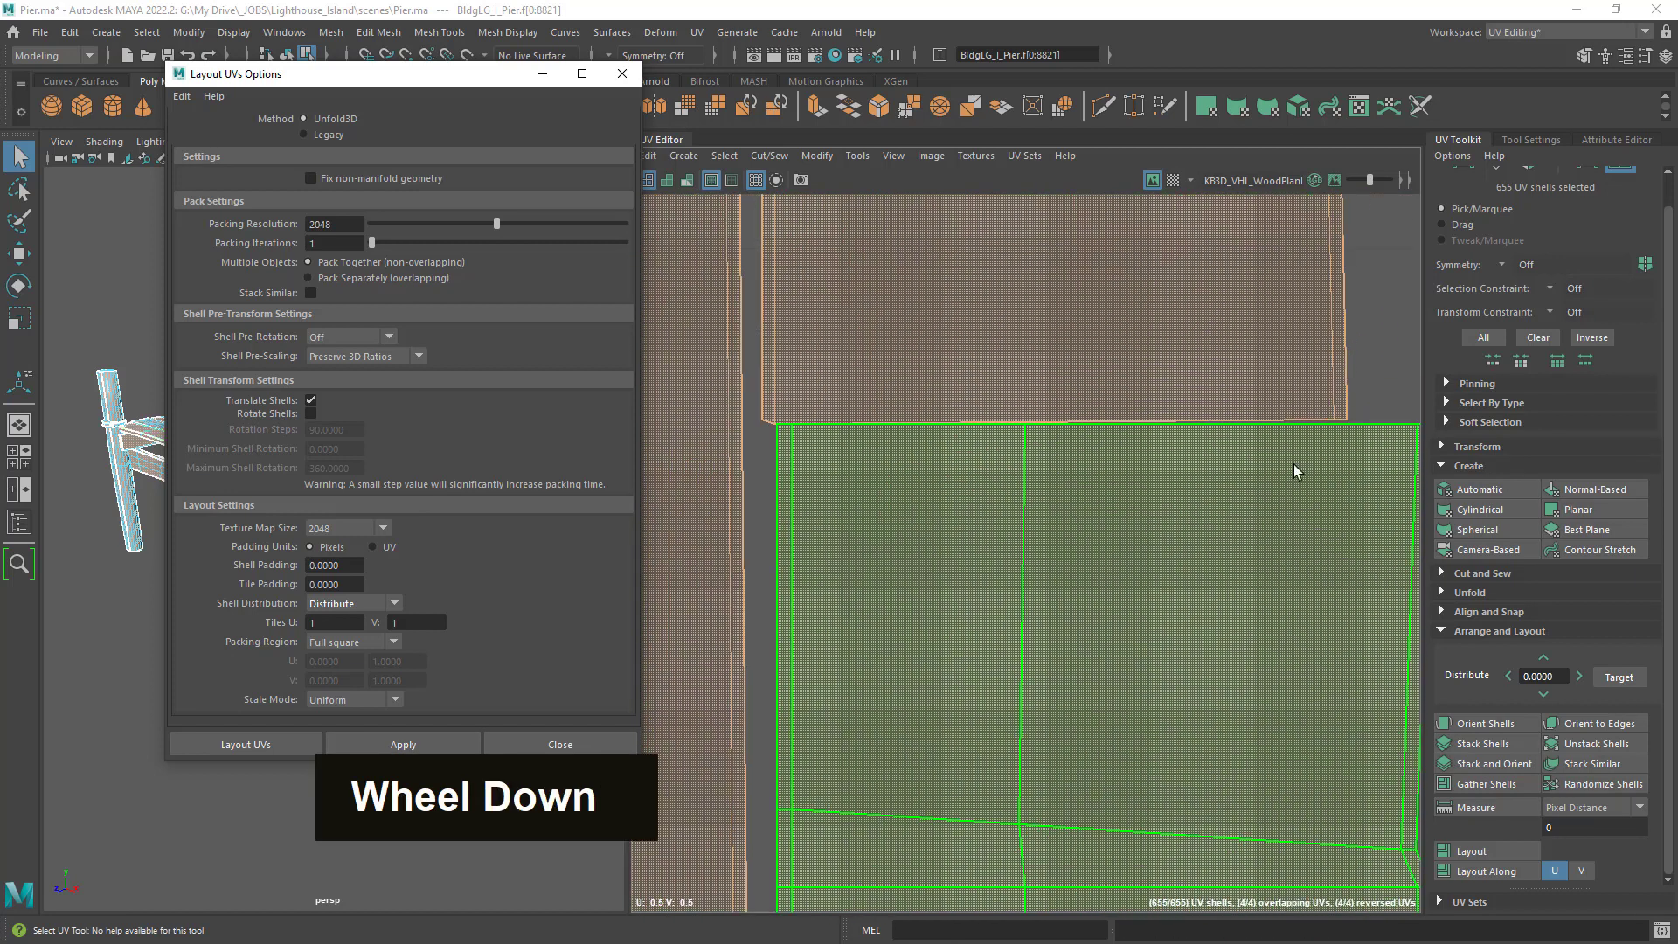
scroll(832, 441, up, 4)
scroll(793, 465, down, 5)
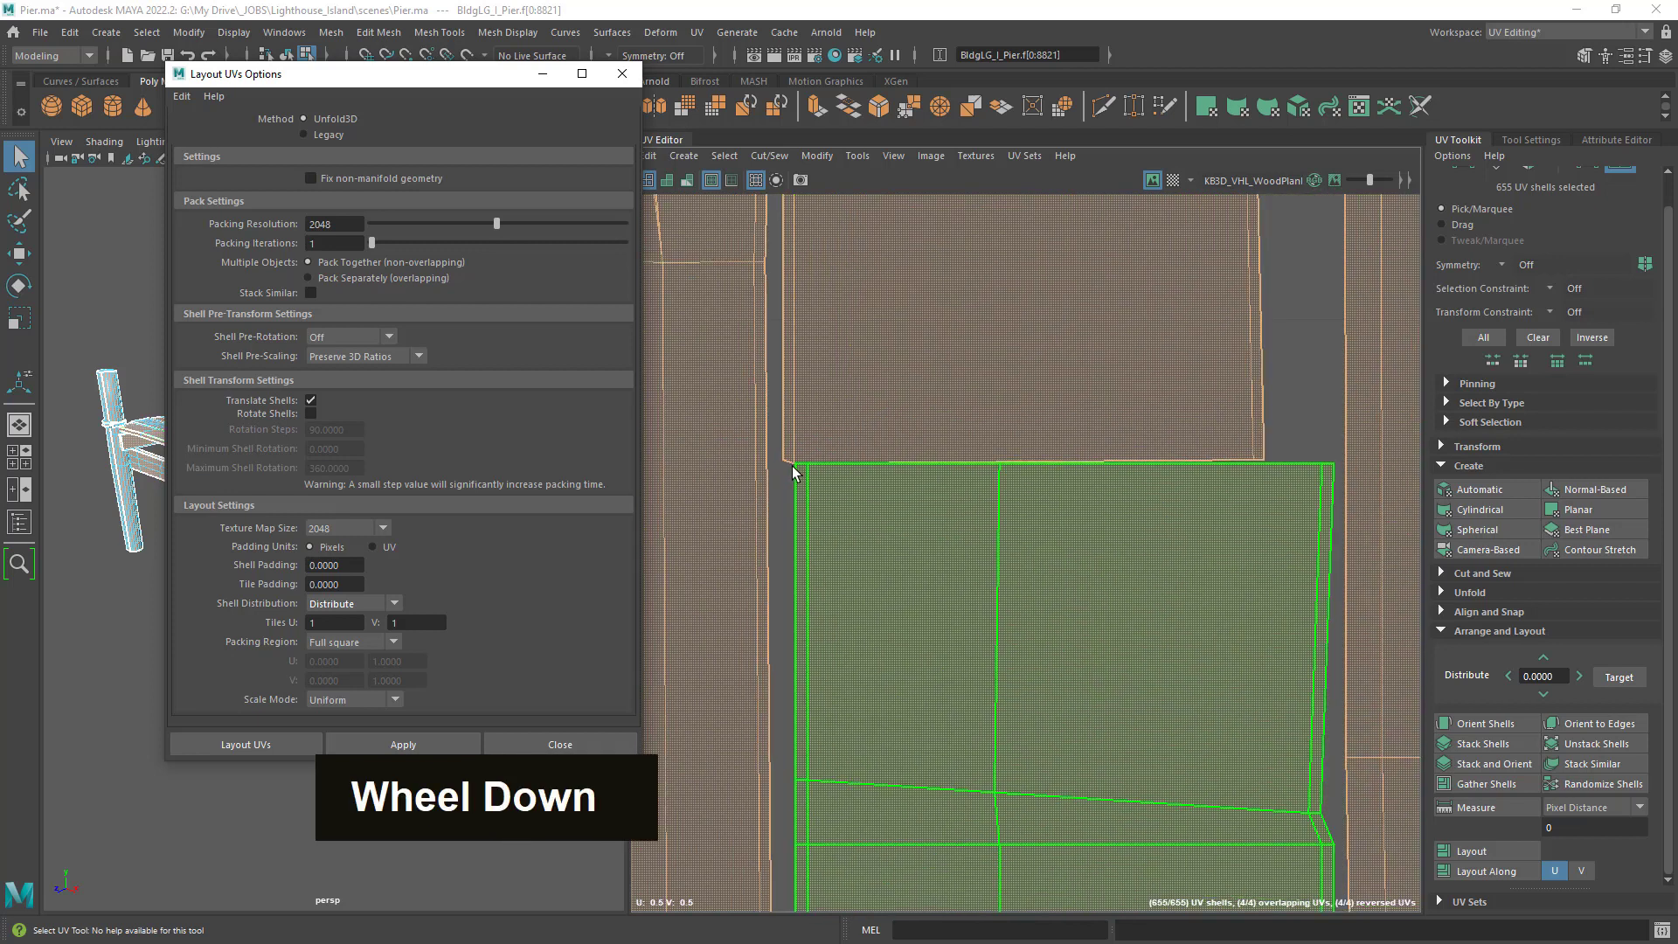
scroll(798, 438, up, 5)
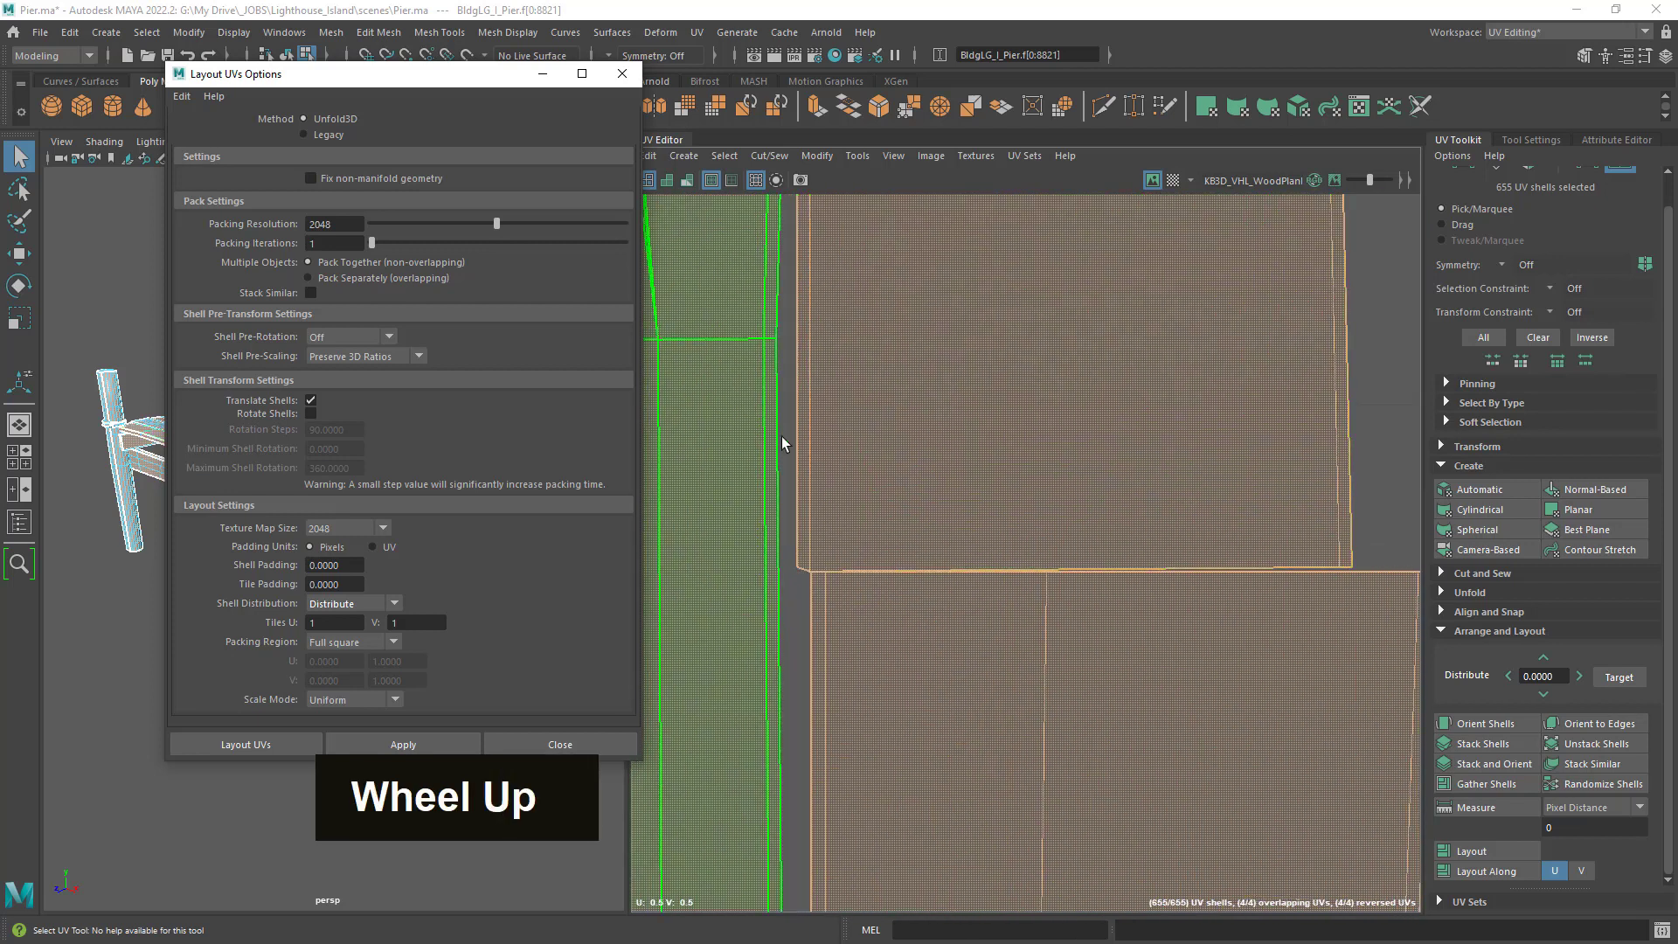
key(0)
key(0)
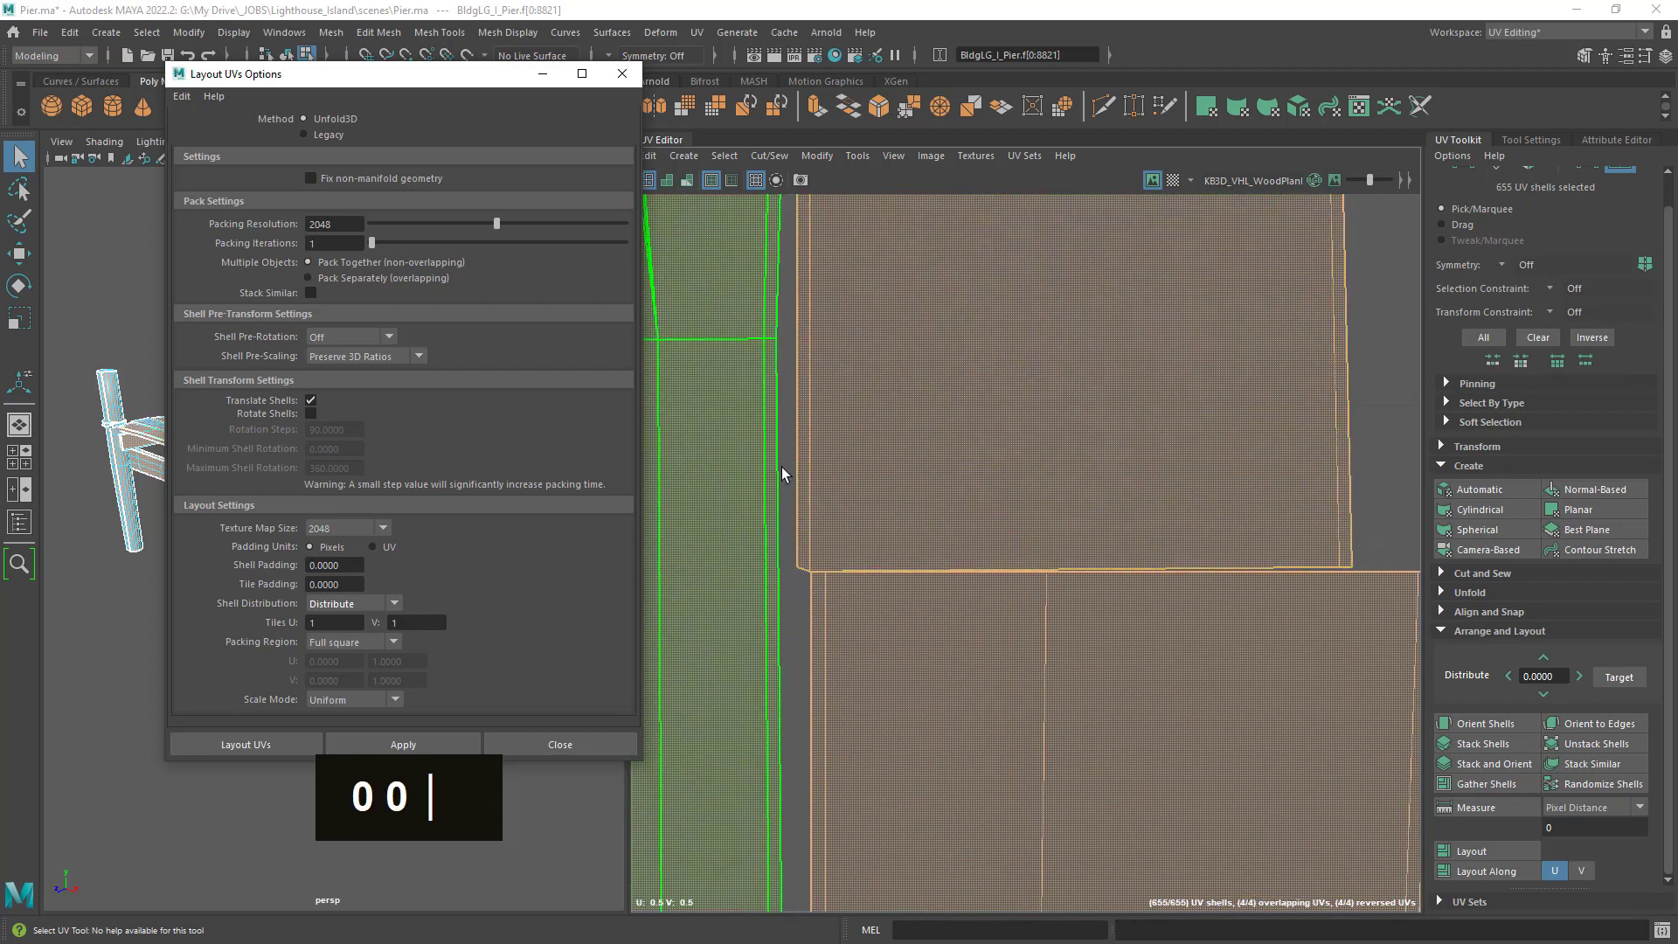
scroll(787, 490, down, 3)
scroll(804, 463, down, 3)
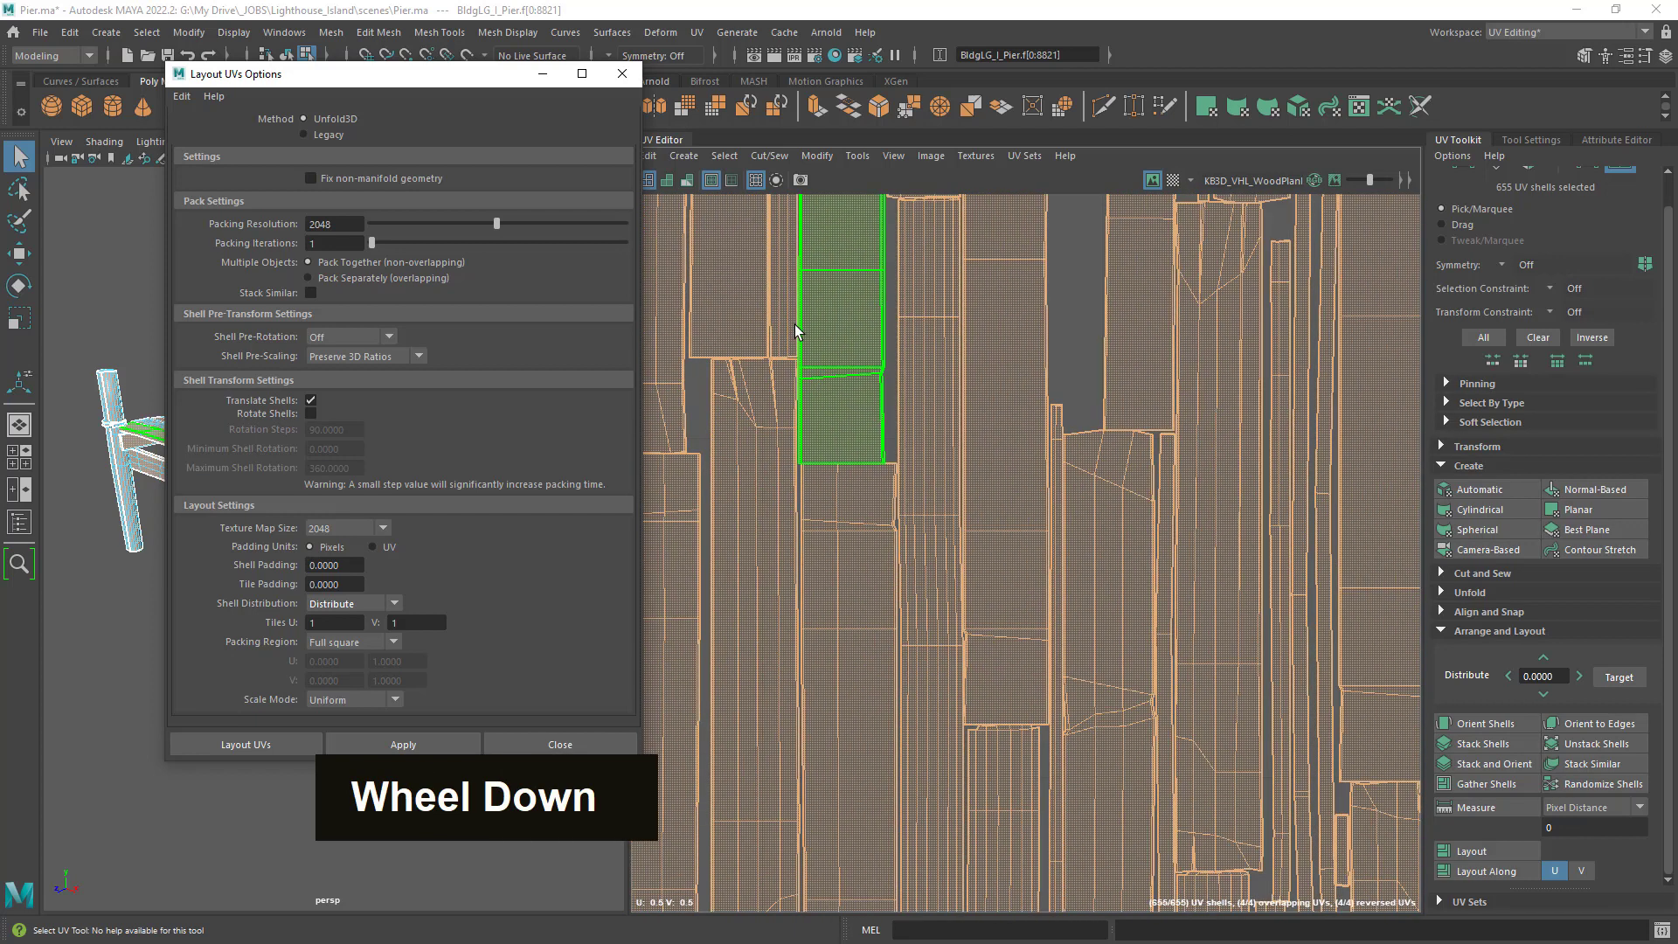
scroll(792, 437, up, 6)
scroll(778, 419, down, 3)
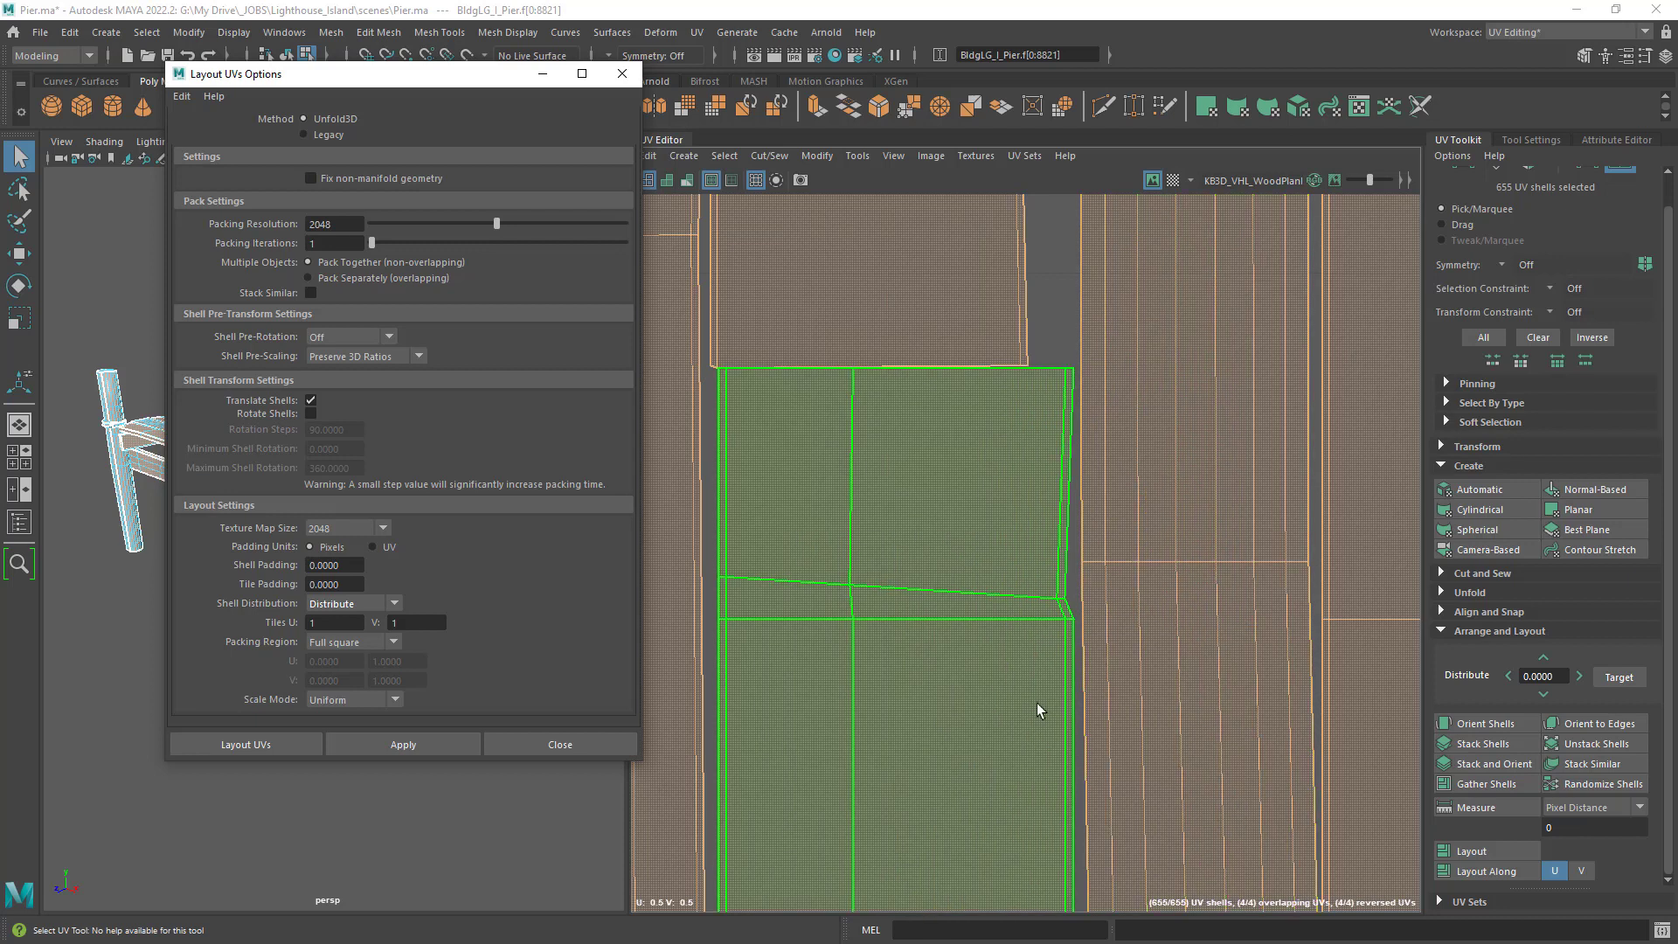
scroll(1030, 647, down, 4)
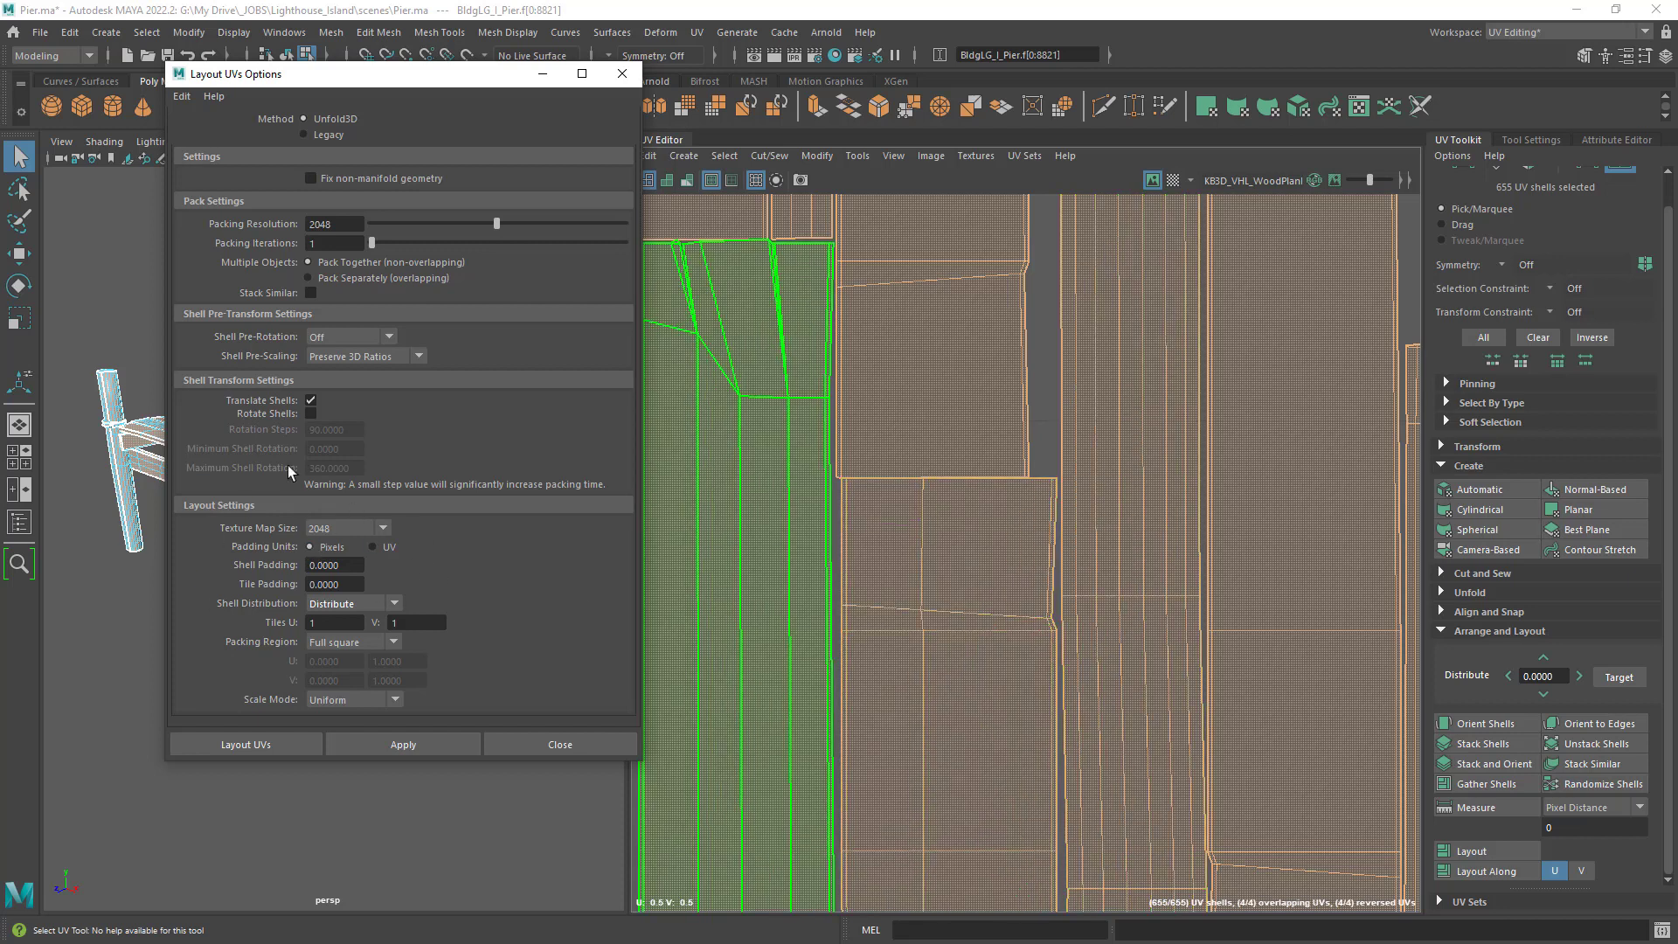
Set the shell padding to 10 pixels in the Layout UVs options.
click(352, 564)
text(10)
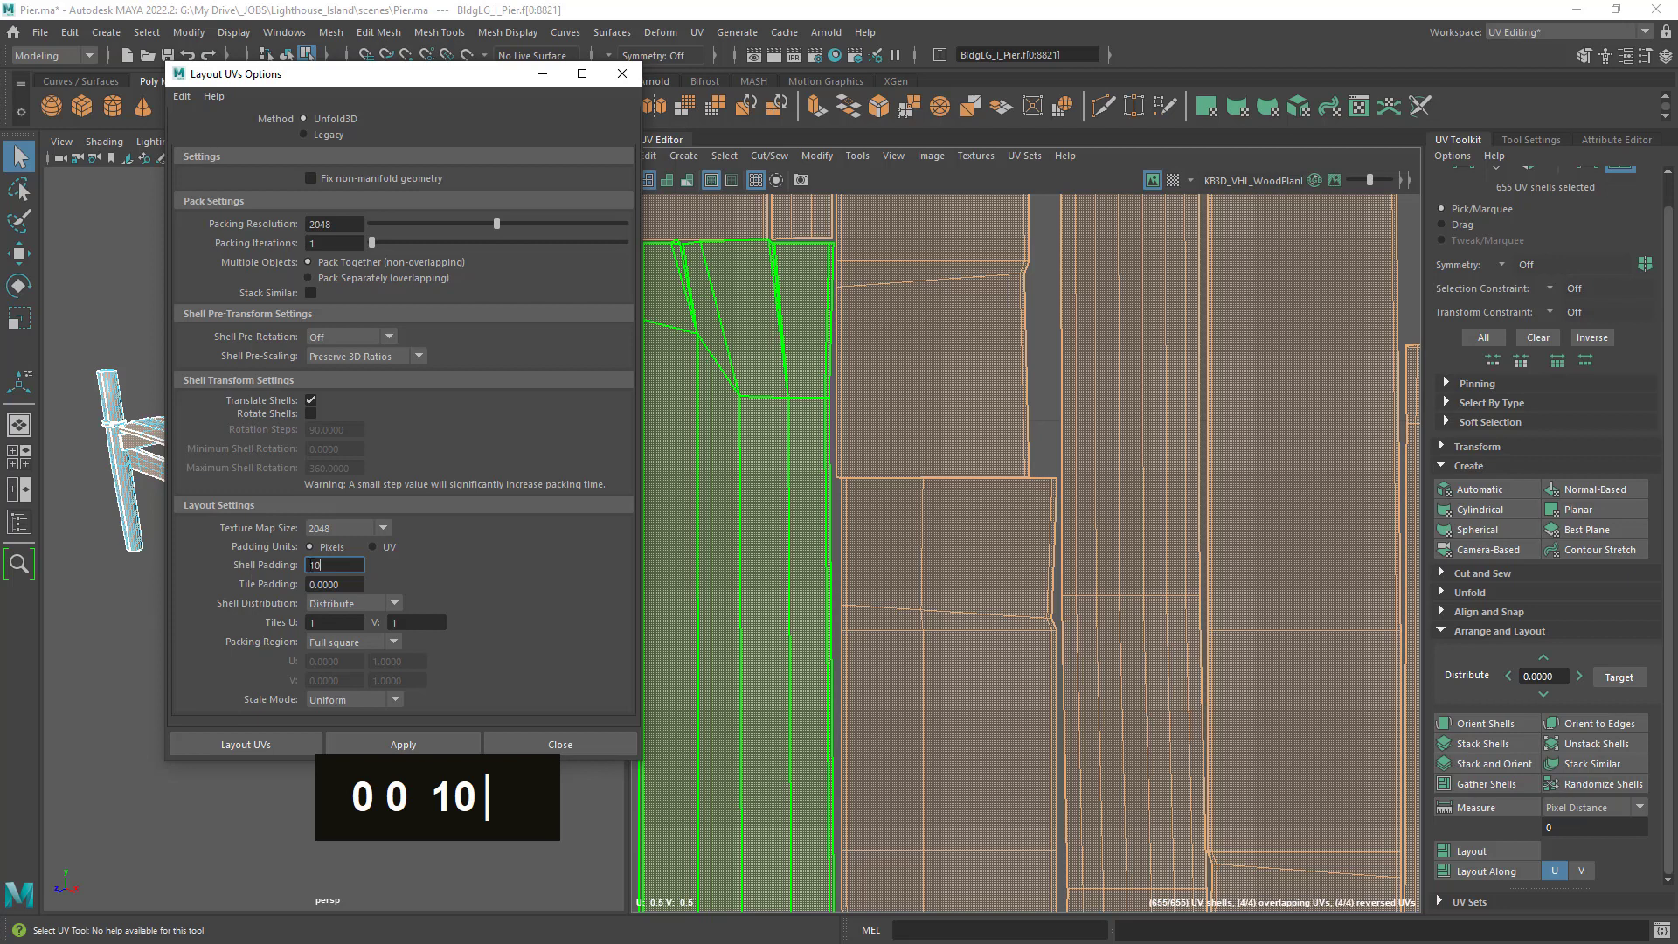
click(866, 380)
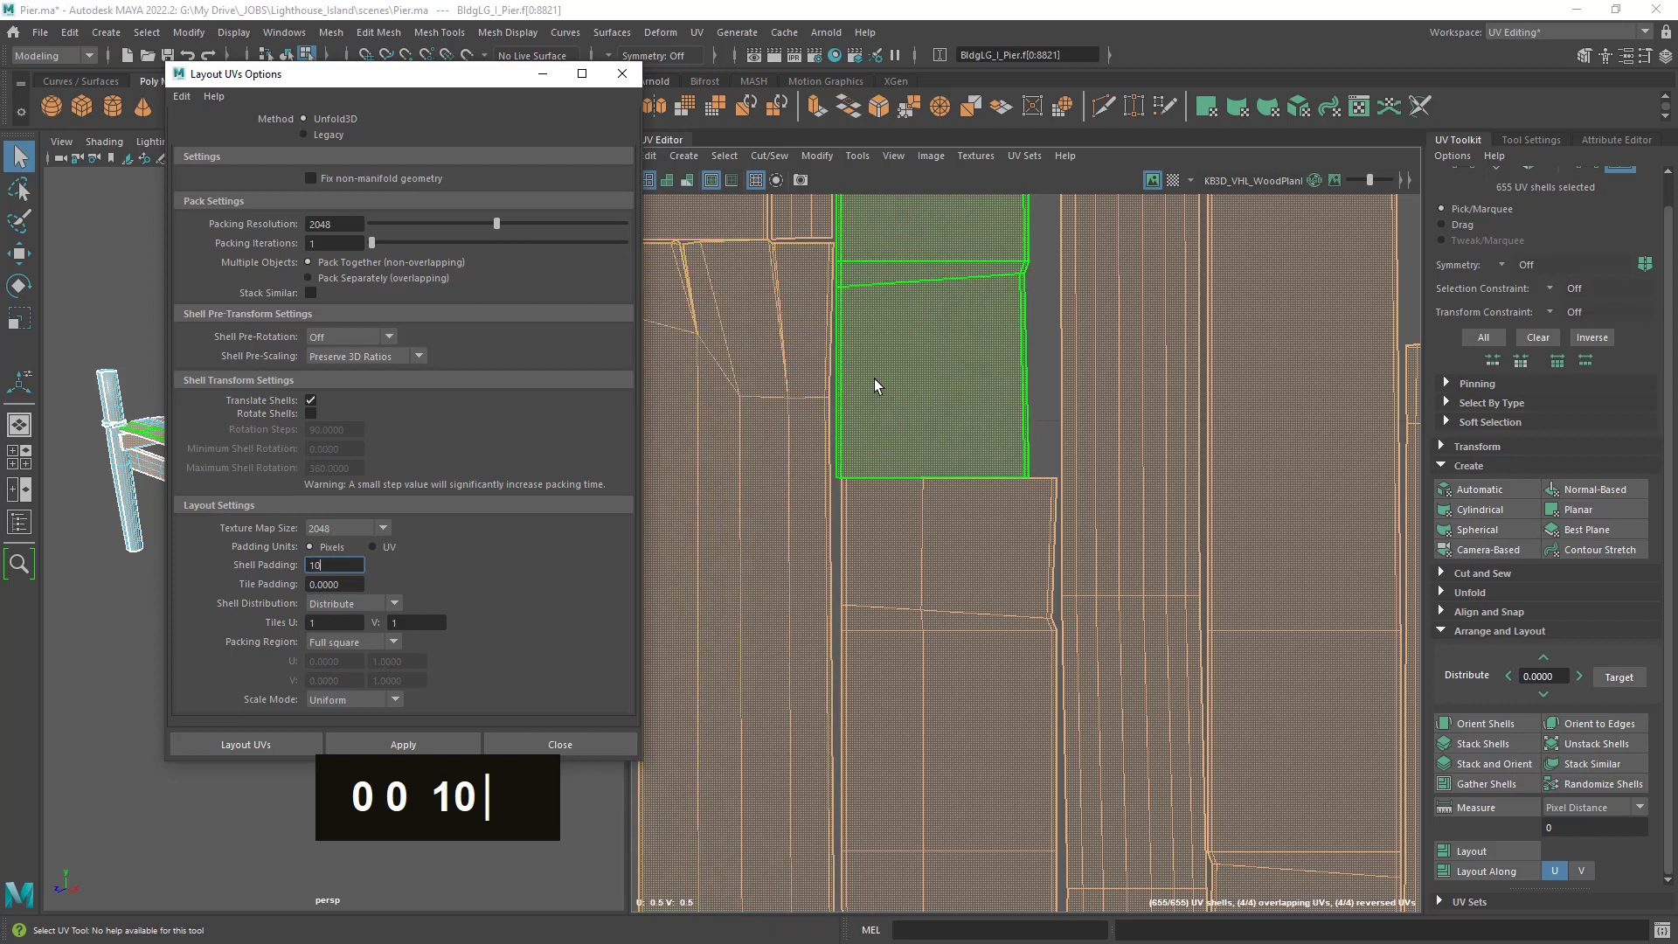
alt+middle_drag(927, 408, 1046, 488)
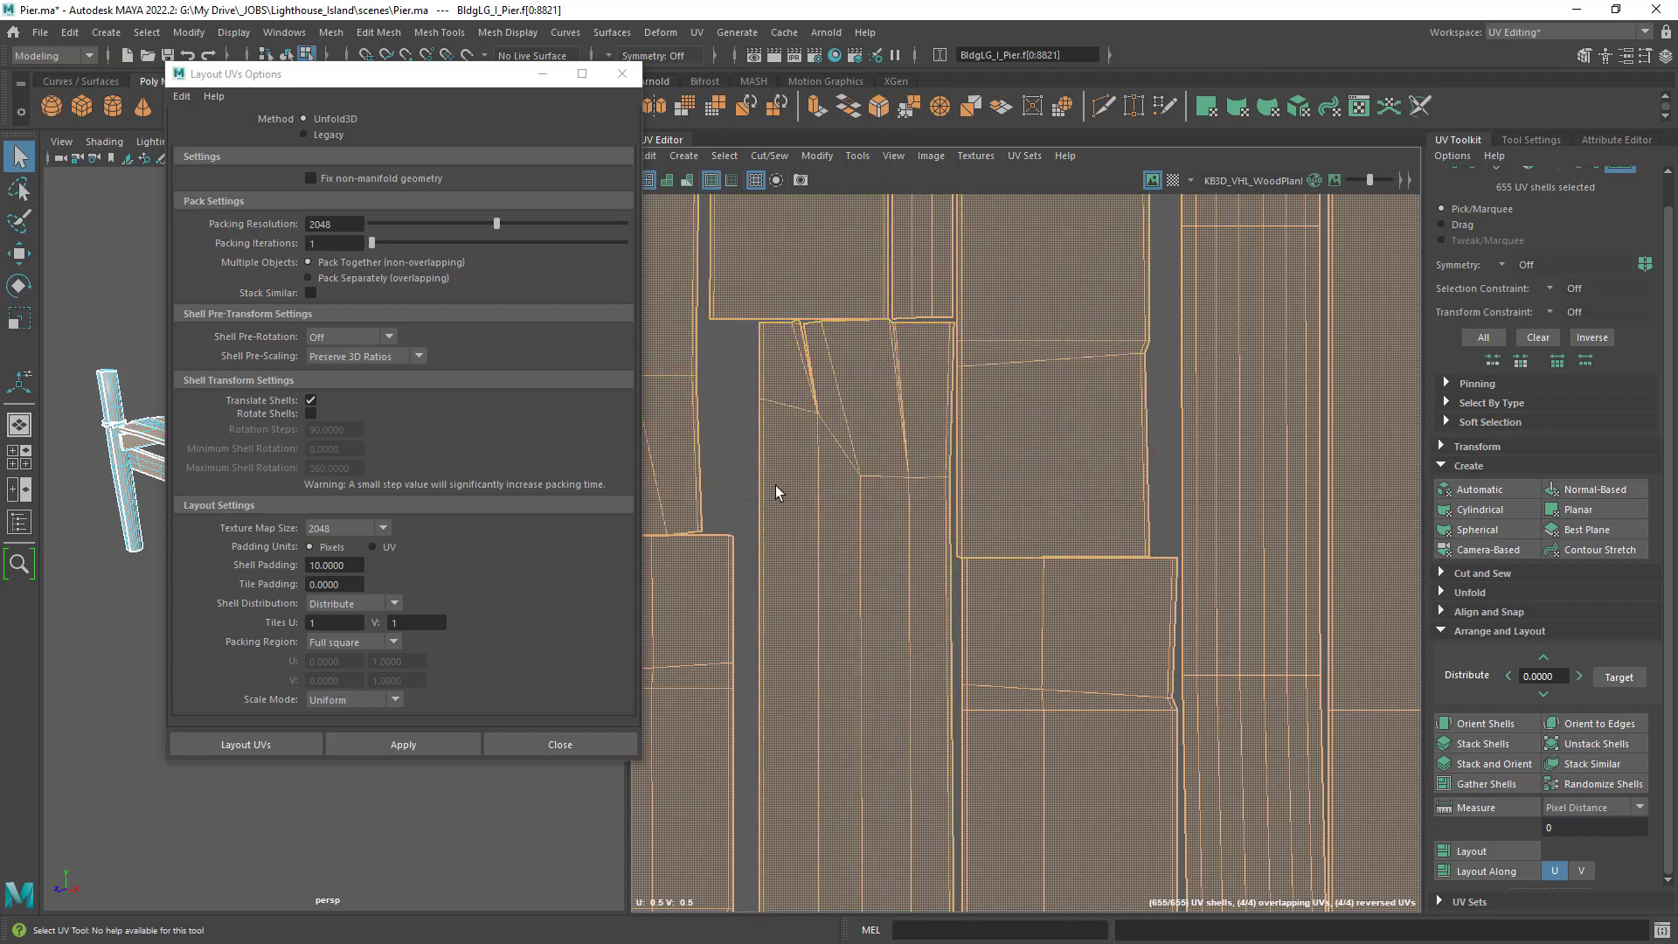
right_click(743, 391)
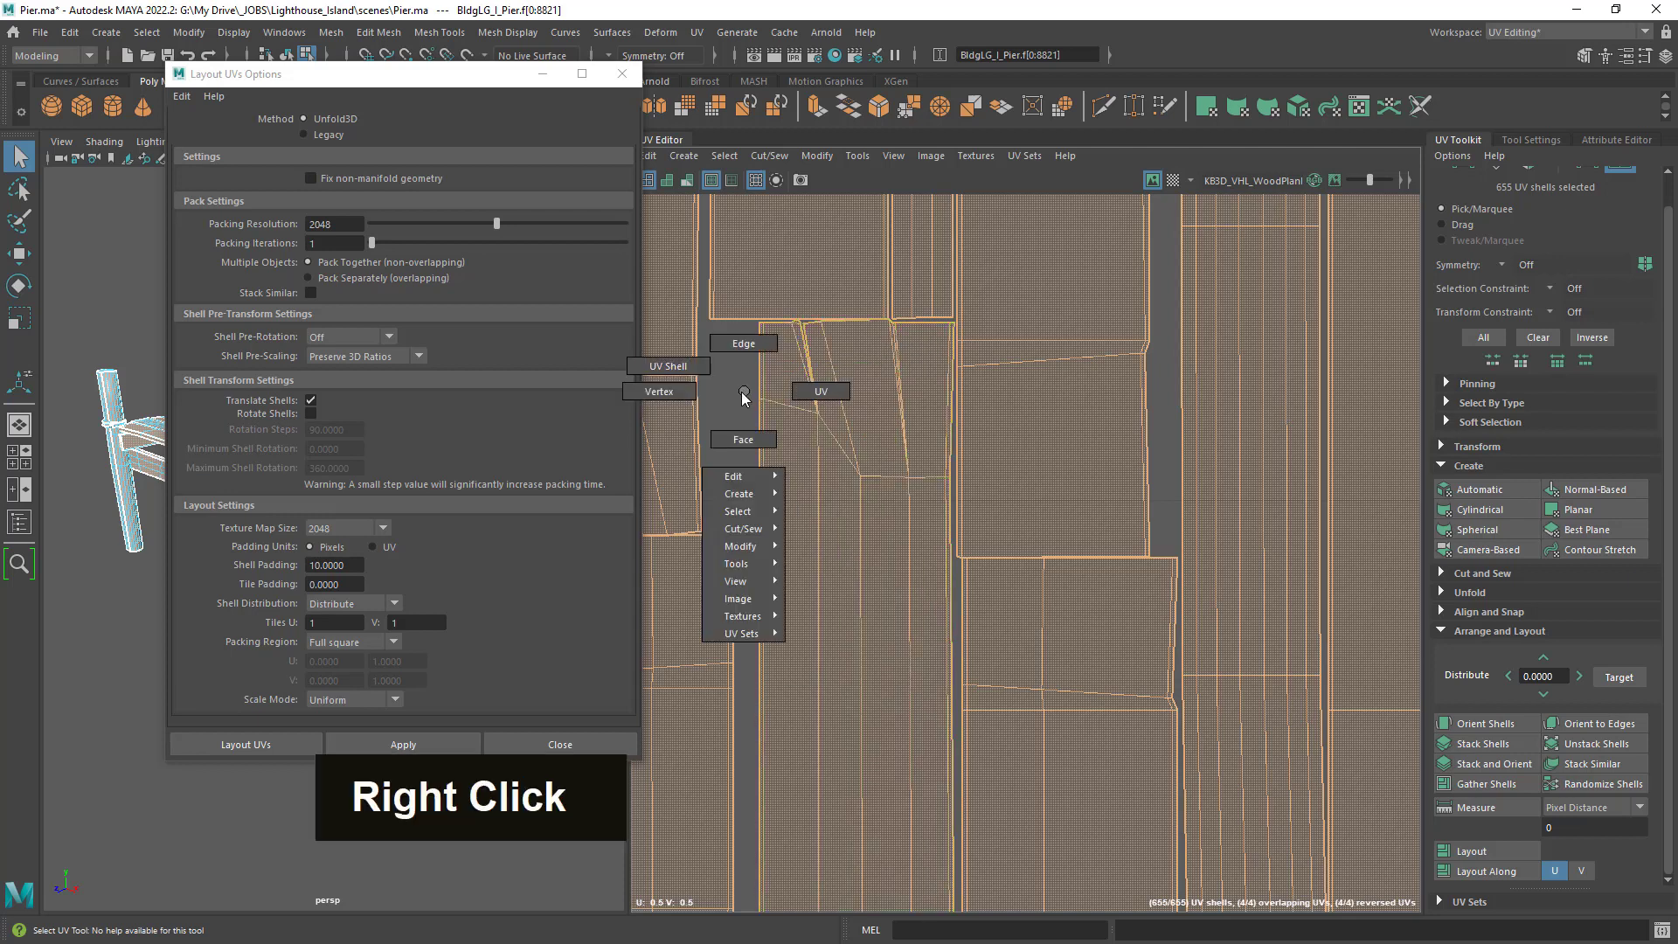
click(733, 342)
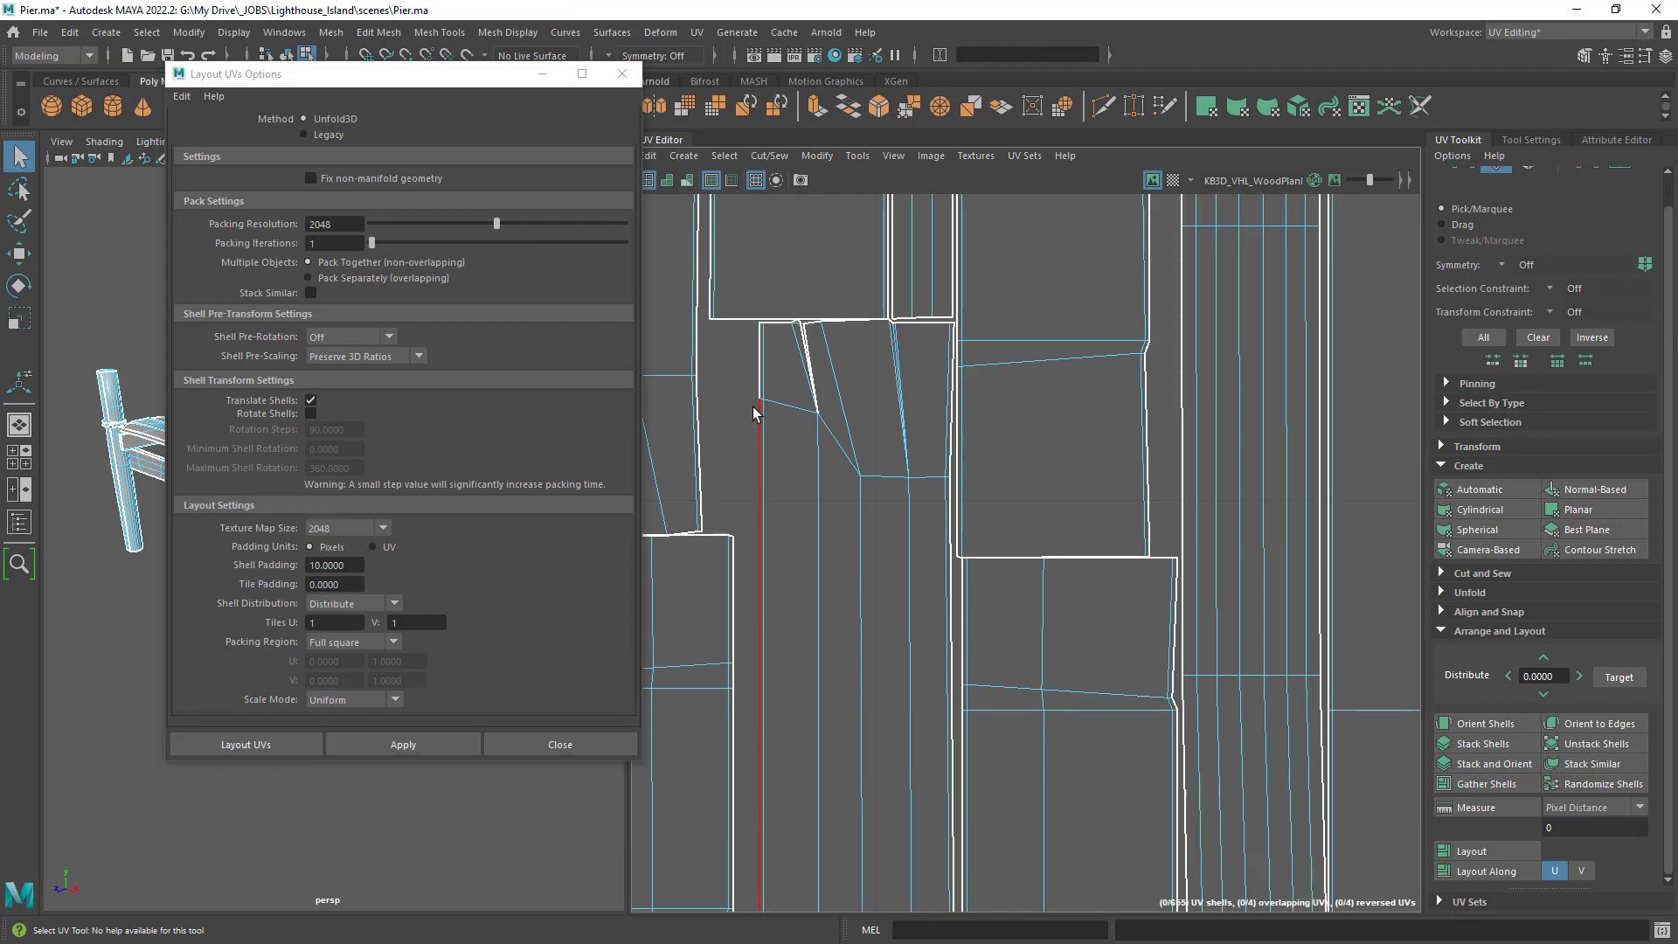
right_click(746, 364)
click(823, 363)
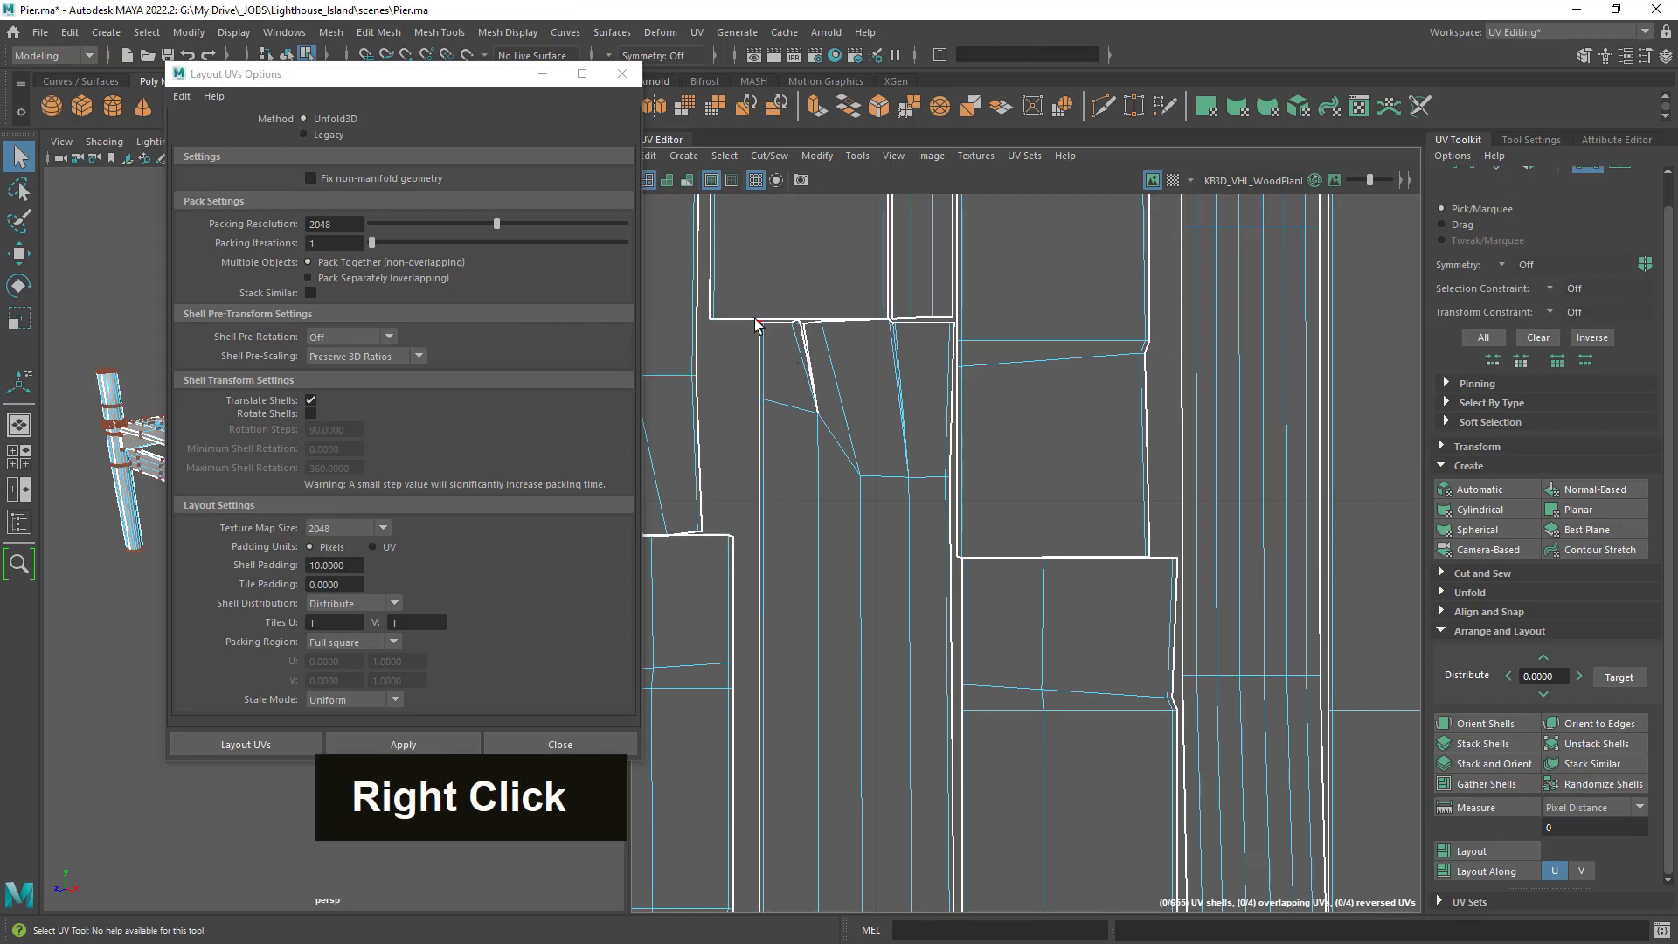
right_click(717, 374)
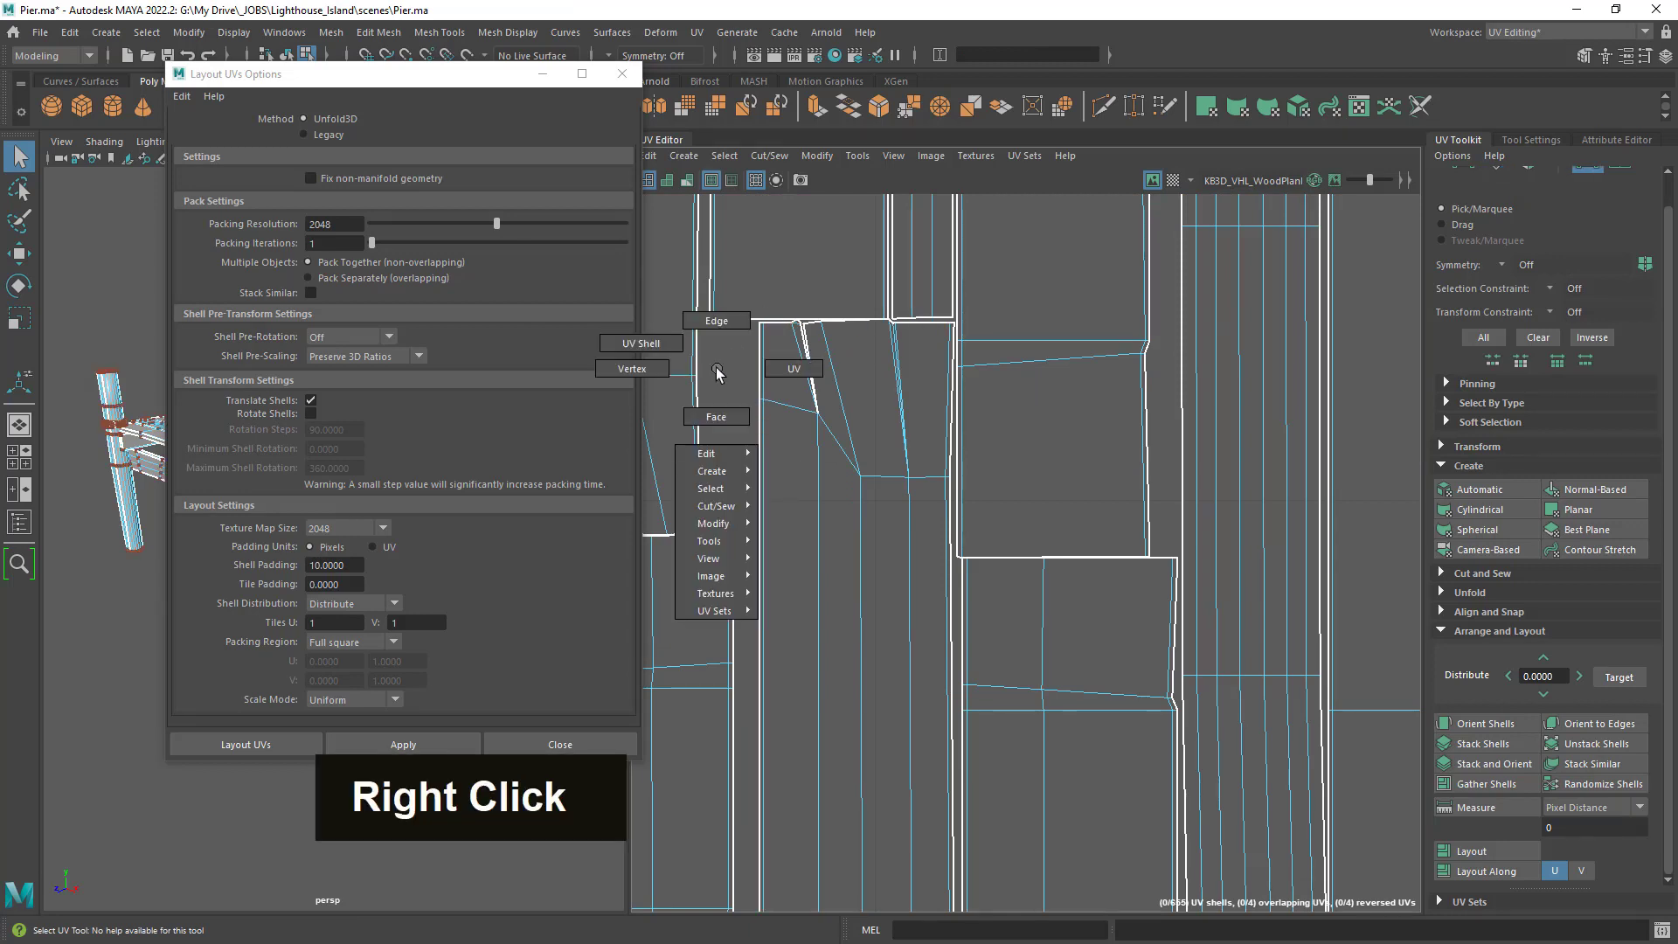
click(647, 344)
Pick several neighbouring UV shells one at a time to inspect how their borders meet, and clear the selection.
click(787, 415)
click(783, 294)
click(987, 385)
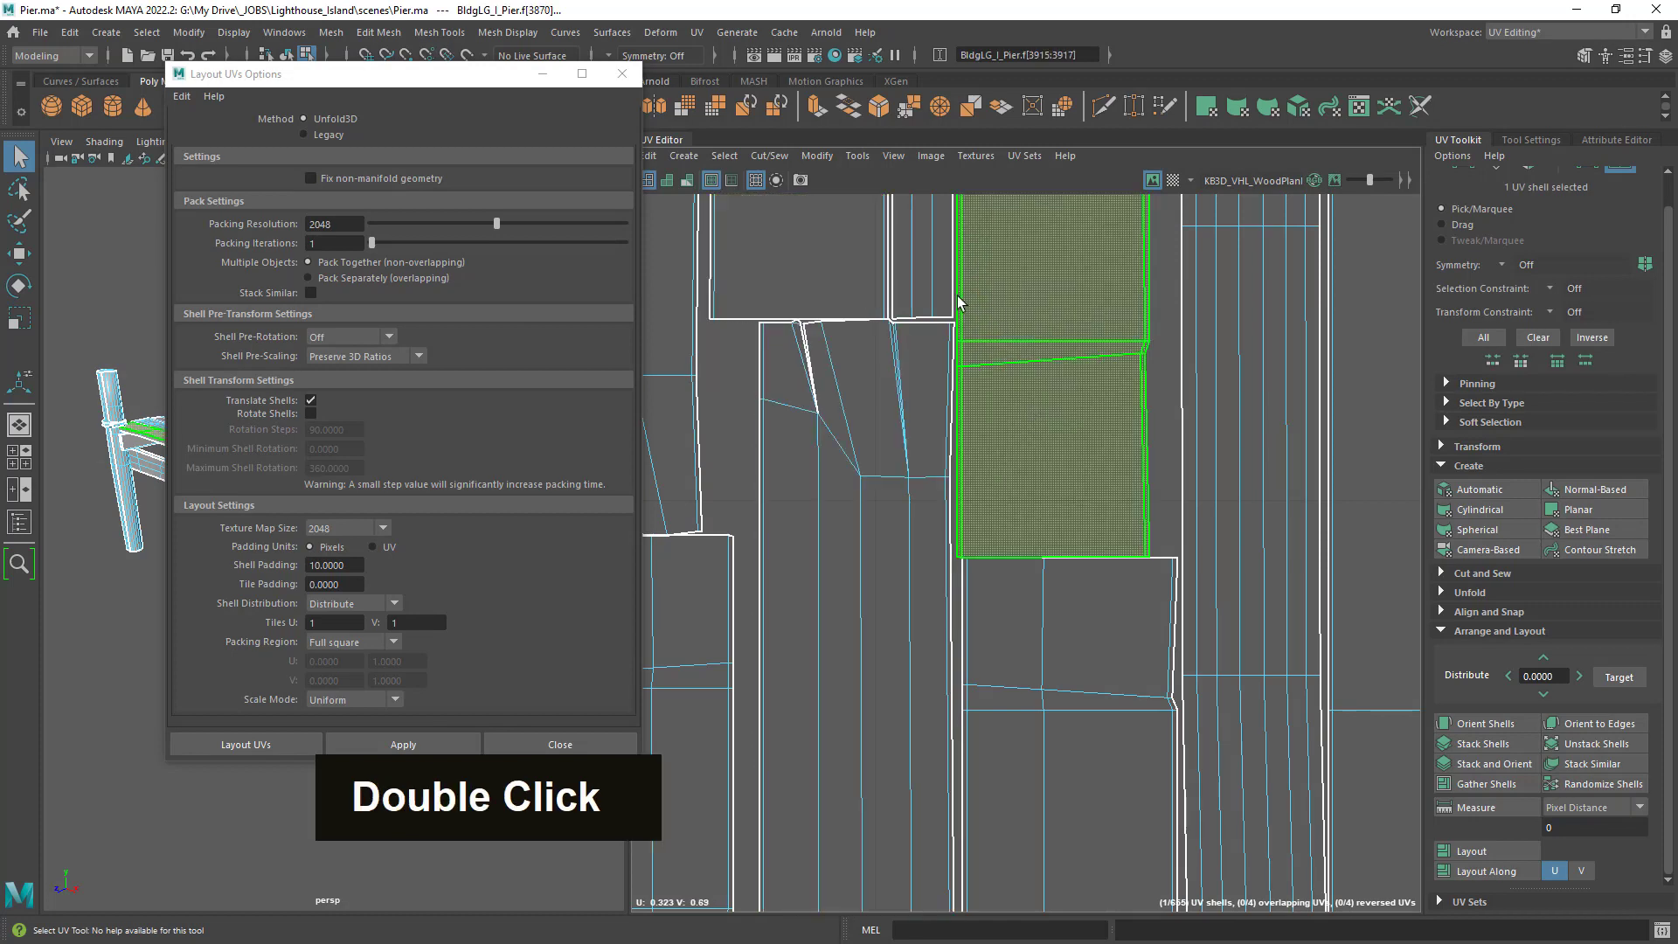
click(921, 283)
click(997, 455)
click(899, 439)
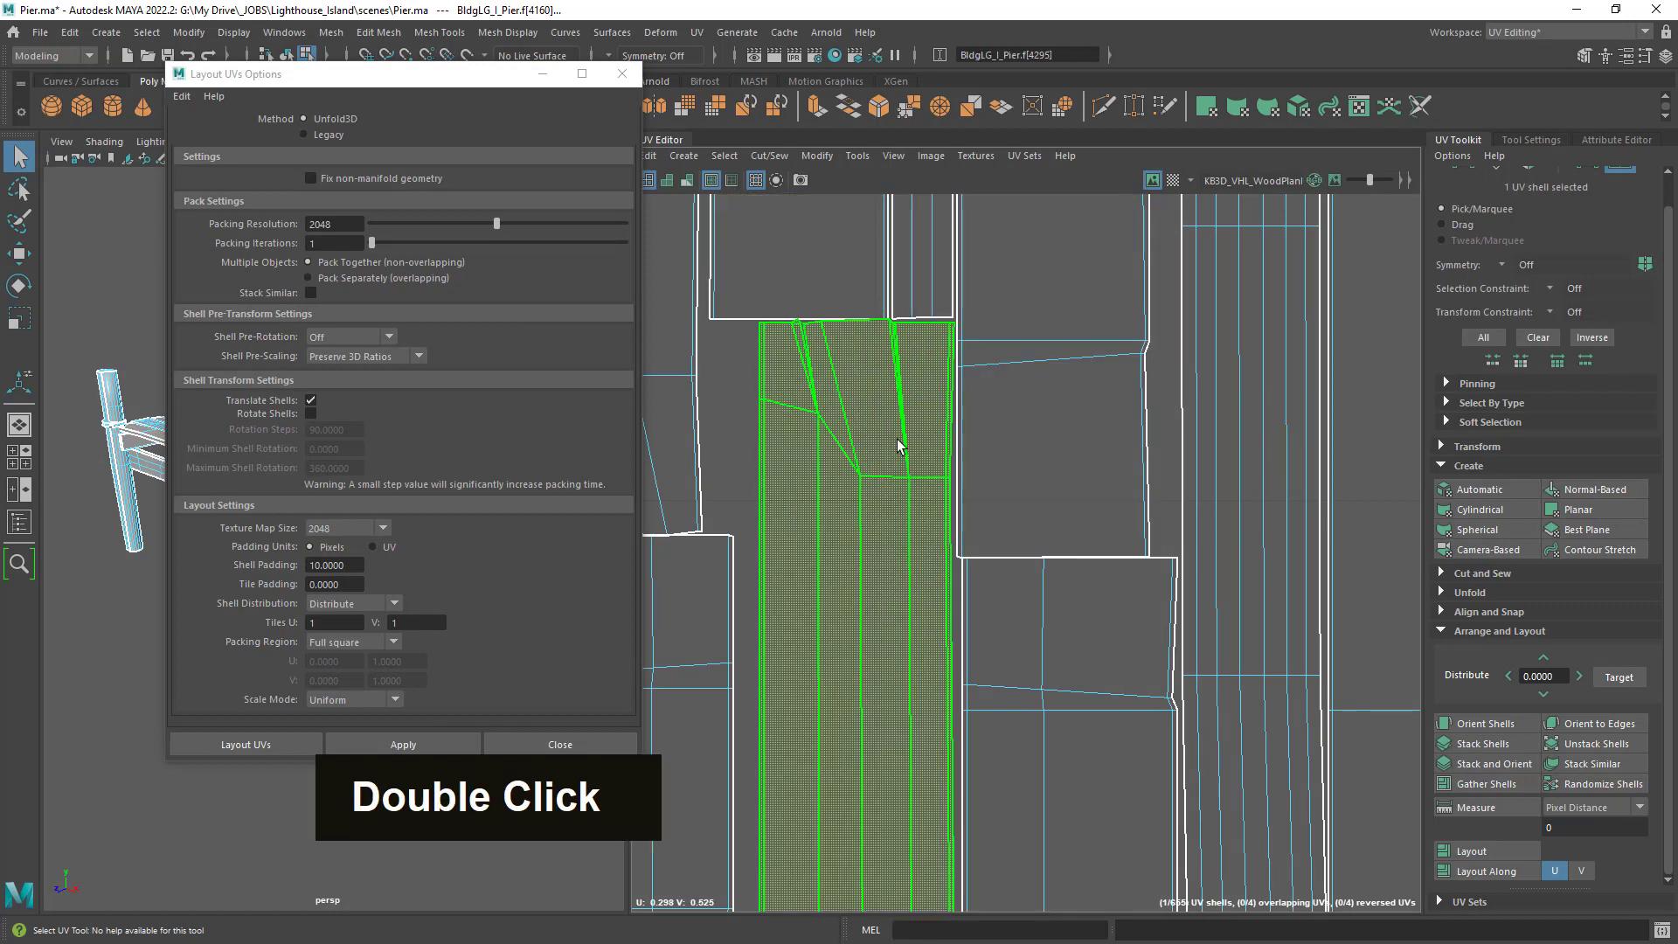
click(749, 435)
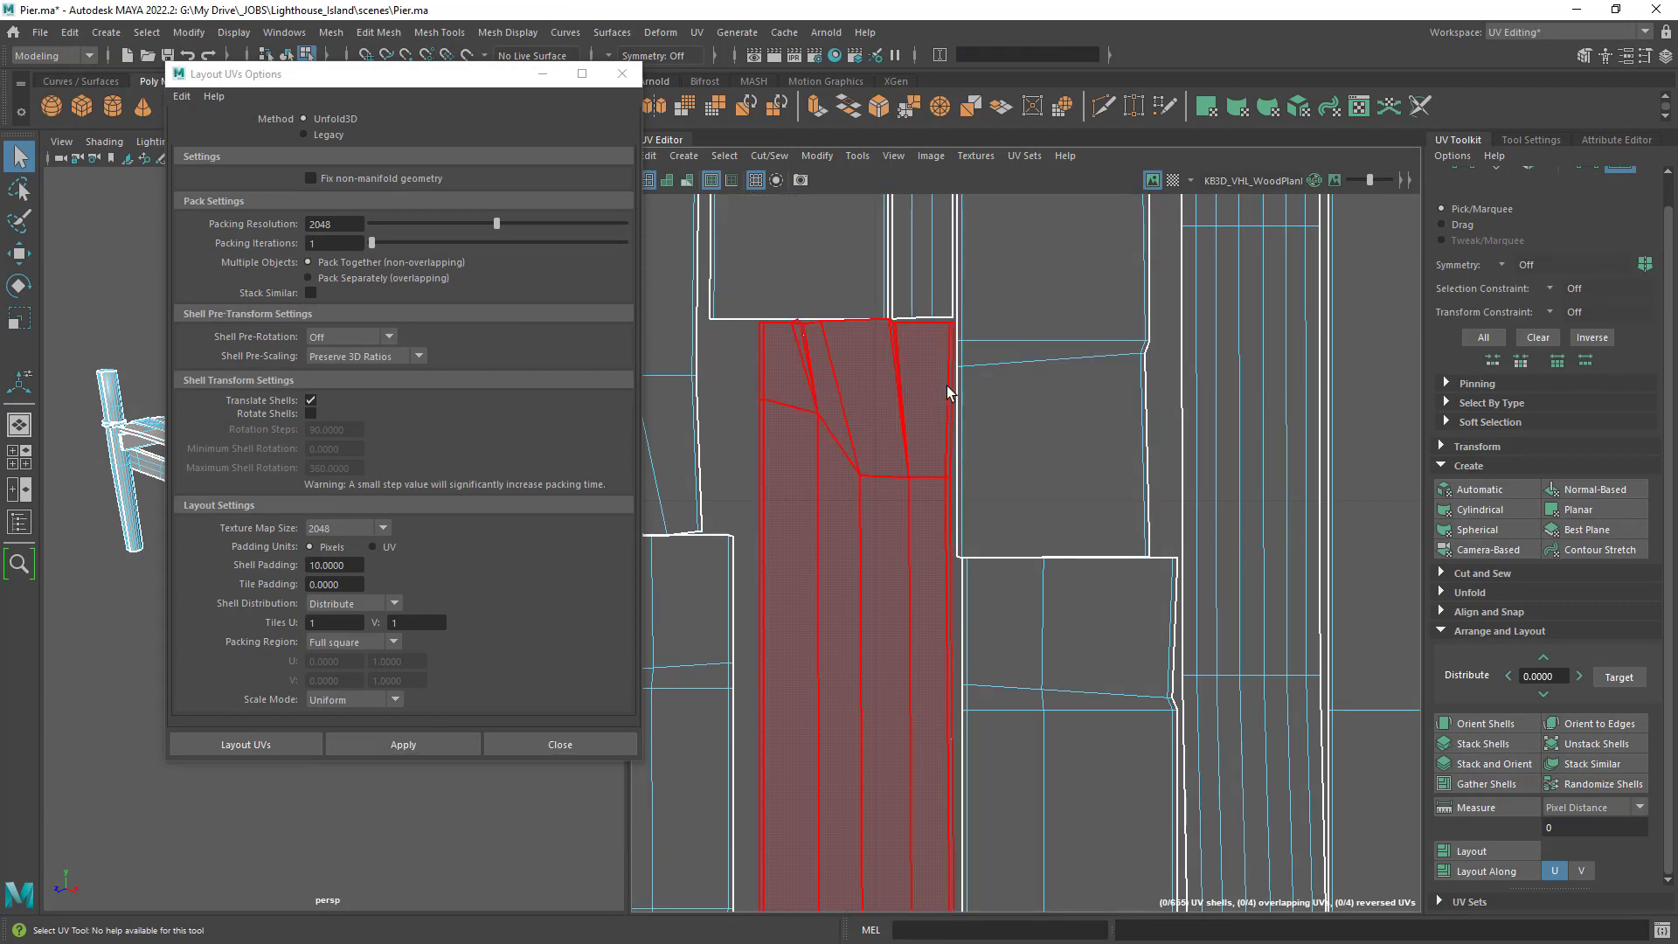
Select all the pier's UV shells and lay them out again with 10 pixels of shell padding.
drag(351, 566, 284, 570)
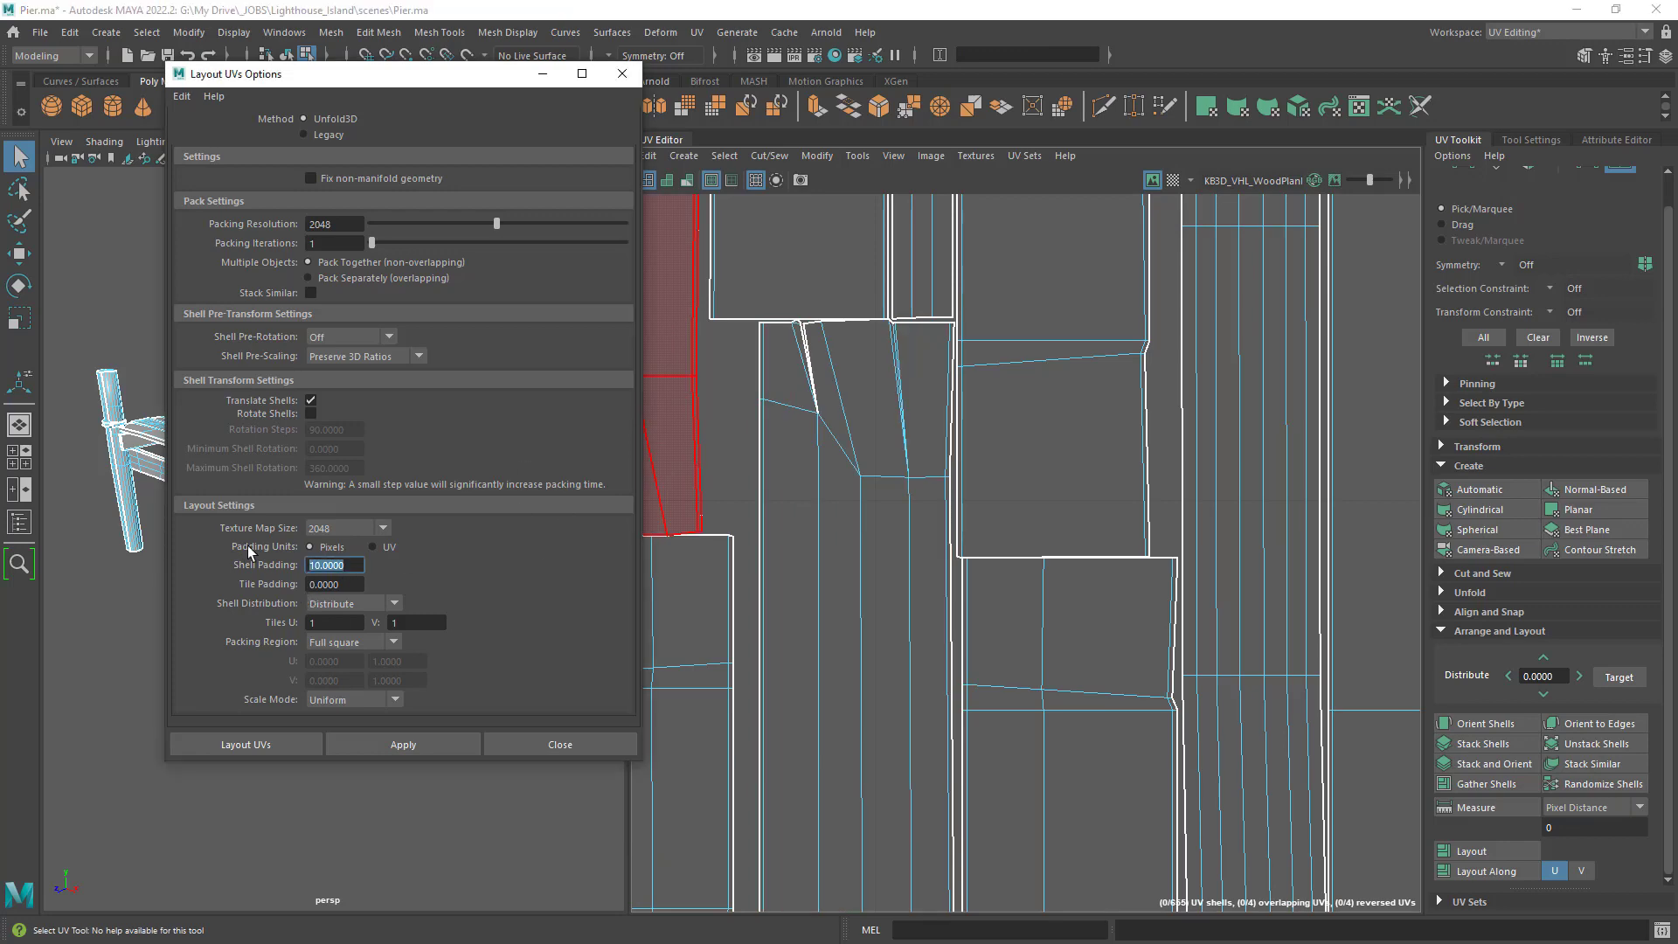
click(428, 749)
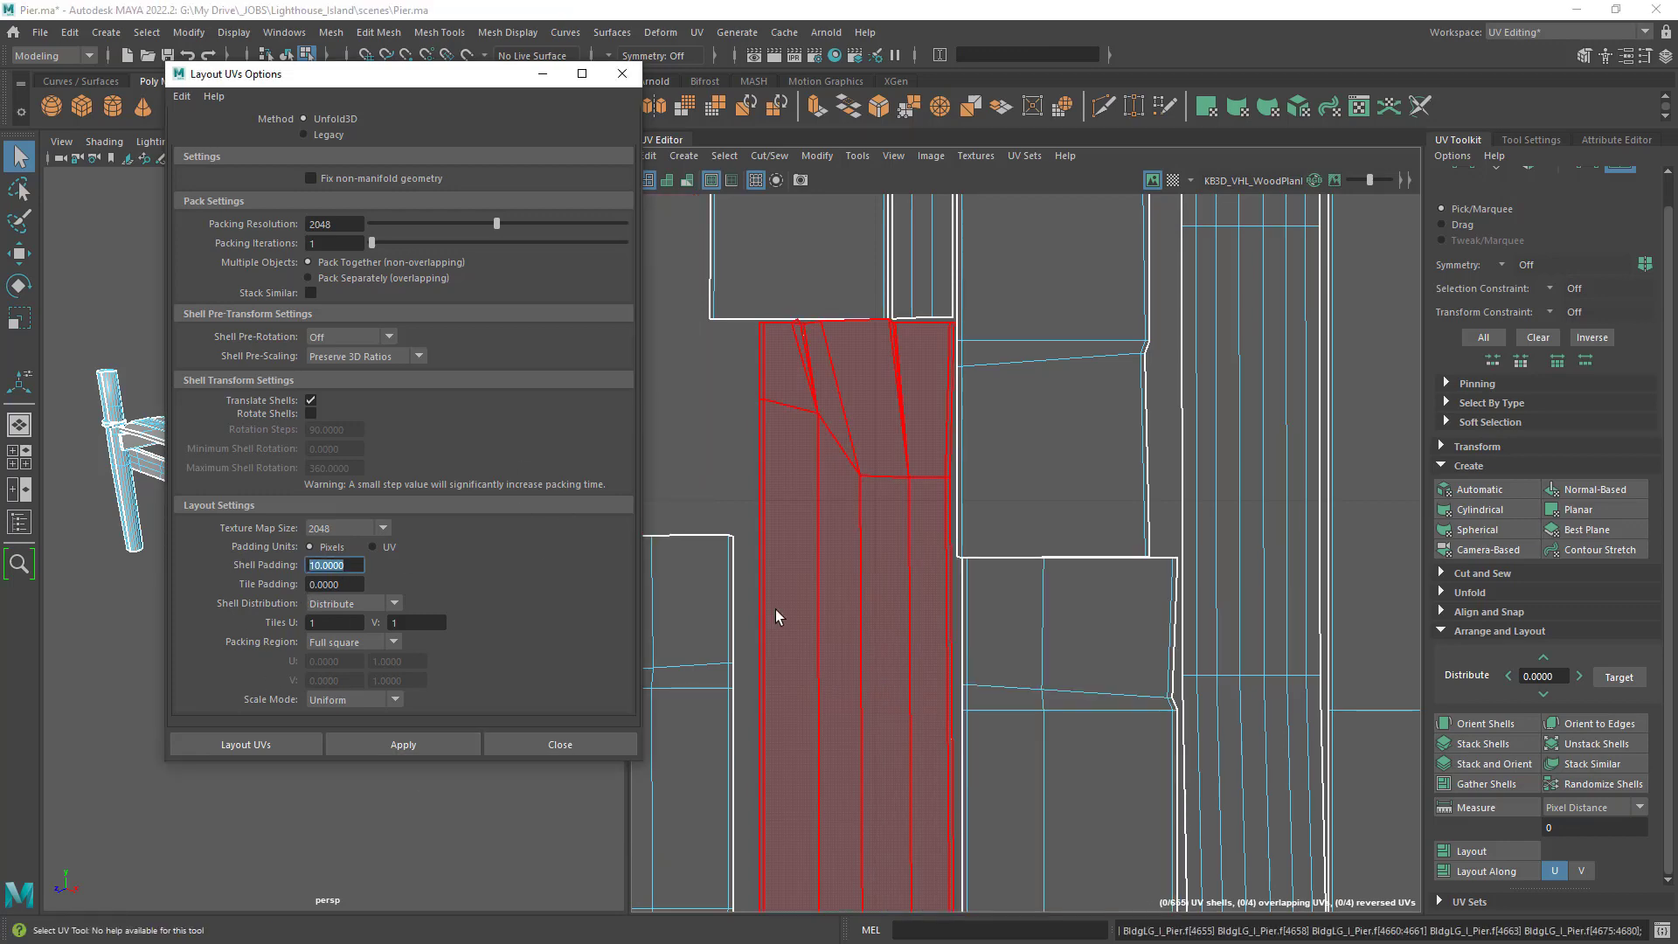
scroll(848, 448, down, 5)
drag(763, 346, 1152, 724)
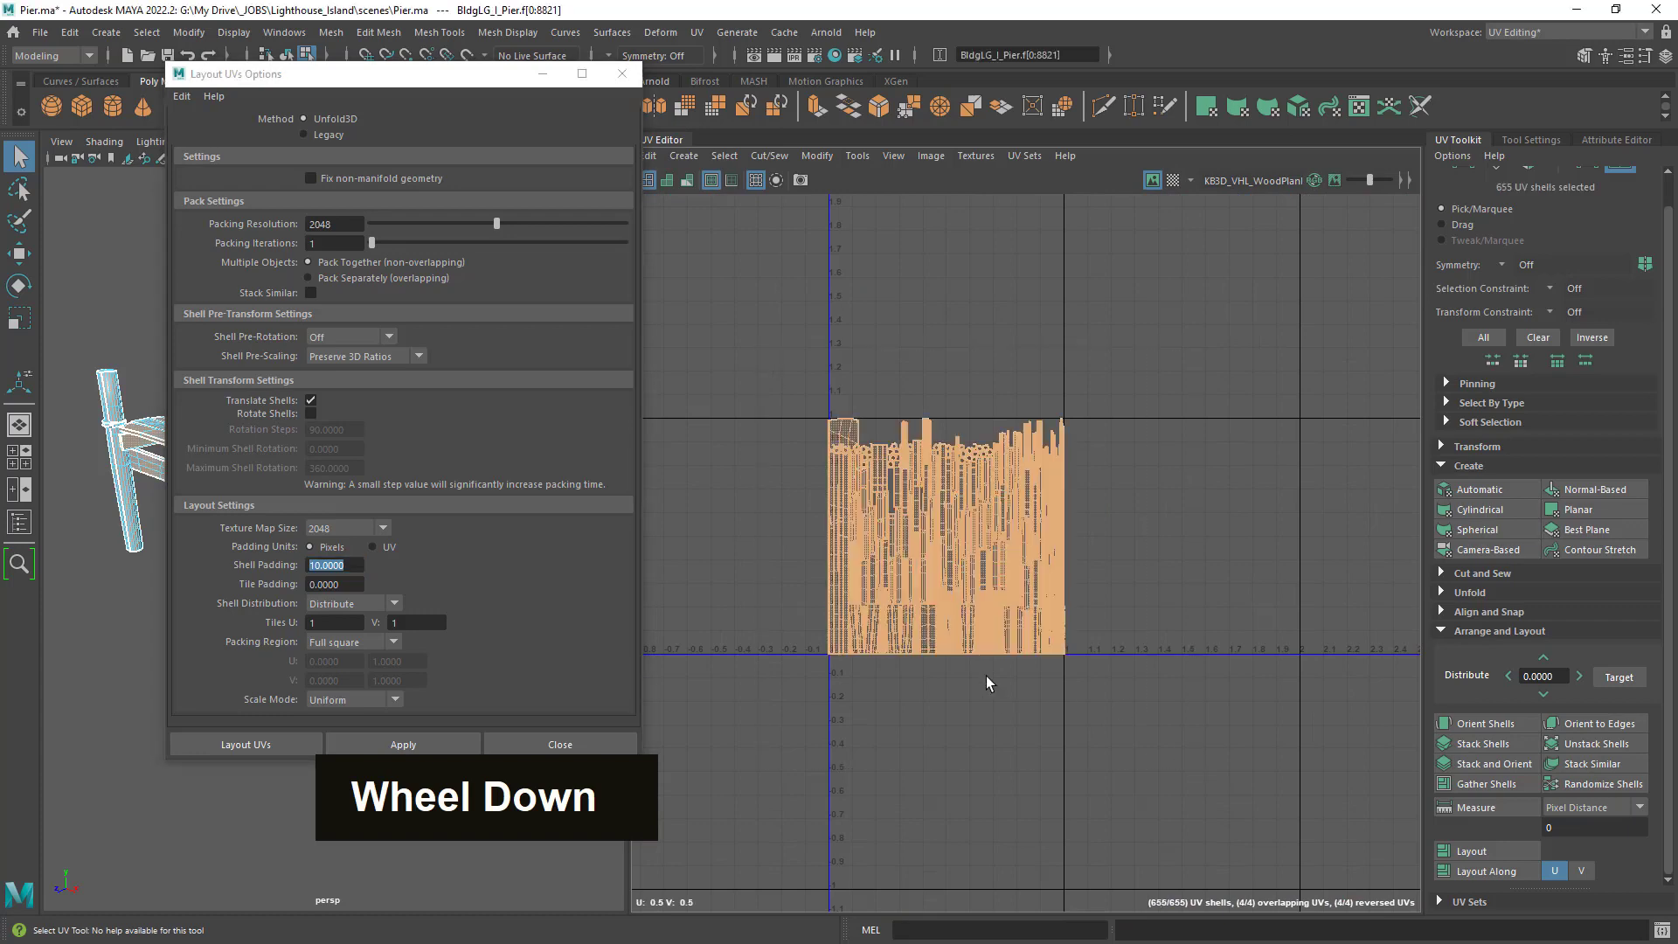
click(403, 747)
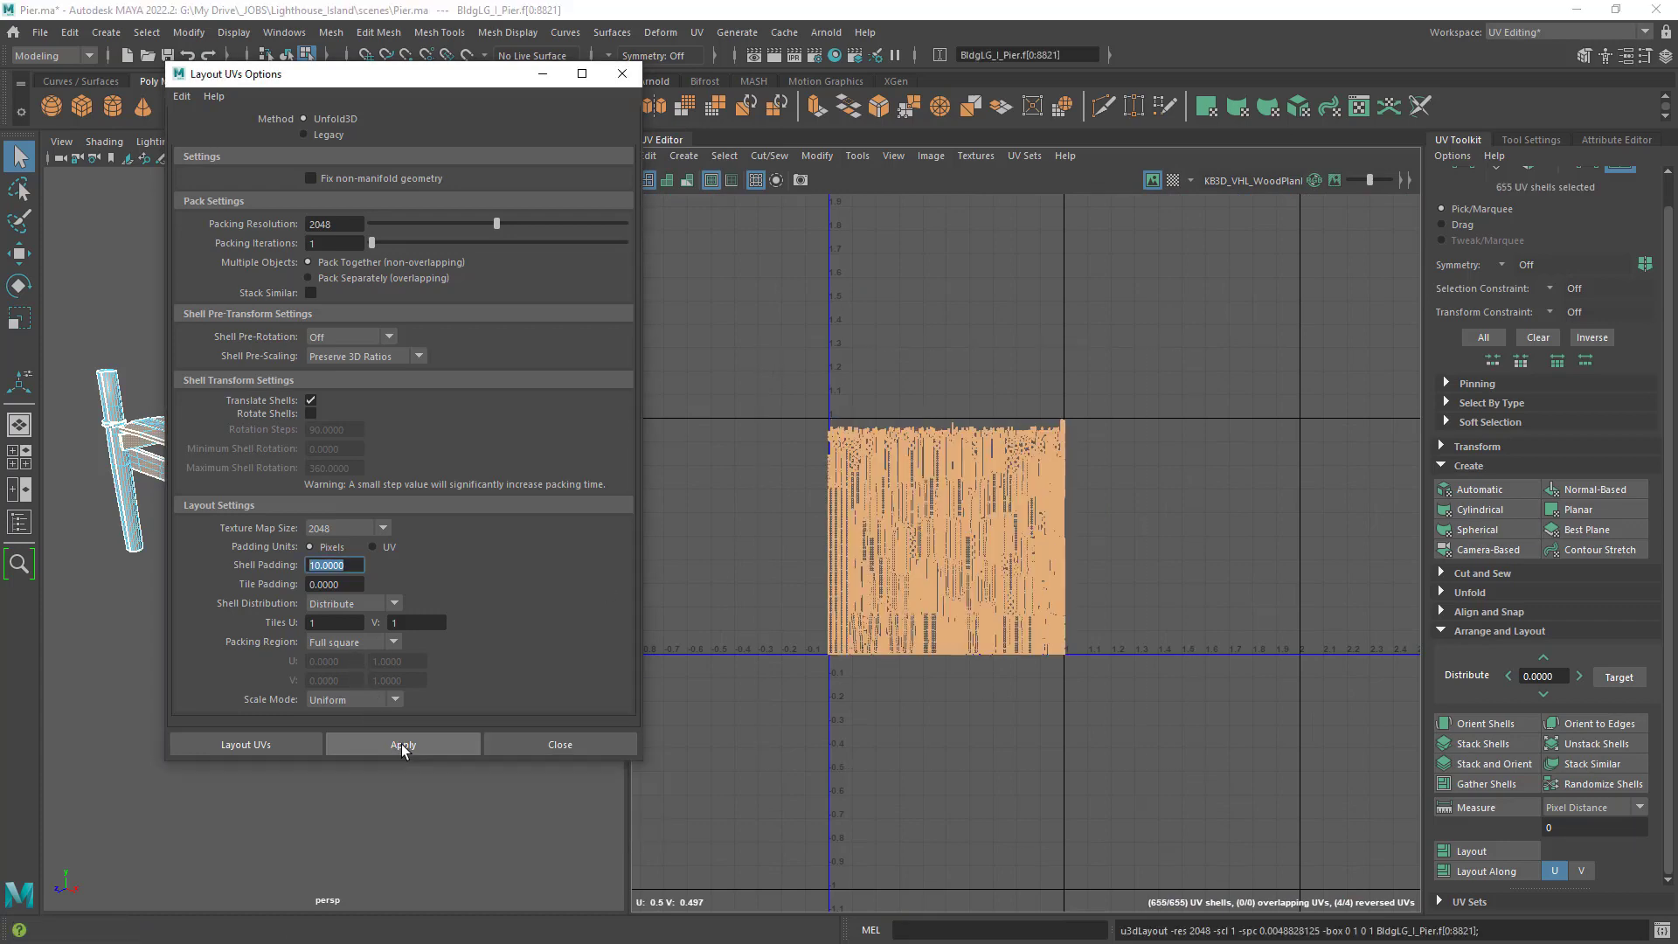
Examine the spacing between the repacked shells up close and across the whole UV tile.
scroll(899, 518, up, 5)
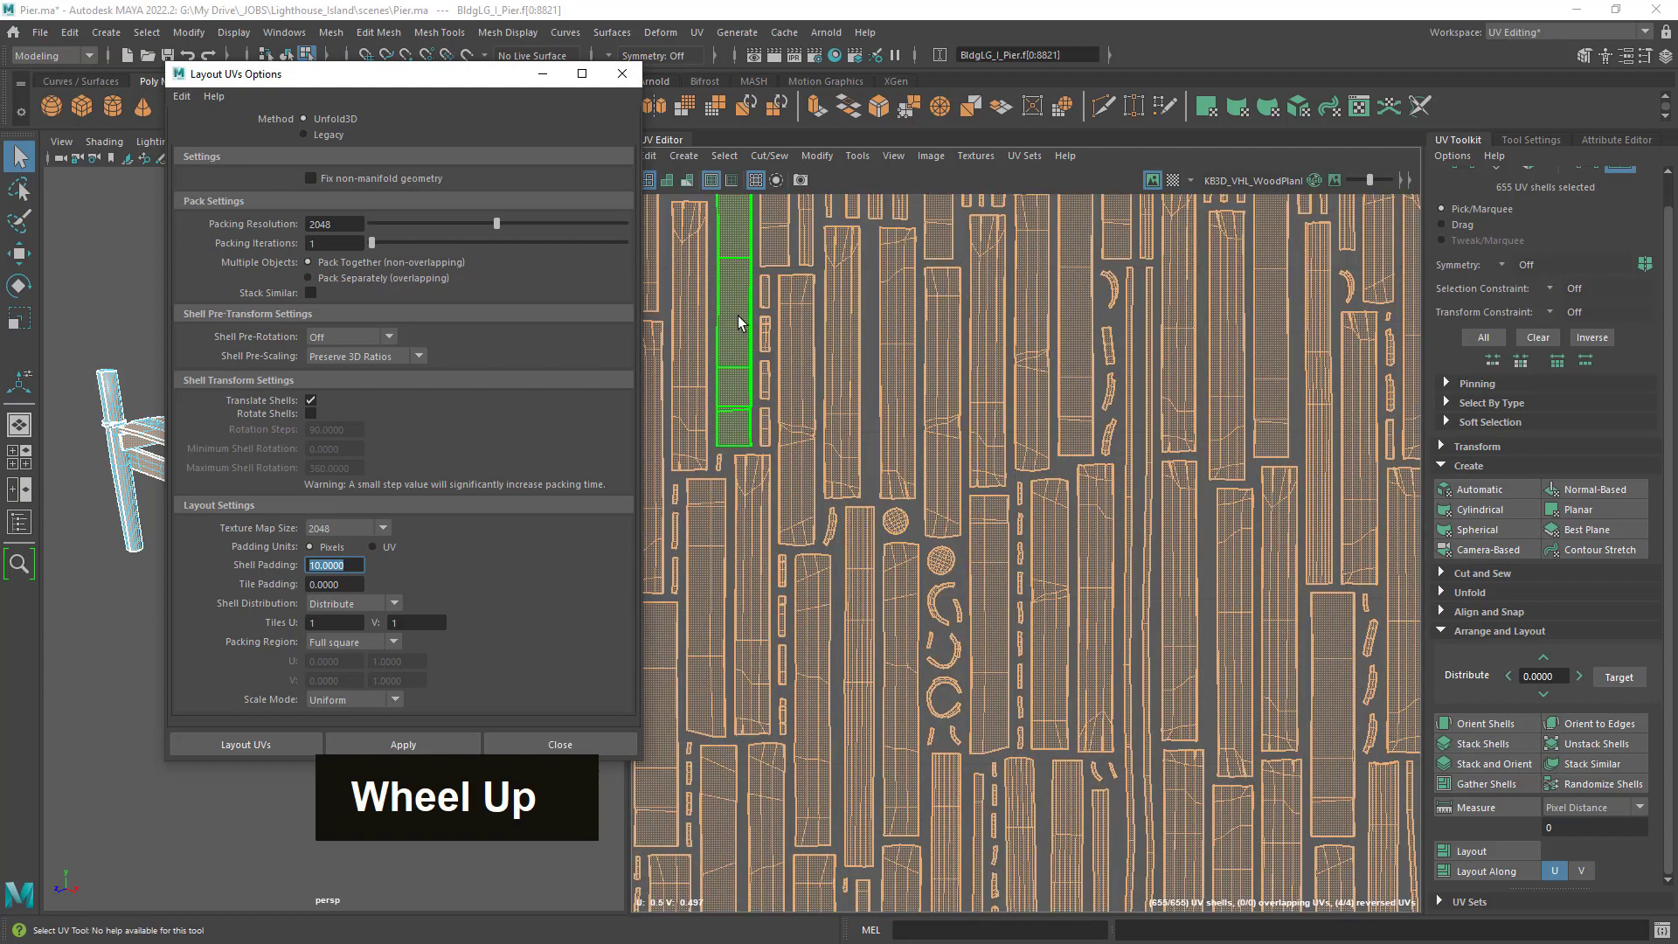
scroll(762, 321, up, 2)
scroll(925, 371, up, 3)
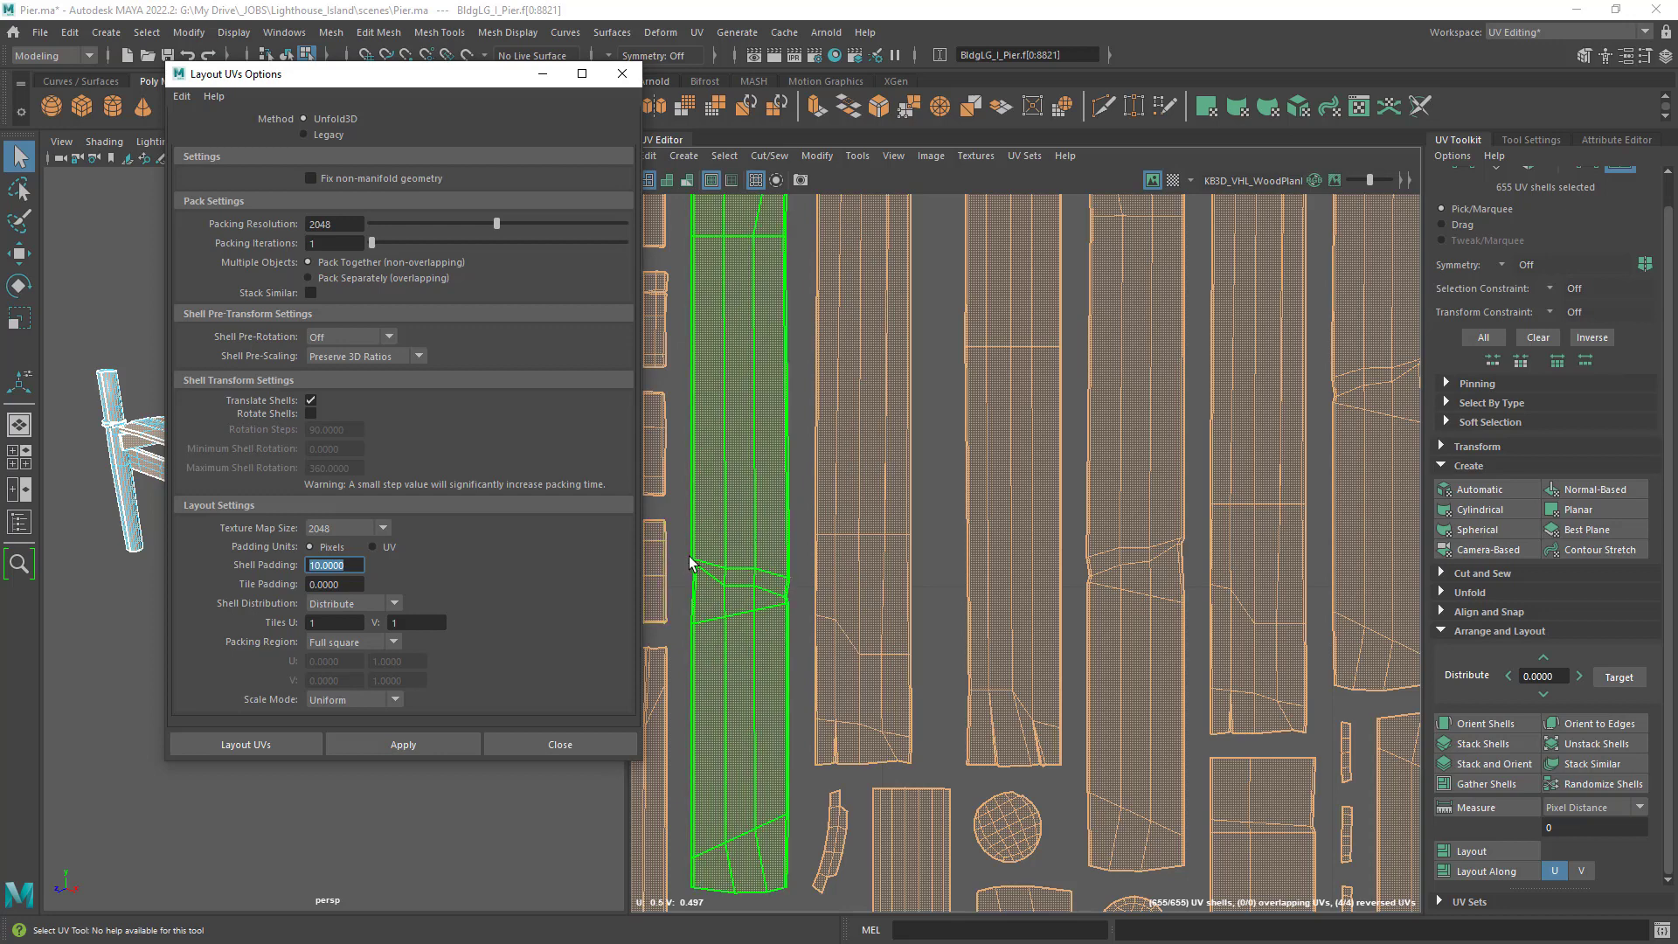
scroll(977, 516, down, 8)
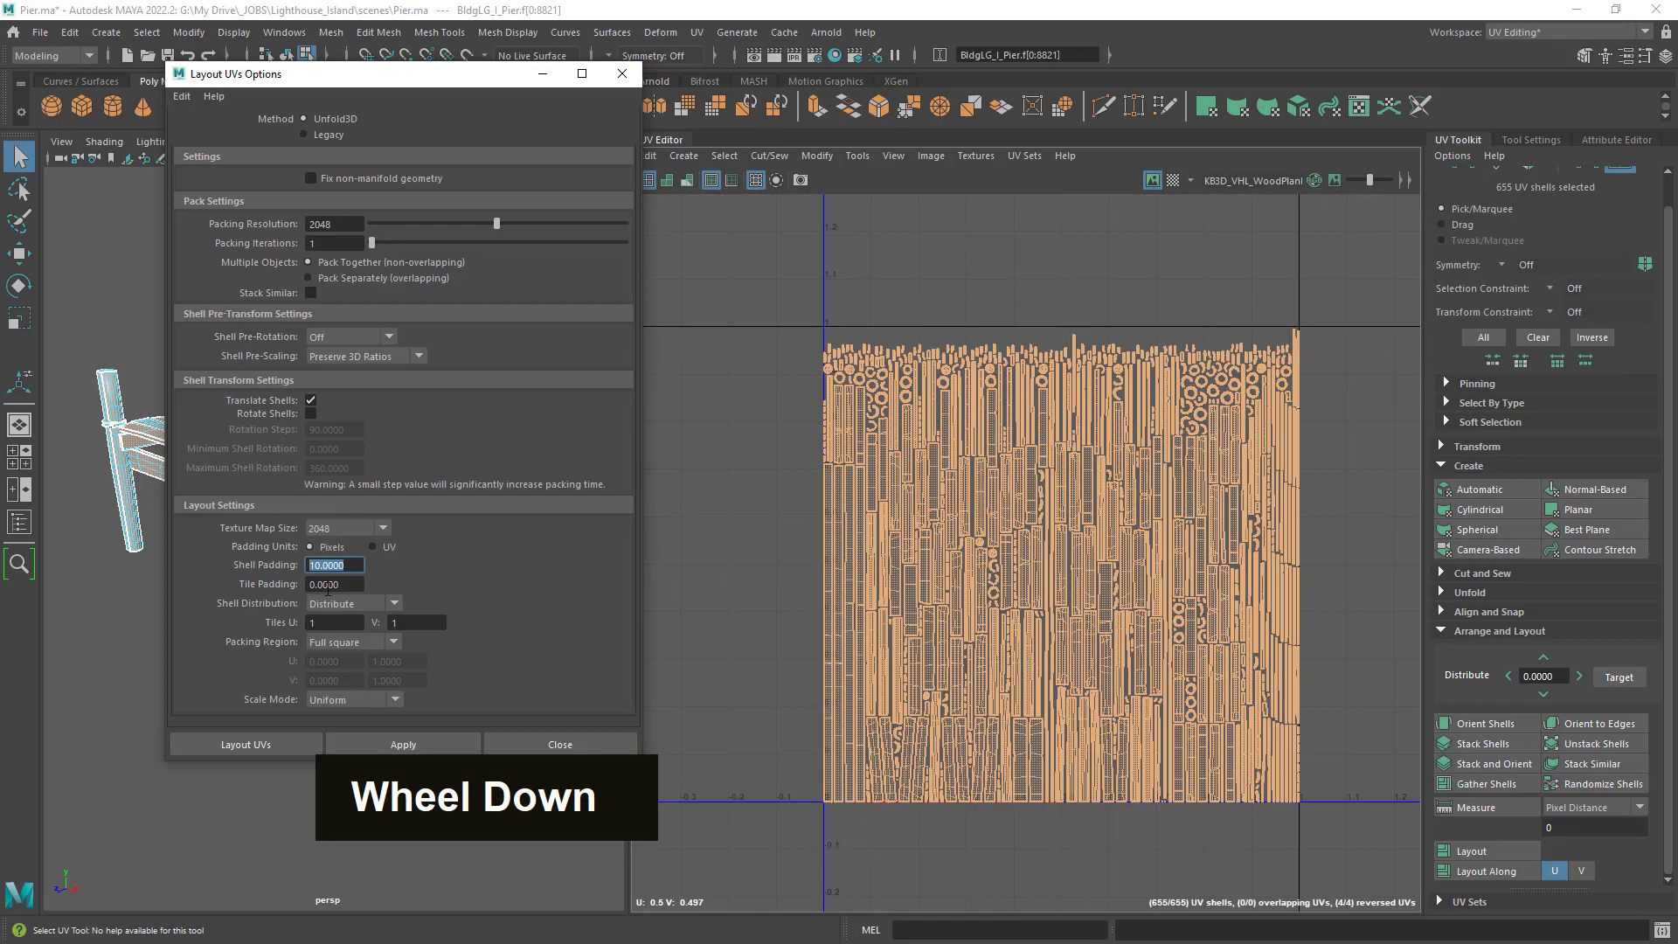
scroll(278, 572, up, 1)
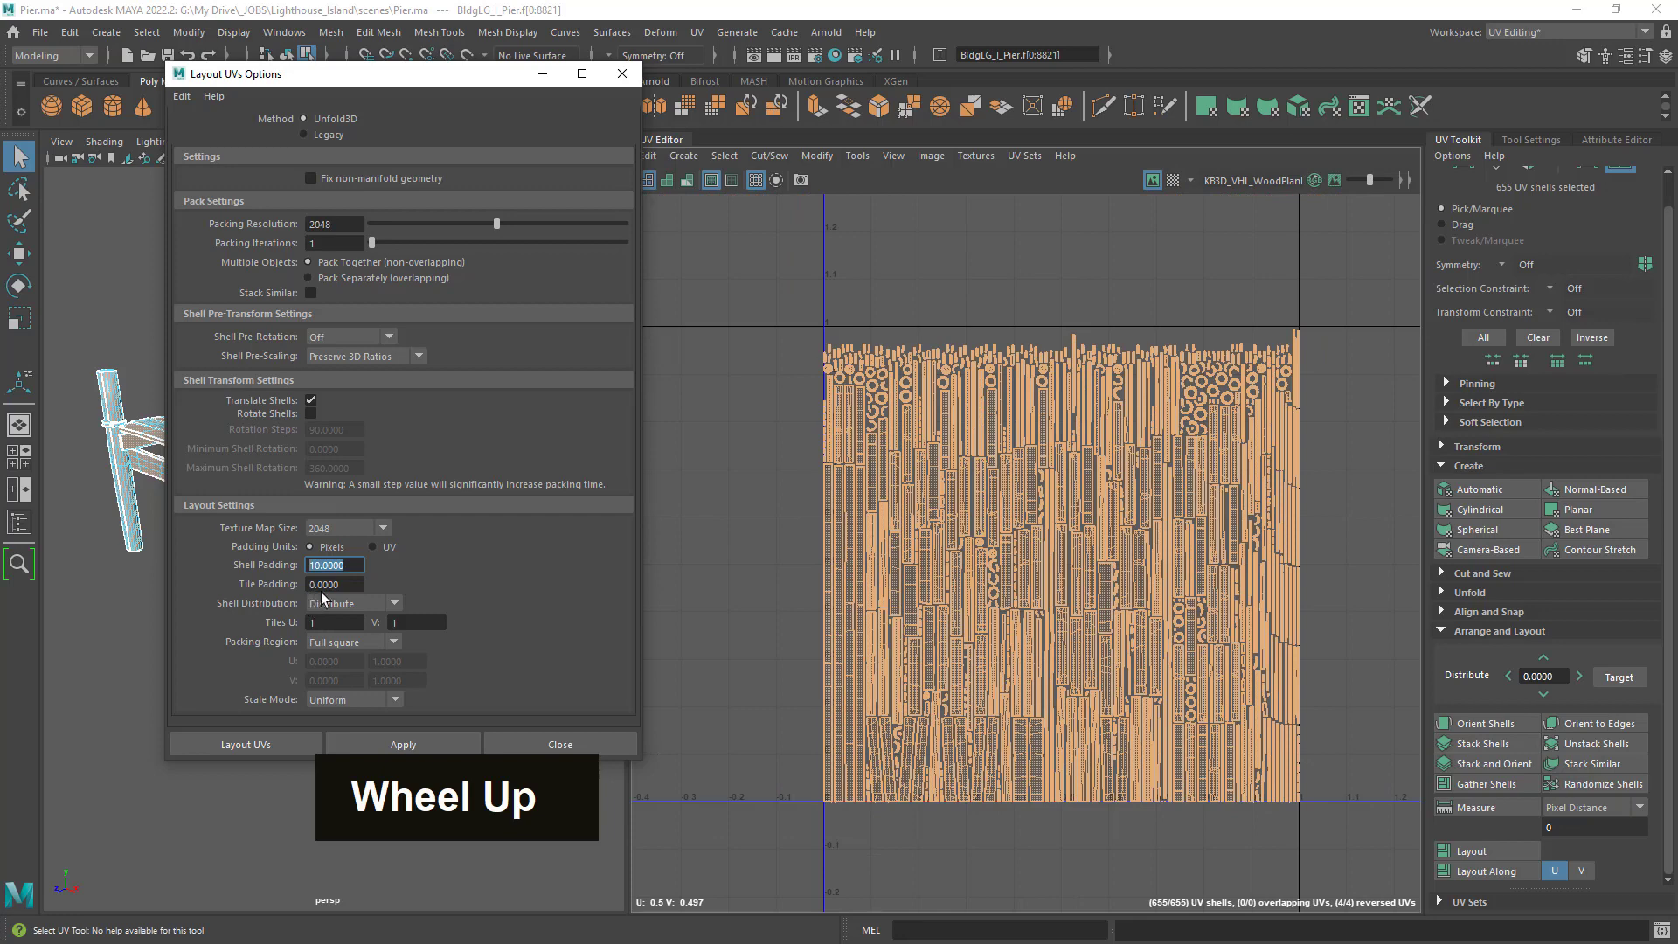
scroll(931, 599, down, 6)
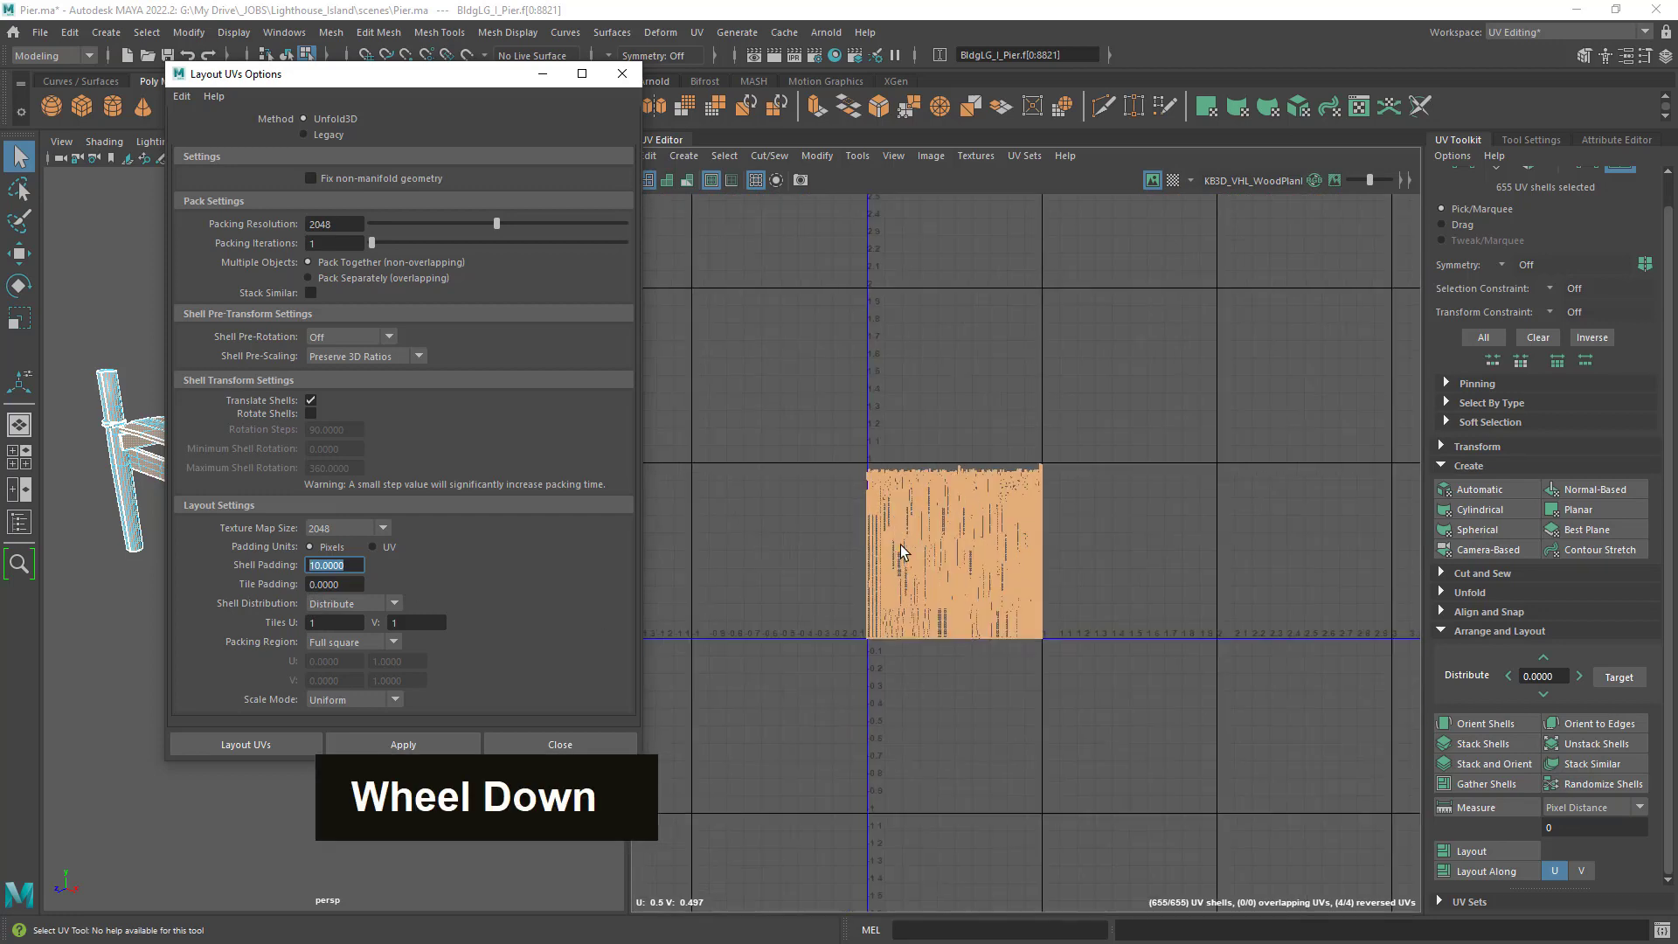
Turn on the checker map display behind the packed shells in the UV Editor.
scroll(935, 643, up, 2)
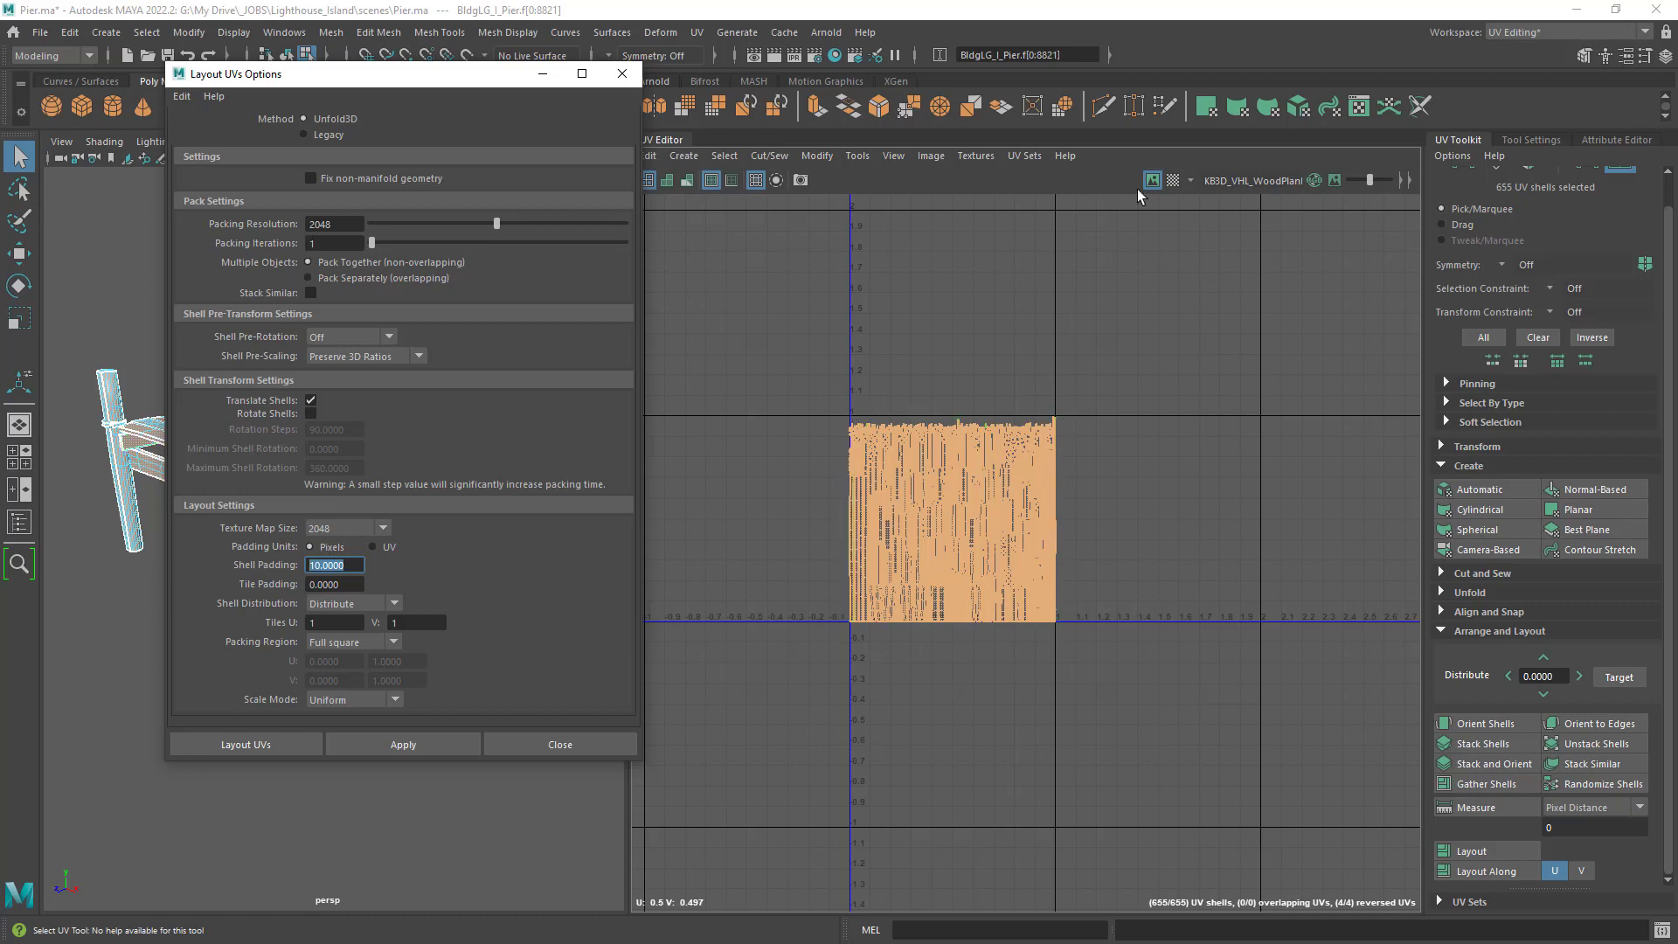
click(1172, 184)
scroll(927, 563, up, 4)
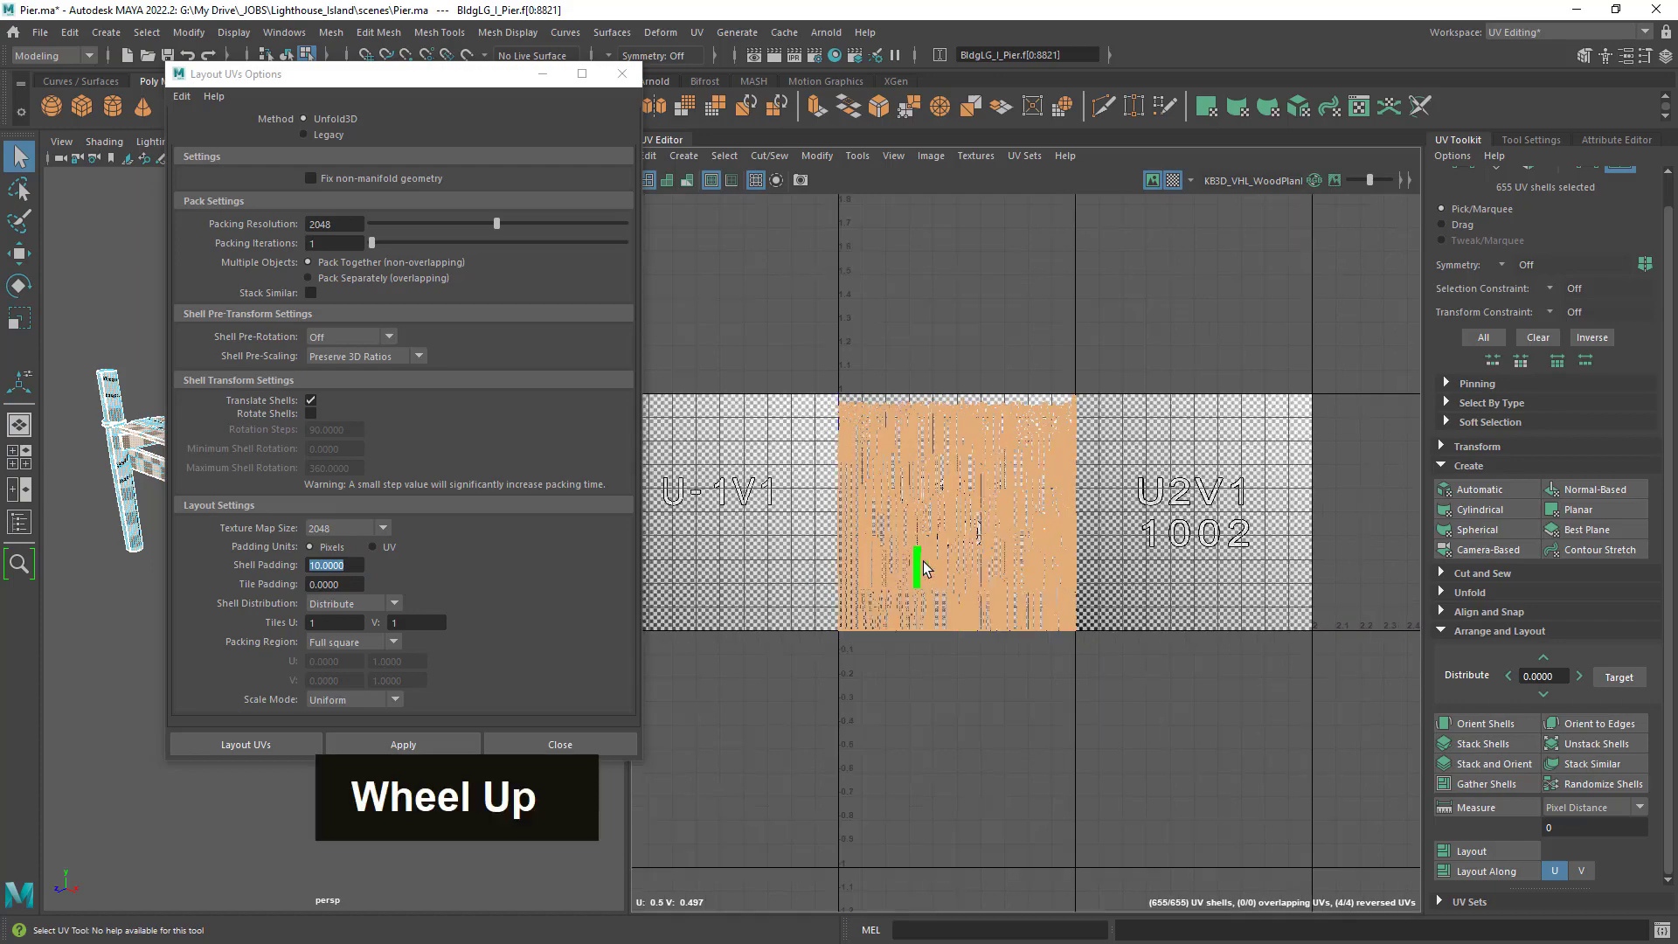
Examine the packed shells against the checker map, from the neighbouring UV tiles down to the gaps between individual shells.
scroll(928, 563, up, 4)
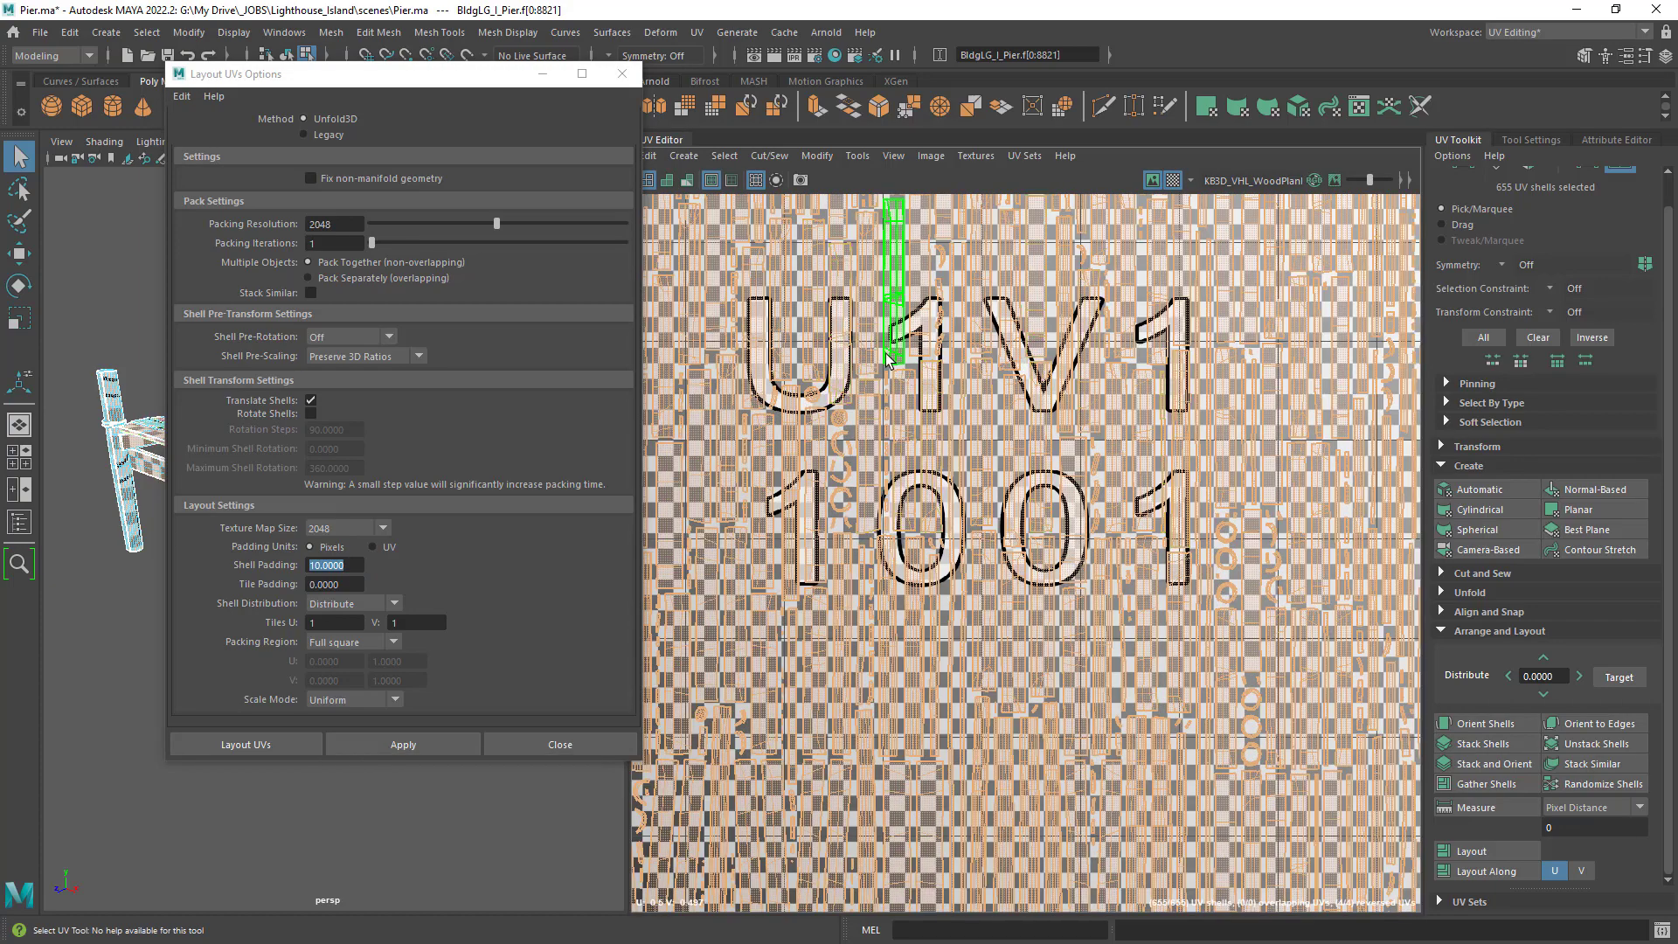
scroll(903, 439, down, 4)
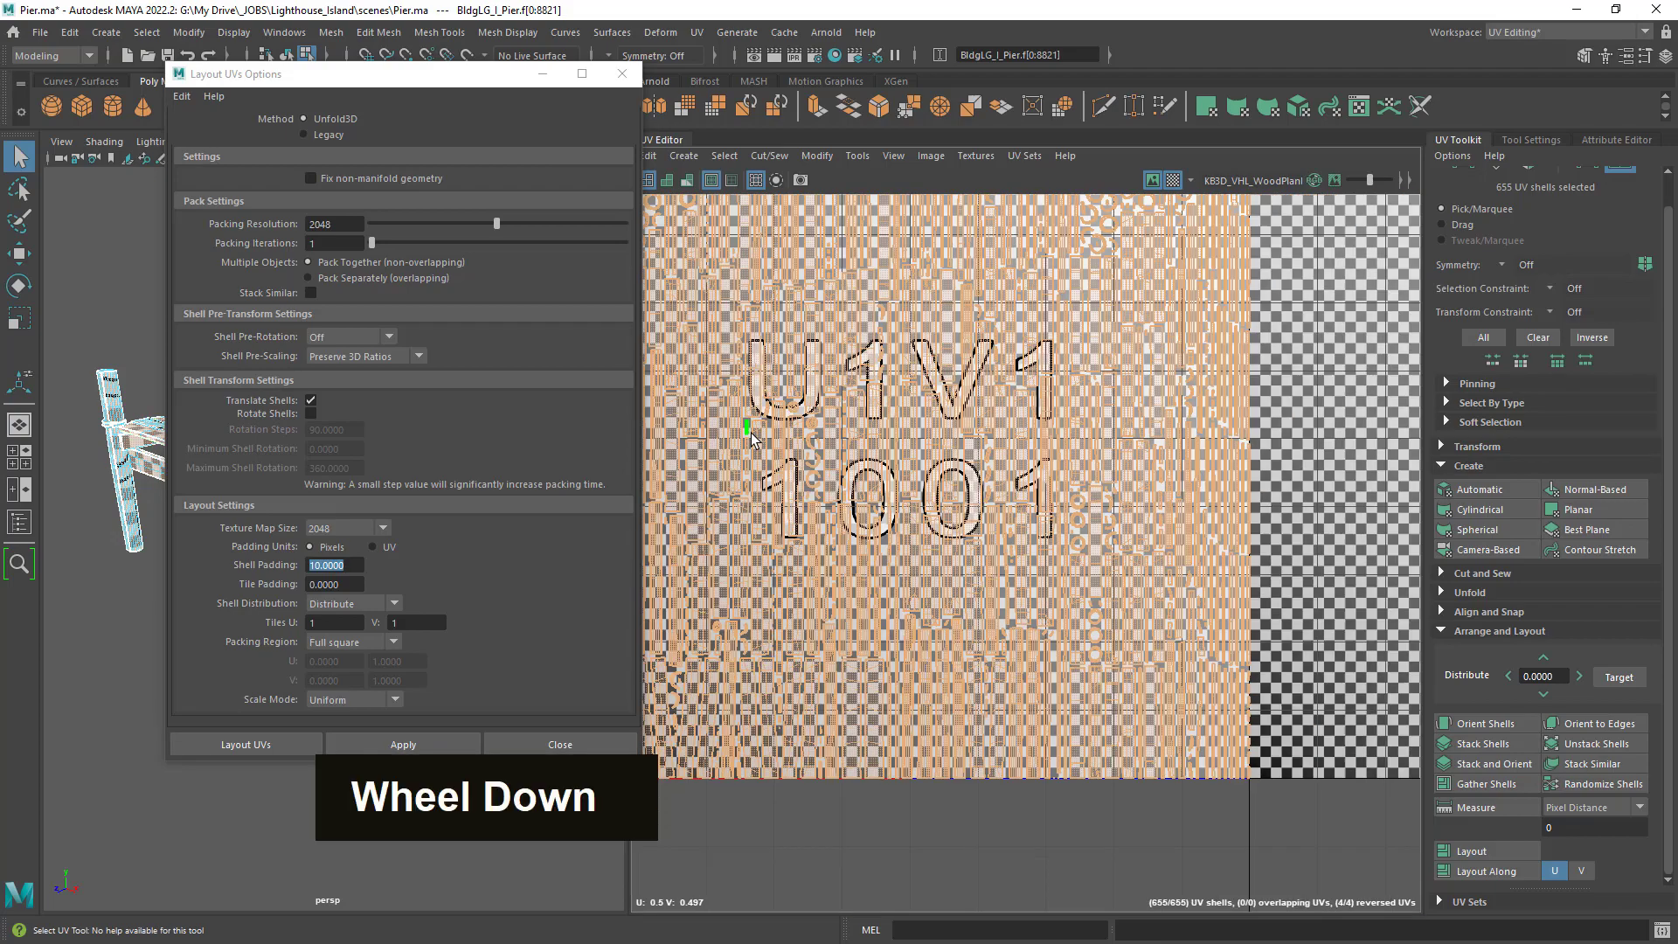
scroll(903, 440, down, 2)
scroll(892, 417, up, 2)
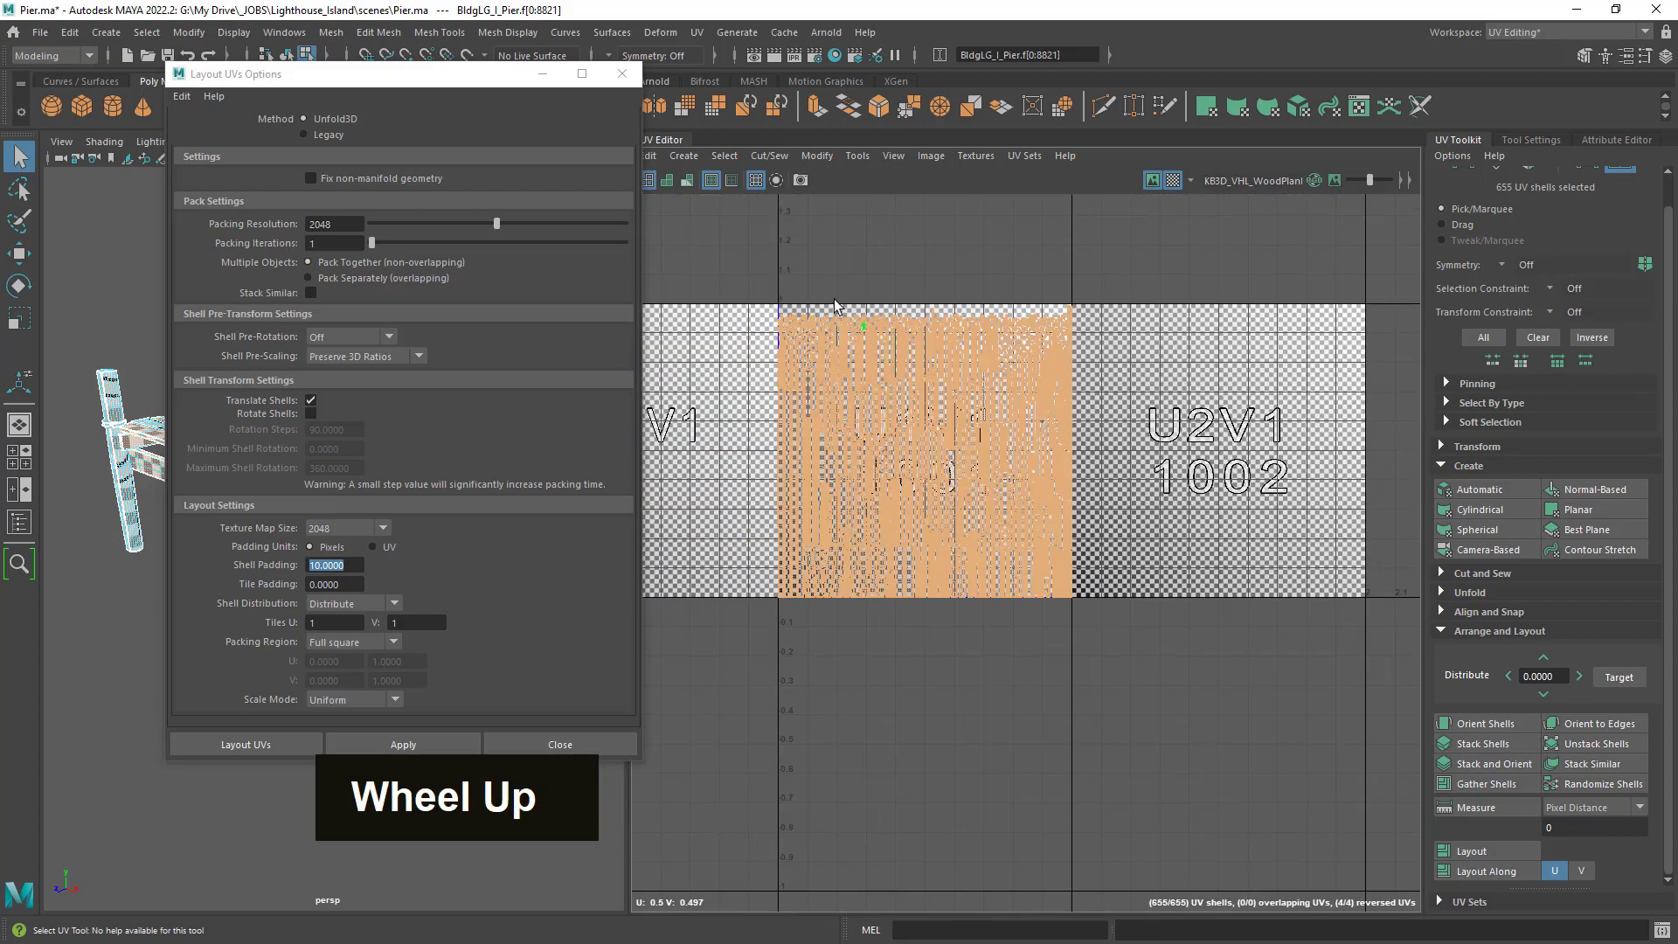
scroll(832, 301, up, 2)
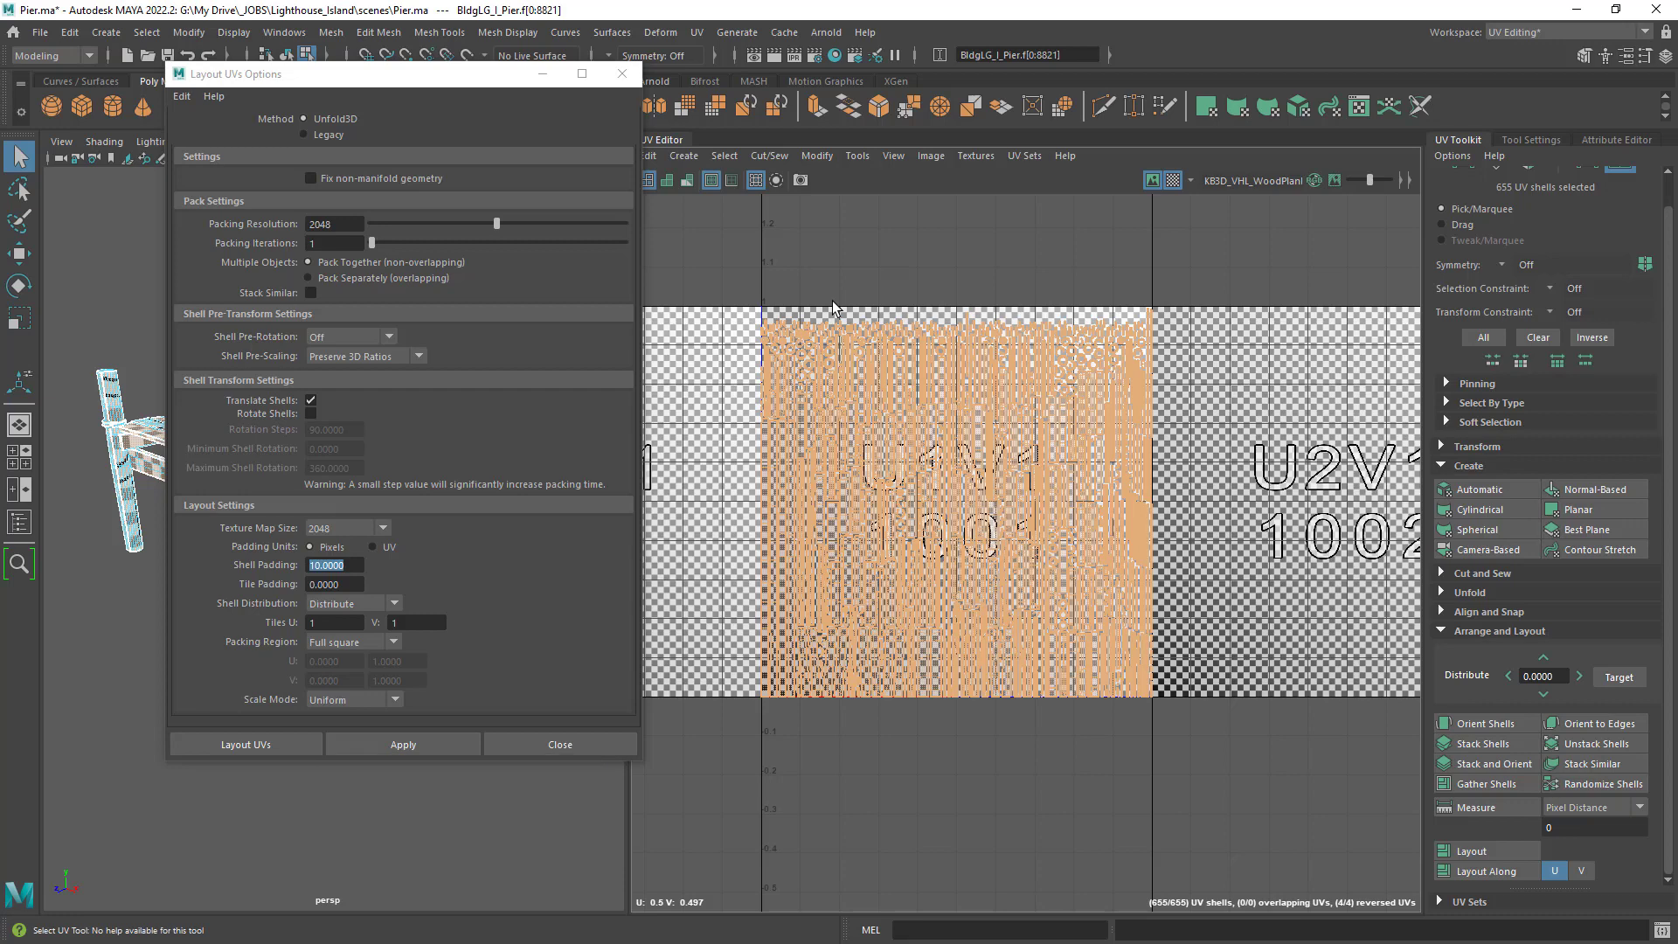
scroll(874, 384, down, 2)
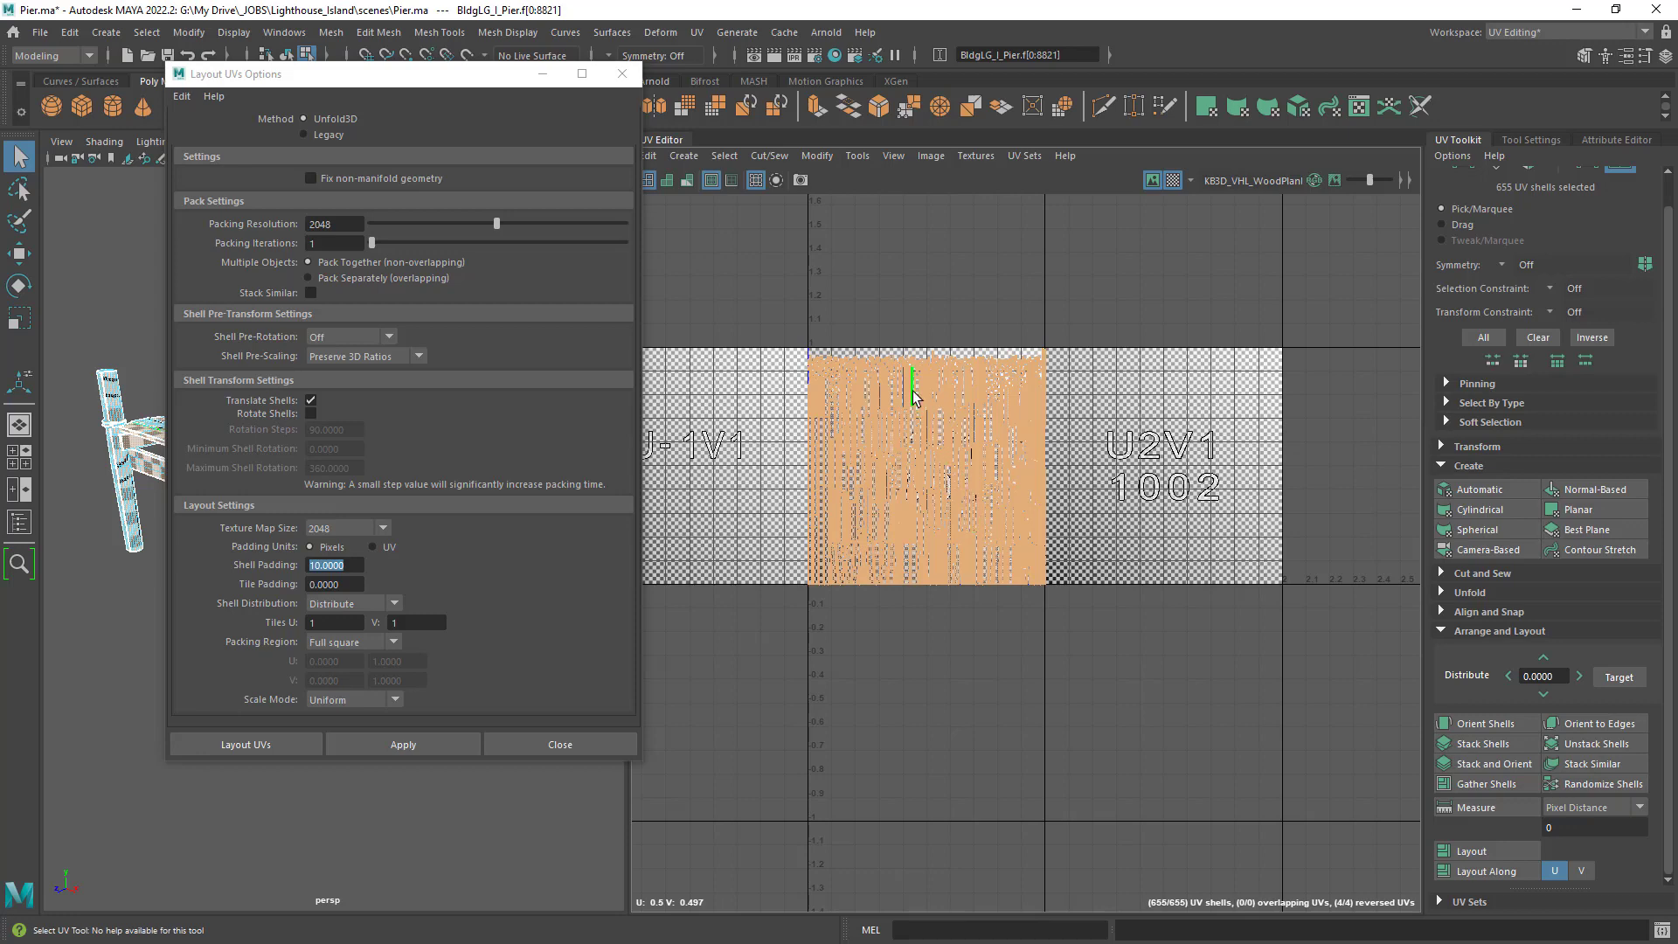
alt+middle_drag(922, 468, 1159, 506)
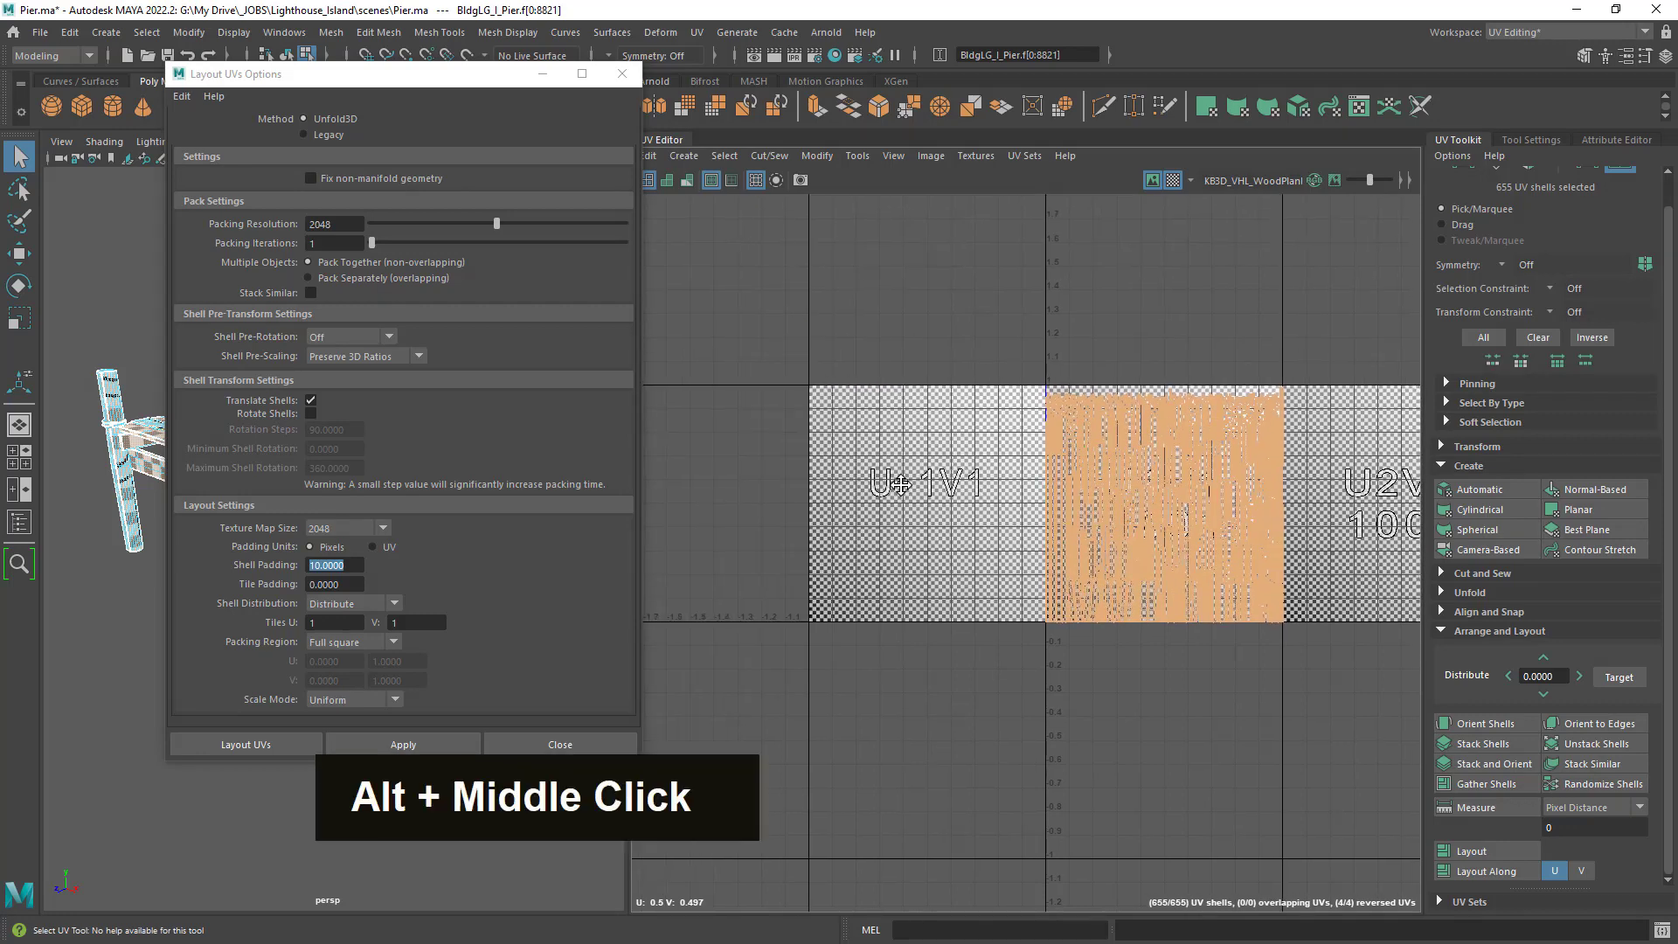
alt+middle_drag(935, 468, 931, 446)
alt+middle_drag(1048, 541, 776, 528)
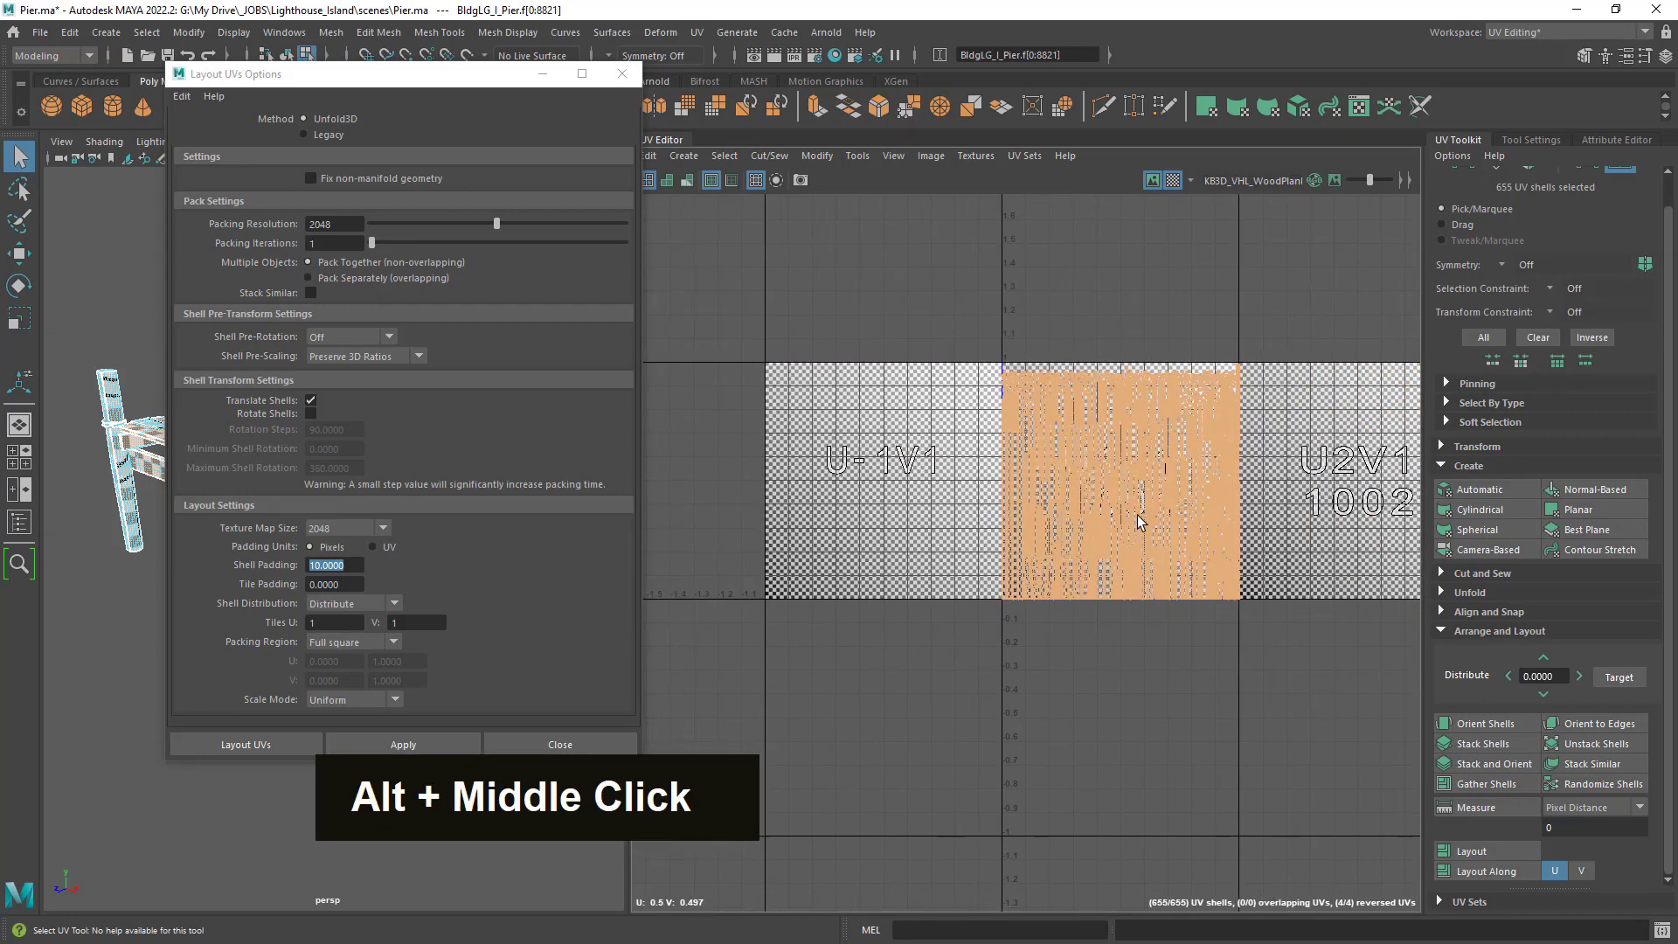
alt+middle_drag(1139, 520, 1015, 569)
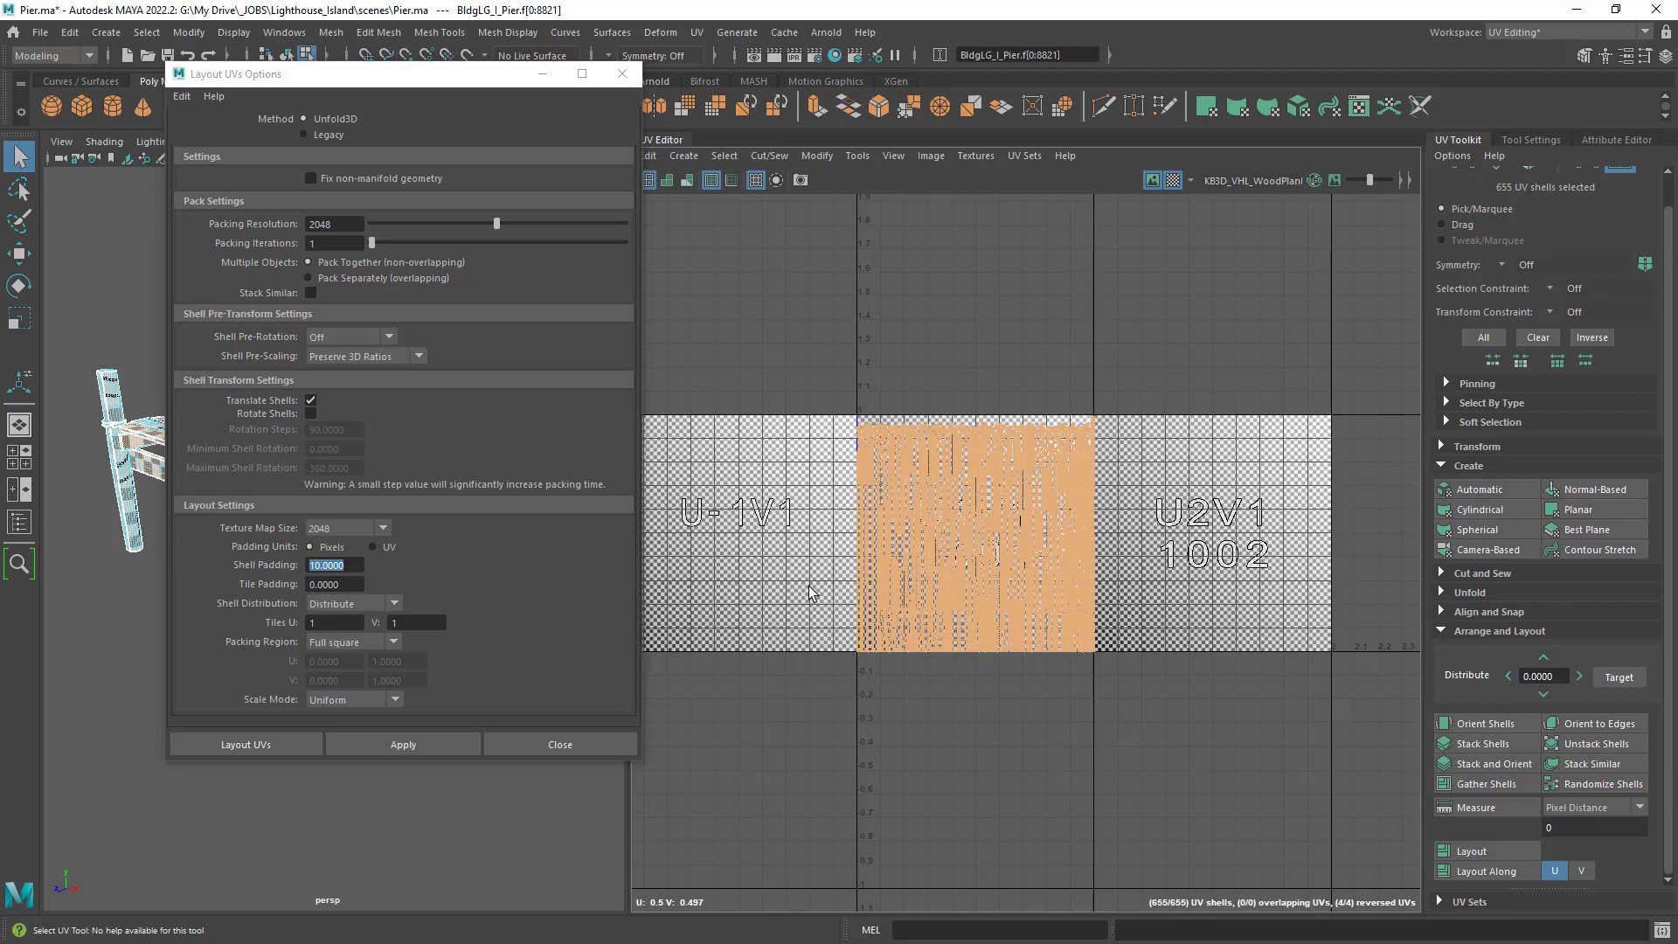
scroll(844, 570, up, 5)
scroll(845, 570, up, 4)
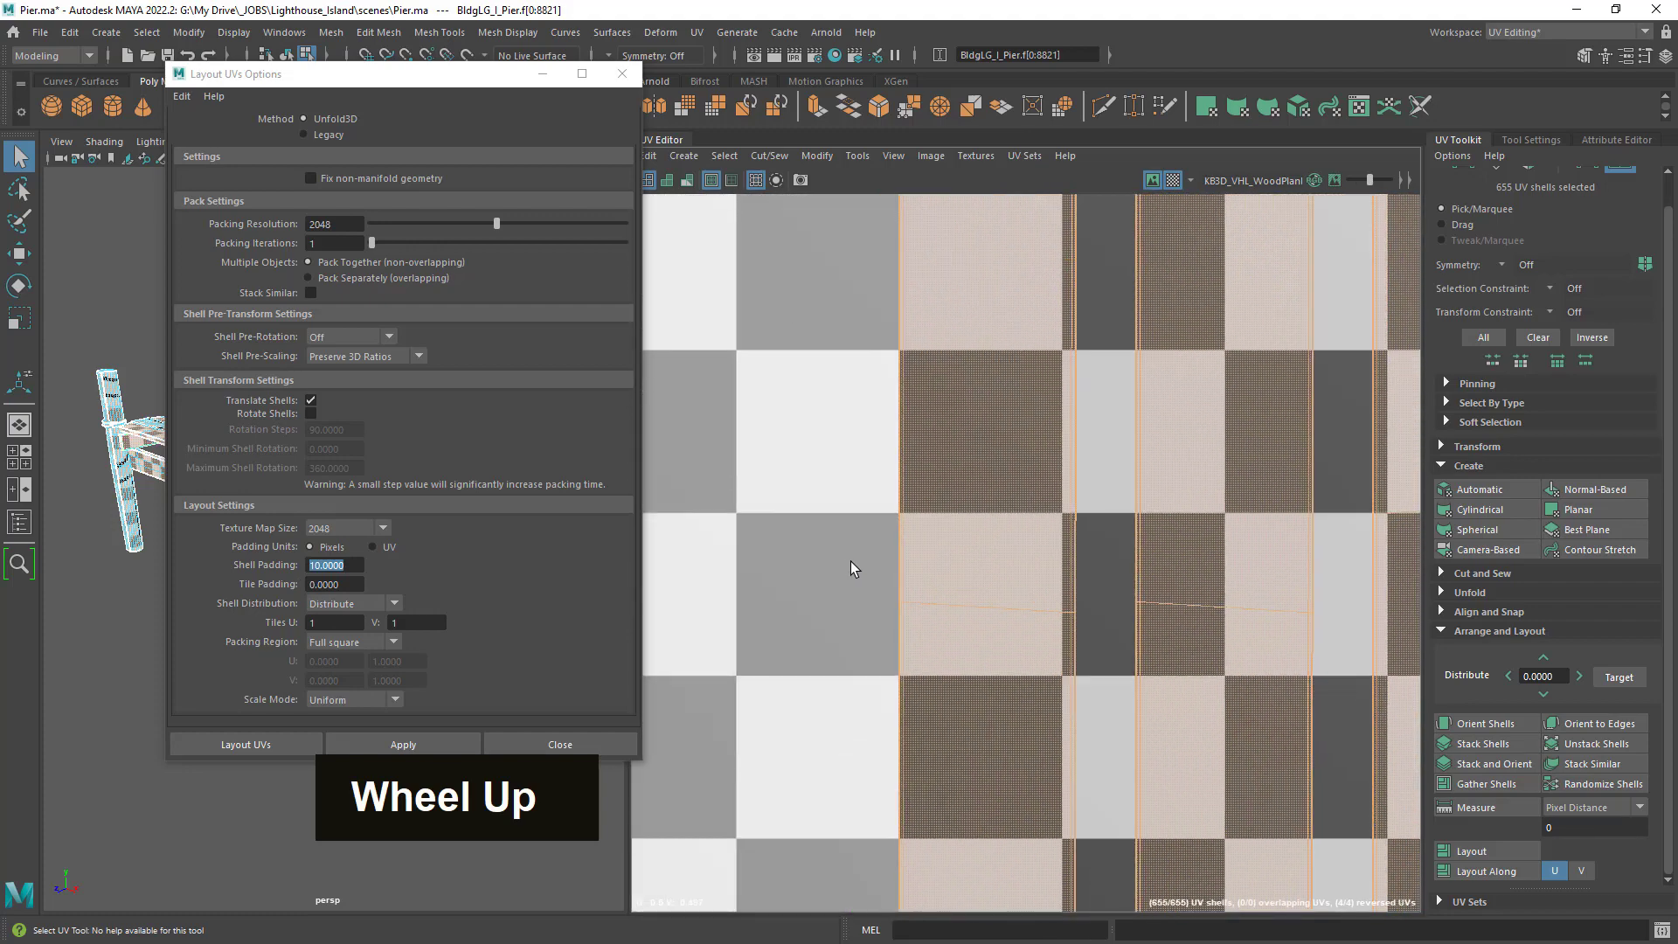
scroll(789, 680, down, 2)
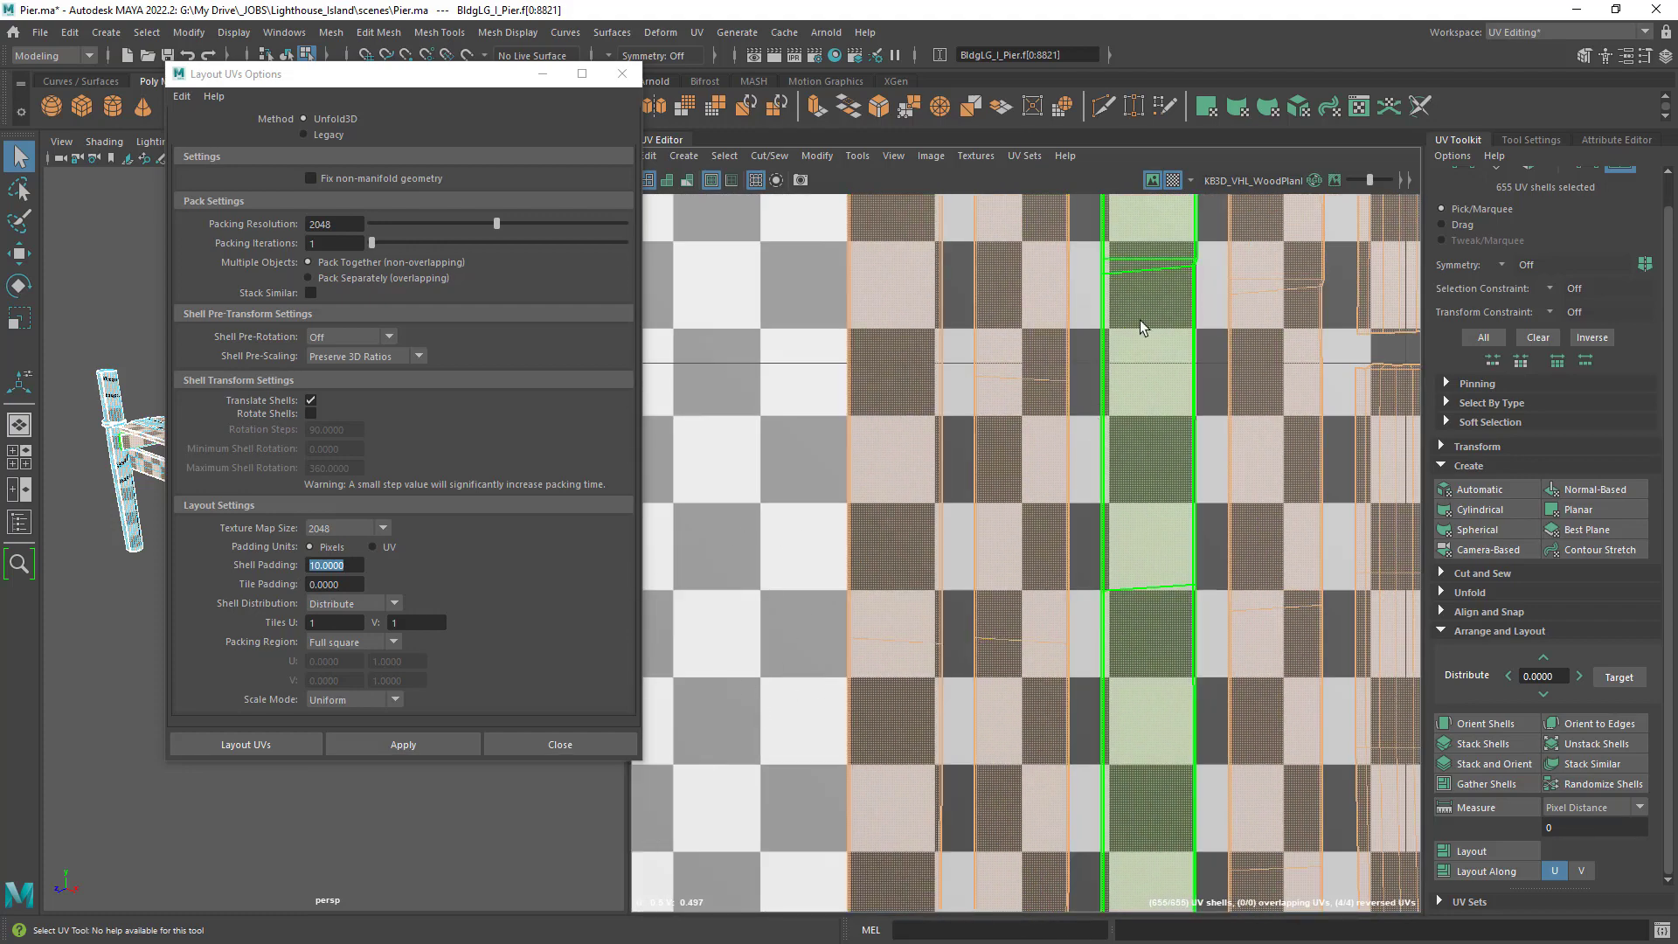
Turn off the checker map display and inspect how the corner shell sits against the UV tile's border at the origin.
click(1173, 181)
scroll(918, 555, down, 5)
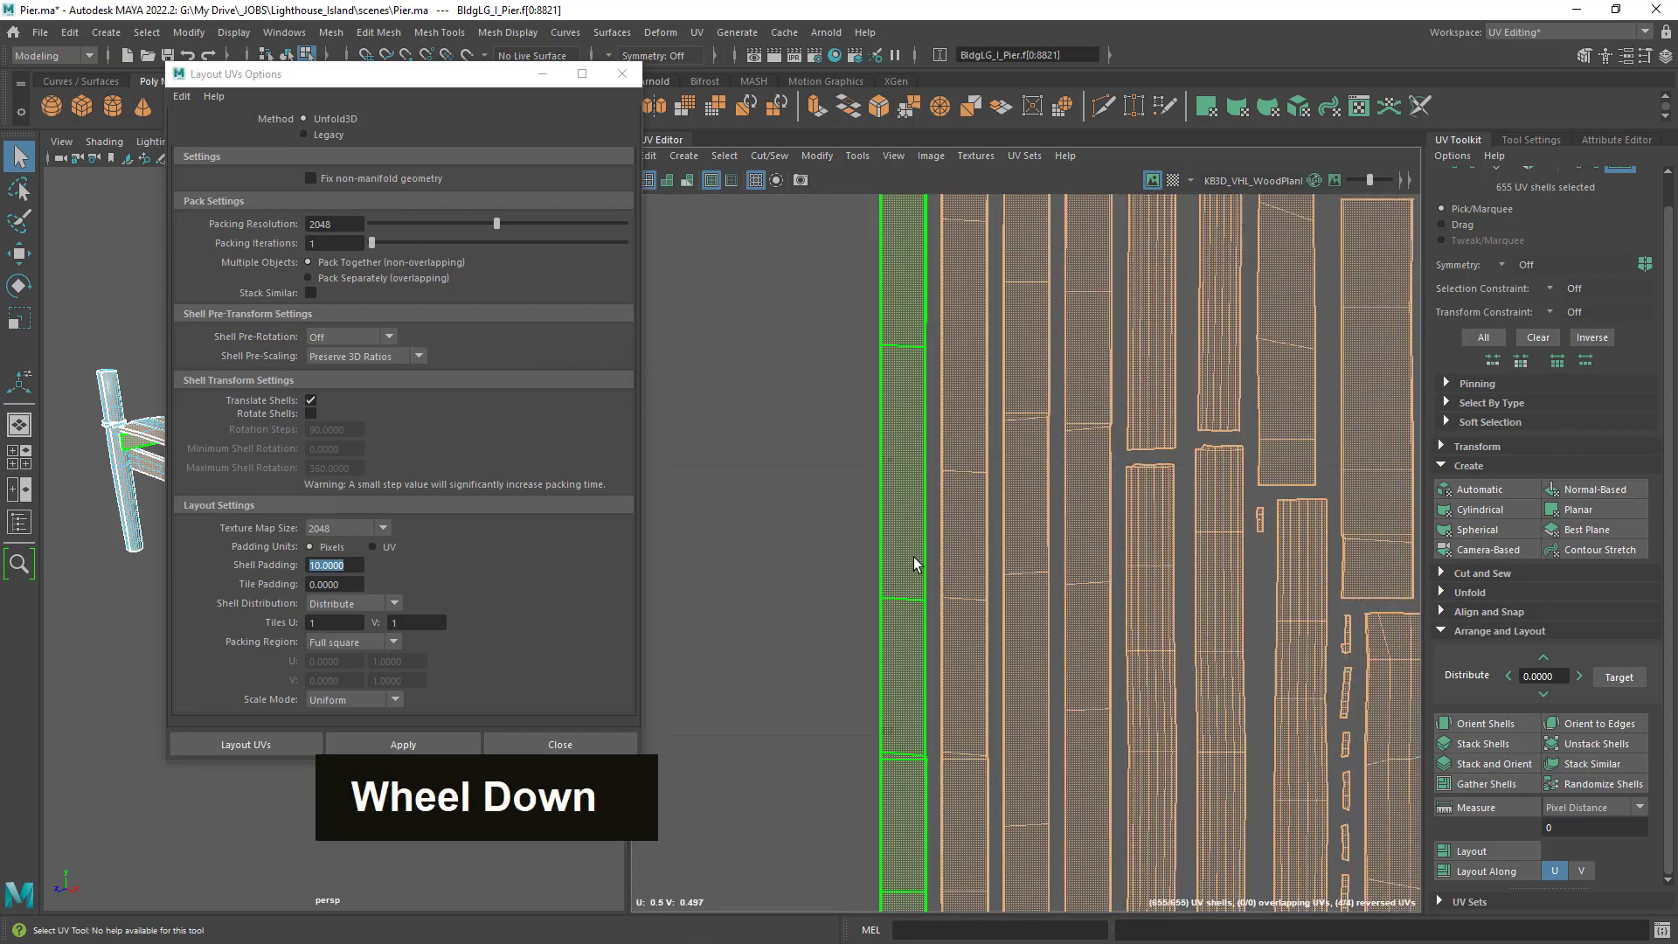
scroll(923, 551, down, 2)
alt+middle_drag(937, 647, 937, 480)
scroll(936, 480, up, 8)
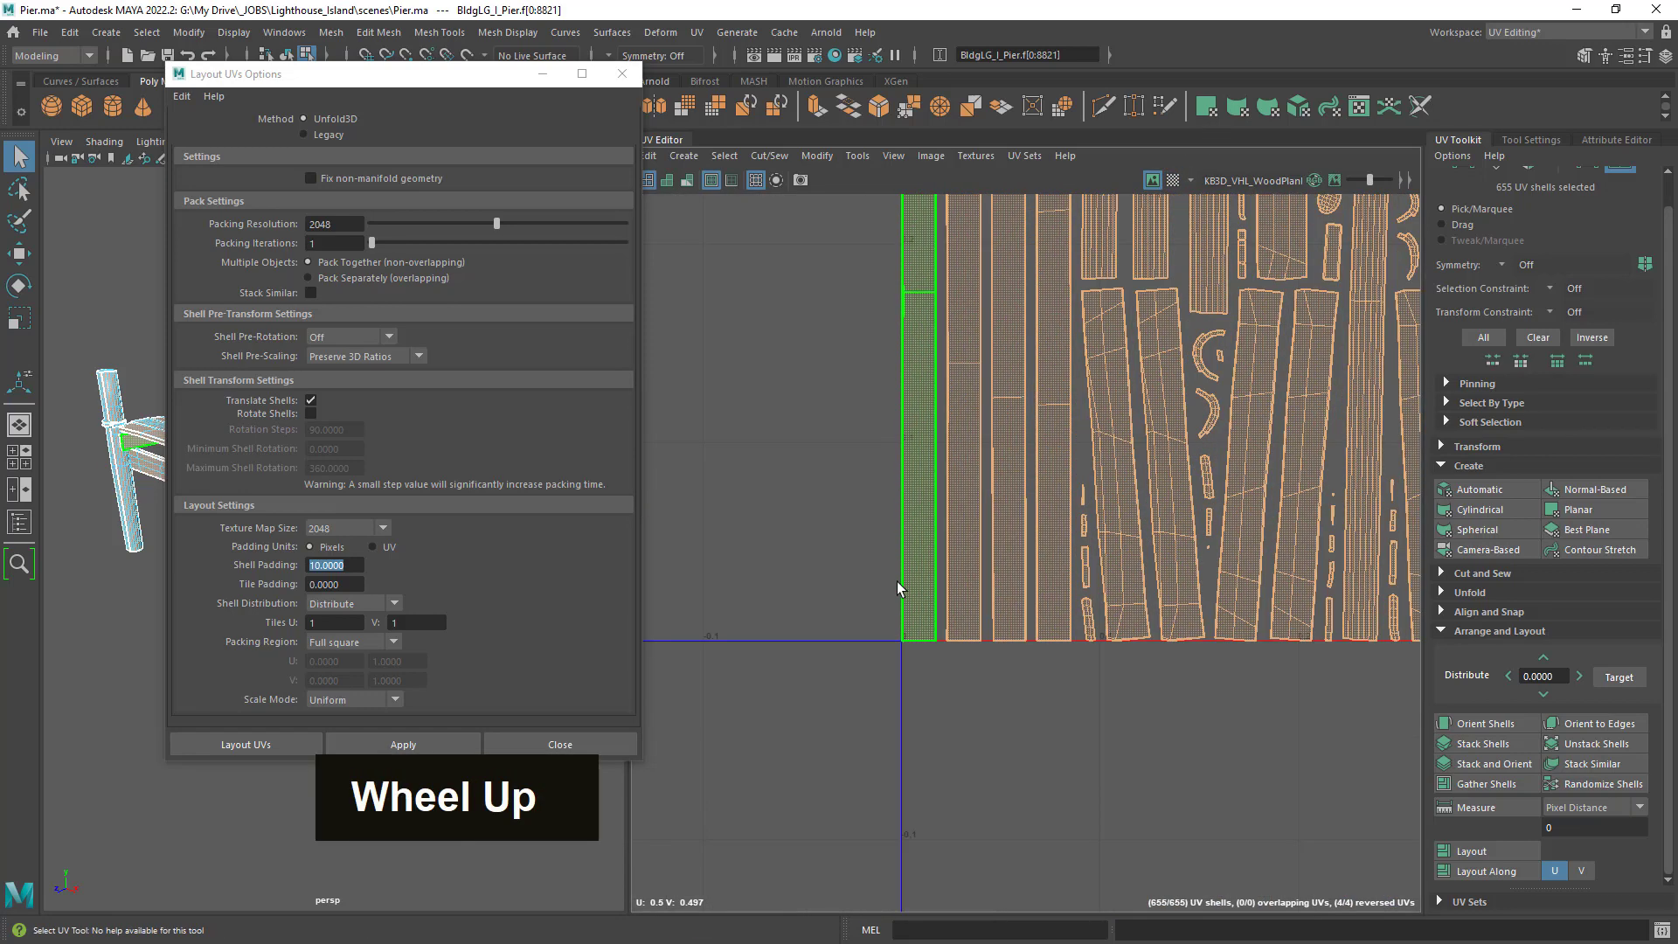
alt+middle_drag(1001, 640, 914, 561)
scroll(930, 521, up, 4)
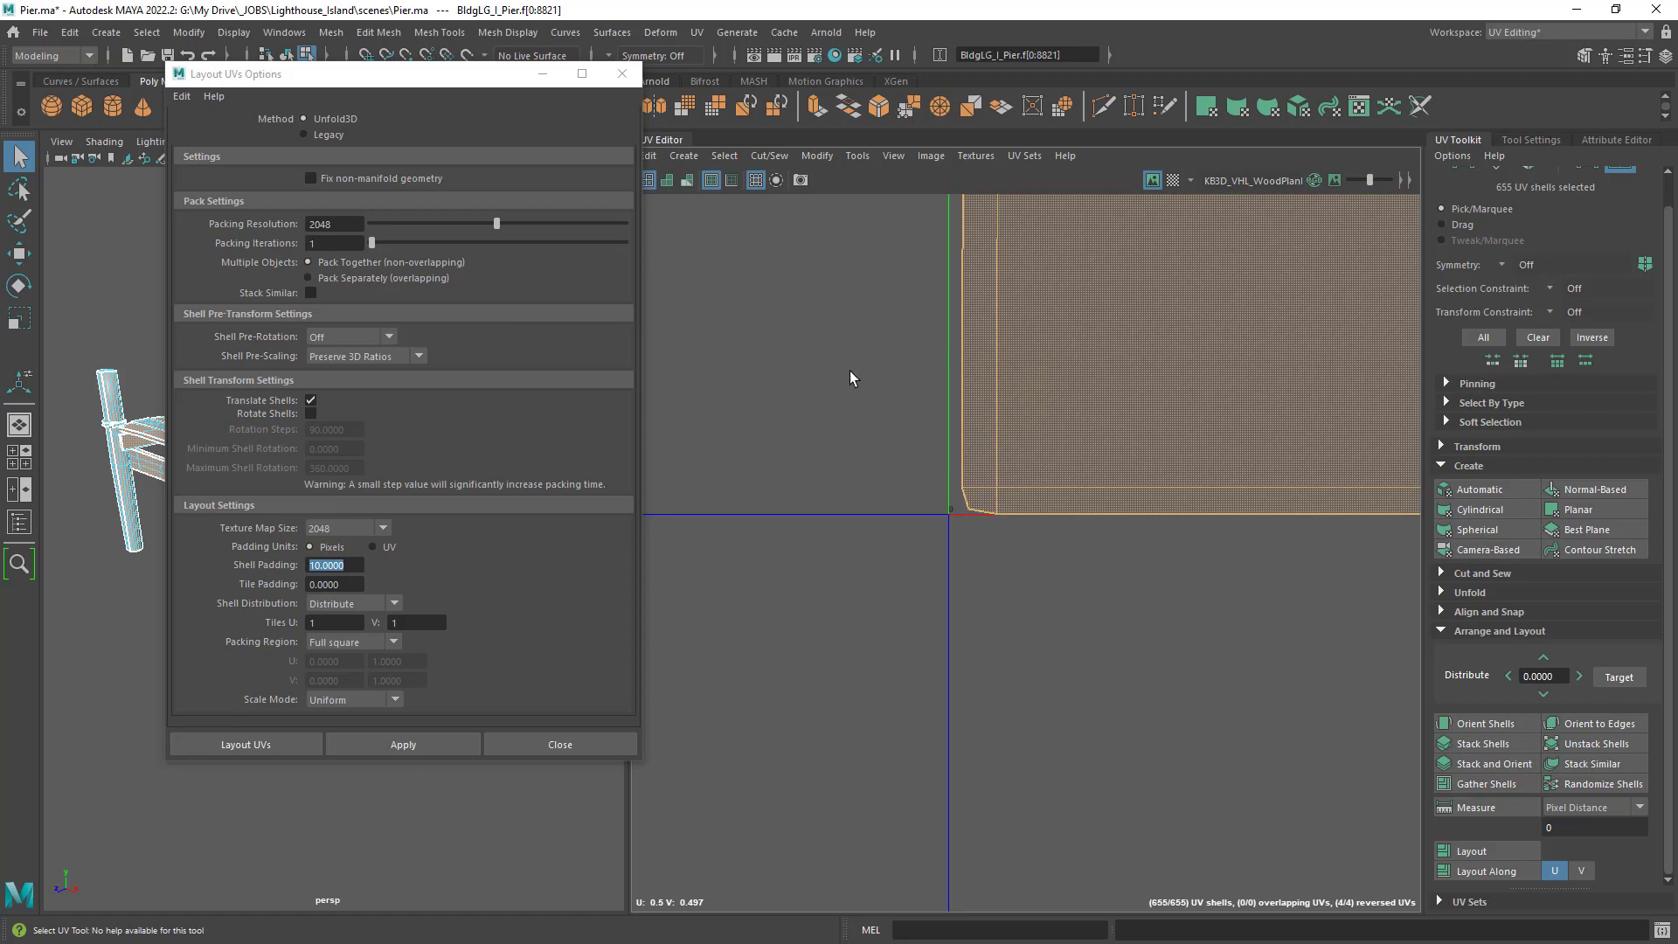
Lay out the pier's UV shells again with 10 pixels of tile padding, check the tile margins, and close the layout options.
click(344, 585)
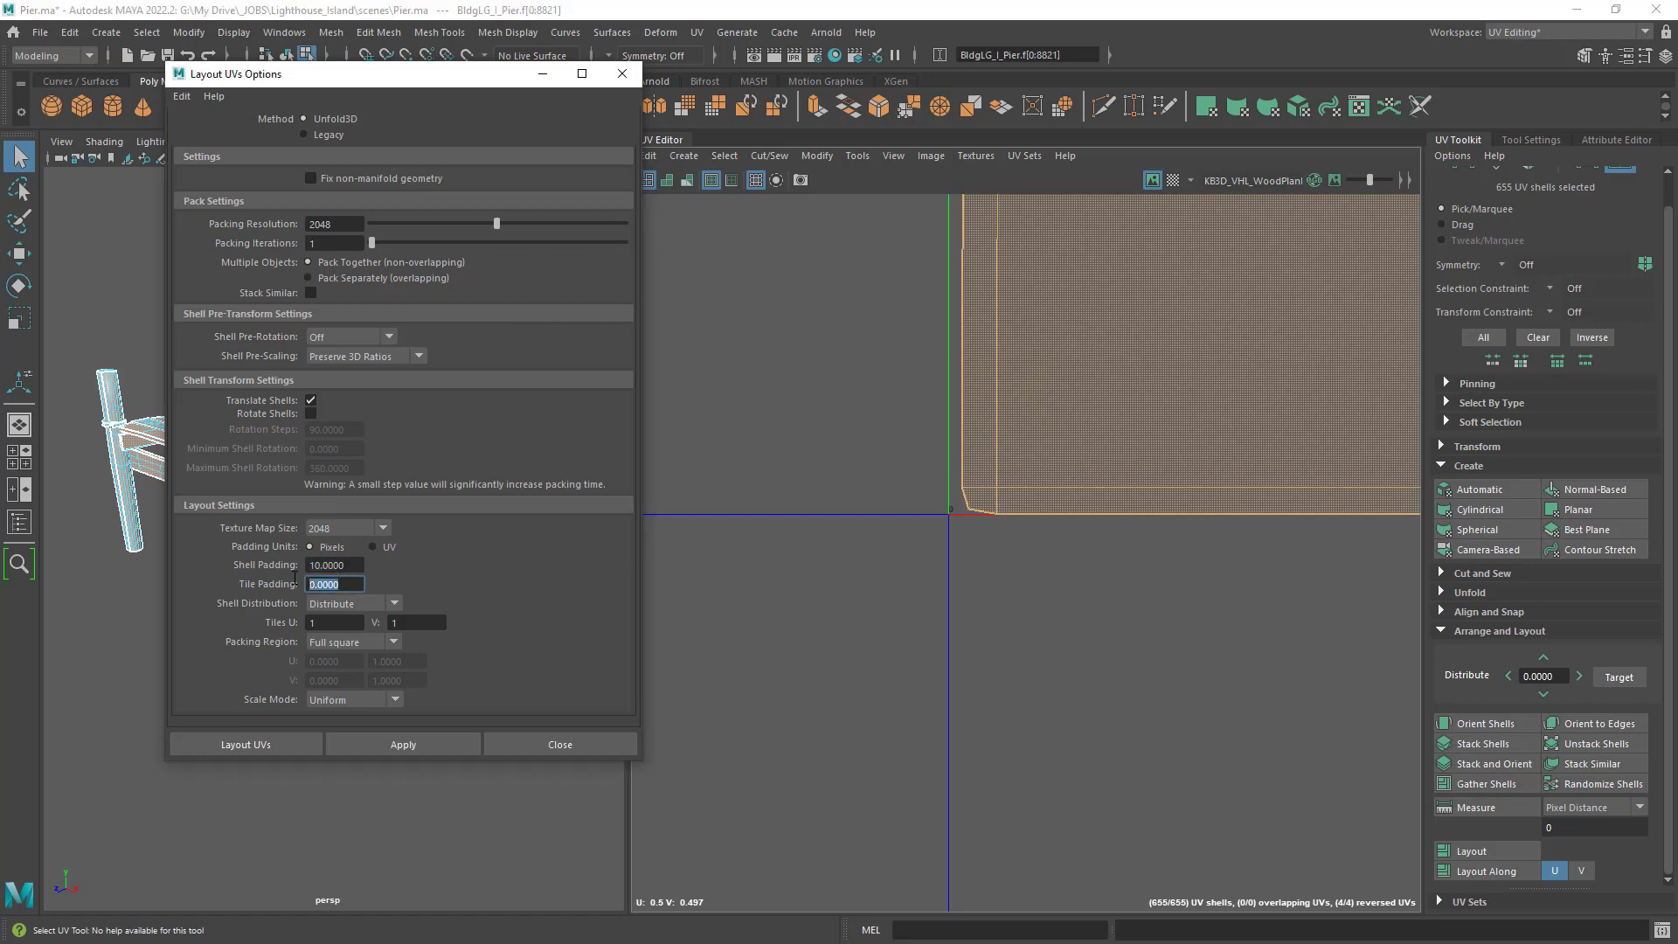
text(10)
key(Tab)
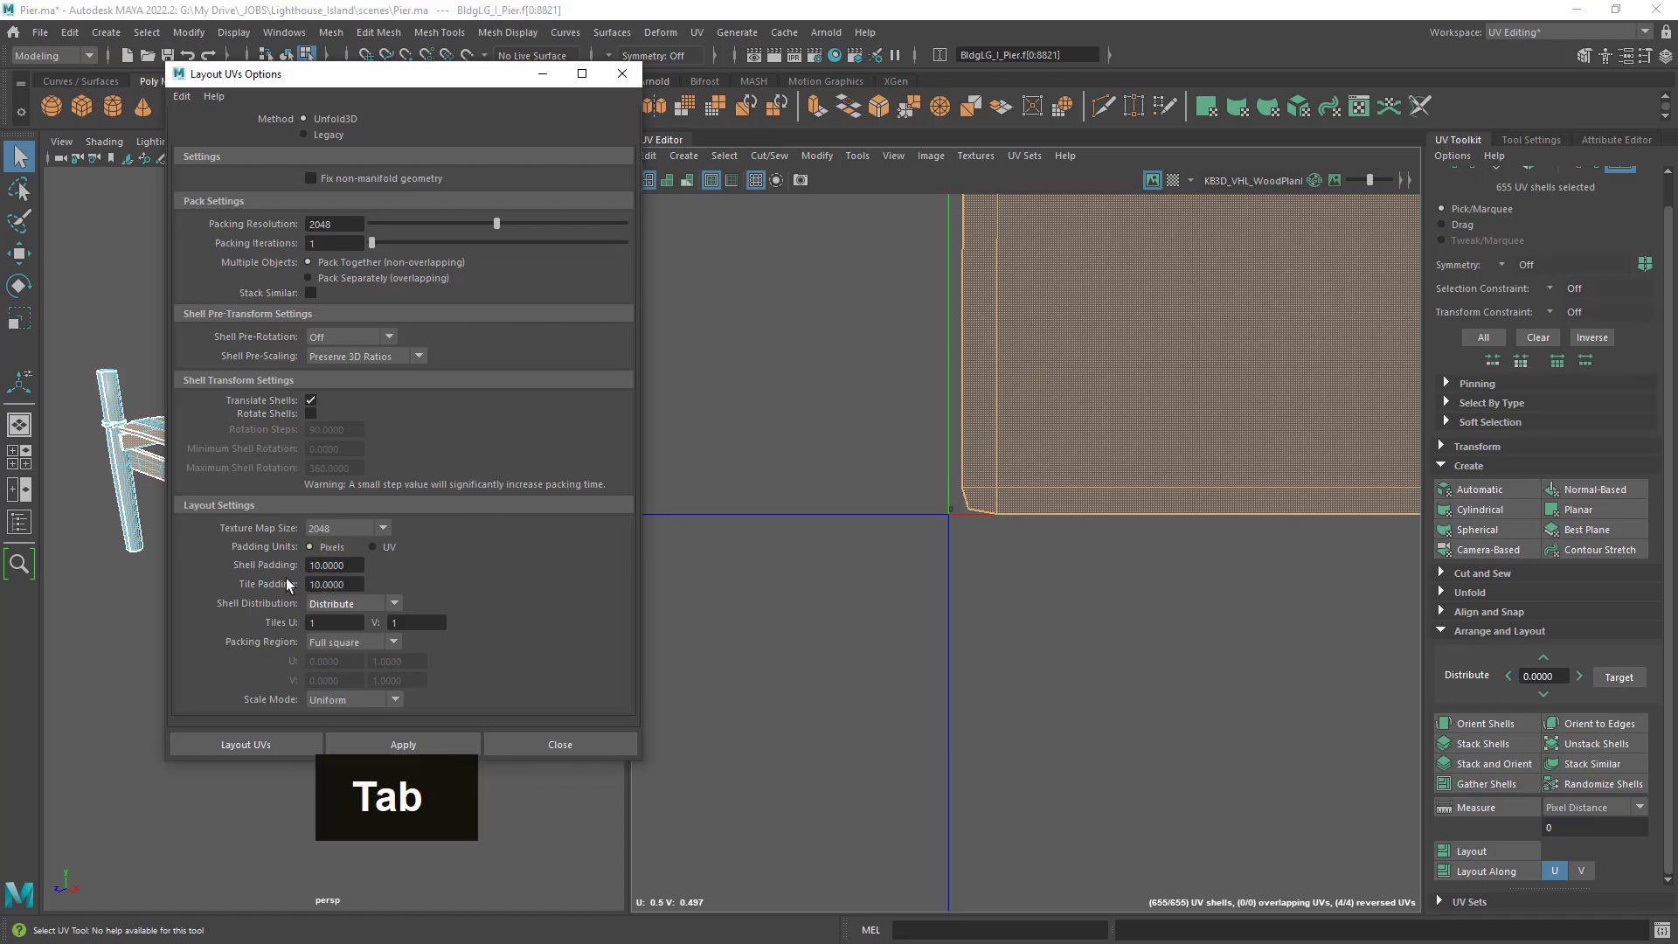
scroll(1140, 596, down, 3)
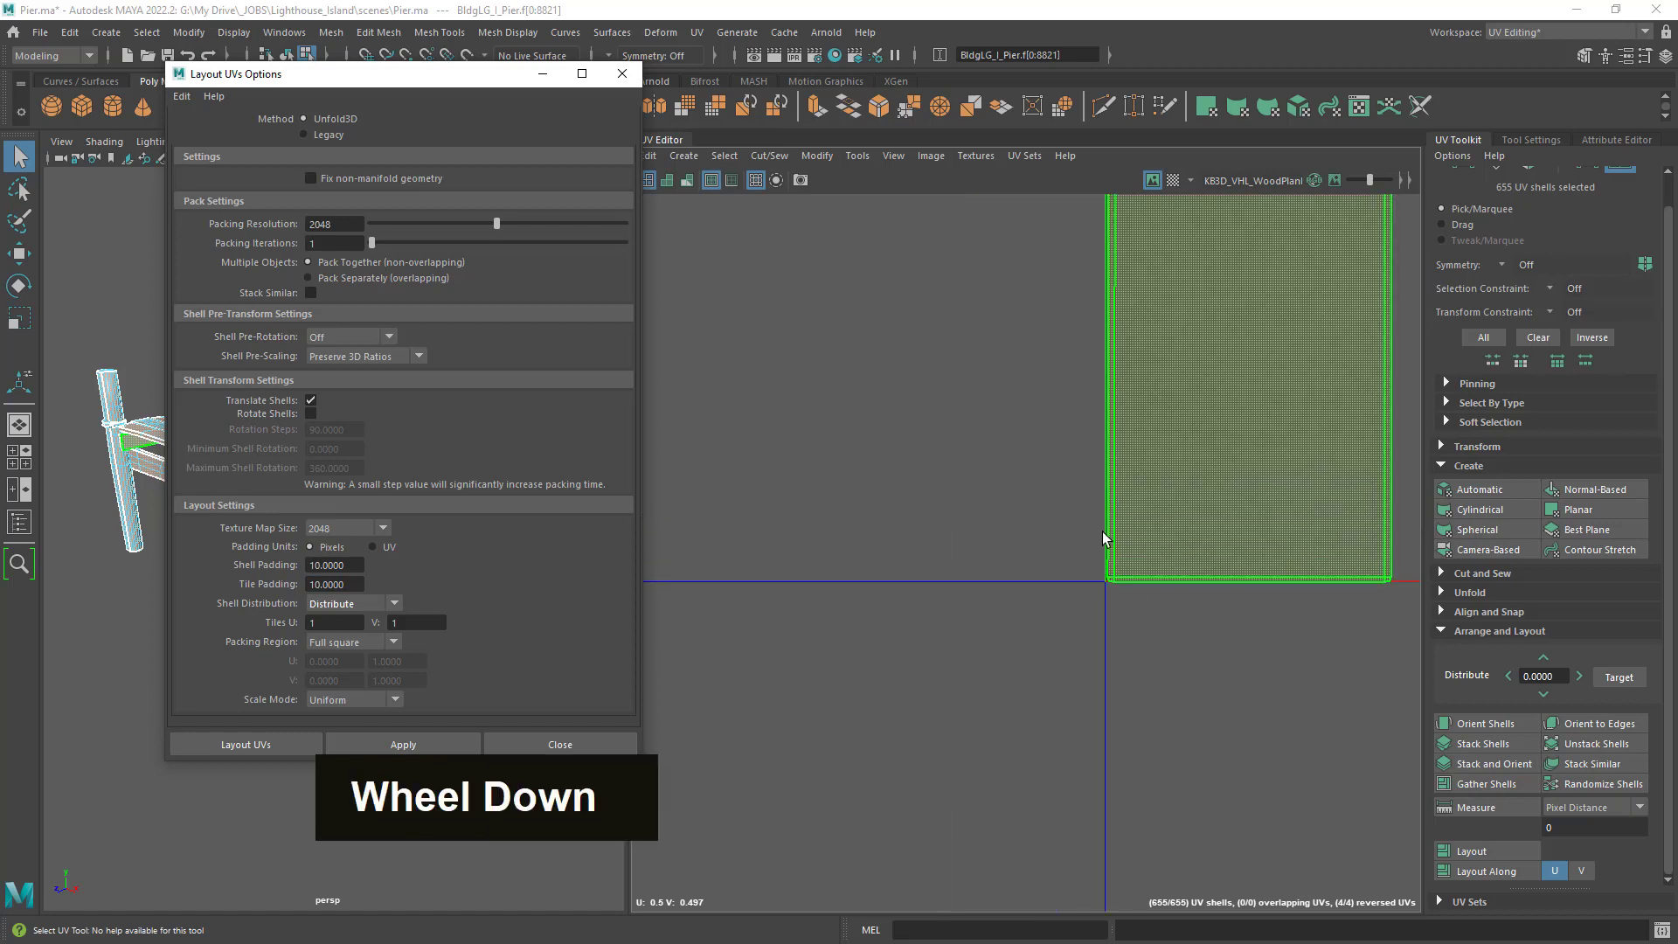
scroll(879, 556, down, 6)
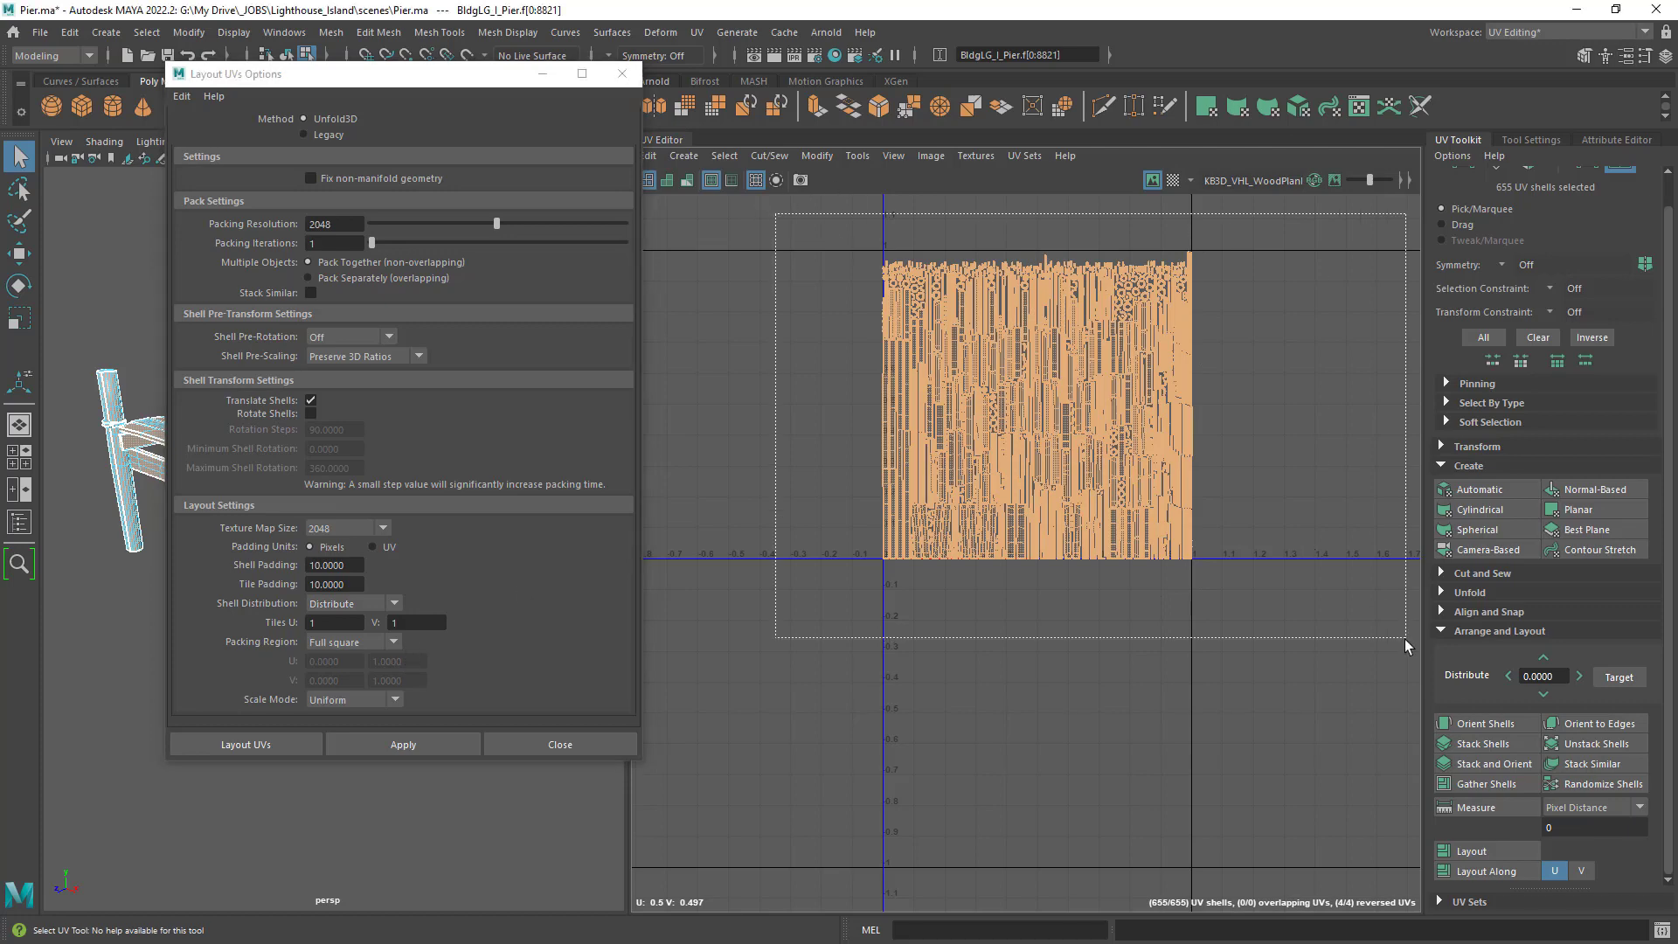
scroll(894, 539, up, 3)
scroll(894, 538, up, 5)
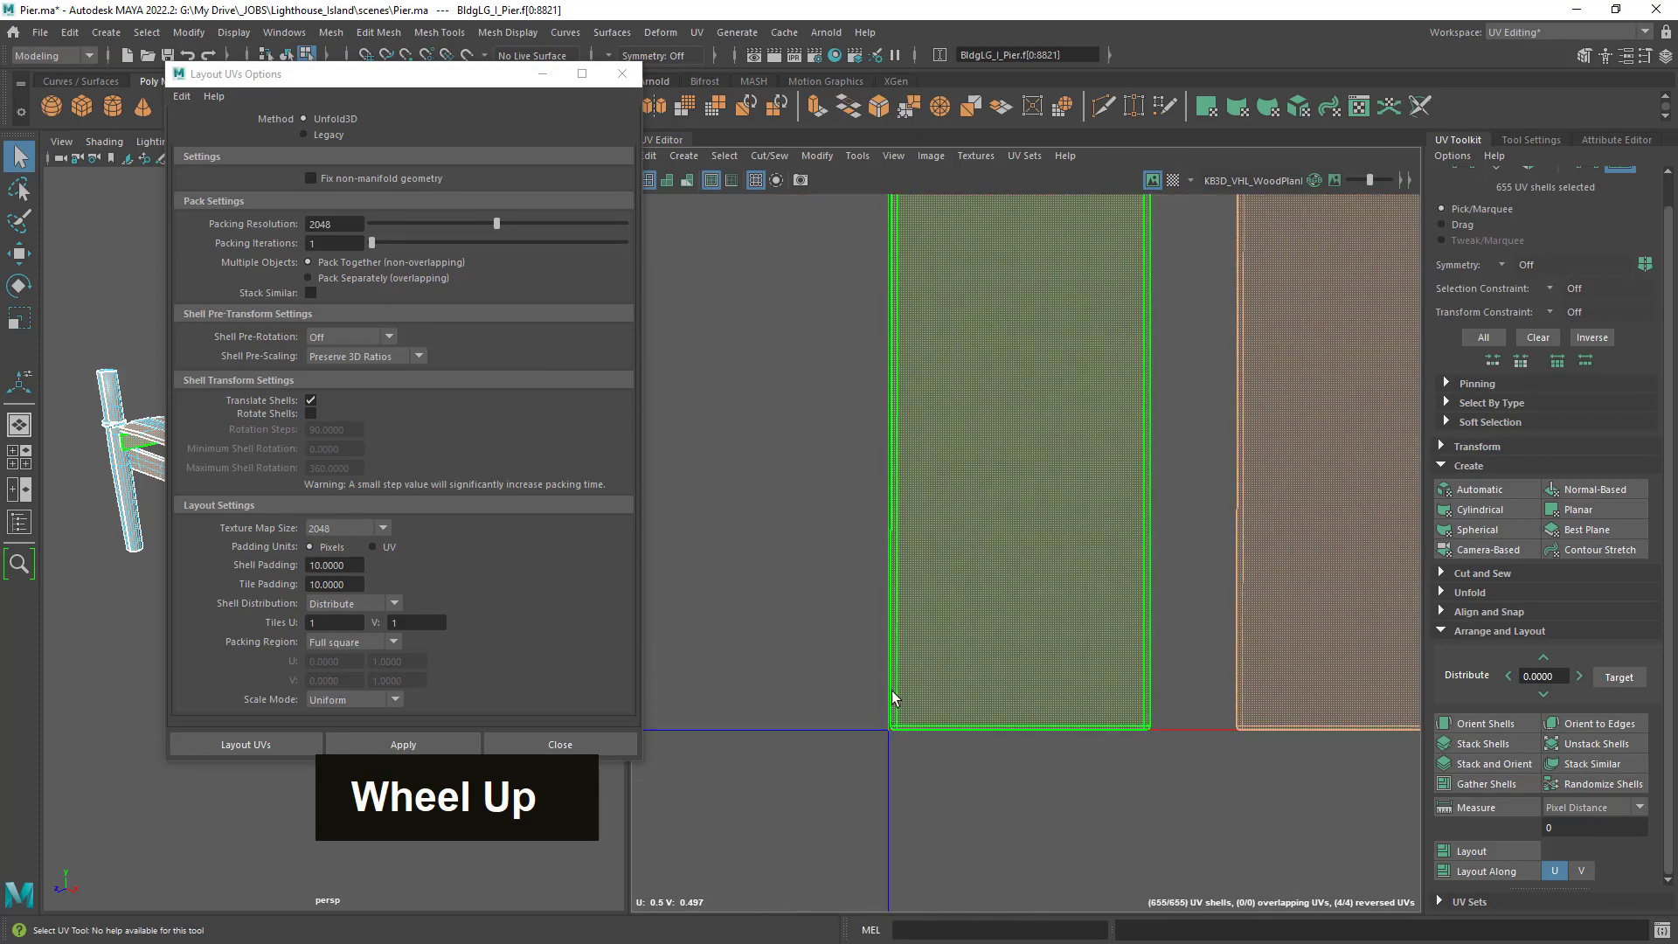
scroll(977, 768, down, 1)
alt+middle_drag(977, 769, 837, 600)
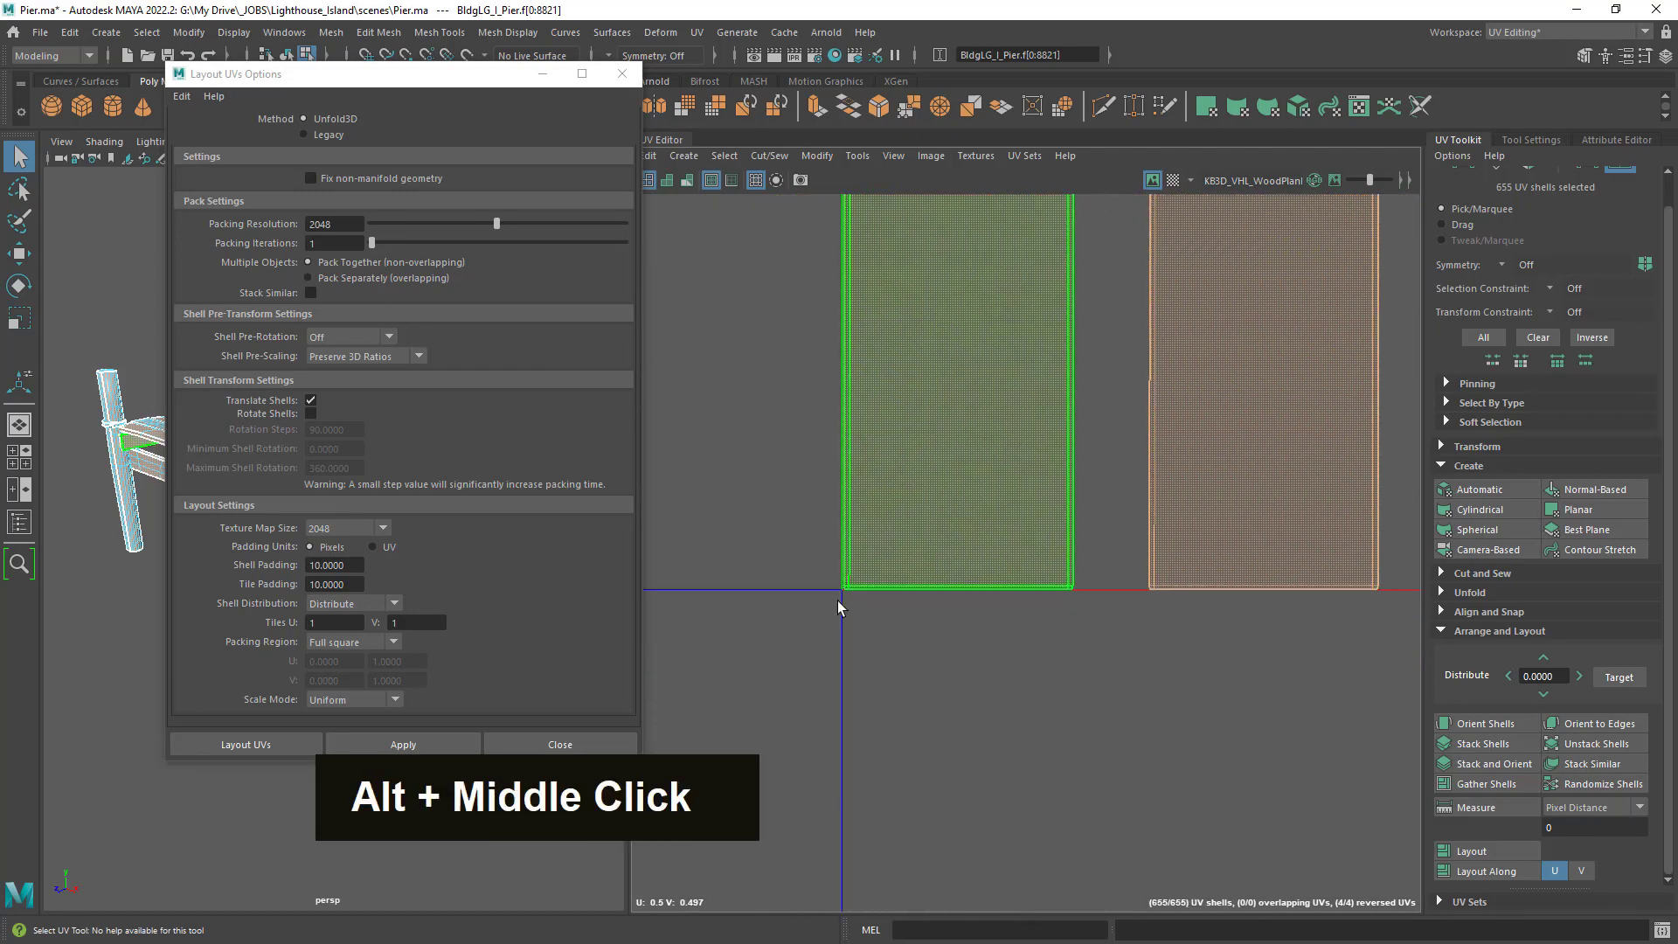
scroll(837, 601, up, 2)
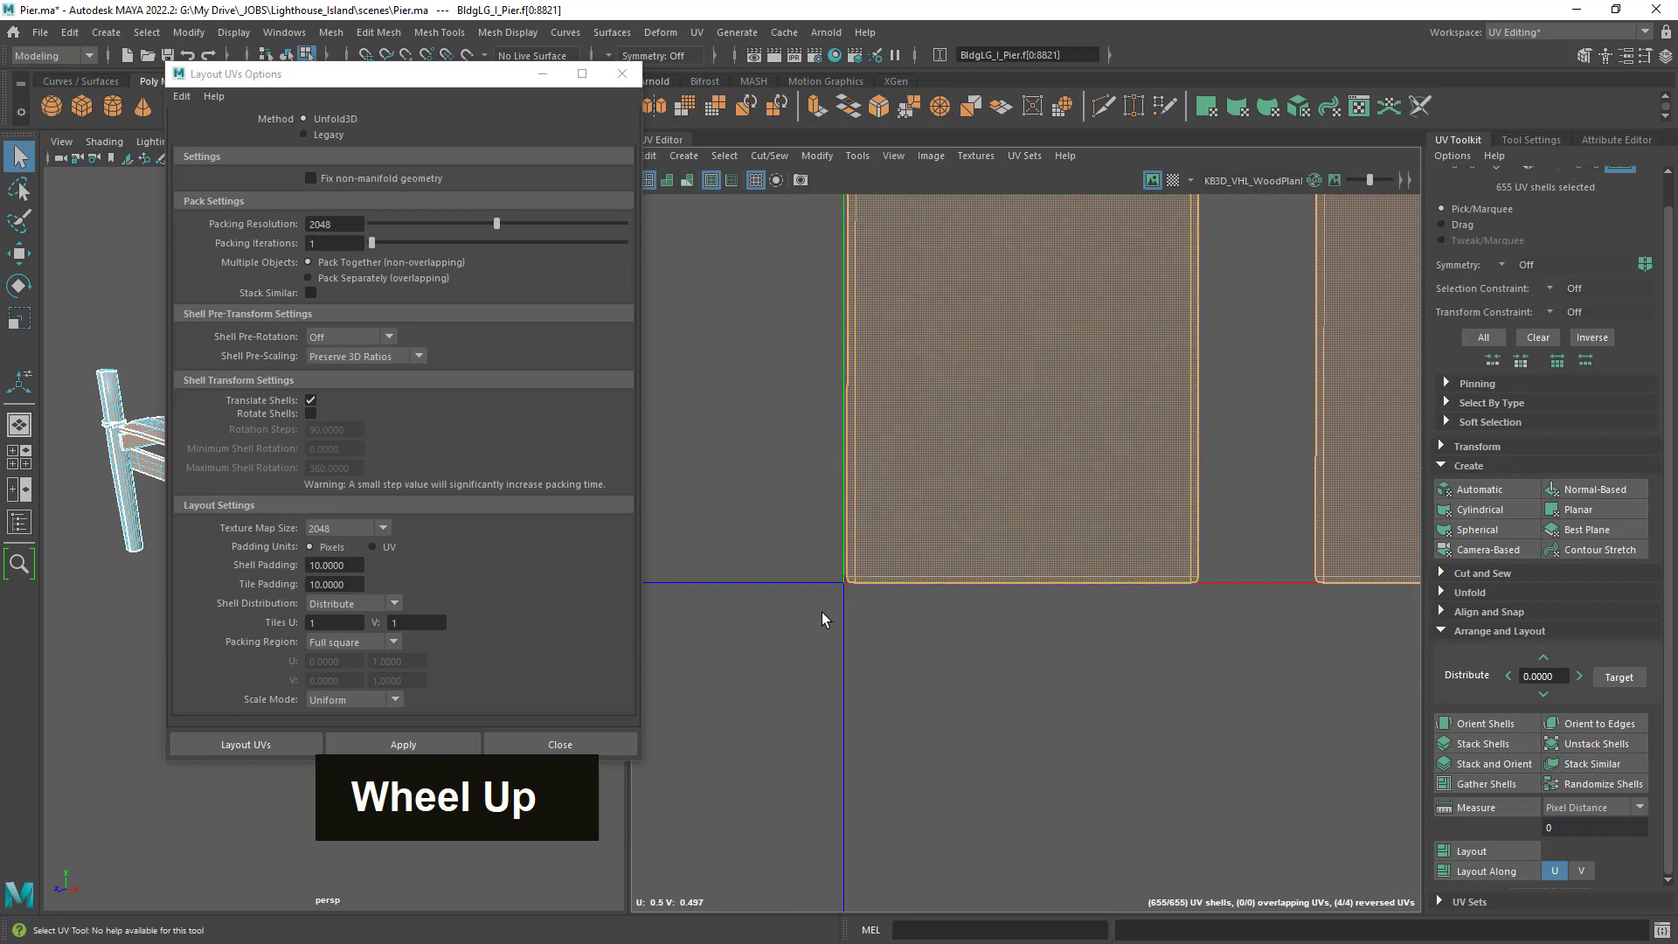
click(418, 744)
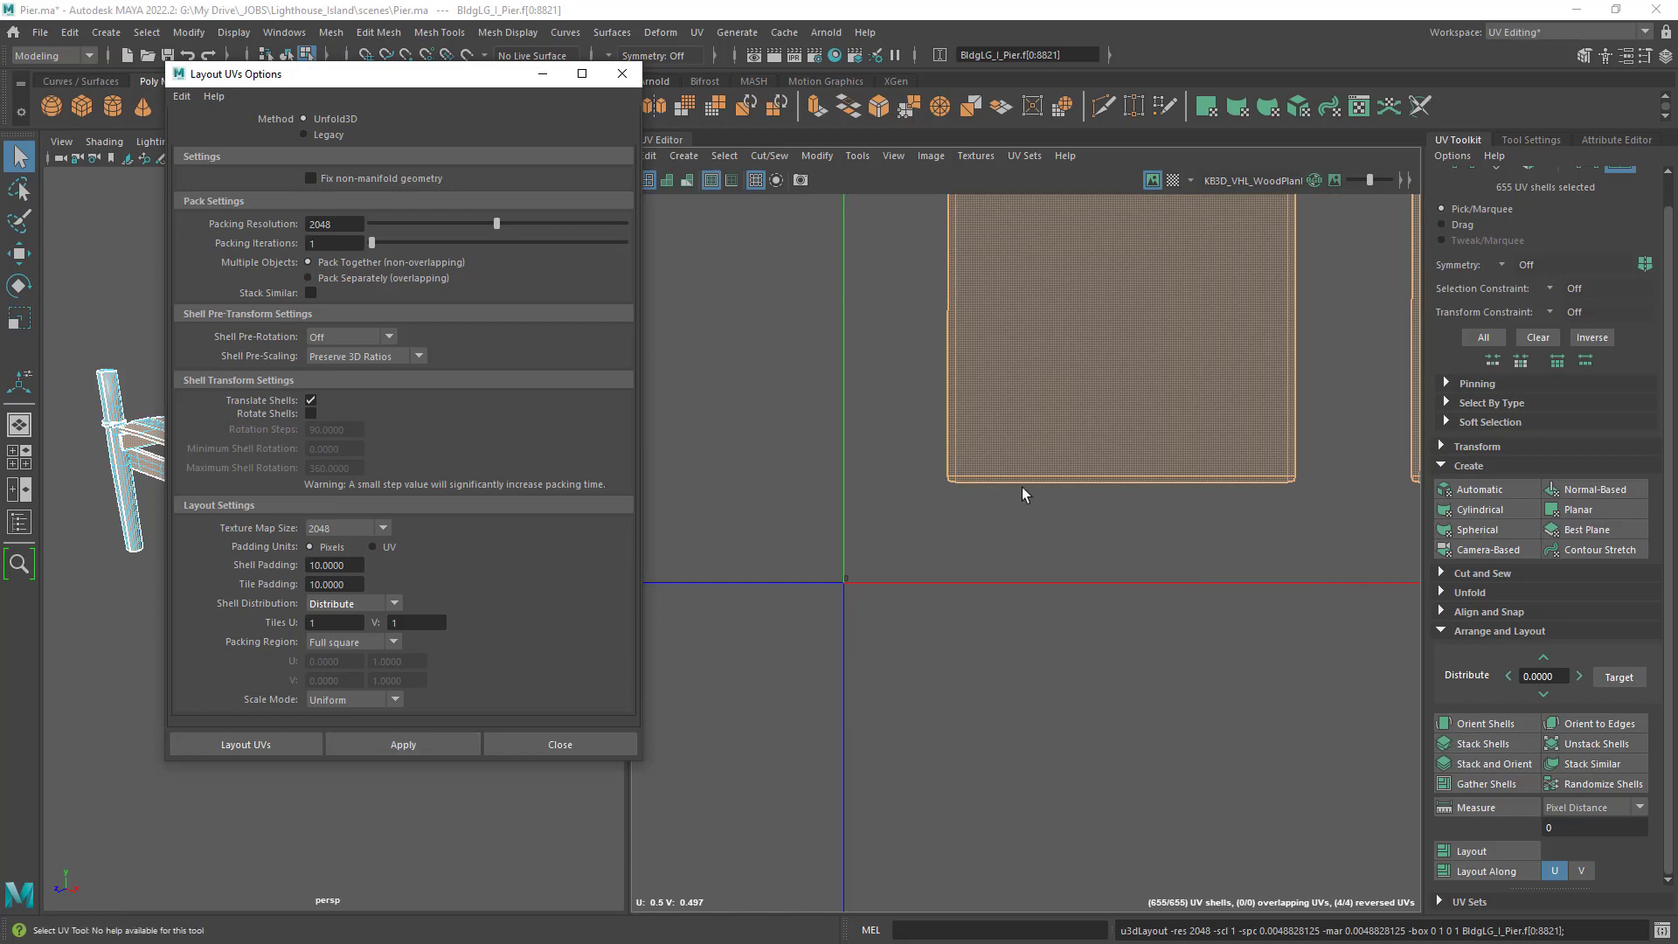
scroll(794, 645, down, 8)
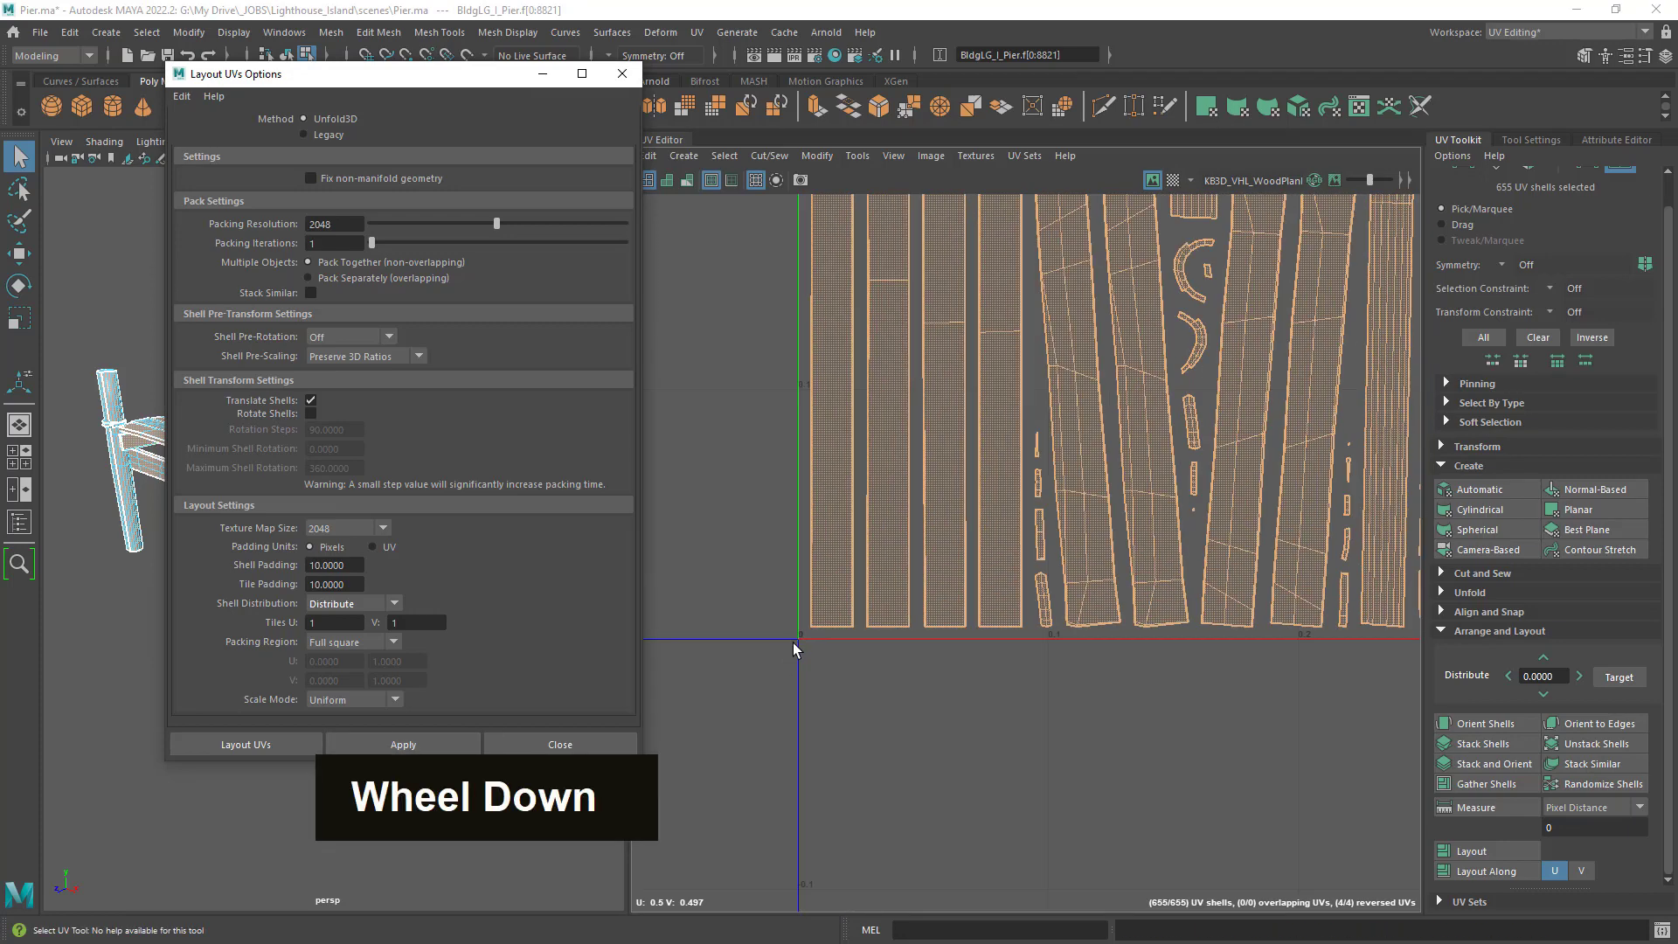
scroll(897, 458, up, 3)
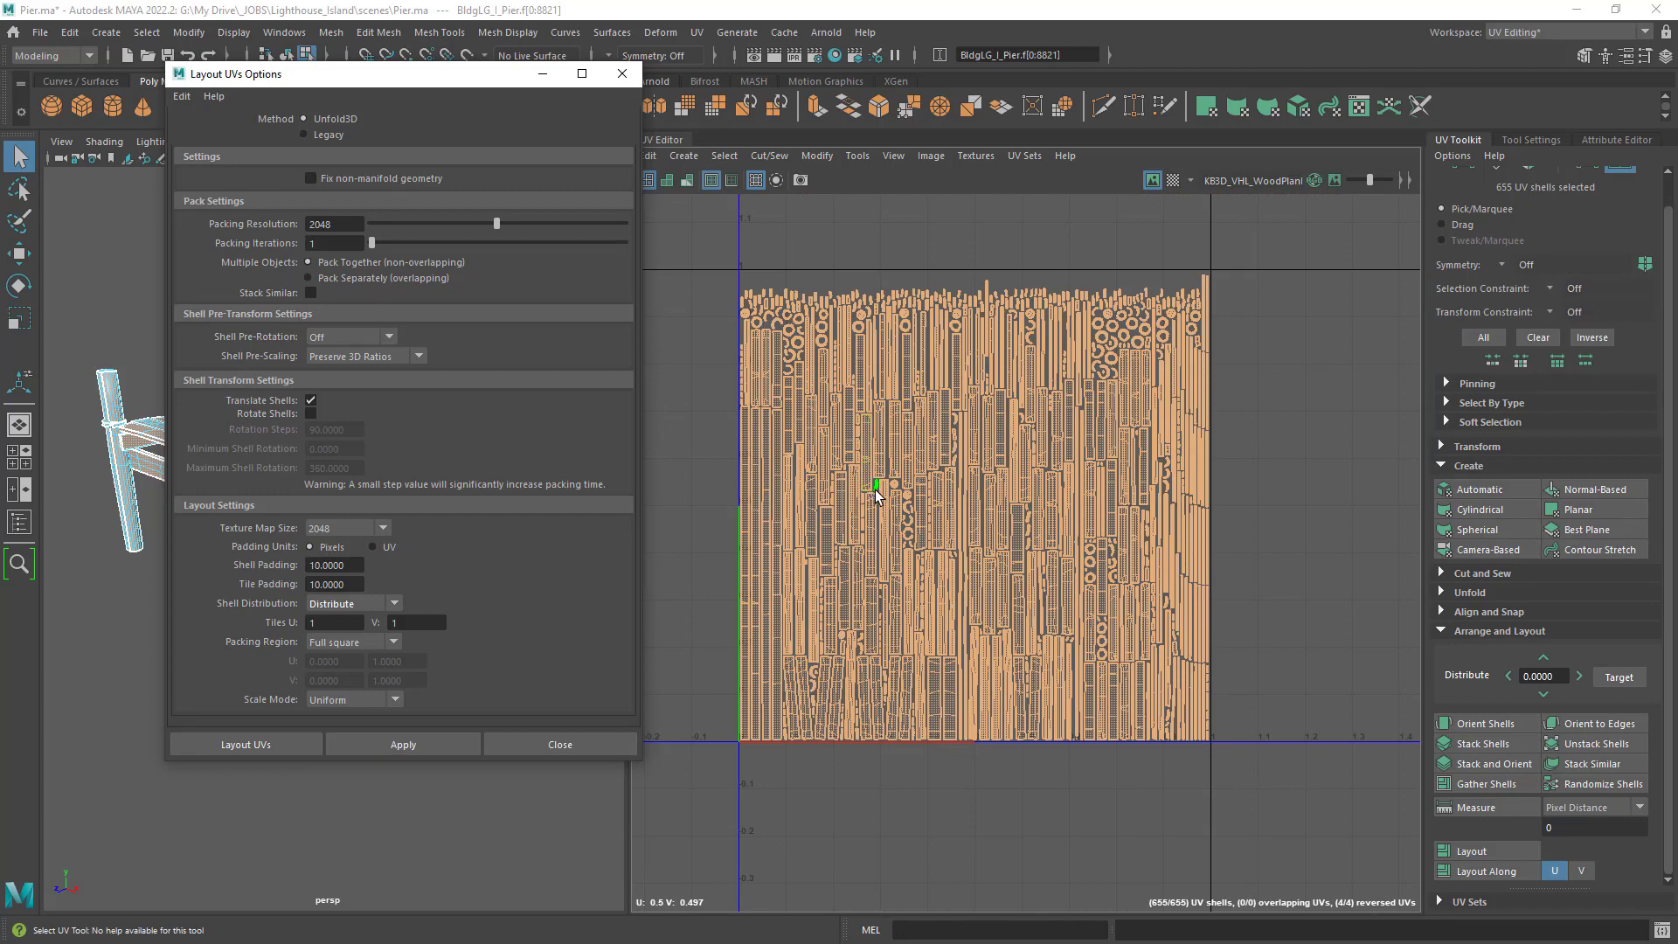
click(570, 744)
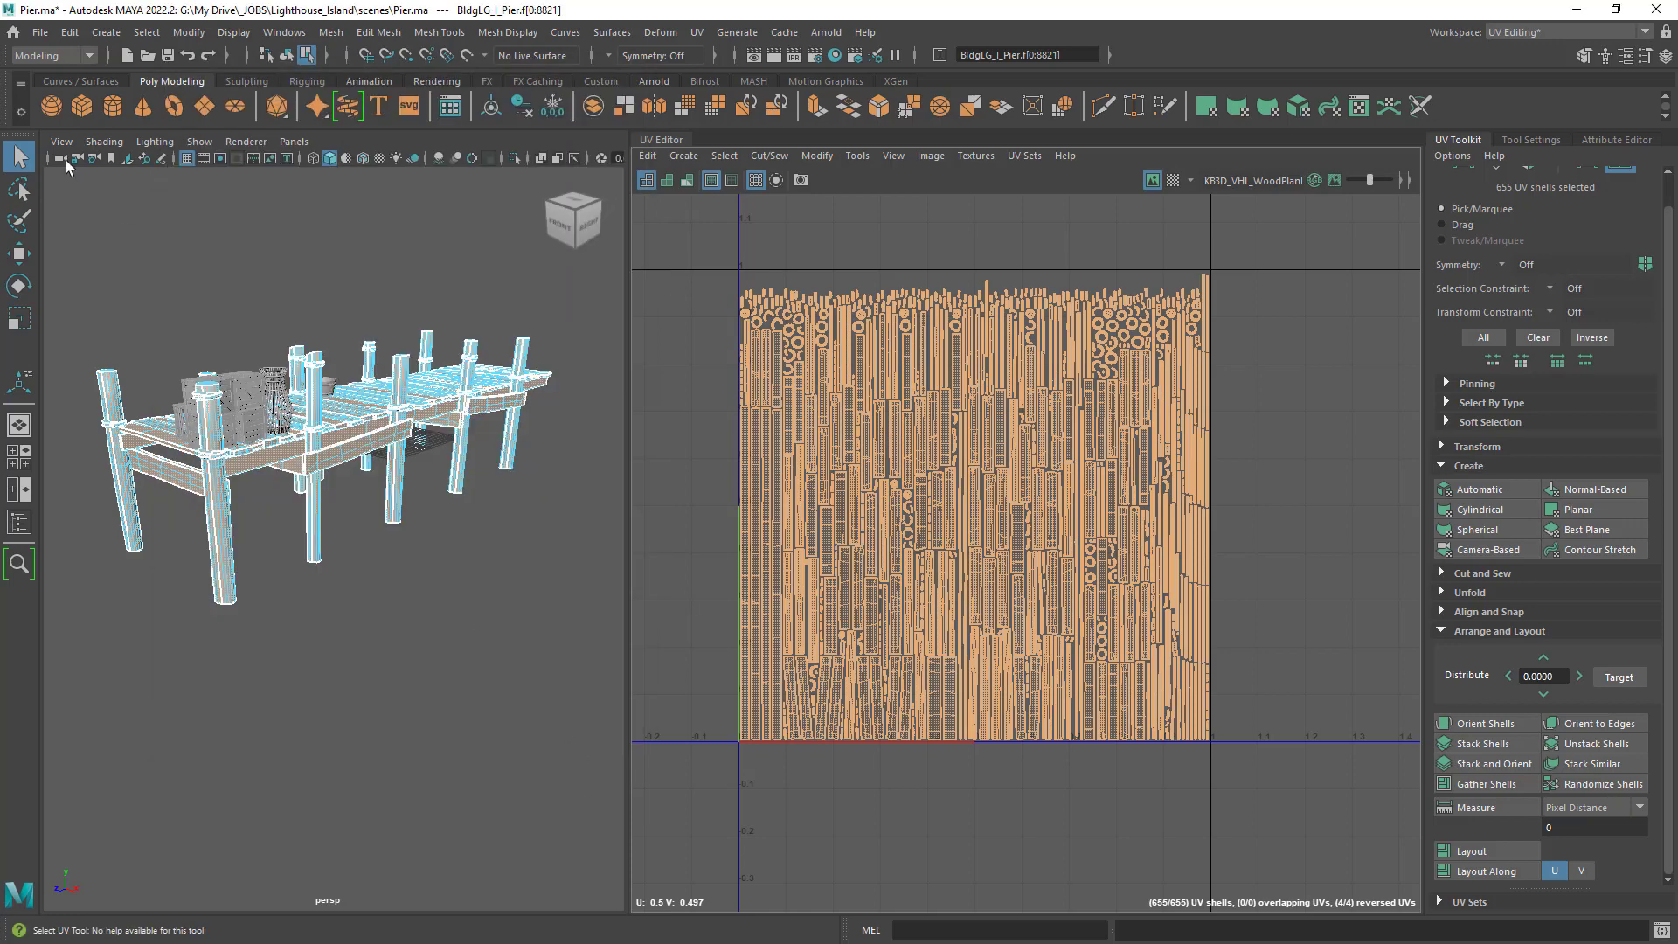
Return the pier to object mode and select the stacked crates at the pier's end.
right_click(877, 439)
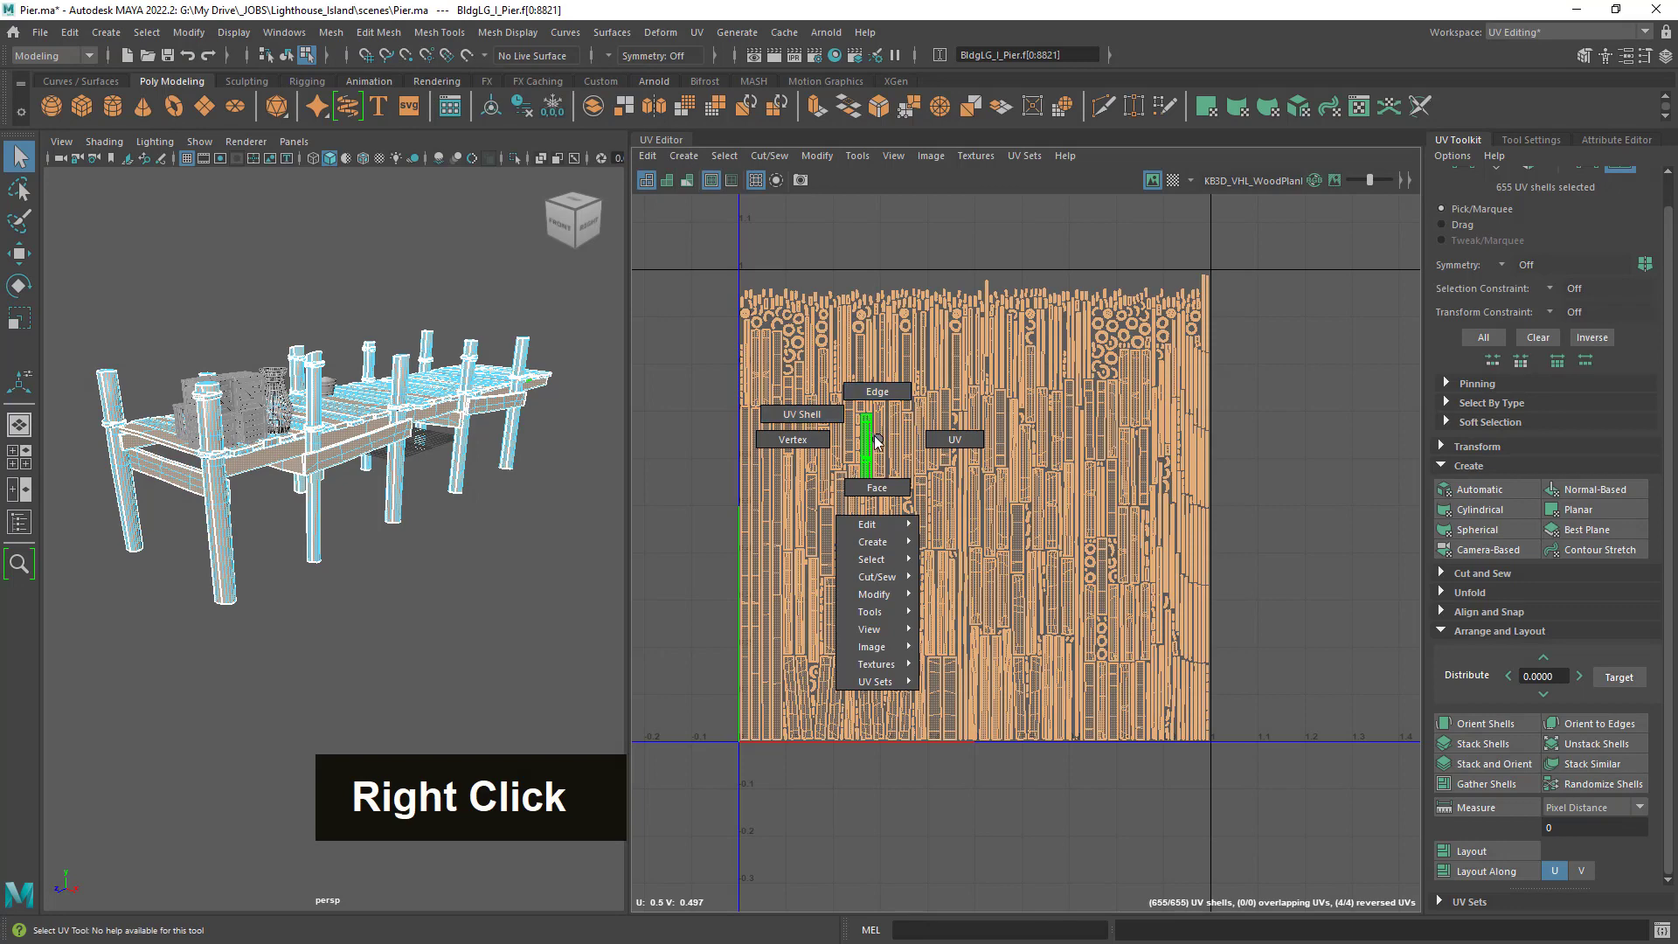
right_click(376, 374)
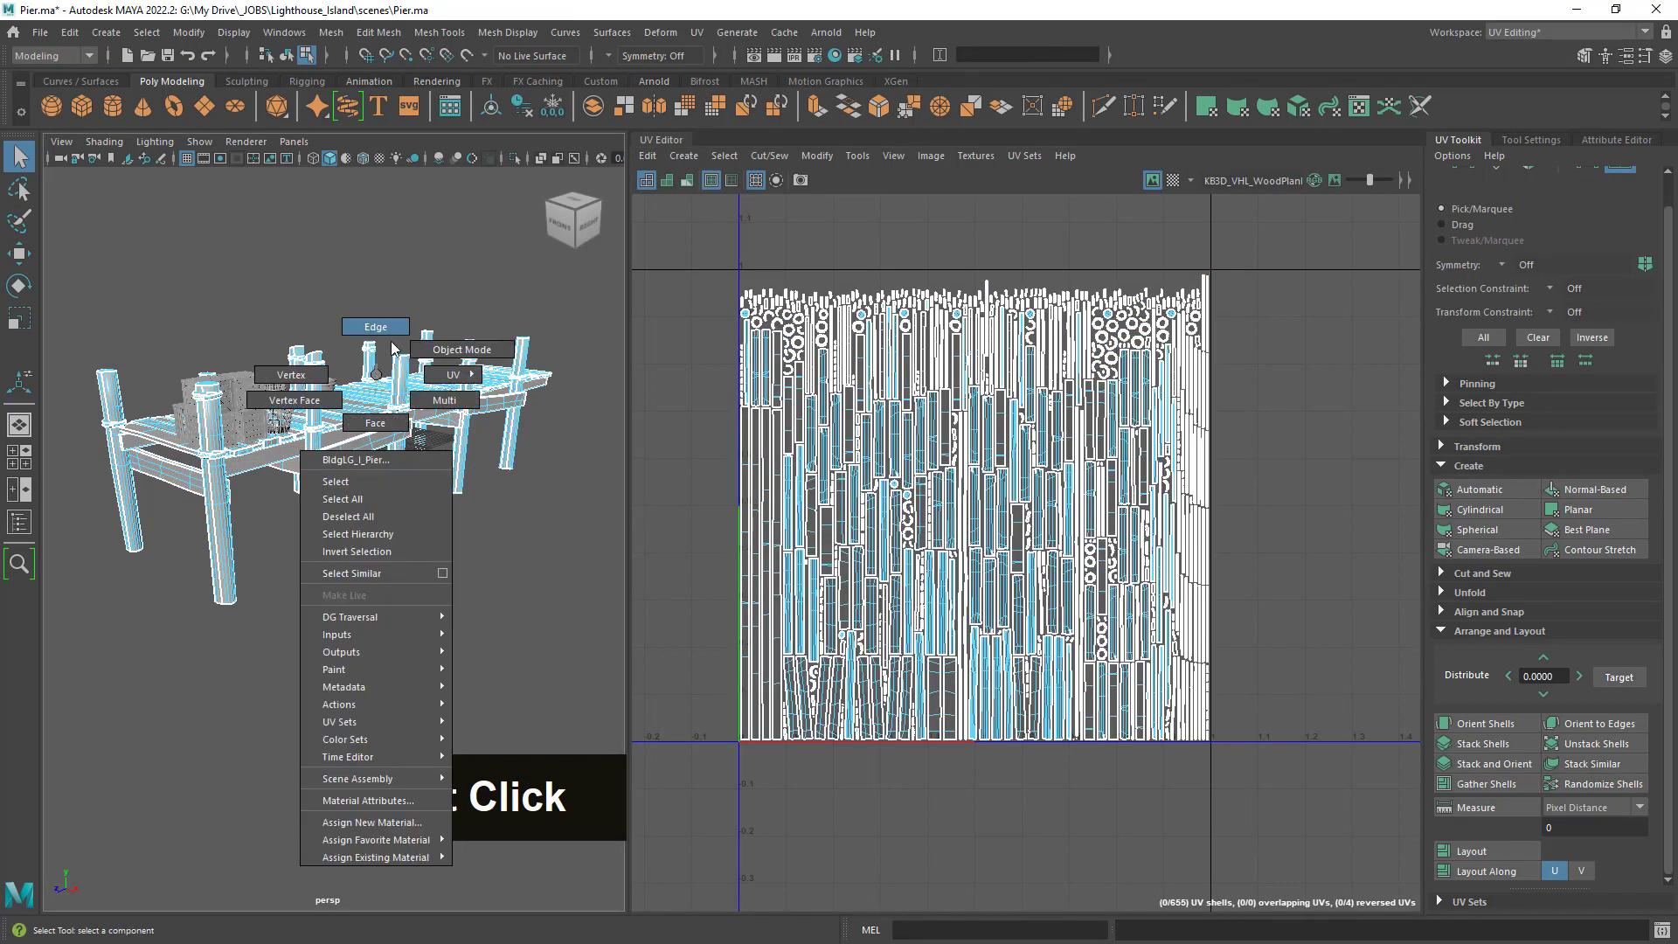
click(436, 350)
click(260, 398)
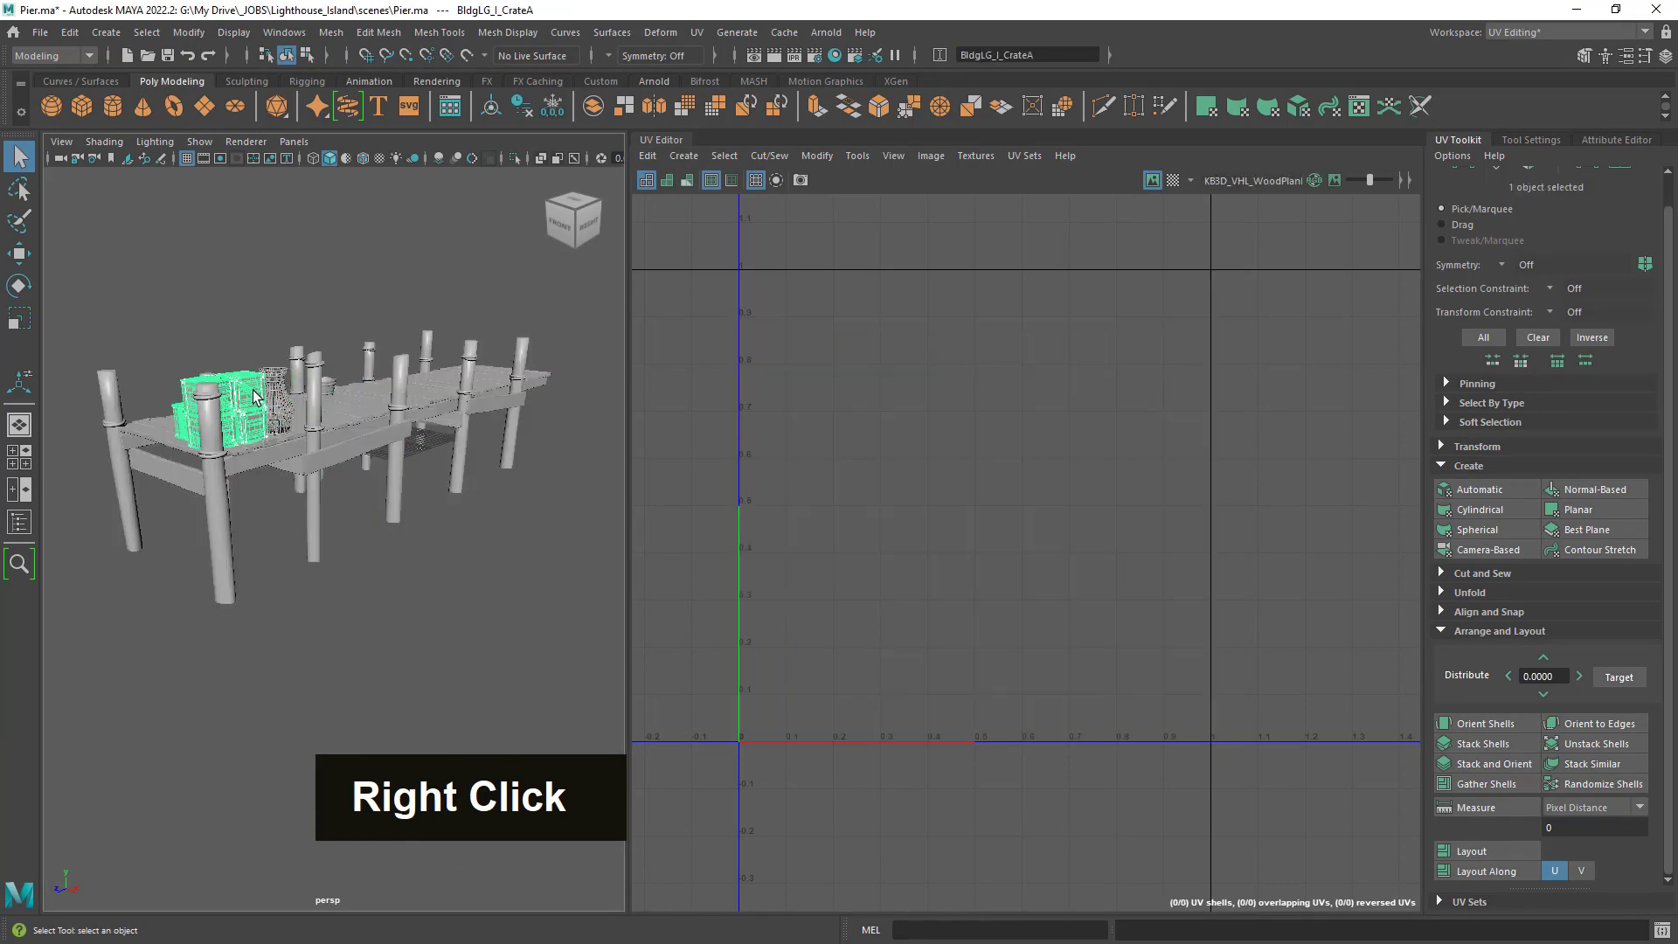
alt+drag(344, 642, 411, 647)
alt+right_drag(411, 647, 476, 638)
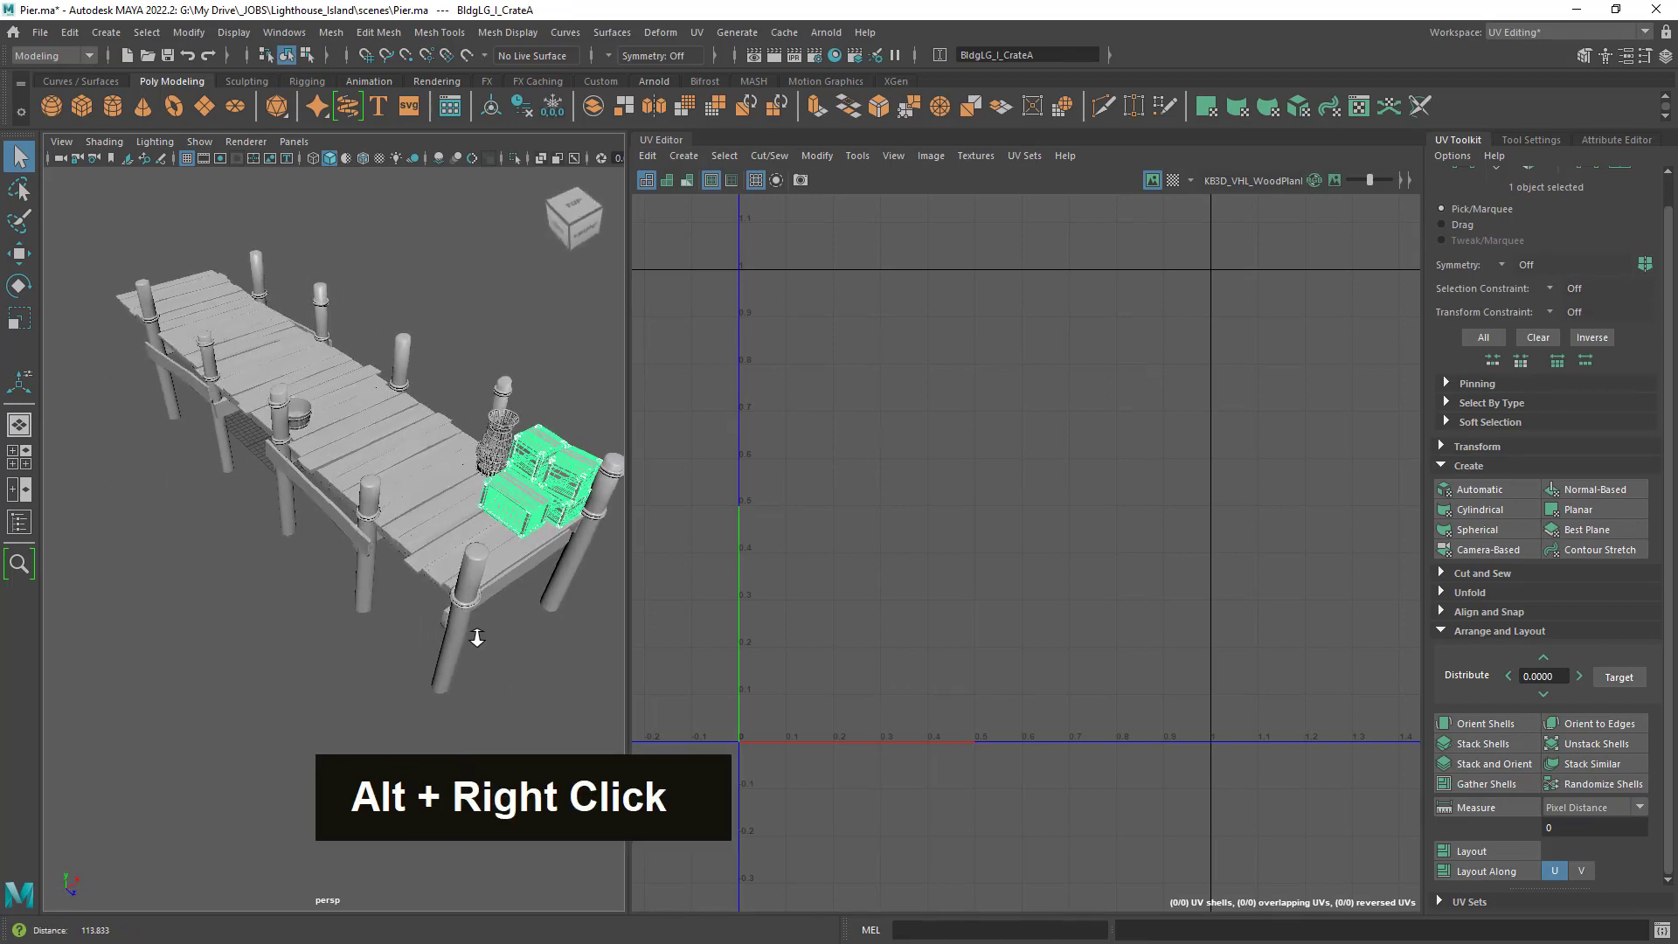
alt+middle_drag(476, 638, 424, 595)
alt+right_drag(424, 596, 401, 597)
alt+middle_drag(401, 597, 392, 599)
alt+right_drag(392, 600, 430, 603)
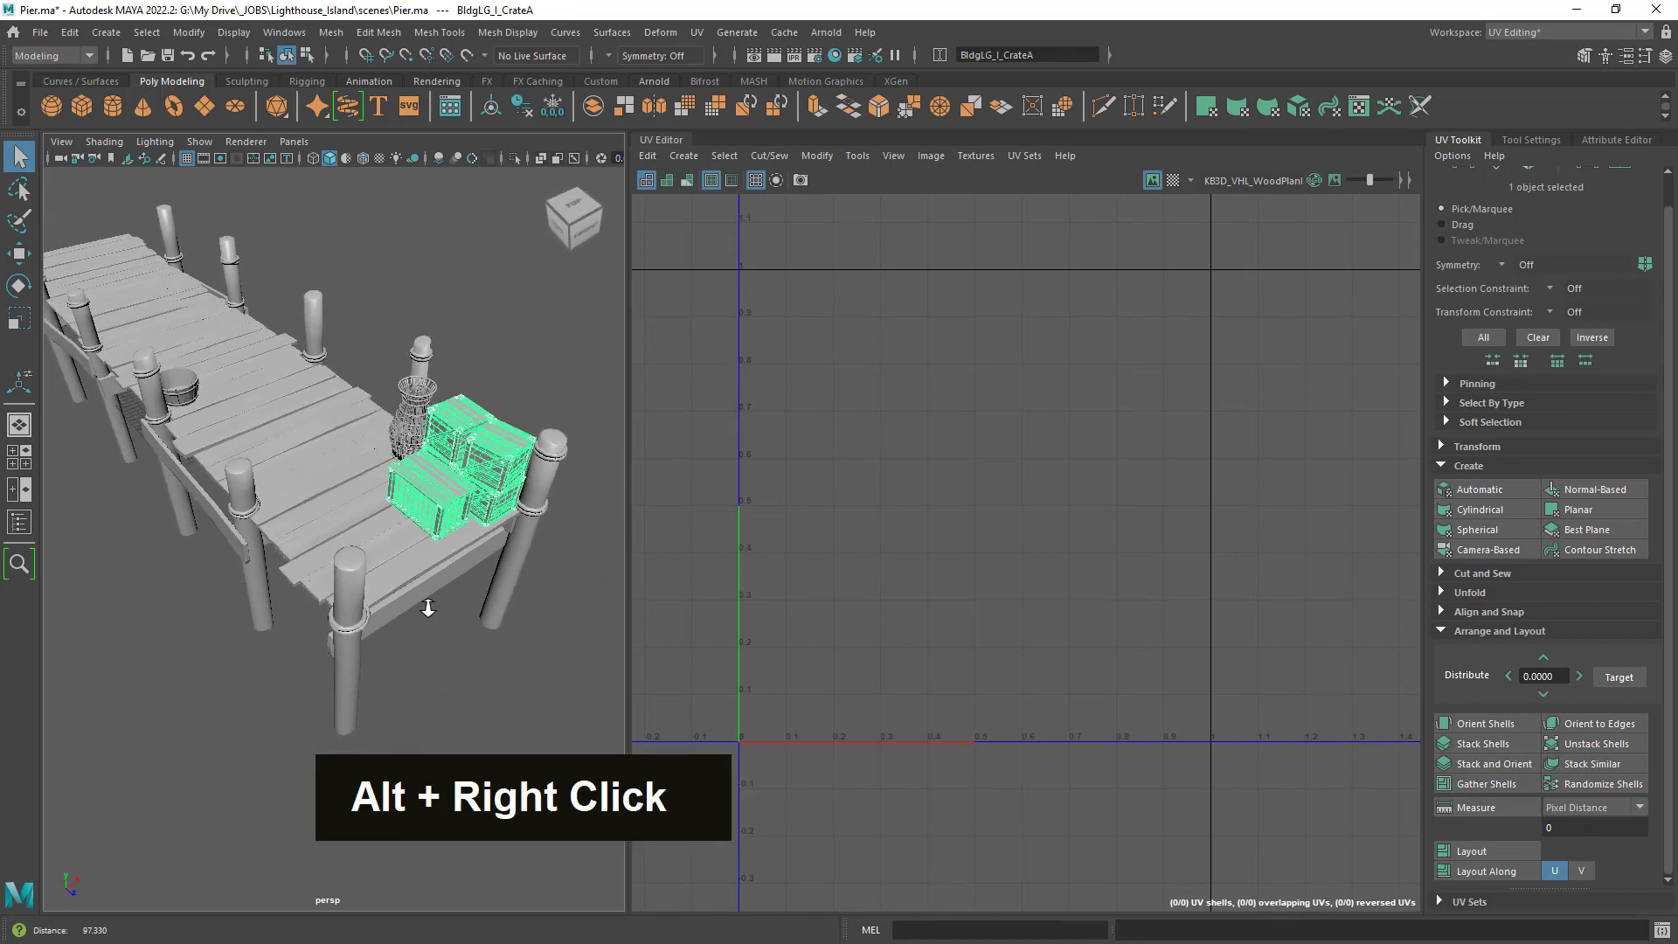
alt+drag(430, 604, 400, 619)
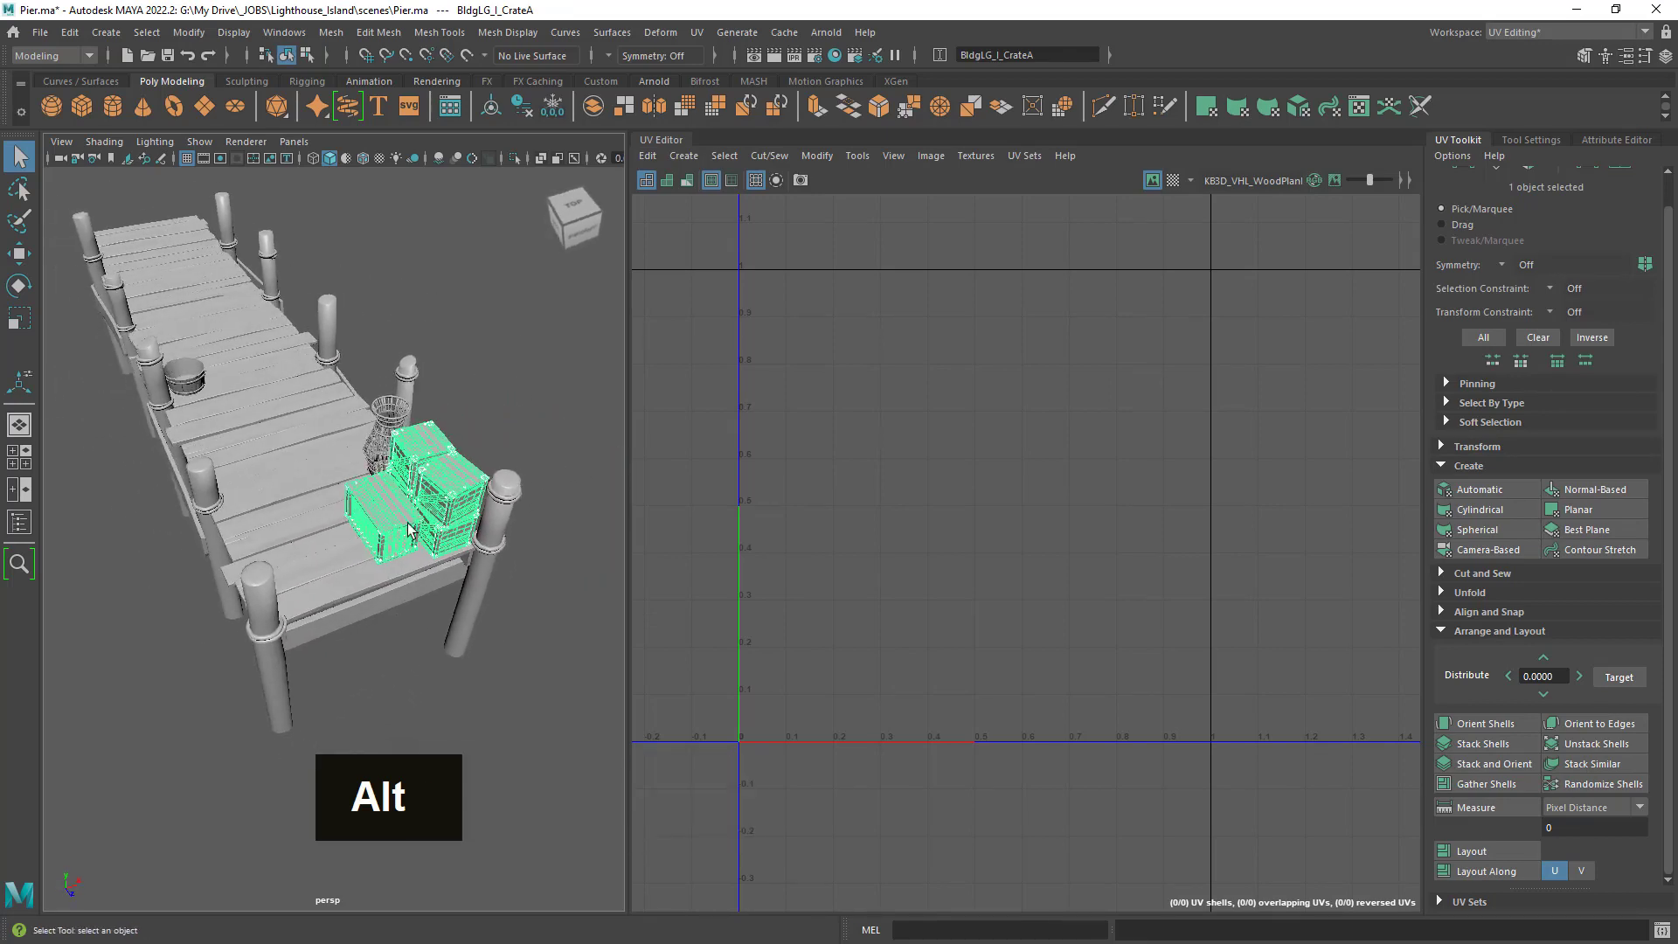
Apply an automatic UV projection to the crates, lay out their shells within the UV tile, and check the spacing.
click(1482, 489)
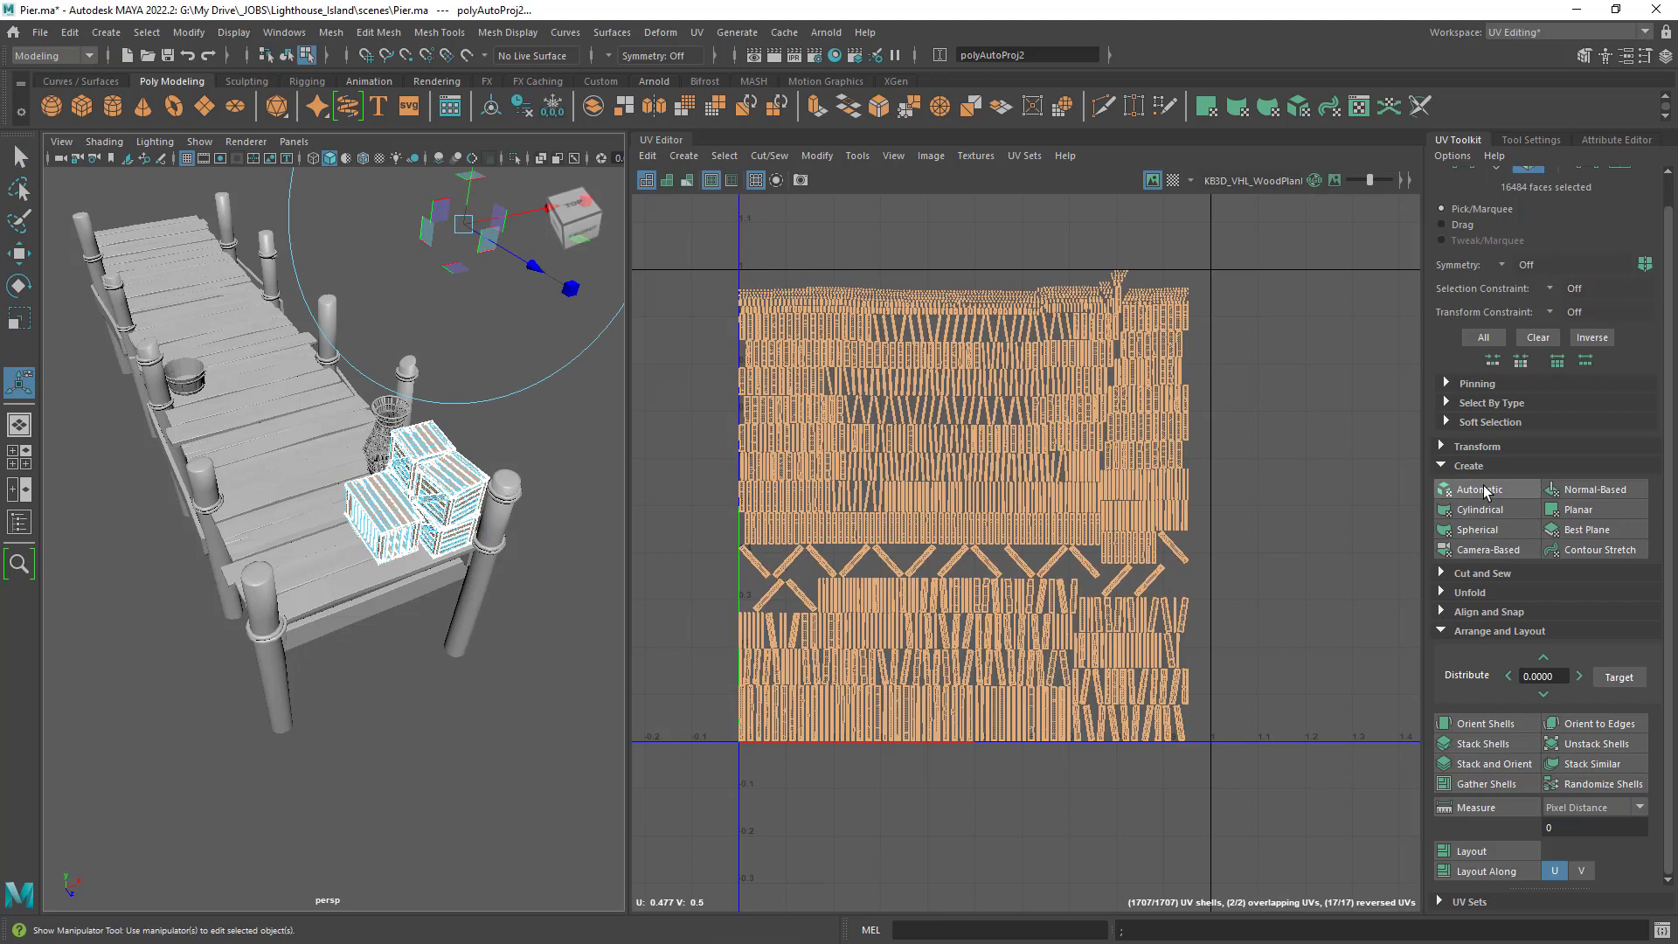
scroll(1545, 563, down, 1)
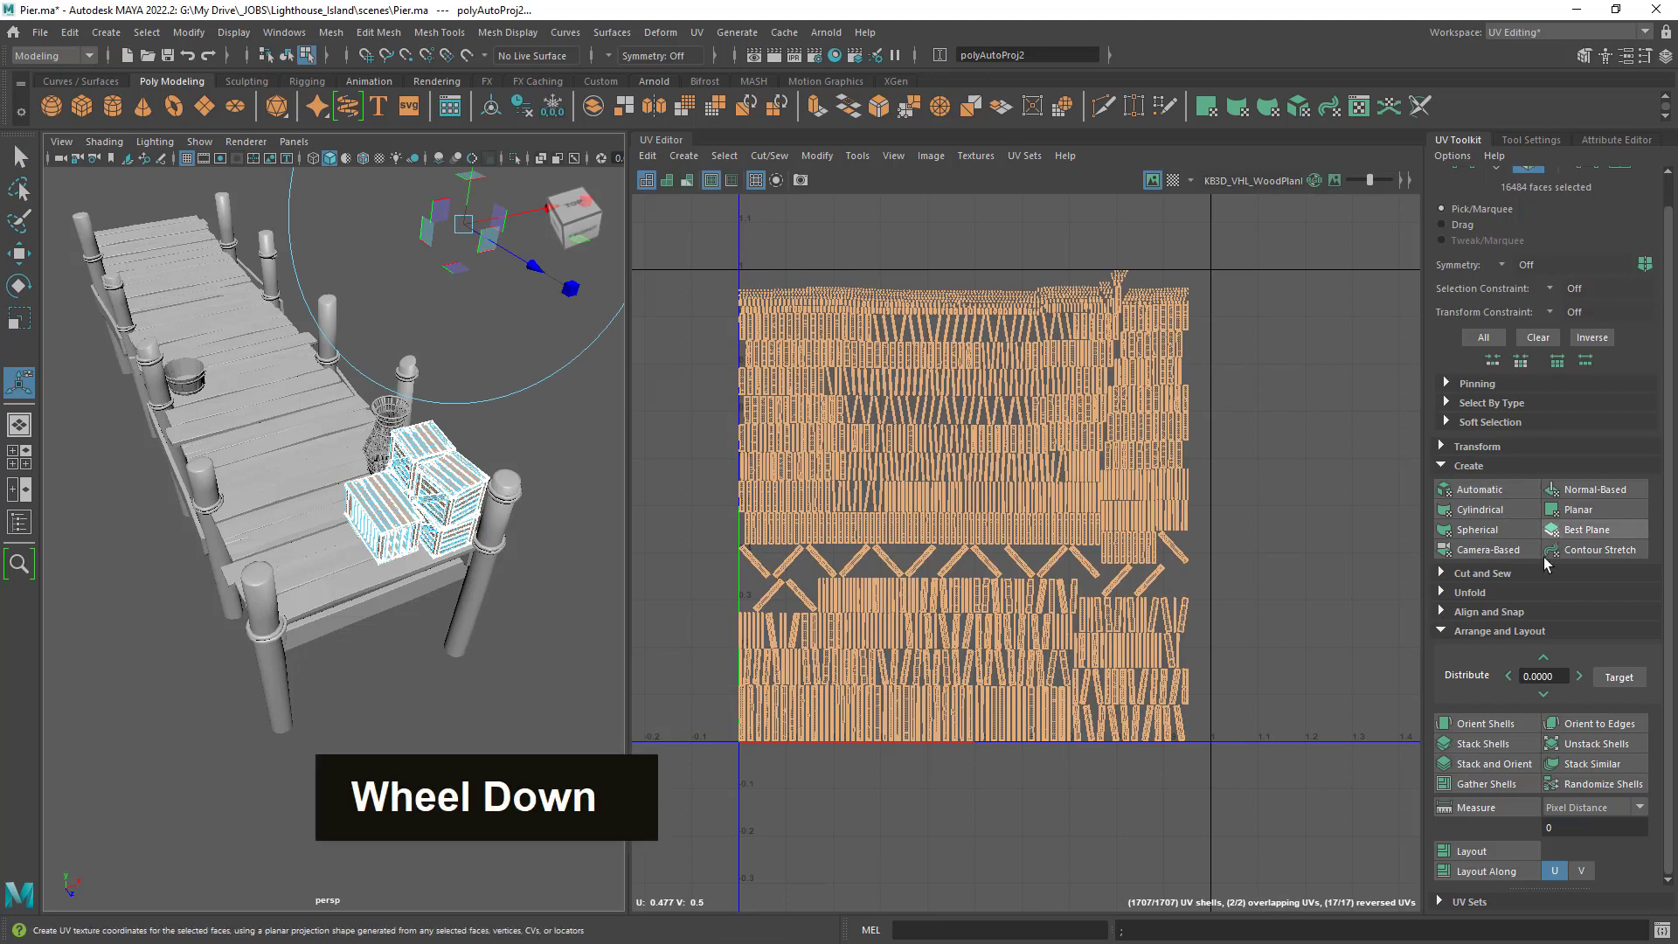
click(1472, 852)
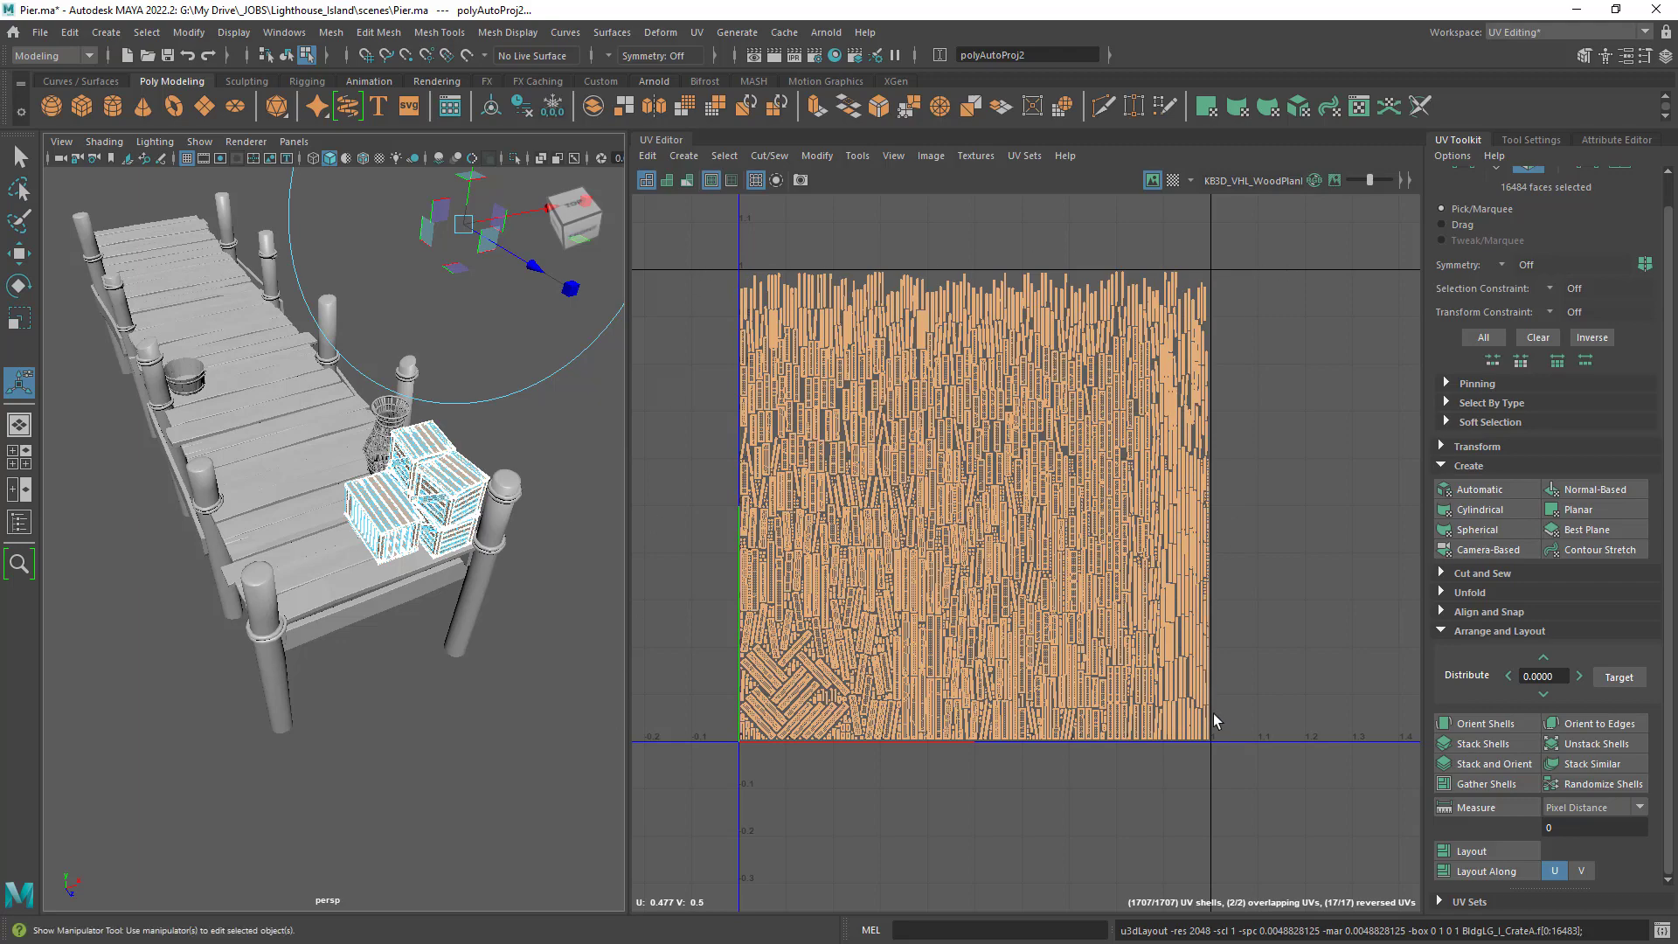
scroll(757, 759, up, 6)
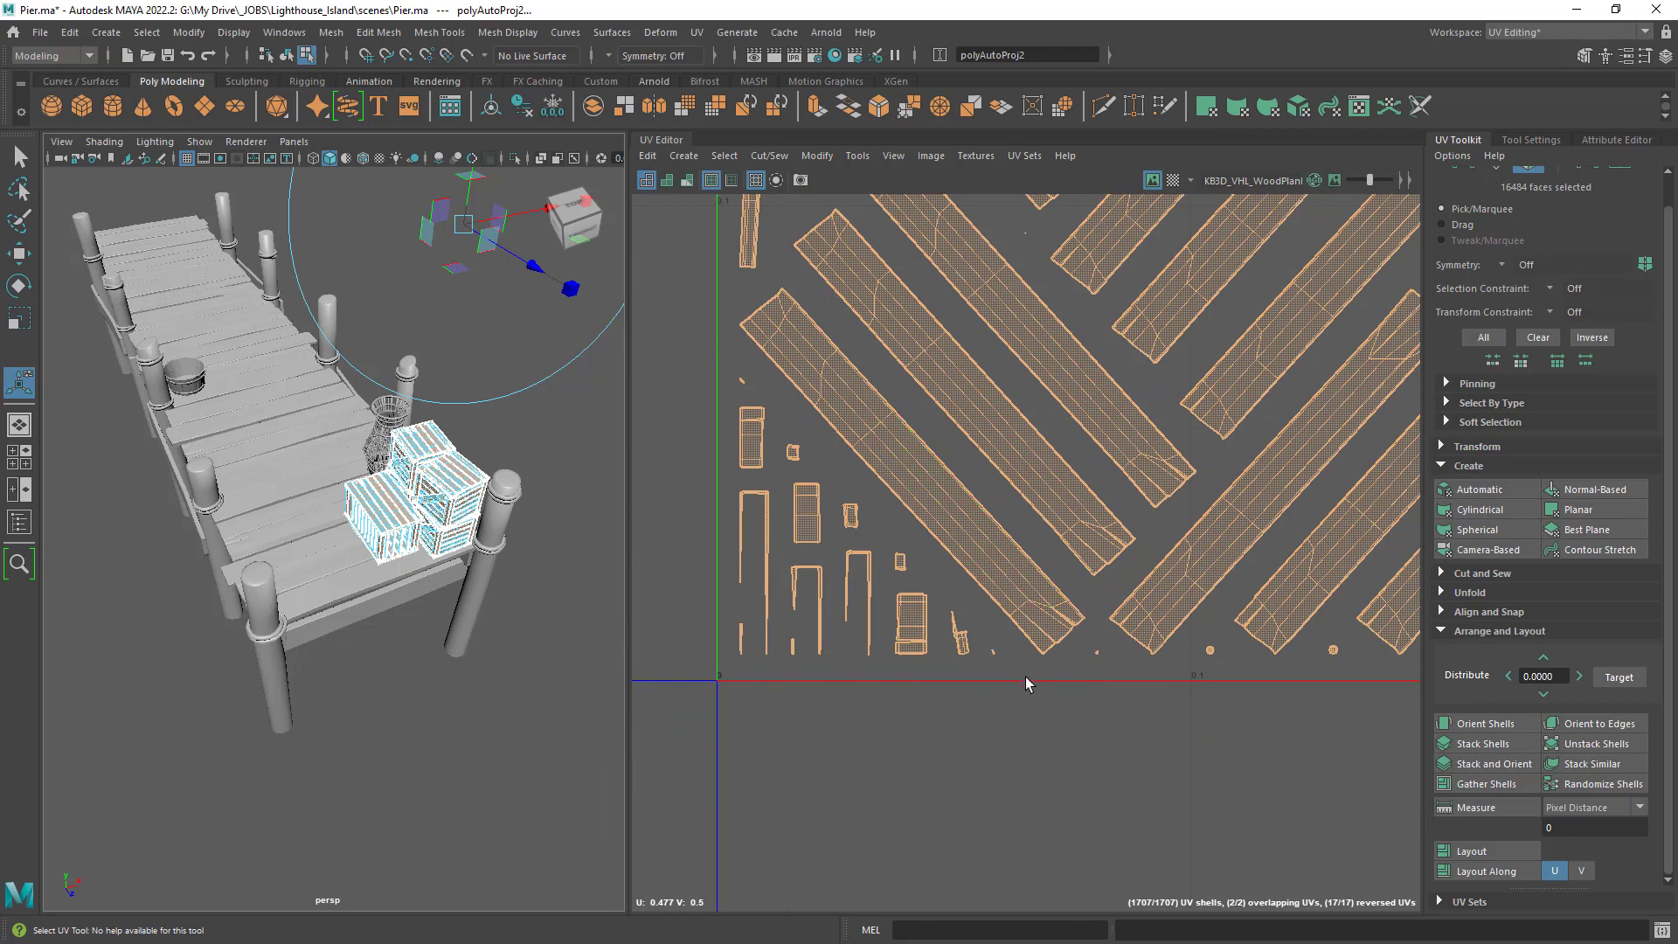
scroll(799, 799, down, 8)
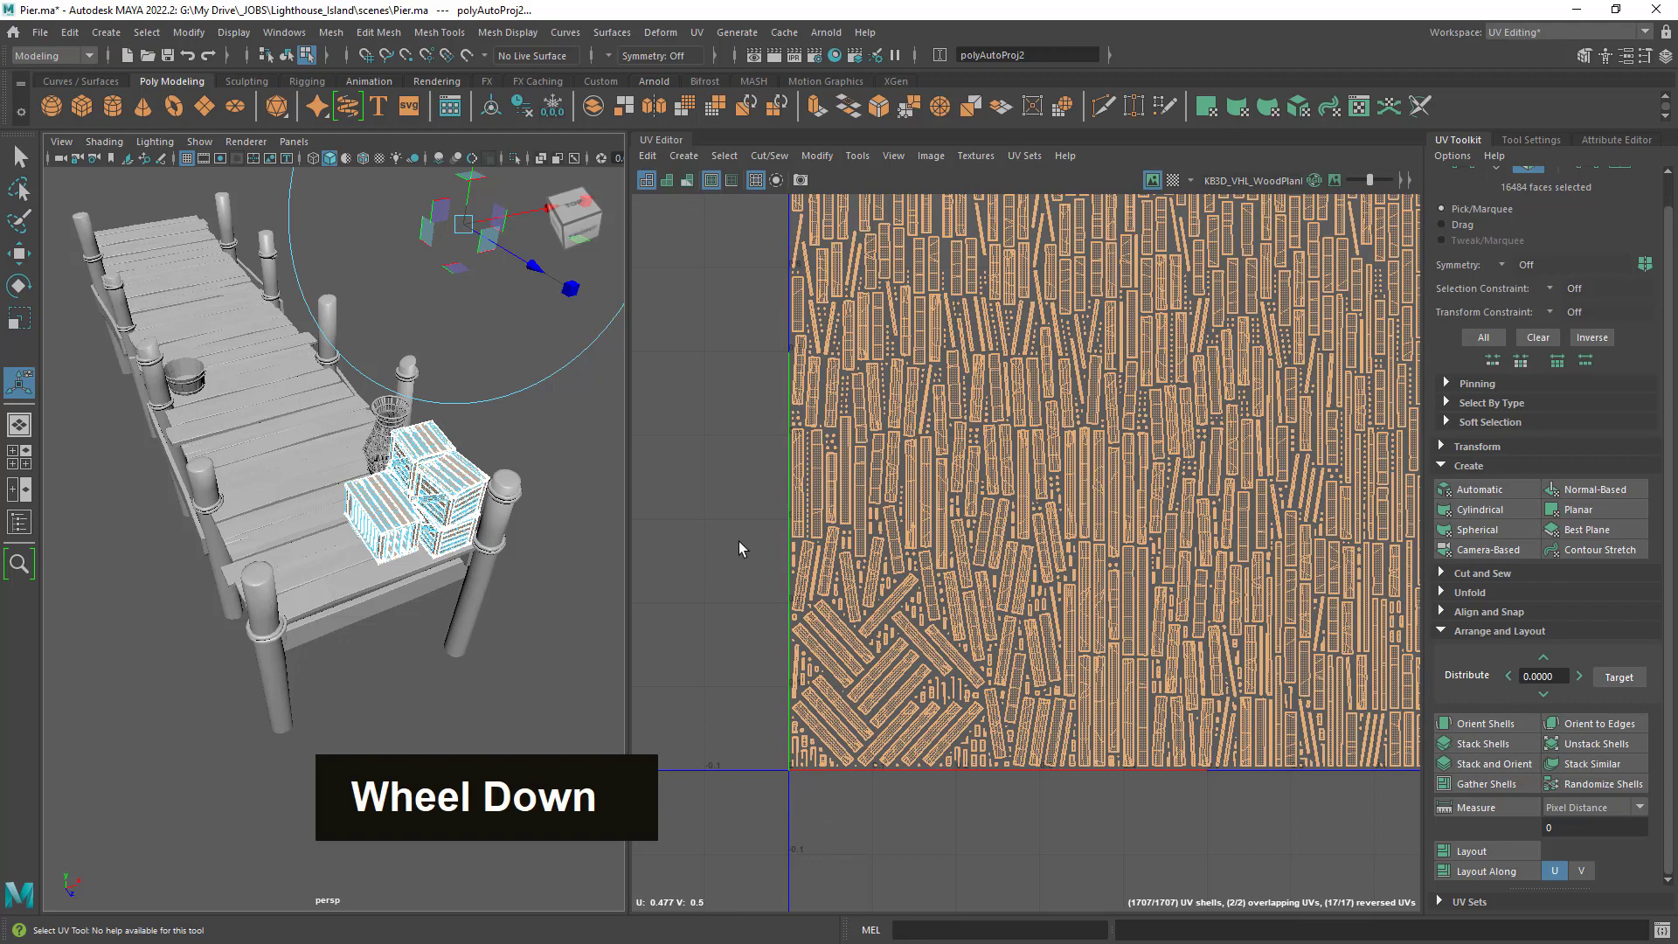
Inspect the crates' UV shells against the tile border and review the padding values in the layout options.
scroll(763, 492, up, 8)
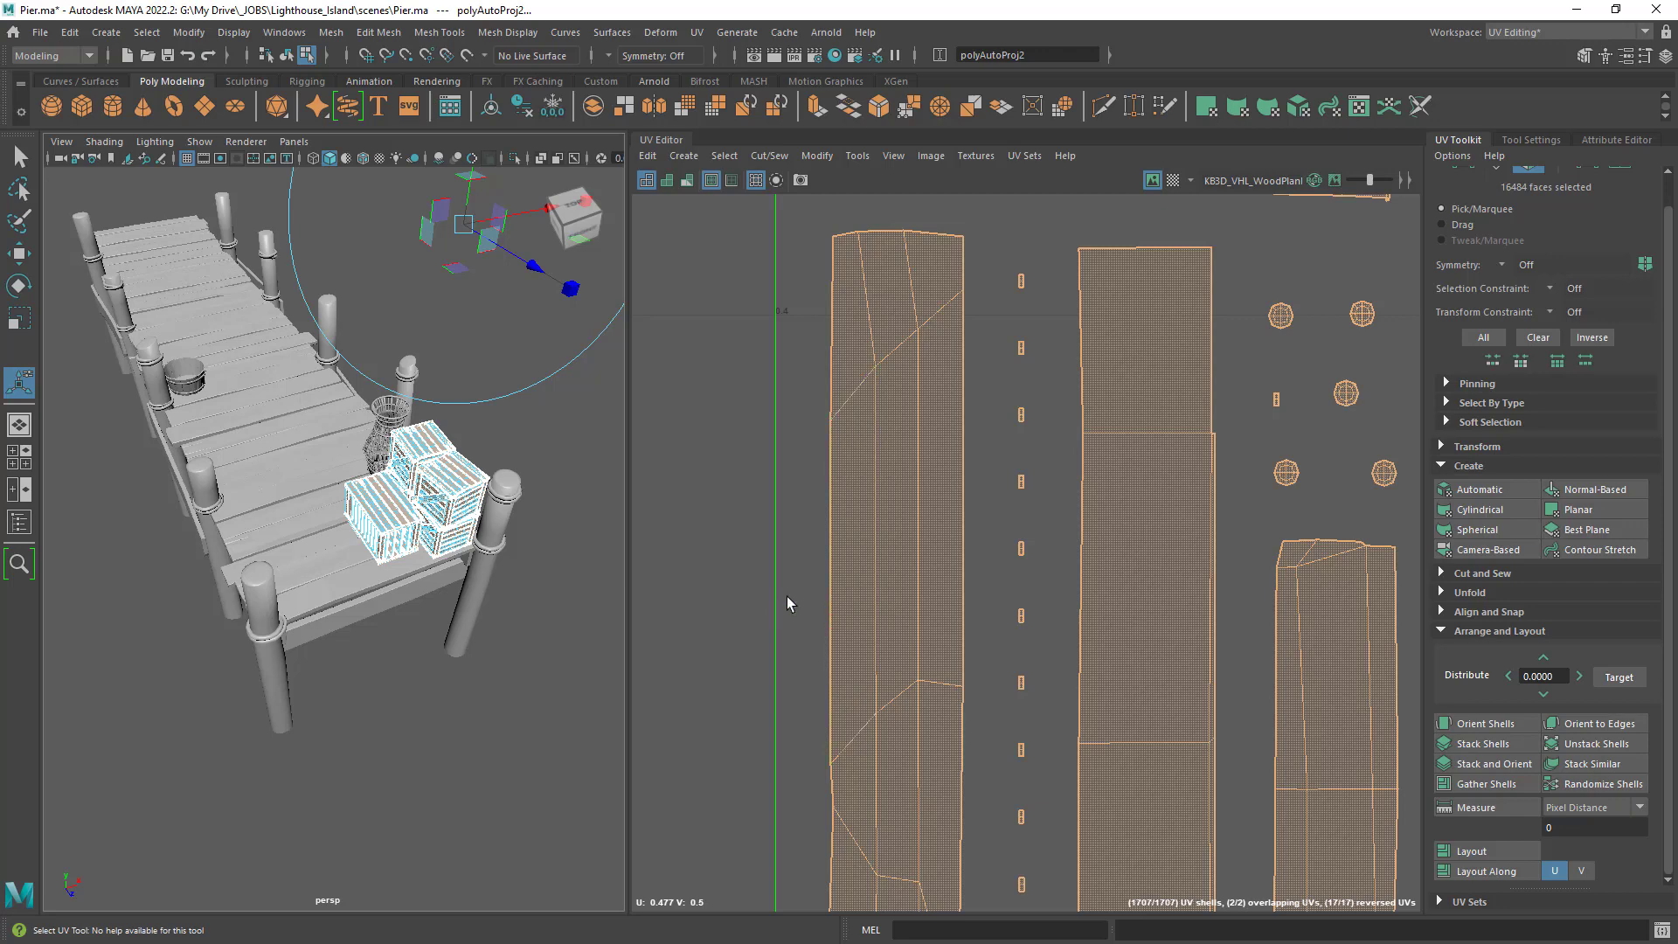
scroll(743, 583, down, 10)
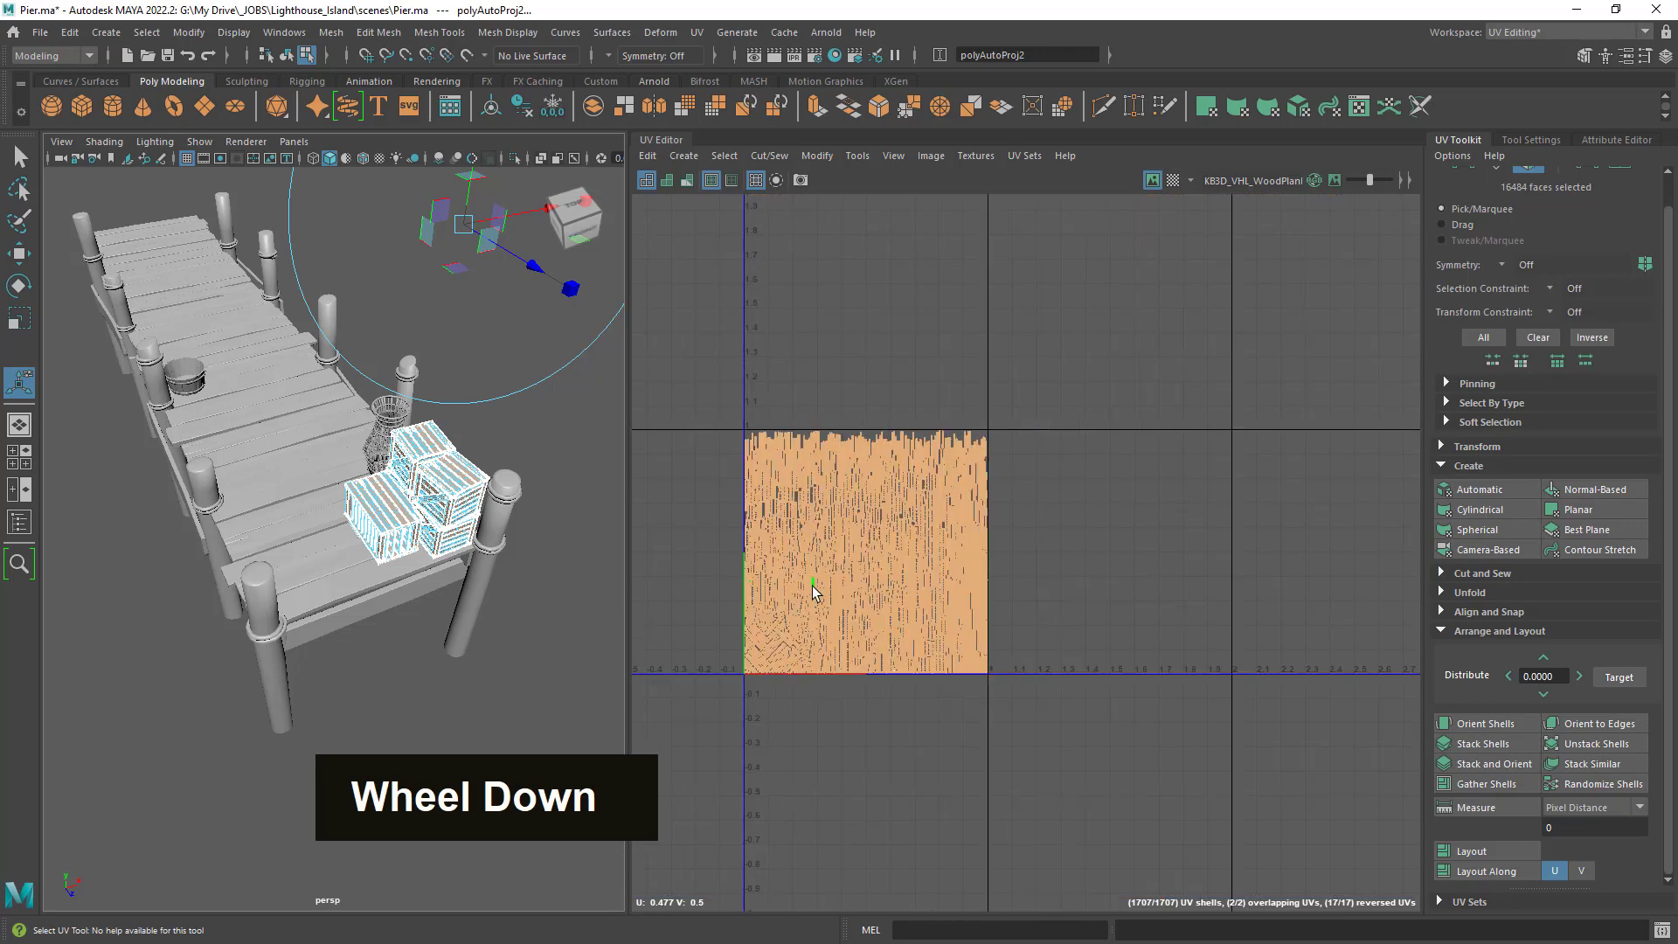
scroll(811, 586, up, 5)
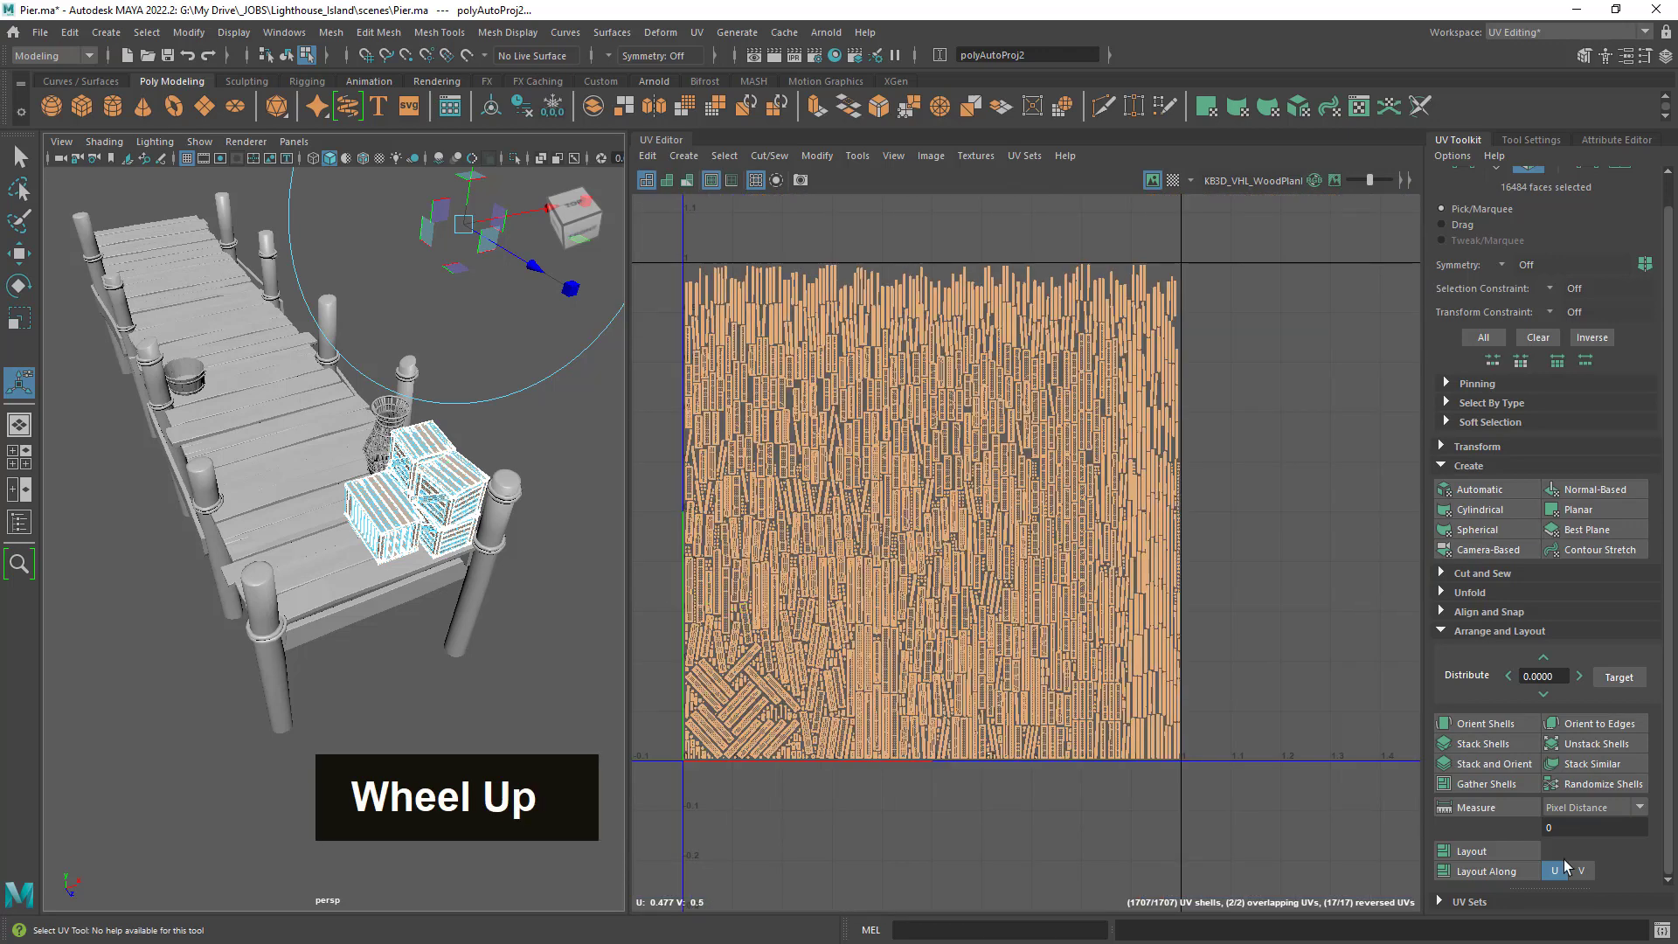
shift+click(1470, 853)
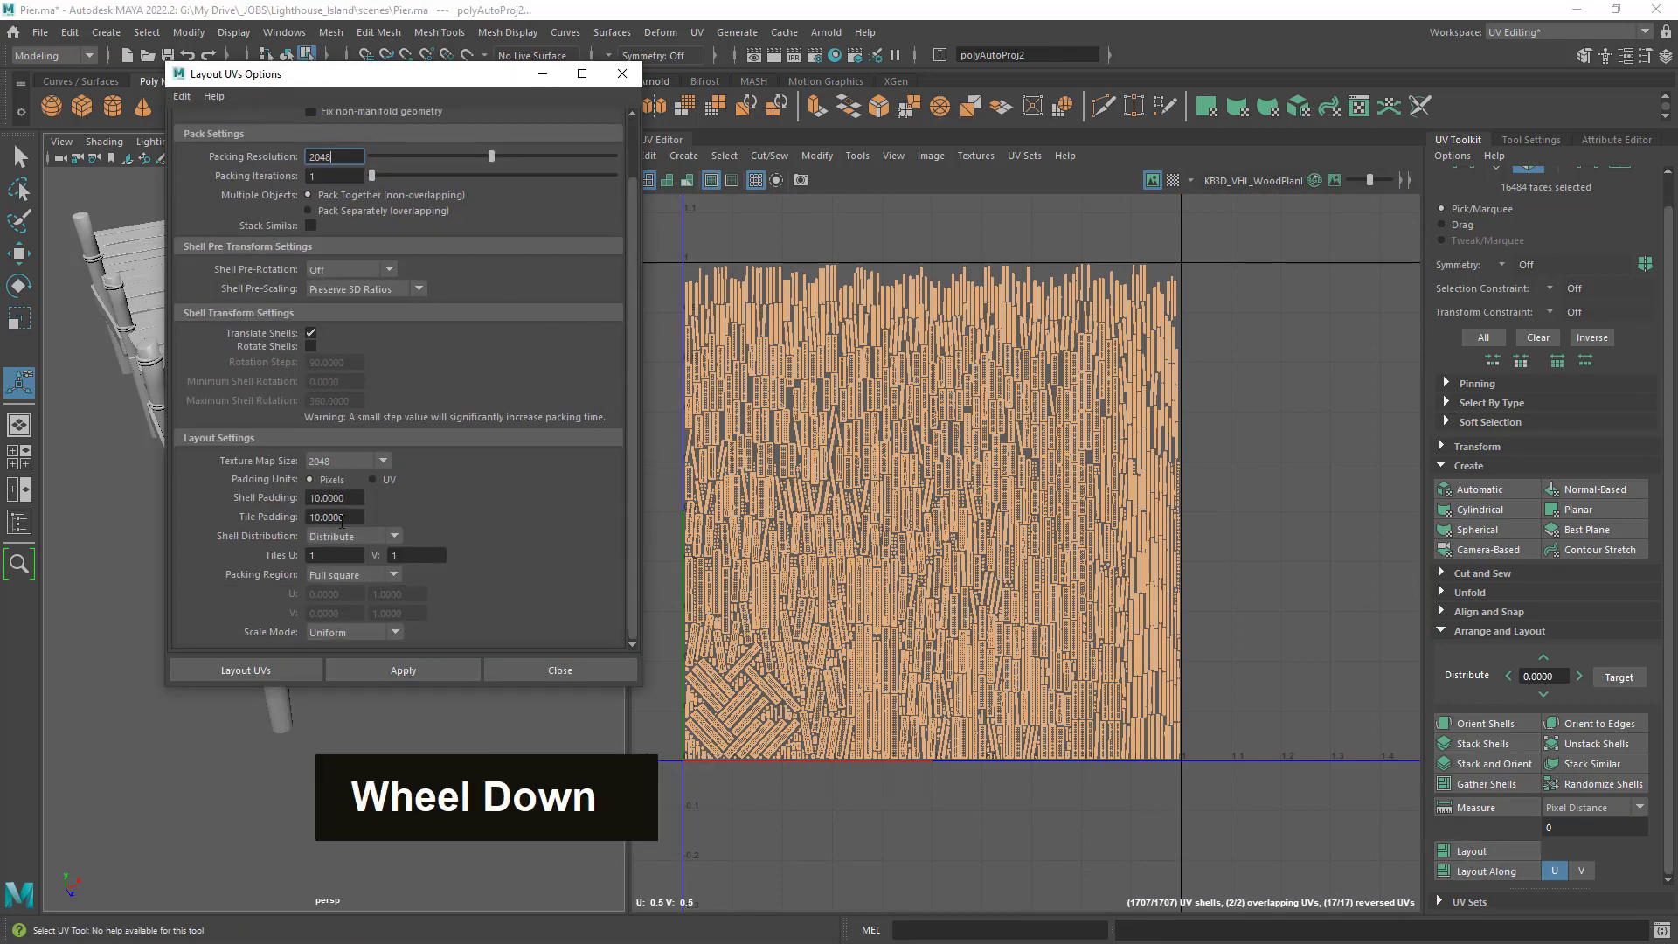
scroll(500, 182, up, 3)
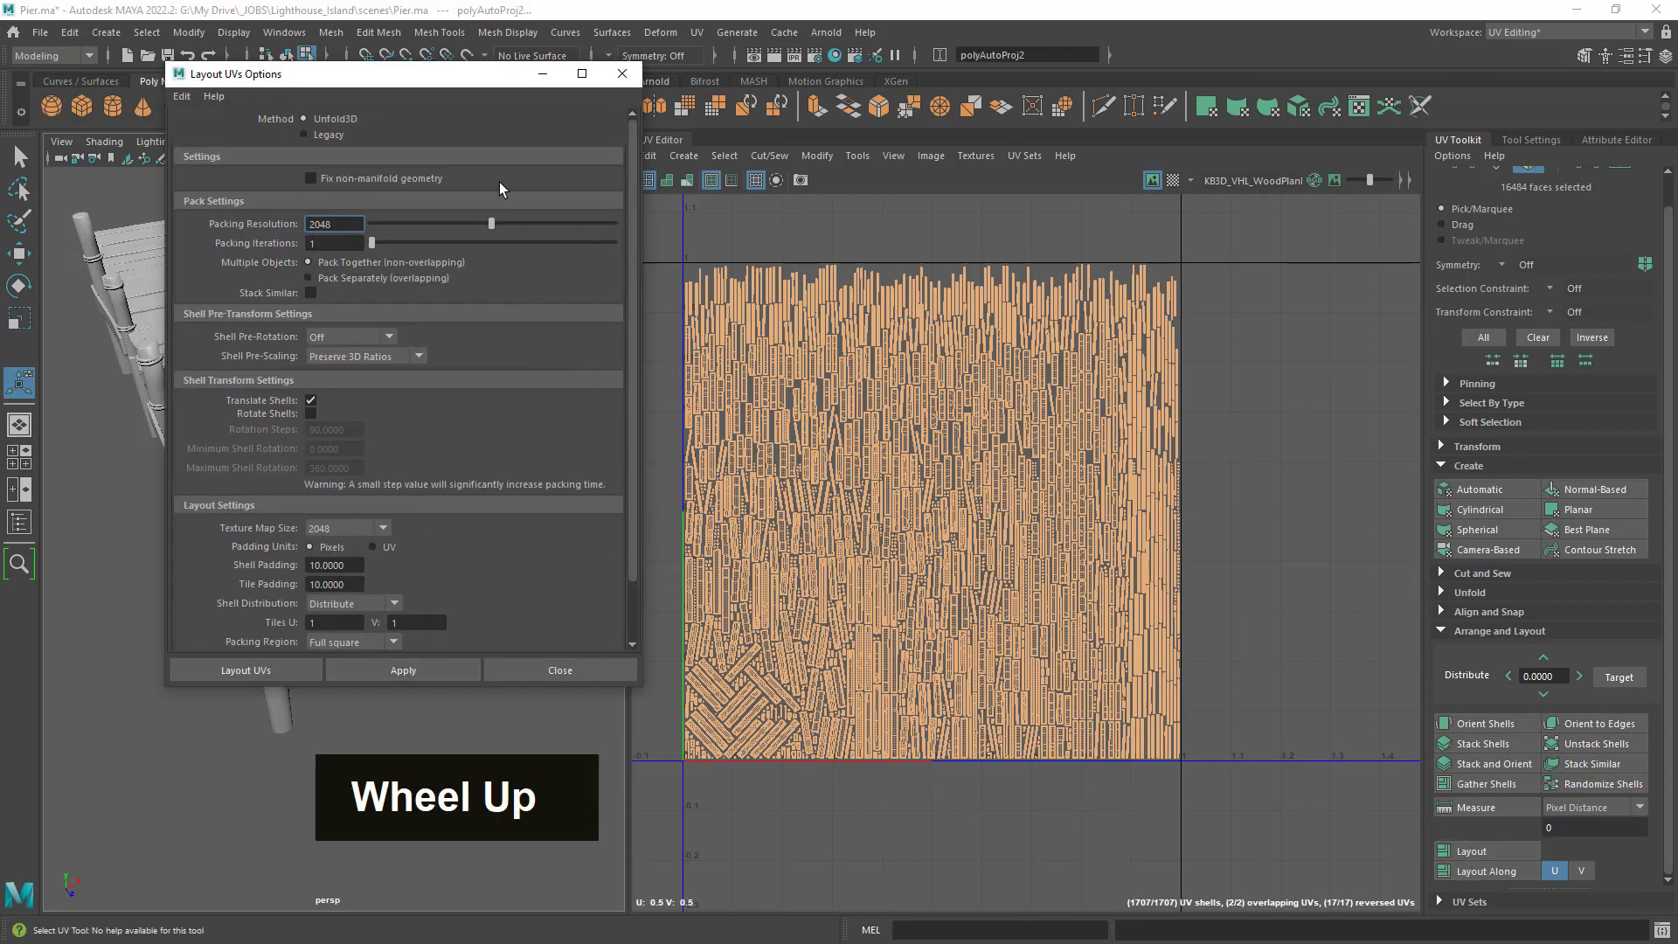
click(622, 73)
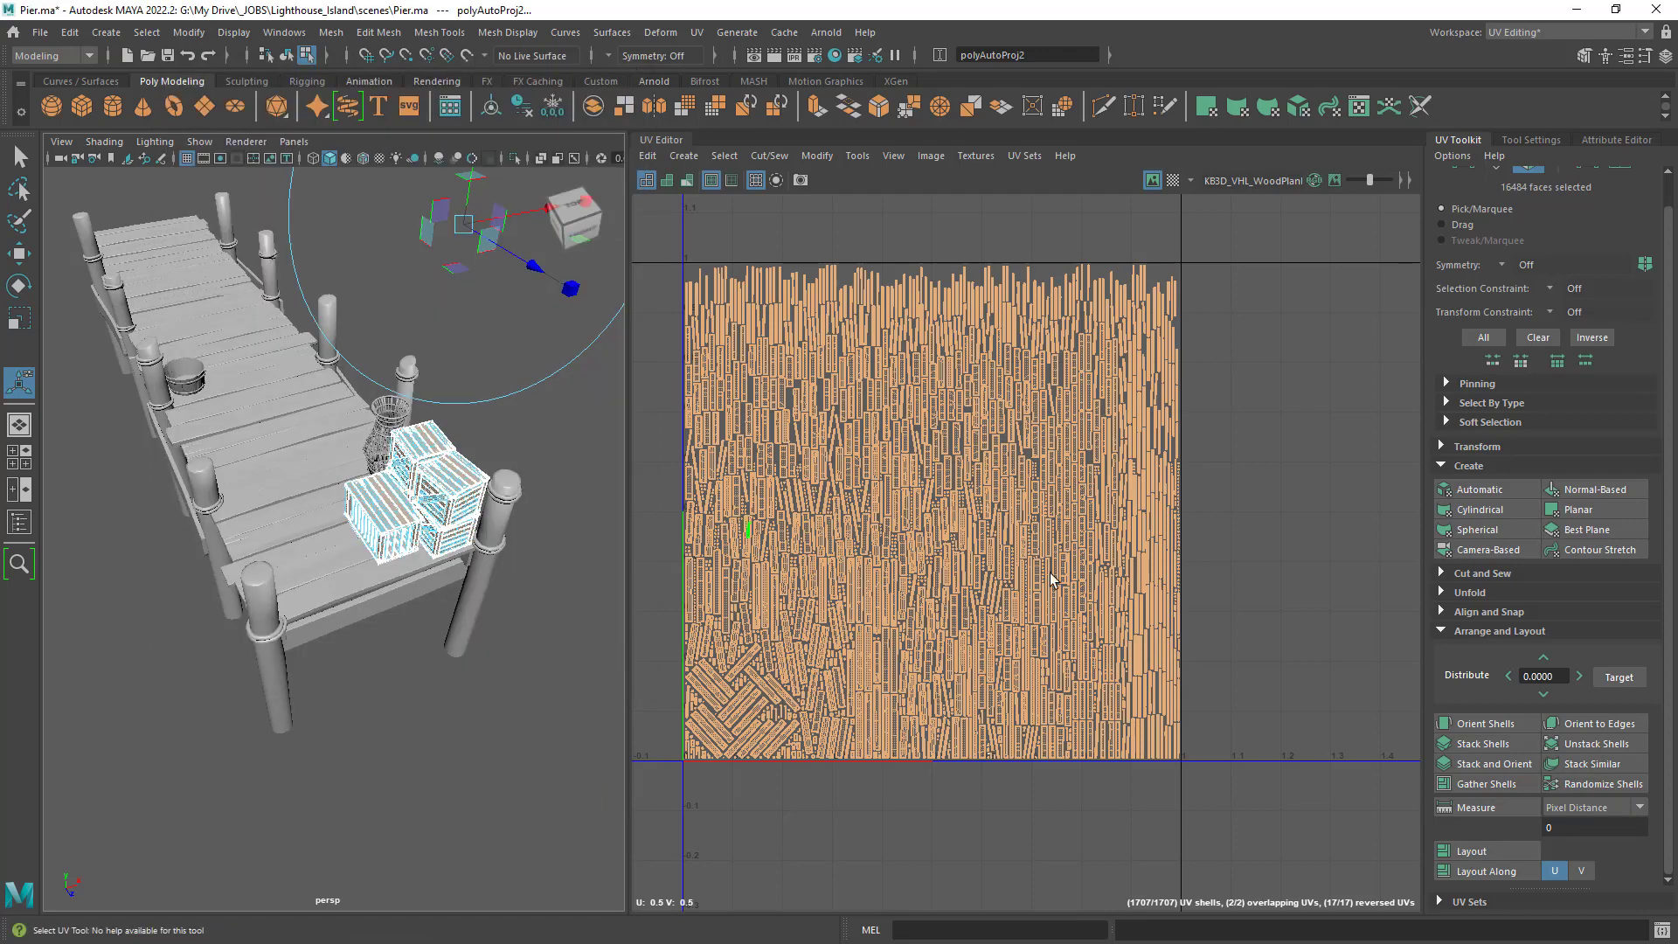
Return the crates to object mode, then apply an automatic UV projection to the basket and lay out its shells.
key(q)
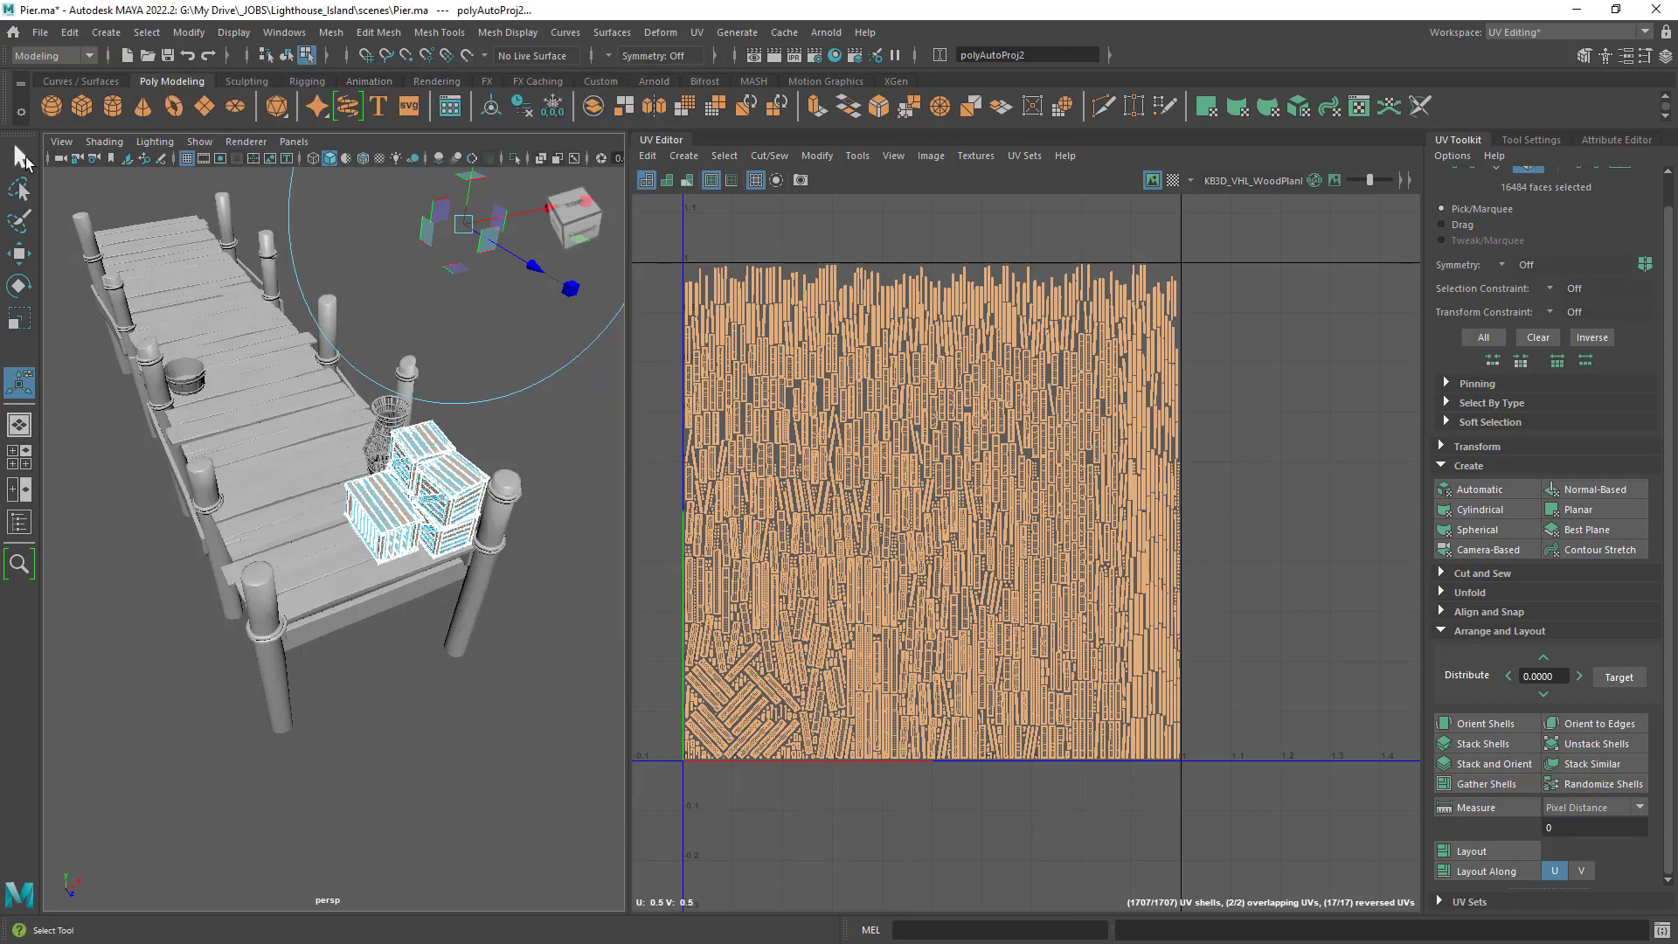
right_click(967, 328)
right_drag(269, 411, 453, 419)
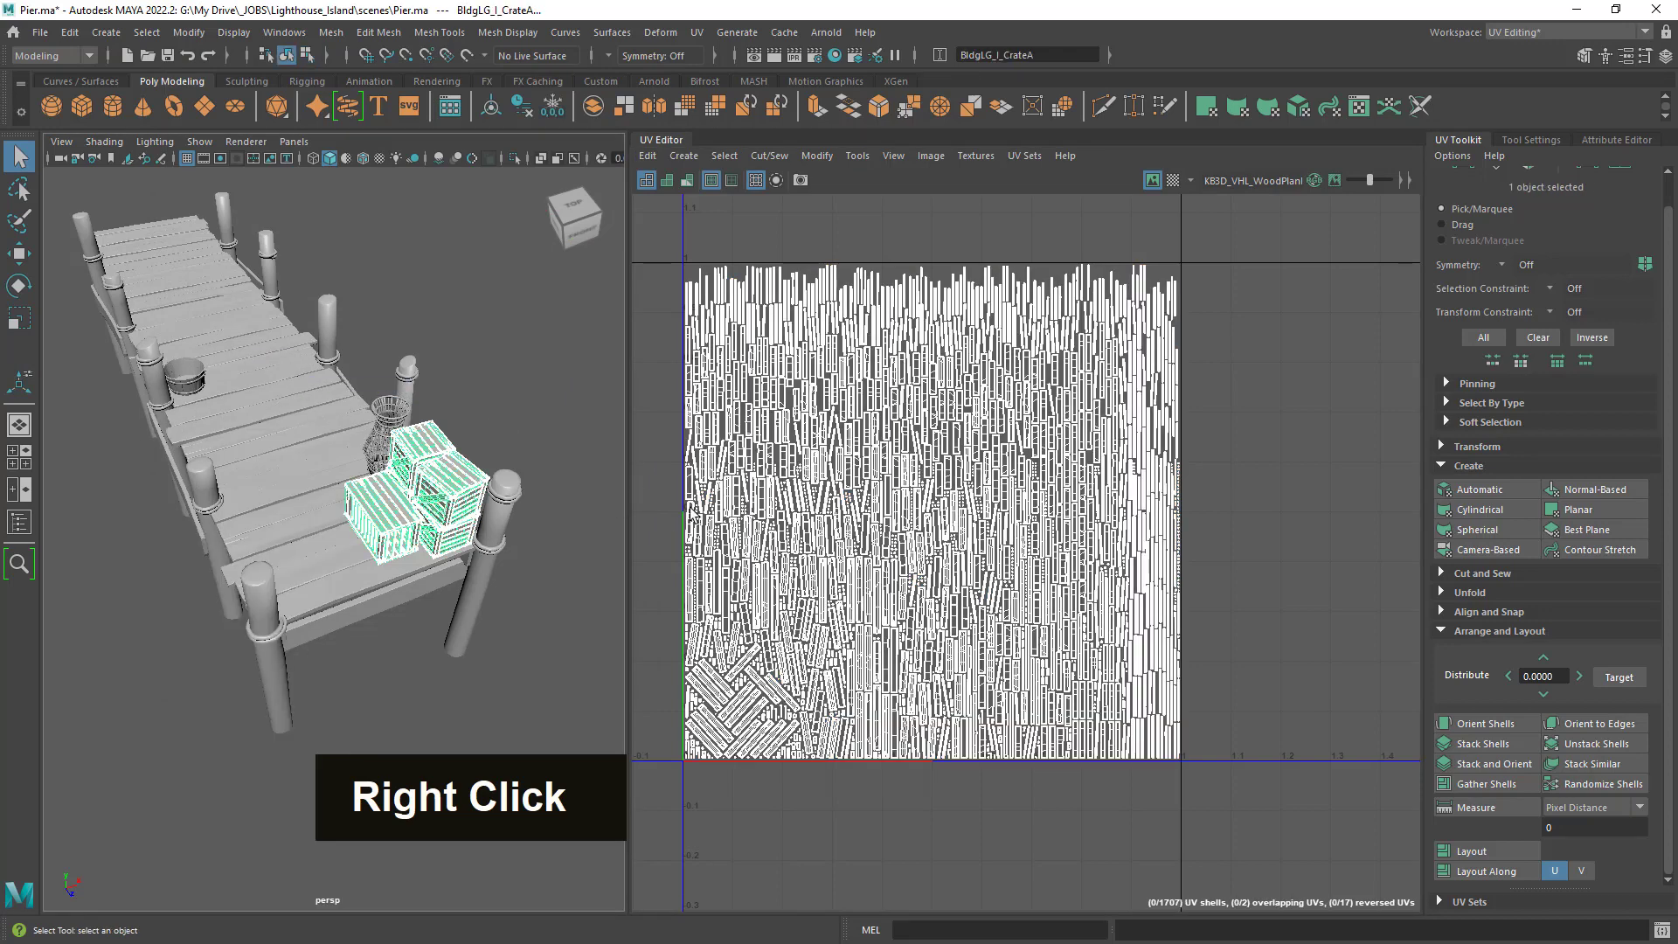
click(393, 425)
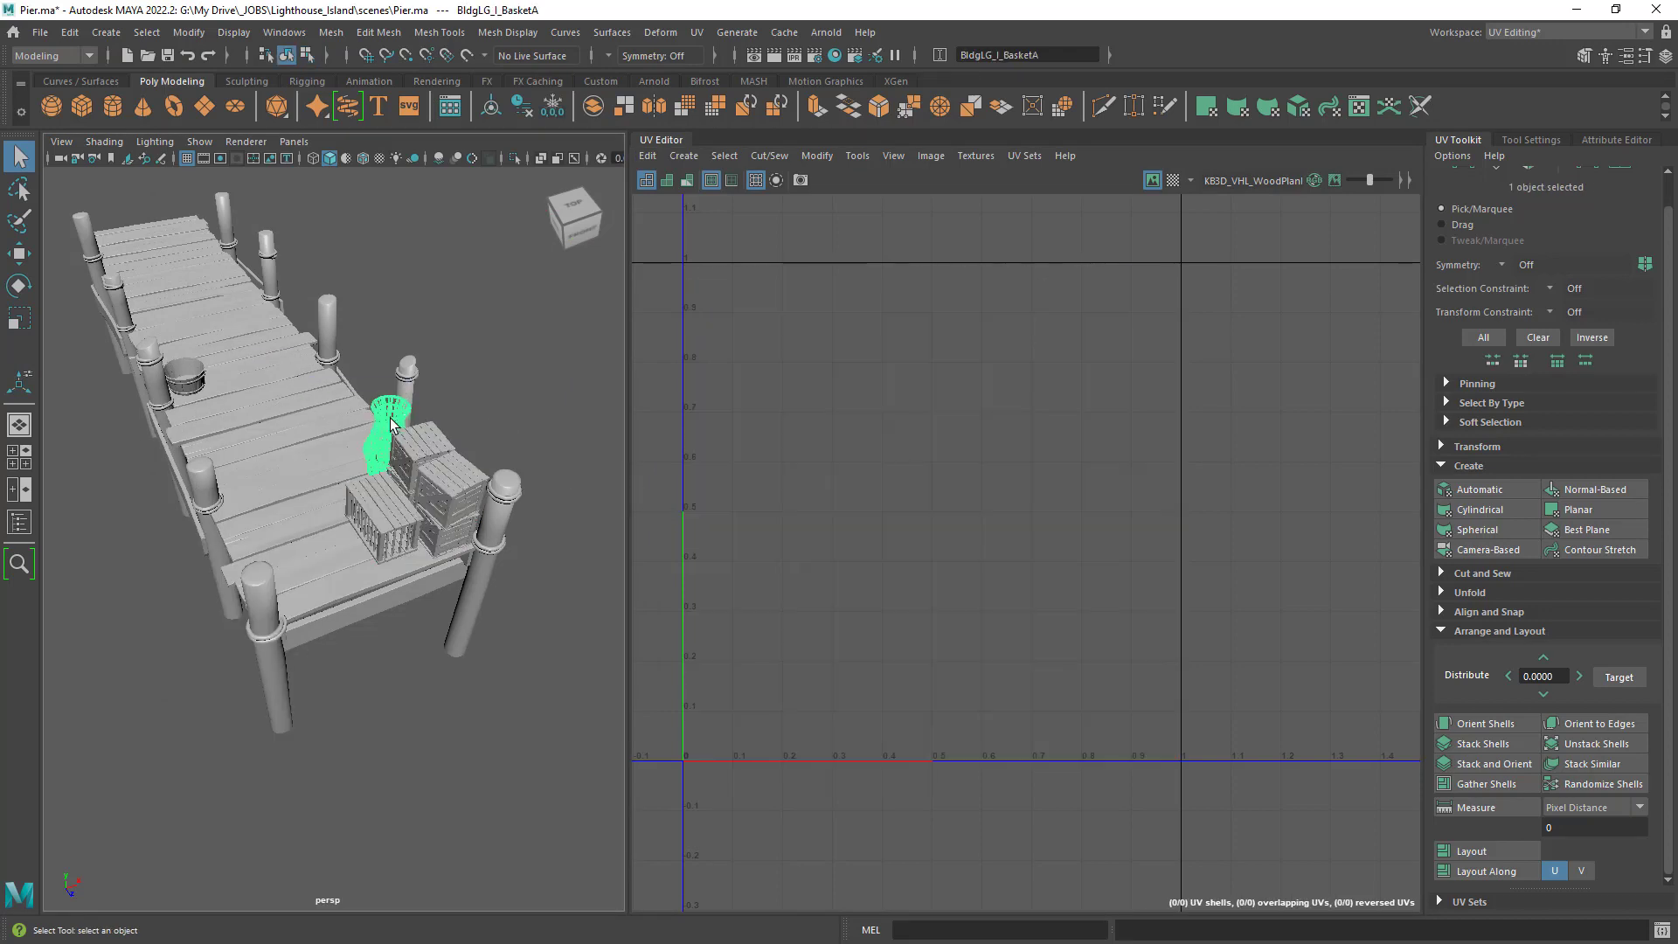
click(1477, 490)
click(1469, 851)
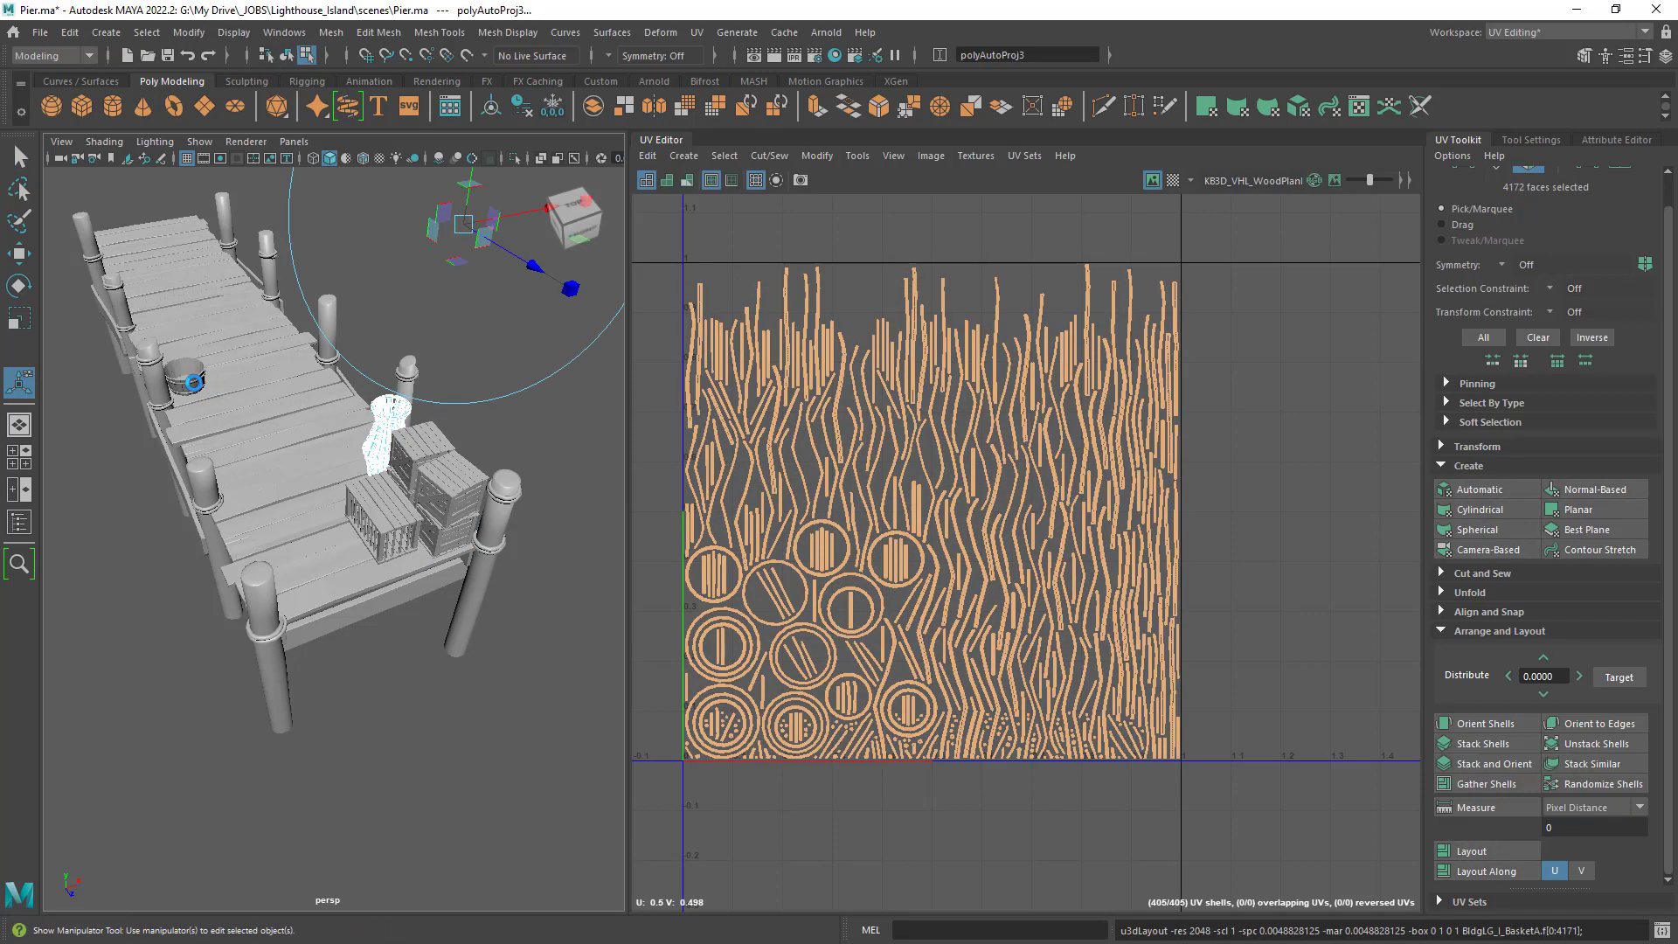
Apply an automatic UV projection to the bucket and lay out its shells with 10 pixels of shell and tile padding.
click(194, 382)
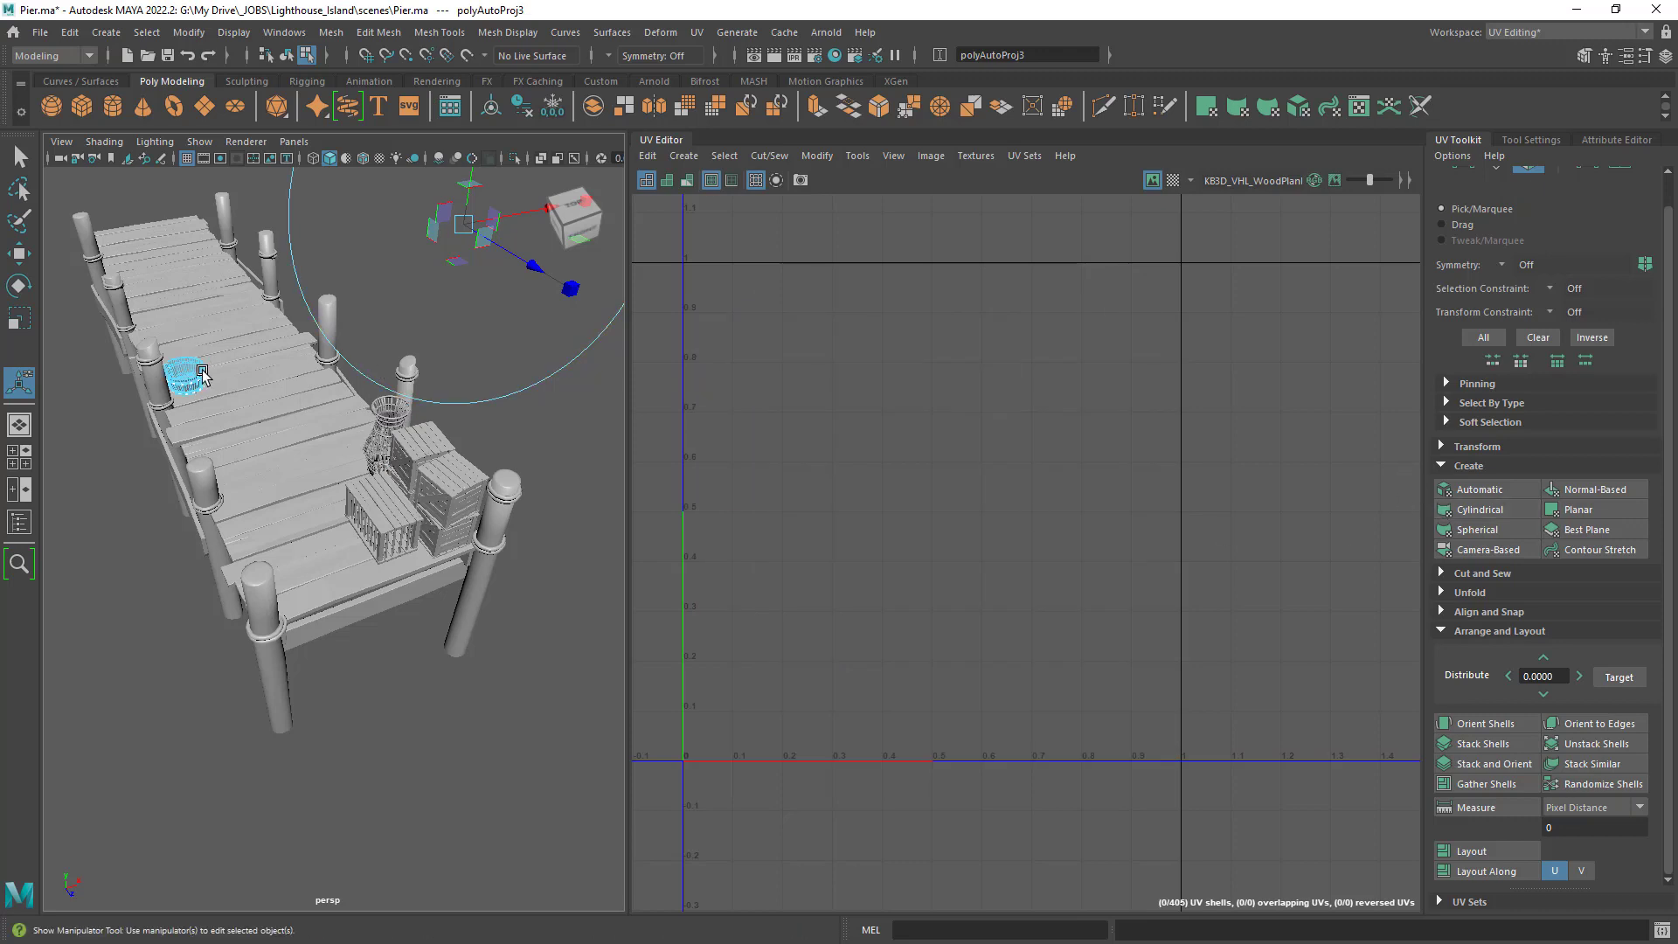
right_drag(201, 374, 279, 343)
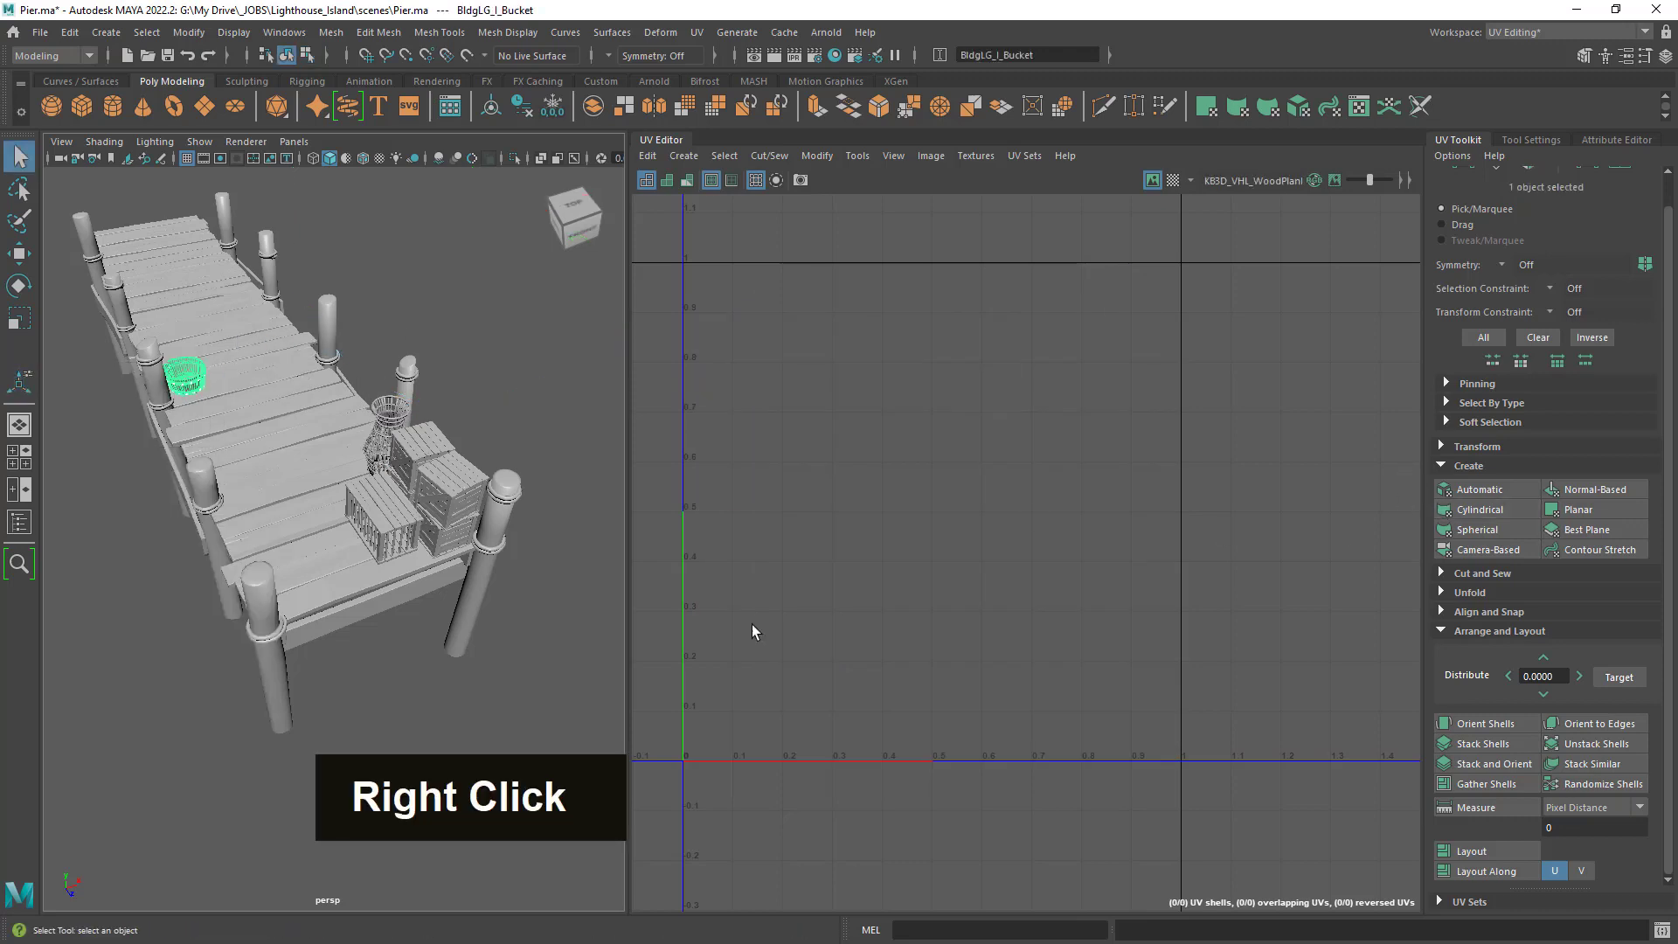
click(1488, 489)
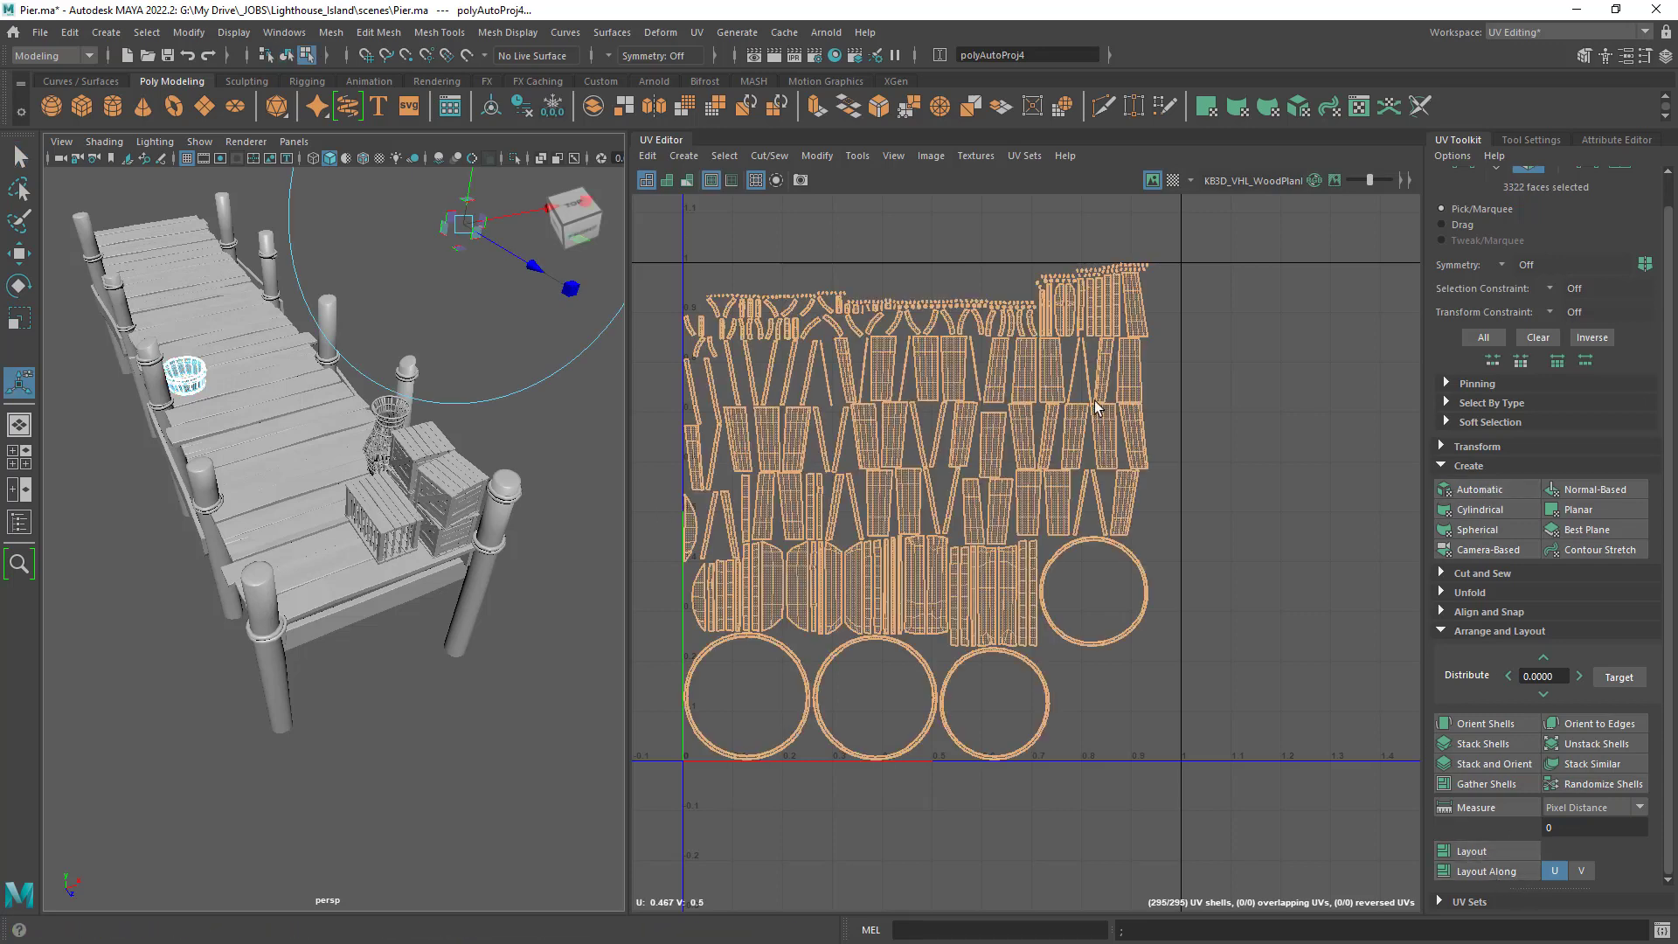
key(q)
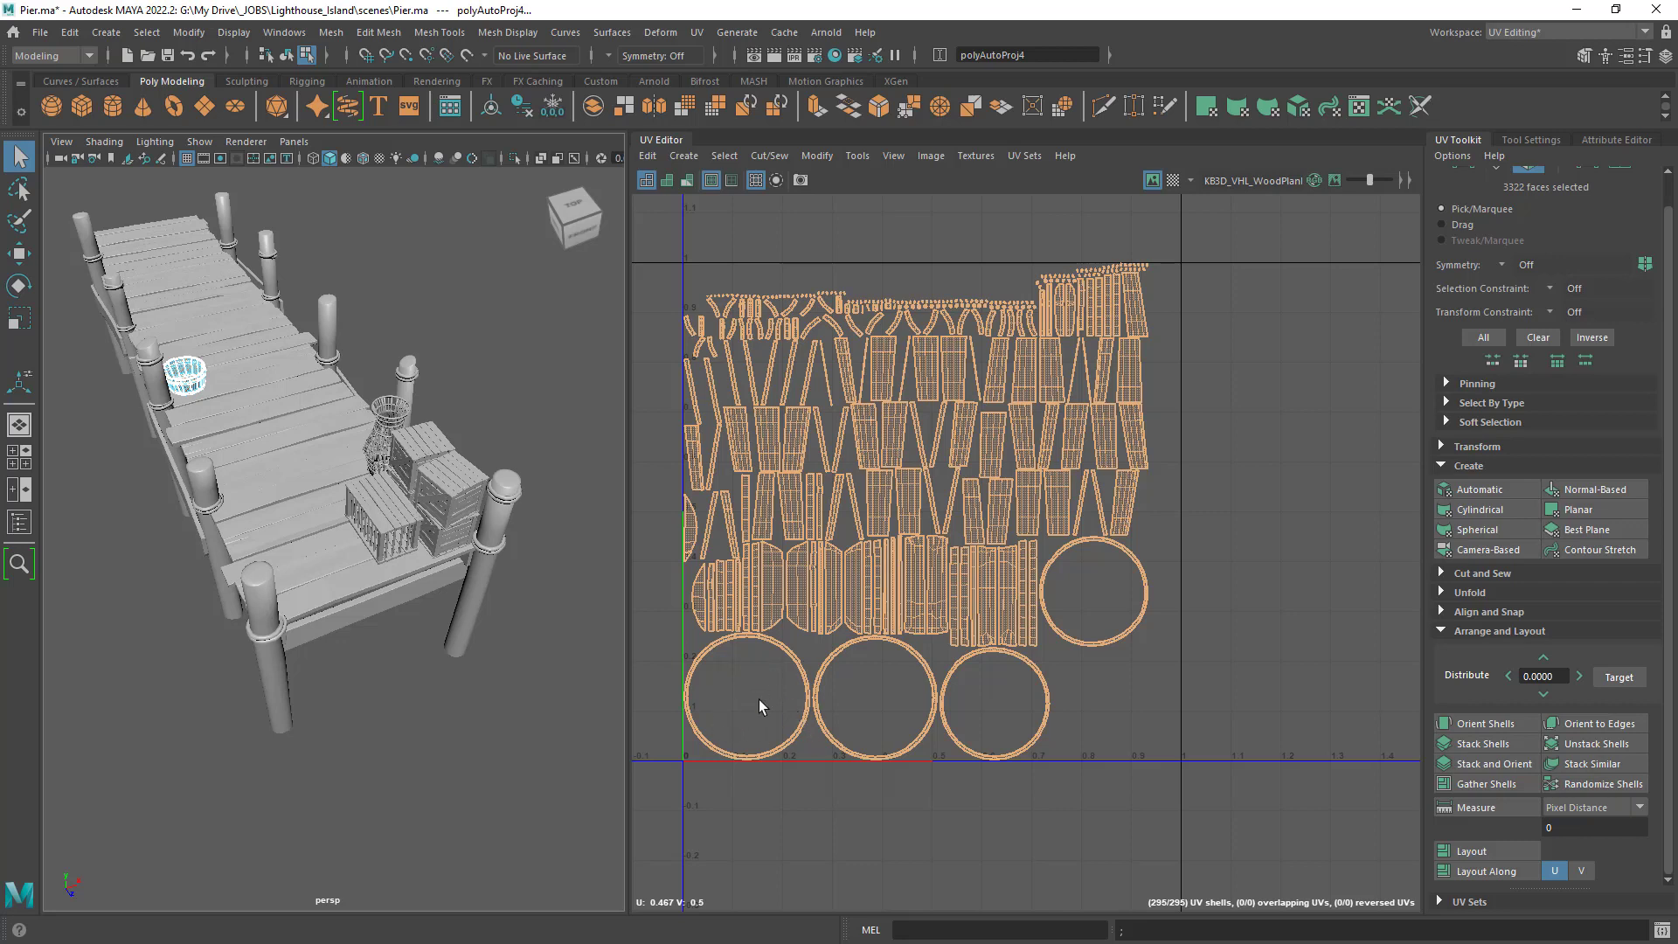
shift+click(1483, 851)
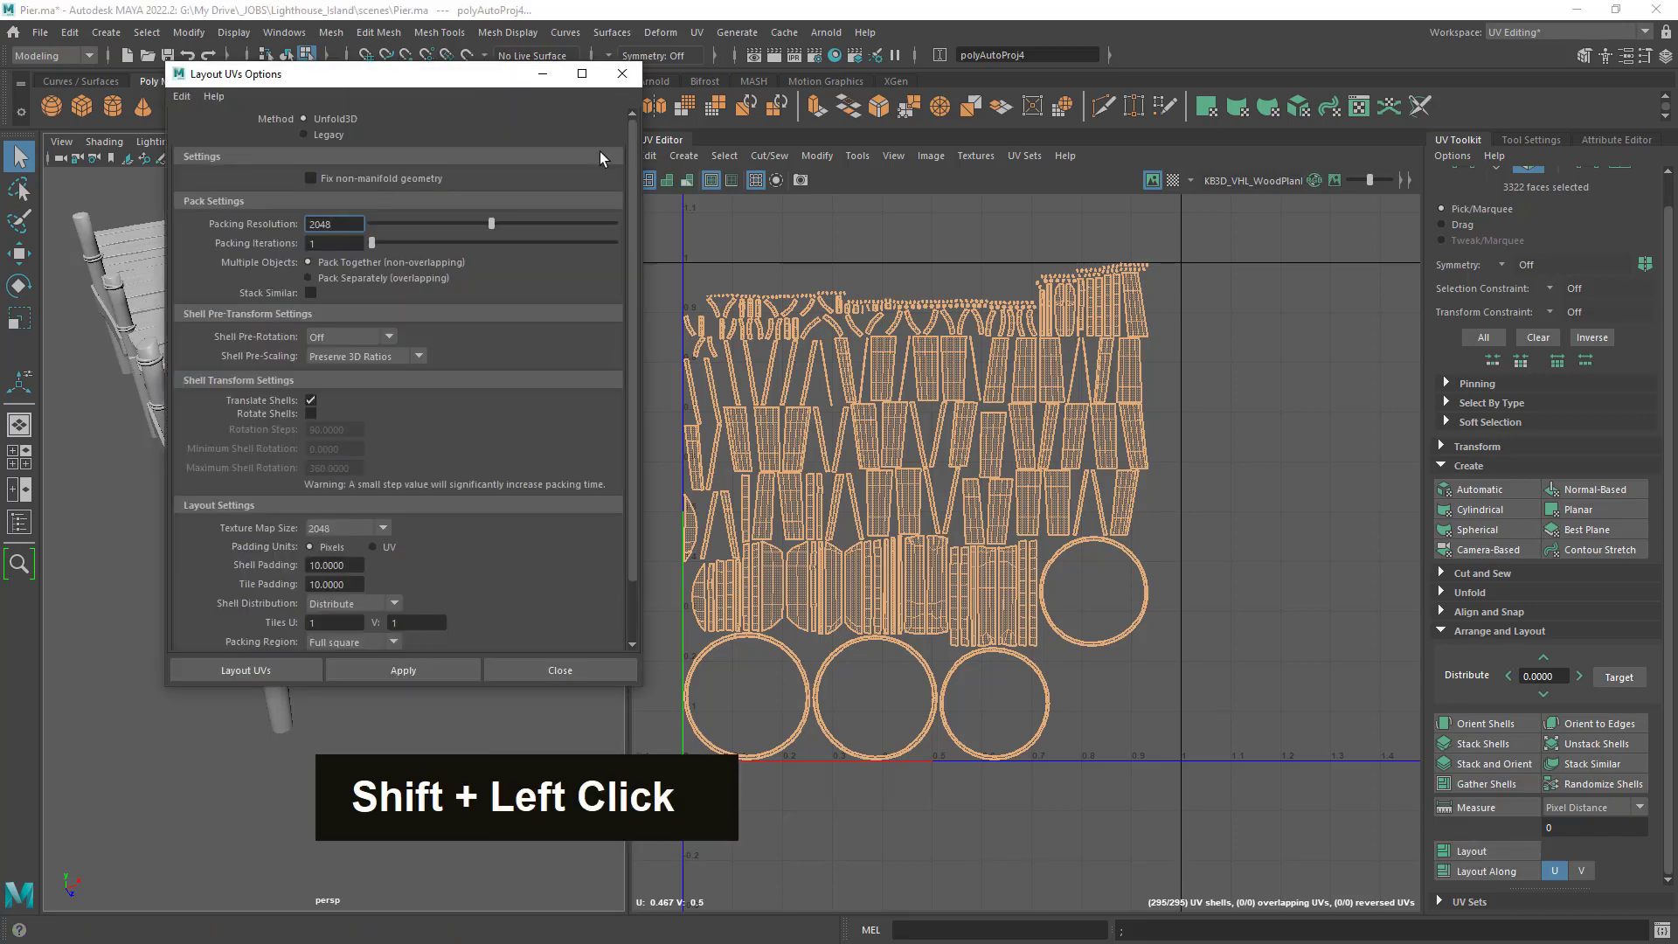
click(623, 73)
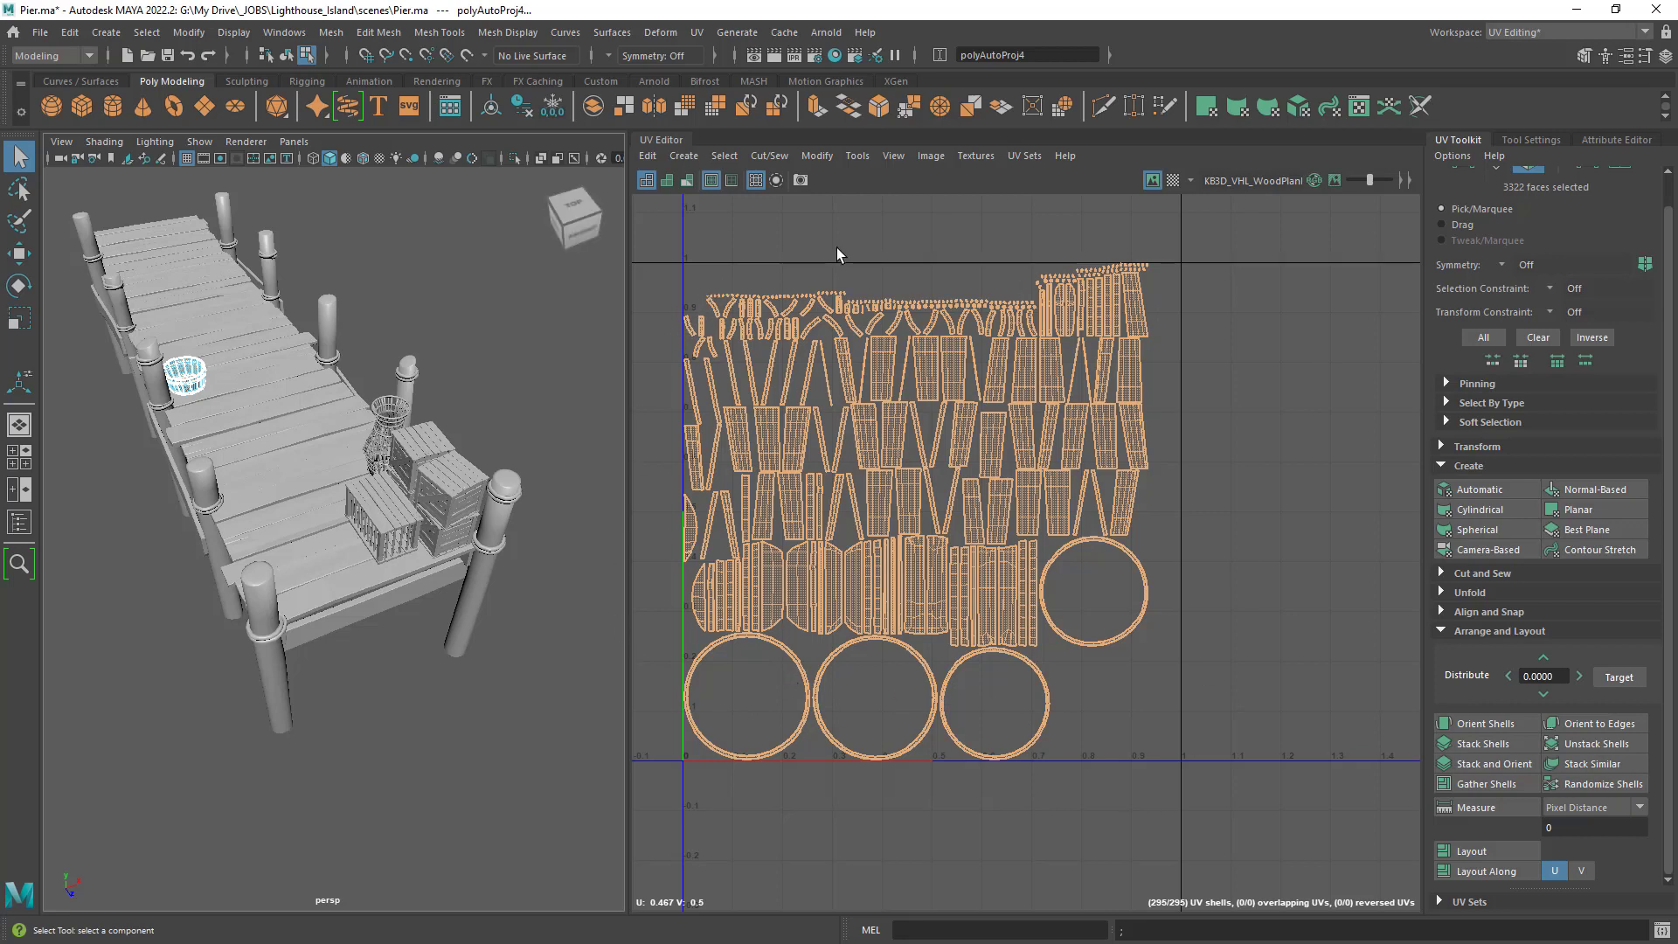
click(1494, 851)
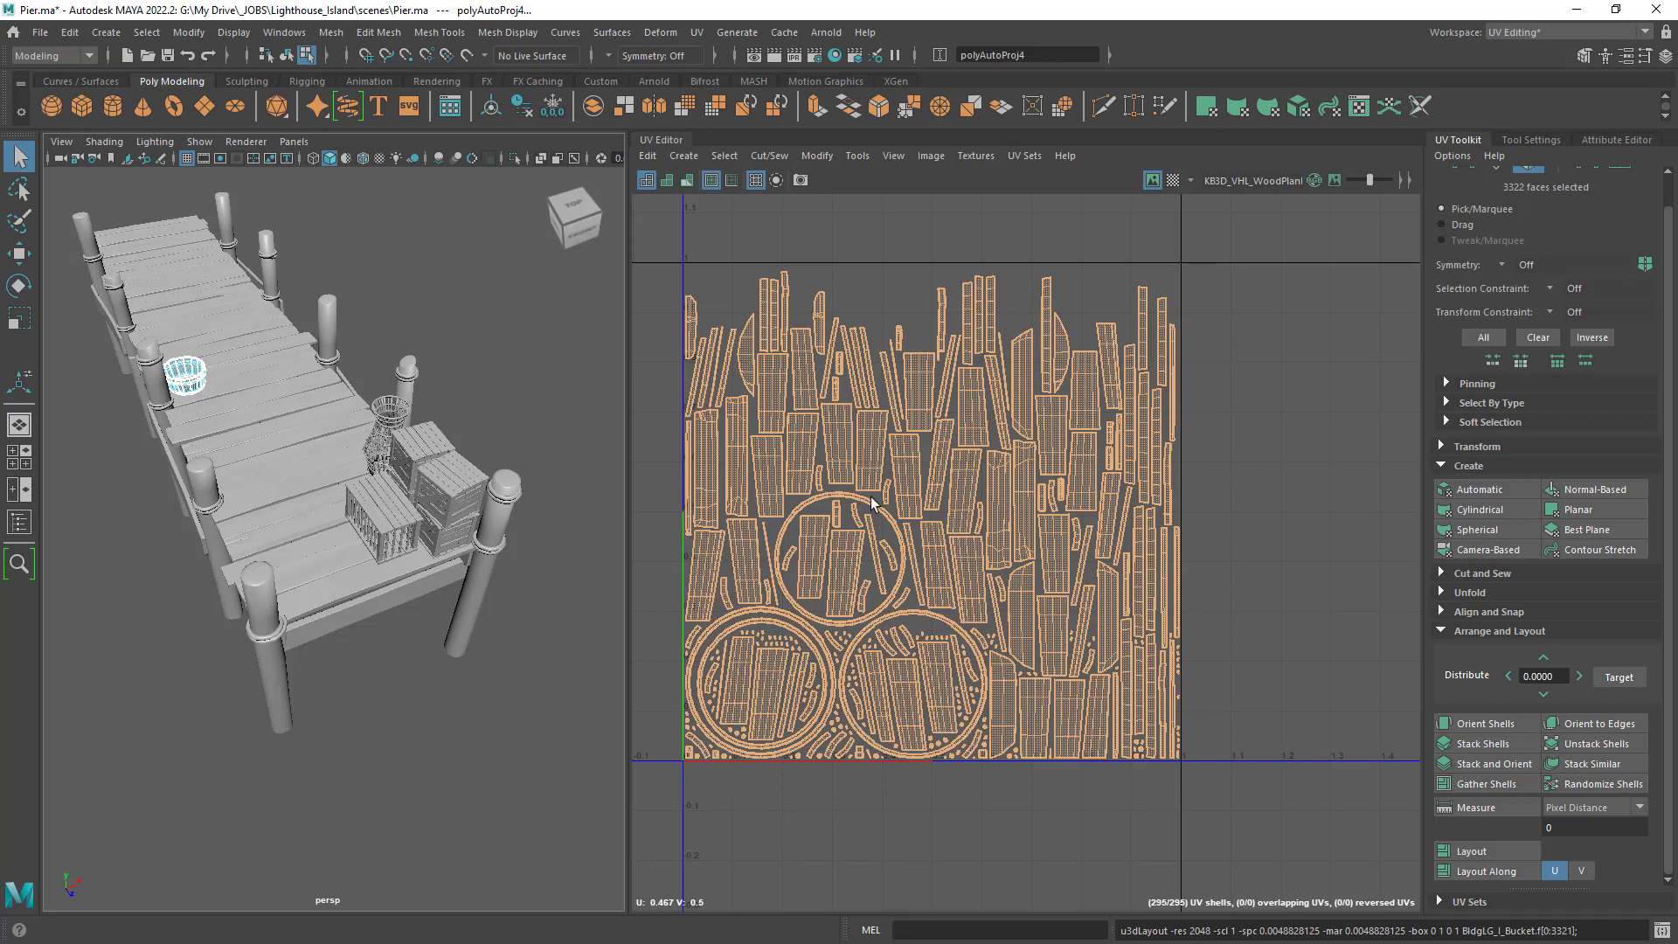
Return the bucket to object mode and select the pier with all its props to view their UVs together.
right_drag(189, 383, 288, 345)
click(420, 361)
alt+drag(420, 361, 257, 505)
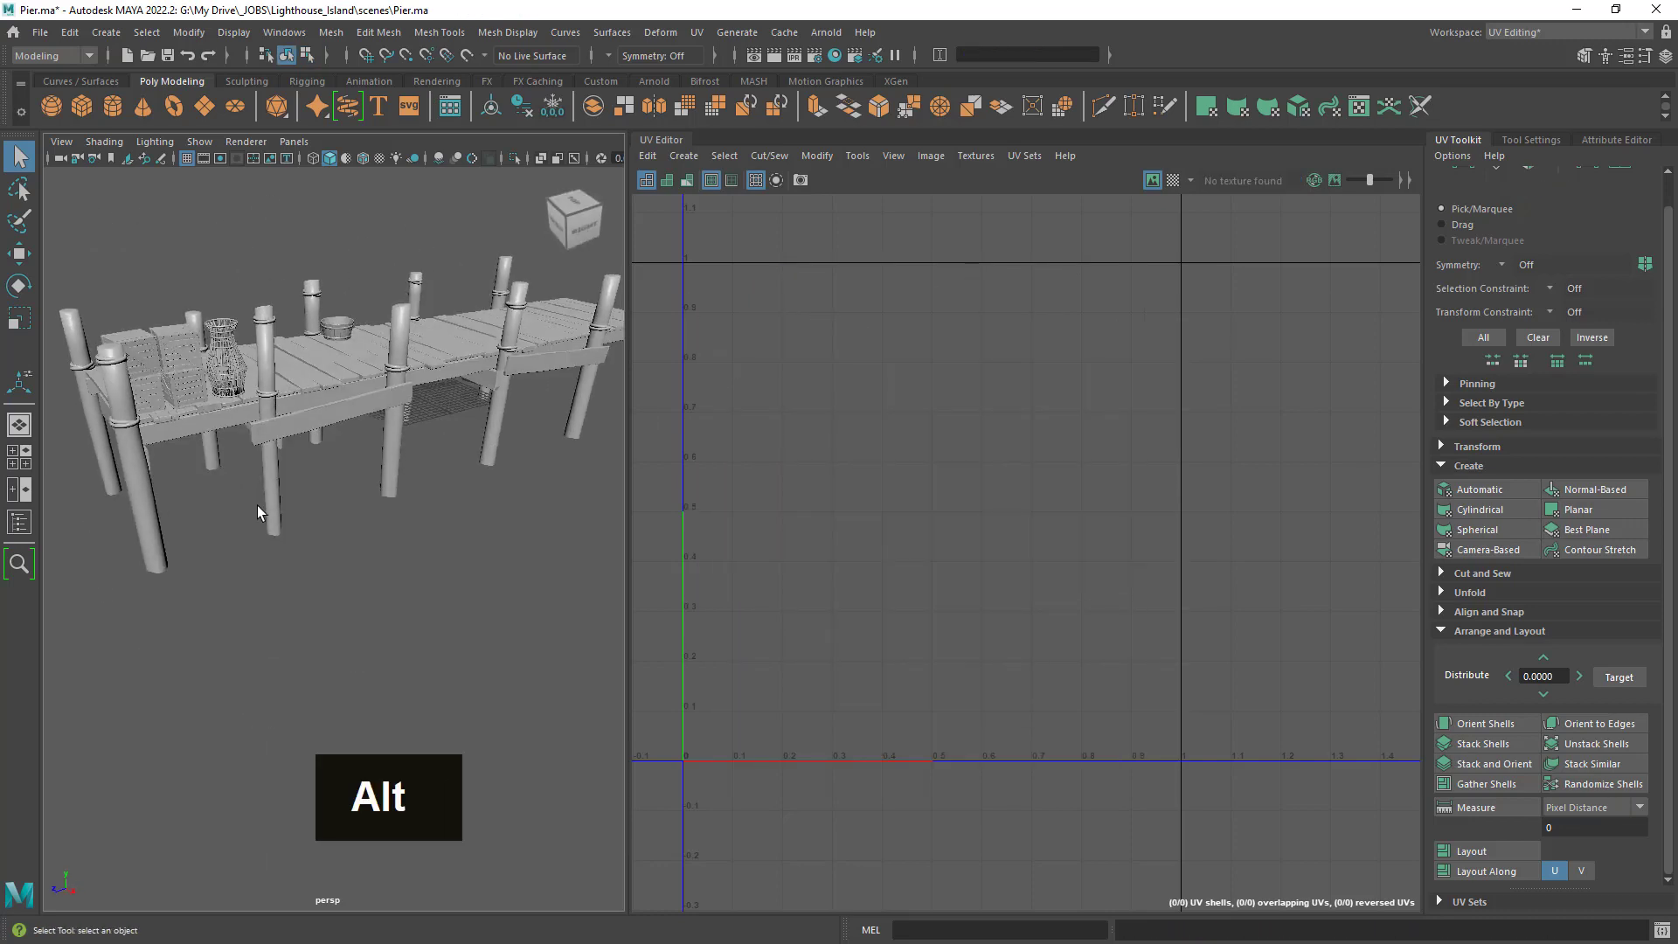
alt+right_drag(257, 505, 315, 464)
alt+middle_drag(315, 464, 457, 551)
alt+right_drag(457, 550, 398, 516)
alt+drag(398, 516, 408, 516)
alt+right_drag(407, 516, 438, 553)
drag(127, 207, 757, 845)
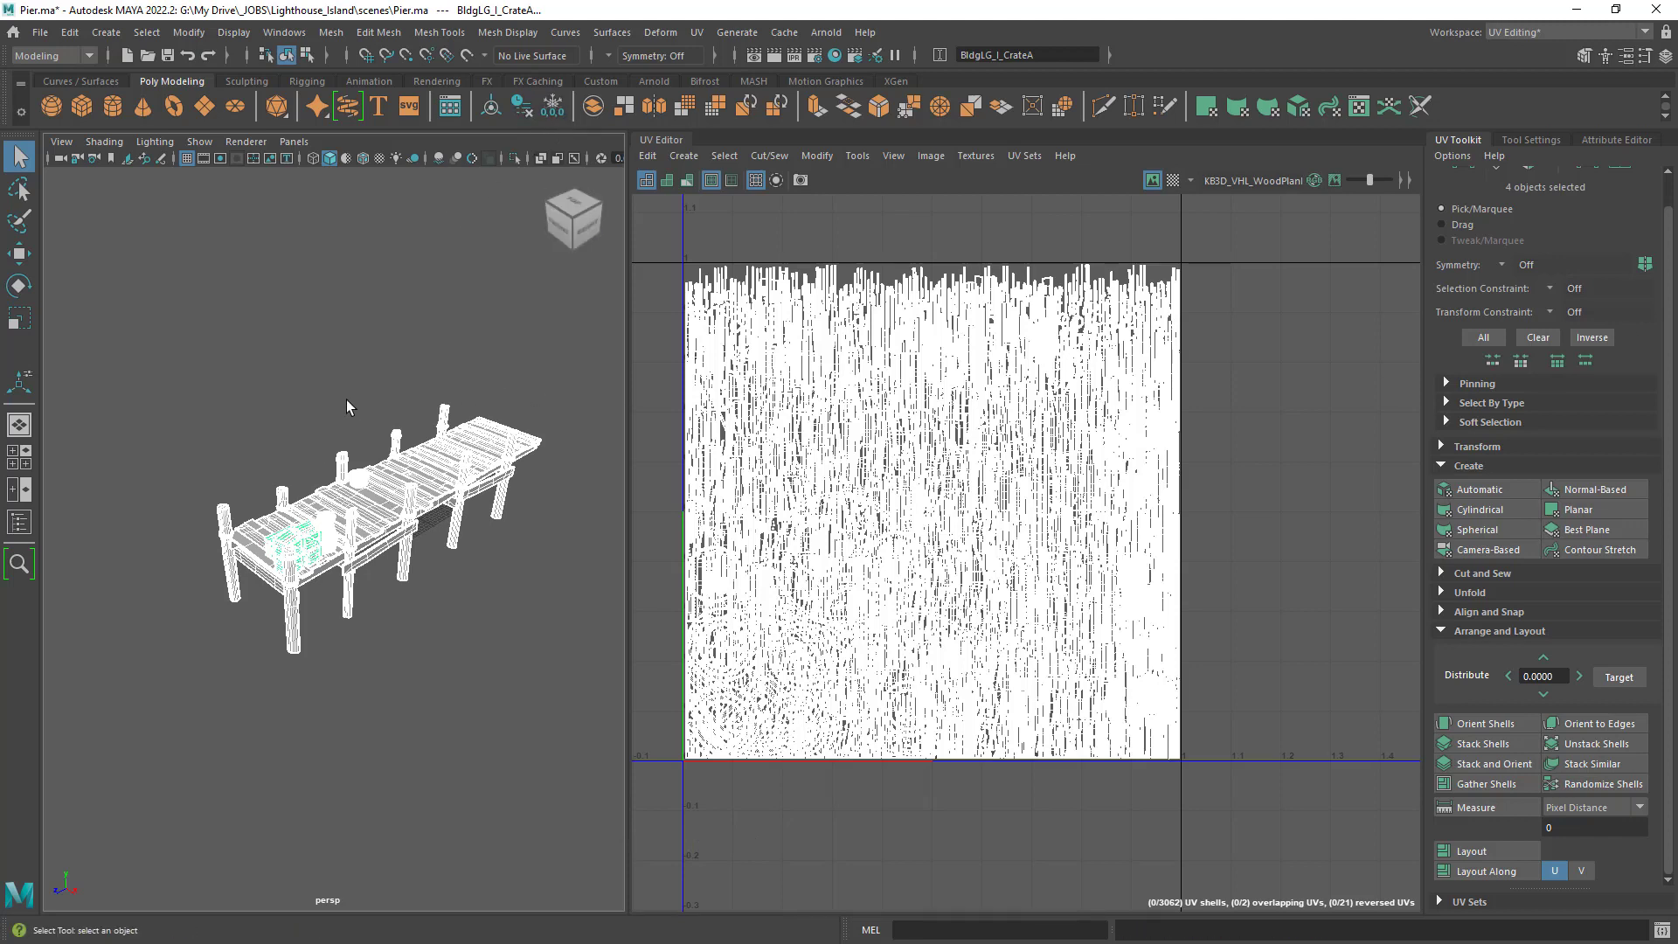
click(70, 489)
Review the UV layouts of the bucket, pier, basket and crates one by one through the Outliner.
click(19, 522)
click(164, 285)
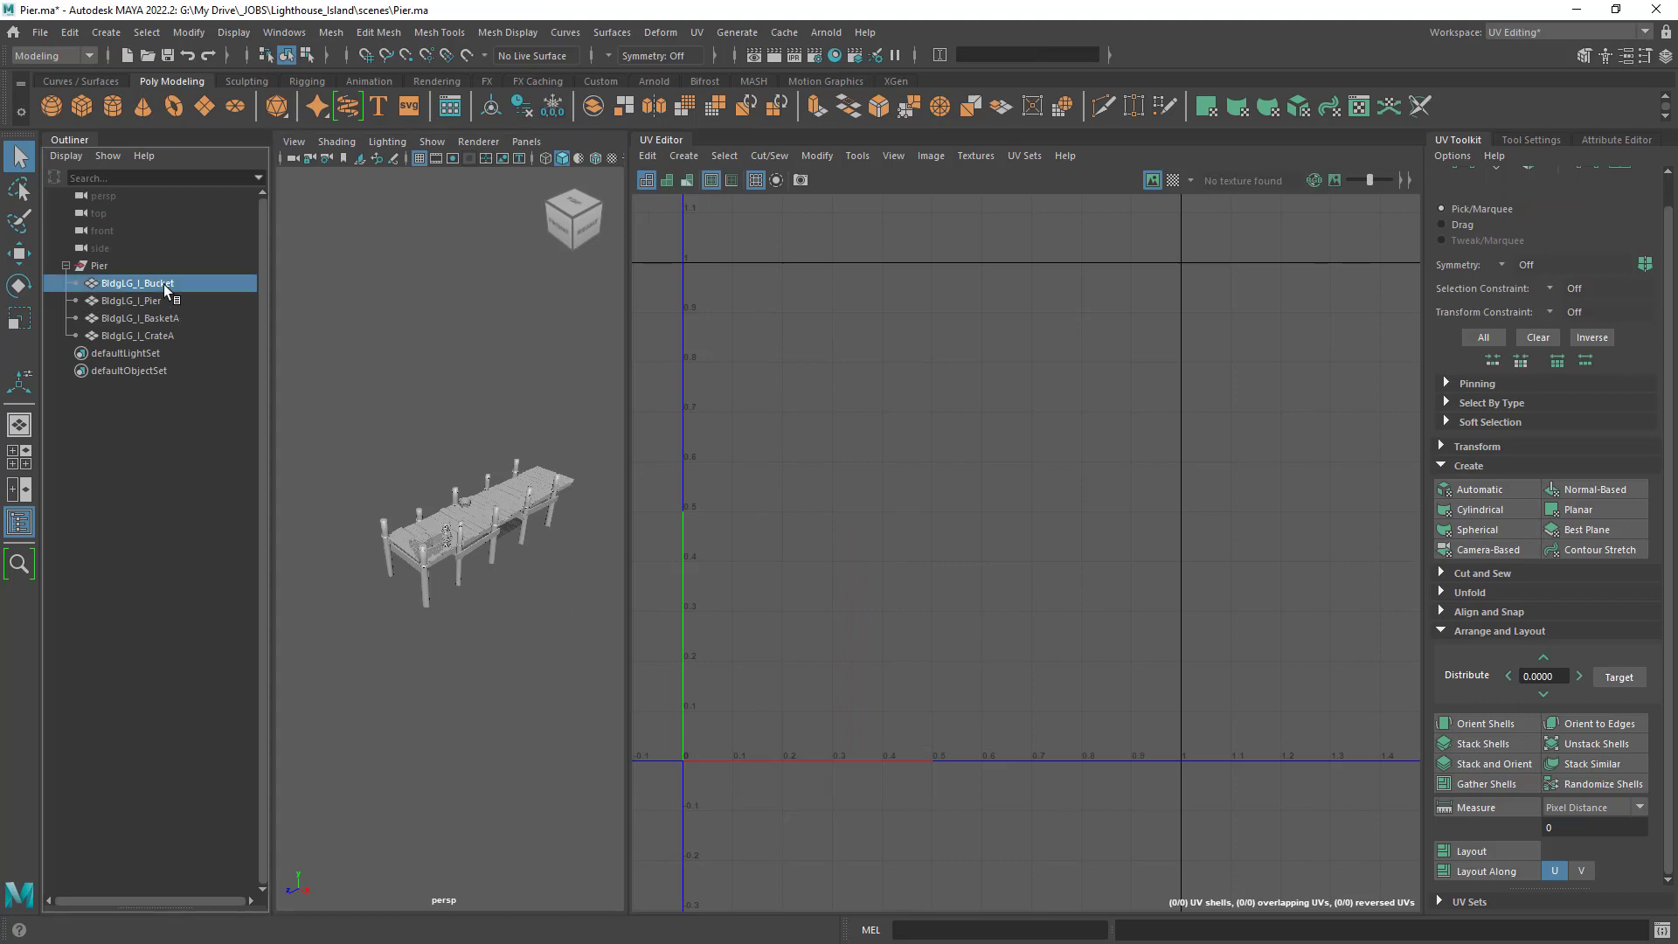
click(143, 301)
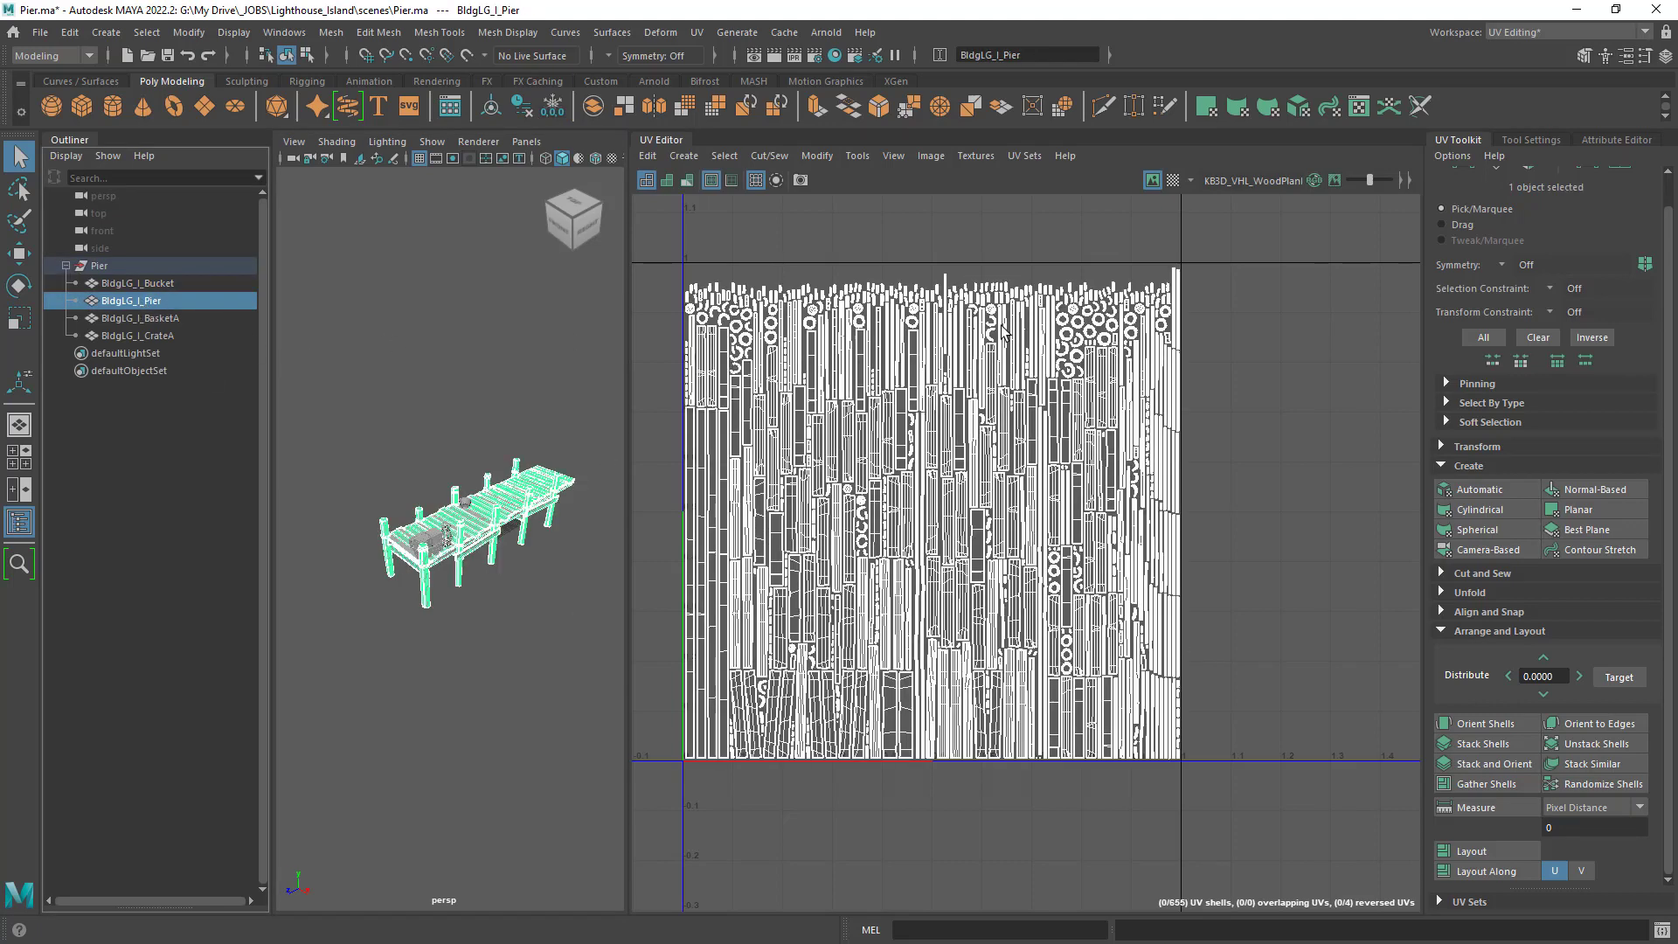
click(157, 319)
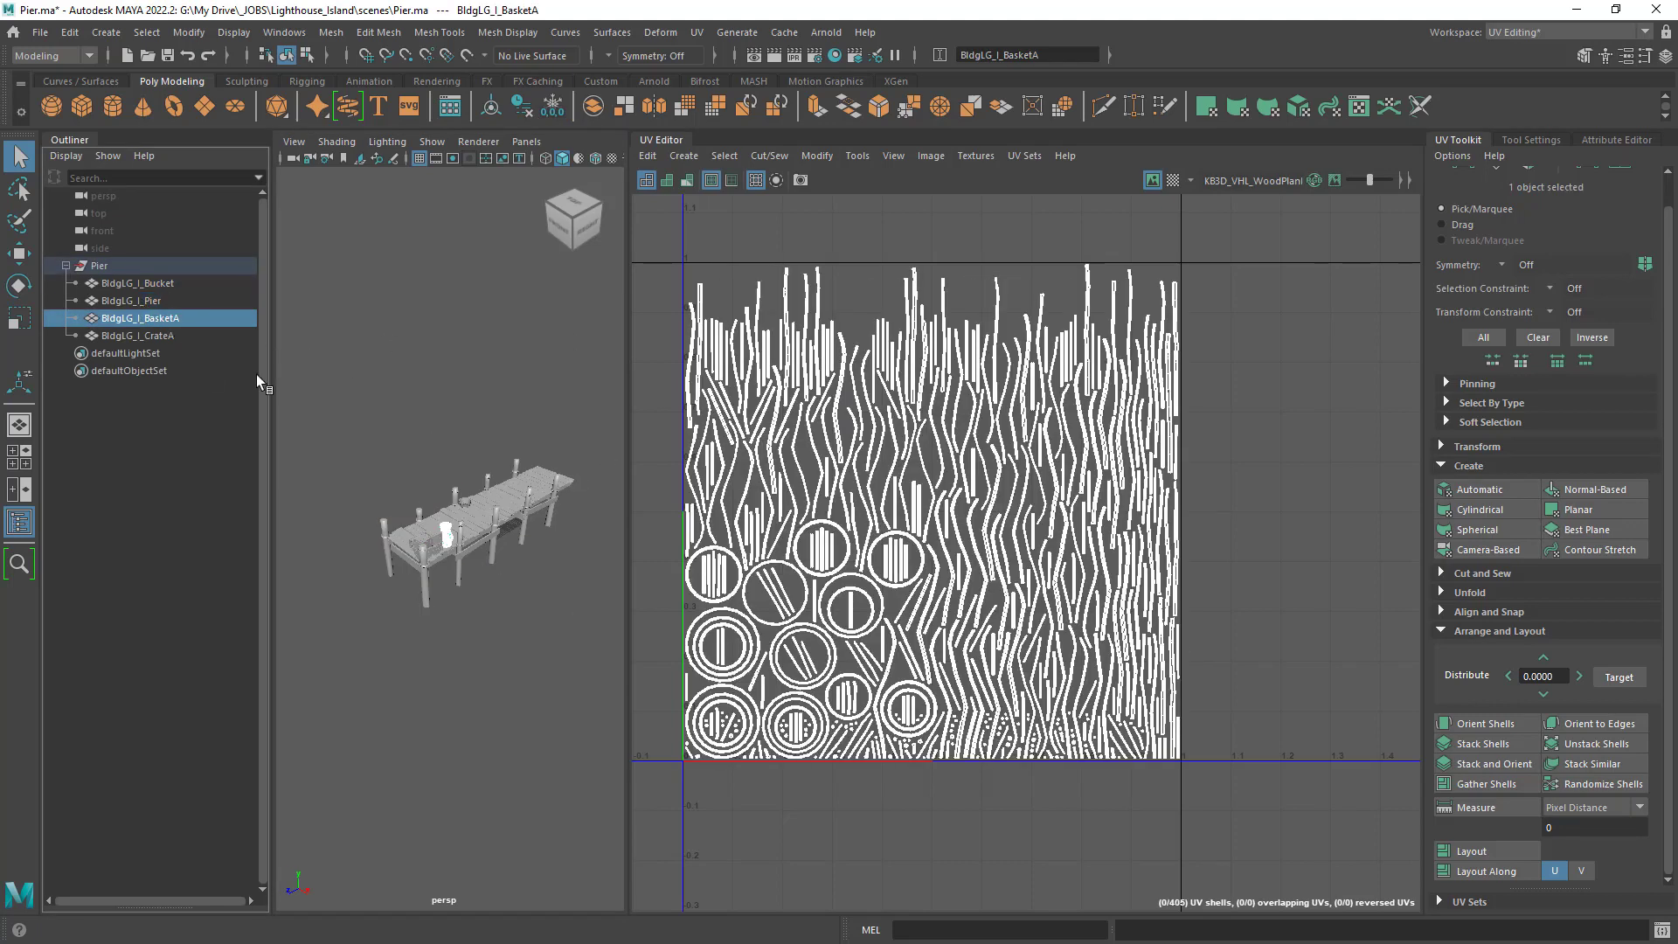
click(157, 336)
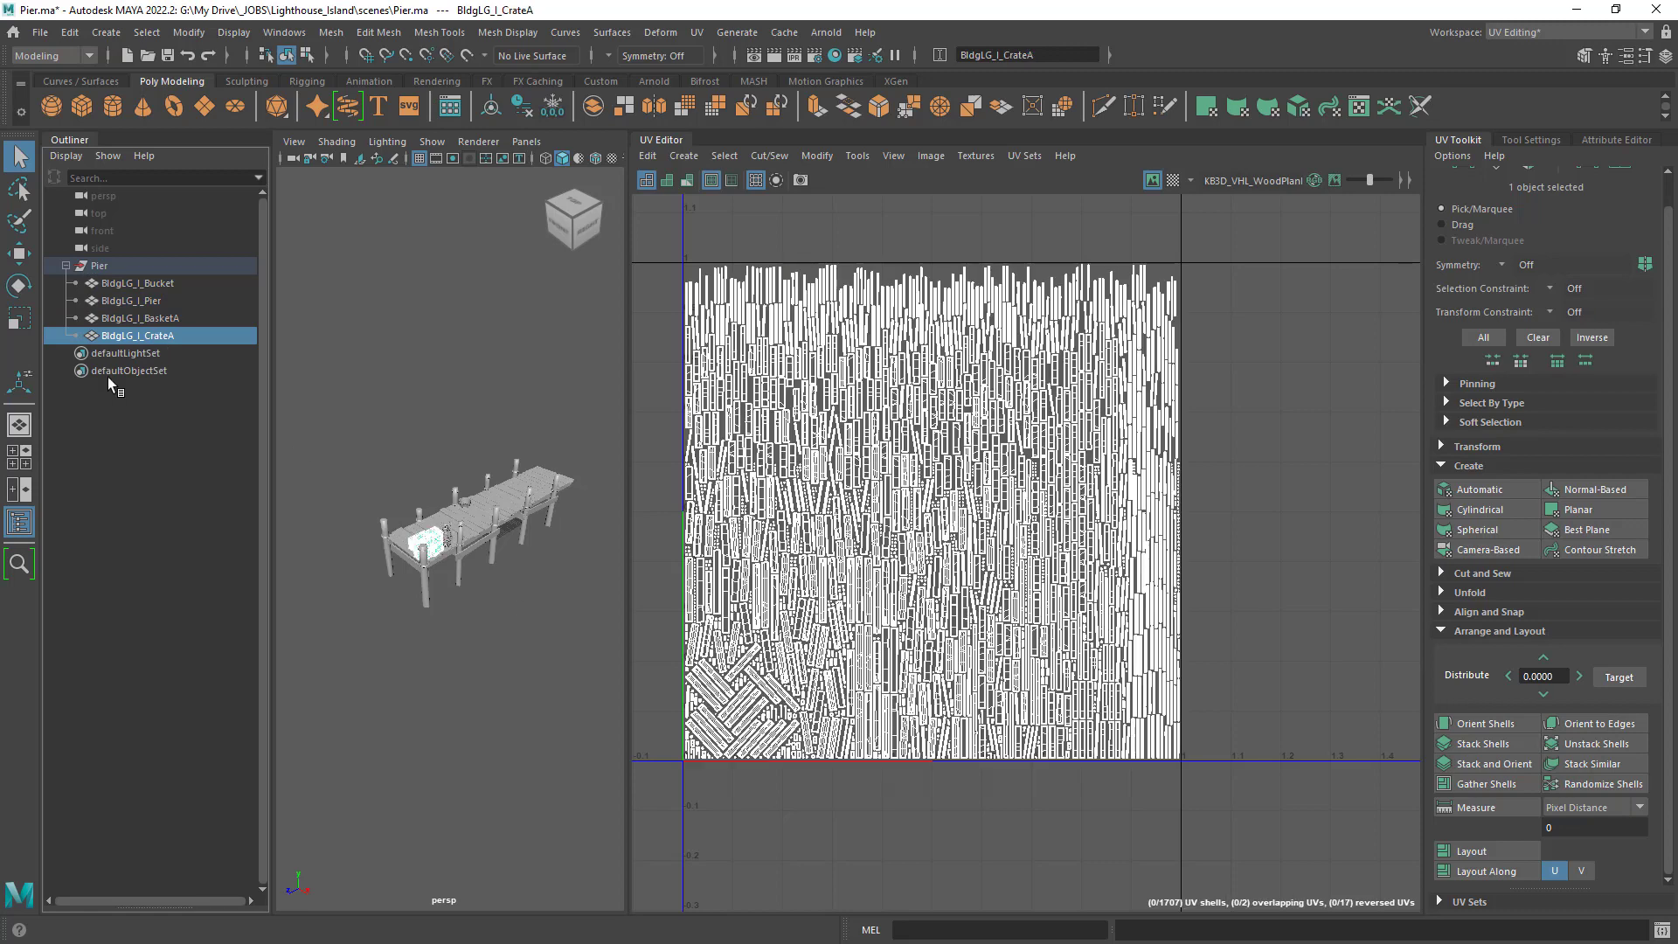
click(19, 523)
Clear the selection and examine the pier and its props from several sides.
alt+right_drag(251, 547, 336, 563)
alt+drag(336, 564, 348, 564)
alt+right_drag(348, 564, 447, 547)
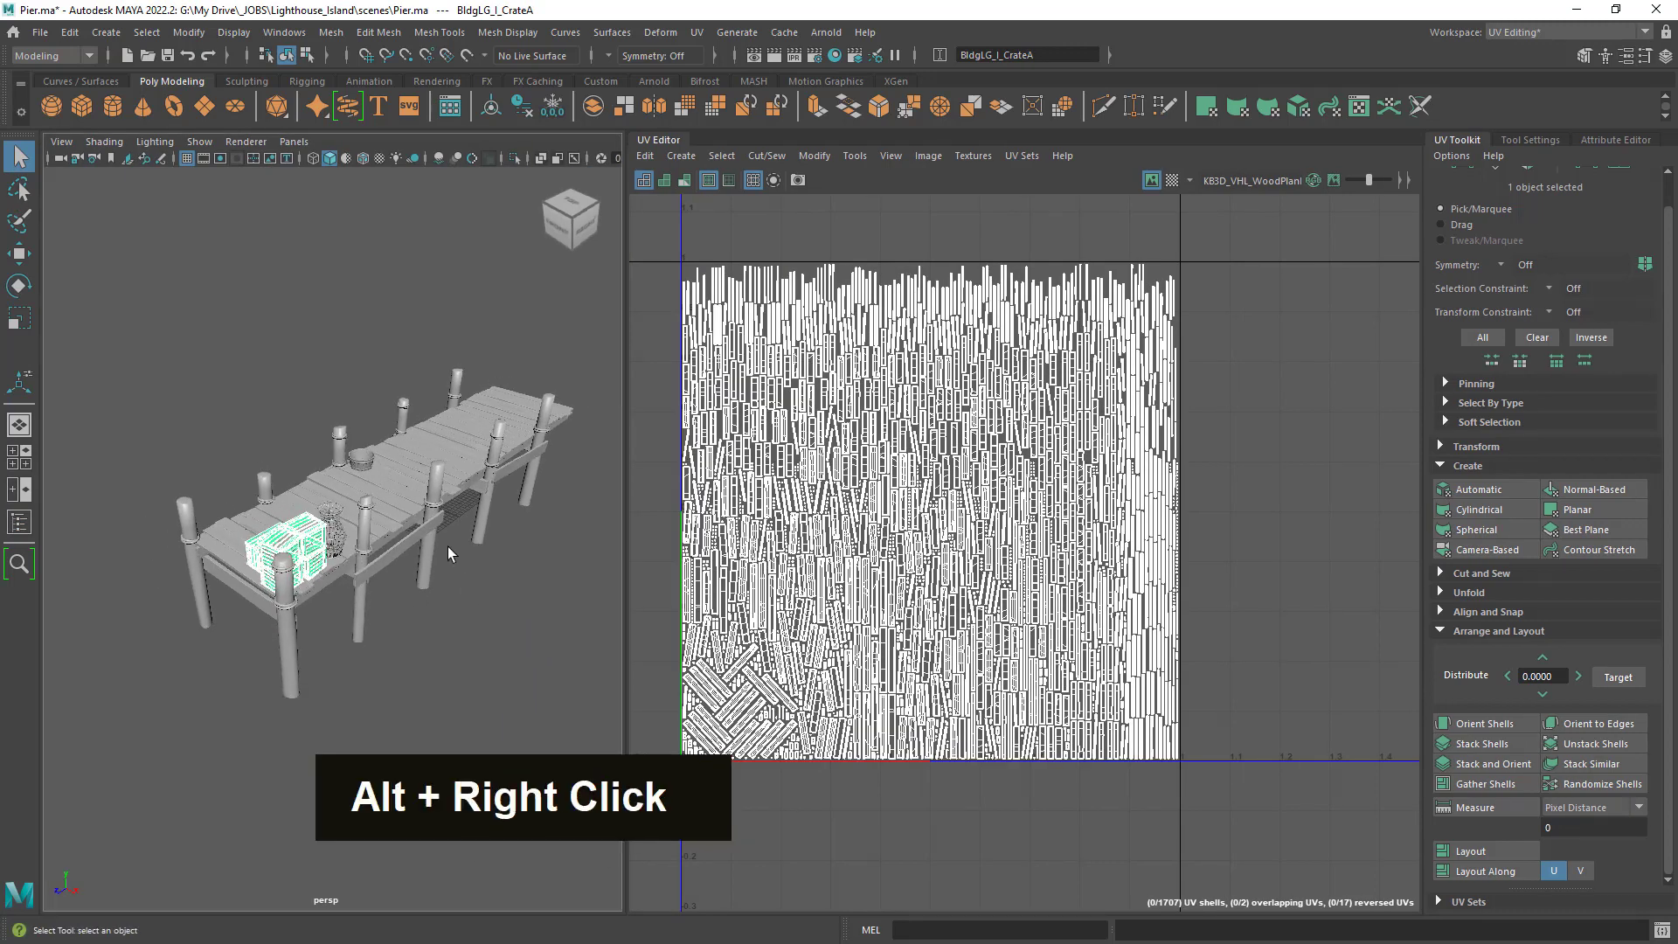
right_drag(423, 446, 494, 420)
click(392, 322)
alt+drag(350, 479, 558, 513)
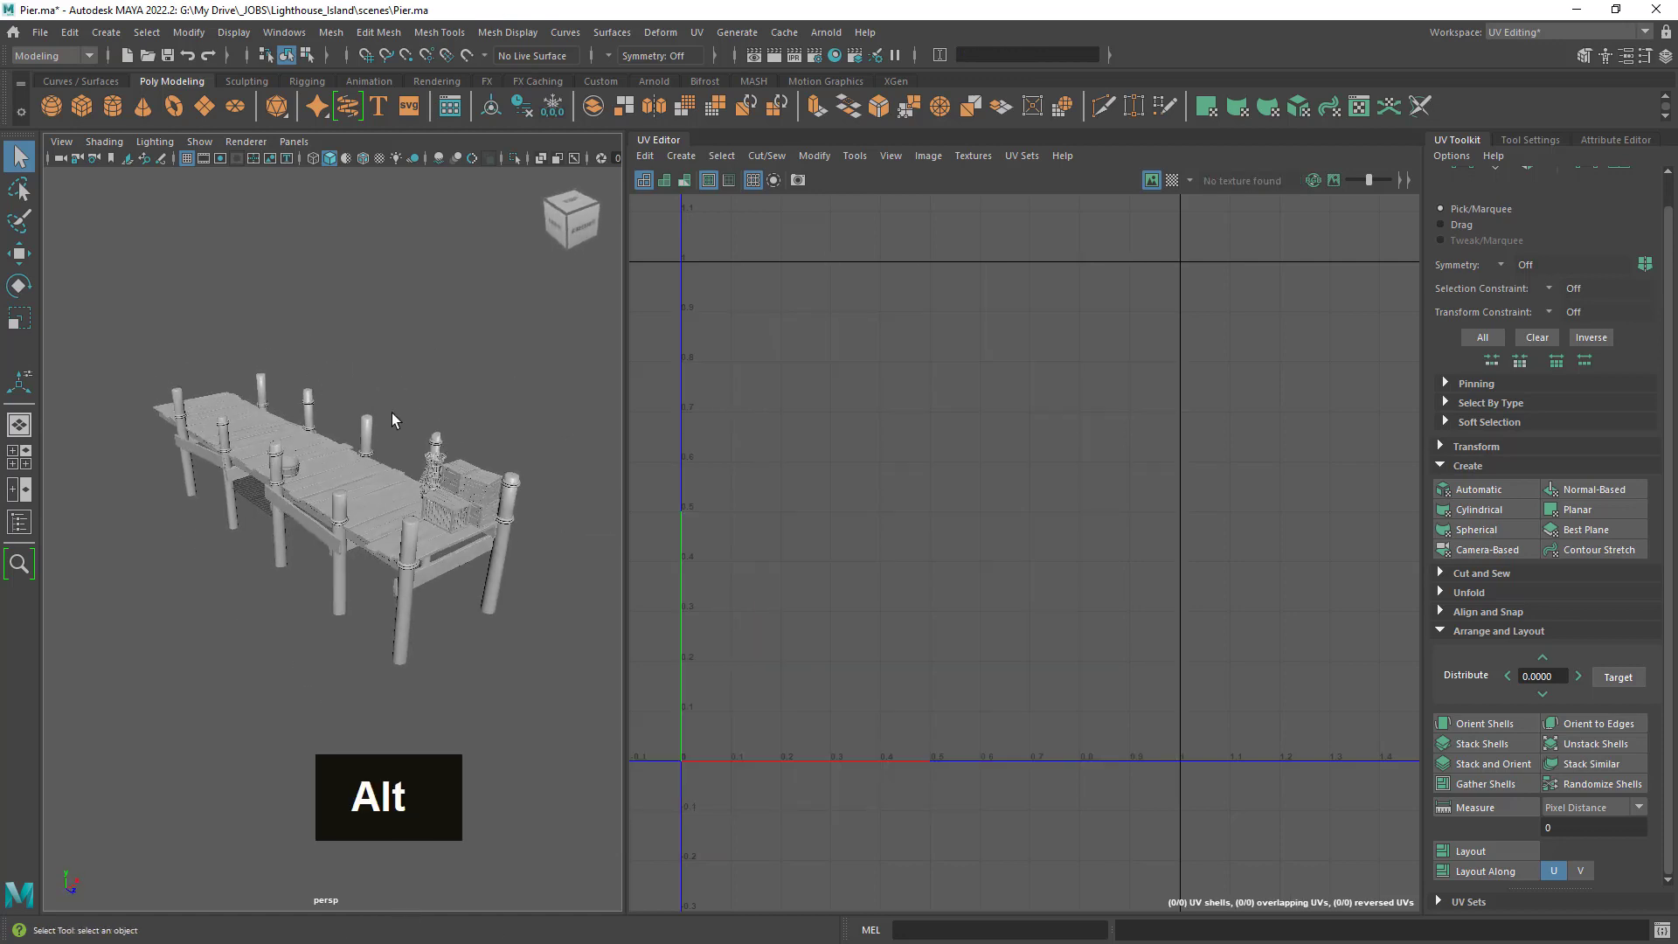
alt+drag(395, 489, 406, 525)
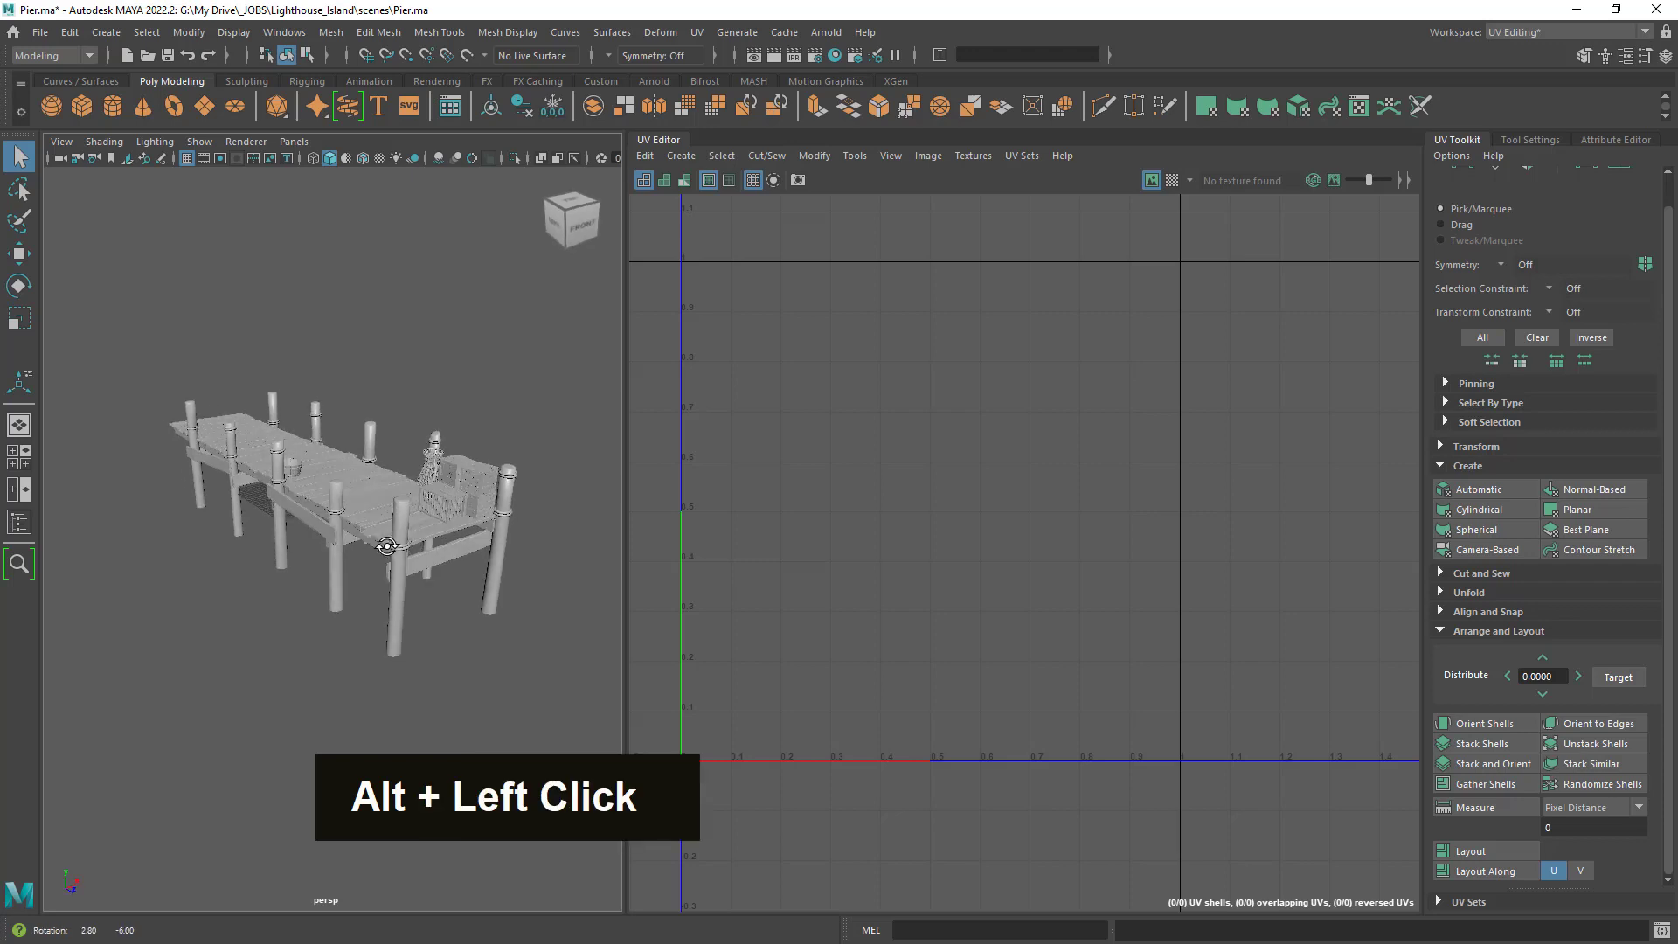
alt+right_drag(407, 524, 455, 581)
alt+middle_drag(455, 581, 418, 554)
alt+drag(418, 554, 266, 550)
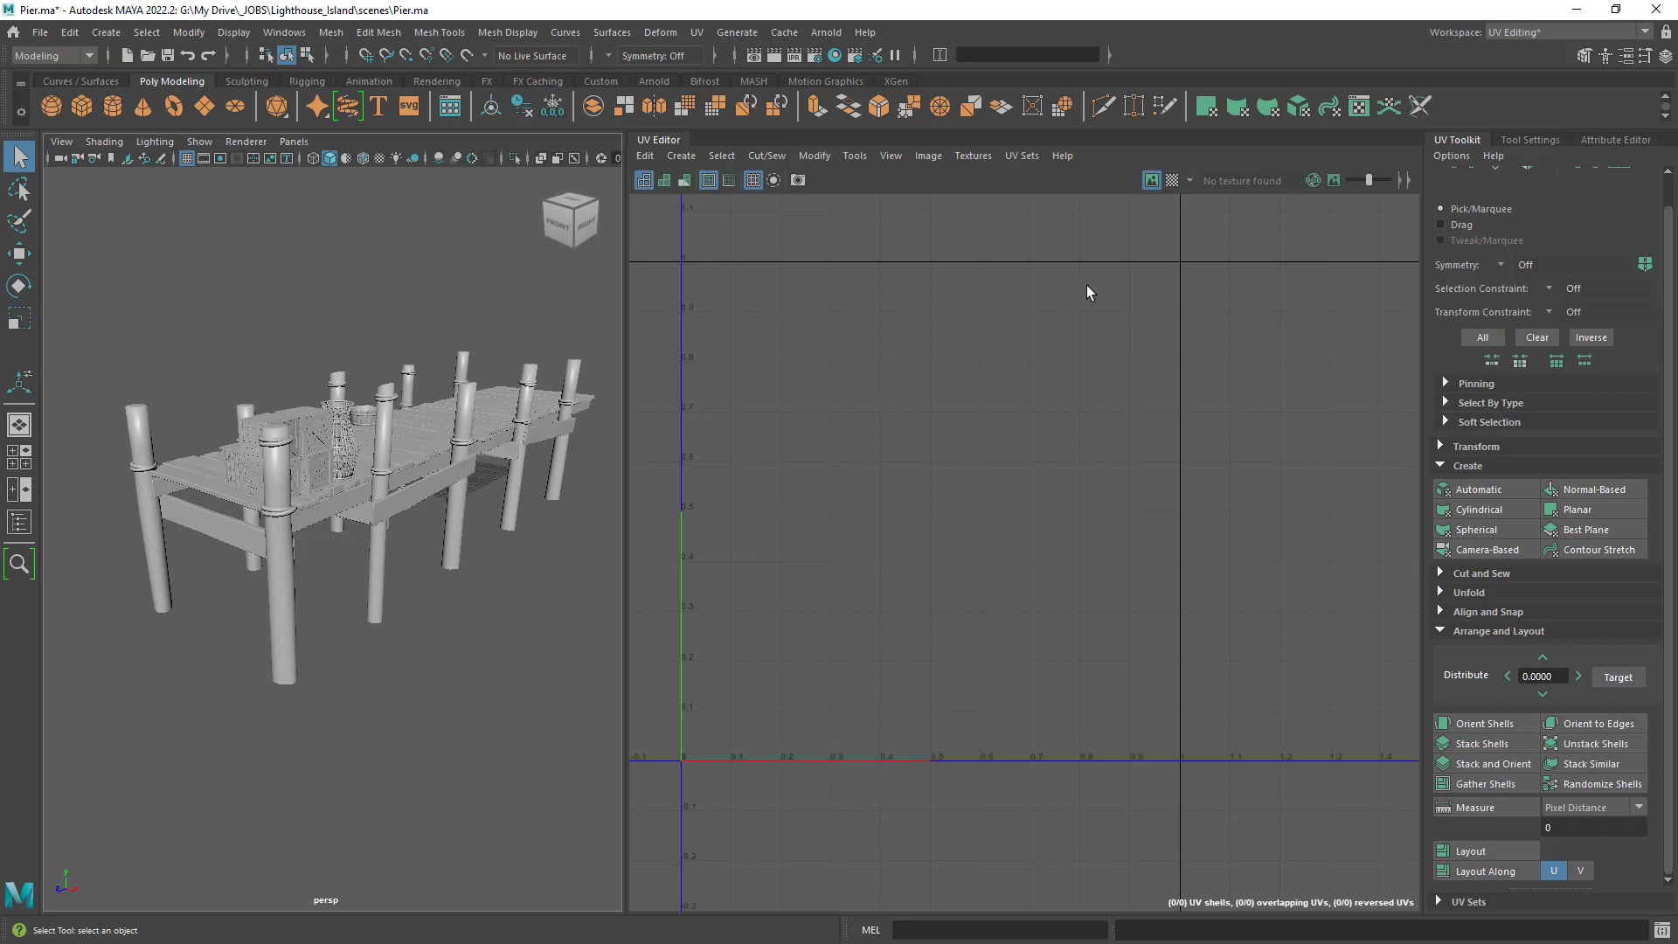
Switch the workspace from UV Editing to General.
click(1543, 35)
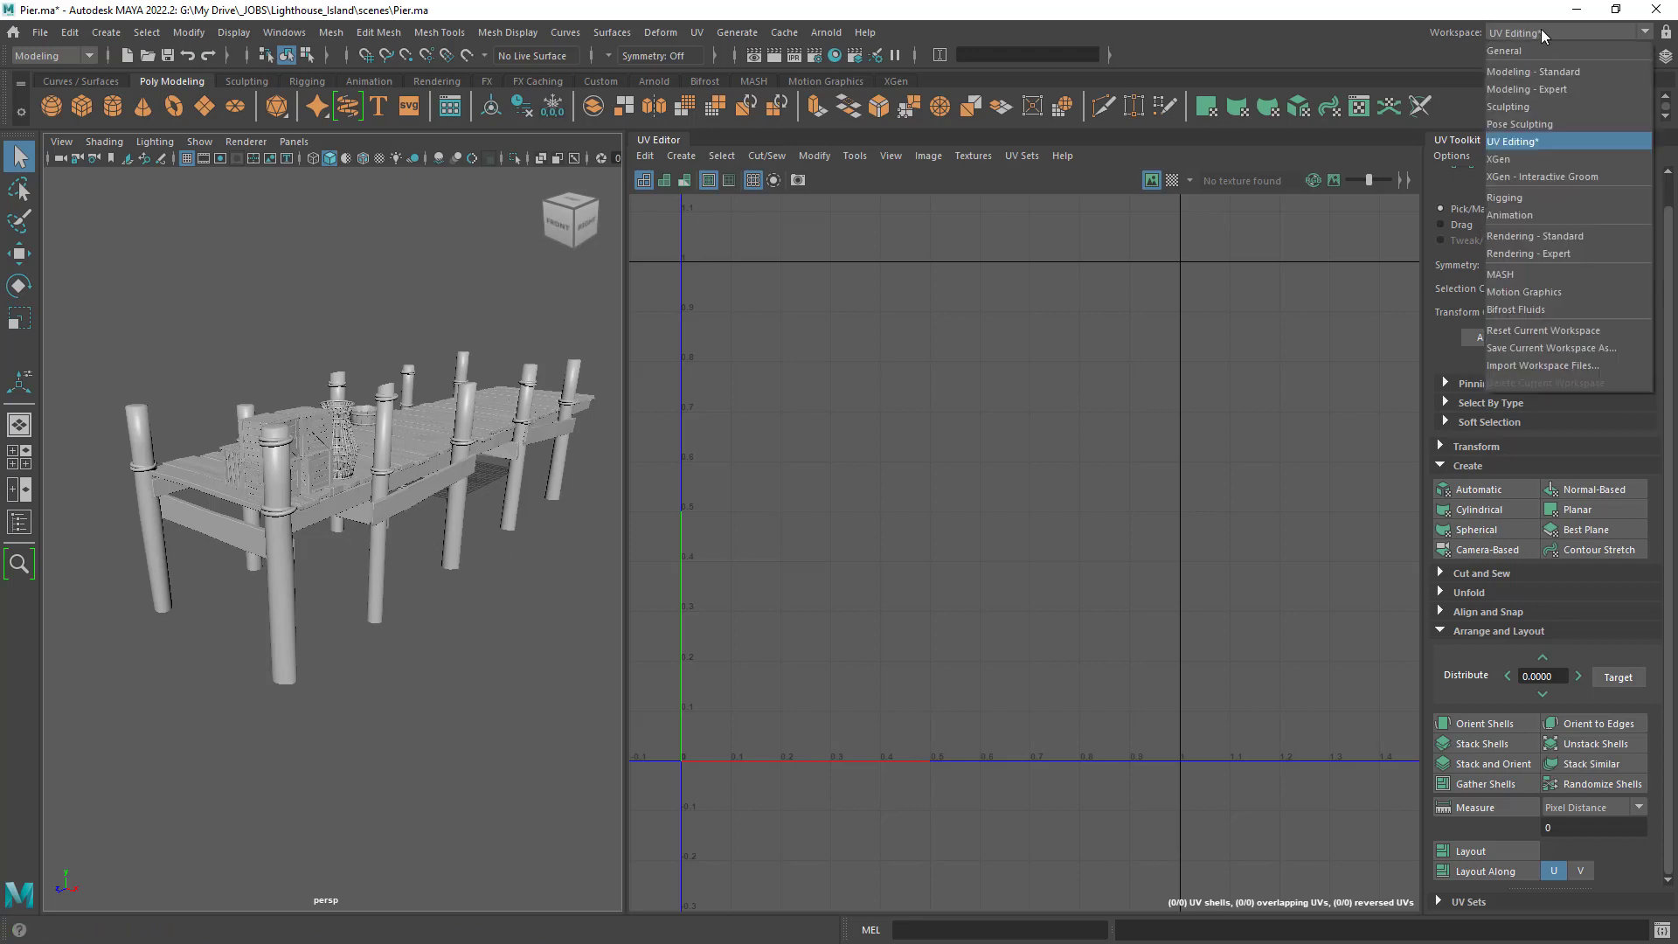
click(1547, 51)
alt+right_drag(1026, 386, 1054, 465)
alt+drag(1054, 465, 904, 446)
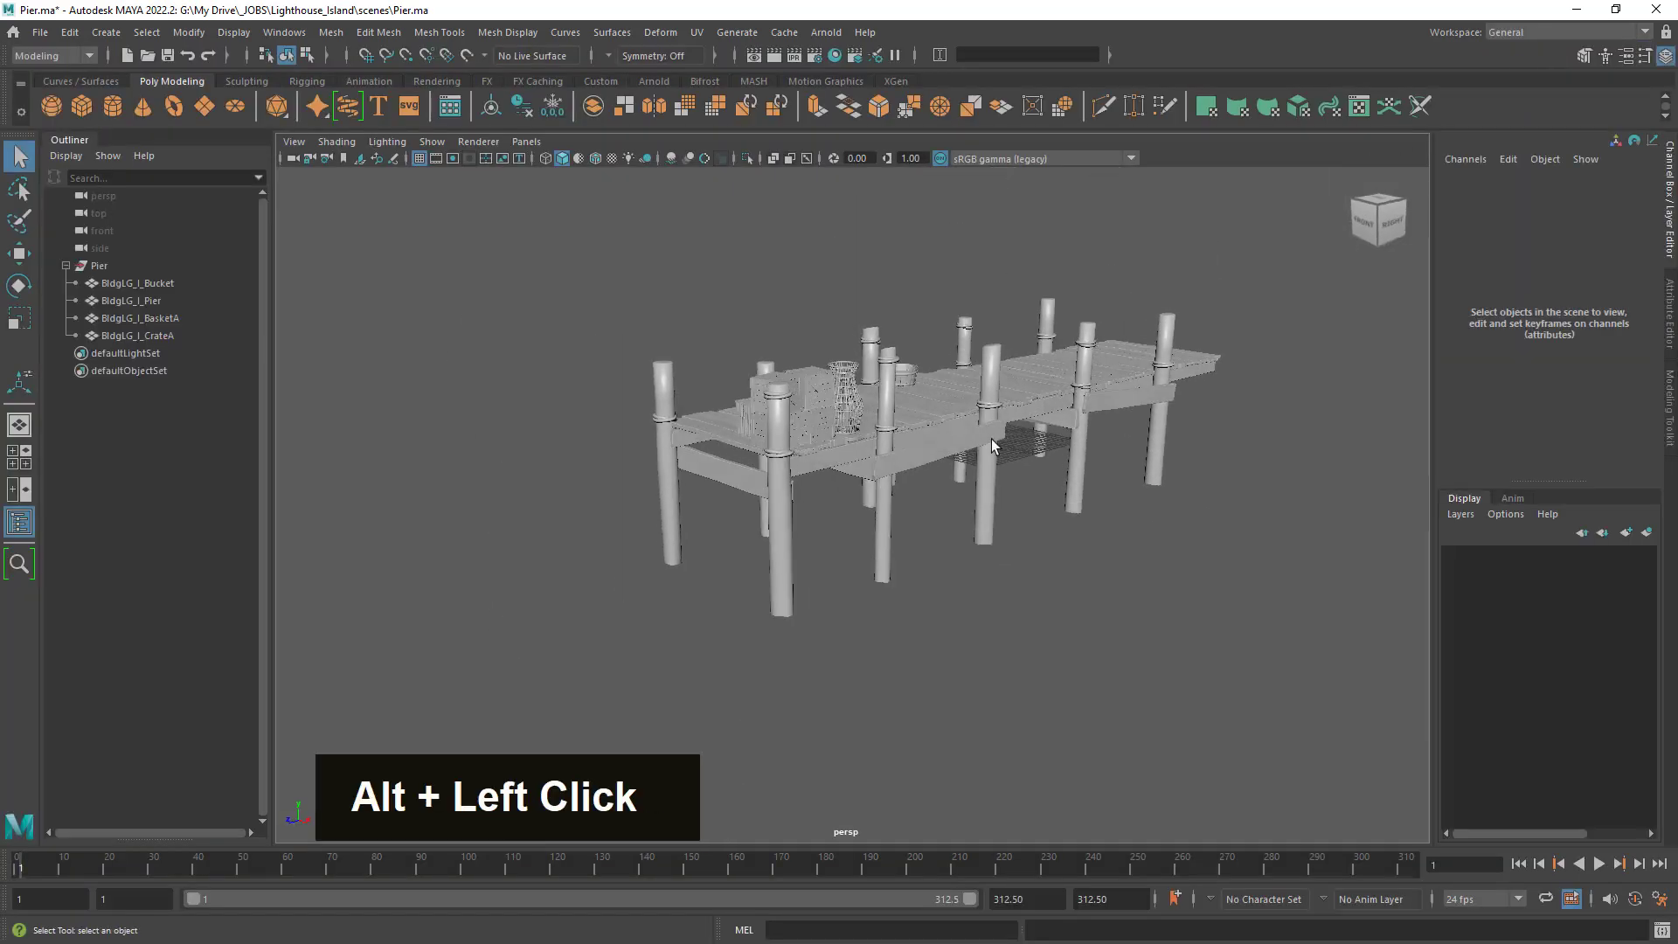
alt+middle_drag(905, 446, 927, 472)
alt+drag(927, 472, 934, 477)
alt+right_drag(934, 477, 847, 424)
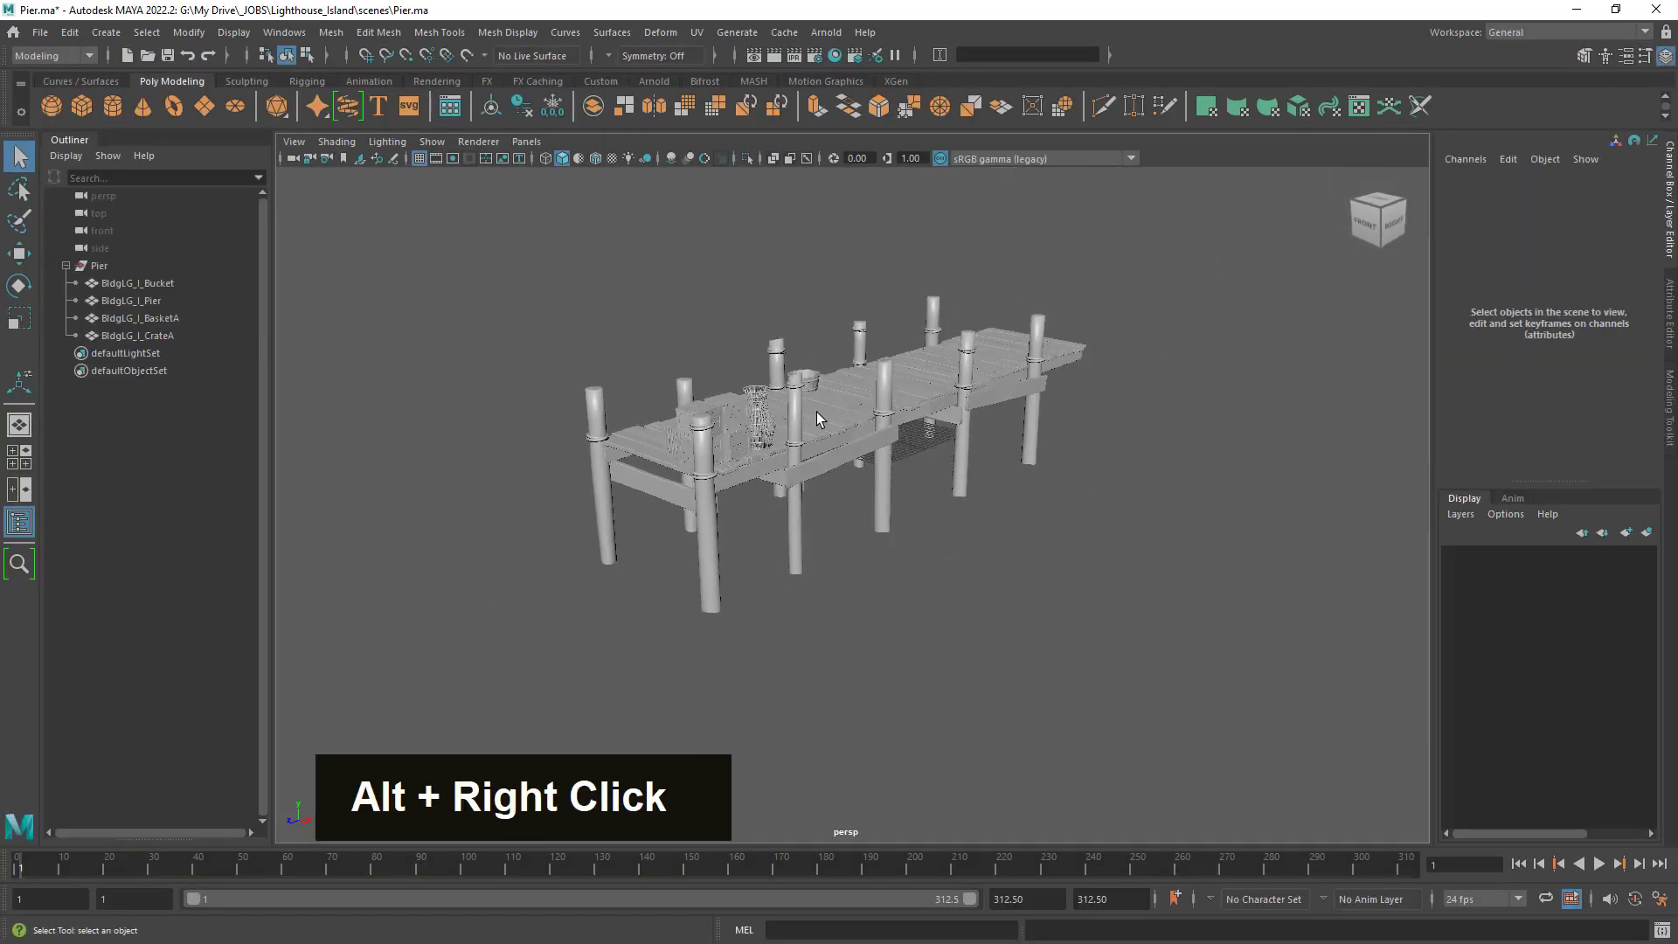
Hide the bucket, basket and crates so only the pier is shown.
click(819, 420)
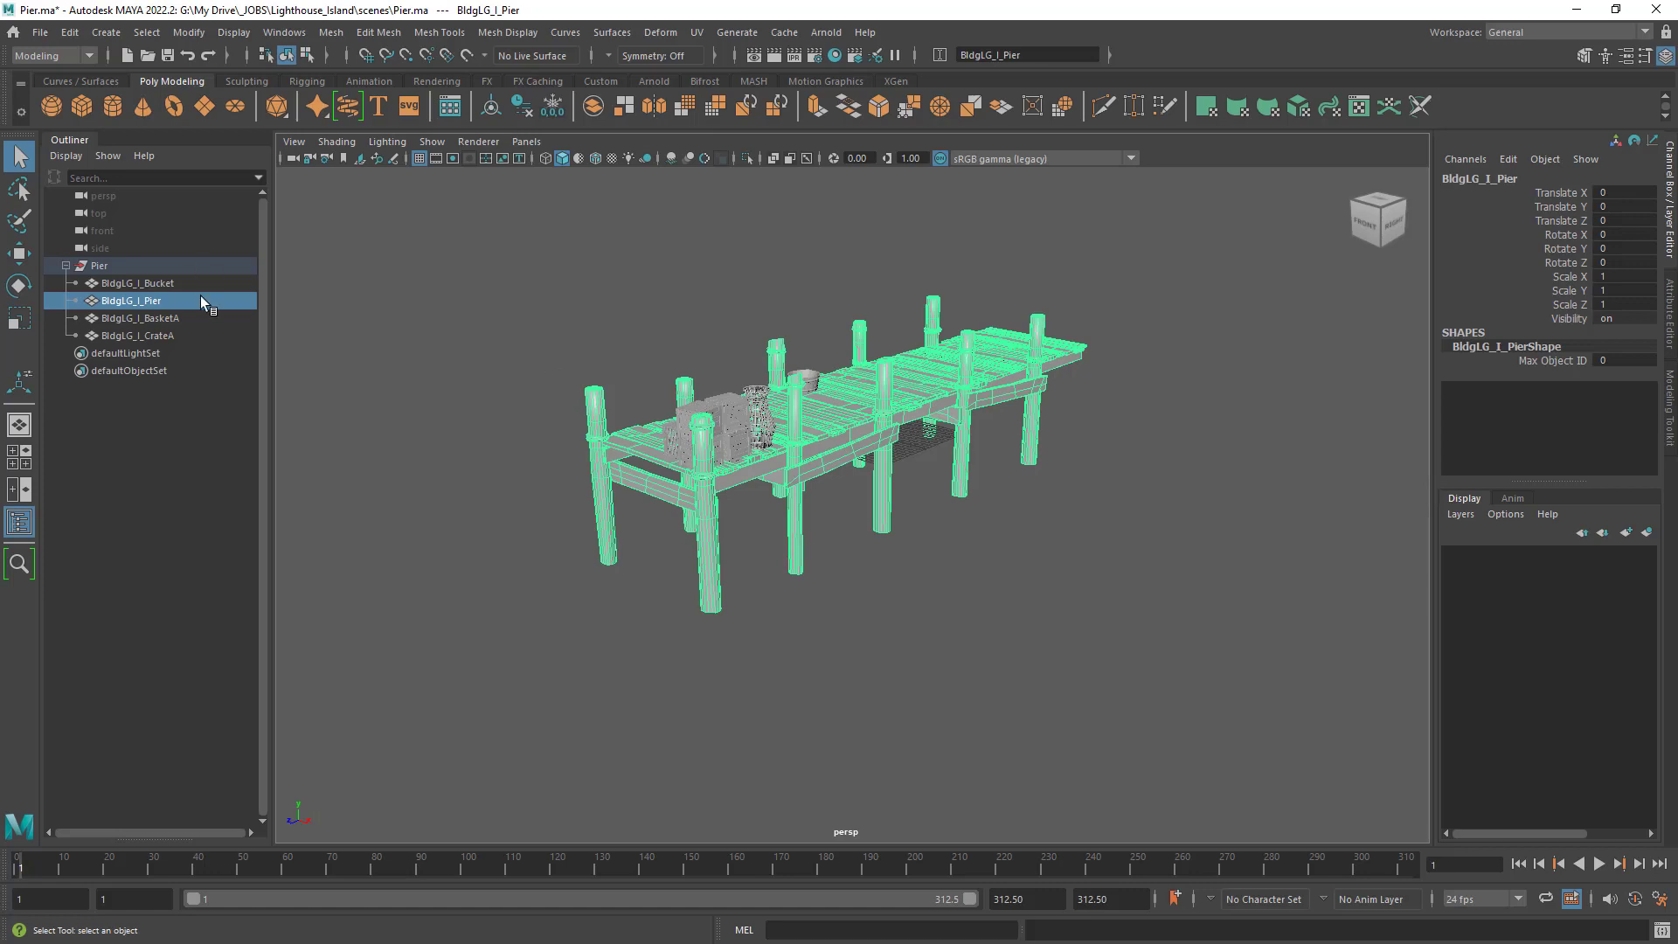
click(137, 284)
ctrl+click(170, 318)
ctrl+click(175, 336)
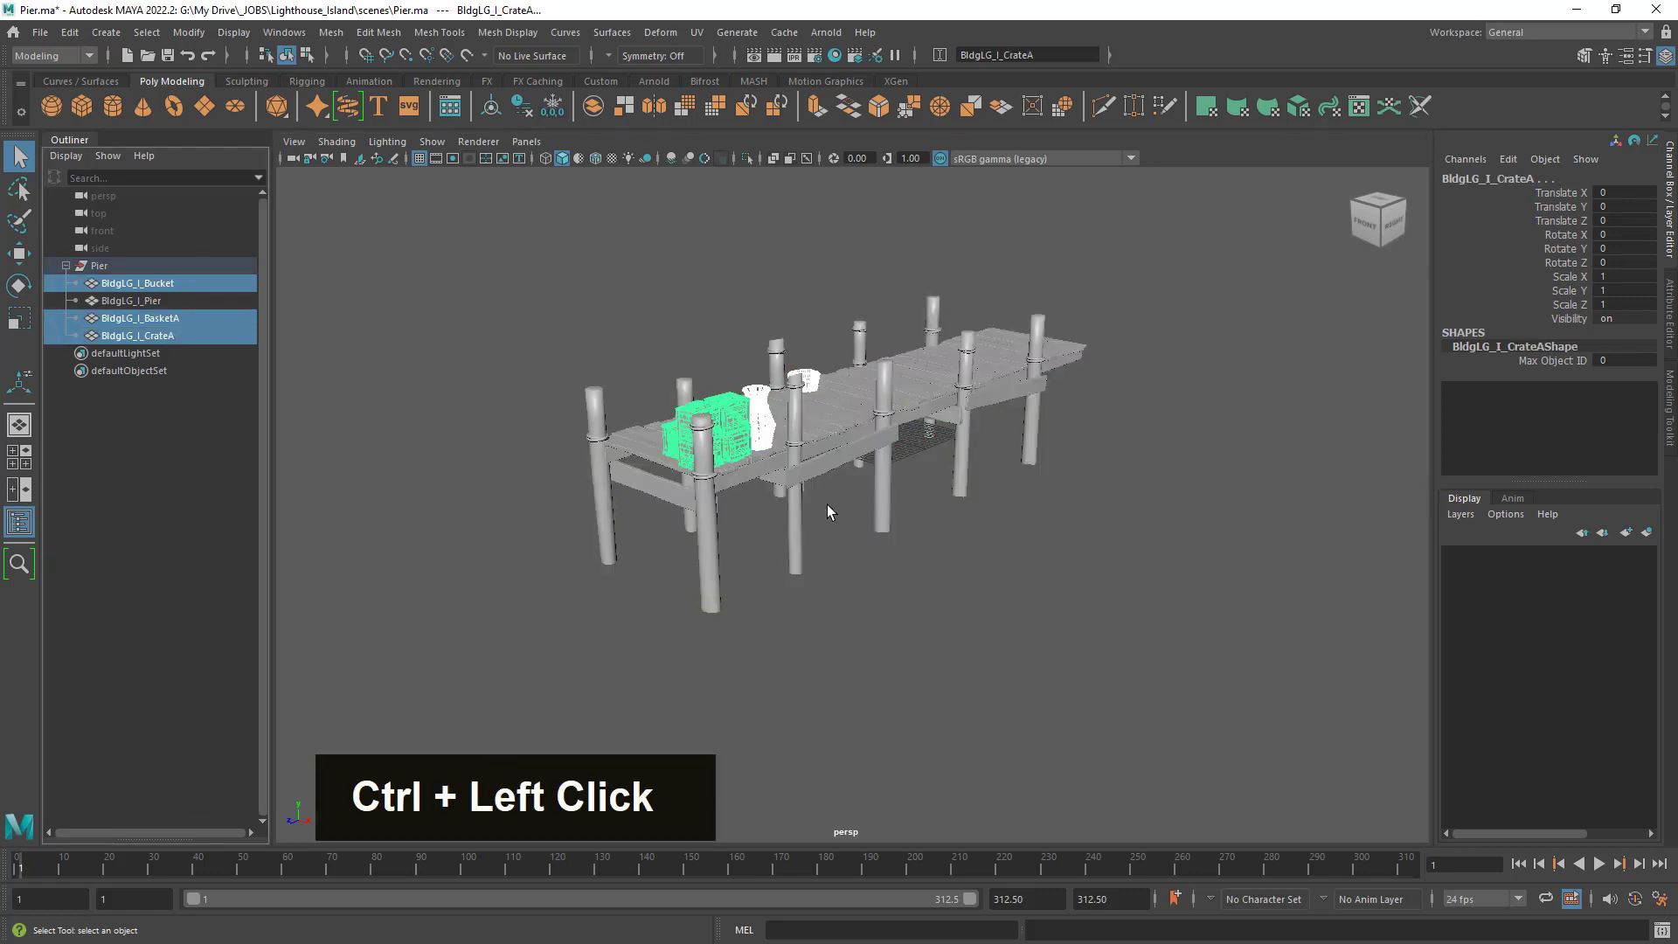
key(h)
click(853, 298)
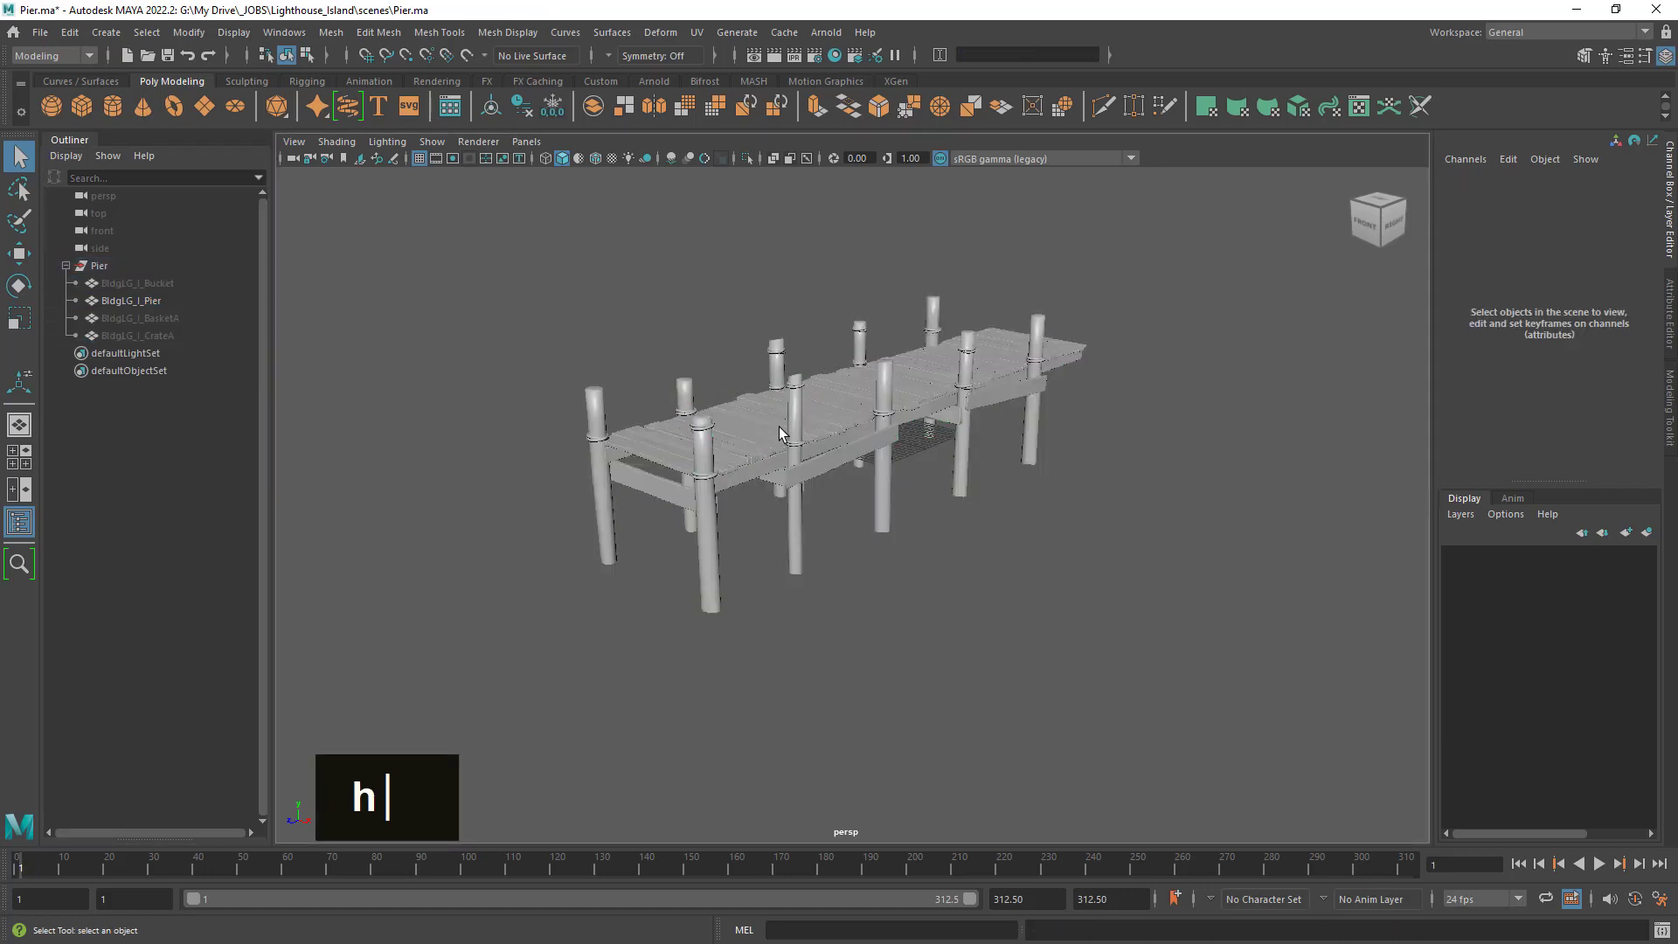
Assign a new Arnold aiStandardSurface material to the pier.
click(827, 440)
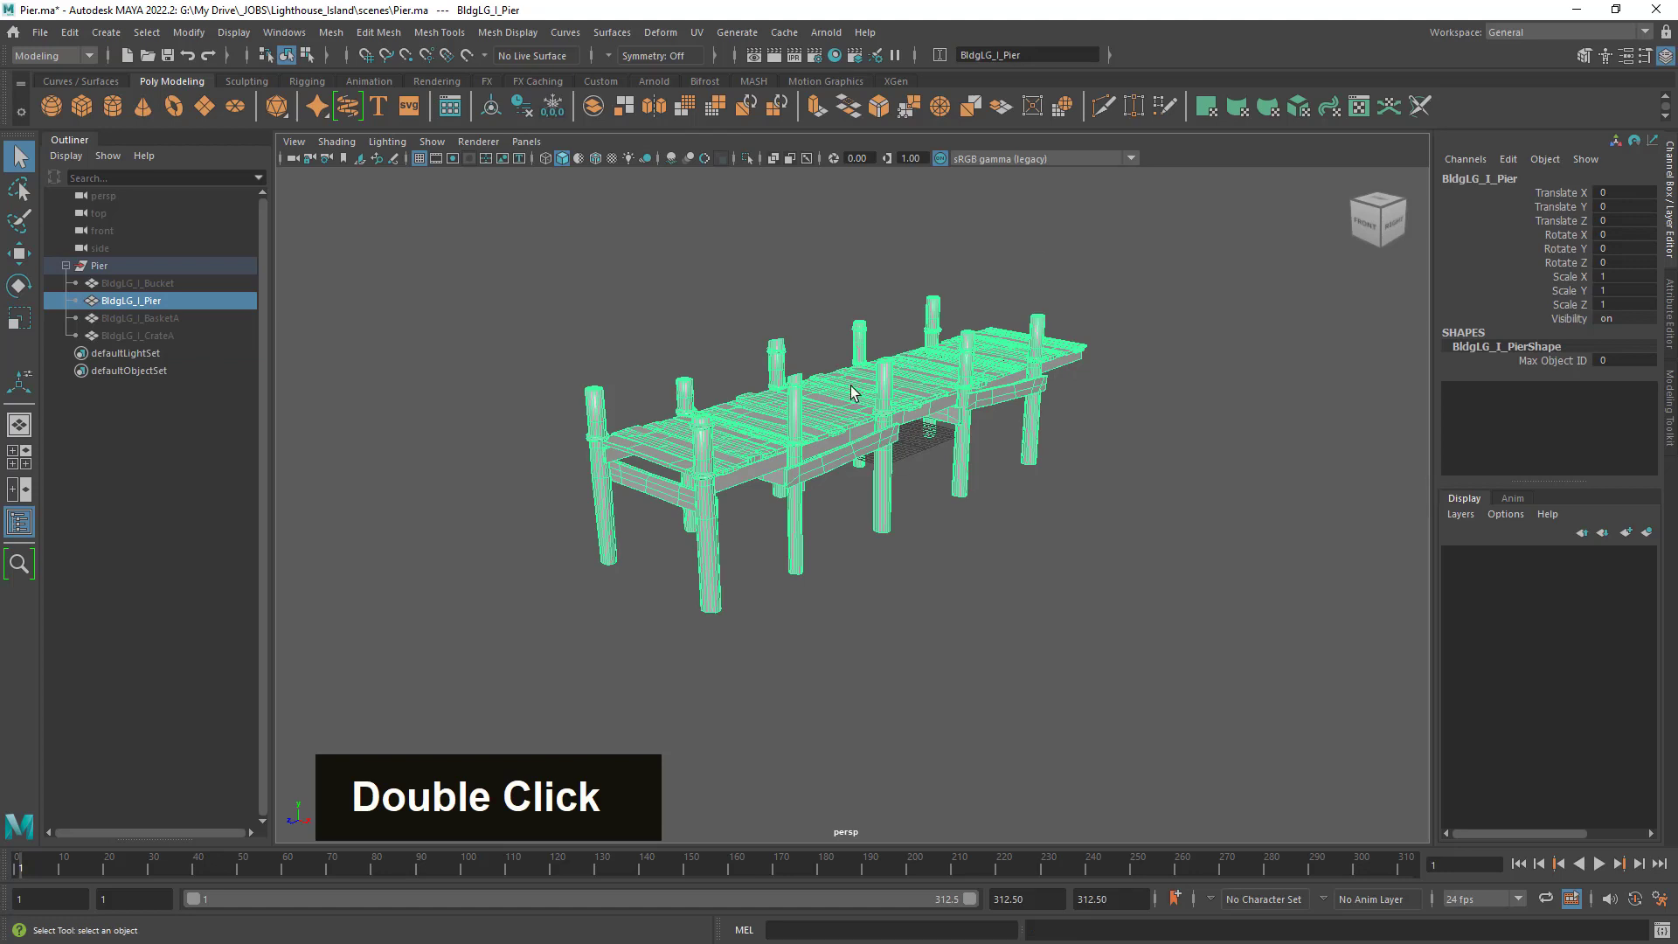
right_drag(850, 386, 858, 428)
right_drag(917, 860, 883, 835)
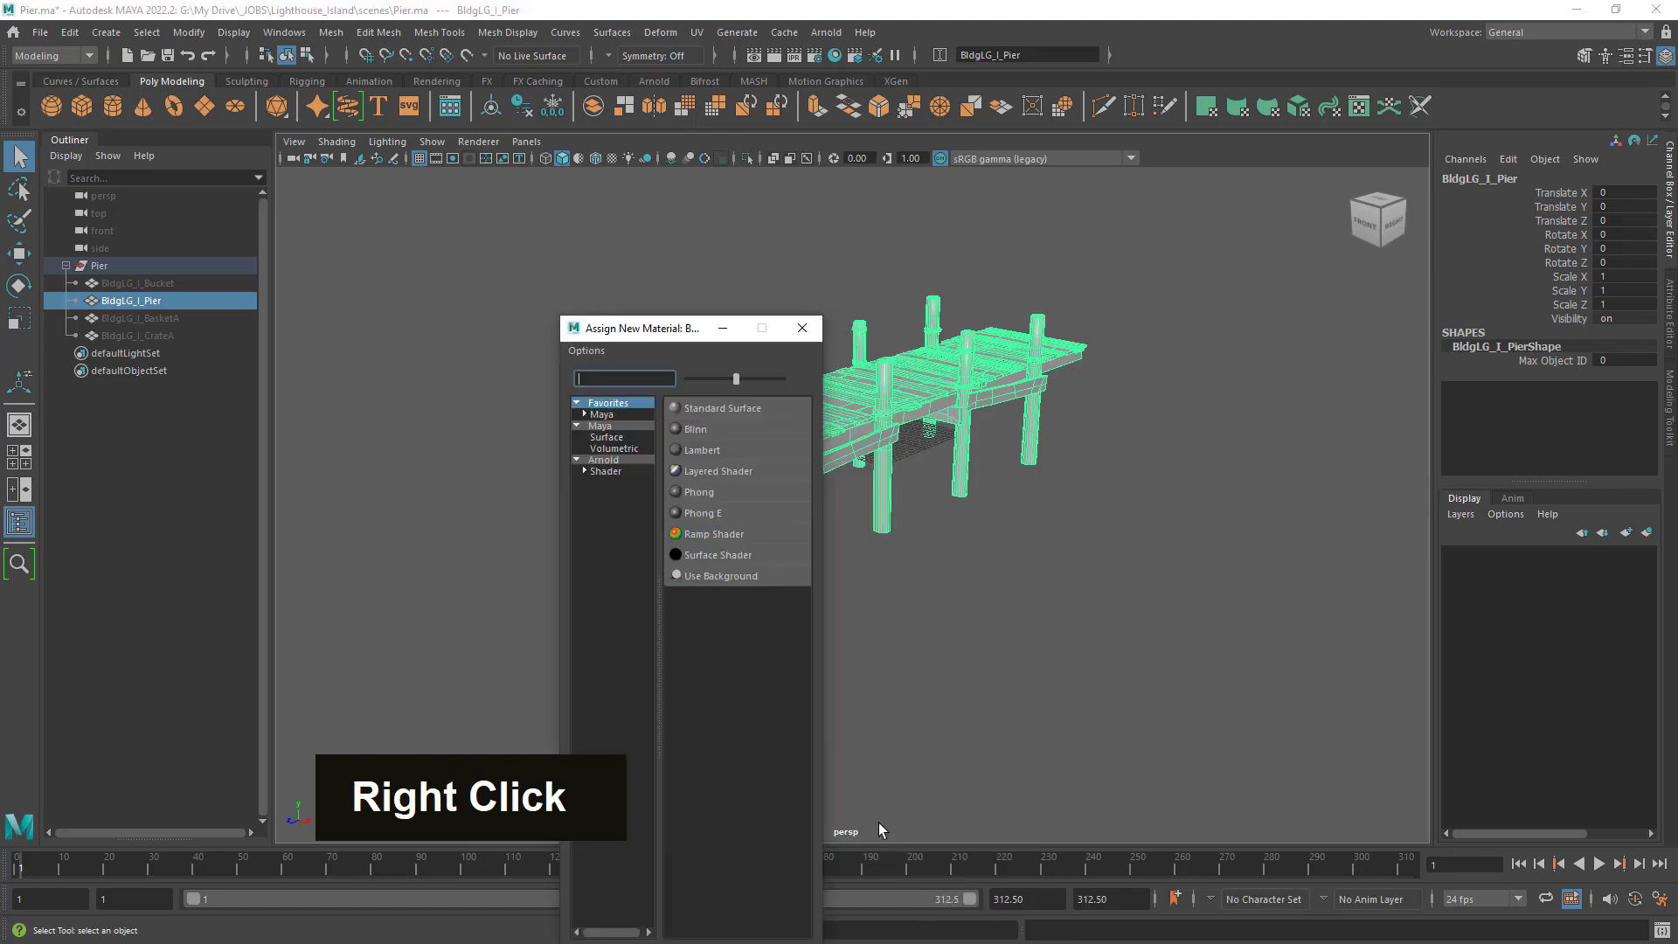
click(633, 342)
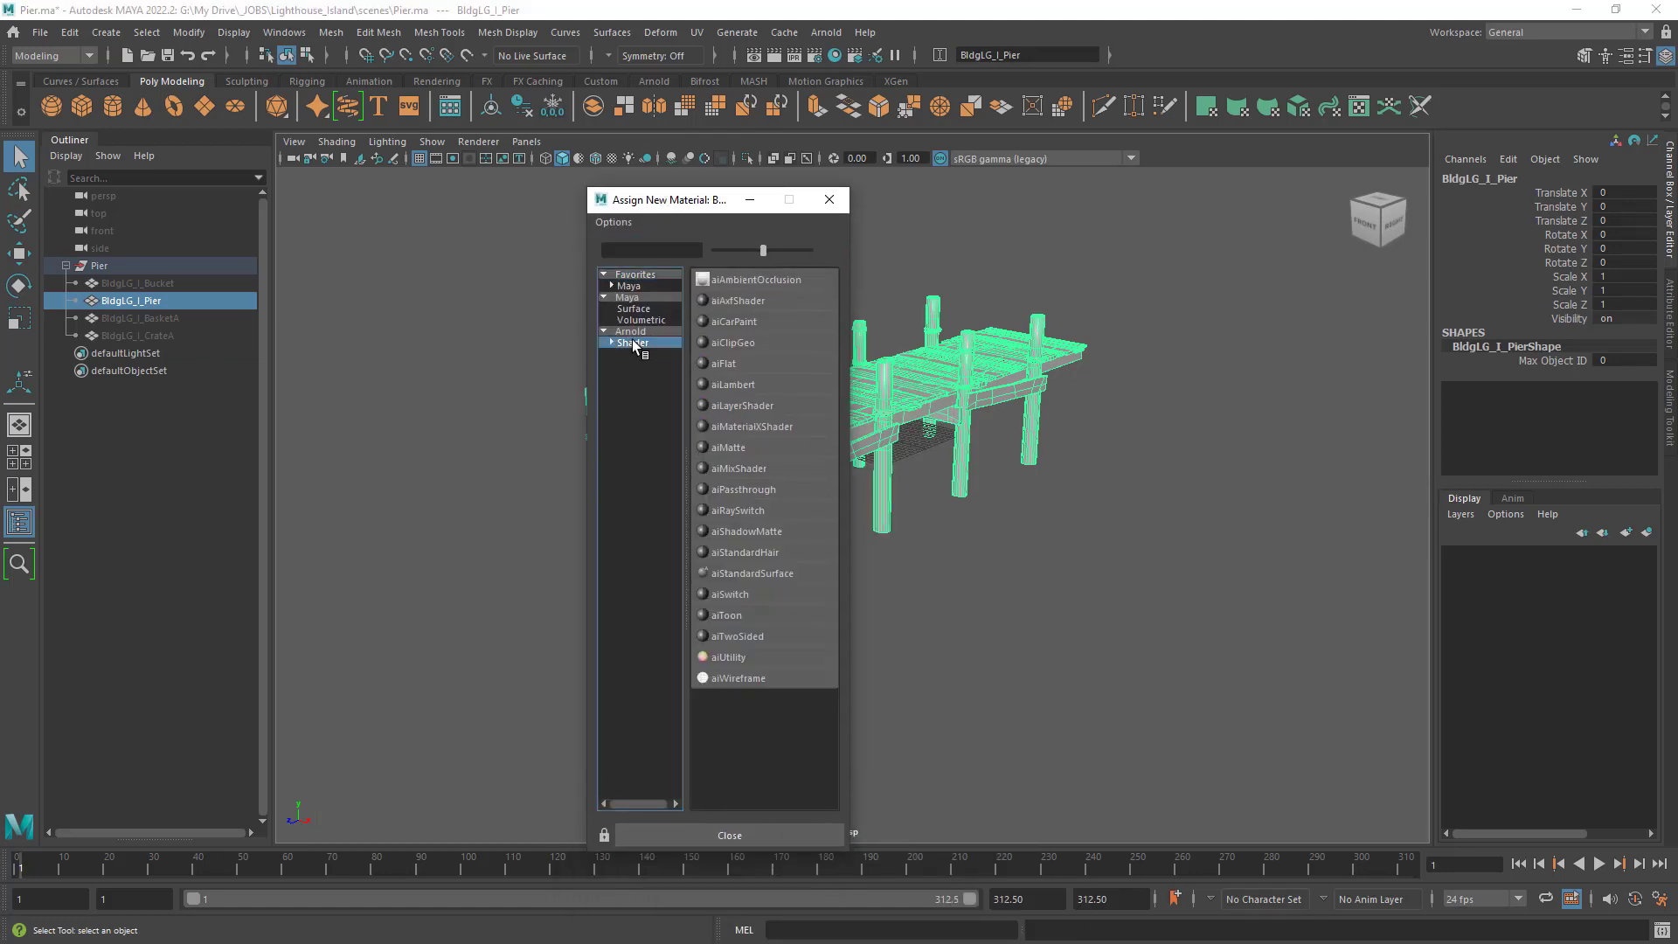
click(731, 575)
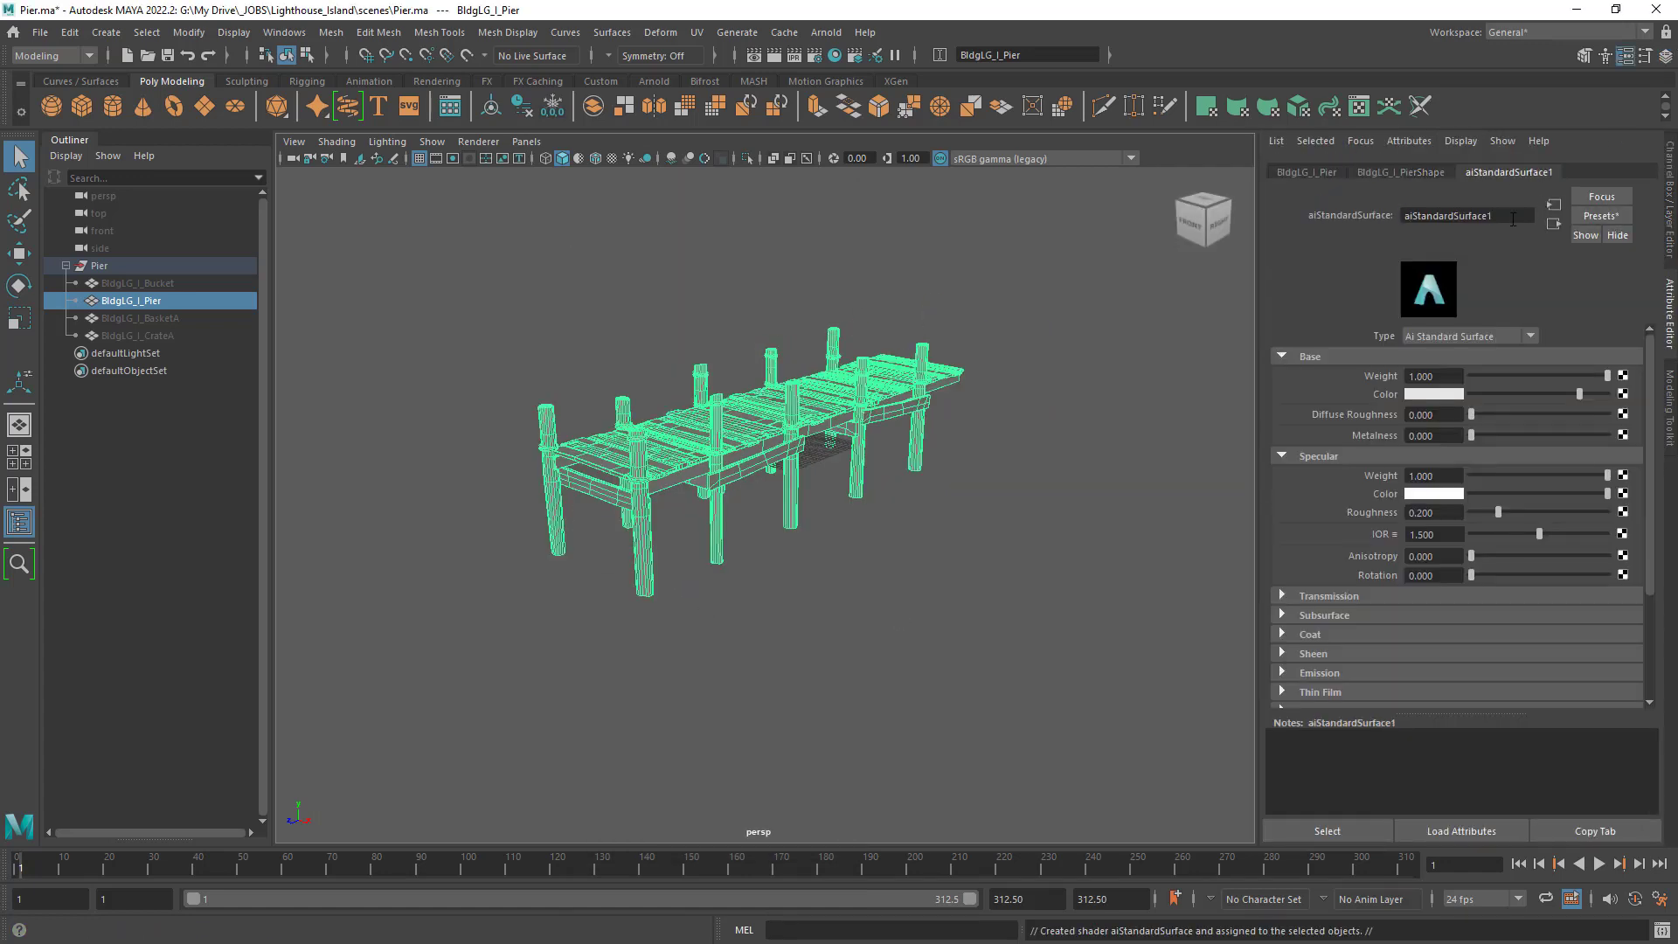
Rename the pier's new material as TestMat.
double_click(1513, 218)
text(Tes)
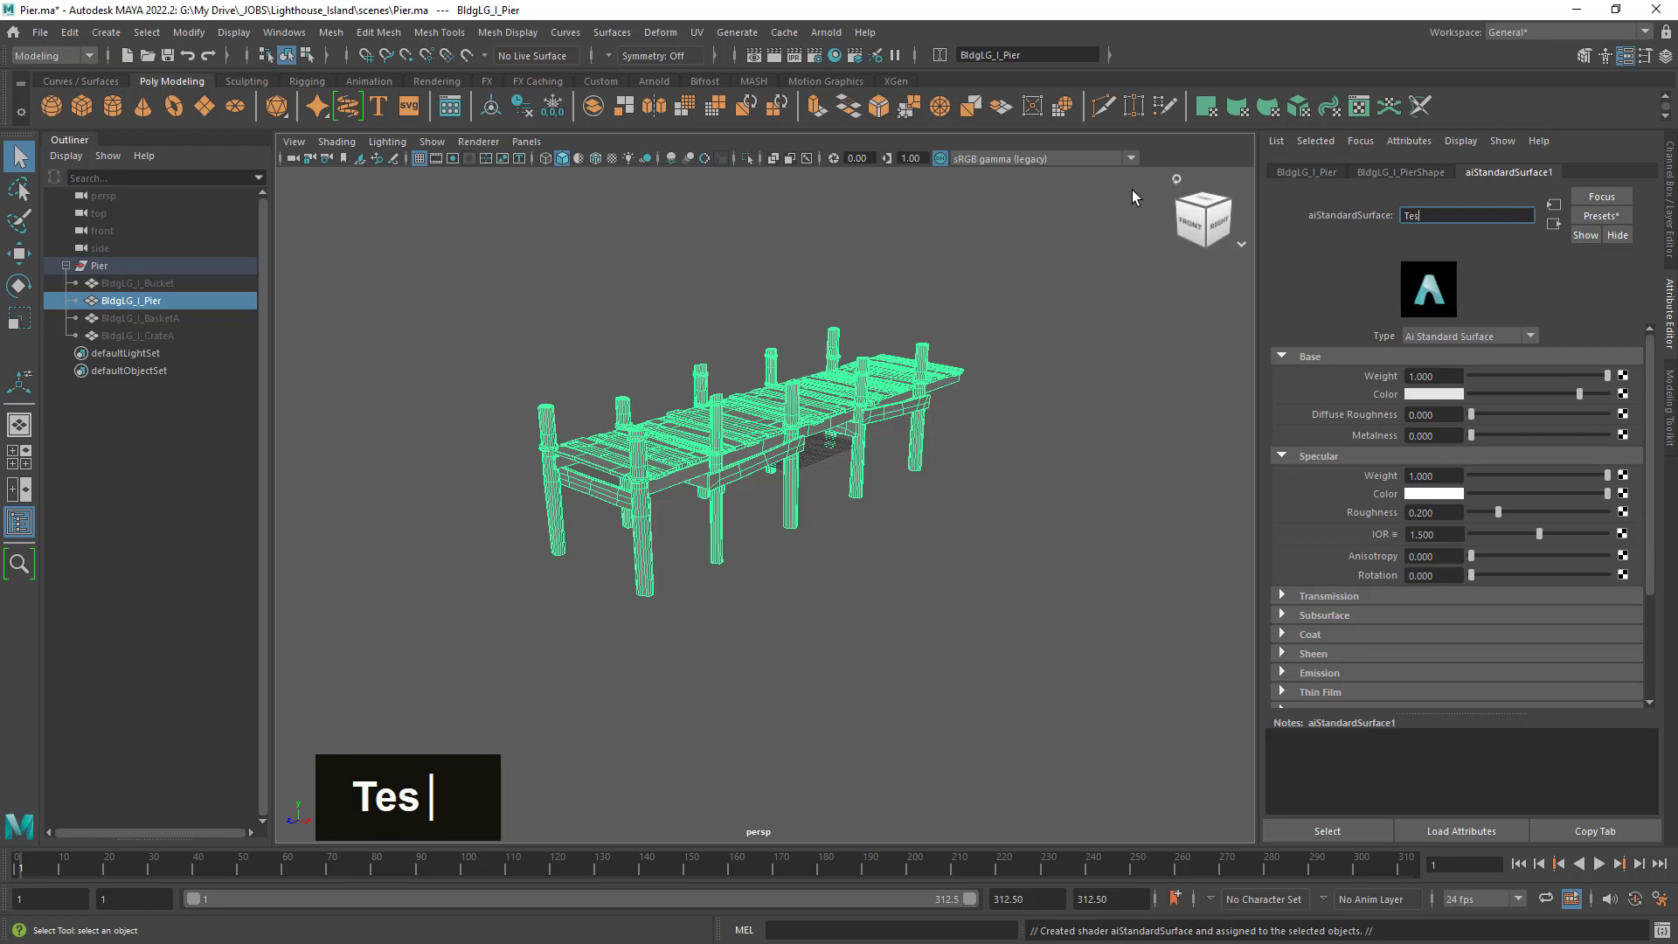
text(tMat)
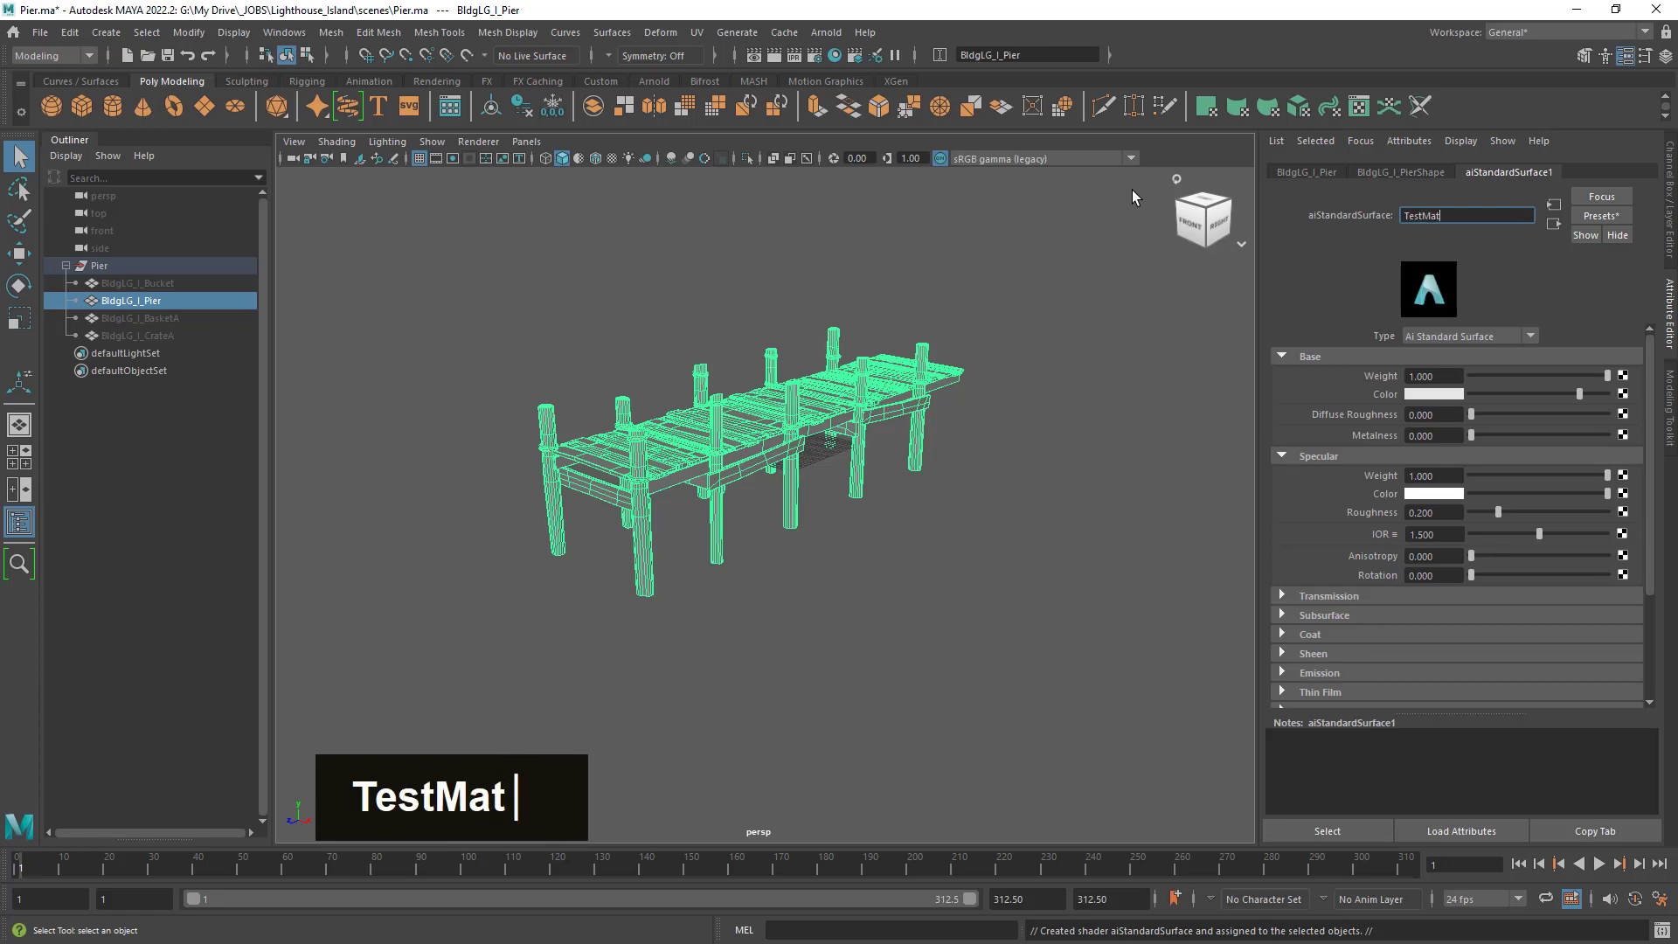
key(Return)
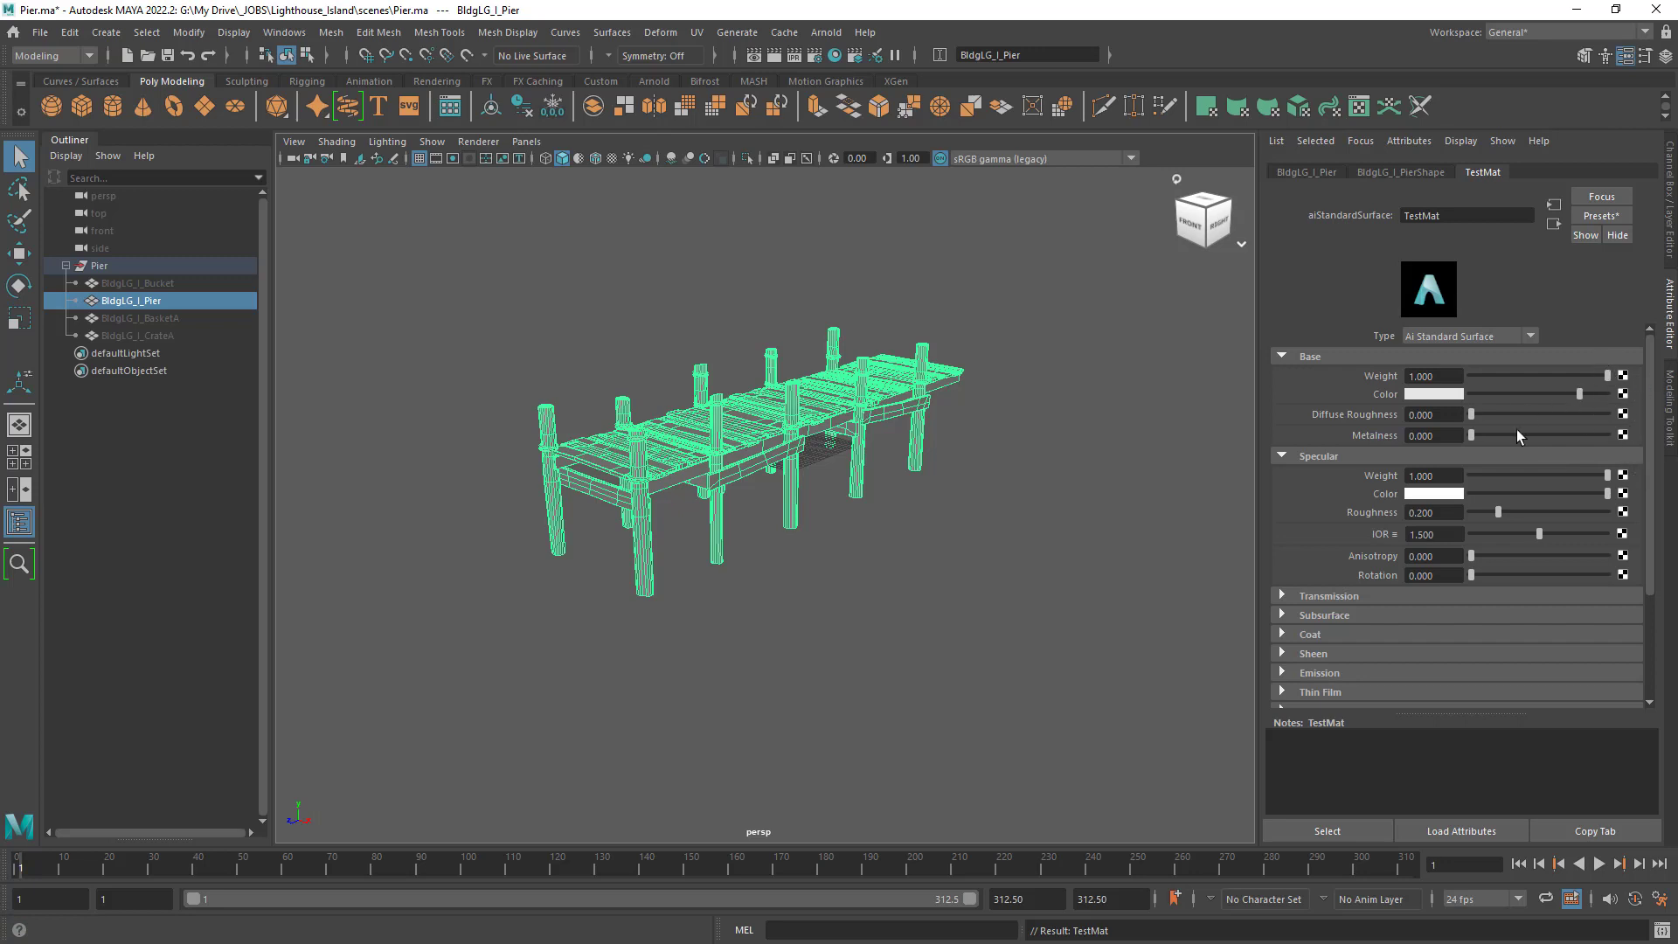
Set TestMat's base color to dark brown with hue 23.768, saturation 0.513 and value 0.100.
click(1427, 394)
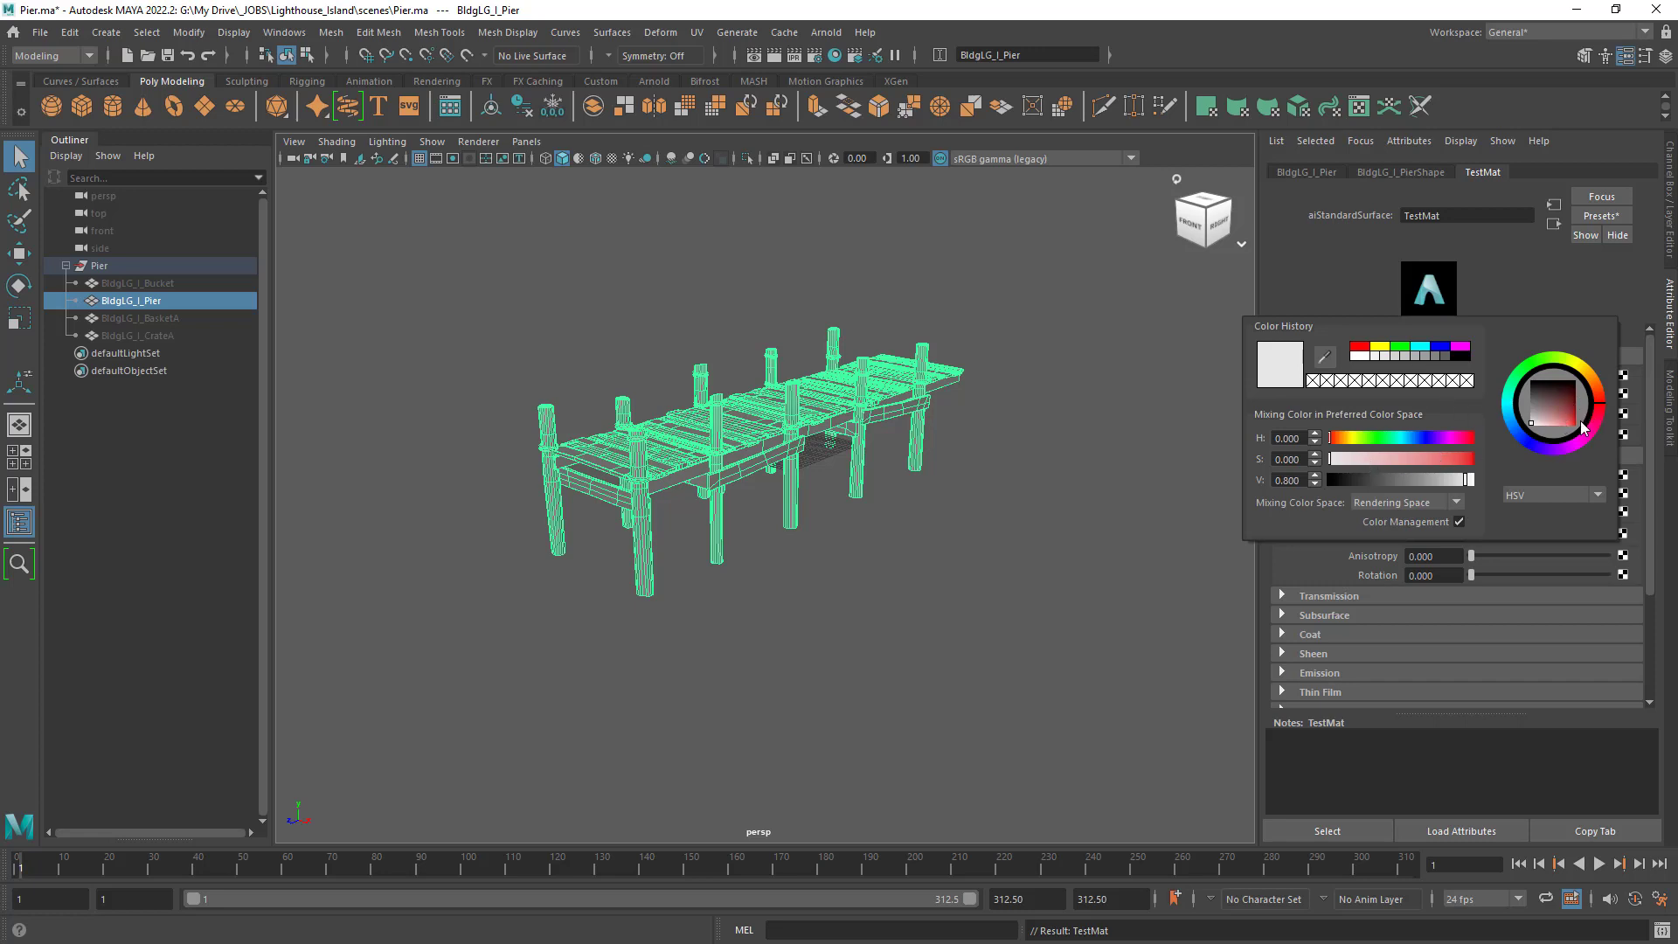
click(1405, 438)
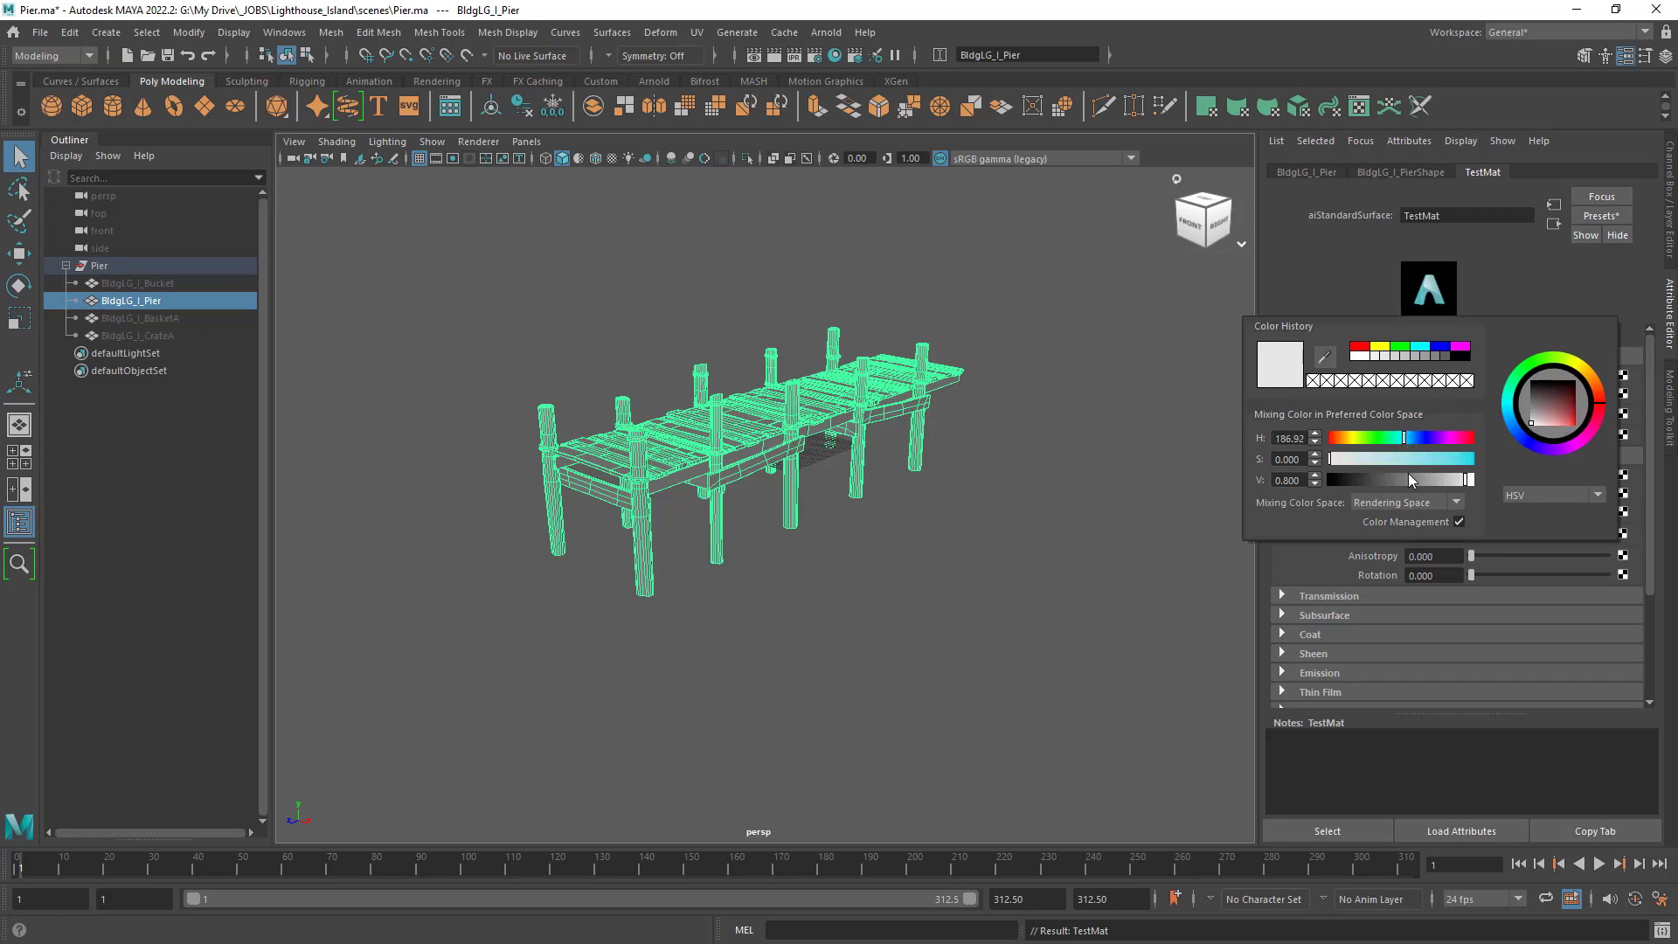
mouse_move(1417, 459)
mouse_down()
mouse_move(1390, 480)
mouse_move(1421, 480)
mouse_up()
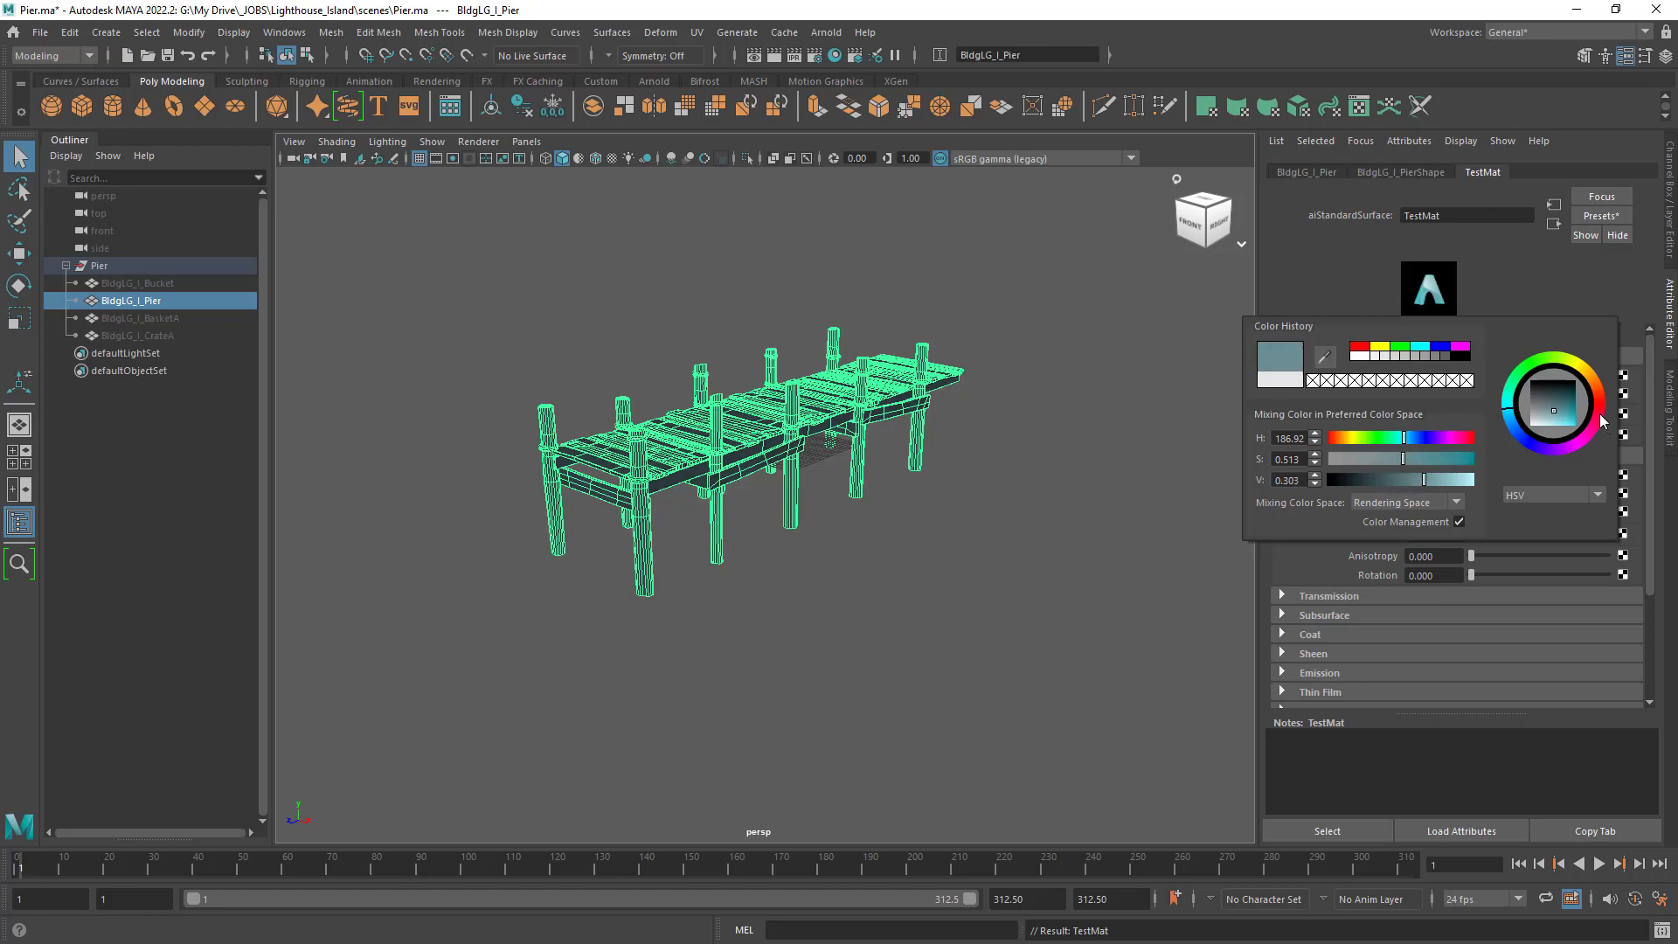
drag(1604, 422, 1608, 386)
click(1377, 476)
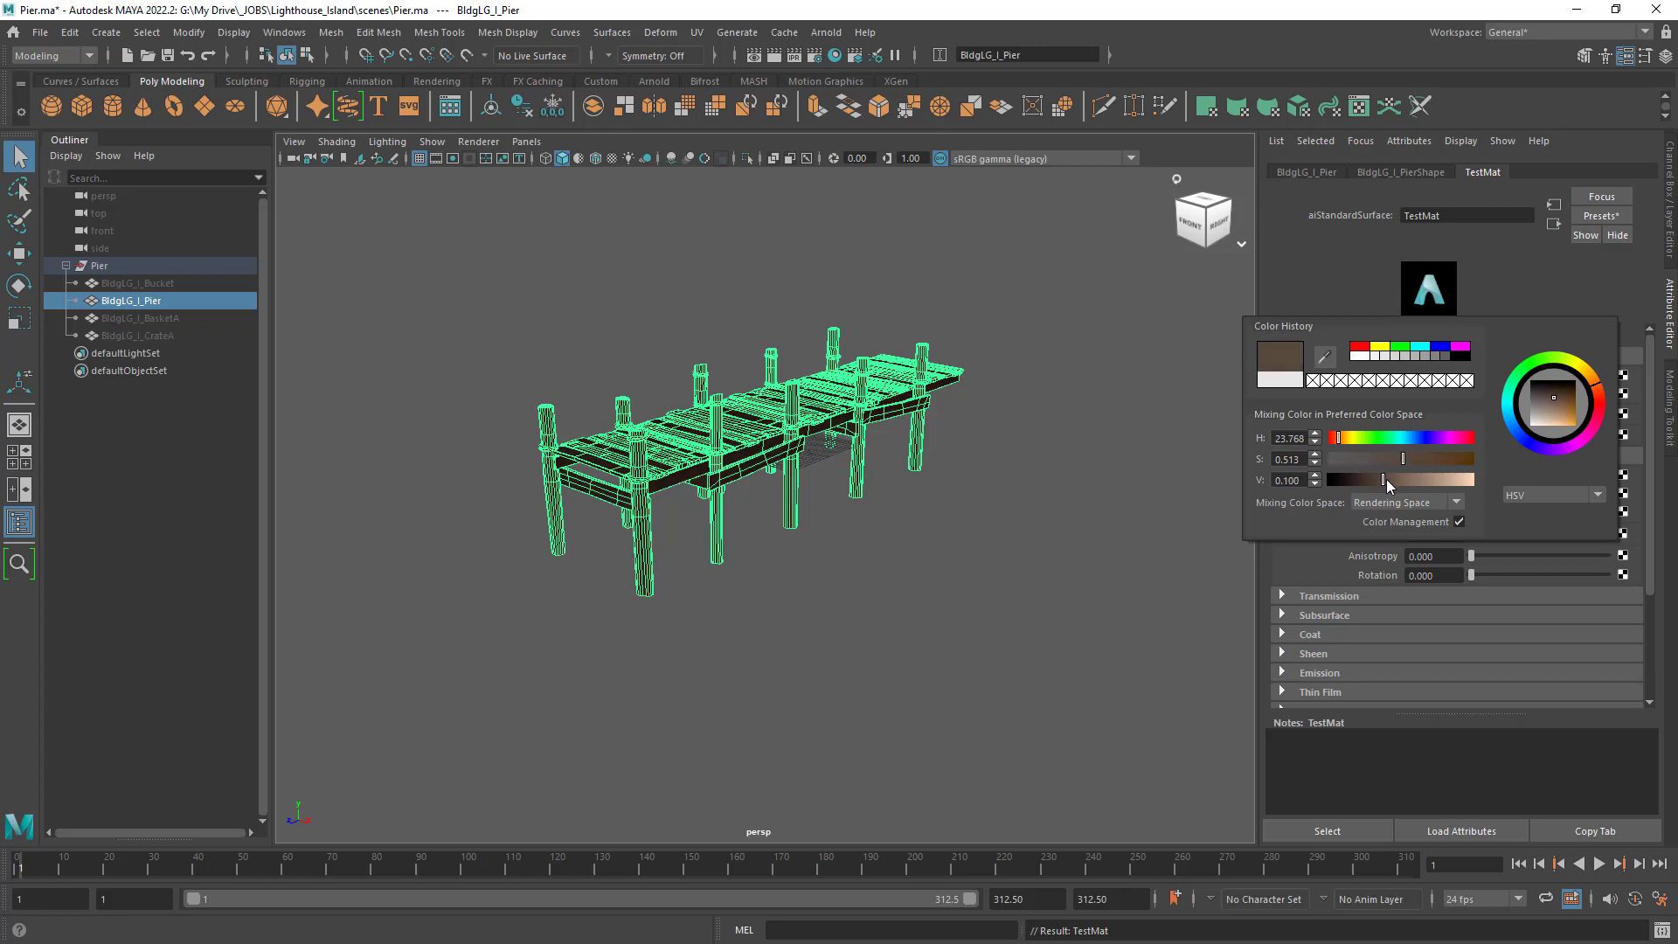
Clear the selection and examine the brown material on the pier's posts and planks from several sides.
click(922, 547)
alt+right_drag(922, 548, 868, 505)
alt+drag(868, 506, 967, 502)
alt+right_drag(967, 502, 967, 524)
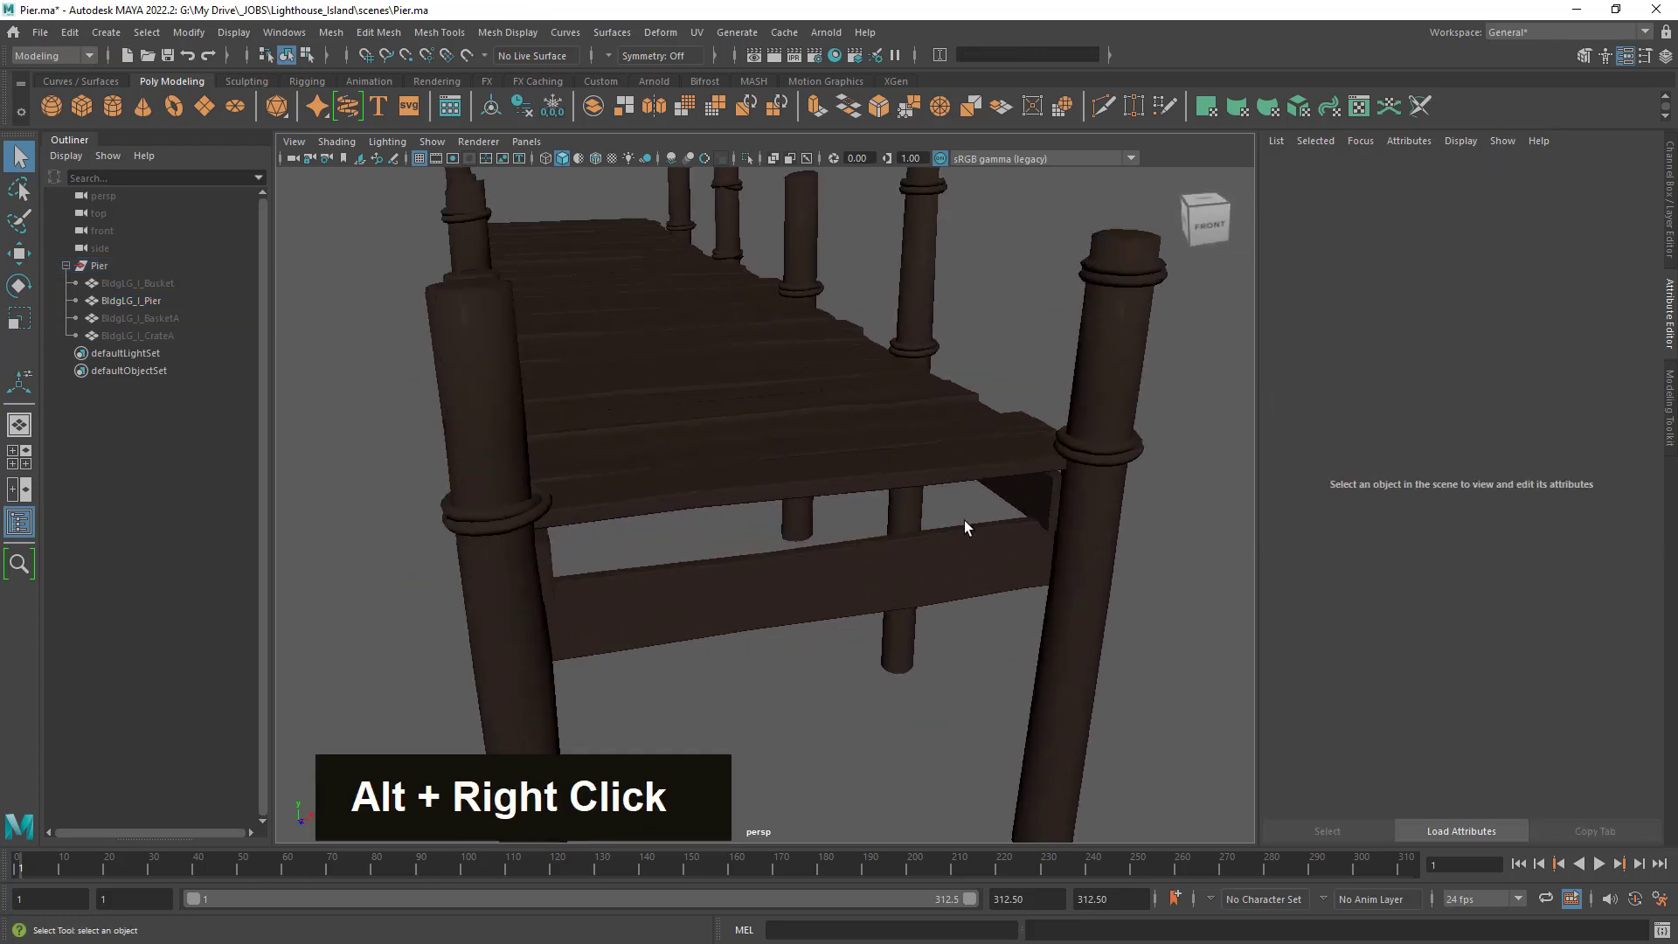
mouse_move(966, 525)
alt+mouse_down()
mouse_move(1019, 536)
mouse_move(983, 546)
alt+mouse_up()
alt+right_drag(983, 545, 929, 509)
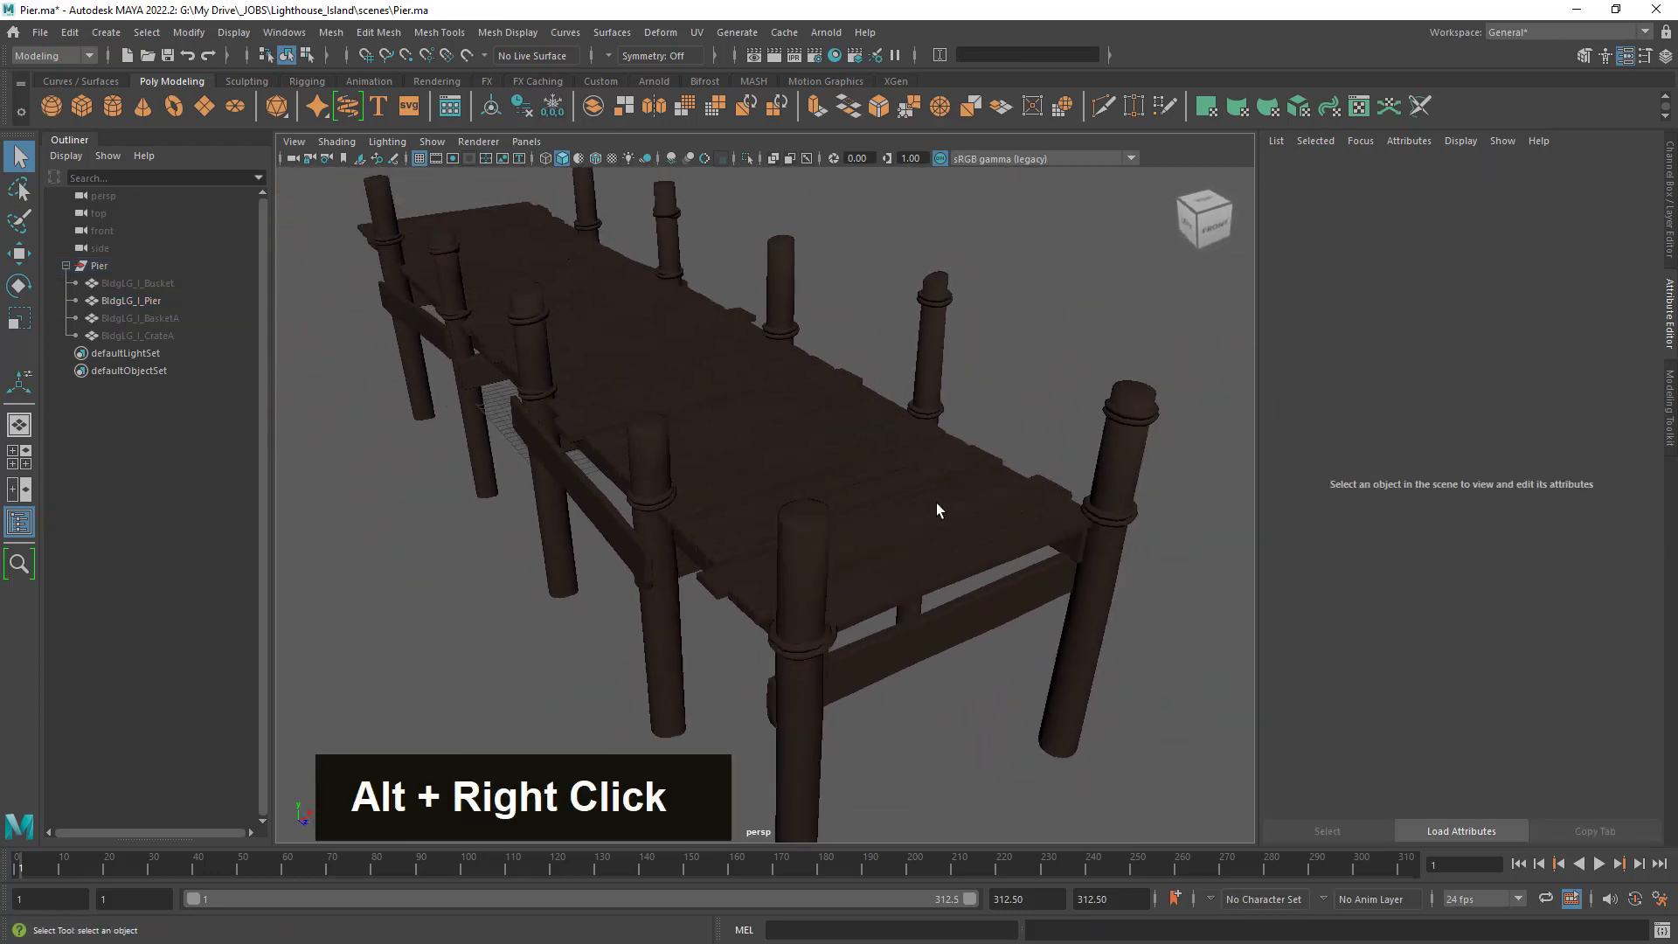
alt+drag(929, 524, 872, 521)
Change the pier material's base color to dark teal with hue 193.84, saturation 0.513 and value 0.062.
click(872, 517)
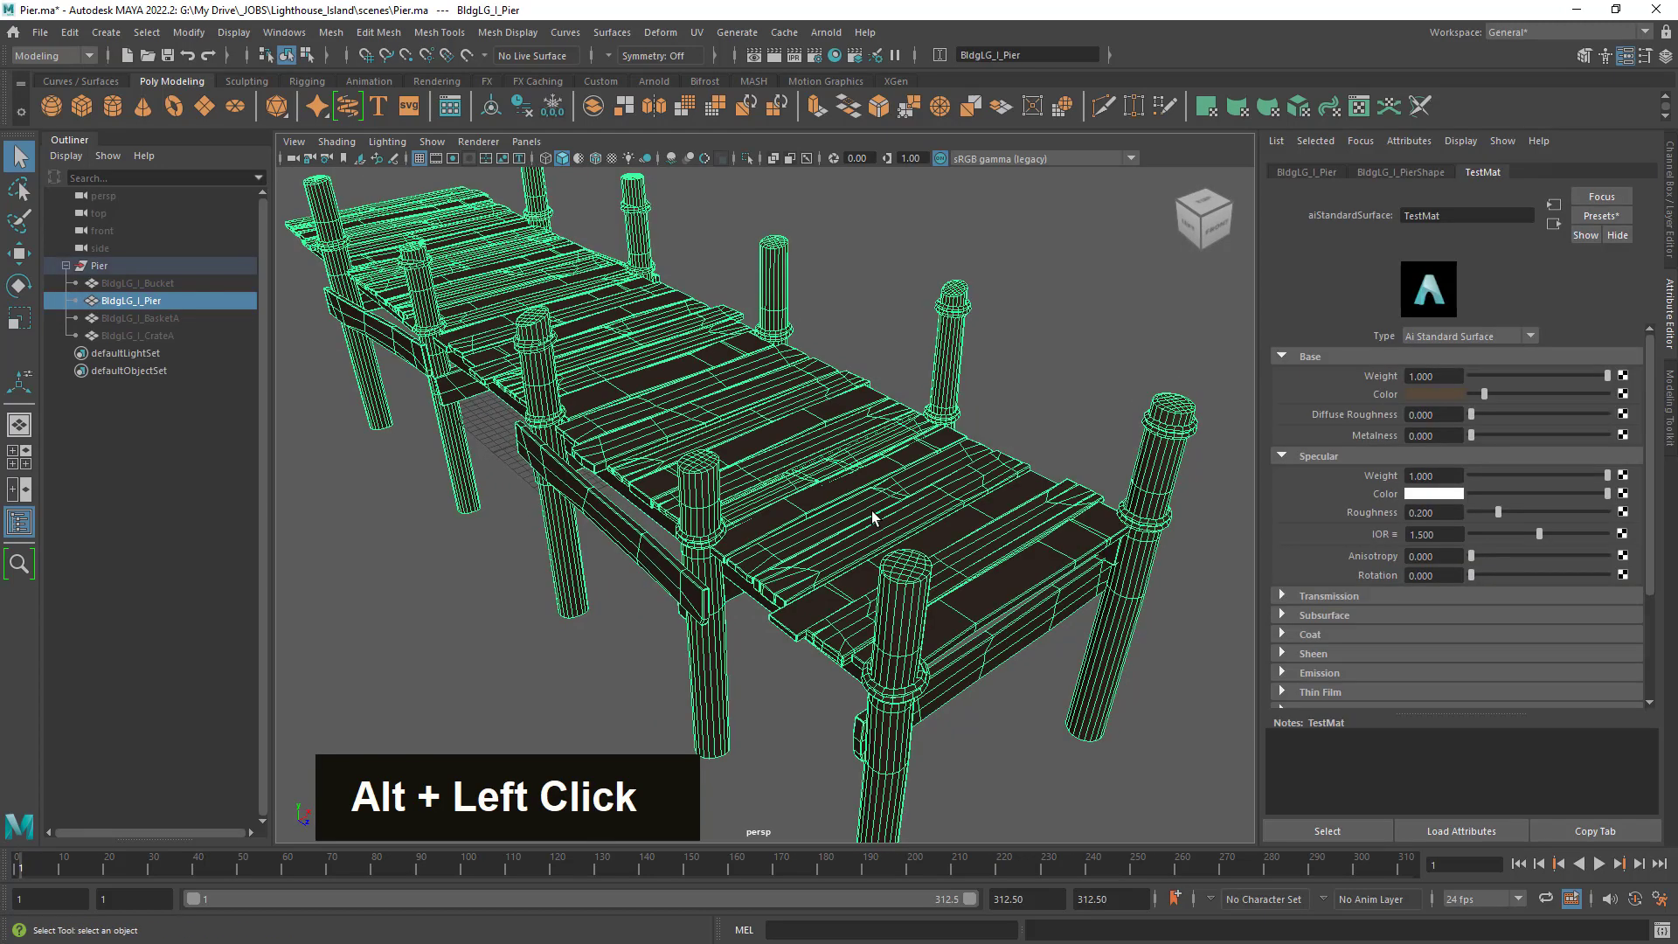
click(1057, 434)
alt+drag(1025, 508, 533, 437)
click(533, 437)
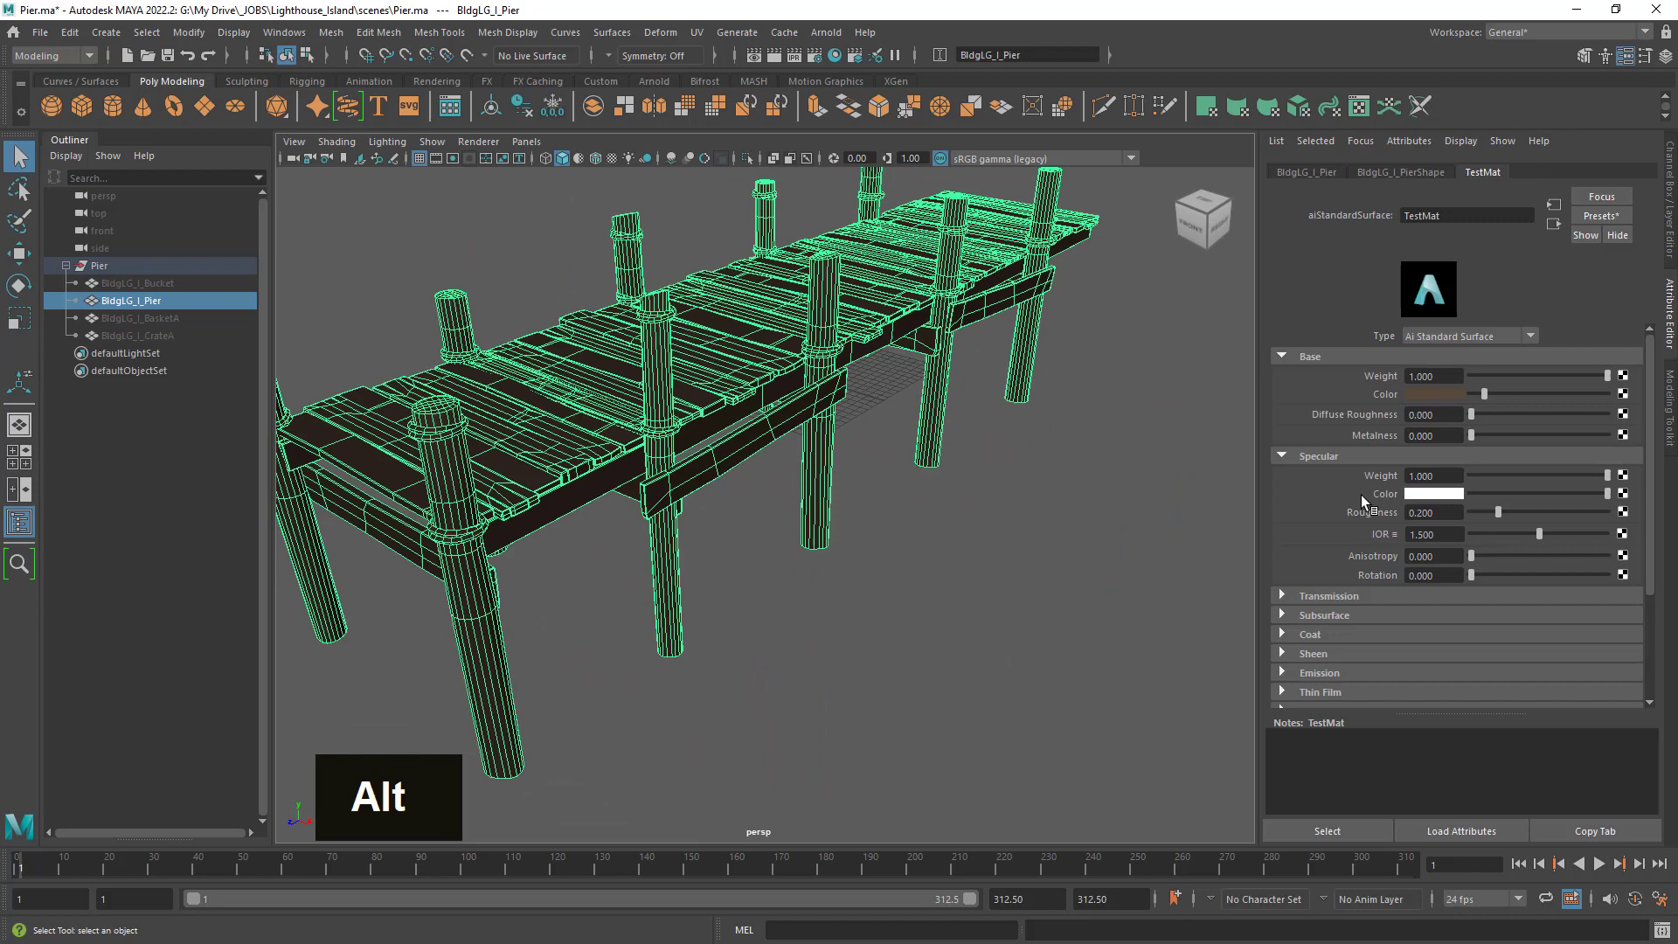
click(1455, 402)
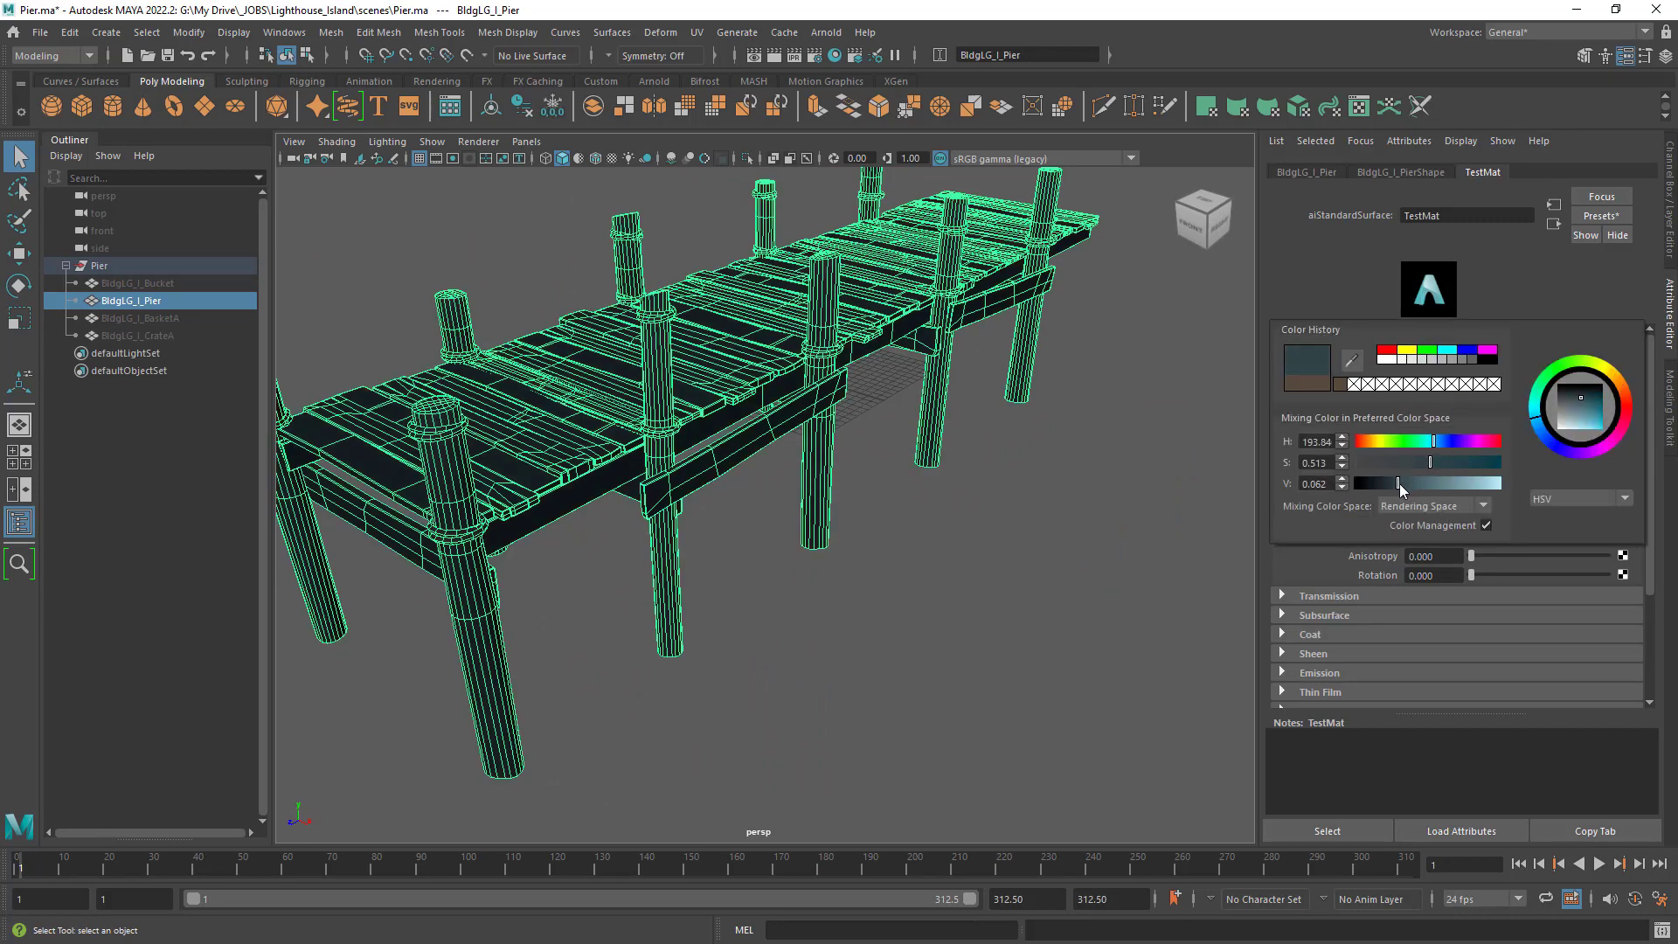
Clear the selection, check the recolored pier from several sides and save the scene.
click(910, 494)
alt+drag(914, 502, 959, 525)
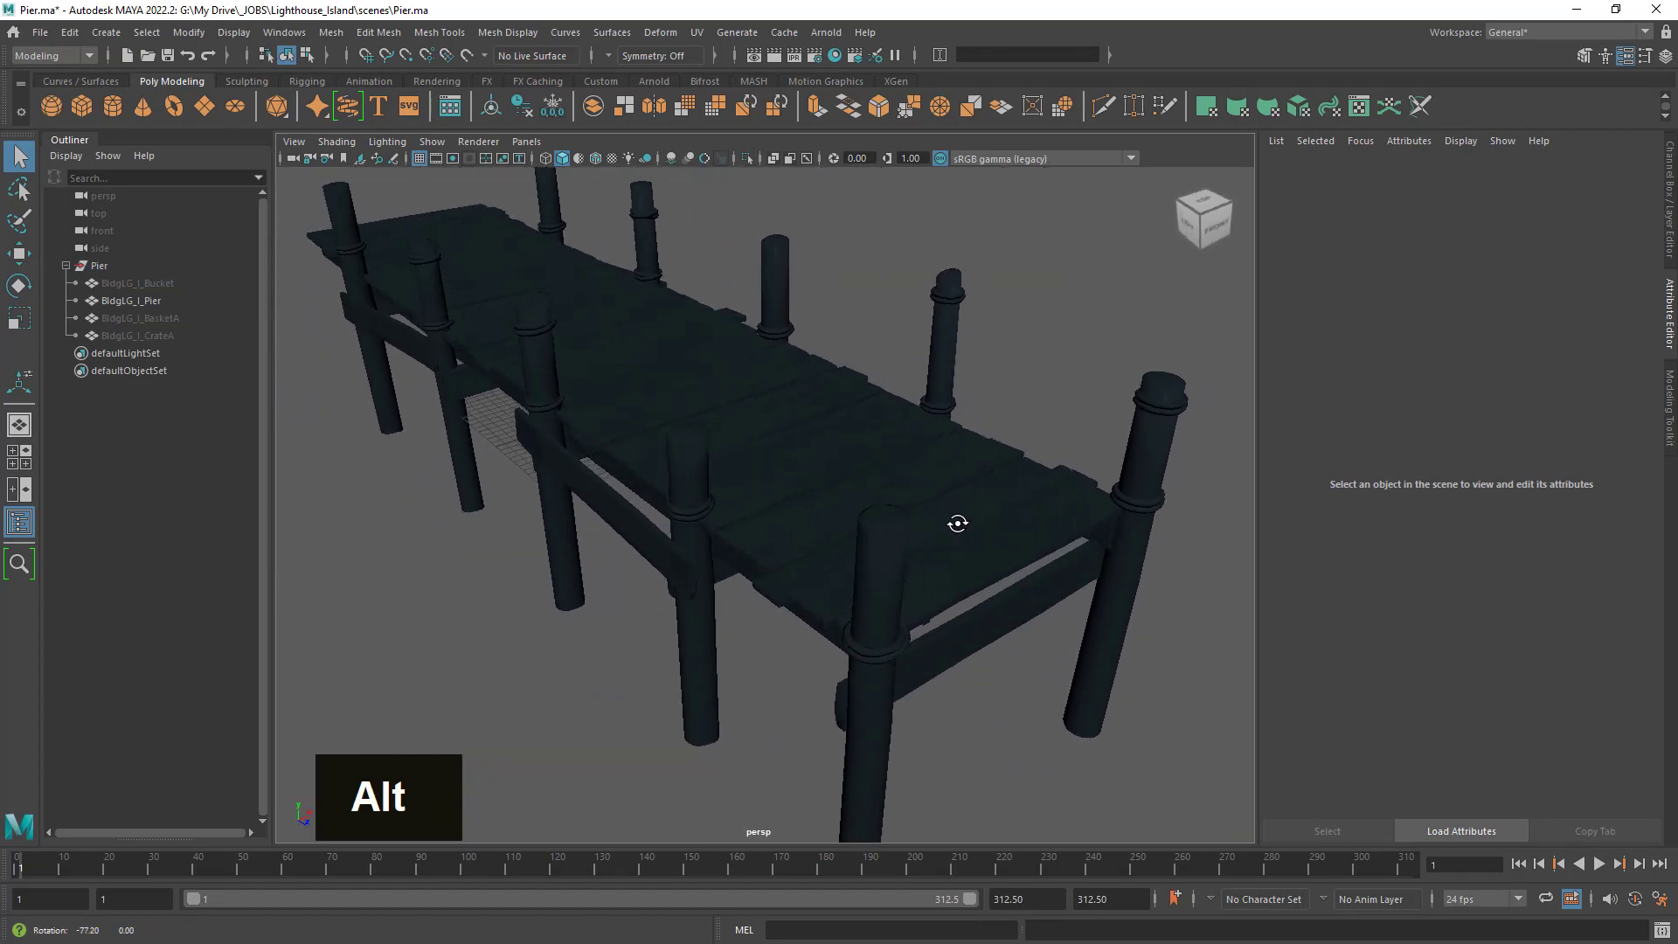
alt+drag(697, 480, 536, 472)
alt+middle_drag(536, 472, 723, 490)
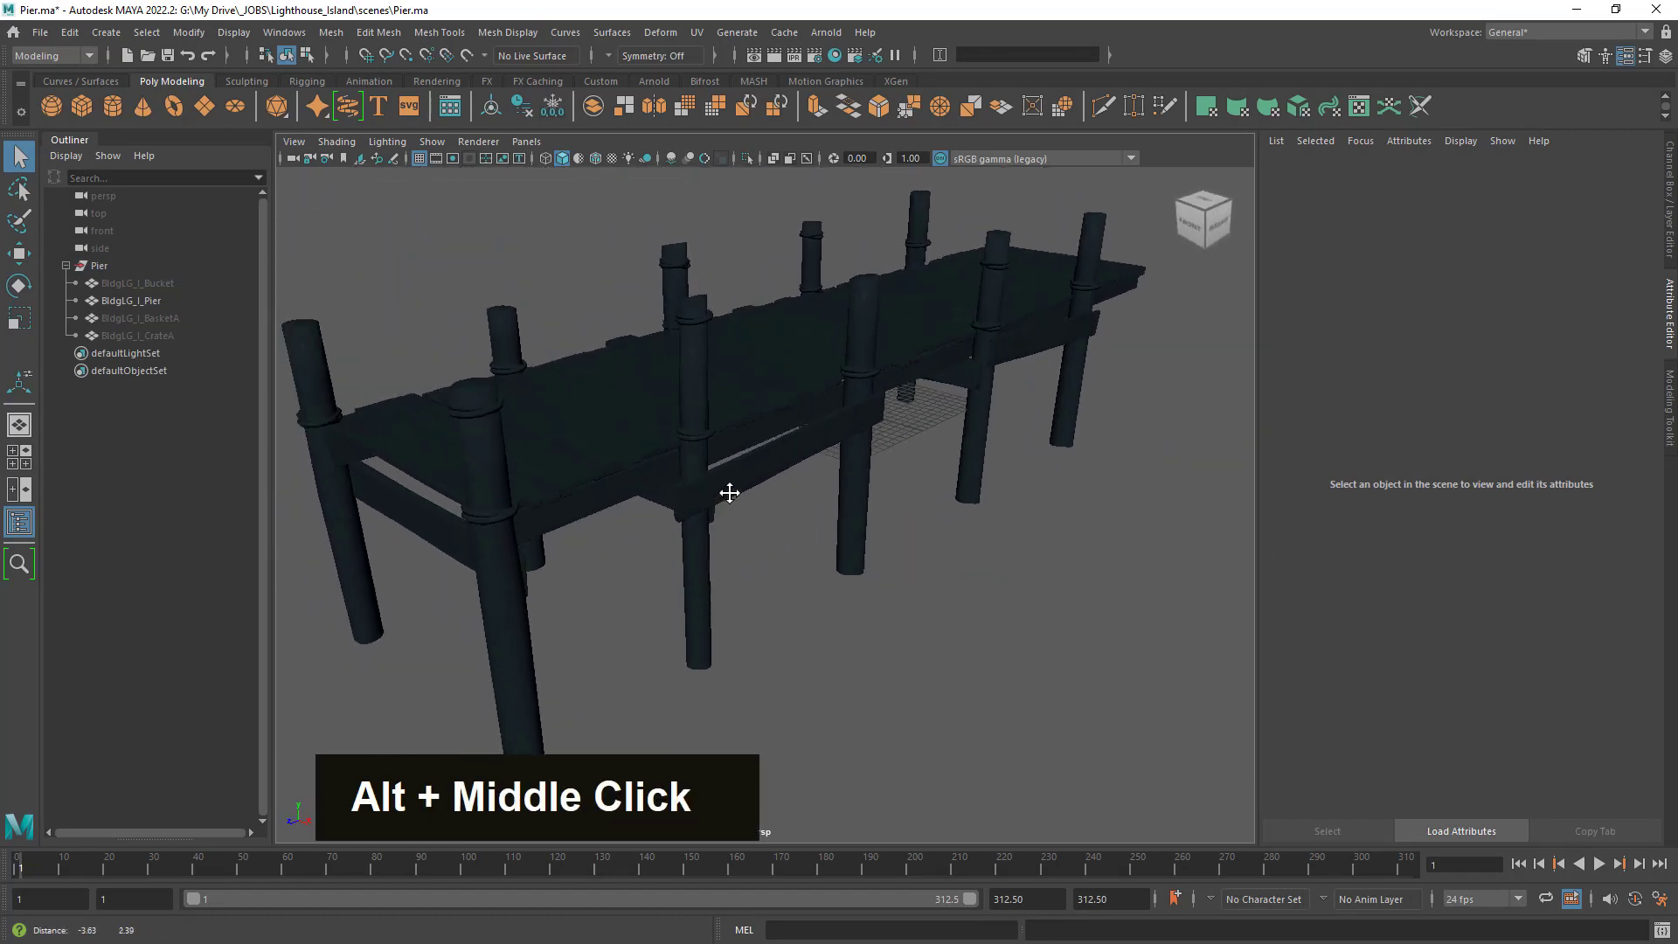
alt+right_drag(723, 491, 779, 491)
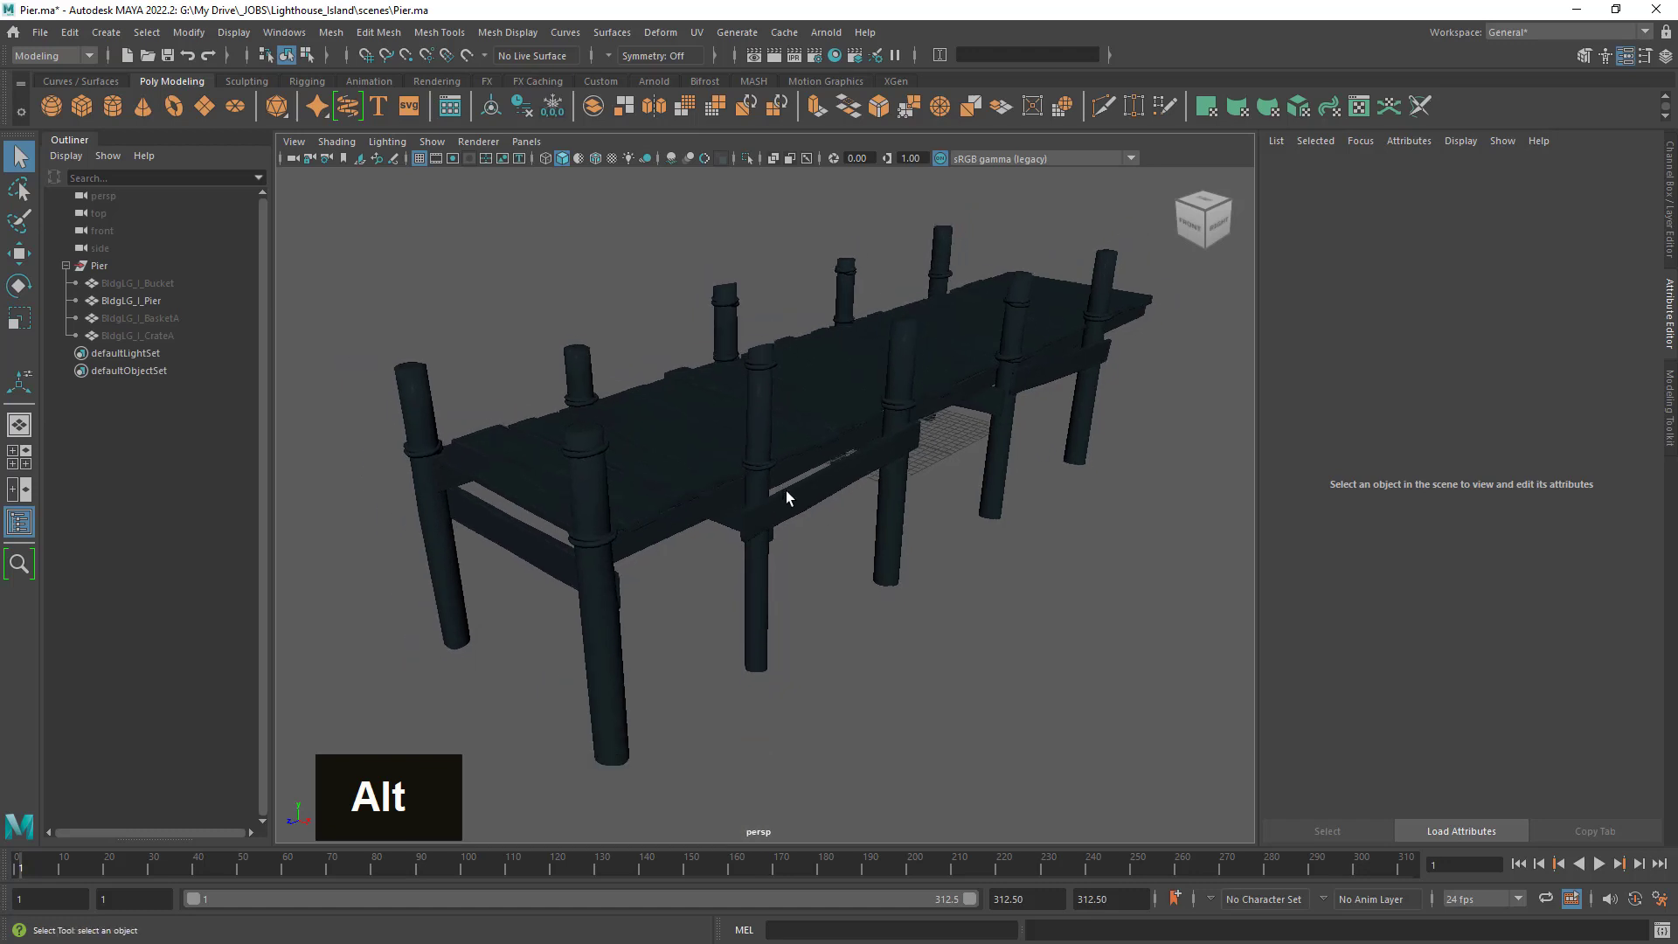
mouse_move(831, 513)
alt+mouse_down()
mouse_move(847, 521)
mouse_move(811, 522)
alt+mouse_up()
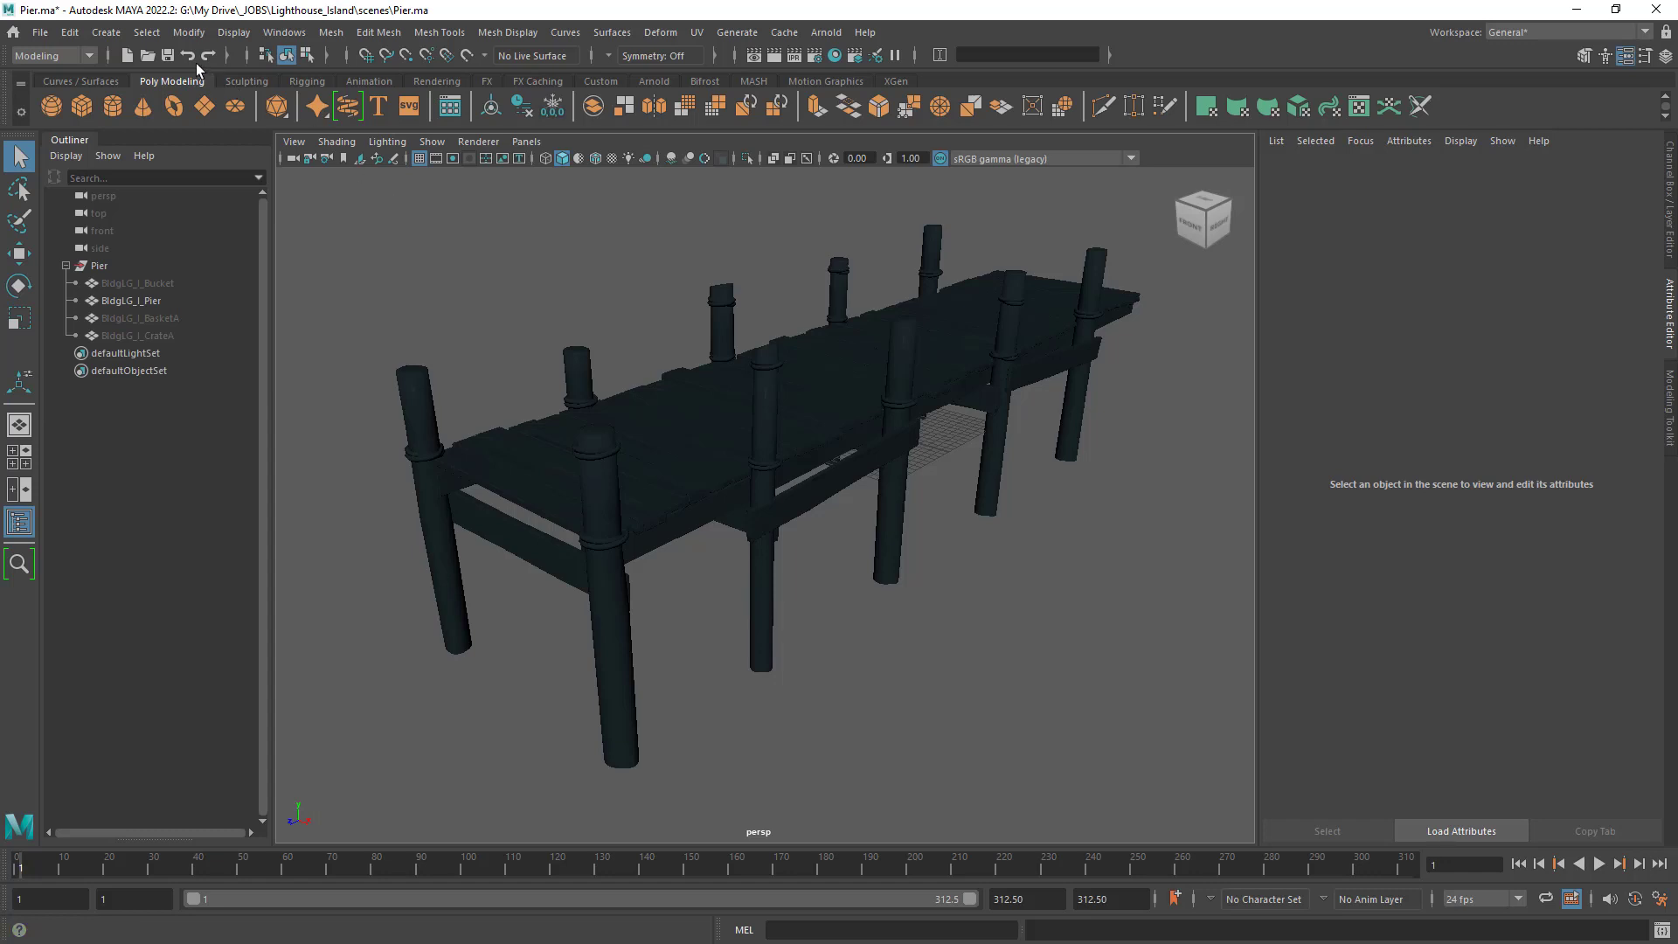
click(168, 55)
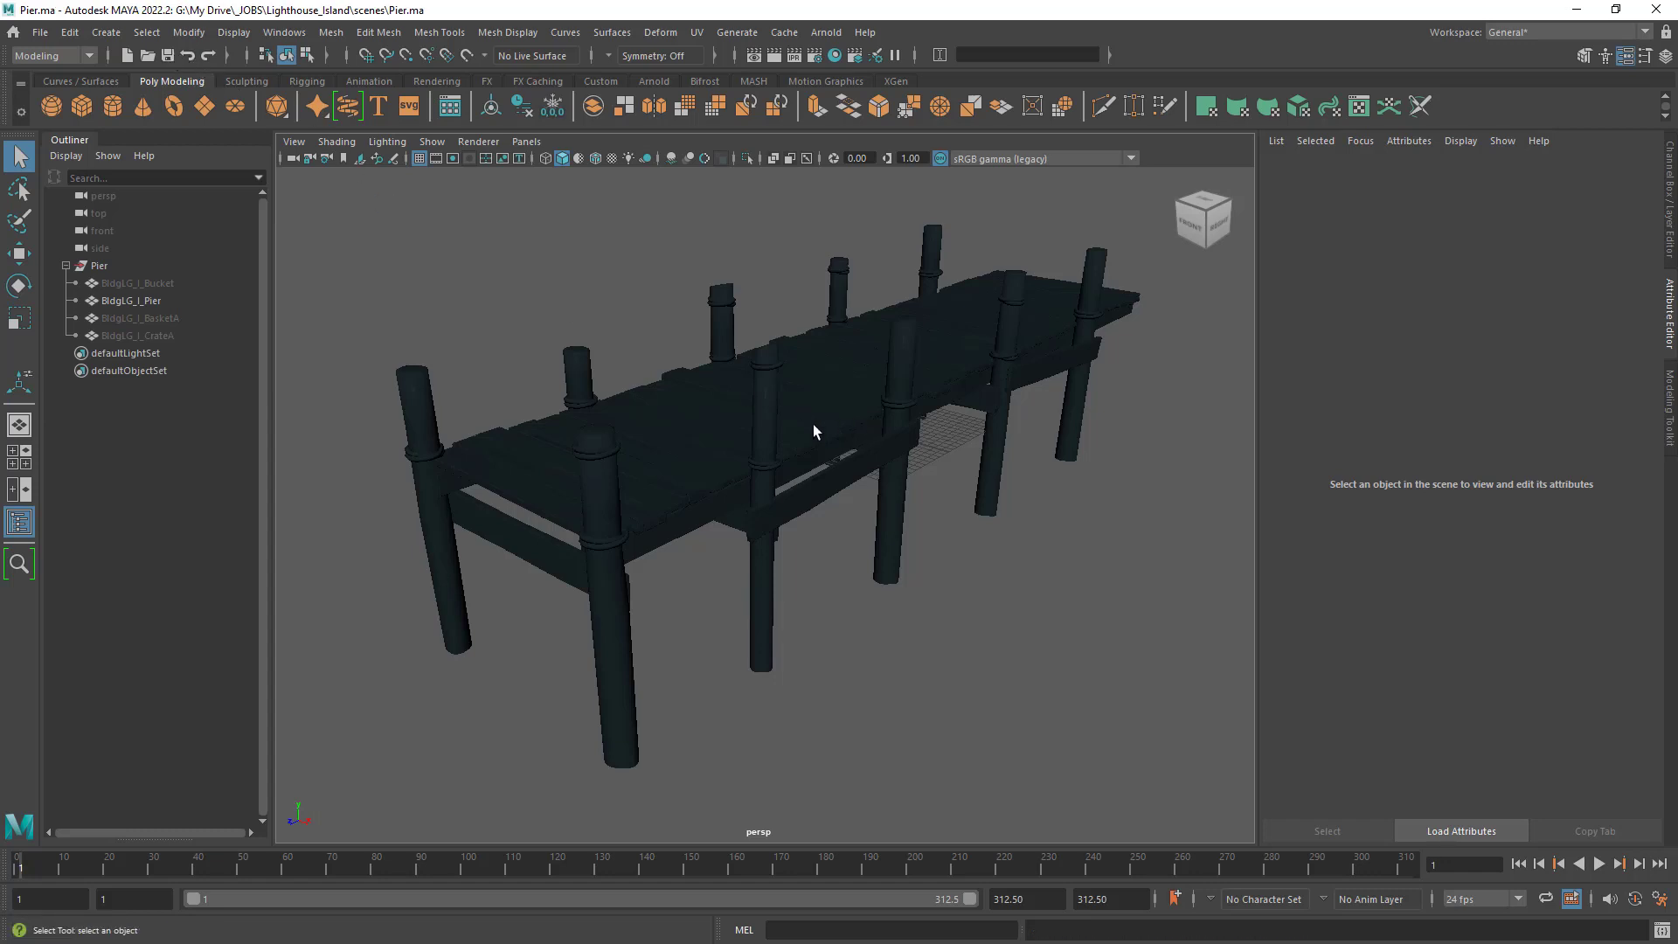
Map a Ramp texture to the base color of the pier's TestMat material.
click(808, 435)
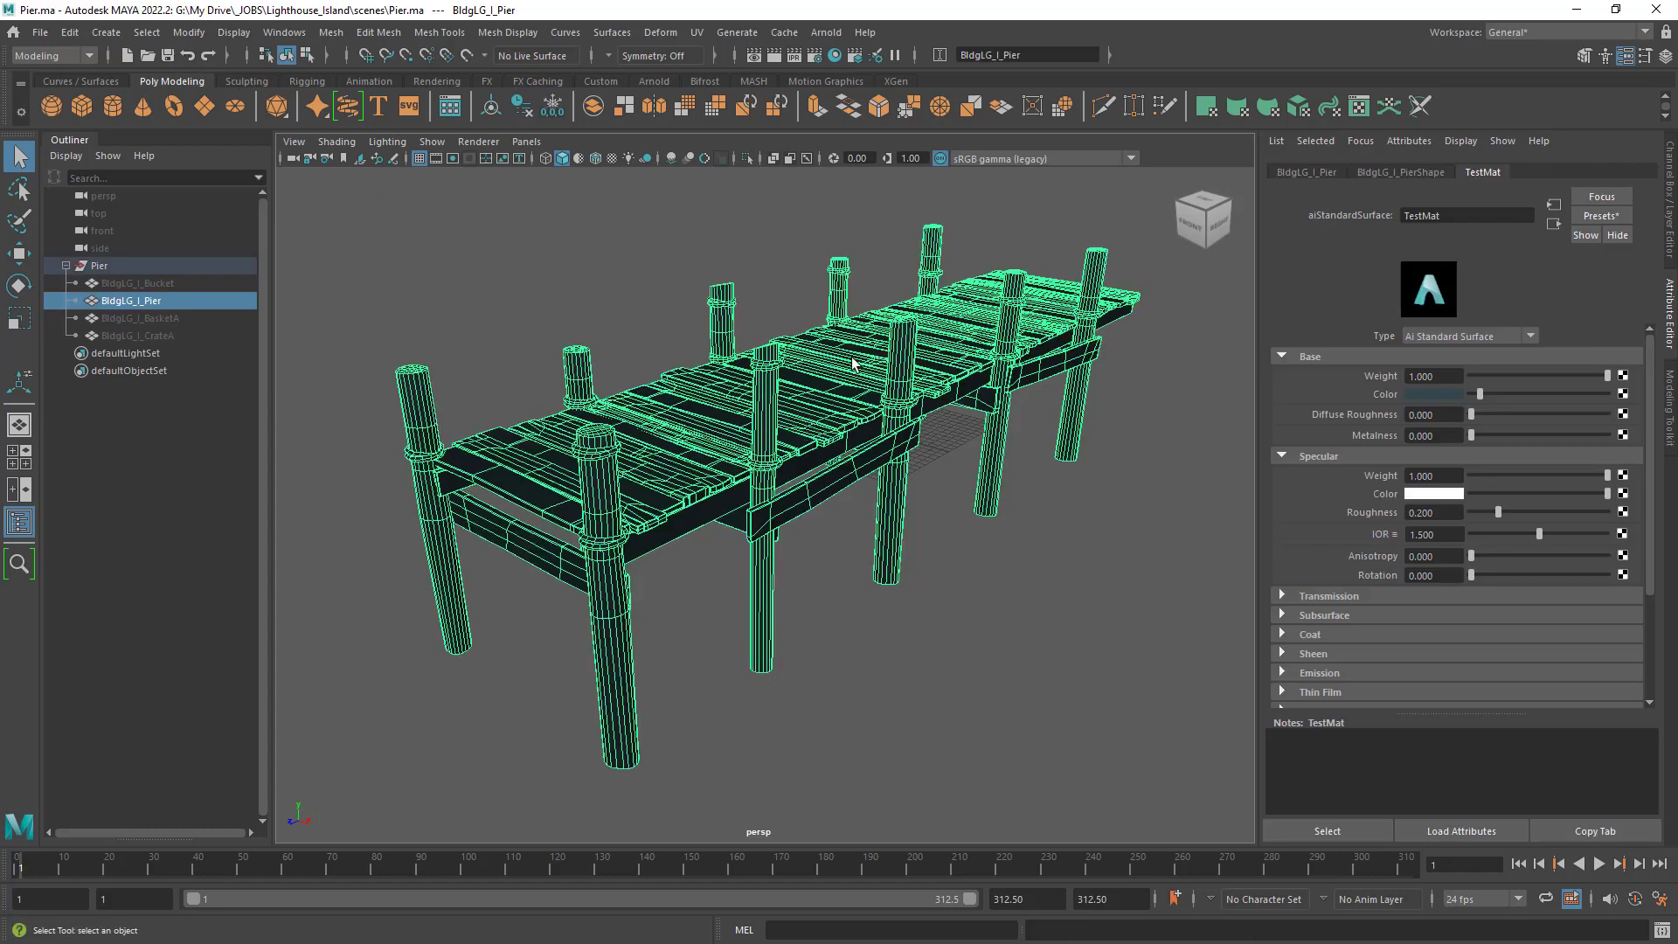
alt+drag(742, 464, 778, 507)
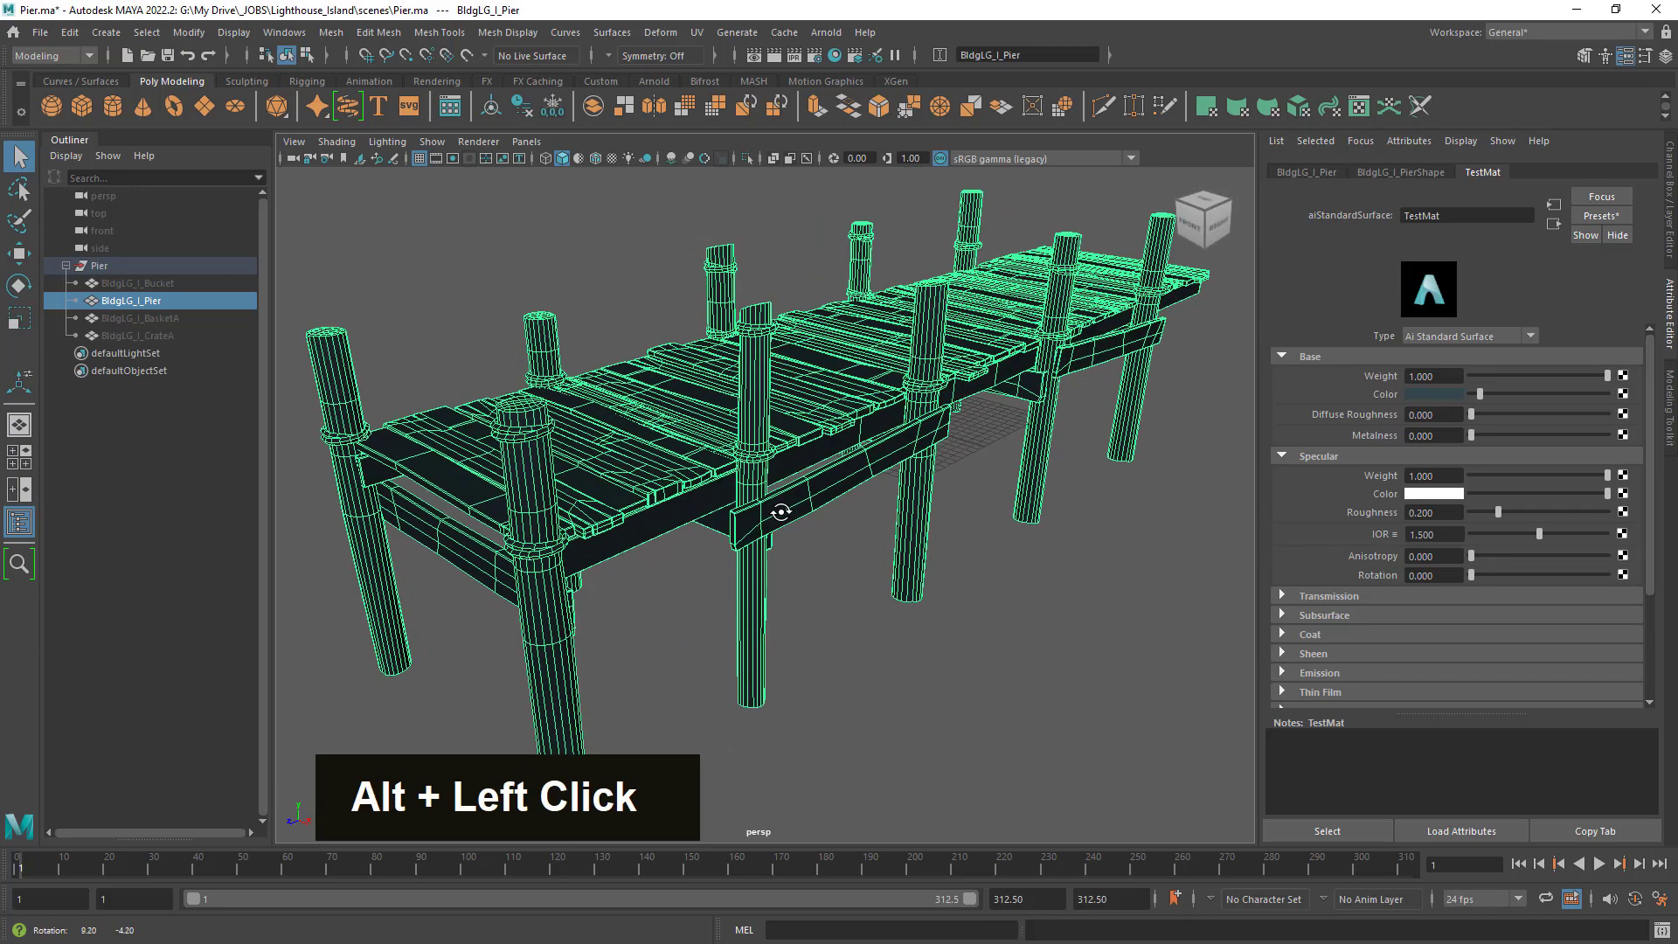
alt+right_drag(778, 507, 840, 505)
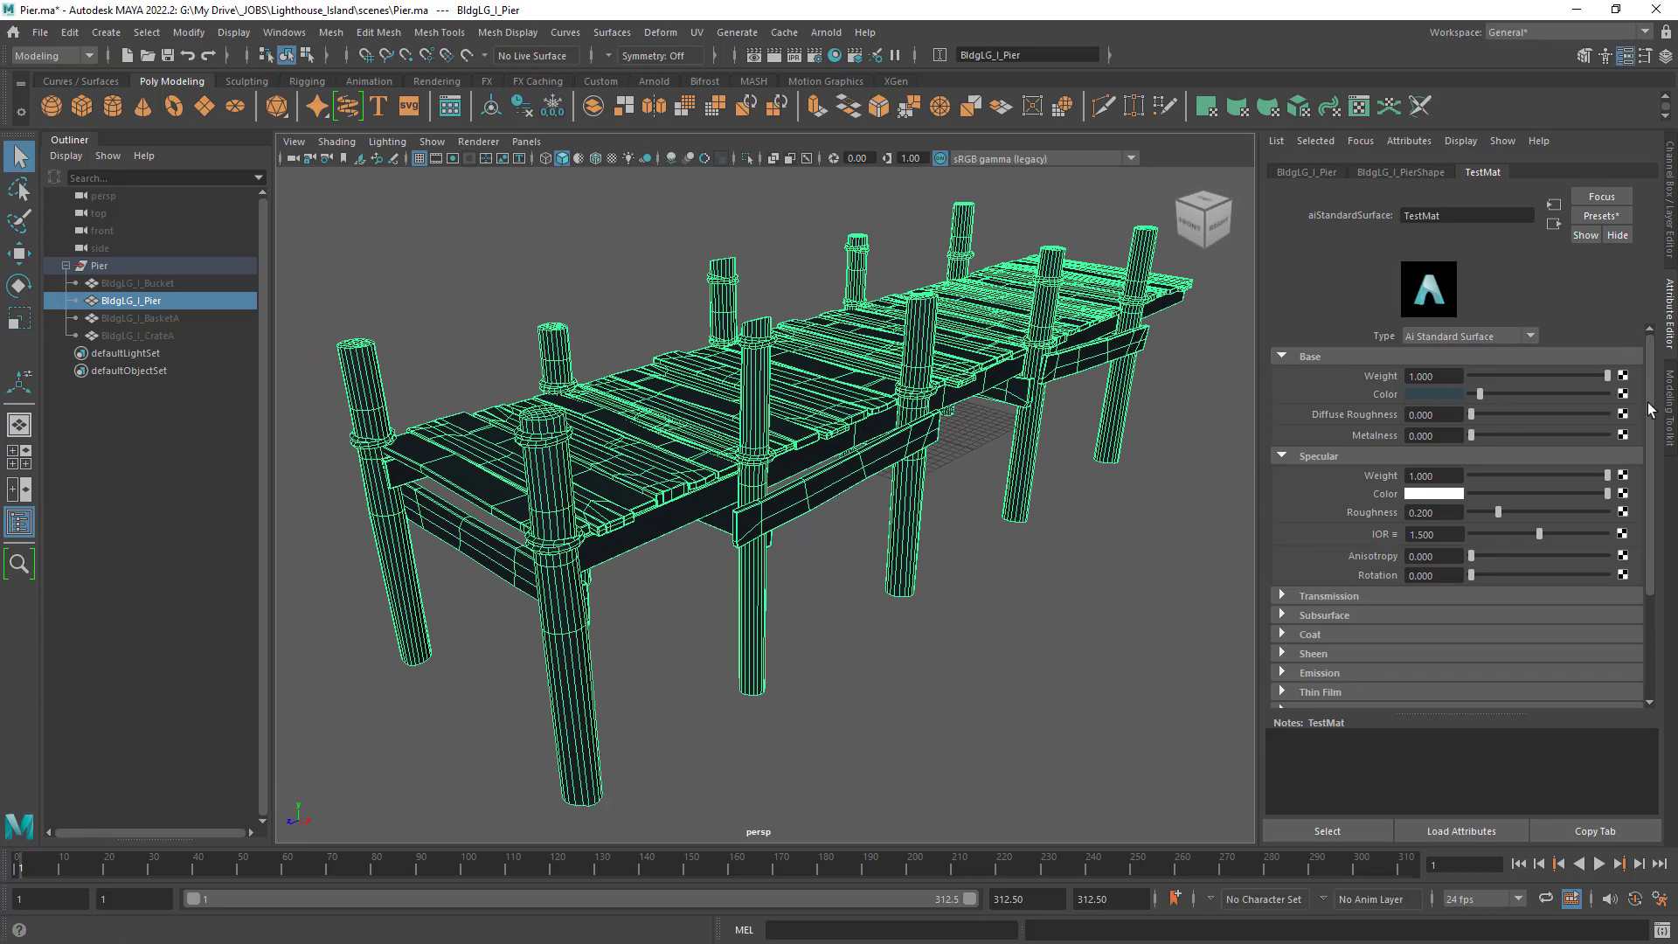
click(1623, 394)
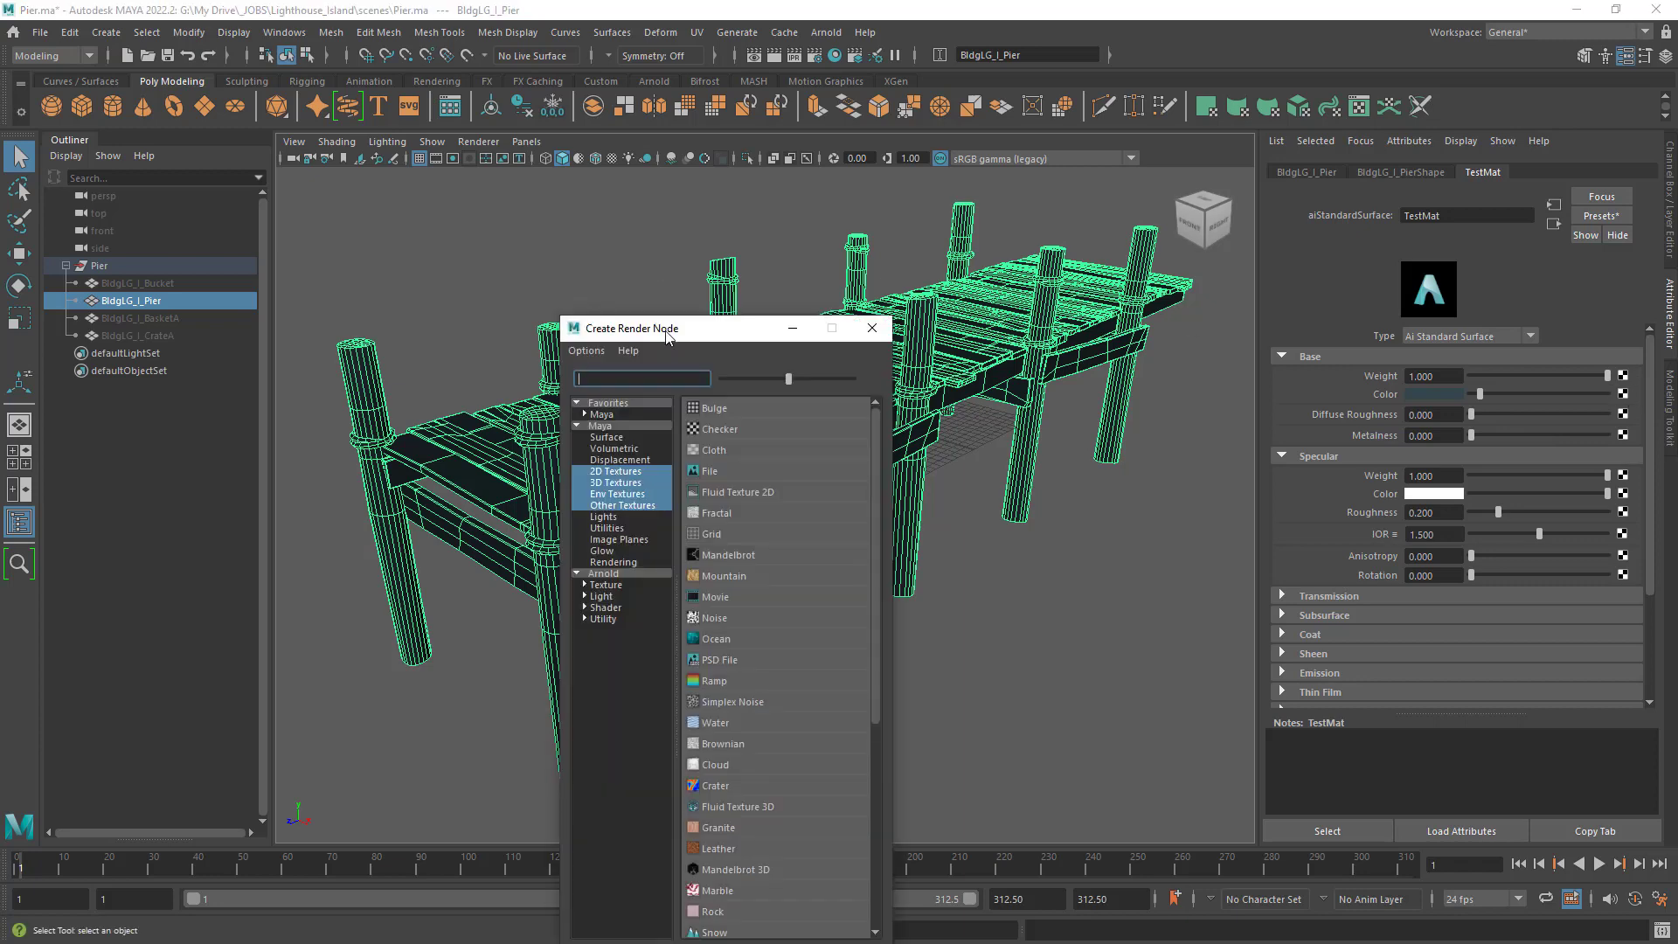
drag(679, 341, 751, 156)
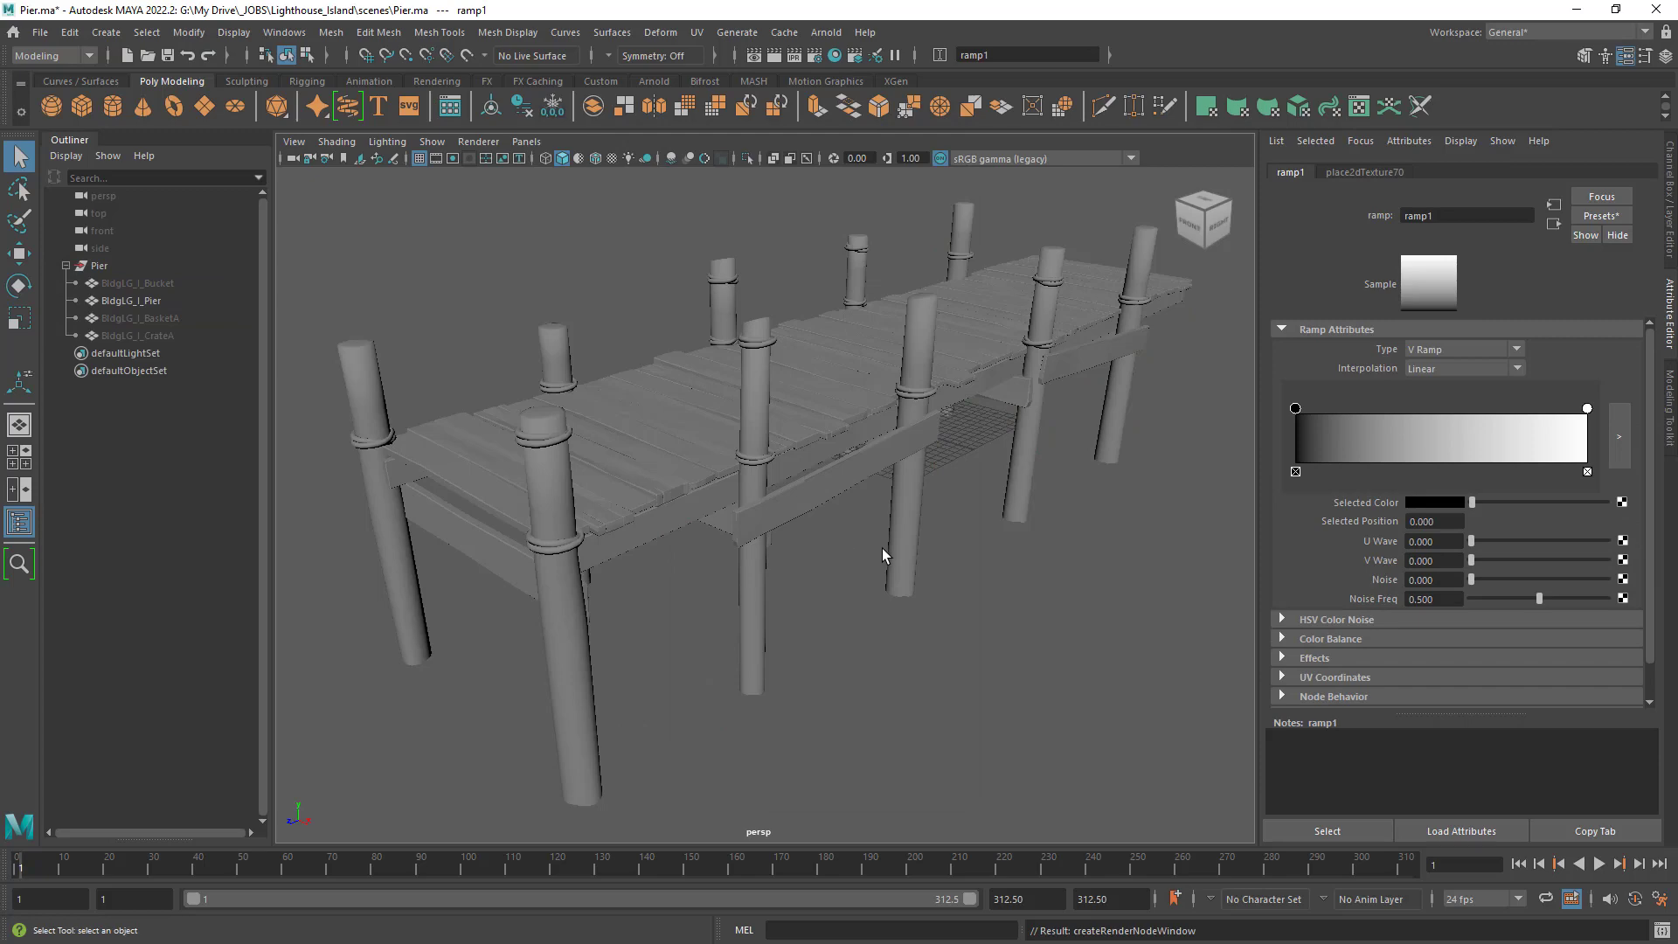
Turn on textured display and inspect how the ramp falls across the pier's posts and beams.
click(612, 158)
alt+drag(884, 374, 1247, 442)
alt+right_drag(909, 454, 962, 477)
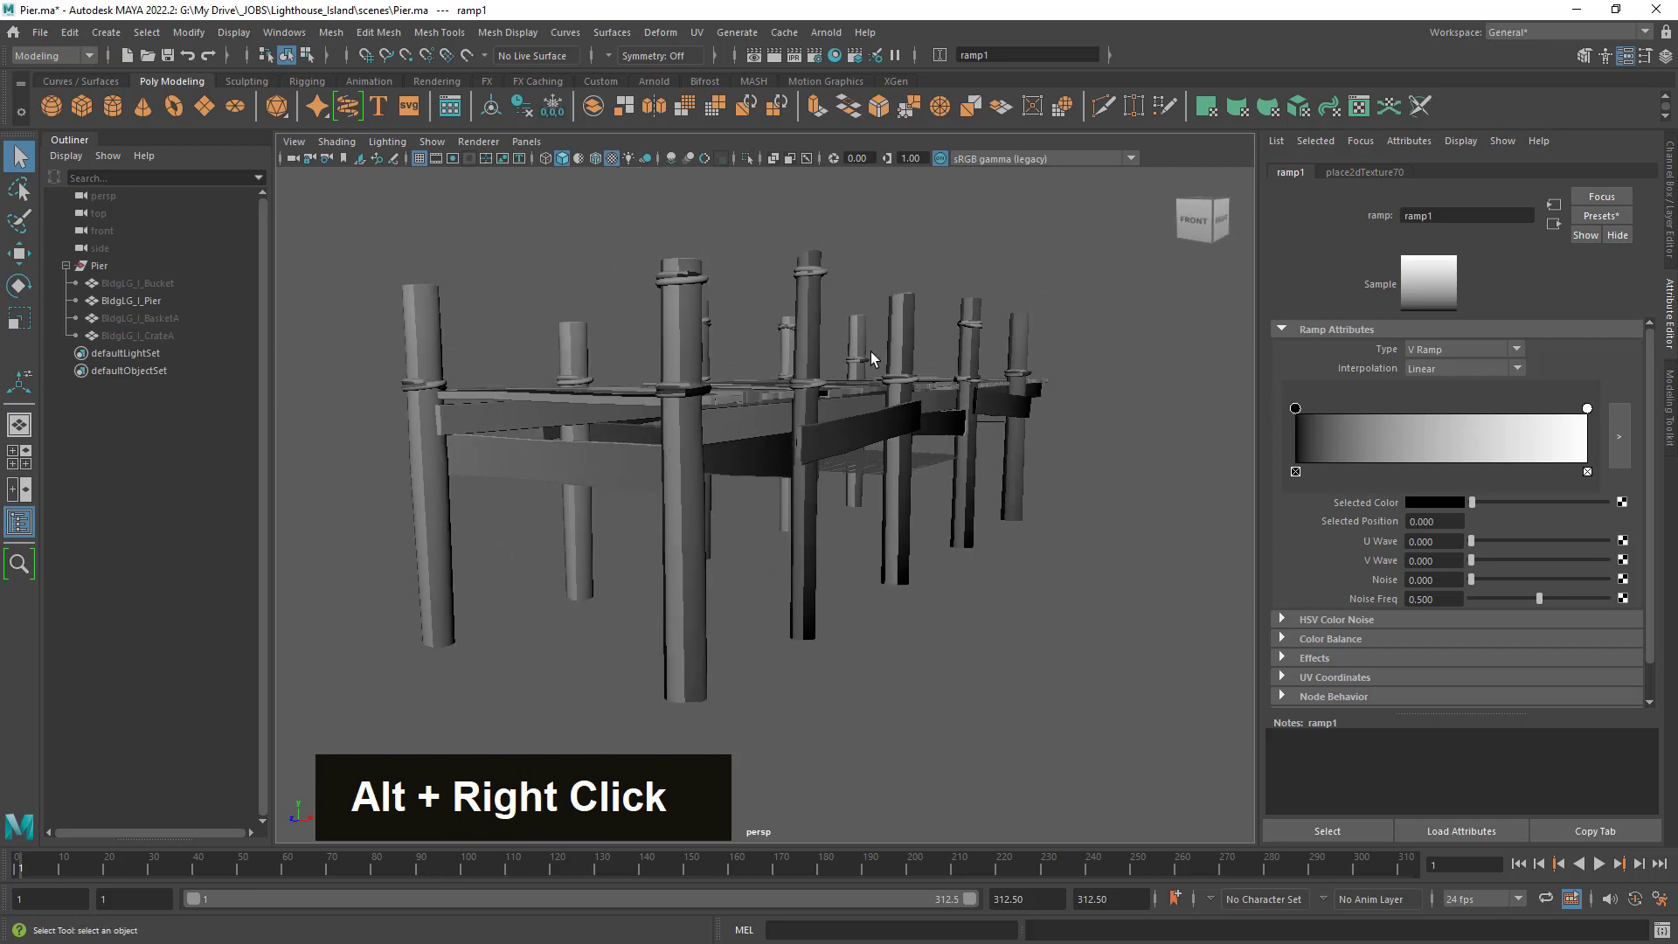
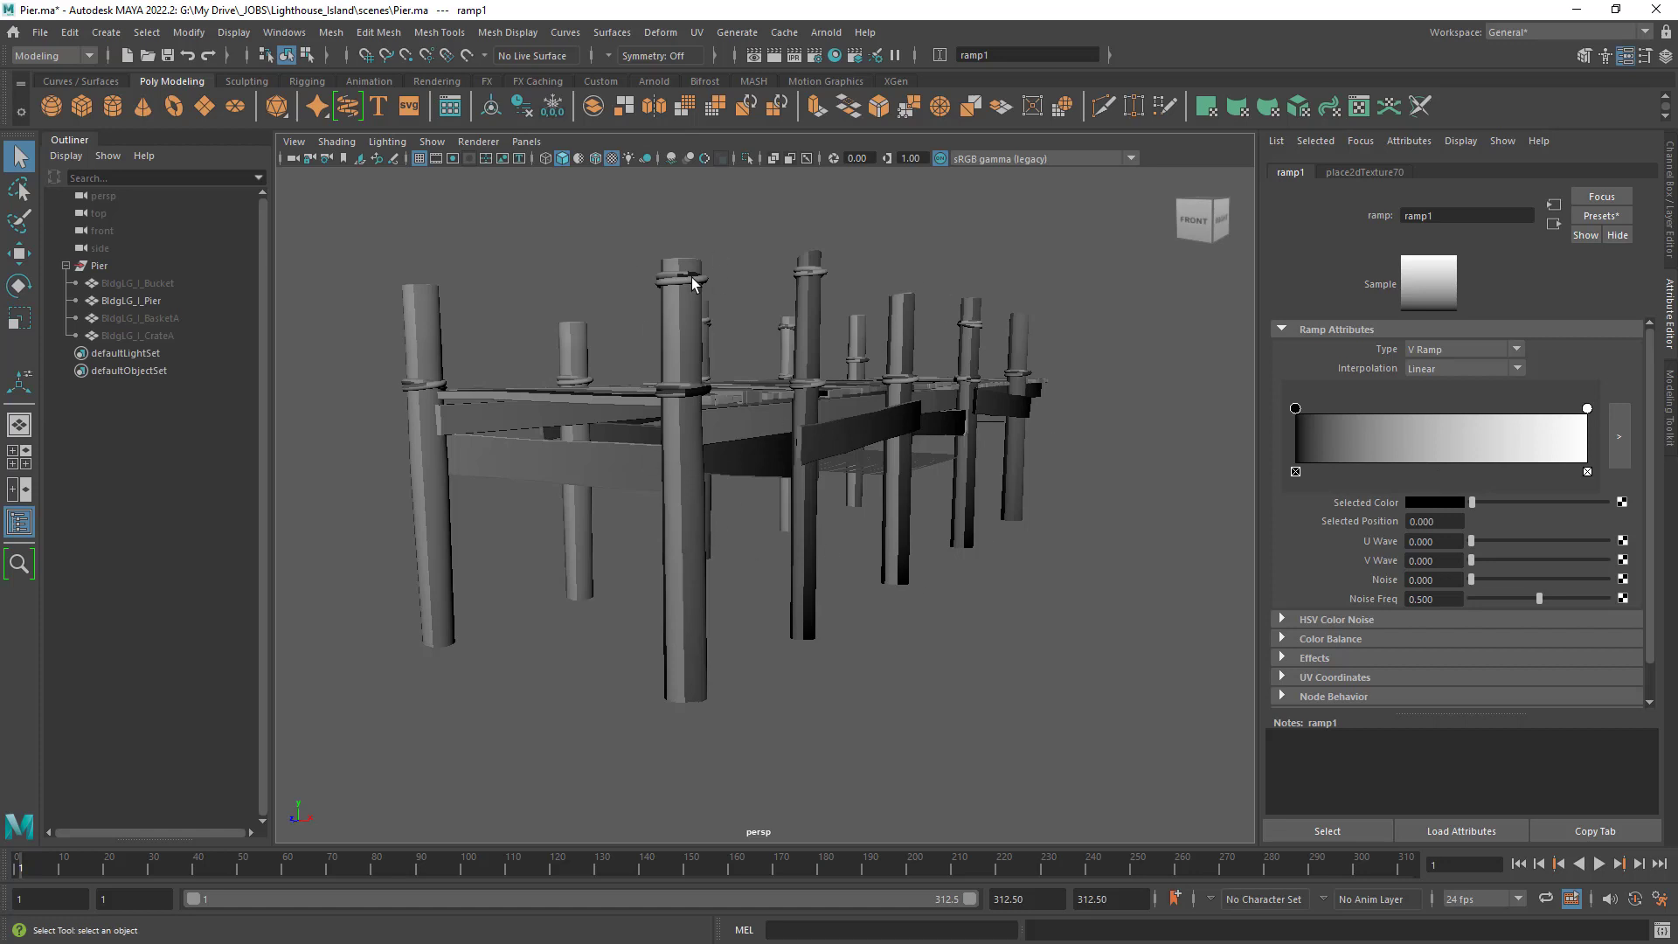
Open the Hypershade, graph TestMat's input and output connections, and maximize the window.
click(835, 55)
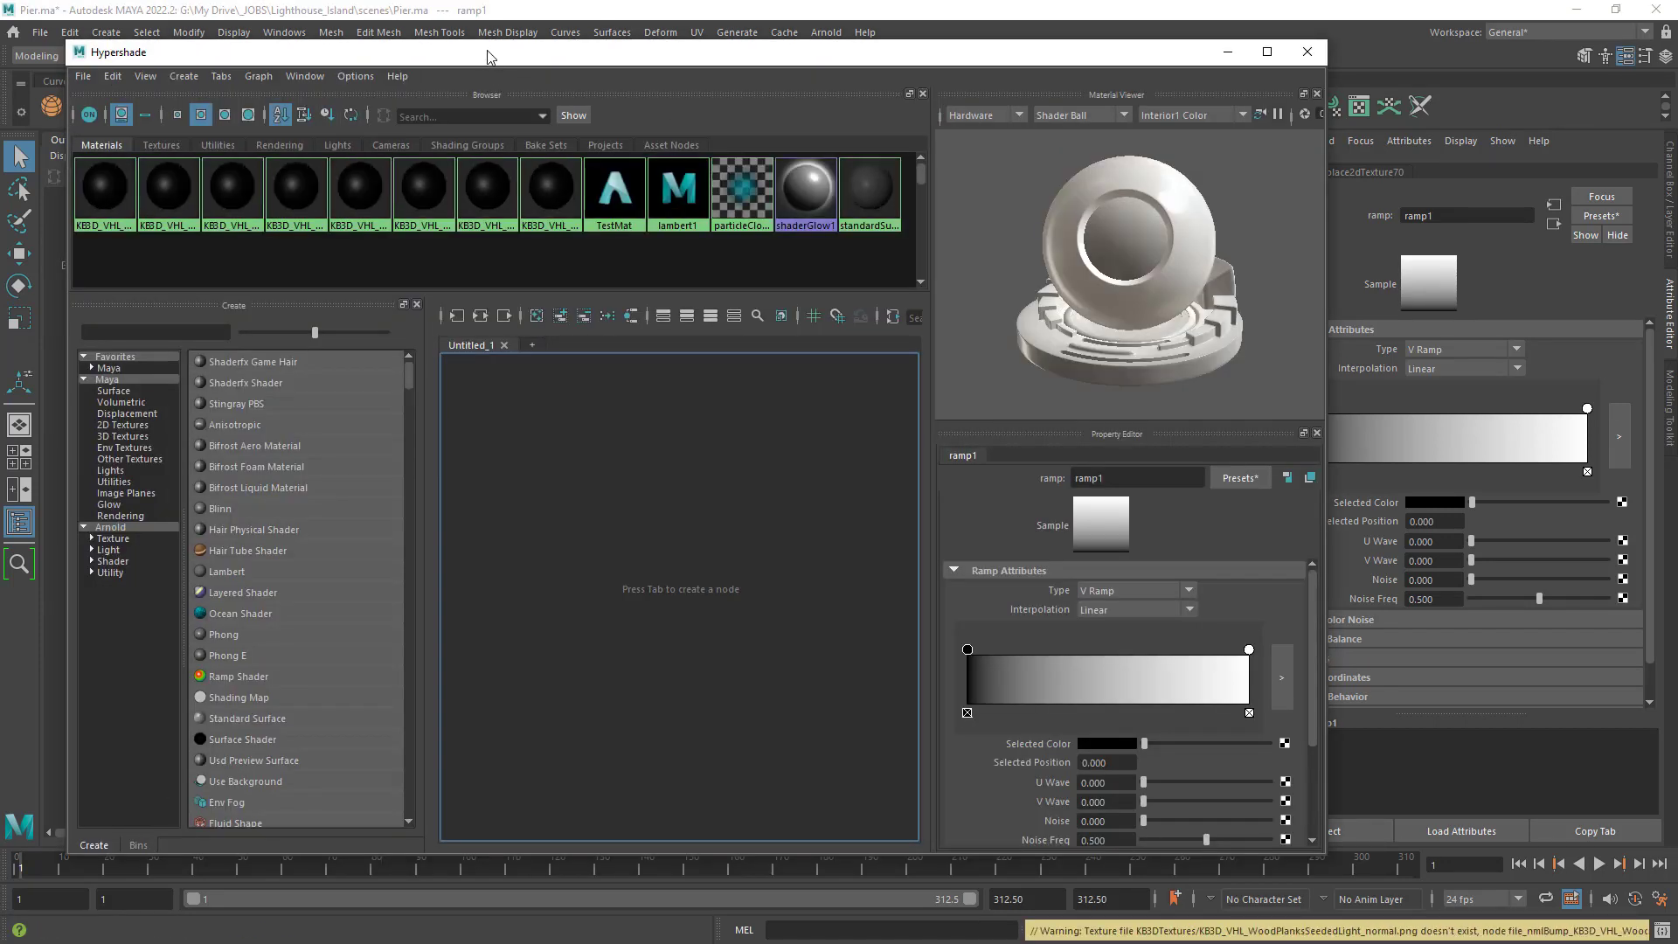
click(615, 194)
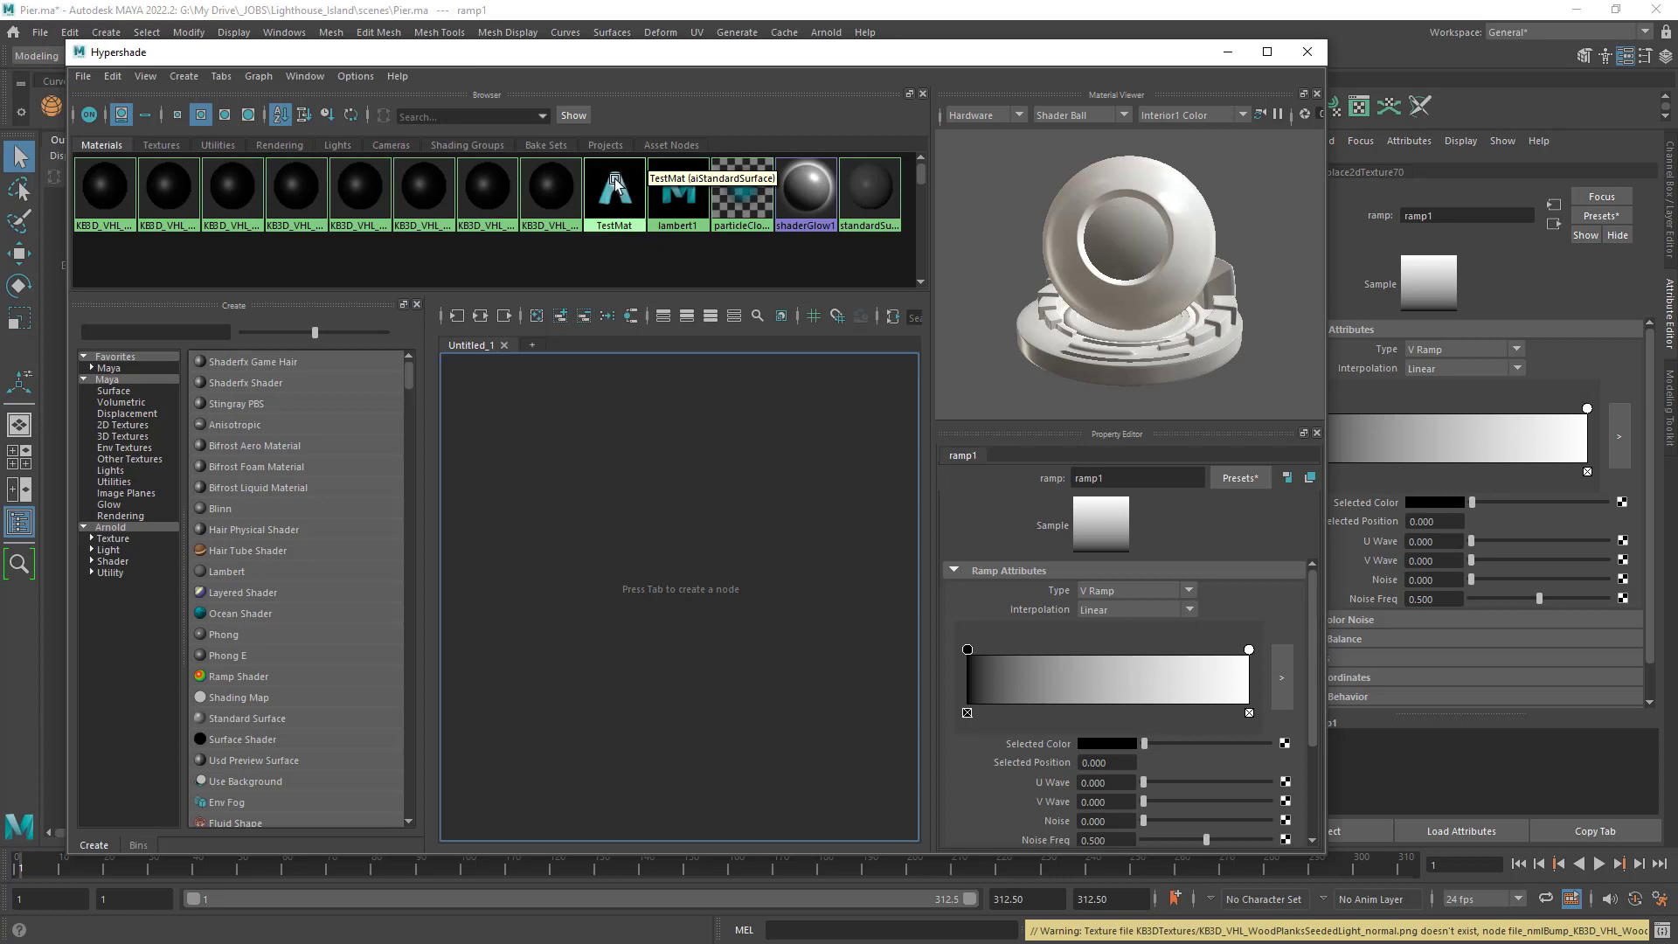
click(477, 316)
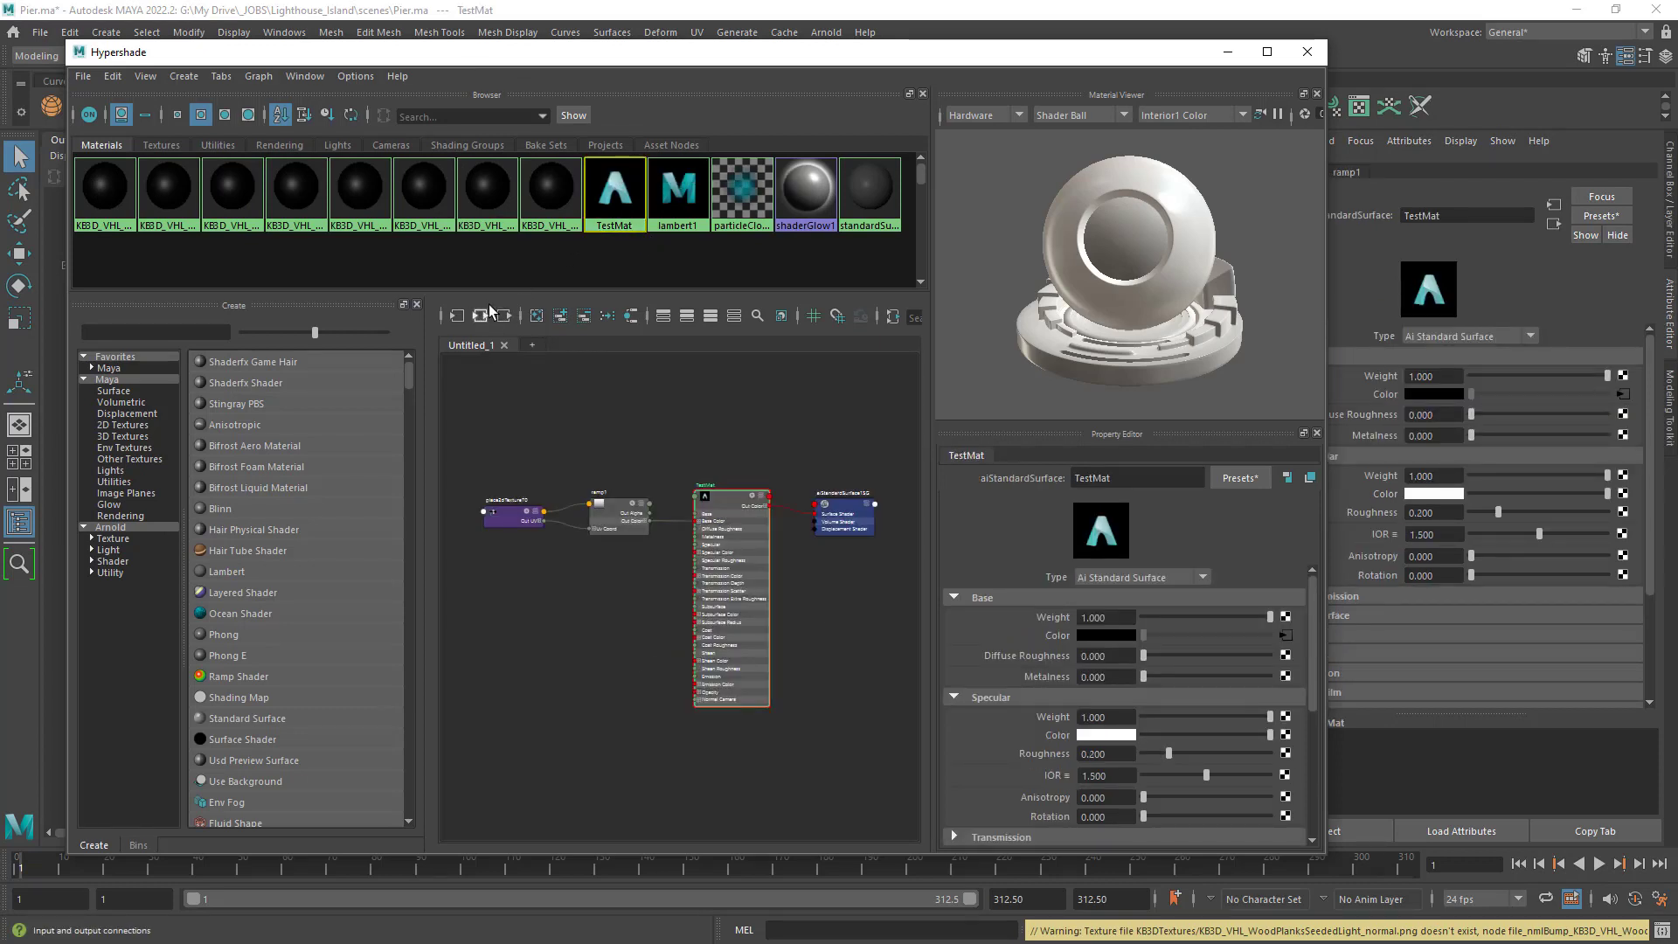
click(1268, 52)
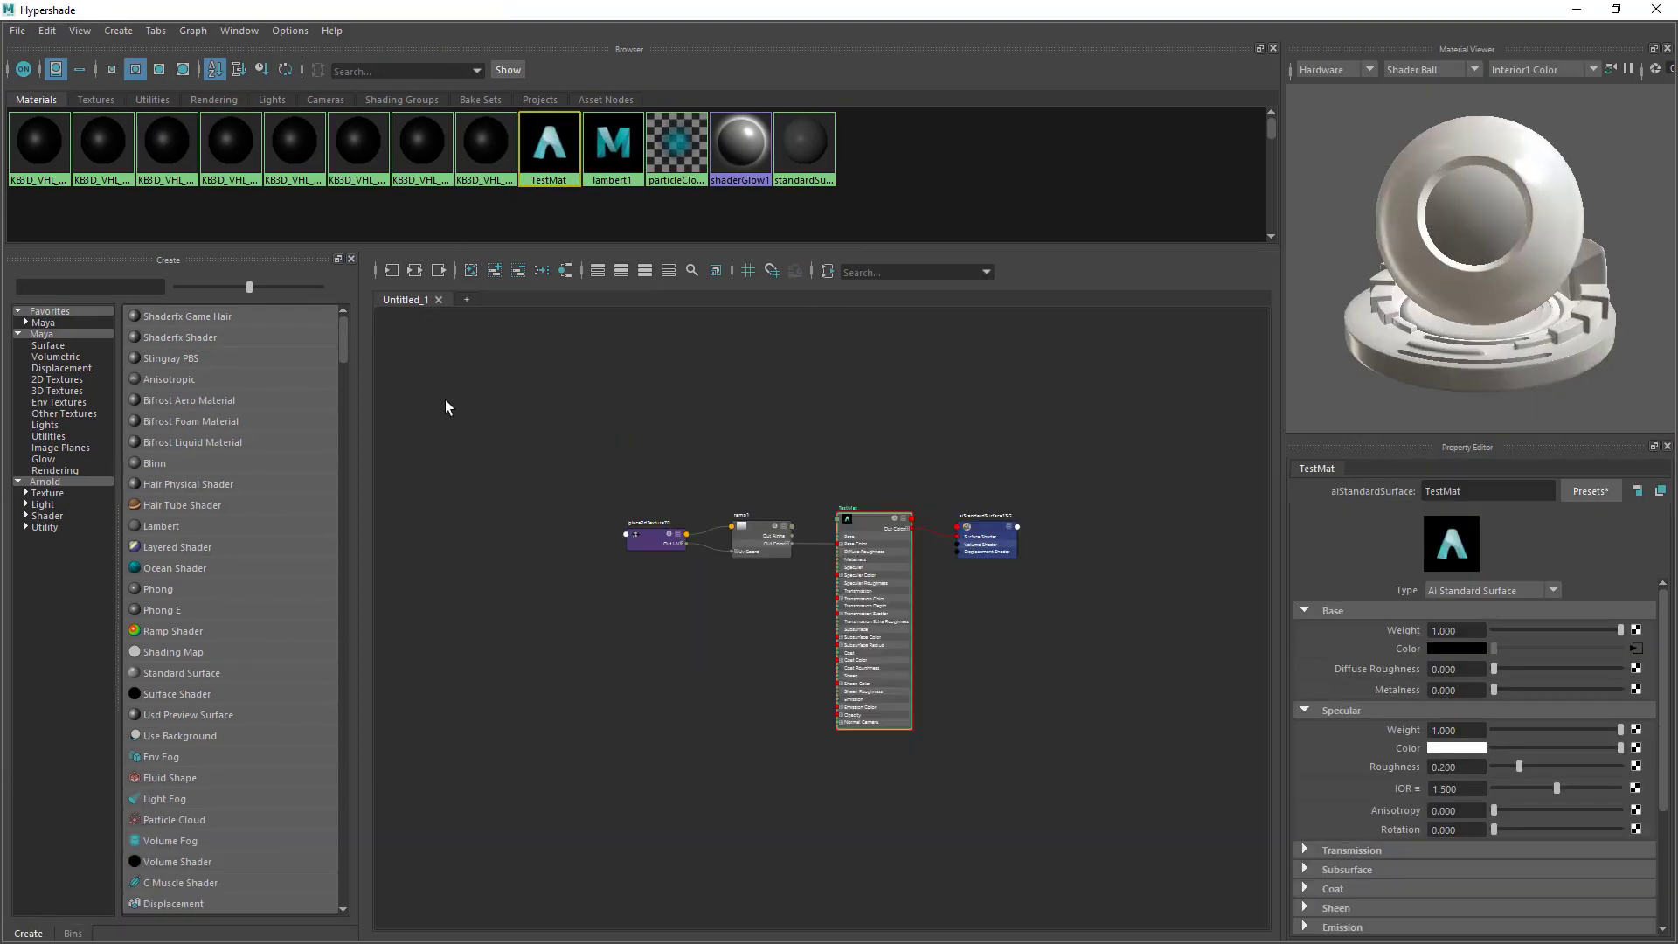
Reposition the ramp1 node beside TestMat in the node graph and examine the place2dTexture70 node.
scroll(837, 593, up, 3)
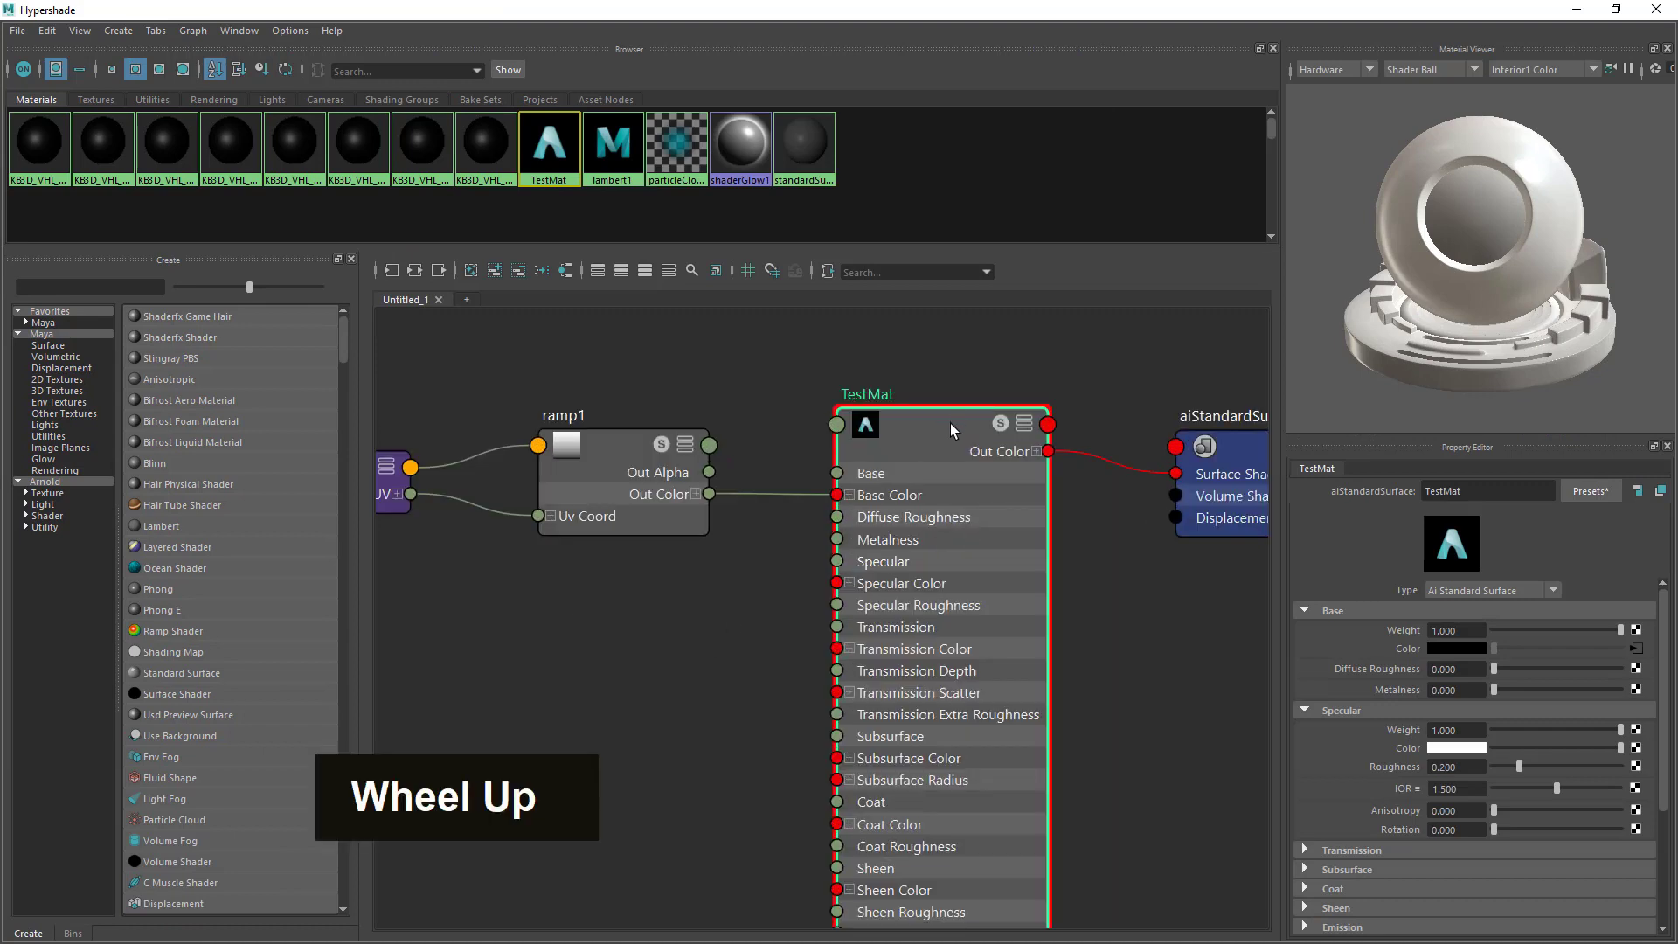
drag(573, 490, 606, 469)
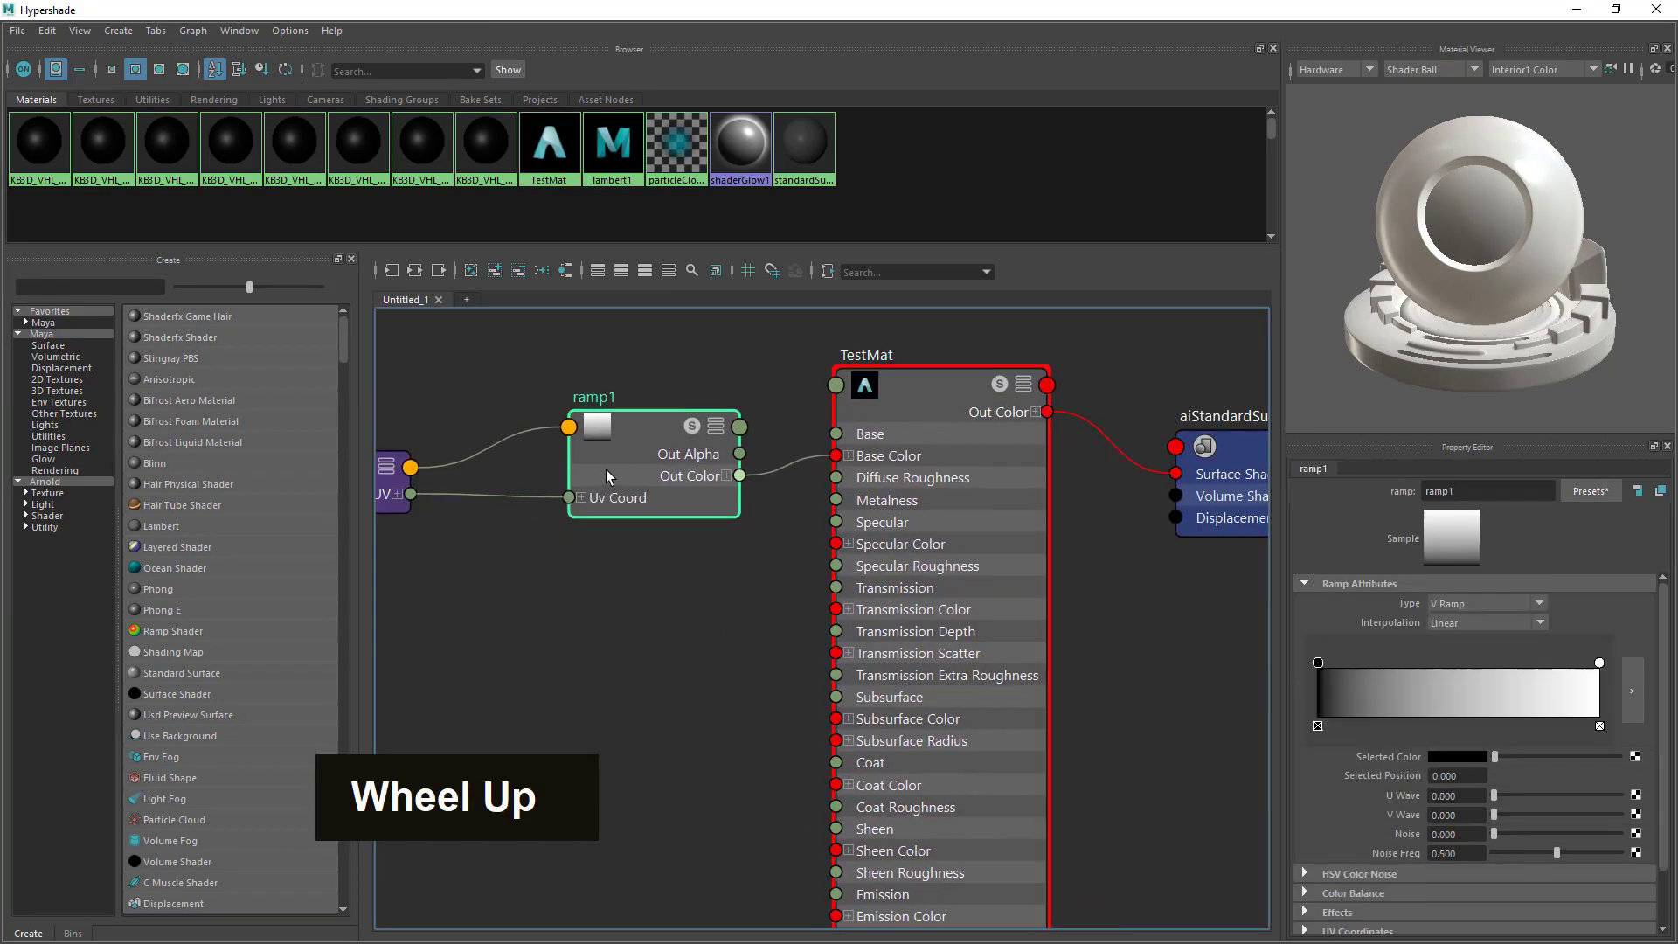
scroll(877, 560, down, 3)
alt+middle_drag(495, 529, 686, 544)
scroll(689, 538, up, 4)
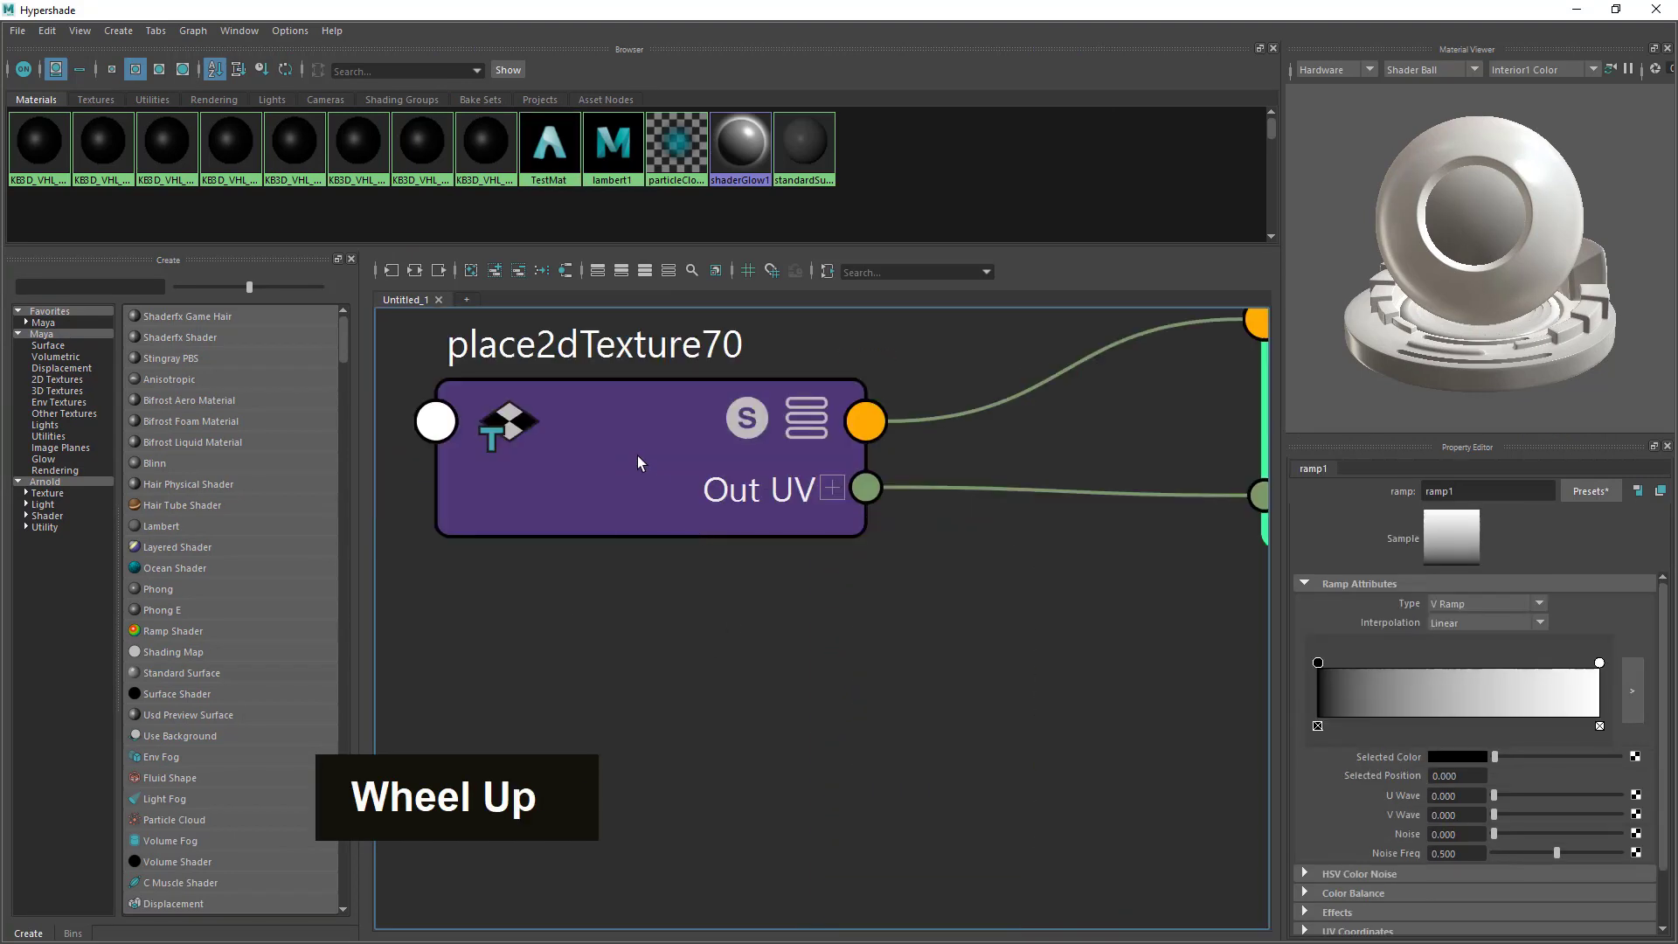
Reposition the place2dTexture70, ramp1 and TestMat nodes so their connections read clearly in the node graph.
drag(638, 454, 747, 464)
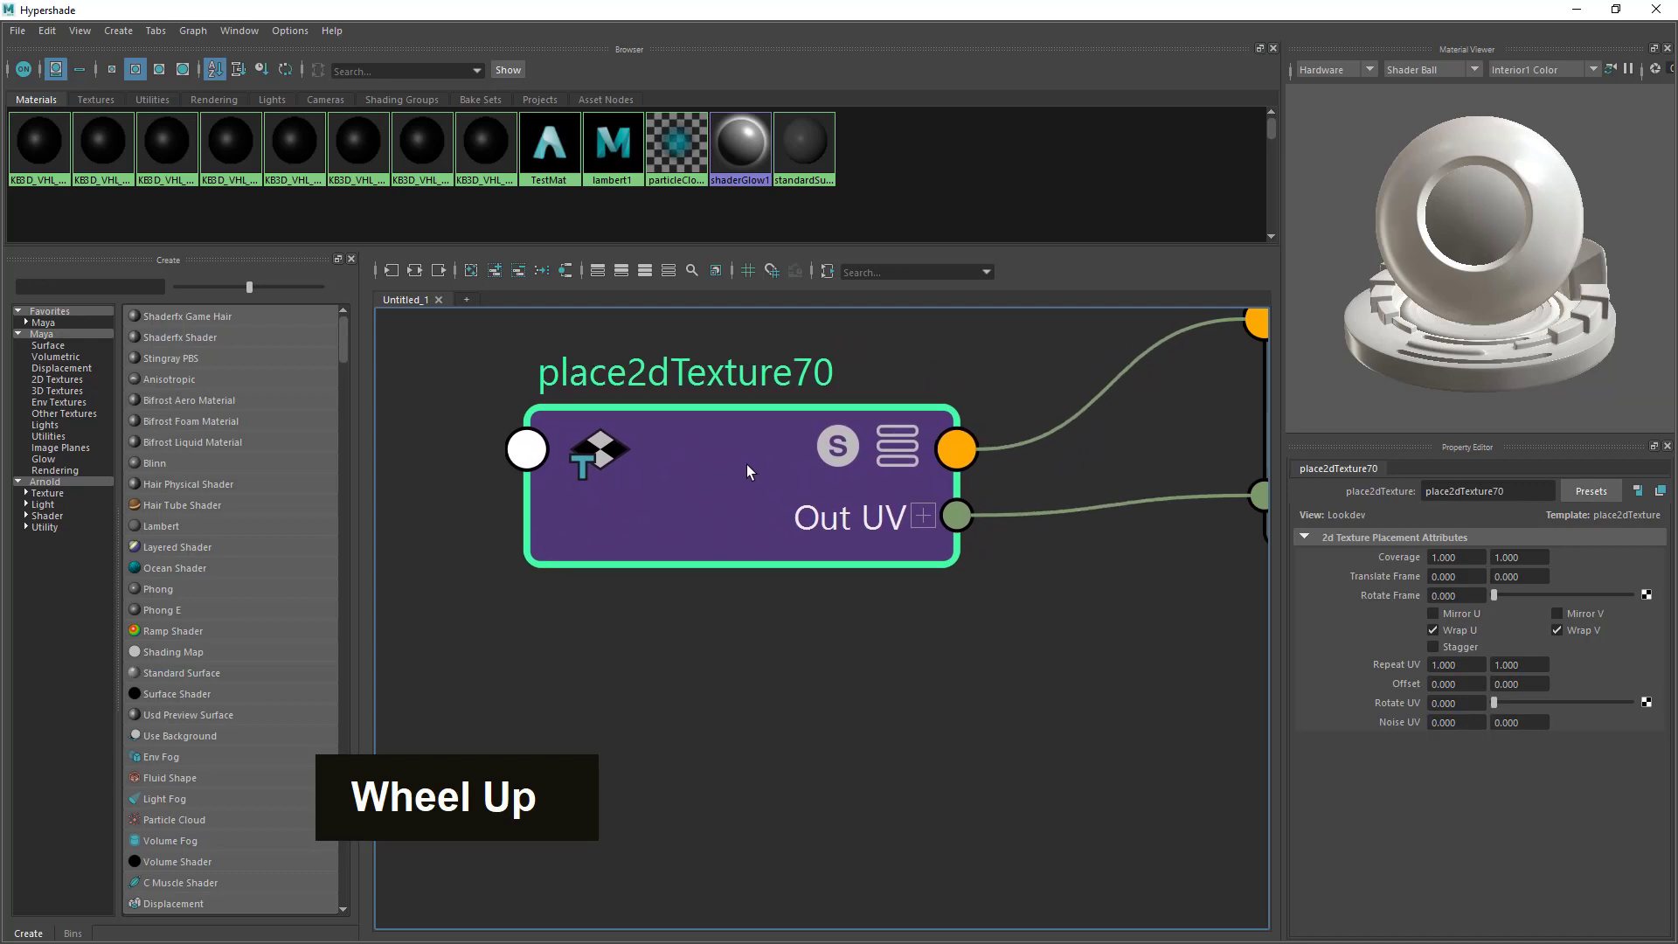
scroll(680, 493, down, 5)
scroll(967, 467, up, 3)
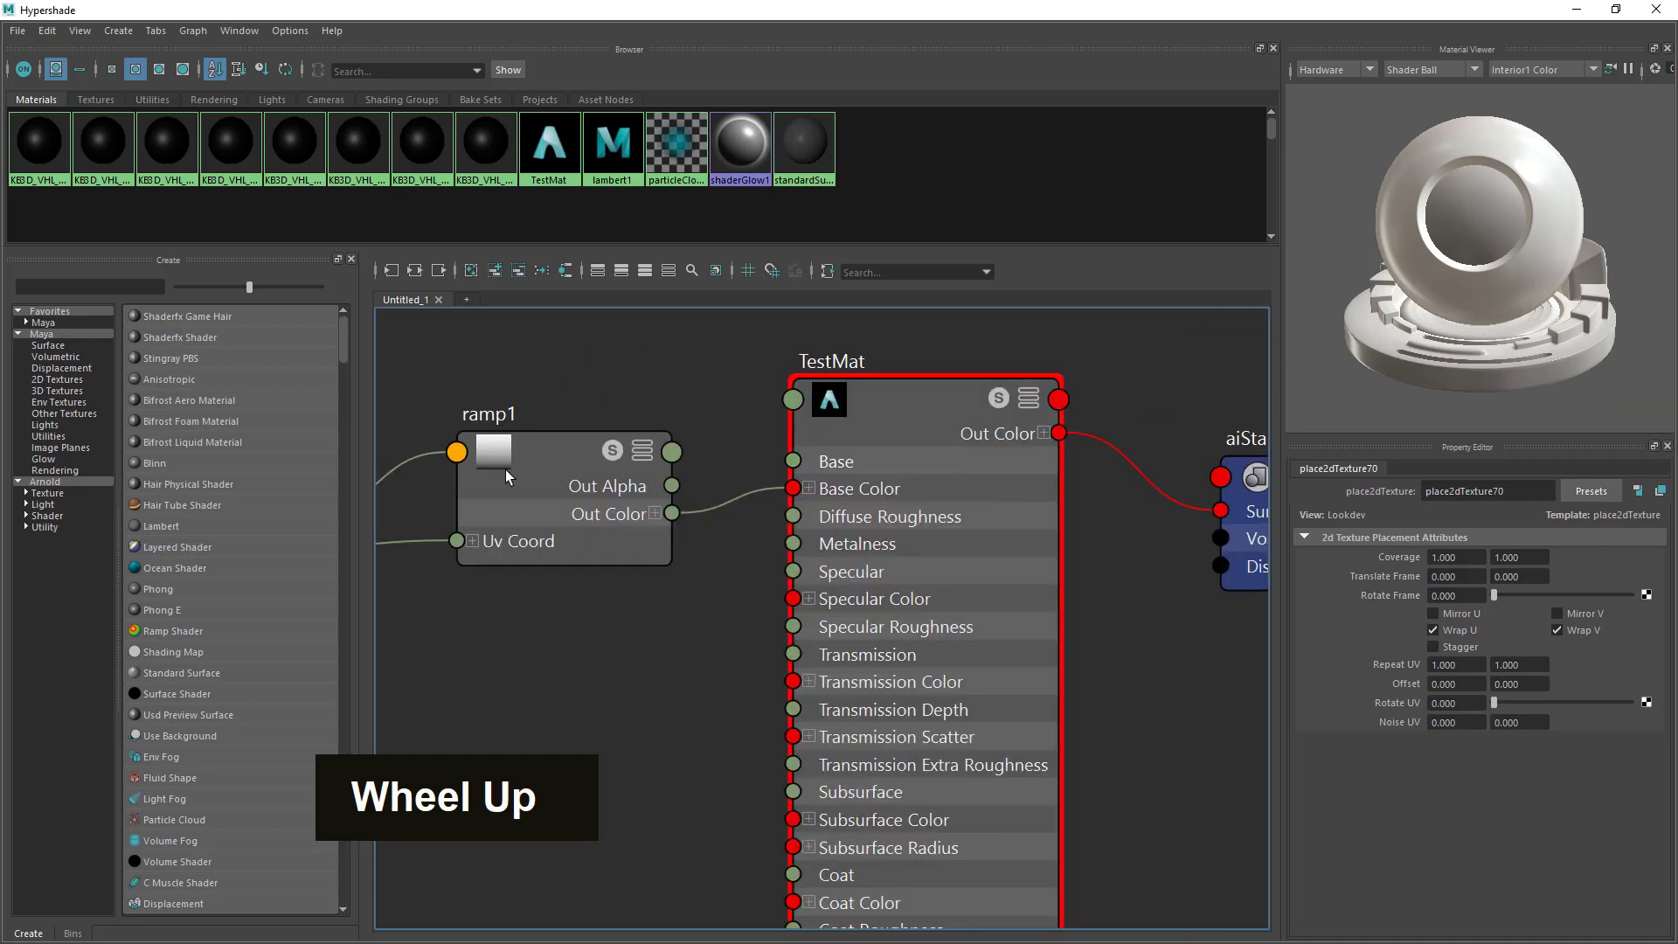
click(505, 469)
scroll(768, 455, down, 3)
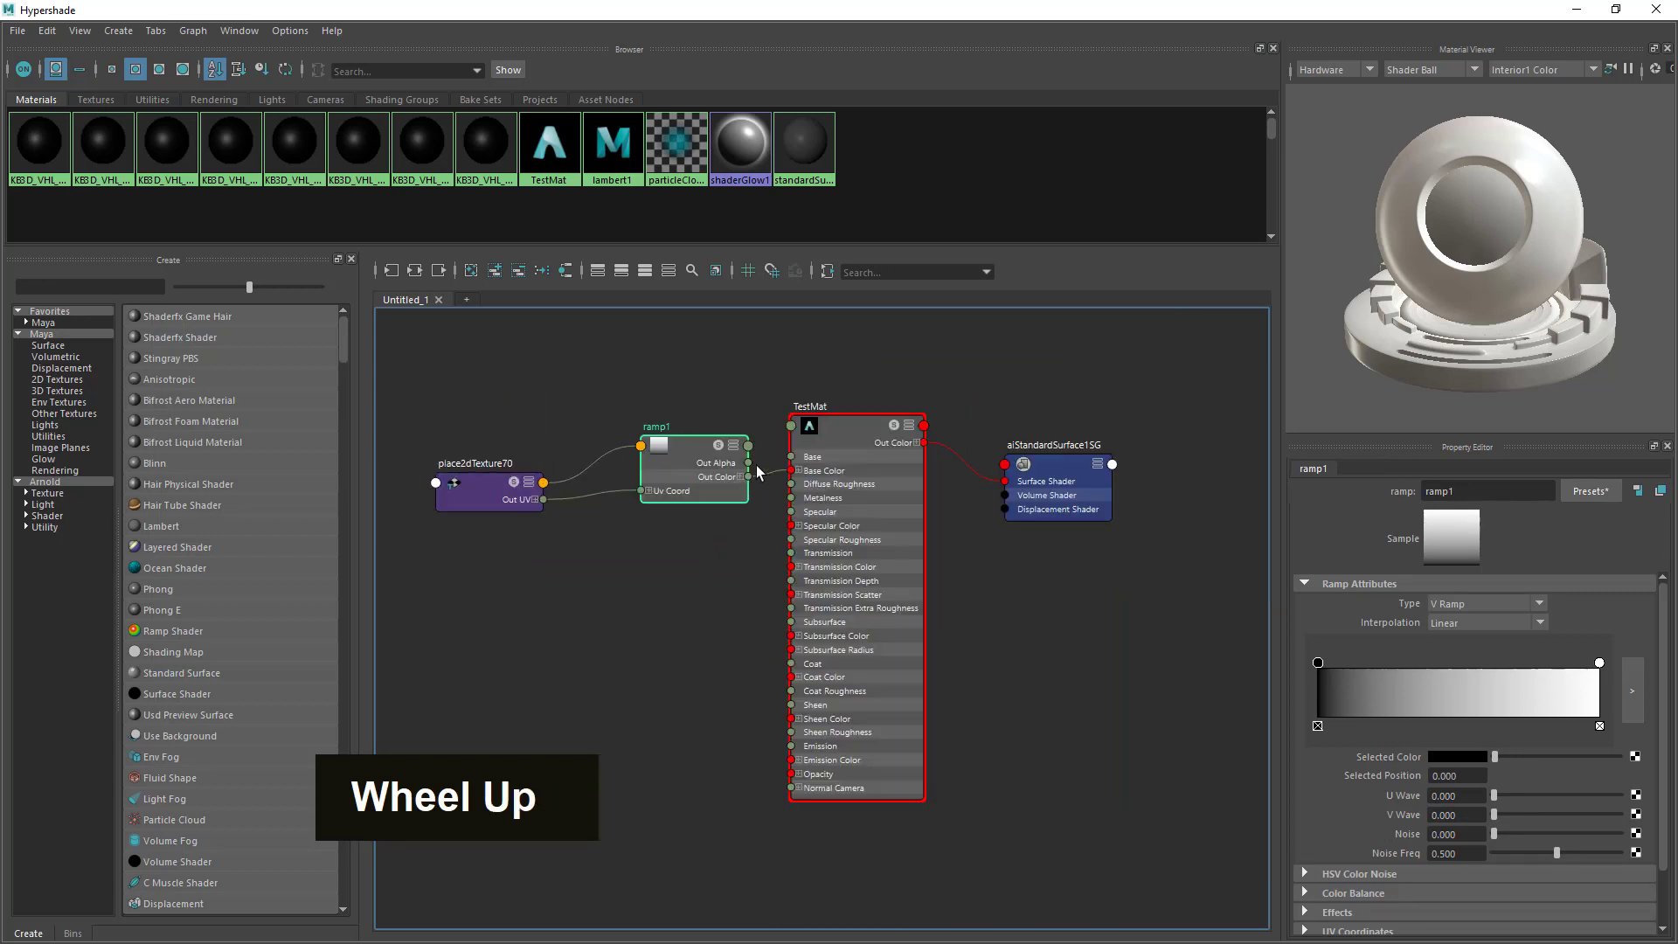
drag(700, 465, 688, 465)
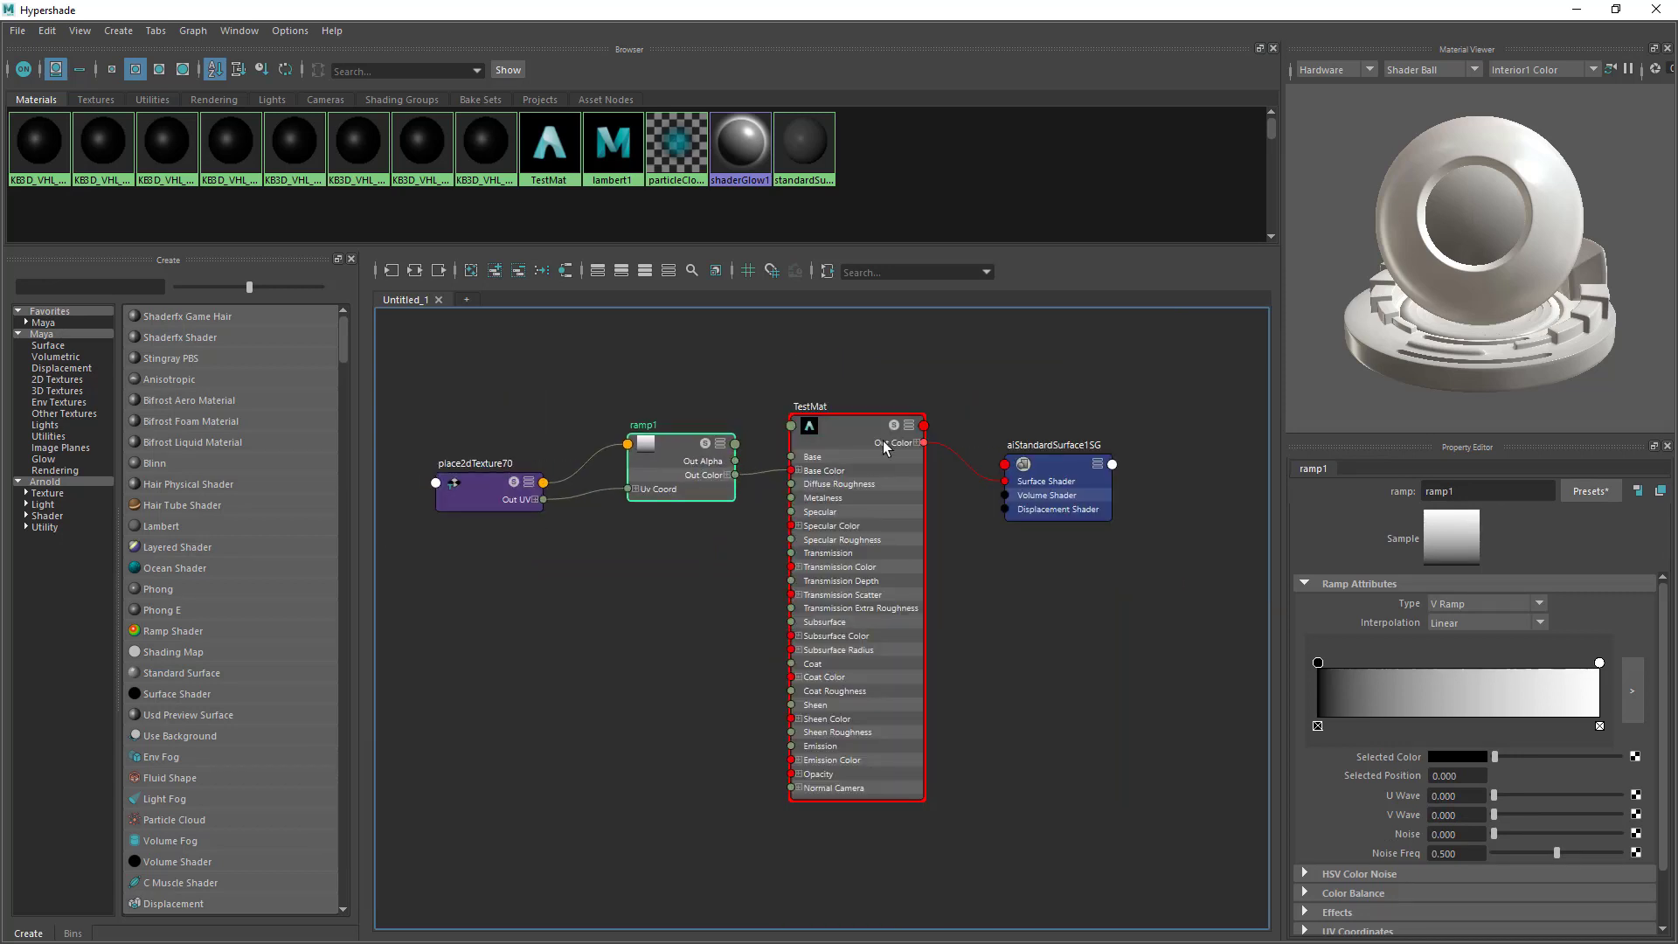
drag(865, 442, 856, 452)
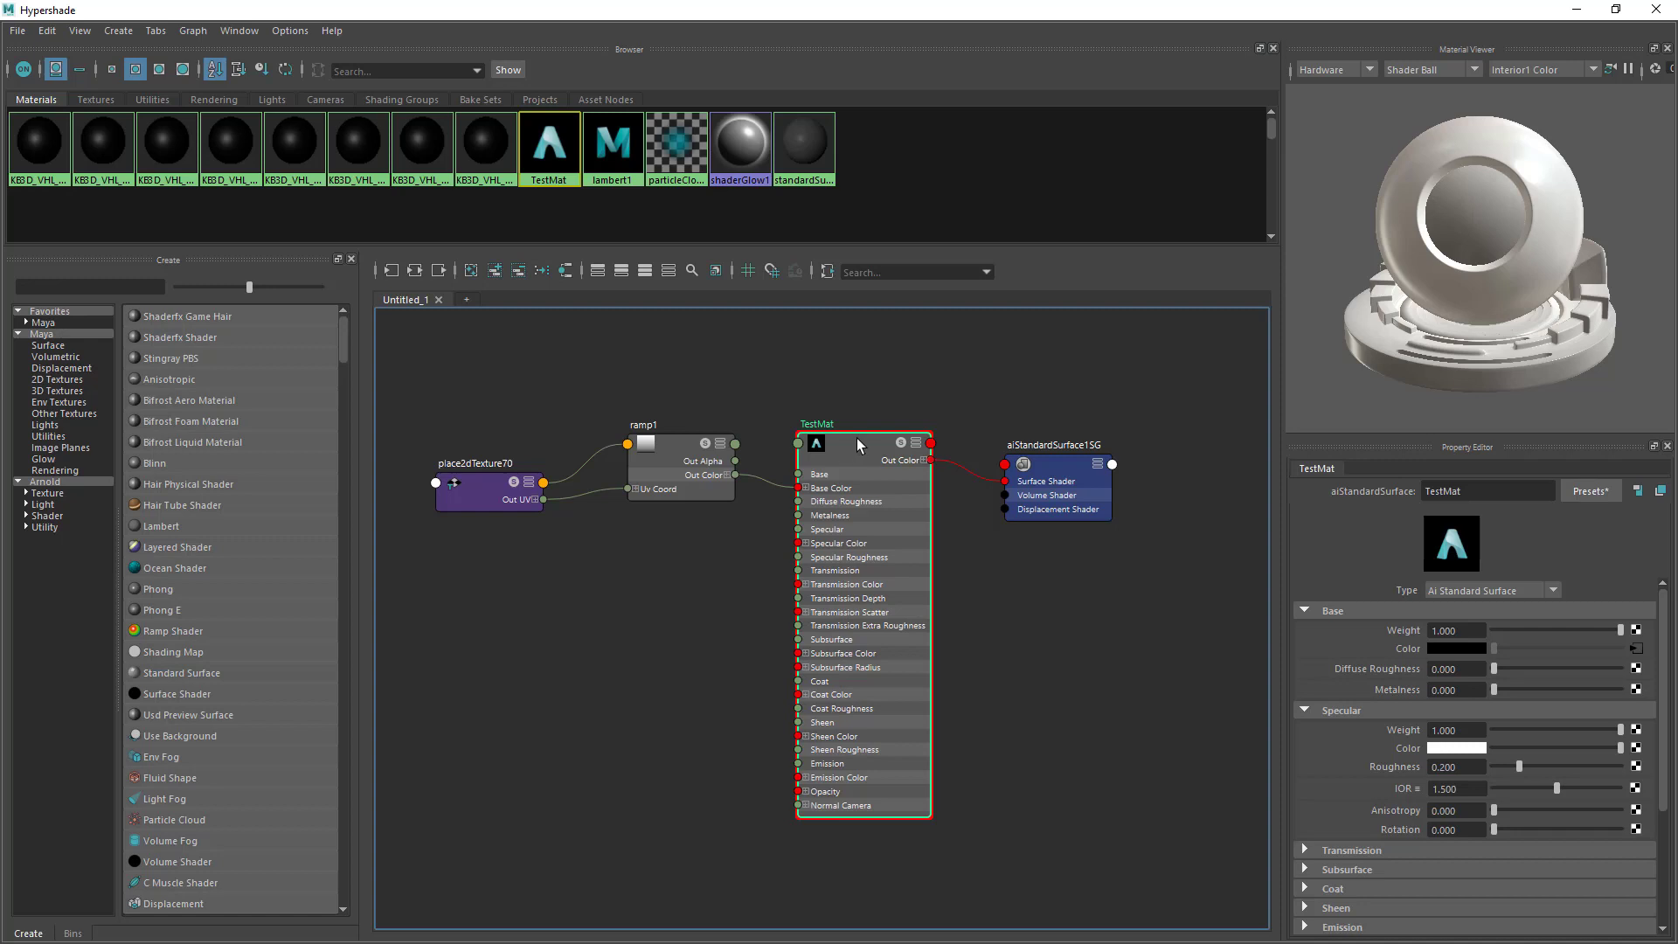
mouse_move(857, 453)
mouse_down()
mouse_move(869, 423)
mouse_move(864, 438)
mouse_up()
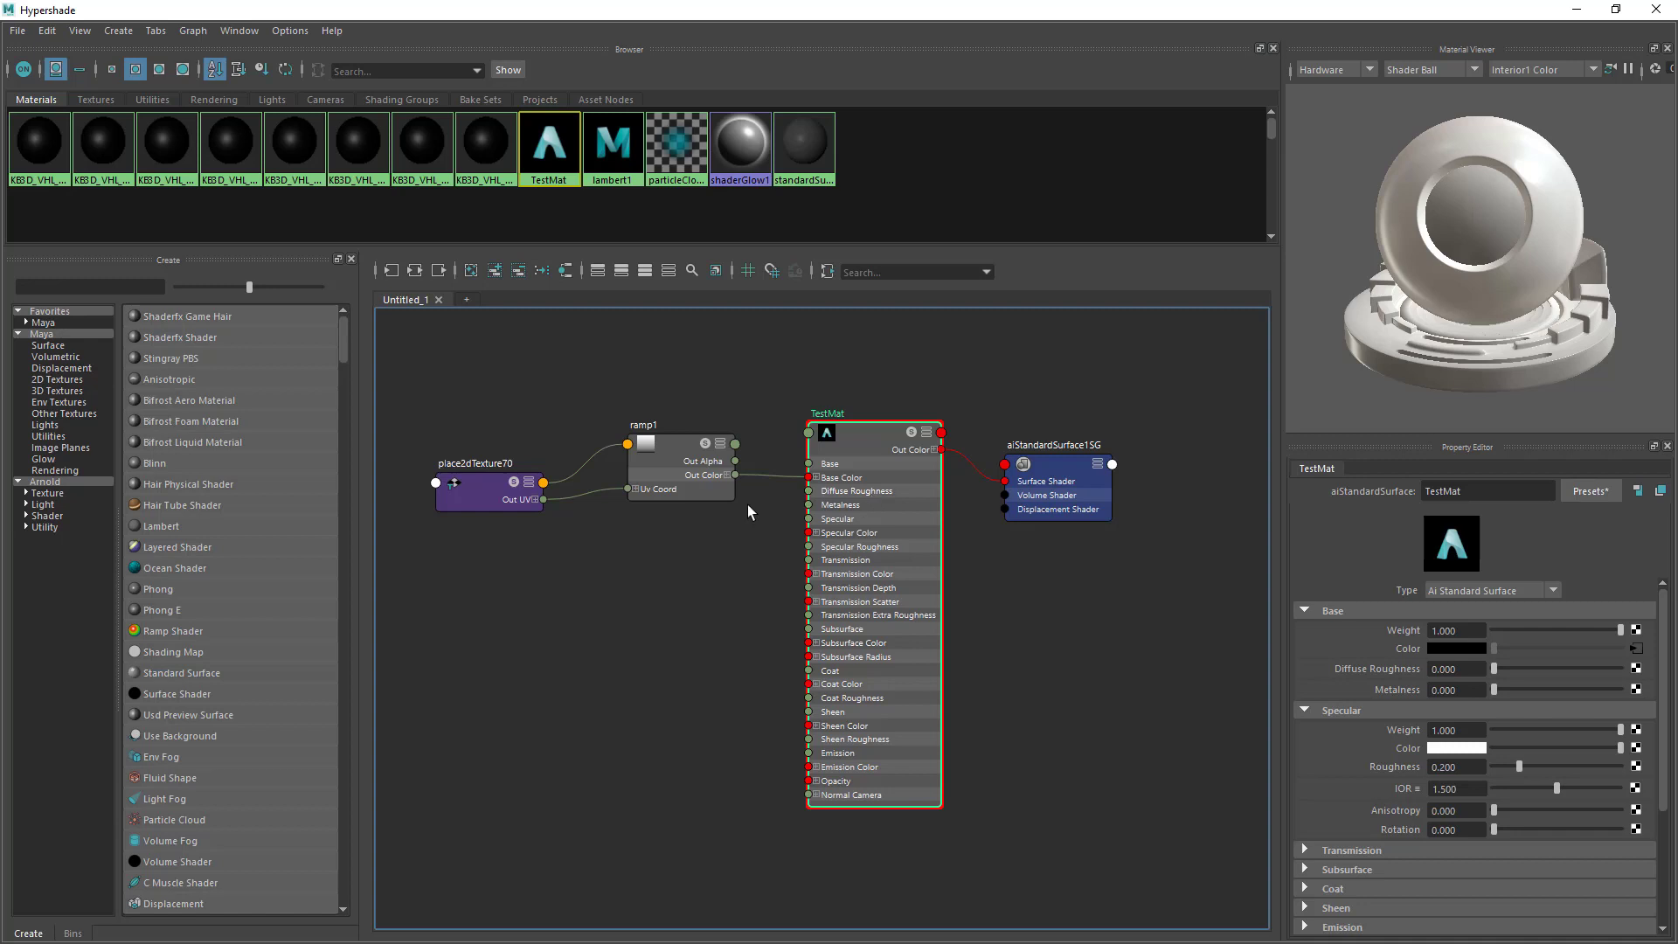
Expand the UV Coordinates attributes of the ramp1 node and examine its Uv Coord connection.
click(673, 463)
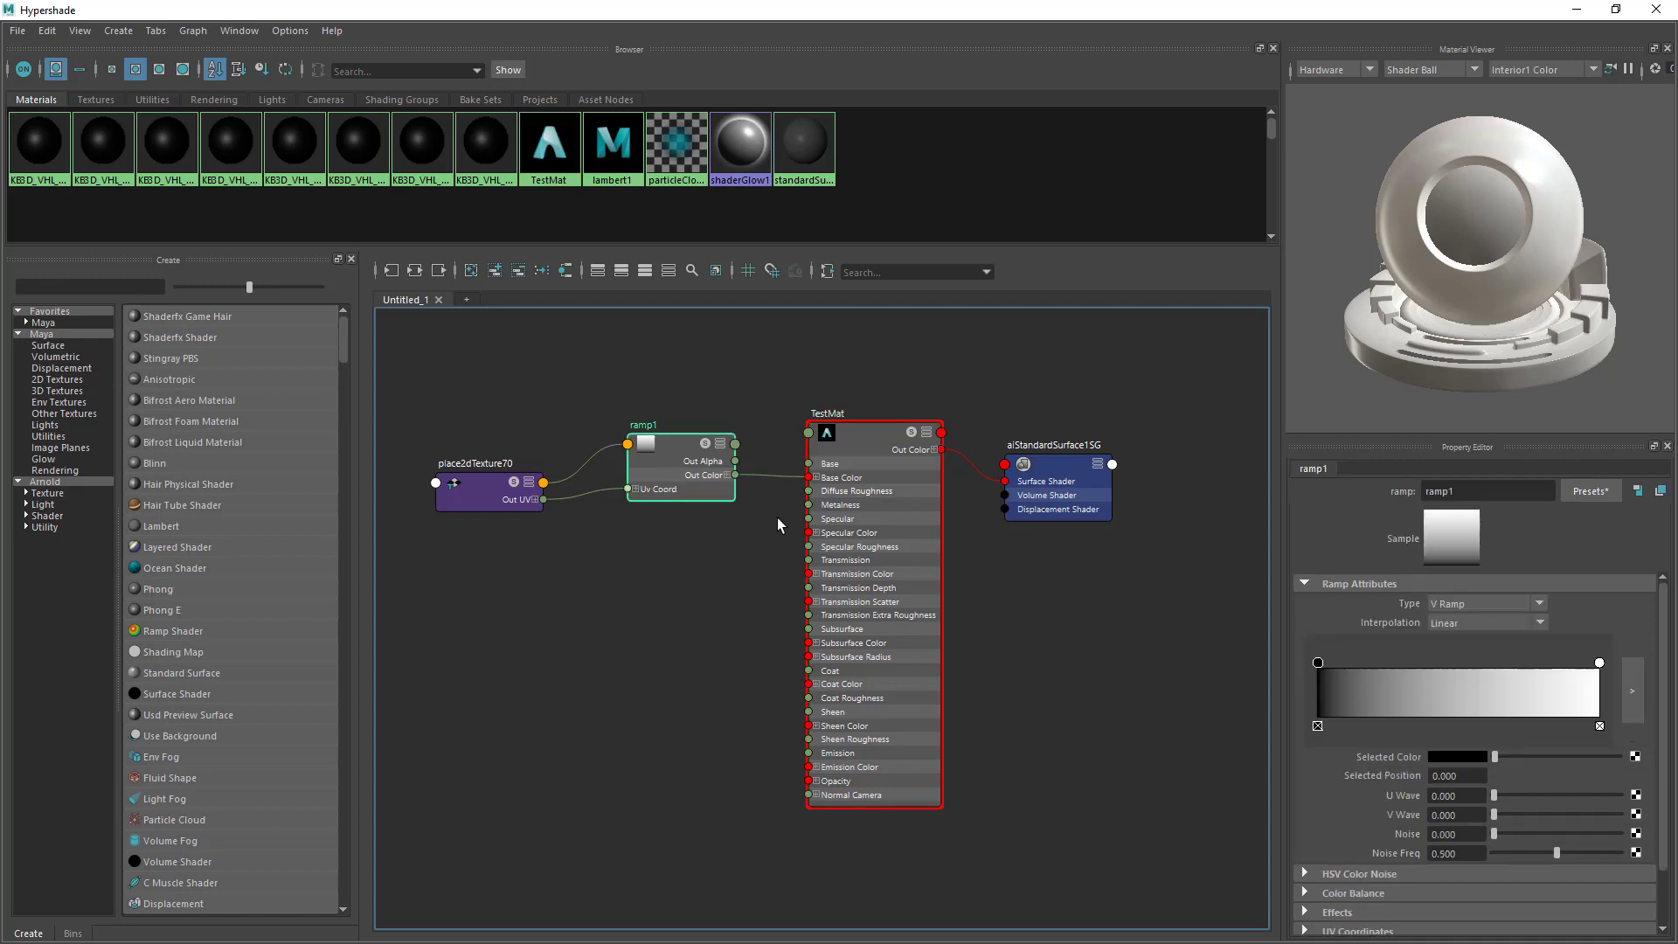
scroll(1659, 691, down, 2)
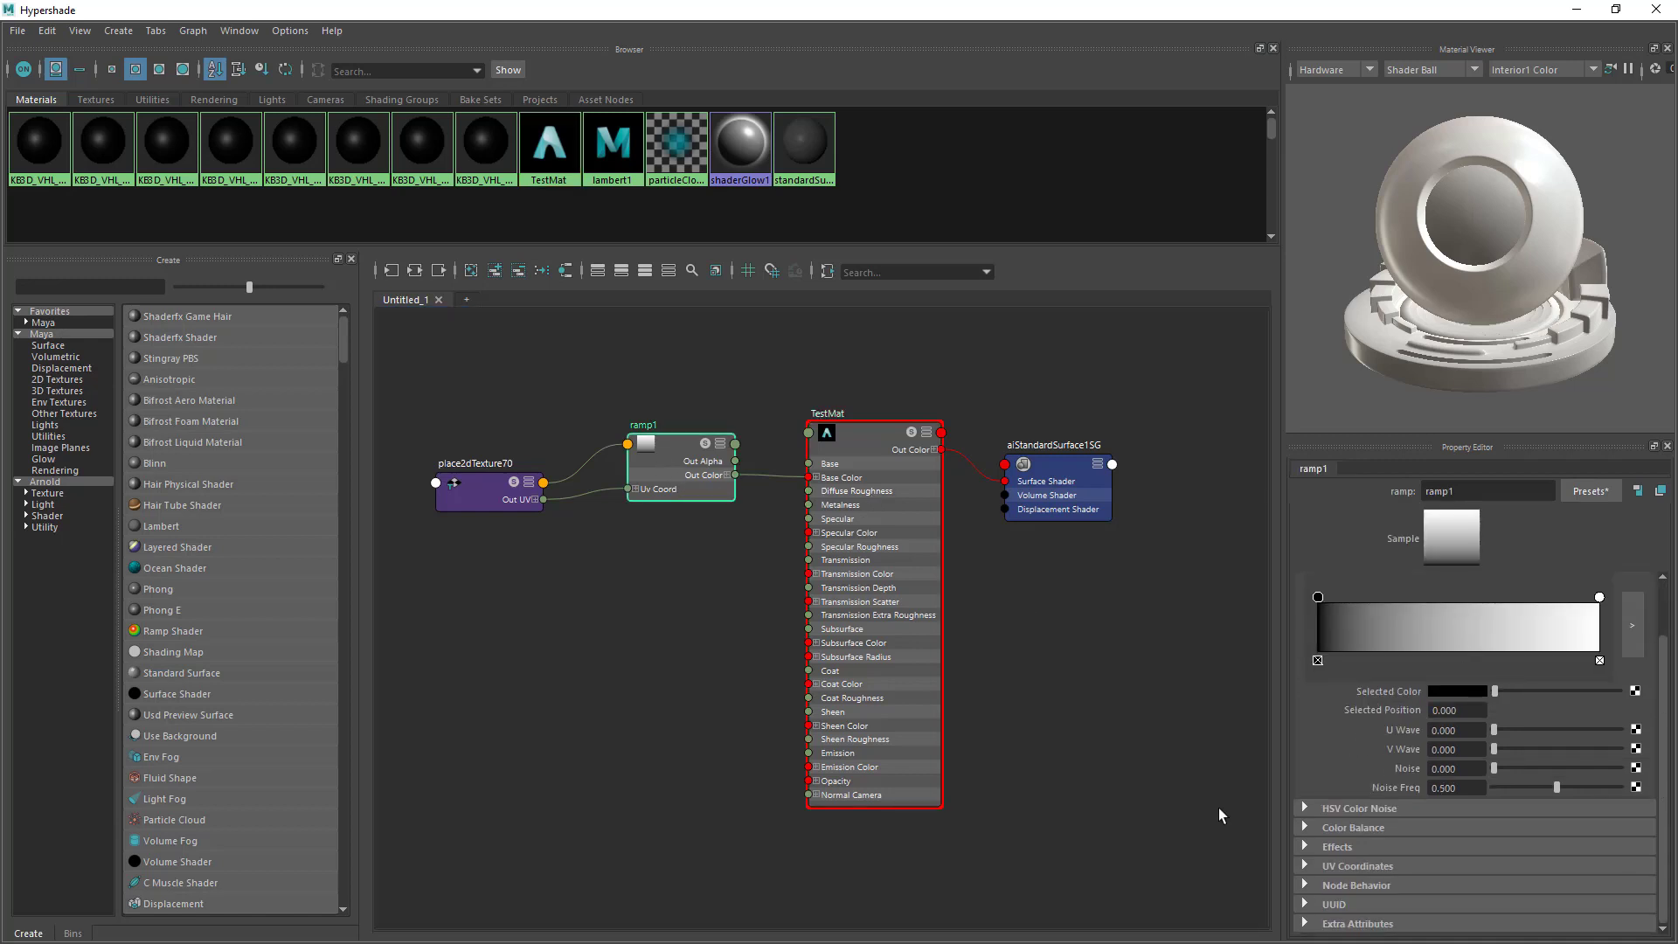
click(1350, 866)
scroll(1293, 742, down, 1)
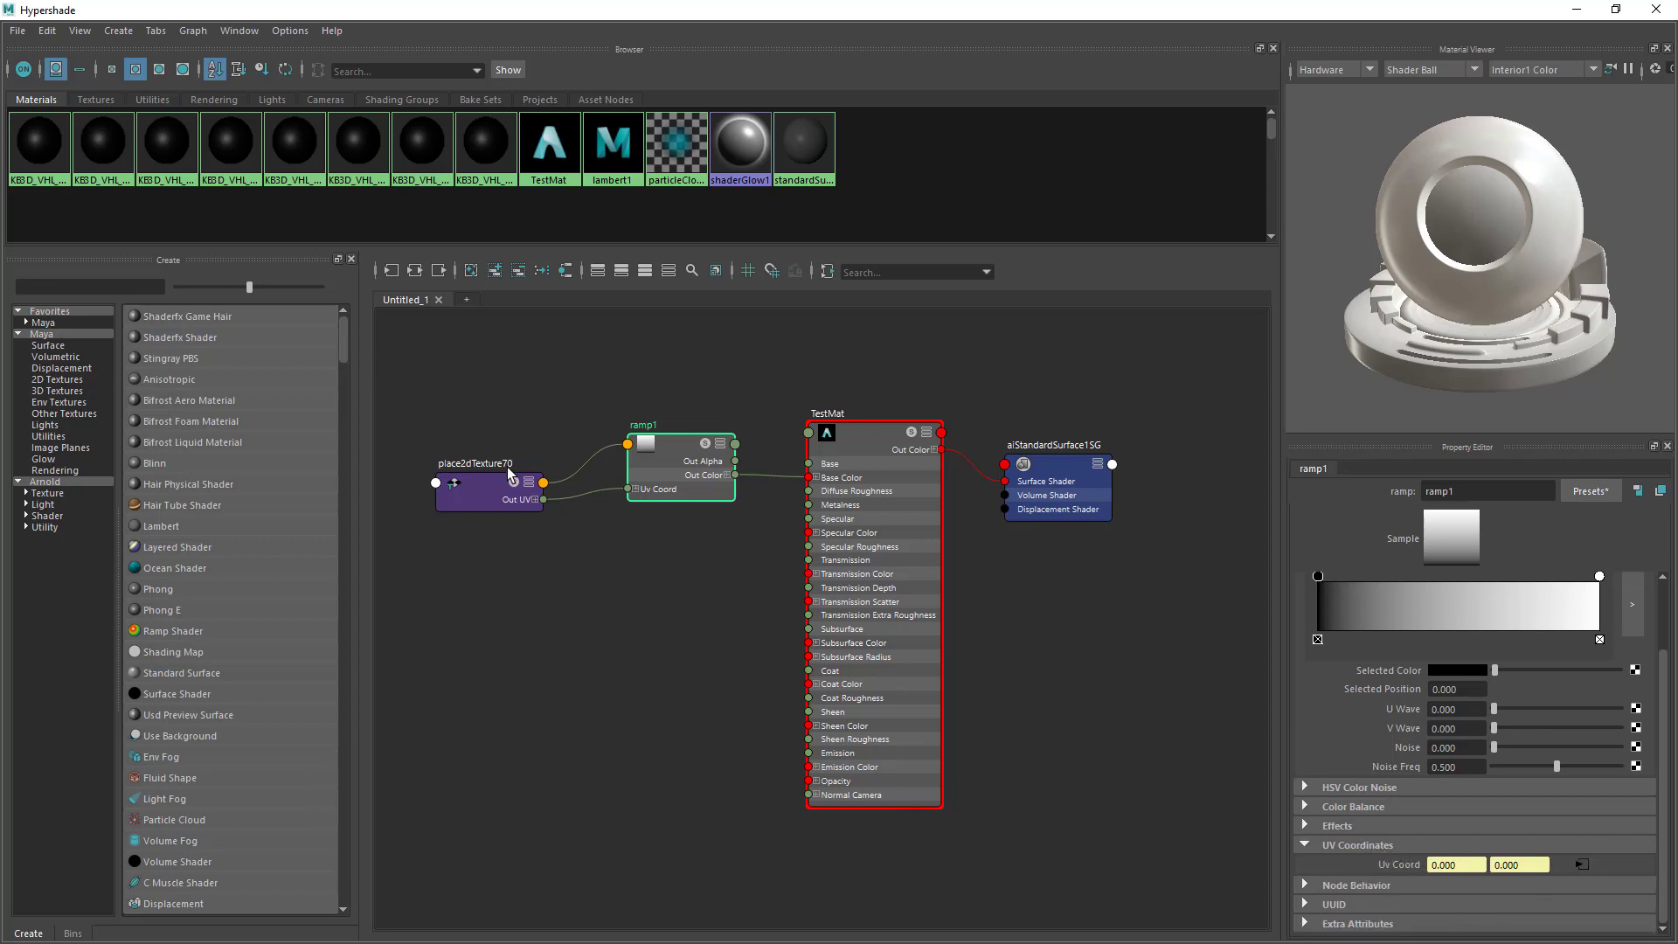
Move the texture nodes closer to TestMat while cycling the node titles through node types, hidden and node names.
drag(481, 480, 506, 471)
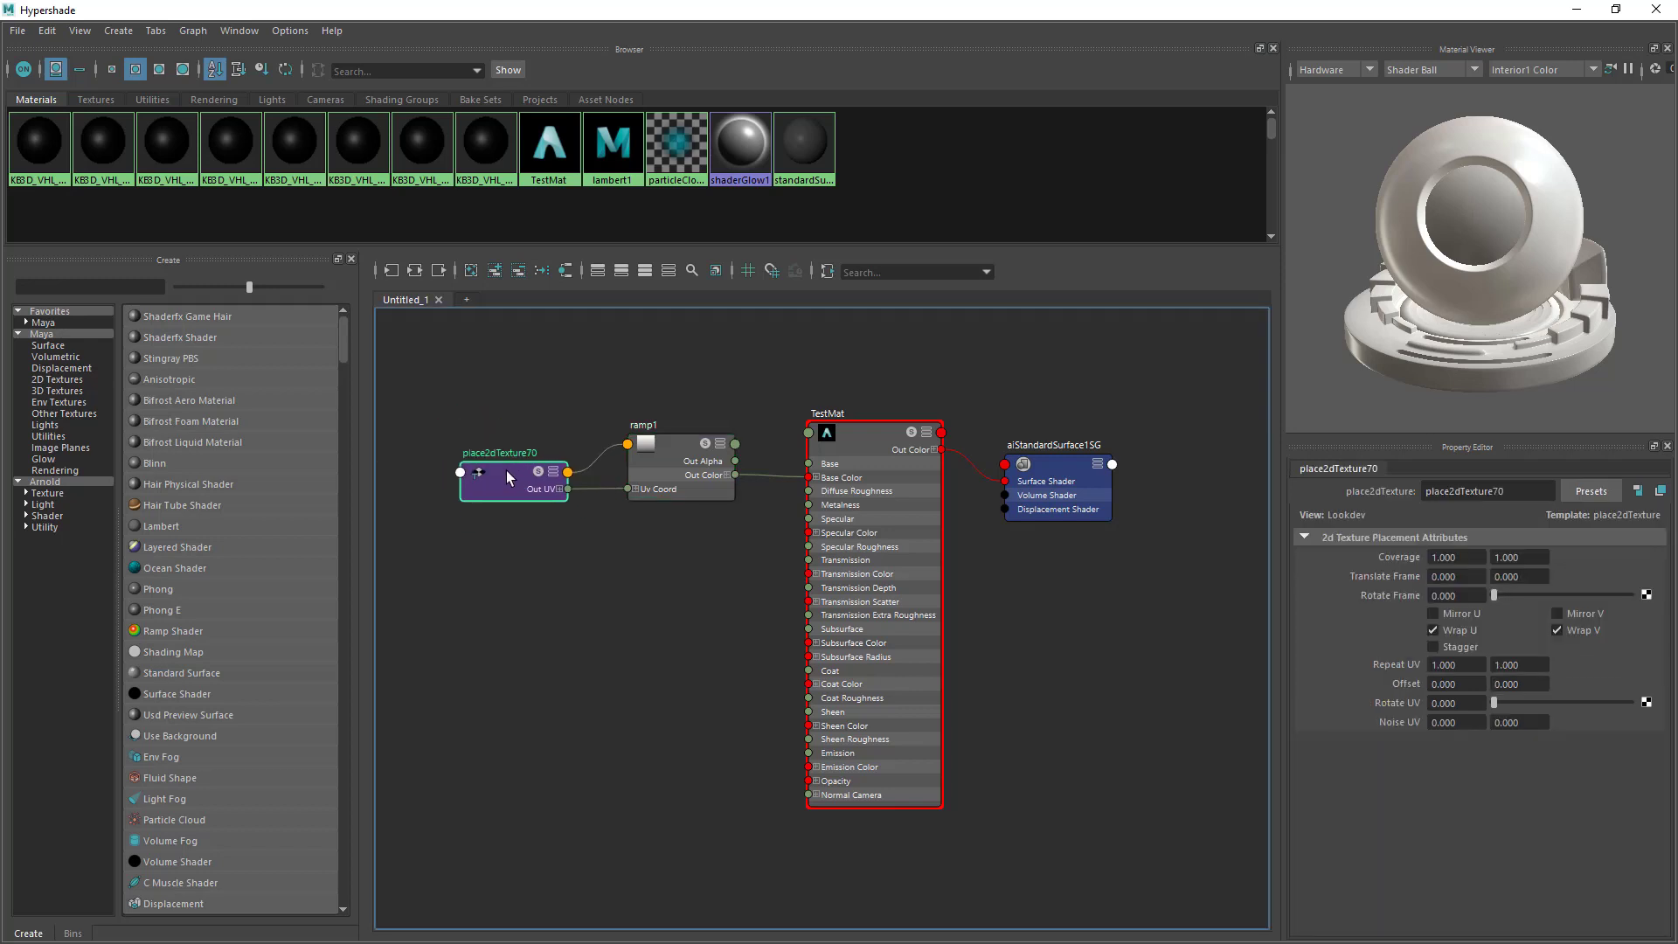
key(5)
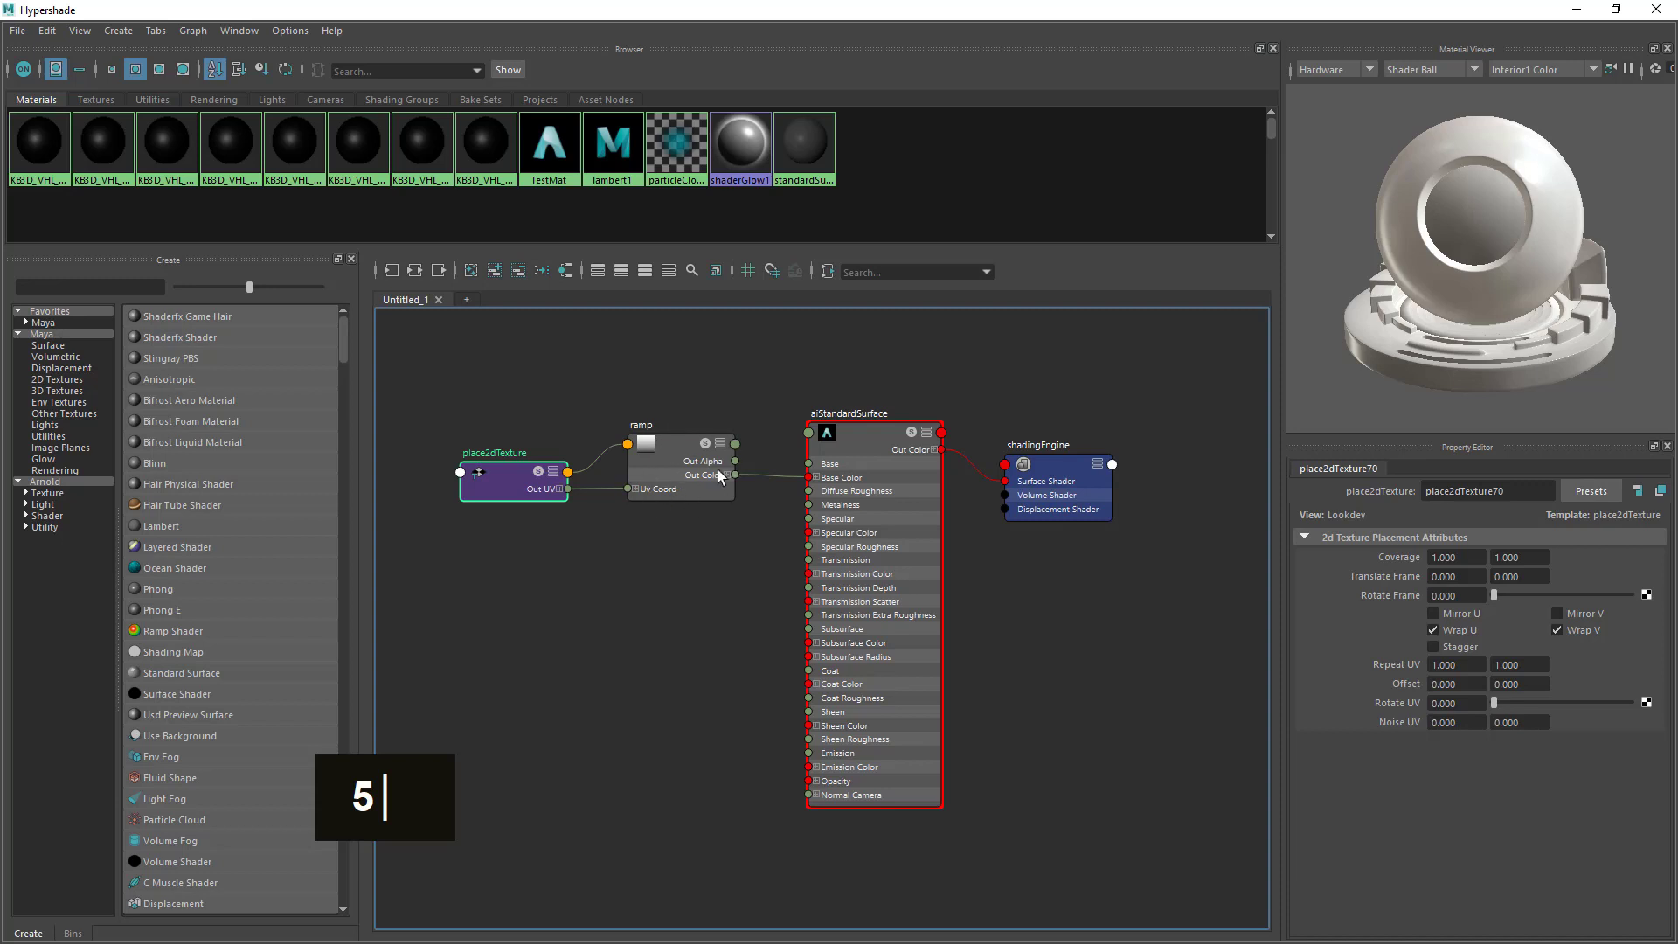
drag(672, 462, 674, 468)
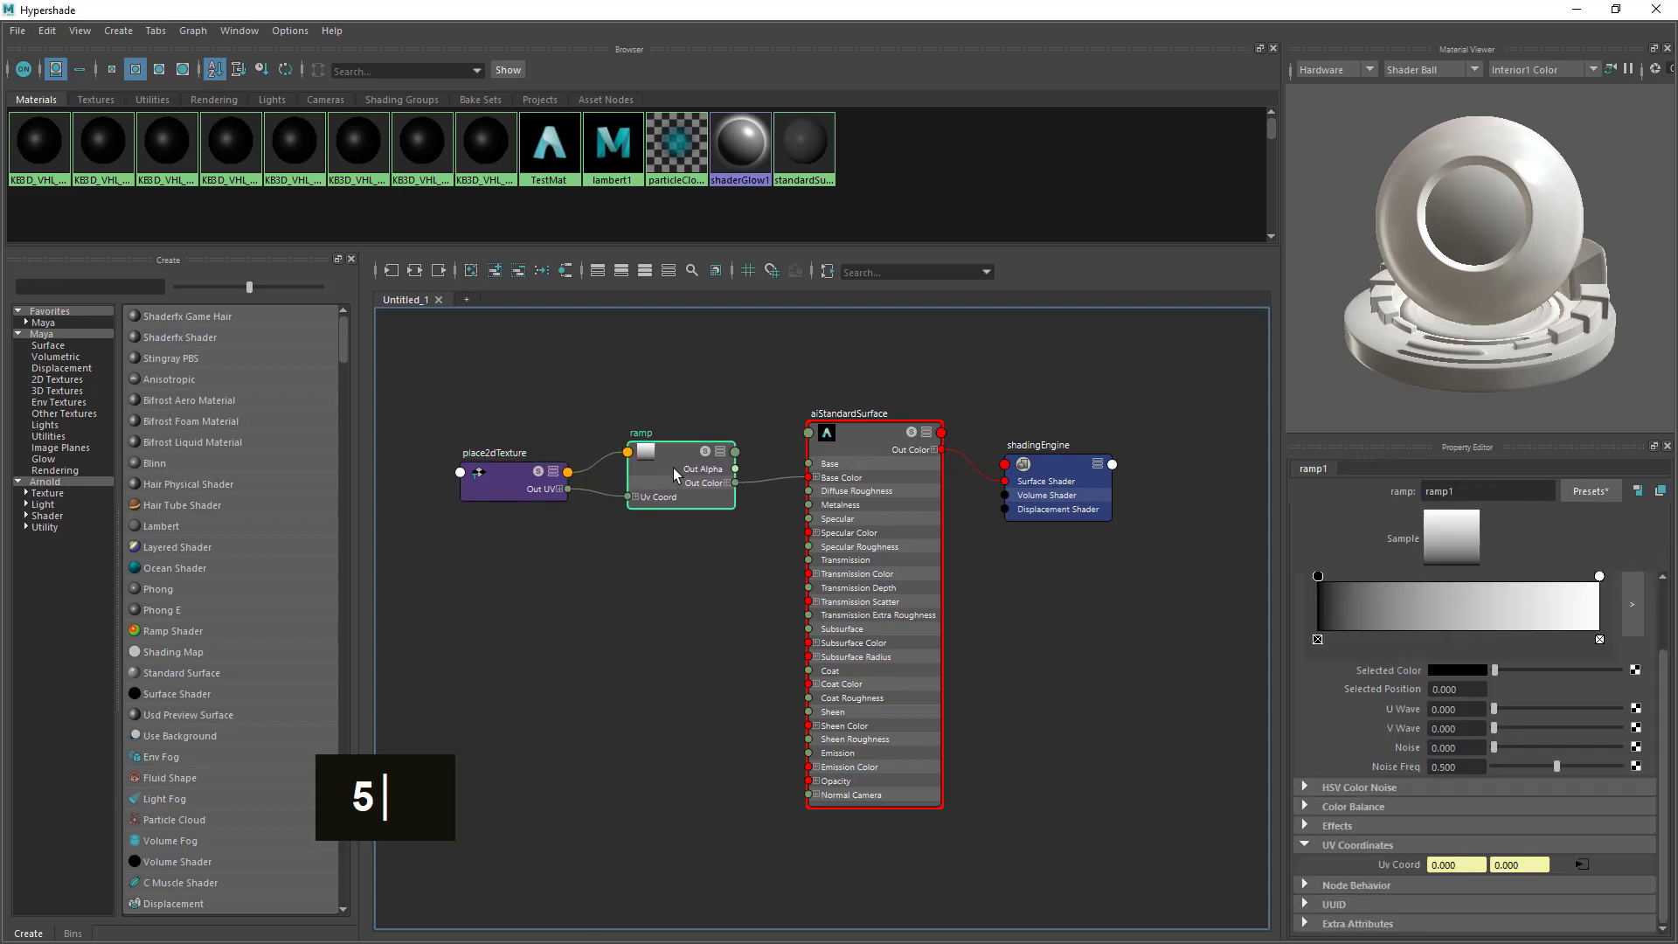
drag(496, 473, 520, 468)
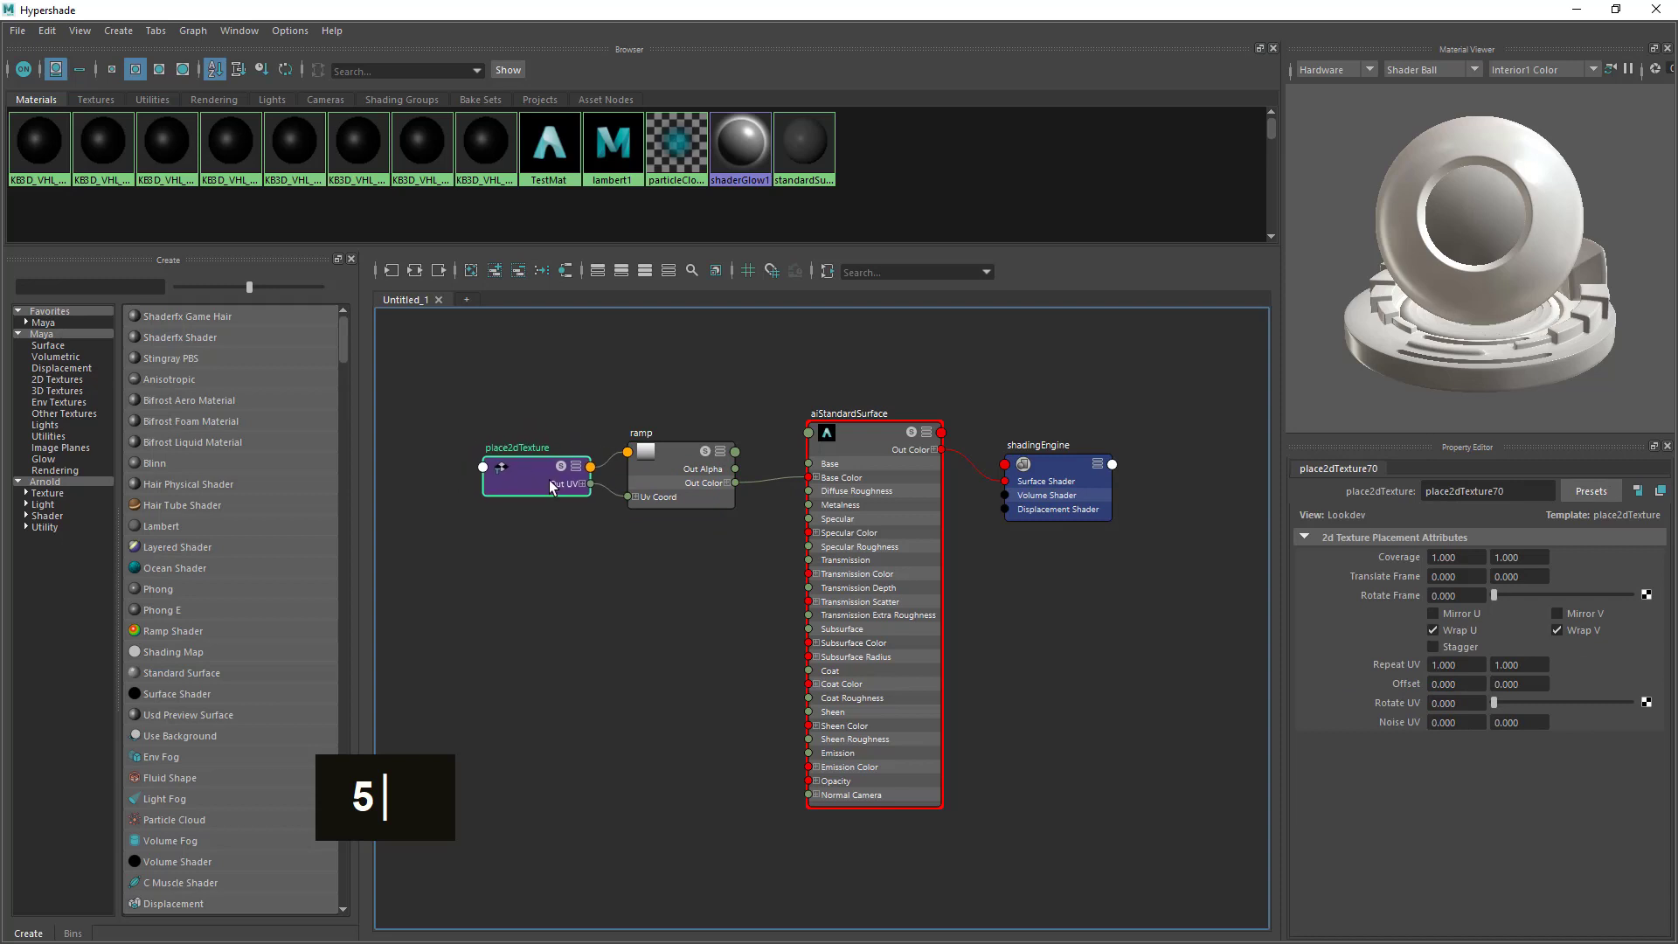
drag(666, 486, 676, 486)
mouse_move(844, 446)
mouse_down()
mouse_move(852, 465)
mouse_move(843, 449)
mouse_up()
key(5)
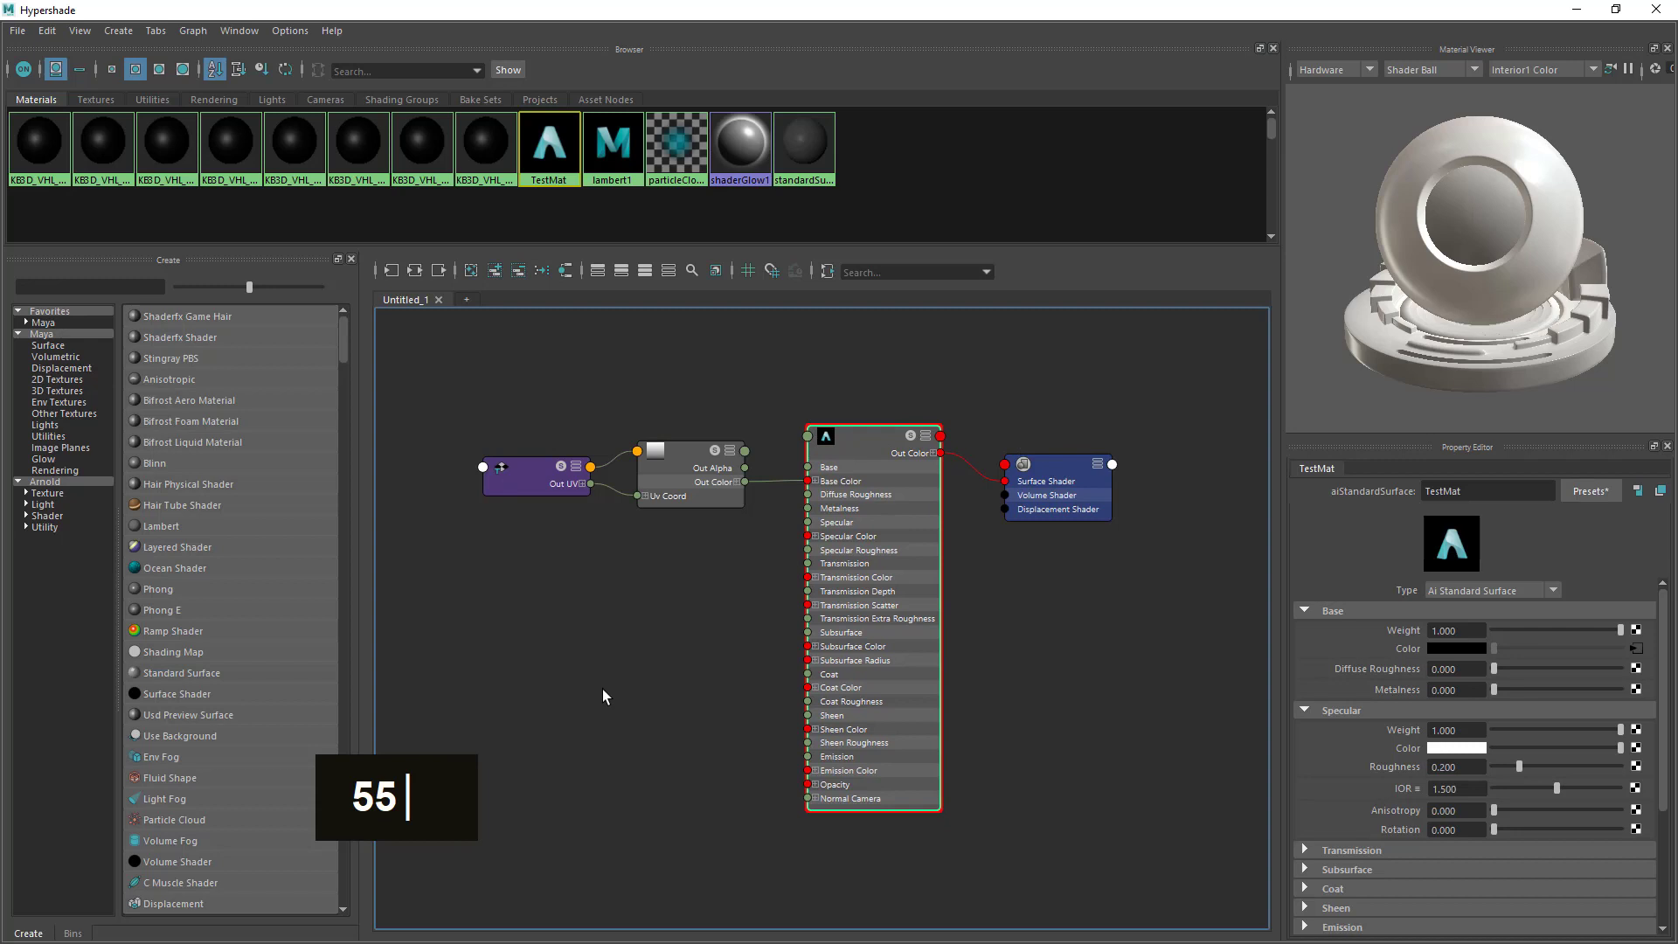
key(5)
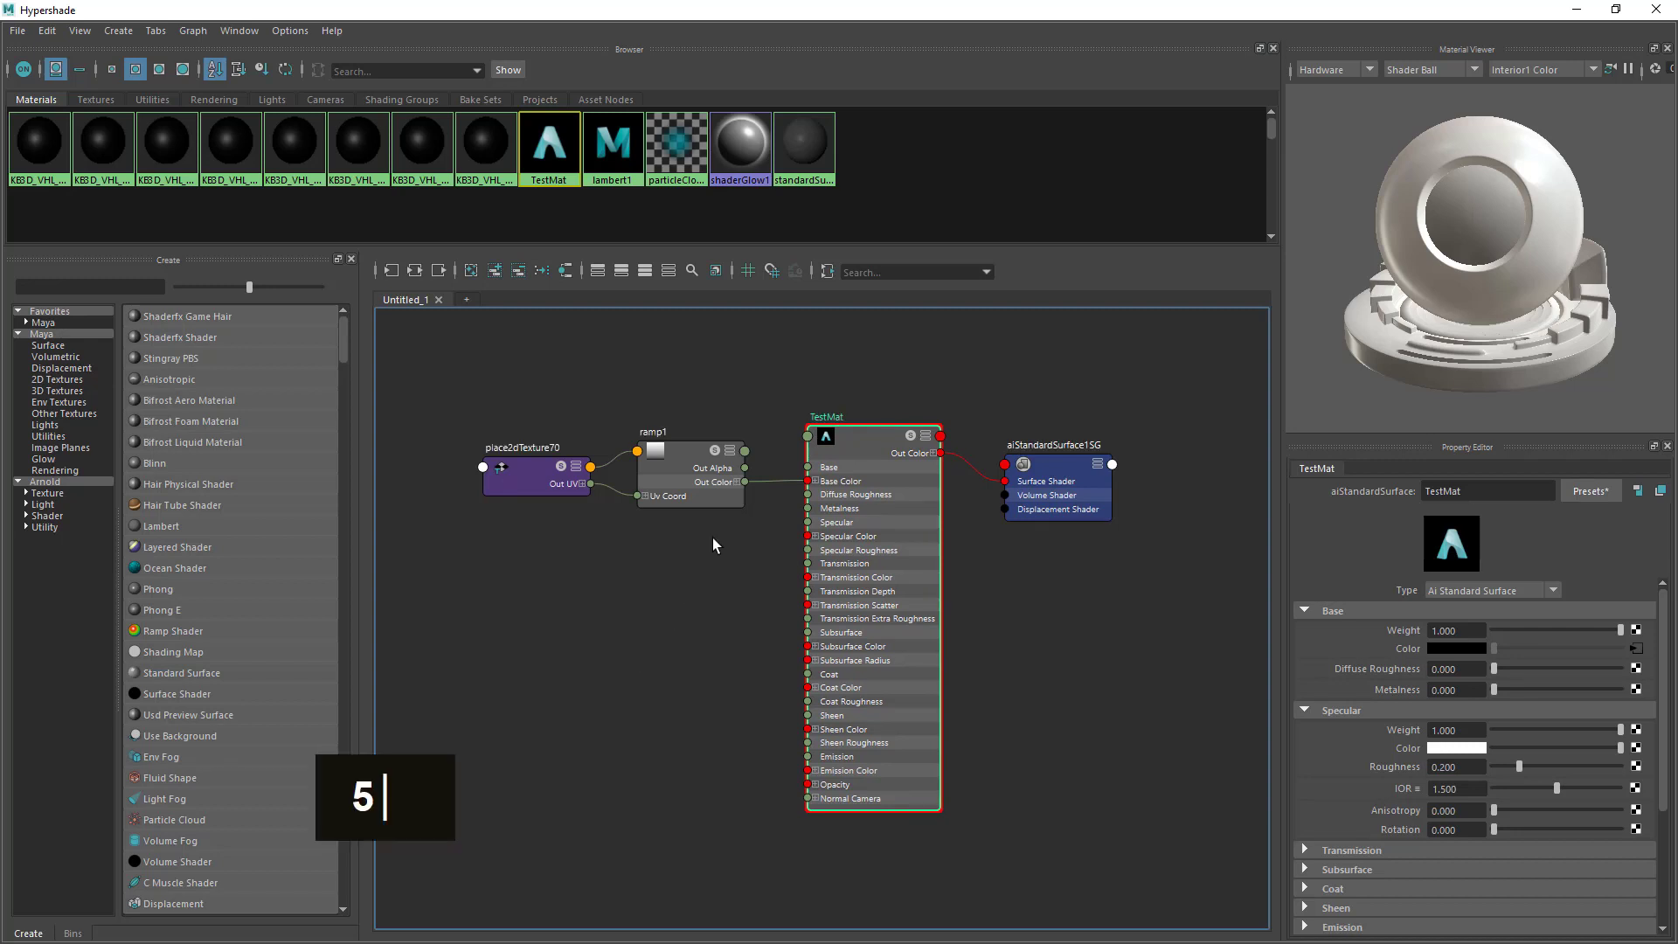
Adjust the positions of TestMat and ramp1 in the graph, and open ramp1's name for editing without changing it.
mouse_move(883, 459)
mouse_down()
mouse_move(860, 450)
mouse_move(876, 449)
mouse_up()
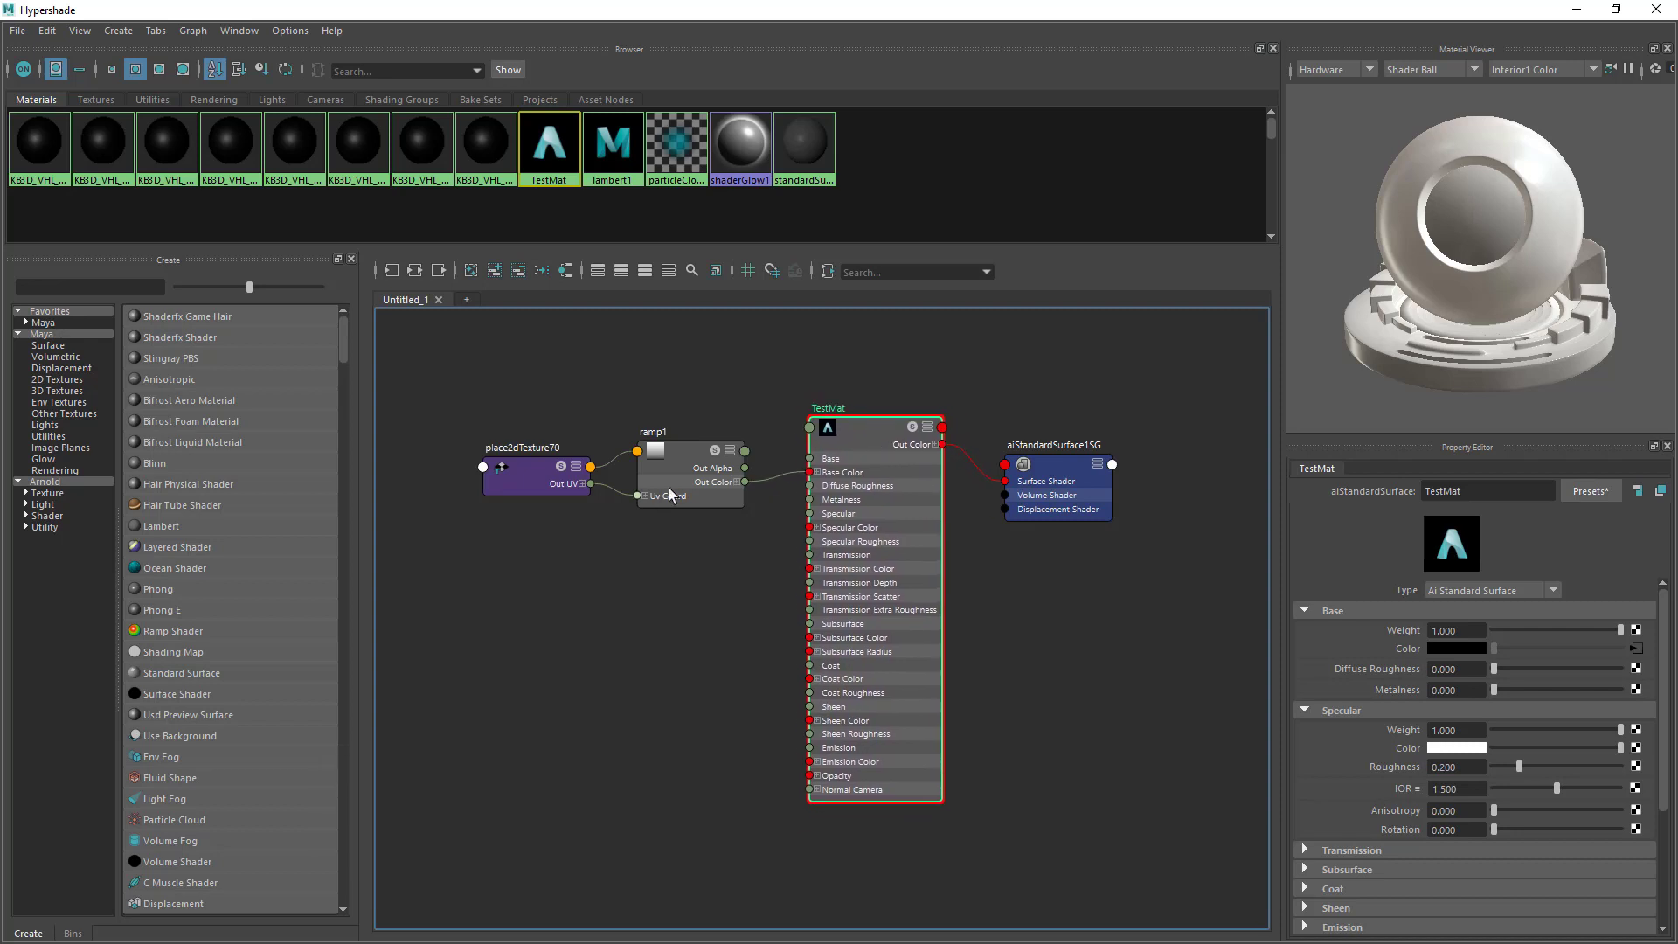
drag(669, 488, 680, 480)
click(1481, 490)
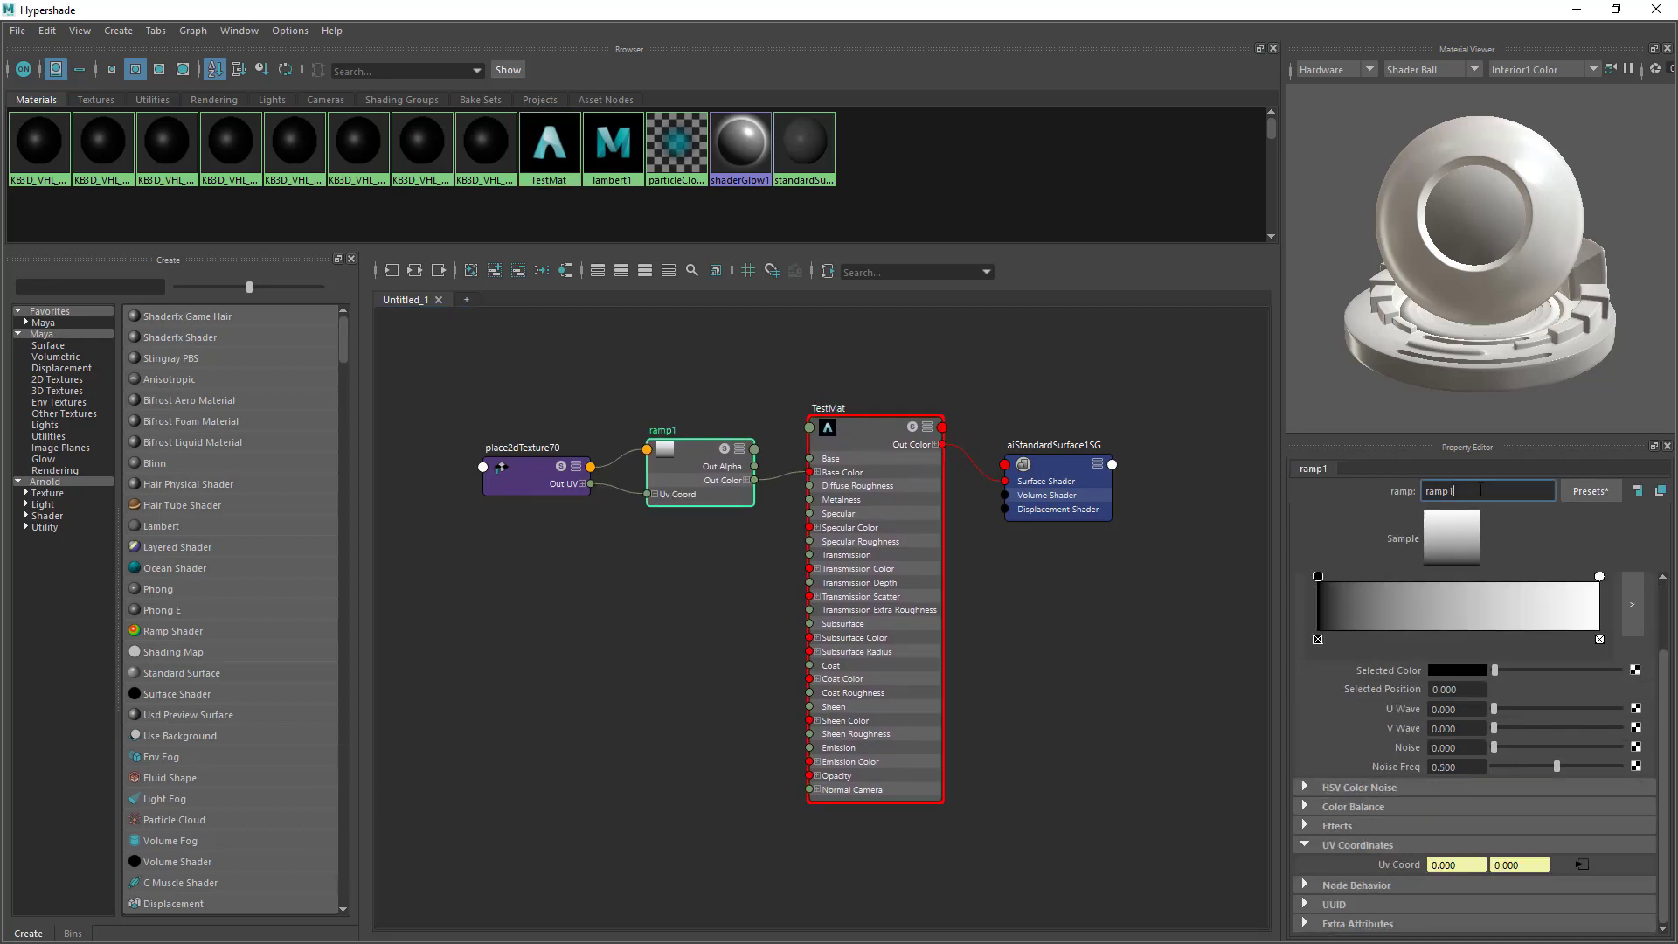
double_click(1480, 491)
key(F5)
click(722, 318)
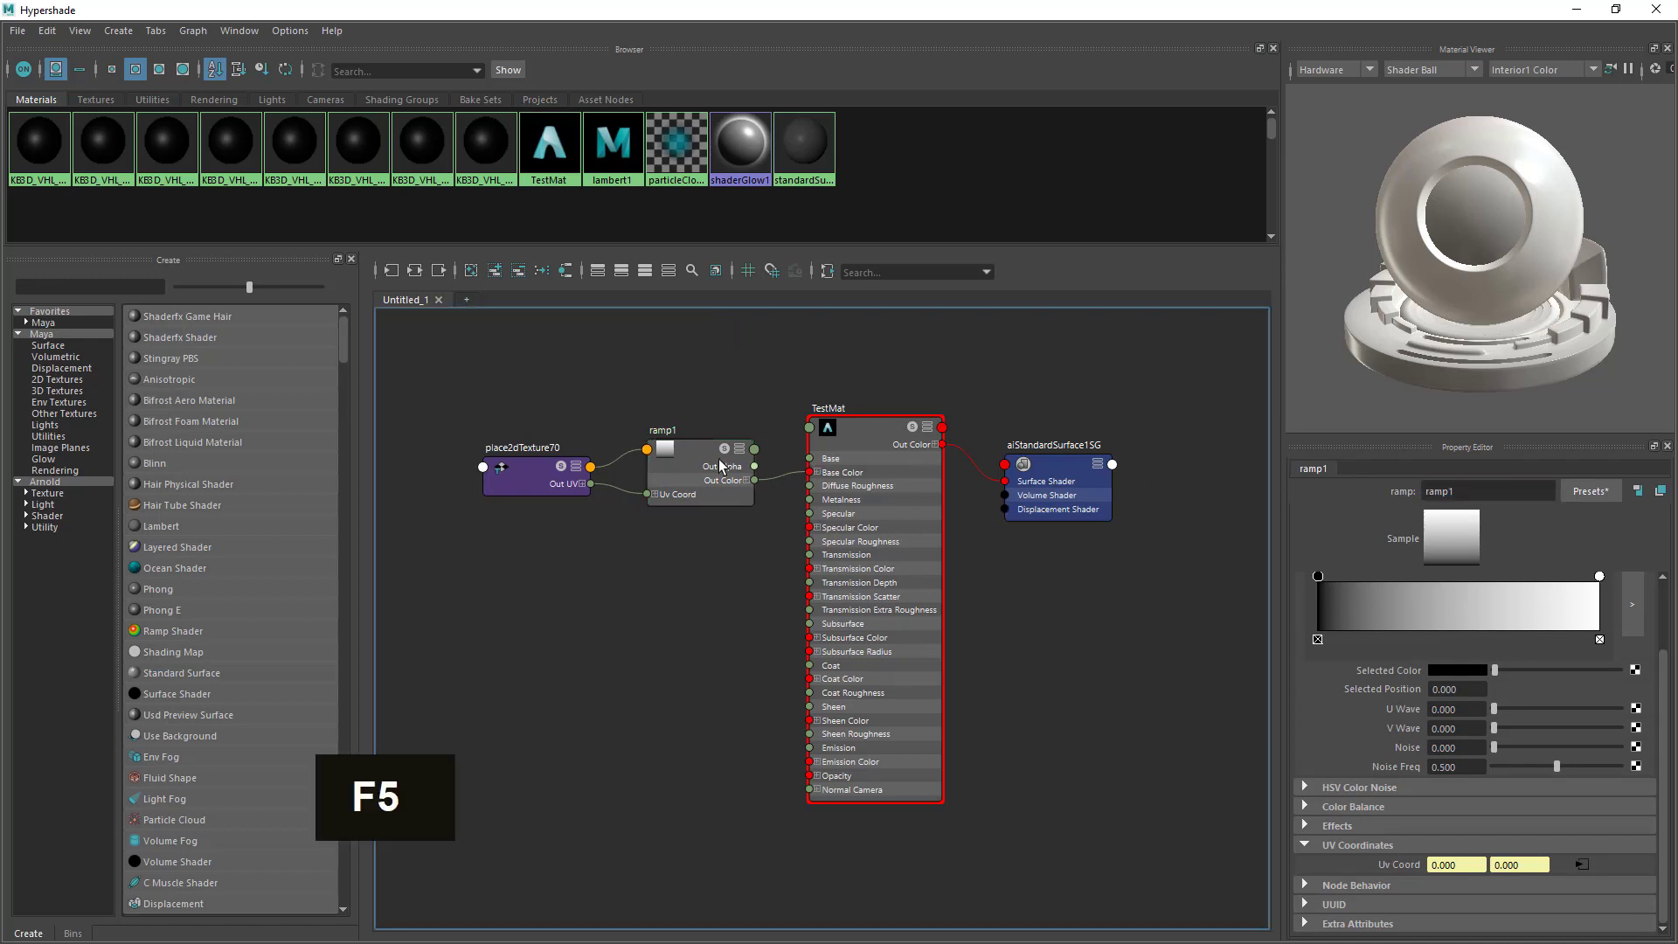
mouse_move(708, 467)
mouse_down()
mouse_move(732, 486)
mouse_move(719, 479)
mouse_up()
key(F5)
key(F5)
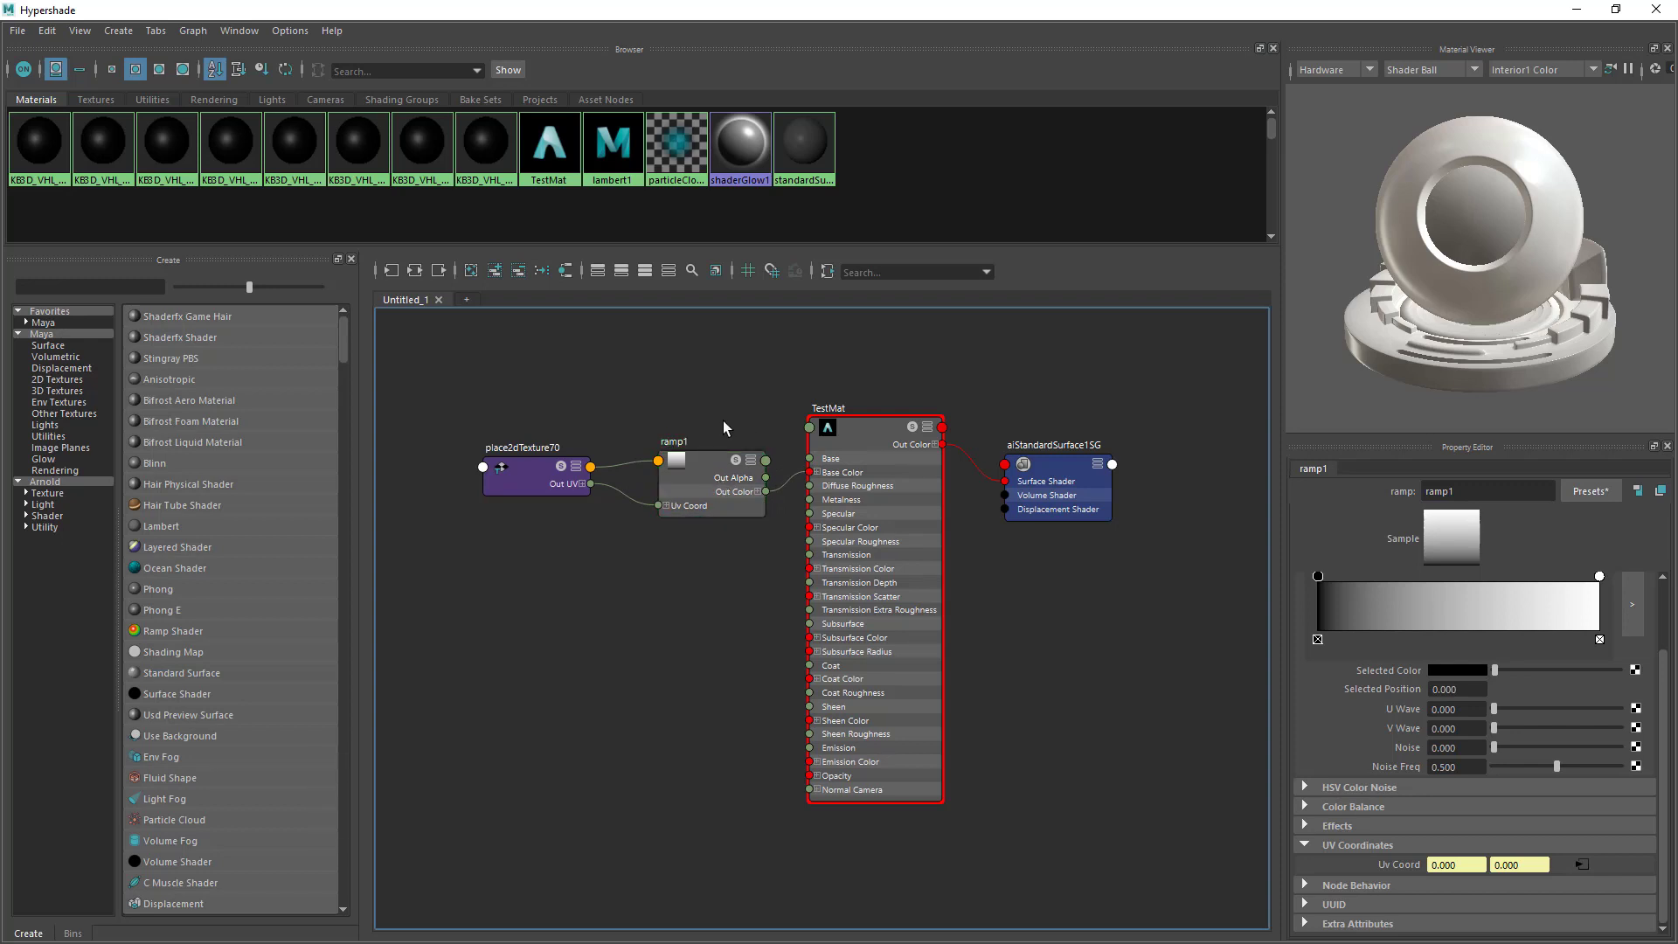
Cycle the node titles to node types and back to names, and compare the ramp1 and place2dTexture70 attributes.
key(5)
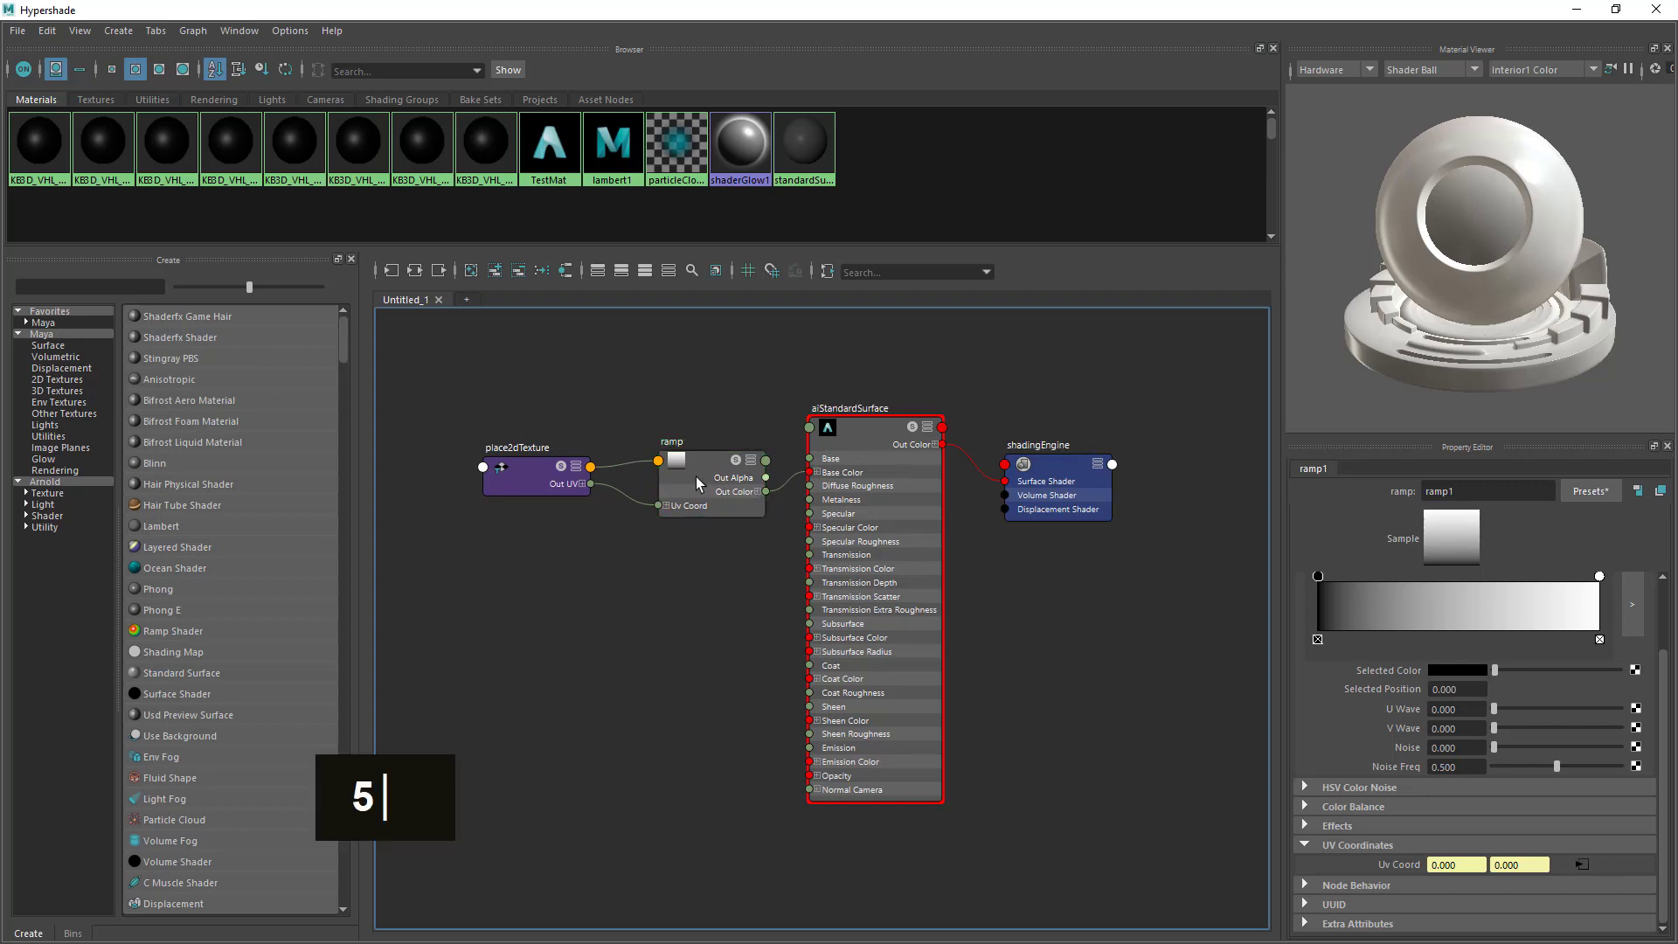
drag(701, 489, 700, 475)
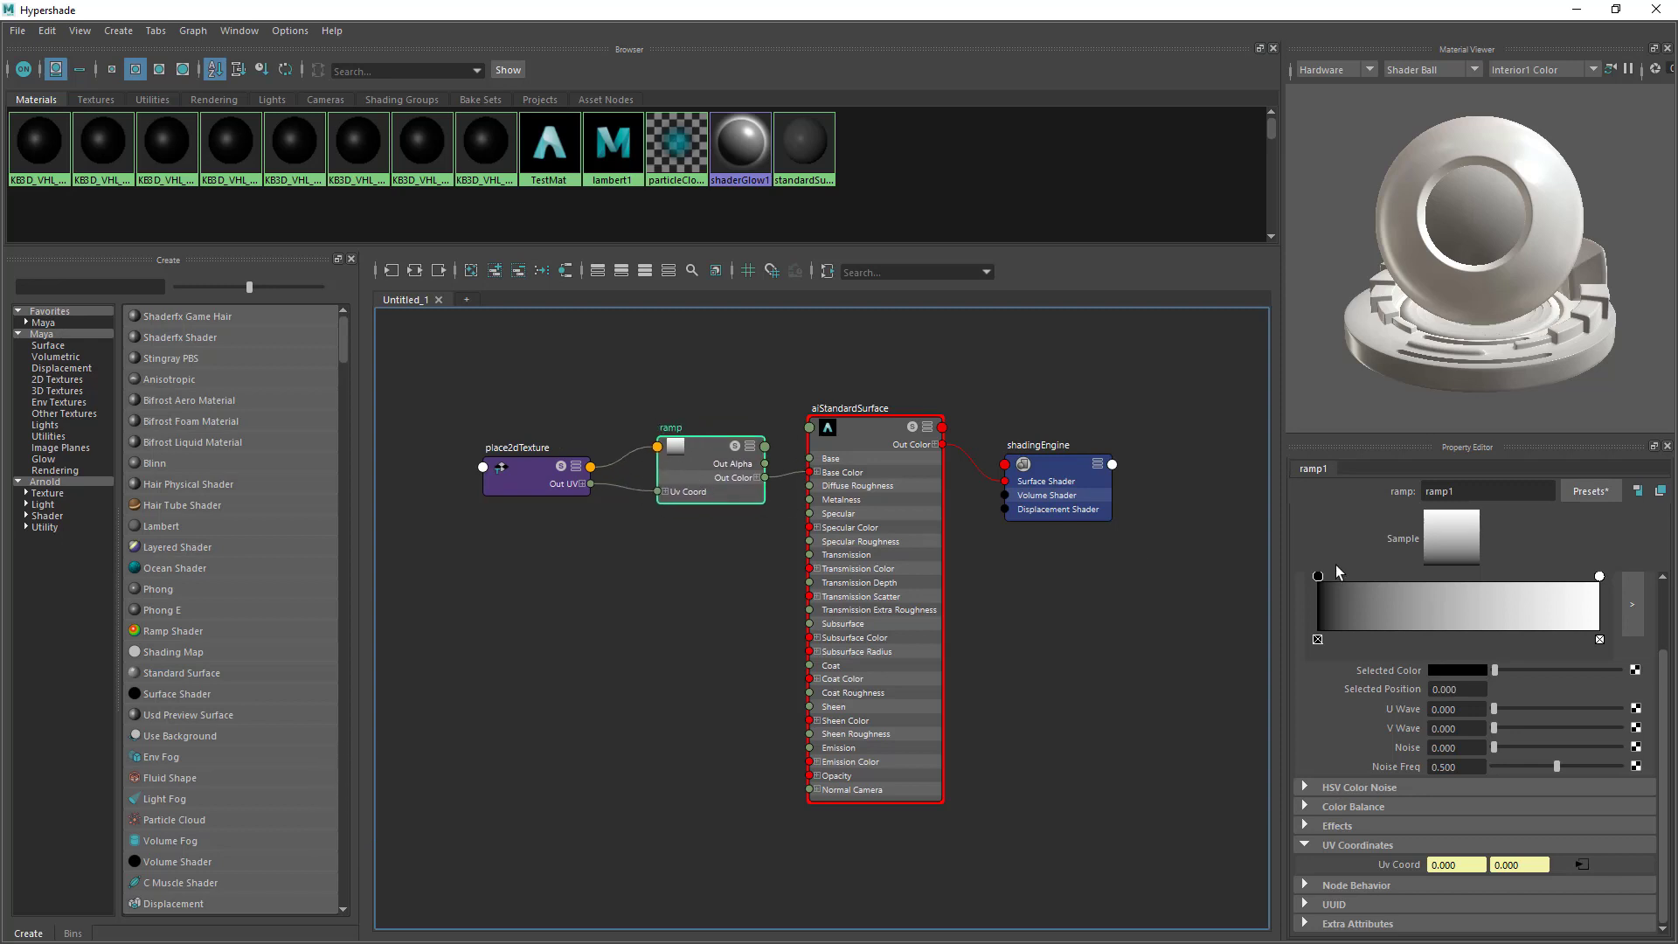
key(5)
key(5)
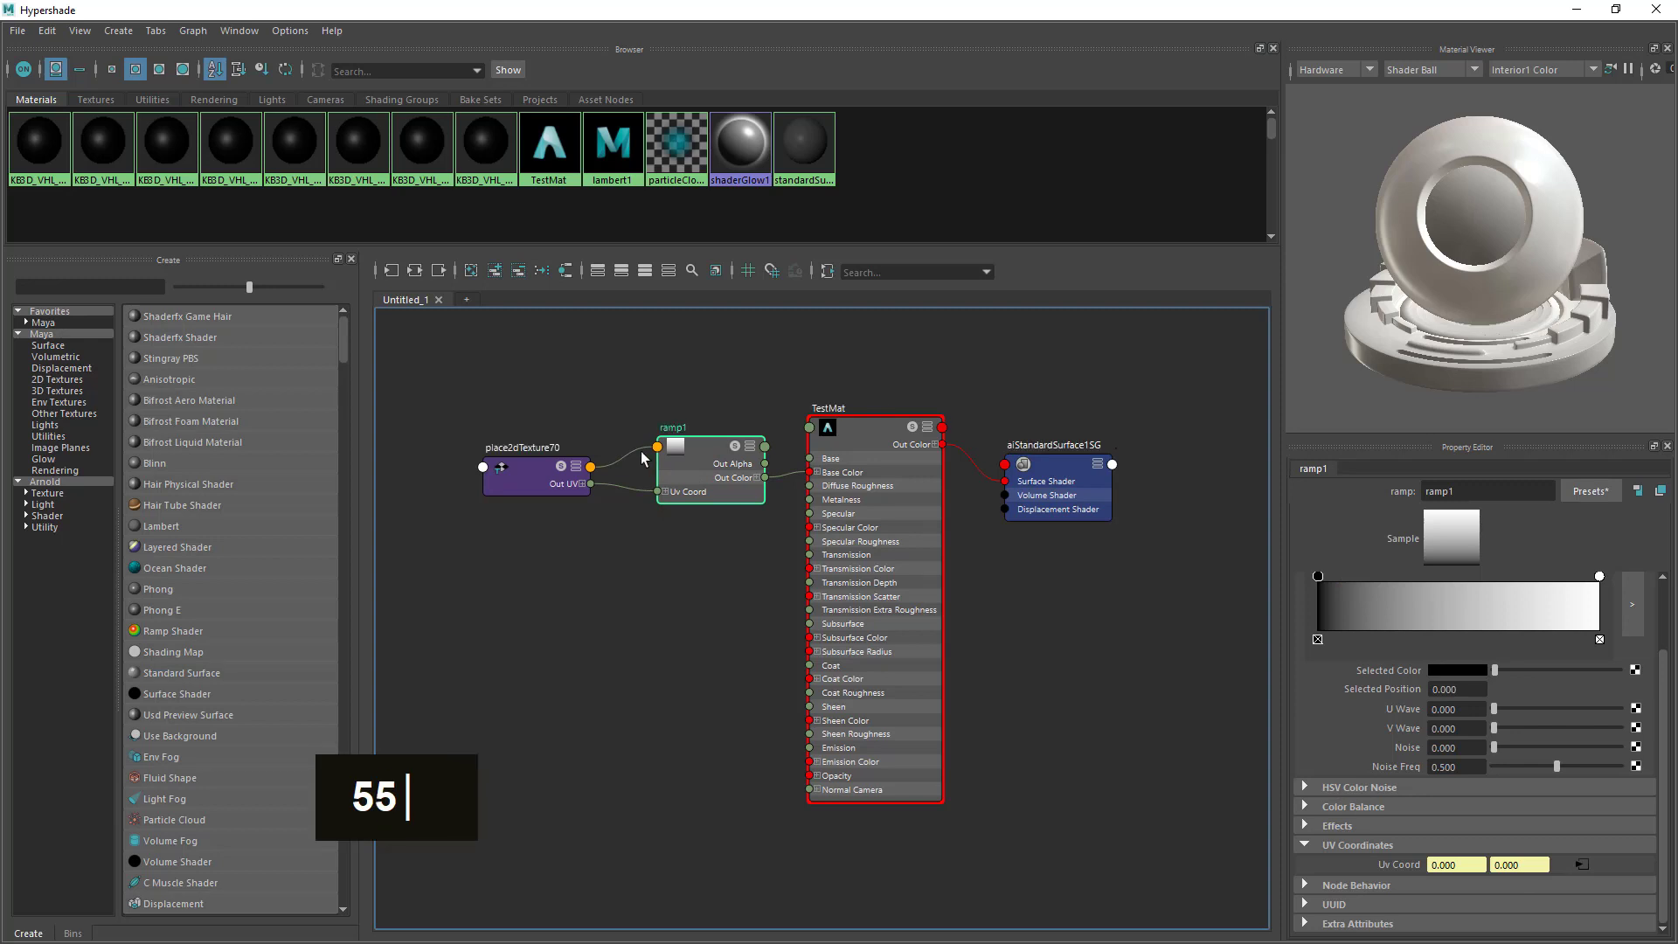
drag(699, 464, 701, 475)
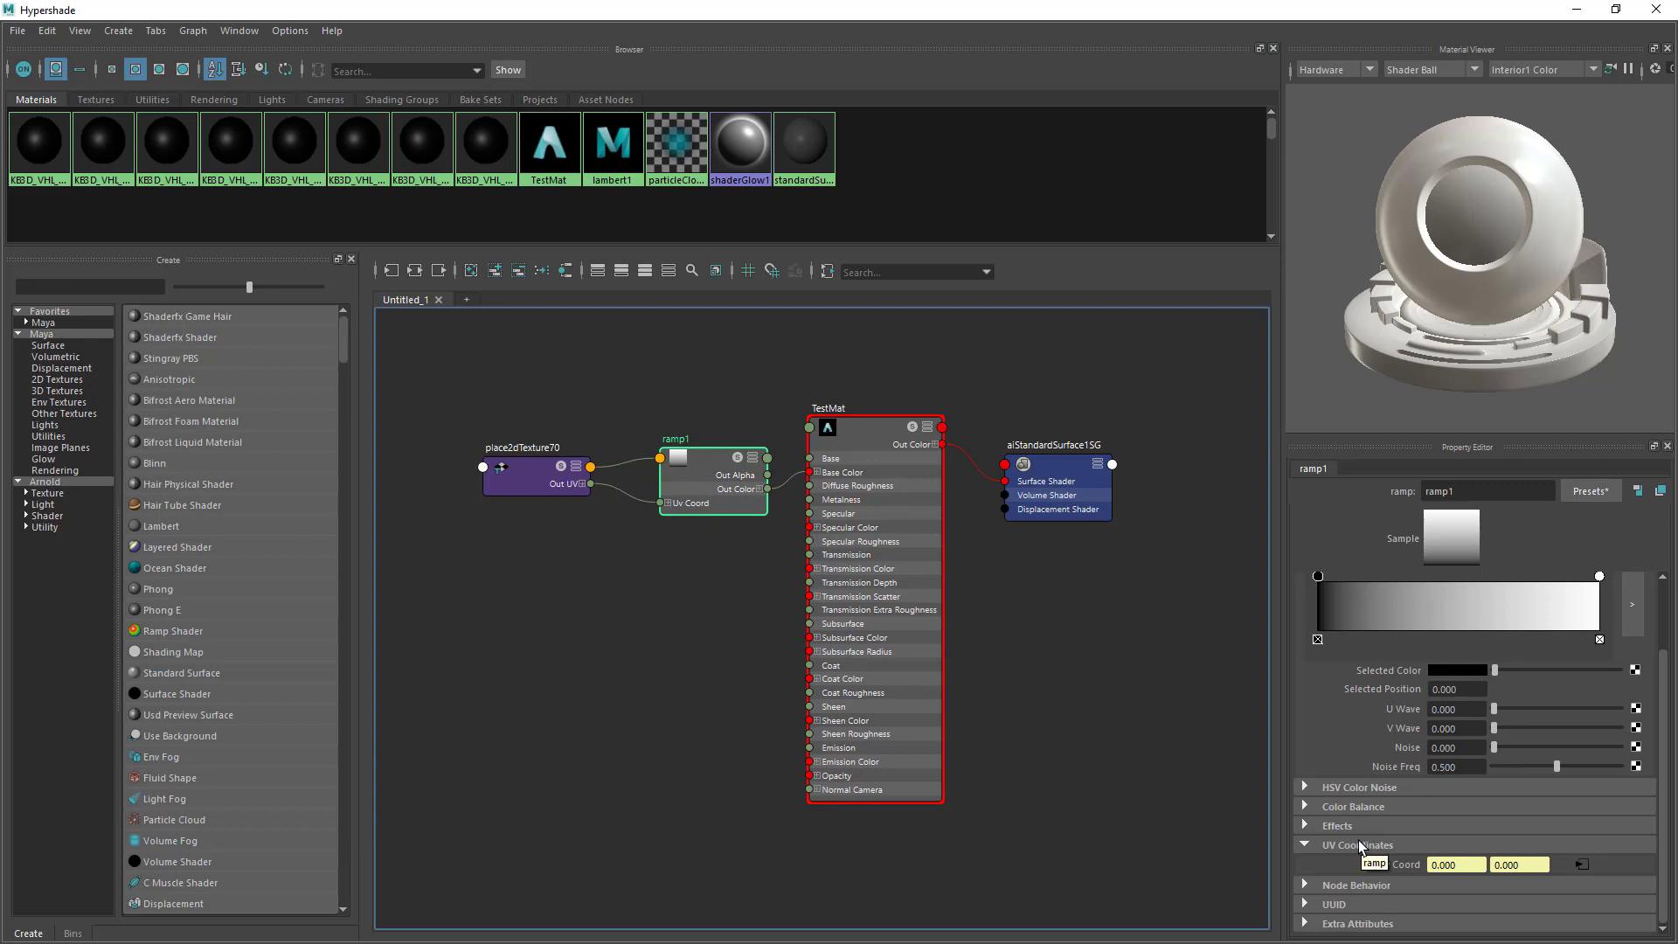
click(545, 466)
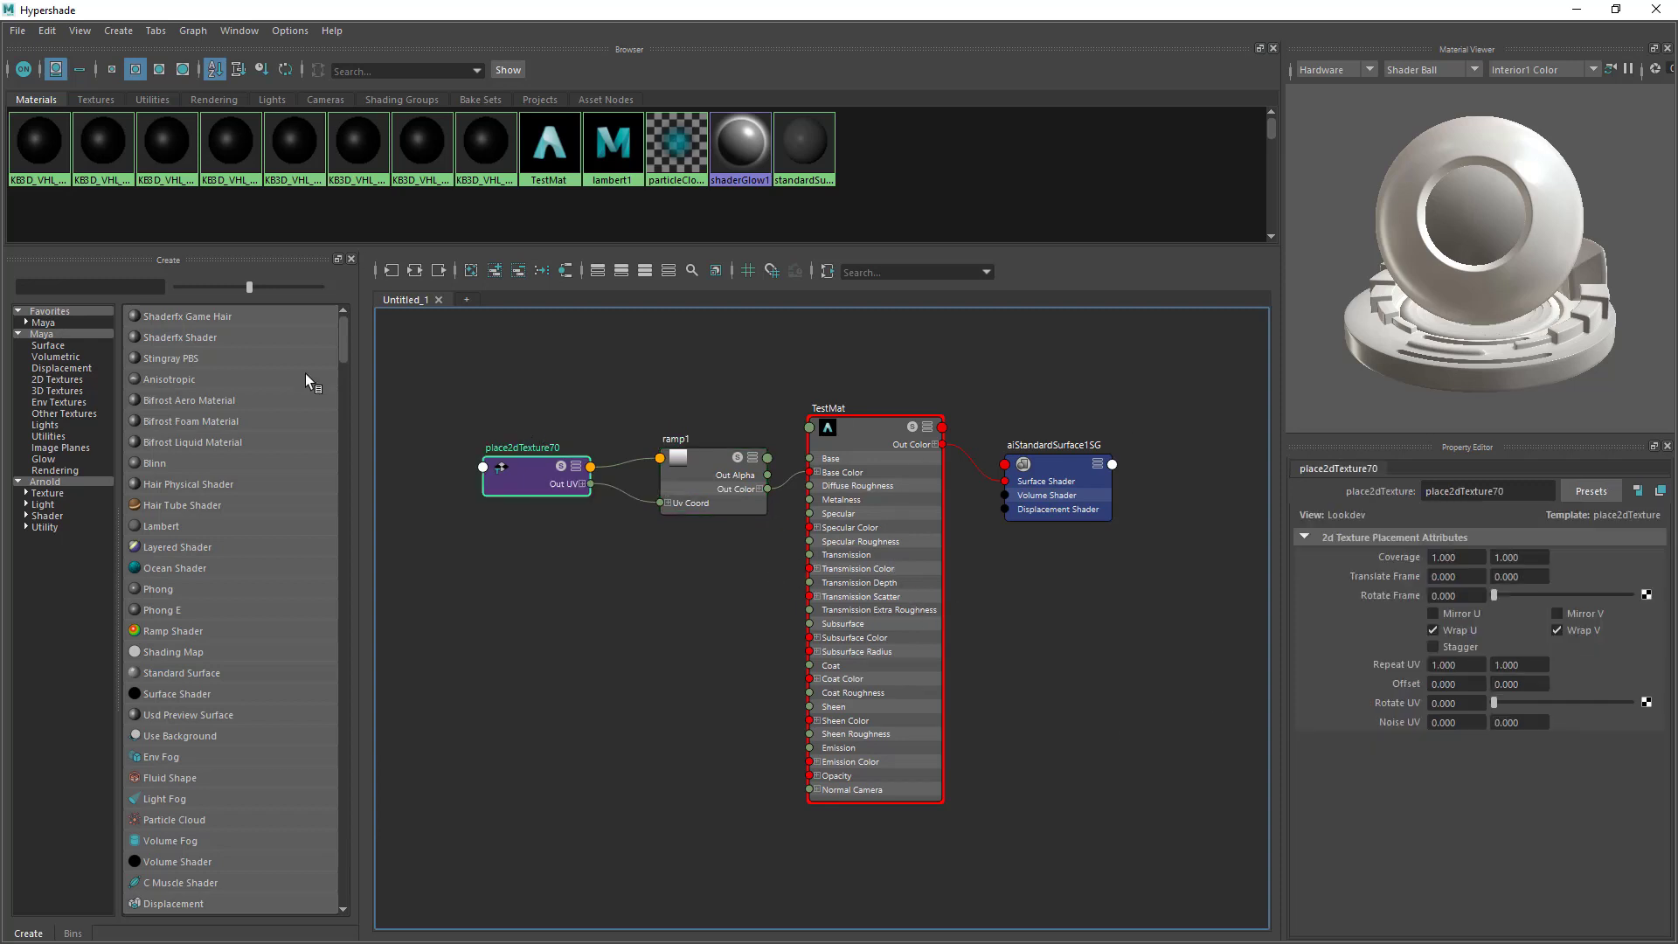
Close the Hypershade, select the pier in the viewport and open the ramp connected to TestMat's base color.
click(1657, 9)
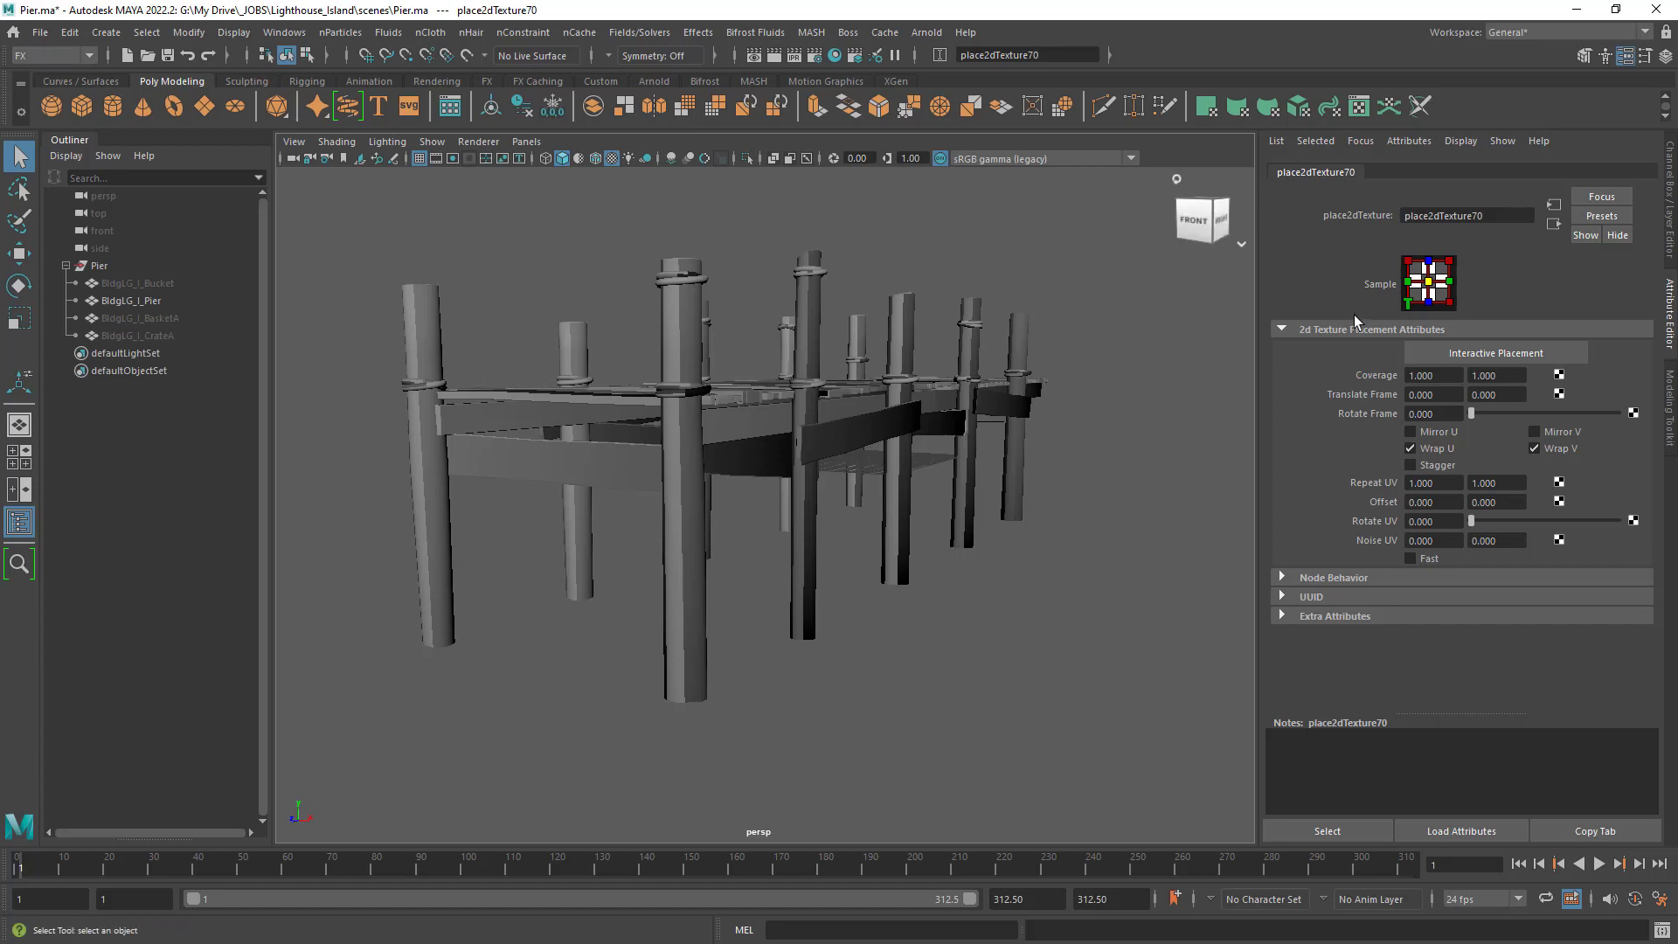
mouse_move(888, 485)
alt+mouse_down()
mouse_move(910, 491)
mouse_move(888, 498)
mouse_move(901, 510)
alt+mouse_up()
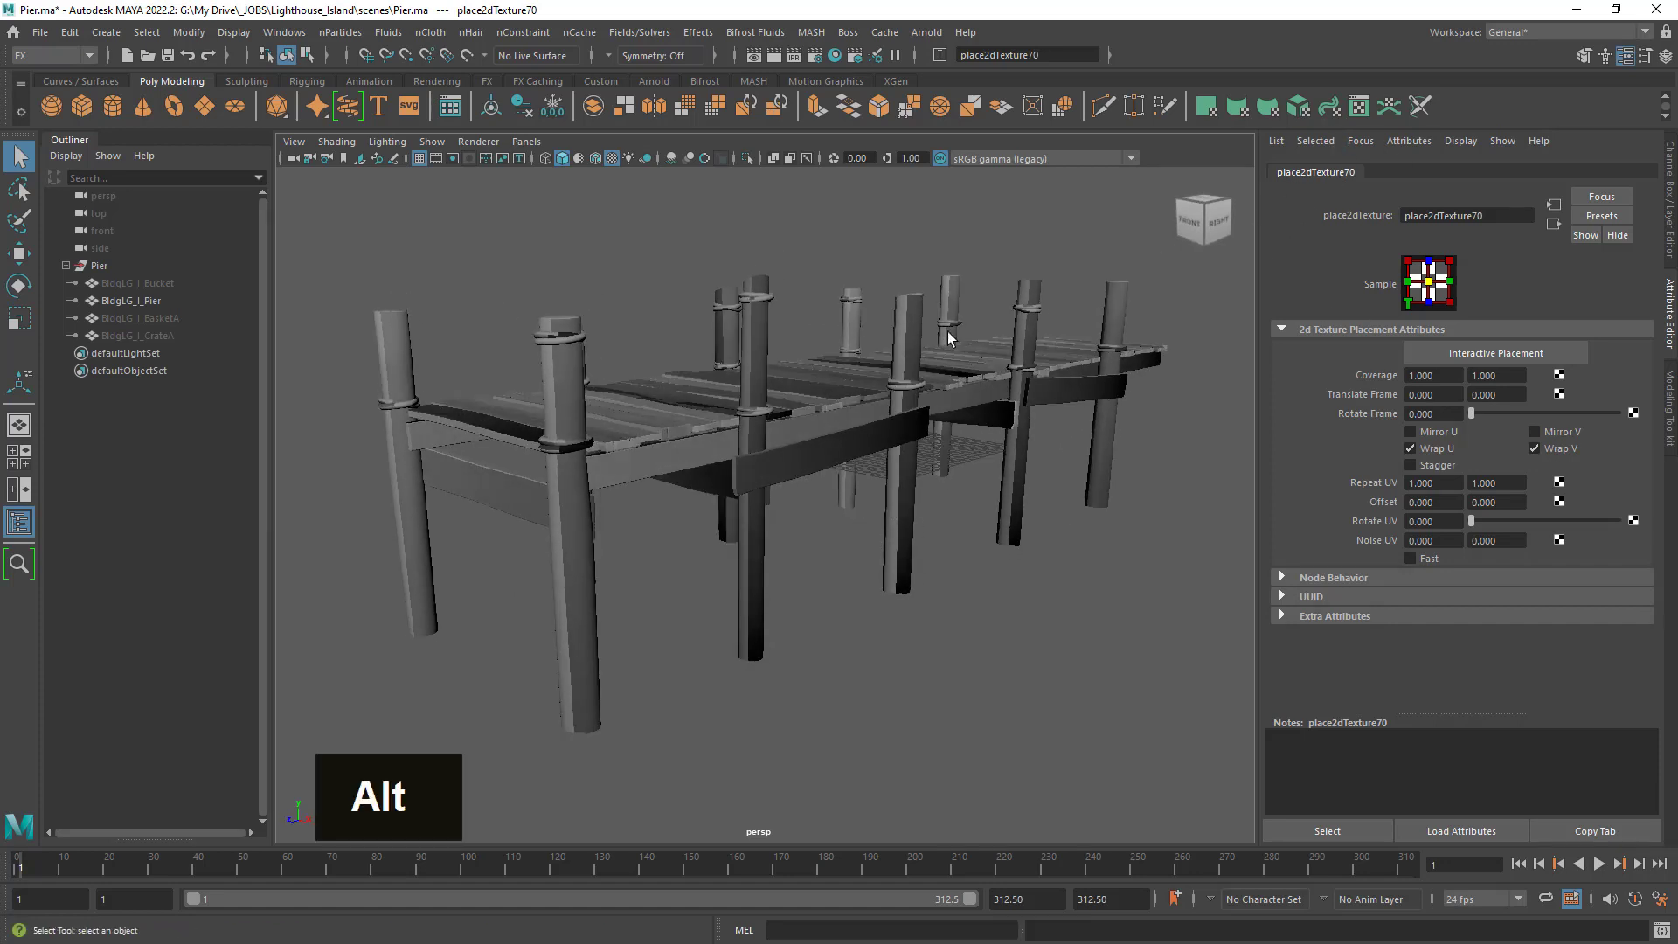
click(1058, 370)
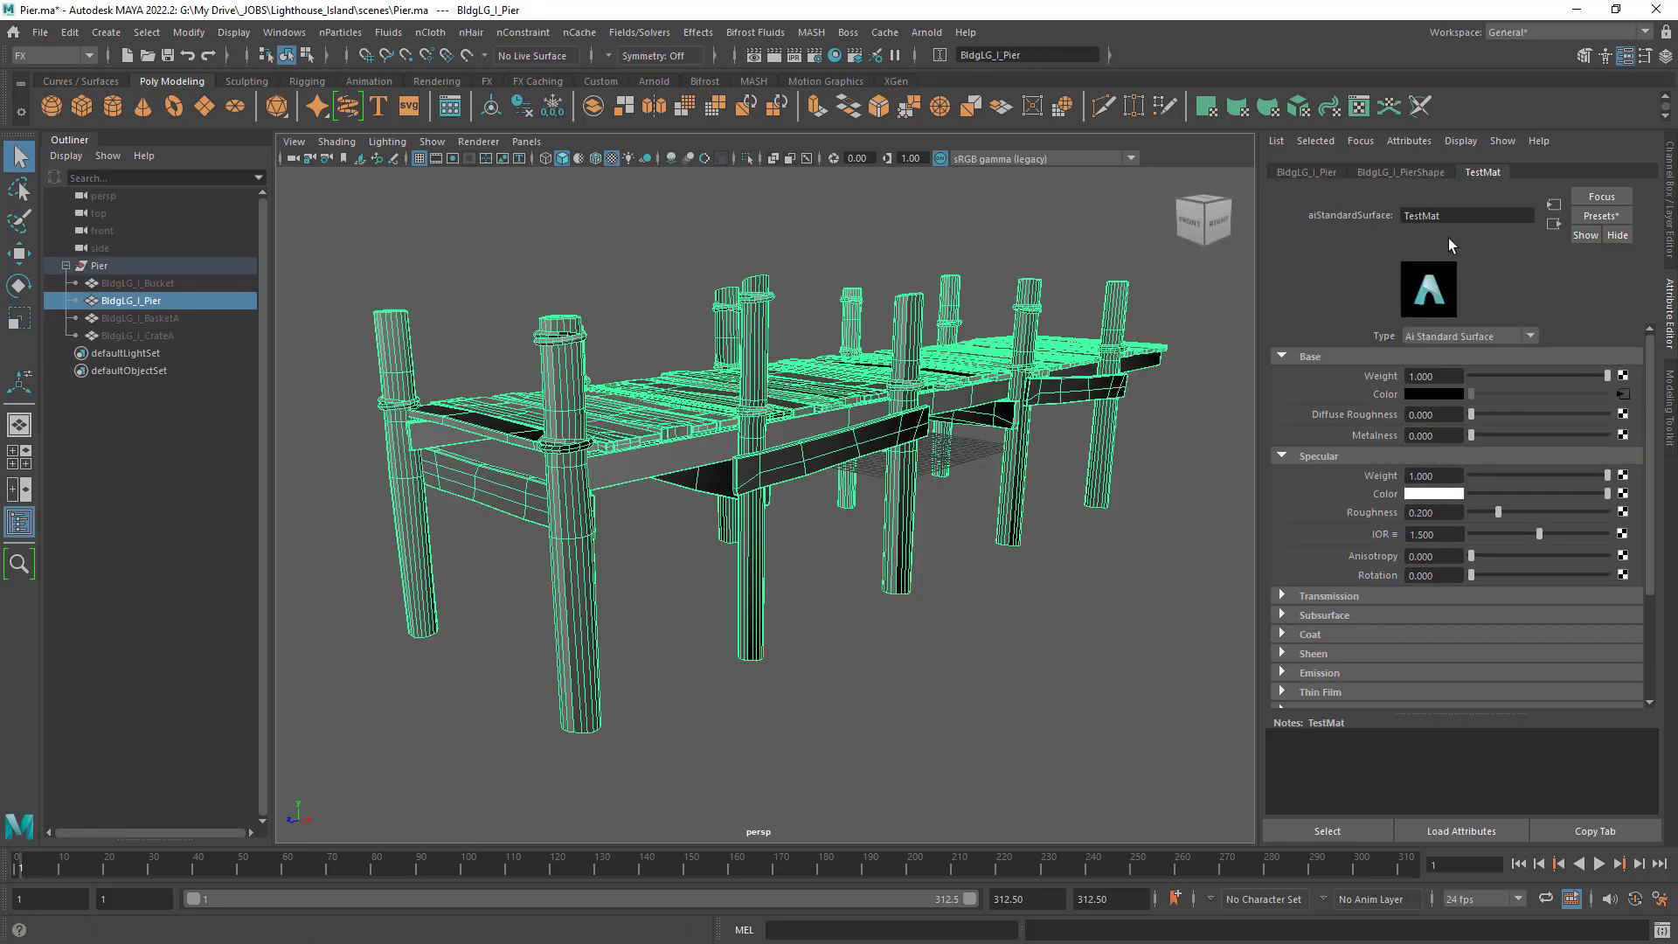
click(1623, 395)
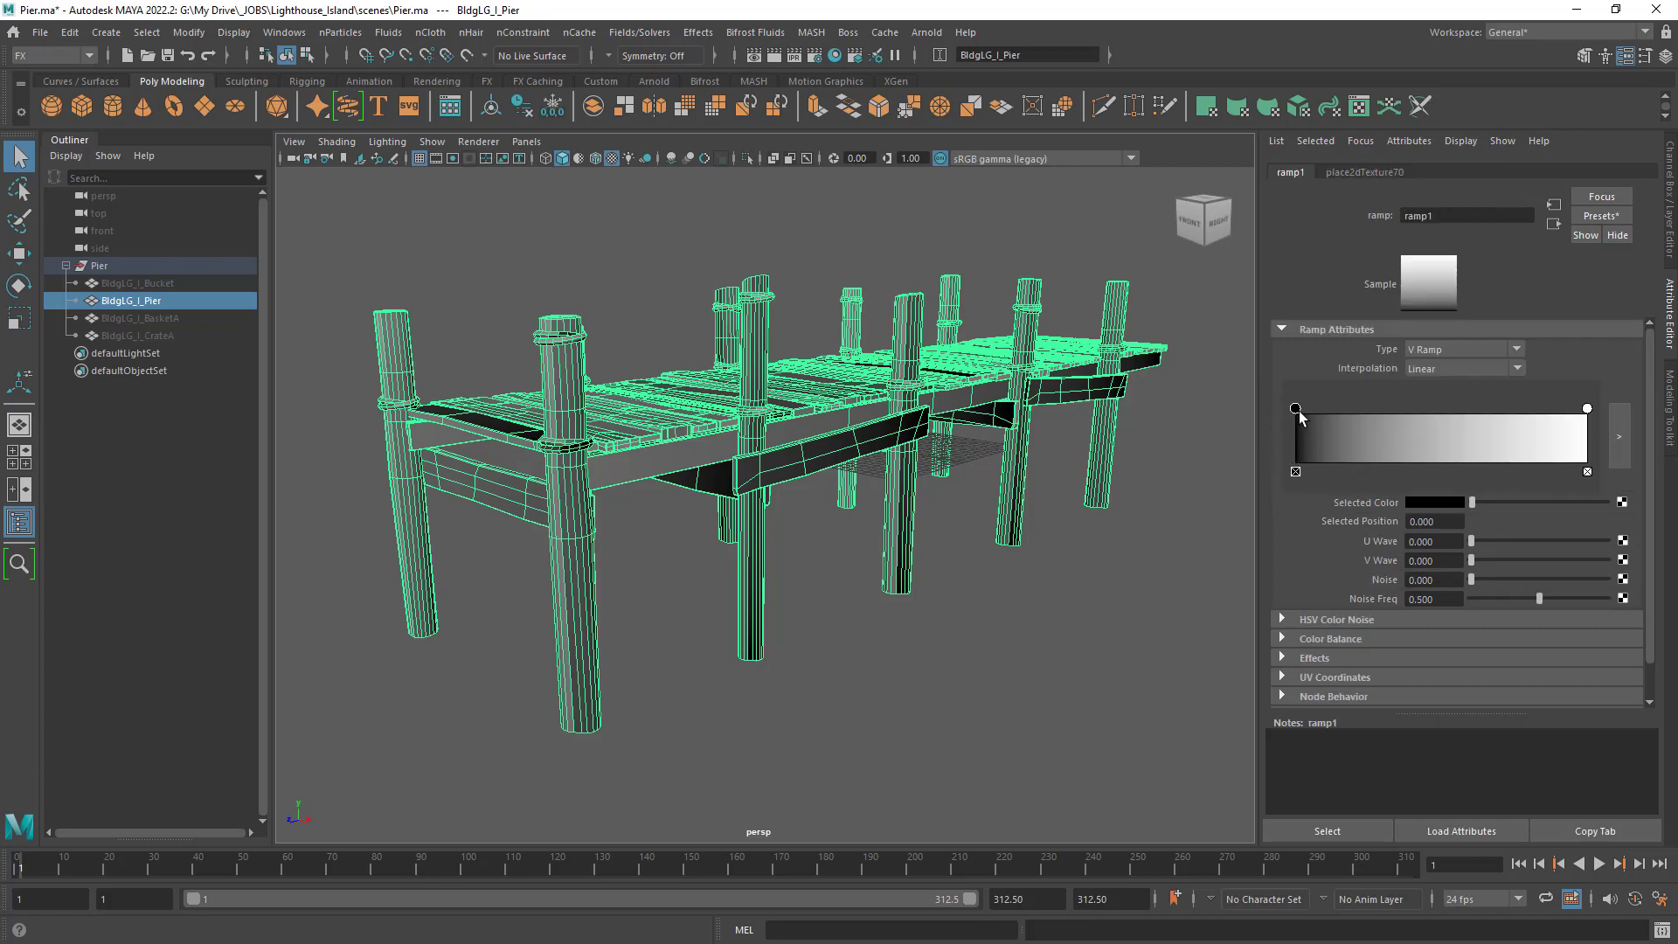
Try blue, orange and dark brown tones on the black color stop of ramp1, varying hue, saturation and value.
click(1432, 502)
click(1447, 458)
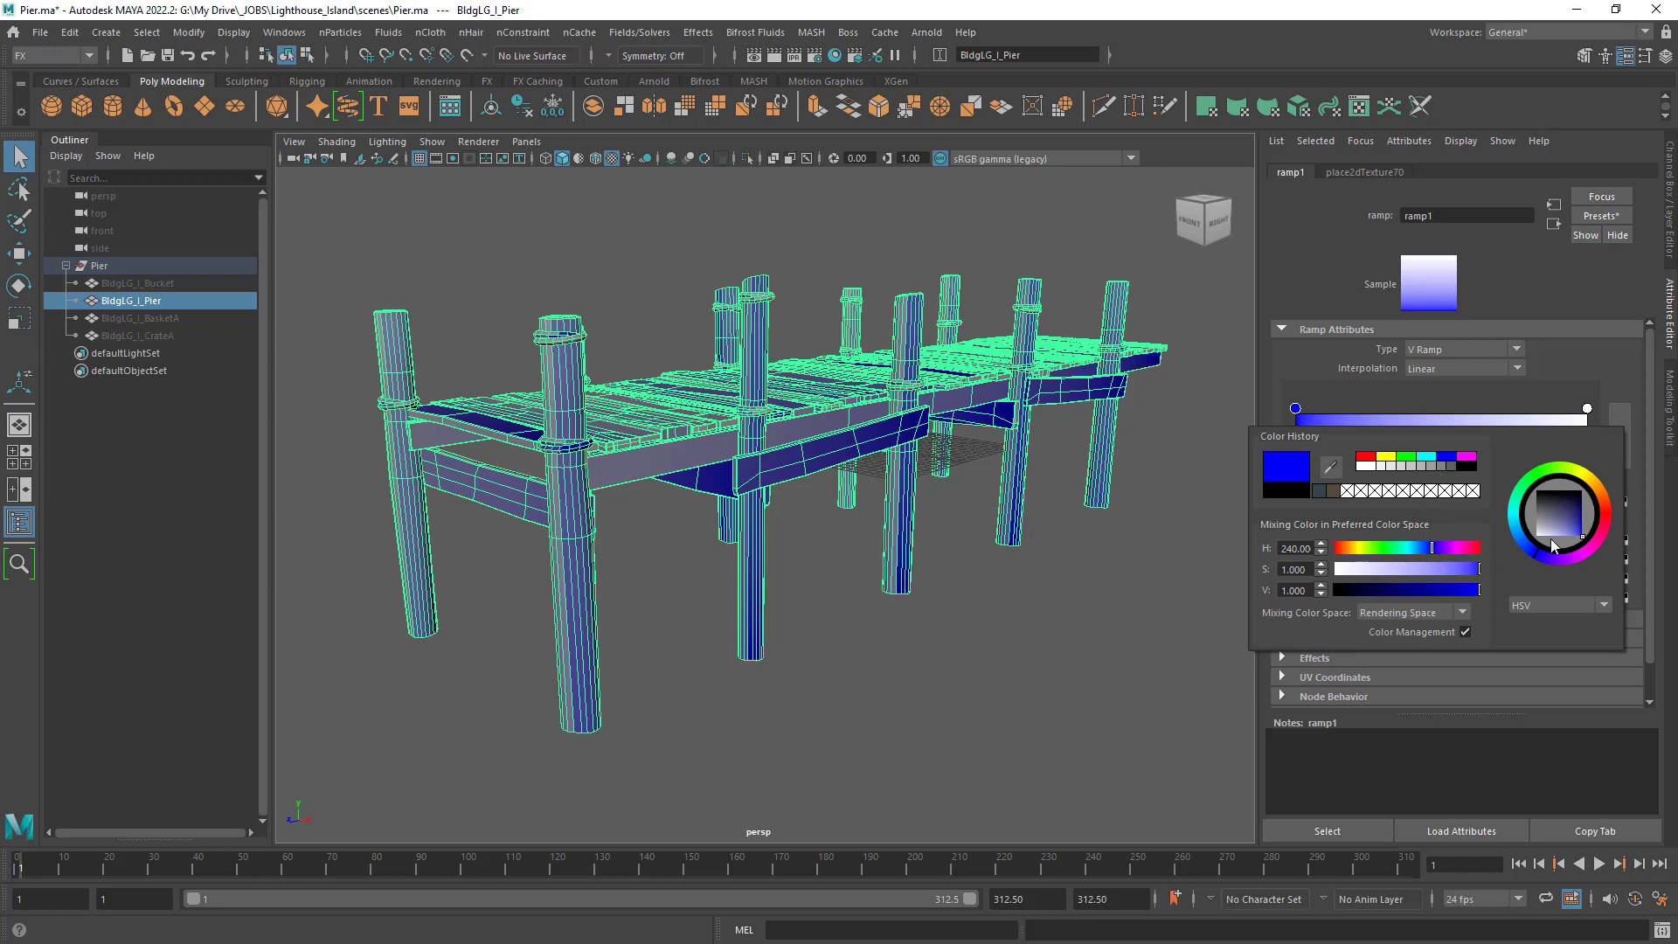
mouse_move(1586, 484)
mouse_down()
mouse_move(1613, 531)
mouse_move(1604, 507)
mouse_up()
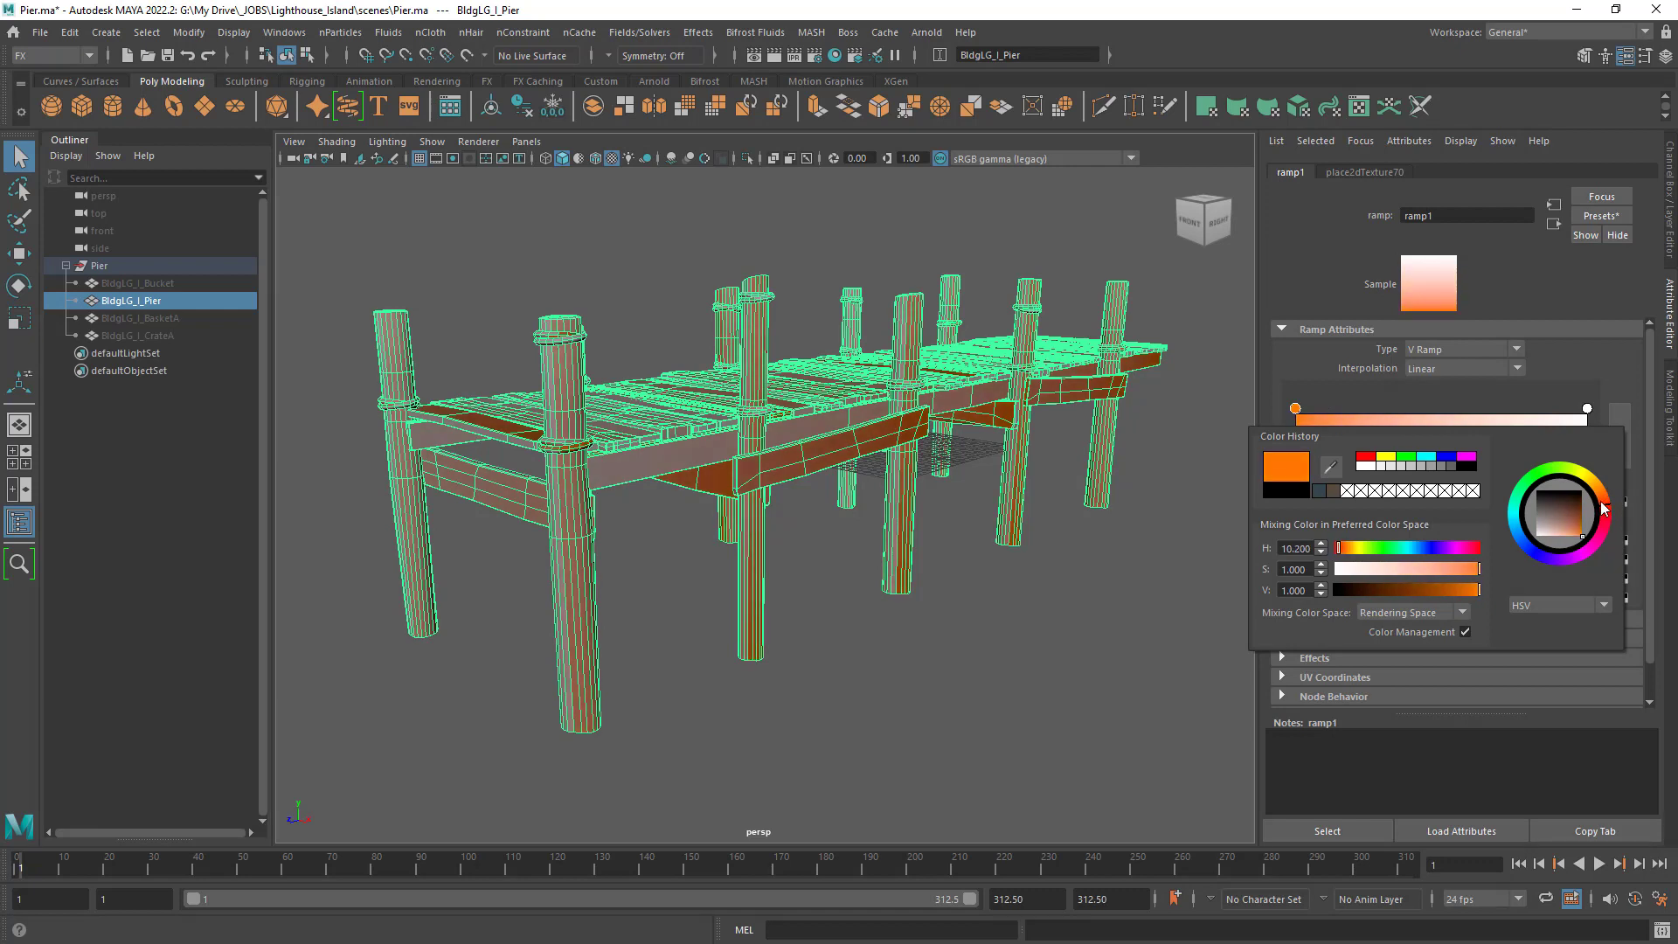
click(1430, 590)
click(1421, 549)
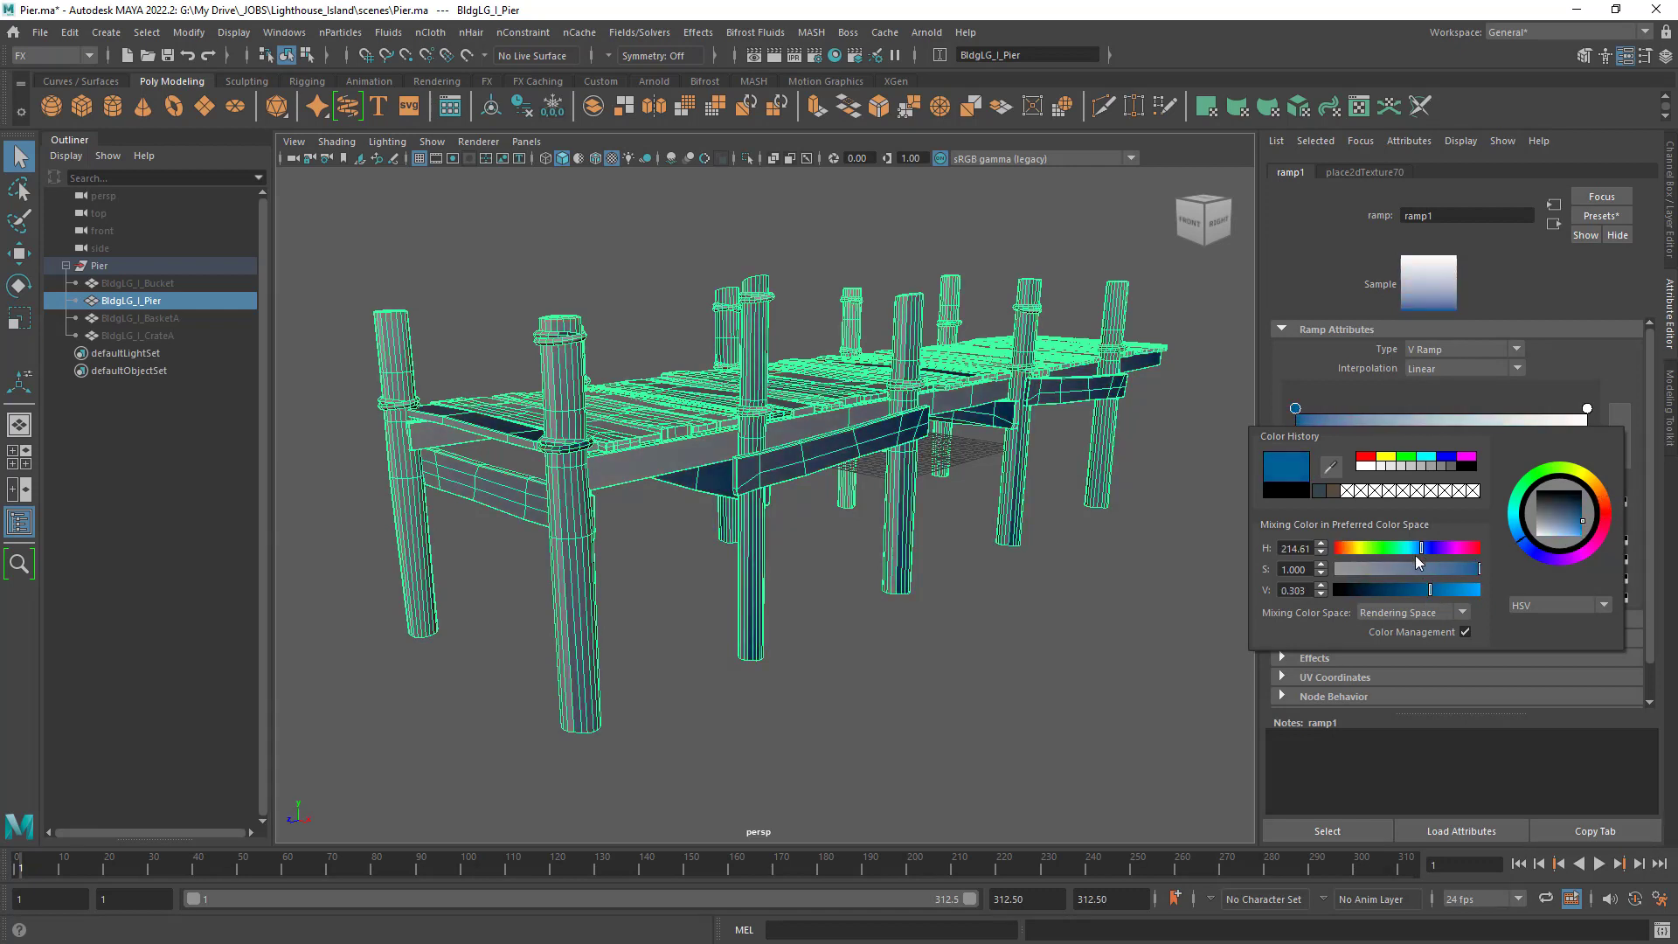
click(1410, 551)
drag(1411, 551, 1344, 547)
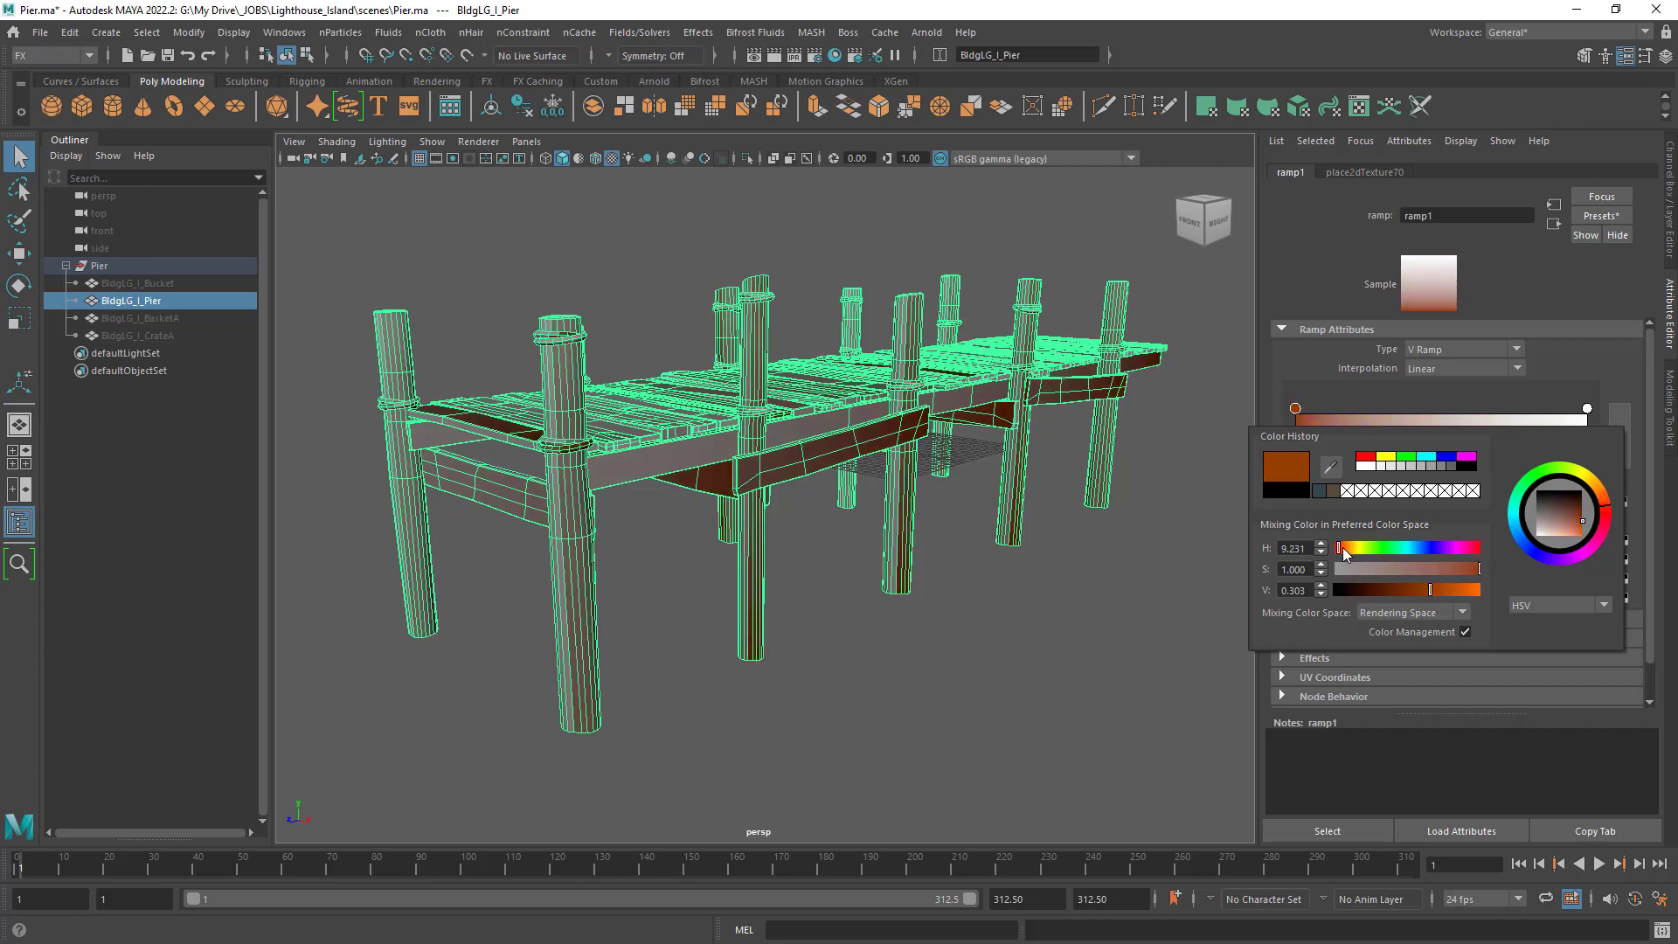
click(1443, 570)
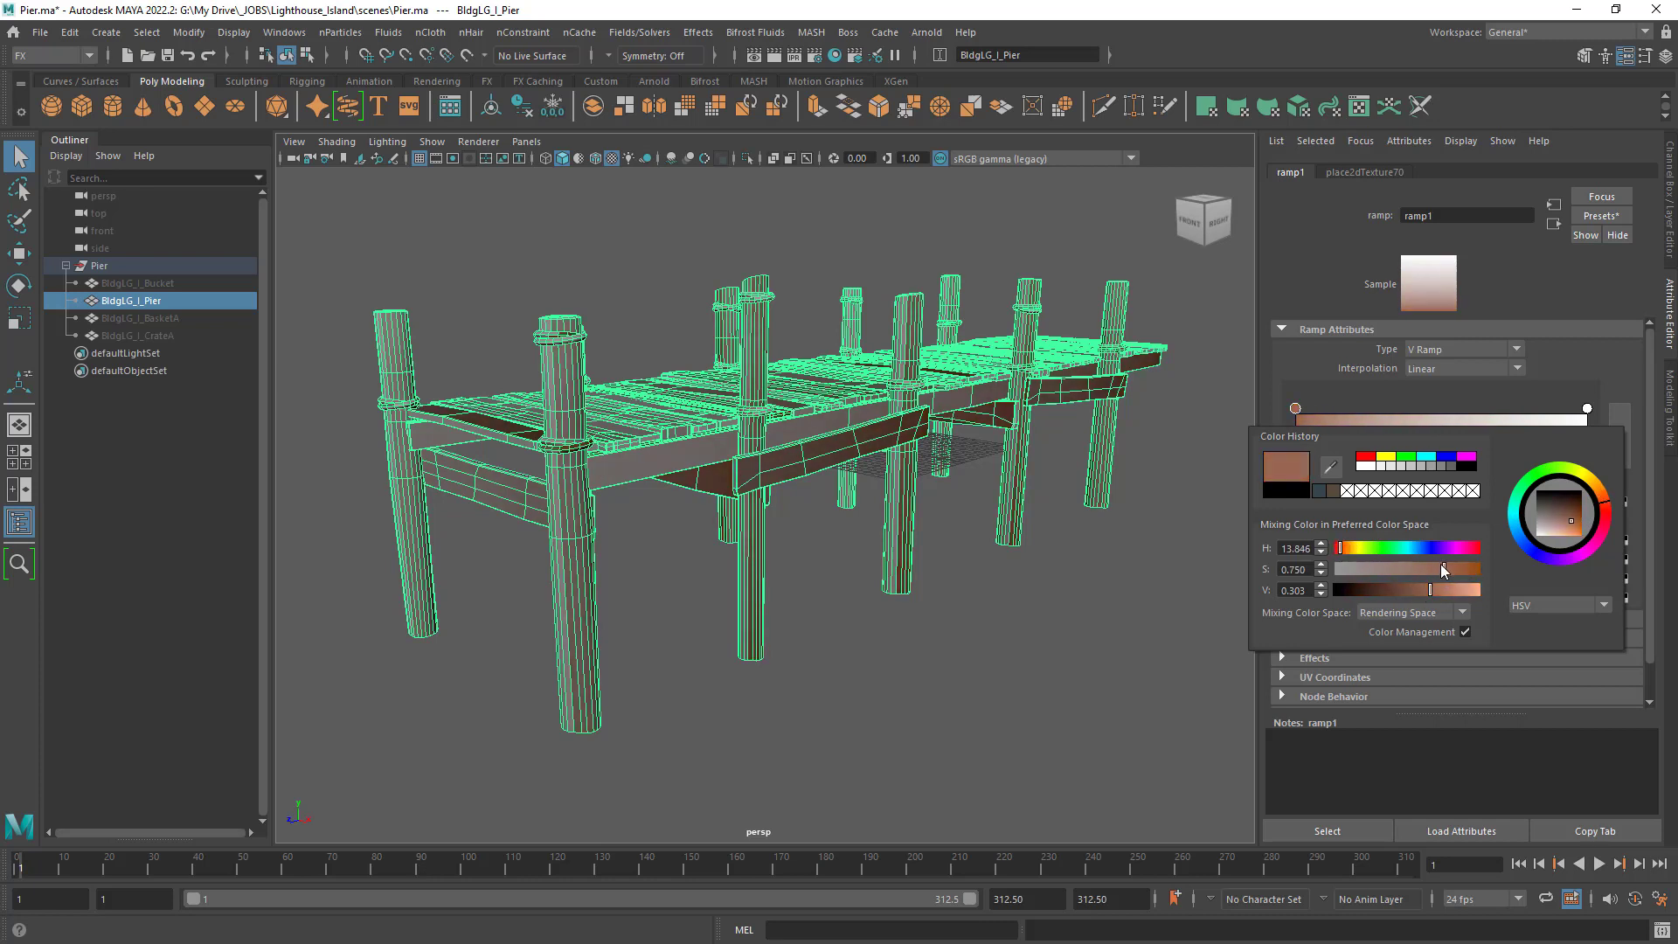
drag(1446, 569, 1386, 592)
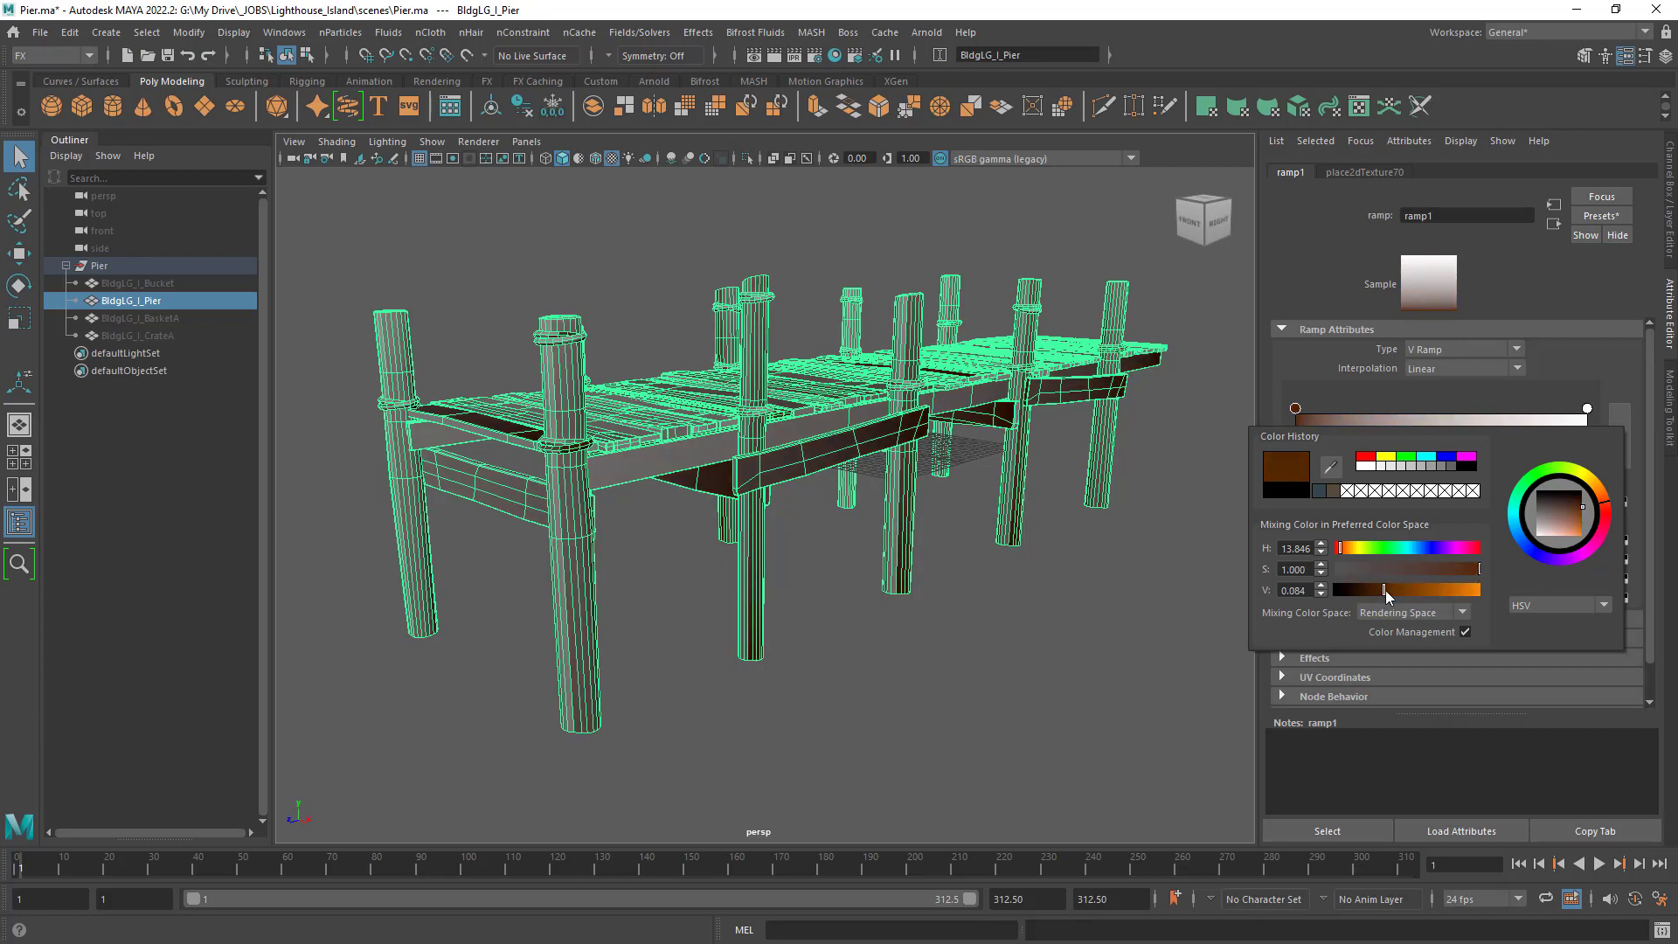
Recolor ramp1 from the color history, using a slightly darkened slate blue at position 0 and dark brown at position 1.
click(1320, 490)
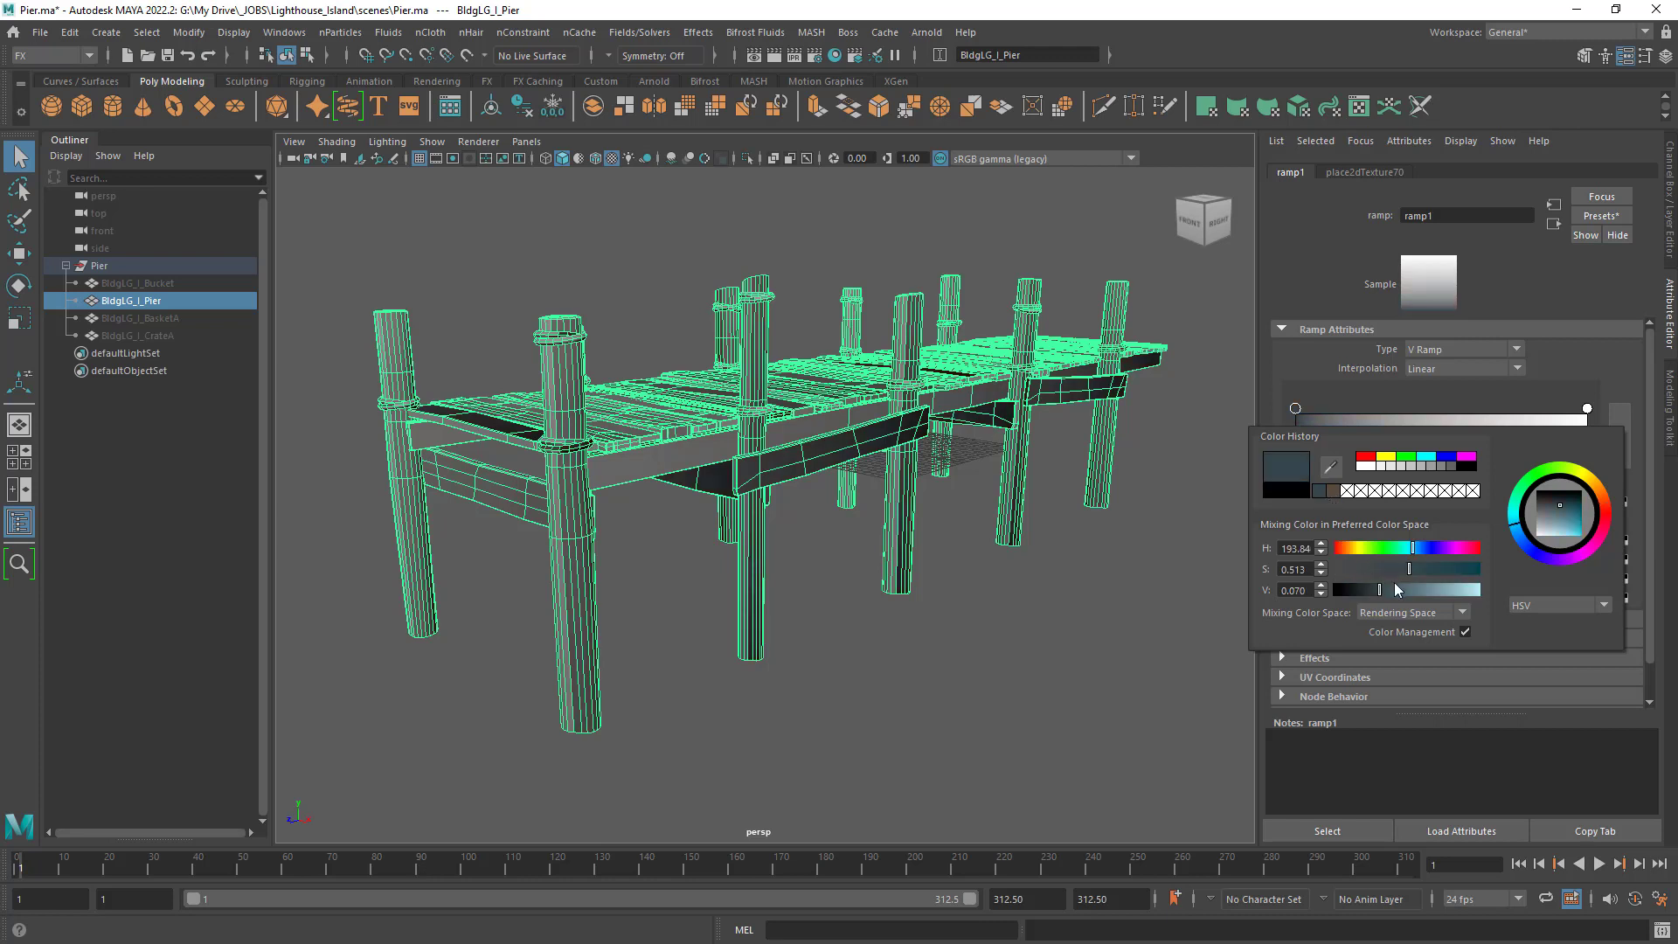
drag(1381, 592, 1372, 591)
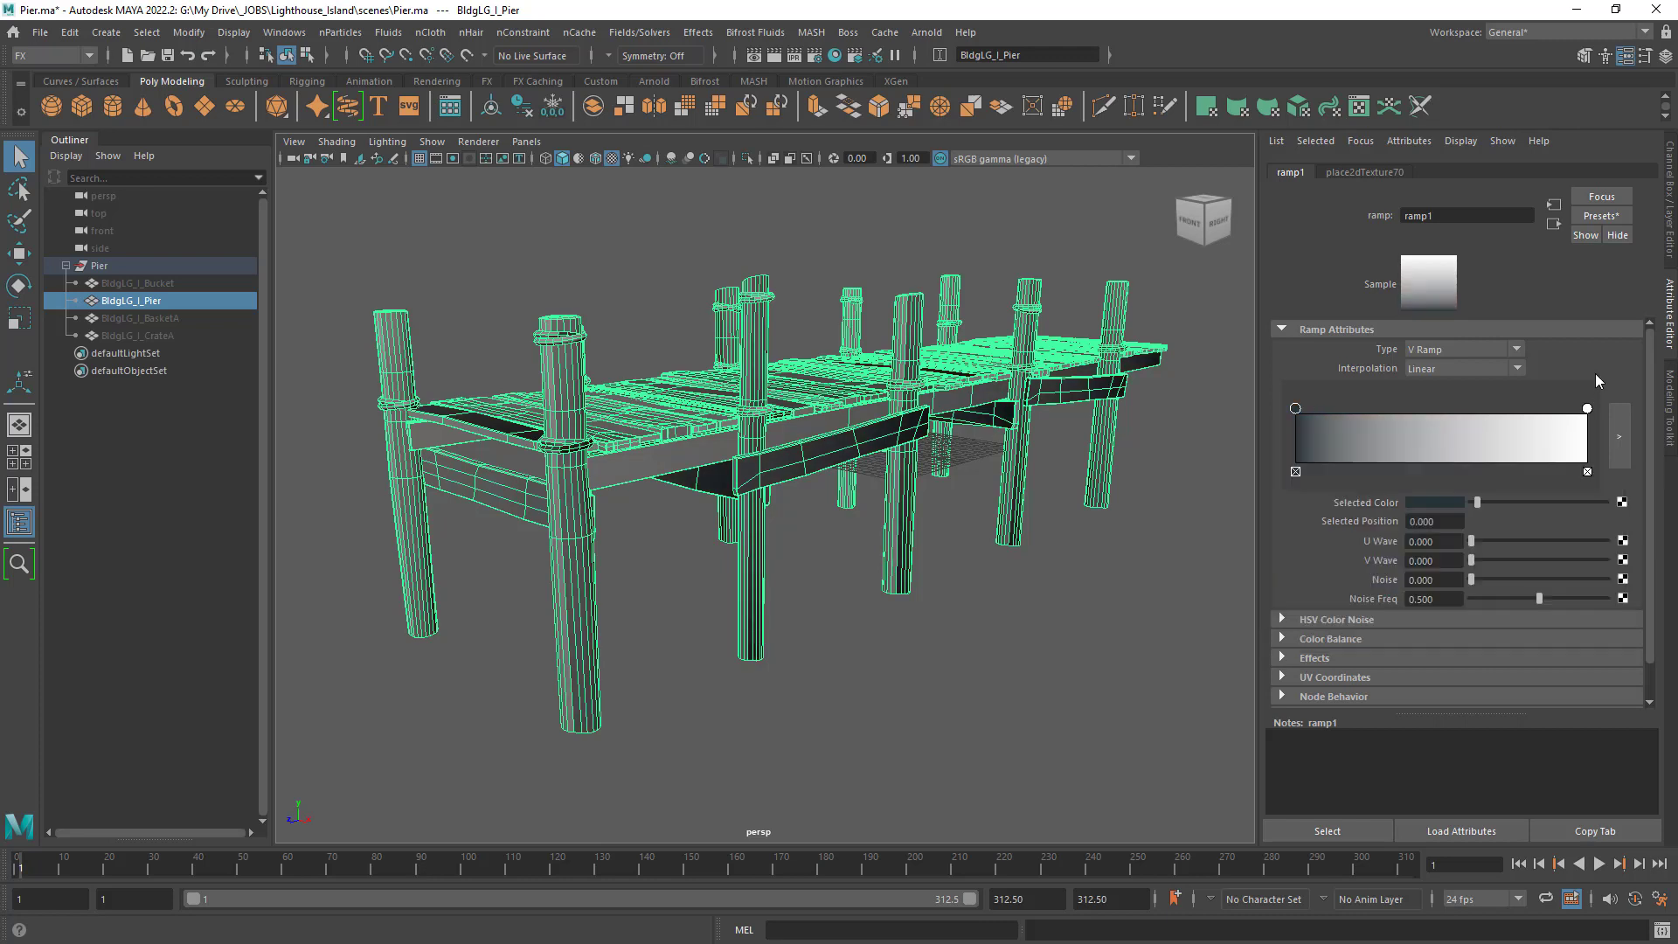
click(1588, 409)
click(1444, 503)
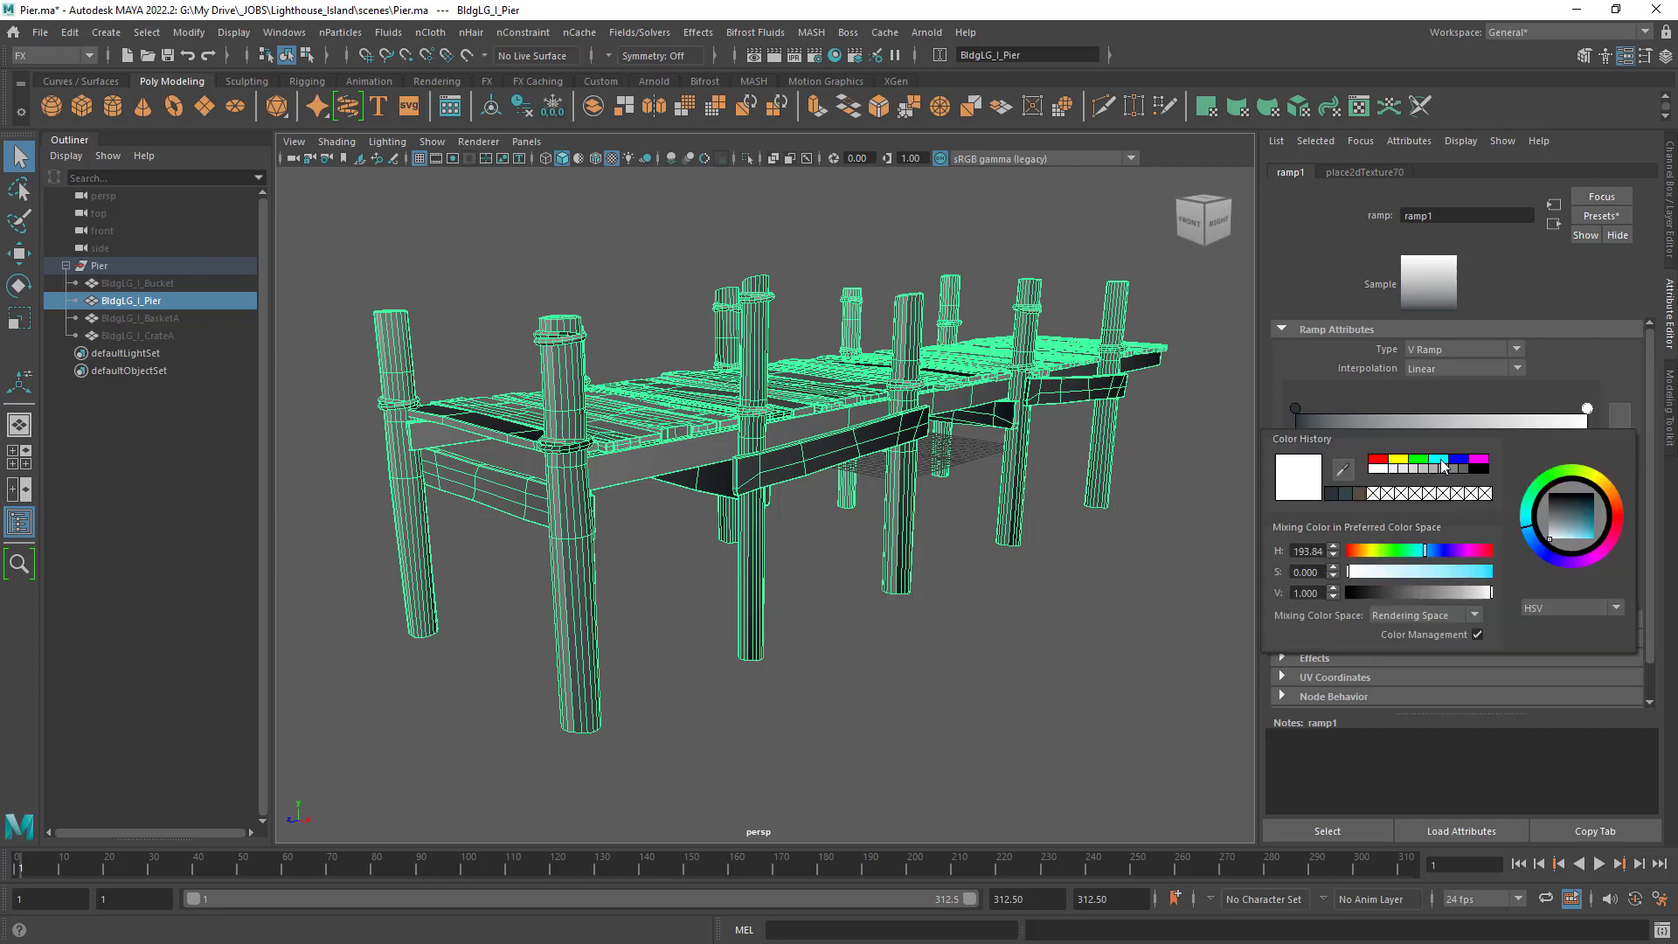
click(1360, 496)
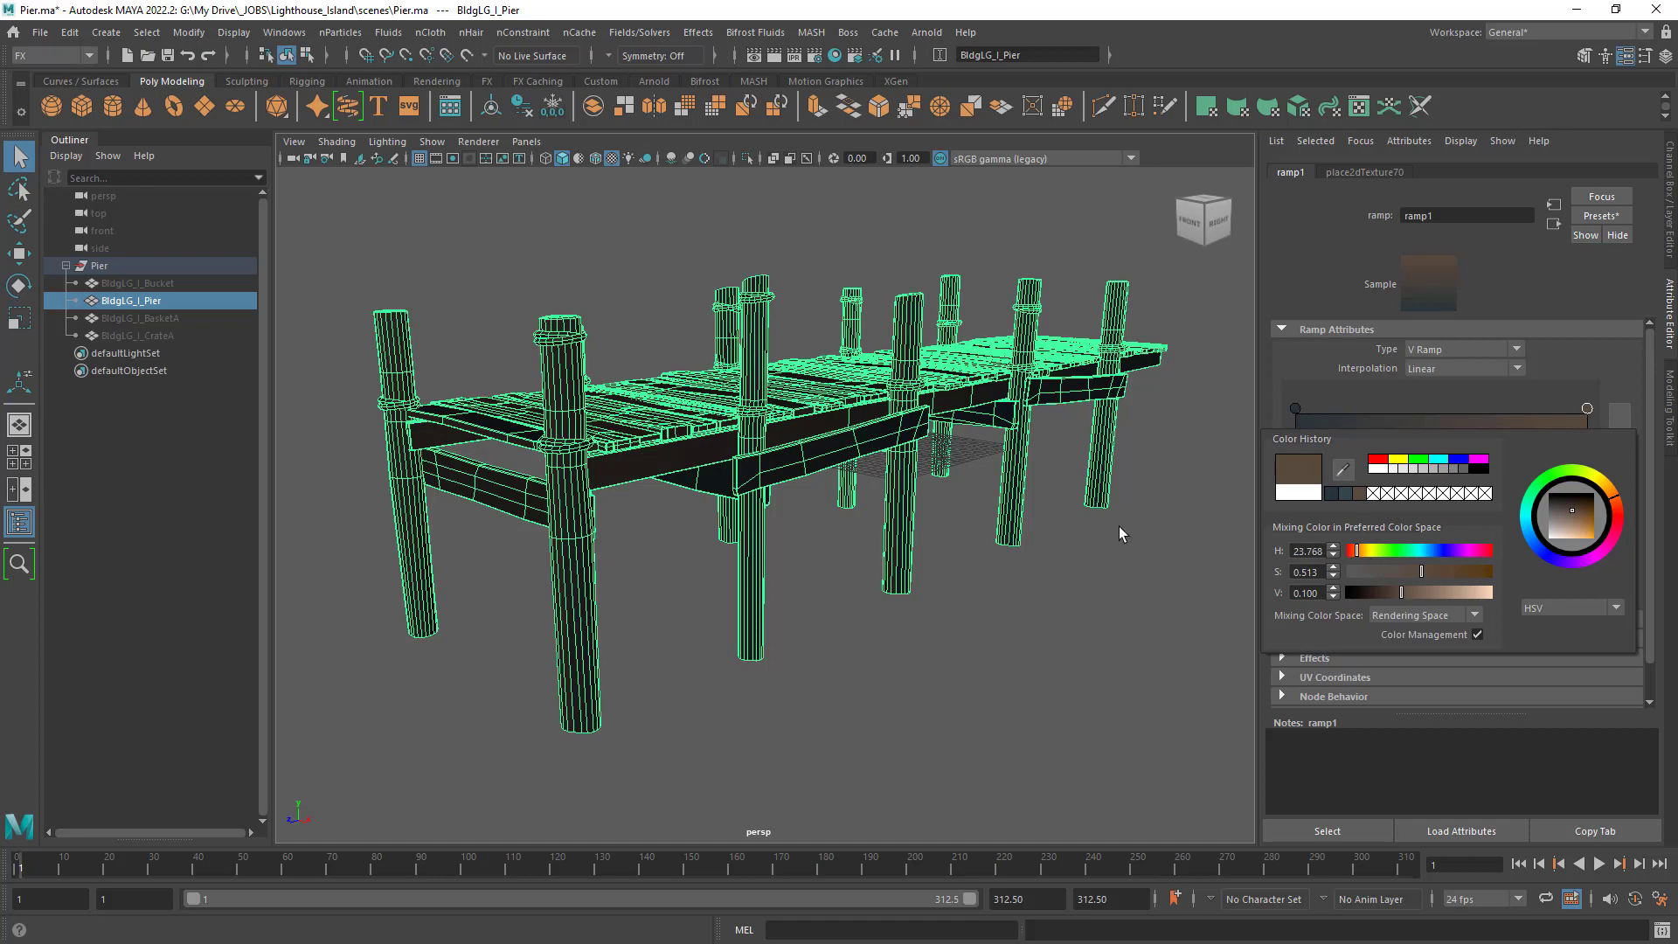
key(alt)
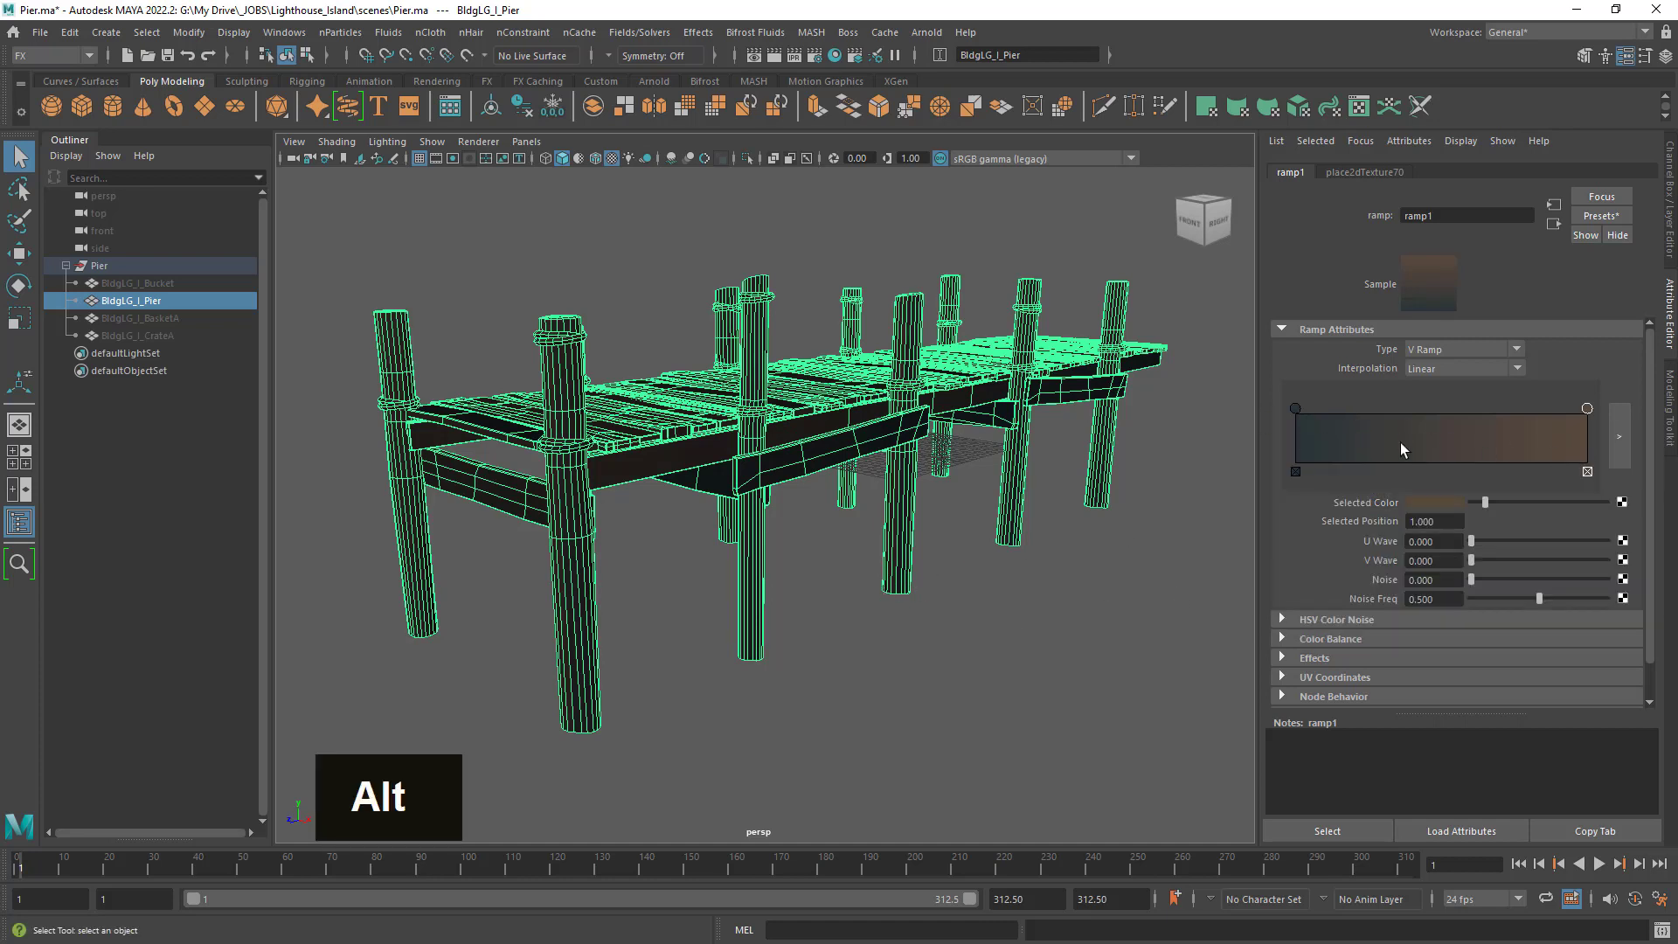
Deselect the pier and inspect the recolored ramp across its planks and posts from several angles.
drag(1651, 466, 1661, 575)
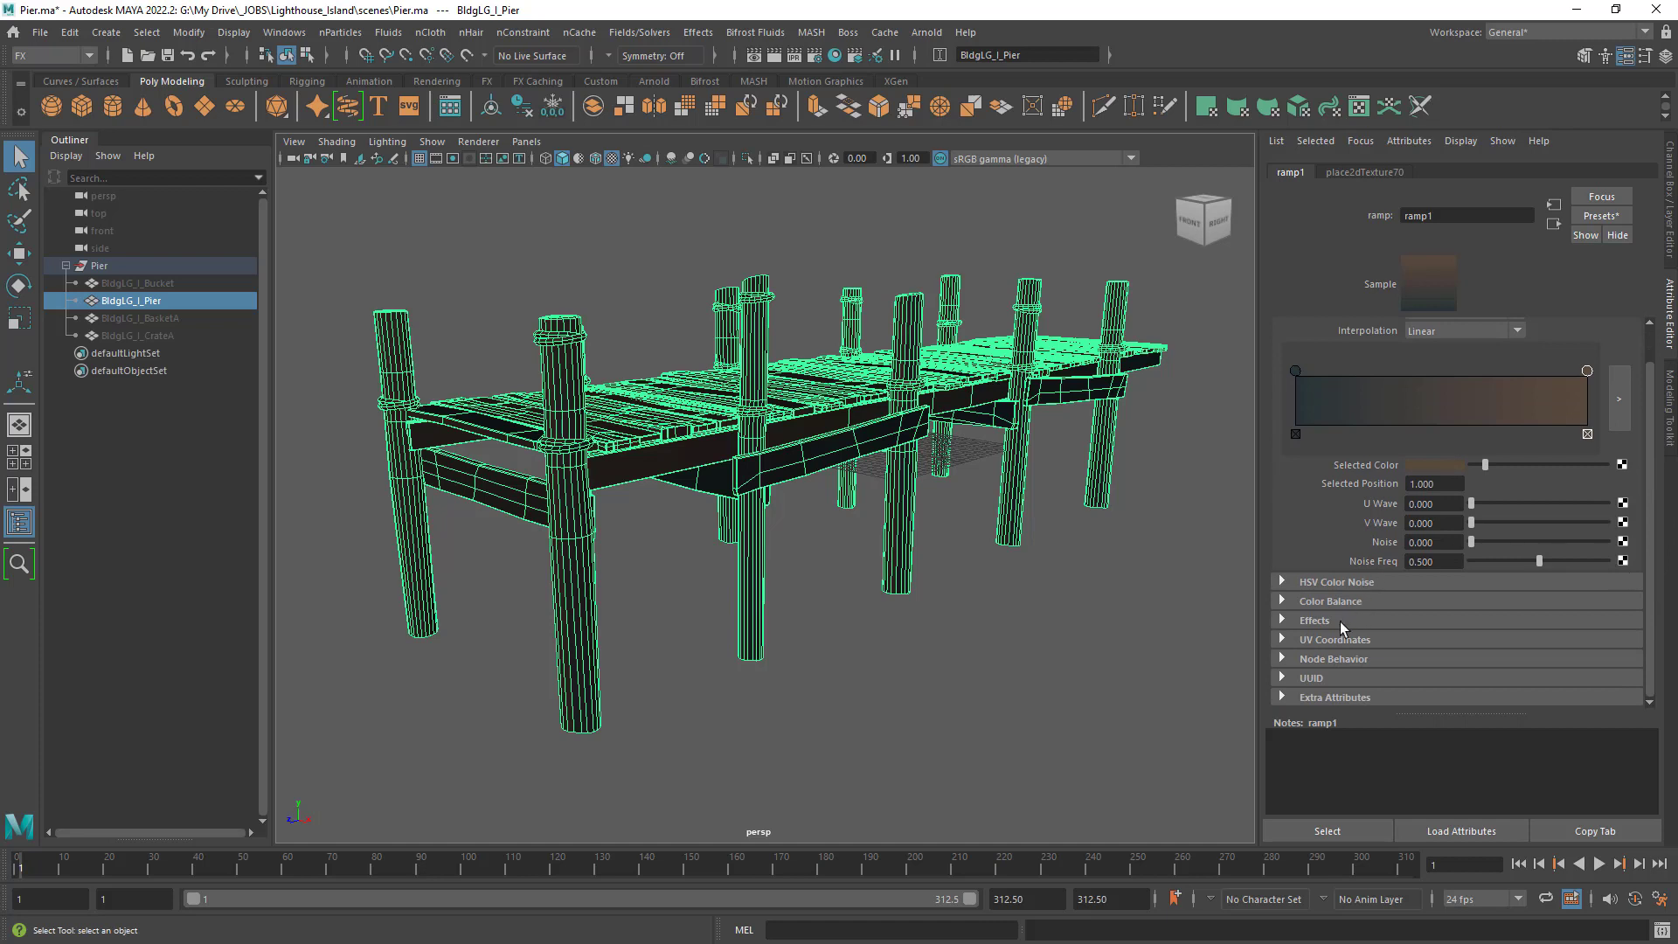
click(929, 573)
alt+drag(798, 412, 779, 490)
alt+right_drag(779, 491, 1011, 502)
alt+drag(1011, 502, 880, 494)
alt+right_drag(880, 495, 732, 457)
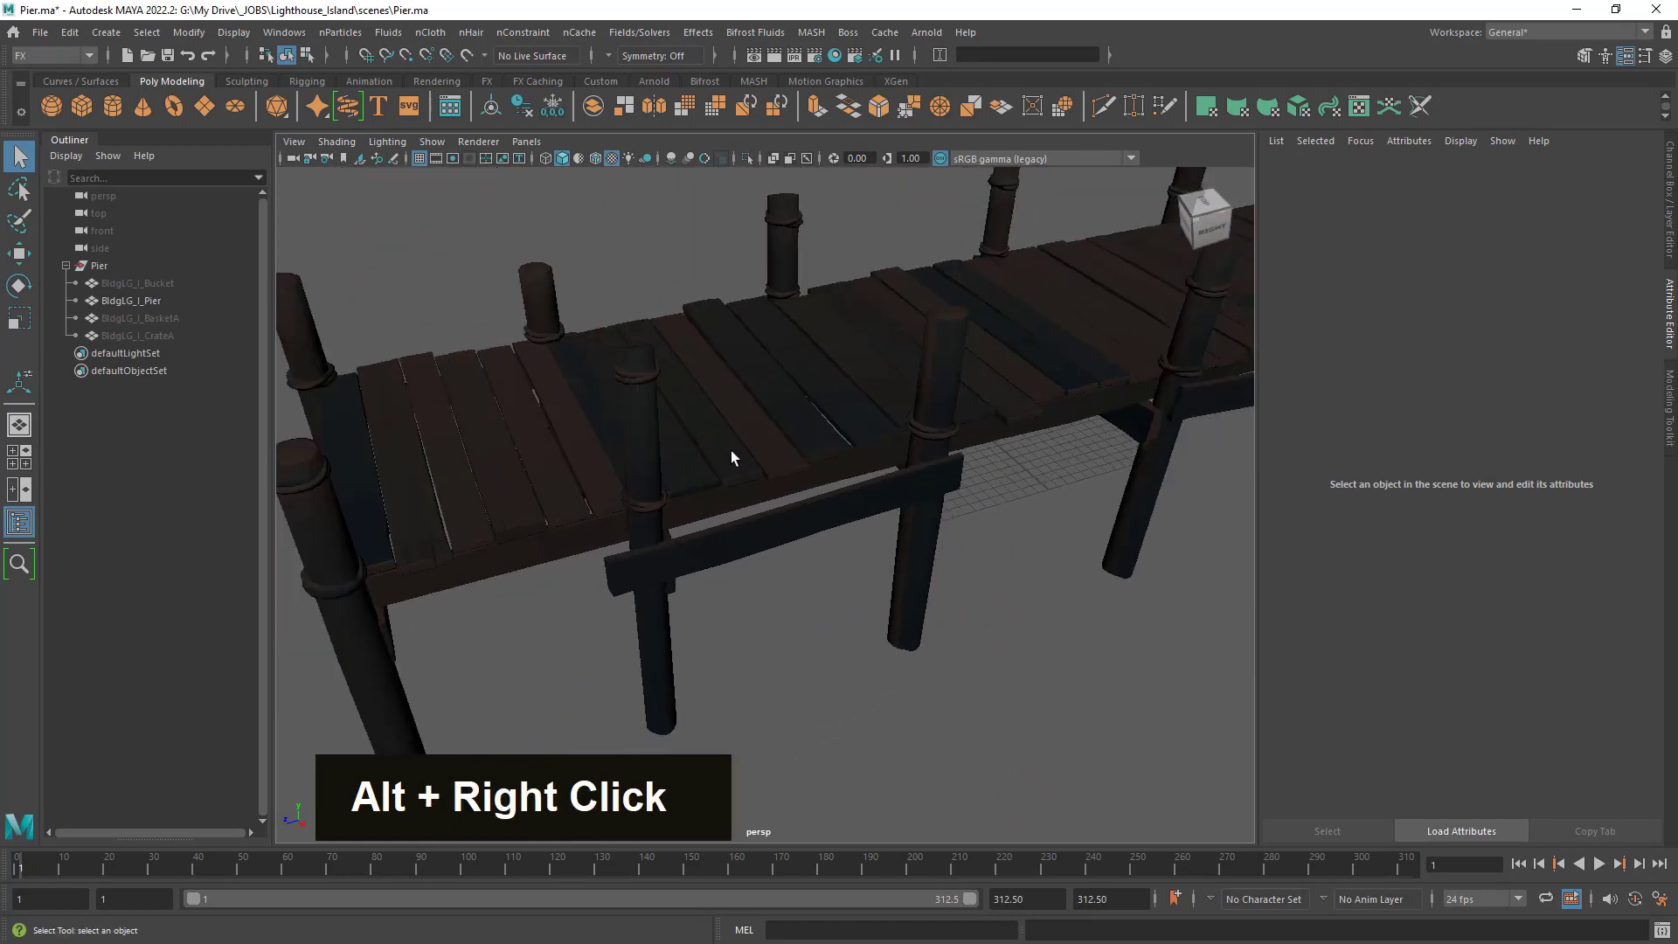
alt+drag(732, 457, 868, 428)
alt+right_drag(868, 428, 842, 420)
mouse_move(842, 420)
alt+mouse_down()
mouse_move(998, 425)
mouse_move(974, 473)
mouse_move(847, 431)
mouse_move(693, 423)
mouse_move(888, 419)
mouse_move(848, 417)
alt+mouse_up()
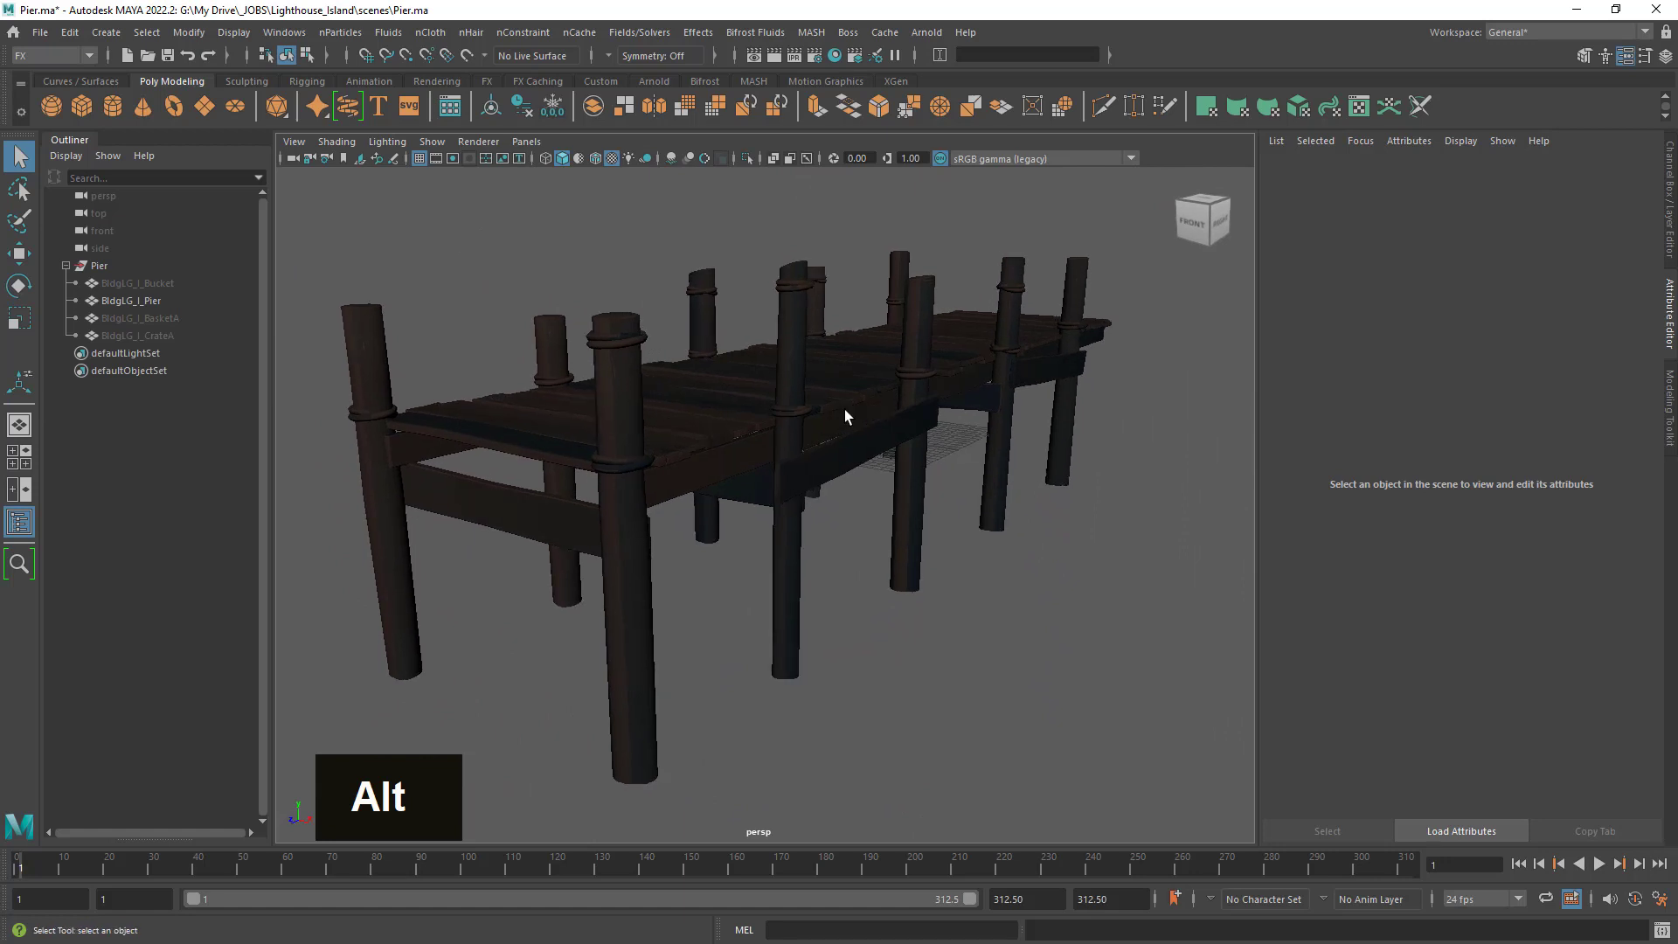
Select the pier, reopen ramp1 from TestMat's base color and follow its UV coordinates connection to place2dTexture70.
click(833, 412)
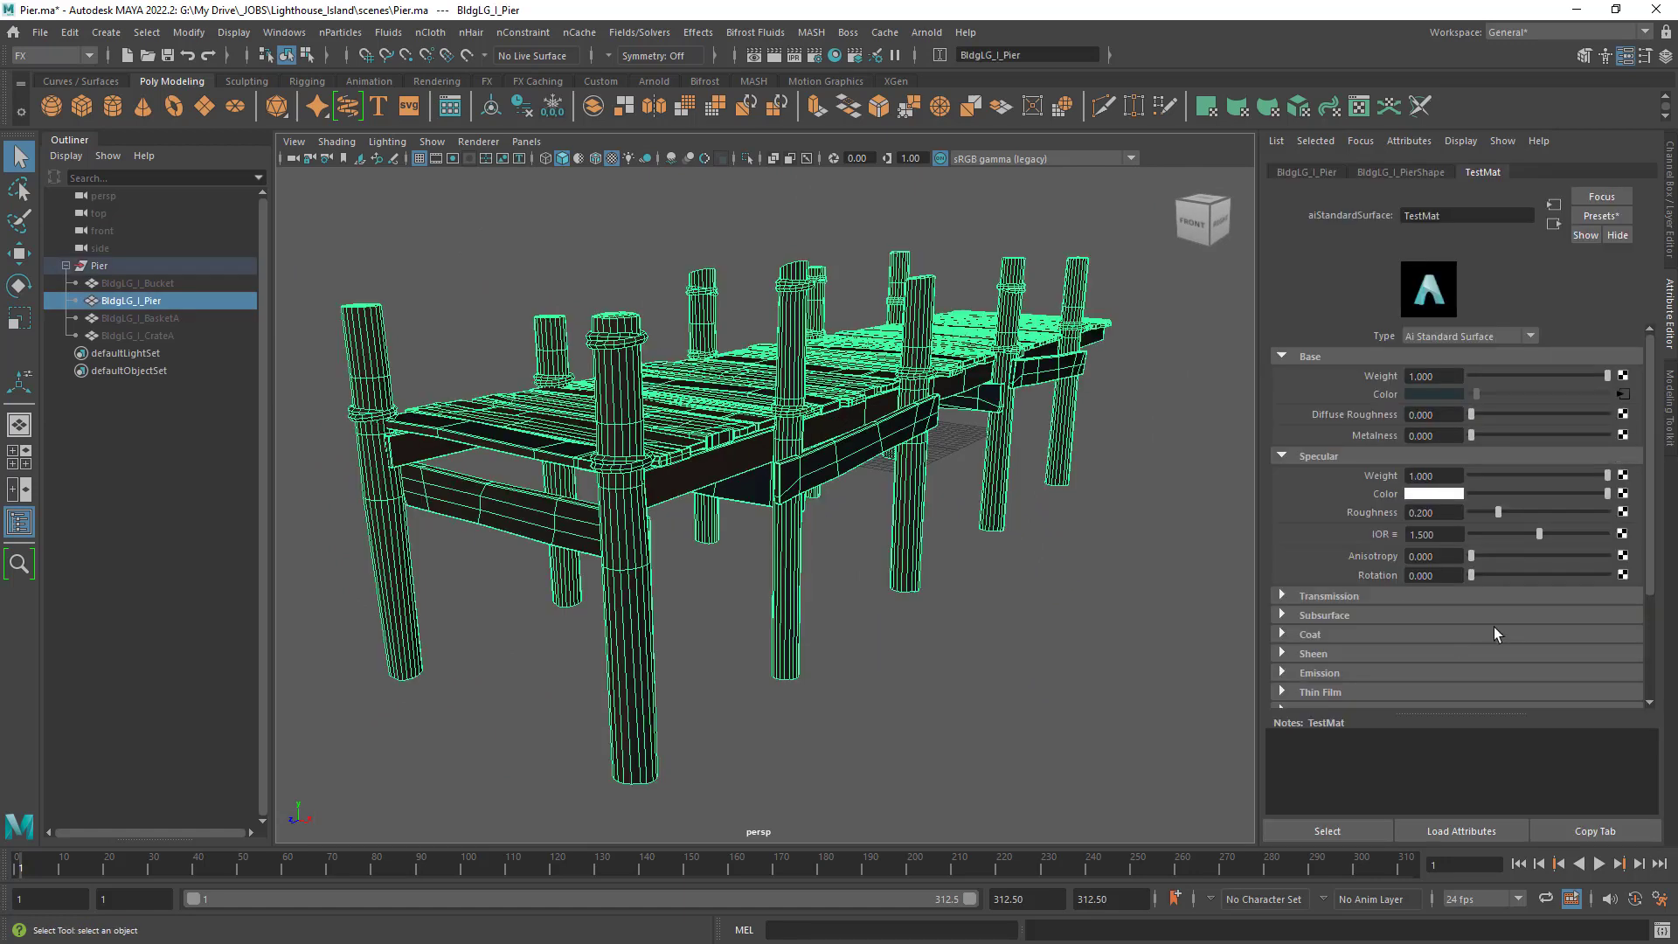
scroll(1381, 616, down, 3)
scroll(1640, 279, up, 3)
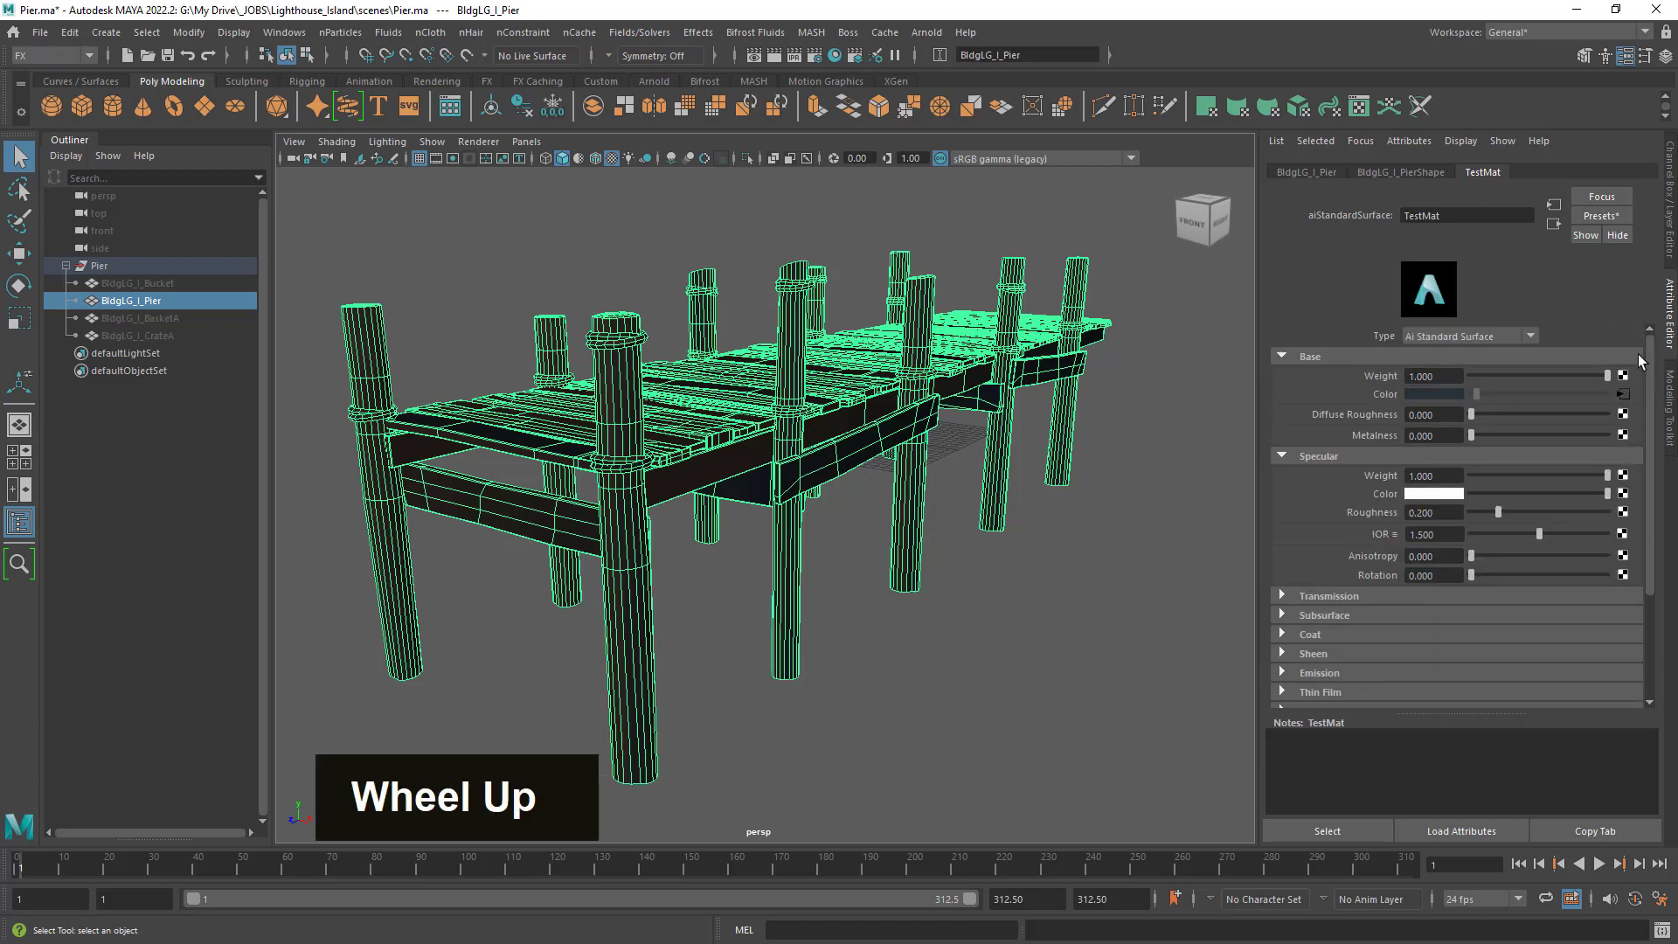
click(1632, 395)
scroll(1362, 552, down, 1)
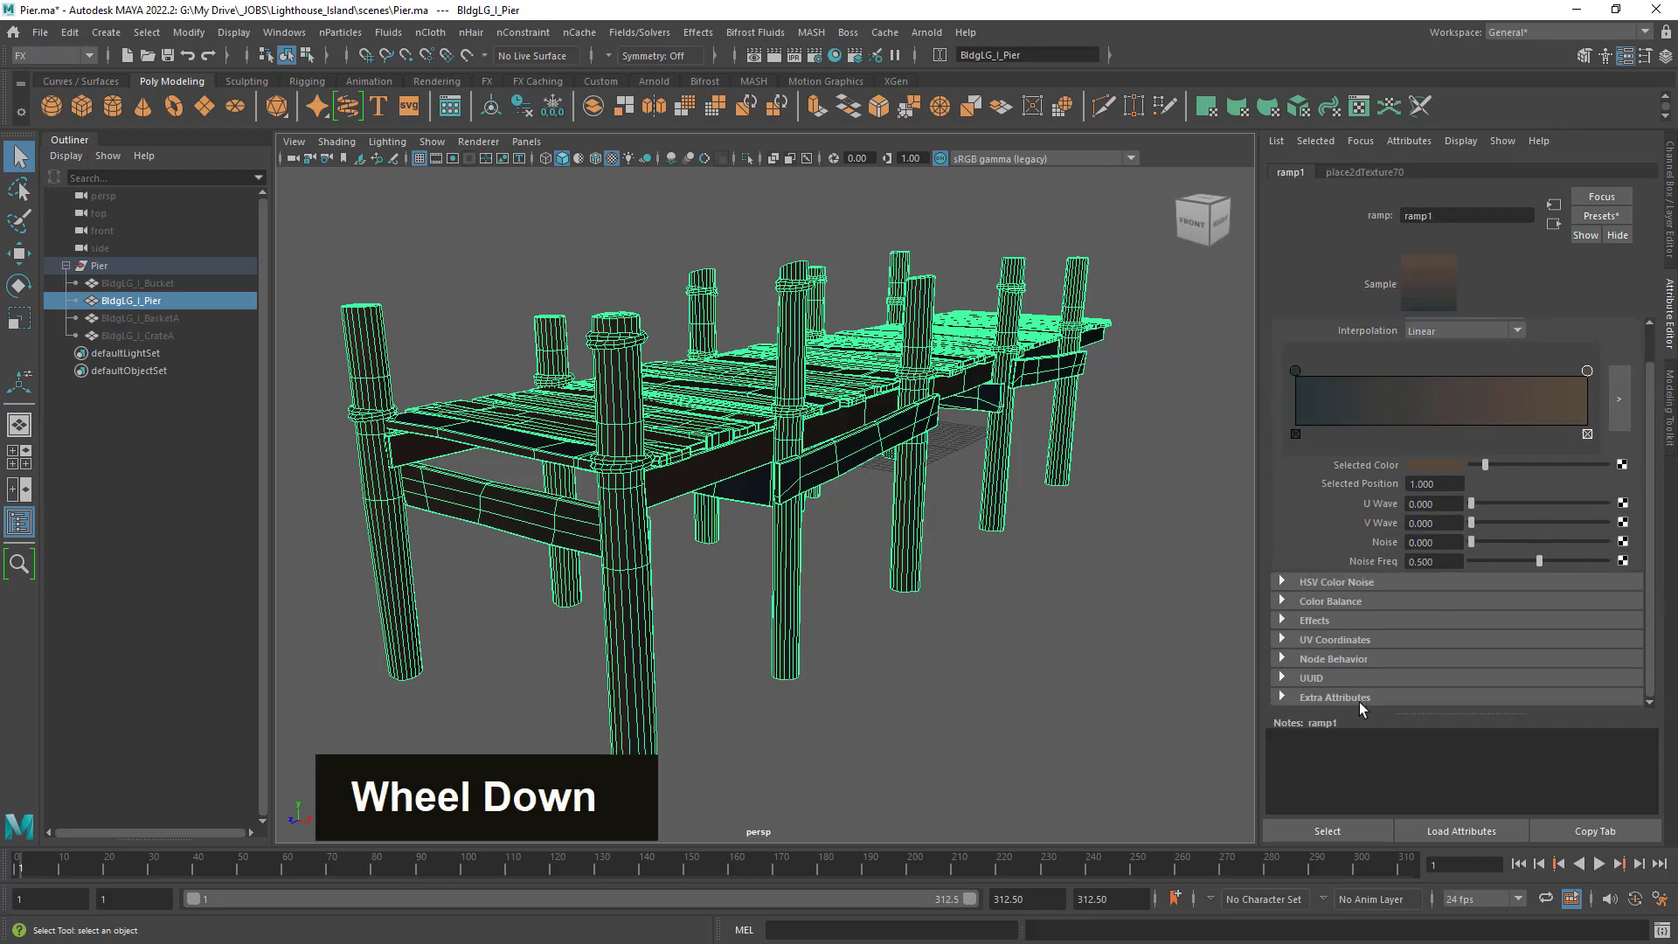
click(1336, 641)
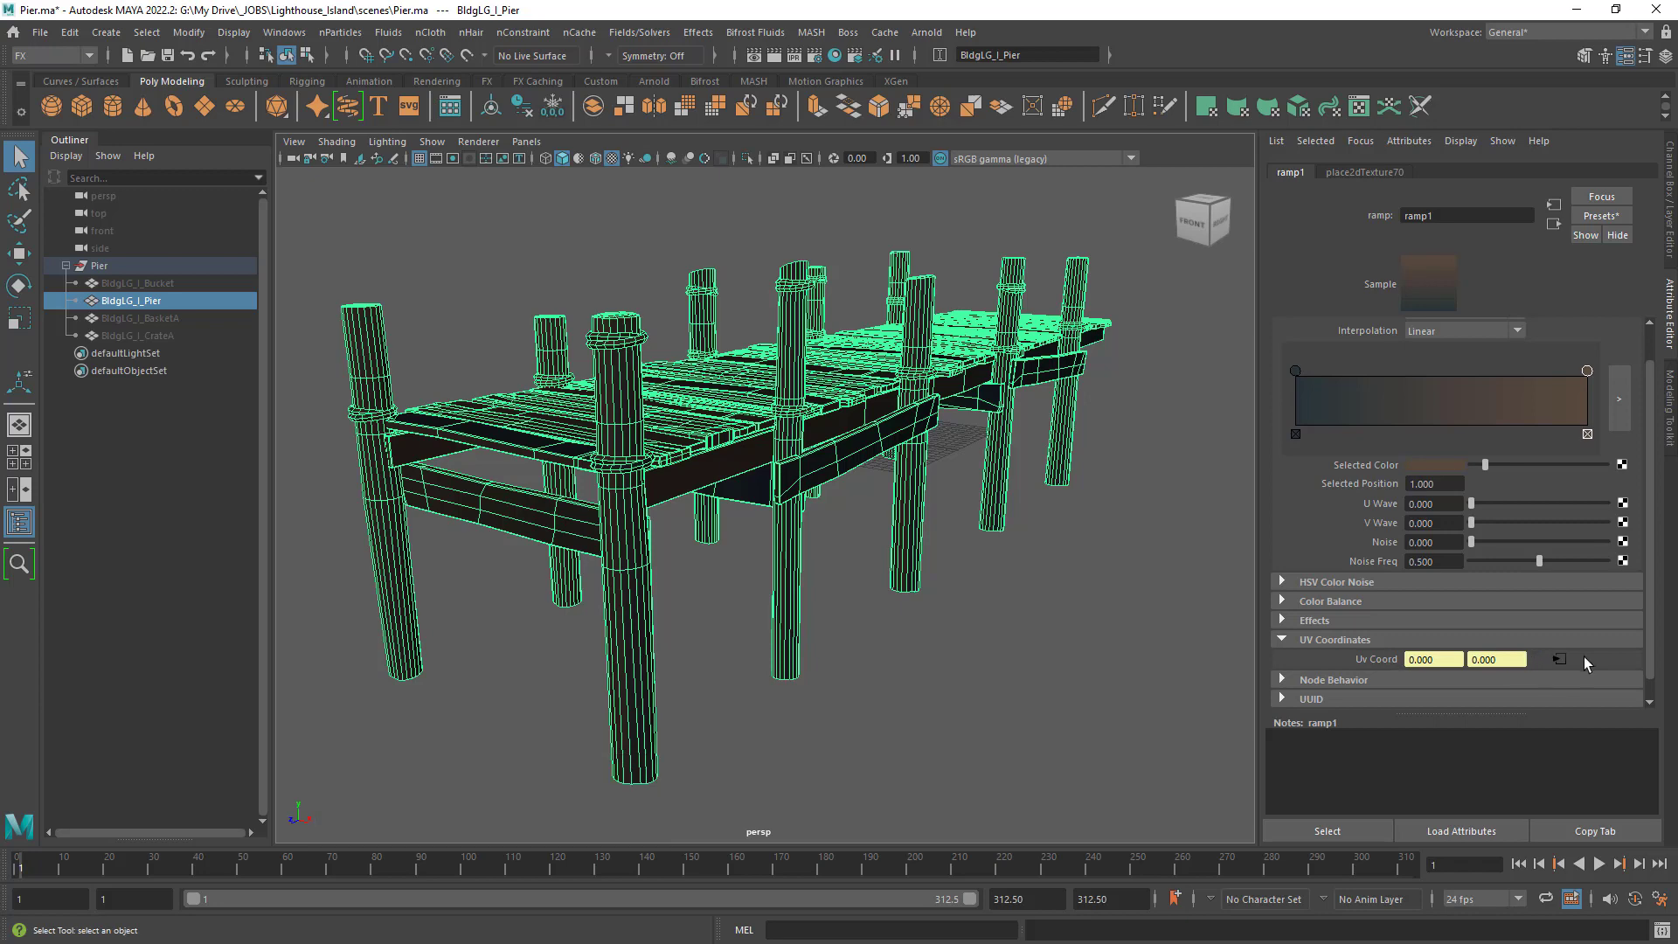
click(1560, 660)
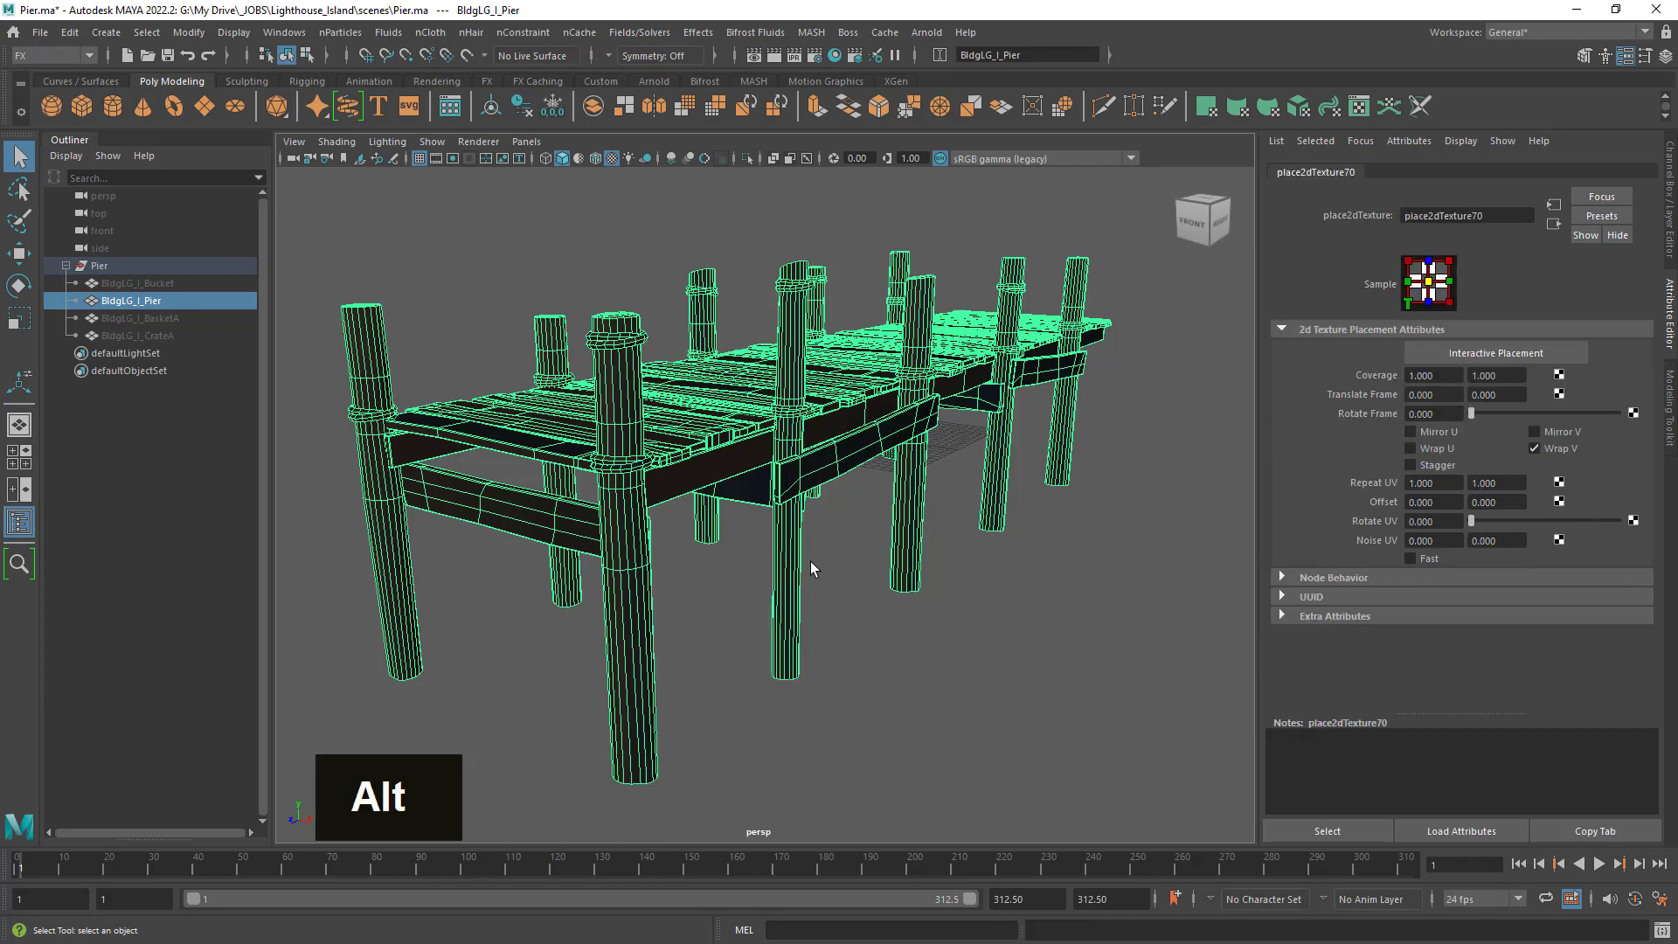
Check the pier in wireframe and smooth shaded display, and deselect it.
alt+middle_drag(813, 569, 890, 535)
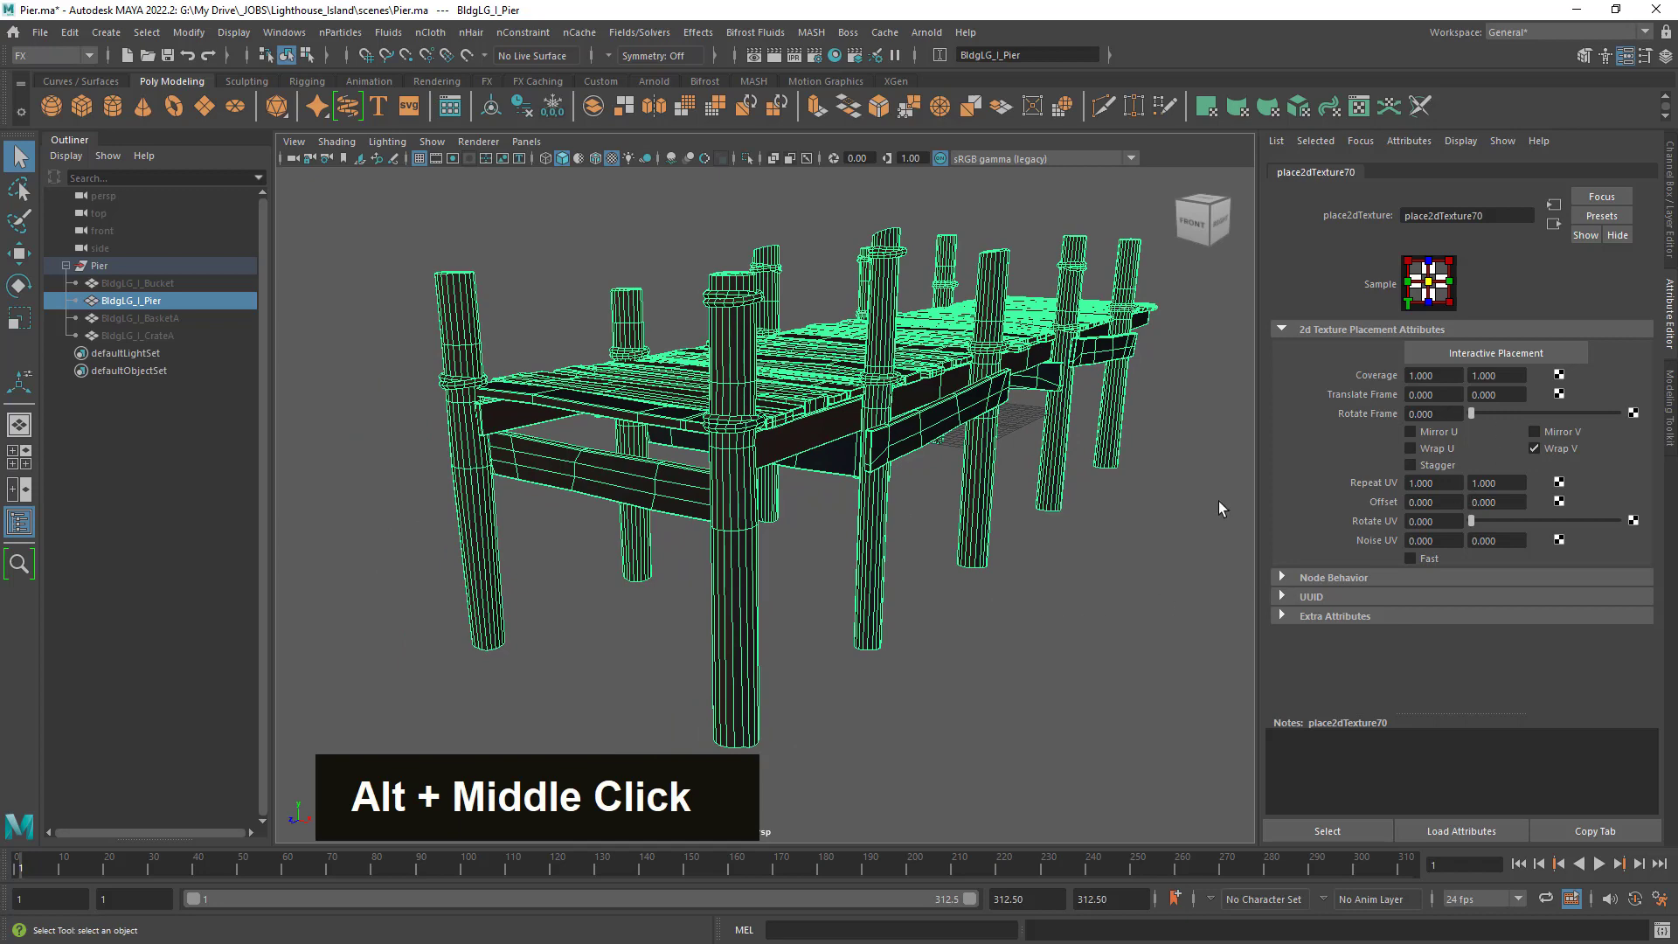
click(547, 159)
click(562, 159)
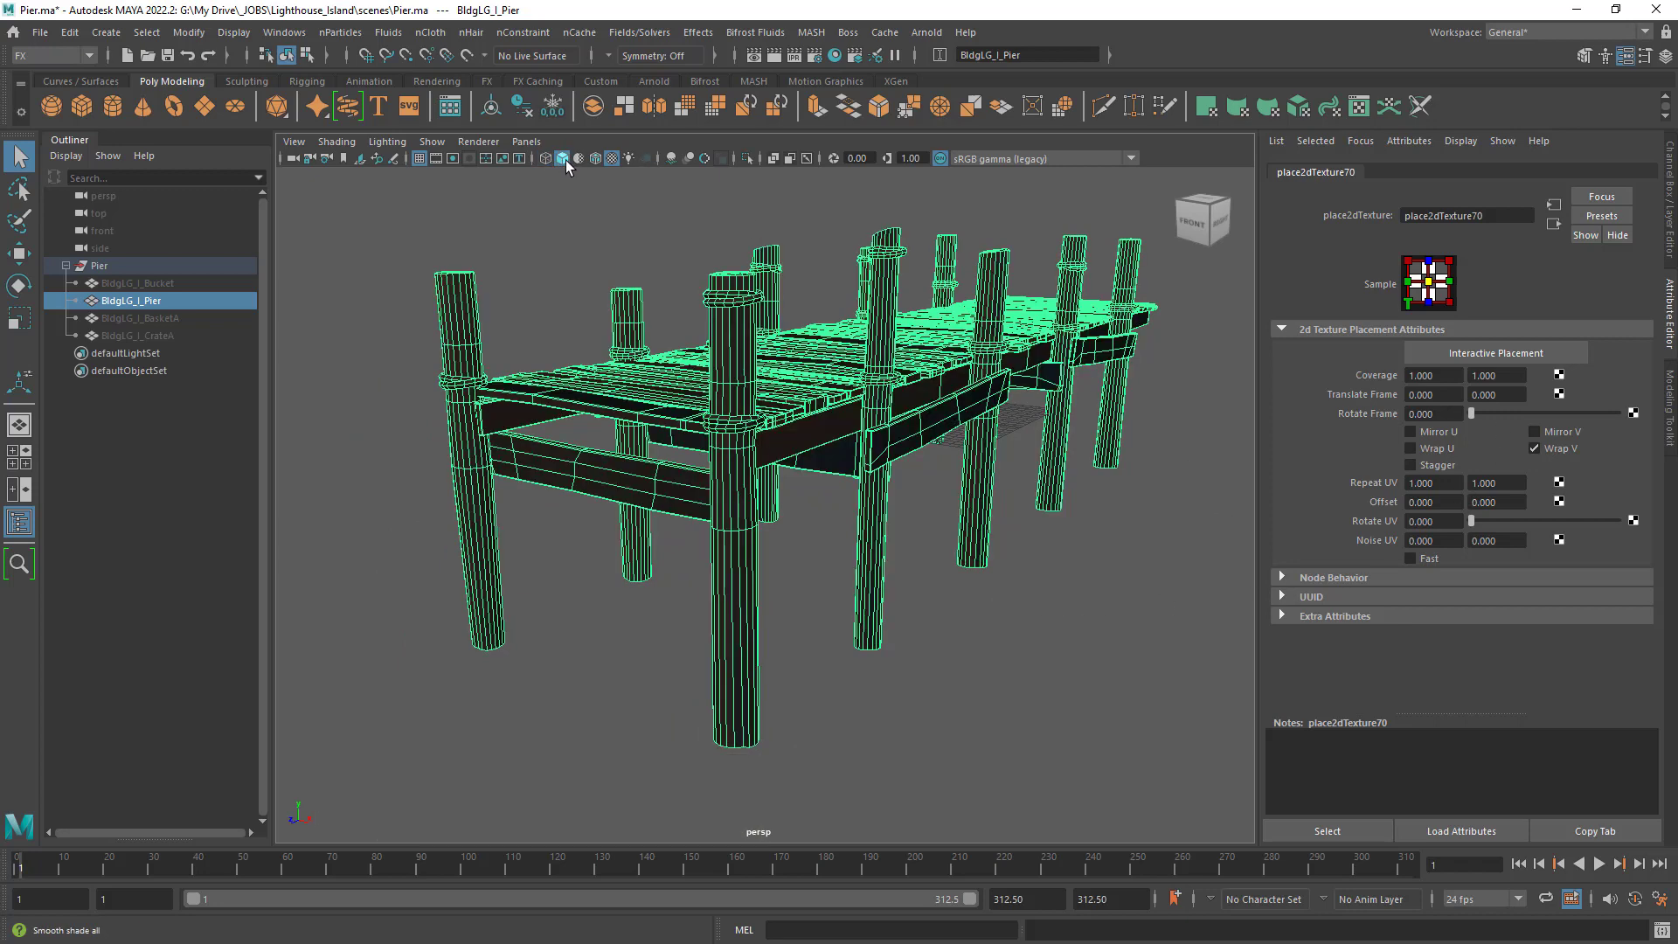
alt+drag(1081, 504, 926, 532)
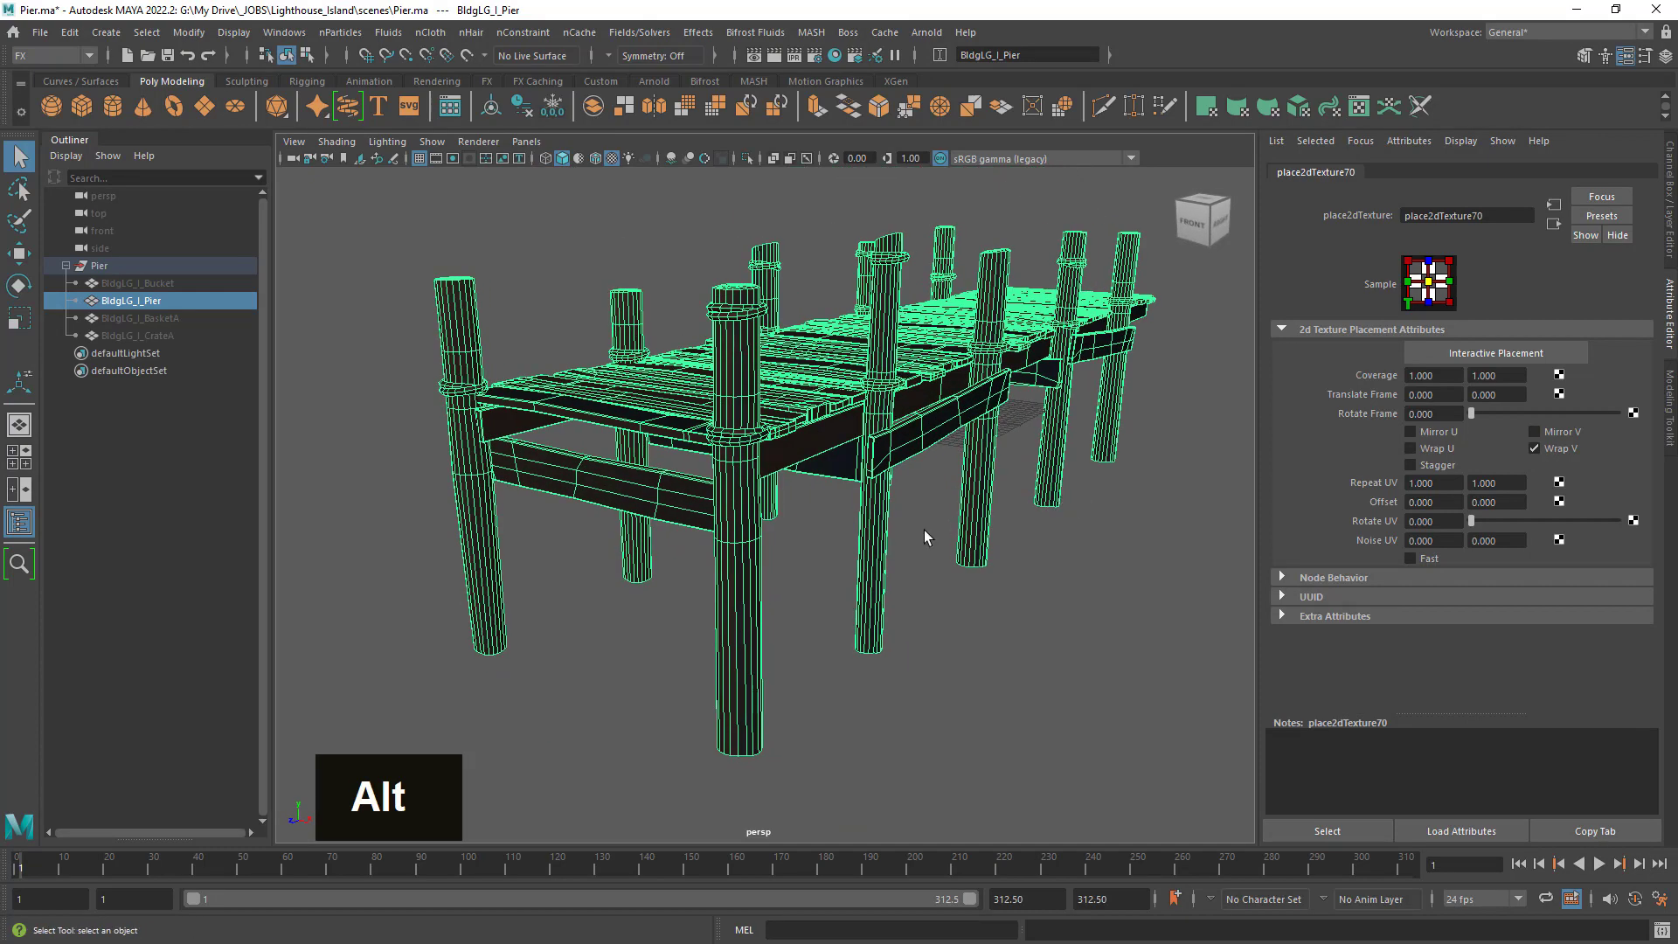
alt+right_drag(925, 532, 1005, 554)
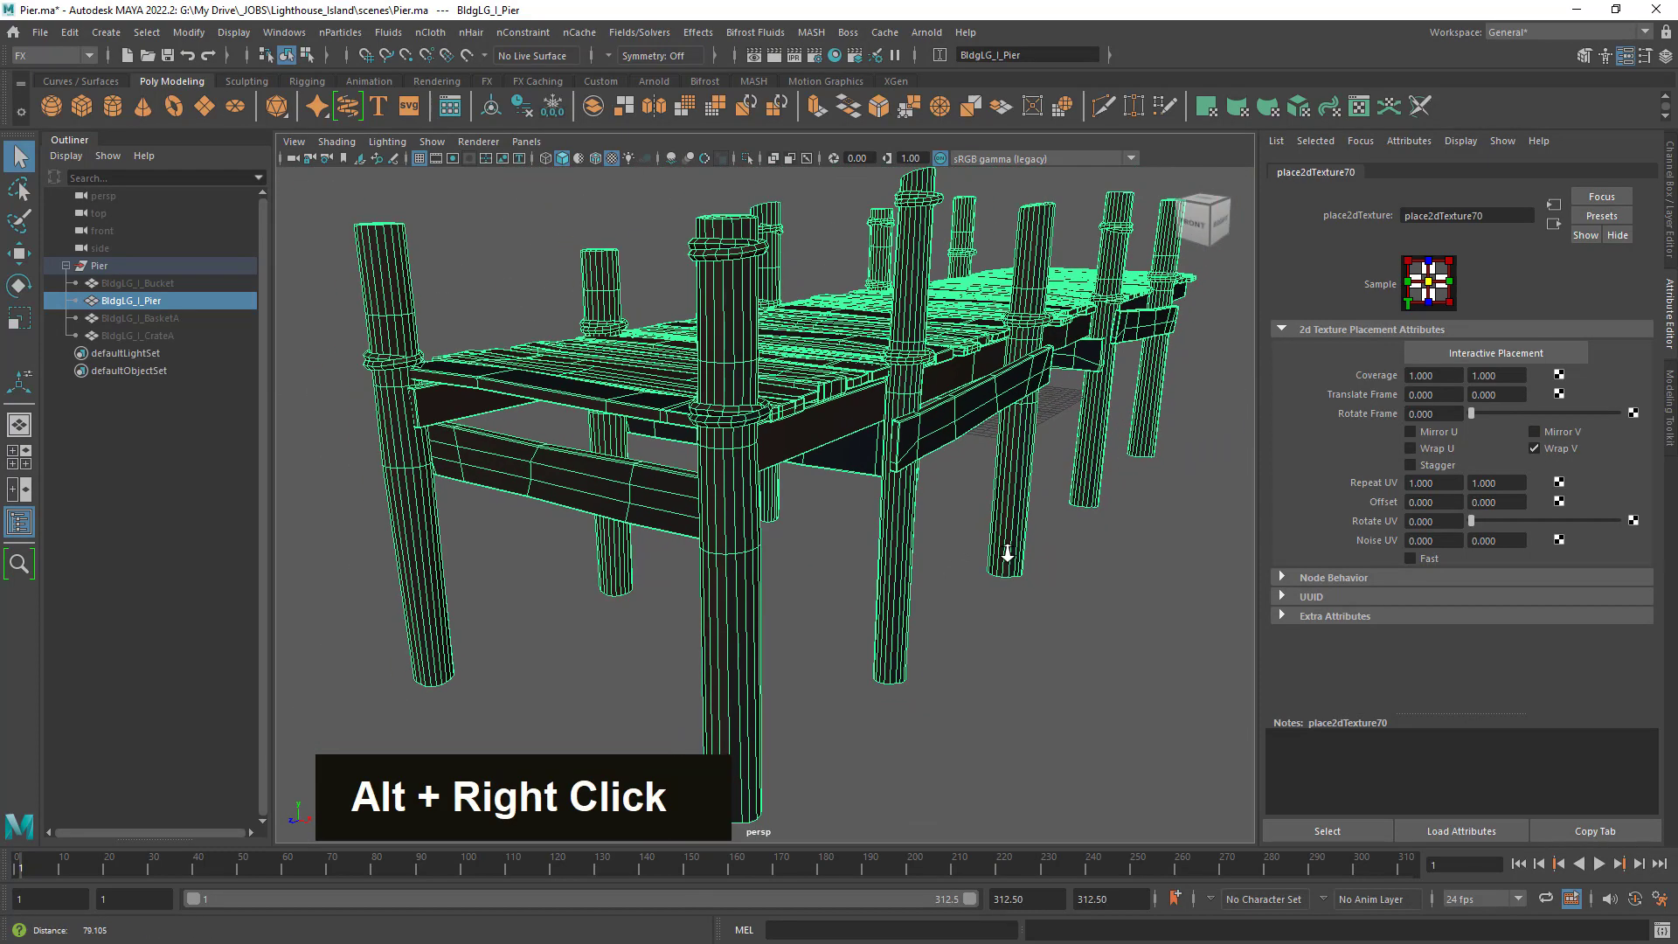
click(1126, 567)
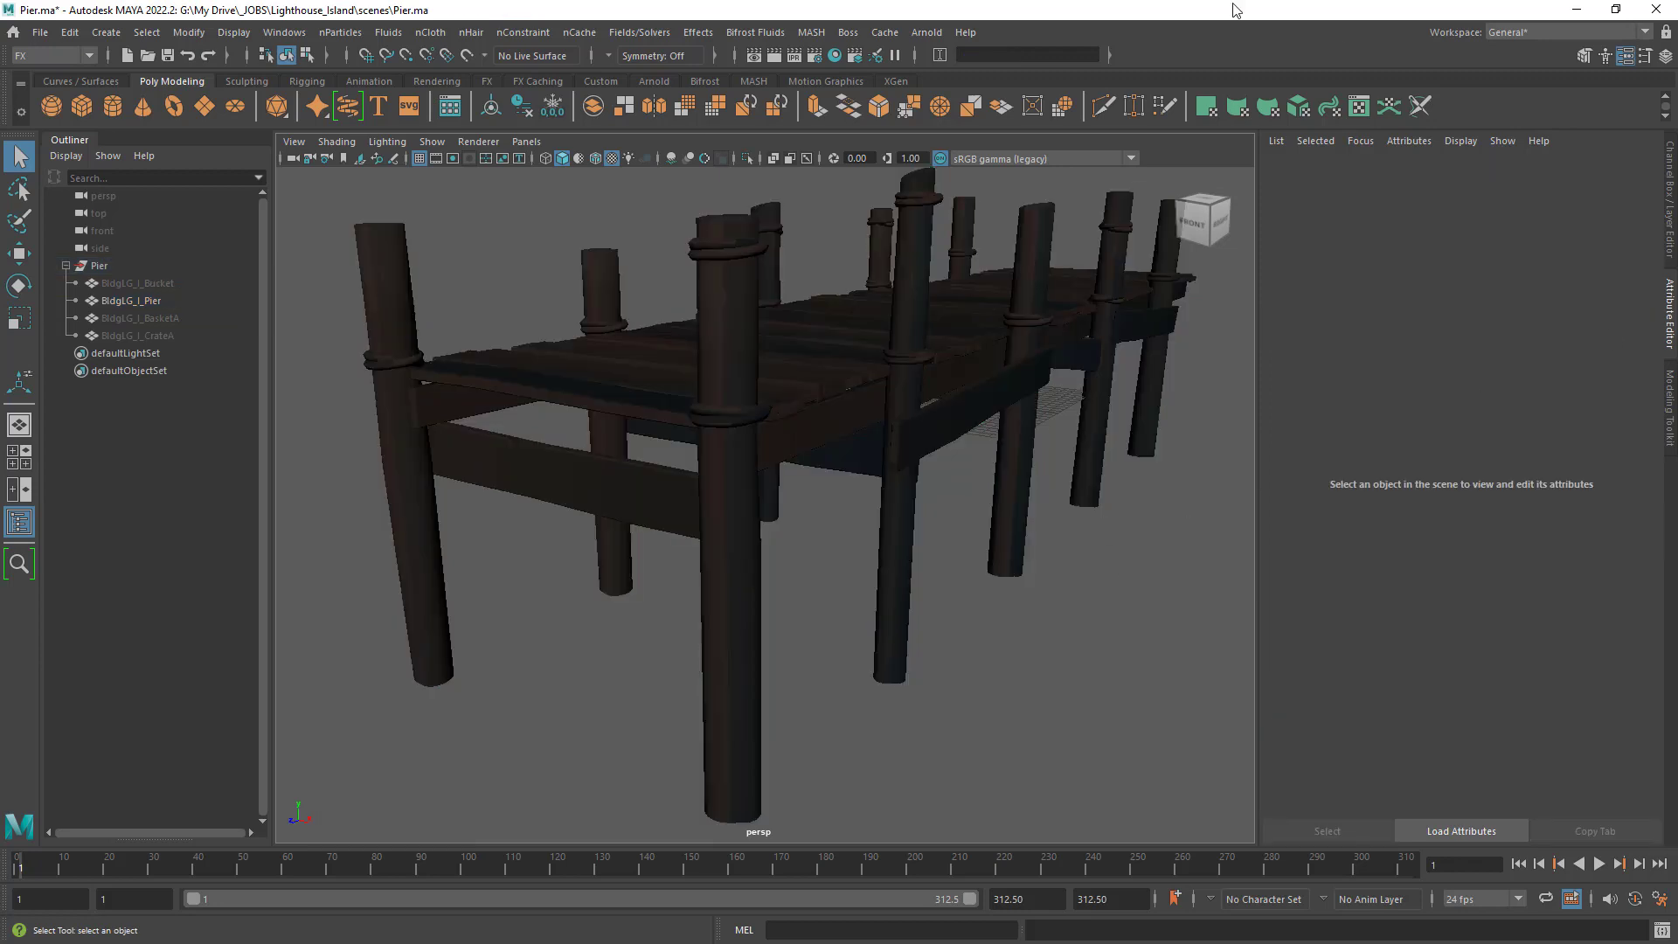
Load place2dTexture70's attributes from the Hypershade graph, and close the Hypershade after moving it clear of the pier.
click(835, 55)
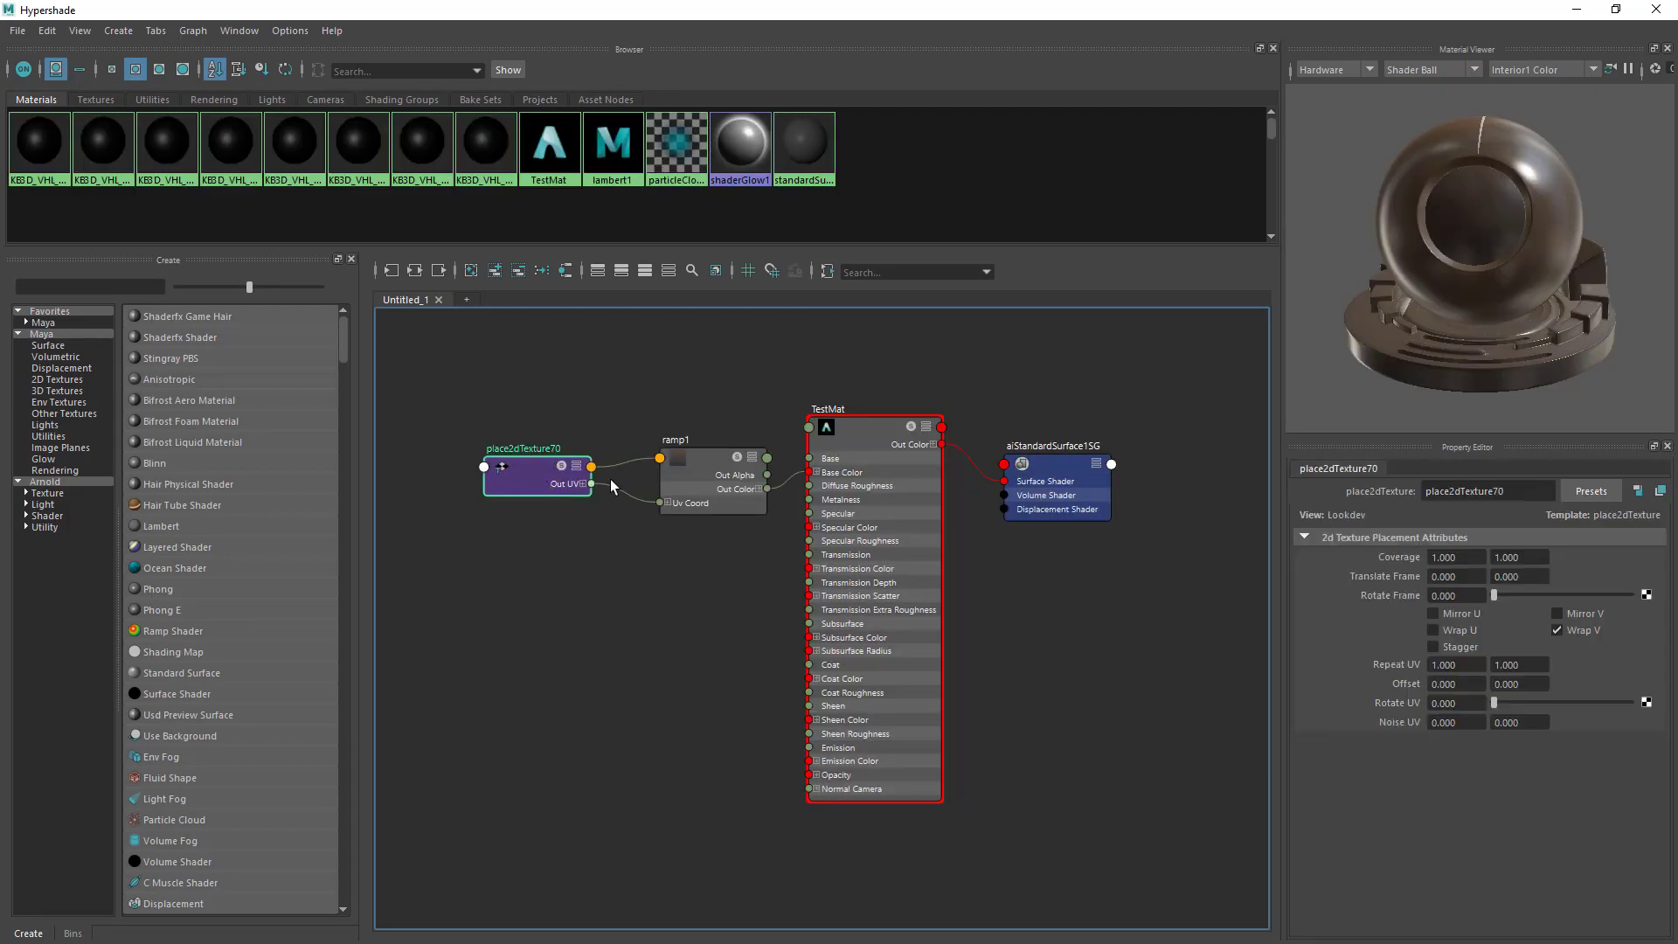
drag(874, 10, 902, 254)
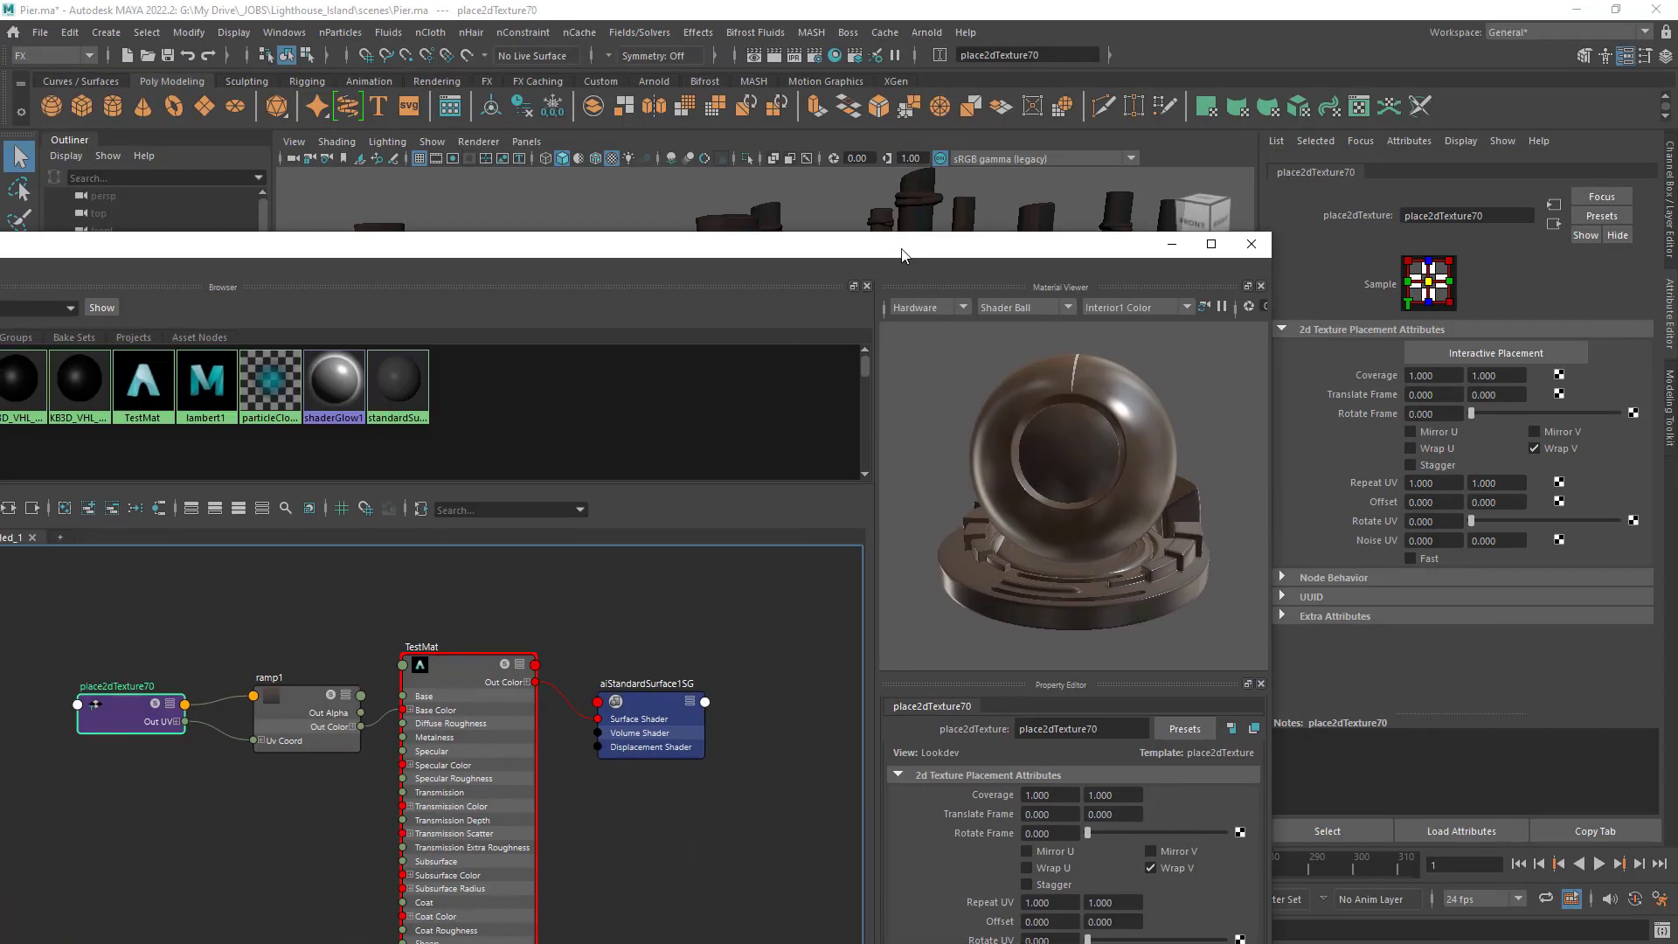
drag(737, 255, 600, 411)
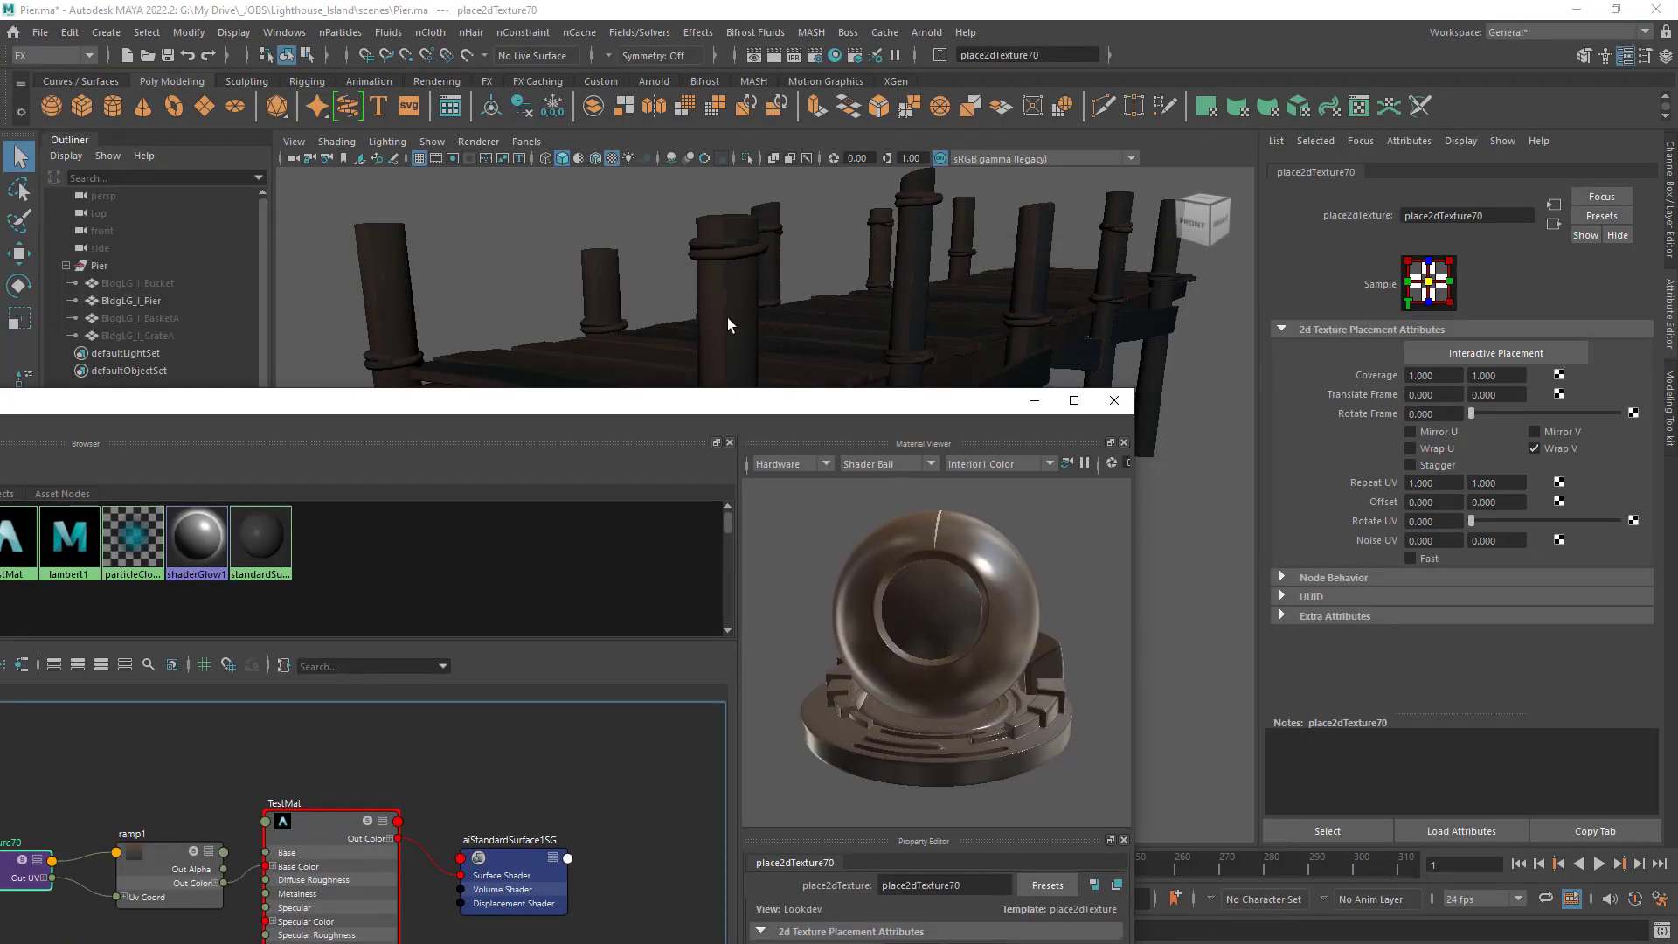
click(1115, 400)
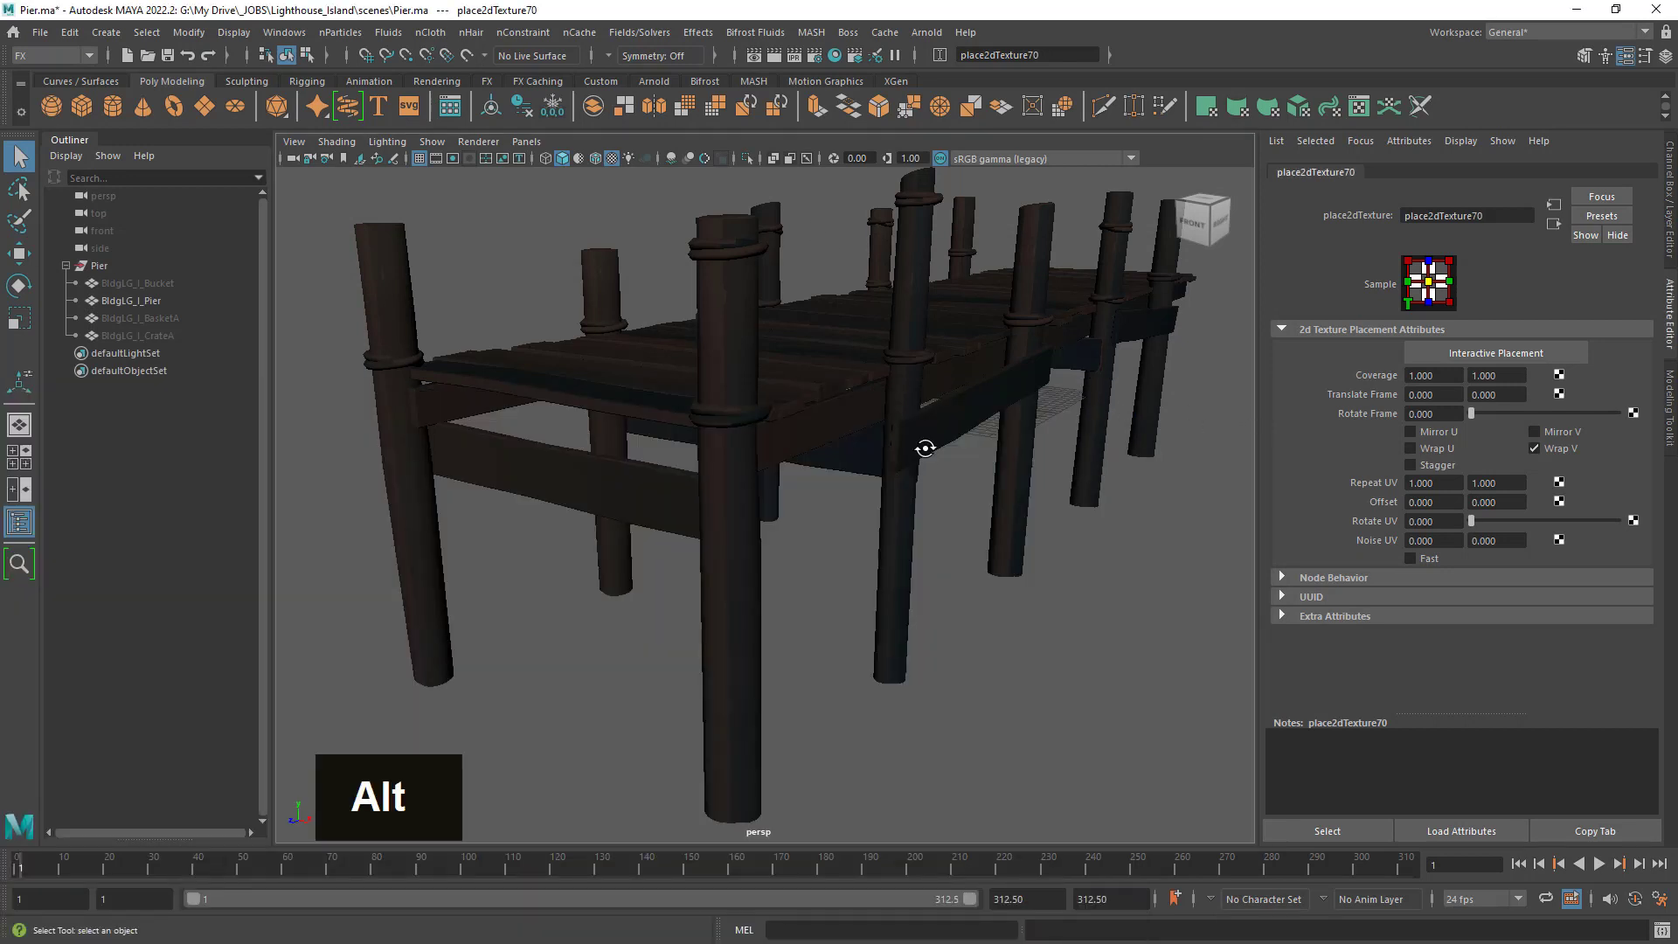
Enable Wrap U on place2dTexture70, try a frame rotation of 130.120 and return Rotate Frame to 0.
alt+drag(918, 446, 1304, 468)
click(1412, 449)
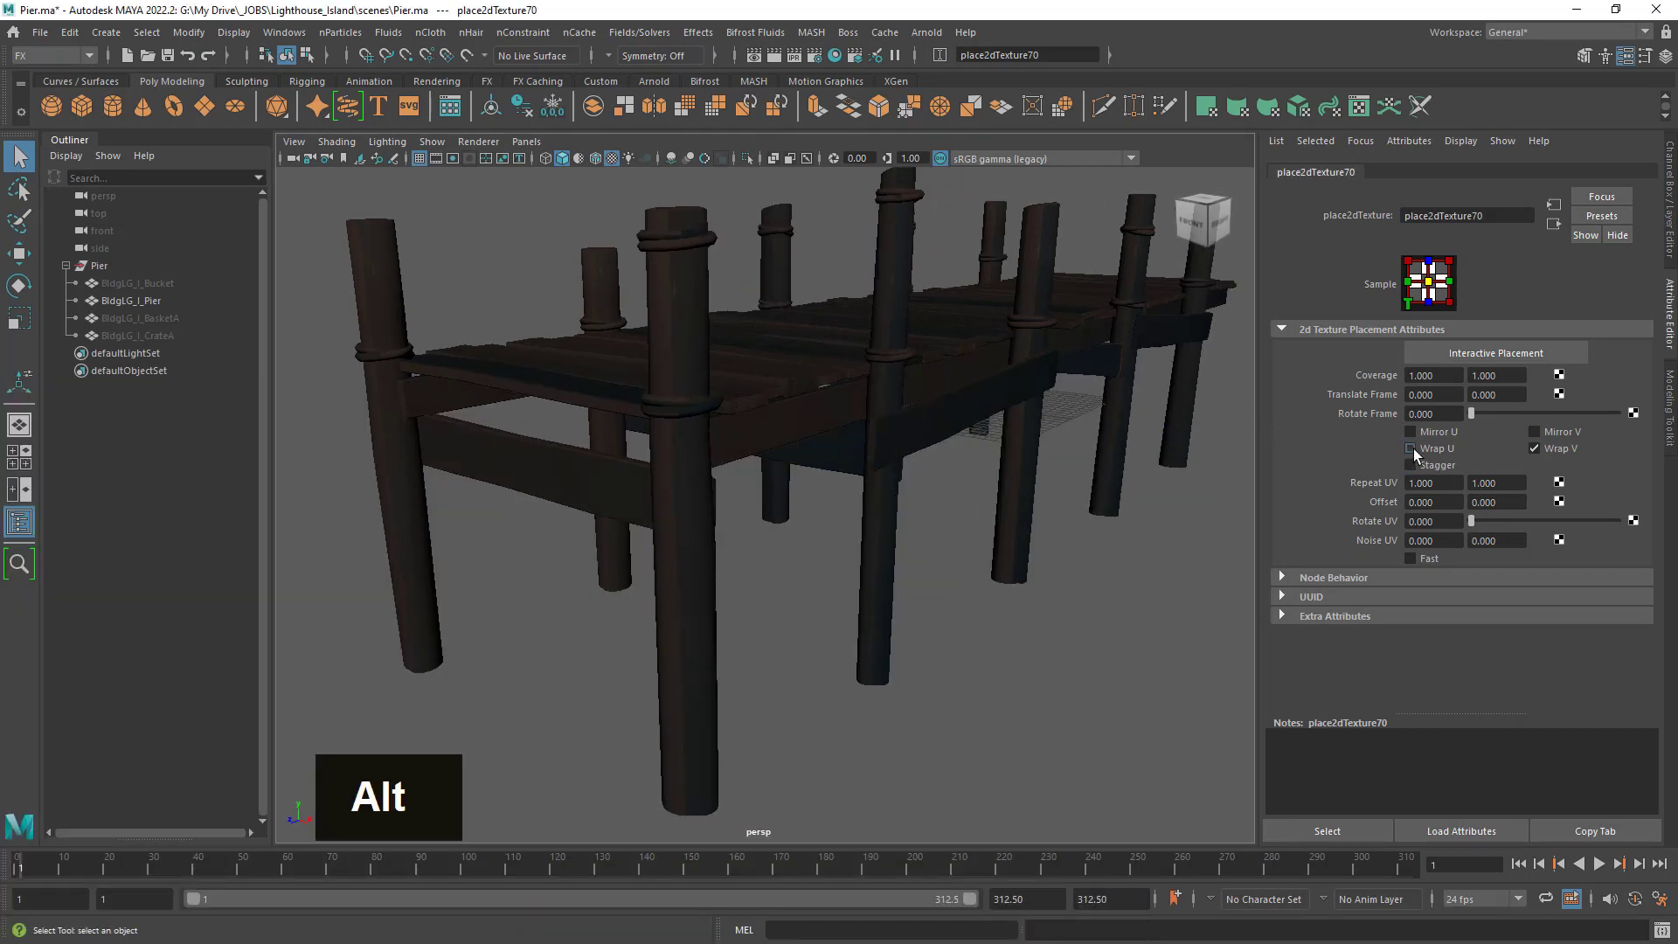
drag(1473, 414, 1524, 424)
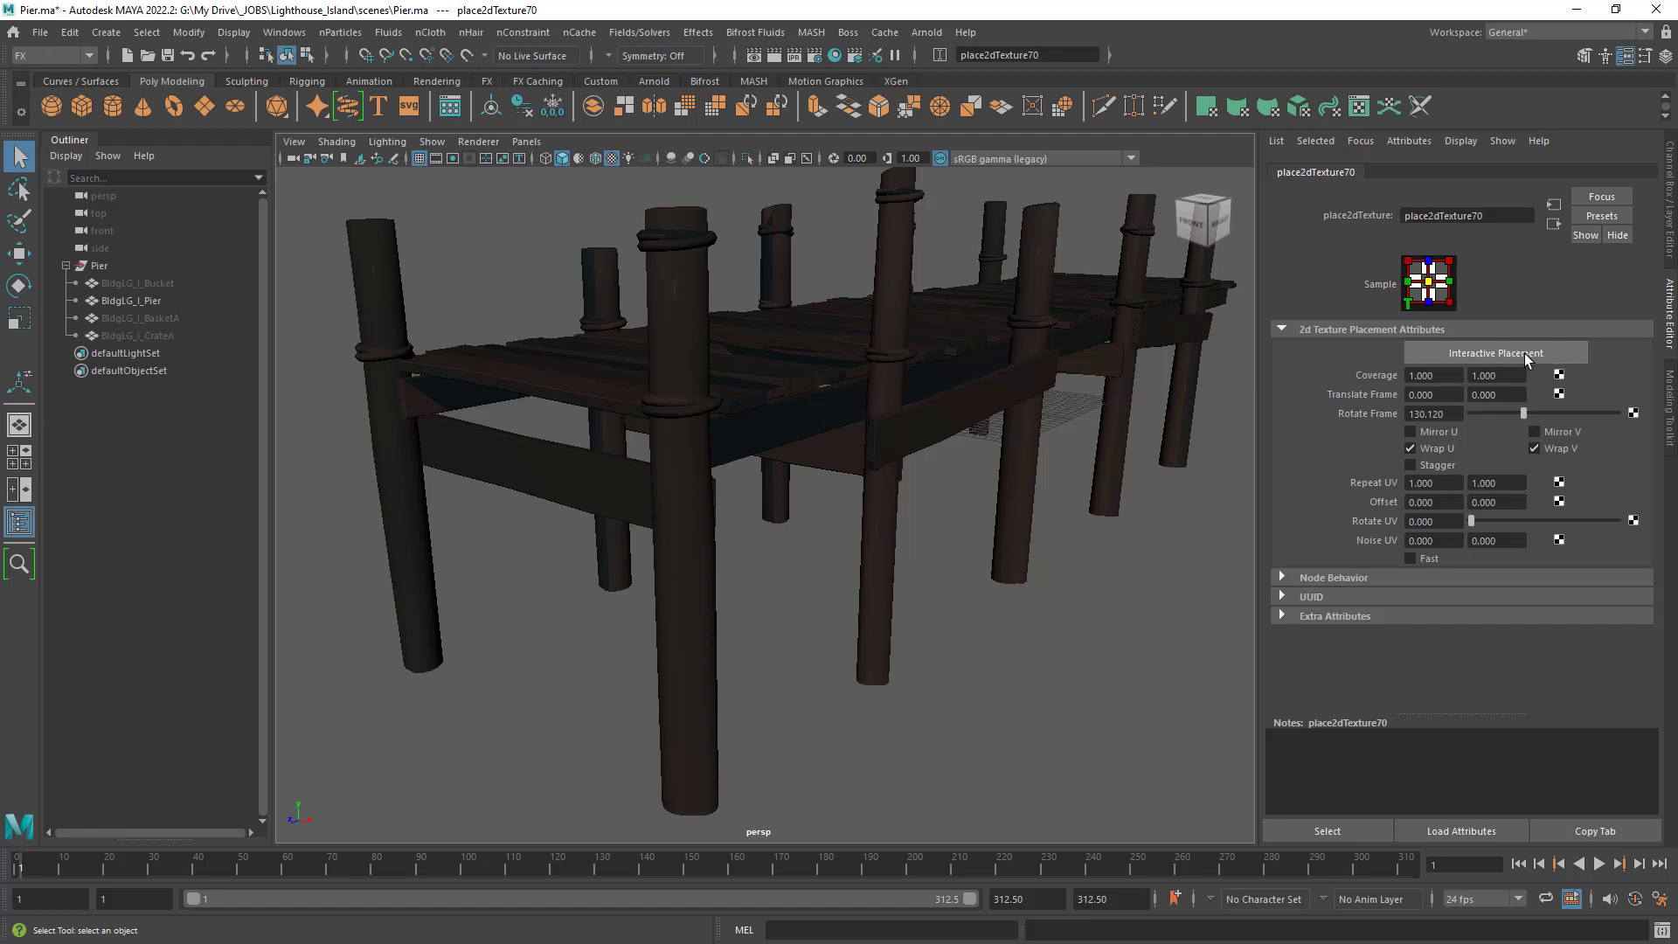
drag(1526, 417, 1409, 421)
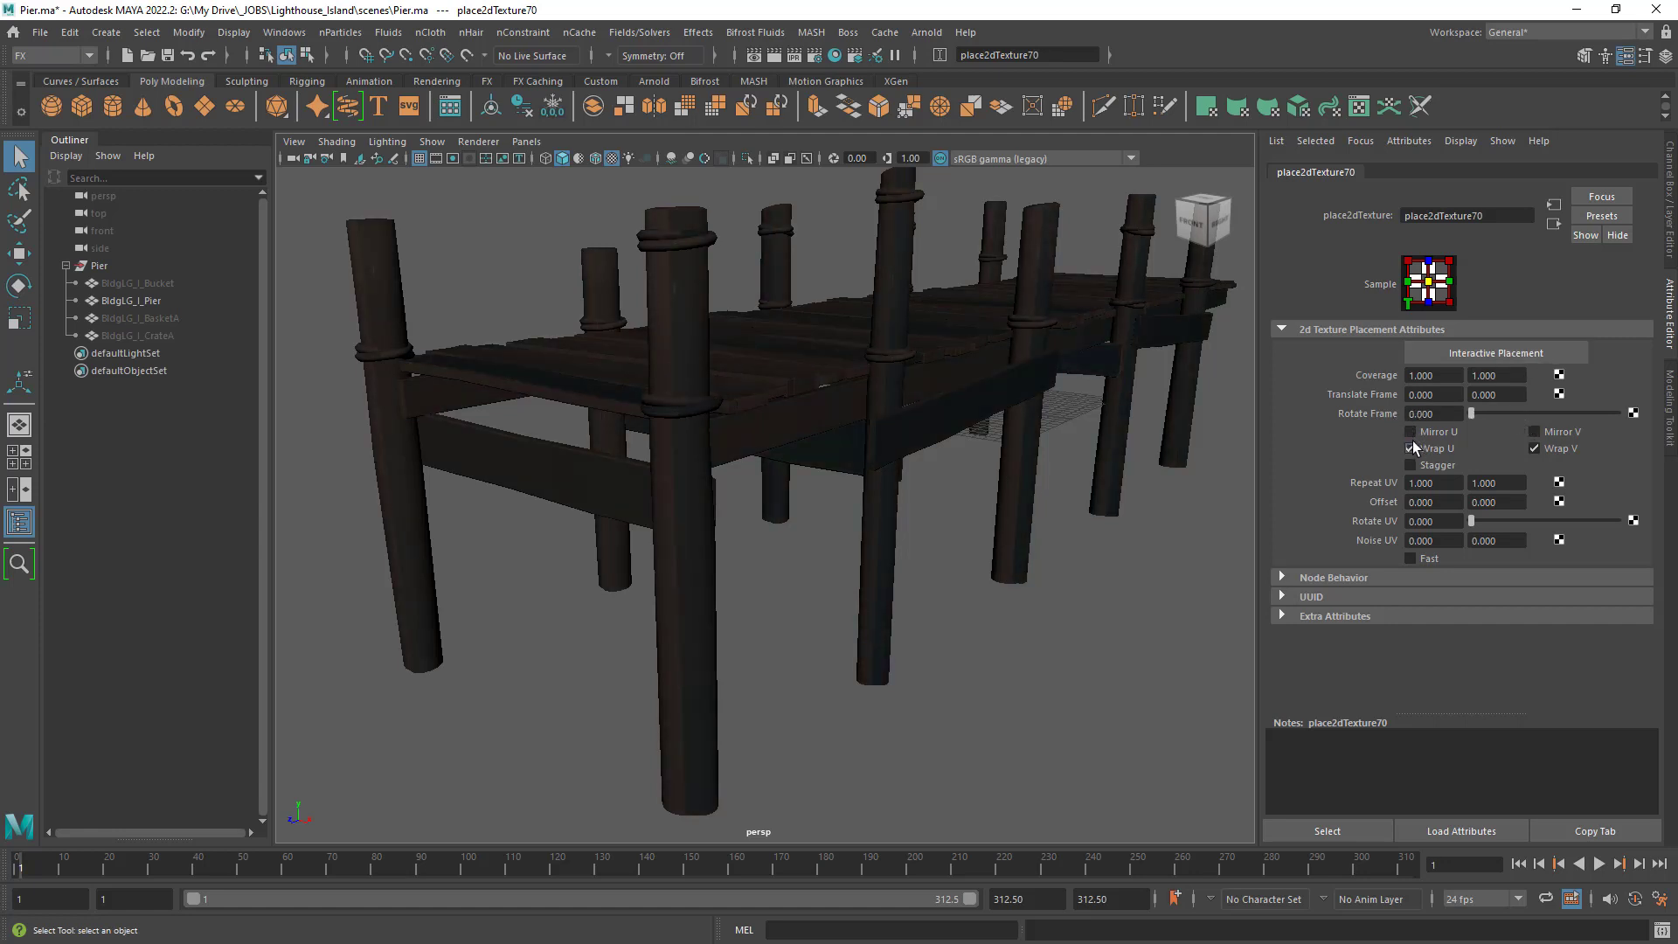
Try the mirror, stagger and rotation settings of place2dTexture70, restoring each one to its original state.
click(1416, 439)
click(1416, 436)
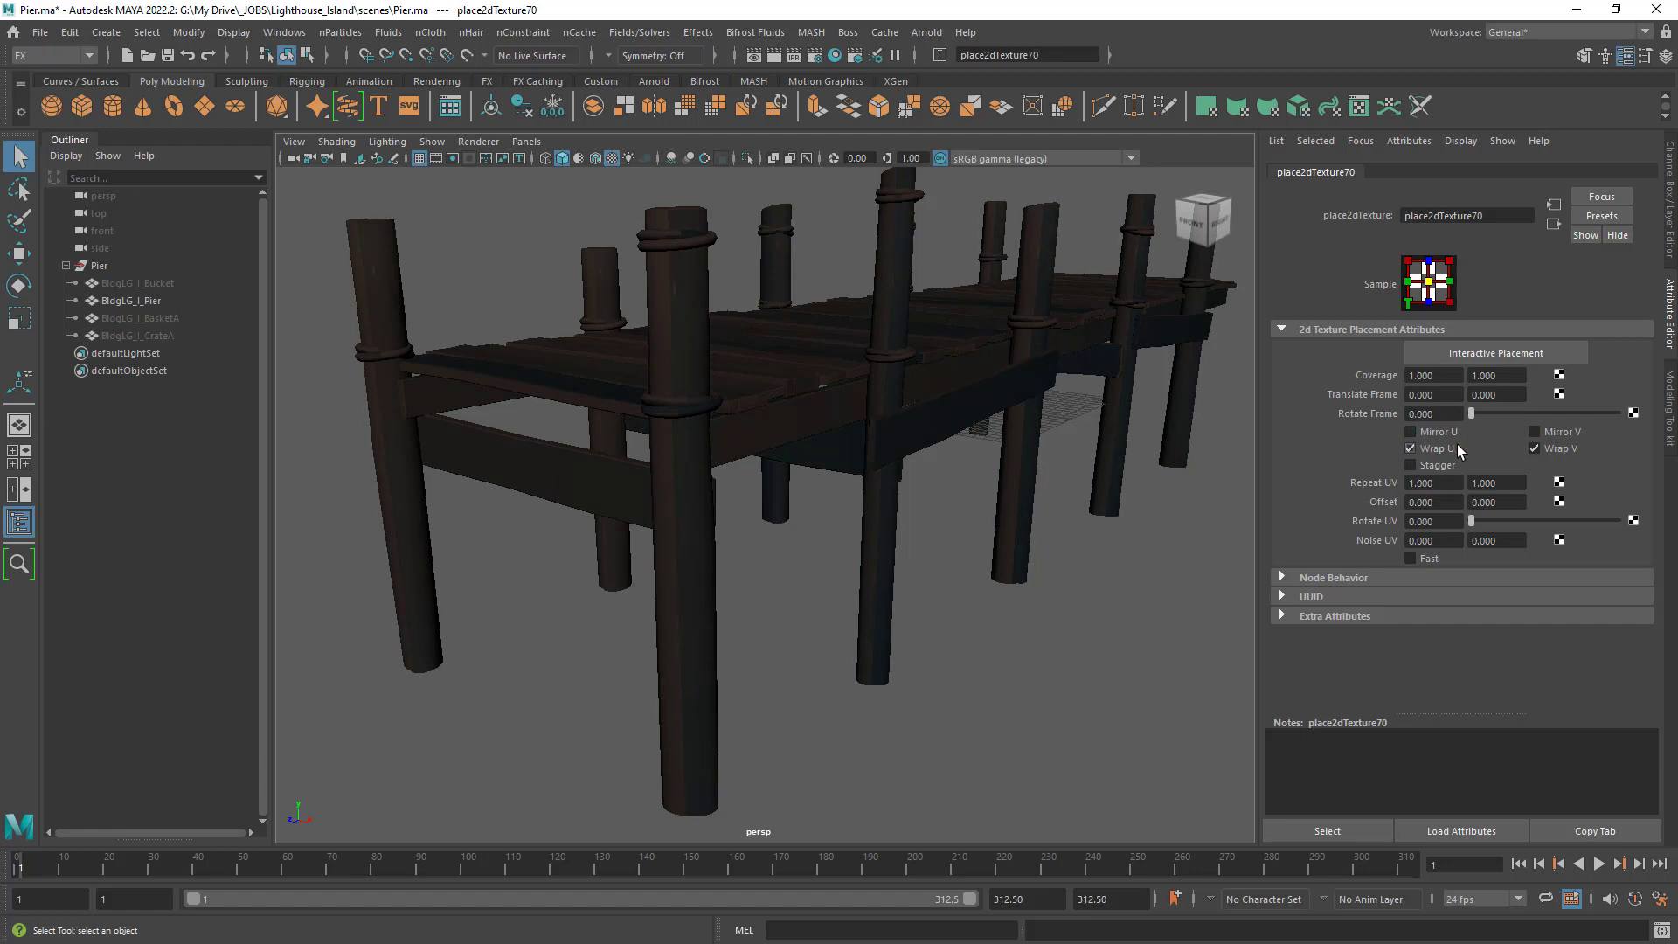
click(1423, 470)
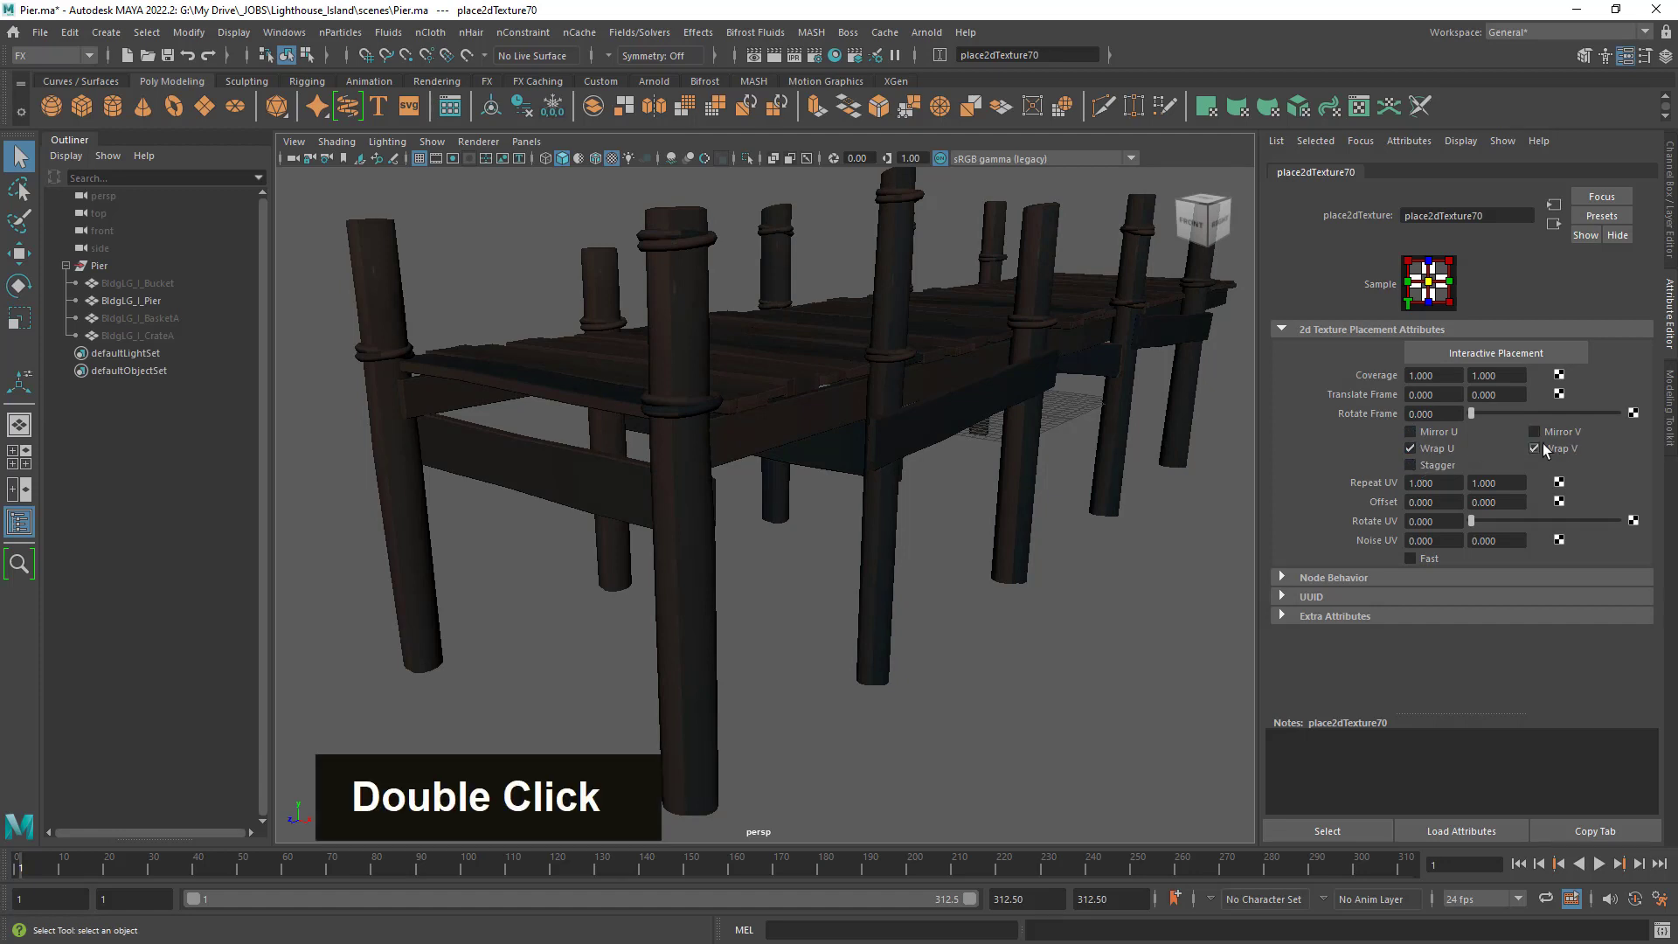
mouse_move(1472, 414)
mouse_down()
mouse_move(1491, 418)
mouse_move(1454, 429)
mouse_up()
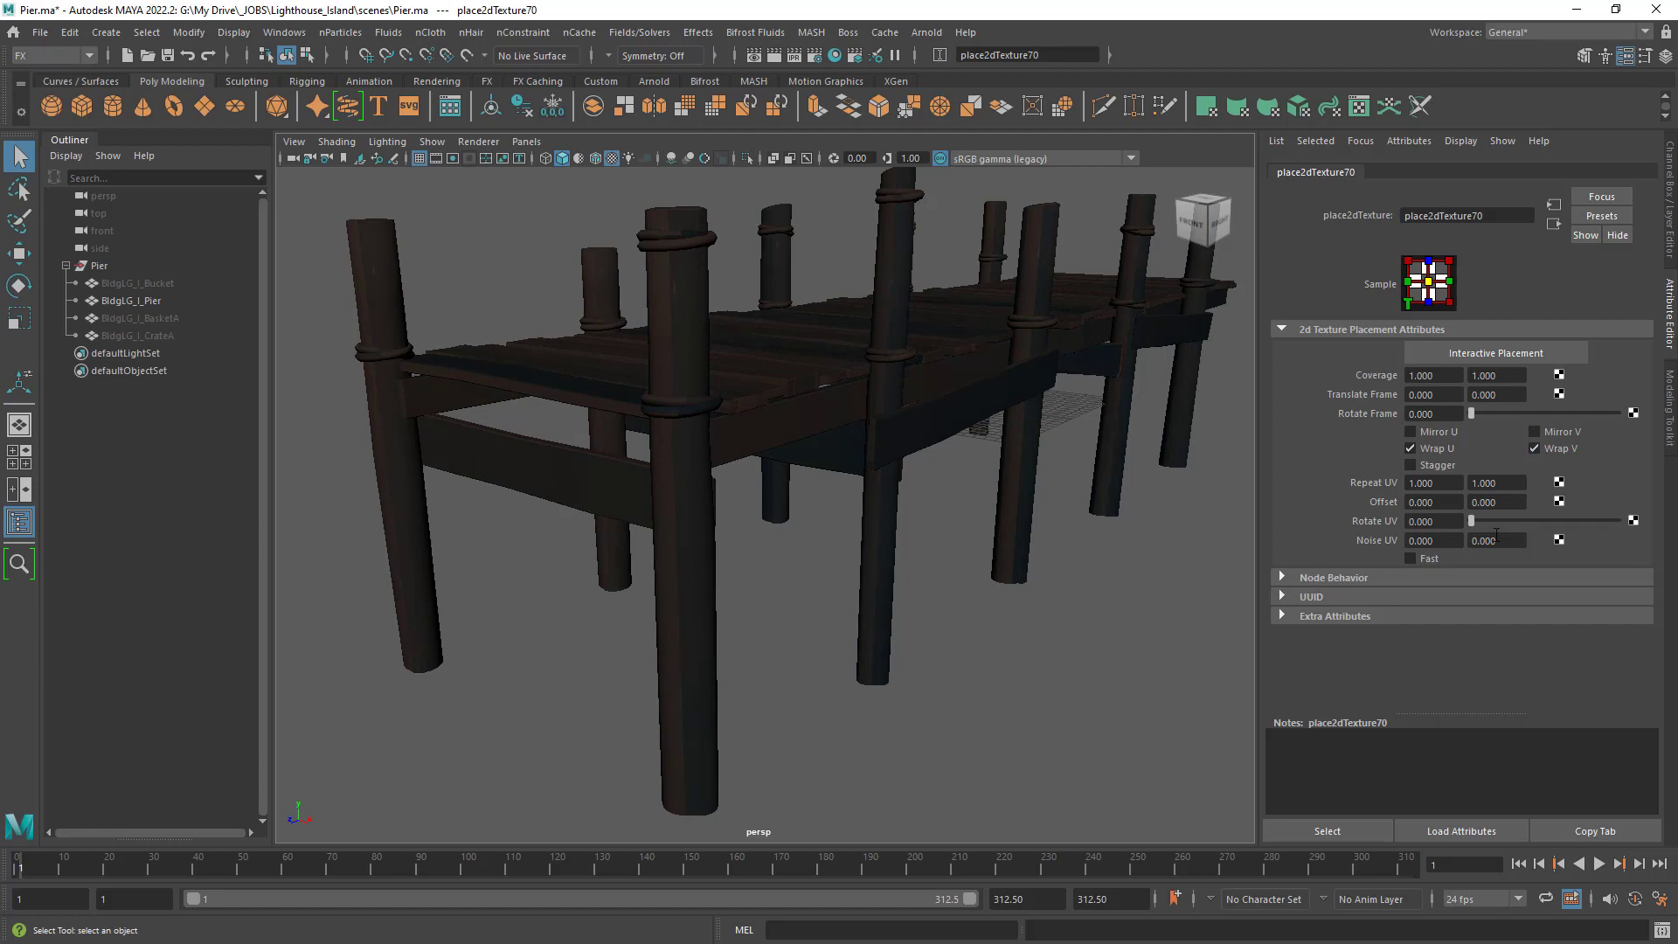
mouse_move(1473, 521)
mouse_down()
mouse_move(1545, 537)
mouse_move(1465, 527)
mouse_up()
alt+right_drag(914, 469, 824, 442)
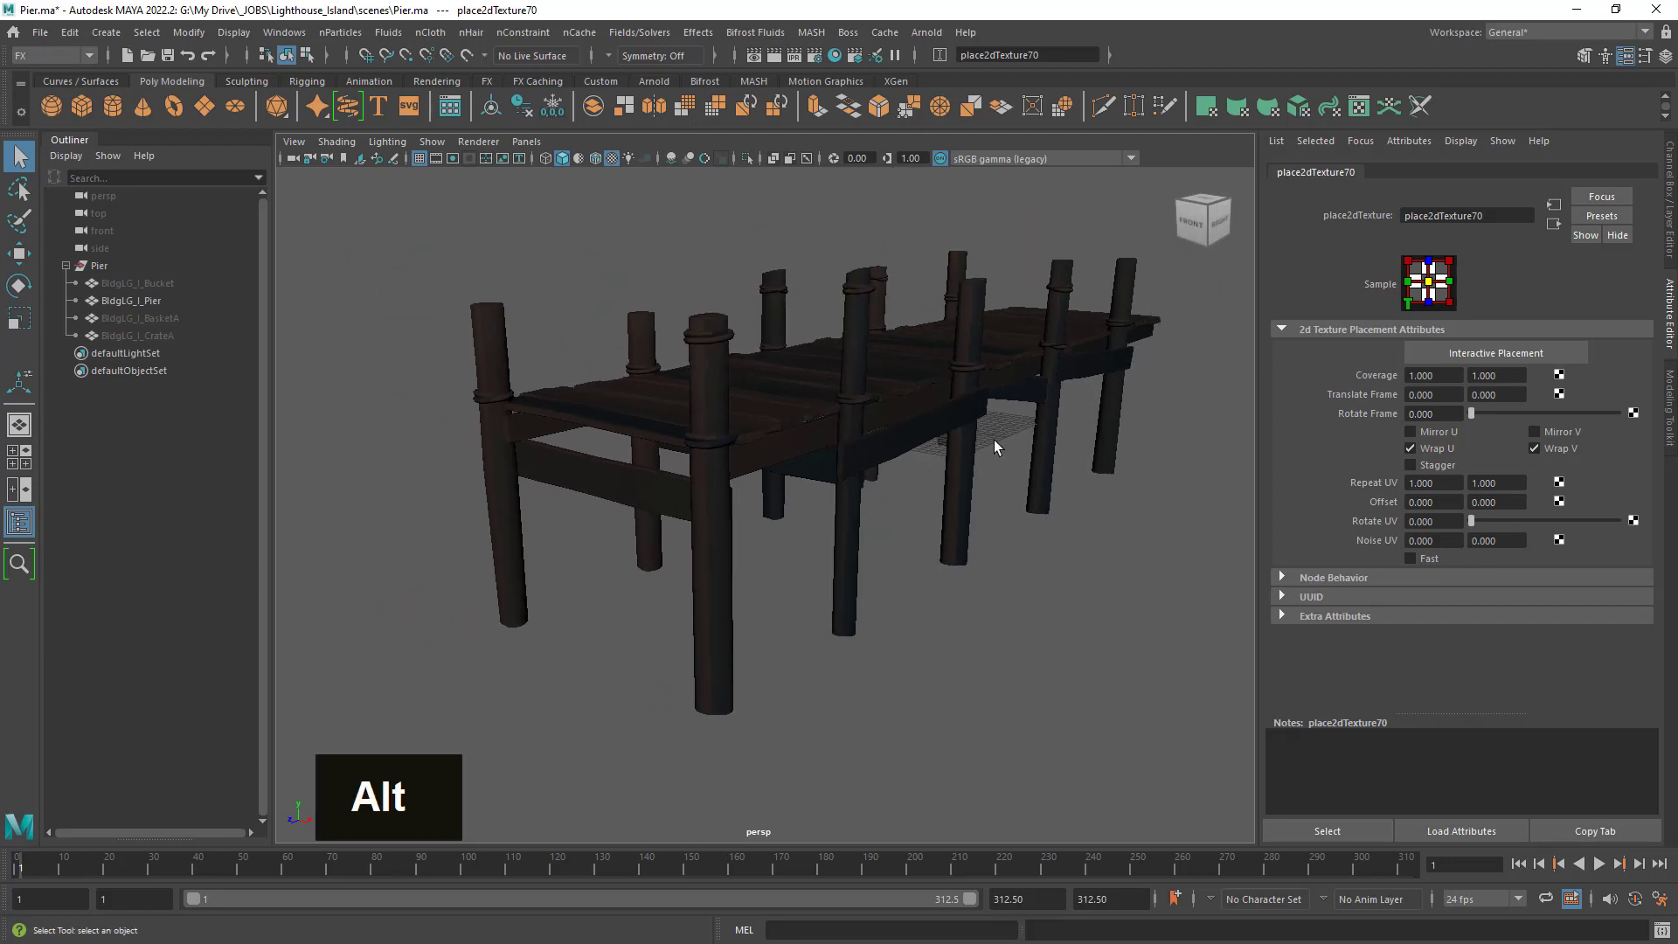
Rotate place2dTexture70's UVs to 140.964 and check the ramp colors on the pier's planks and posts.
alt+middle_drag(997, 442, 926, 420)
alt+drag(926, 419, 920, 439)
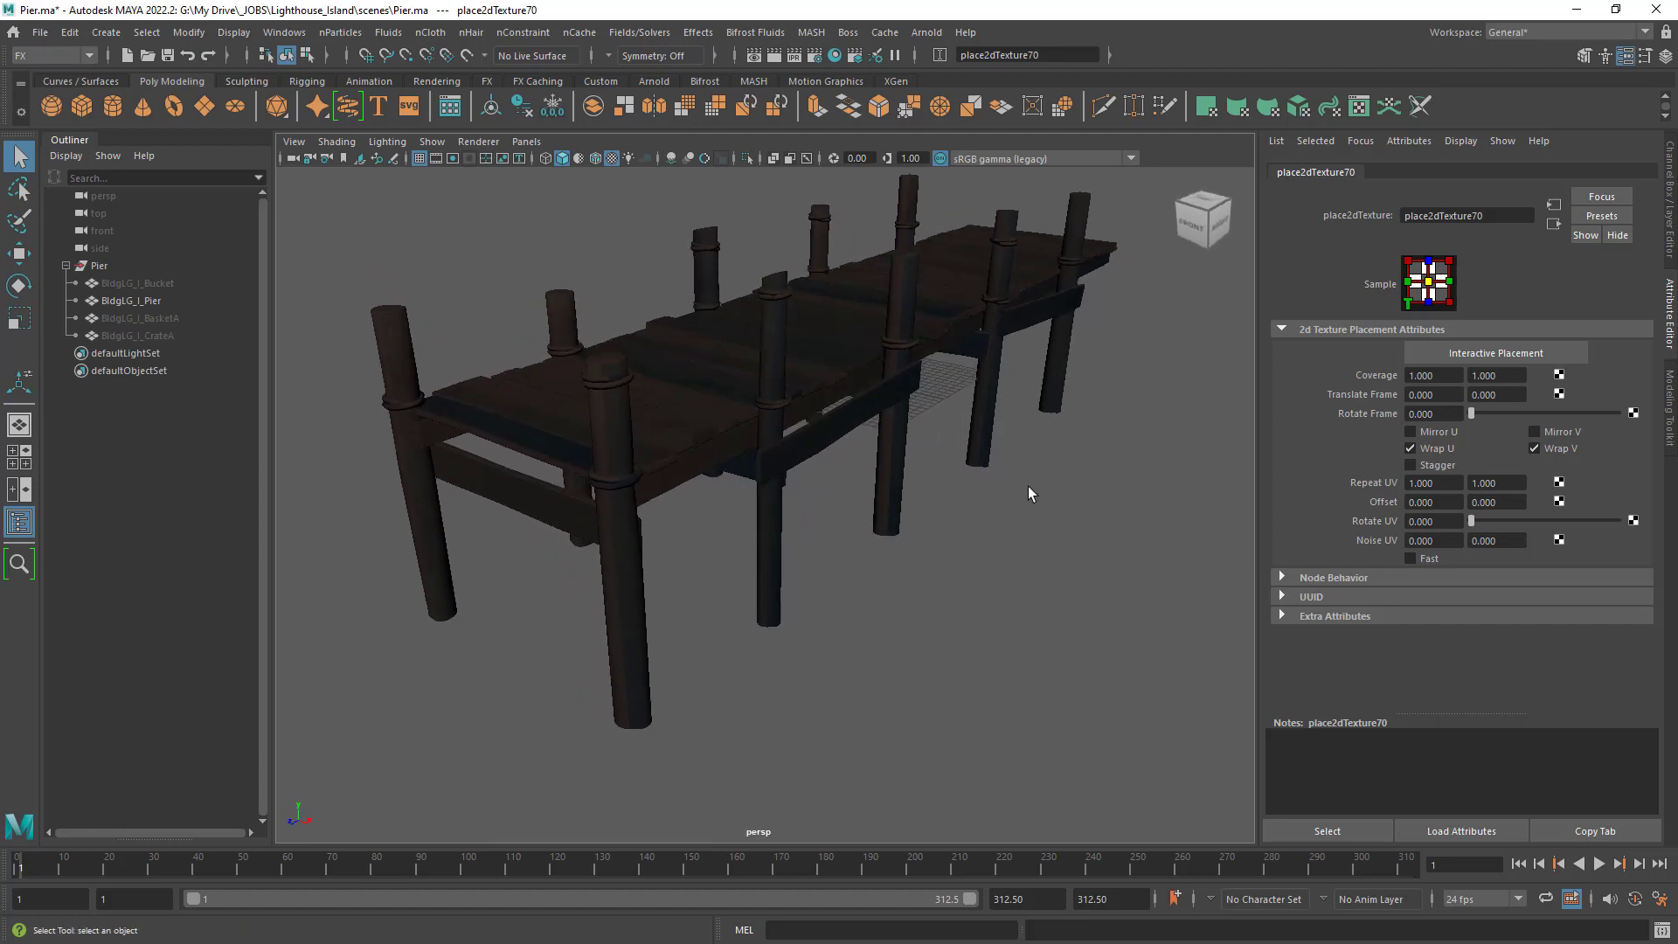
drag(1473, 521, 1530, 539)
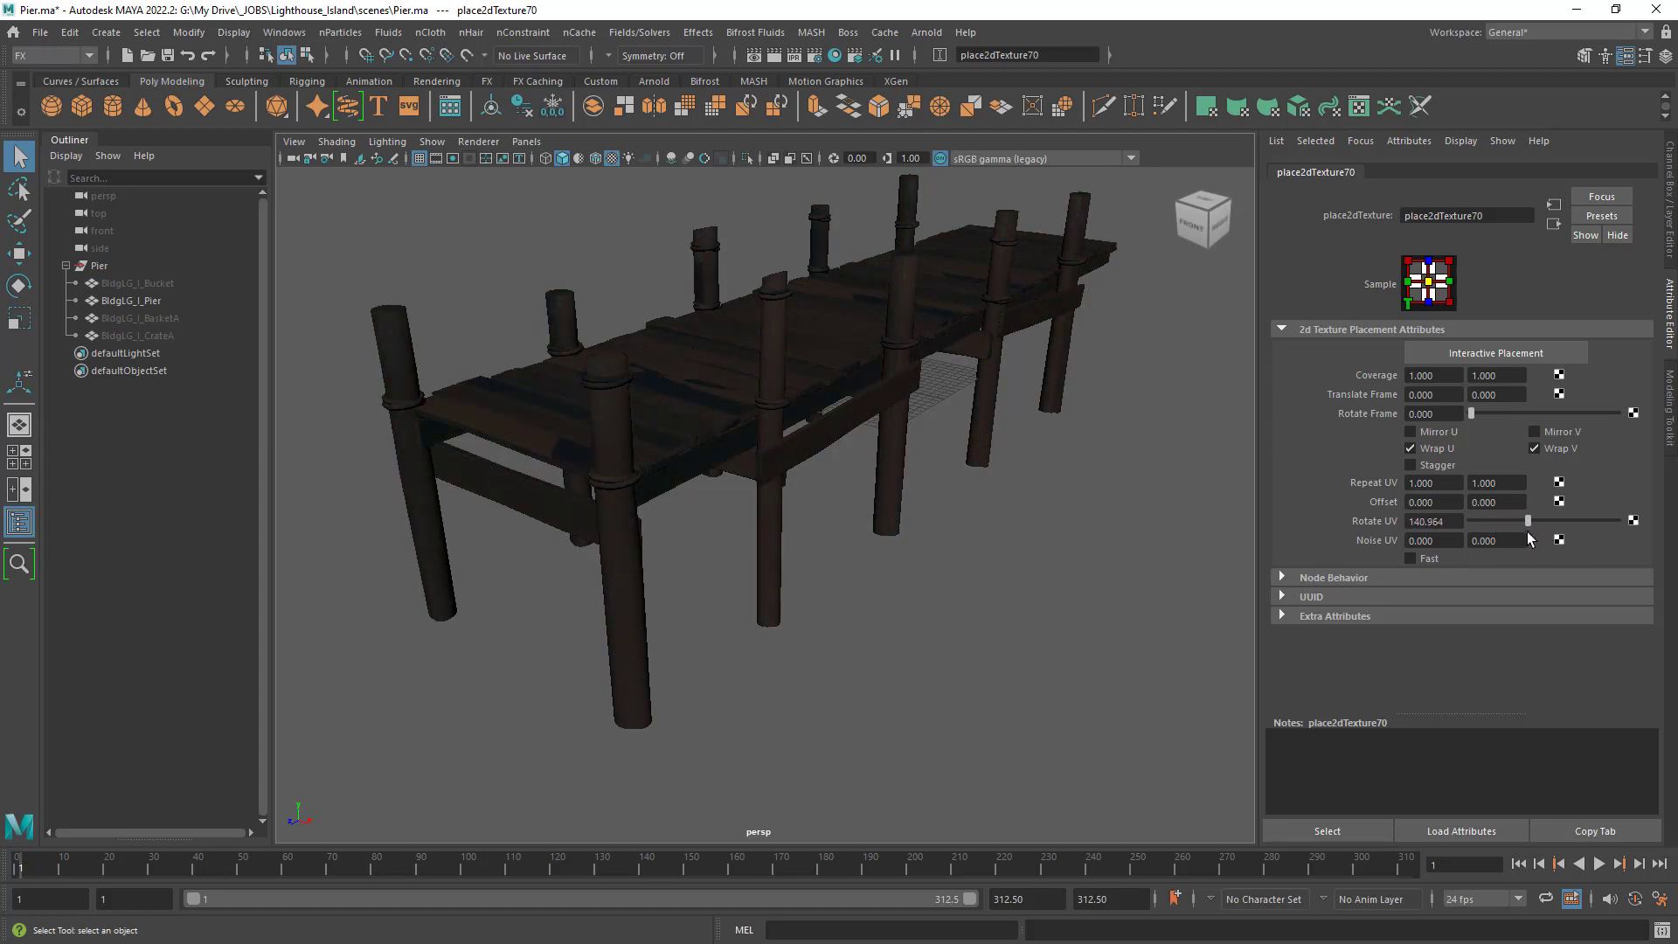
alt+drag(1094, 434, 958, 487)
alt+right_drag(959, 487, 1041, 532)
alt+drag(1041, 532, 1005, 588)
alt+right_drag(659, 607, 610, 584)
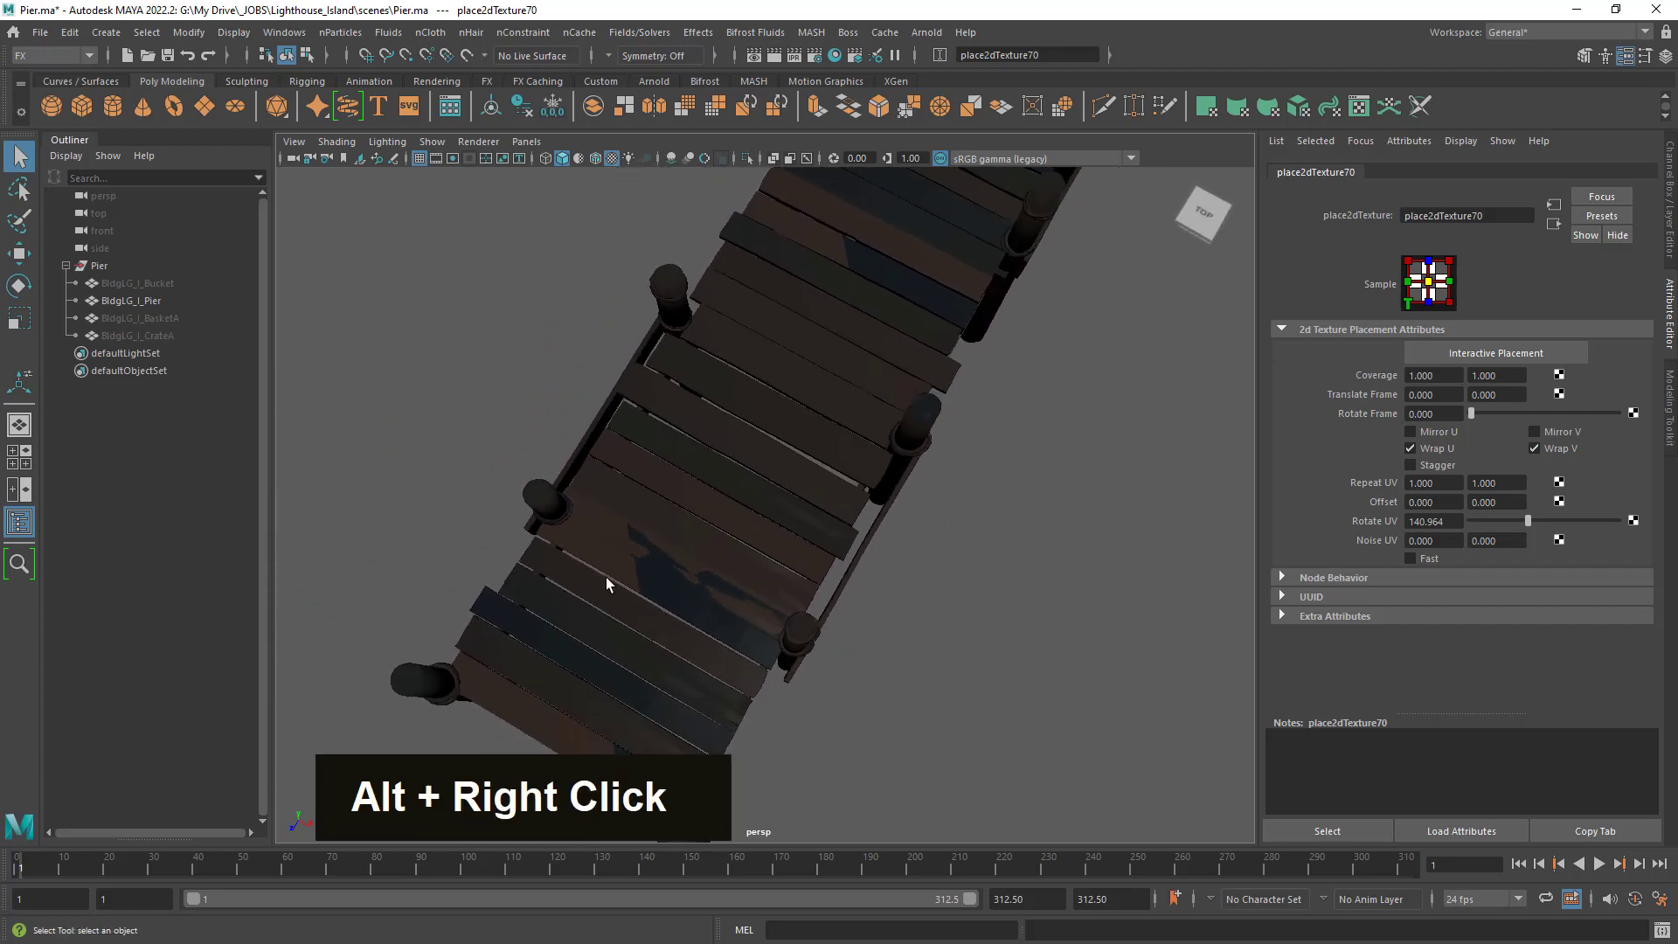
alt+drag(910, 423, 854, 337)
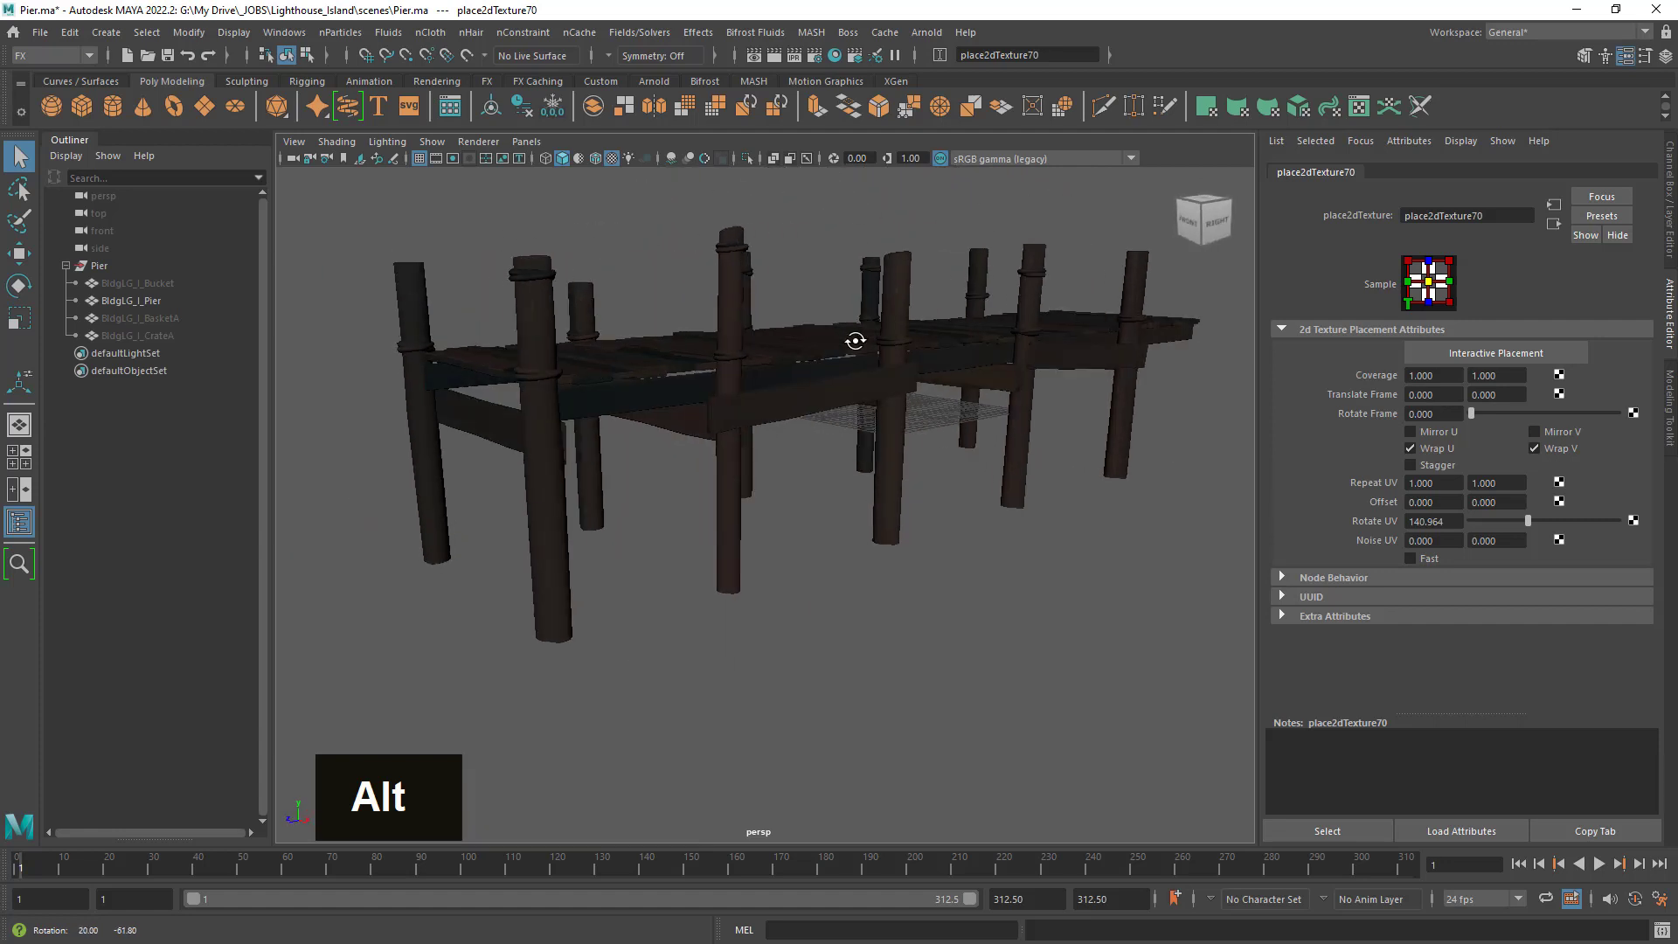
alt+right_drag(995, 426, 927, 415)
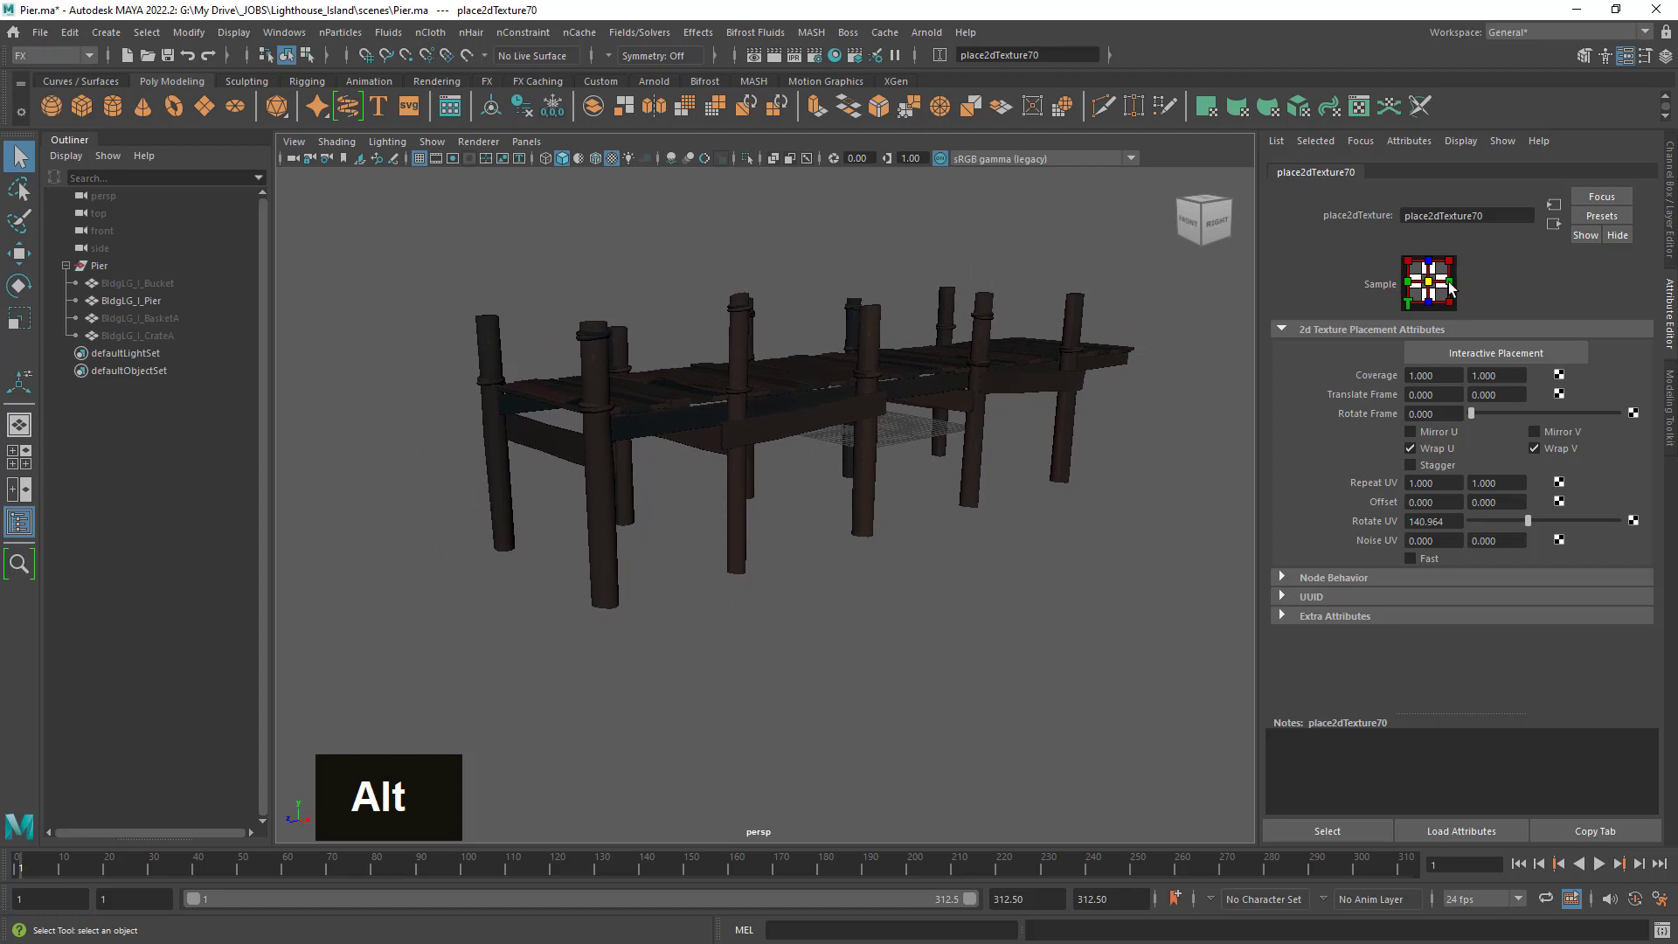
Try interactive texture placement for place2dTexture70 on the pier mesh.
click(1479, 355)
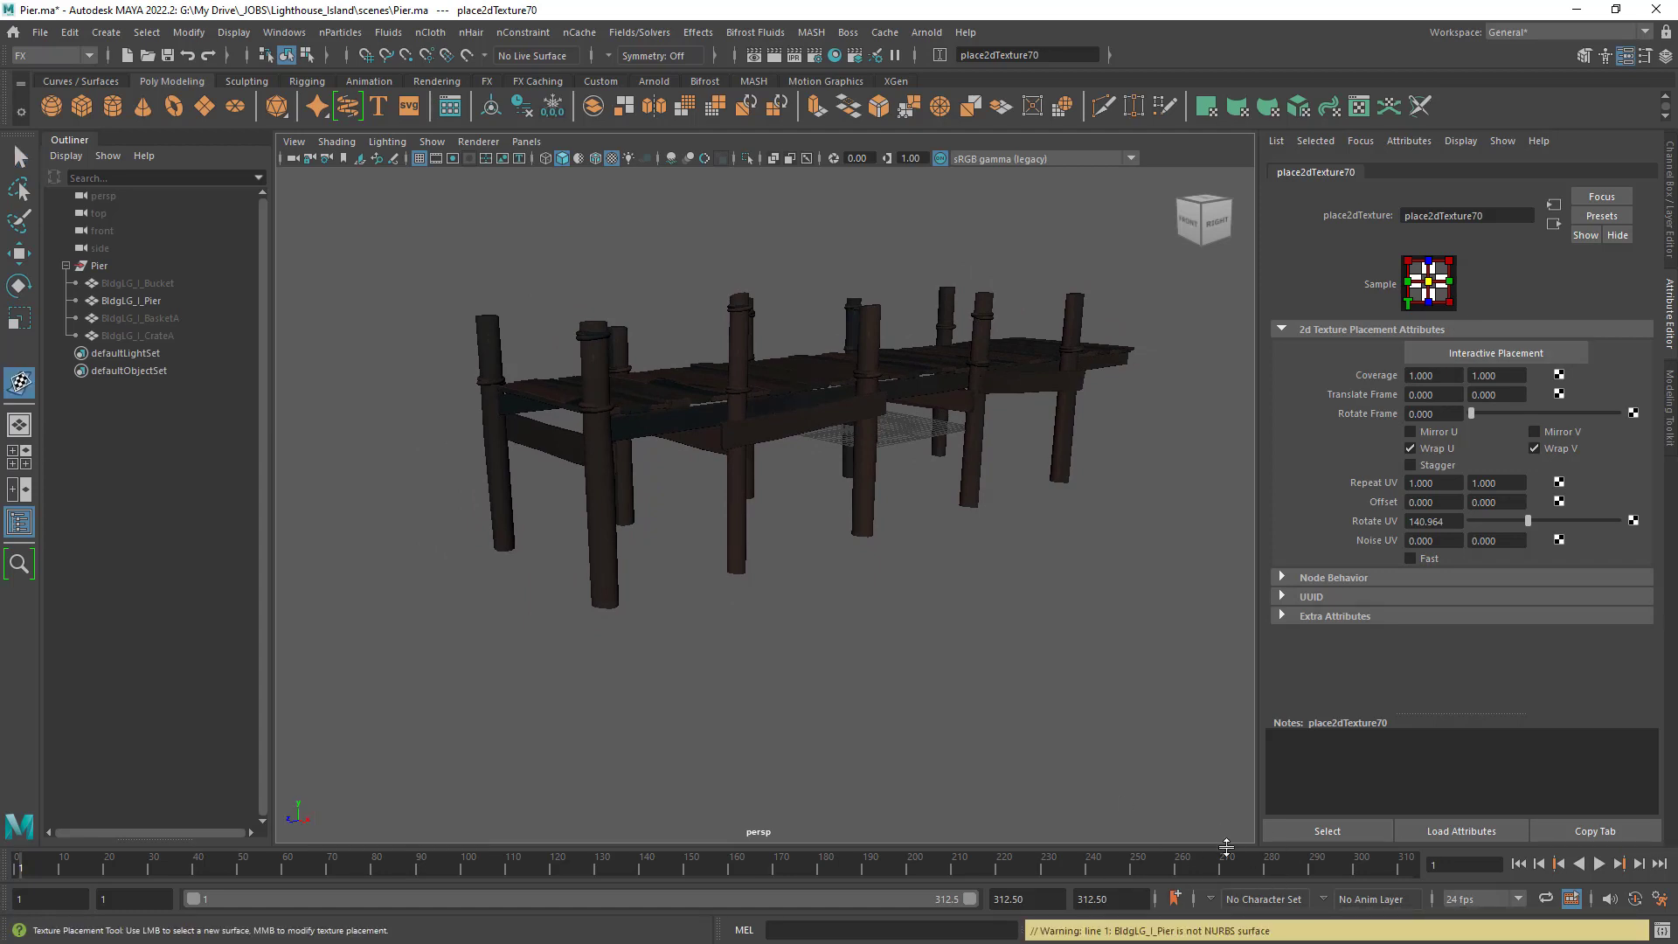
alt+right_drag(790, 554, 862, 562)
alt+drag(862, 562, 878, 576)
alt+right_drag(879, 576, 935, 568)
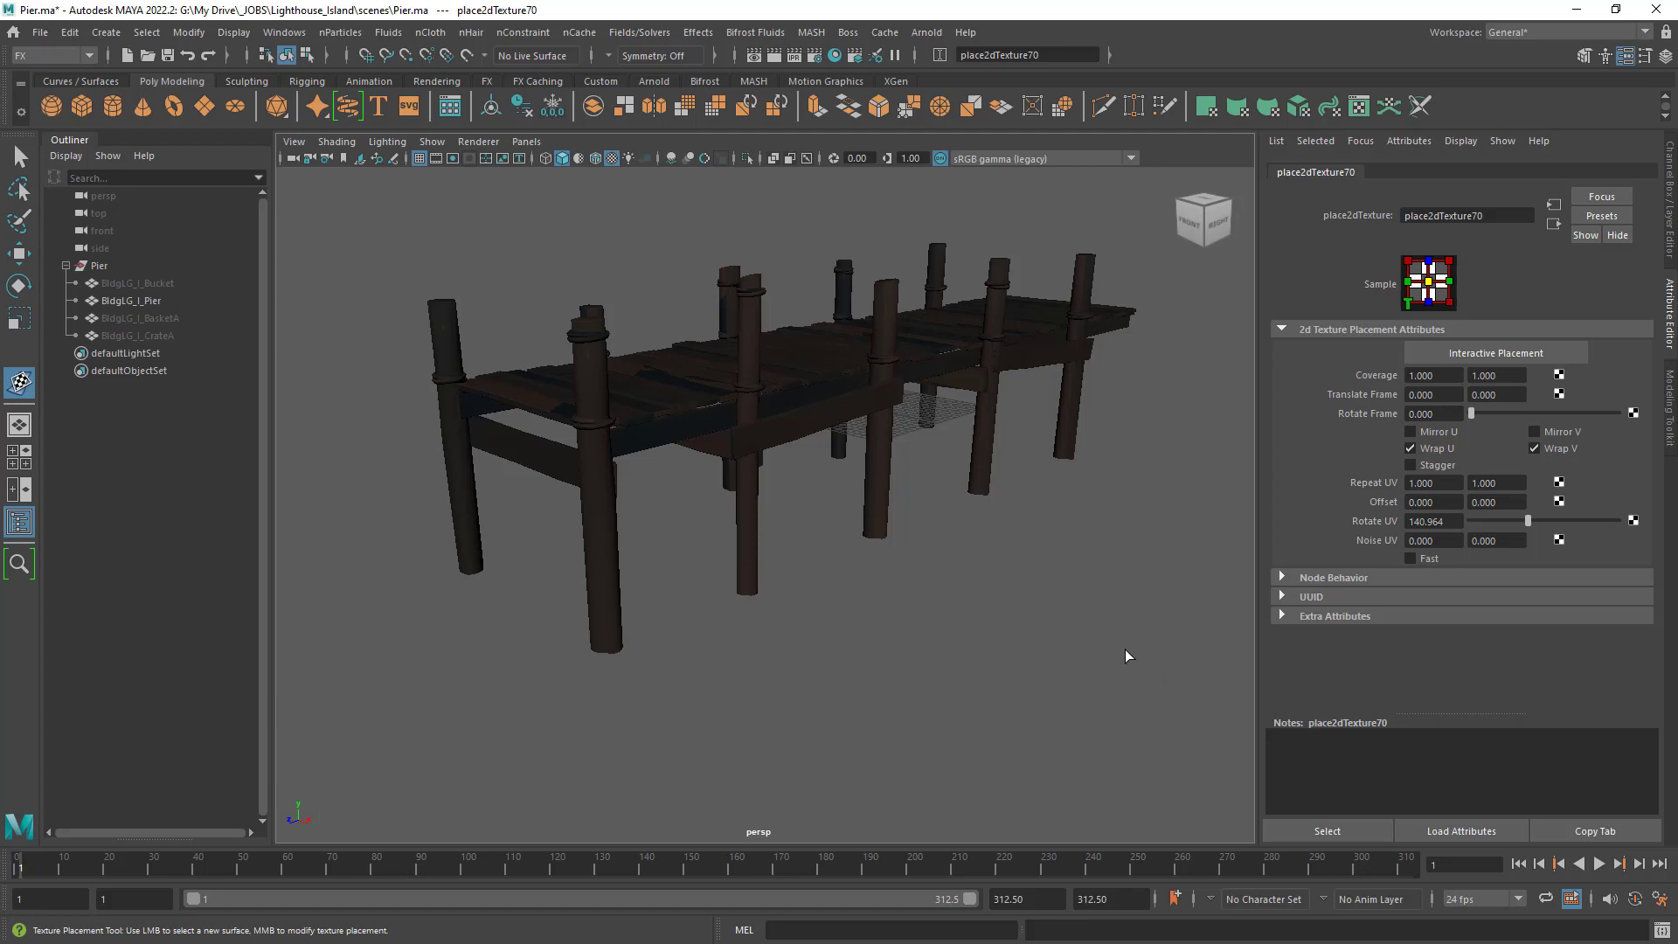
click(890, 378)
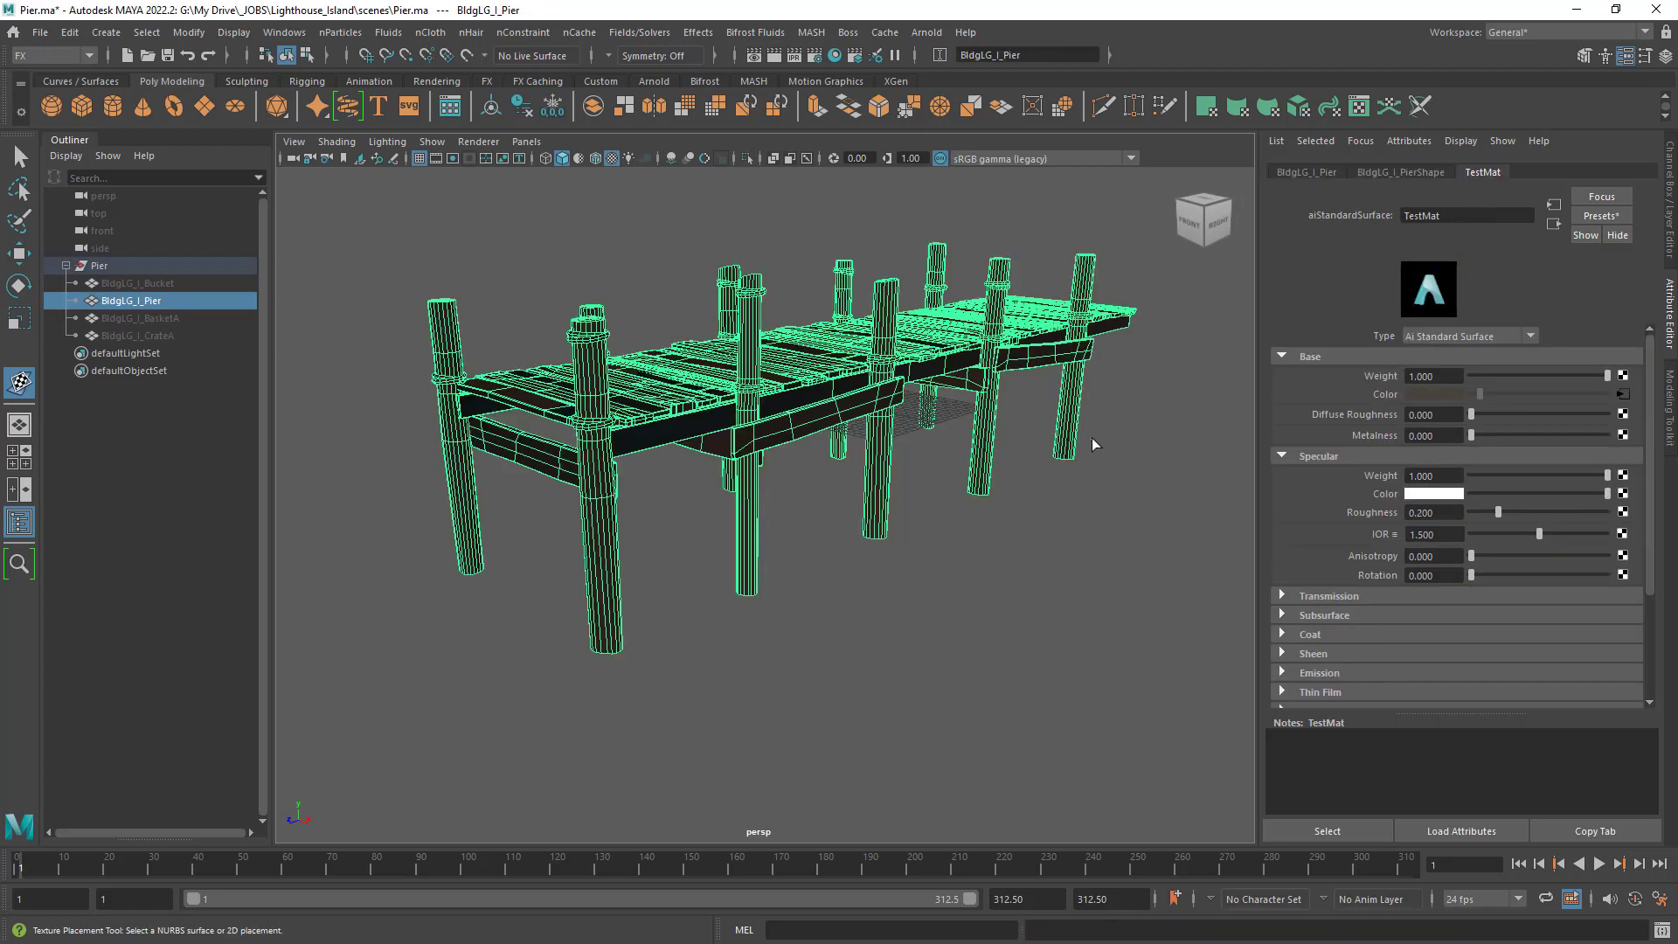
click(1094, 444)
double_click(866, 355)
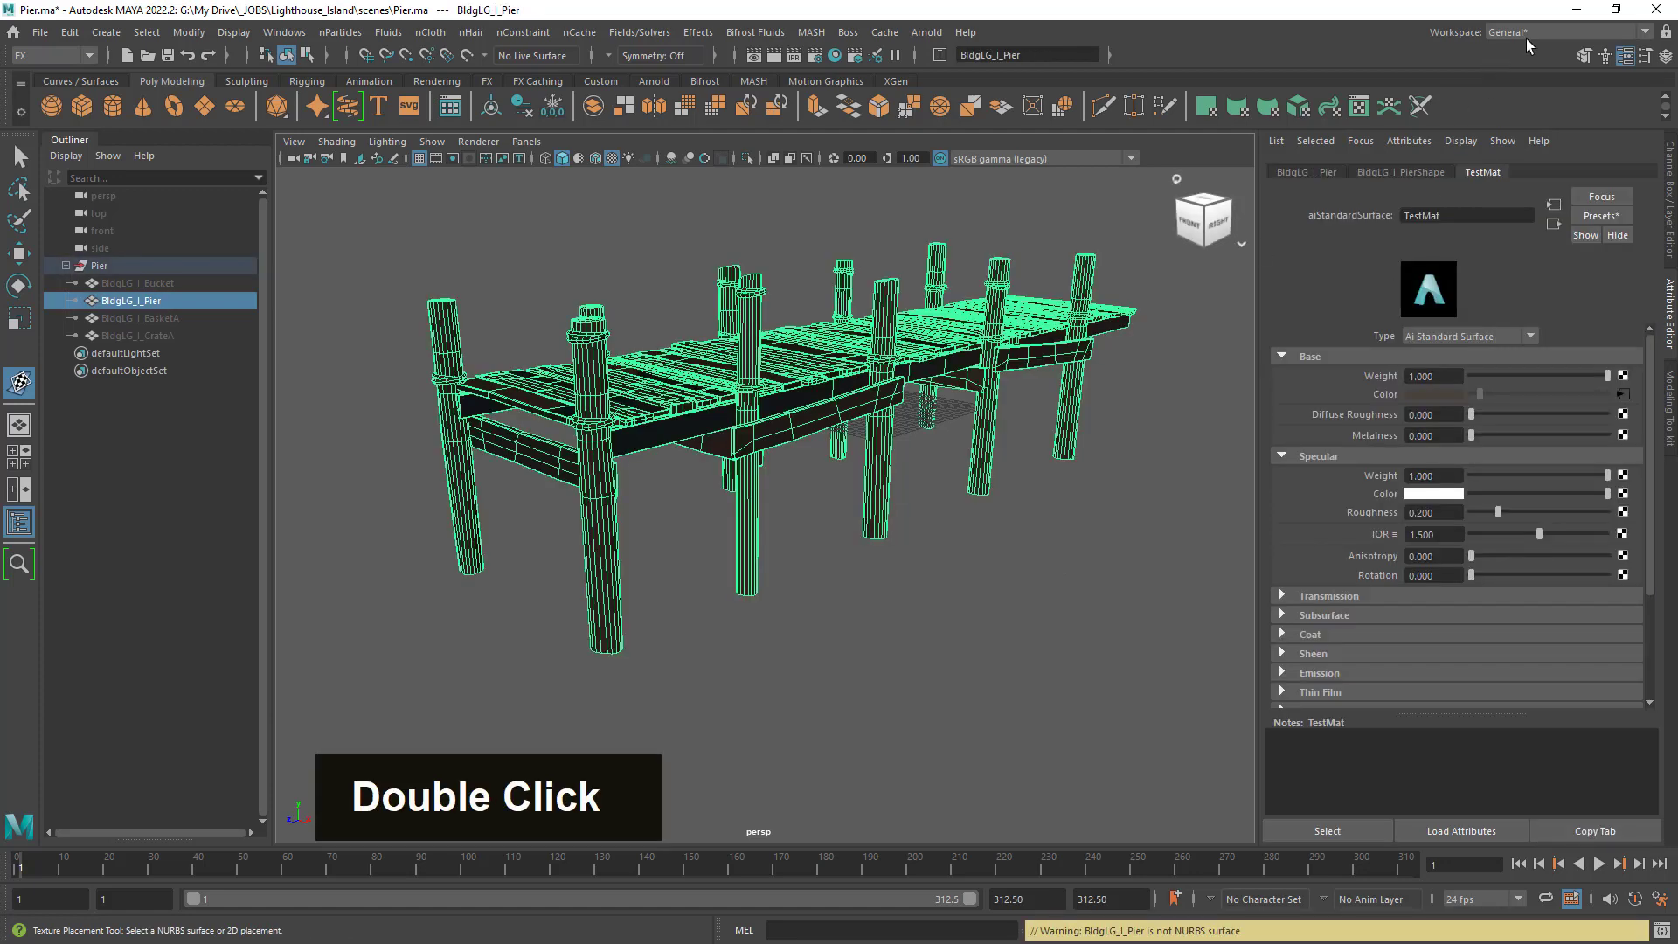
Switch to the UV Editing workspace and select all of the pier's UV shells.
click(1528, 39)
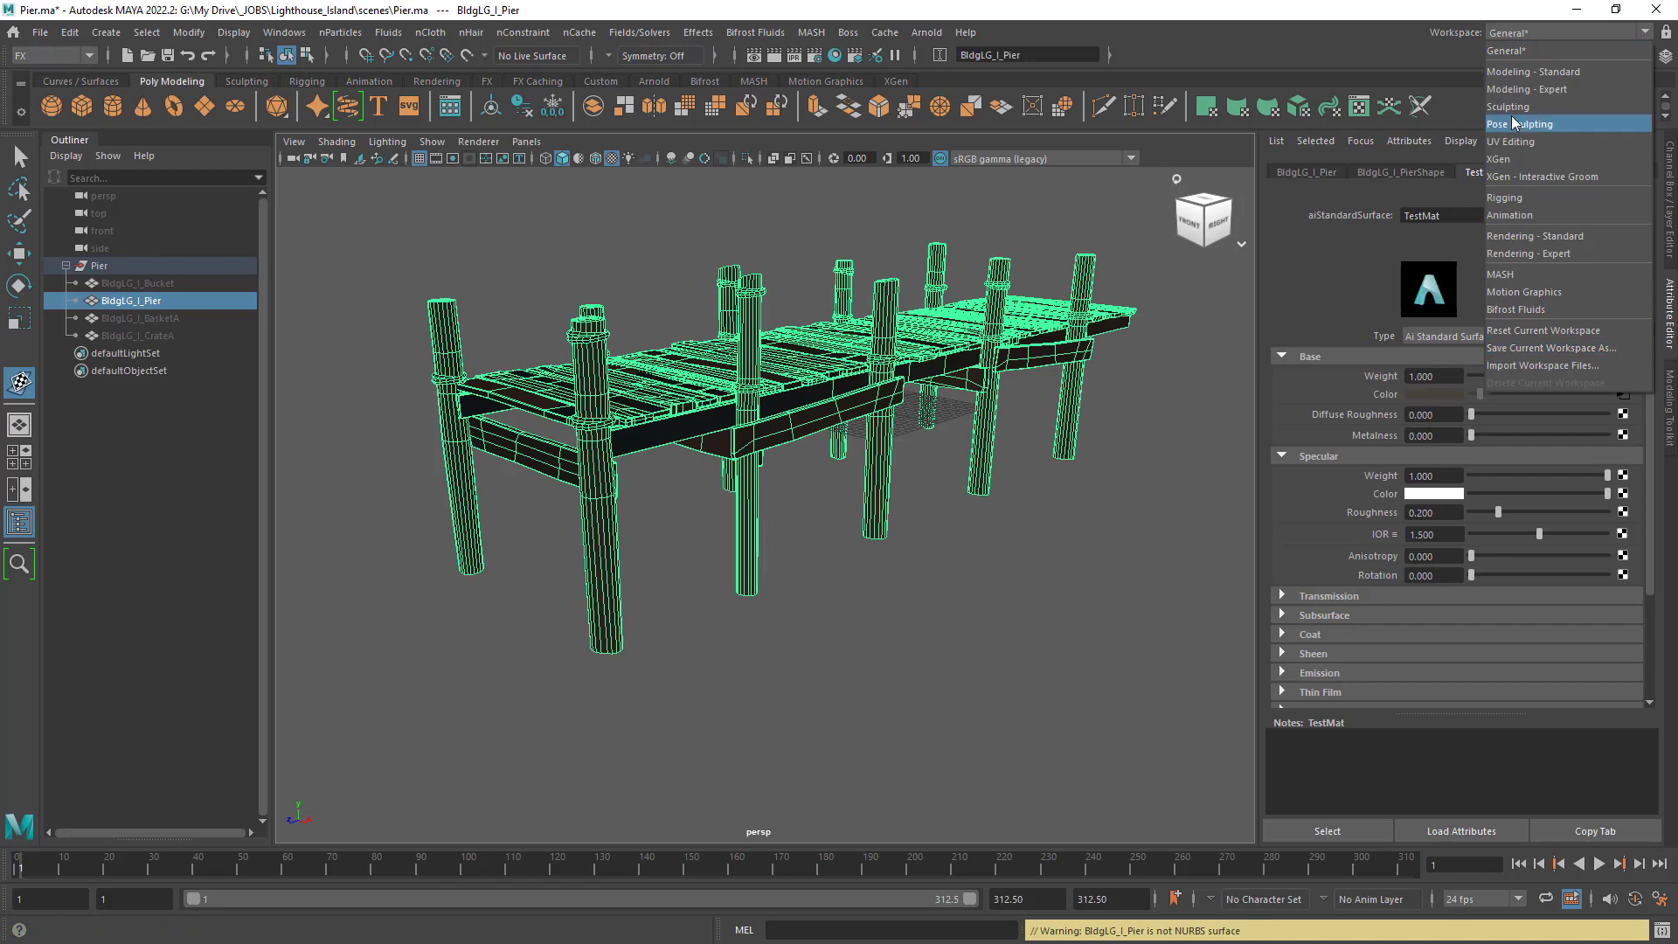
click(1513, 140)
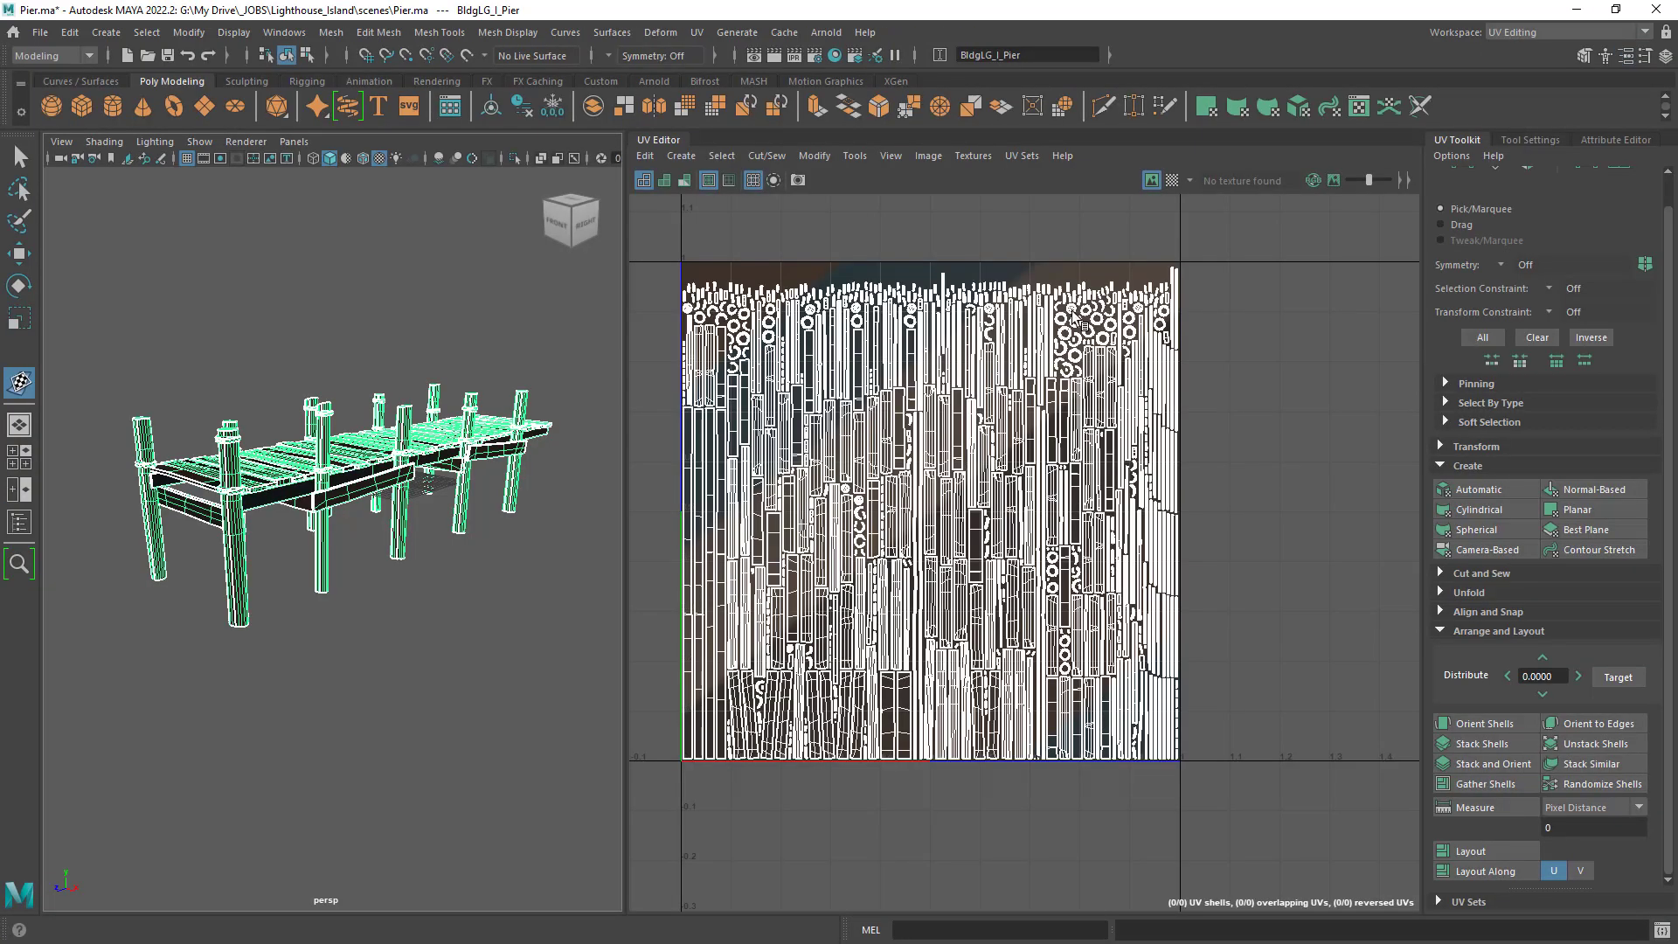
scroll(1190, 299, down, 2)
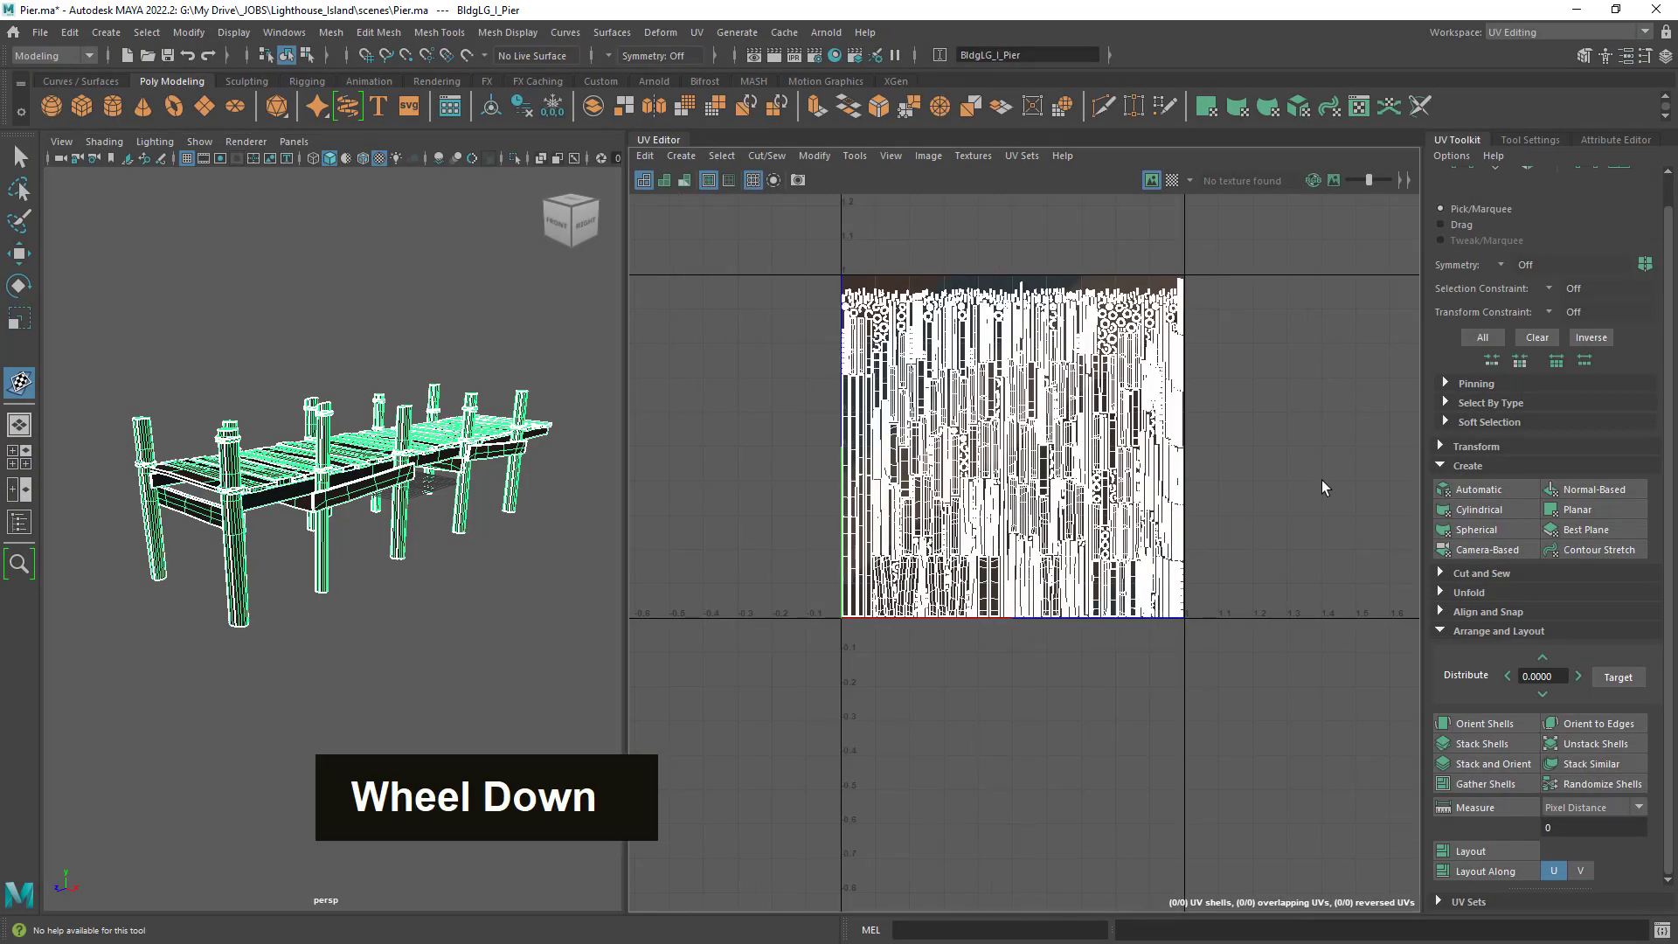
right_drag(901, 376, 856, 367)
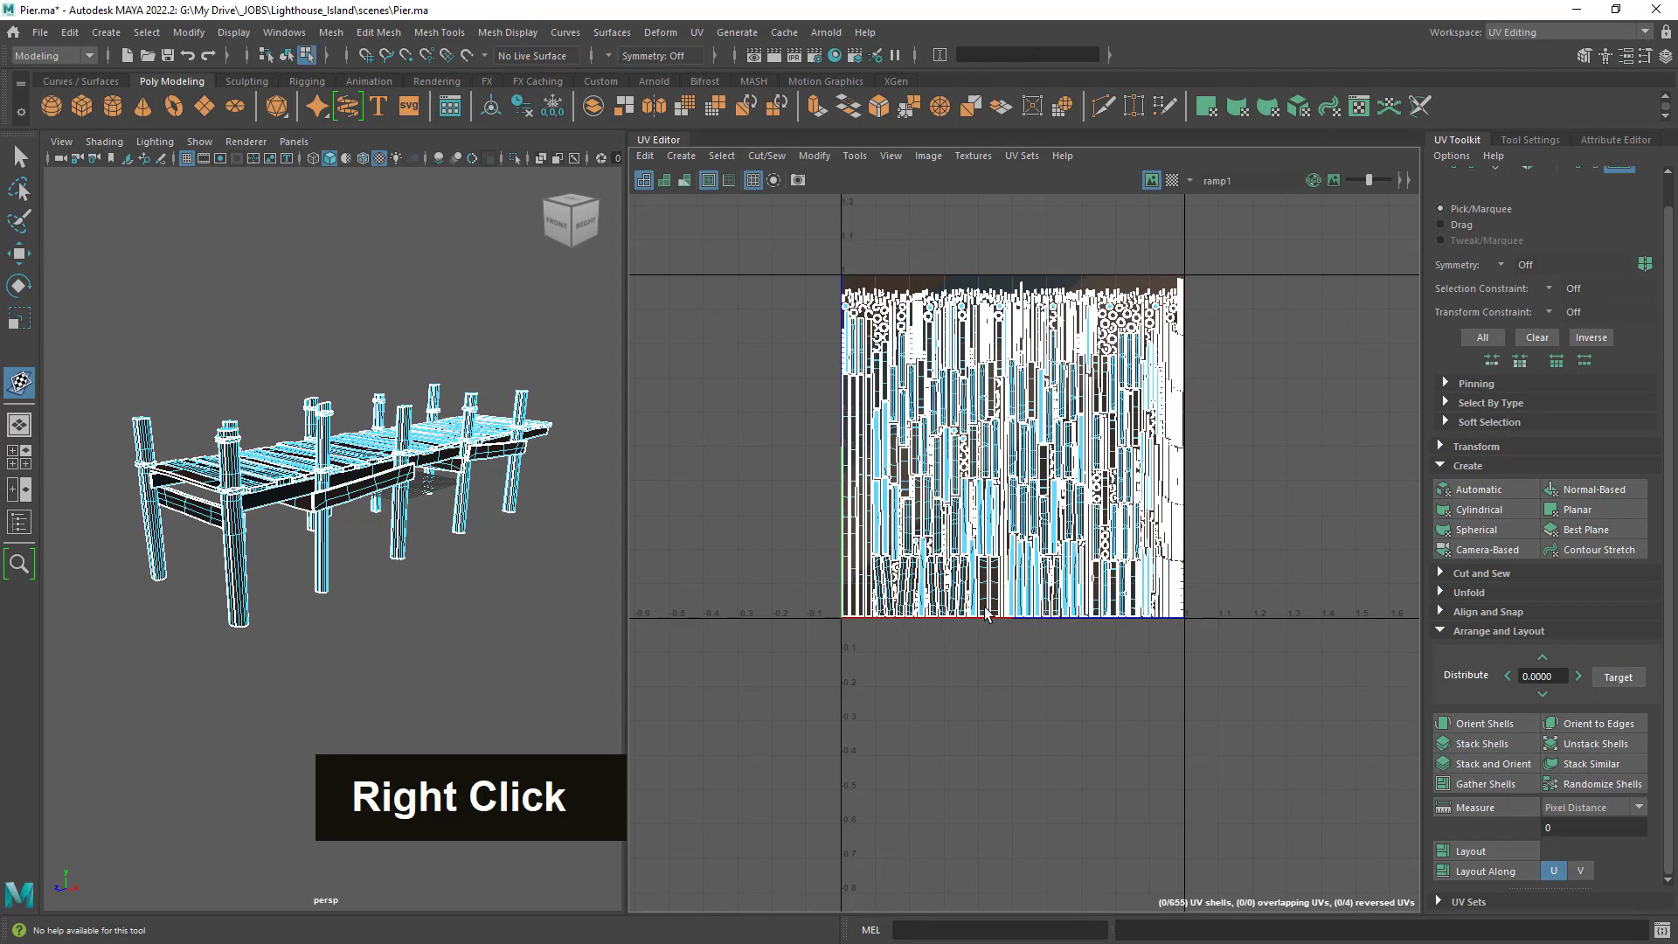
click(19, 155)
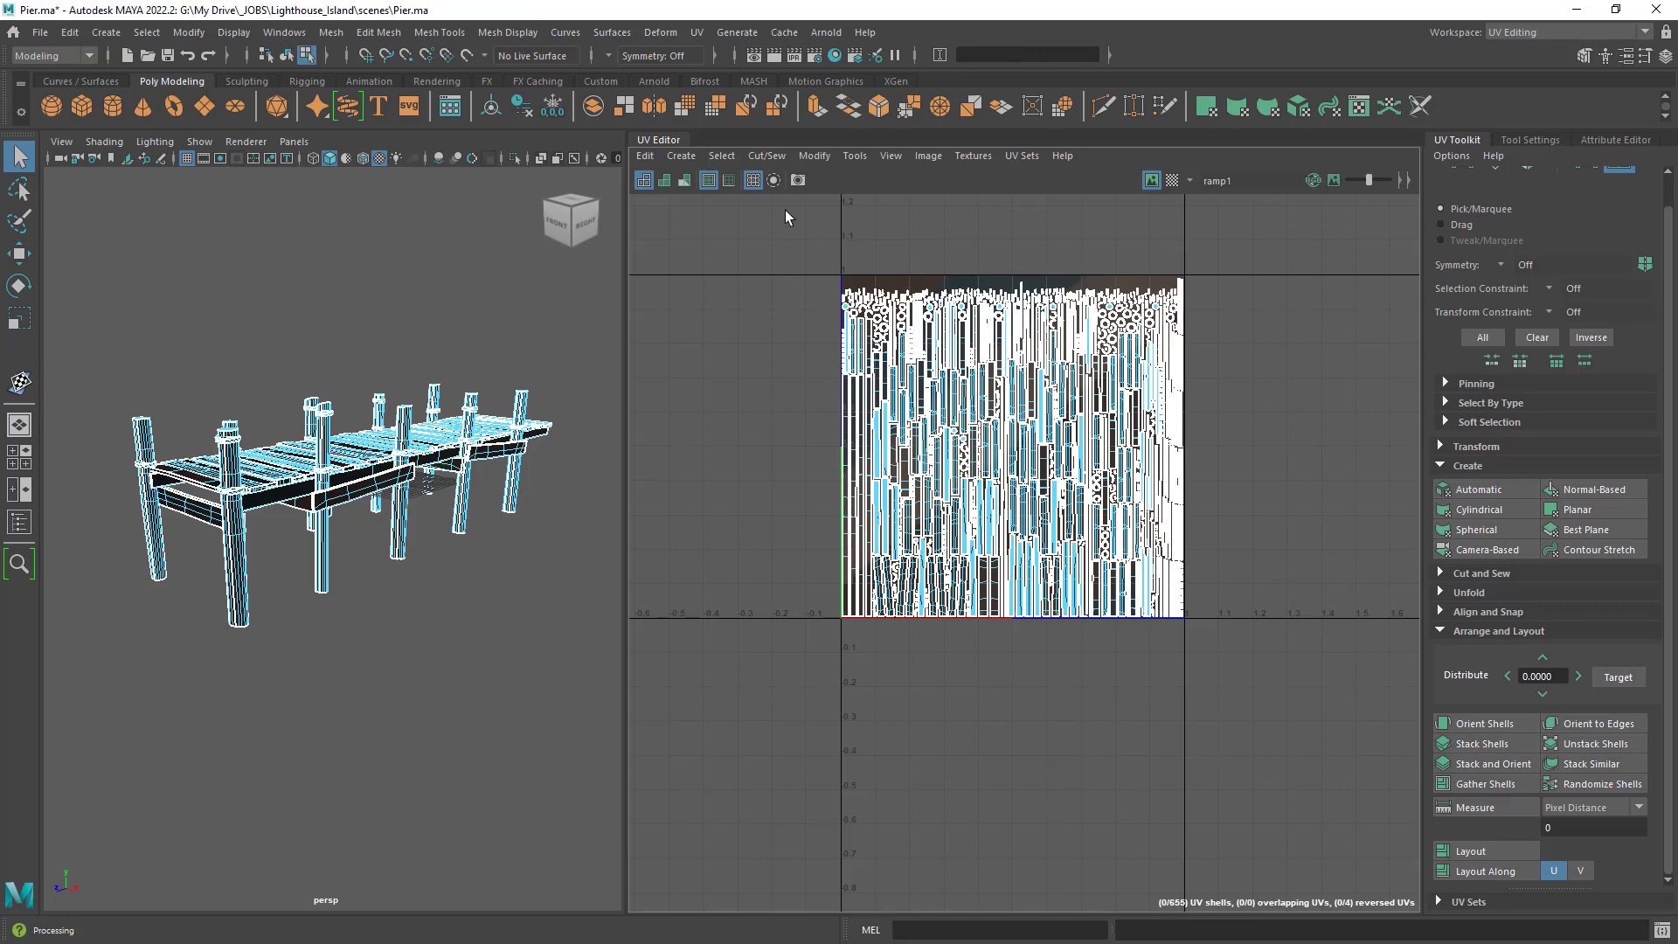
drag(785, 211, 1335, 766)
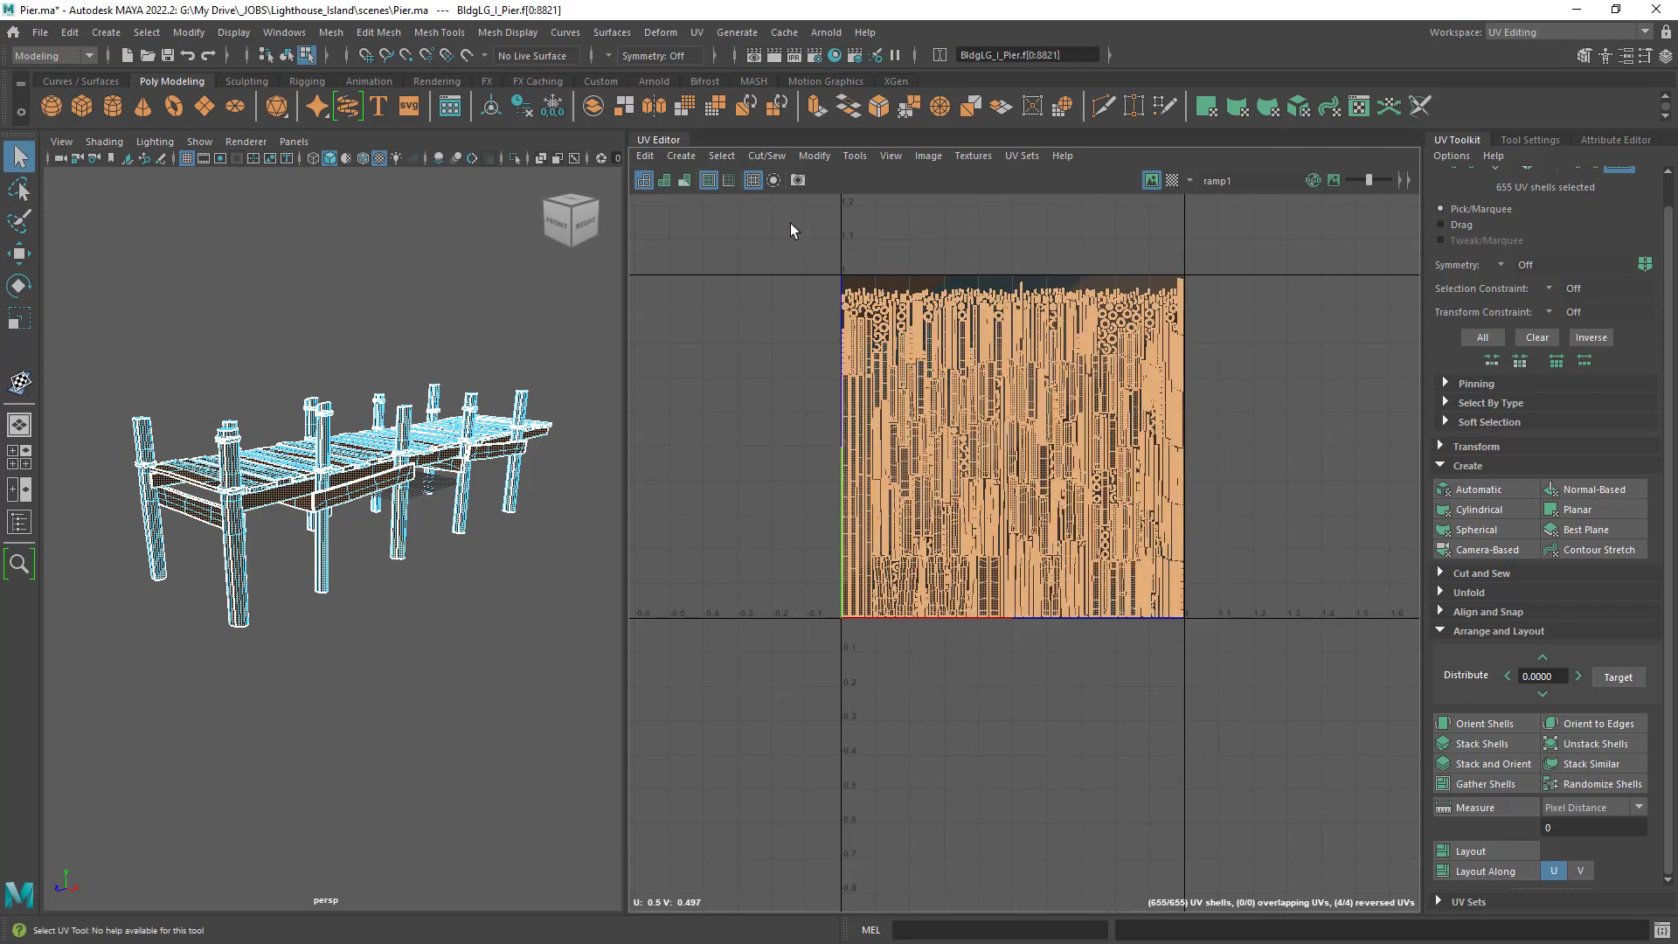
drag(791, 223, 1361, 751)
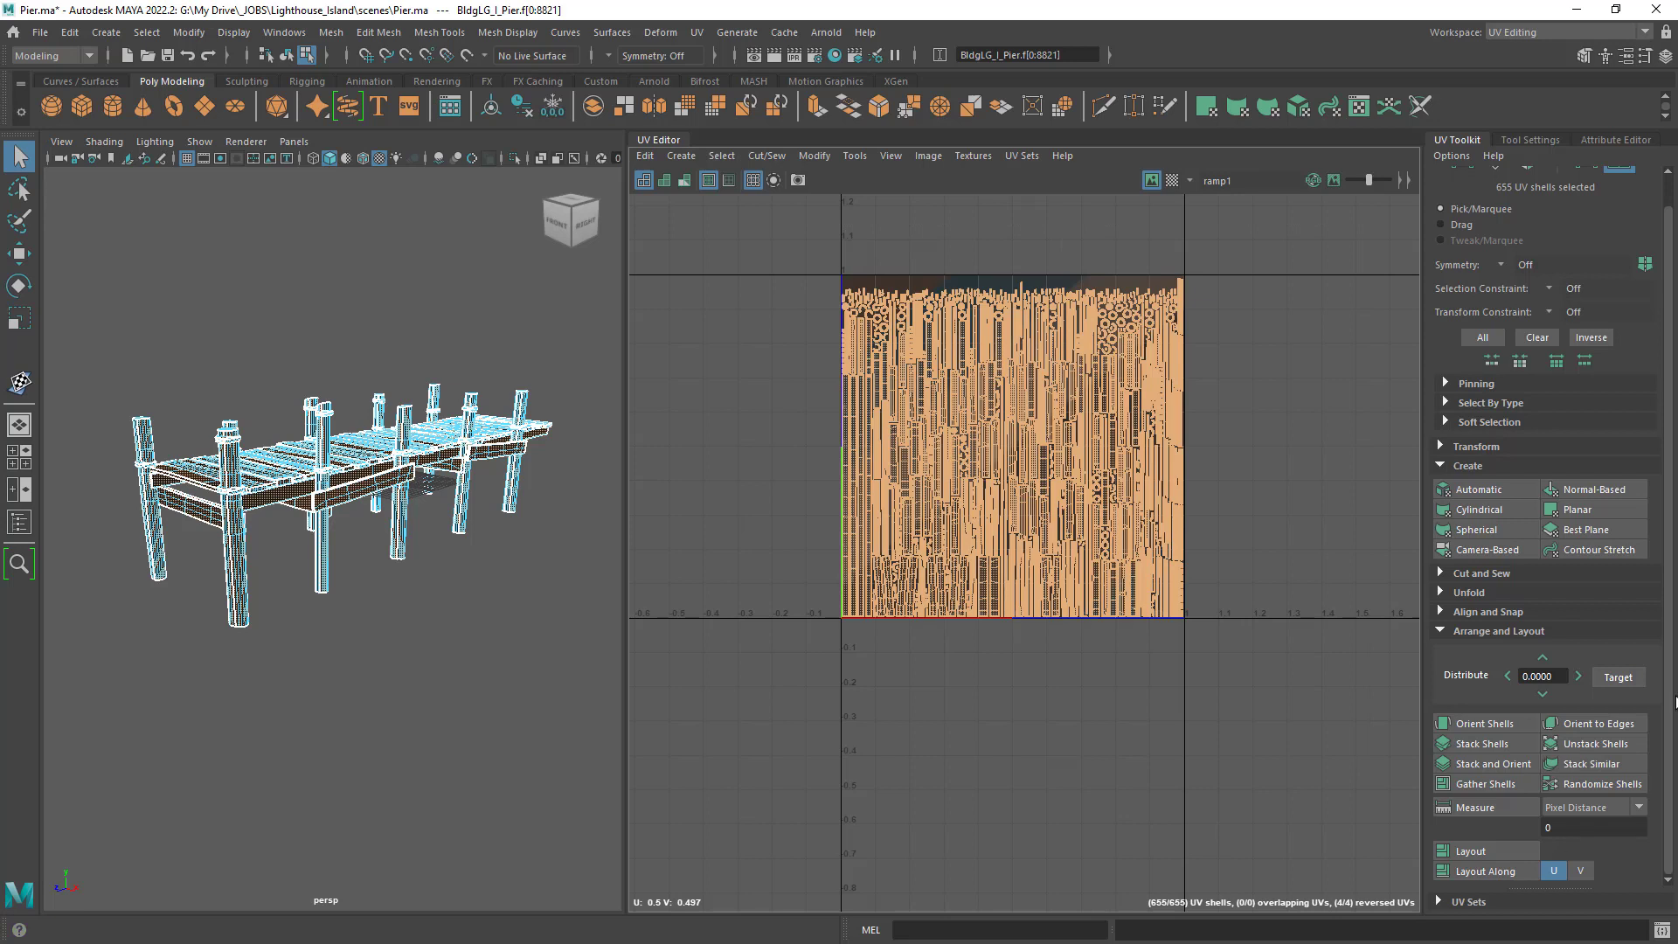
Try the Layout Along arrangement on the pier's UV shells and inspect the pier closely.
click(1505, 872)
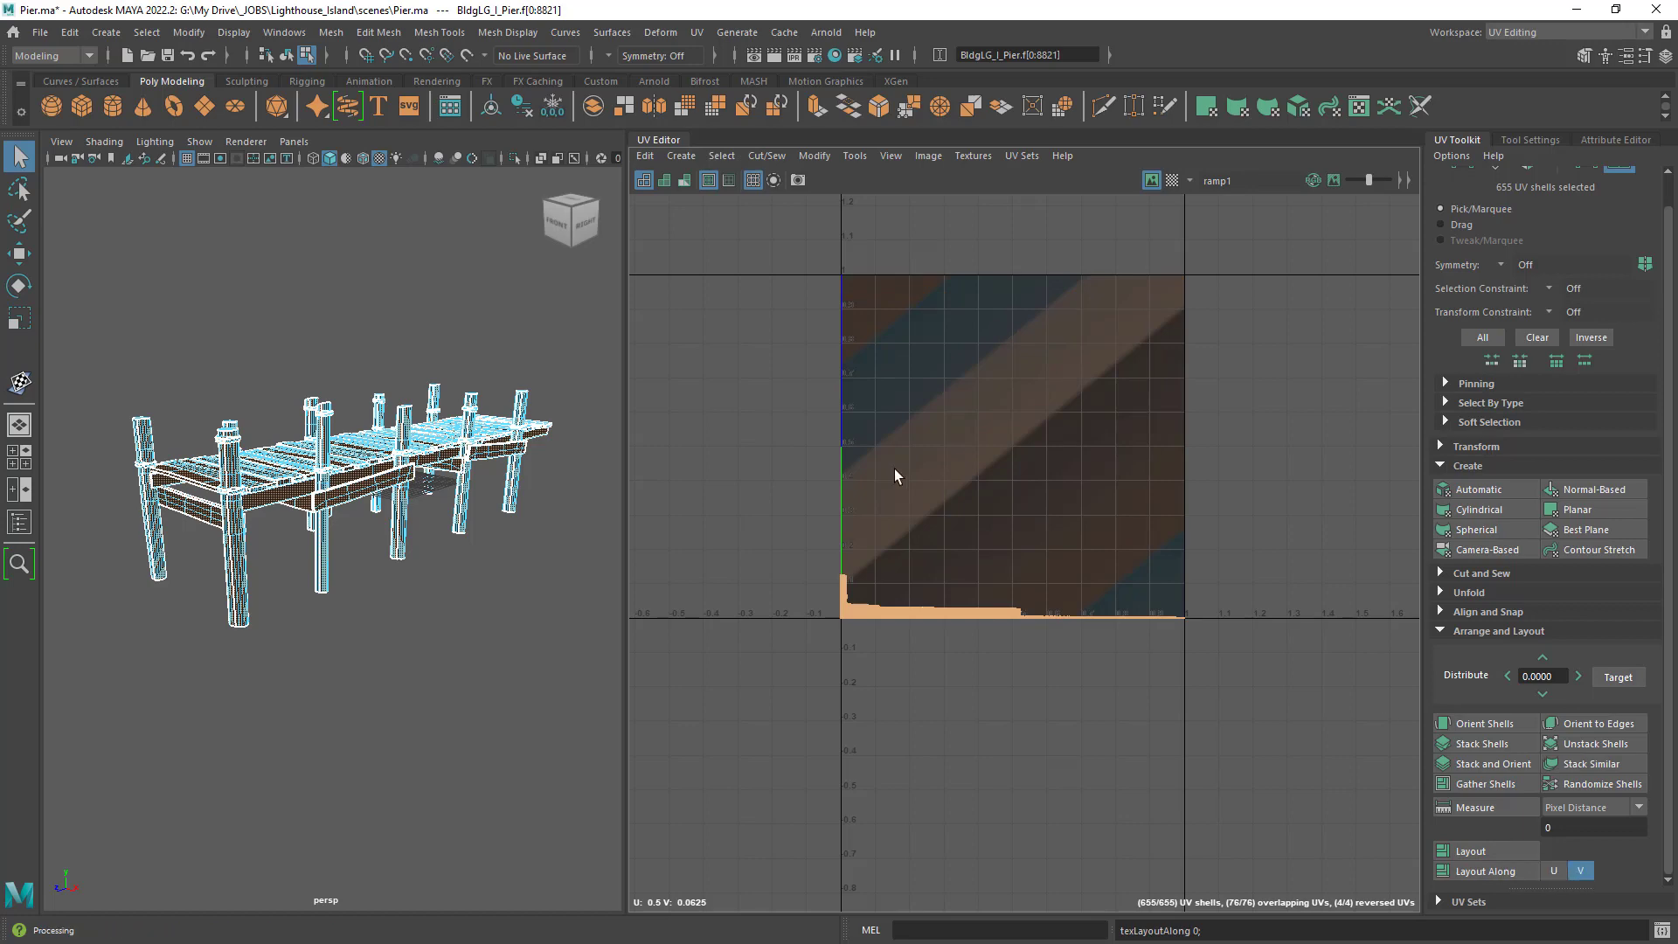
alt+right_drag(890, 467, 1221, 521)
alt+drag(454, 536, 551, 556)
alt+right_drag(341, 544, 525, 569)
alt+drag(437, 573, 498, 564)
alt+right_drag(489, 560, 360, 536)
alt+drag(360, 535, 470, 573)
Set the Layout Along direction to U and repack all of the pier's UV shells with Layout.
click(1556, 871)
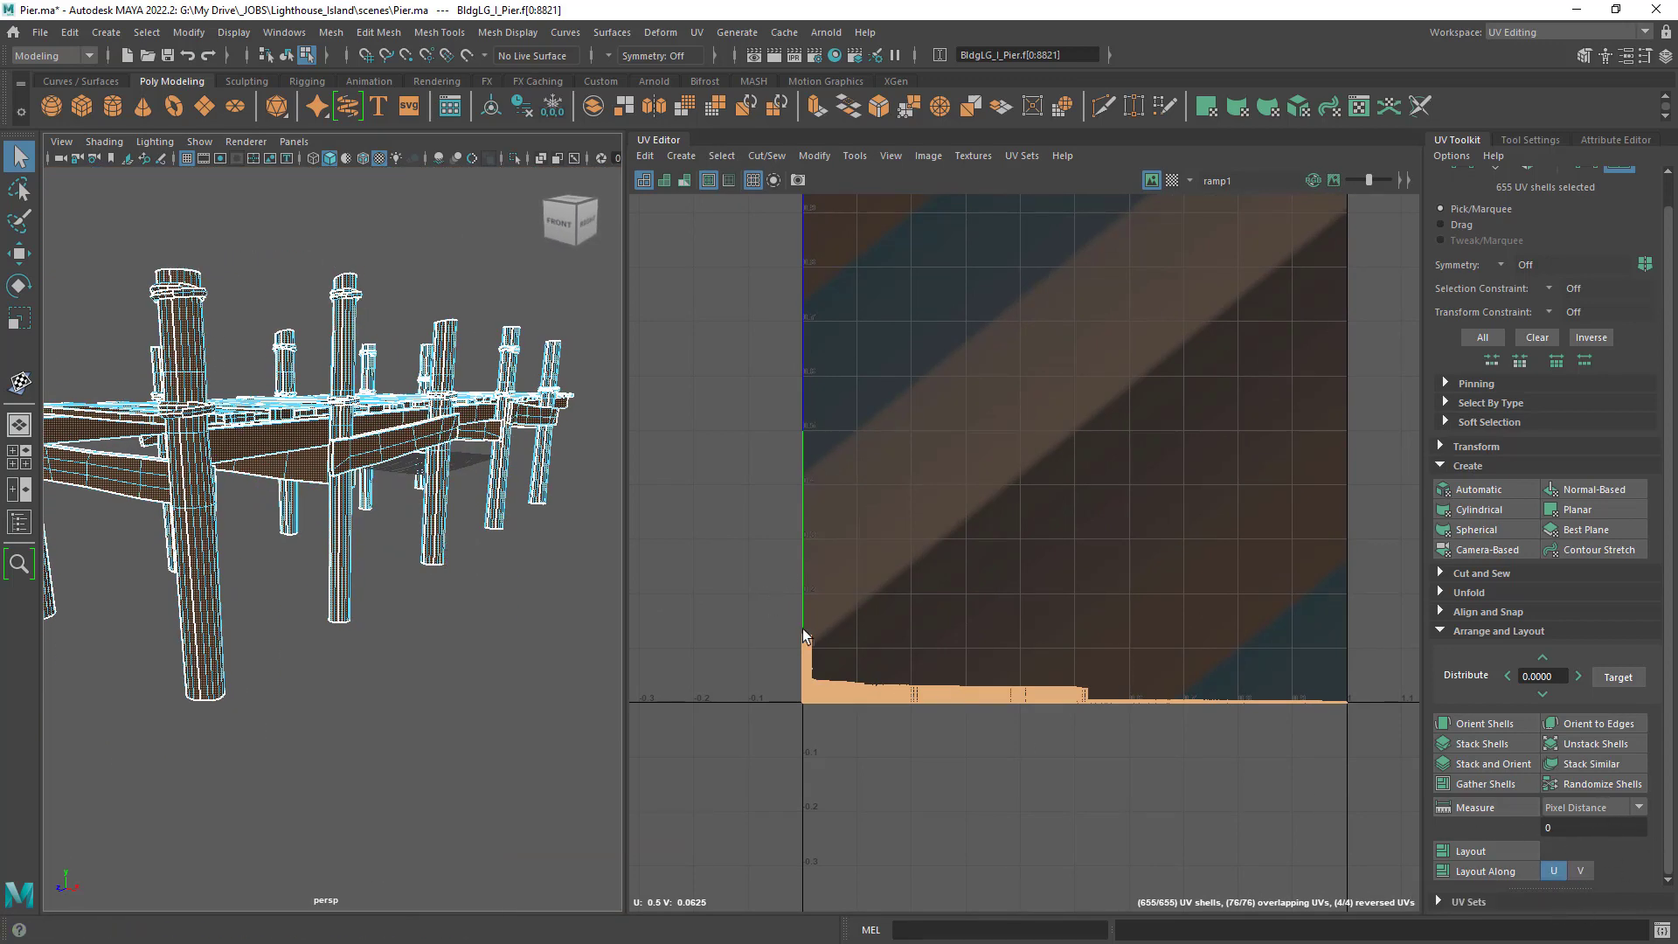
alt+right_drag(803, 627, 1031, 669)
click(1486, 851)
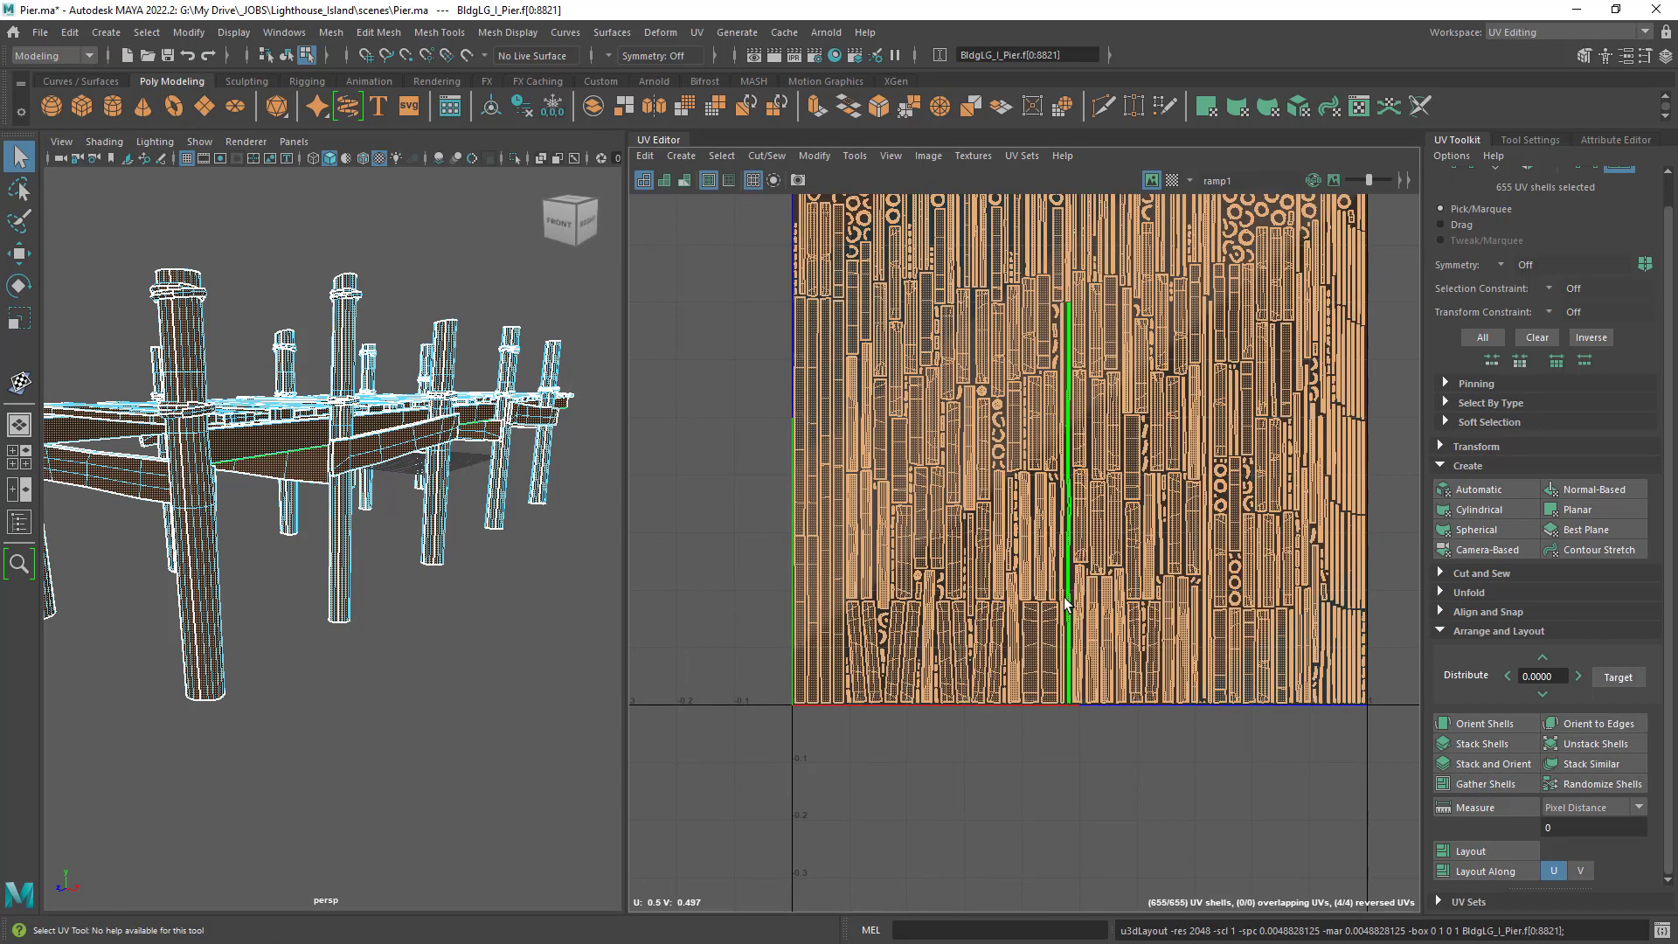
Review the Layout UVs options, toggle Rotate Shells on and off, and close them without applying.
shift+click(1438, 850)
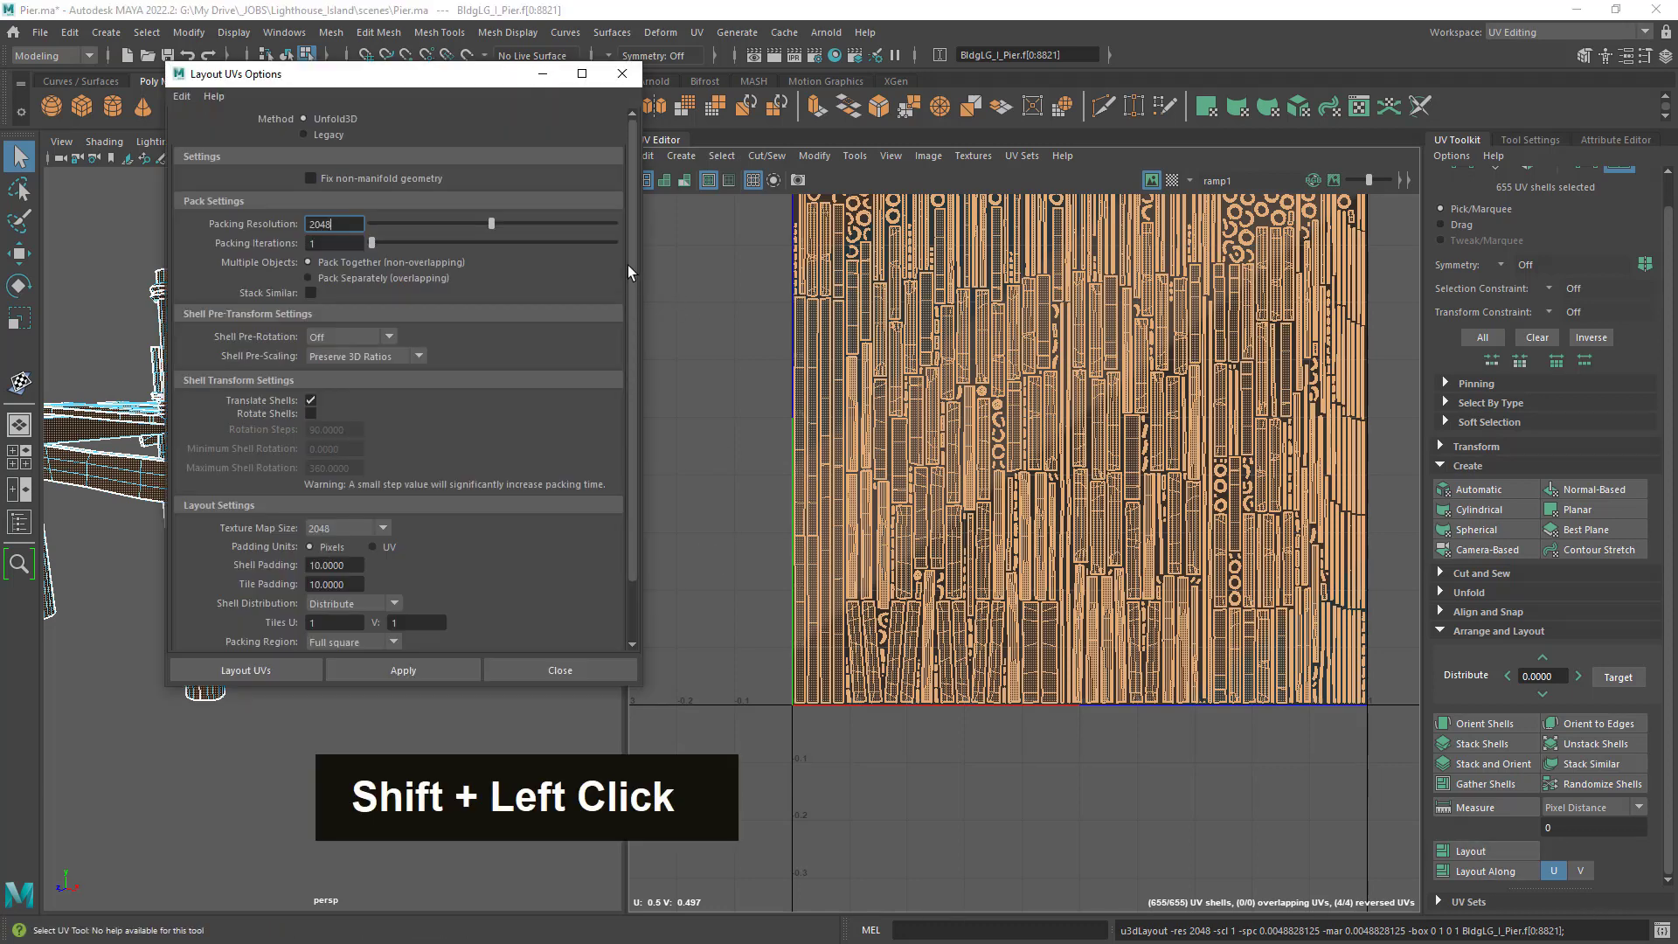
drag(626, 252, 638, 206)
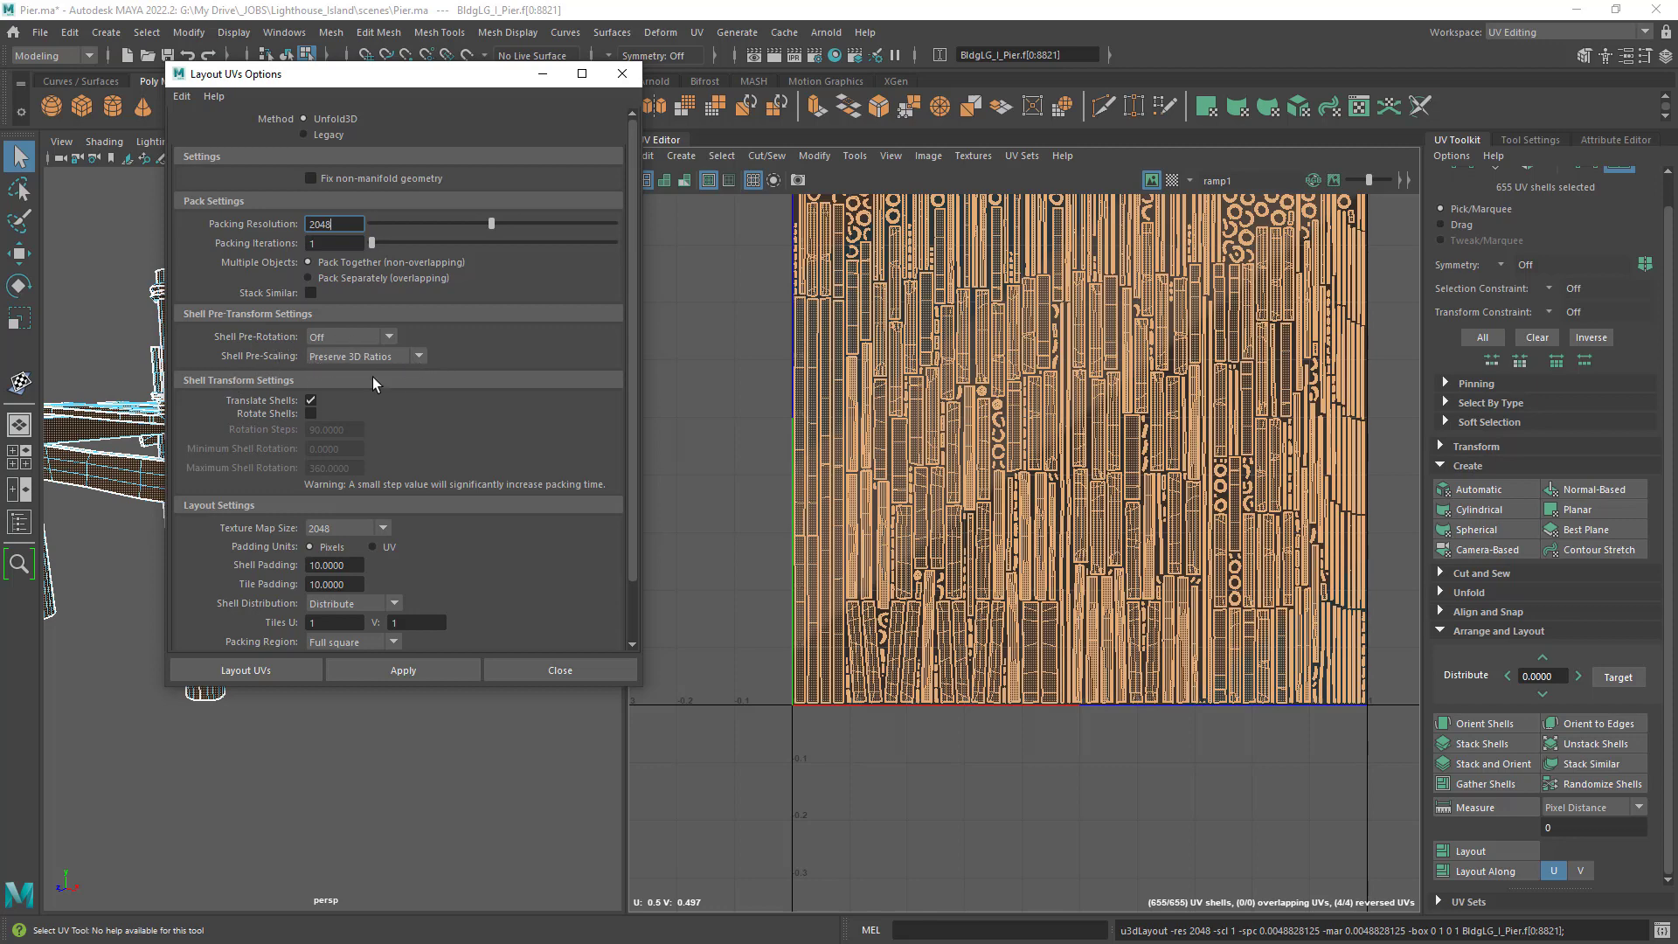
click(310, 415)
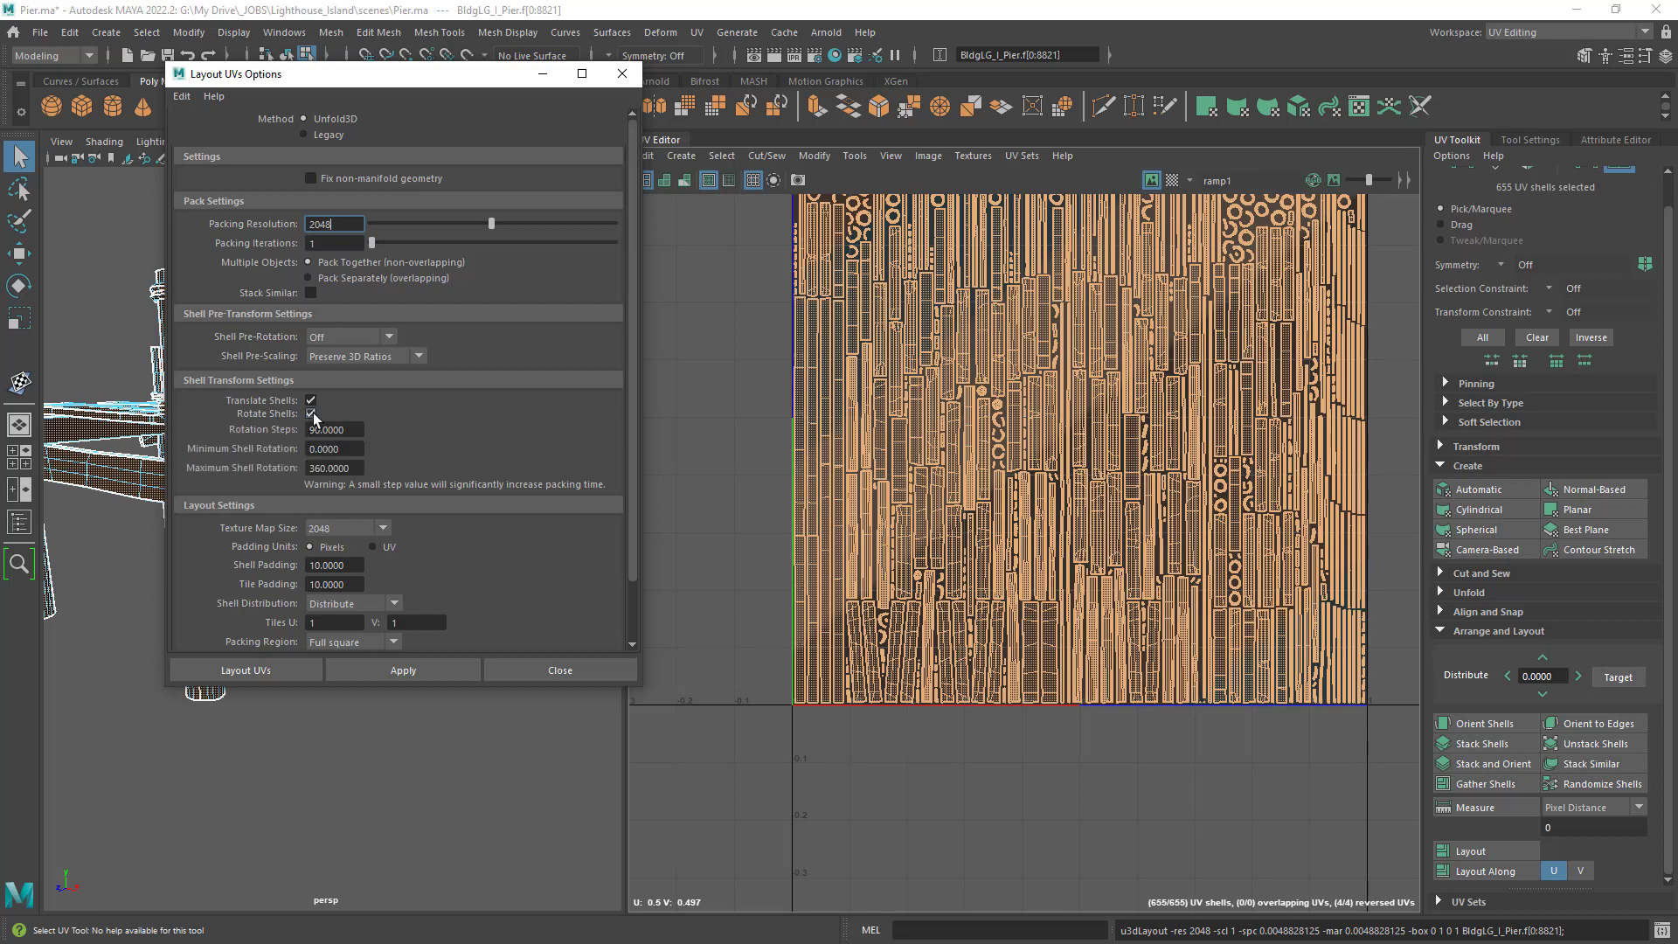
click(310, 414)
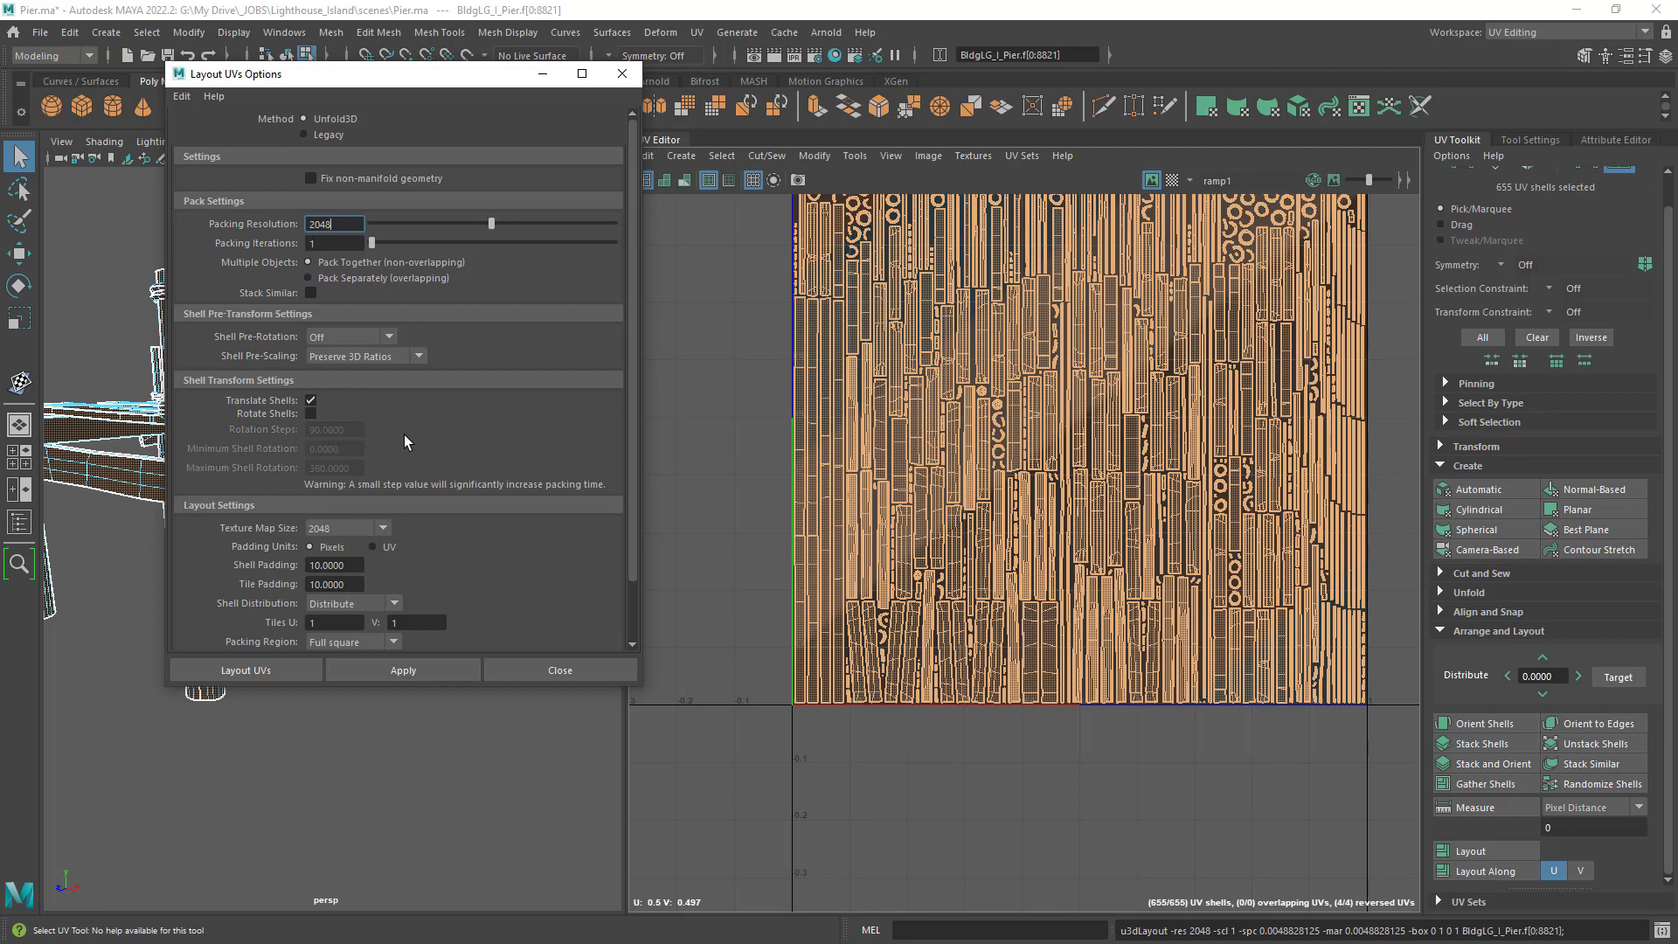
click(623, 73)
Return the pier to object mode, deselect it and check its surface in the perspective view.
right_drag(344, 409, 391, 398)
click(566, 575)
alt+right_drag(566, 575, 387, 553)
alt+drag(387, 553, 387, 568)
alt+right_drag(387, 568, 476, 588)
alt+drag(476, 589, 463, 603)
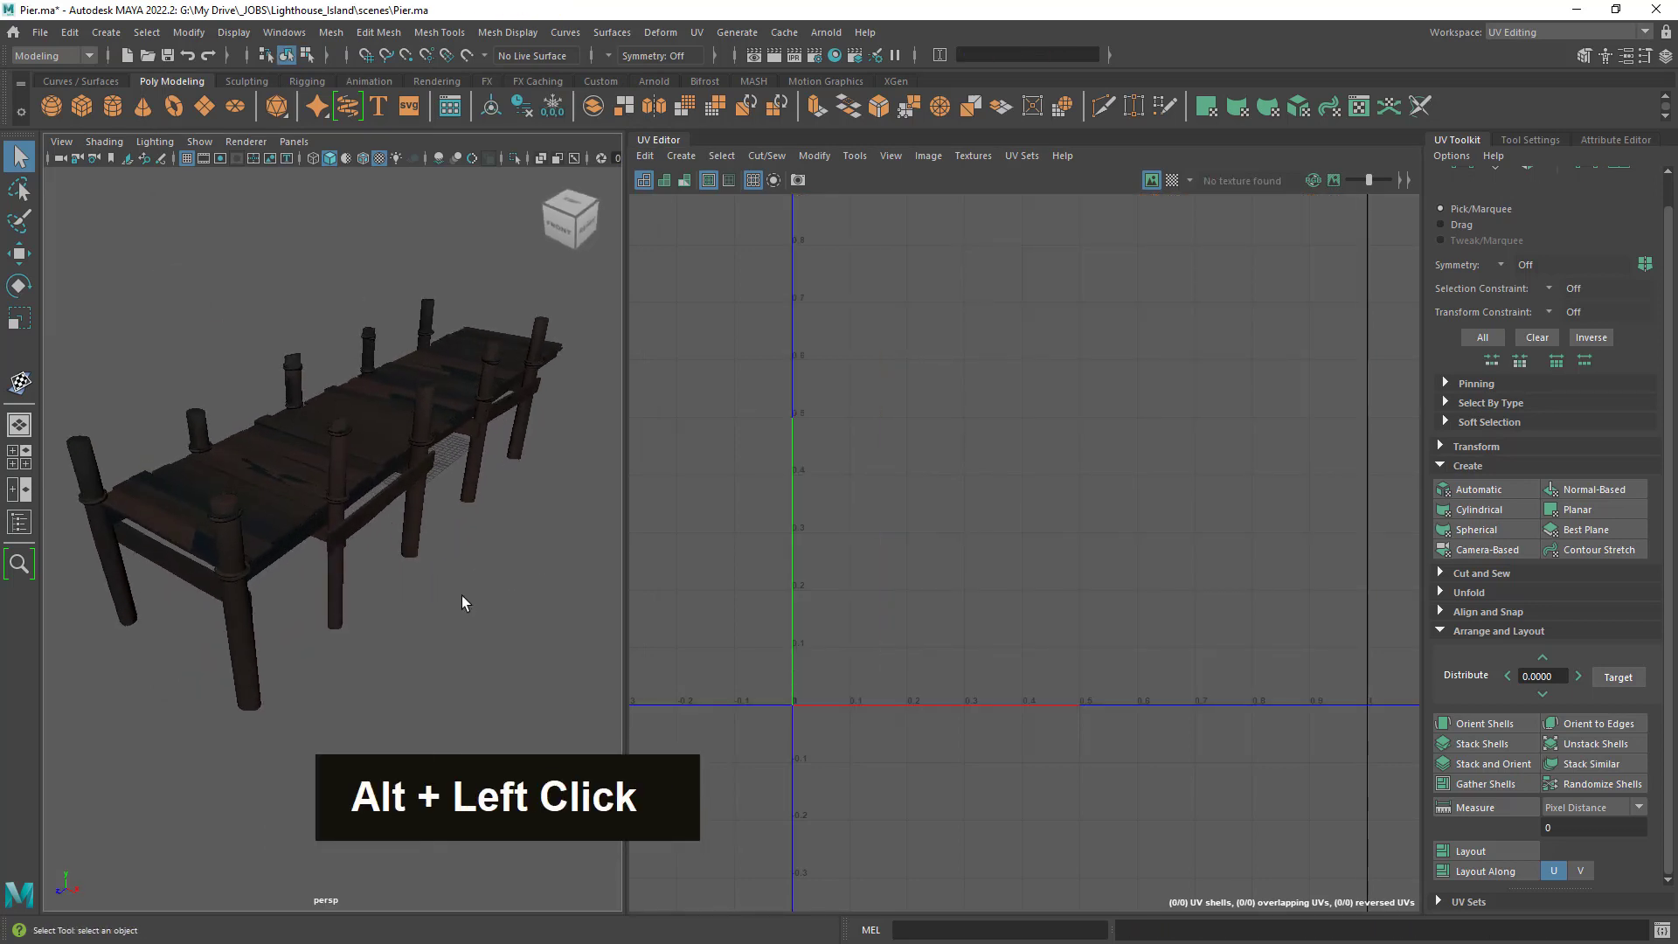
alt+middle_drag(348, 488, 417, 468)
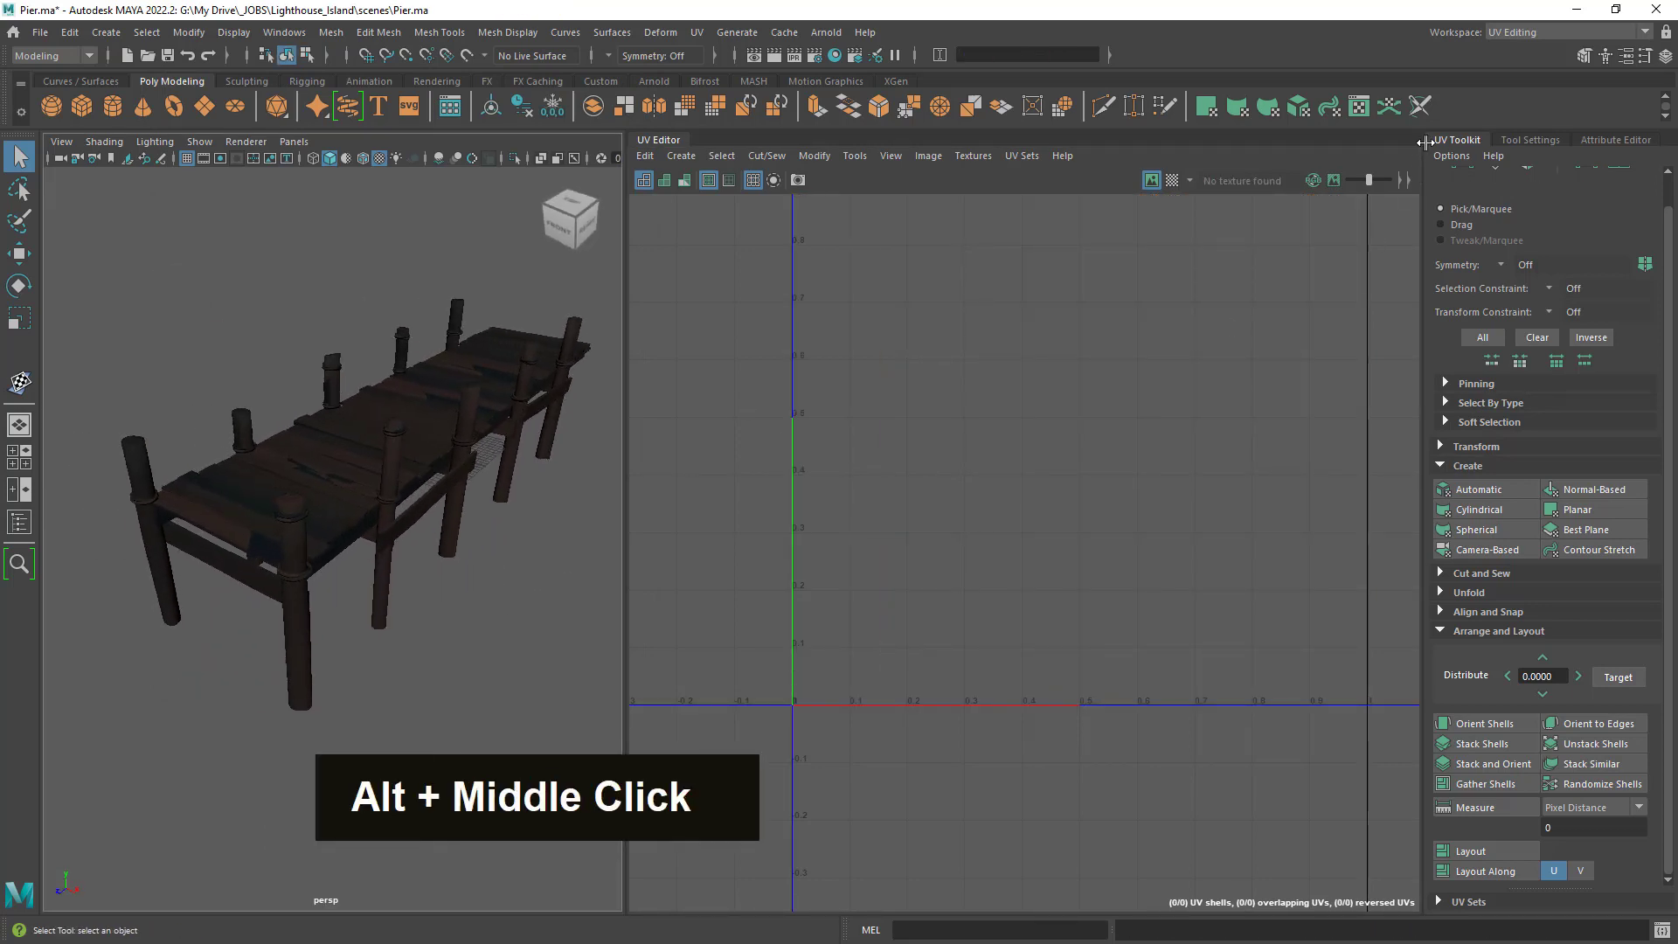
Switch back to the General workspace and select the pier mesh.
click(1534, 33)
click(1505, 50)
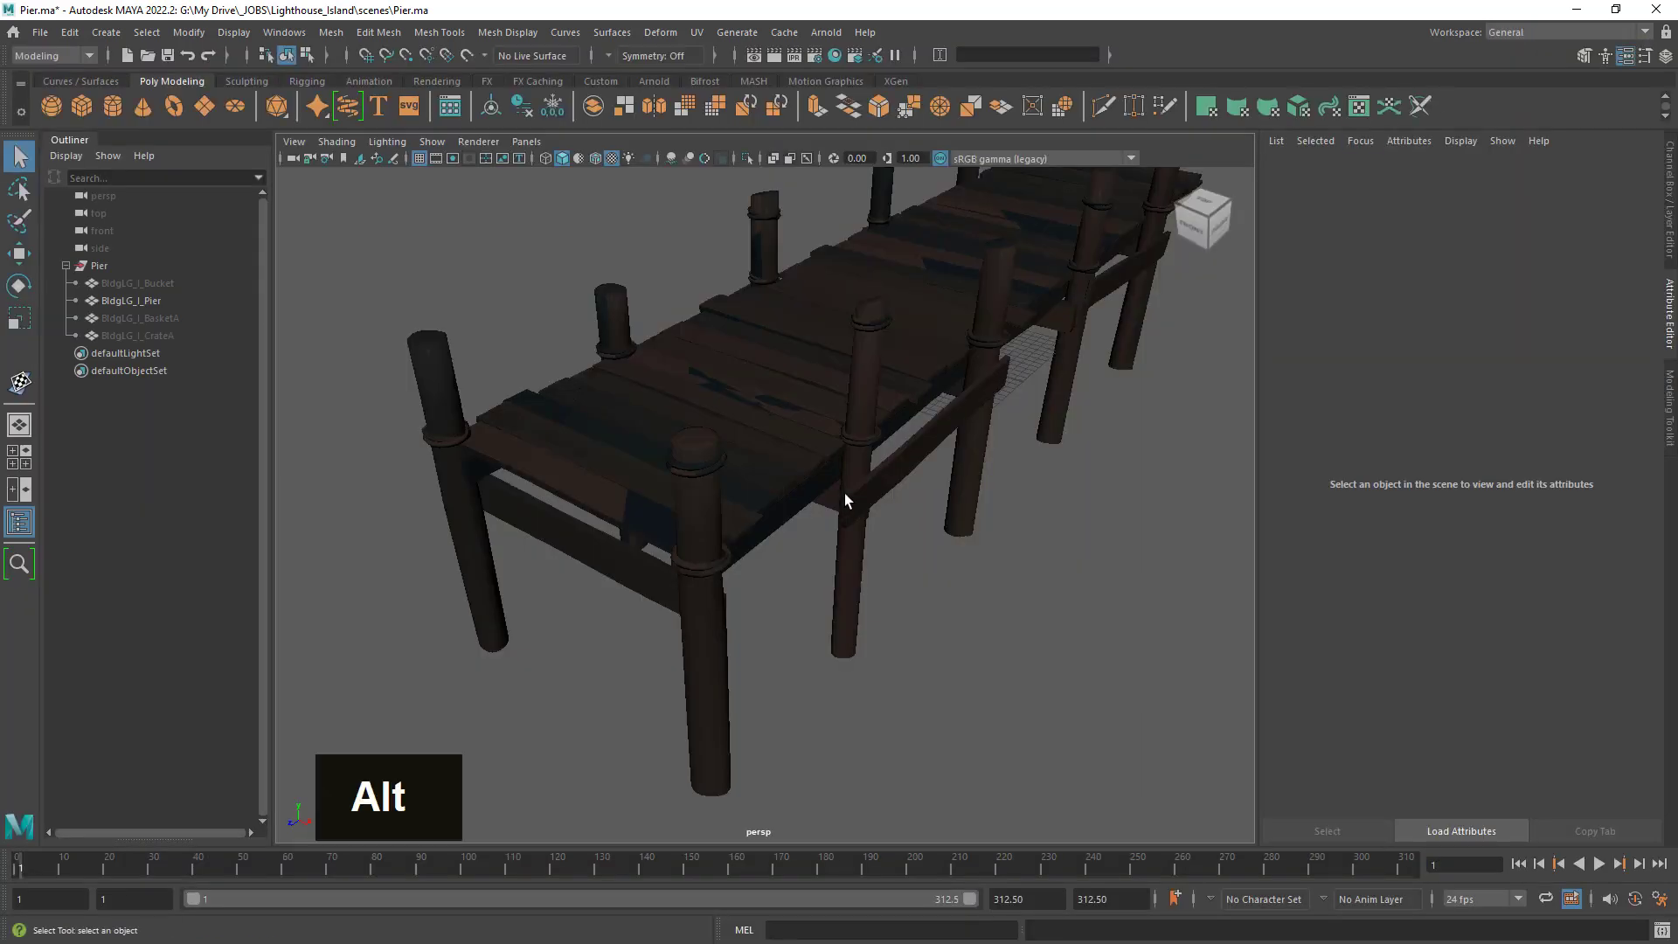
alt+right_drag(847, 495, 859, 422)
alt+drag(859, 422, 854, 397)
alt+middle_drag(854, 397, 795, 390)
click(787, 402)
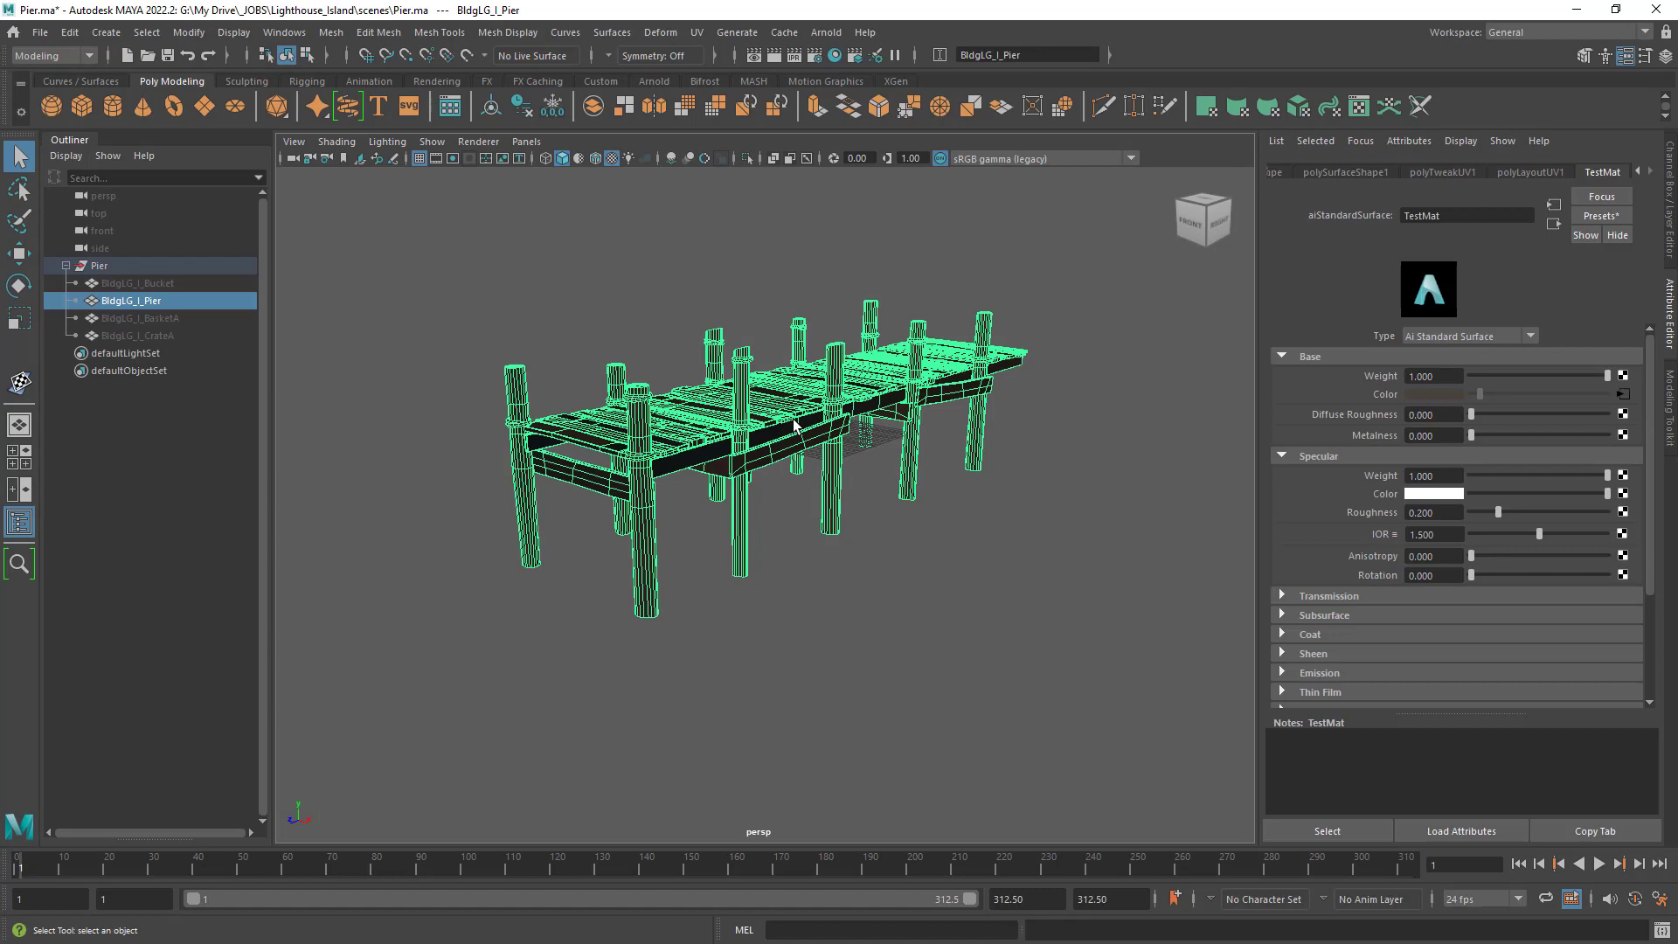
Open the Hypershade and delete the place2dTexture70 and ramp1 nodes from TestMat's network.
click(833, 55)
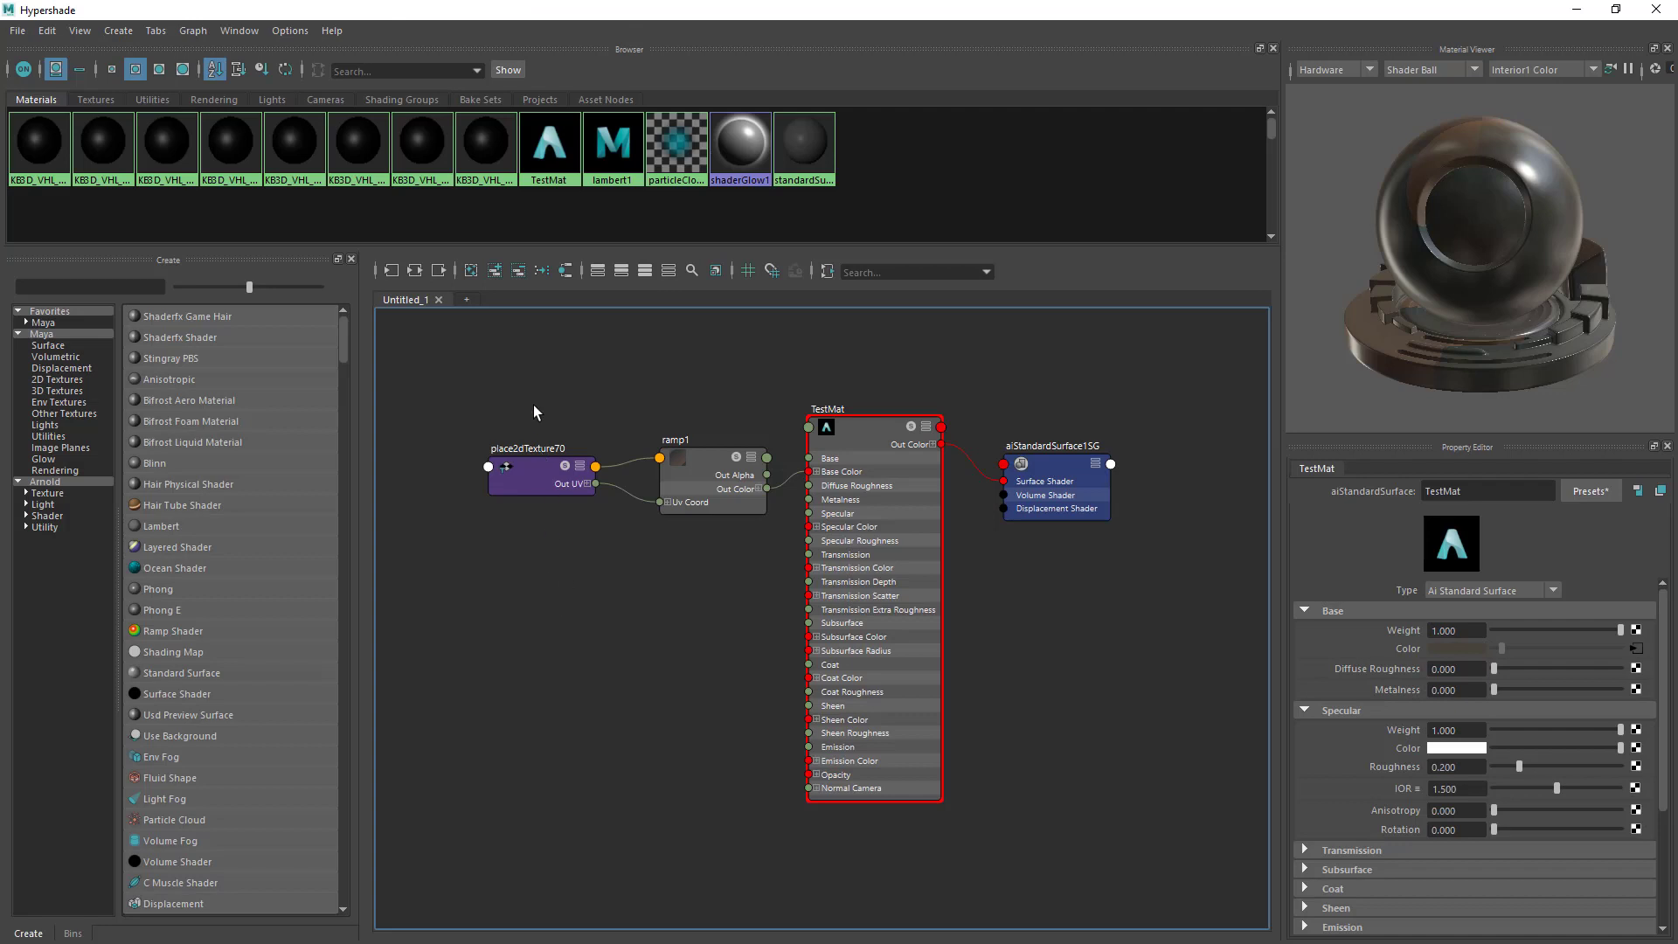
drag(536, 410, 700, 640)
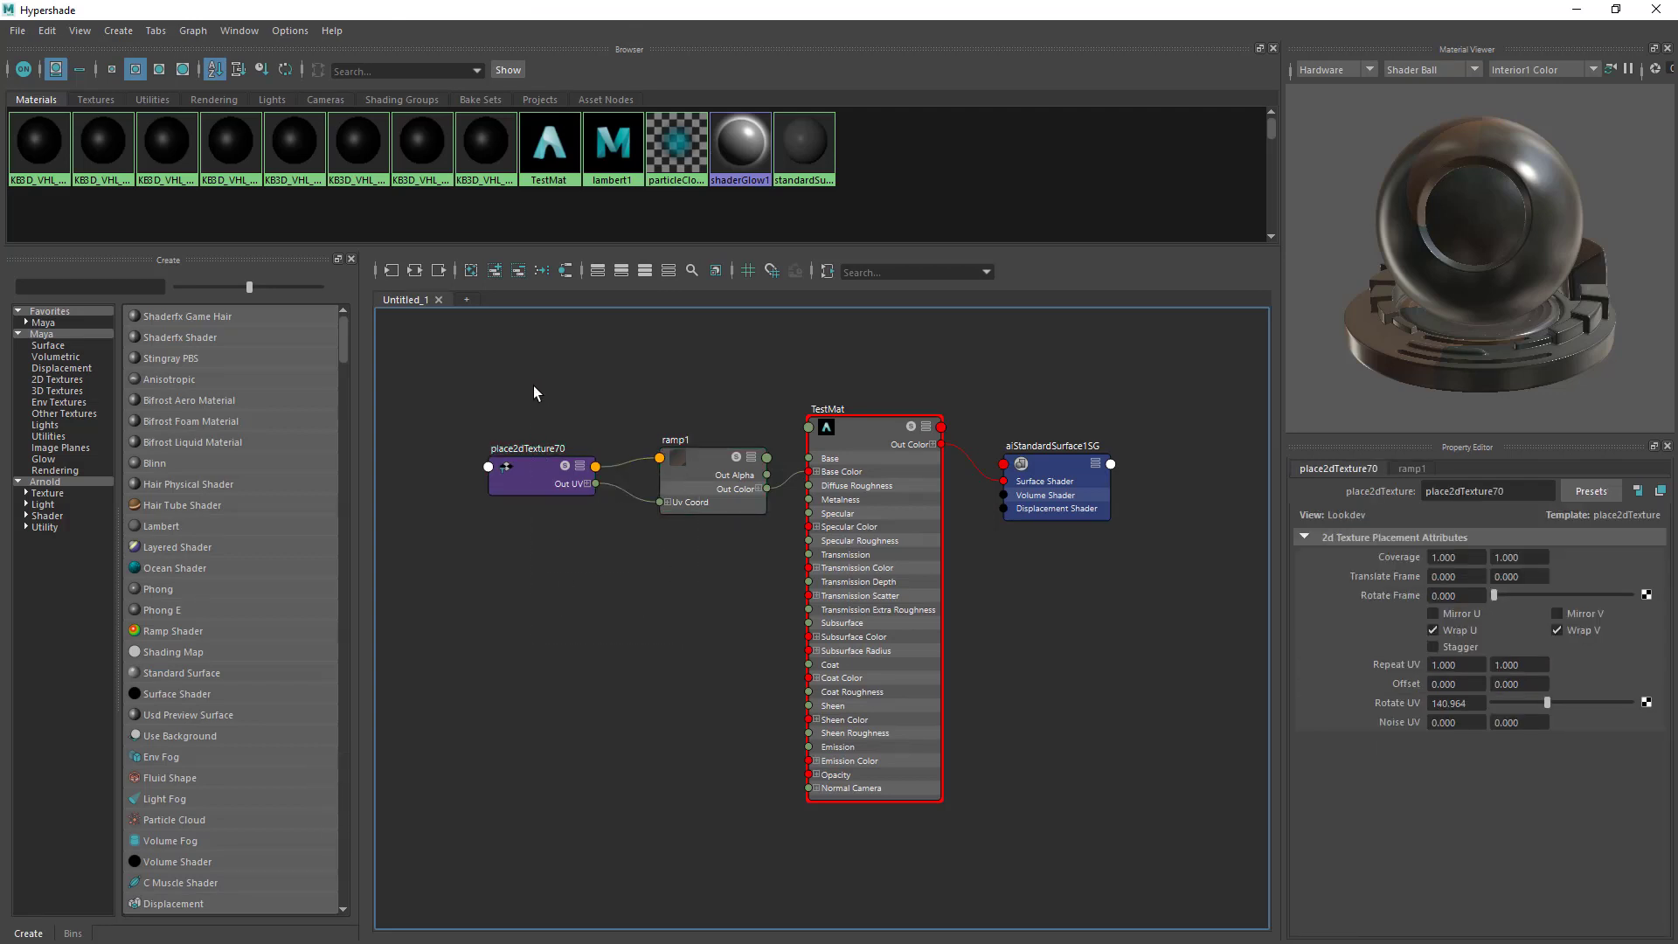
drag(533, 386, 712, 669)
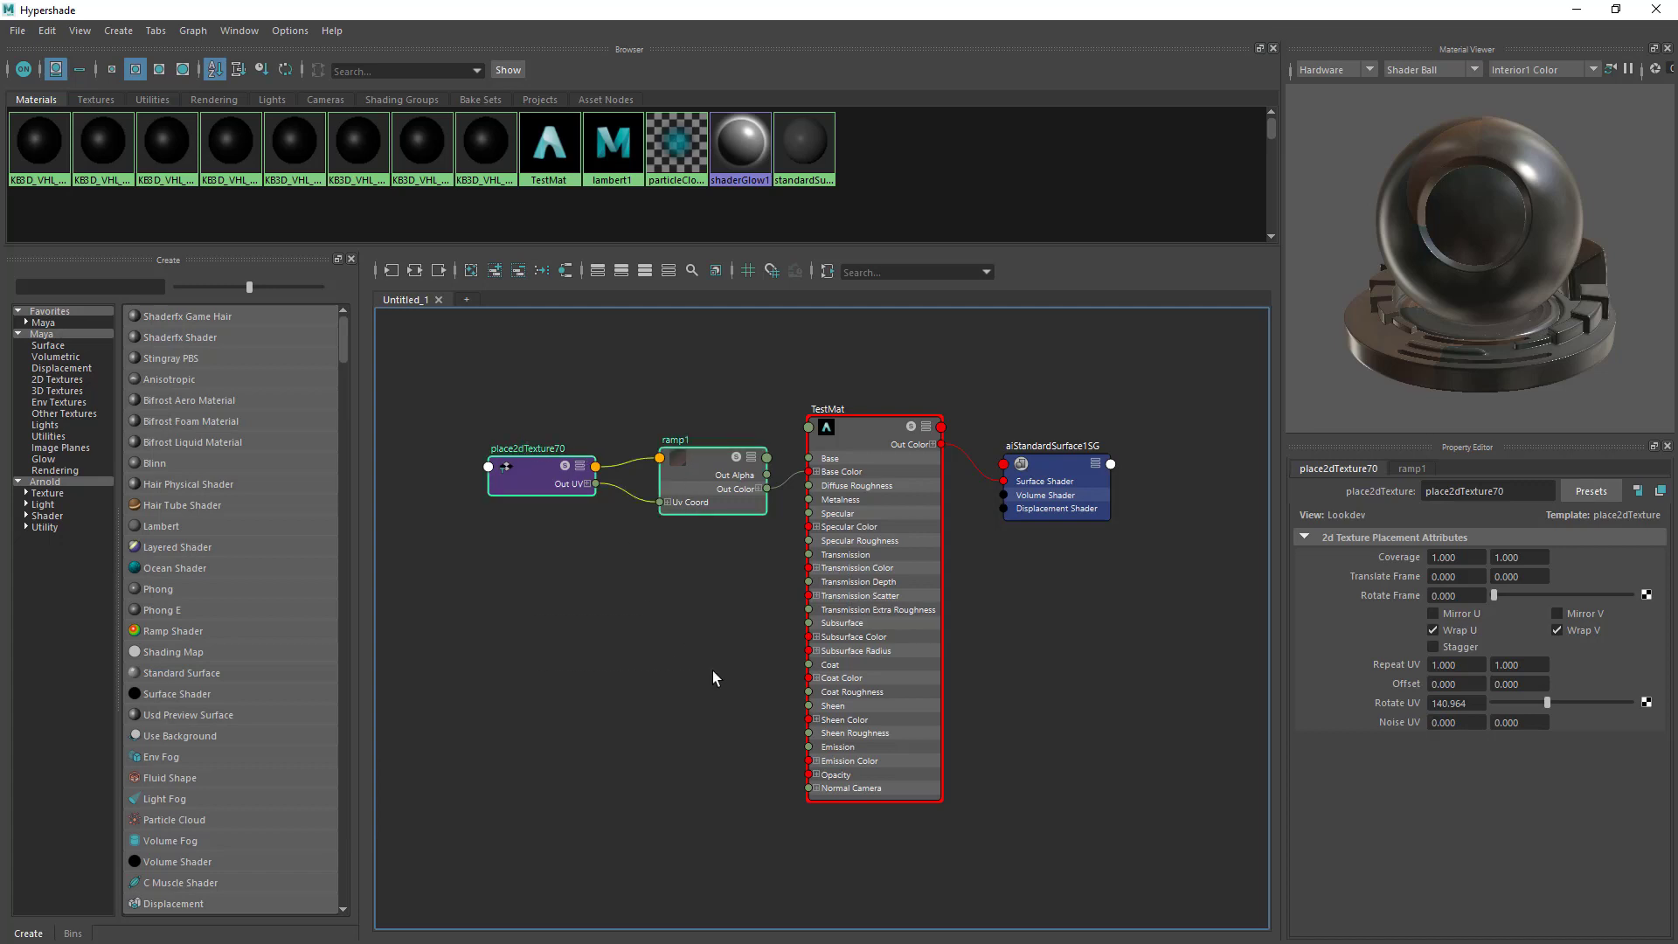
key(Delete)
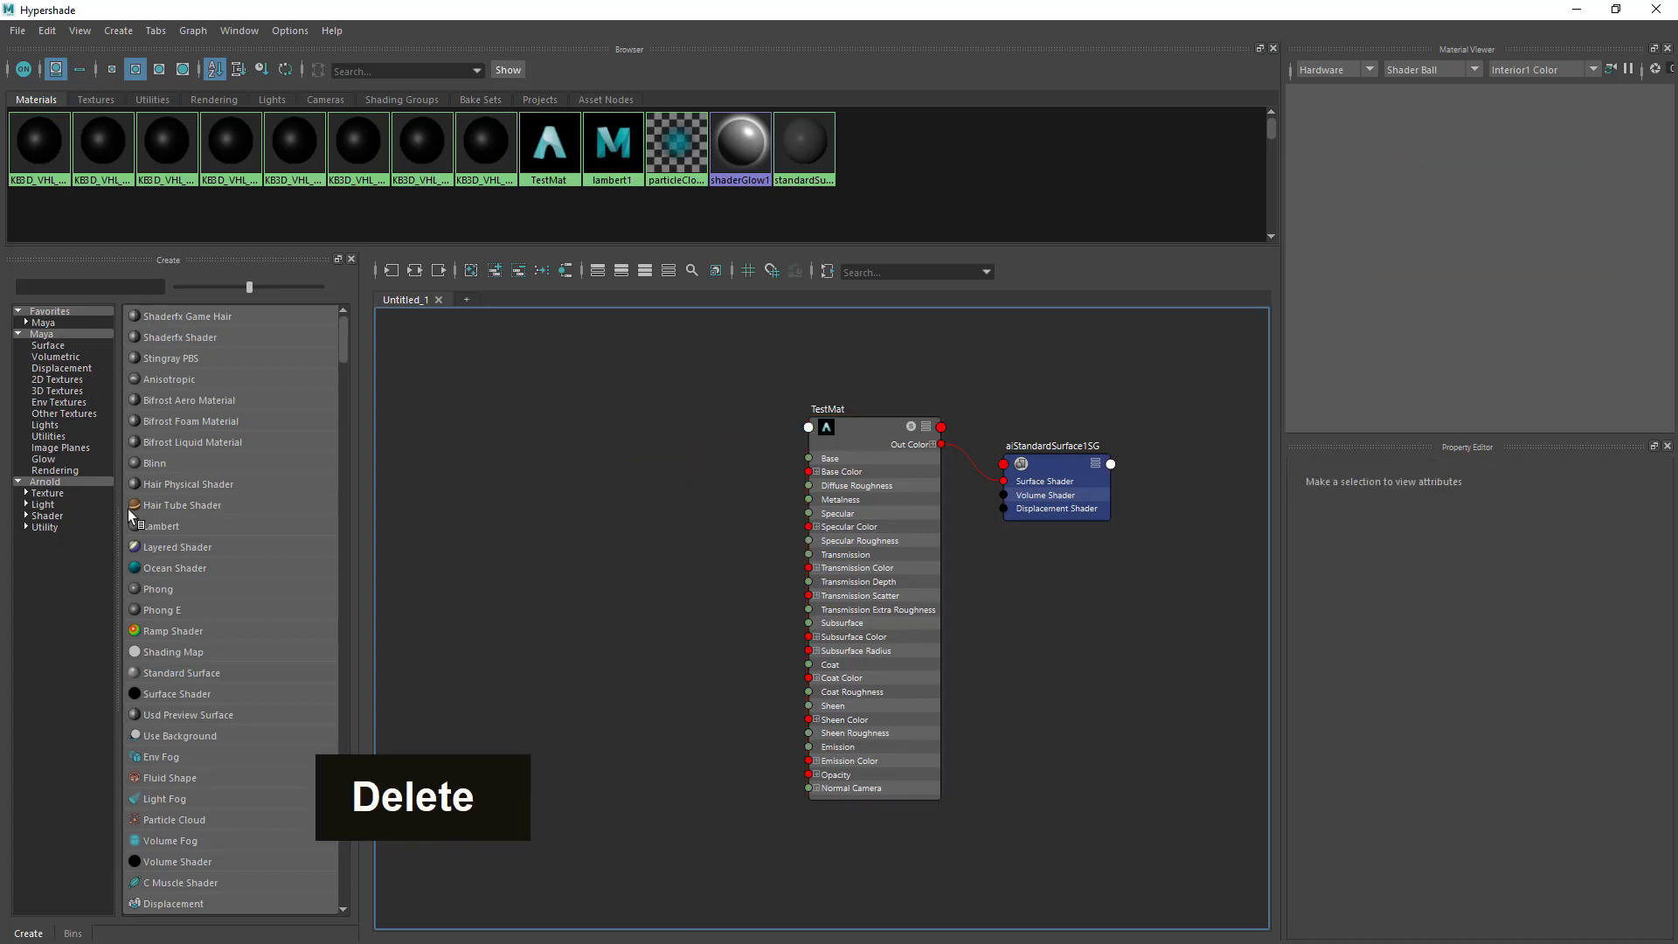
Create an Arnold aiImage texture node in the TestMat graph.
click(59, 483)
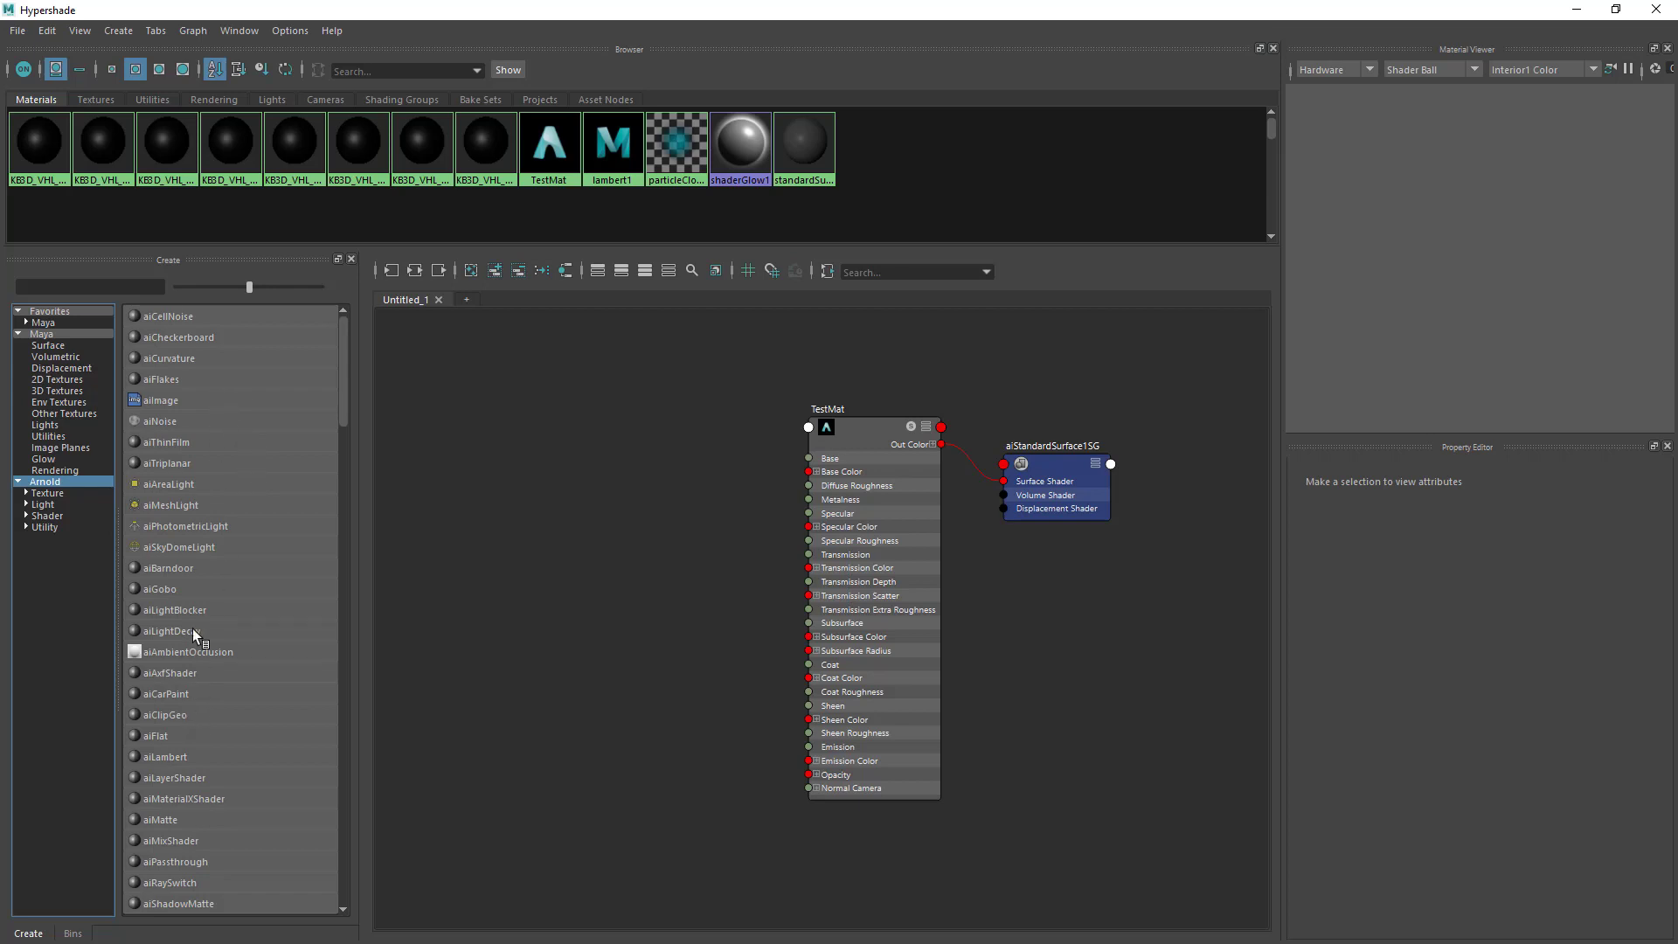
scroll(192, 627, down, 8)
scroll(192, 626, up, 1)
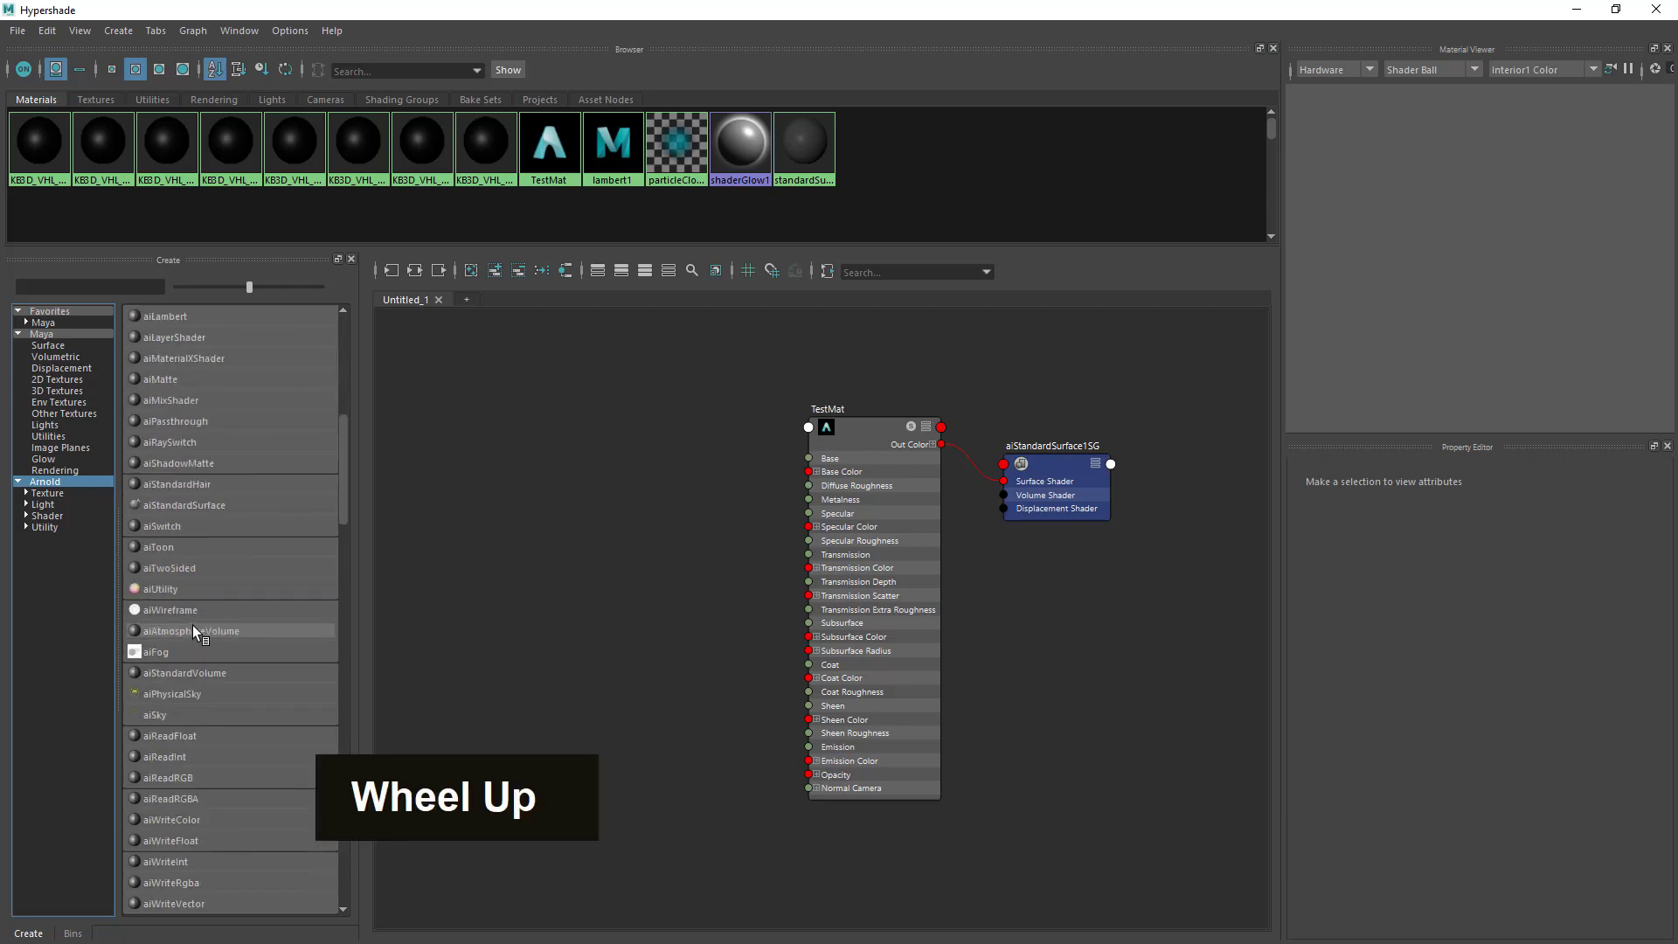
scroll(192, 626, up, 7)
click(60, 492)
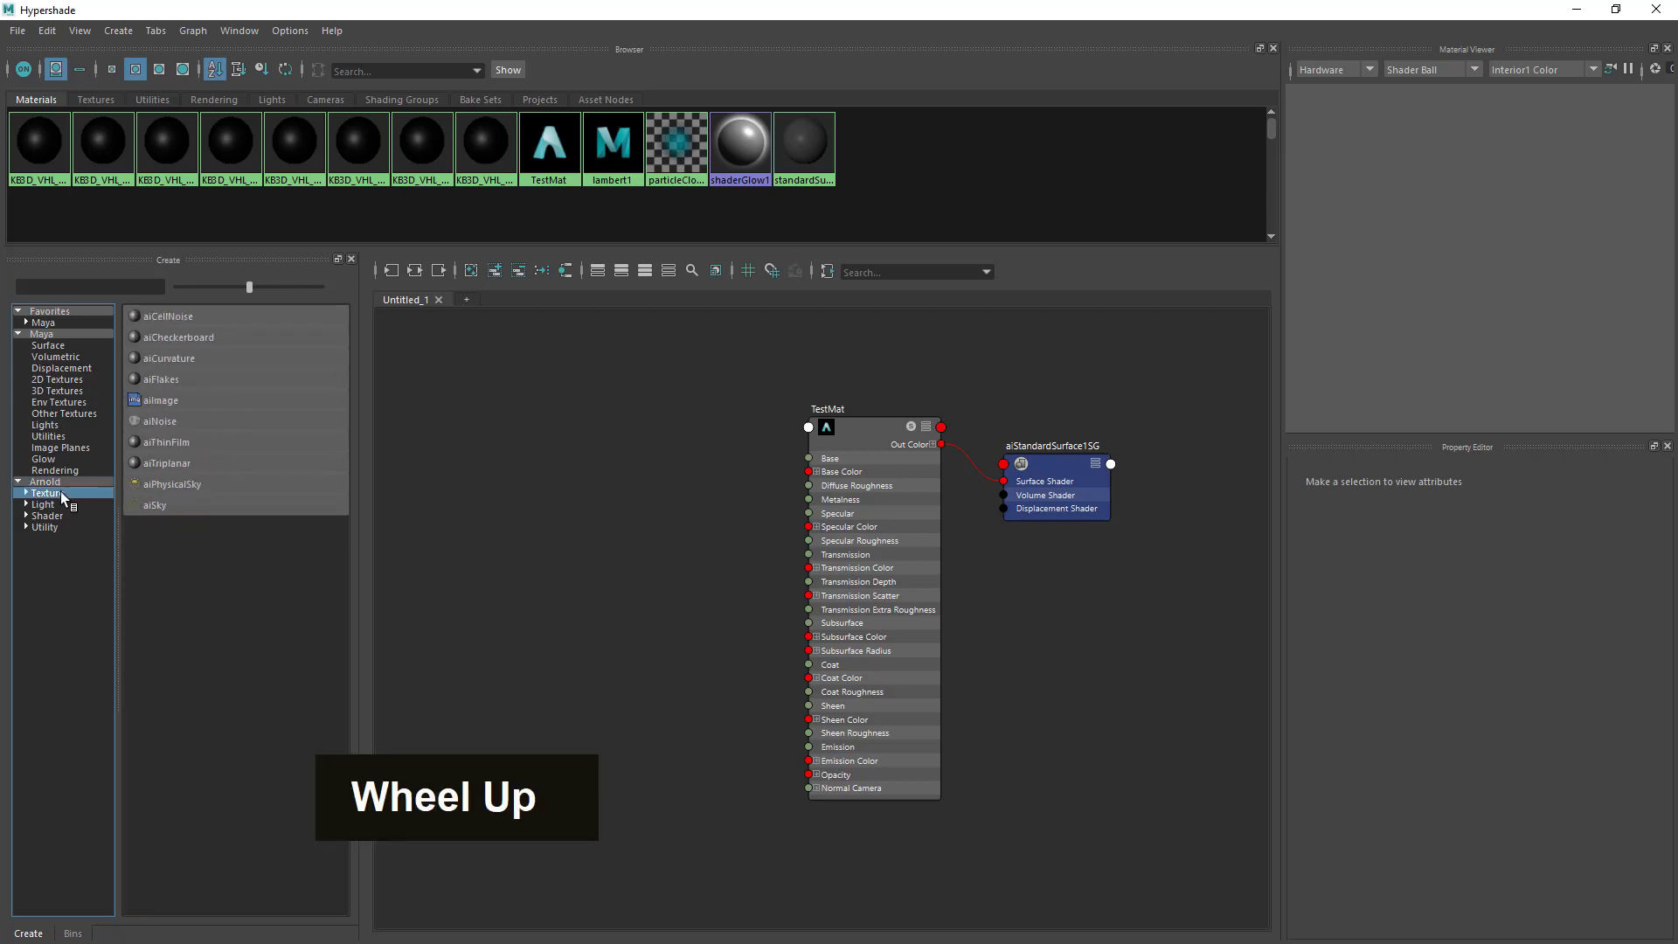
click(154, 402)
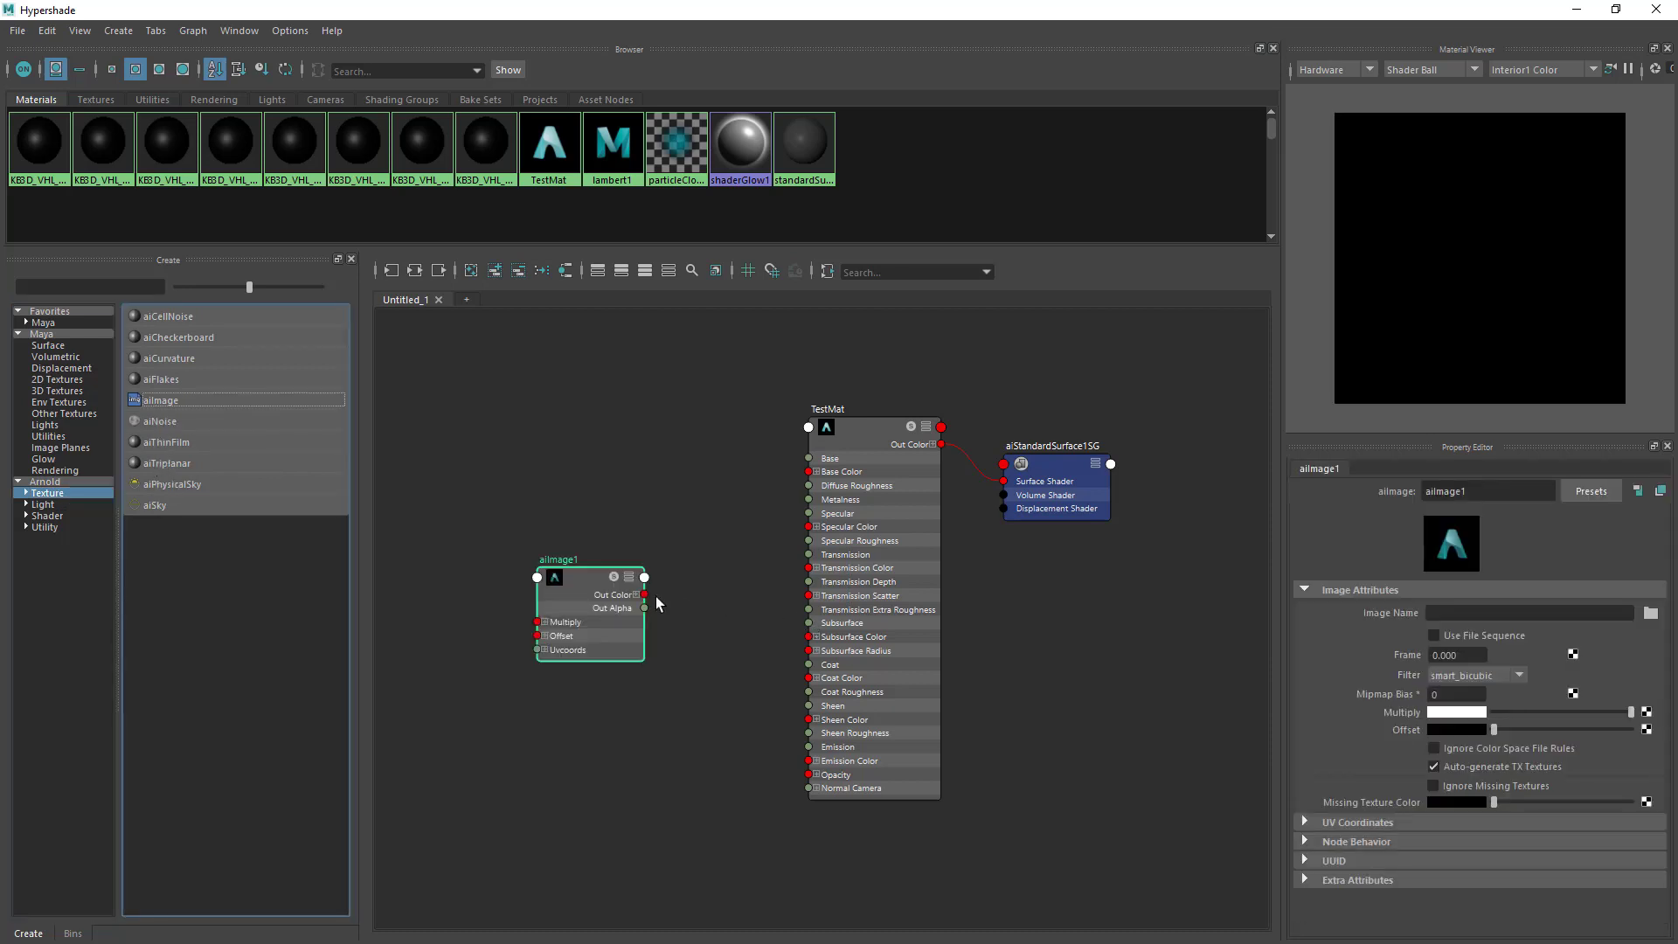
Move the aiImage node closer to TestMat and add a Maya File 2D texture node to the graph.
drag(582, 612, 639, 495)
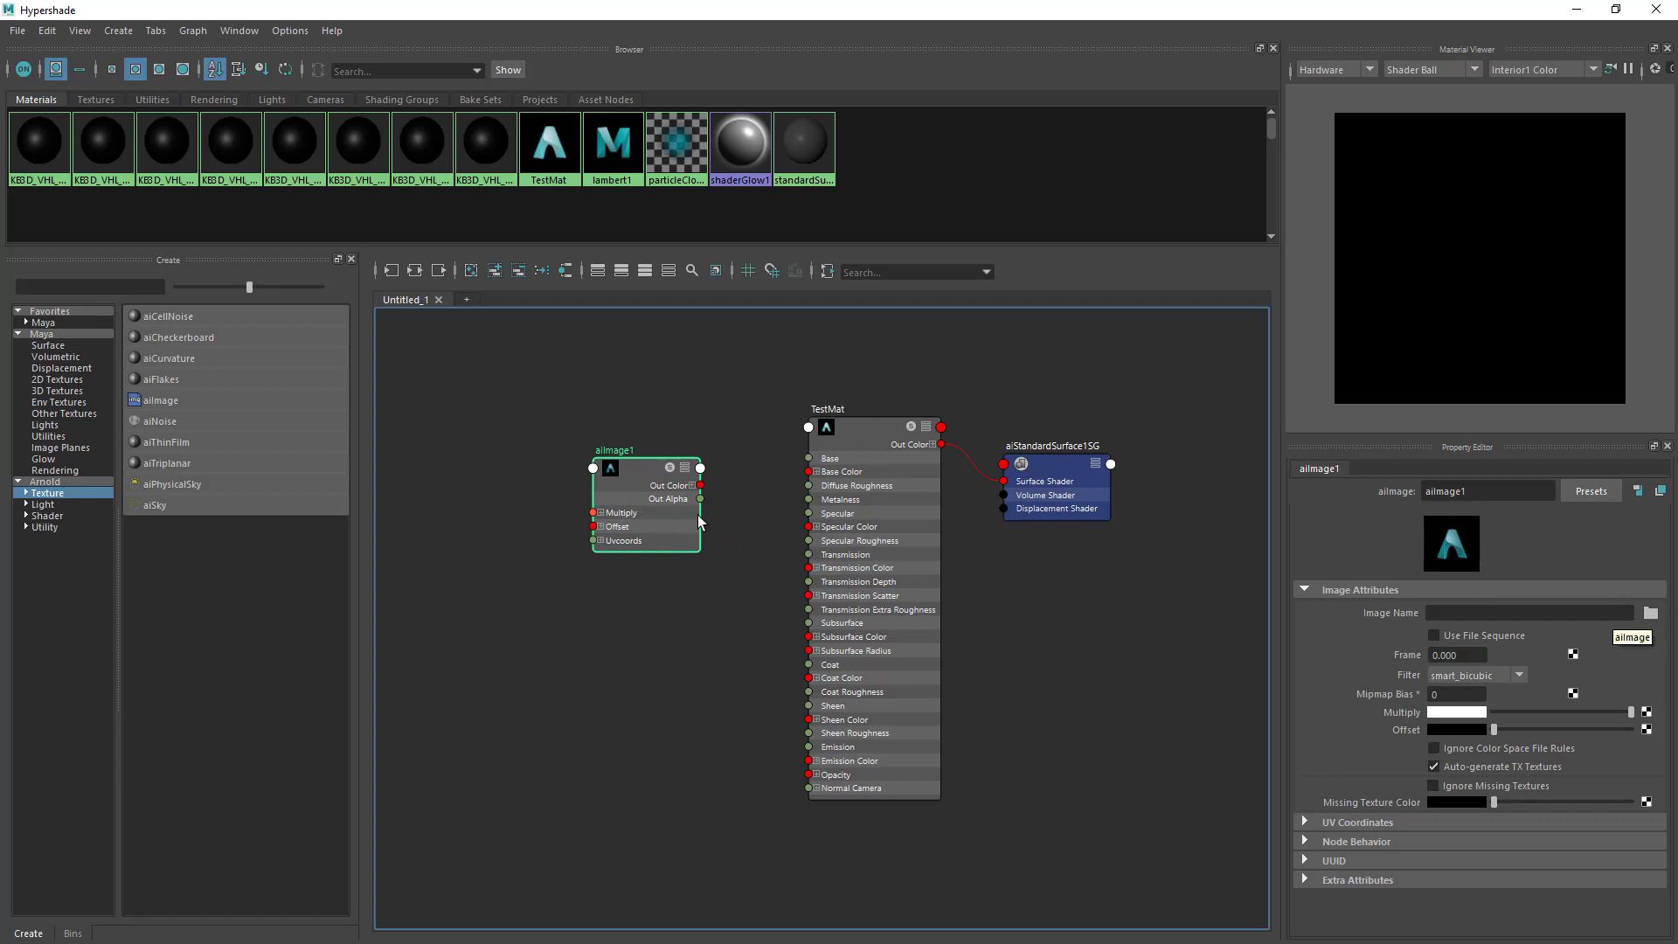
drag(633, 484, 651, 498)
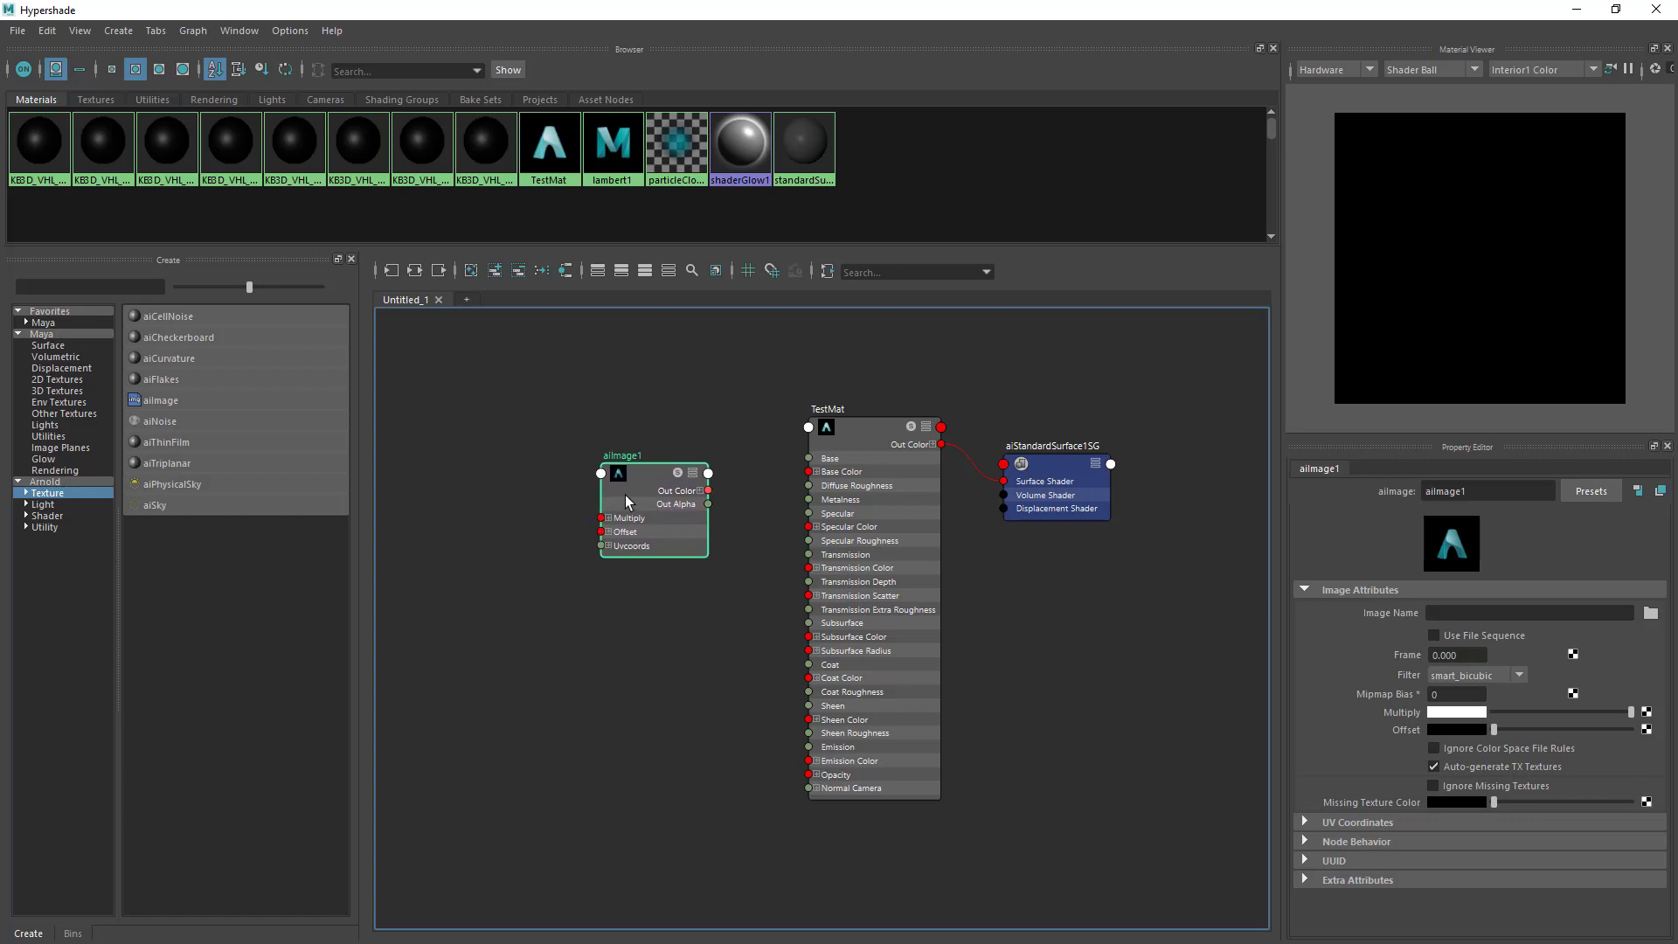
click(52, 380)
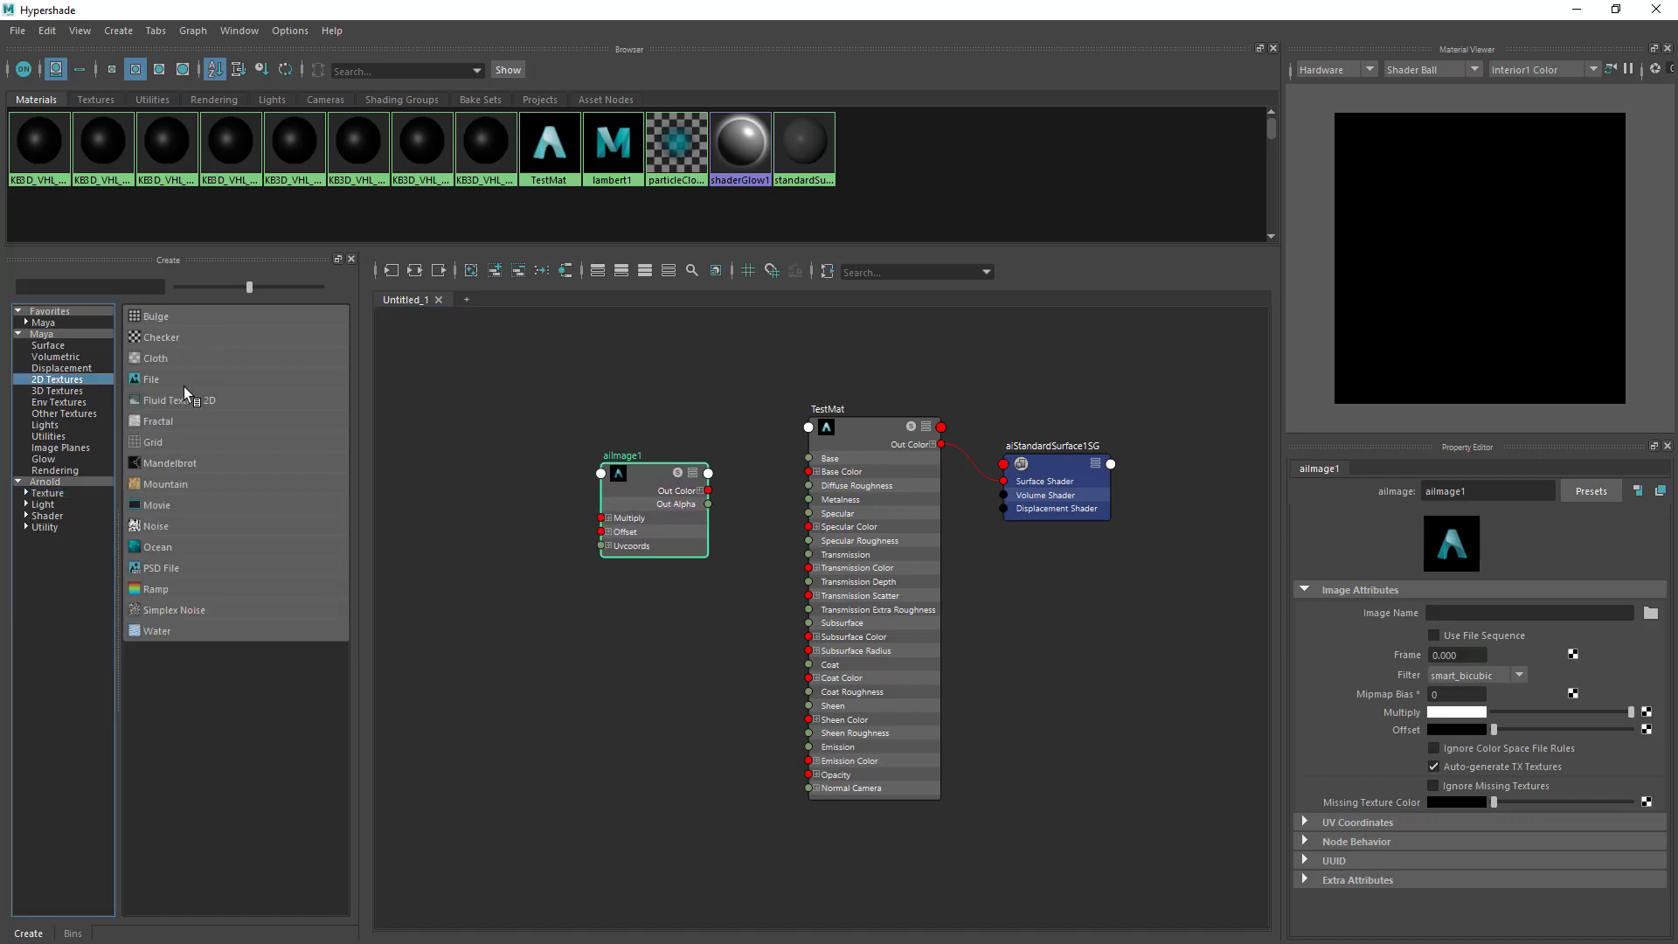
click(157, 378)
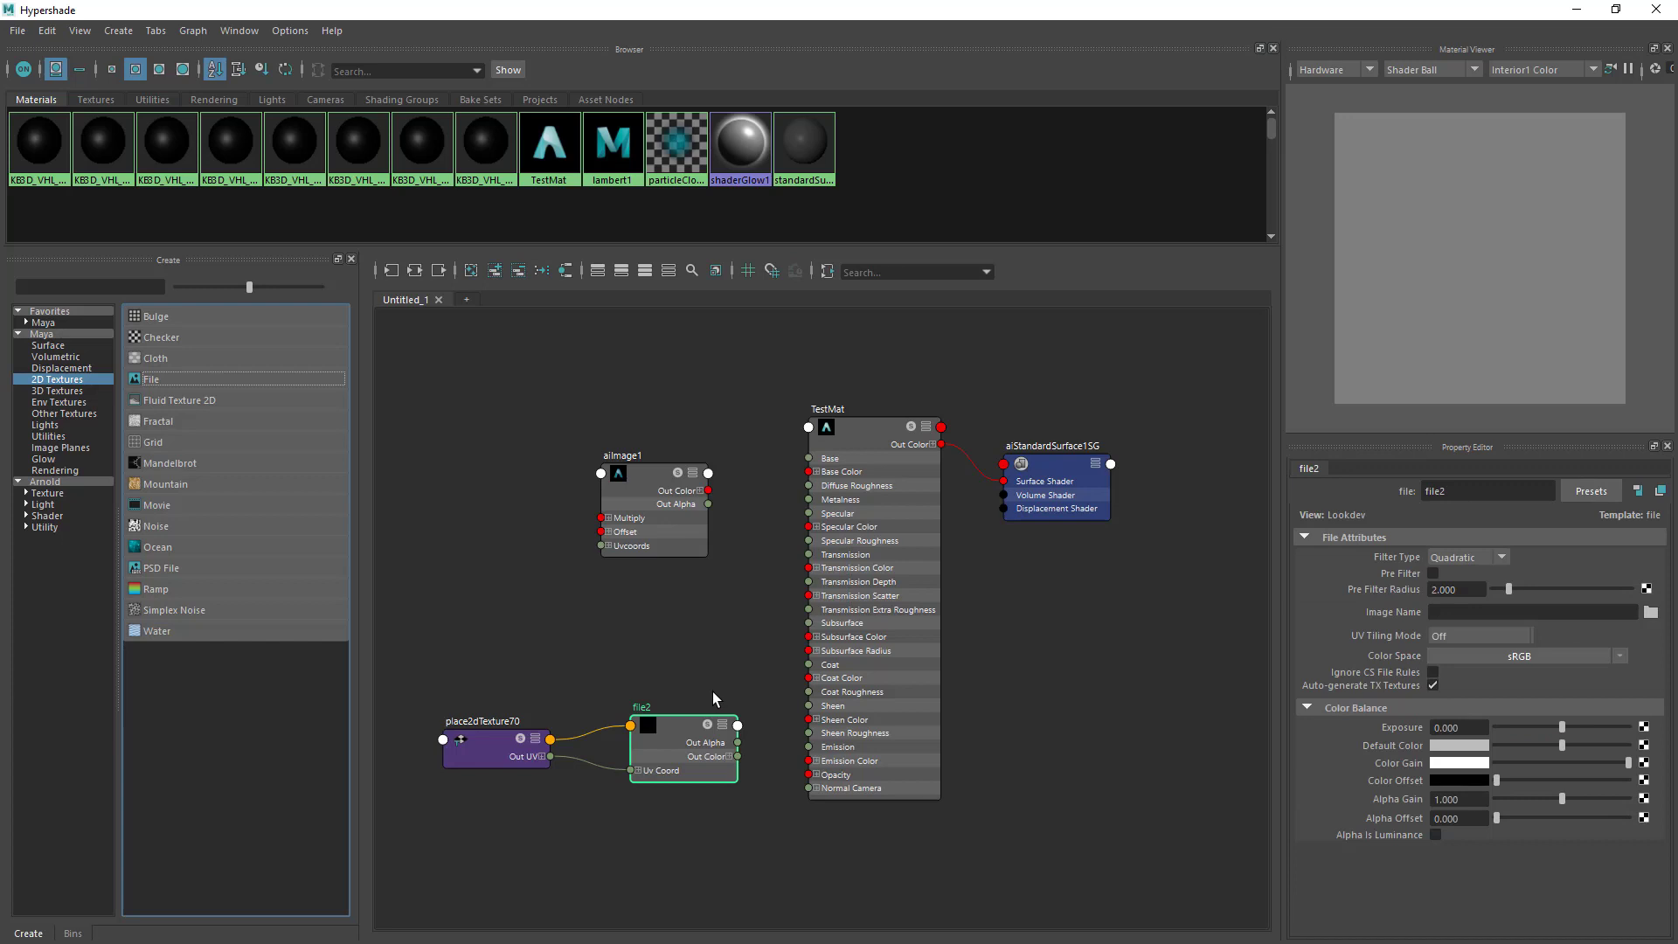
Line up the aiImage node above the File node and its place2dTexture node beside TestMat, and select the File node.
drag(641, 490, 659, 474)
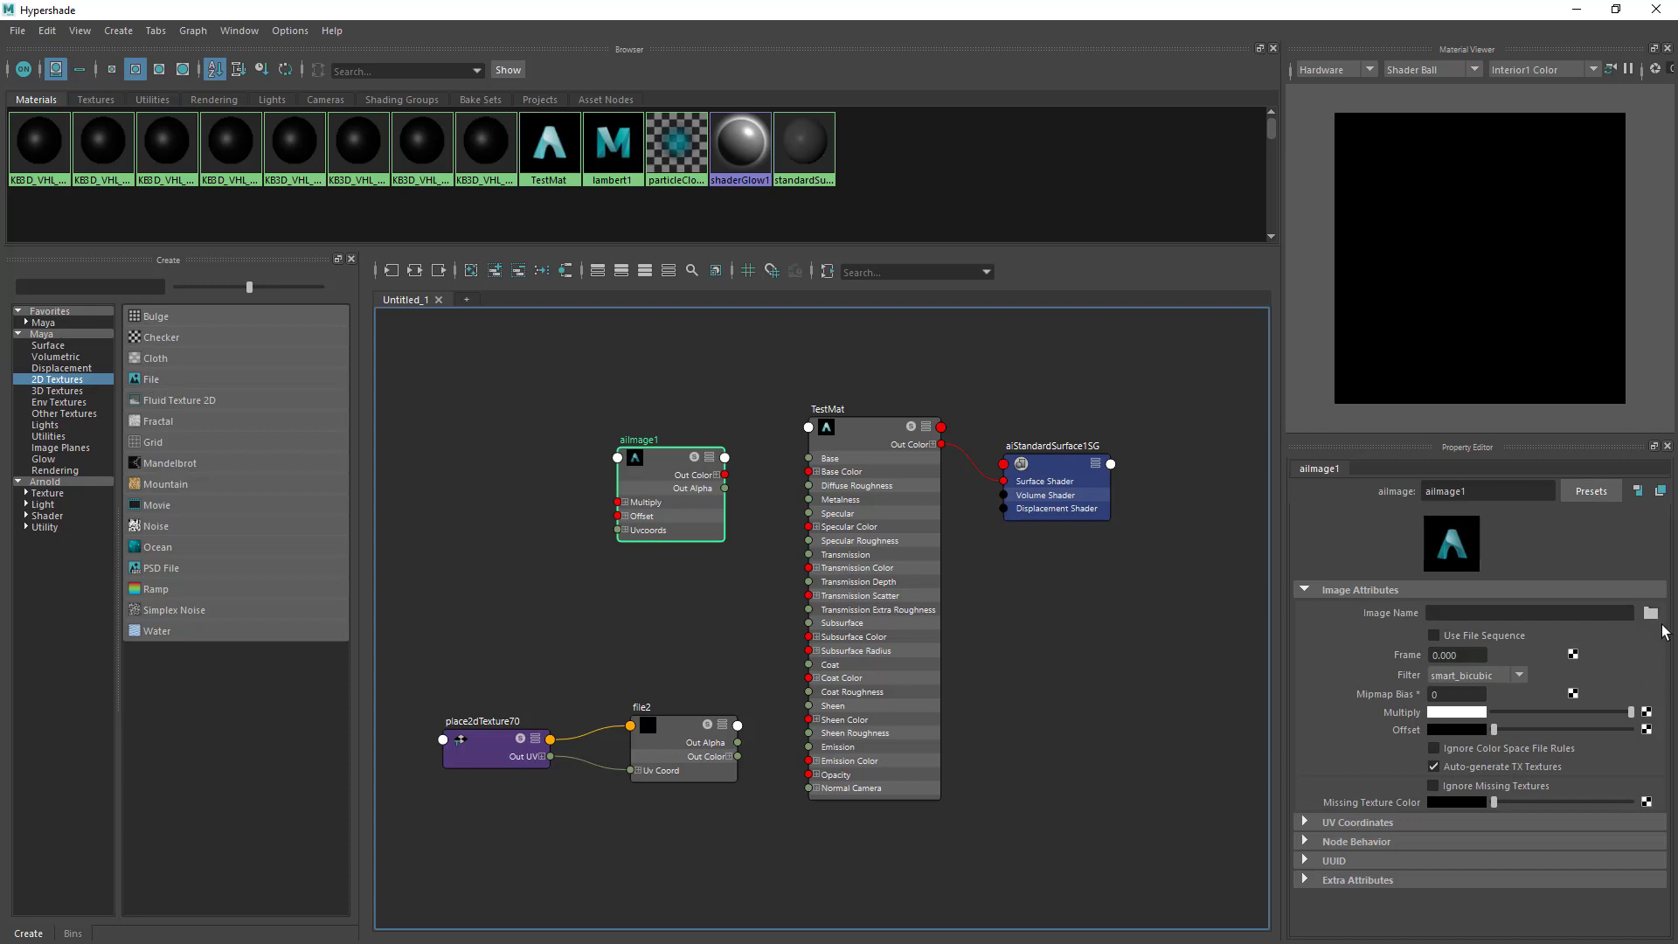
drag(673, 756, 654, 748)
drag(477, 754, 506, 724)
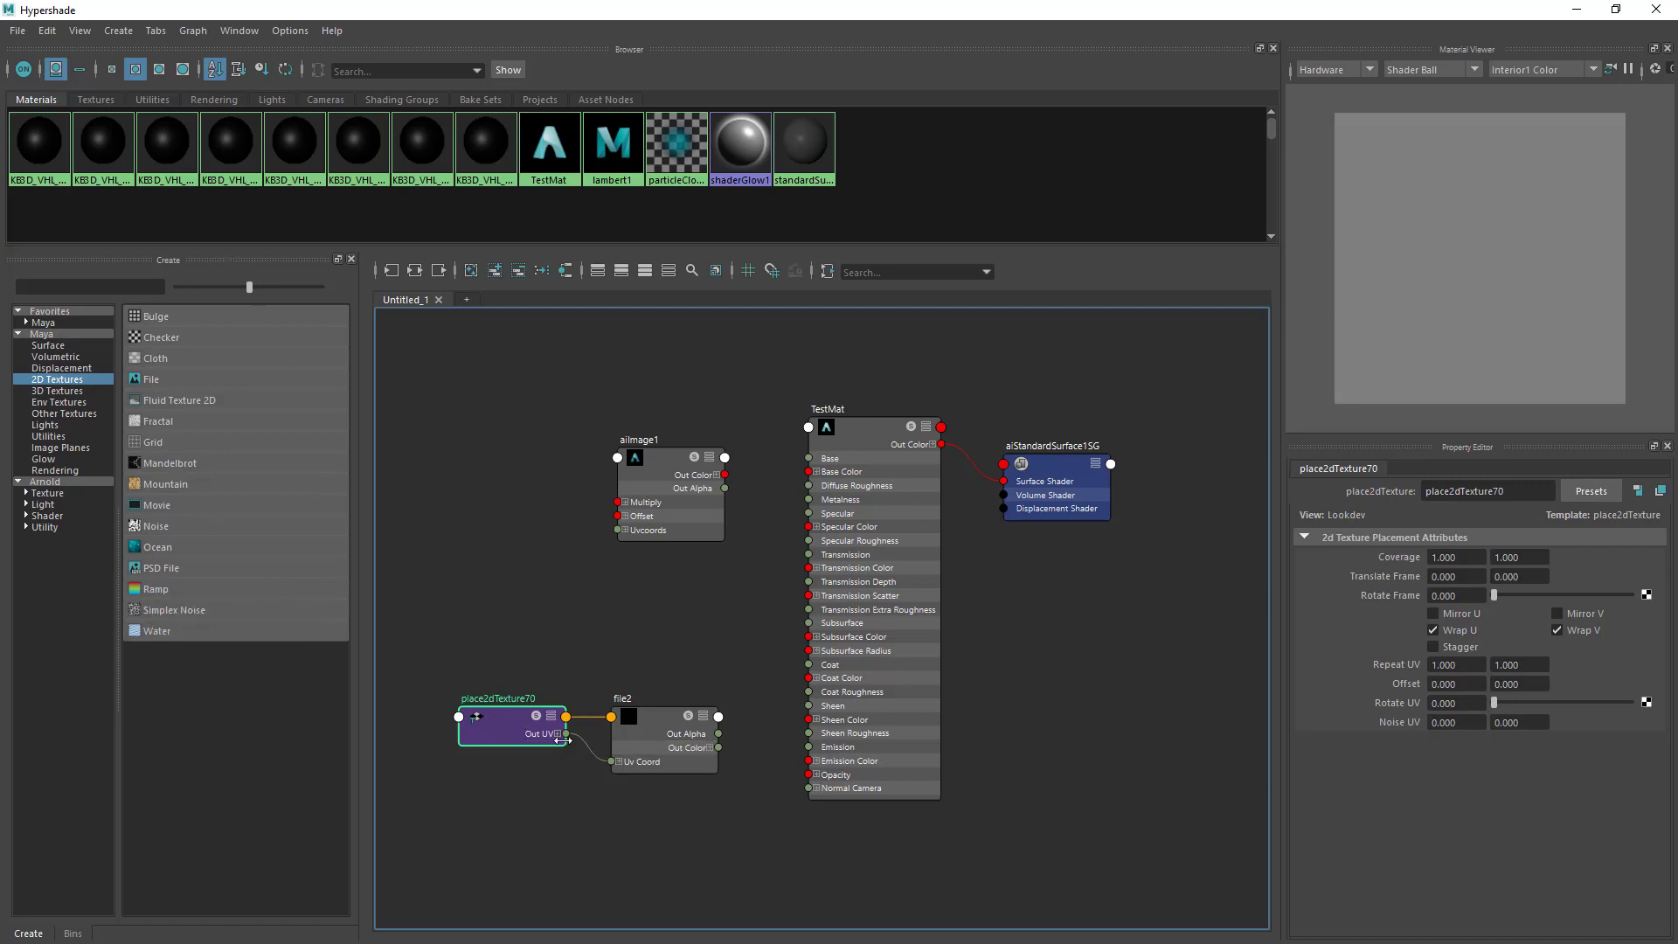
drag(536, 733, 523, 744)
click(670, 738)
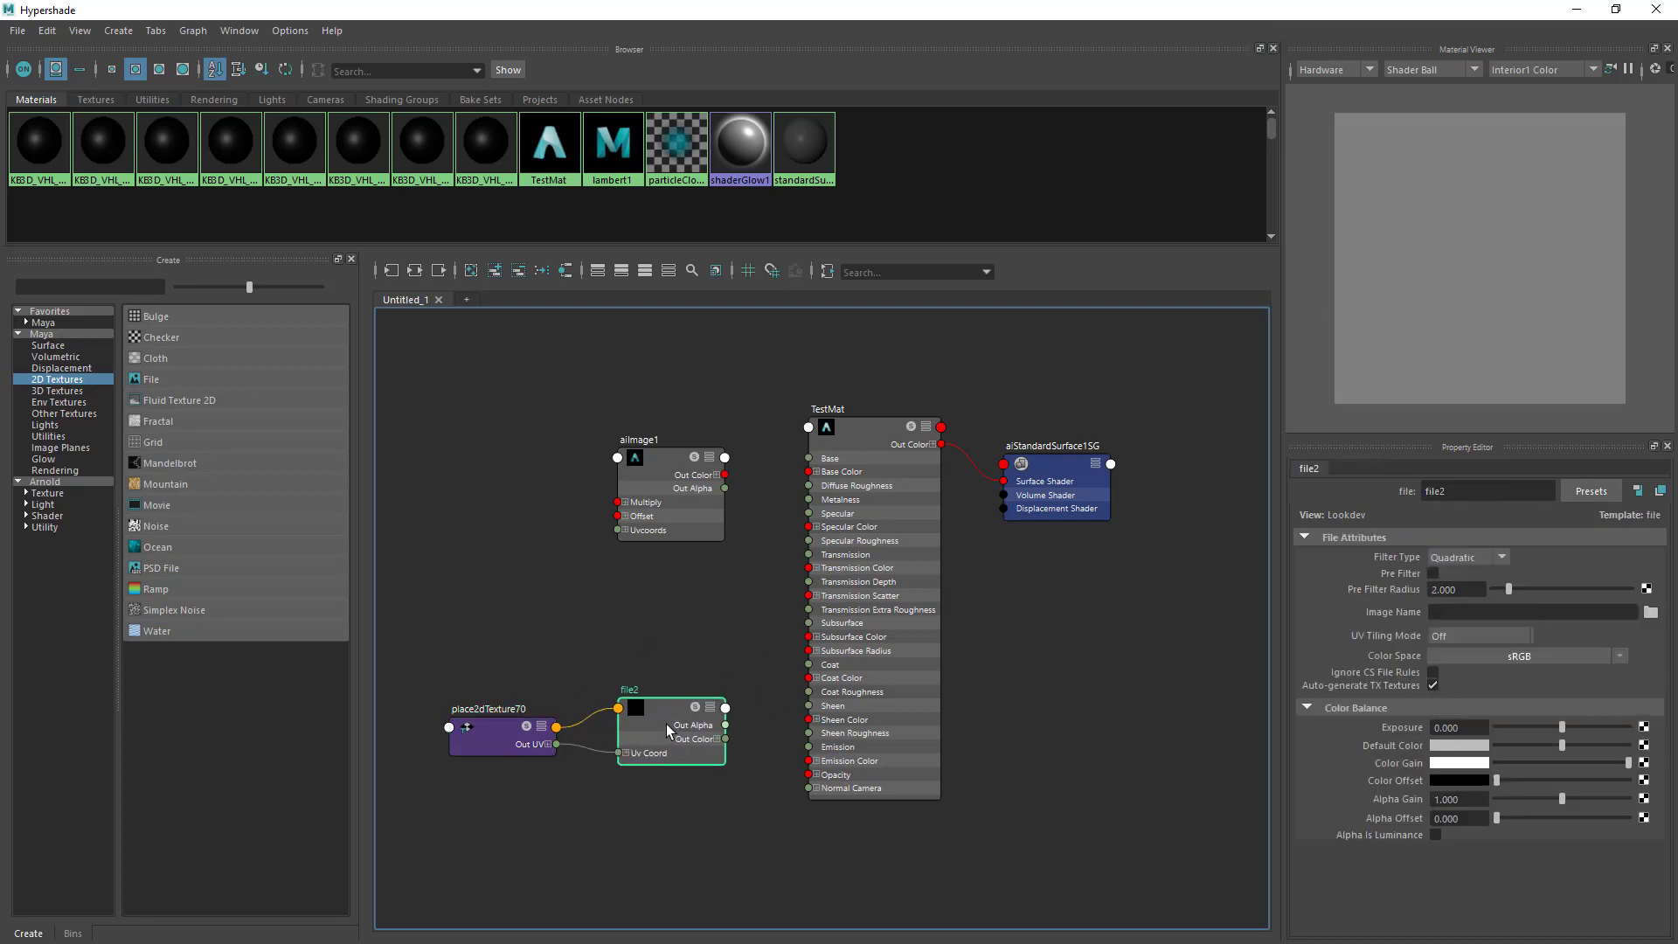
Compare the attributes of the file2 and aiImage1 texture nodes, including aiImage1's UV Coordinates settings.
drag(645, 742, 633, 740)
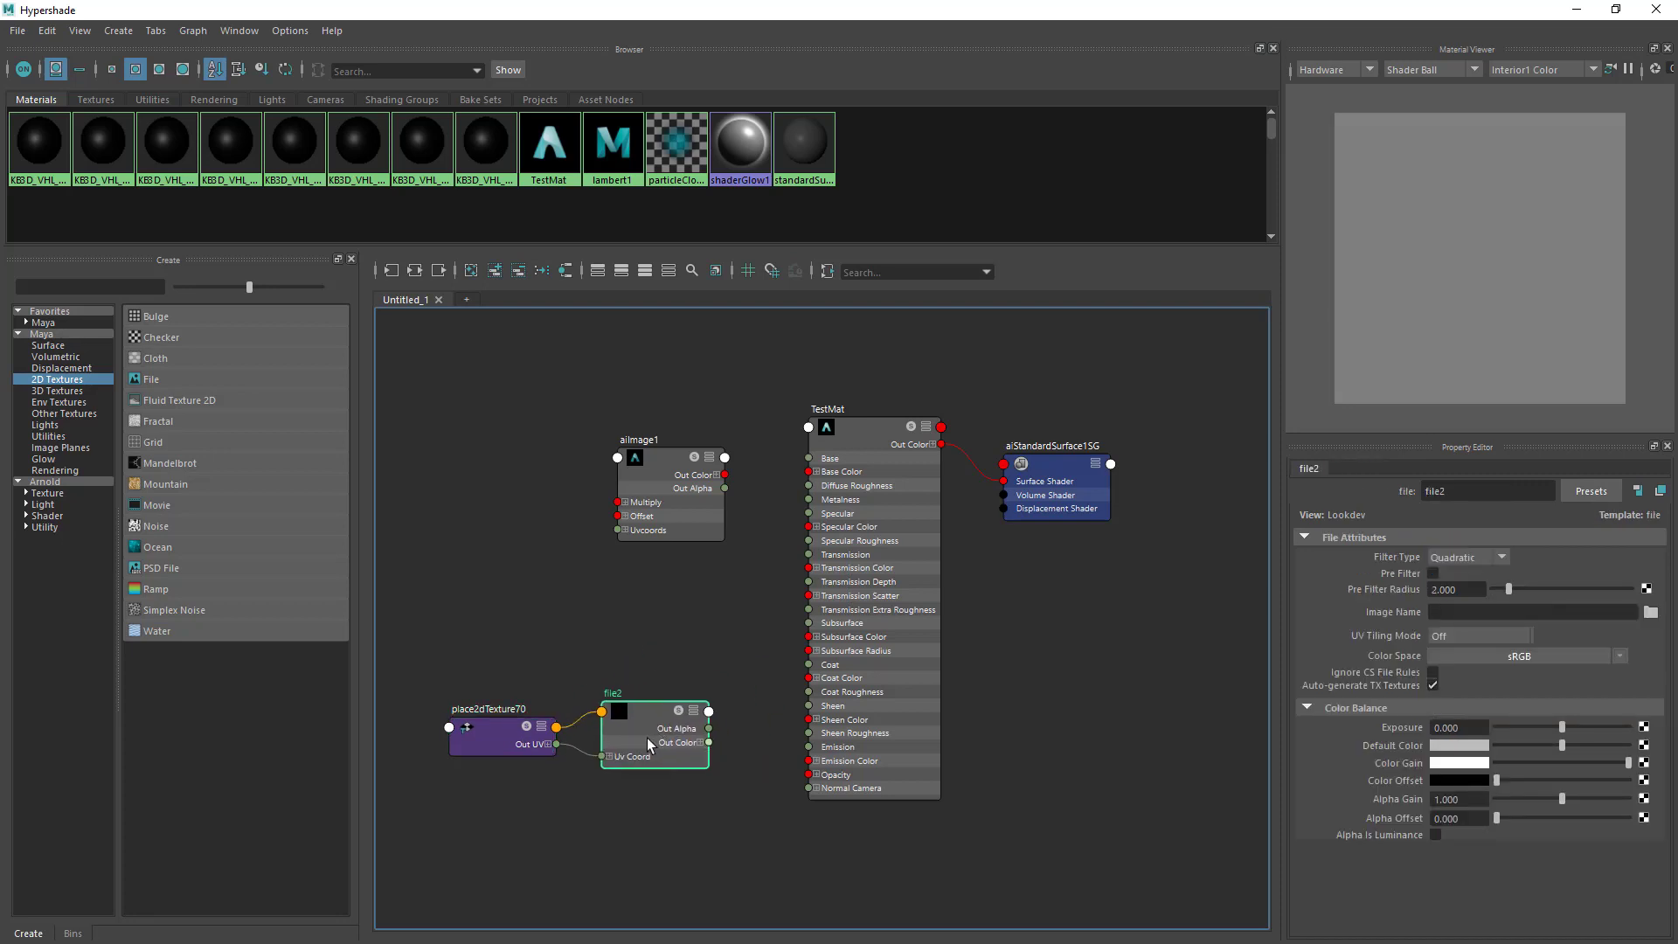
drag(451, 673, 663, 779)
click(679, 654)
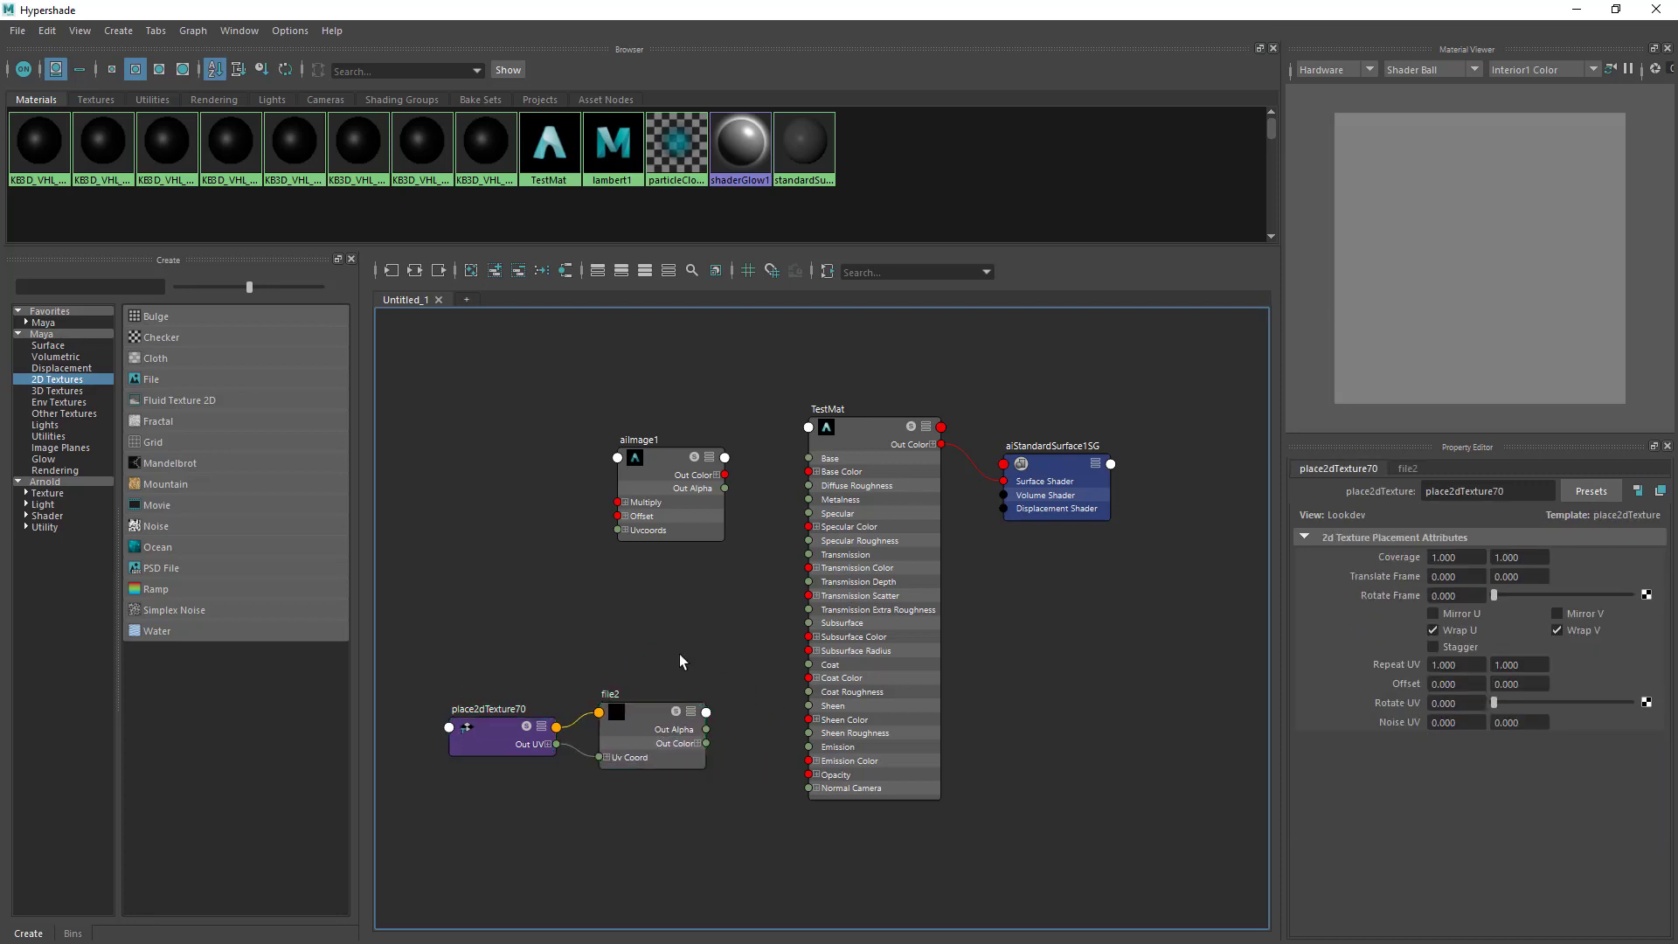
double_click(669, 491)
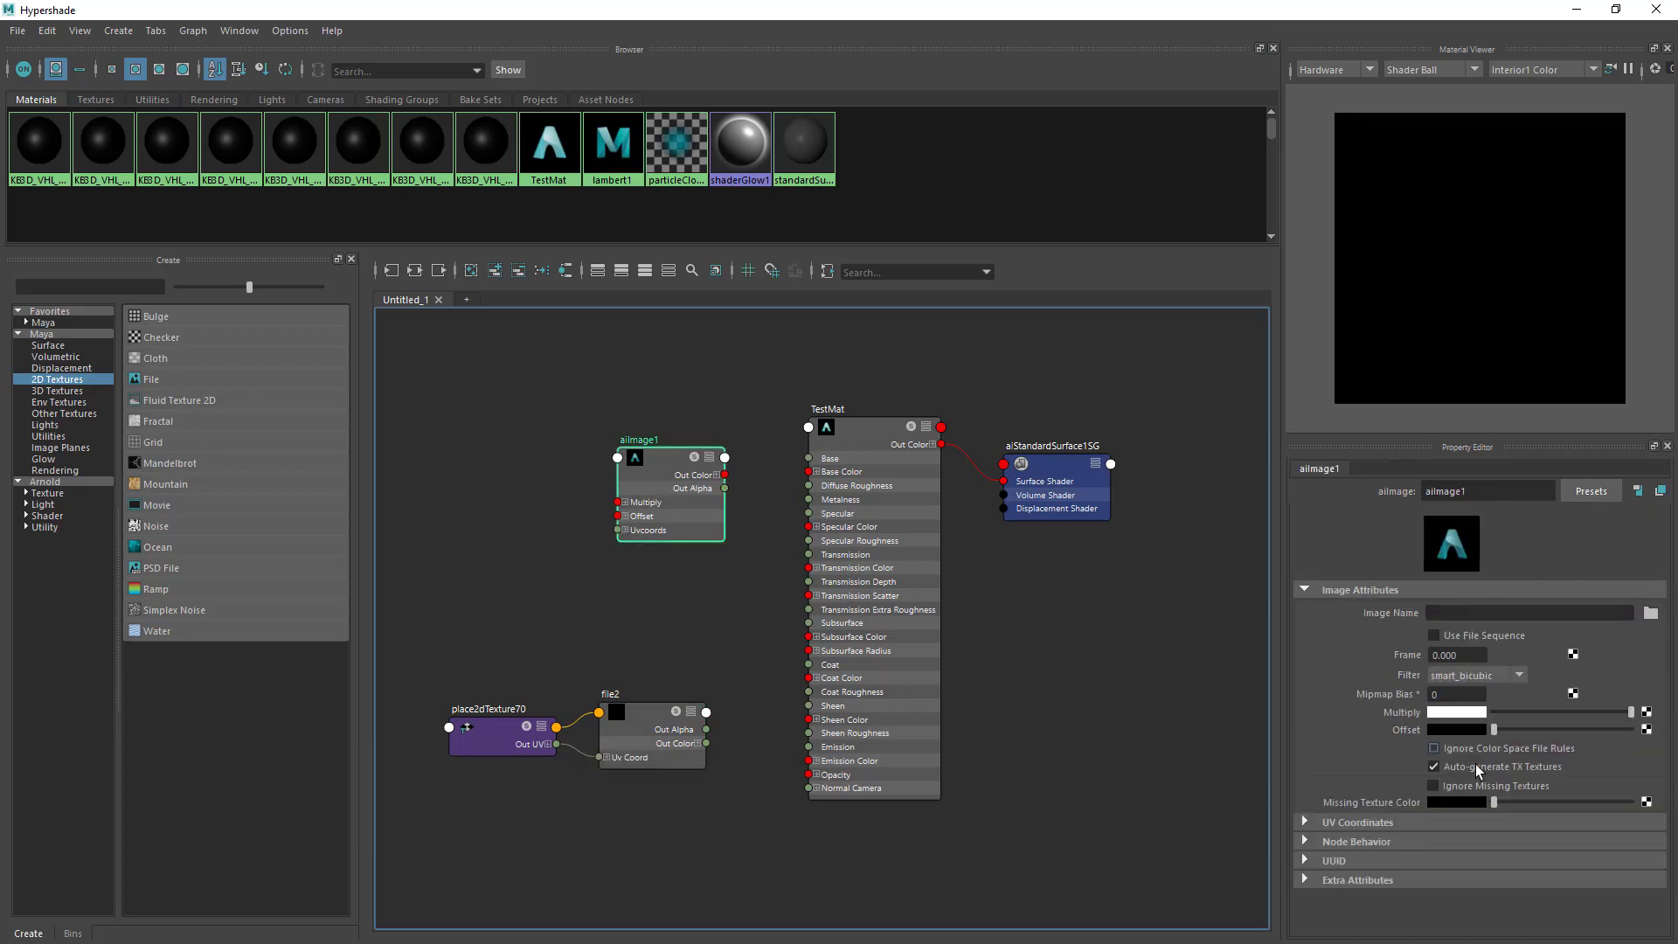
click(1372, 822)
scroll(1354, 733, down, 3)
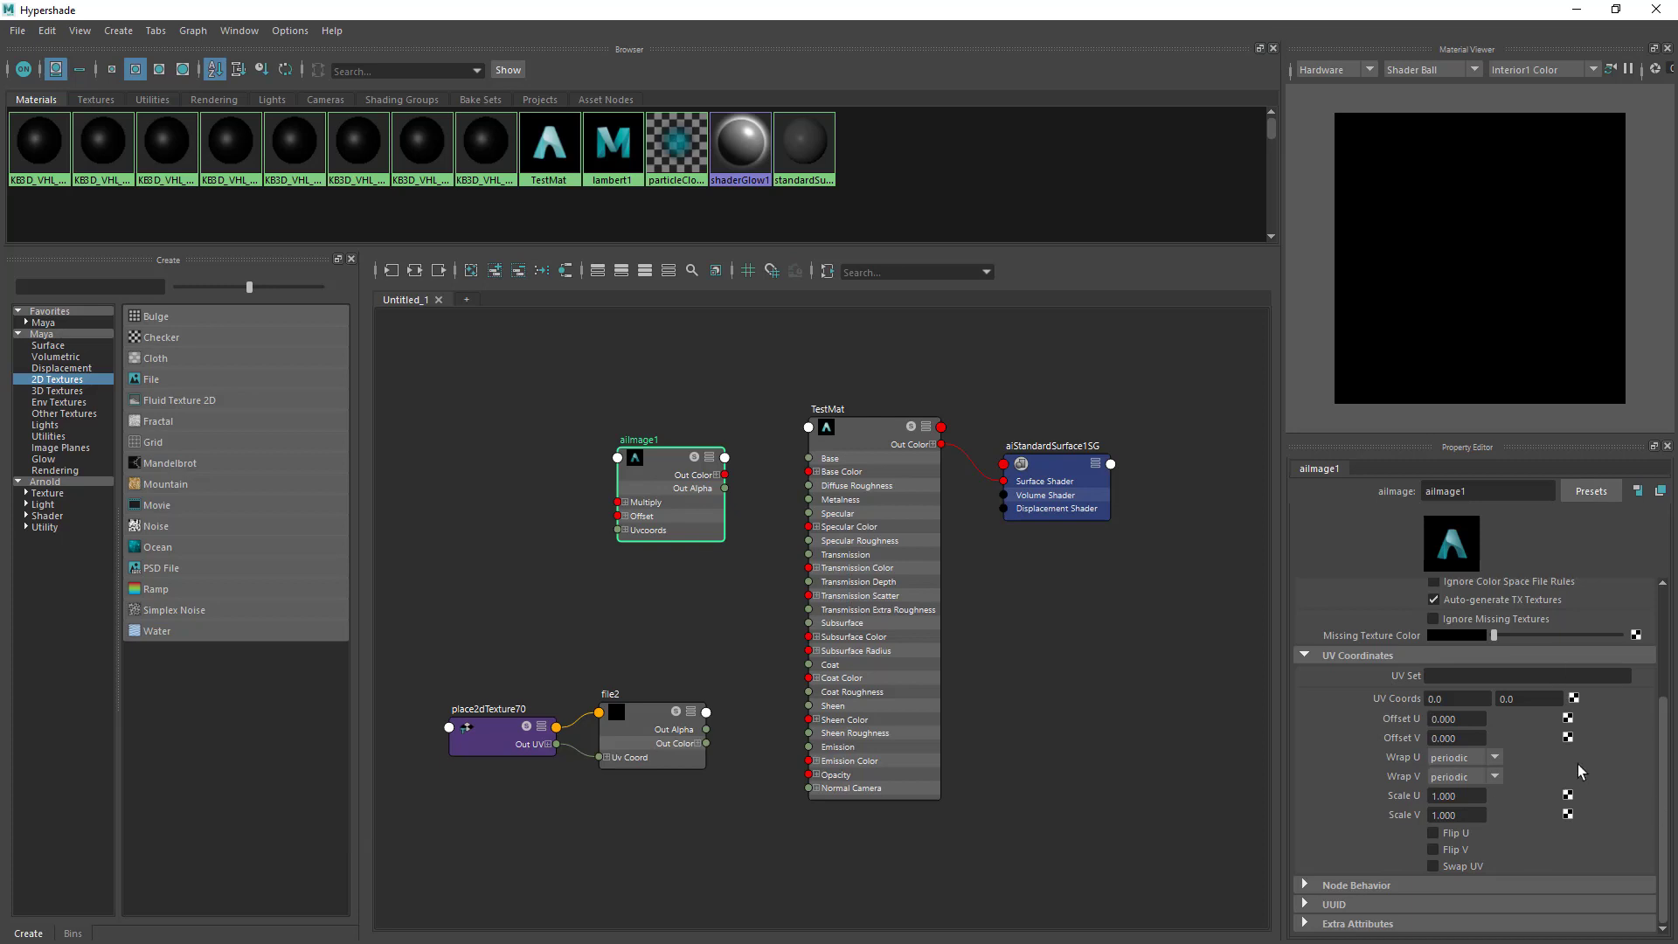
scroll(1572, 752, up, 3)
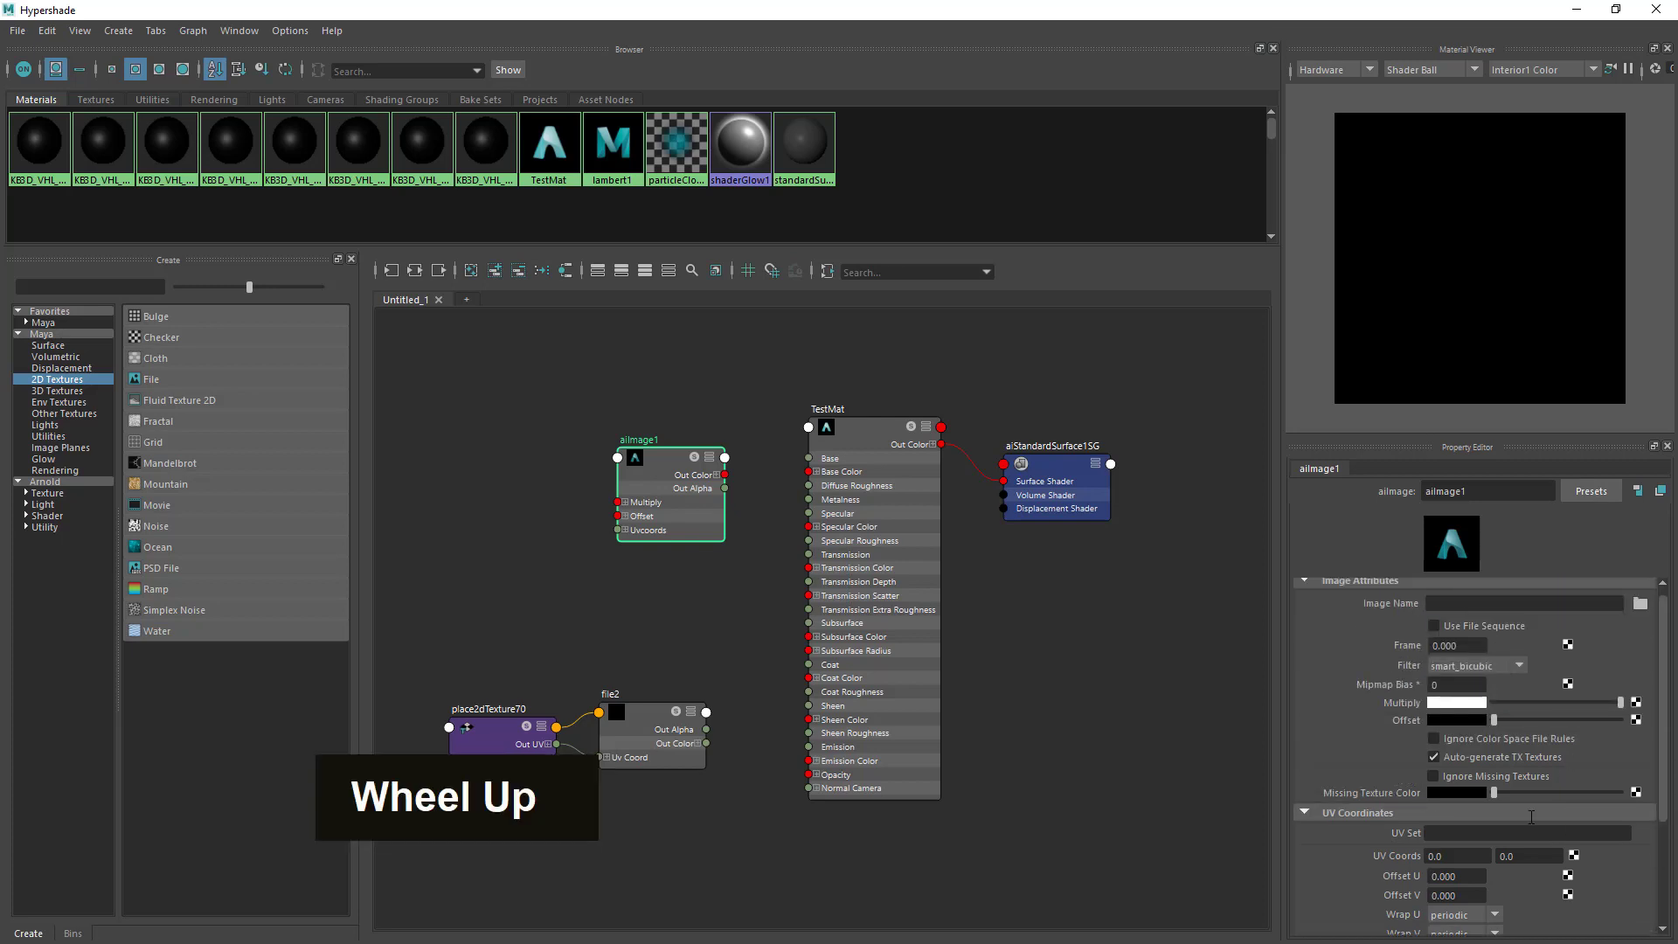
drag(659, 481, 660, 472)
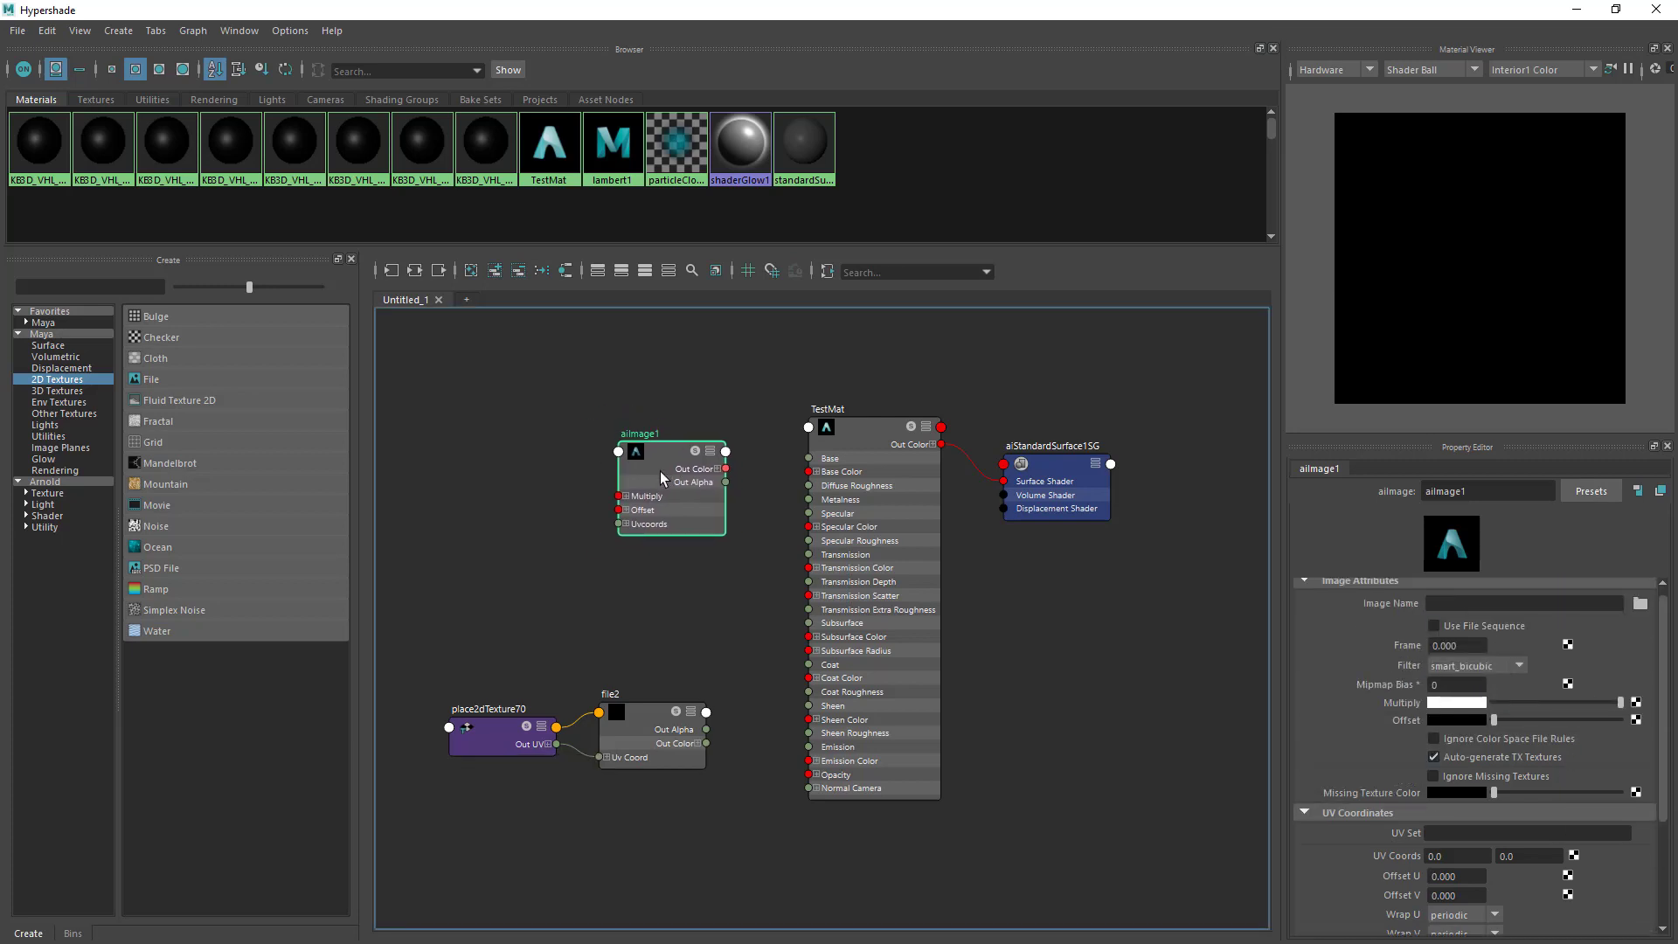
mouse_move(647, 705)
mouse_down()
mouse_move(677, 680)
mouse_move(656, 689)
mouse_up()
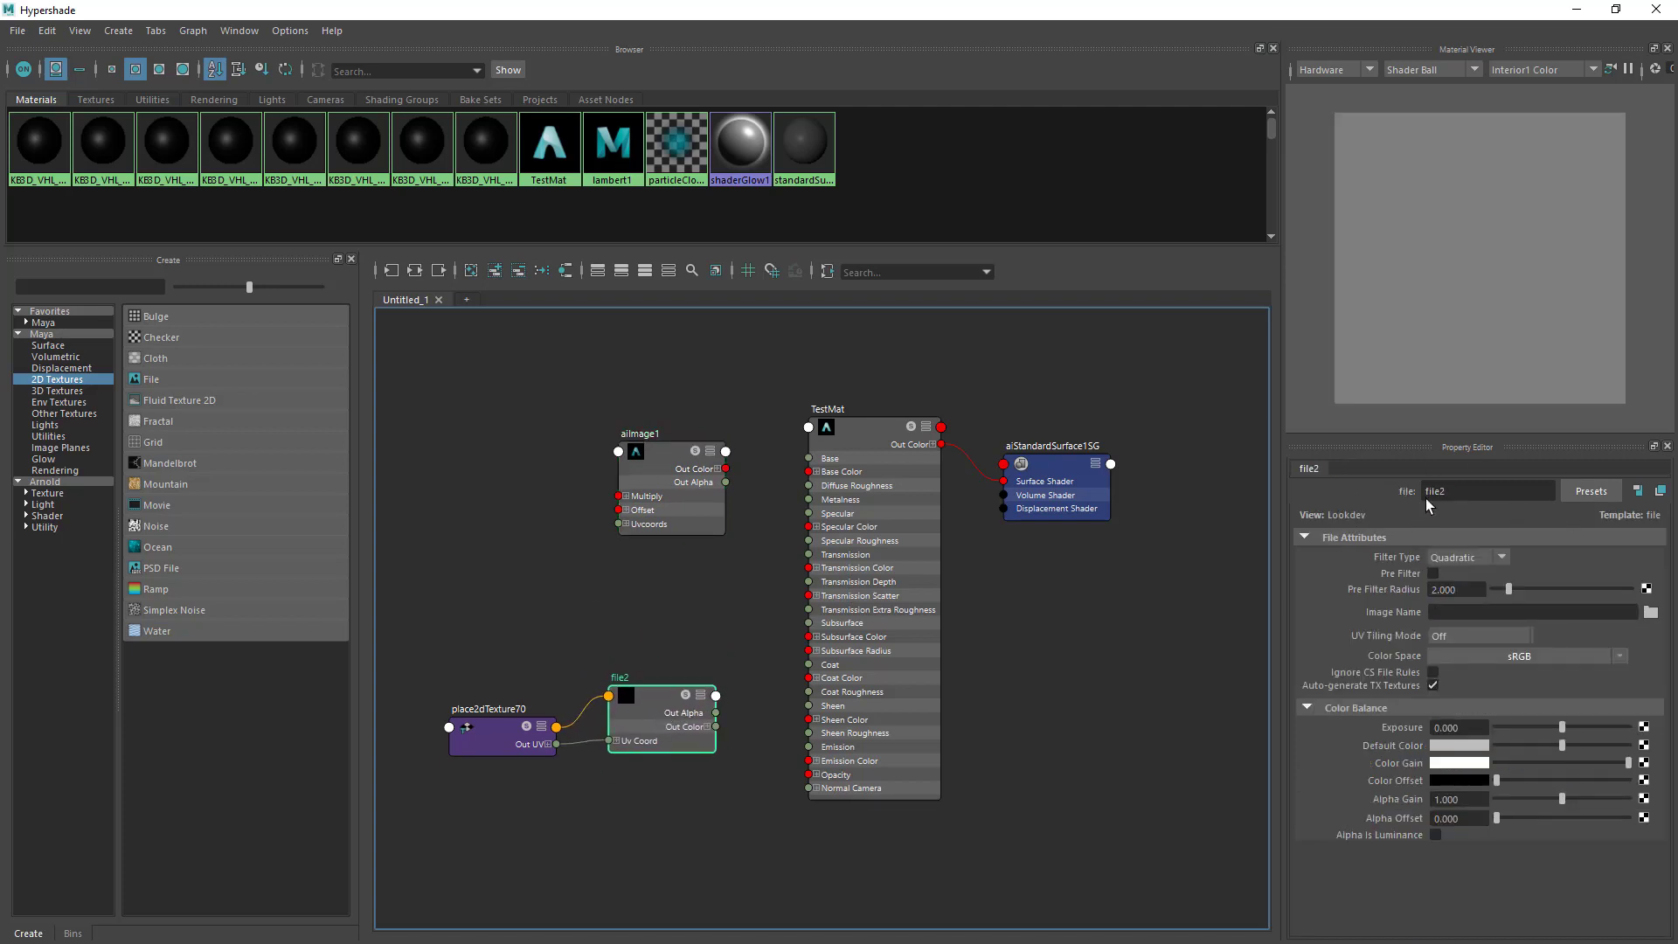
Delete the aiImage1, file2 and place2dTexture70 nodes from the TestMat shading graph.
click(497, 591)
drag(462, 358, 716, 864)
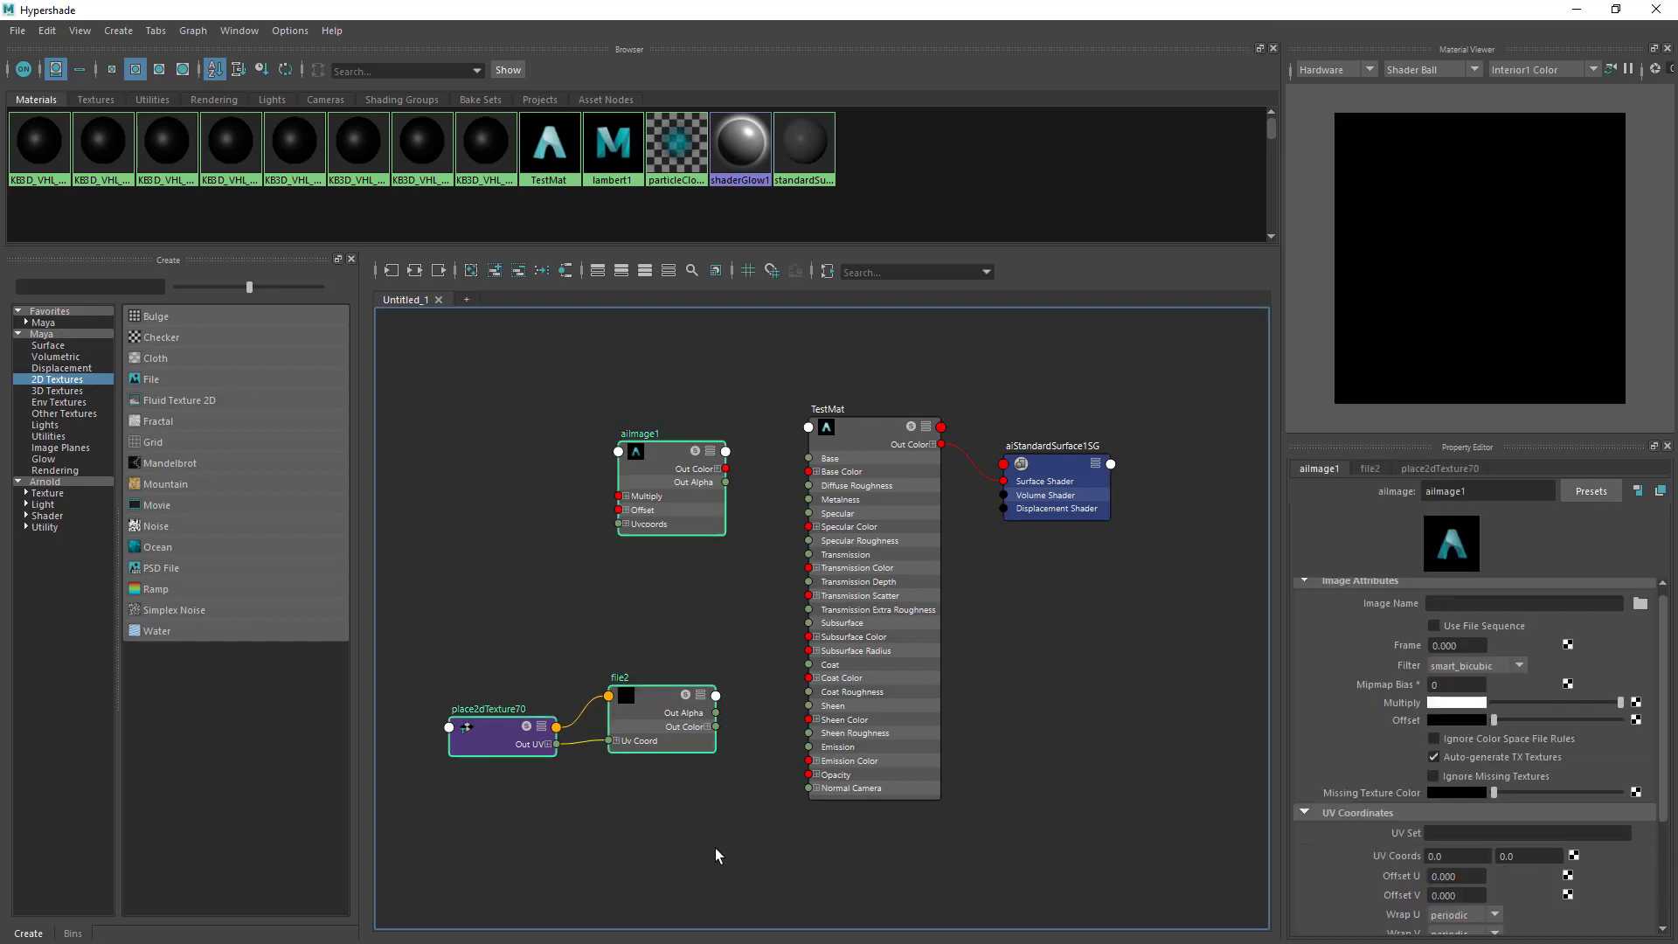
key(Delete)
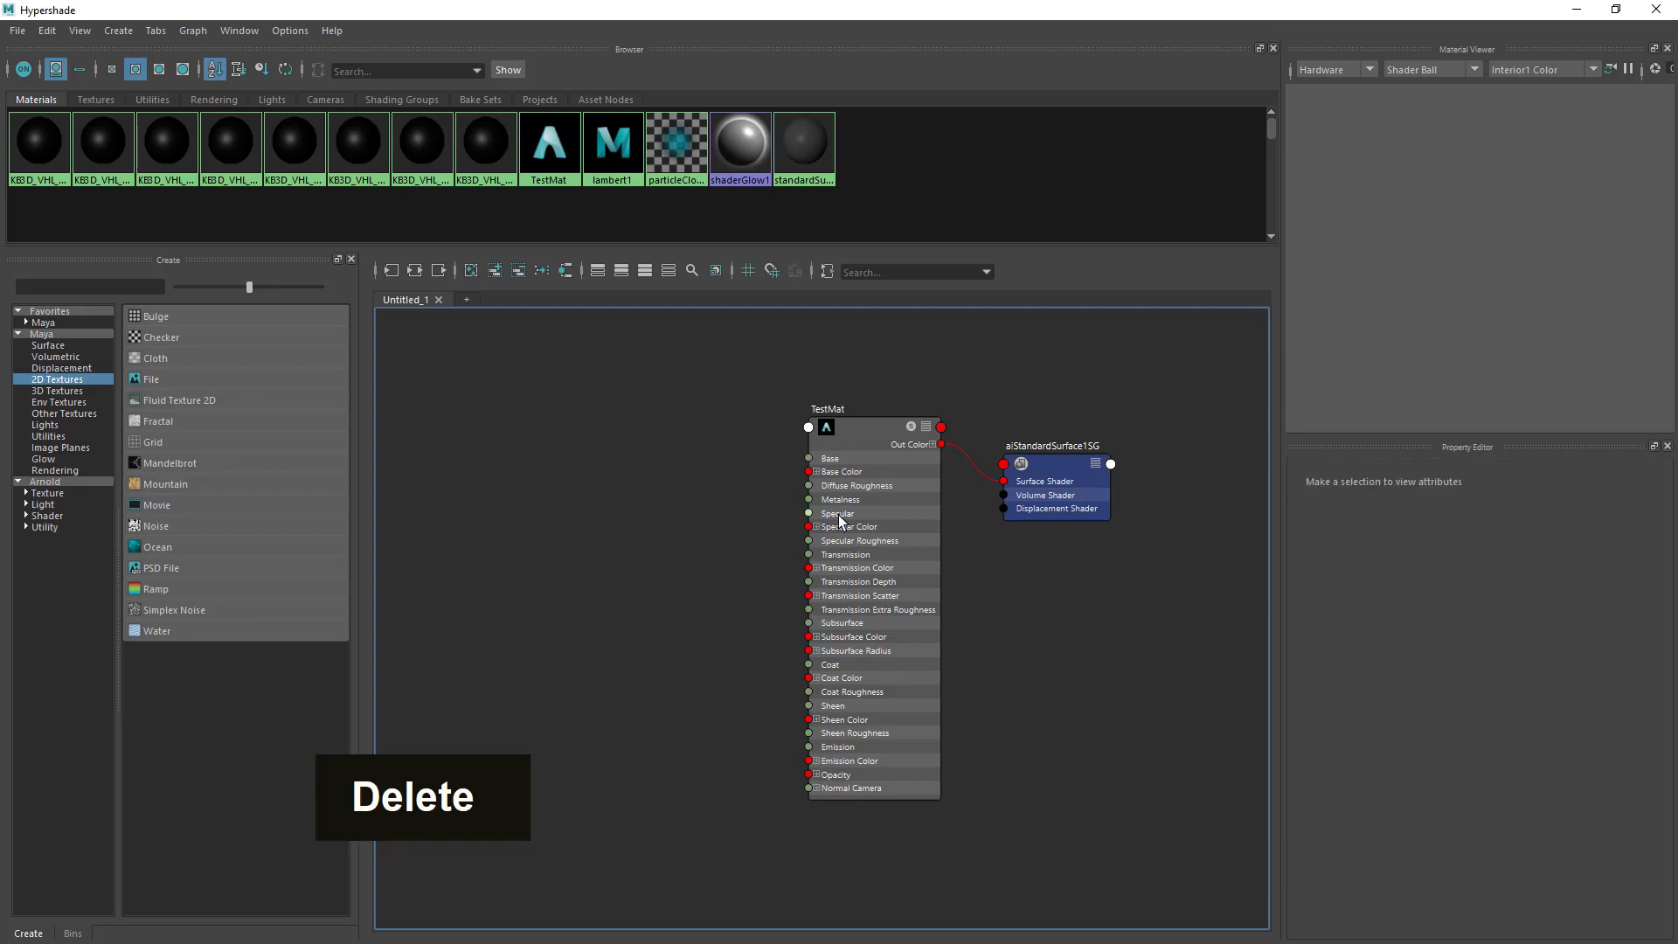
Connect a new Ramp texture to TestMat's base color and arrange its nodes beside the material.
drag(883, 432, 878, 443)
click(1636, 648)
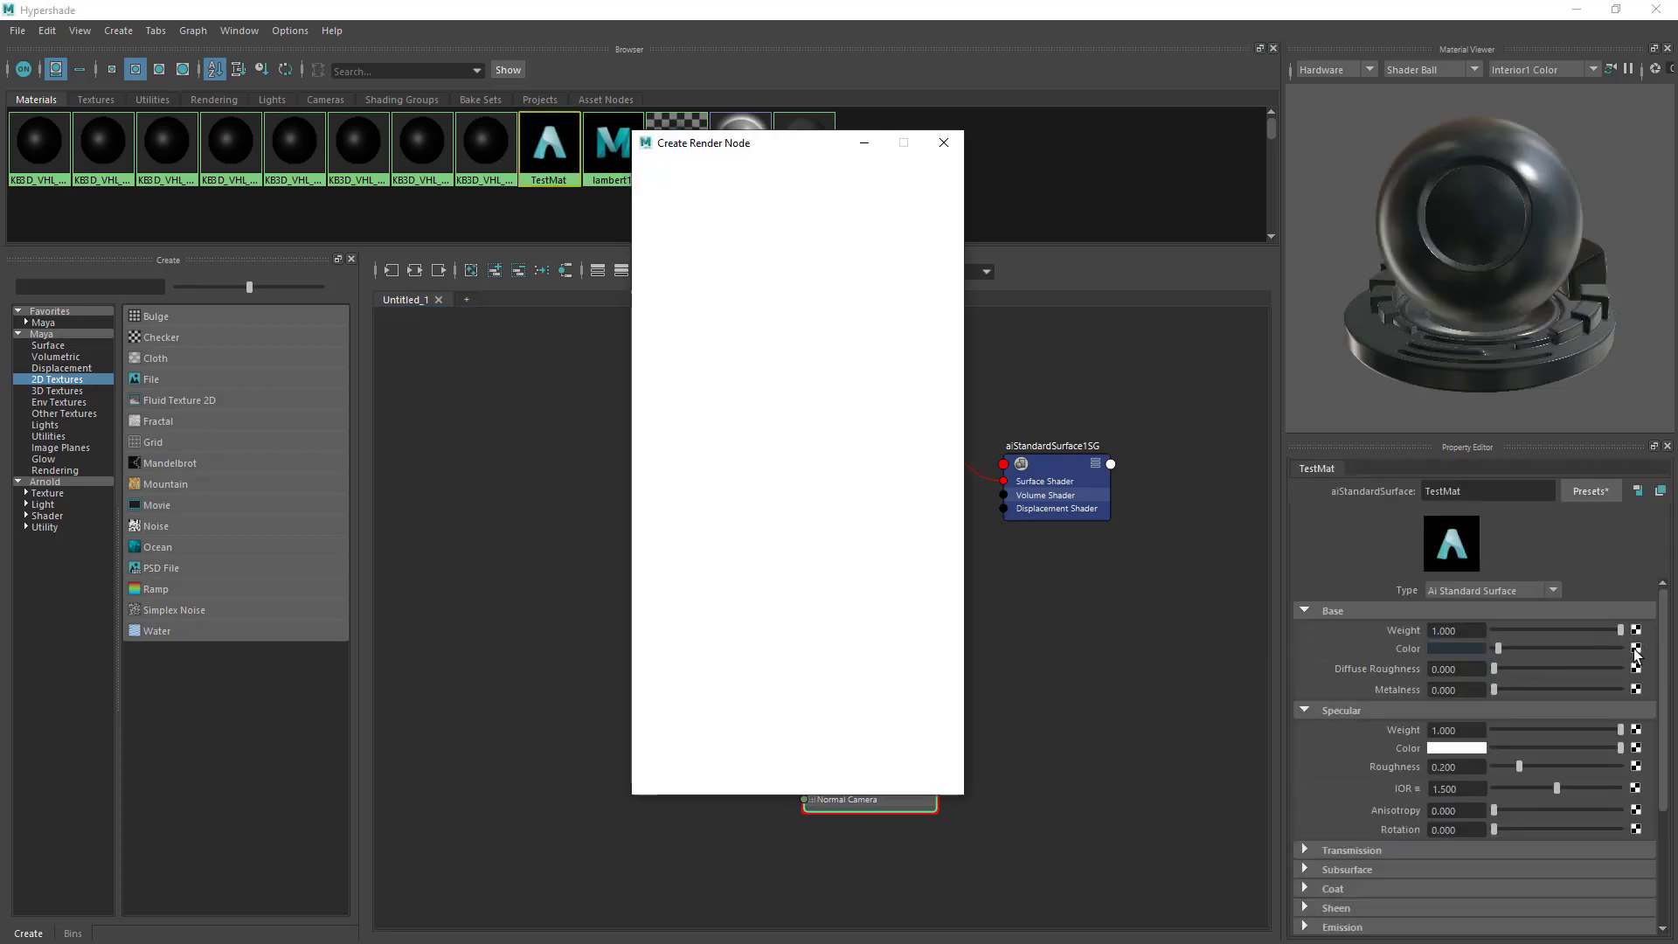
click(786, 496)
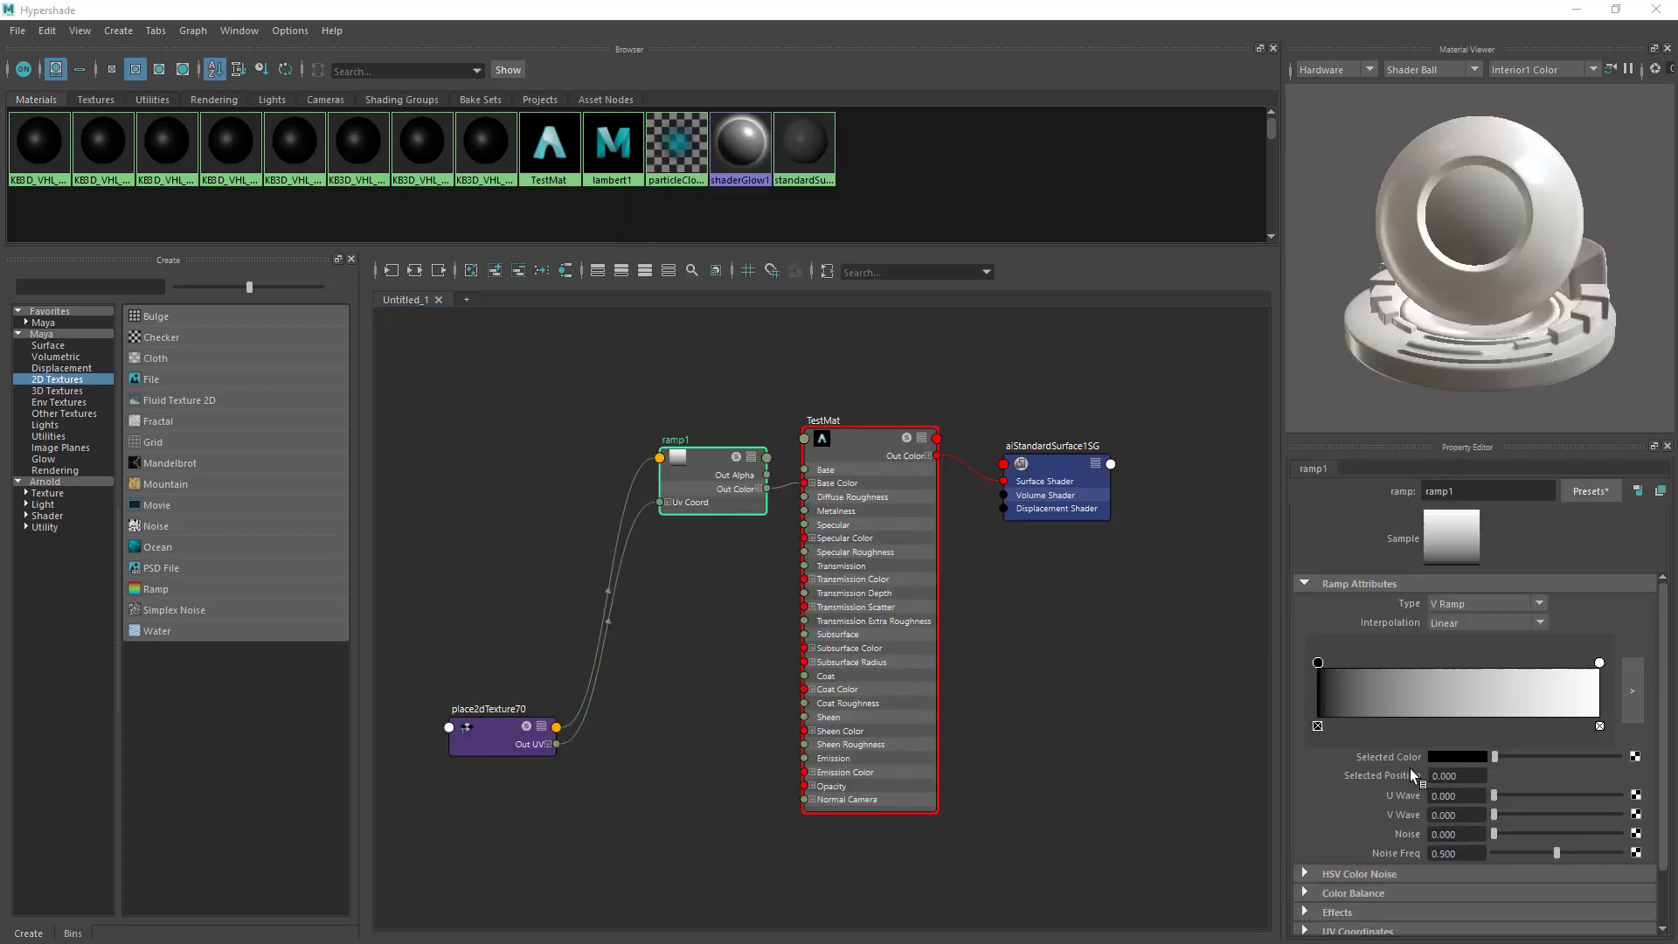
click(481, 564)
drag(759, 469, 727, 519)
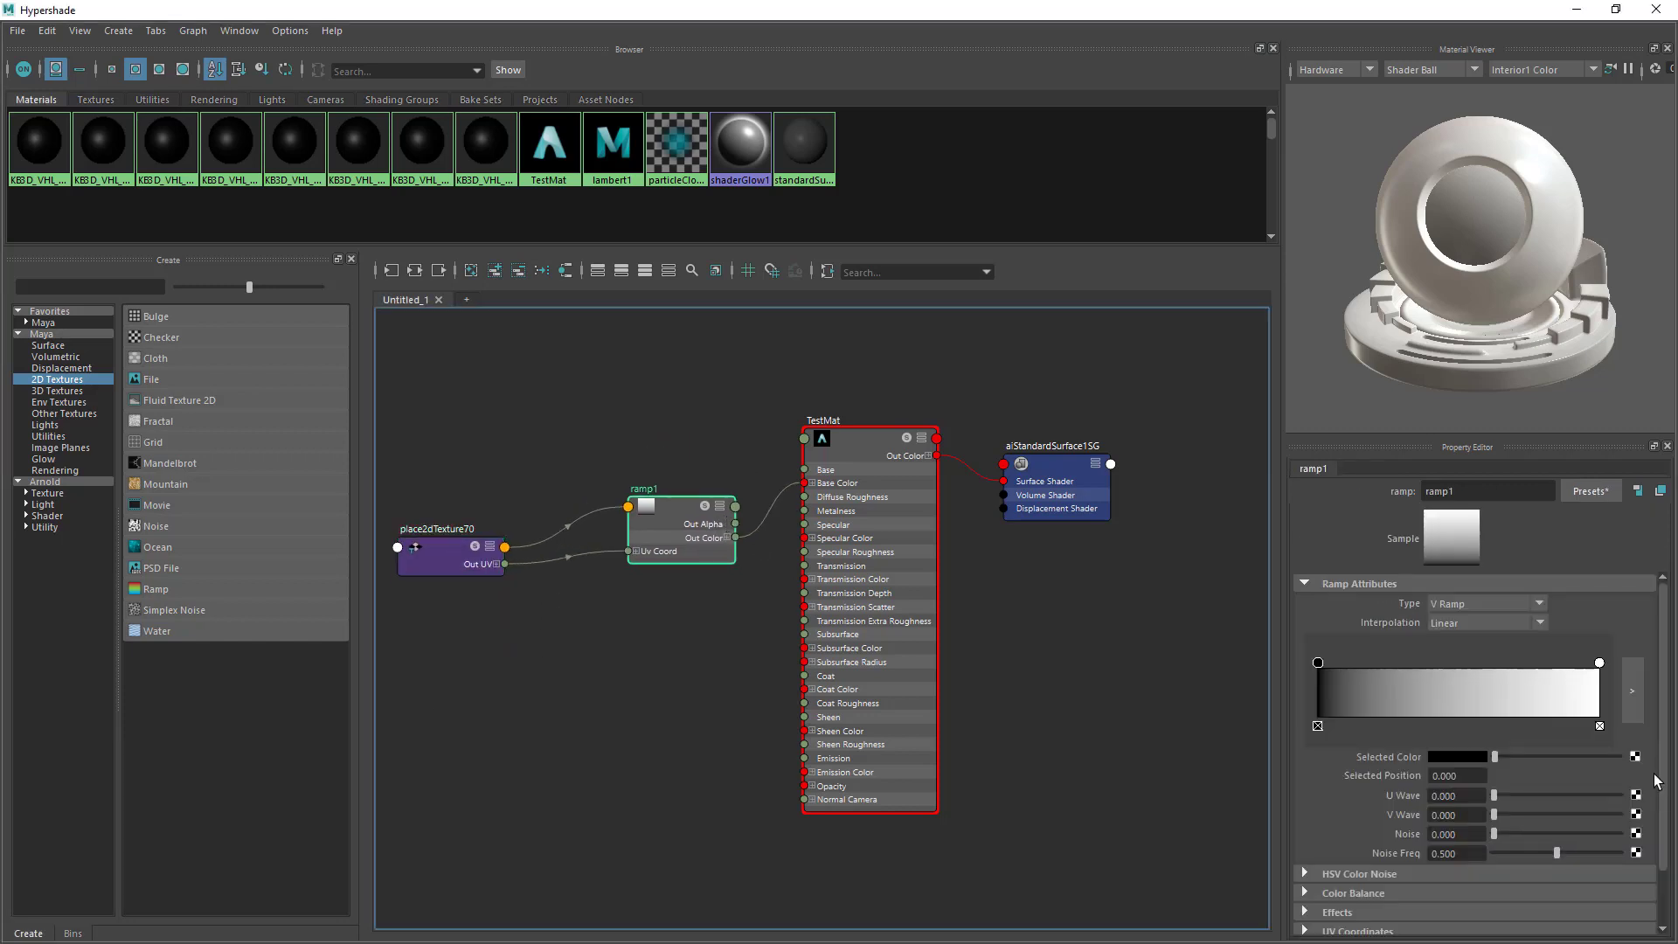
Set the black color marker at position 0.000 of the ramp to pure red.
click(1321, 663)
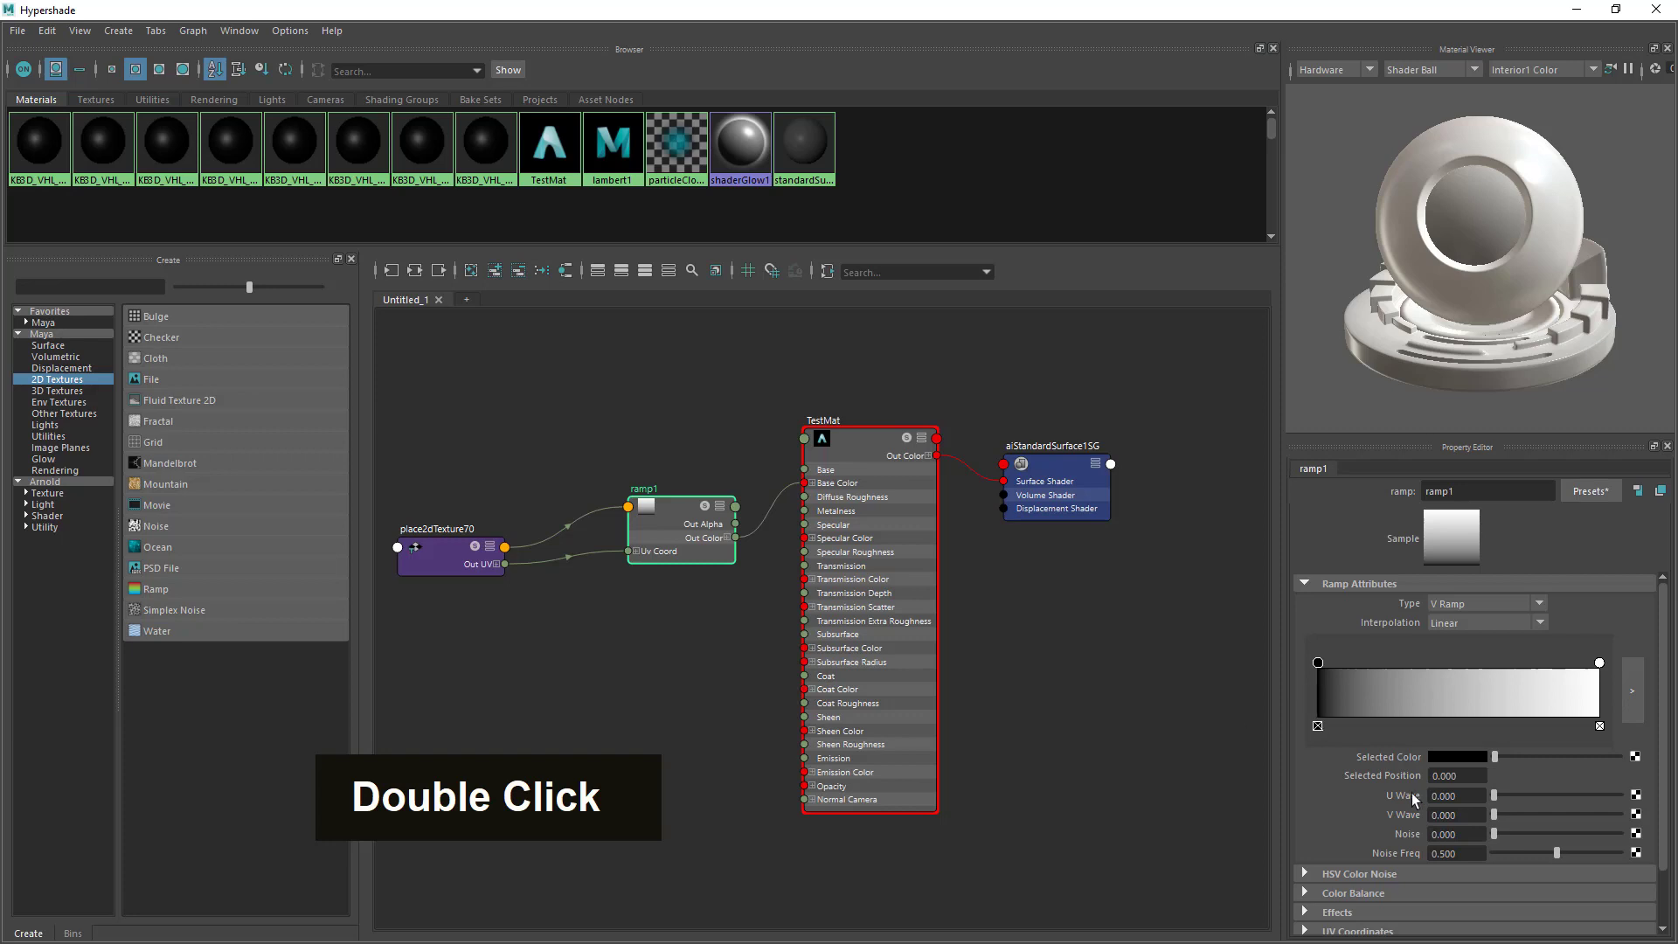
double_click(1445, 757)
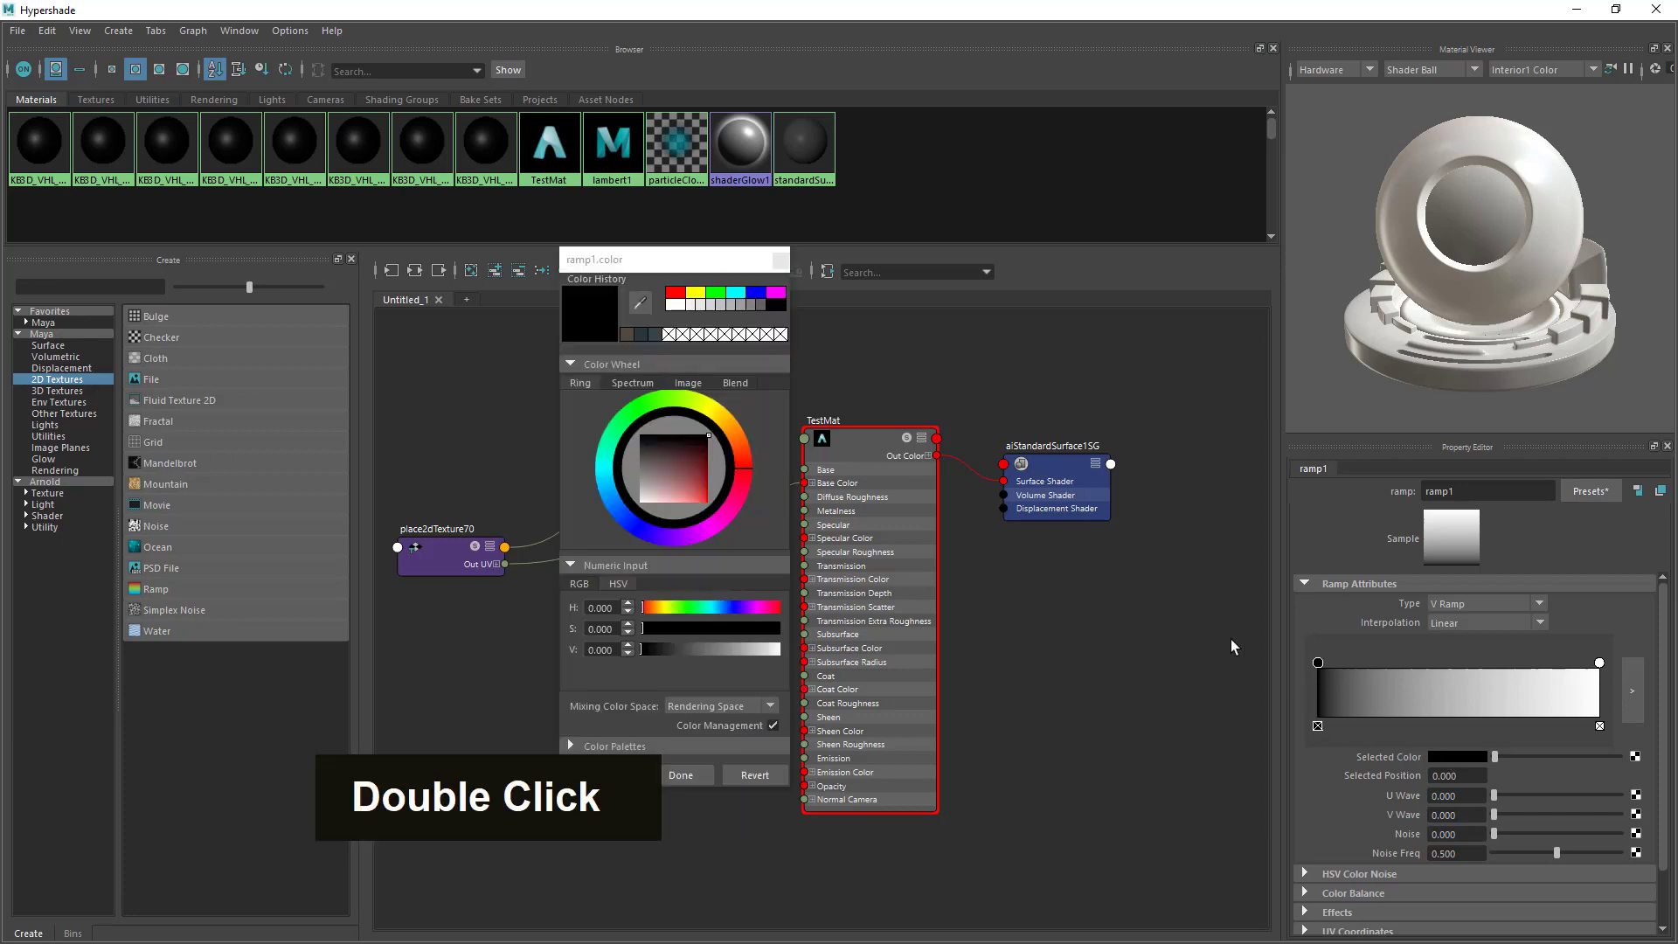
click(684, 295)
click(1599, 664)
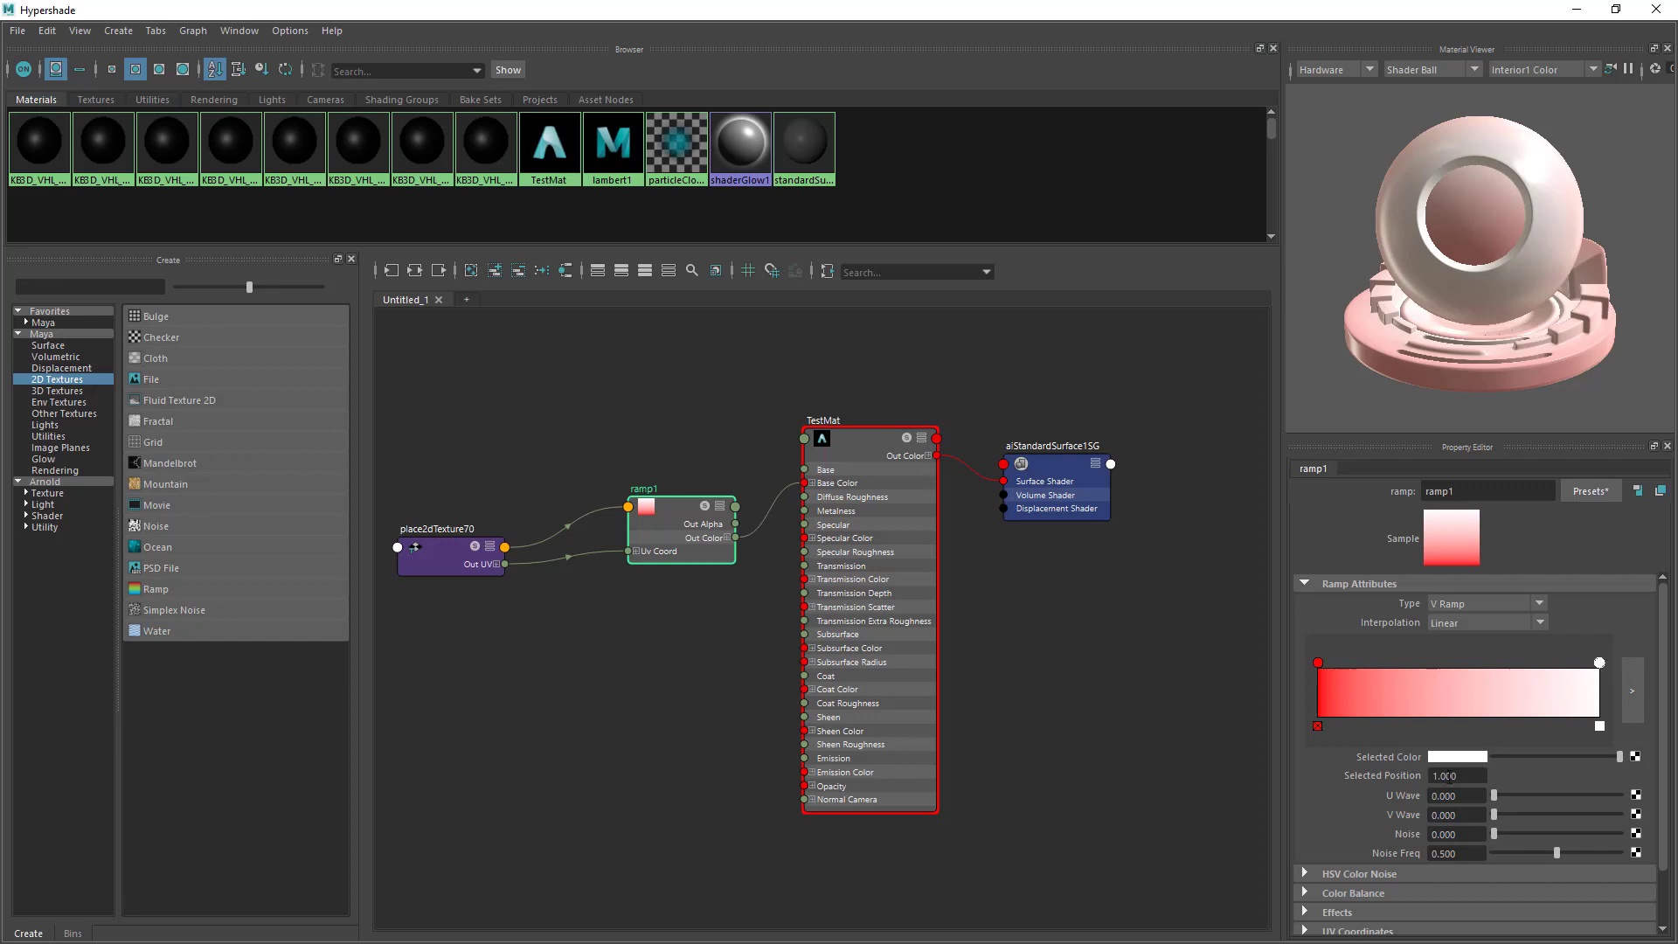
click(1124, 640)
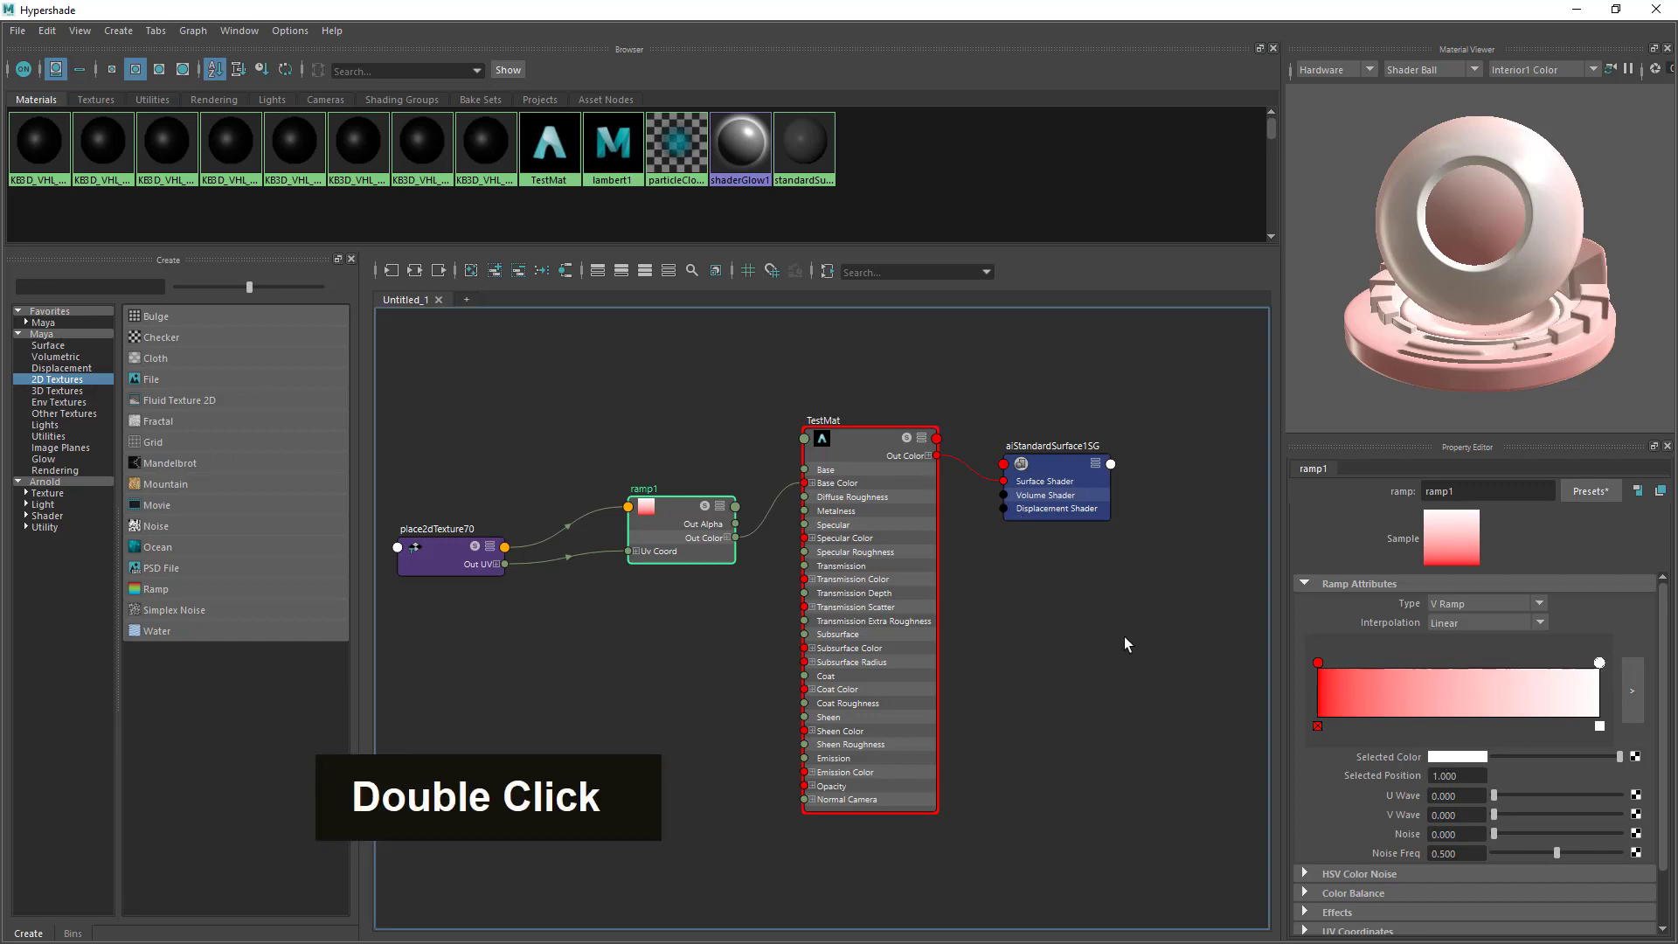
Try adding a third color marker near the middle of the ramp, shift it slightly, and remove it.
double_click(1477, 694)
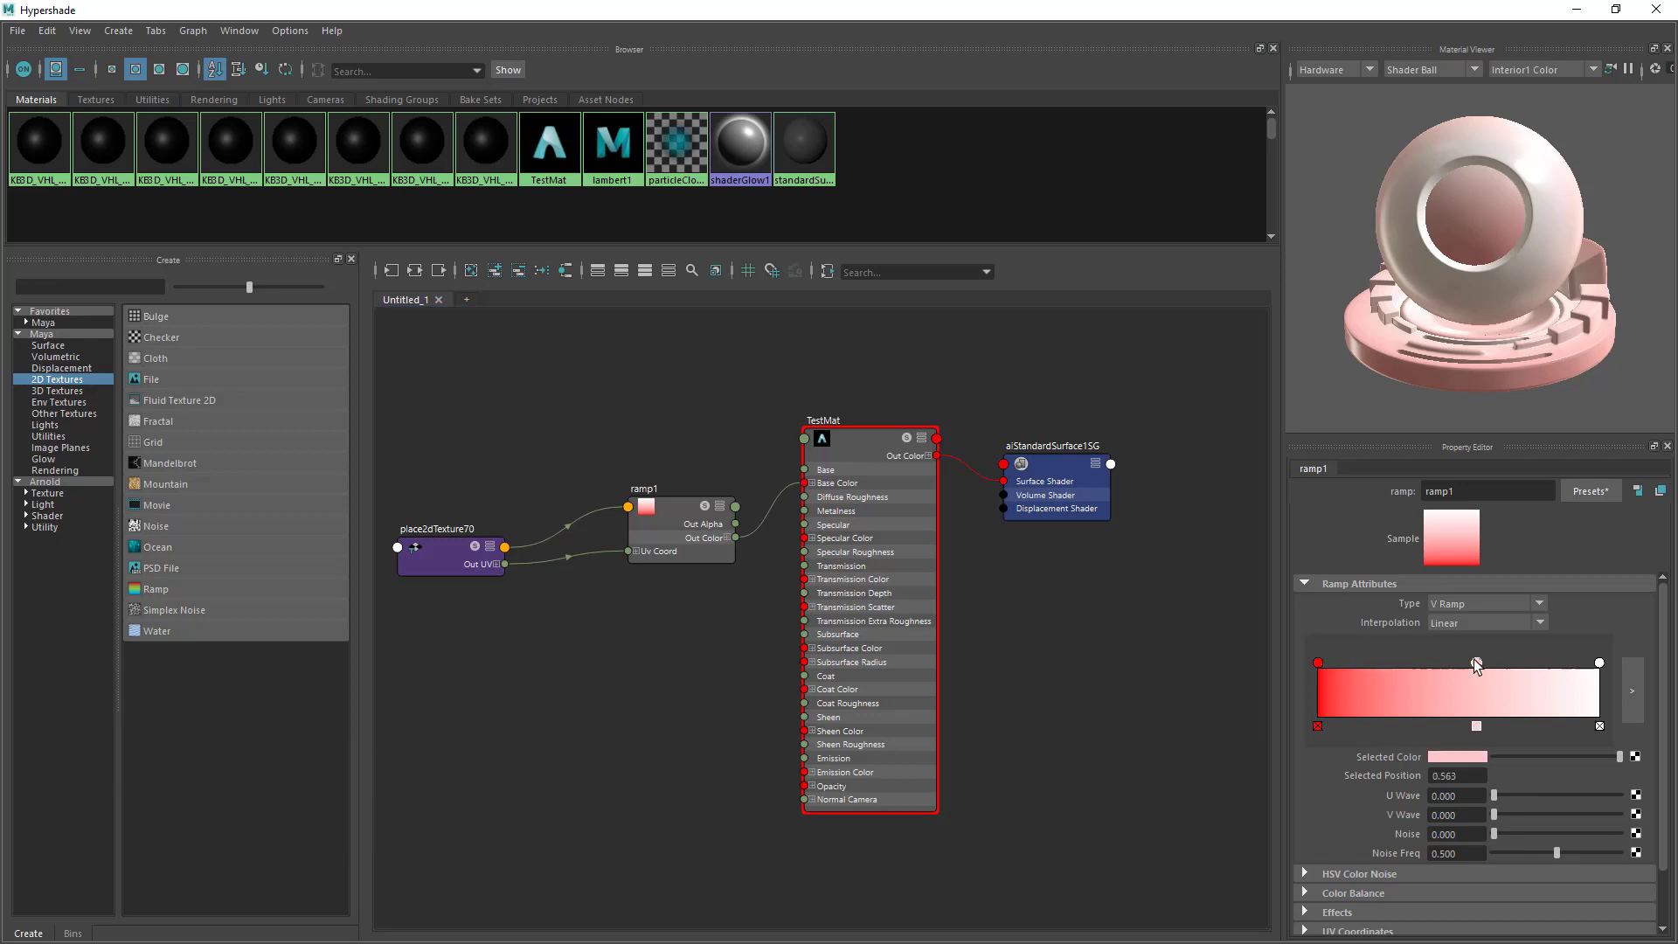
drag(1476, 663, 1490, 666)
click(1490, 726)
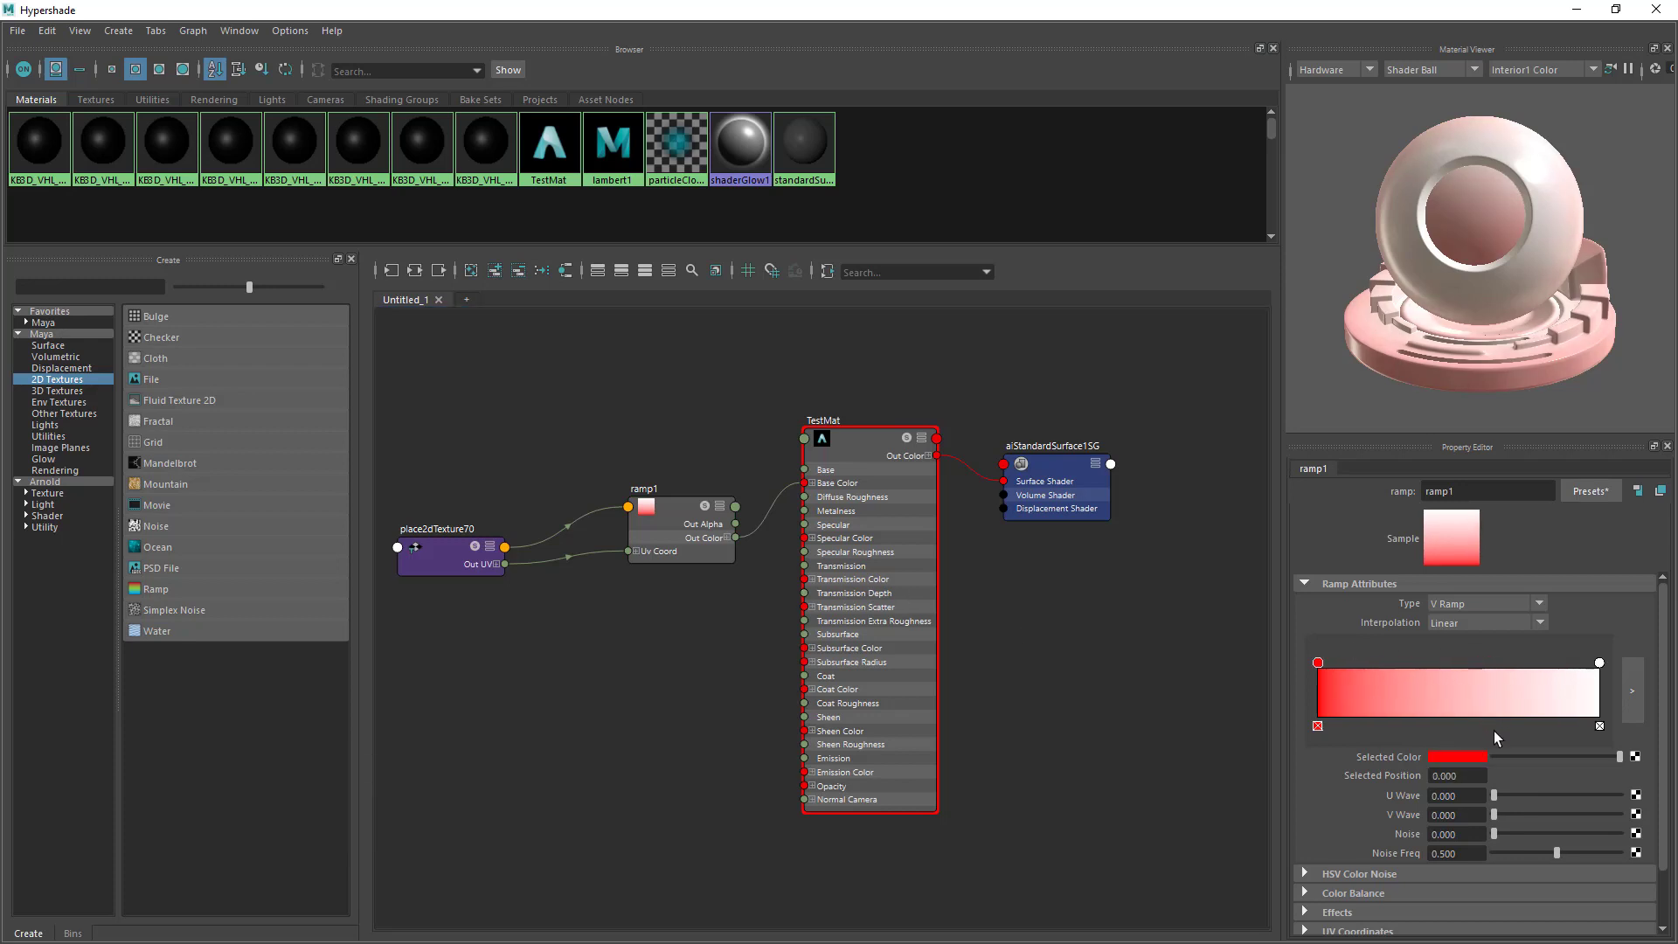
Try green on the ramp's white marker at position 1.000, with Hypershade and the color picker moved to reveal the pier.
click(1599, 664)
double_click(1520, 10)
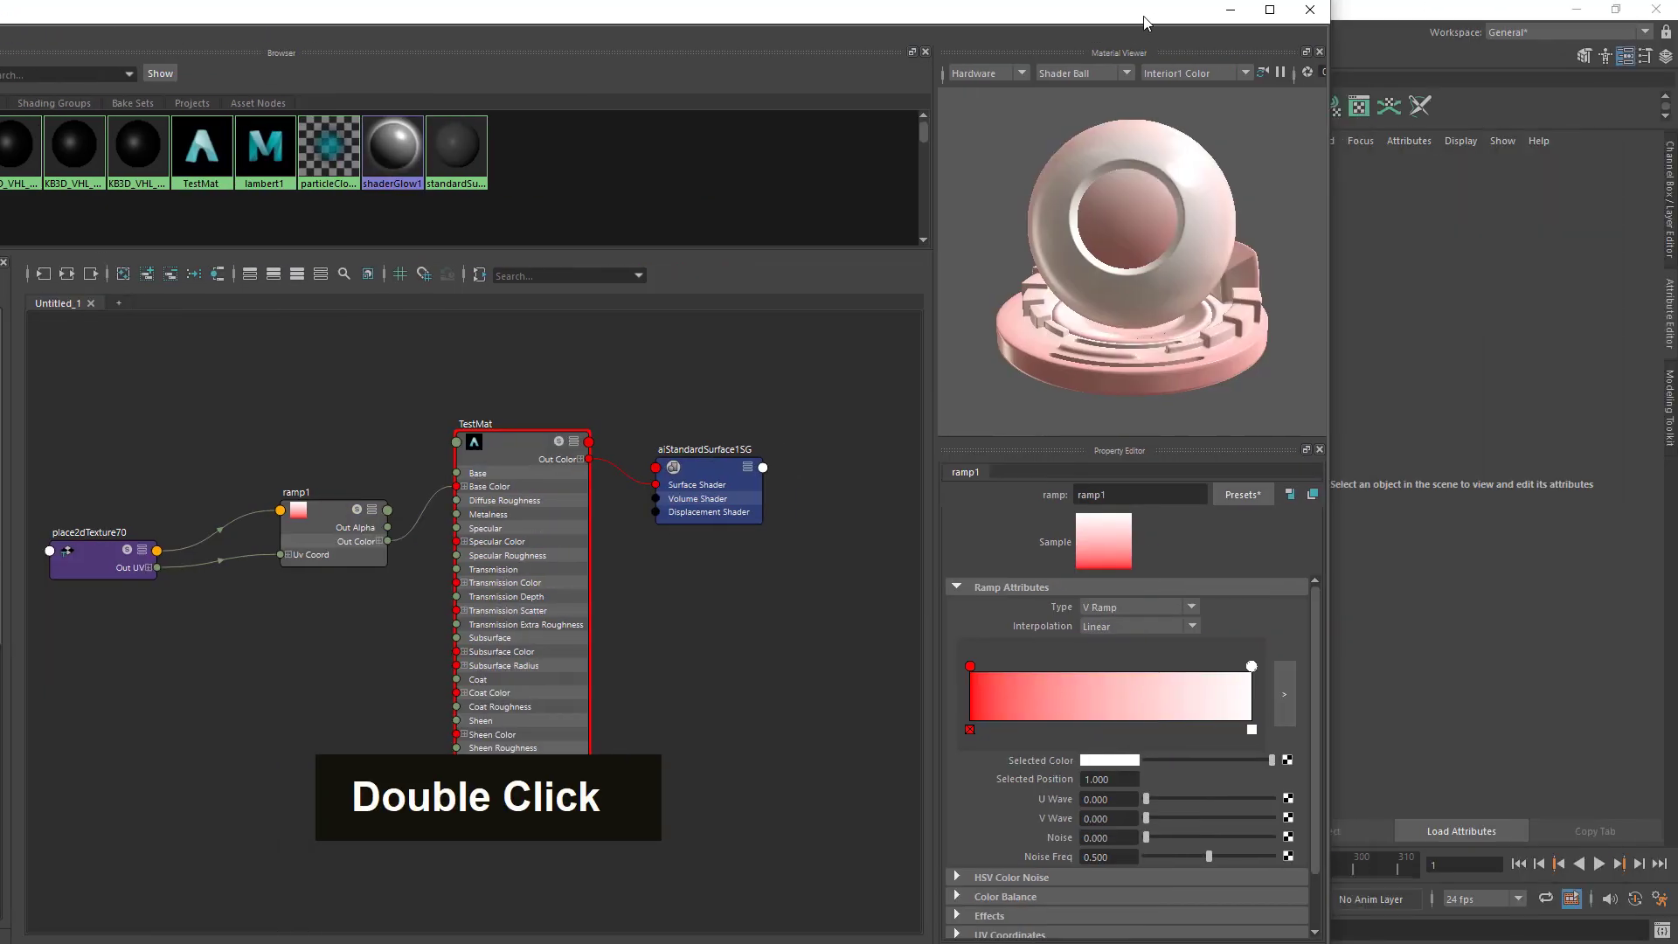
drag(1145, 21, 787, 416)
click(670, 263)
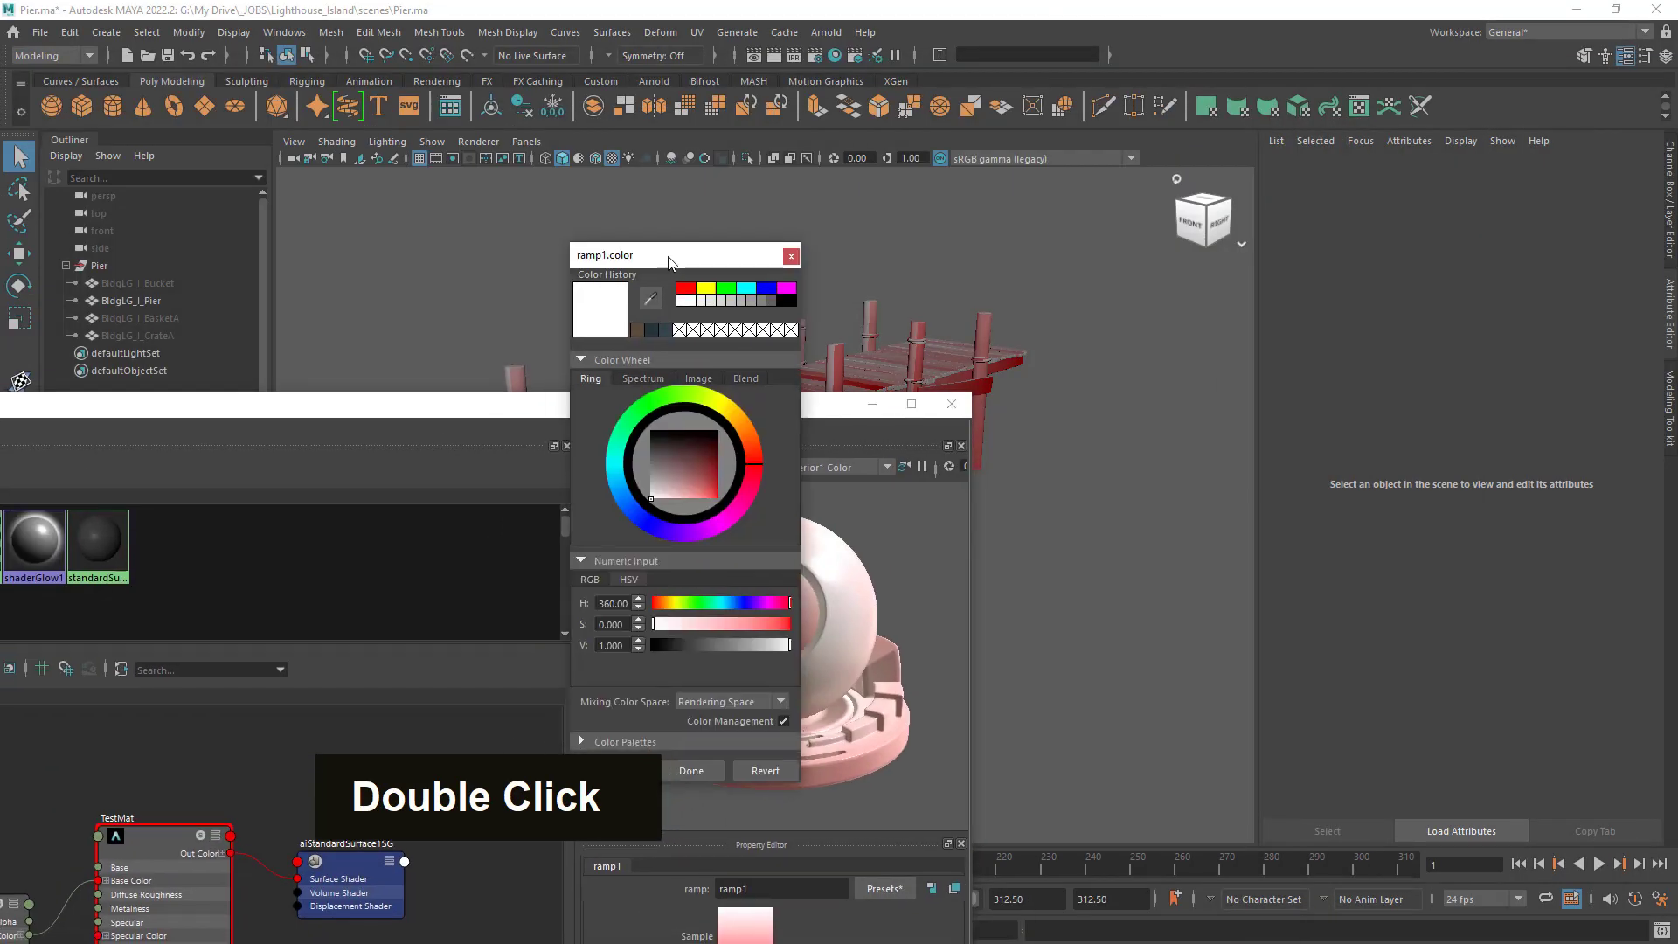
drag(671, 262, 1245, 281)
click(1302, 307)
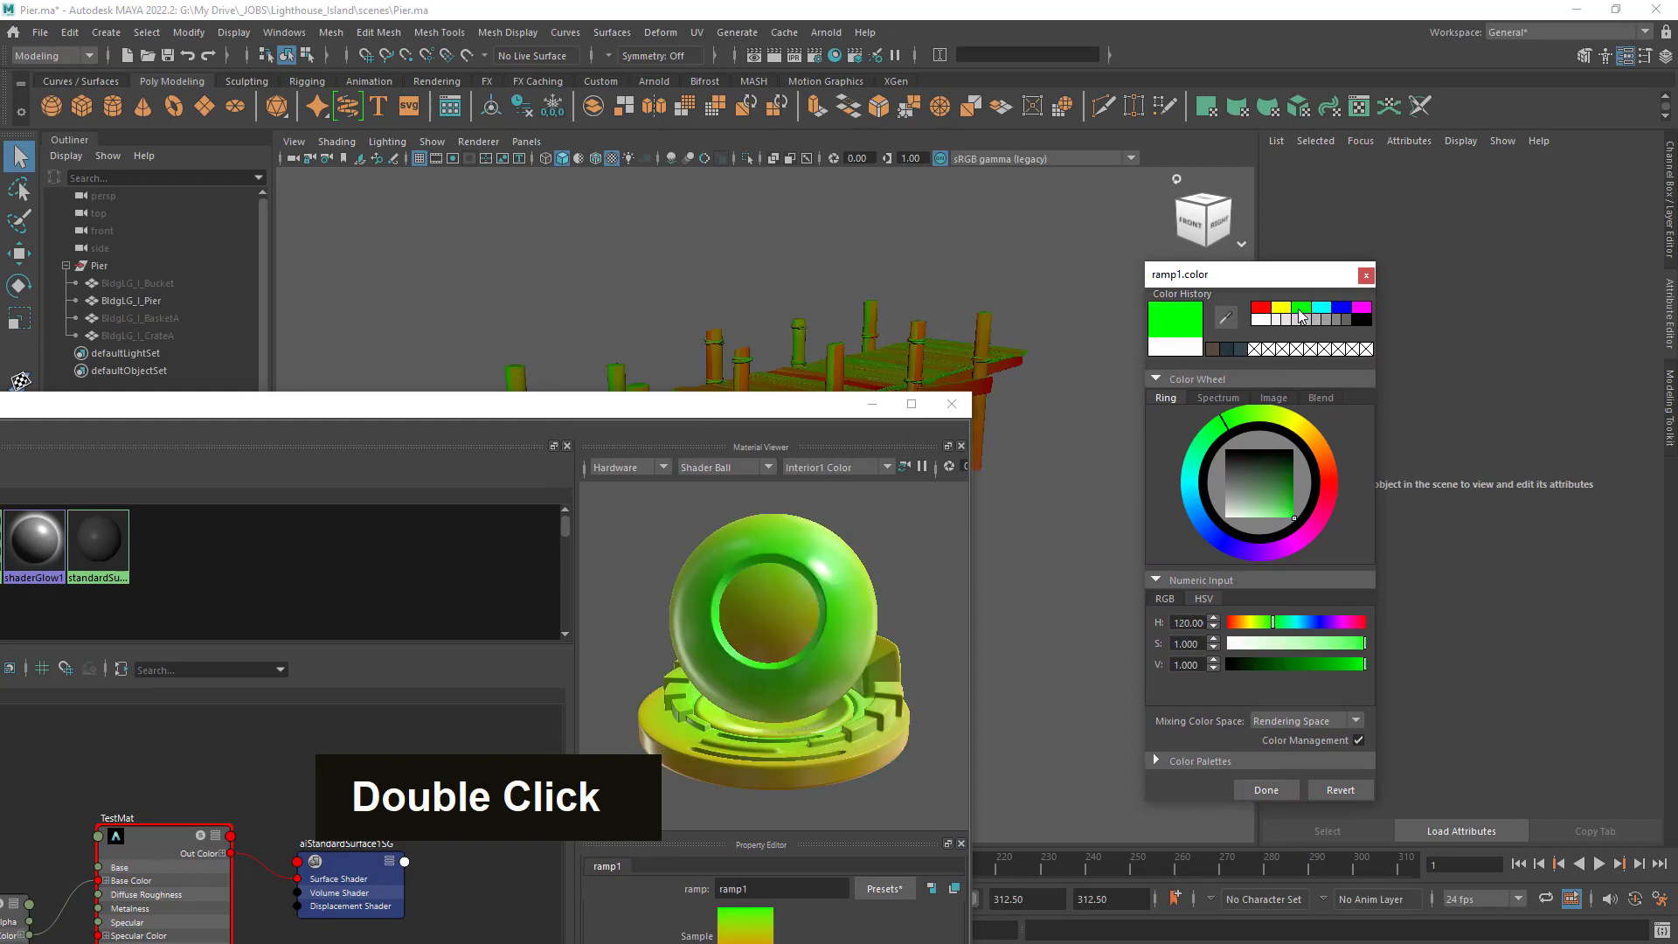
Close the Hypershade window and the ramp's color picker to return to the pier scene.
drag(784, 404, 903, 162)
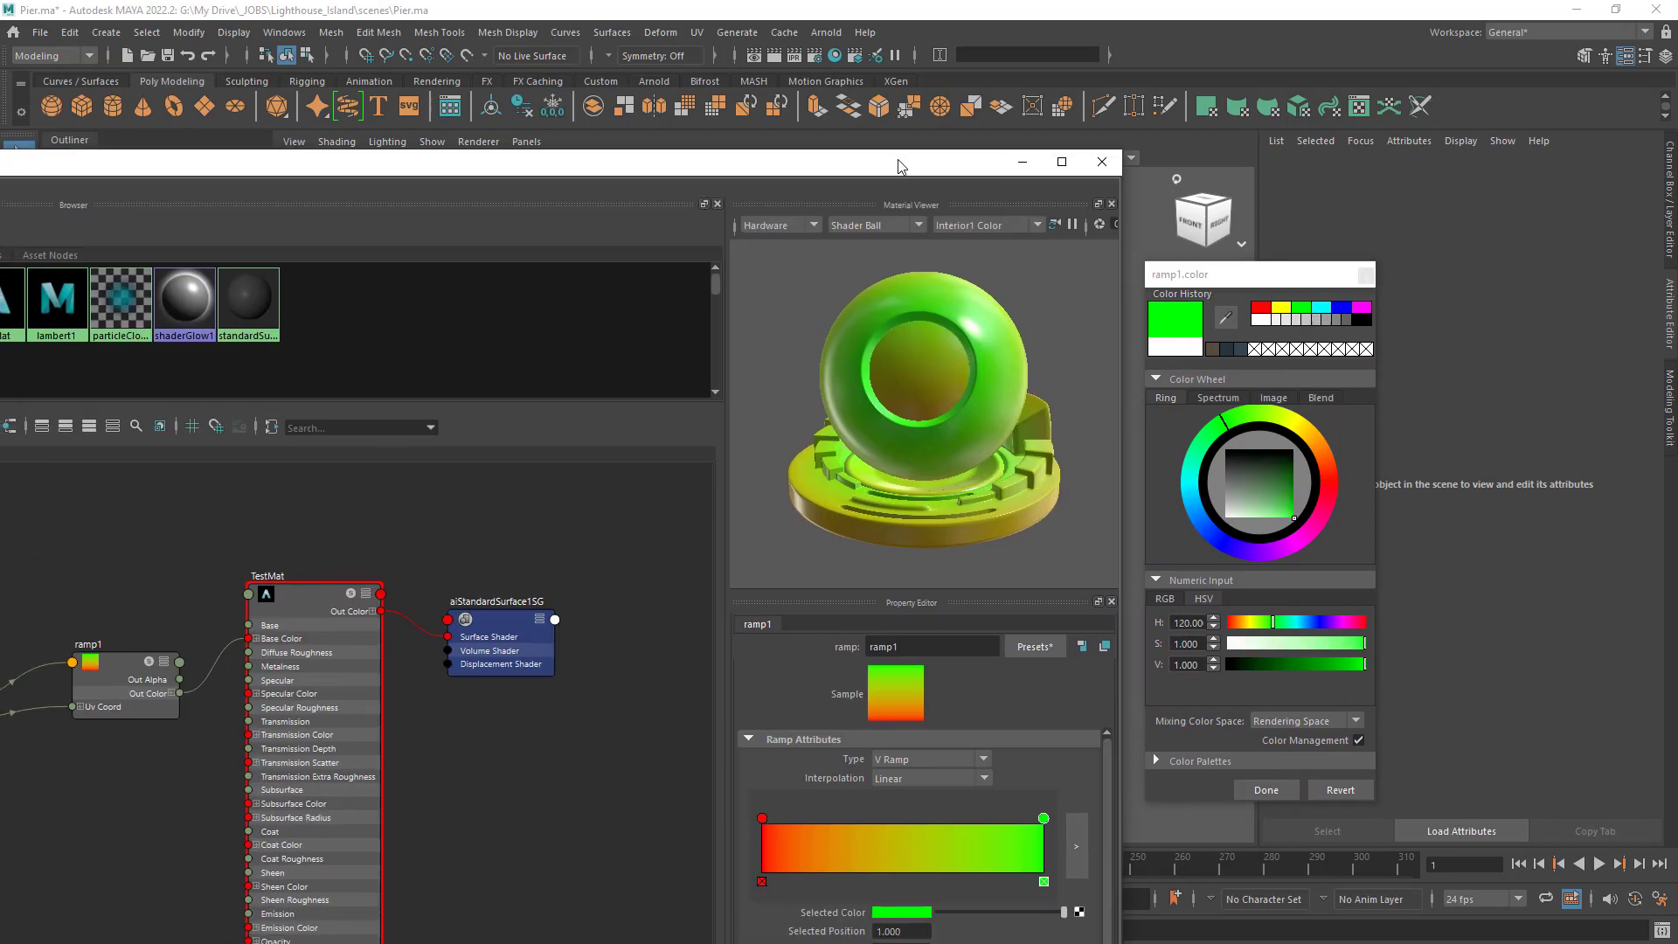
click(1103, 163)
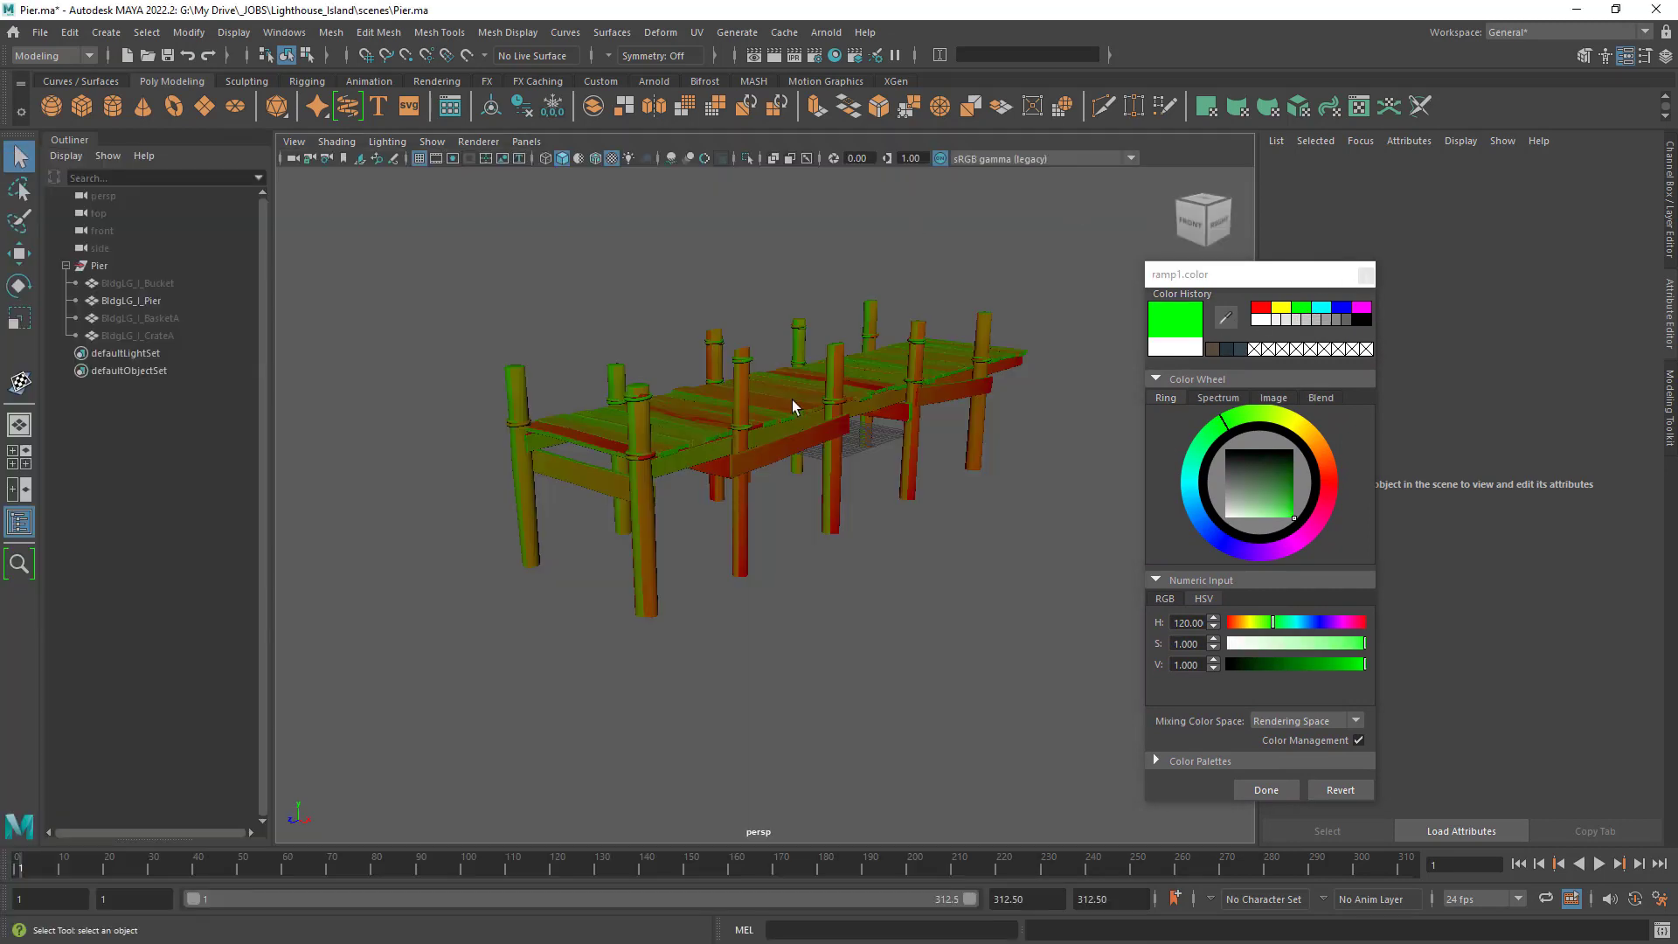
click(1358, 281)
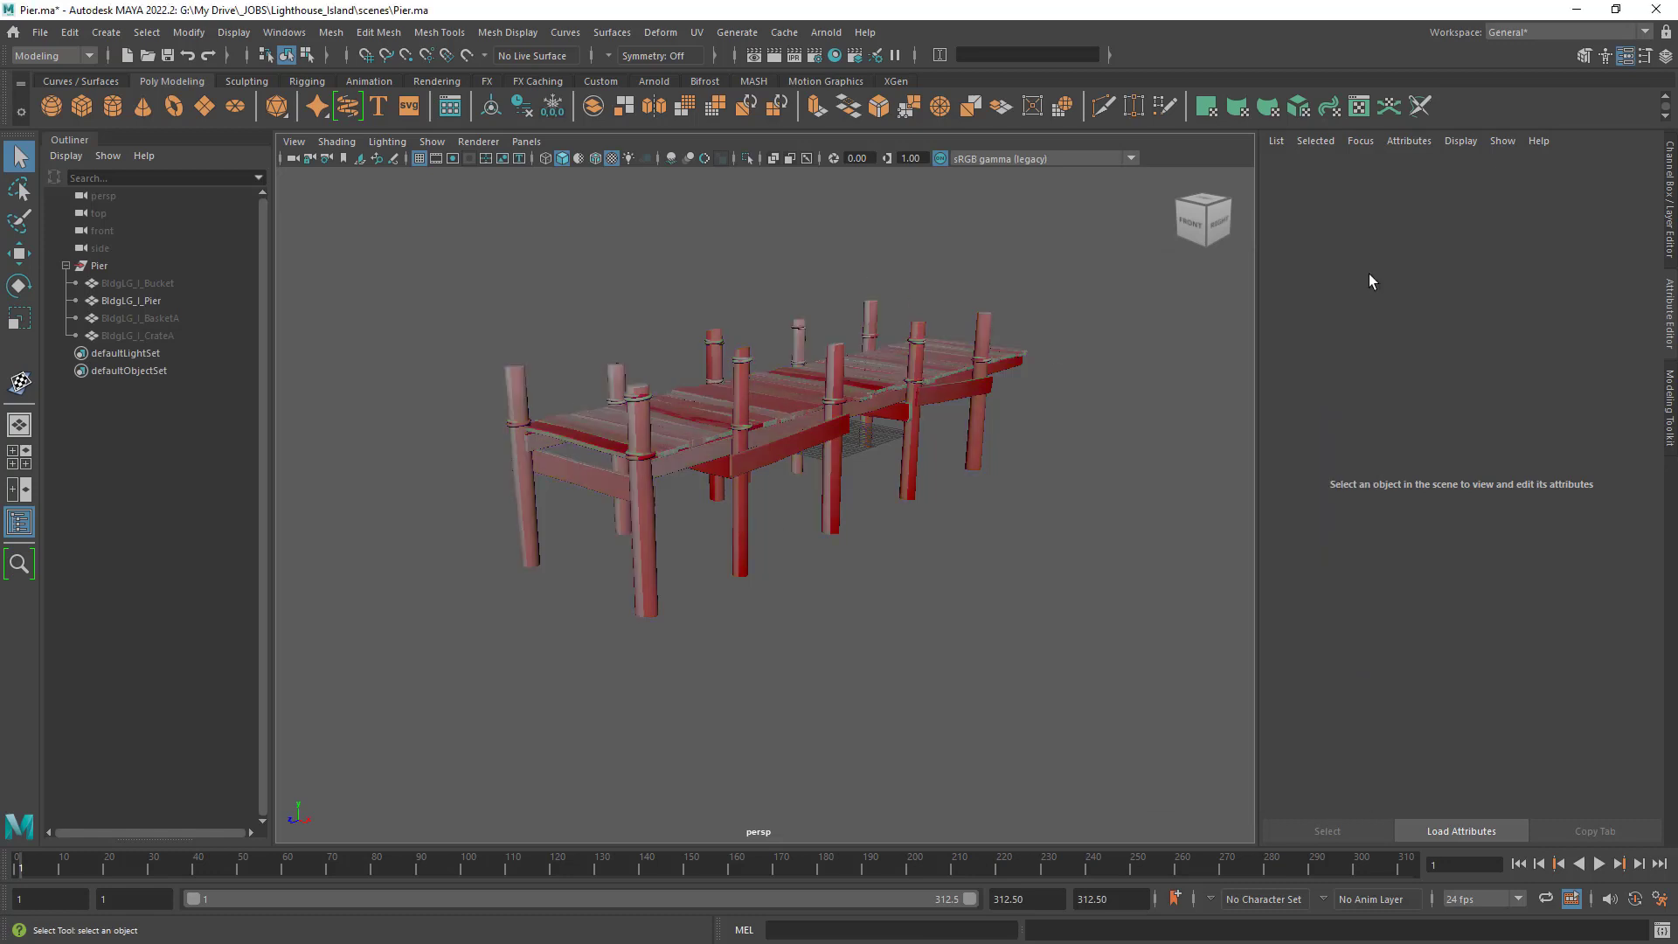
Set the white marker at position 1.000 of the pier material's base color ramp to green.
alt+drag(711, 461, 751, 438)
alt+right_drag(751, 437, 807, 399)
click(807, 399)
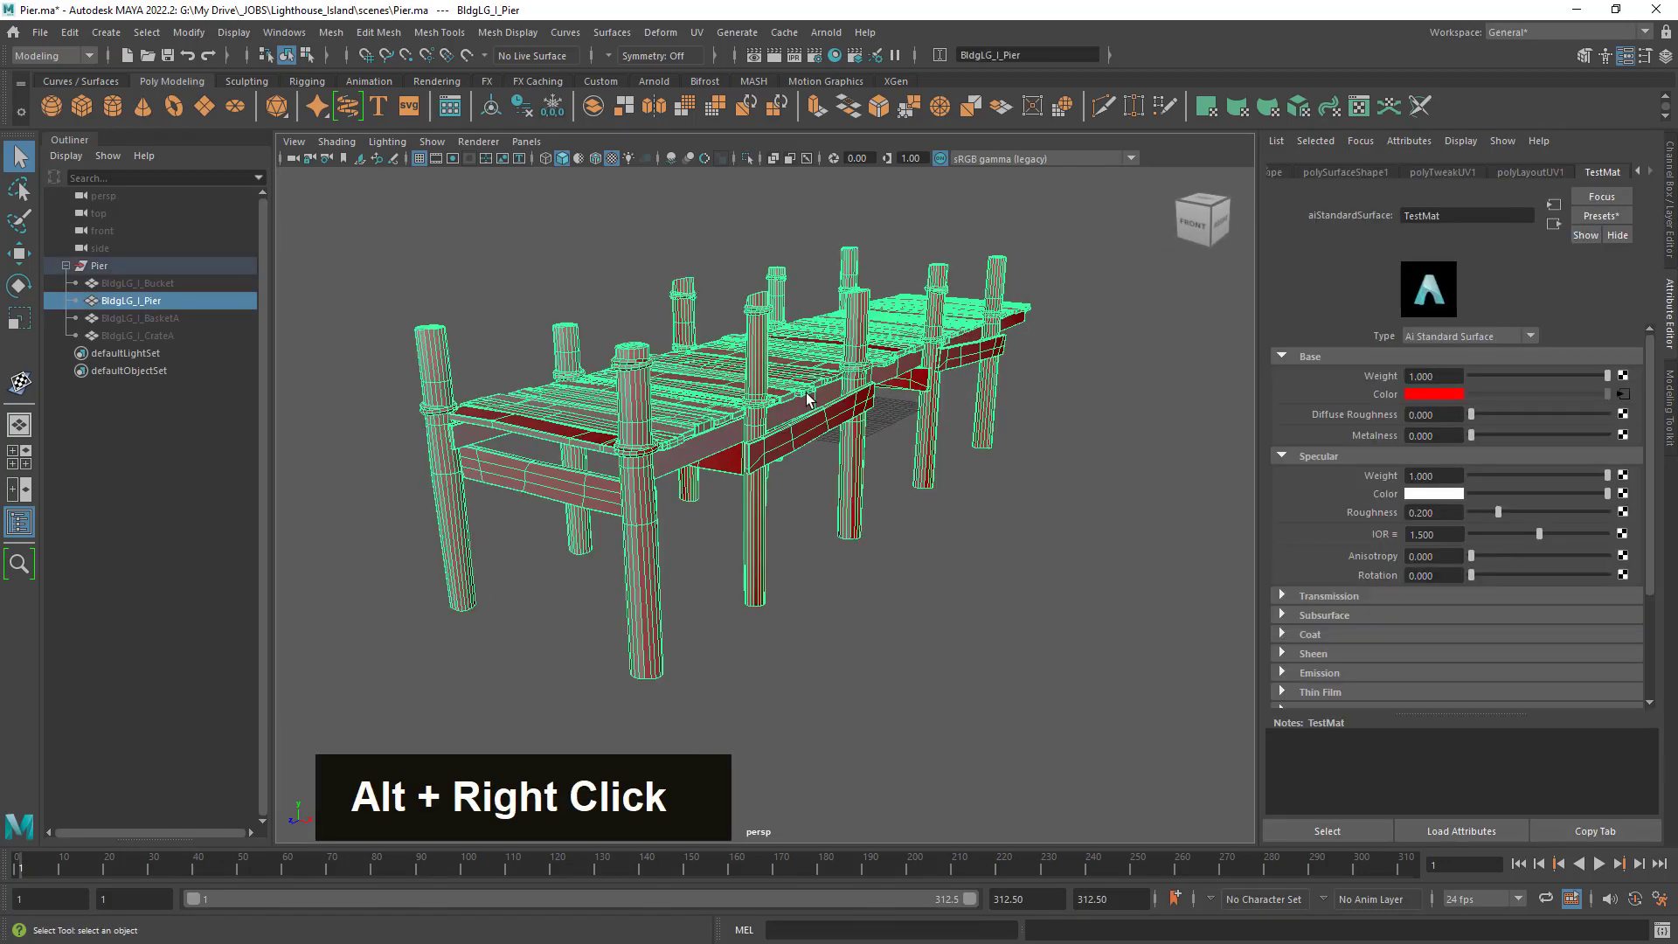
click(1624, 392)
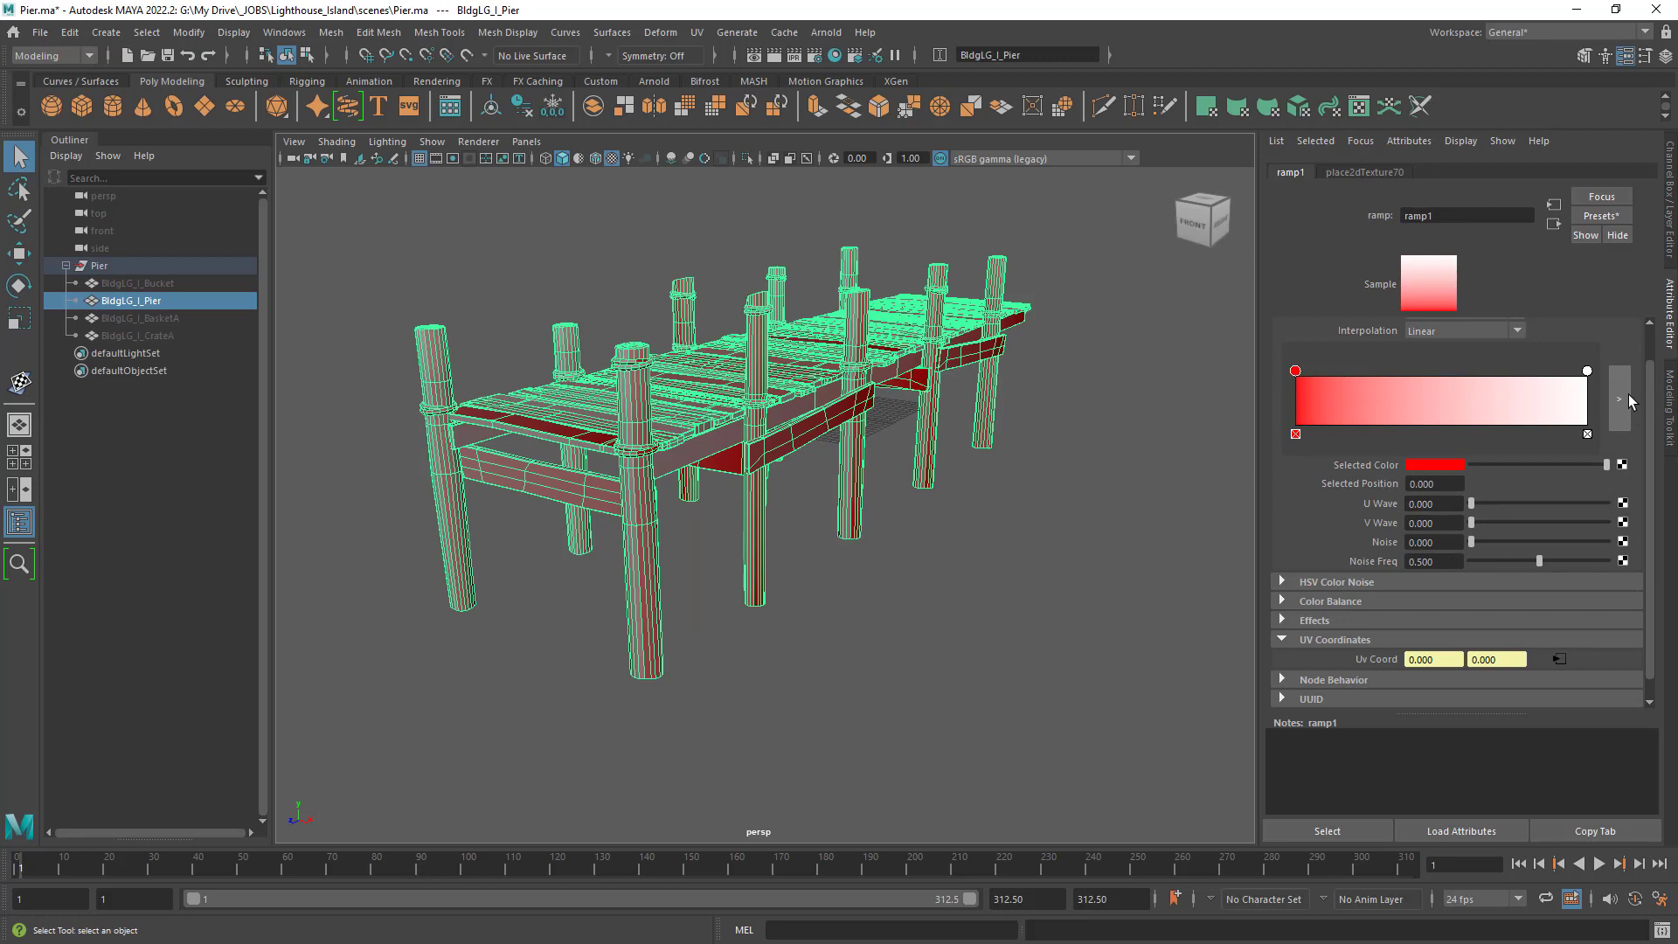
click(1587, 371)
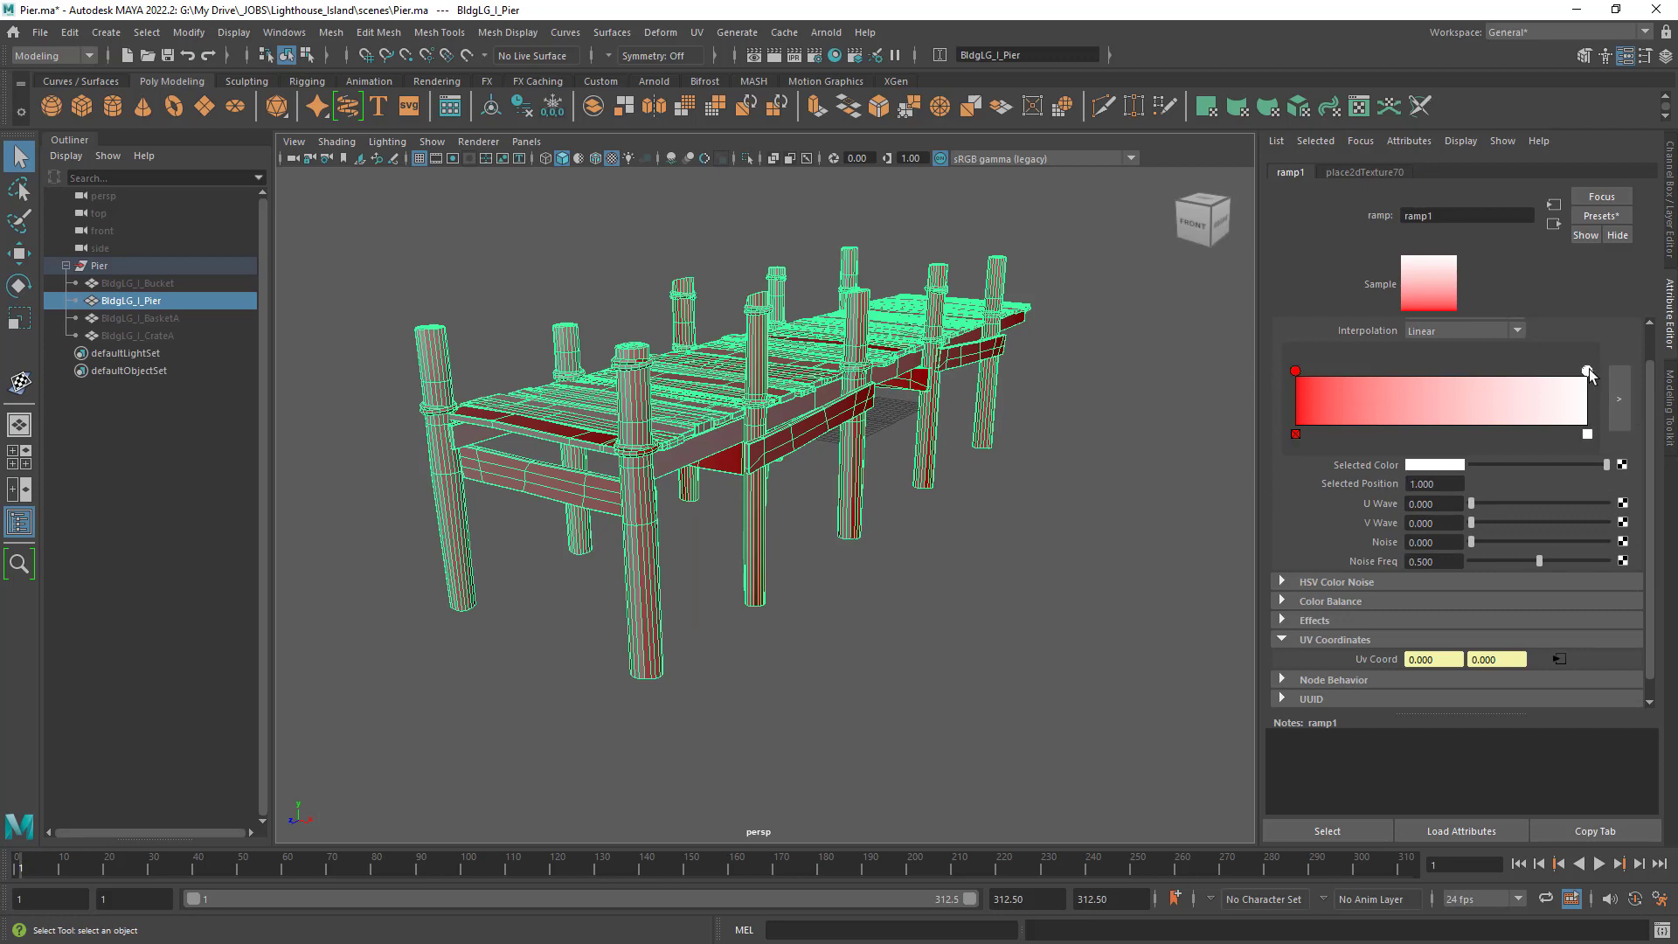
click(1456, 466)
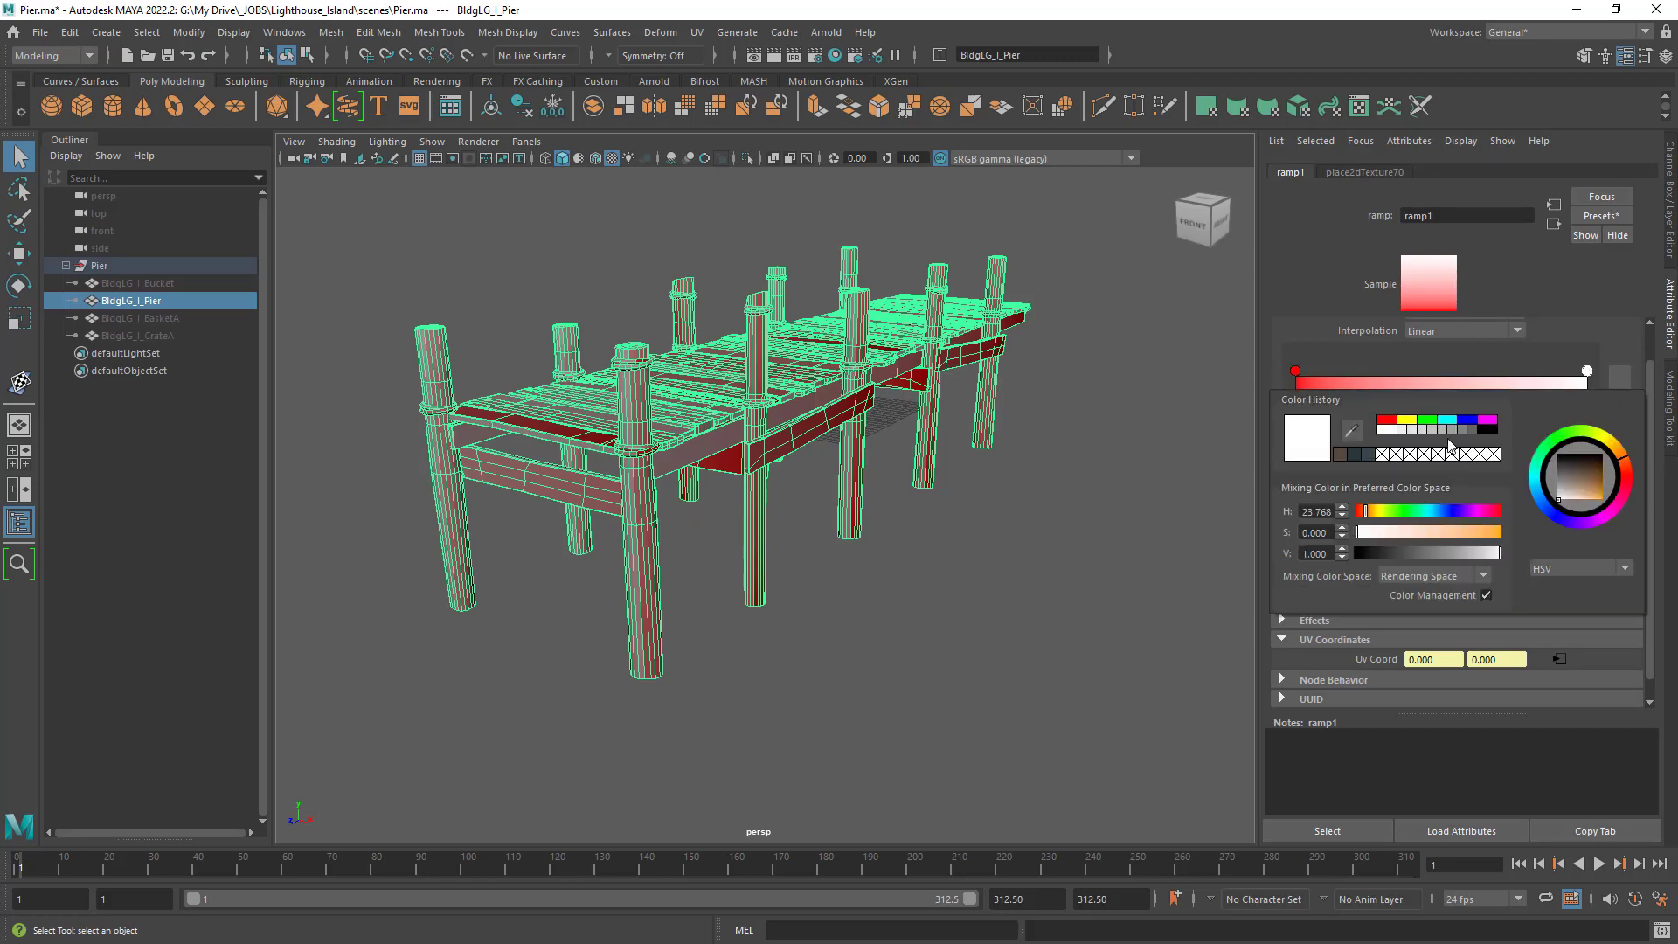
click(1430, 422)
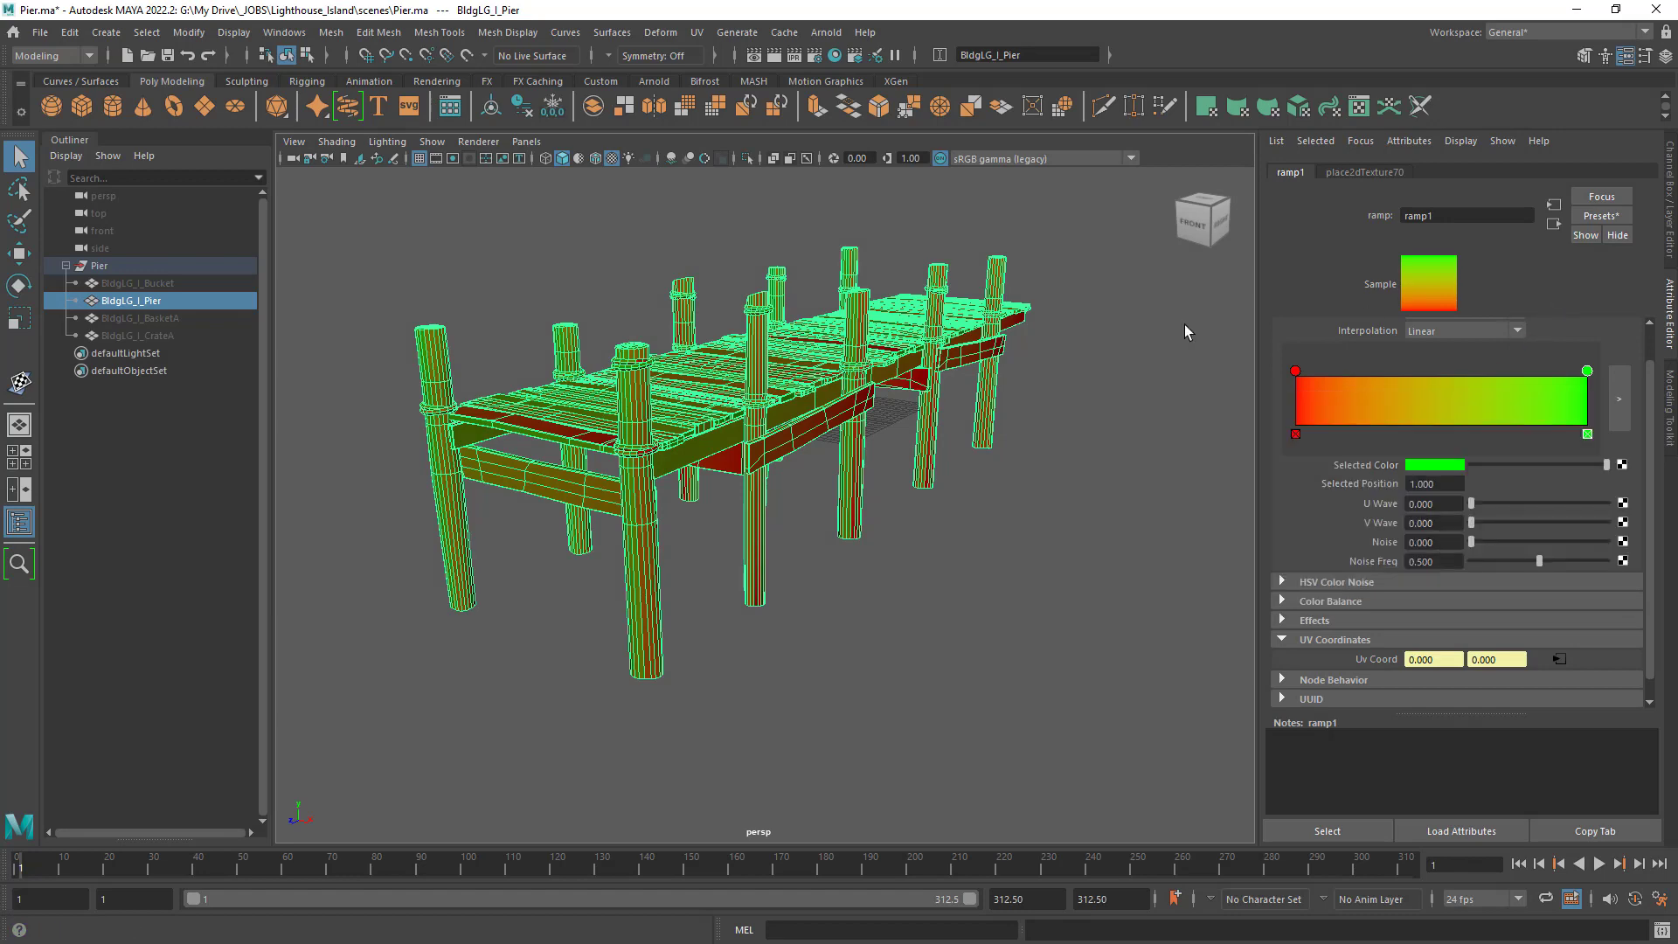
Examine how the red-to-green ramp maps across the pier's planks and posts.
alt+drag(787, 479, 750, 484)
click(888, 573)
alt+right_drag(888, 573, 892, 514)
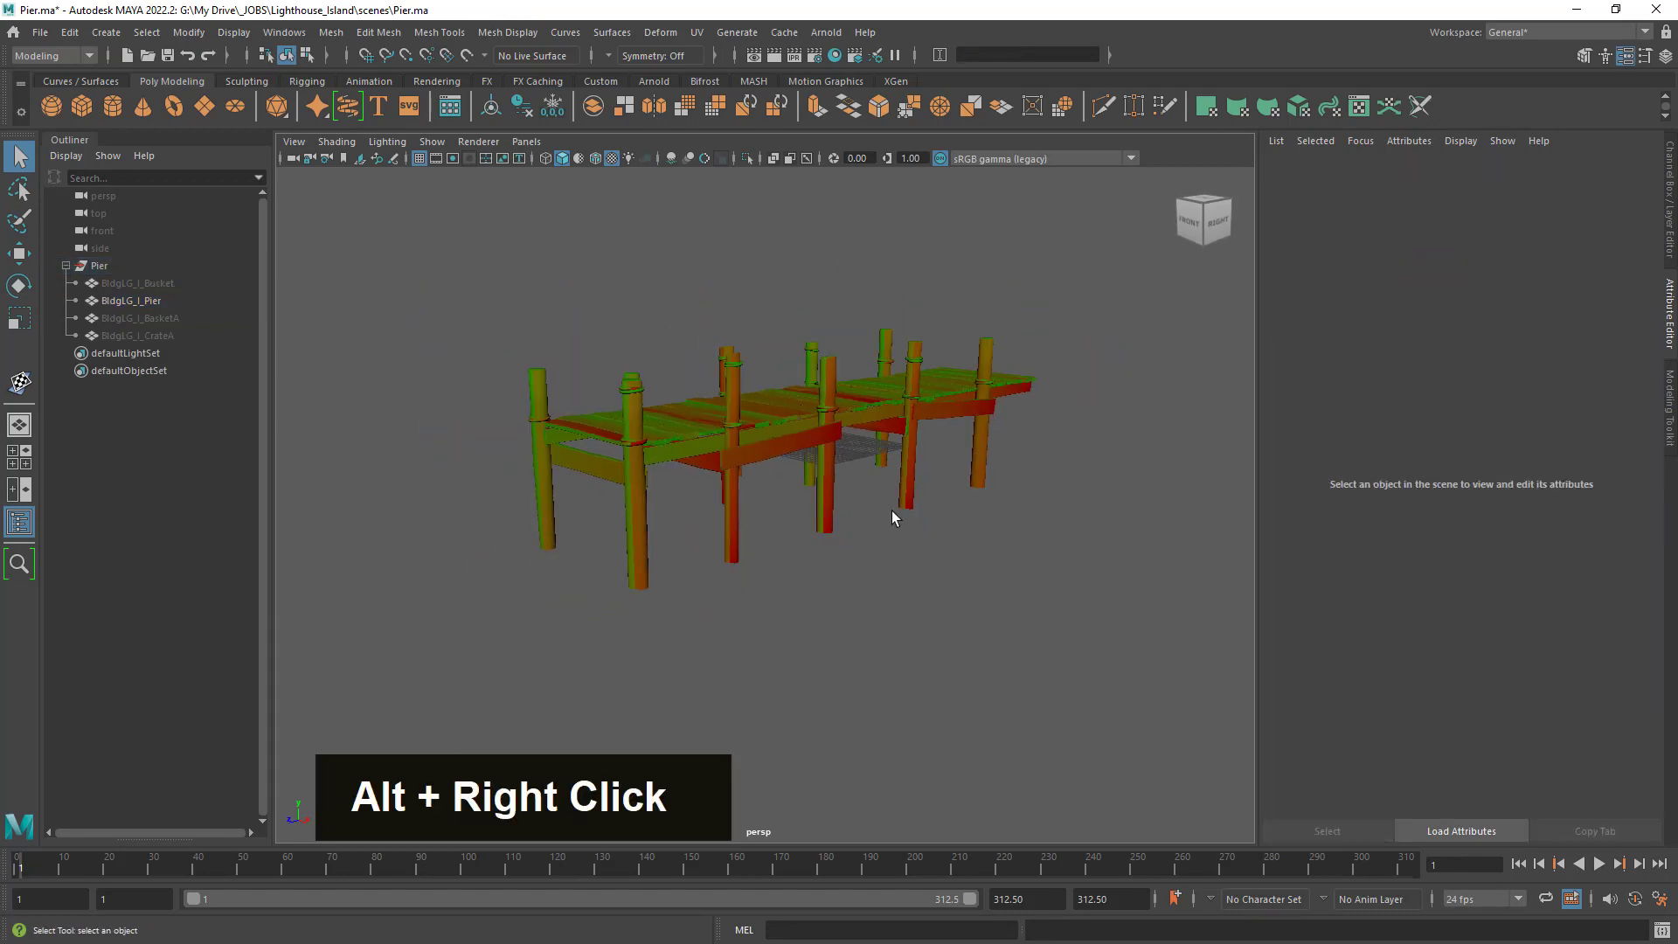
mouse_move(891, 513)
alt+mouse_down()
mouse_move(1046, 513)
mouse_move(1011, 563)
mouse_move(910, 521)
mouse_move(924, 507)
alt+mouse_up()
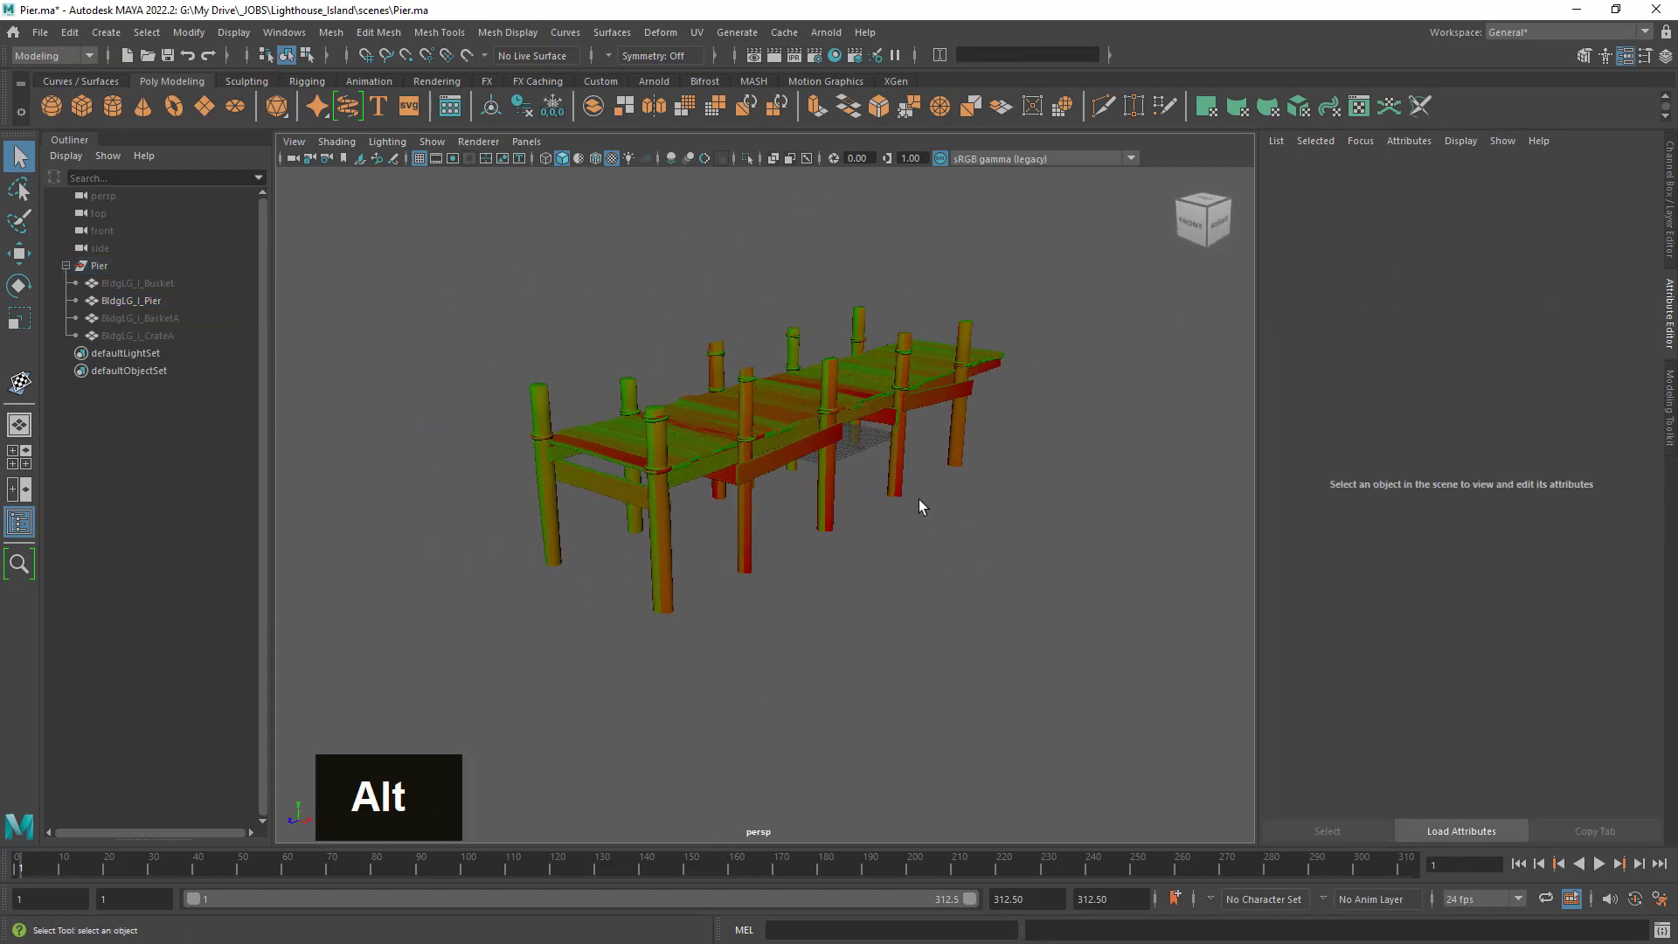
click(774, 428)
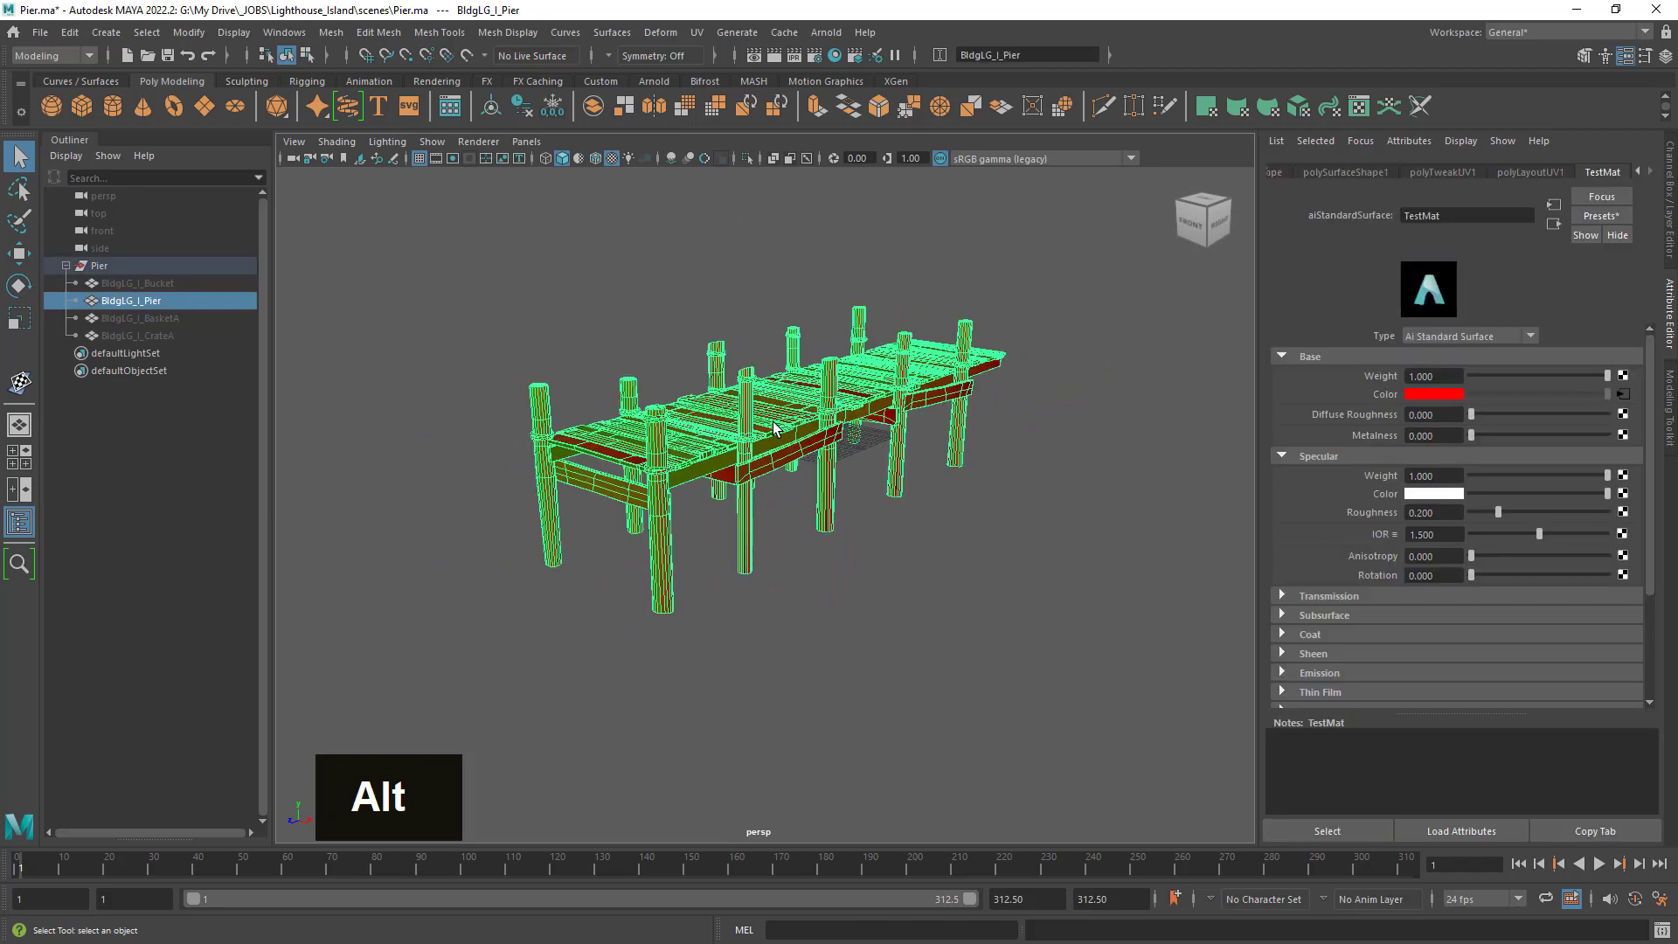
click(890, 574)
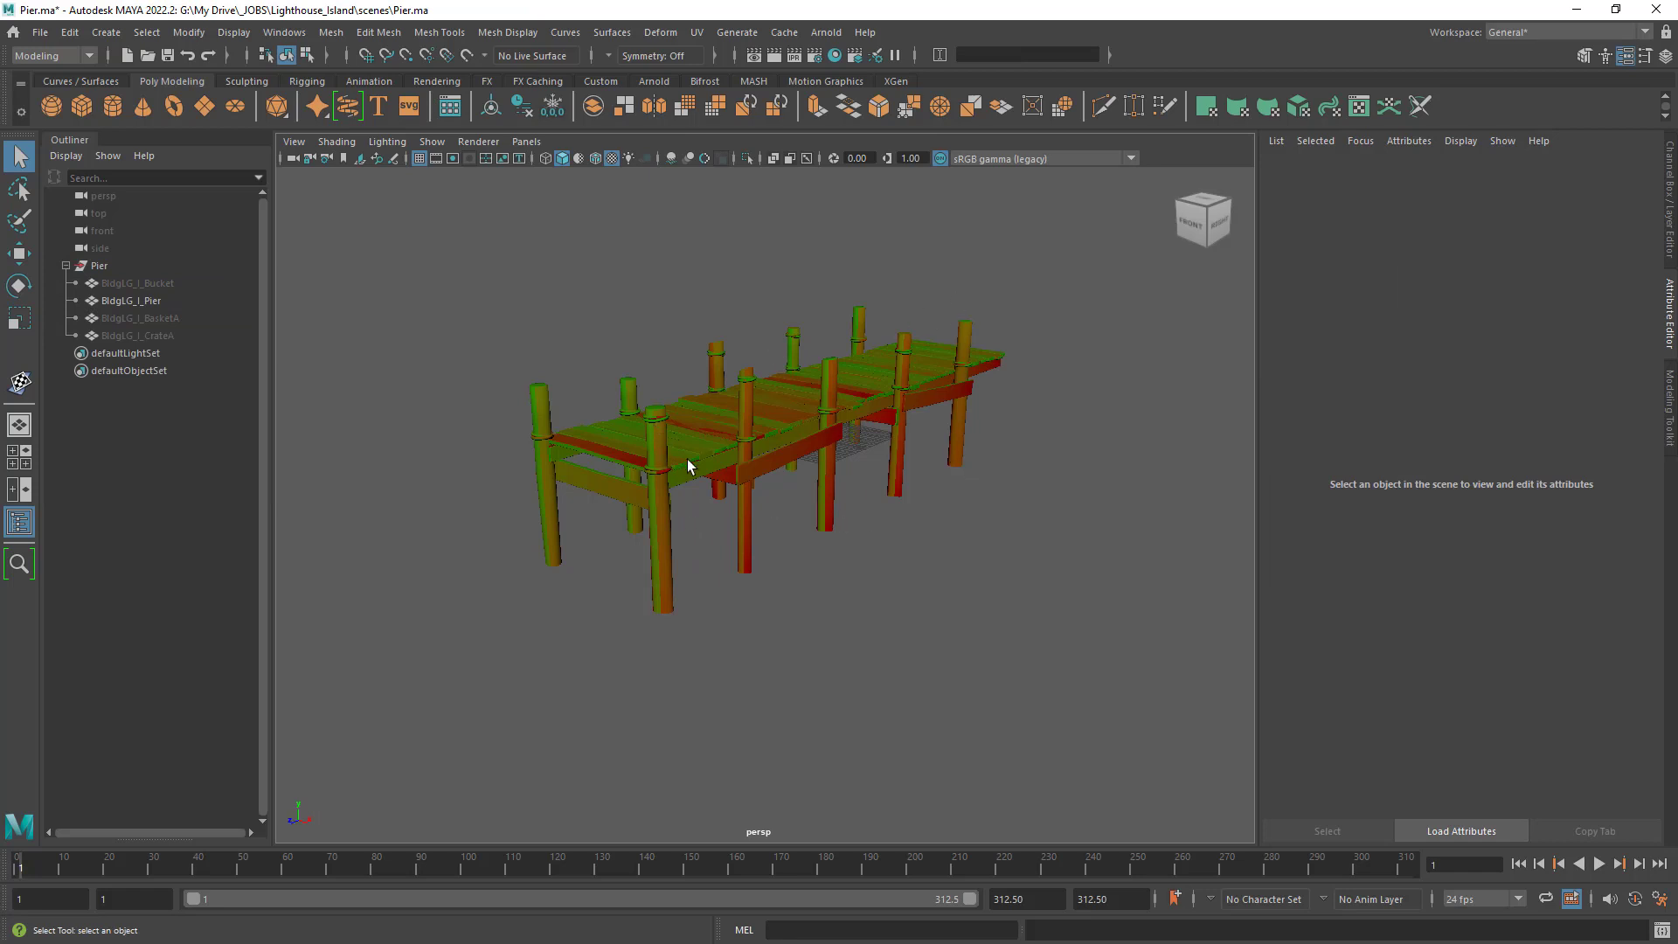
Select the pier mesh and switch to the UV Editing workspace to show its UV layout.
click(657, 434)
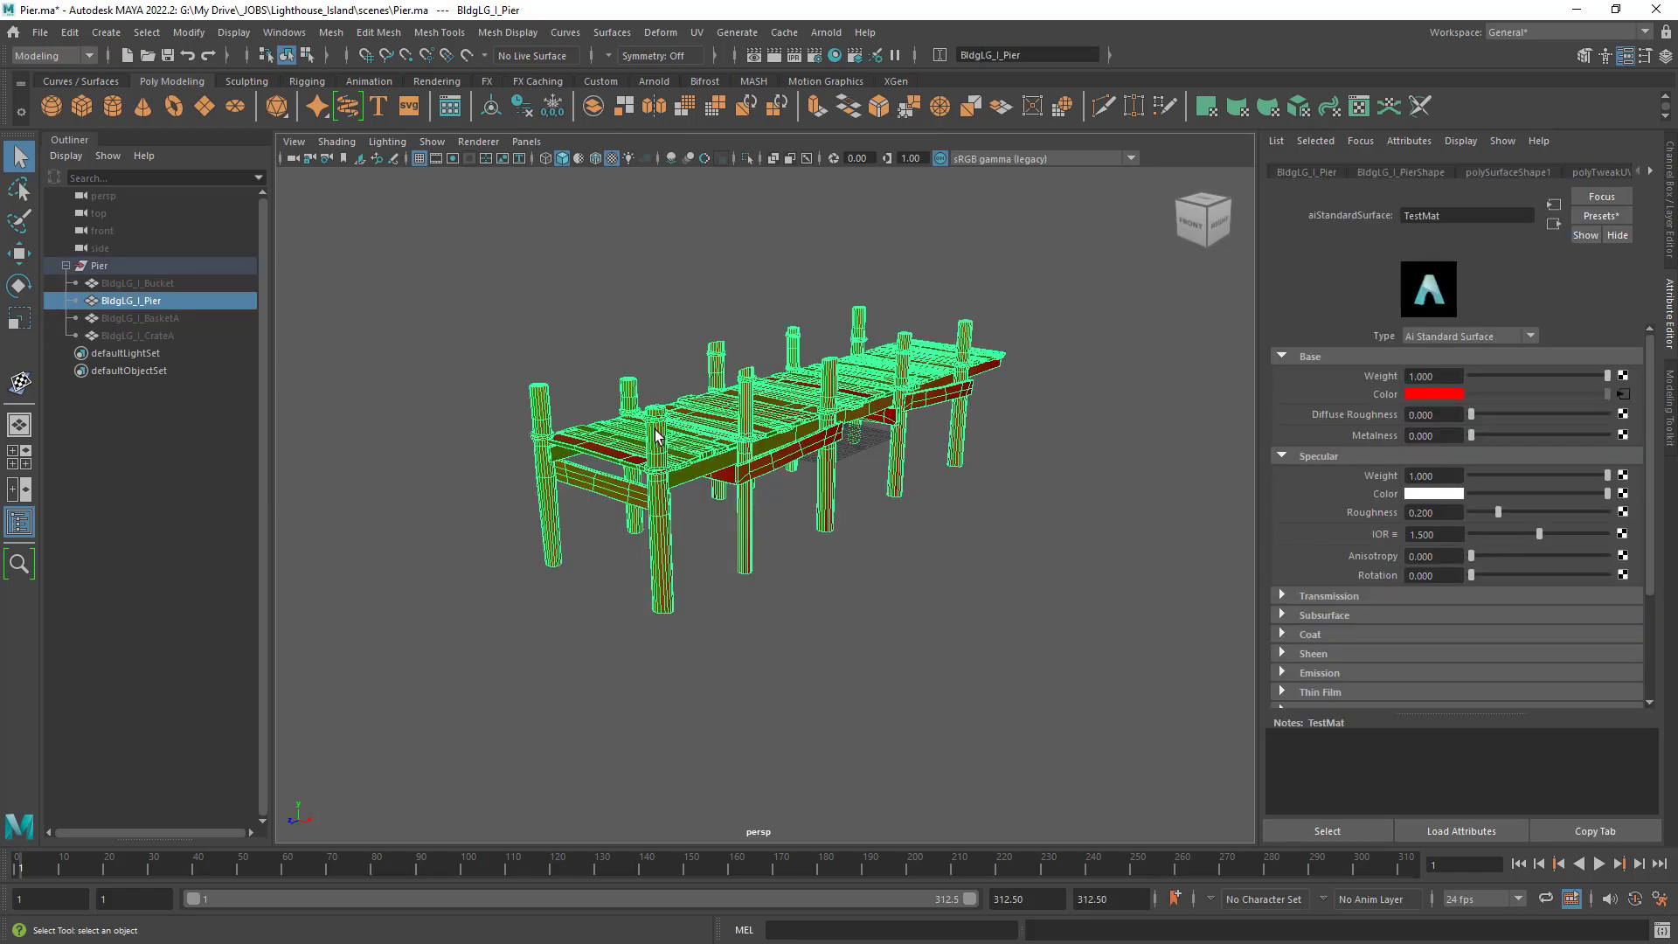
click(1543, 35)
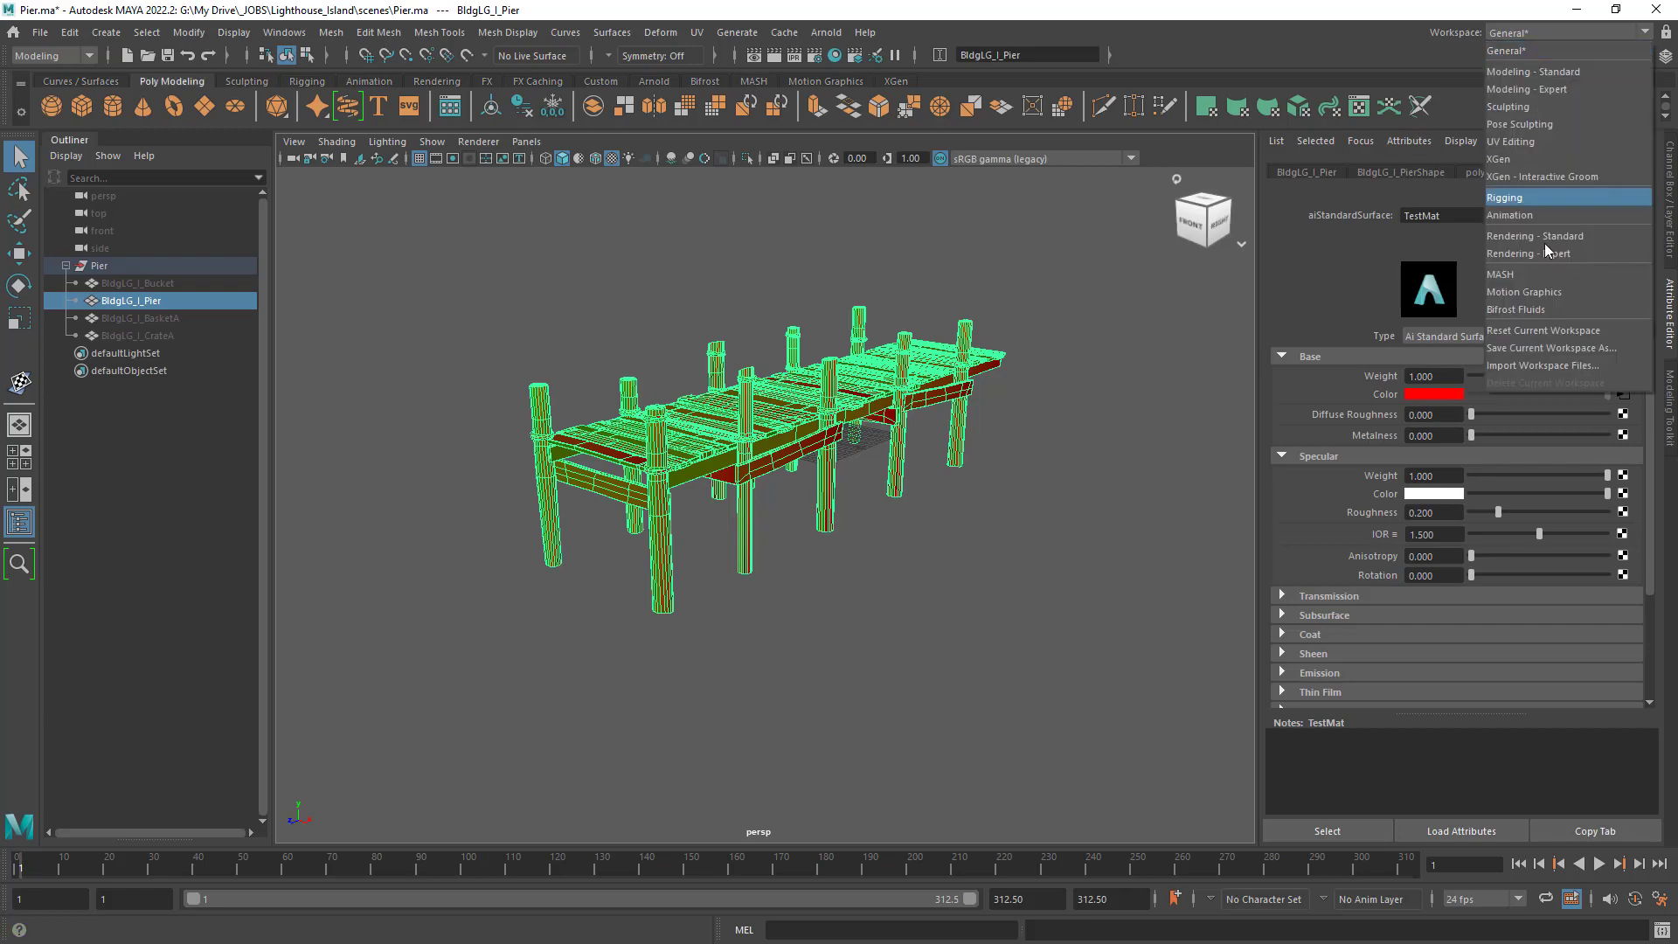
click(1551, 142)
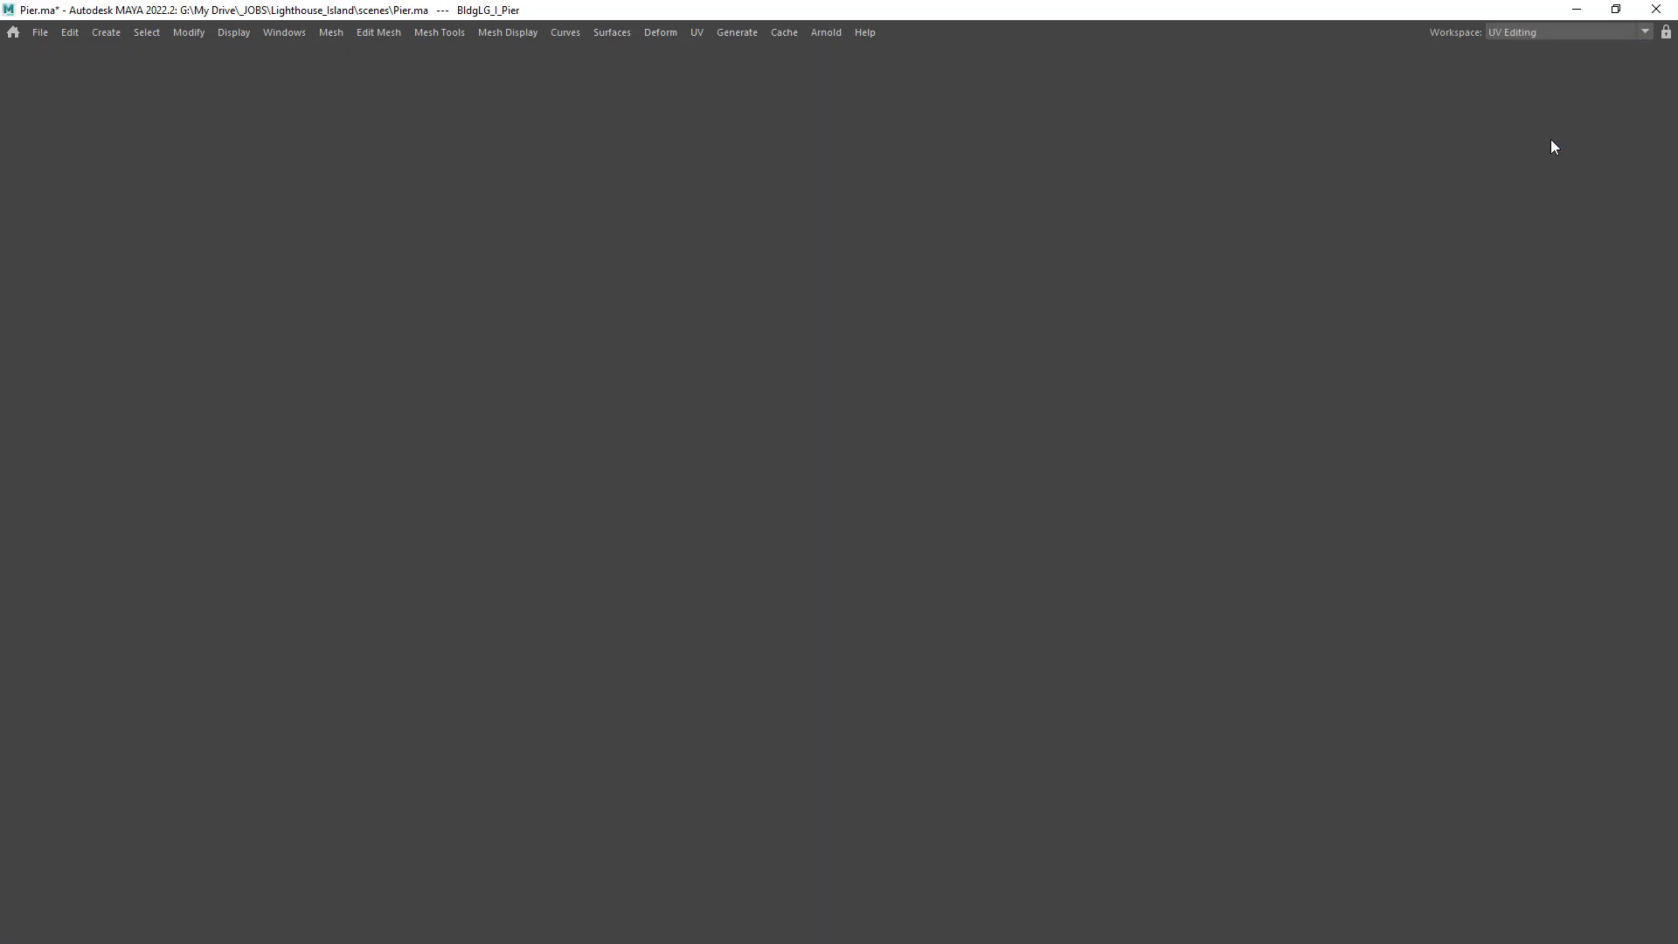
scroll(768, 437, down, 2)
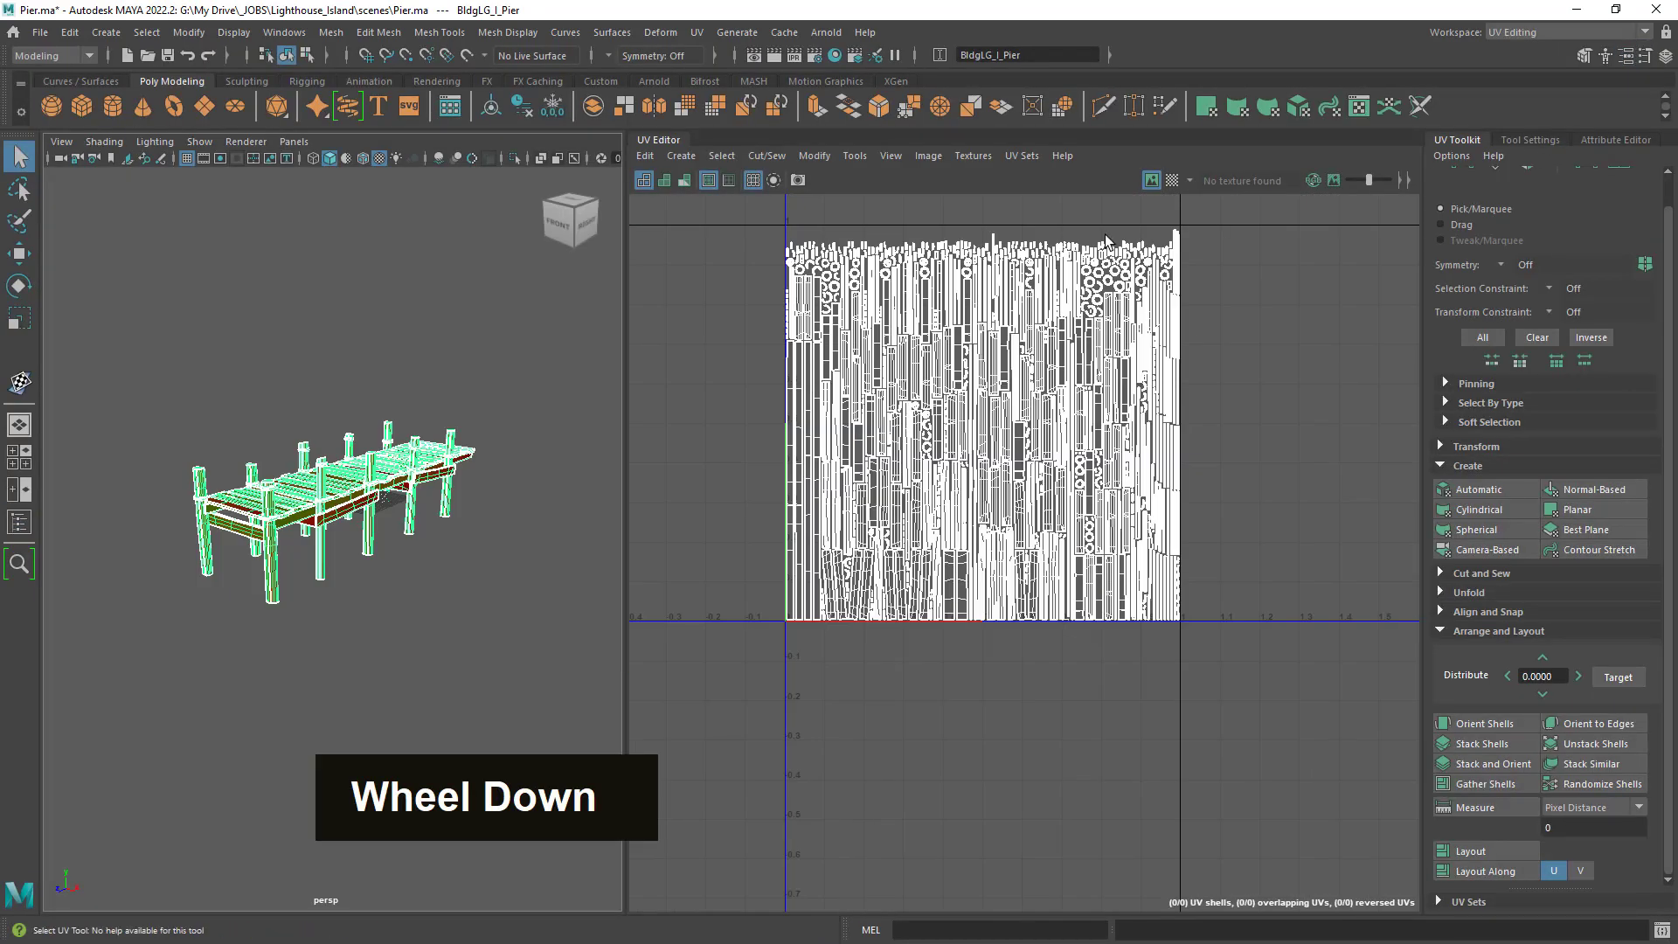
Reset the planar mapping settings and project planar UVs onto the pier mesh along the Z axis, fitted to the bounding box.
alt+right_drag(418, 494, 454, 525)
alt+drag(455, 524, 494, 507)
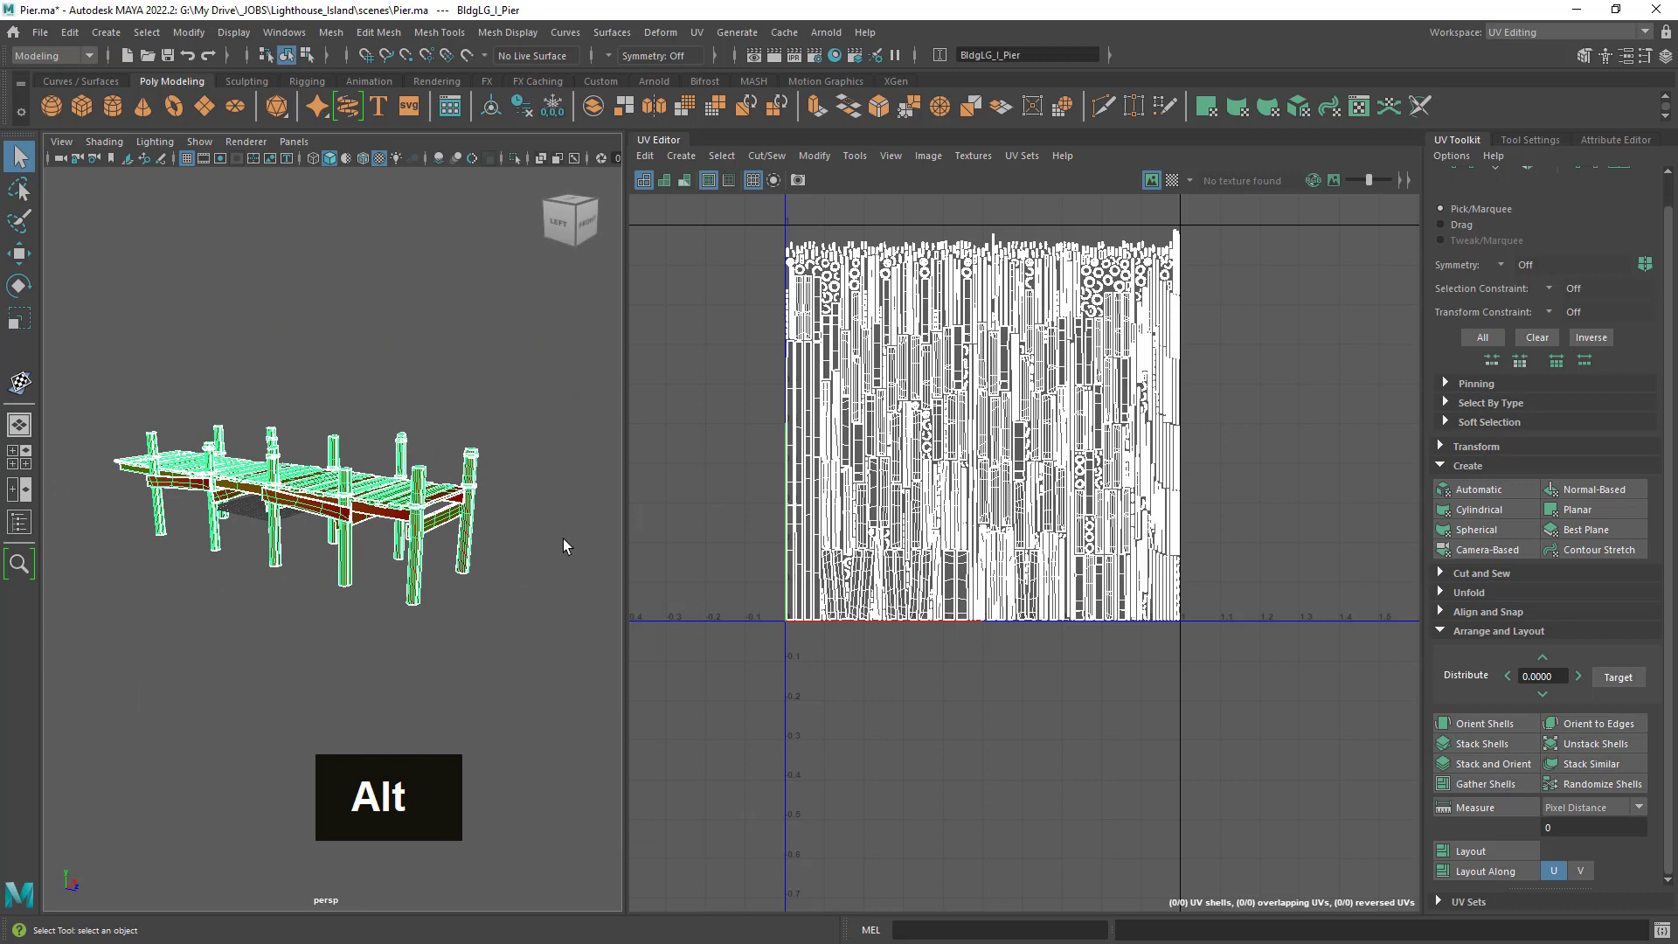
click(696, 32)
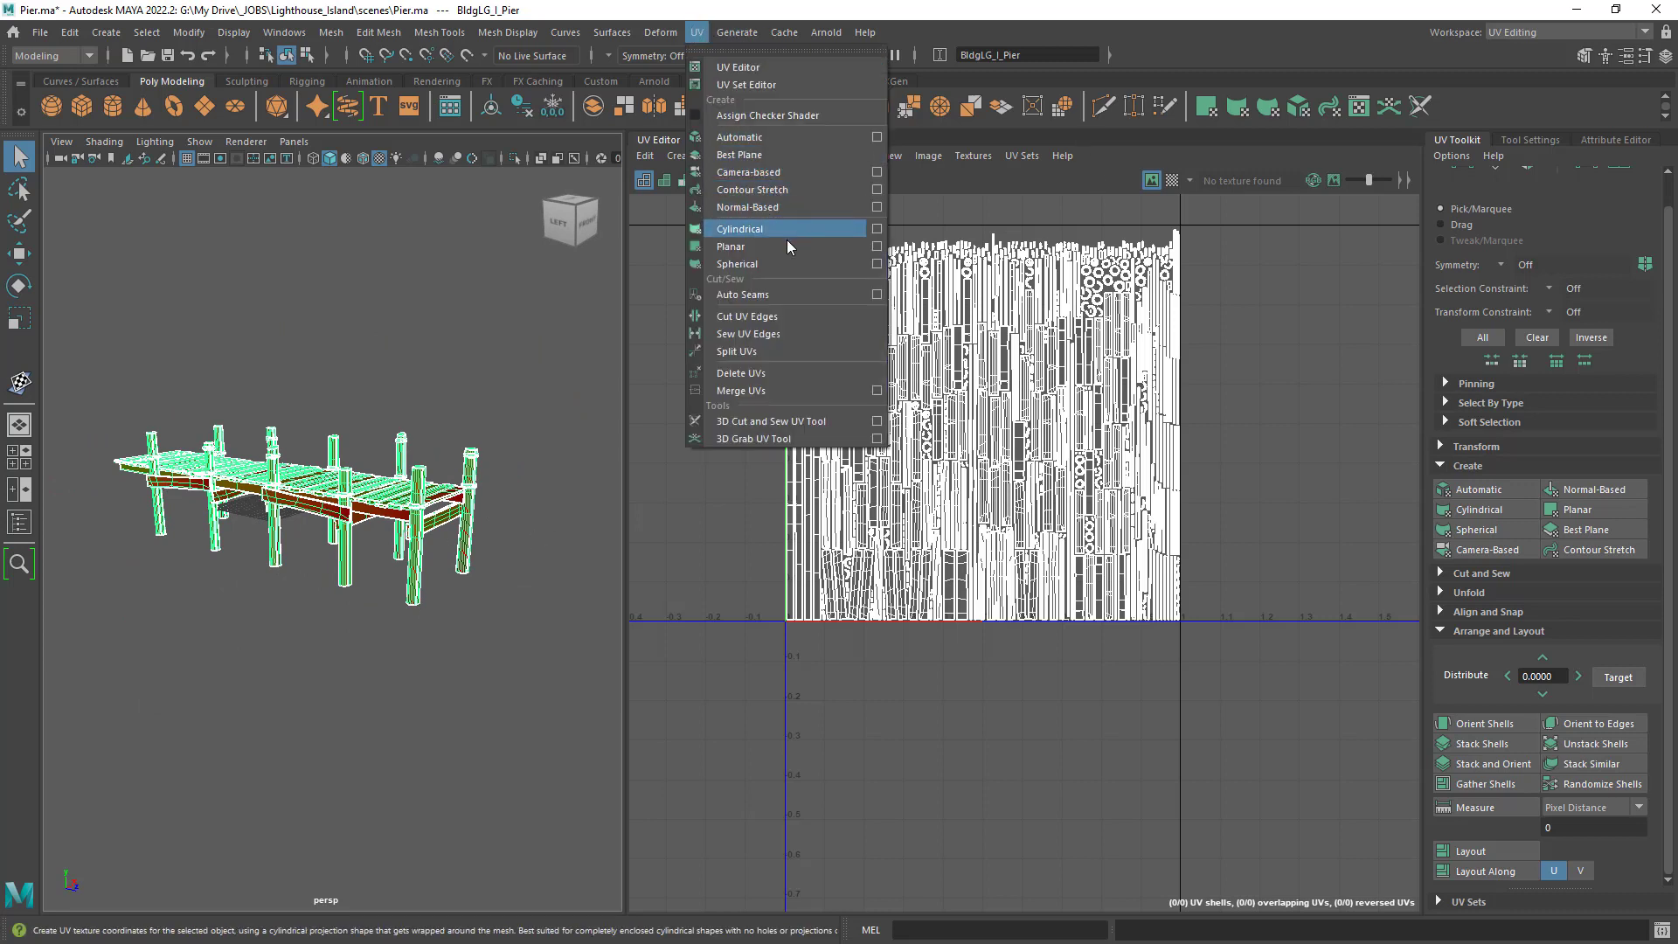
click(877, 246)
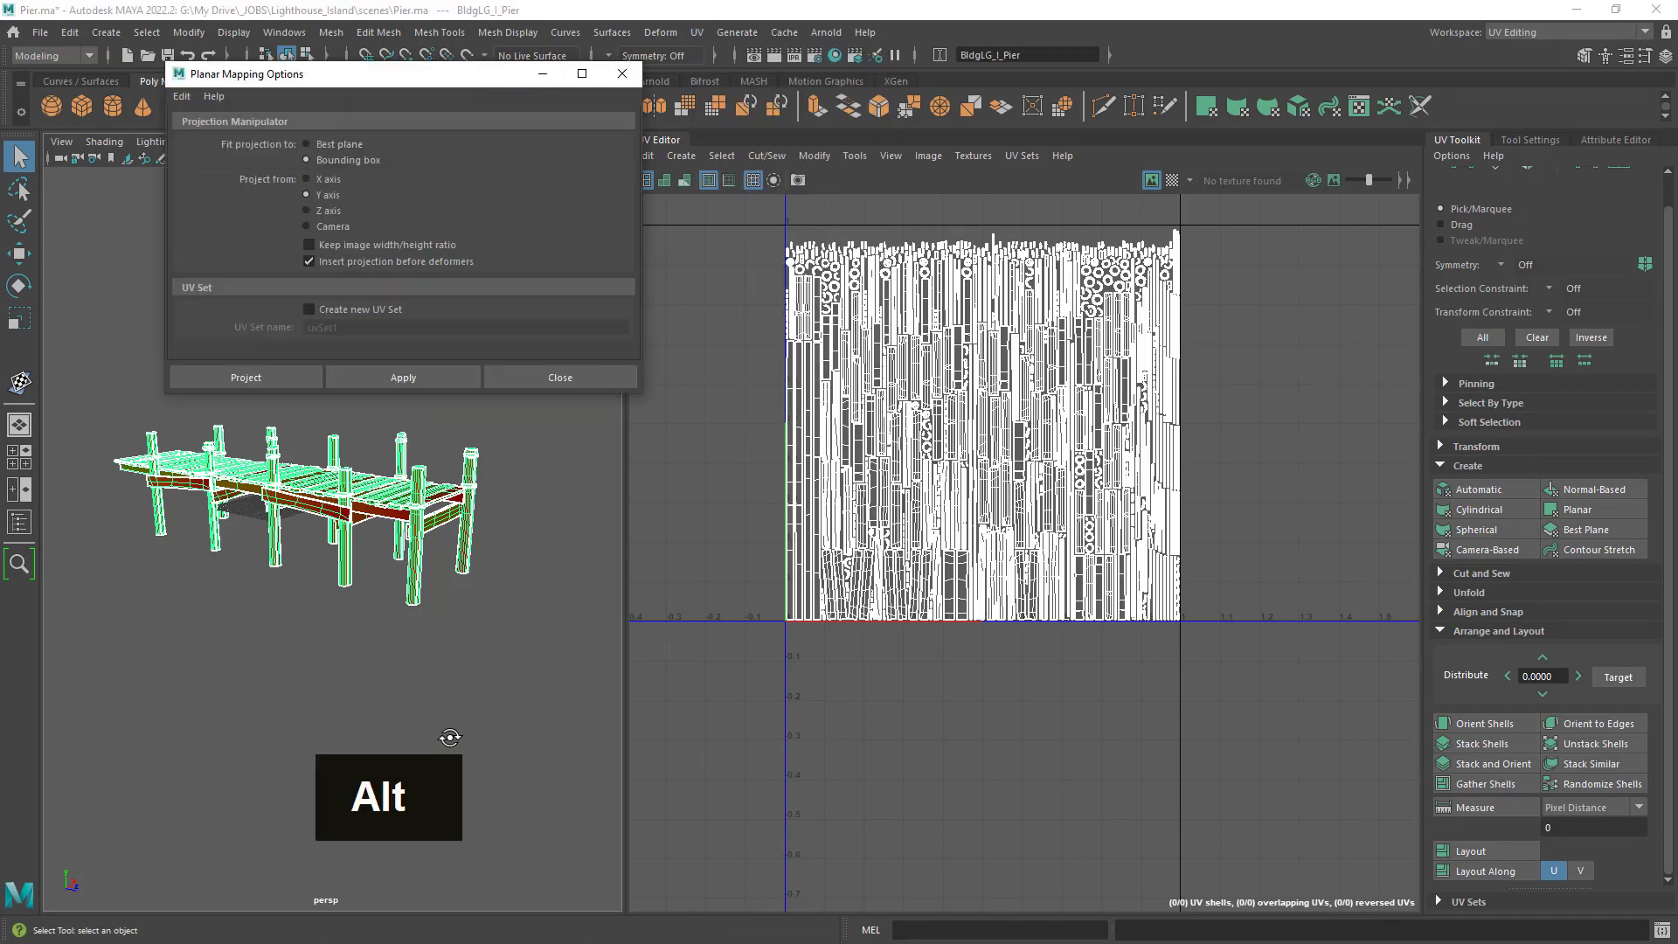
alt+drag(449, 753, 442, 777)
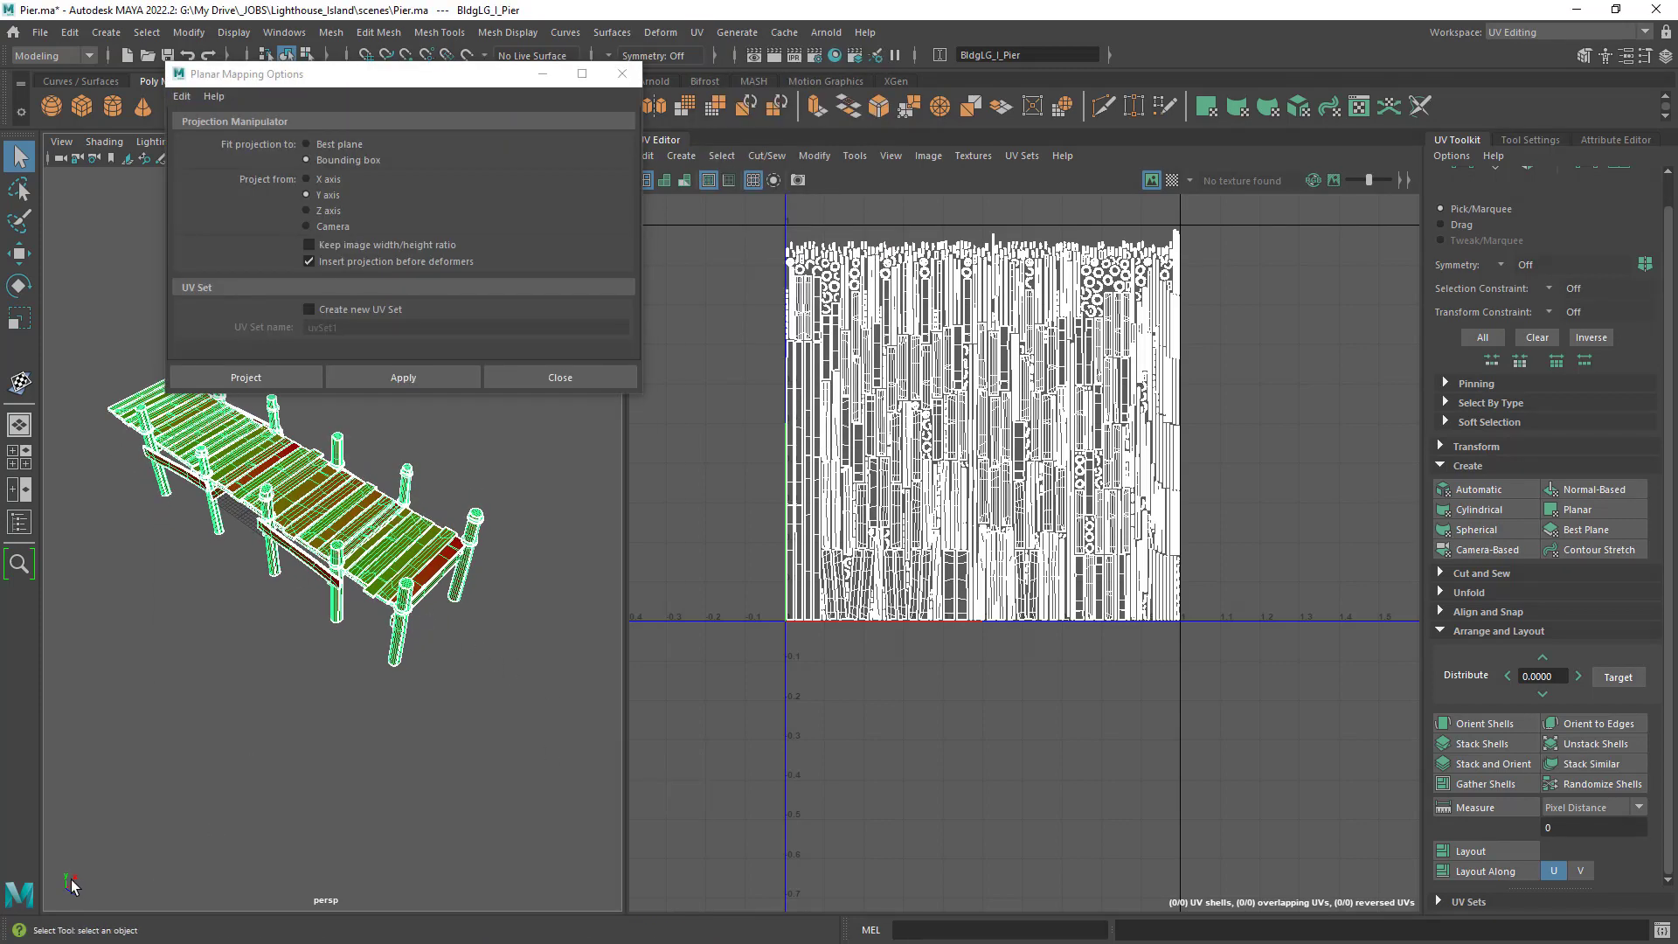
click(318, 211)
click(182, 96)
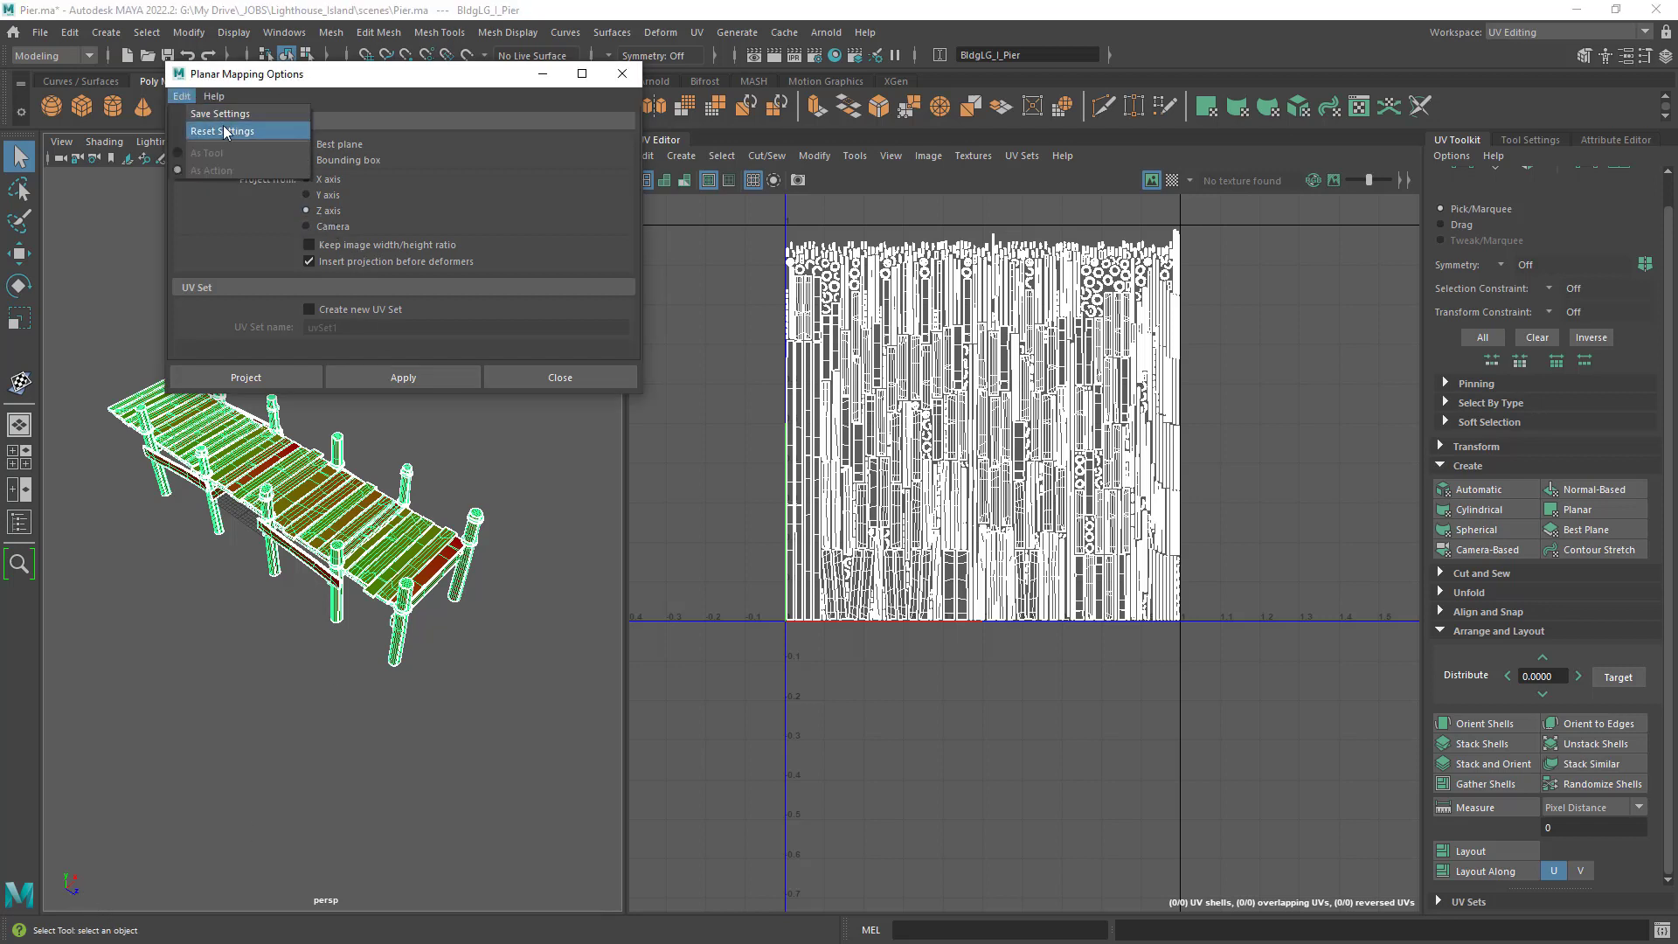
click(225, 132)
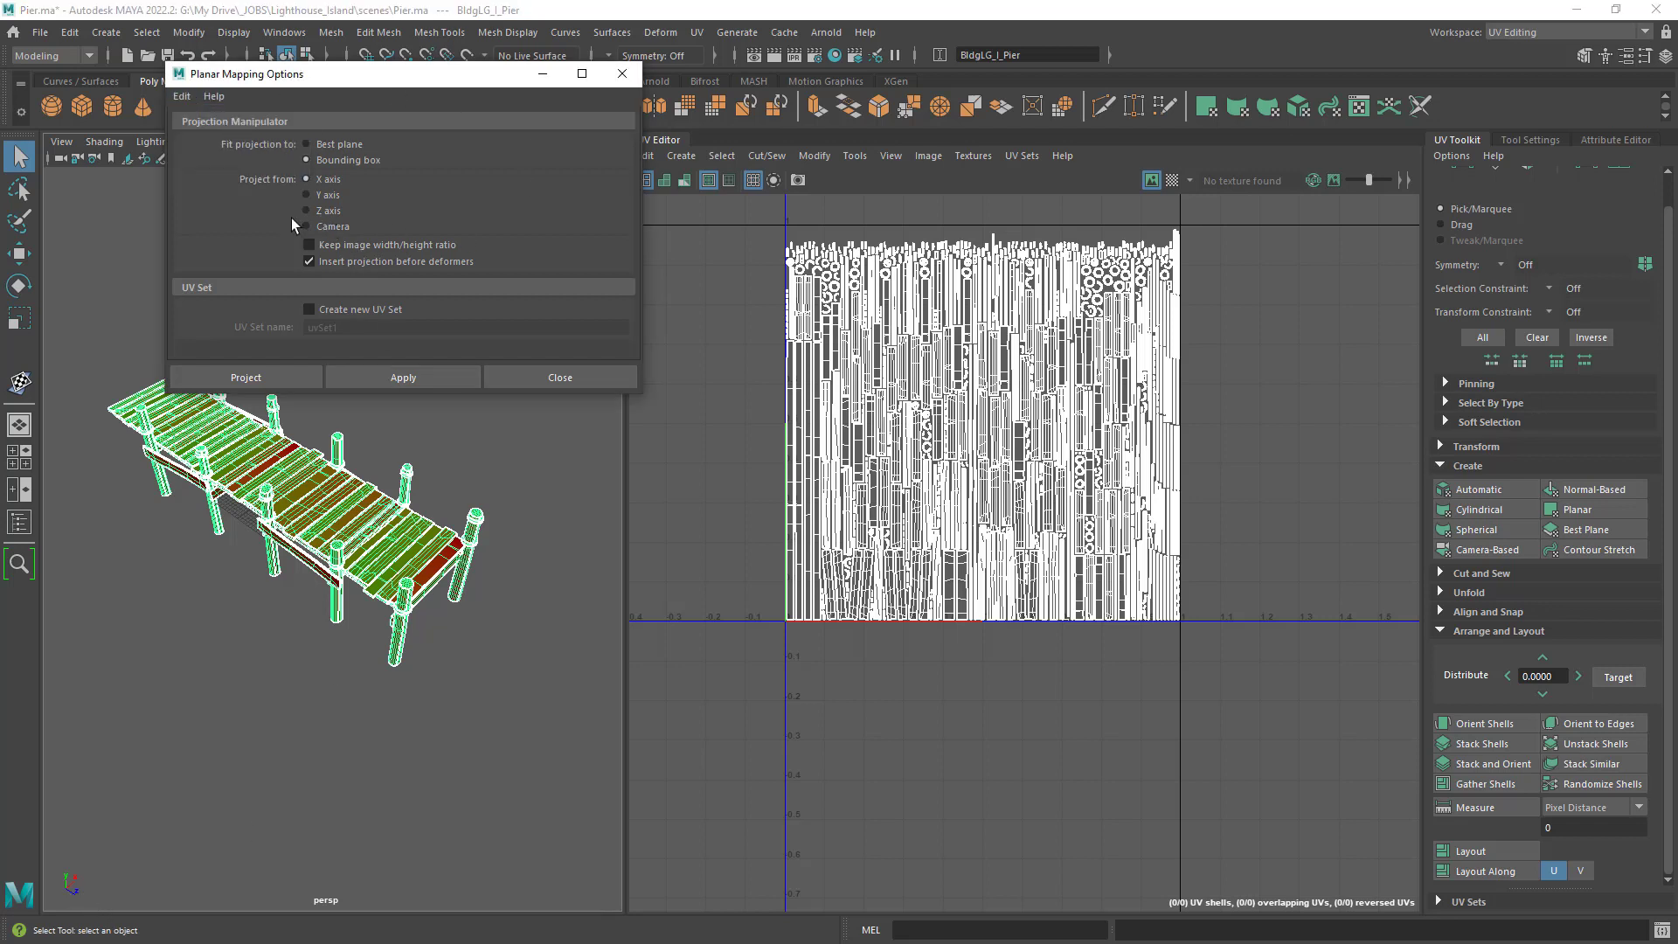
click(259, 378)
Leave the projection manipulator by returning the pier to object mode, and clear the selection.
alt+drag(528, 707, 472, 659)
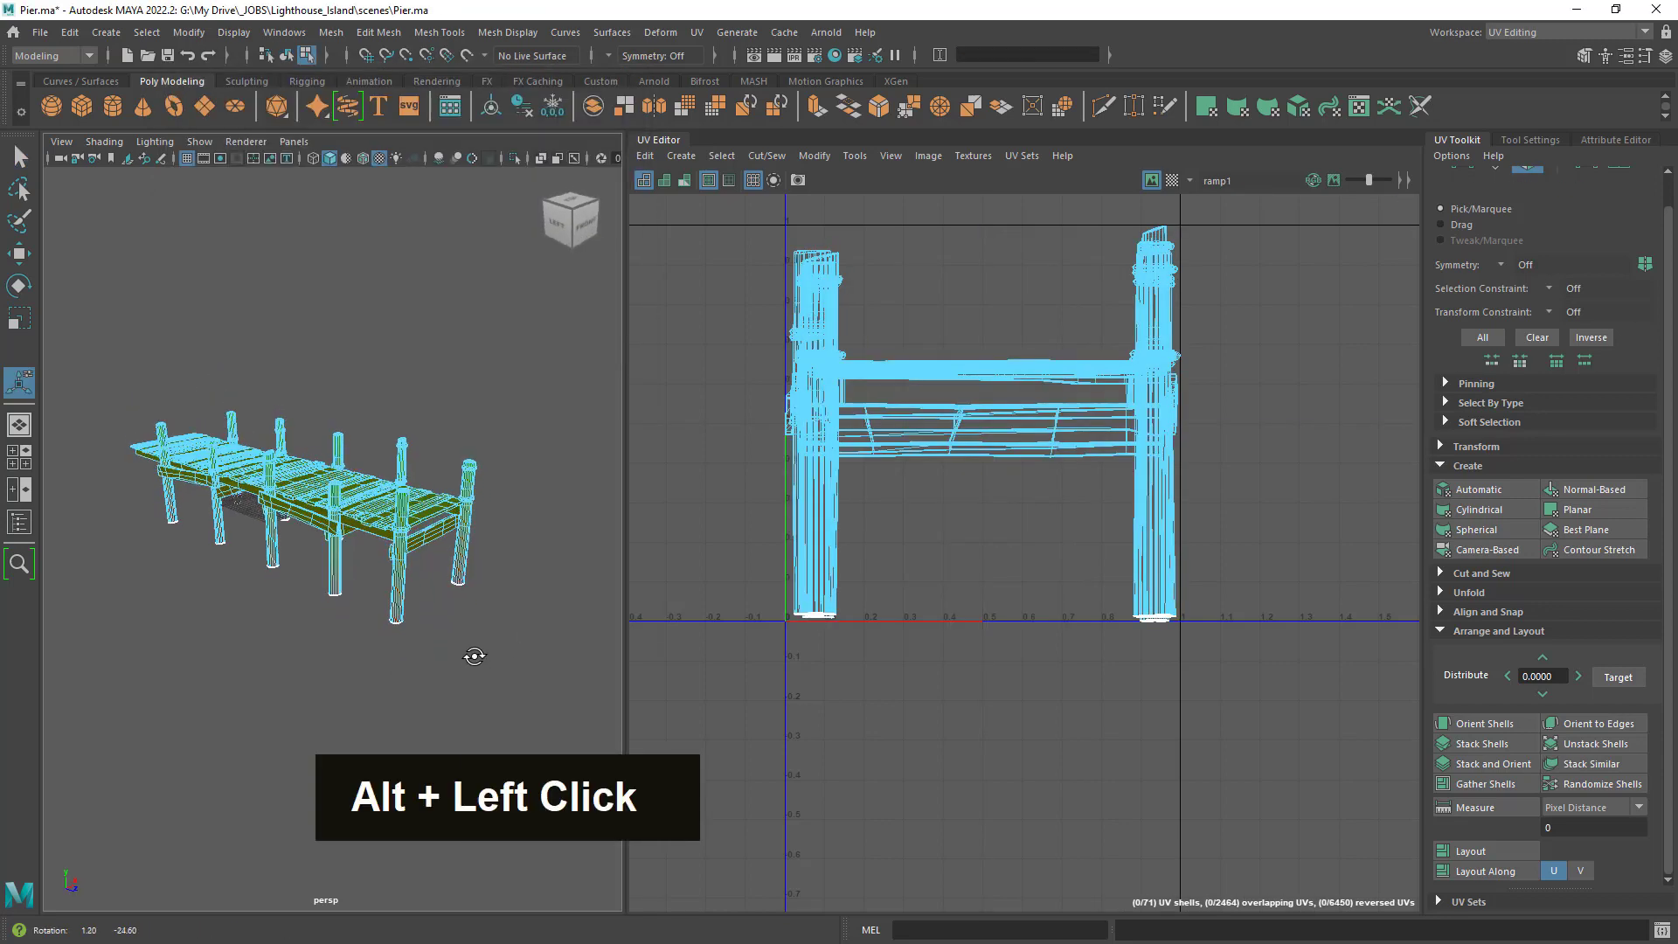
alt+right_drag(472, 659, 559, 603)
right_drag(452, 444, 519, 419)
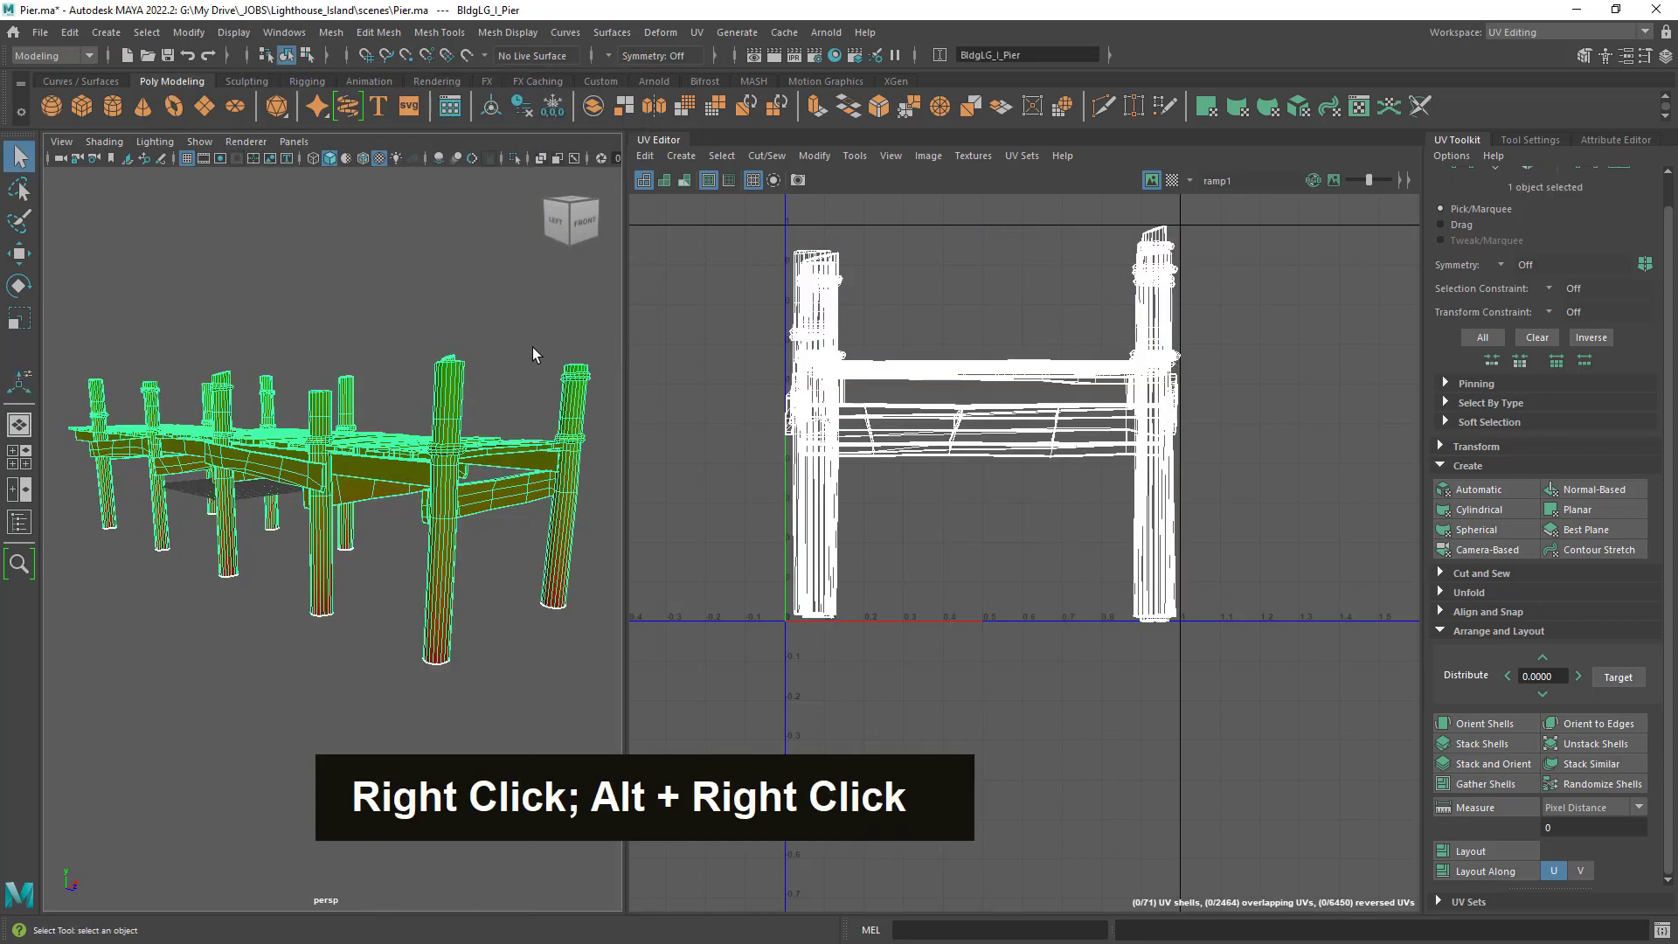
click(533, 350)
Examine how the planar projection distributes the red-to-green ramp over the pier's posts and deck from both ends.
alt+drag(471, 434, 423, 487)
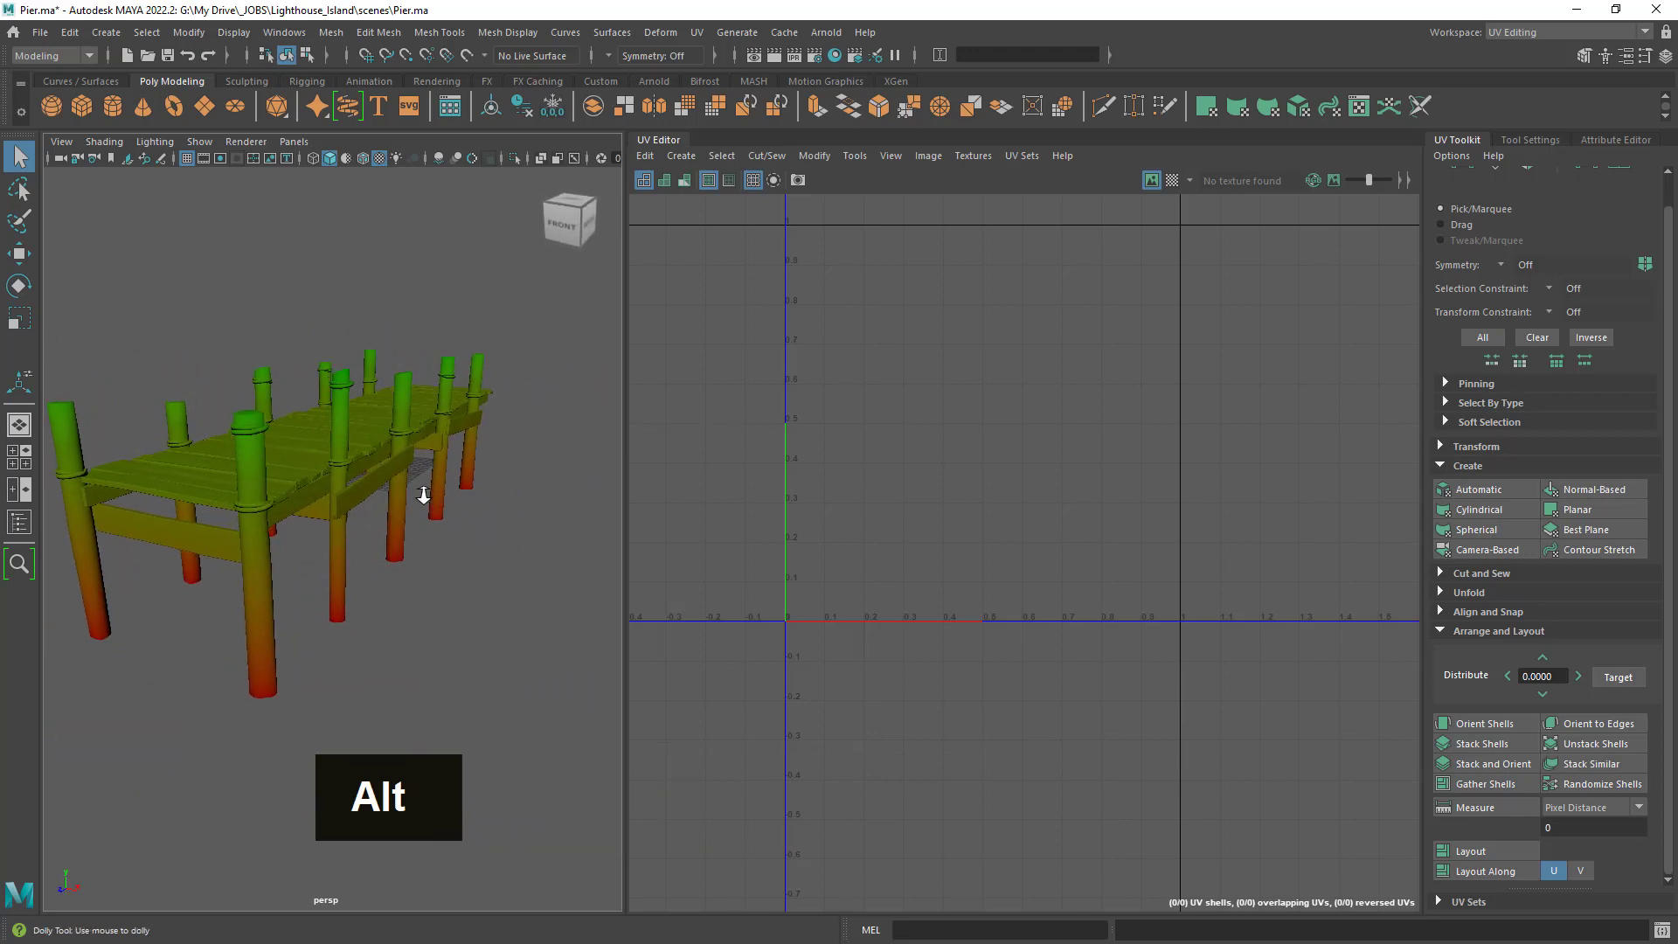
alt+right_drag(423, 487, 378, 487)
click(391, 477)
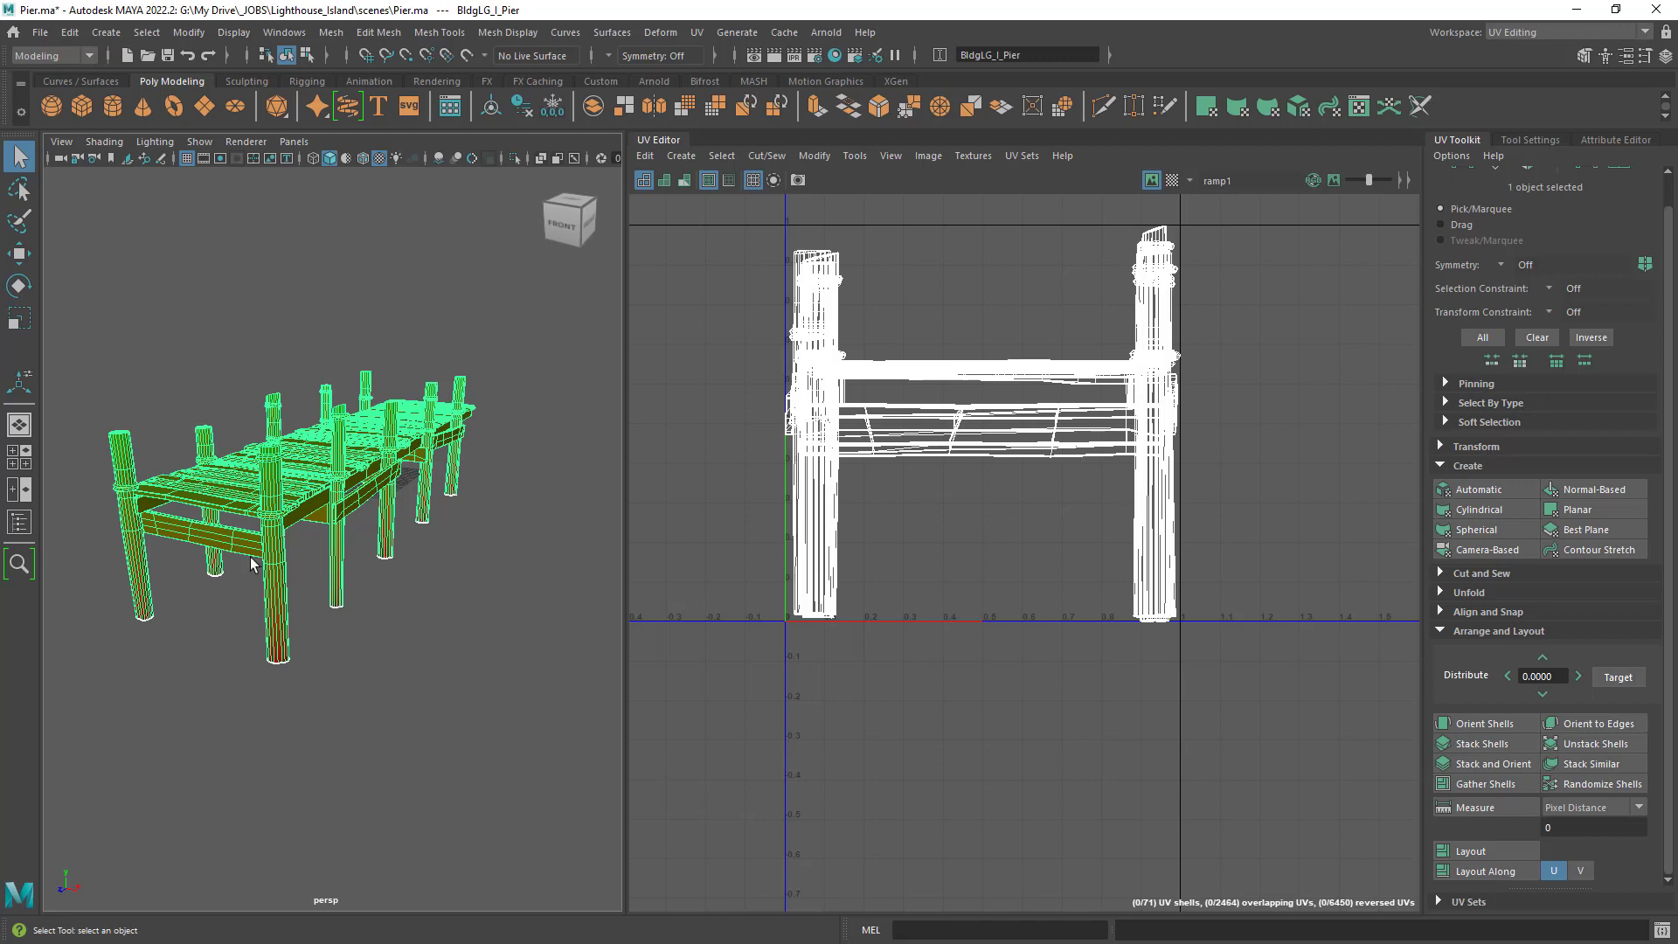
click(328, 652)
alt+drag(328, 652, 443, 611)
alt+right_drag(442, 611, 531, 610)
alt+drag(531, 610, 479, 568)
alt+right_drag(479, 568, 438, 554)
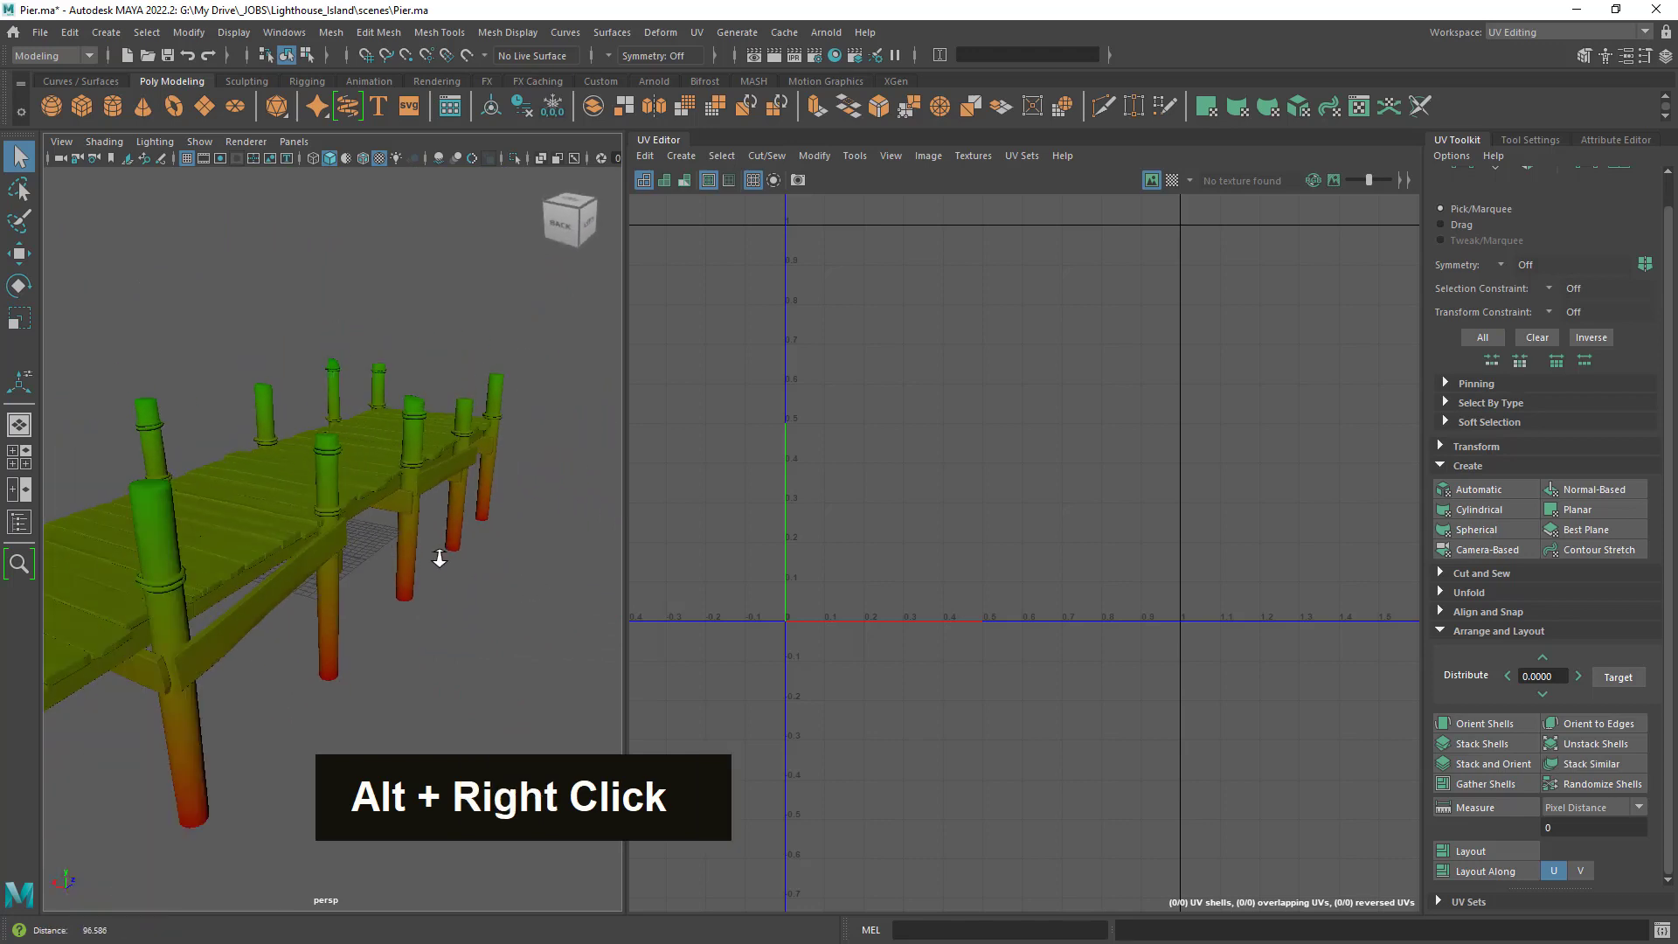
mouse_move(438, 554)
alt+mouse_down()
mouse_move(449, 564)
mouse_move(279, 565)
mouse_move(618, 569)
mouse_move(416, 568)
alt+mouse_up()
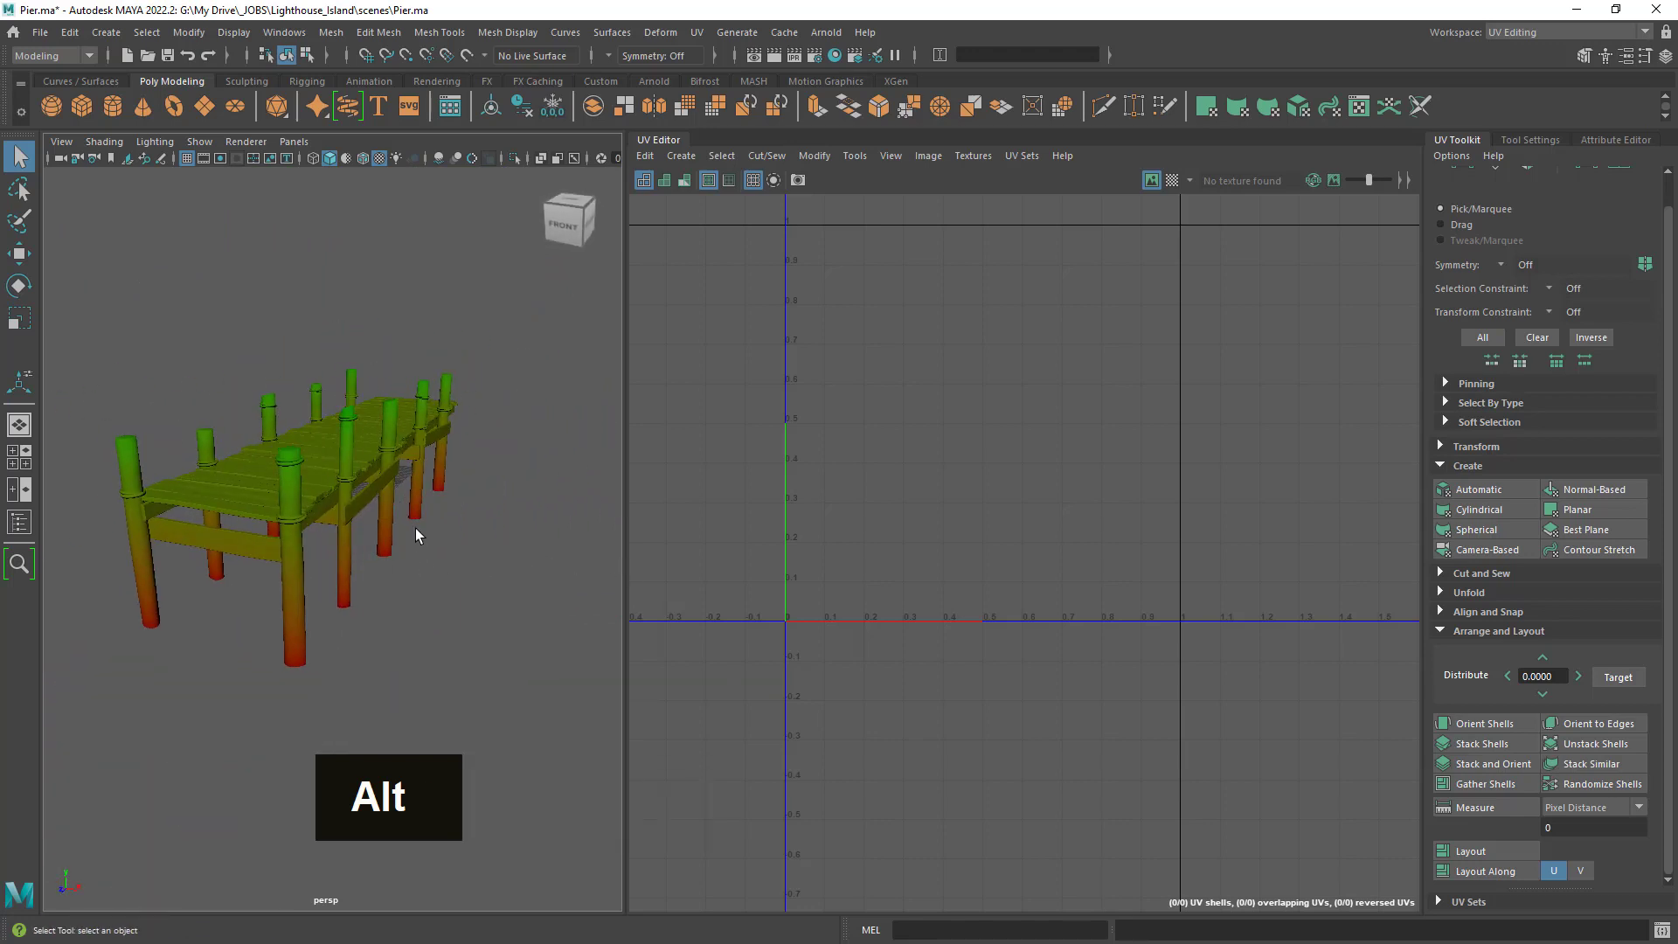
Check the pier's projected UV layout and compare it with the ramp colors on its front posts and planks.
click(359, 460)
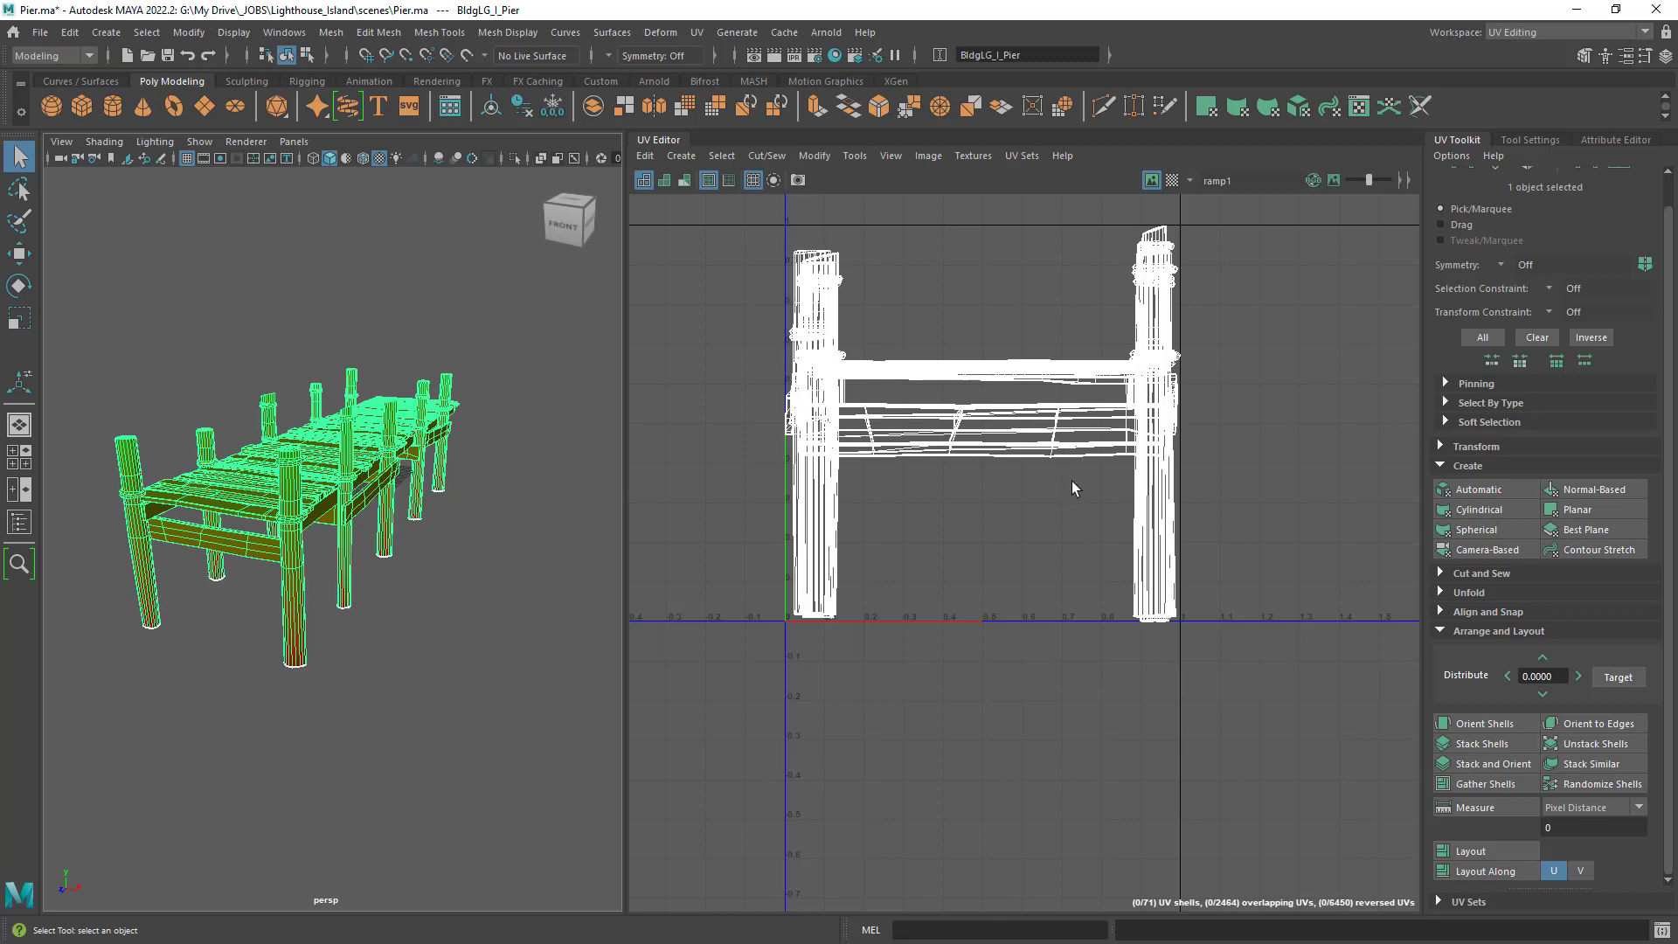
click(416, 561)
alt+right_drag(416, 562, 477, 586)
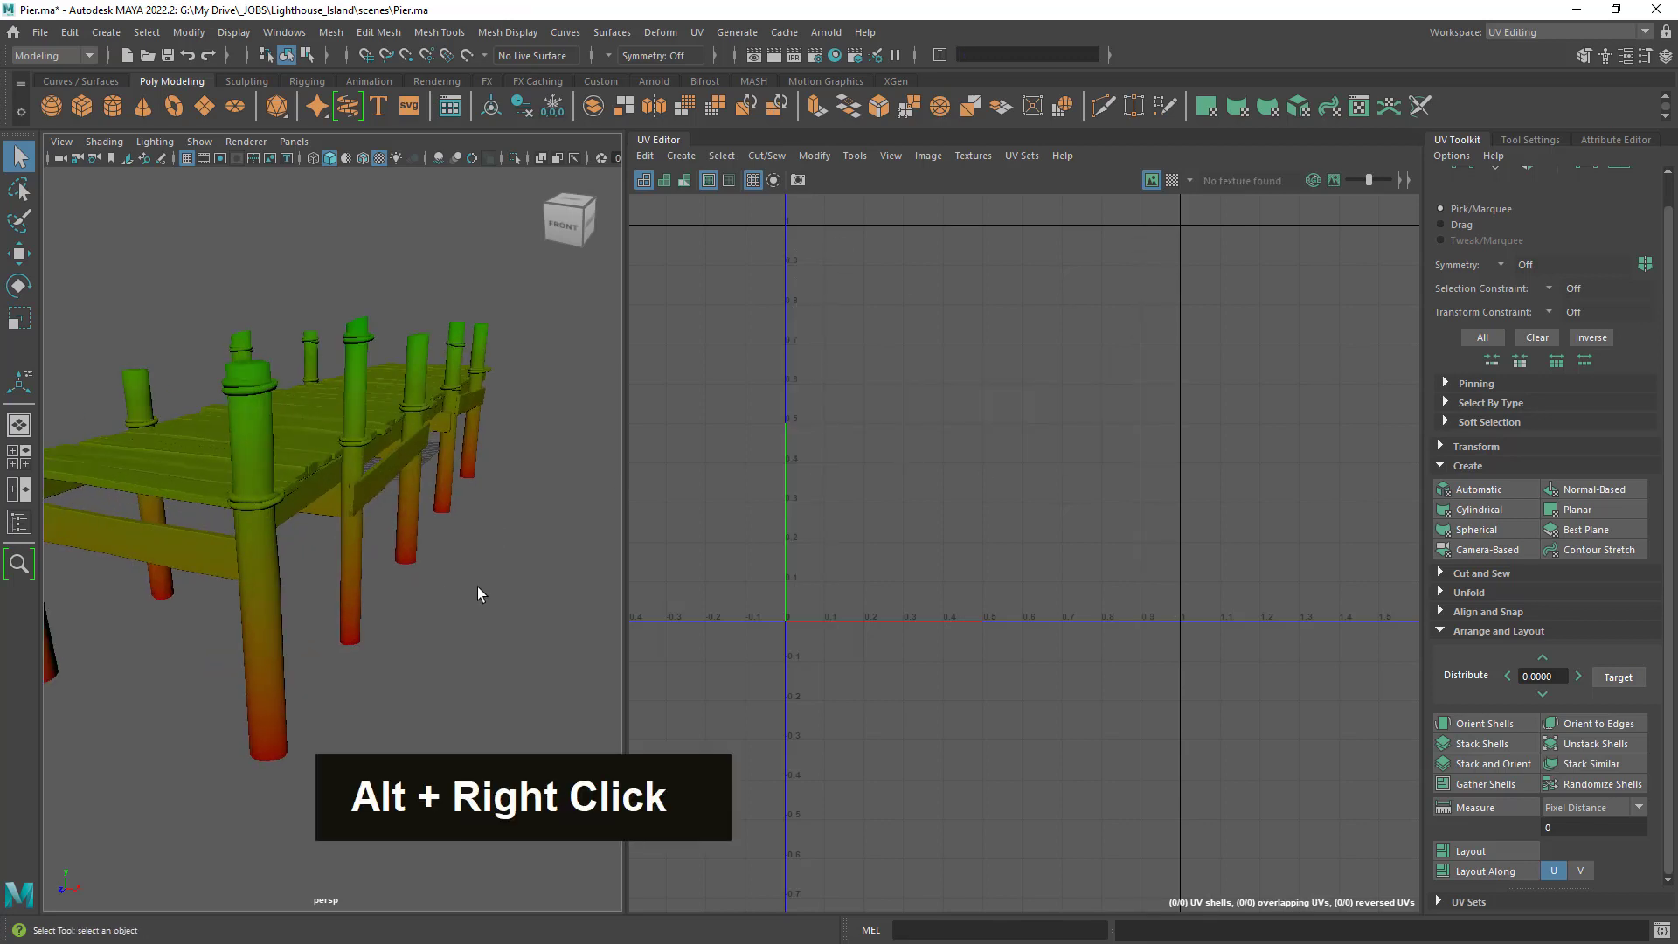
alt+drag(477, 586, 581, 586)
alt+right_drag(549, 591, 474, 563)
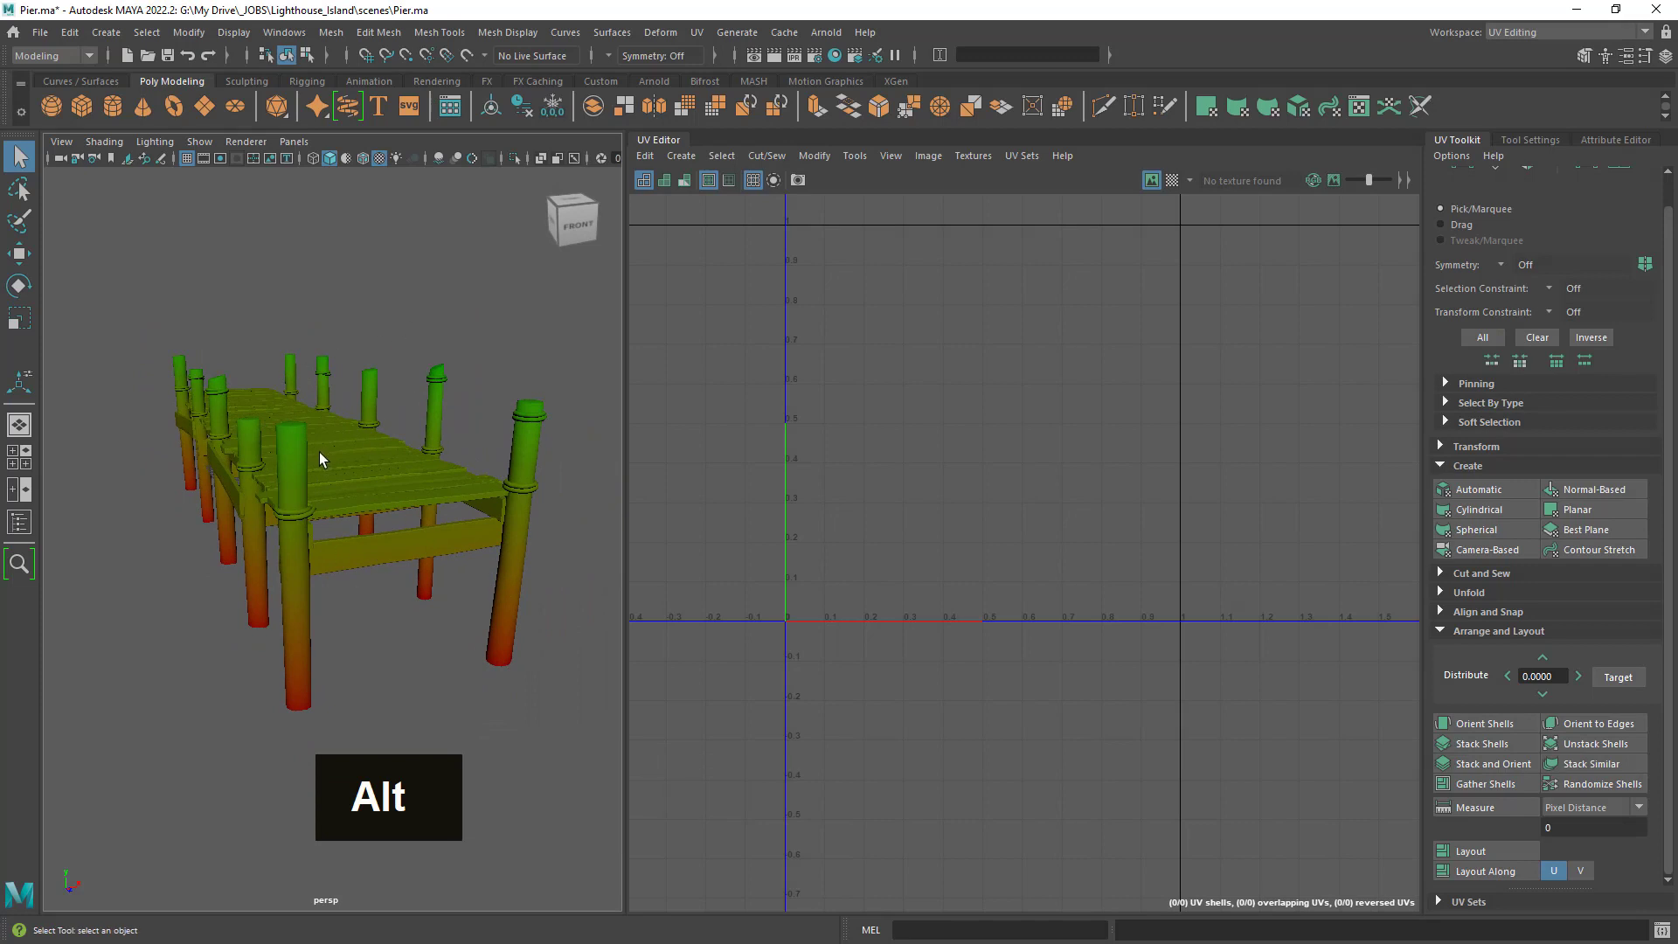
alt+middle_drag(322, 457, 390, 480)
alt+drag(389, 480, 444, 520)
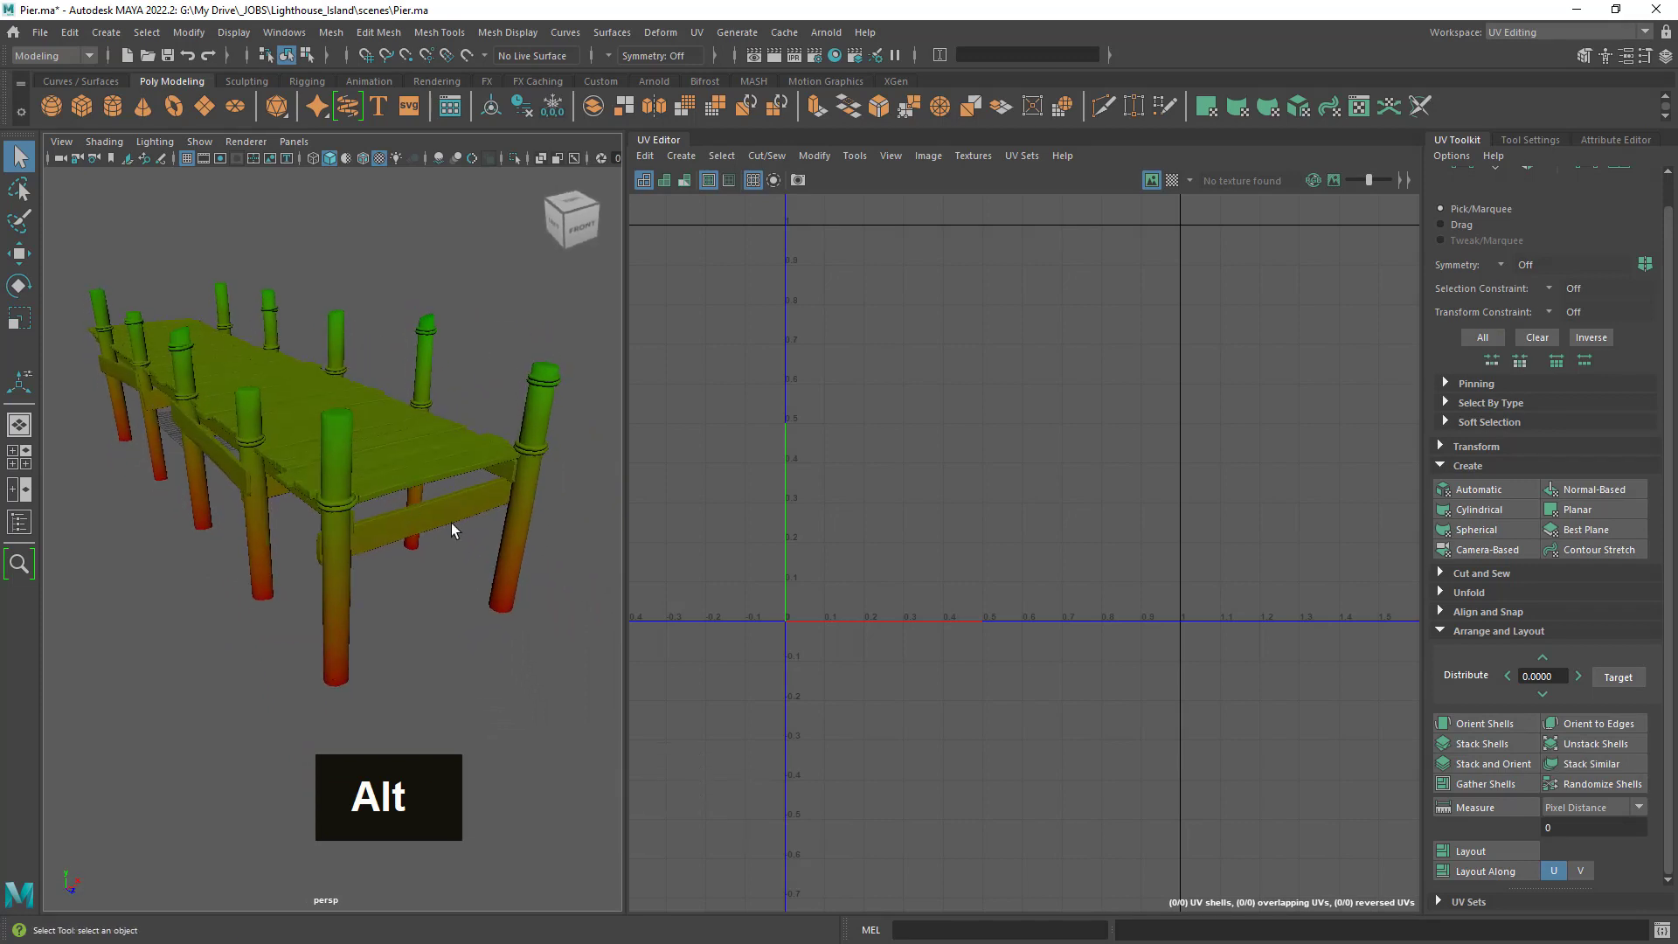
alt+right_drag(452, 525, 416, 517)
alt+drag(451, 570, 441, 550)
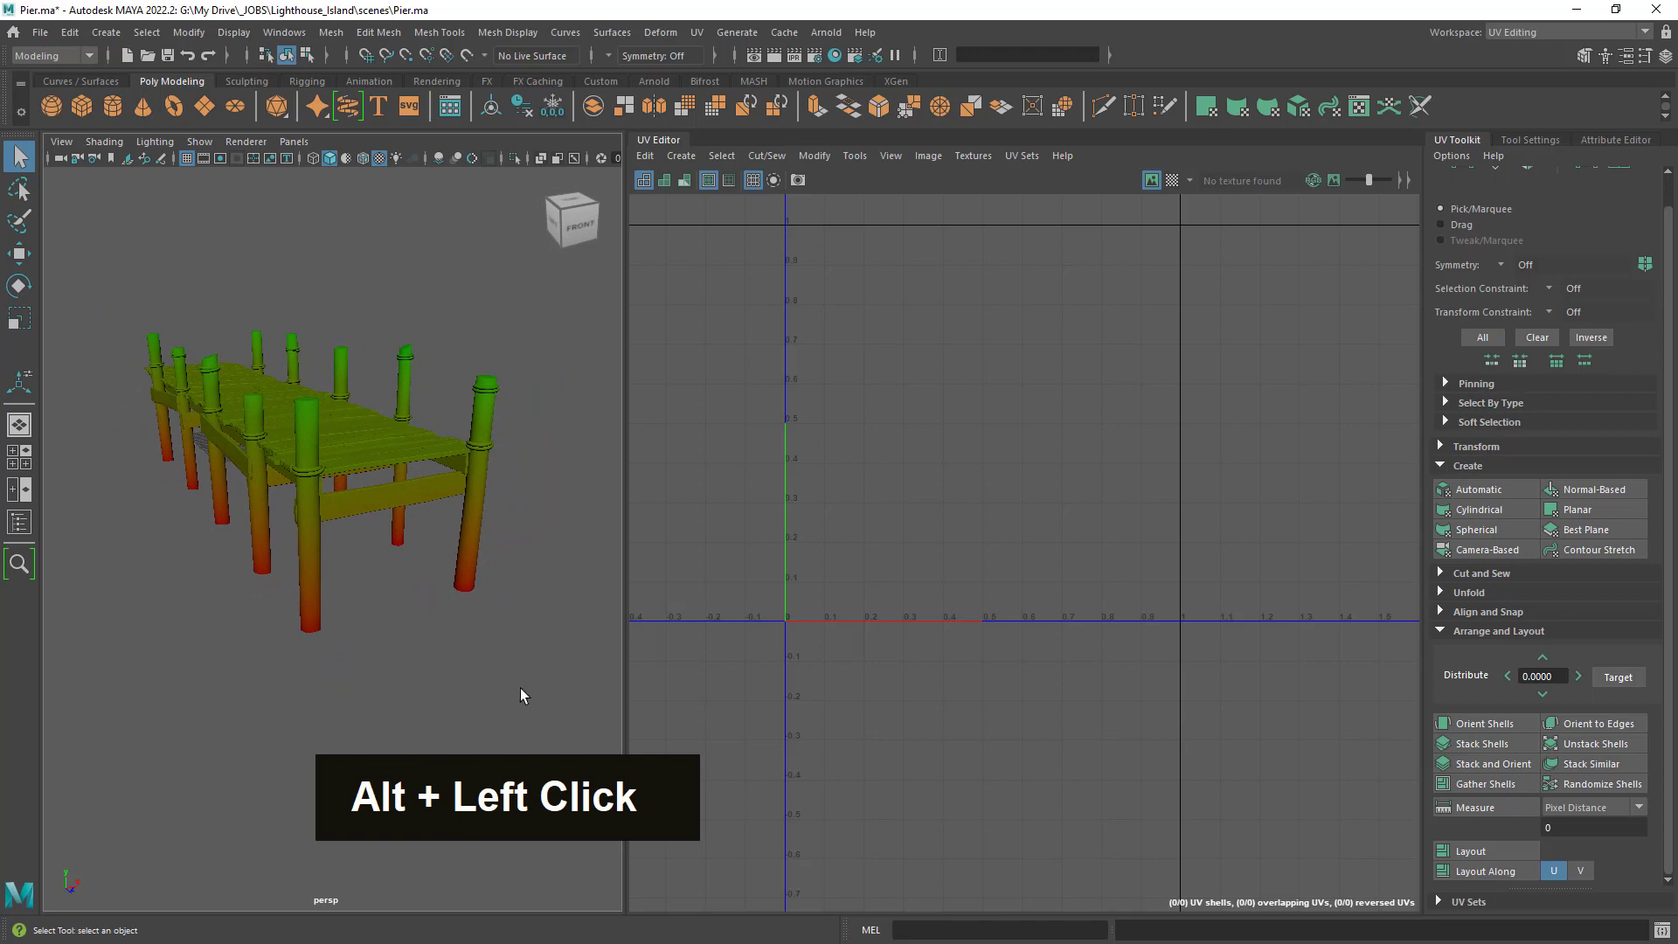
alt+drag(555, 701, 412, 690)
alt+middle_drag(426, 648, 453, 664)
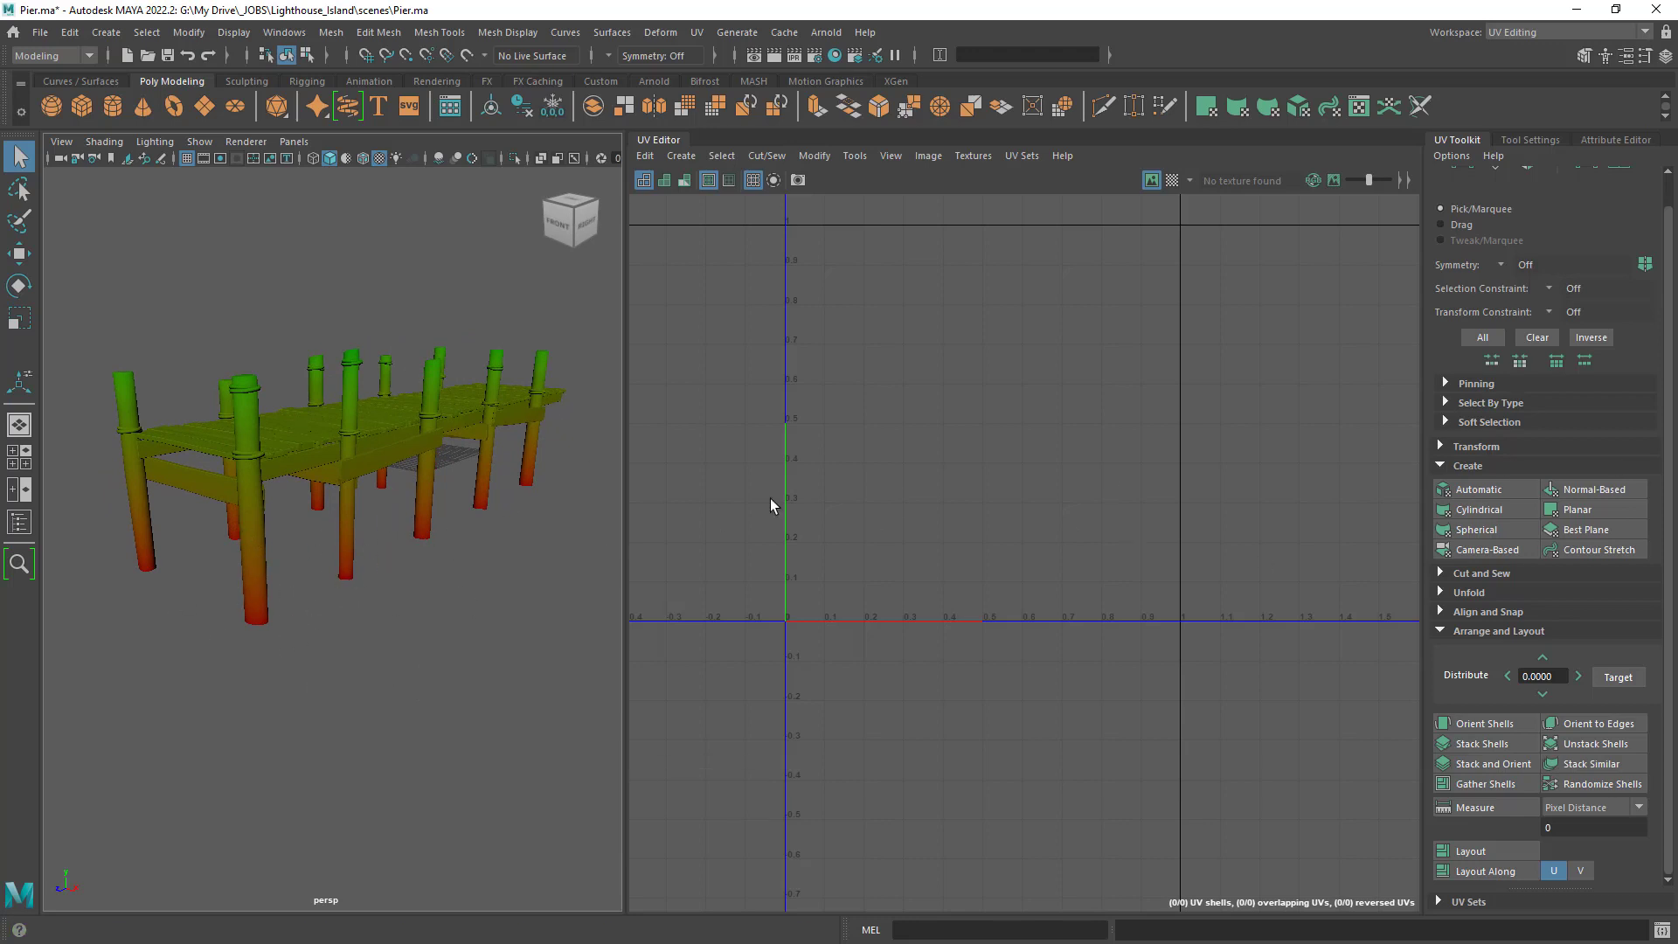
Inspect the ramp mapping on the pier's underside, post bottoms, back end and deck surface.
click(276, 434)
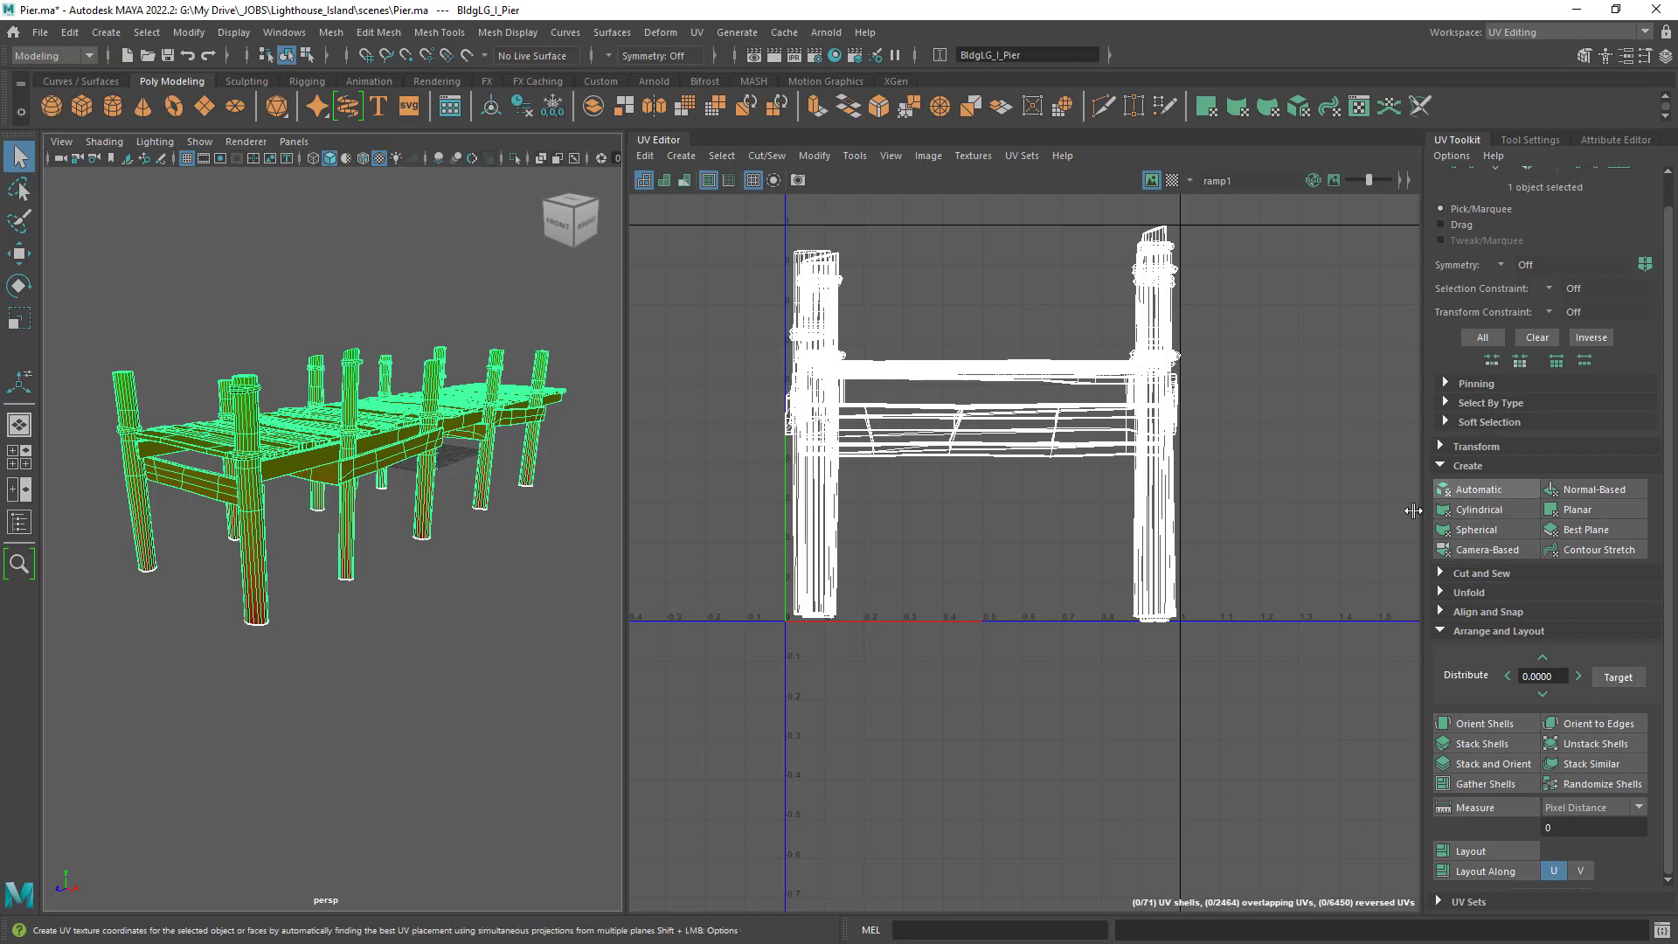
click(257, 743)
alt+drag(257, 743, 202, 645)
alt+right_drag(202, 644, 423, 644)
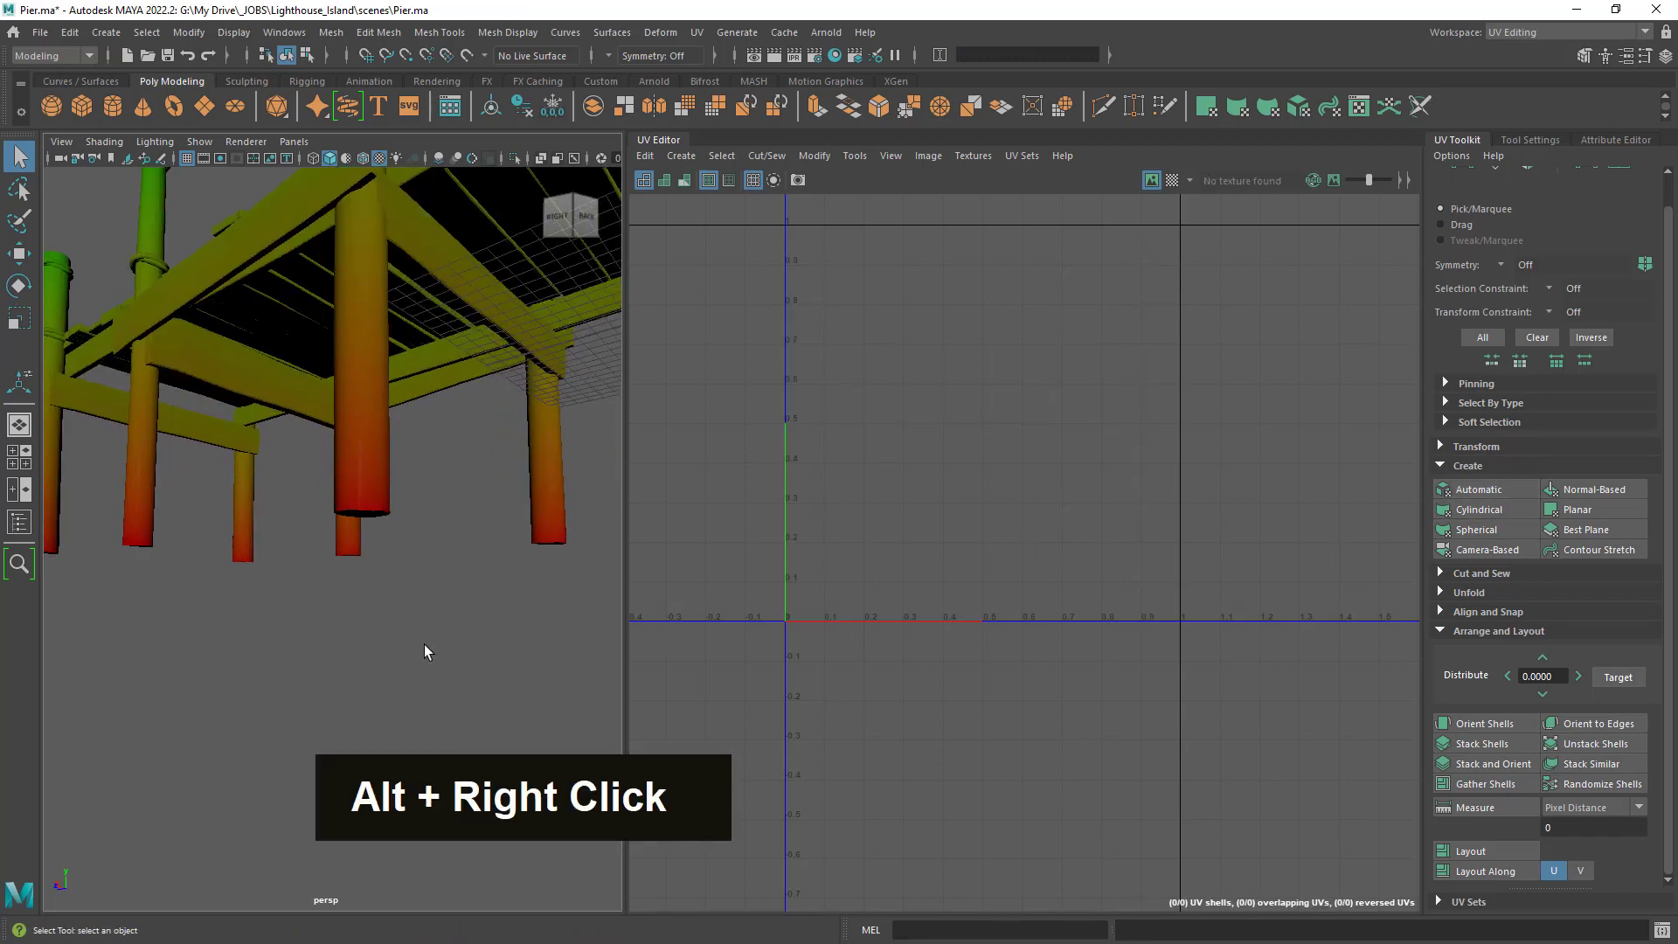
alt+drag(423, 644, 760, 629)
alt+right_drag(761, 629, 190, 511)
alt+drag(191, 511, 326, 513)
alt+right_drag(326, 513, 337, 487)
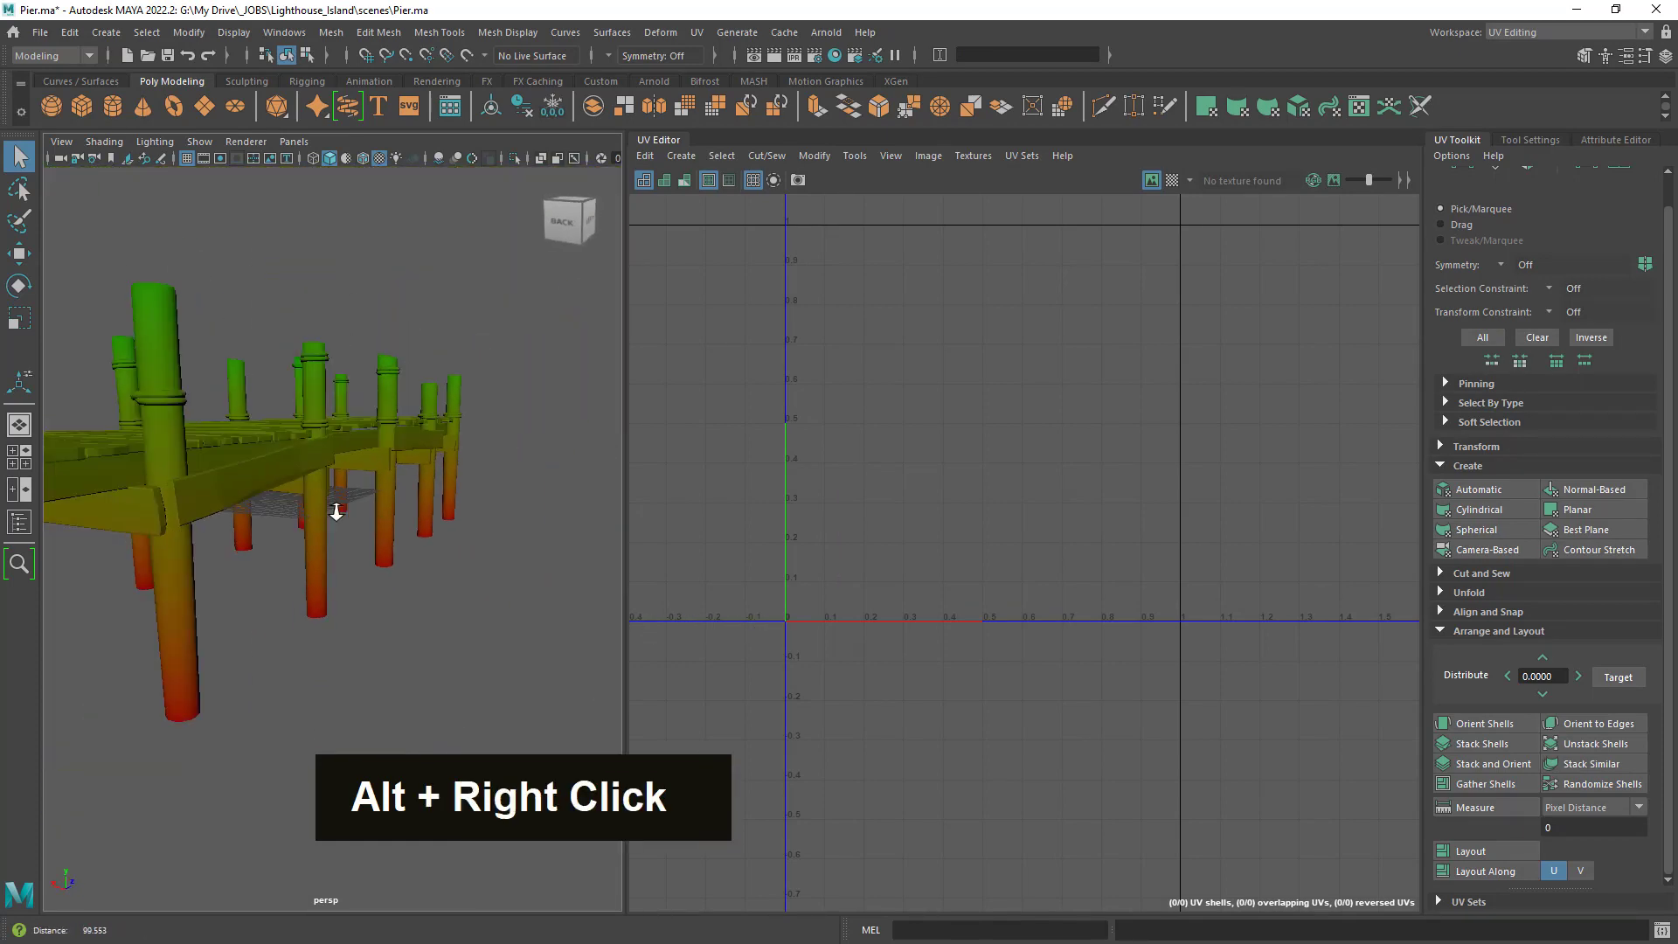
alt+drag(338, 487, 442, 555)
alt+right_drag(443, 554, 457, 573)
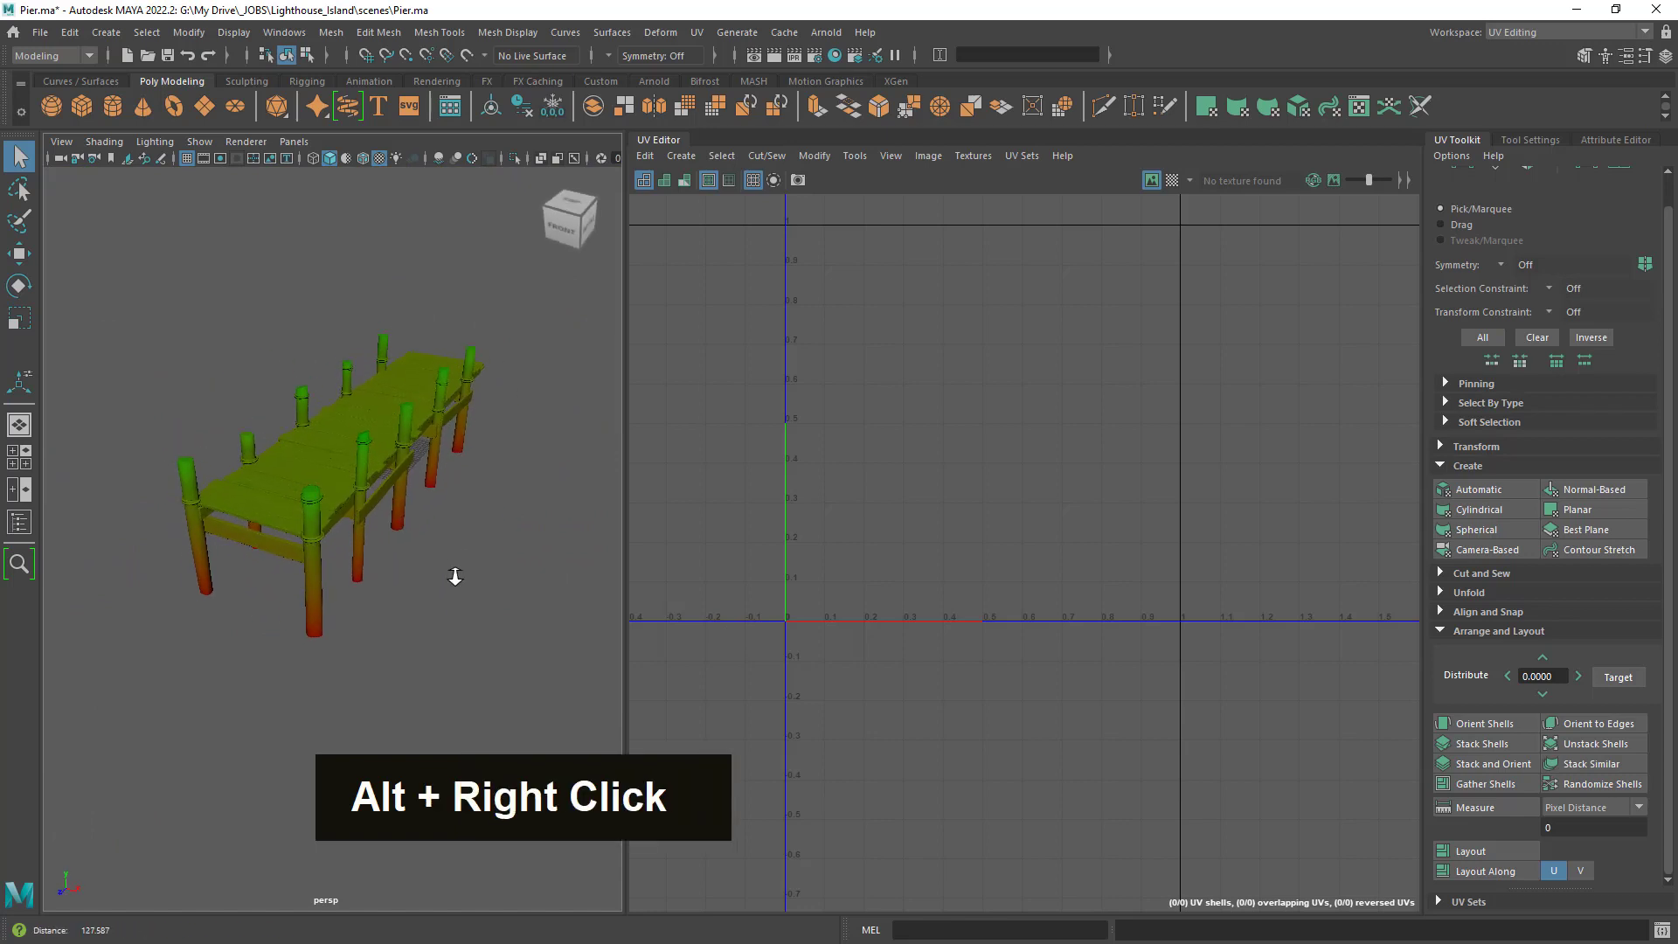
alt+drag(458, 574, 302, 467)
click(301, 467)
click(531, 594)
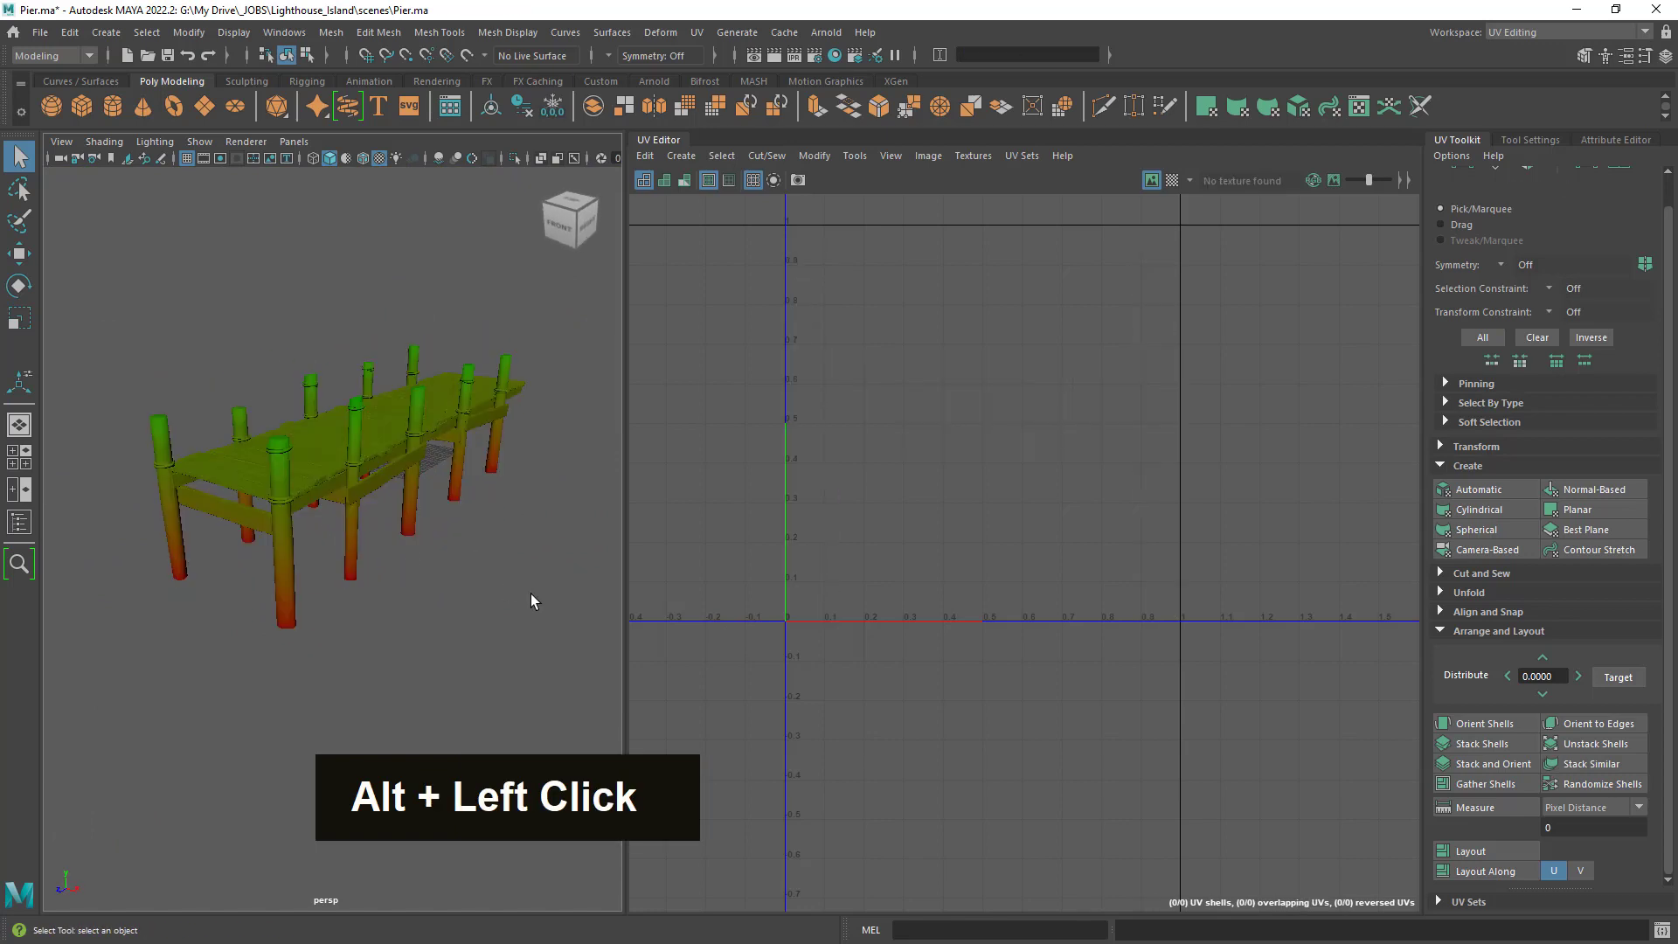
alt+drag(531, 594, 499, 568)
alt+right_drag(498, 568, 458, 545)
alt+drag(458, 545, 450, 549)
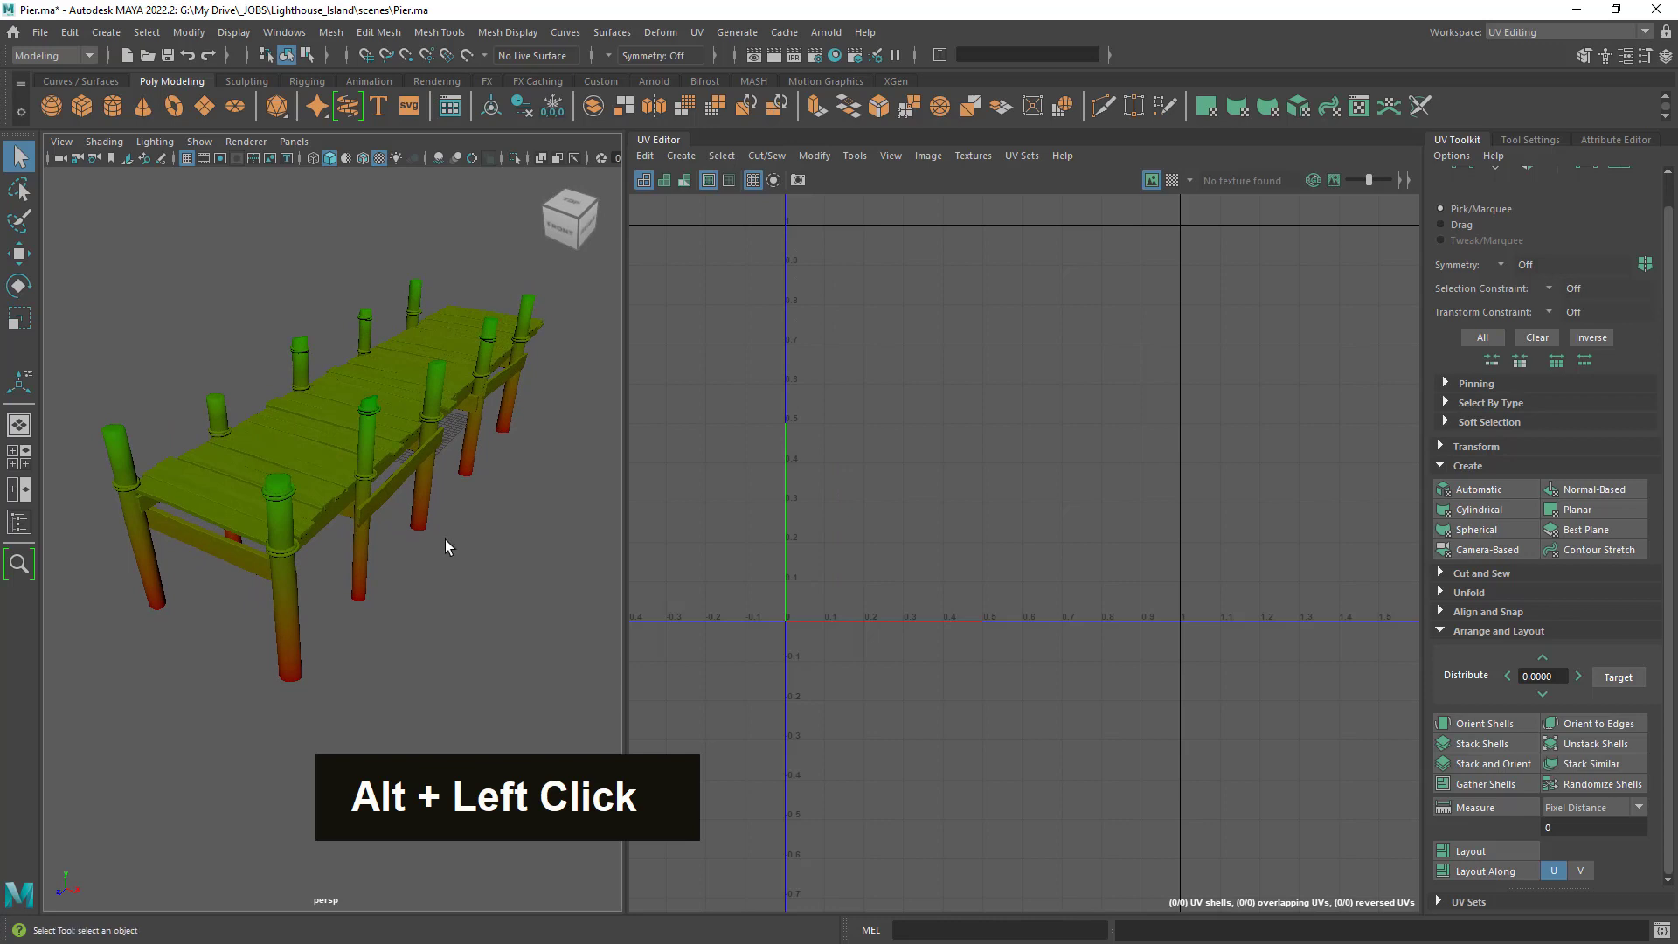
Compare the pier's UV shells in the UV Editor with the shaded ramp on the mesh, ending with nothing selected.
click(265, 438)
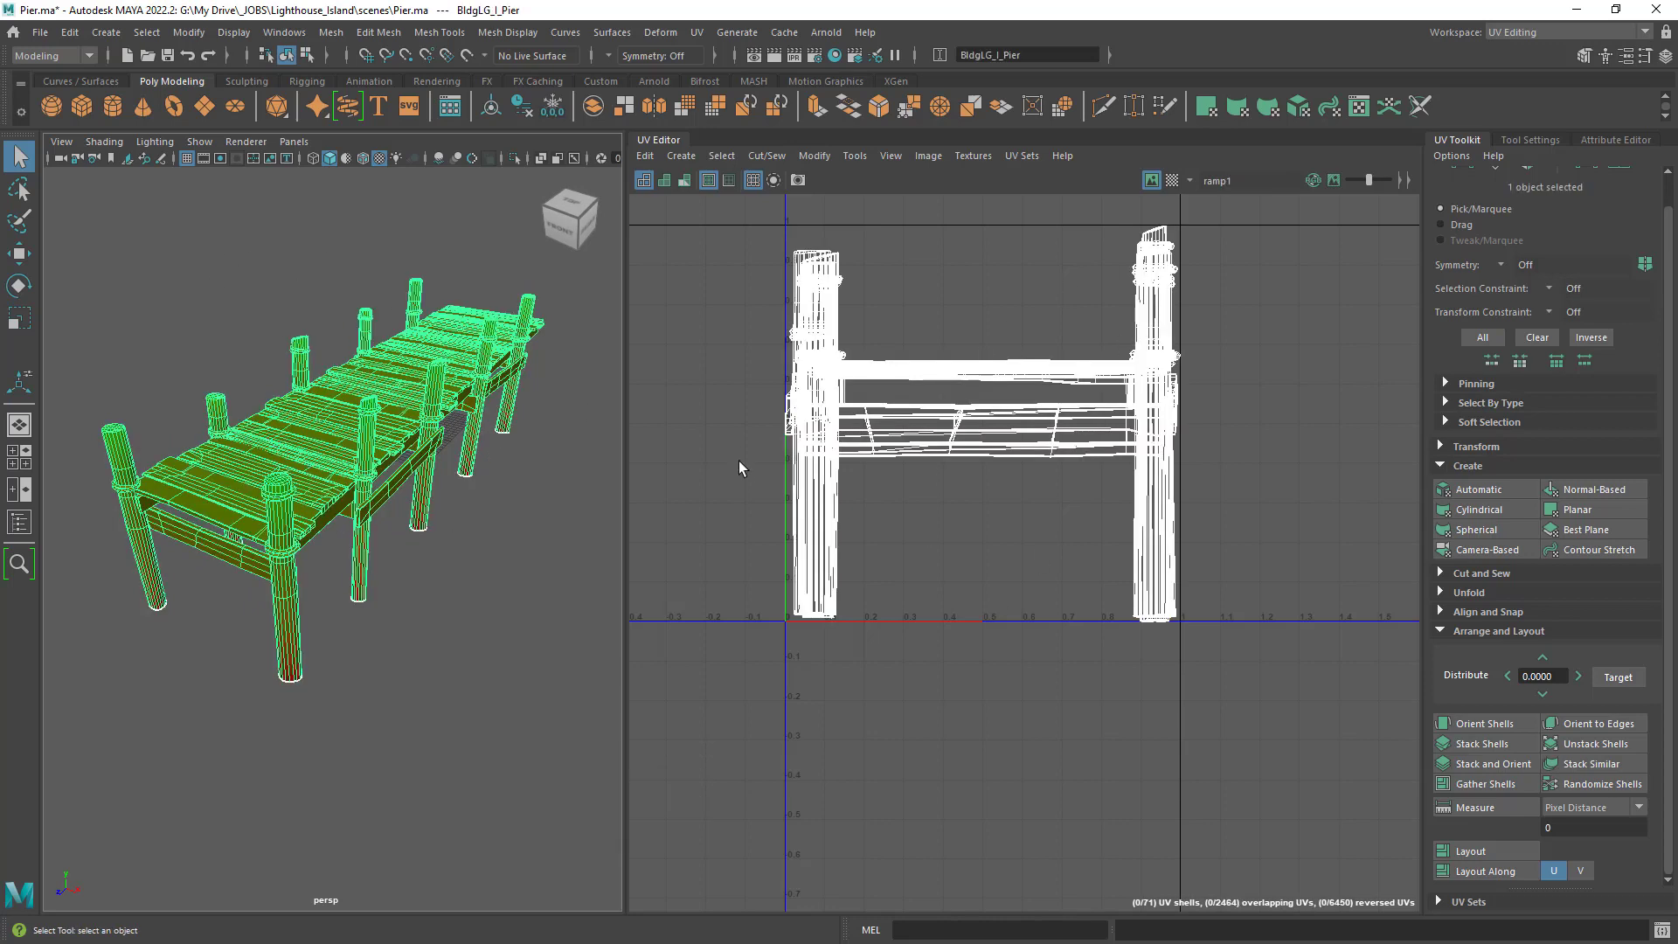
click(525, 586)
alt+drag(524, 586, 468, 606)
alt+right_drag(468, 607, 434, 581)
alt+drag(435, 580, 422, 590)
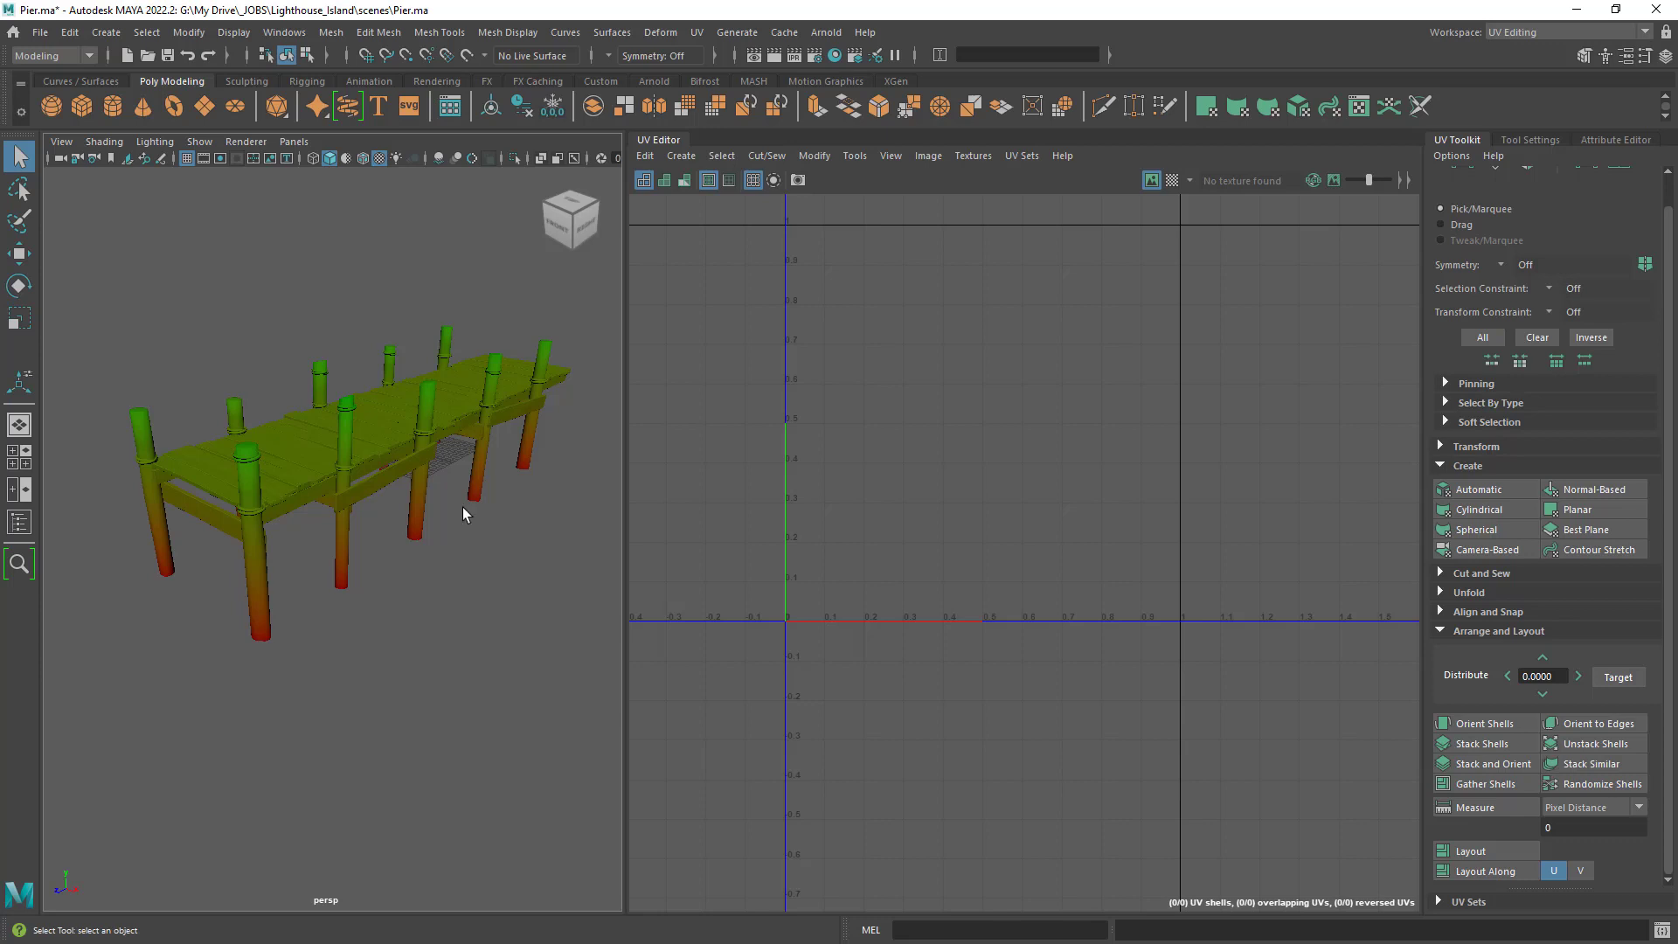
click(423, 443)
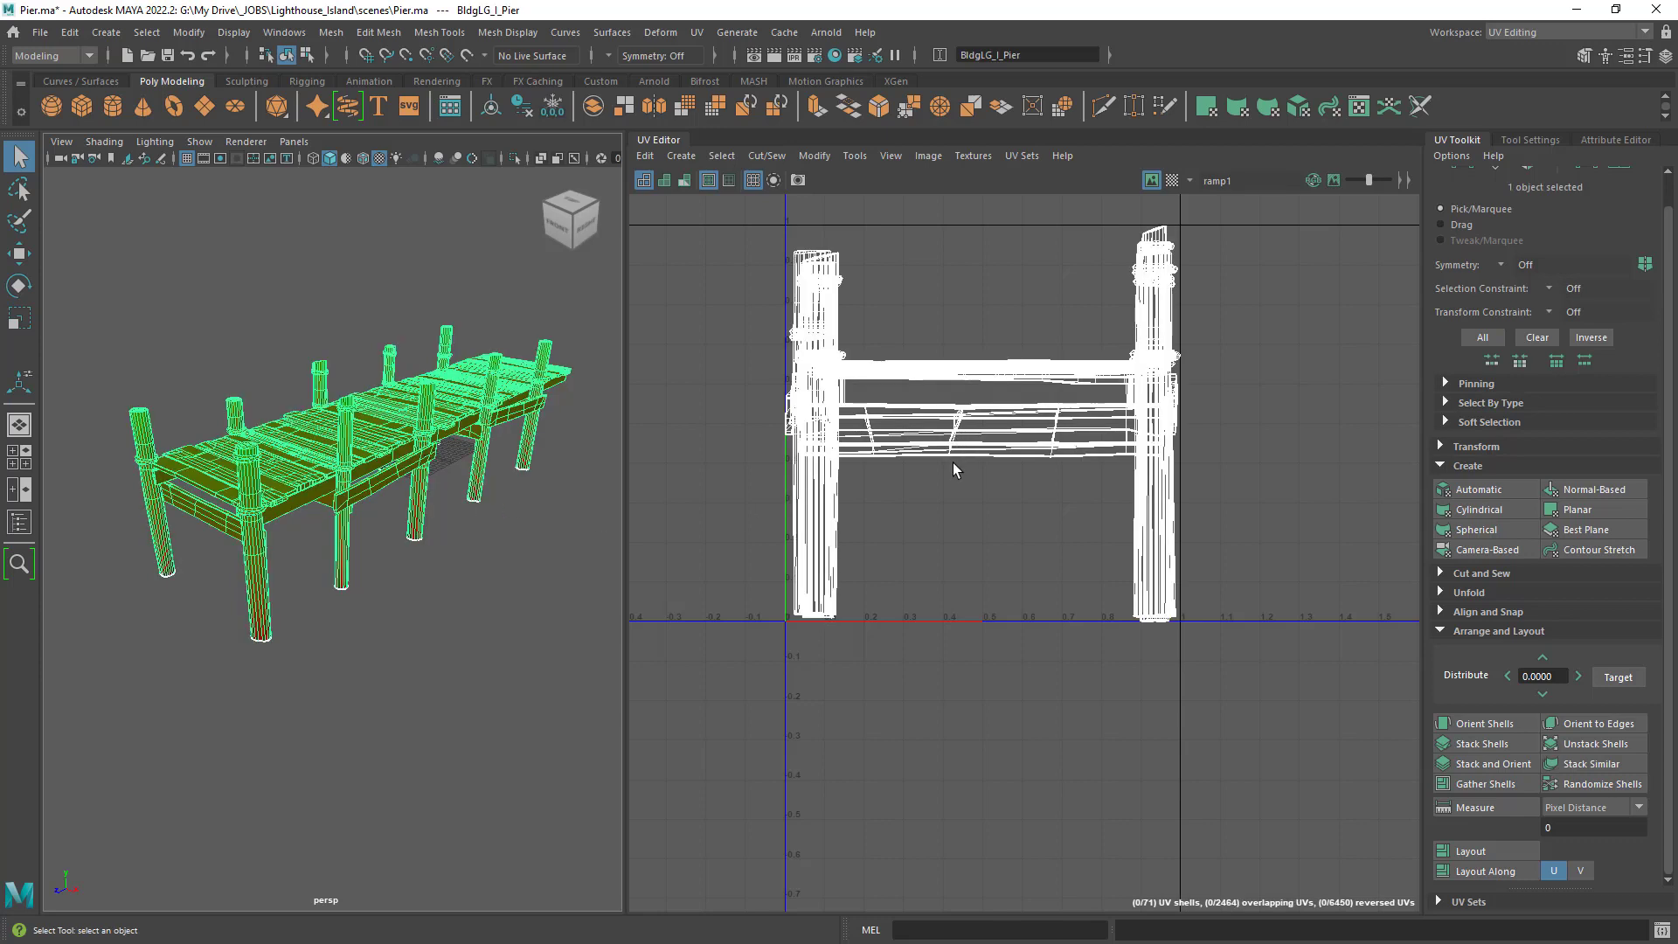
click(1043, 261)
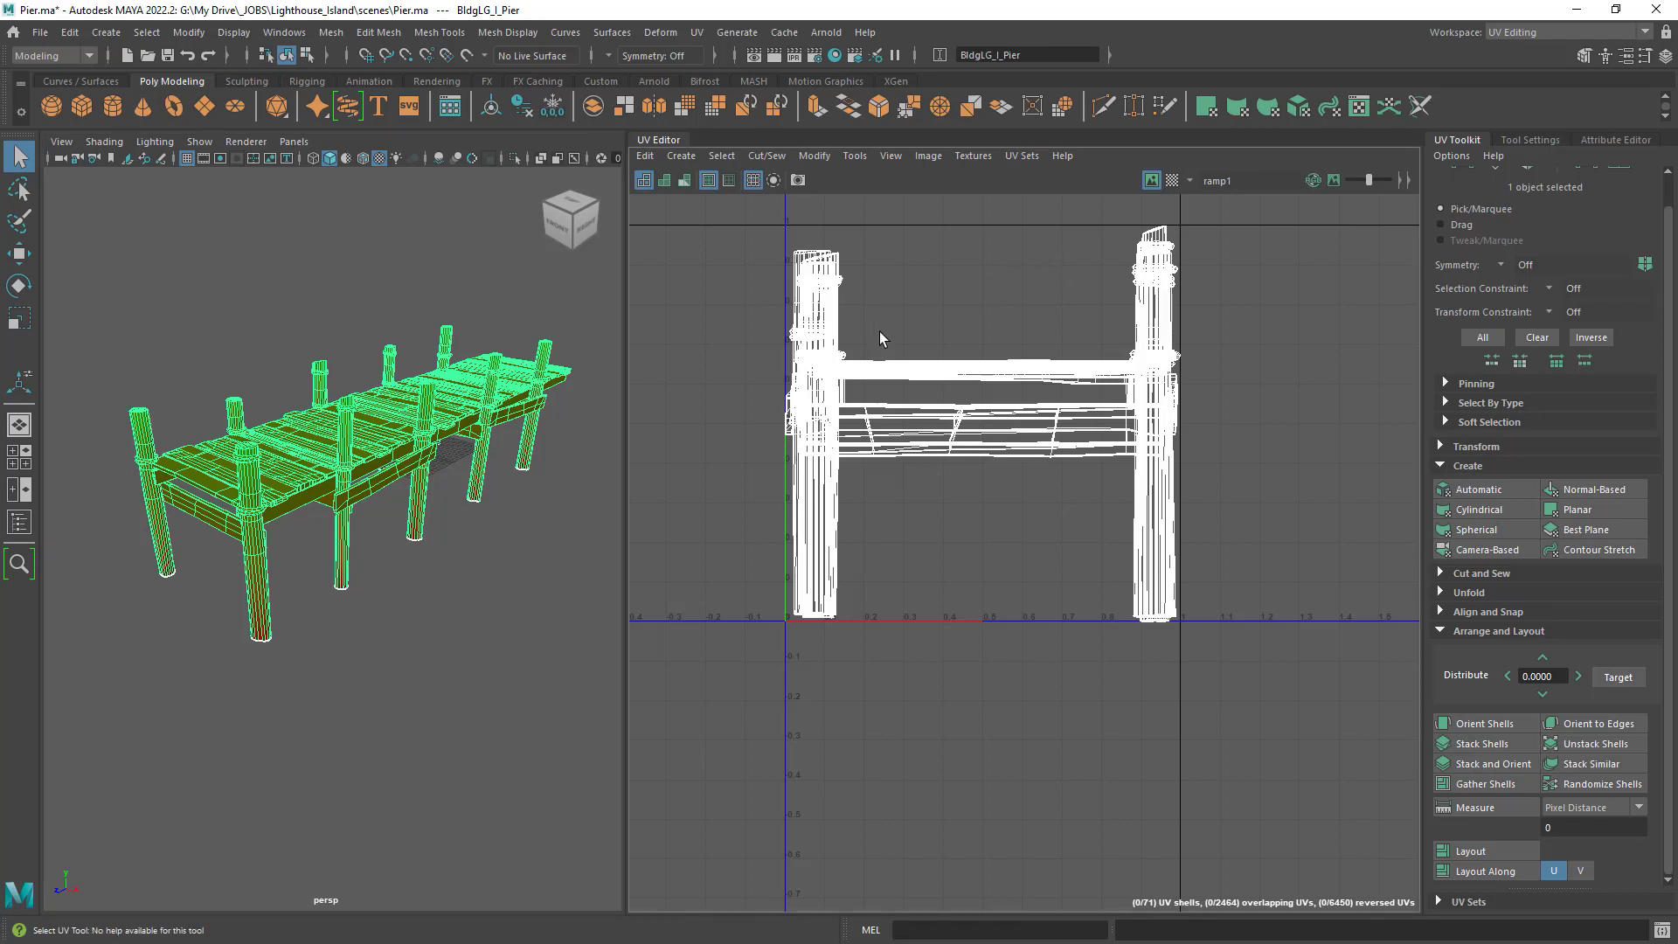
click(558, 609)
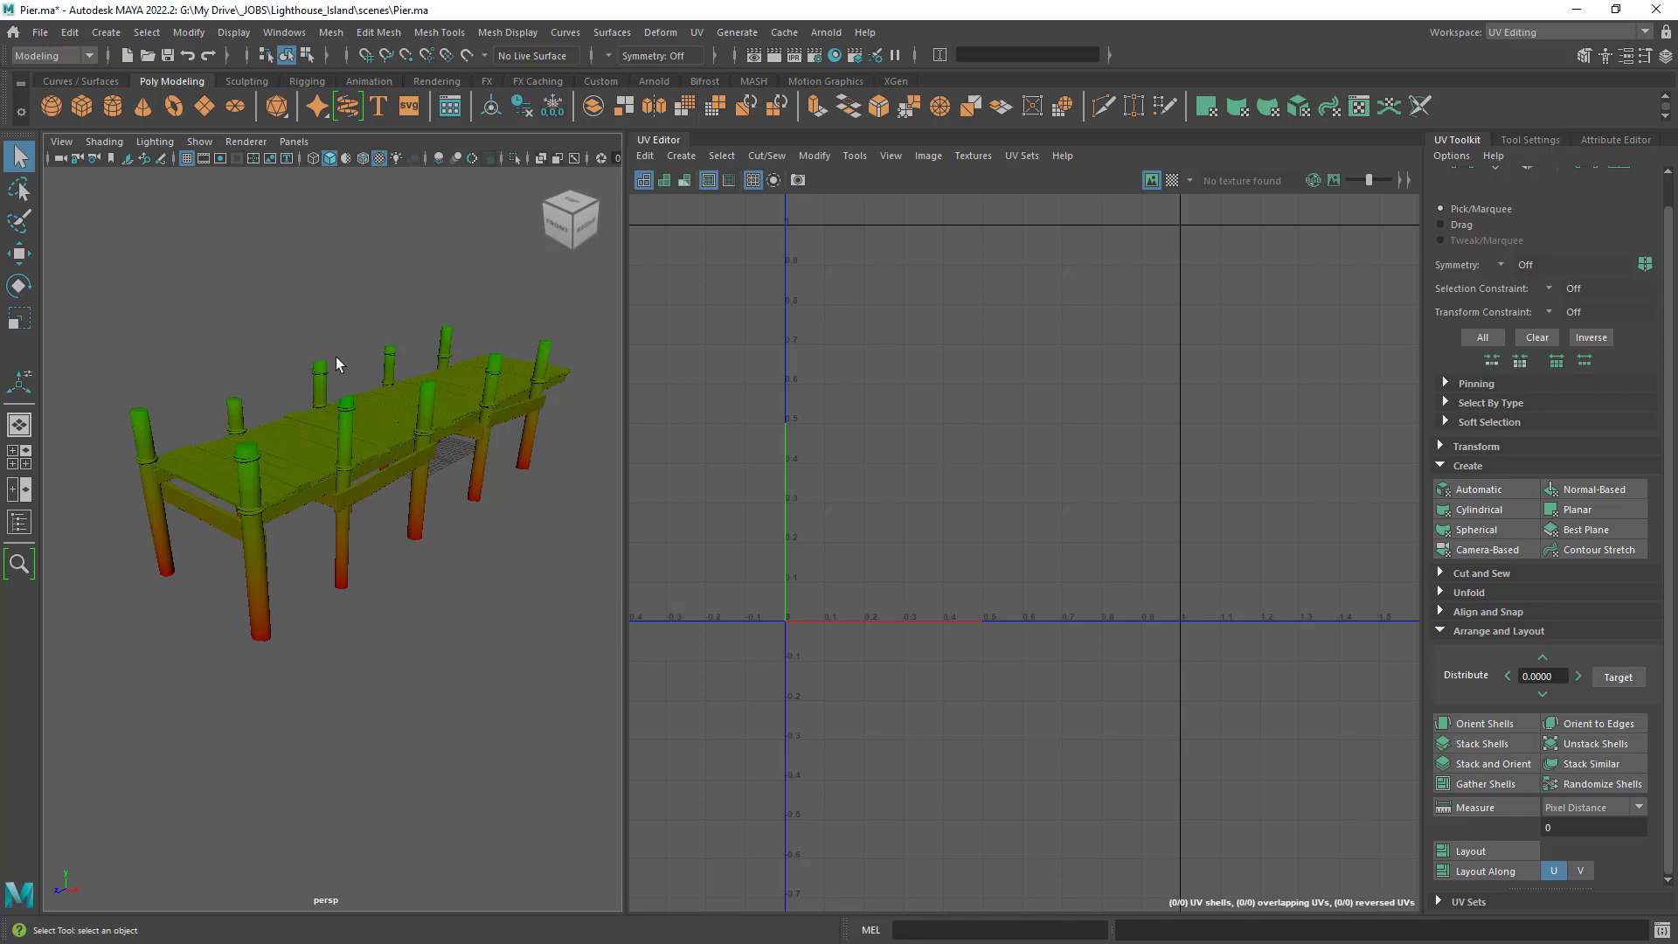
drag(372, 306, 446, 461)
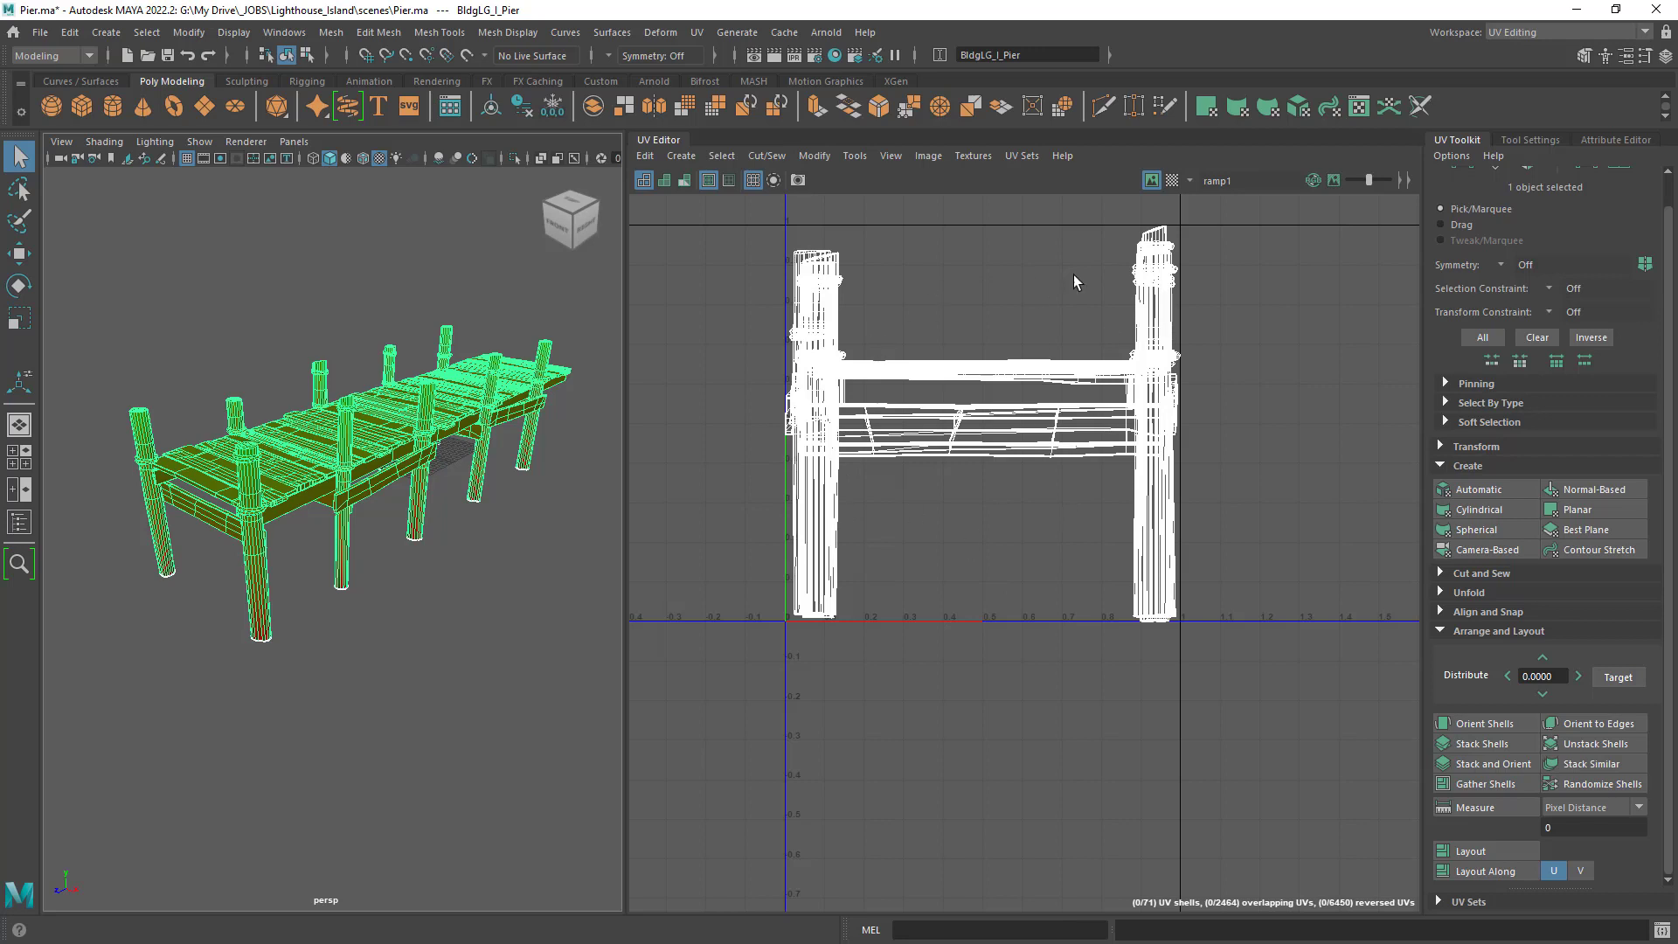
click(502, 528)
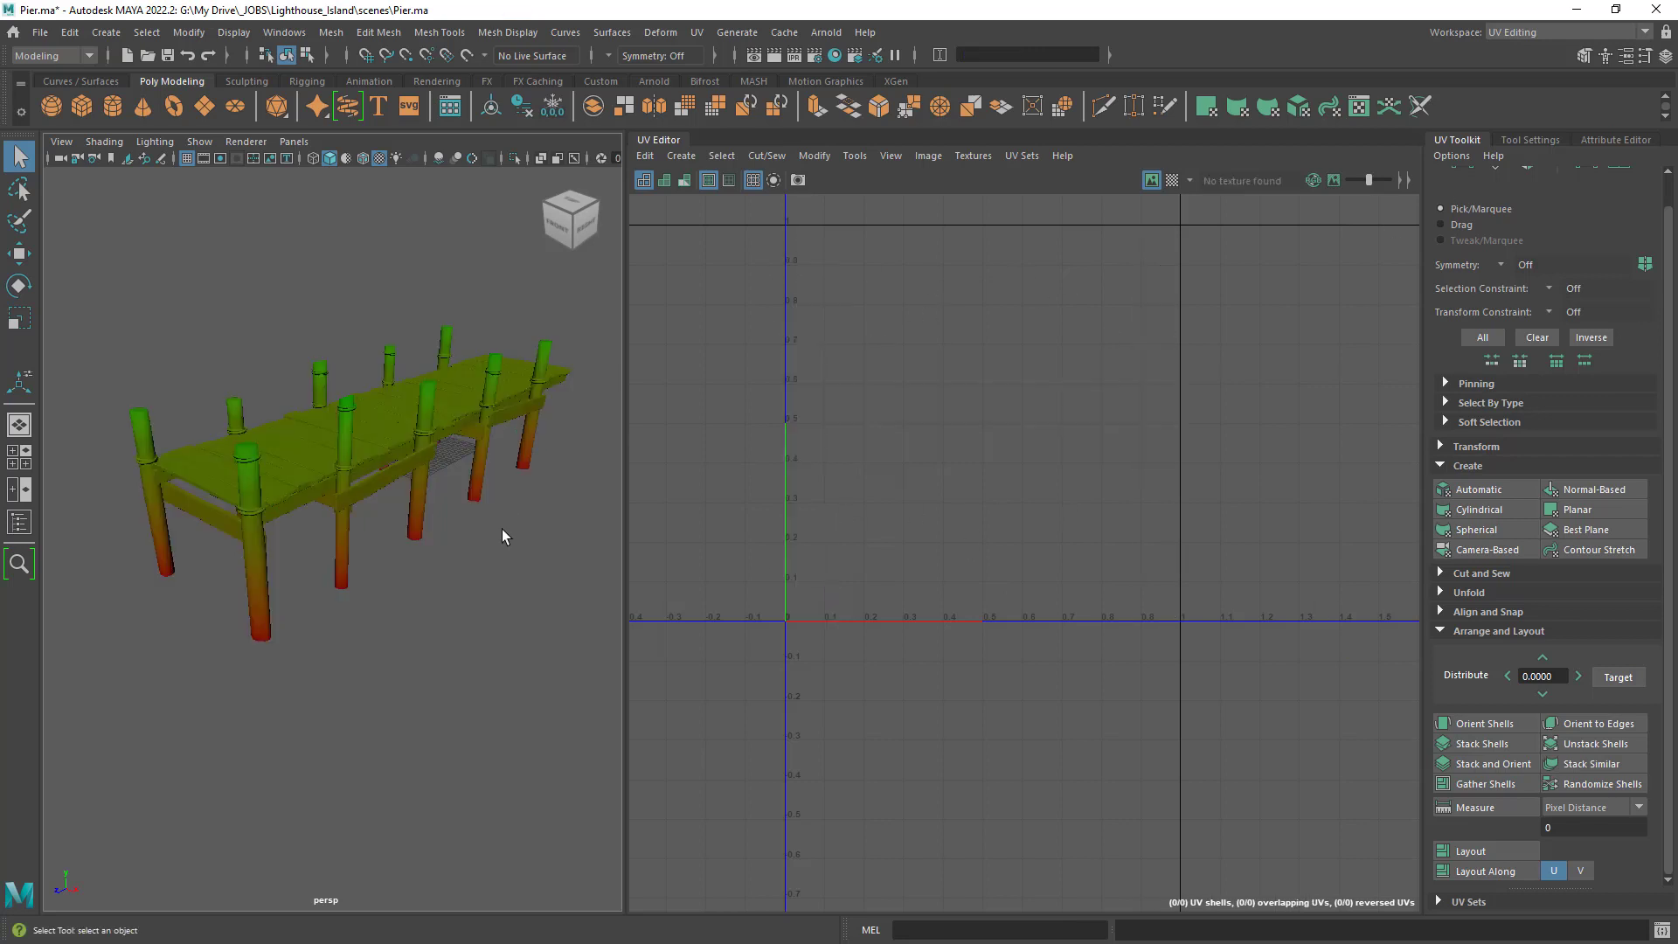
Inspect the red-to-green ramp on the pier and compare it with the mesh's planar UV shells, ending with nothing selected.
alt+drag(422, 573, 456, 557)
alt+right_drag(457, 557, 467, 560)
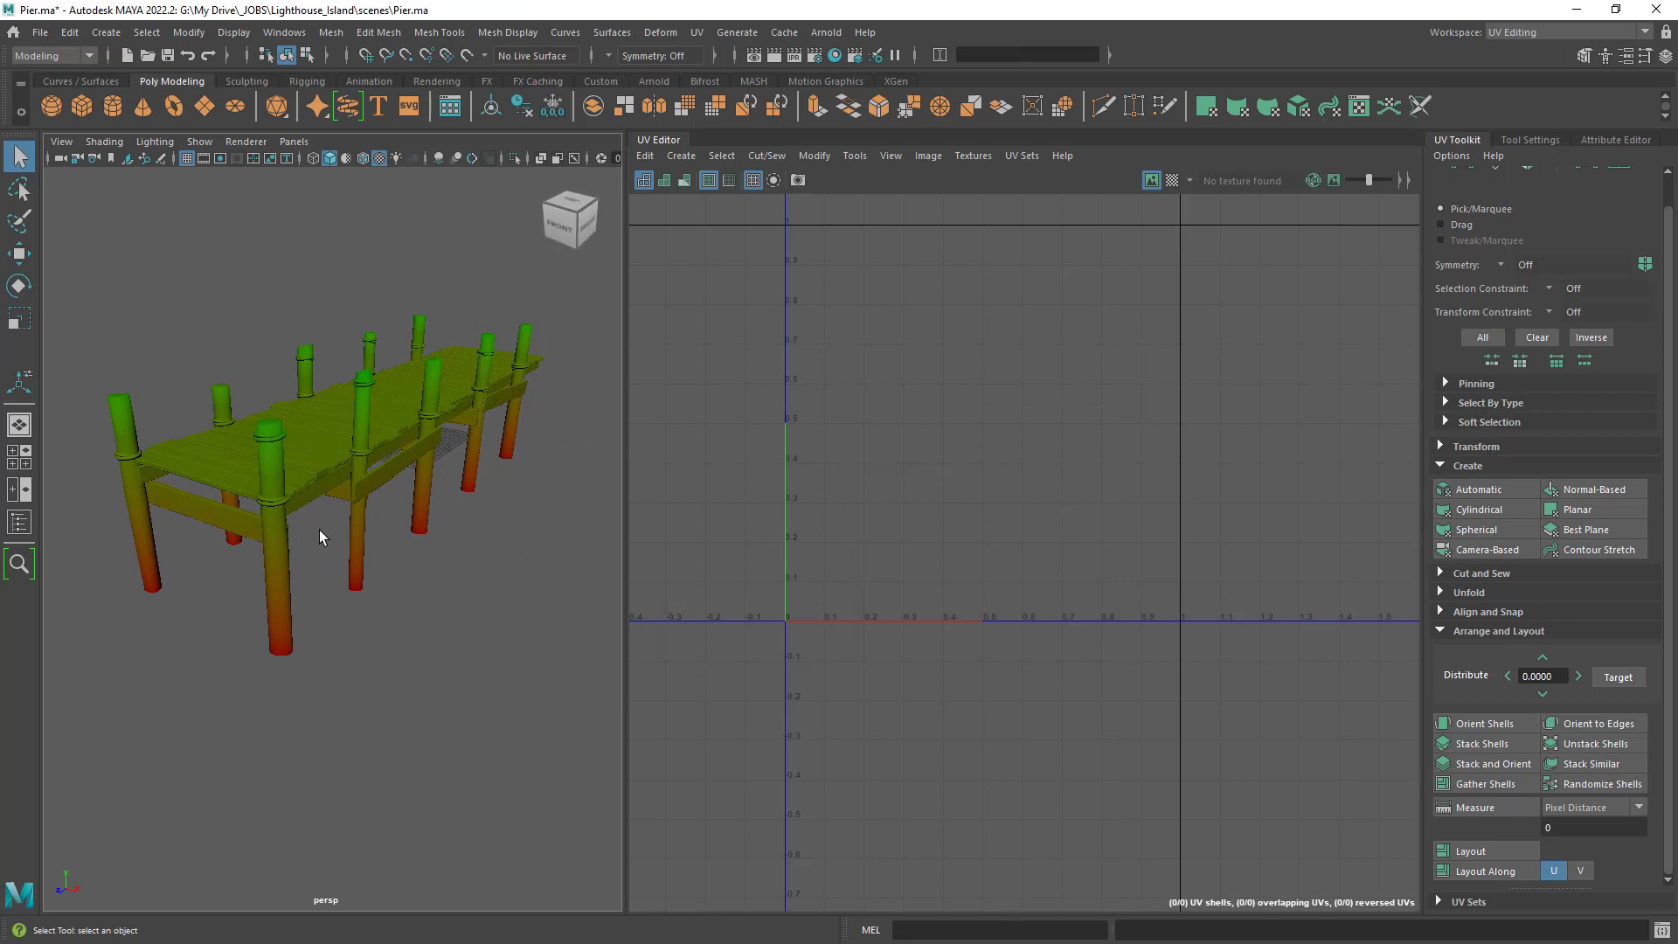
alt+right_drag(374, 575, 513, 588)
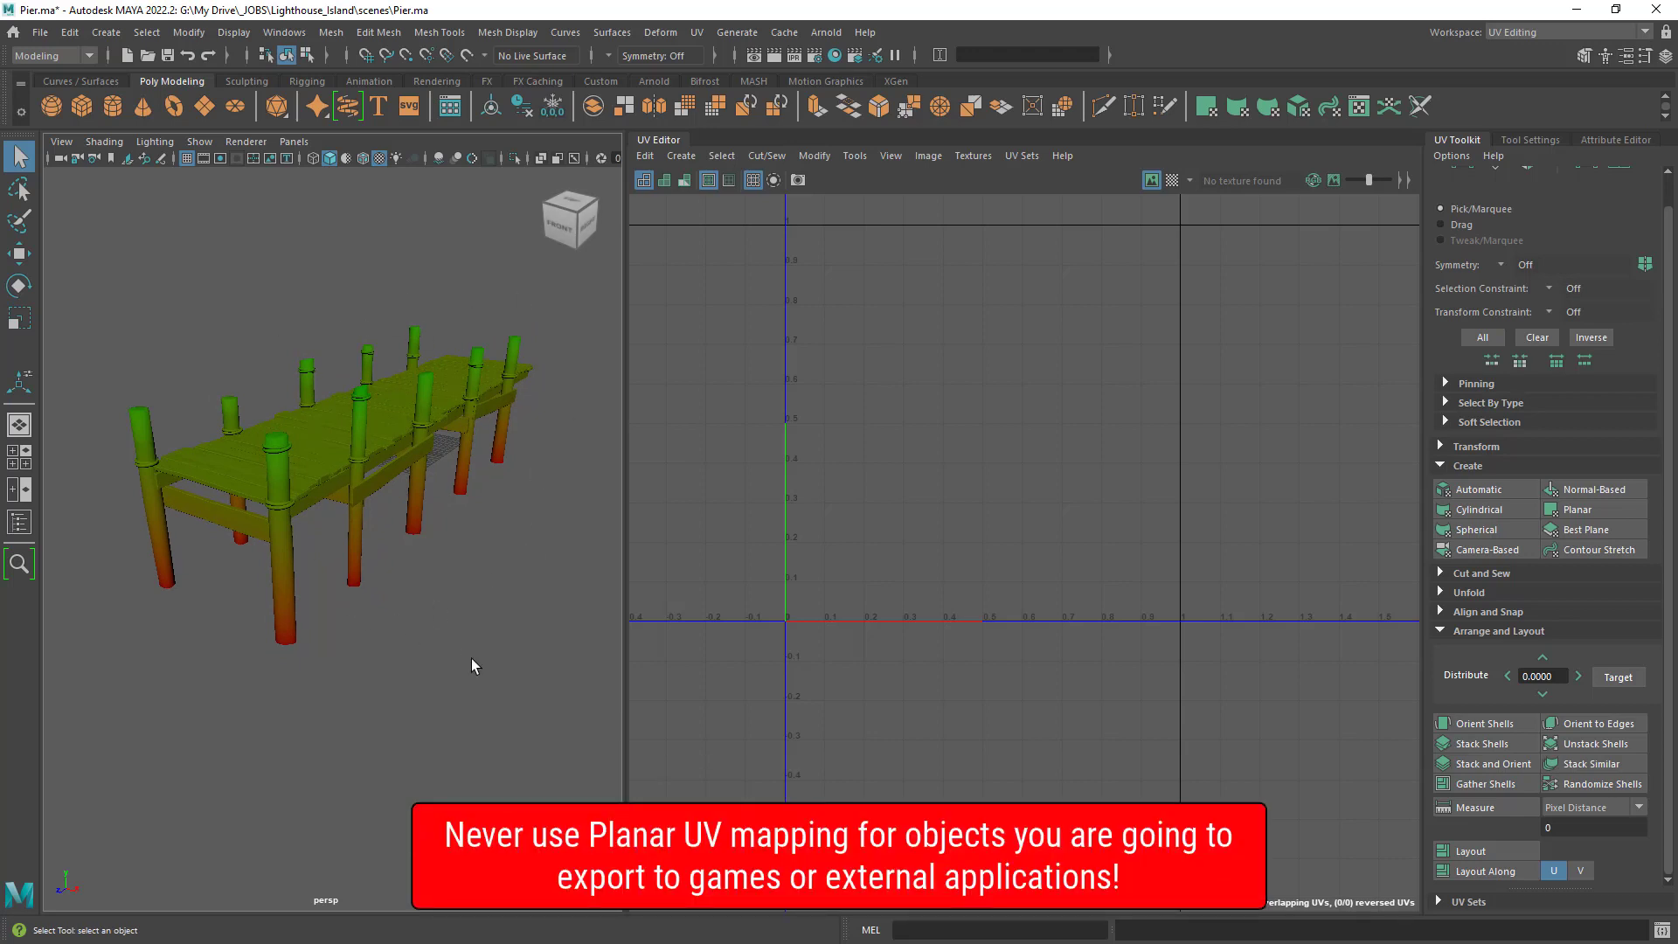
mouse_move(464, 636)
alt+mouse_down()
mouse_move(678, 621)
mouse_move(461, 629)
alt+mouse_up()
drag(330, 248, 399, 502)
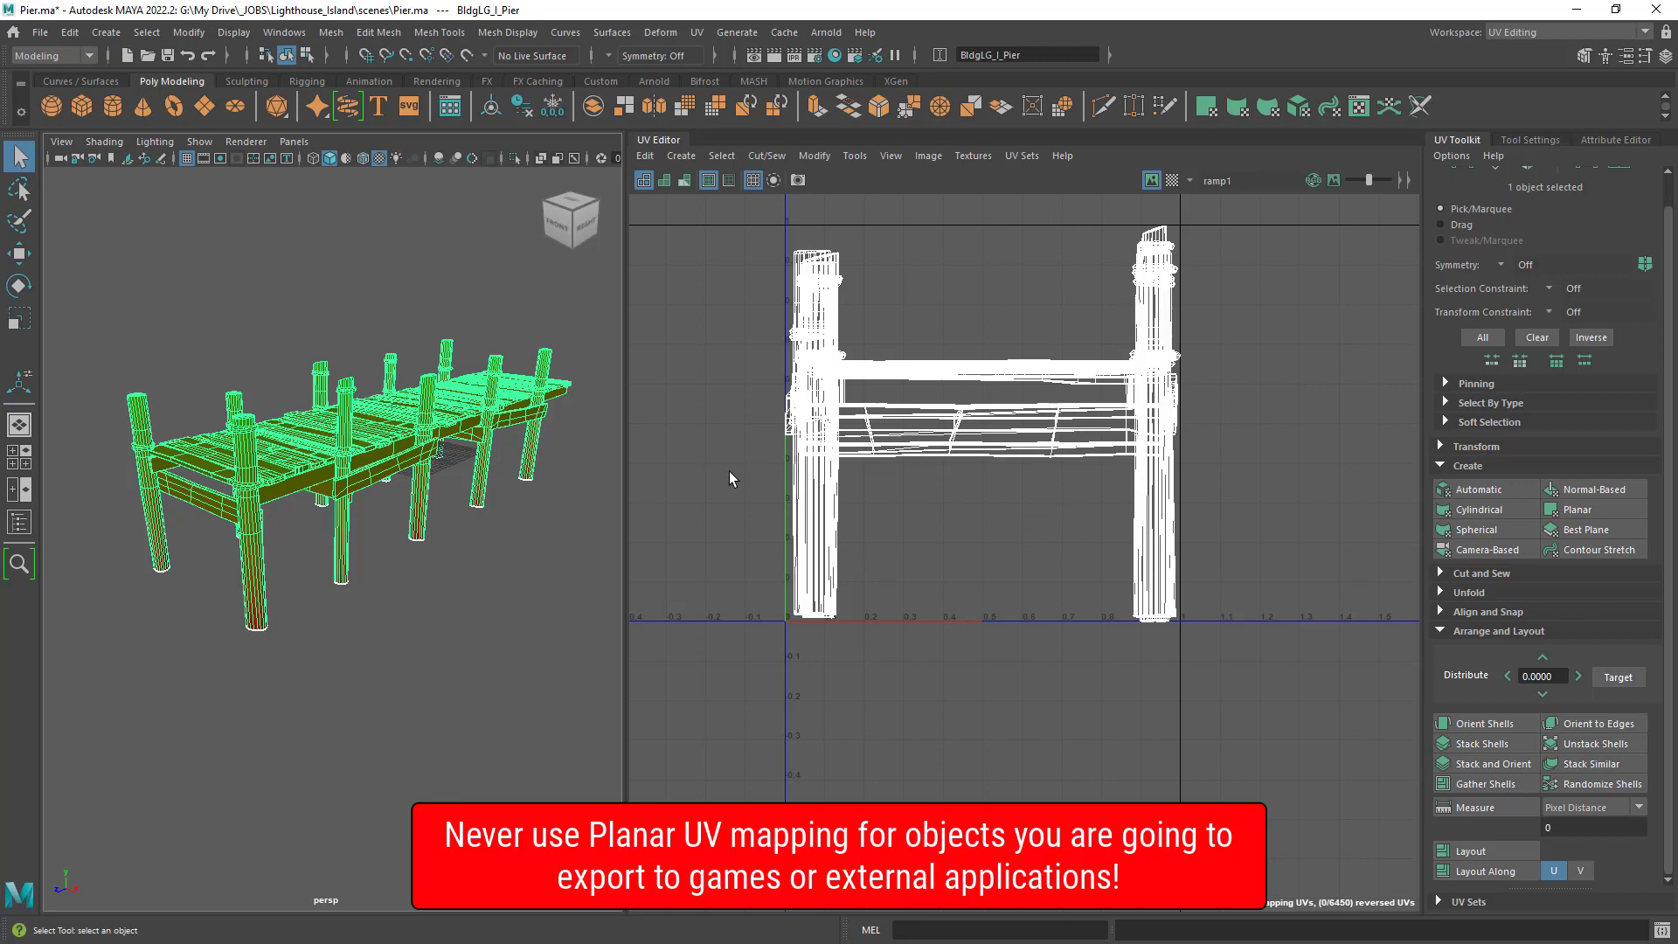
click(537, 626)
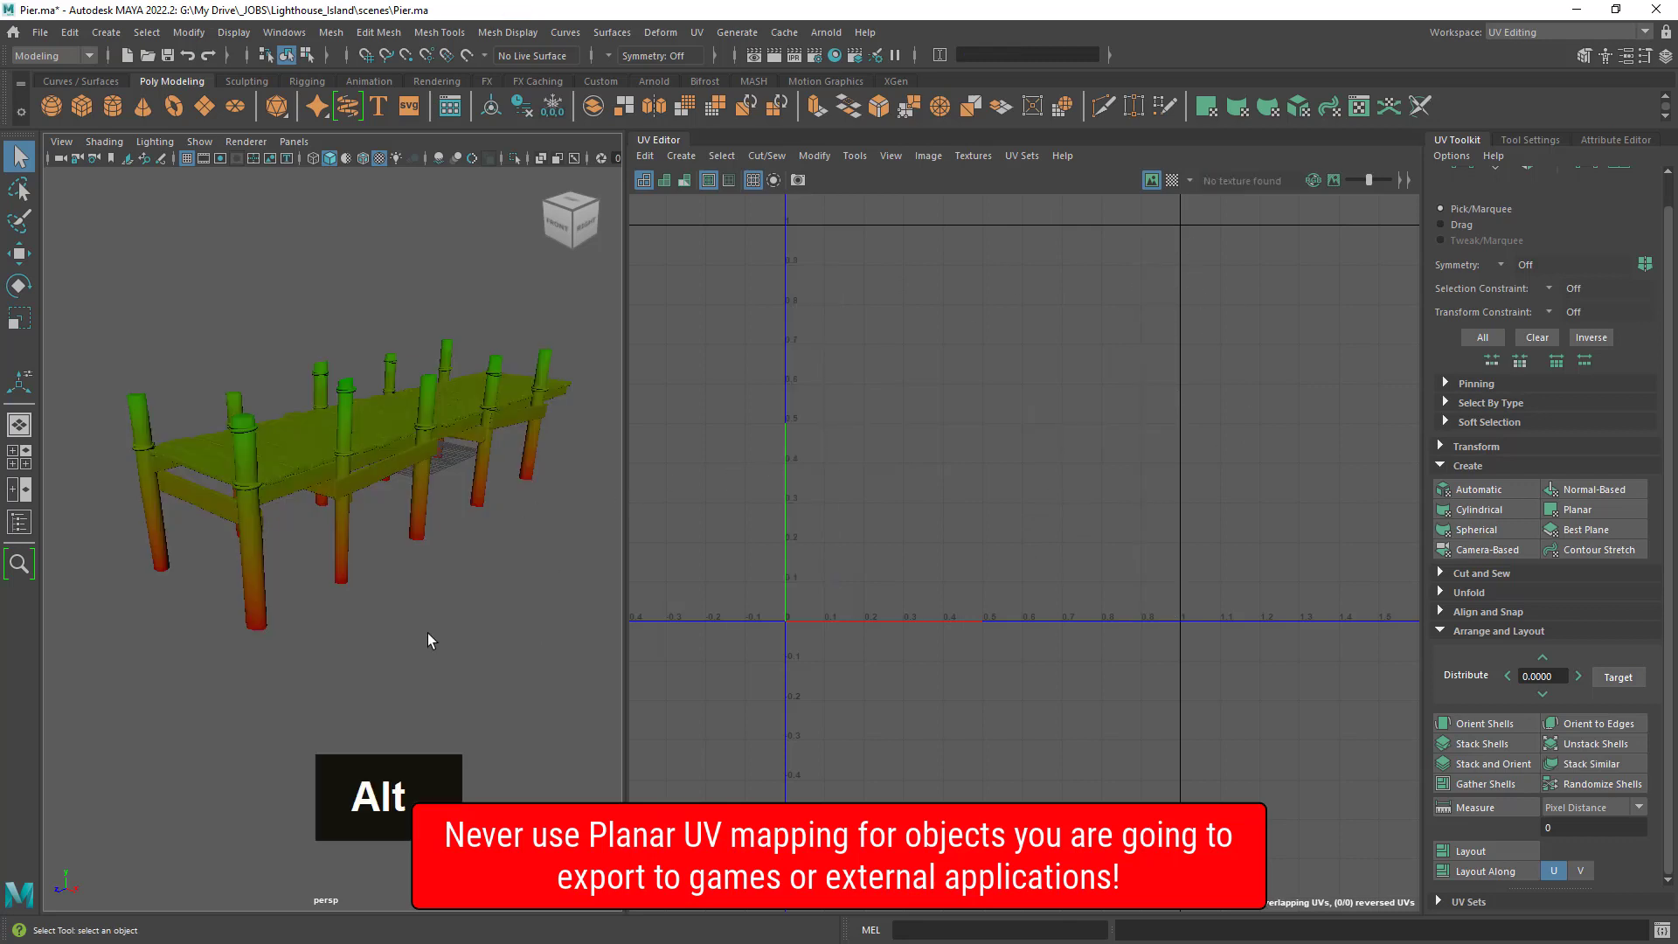
mouse_move(429, 634)
alt+mouse_down()
mouse_move(599, 645)
mouse_move(458, 641)
alt+mouse_up()
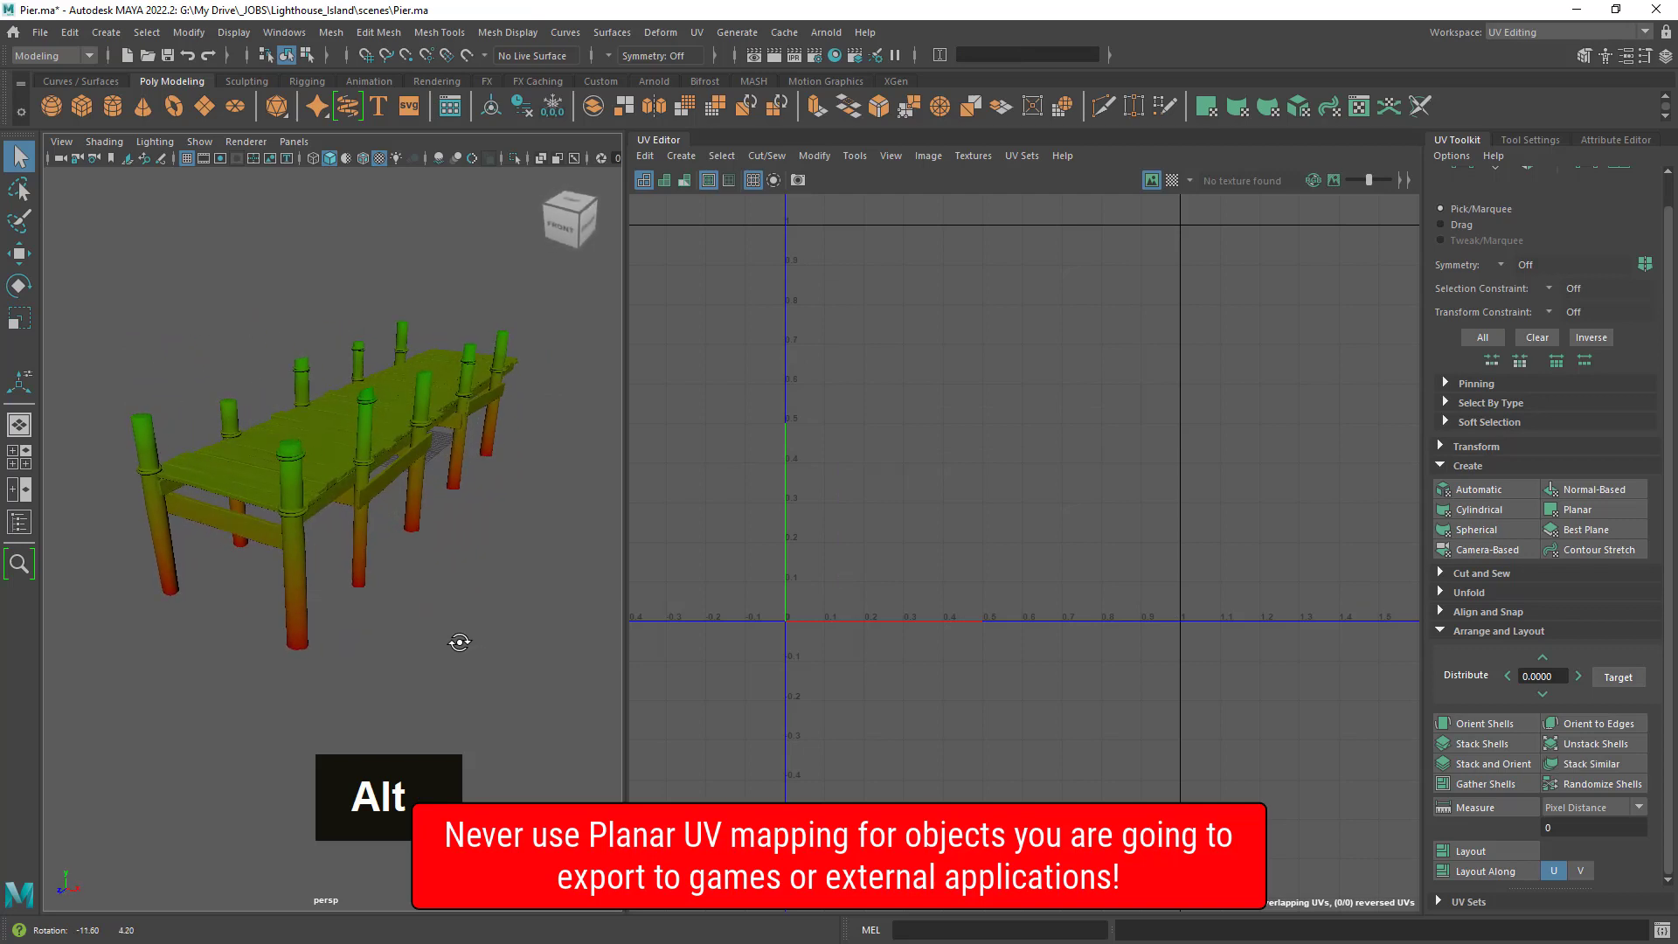
Switch to the General workspace and review the ramp-colored pier's posts and deck in the enlarged view.
click(1579, 33)
click(1581, 47)
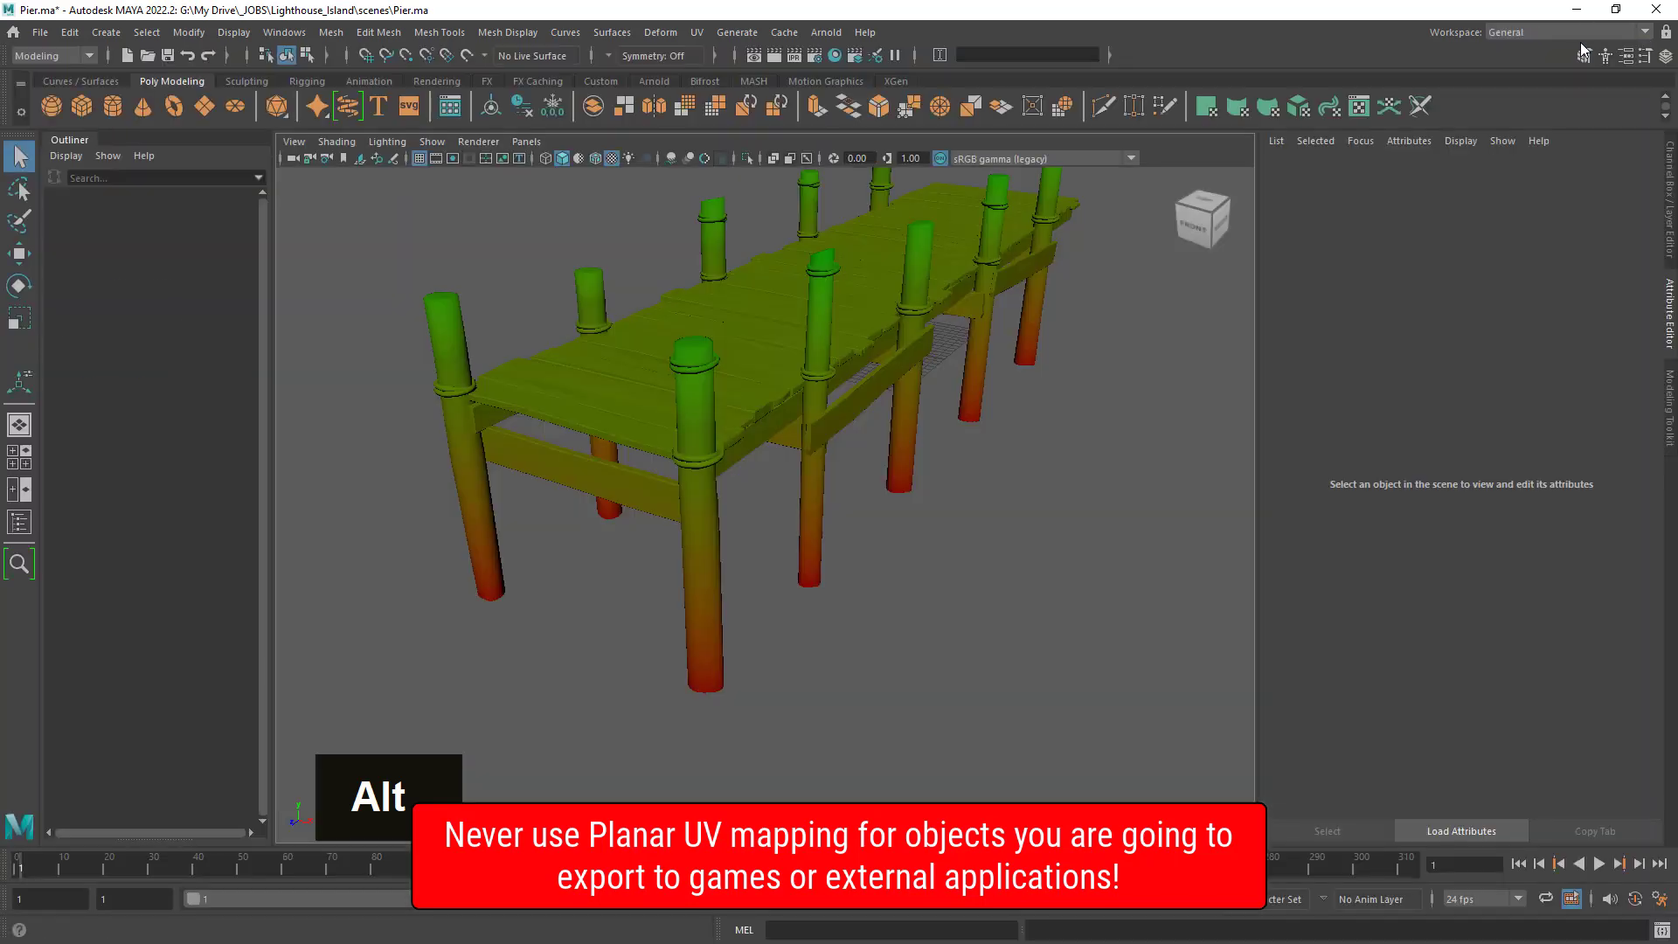
alt+drag(1079, 516, 1020, 498)
alt+middle_drag(1020, 498, 1025, 524)
alt+right_drag(1024, 525, 1021, 568)
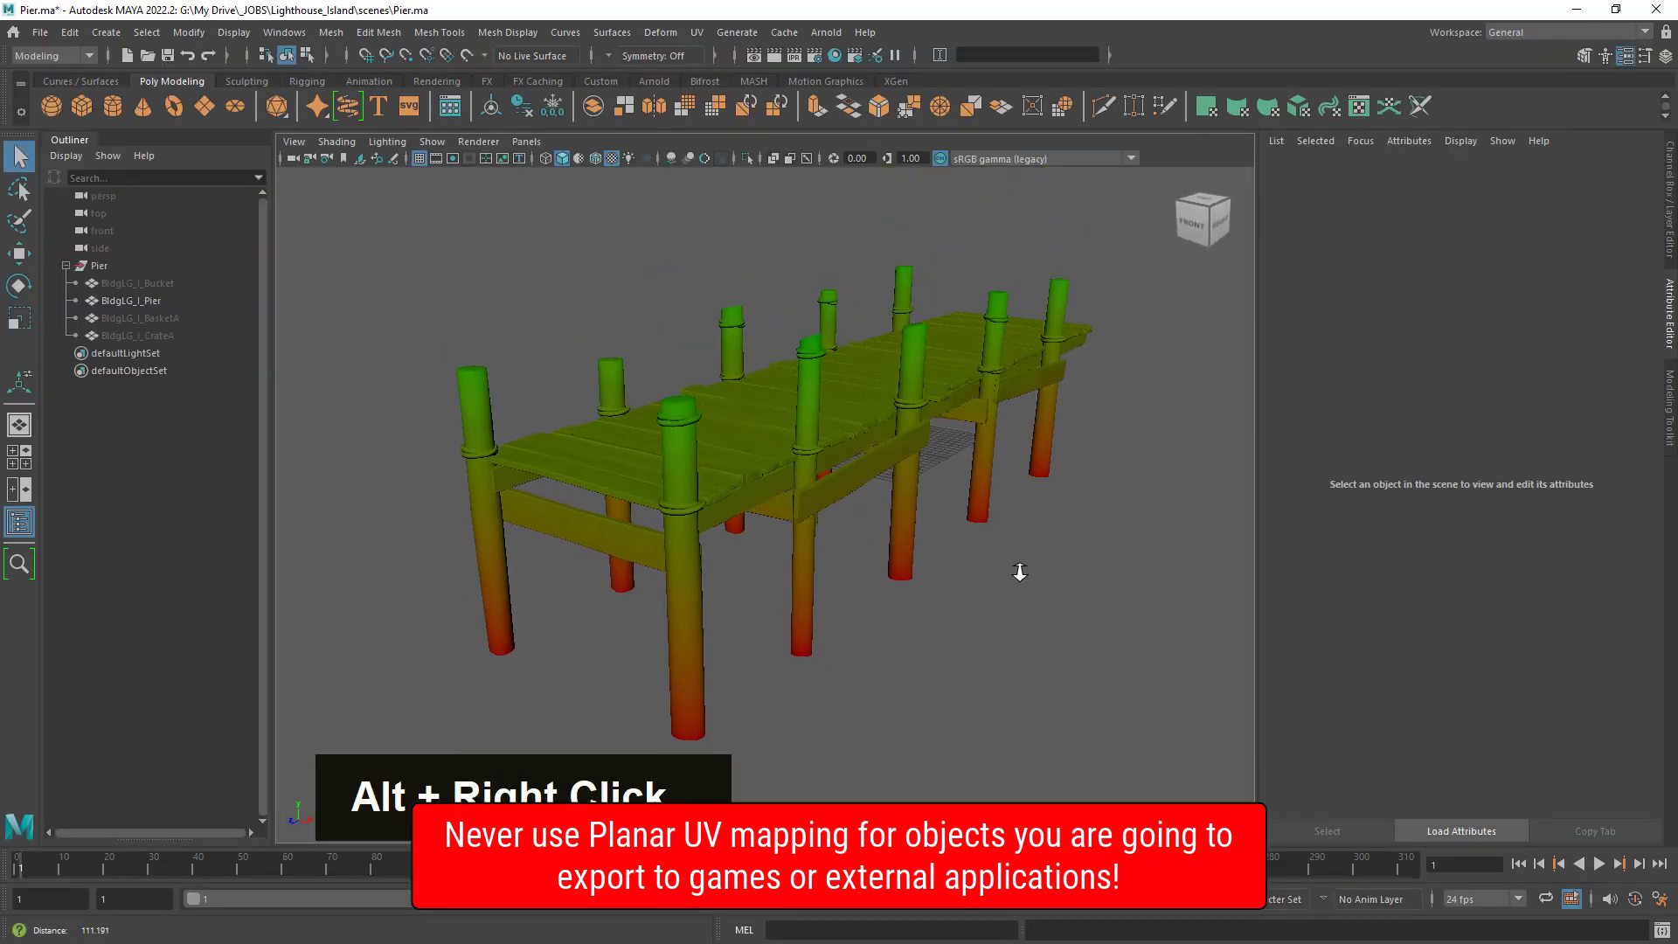
alt+drag(1021, 568, 1012, 600)
alt+middle_drag(1012, 600, 1015, 558)
alt+drag(1015, 558, 1043, 584)
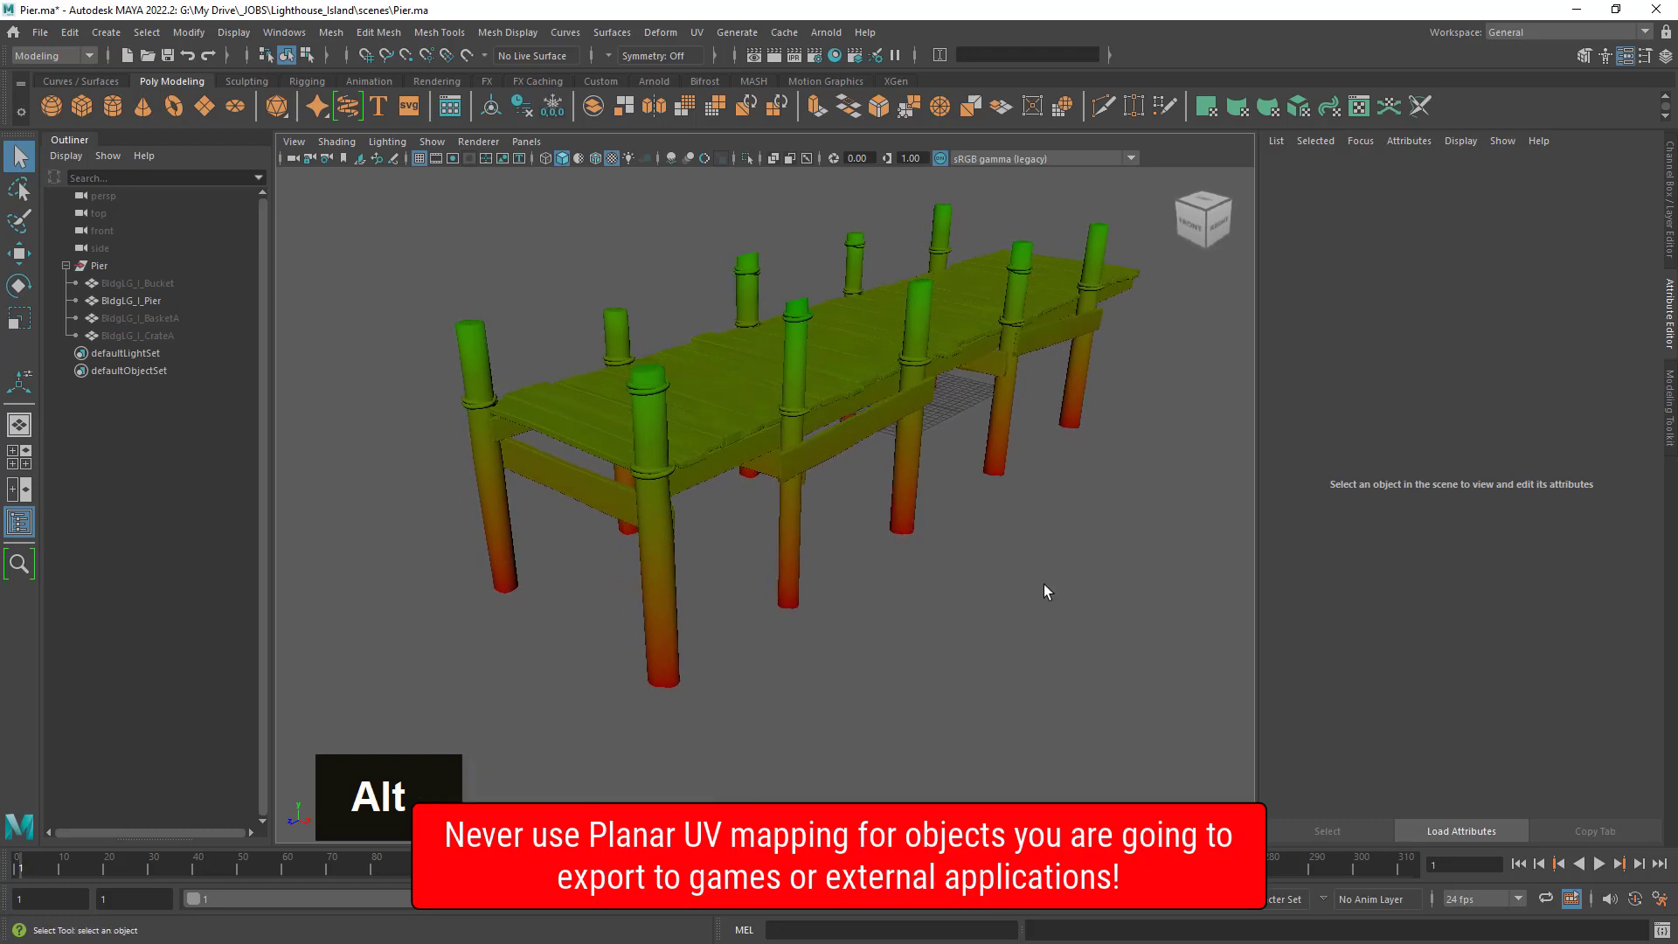
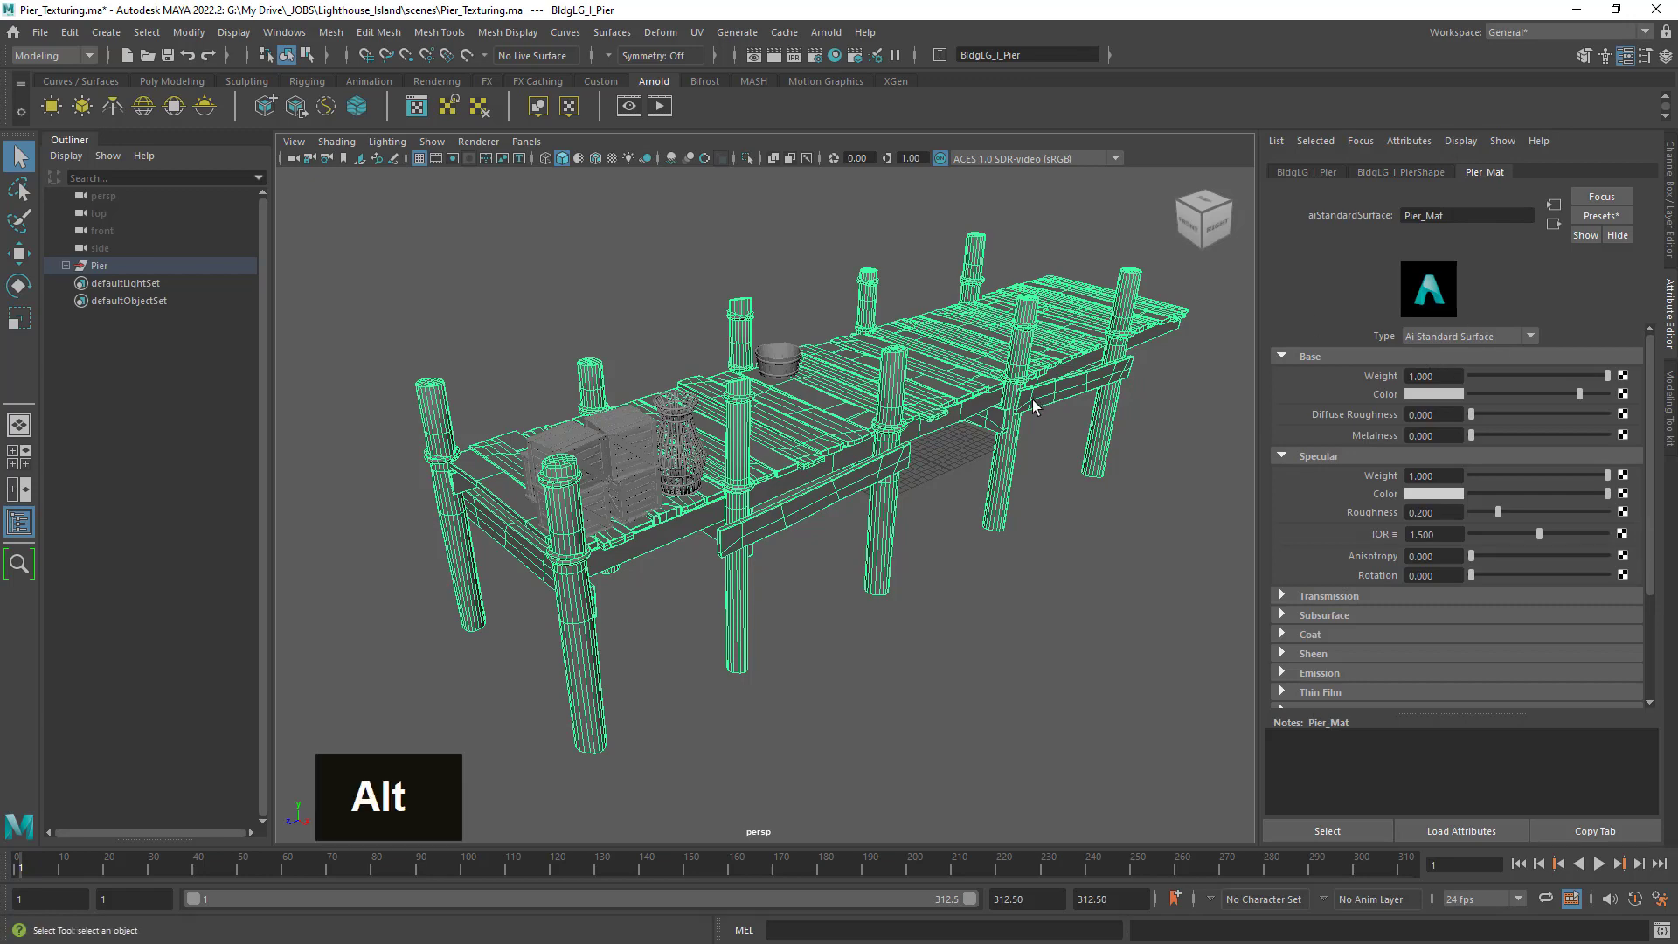
Select the pier mesh in the Pier_Texturing scene and switch to the UV Editing workspace to show its UV layout.
alt+right_drag(1032, 399, 989, 434)
alt+middle_drag(990, 434, 938, 395)
alt+drag(938, 395, 961, 421)
click(962, 421)
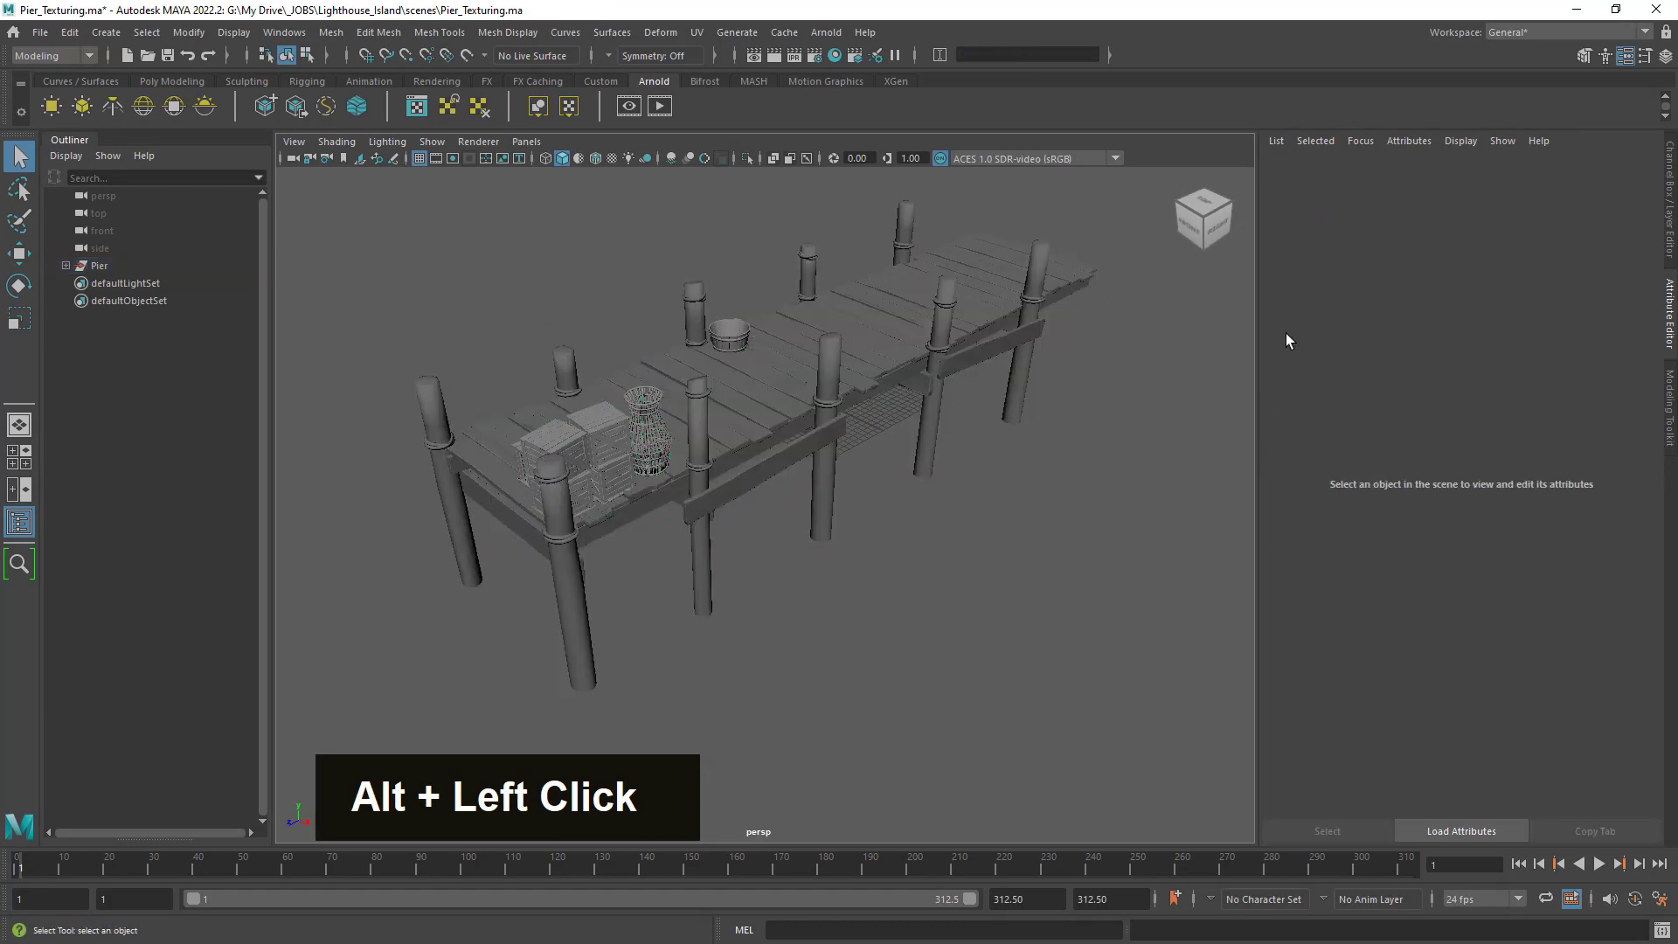
click(1084, 276)
click(1513, 33)
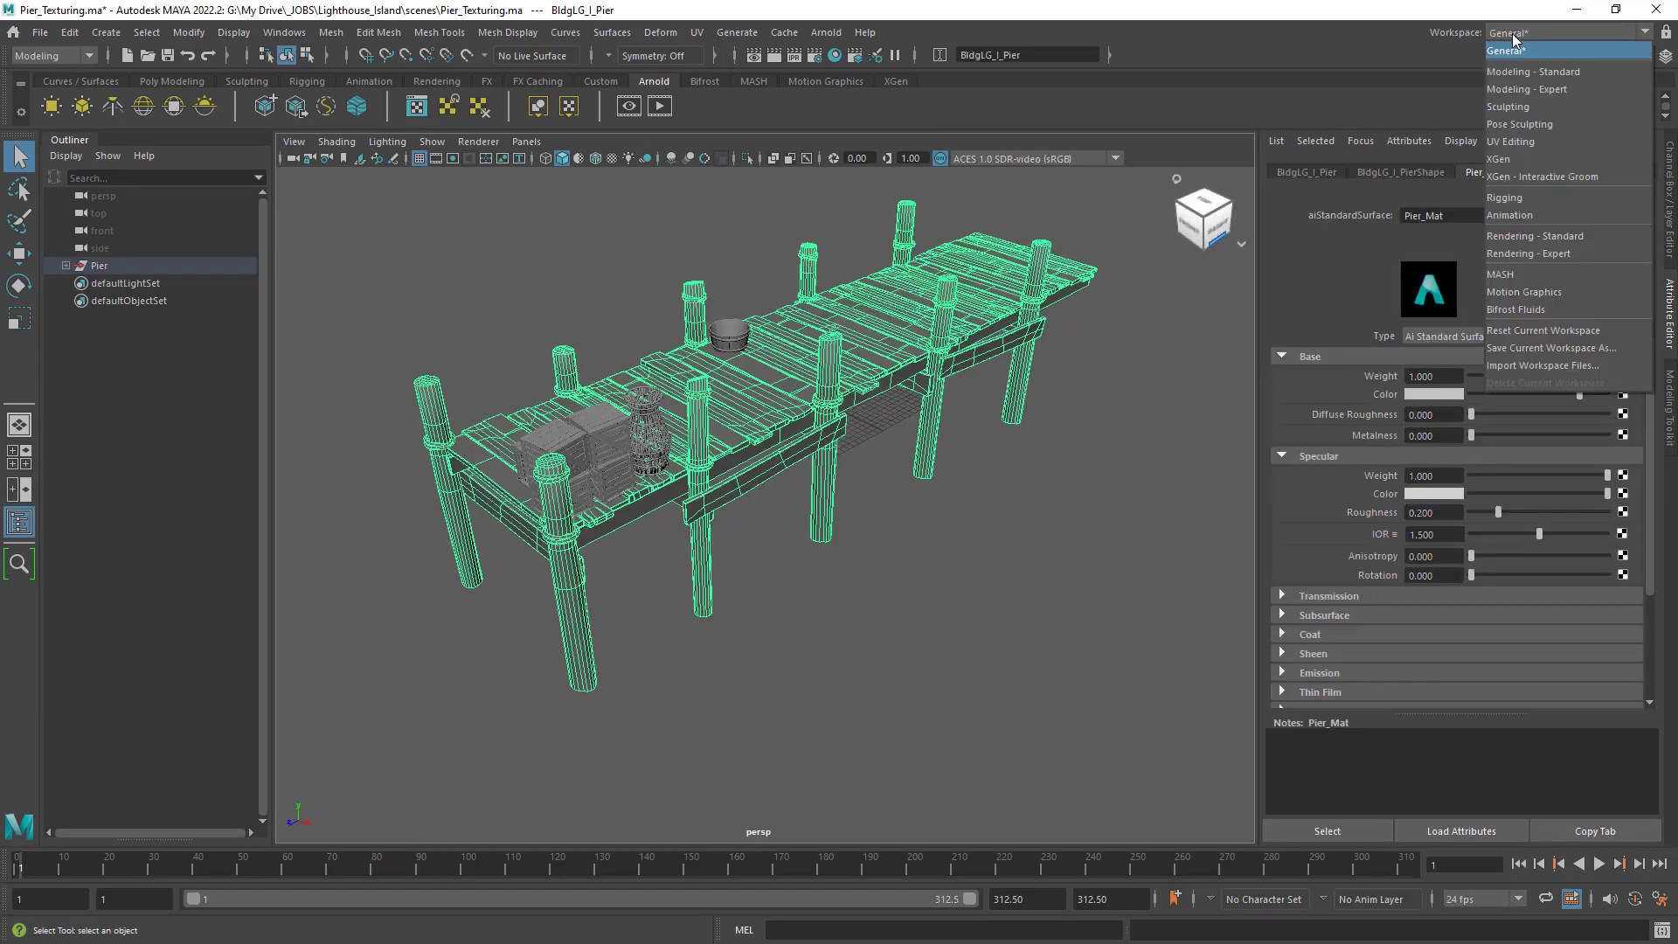
click(1521, 141)
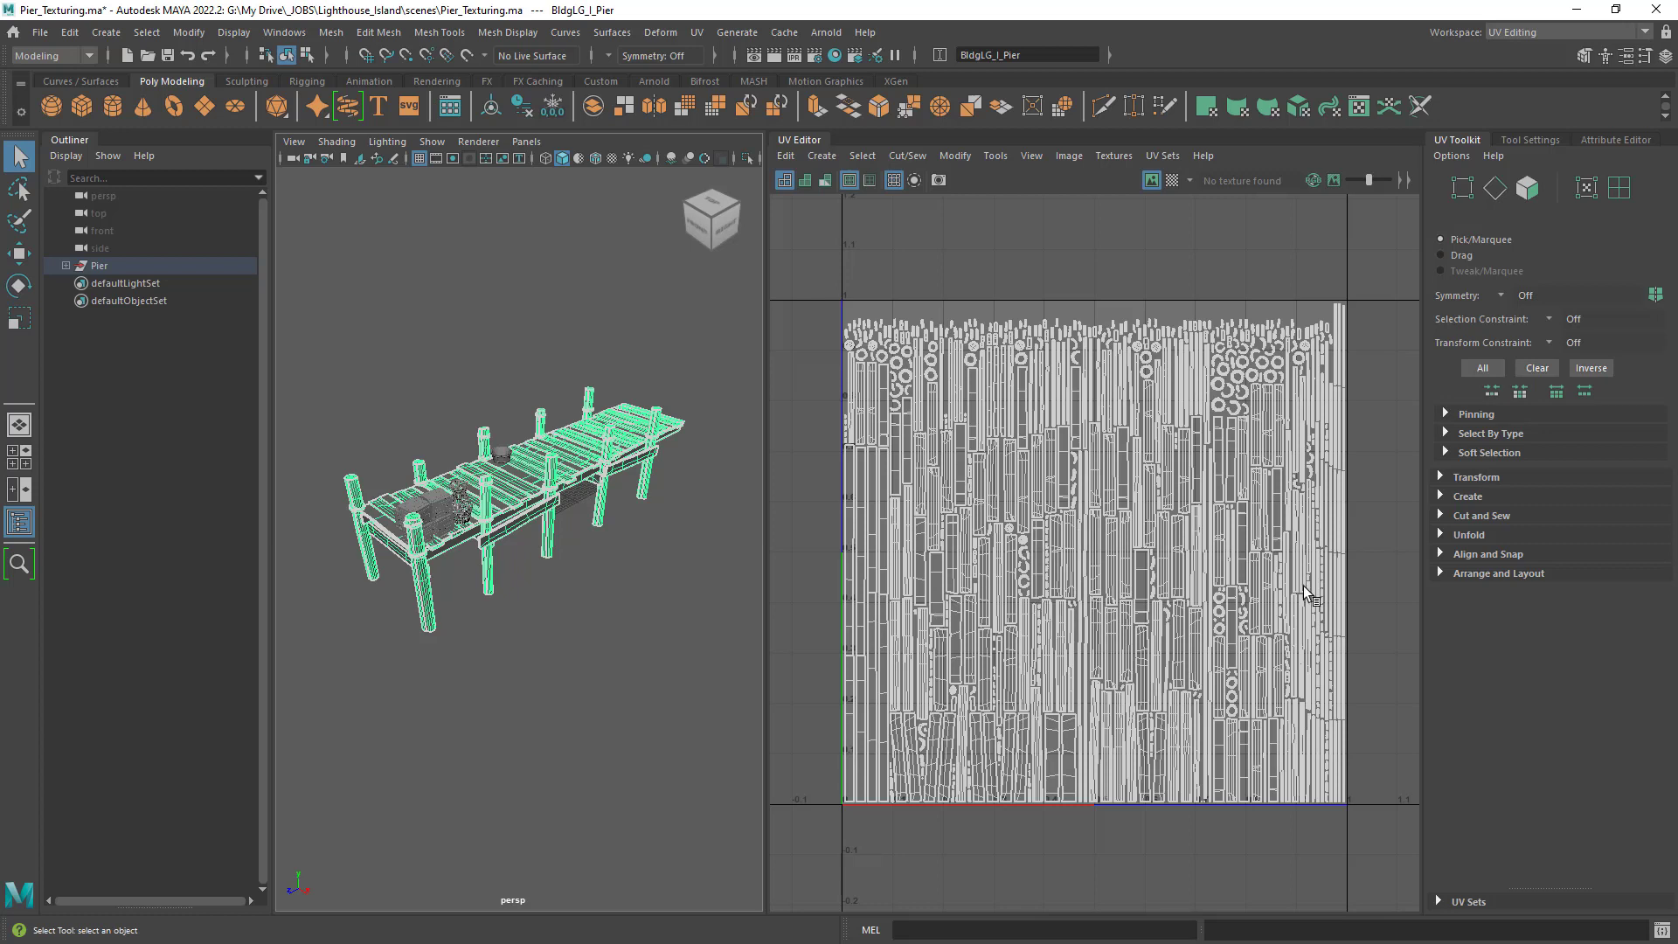
Review the Layout UVs options for packing the pier's shells and close them without applying.
click(1470, 497)
click(1468, 497)
click(1472, 576)
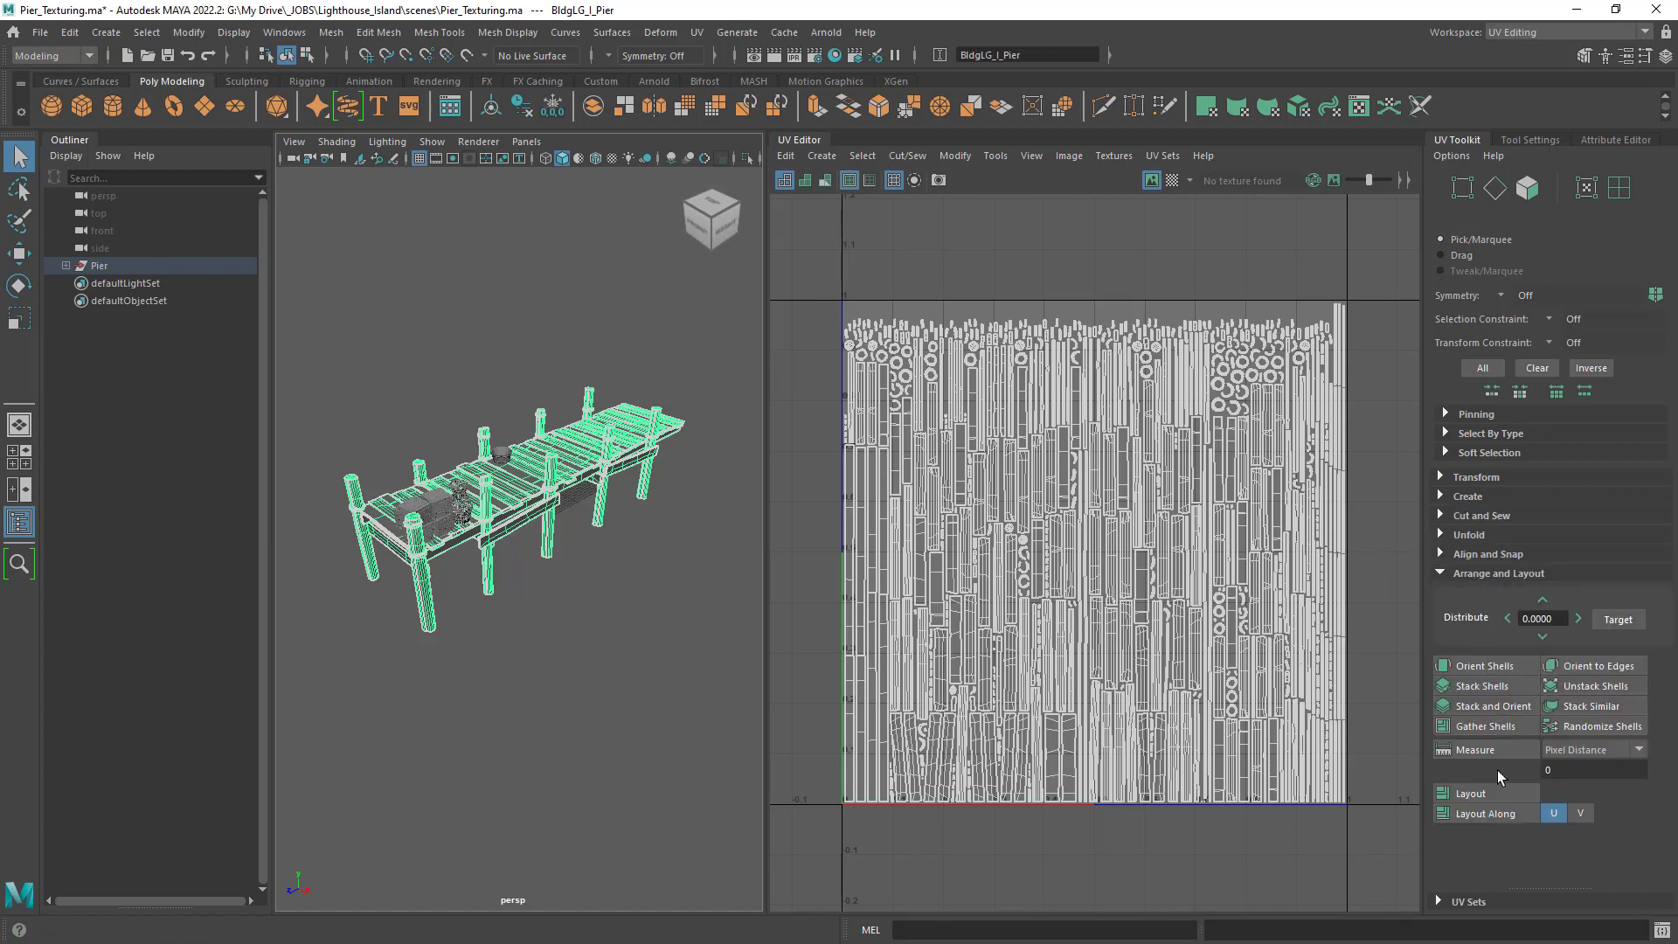
shift+click(1470, 793)
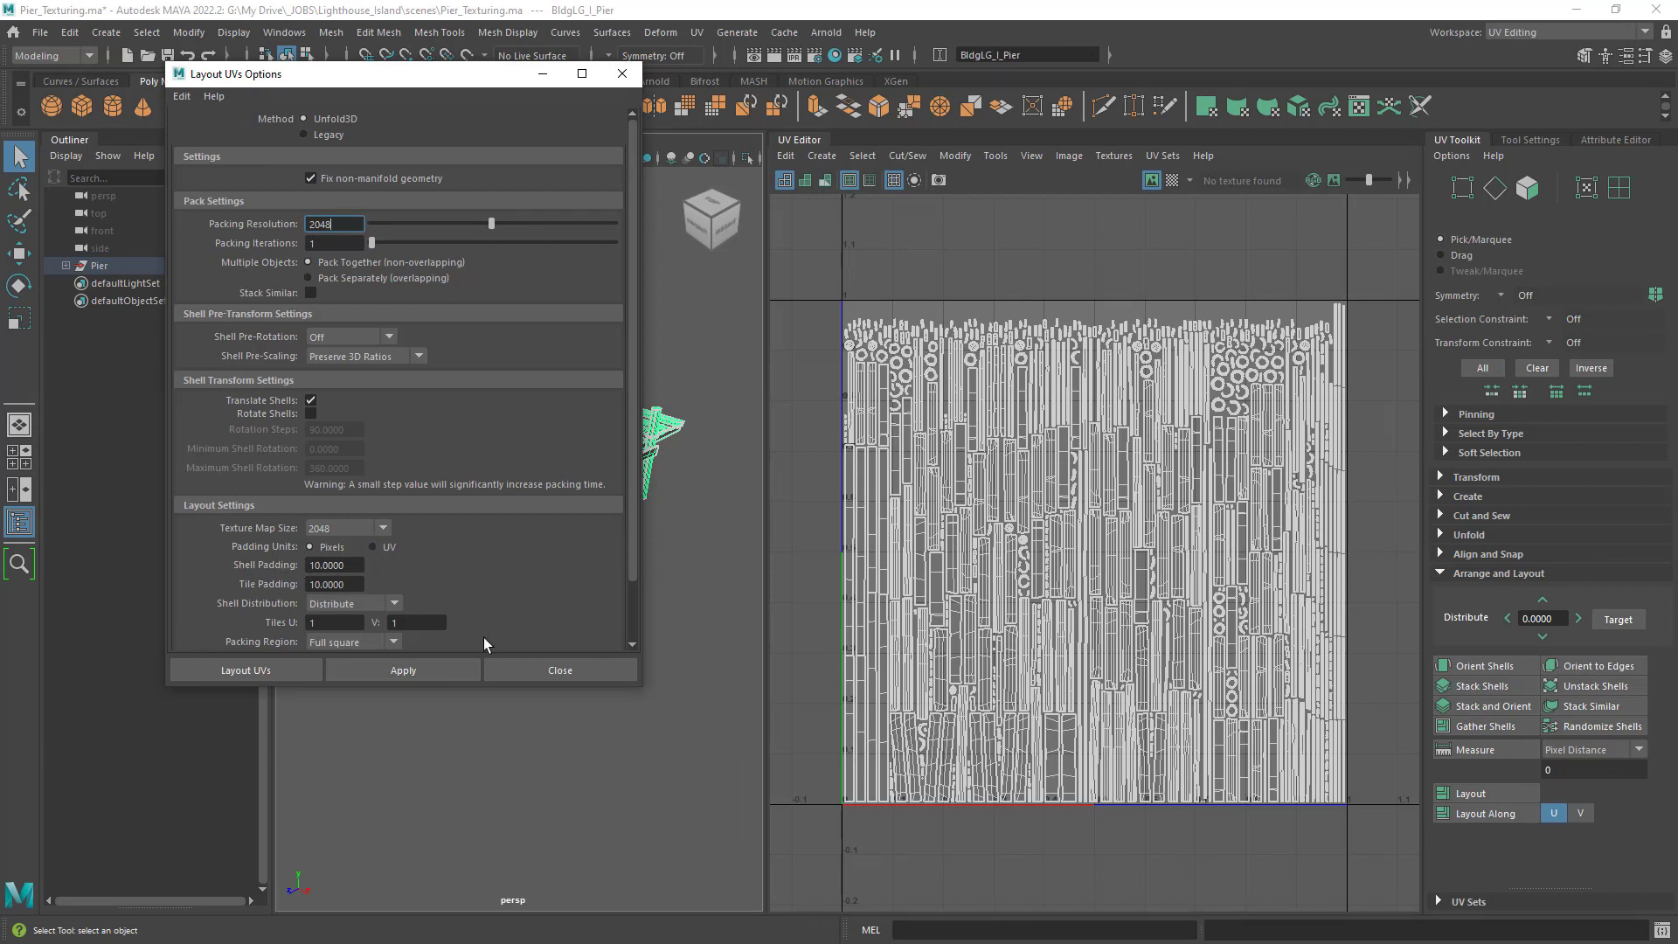
click(619, 73)
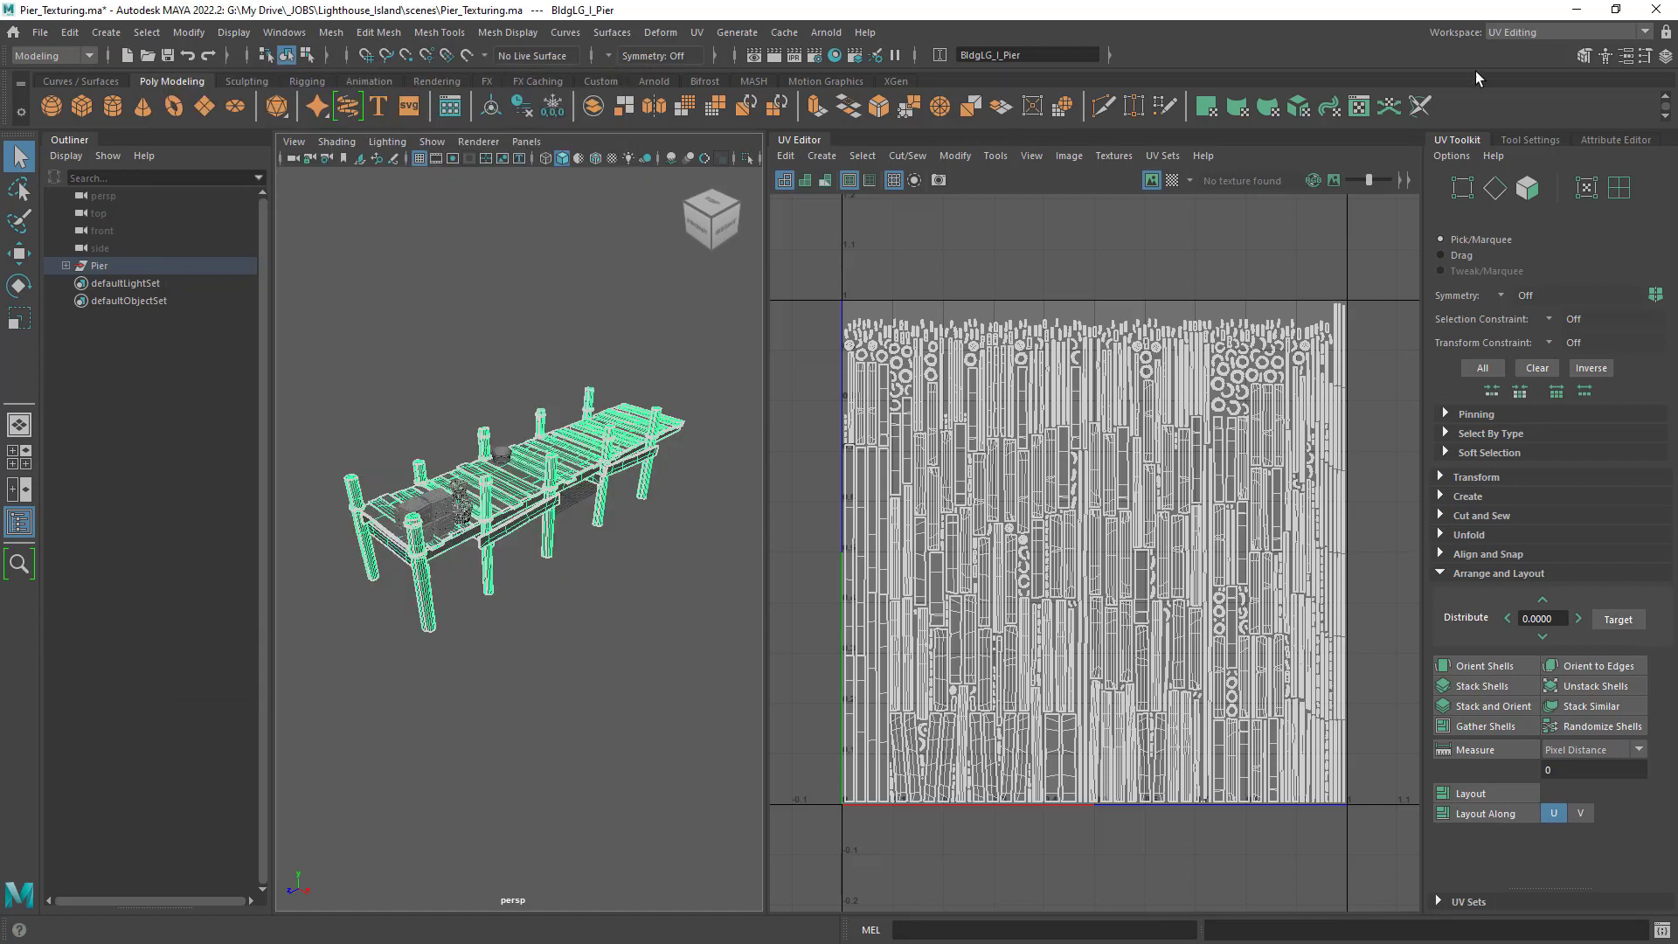
Return to the General workspace with the pier mesh still selected and framed from its front corner.
click(1538, 28)
click(1530, 49)
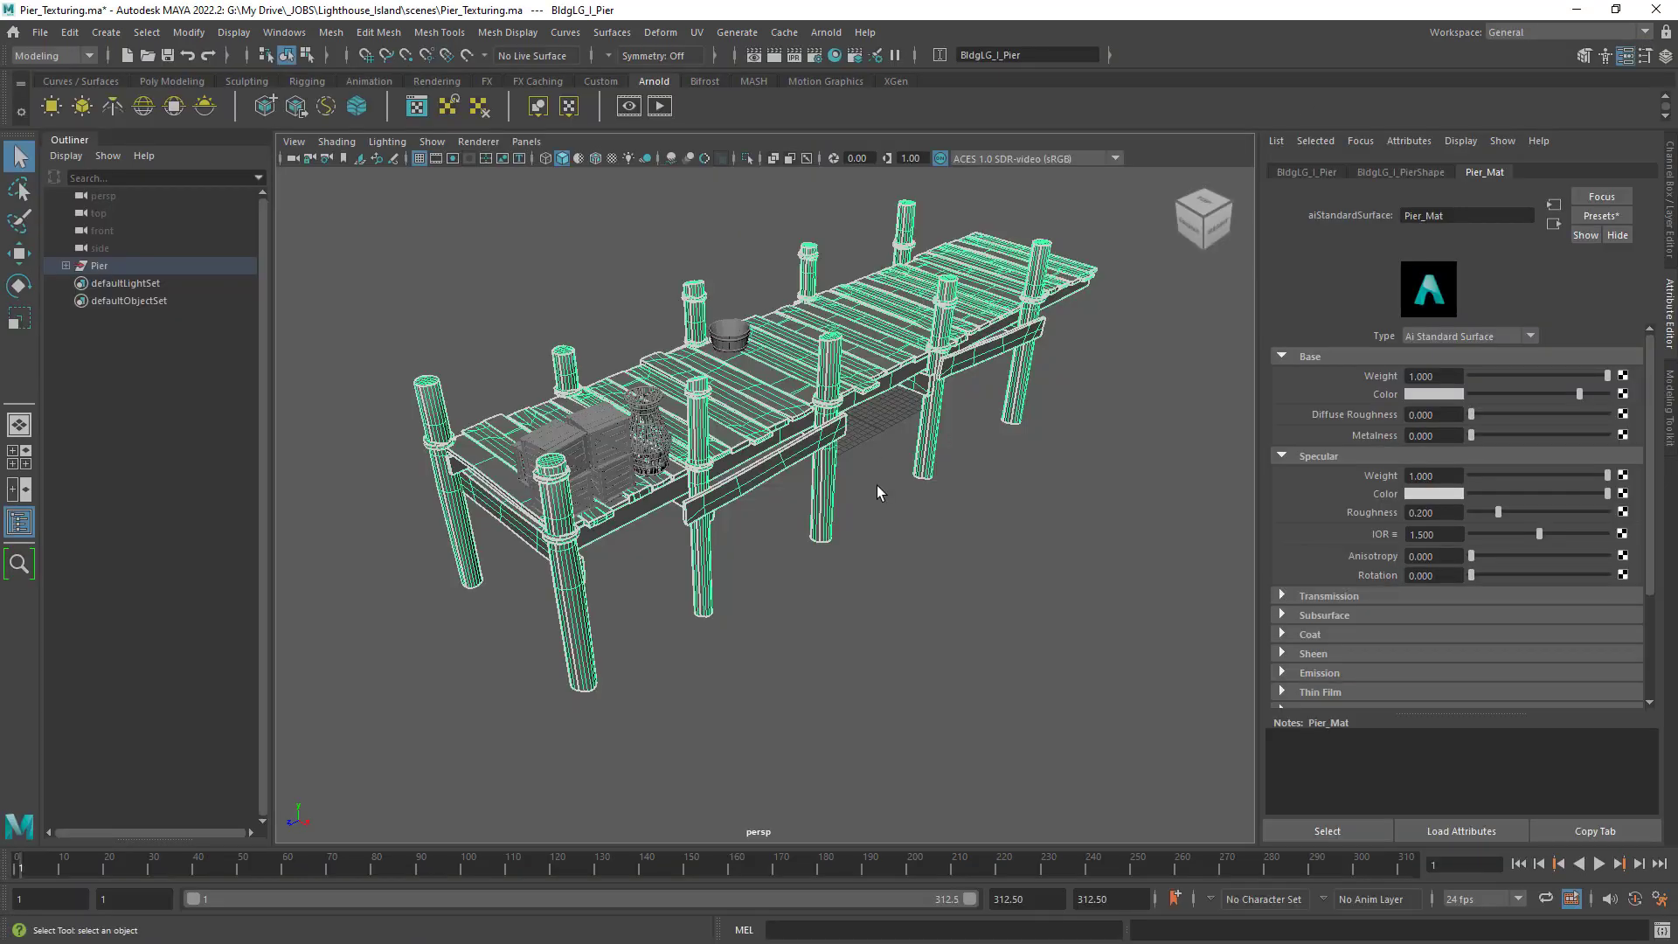
alt+drag(878, 487, 835, 479)
alt+right_drag(835, 479, 870, 485)
alt+drag(871, 485, 900, 548)
alt+right_drag(899, 548, 870, 540)
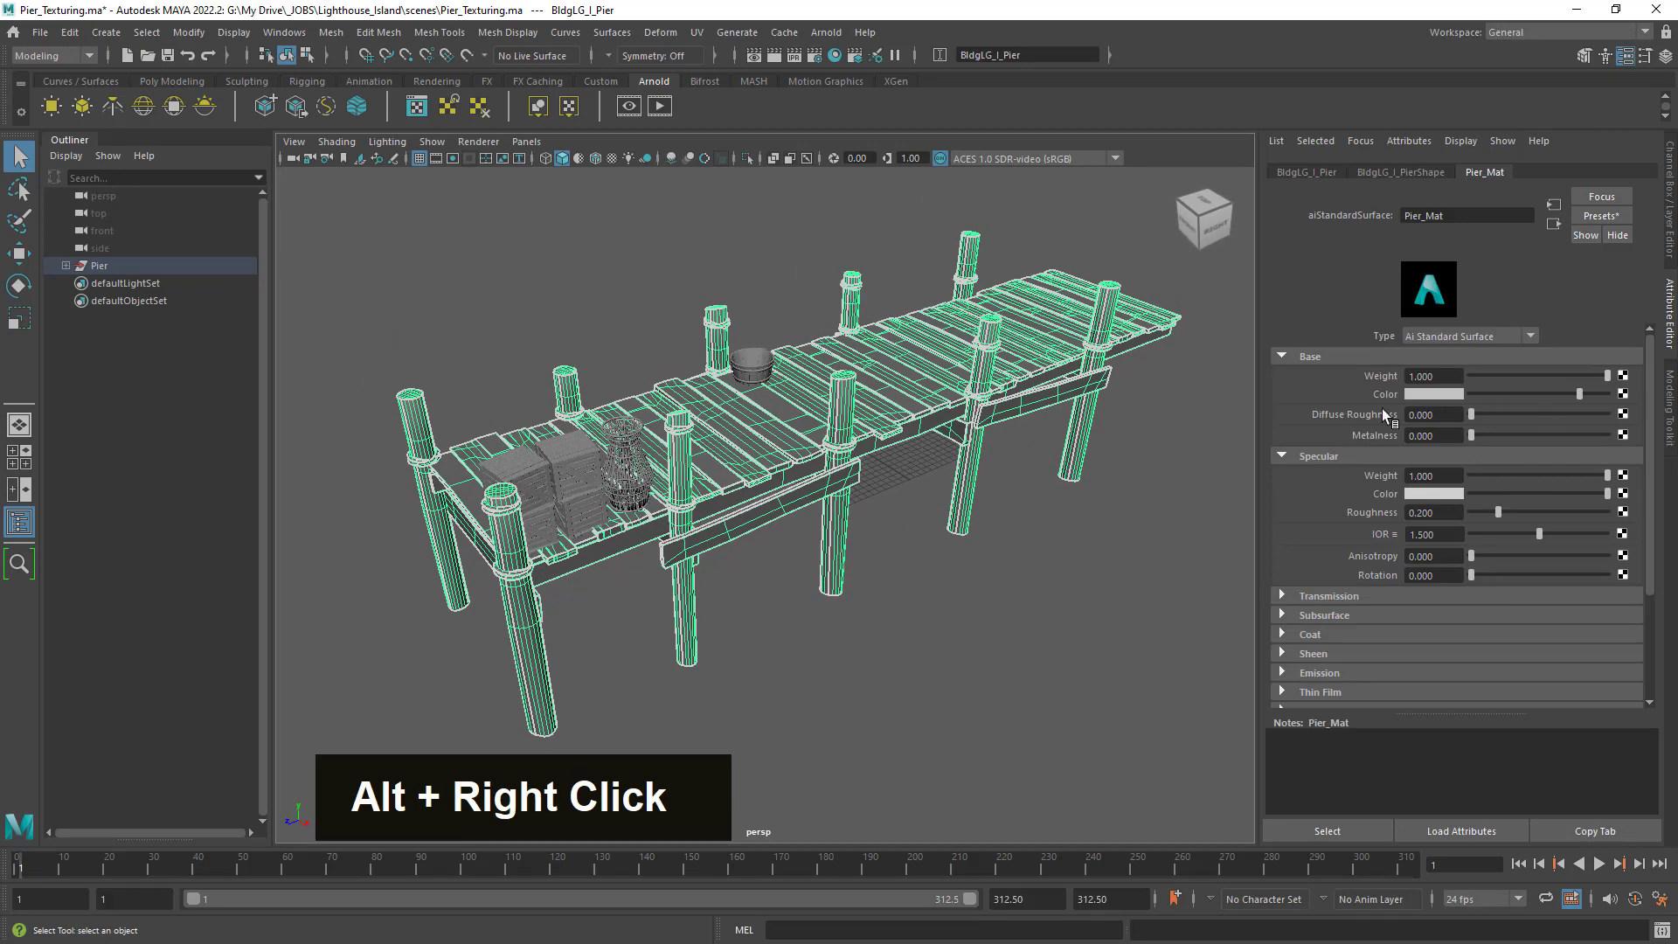
Connect a Ramp texture to Pier_Mat's base color and set its start color to red and end color to blue.
click(1624, 394)
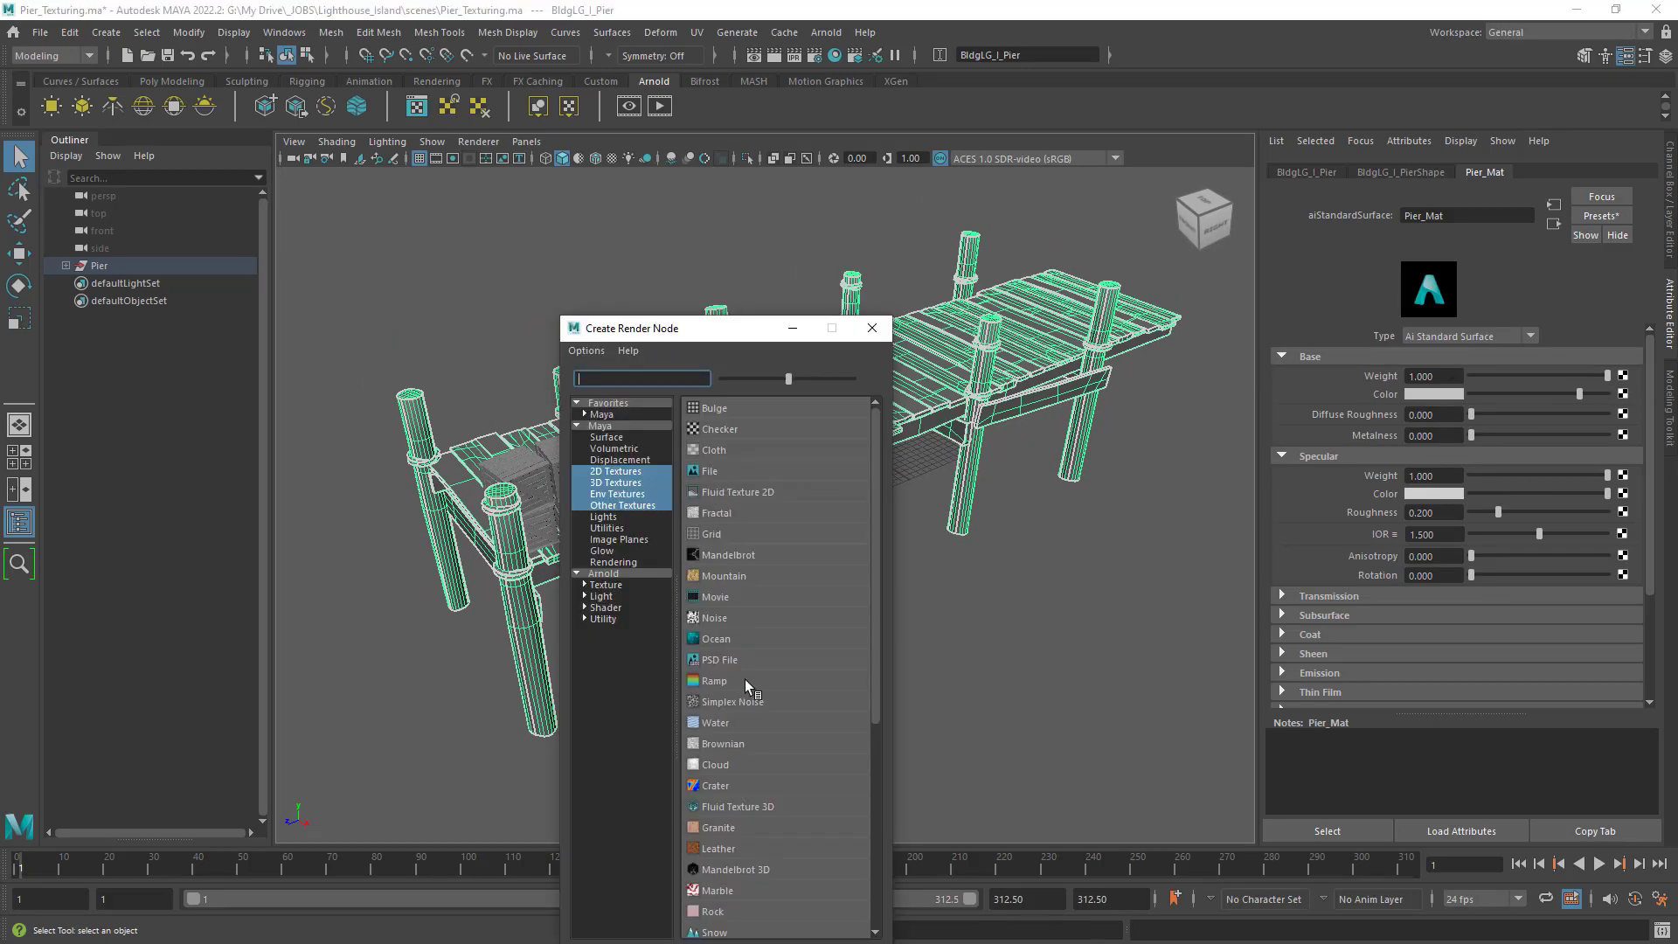
click(715, 681)
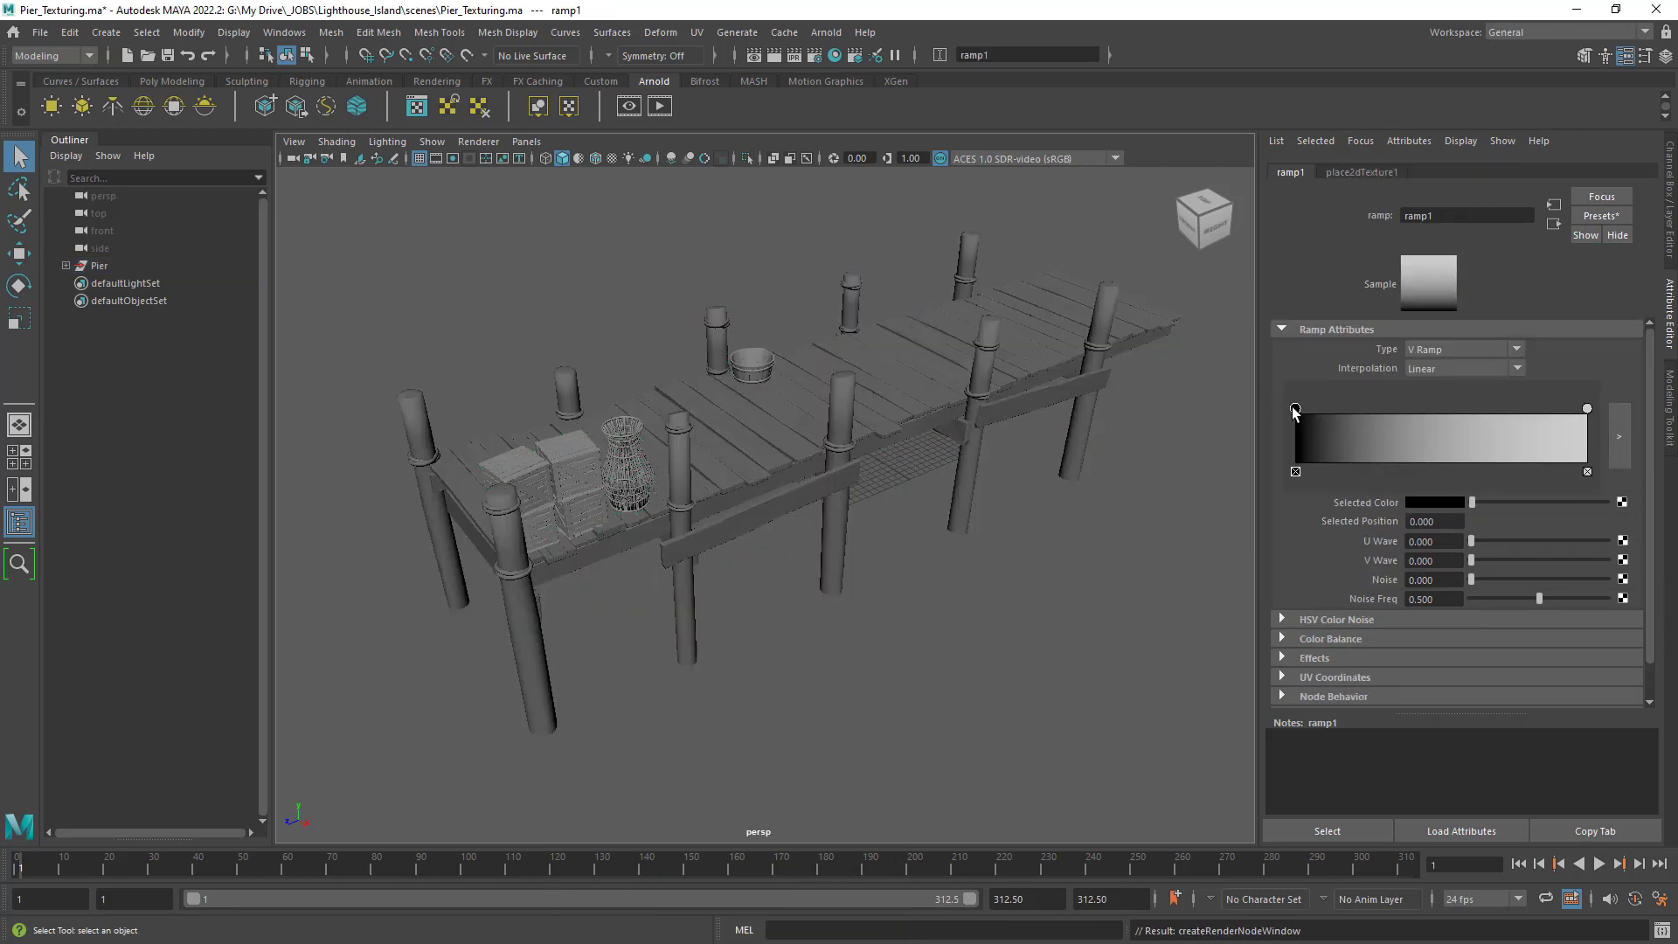
click(1453, 505)
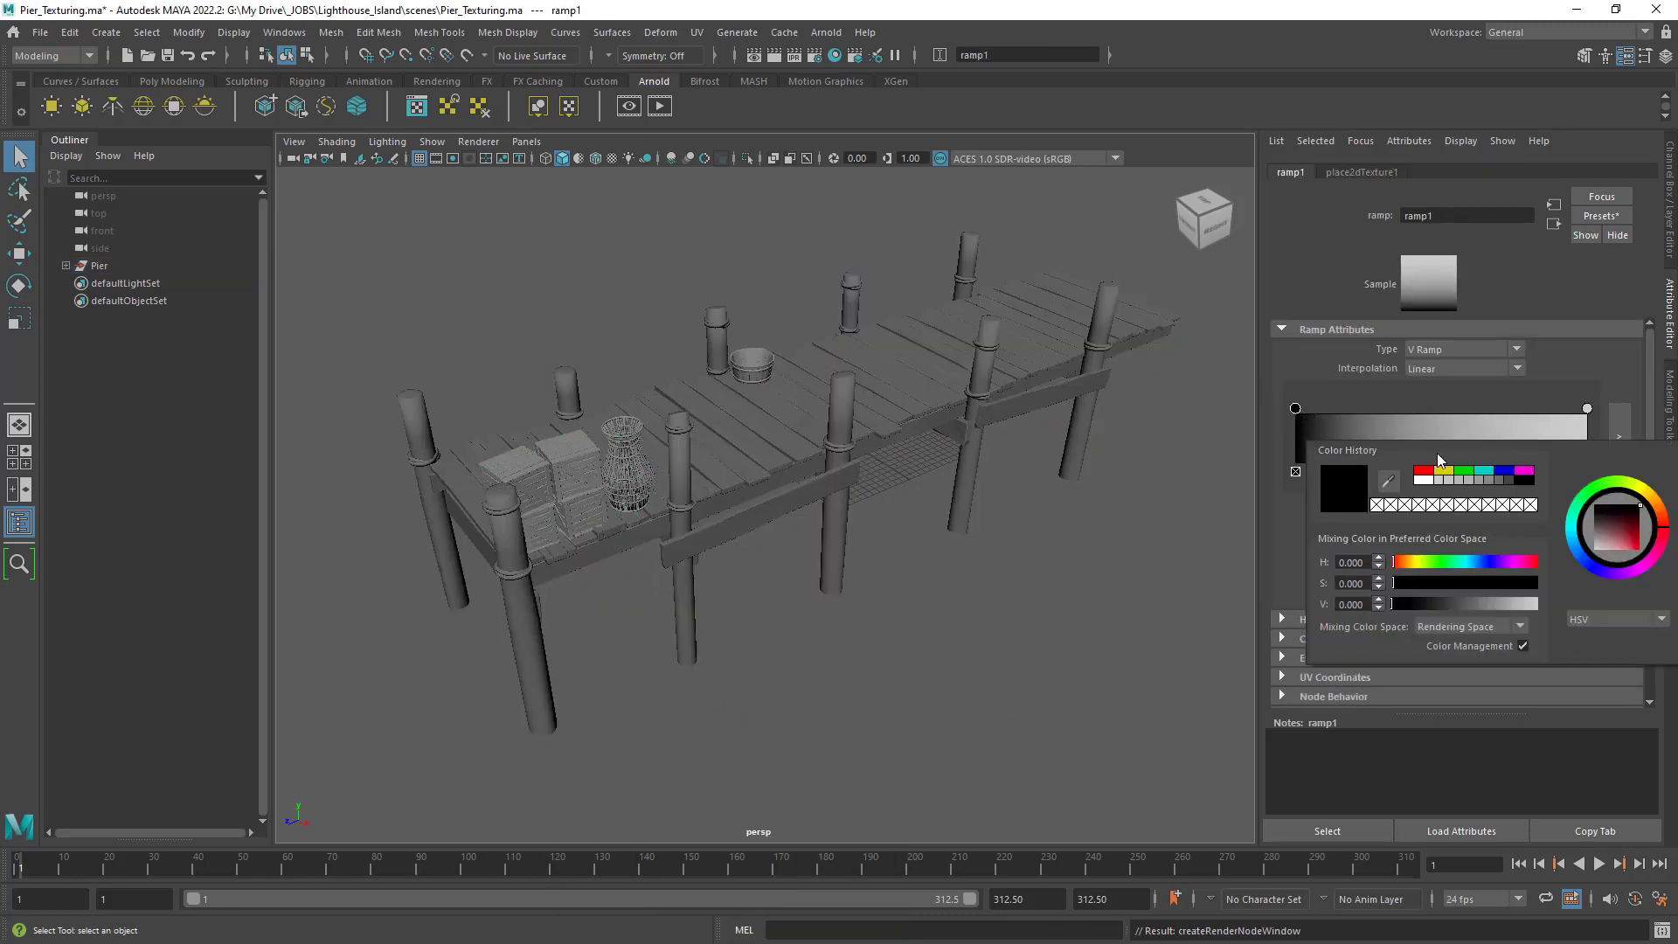
click(1431, 472)
click(1588, 408)
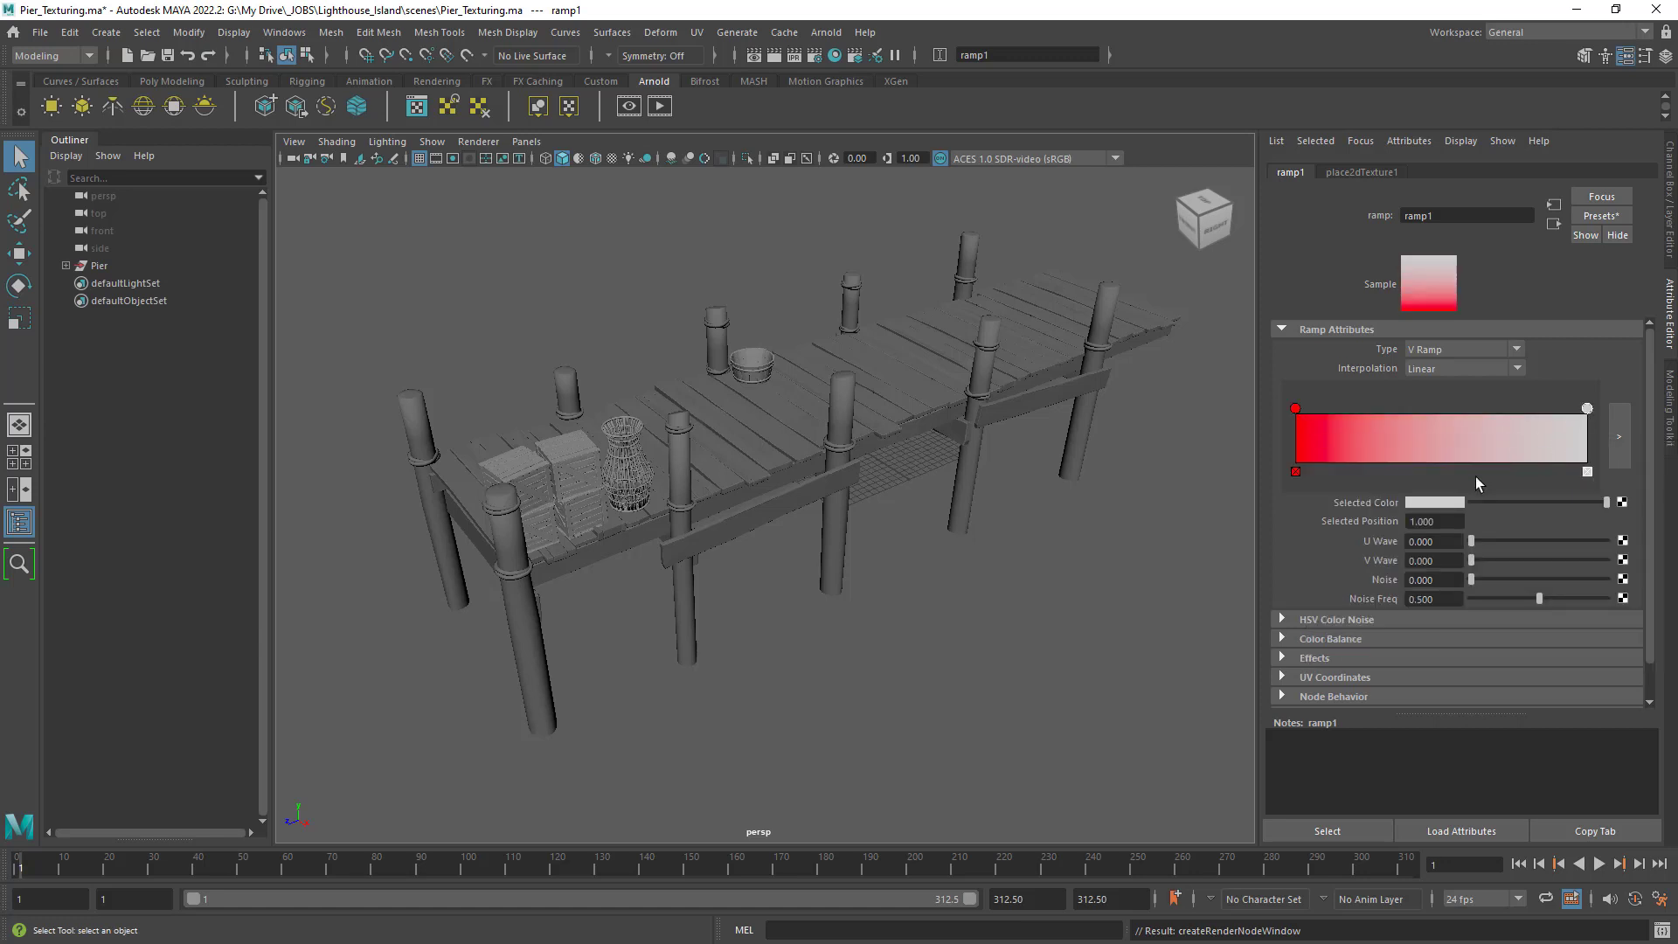
click(1447, 502)
click(1462, 457)
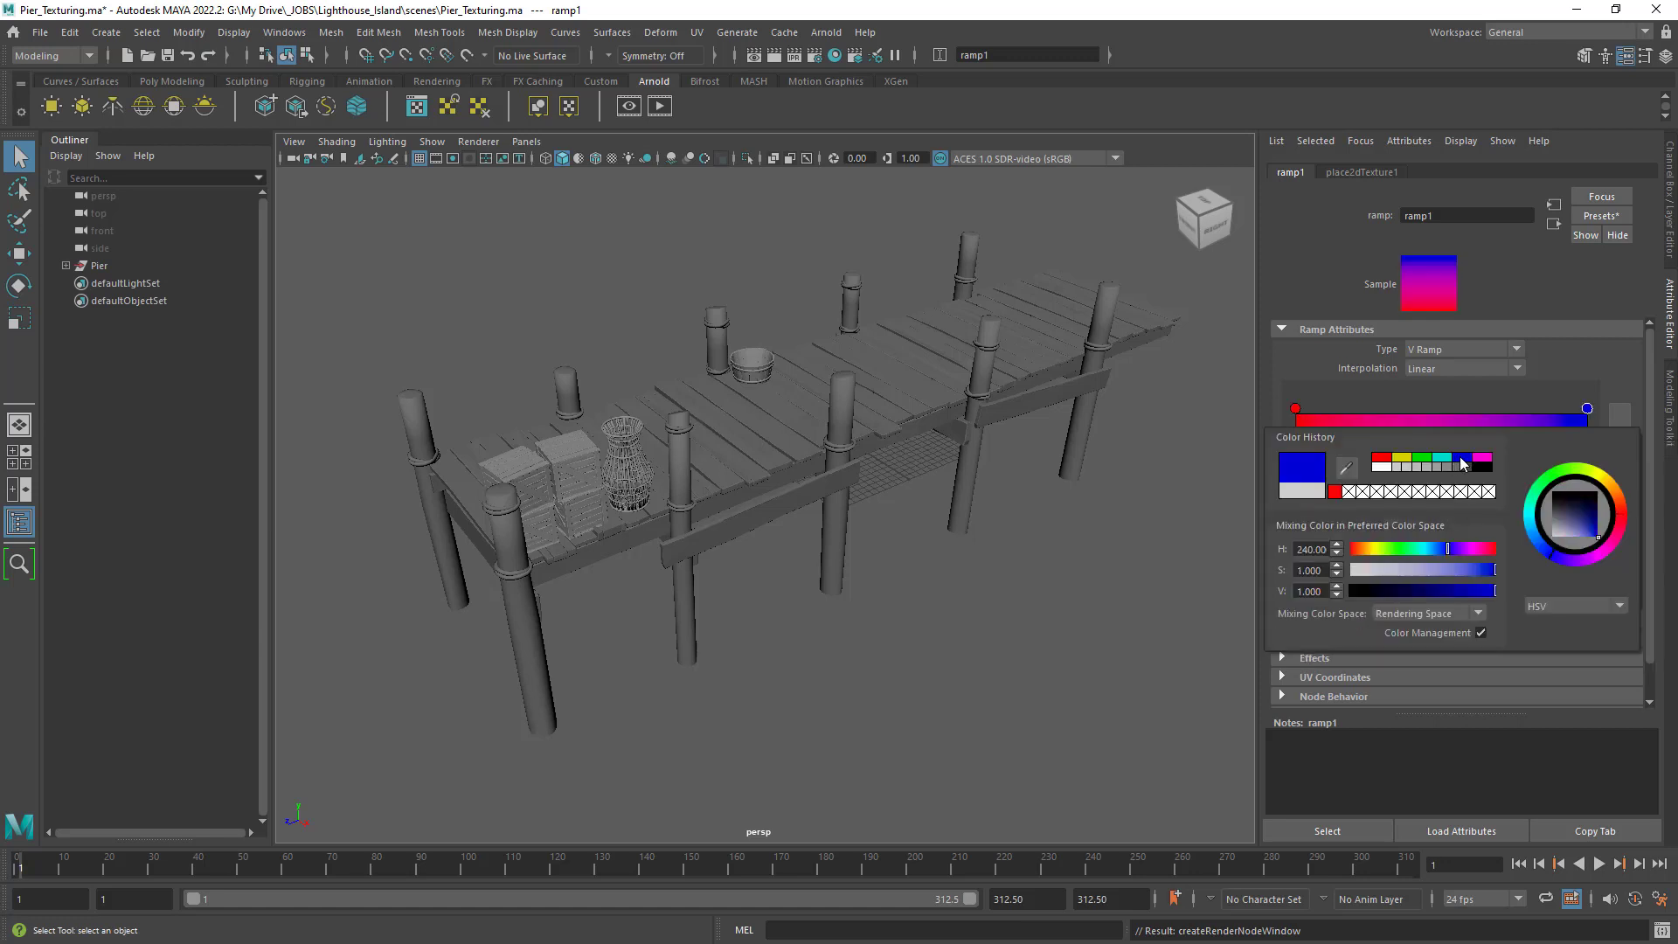
Turn on textured display in the viewport and check the red-to-blue ramp on the pier's front end.
alt+drag(835, 420, 735, 525)
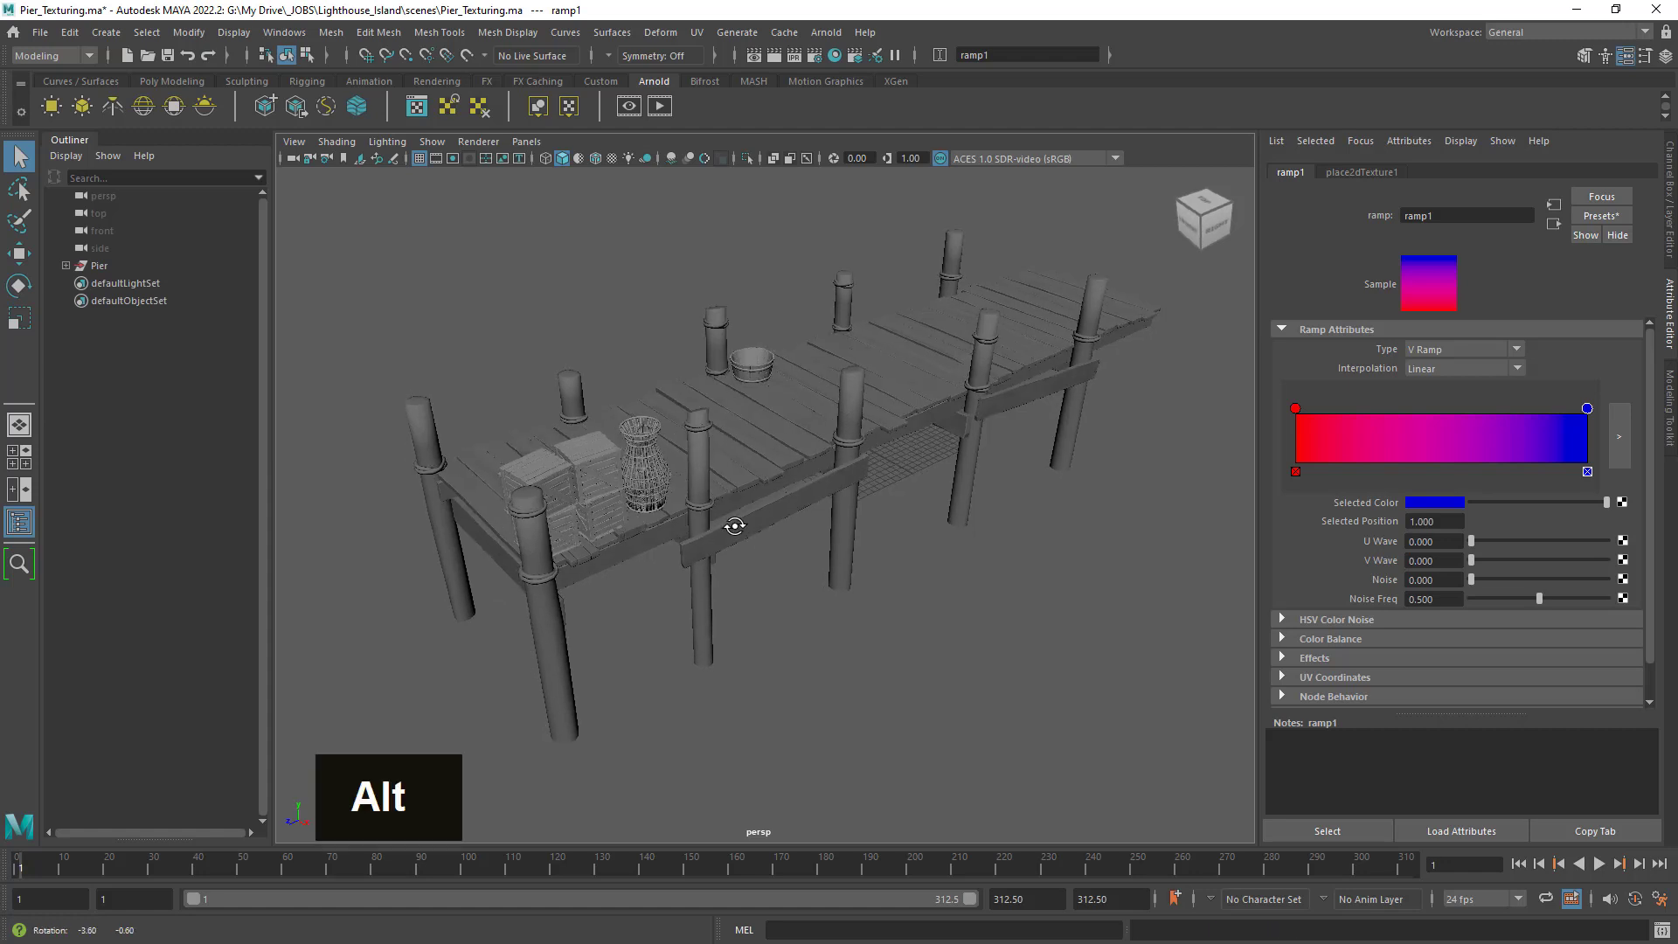
click(612, 158)
alt+drag(744, 377, 787, 489)
alt+right_drag(787, 489, 869, 490)
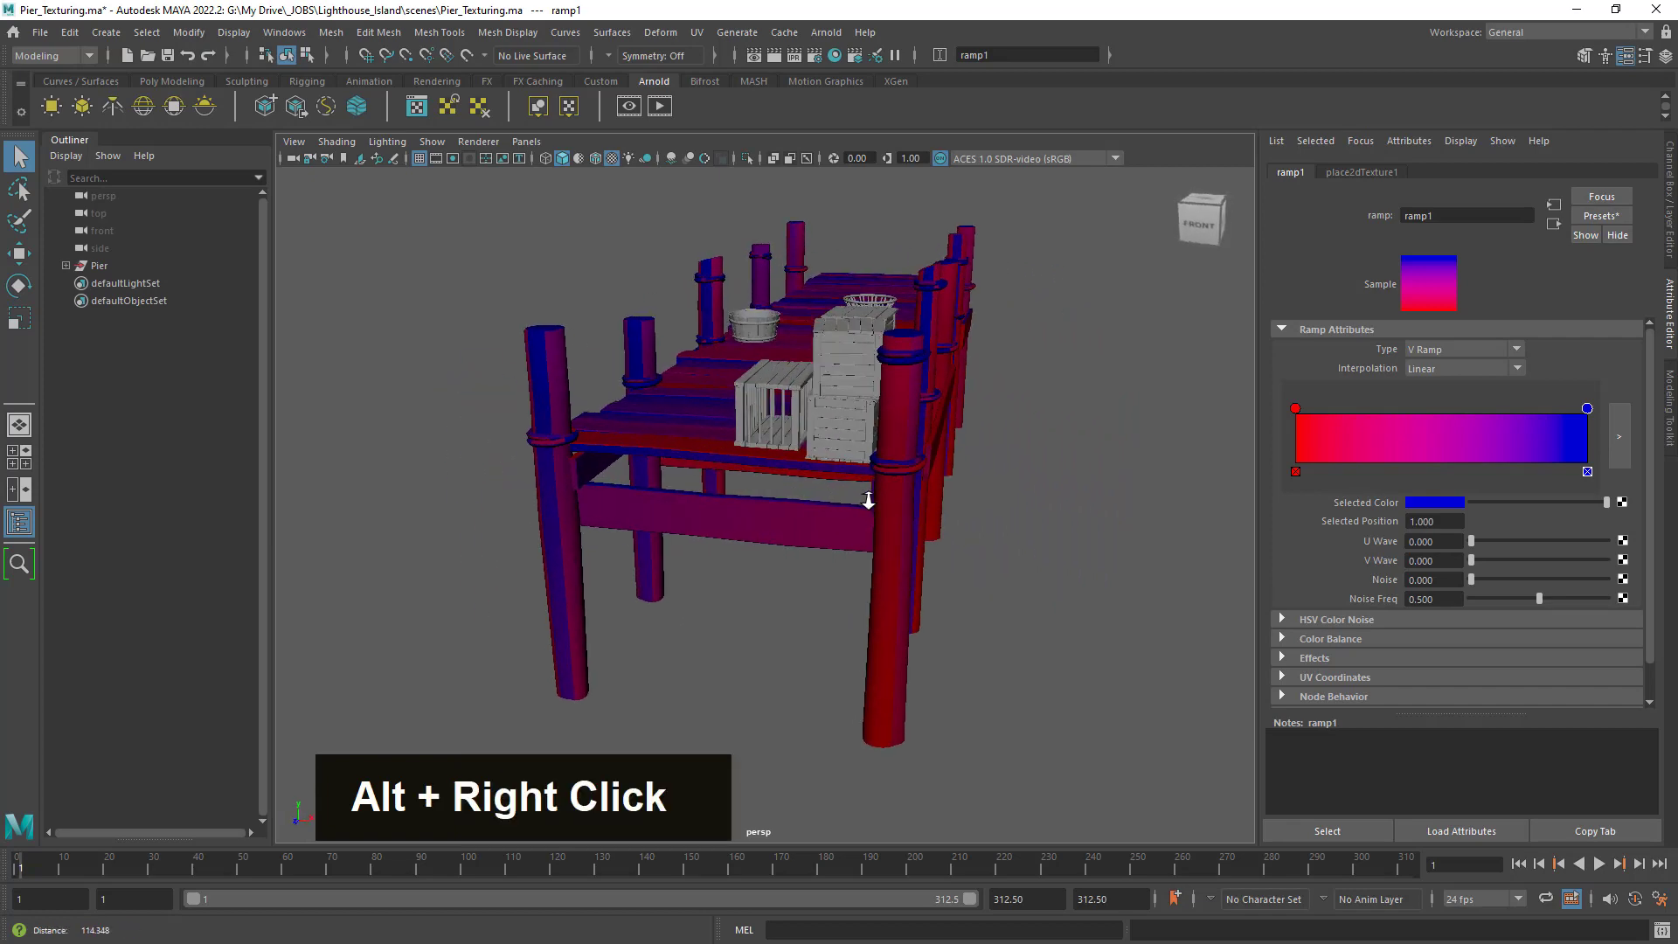
alt+drag(869, 490, 746, 516)
alt+right_drag(745, 516, 748, 518)
alt+drag(748, 517, 779, 524)
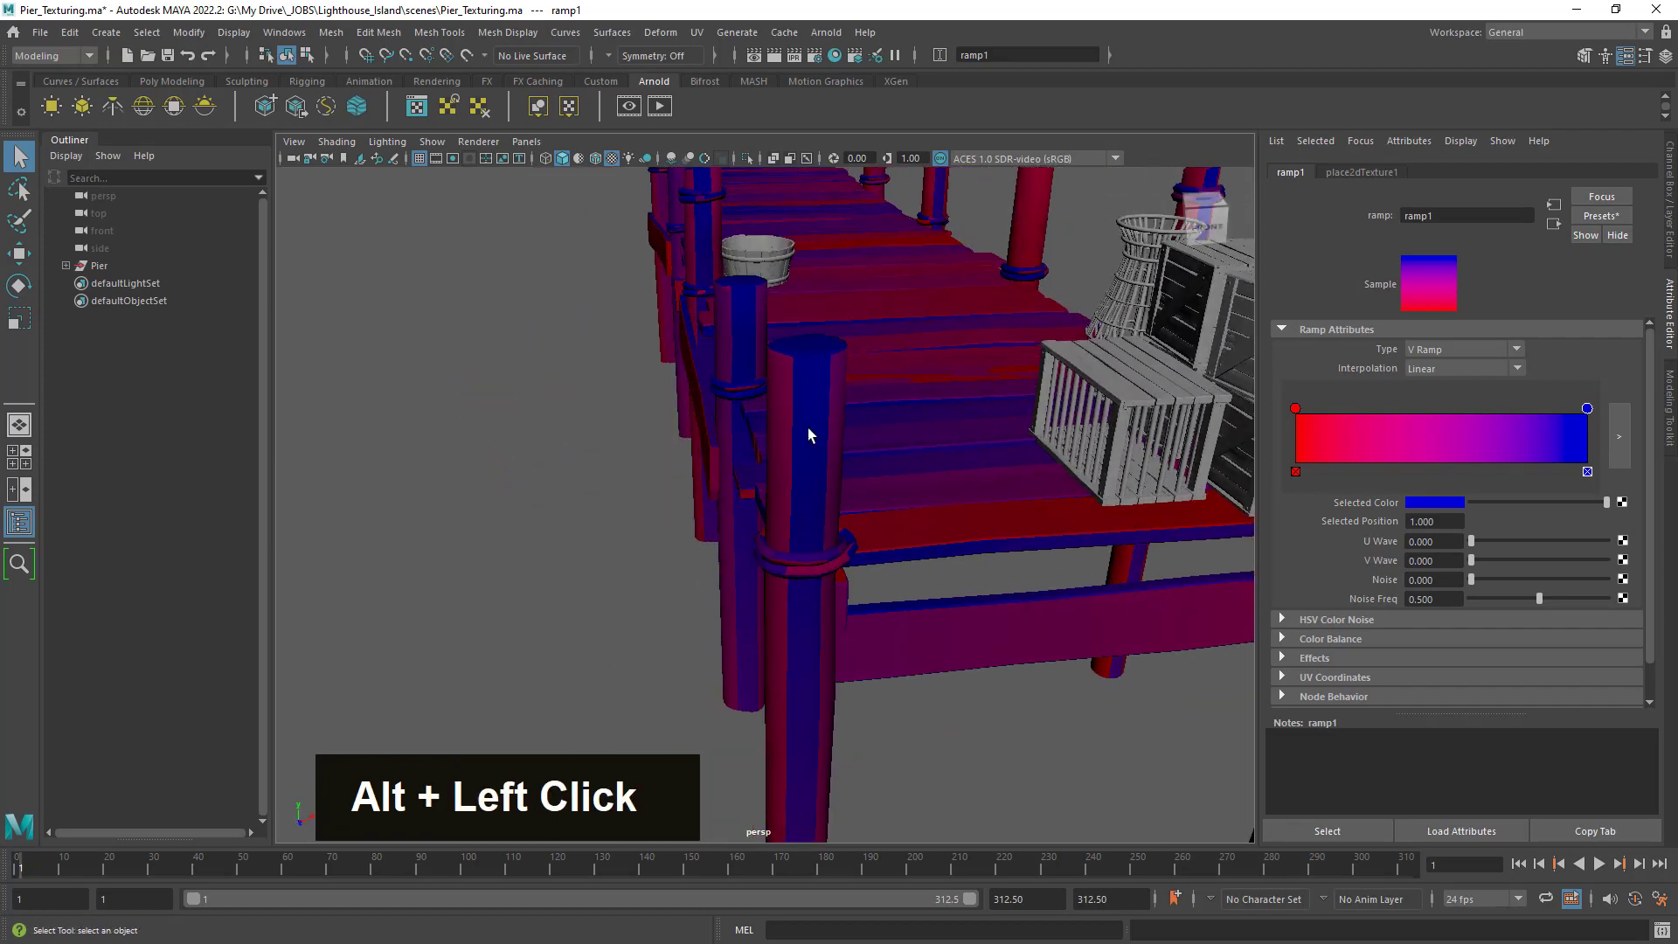
Examine how the ramp is distributed over the individual posts and deck planks of the UV-unwrapped pier.
alt+drag(786, 435, 805, 487)
alt+right_drag(805, 487, 996, 377)
alt+drag(997, 378, 850, 388)
alt+right_drag(849, 388, 738, 479)
alt+drag(739, 479, 889, 486)
alt+right_drag(888, 487, 900, 487)
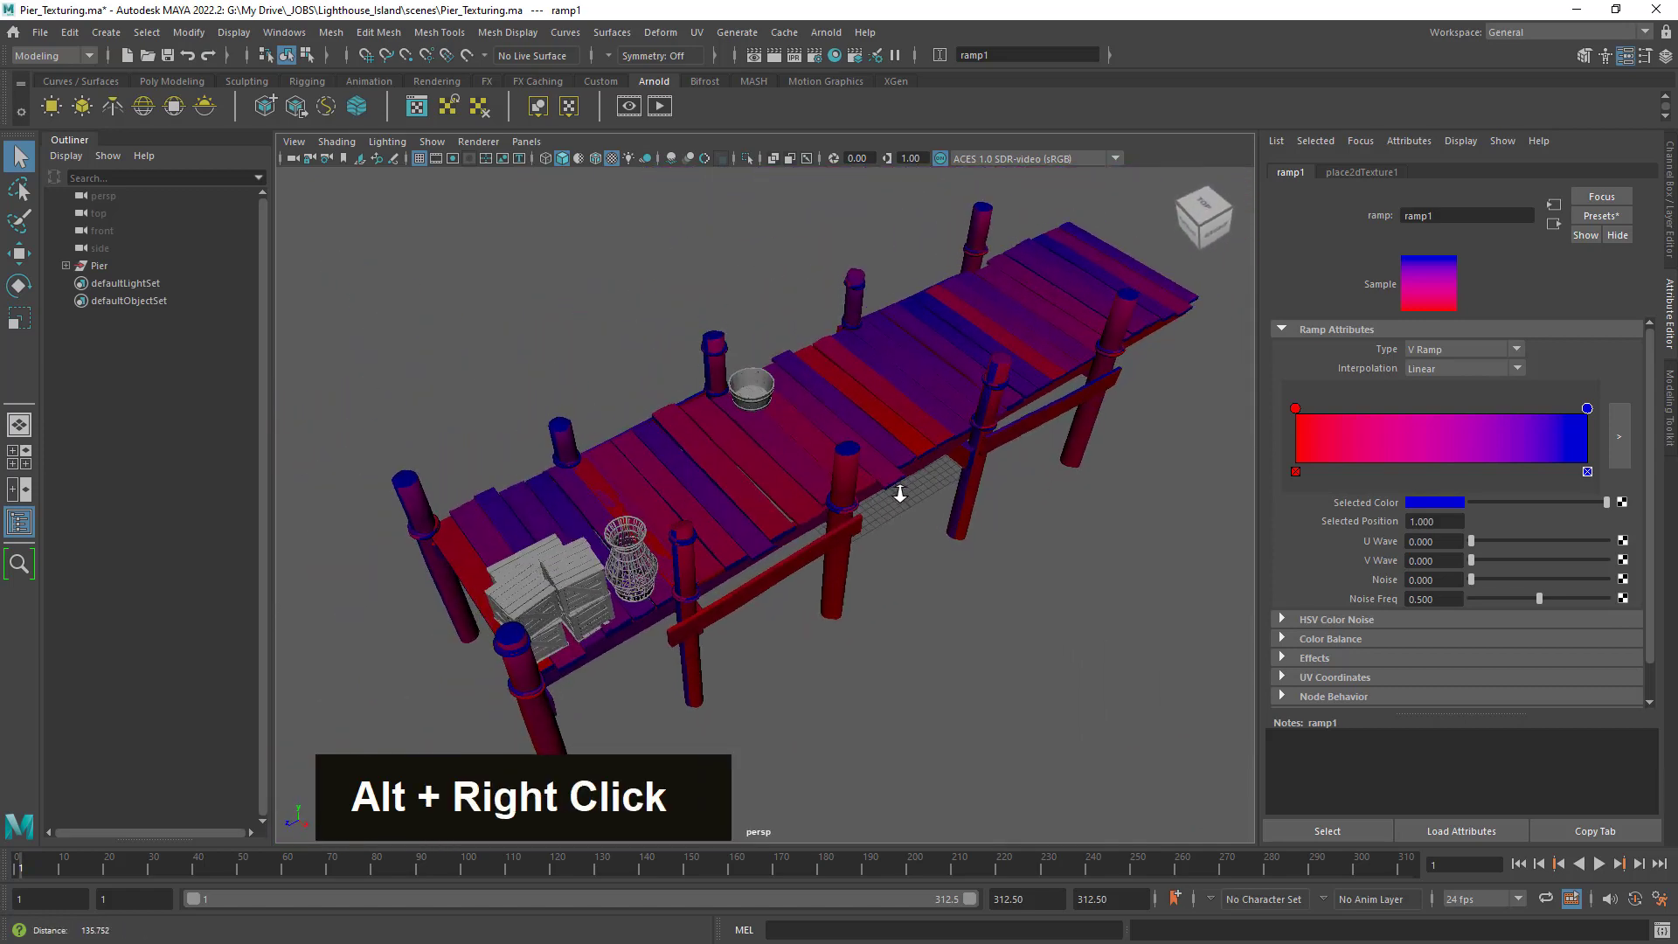
alt+drag(900, 487, 895, 481)
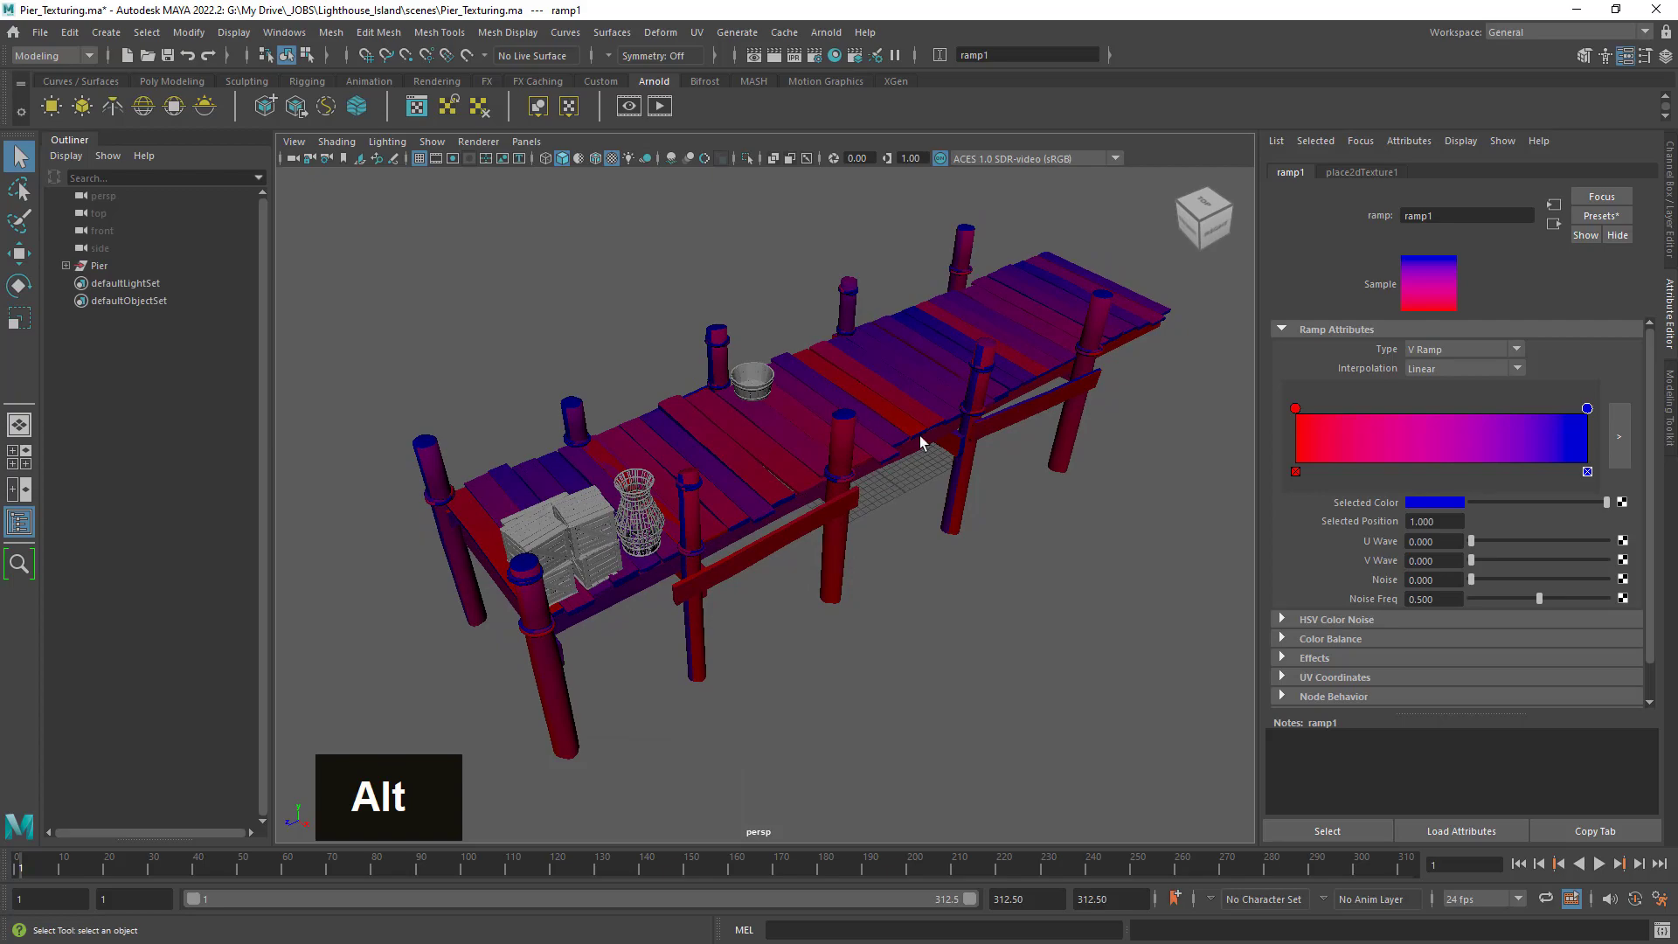
Graph Pier_Mat's shading network in the Hypershade, space the ramp nodes away from the material, and show the ramp's attributes.
click(835, 55)
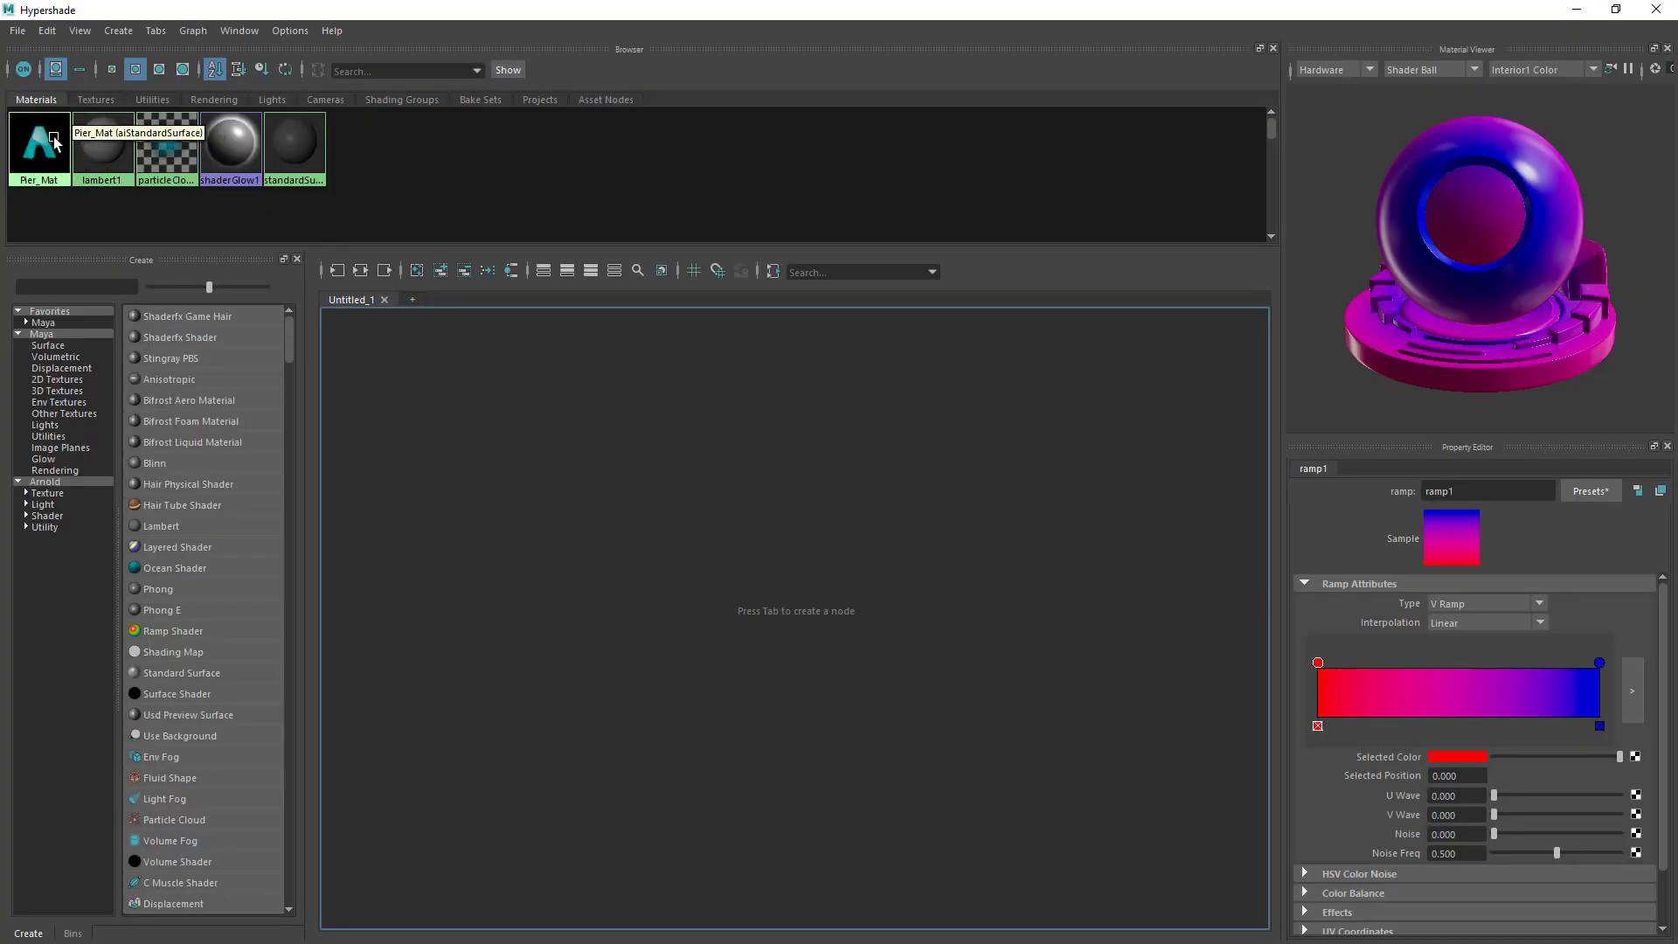
click(382, 272)
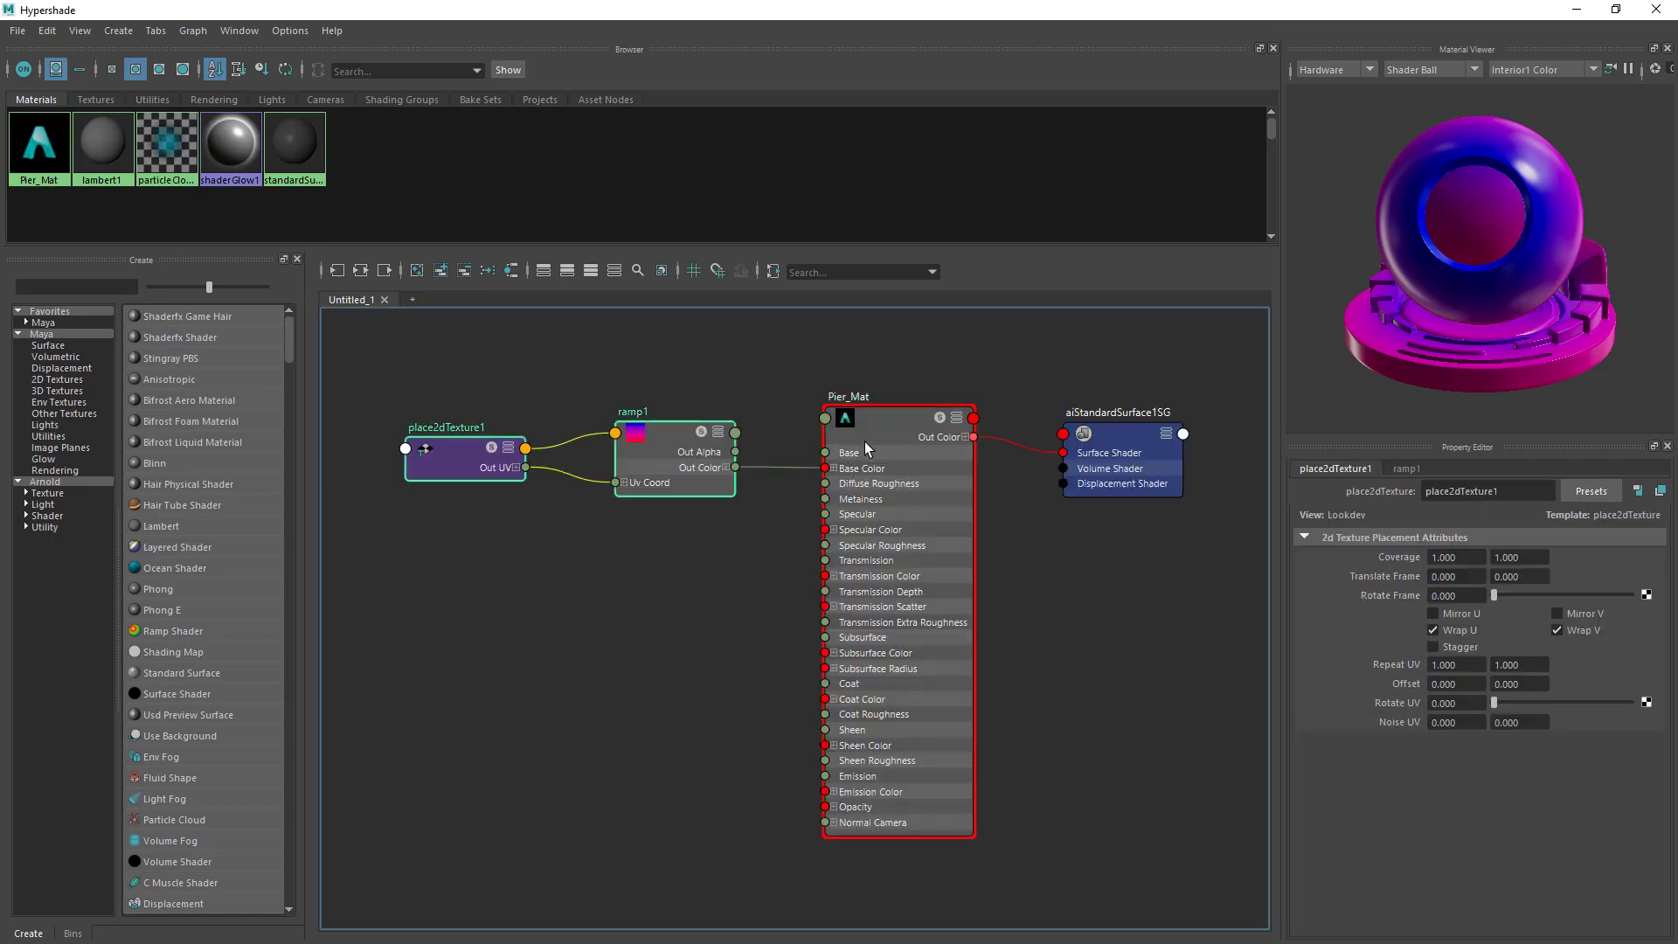
drag(864, 442, 930, 451)
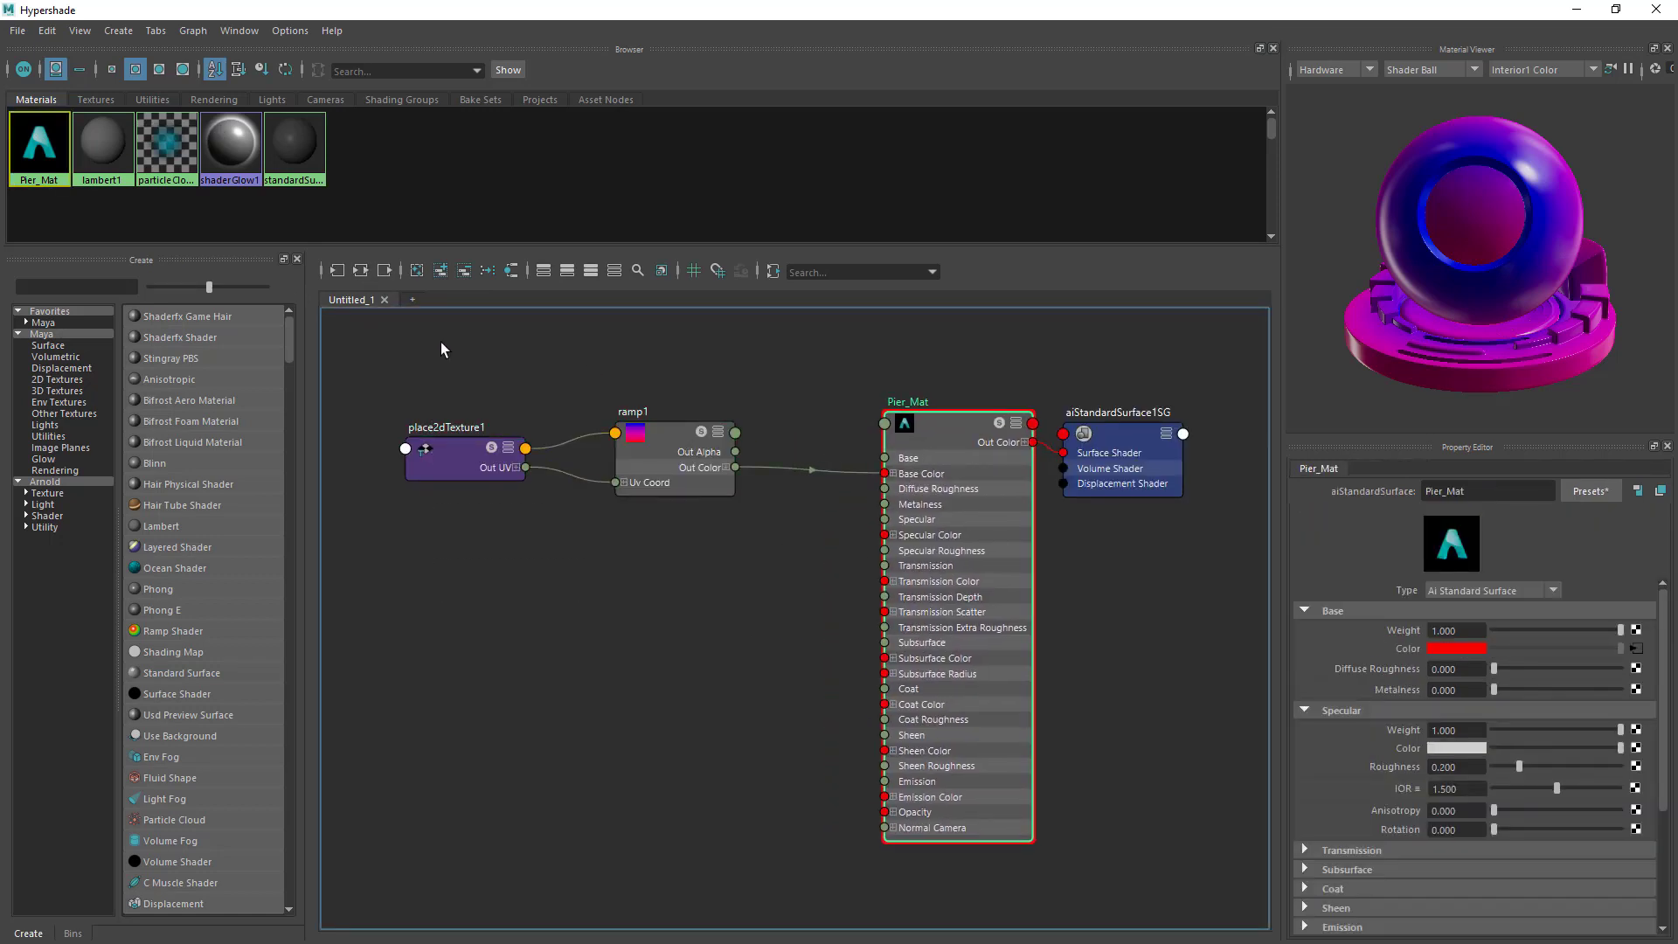
drag(443, 345, 577, 497)
double_click(536, 455)
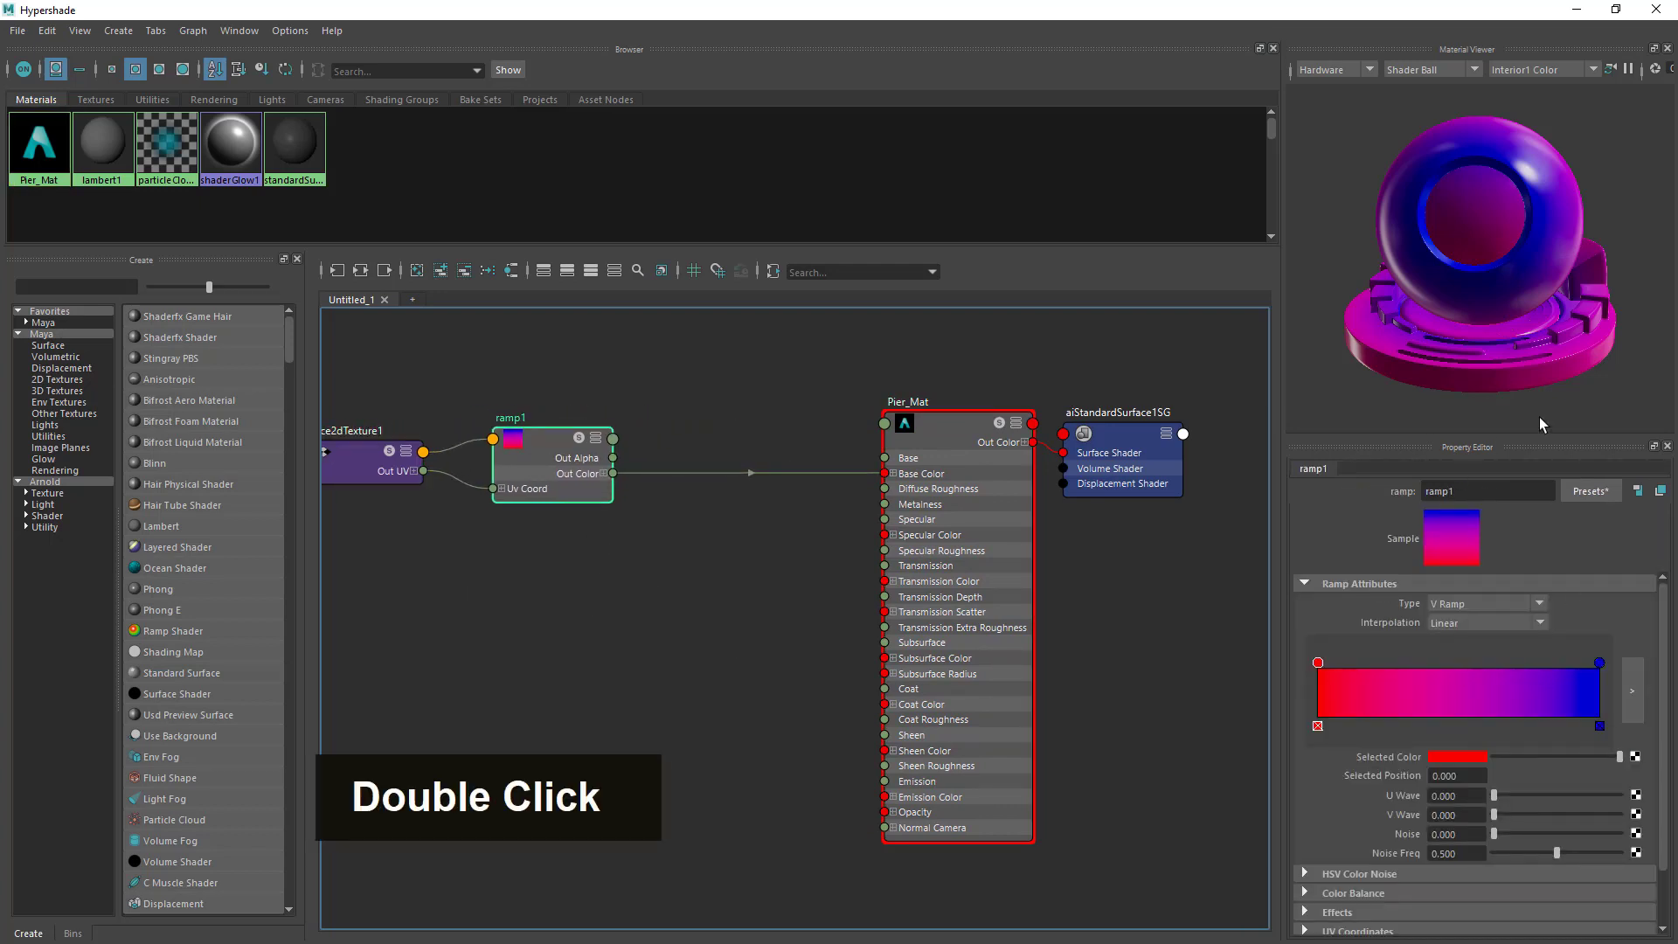
Disconnect the ramp's Out Color from Pier_Mat's Base Color.
click(680, 548)
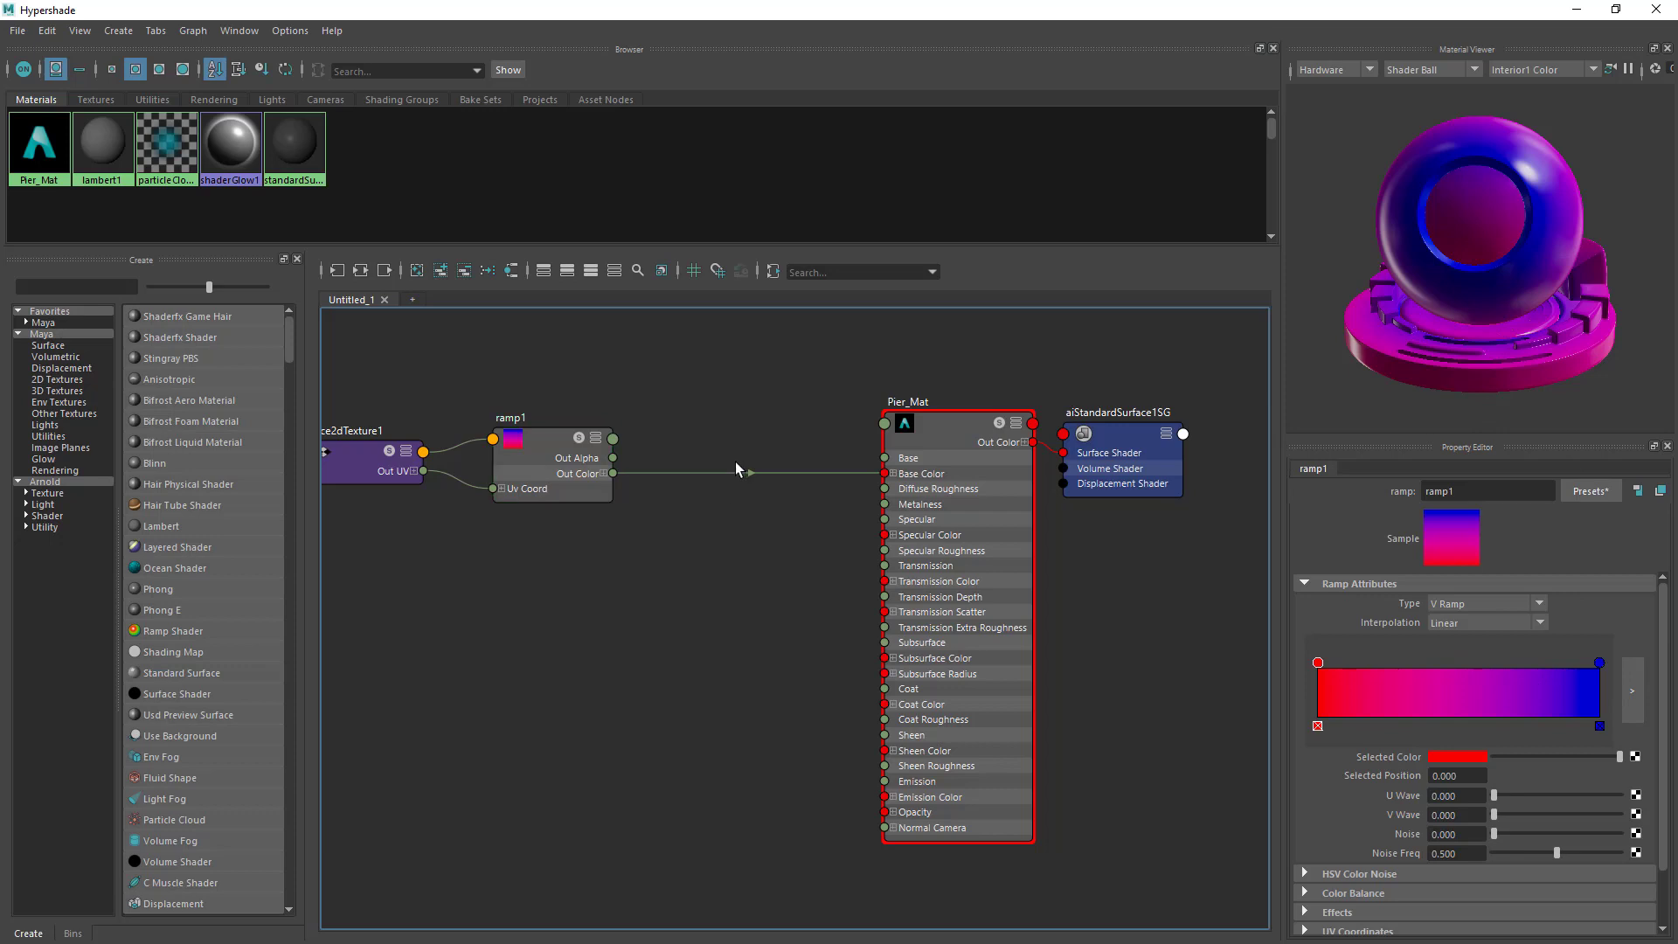
click(739, 473)
key(Delete)
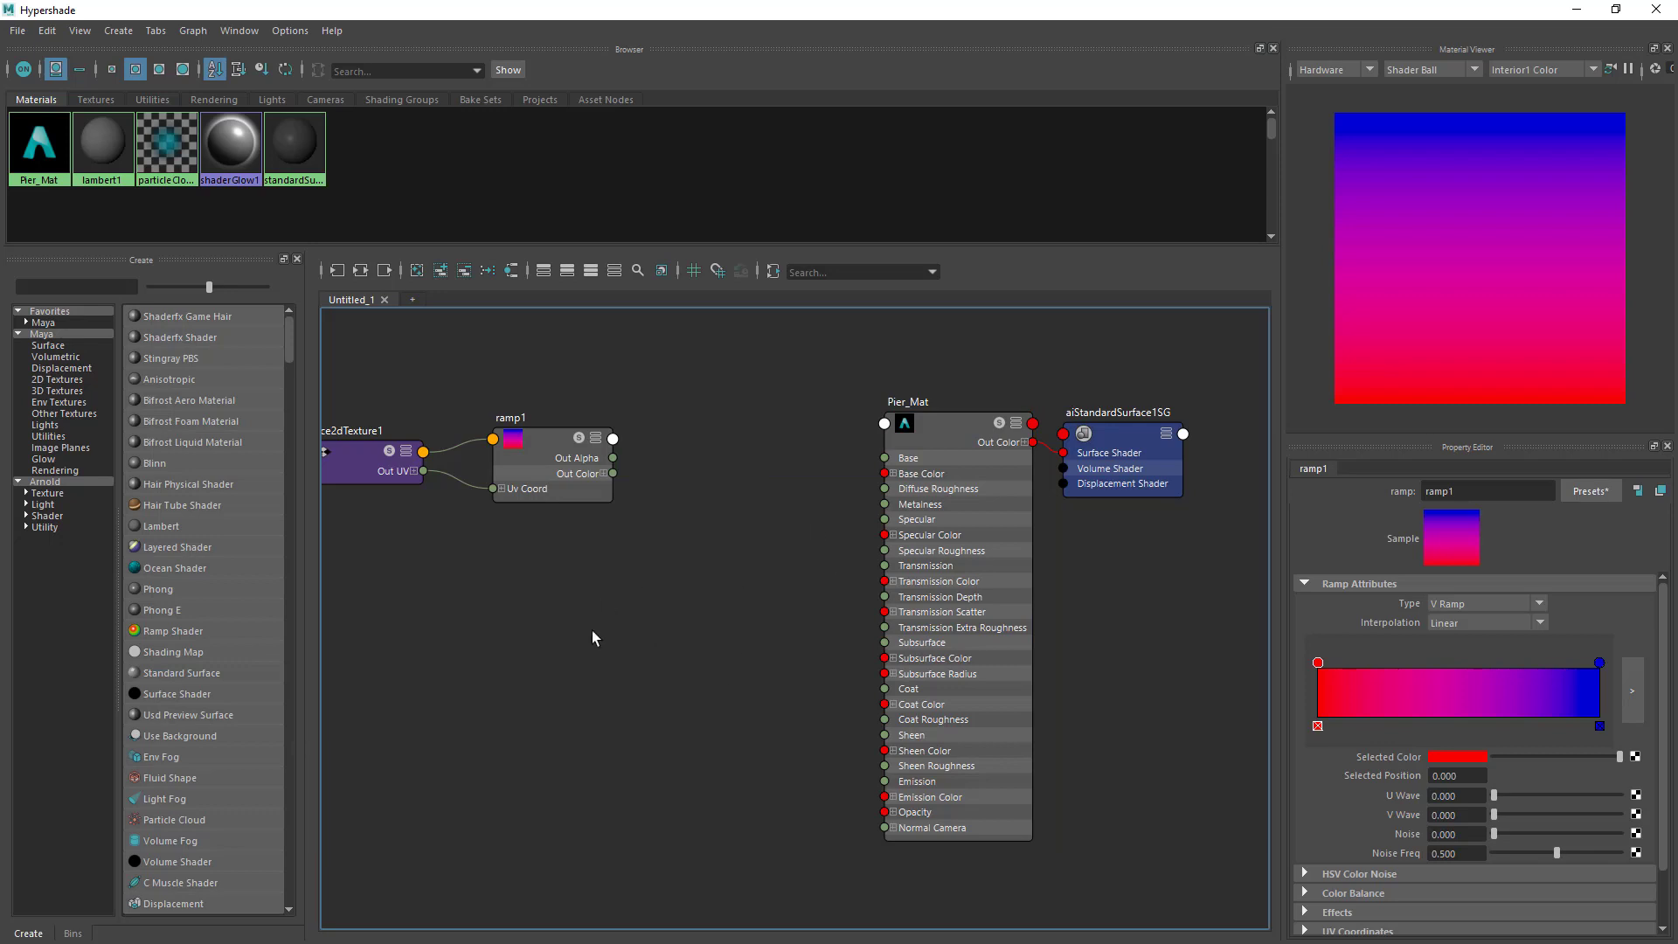
Add an Arnold aiTriplanar texture node and place it between the ramp and Pier_Mat.
click(48, 493)
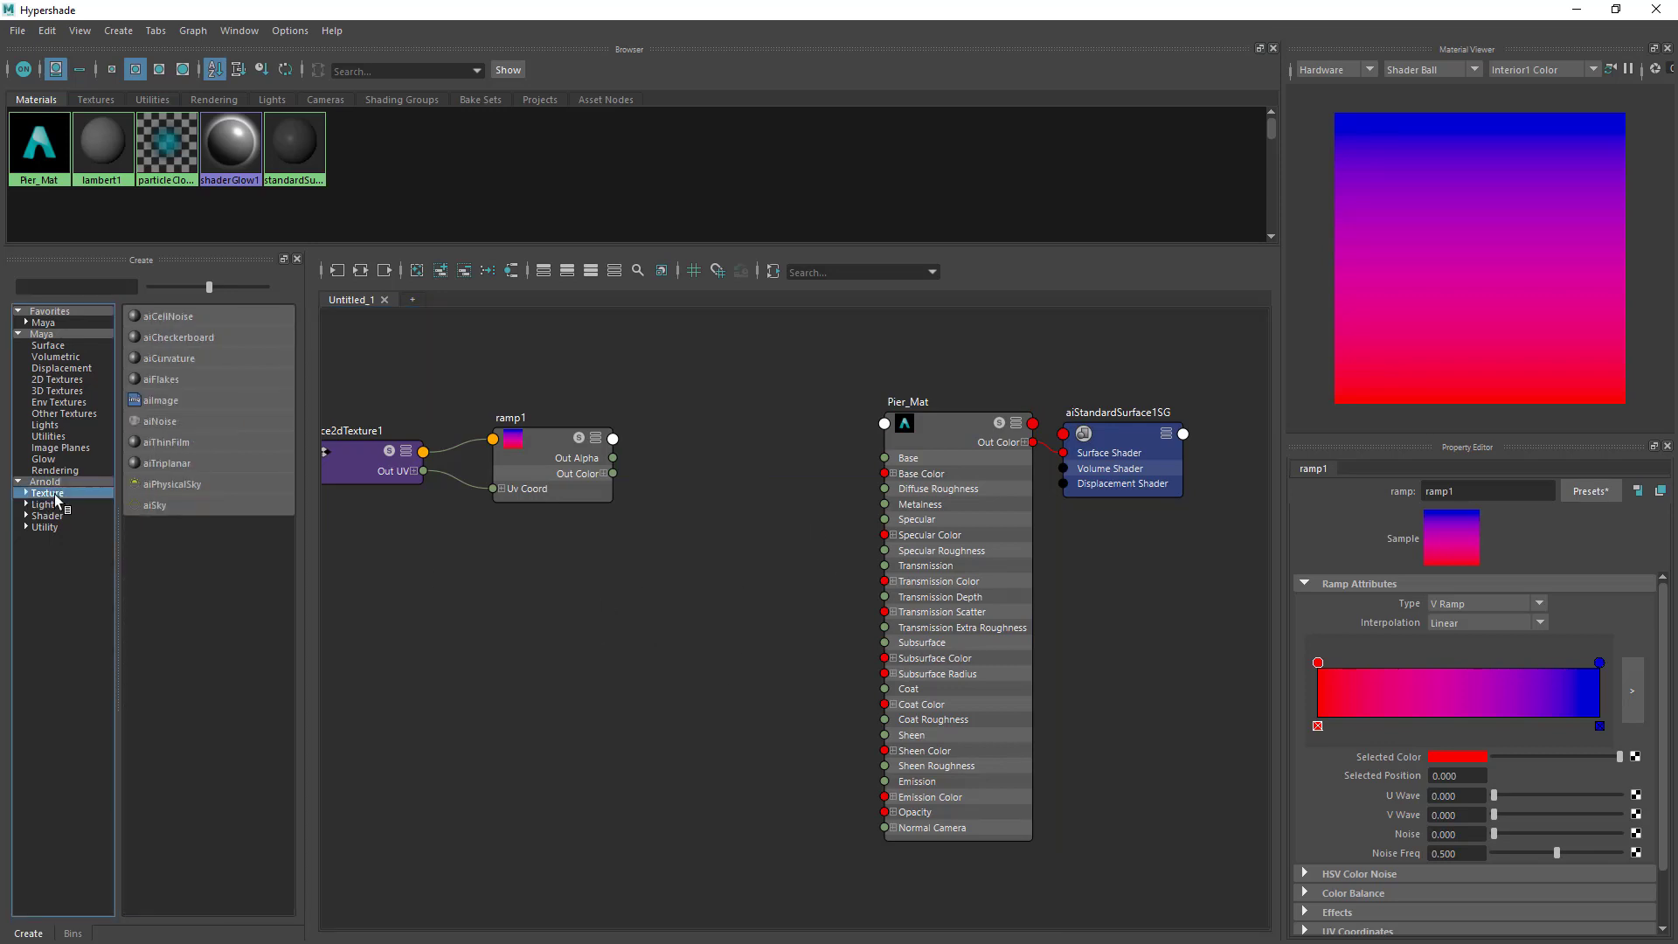
click(183, 472)
drag(591, 726, 741, 516)
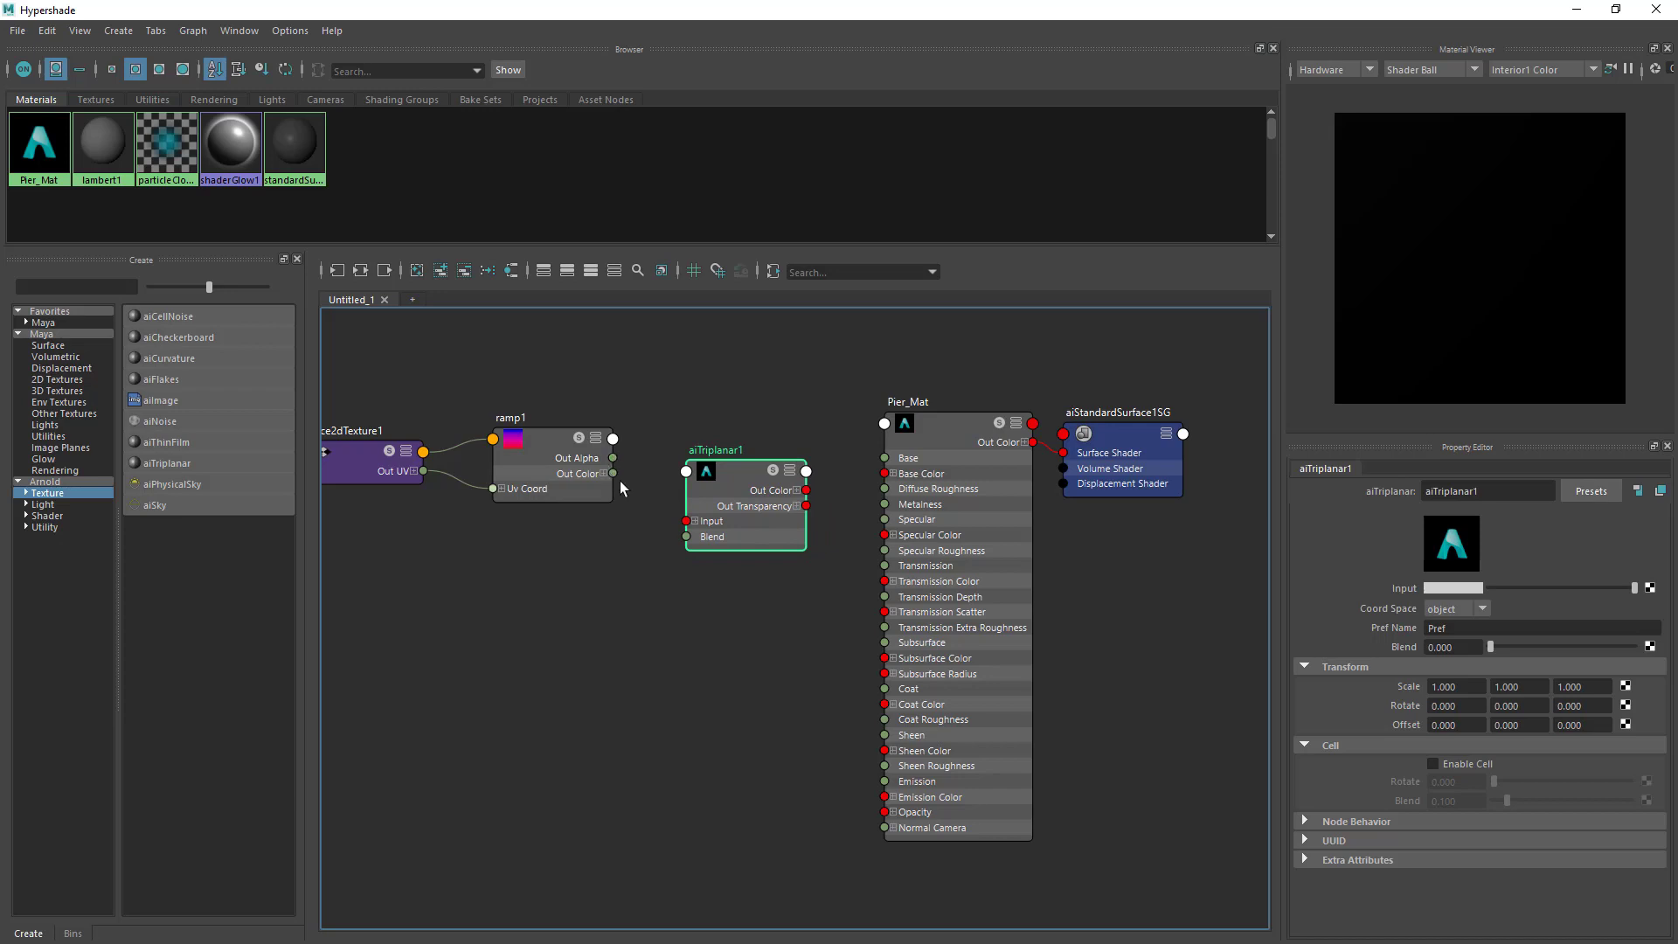
Connect the ramp's Out Color to the aiTriplanar Input and its Out Color to Pier_Mat's Base Color, then tidy the node layout.
drag(673, 543, 687, 521)
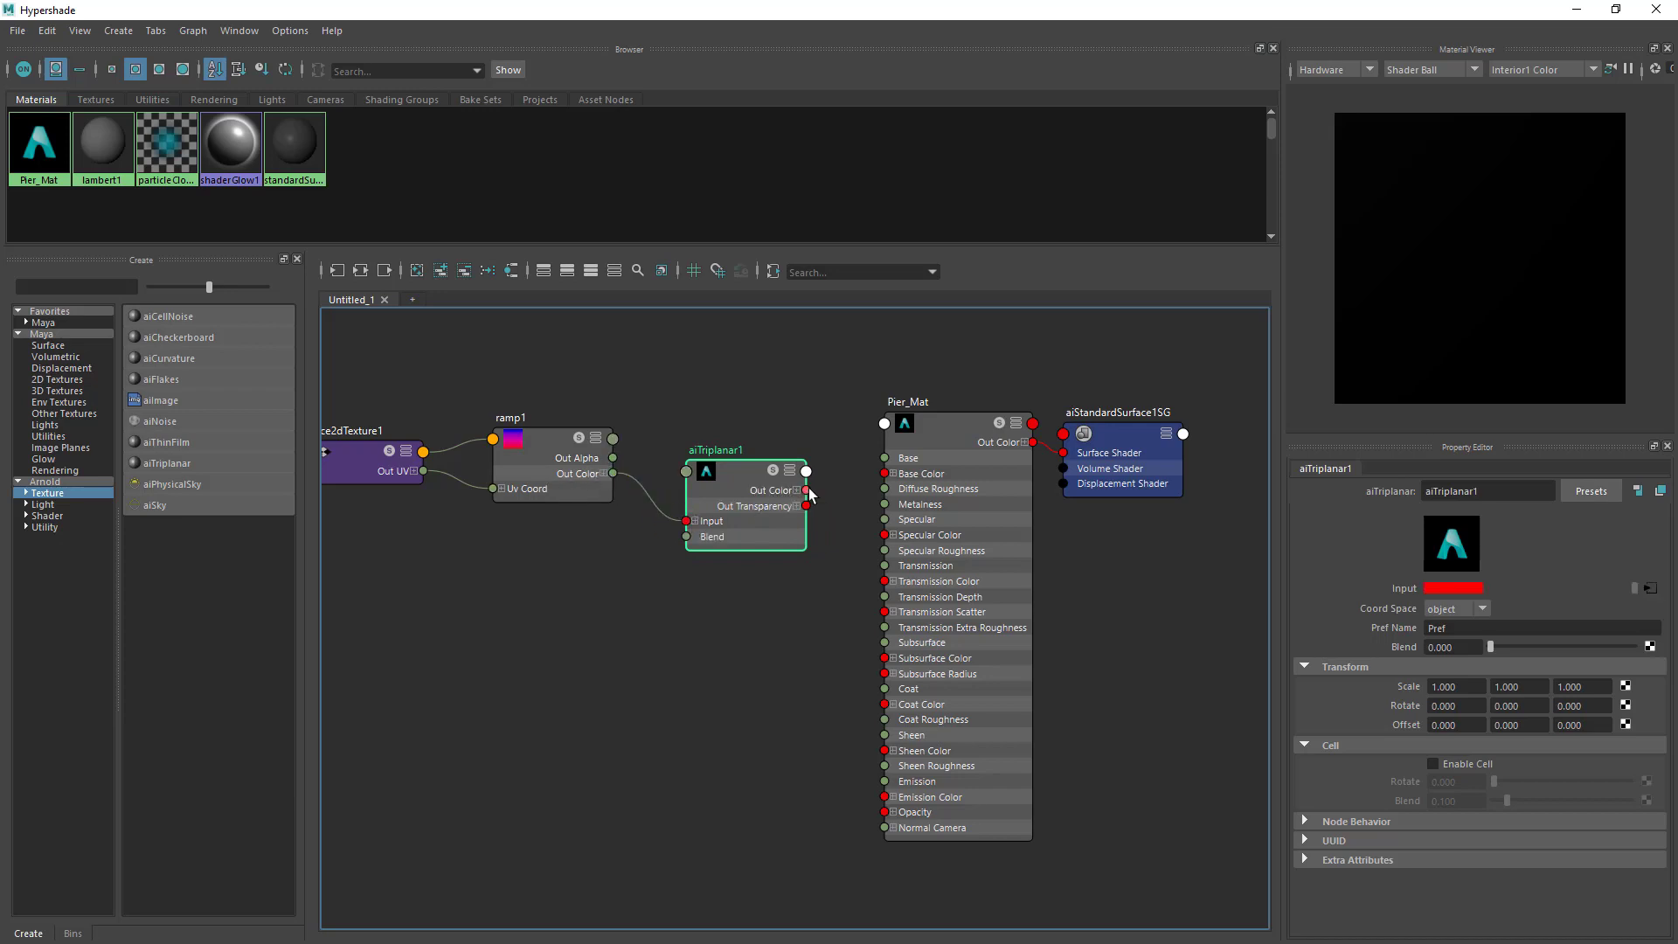
drag(809, 497, 886, 473)
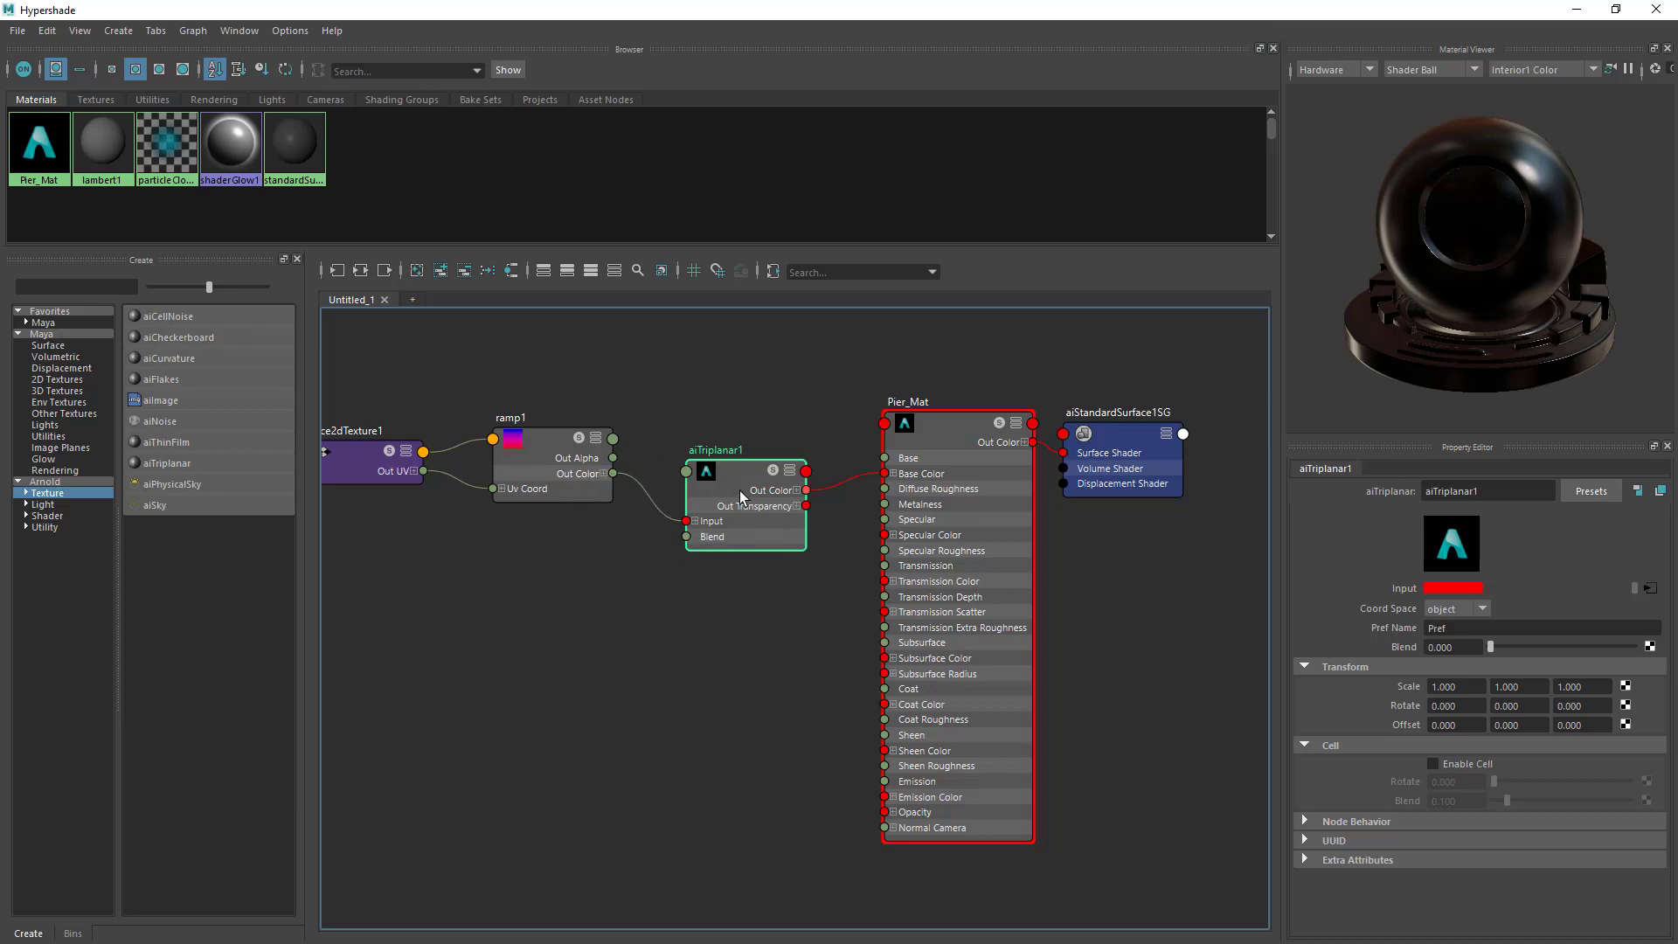
drag(739, 491, 747, 470)
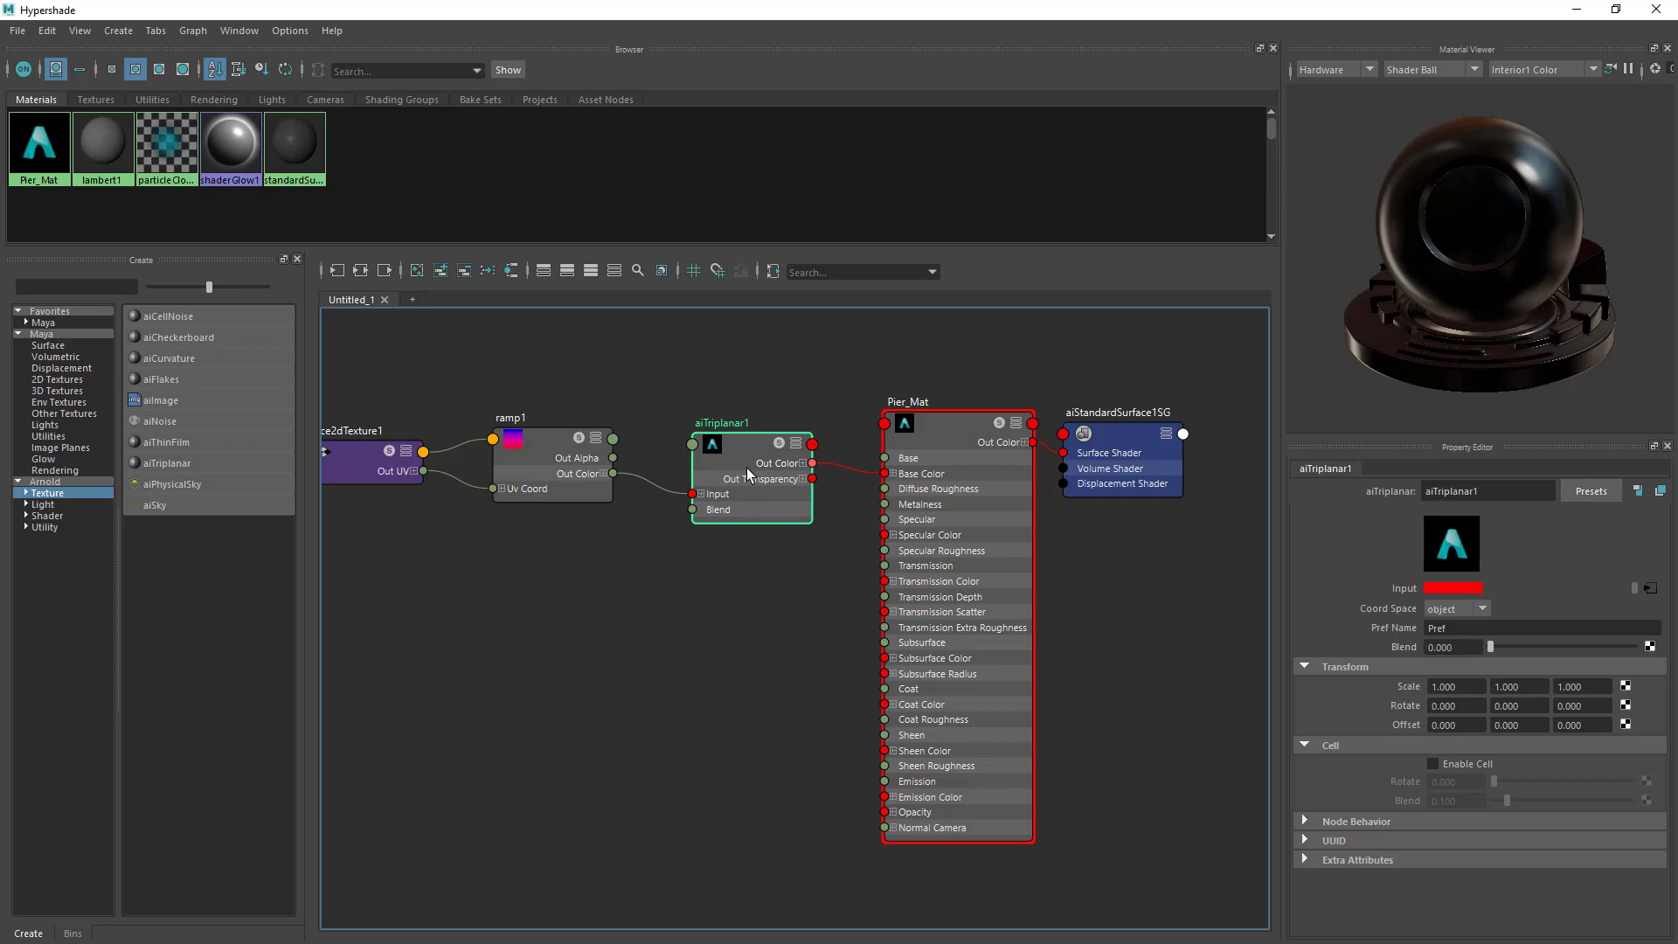
drag(532, 464, 551, 456)
click(957, 436)
drag(956, 430, 952, 423)
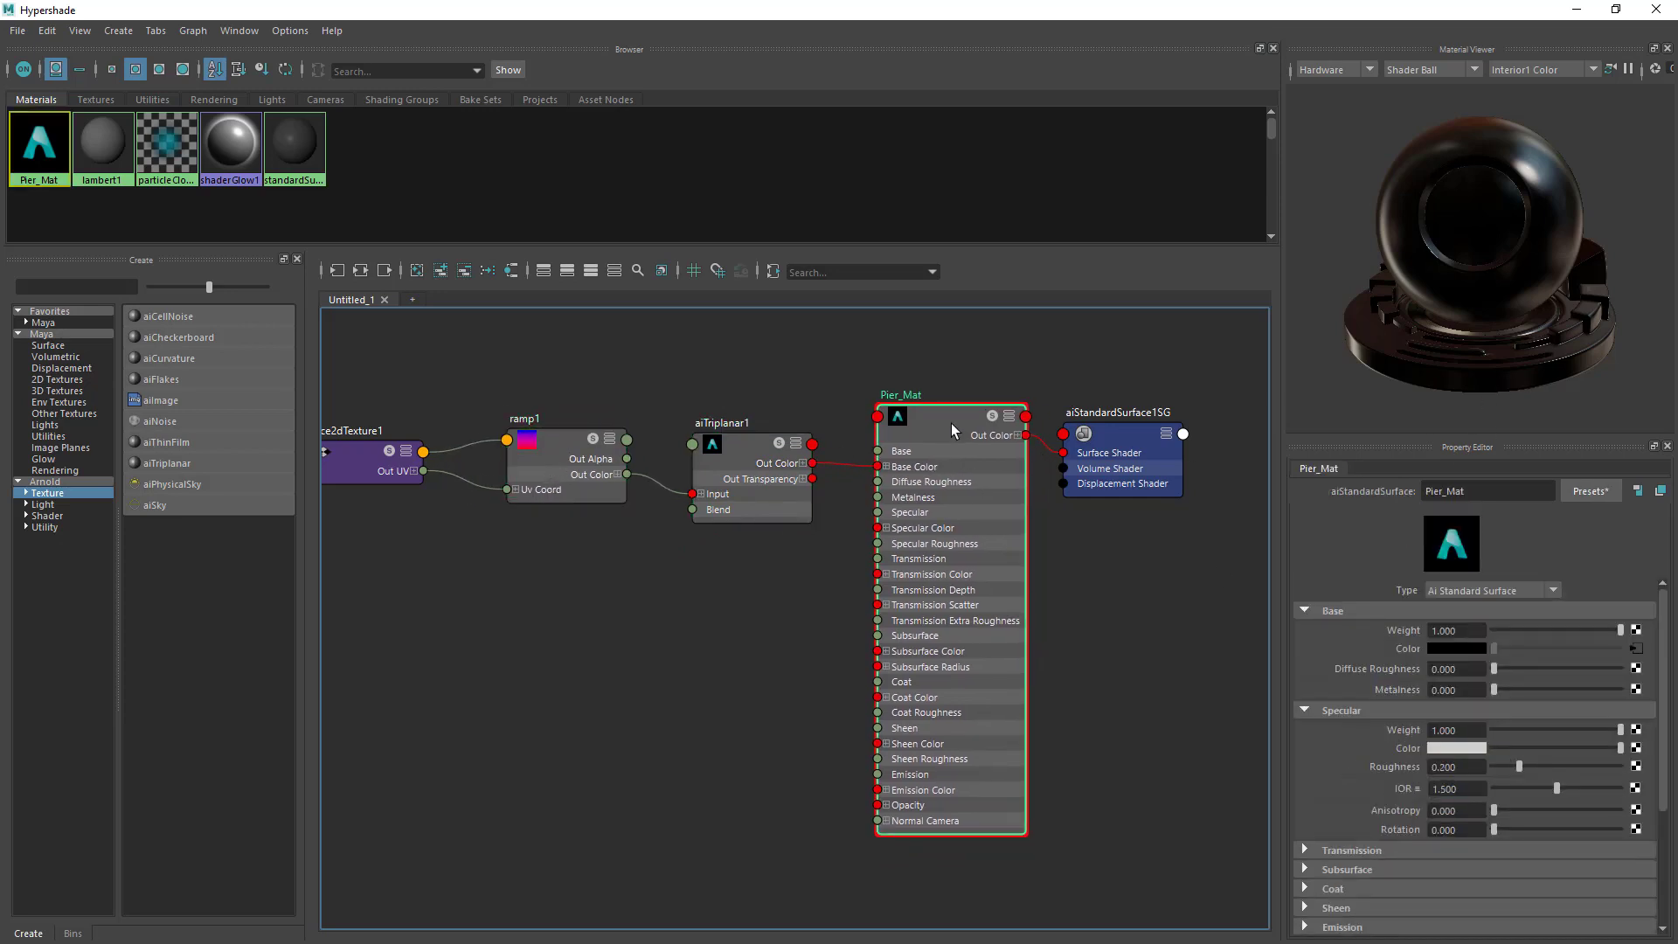
click(743, 464)
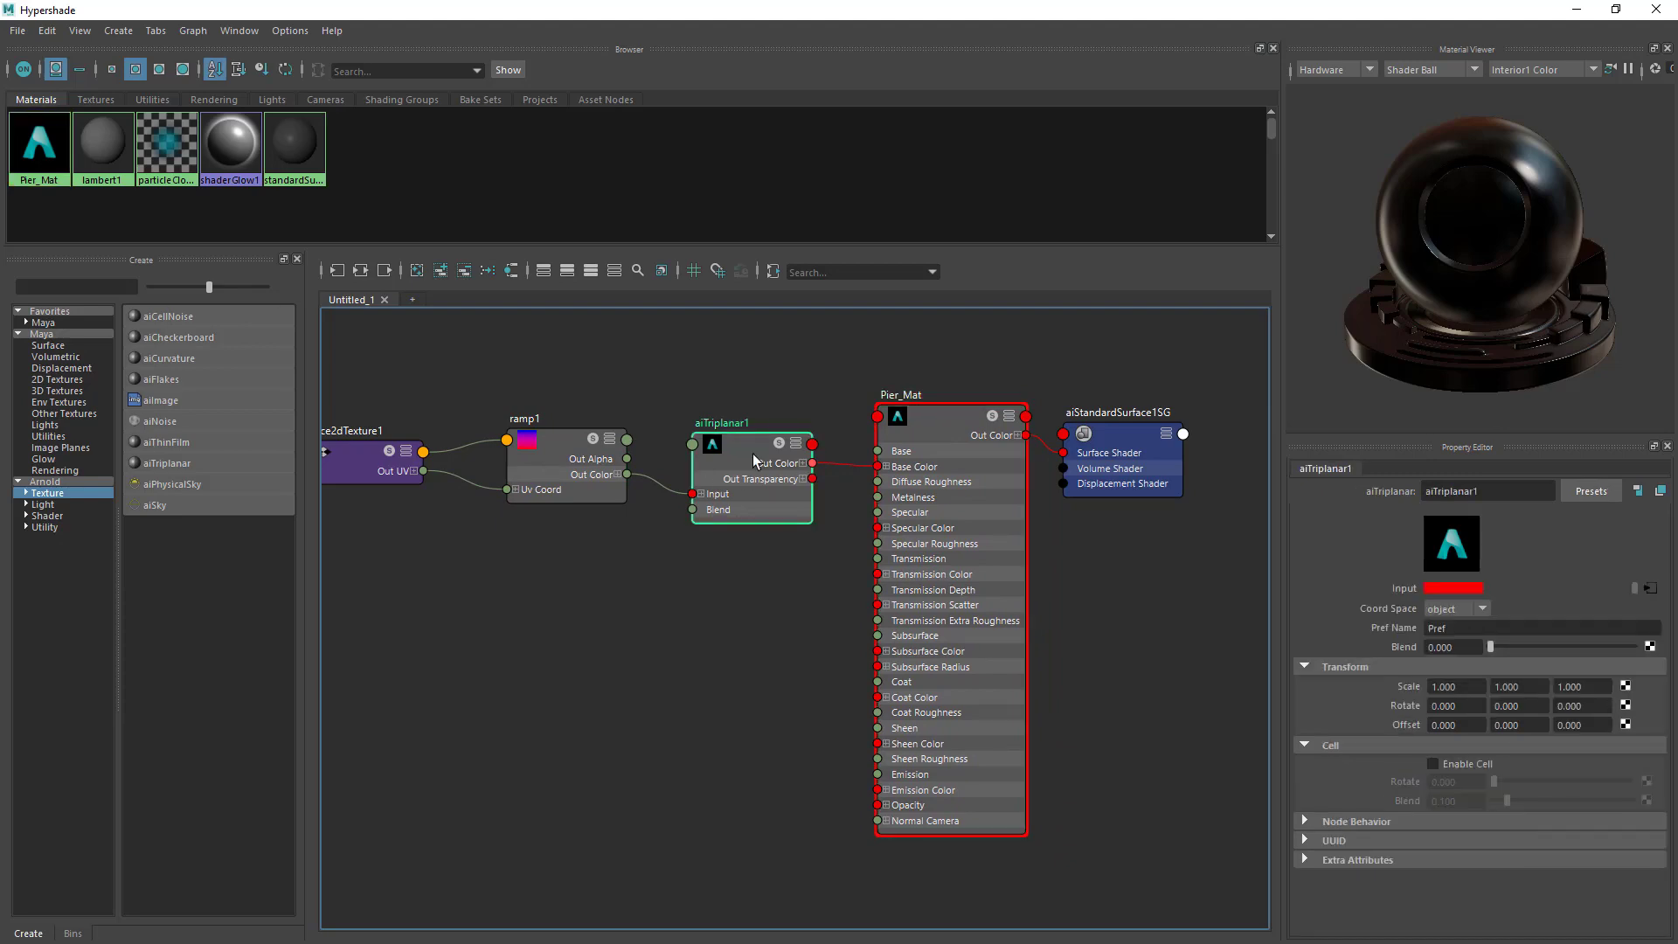
Leave the Hypershade, frame the whole pier in the perspective view and add an Arnold SkyDome light to the scene.
click(1656, 9)
alt+drag(1161, 452, 871, 549)
alt+right_drag(949, 549, 917, 553)
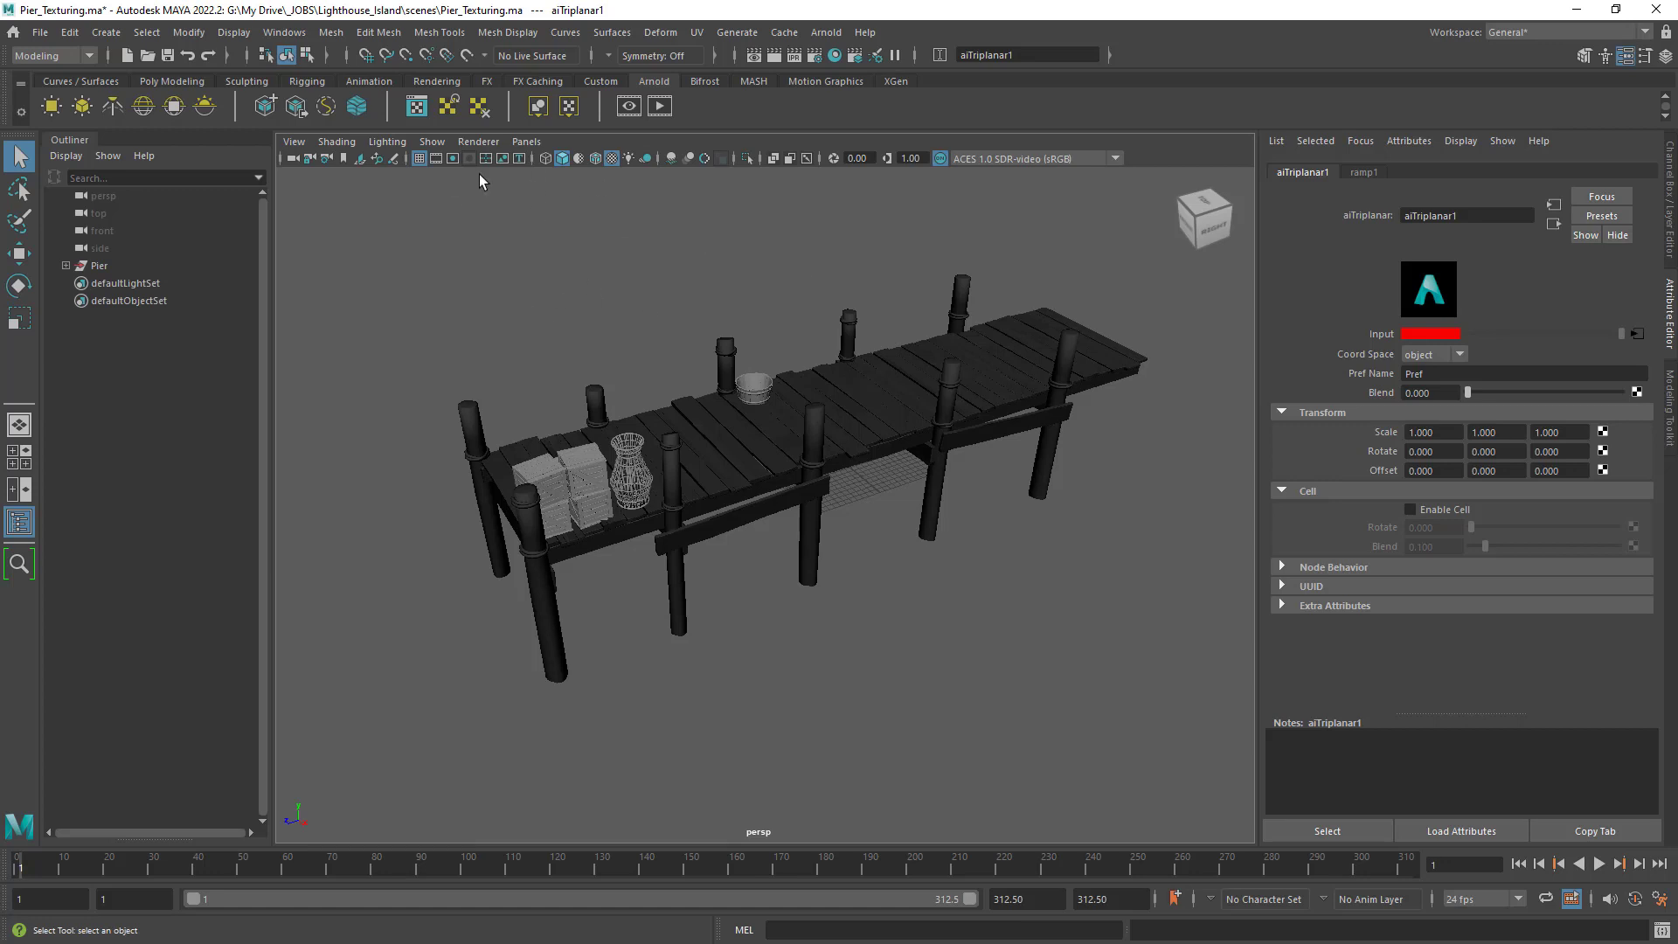
click(431, 143)
mouse_move(464, 144)
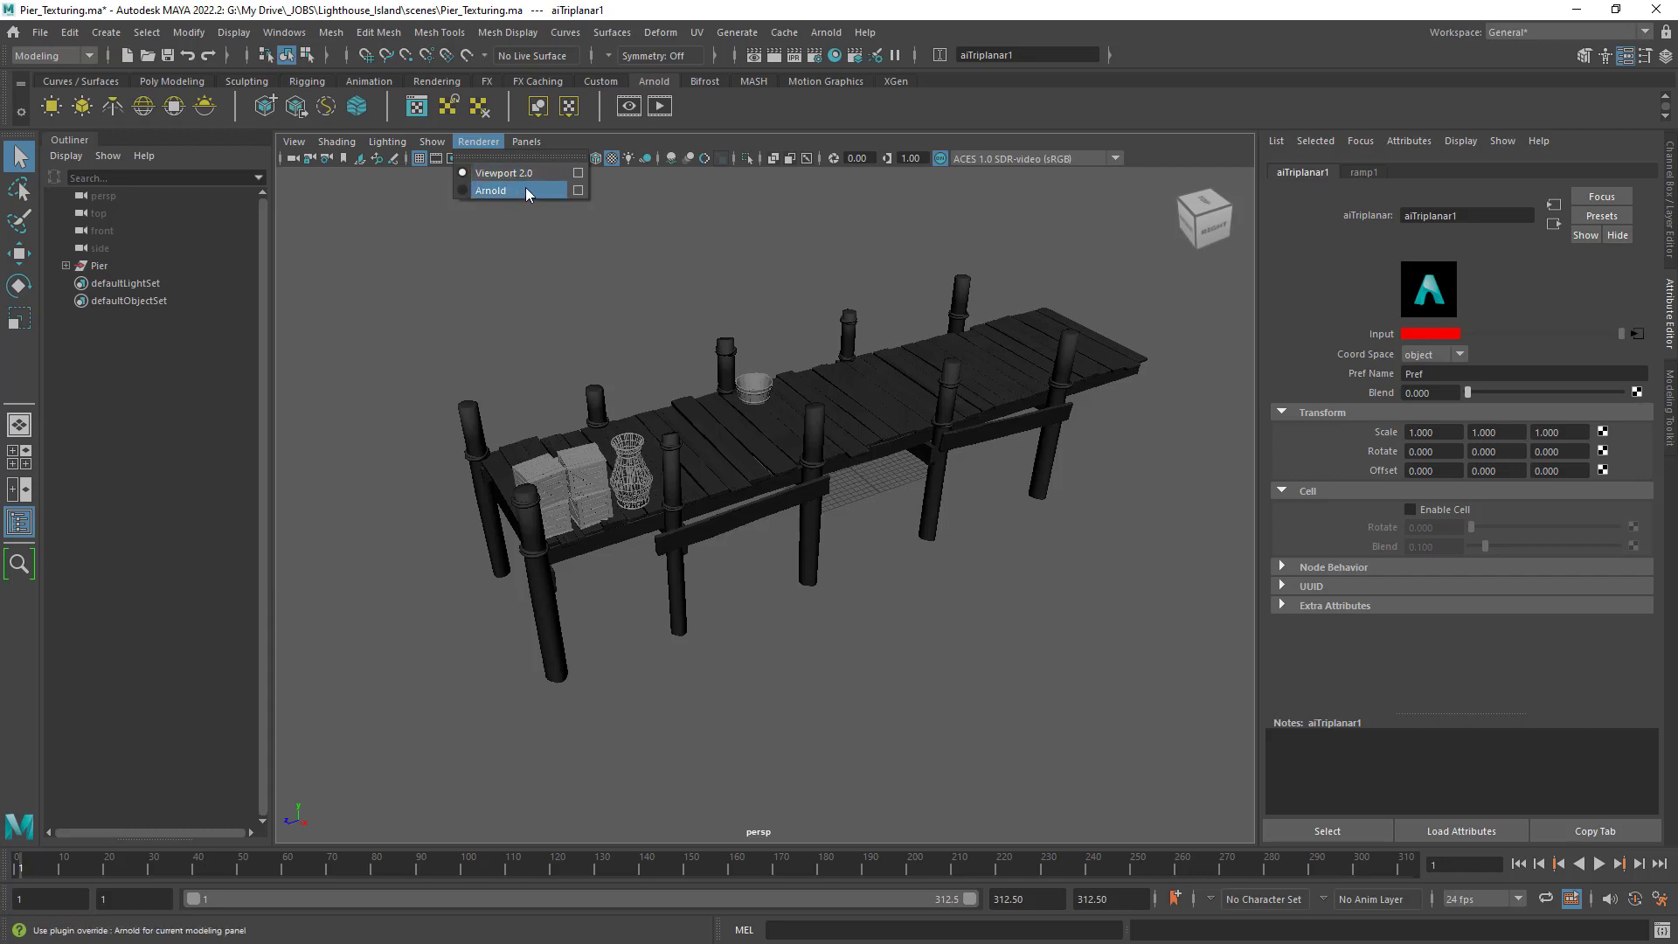
click(654, 301)
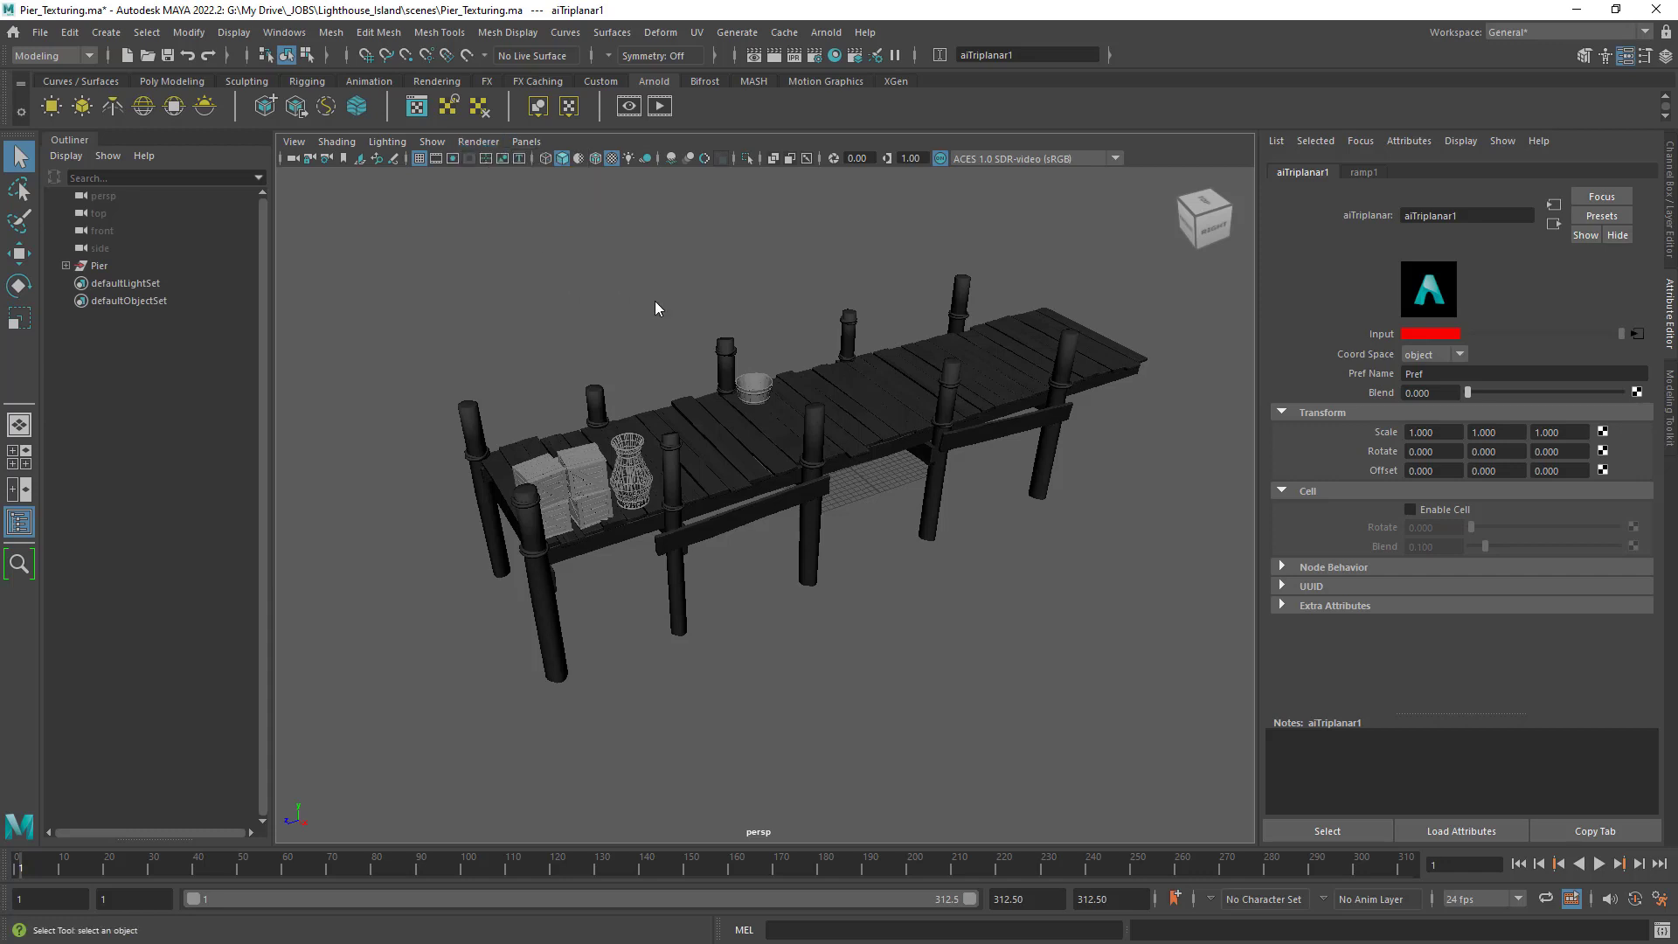
alt+drag(648, 330, 673, 335)
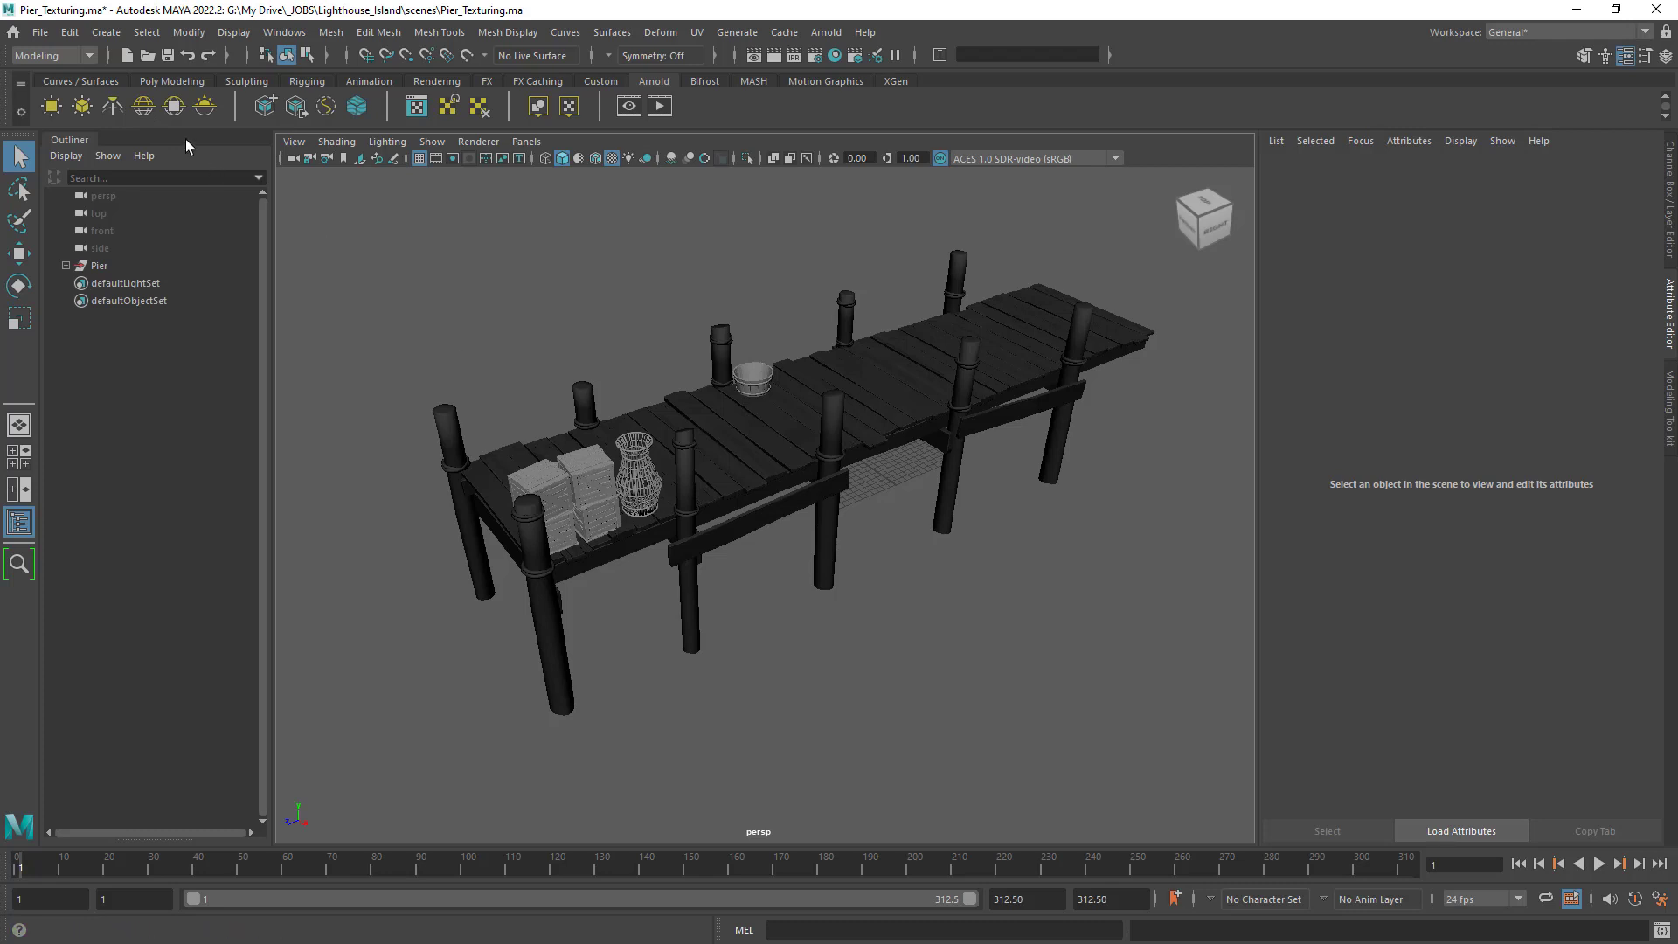
click(143, 106)
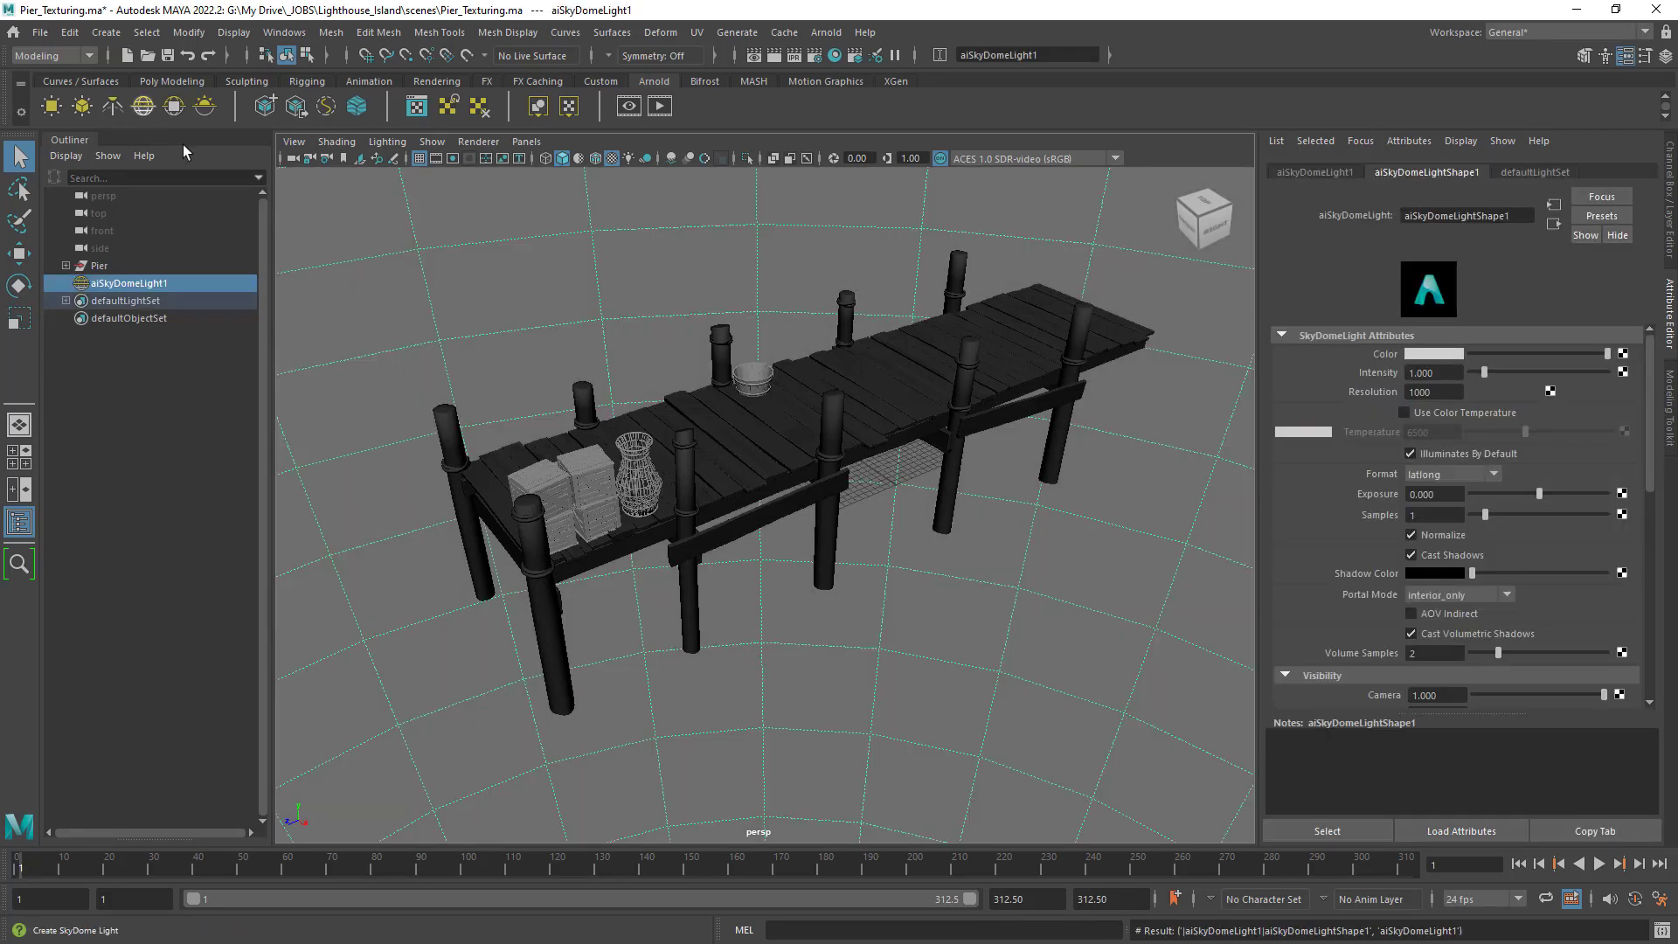
Frame the near end of the pier, test-render it in the Arnold RenderView, and stop and close the render.
alt+right_drag(837, 503, 839, 511)
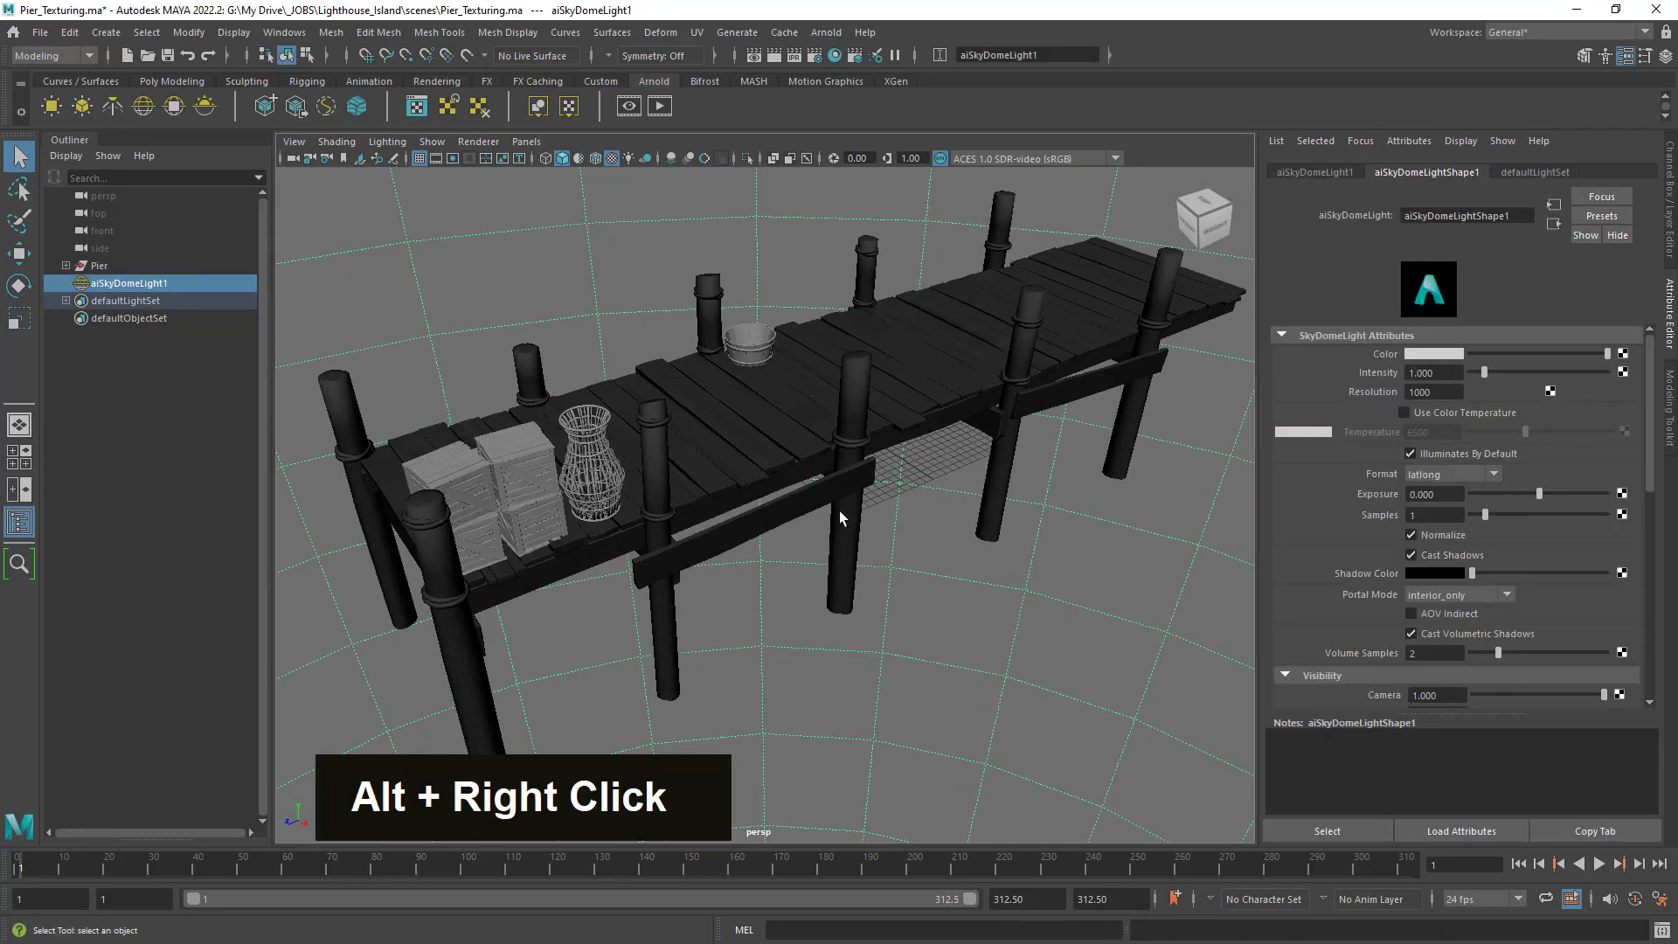
alt+middle_drag(840, 510, 838, 470)
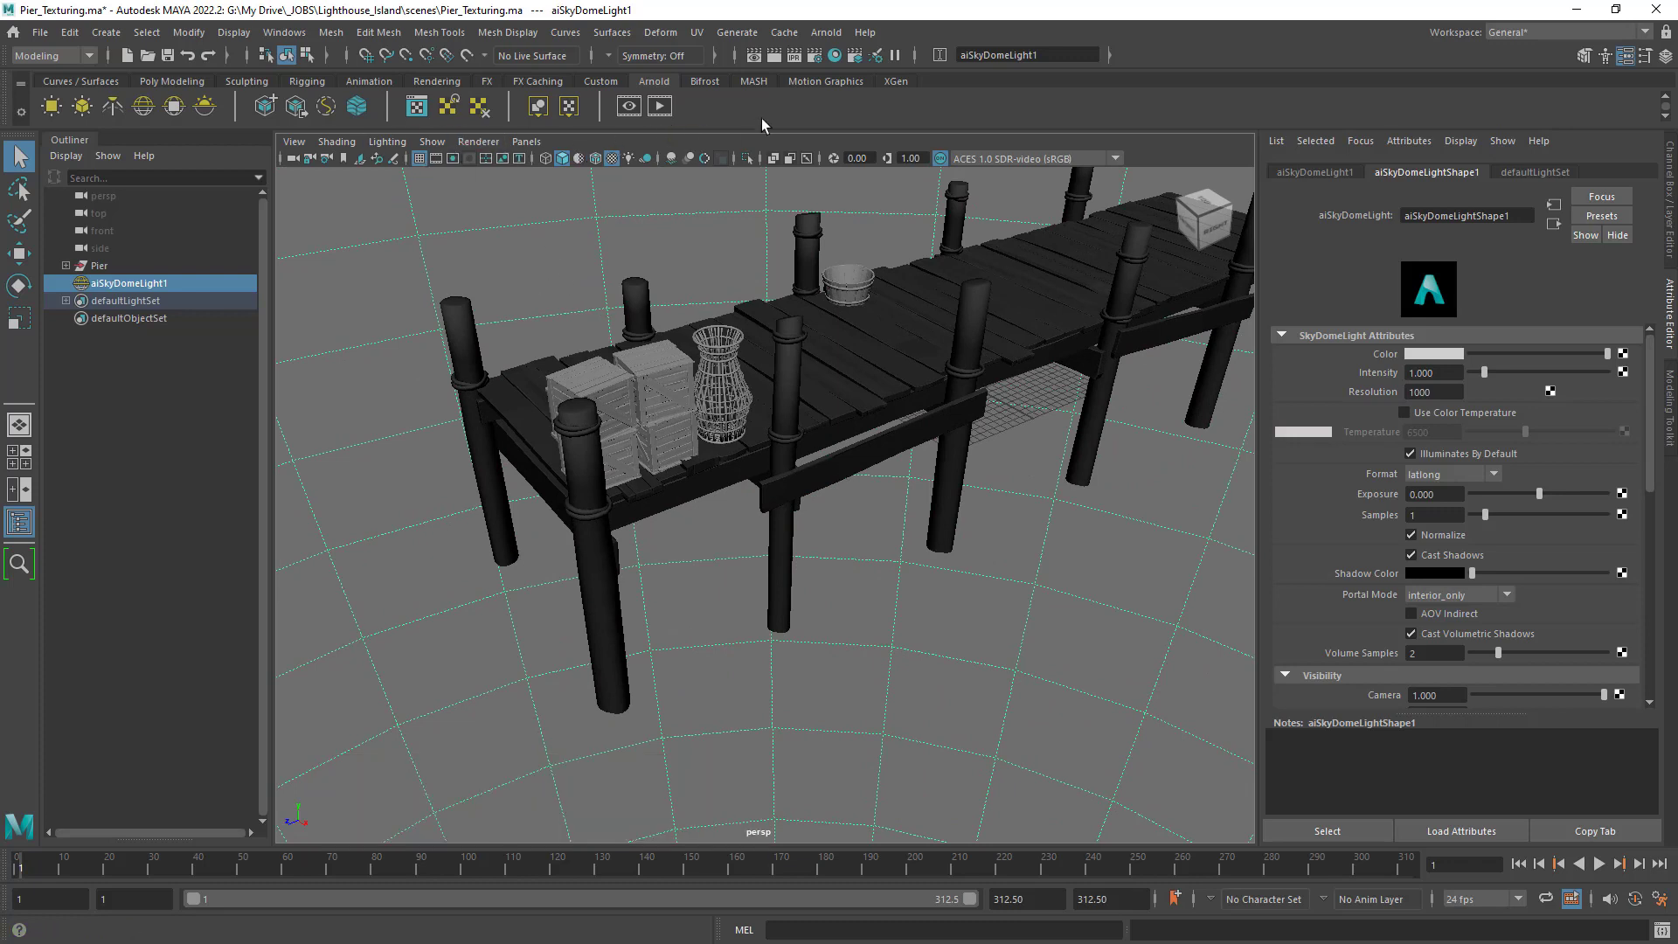
click(663, 106)
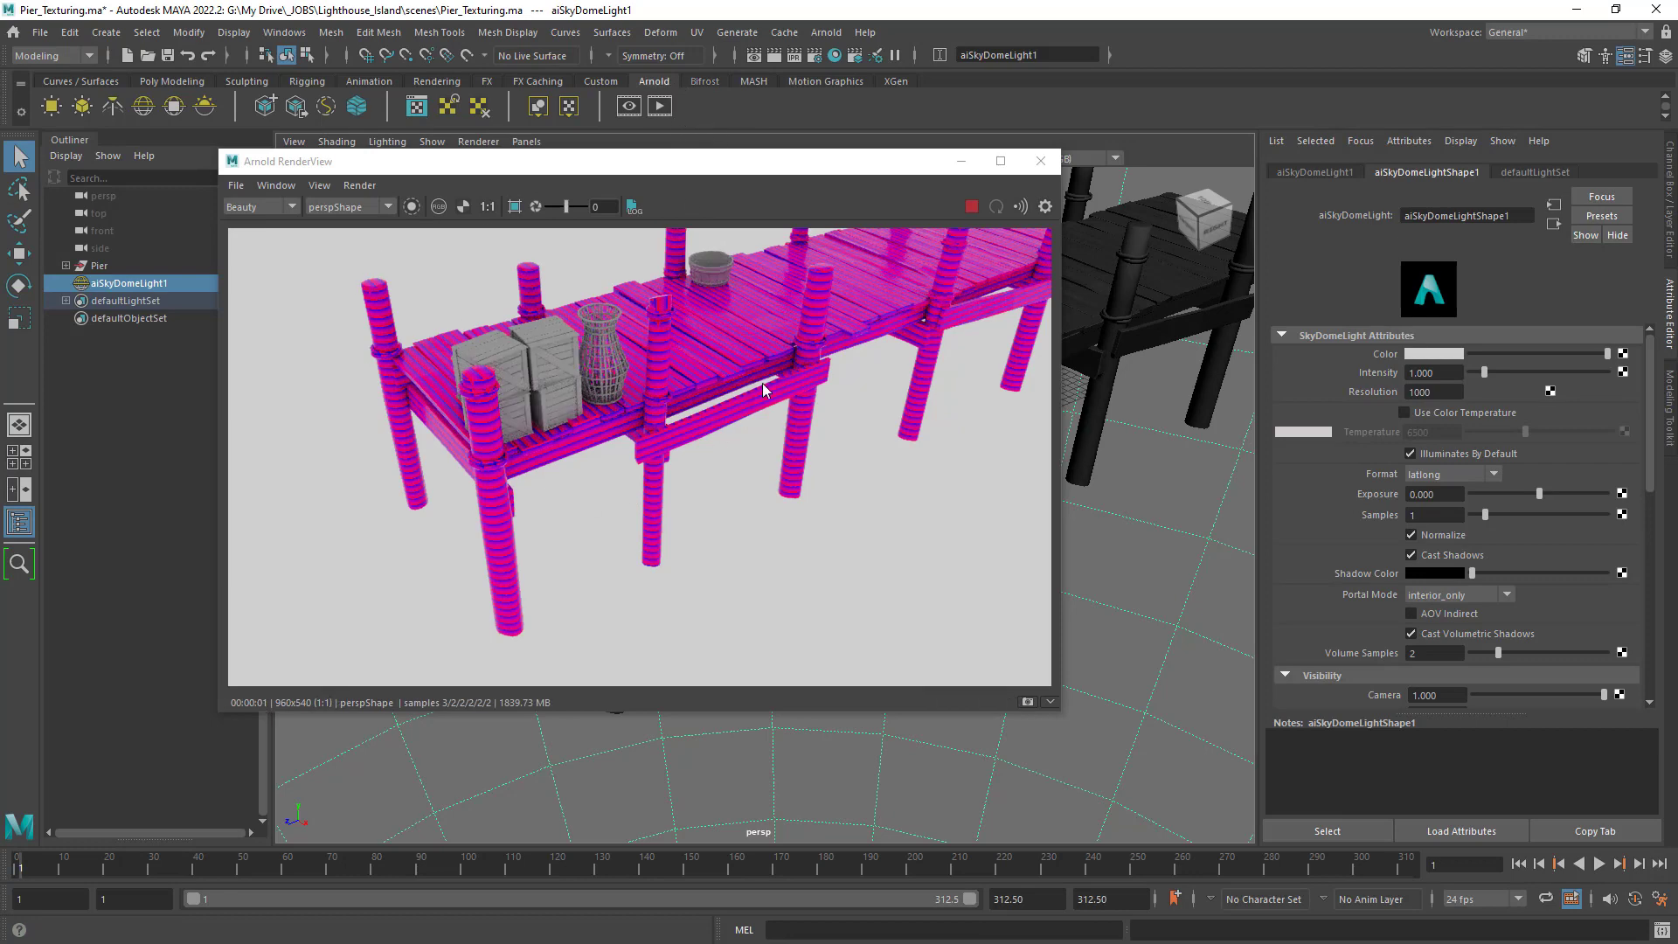
click(972, 206)
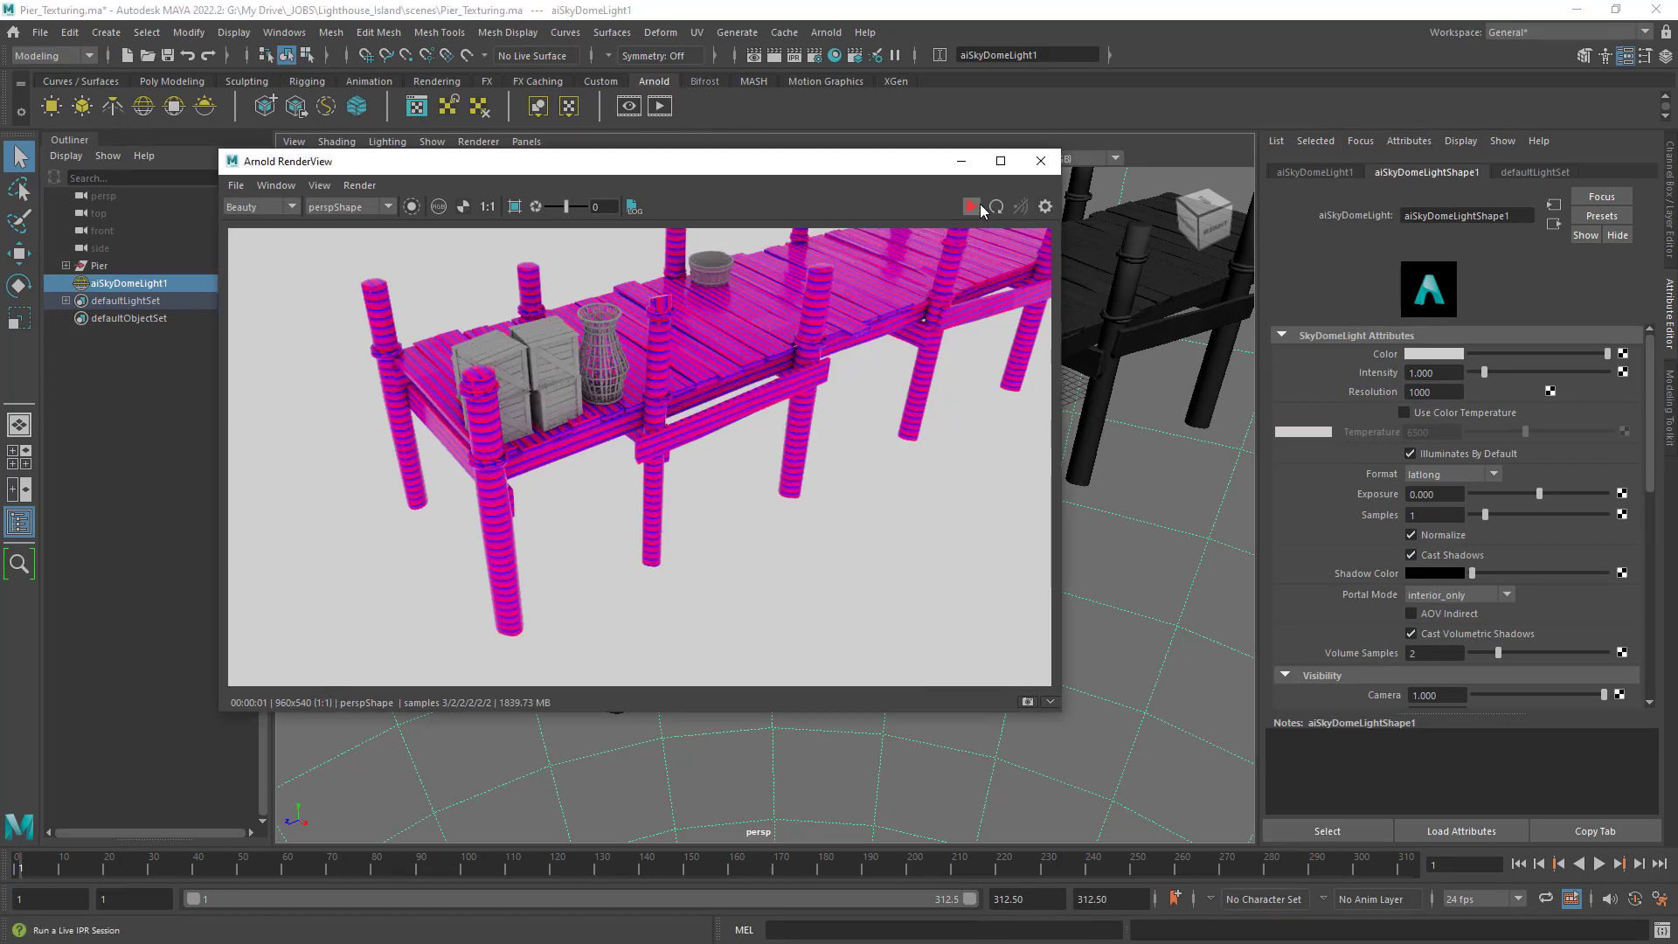
click(1042, 160)
Switch the perspective viewport's renderer to Arnold and start the live render of the pier.
click(432, 141)
mouse_move(479, 143)
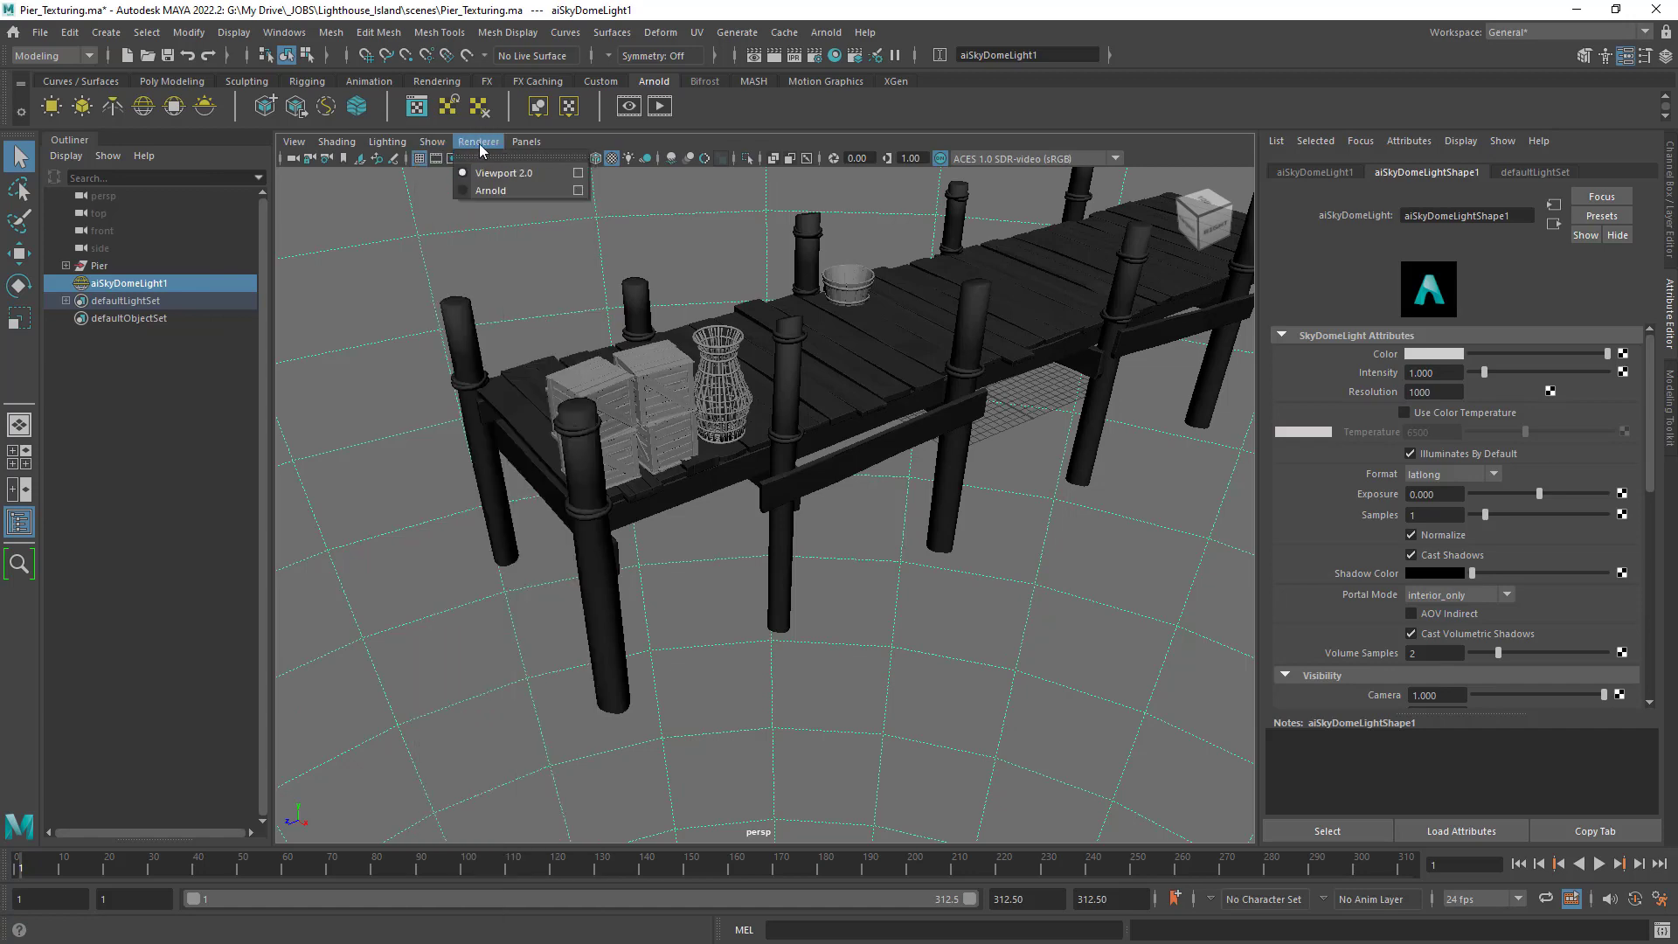
click(502, 191)
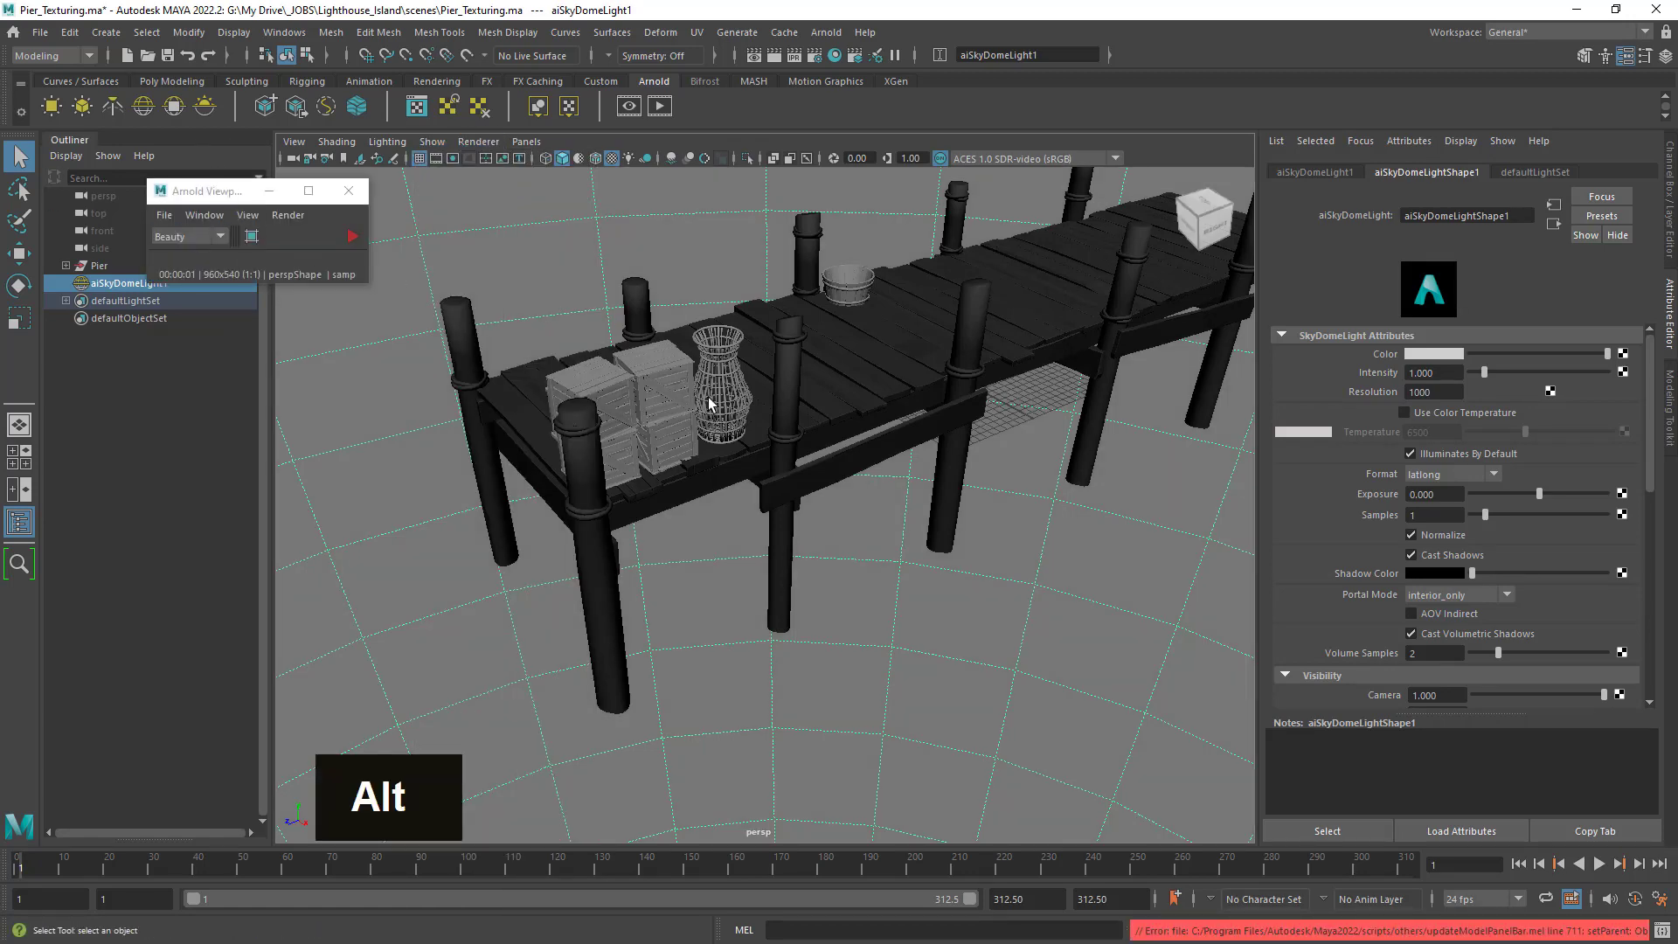
alt+right_drag(710, 404, 734, 421)
alt+drag(734, 421, 753, 442)
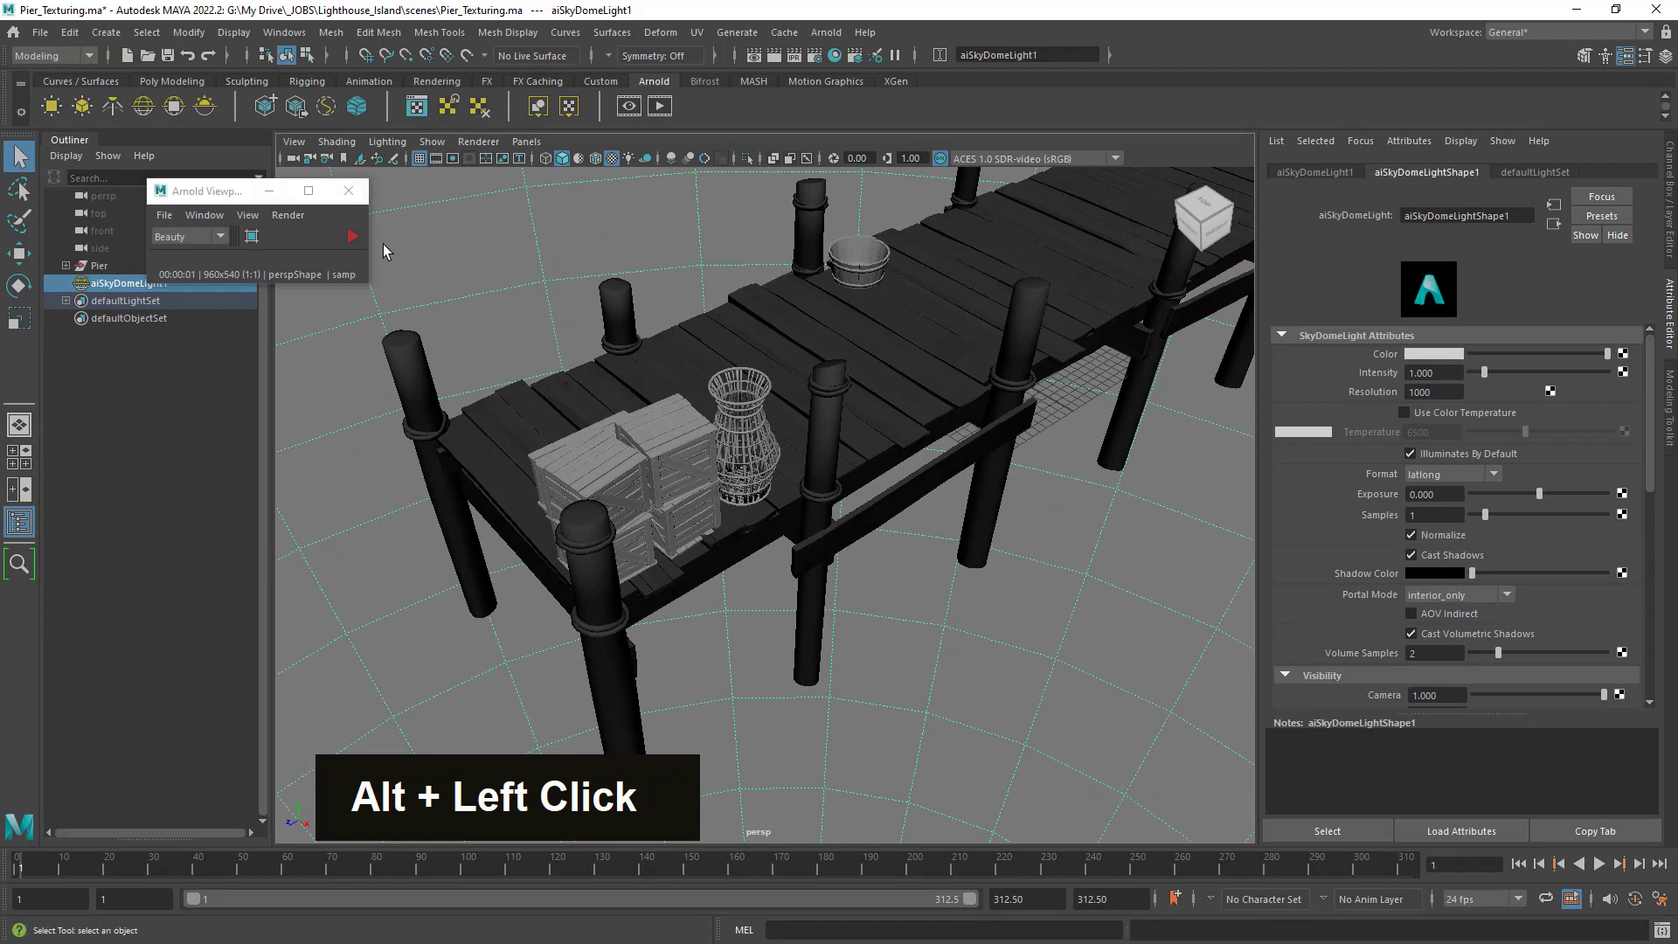
click(354, 236)
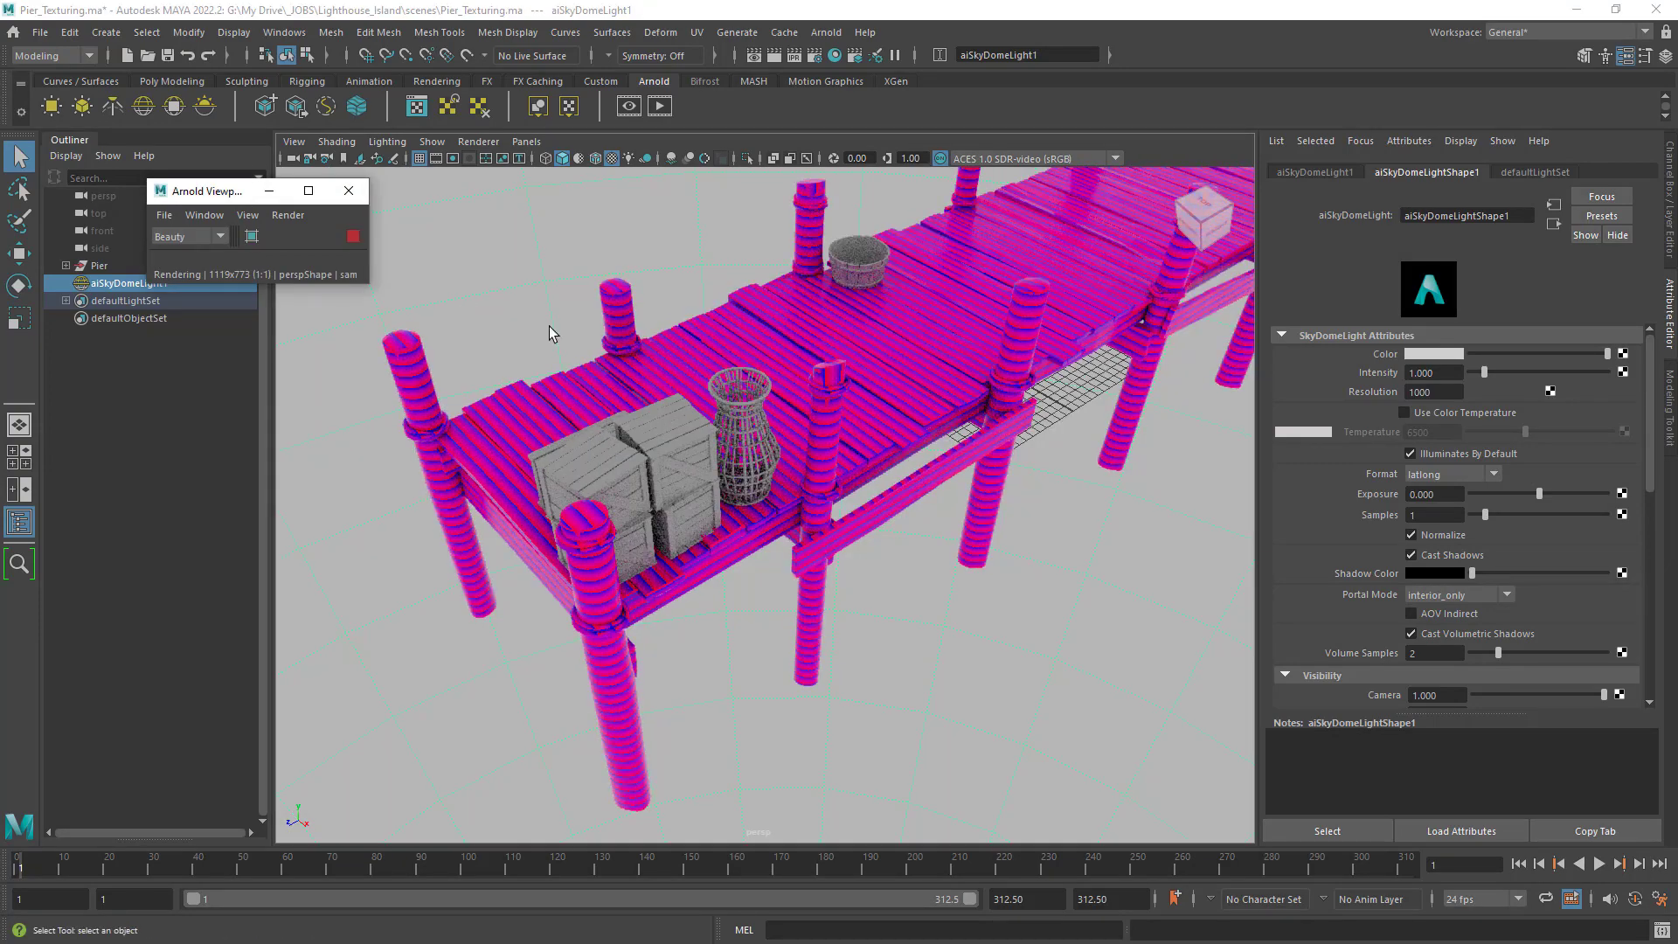
Examine how the triplanar-projected ramp falls on the deck planks, beams and posts, up to the top of the corner post.
alt+right_drag(549, 326, 811, 419)
alt+drag(919, 424, 883, 456)
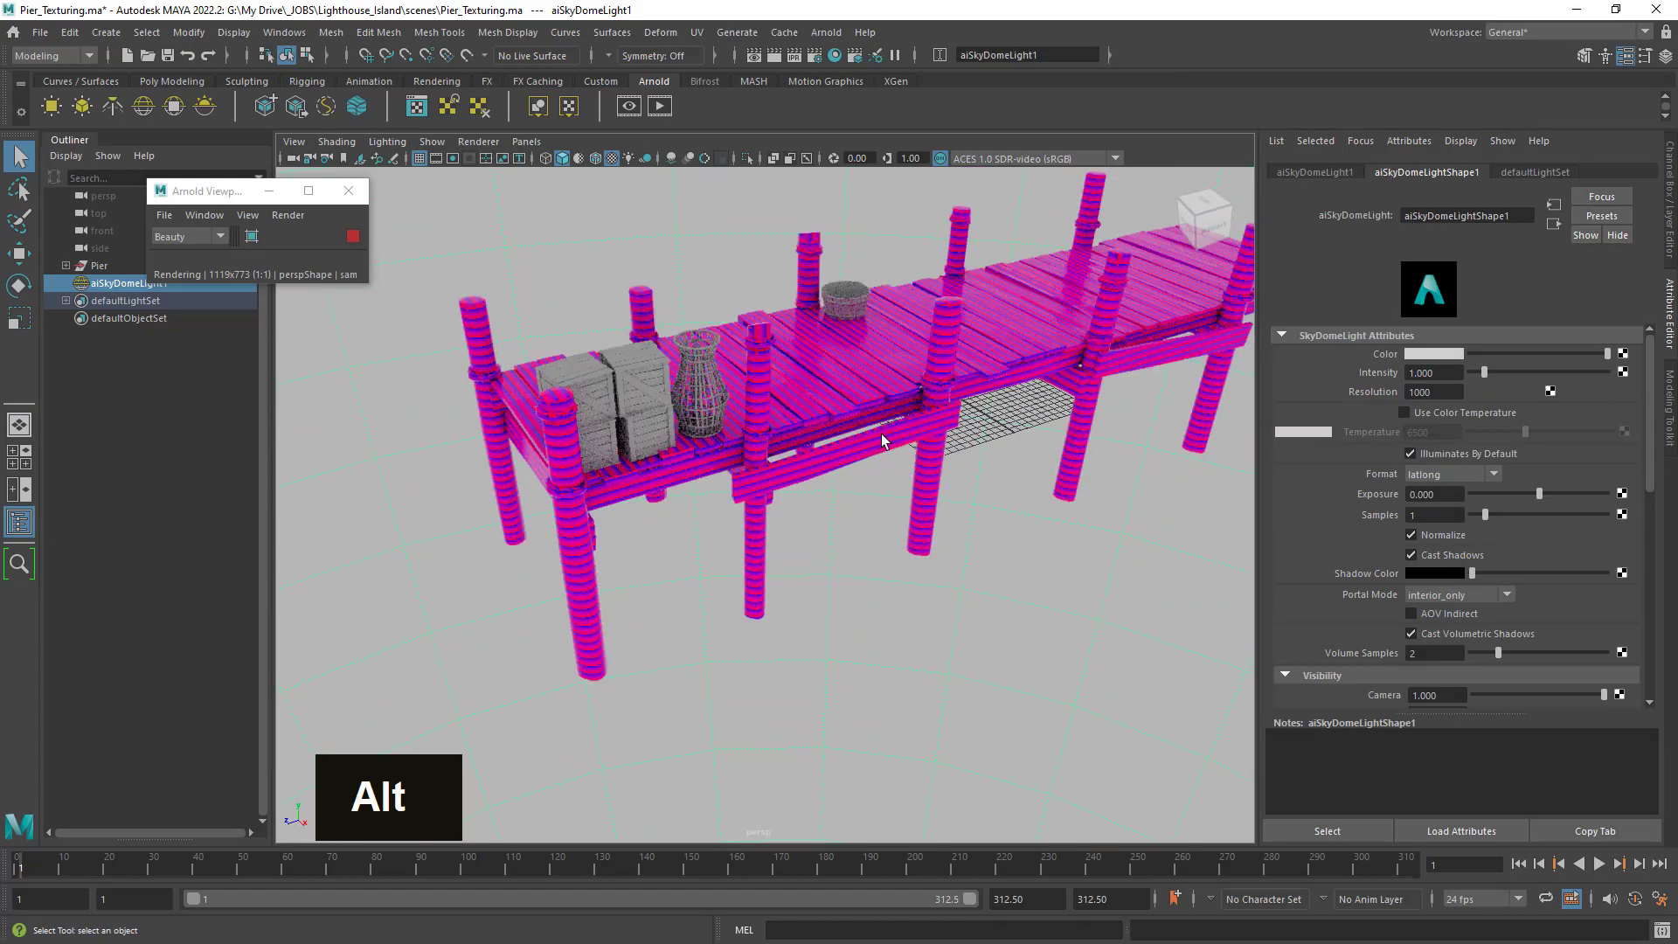
alt+right_drag(883, 440, 743, 468)
alt+drag(743, 468, 830, 494)
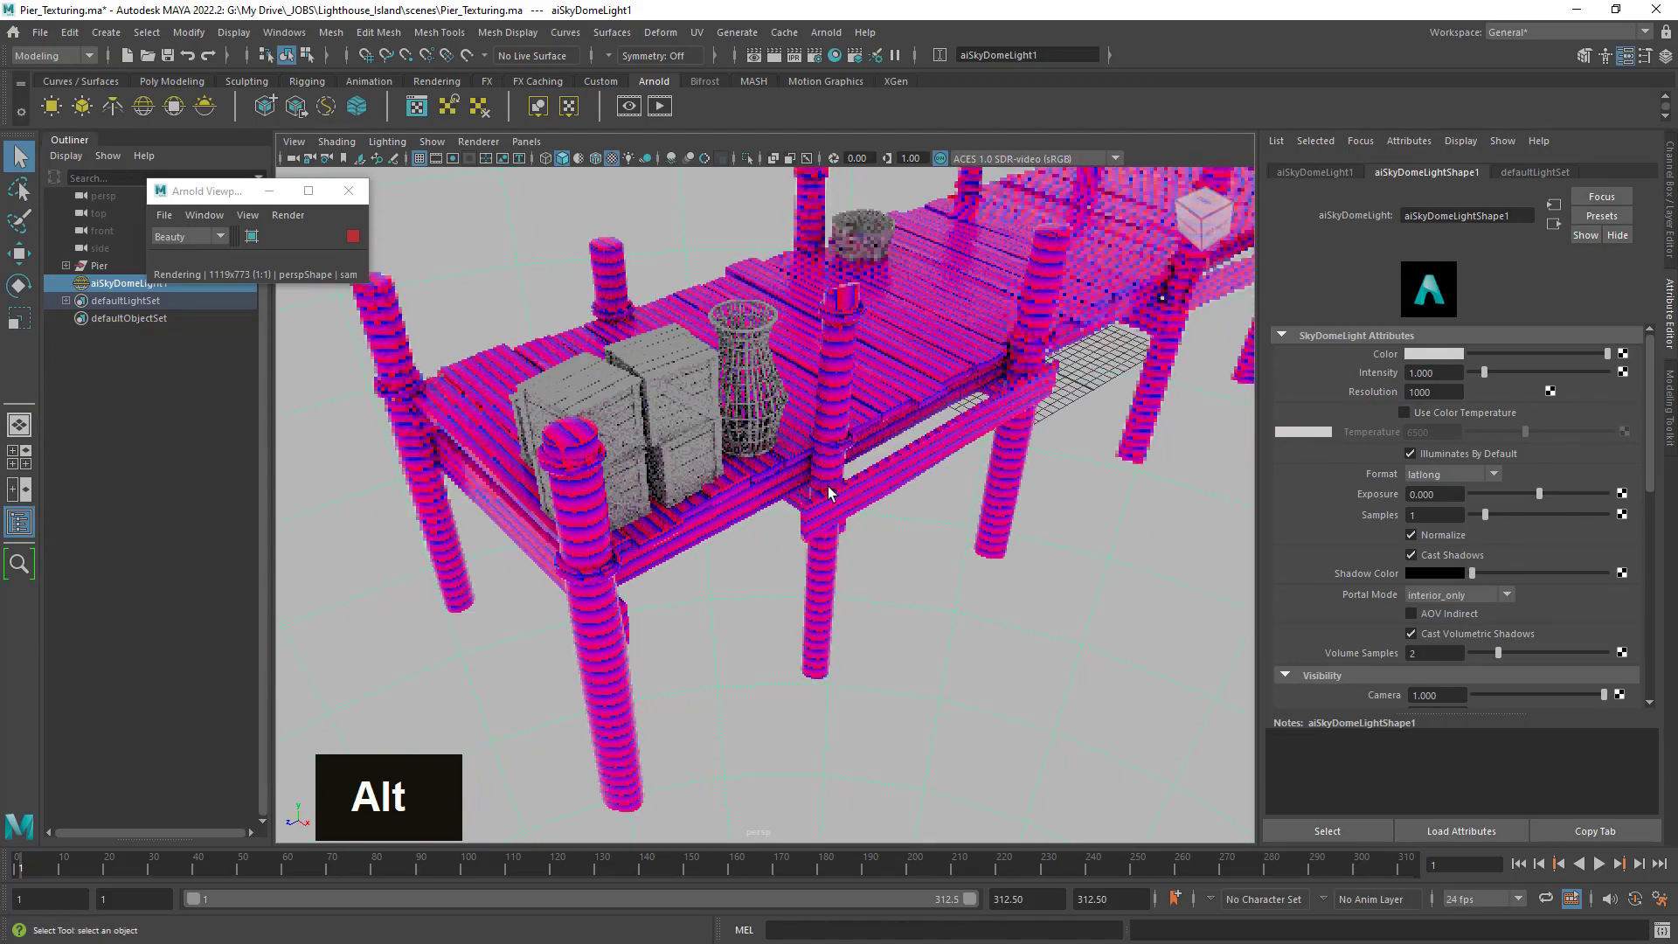
alt+right_drag(831, 494, 791, 490)
alt+middle_drag(791, 490, 903, 487)
mouse_move(903, 487)
alt+mouse_down()
mouse_move(909, 507)
mouse_move(931, 485)
alt+mouse_up()
alt+right_drag(931, 485, 968, 431)
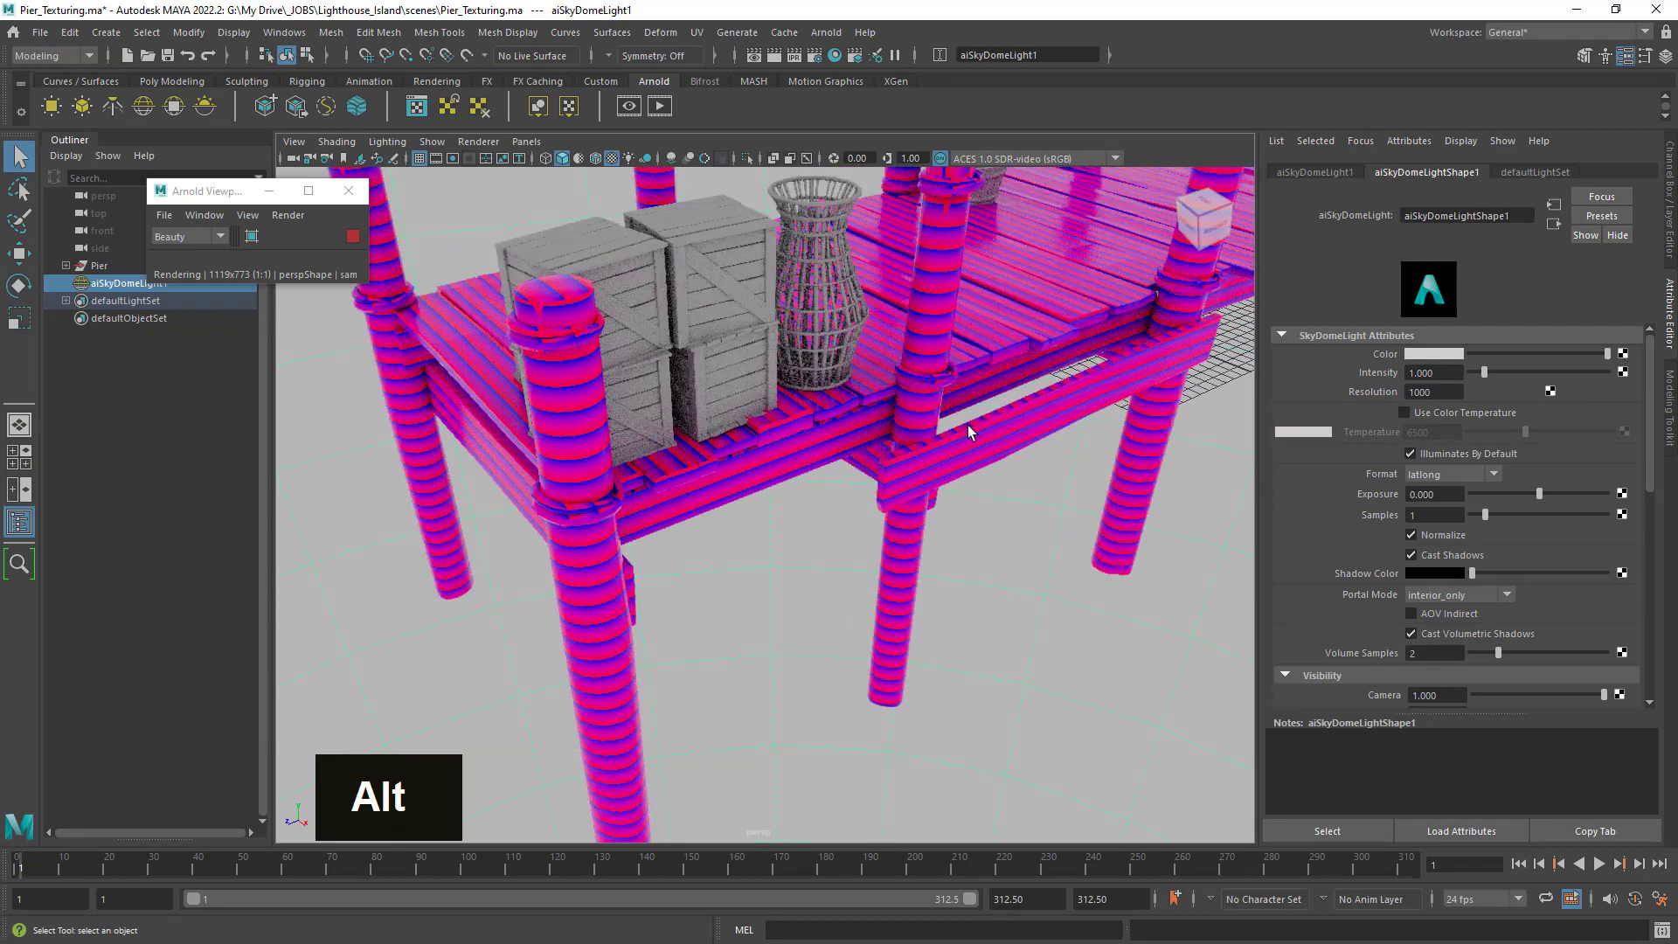
alt+drag(969, 432, 948, 446)
alt+right_drag(949, 445, 901, 489)
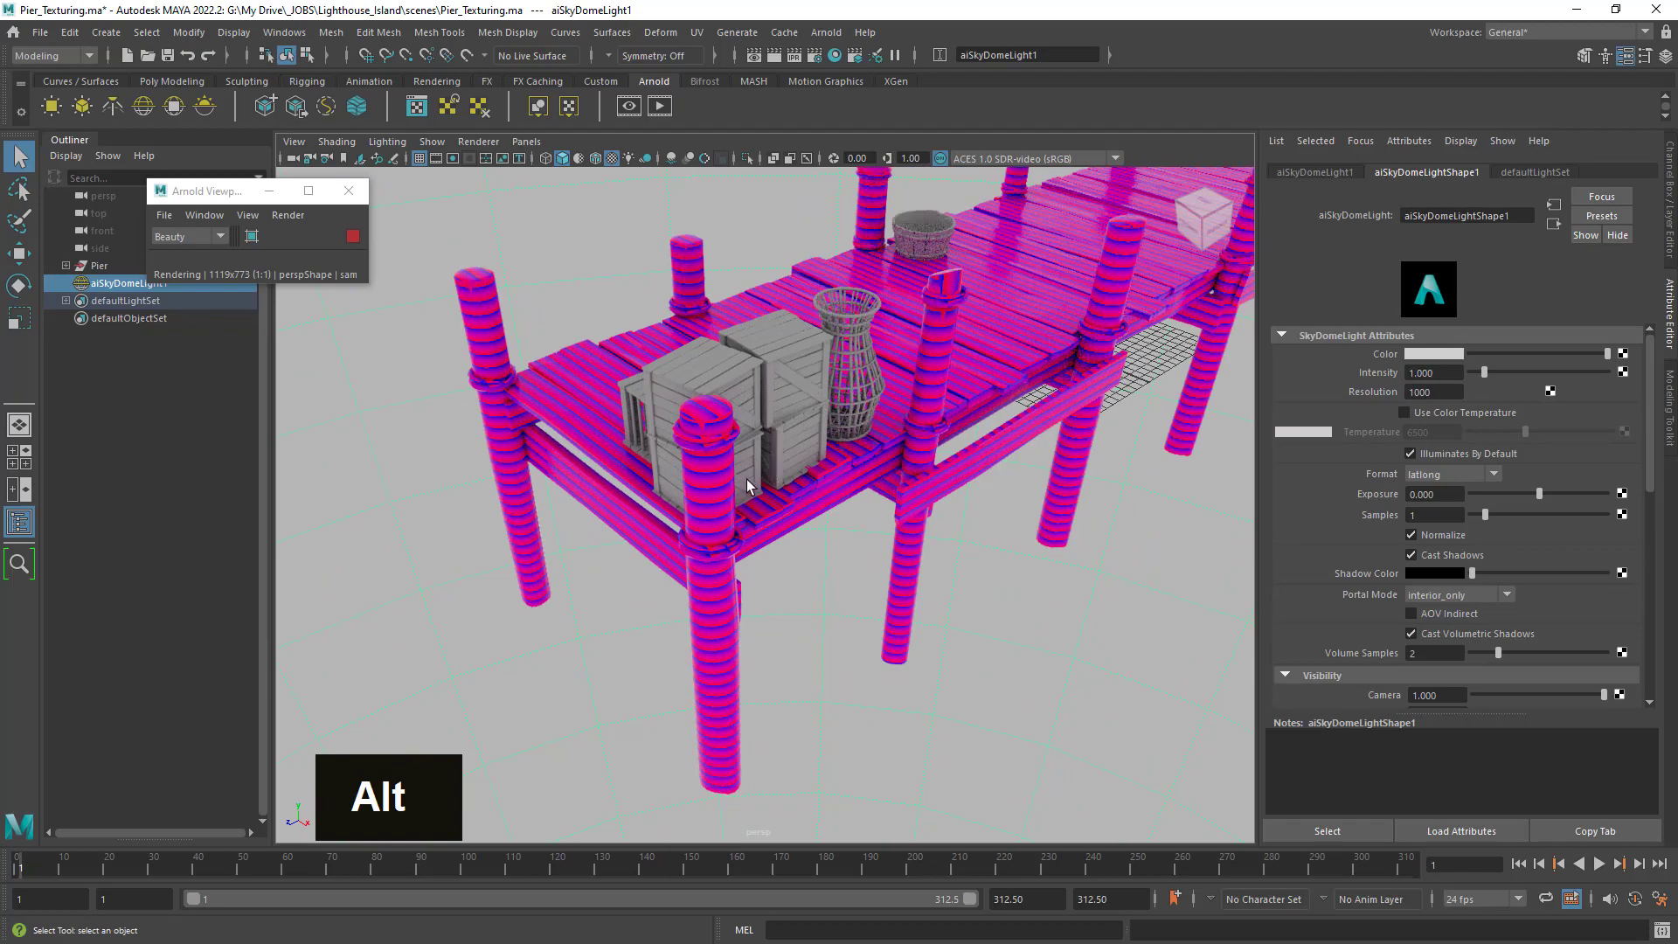
alt+right_drag(747, 486, 759, 498)
alt+drag(759, 499, 776, 536)
alt+right_drag(775, 536, 816, 569)
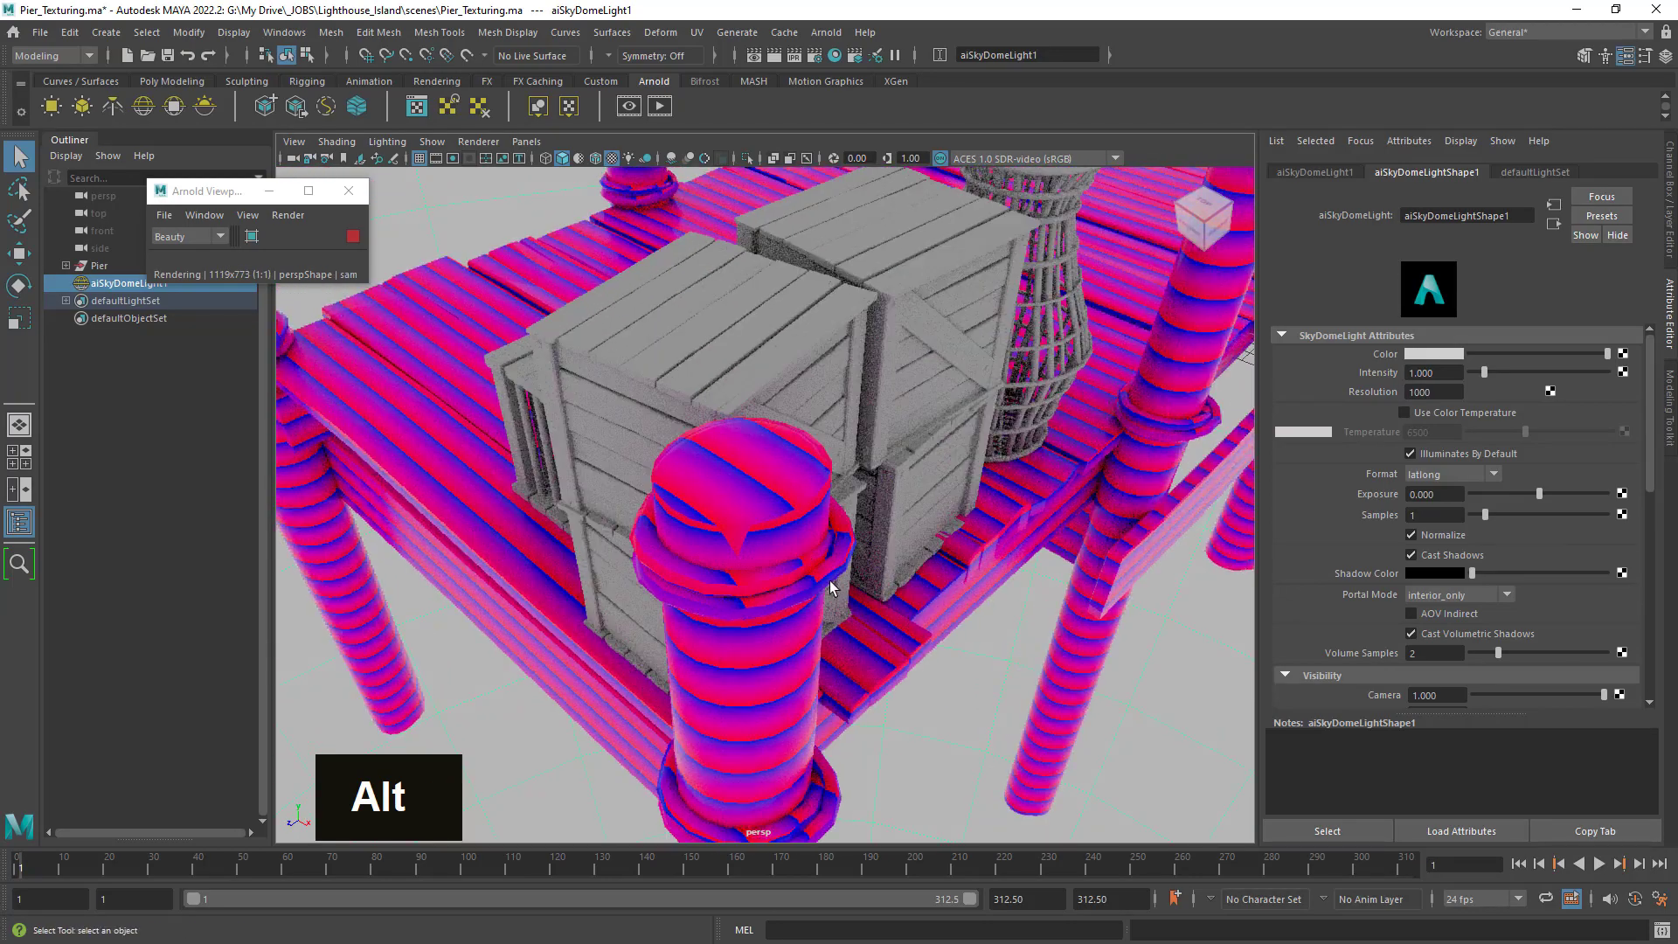
Select the pier, open the aiTriplanar node feeding Pier_Mat's base color and try its Blend setting, leaving it at 0.
click(717, 598)
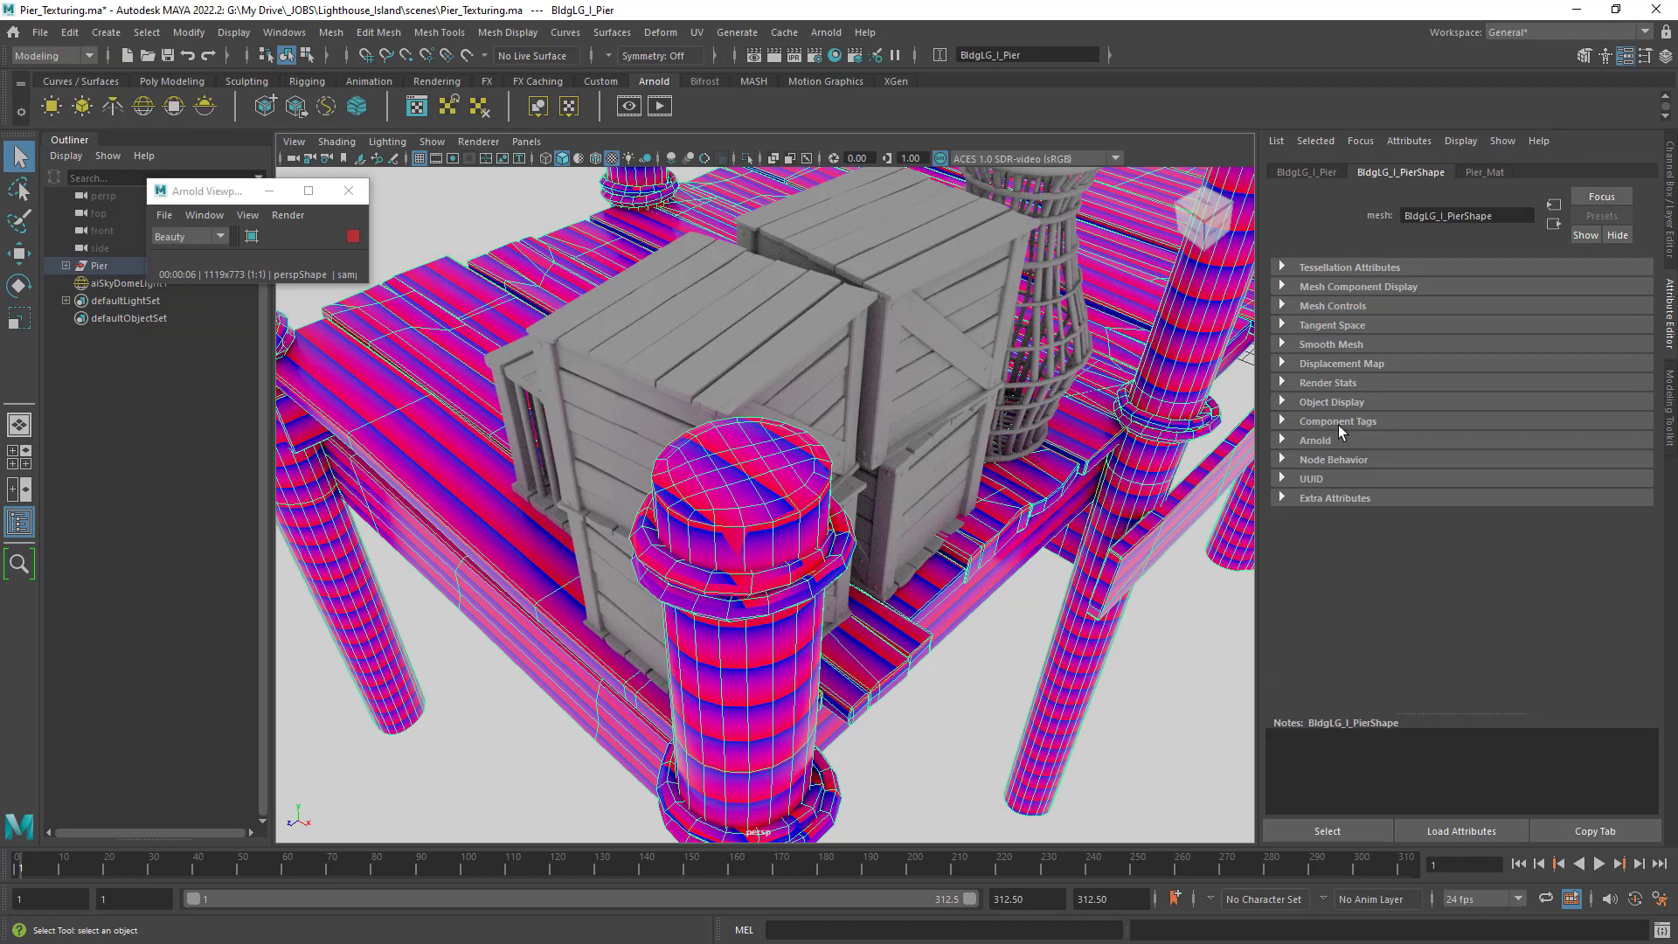
click(1510, 173)
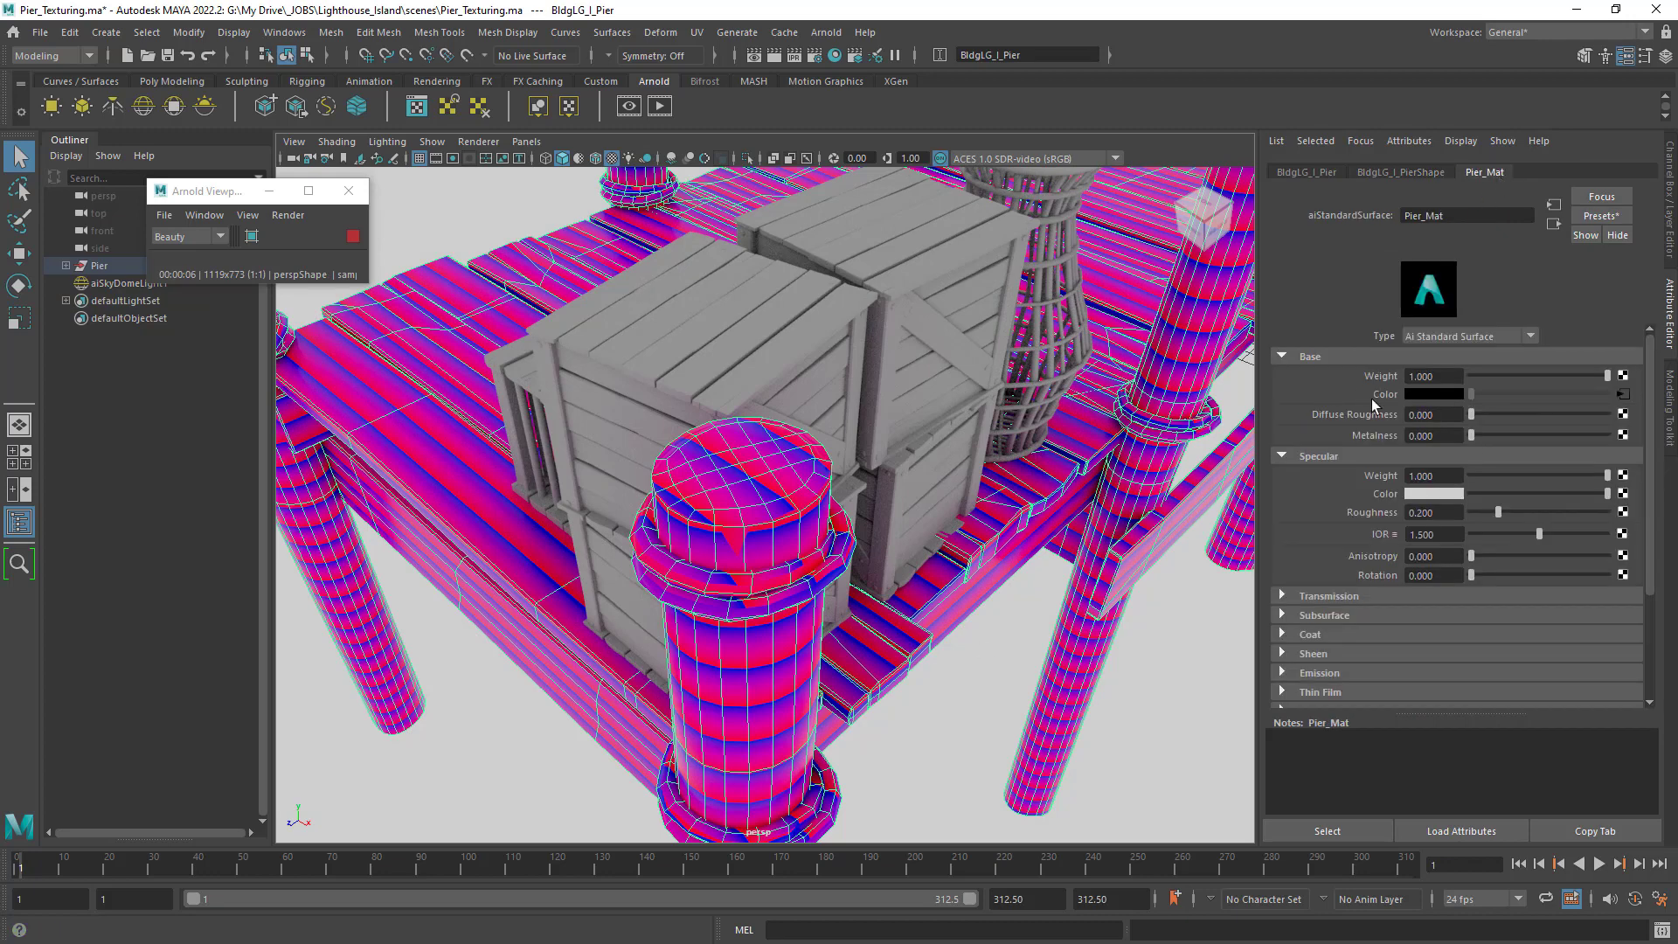
click(1622, 395)
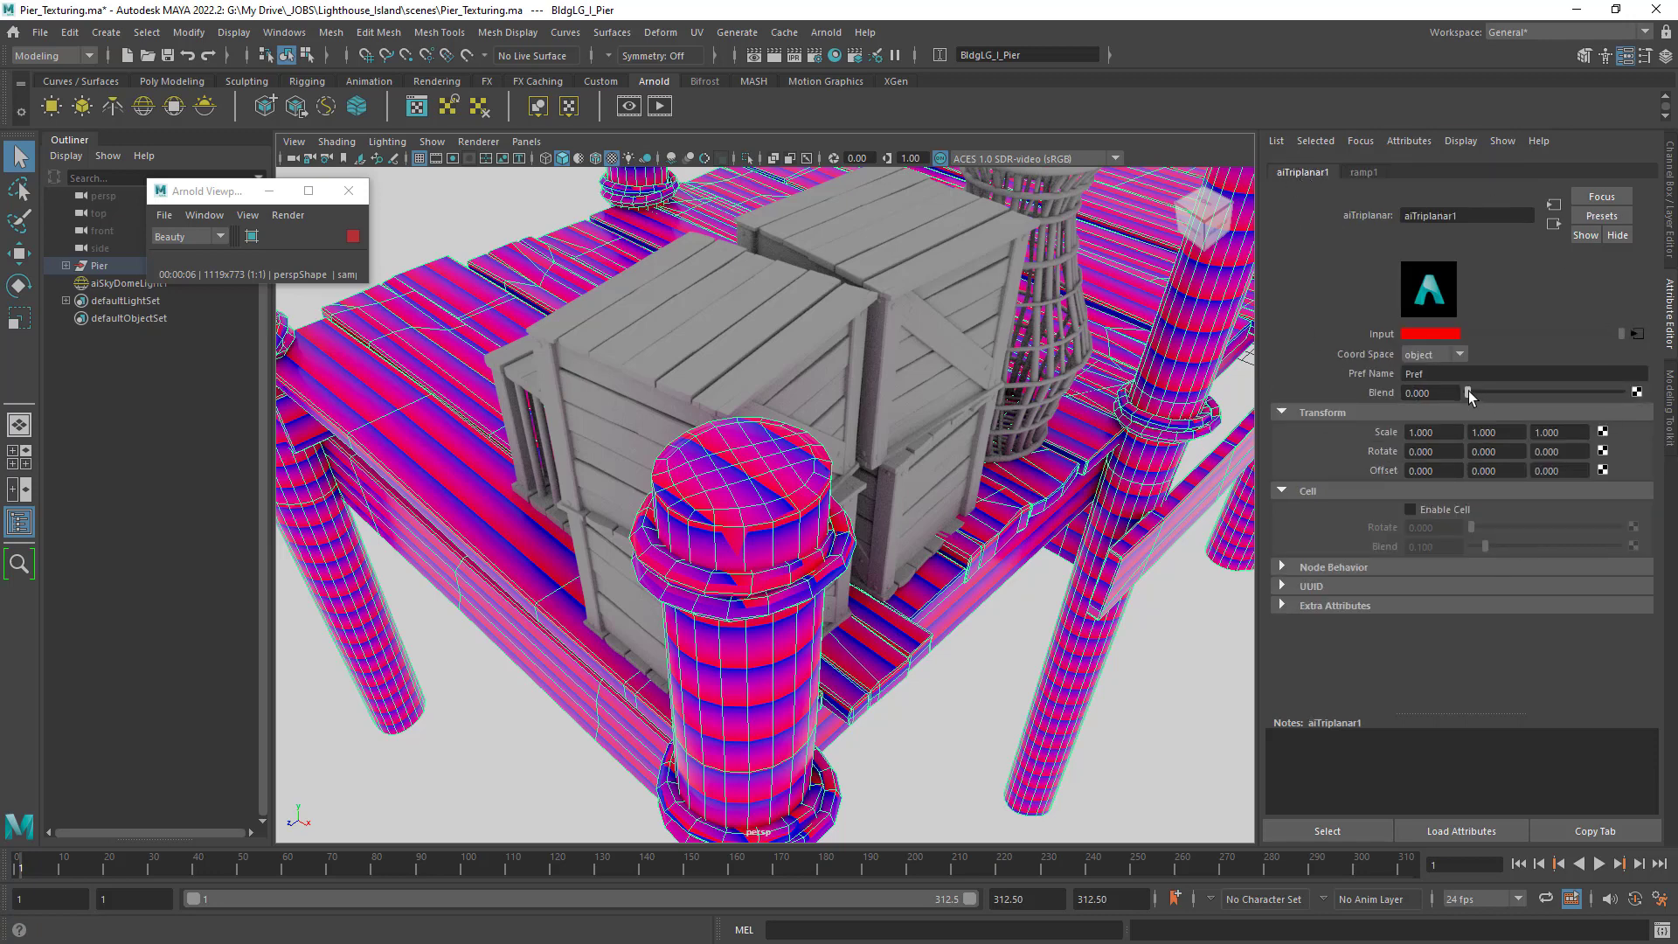
drag(1469, 391, 1424, 386)
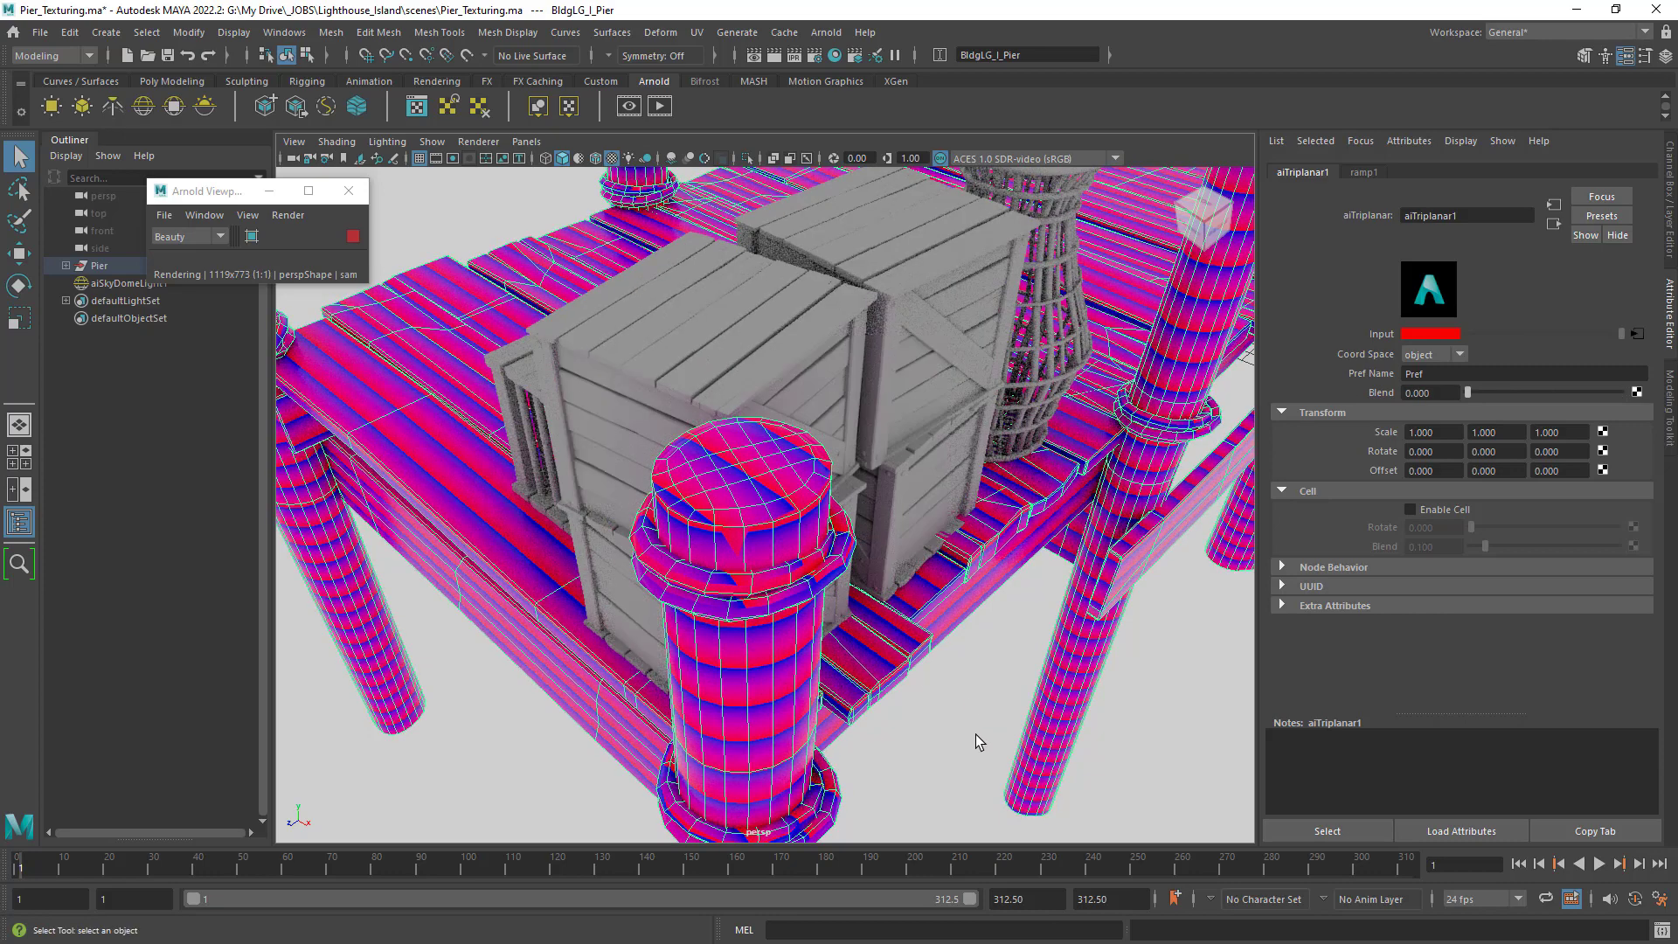
Turn off Selection Highlighting in the perspective viewport to hide the pier's wireframe overlay.
alt+right_drag(896, 527, 910, 483)
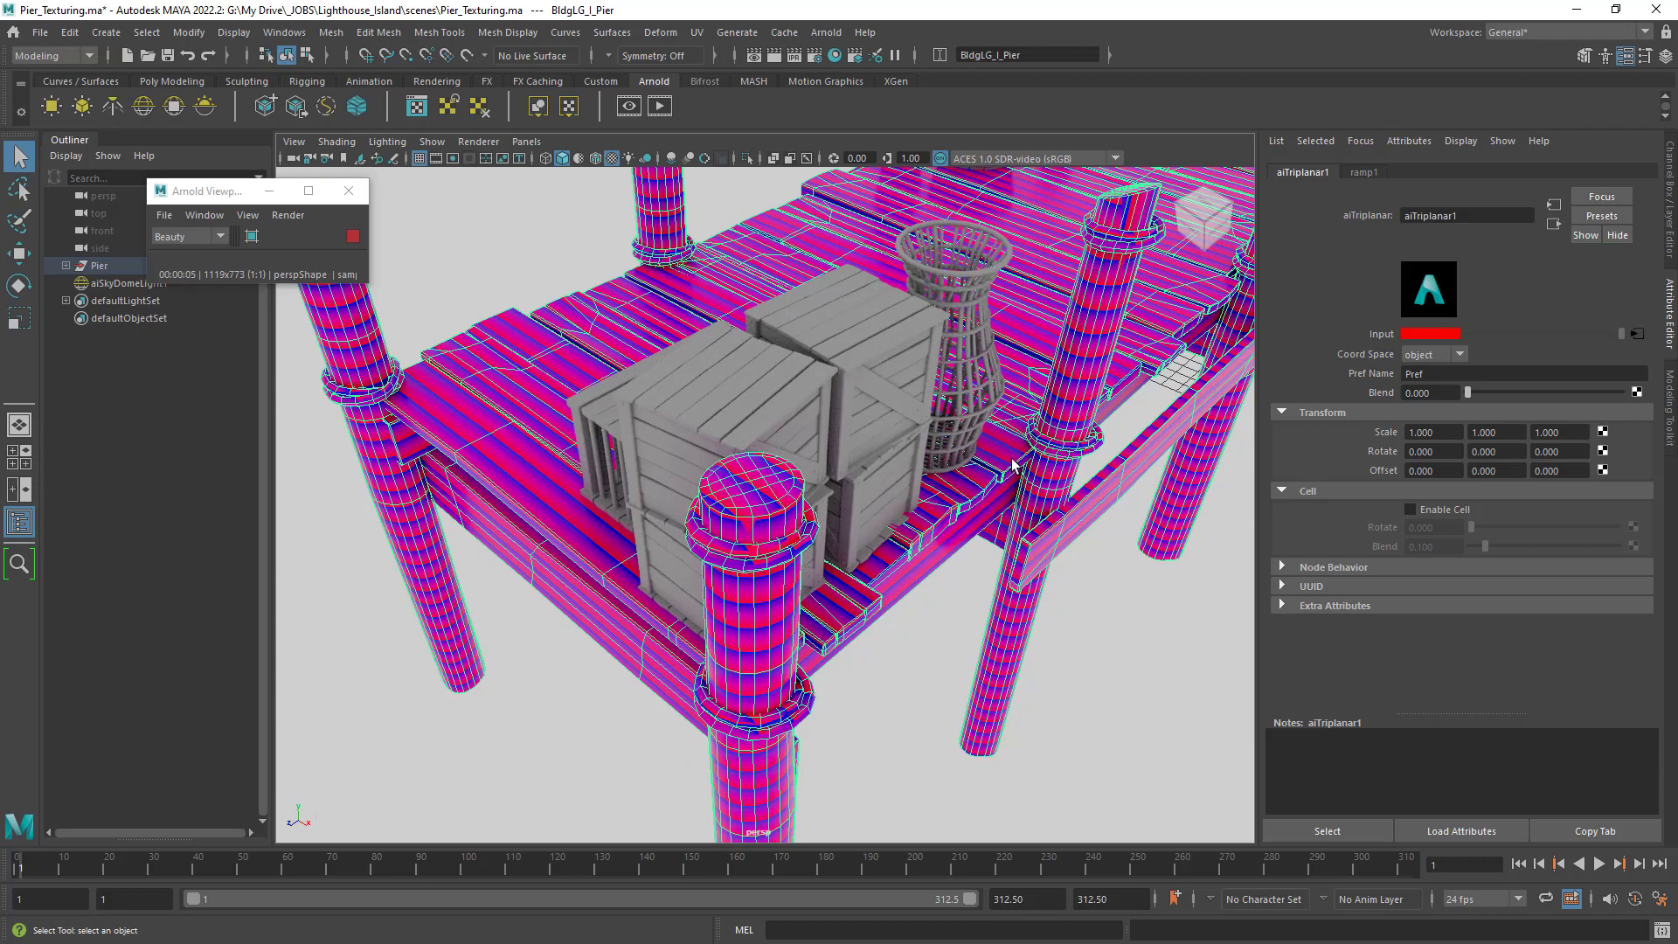
click(432, 142)
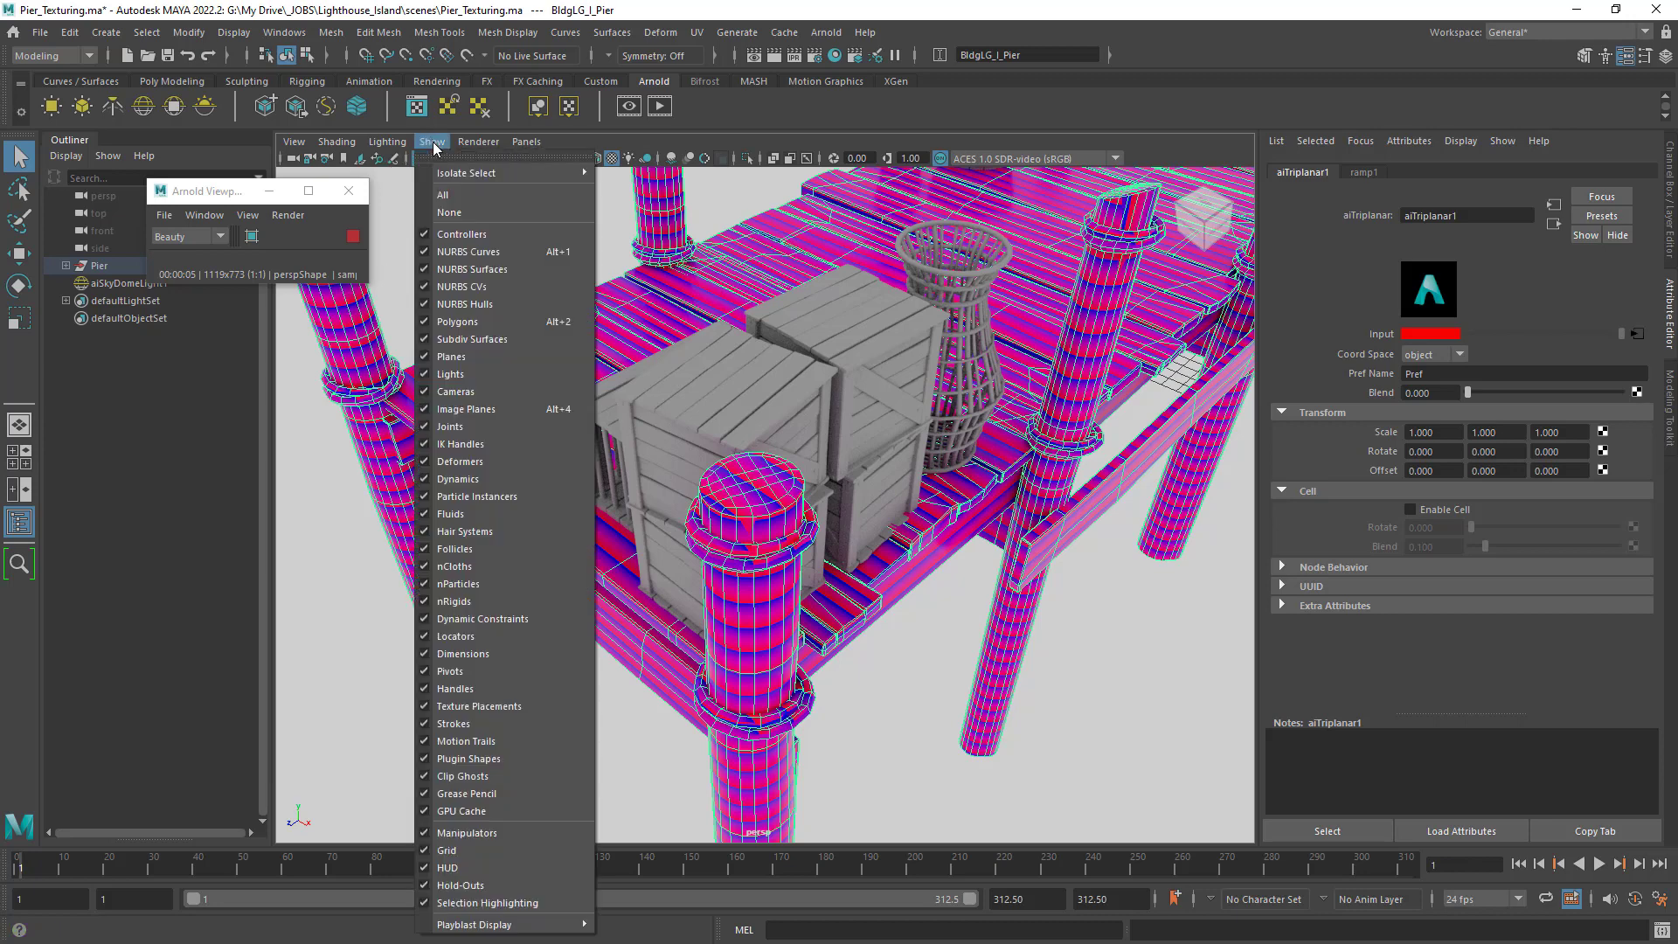
click(503, 904)
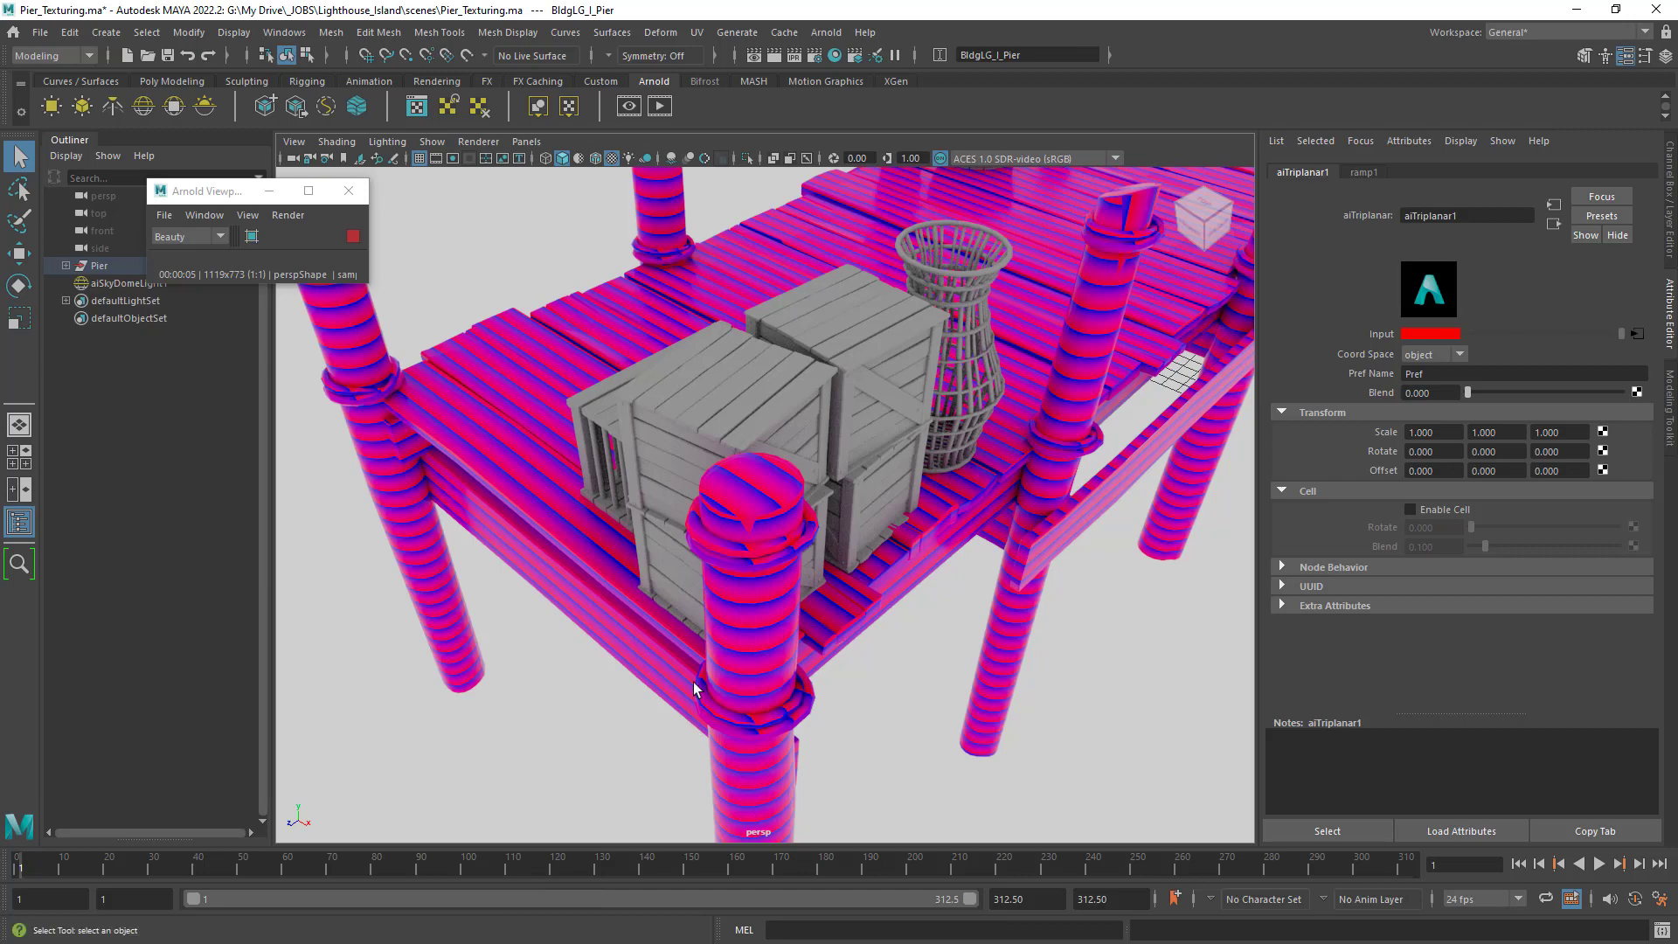
Check selection without highlighting by expanding the Pier group in the Outliner and selecting the crates, pier and basket in the viewport.
click(432, 142)
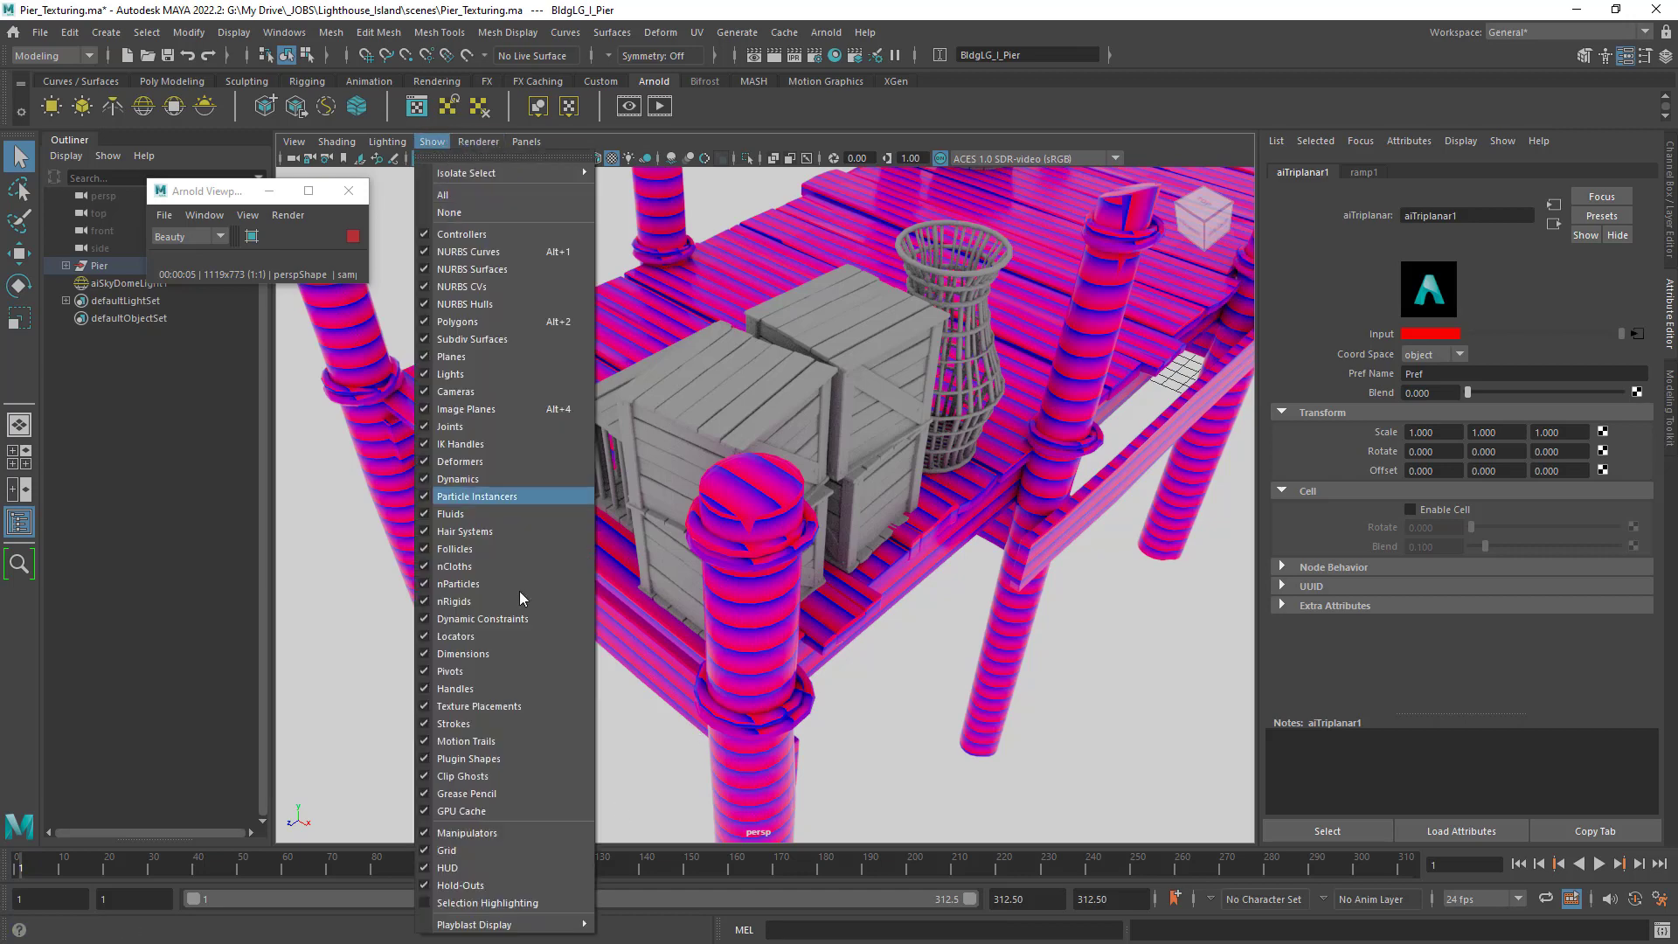
click(747, 406)
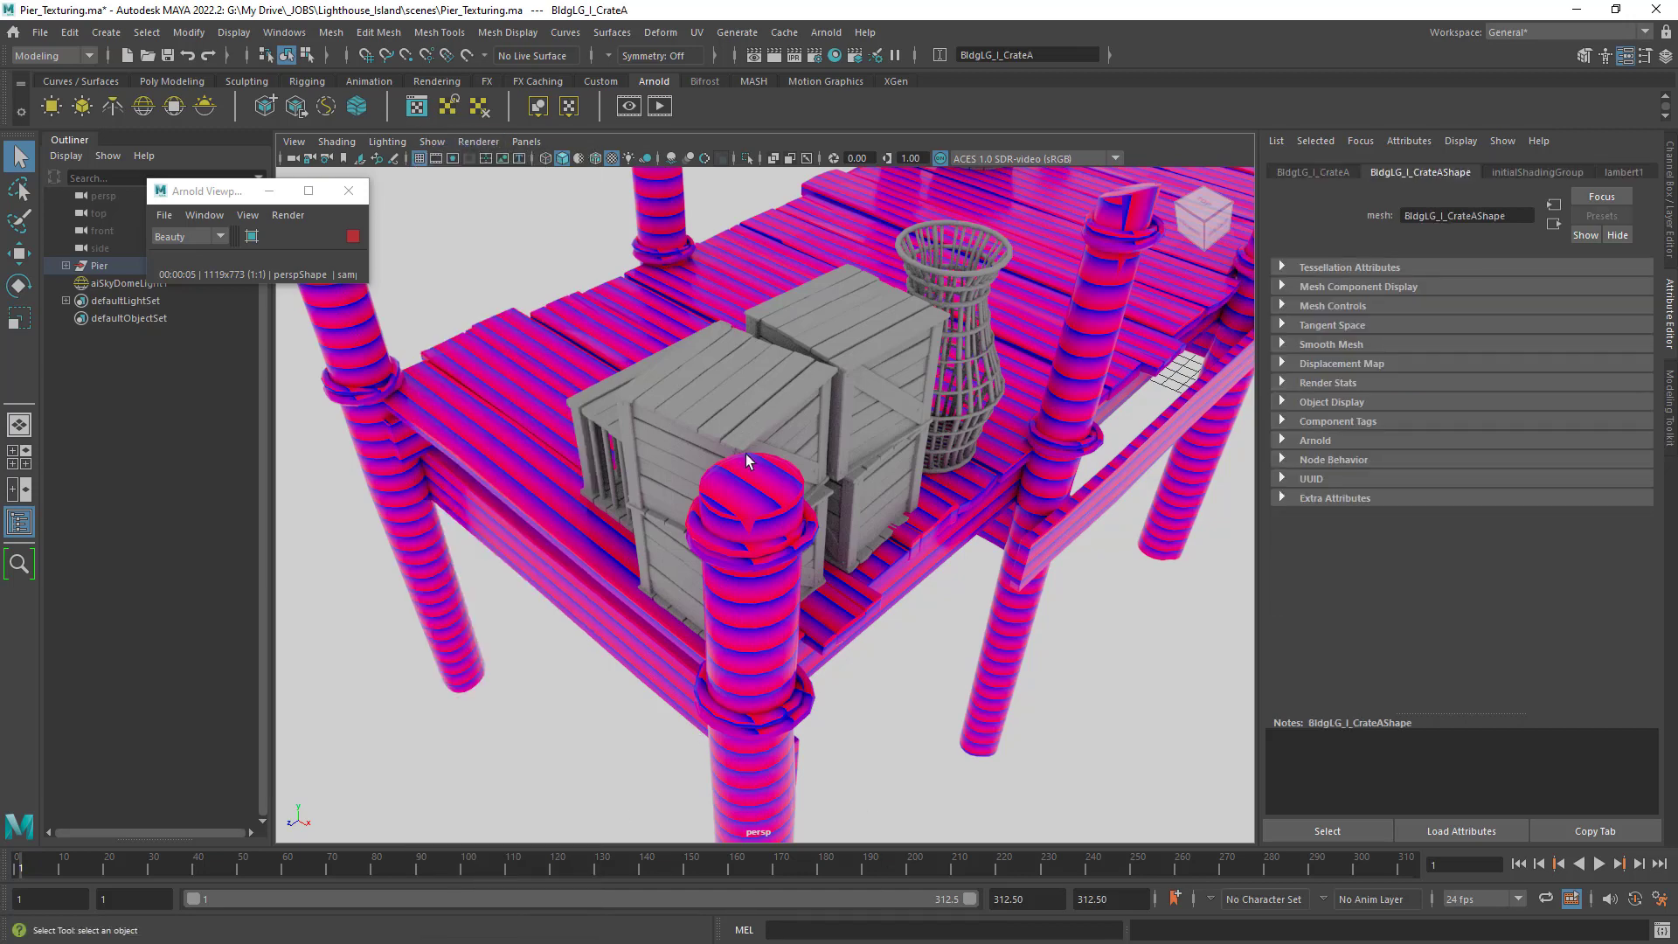
click(66, 265)
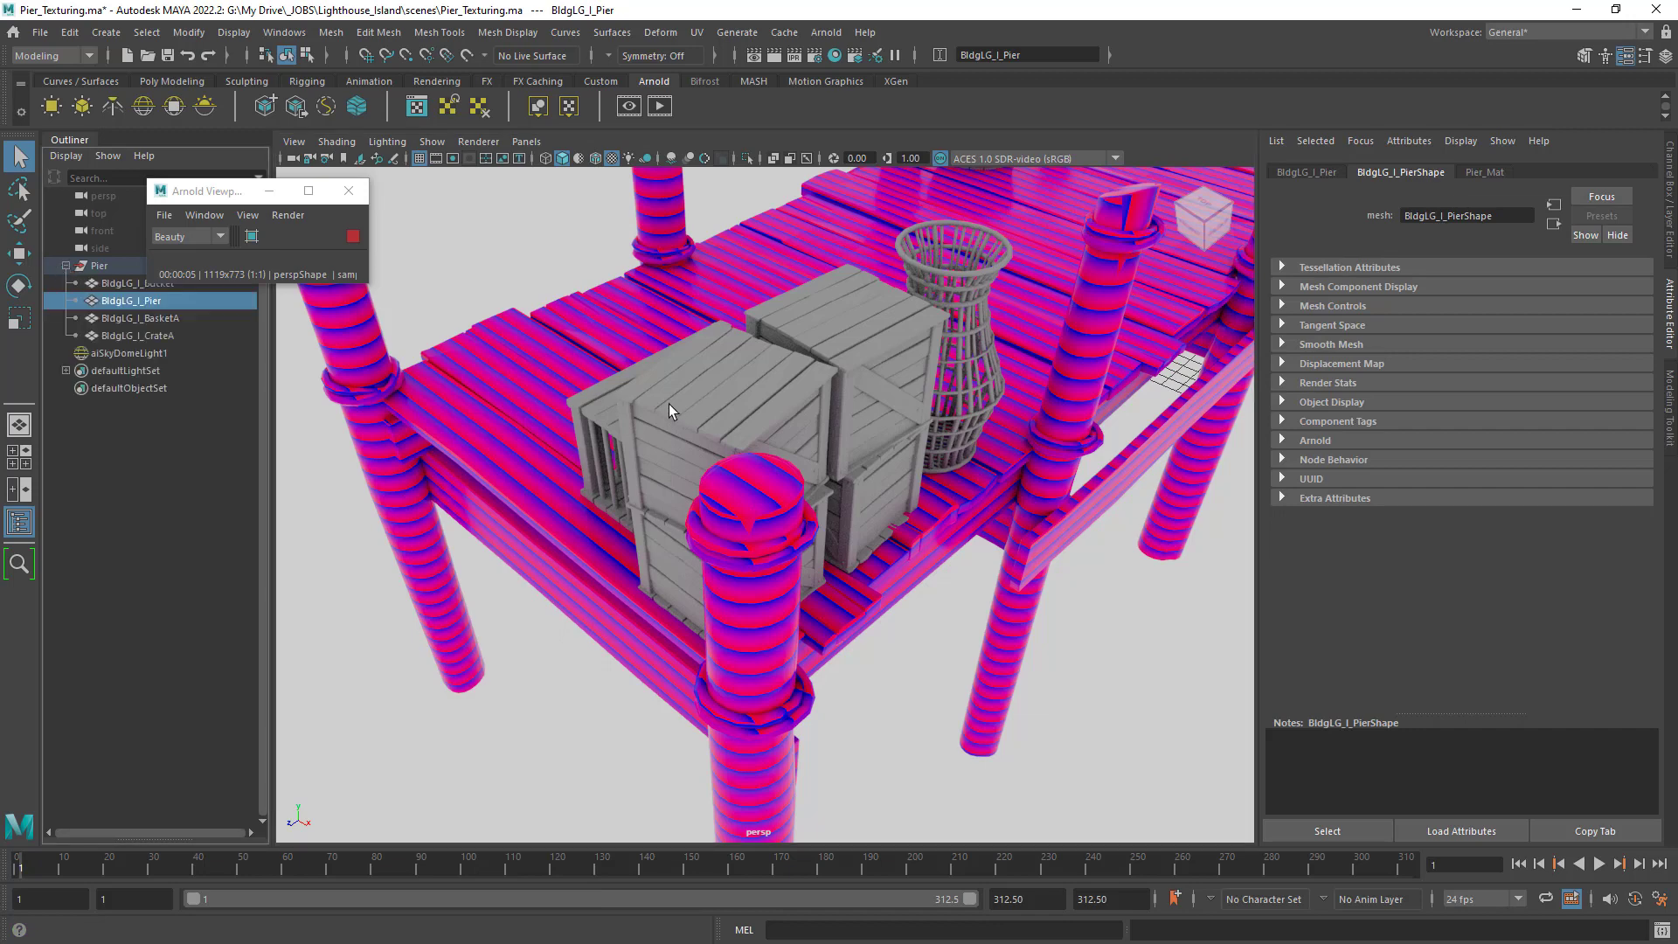
click(773, 392)
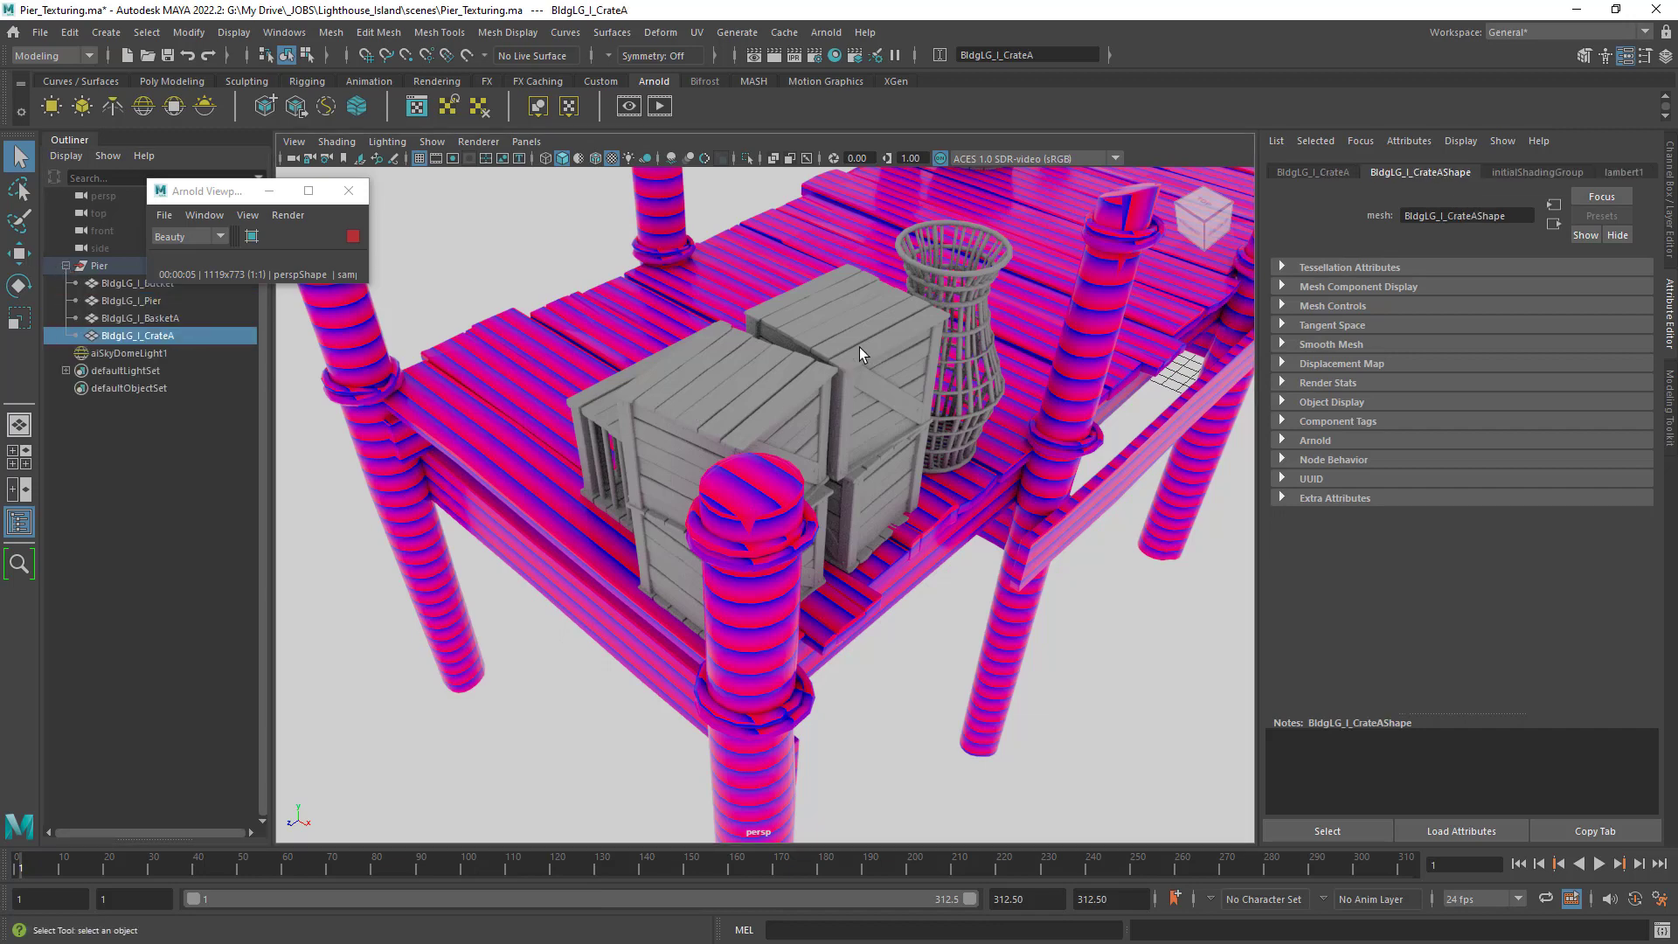
click(628, 345)
click(759, 397)
click(918, 295)
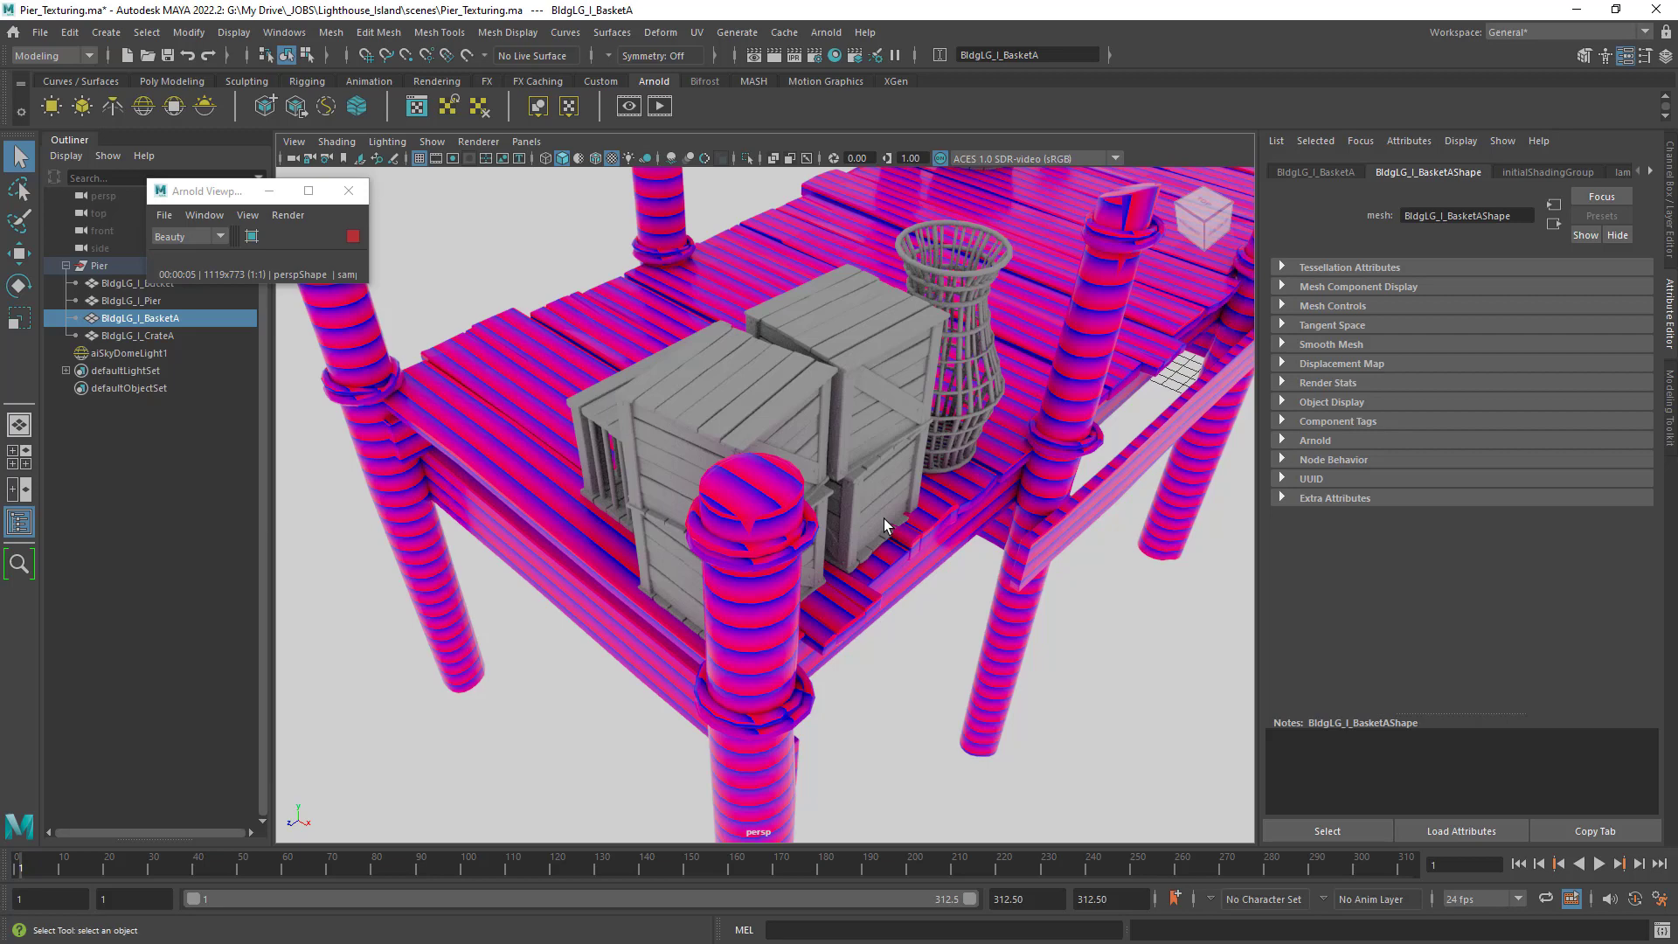
Select the pier and inspect Pier_Mat's base color chain from the aiTriplanar node to its ramp, ending back at the aiTriplanar node.
click(550, 380)
click(1479, 172)
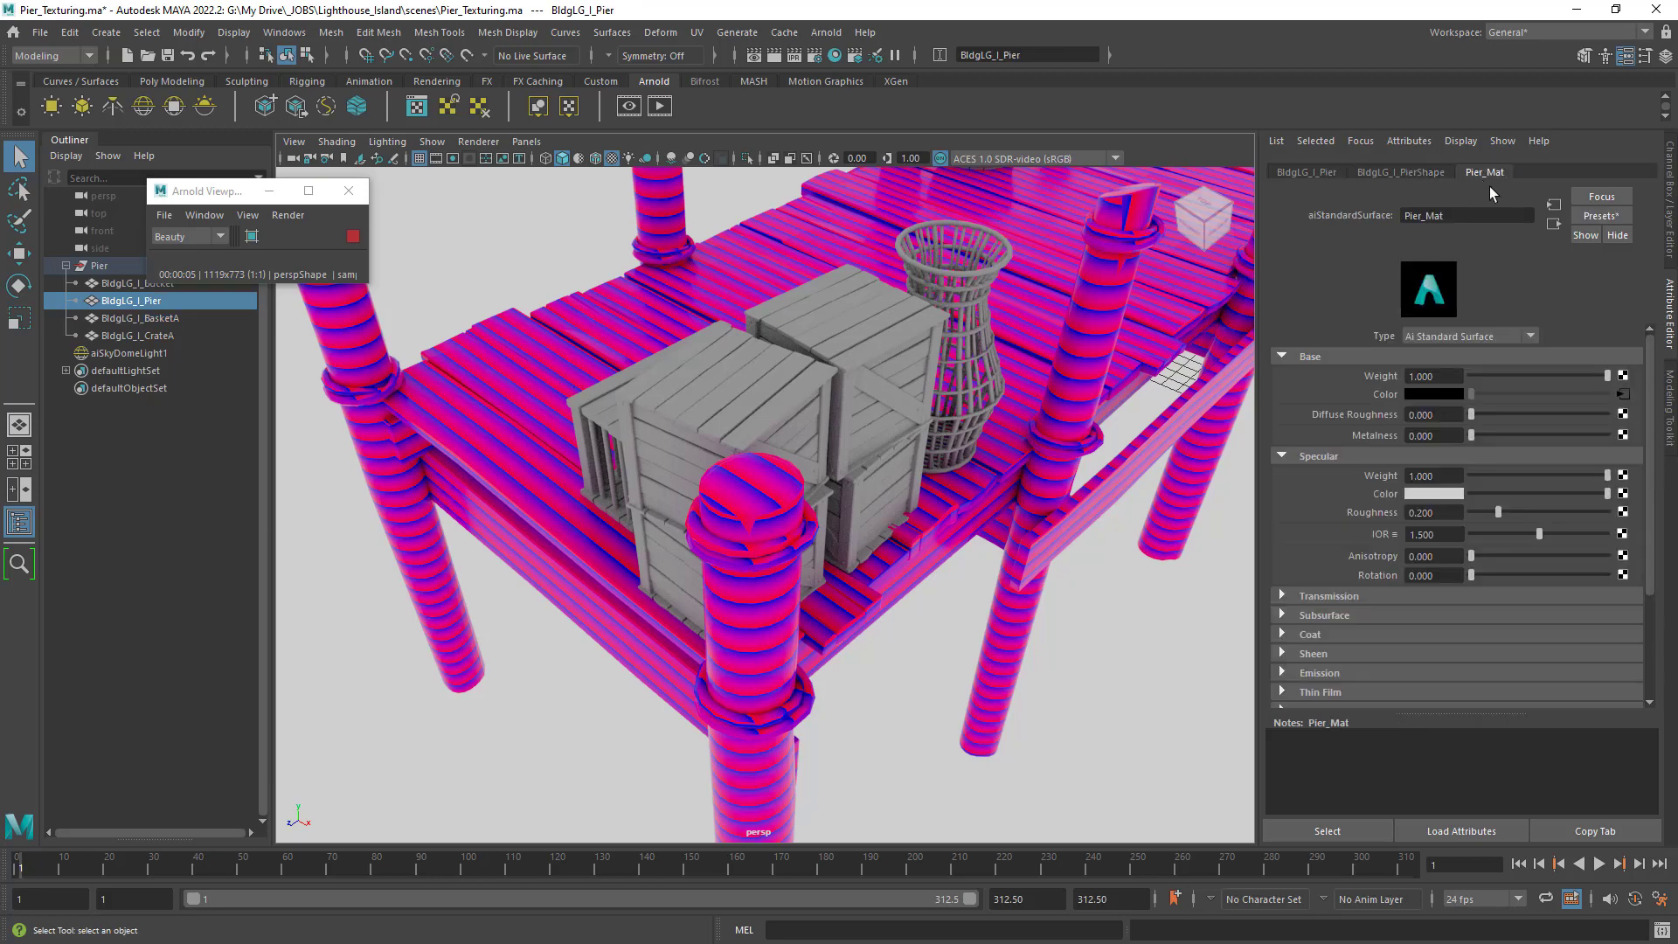
click(1625, 395)
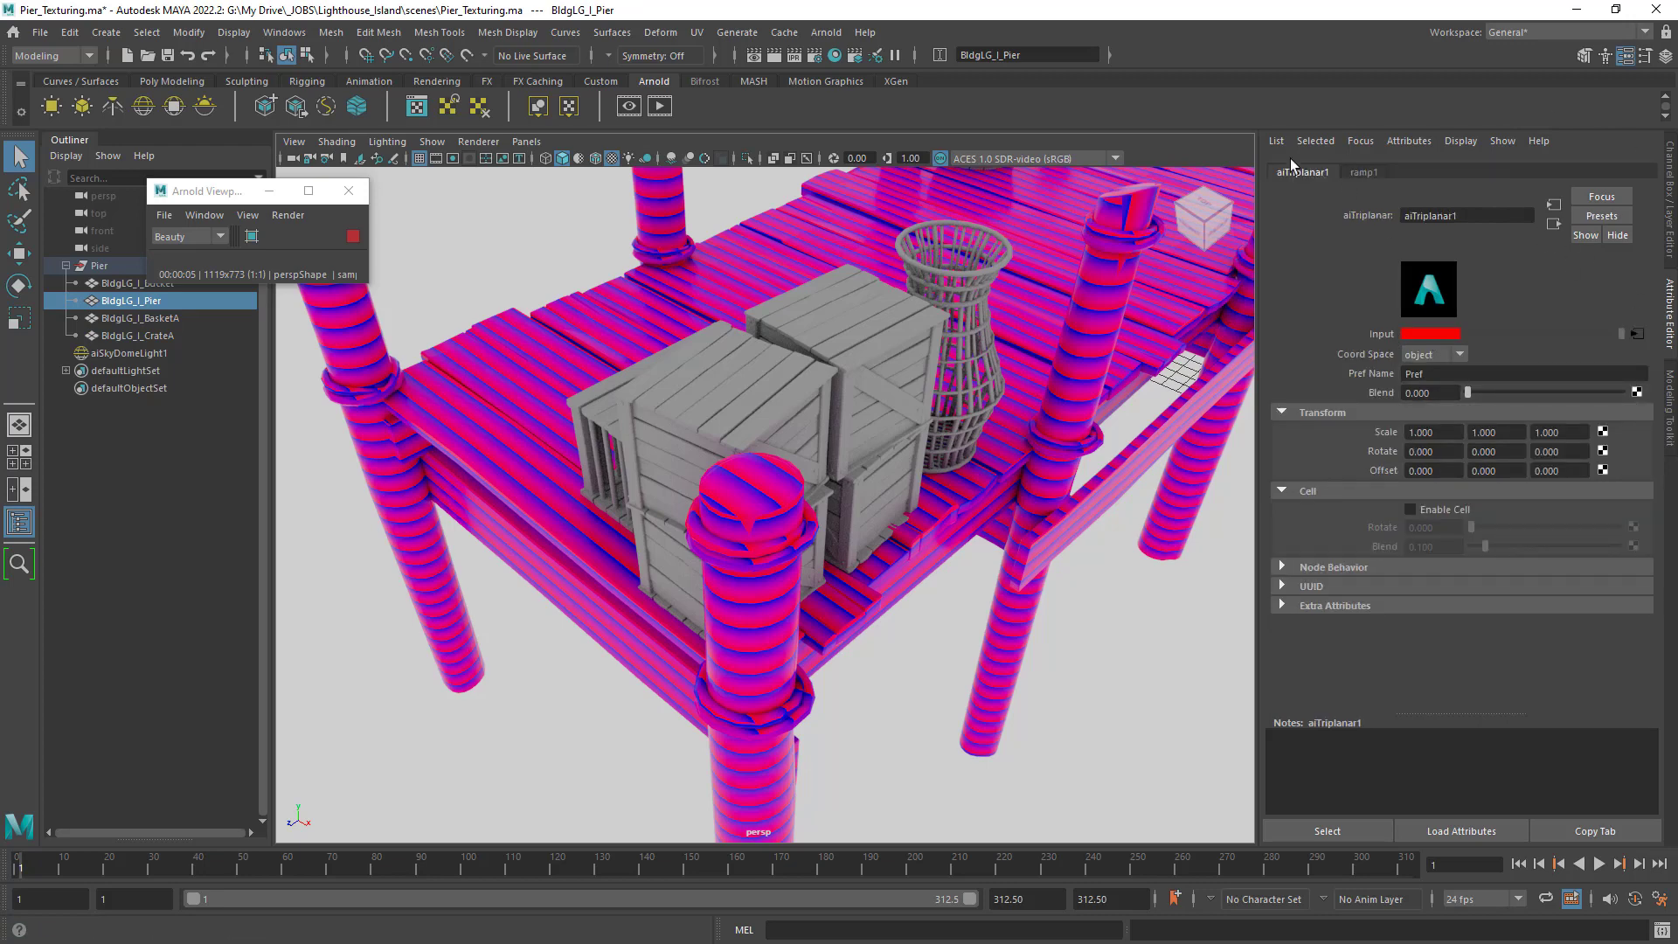
click(1365, 173)
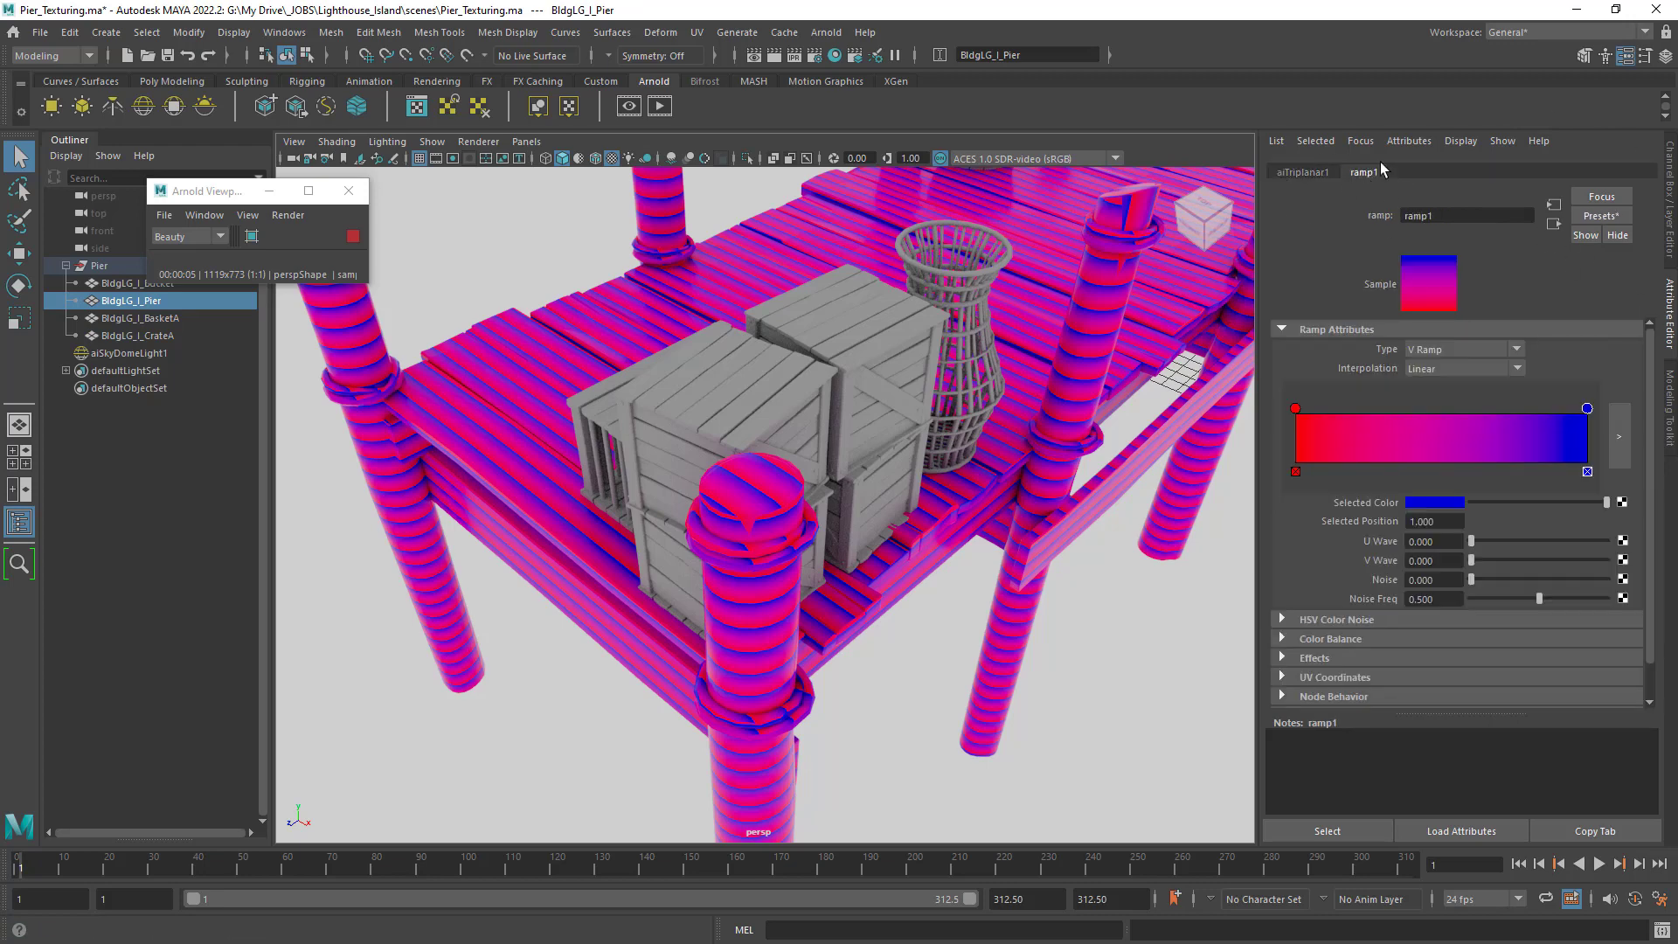
click(1320, 174)
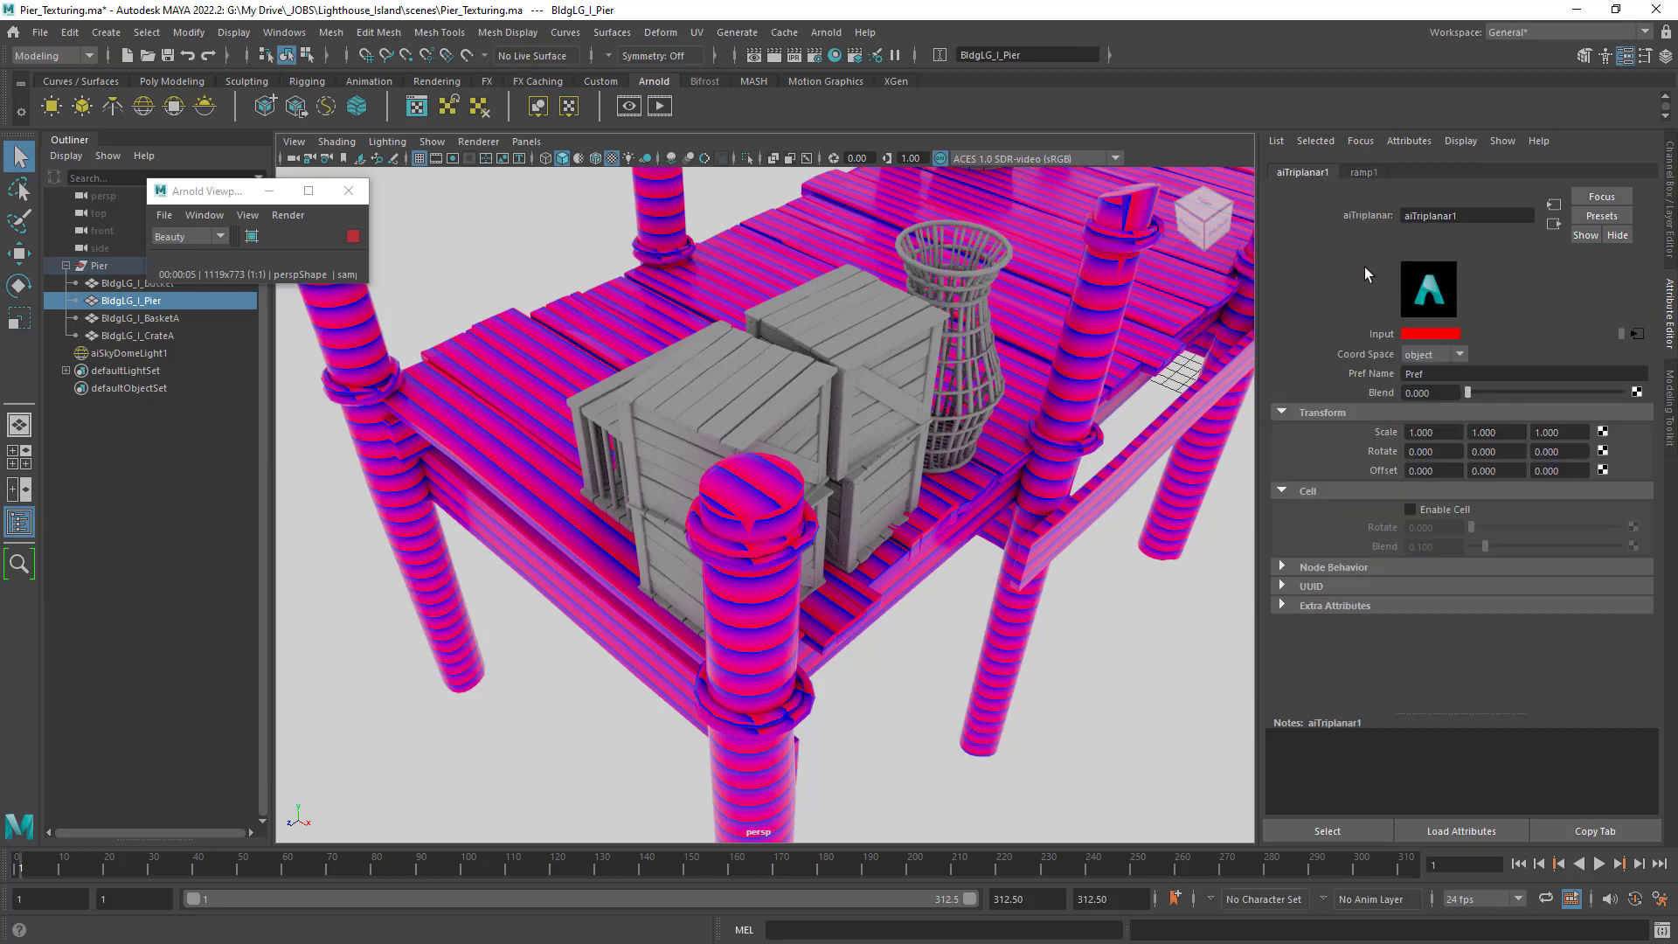
click(1634, 334)
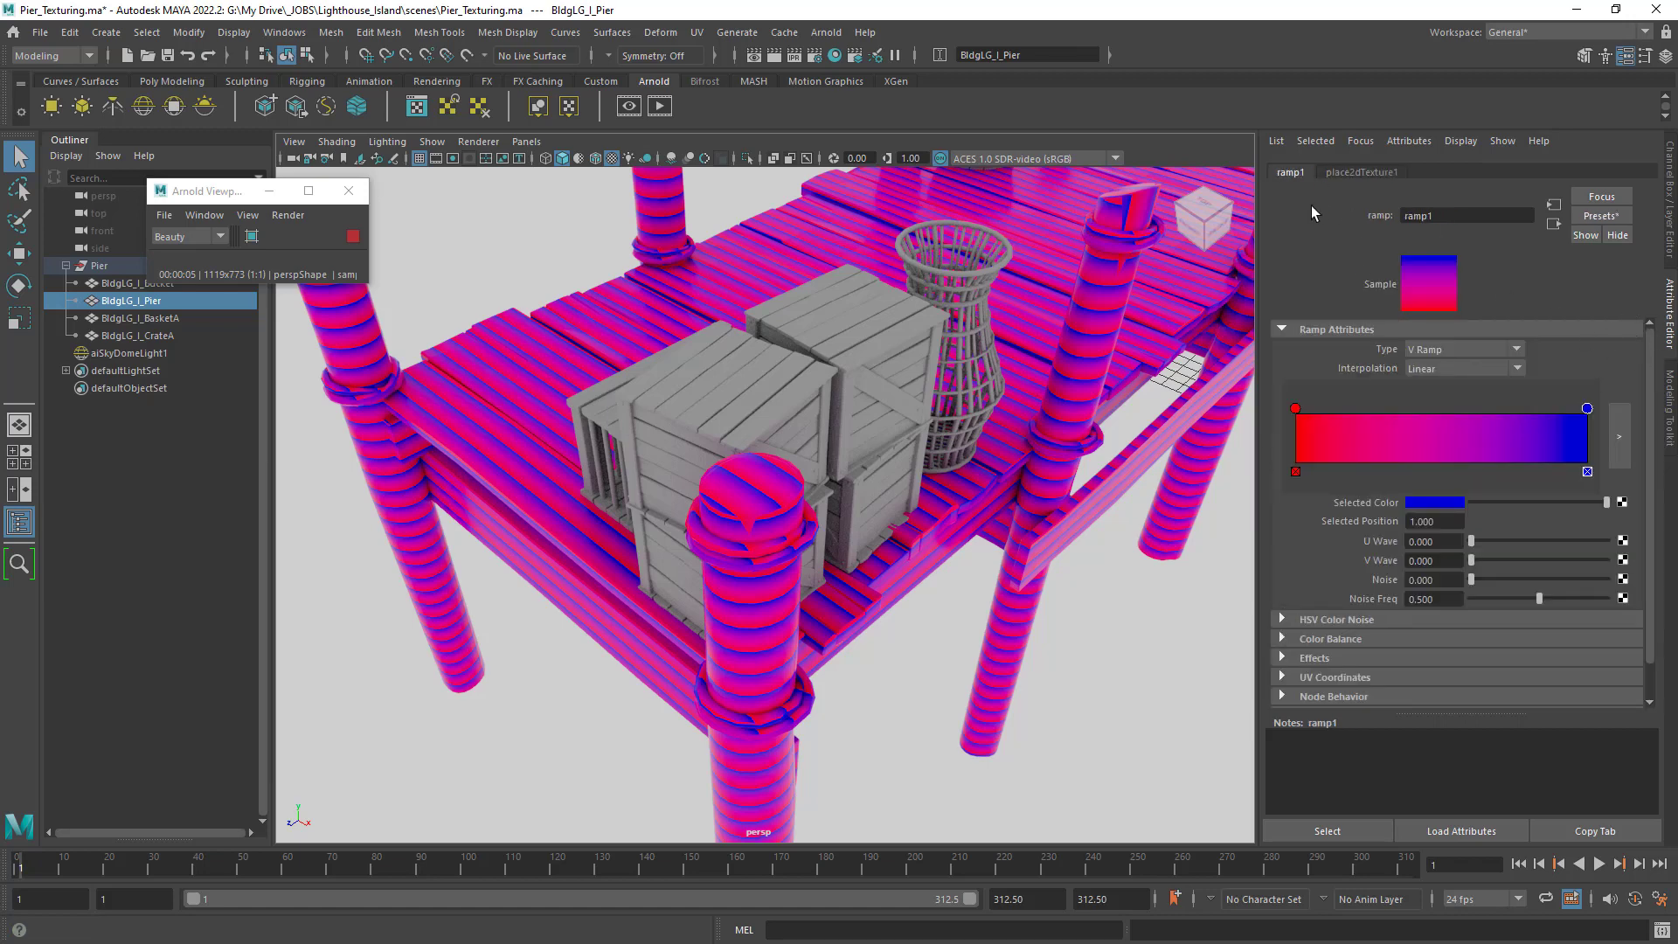
click(1344, 173)
click(1302, 172)
click(1555, 224)
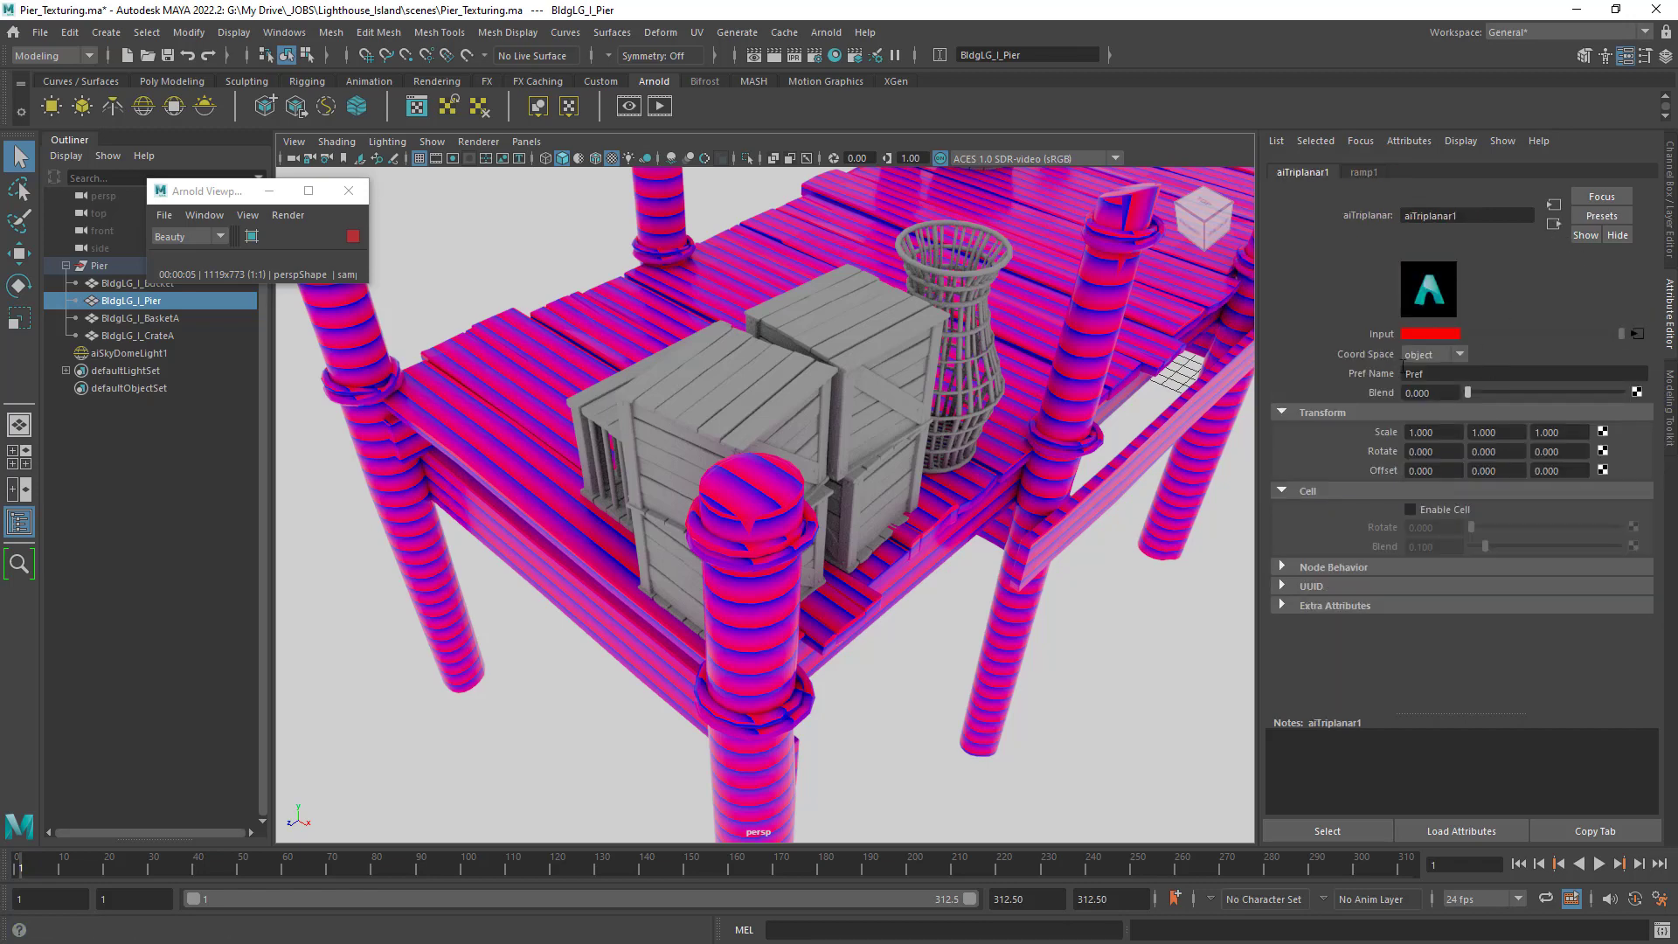
Try the world coordinate space on the aiTriplanar node and switch back to object.
click(1439, 356)
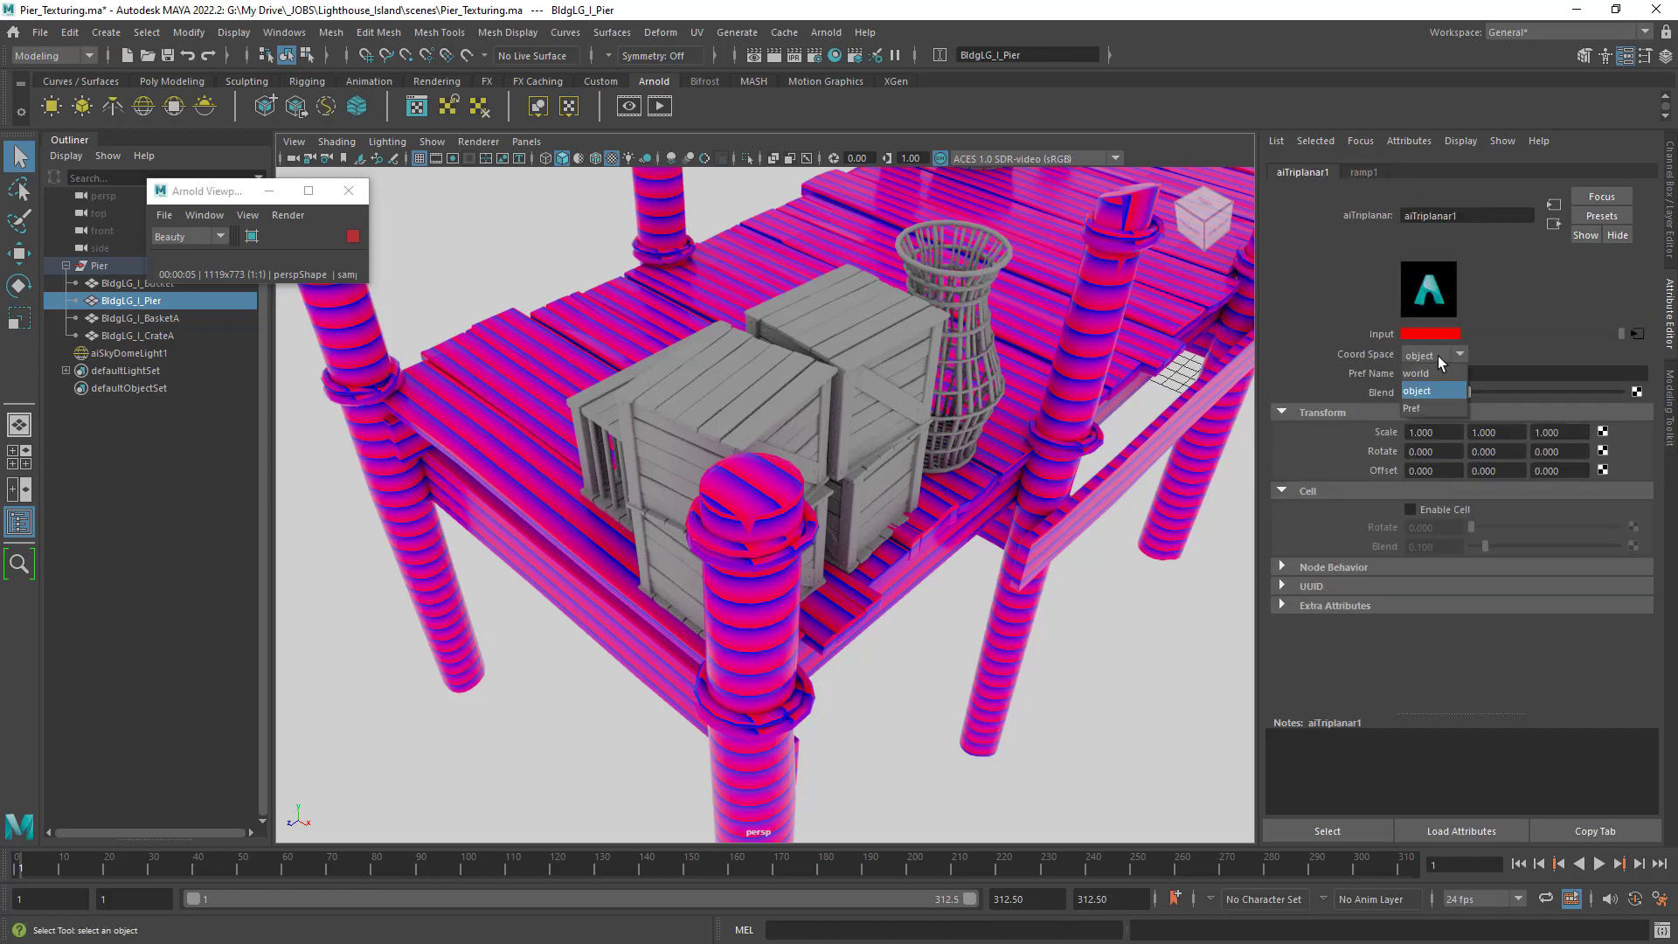
click(1439, 369)
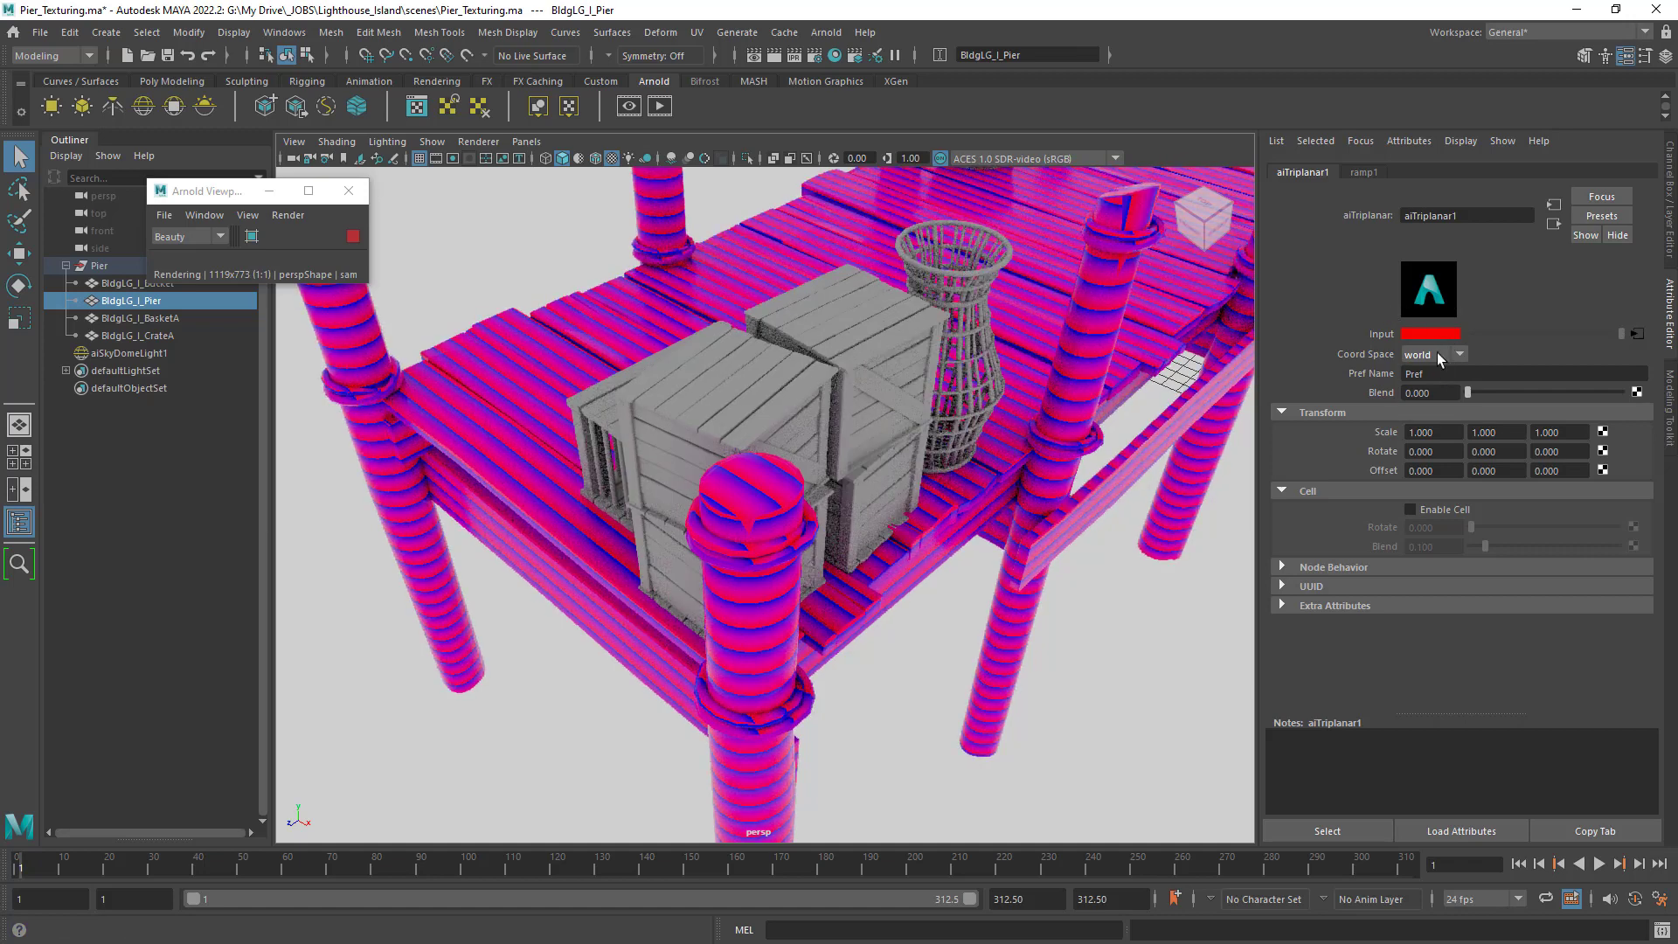
click(1438, 355)
click(1435, 391)
Raise the aiTriplanar node's Blend to 1 and check the projection seams on the corner post, beams and pier legs.
drag(1469, 393, 1630, 398)
alt+right_drag(851, 593, 726, 593)
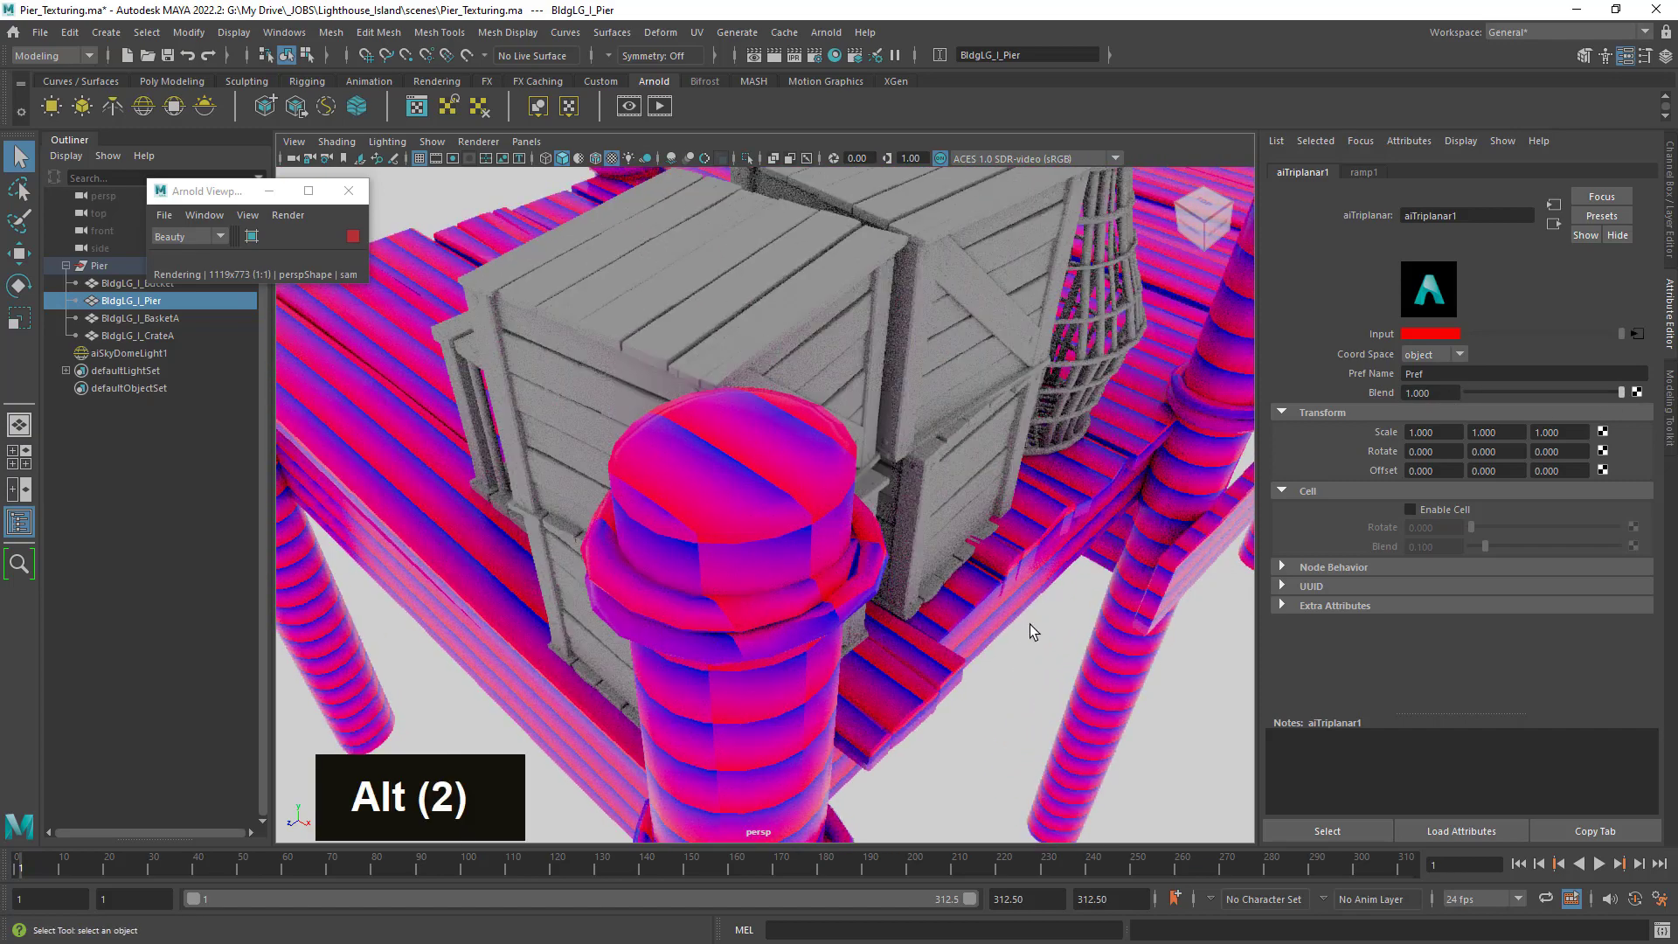
alt+right_drag(1030, 624, 970, 612)
alt+drag(970, 612, 988, 547)
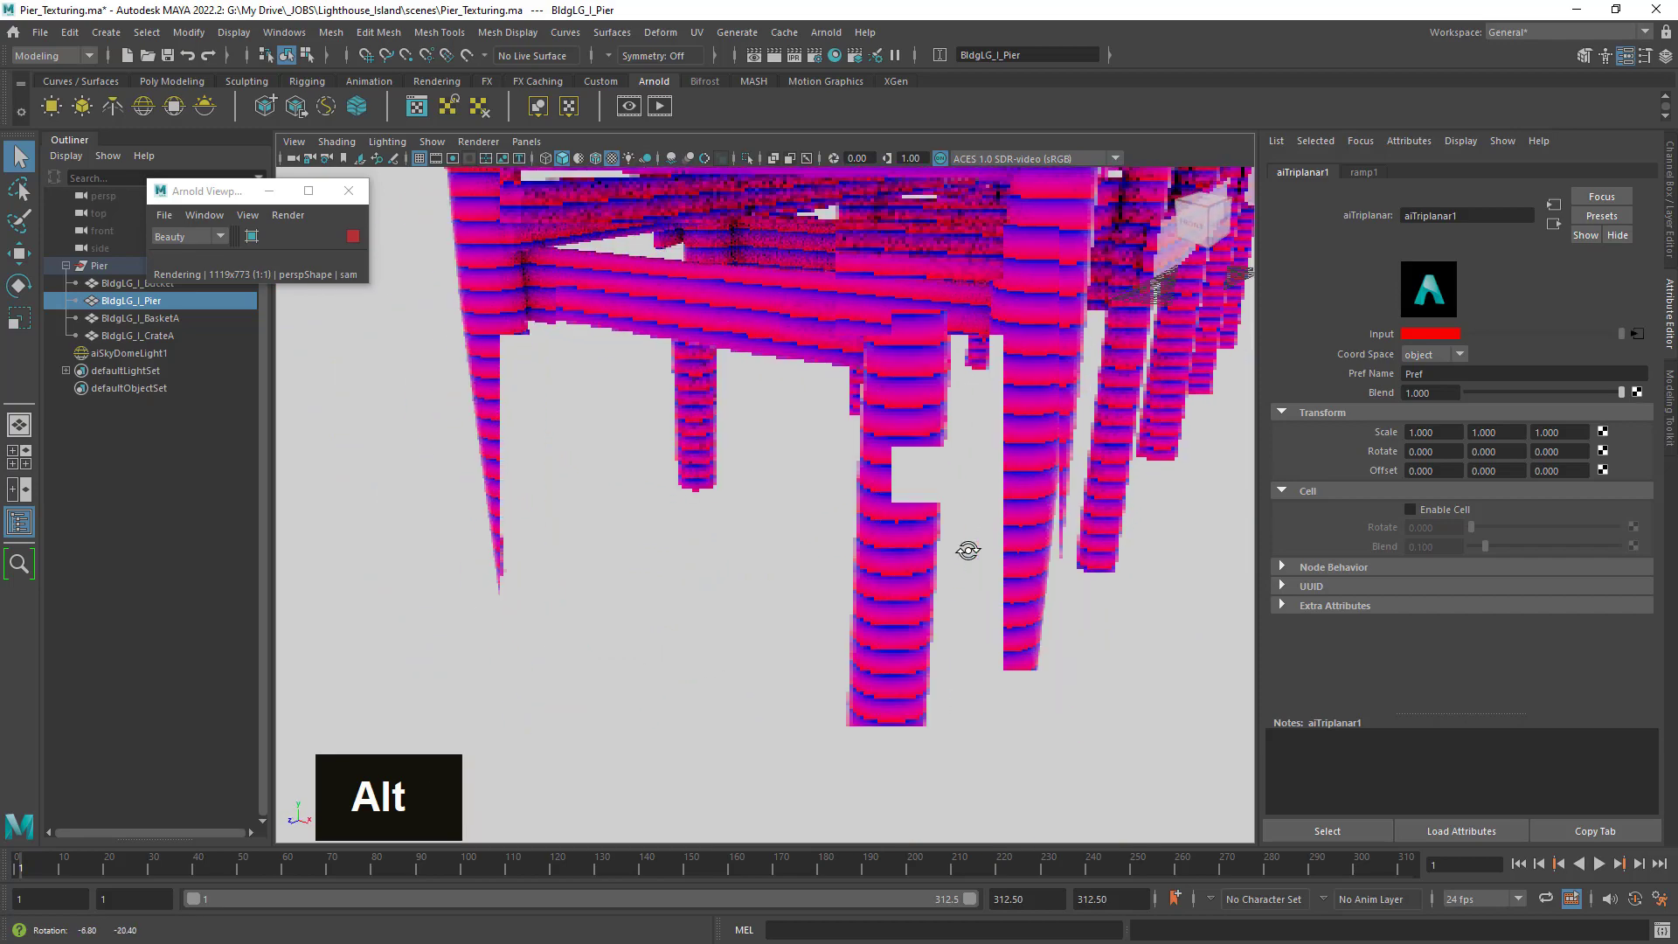
alt+drag(982, 490, 948, 509)
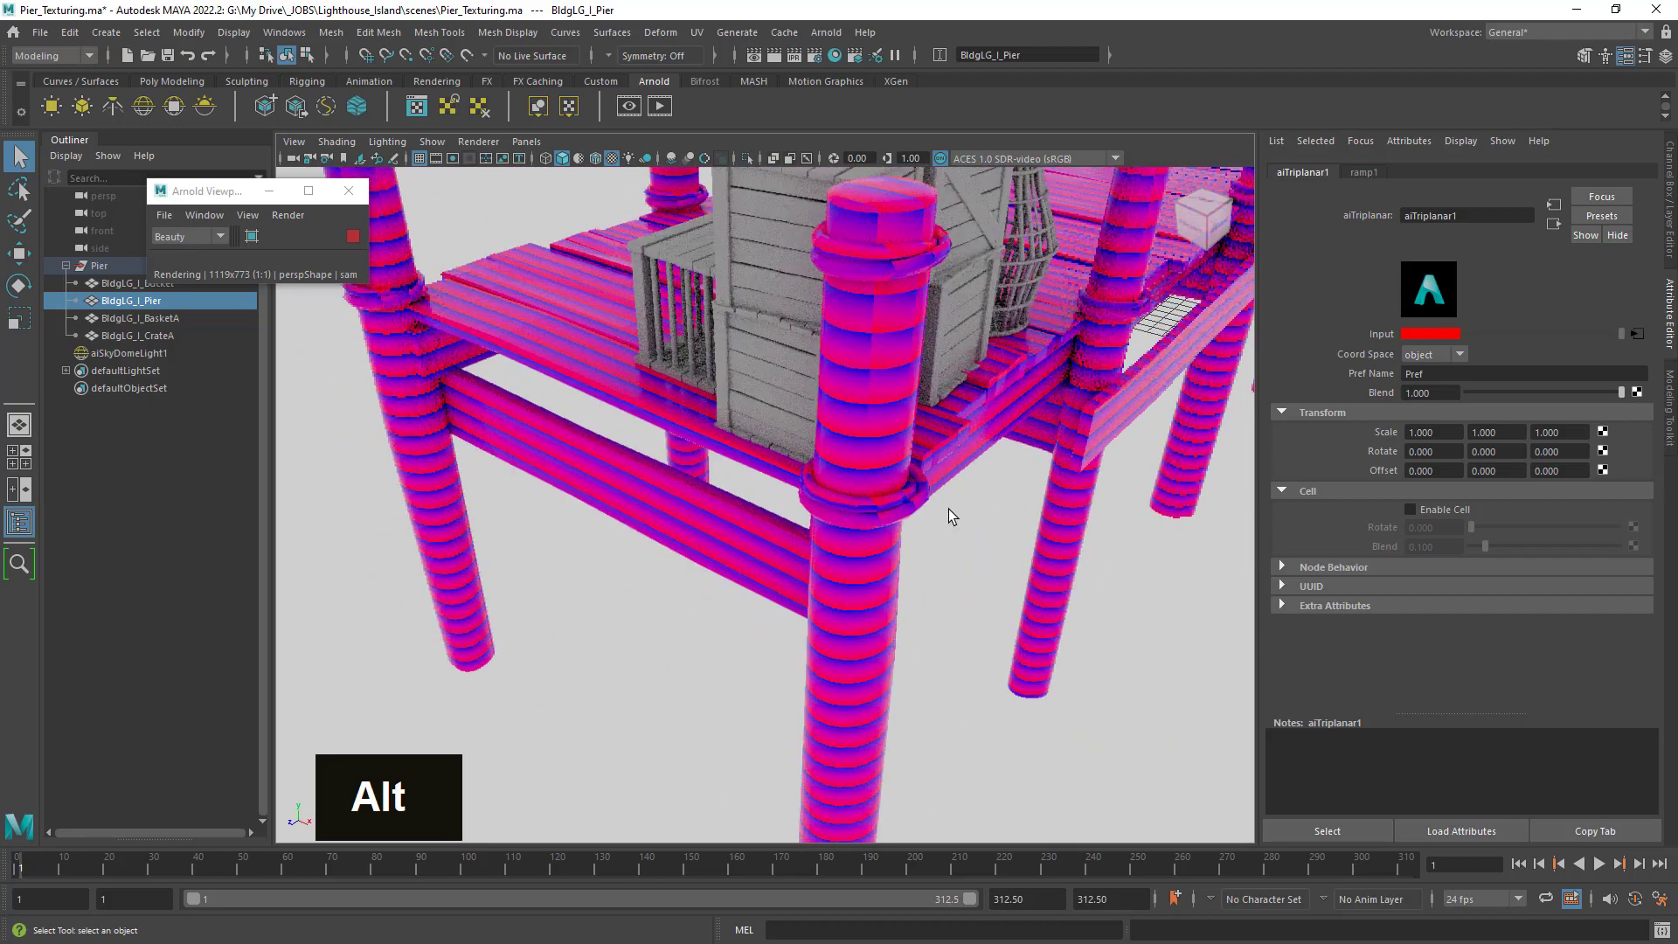
alt+right_drag(943, 561, 884, 540)
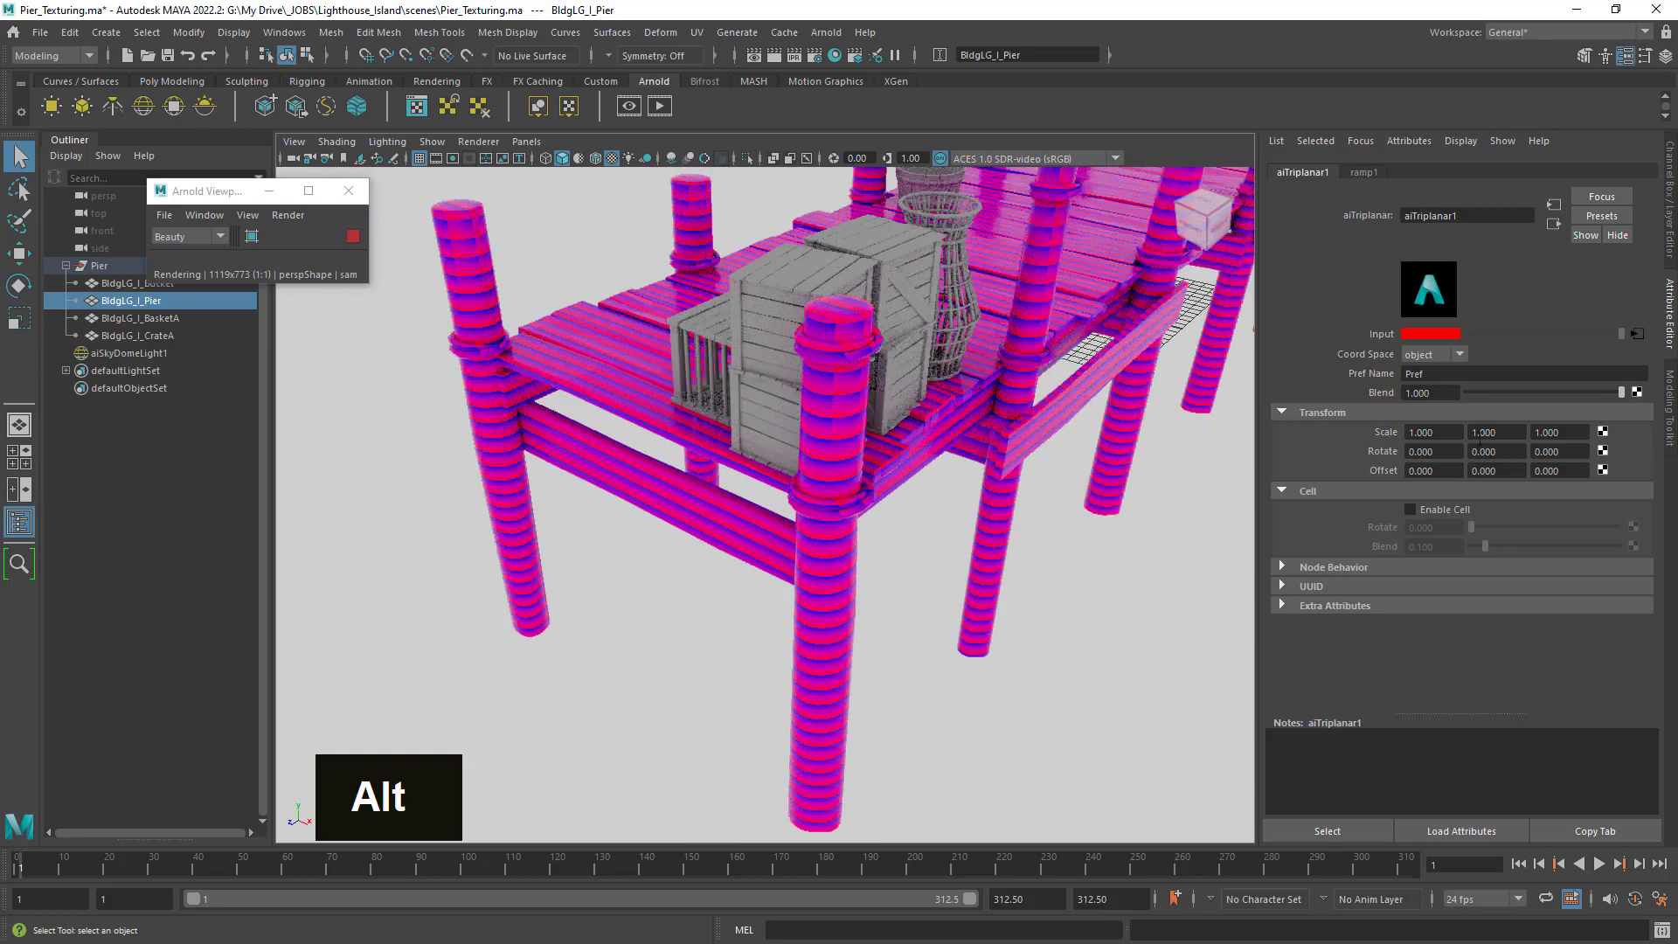
Rotate the triplanar projection 45 degrees in X and inspect the slanted stripes on the beams and posts.
click(1425, 451)
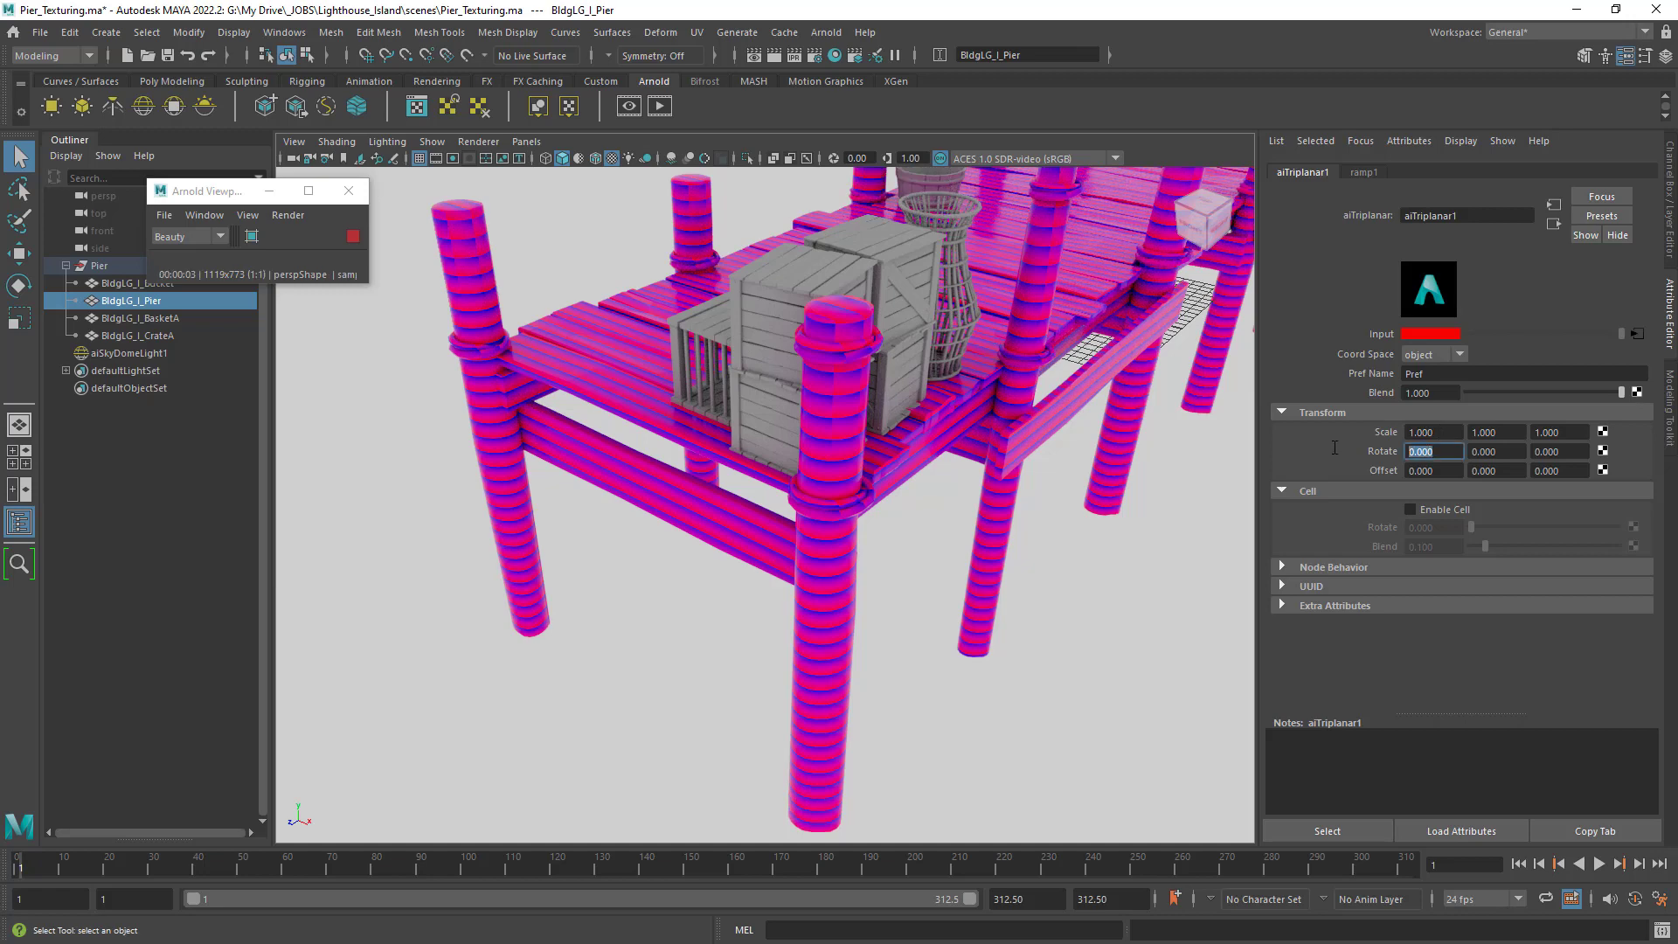
text(45)
key(Return)
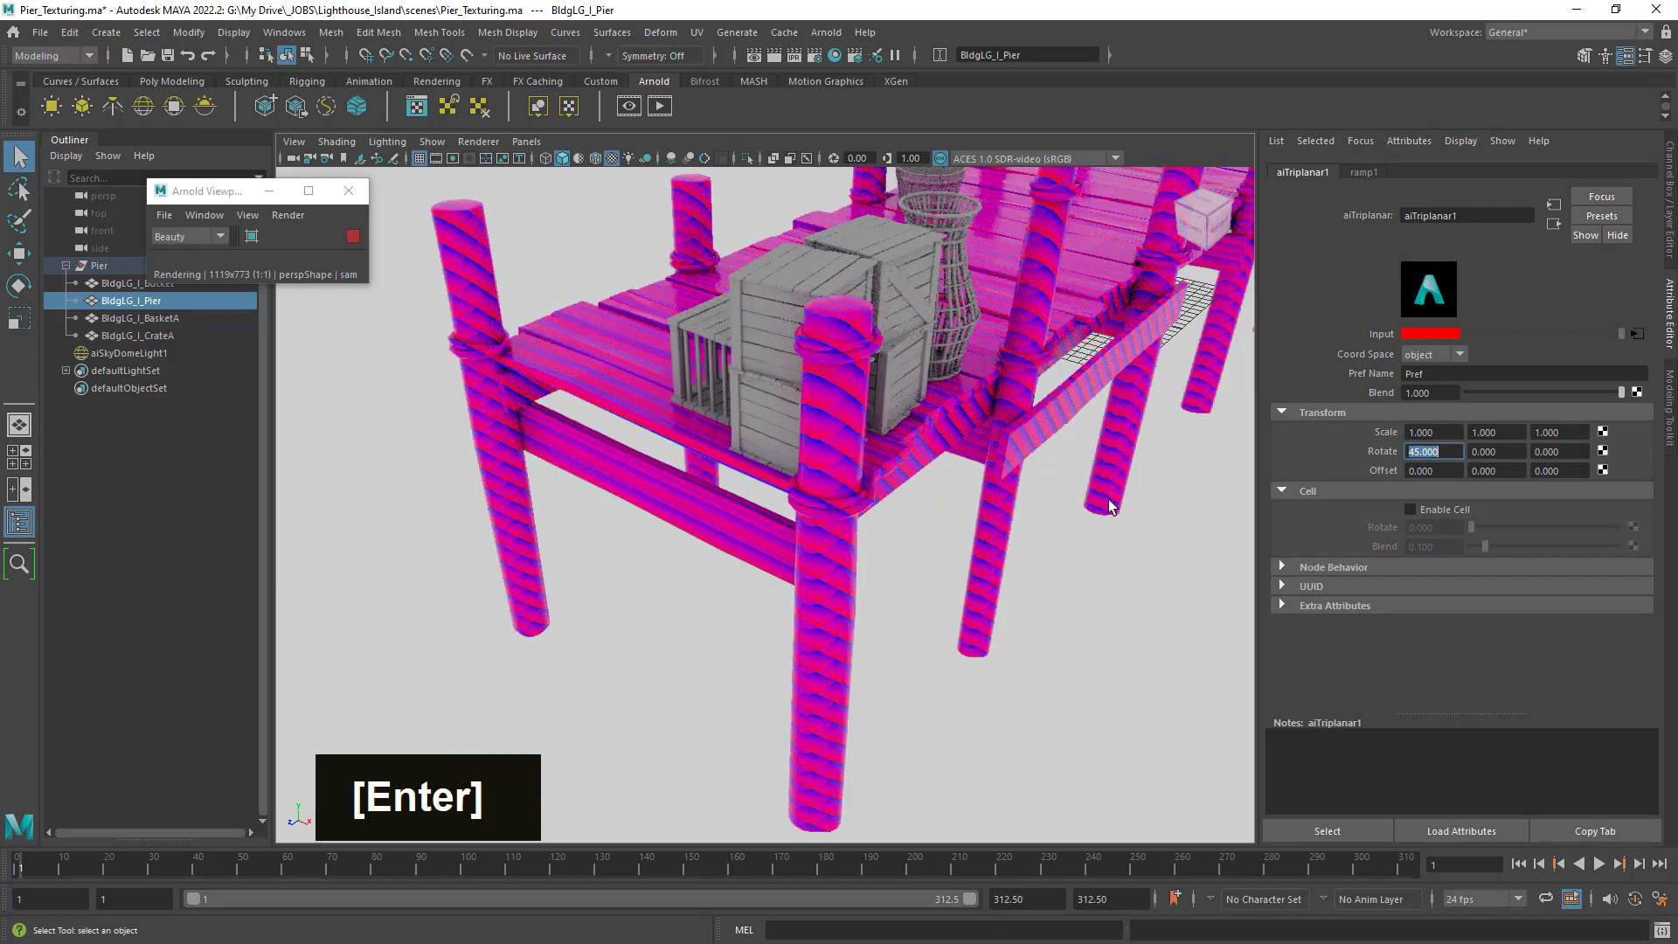
alt+drag(1112, 506, 1005, 480)
alt+right_drag(1004, 480, 1109, 503)
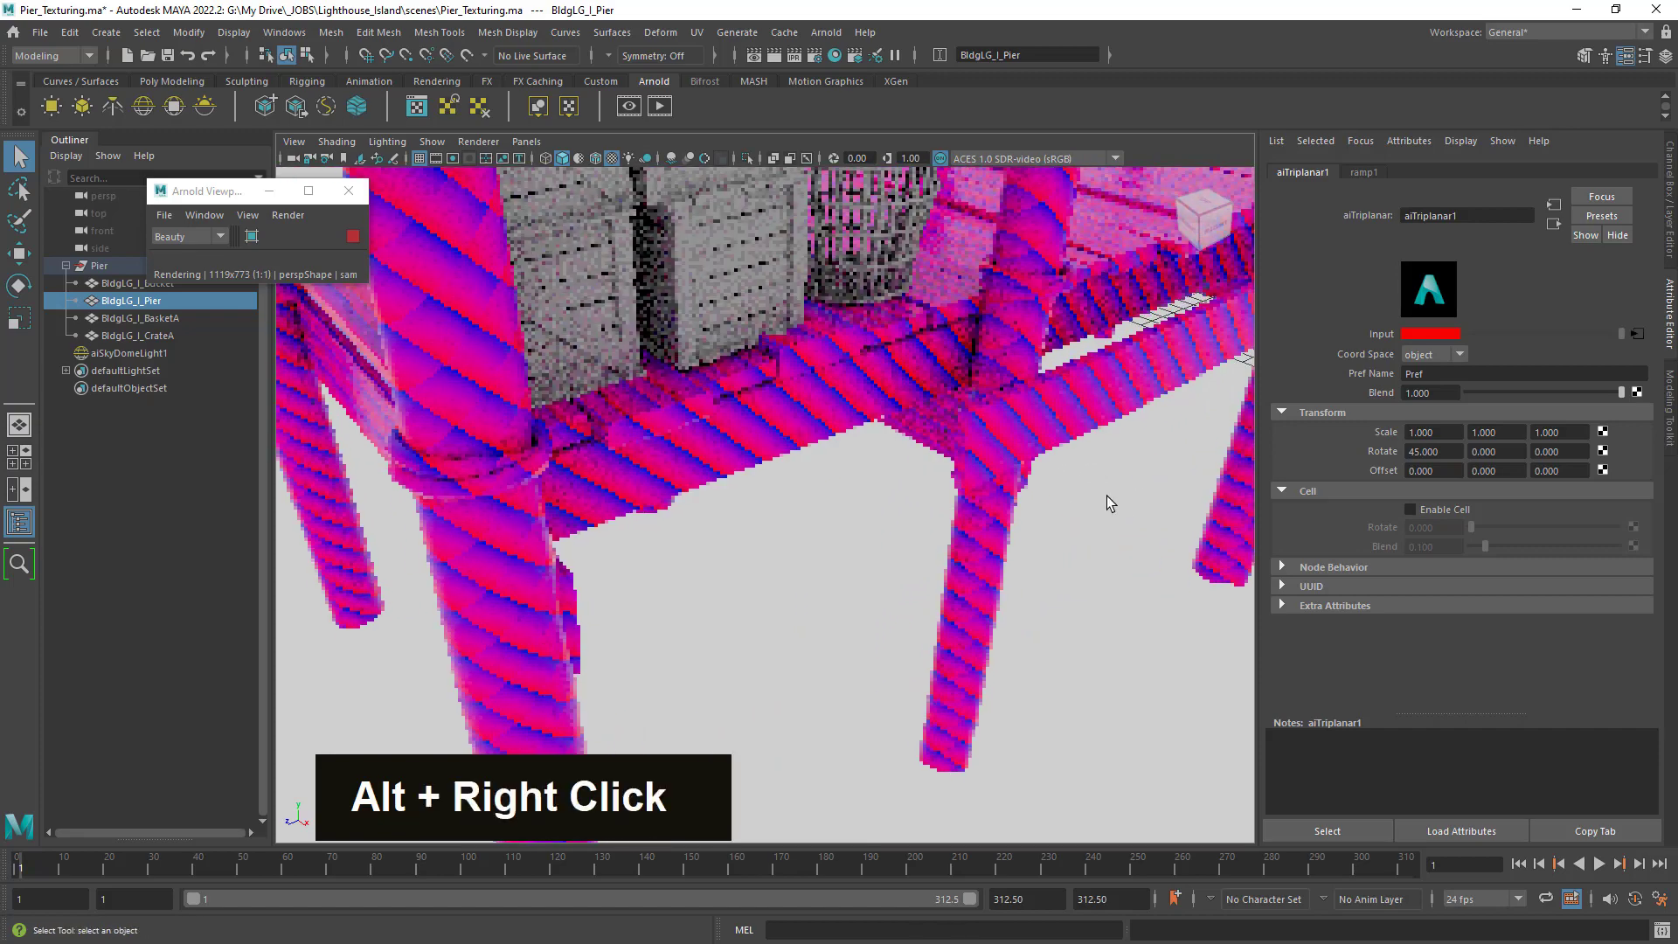
alt+drag(1107, 503, 1038, 510)
alt+right_drag(1038, 510, 982, 517)
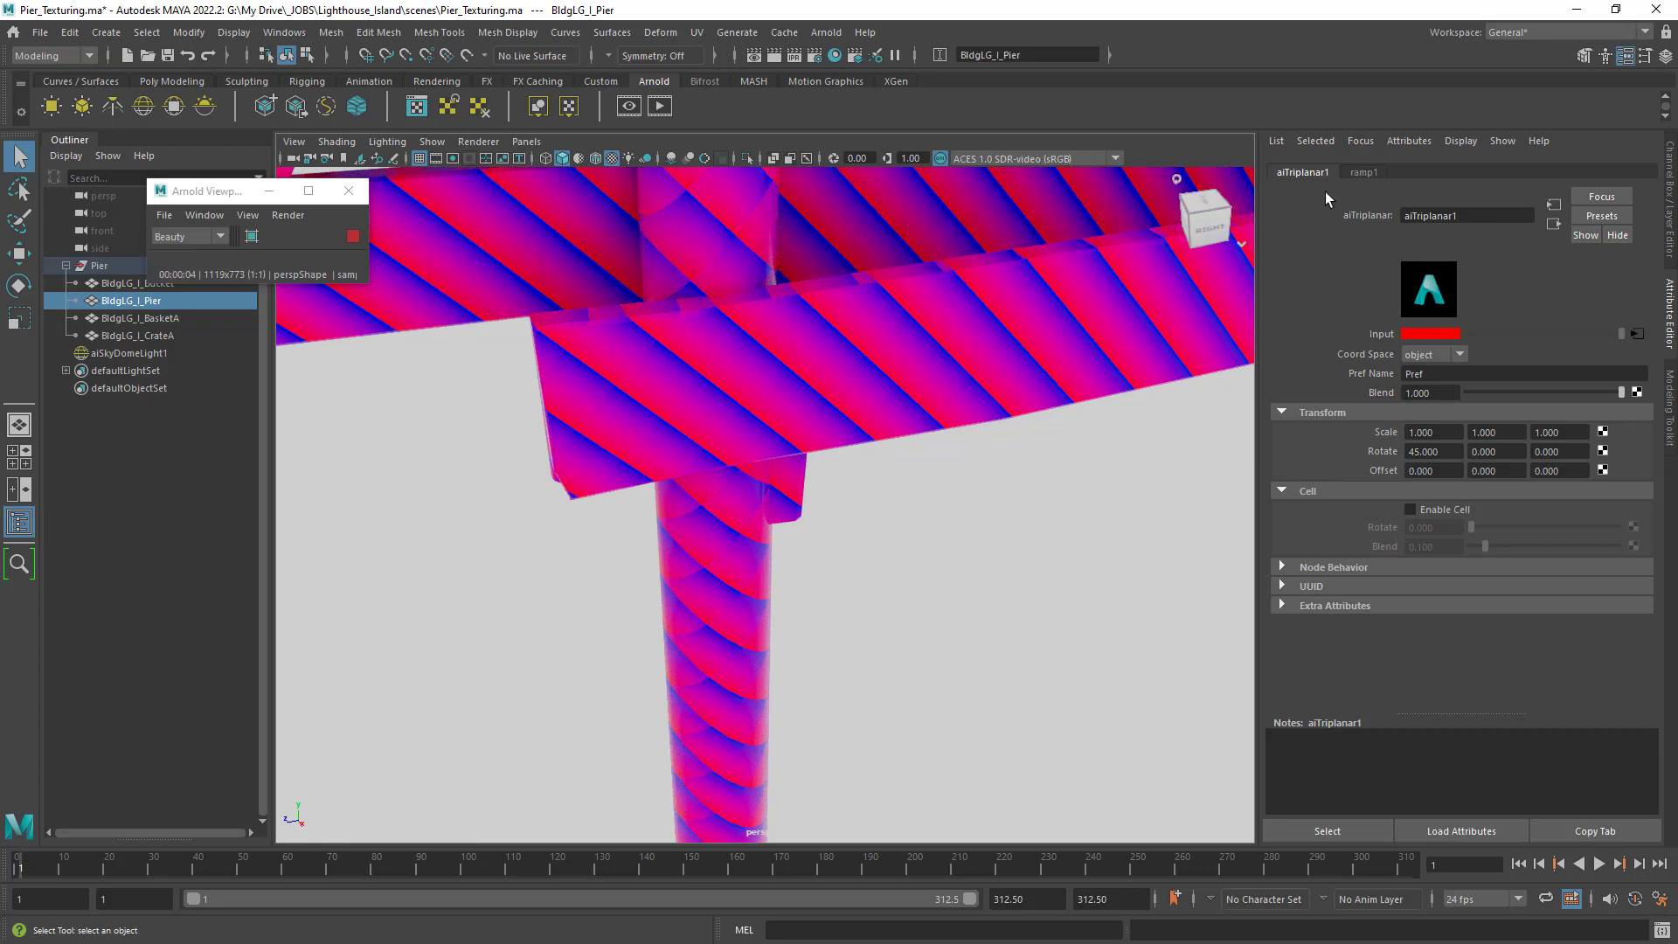
Set the interpolation of the ramp feeding the aiTriplanar node to Smooth and check the stripes across the pier.
click(1637, 333)
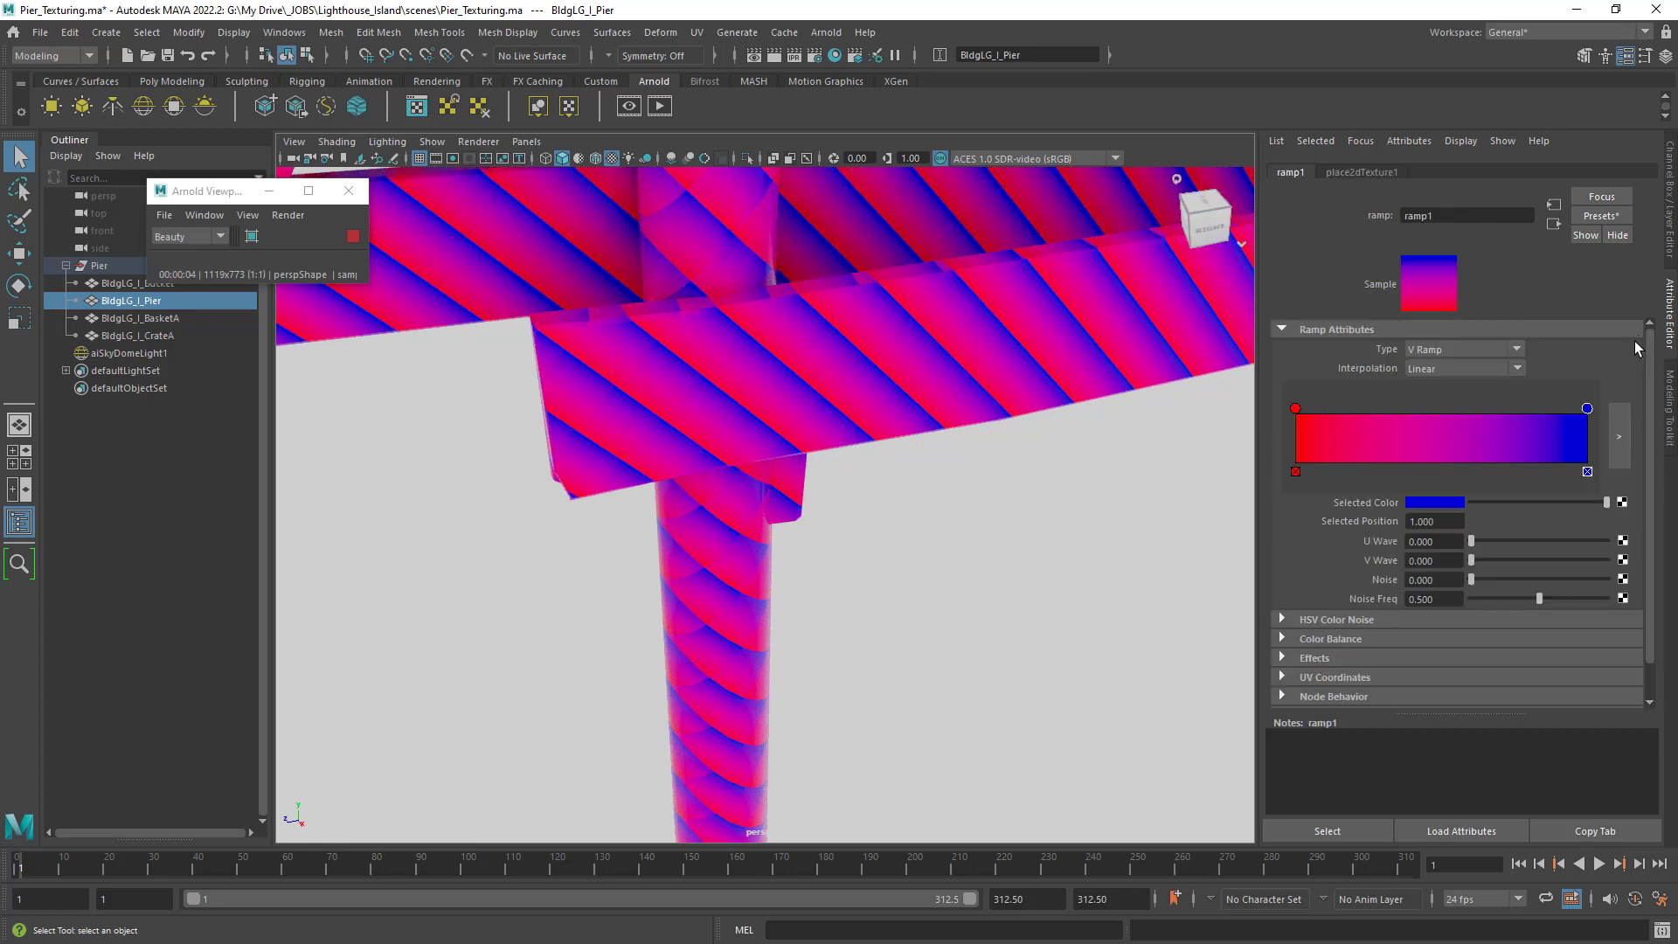
click(1460, 367)
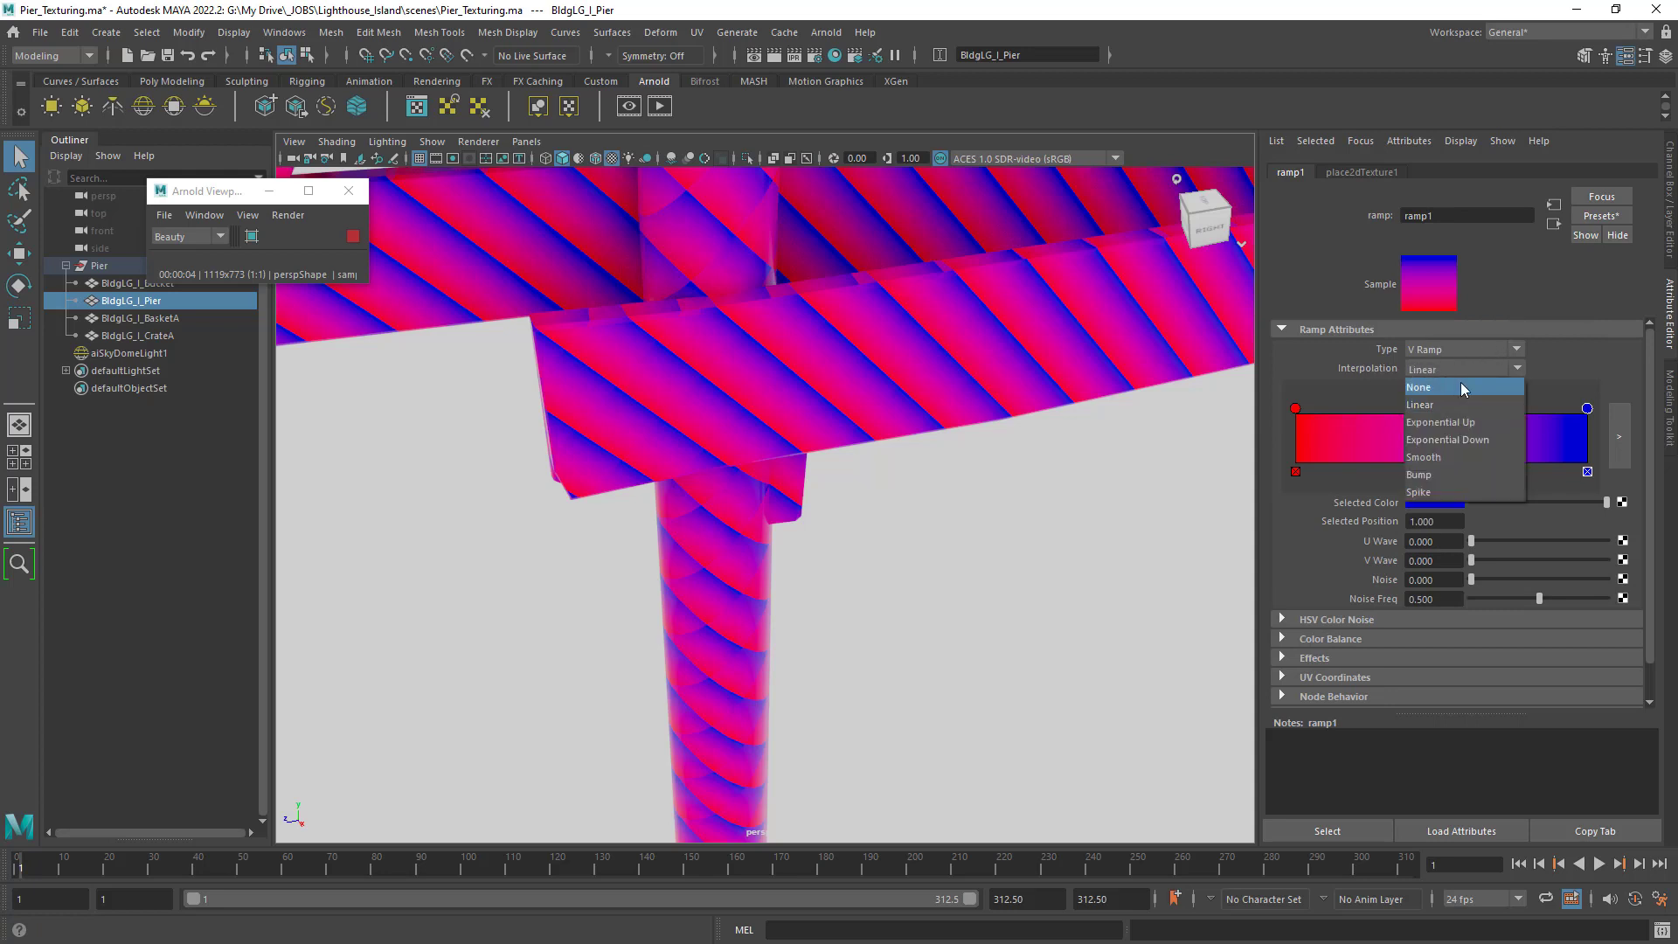
click(1447, 457)
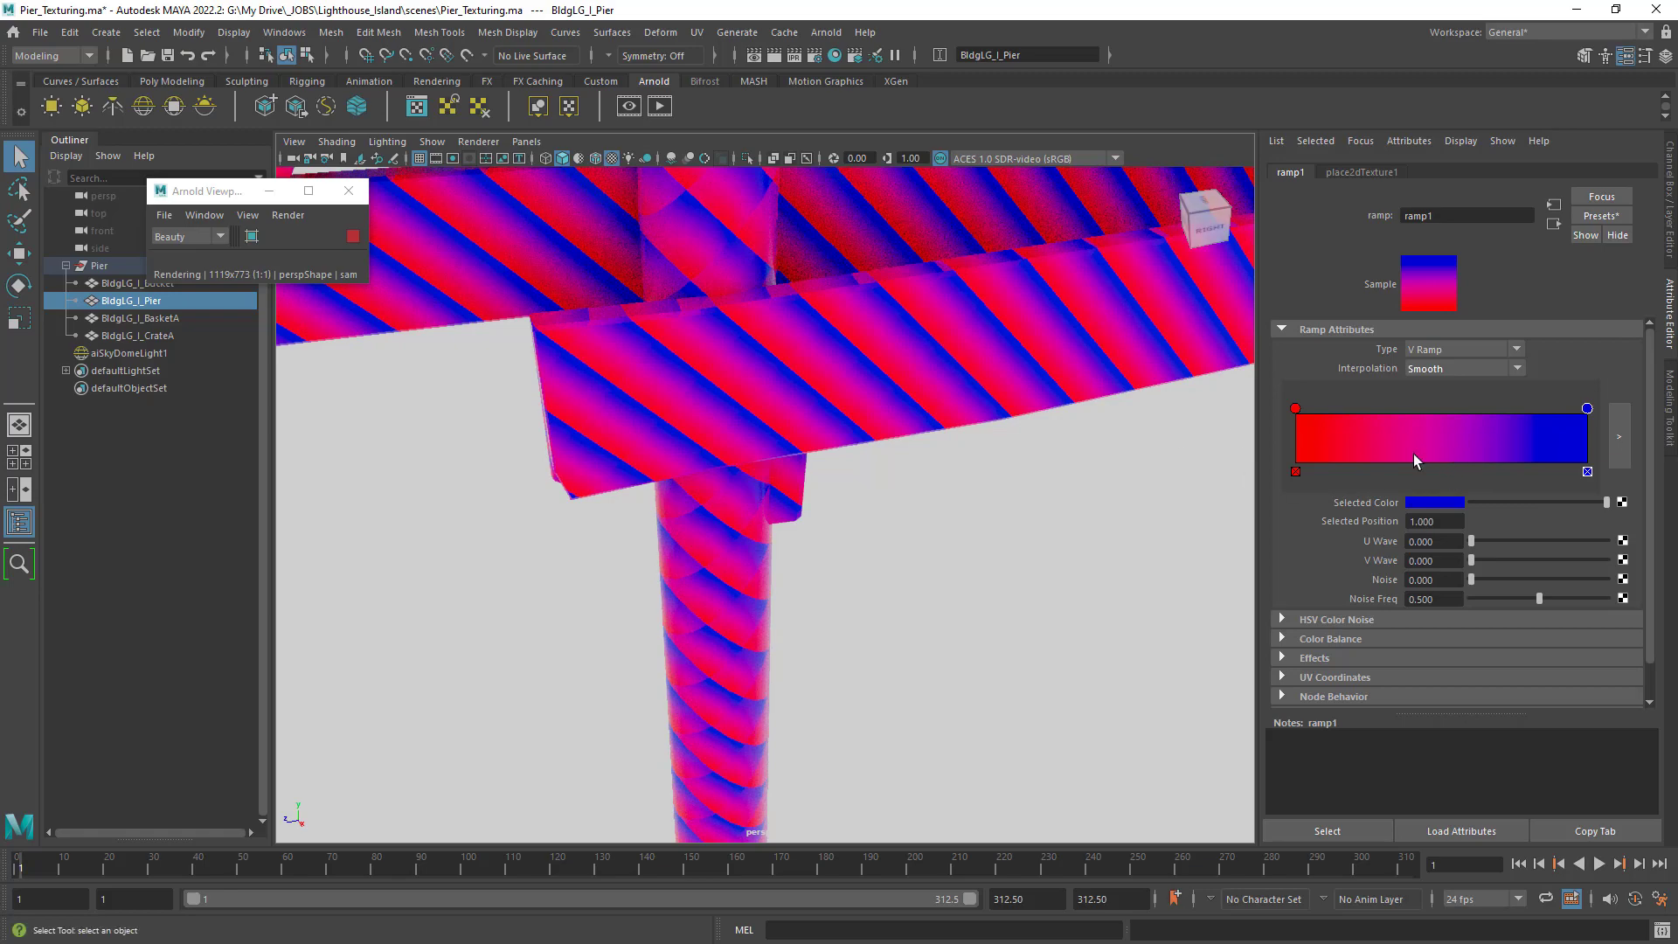
alt+right_drag(900, 532, 889, 533)
alt+drag(888, 532, 953, 534)
alt+right_drag(1031, 547, 855, 506)
mouse_move(855, 506)
alt+mouse_down()
mouse_move(883, 502)
mouse_move(877, 487)
alt+mouse_up()
mouse_move(877, 487)
alt+right_down()
mouse_move(988, 490)
mouse_move(858, 498)
alt+right_up()
alt+drag(857, 498, 846, 505)
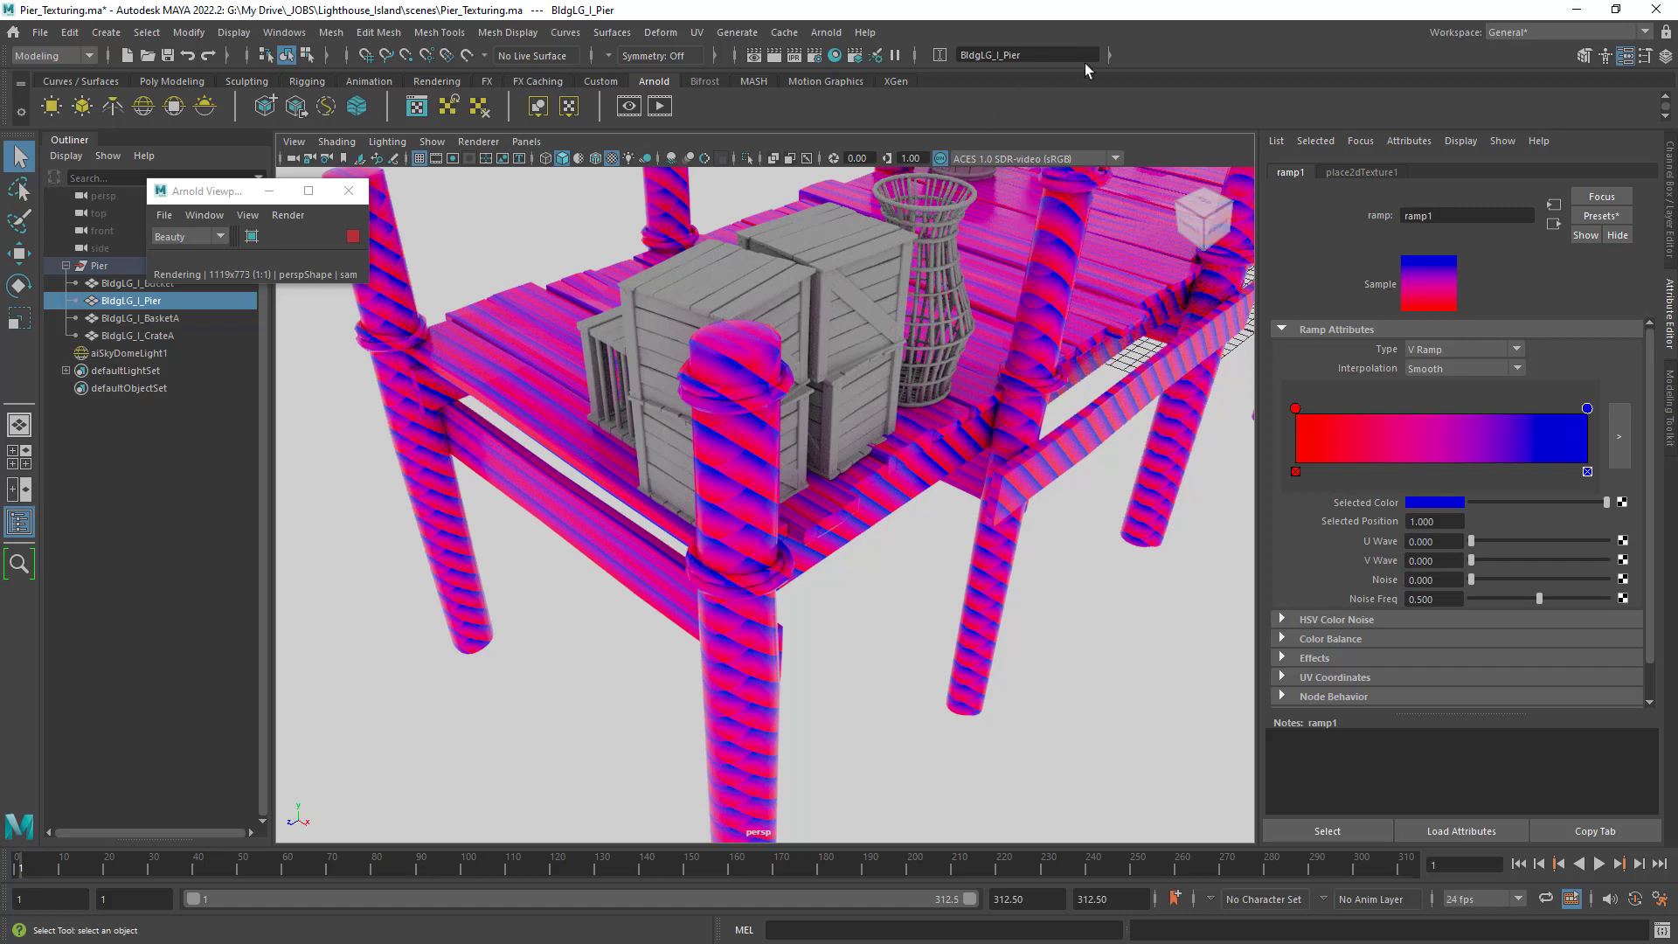
Return to the aiTriplanar node and reset its X rotation to 0.
click(1556, 224)
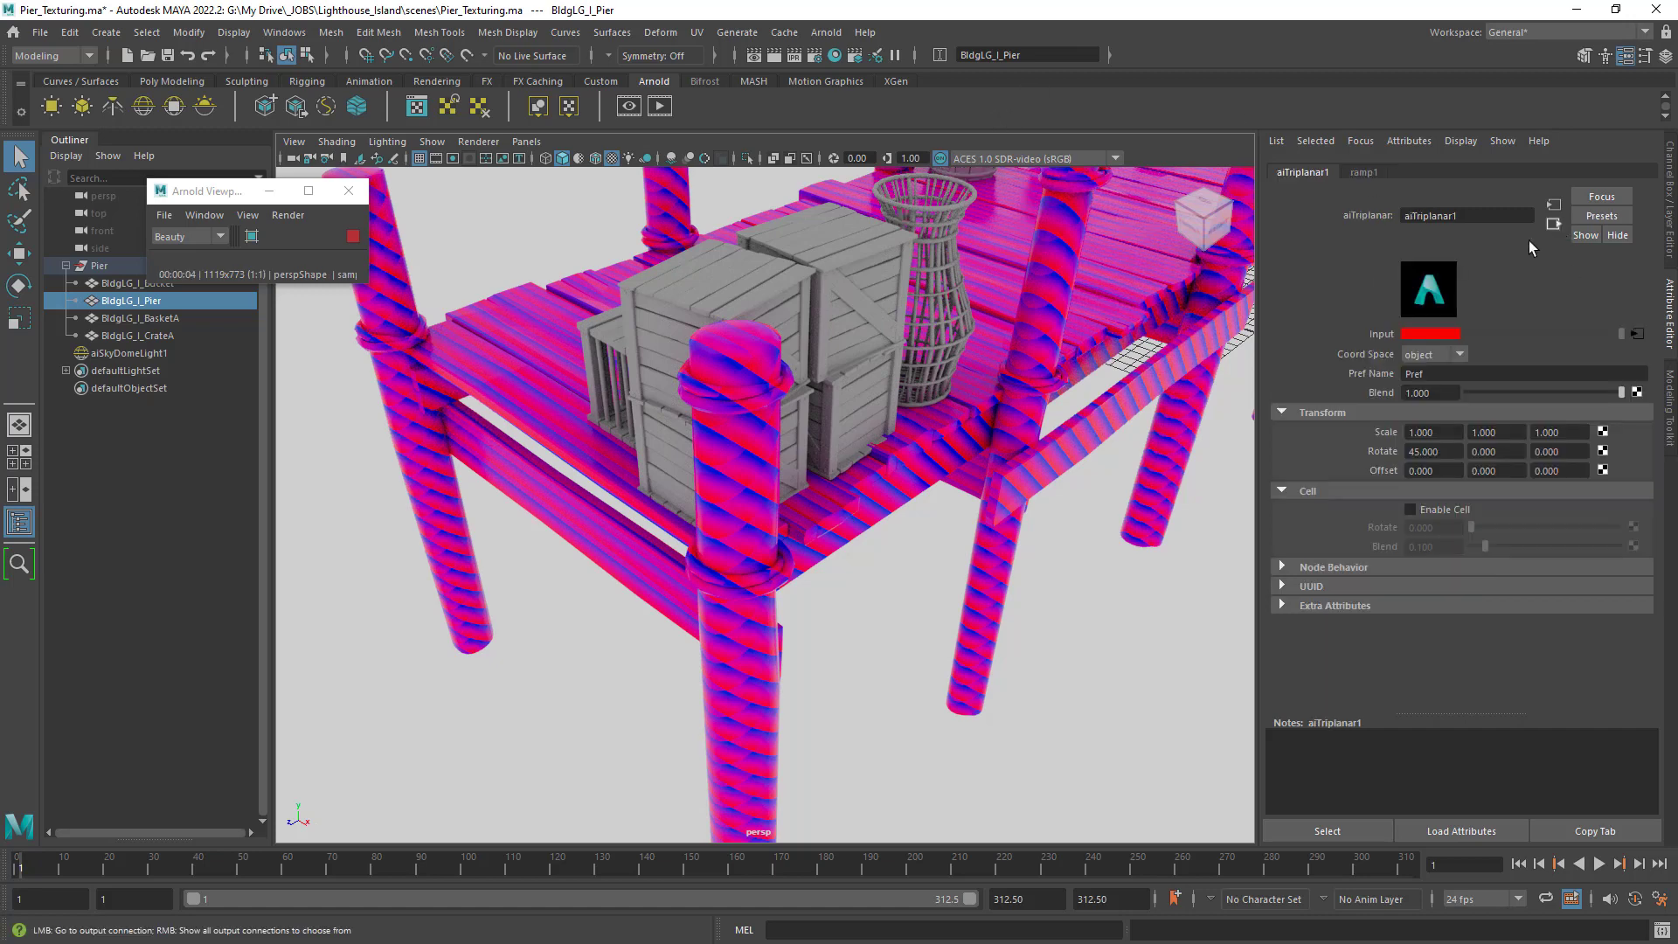
click(1445, 452)
text(0)
key(Return)
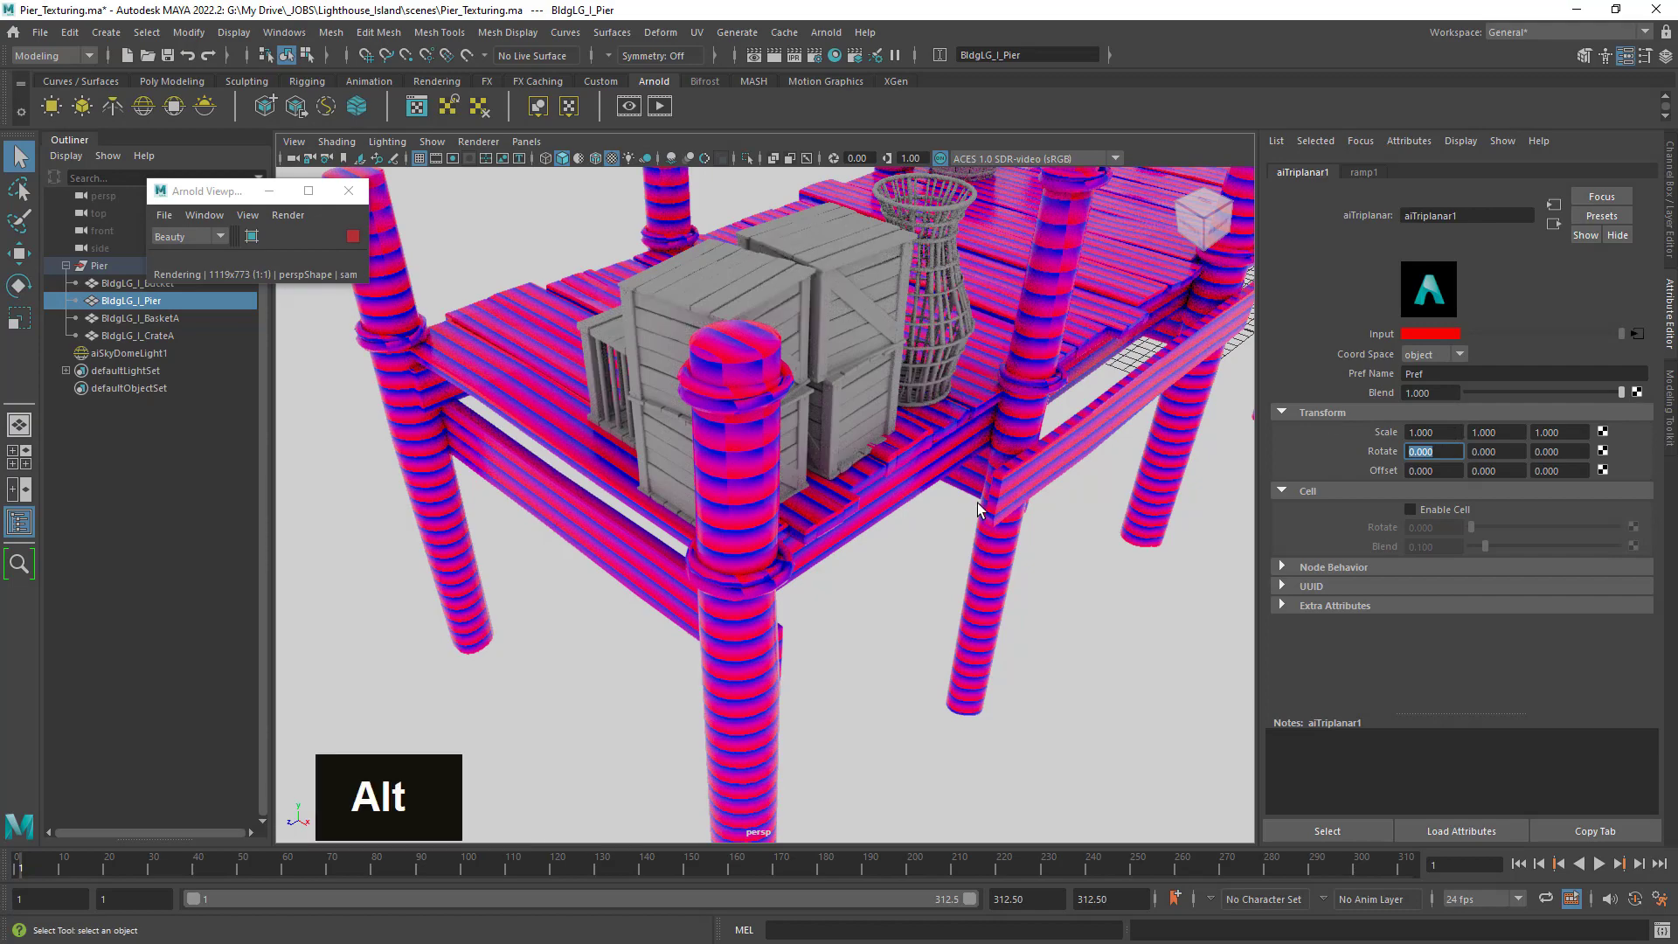
alt+right_drag(977, 502, 799, 635)
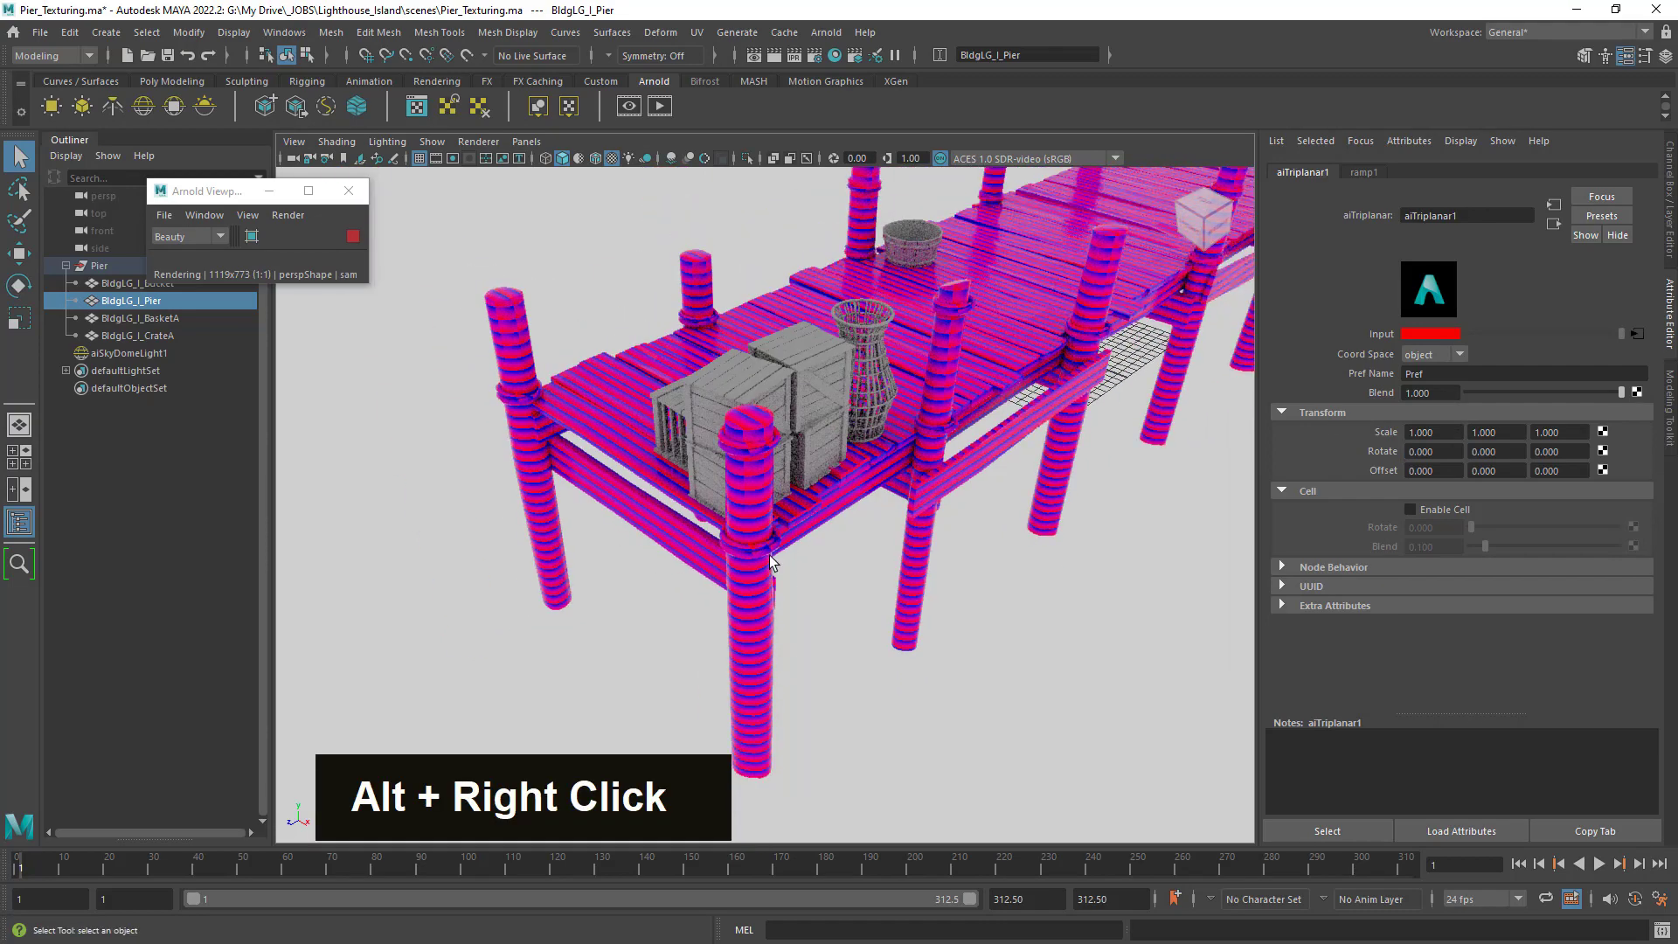
Set the aiTriplanar node's Y scale to 0.01 and check the vertical gradient along the whole pier.
click(1497, 432)
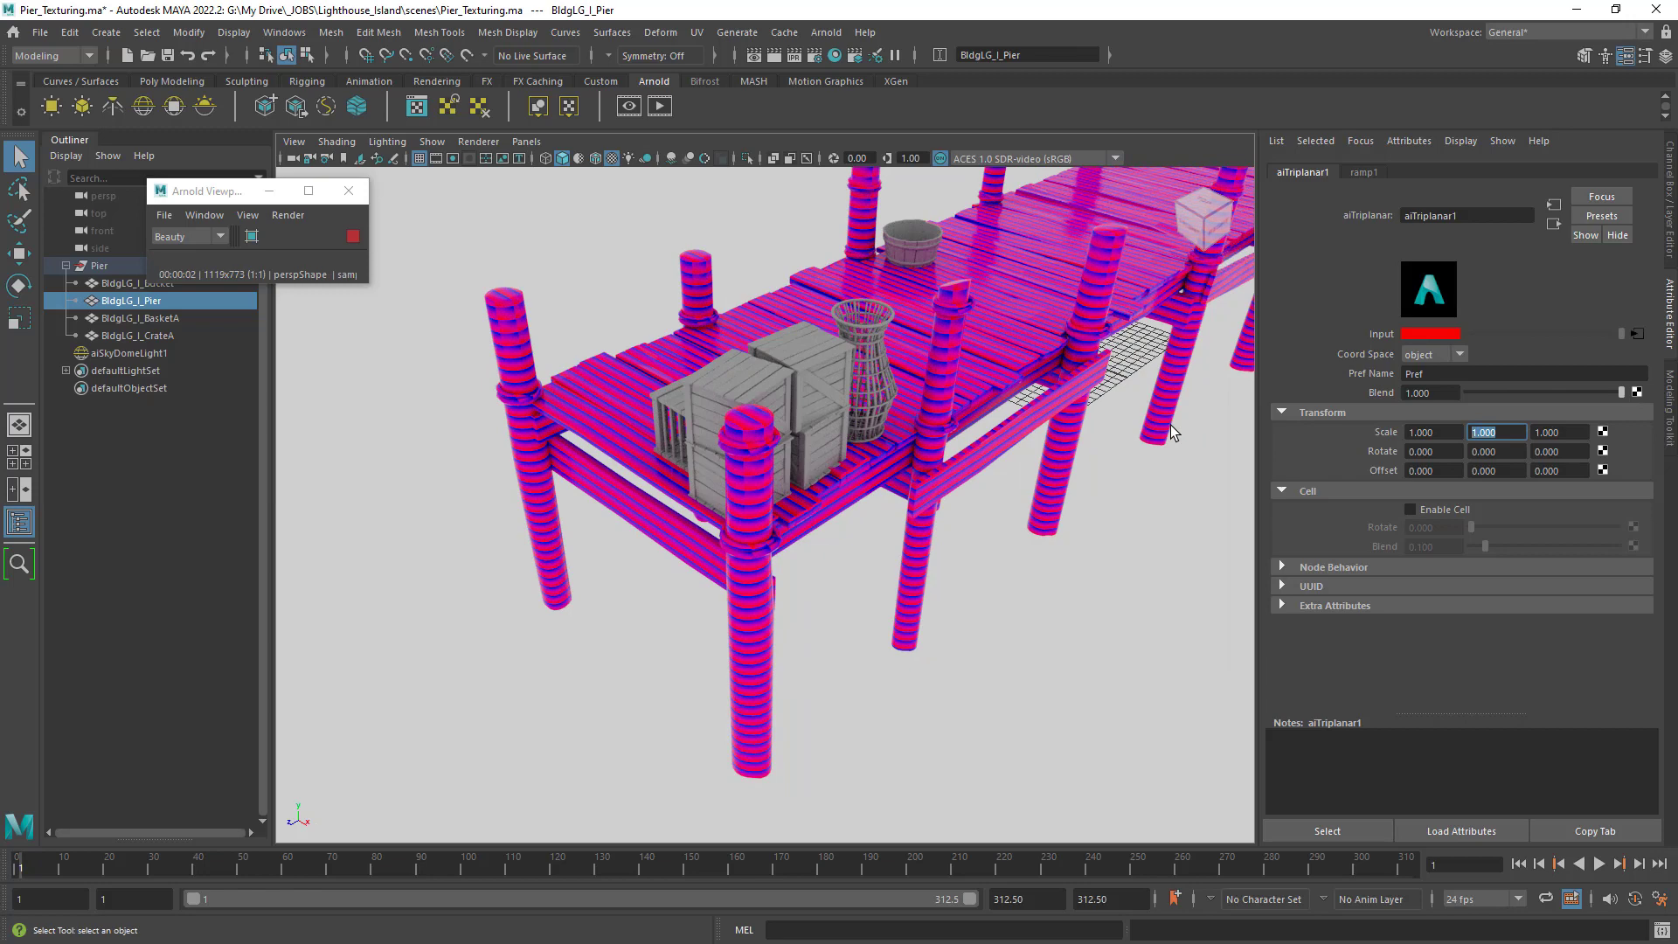
text(.01)
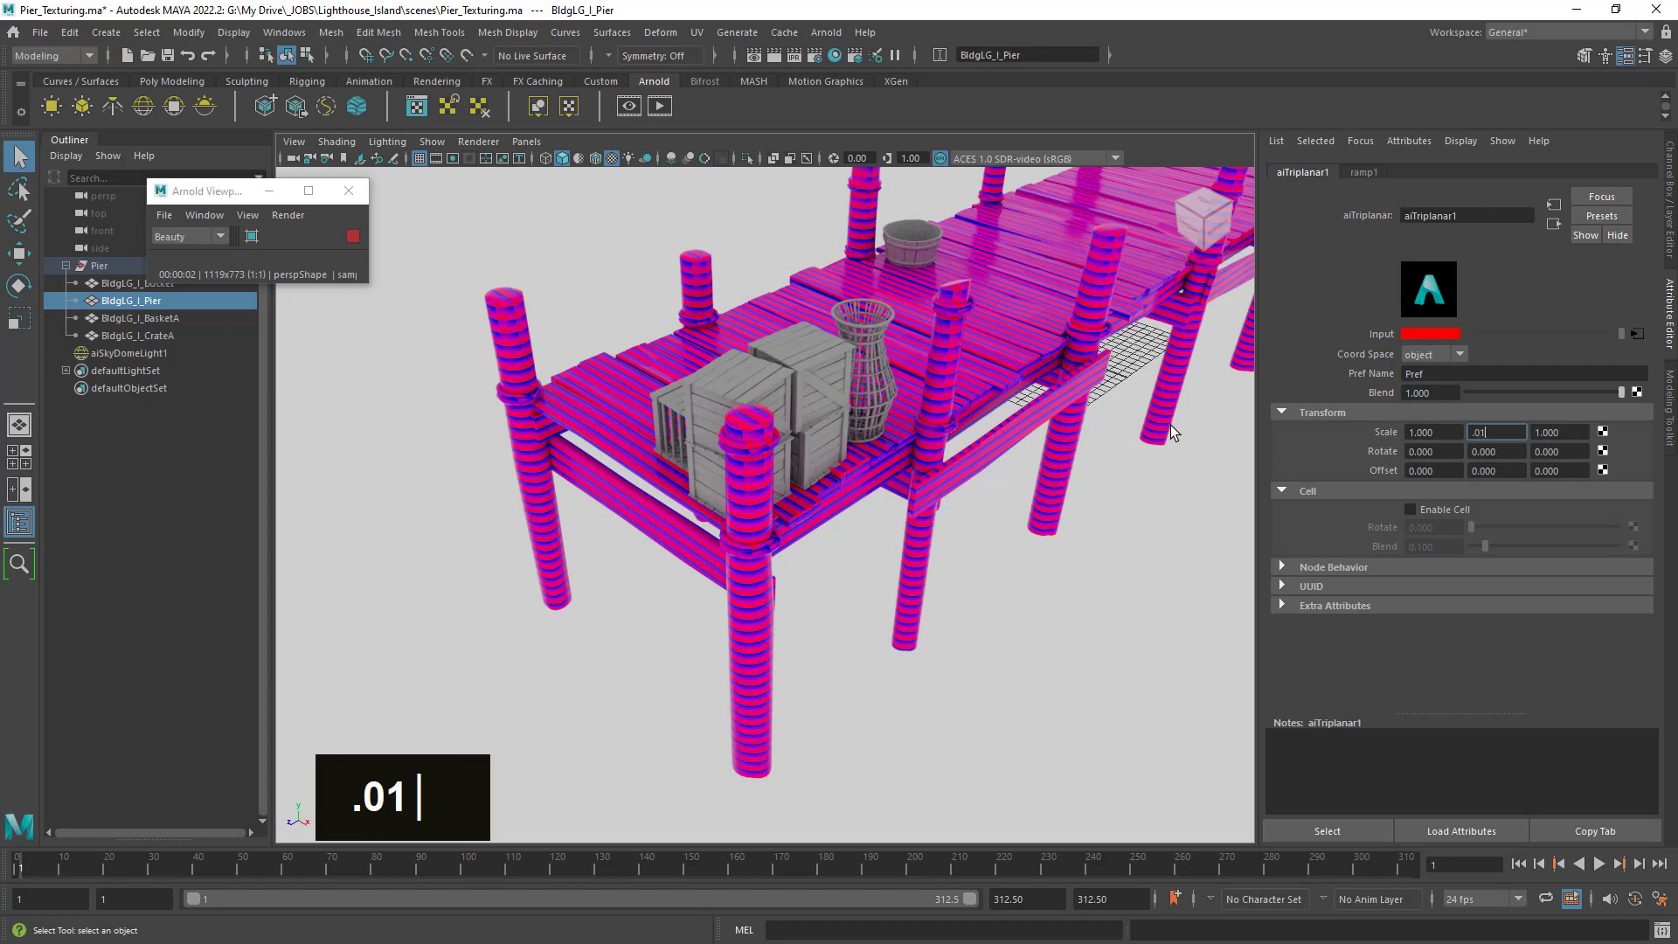
key(Return)
alt+drag(858, 536, 869, 536)
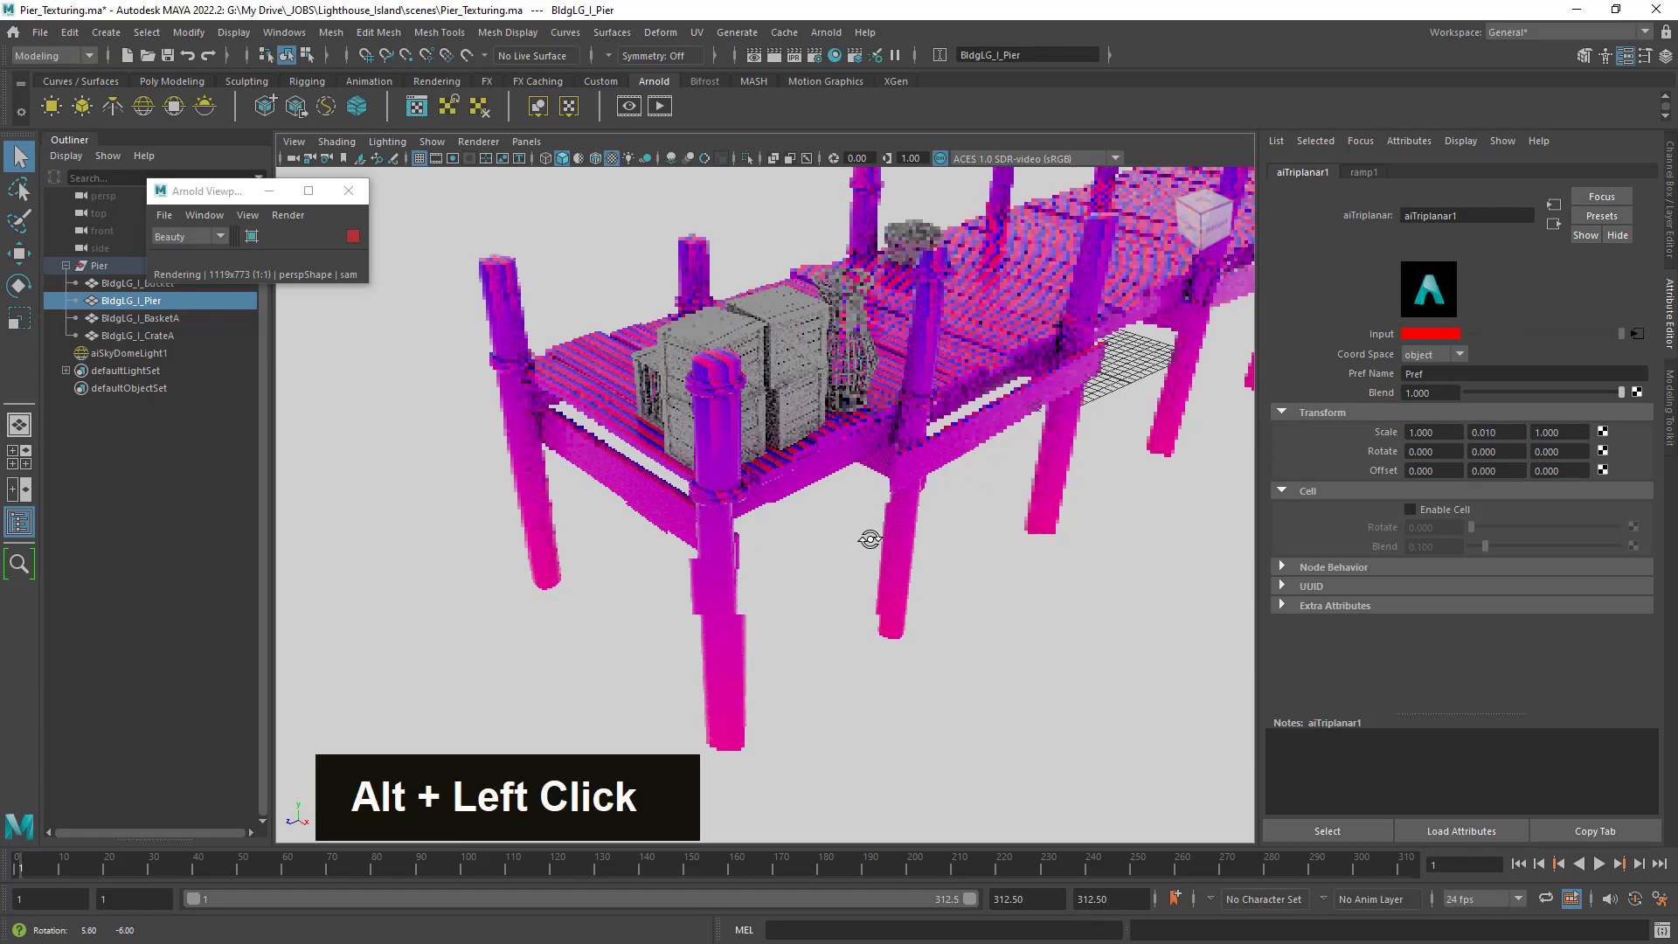
alt+right_drag(869, 536, 881, 278)
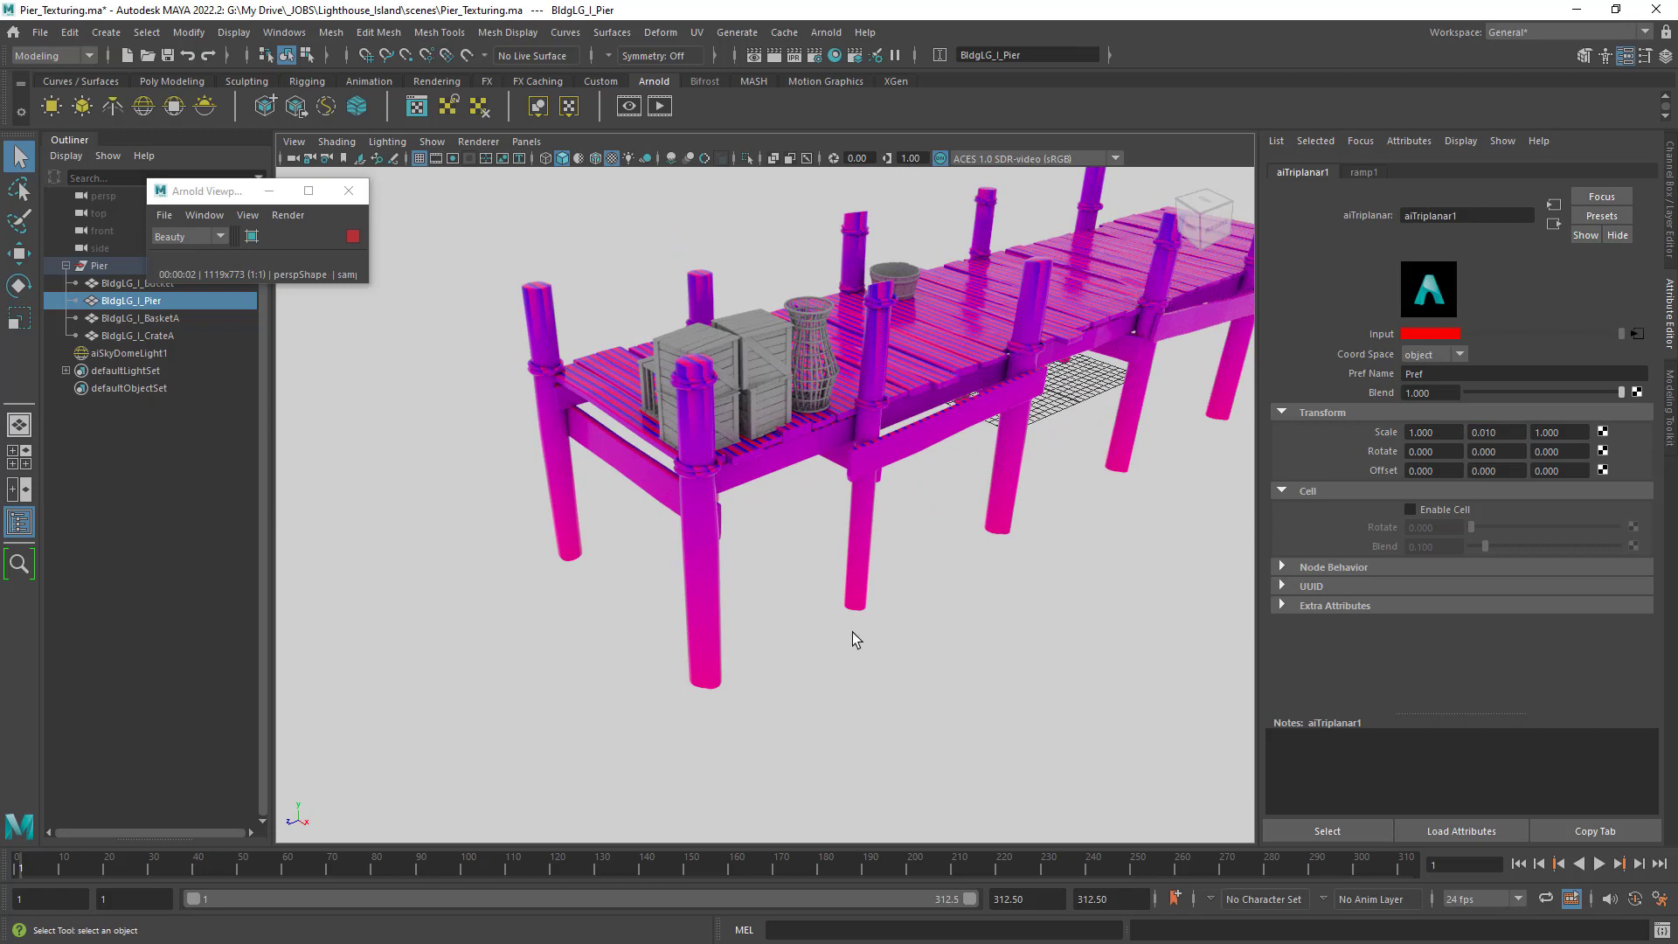
alt+middle_drag(1042, 444, 930, 464)
mouse_move(930, 463)
alt+mouse_down()
mouse_move(916, 428)
mouse_move(944, 457)
alt+mouse_up()
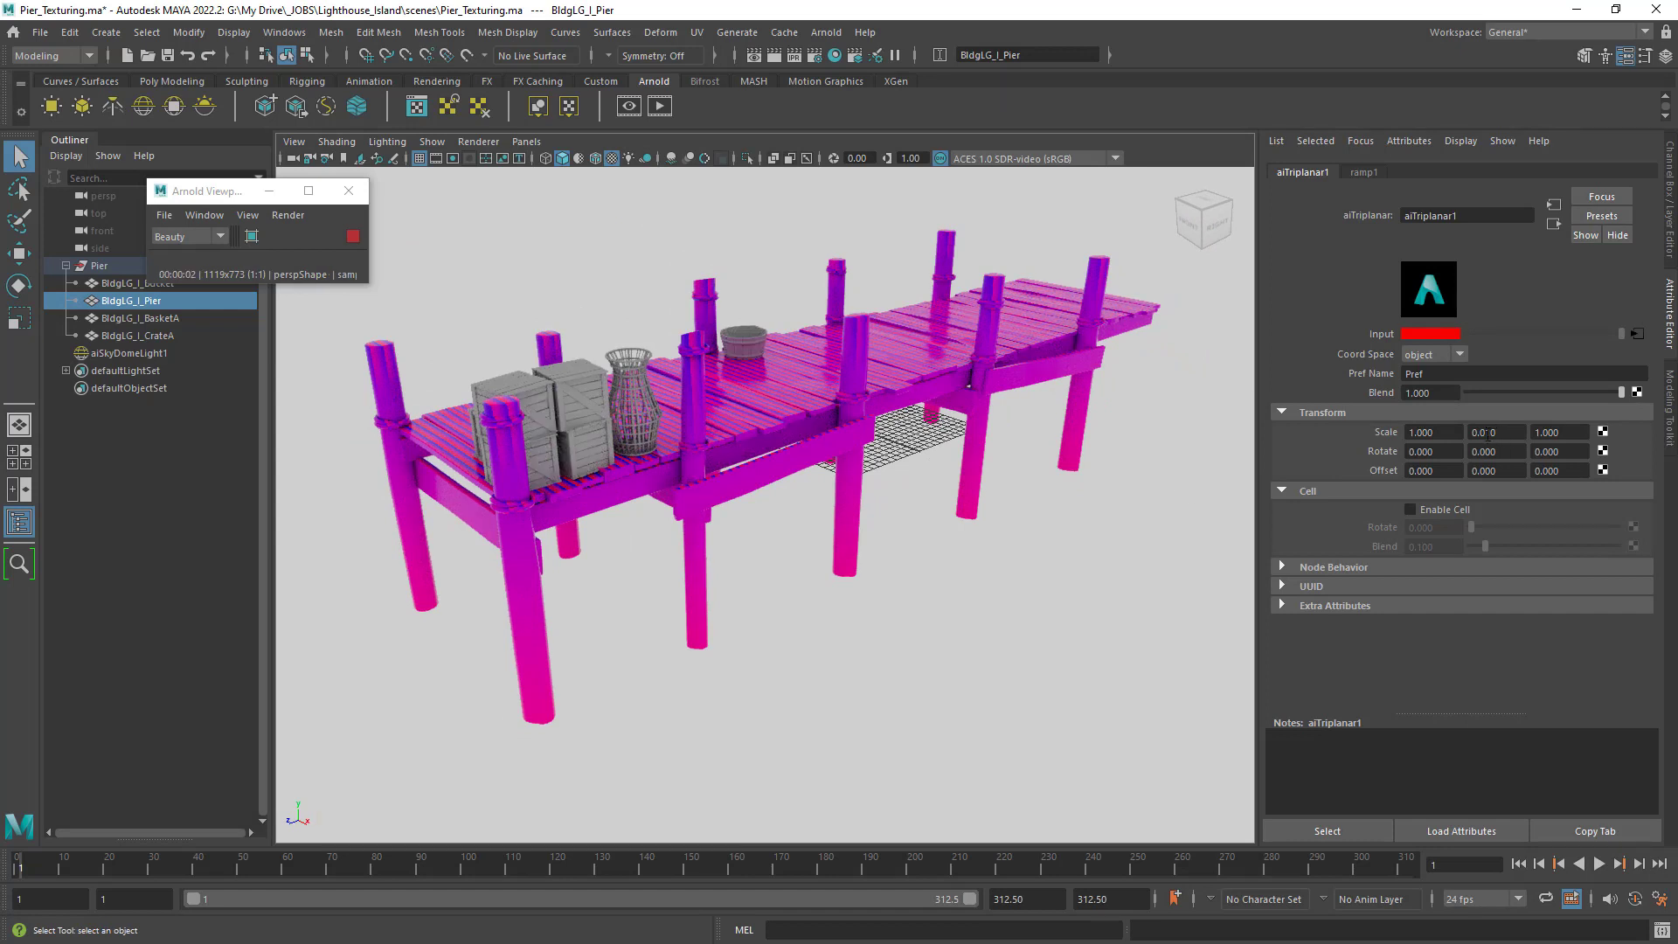
Copy the 0.010 Y scale of the aiTriplanar node to its X and Z scale.
drag(1502, 435, 1378, 437)
key(ctrl+c)
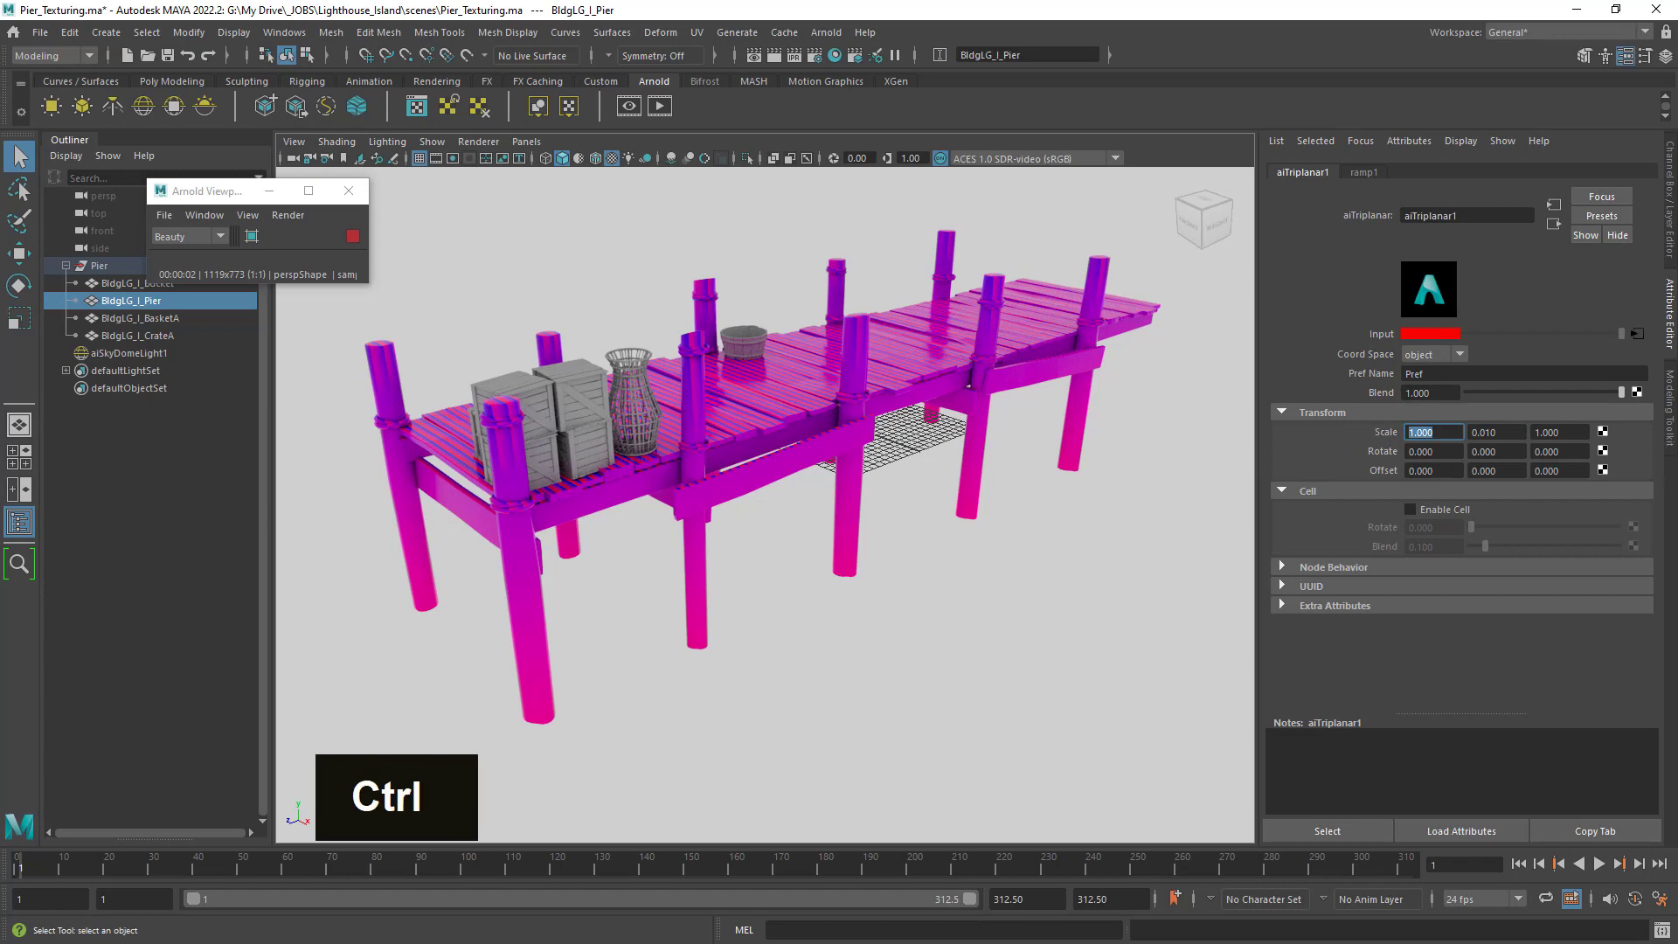
key(ctrl+v)
drag(1568, 433, 1507, 434)
key(ctrl+v)
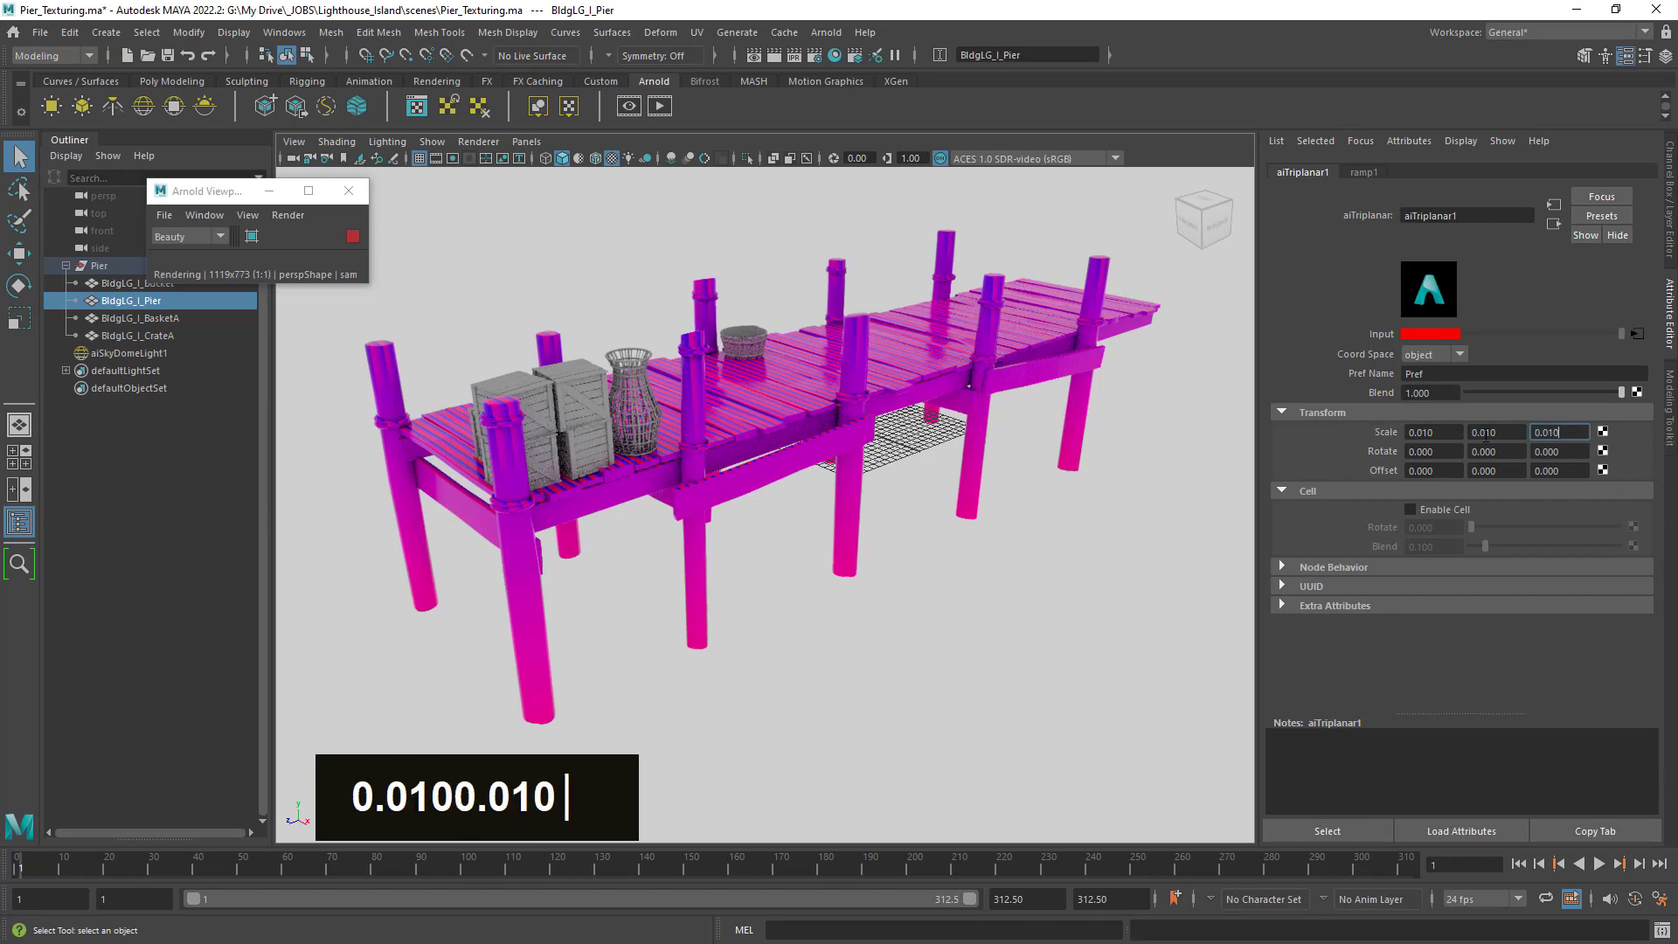
key(Return)
Examine from above how the uniformly scaled ramp runs along the deck and down the posts.
mouse_move(883, 423)
alt+mouse_down()
mouse_move(889, 461)
mouse_move(765, 430)
mouse_move(890, 452)
alt+mouse_up()
alt+right_drag(963, 506, 870, 501)
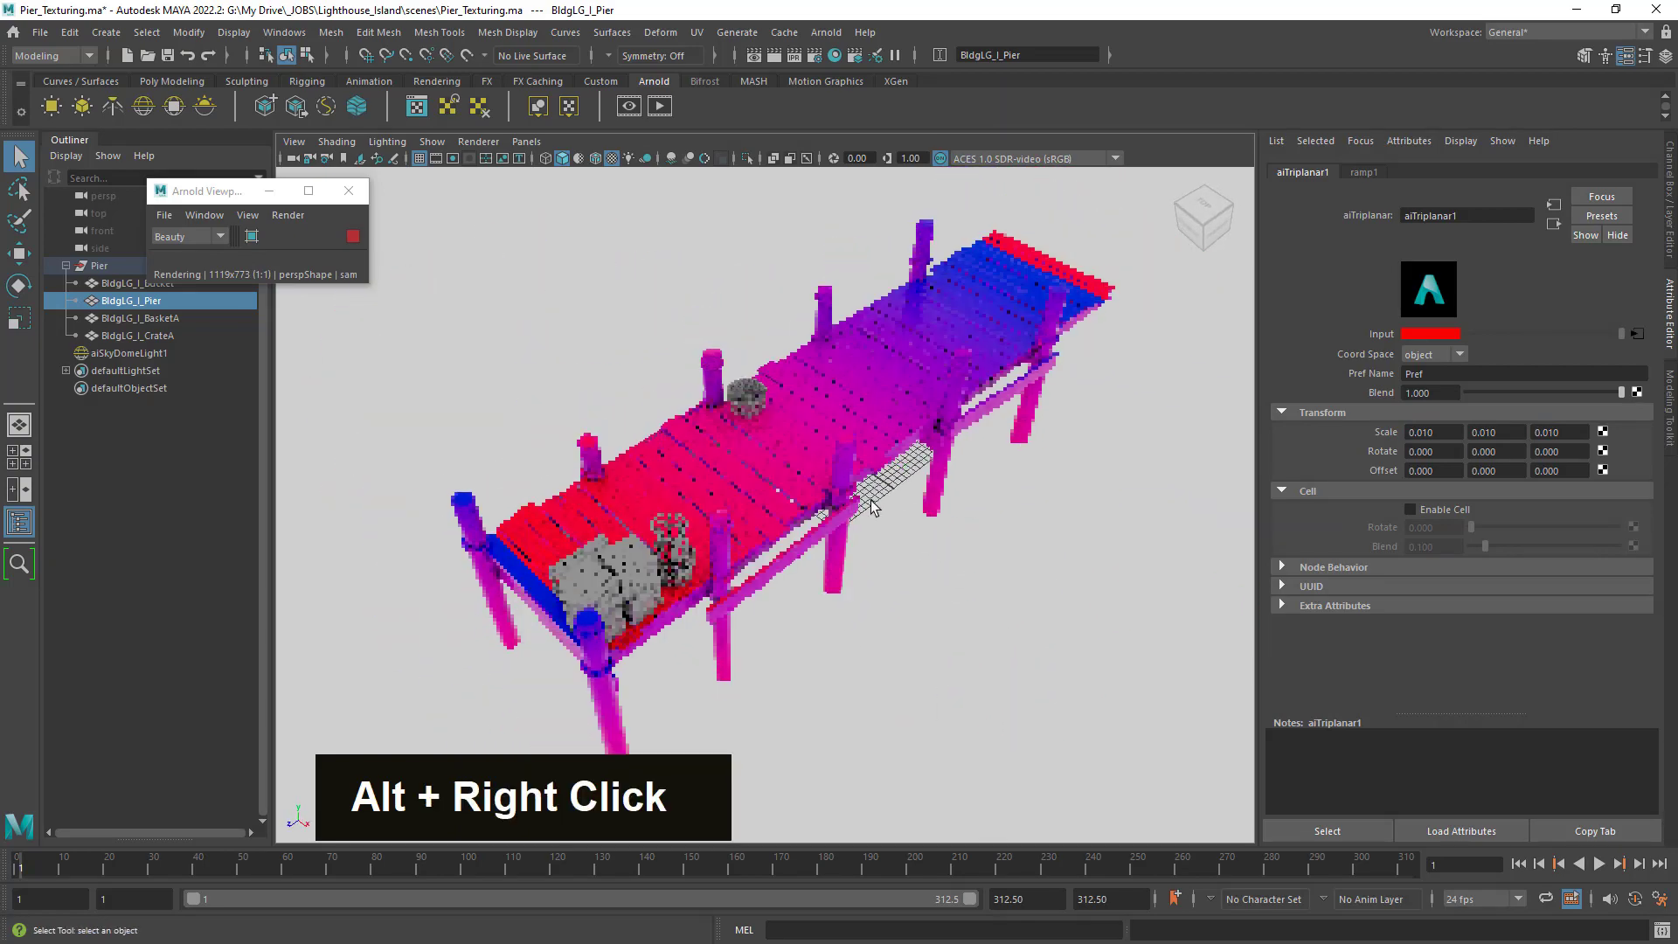
alt+drag(872, 505, 888, 490)
alt+right_drag(888, 491, 889, 517)
alt+middle_drag(907, 540, 906, 508)
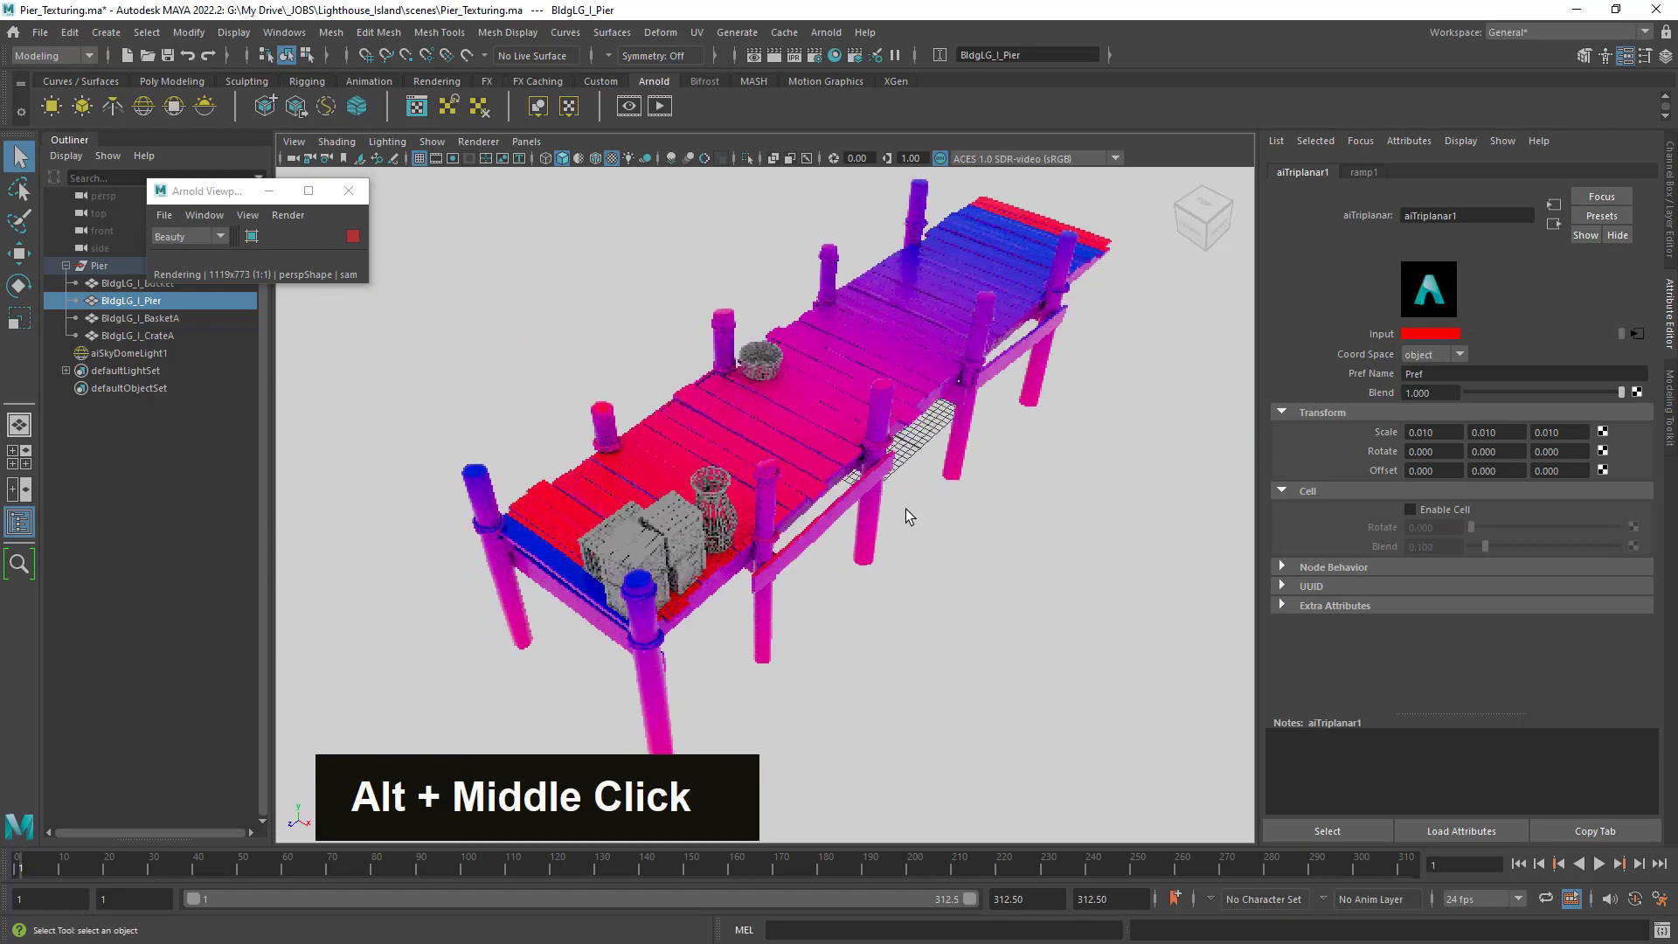
alt+drag(906, 509, 892, 498)
alt+right_drag(891, 499, 920, 507)
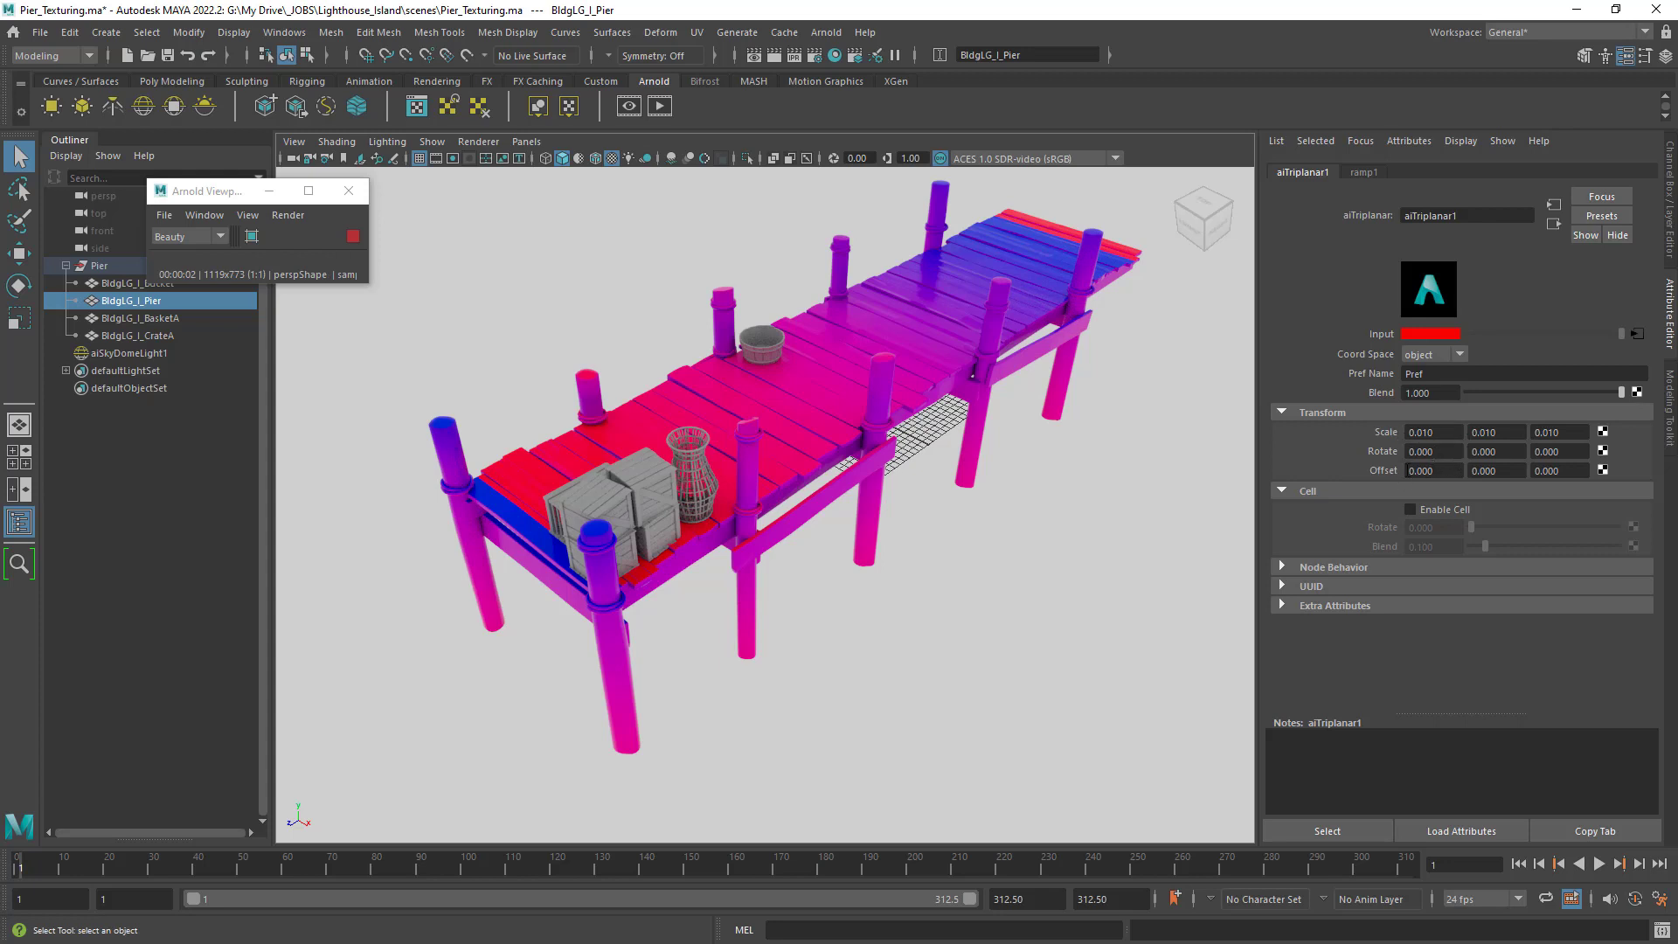
Set the aiTriplanar node's X offset to 1.
drag(1443, 472, 1330, 473)
text(1)
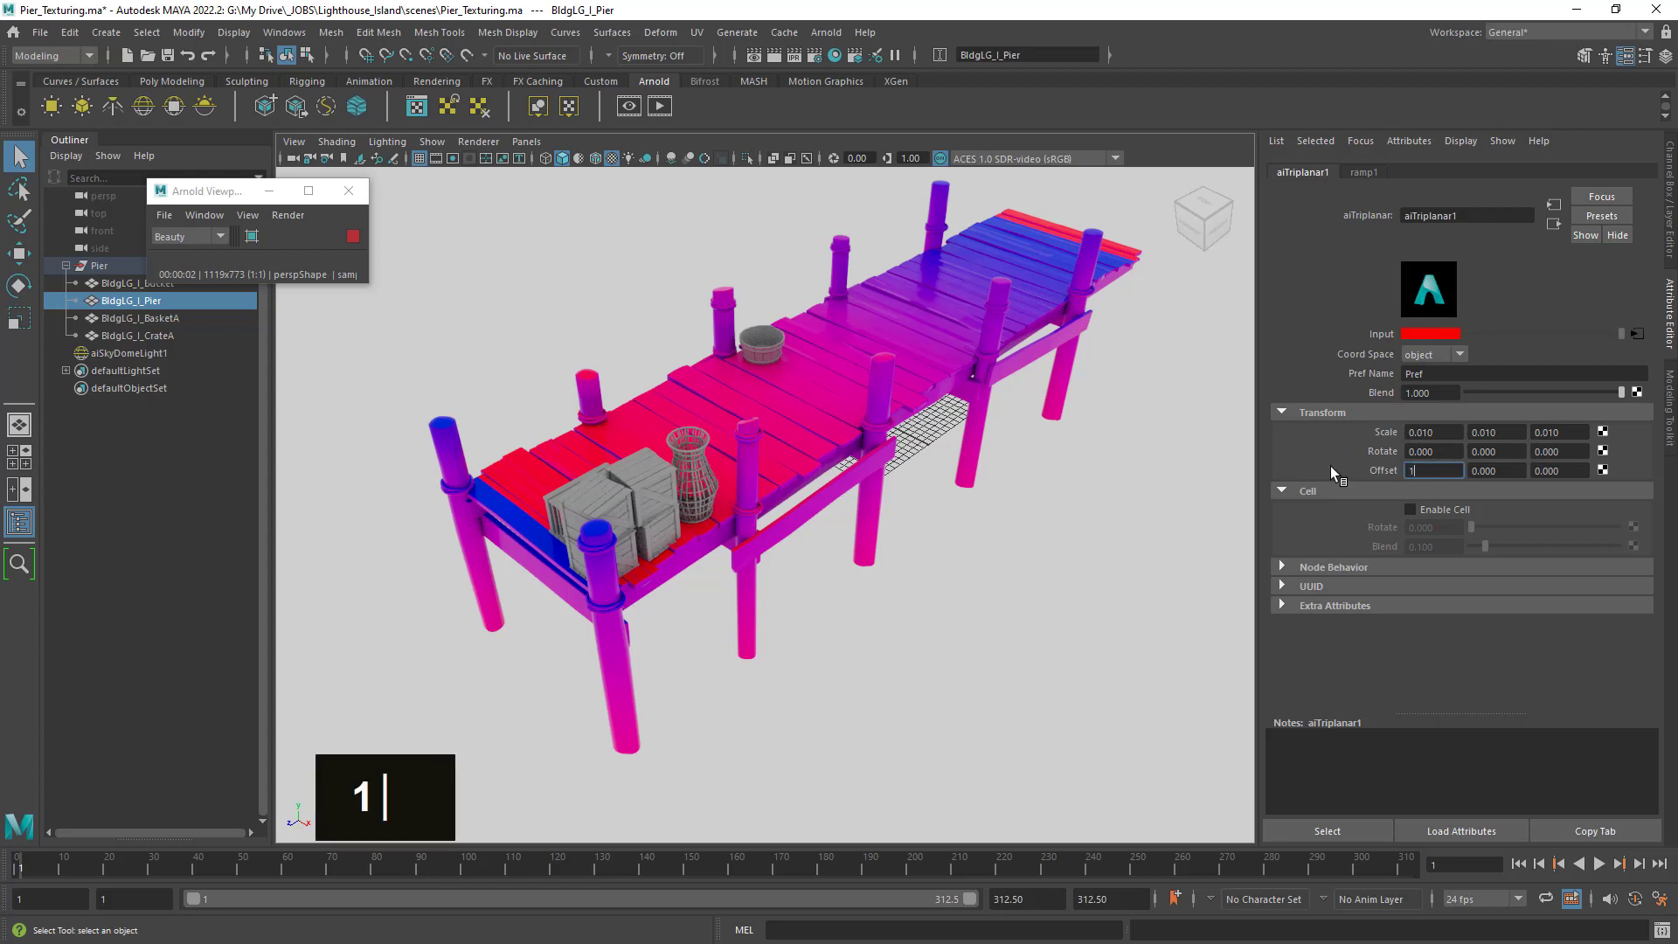
key(Return)
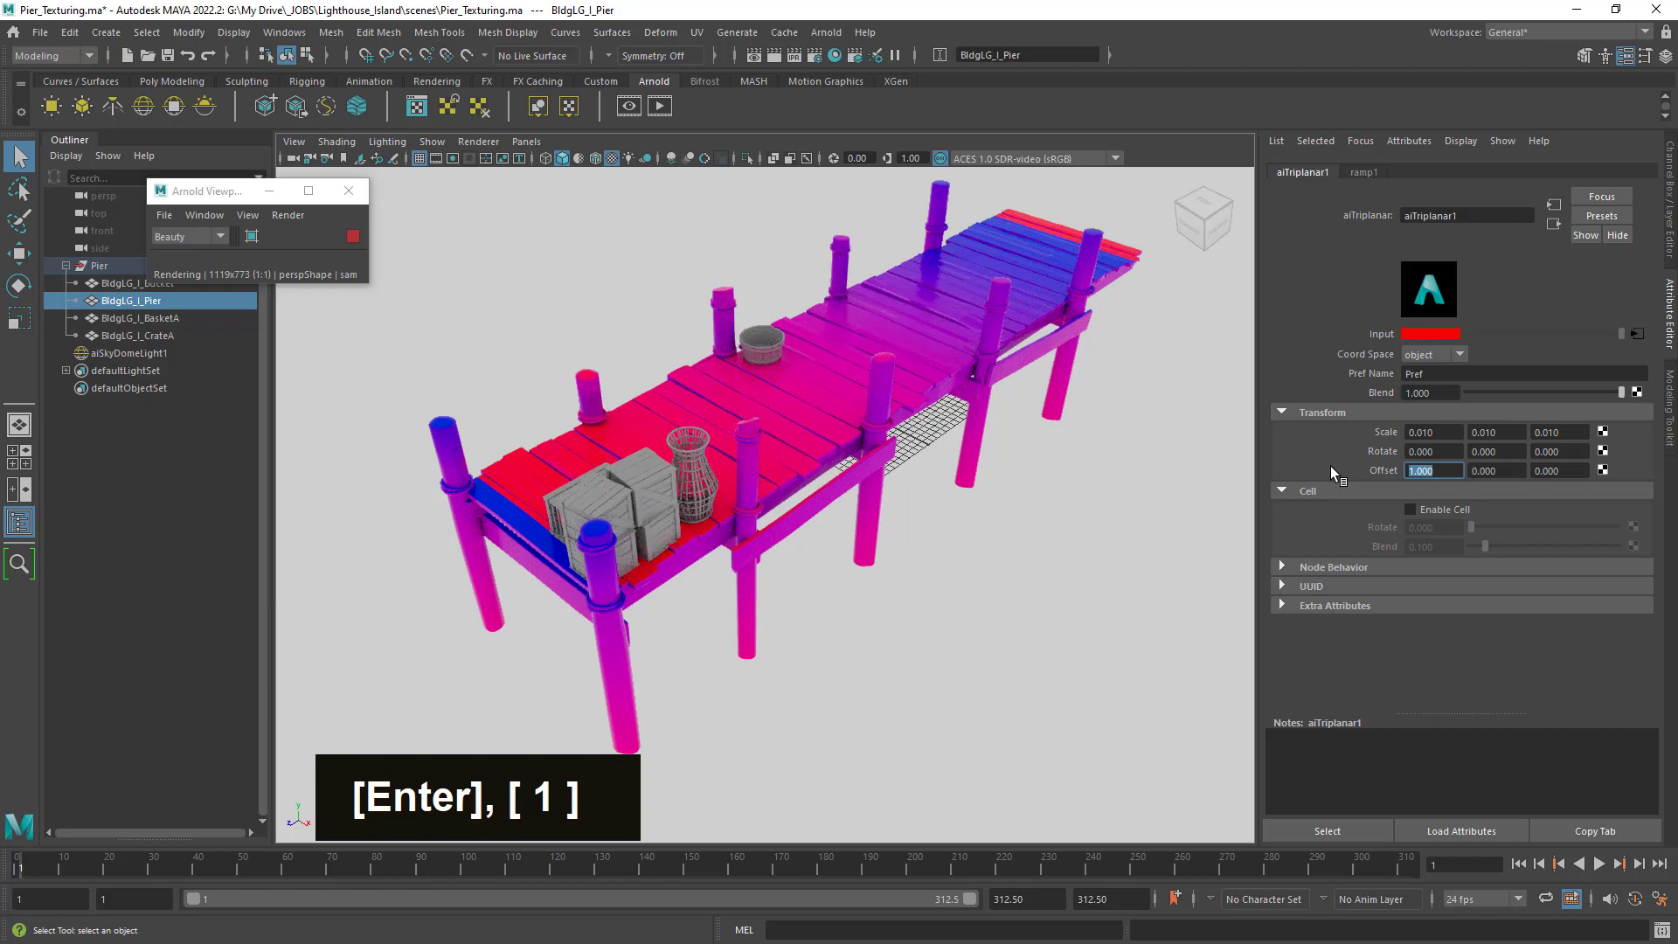
Reset the aiTriplanar node's X offset to 0.
alt+drag(622, 628, 625, 651)
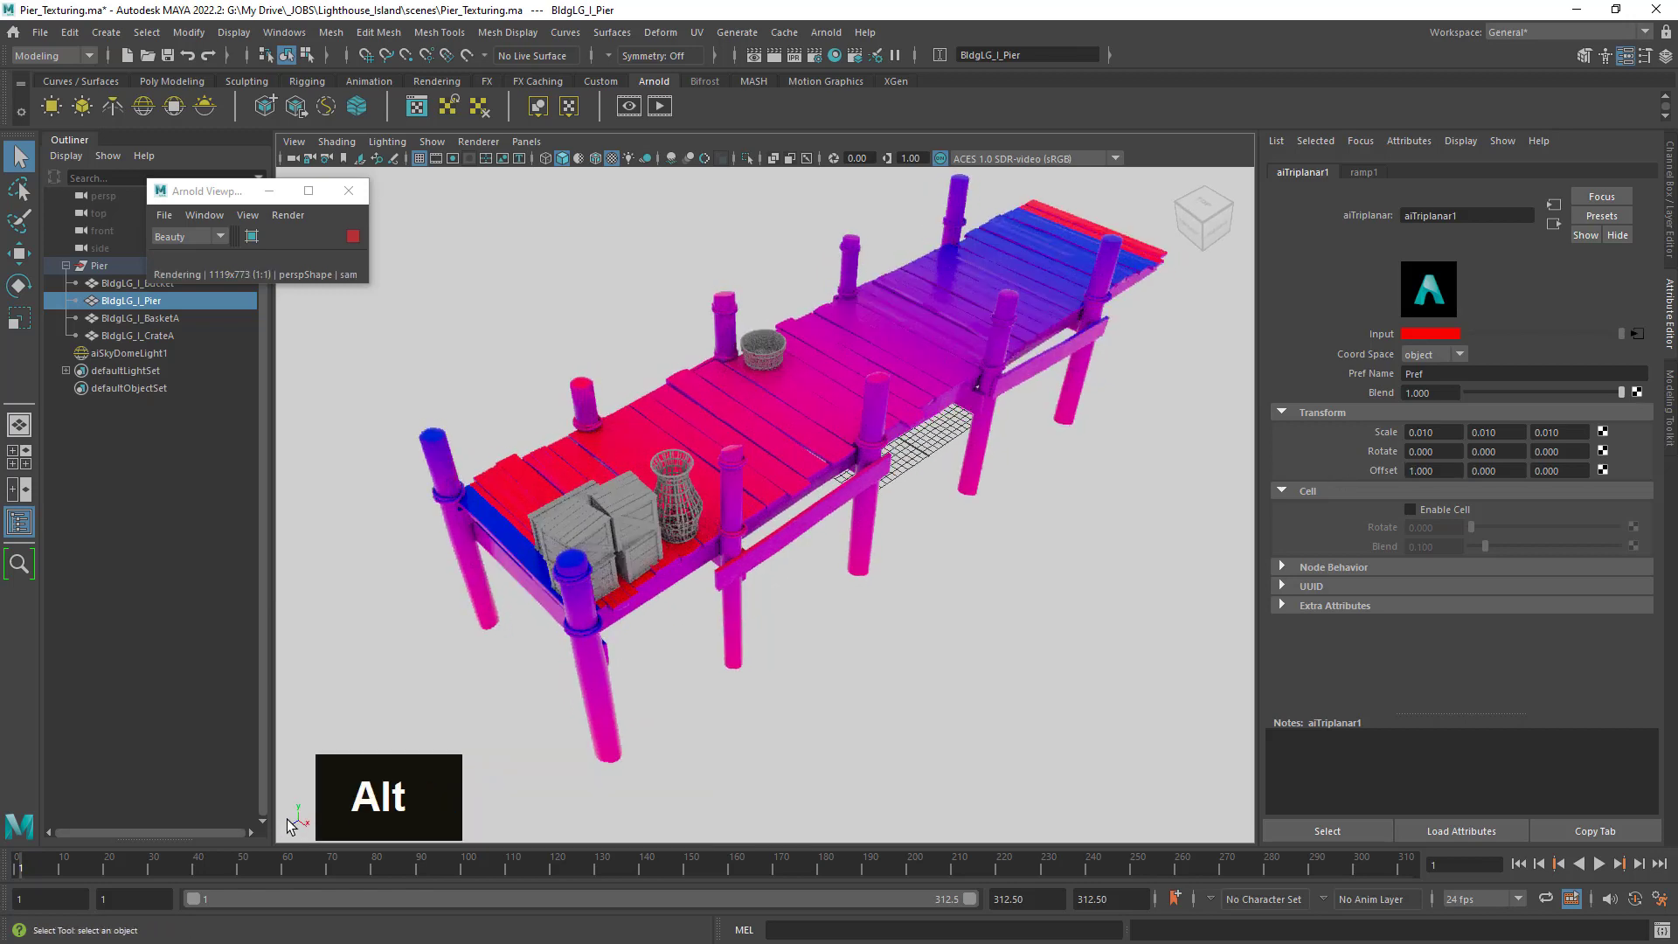
click(1442, 470)
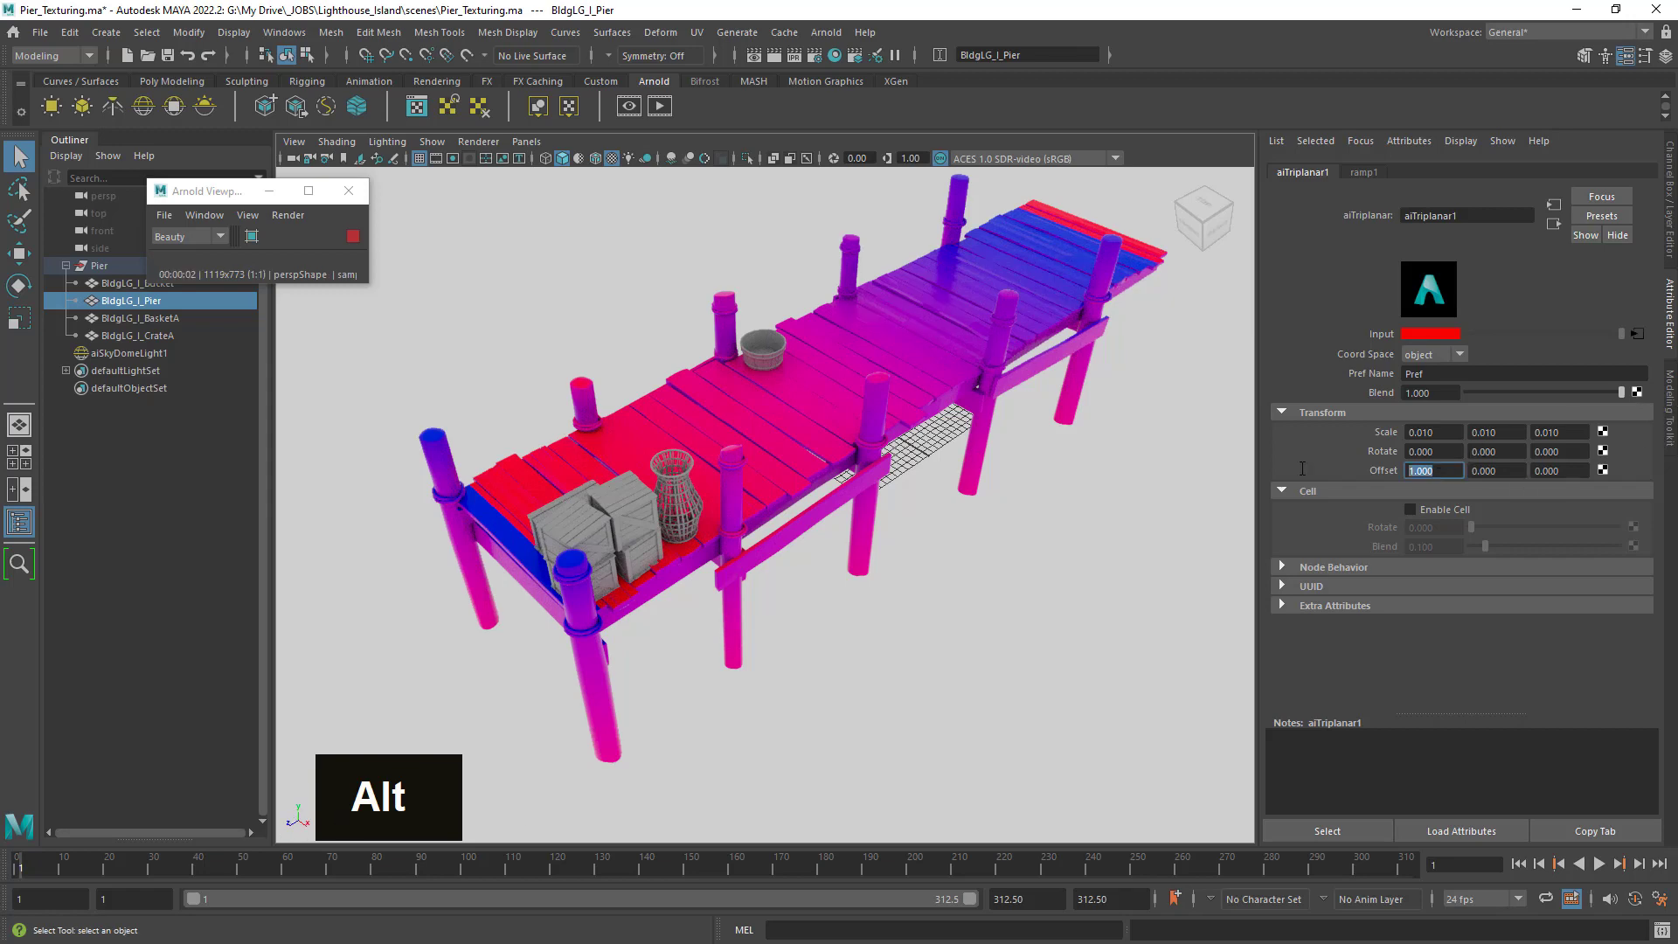
text(0)
key(Return)
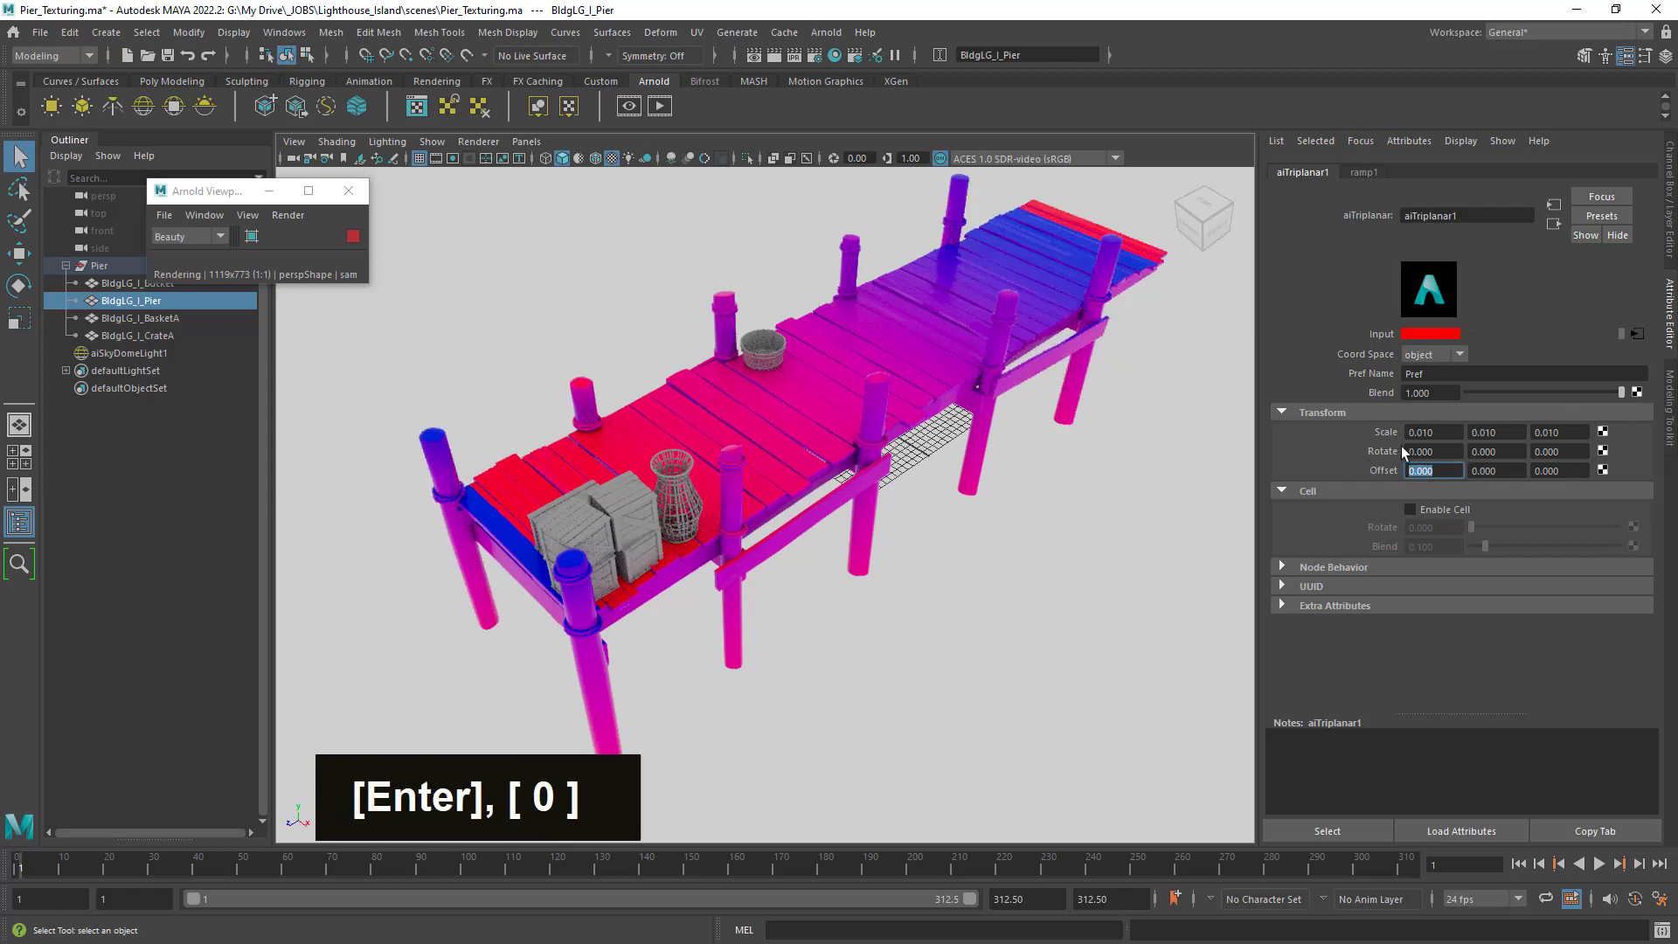
Try Z offsets of 5, 2, 1 and 6 on the aiTriplanar node.
click(1562, 470)
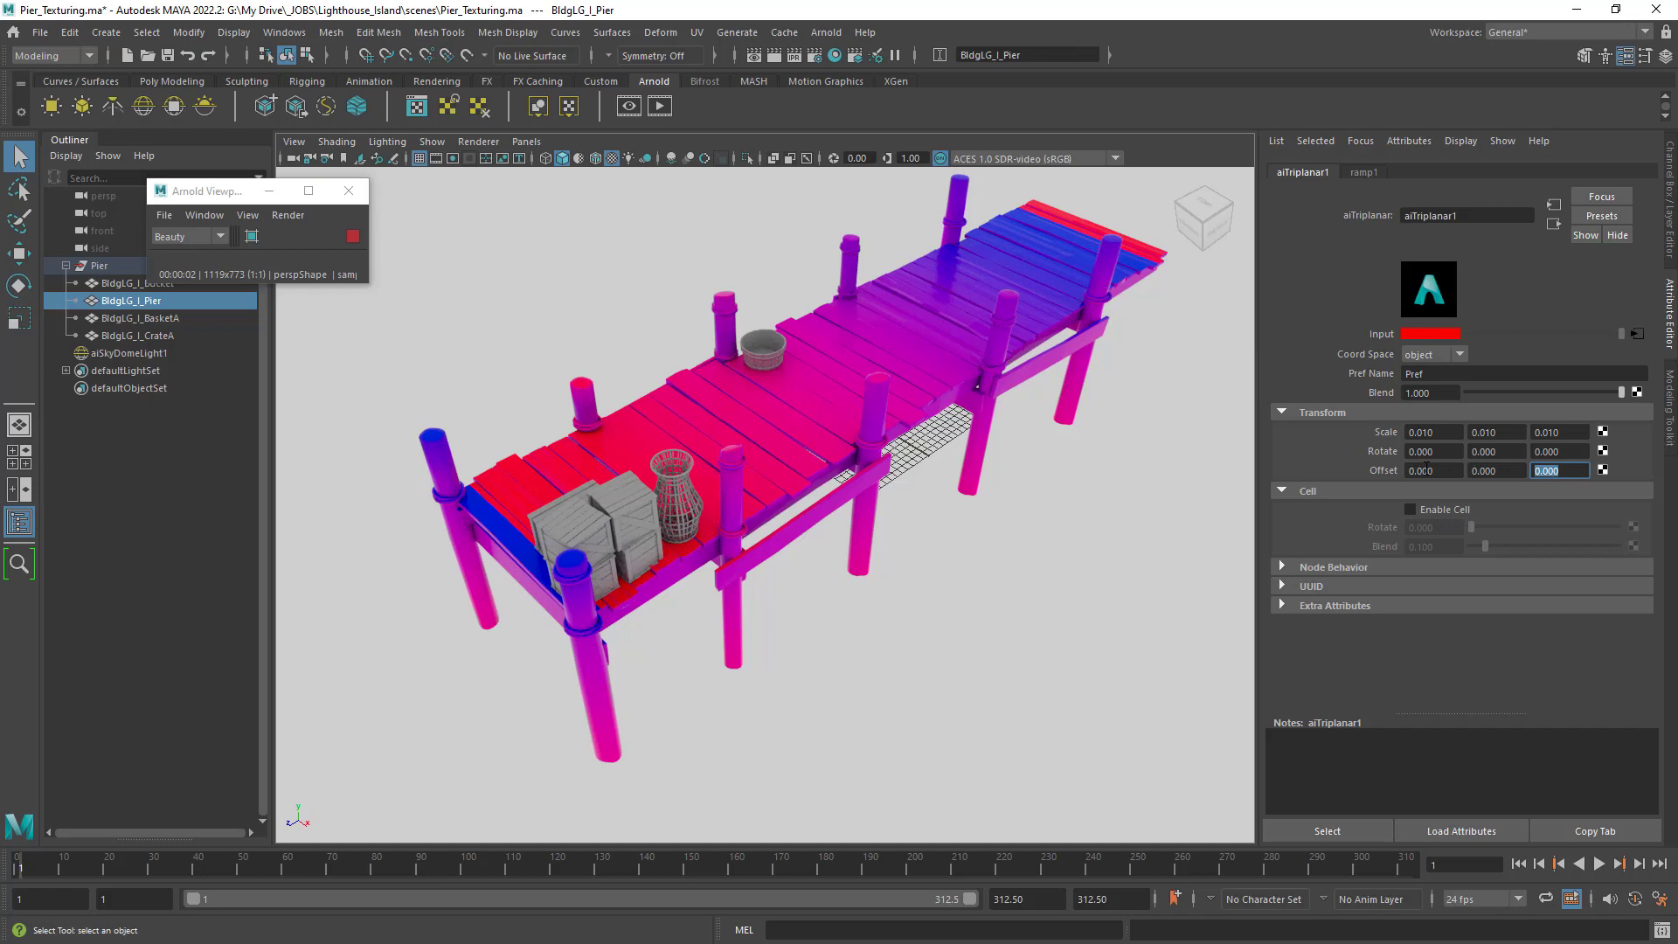
text(5)
key(Return)
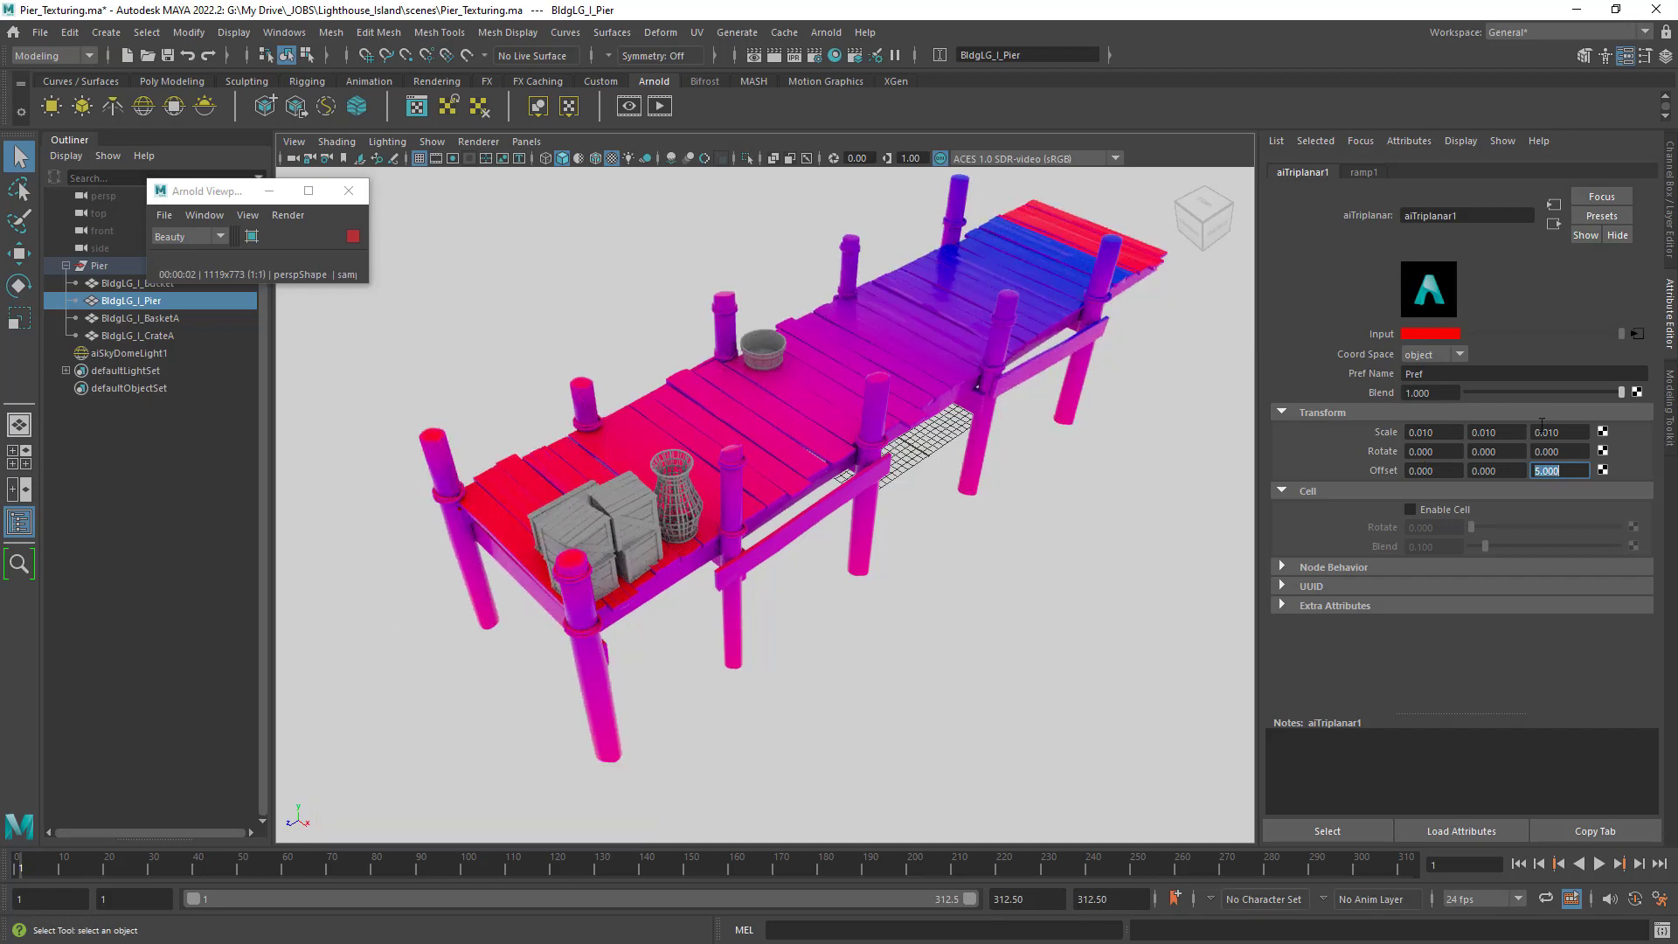
text(2)
key(Return)
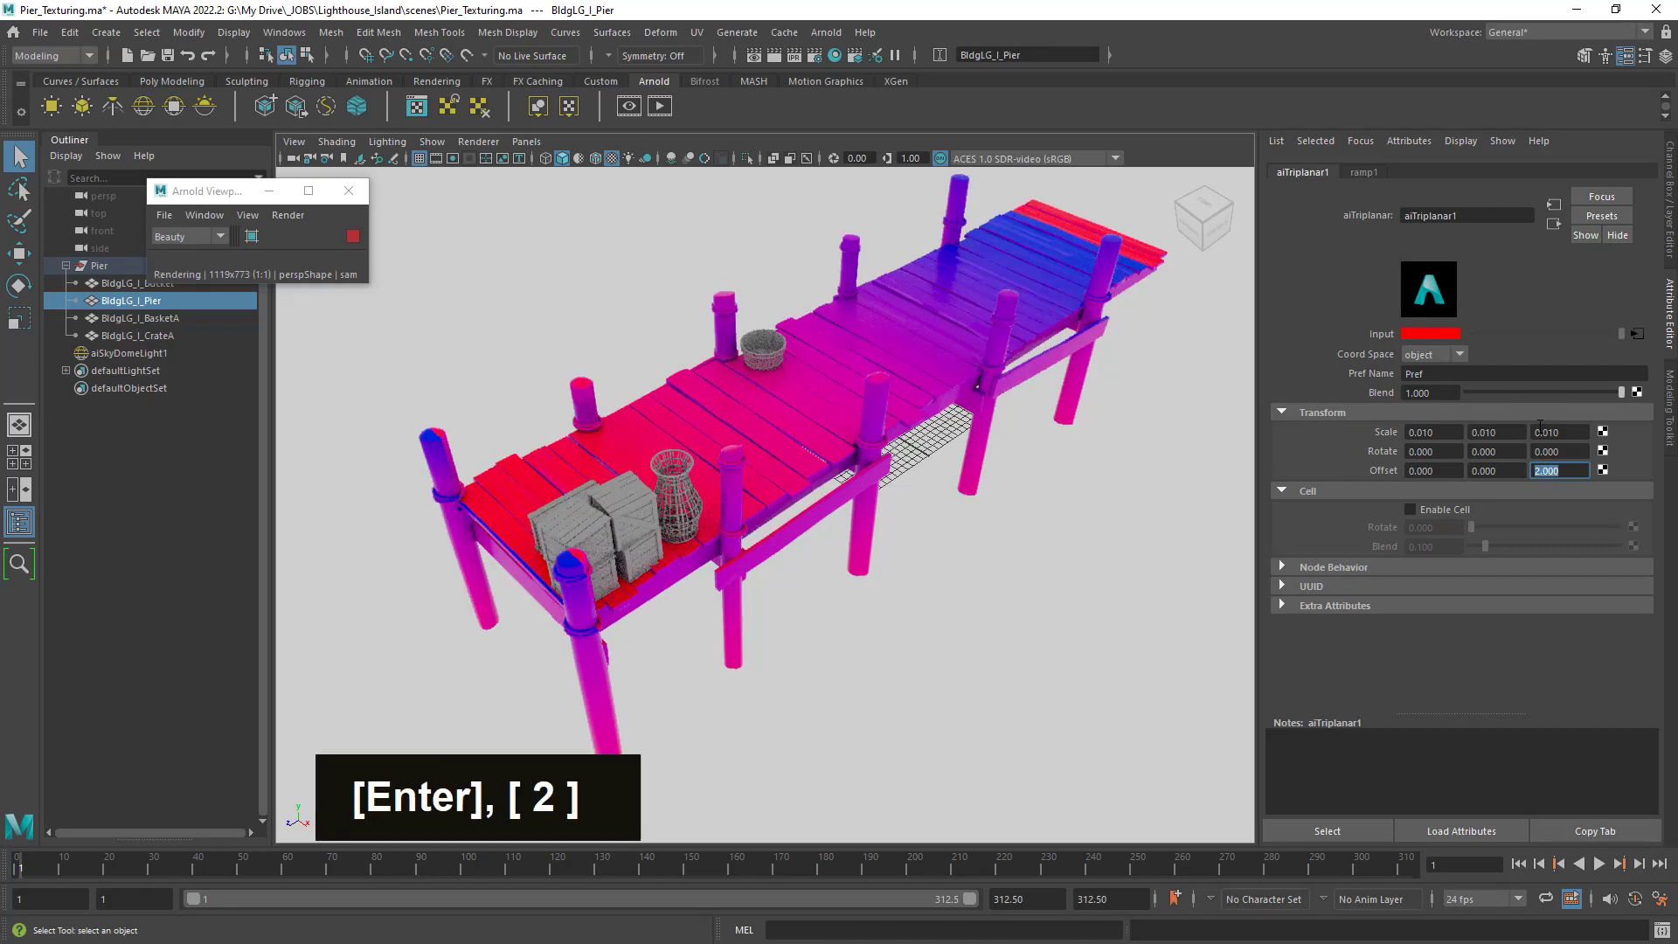
text(1)
key(Return)
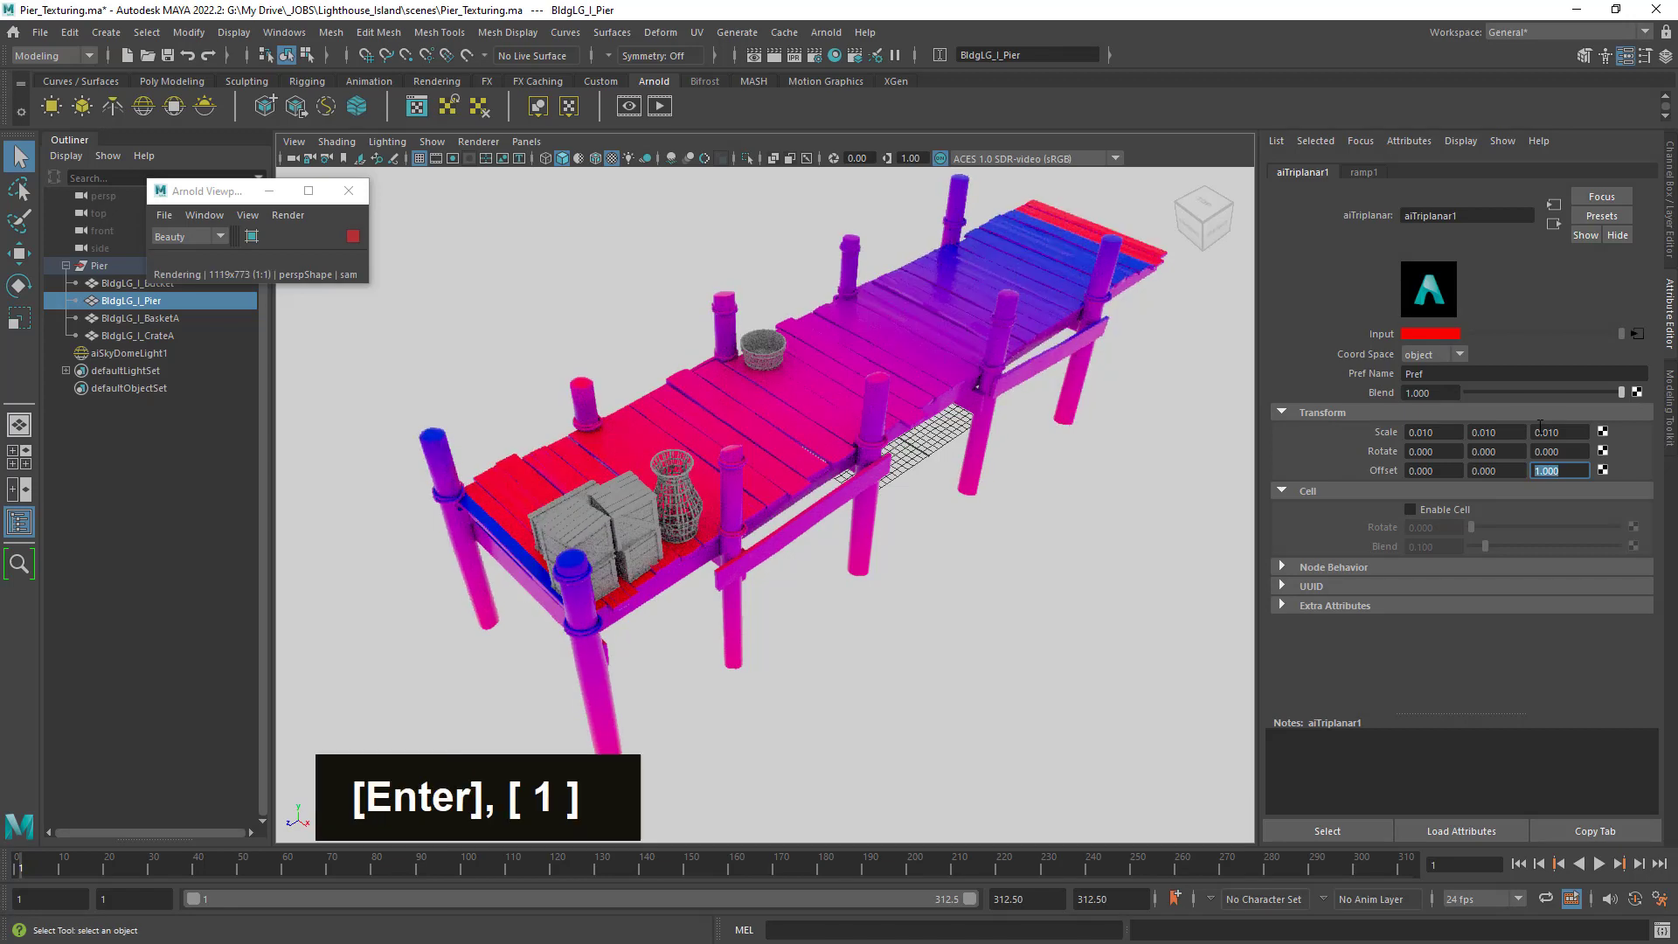
text(6)
key(Return)
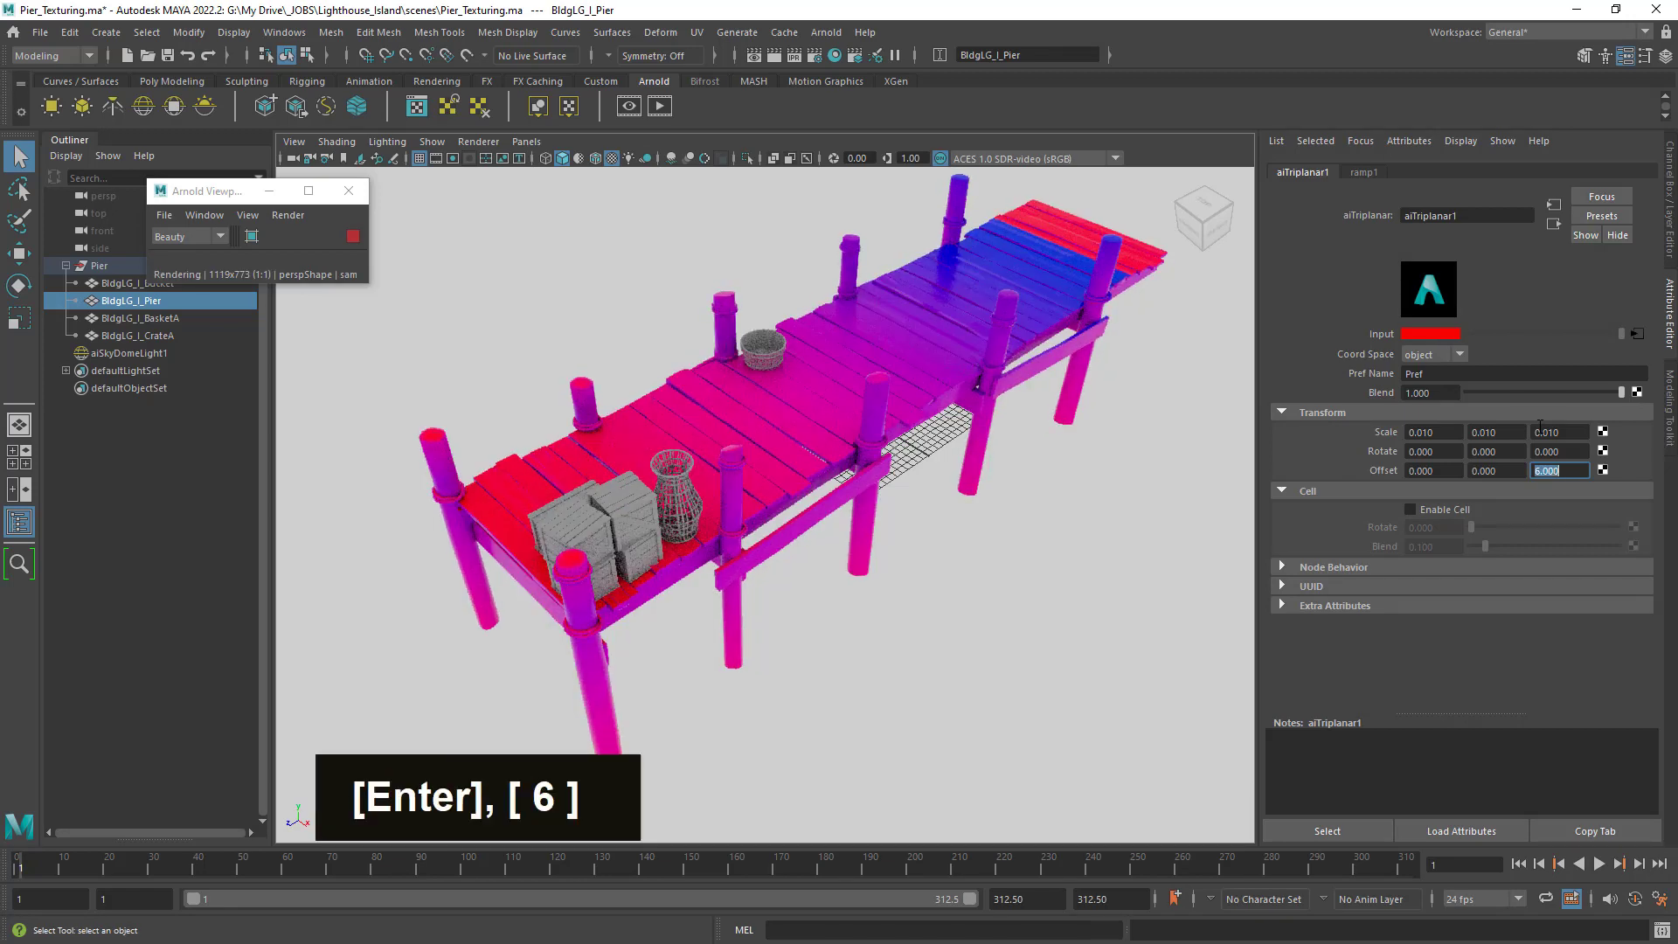
Raise the aiTriplanar node's Z offset to 7, 15 and finally 25 to slide the ramp along the deck.
text(7)
key(Return)
text(15)
key(Return)
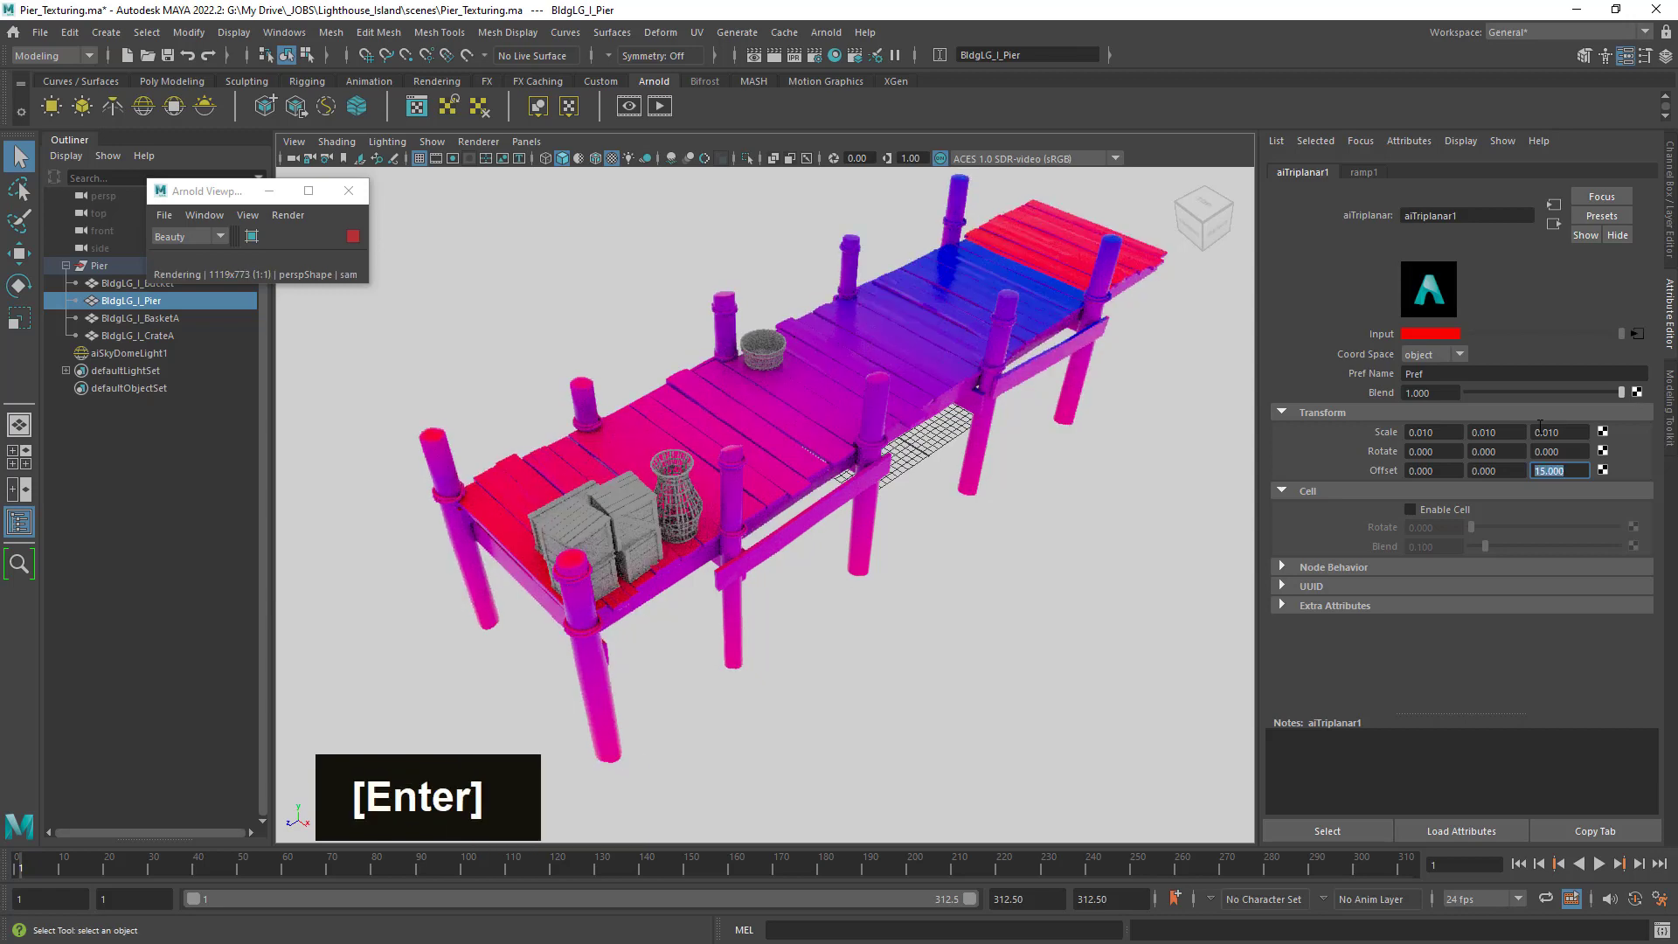
text(25)
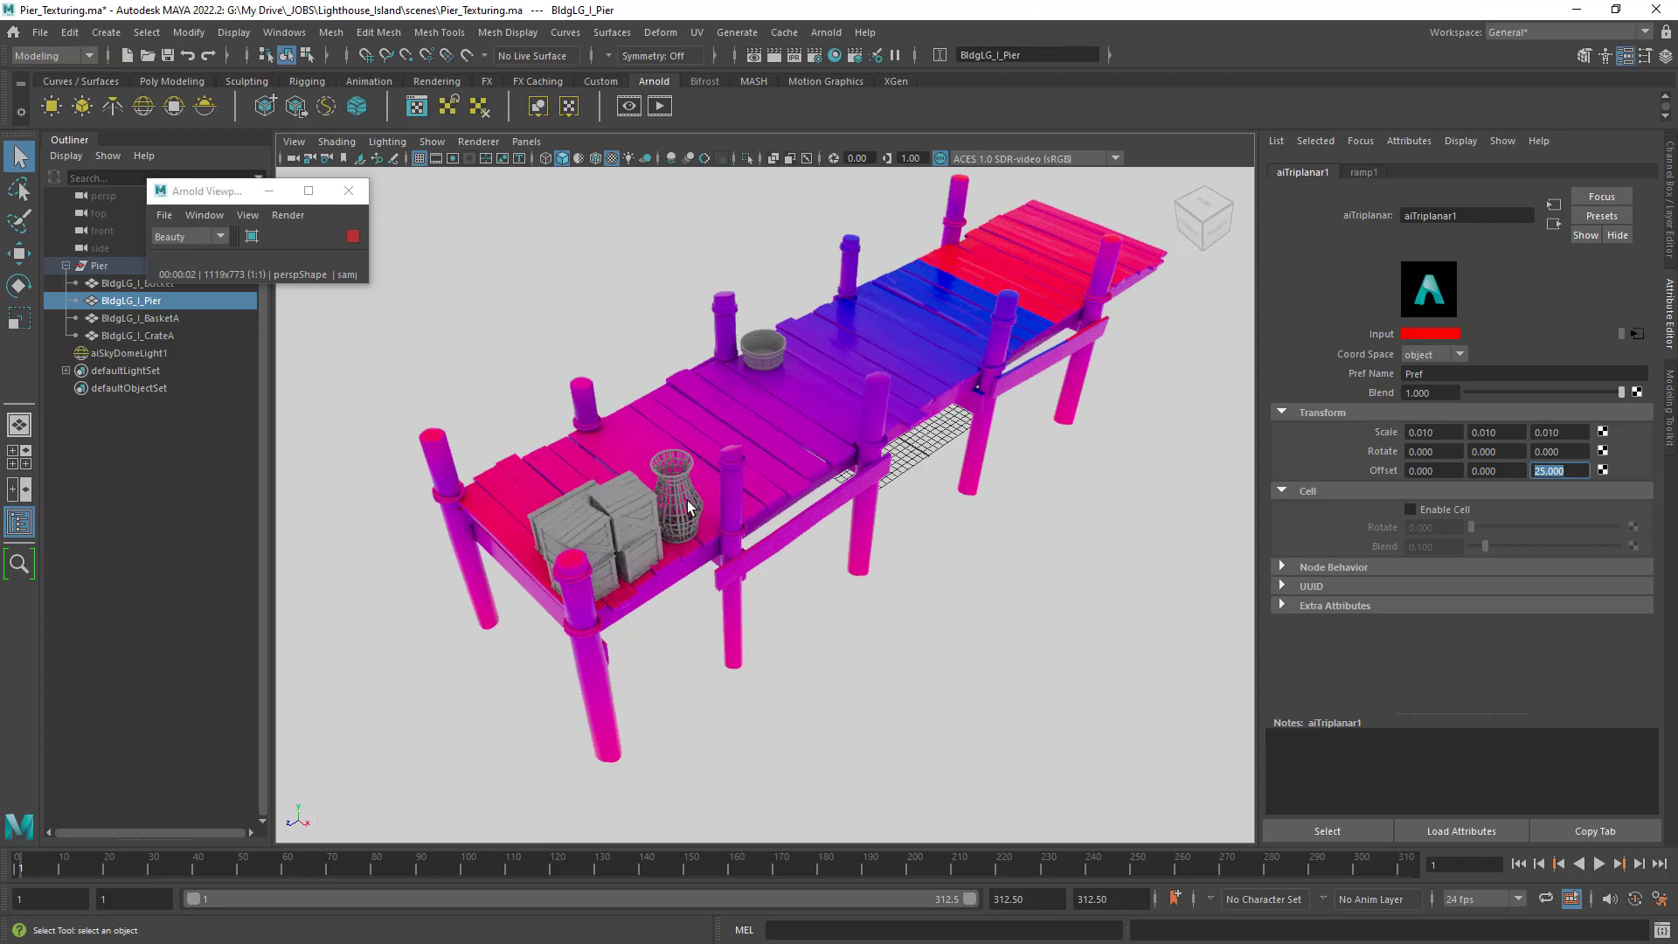
Set the aiTriplanar node's Z scale to 0.005 to stretch the ramp over the pier's length.
click(1550, 432)
text(05)
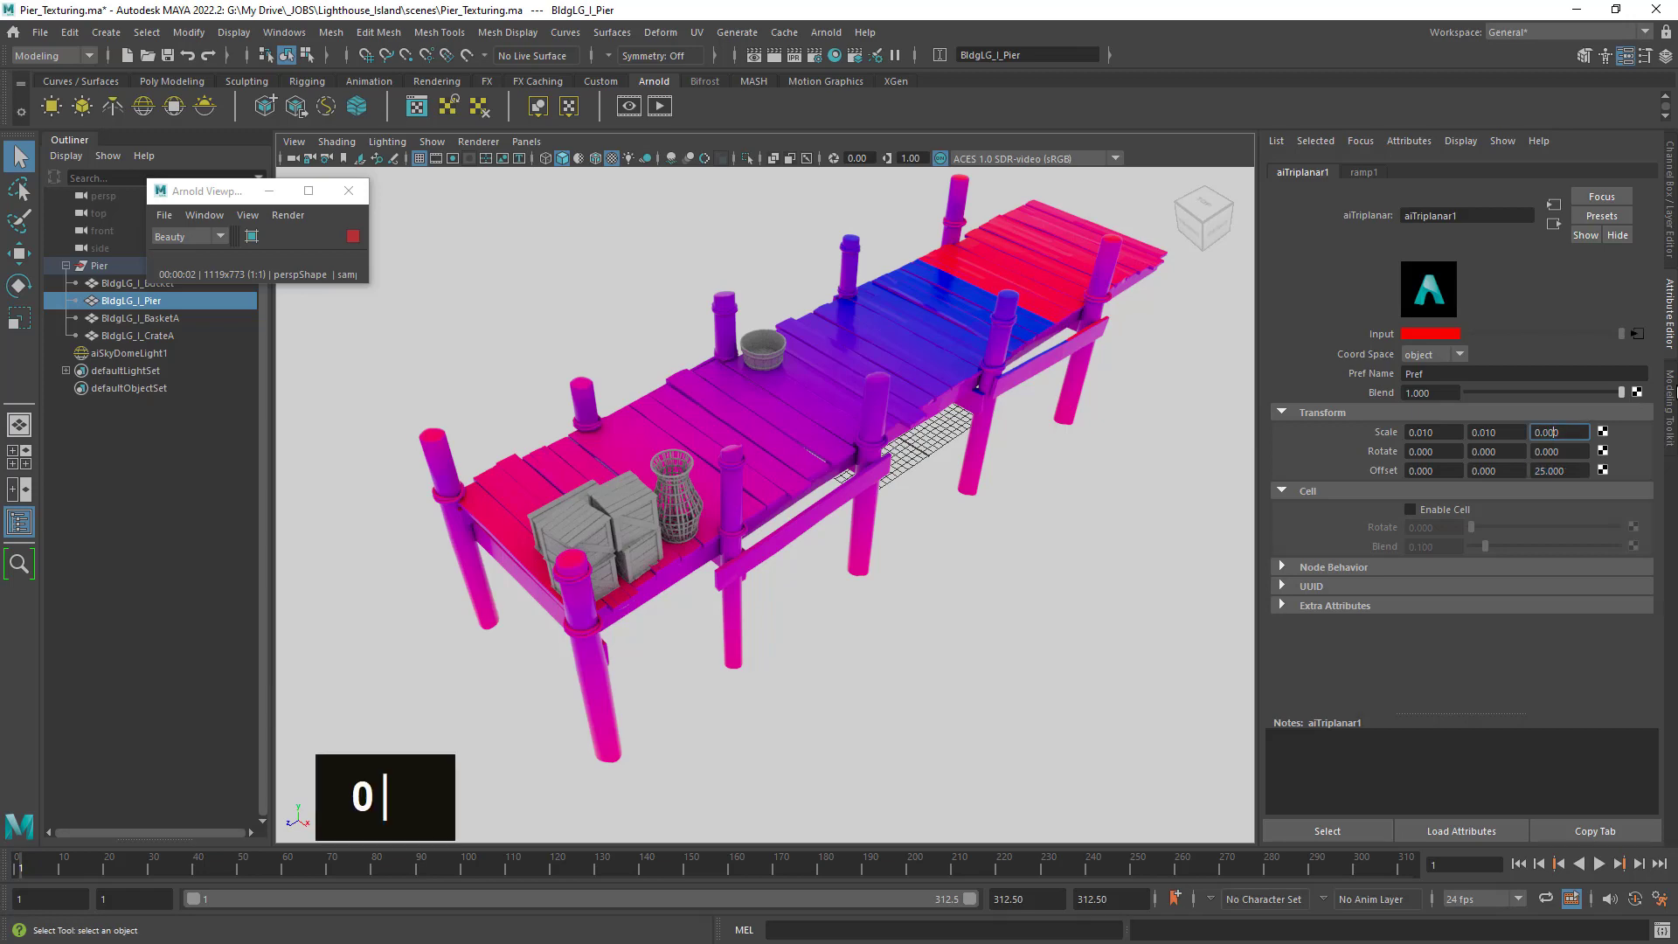
key(Return)
Examine the stretched gradient along the pier's deck and posts from several angles and distances.
alt+right_drag(1013, 416, 1057, 506)
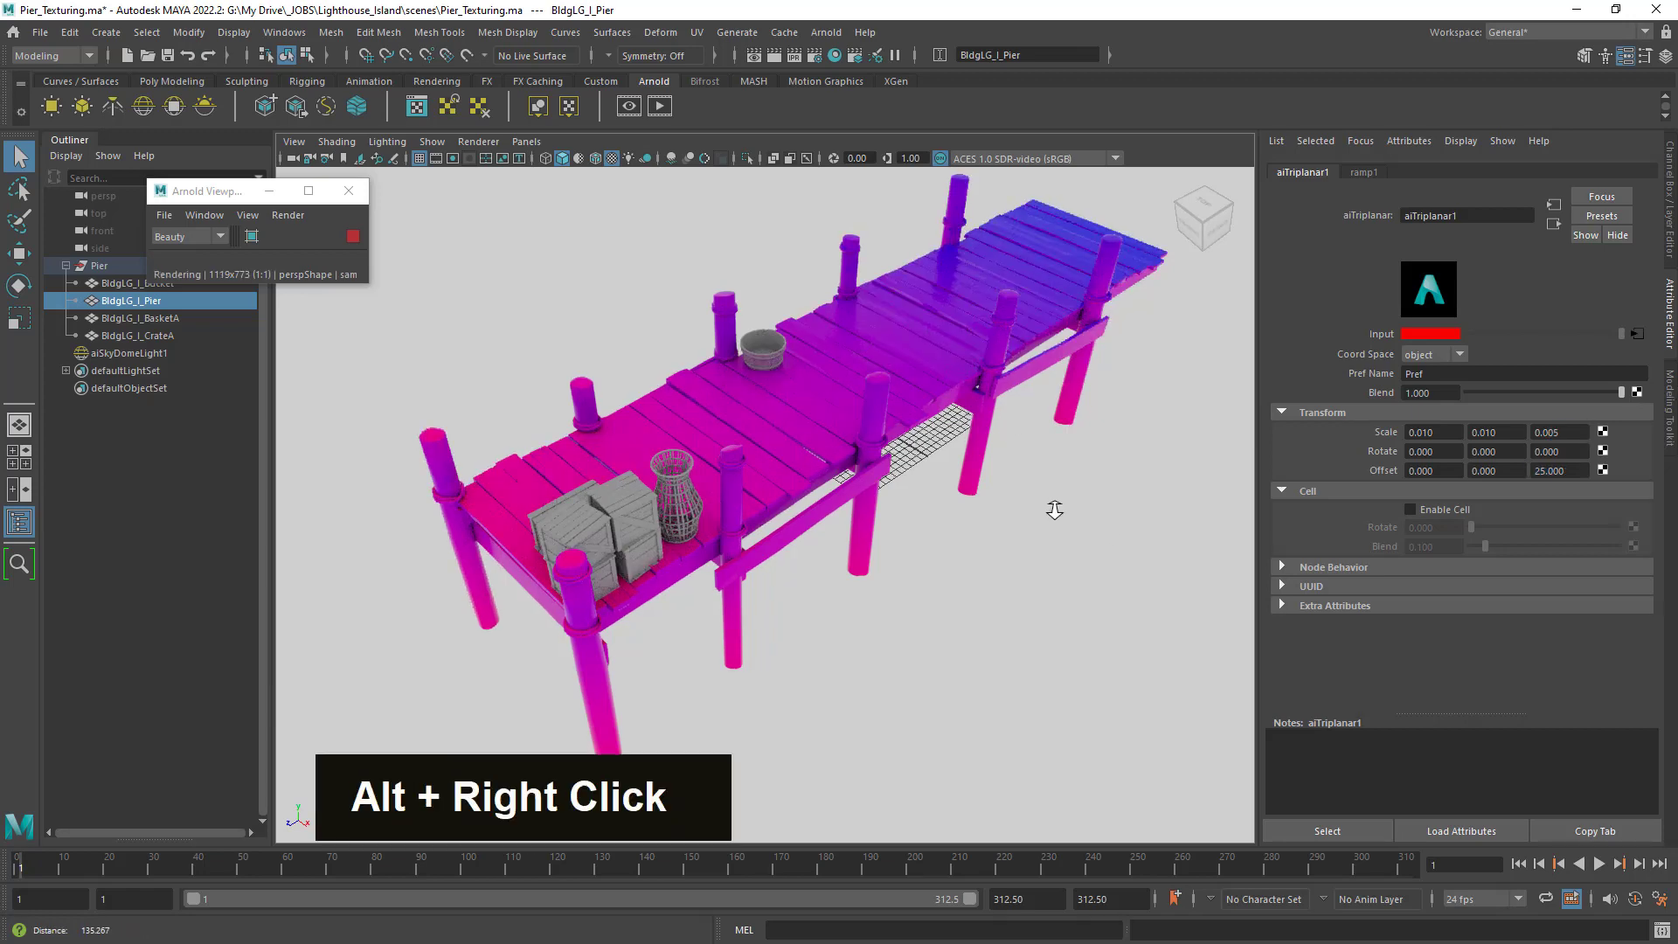
alt+drag(1057, 506, 866, 521)
alt+right_drag(865, 521, 880, 536)
alt+drag(881, 536, 805, 543)
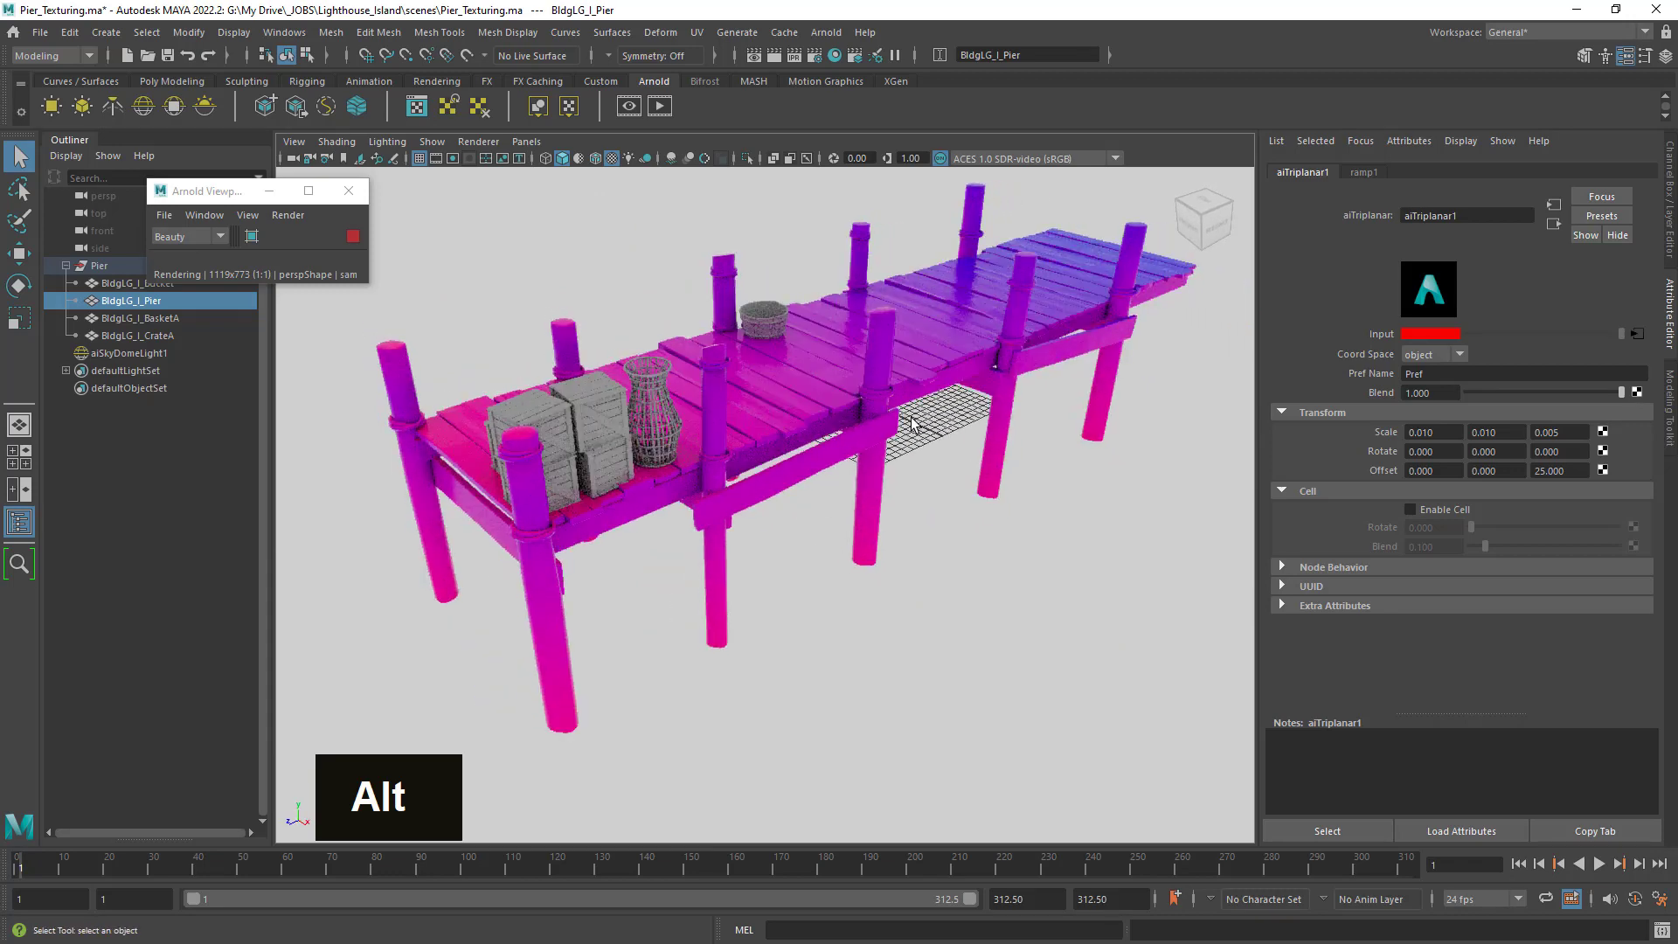
mouse_move(906, 569)
alt+mouse_down()
mouse_move(970, 547)
mouse_move(685, 570)
mouse_move(881, 561)
alt+mouse_up()
alt+scroll(900, 557, down, 4)
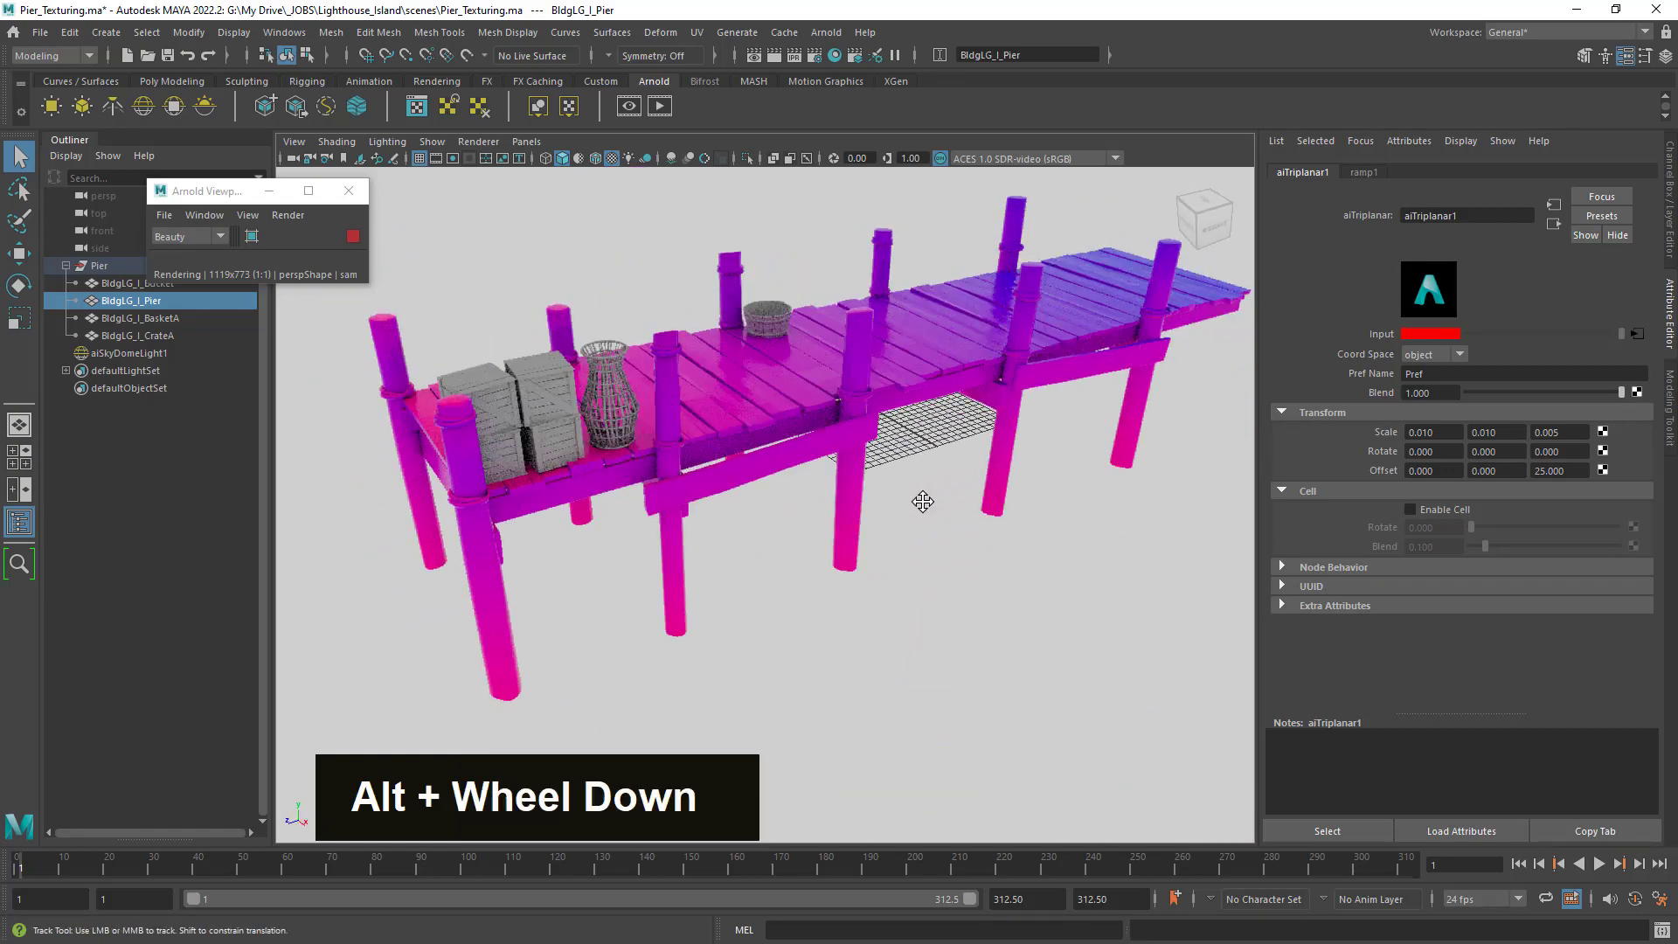
alt+right_drag(944, 588, 919, 596)
alt+drag(919, 589, 927, 589)
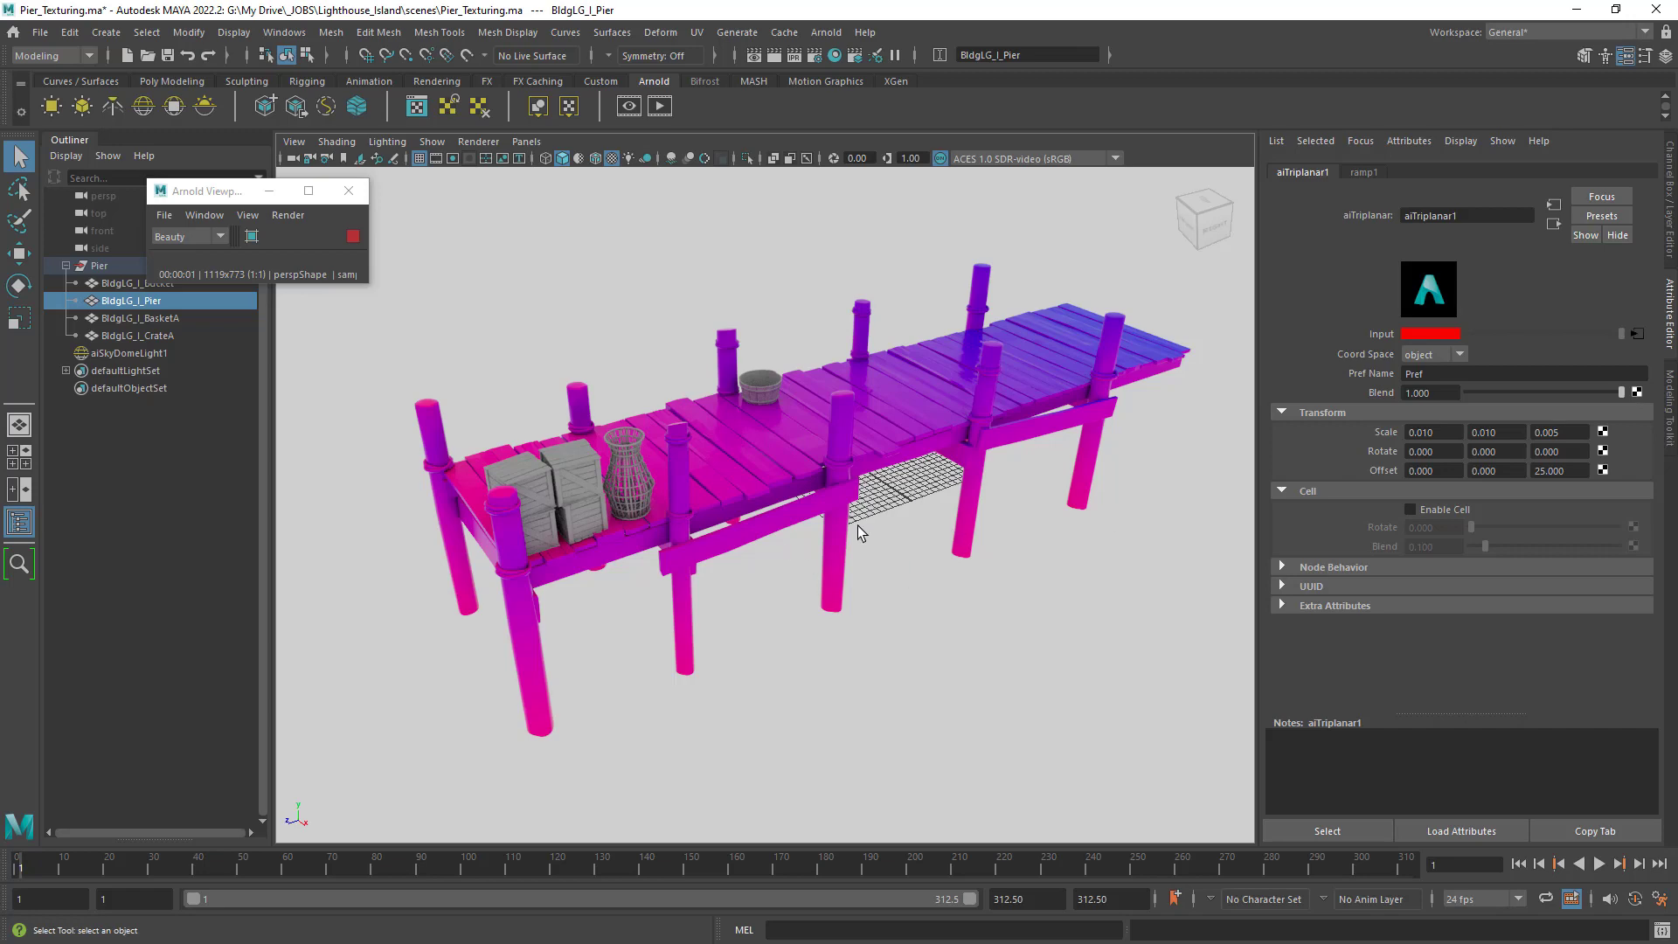
alt+drag(887, 567, 883, 568)
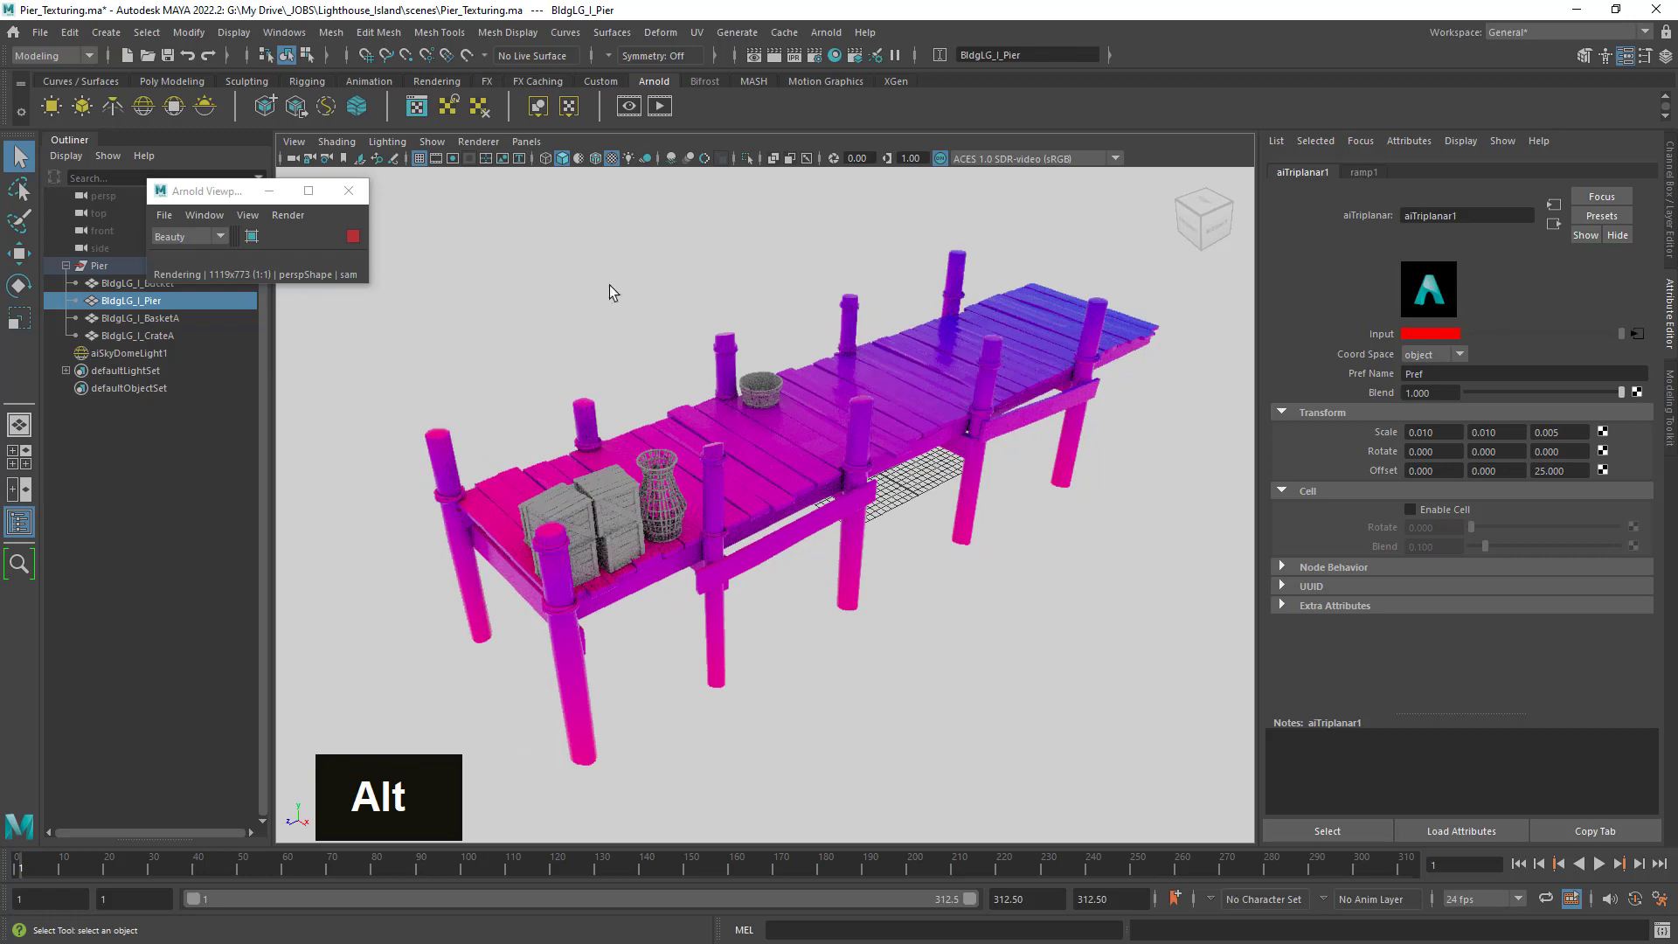
alt+drag(841, 544, 883, 546)
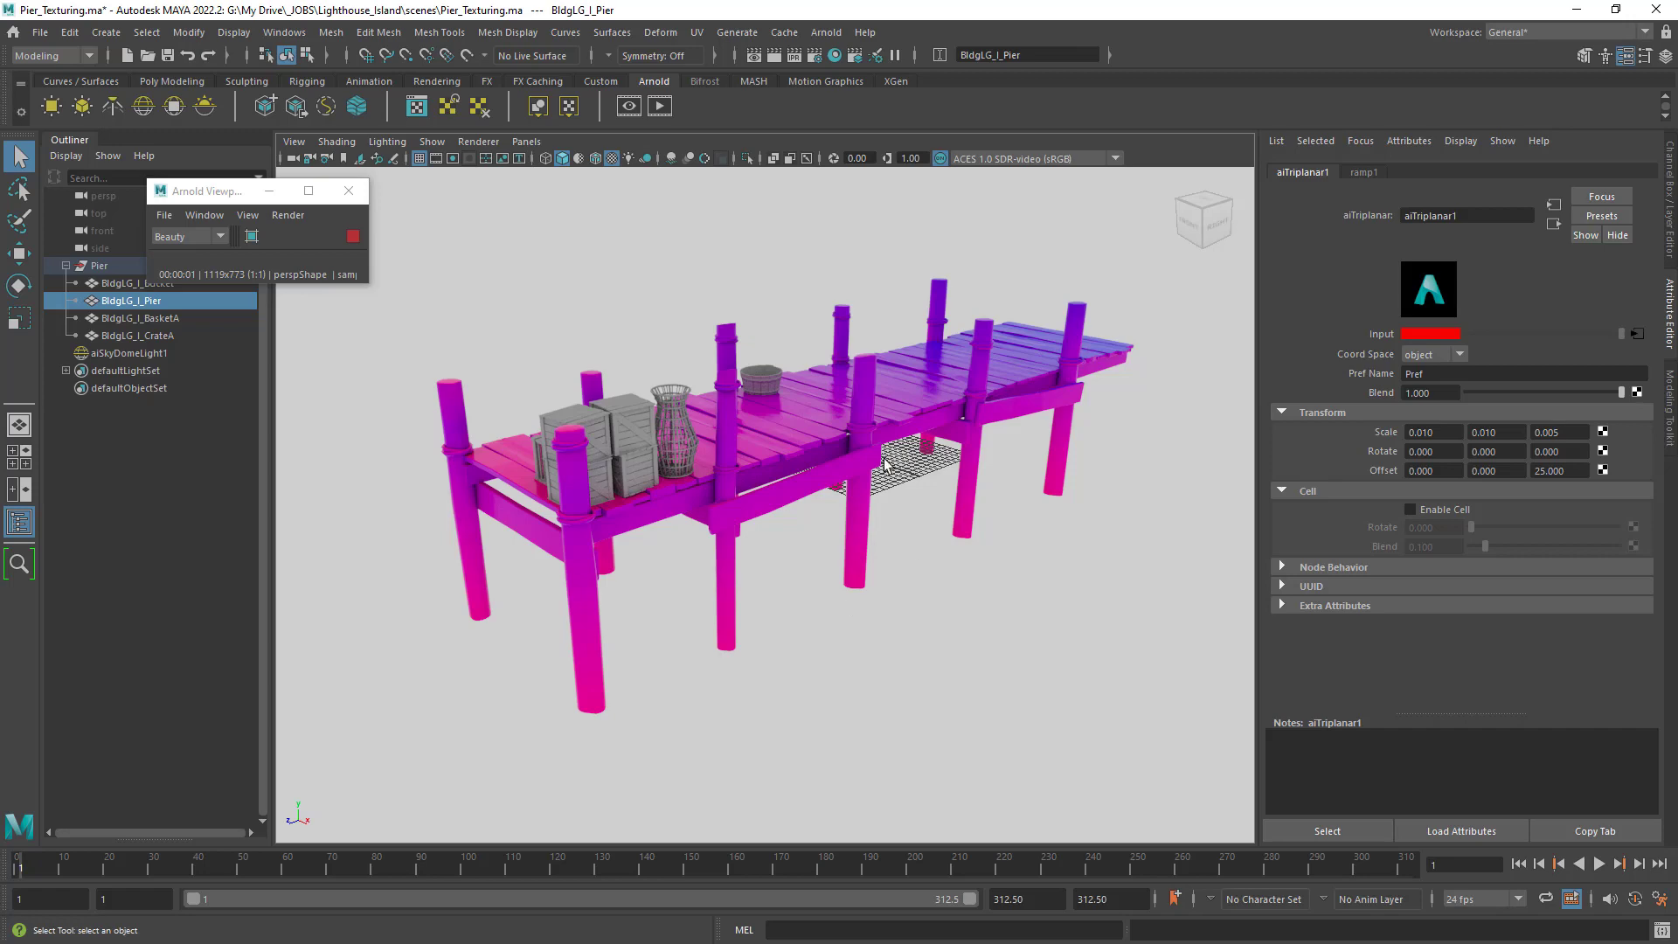
Stop the Arnold render in the perspective view and switch that view back to its standard renderer.
click(353, 236)
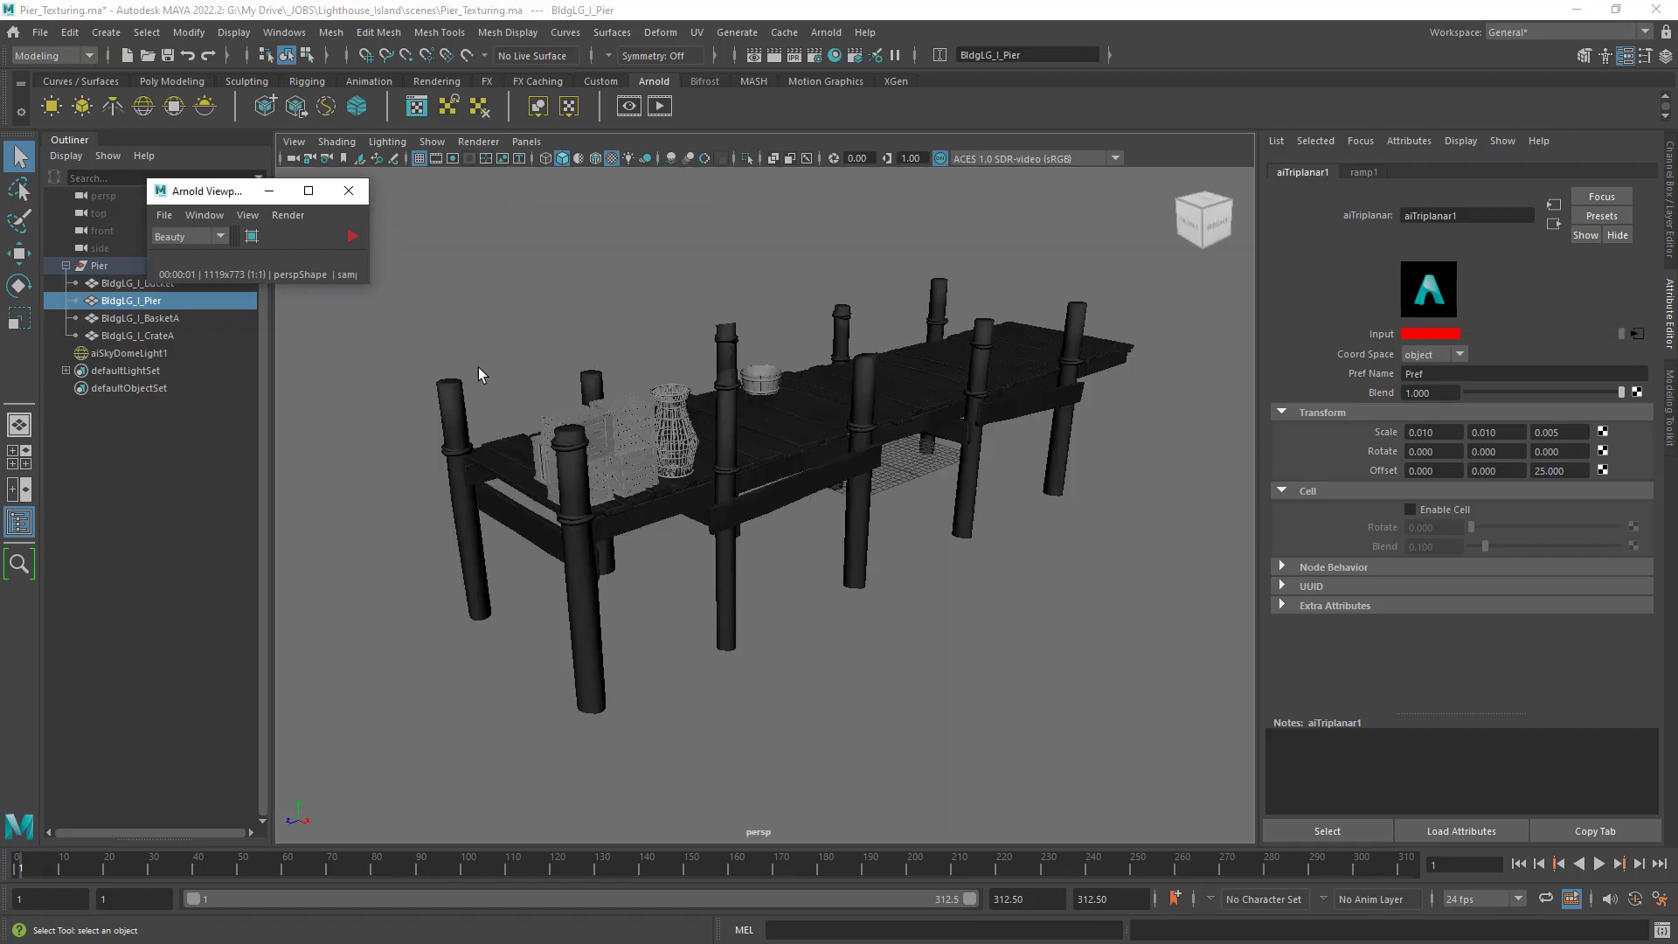
mouse_move(787, 527)
alt+mouse_down()
mouse_move(777, 546)
mouse_move(830, 529)
alt+mouse_up()
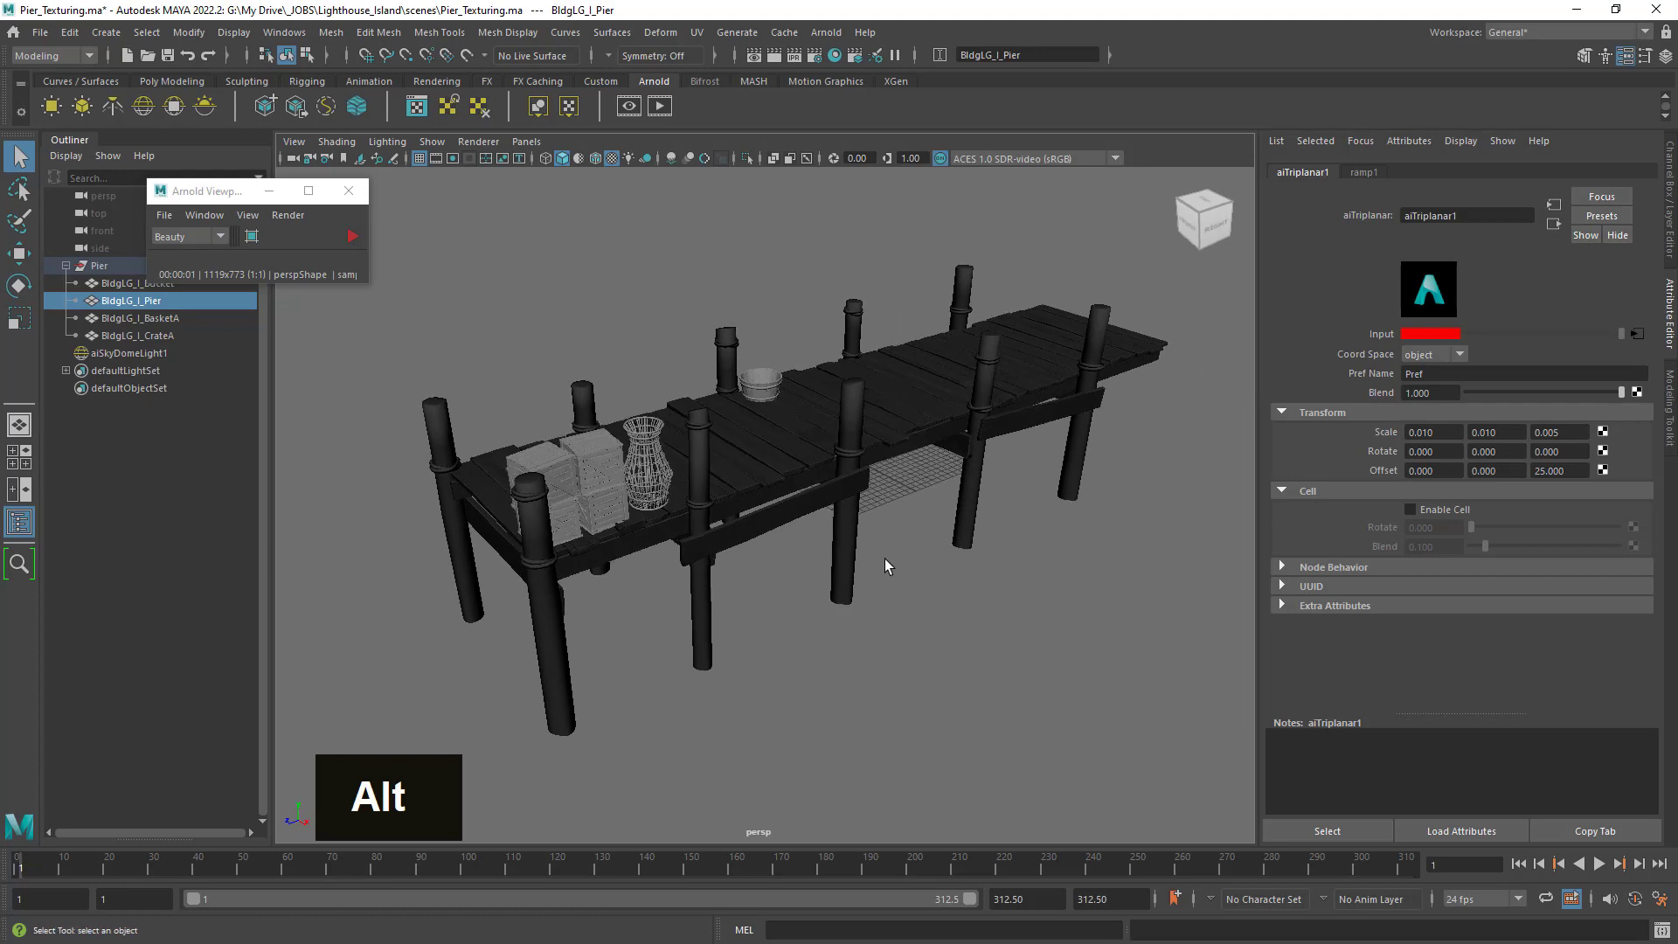
click(348, 191)
click(479, 142)
click(494, 178)
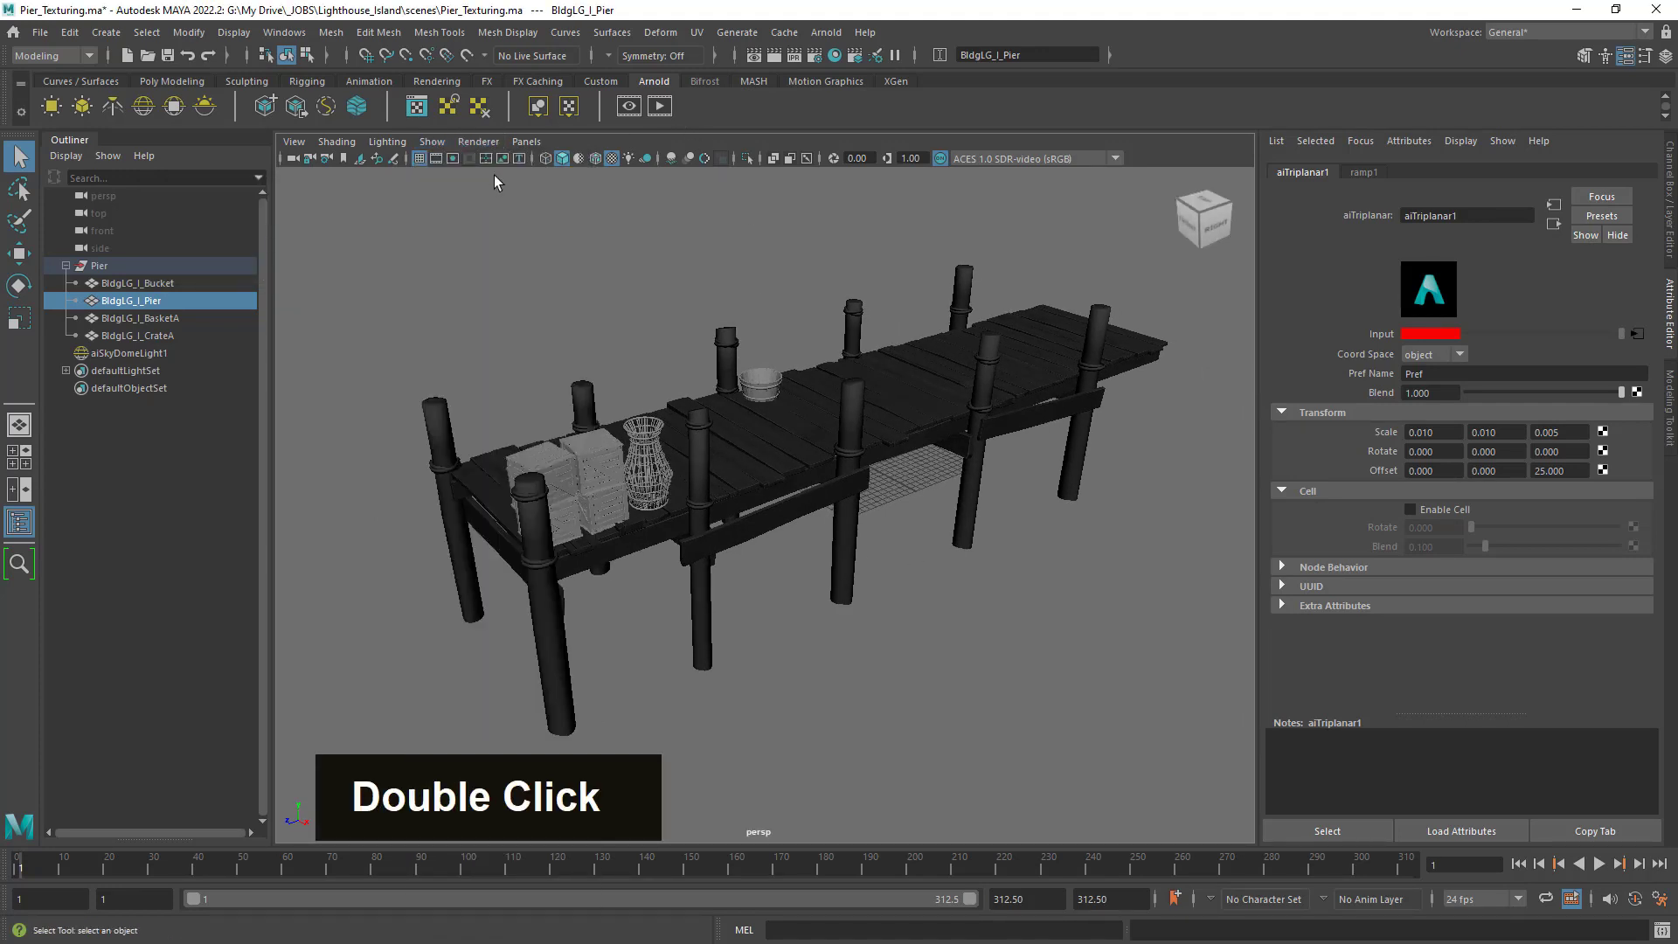
click(478, 142)
click(491, 190)
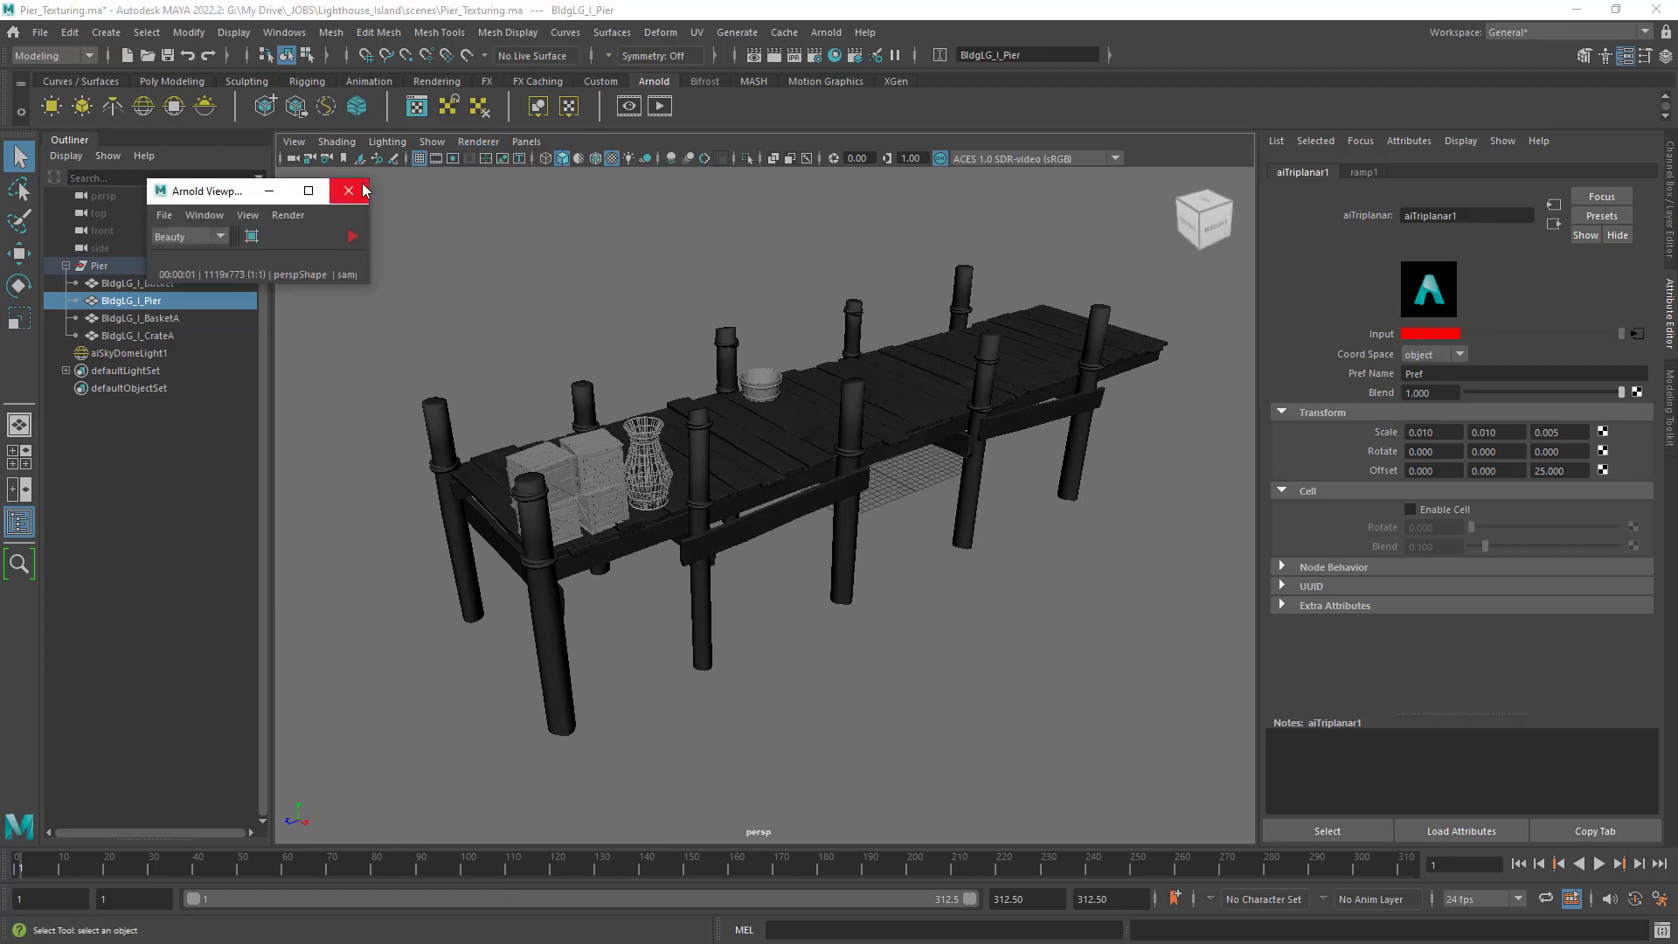
click(478, 142)
click(473, 168)
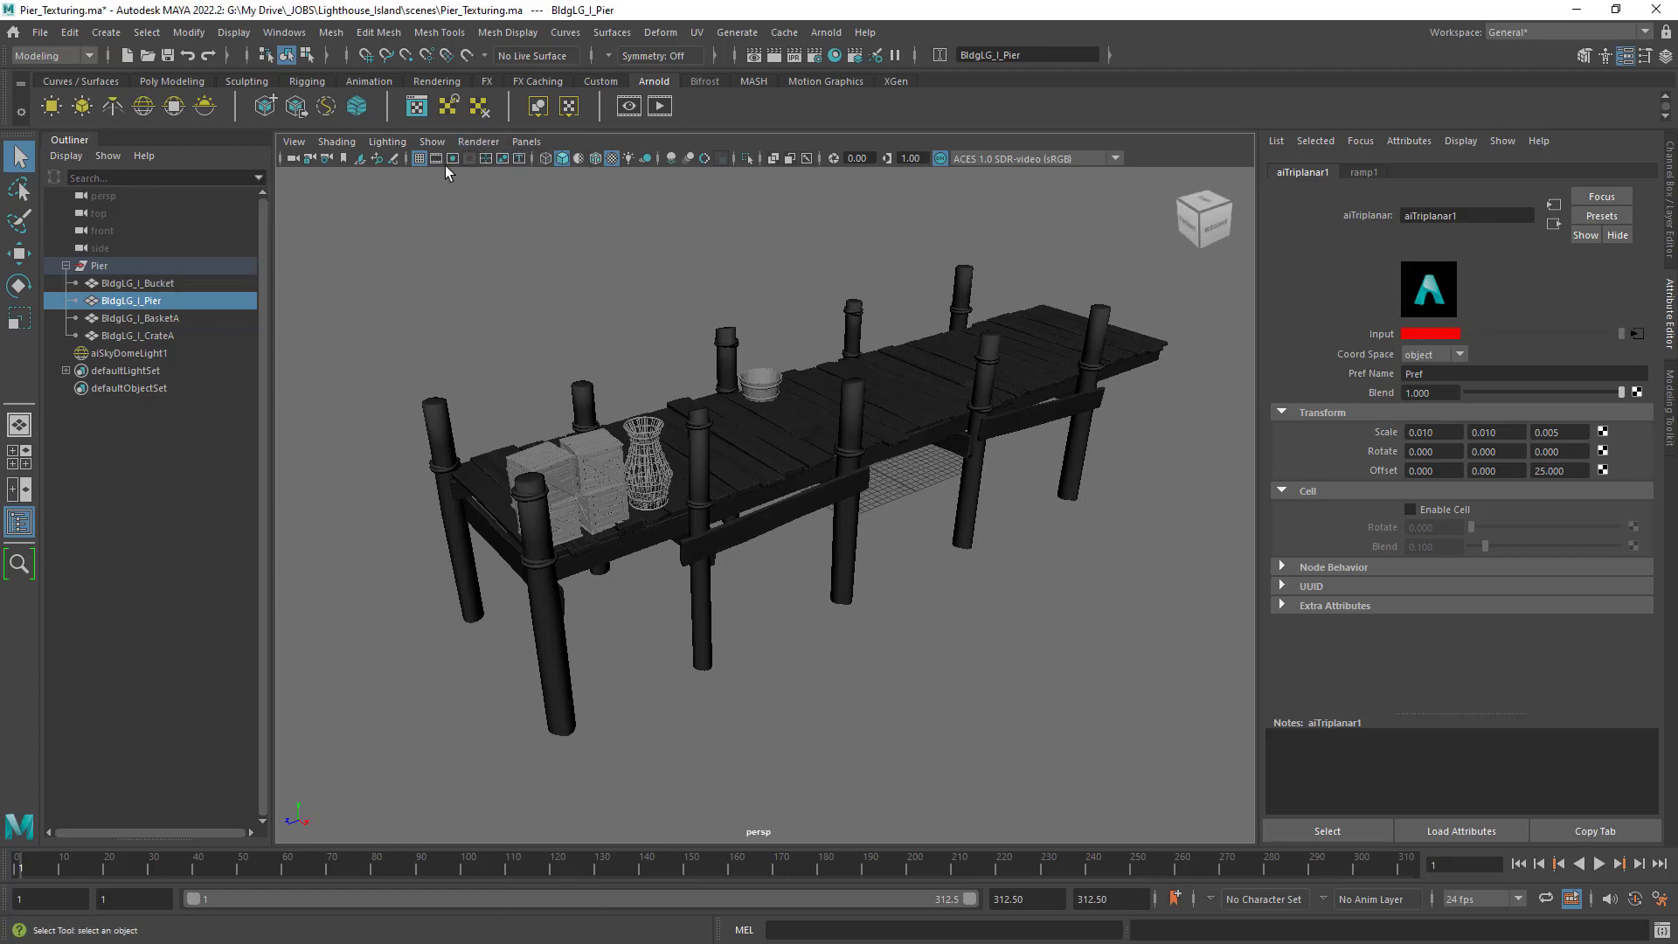
Render the pier in the Arnold RenderView and check that it updates as the camera moves.
click(661, 106)
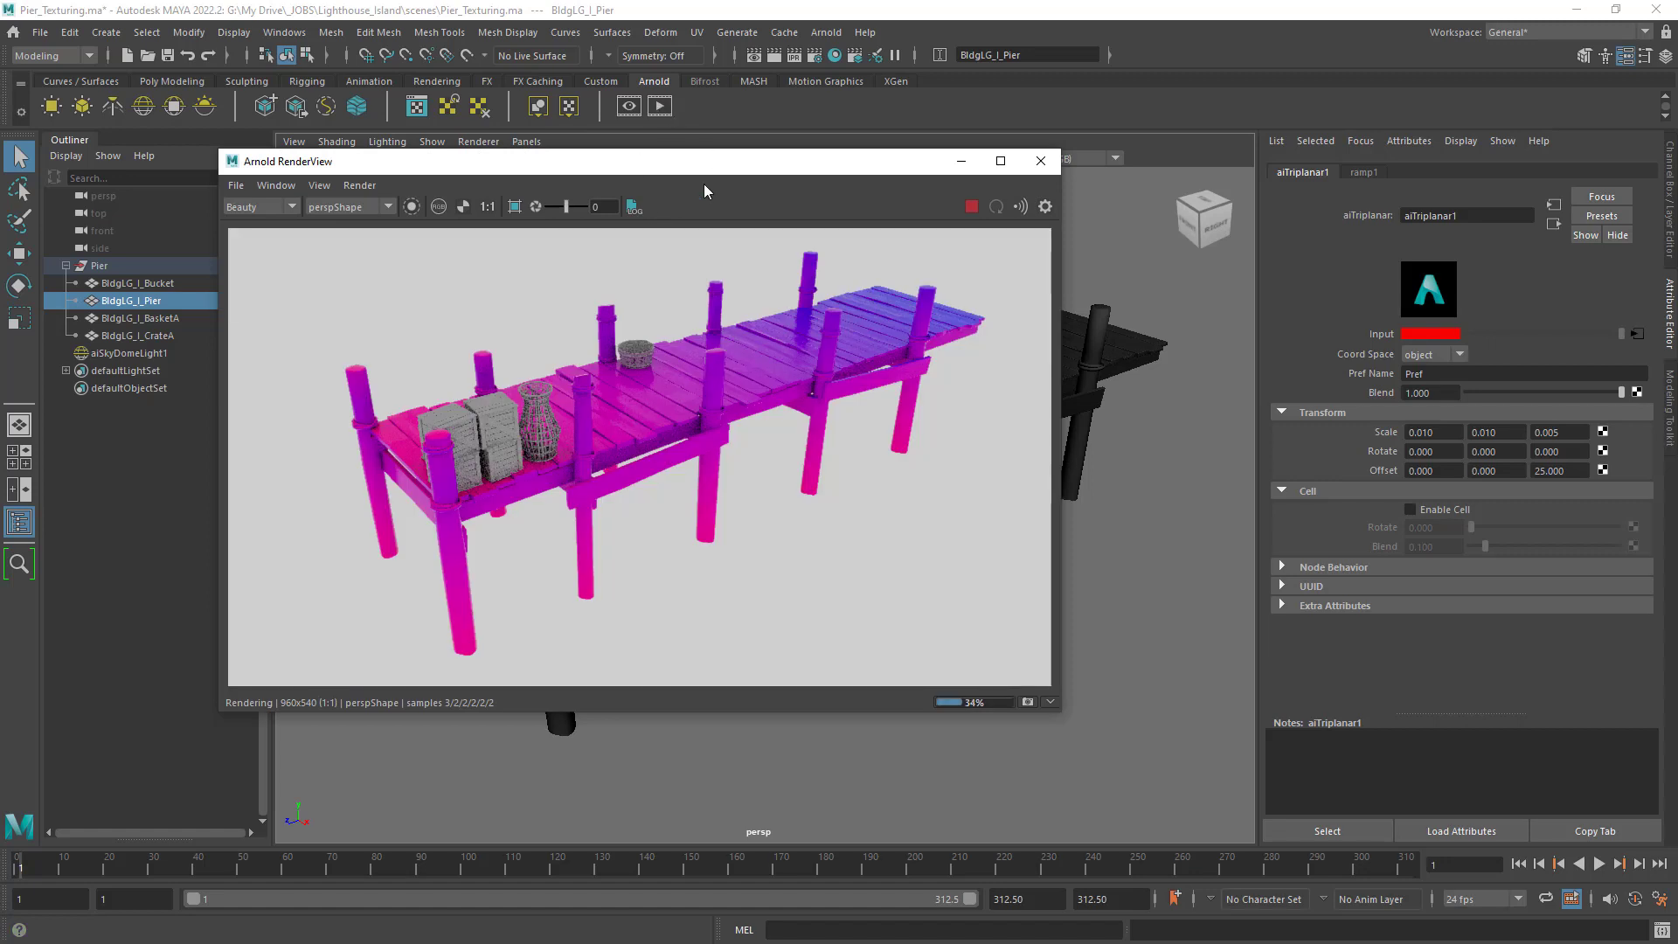
alt+drag(1200, 546, 1149, 539)
alt+right_drag(1147, 539, 1159, 547)
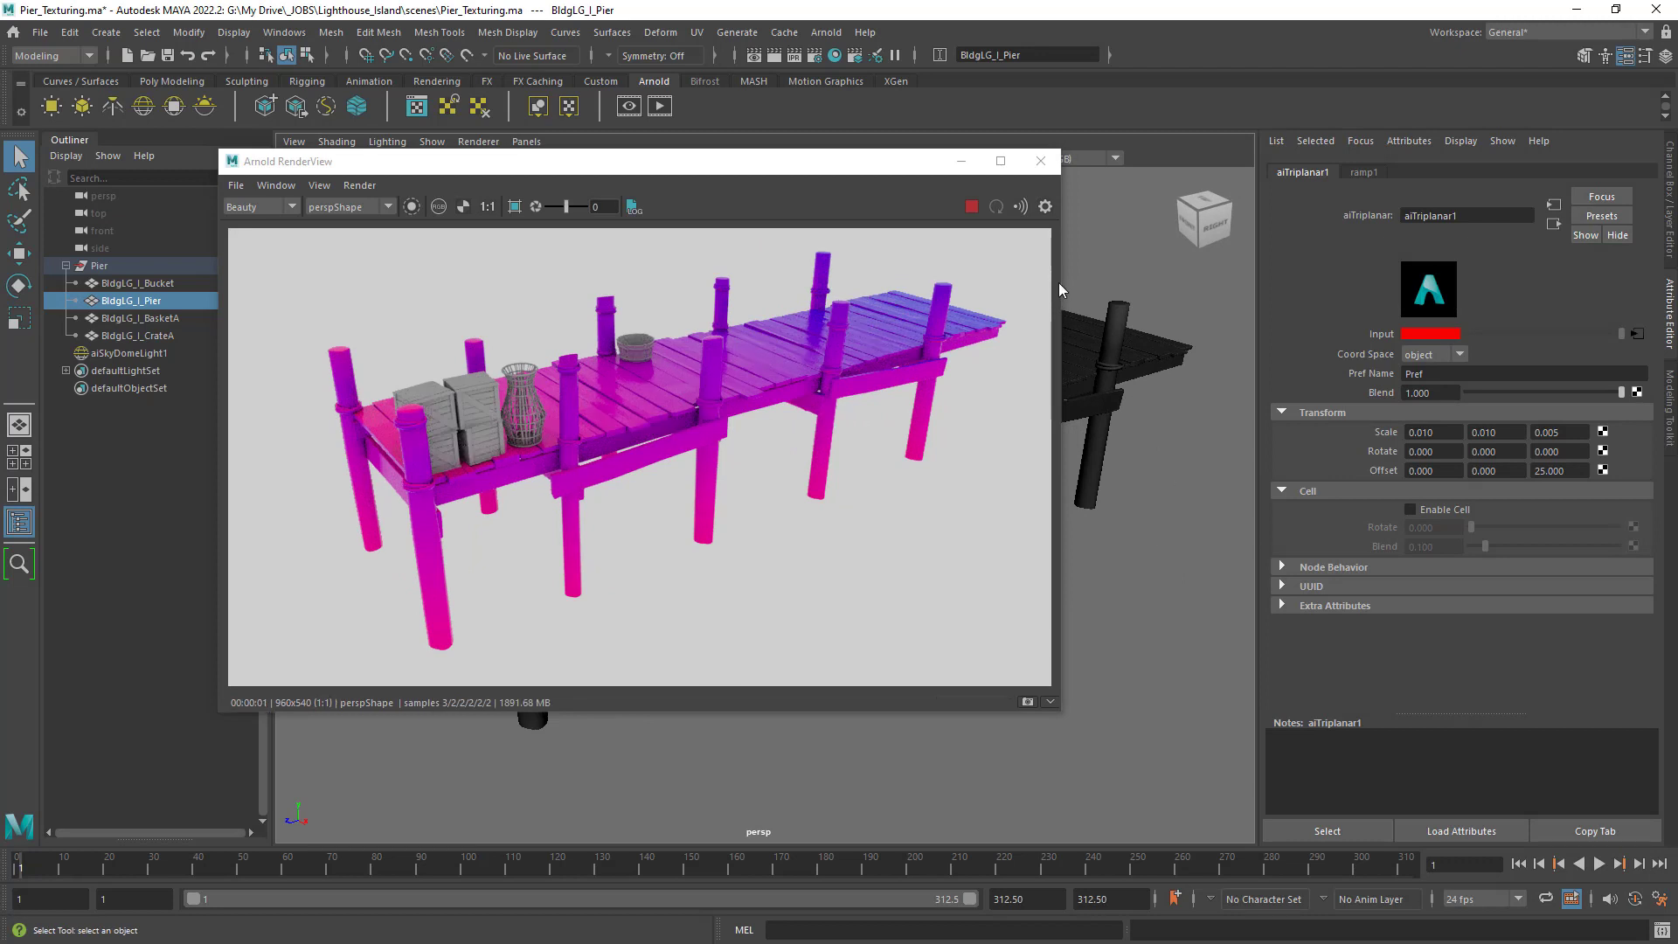
Stop the pier render and close the Arnold RenderView.
click(971, 209)
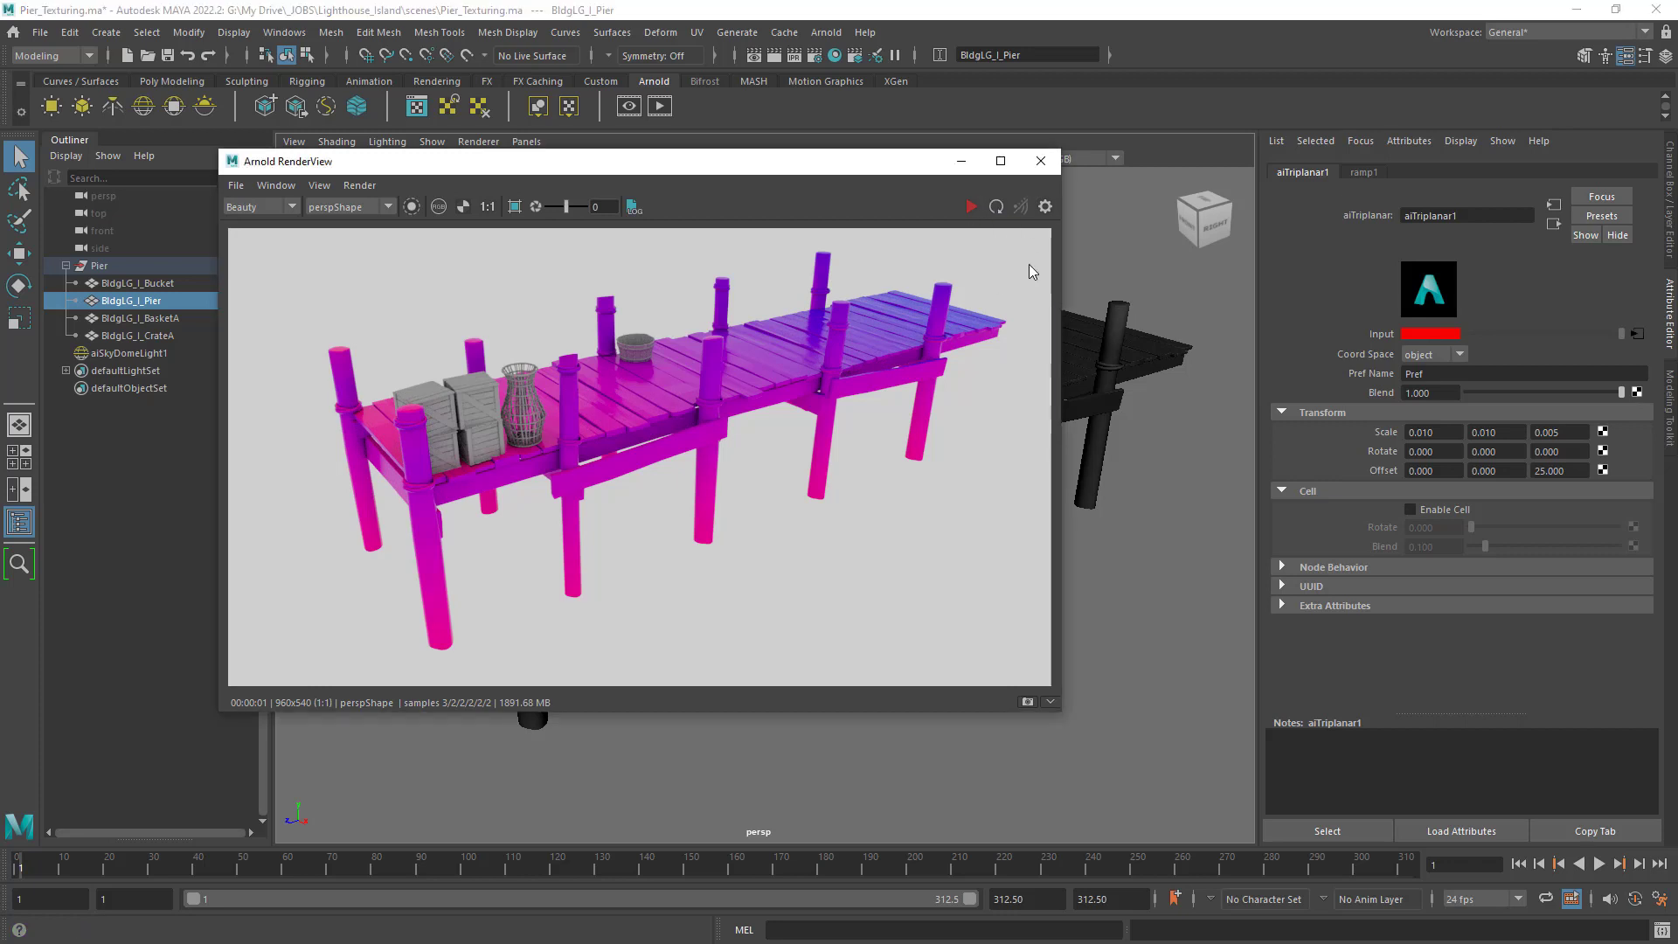
click(1040, 161)
alt+right_drag(1066, 393, 1049, 437)
alt+drag(1049, 437, 1030, 475)
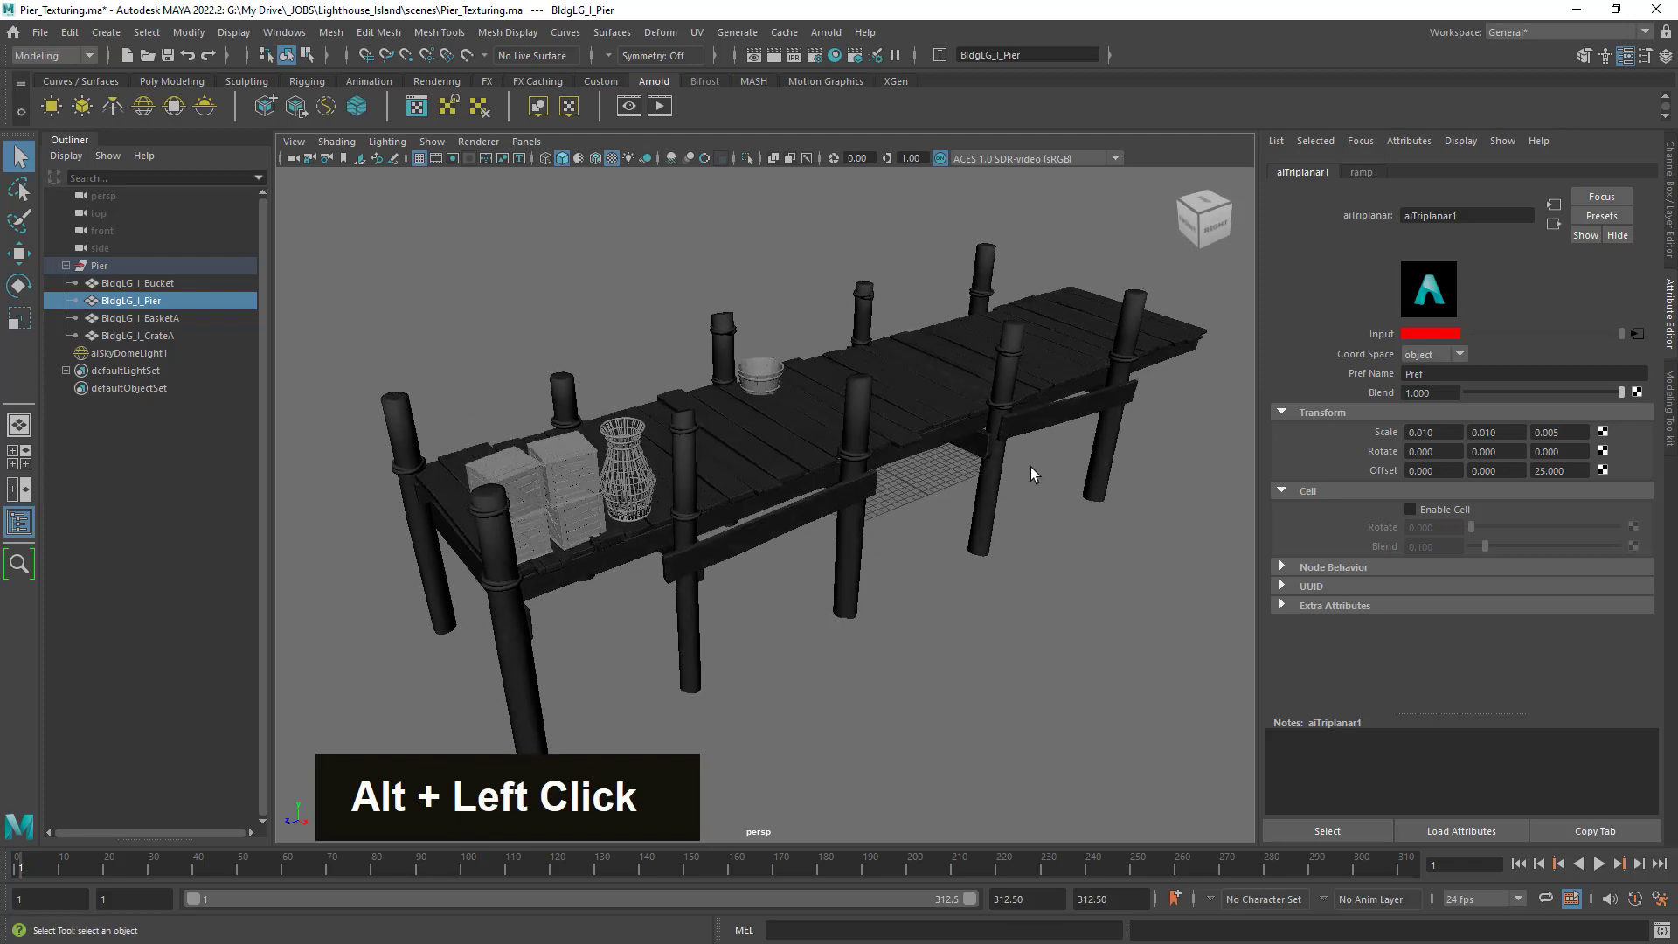
alt+right_drag(1030, 476, 1023, 490)
alt+drag(1022, 490, 1048, 549)
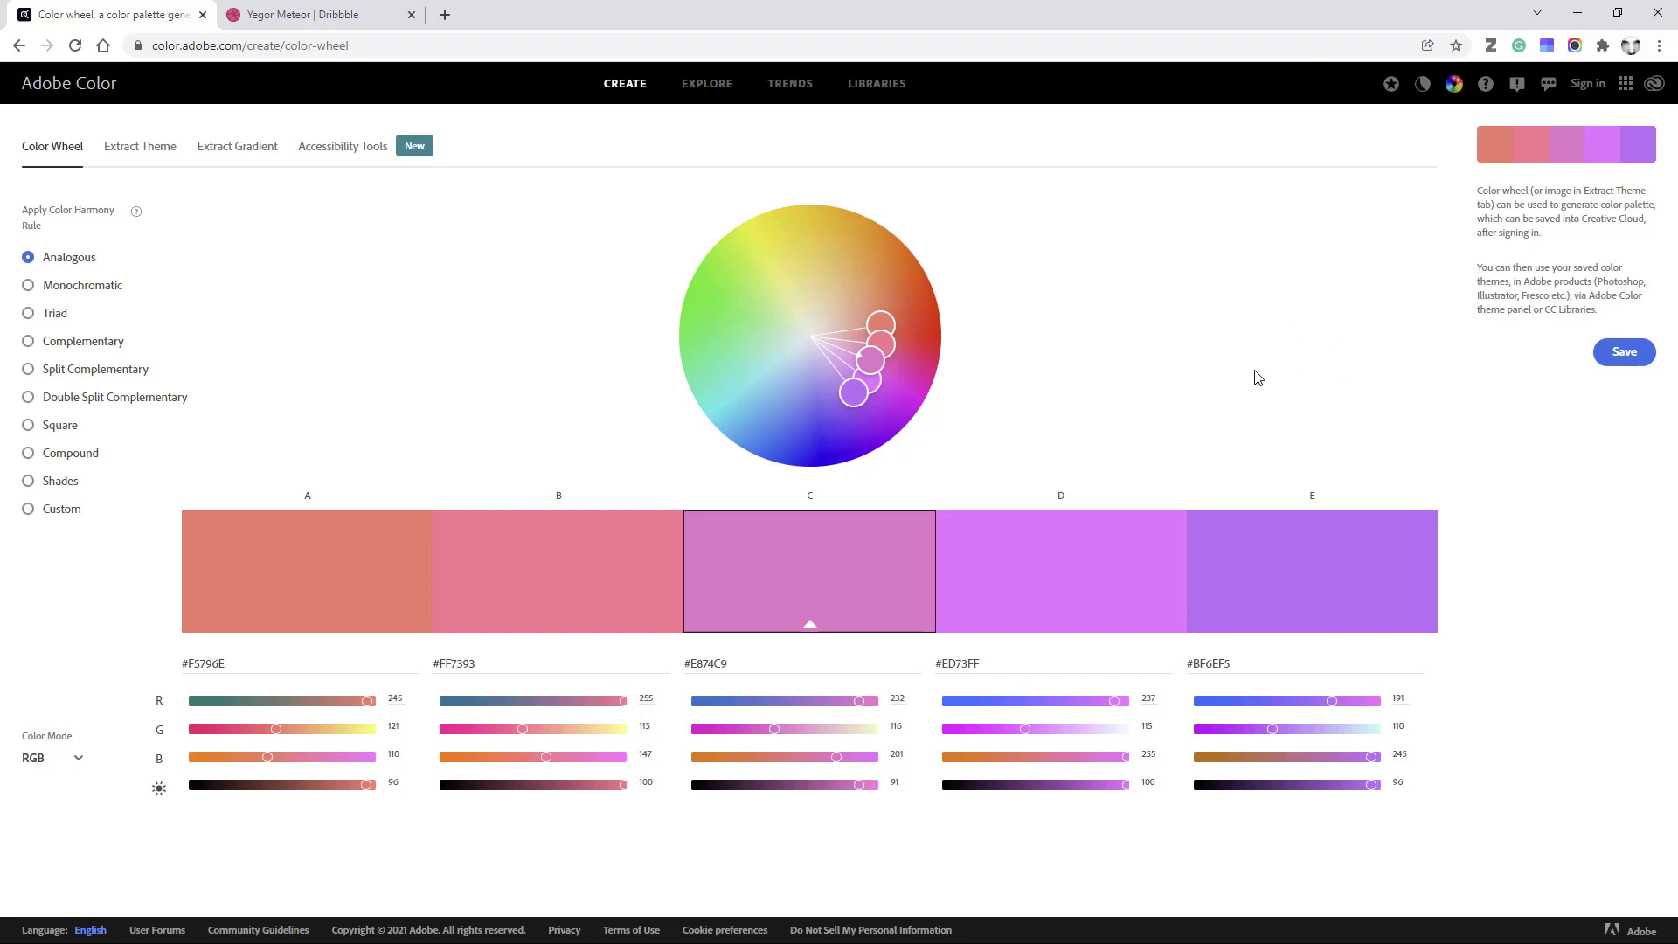
Switch to Adobe Color and compare the Monochromatic, Triad, Complementary and Split Complementary harmony rules on the color wheel.
click(49, 288)
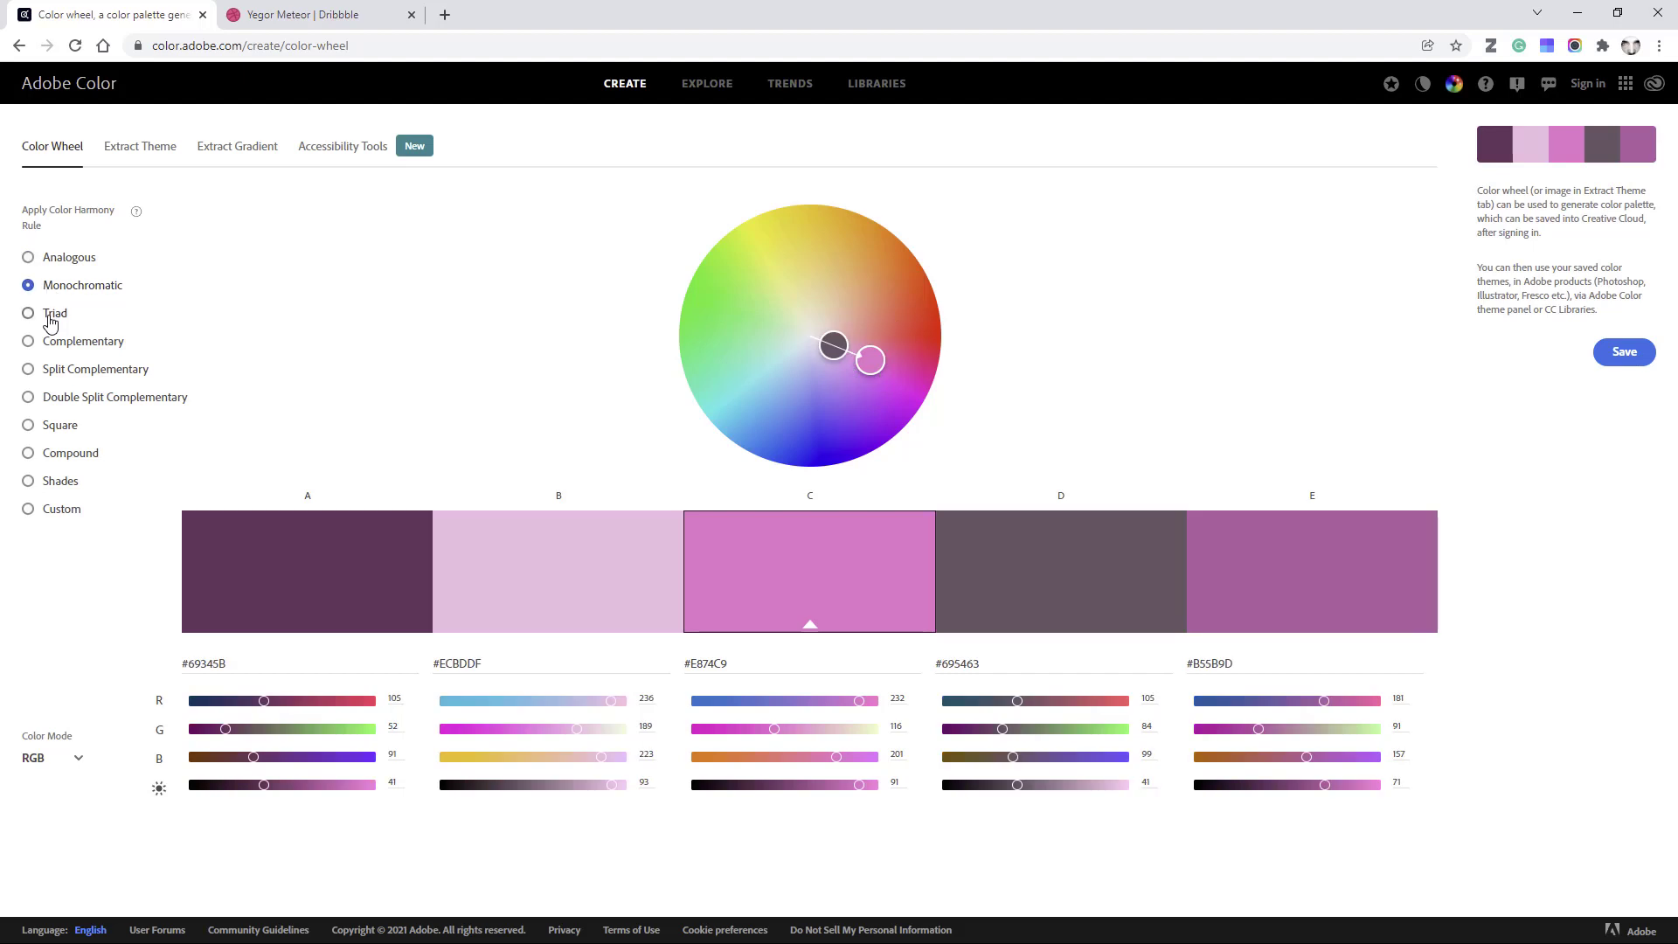
click(51, 315)
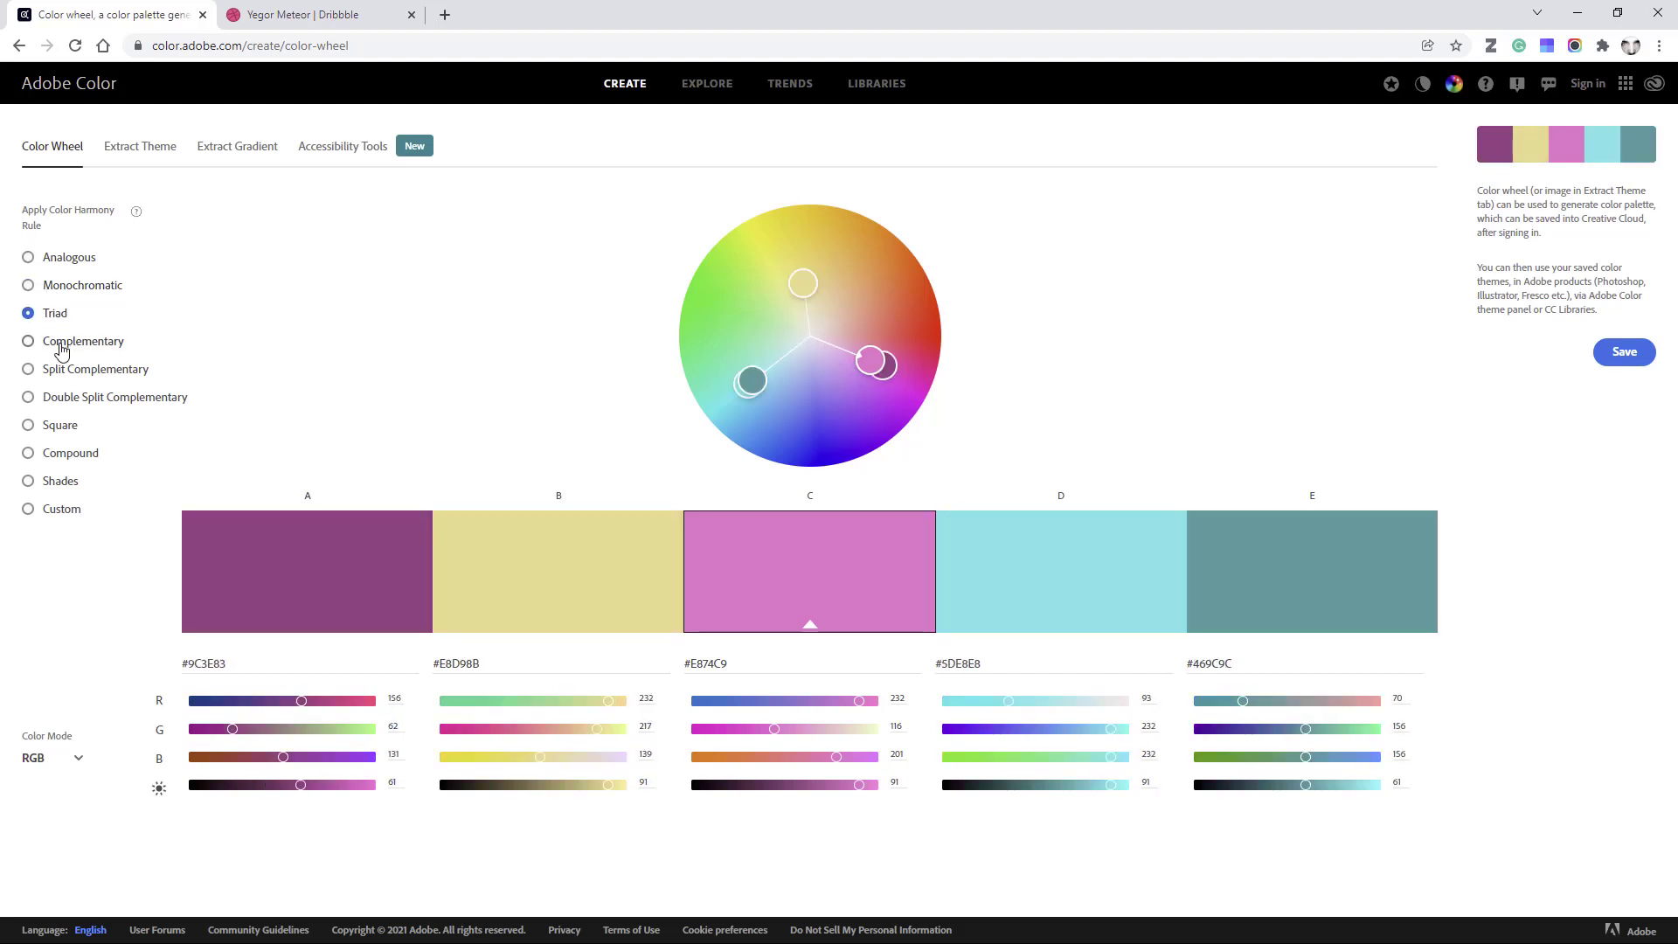
click(61, 343)
click(65, 371)
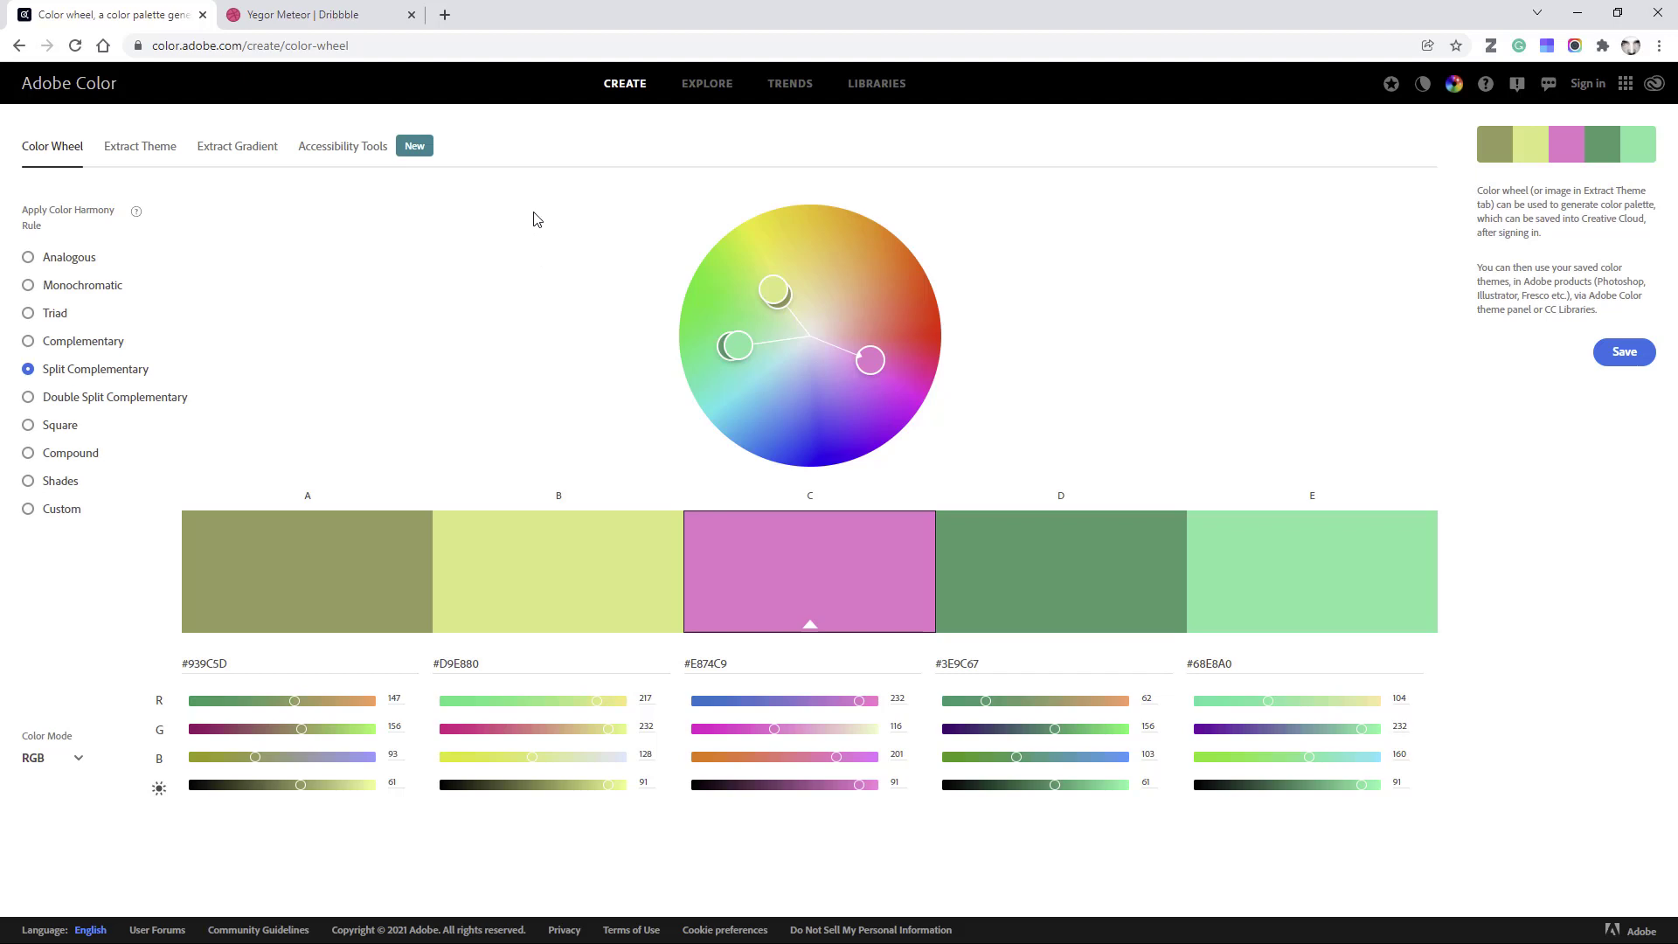
Look through Adobe Color's image theme extraction, its Explore palettes and its color trends.
click(161, 155)
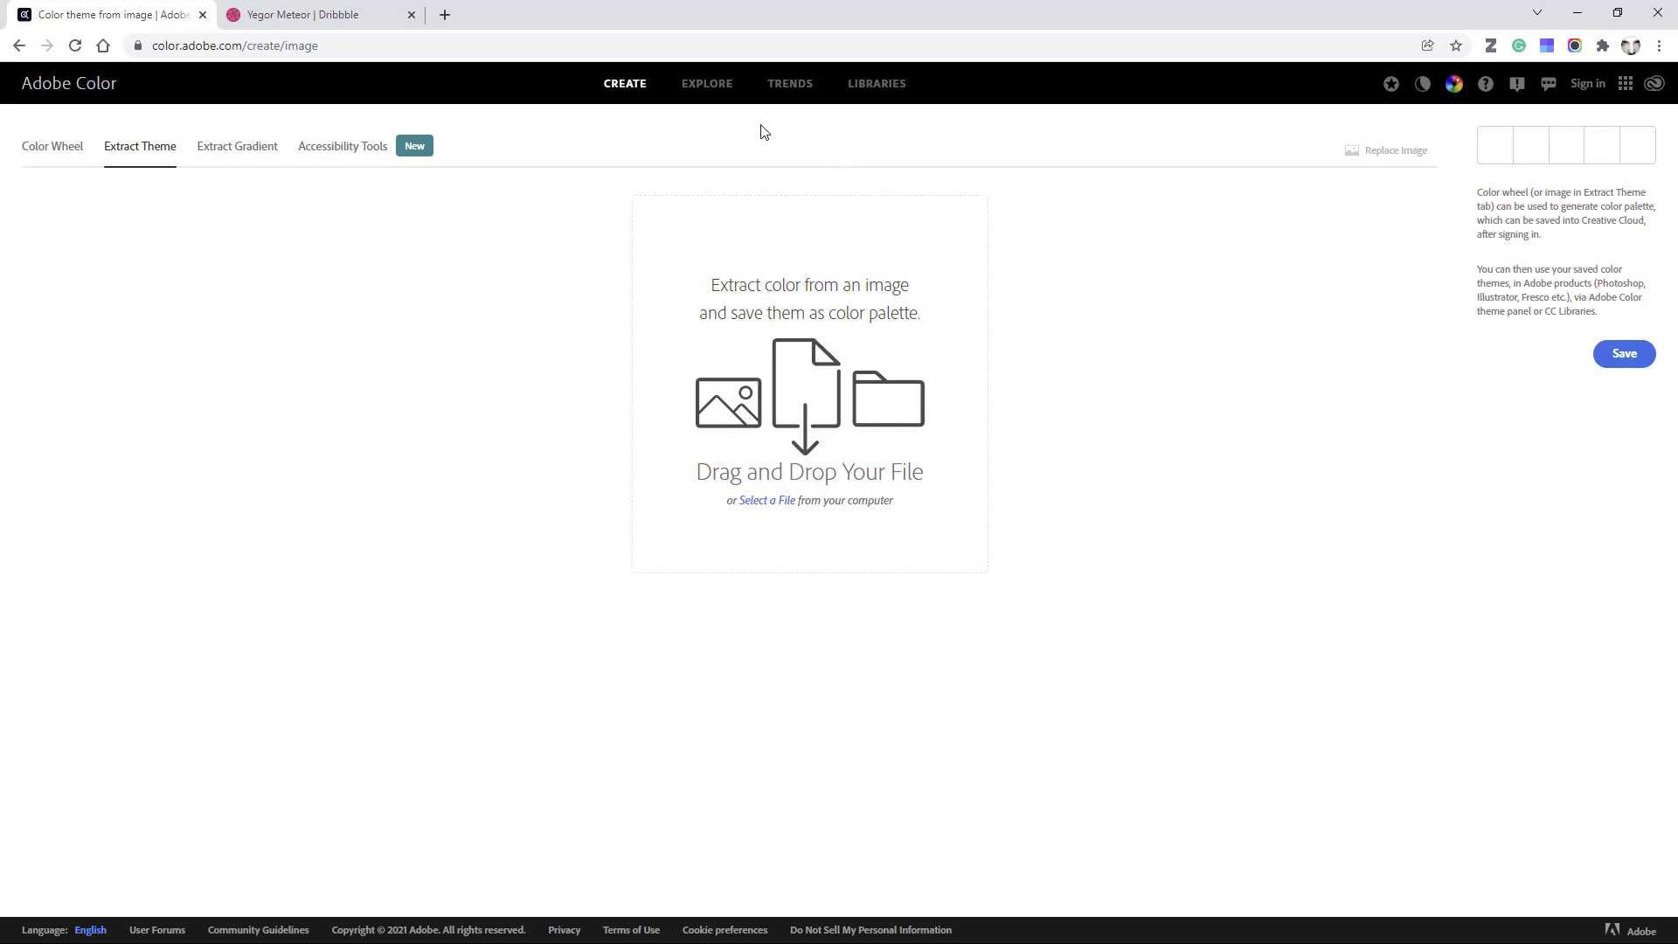
click(709, 85)
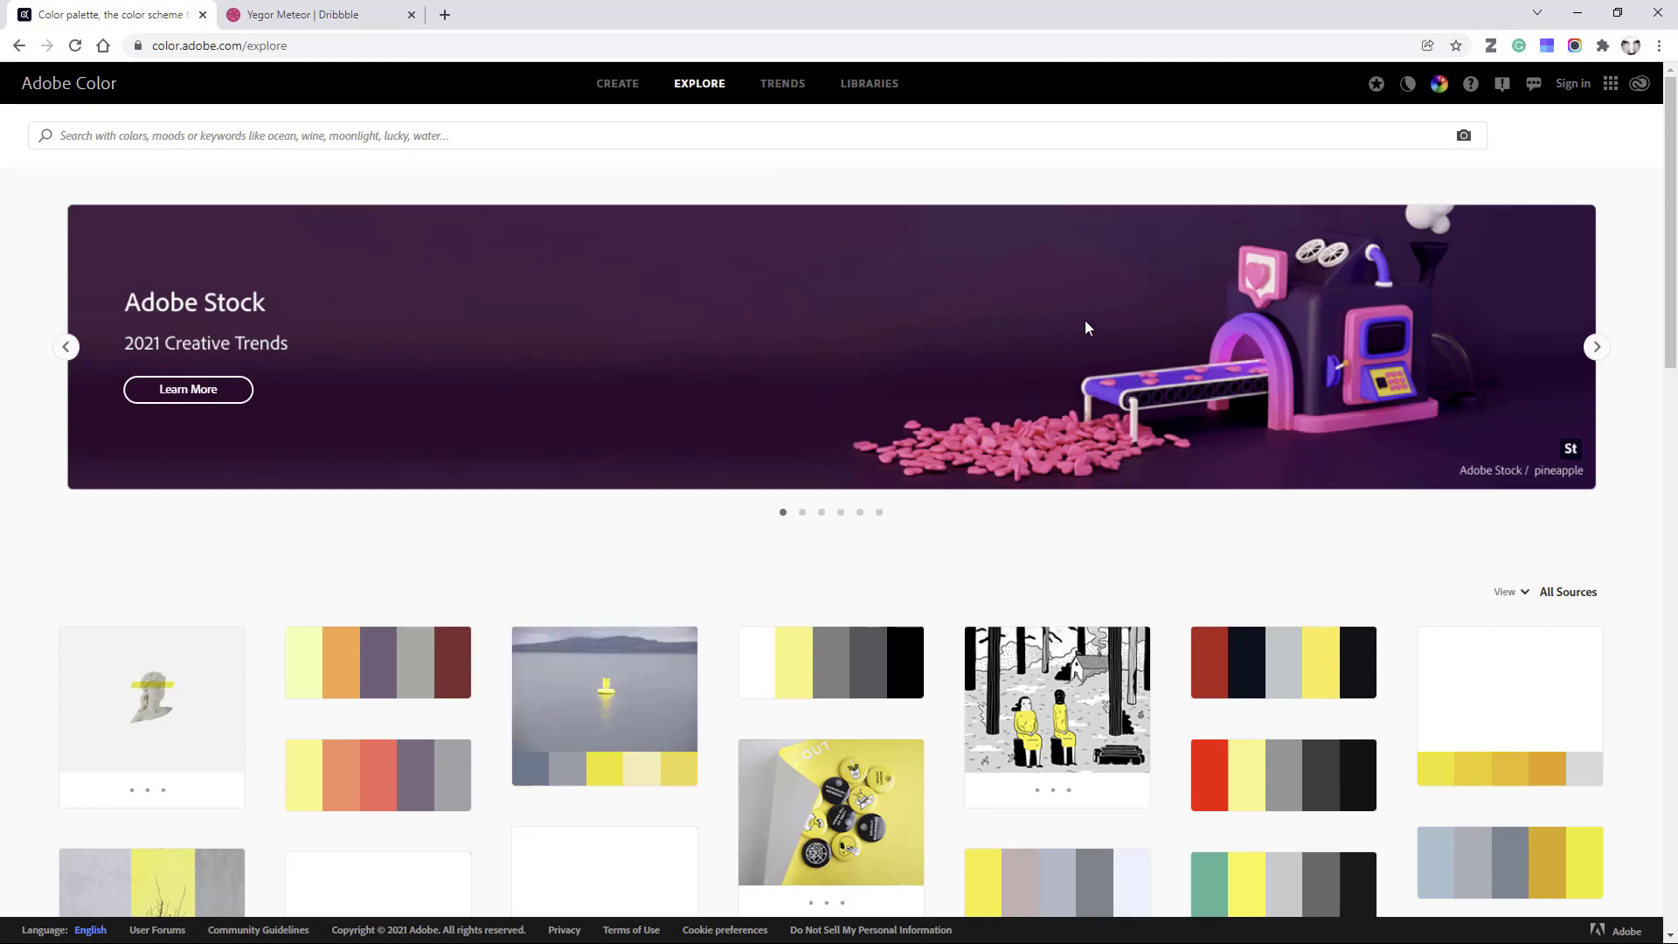
scroll(1086, 326, down, 8)
scroll(1087, 328, down, 3)
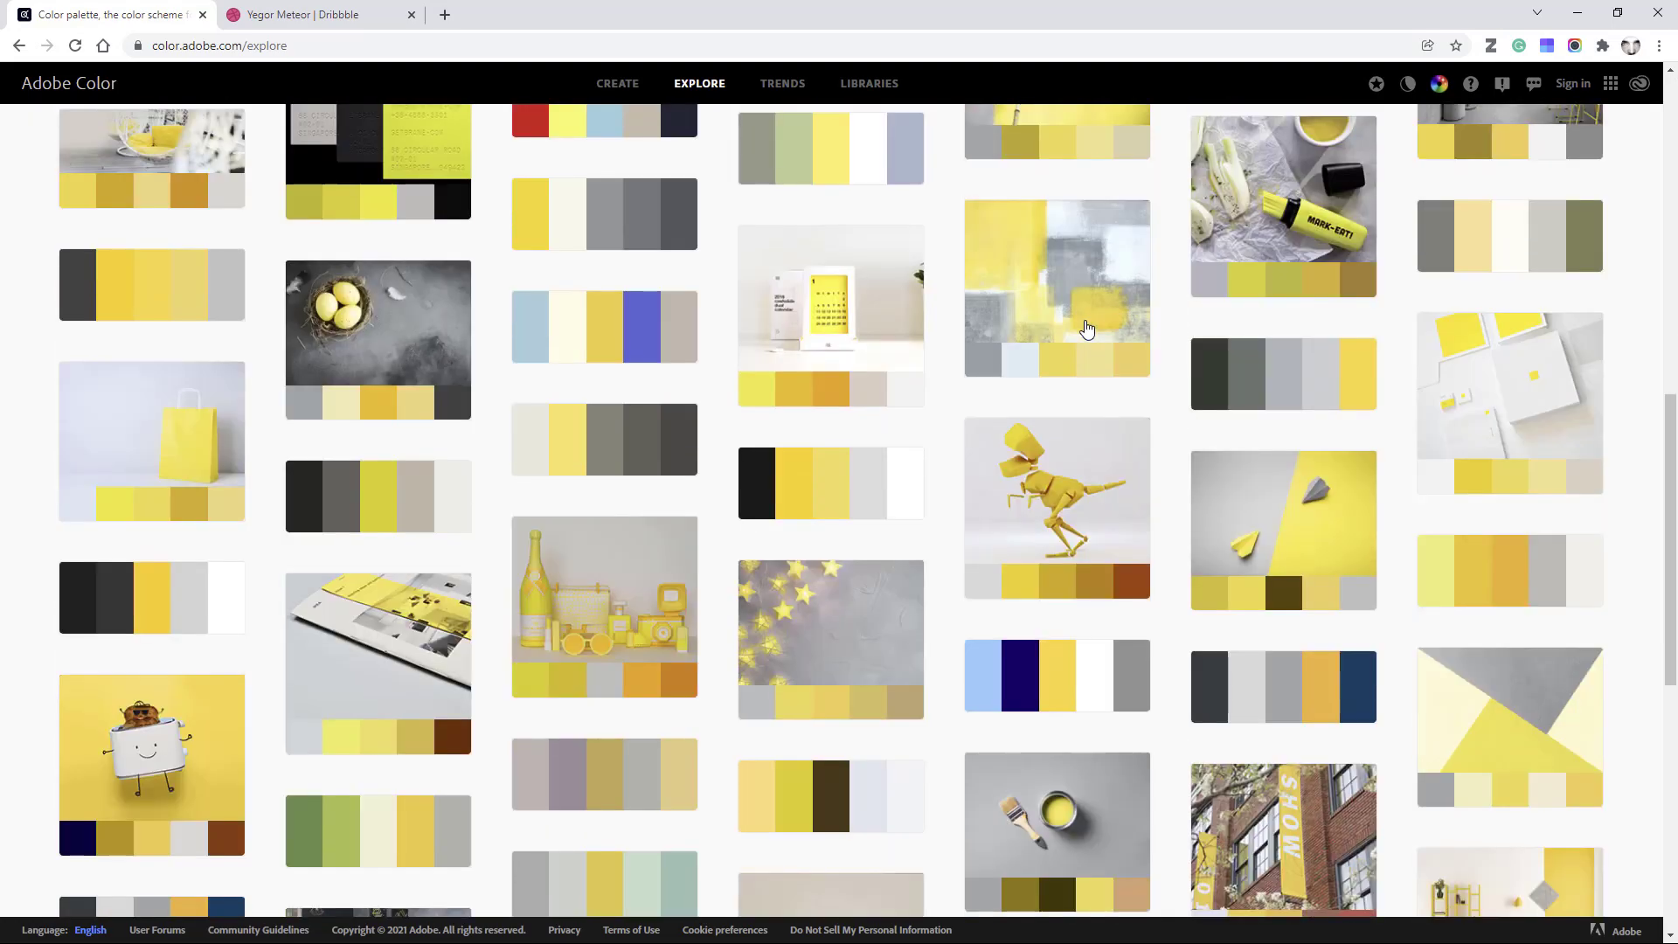
scroll(1087, 328, up, 11)
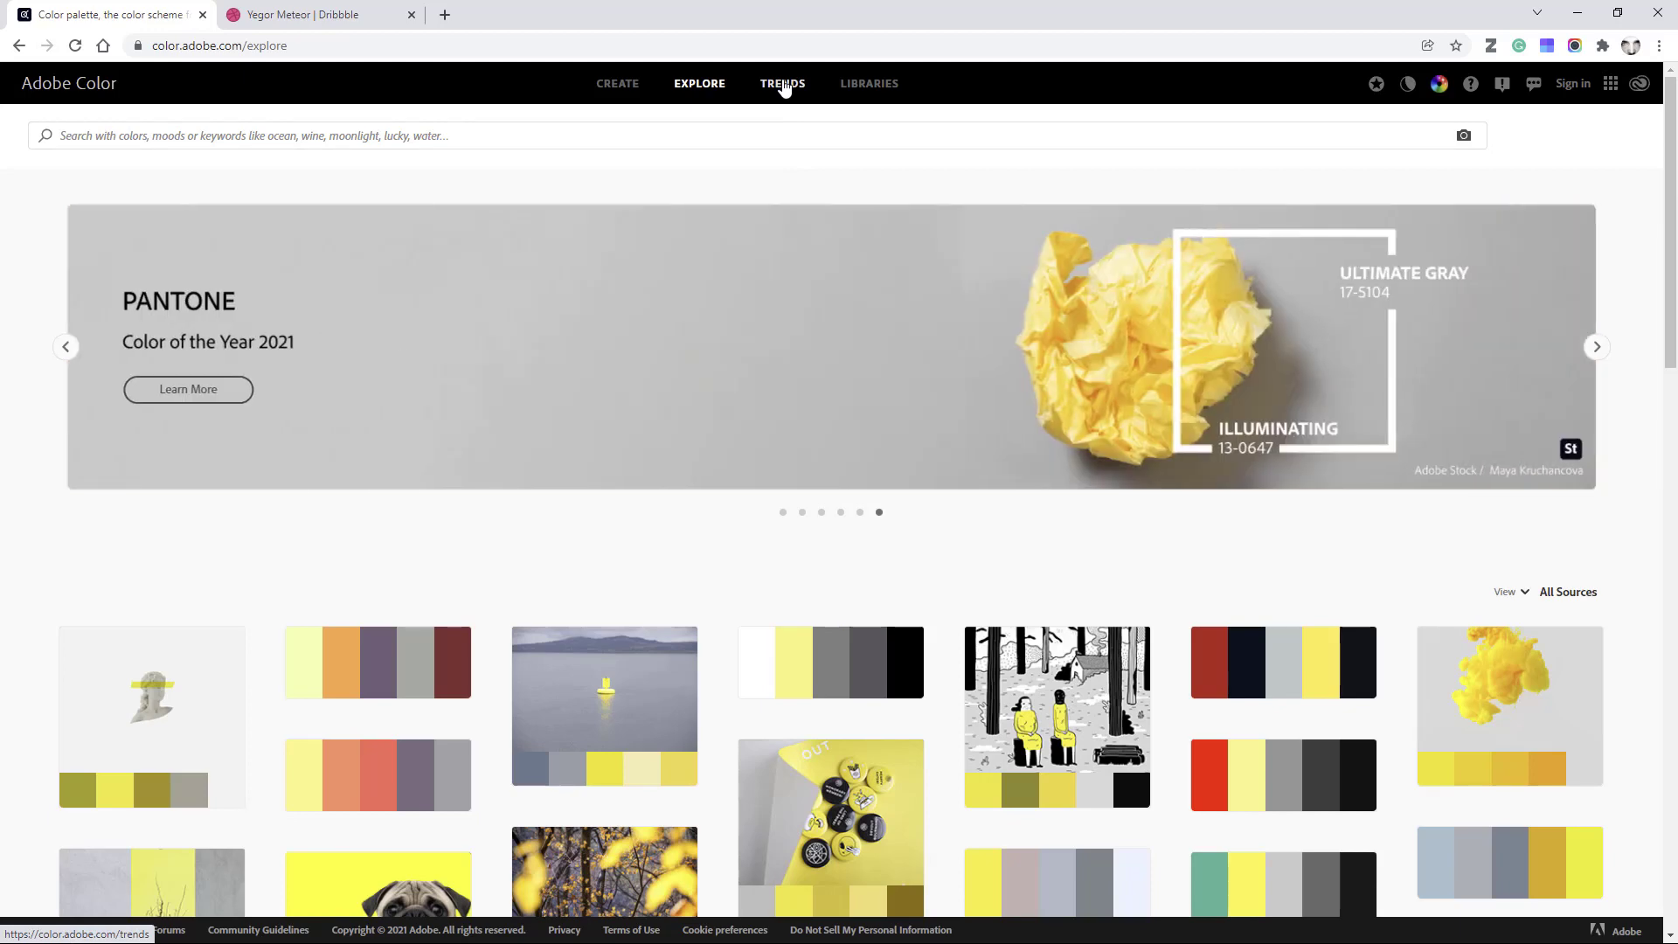
click(783, 84)
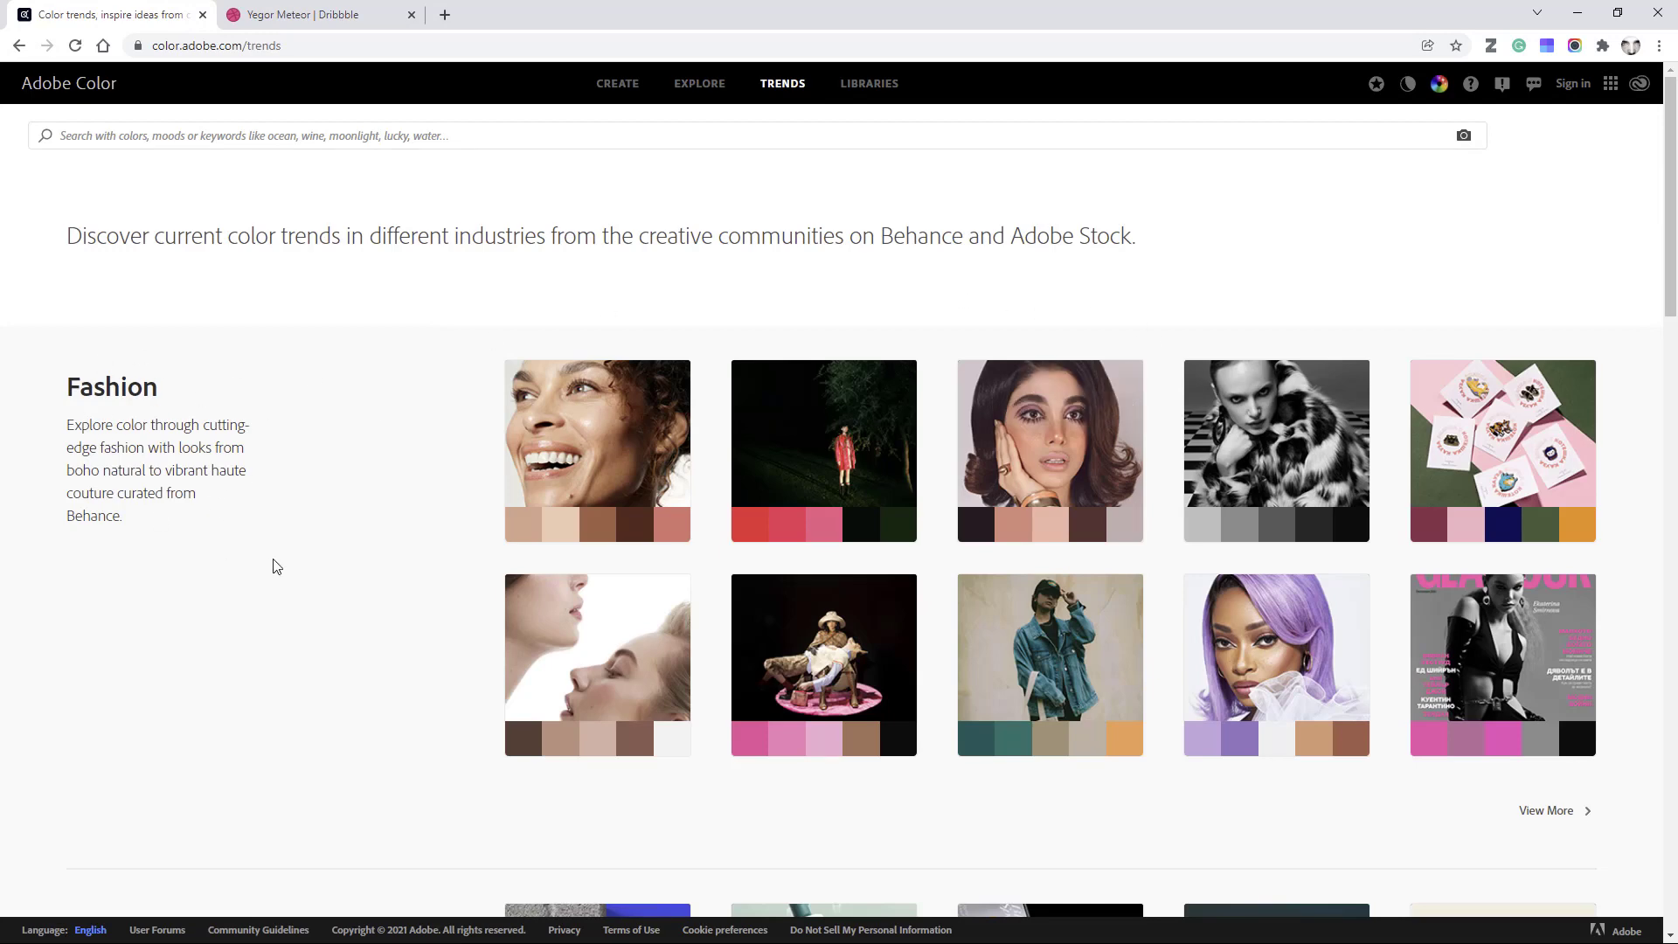
Look through the Fashion, Graphic Design, Illustration and Architecture palettes on Adobe Color's trends page.
scroll(273, 565, down, 1)
mouse_move(647, 569)
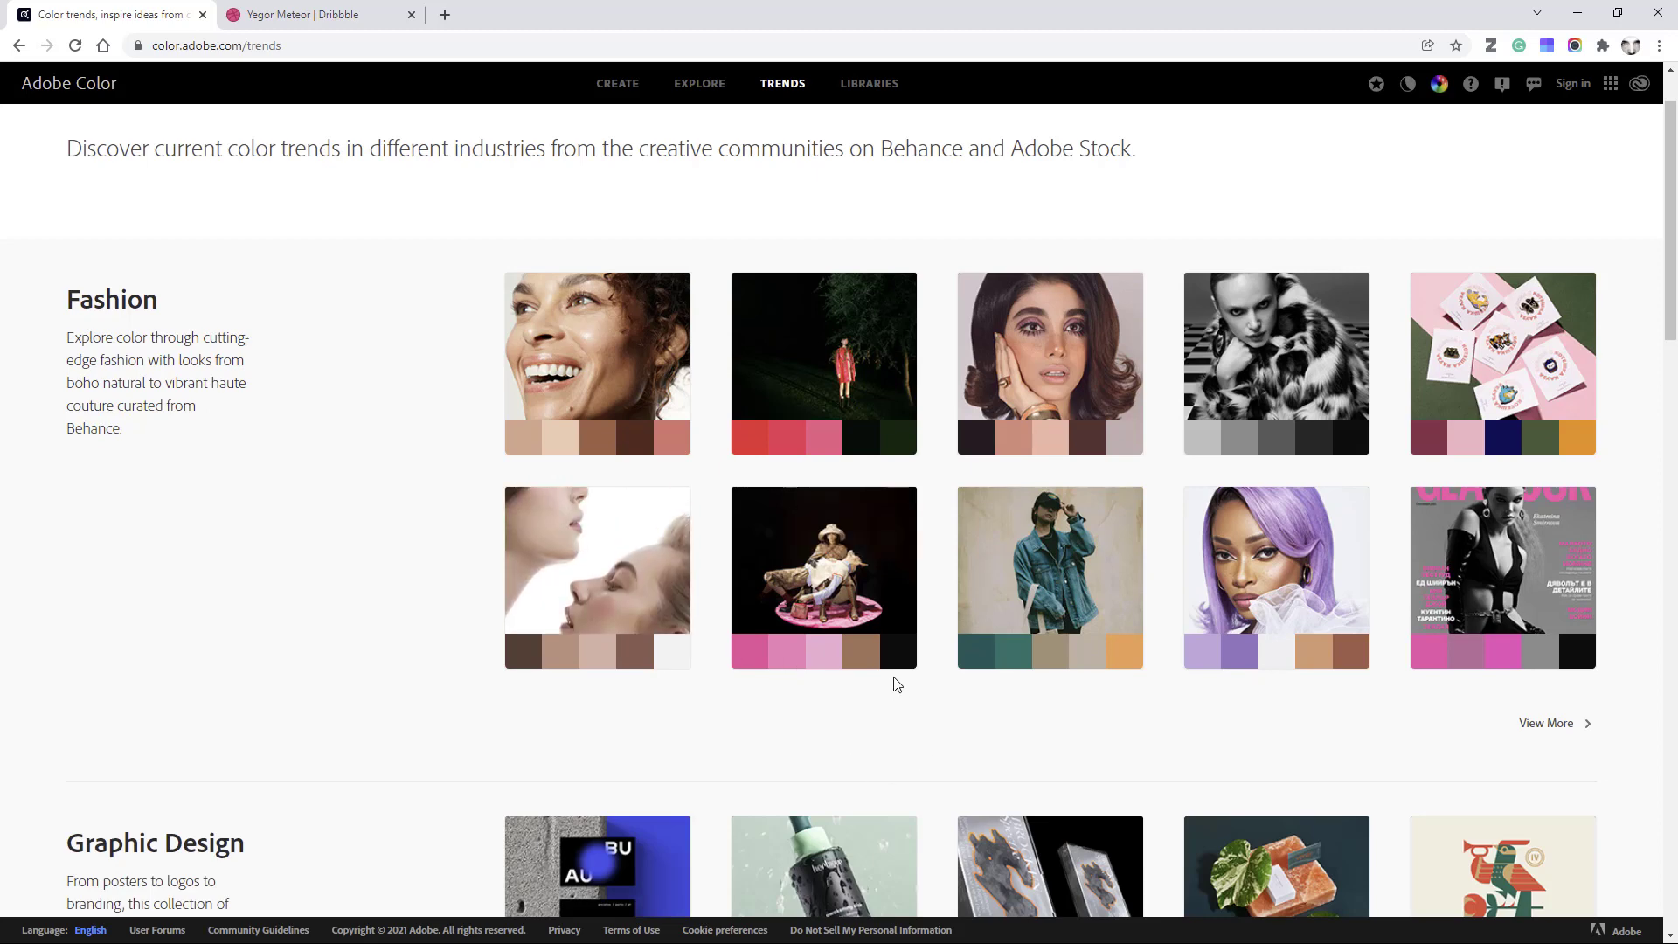
mouse_move(814, 635)
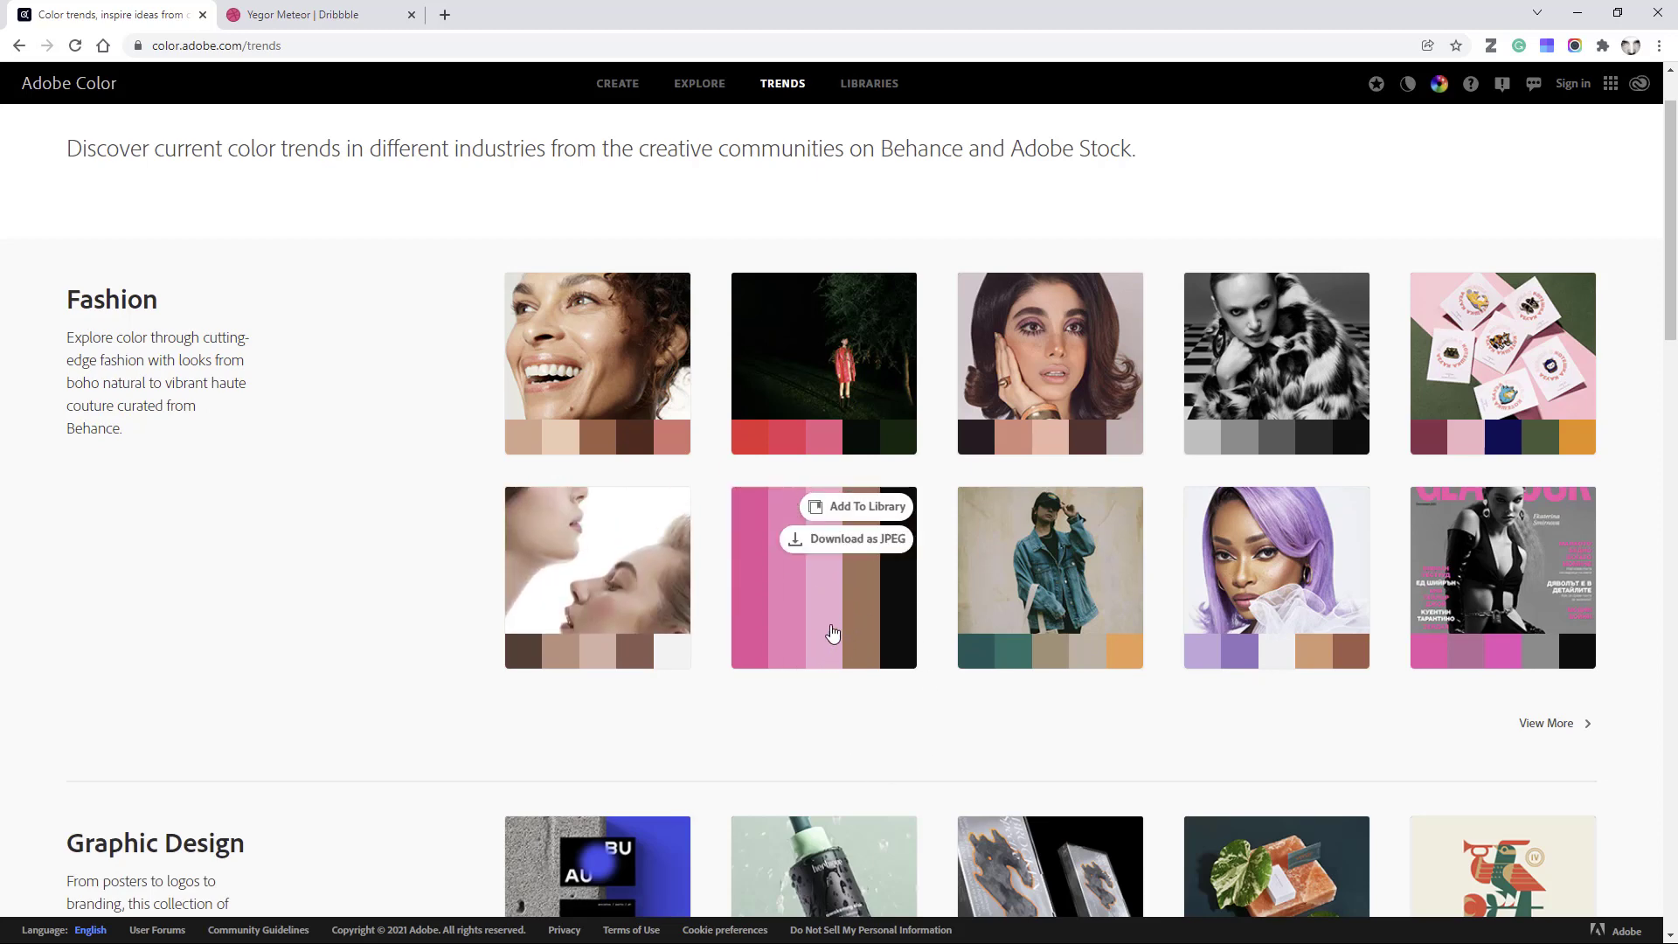
mouse_move(1128, 662)
scroll(1136, 660, down, 5)
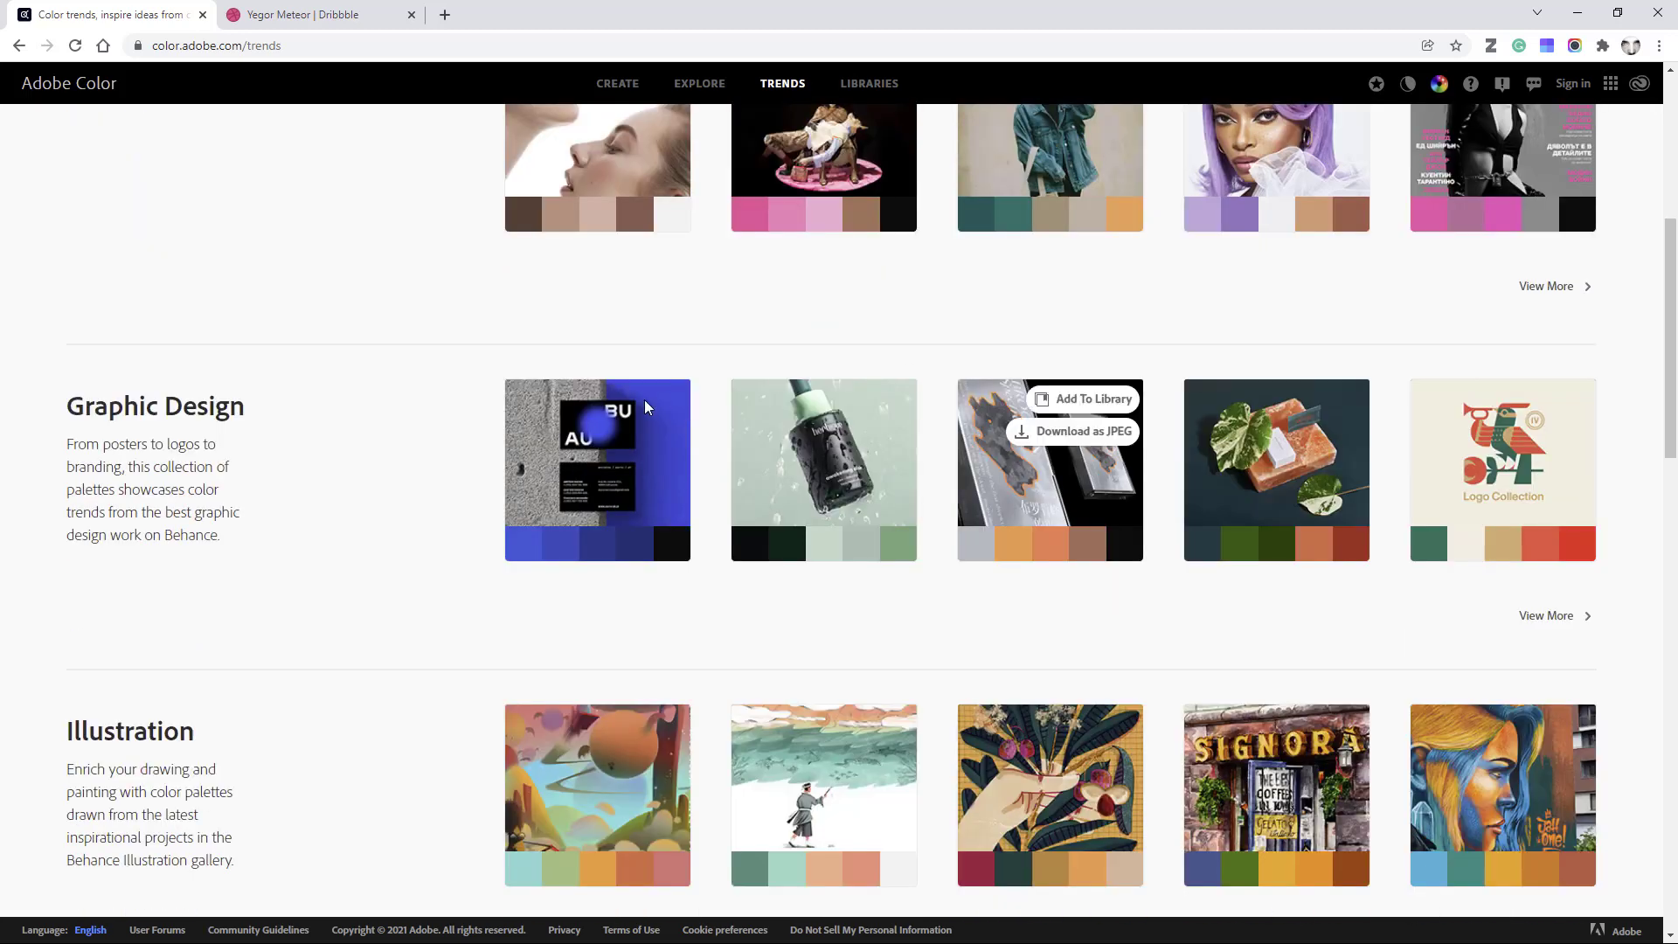
scroll(439, 486, down, 2)
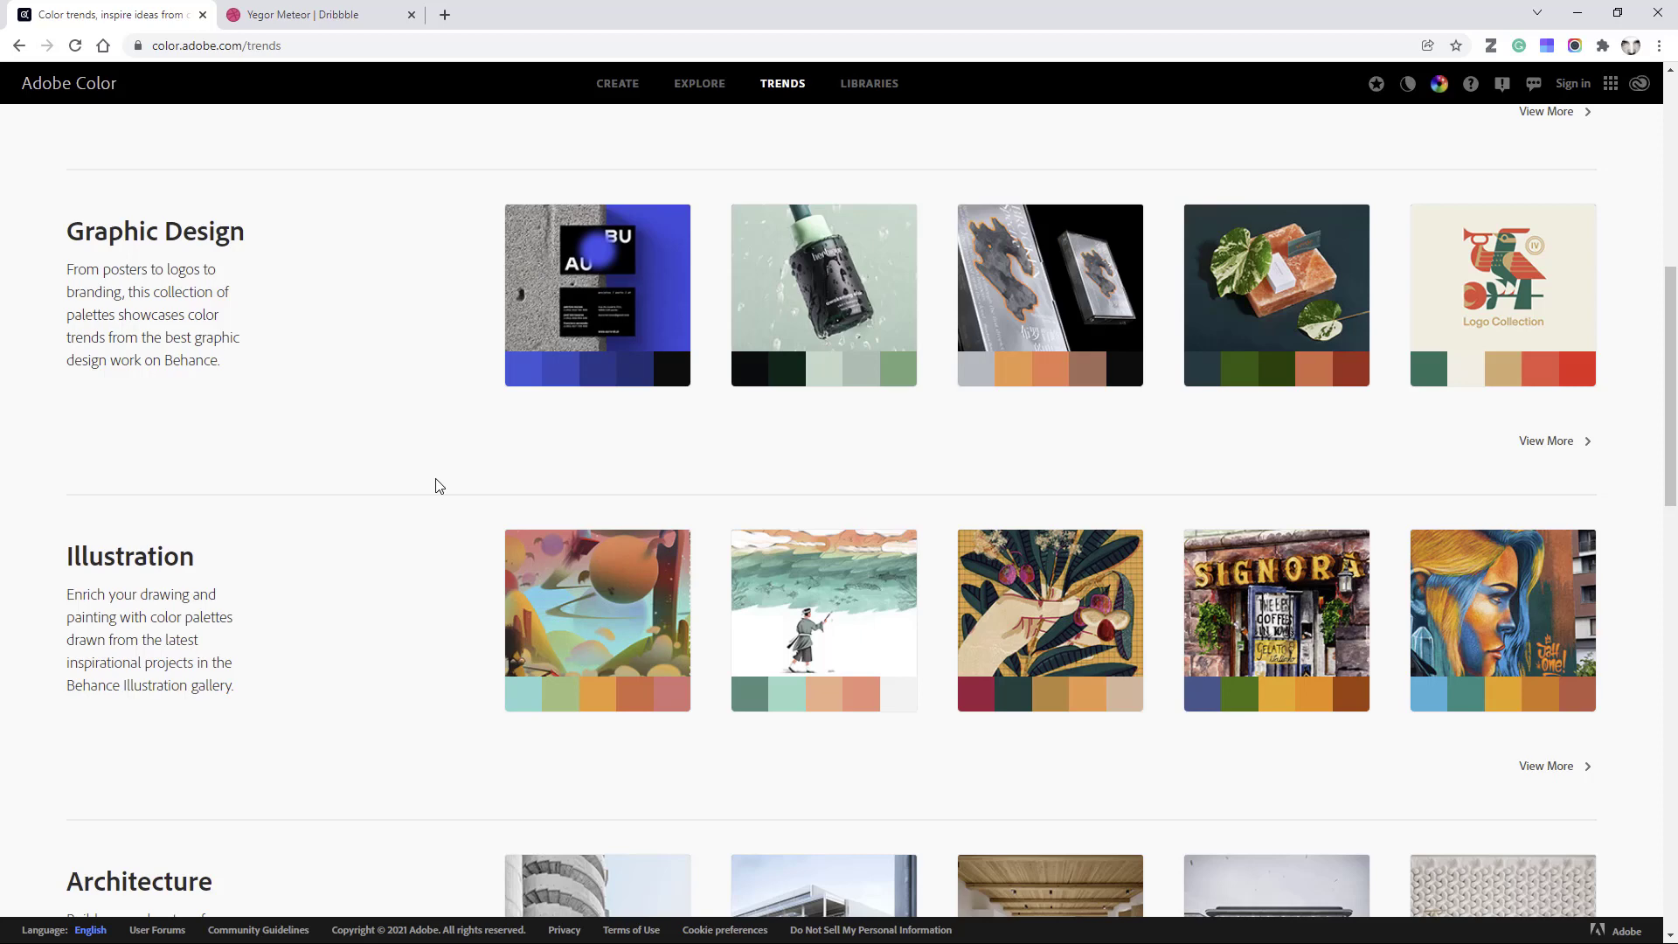
scroll(438, 486, down, 3)
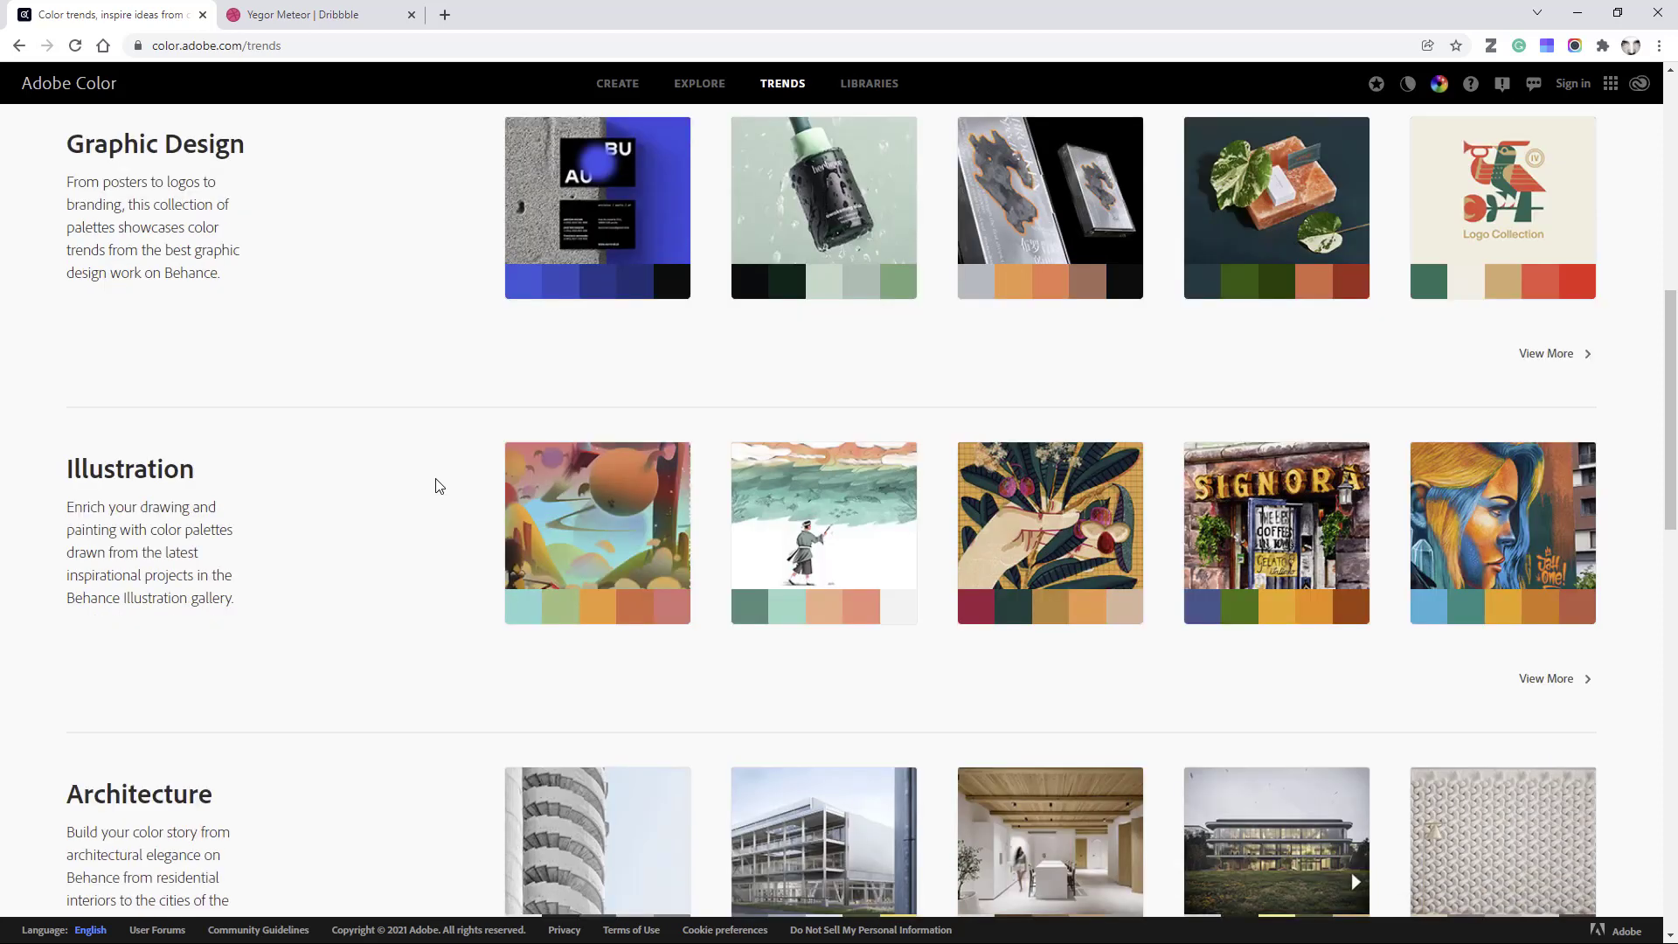
mouse_move(856, 373)
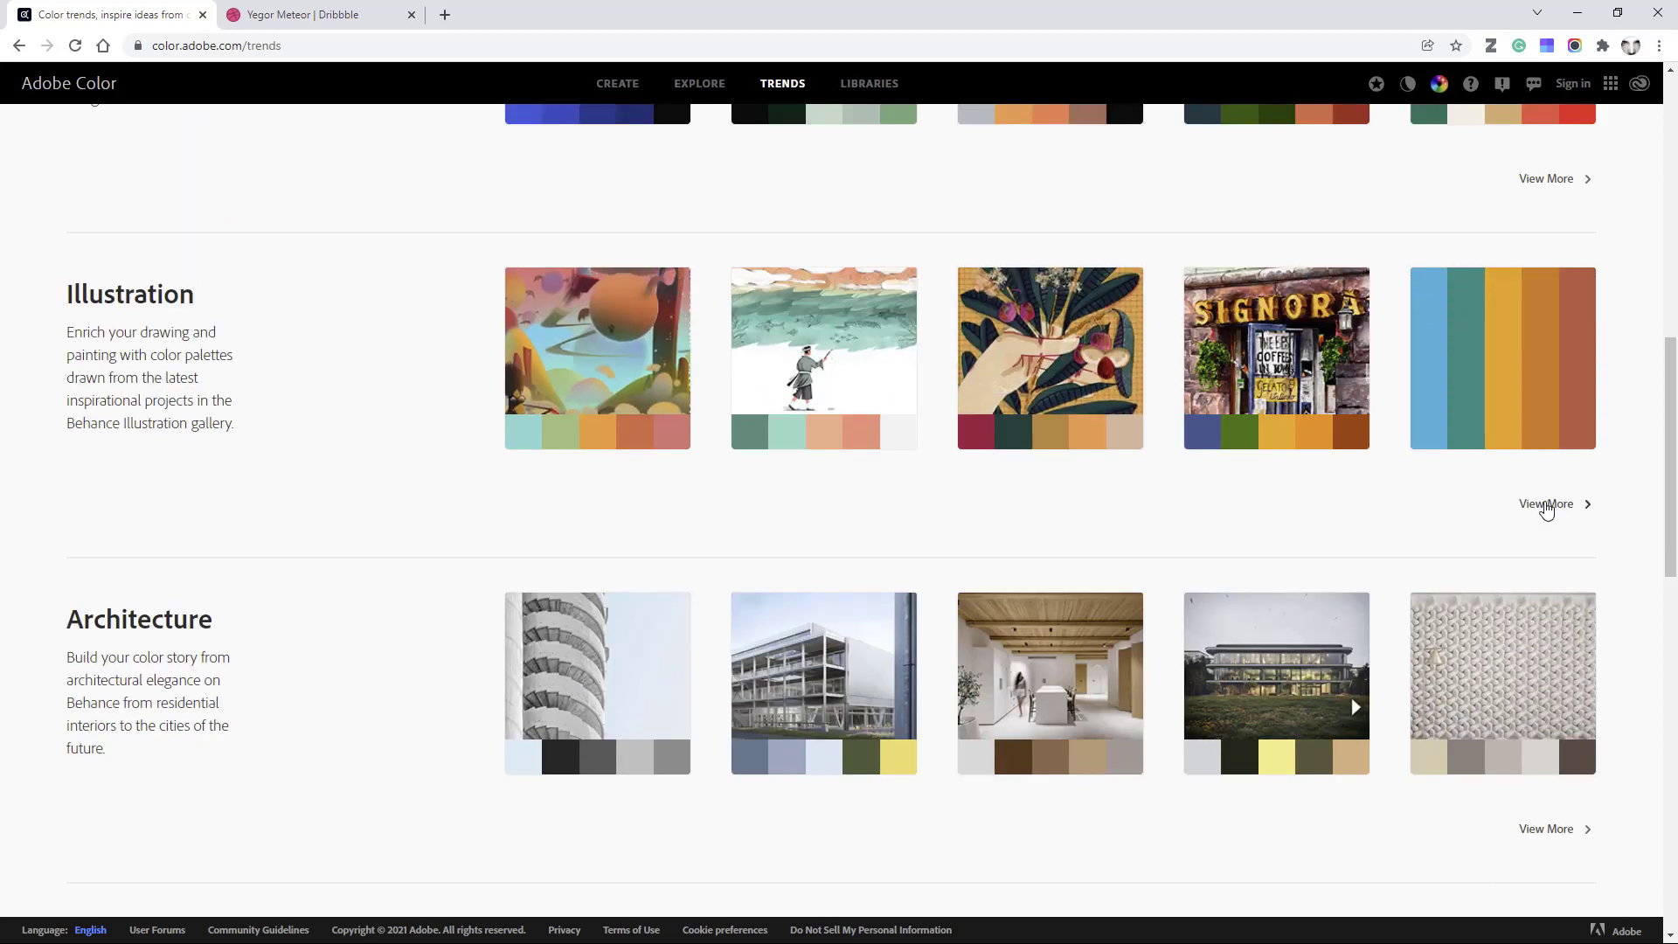
Open the full collection of Illustration color trends and look through its palettes.
click(1542, 504)
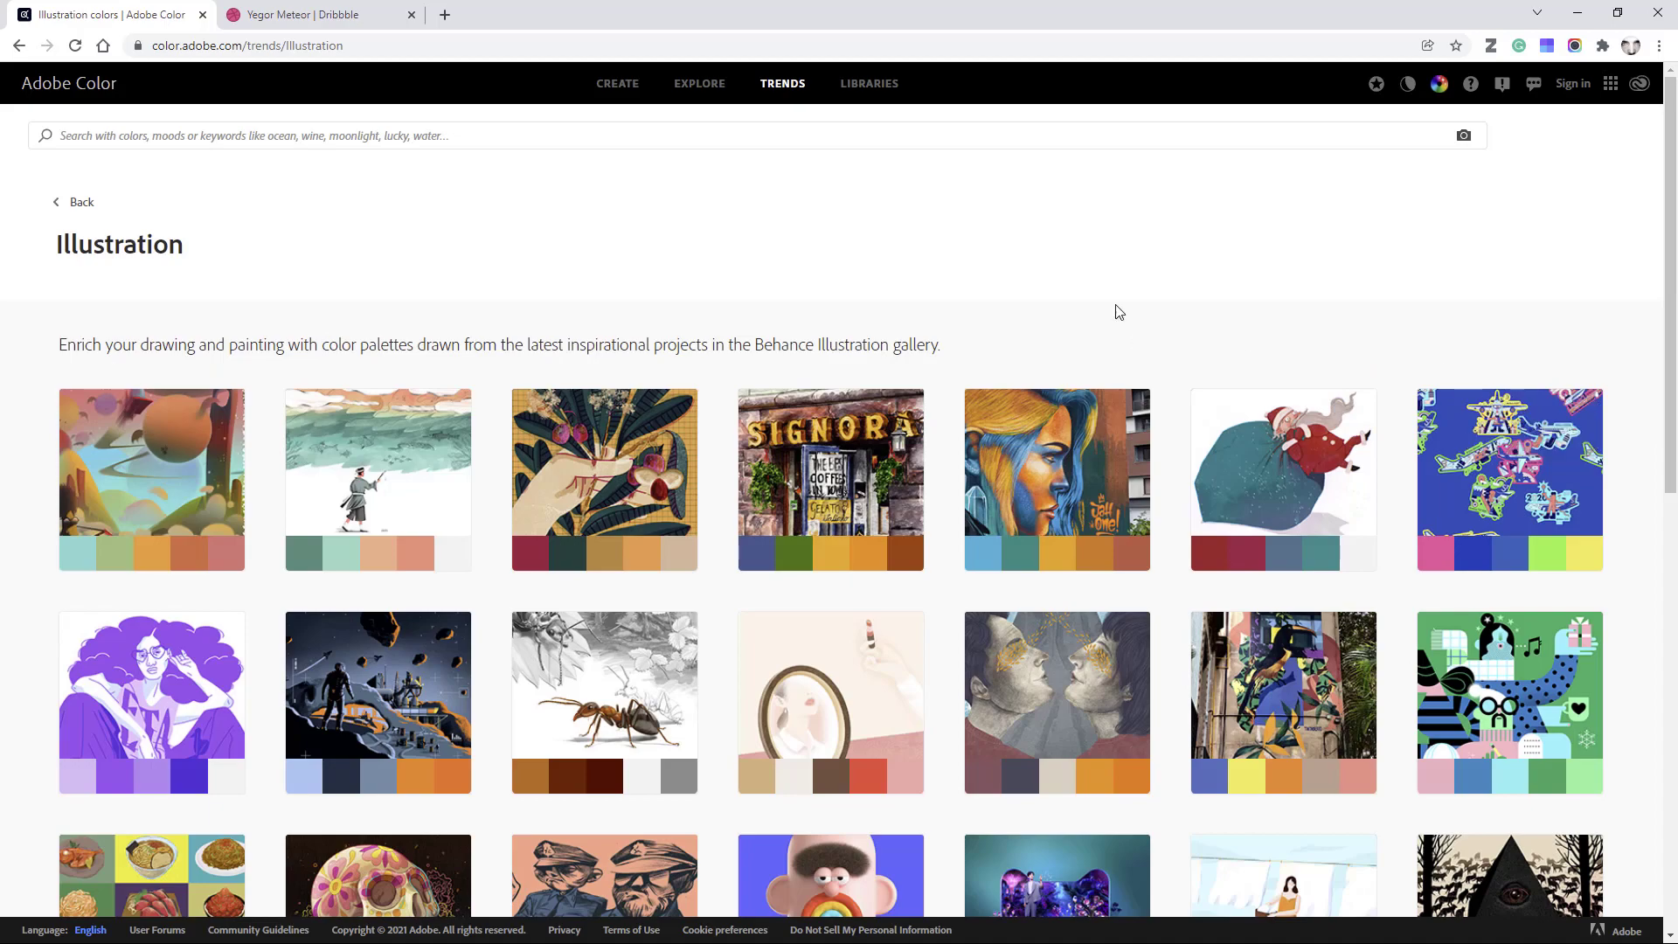
scroll(717, 525, down, 1)
scroll(733, 512, down, 9)
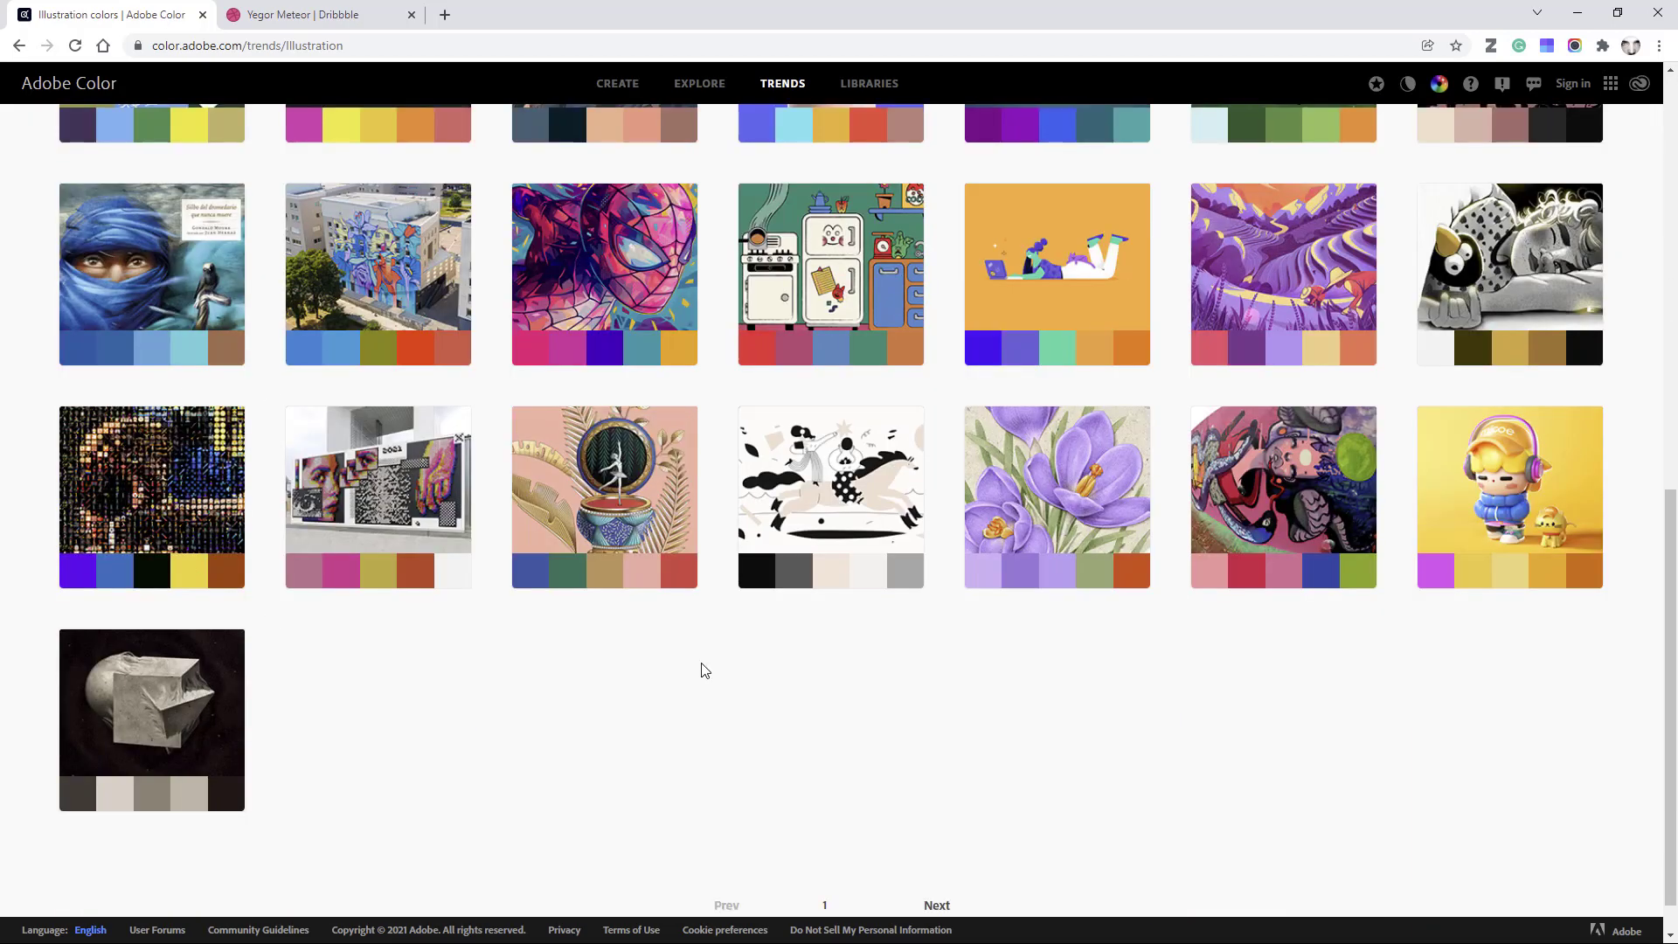
mouse_move(1350, 557)
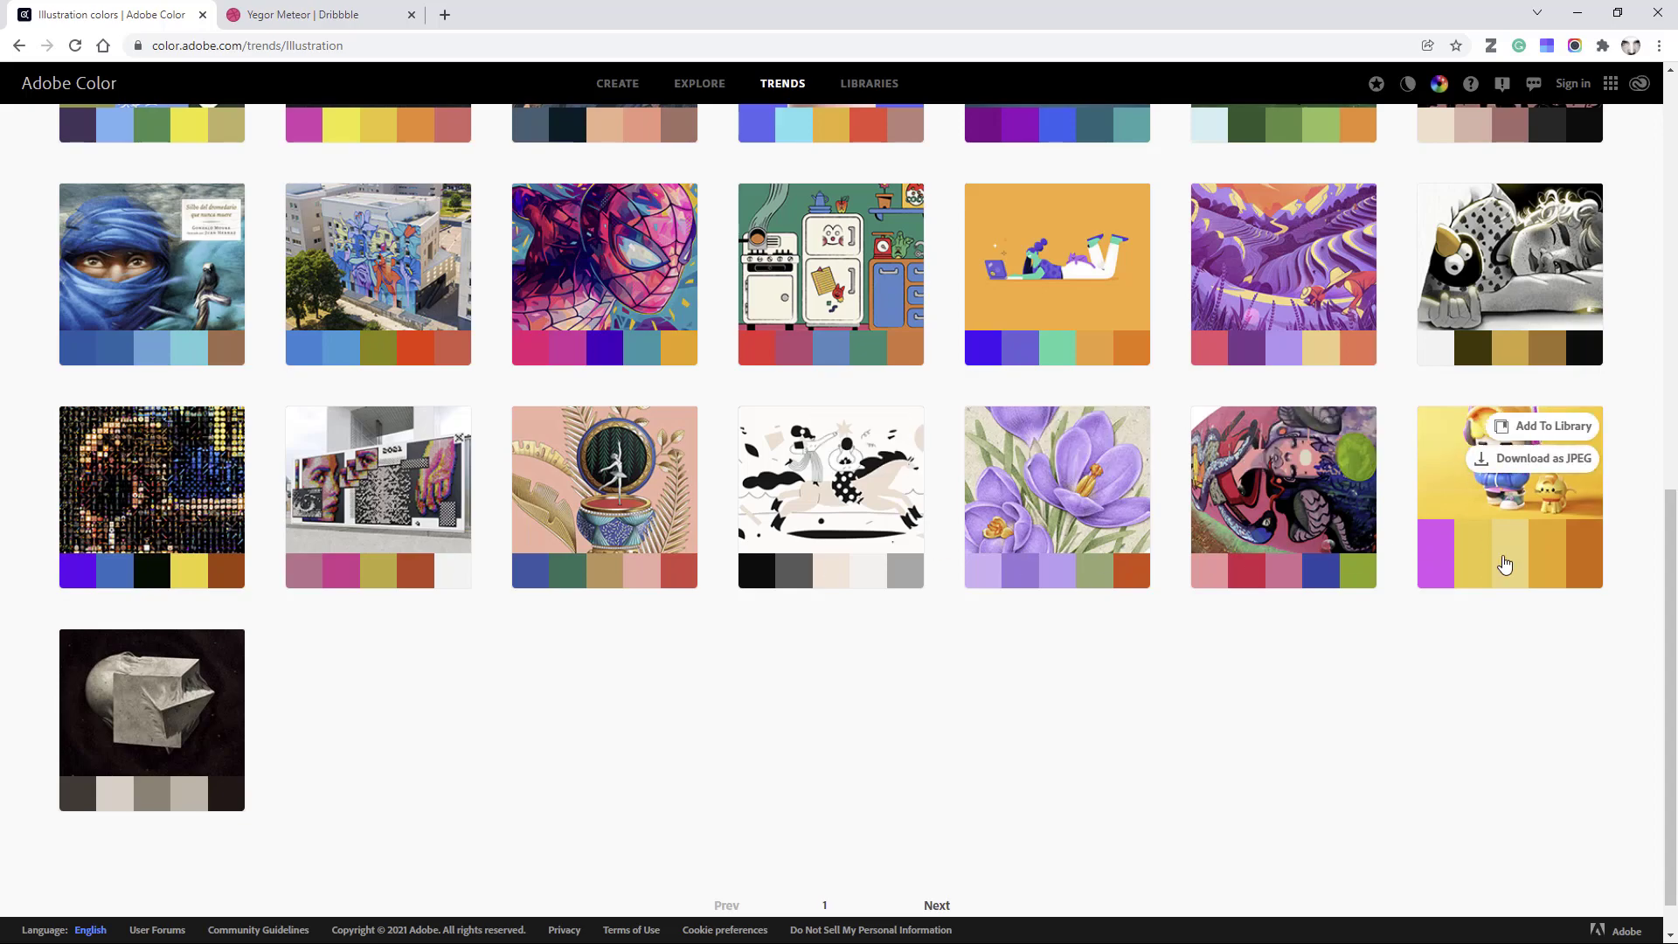
scroll(1504, 564, up, 10)
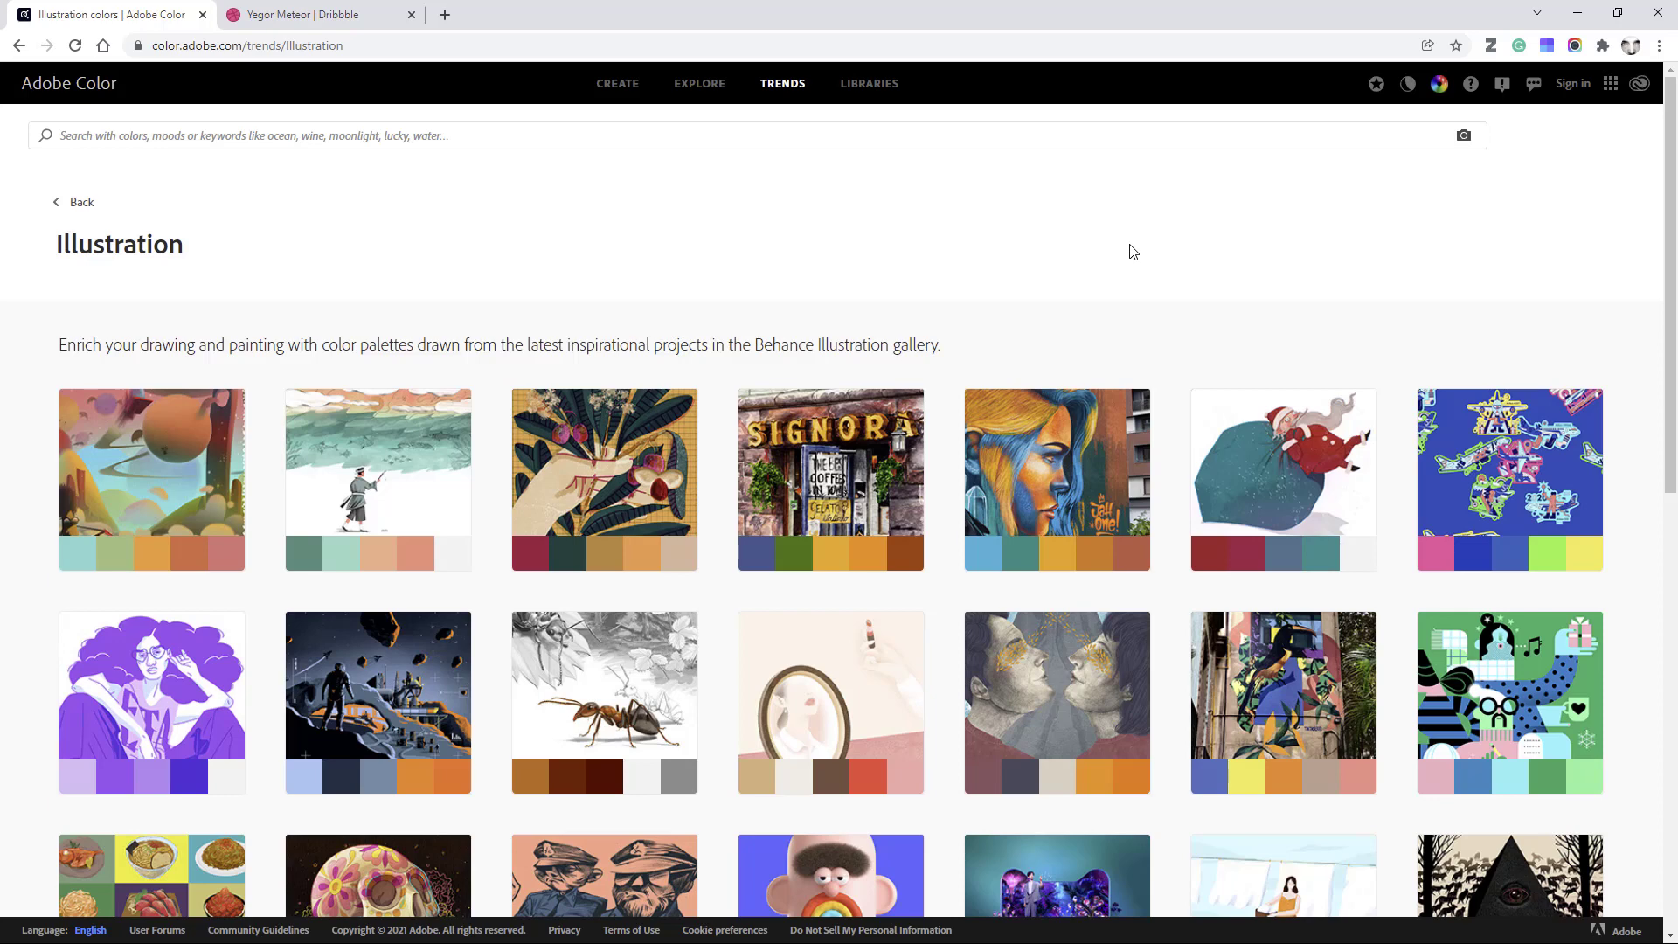
Switch to the illustrator's Dribbble portfolio and browse the shots for color inspiration.
click(302, 15)
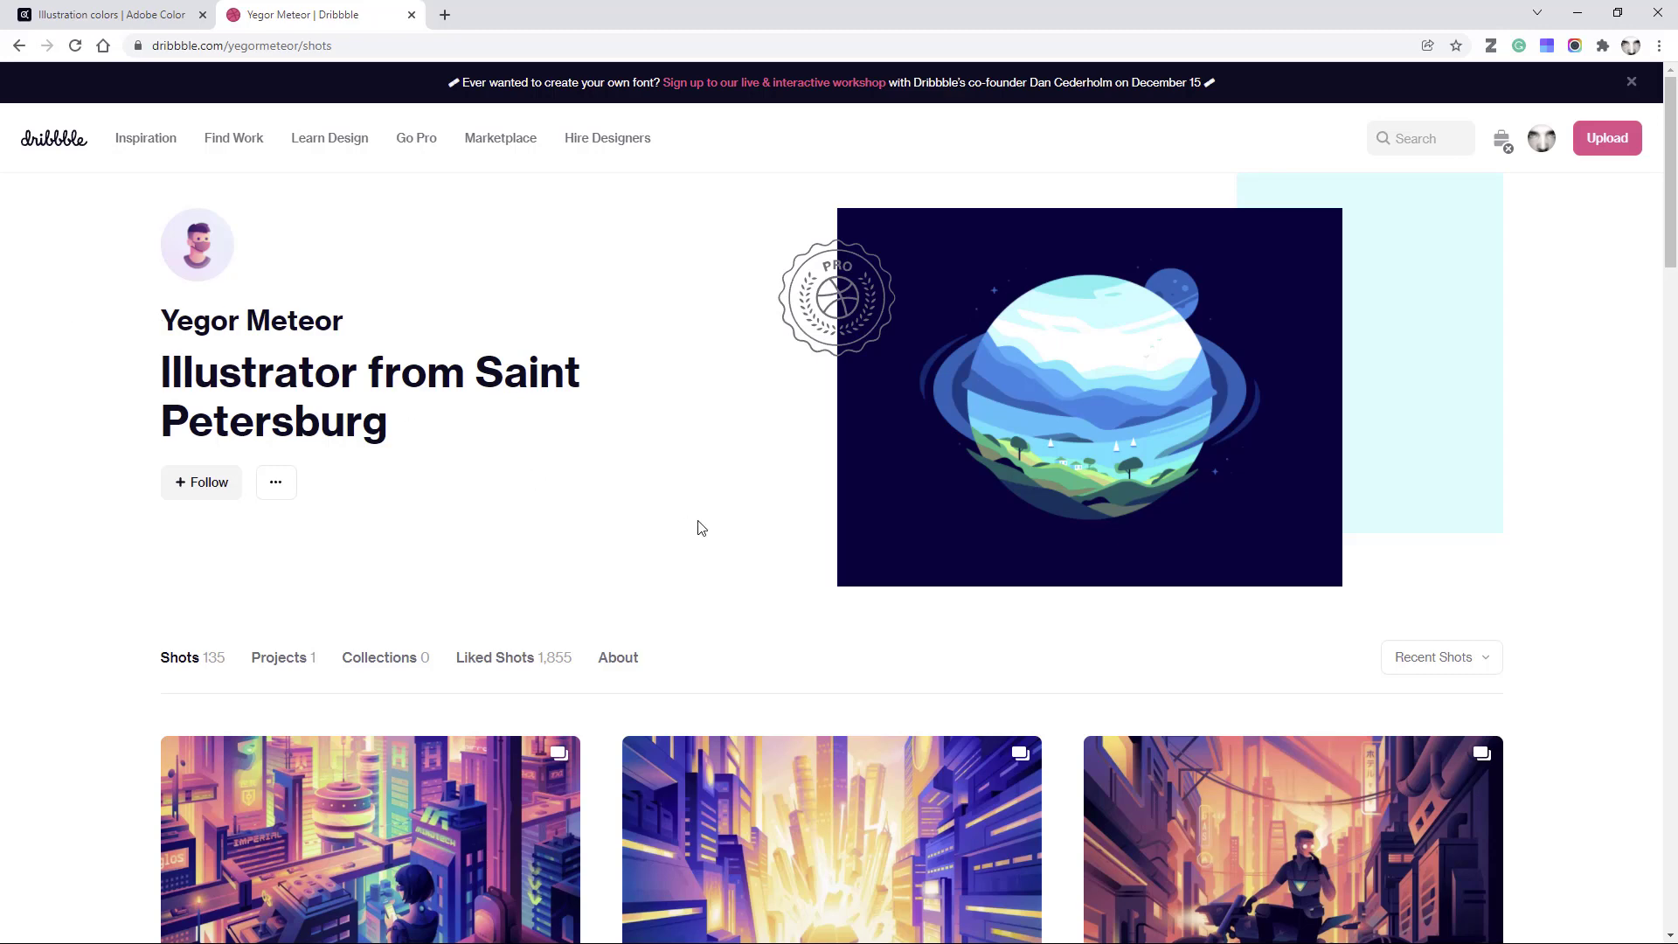
scroll(738, 528, down, 2)
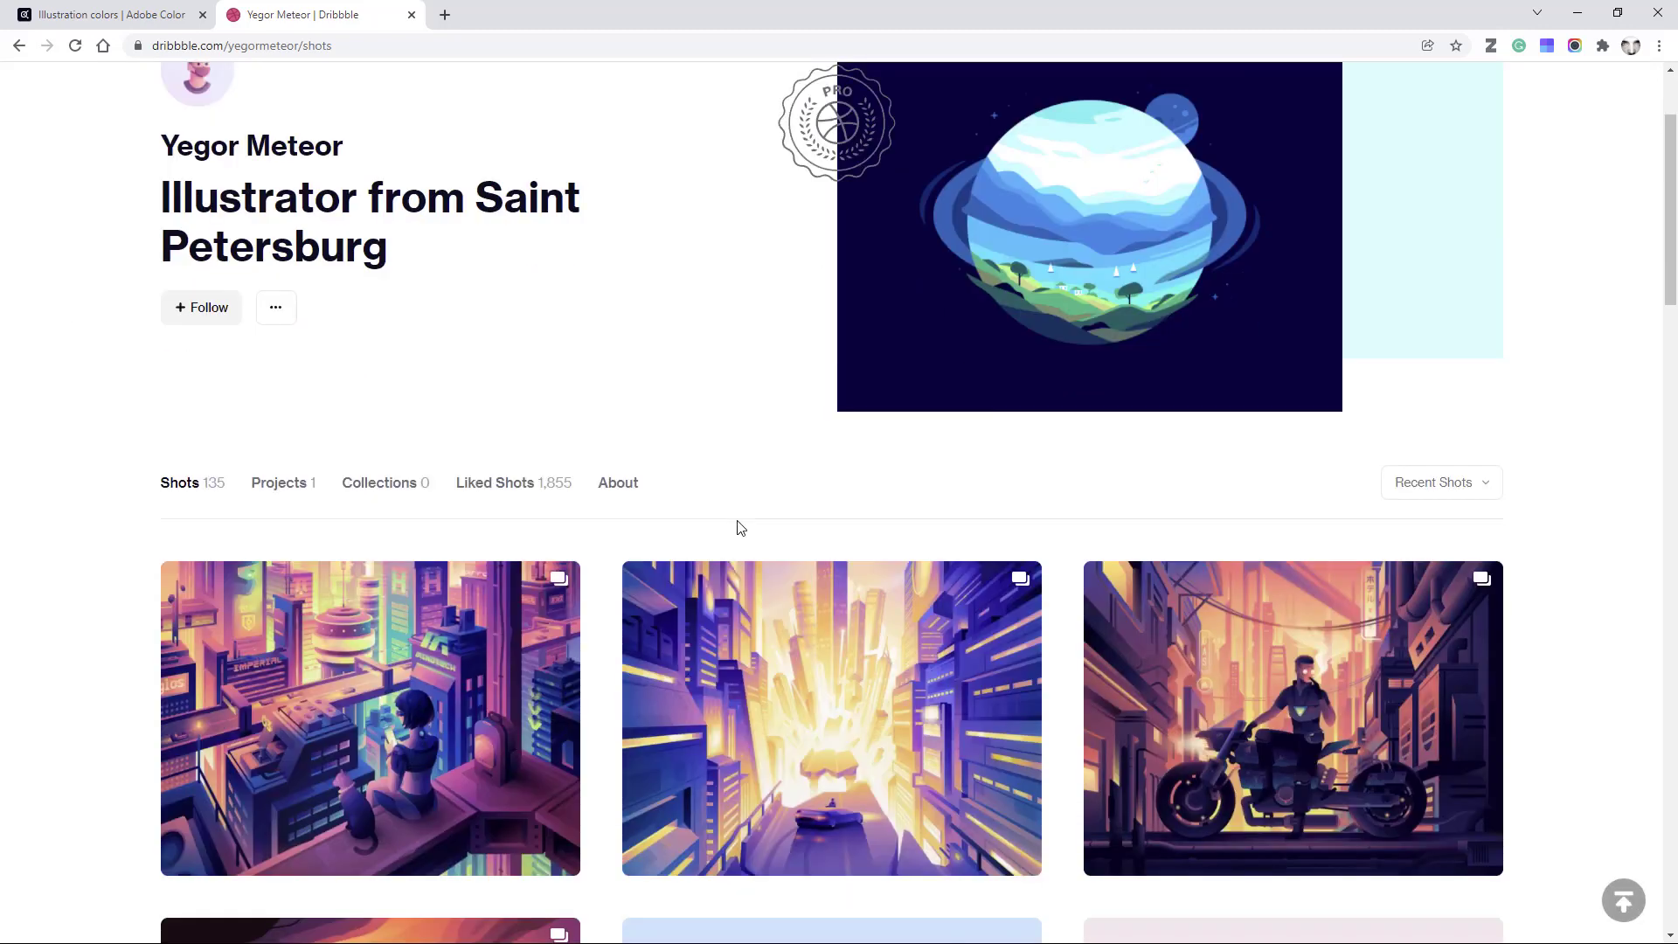
scroll(739, 528, up, 1)
scroll(741, 528, down, 3)
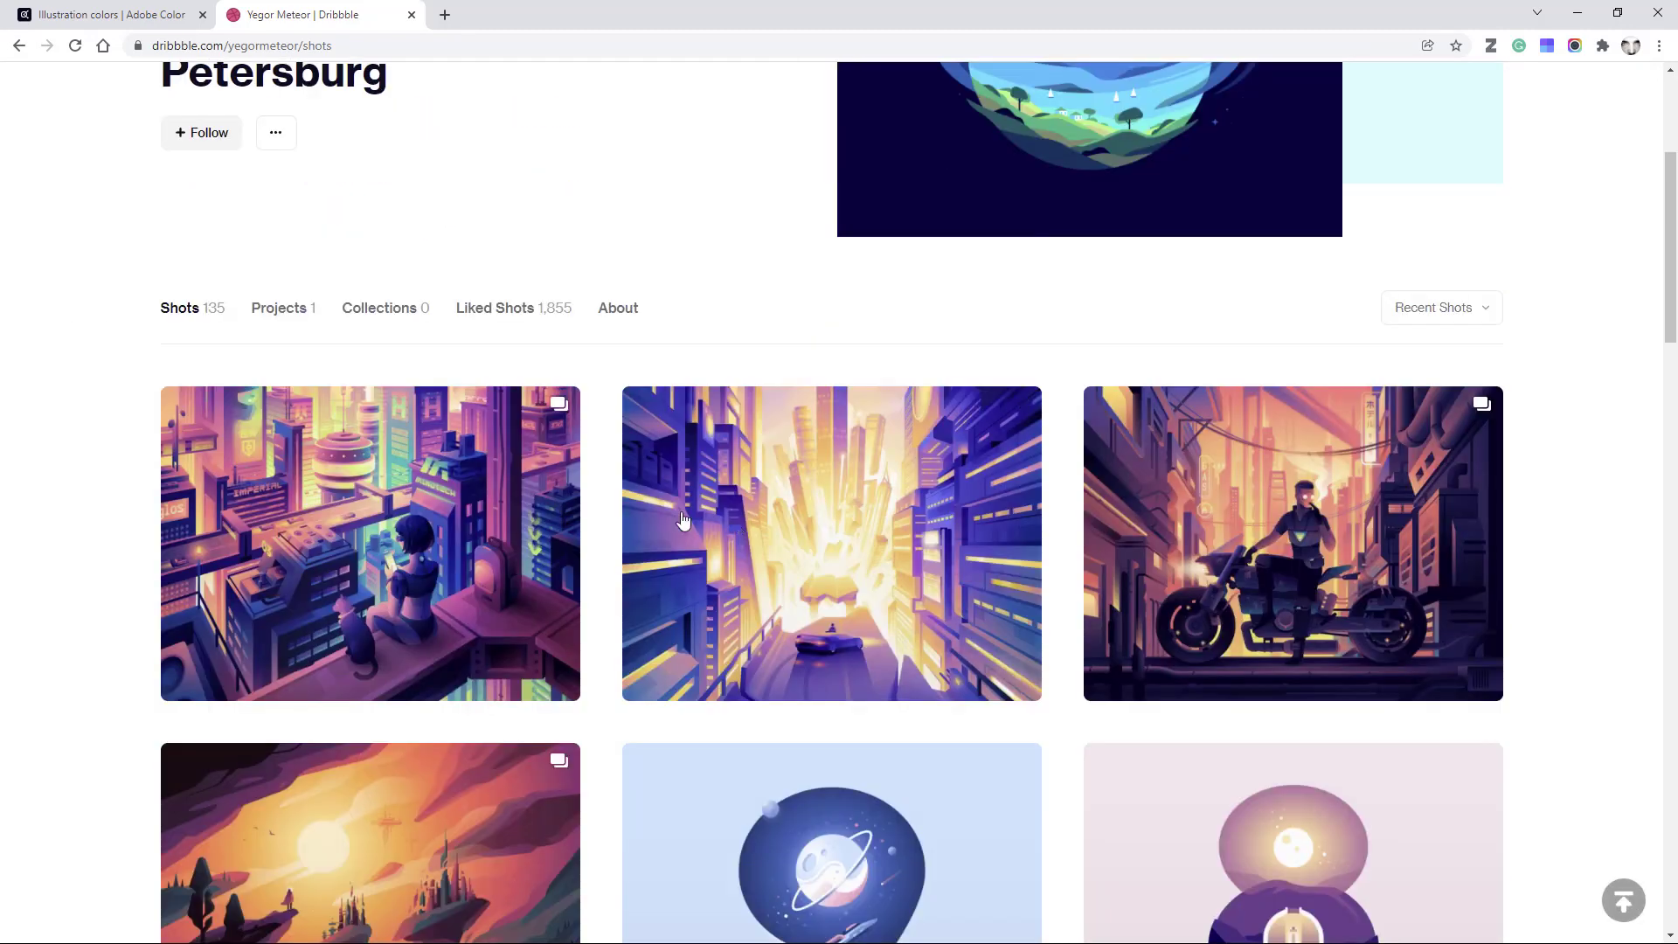
scroll(1582, 481, down, 3)
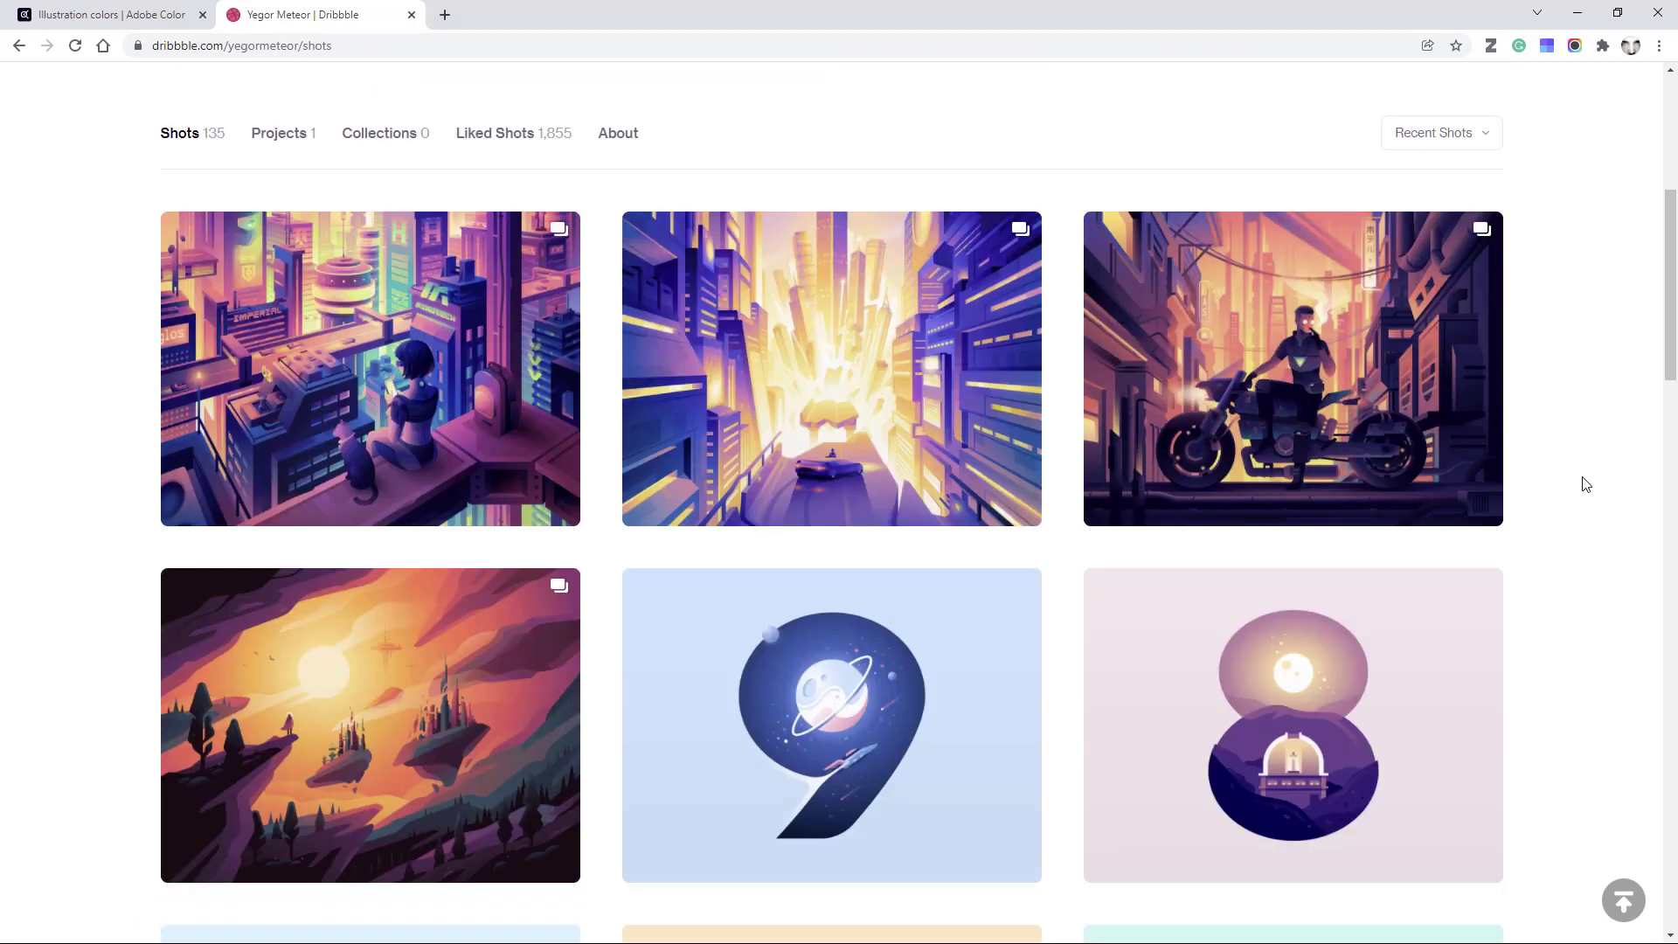
scroll(1583, 484, down, 1)
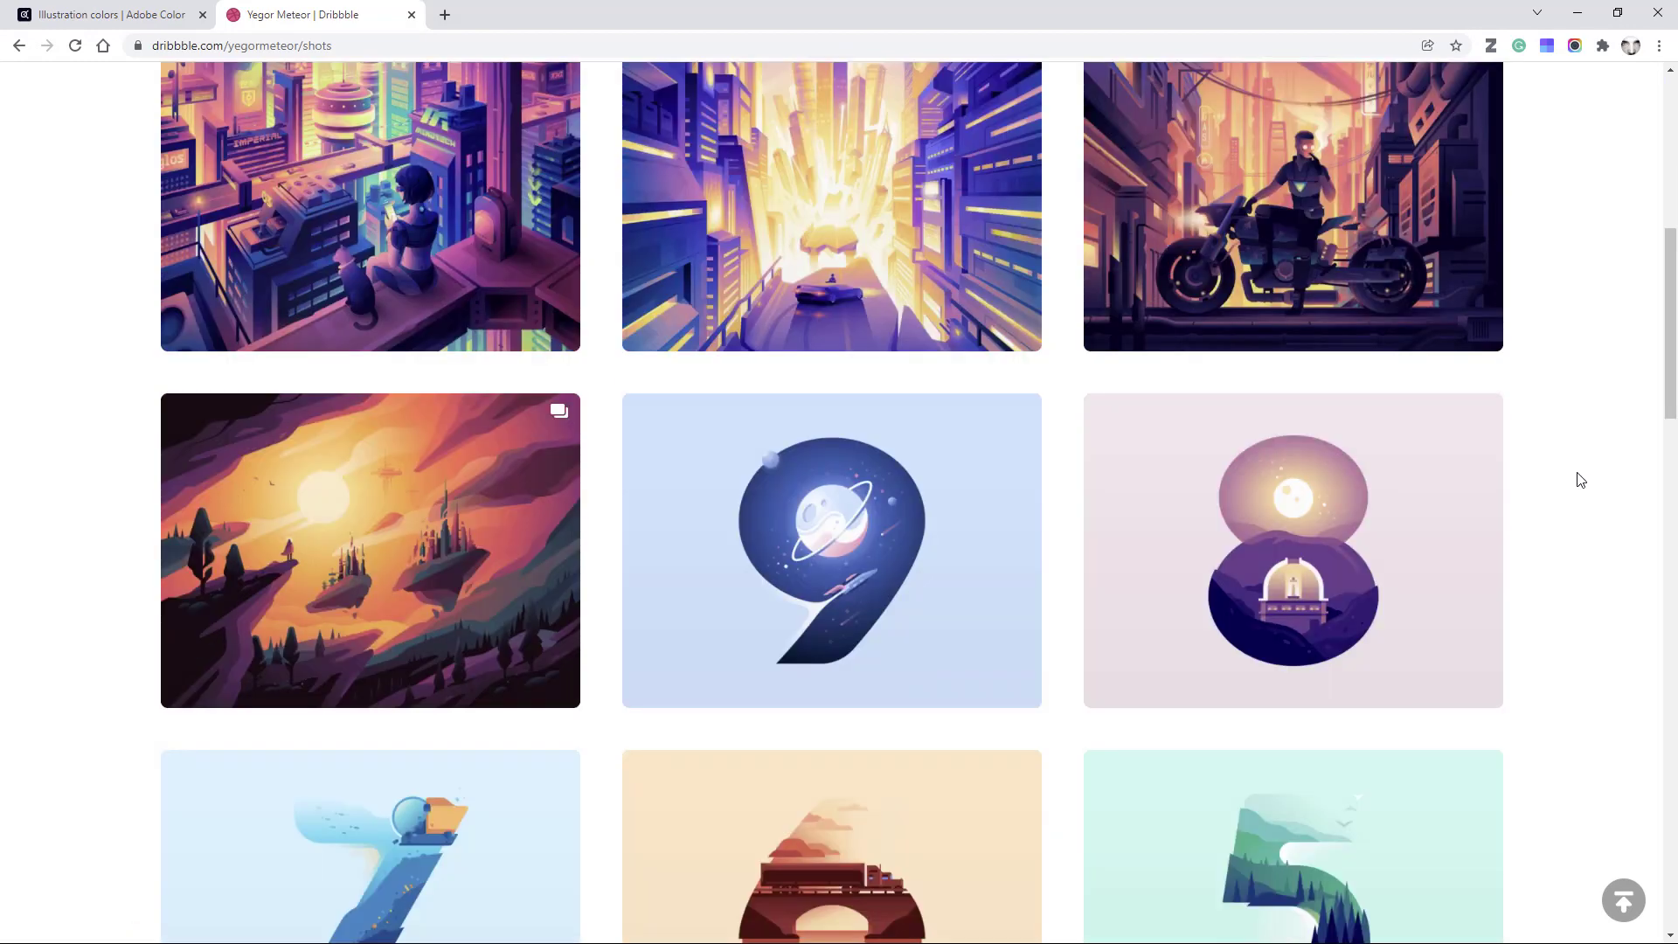
scroll(1581, 485, up, 1)
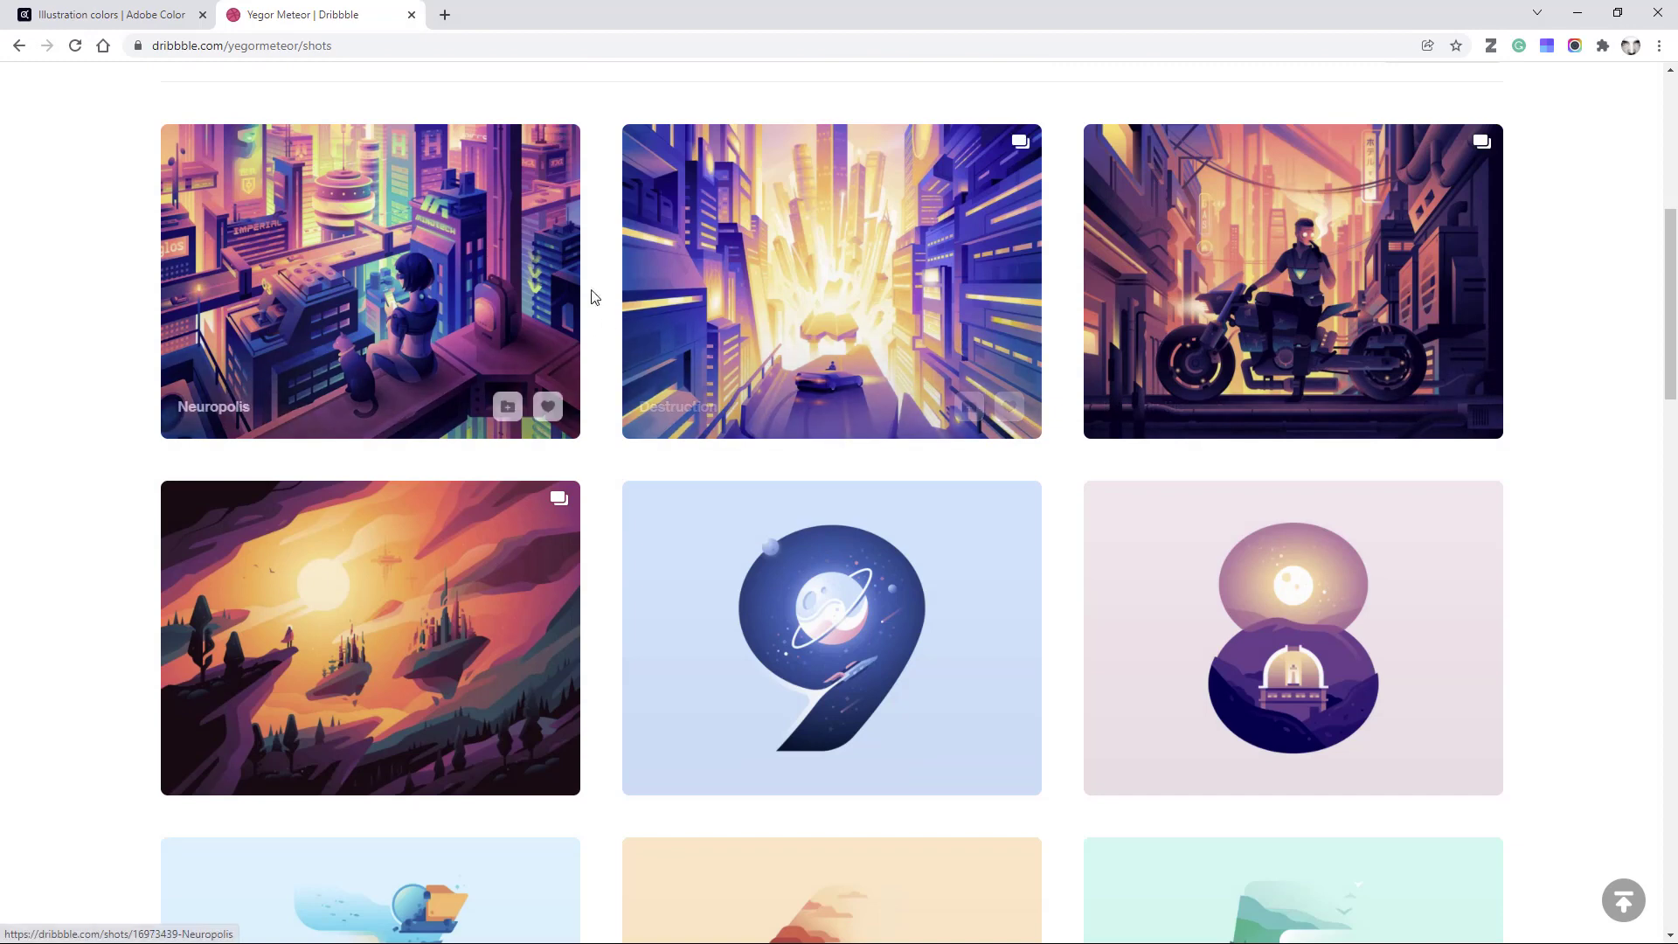
scroll(480, 615, down, 2)
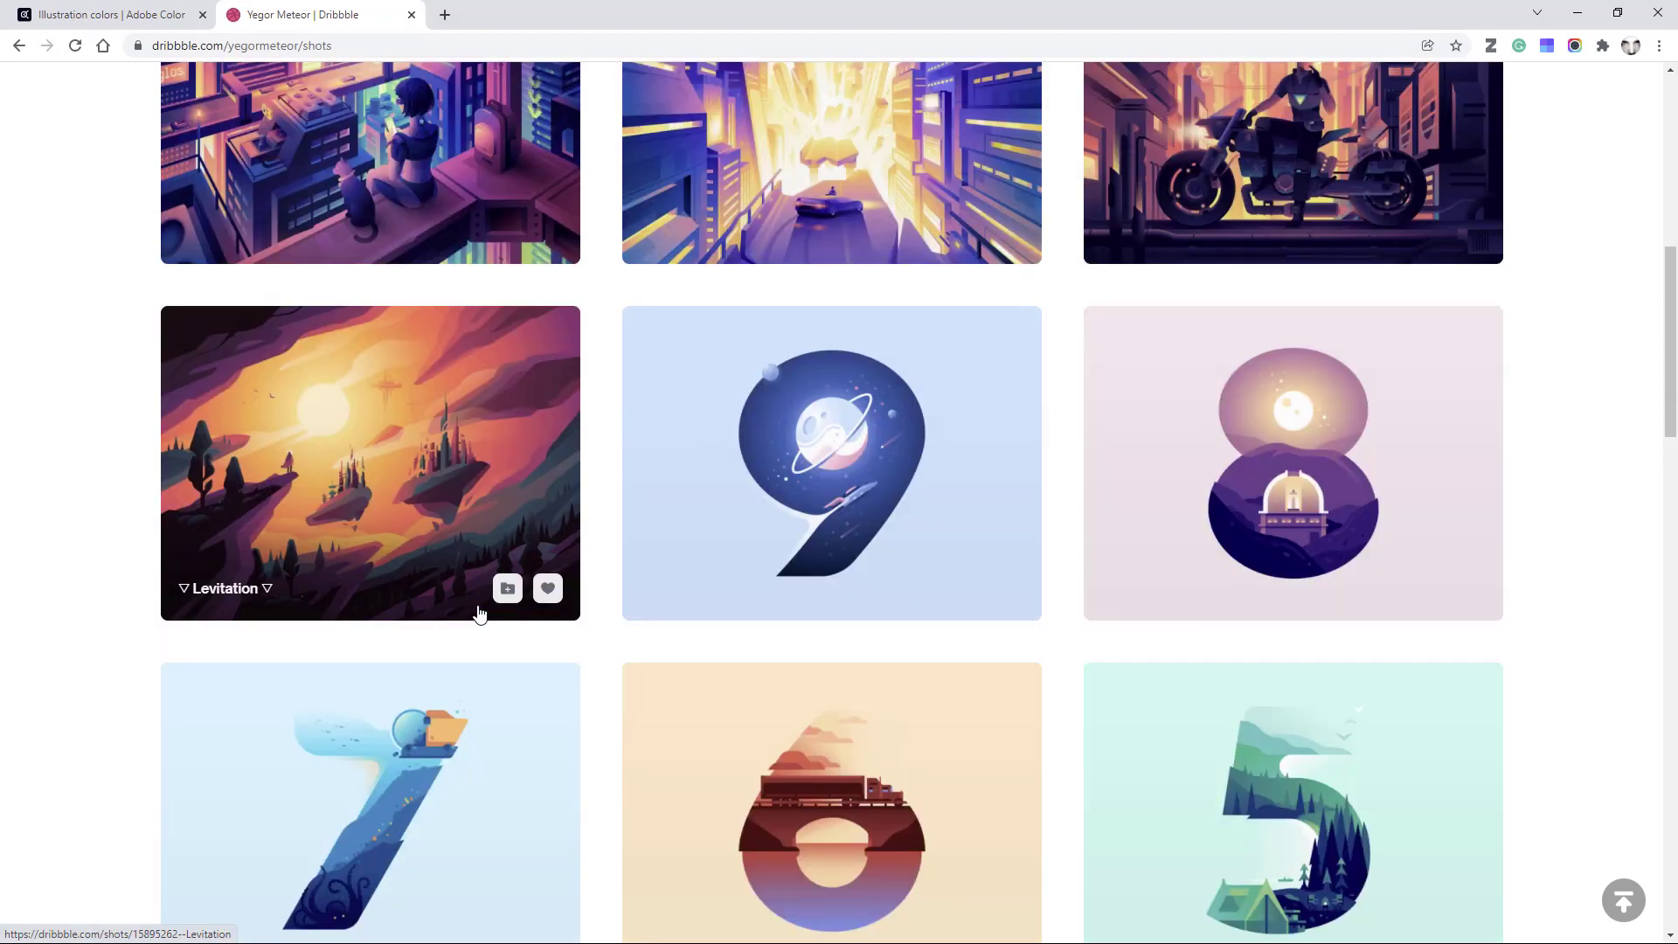
scroll(480, 614, down, 2)
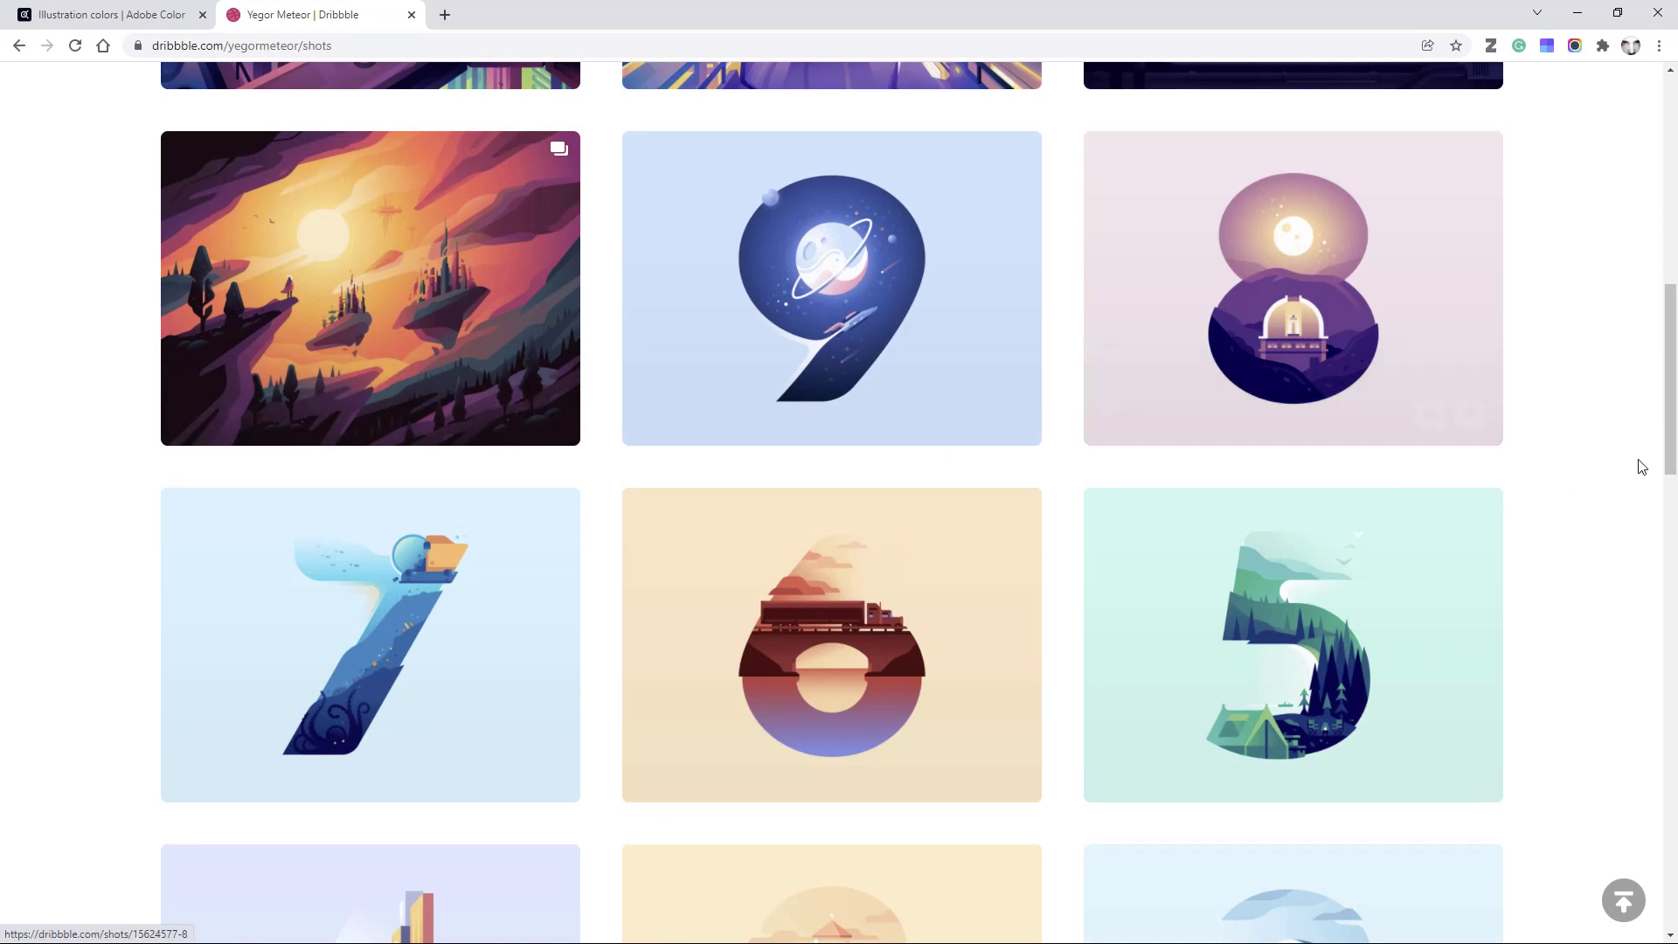
scroll(1599, 441, down, 4)
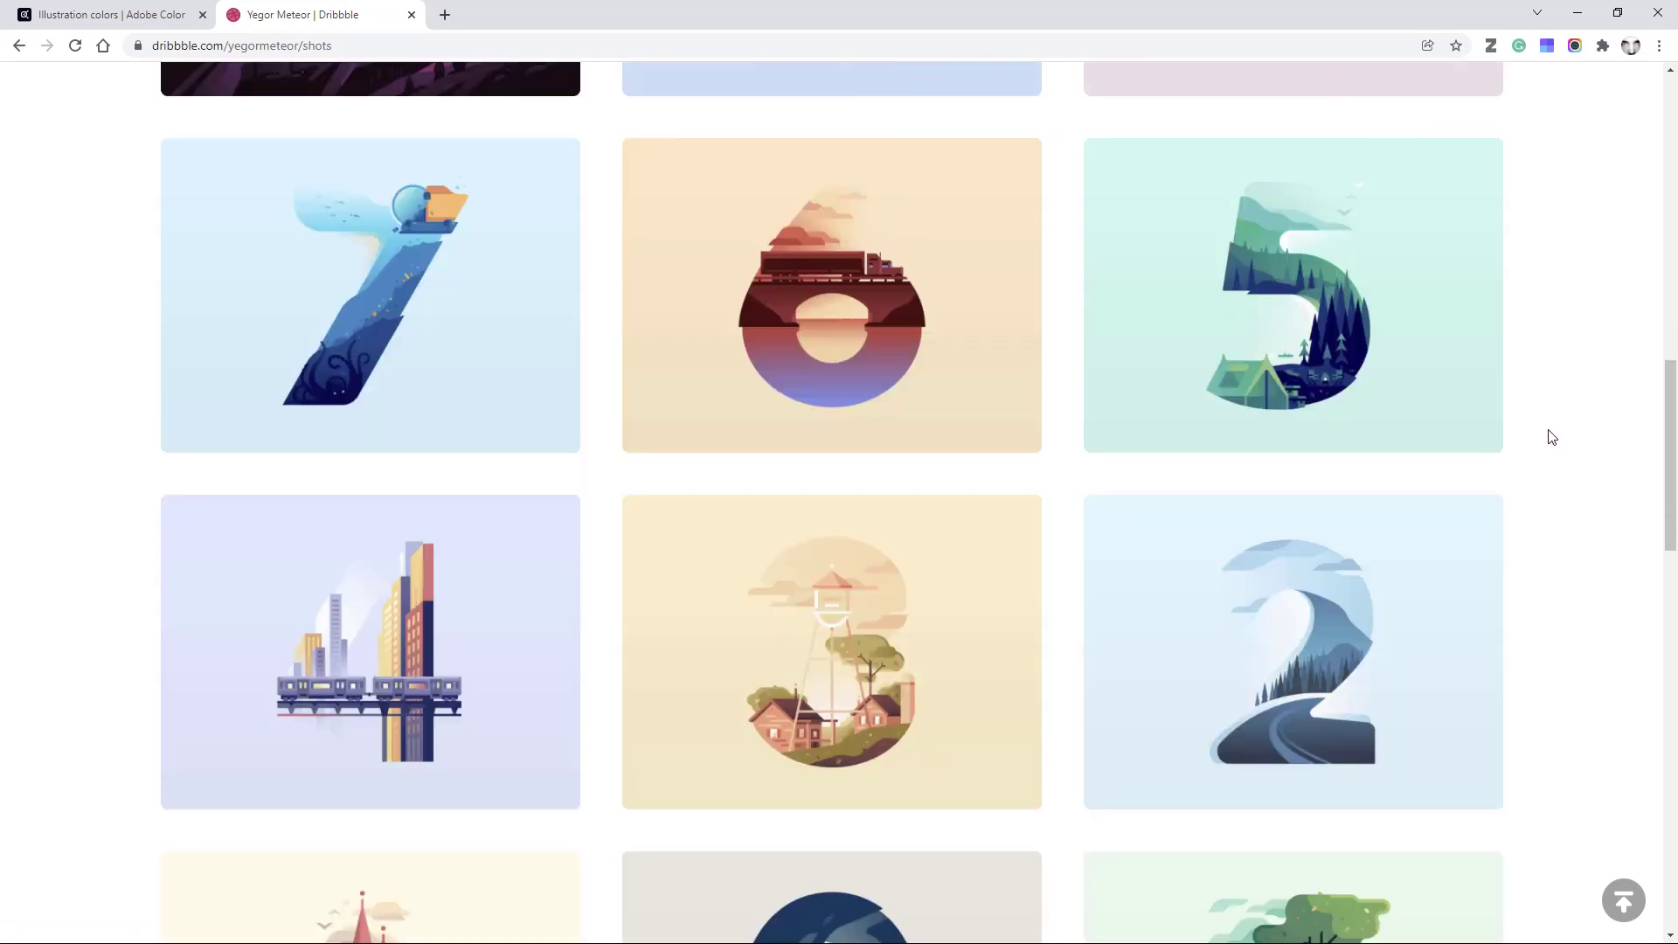
scroll(1550, 437, down, 4)
scroll(1551, 438, down, 14)
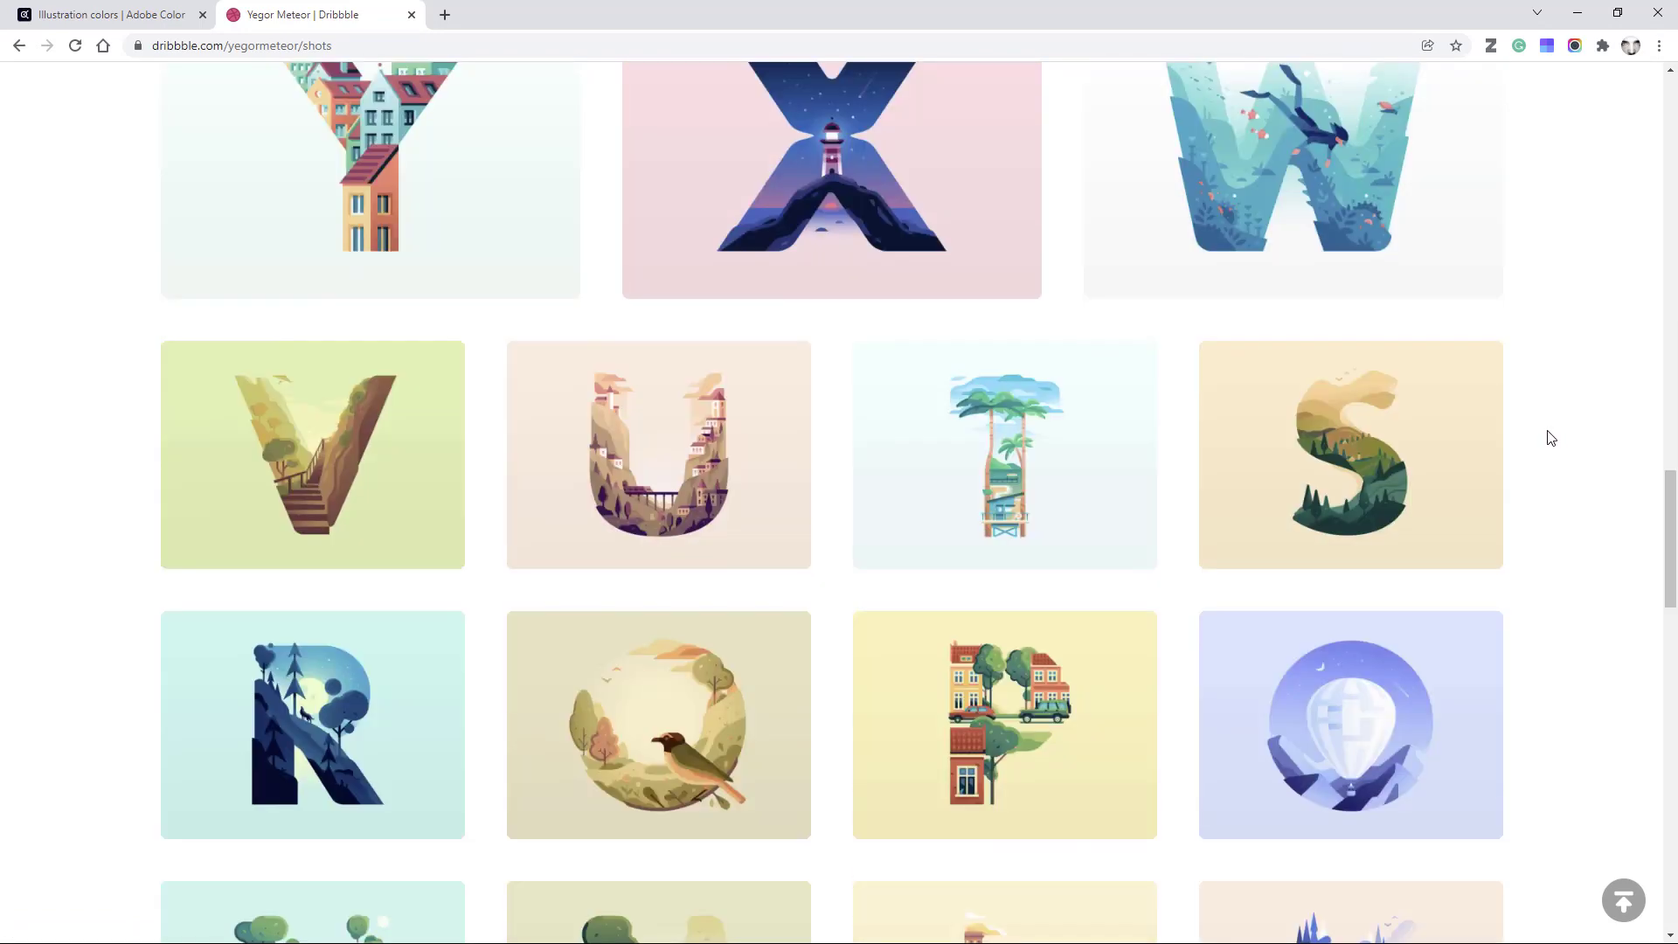
scroll(1551, 437, down, 16)
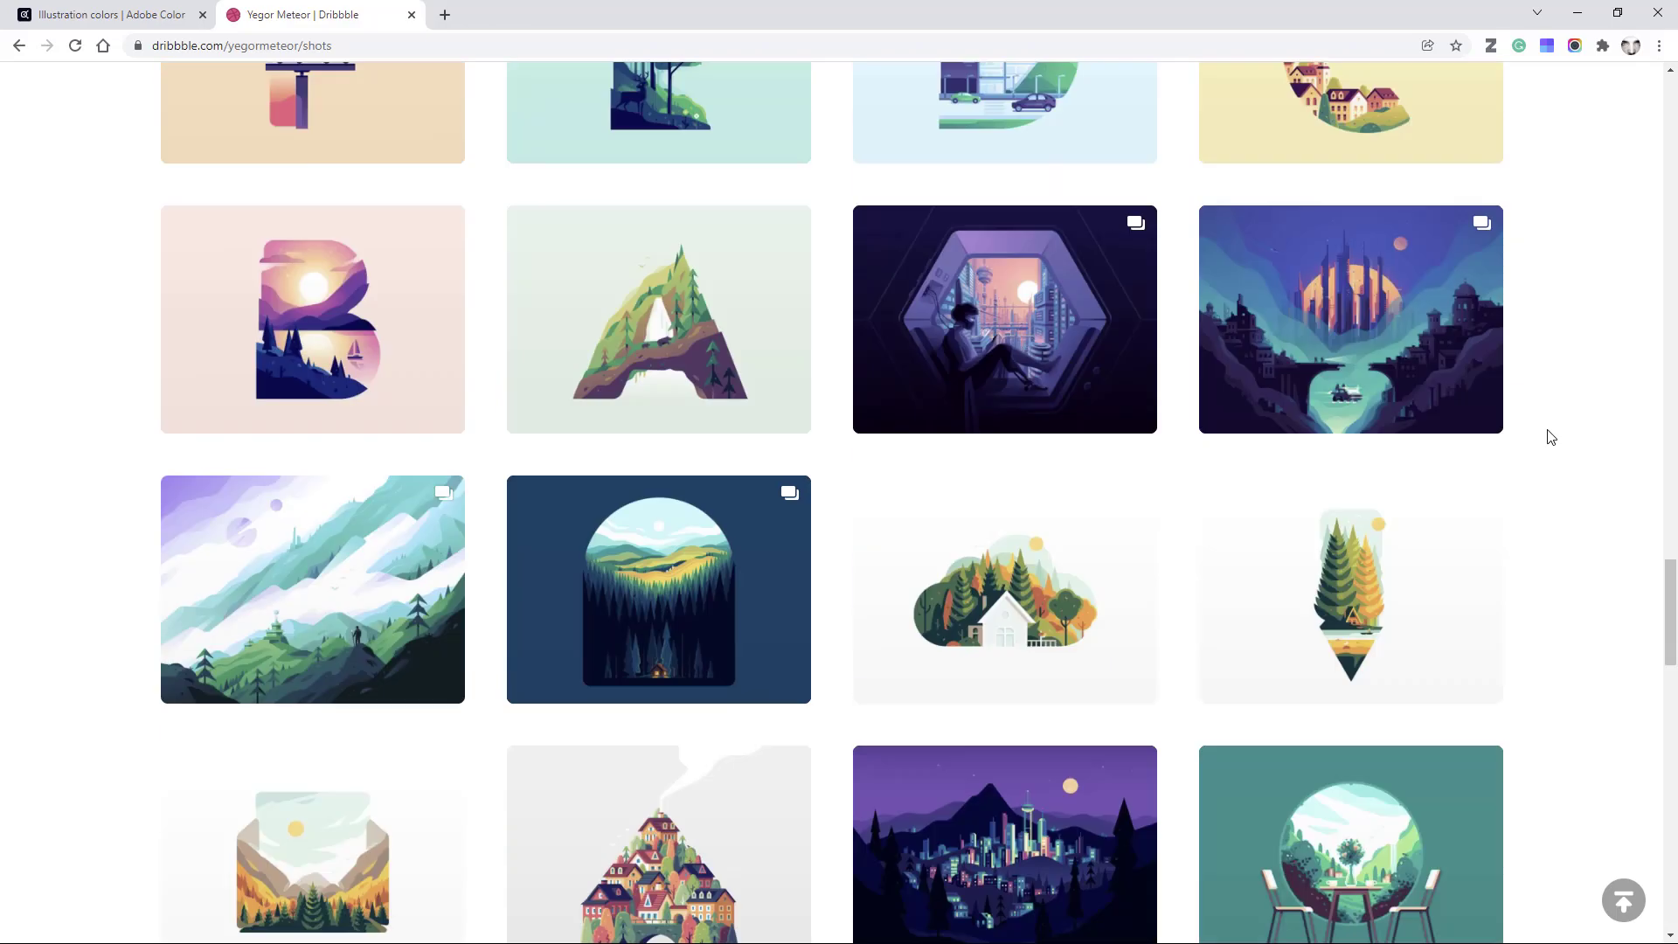
scroll(1547, 437, down, 4)
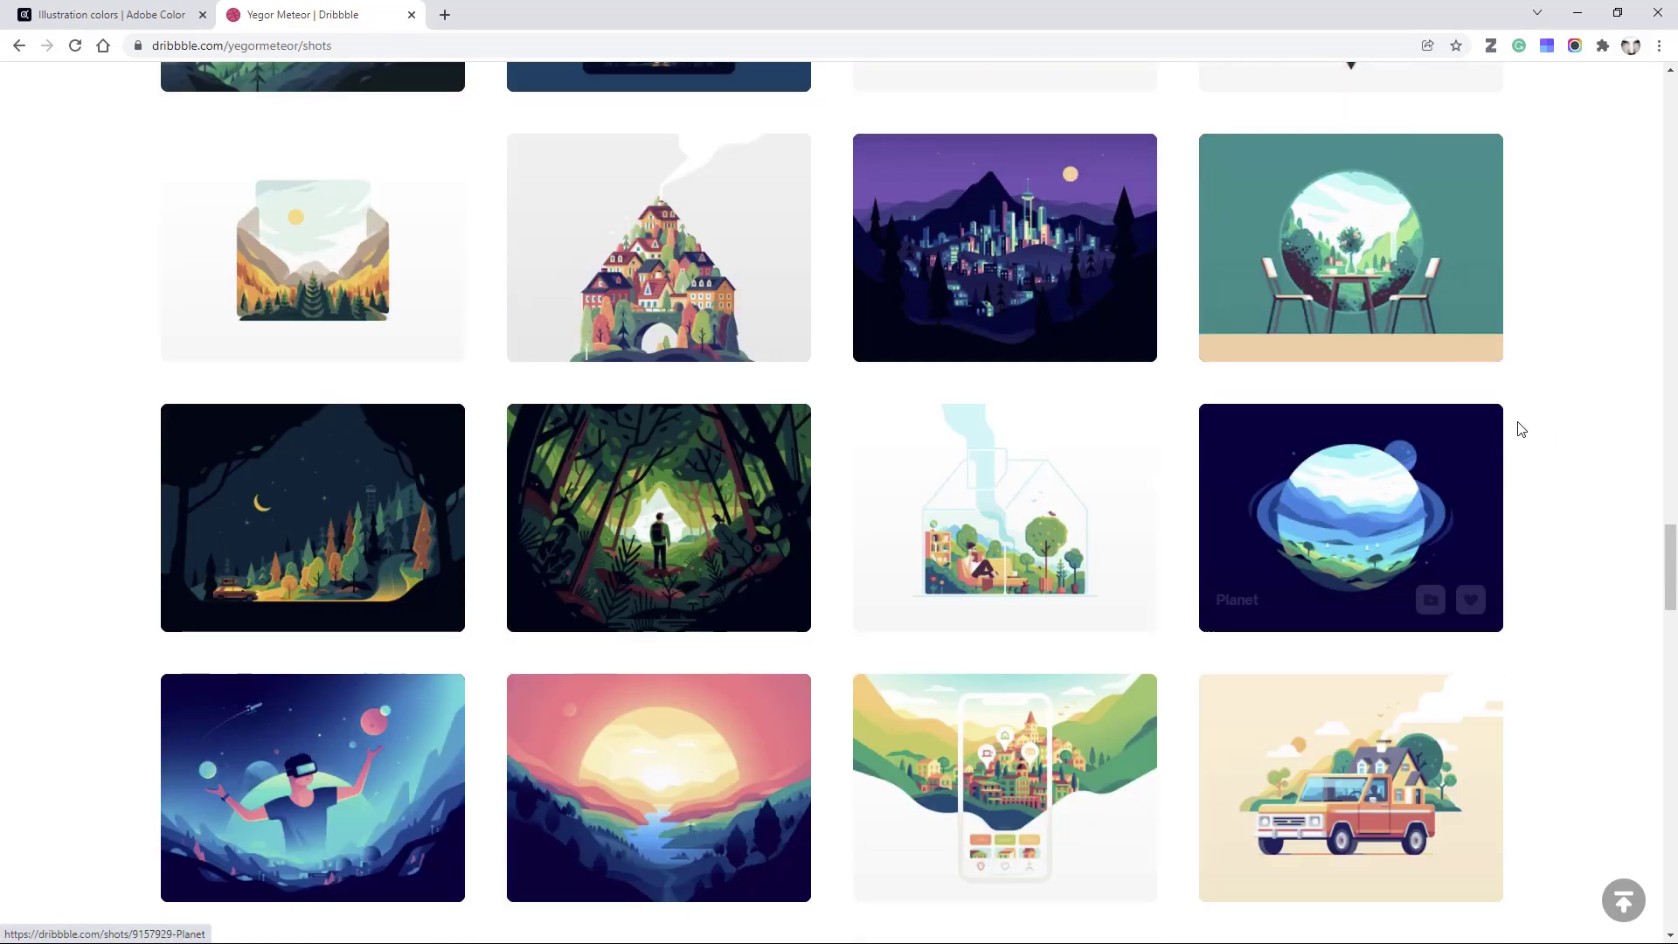
scroll(1531, 411, down, 8)
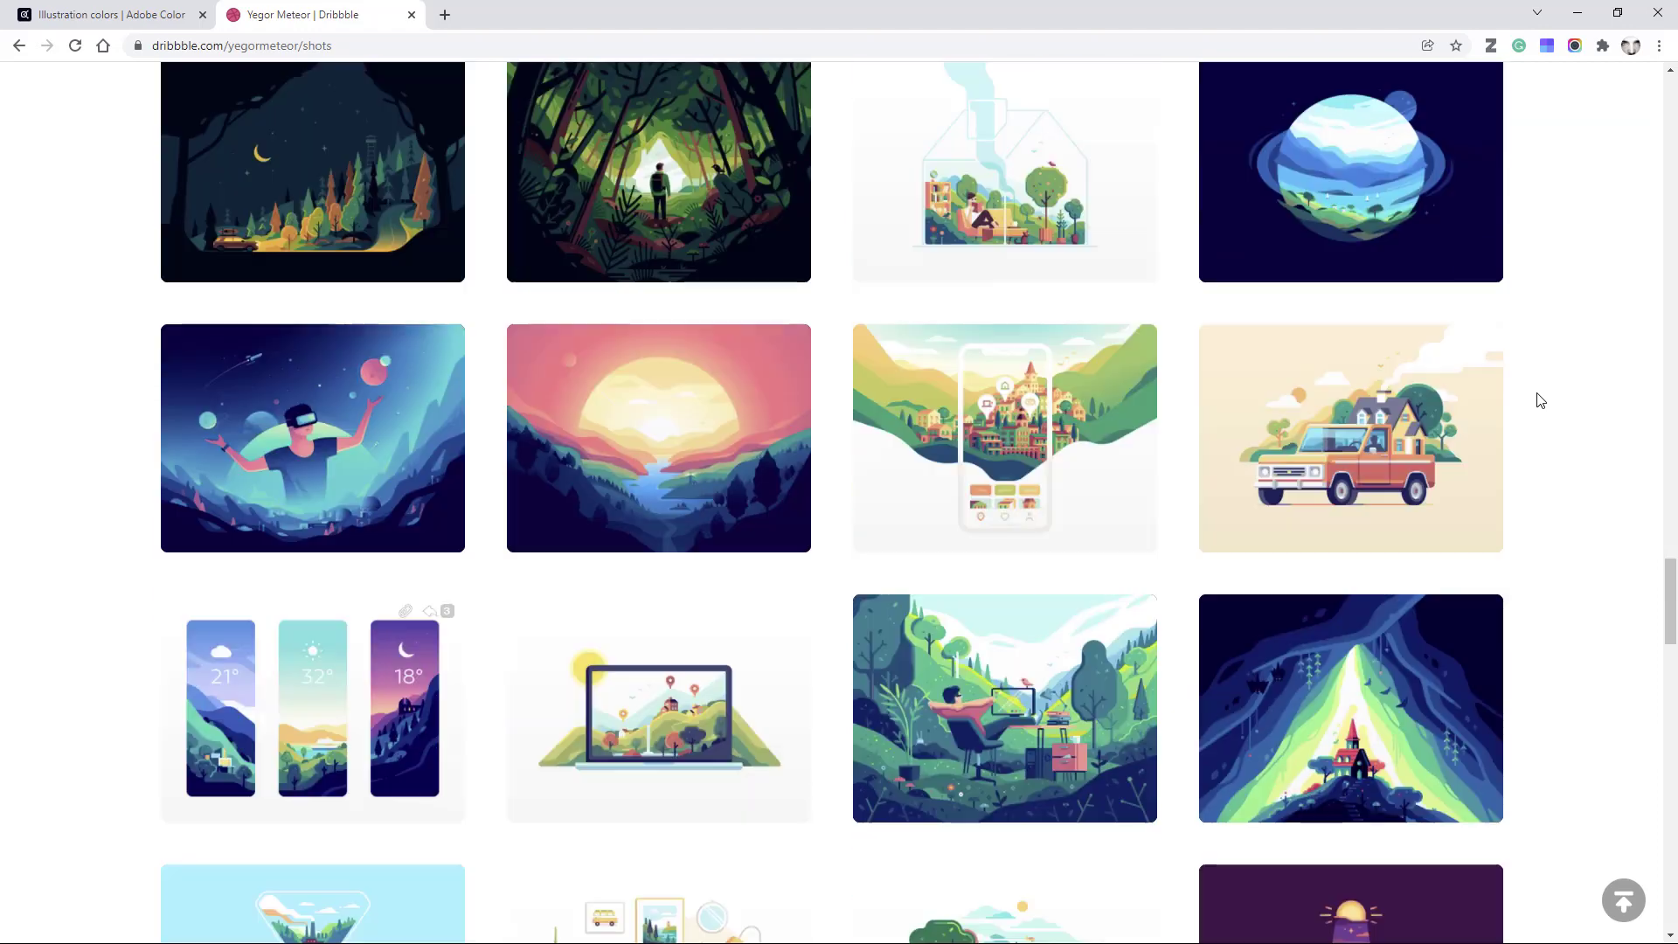
scroll(1540, 400, down, 7)
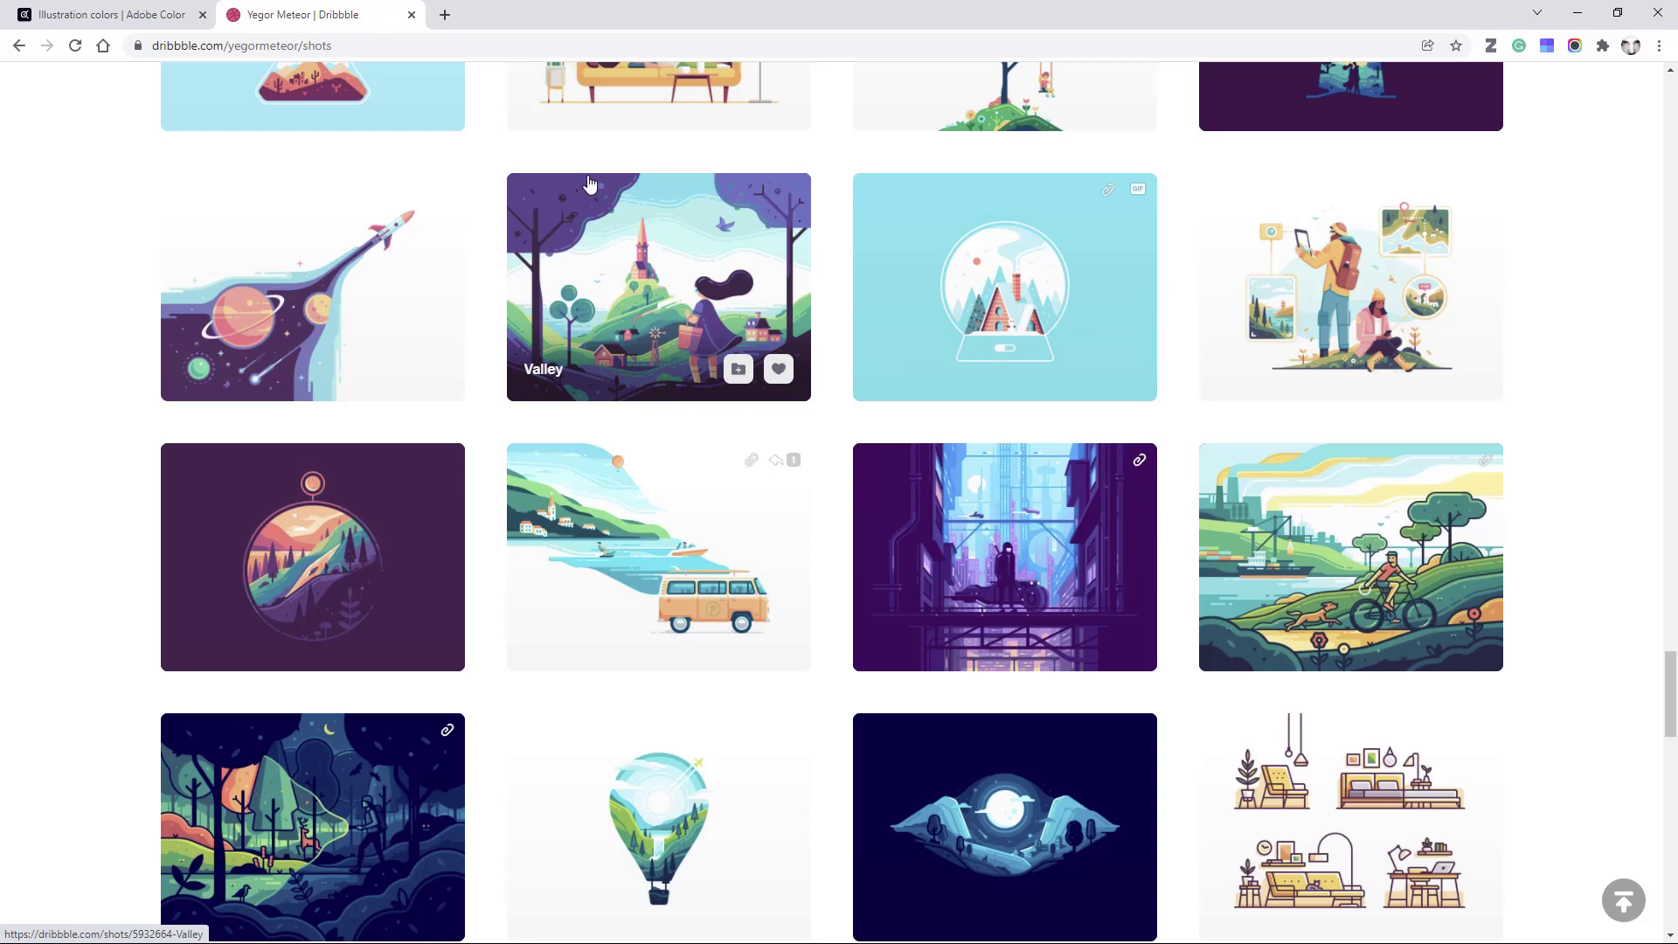
Open the Valley illustration from the portfolio and show its image file at full size in a separate tab.
click(643, 306)
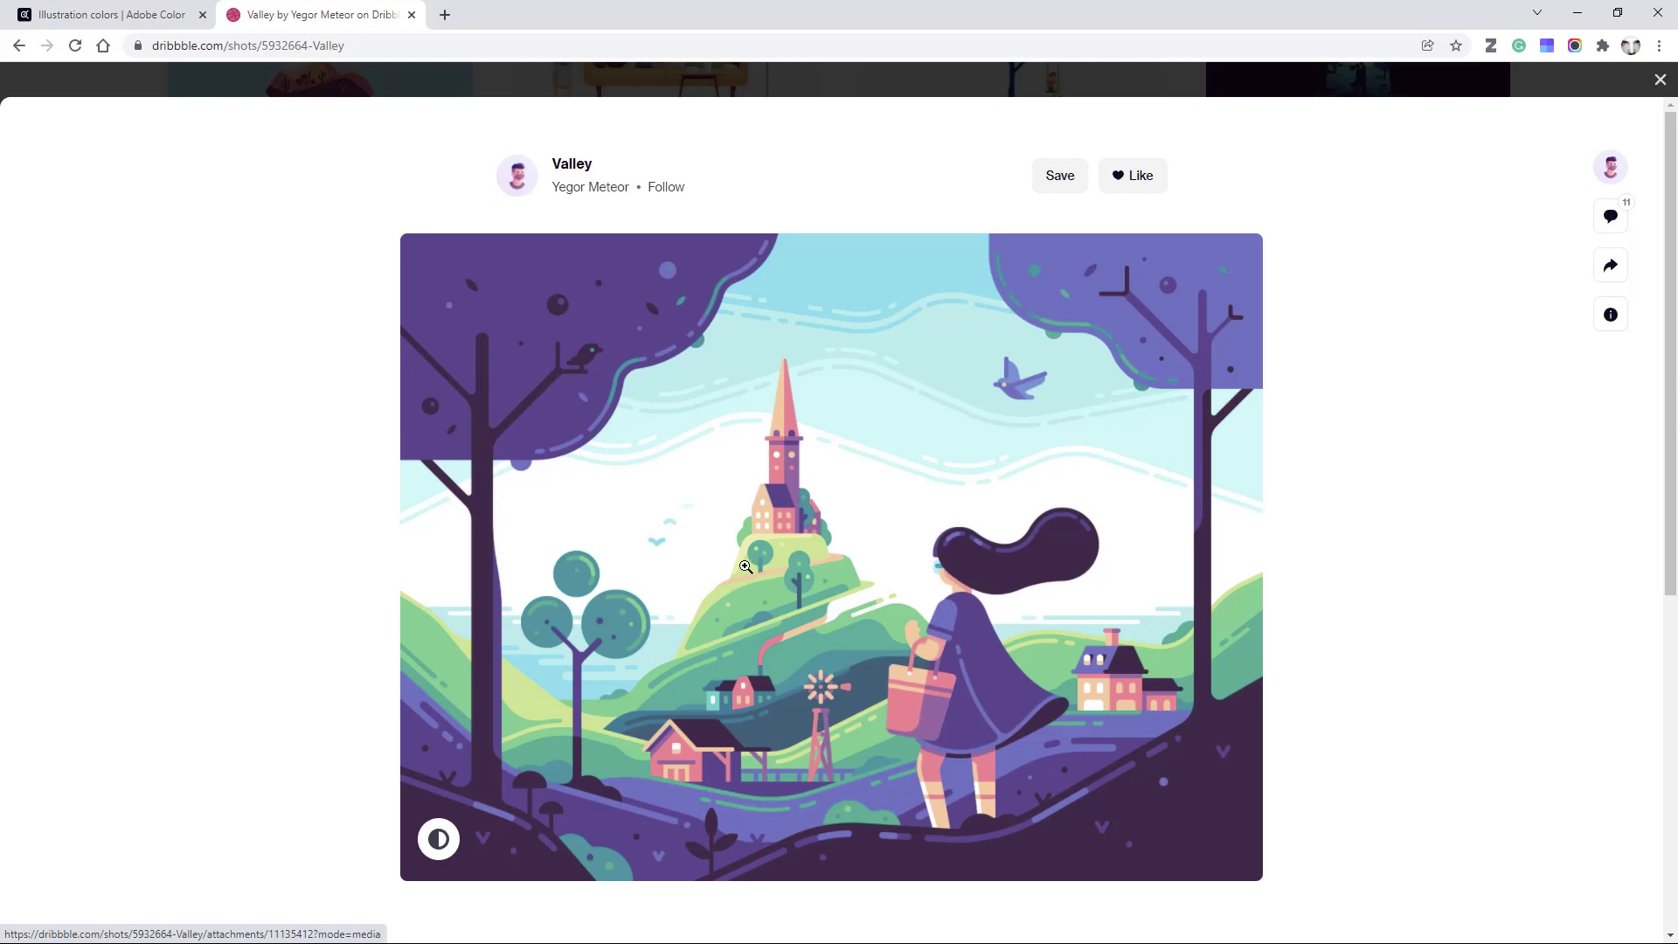
mouse_move(443, 841)
click(777, 510)
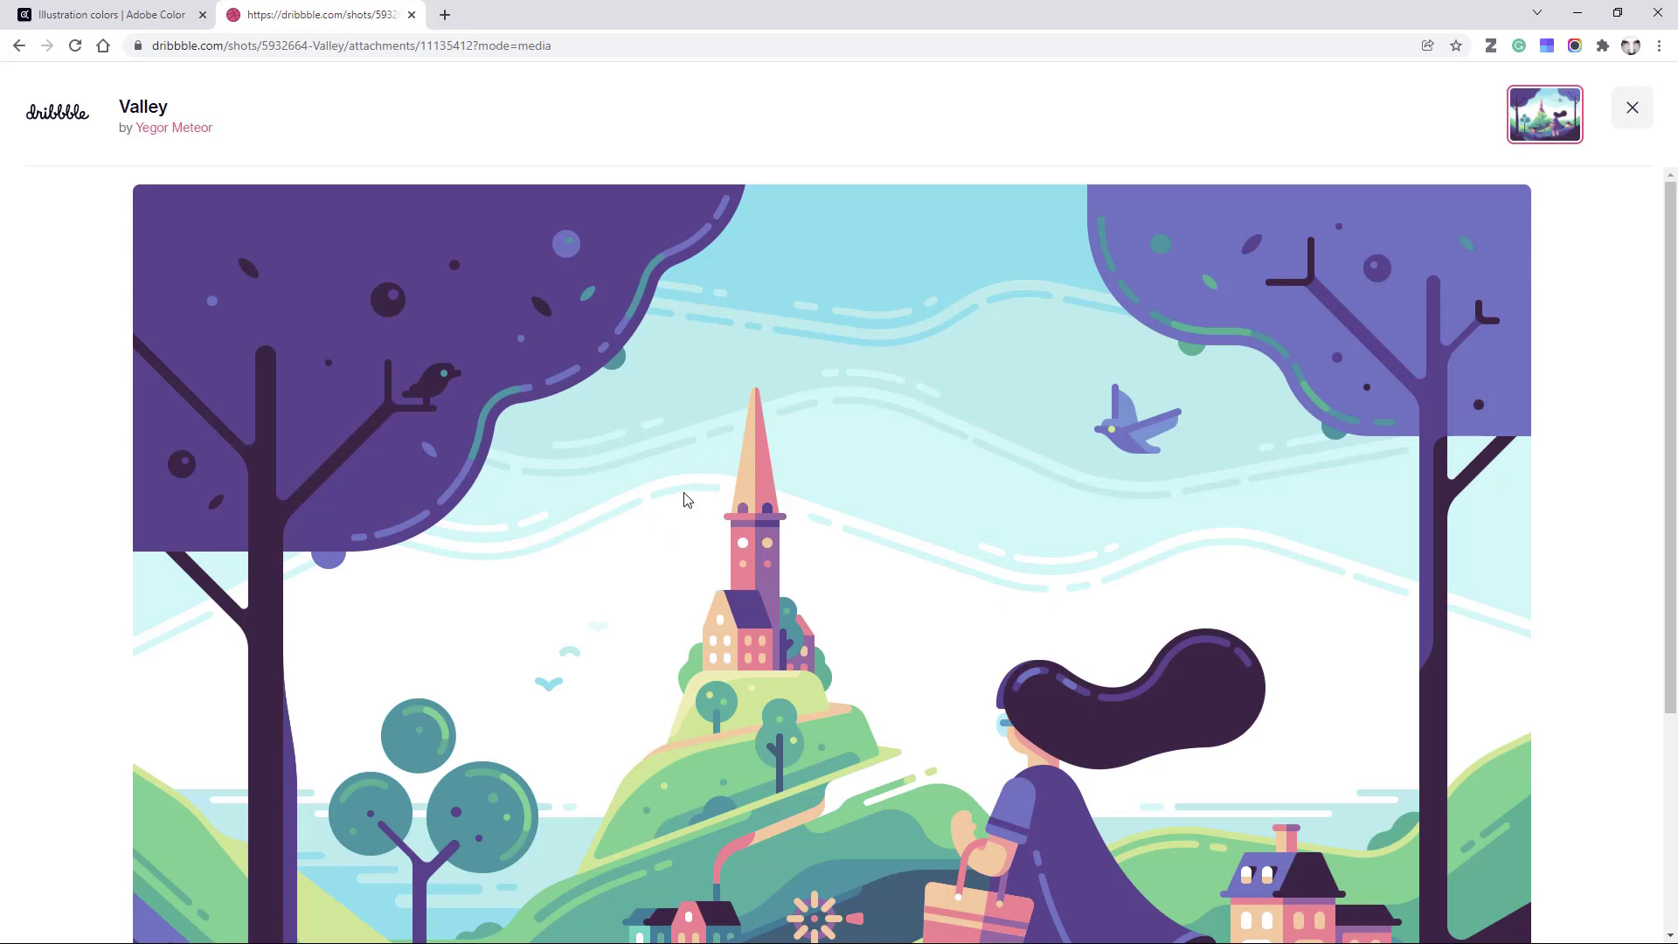
right_click(645, 518)
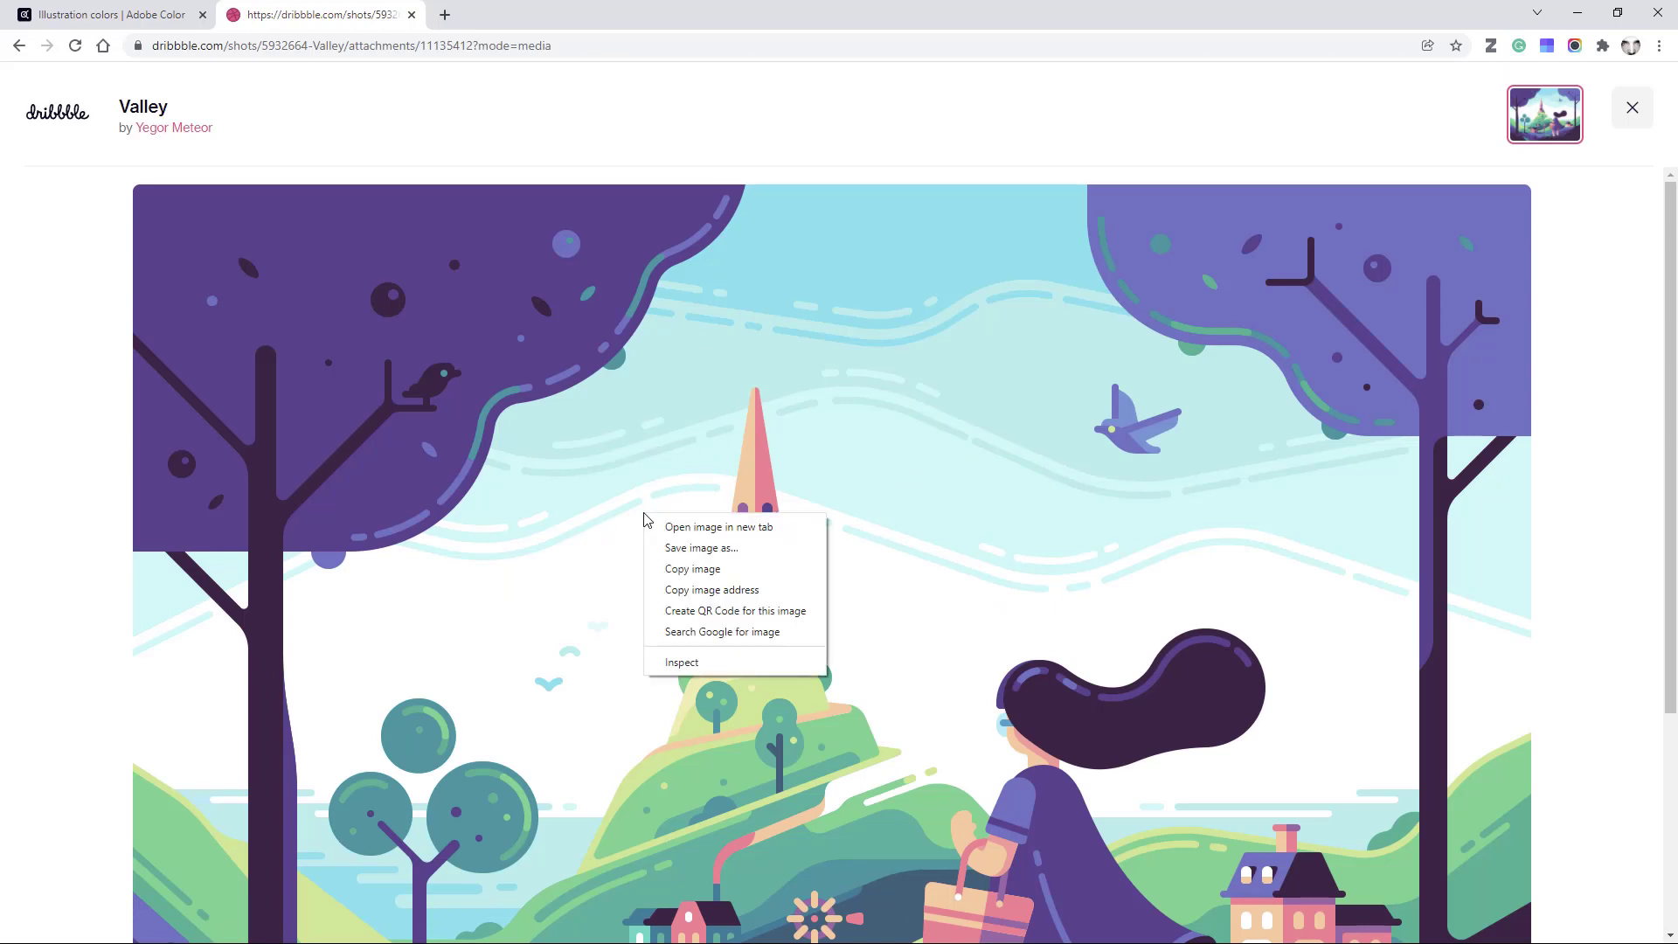
click(766, 529)
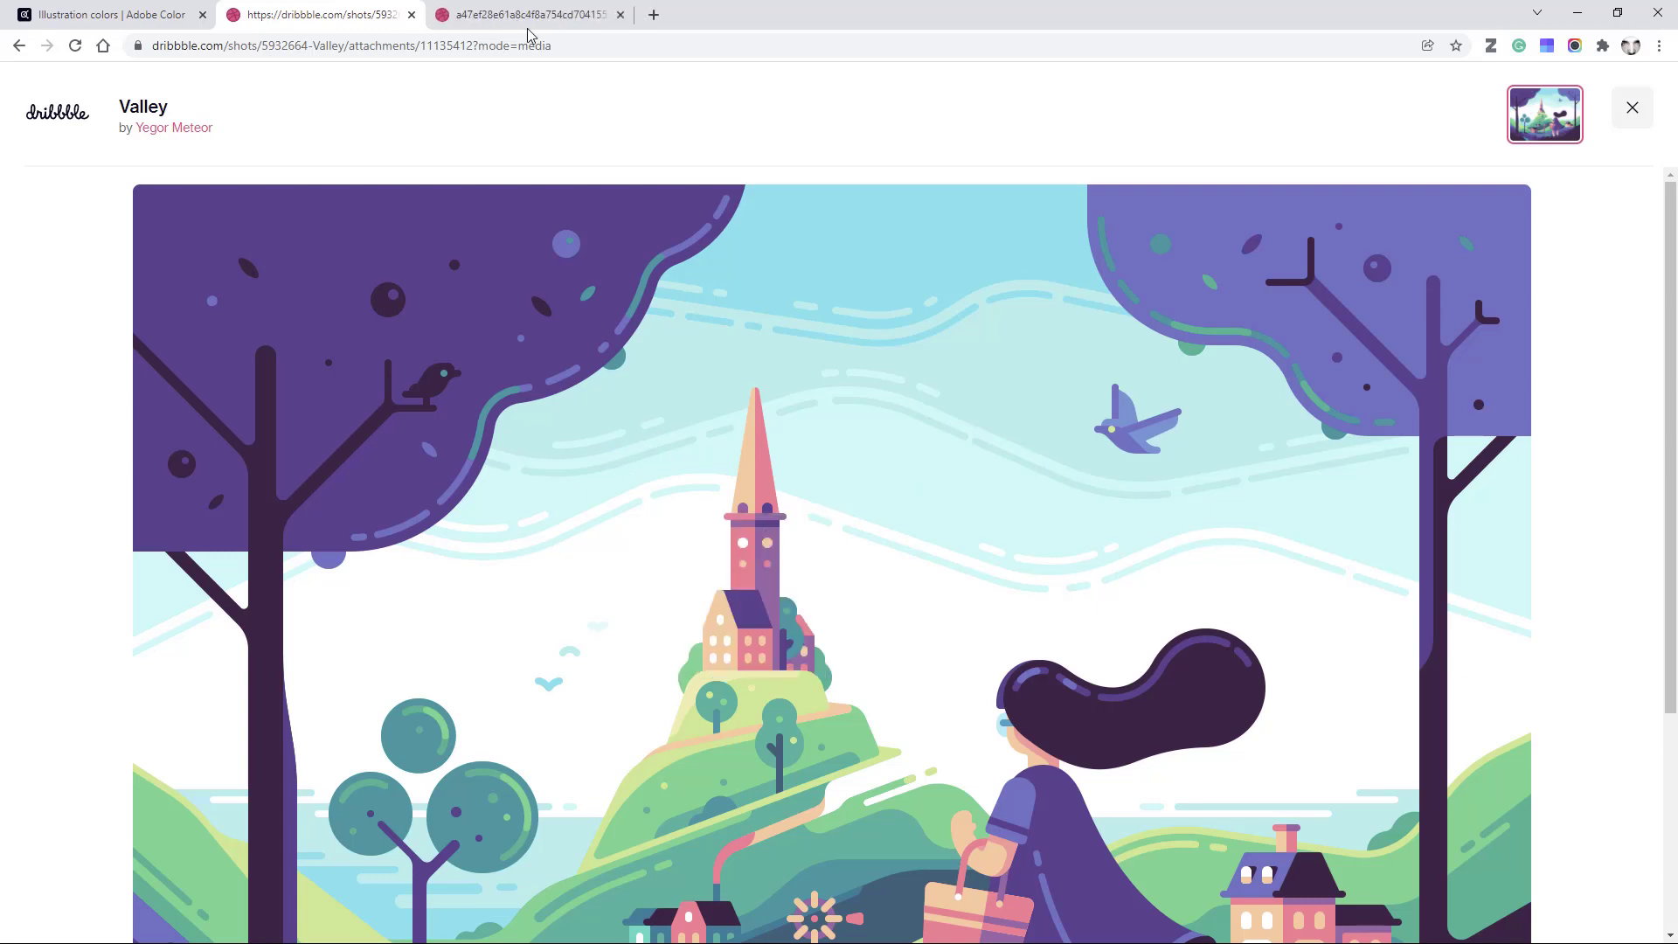
click(529, 24)
right_click(708, 374)
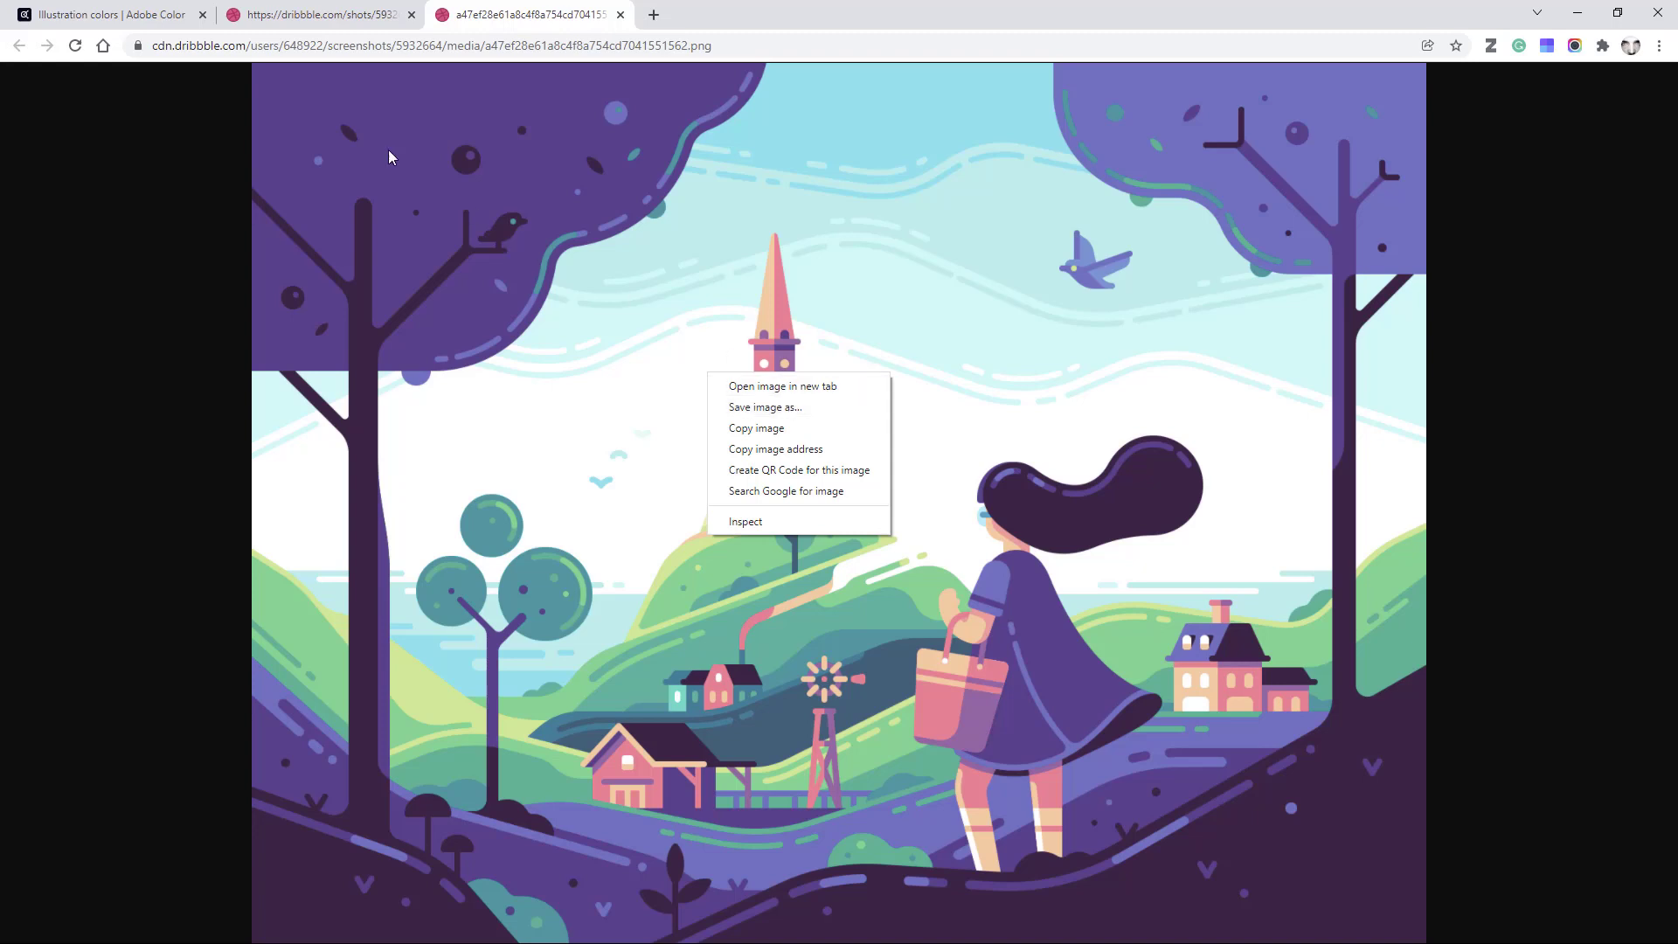
click(552, 238)
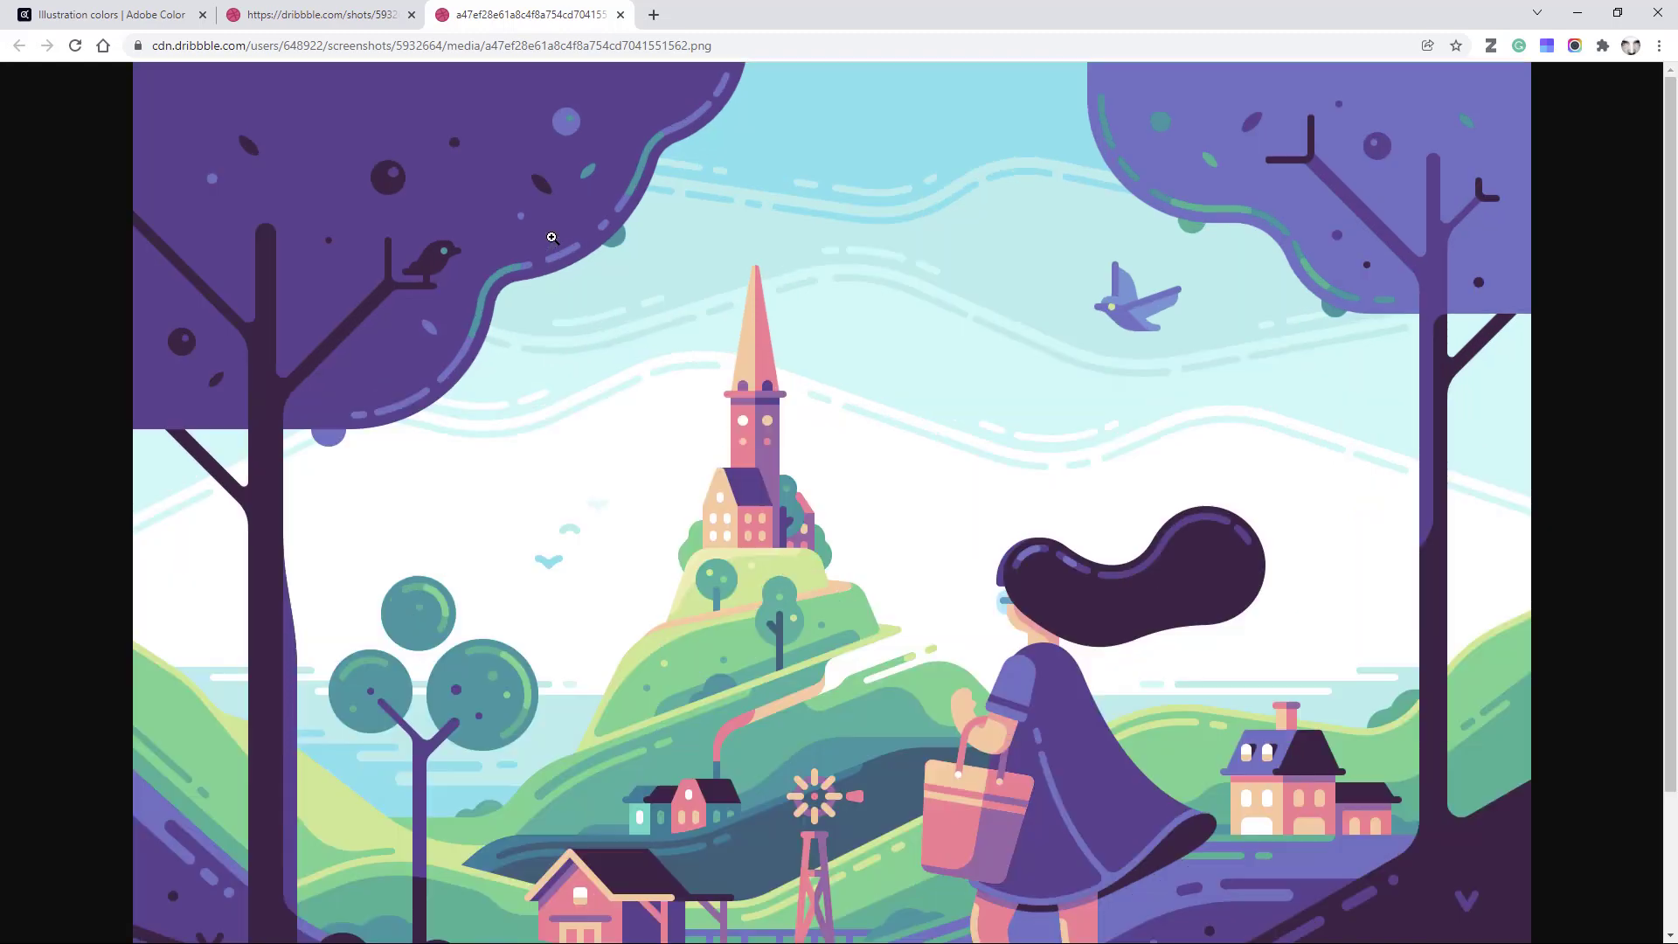
Return to Adobe Color, run an image search with a47ef28e61a8c4f8a754cd7041551562.png from Downloads, and look through the matching palettes.
click(96, 21)
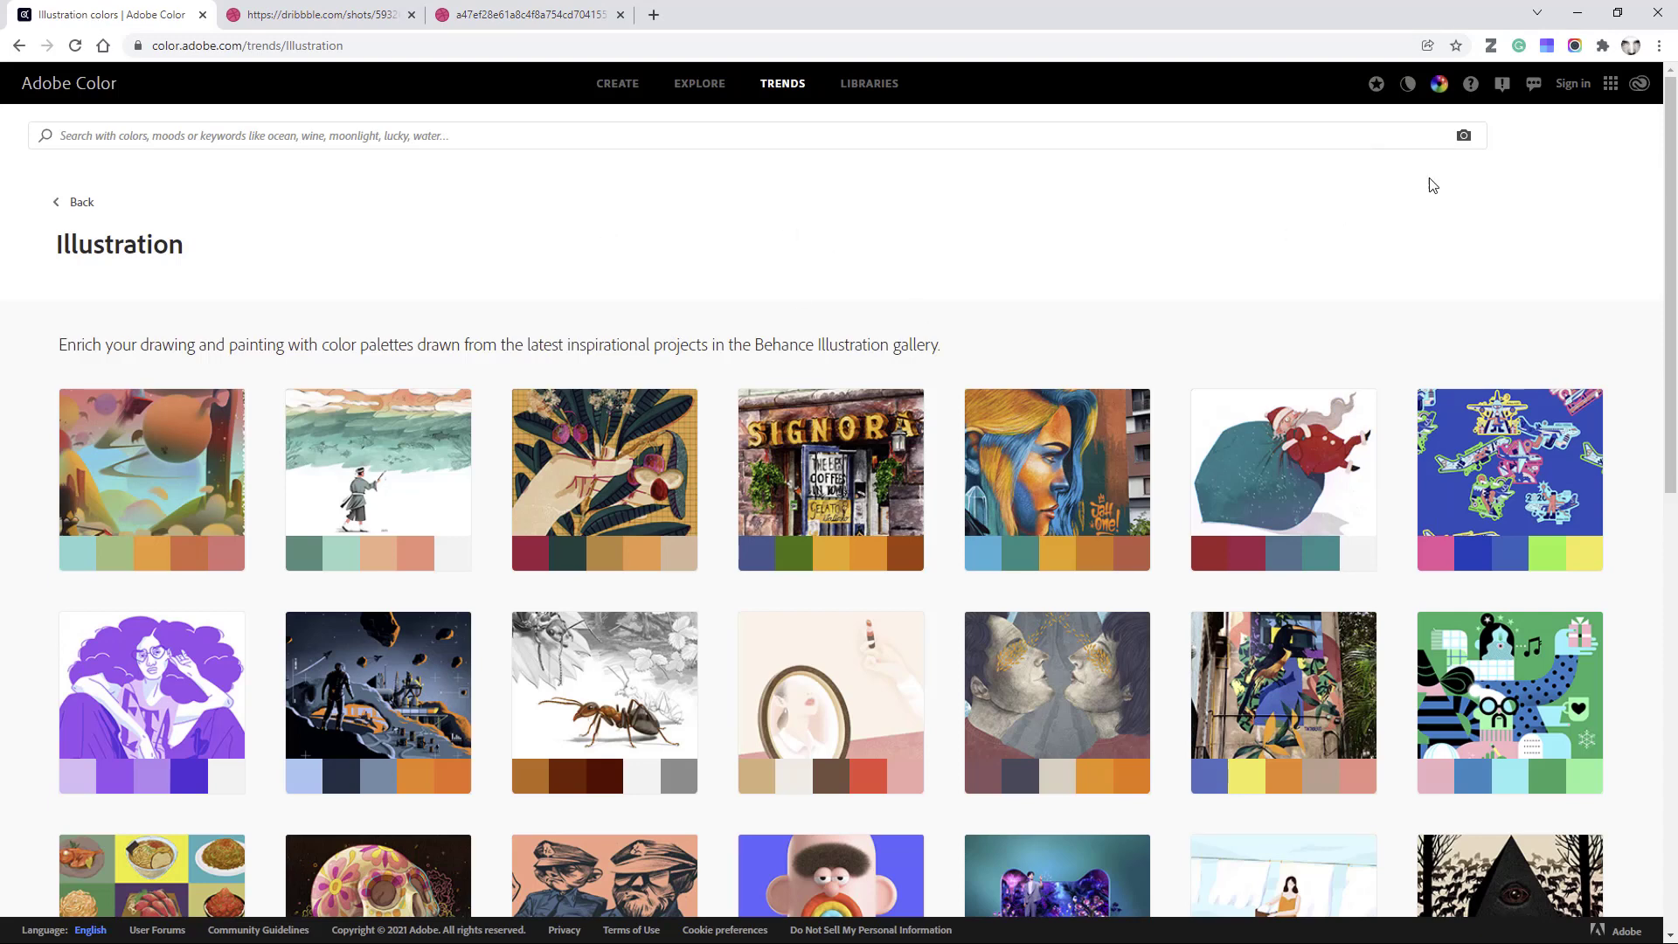
click(1464, 140)
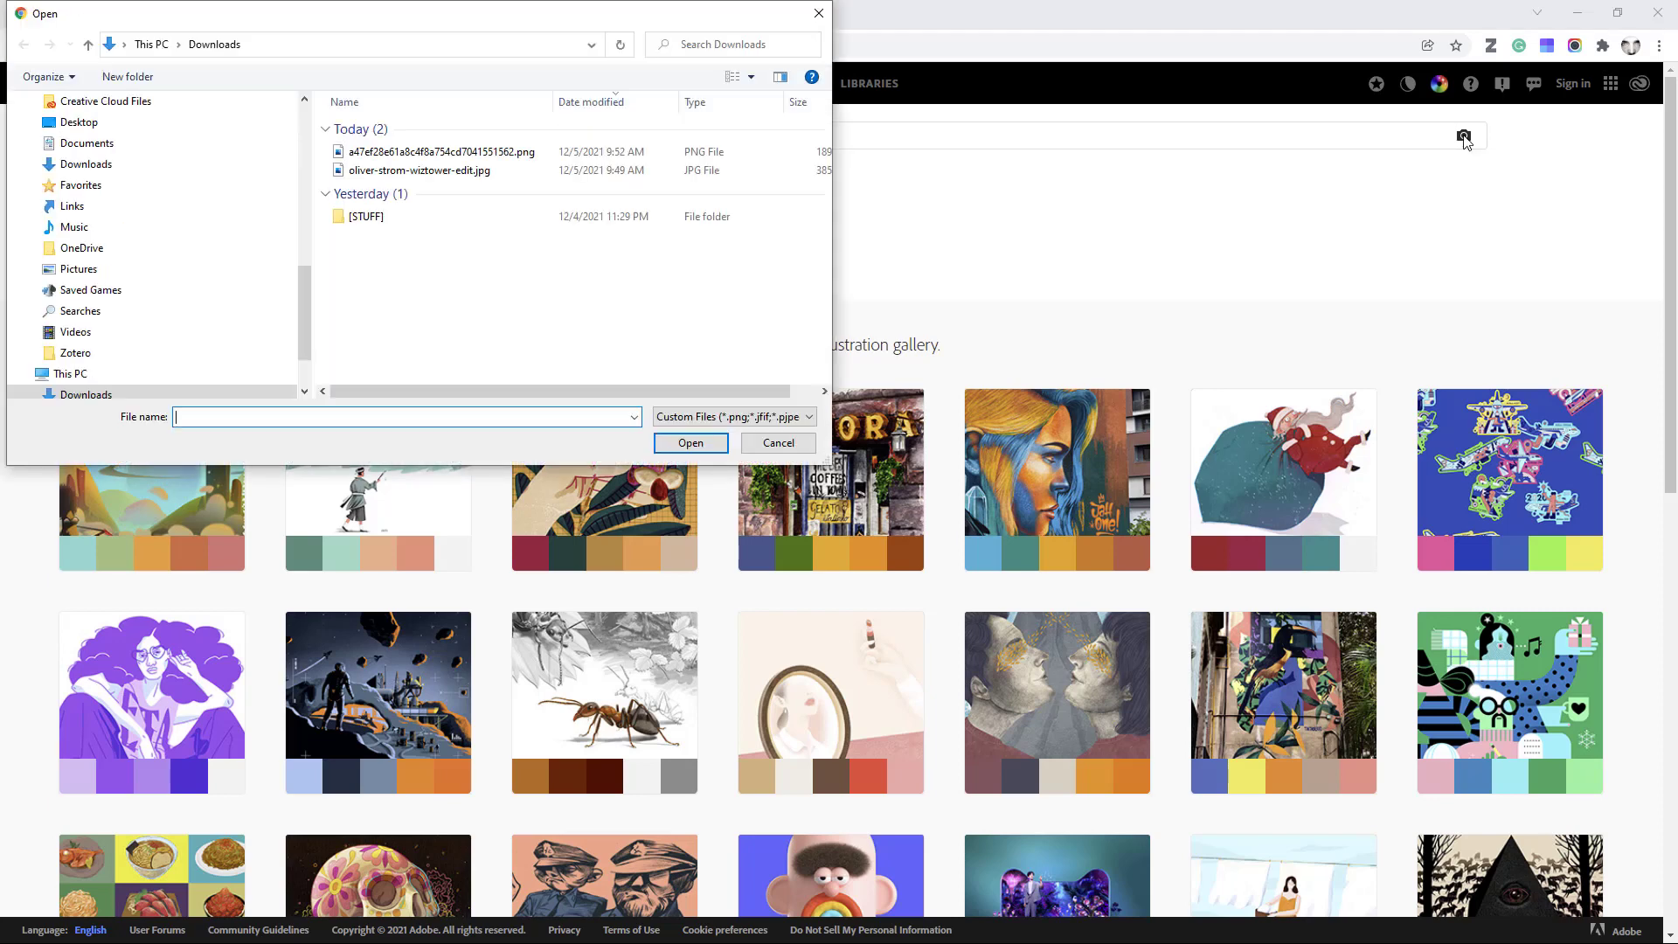
click(435, 156)
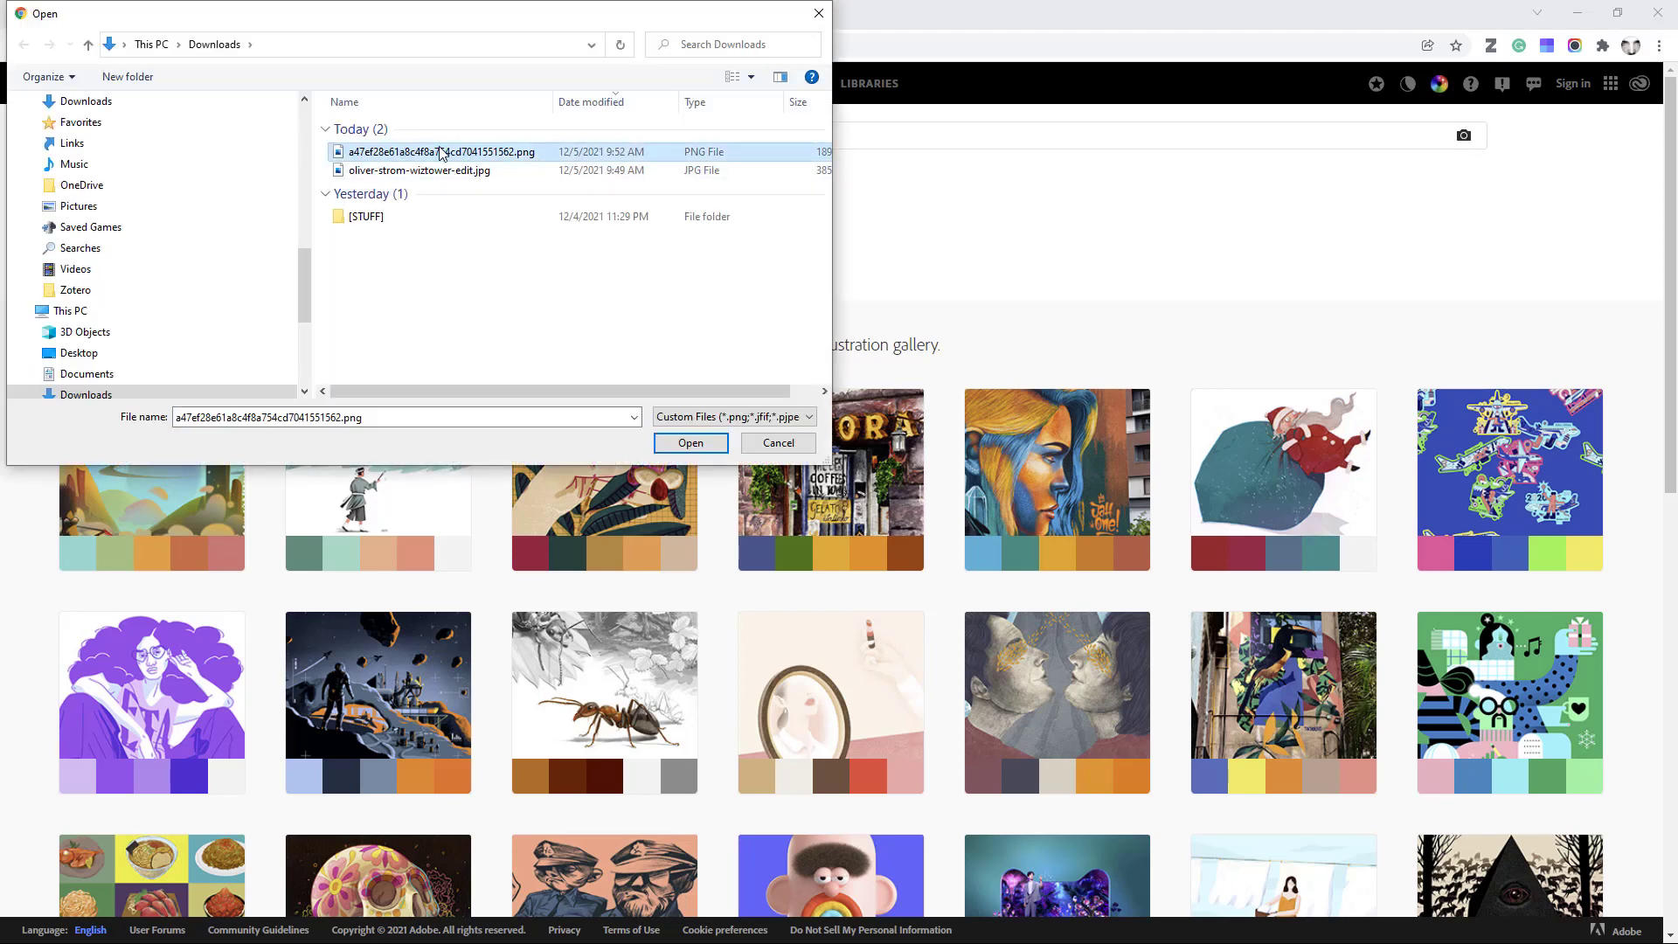
click(690, 443)
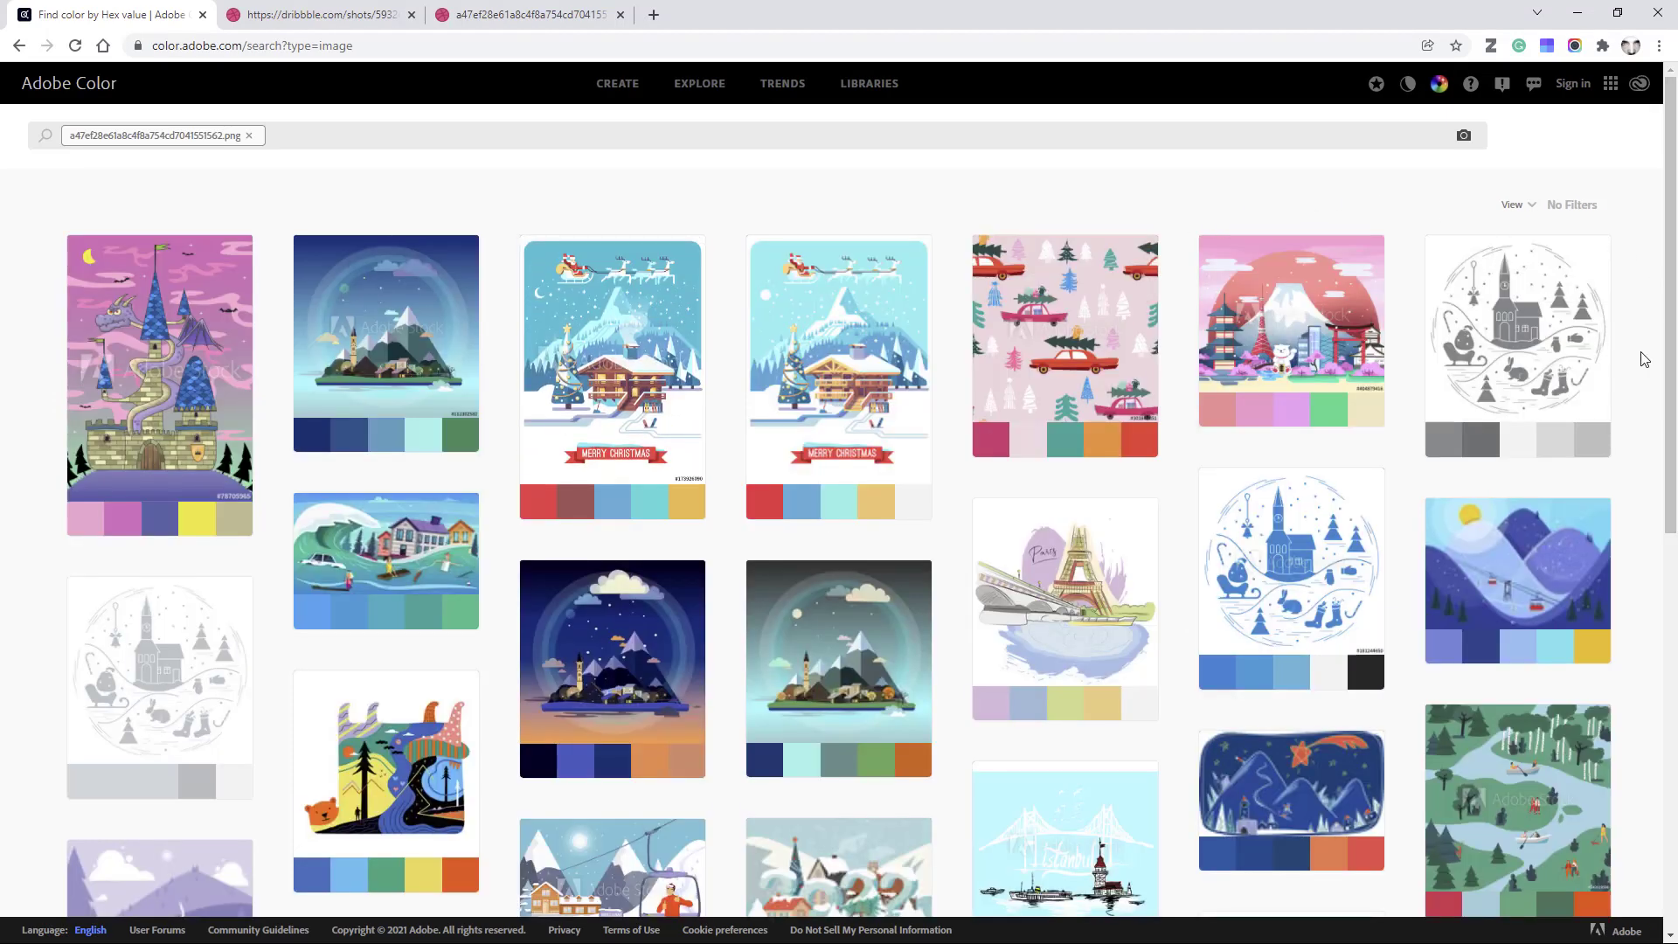
scroll(1642, 358, down, 3)
scroll(1644, 358, down, 5)
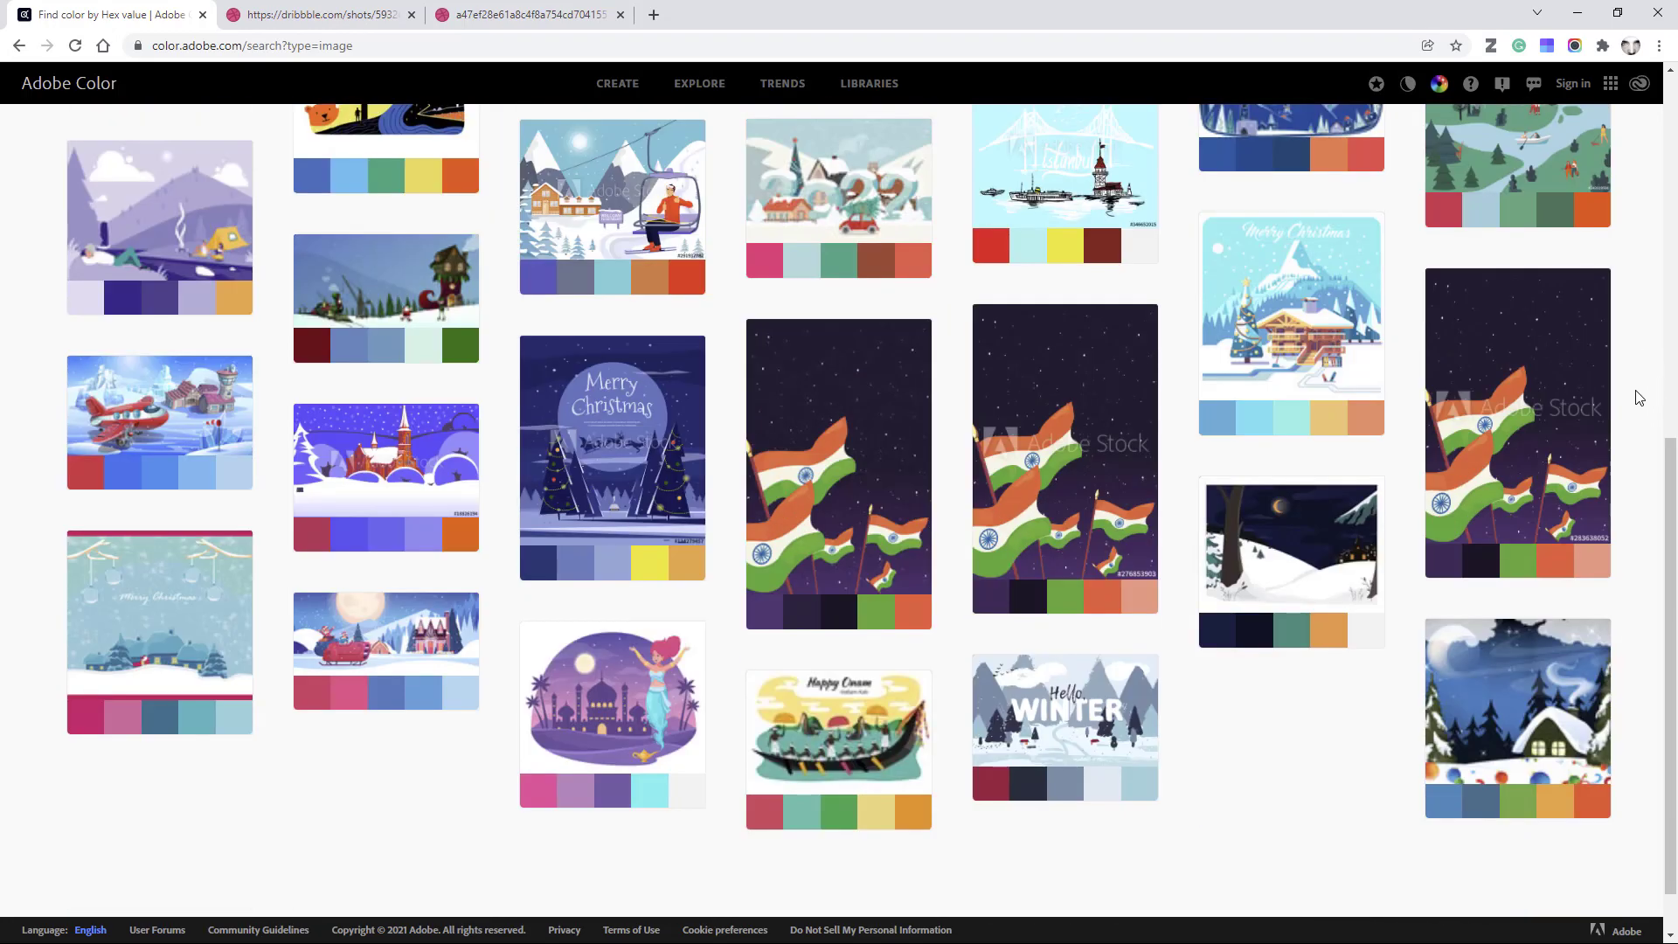
Look through the rest of the matching palettes and return to the start of the results.
scroll(1640, 398, down, 1)
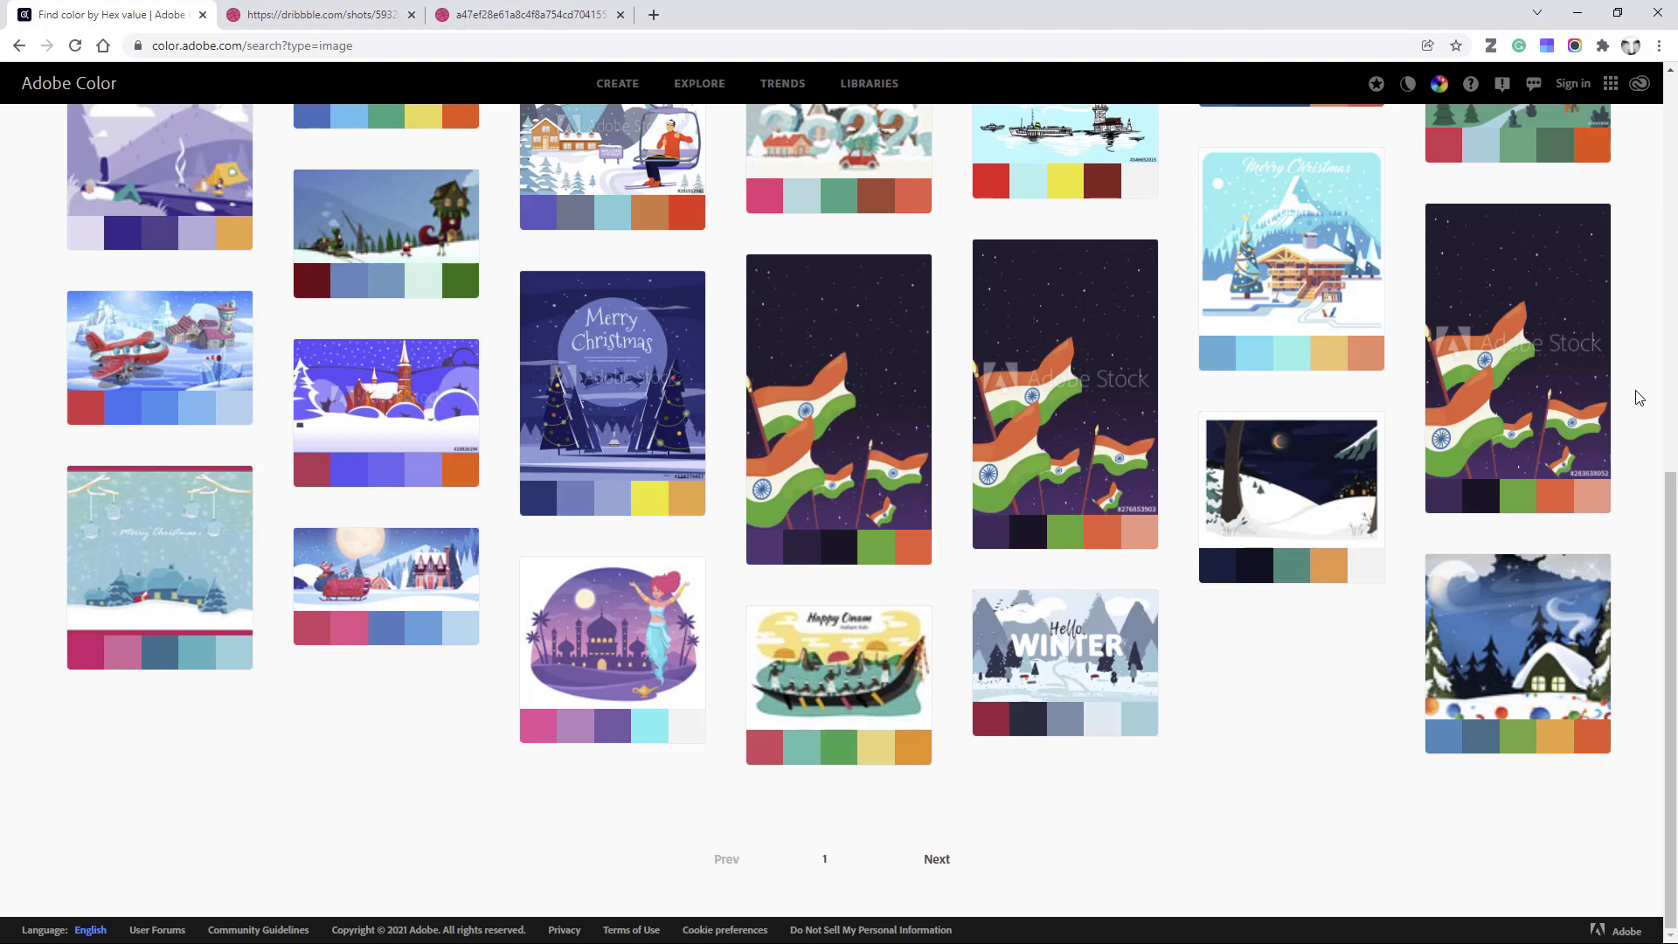
scroll(1639, 399, up, 5)
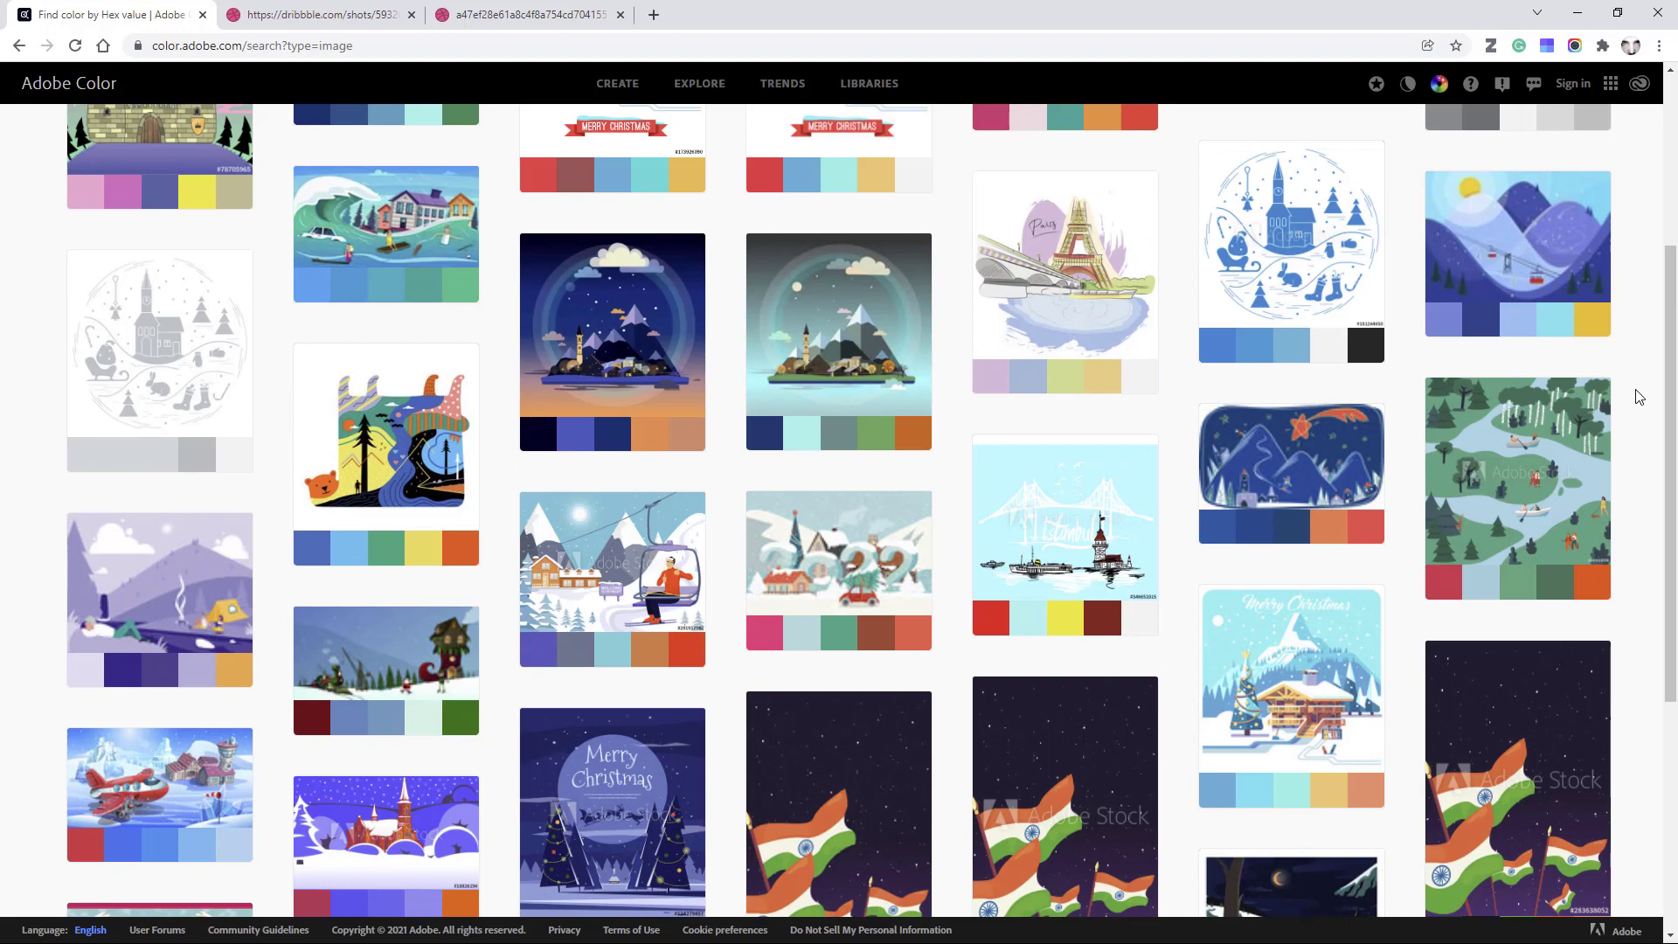
scroll(1639, 399, up, 4)
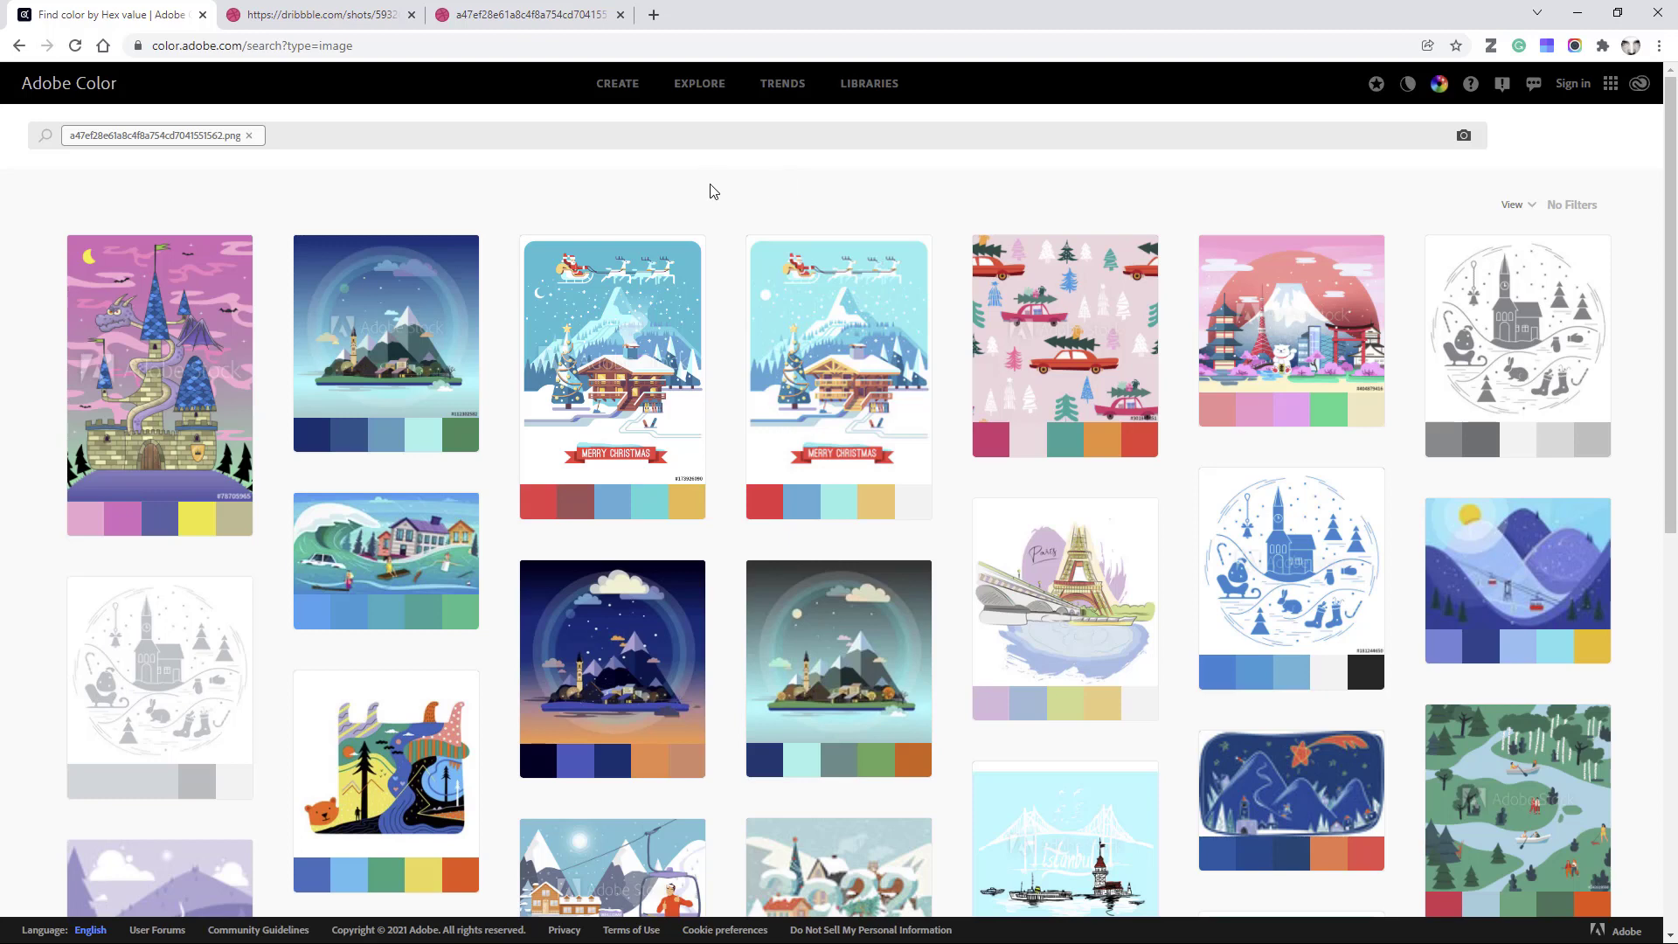
Extract a color theme from the image a47ef28e61a8c4f8a754cd7041551562.png in Downloads.
click(623, 83)
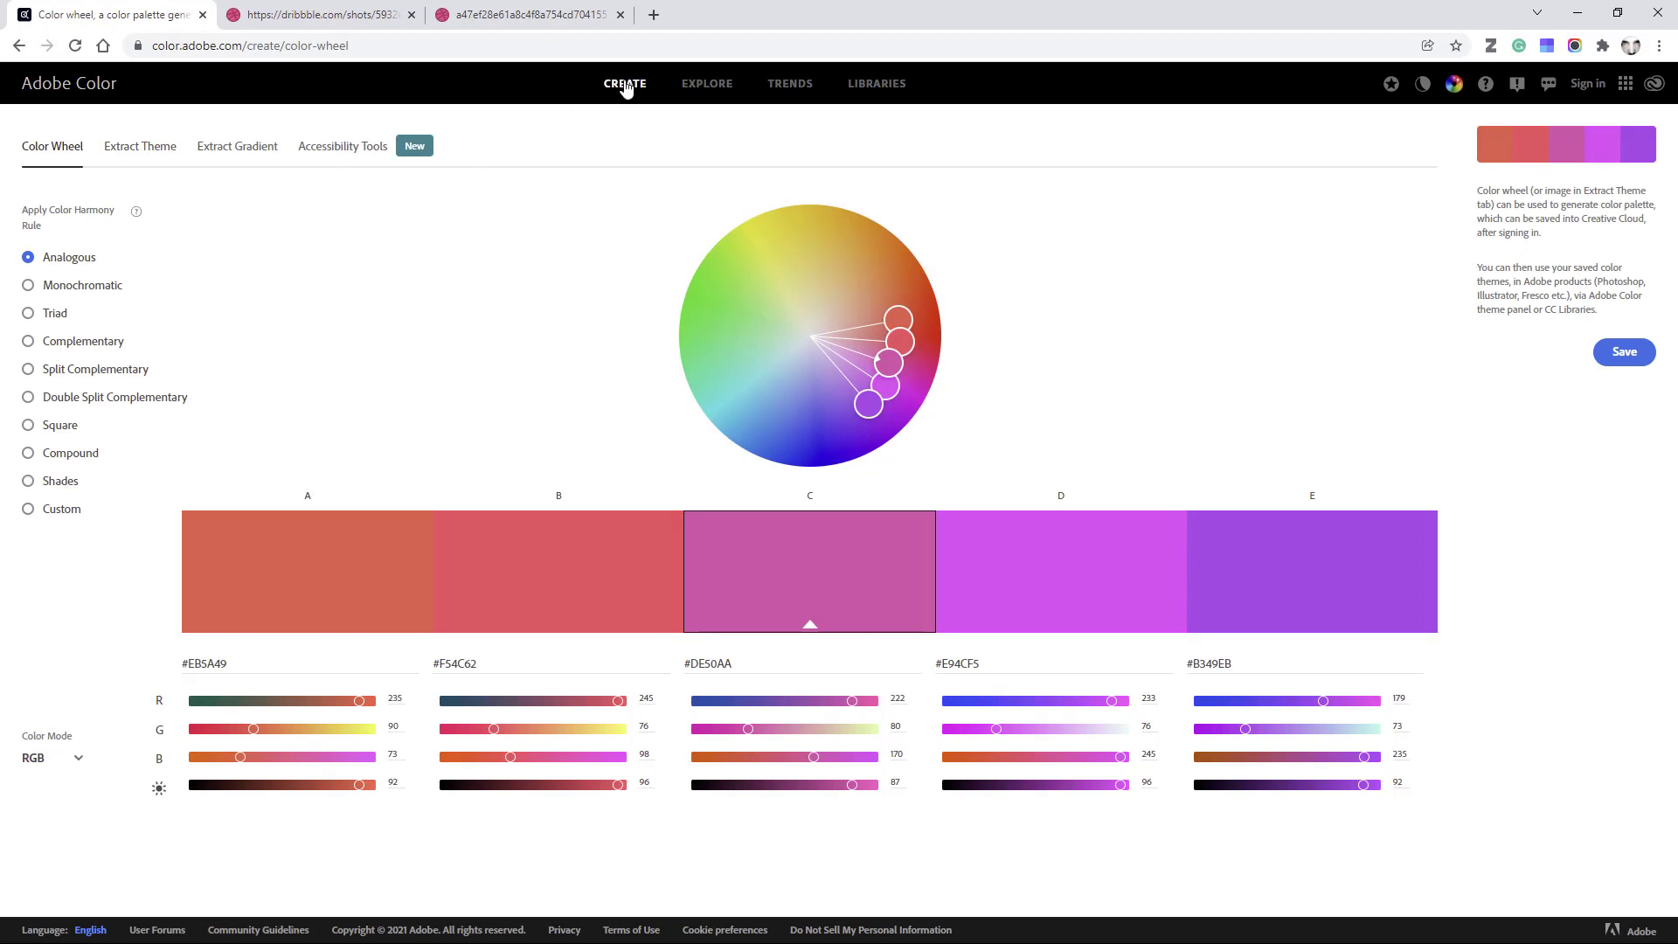
click(174, 143)
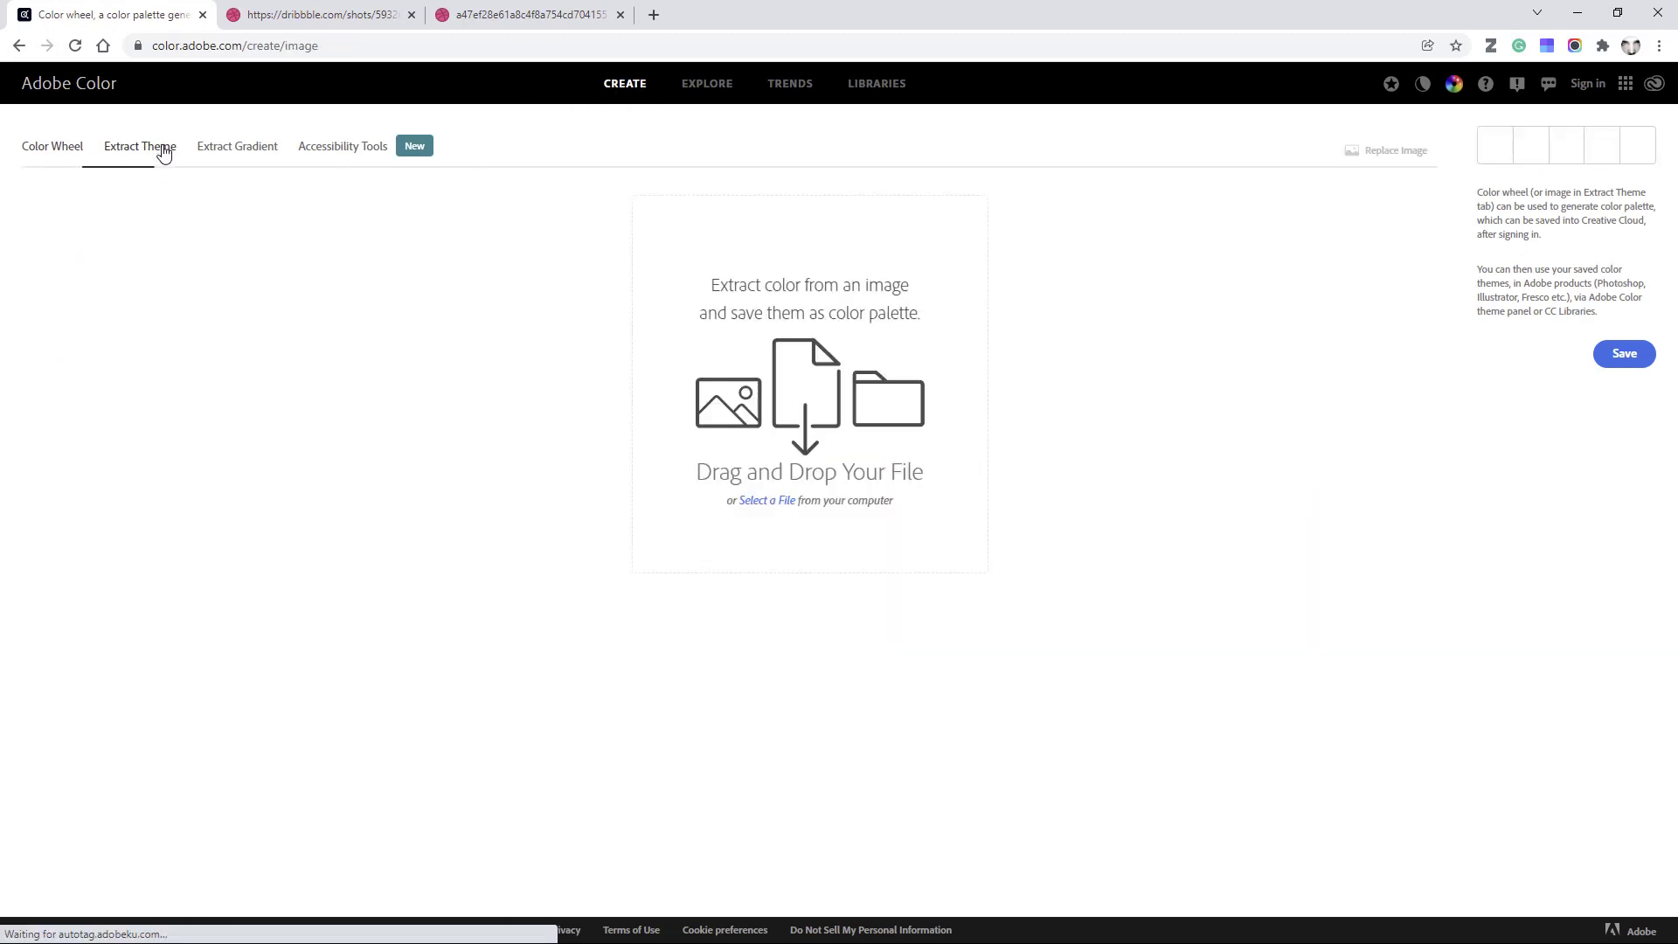
click(769, 502)
click(442, 152)
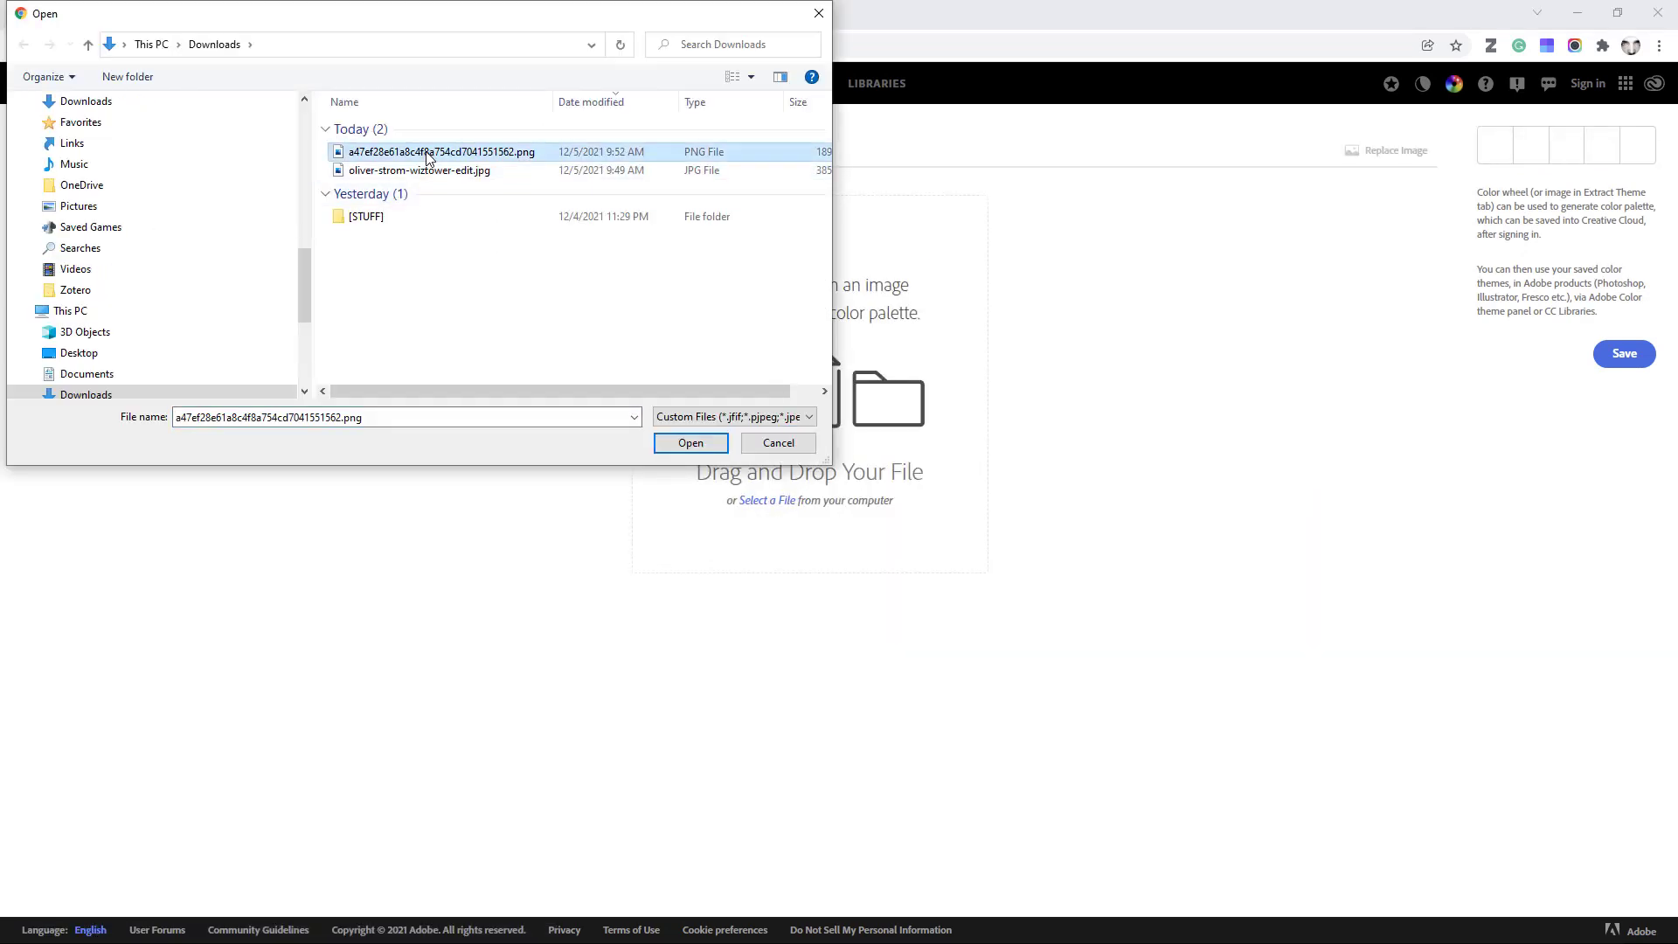
click(718, 445)
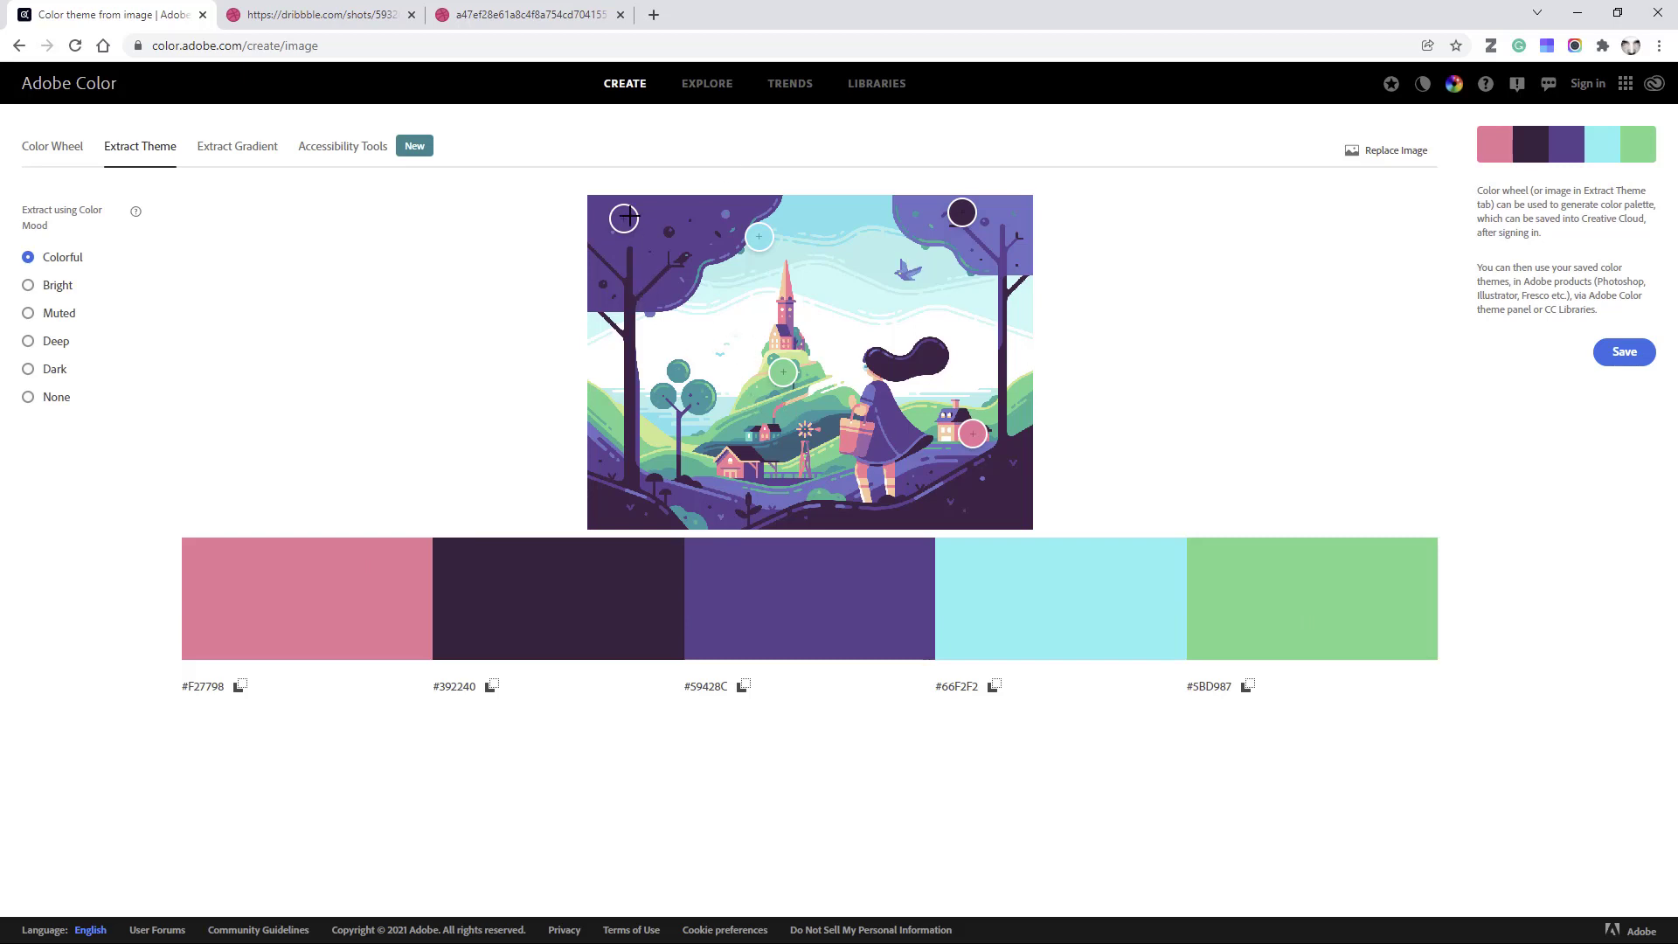
Shift the purple sample point slightly within the tree crown and try to save the theme, continuing to the account sign-in.
drag(636, 222, 648, 226)
click(1626, 352)
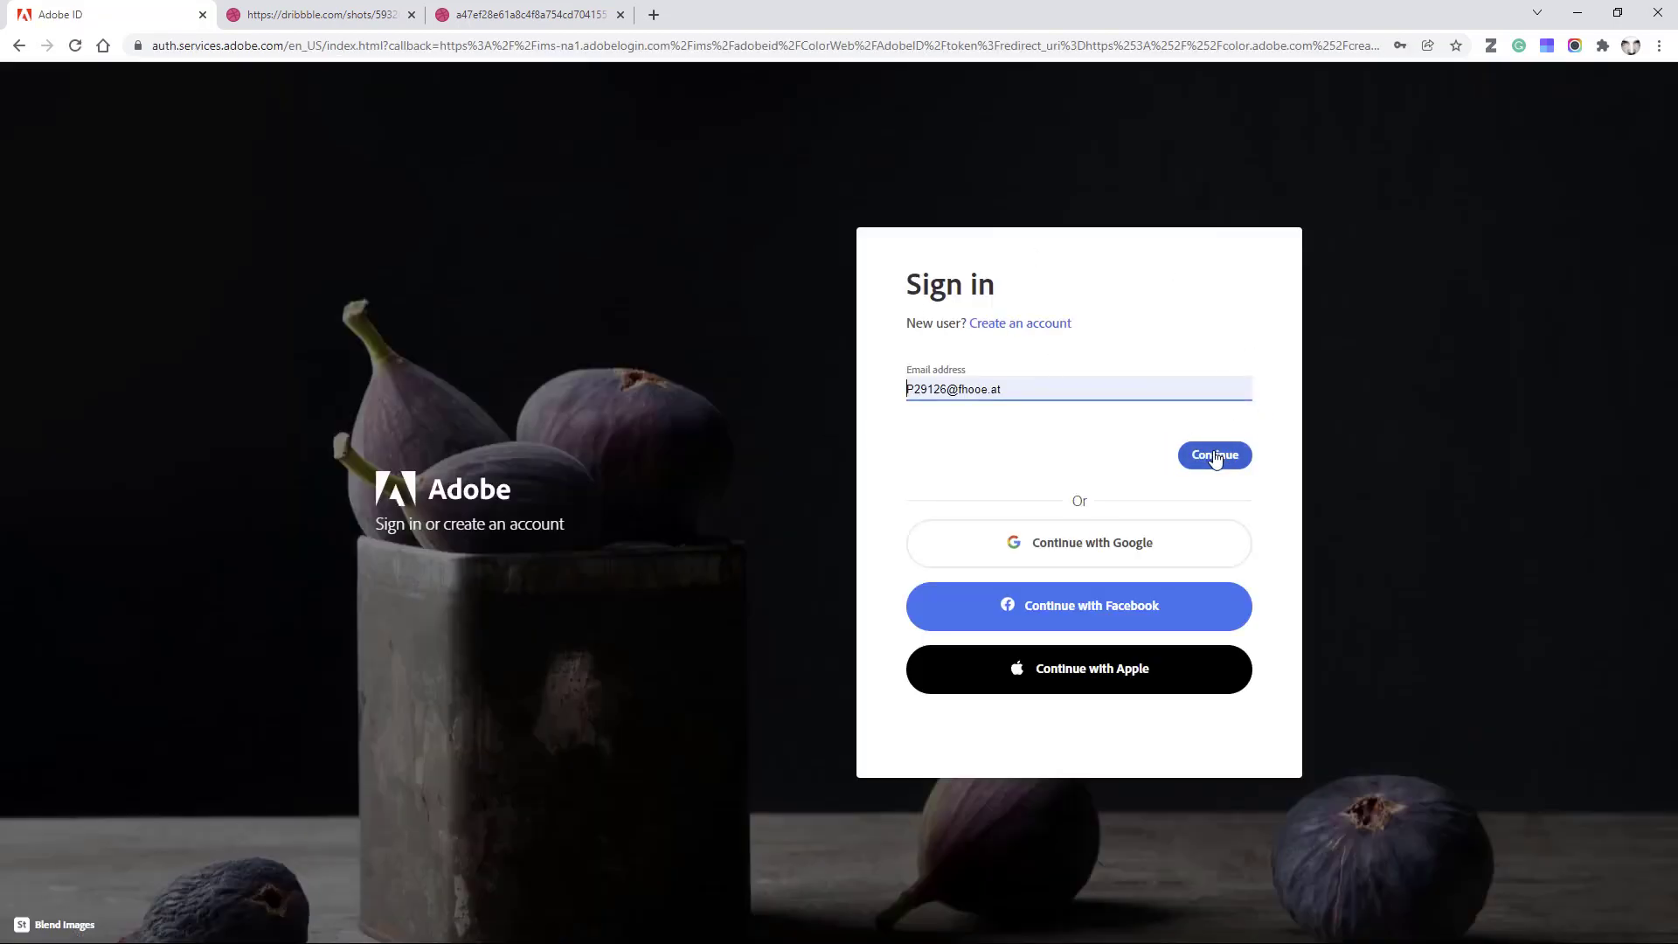
click(1216, 456)
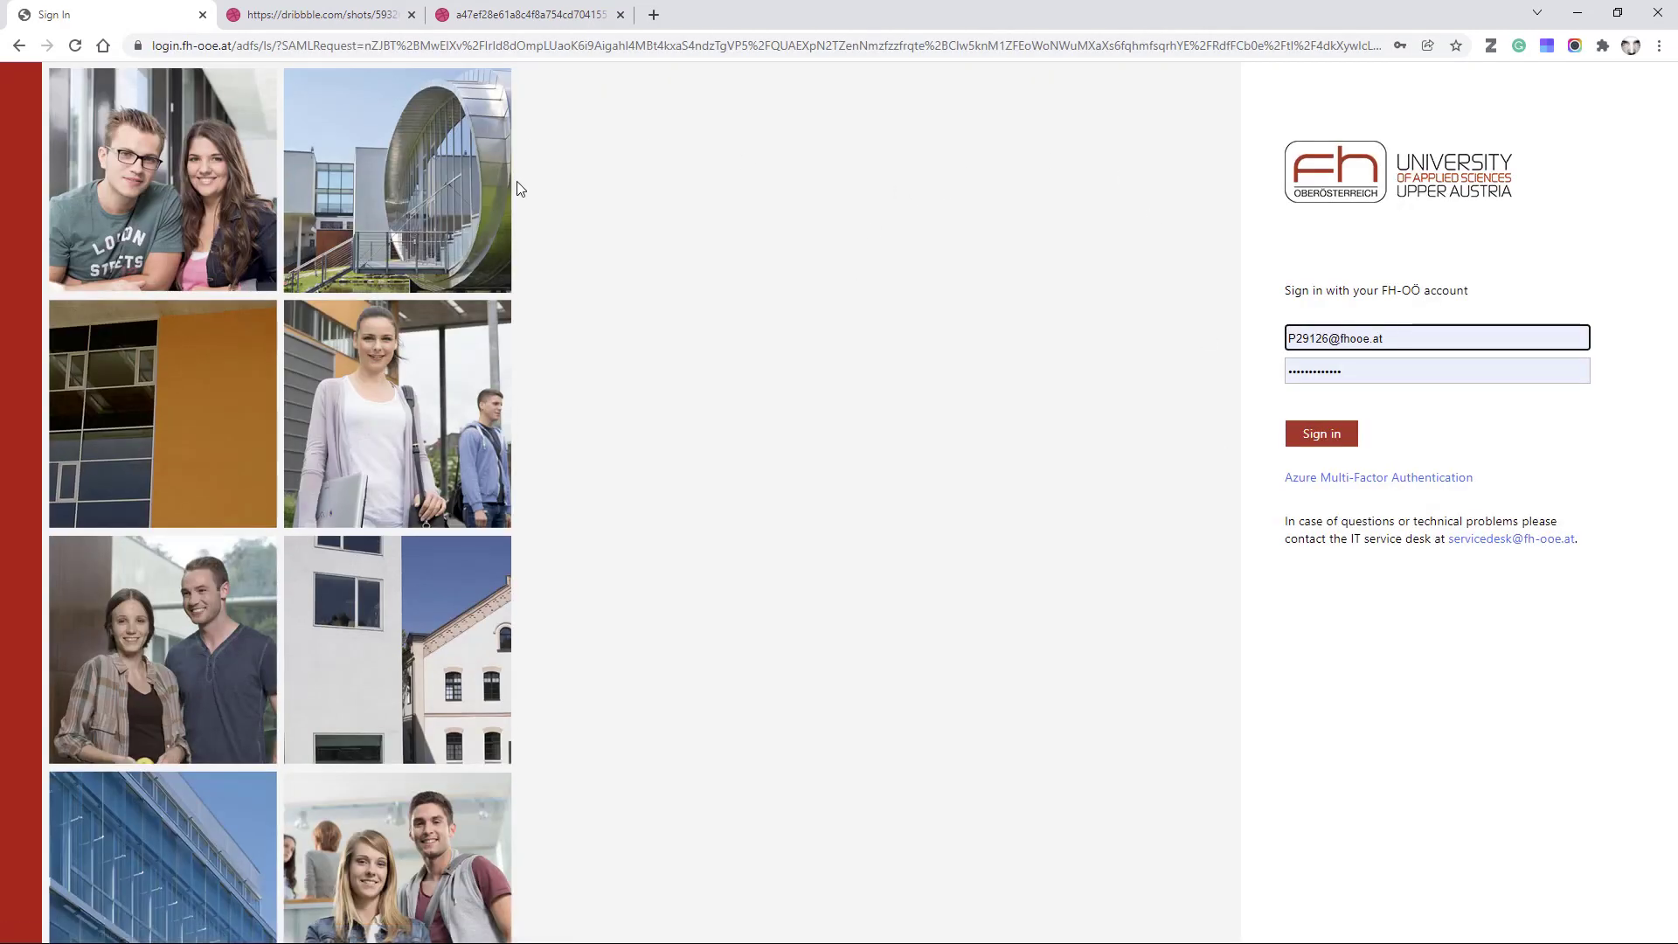
Switch to the Valley illustration on Dribbble, view the full image, return to its shot page and download its palette as Valley.aco.
click(503, 15)
click(317, 17)
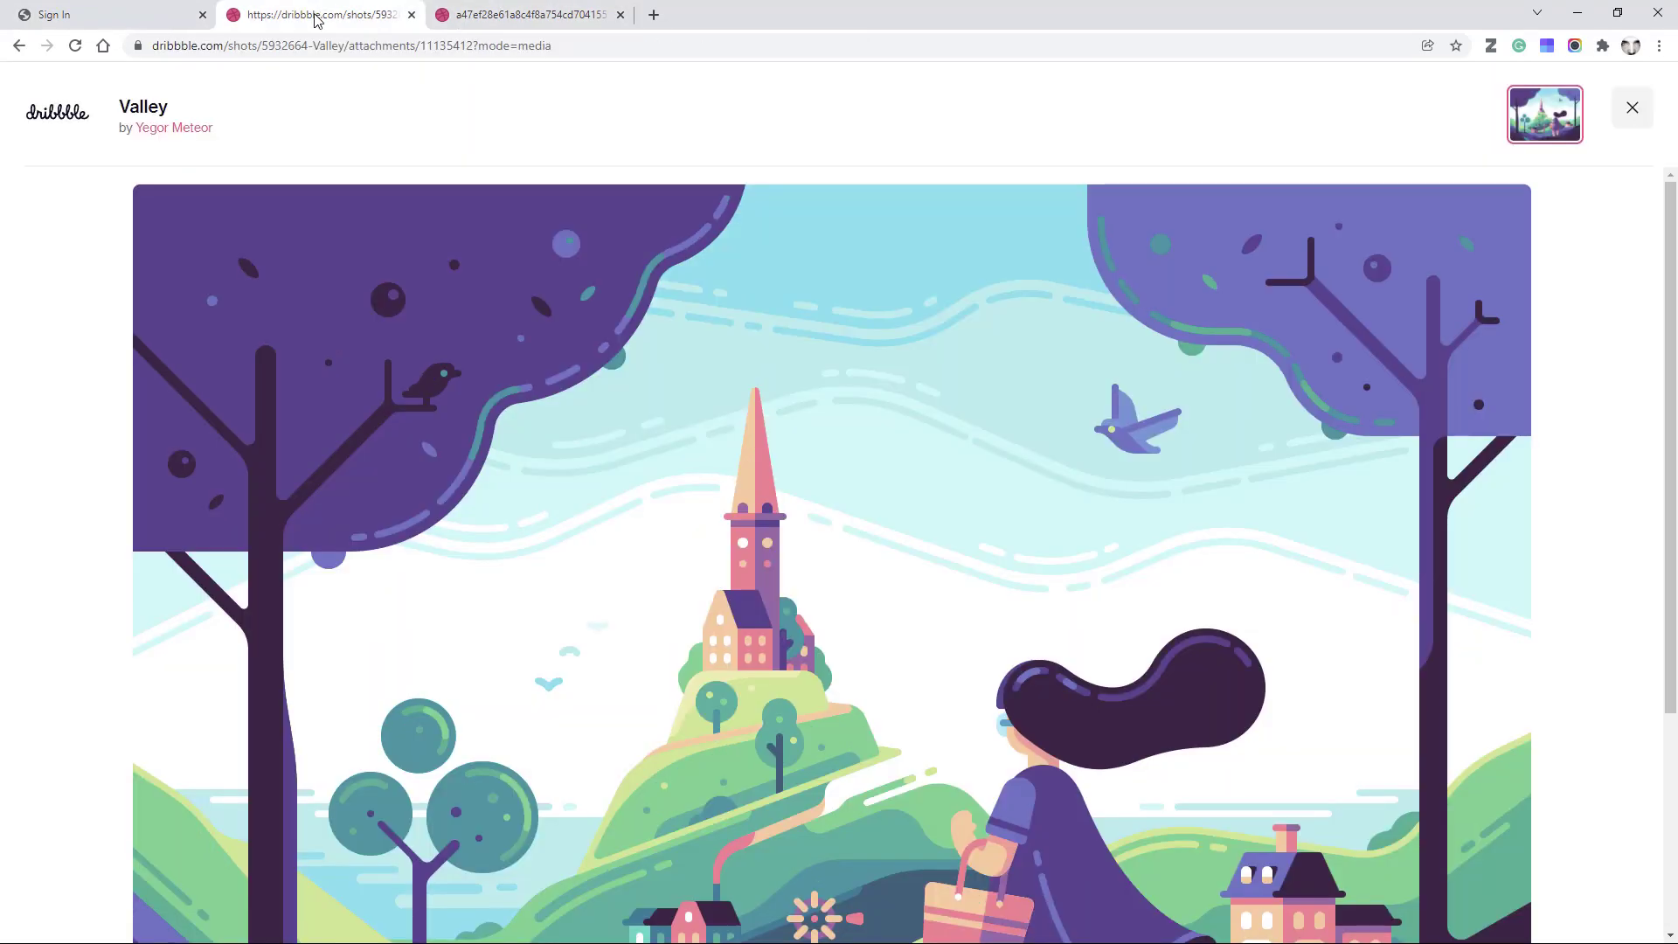
scroll(869, 393, down, 3)
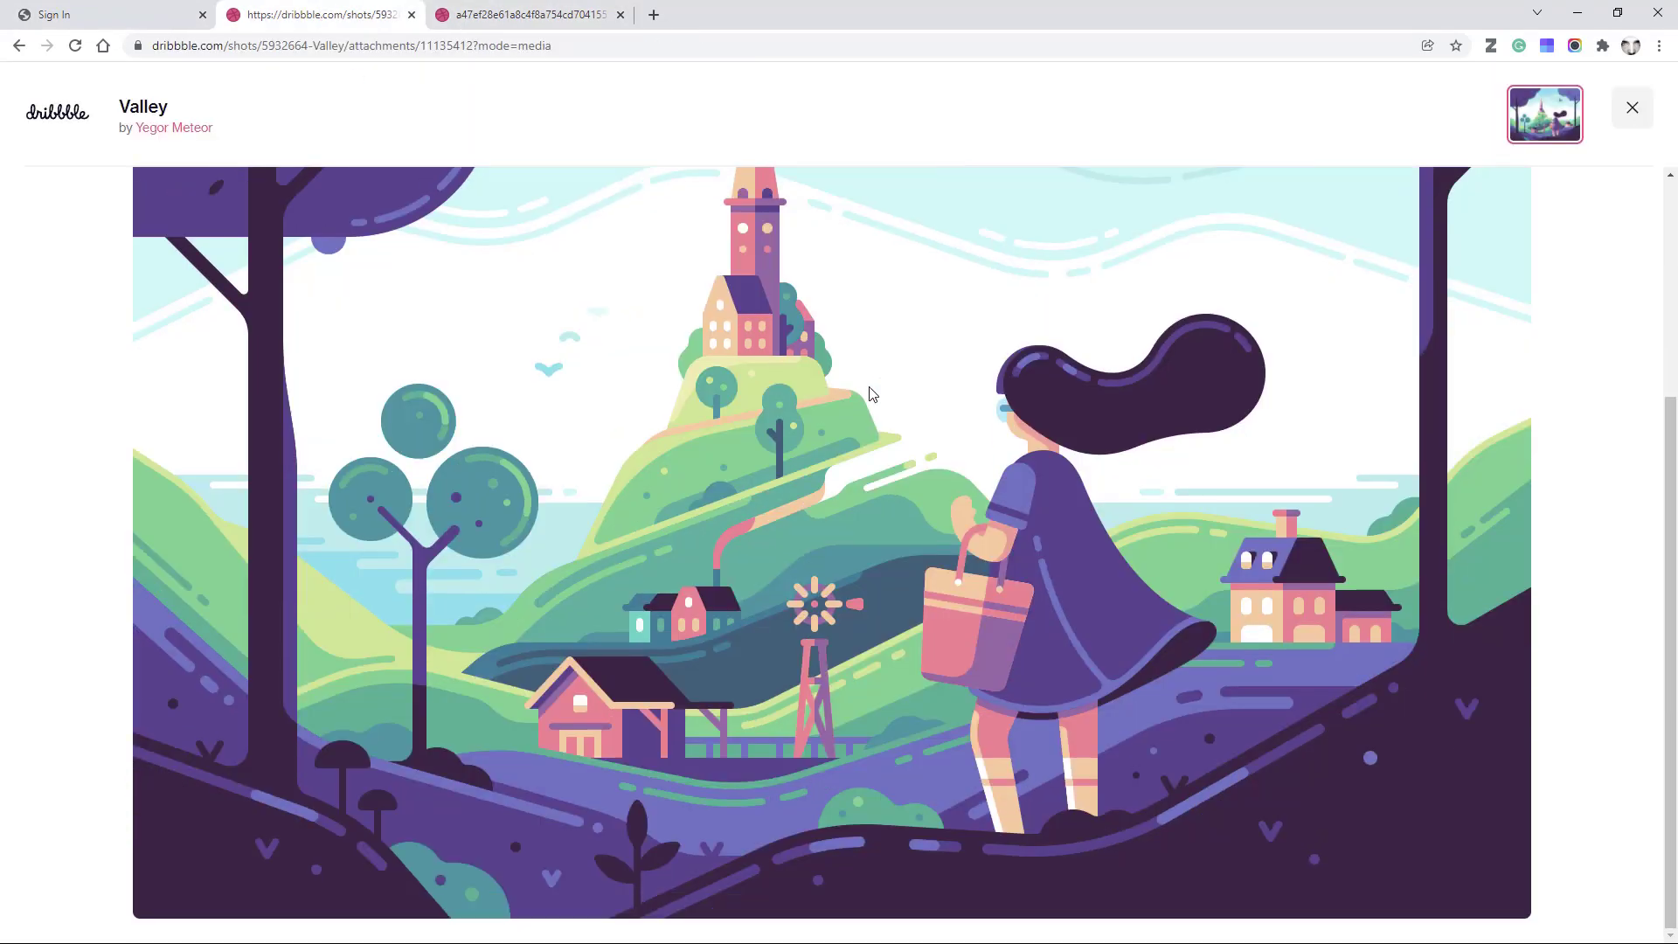
scroll(874, 398, up, 2)
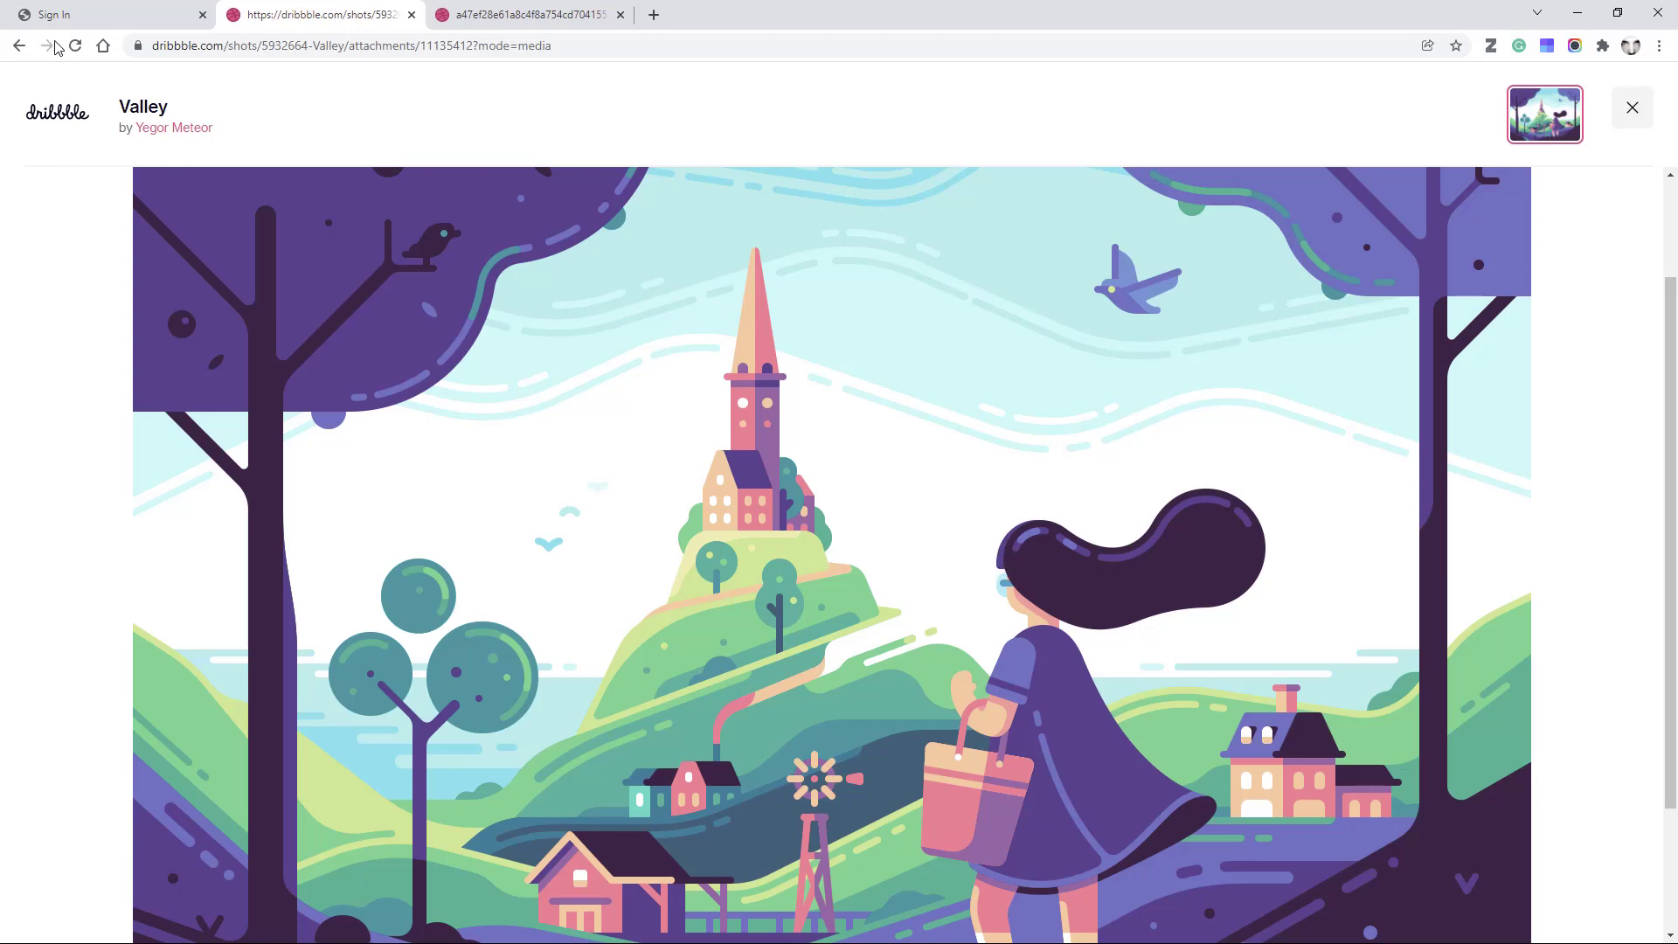
click(18, 45)
click(431, 839)
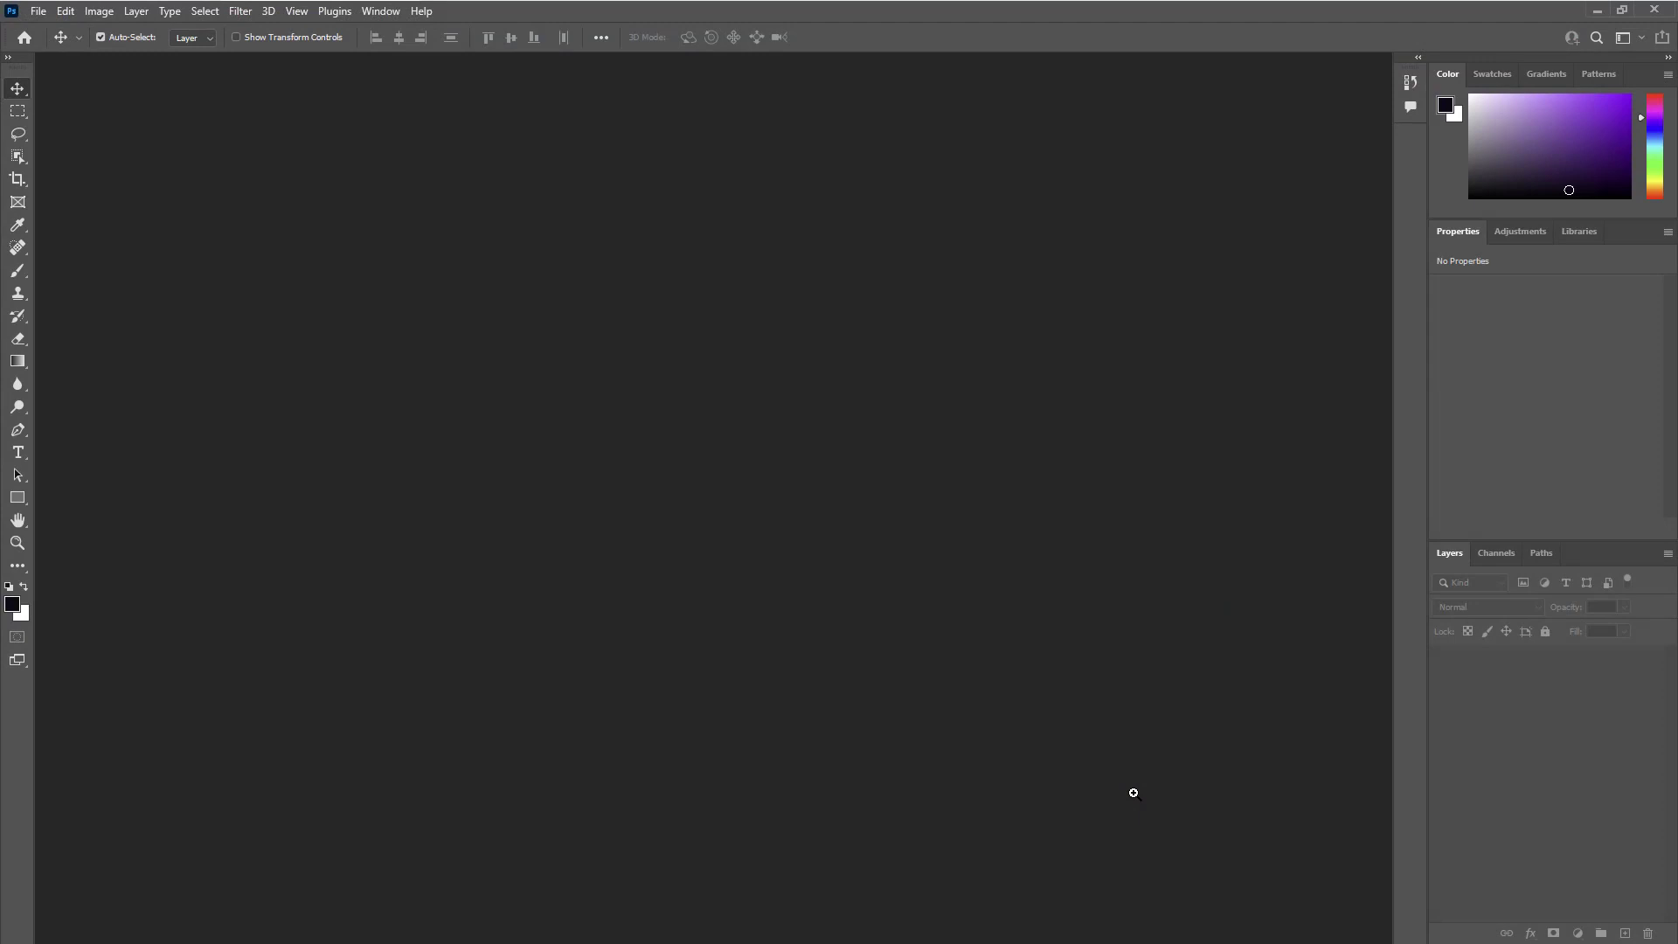
Show the swatches in Photoshop and enlarge their area so that all swatch groups fit.
click(377, 12)
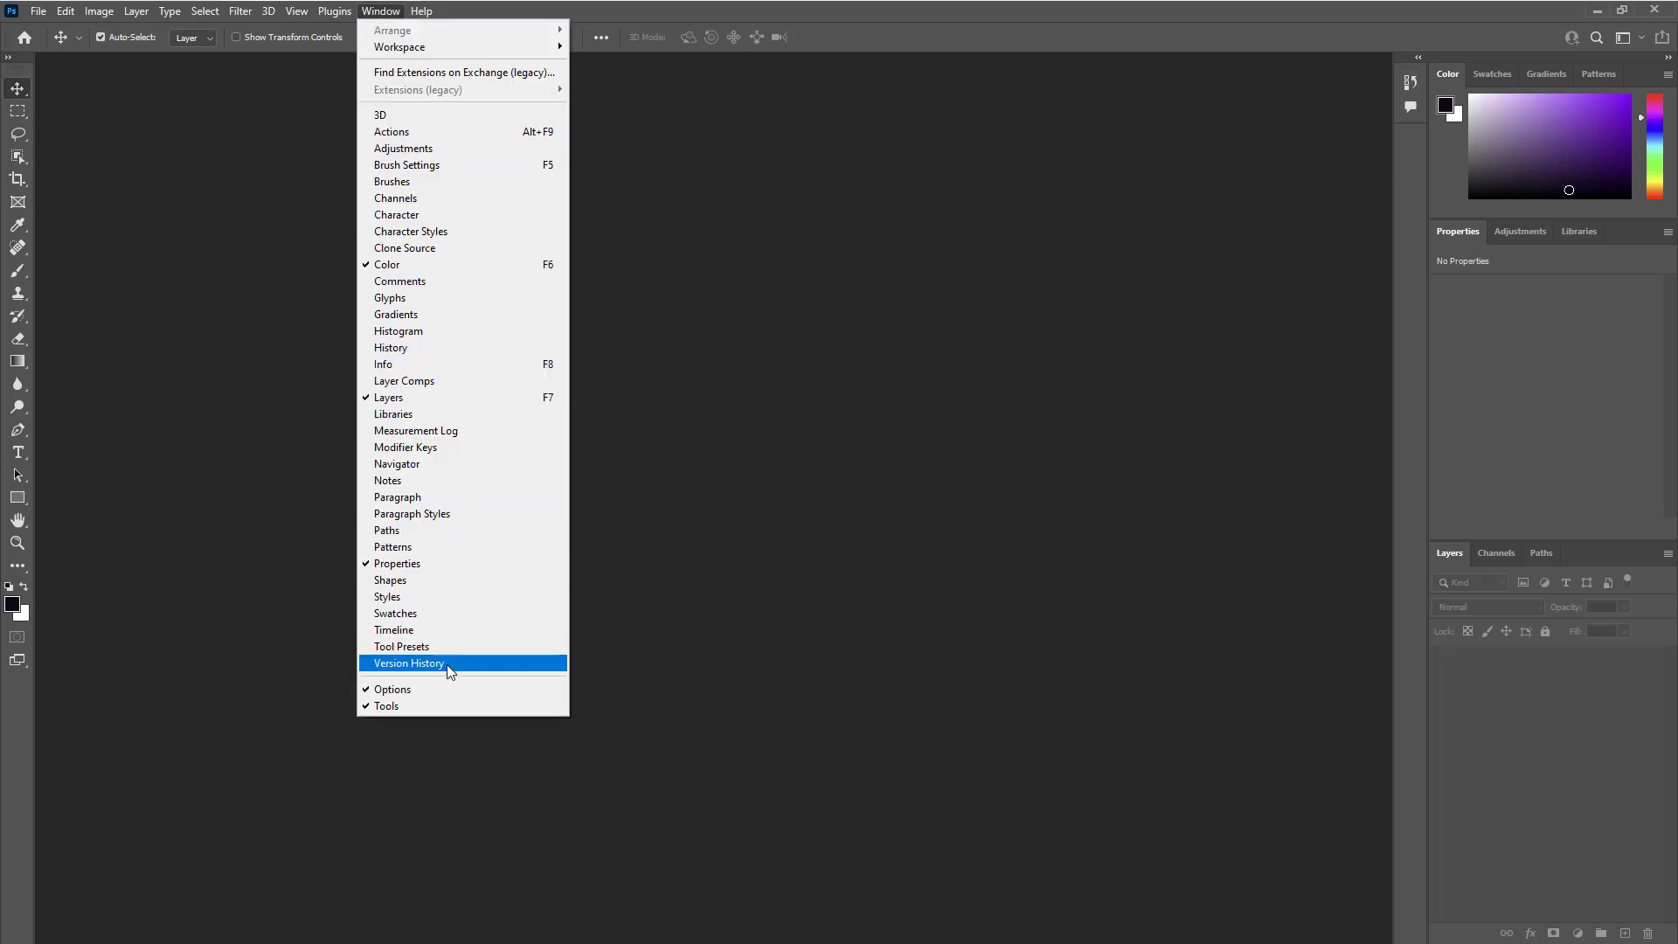
click(432, 617)
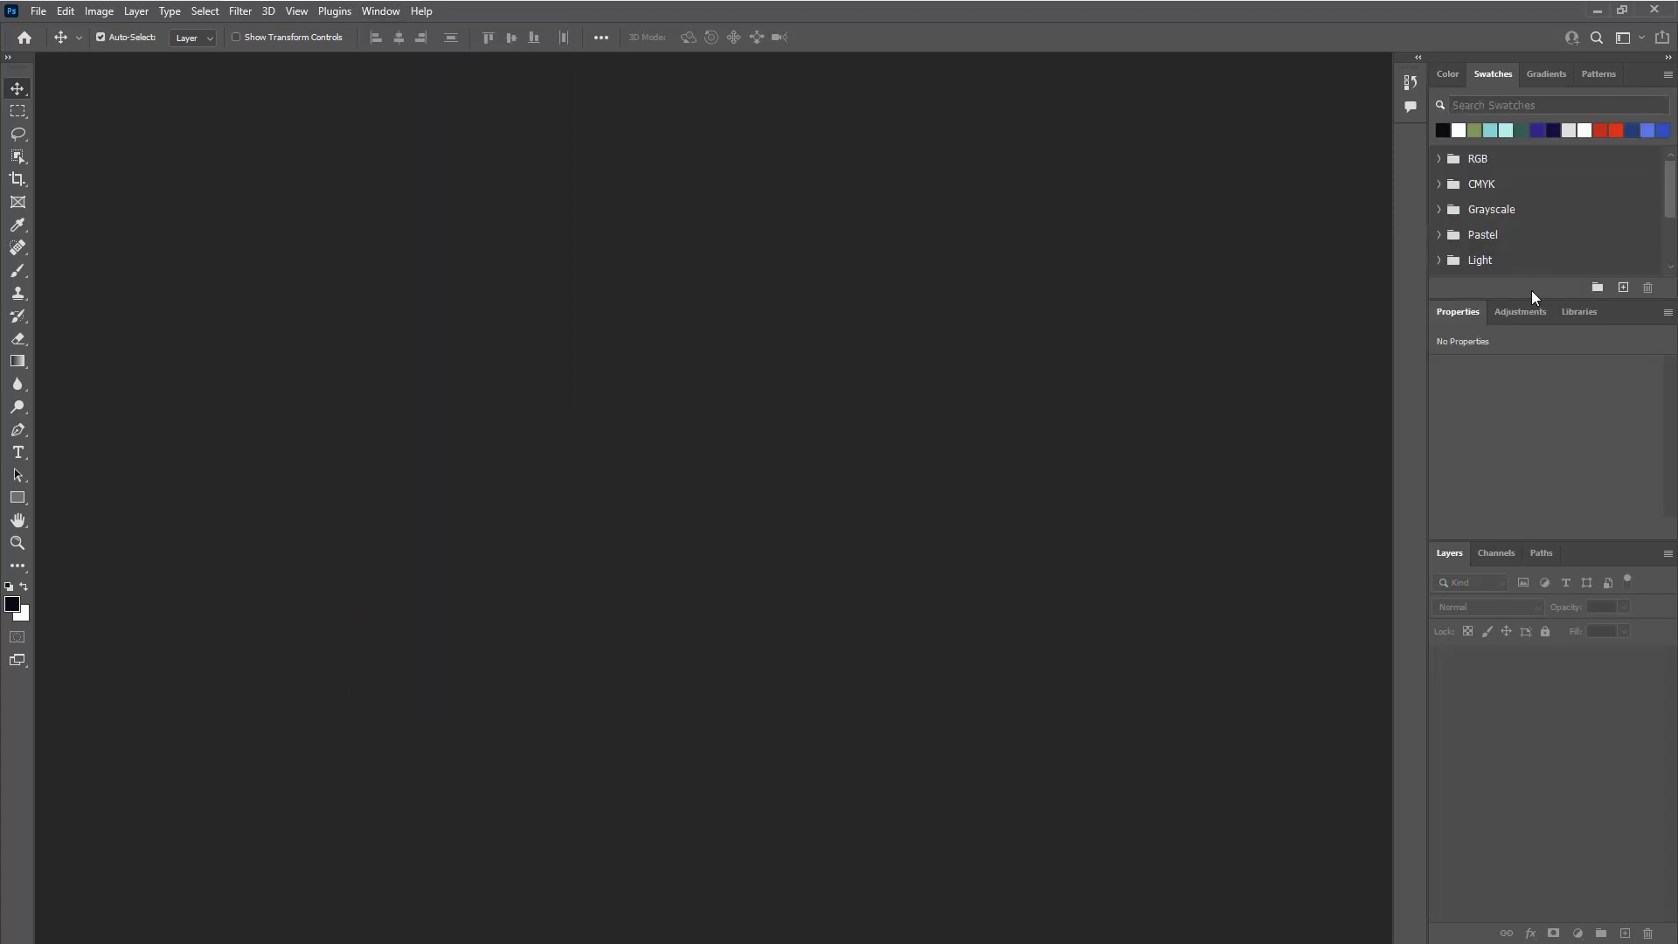
drag(1531, 299, 1565, 525)
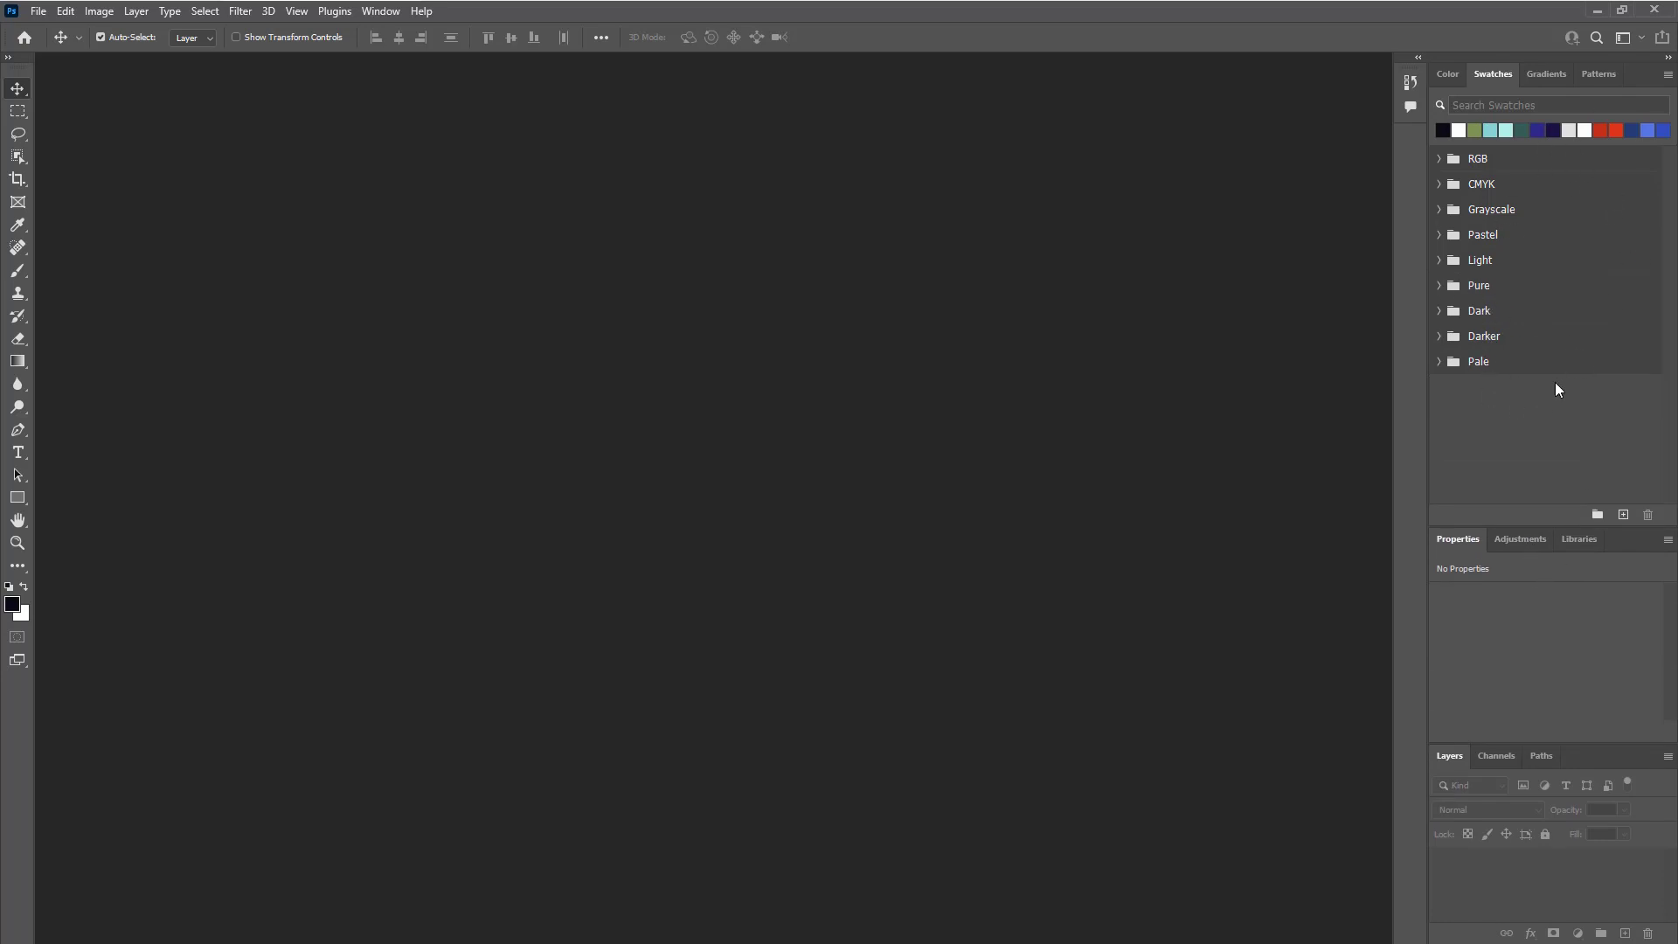
Import the swatch file Valley.aco from Downloads and expand the Valley swatch group.
click(1669, 75)
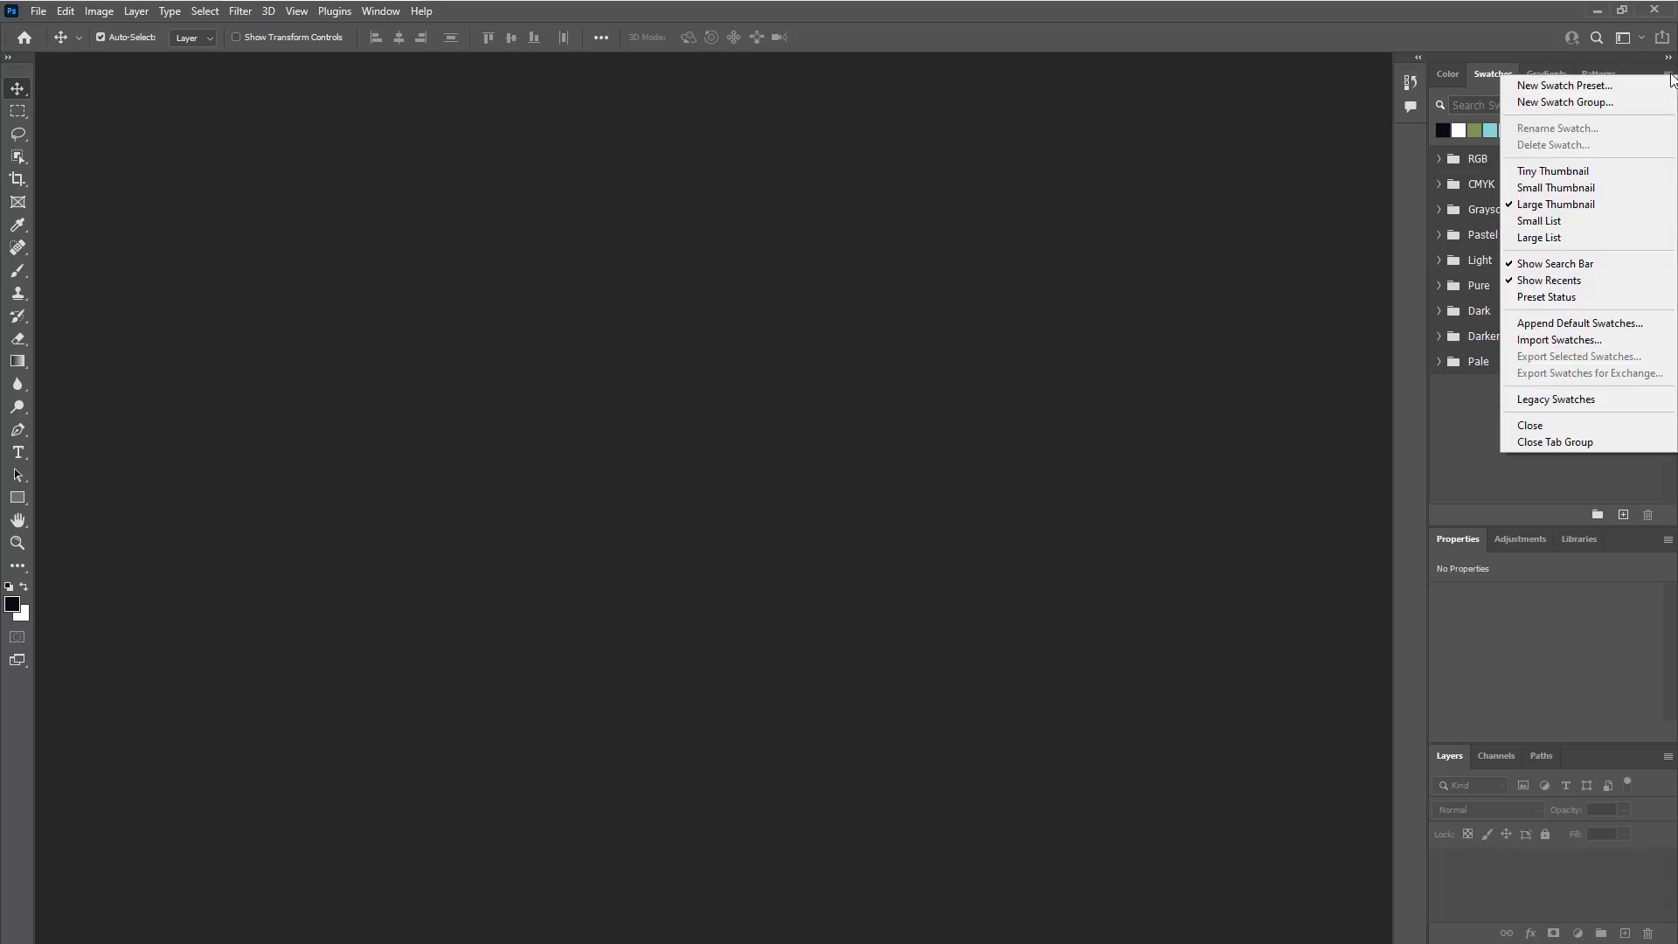
click(1584, 341)
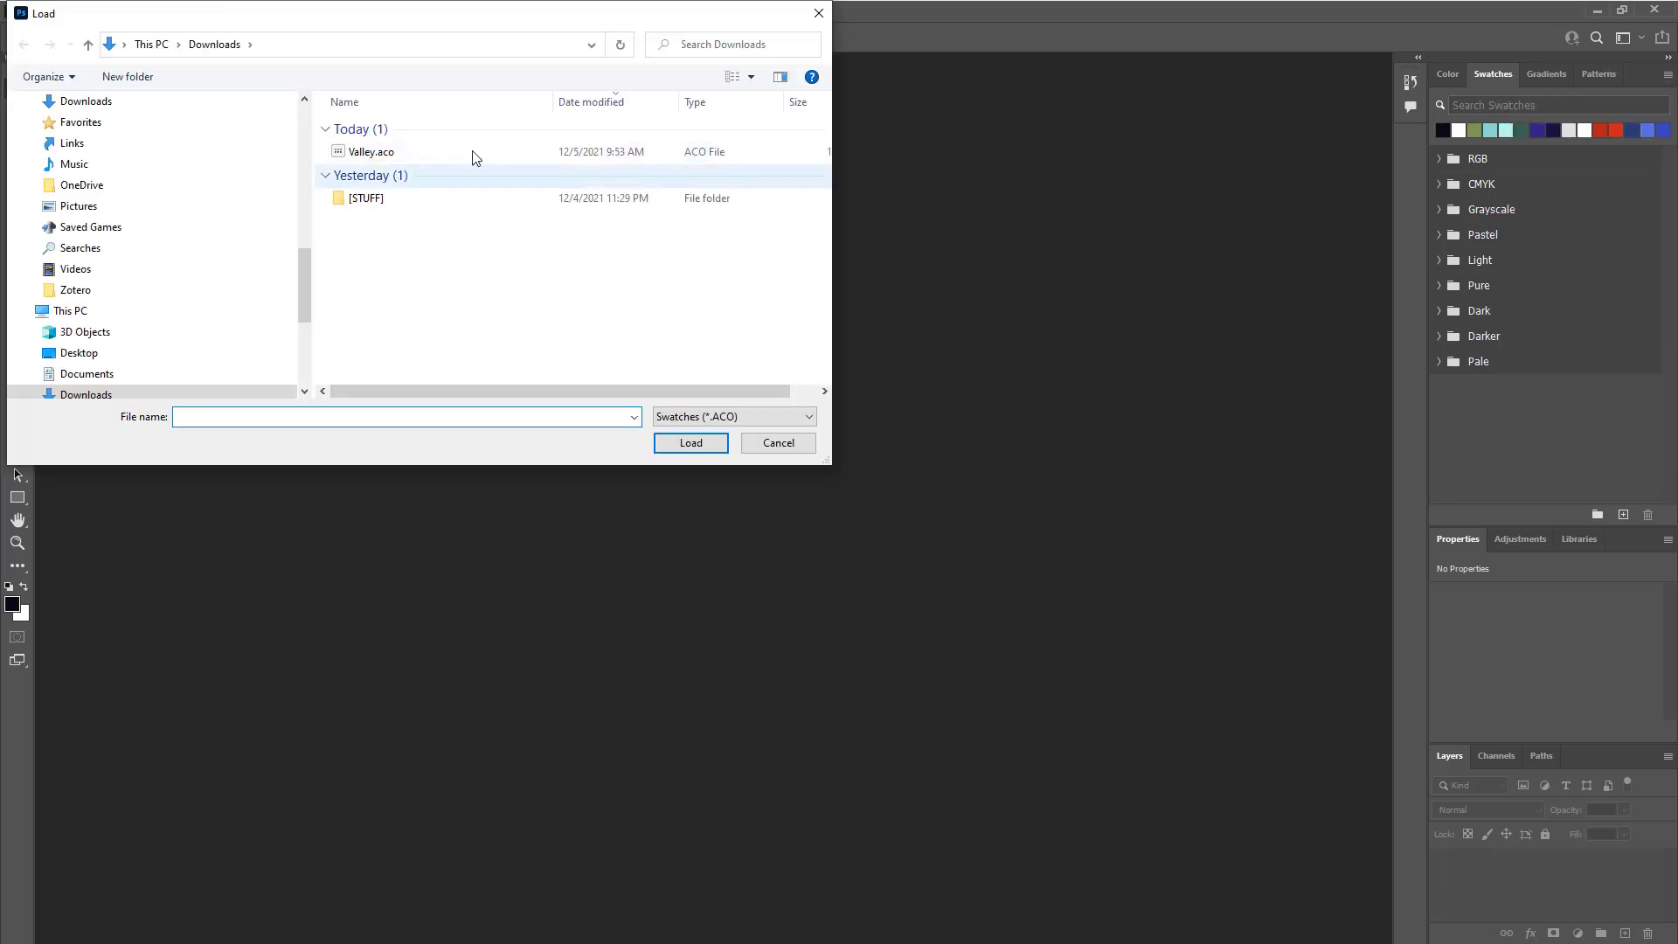
click(381, 154)
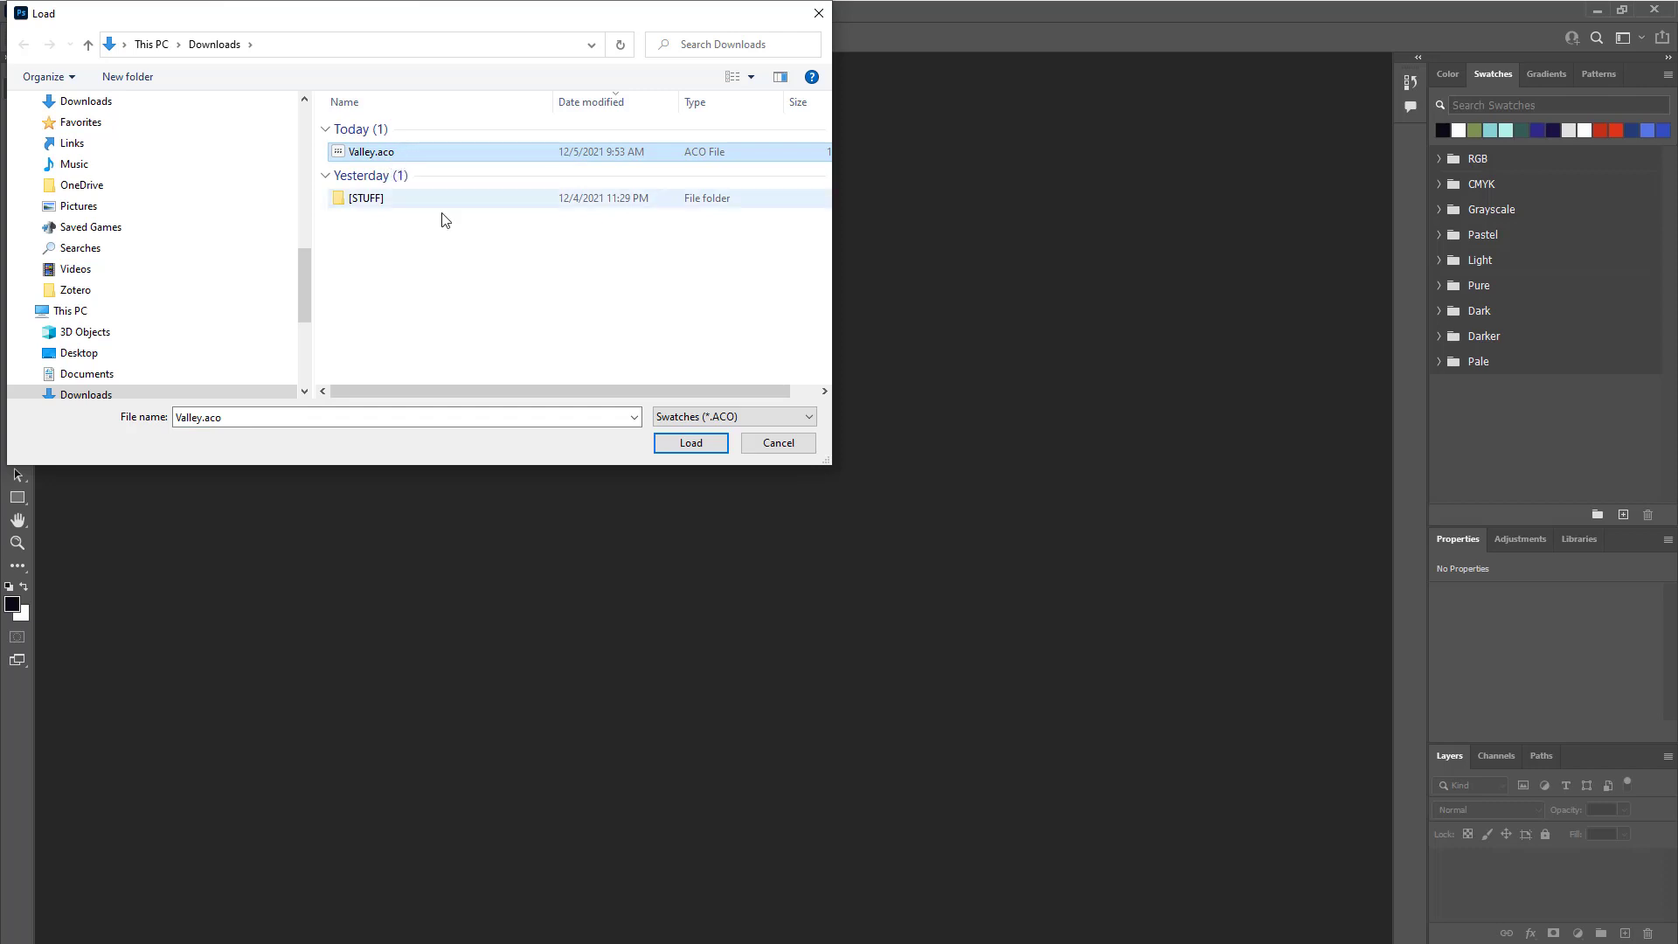
click(687, 443)
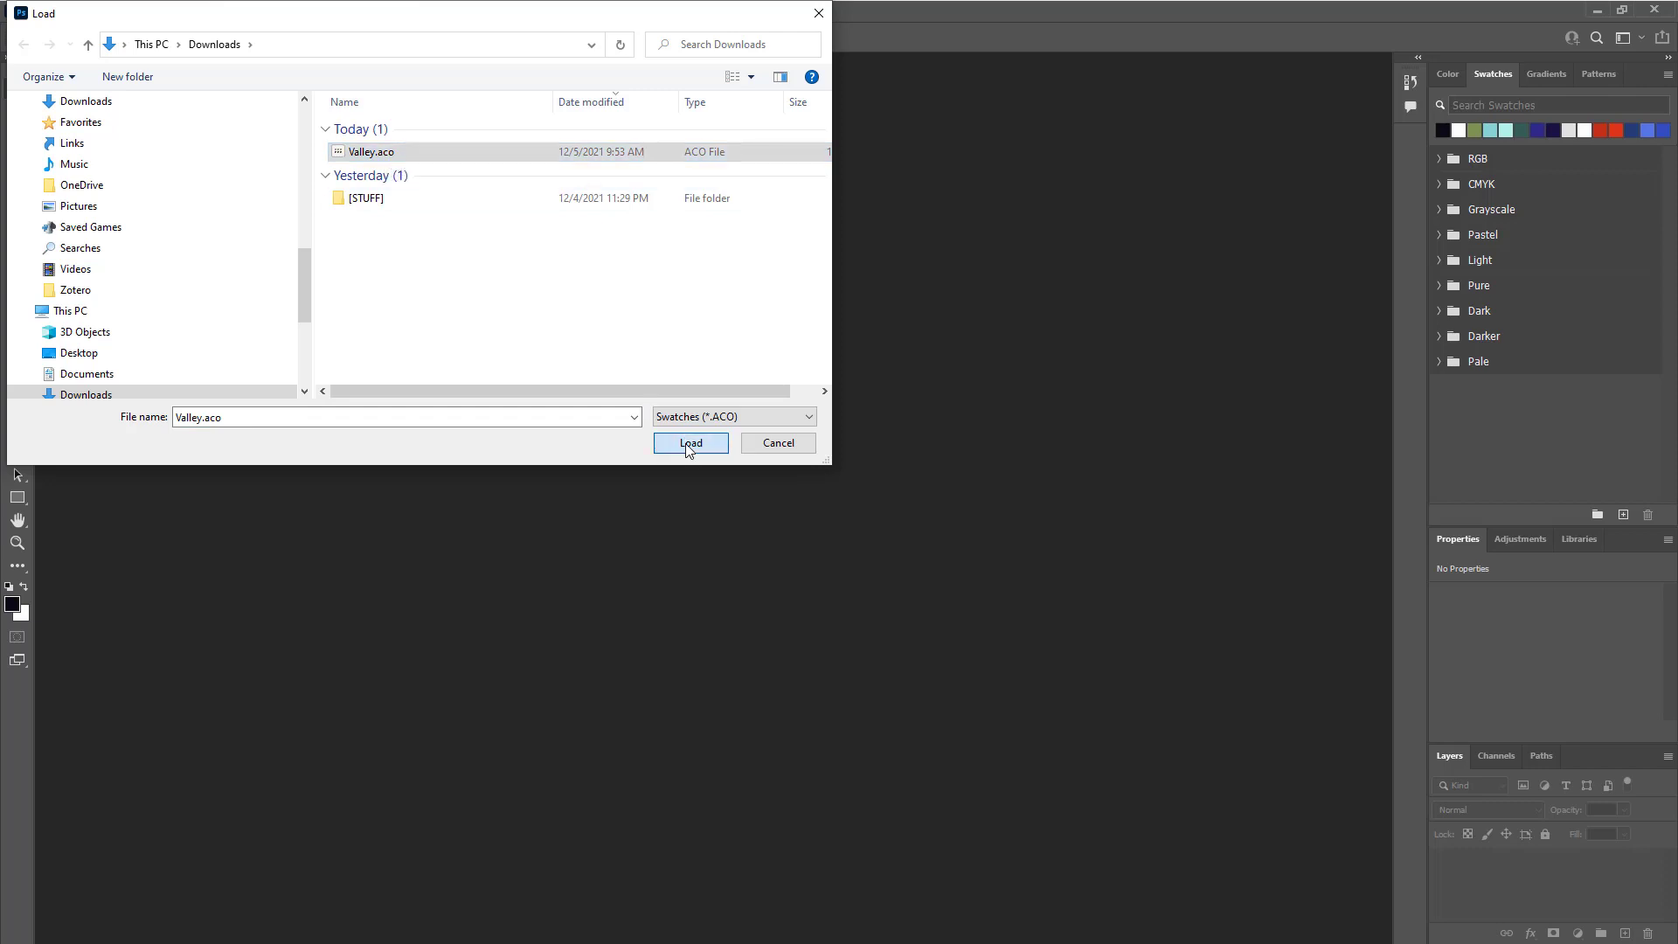
click(1440, 388)
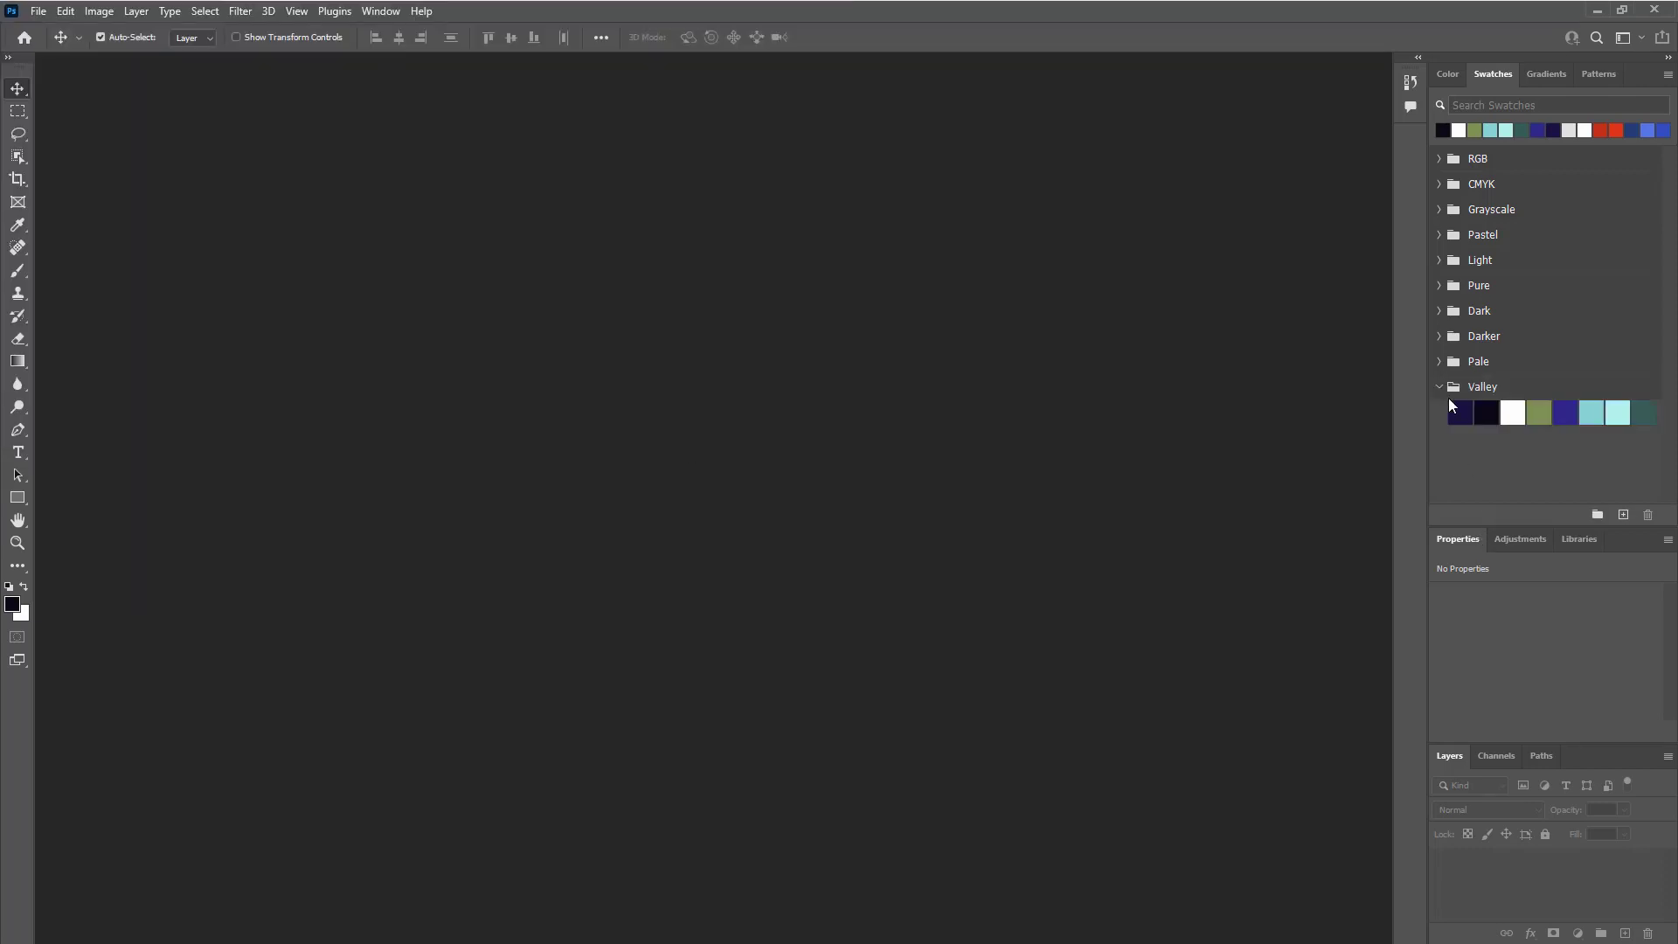
Create a new 1920 x 1080 px document at 72 ppi from the Web Large preset.
click(38, 11)
click(61, 37)
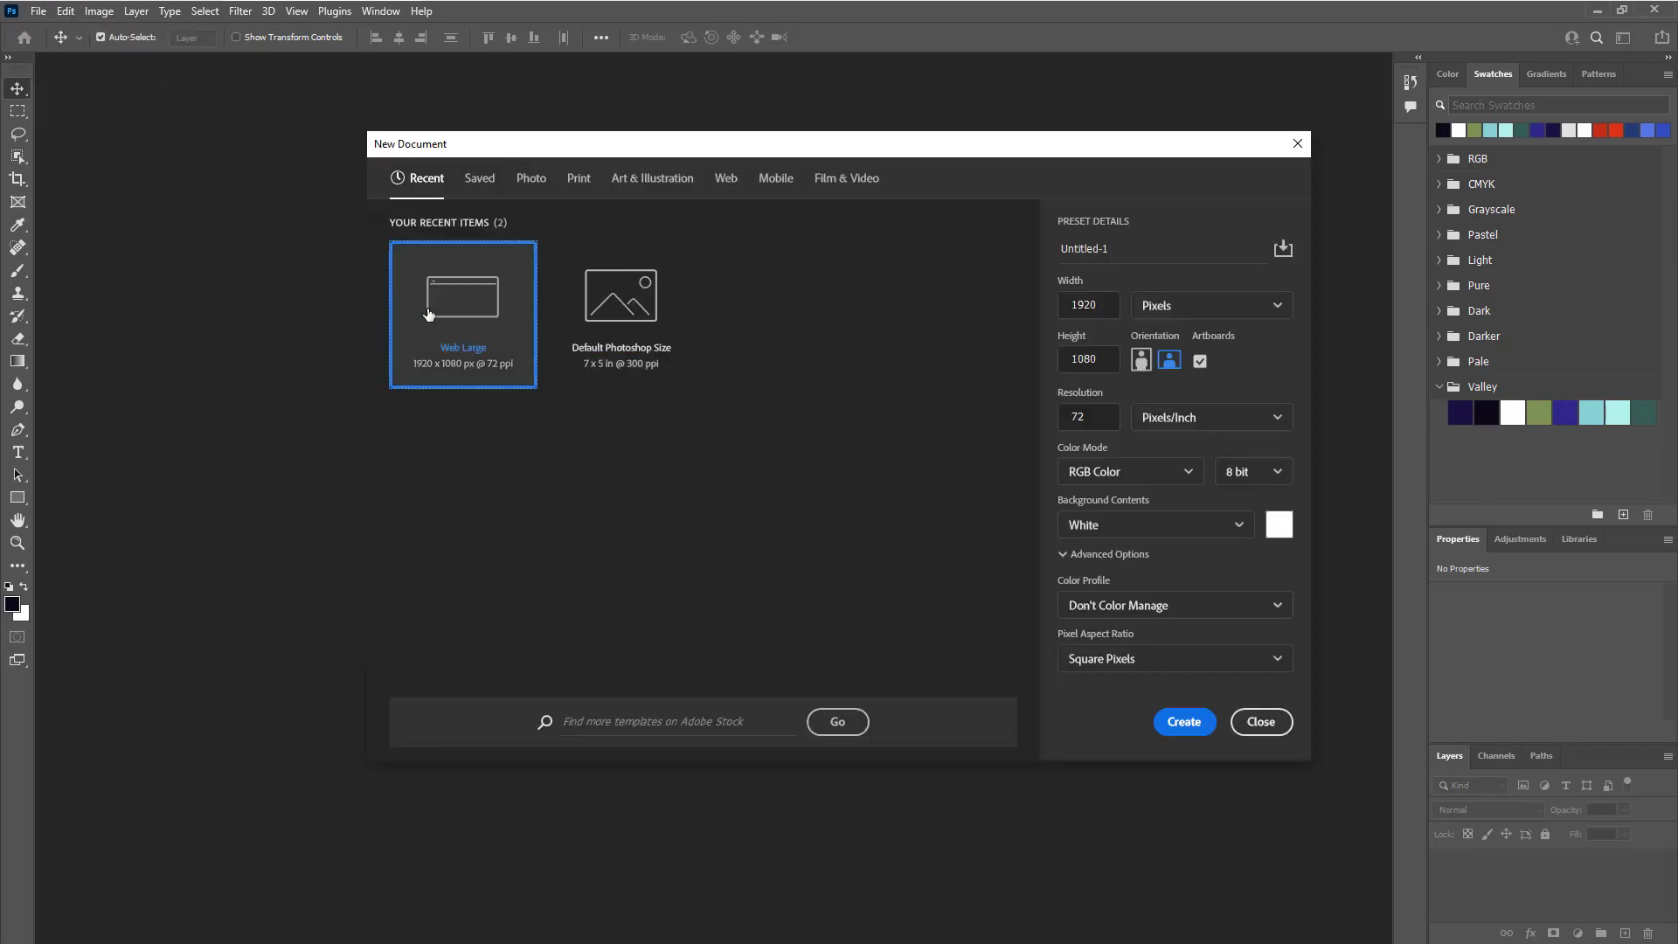
click(1194, 726)
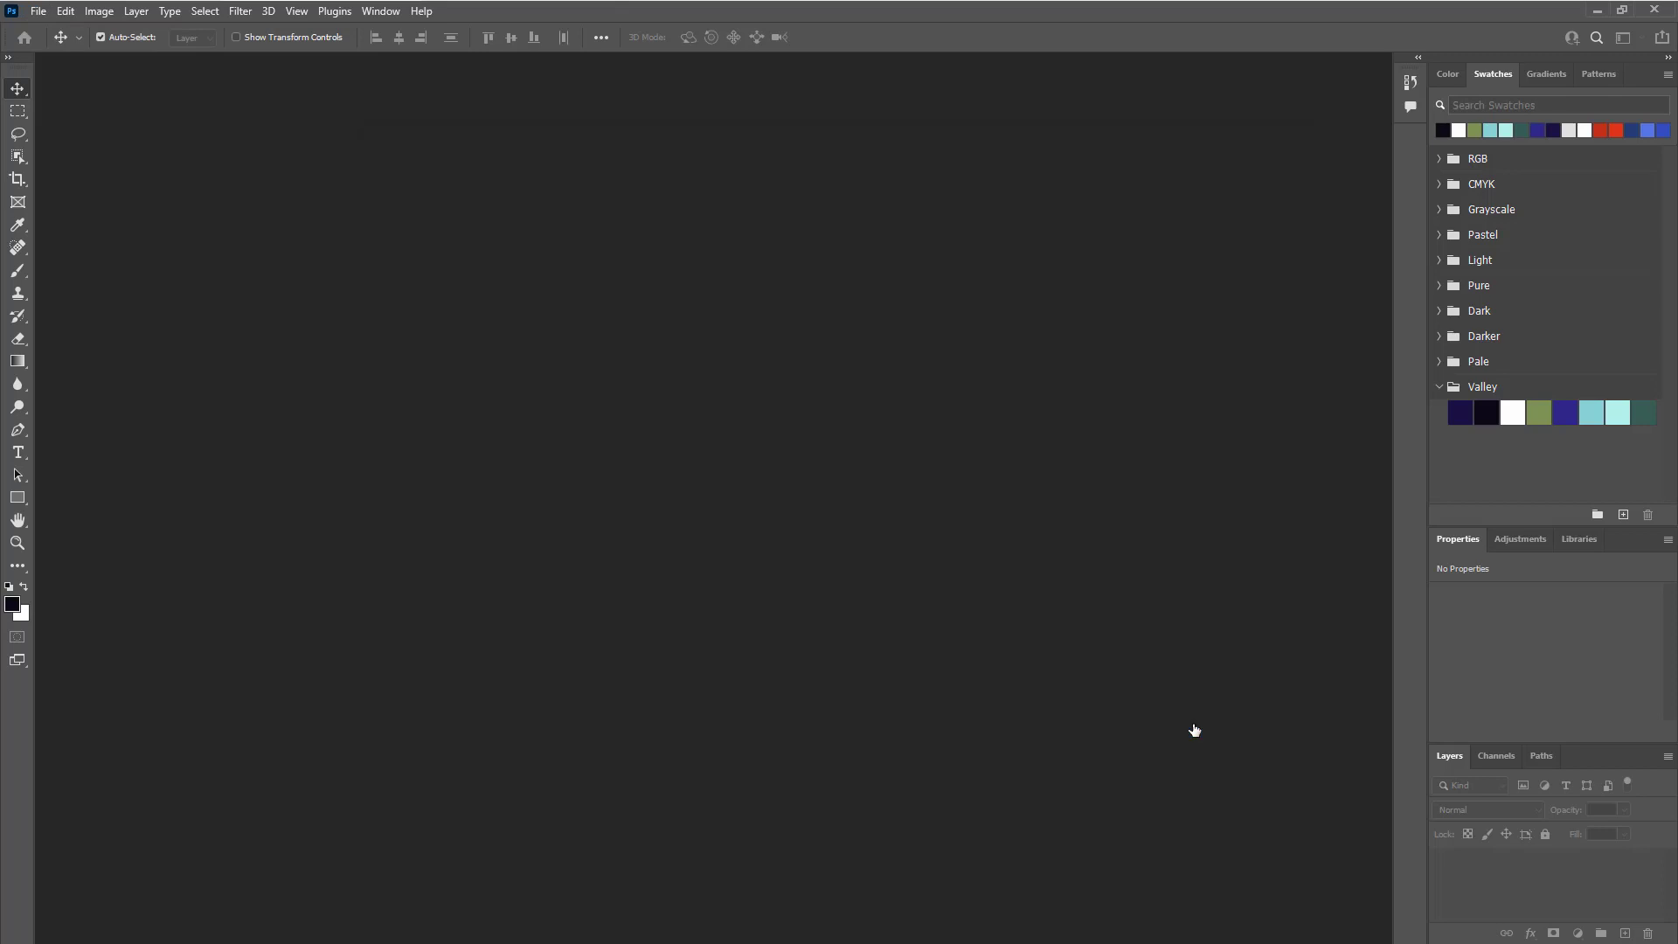
Paint test scribbles on the artboard with the Brush, using the dark navy and the blue Valley swatches.
click(18, 271)
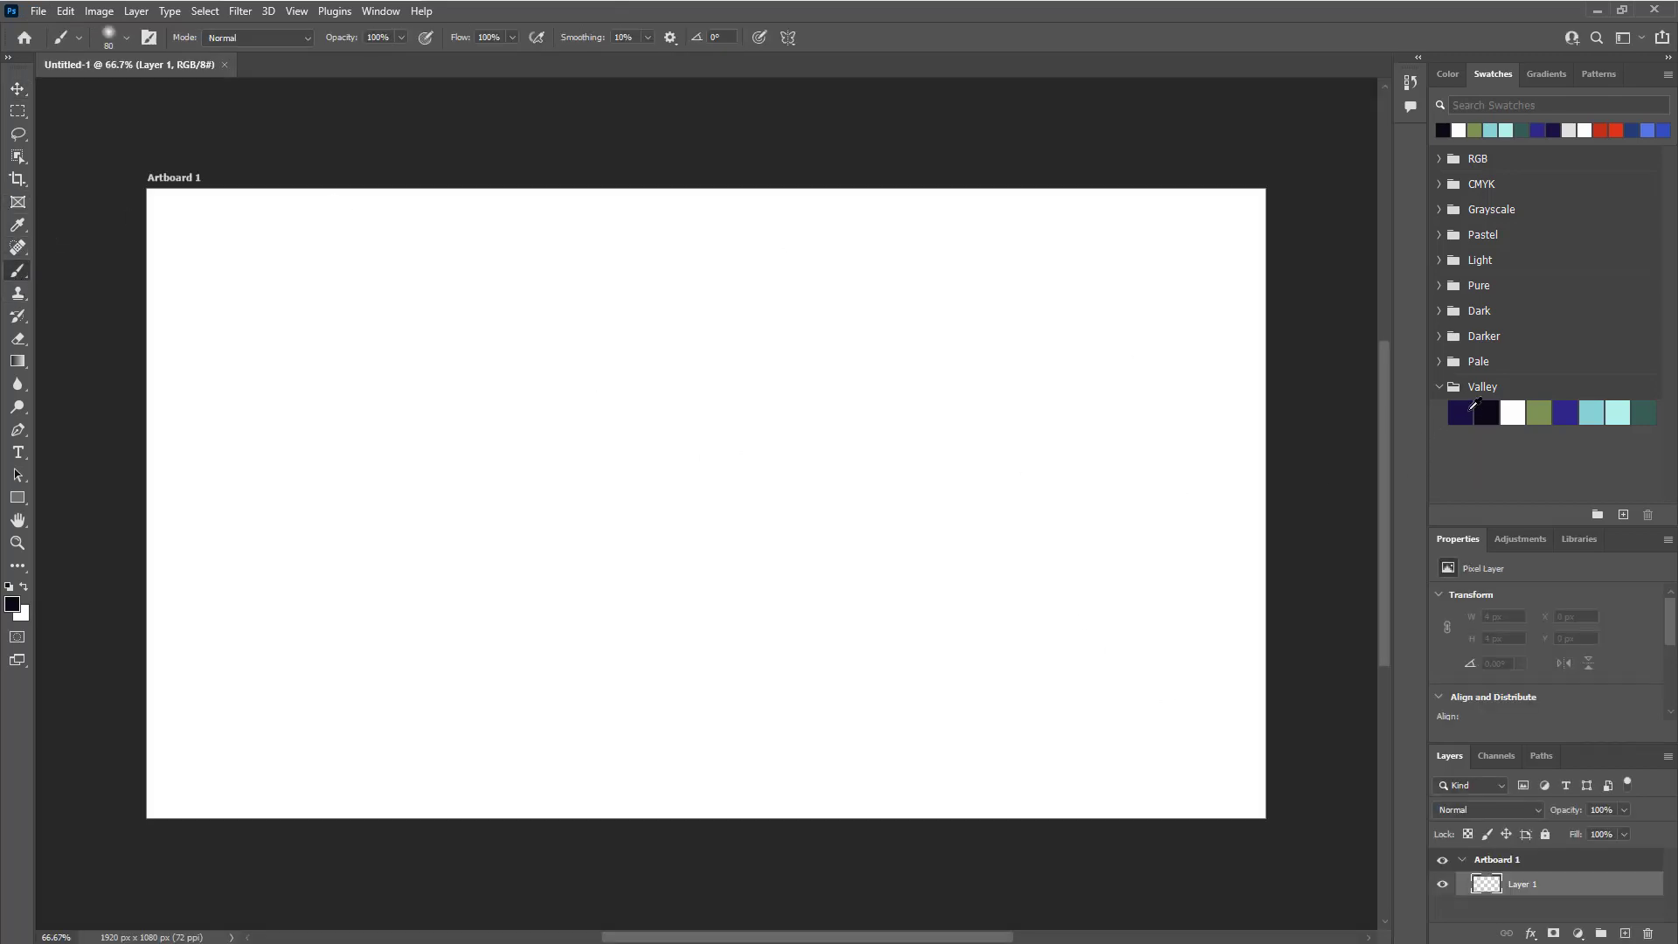
click(1471, 408)
mouse_move(397, 321)
mouse_down()
mouse_move(490, 304)
mouse_move(587, 382)
mouse_move(354, 529)
mouse_up()
click(1566, 412)
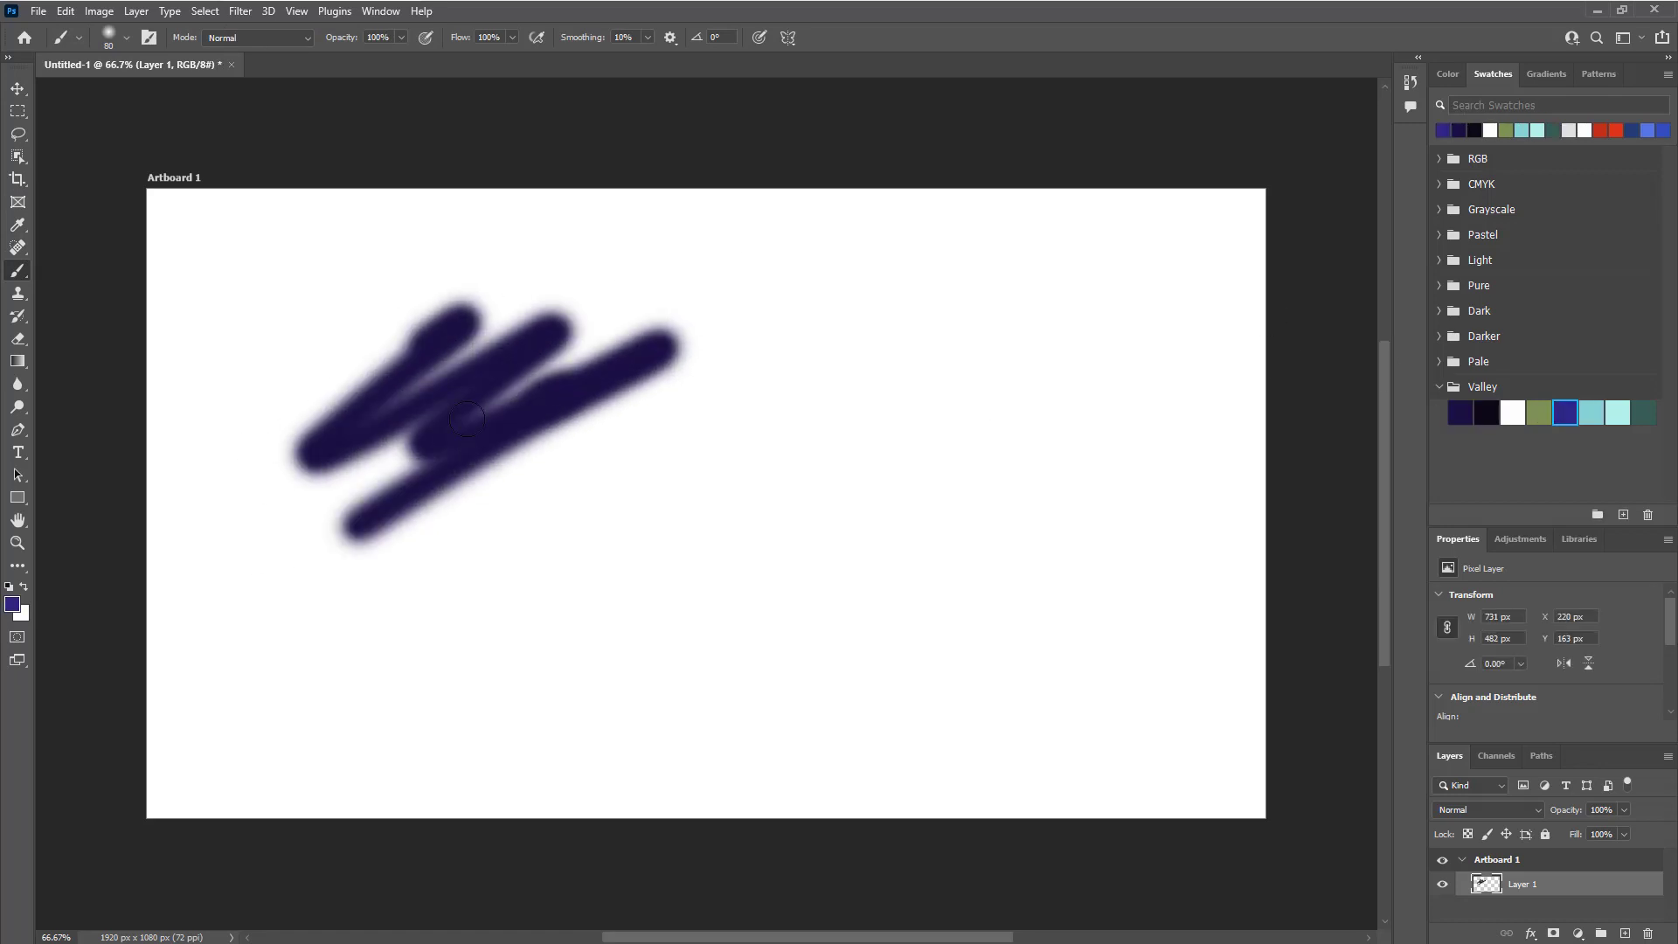
mouse_move(618, 390)
mouse_down()
mouse_move(662, 381)
mouse_move(683, 429)
mouse_up()
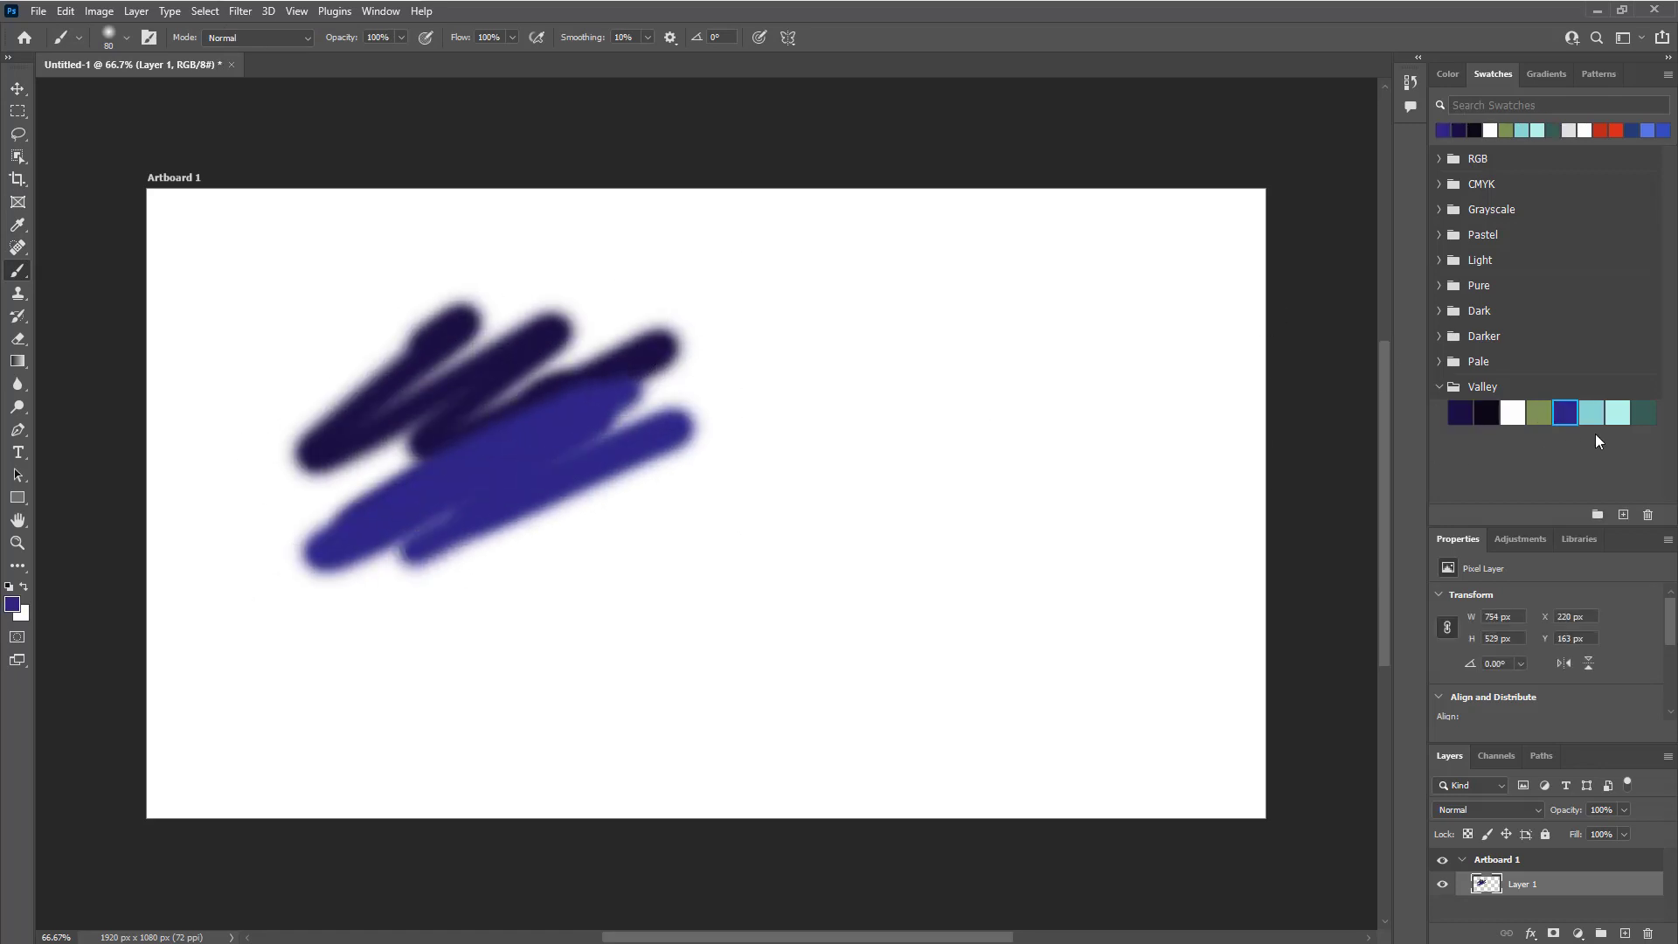
Paint test strokes beside the blue ones with the dark green, pale cyan and light blue Valley swatches.
click(1647, 410)
mouse_move(1067, 472)
mouse_down()
mouse_move(926, 487)
mouse_move(874, 518)
mouse_up()
click(1618, 413)
mouse_move(1079, 390)
mouse_down()
mouse_move(907, 423)
mouse_move(798, 490)
mouse_move(883, 464)
mouse_up()
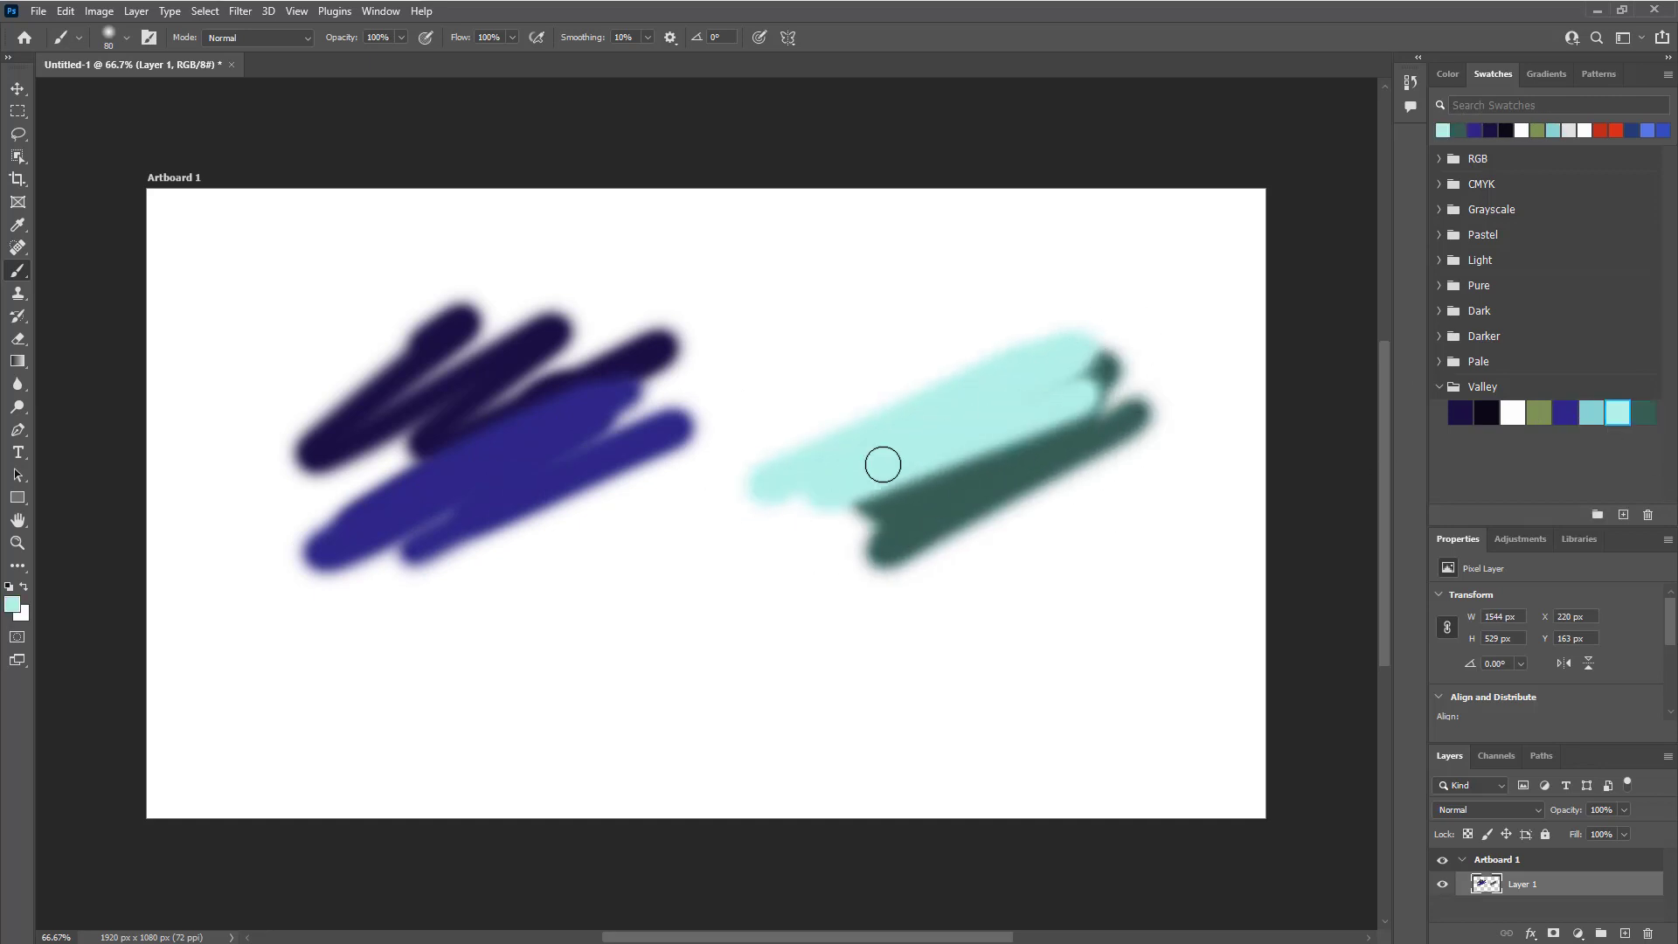
click(1592, 413)
click(1012, 331)
mouse_move(863, 406)
mouse_down()
mouse_move(1075, 288)
mouse_move(727, 438)
mouse_up()
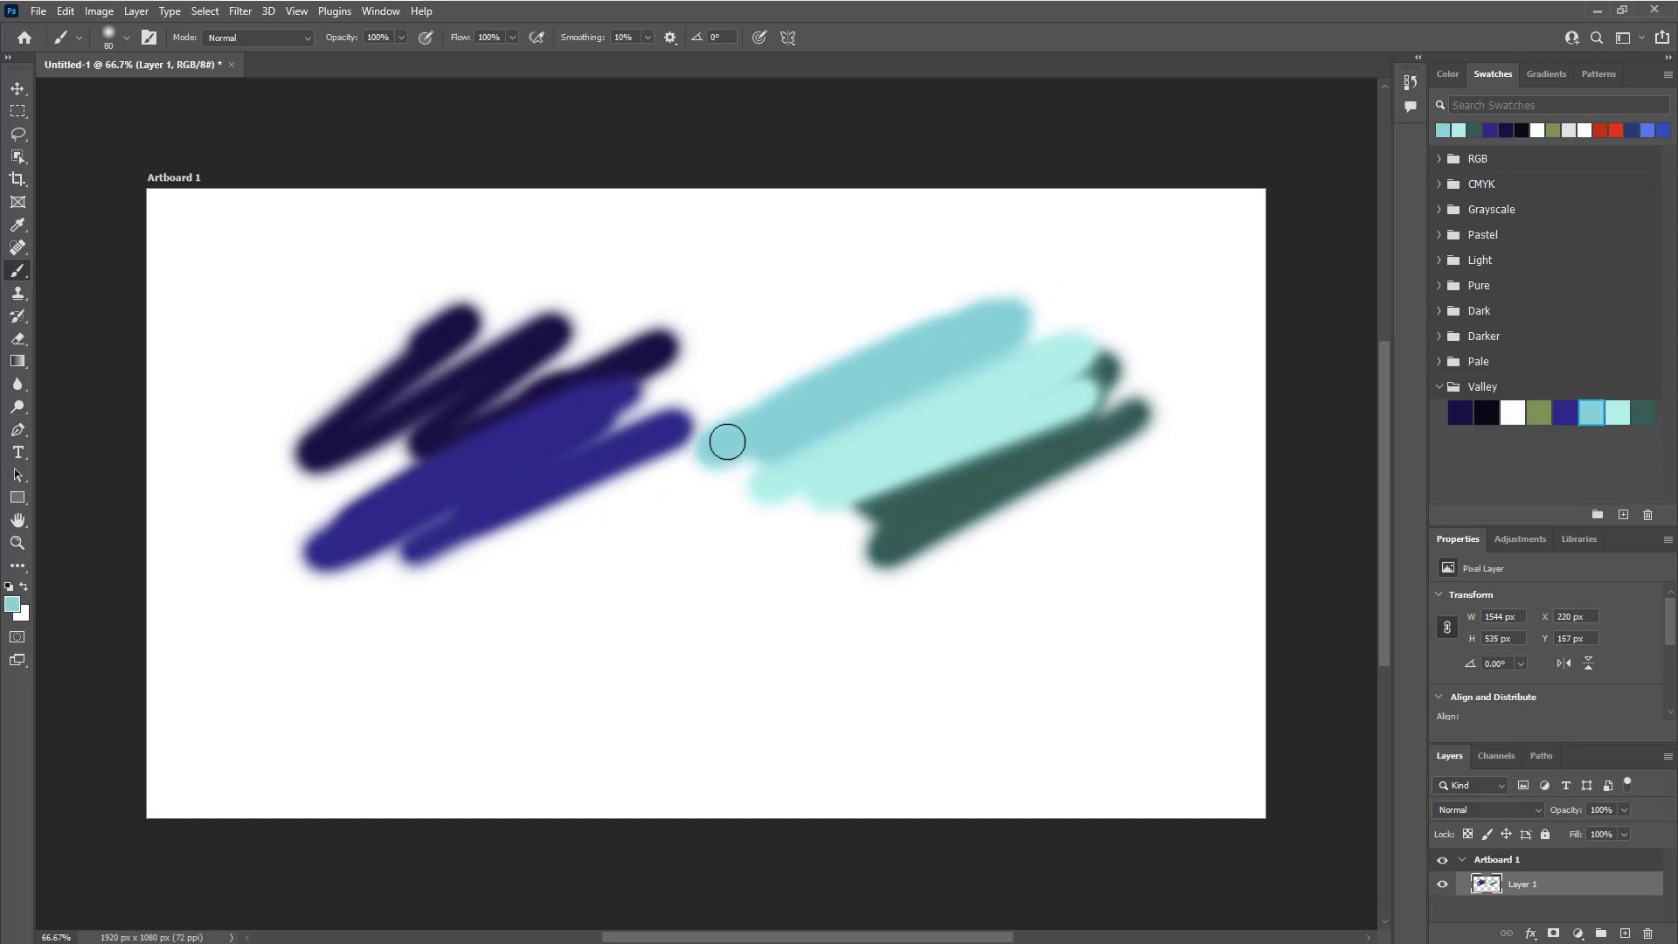
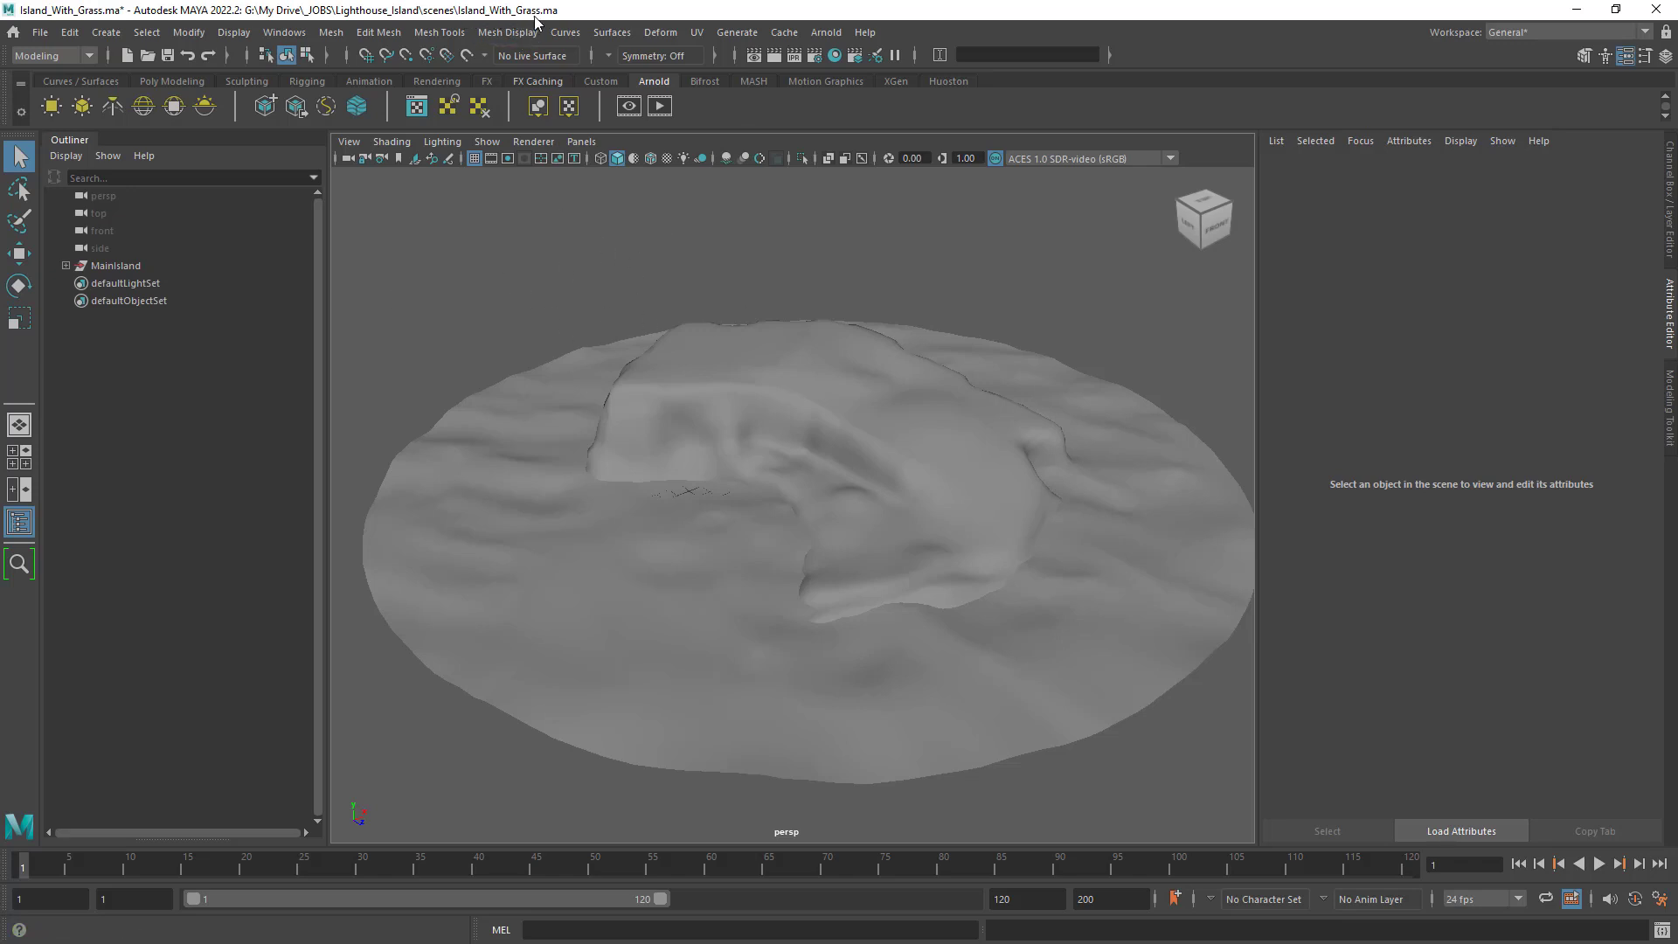
Switch to the Island_With_Grass.ma scene in Maya and examine the Island and Ocean meshes inside the MainIsland group.
alt+right_drag(843, 371, 875, 398)
click(754, 353)
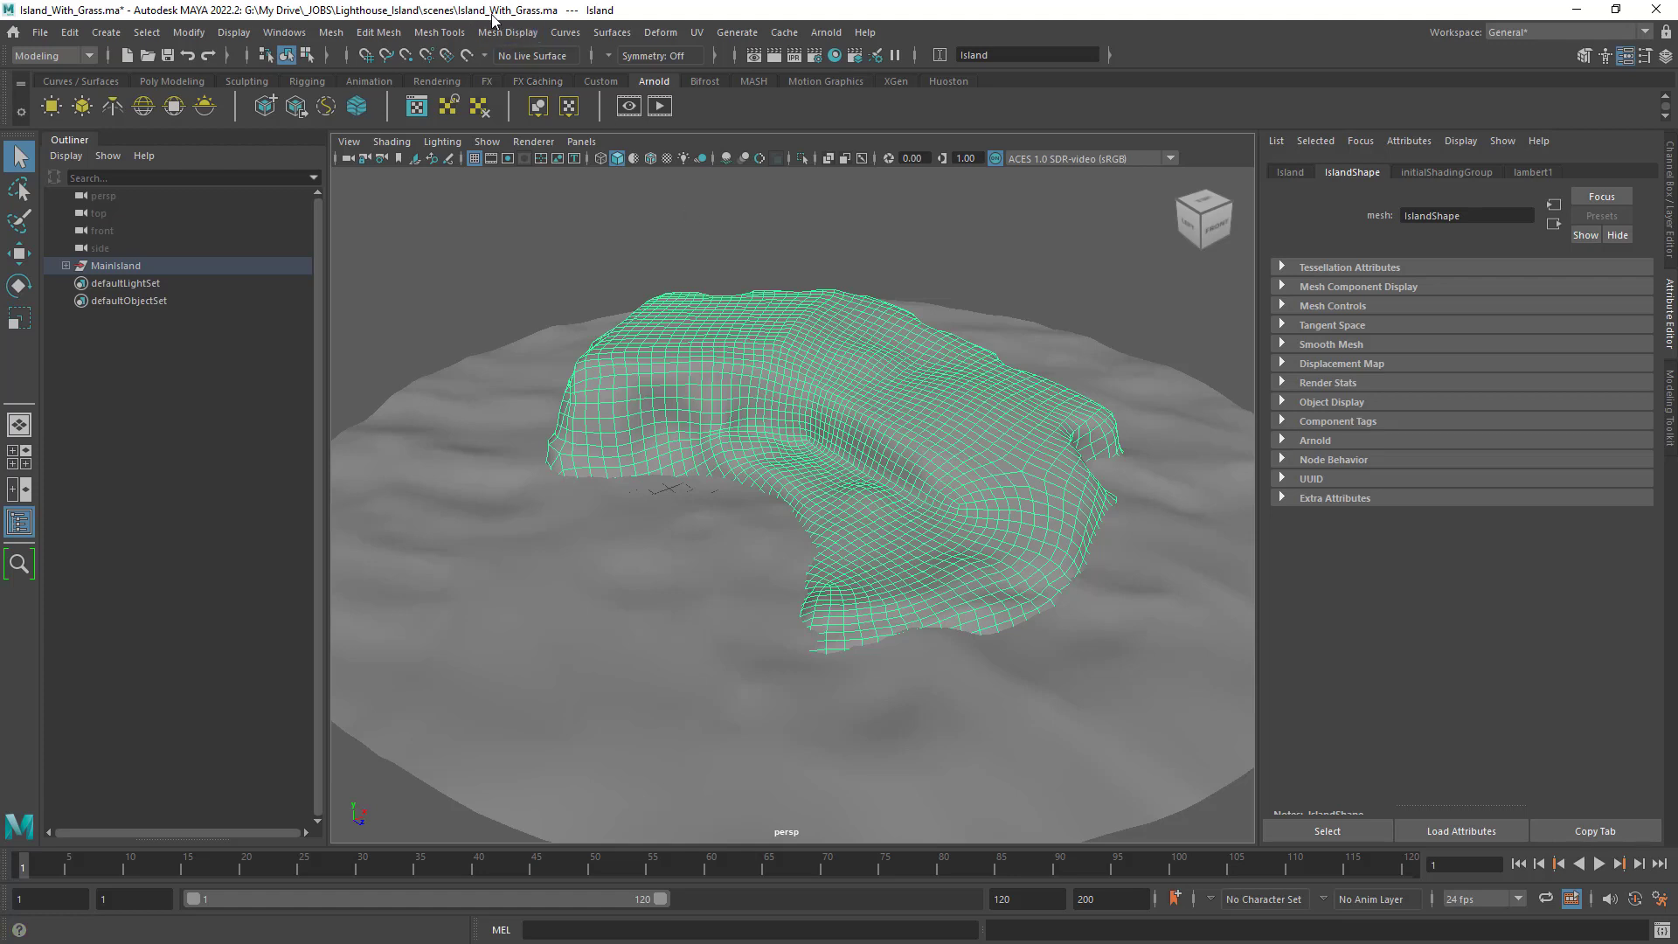
click(67, 267)
click(192, 300)
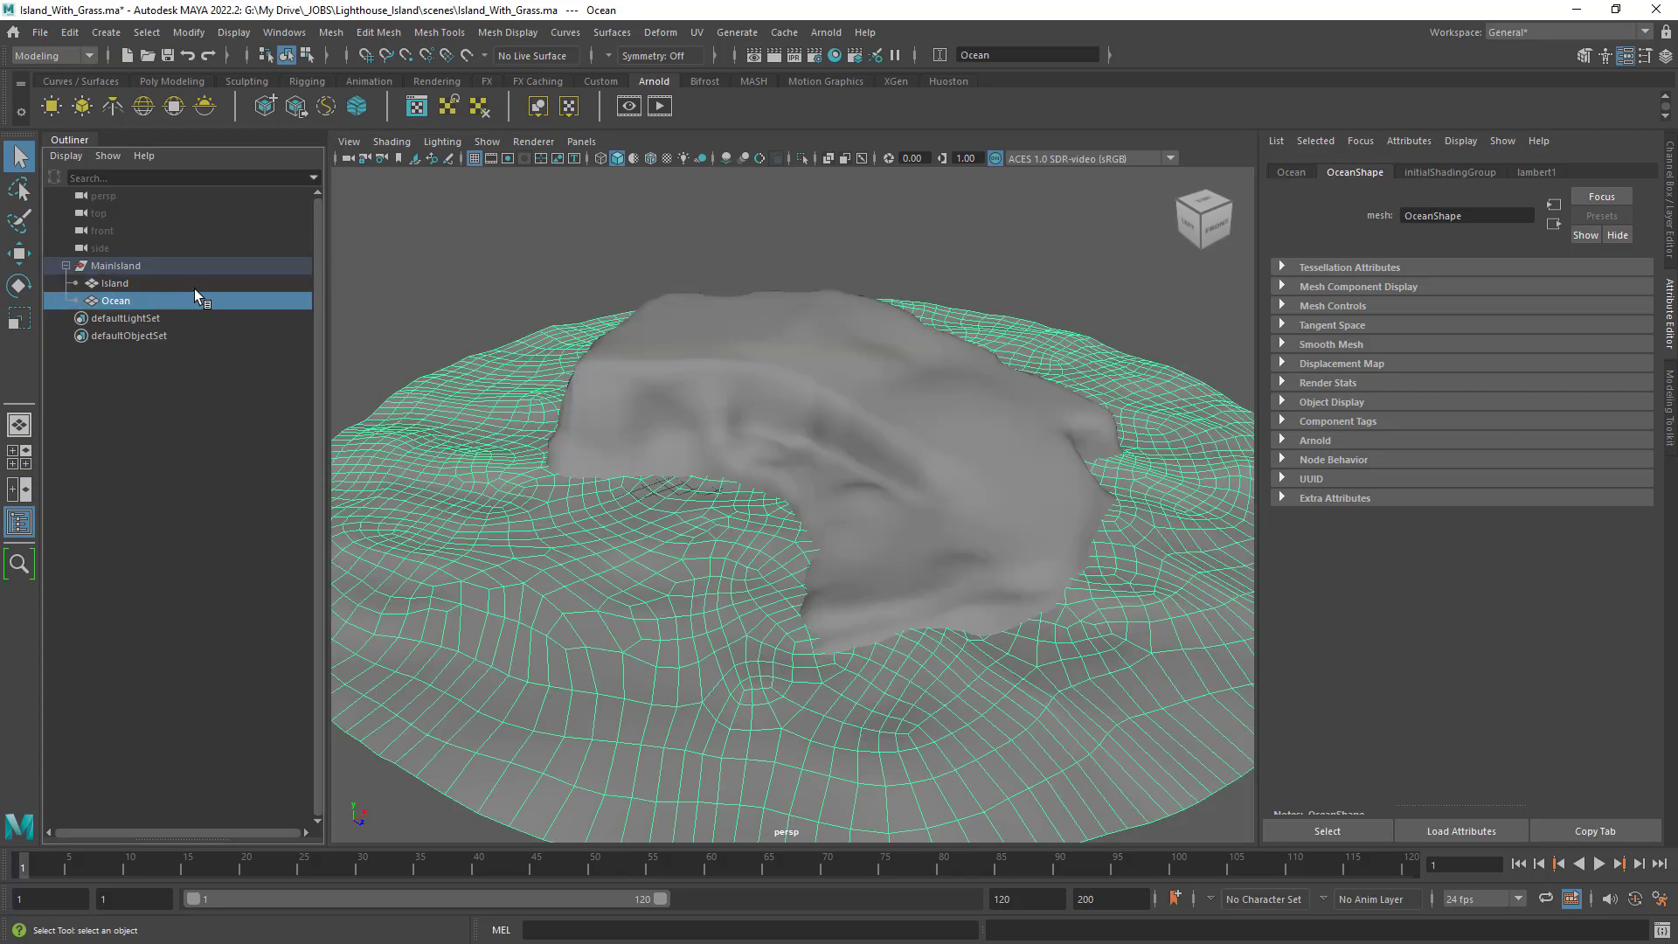
alt+drag(826, 475, 890, 467)
alt+right_drag(890, 468, 815, 465)
alt+drag(815, 465, 813, 485)
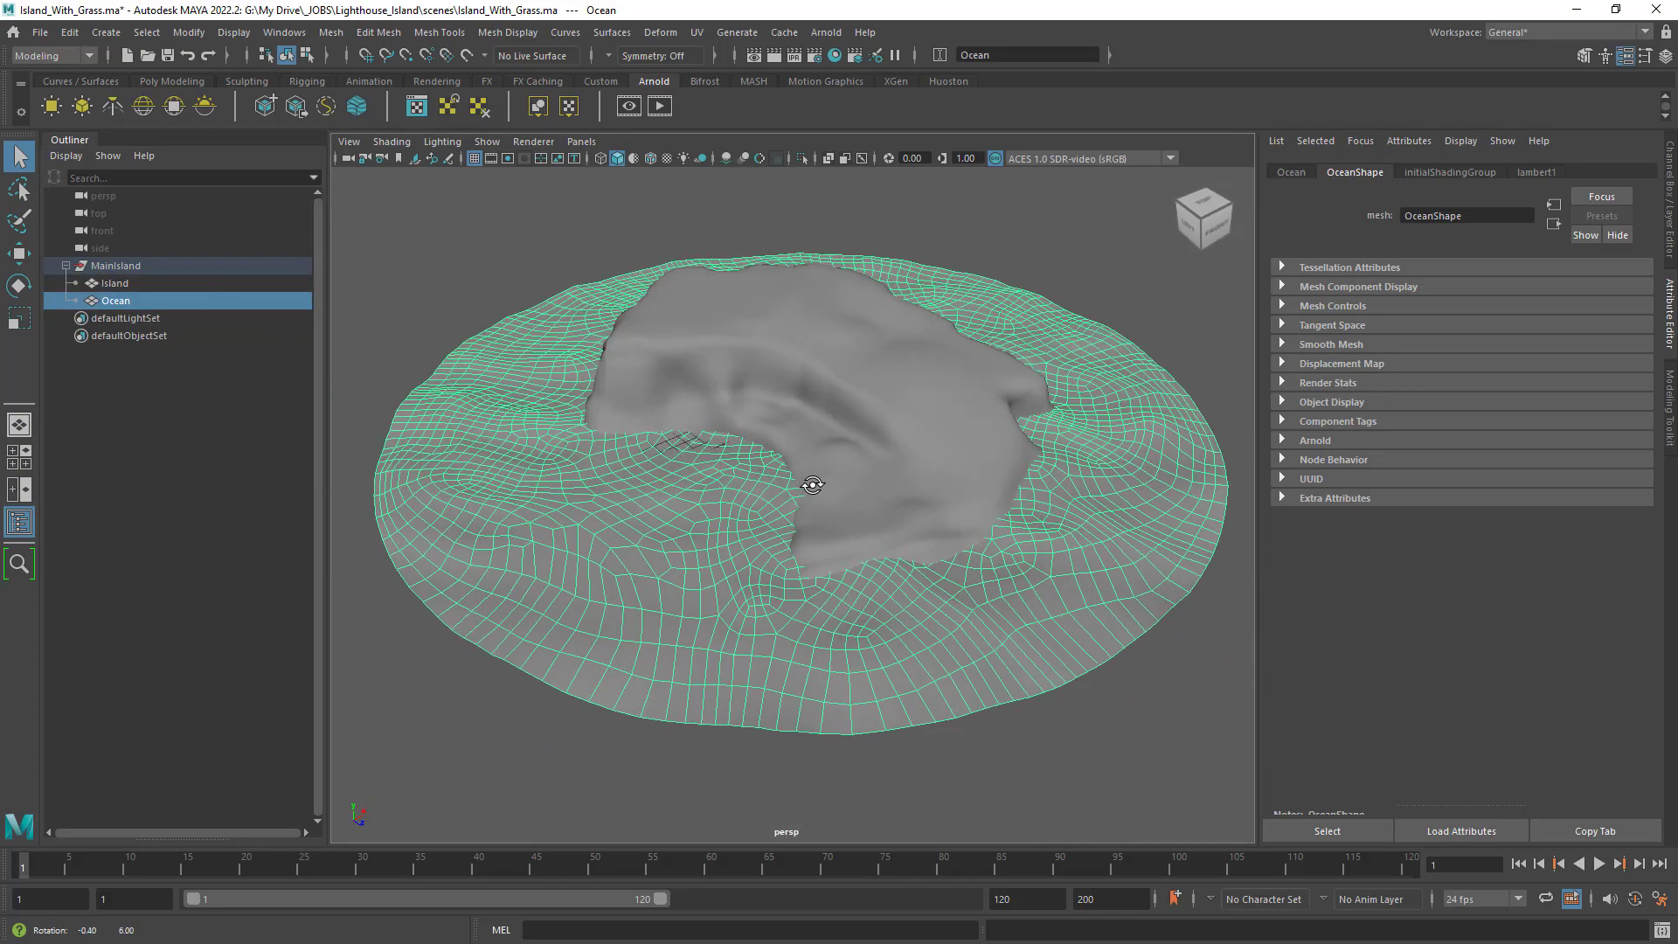
alt+right_drag(813, 485, 846, 487)
alt+drag(846, 487, 850, 480)
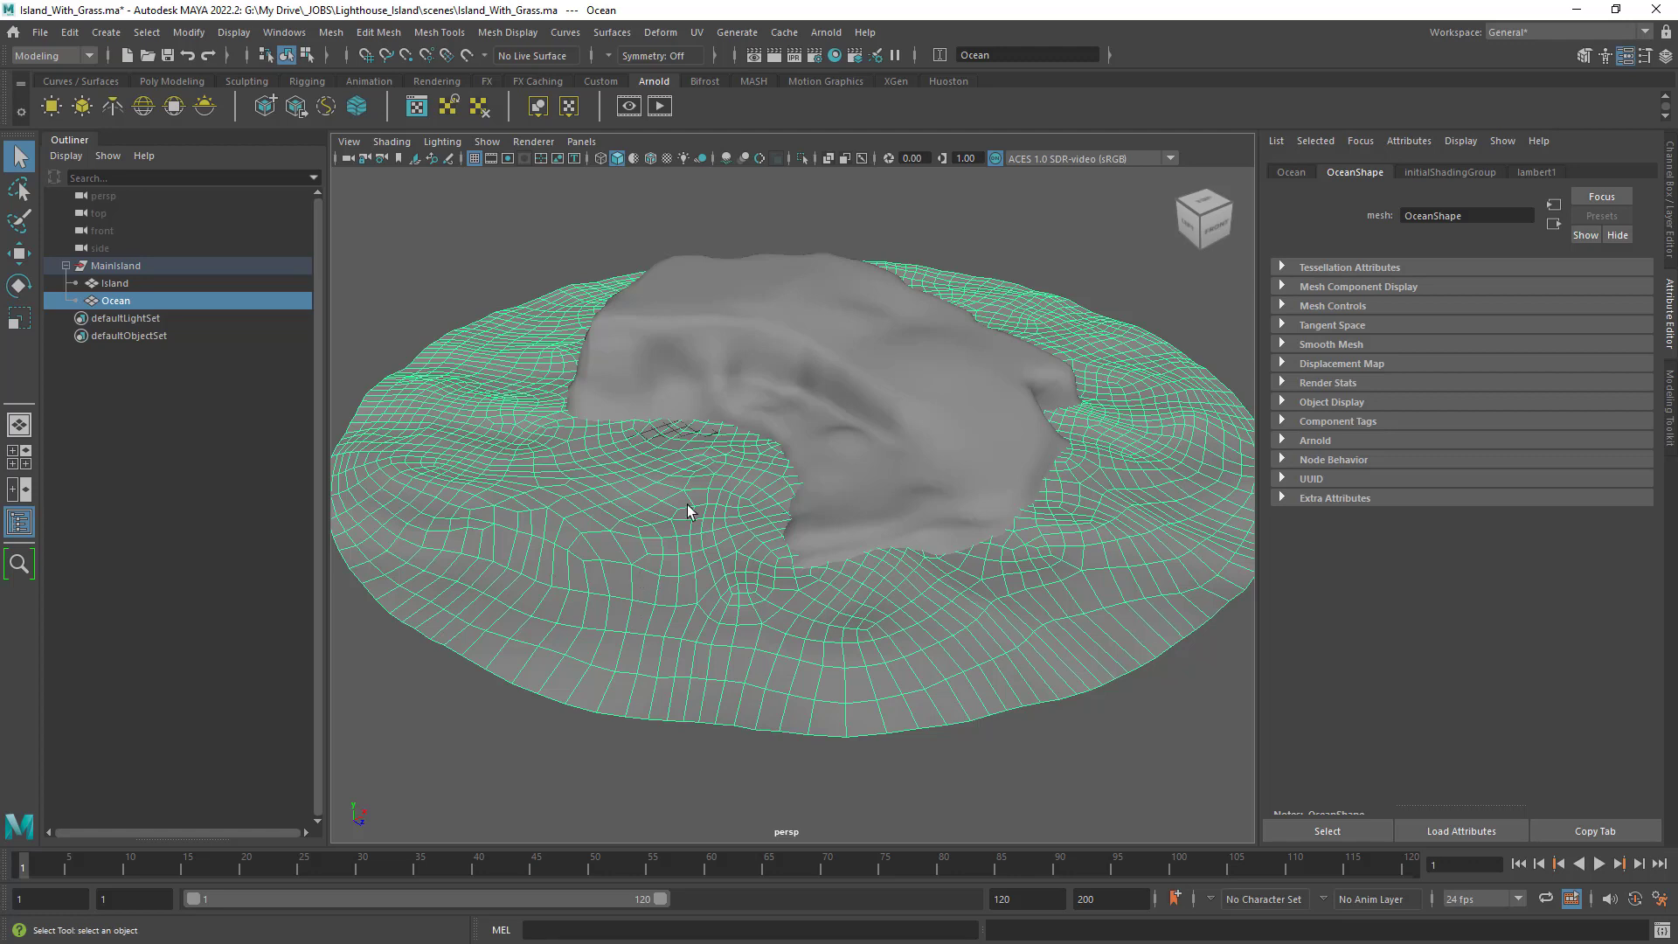
click(880, 428)
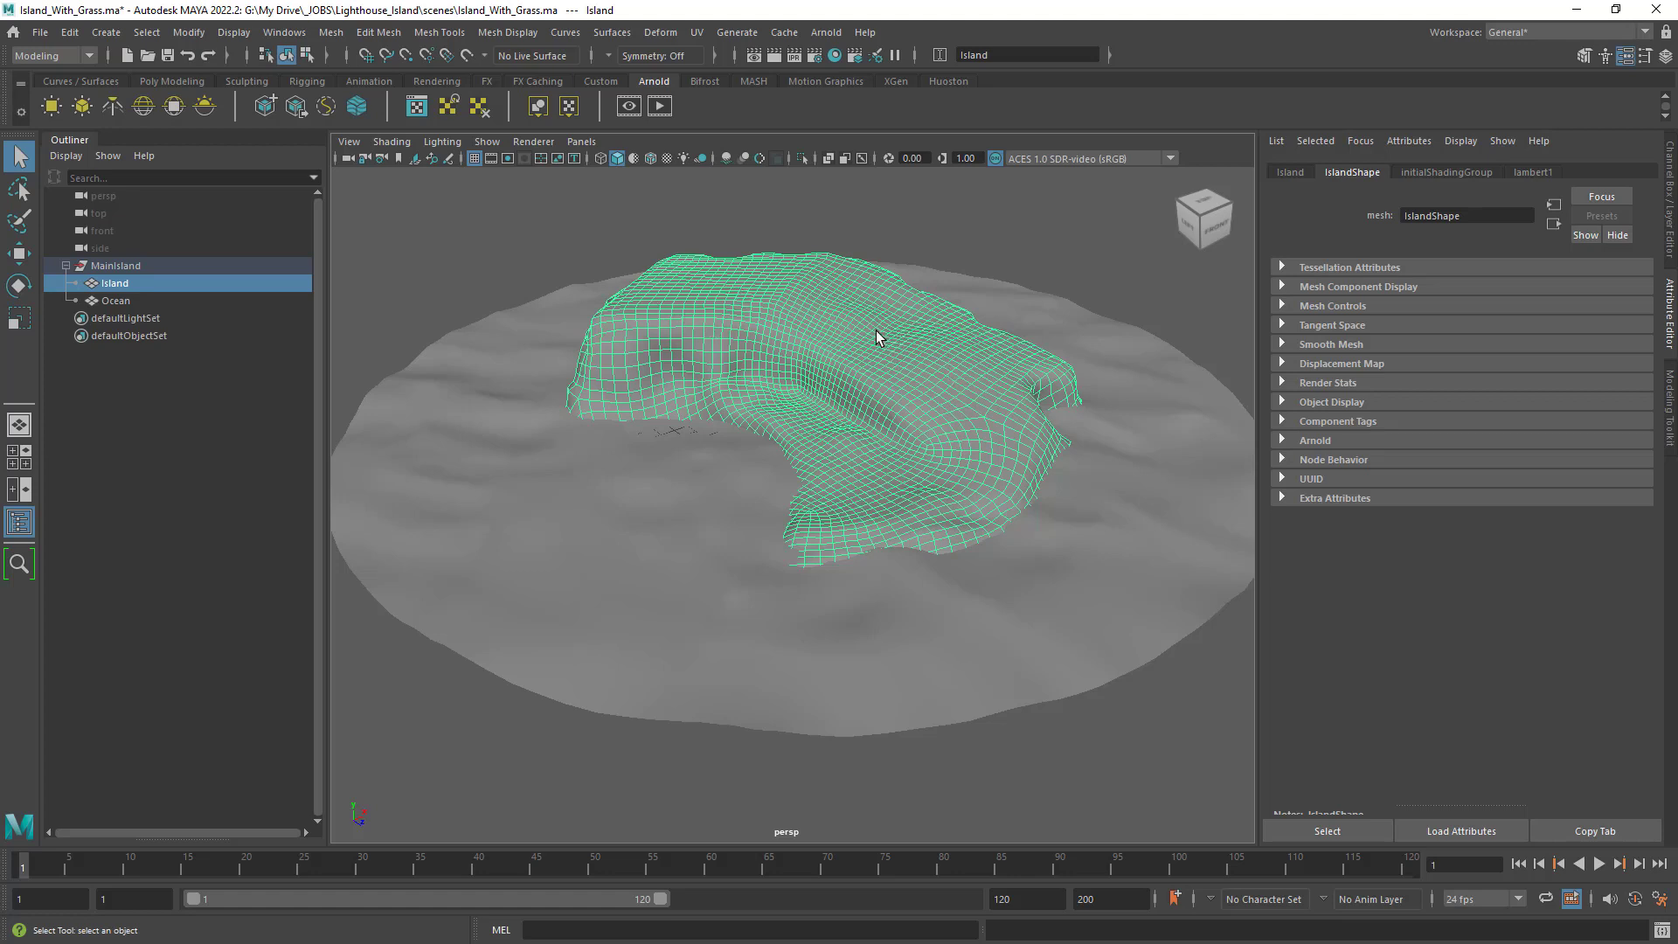
alt+right_drag(870, 336, 1117, 393)
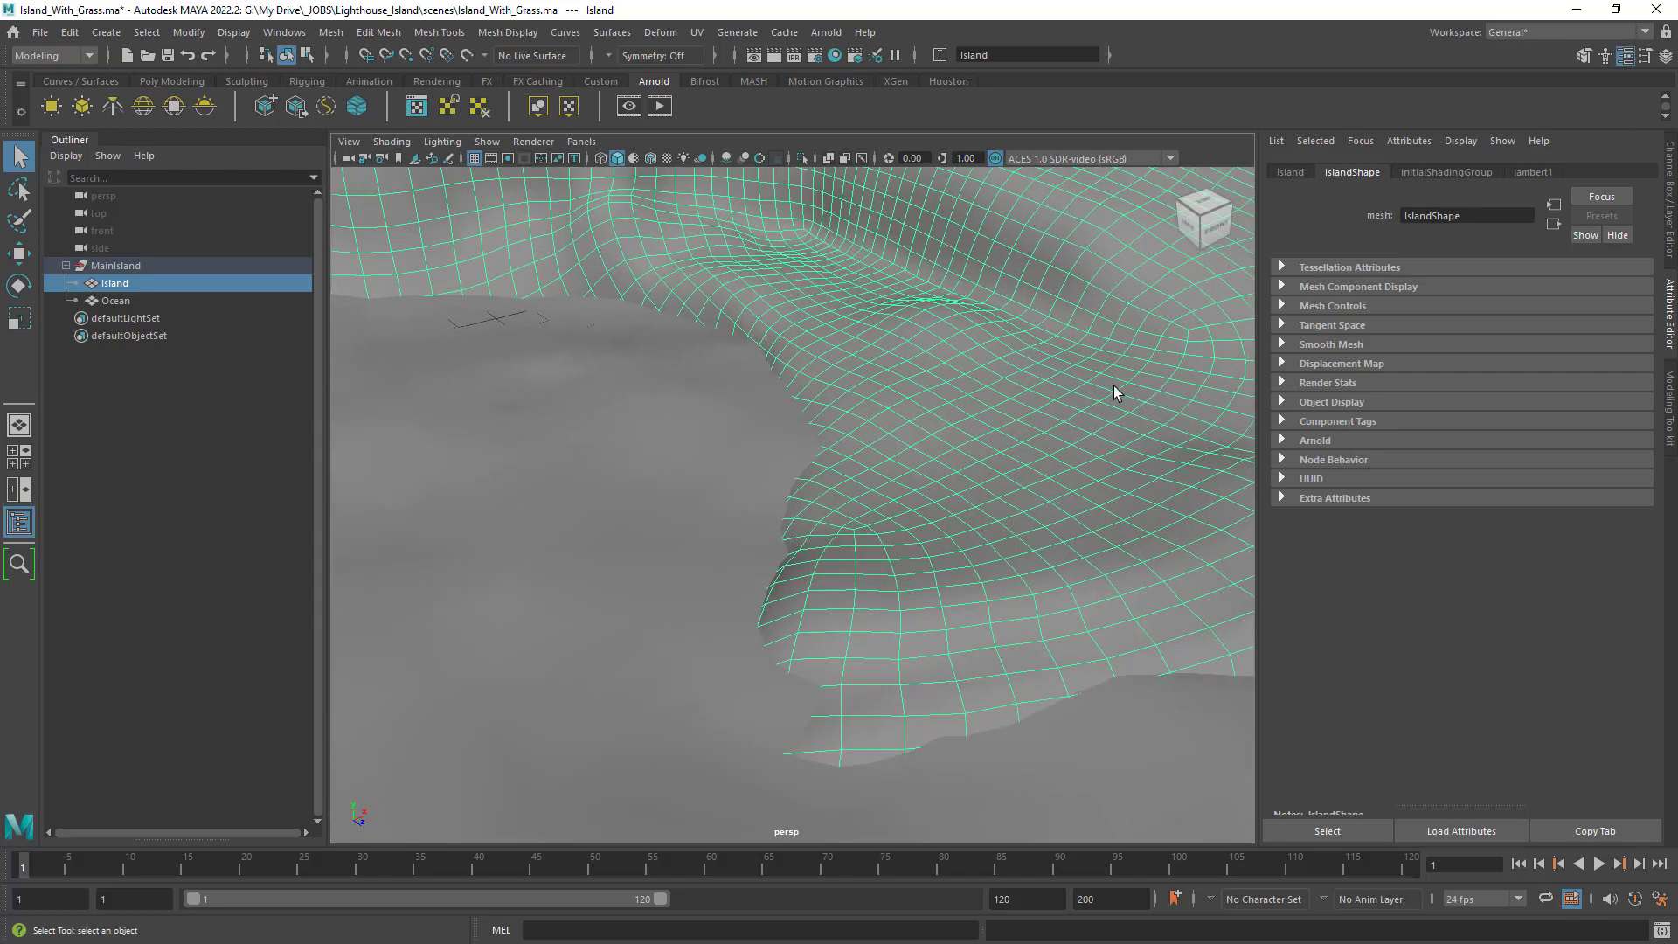
Smooth the Island mesh with one division to make its coarse grid denser, and clear the selection.
alt+drag(1116, 393, 1098, 570)
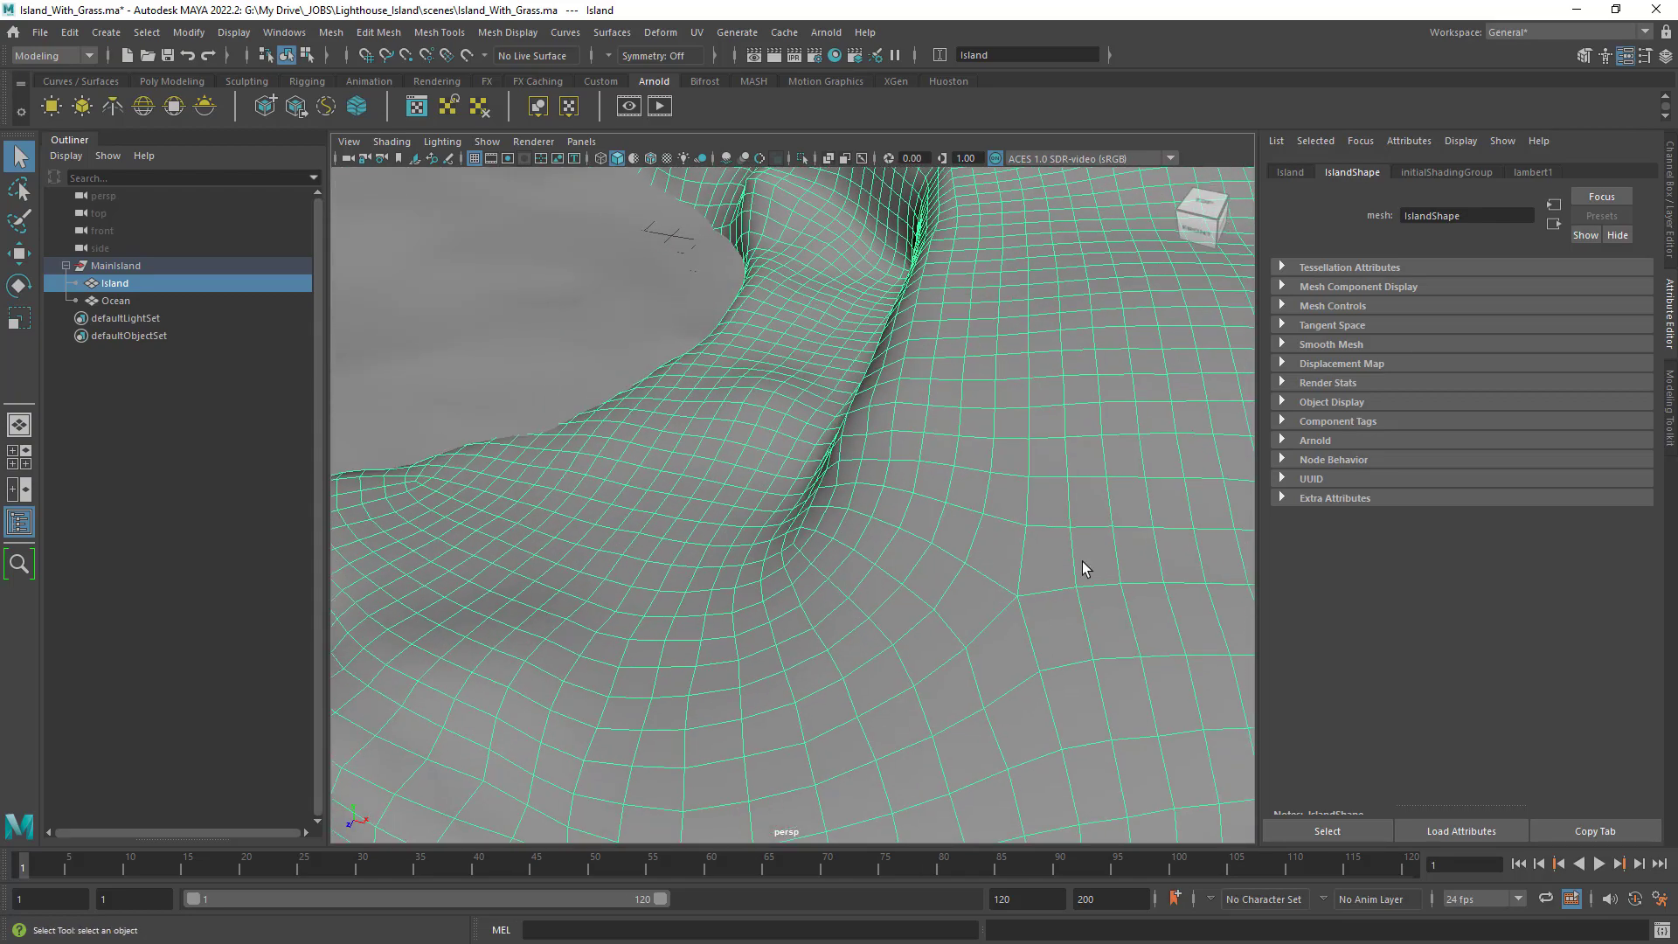
alt+right_drag(1094, 554, 1035, 516)
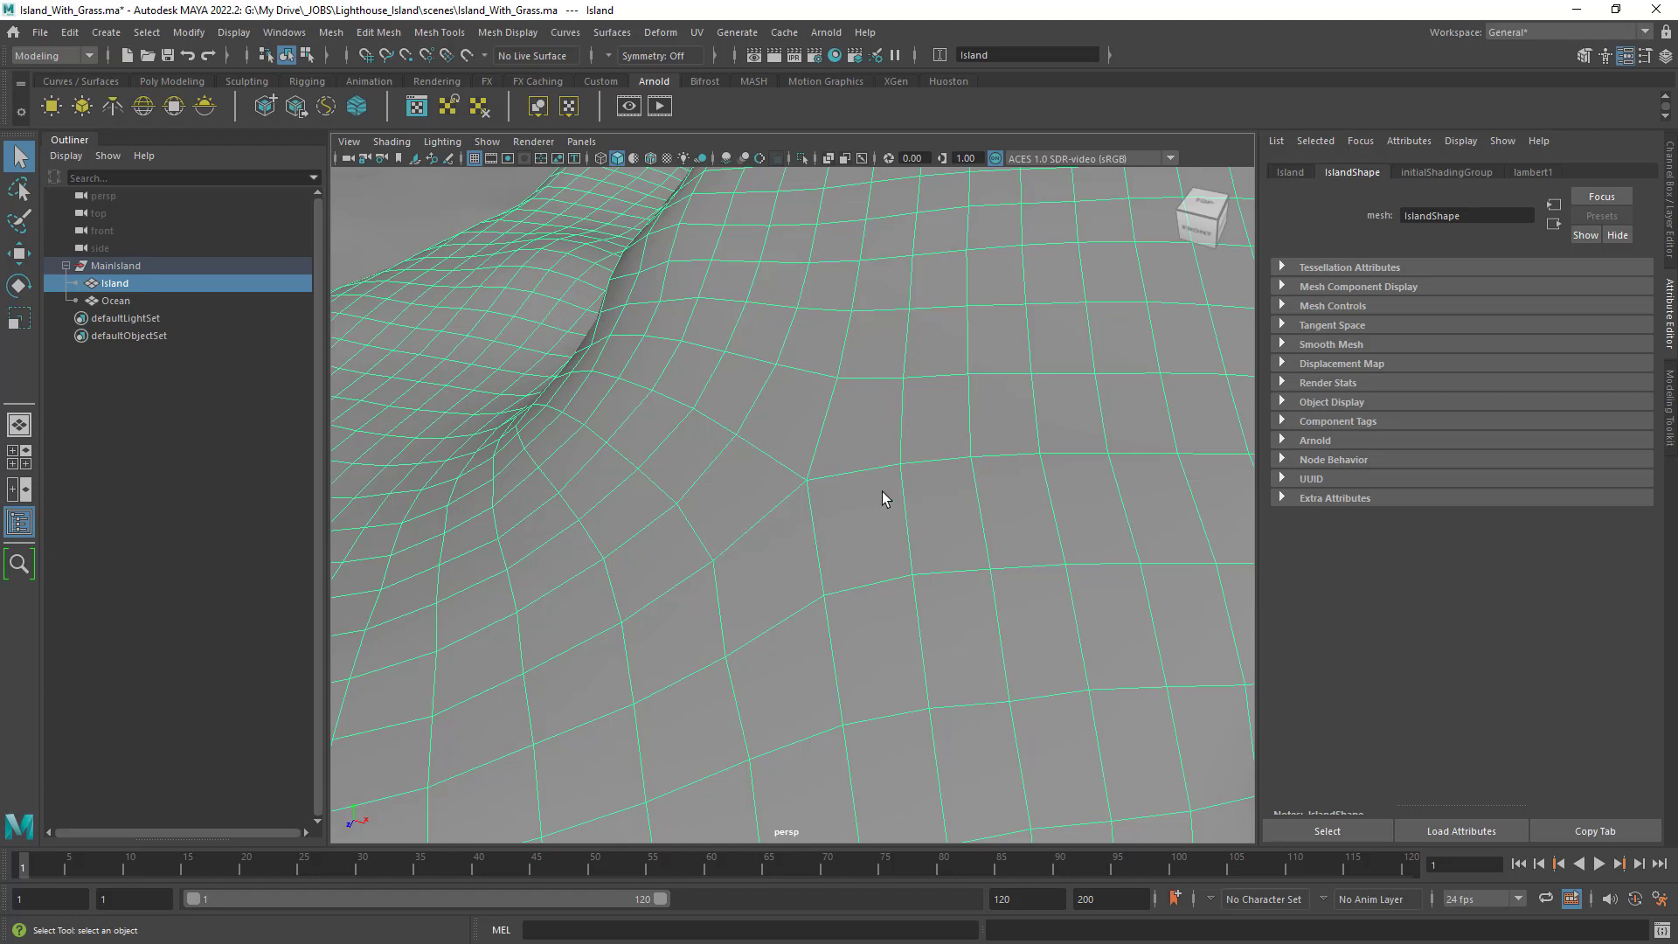
alt+right_drag(895, 505, 716, 480)
alt+drag(716, 480, 1000, 513)
alt+right_drag(1000, 514, 952, 477)
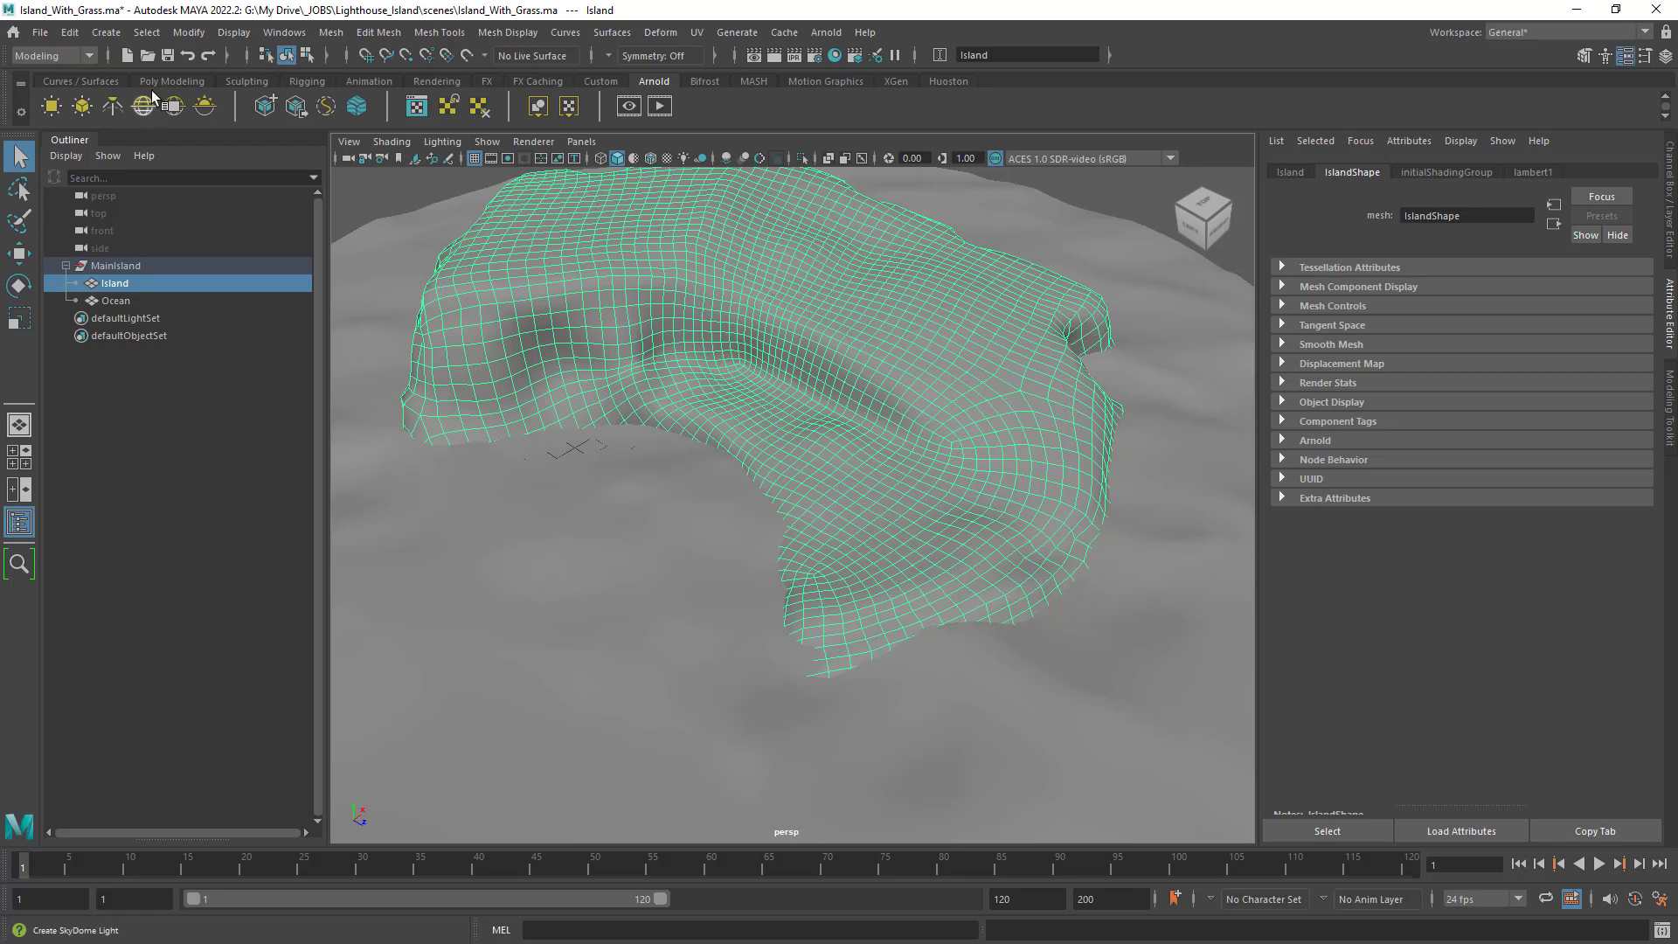
click(330, 32)
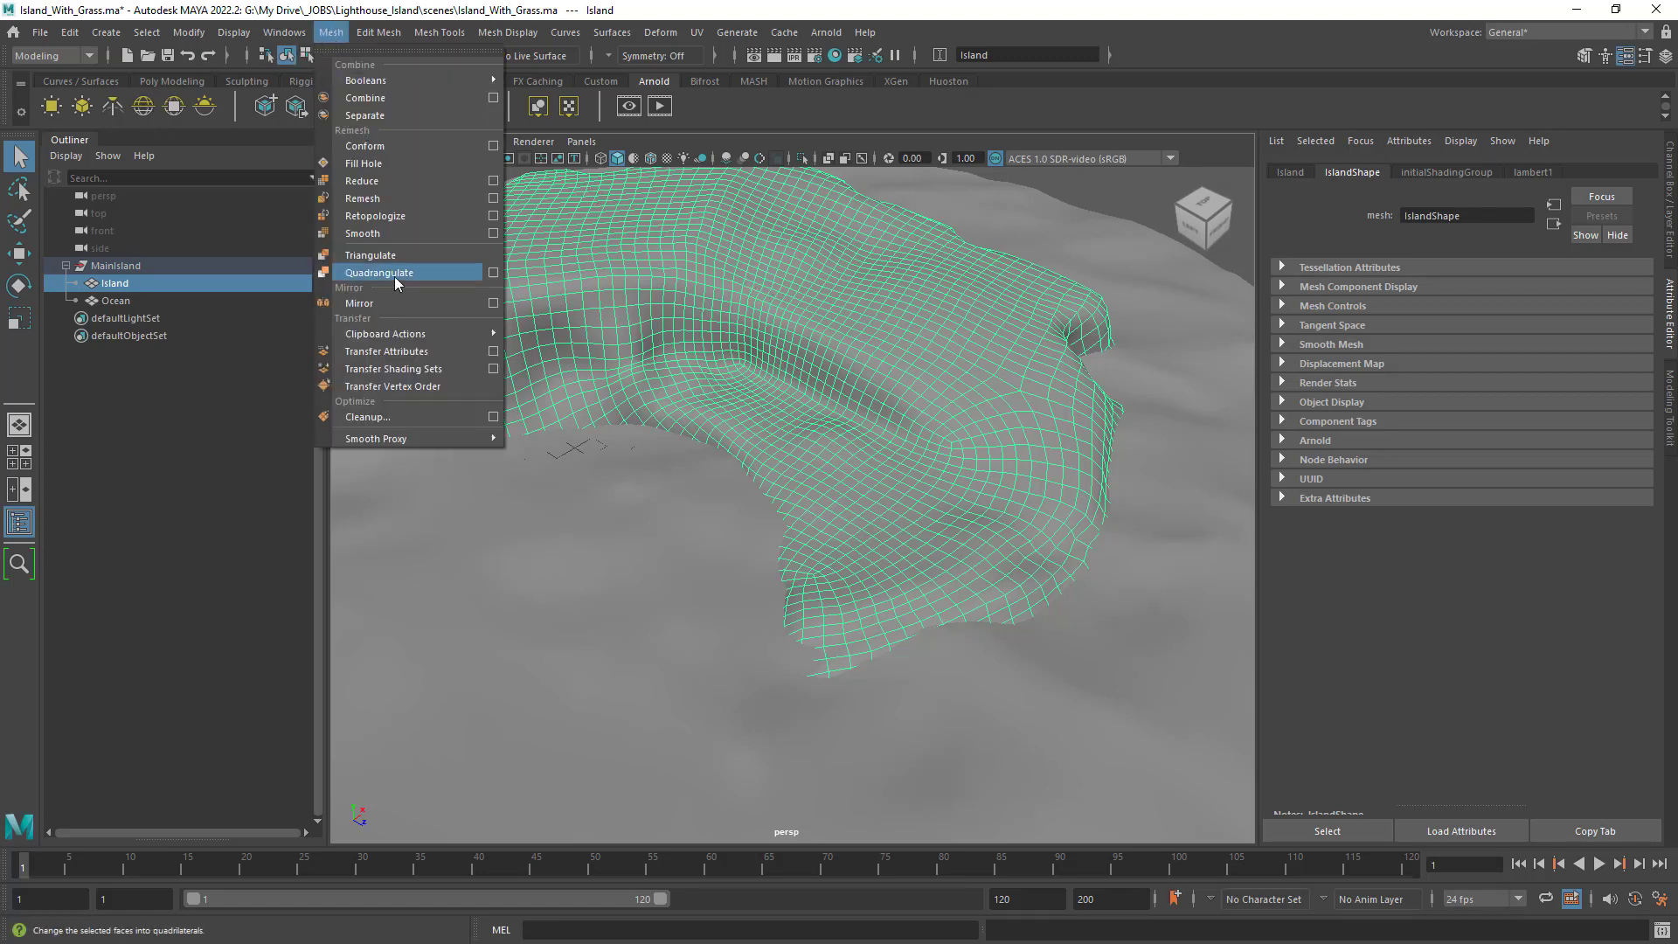
click(395, 235)
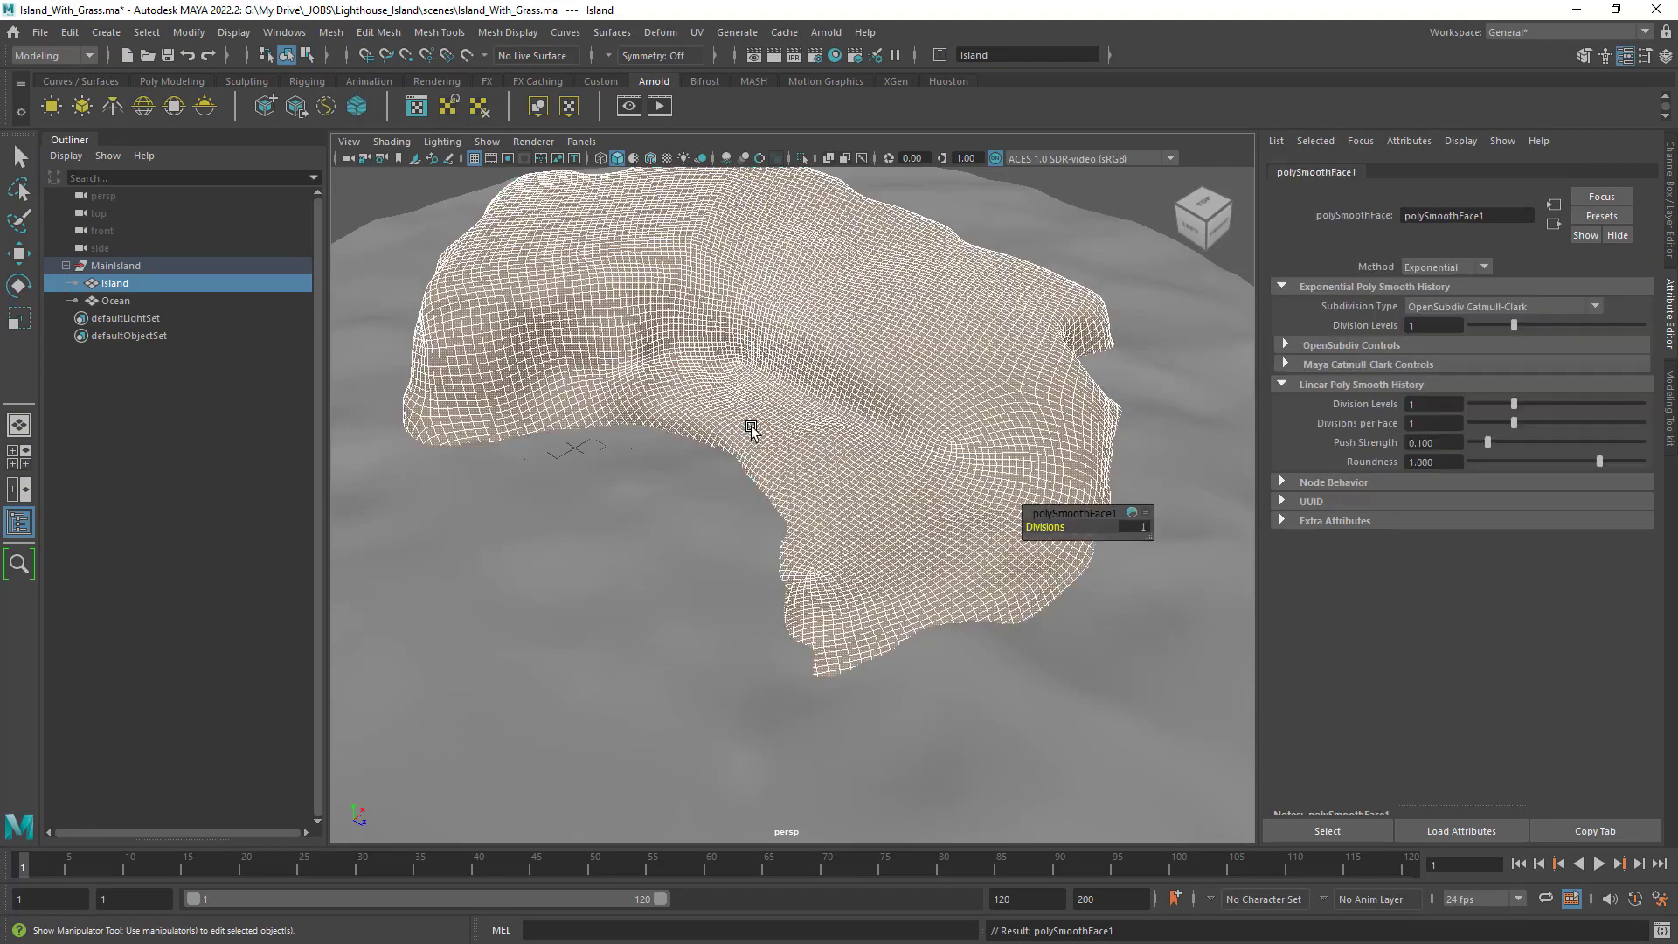
key(q)
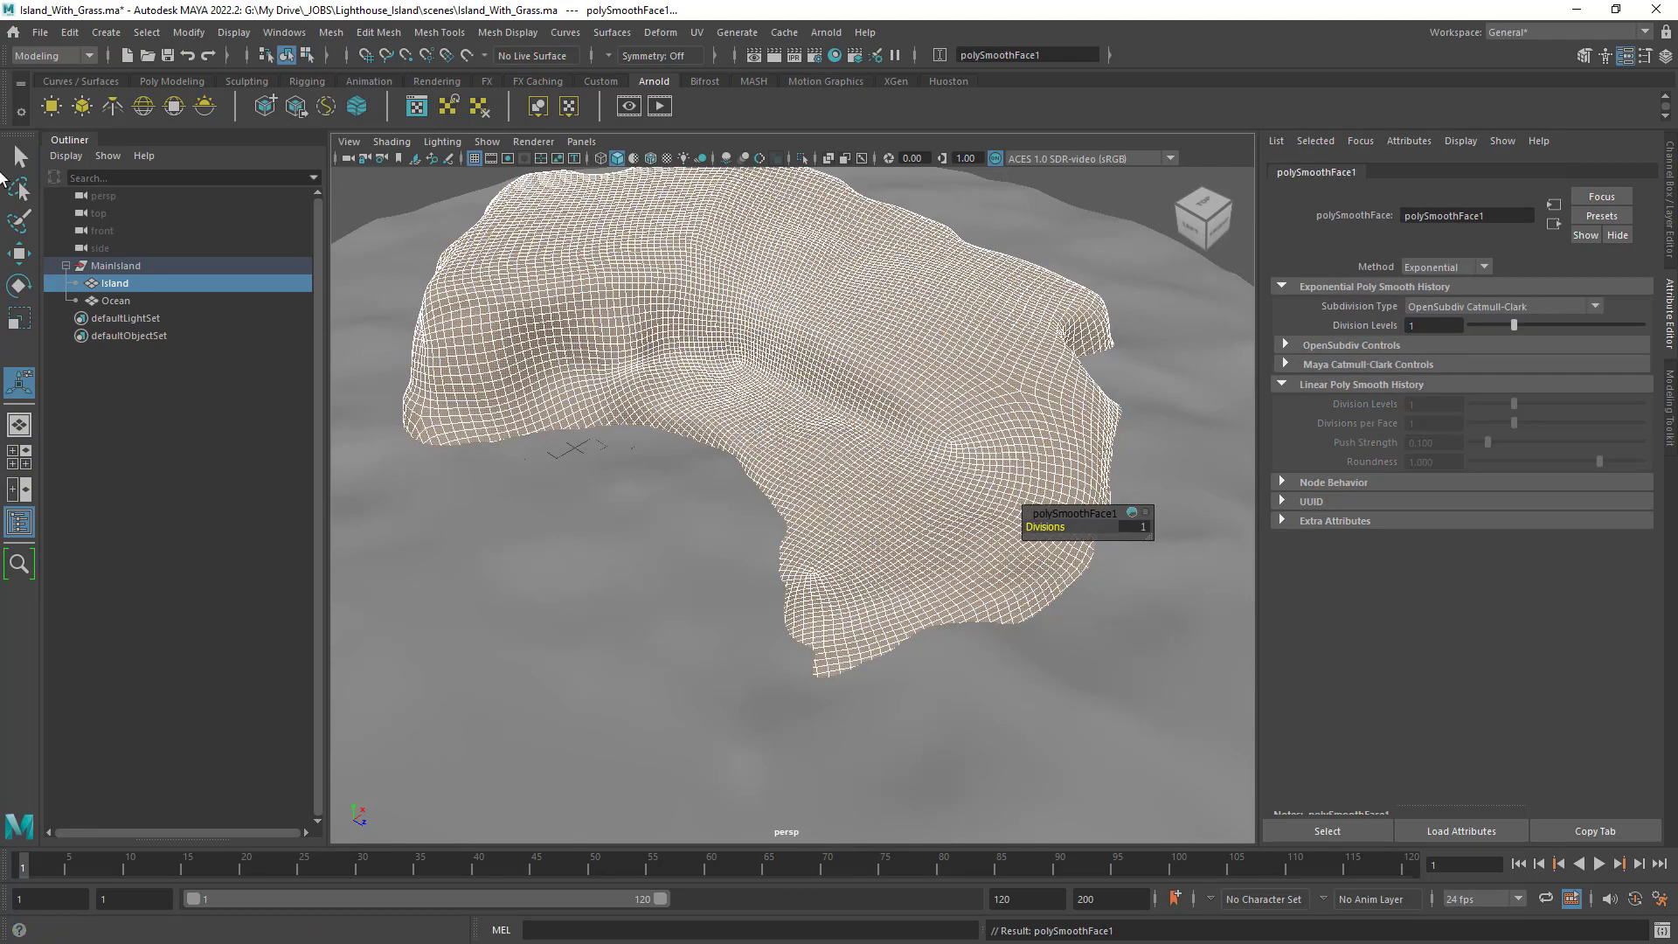
alt+drag(991, 450, 963, 442)
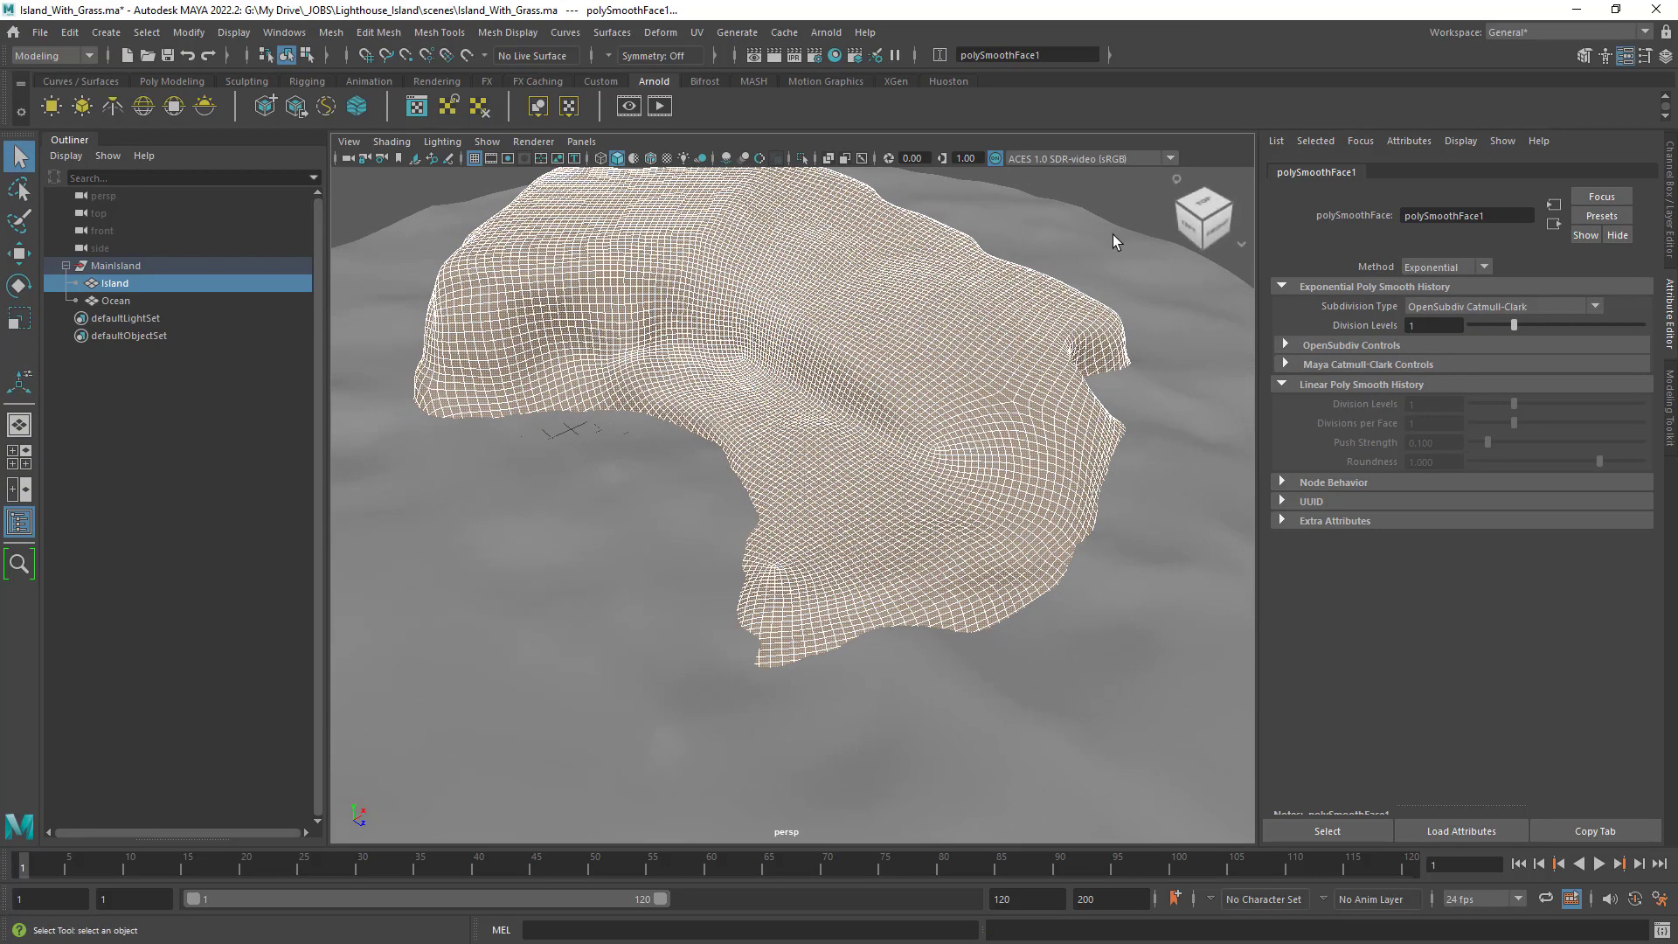
click(1113, 194)
Smooth the Ocean mesh around the island with one division and deselect it.
click(1025, 351)
alt+drag(1025, 350, 1042, 514)
click(1118, 462)
alt+right_drag(1042, 514, 1041, 568)
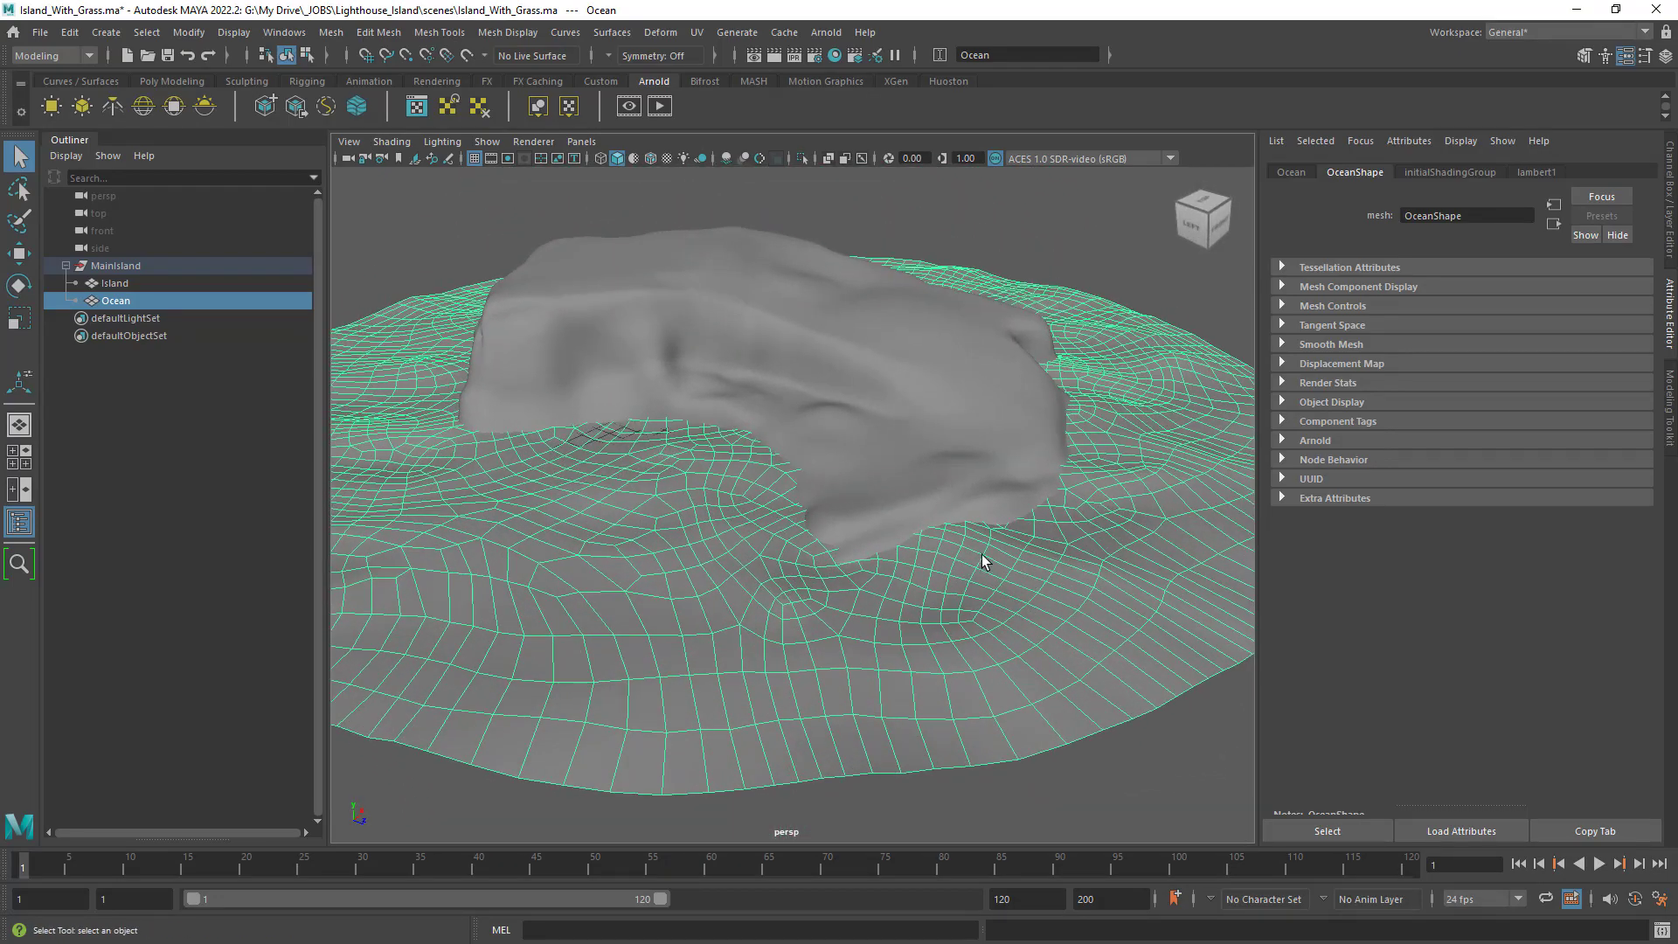
click(339, 32)
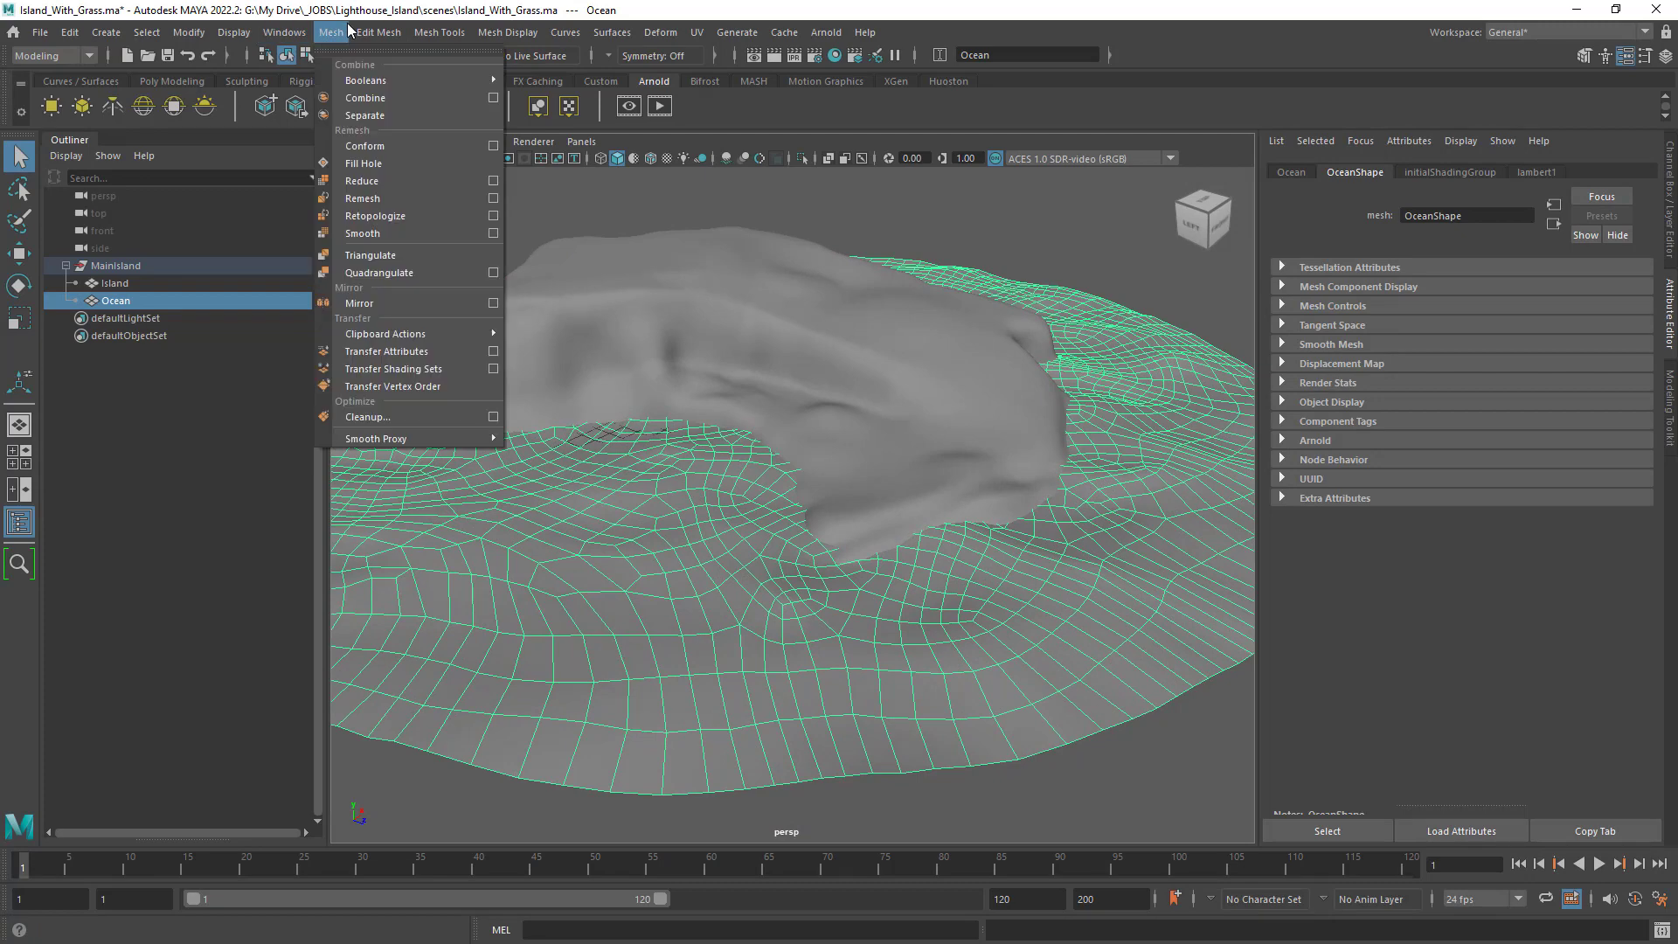
click(430, 235)
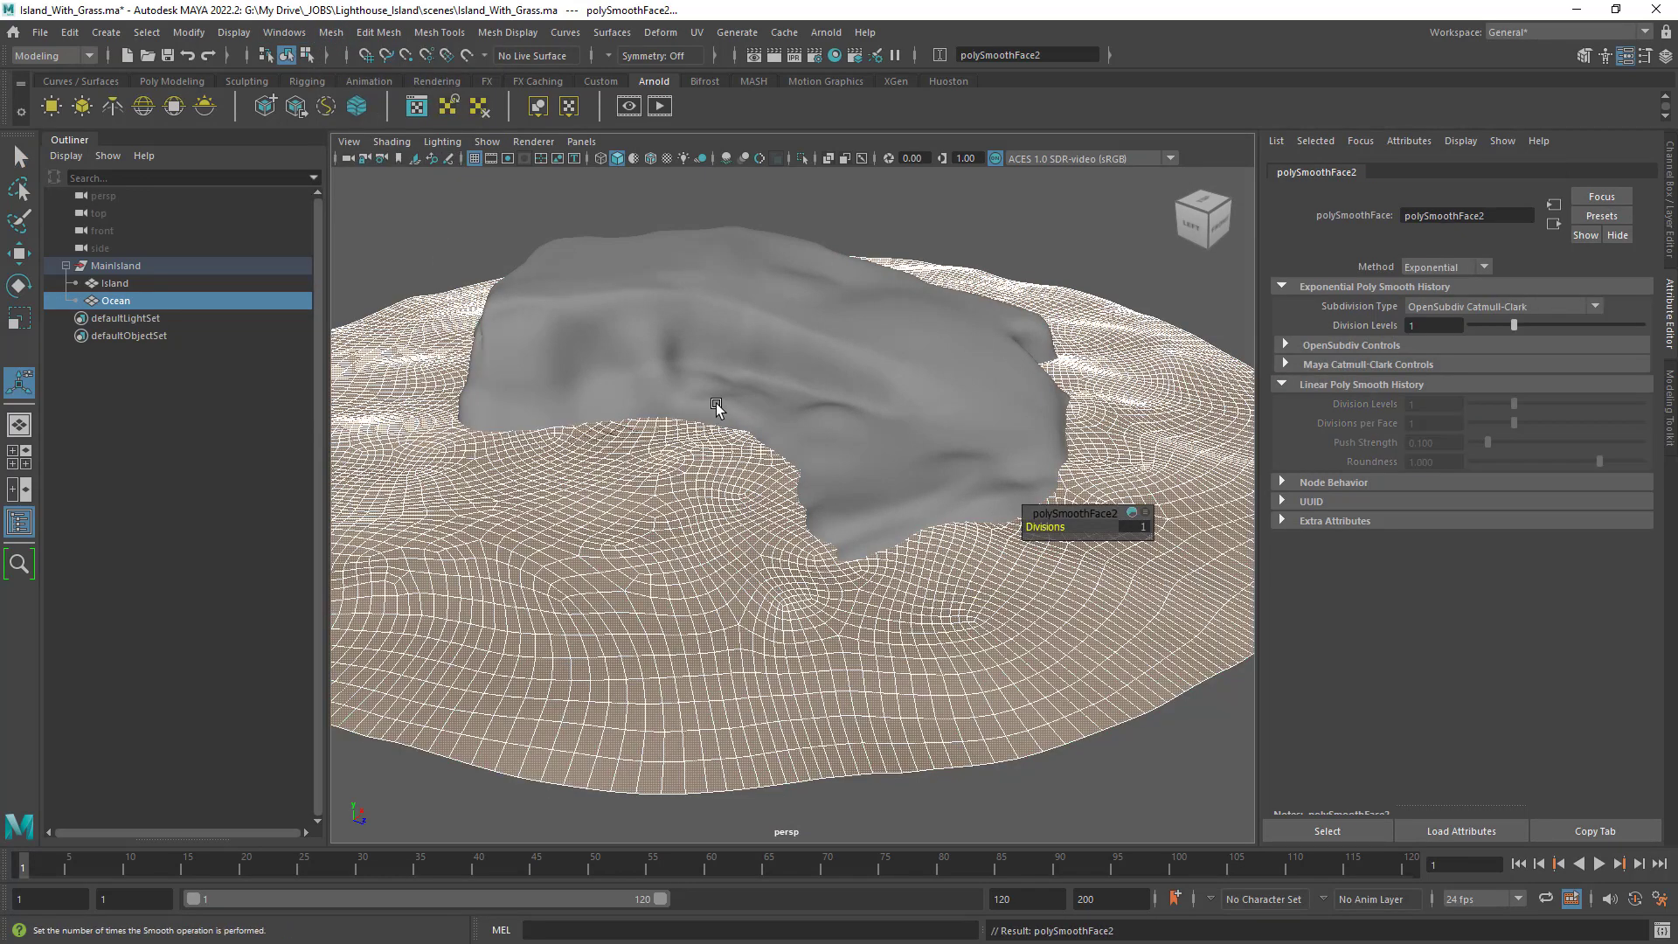
click(19, 156)
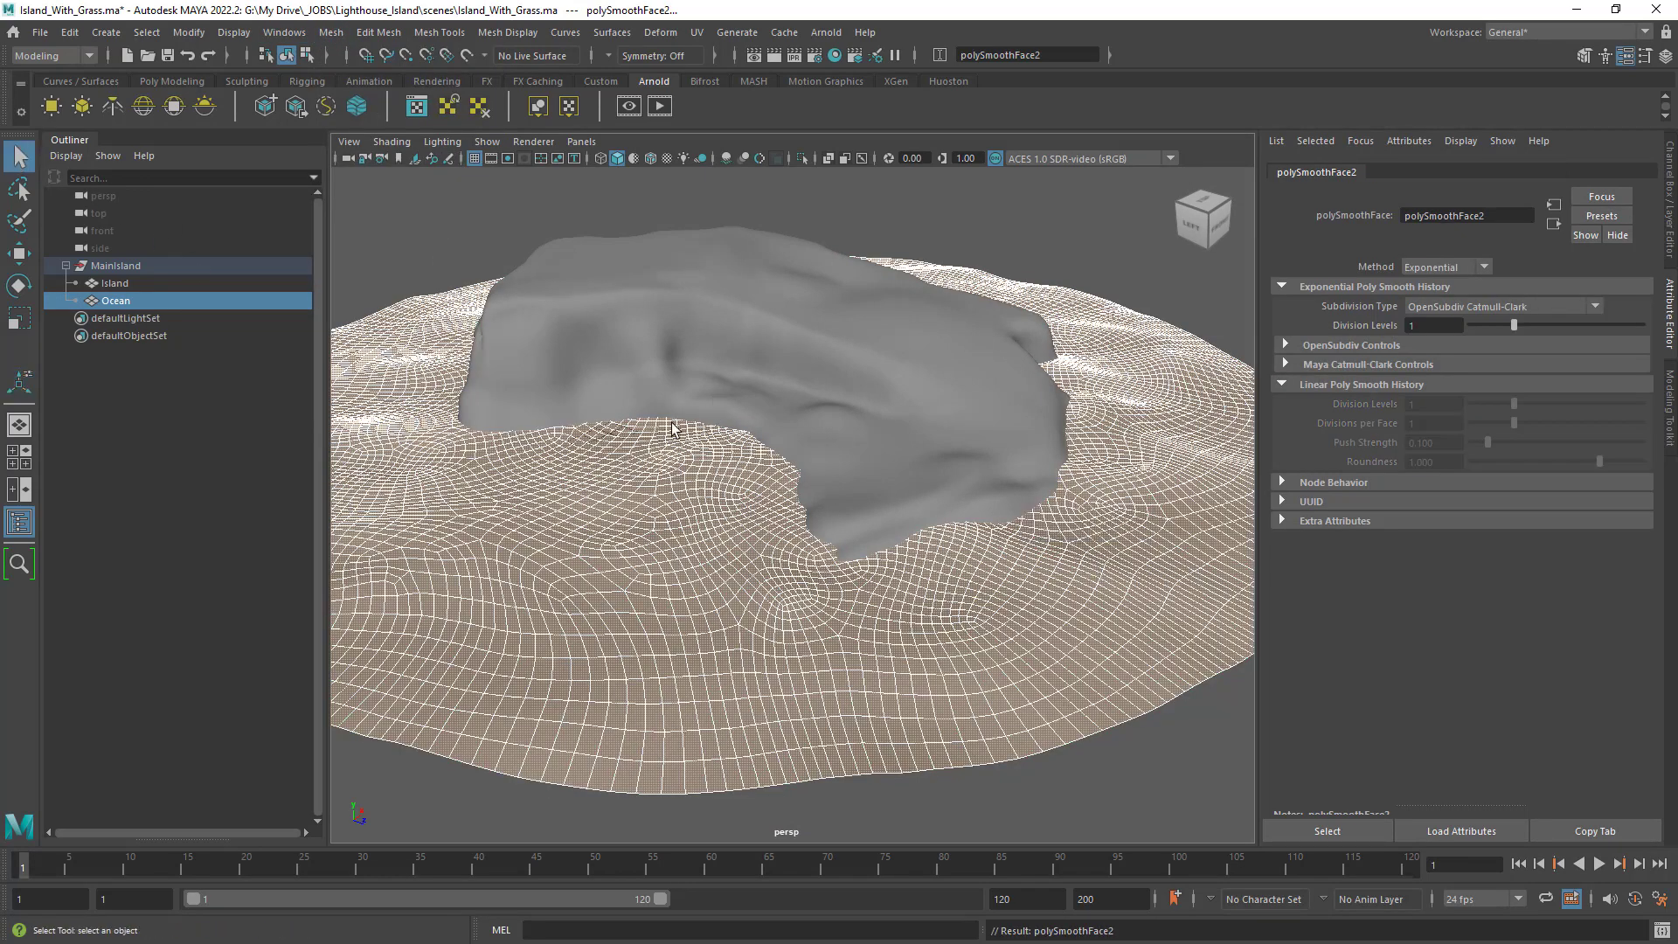
click(1116, 311)
alt+drag(1116, 312, 983, 412)
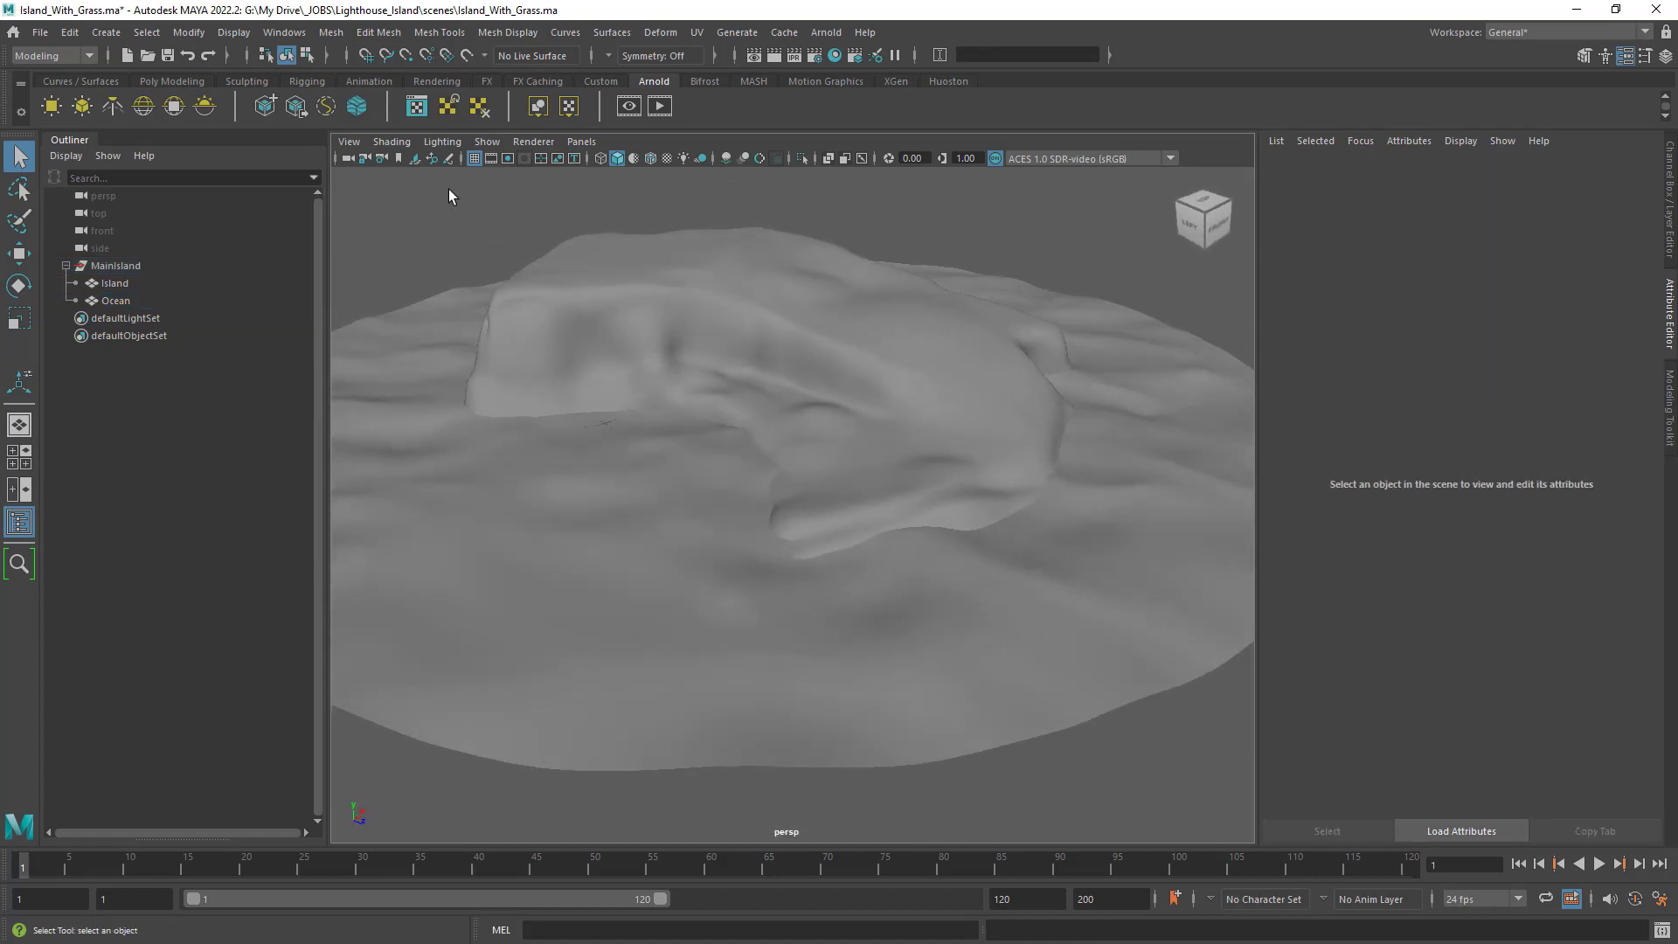
Examine the channel attributes and construction inputs of the smoothed Island and Ocean meshes.
drag(913, 220, 595, 709)
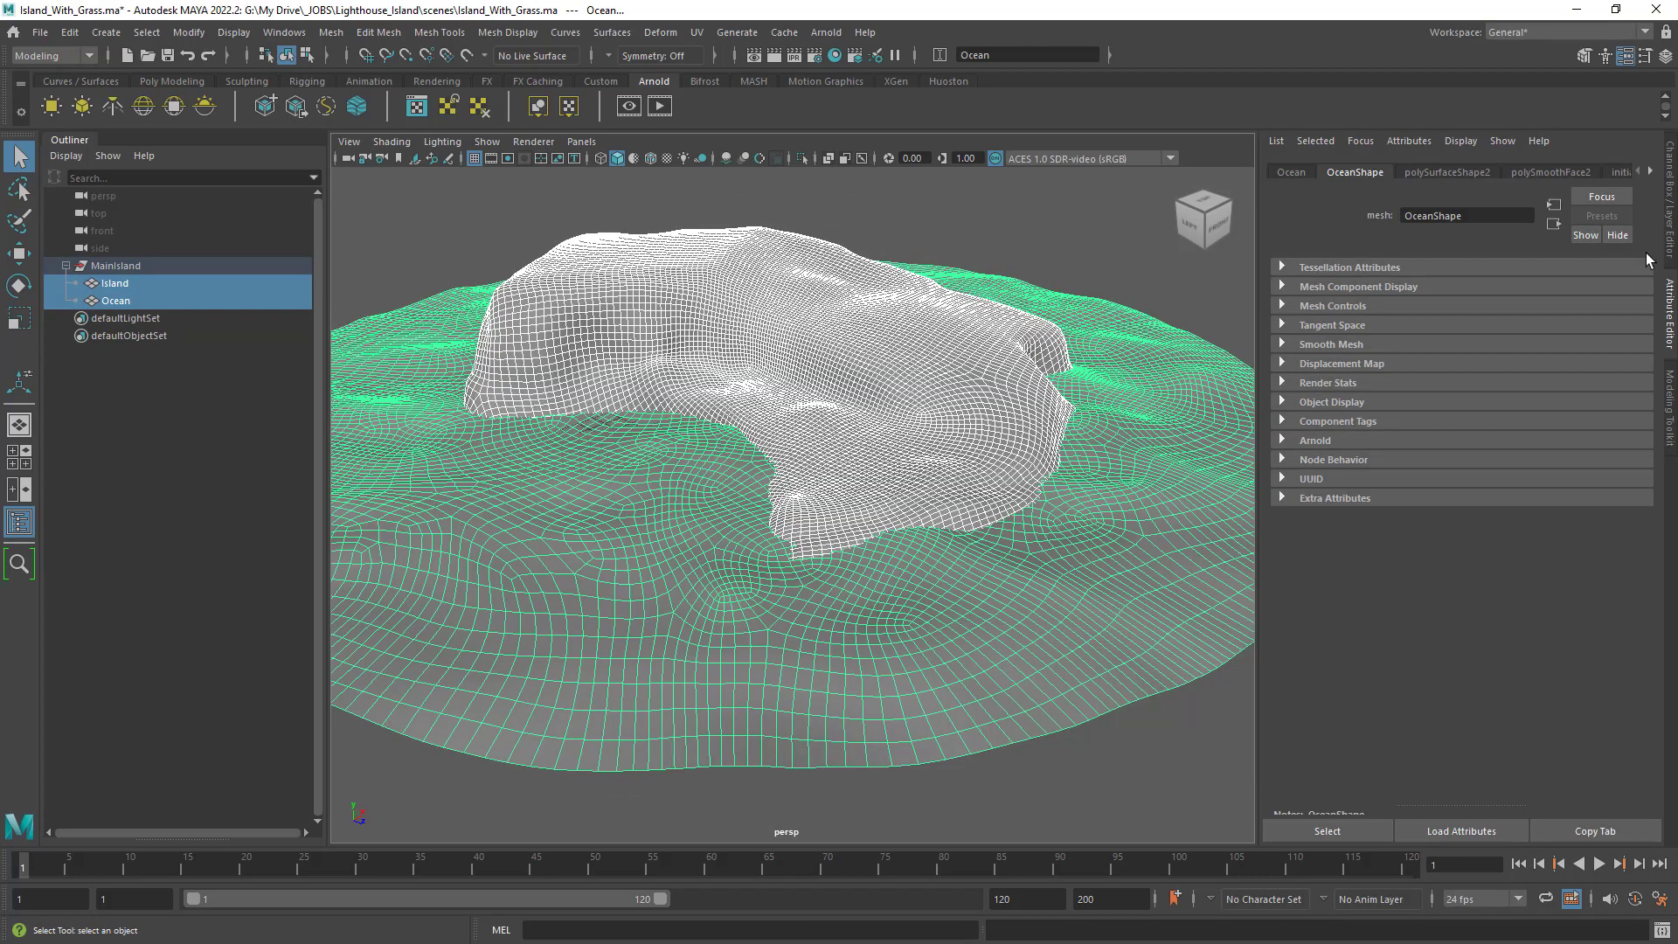
click(1670, 214)
click(1316, 271)
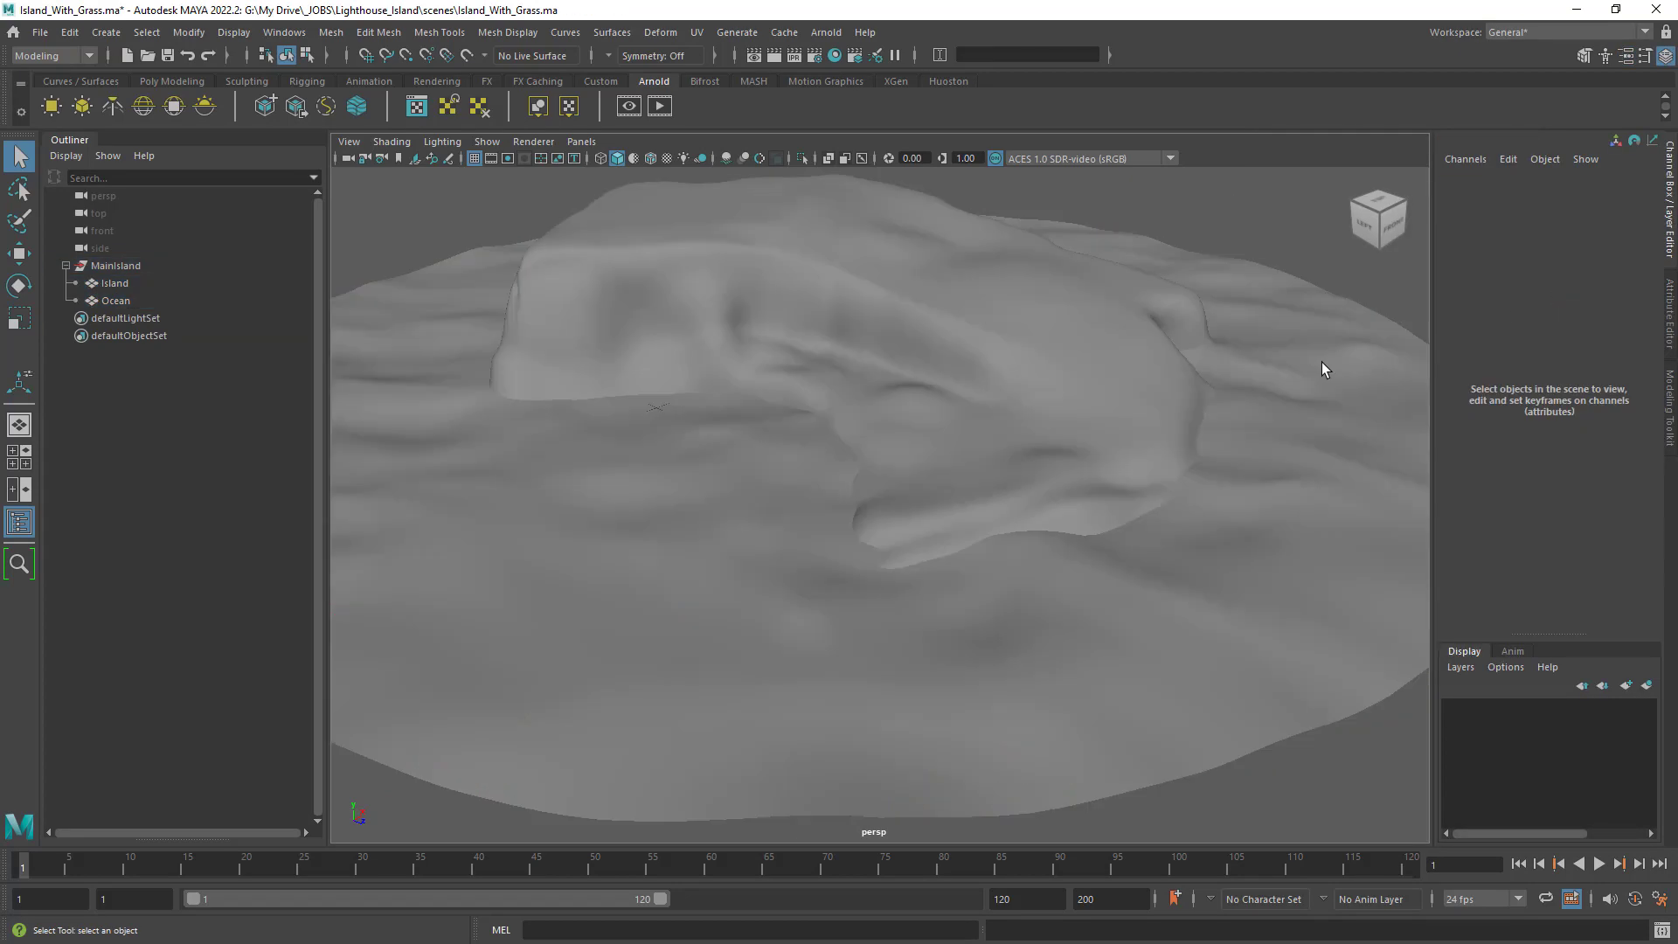
click(1320, 361)
click(1070, 344)
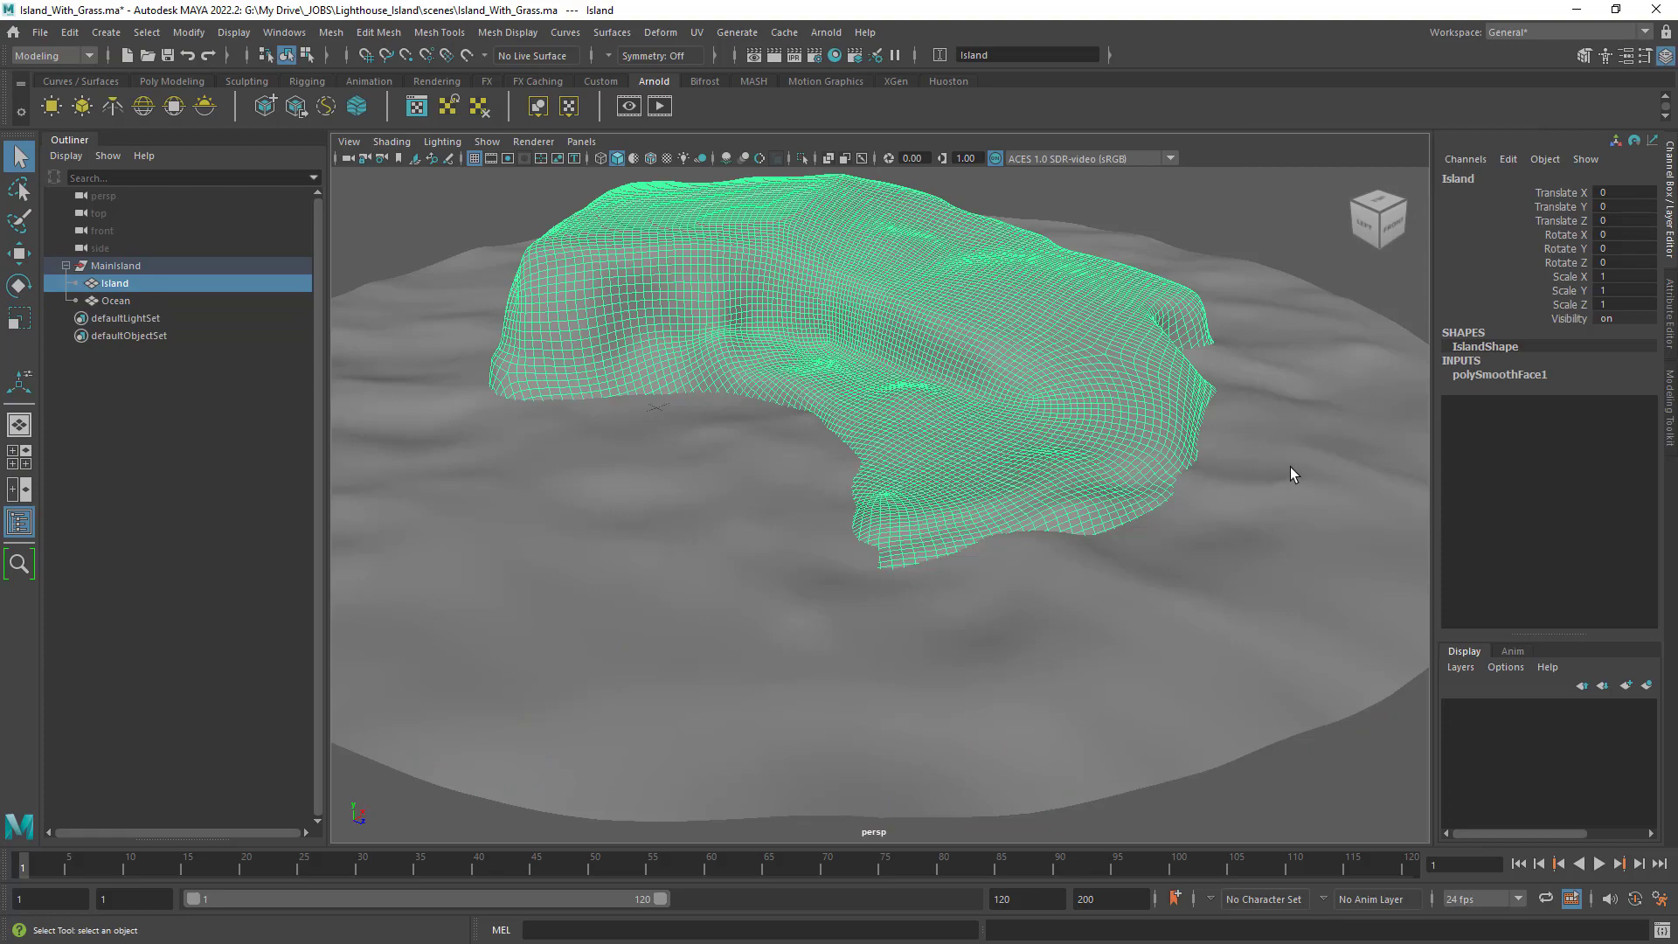
click(1267, 461)
click(1119, 421)
click(1305, 356)
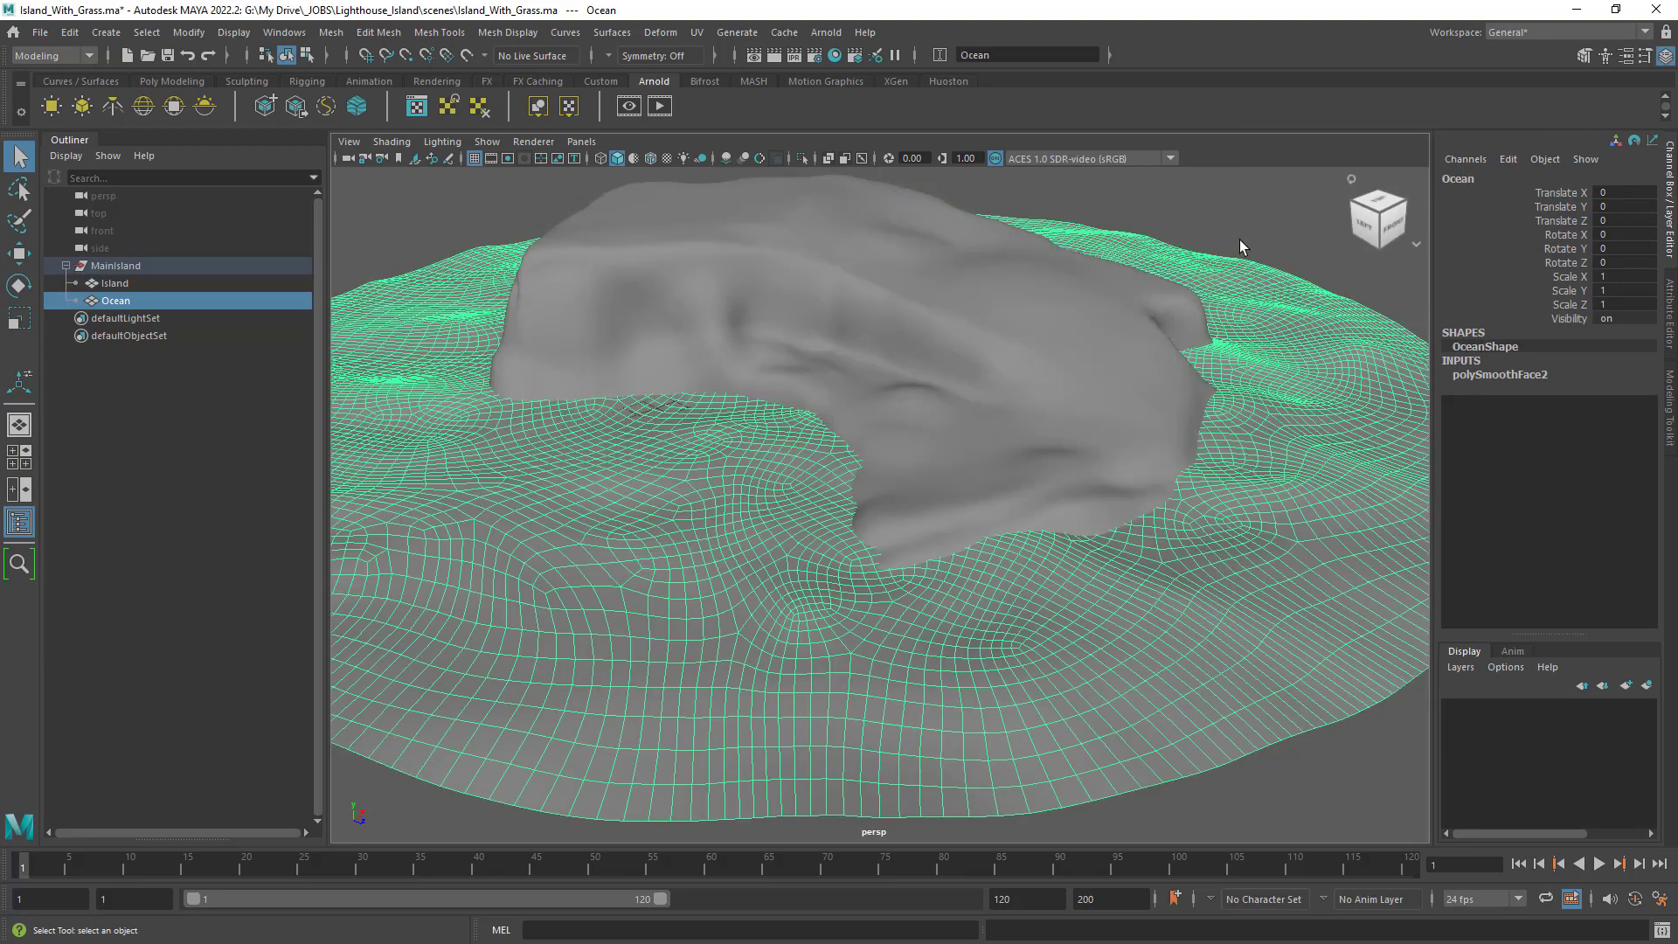
click(1162, 315)
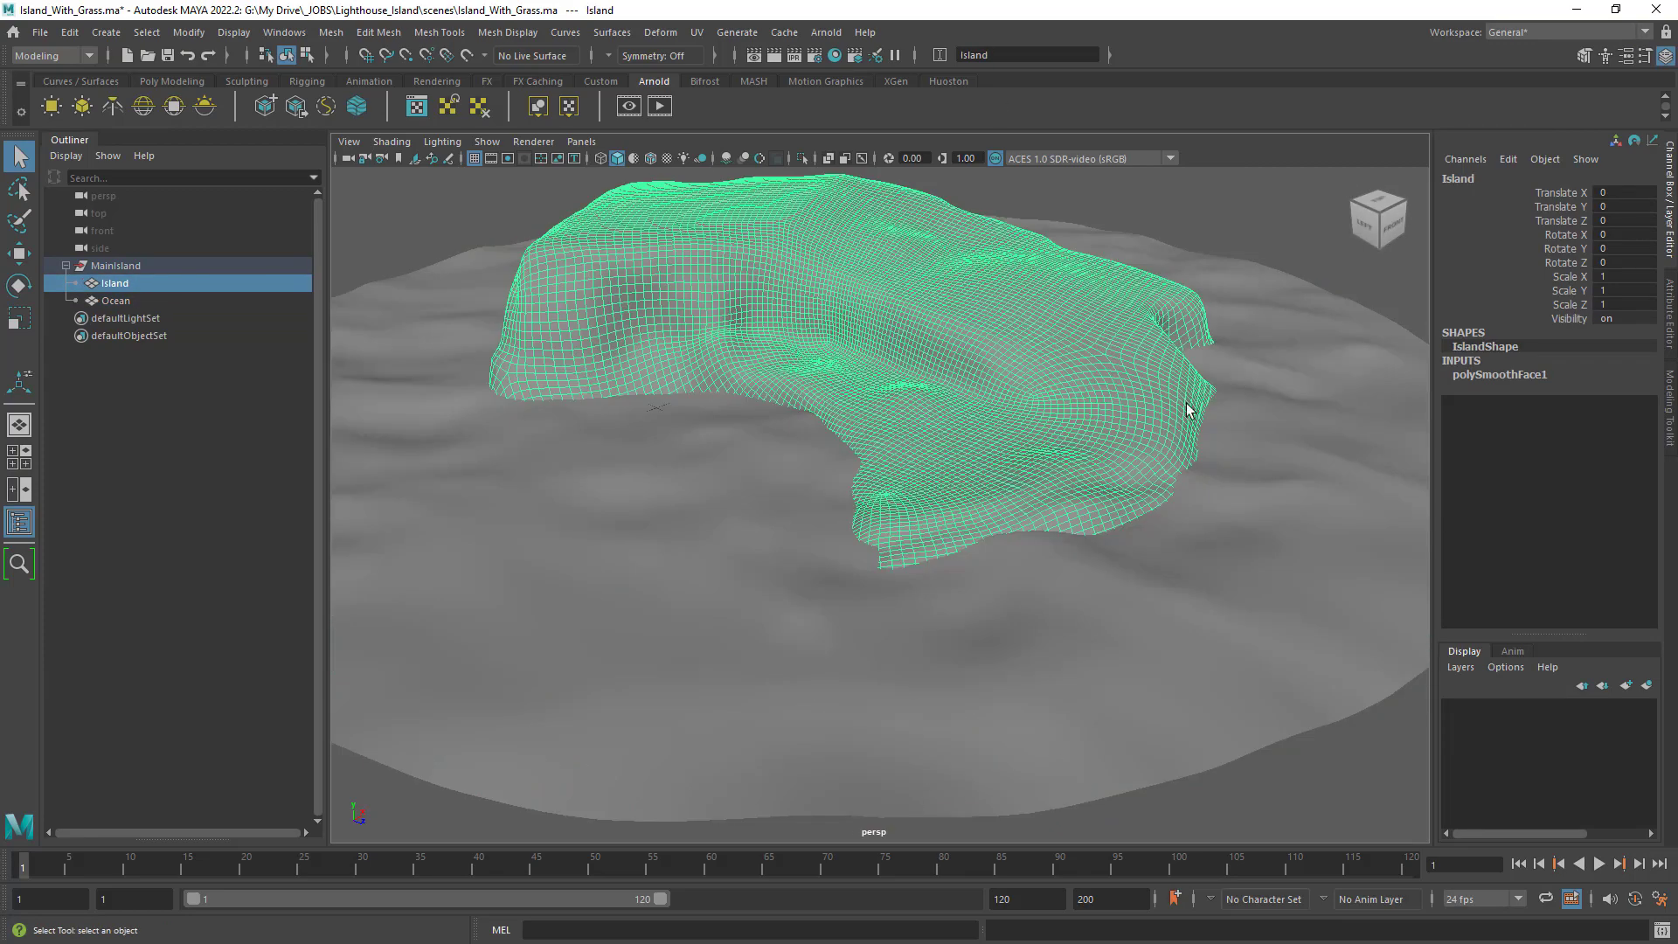
alt+drag(1183, 401, 1049, 359)
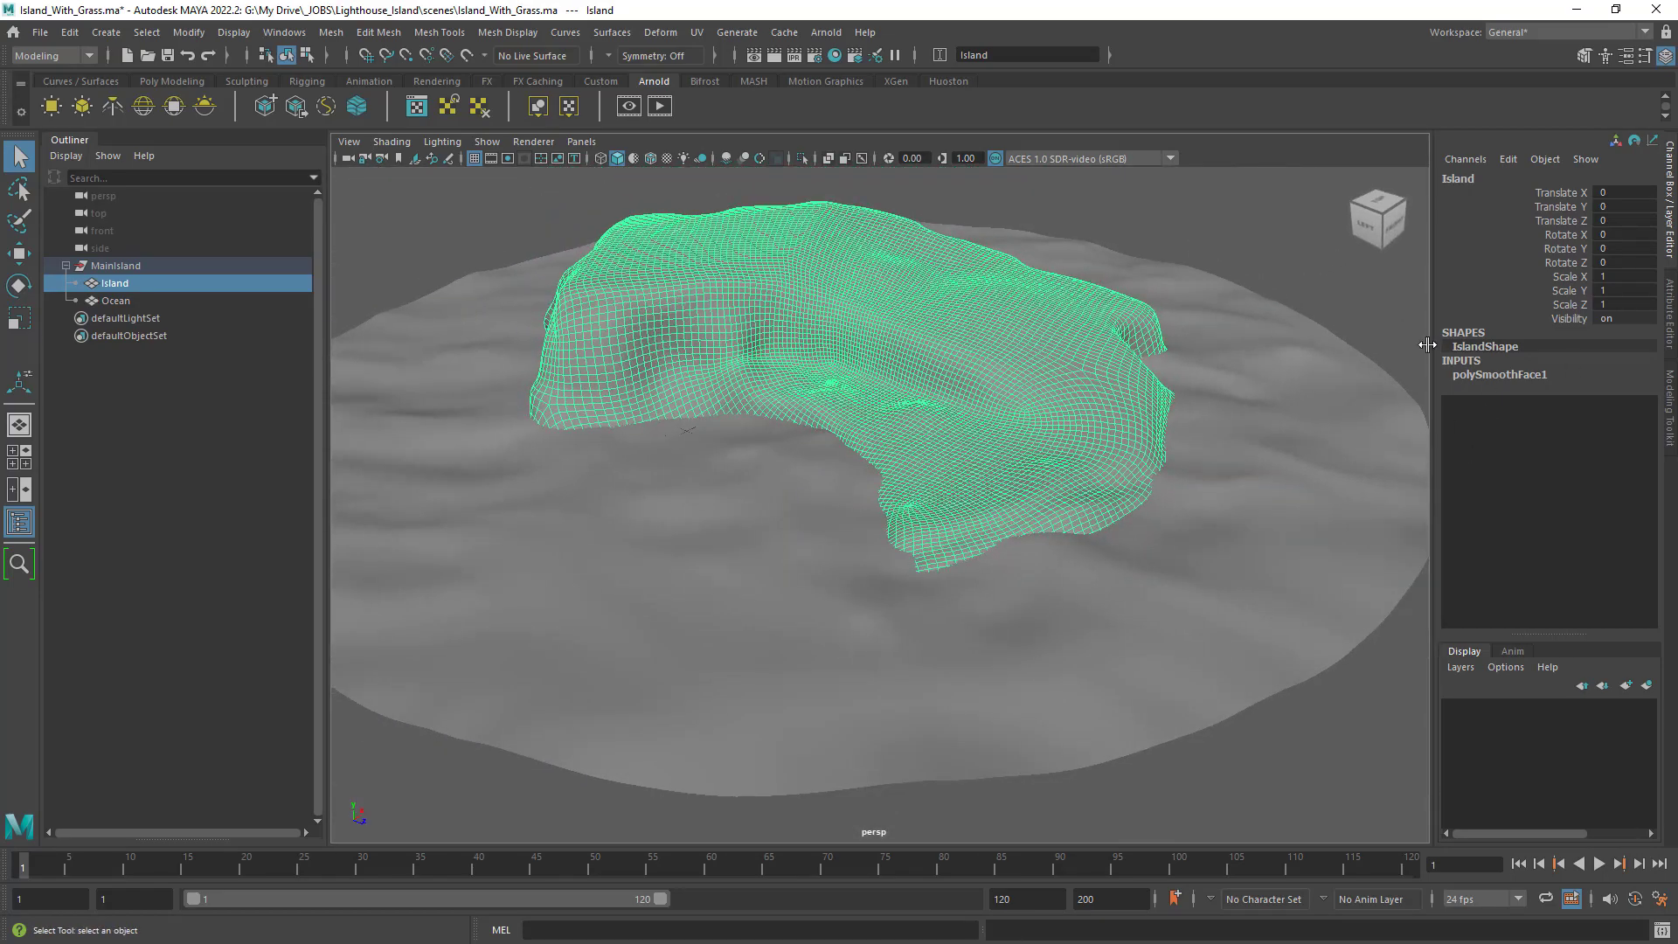
Delete the construction history and freeze the transformations of both the Island and Ocean meshes.
shift+click(891, 564)
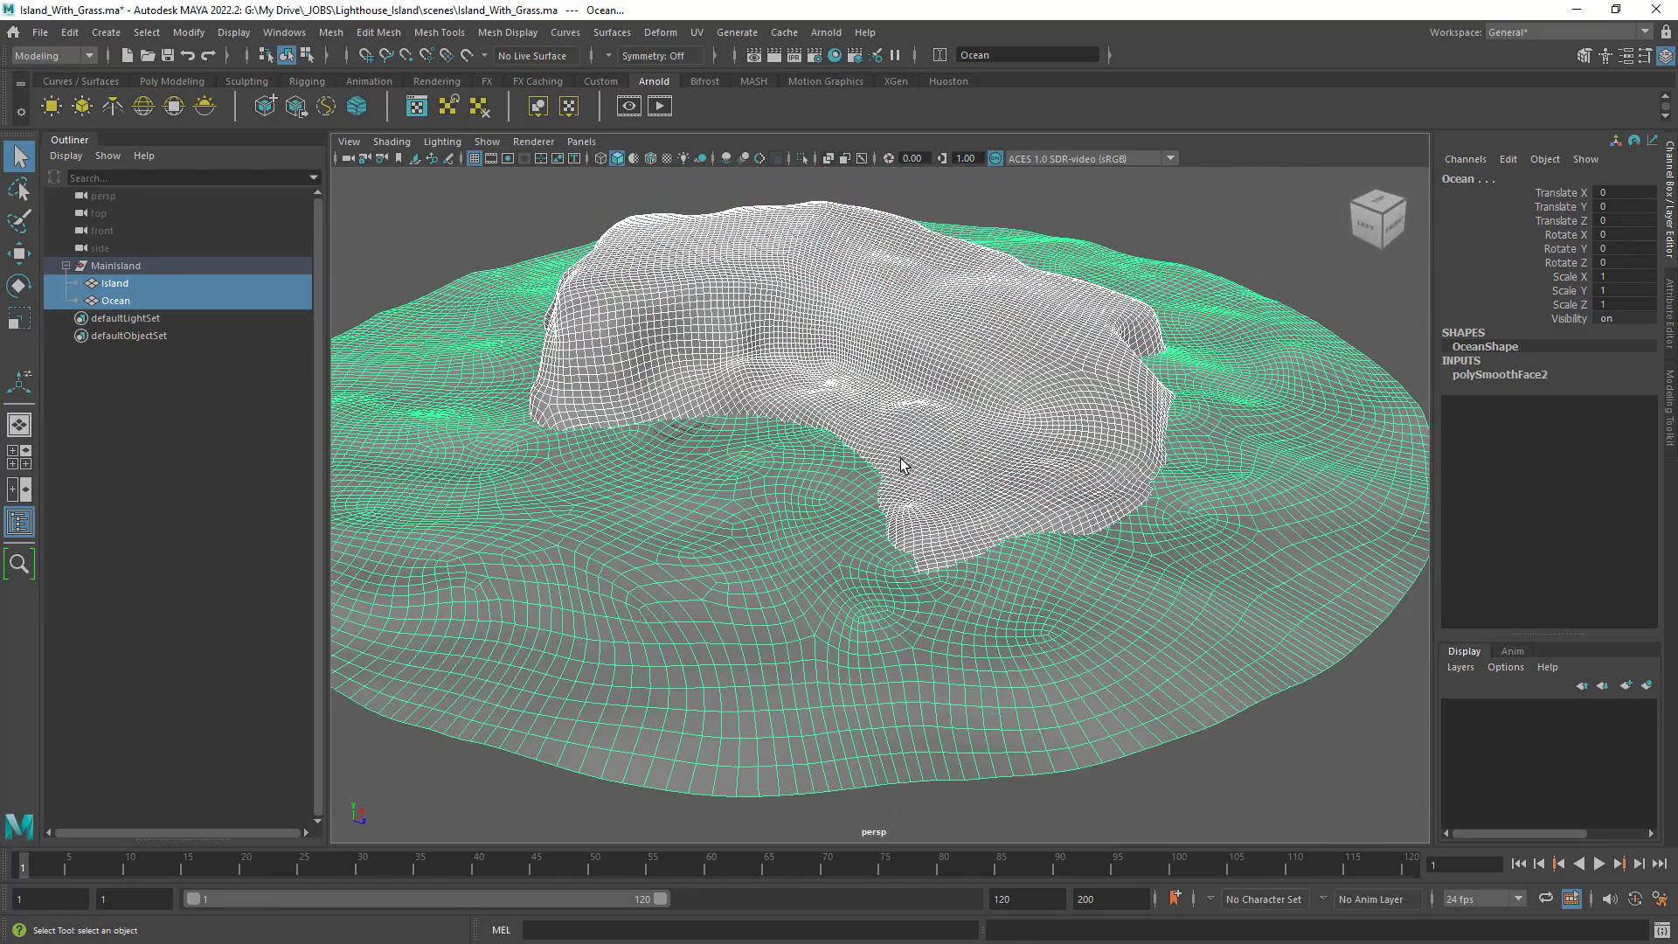
click(175, 78)
click(523, 107)
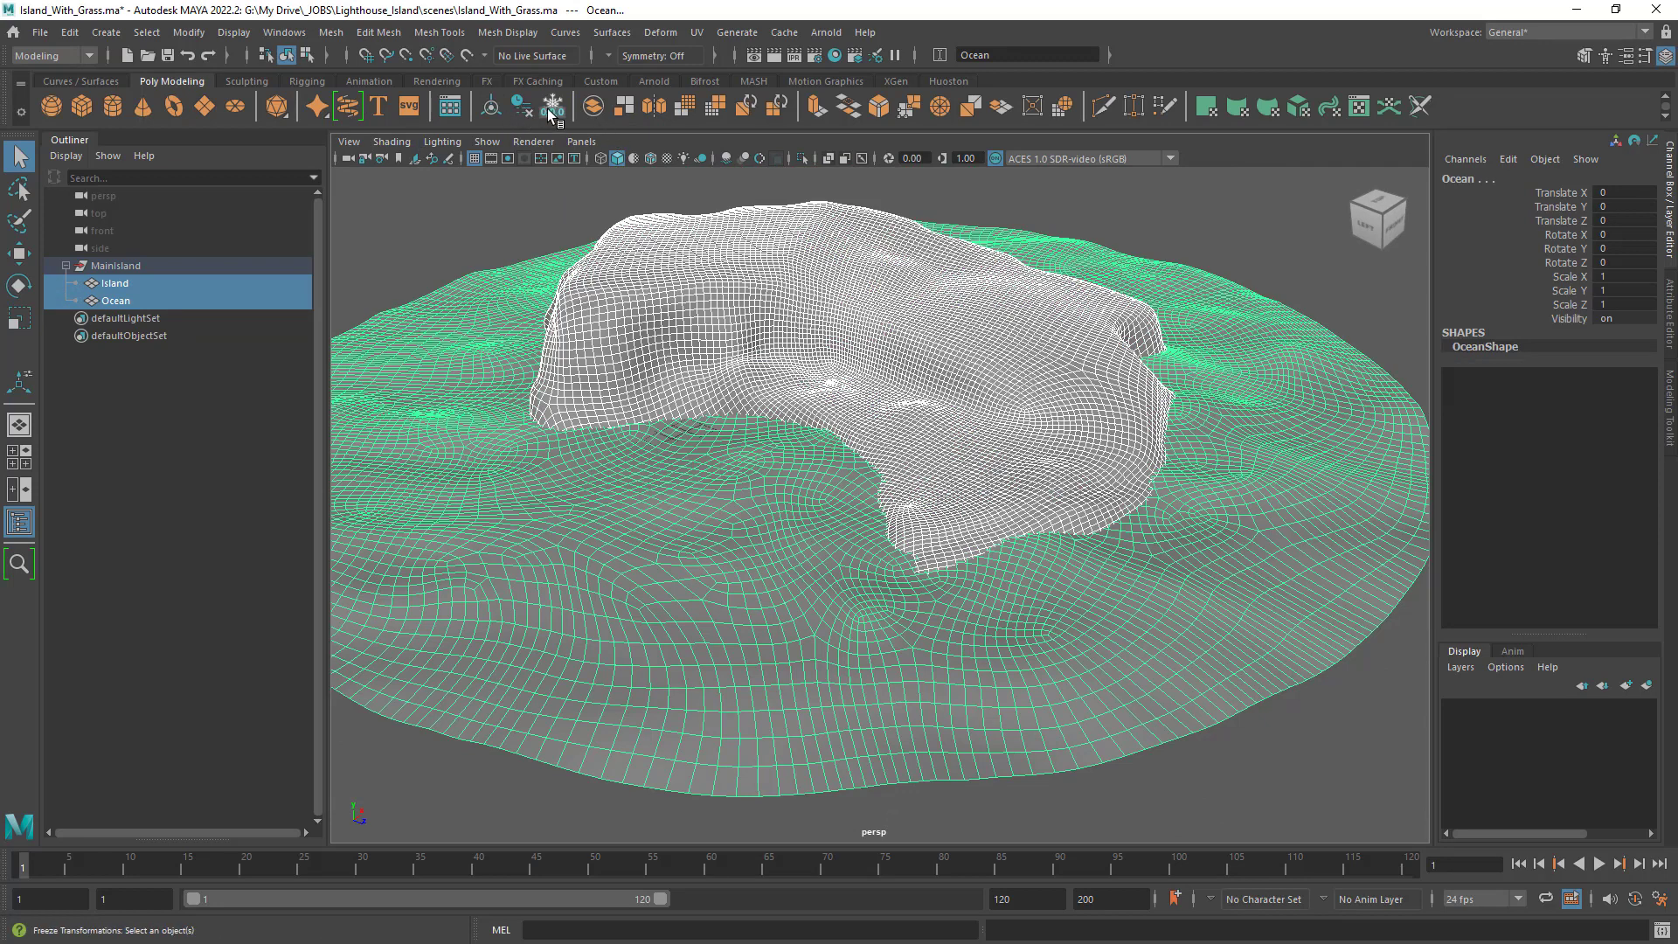
click(552, 106)
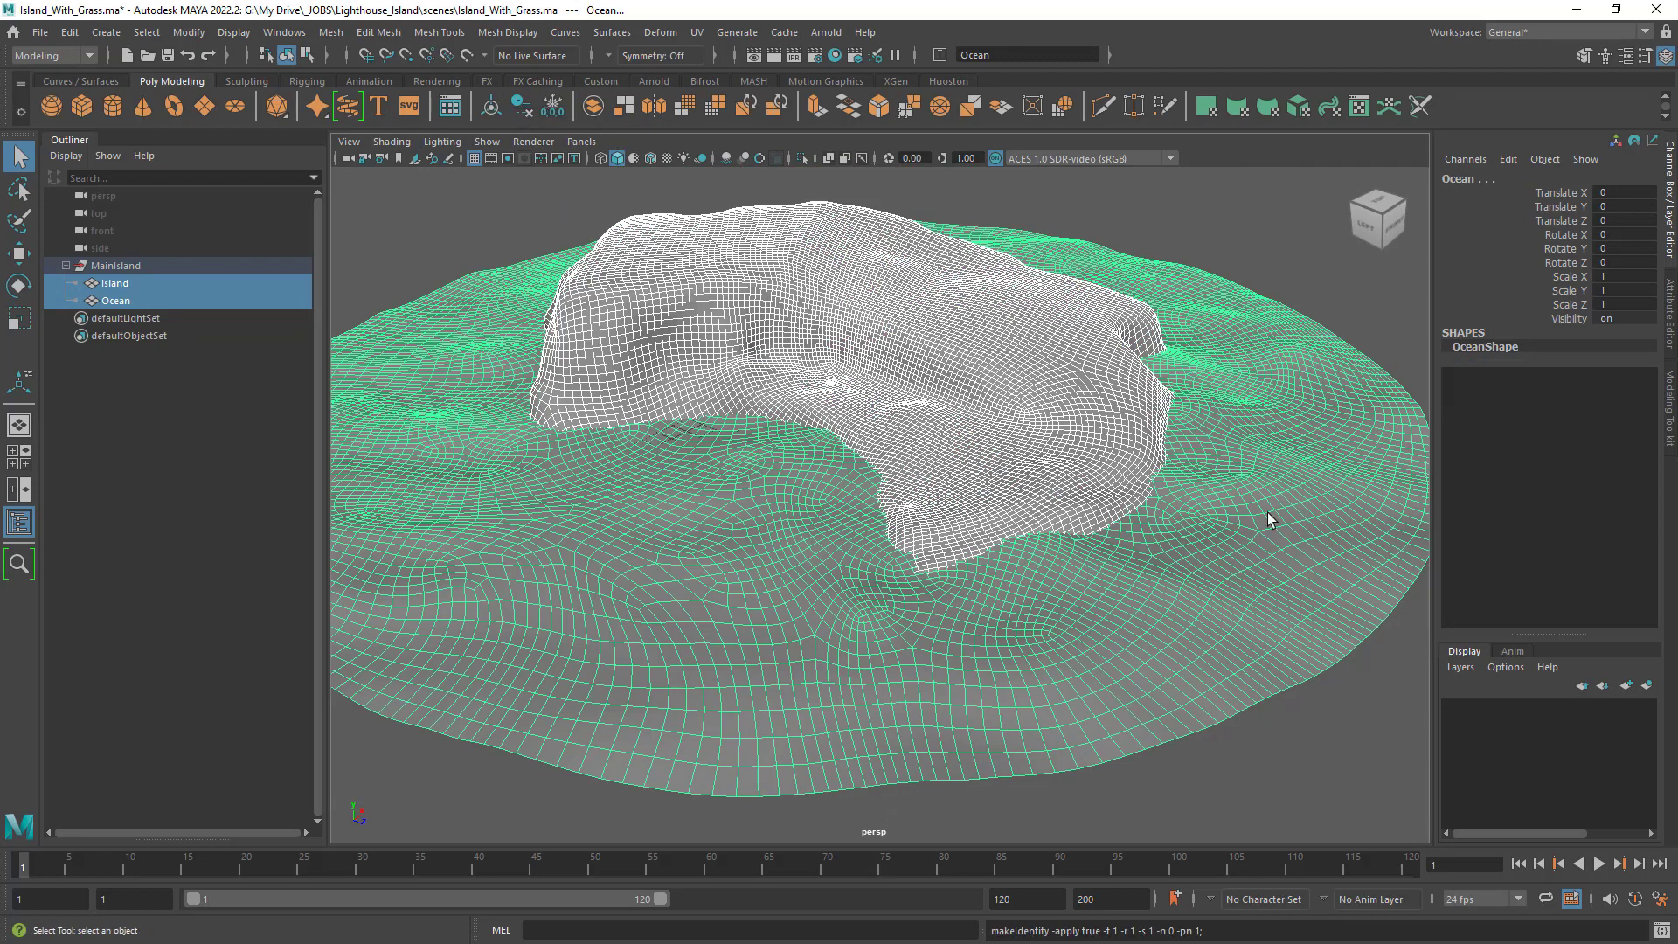
click(1199, 221)
Switch to the UV Editing workspace and check the Island and Ocean meshes for existing UVs, ending with Ocean selected.
click(1570, 32)
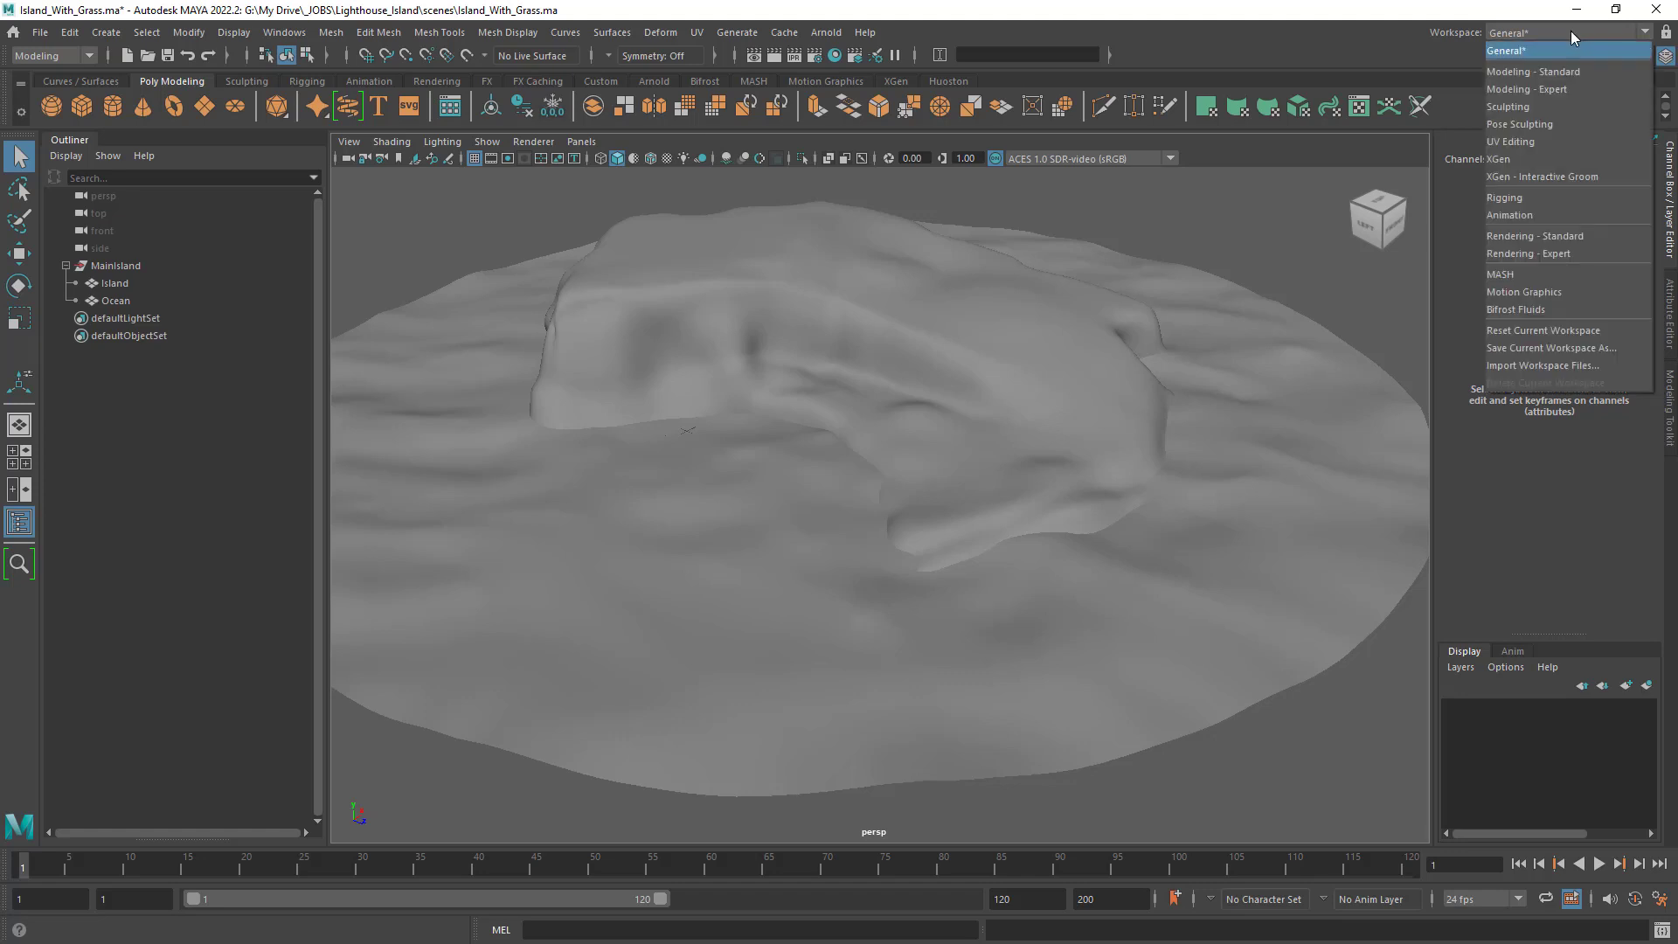
click(1561, 139)
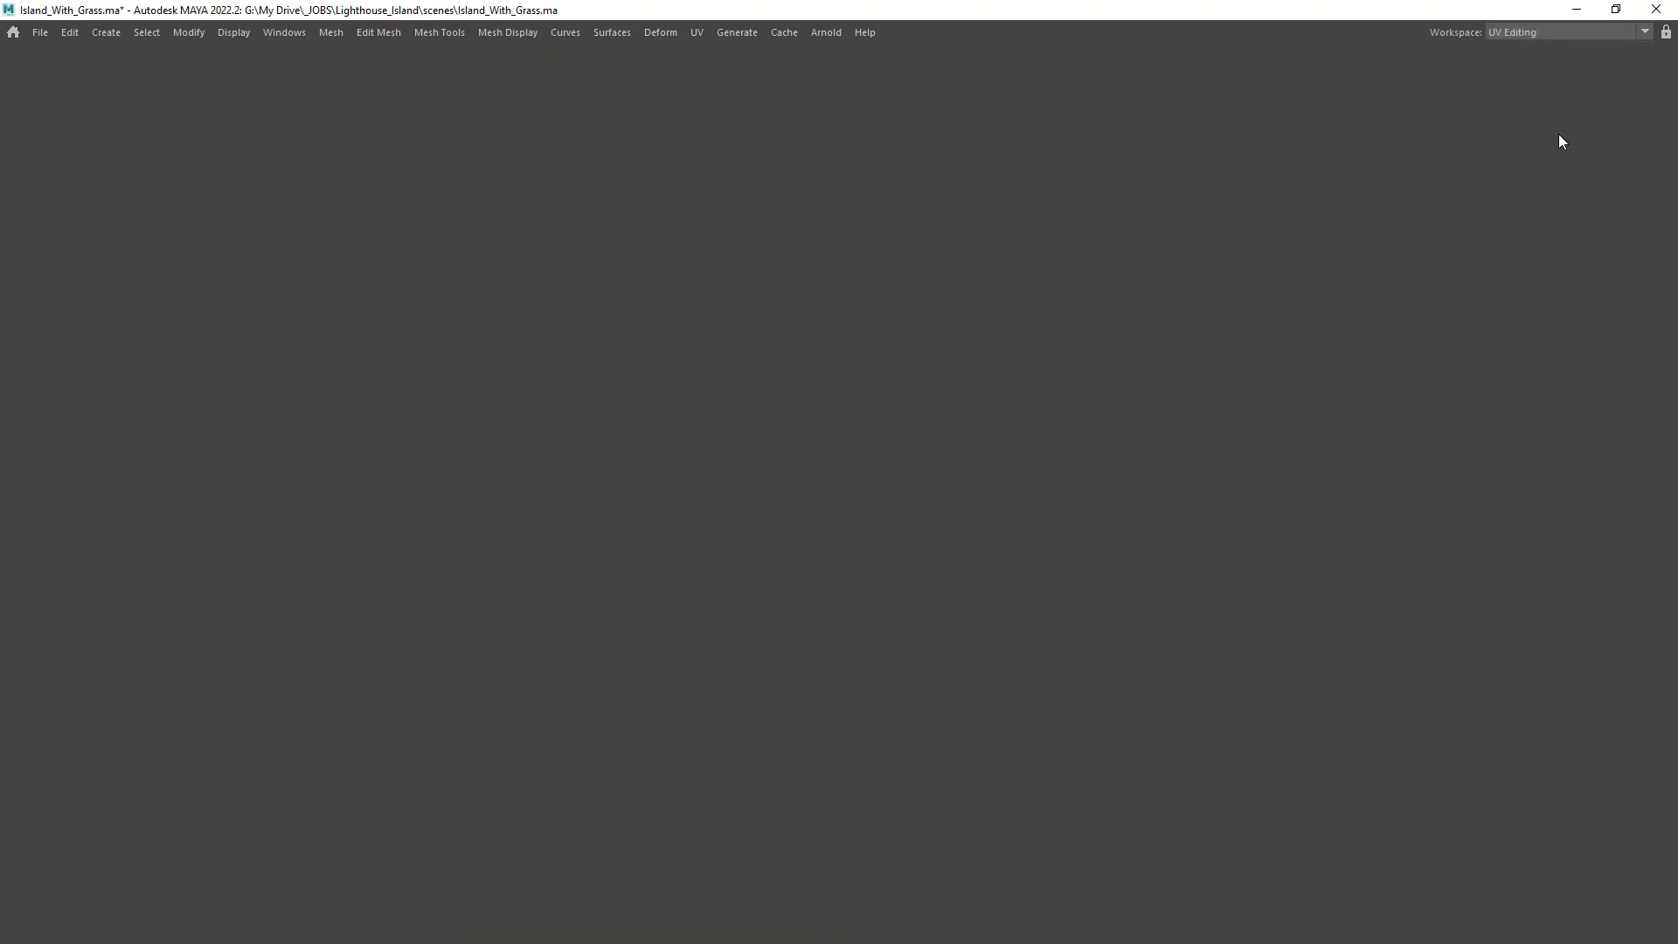
click(591, 429)
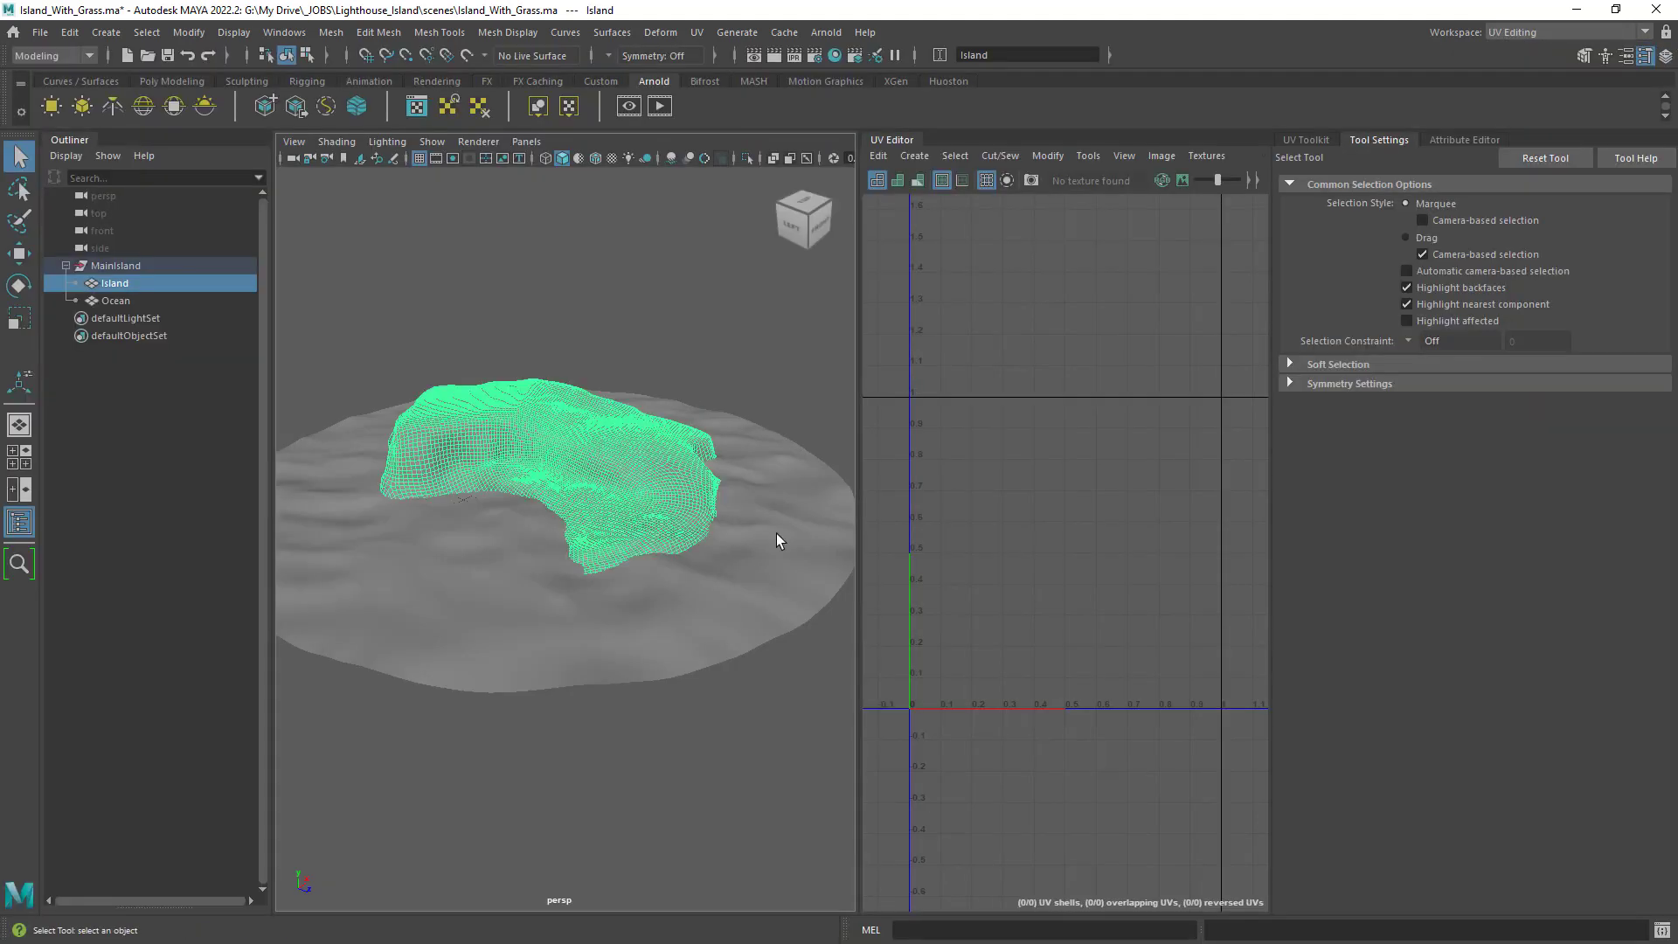
click(754, 516)
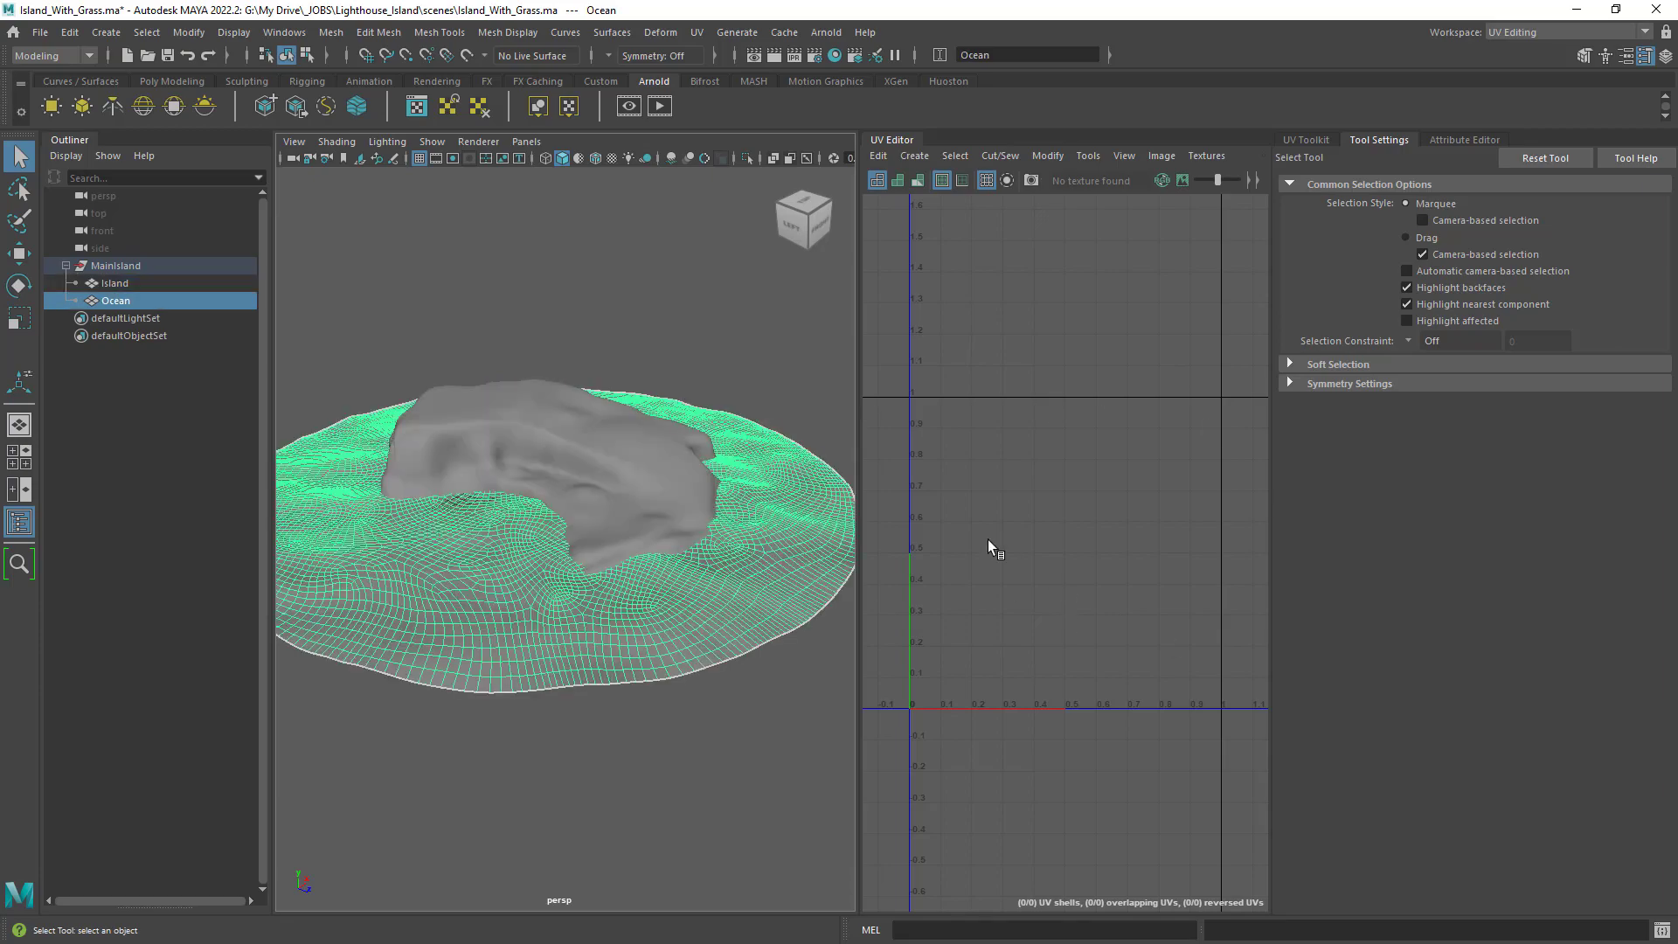
alt+drag(647, 527, 673, 584)
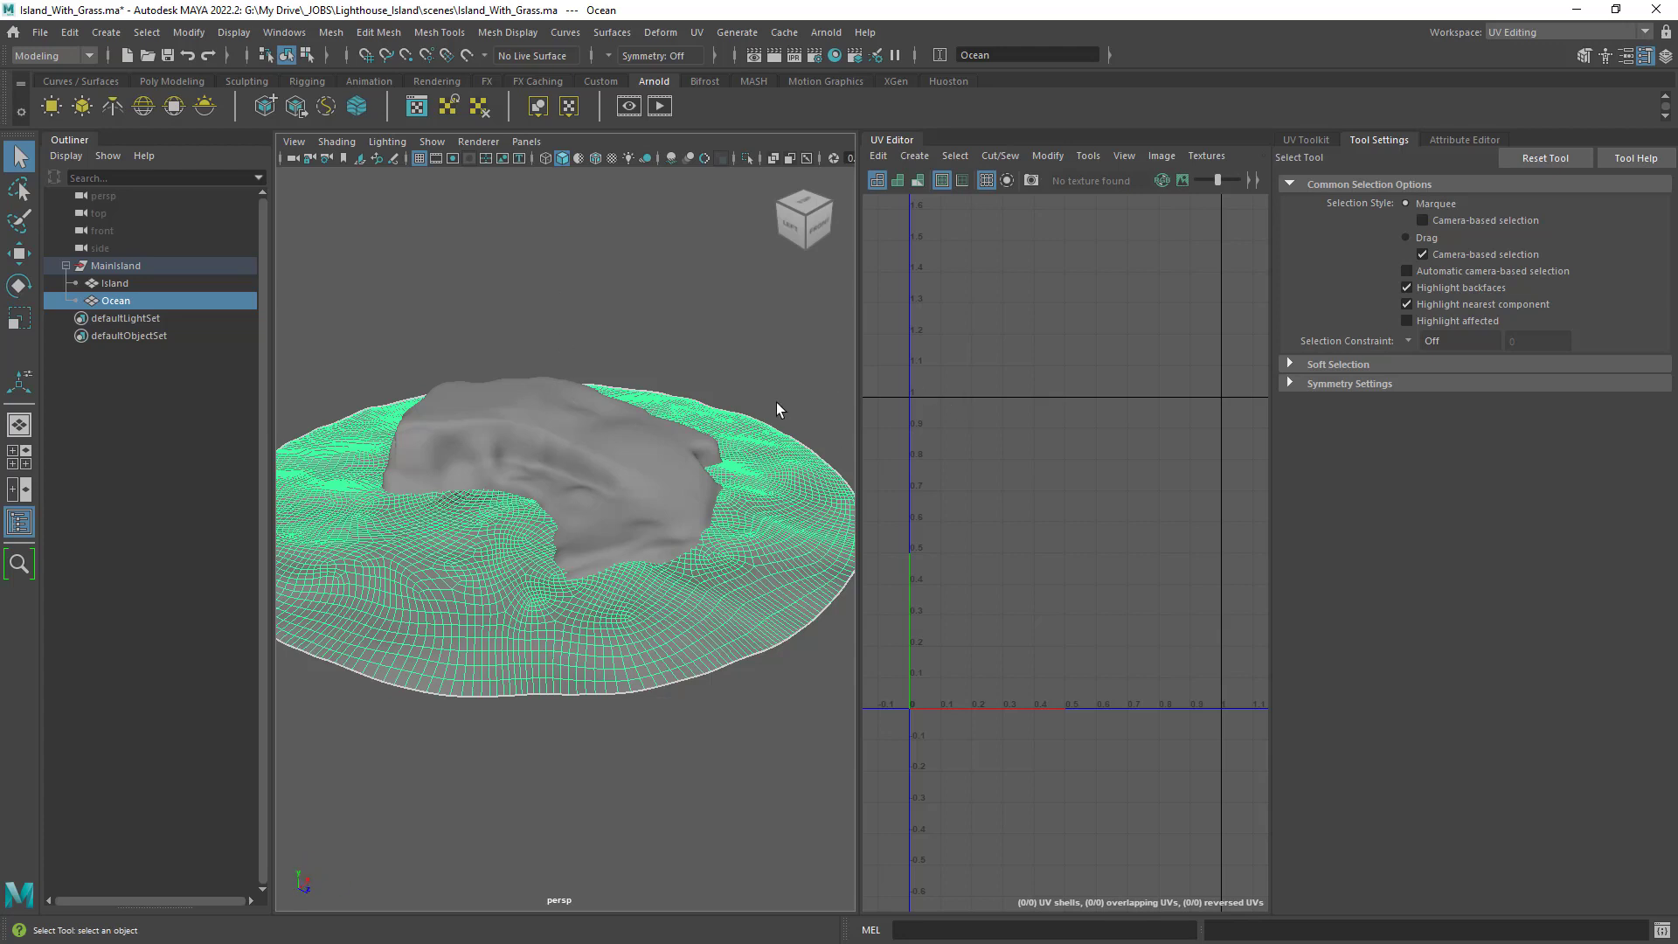
alt+drag(769, 422, 747, 372)
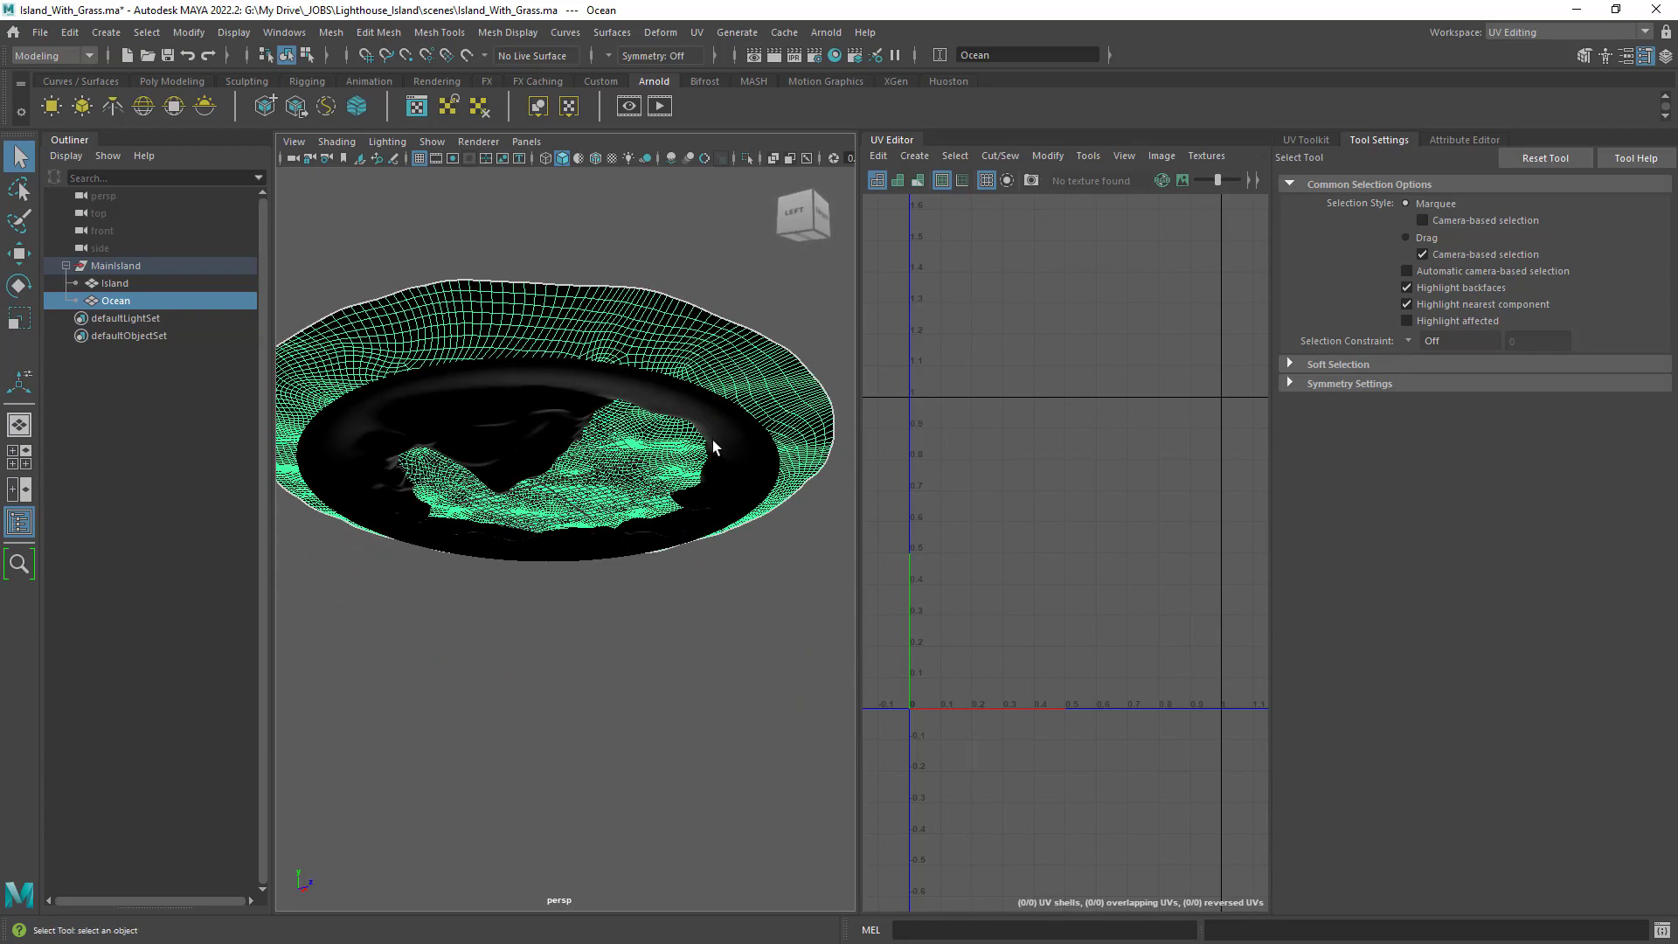
alt+drag(710, 423, 714, 486)
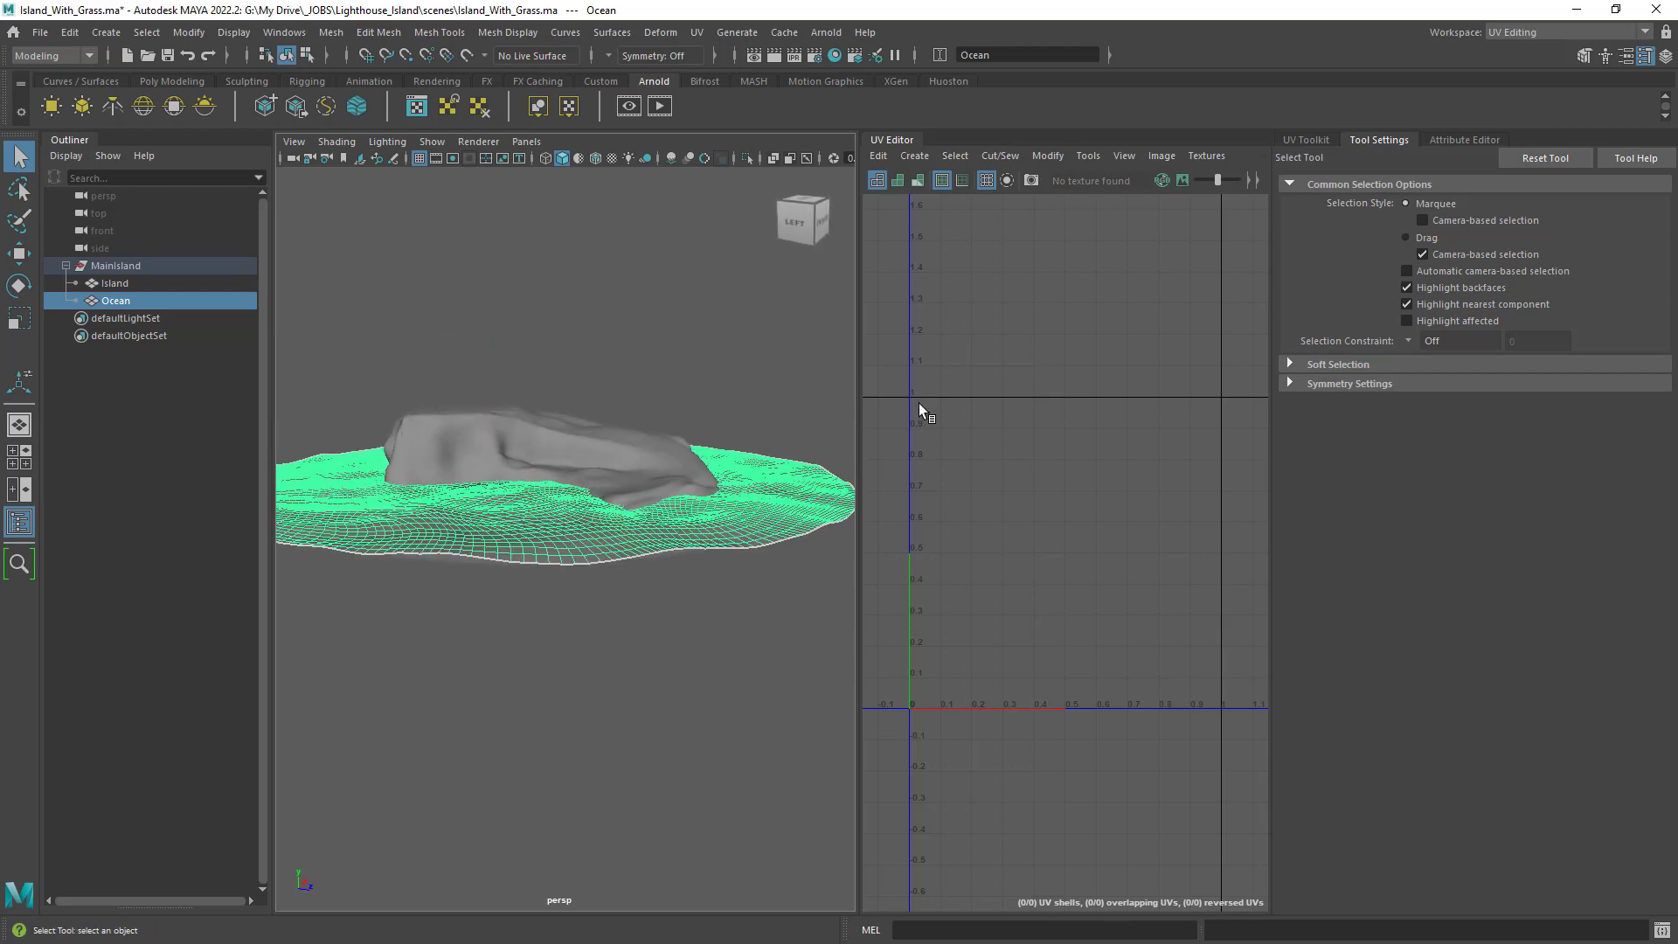
alt+middle_drag(919, 405, 954, 425)
alt+drag(723, 521, 710, 574)
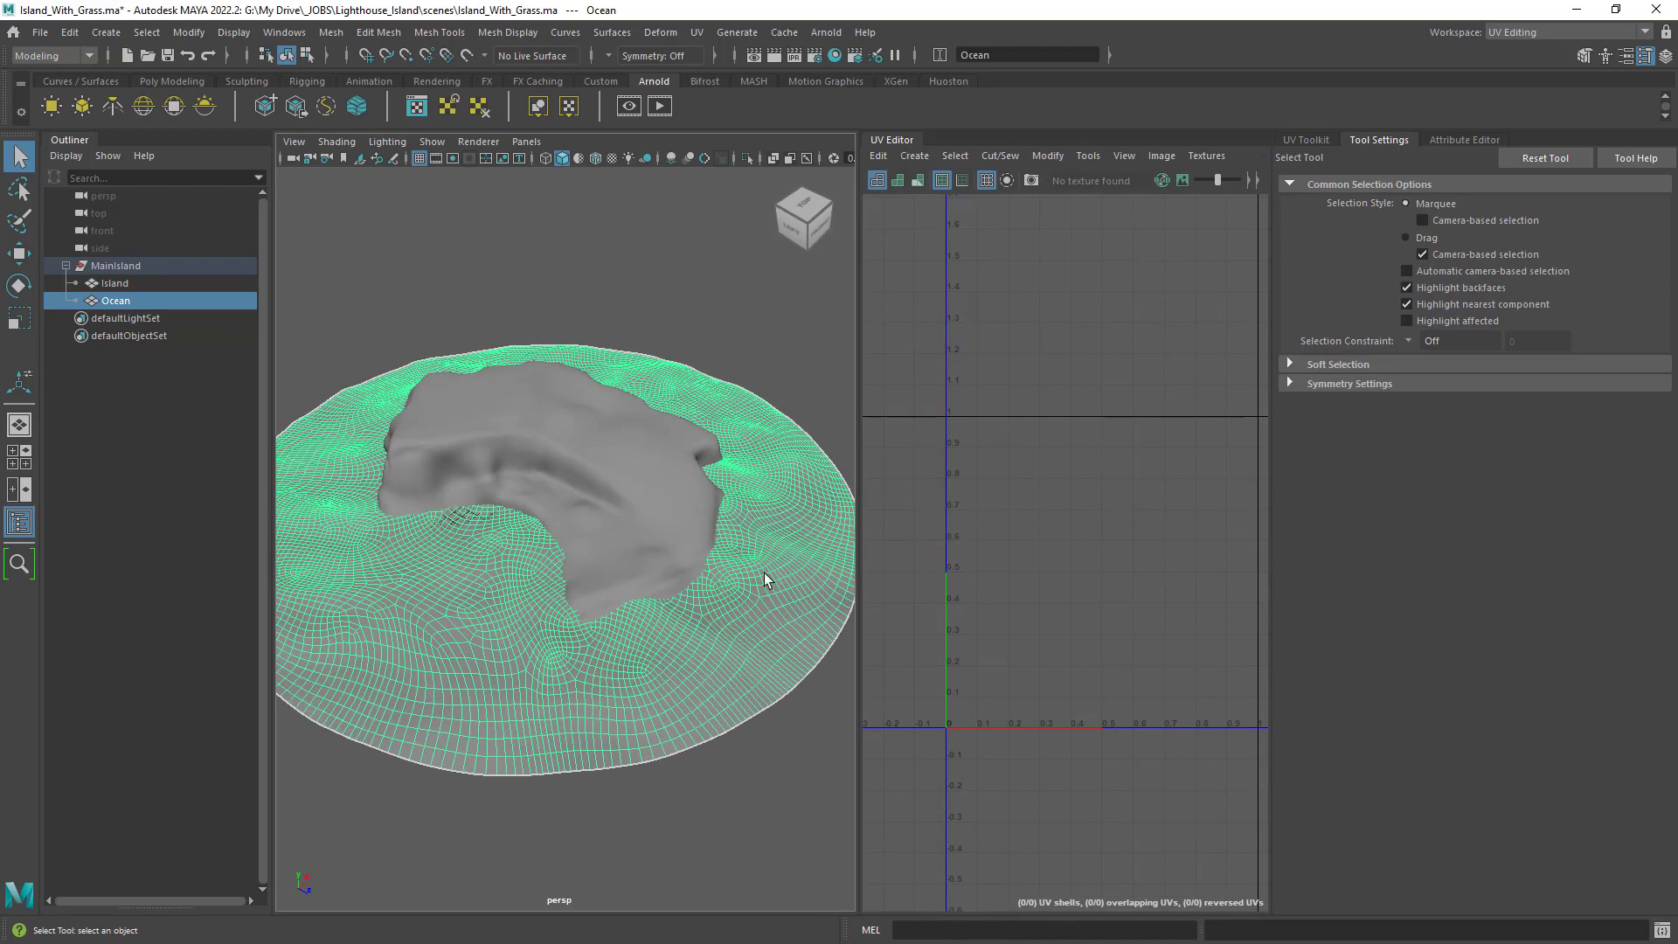
alt+right_drag(764, 573, 708, 514)
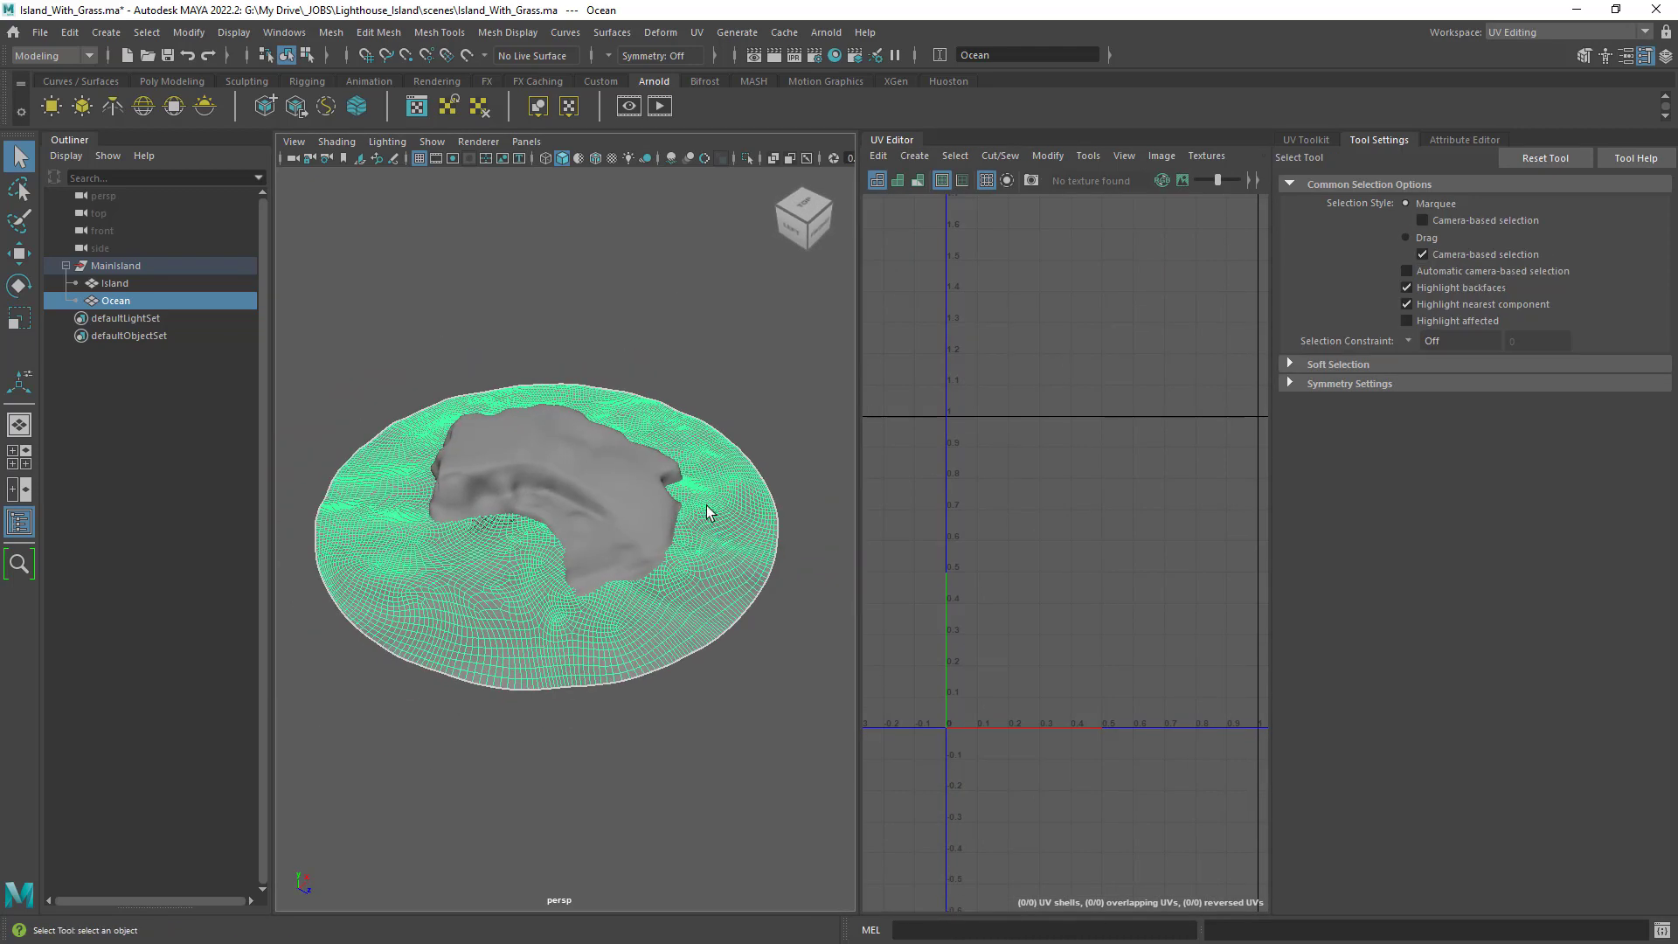
Open the planar mapping options for the Ocean mesh and reset them to their defaults.
click(1311, 140)
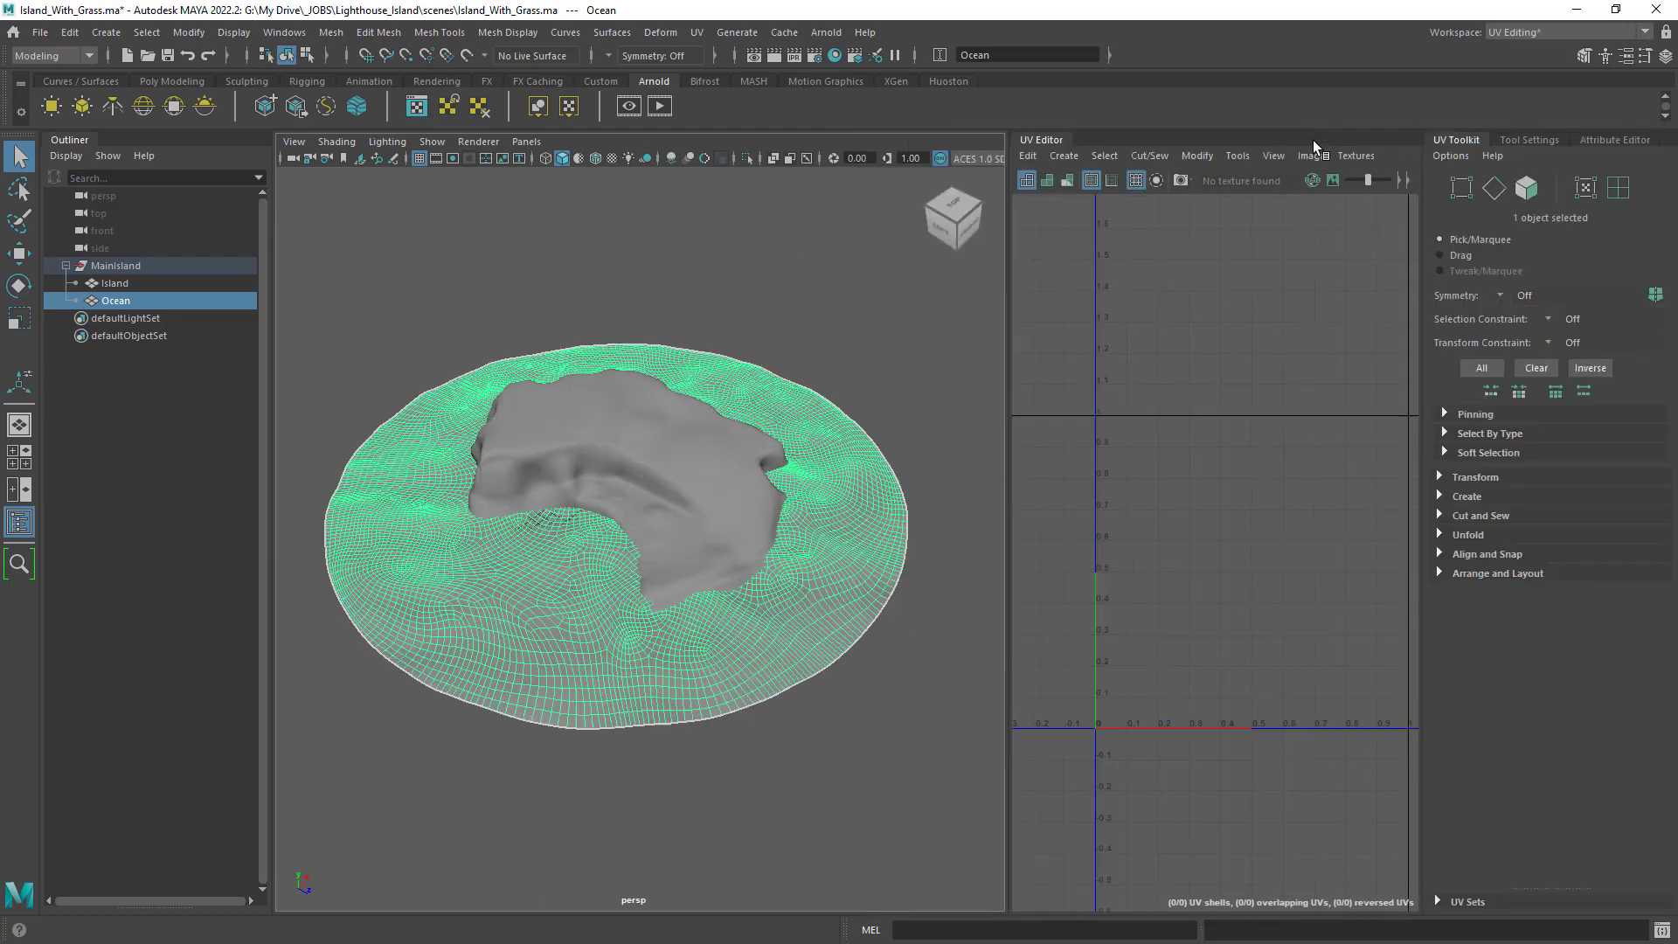
click(1468, 495)
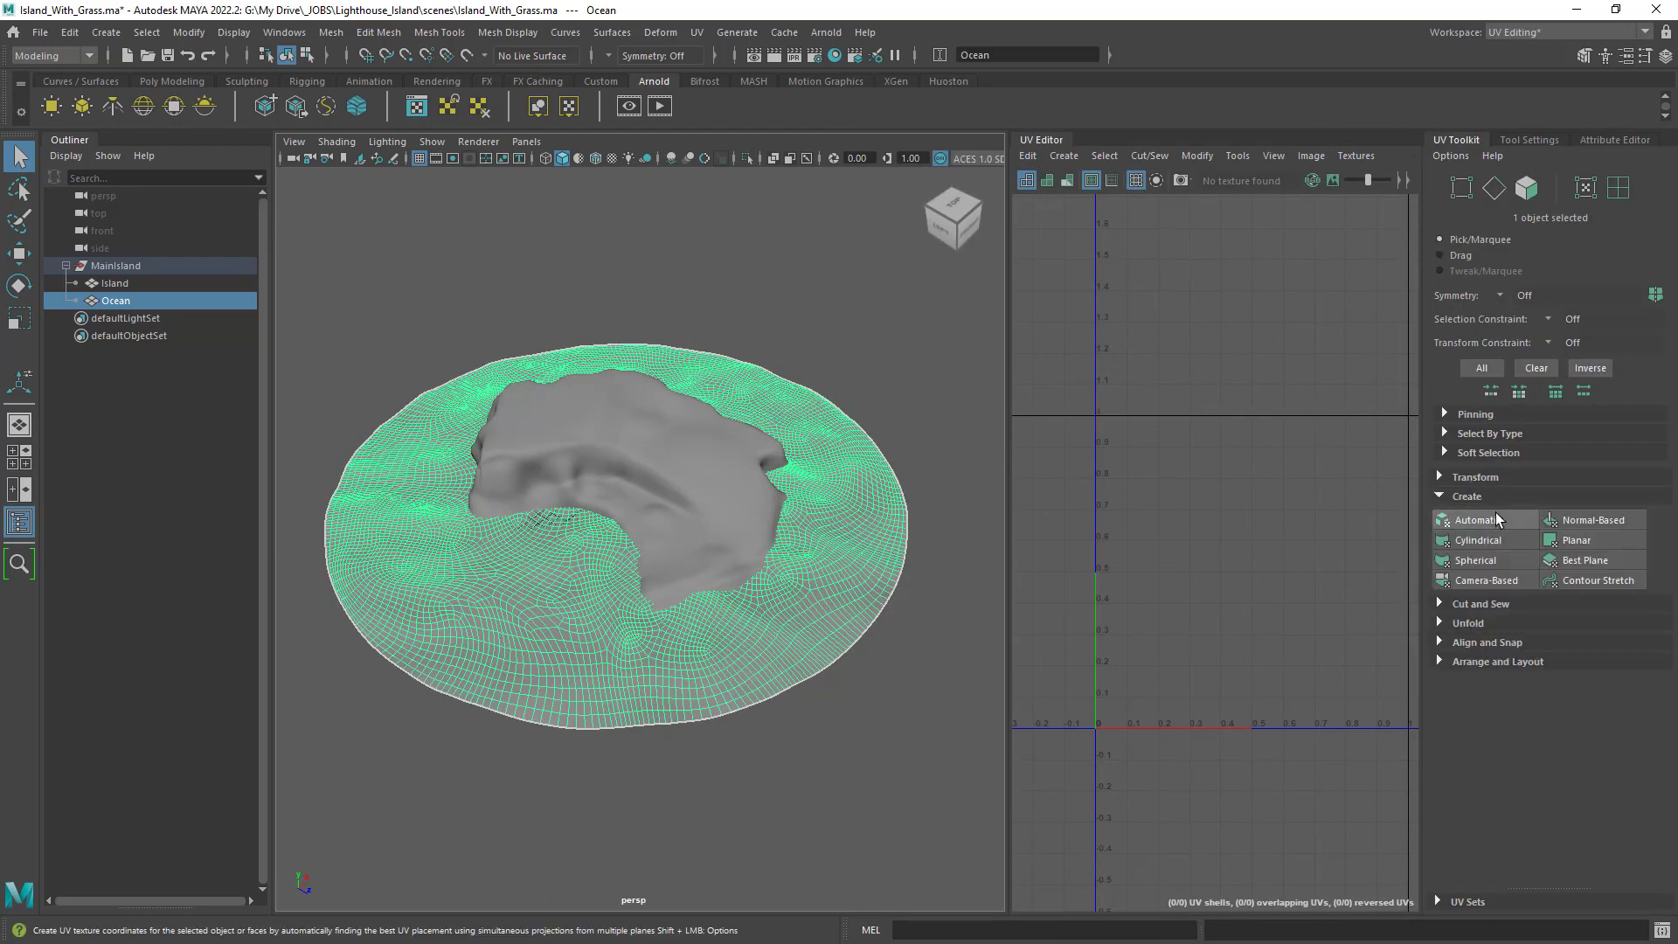
shift+click(1583, 542)
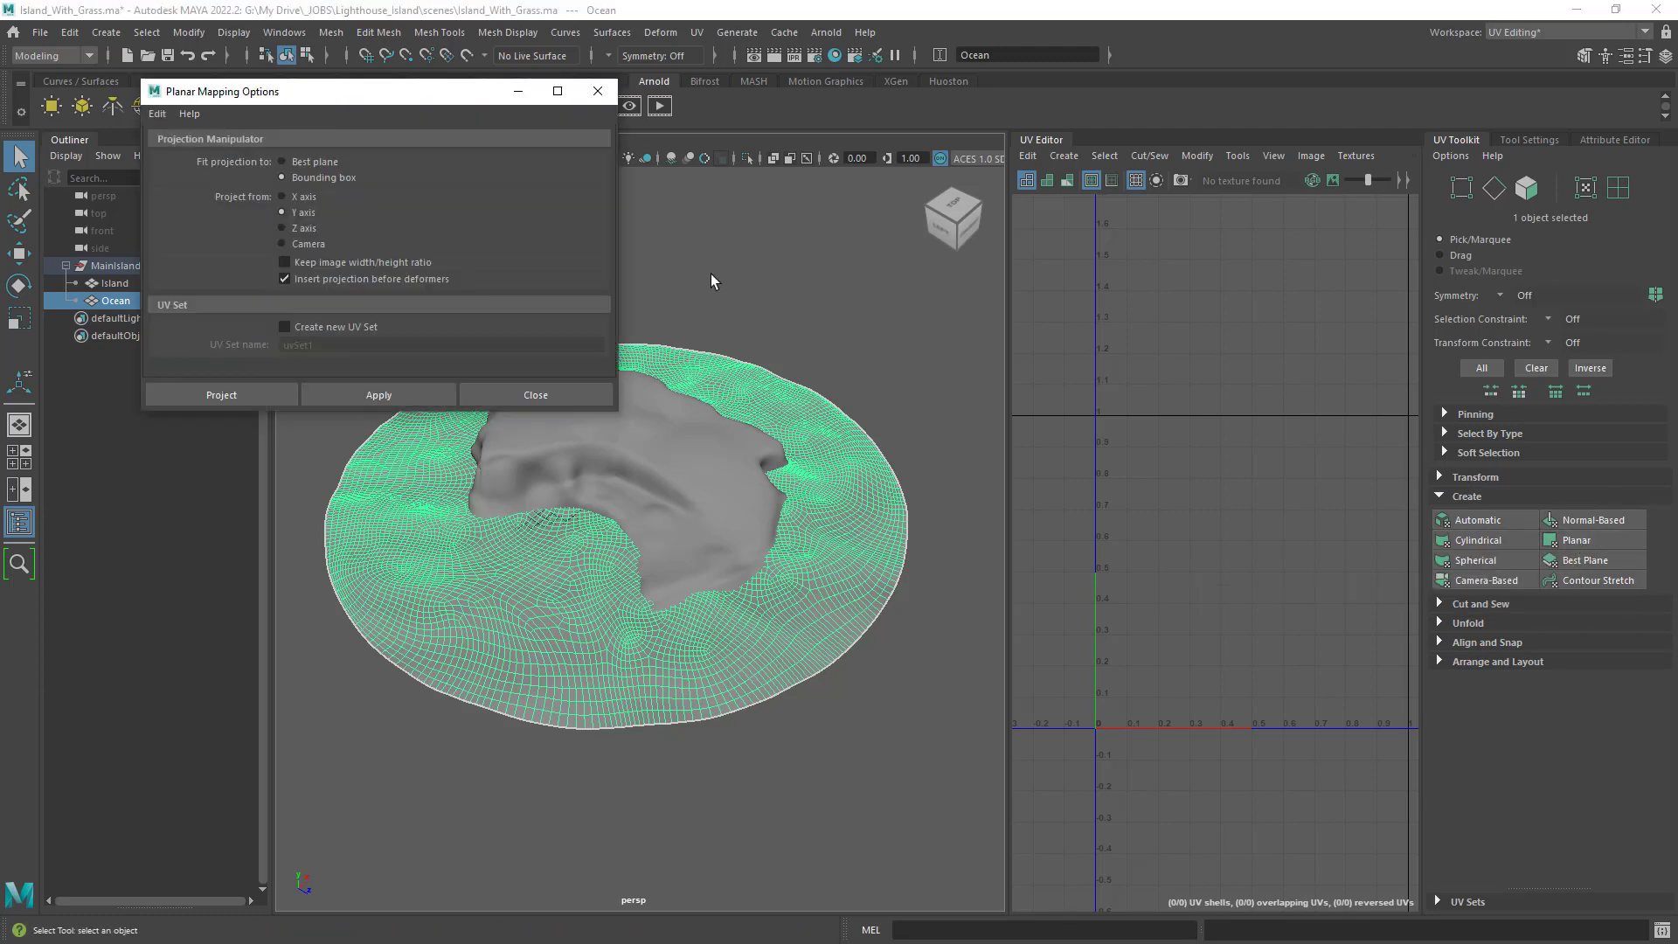
drag(390, 91, 1122, 124)
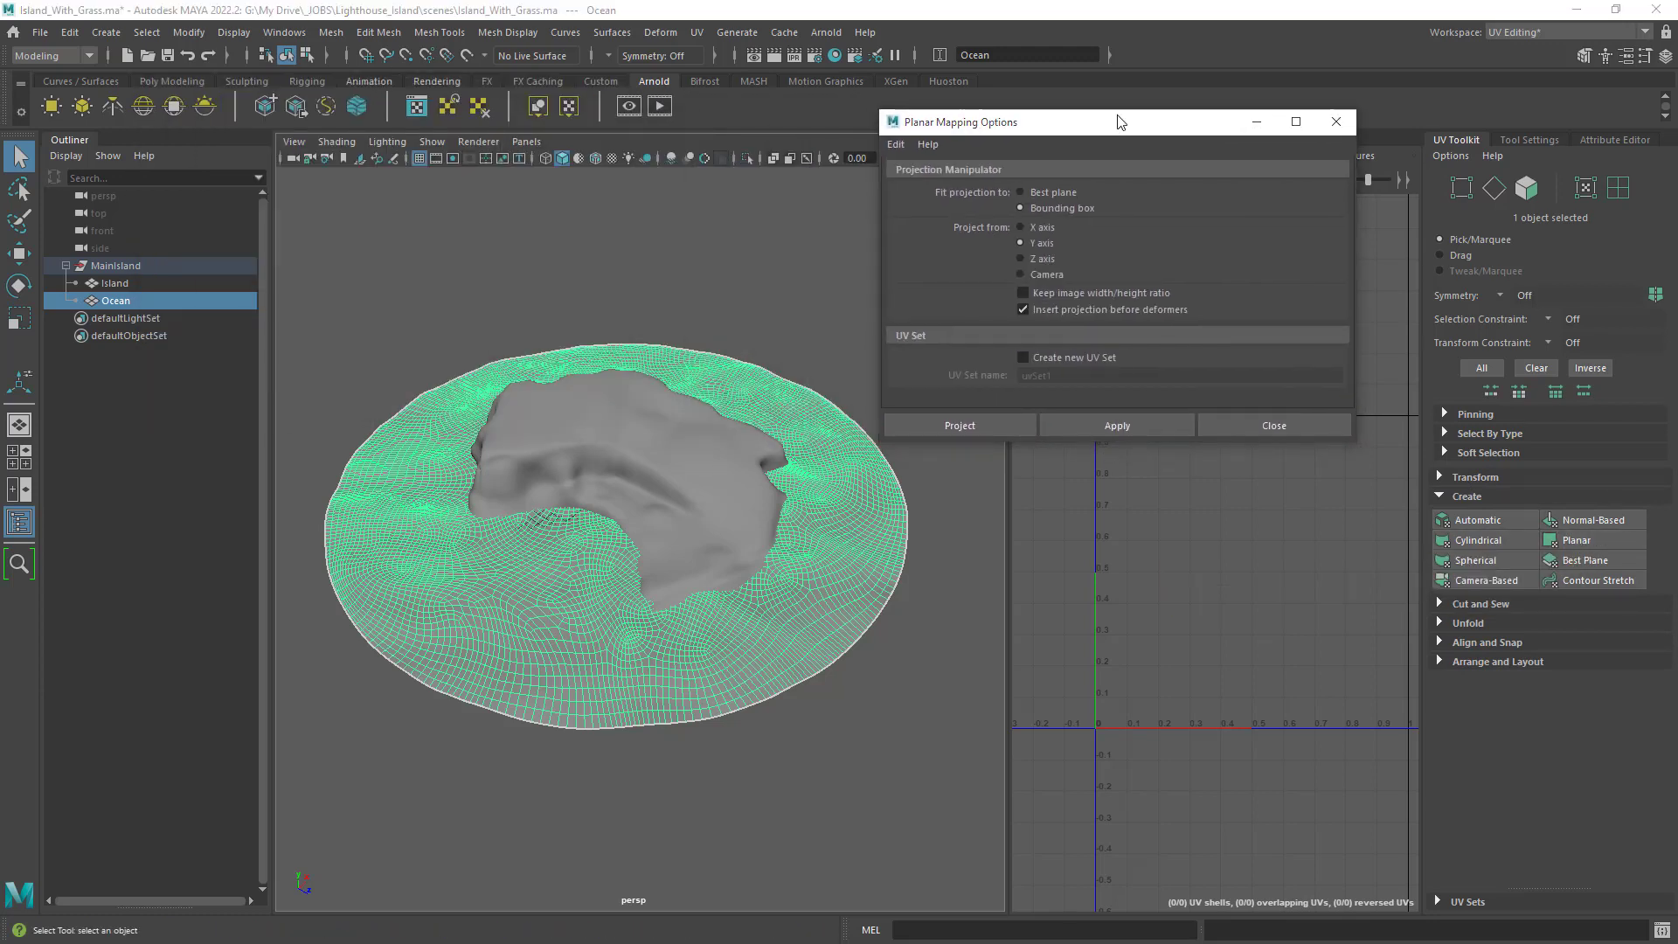
click(896, 144)
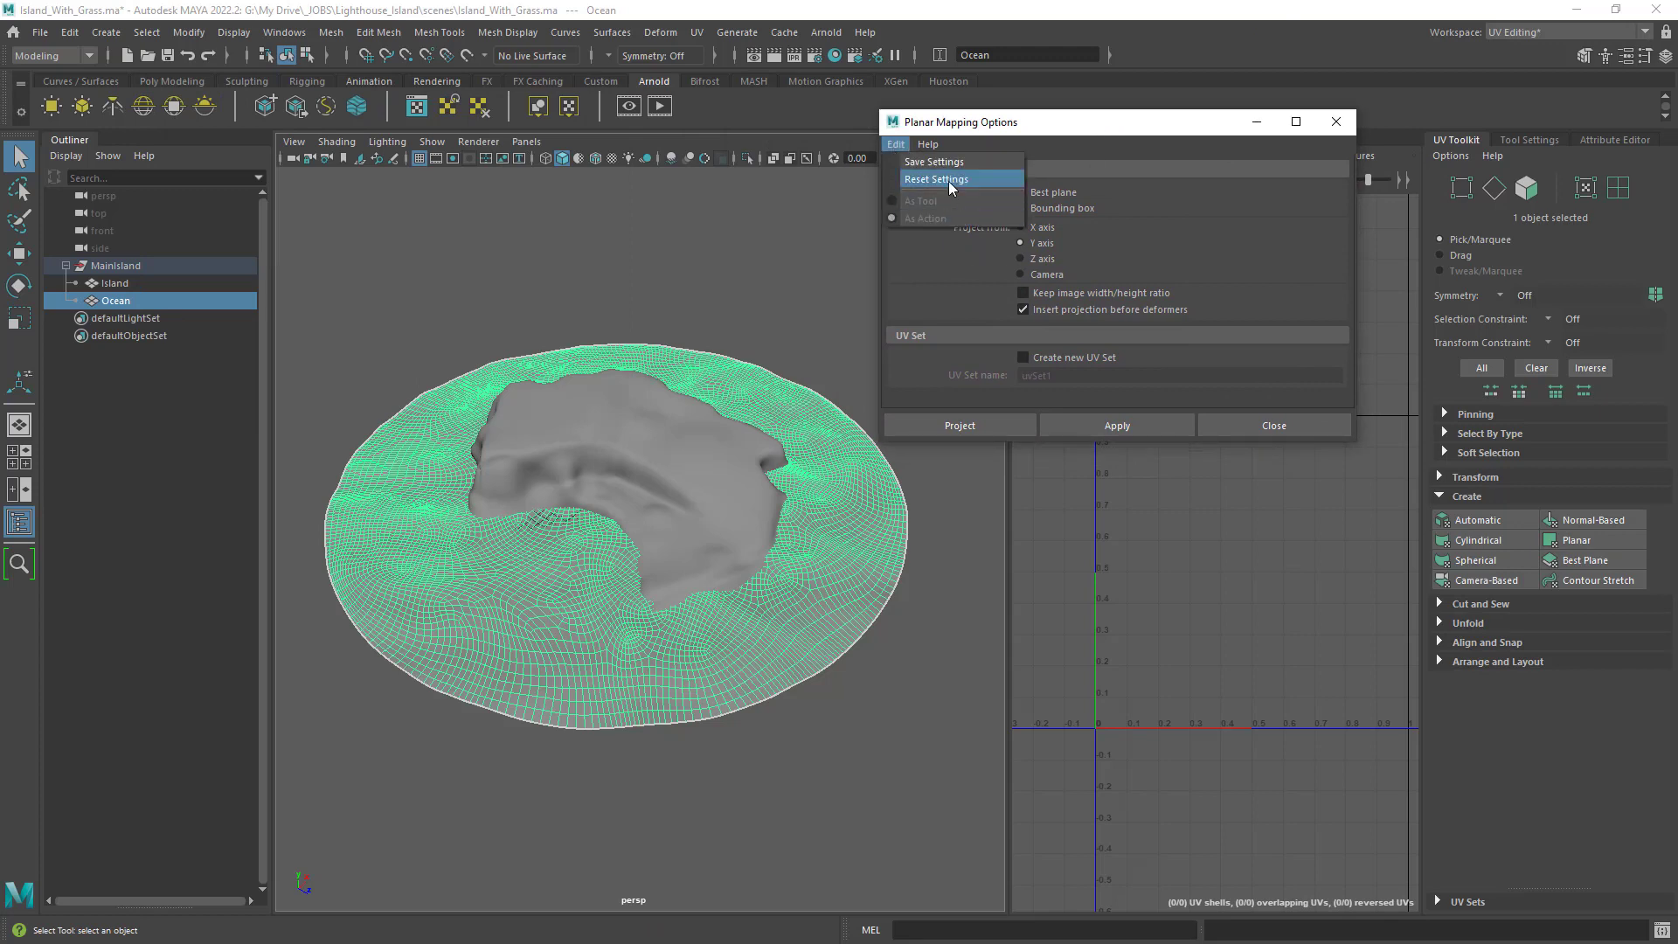
click(953, 185)
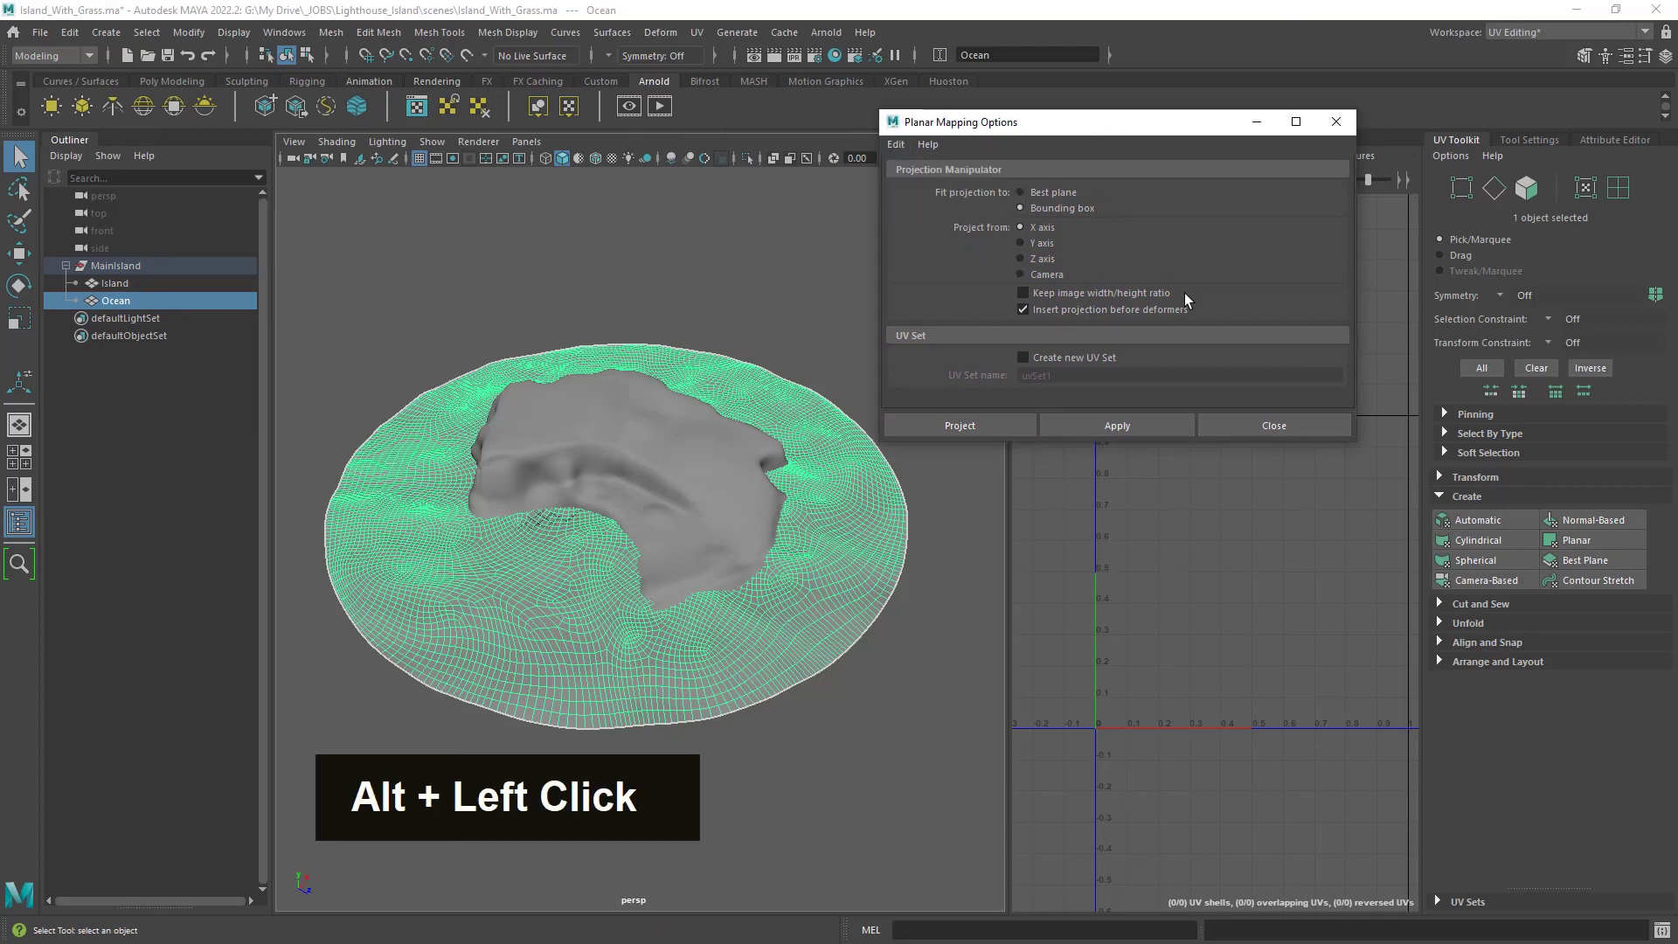
Create planar UVs for the Ocean mesh projected from the Y axis, and return to object selection with nothing selected.
drag(1187, 129, 1230, 182)
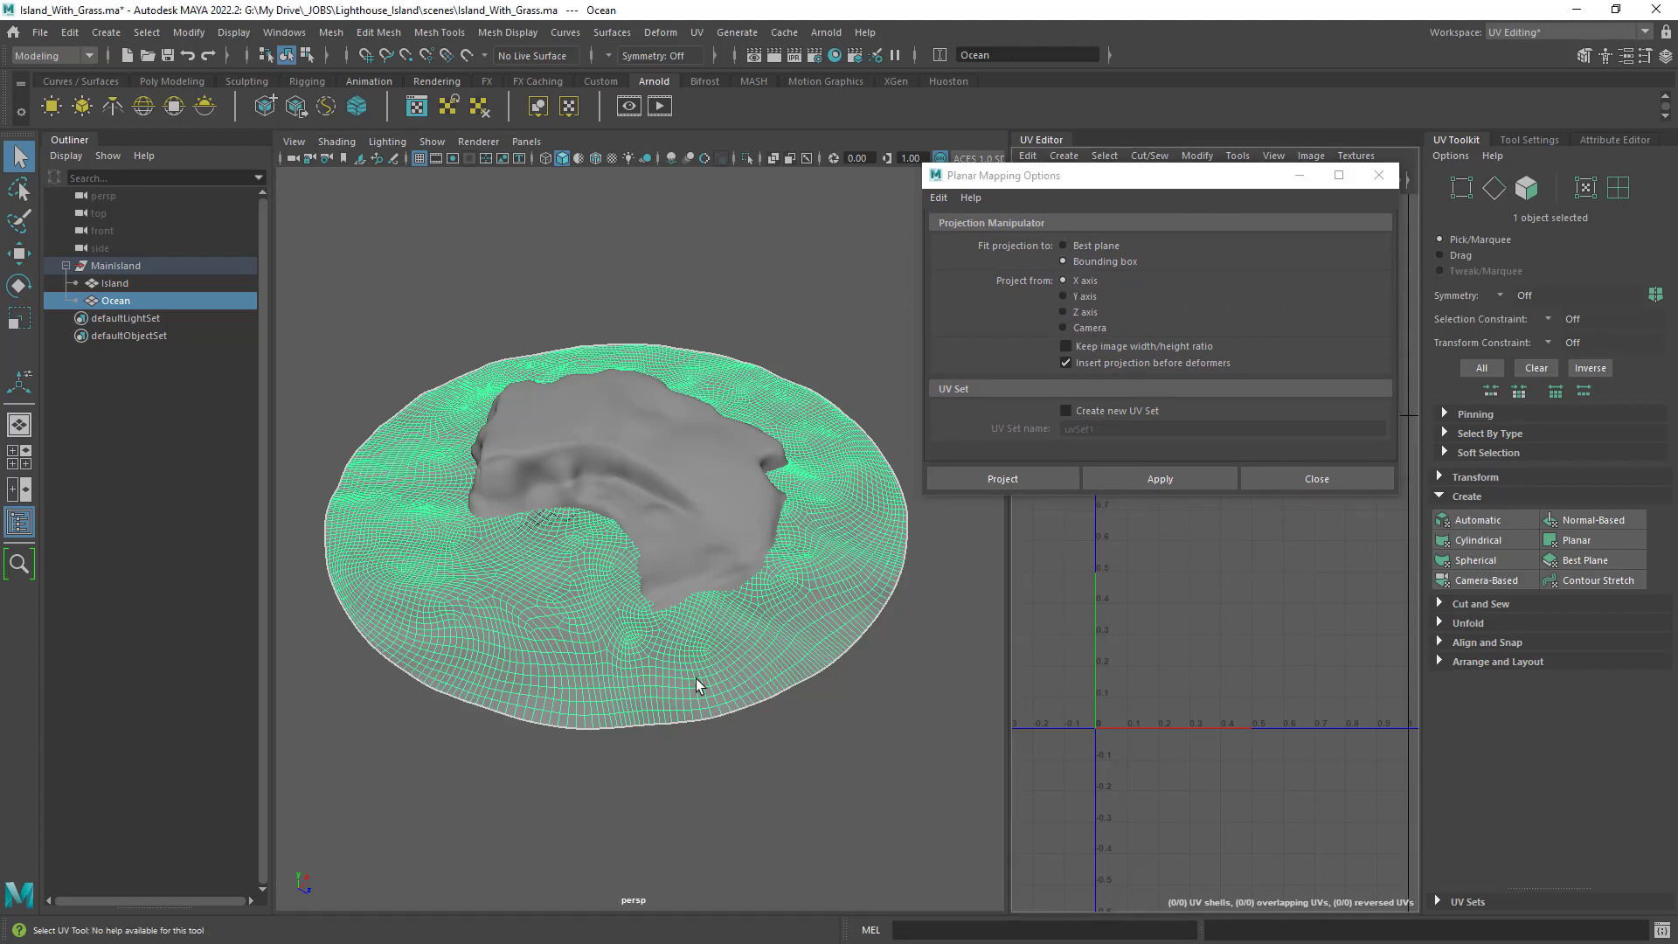
click(1076, 298)
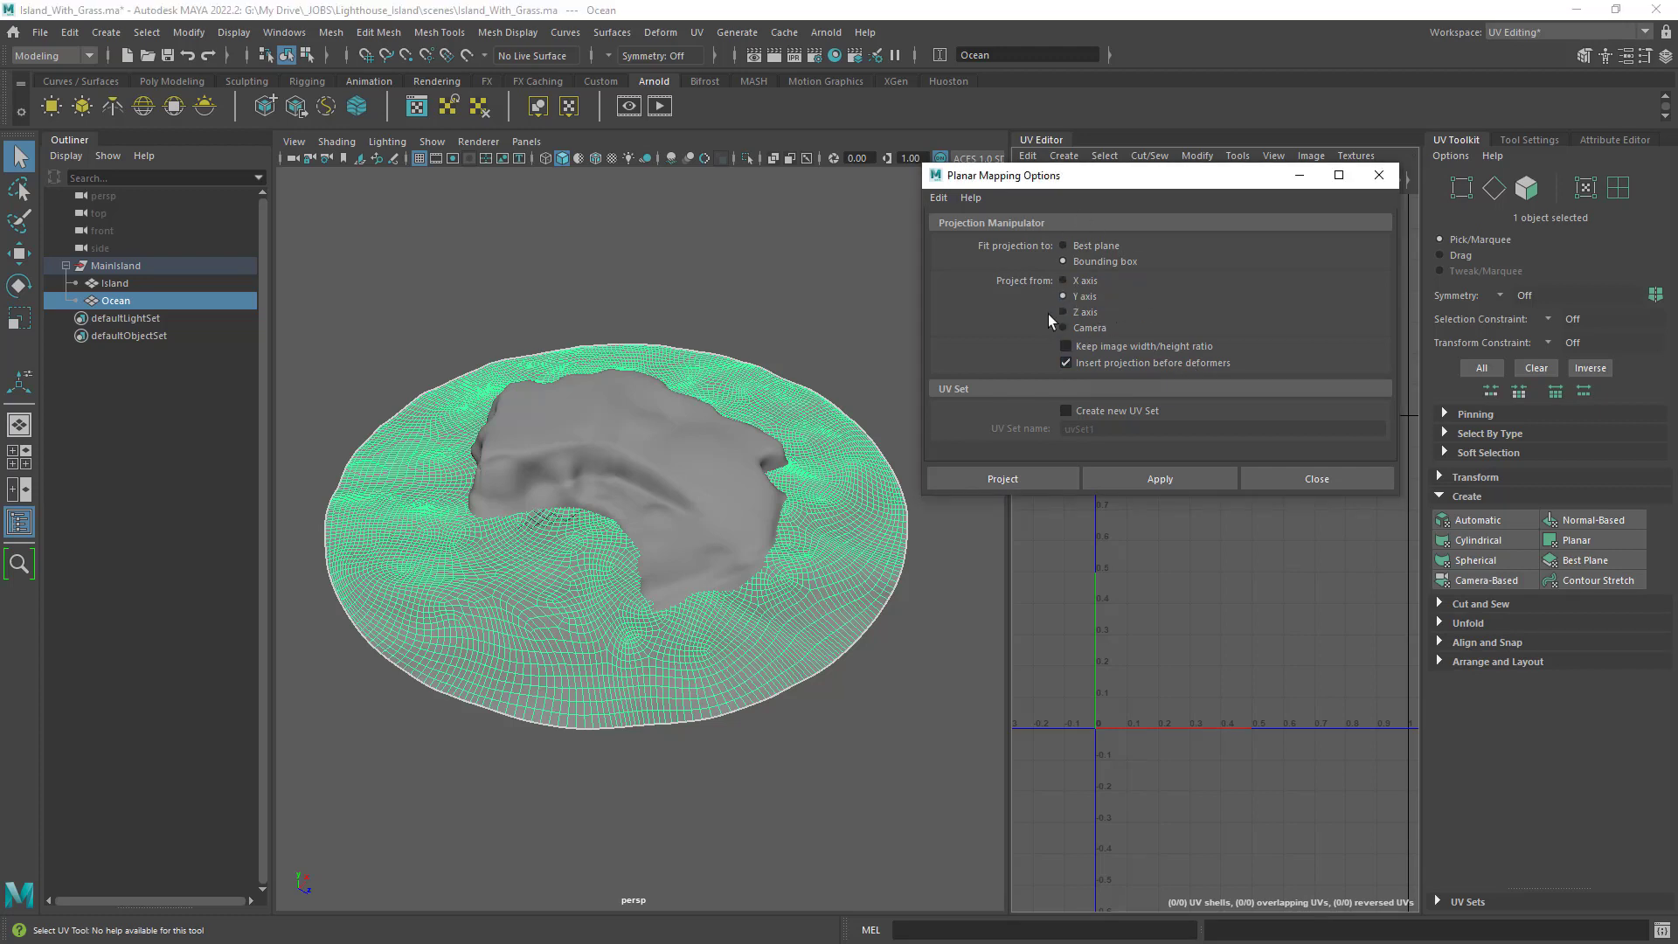
click(1035, 477)
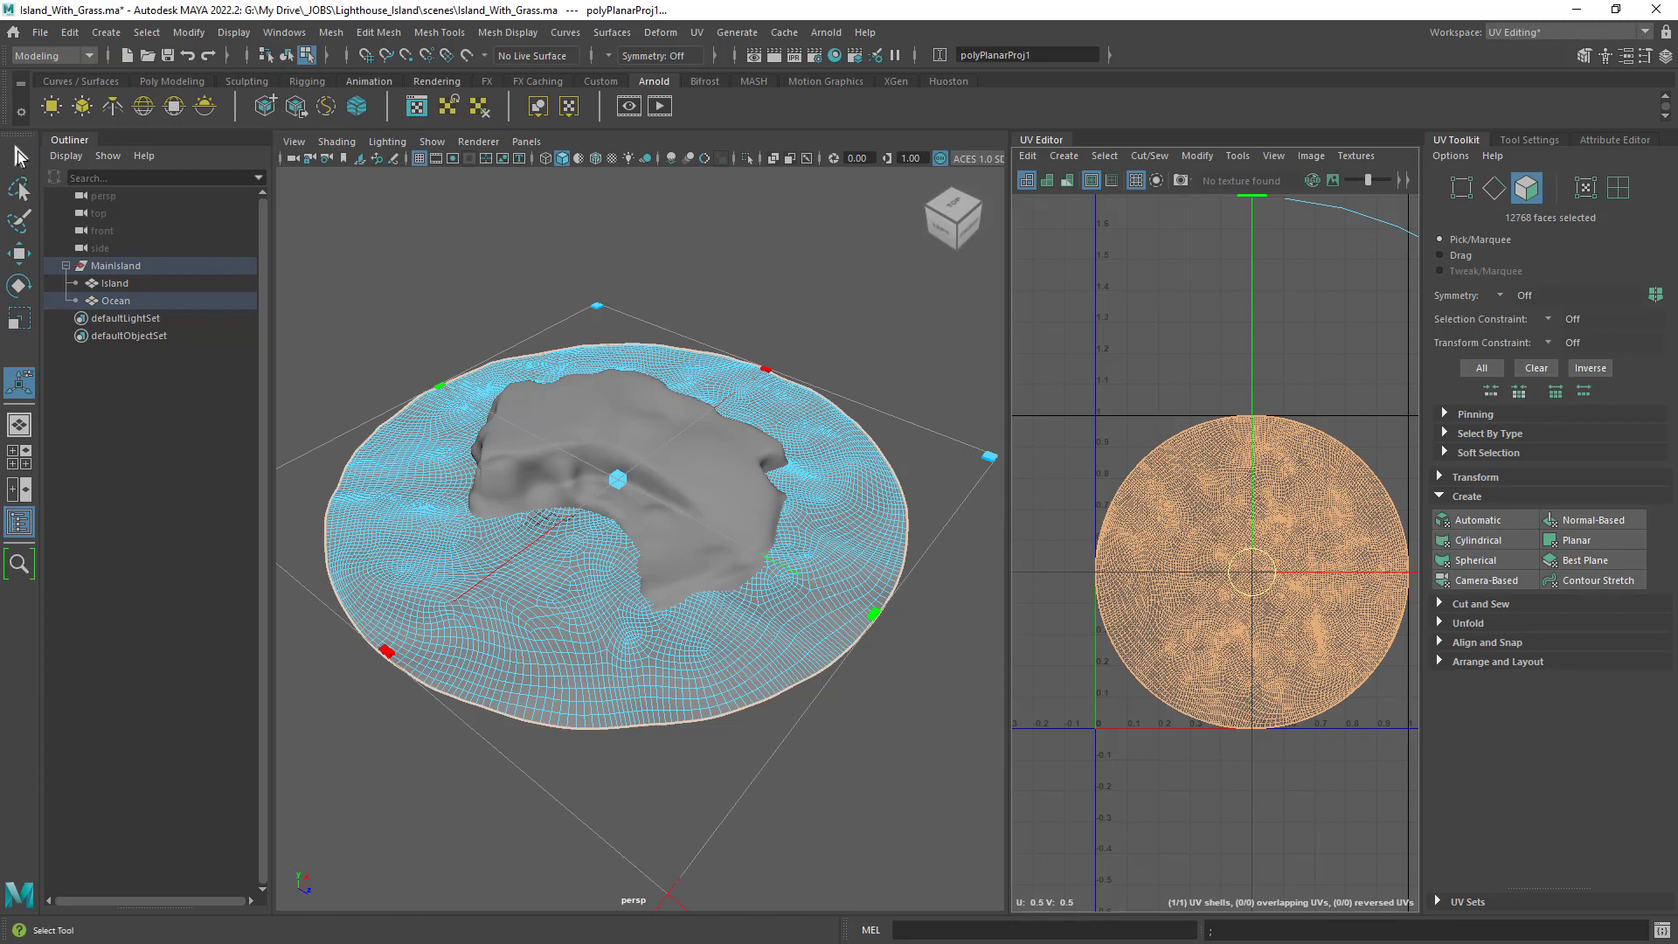
key(q)
click(814, 264)
double_click(623, 465)
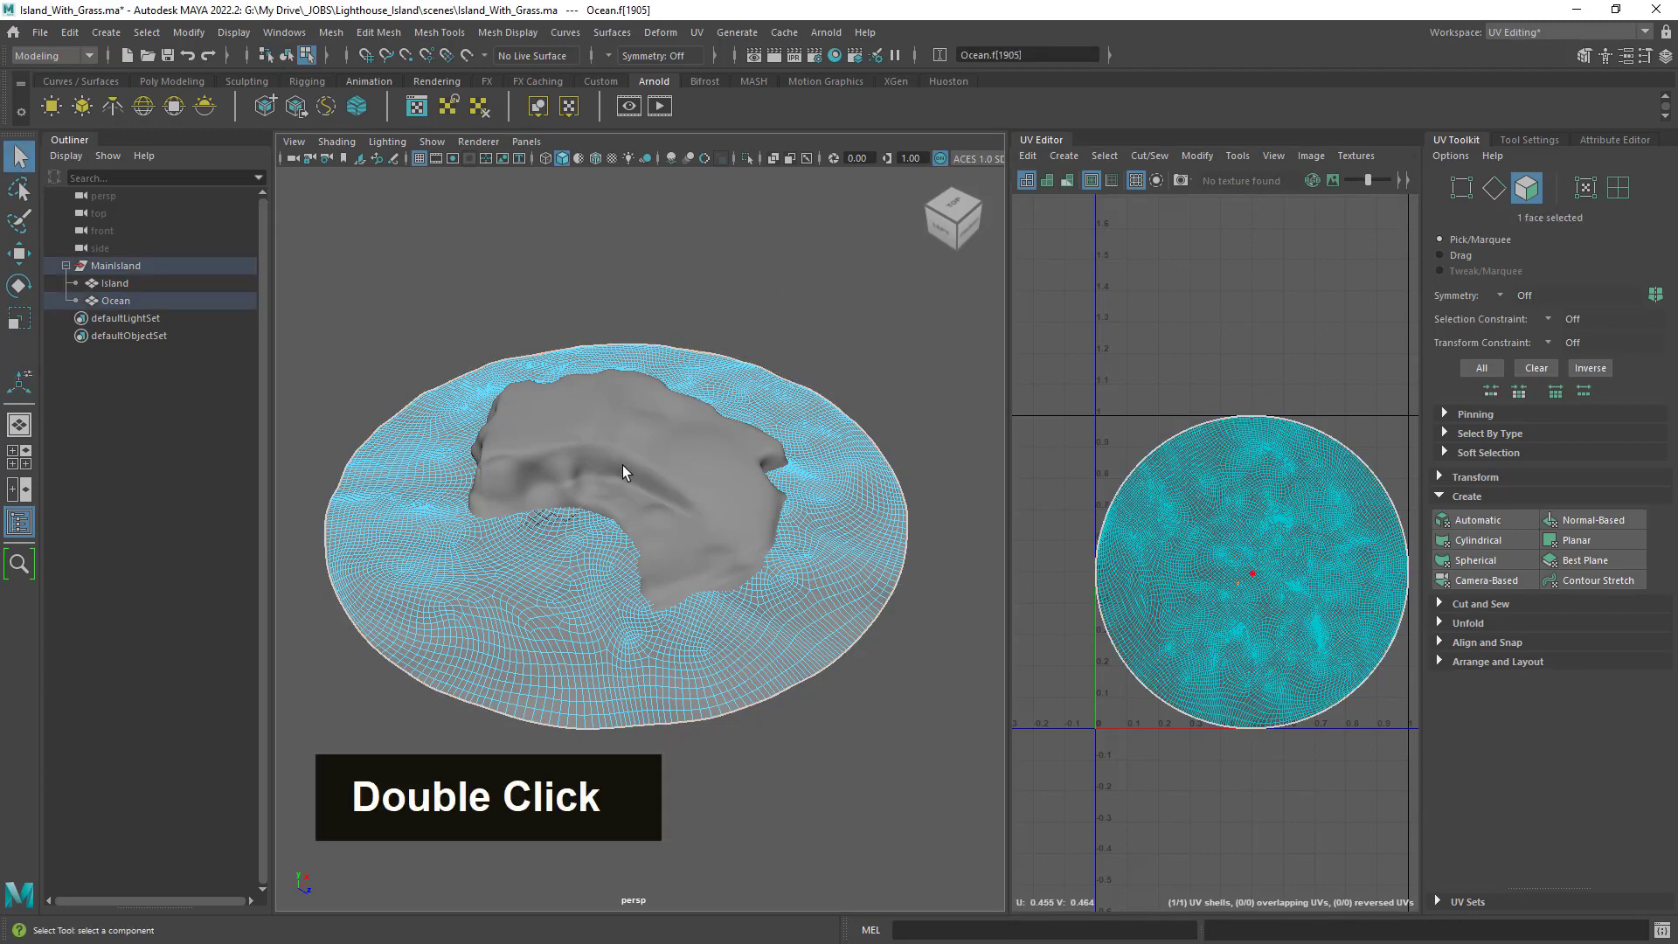
right_drag(841, 423, 895, 375)
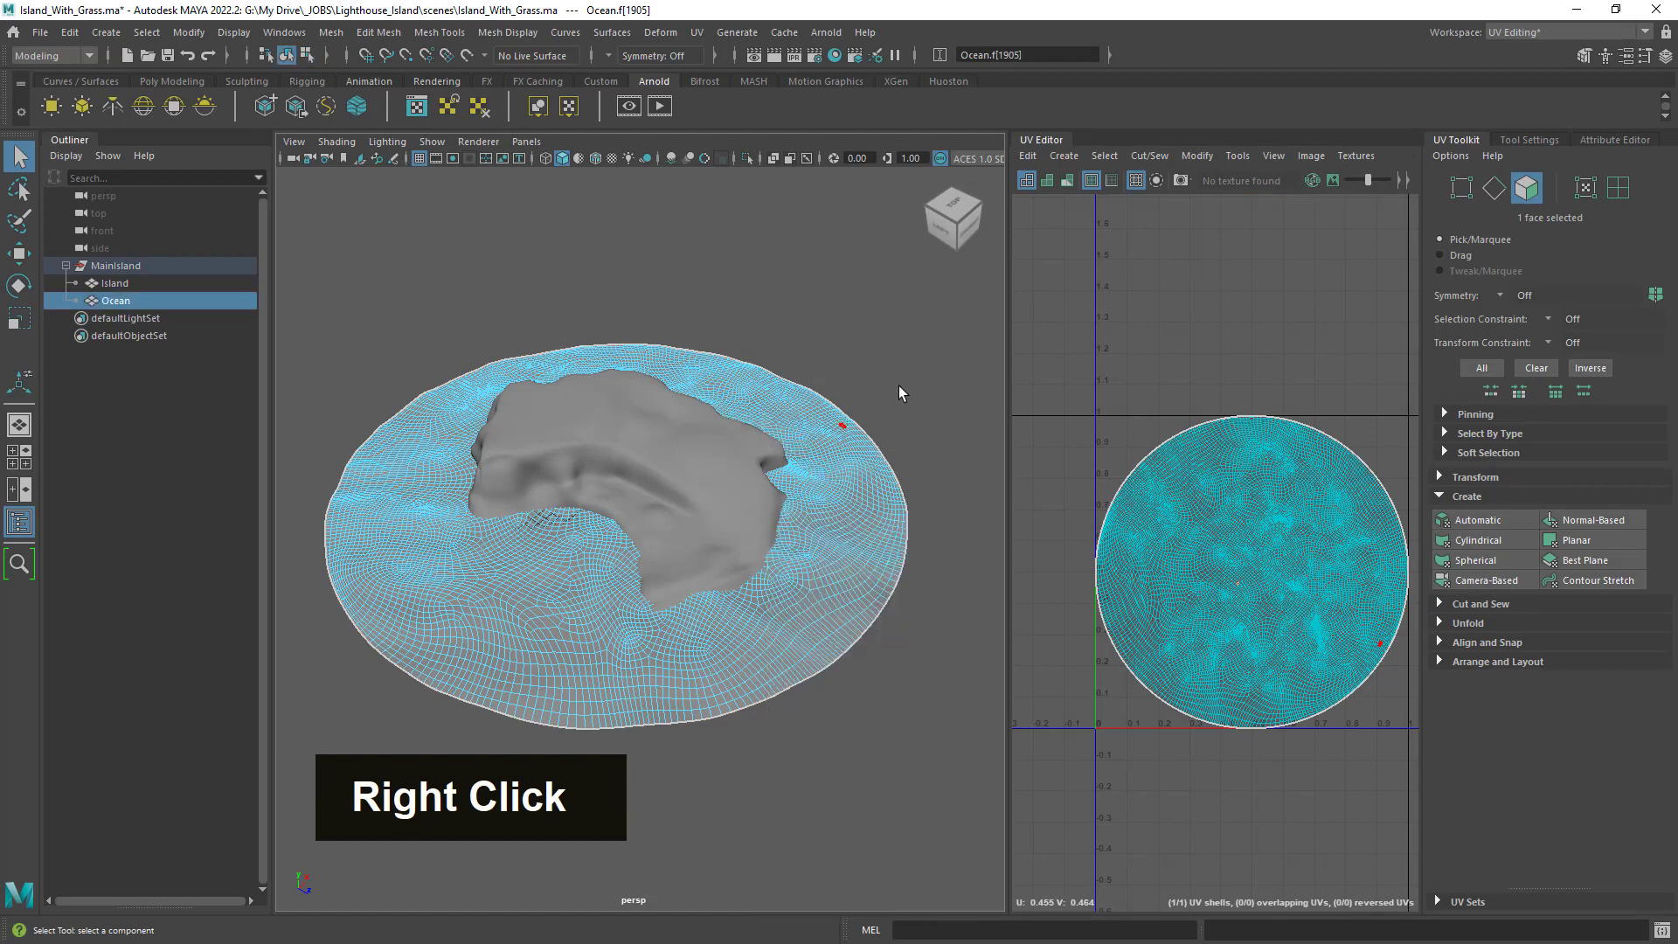
click(899, 386)
Create planar UVs for the Island mesh with the same Y-axis projection and return to object selection mode.
click(688, 436)
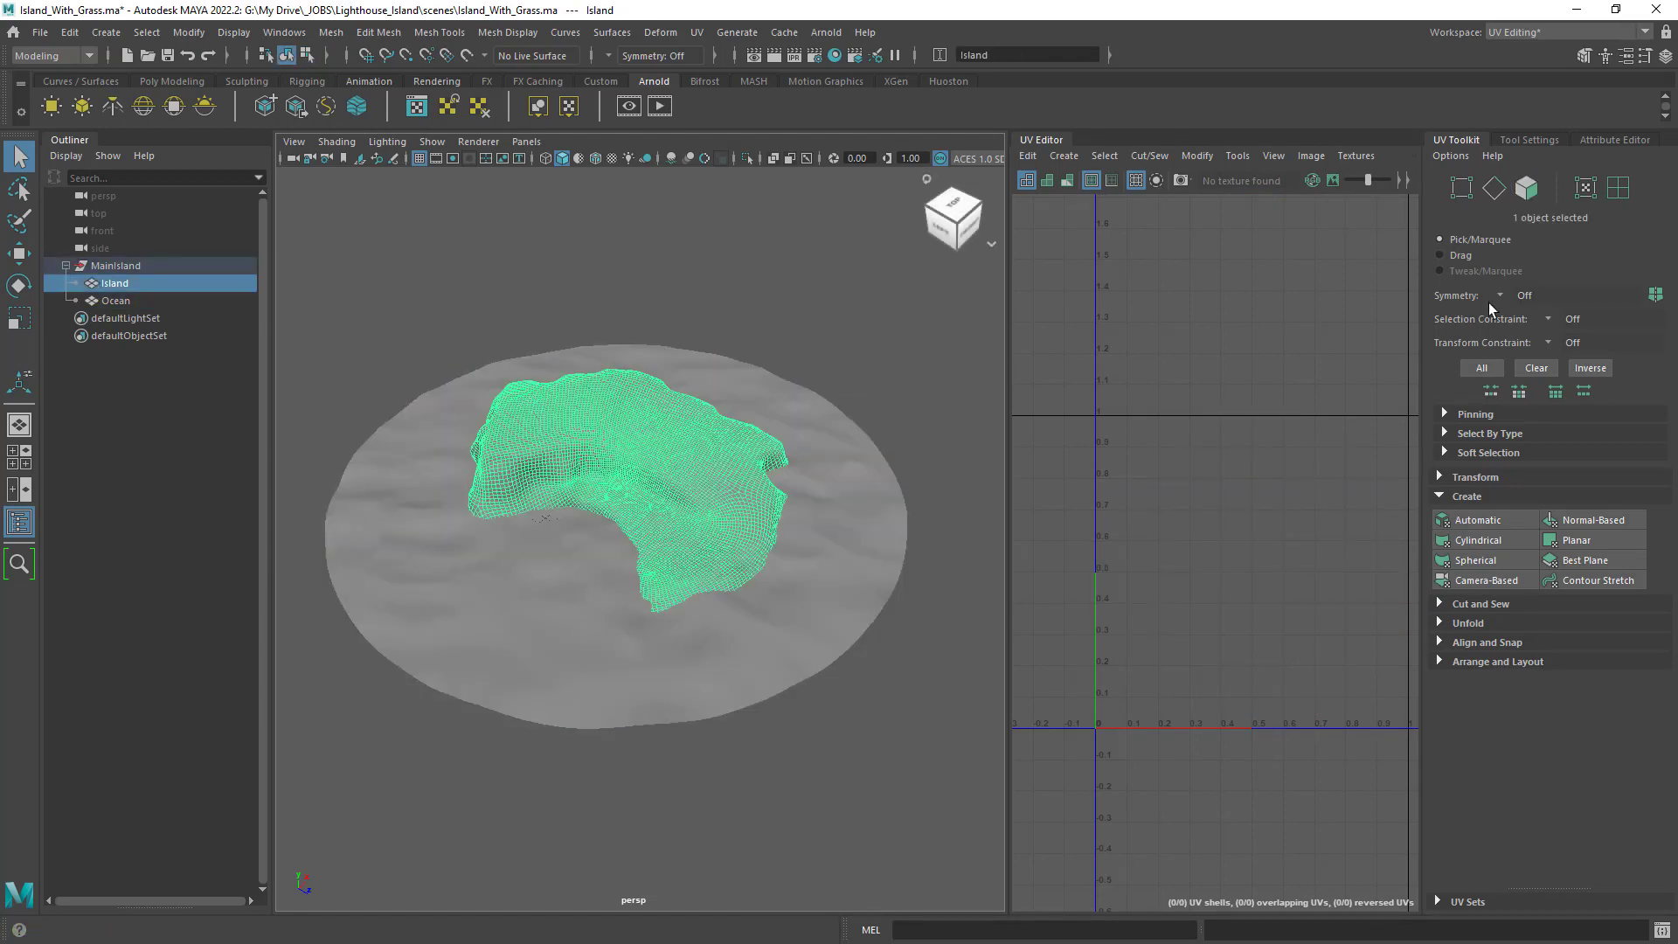
shift+click(1579, 540)
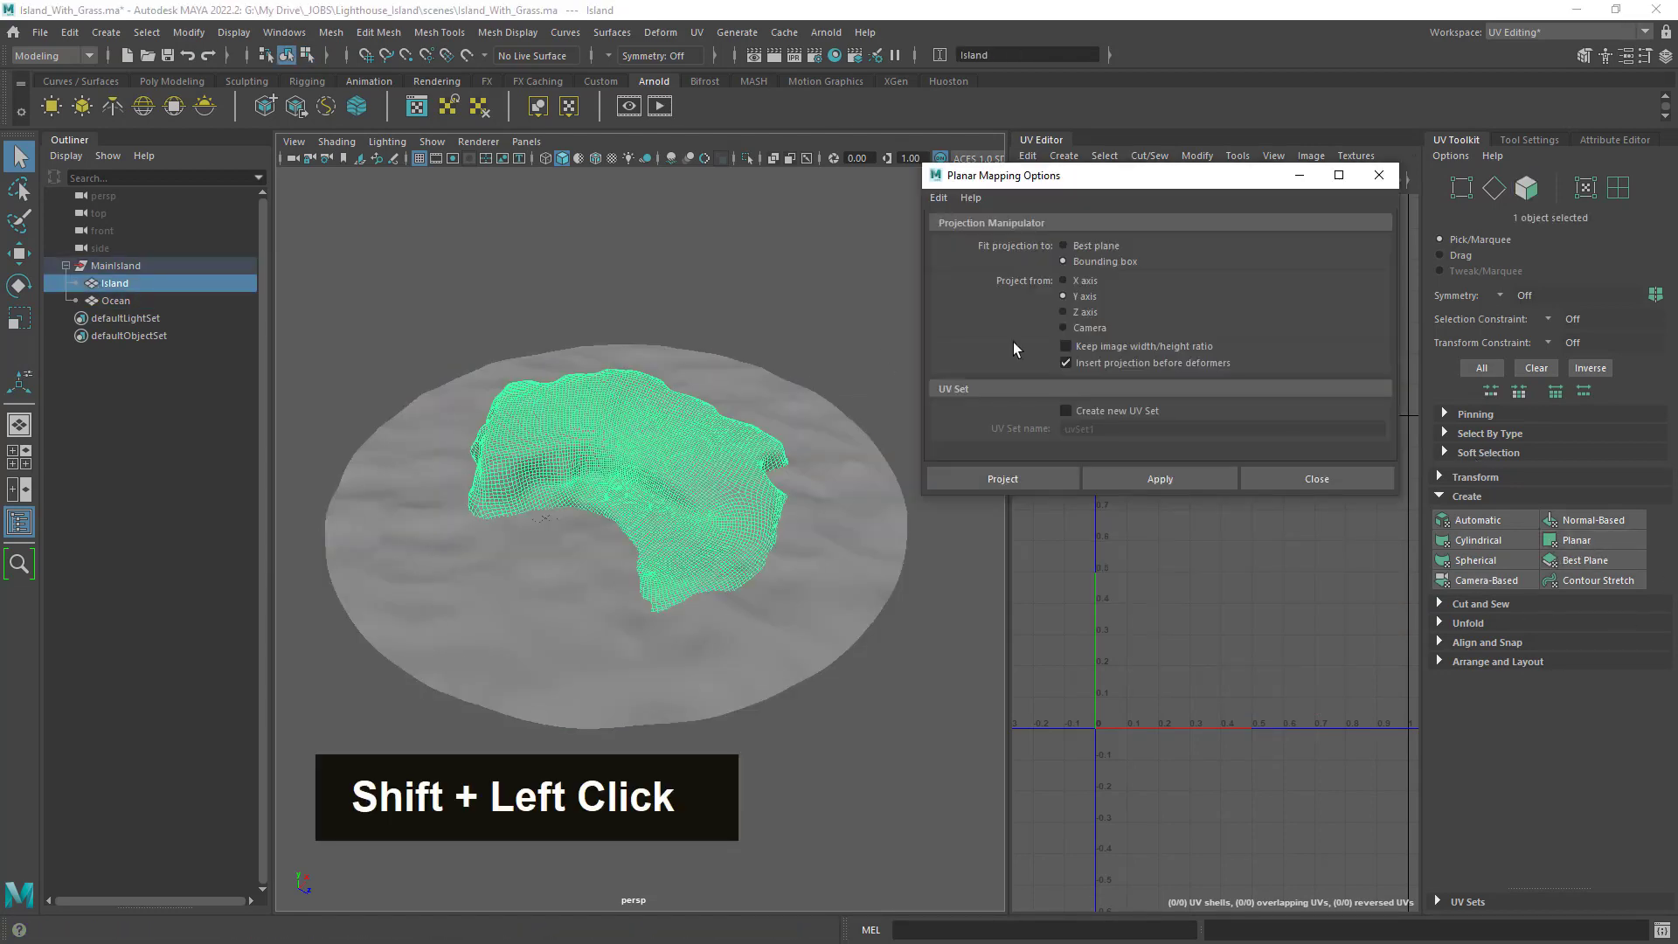
click(1029, 472)
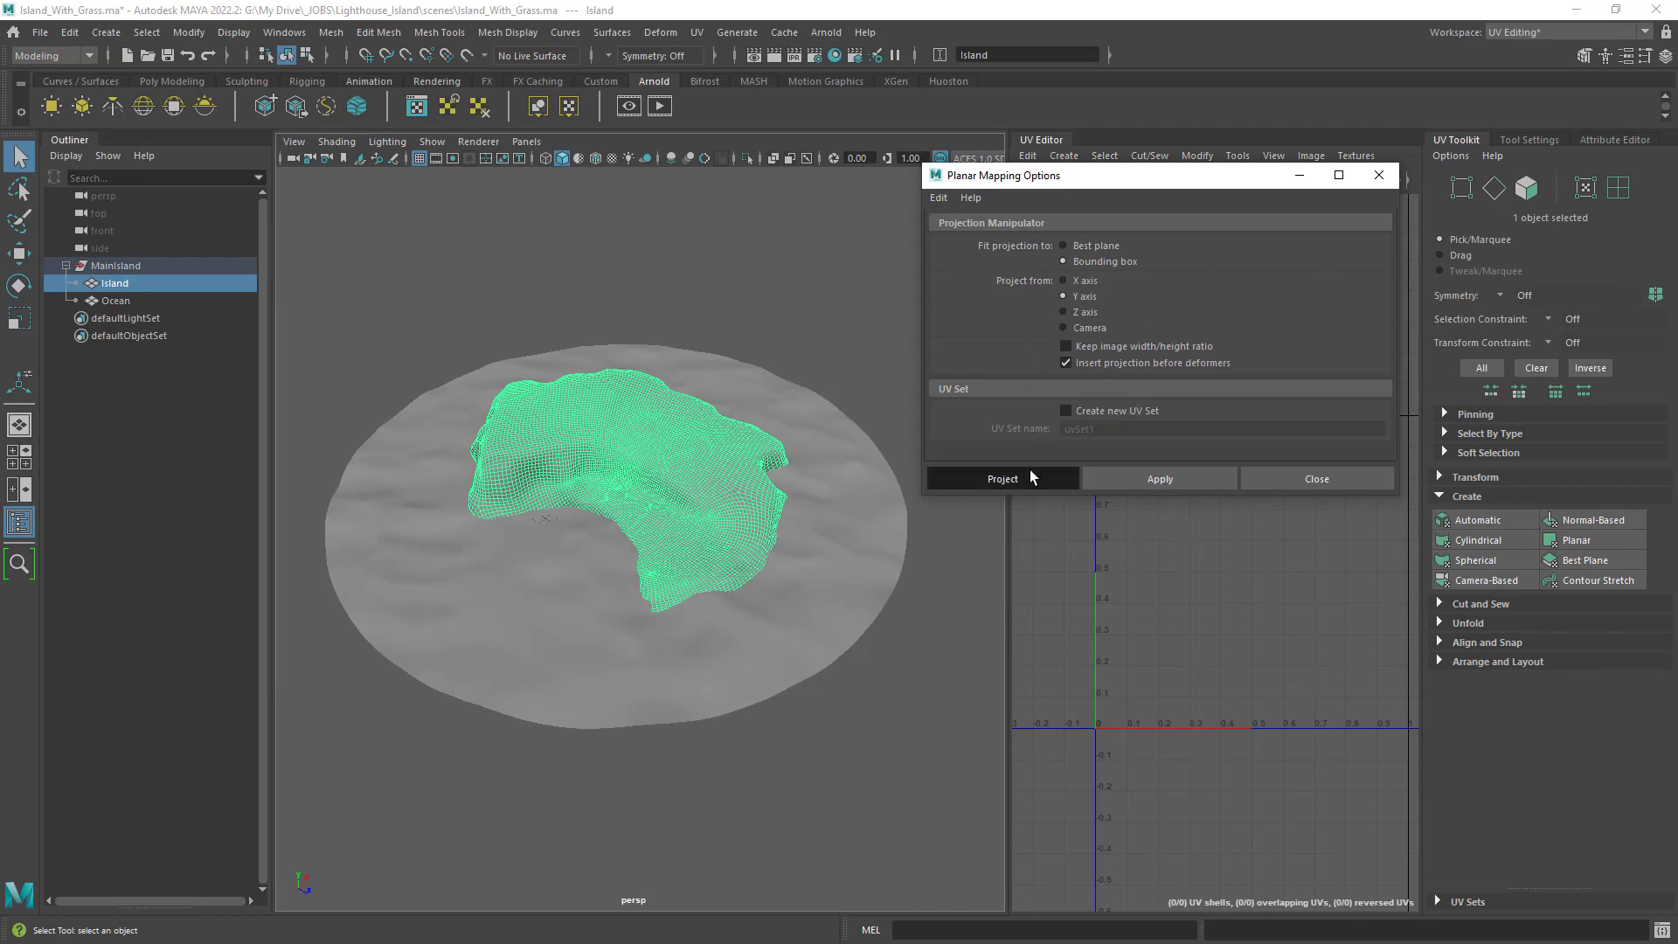
key(q)
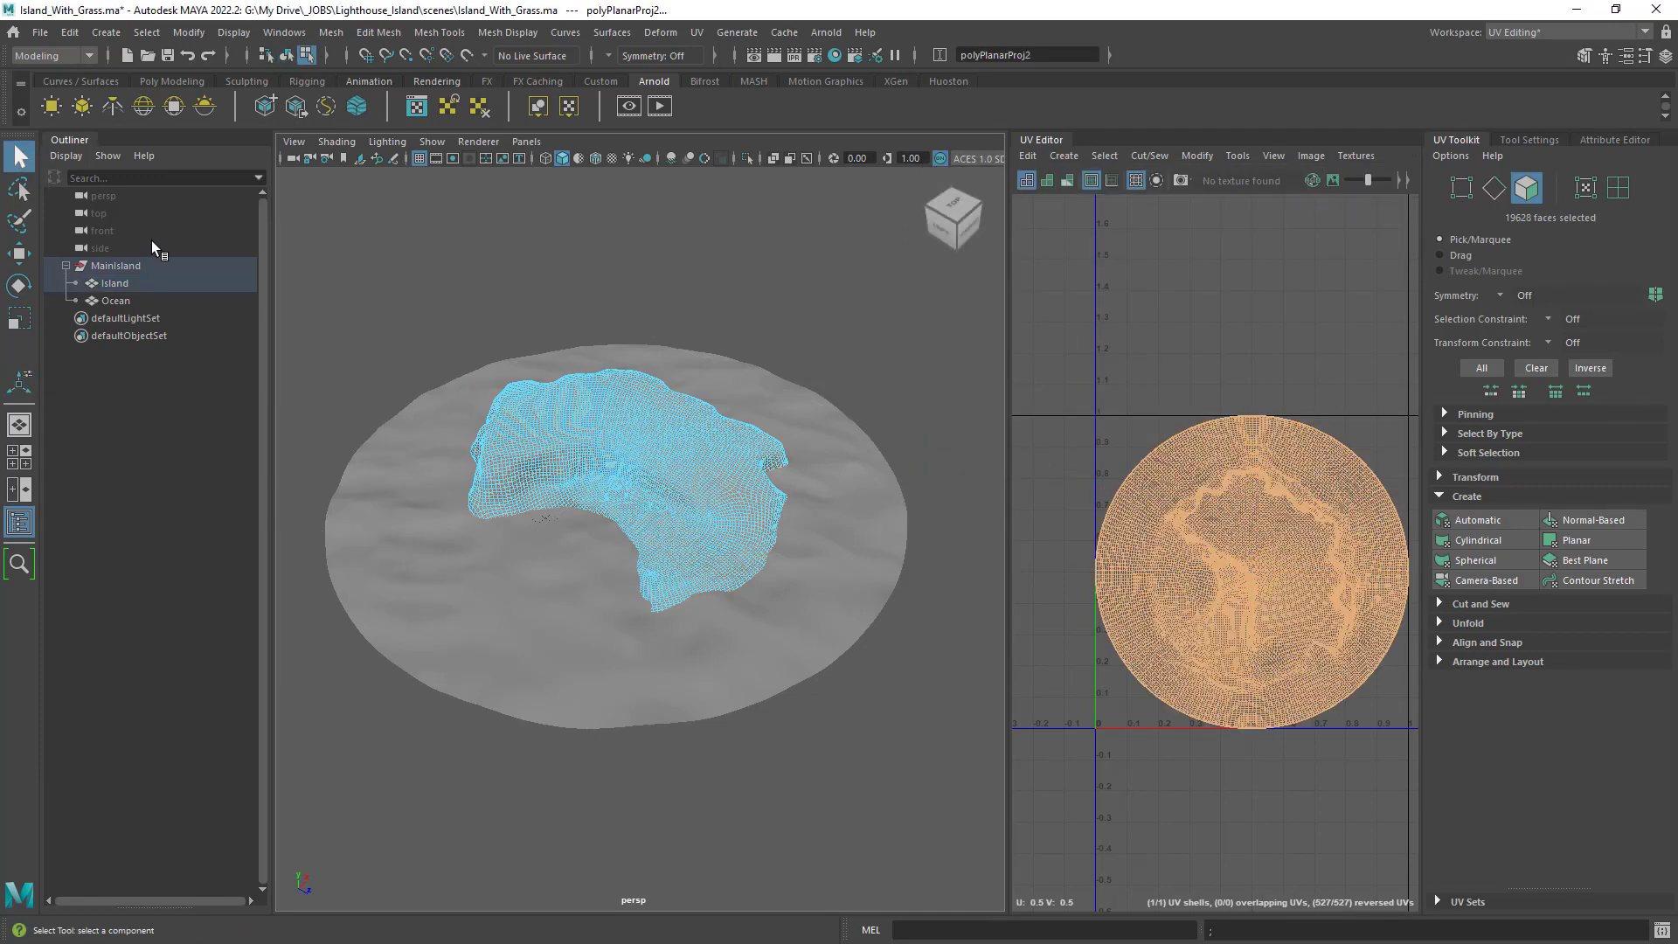
right_drag(637, 431, 715, 378)
Unfold the Ocean mesh's UVs and lay them out within the UV square, checking the layout options without changing them.
click(843, 523)
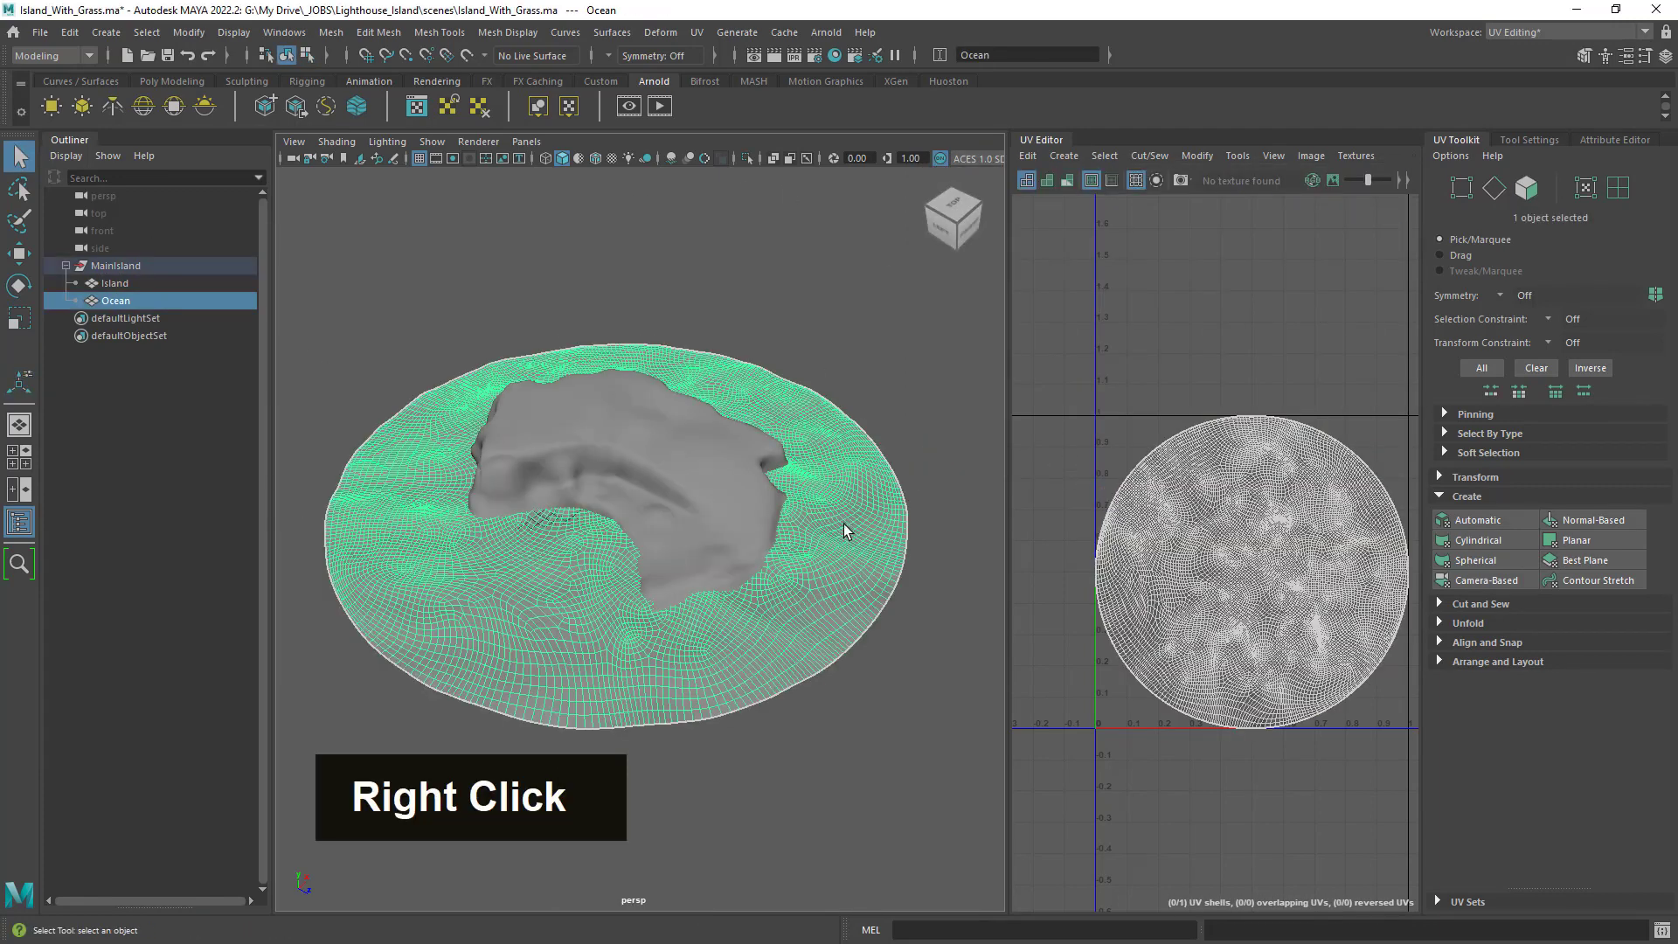
alt+middle_drag(843, 522, 793, 403)
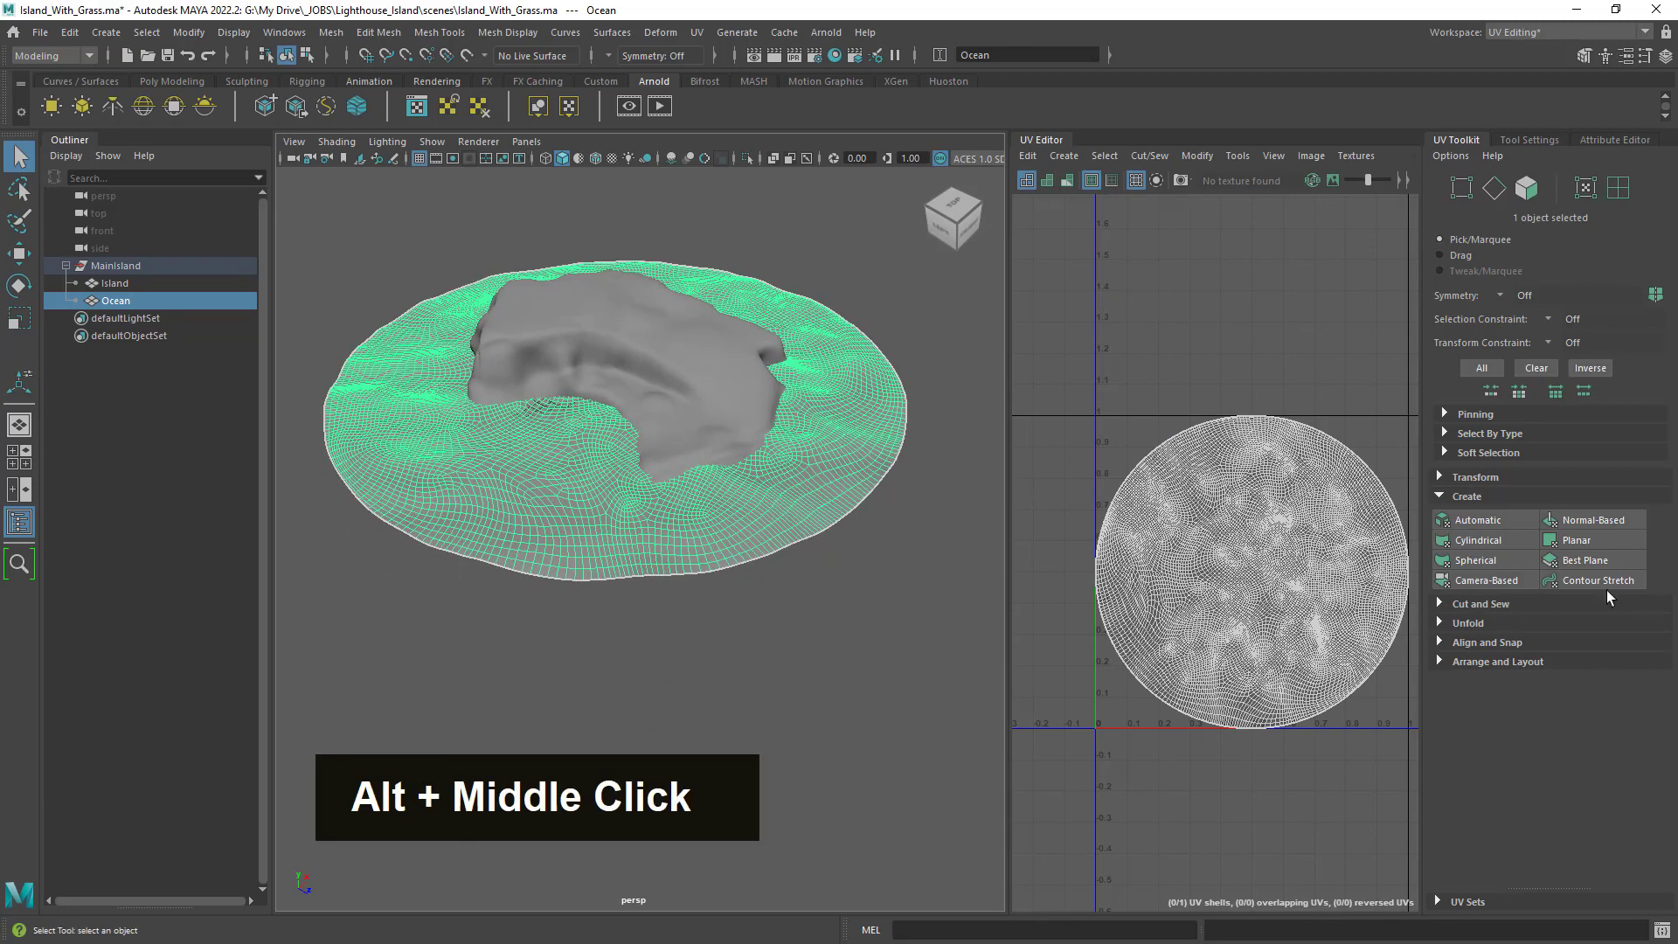
click(1472, 621)
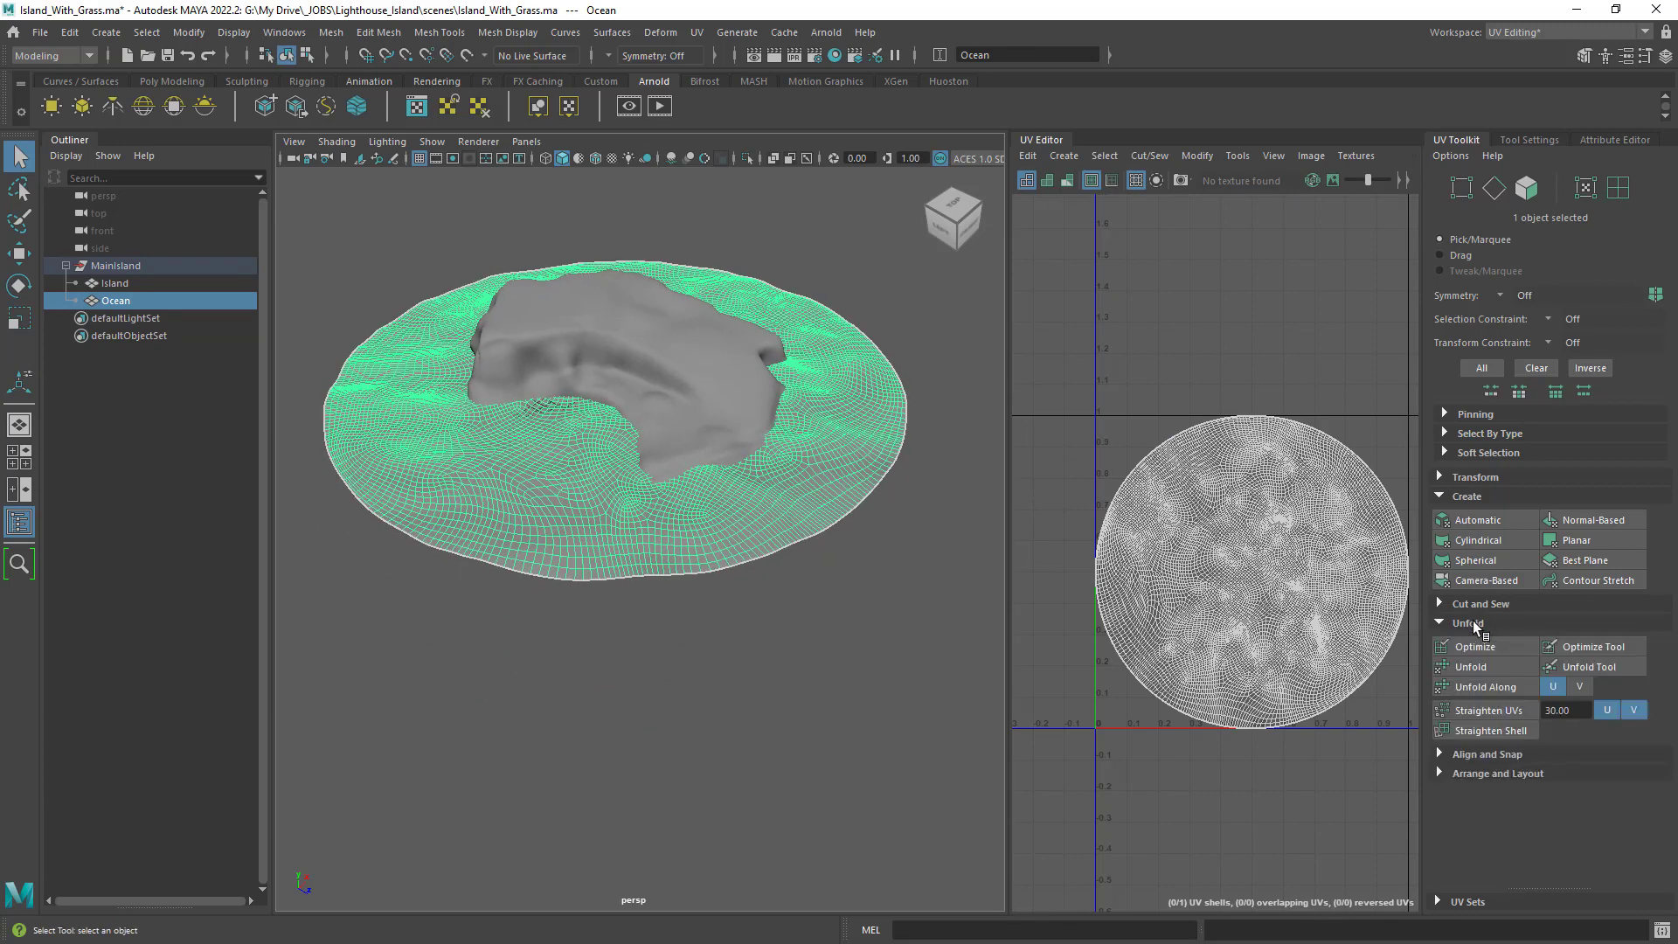
click(1486, 666)
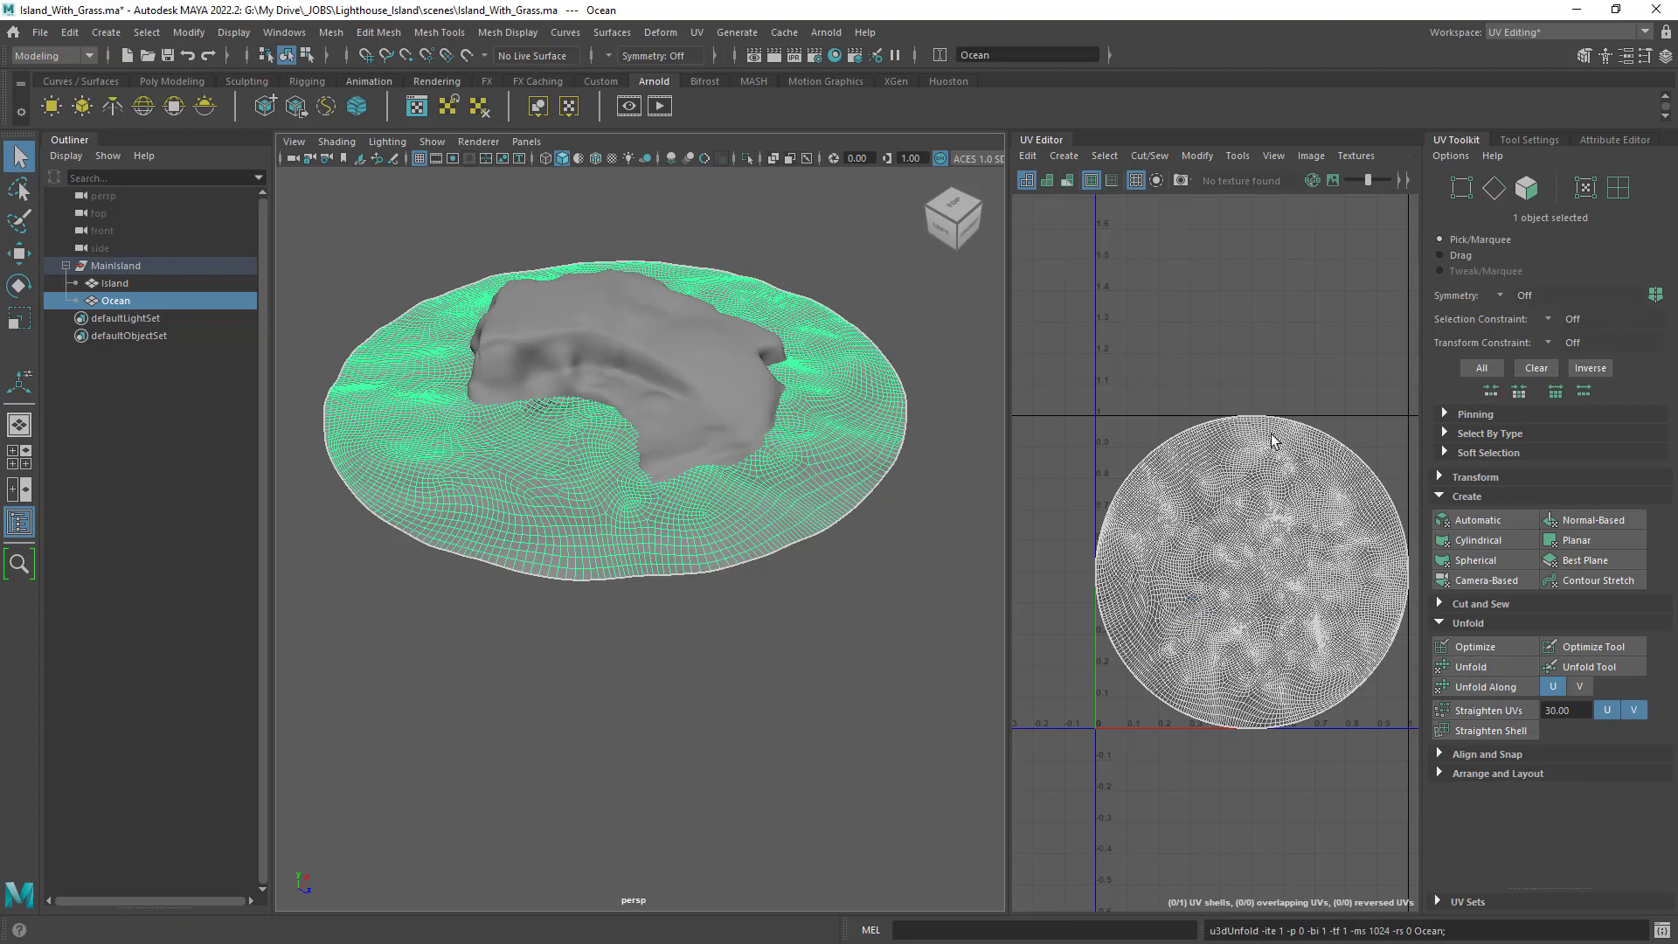
click(1485, 775)
scroll(1486, 786, down, 4)
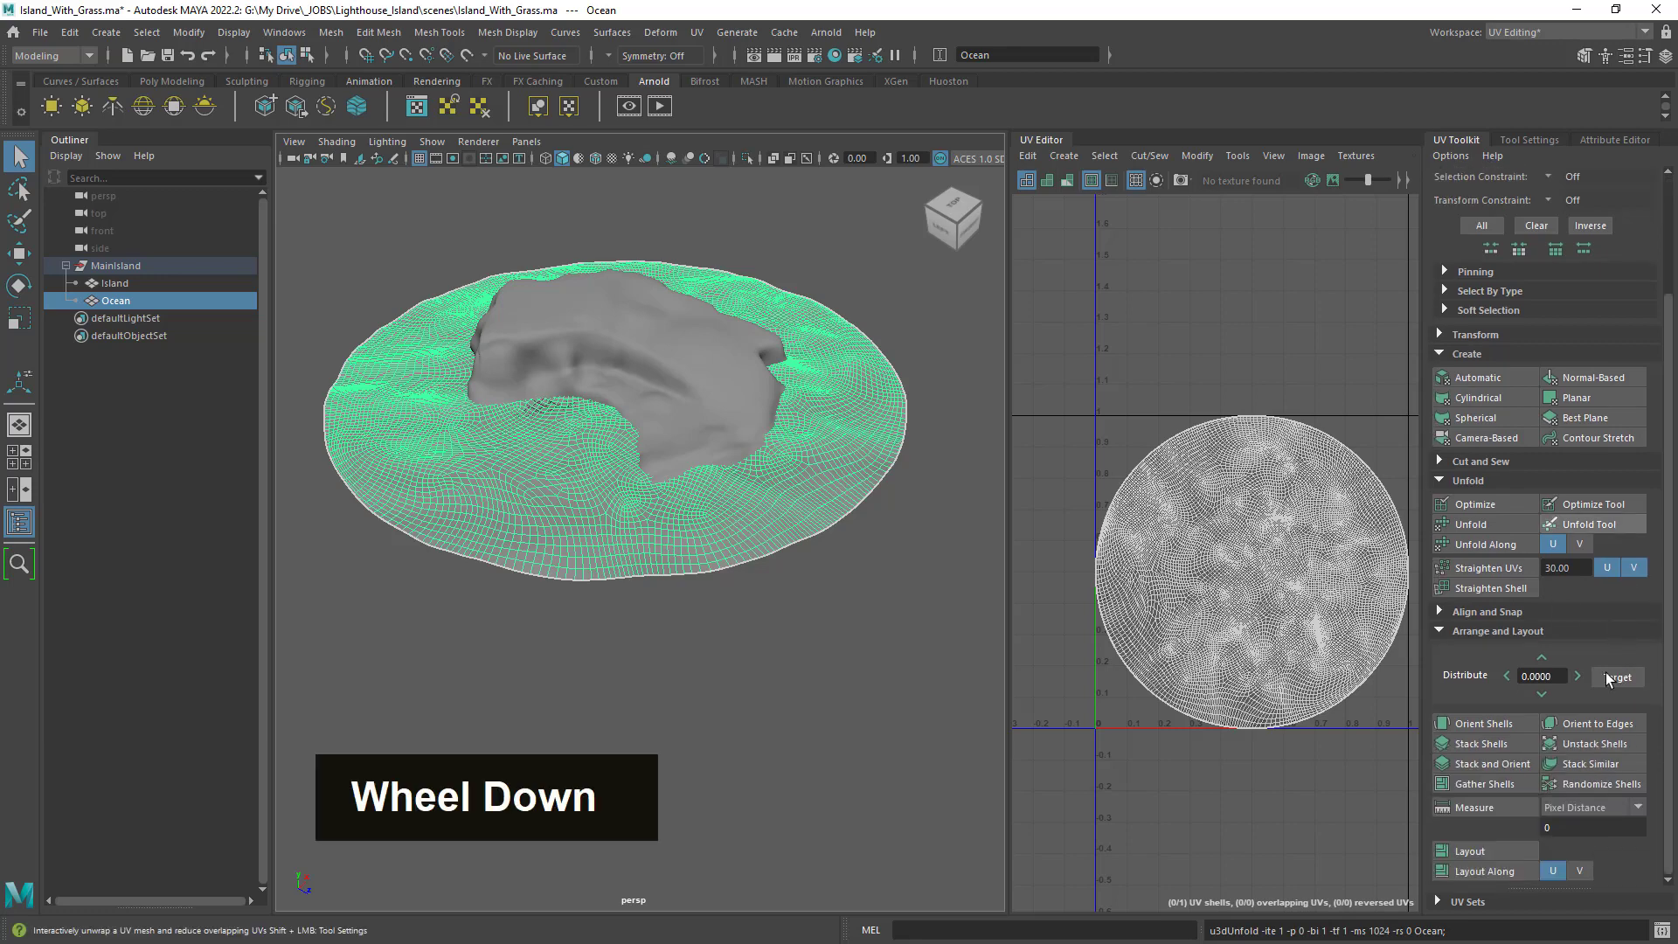
click(1488, 861)
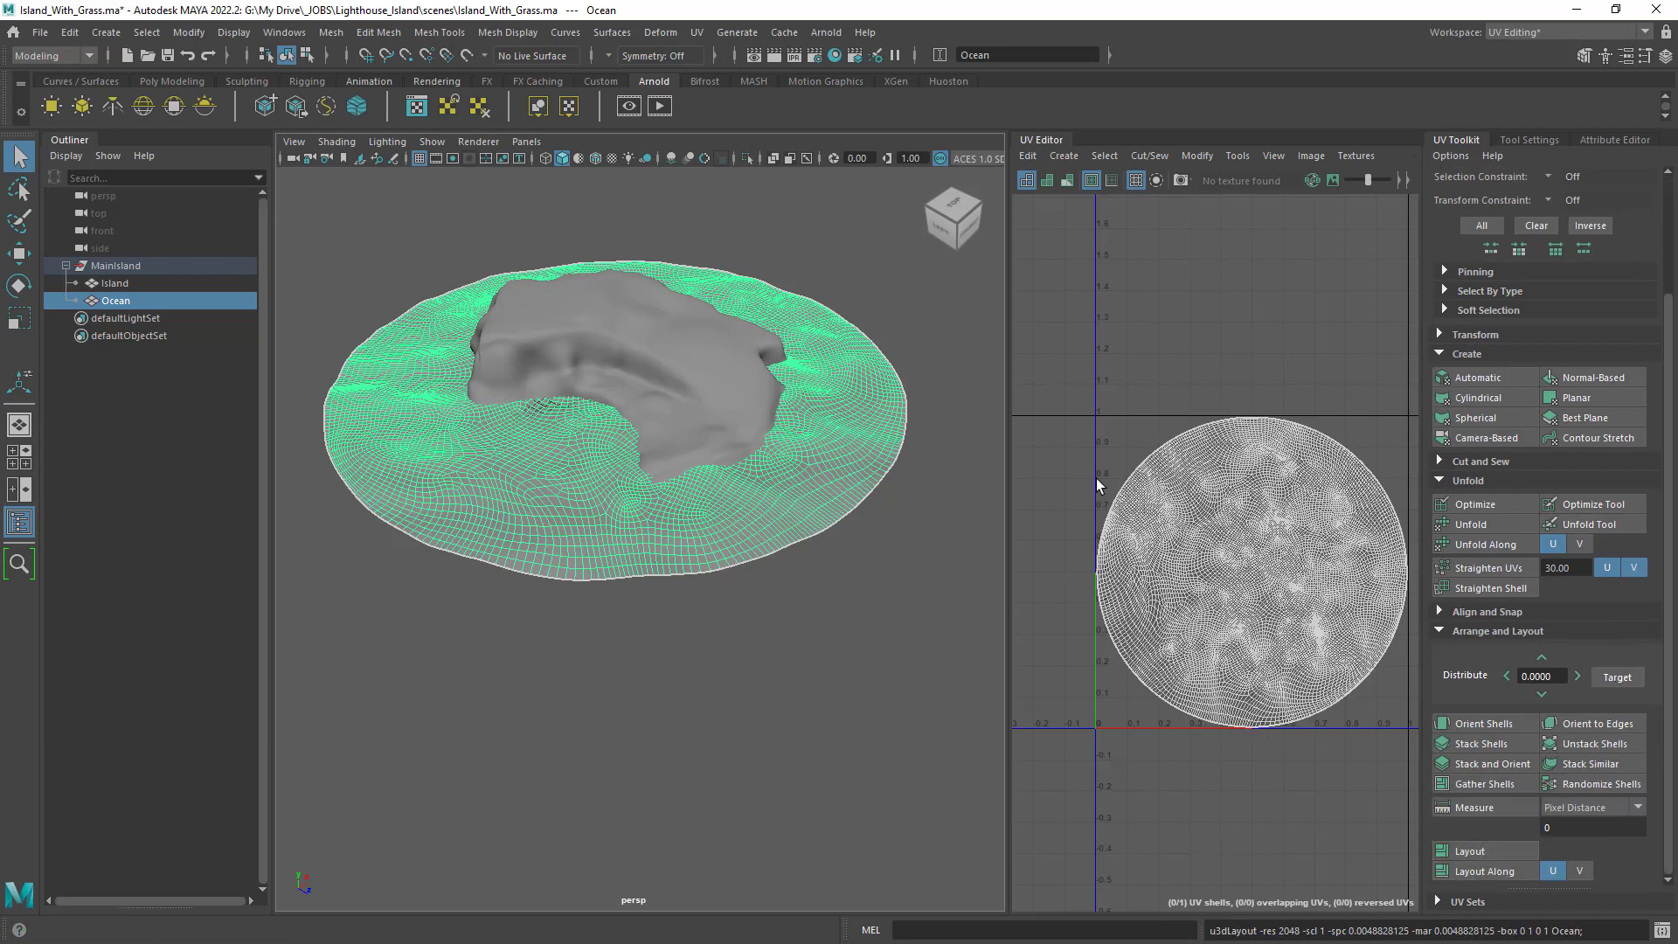
shift+click(1486, 851)
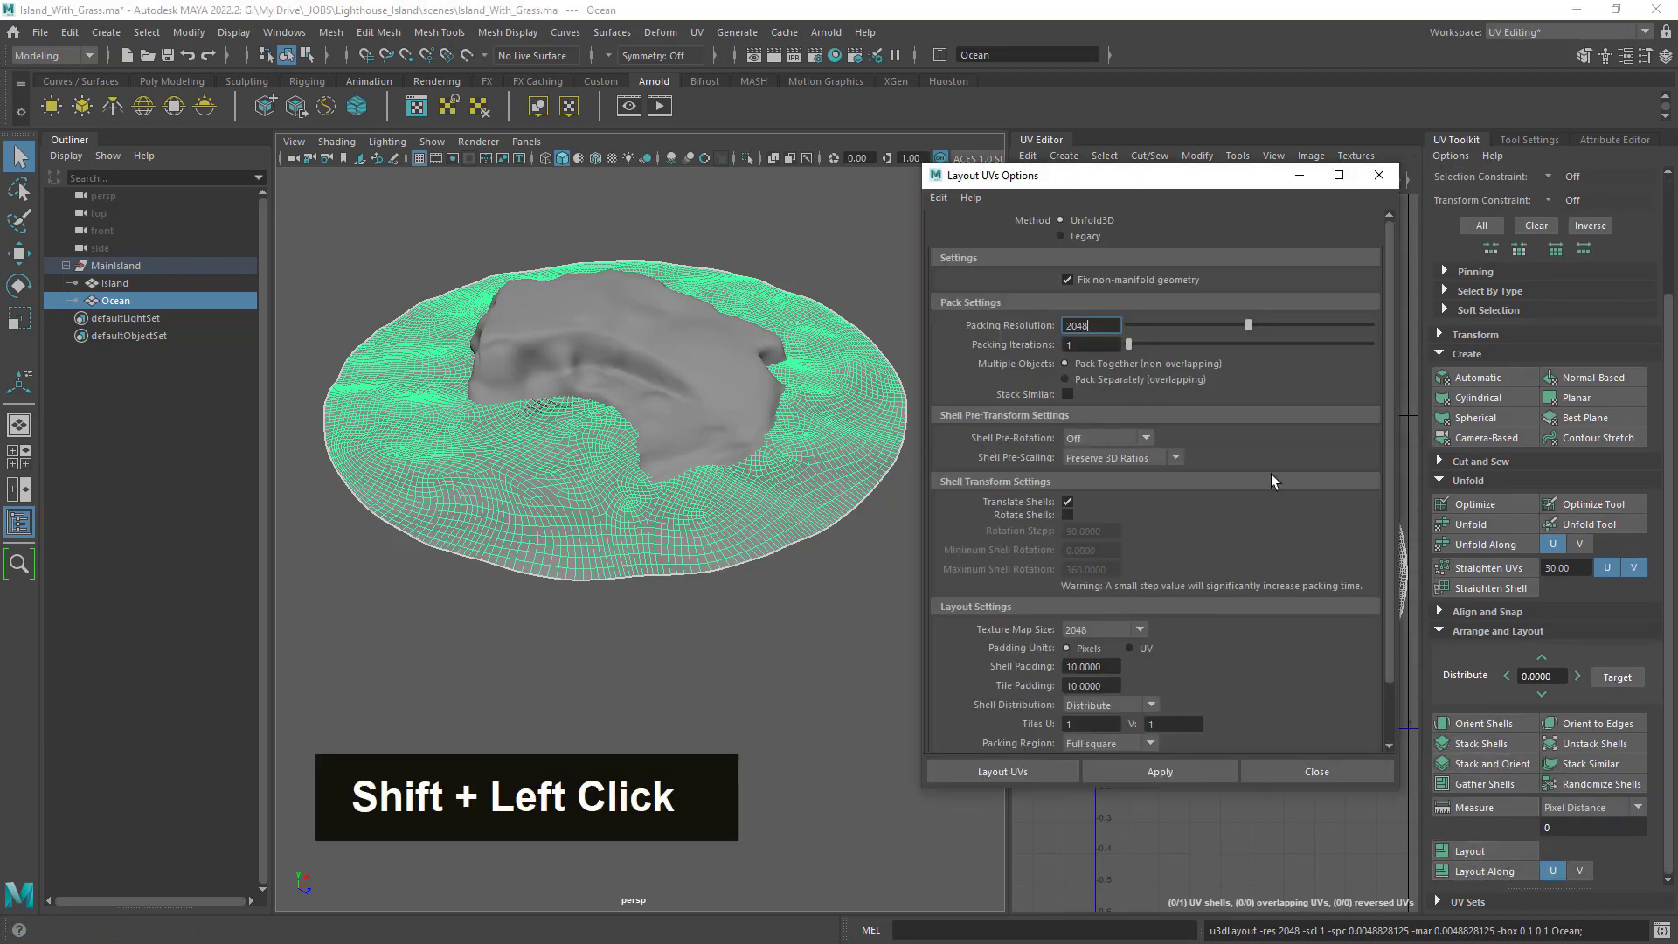
scroll(1367, 421, down, 3)
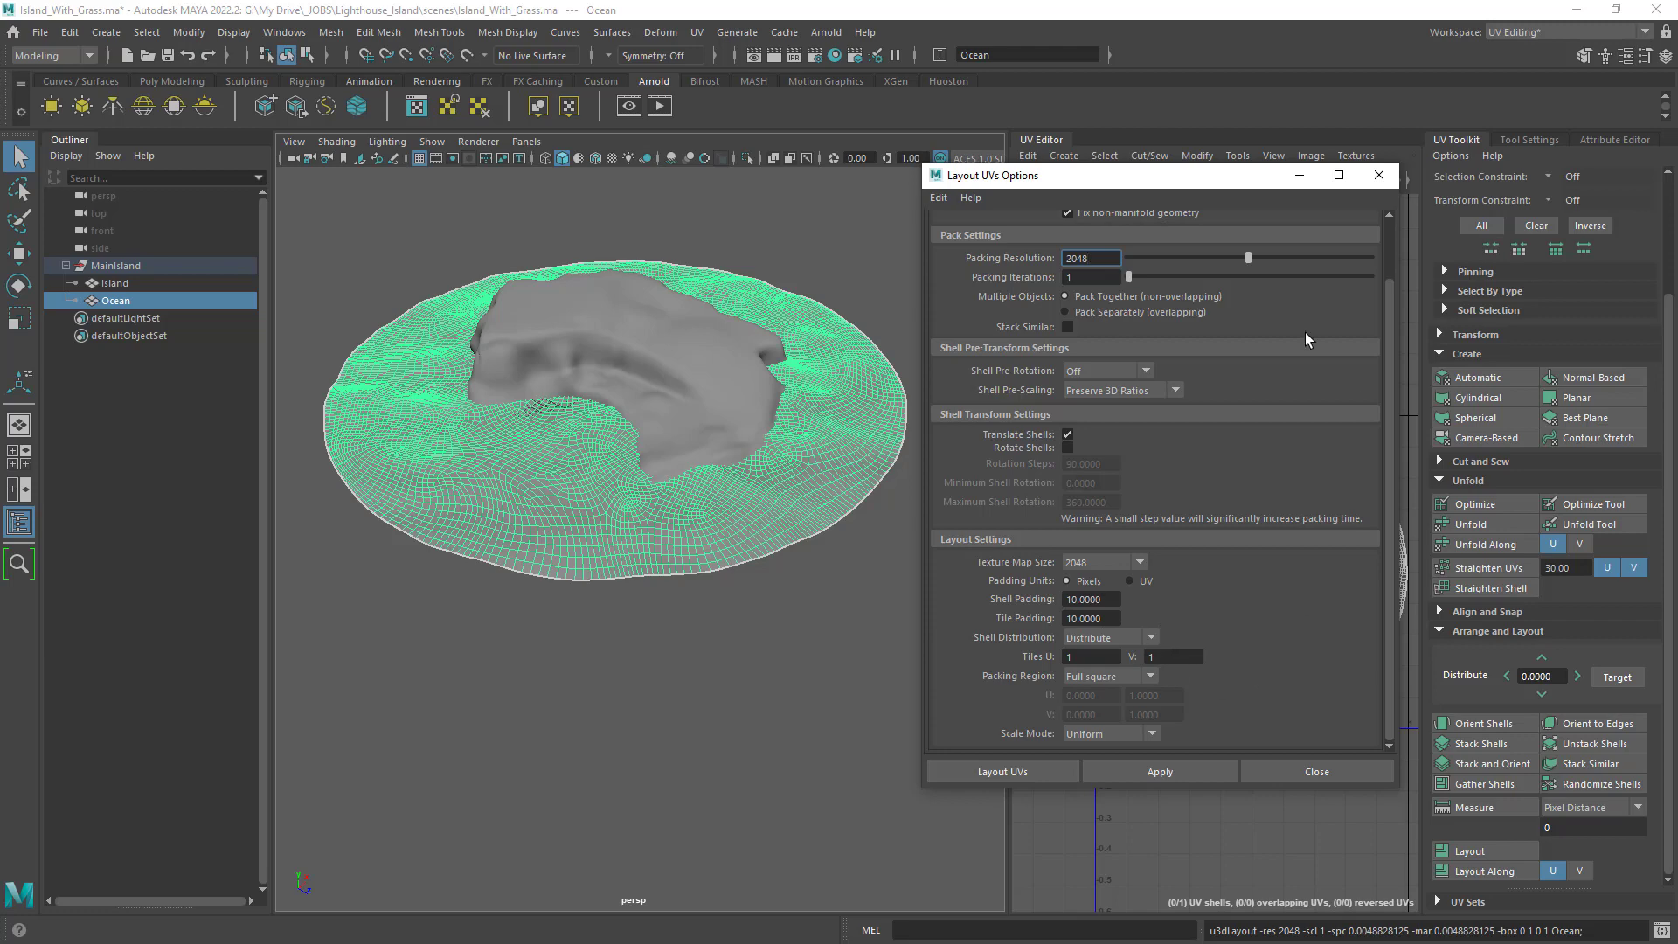
click(1379, 174)
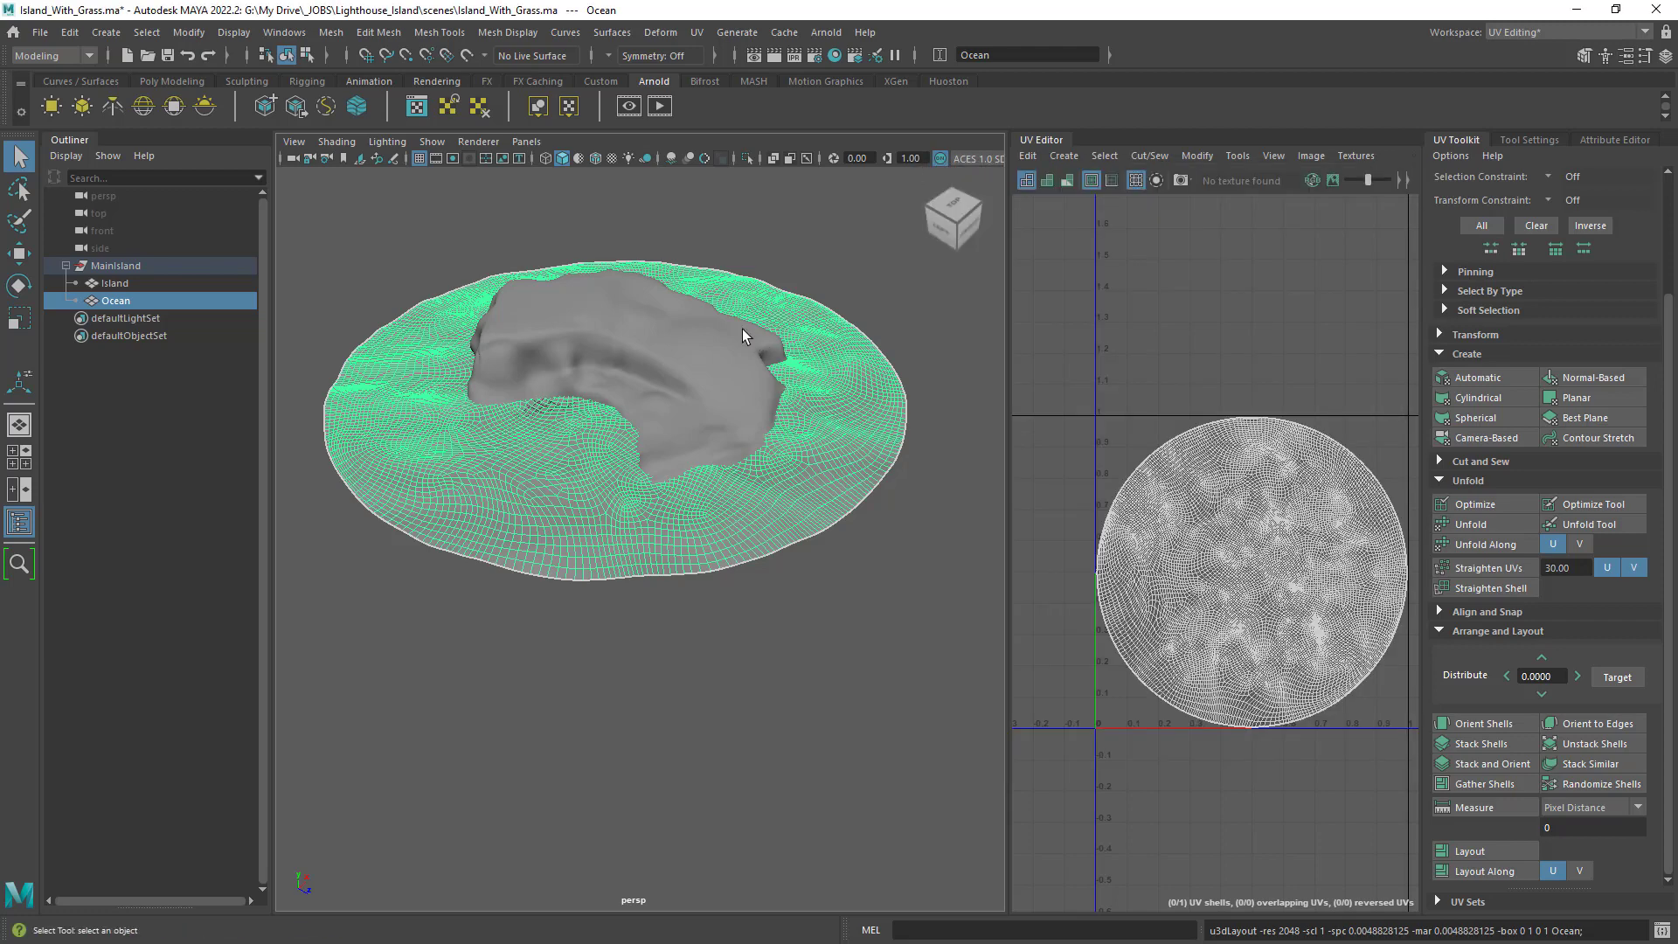
Select the Island mesh's whole UV shell and examine its compressed areas before framing the shell in the UV Editor.
click(682, 379)
right_click(1217, 481)
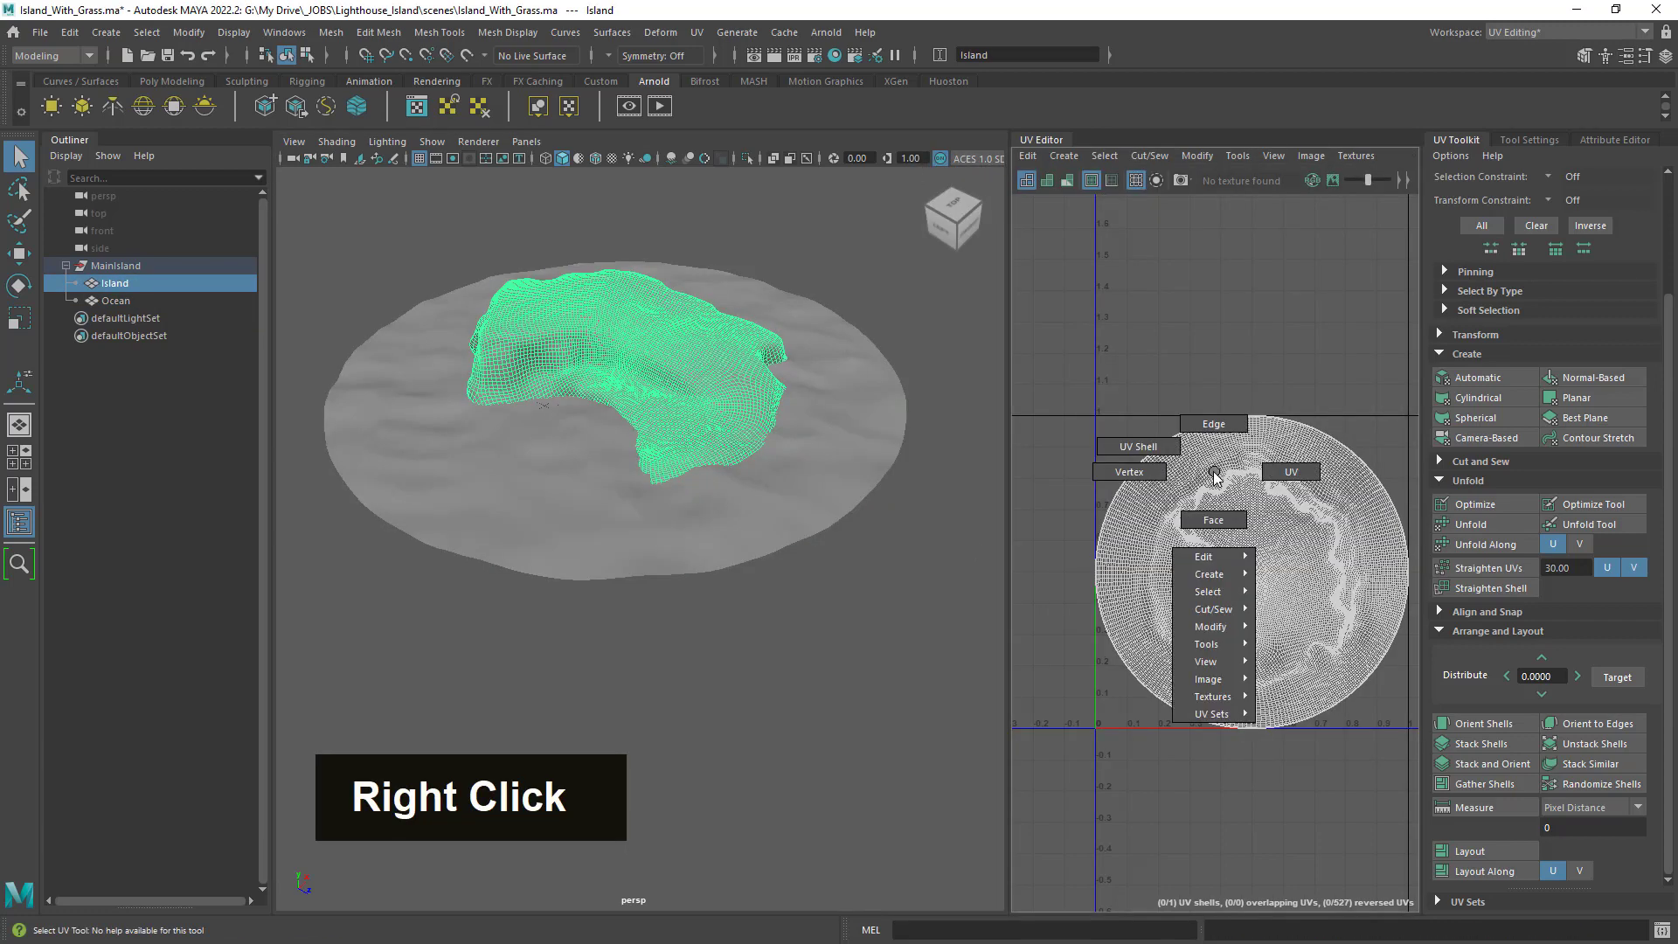
click(1138, 446)
click(1224, 528)
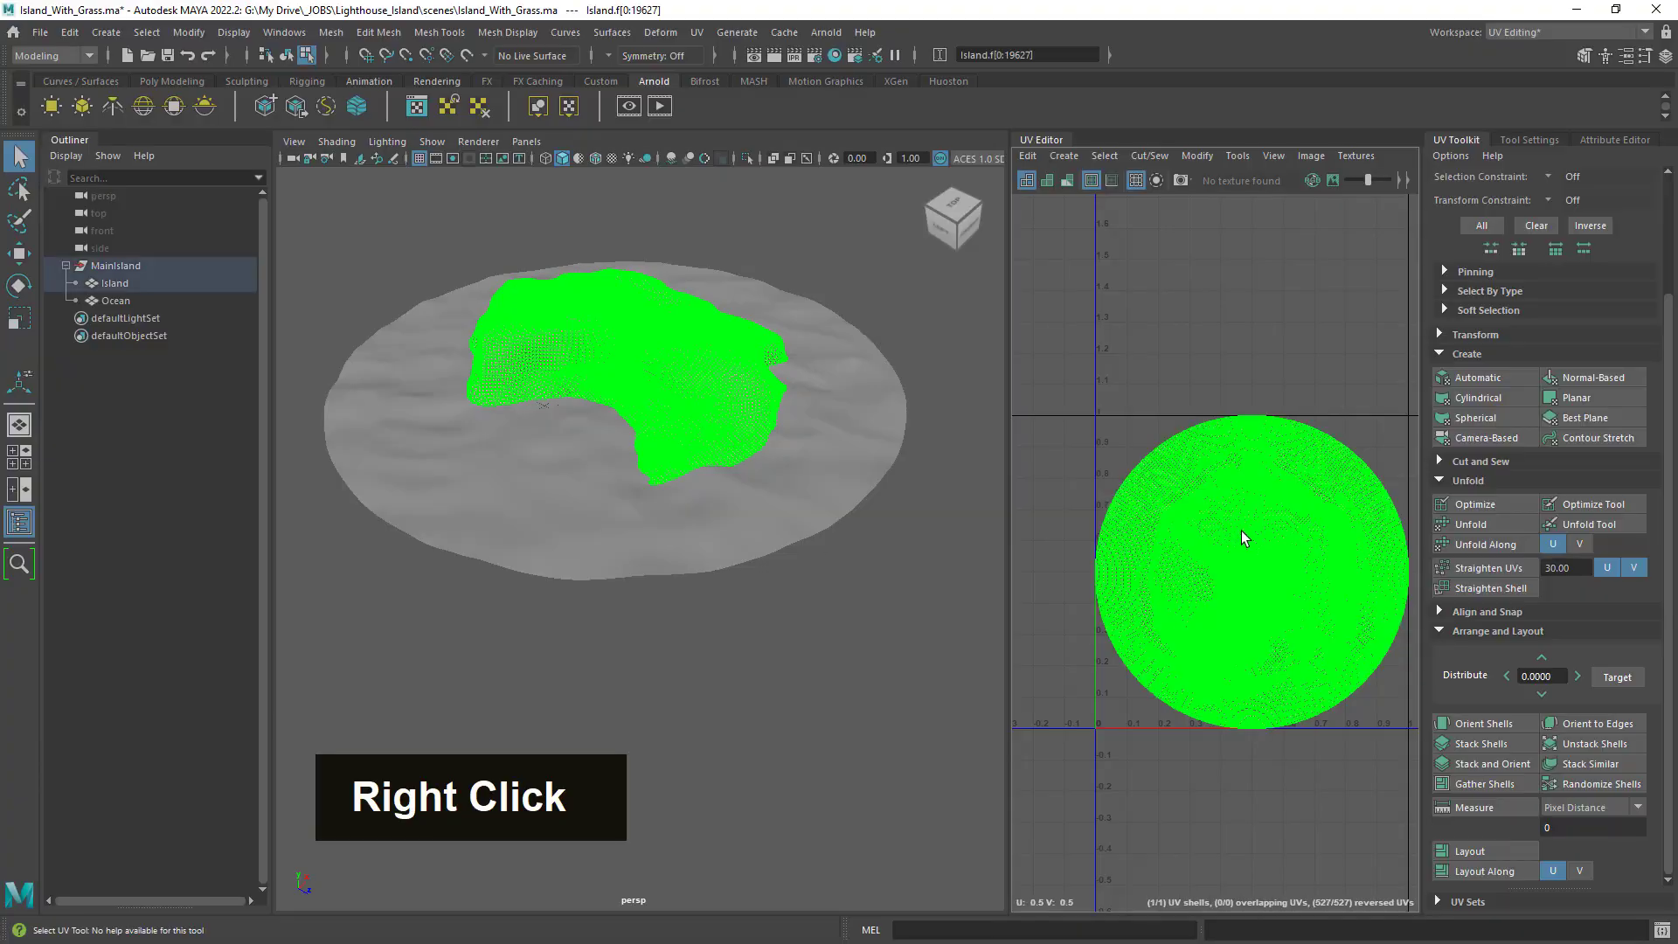
alt+right_drag(1241, 537, 1011, 506)
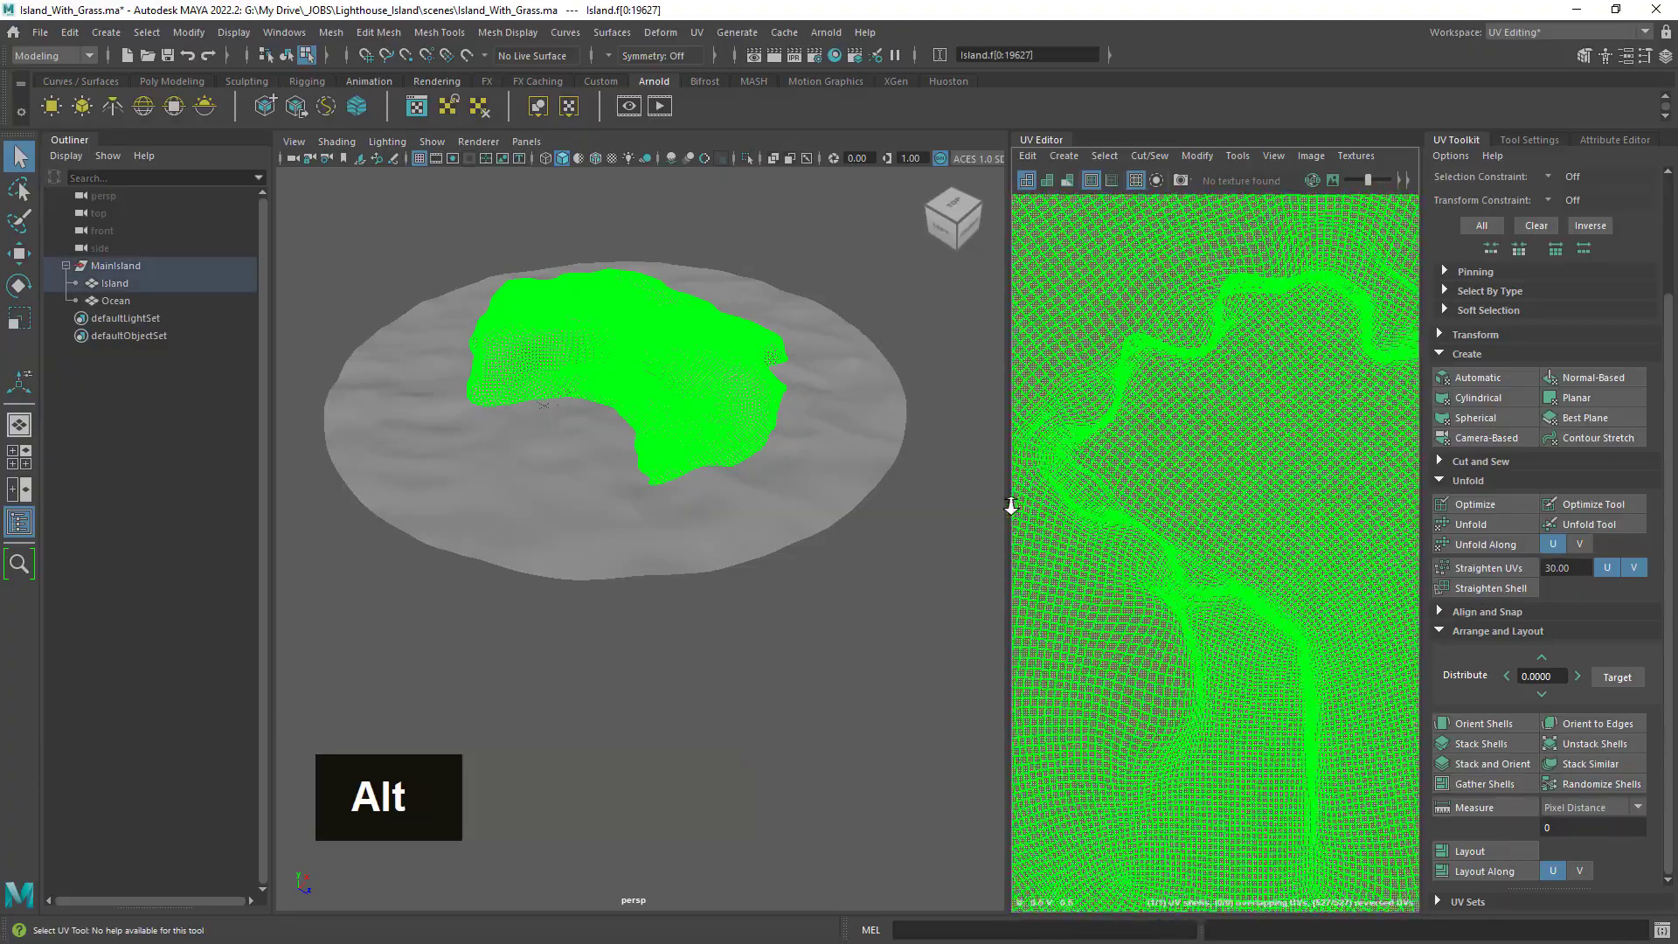
mouse_move(1245, 567)
alt+right_down()
mouse_move(1224, 559)
mouse_move(1265, 570)
alt+right_up()
alt+middle_drag(1265, 570, 1262, 474)
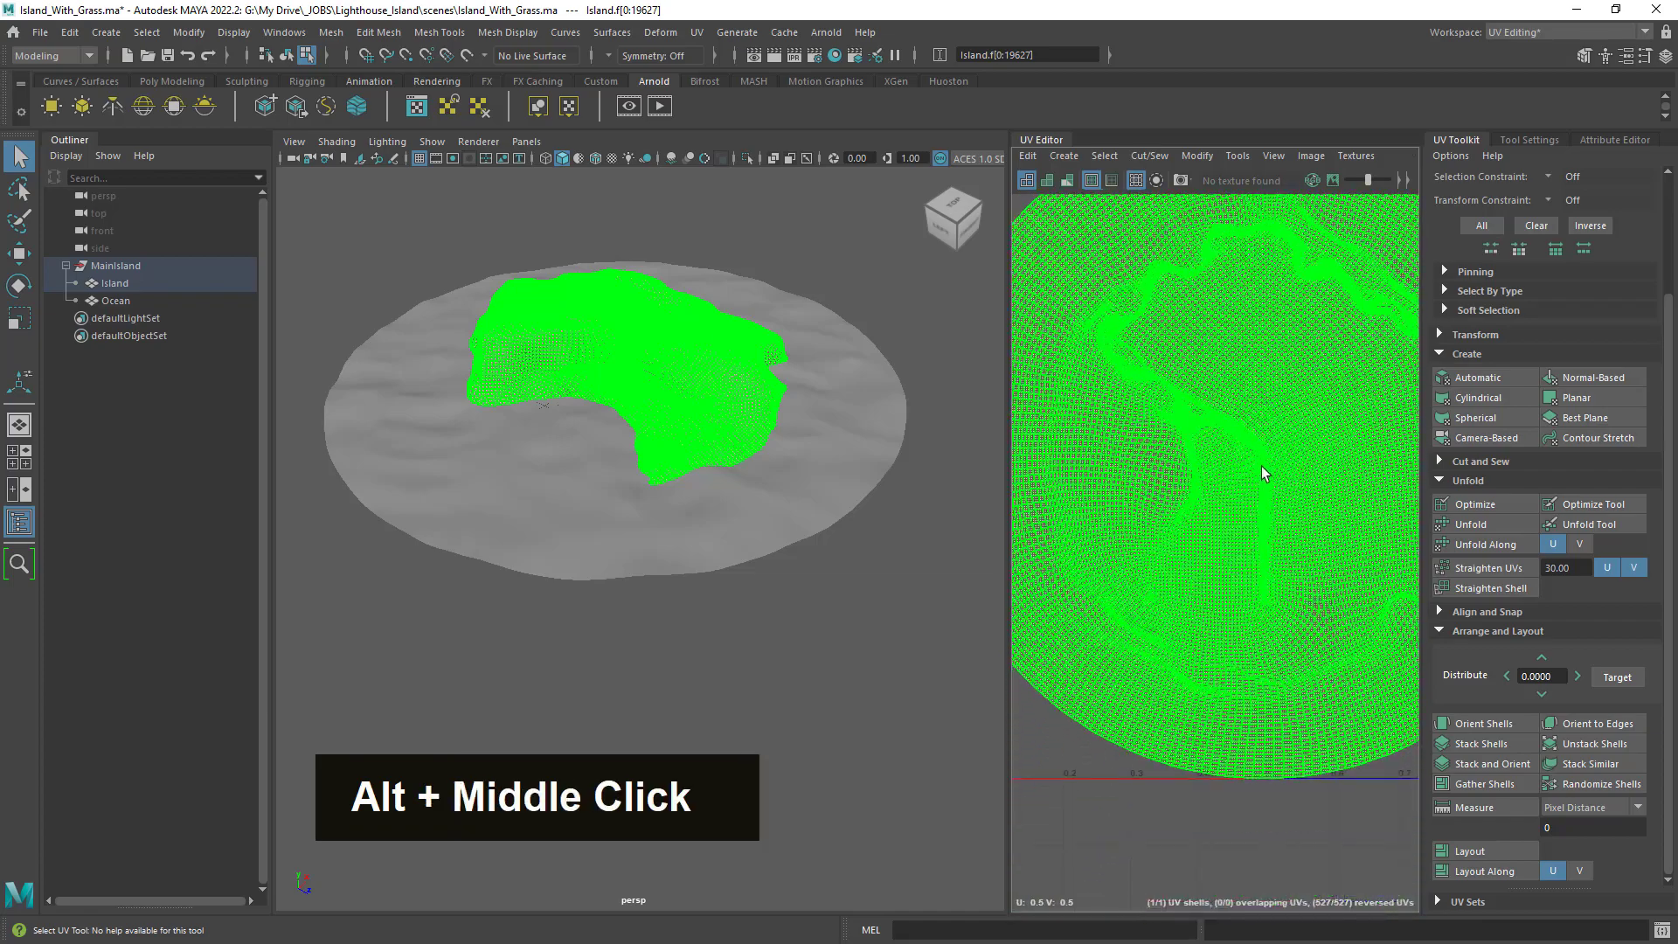
mouse_move(1262, 474)
alt+right_down()
mouse_move(1136, 453)
mouse_move(1255, 480)
alt+right_up()
alt+middle_drag(1255, 480, 1210, 495)
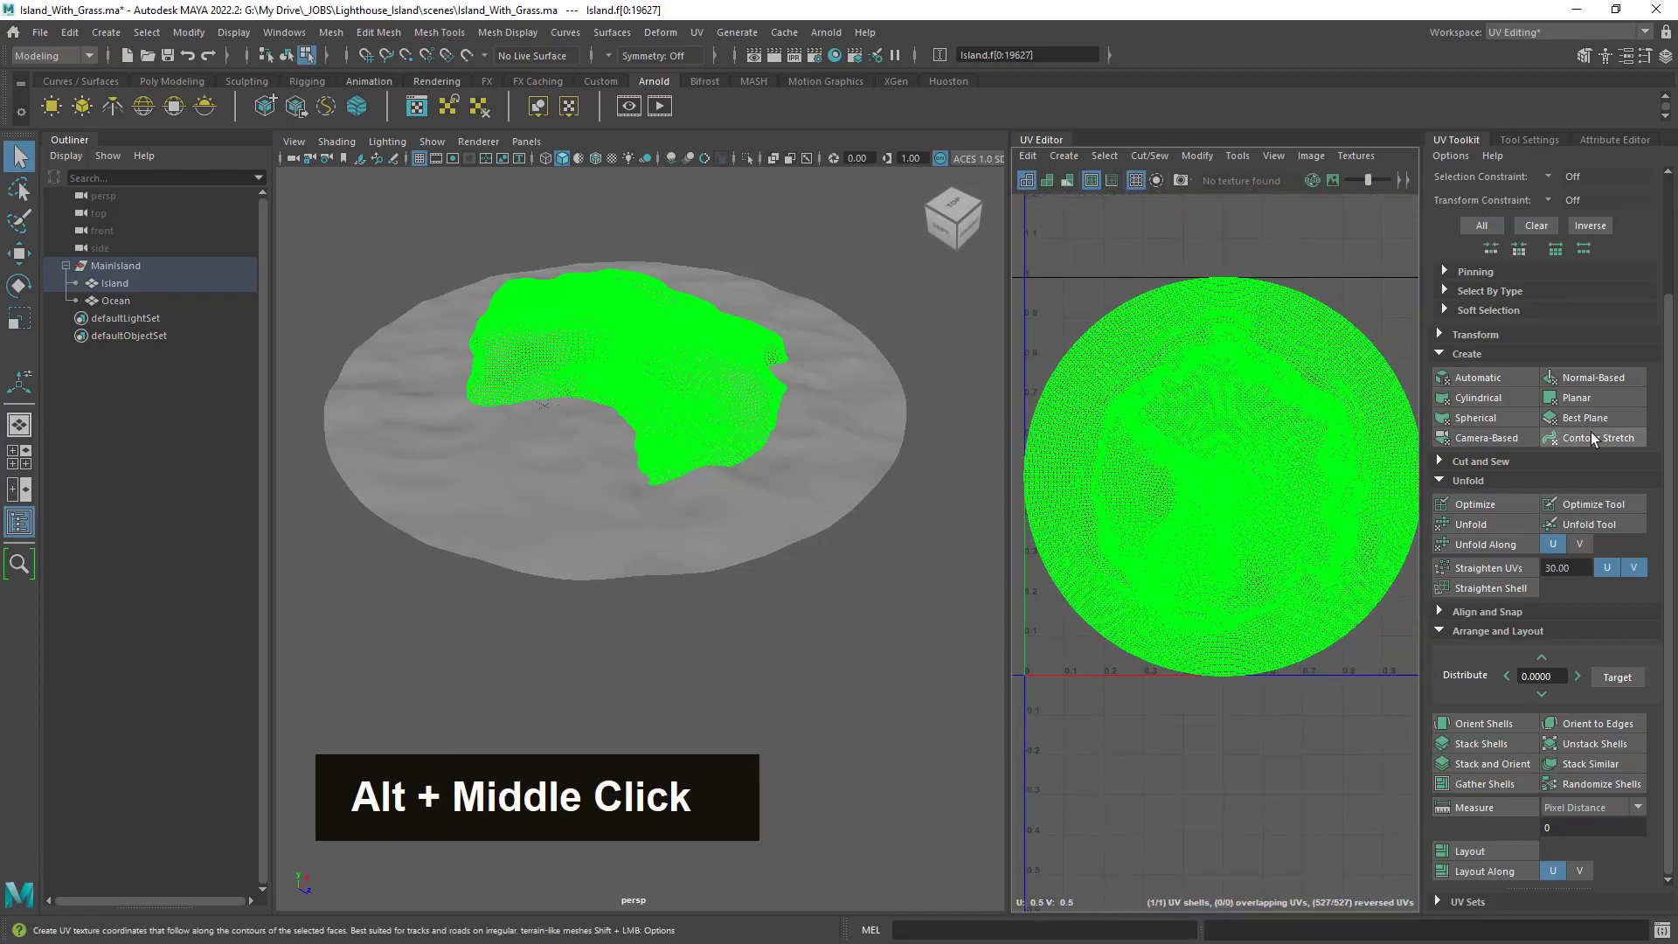
Unfold the Island's UV shell repeatedly to relax its compressed areas, collapsing the UV creation tools first.
scroll(1546, 421, up, 3)
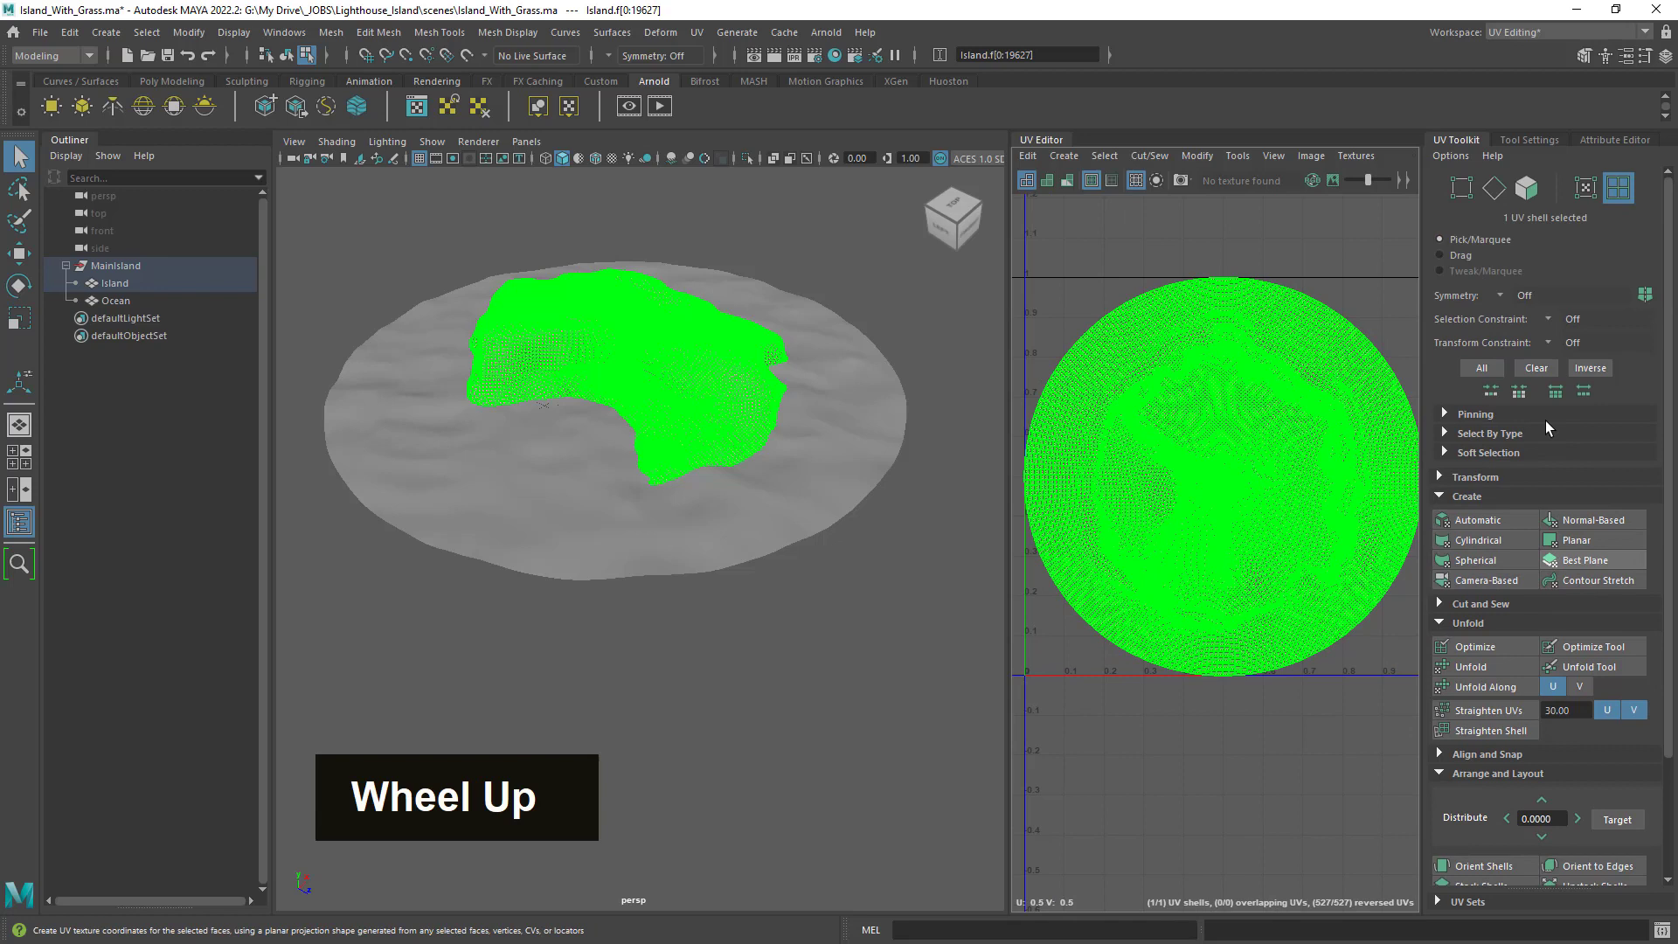
click(1458, 498)
click(1491, 491)
click(1465, 498)
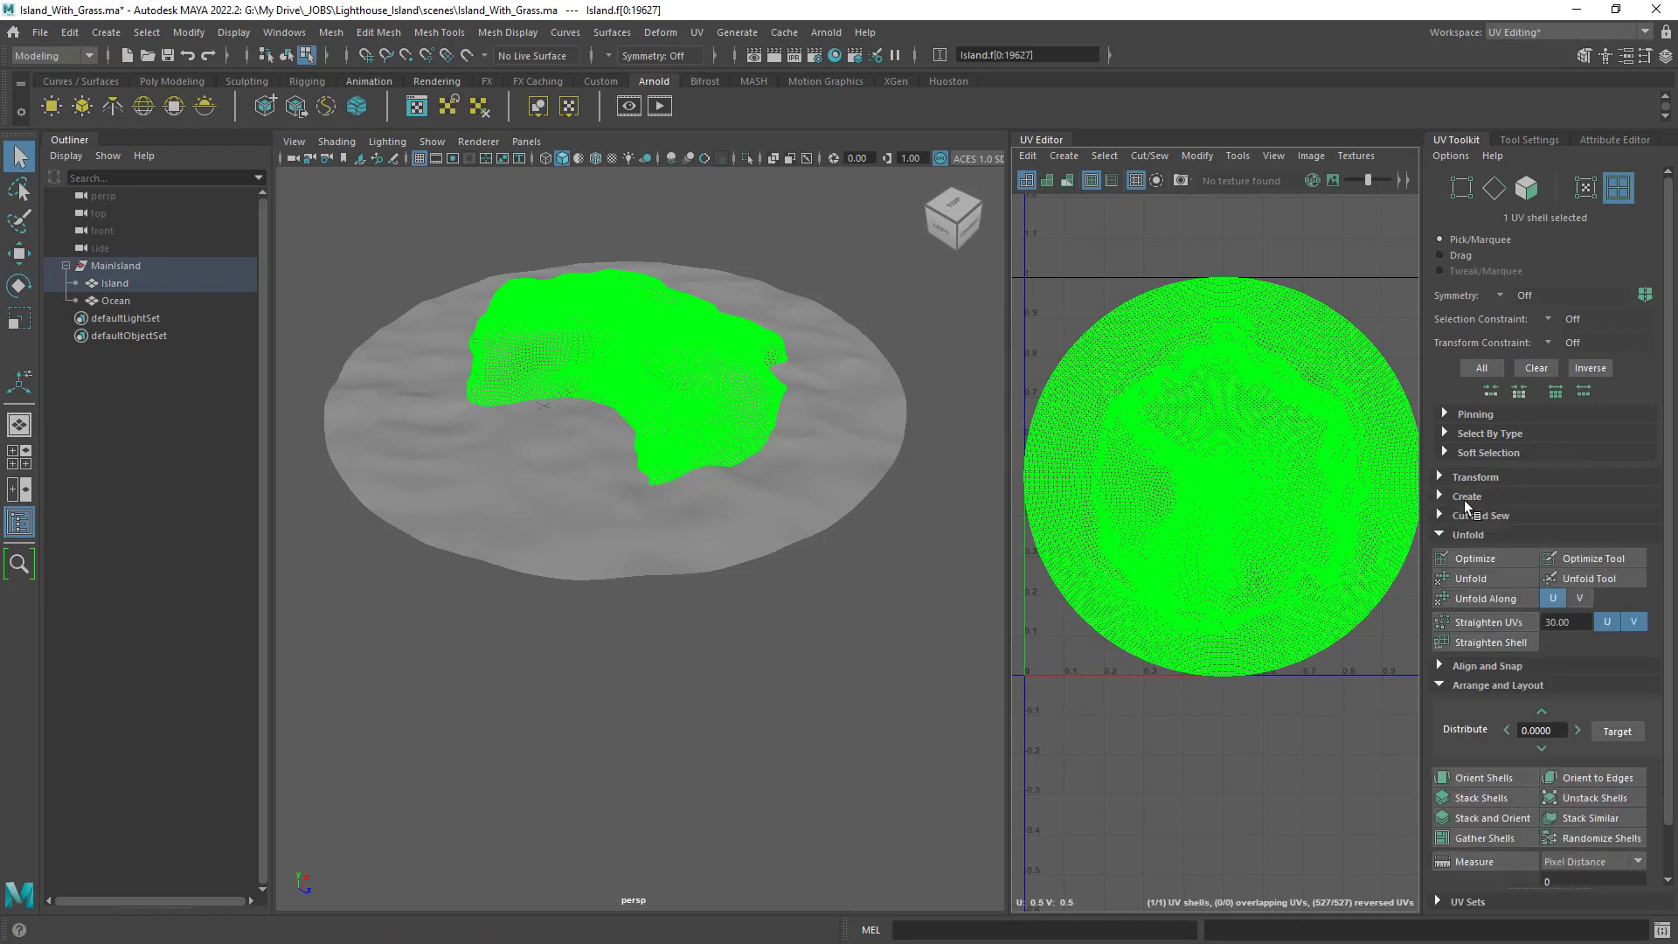
click(1469, 579)
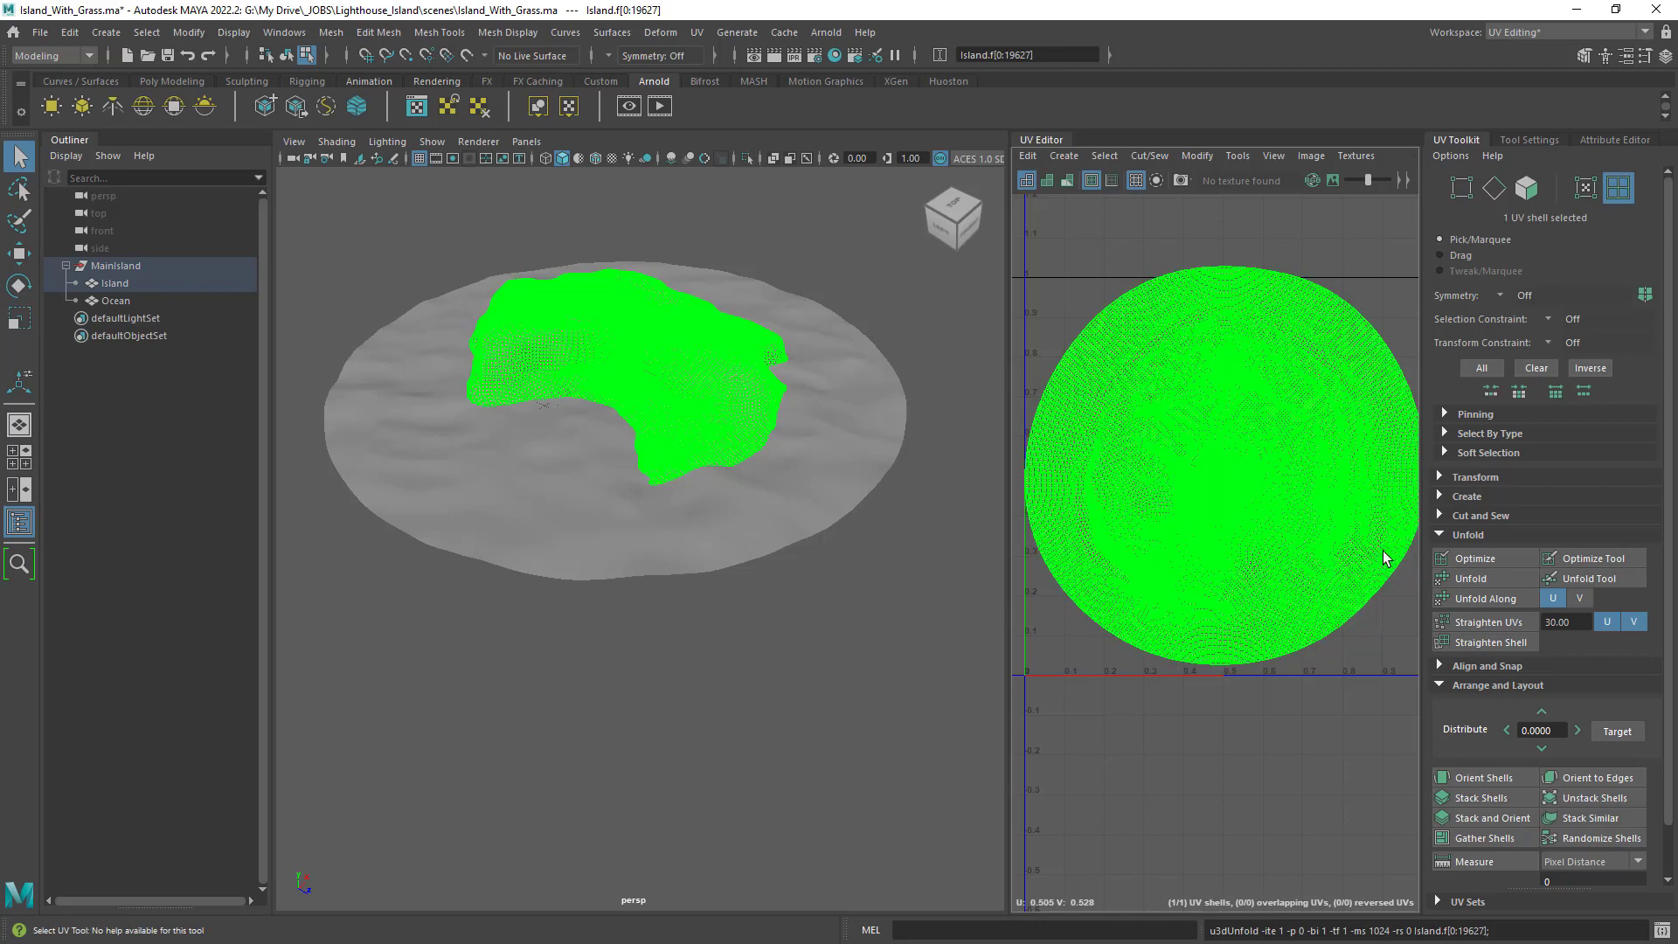
click(1469, 580)
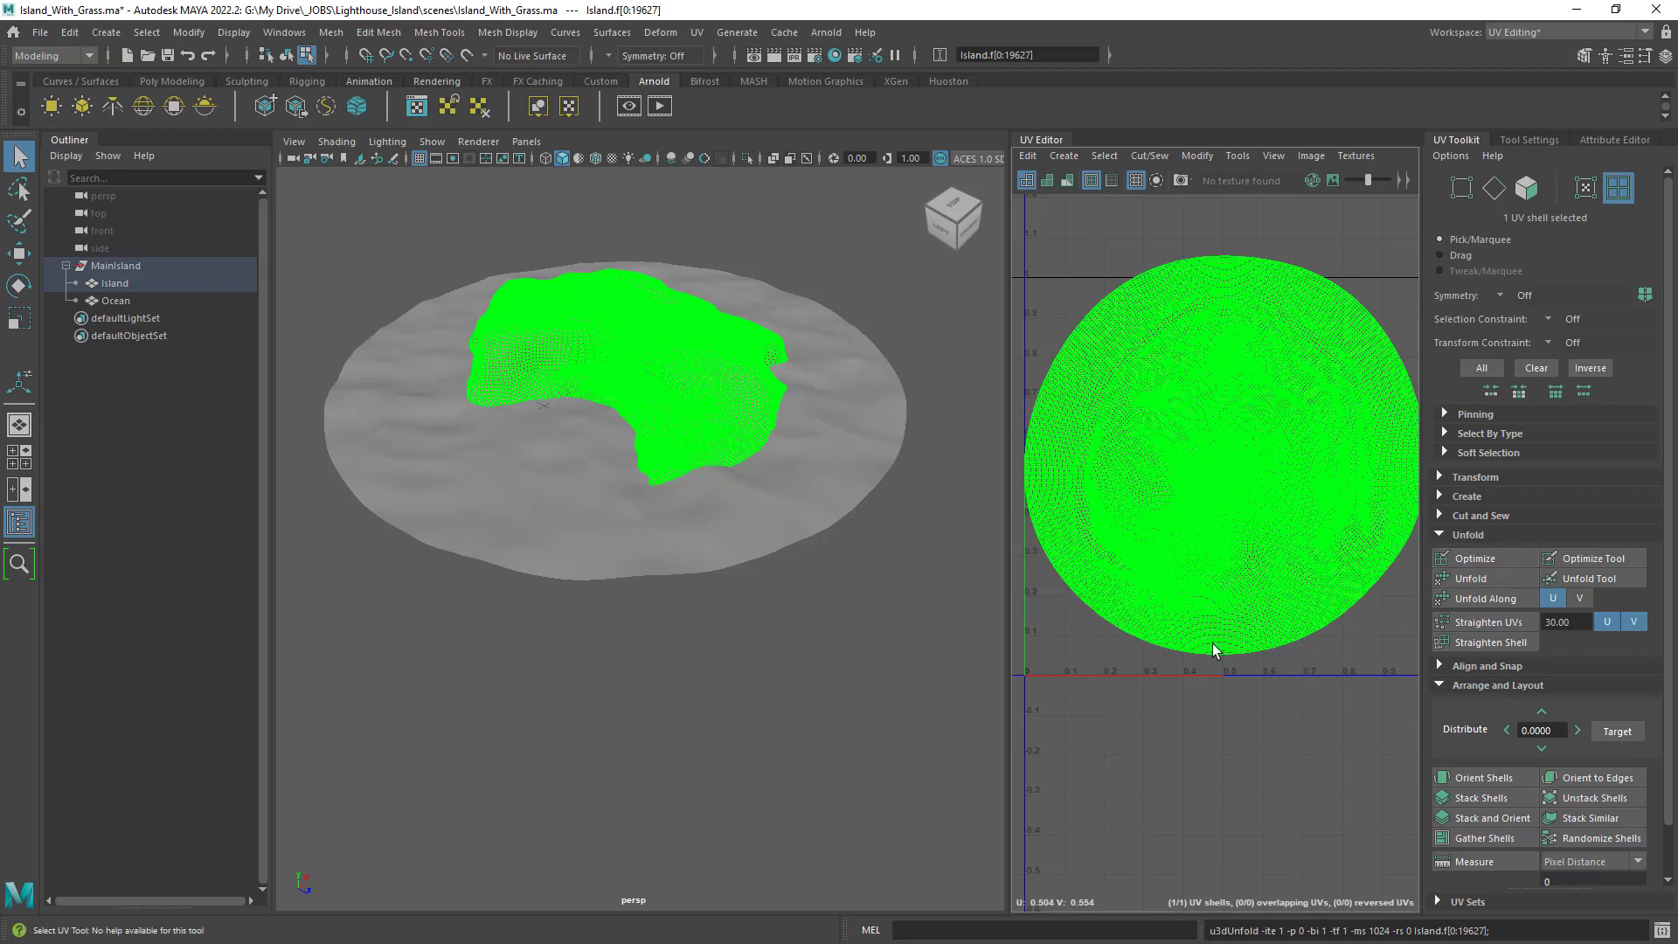
click(1471, 556)
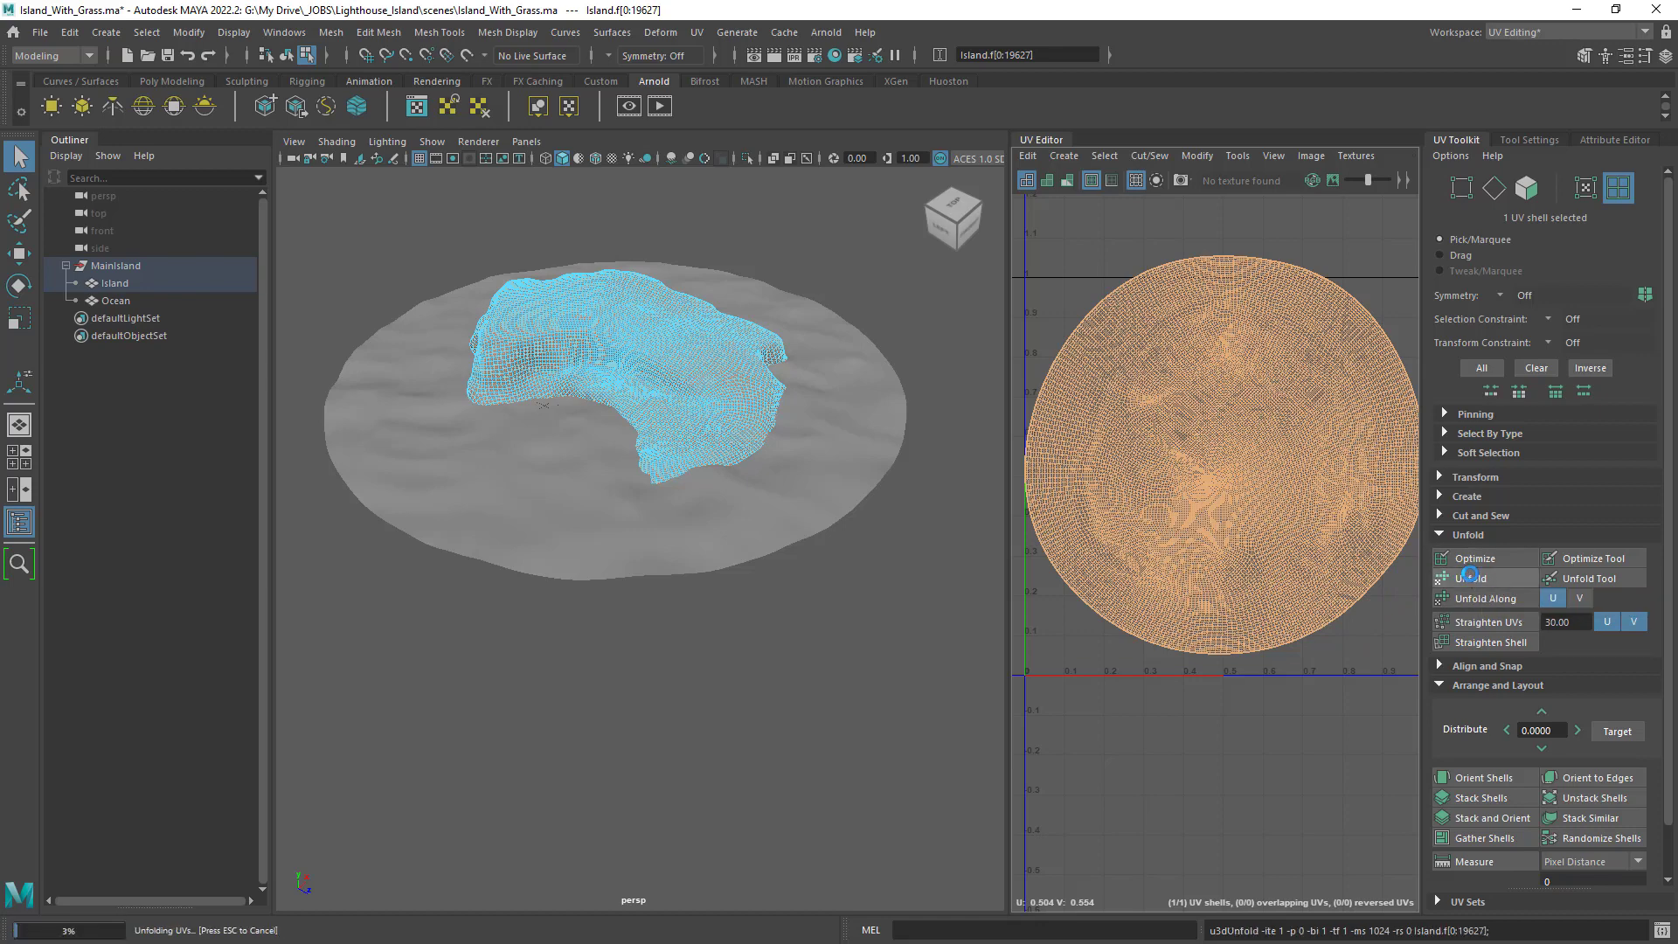
click(1468, 578)
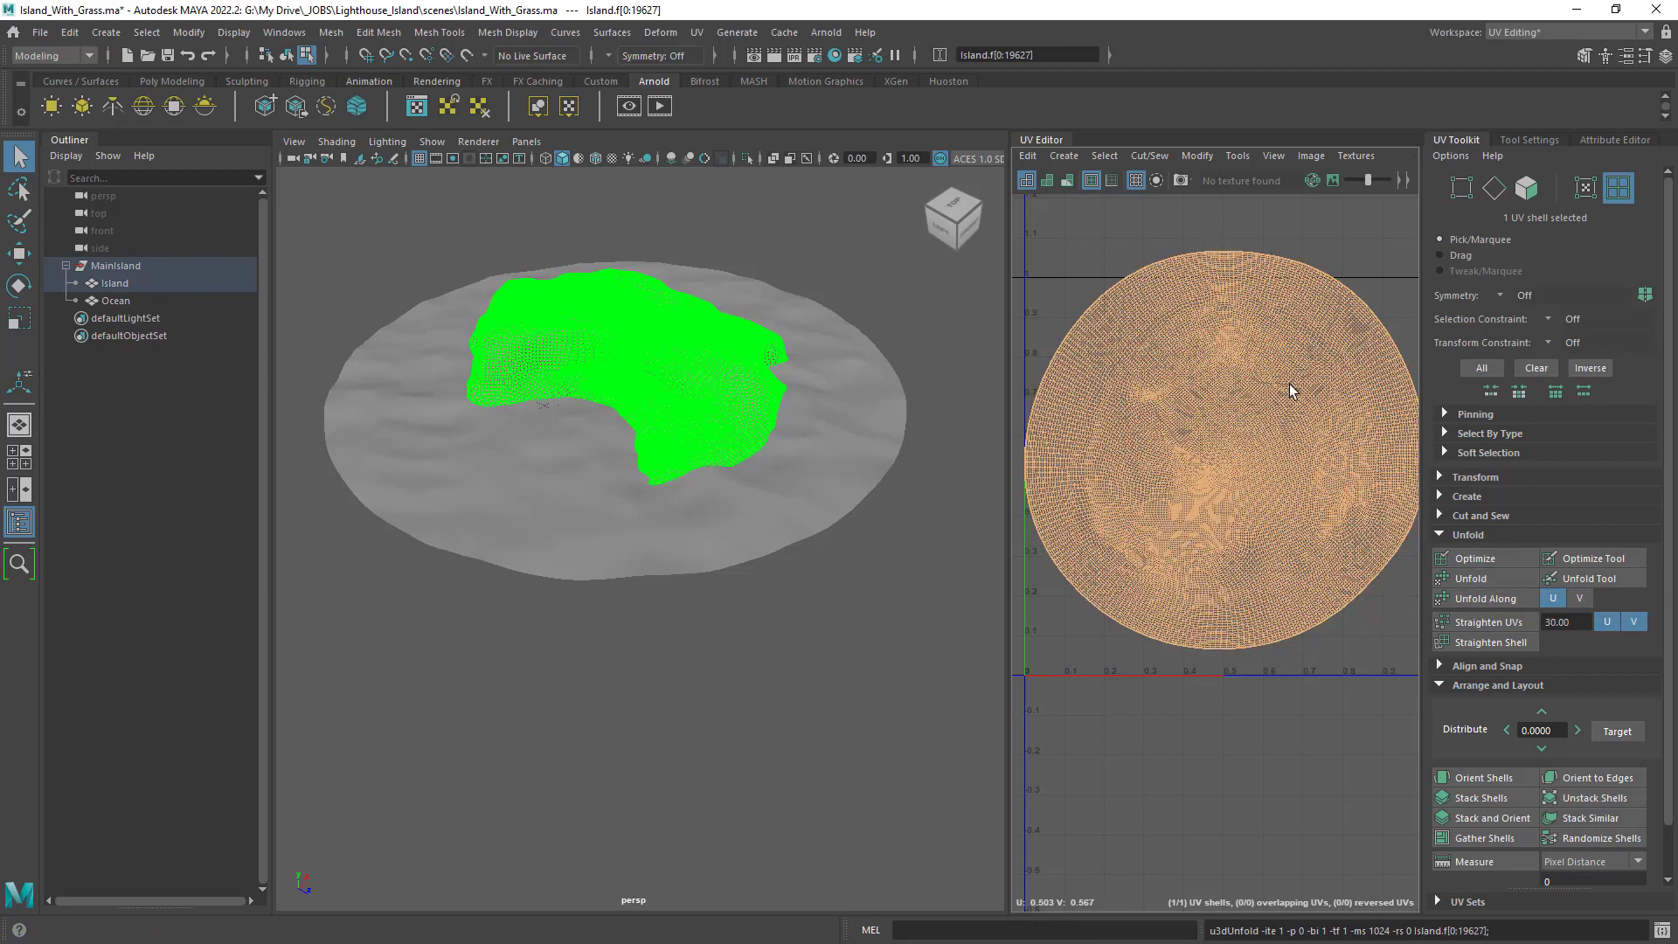
Lay out the Island's unfolded UV shell within the UV square.
right_drag(1292, 381, 1214, 360)
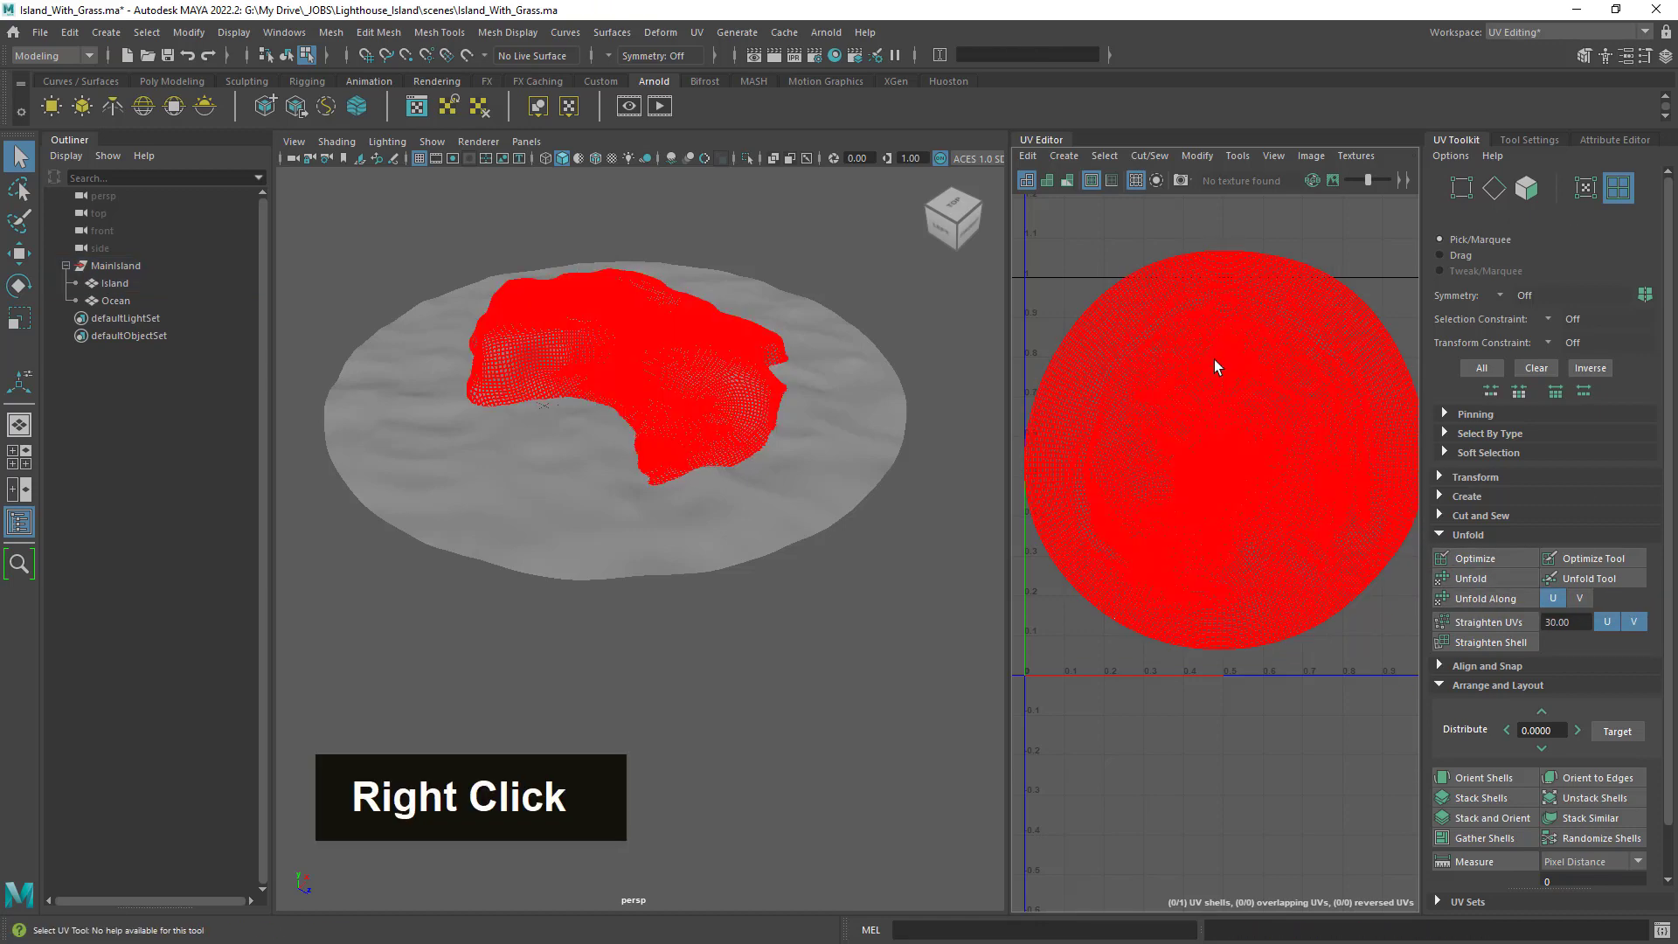
scroll(1522, 738, down, 1)
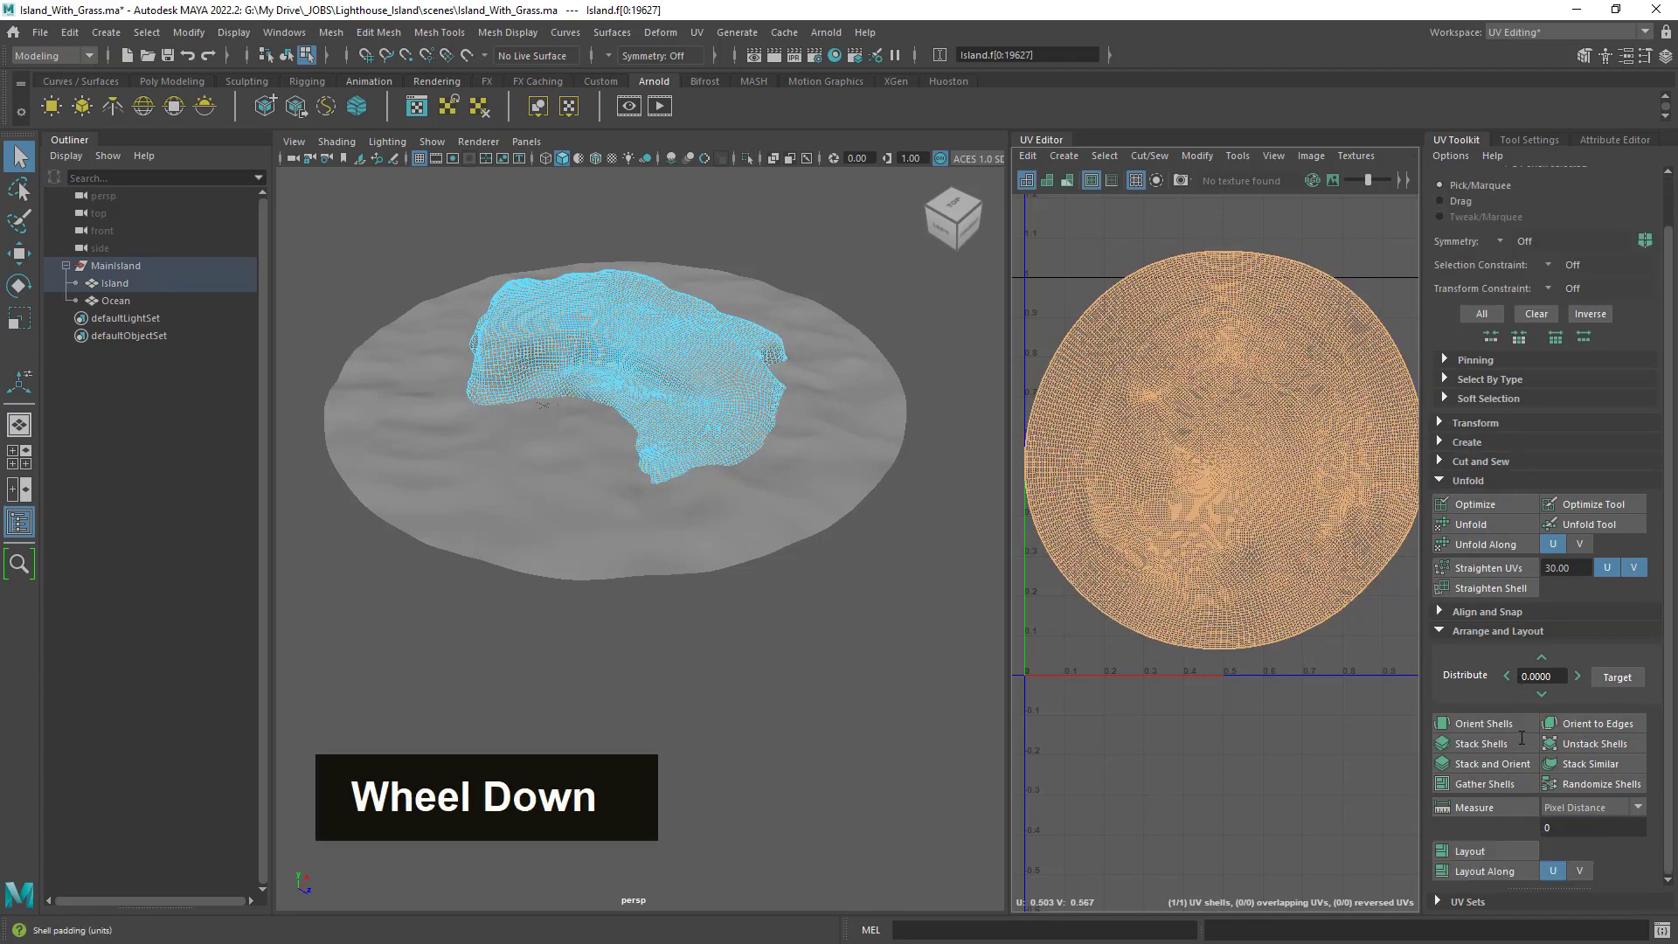
click(1502, 855)
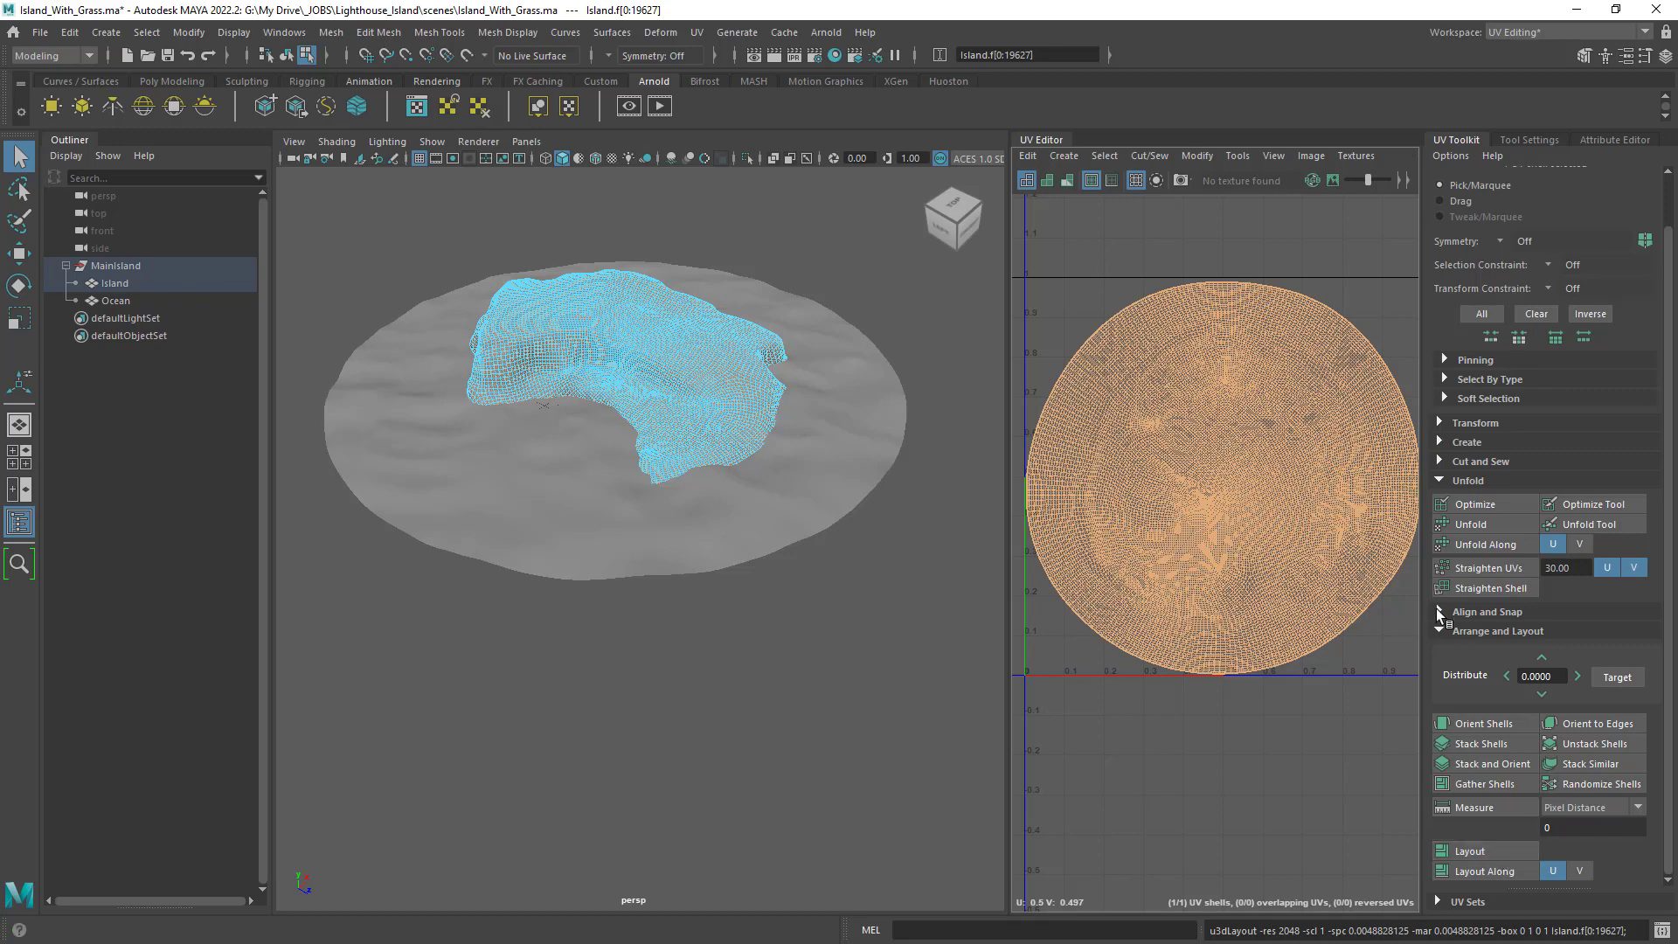
Snap the Island's UV shell to the centre of the UV square, collapsing the unfold and layout tools first.
click(1476, 480)
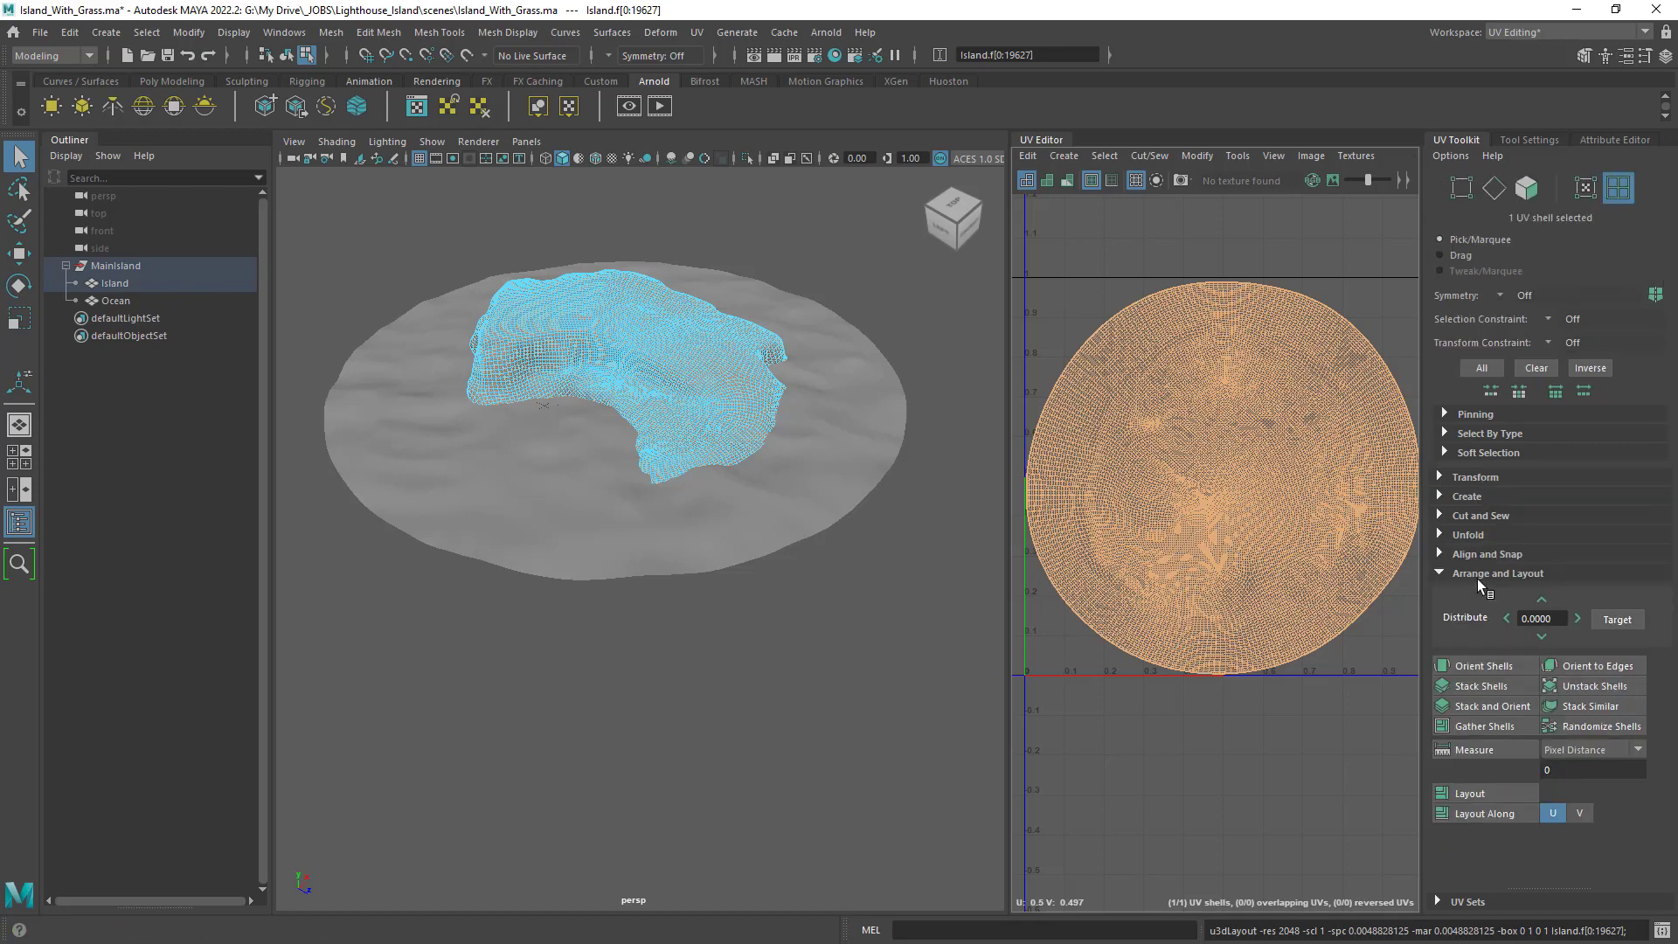
click(1477, 576)
click(1480, 553)
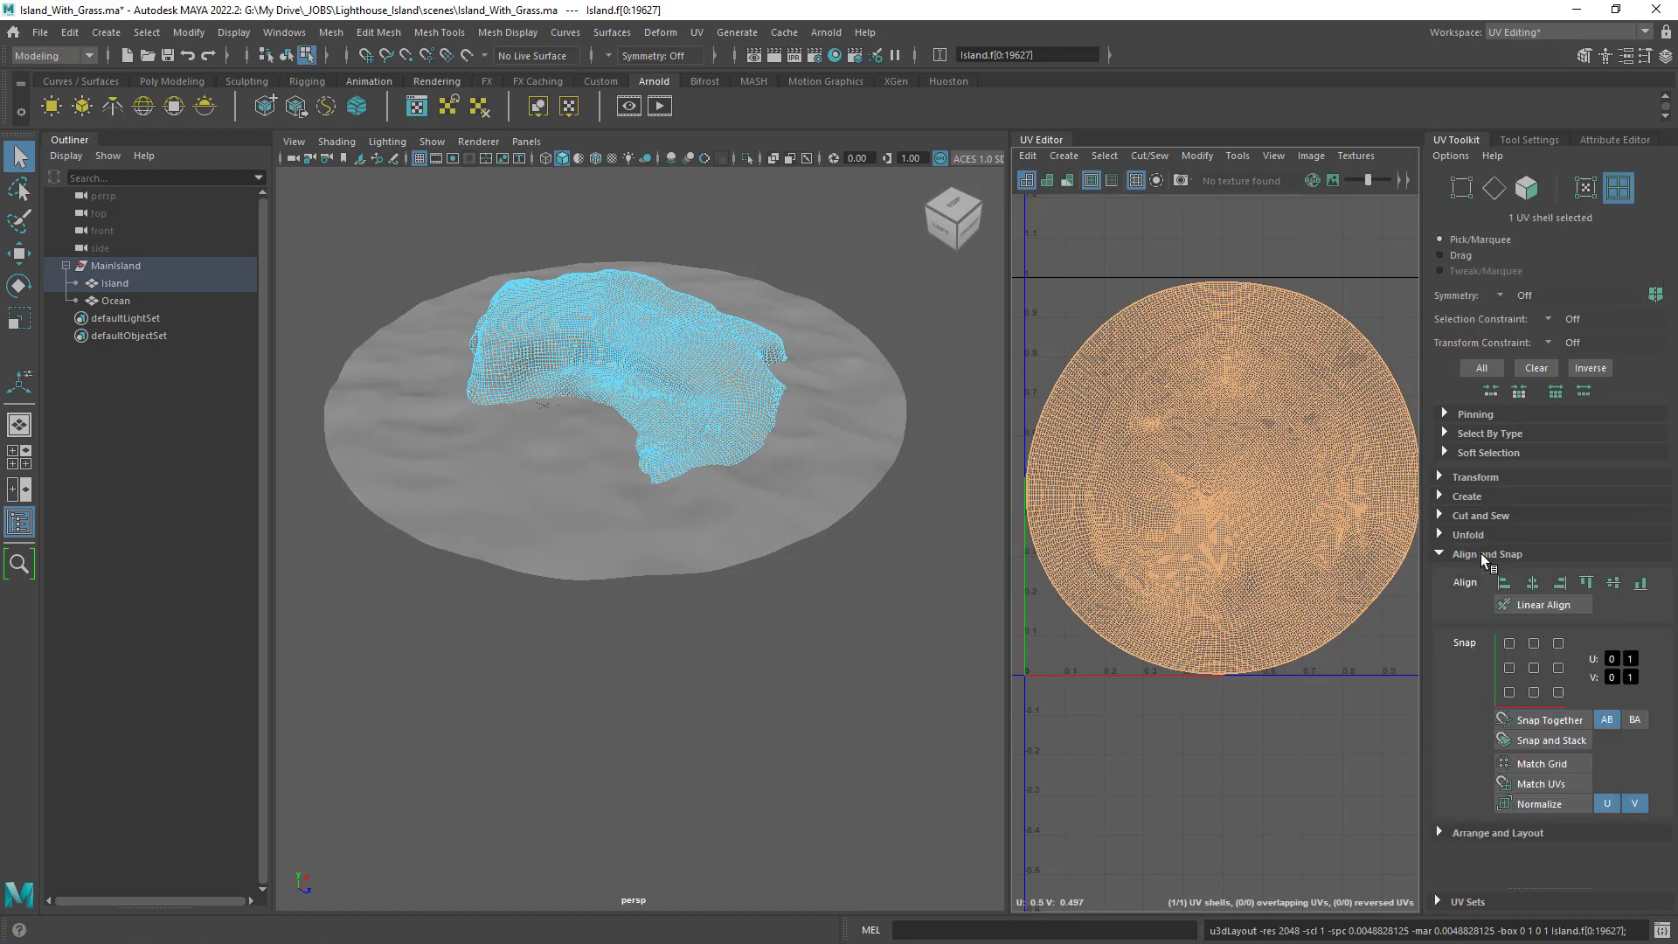
click(1534, 667)
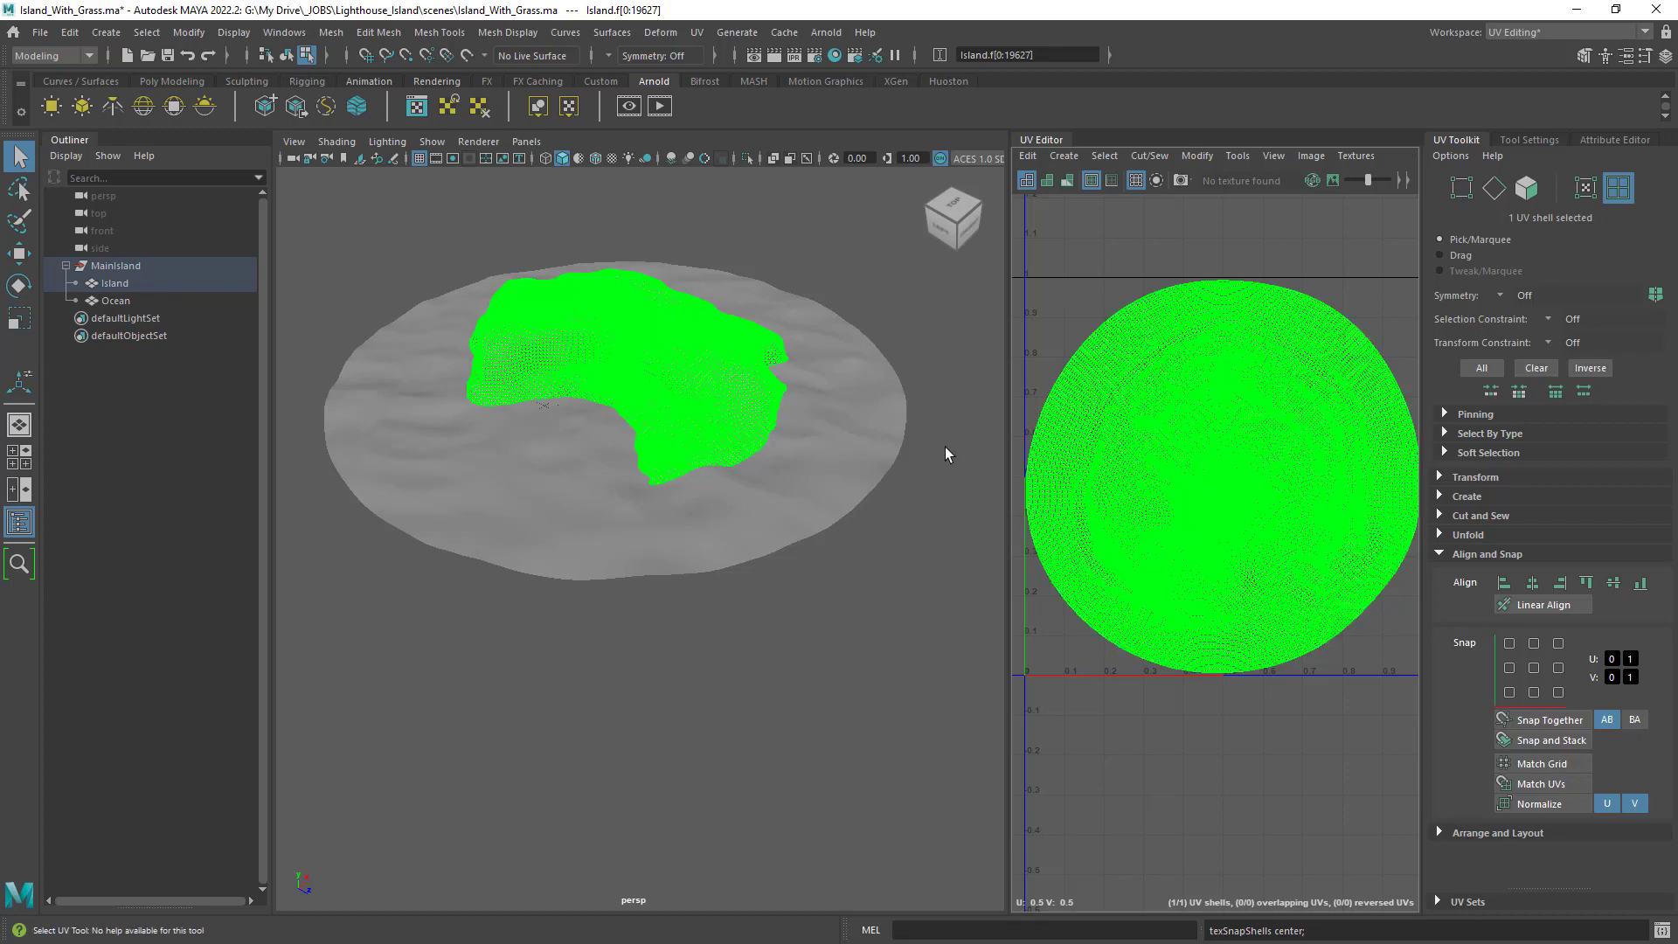
Snap the Ocean mesh's UV shell to the centre of the 0–1 UV tile, and return to object selection with nothing selected.
click(842, 428)
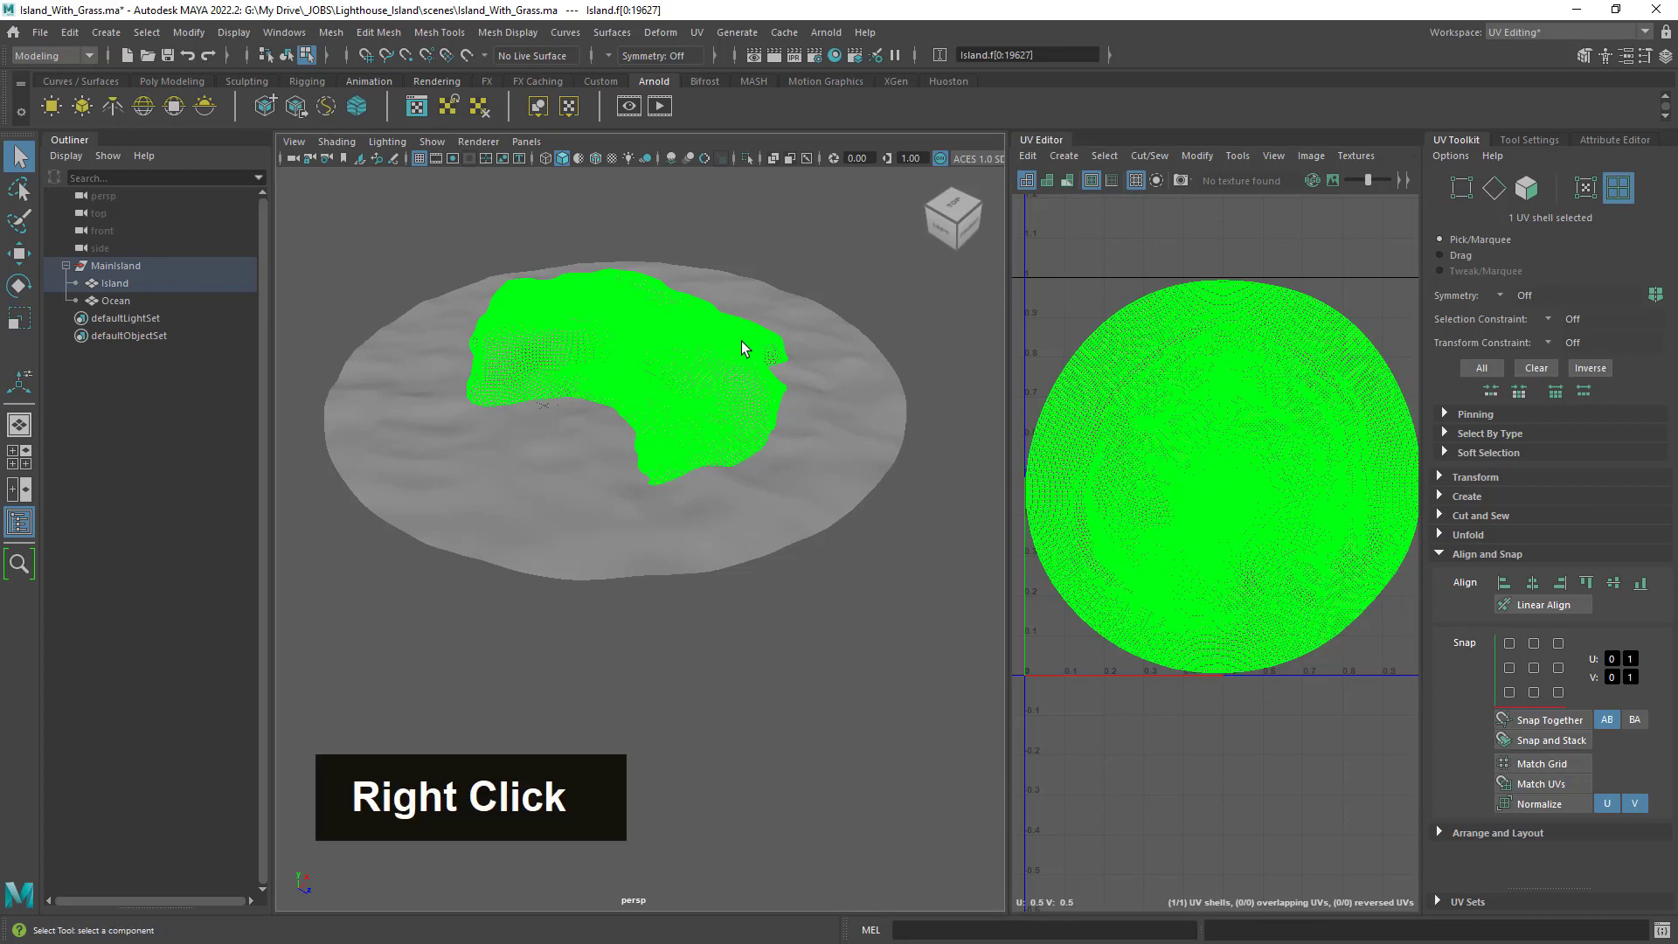
right_drag(741, 341, 837, 306)
click(842, 378)
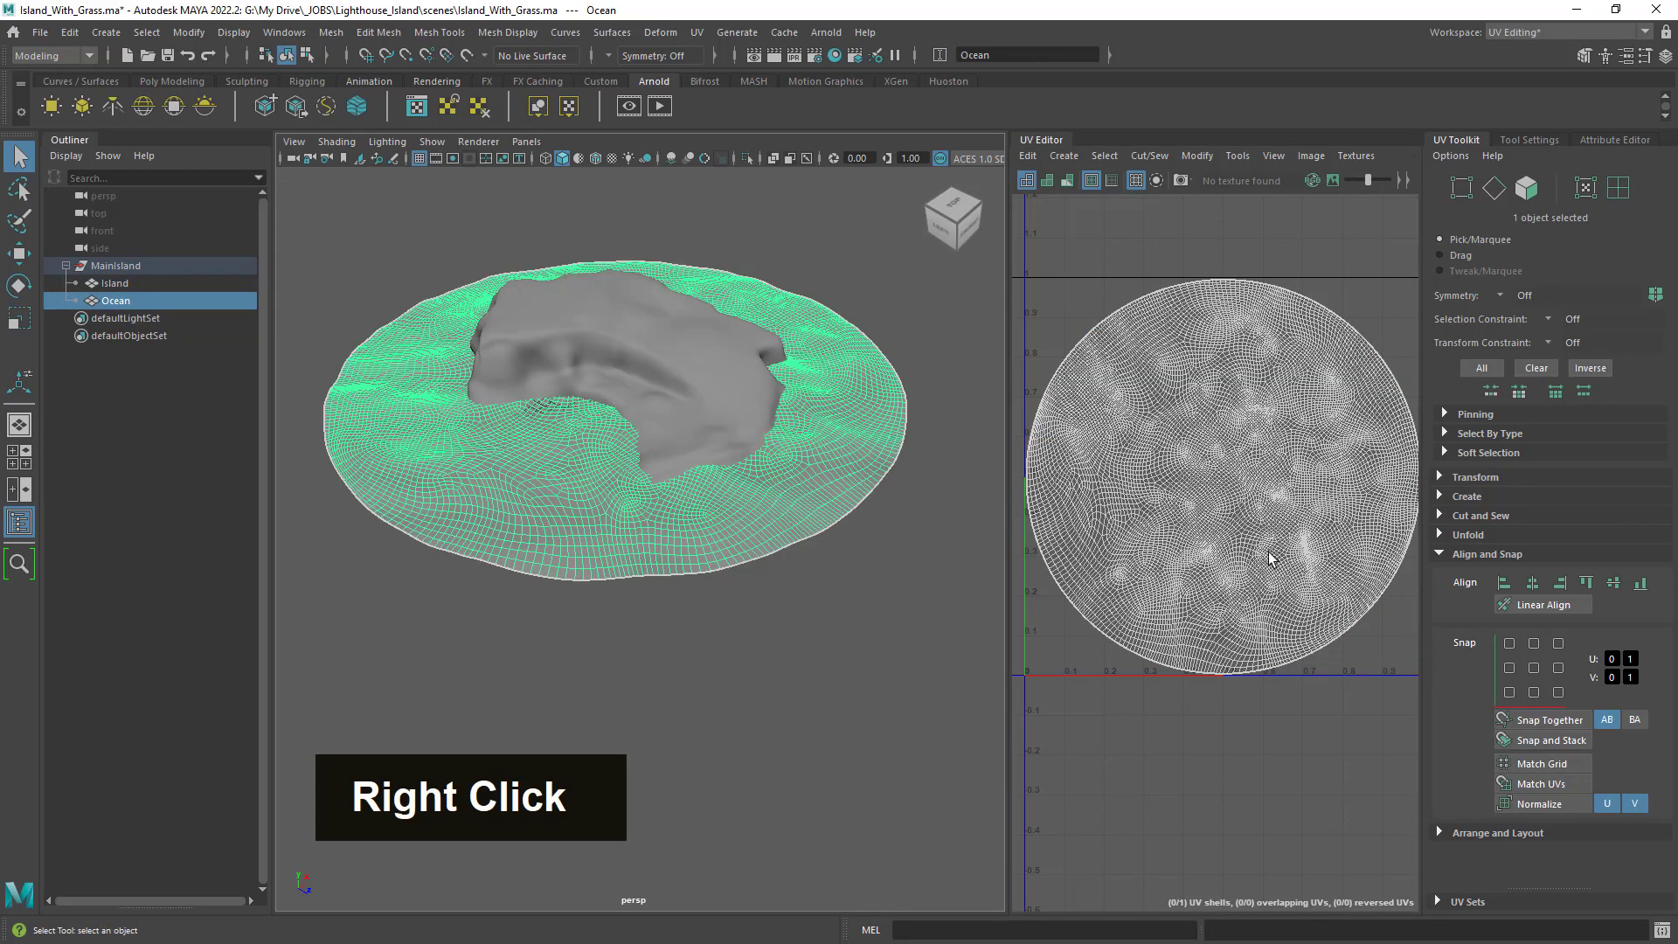
right_drag(1236, 475, 1150, 472)
click(1268, 459)
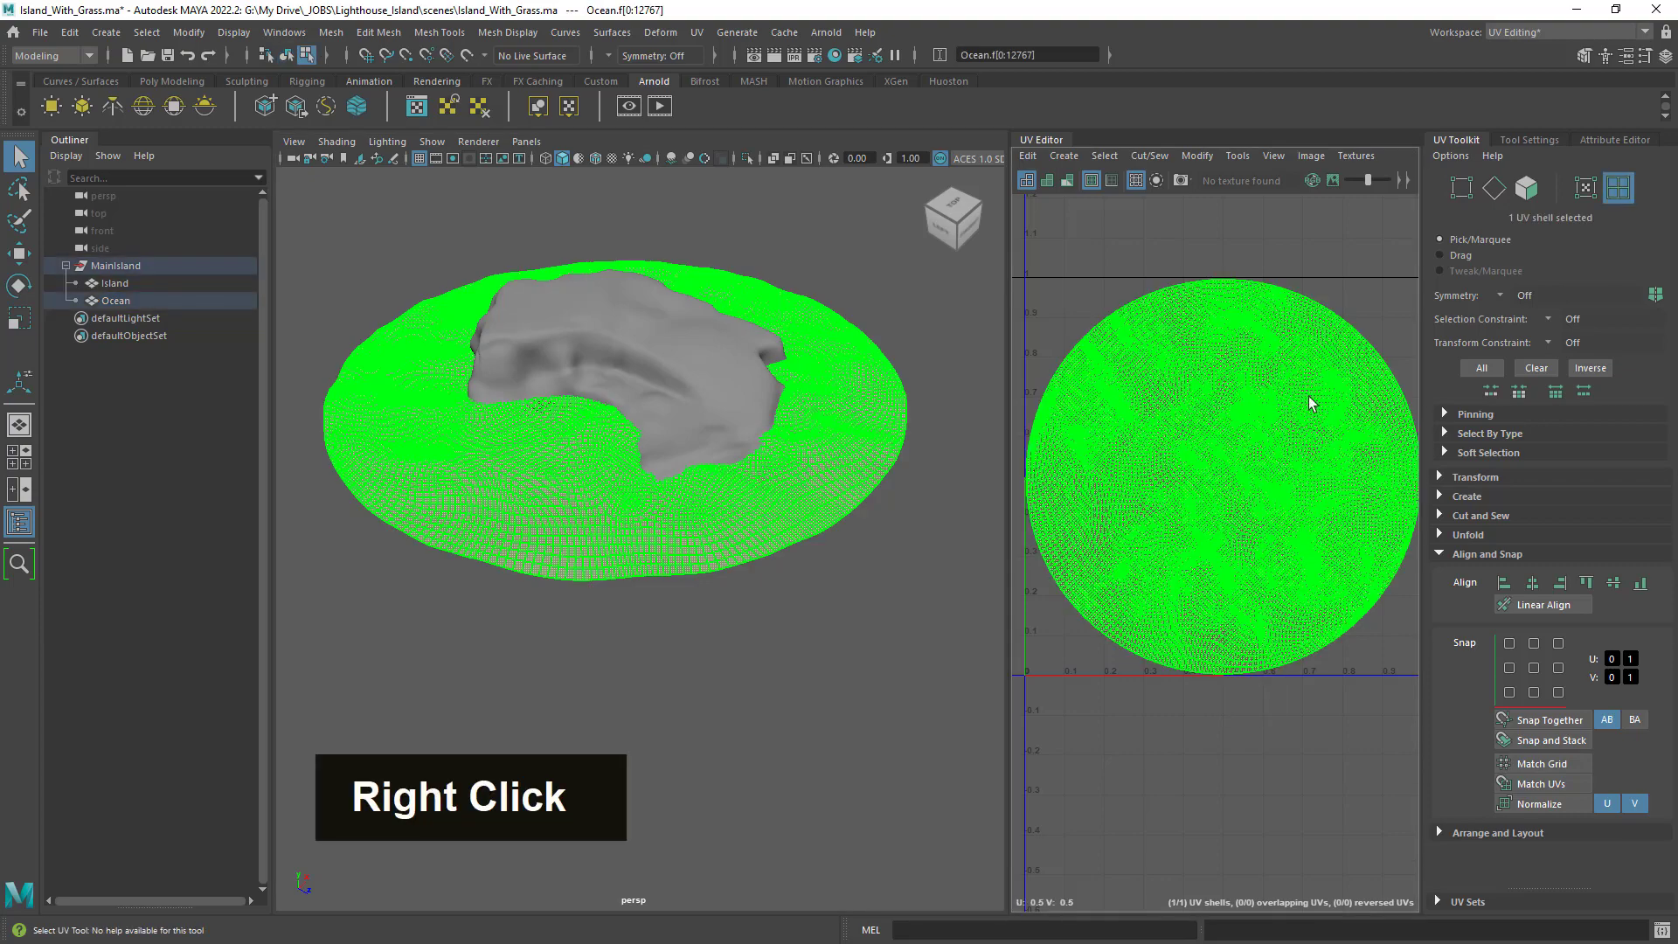
click(1533, 669)
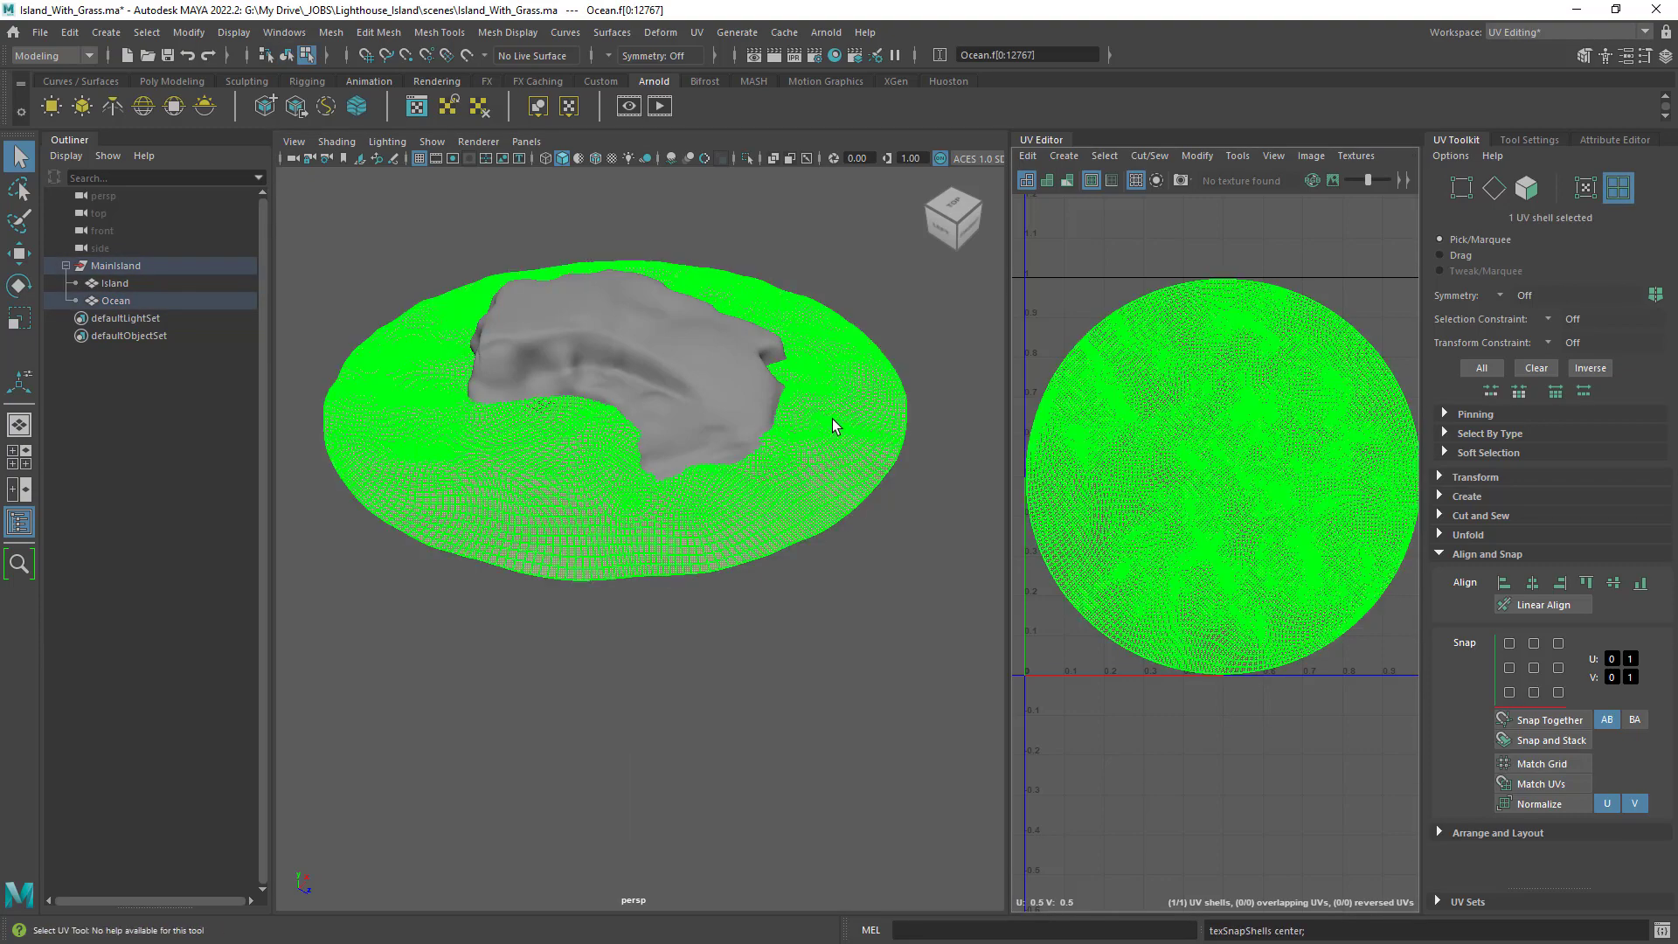
right_drag(841, 353, 884, 323)
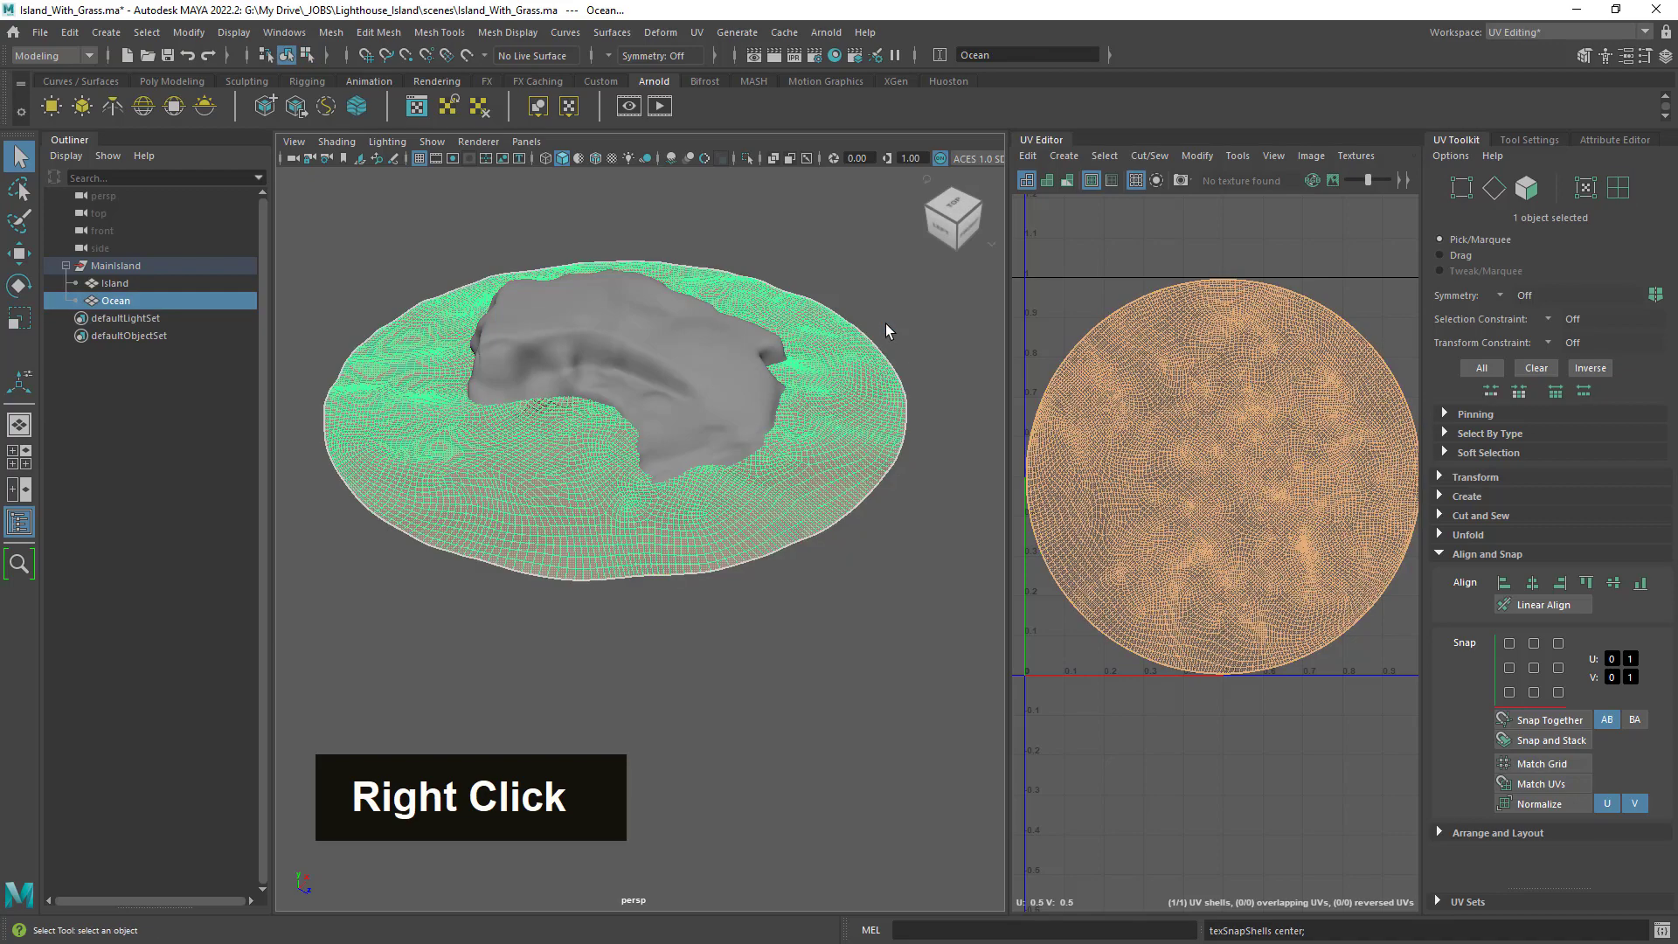
click(904, 332)
Inspect the Island mesh and its UV layout up close and from a distance.
alt+drag(904, 329, 760, 460)
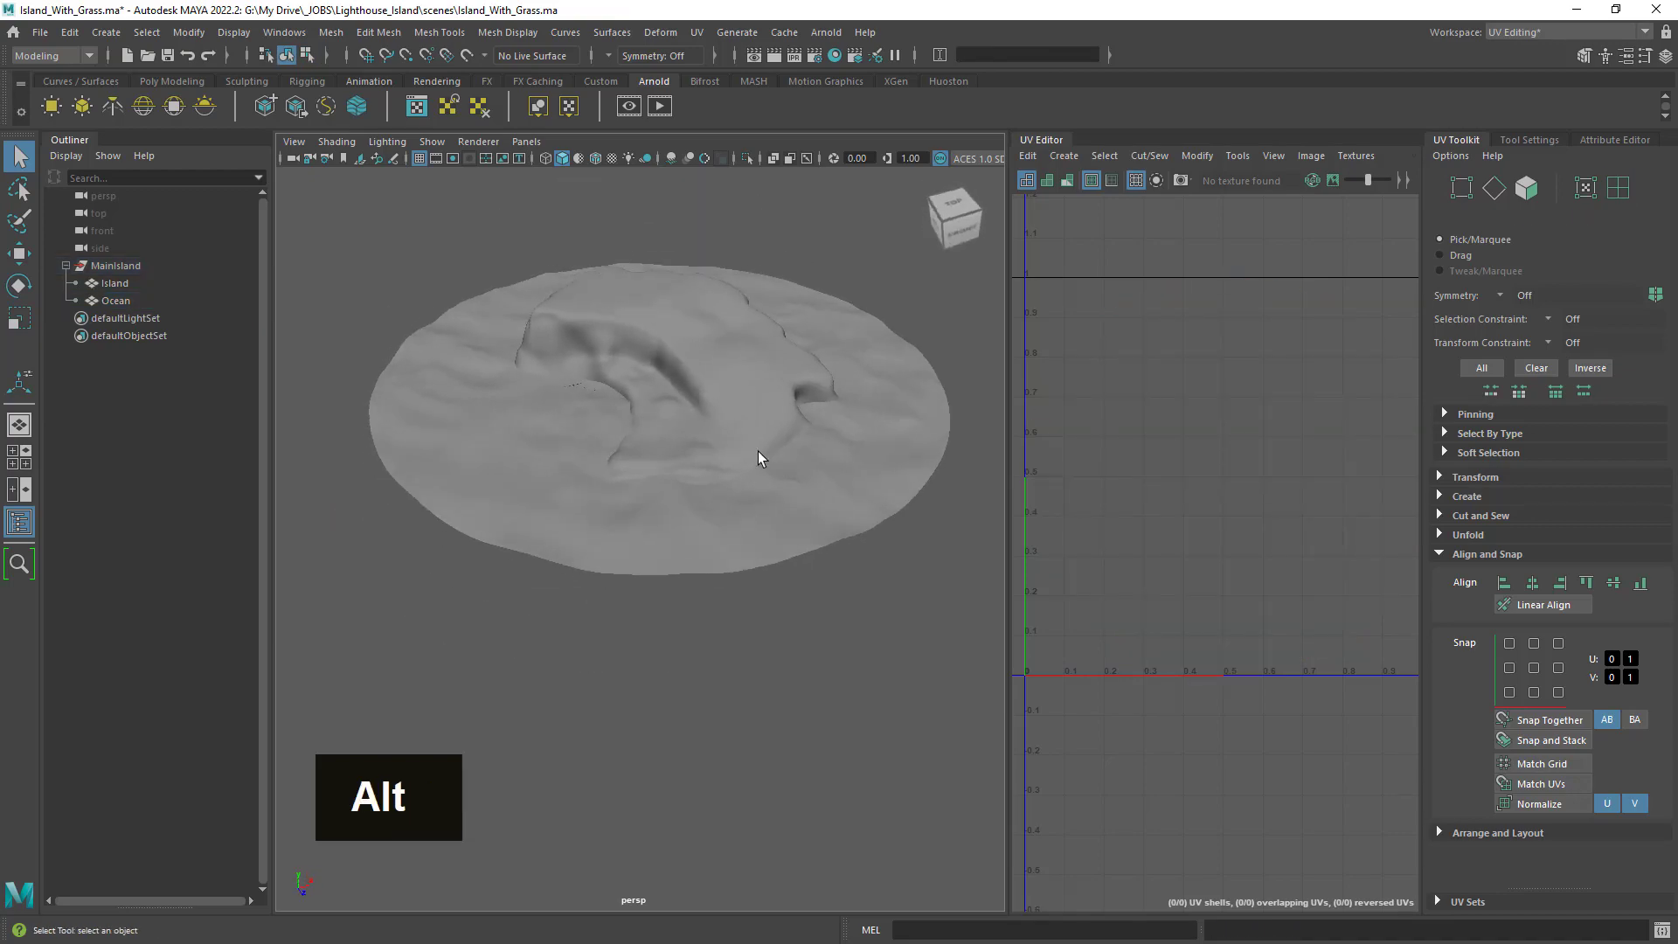
alt+right_drag(761, 461, 862, 356)
click(795, 346)
alt+middle_drag(862, 356, 711, 419)
alt+drag(712, 419, 746, 434)
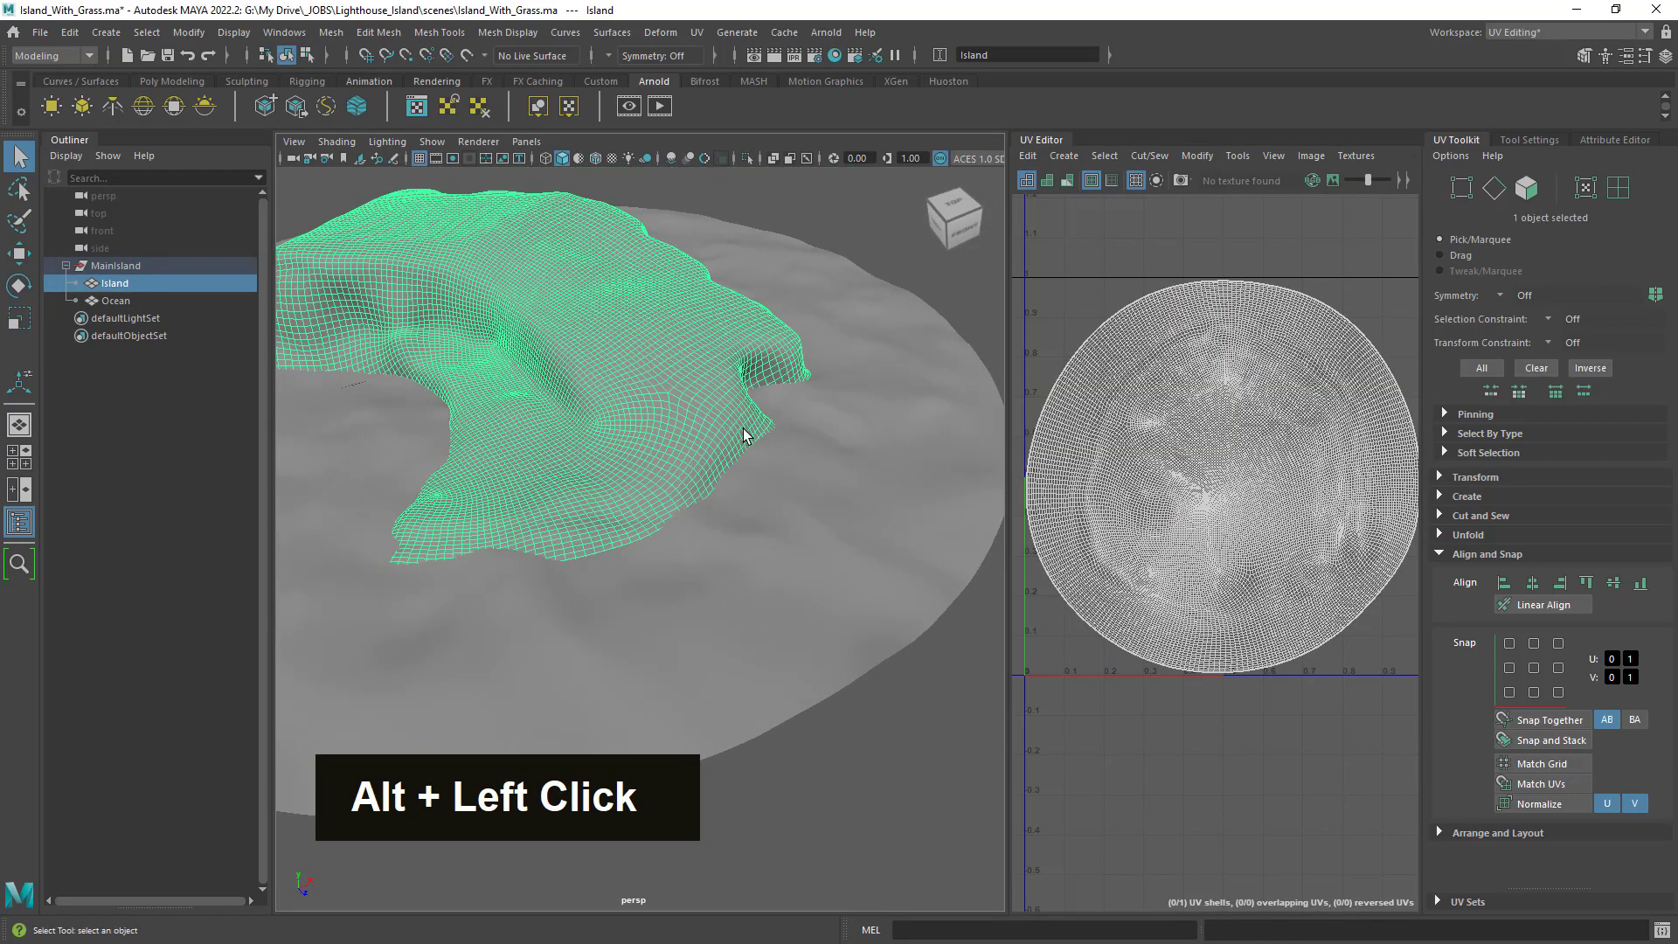
alt+right_drag(745, 435, 686, 419)
alt+right_drag(1101, 473, 1089, 496)
alt+middle_drag(1089, 495, 1114, 490)
alt+right_drag(1115, 491, 1171, 520)
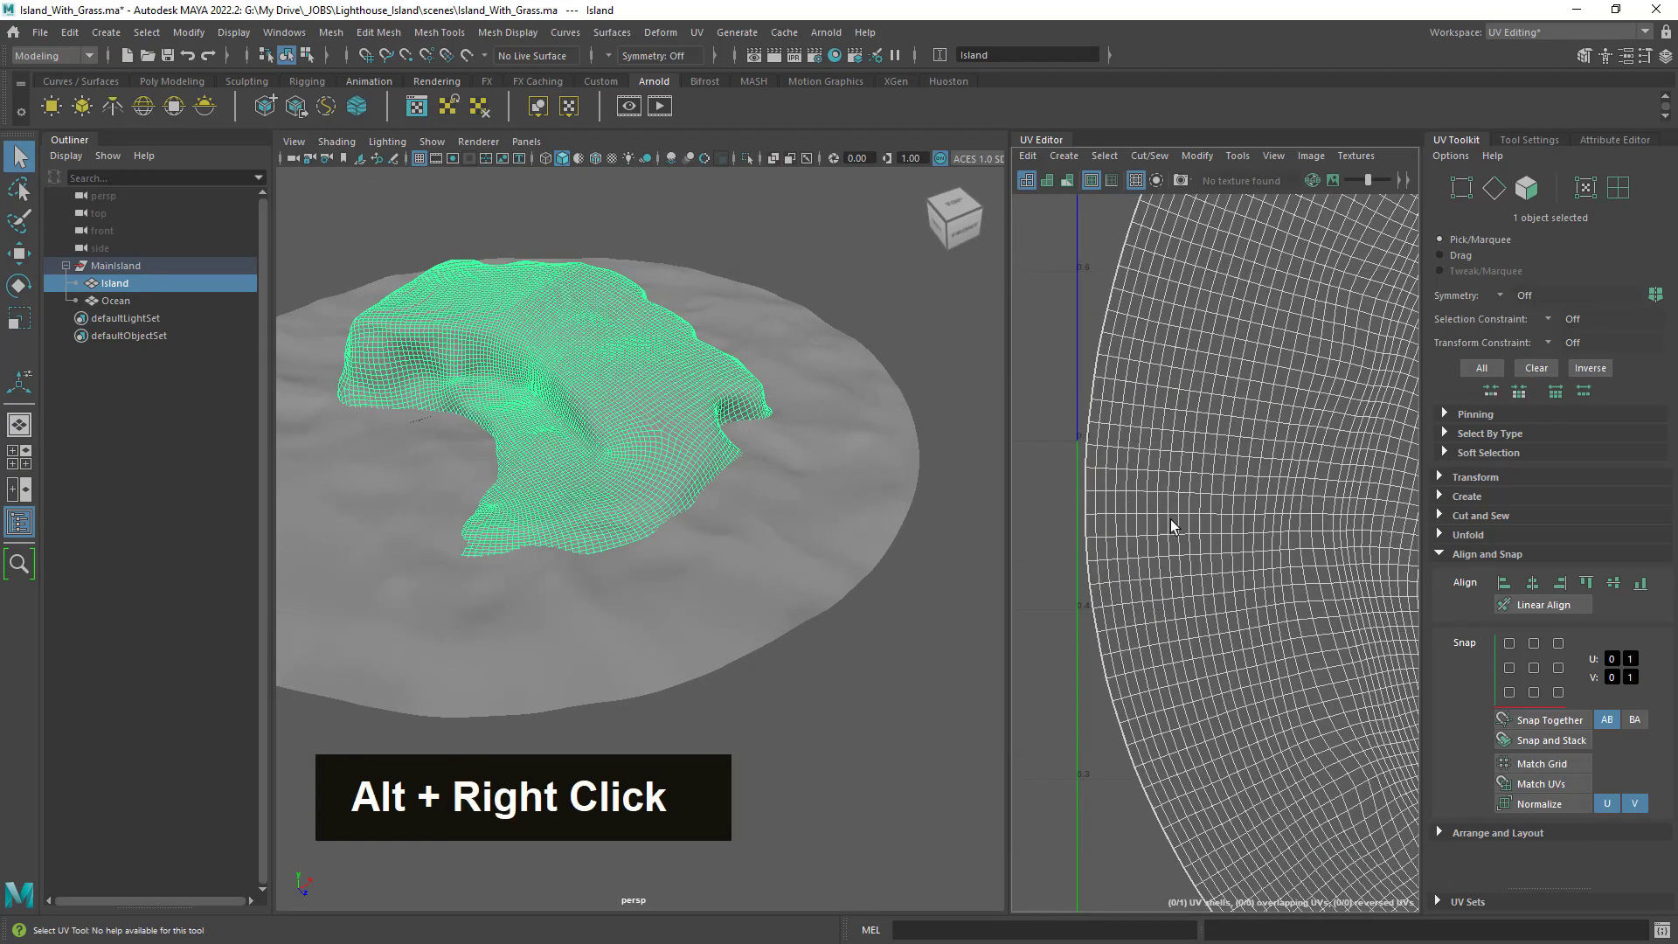
alt+middle_drag(1210, 588, 1221, 392)
scroll(1221, 393, down, 5)
scroll(1221, 533, up, 3)
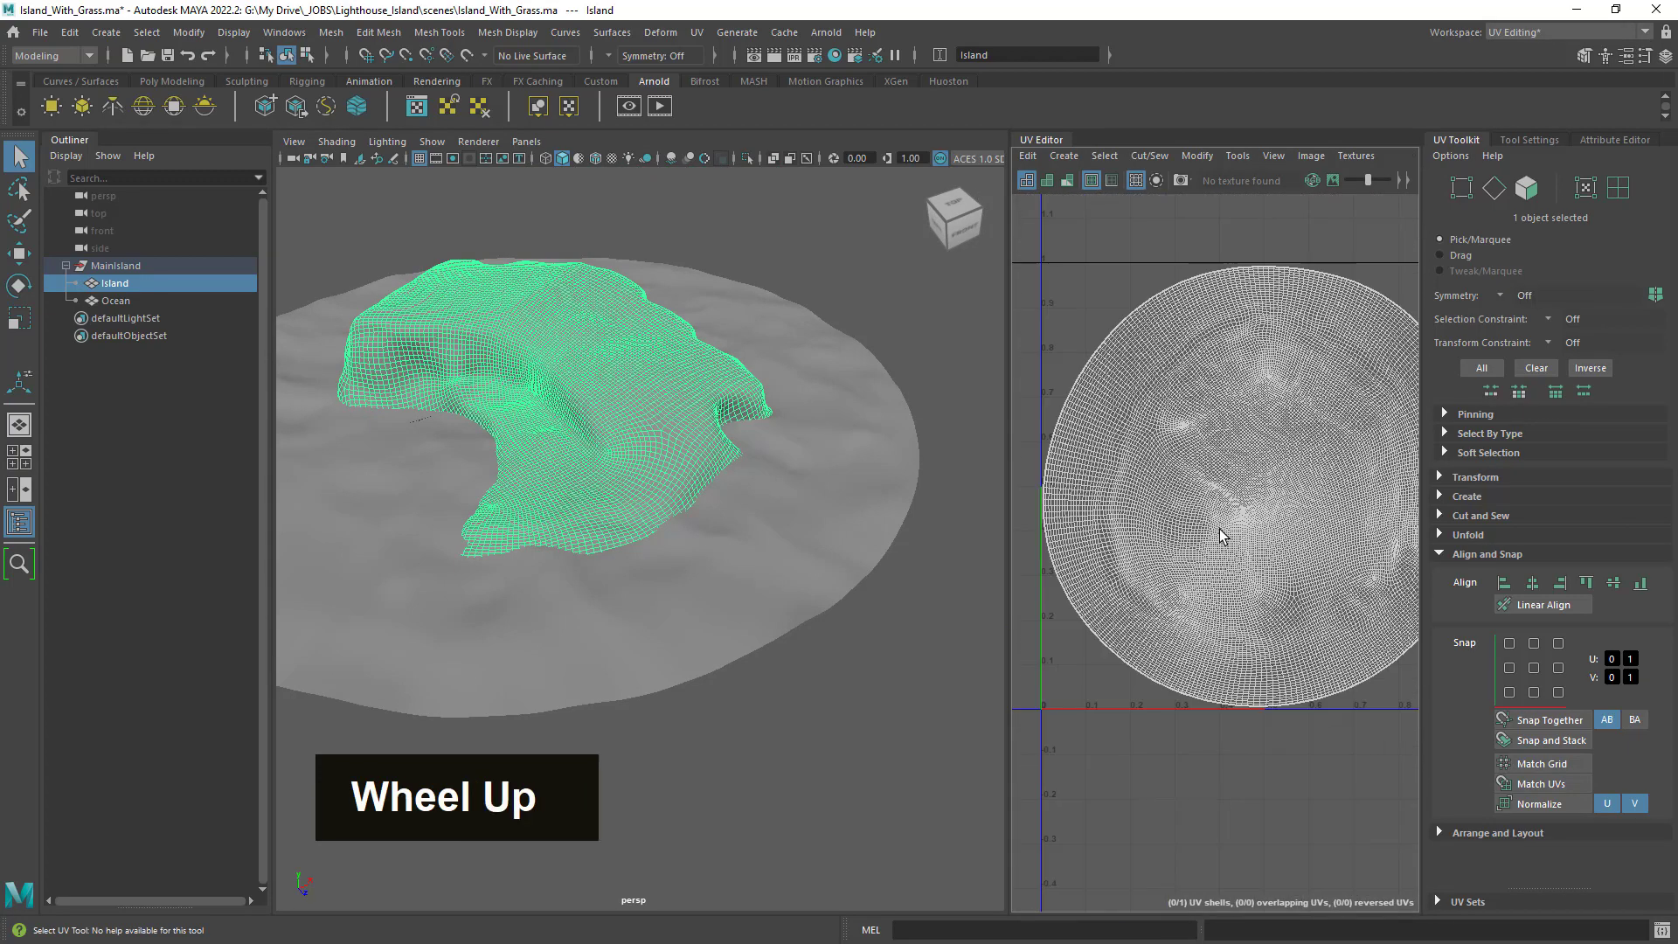
alt+right_drag(789, 405, 647, 406)
alt+drag(647, 406, 680, 433)
alt+middle_drag(680, 433, 780, 374)
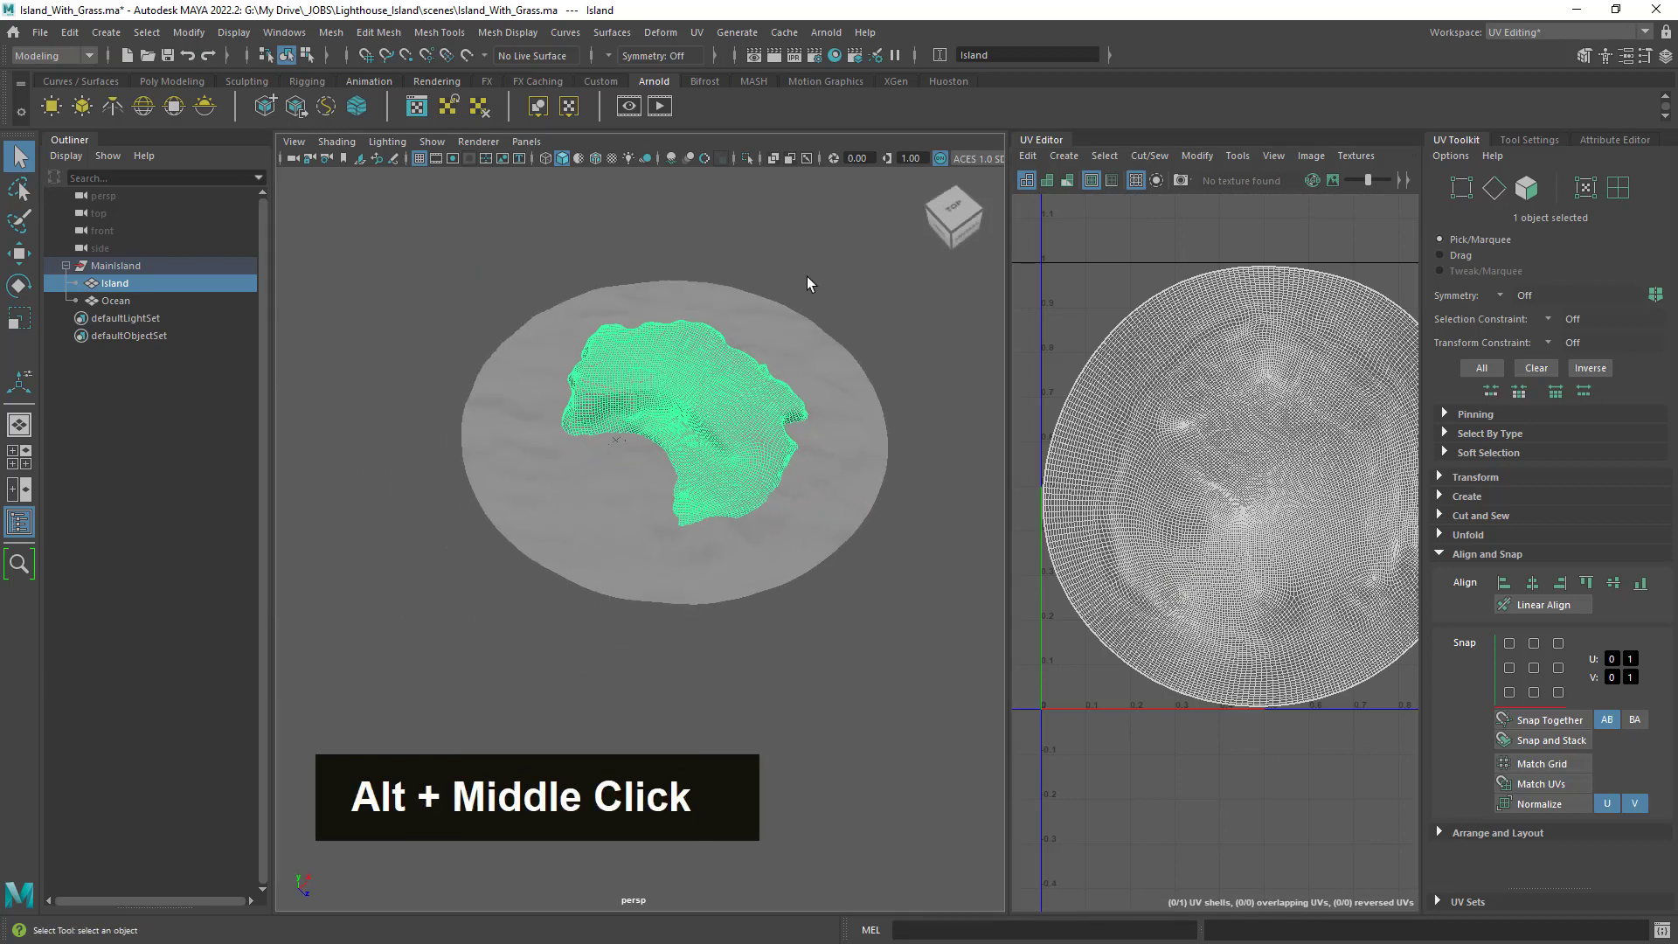
drag(806, 276, 605, 611)
click(869, 256)
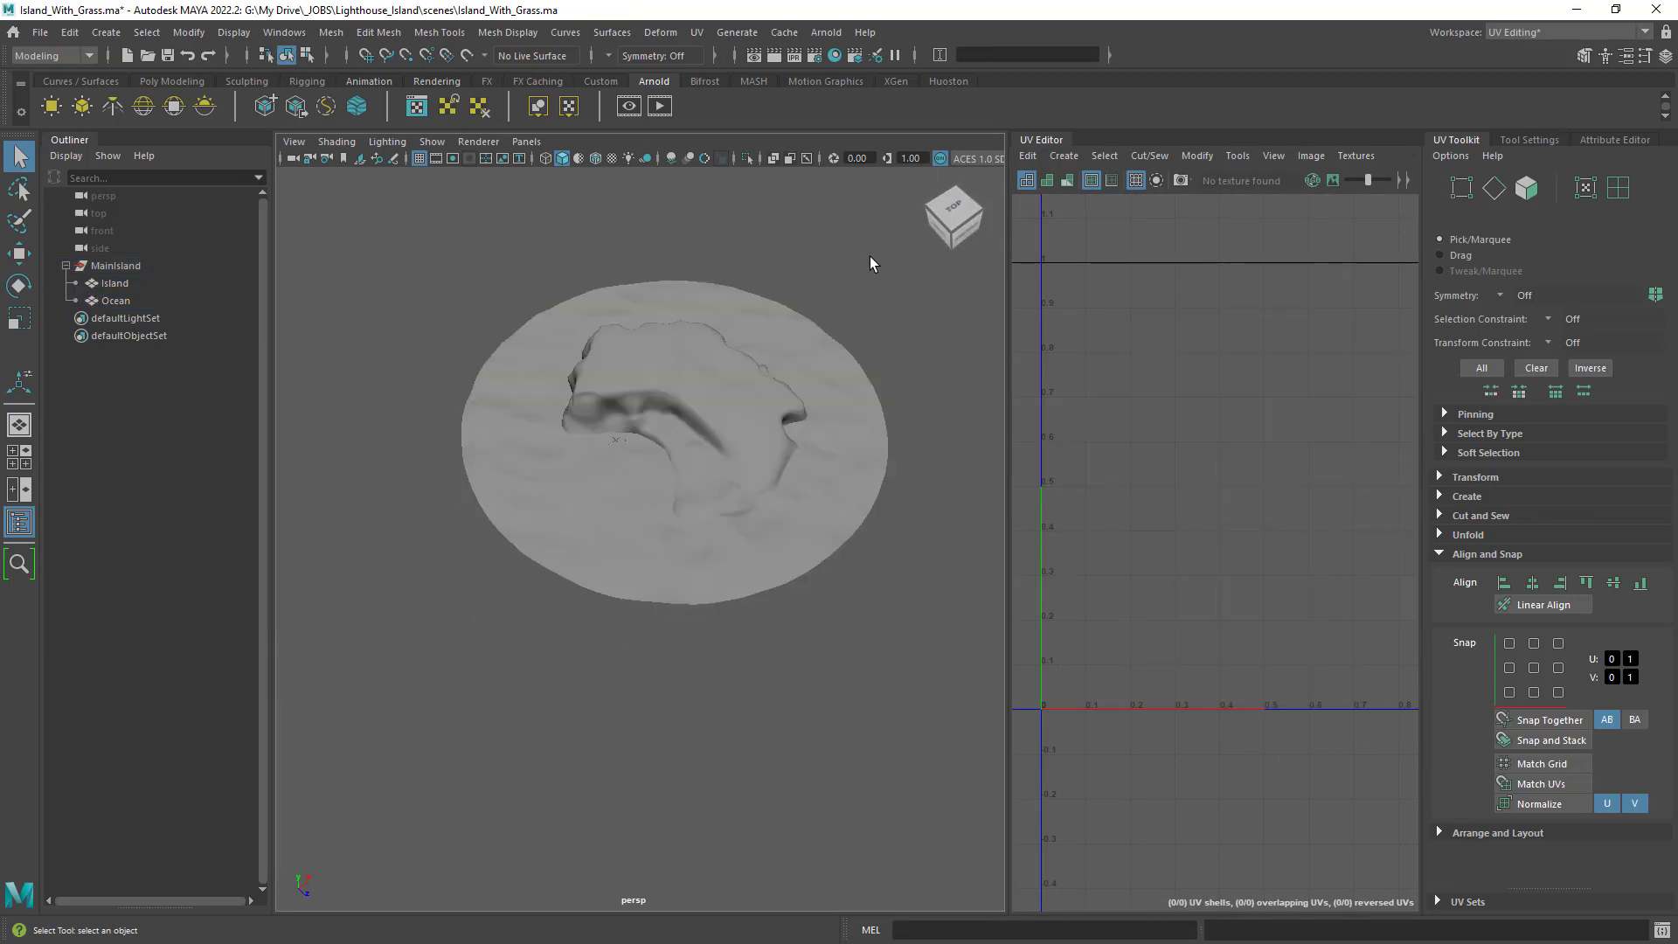
Open the UV Set Editor and check the UV sets of the Ocean and Island meshes.
alt+right_drag(778, 228, 816, 254)
alt+drag(816, 255, 779, 266)
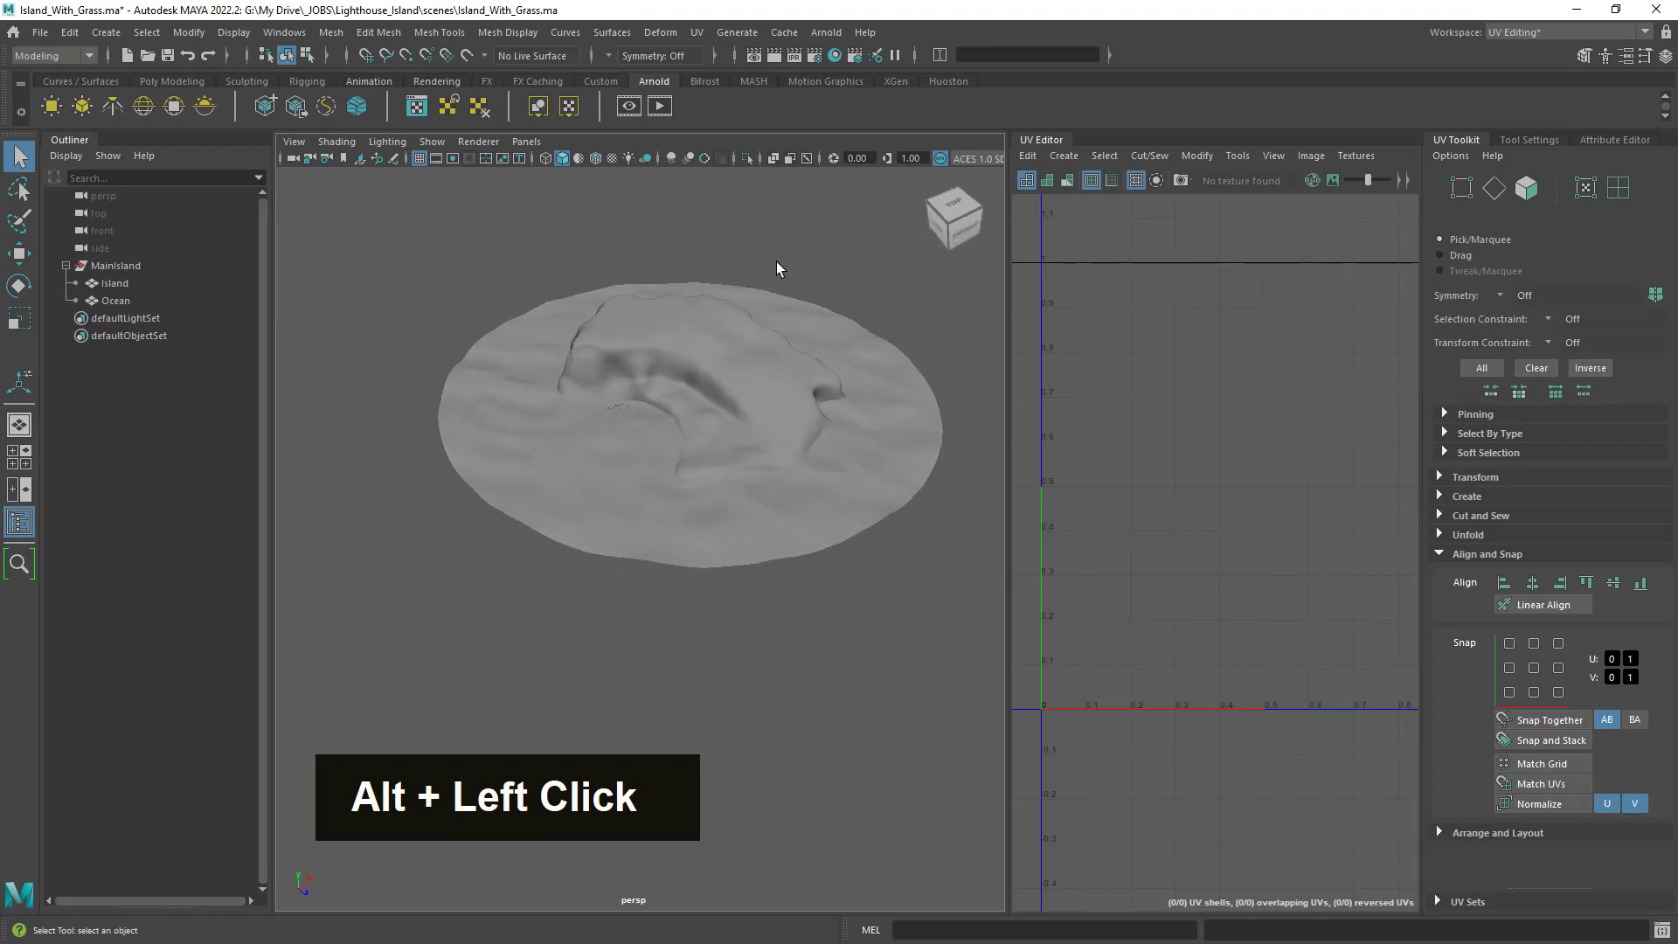
alt+right_drag(779, 265, 801, 292)
alt+middle_drag(802, 292, 710, 106)
click(697, 32)
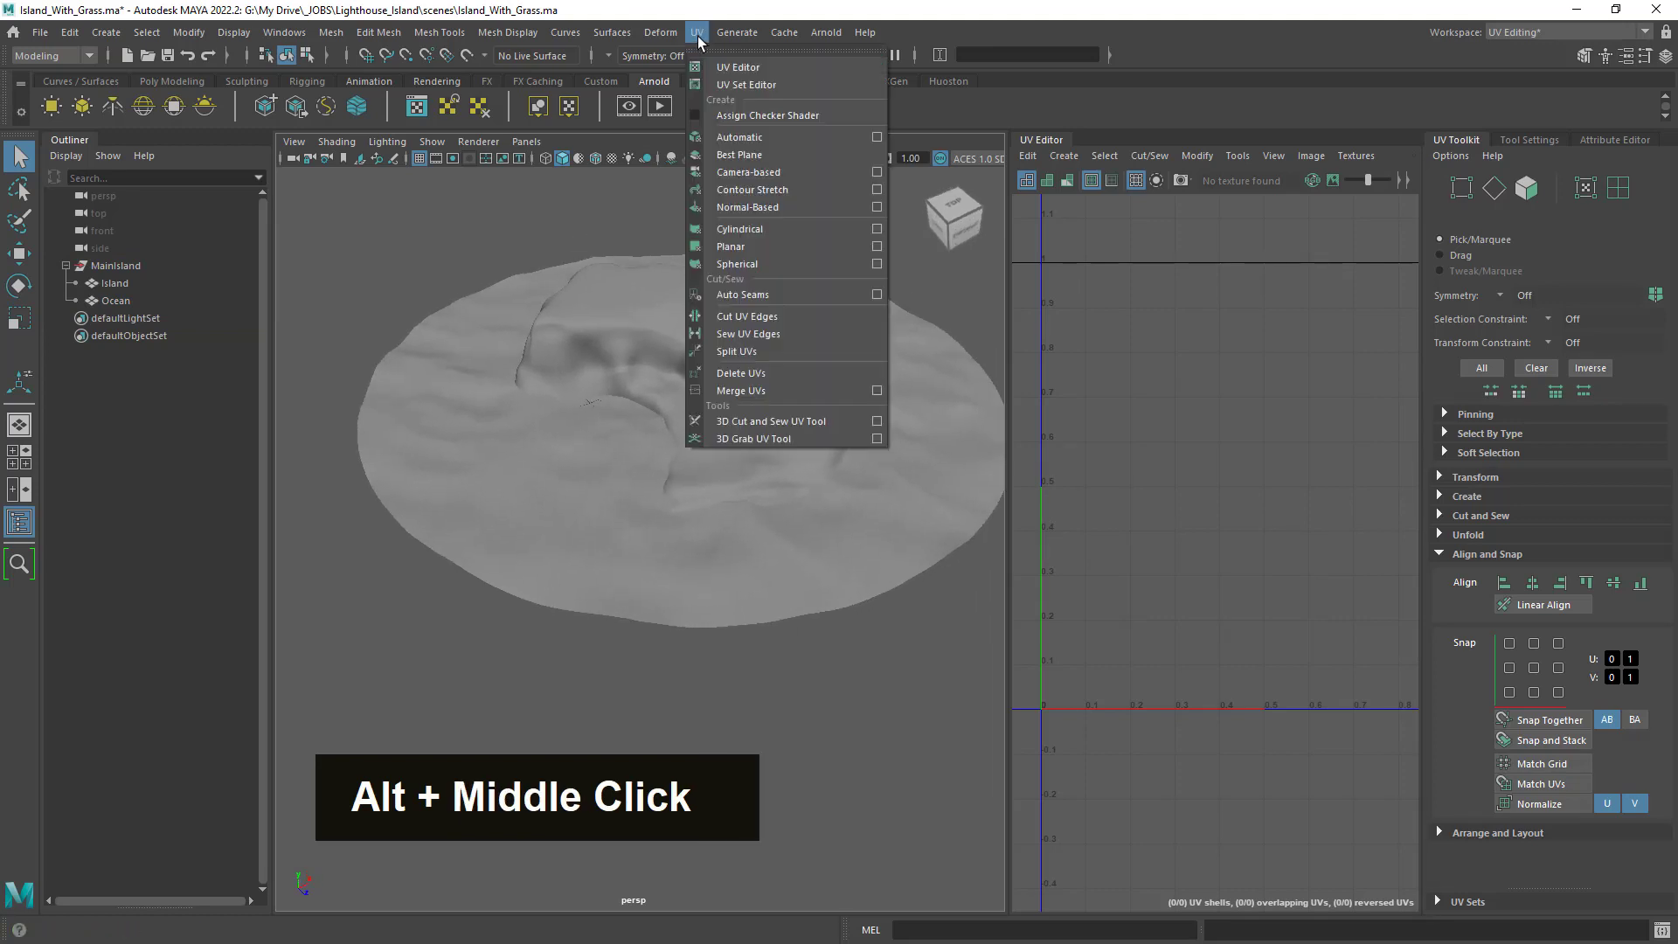
click(757, 85)
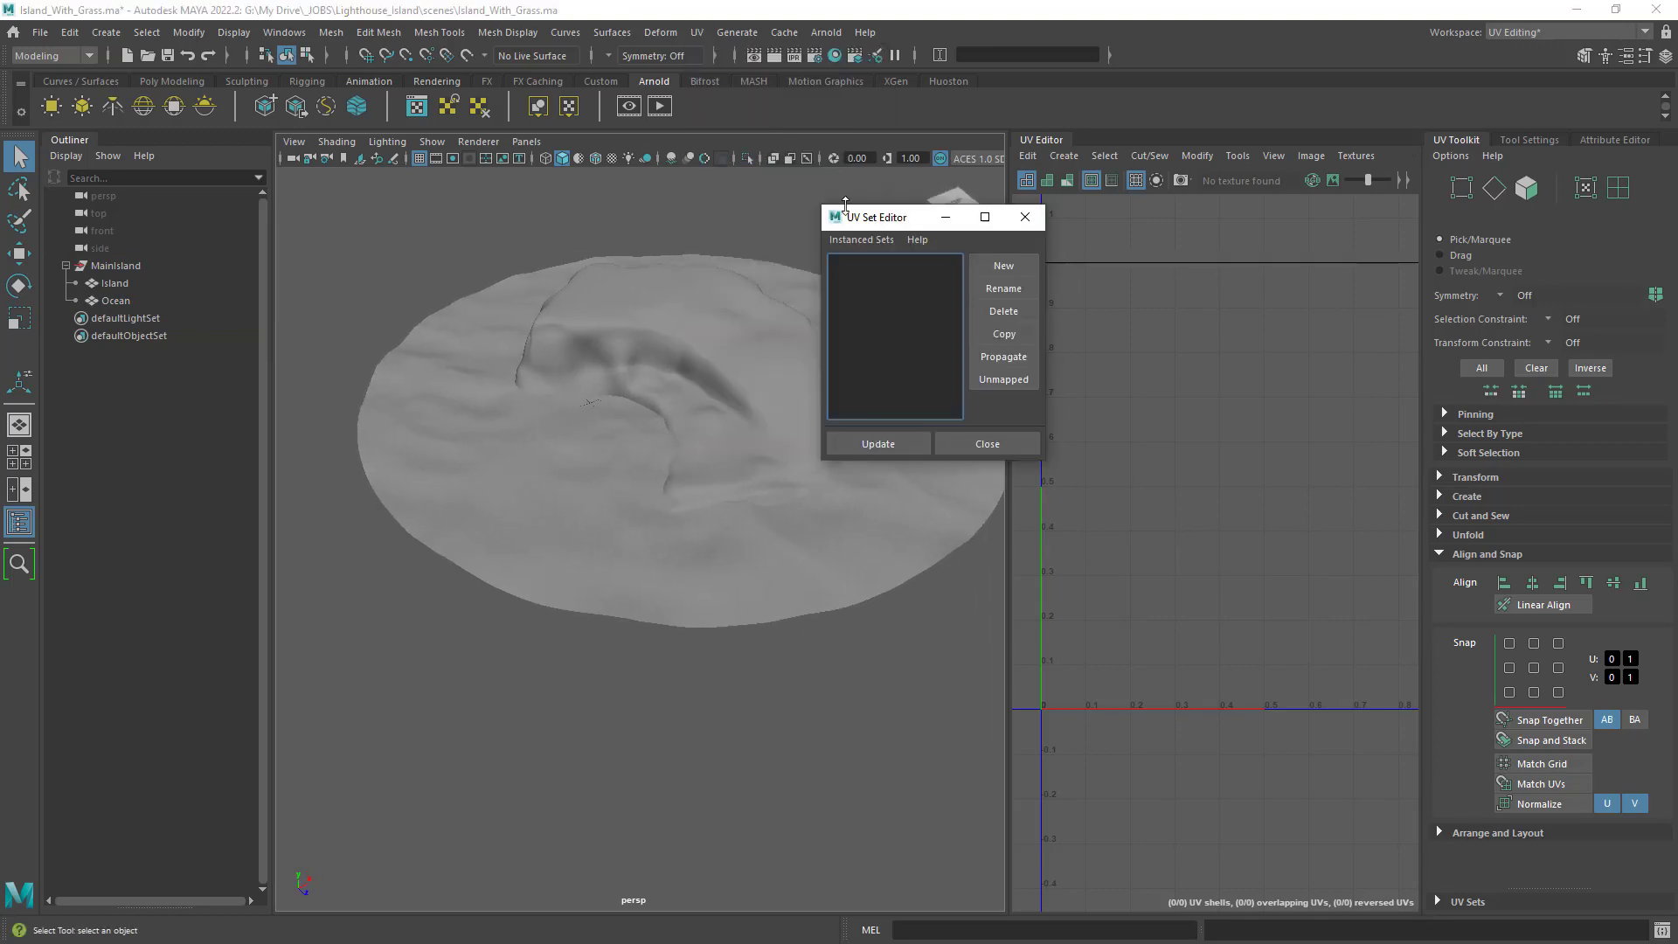
click(721, 297)
click(578, 473)
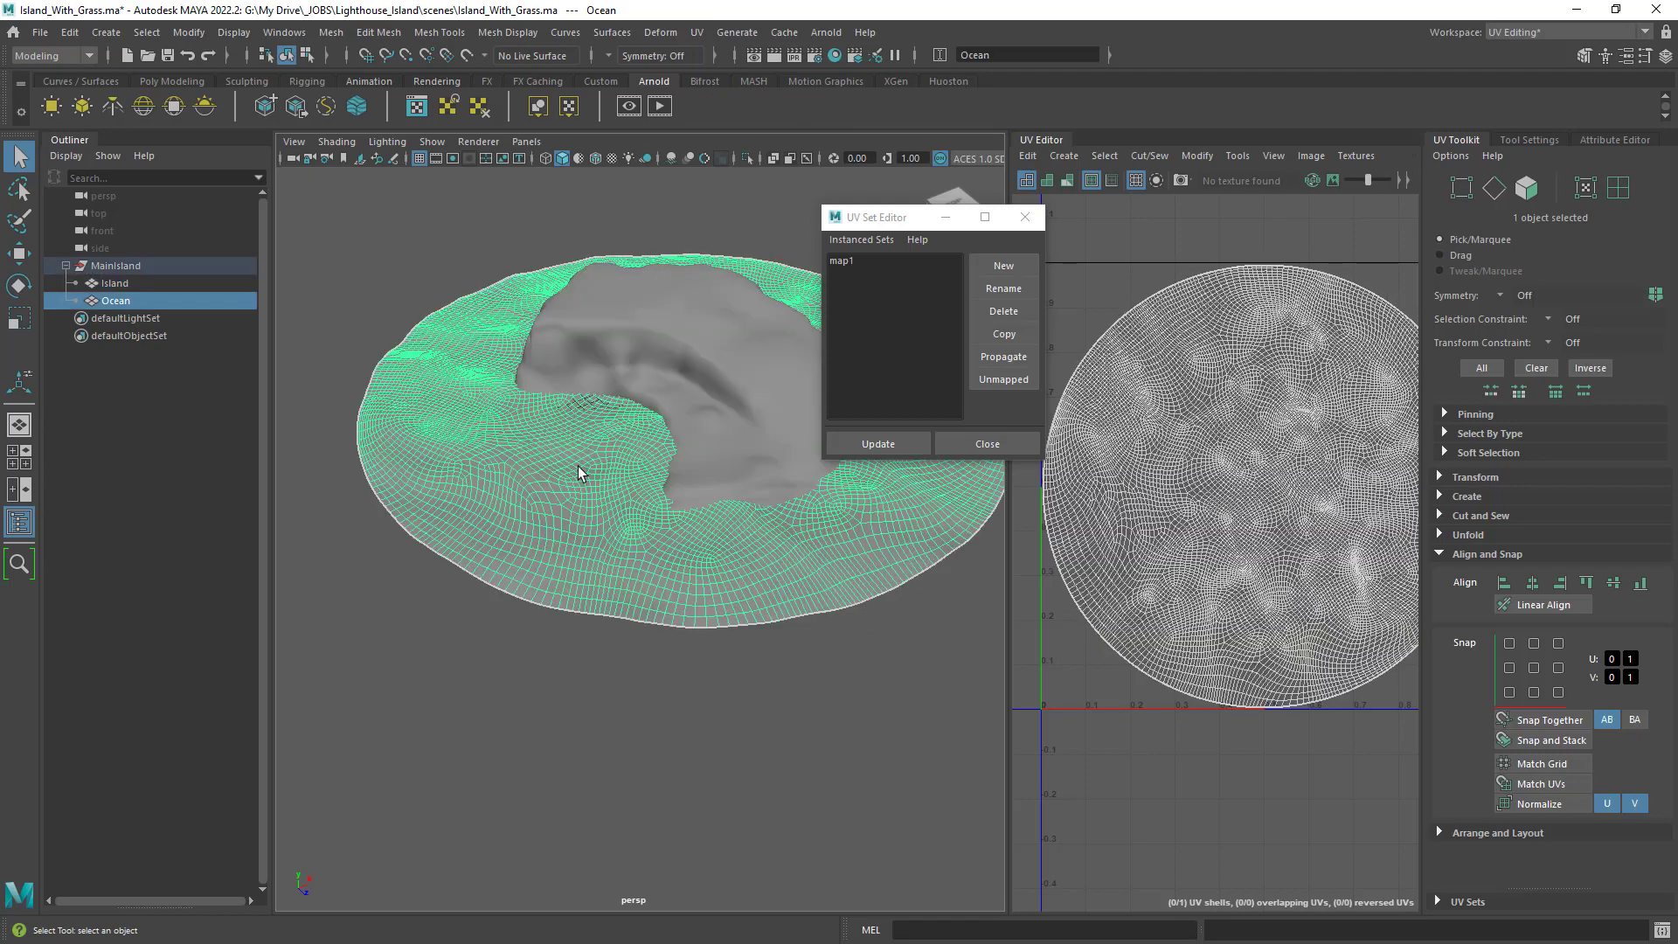
click(712, 347)
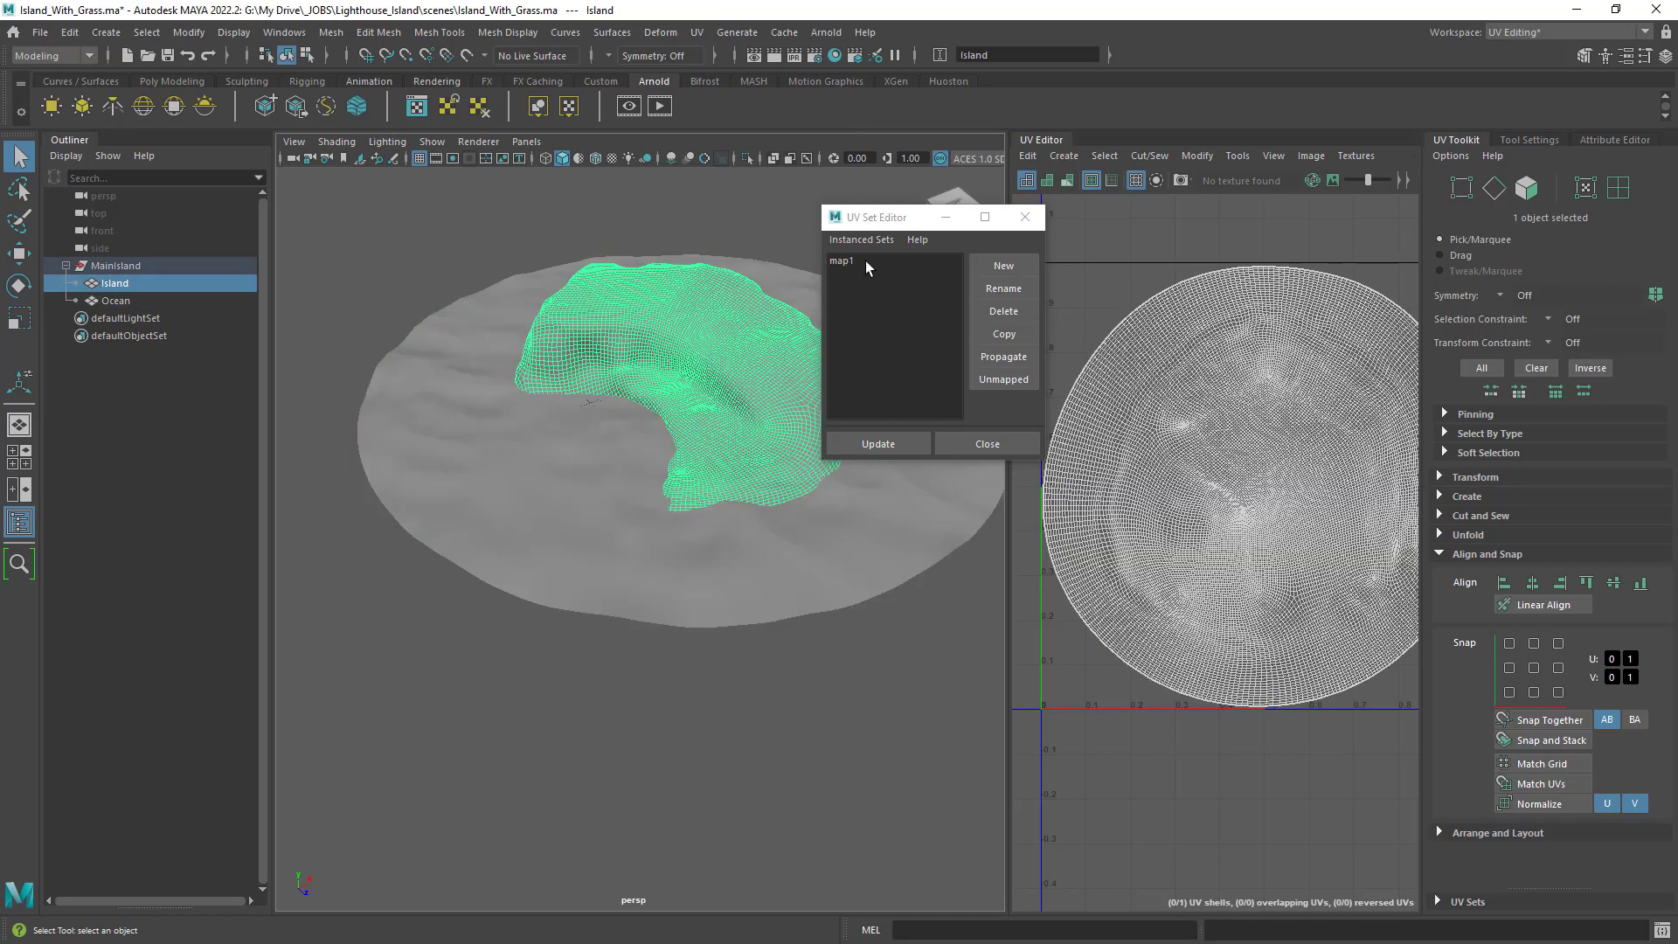
Try to copy the Island's map1 UV set, and close the UV Set Editor.
drag(889, 219, 915, 205)
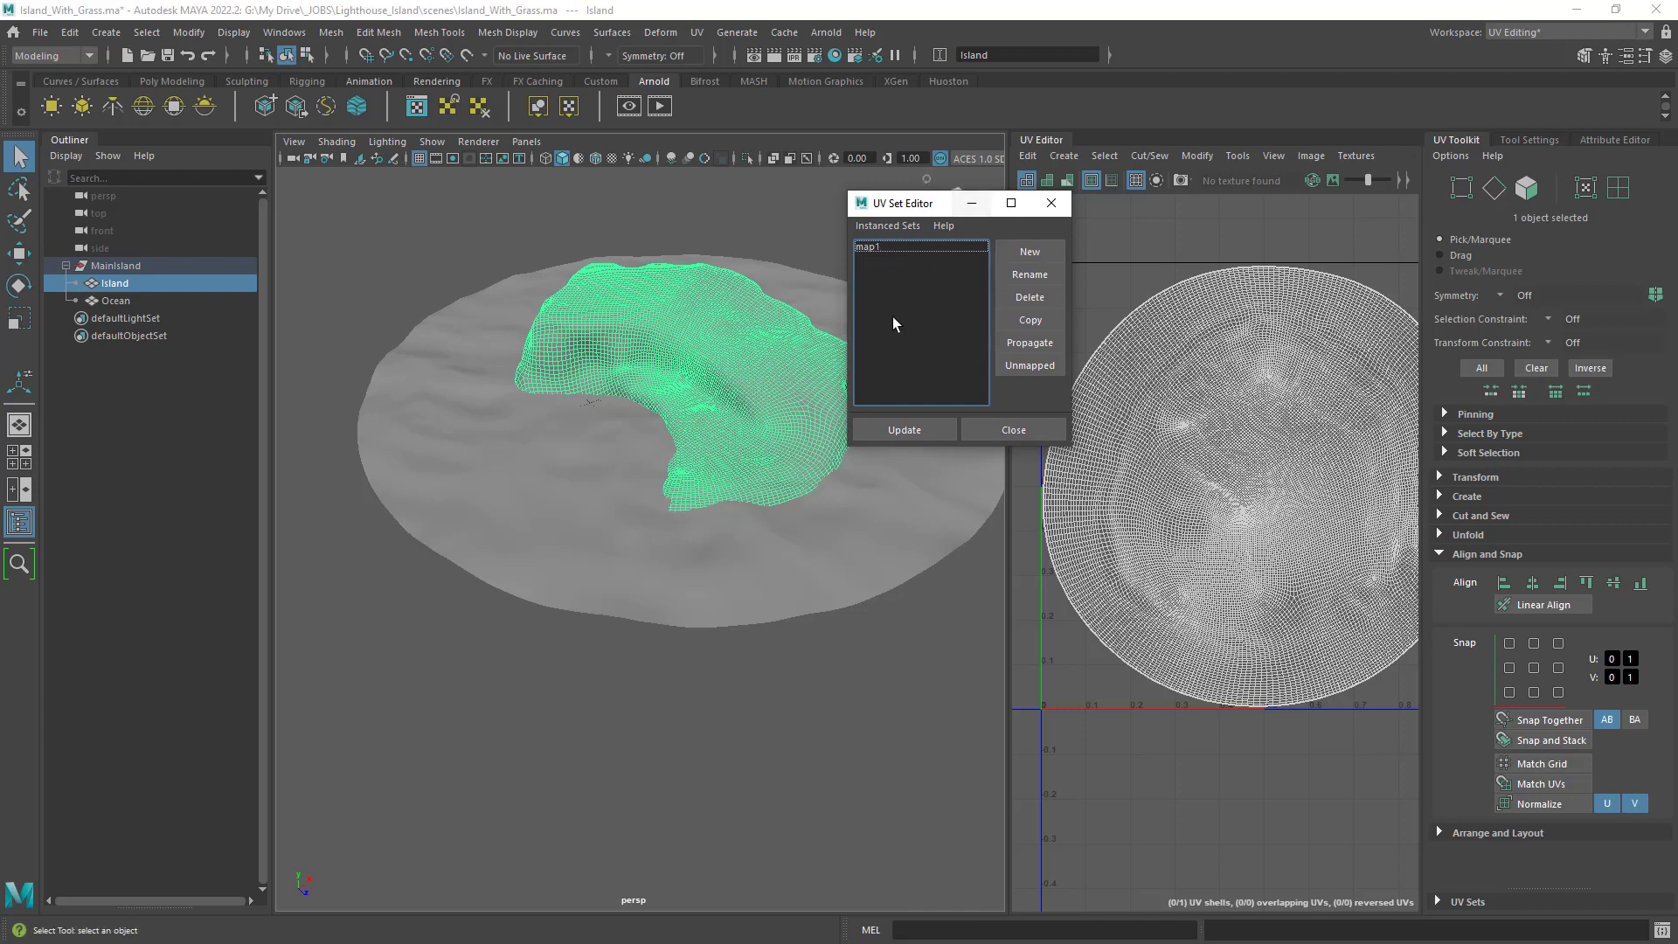
drag(907, 212, 907, 207)
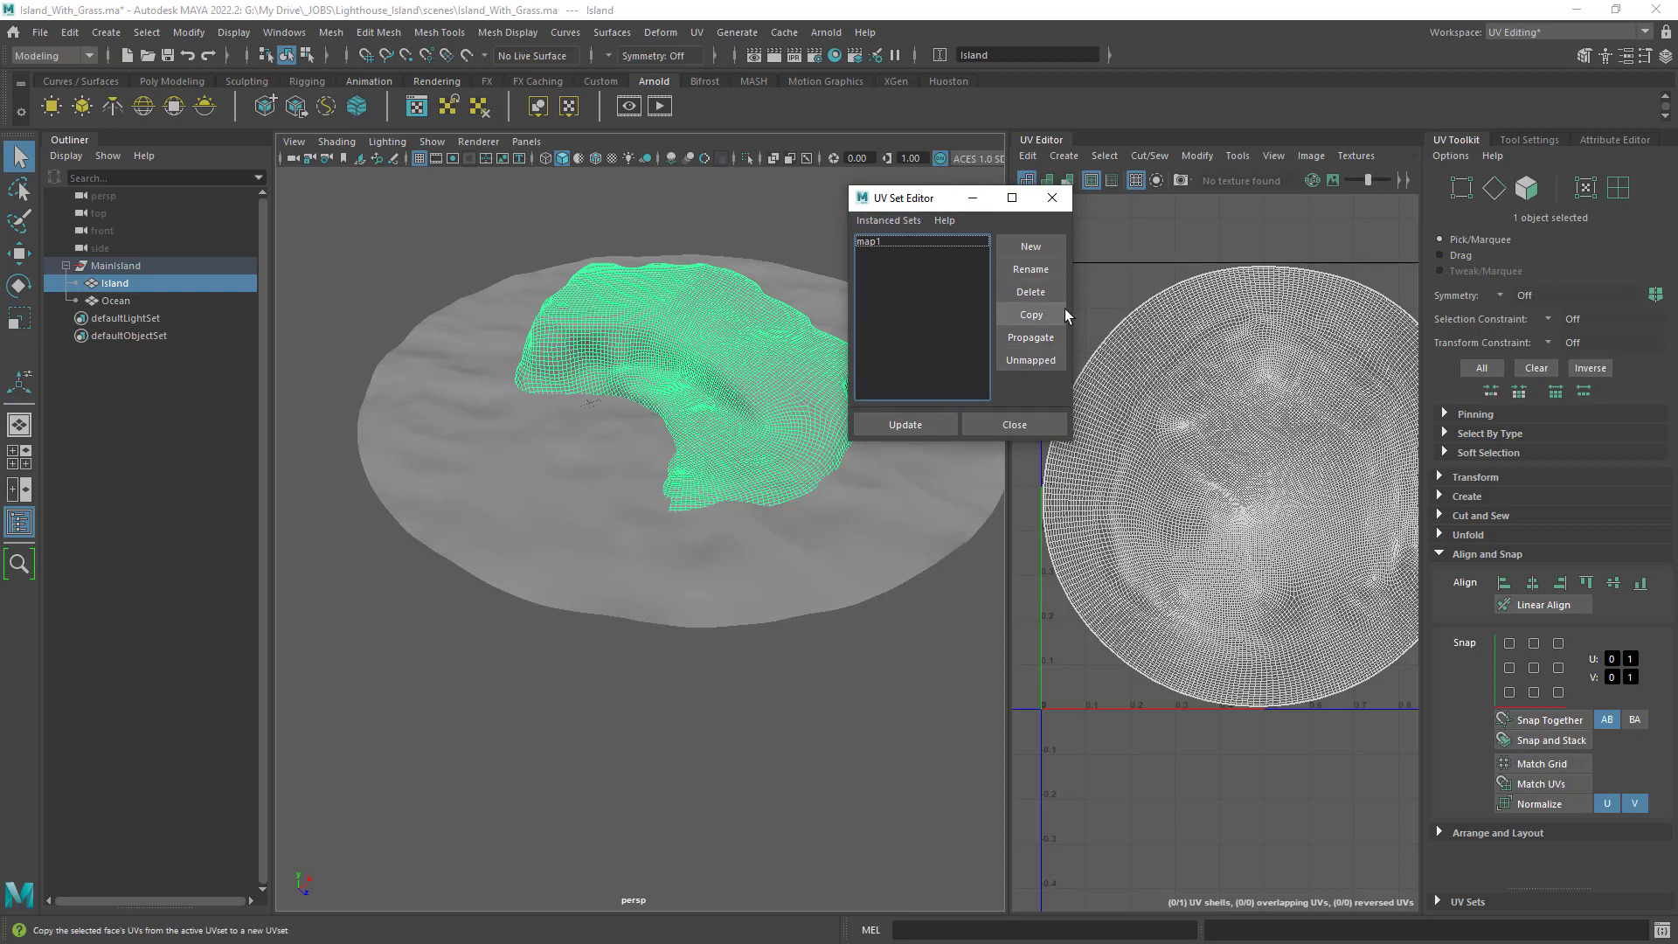
click(873, 240)
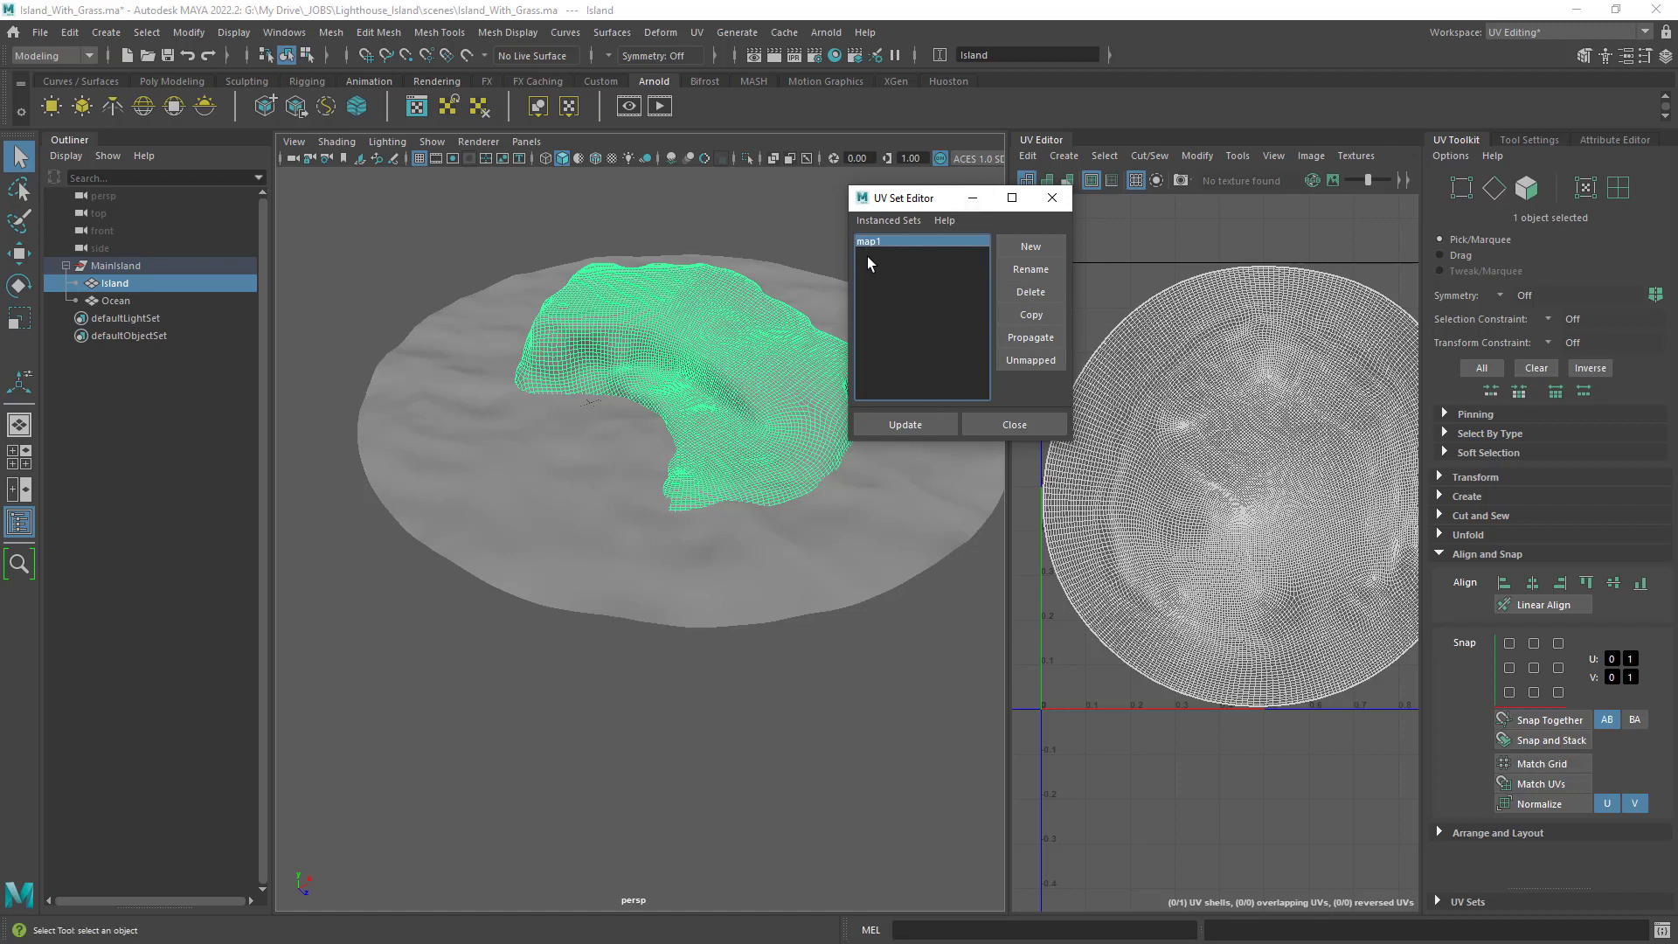
click(1030, 314)
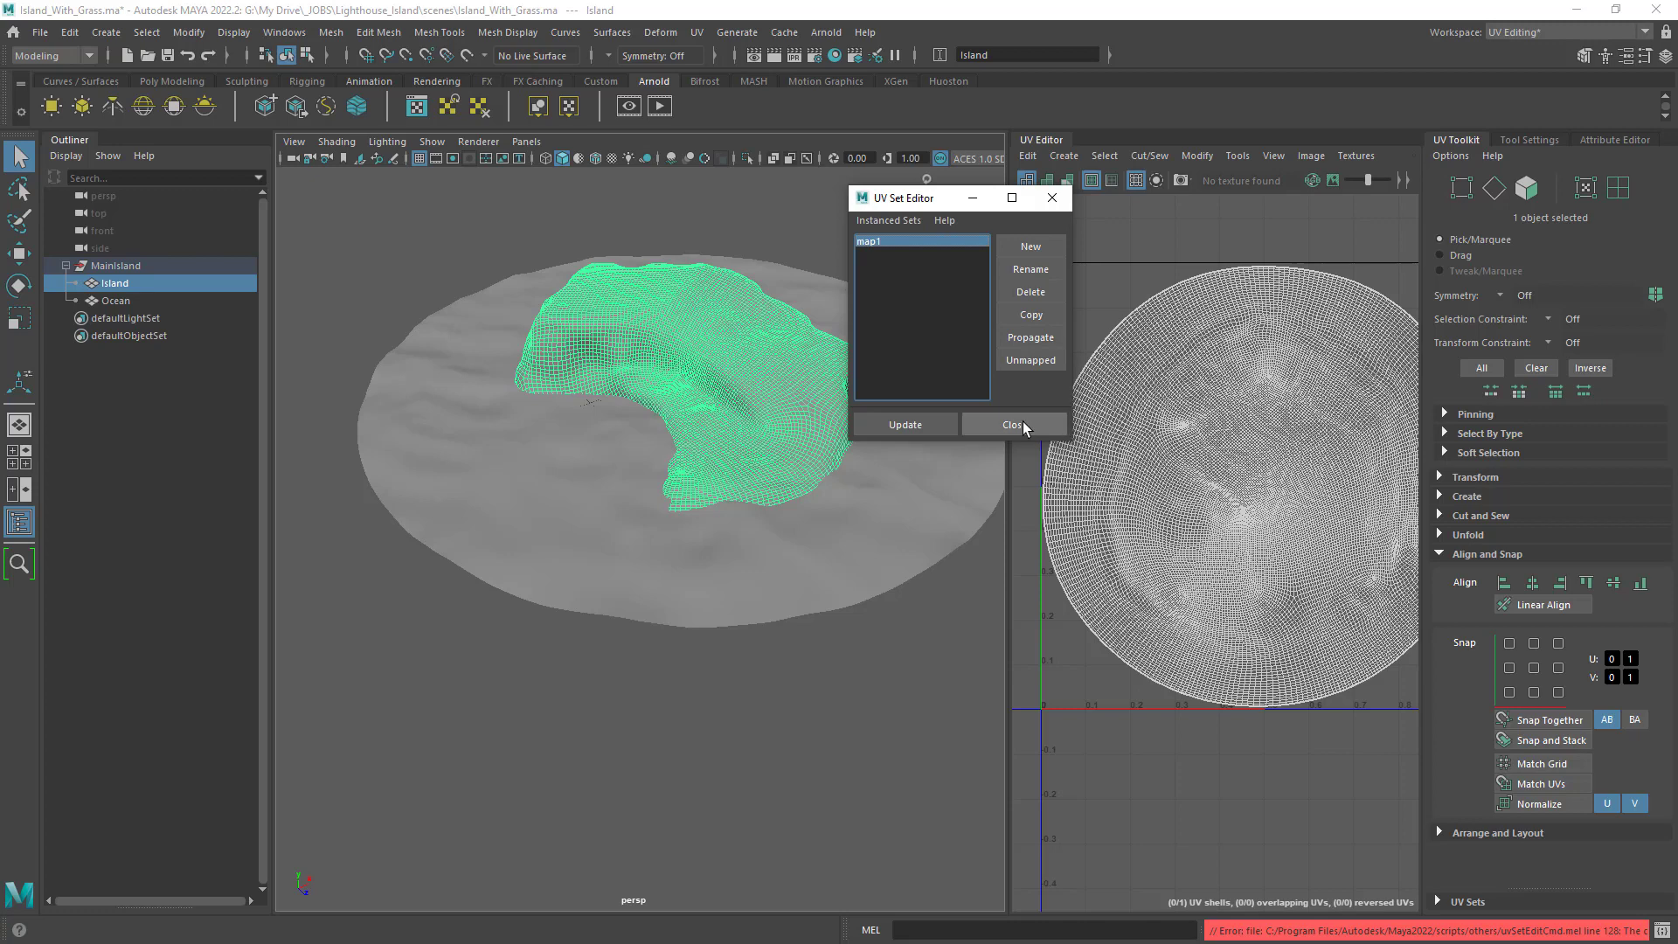
click(906, 424)
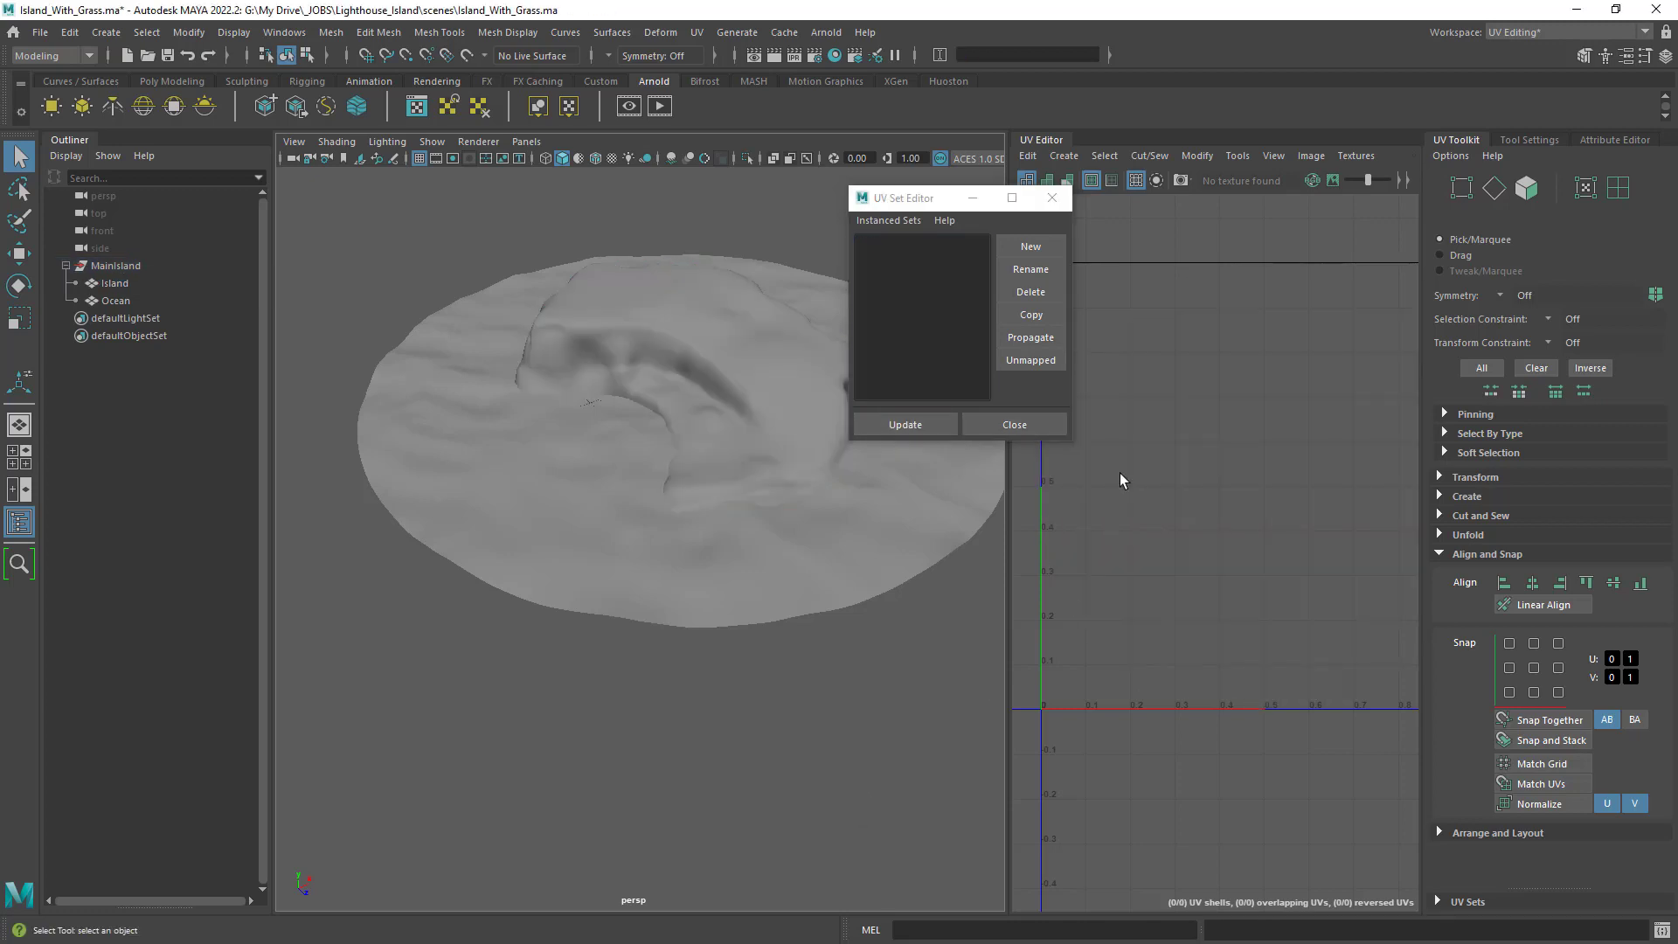
click(1014, 424)
Select both the Island and Ocean meshes and switch the workspace to General.
alt+drag(690, 424, 794, 464)
alt+right_drag(794, 463, 487, 367)
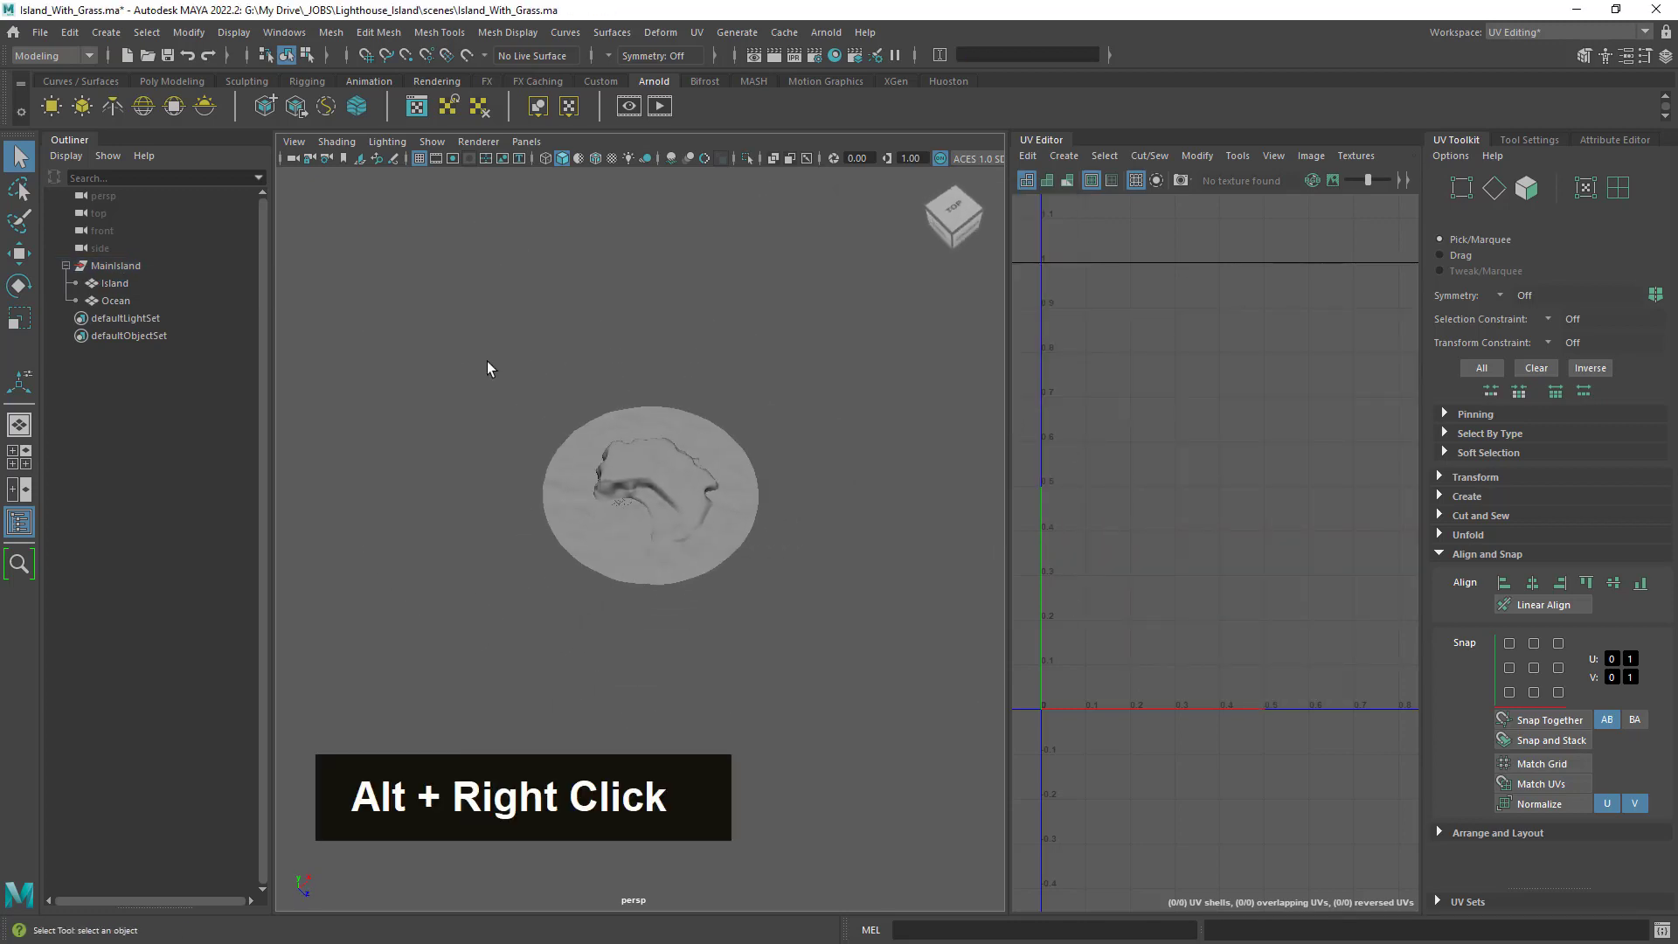
drag(536, 310, 842, 694)
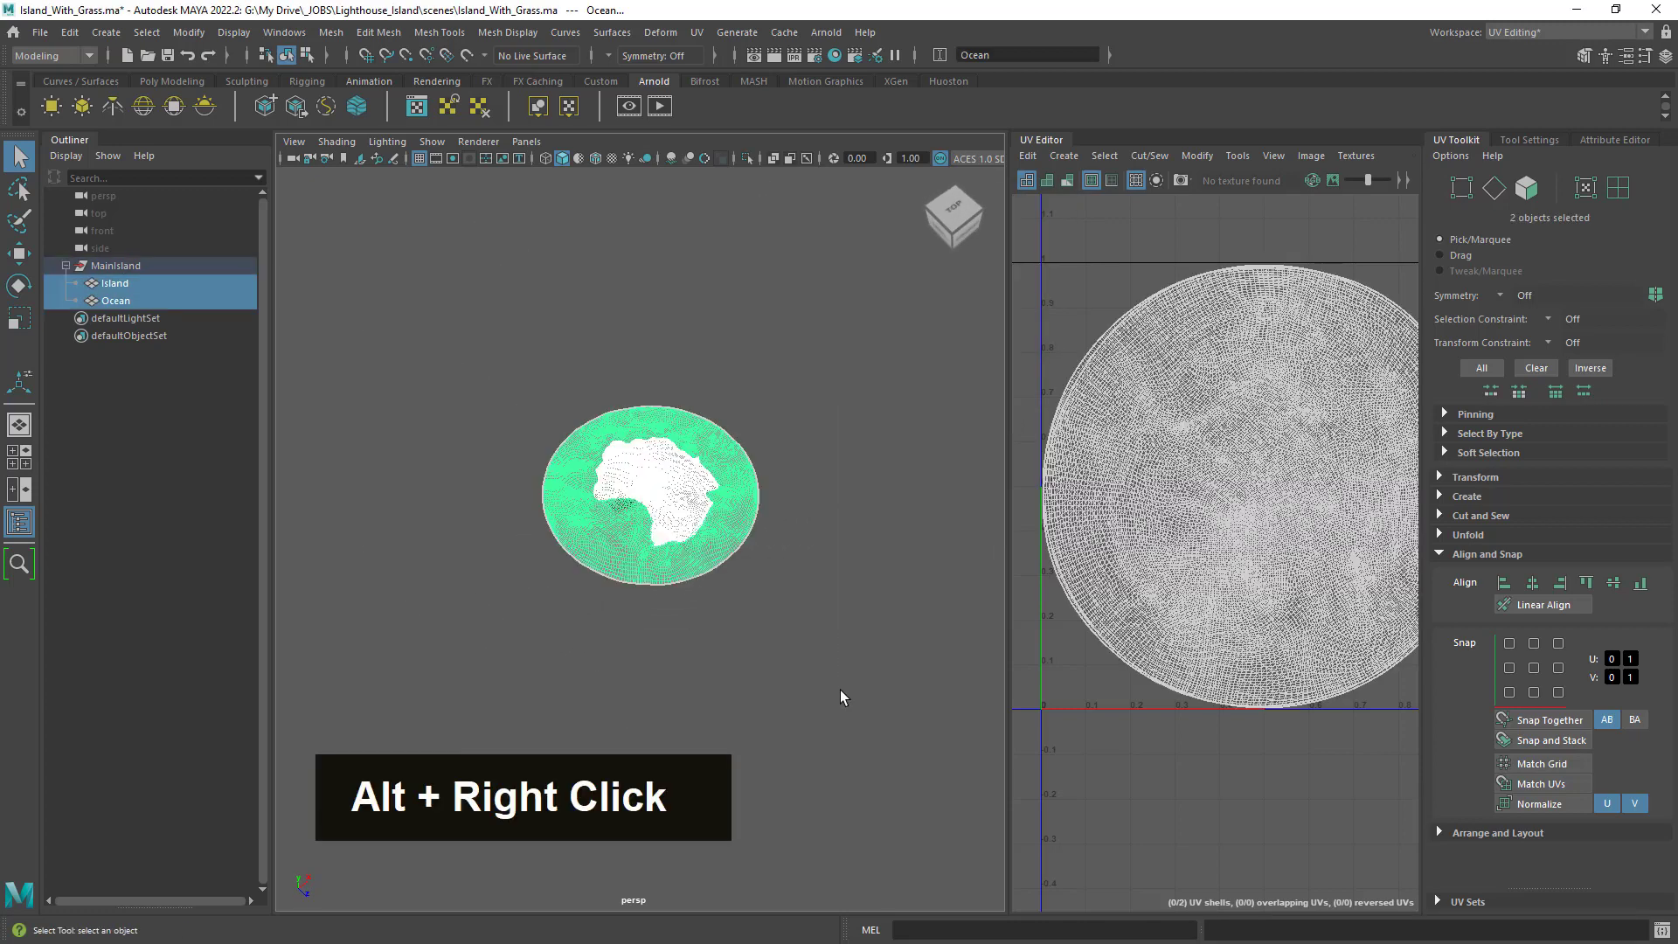
click(1609, 32)
click(1582, 44)
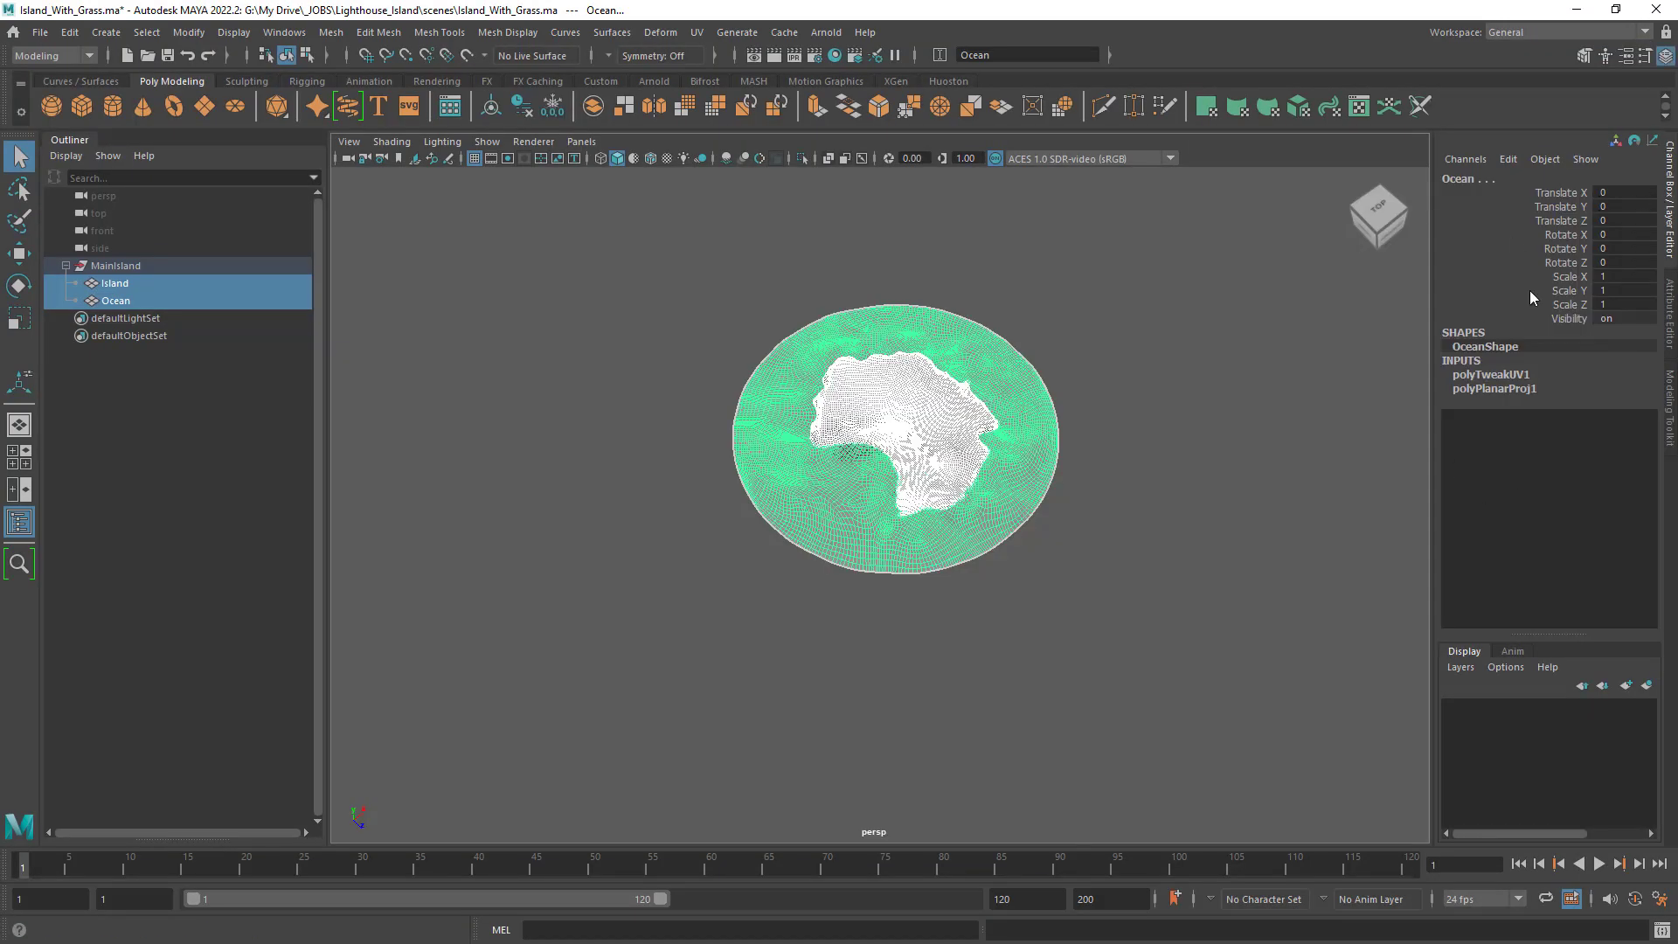
Delete the construction history and freeze the transformations of the Island and Ocean meshes, and clear the selection.
alt+right_drag(1019, 405, 1143, 475)
alt+drag(1143, 476, 1114, 452)
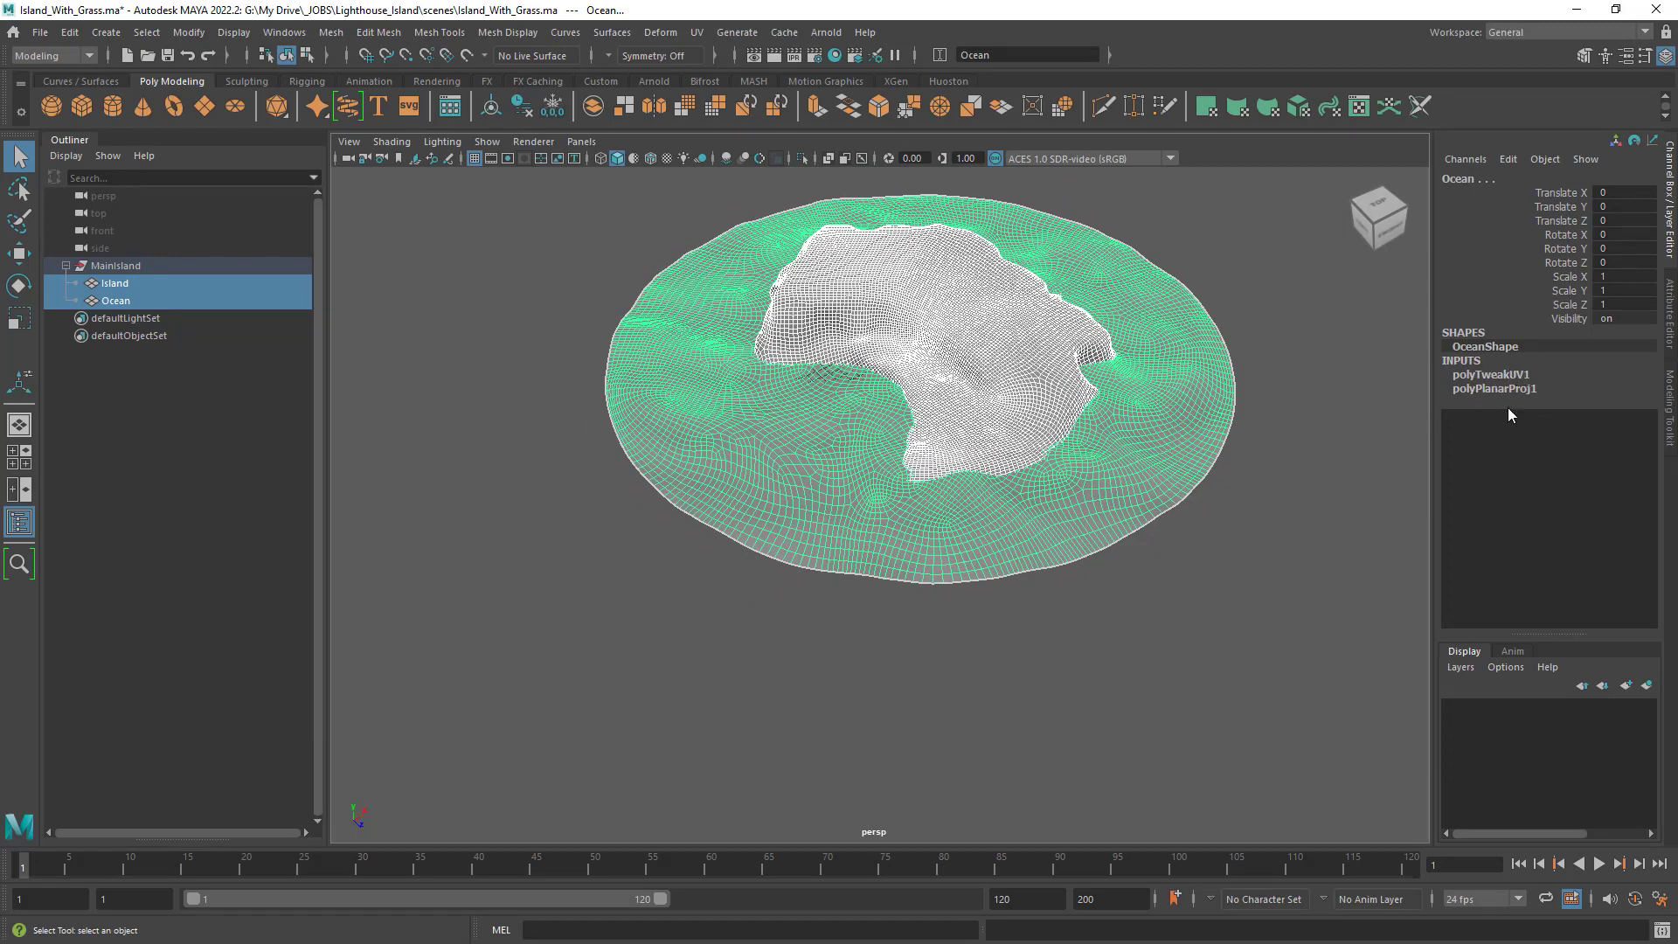
click(527, 109)
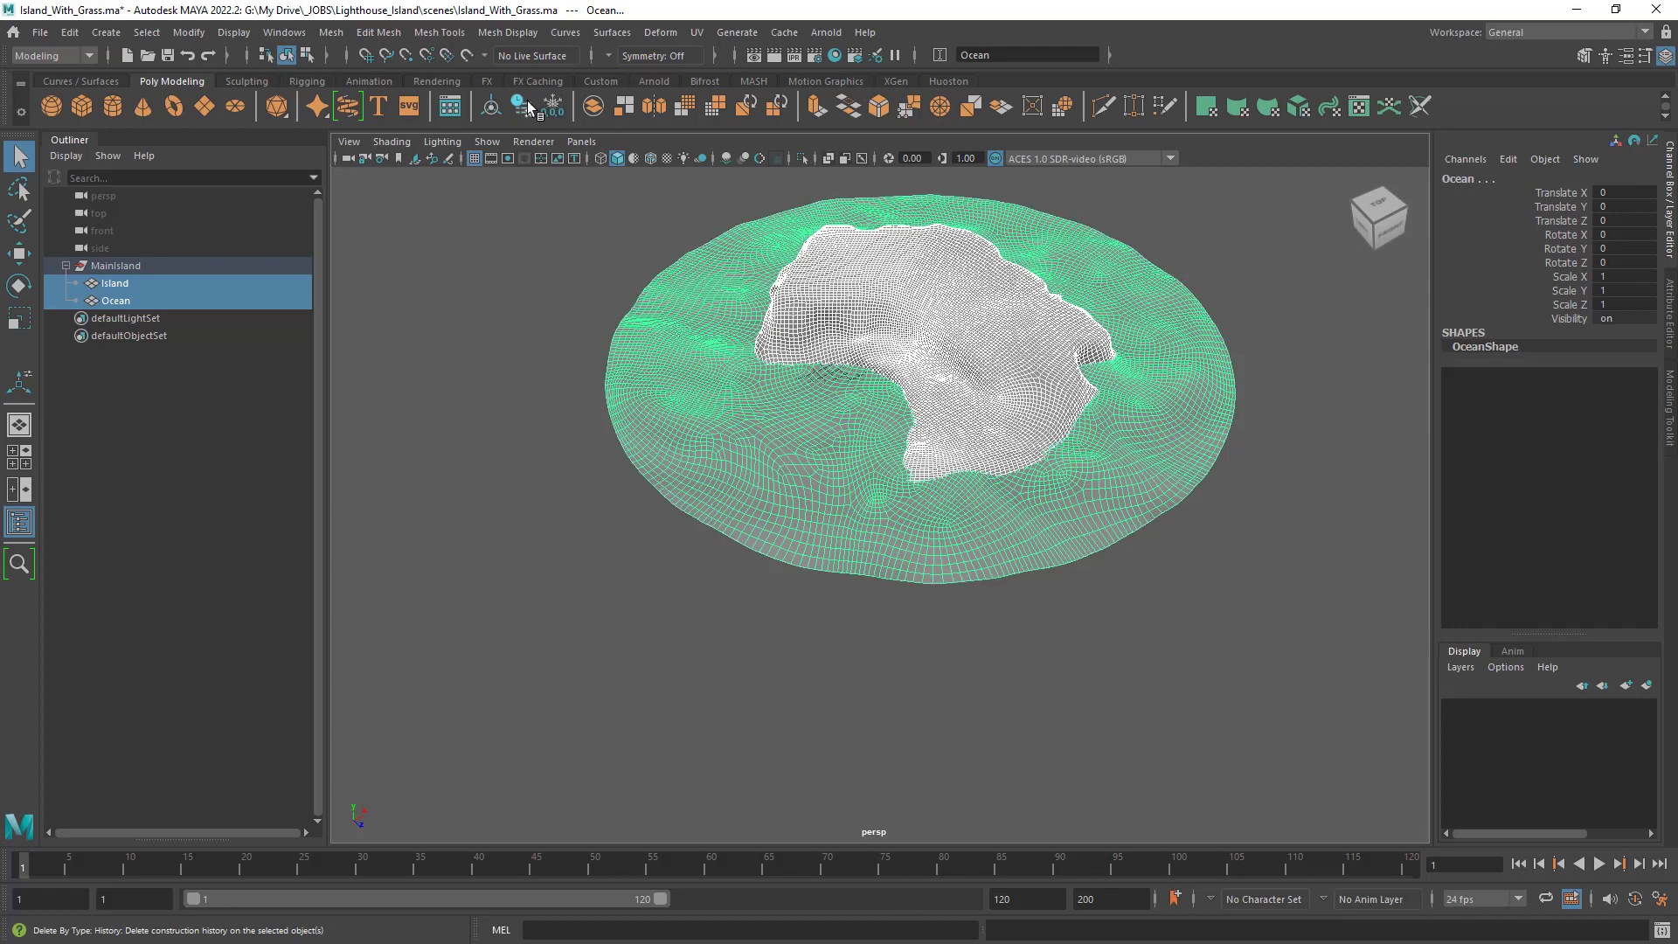
click(554, 109)
click(439, 343)
Examine the Island and Ocean meshes from several angles.
alt+right_drag(439, 343, 1146, 411)
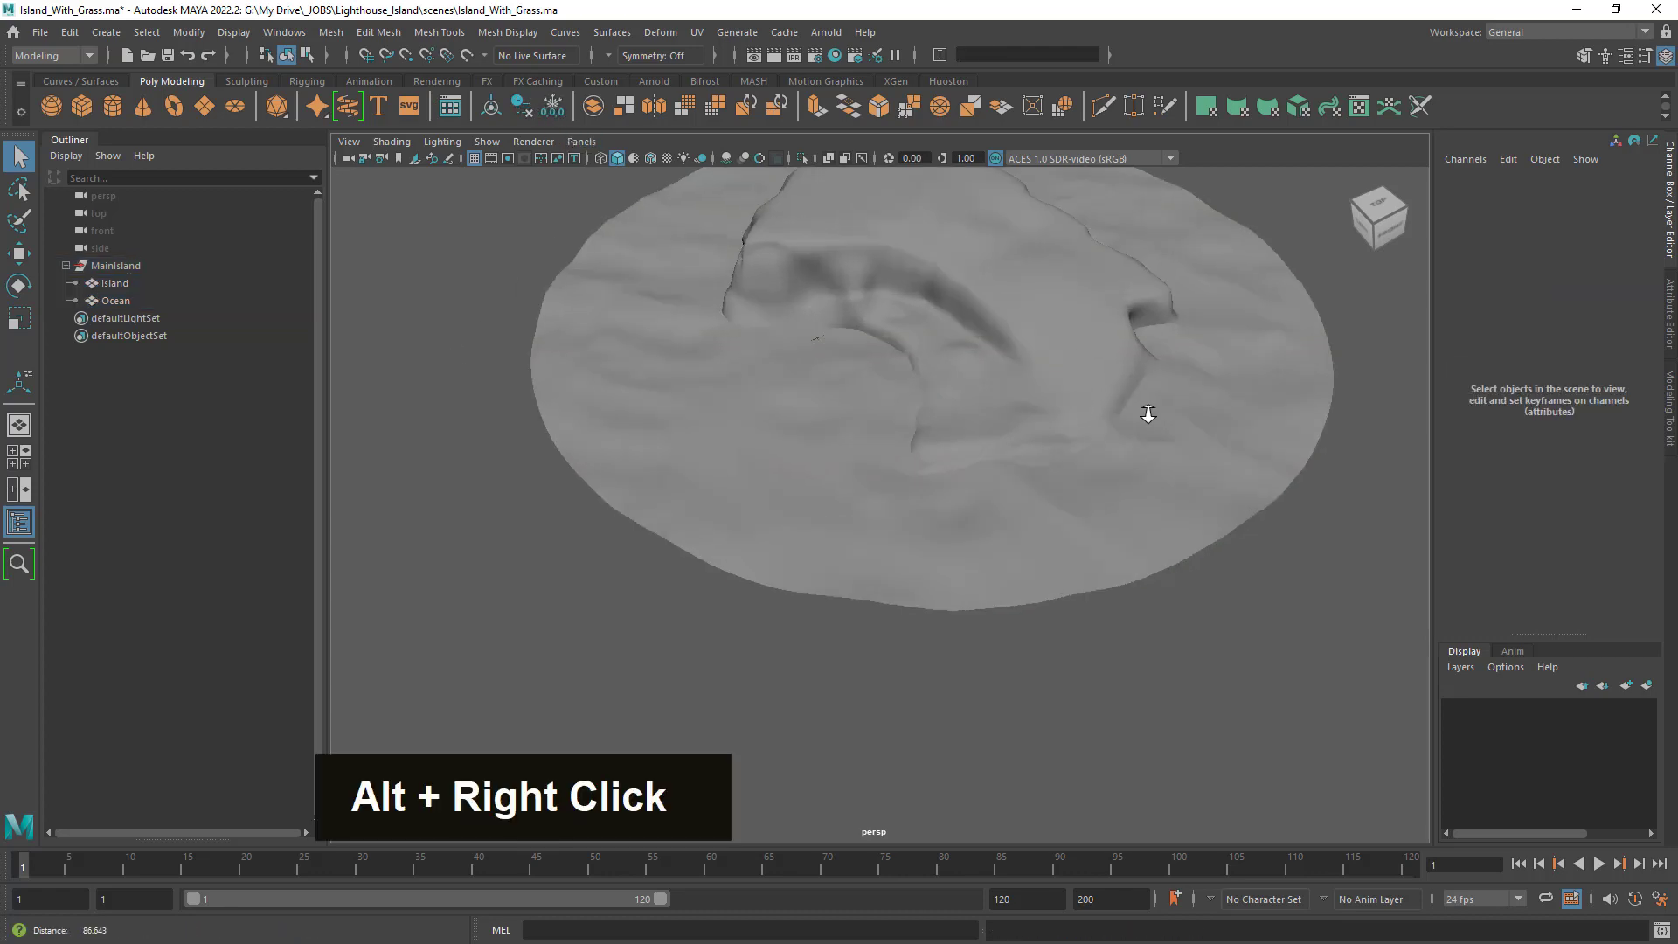
alt+middle_drag(1146, 412, 1104, 401)
alt+right_drag(1104, 402, 963, 416)
alt+drag(952, 416, 1031, 420)
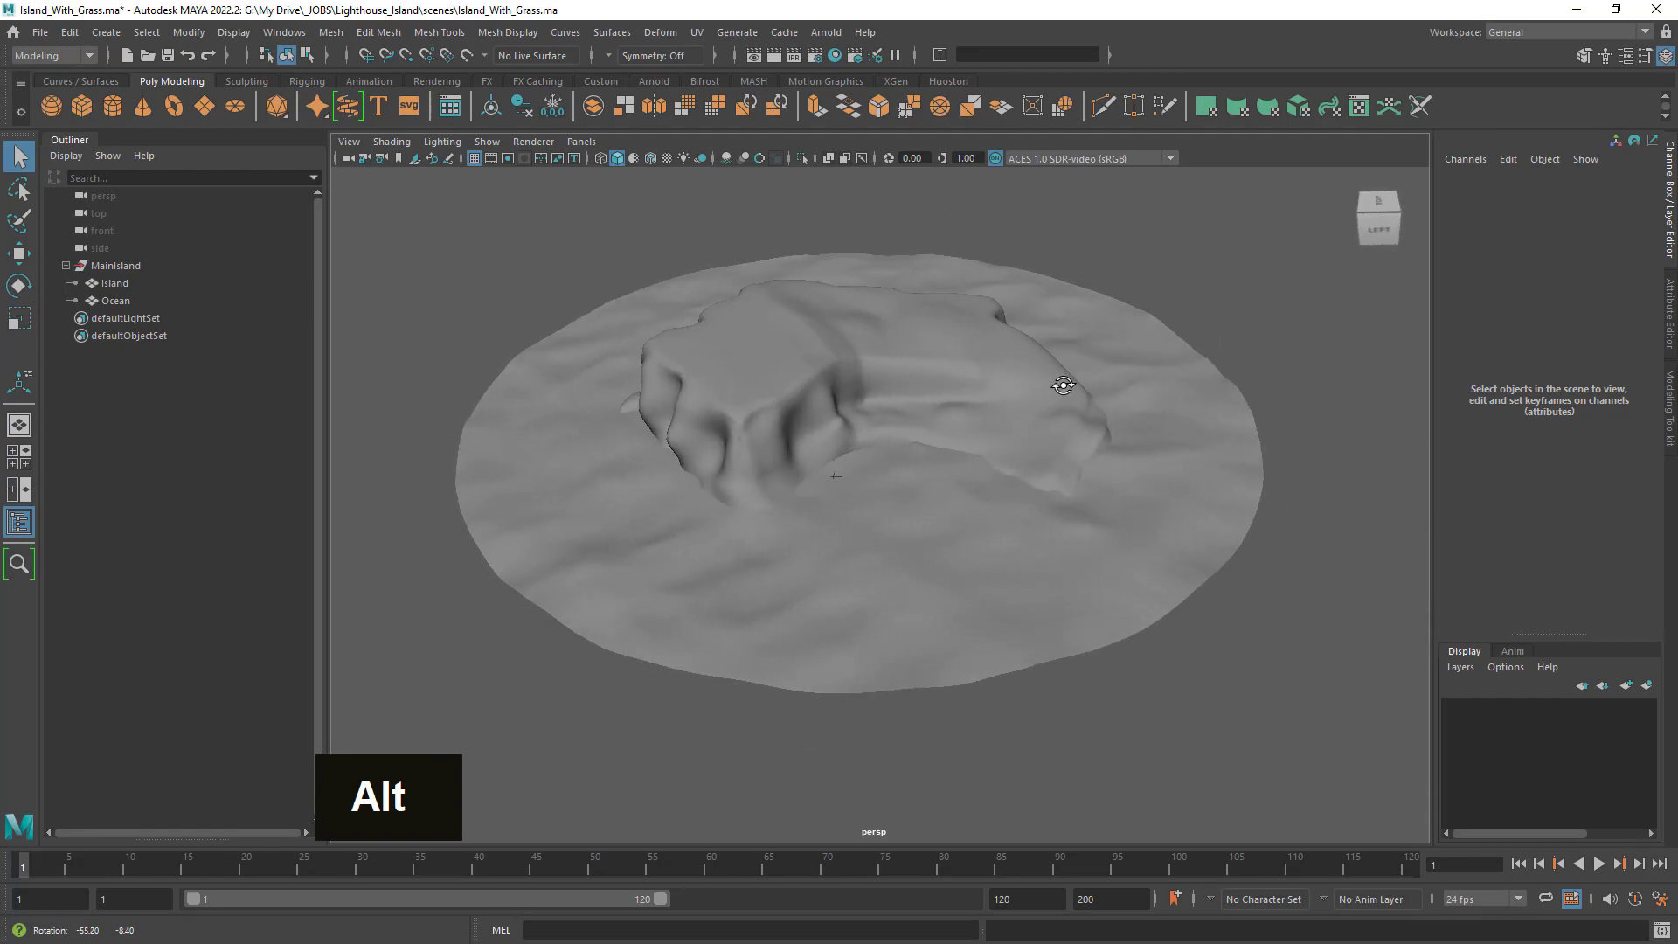
alt+right_drag(1032, 420, 1040, 452)
alt+middle_drag(790, 390, 664, 394)
alt+right_drag(663, 393, 738, 423)
click(728, 411)
alt+drag(738, 423, 941, 480)
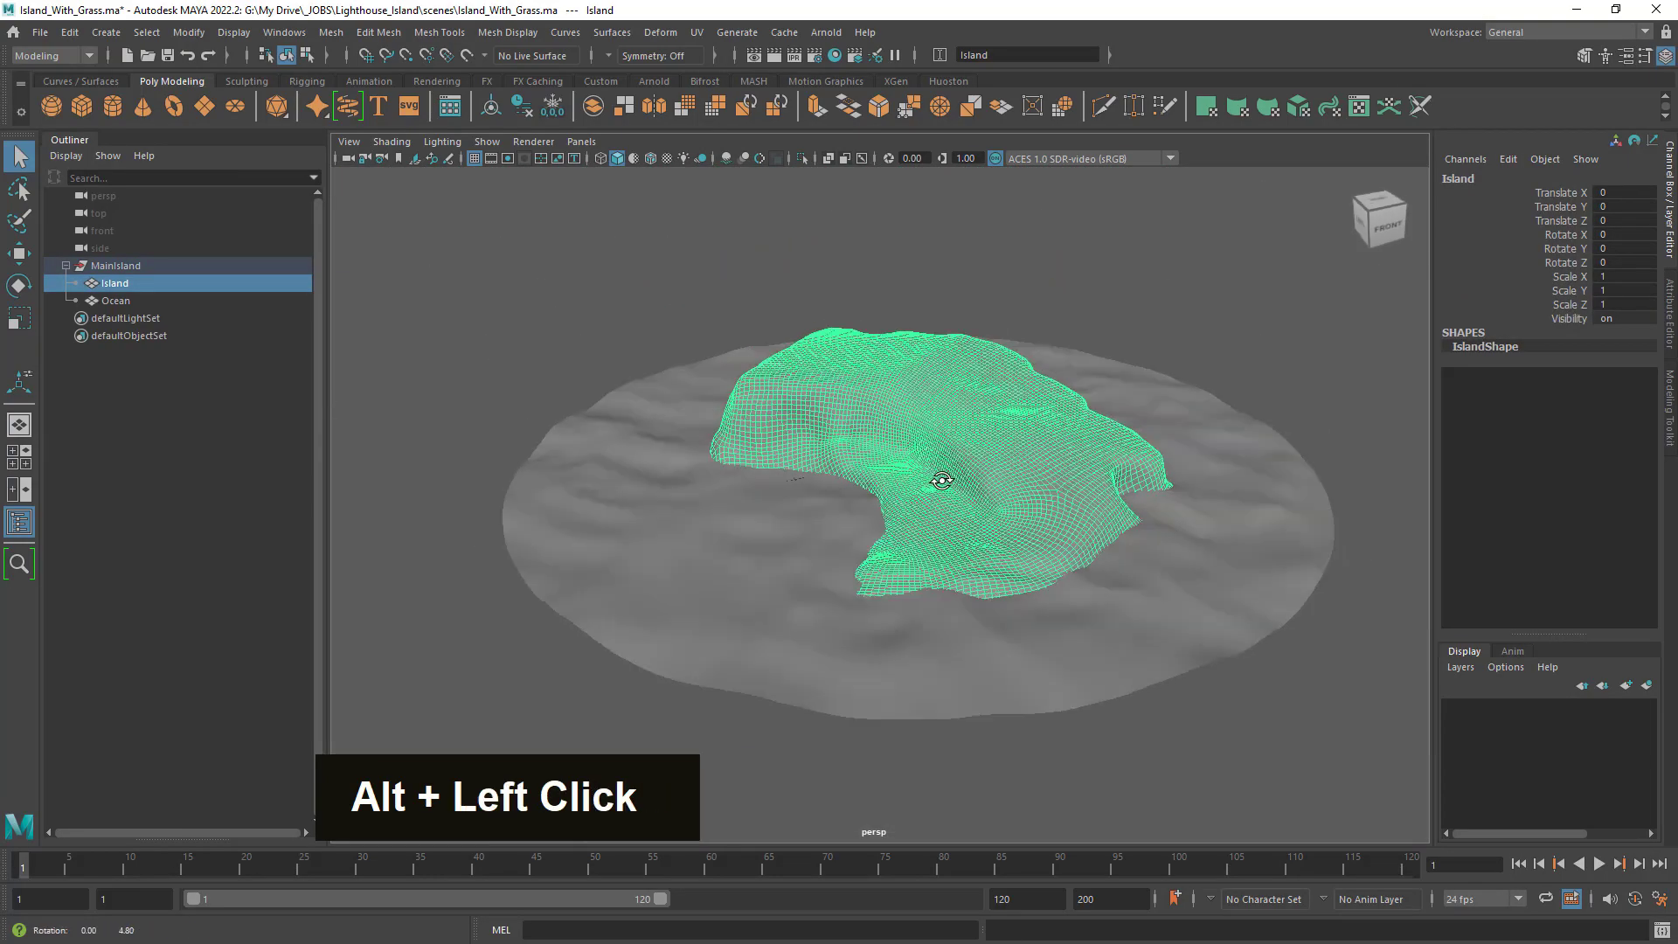
alt+middle_drag(941, 480, 975, 473)
alt+drag(975, 473, 982, 454)
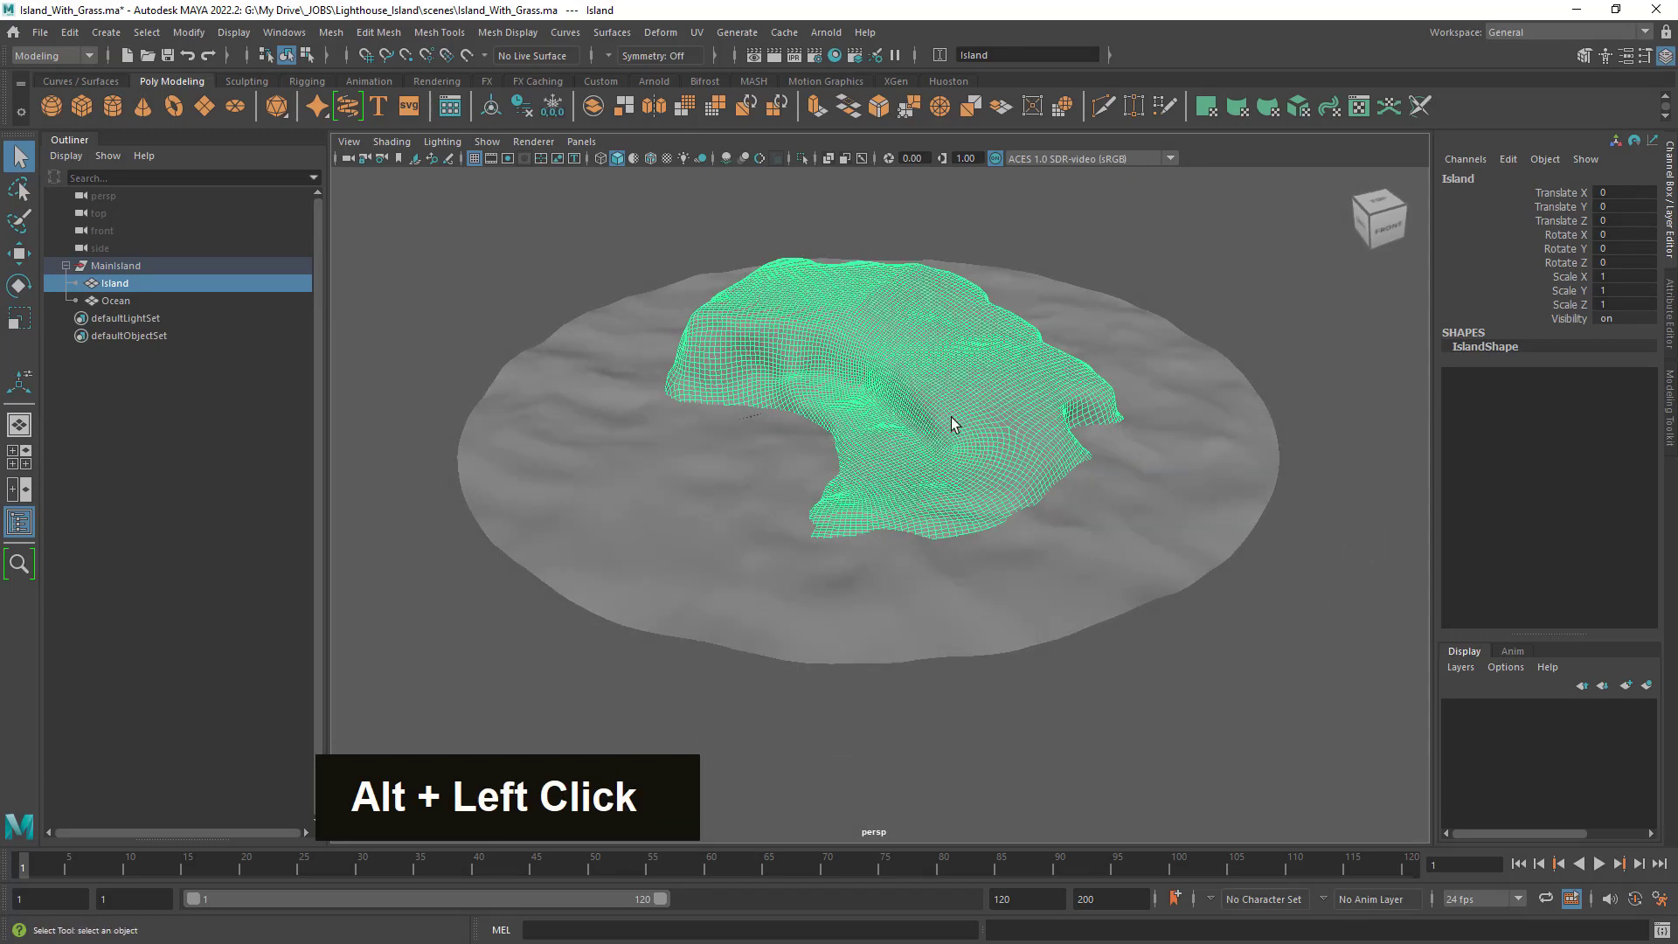
Hide the Ocean and Island meshes in the viewport and save the scene.
click(166, 300)
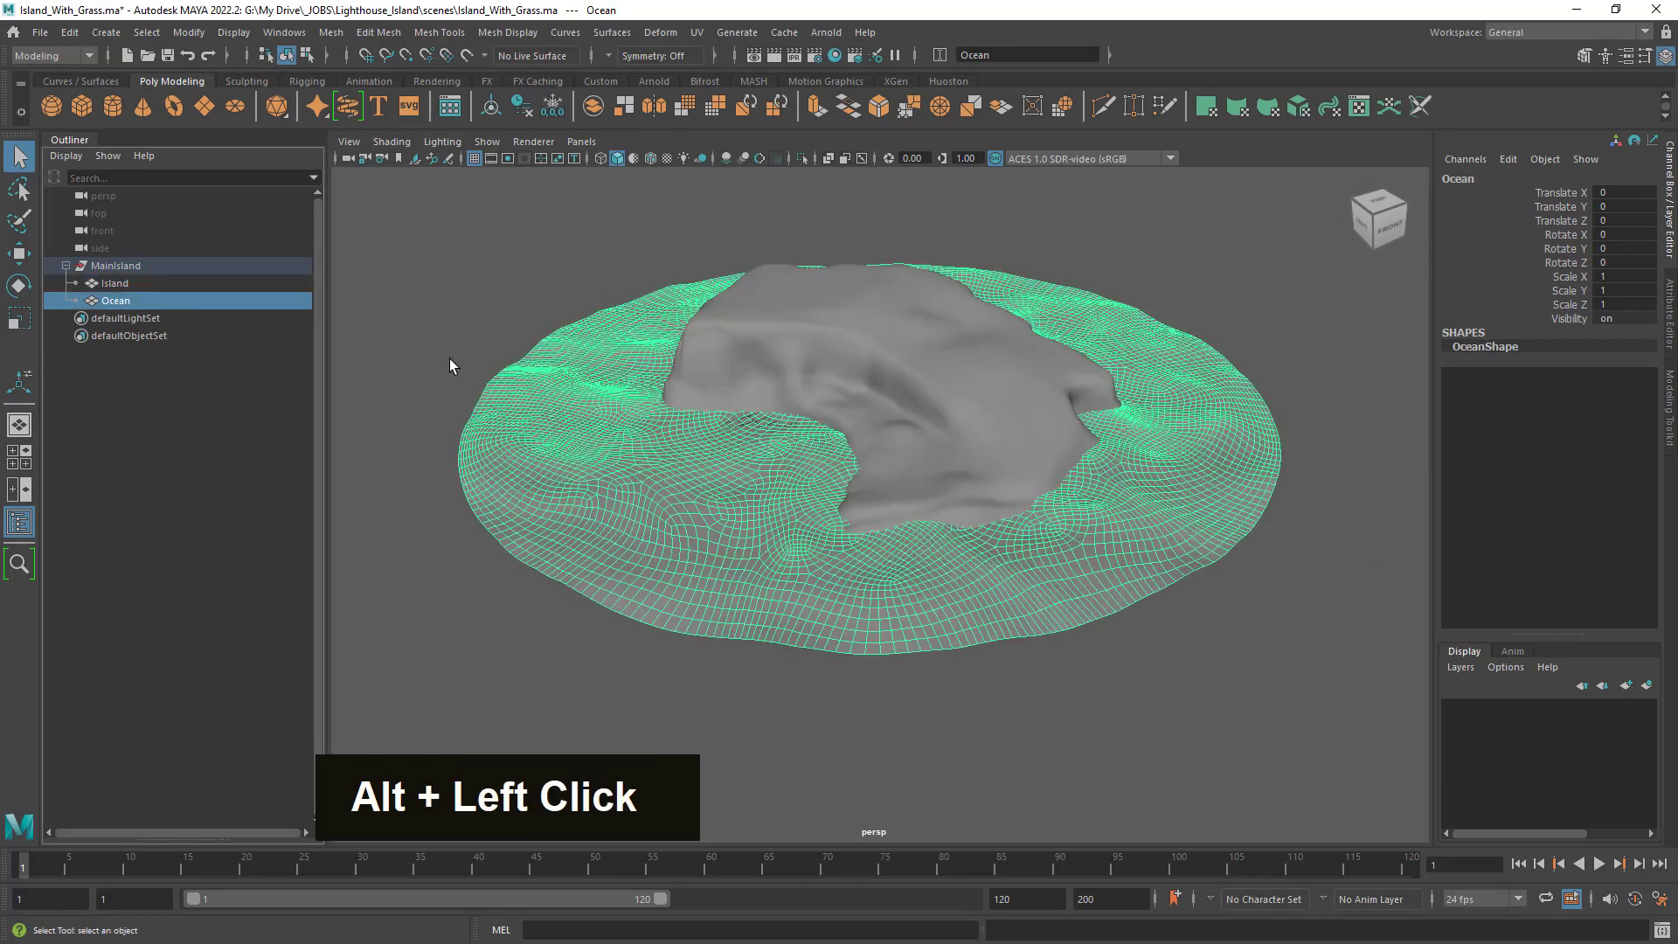
key(h)
click(953, 420)
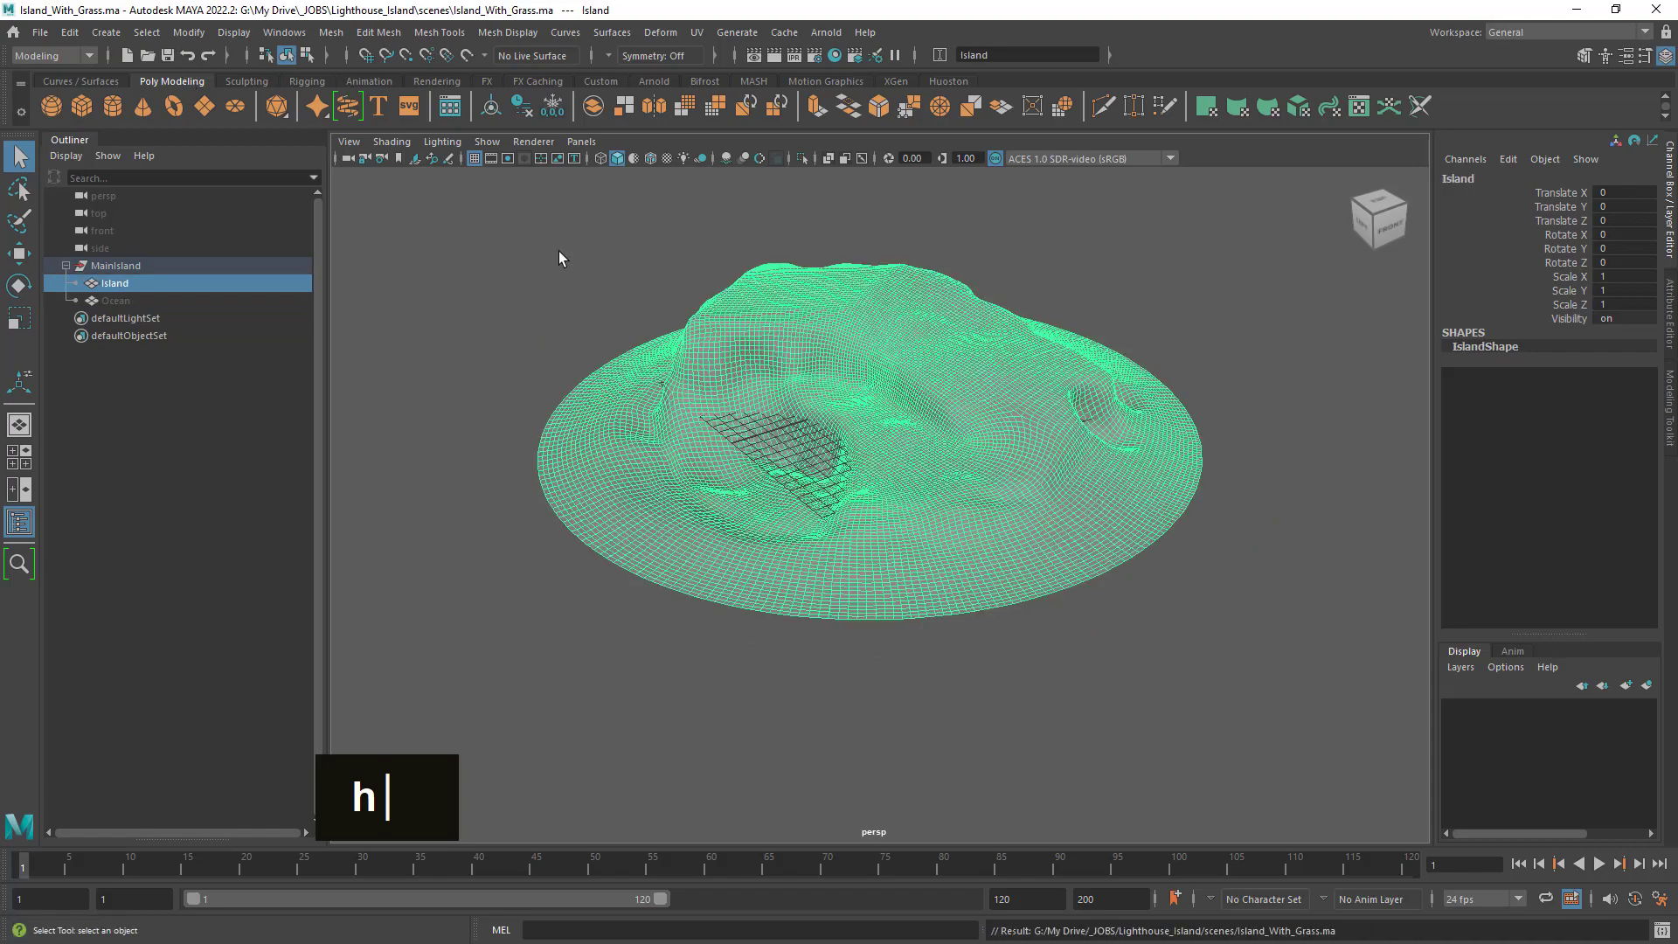
alt+drag(1087, 458, 1077, 457)
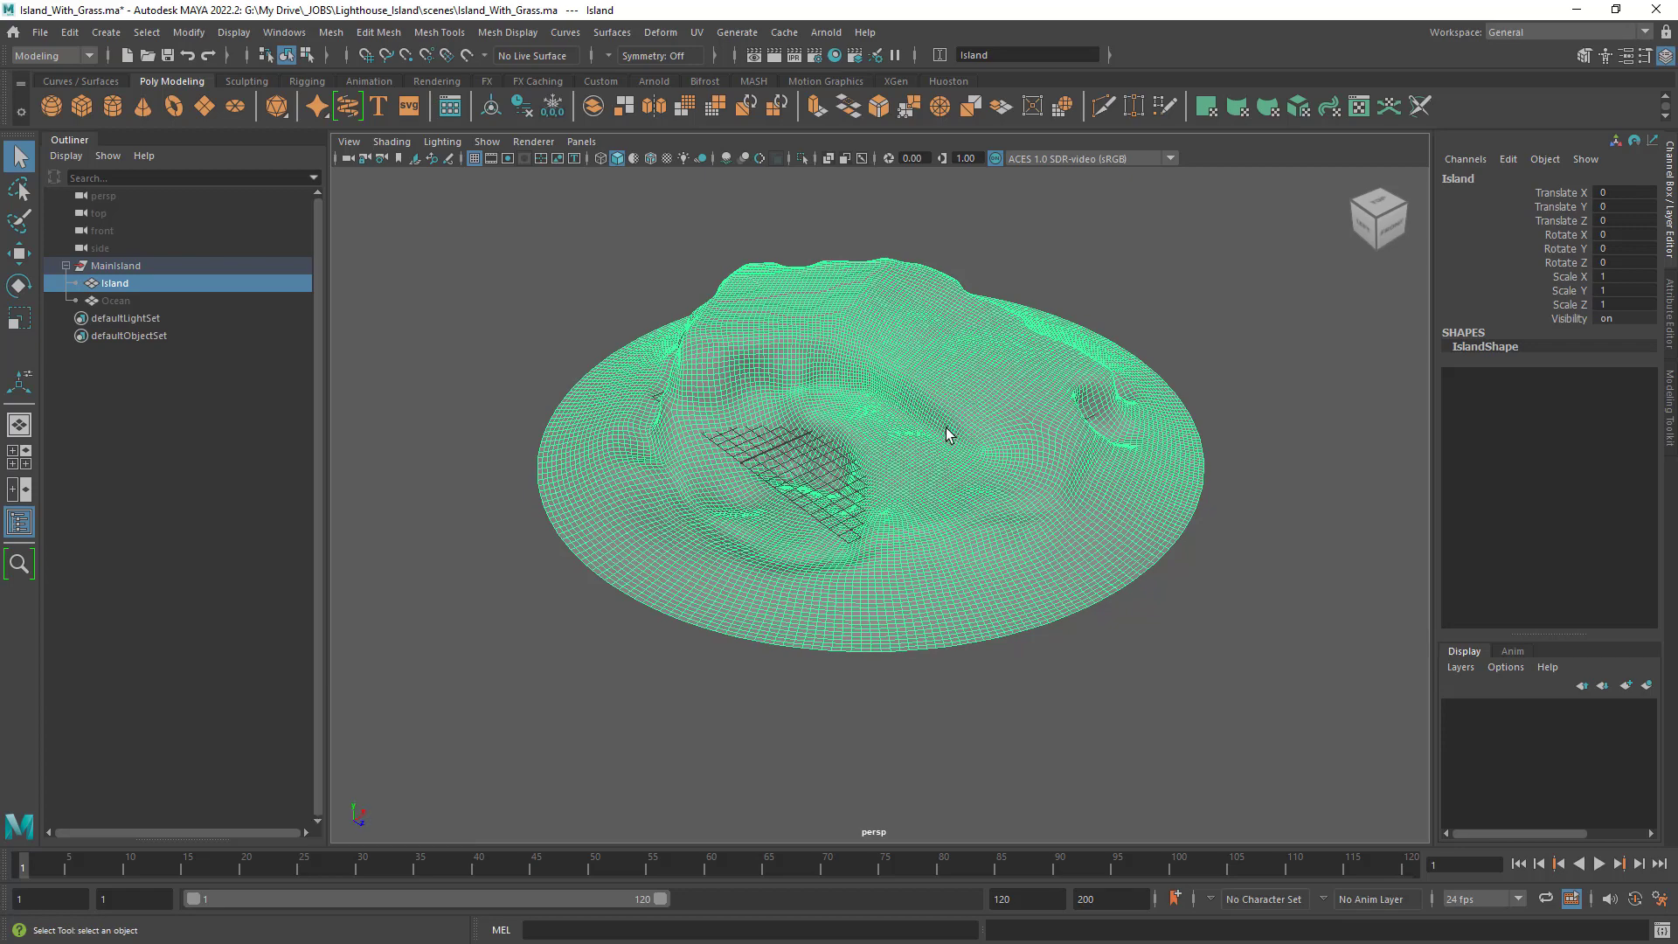
key(h)
click(932, 454)
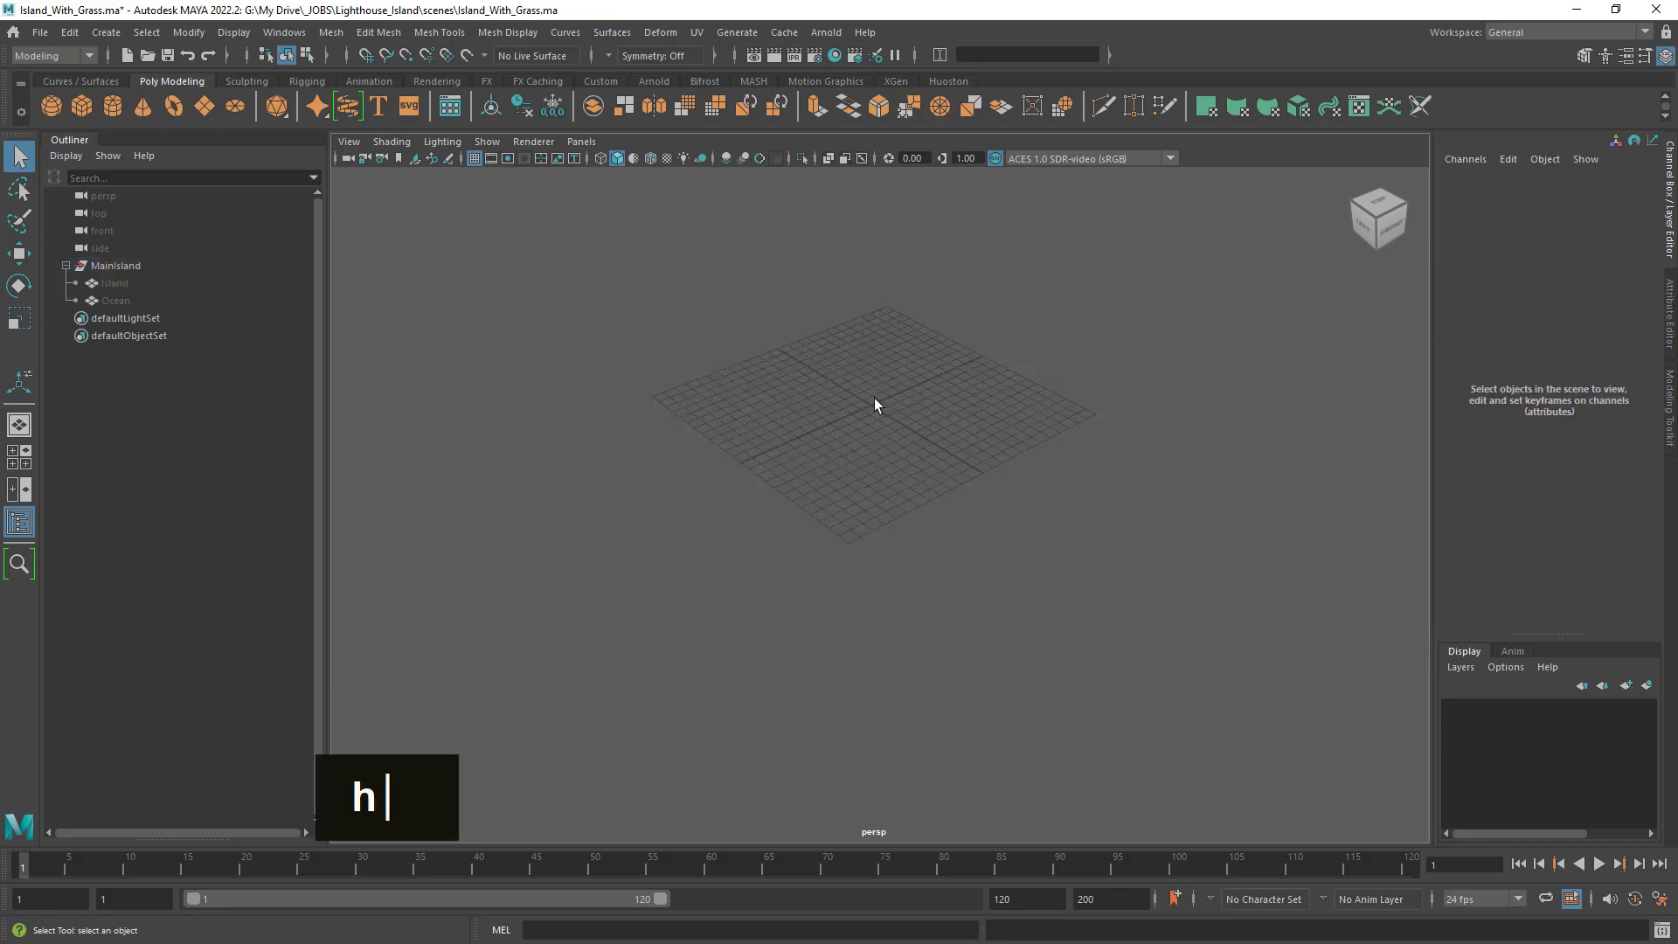
scroll(874, 396, up, 3)
key(f)
alt+right_drag(883, 405, 921, 539)
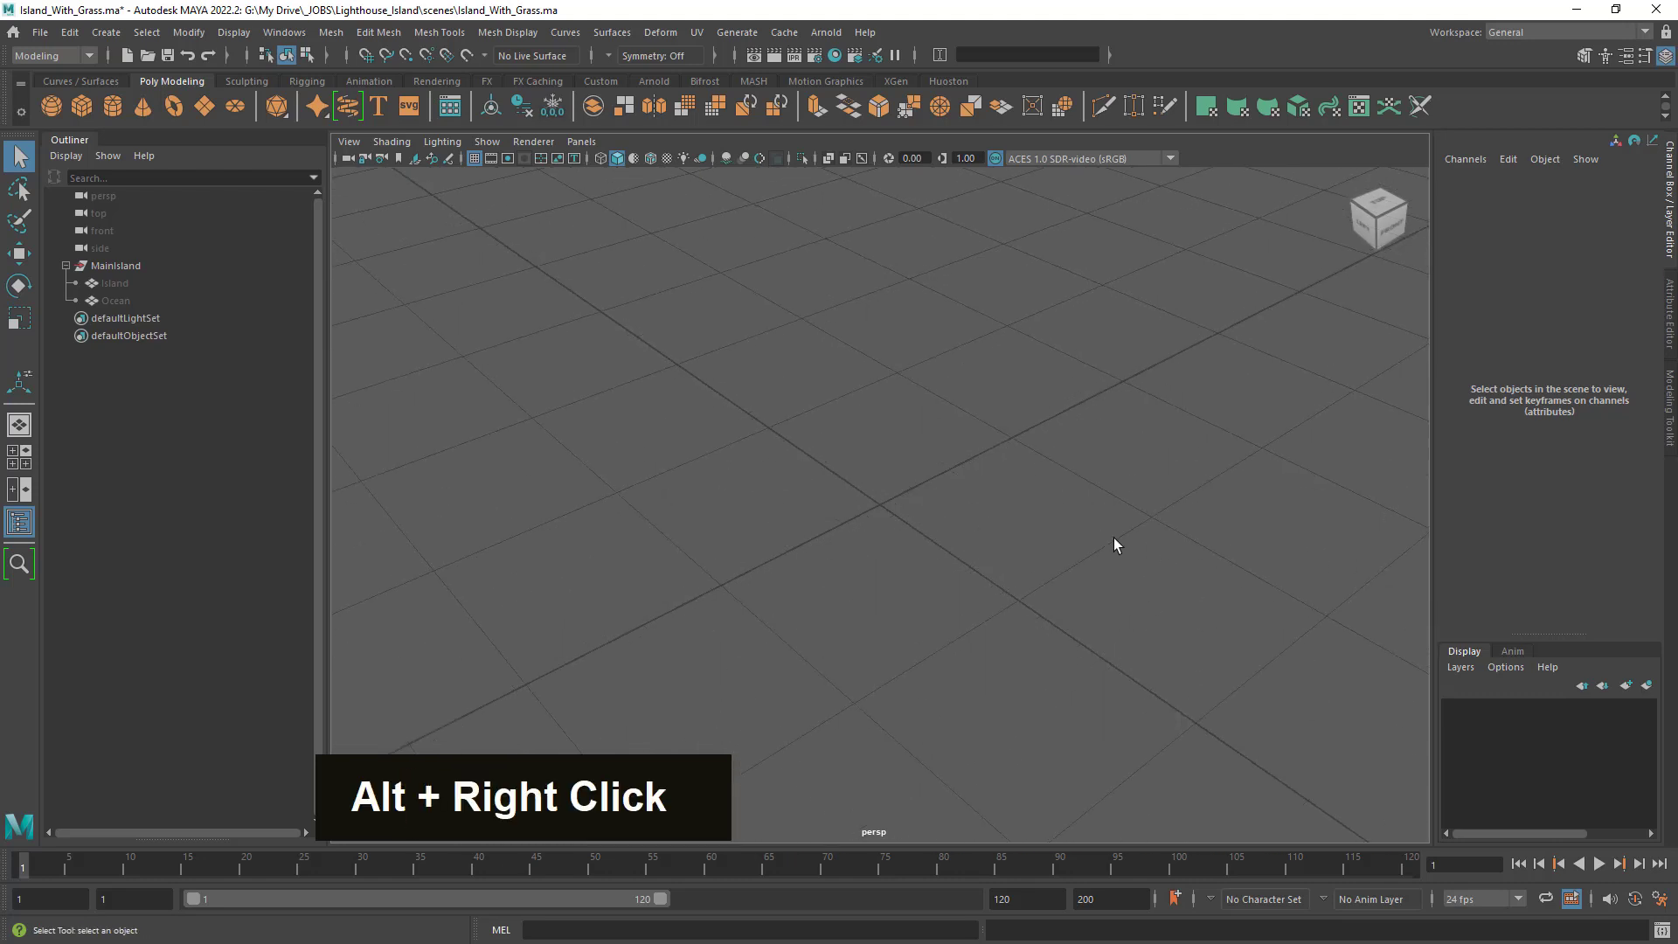
Narrow the Outliner so the perspective viewport gets more width.
alt+middle_drag(1154, 558, 943, 440)
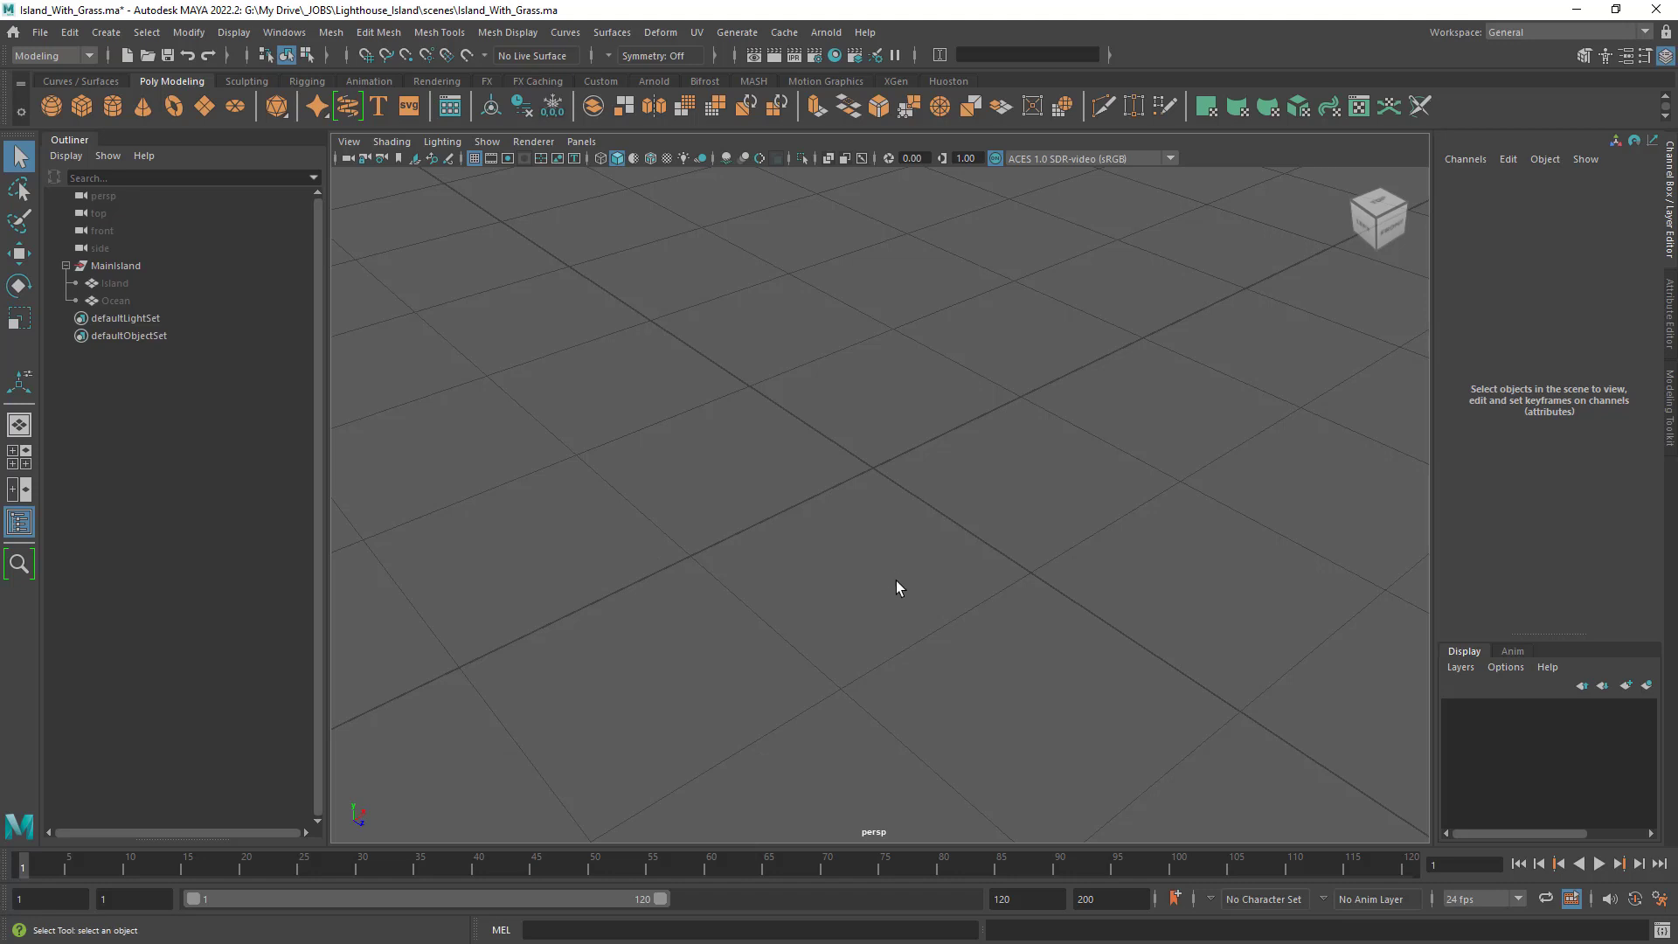
key(alt)
key(alt)
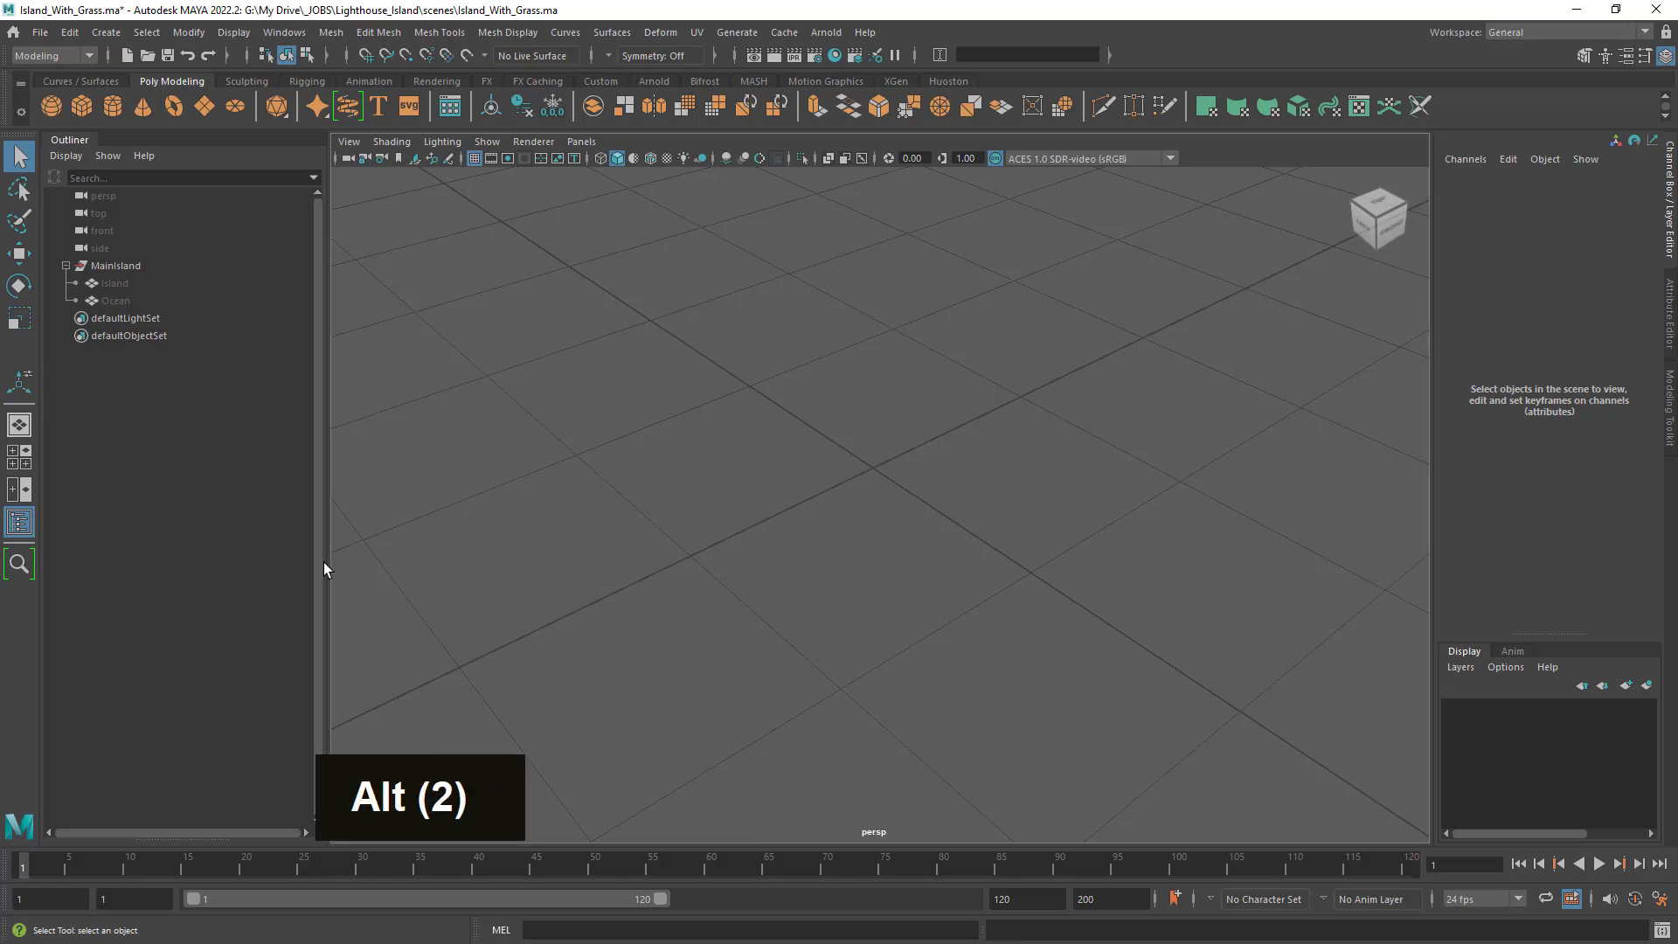
drag(328, 563, 271, 562)
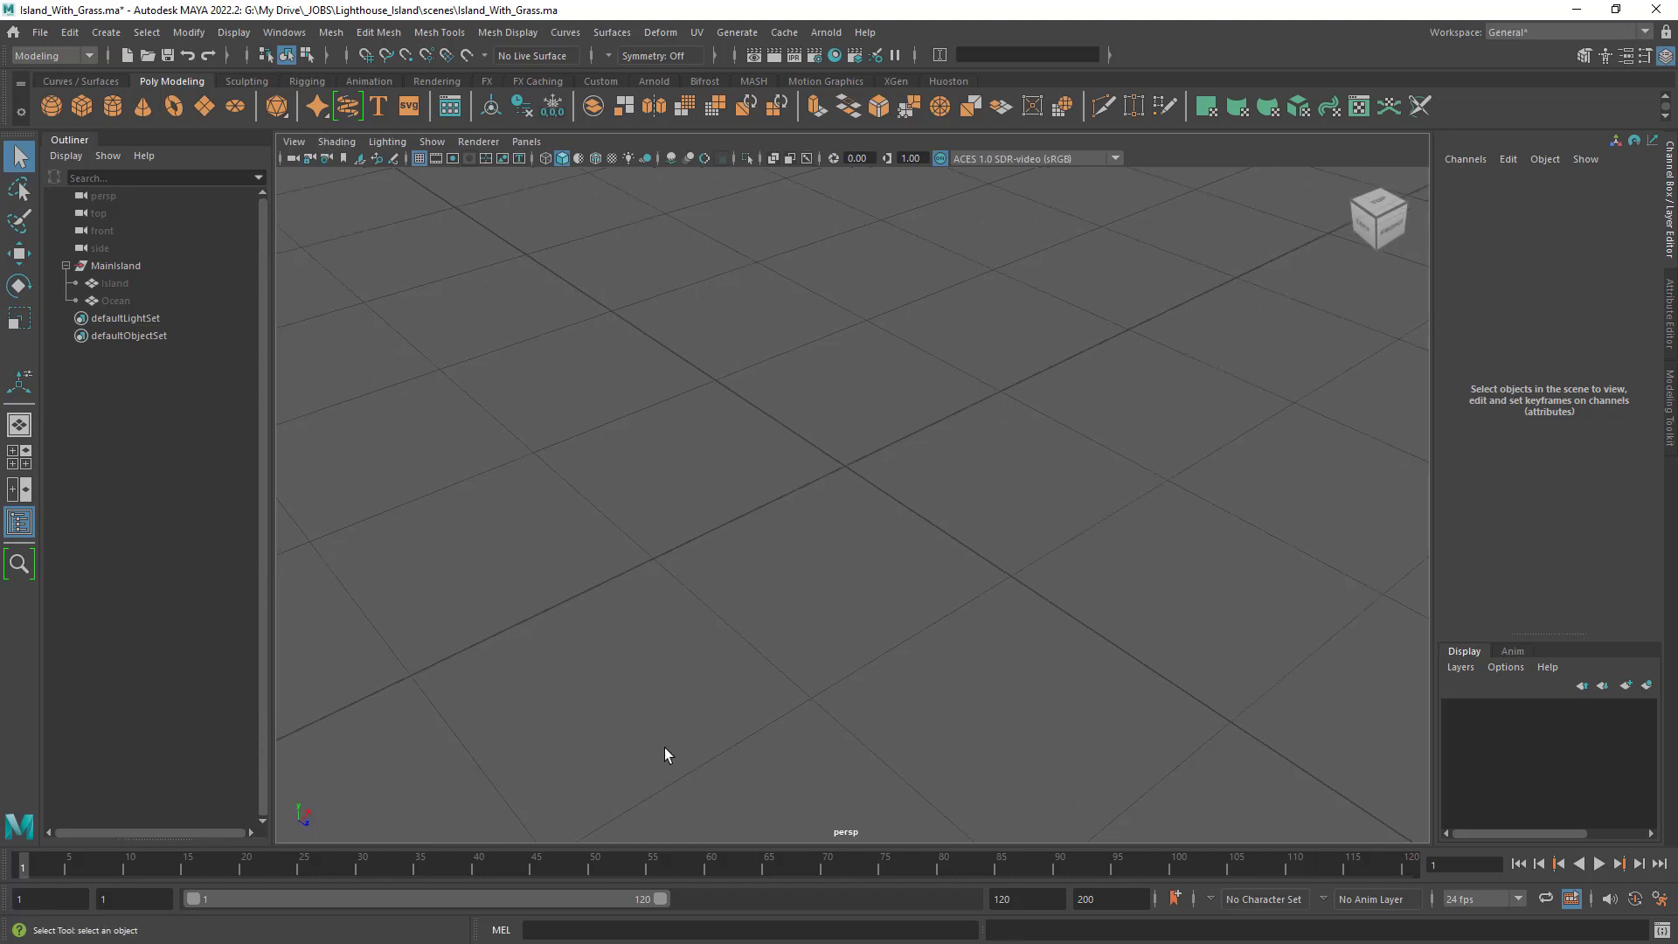
key(alt)
alt+right_drag(989, 510, 978, 510)
Open the Content Browser and expand the Paint Effects folder under Examples.
click(282, 35)
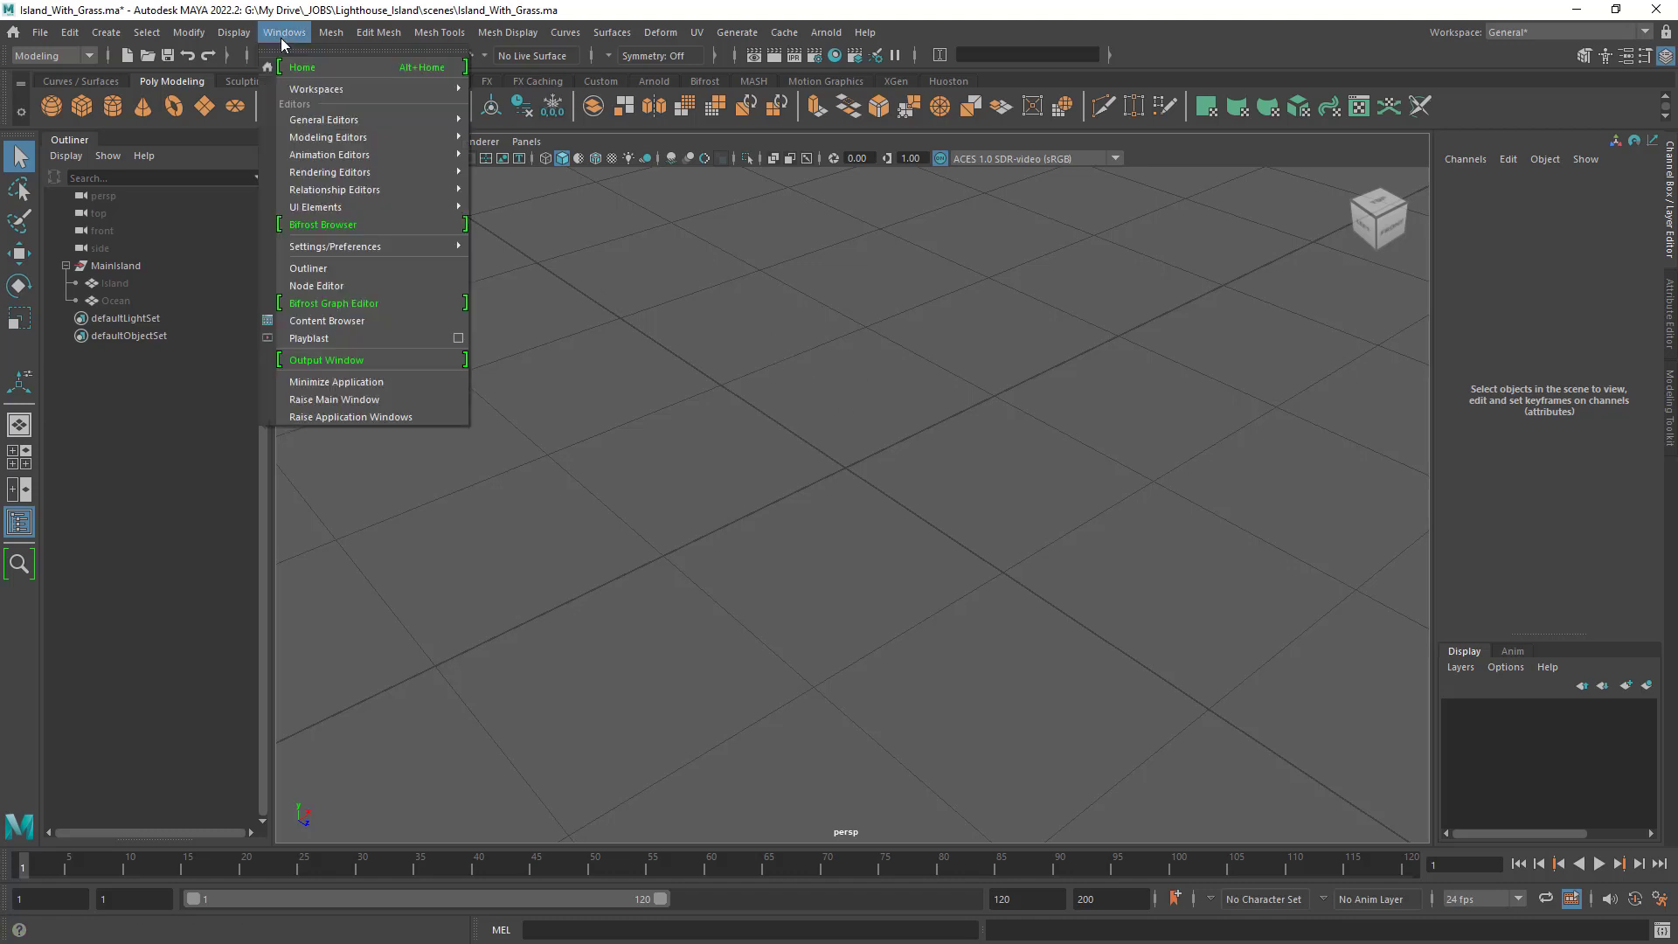
click(397, 320)
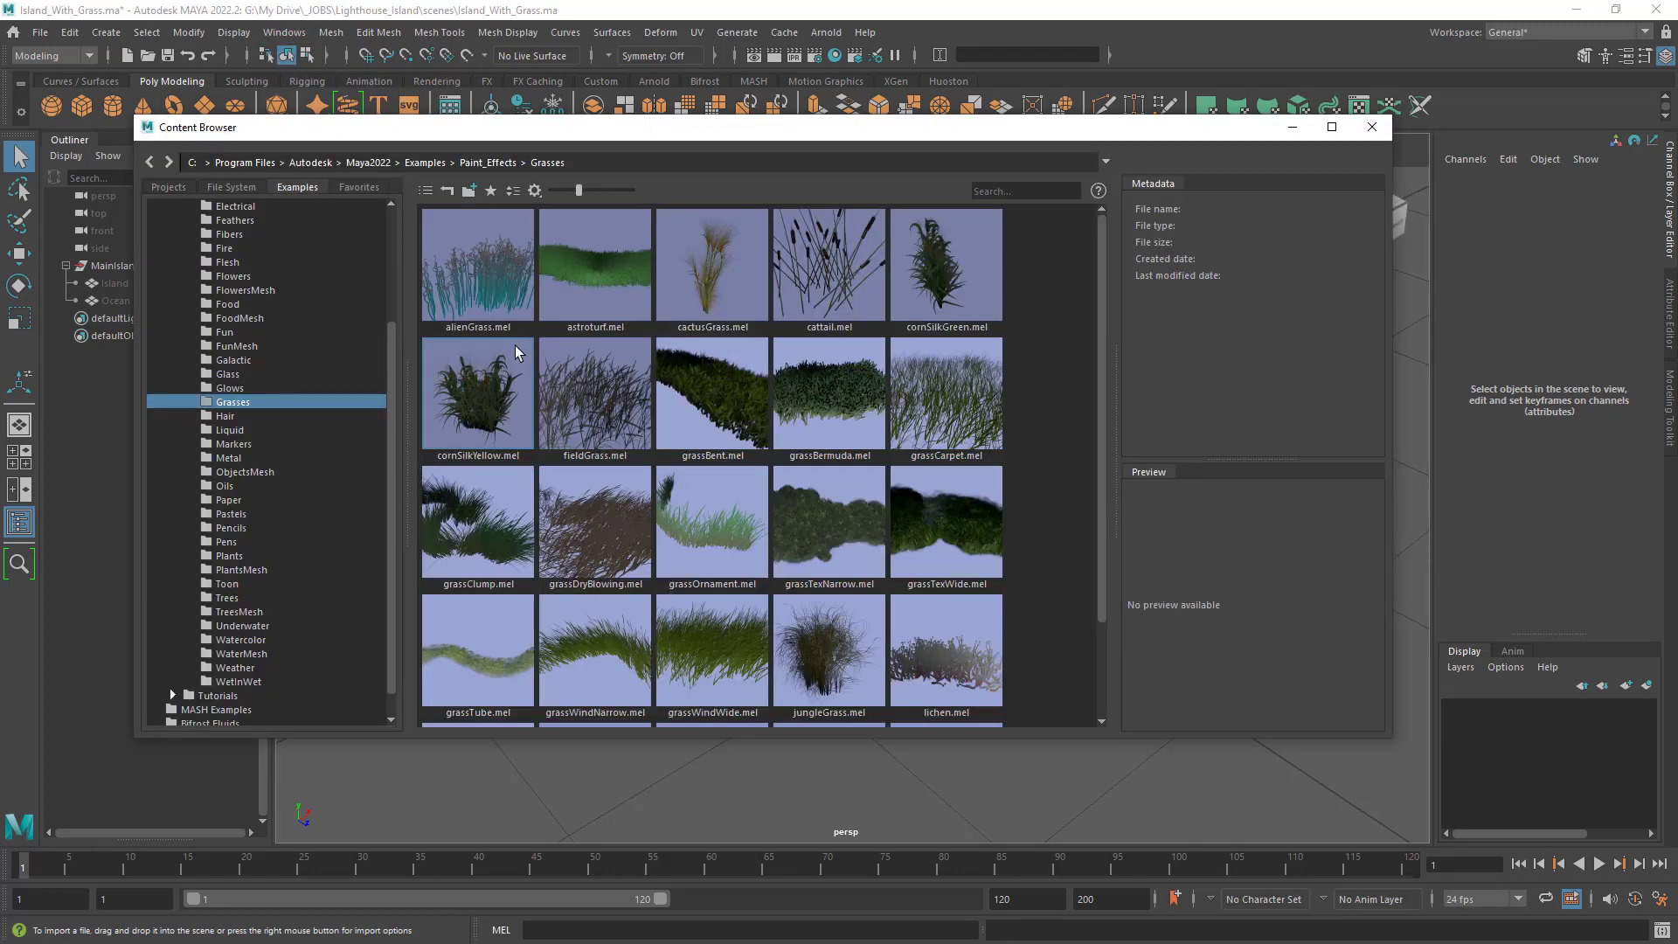
scroll(350, 370, up, 5)
double_click(208, 291)
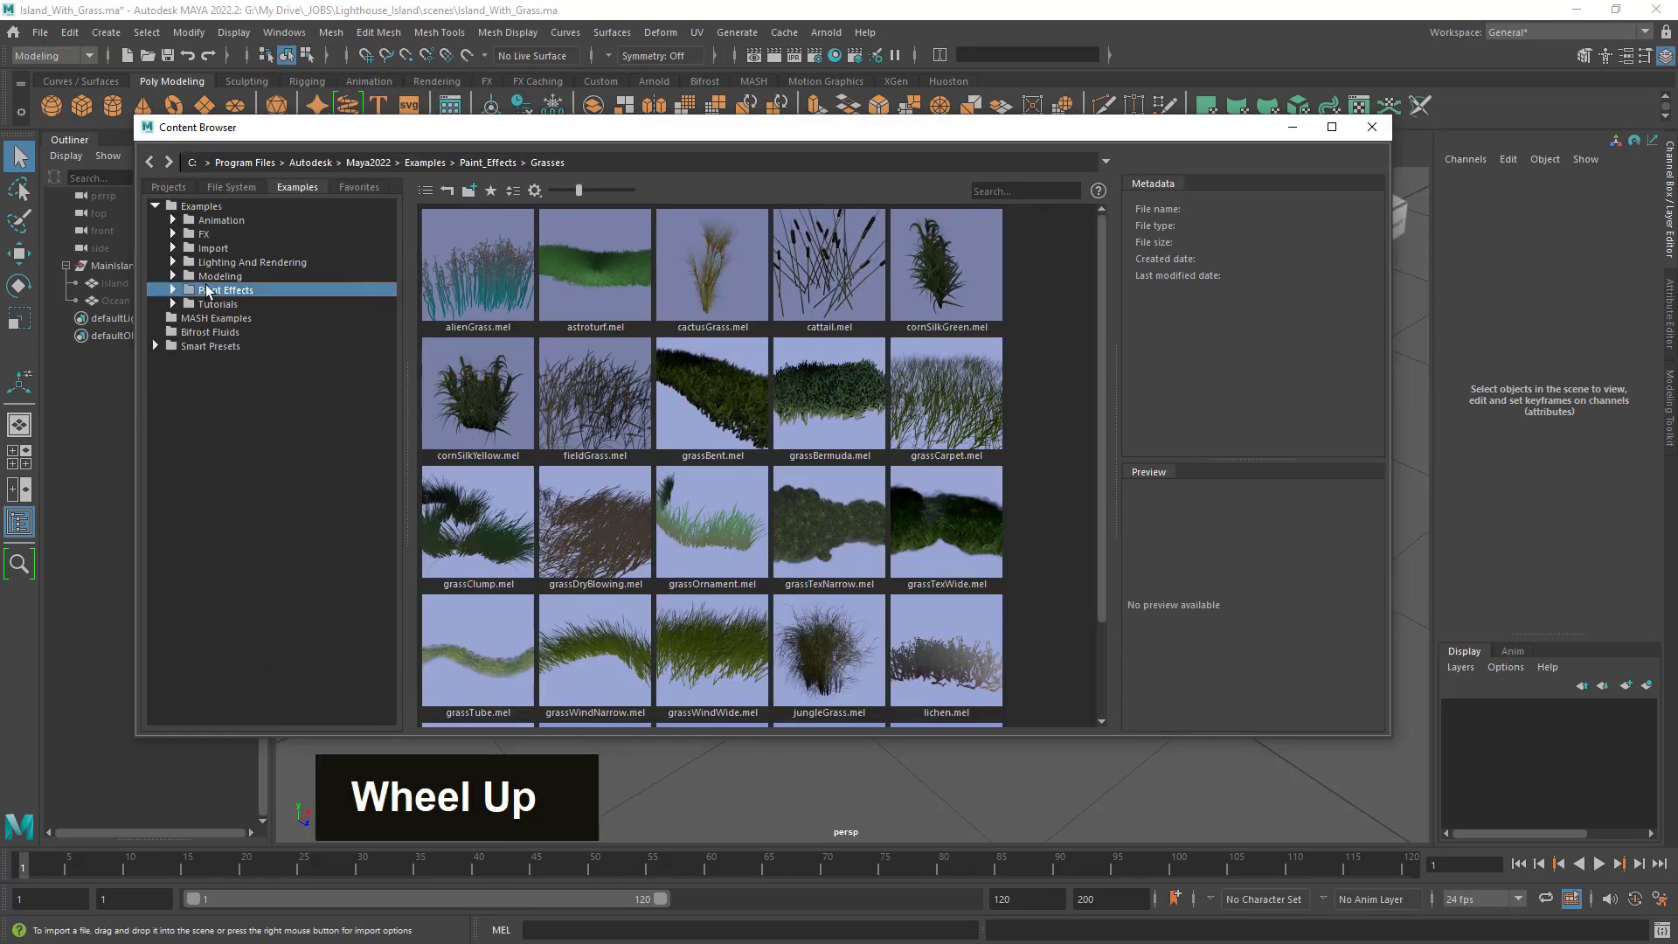
double_click(179, 206)
double_click(175, 206)
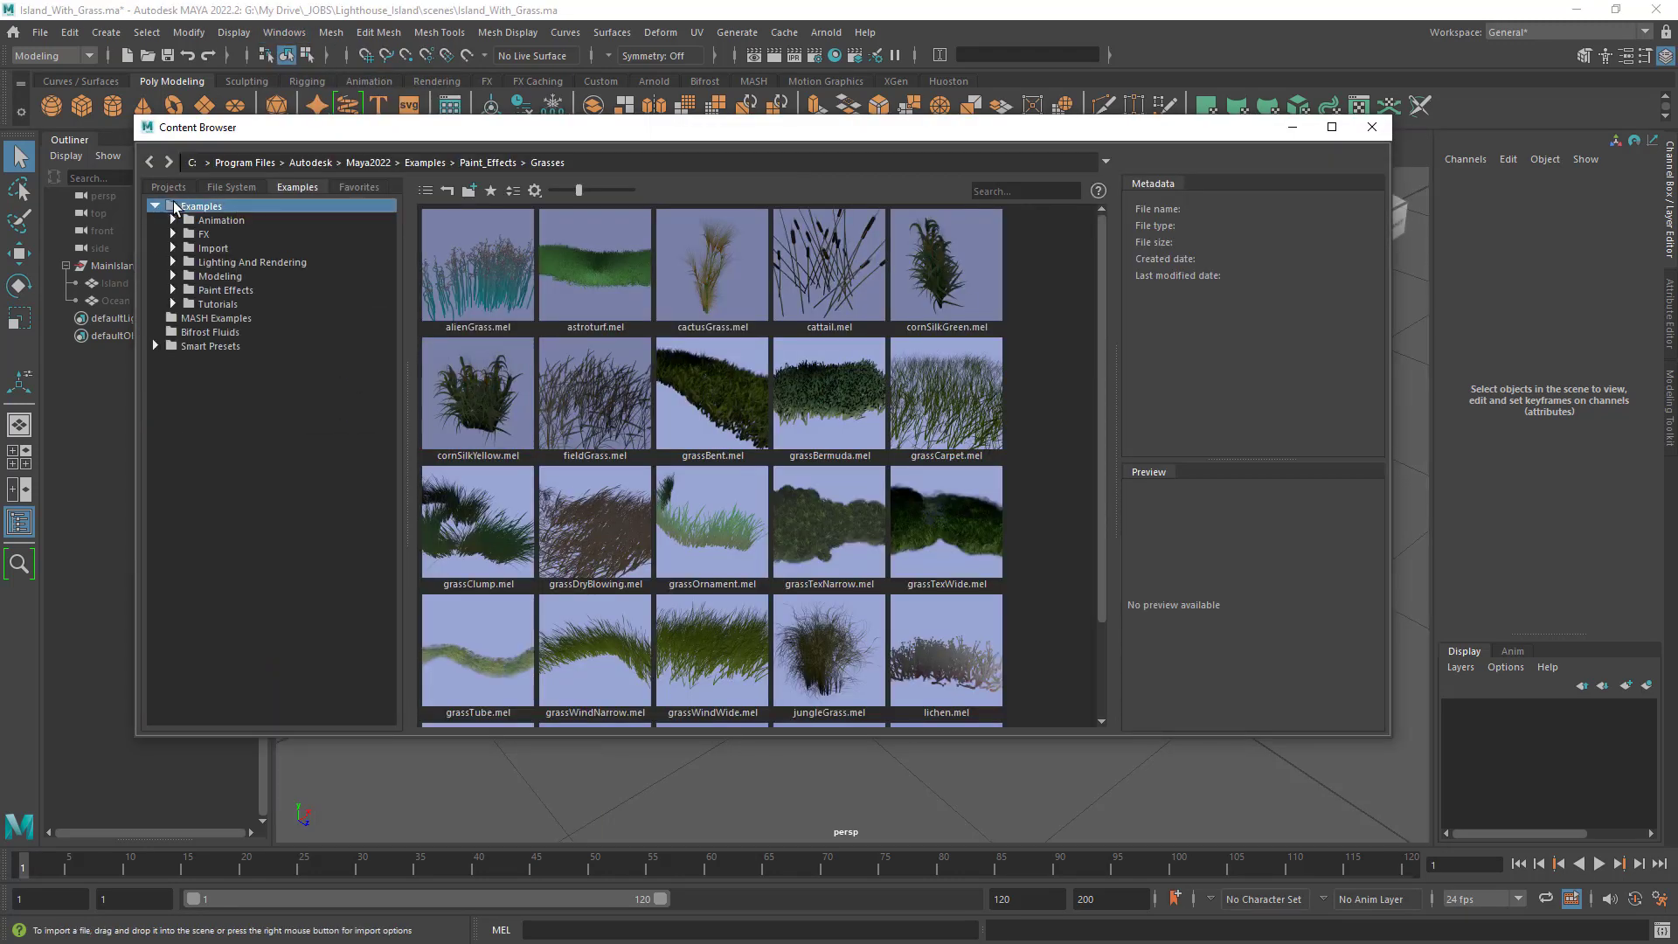
double_click(194, 291)
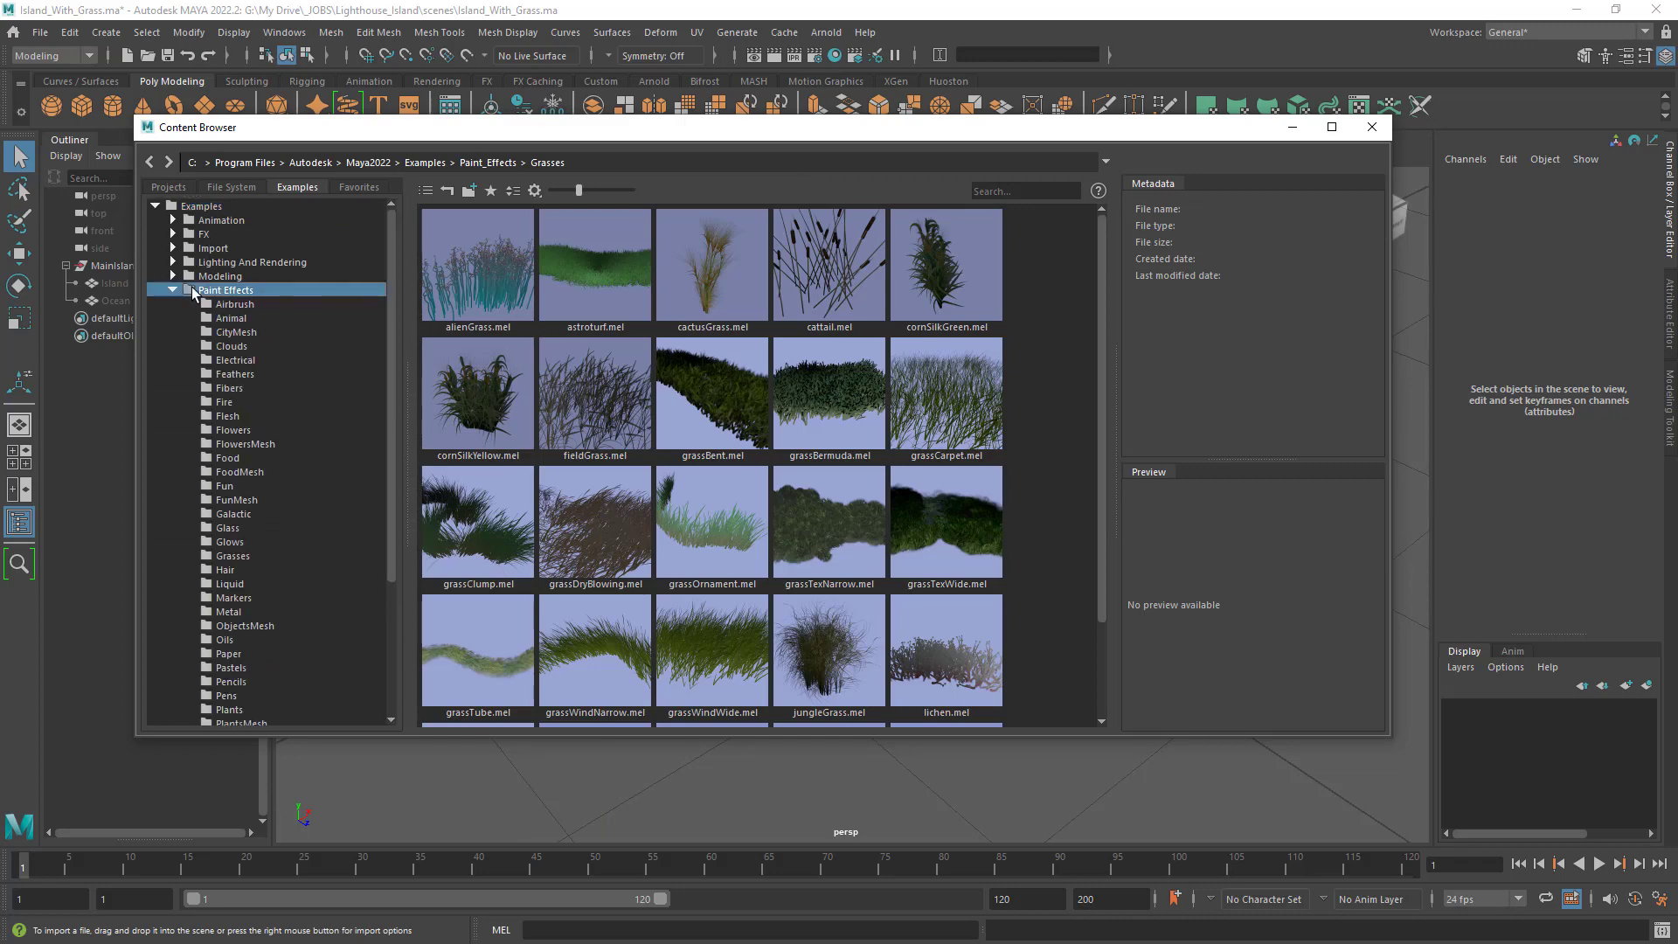
Browse the Paint Effects brush folders, including FoodMesh, Hair and Glass, and display the Grasses brushes.
click(242, 472)
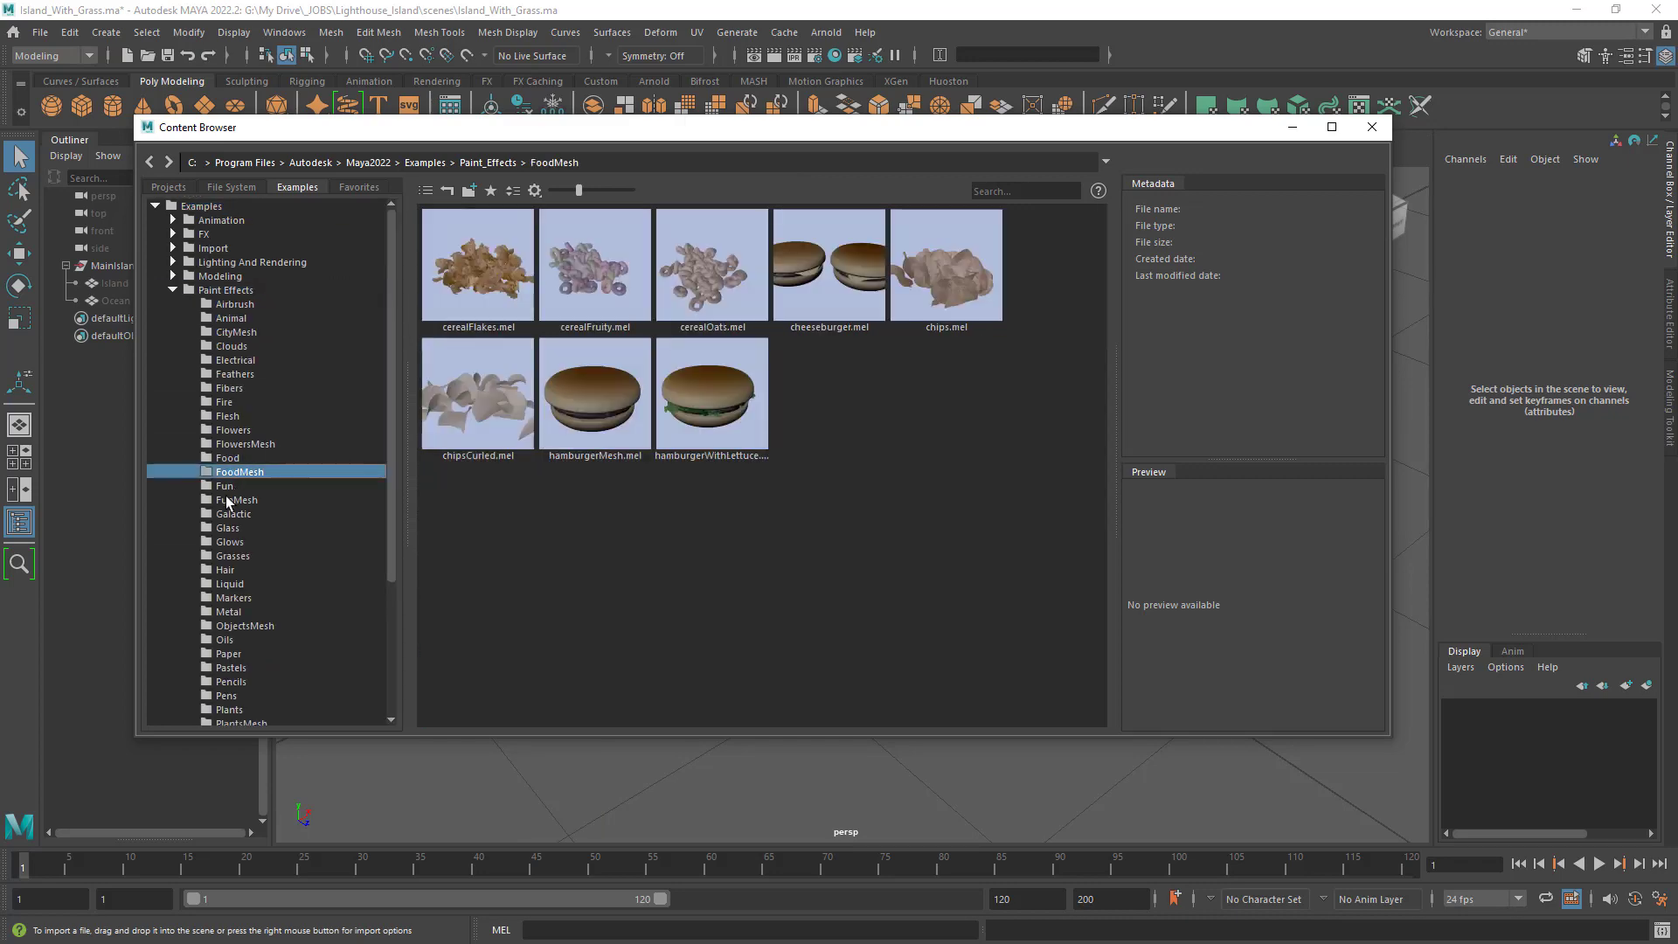
click(229, 500)
click(224, 528)
click(227, 570)
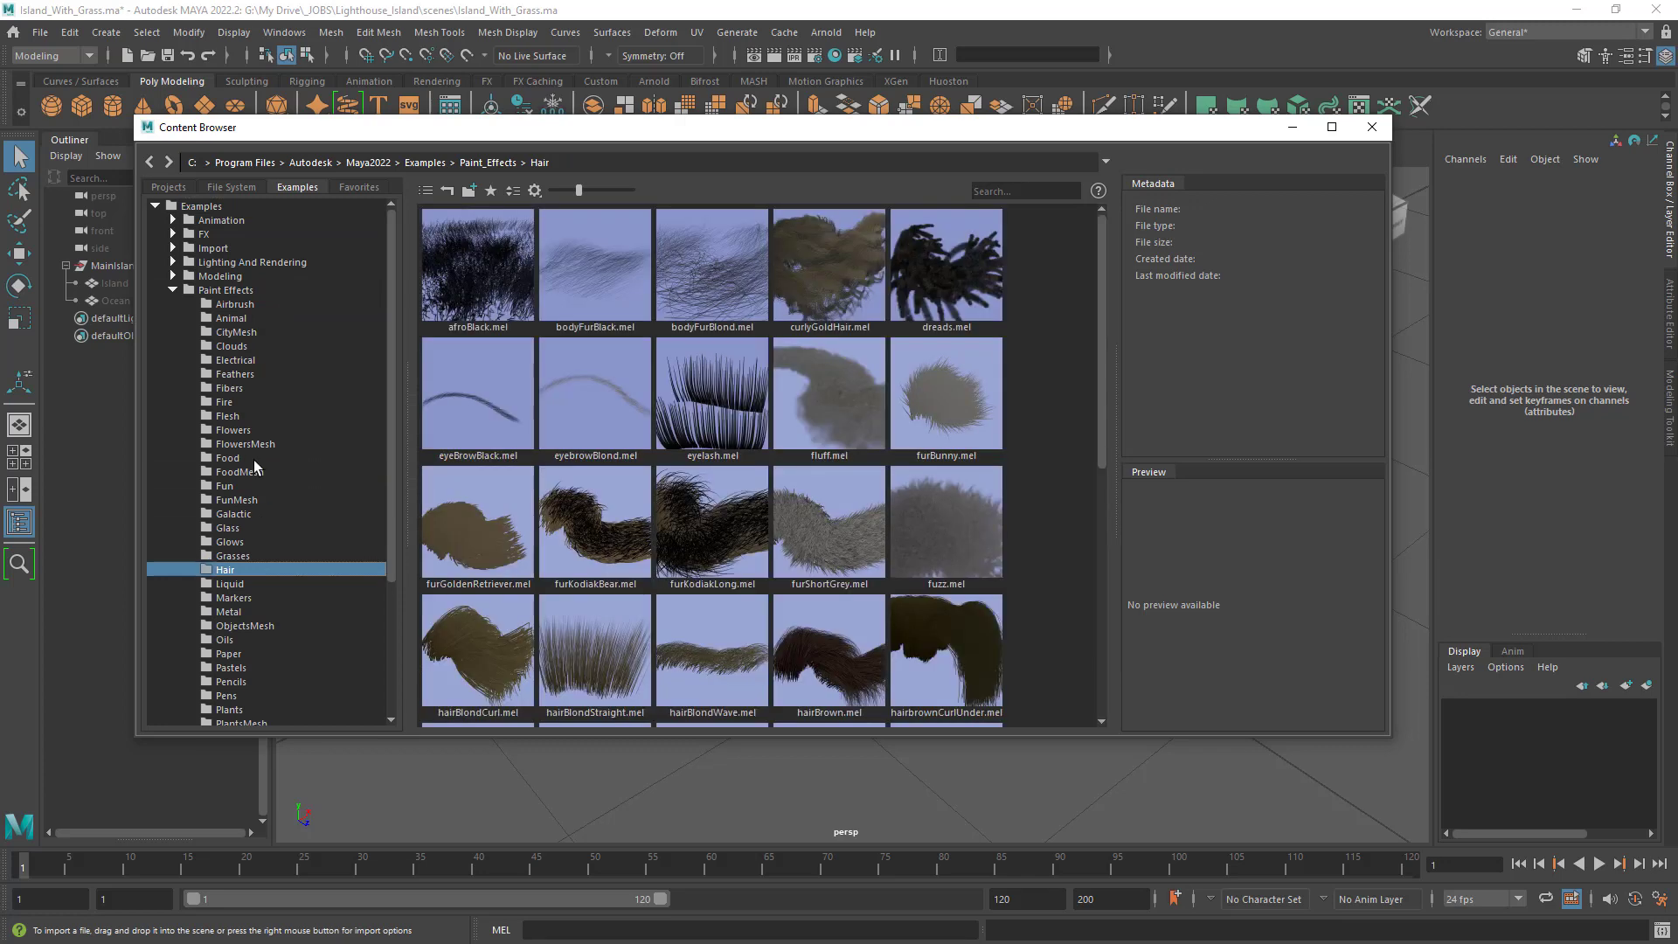
scroll(240, 559, down, 1)
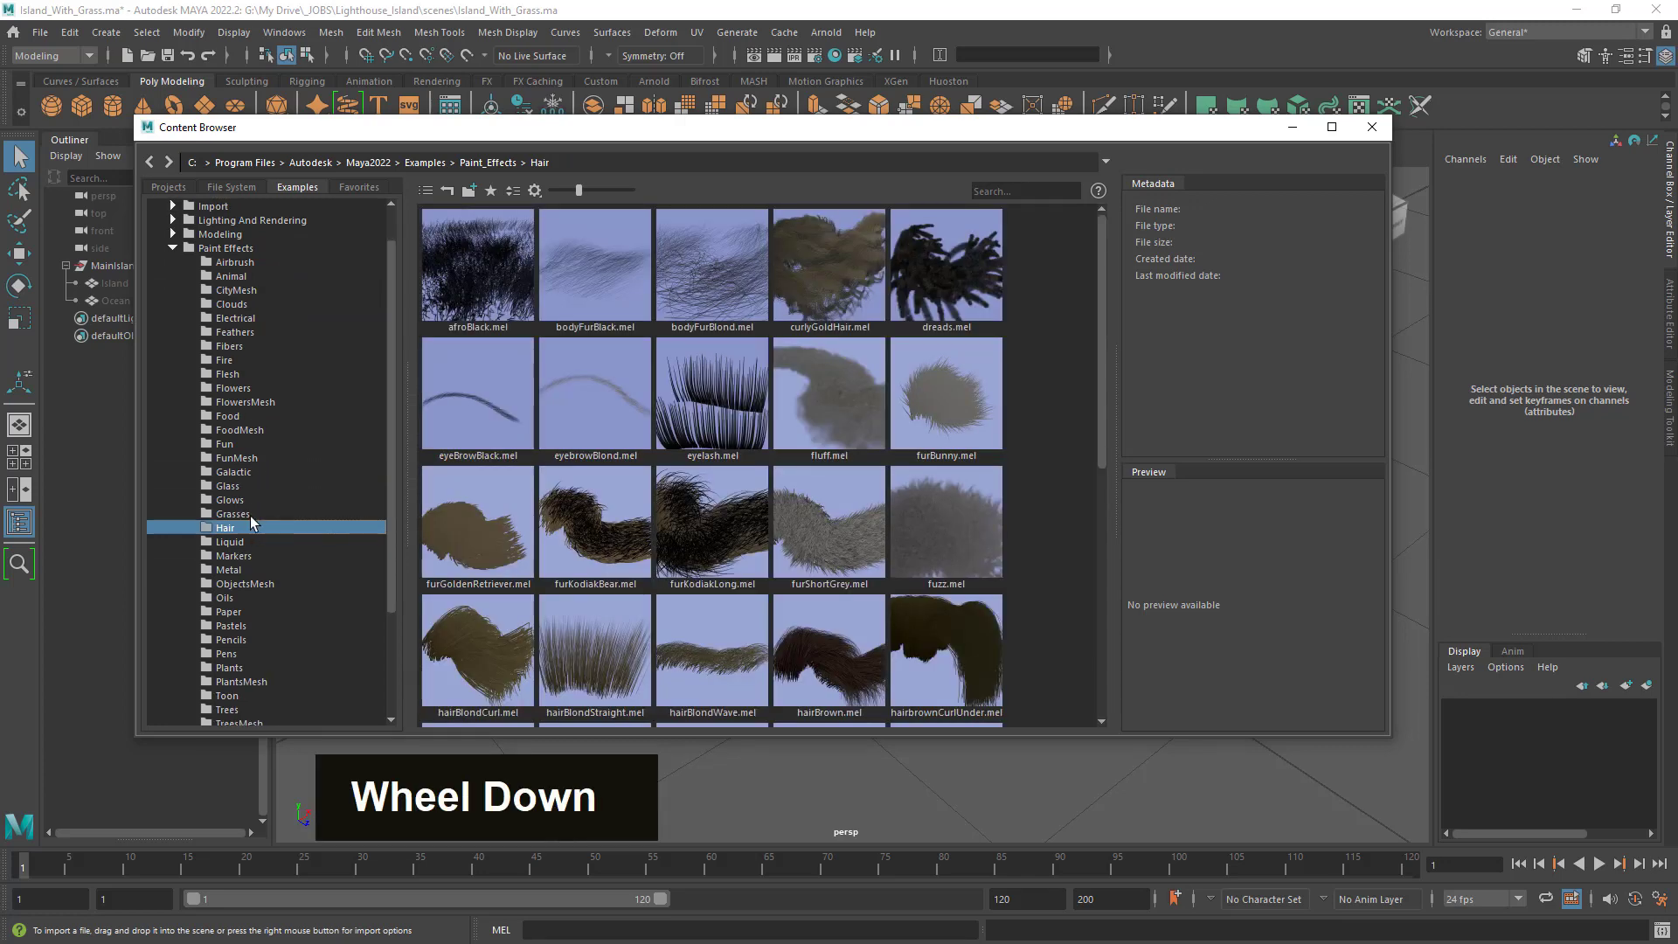
click(236, 512)
click(232, 487)
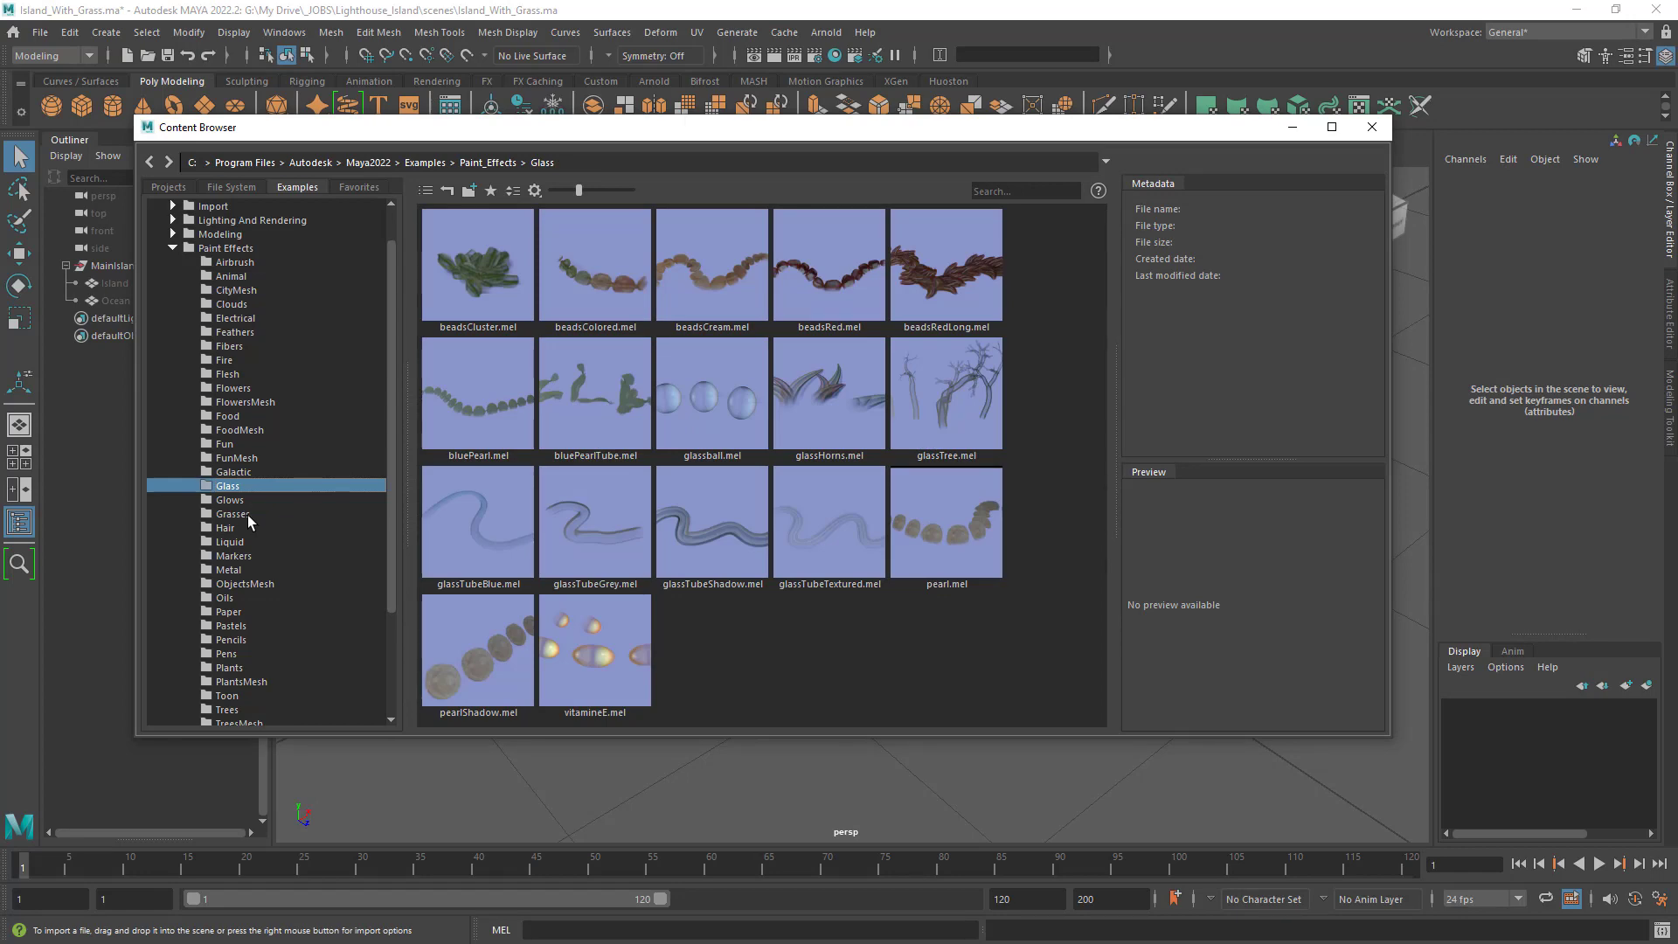
click(247, 516)
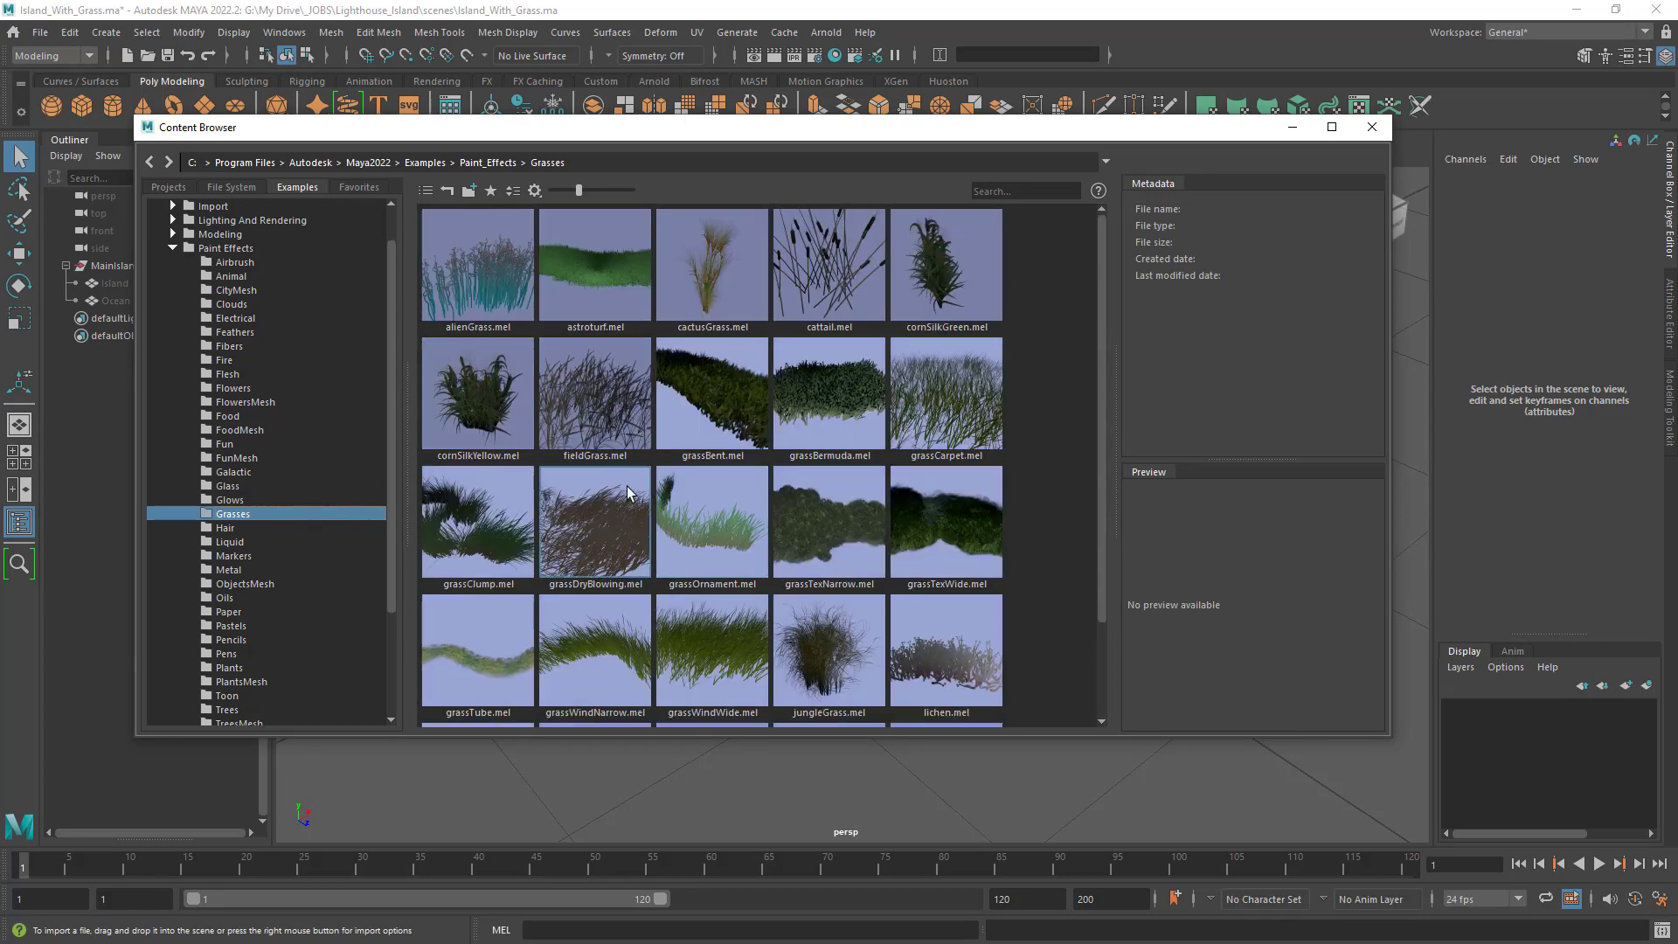
scroll(892, 505, down, 1)
scroll(888, 499, up, 1)
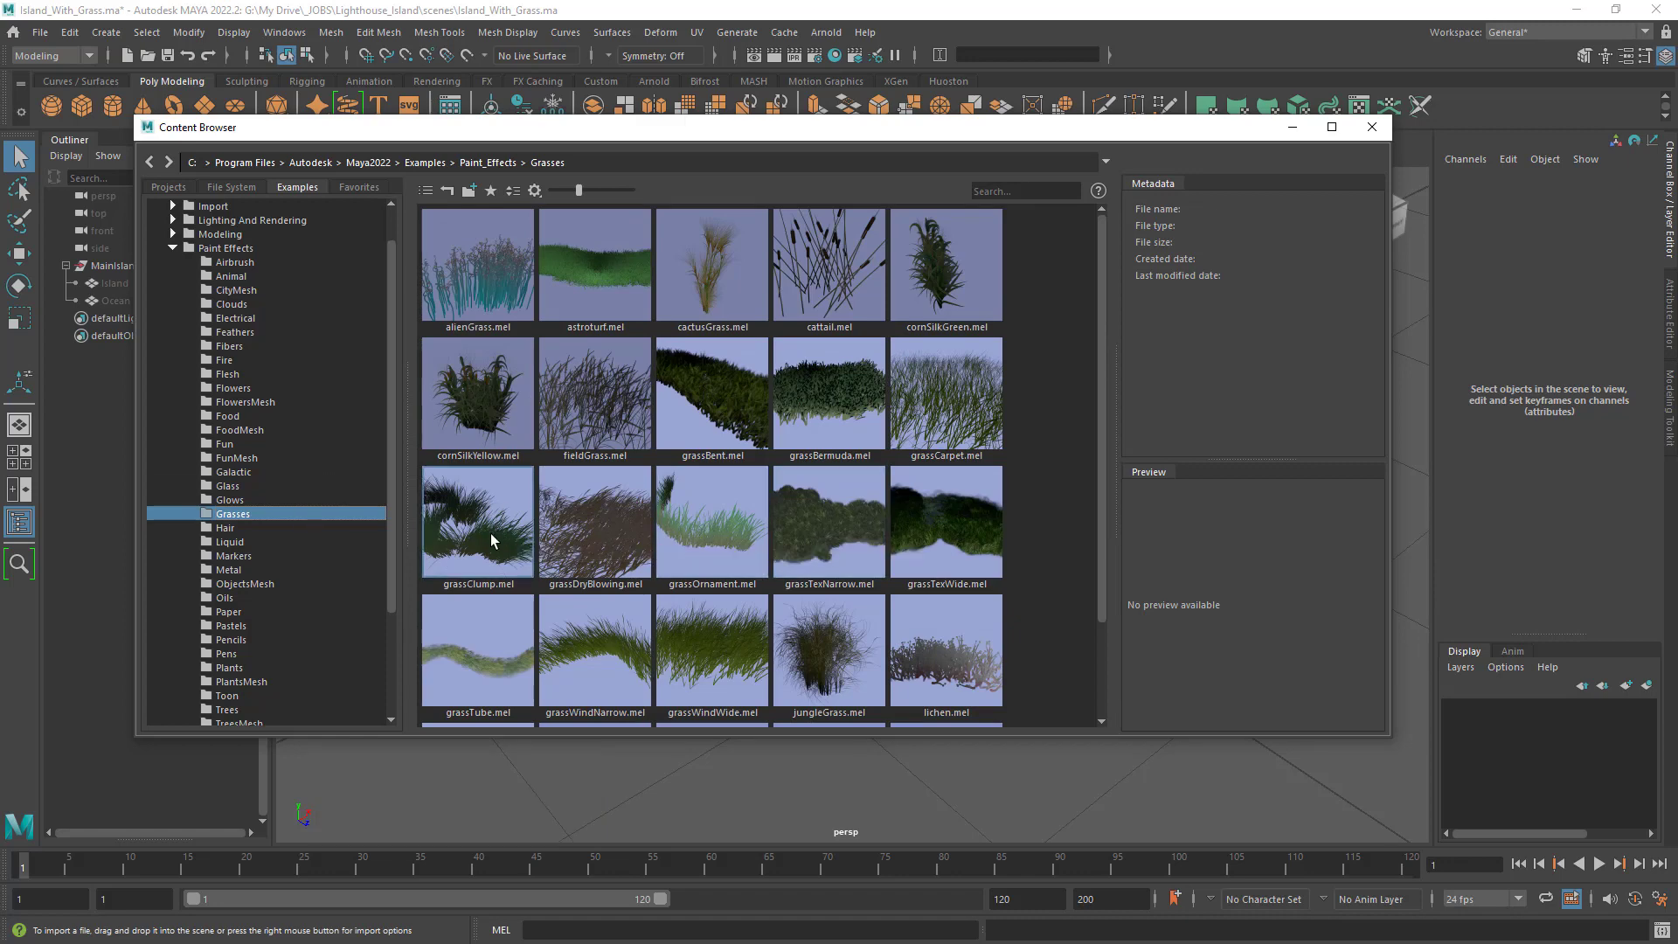
Load the grassClump.mel brush for painting and close the Content Browser.
drag(572, 126, 1064, 120)
double_click(968, 516)
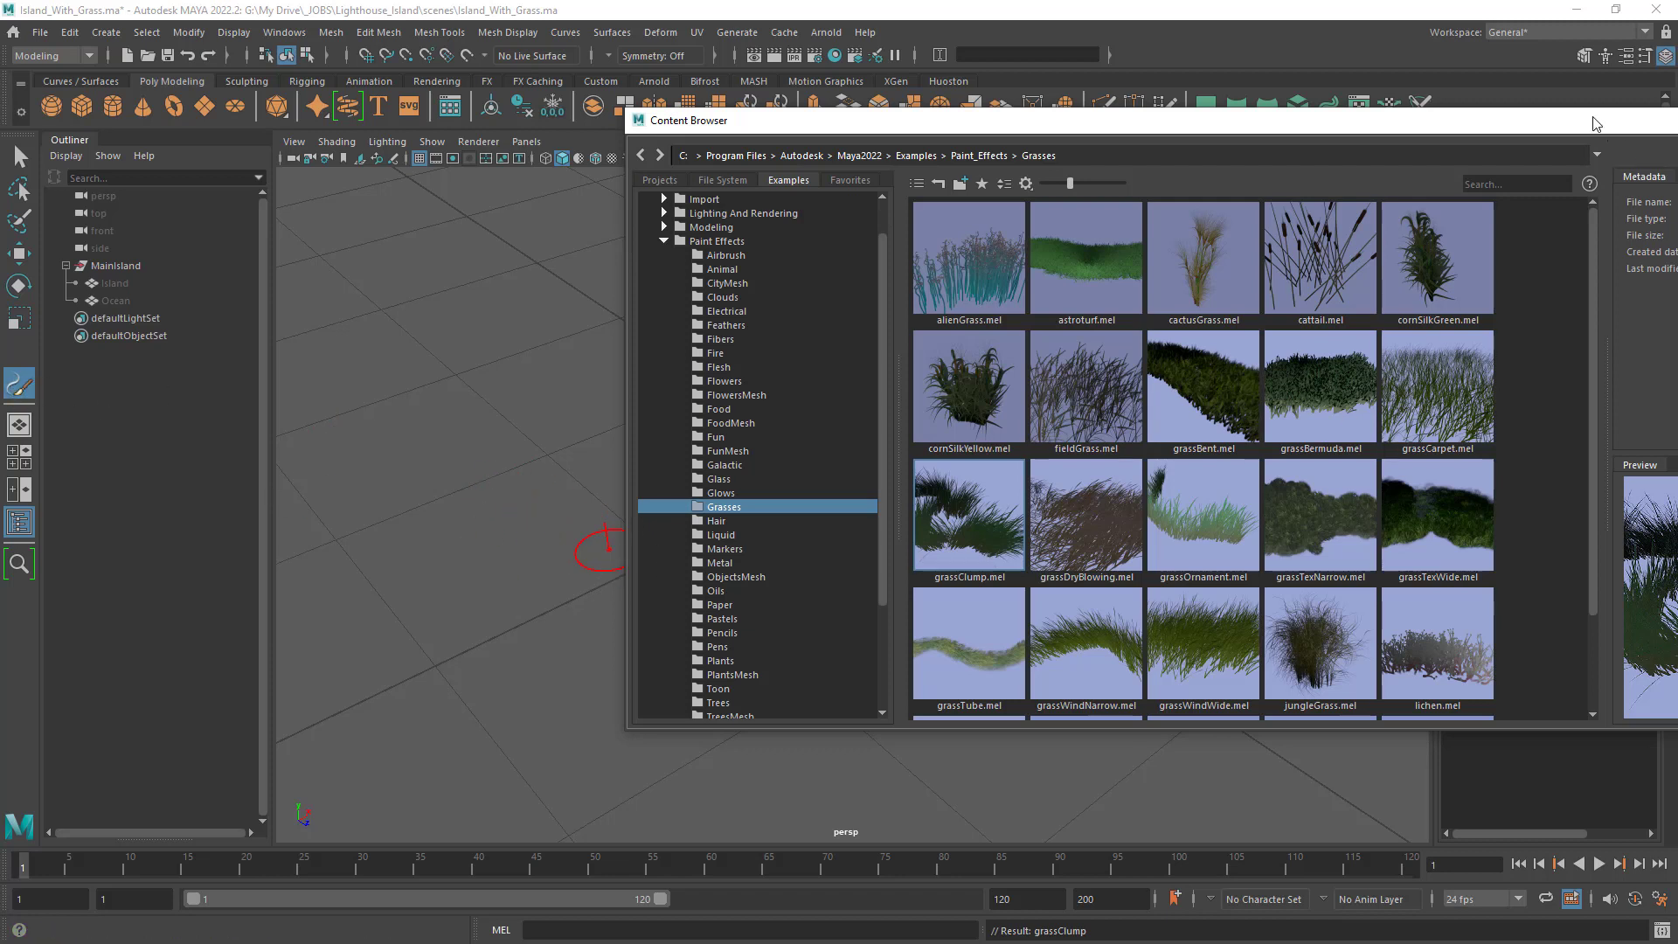
drag(1626, 121, 1024, 233)
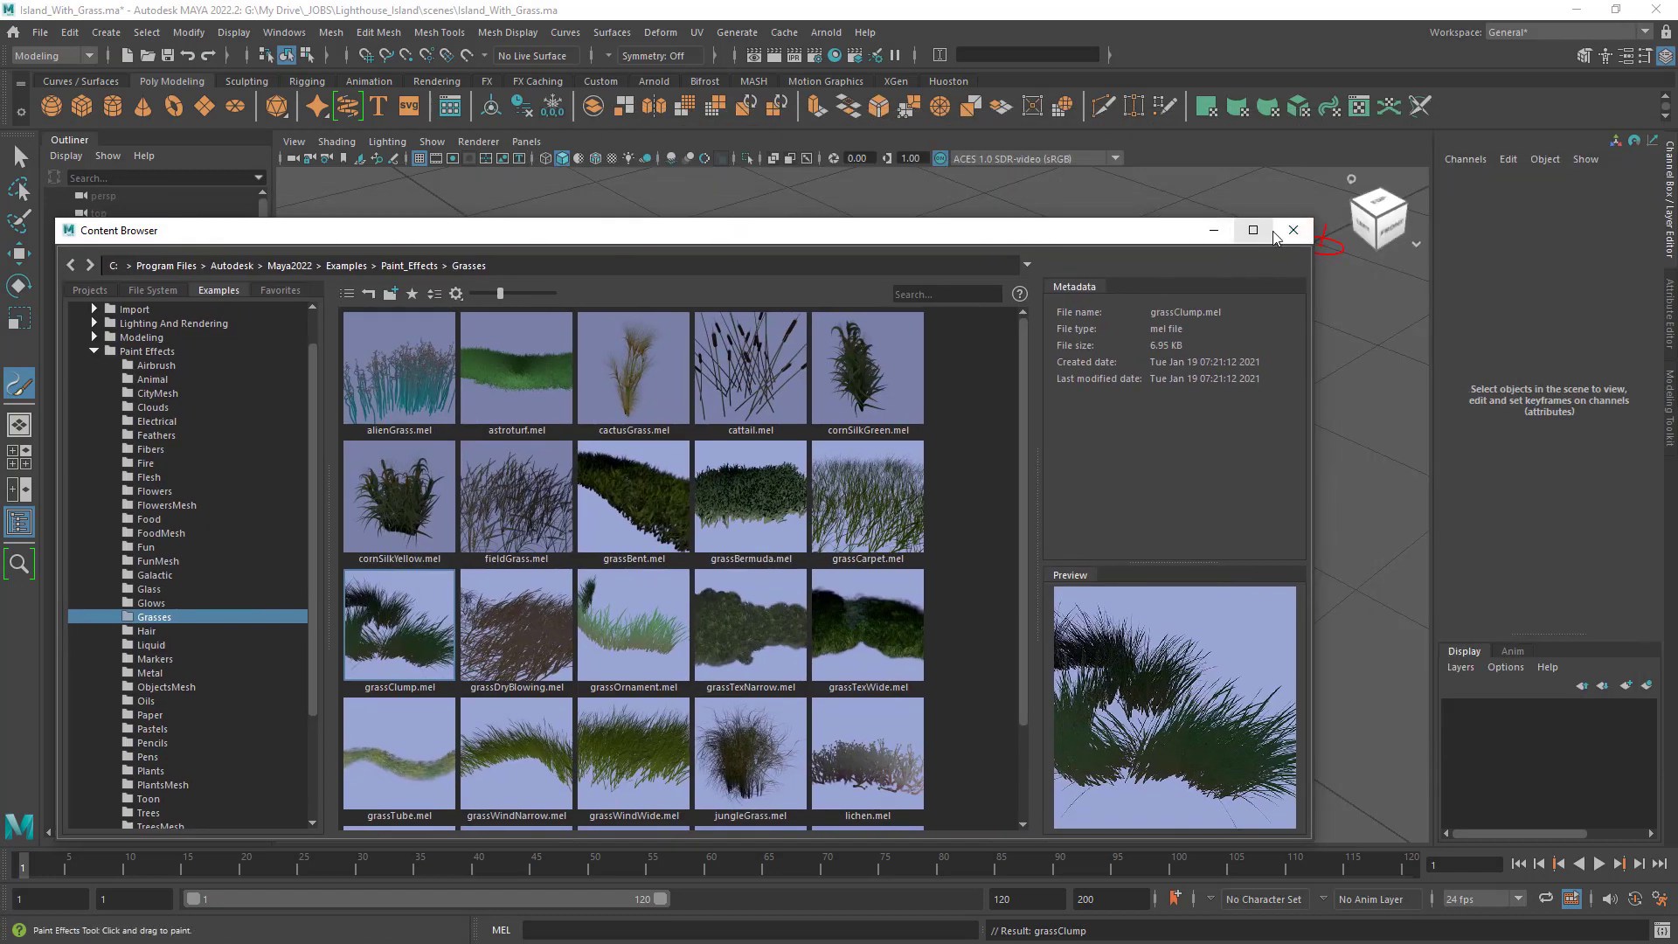
click(1294, 230)
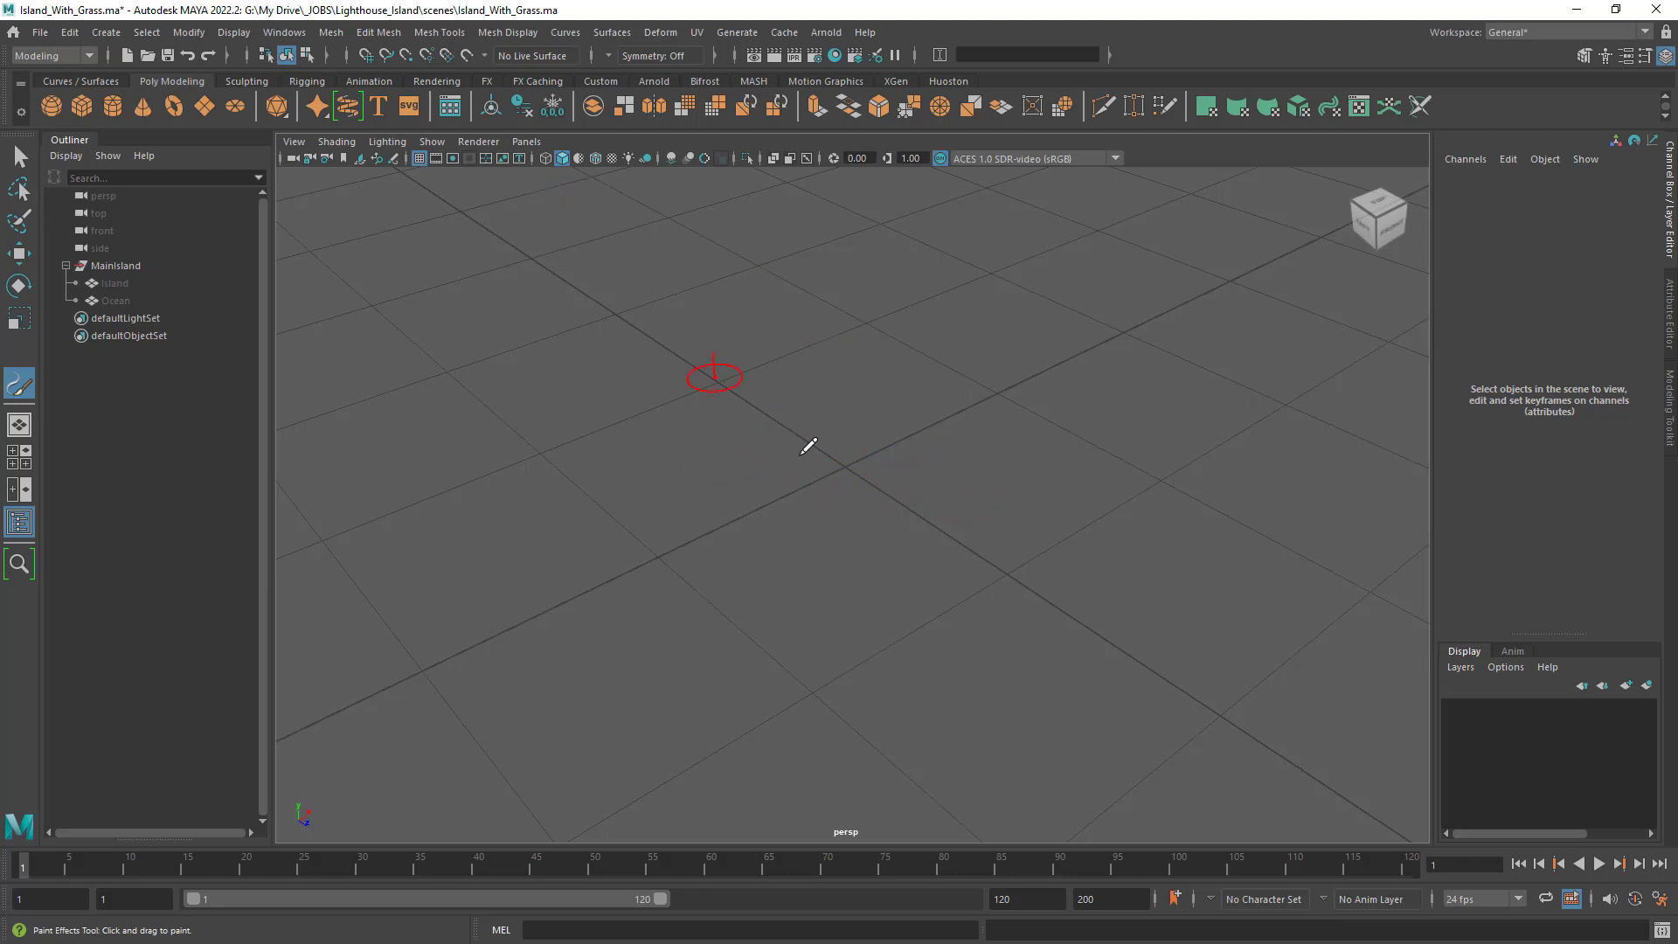
With grid snapping on, paint one short grass clump stroke starting at the grid origin, and return to the Select Tool.
click(366, 56)
mouse_move(845, 464)
mouse_down()
mouse_move(862, 451)
mouse_move(1020, 501)
mouse_move(783, 491)
mouse_move(1068, 498)
mouse_move(1038, 462)
mouse_move(777, 461)
mouse_up()
alt+right_drag(777, 461, 933, 490)
alt+drag(932, 491, 901, 411)
alt+middle_drag(901, 411, 822, 612)
alt+right_drag(822, 612, 1206, 699)
alt+drag(1206, 699, 901, 581)
alt+right_drag(905, 581, 717, 560)
alt+drag(753, 558, 1012, 591)
alt+right_drag(1011, 592, 1004, 607)
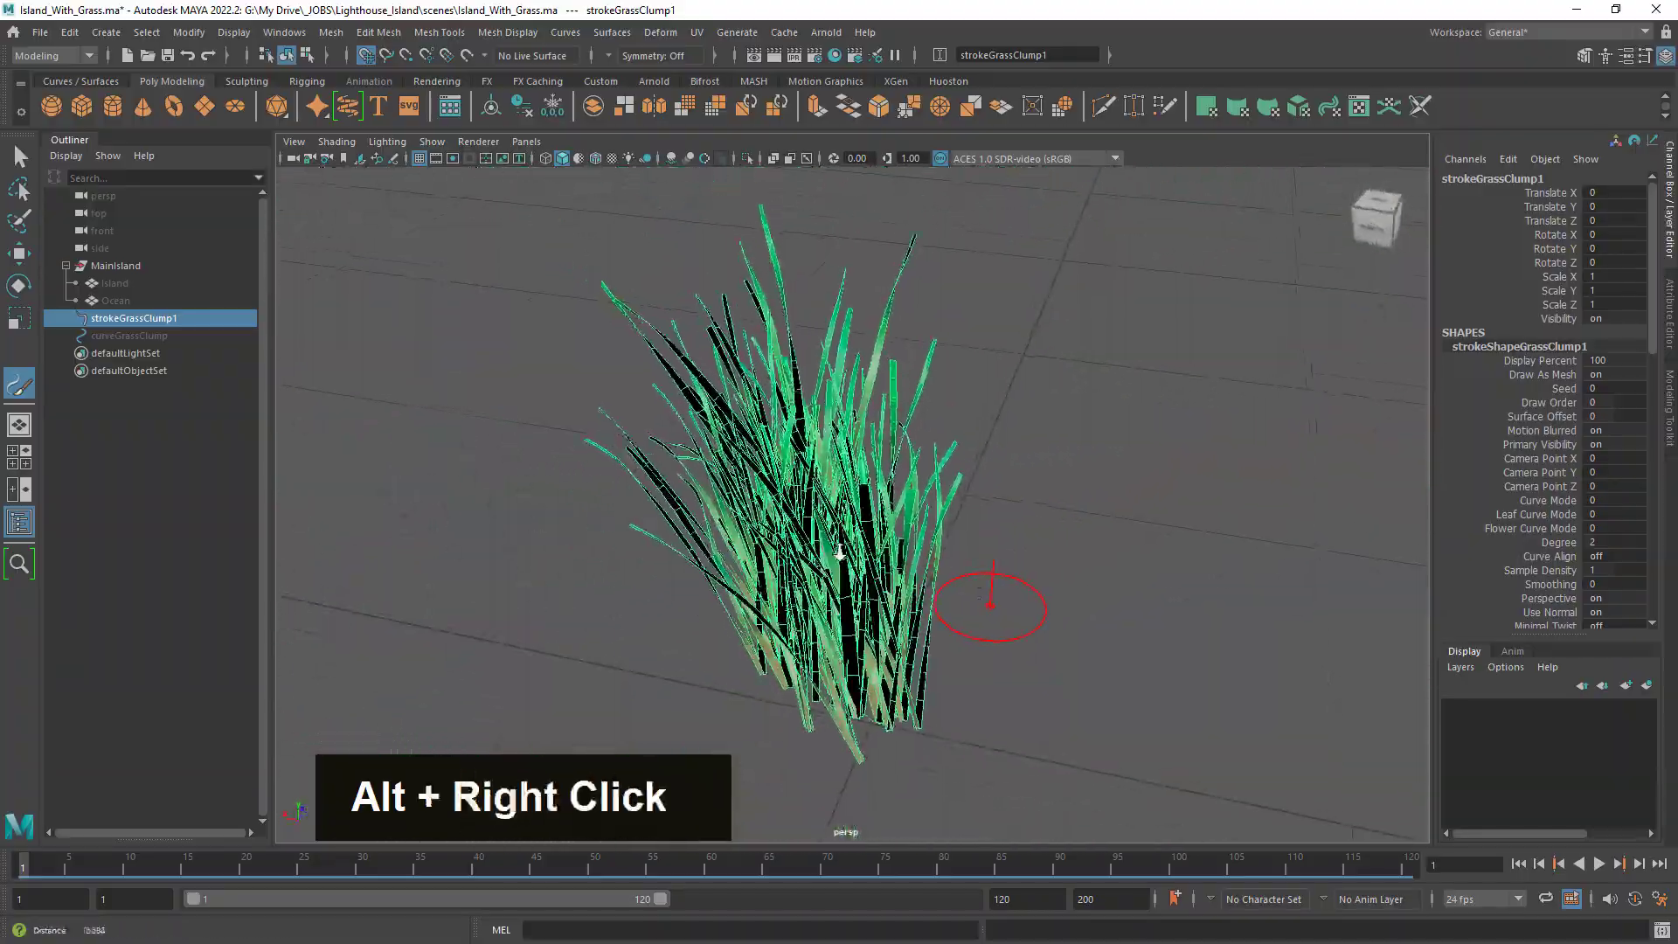
alt+drag(1004, 607, 882, 533)
click(20, 156)
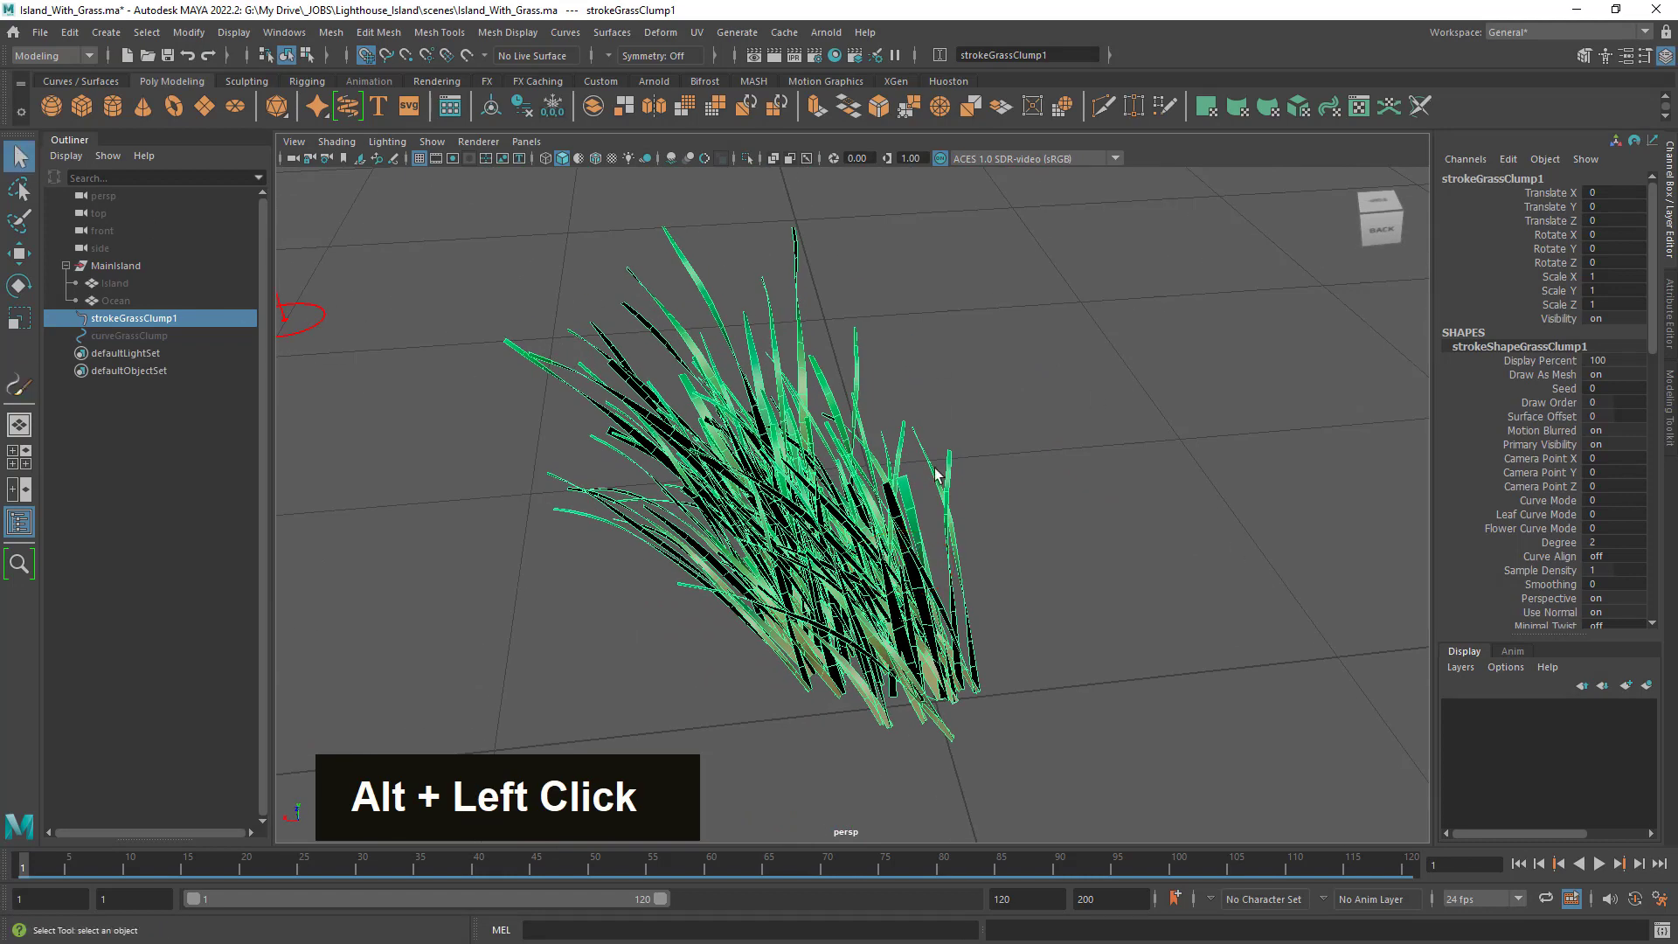
Check the available renderers in the Render Settings, keep Arnold Renderer, and close the window.
alt+right_drag(941, 478, 926, 481)
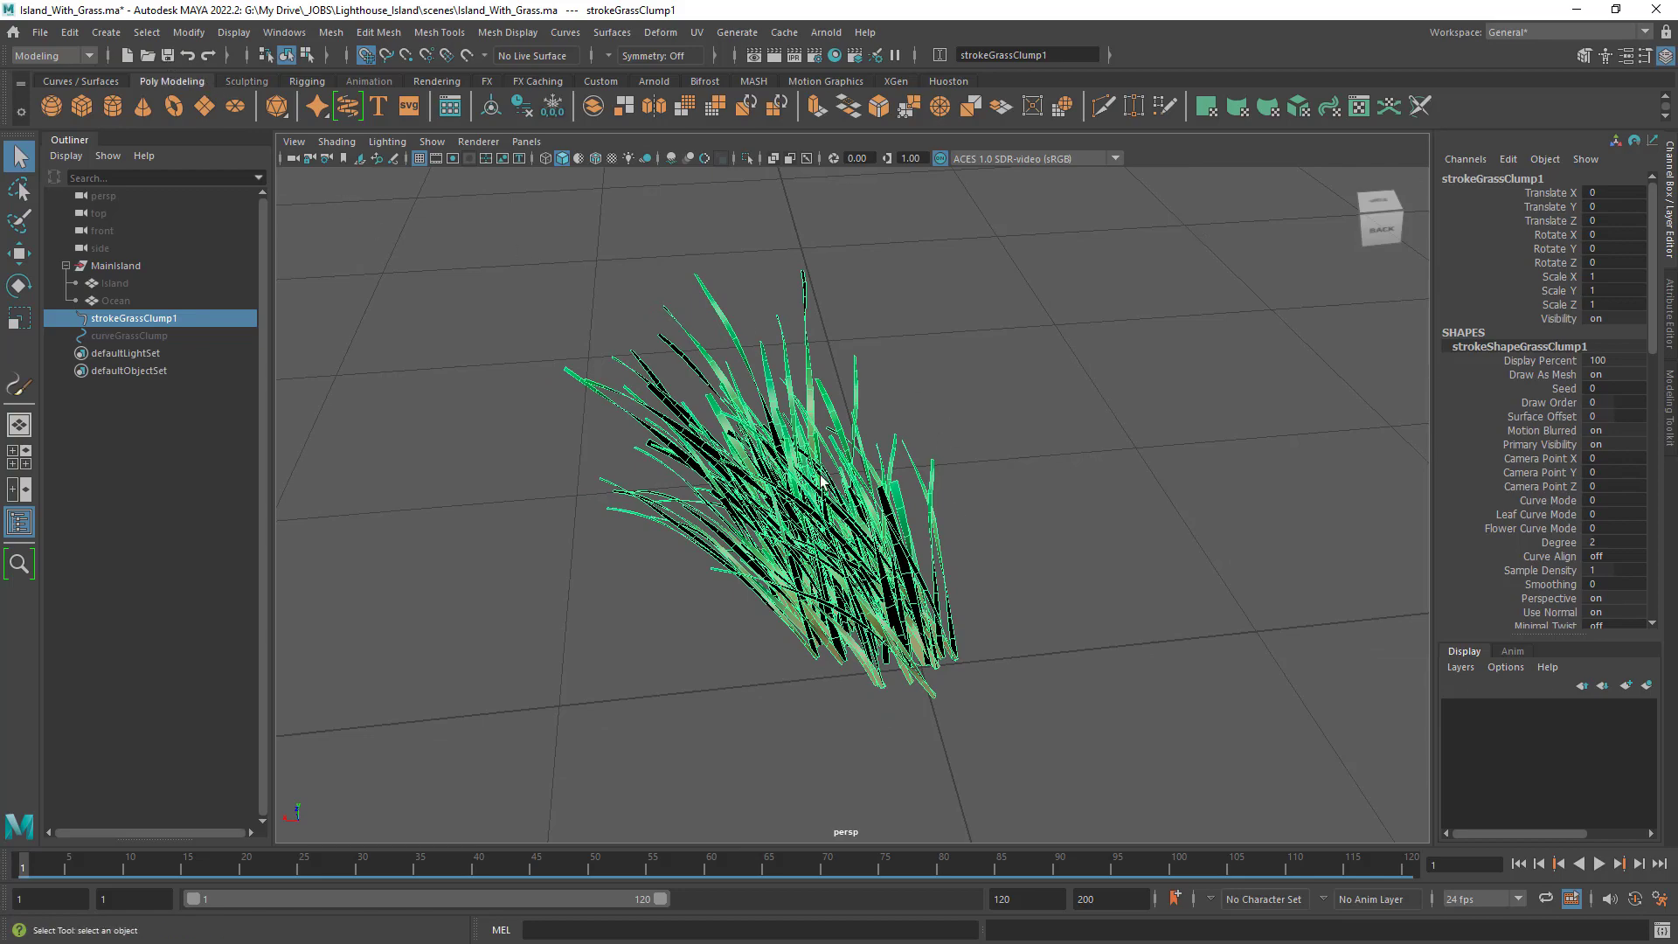
alt+drag(927, 378, 981, 444)
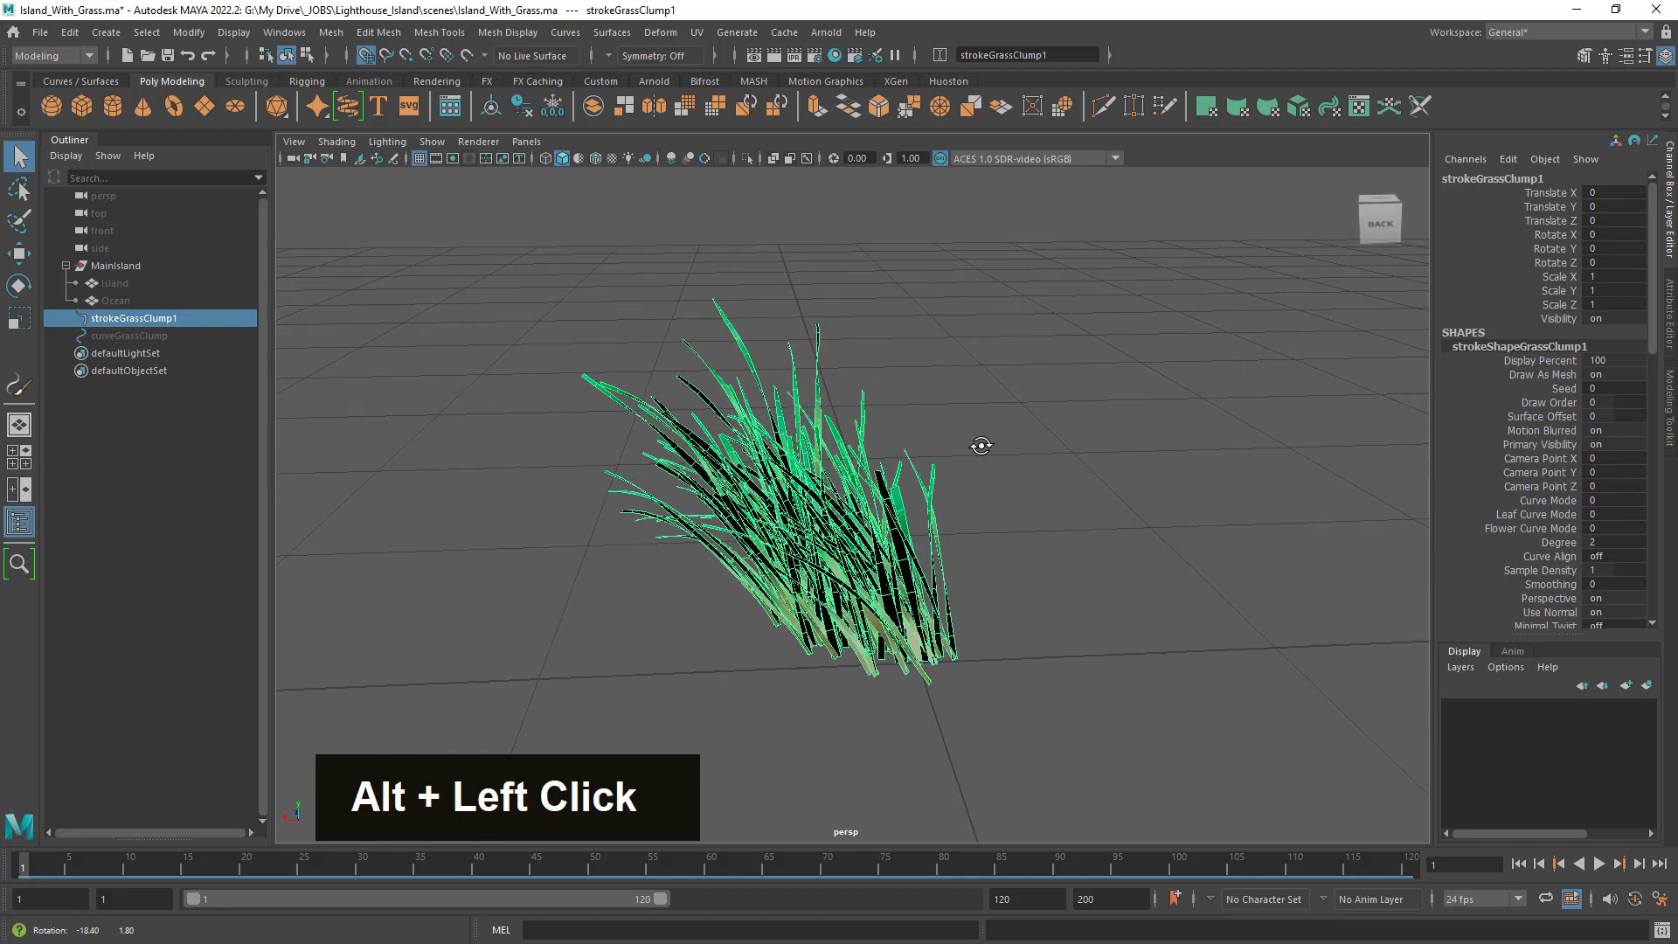
click(816, 59)
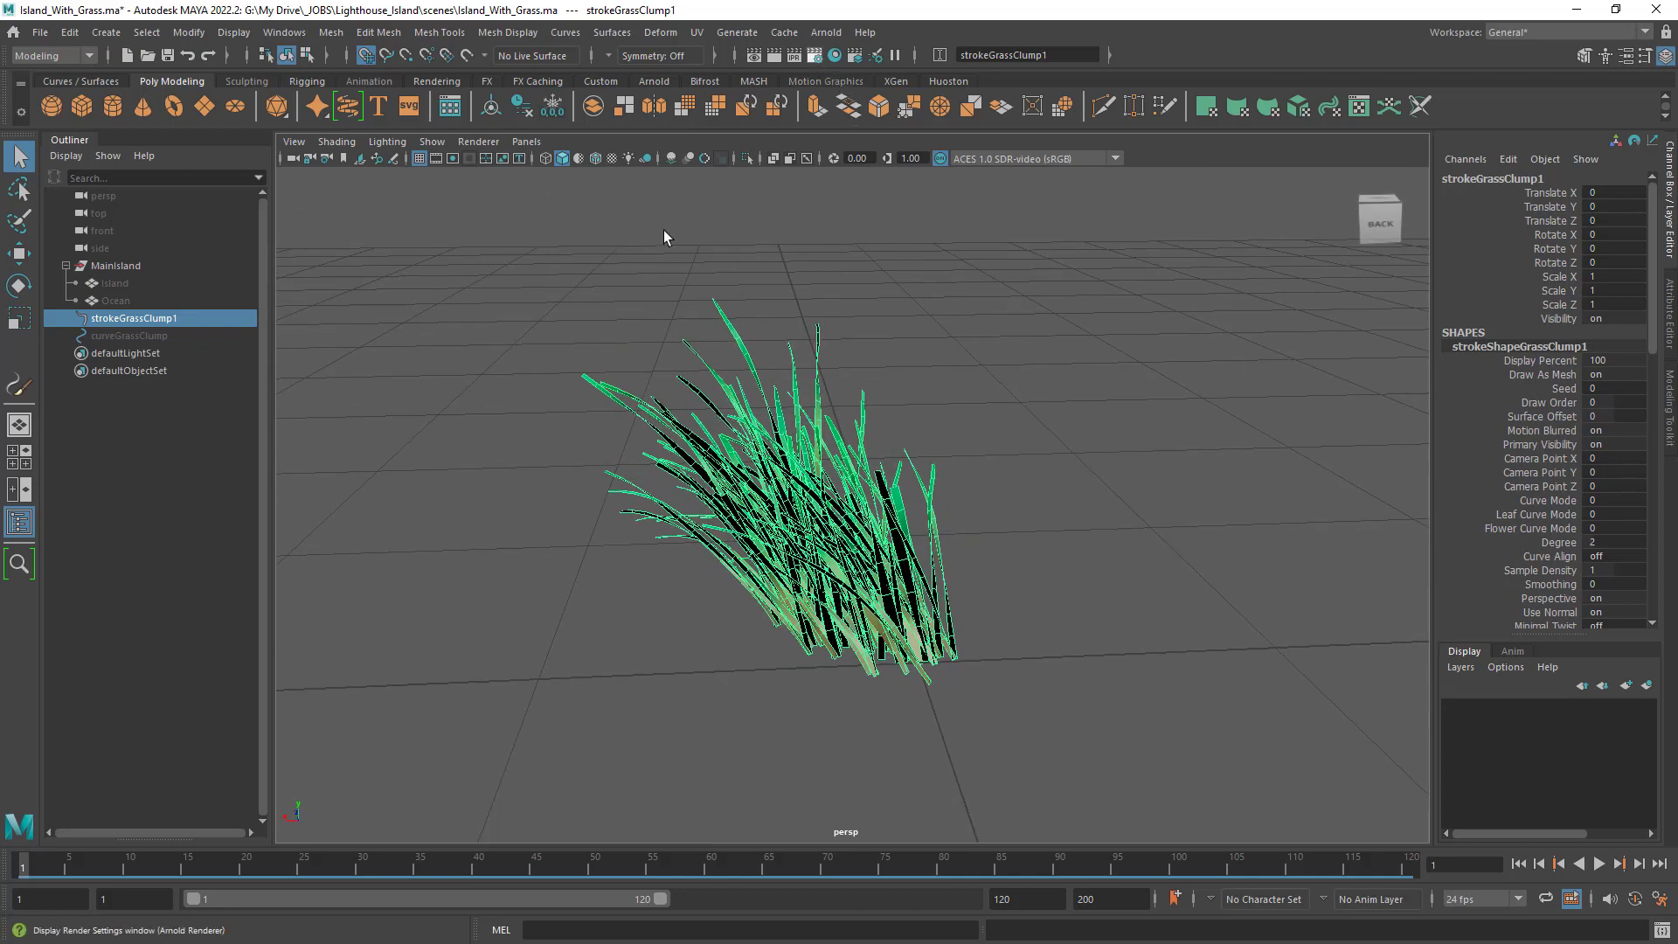
click(341, 229)
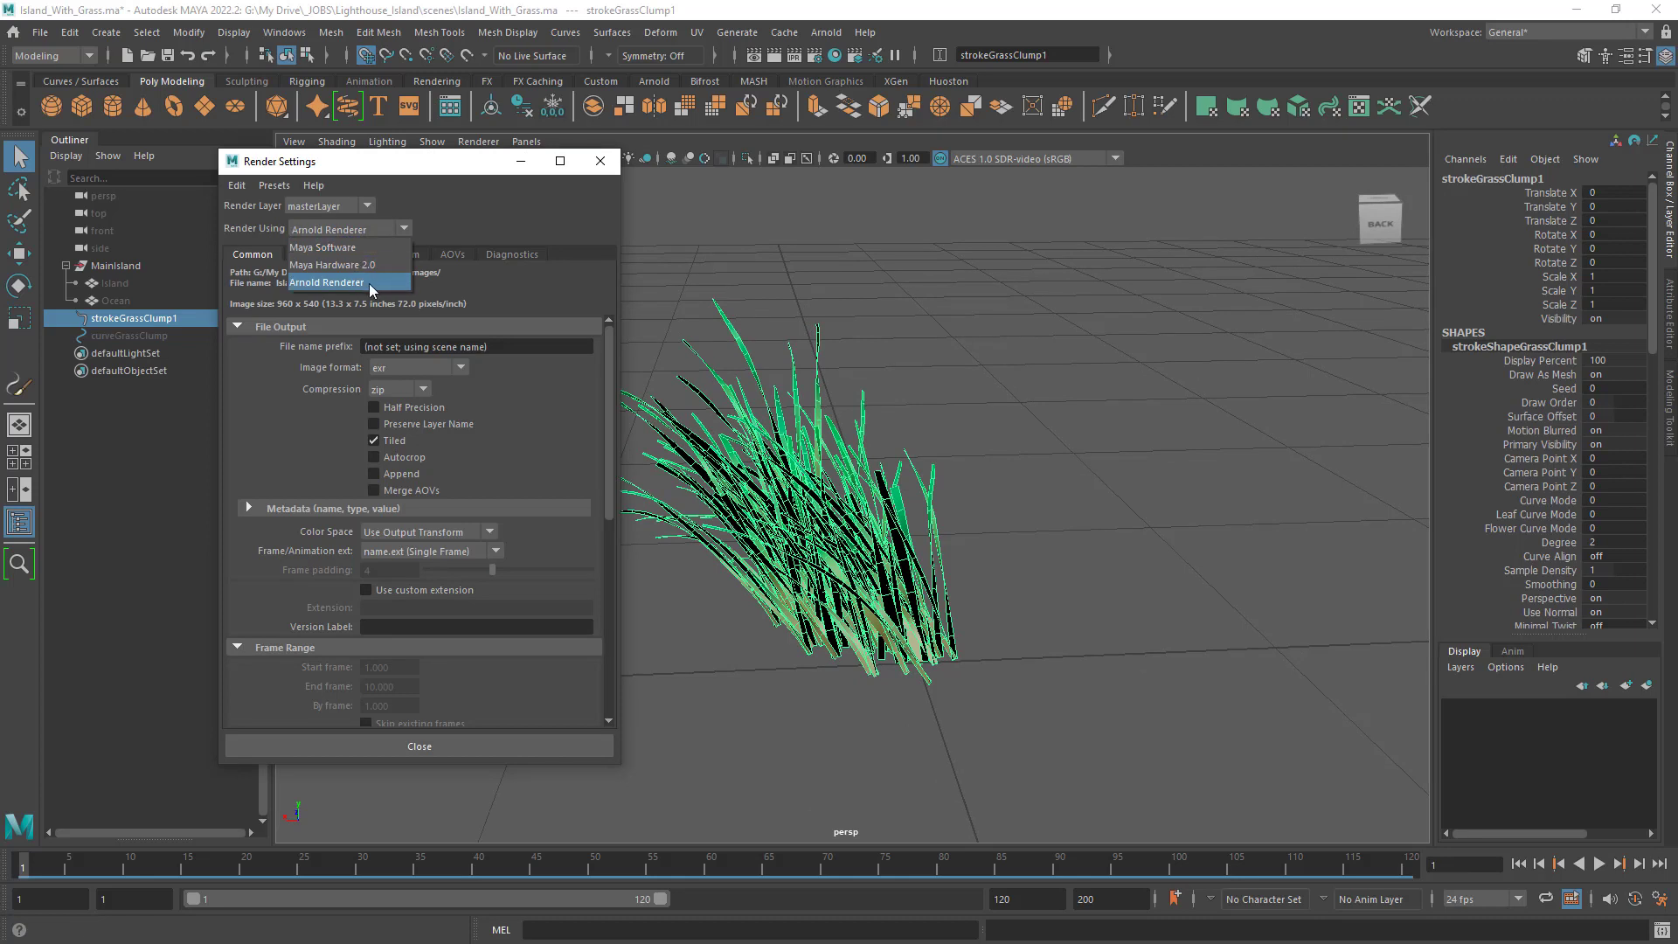
click(371, 282)
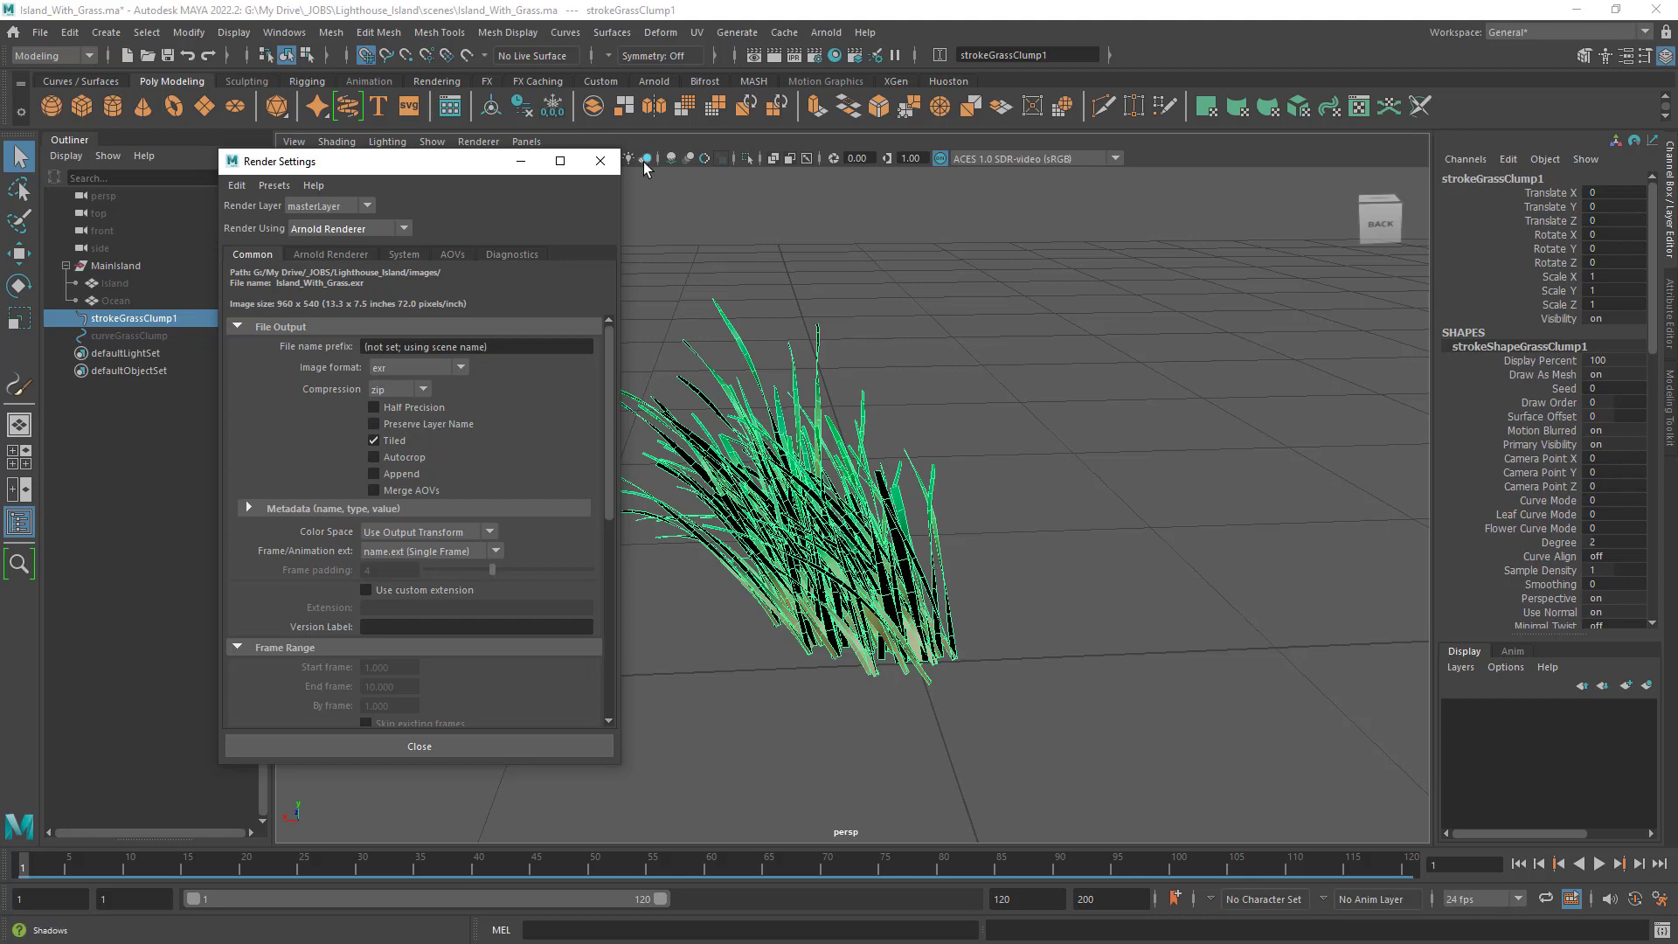
click(601, 162)
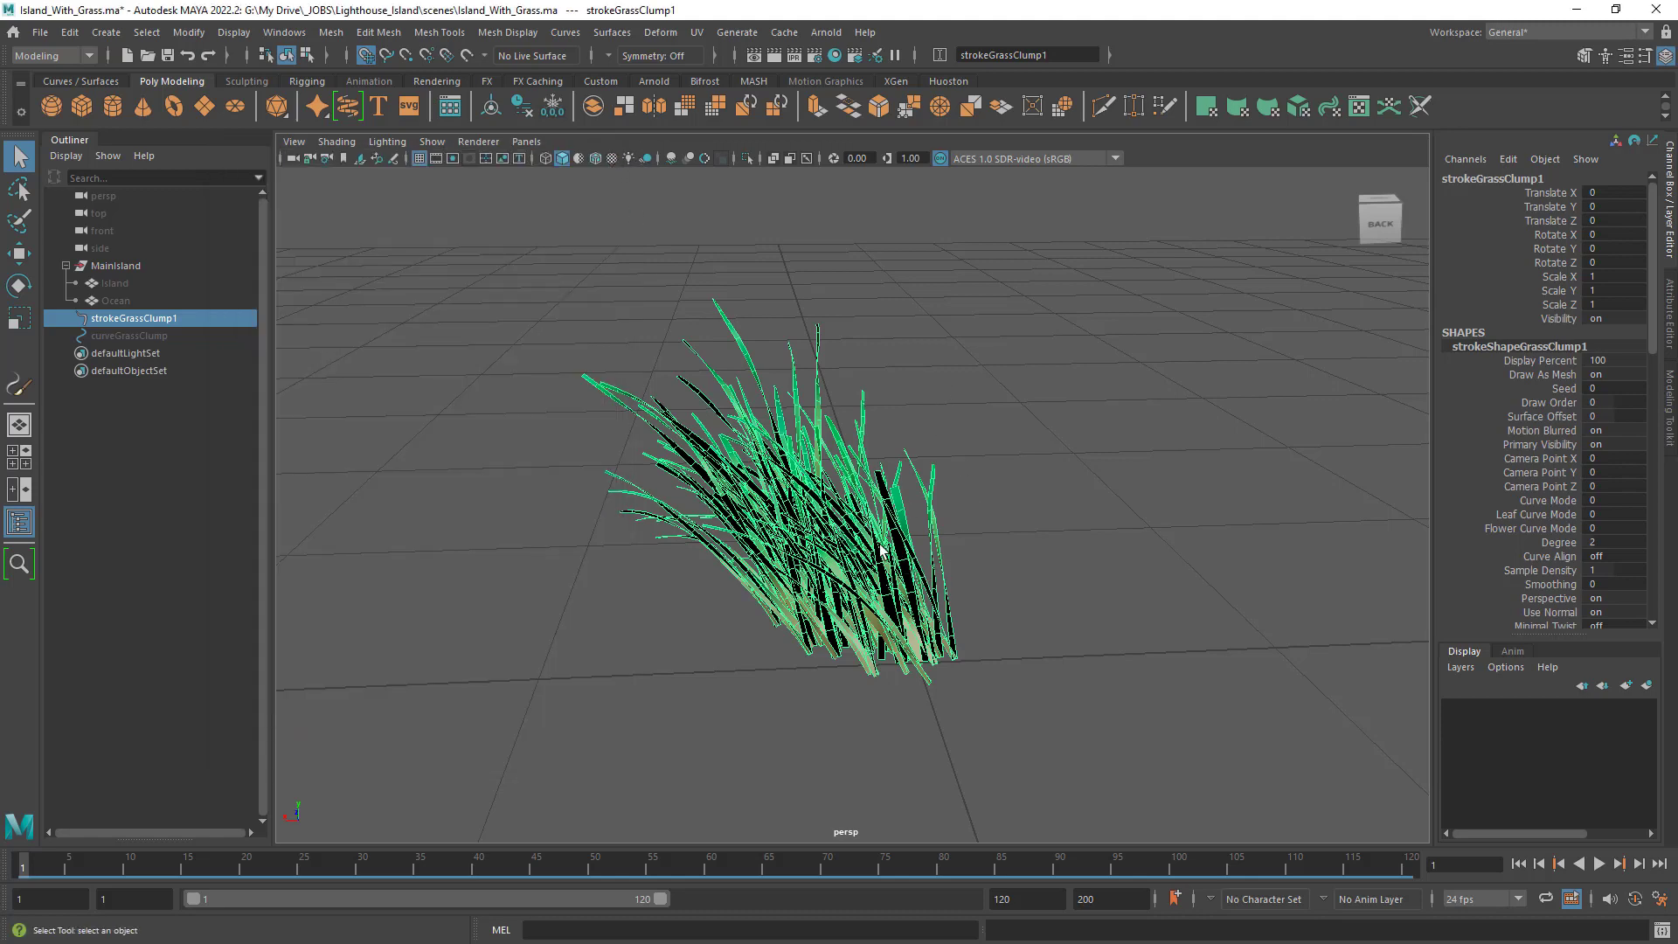
Examine the painted grass clump from several angles, keeping strokeGrassClump1 selected.
alt+drag(883, 551, 743, 603)
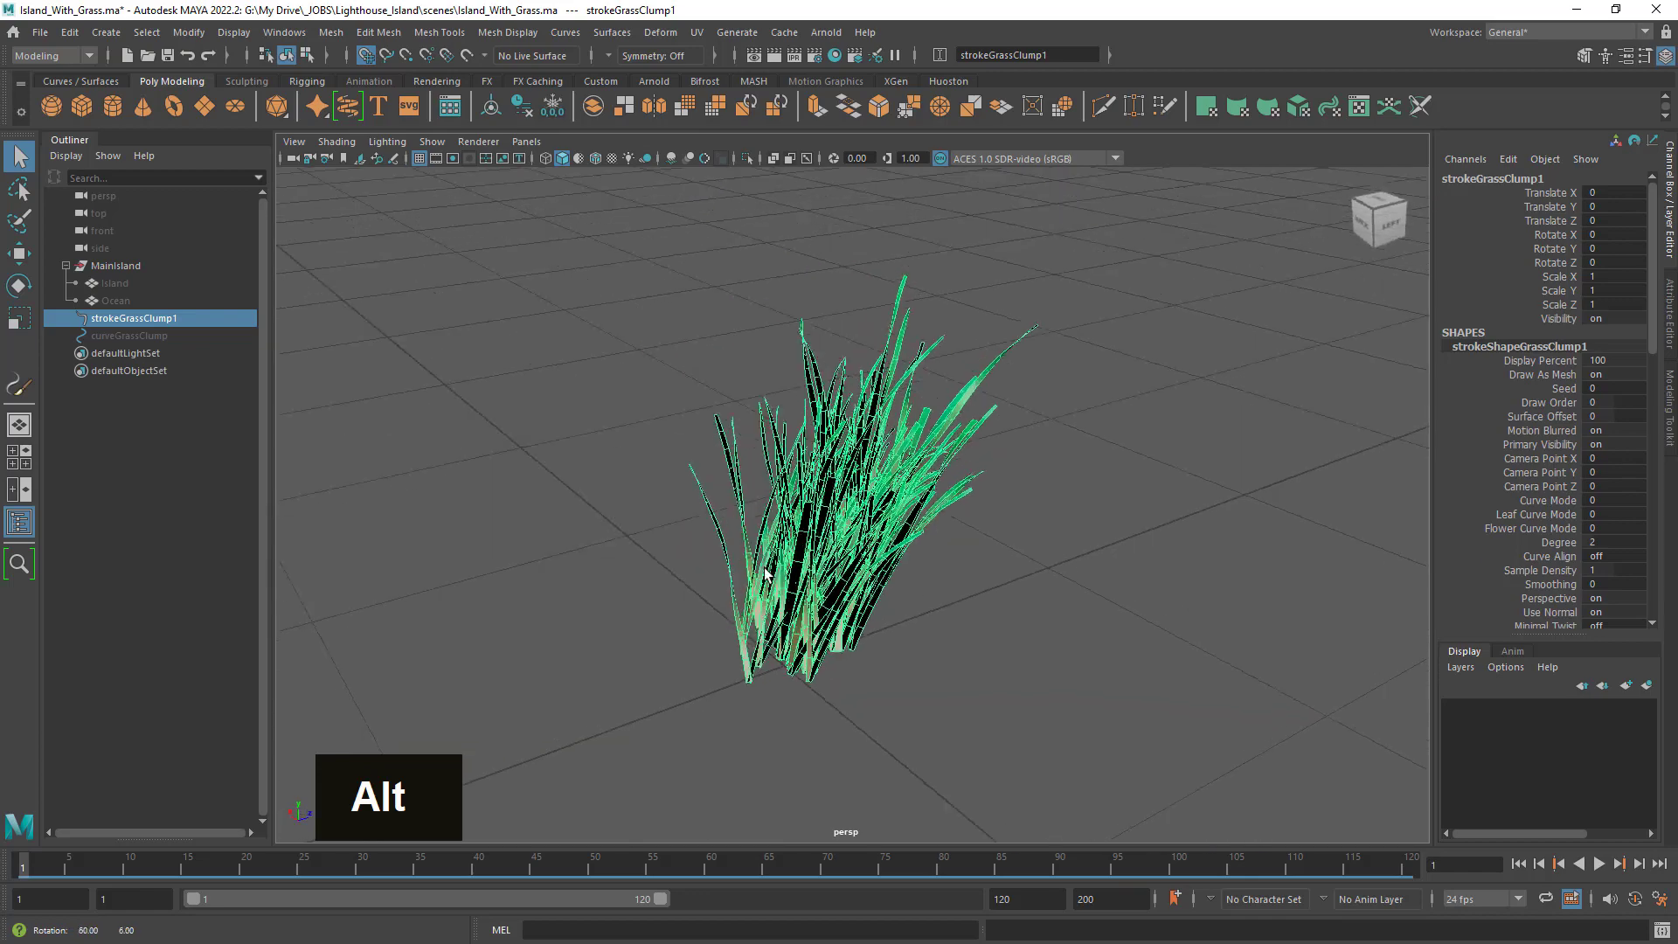
alt+right_drag(743, 603, 1199, 582)
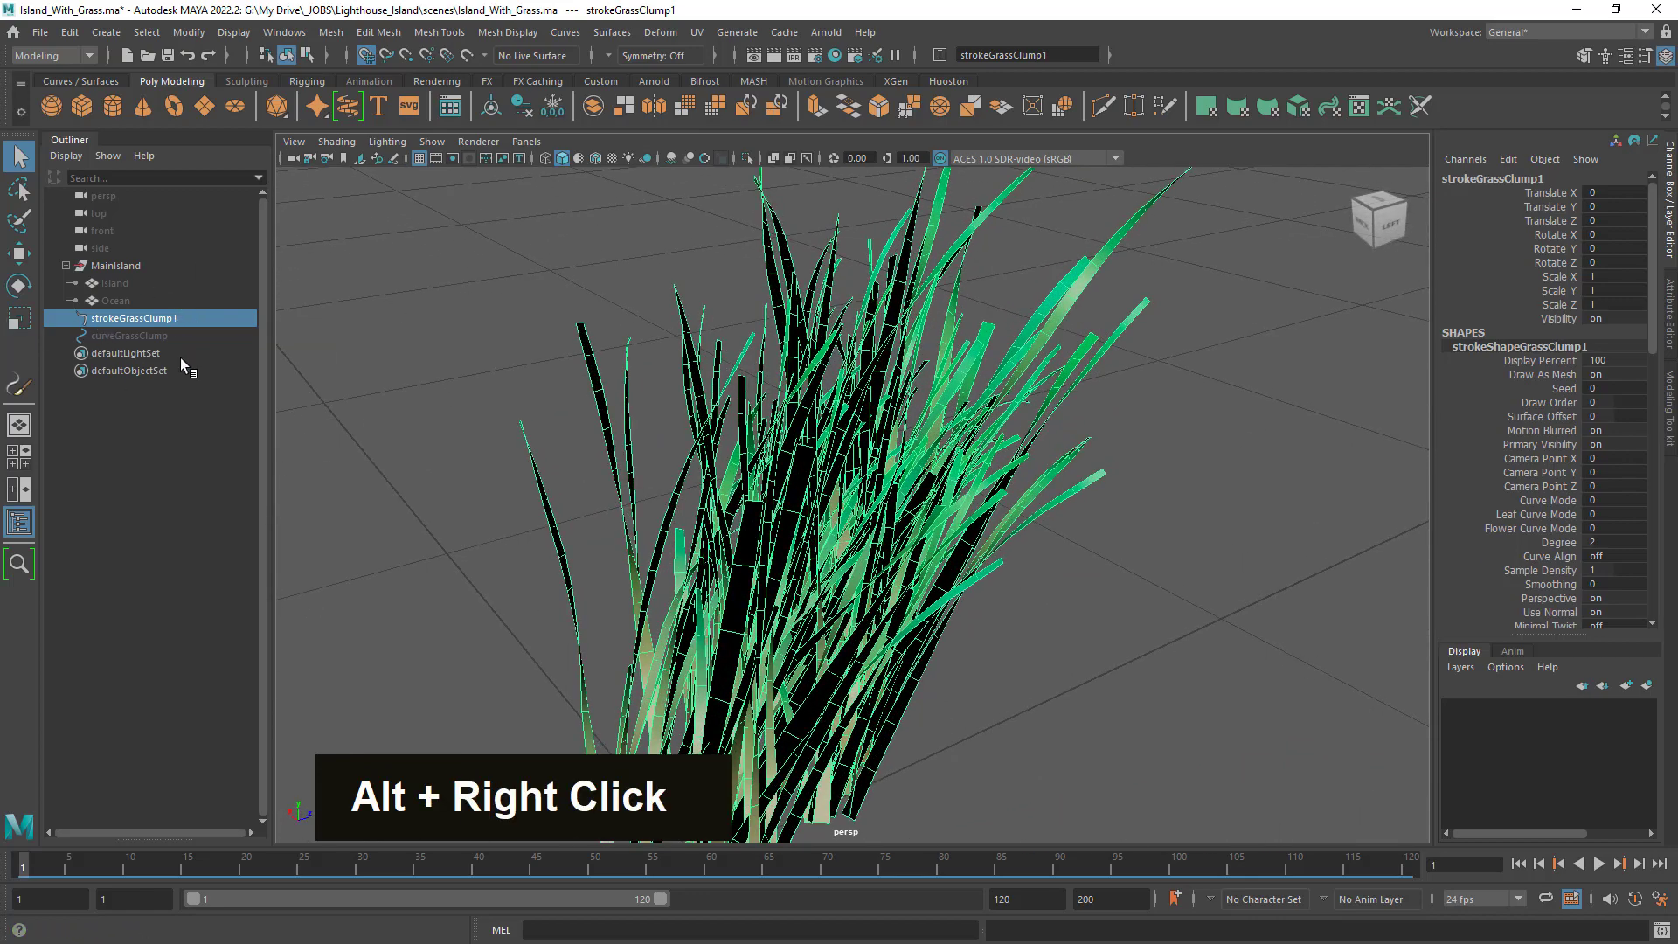
click(138, 336)
click(134, 319)
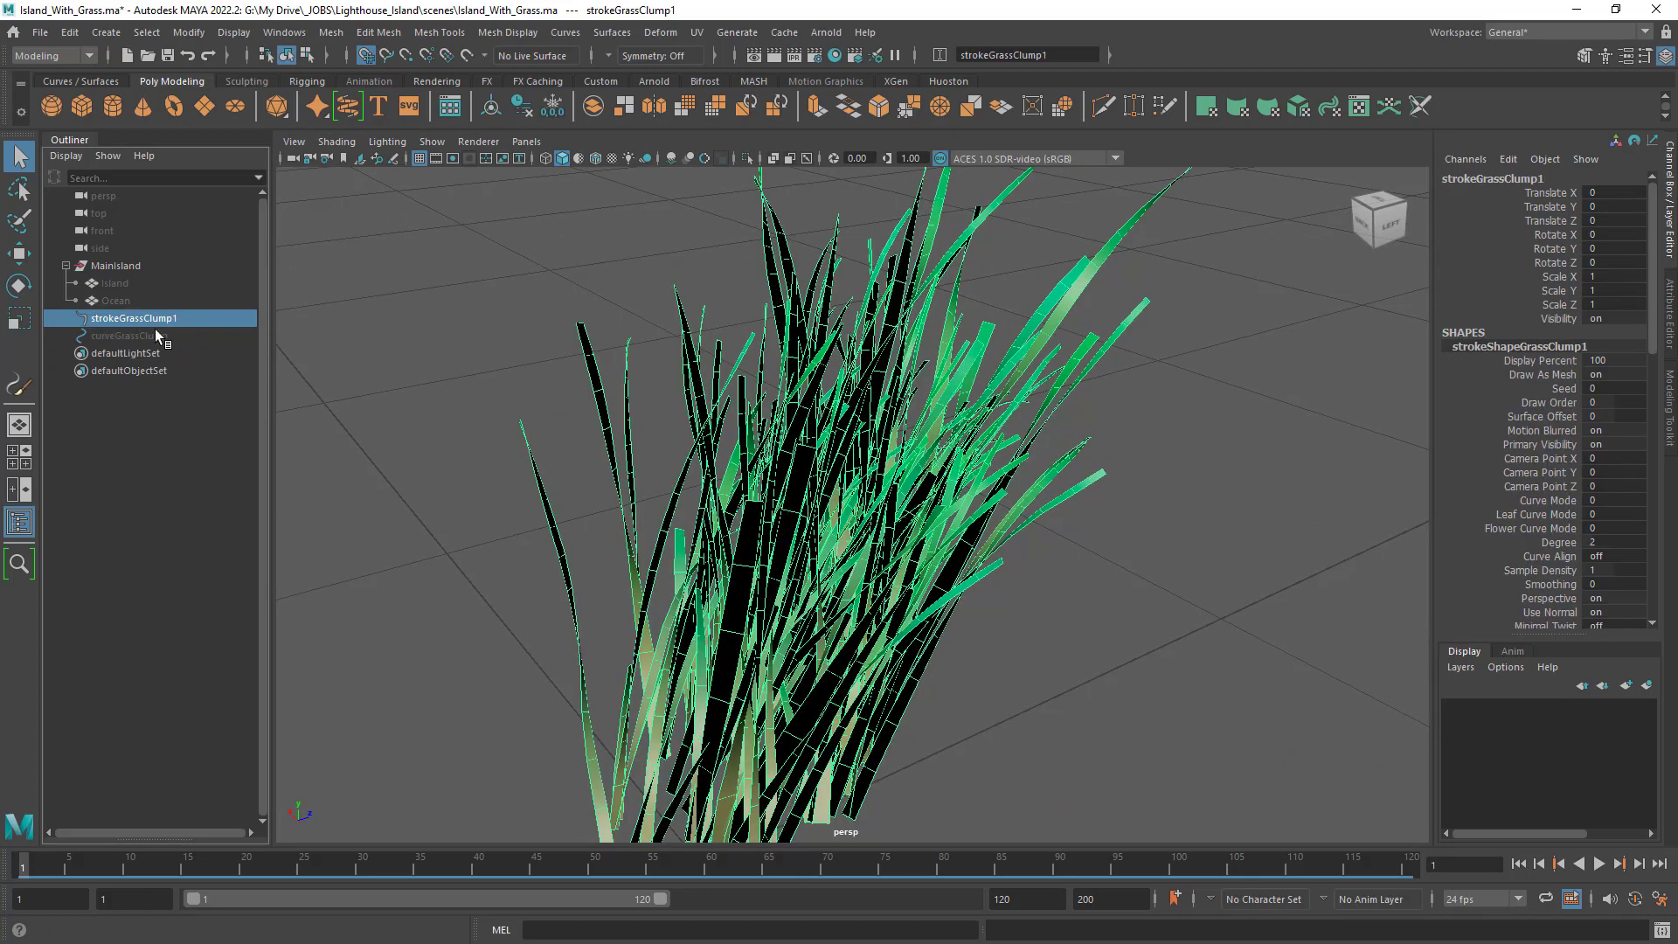
alt+right_drag(880, 499, 927, 502)
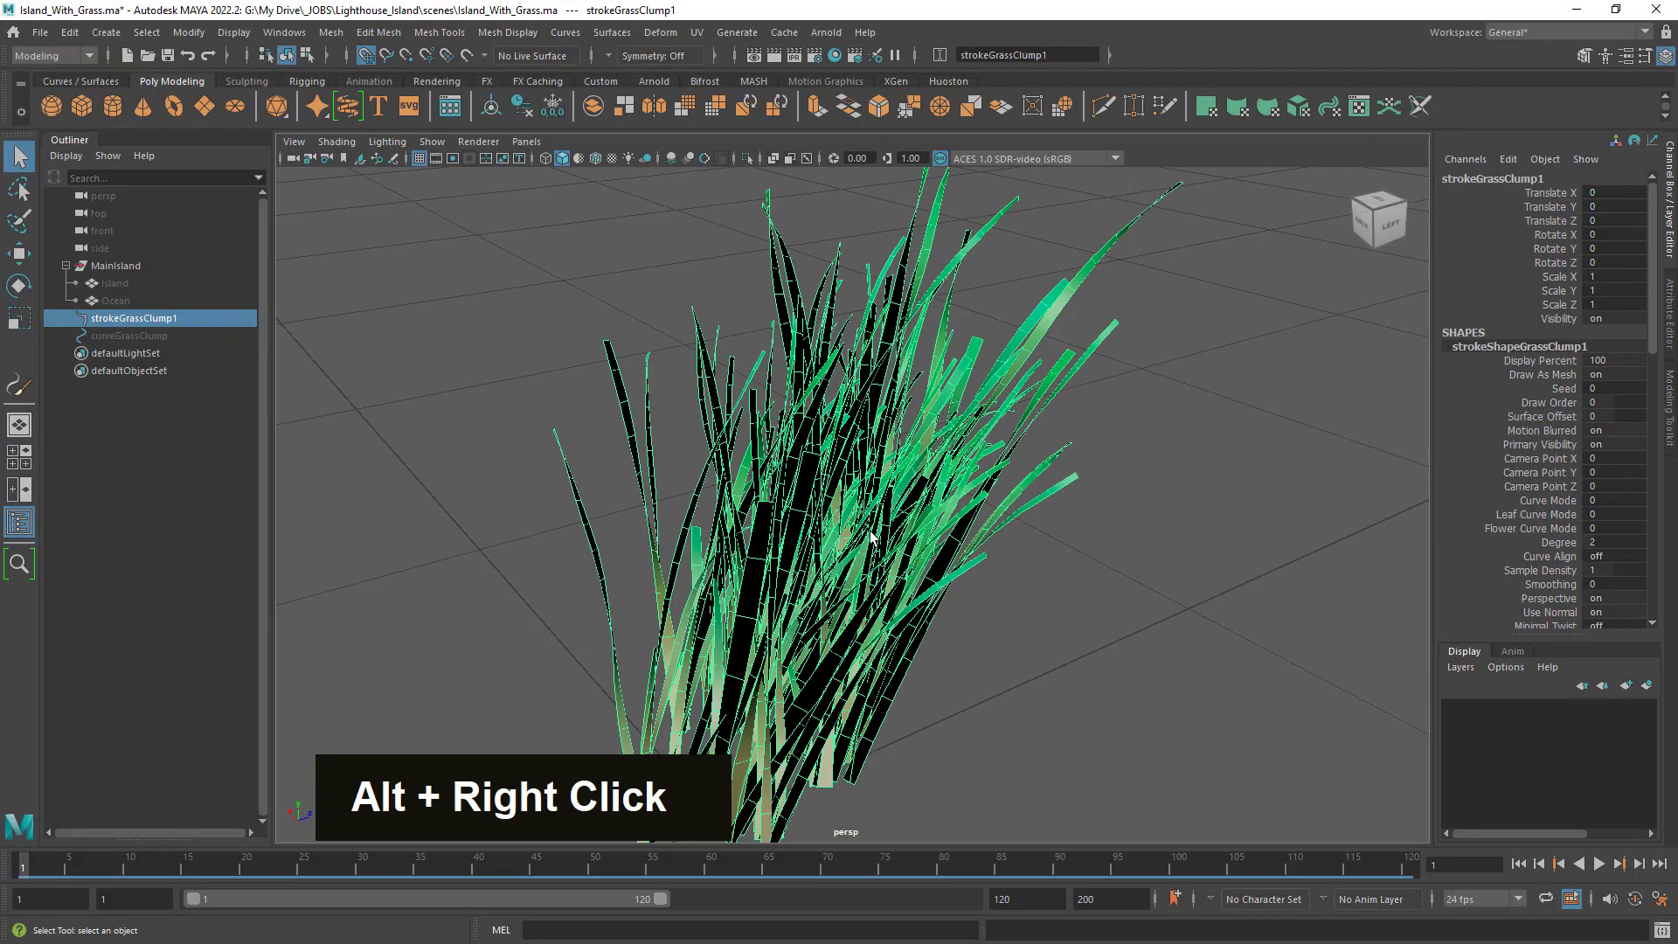
alt+drag(927, 502, 754, 522)
alt+right_drag(754, 522, 768, 498)
alt+drag(769, 498, 826, 505)
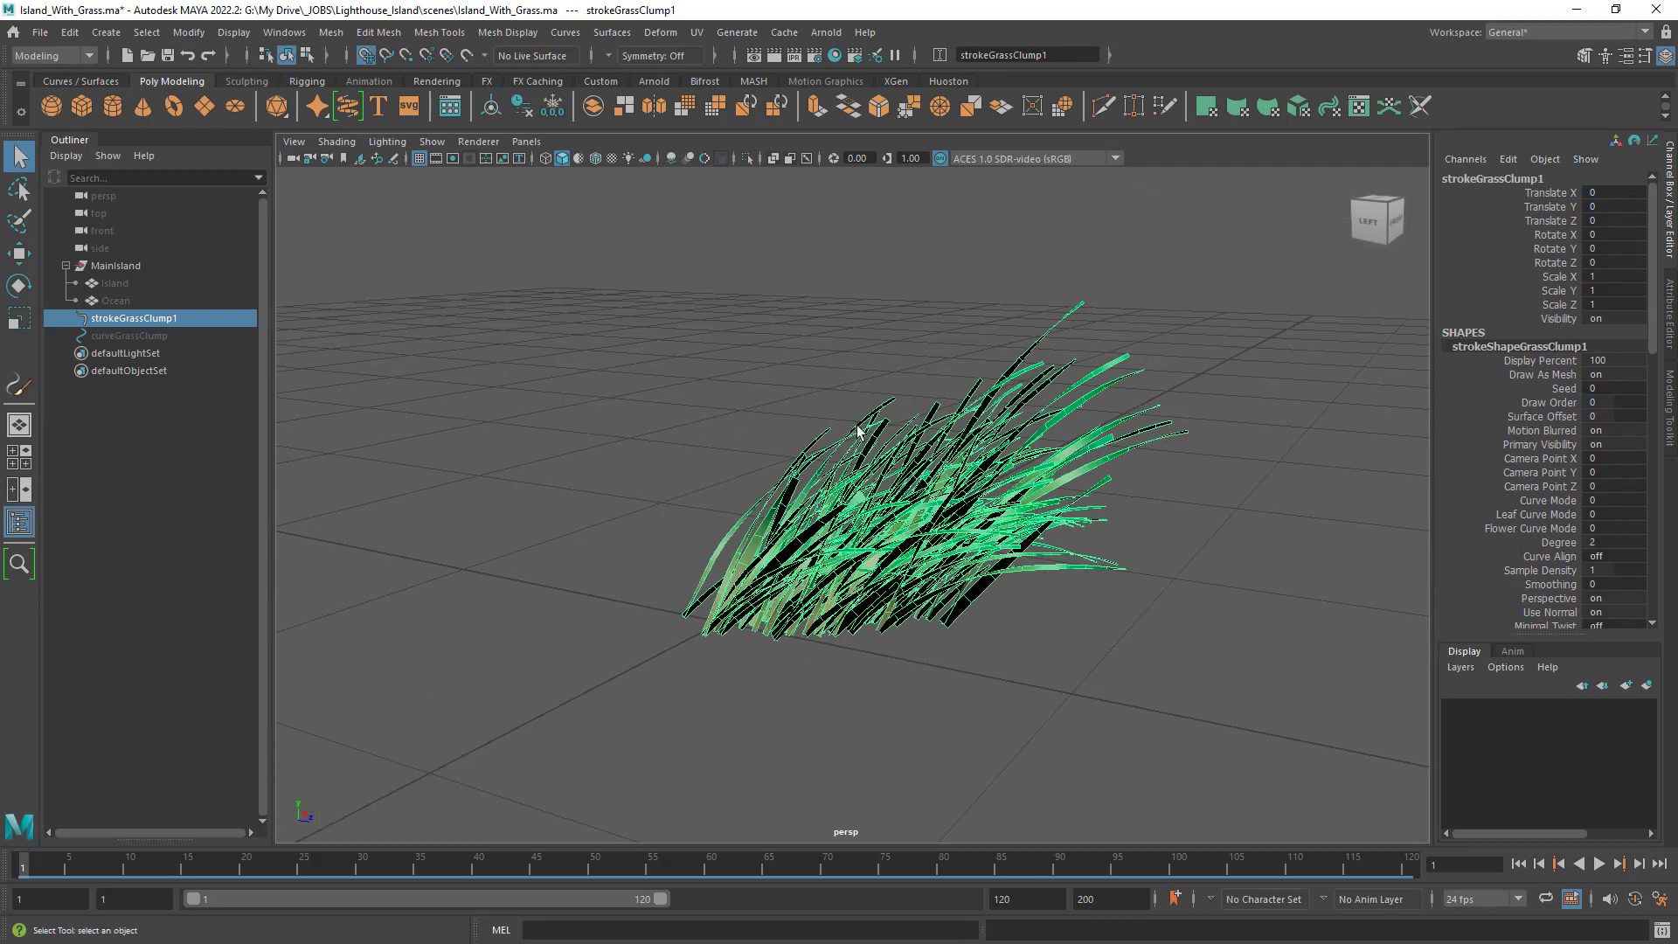
Show the attributes of the grassClump1 brush and expand the Creation settings under Tubes.
click(1672, 303)
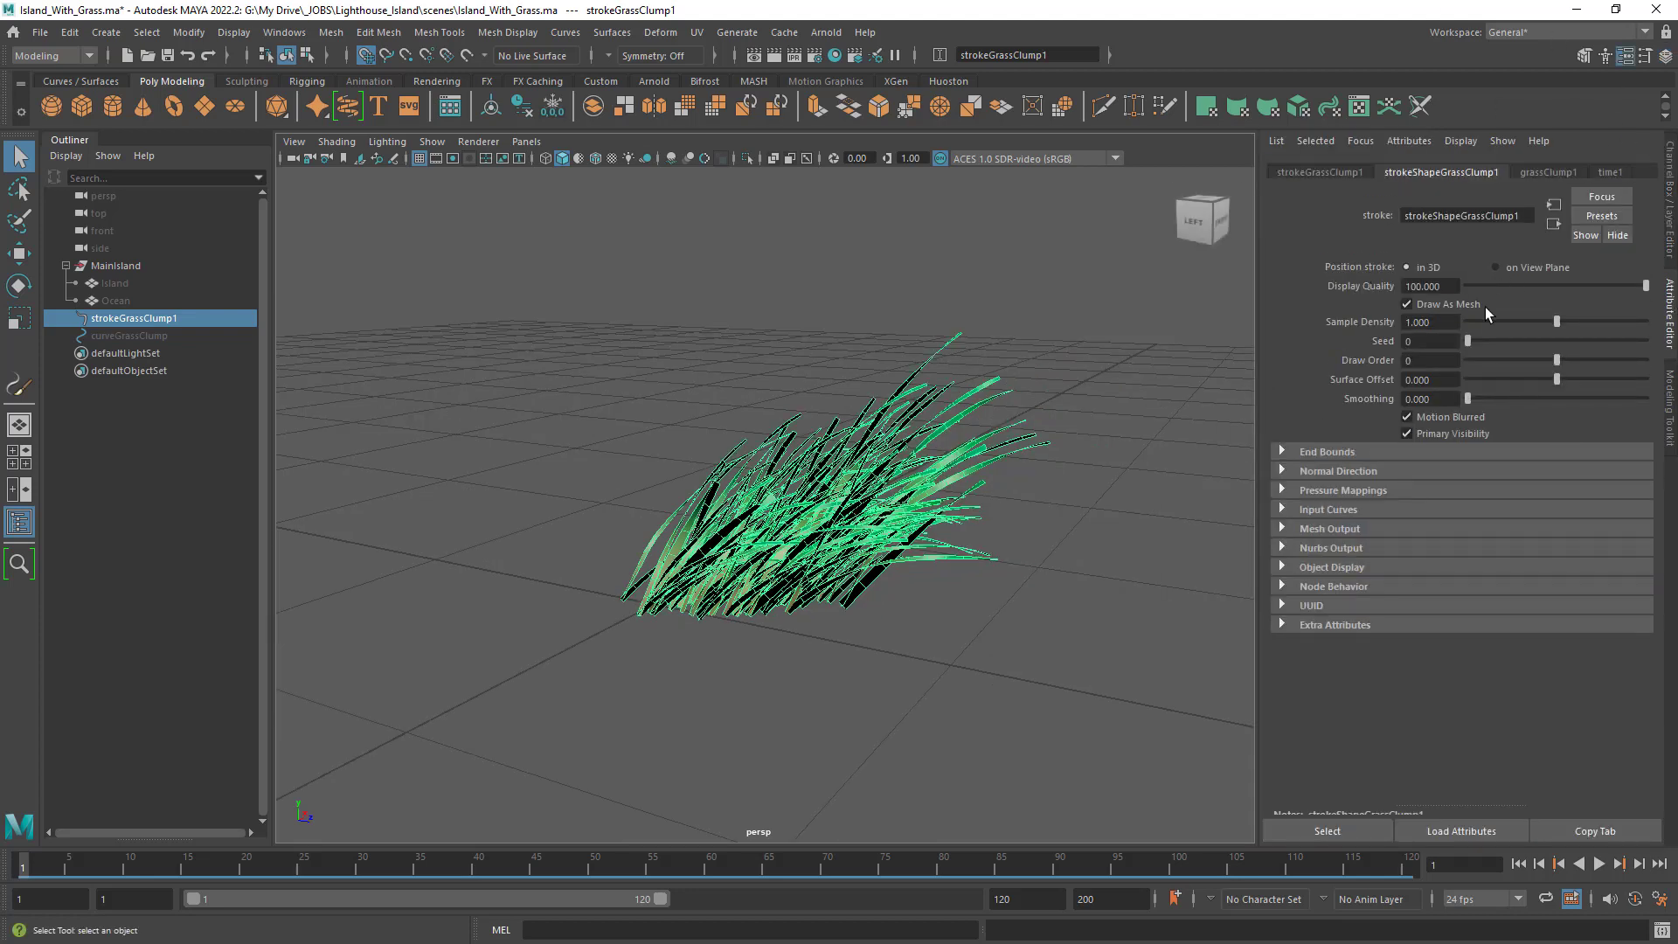
click(1549, 171)
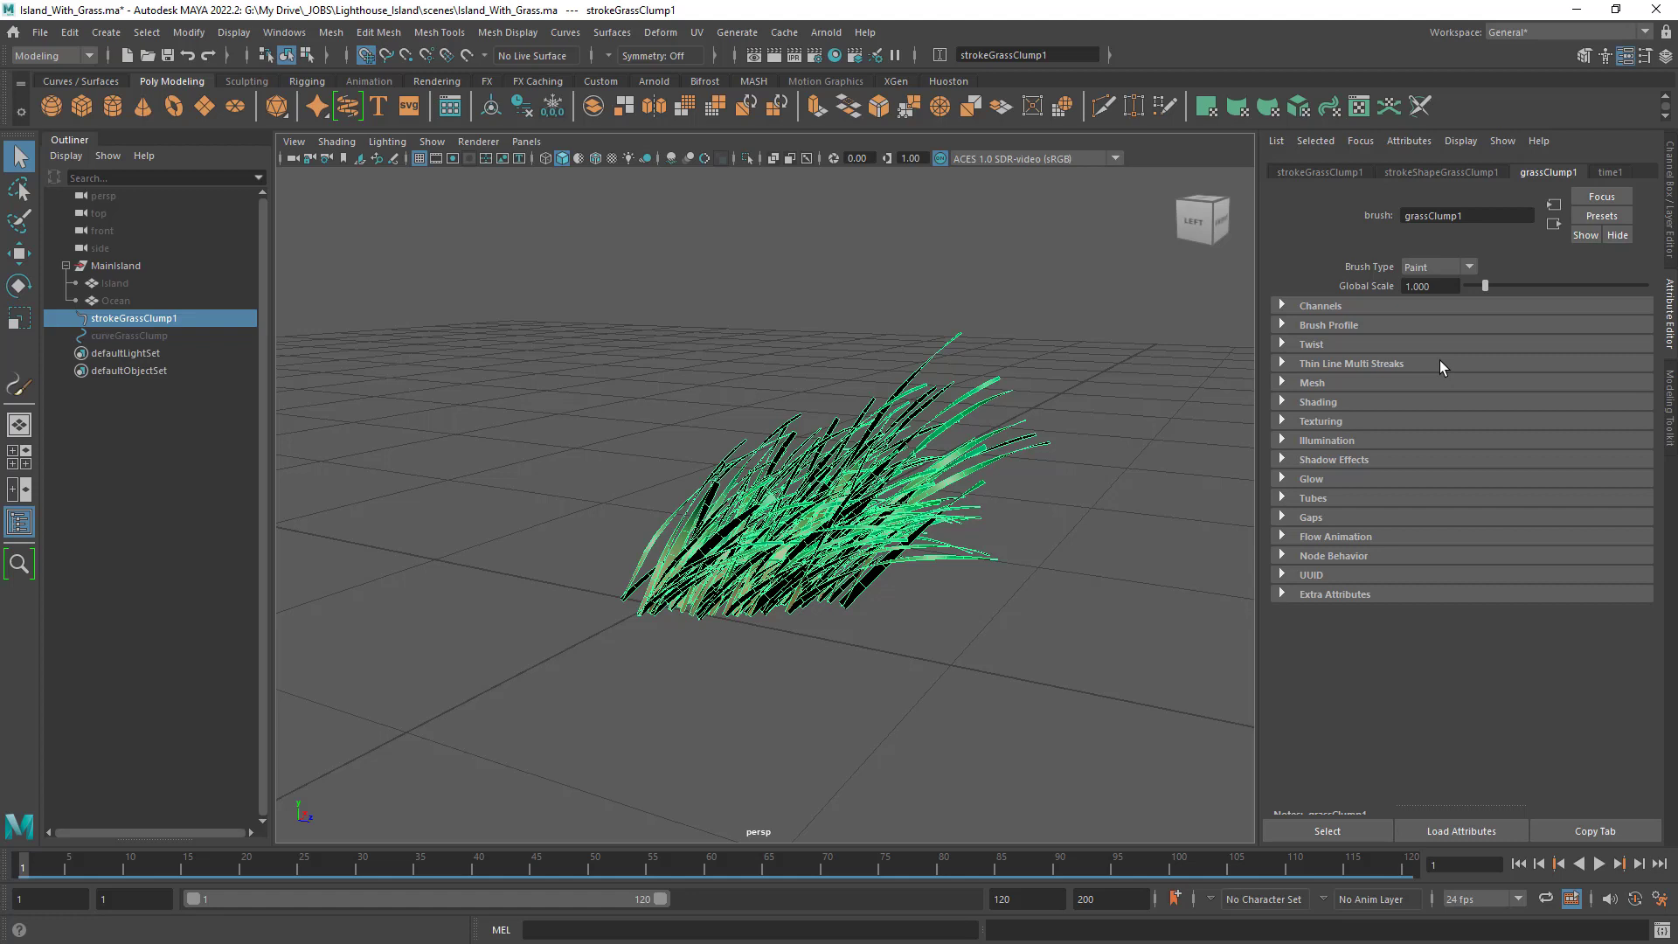
click(1327, 498)
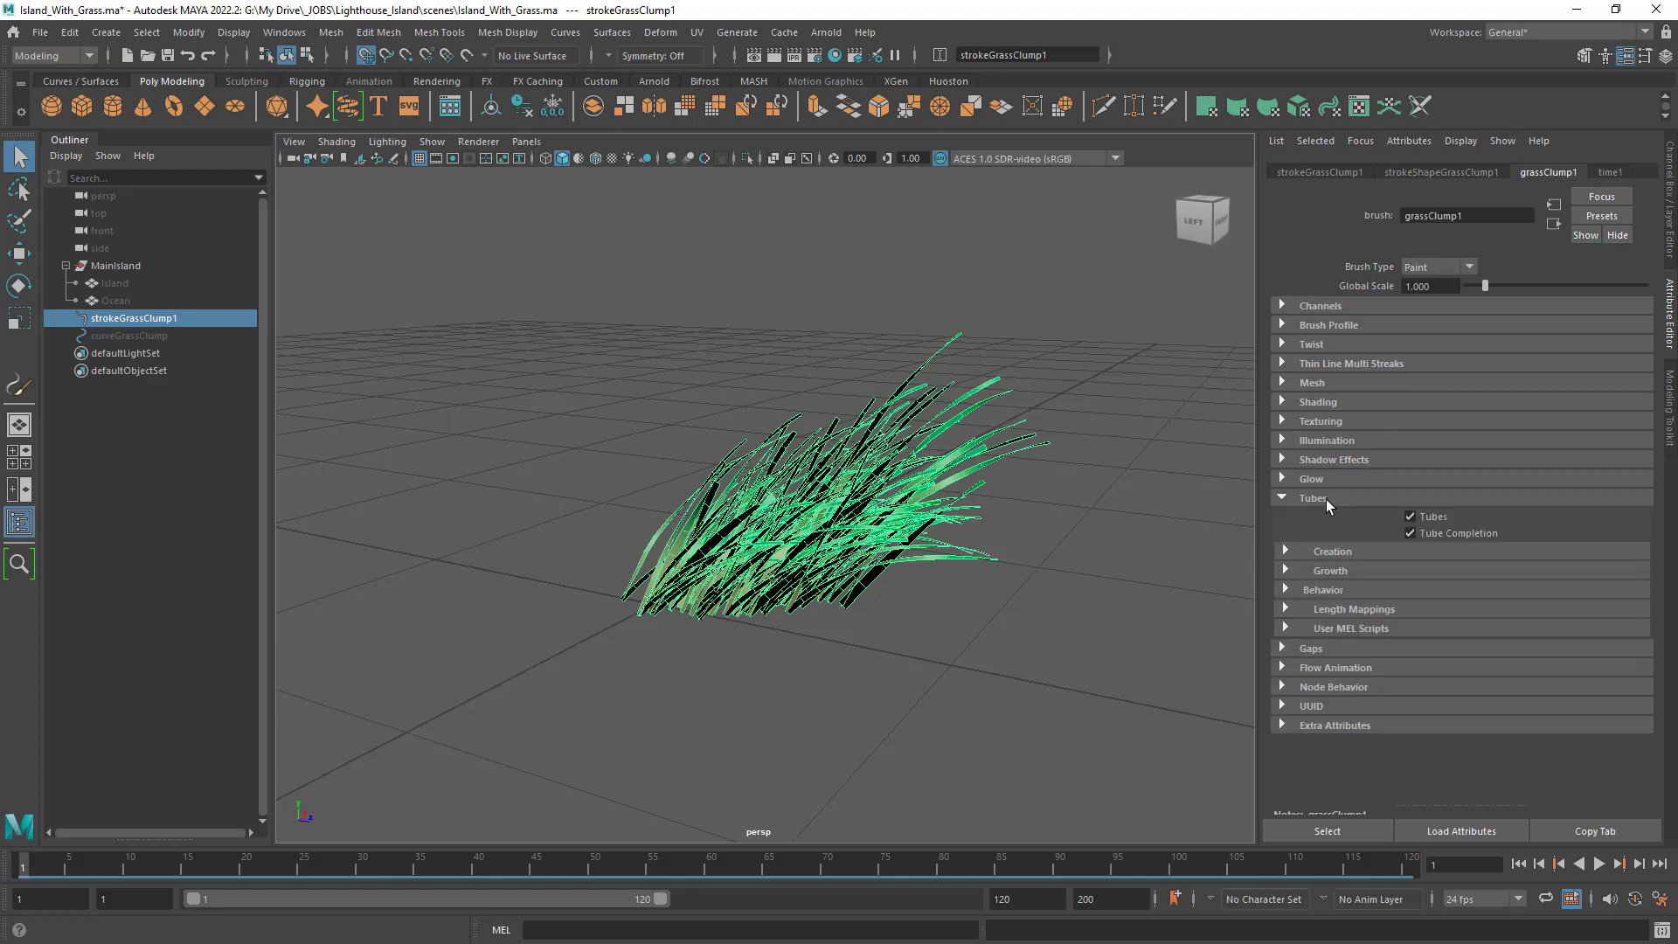
click(1352, 551)
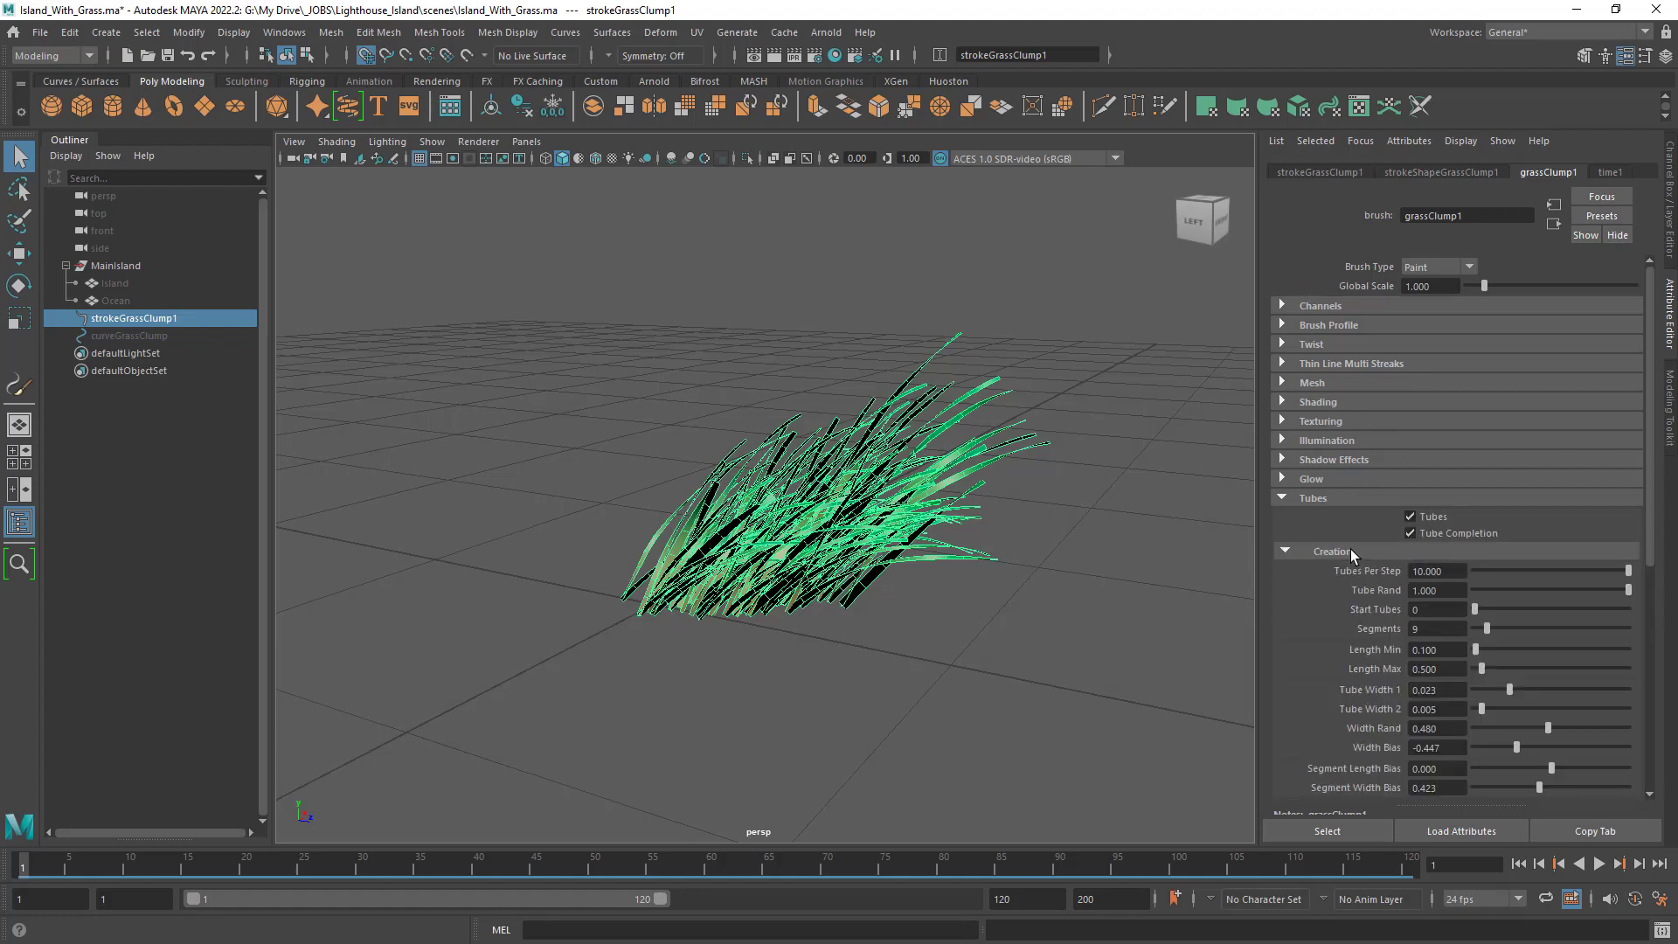
drag(1659, 388, 1663, 528)
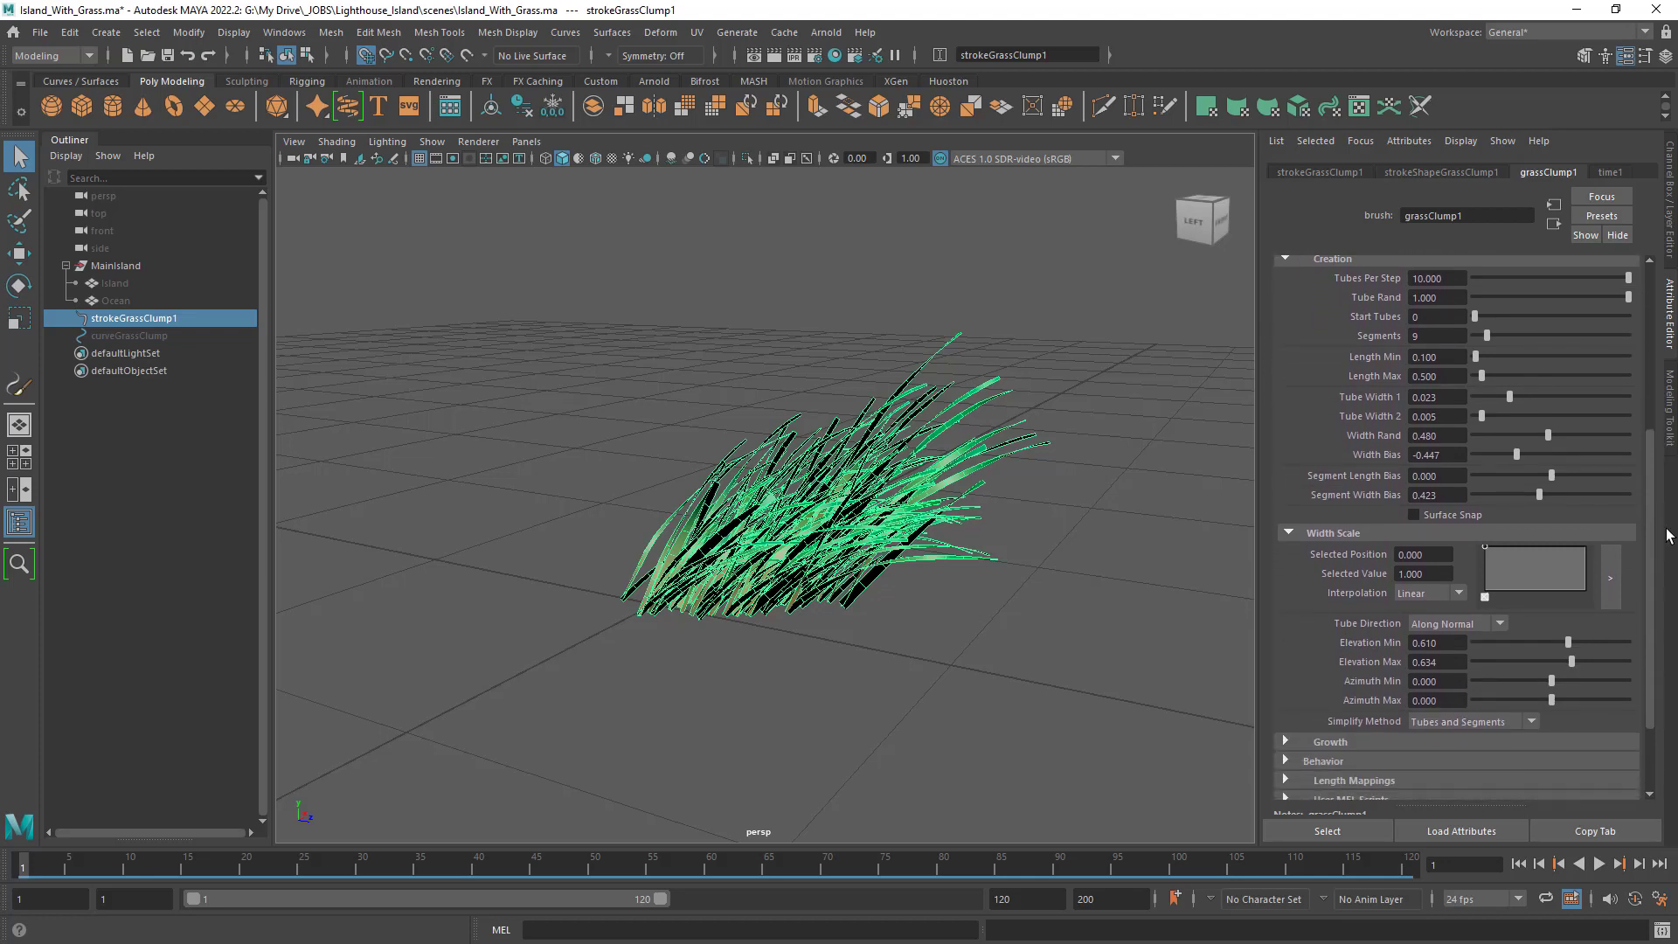
Raise both Elevation Min and Elevation Max of the grassClump1 tubes to 1.000 so the blades stand more upright.
alt+drag(1136, 525, 941, 524)
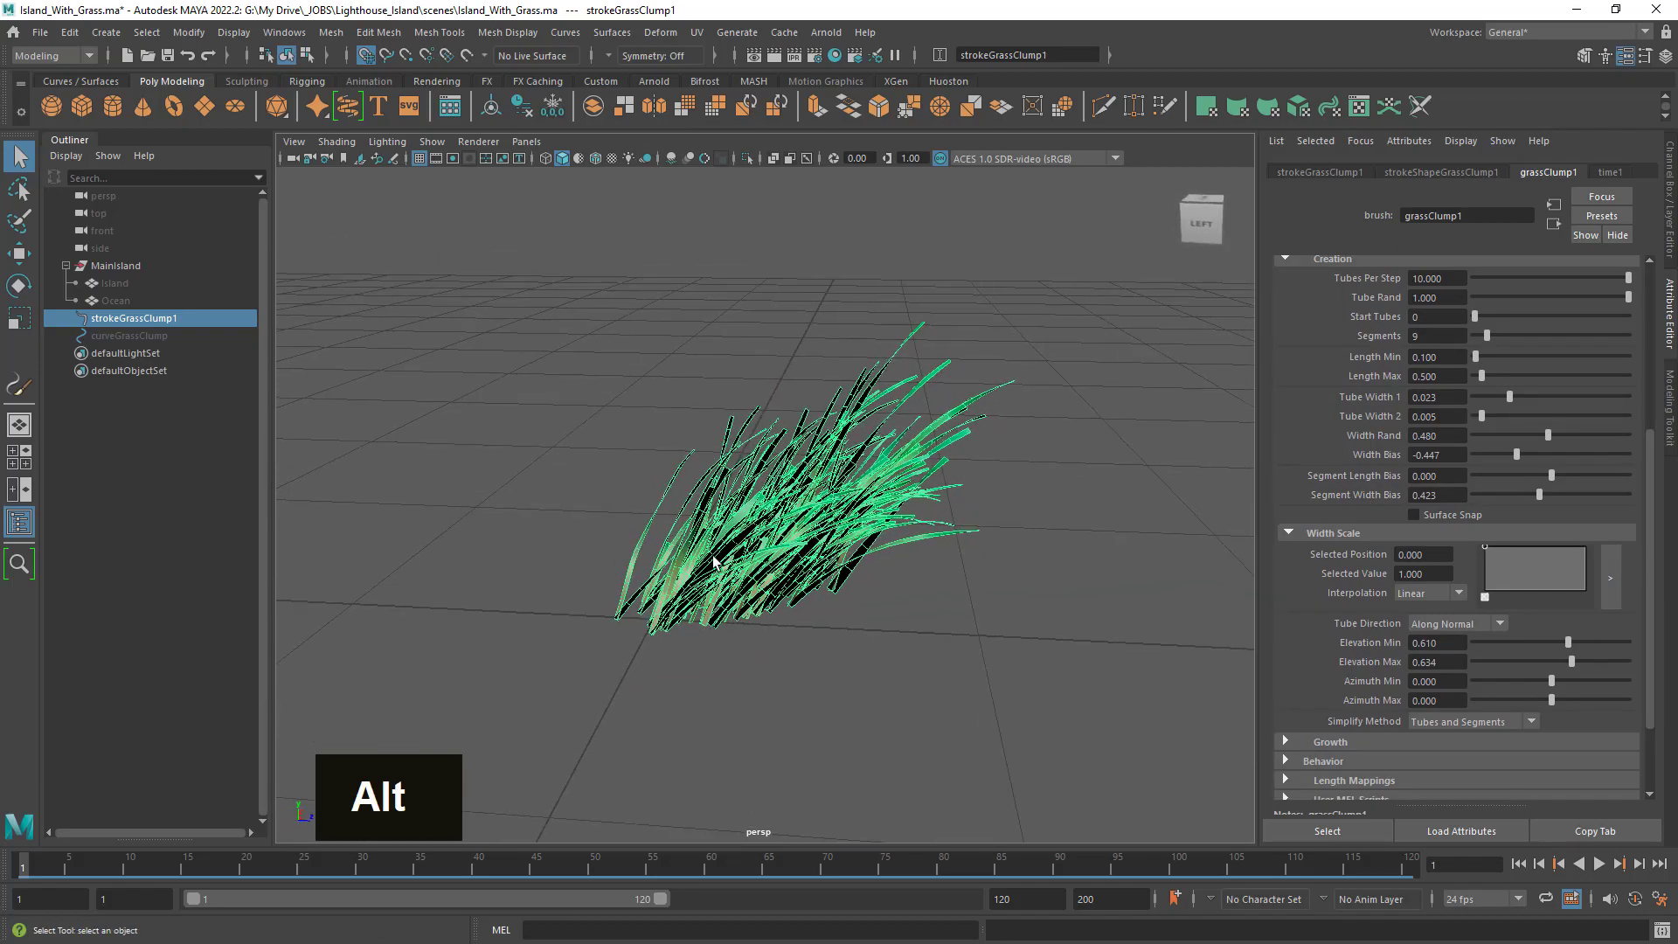
alt+right_drag(797, 535, 826, 549)
alt+drag(826, 549, 855, 572)
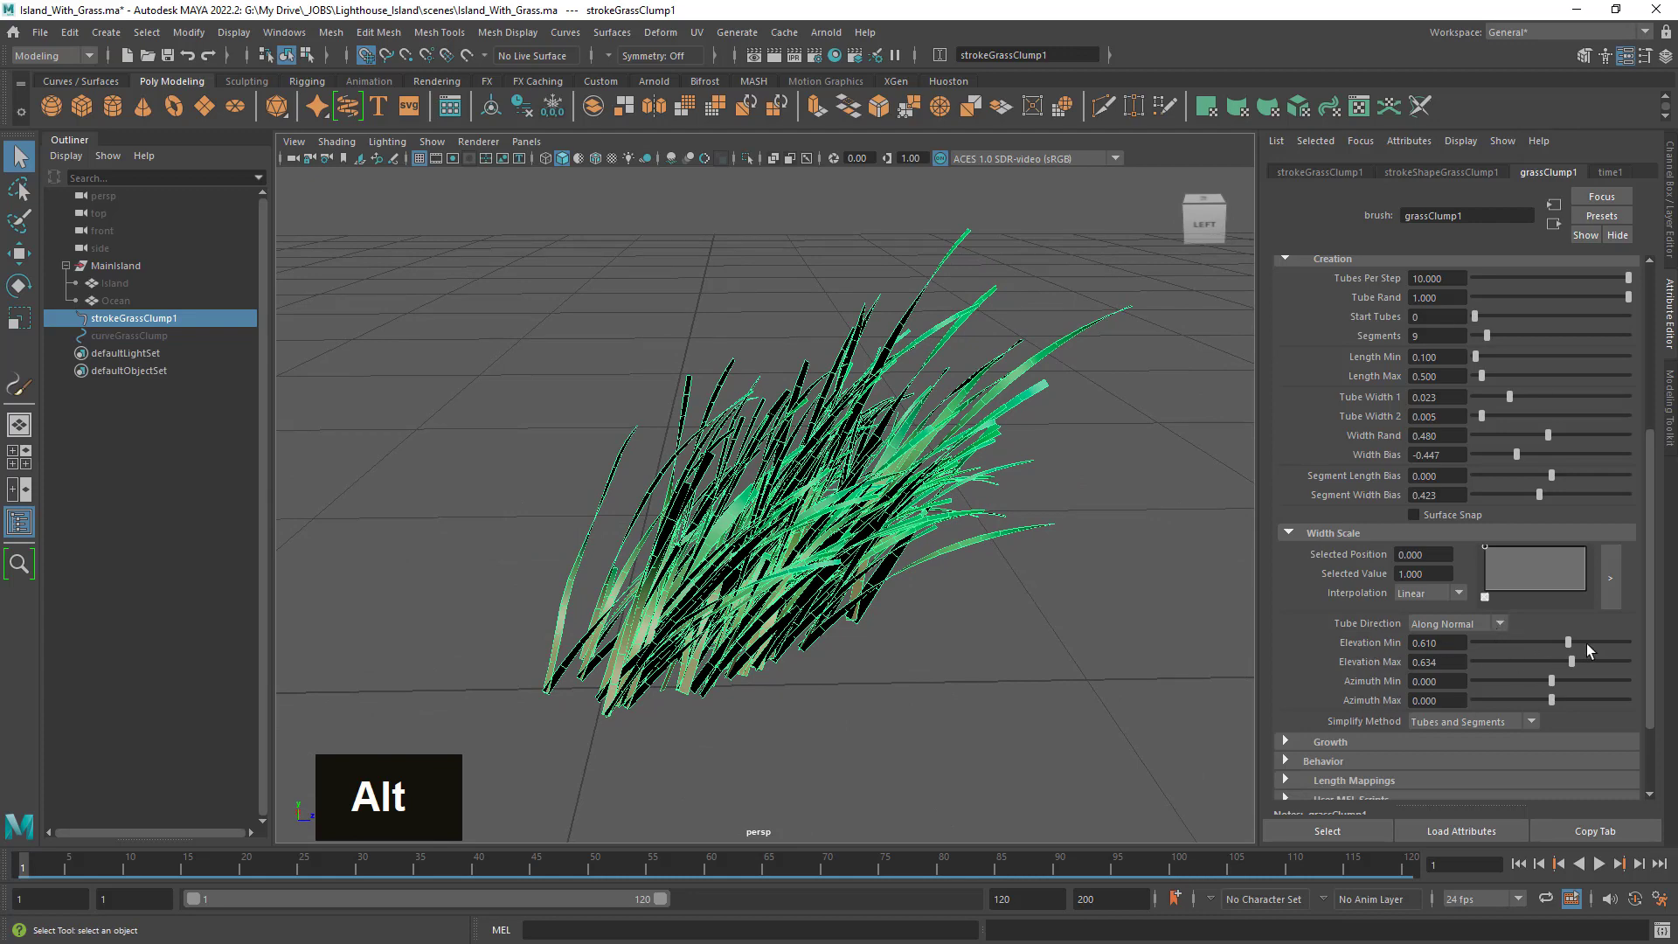
drag(1587, 644, 1676, 647)
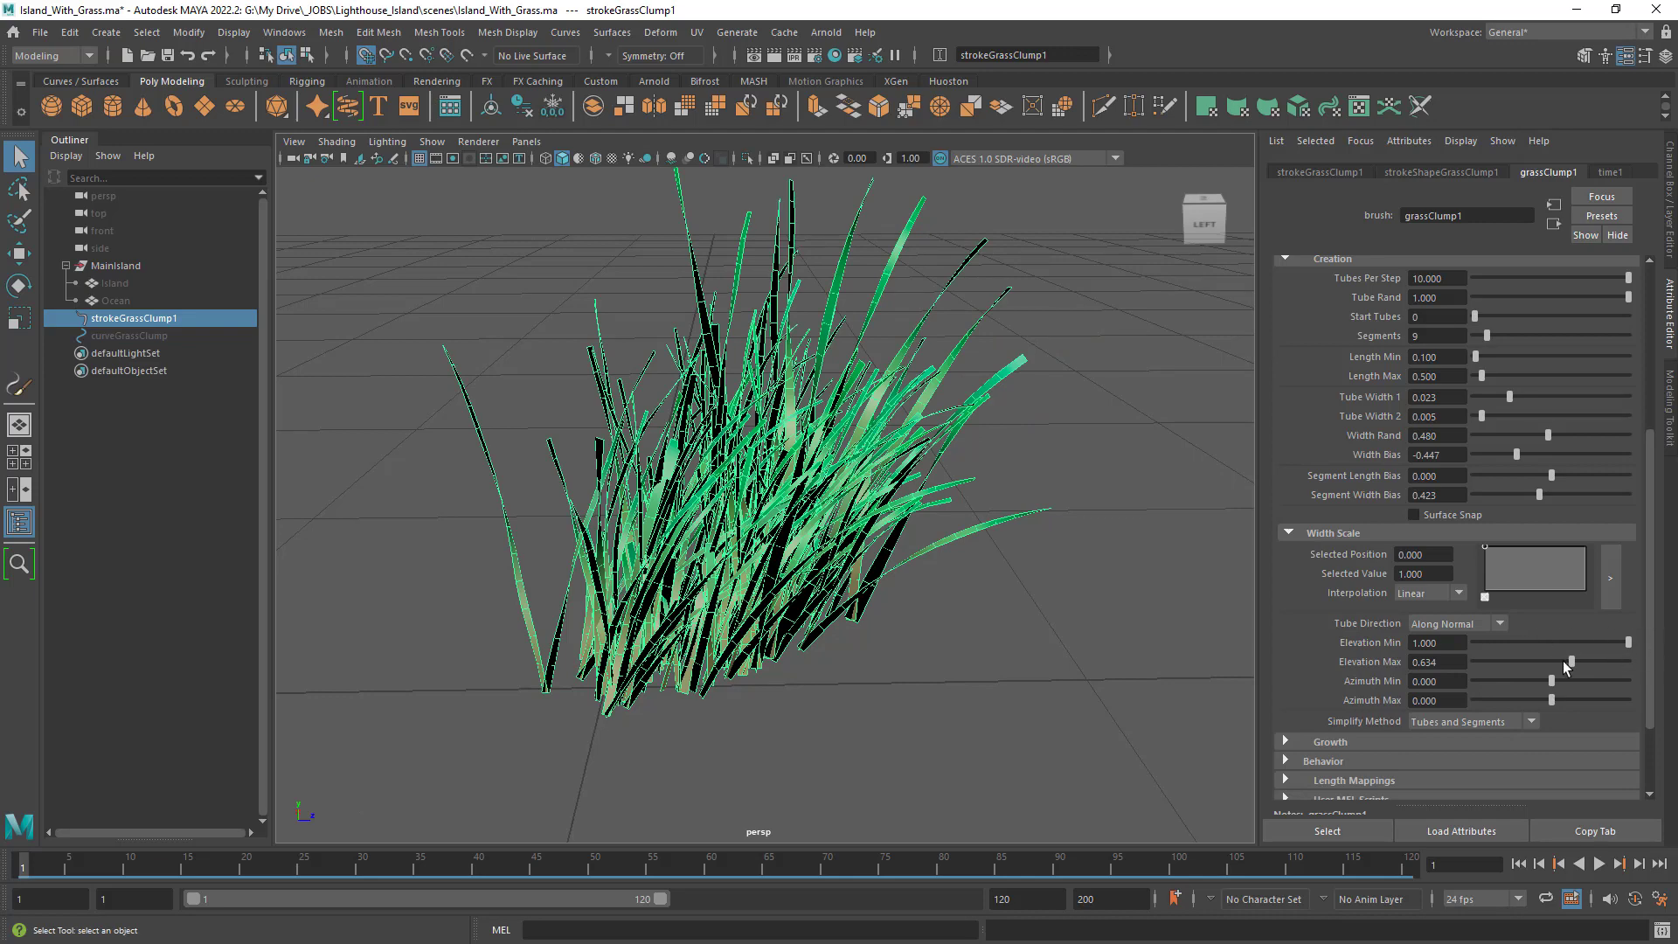
drag(1572, 662, 1661, 664)
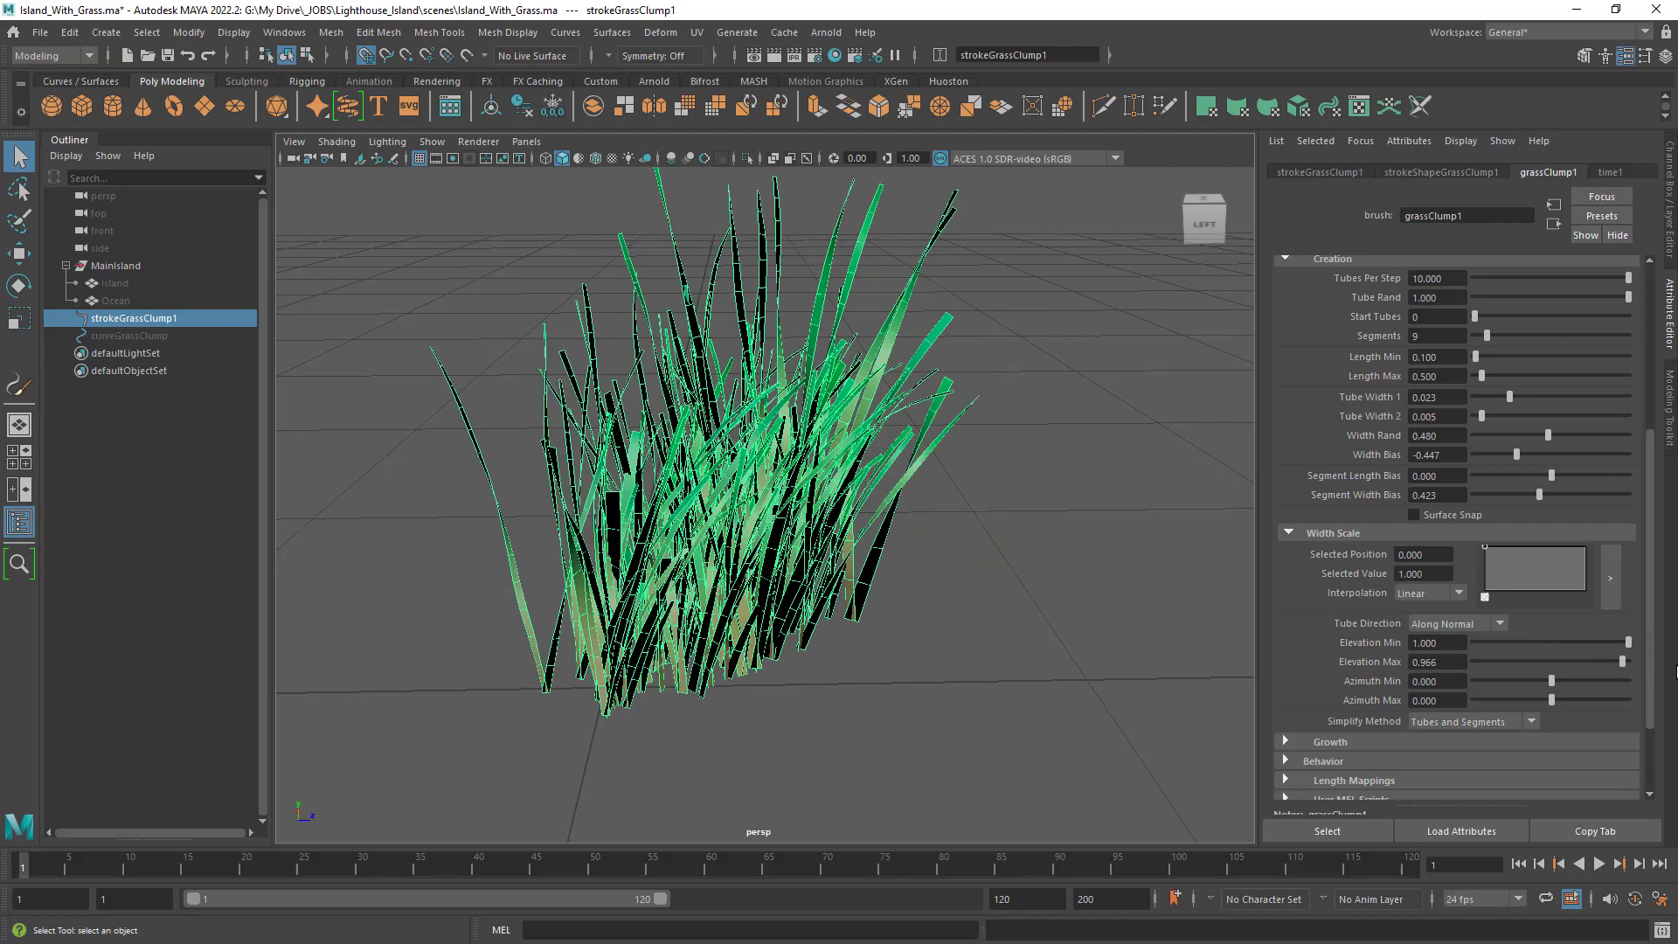
alt+drag(819, 619, 904, 589)
alt+drag(885, 528, 971, 685)
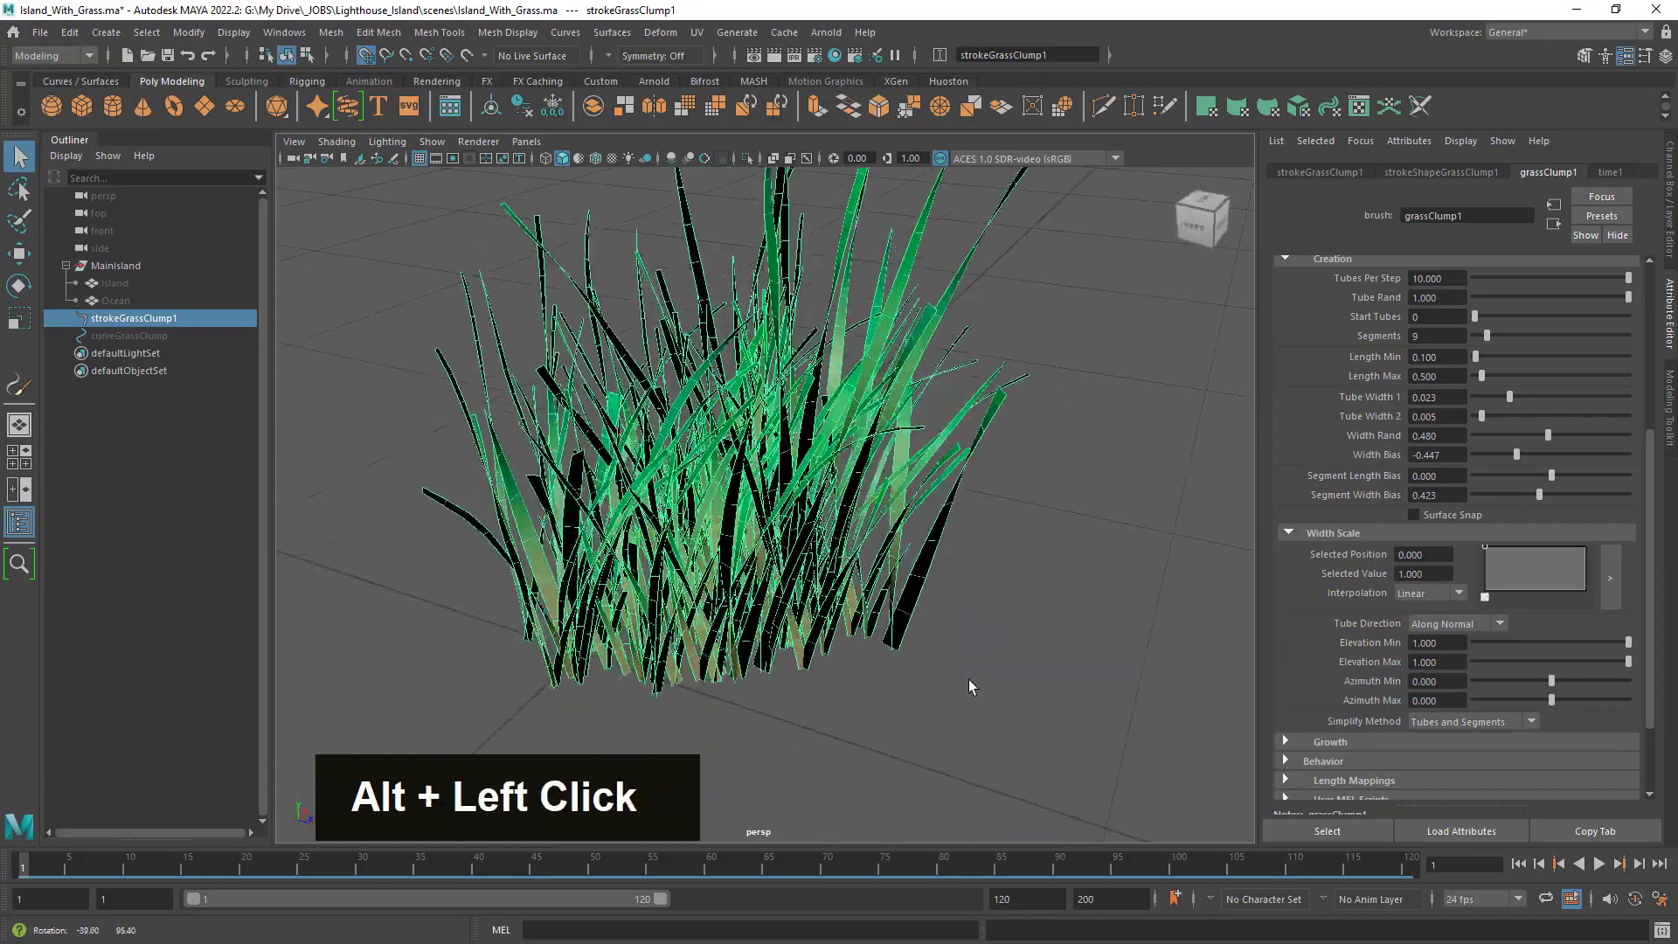
alt+middle_drag(970, 686, 986, 701)
alt+right_drag(986, 701, 834, 602)
mouse_move(835, 602)
alt+mouse_down()
mouse_move(915, 637)
mouse_move(1046, 506)
mouse_move(662, 575)
mouse_move(869, 588)
mouse_move(852, 593)
alt+mouse_up()
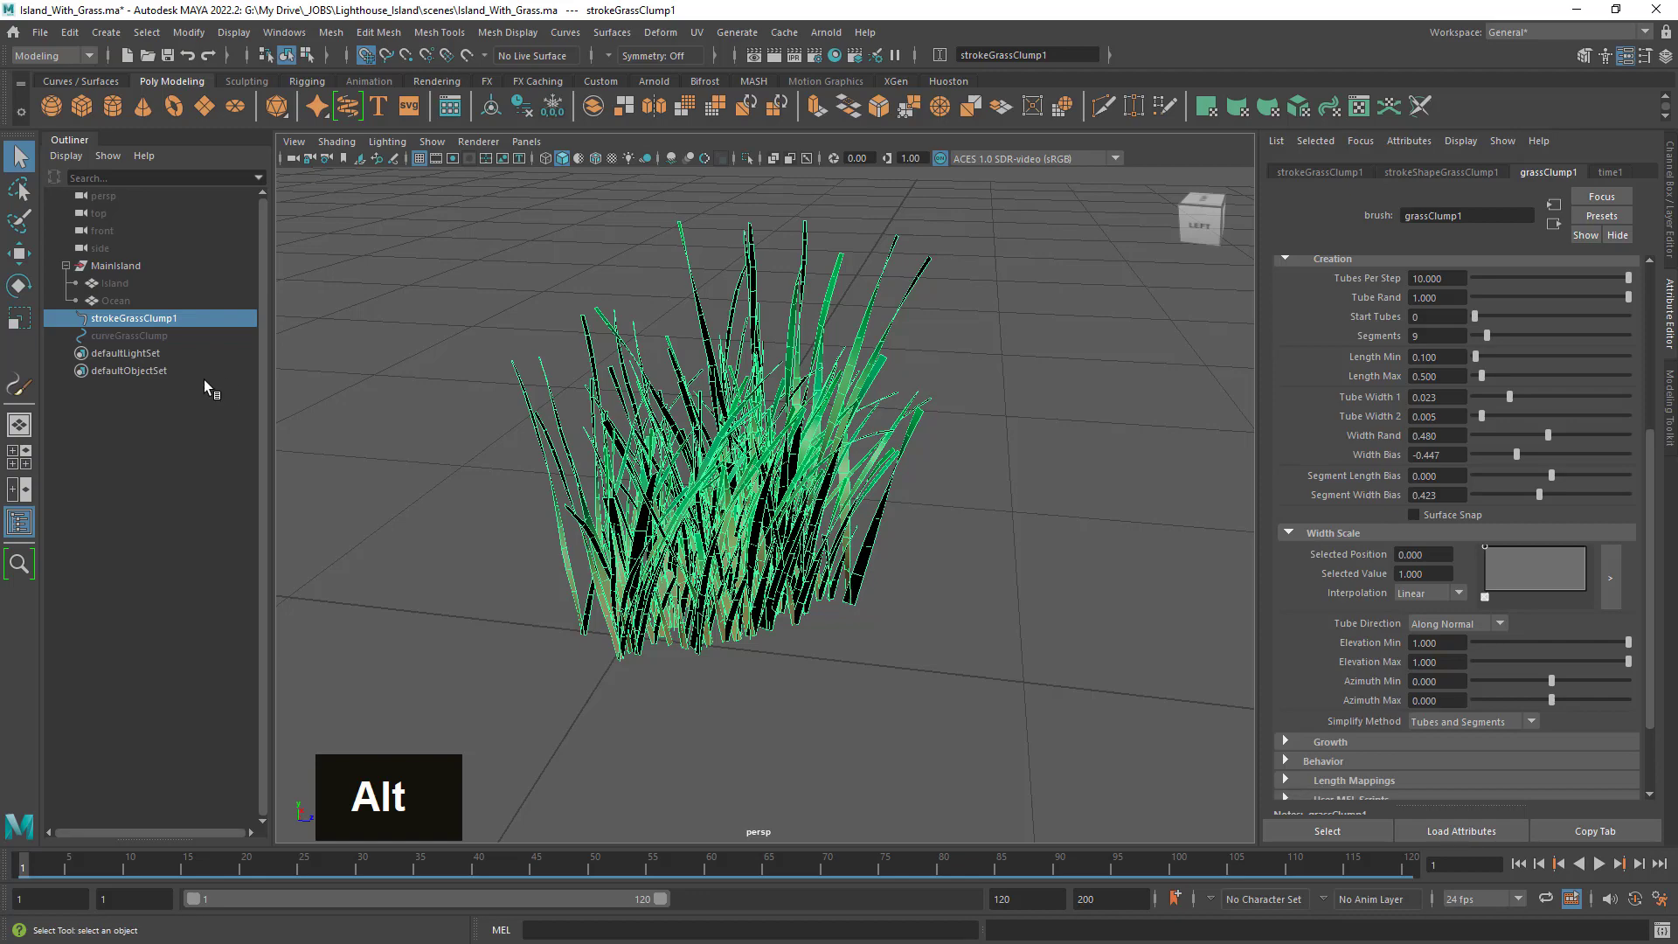
Check the attributes of the curveGrassClump curve and reselect the grass stroke.
click(126, 335)
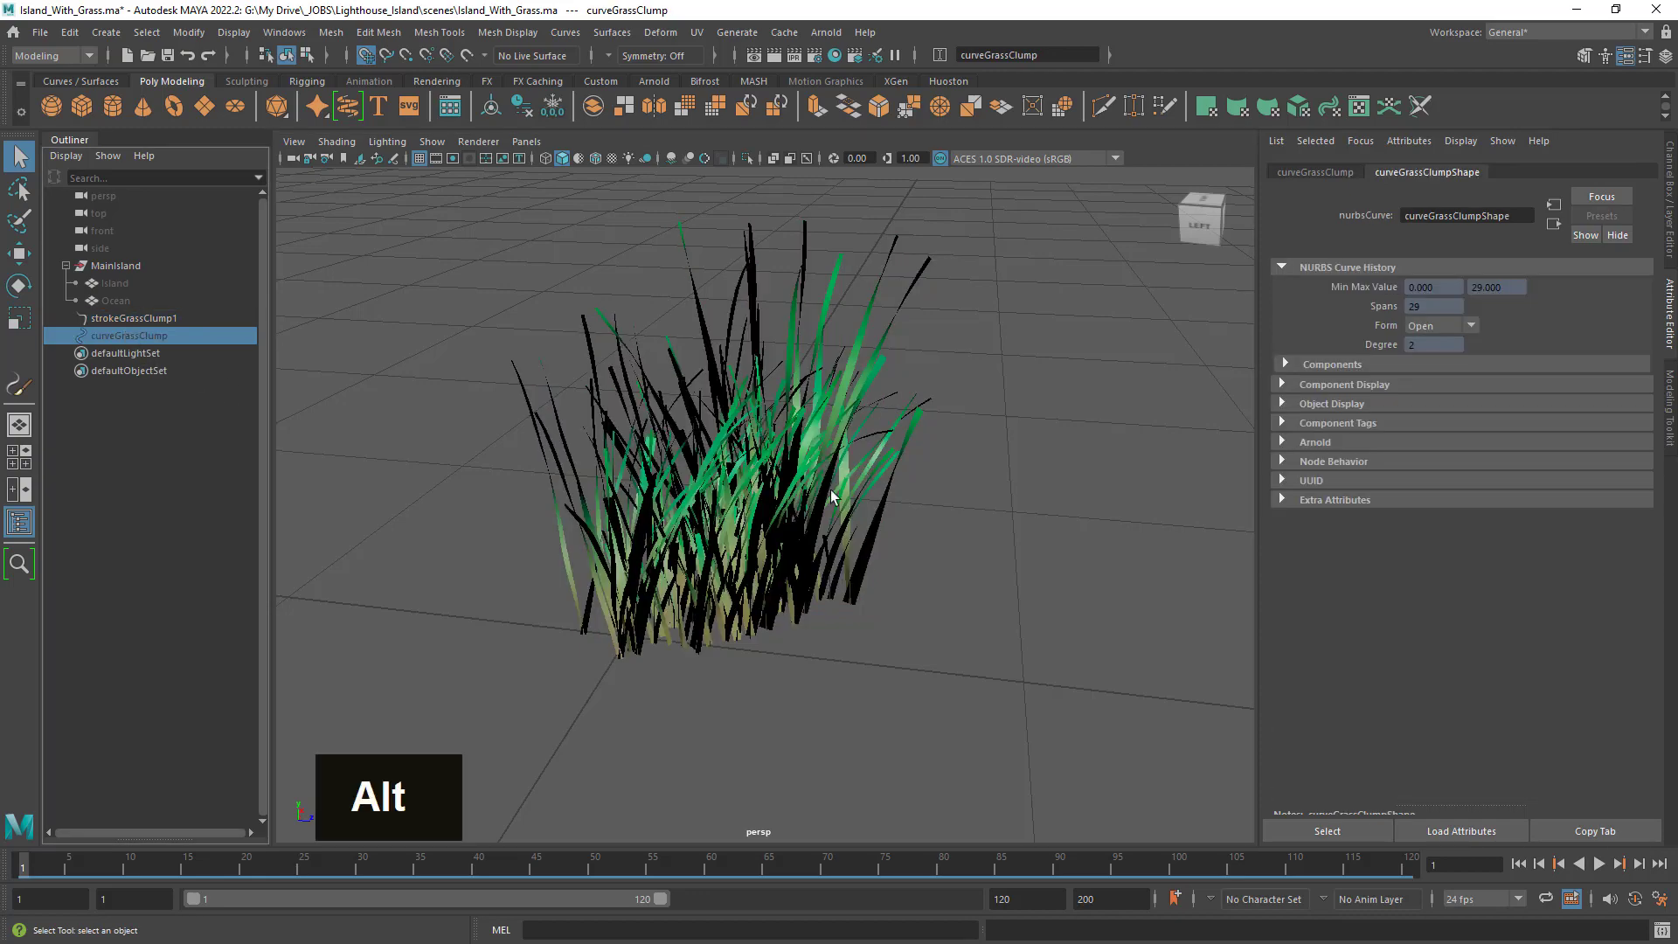
alt+drag(833, 496, 783, 503)
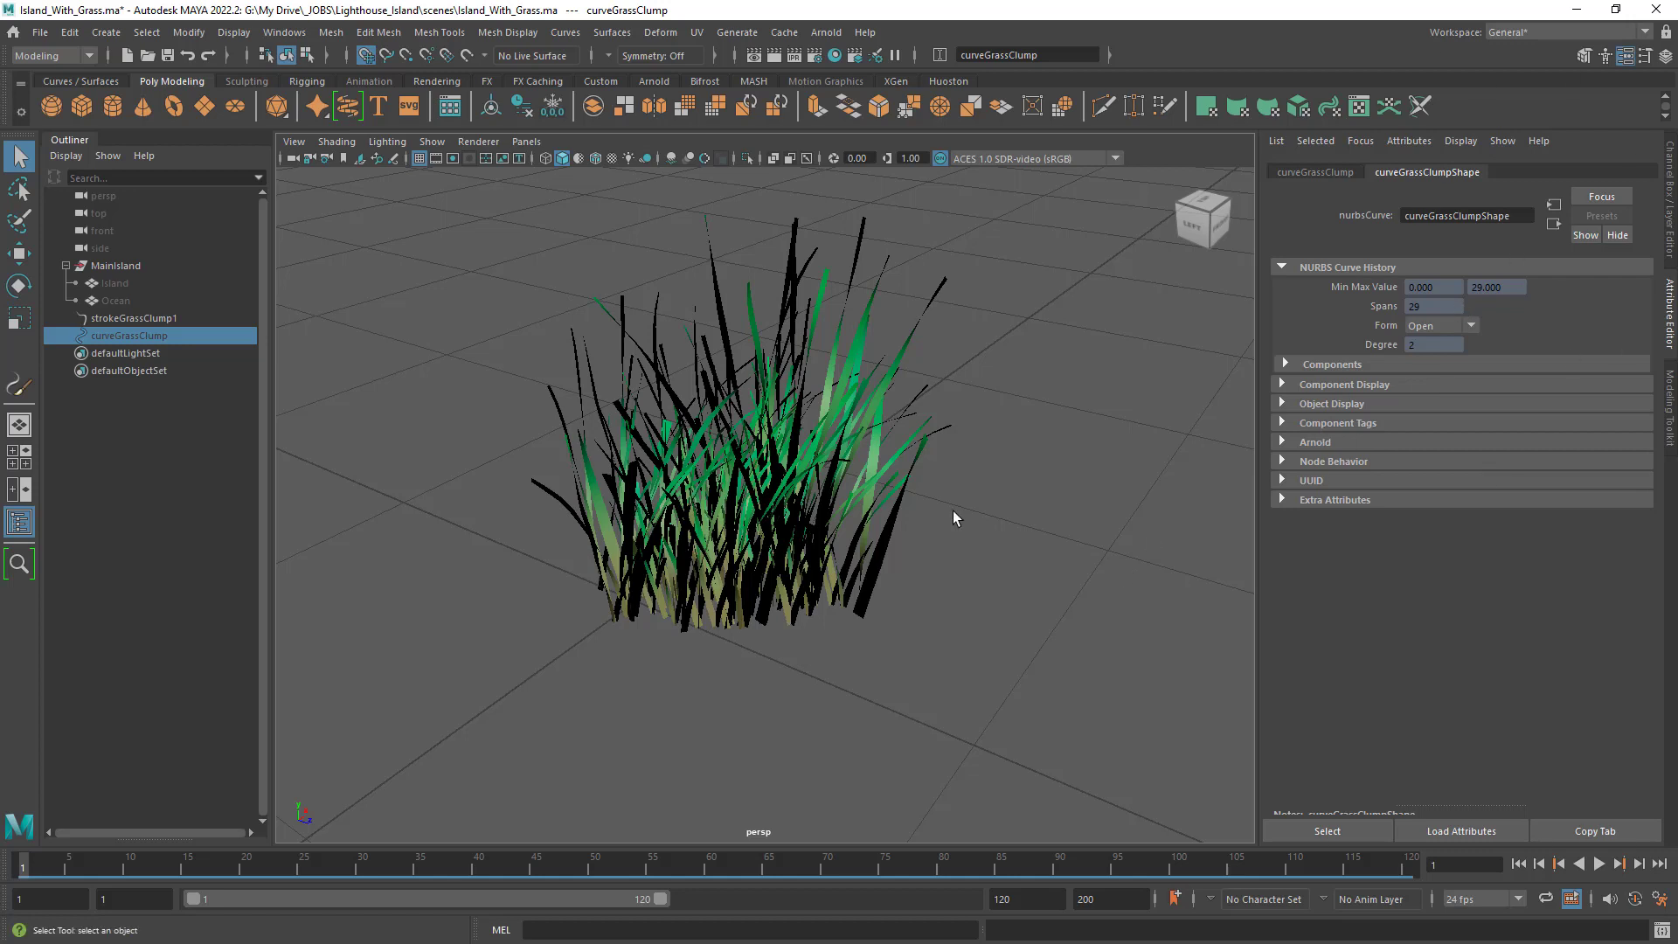
double_click(816, 510)
alt+drag(816, 509, 723, 492)
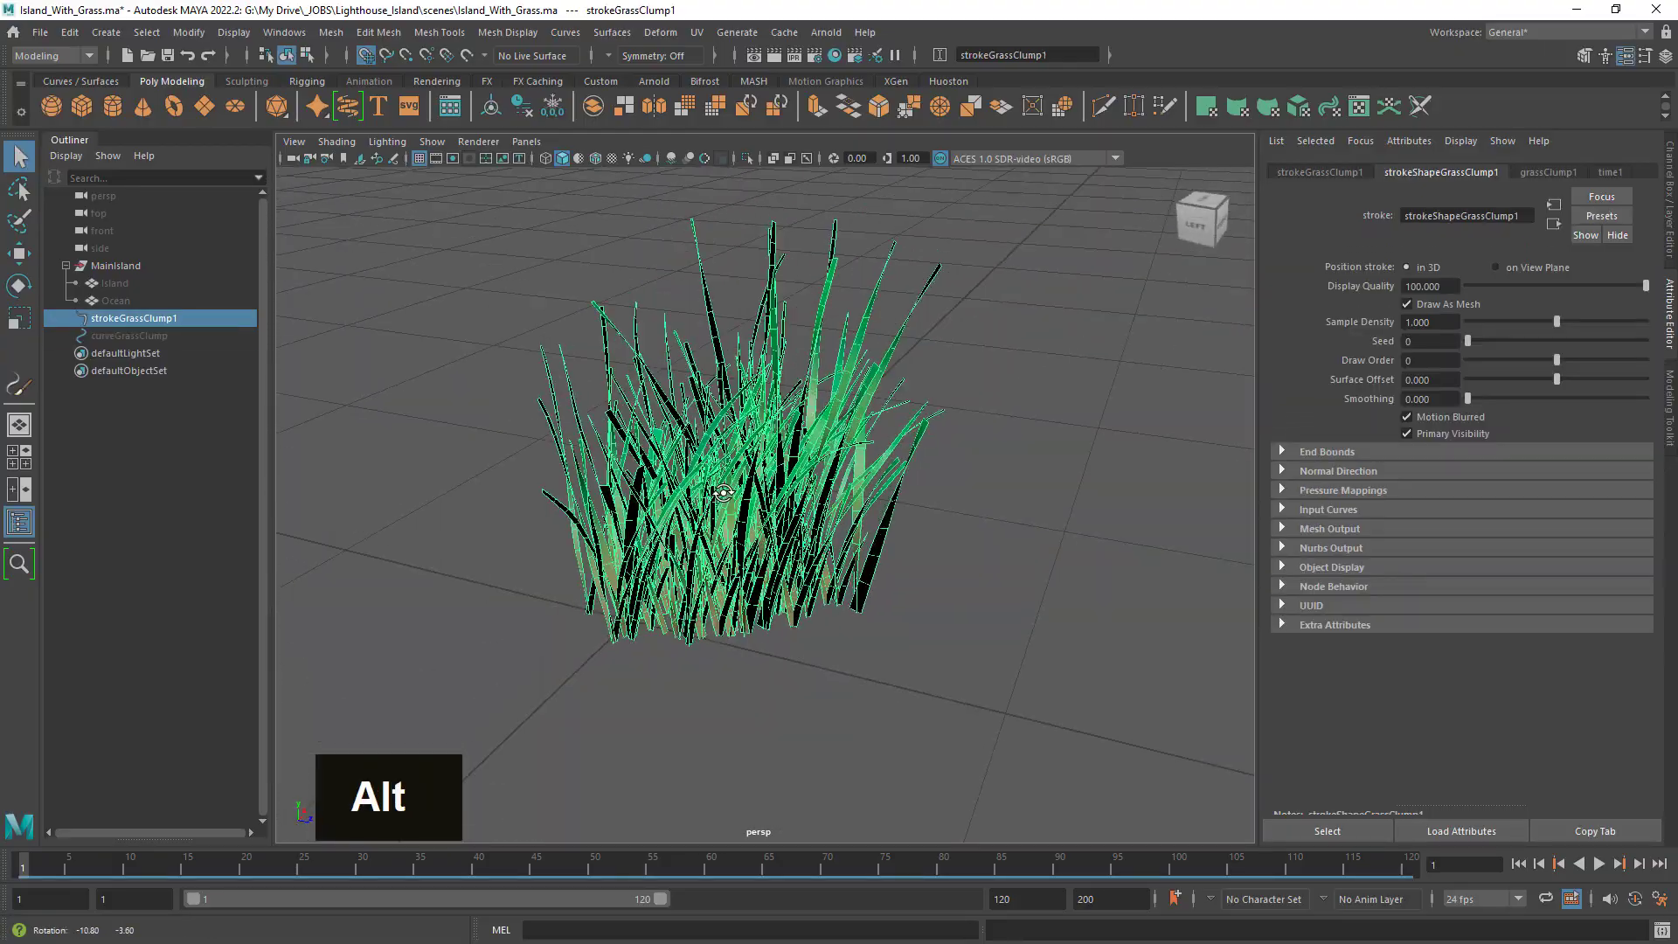
alt+right_drag(723, 492, 758, 524)
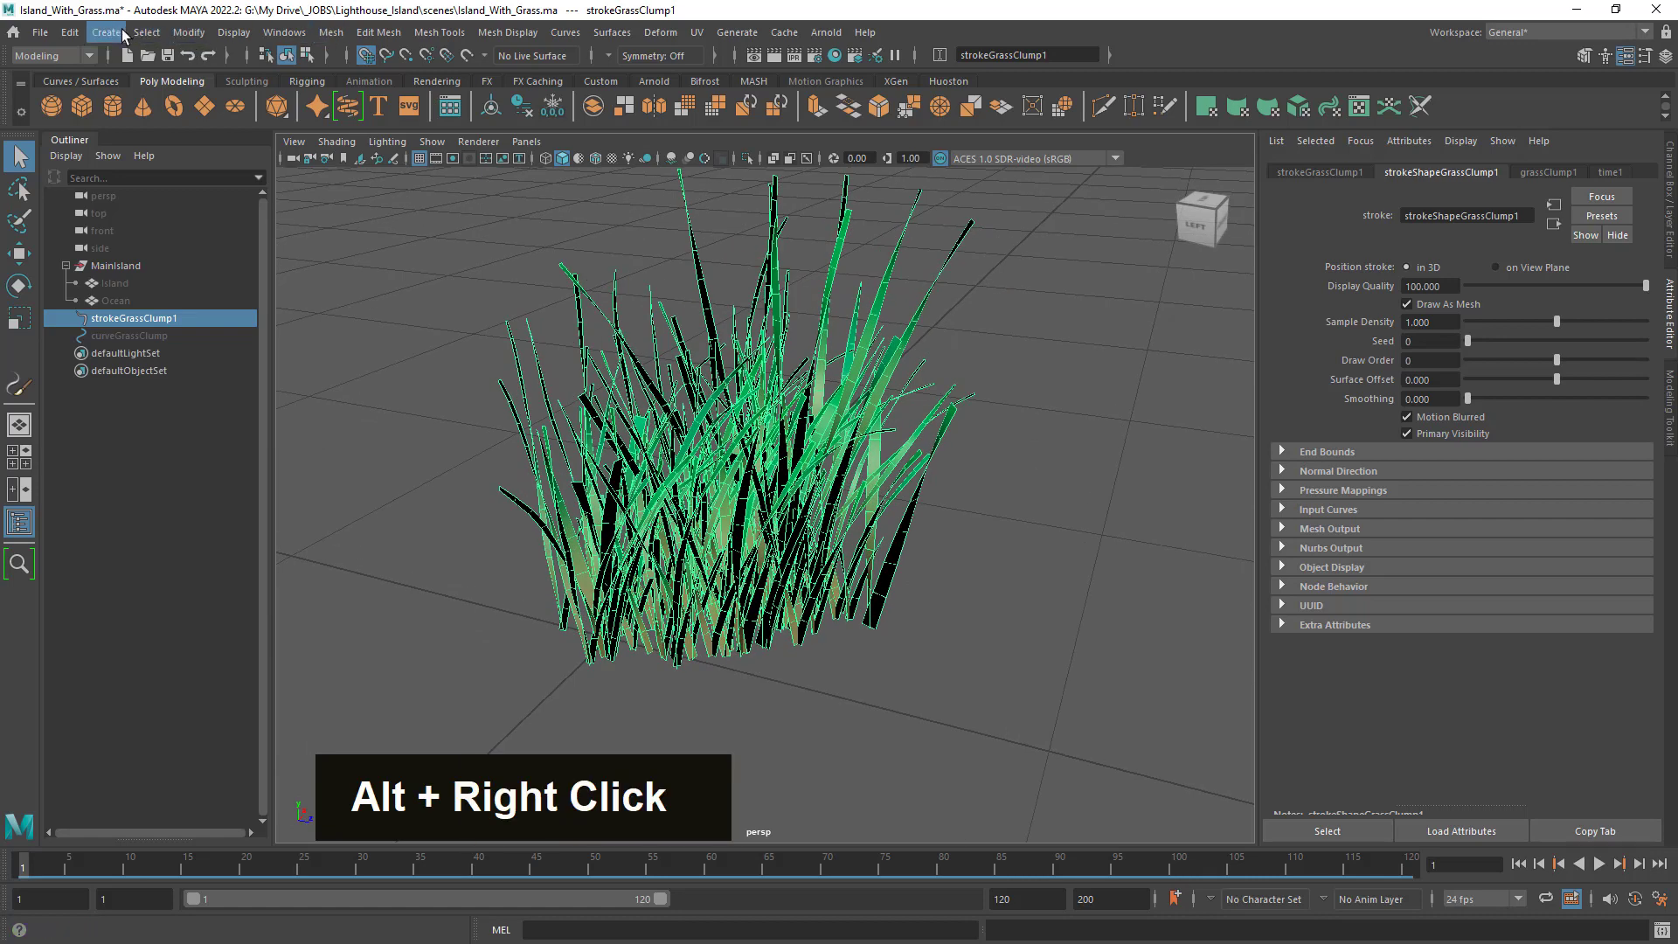
Bring up the Paint Effects to Polygons conversion options, reset them to defaults, and enable Quad output.
click(106, 32)
mouse_move(188, 32)
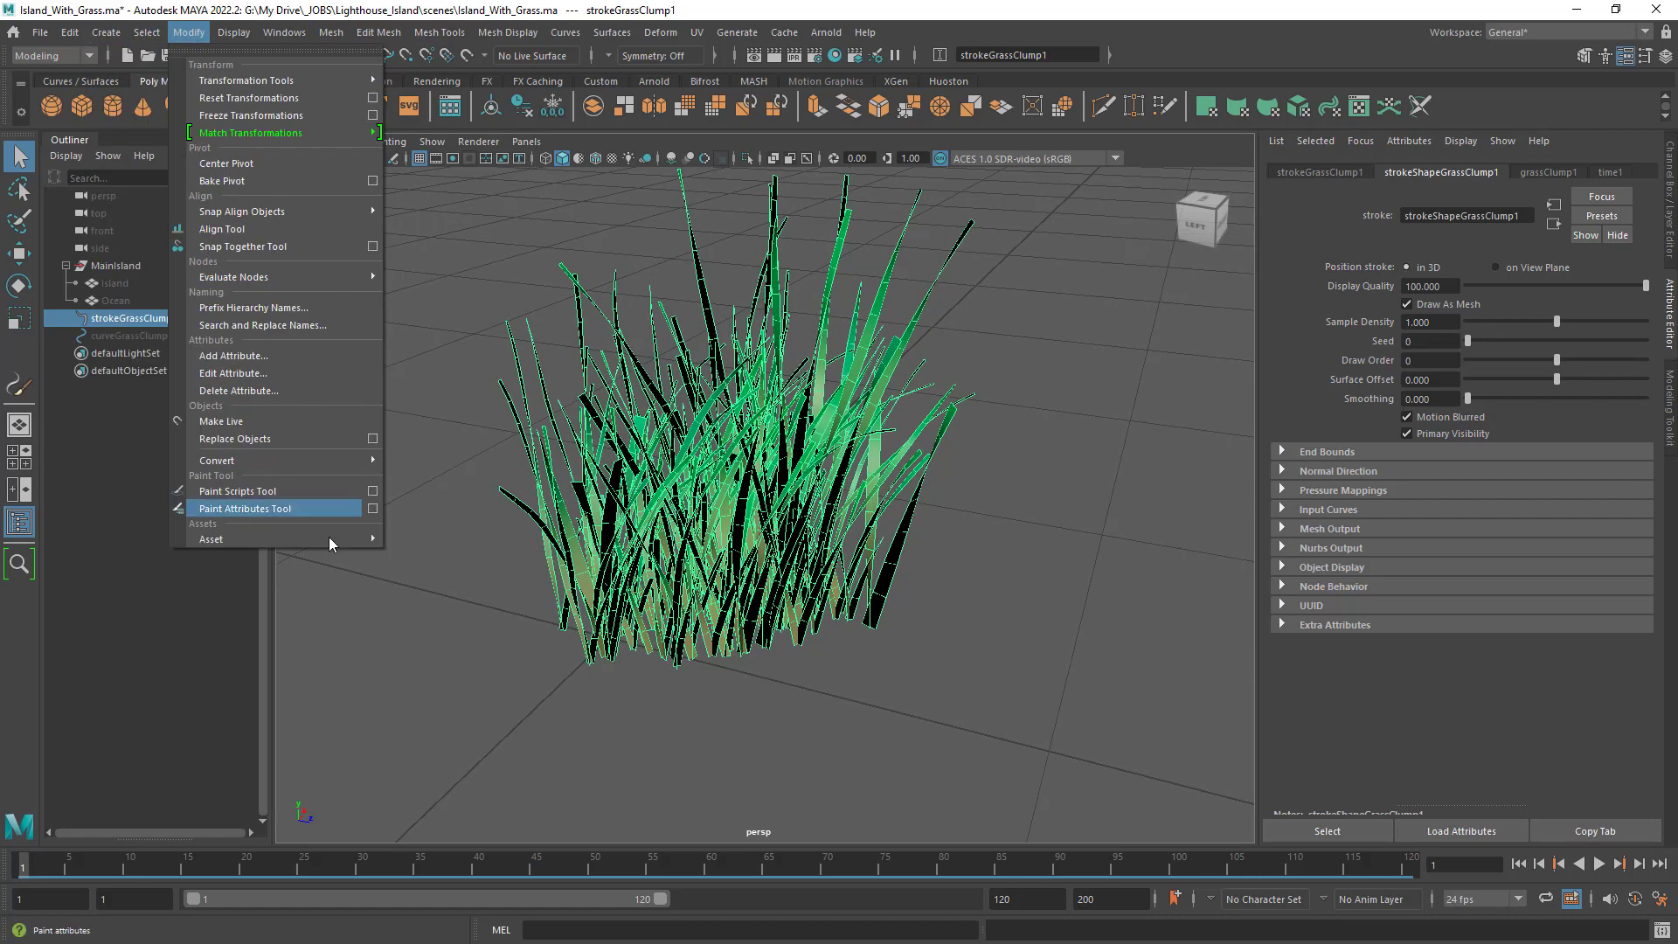
mouse_move(317, 458)
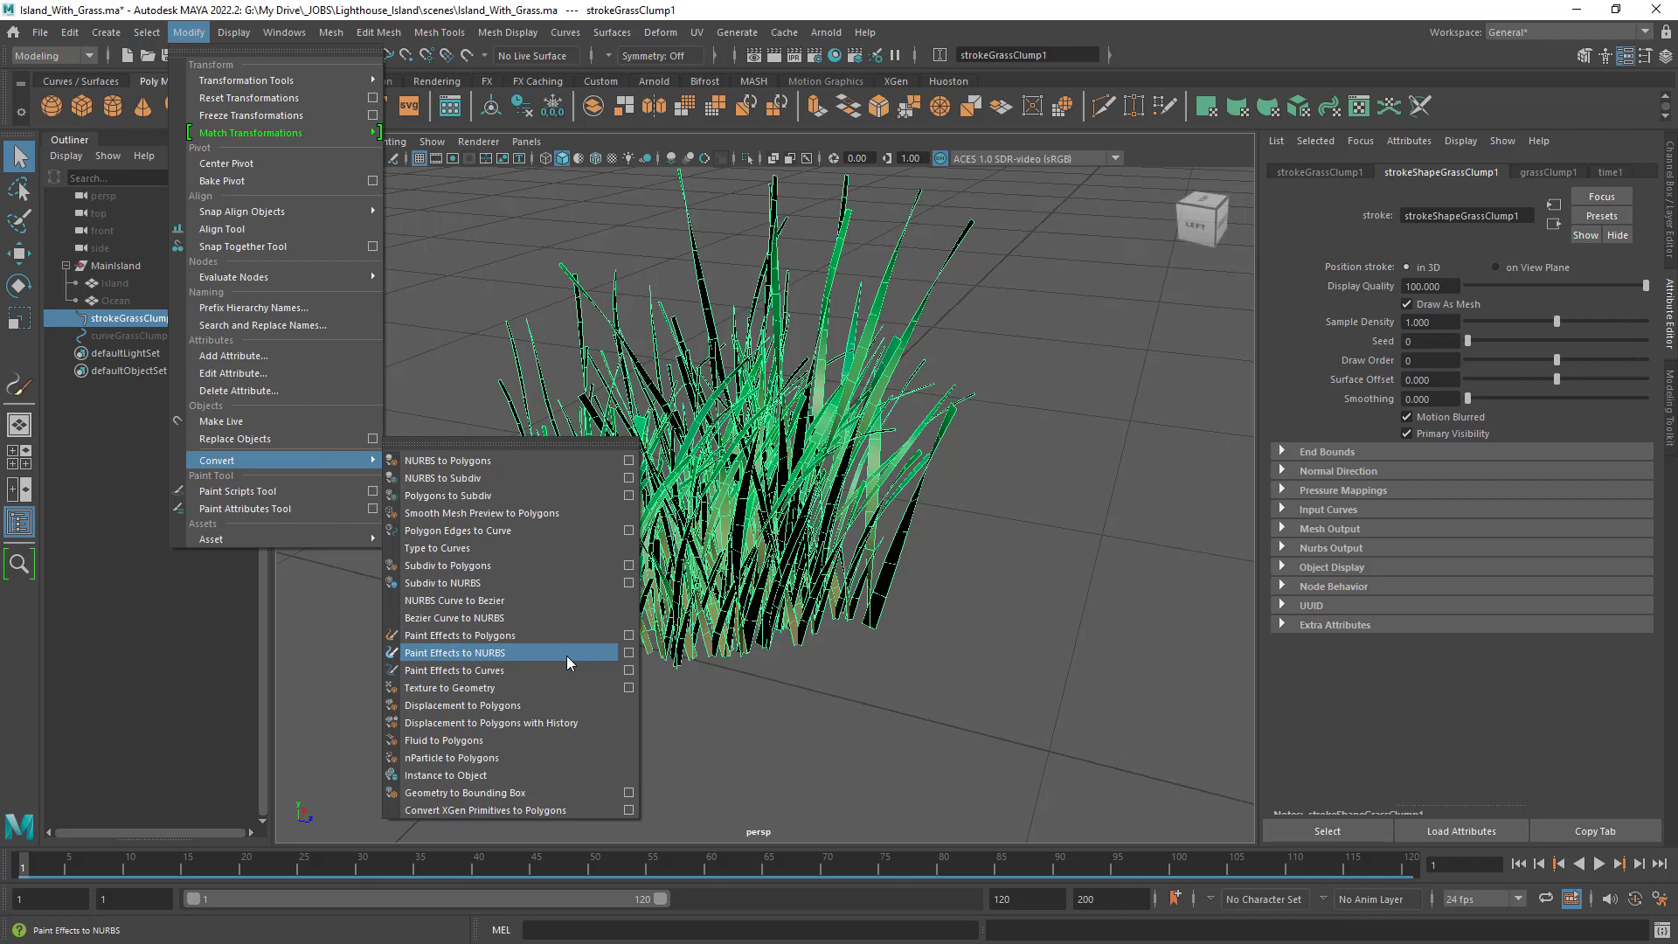
click(629, 636)
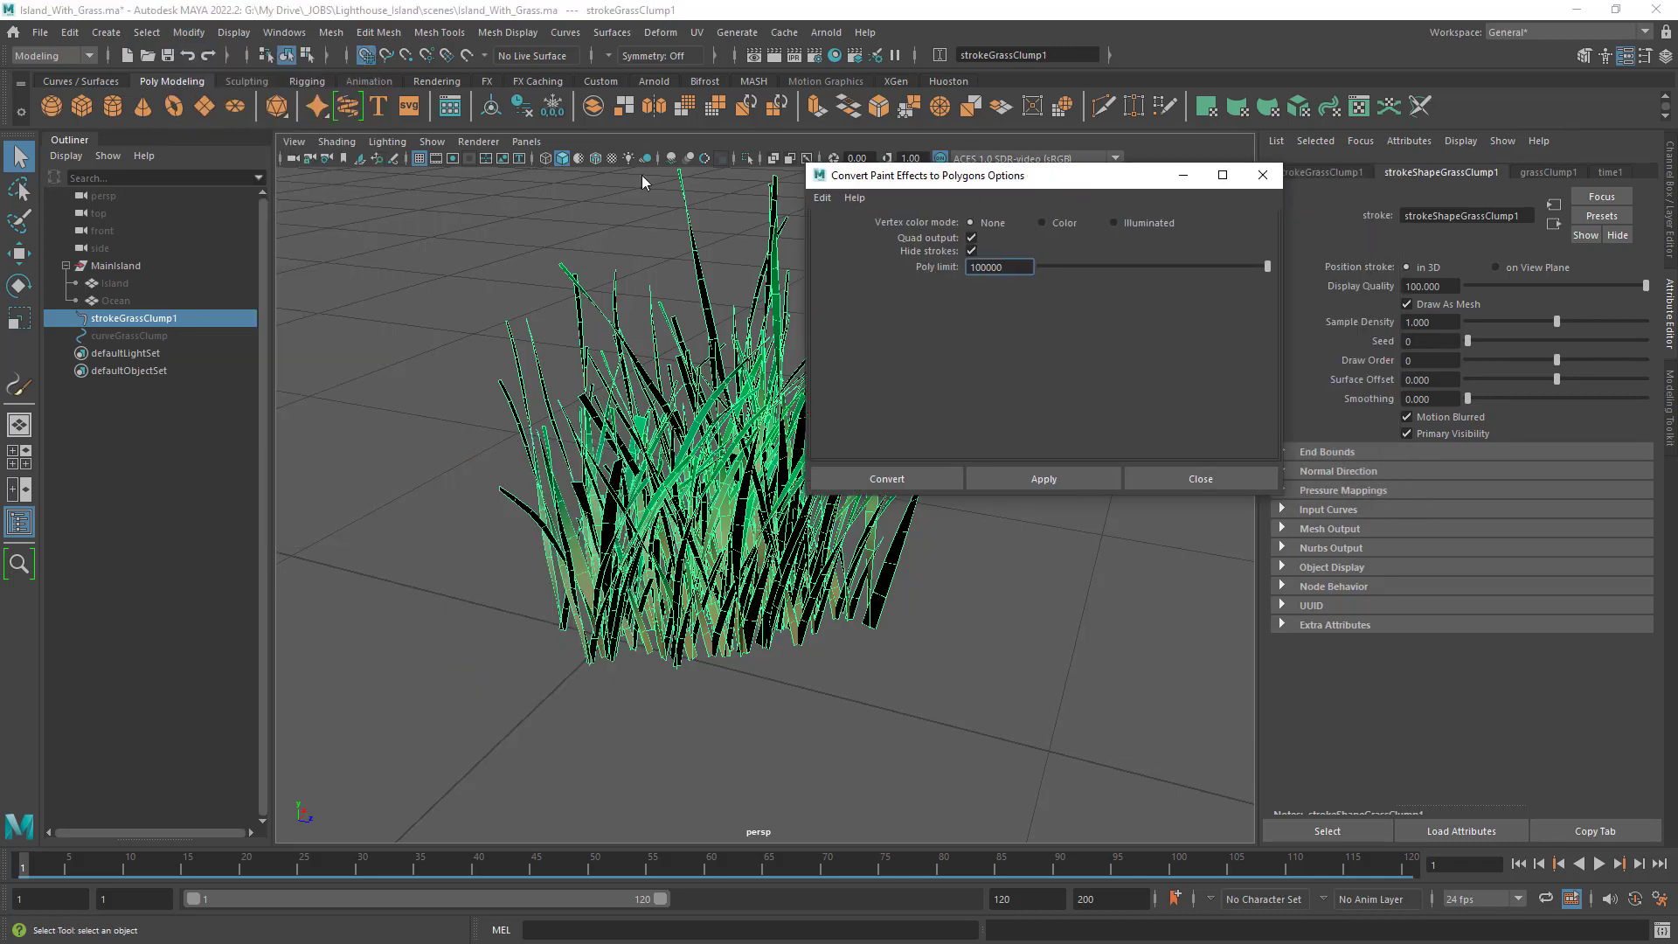
drag(862, 176, 346, 175)
click(306, 197)
click(325, 233)
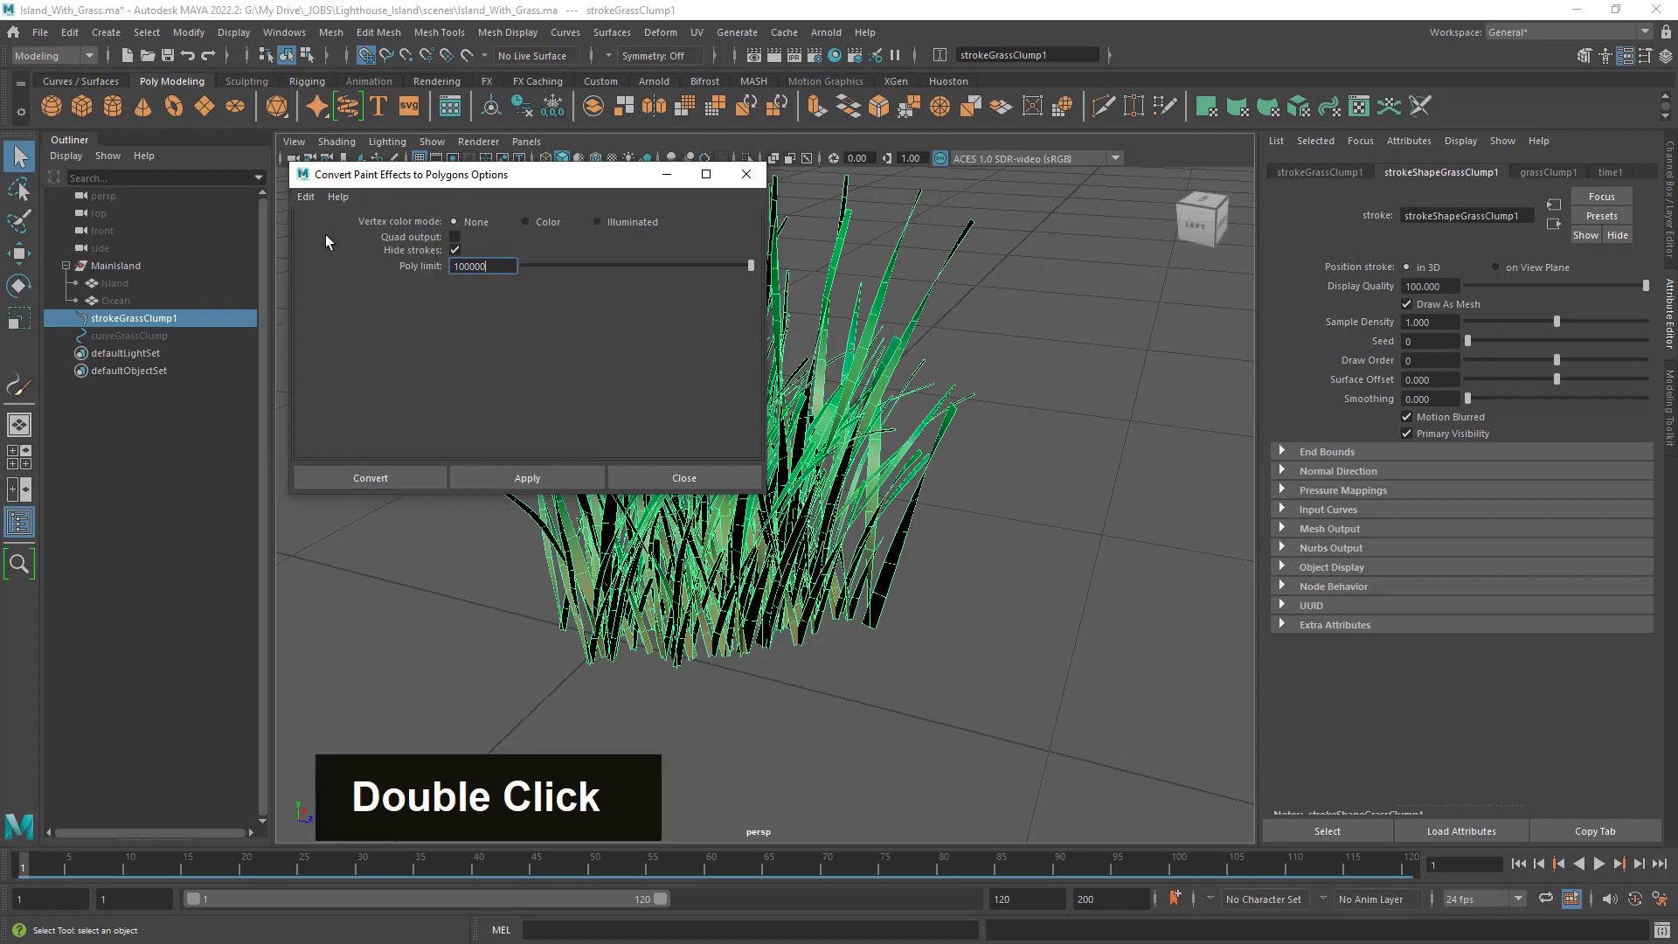
click(455, 237)
drag(523, 177, 1203, 226)
Convert the grass stroke to a polygon mesh and inspect the converted clump.
alt+right_drag(612, 524, 701, 562)
alt+drag(702, 562, 564, 549)
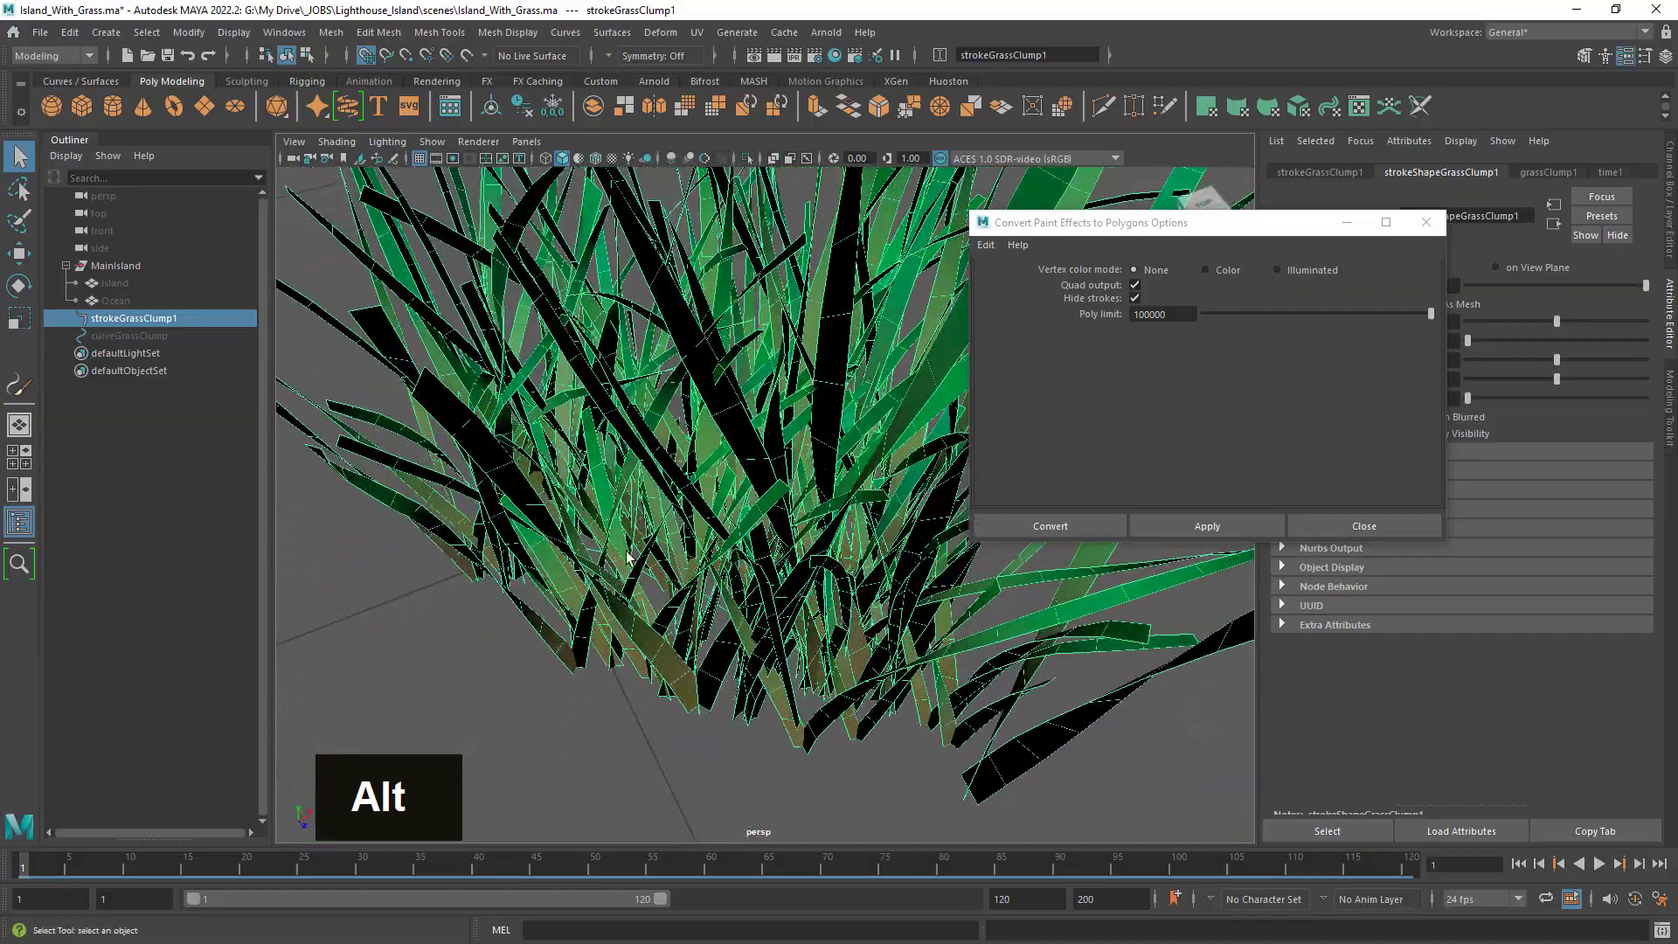
click(1090, 526)
scroll(749, 480, down, 5)
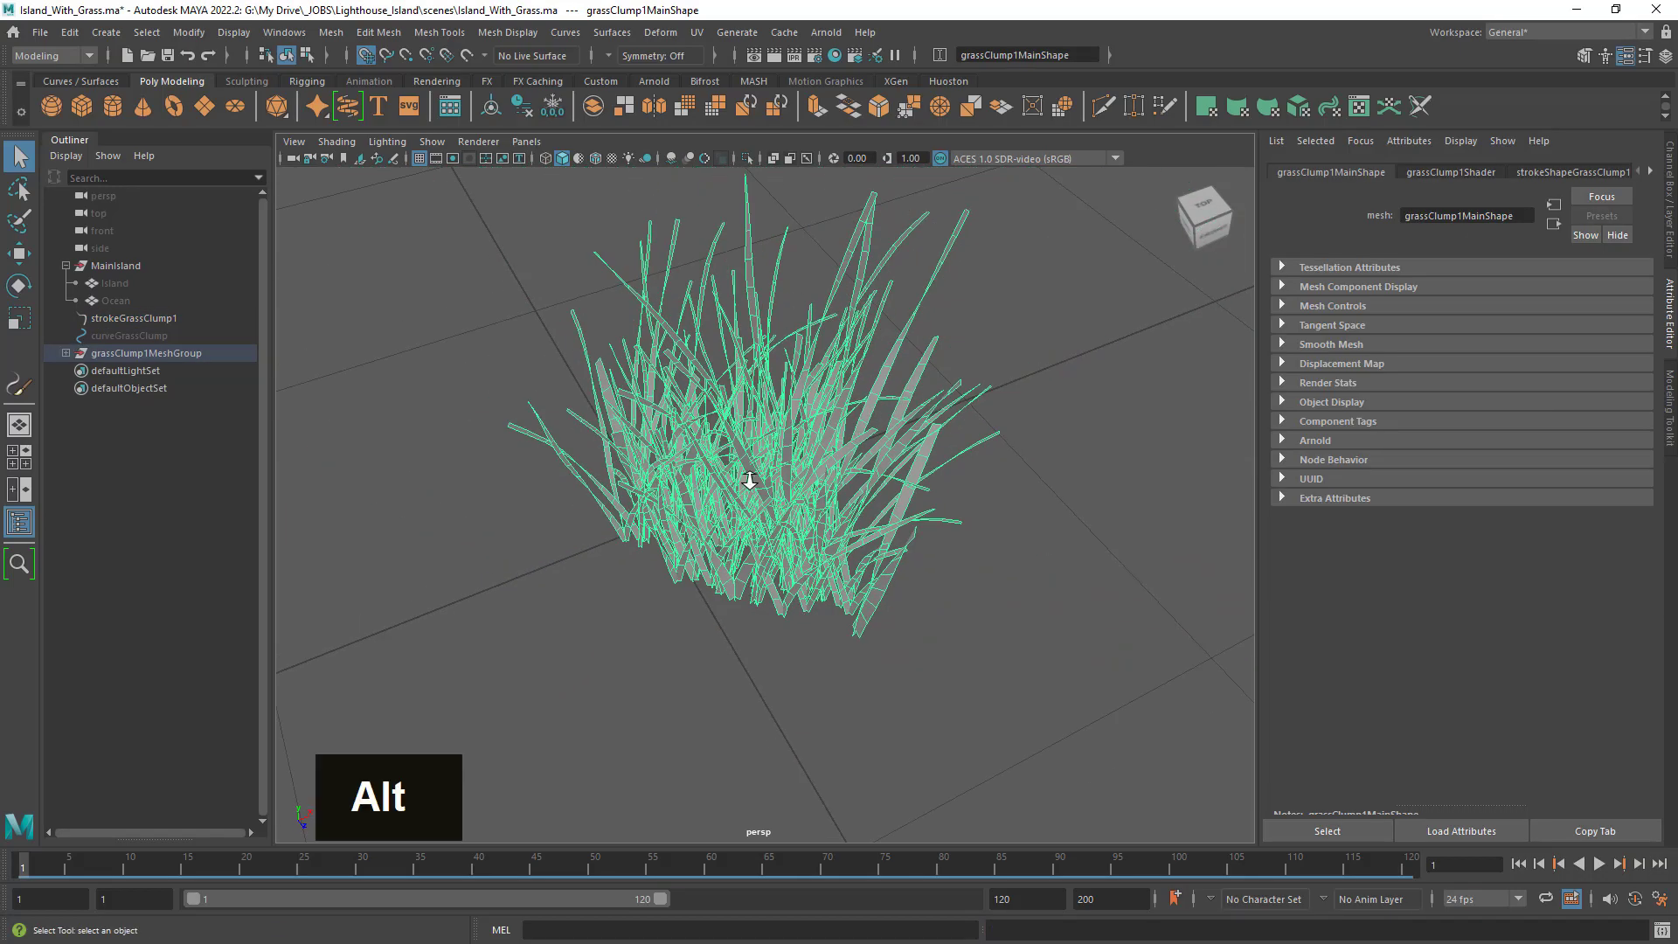
alt+drag(749, 480, 845, 429)
alt+right_drag(846, 429, 837, 440)
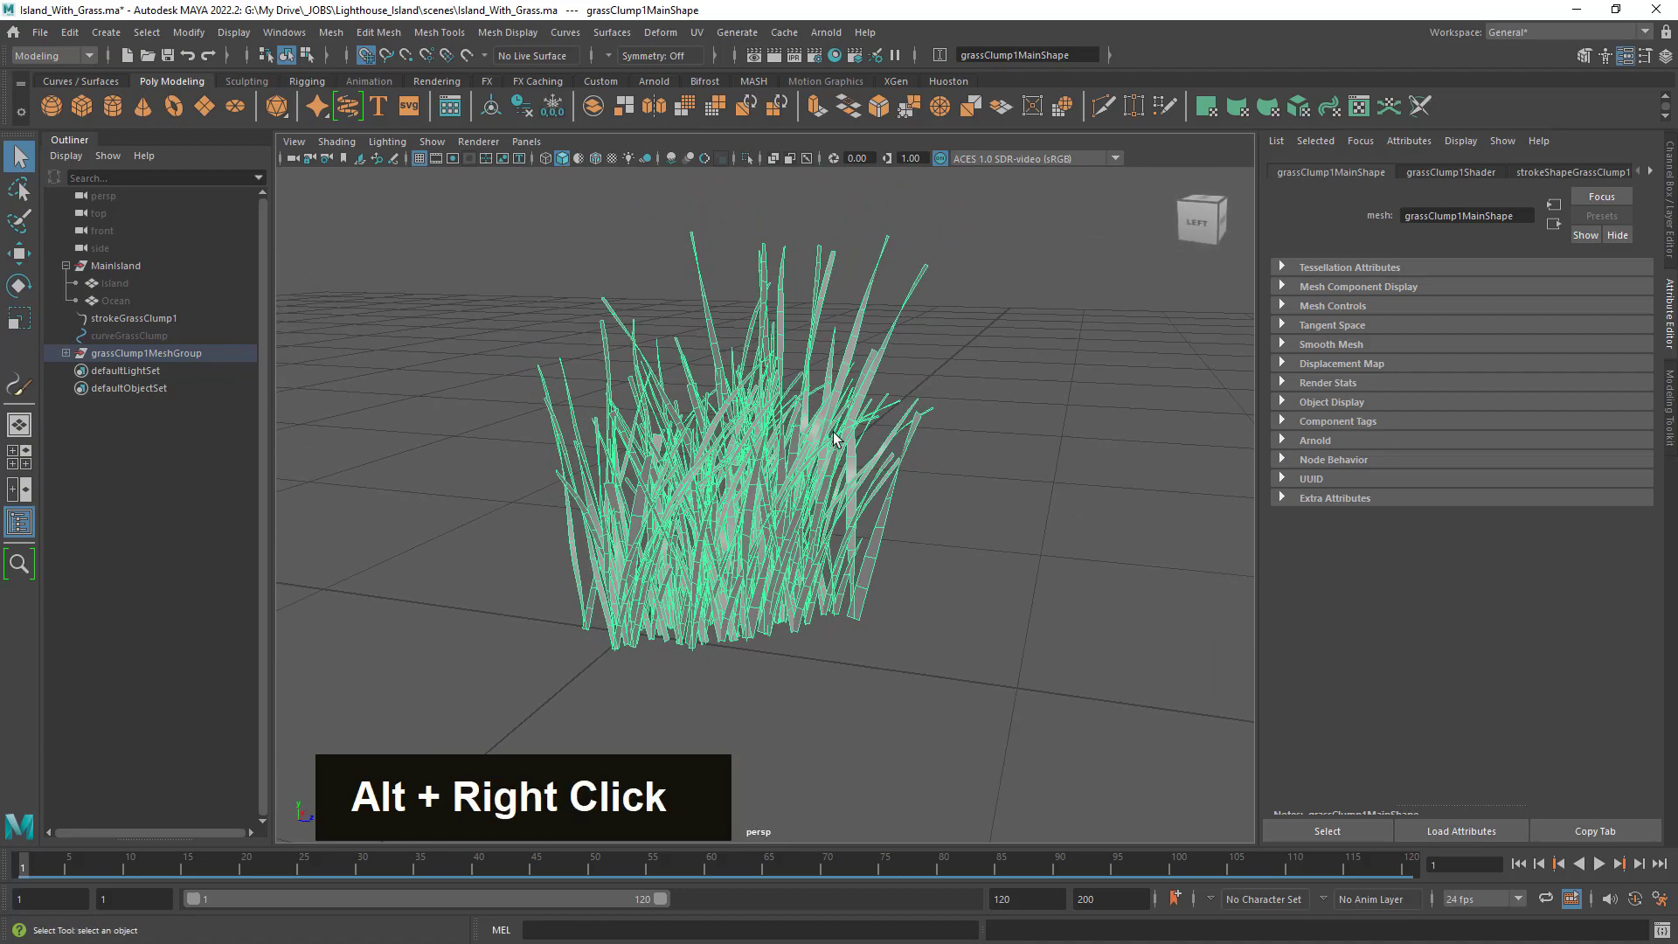
Show the Shading and Tube Shading colours of the grassClump1 brush on strokeGrassClump1.
click(133, 318)
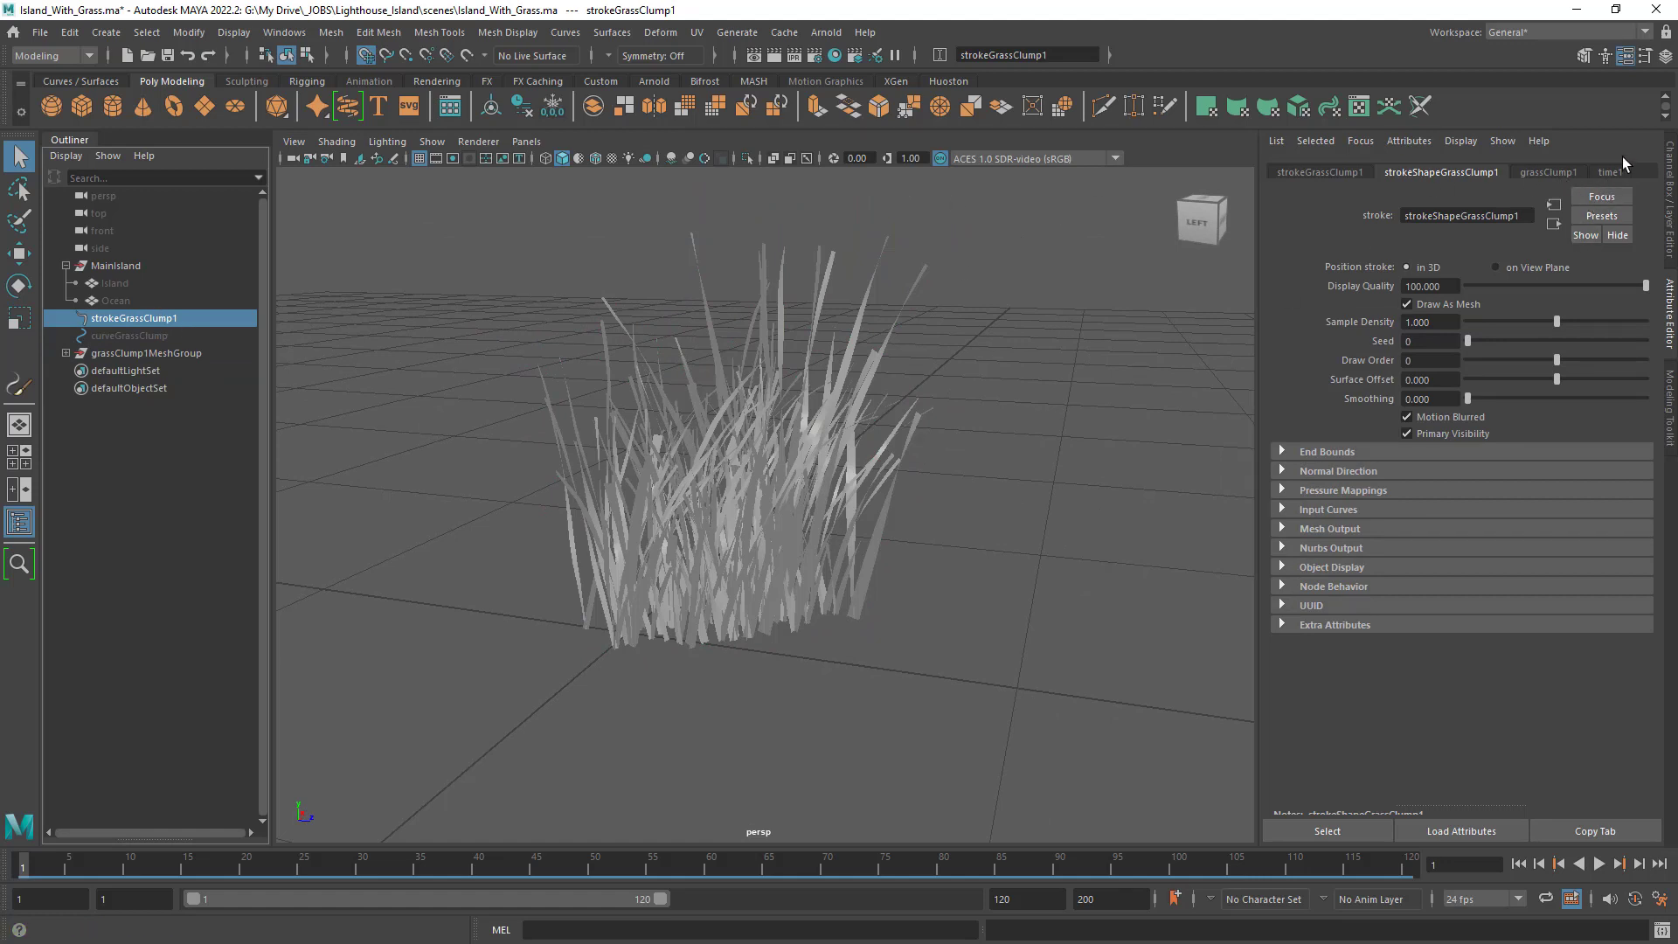
click(1564, 171)
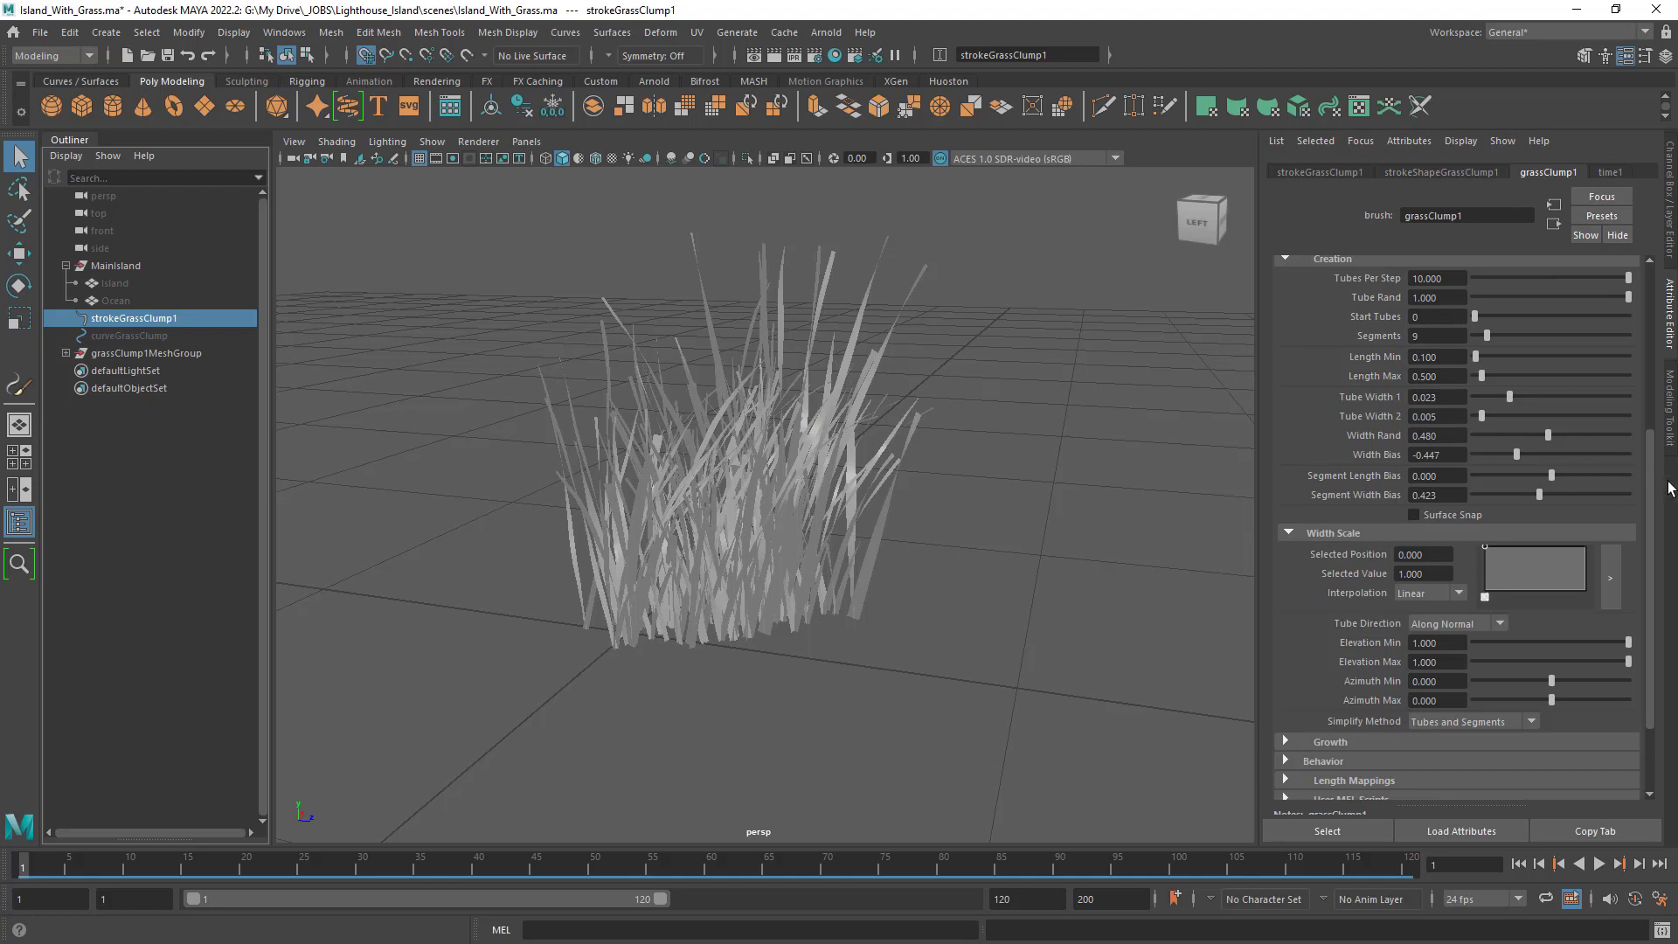
drag(1651, 483, 1664, 267)
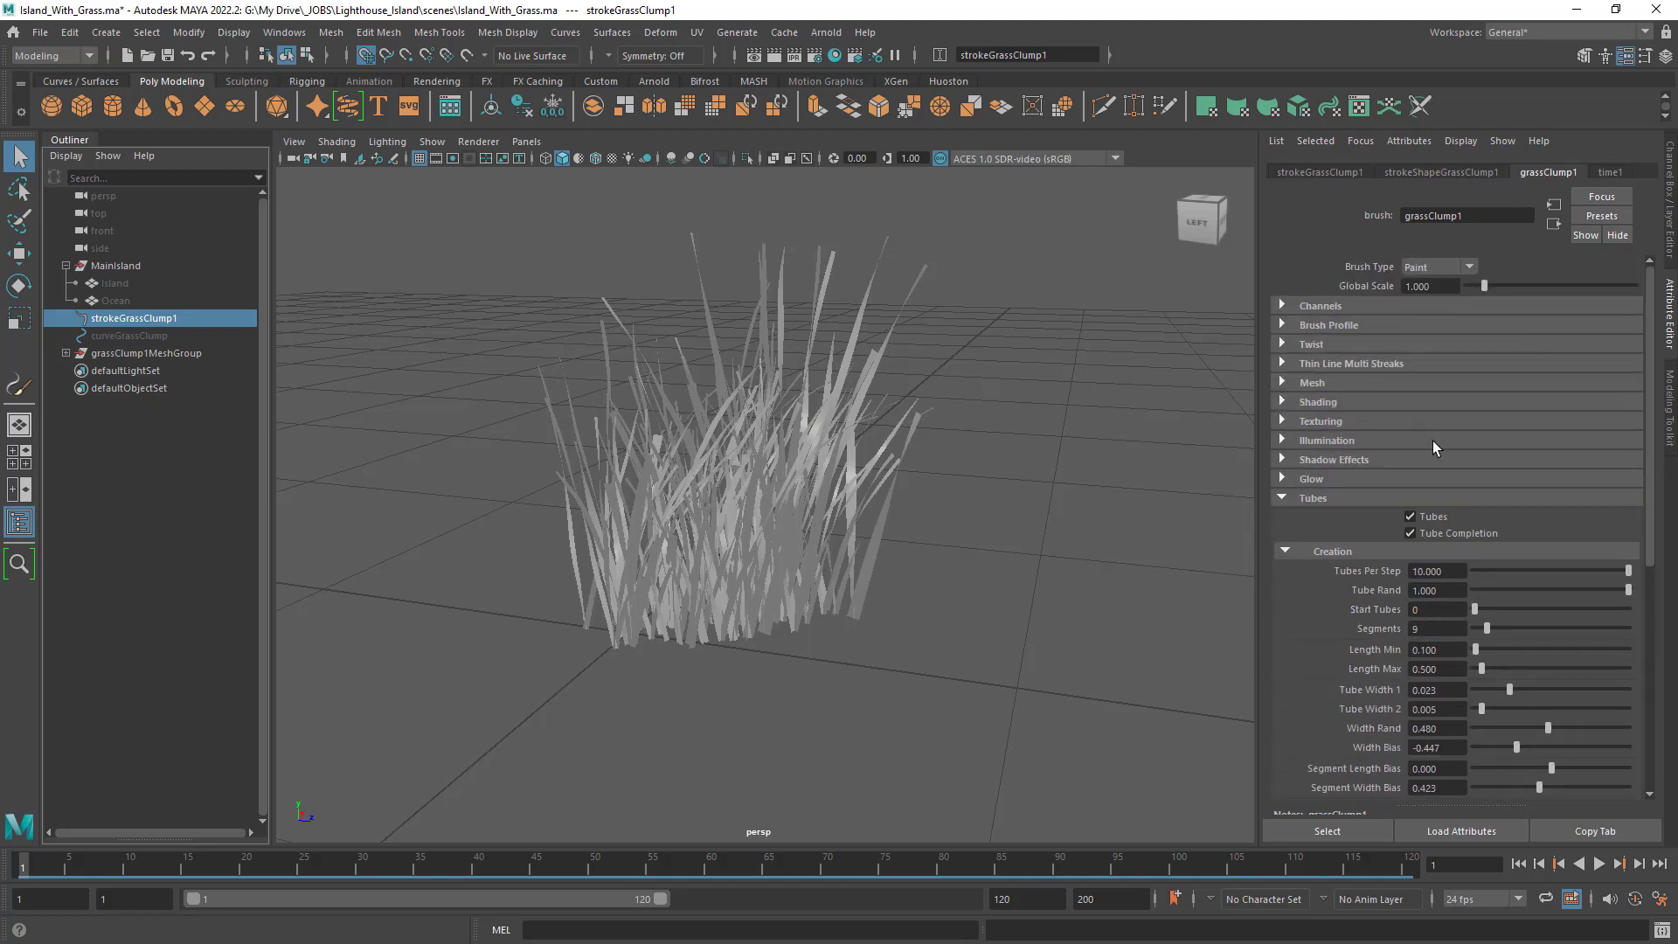
click(1320, 402)
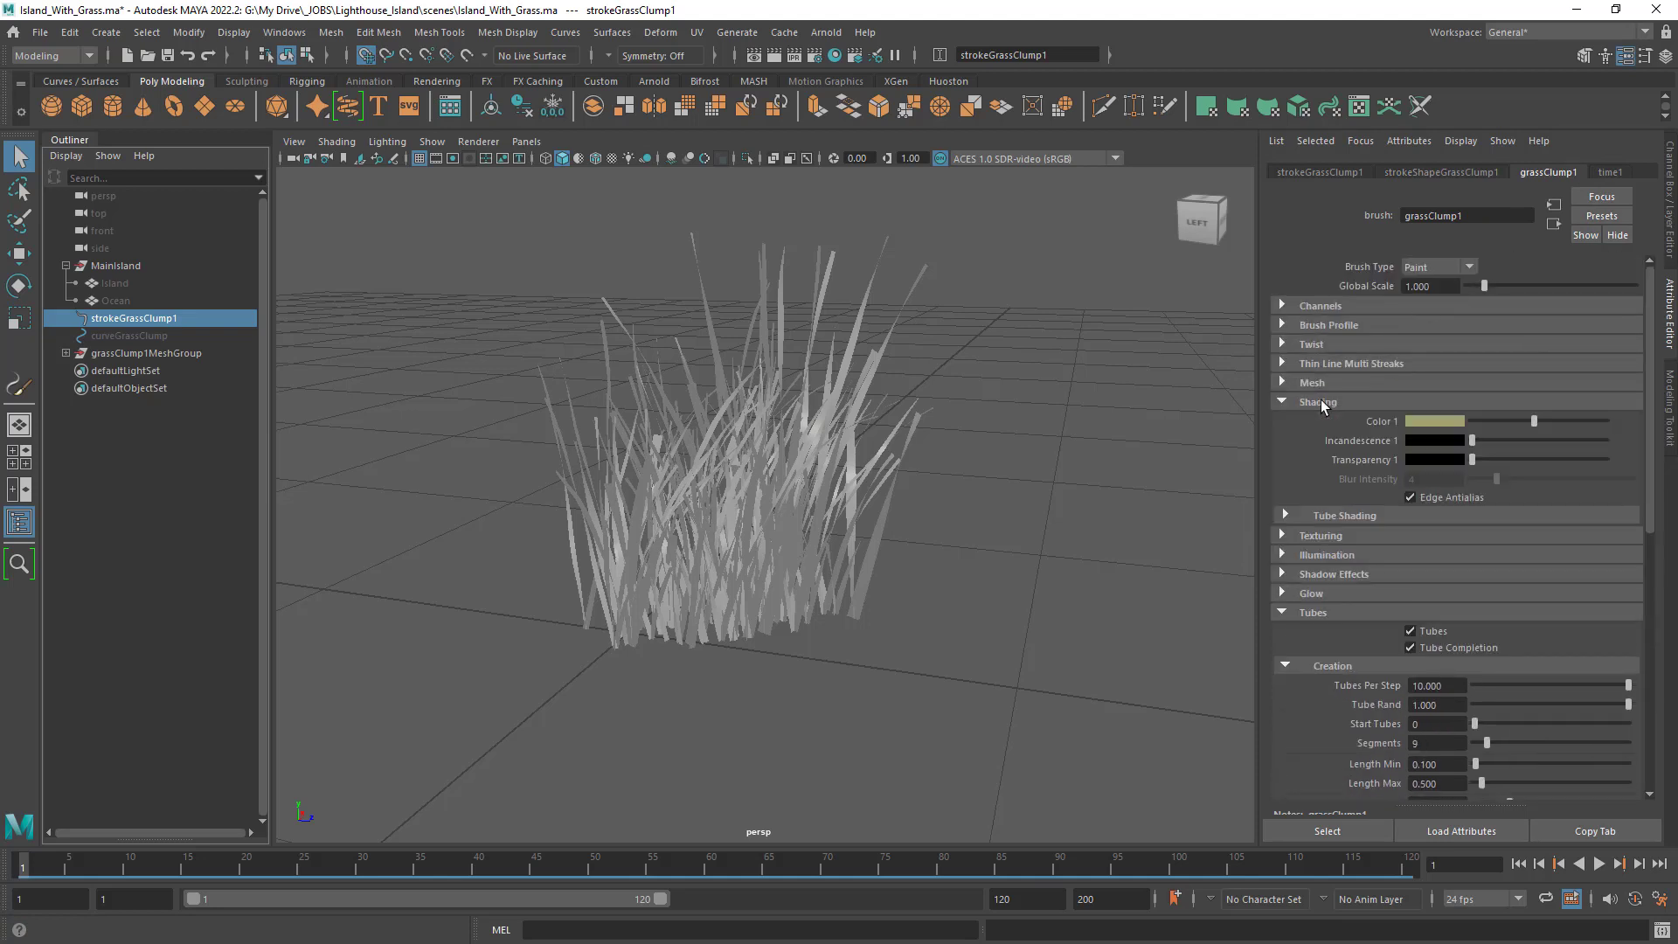
click(1344, 518)
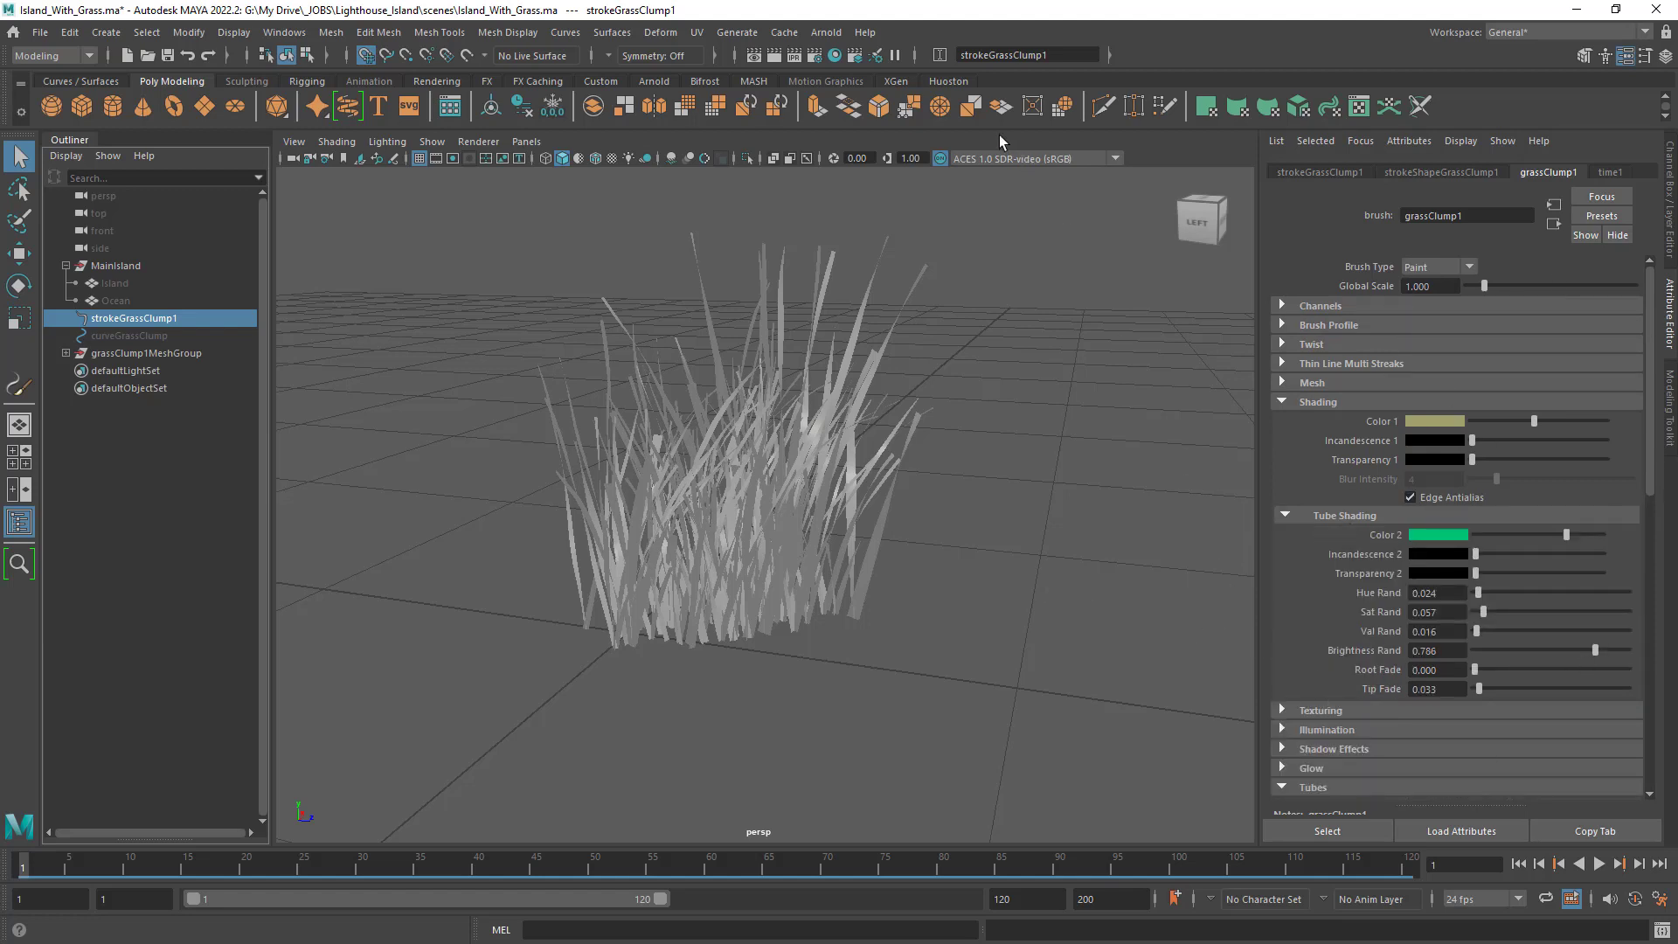
Open the Hypershade and graph the input and output connections of grassClump1Shader.
click(834, 55)
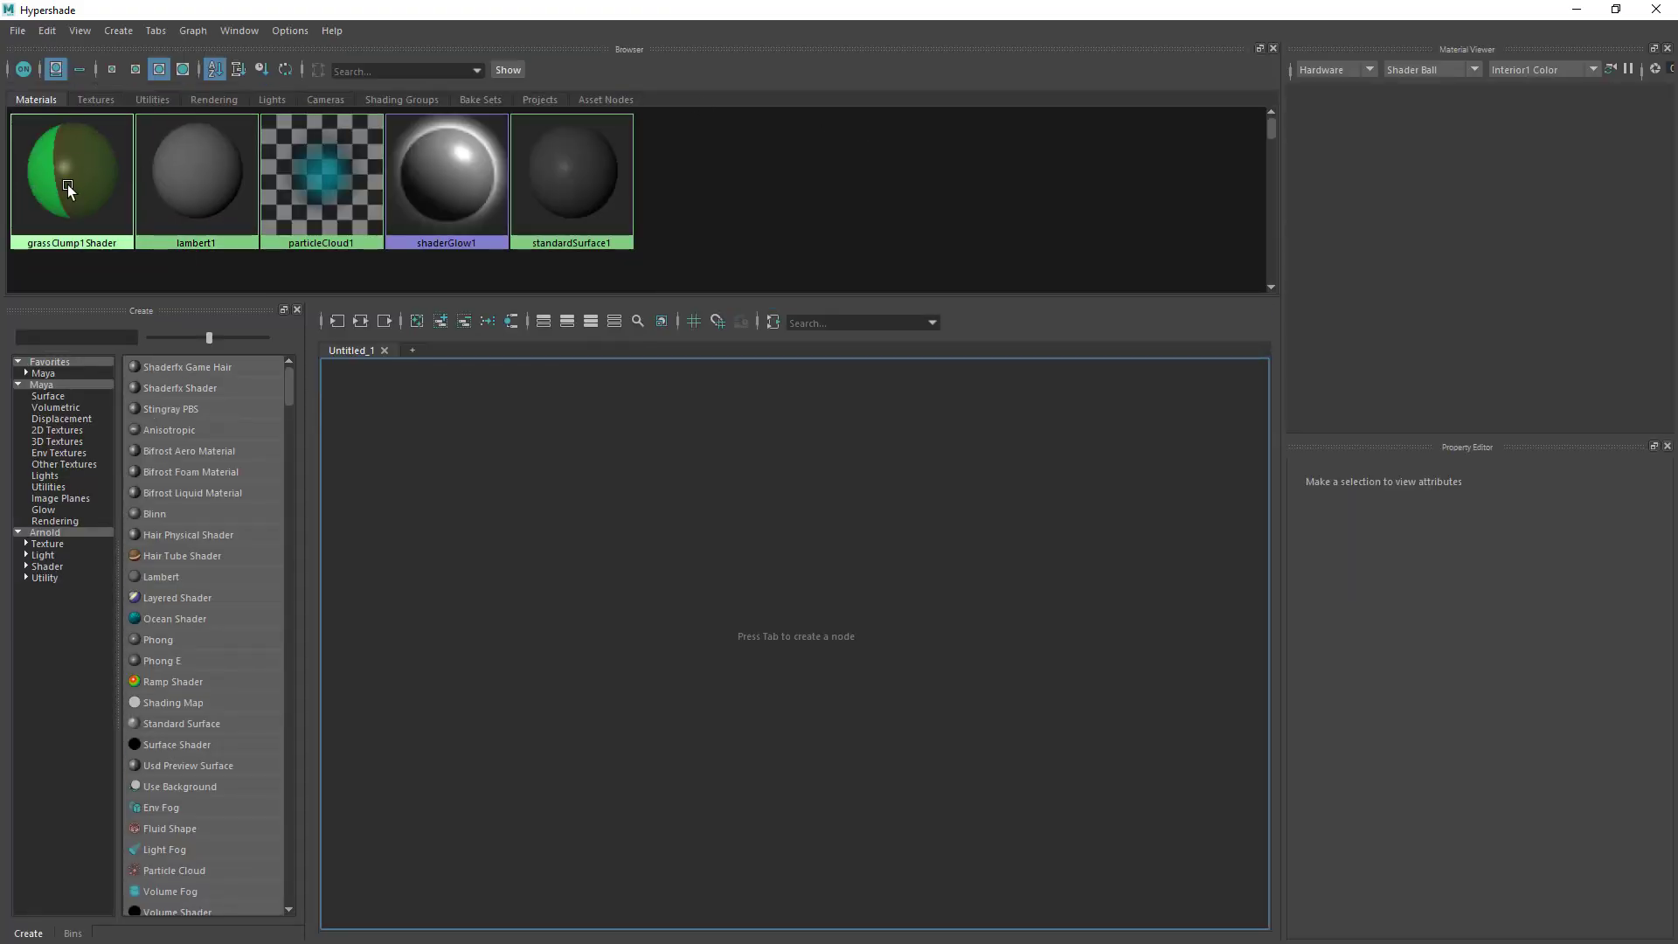
click(68, 186)
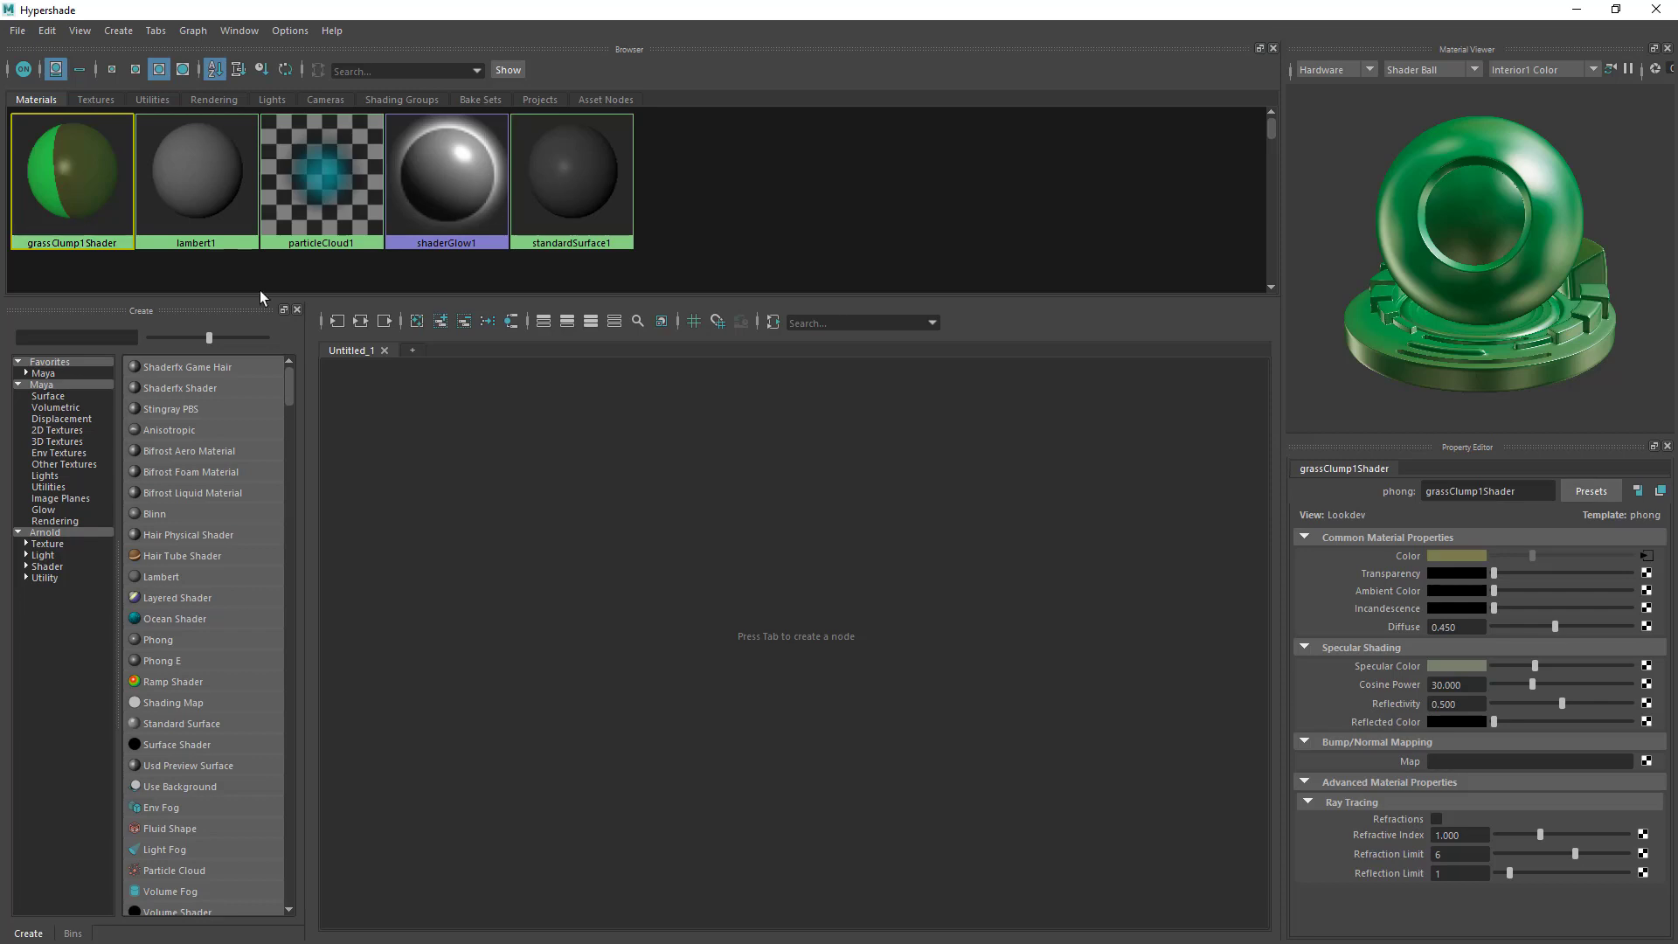
click(361, 322)
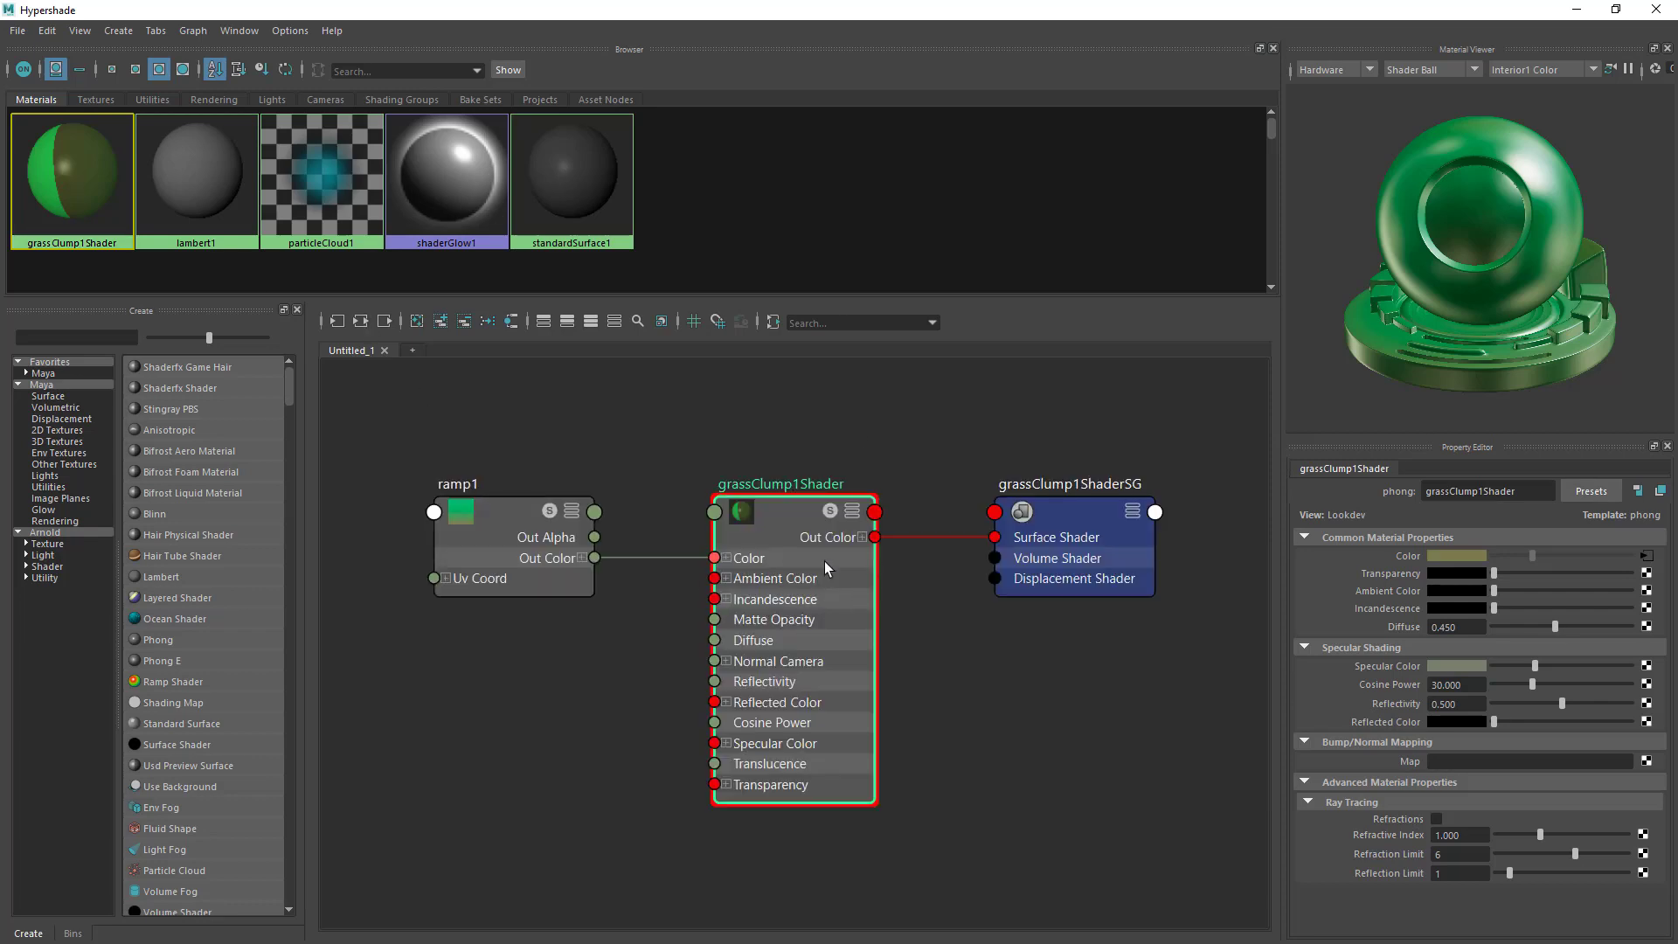
Move the ramp1 node slightly away from the shader and rename it GrassRamp.
mouse_move(471, 516)
mouse_down()
mouse_move(430, 478)
mouse_move(440, 519)
mouse_up()
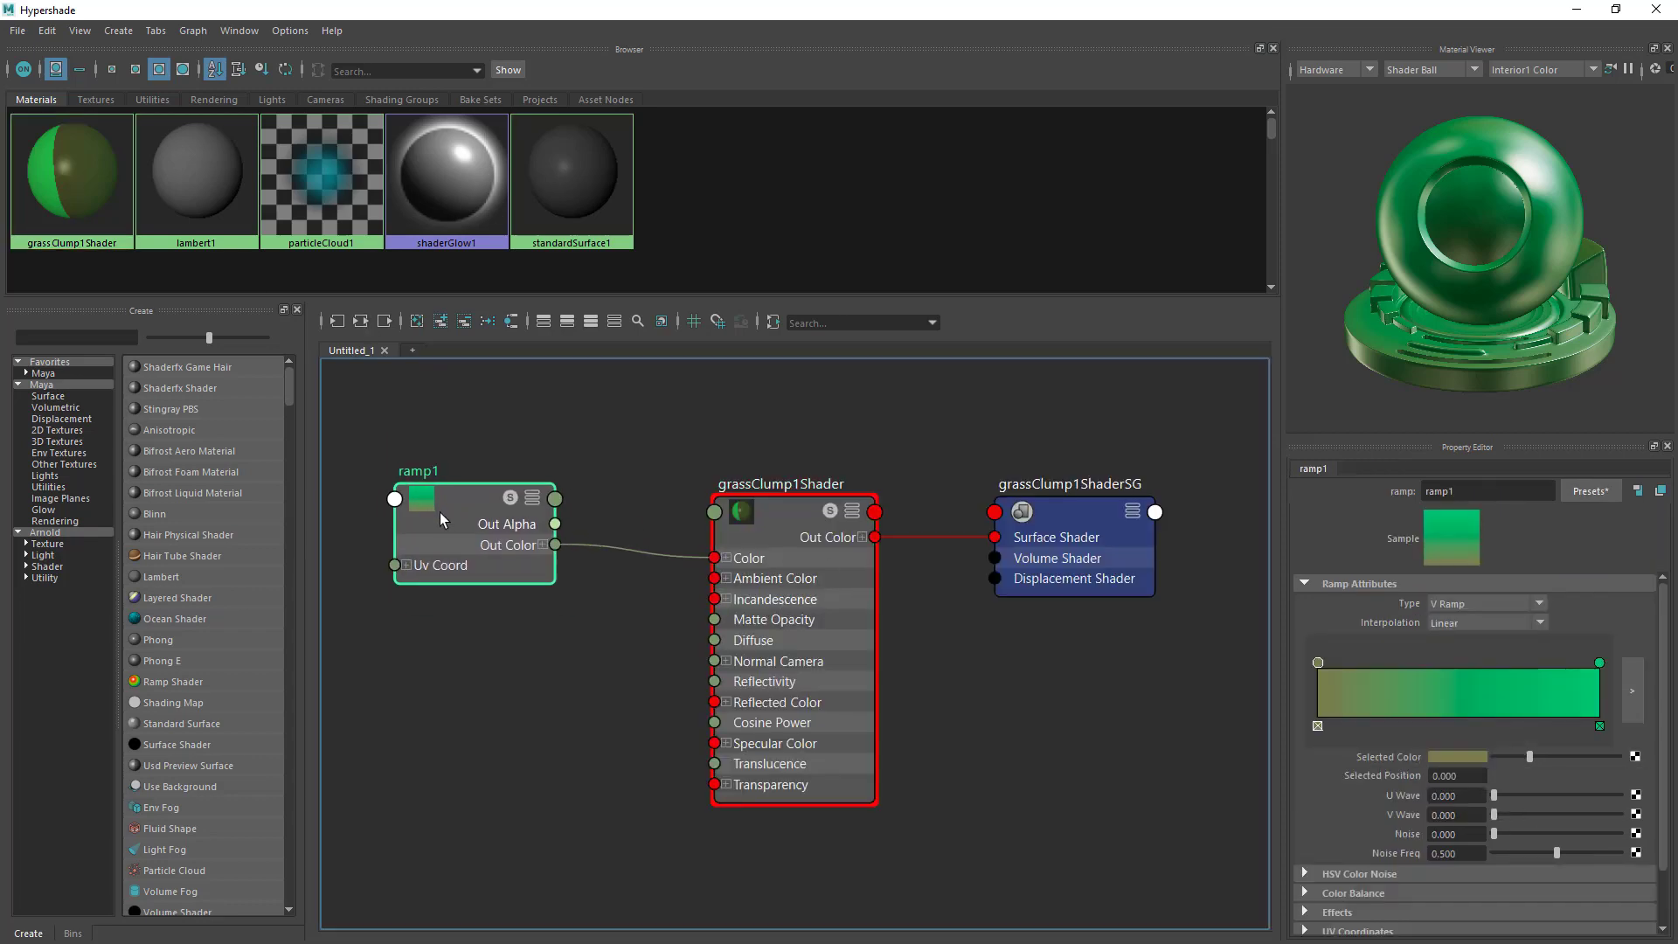
click(1469, 492)
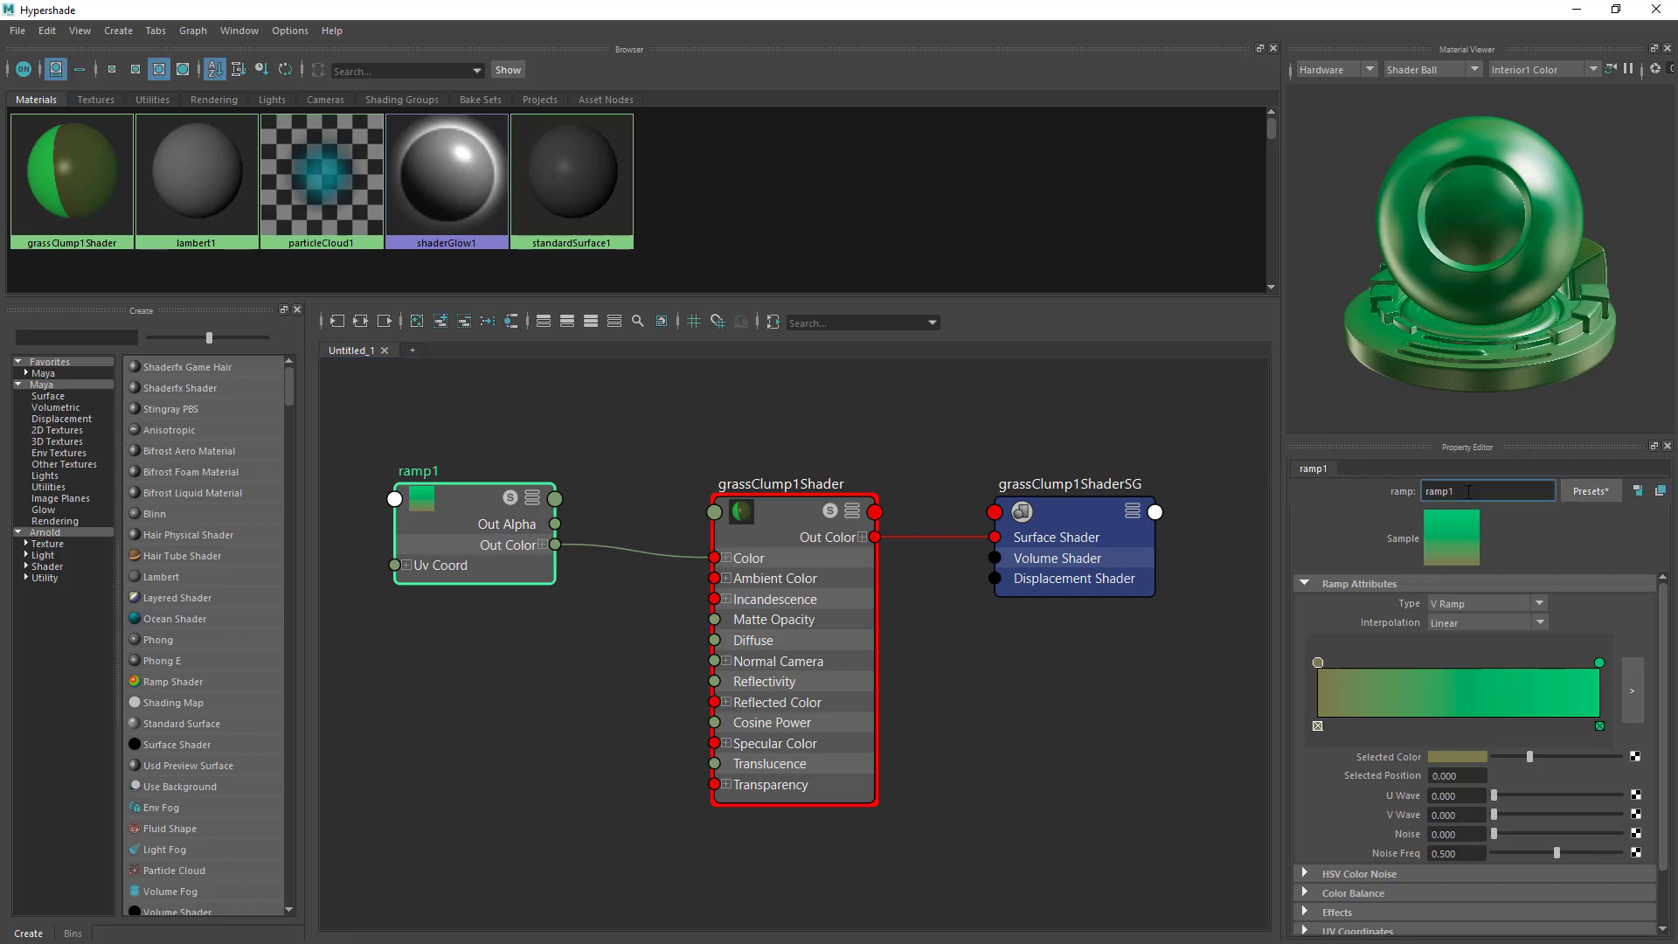
key(Left)
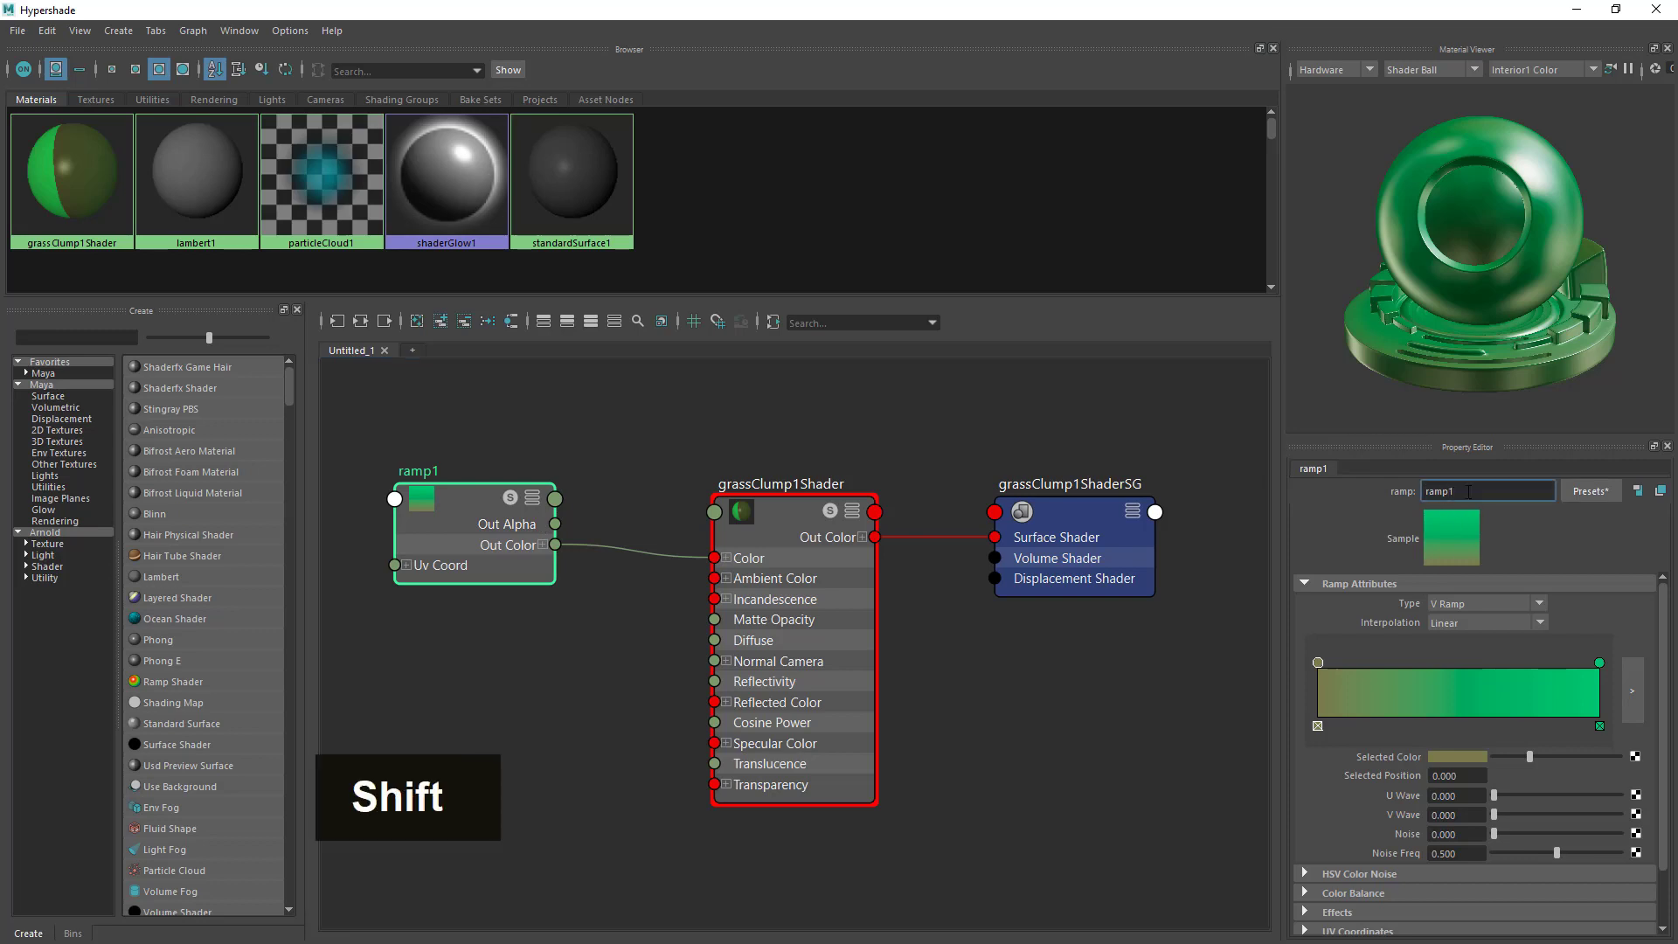
text(Grass)
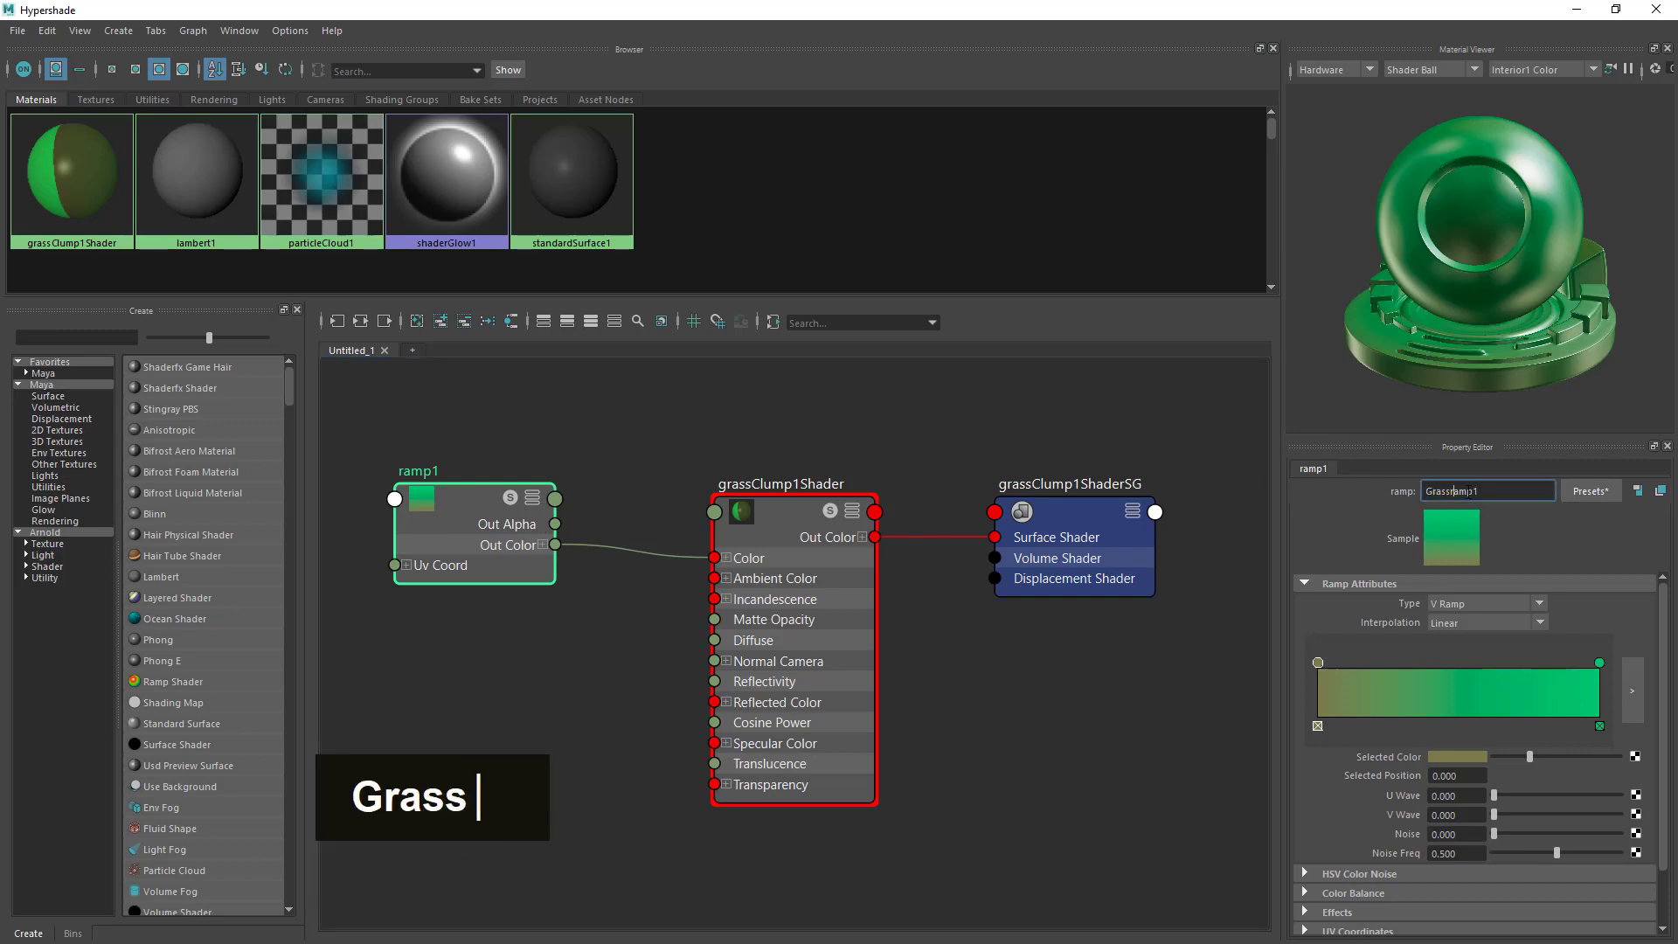
key(Left)
key(Right)
key(Delete)
text(R)
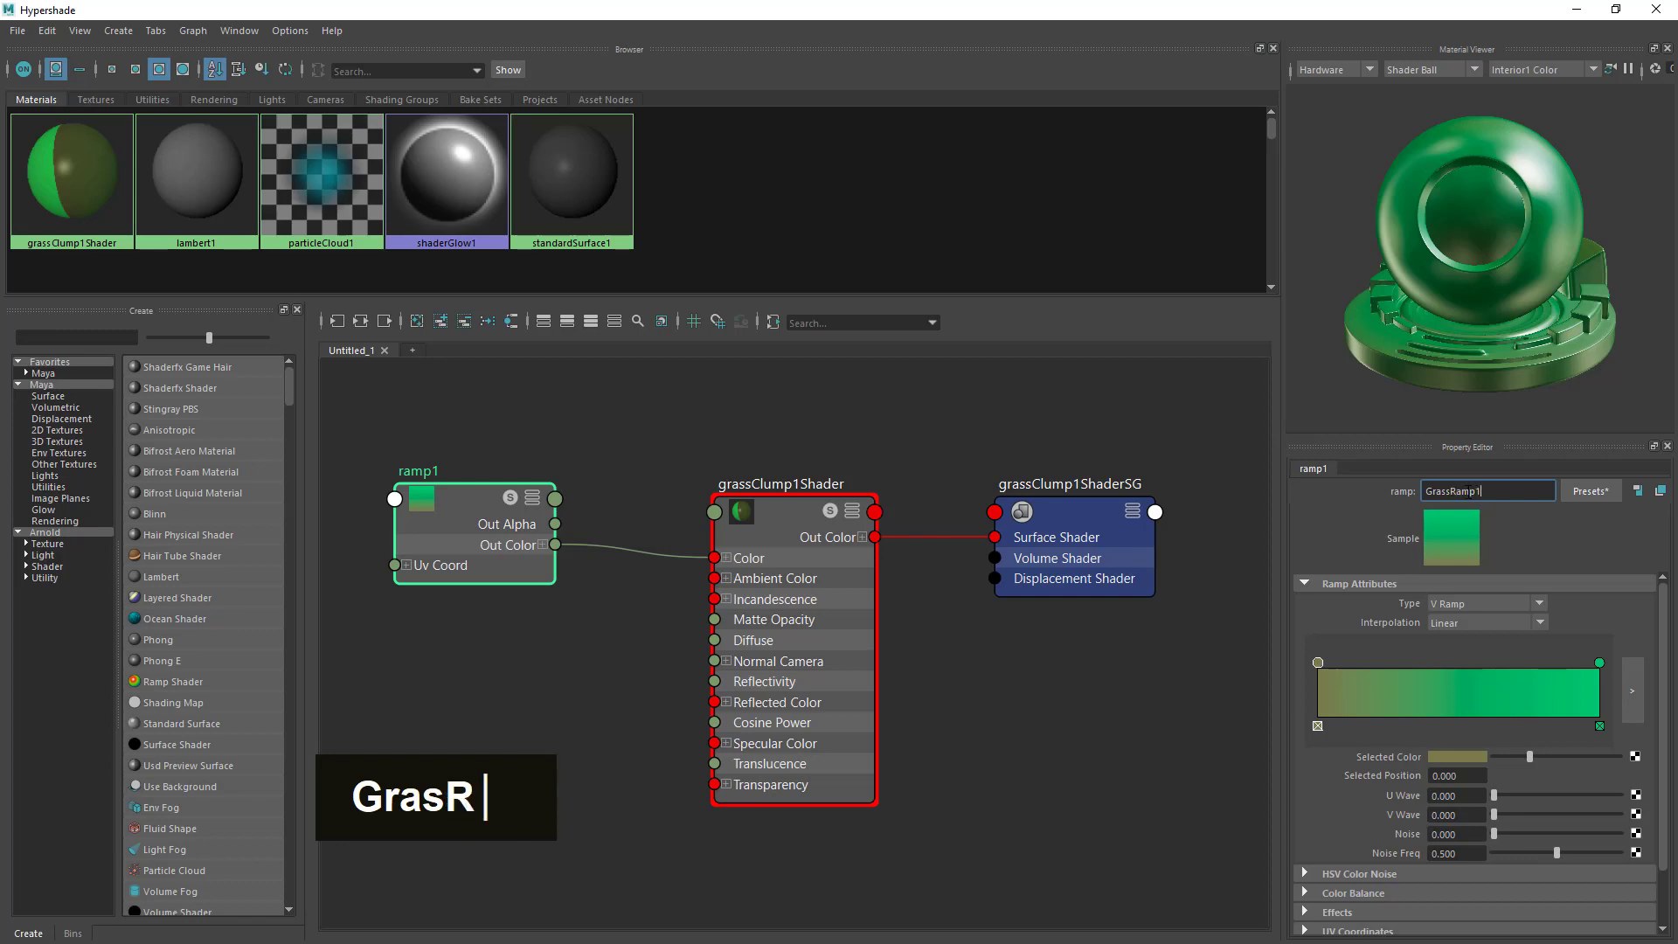
key(BackSpace)
key(Return)
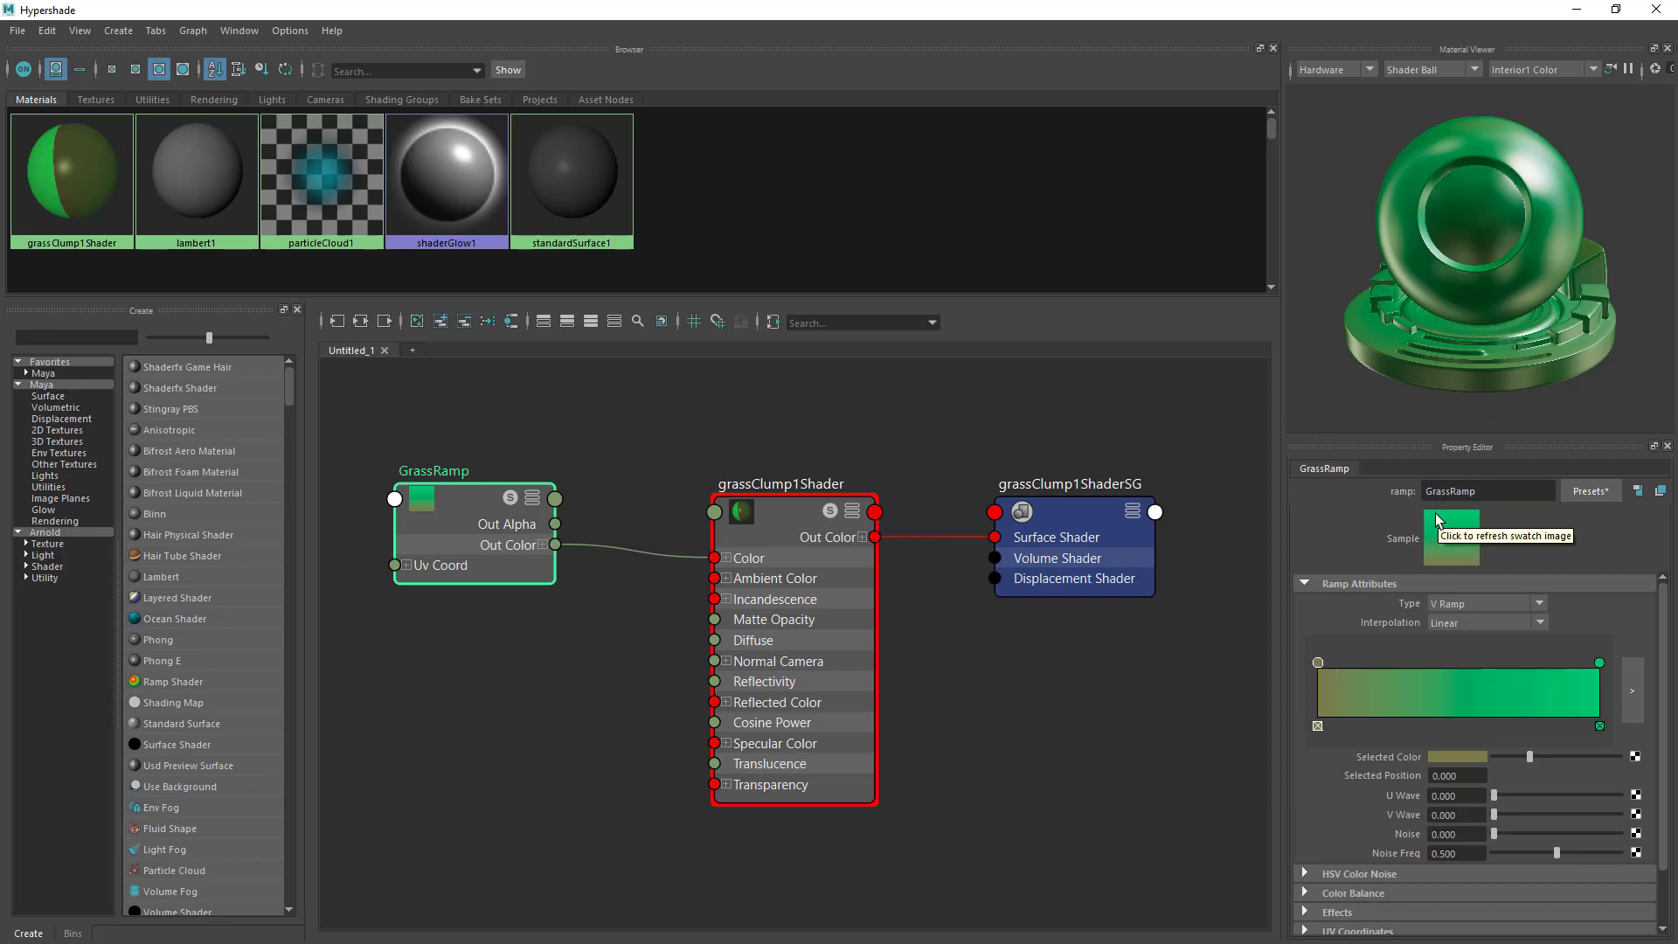
Delete the grassClump1Shader phong material and create an Arnold aiStandardSurface shader to replace it.
drag(817, 523, 834, 470)
key(Delete)
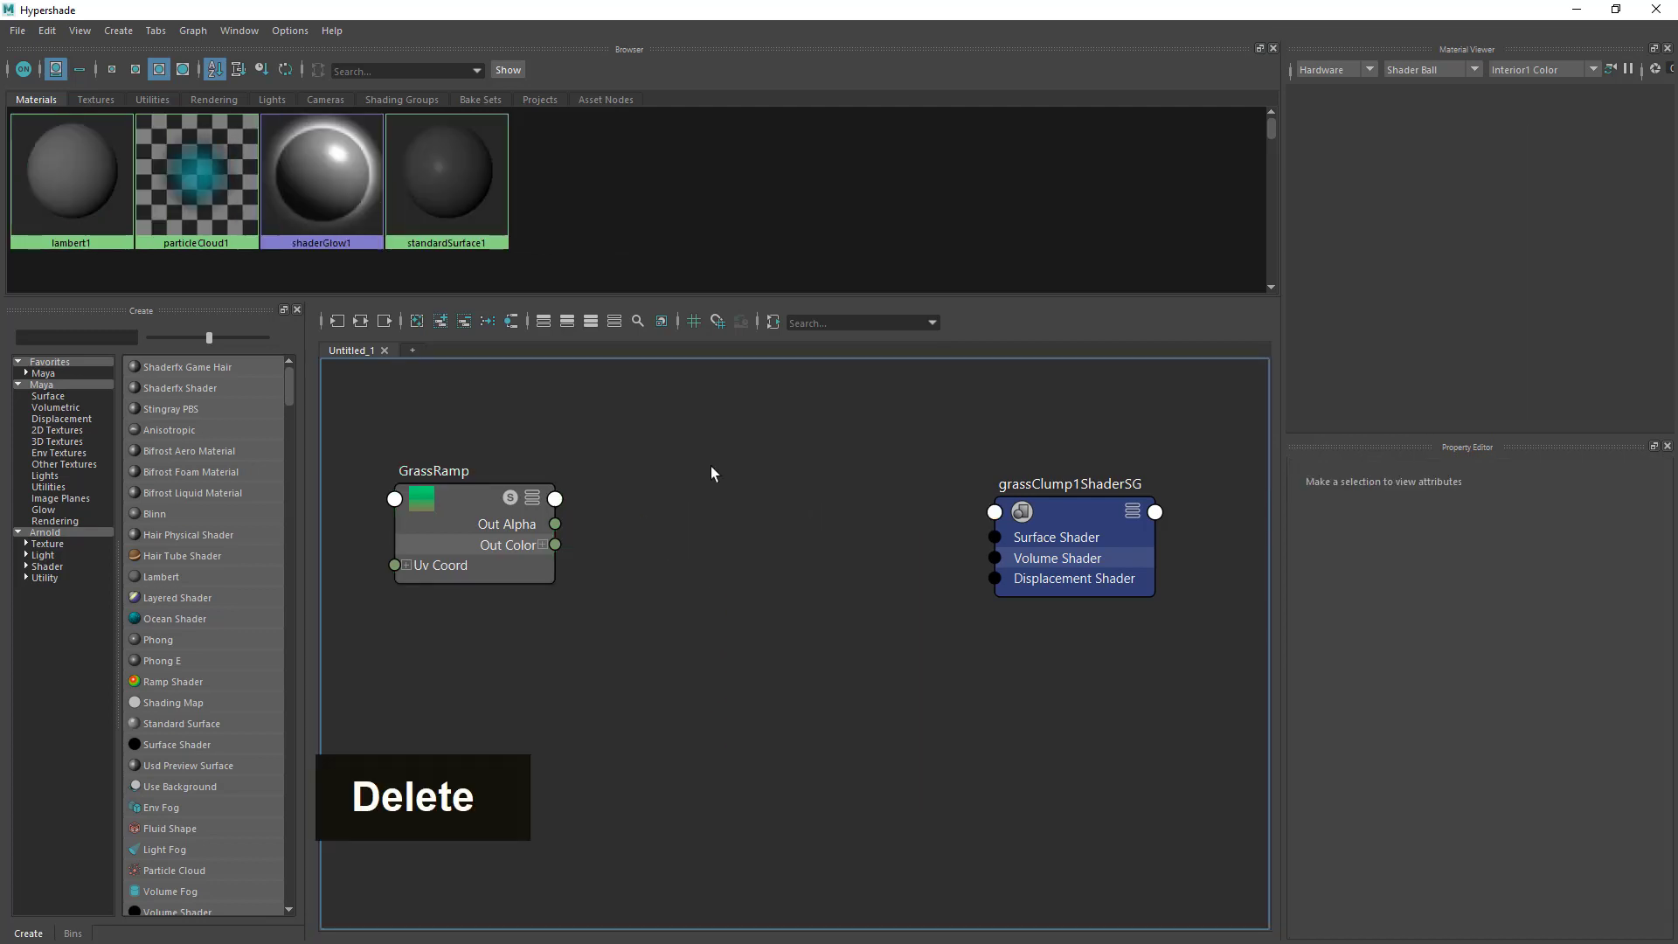
click(48, 535)
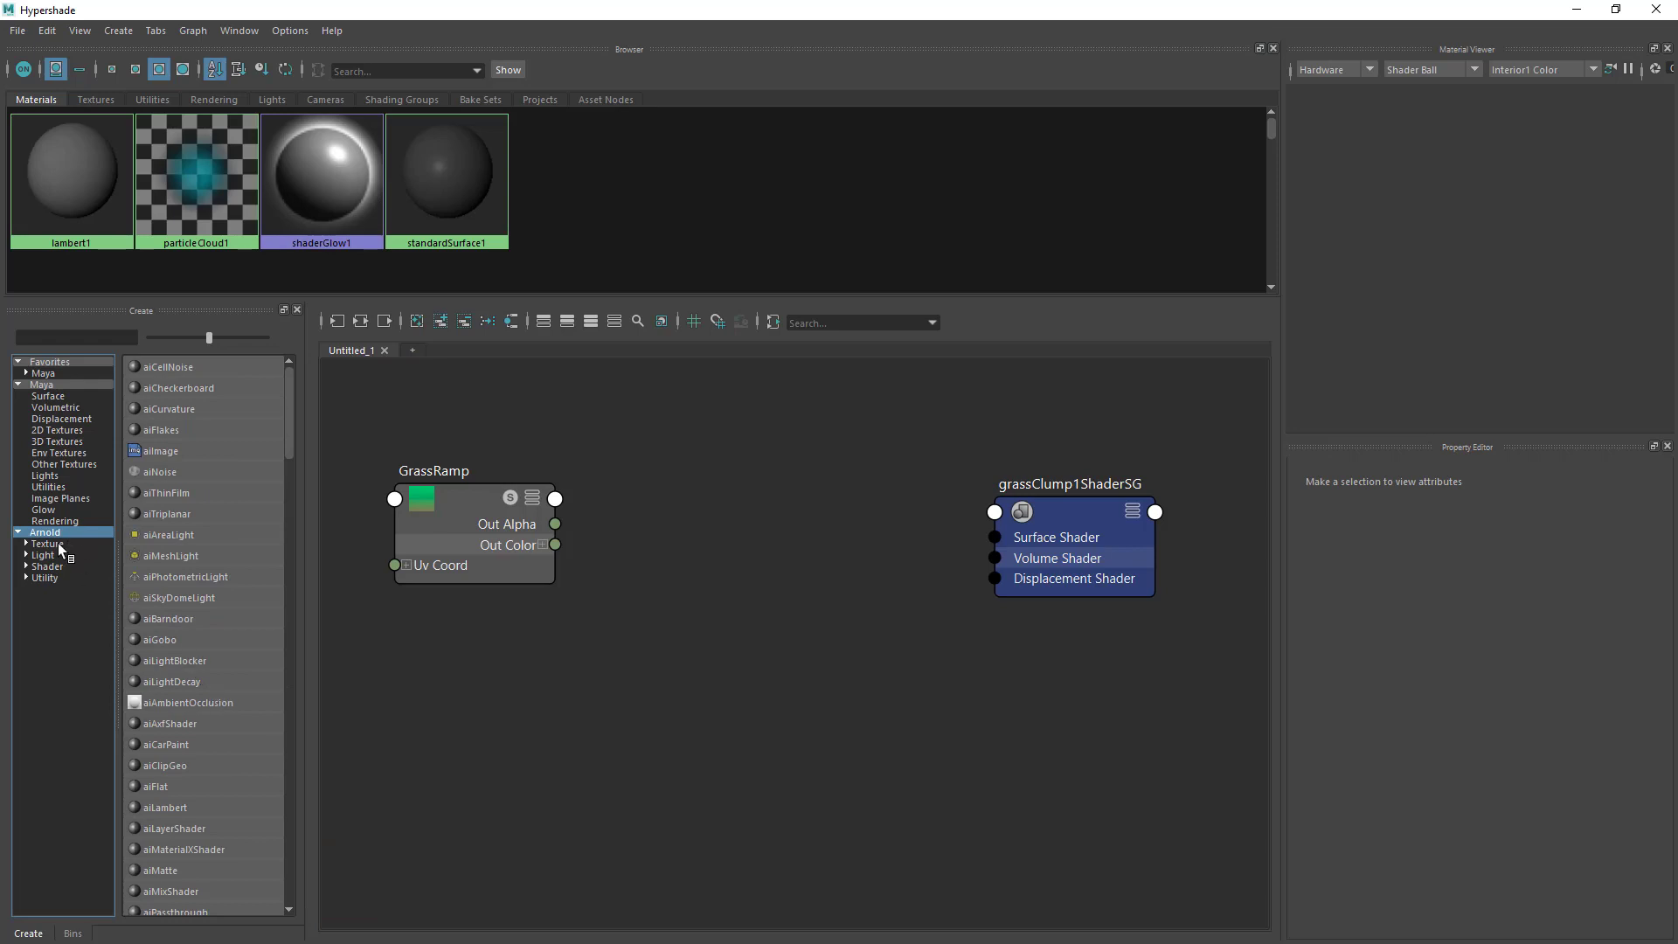
click(56, 563)
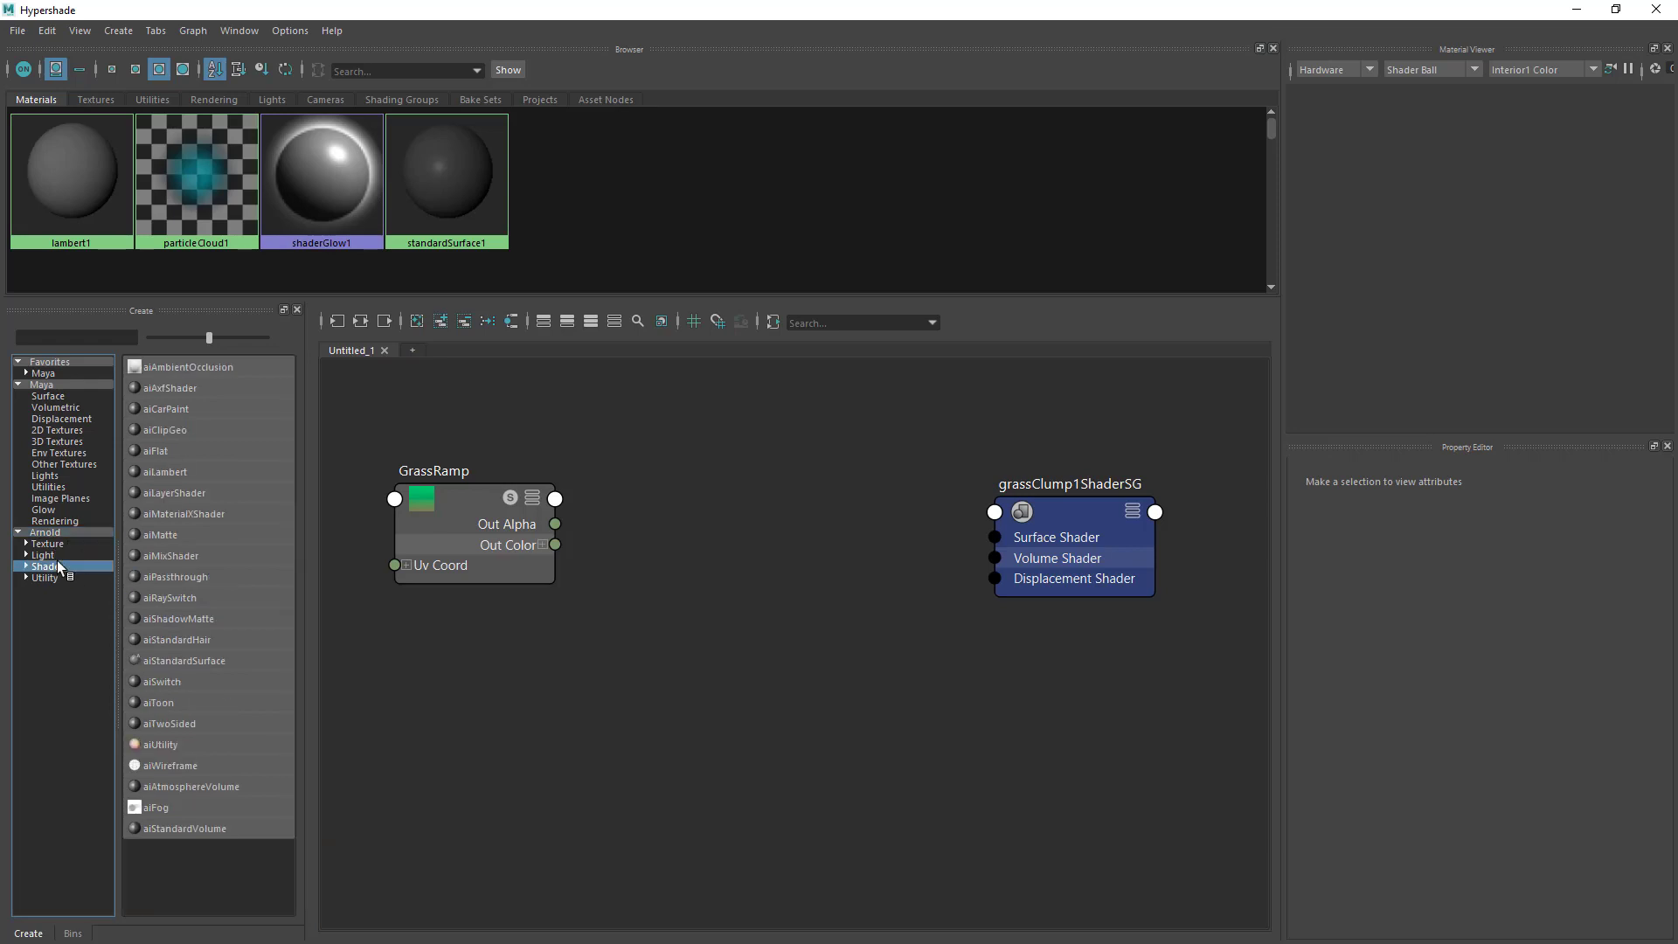
click(178, 660)
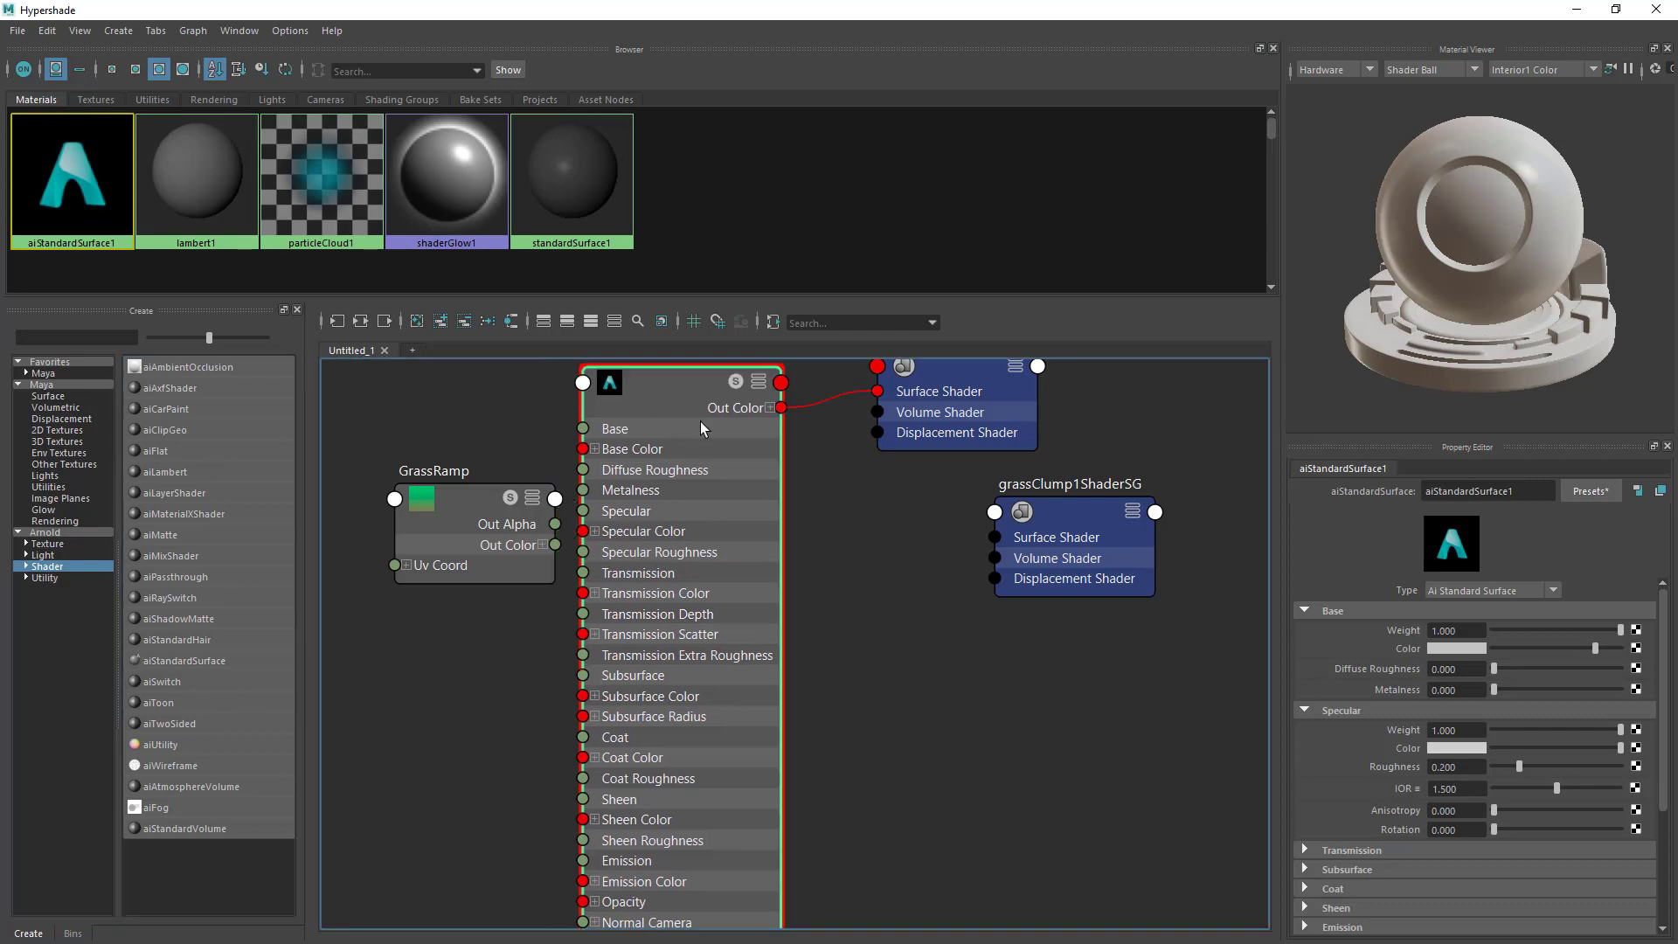
Rename the aiStandardSurface1 material Grass_Mat and connect GrassRamp's Out Color to its Base Color.
drag(1535, 491, 1160, 487)
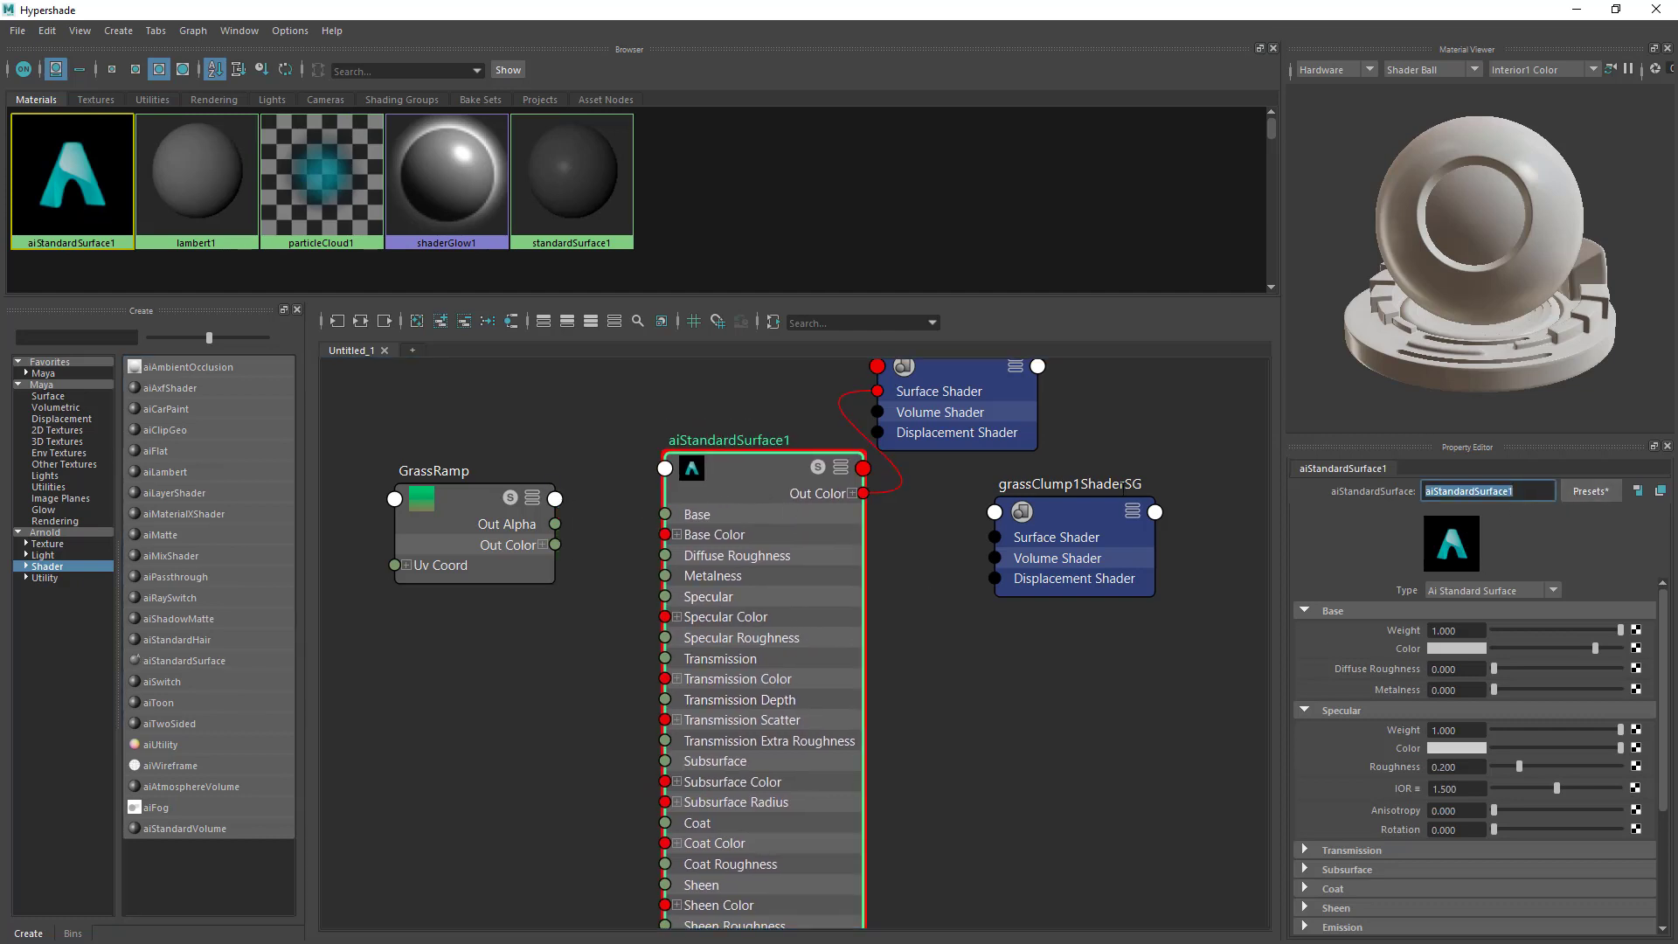
text(Grass)
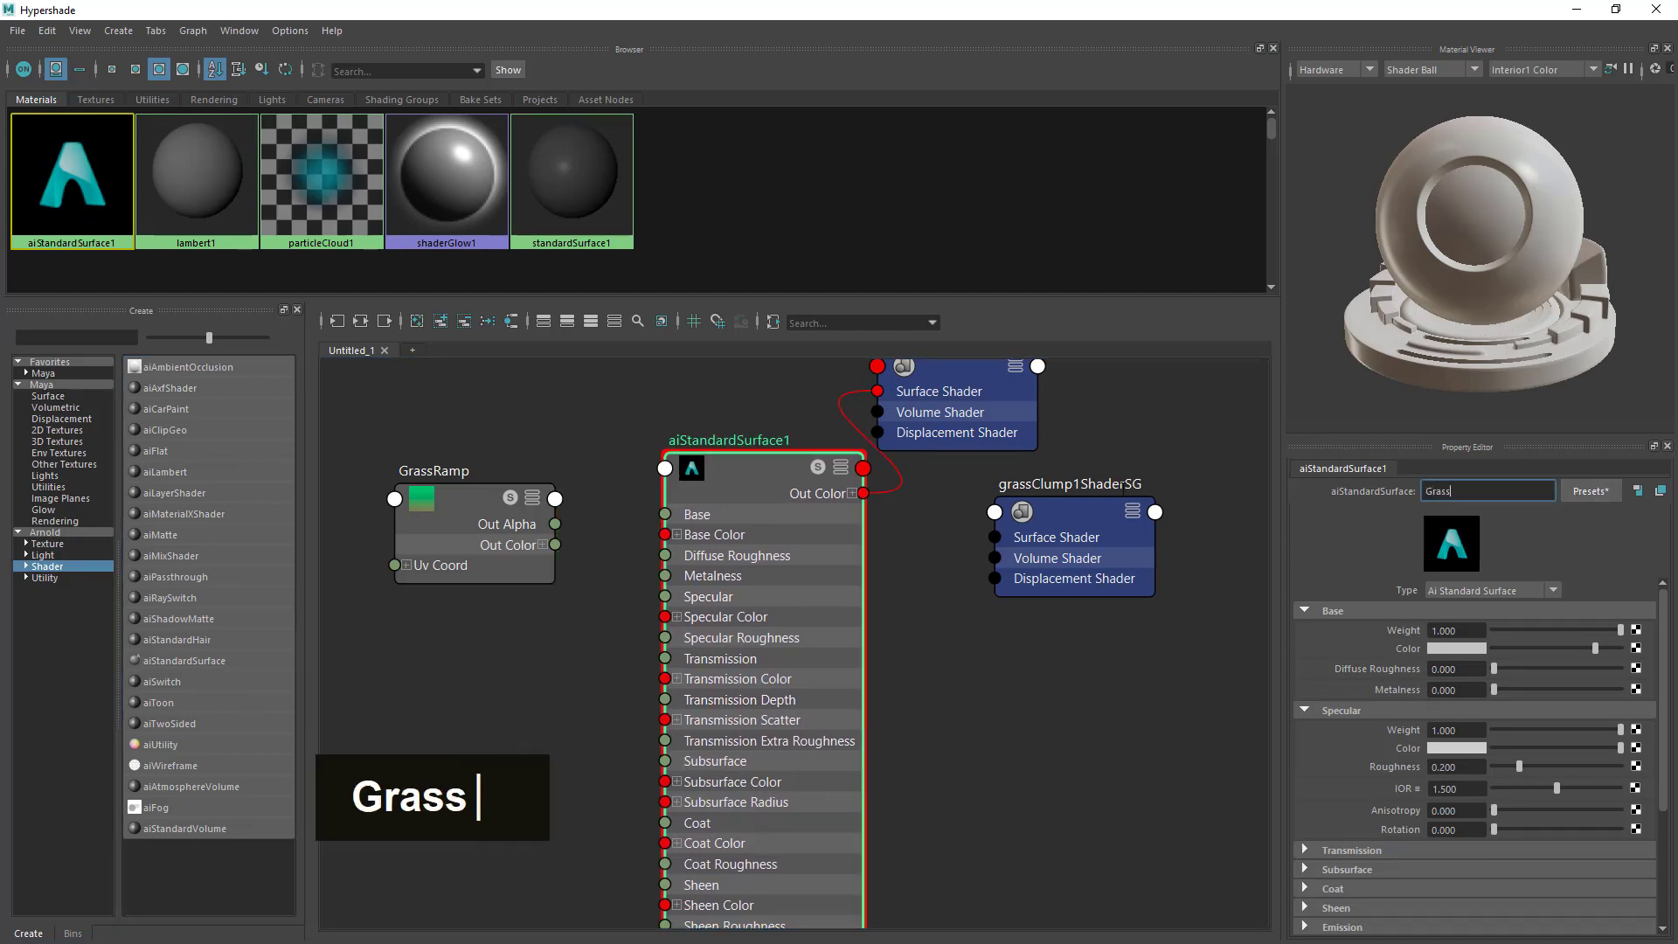
text(_Mat)
key(Return)
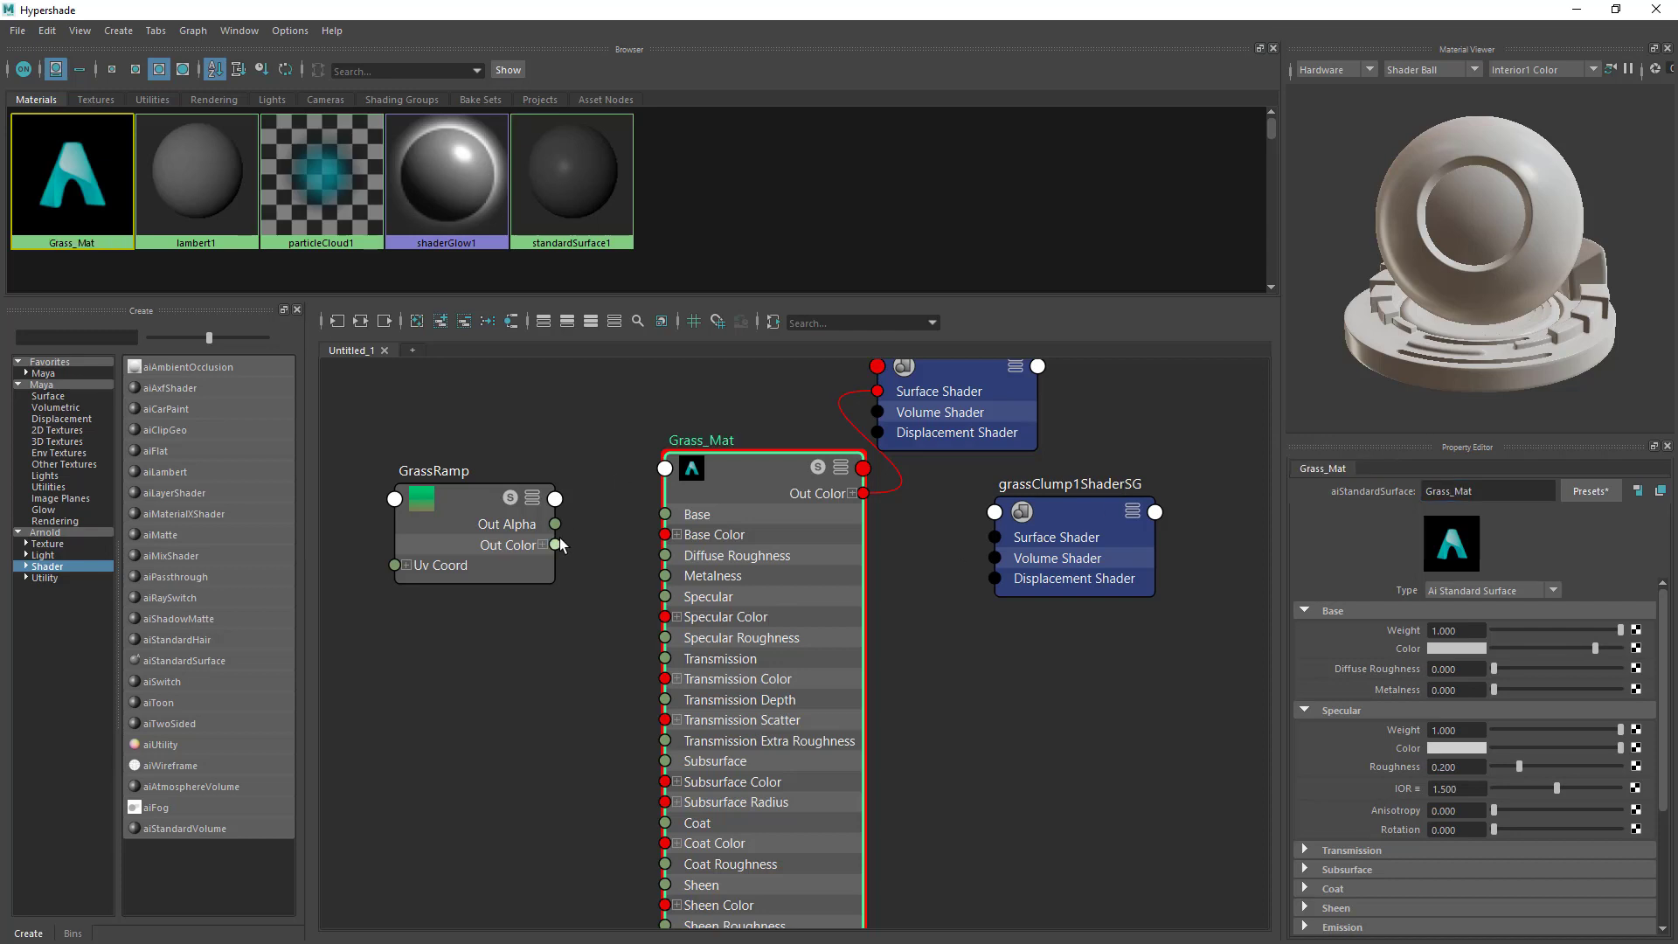
drag(554, 544, 699, 531)
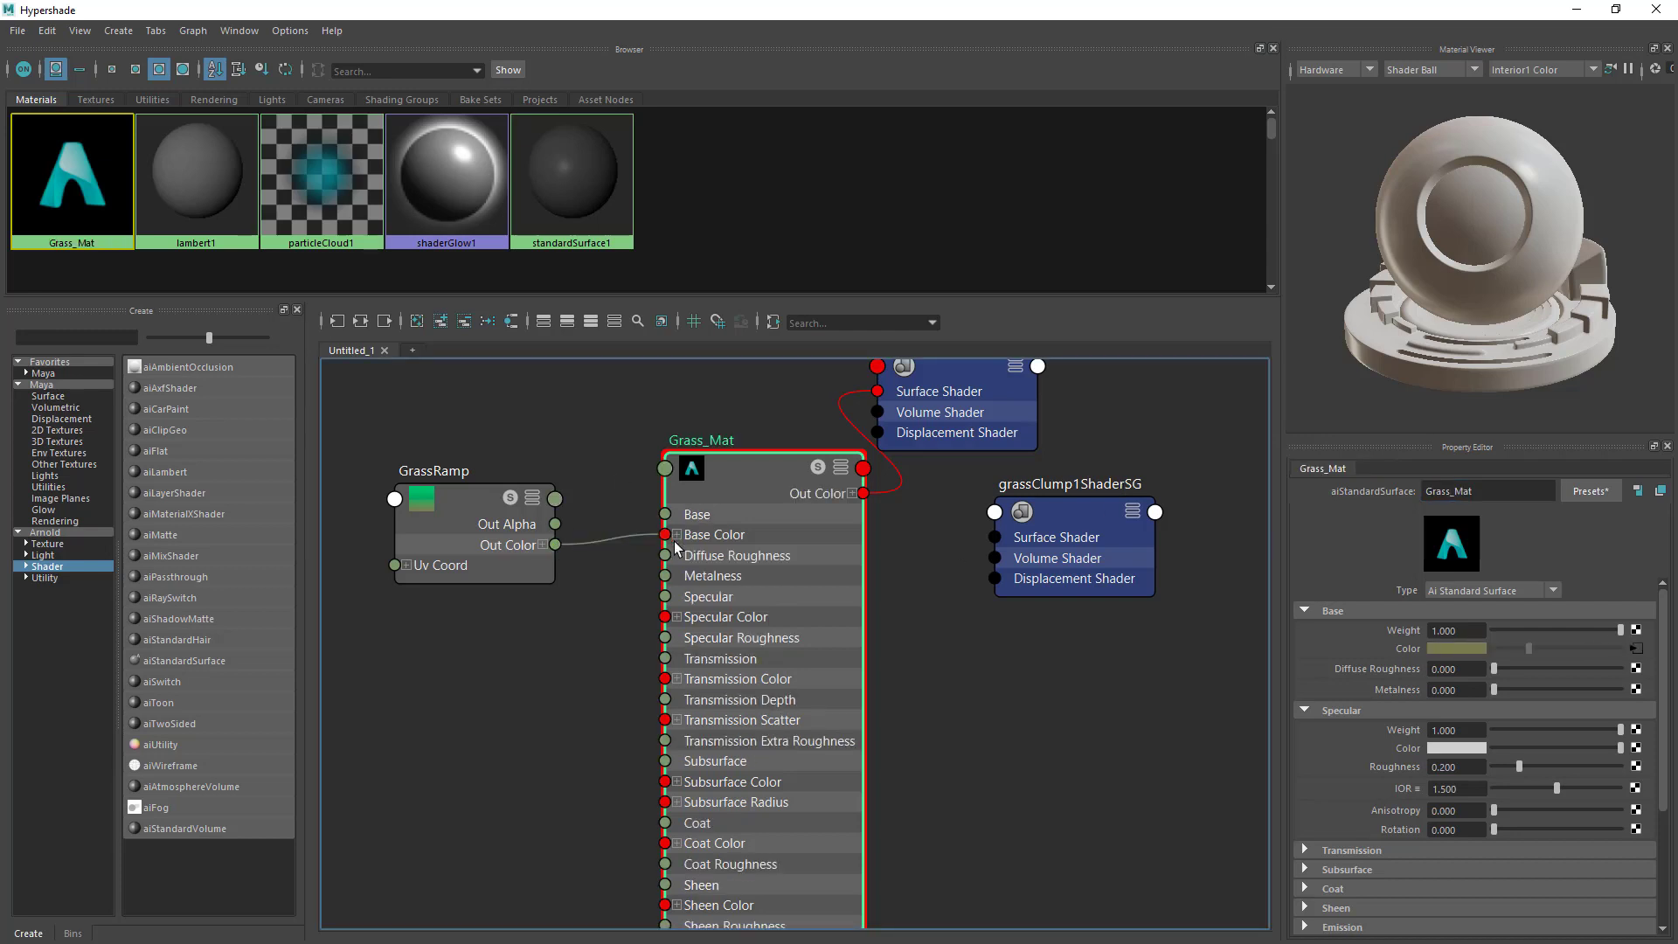
Move the aiStandardSurface1SG node clear of the others and delete the unused grassClump1ShaderSG shading group.
scroll(855, 586, down, 2)
drag(948, 470, 1036, 420)
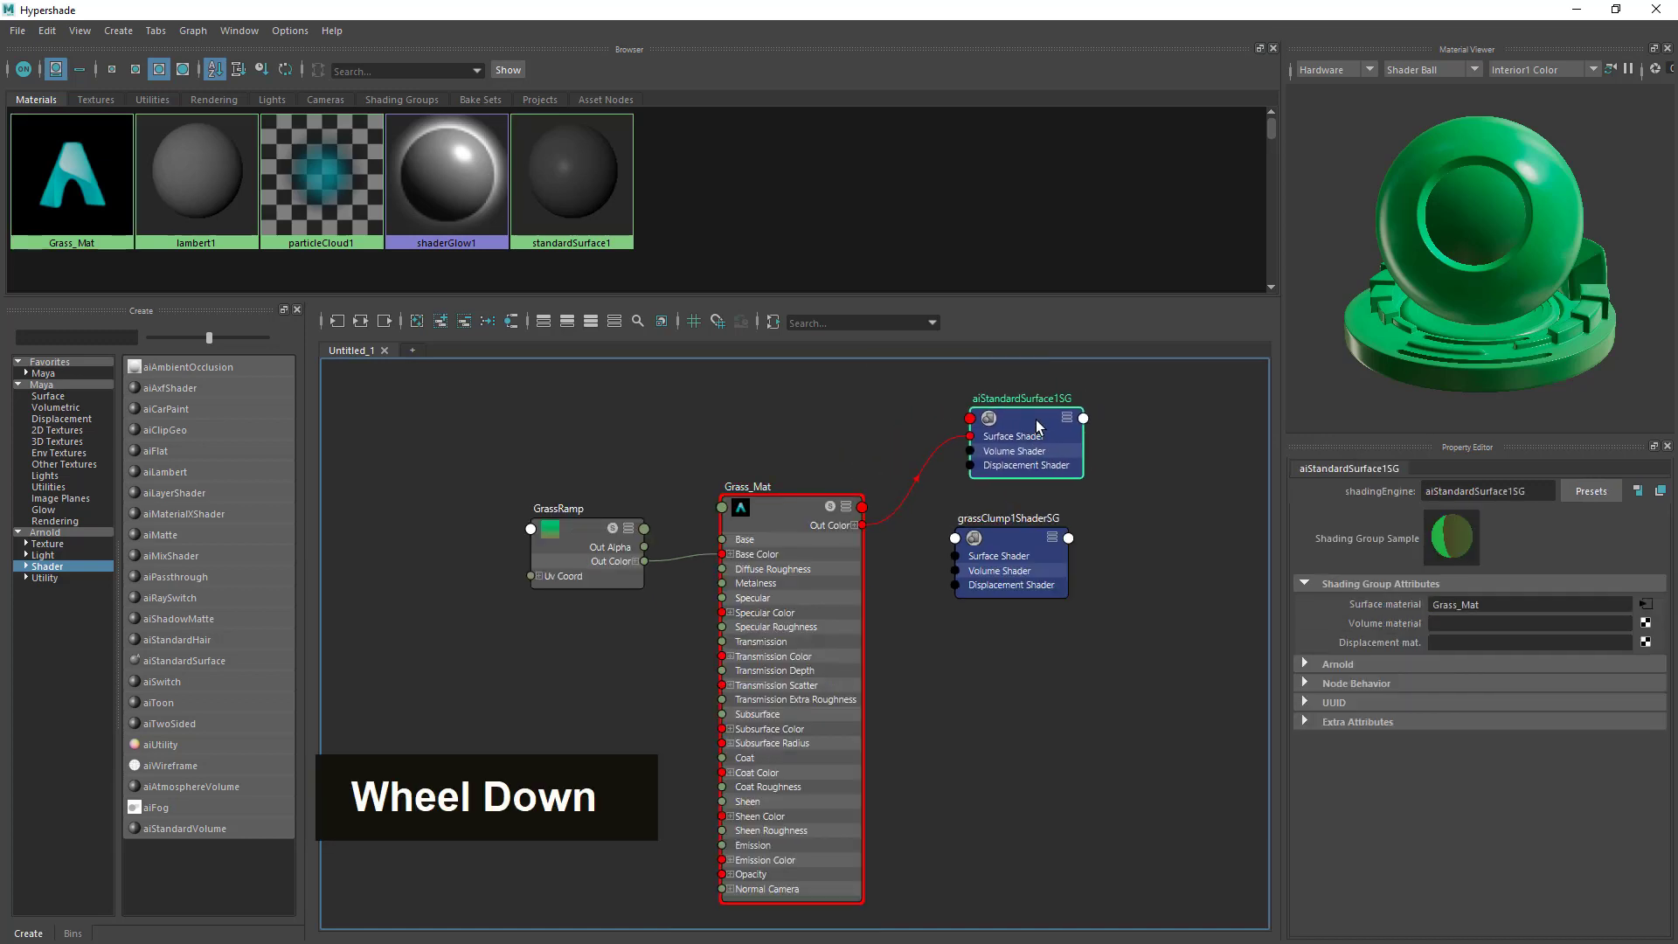
drag(1001, 539, 1050, 579)
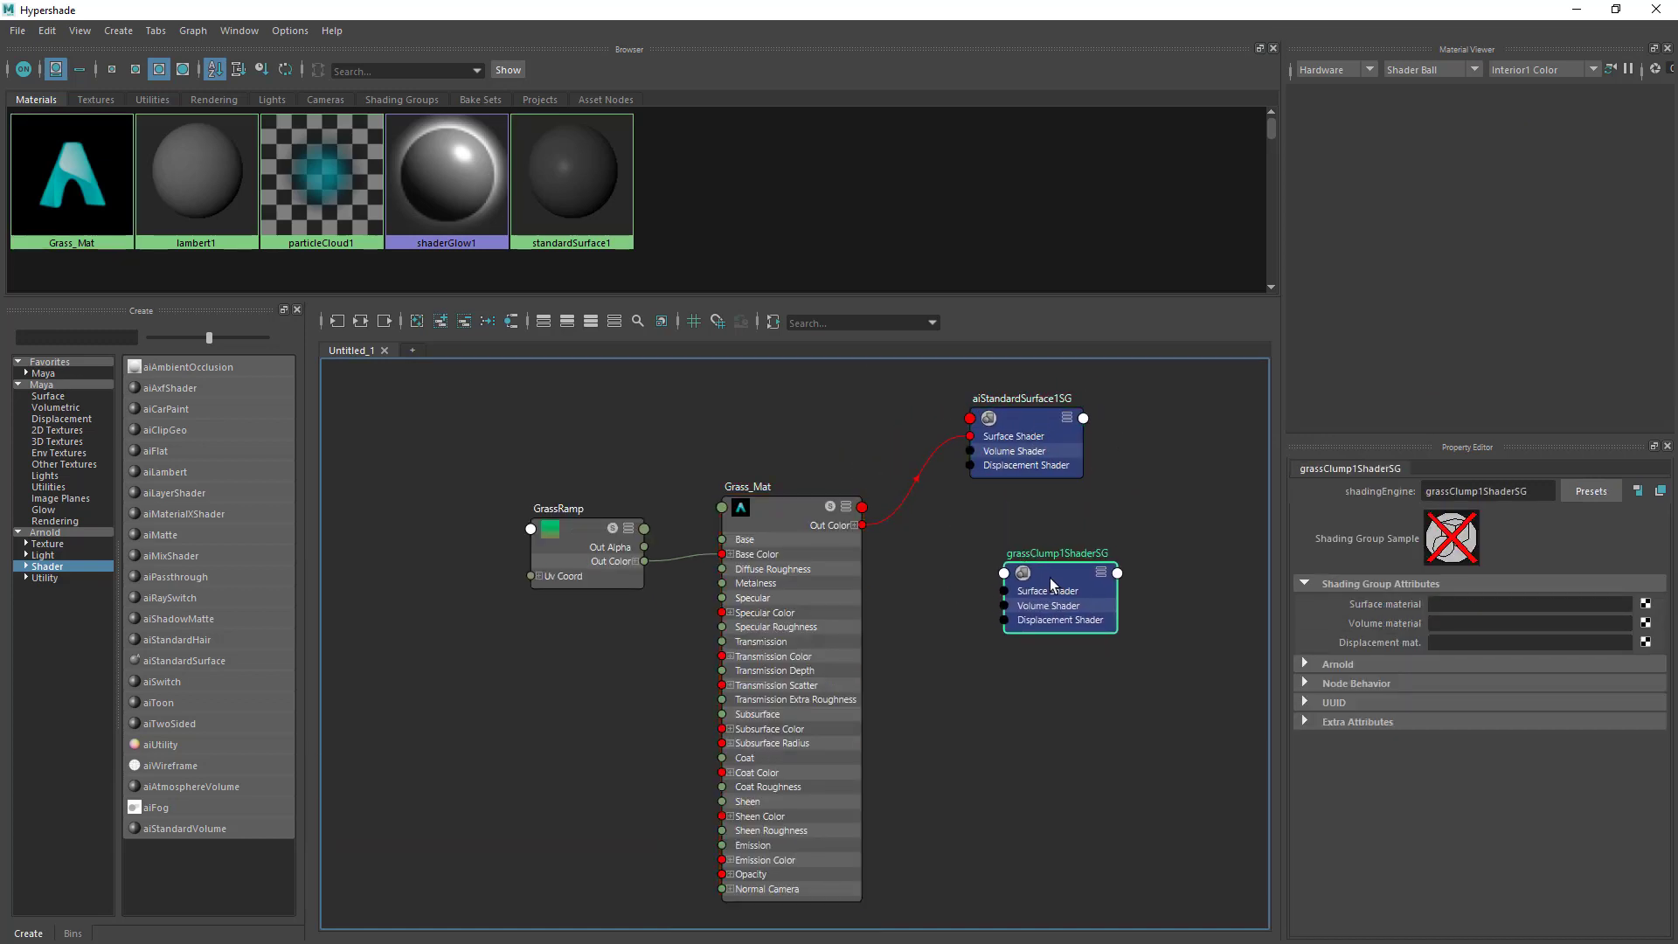
key(Delete)
Arrange the GrassRamp, Grass_Mat and aiStandardSurface1SG nodes in a tidy row.
drag(1018, 433, 1030, 517)
drag(789, 511, 810, 483)
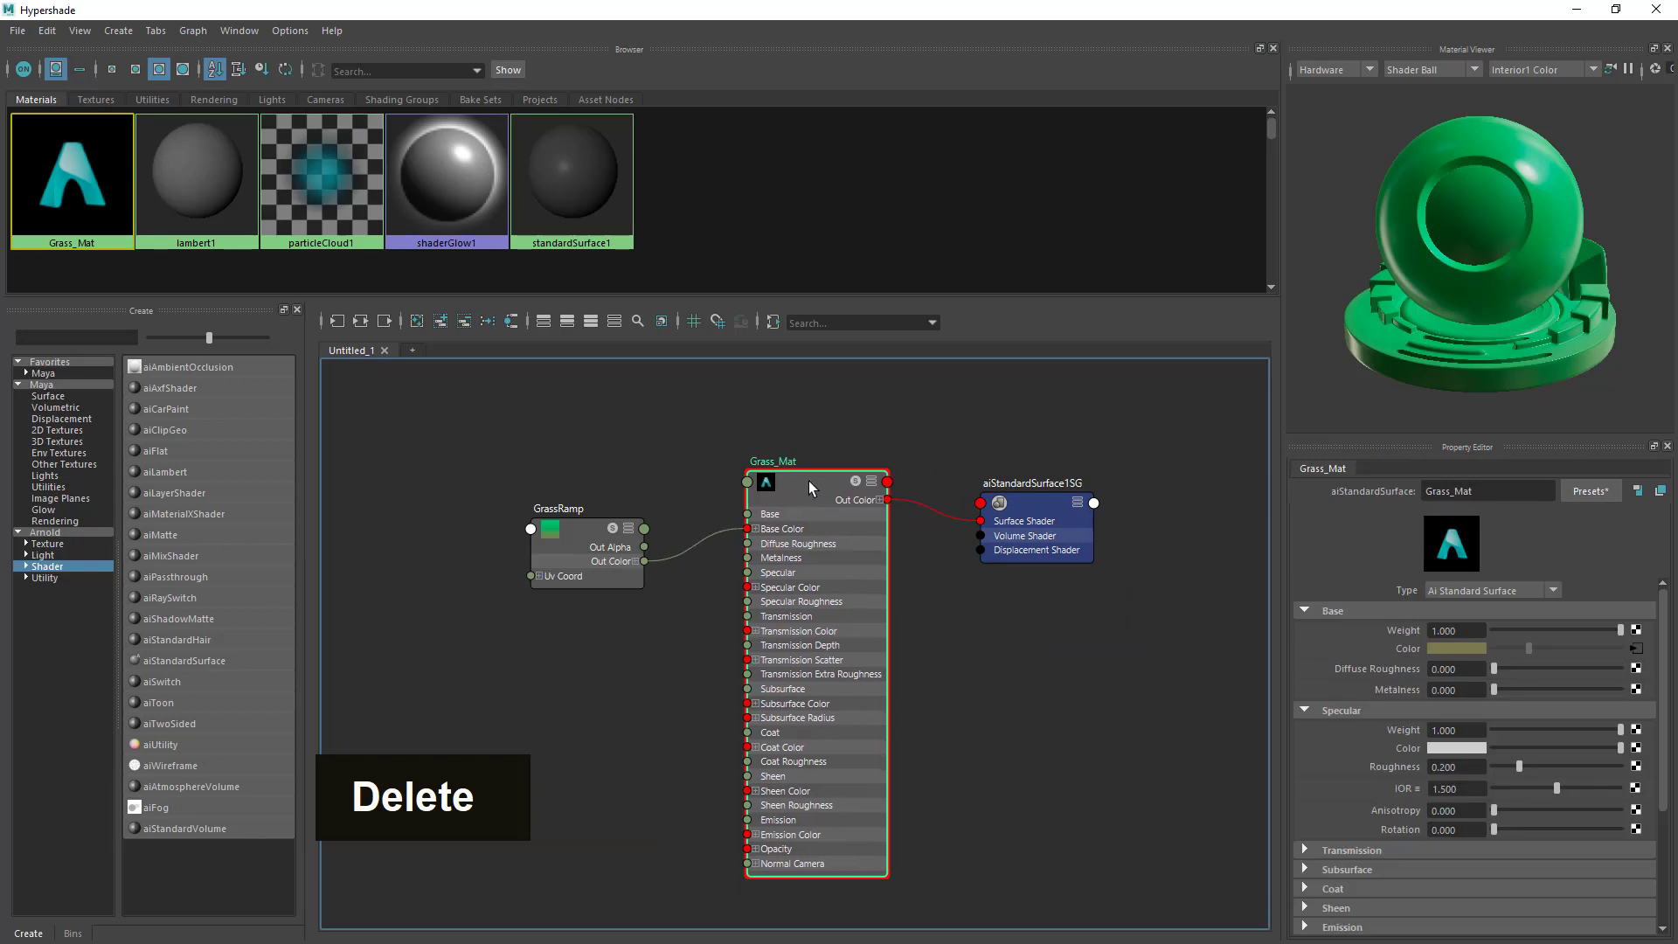
click(568, 526)
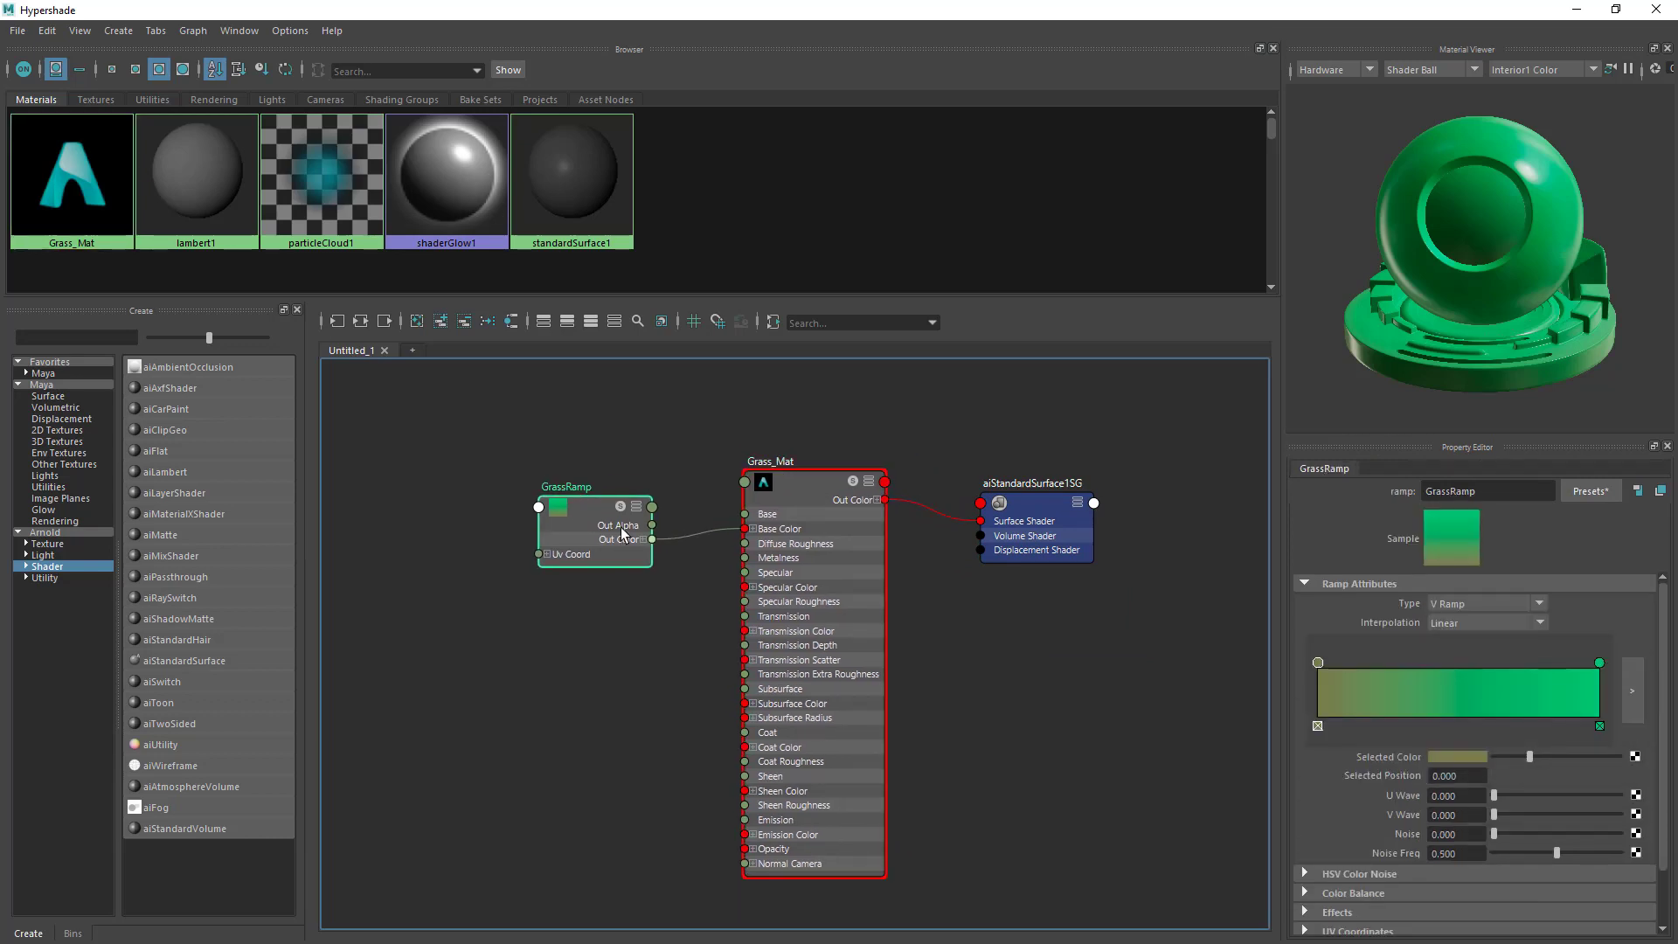
drag(580, 540, 591, 501)
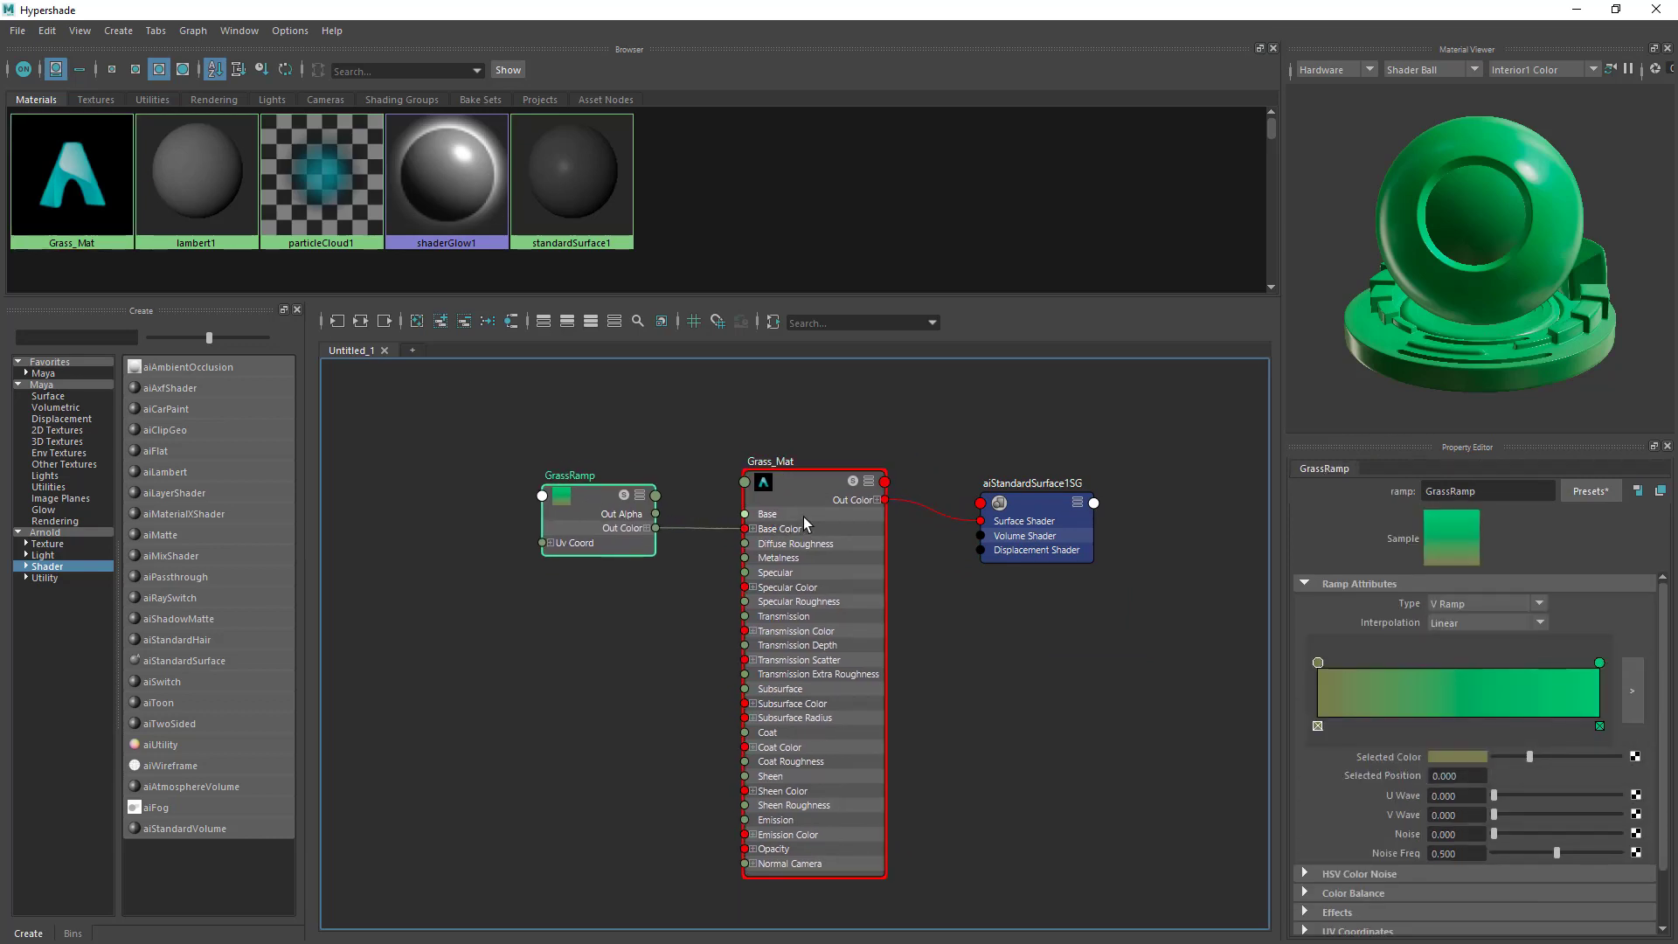
mouse_move(803, 500)
mouse_down()
mouse_move(802, 482)
mouse_move(827, 500)
mouse_up()
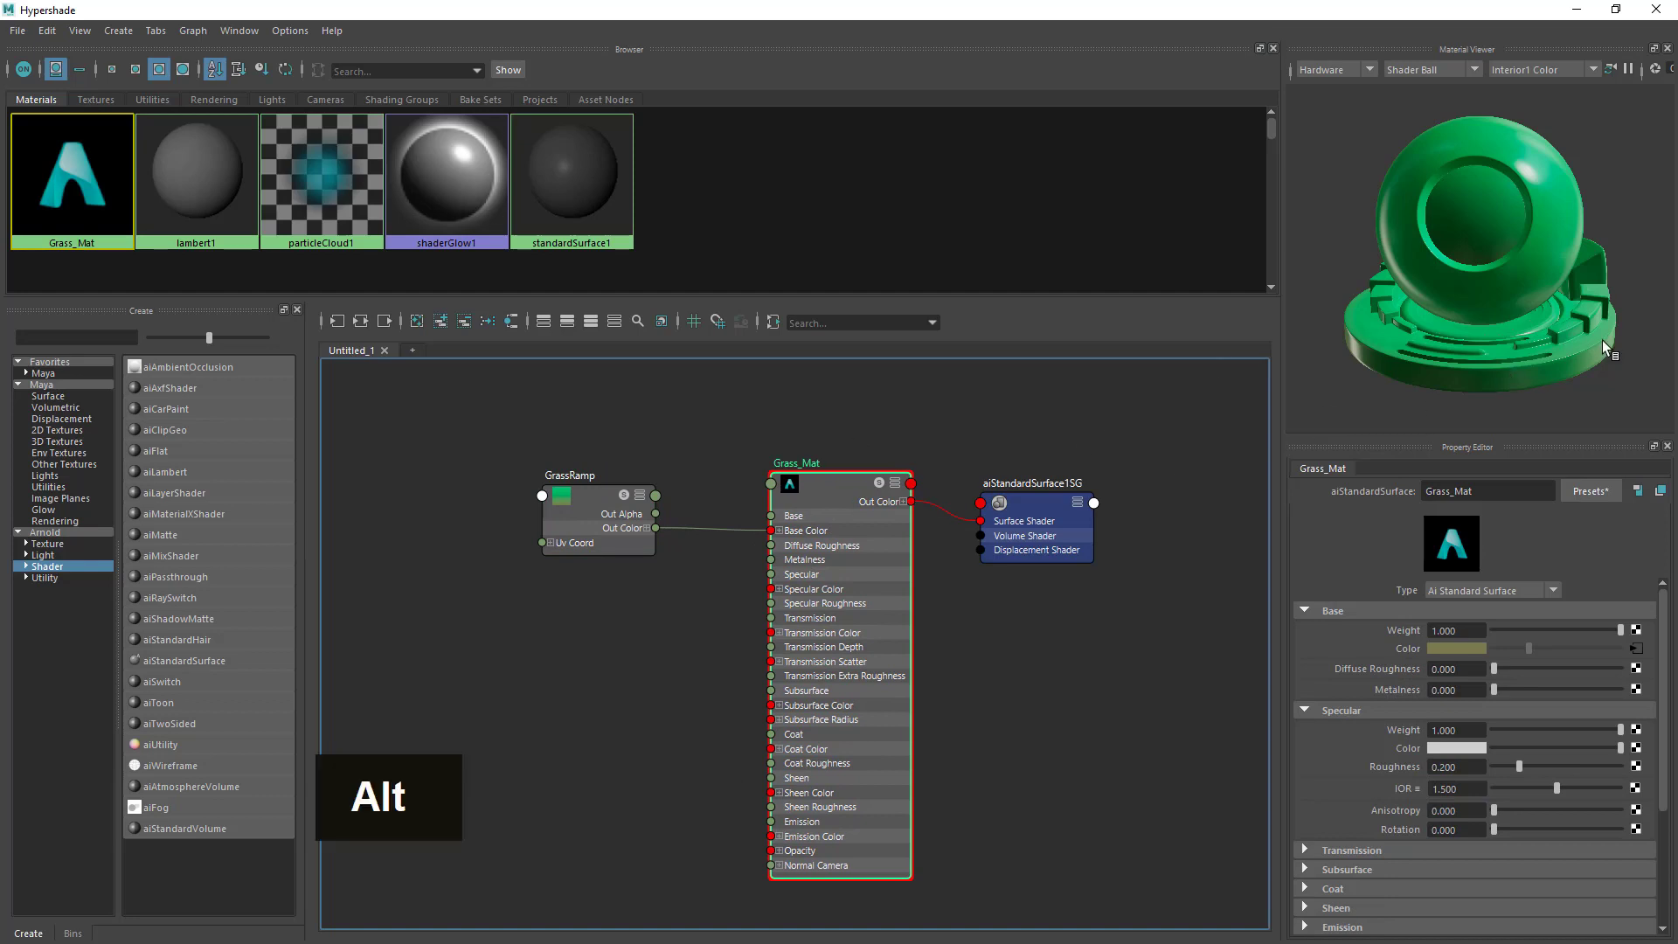
Orbit the material preview and set the specular weight of Grass_Mat to 0.000.
alt+drag(1603, 339, 1593, 244)
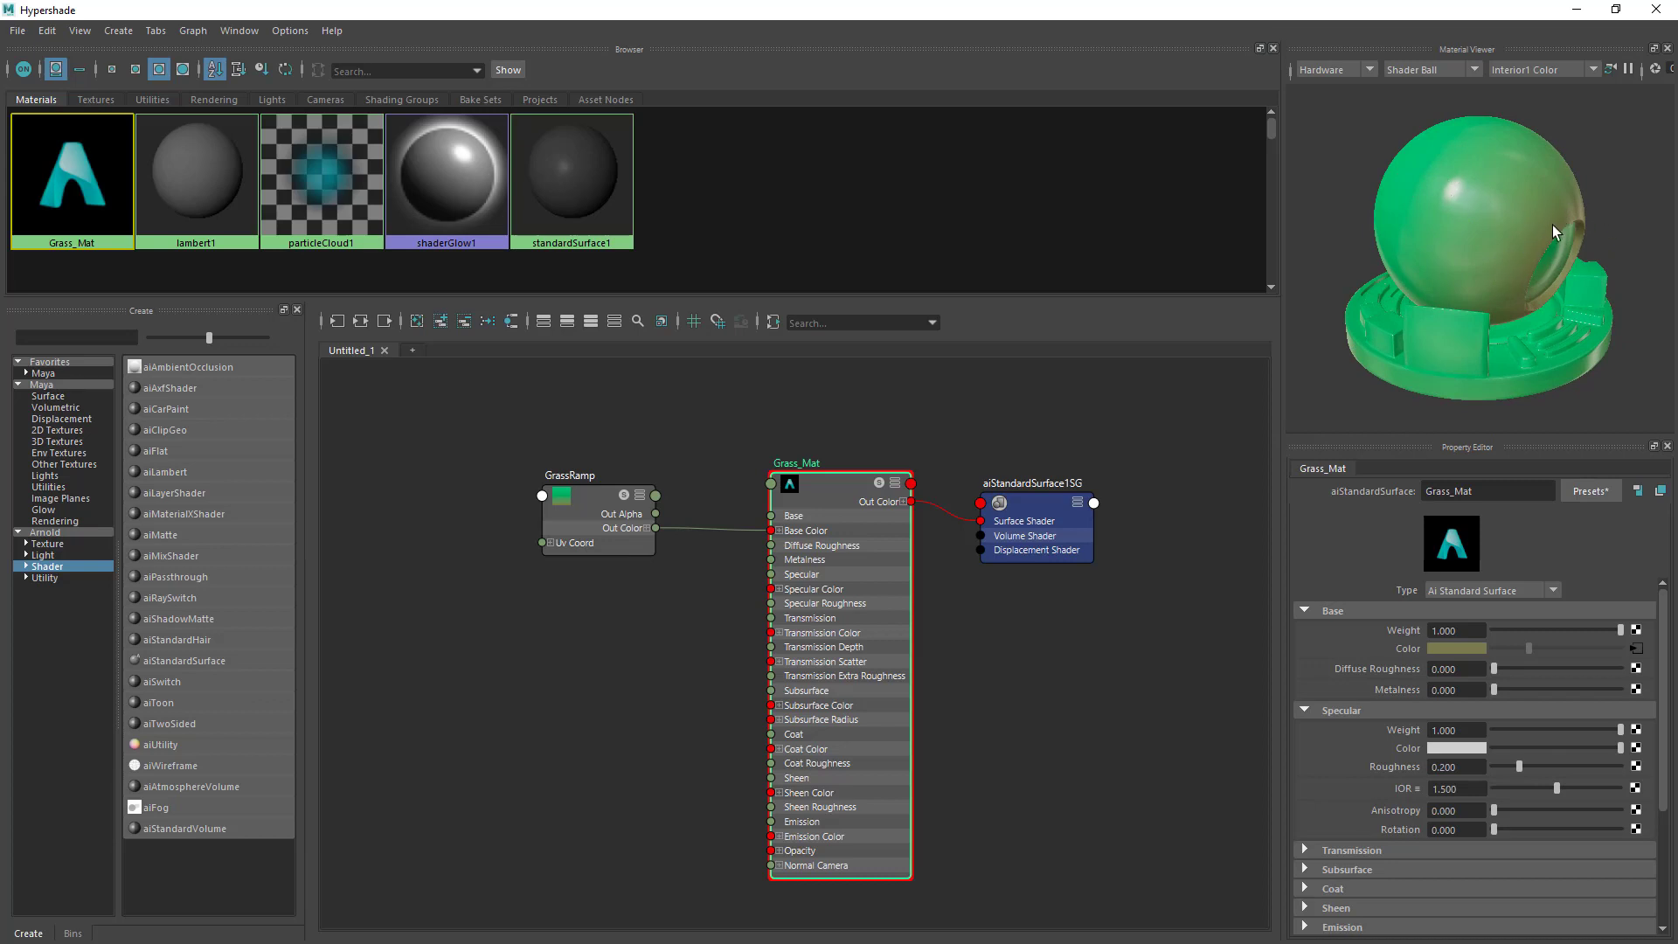
alt+drag(1500, 247, 1549, 261)
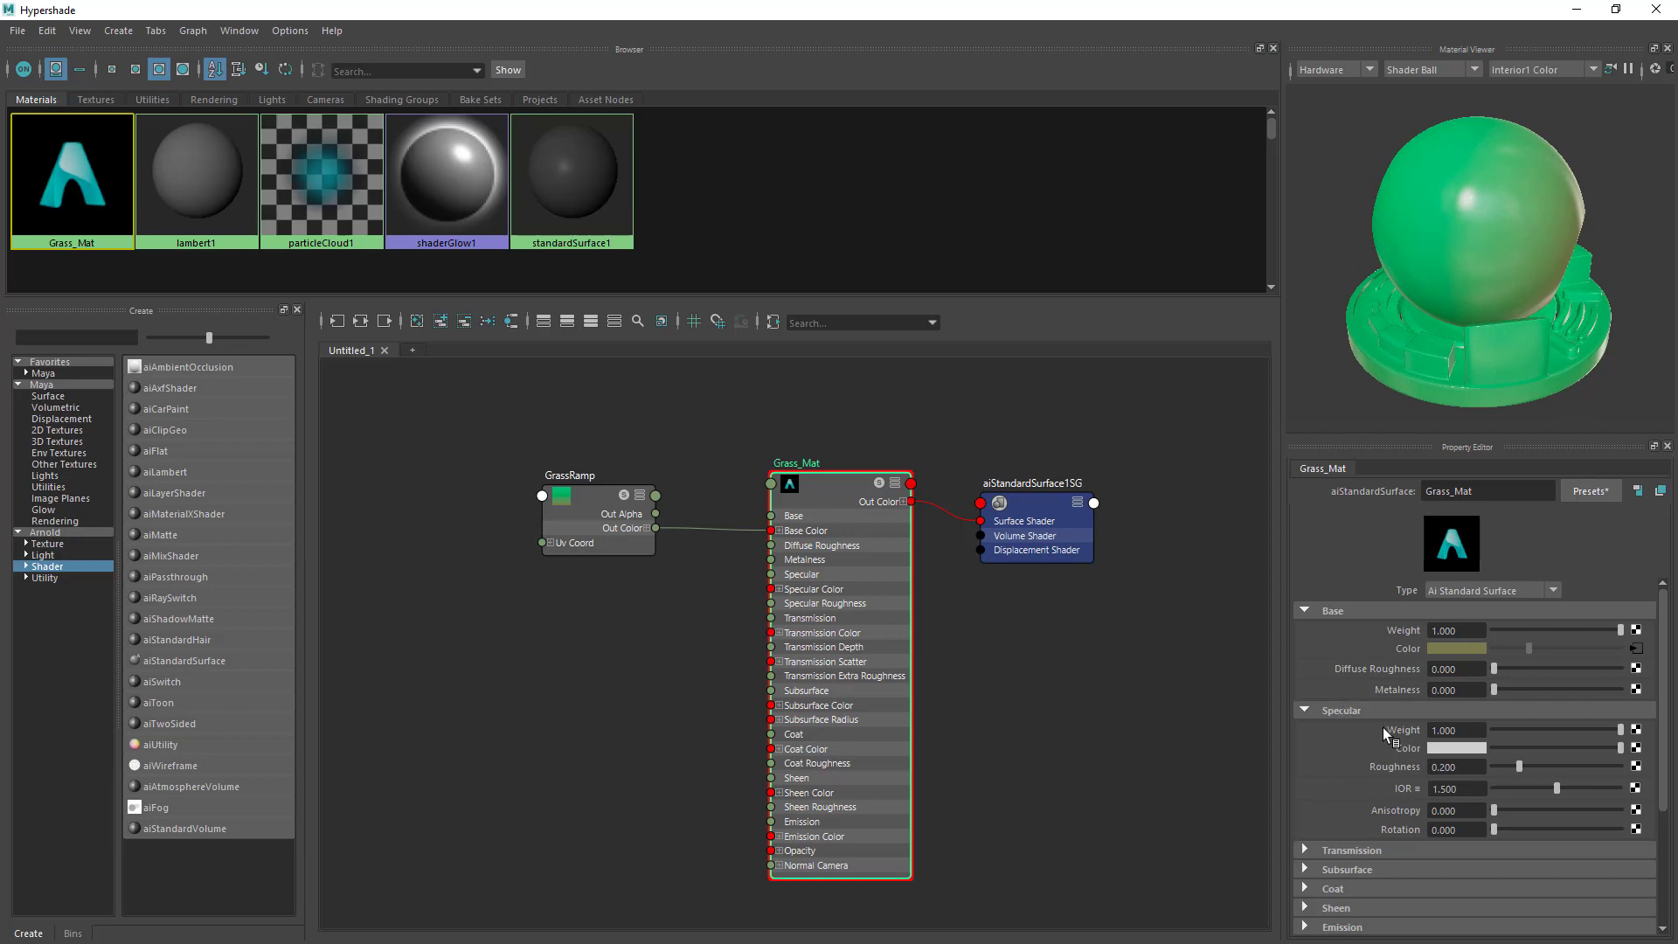
drag(1620, 729, 1490, 739)
mouse_move(890, 594)
alt+mouse_down()
mouse_move(918, 596)
mouse_move(890, 589)
alt+mouse_up()
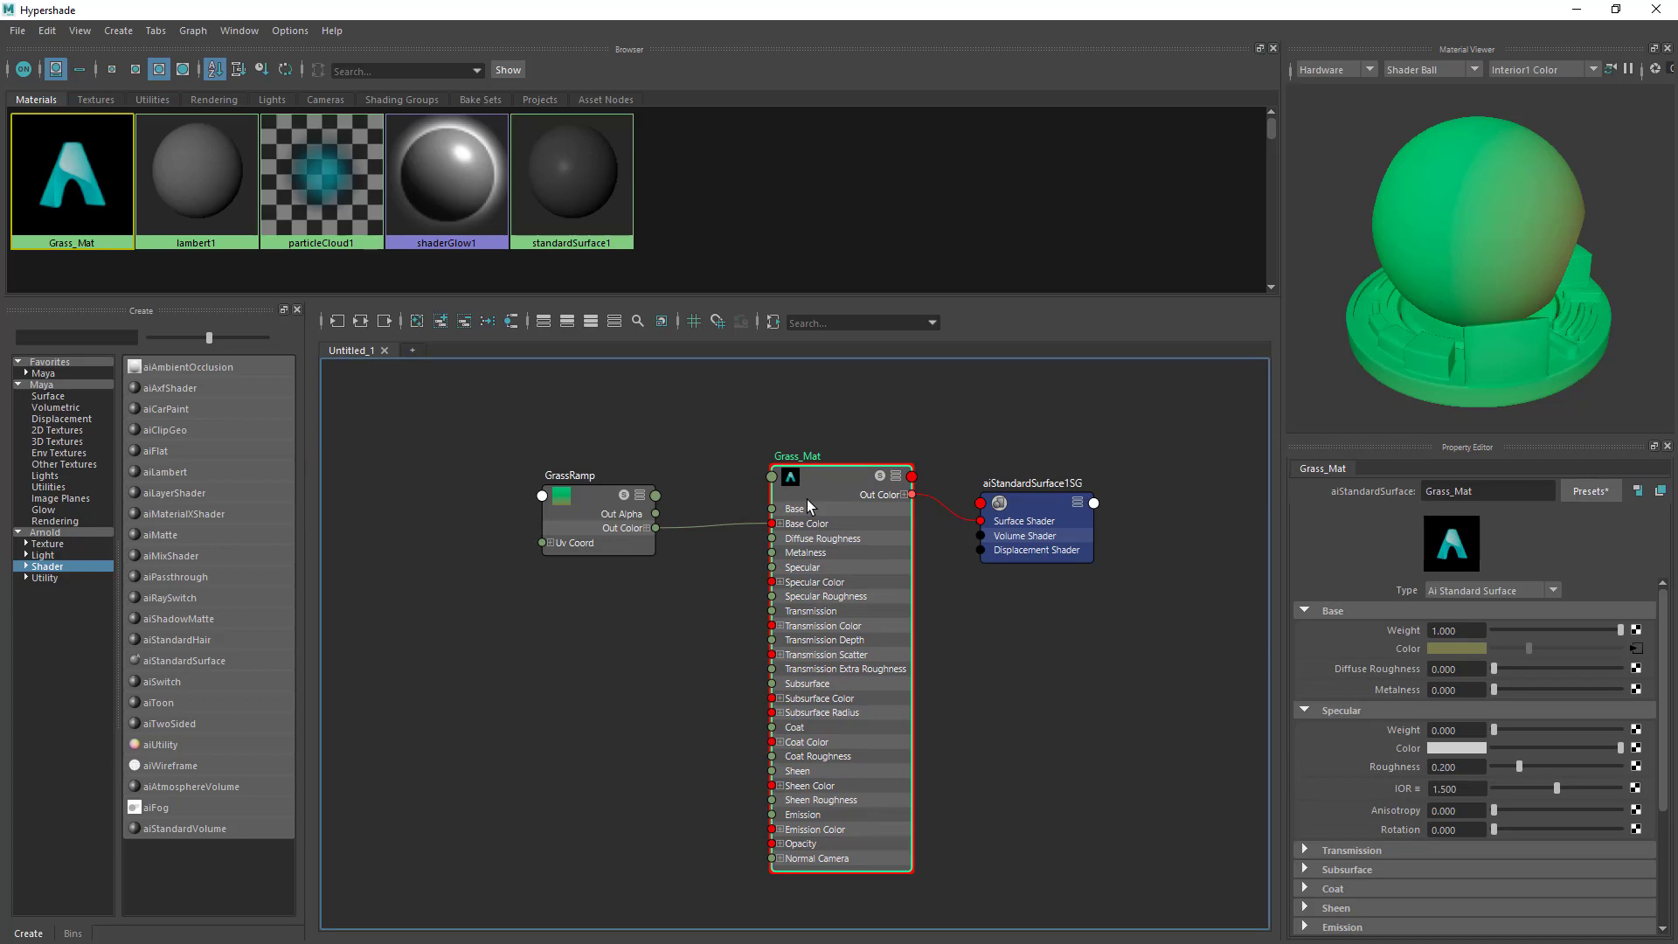
Examine the start and end colours of the GrassRamp gradient.
click(554, 491)
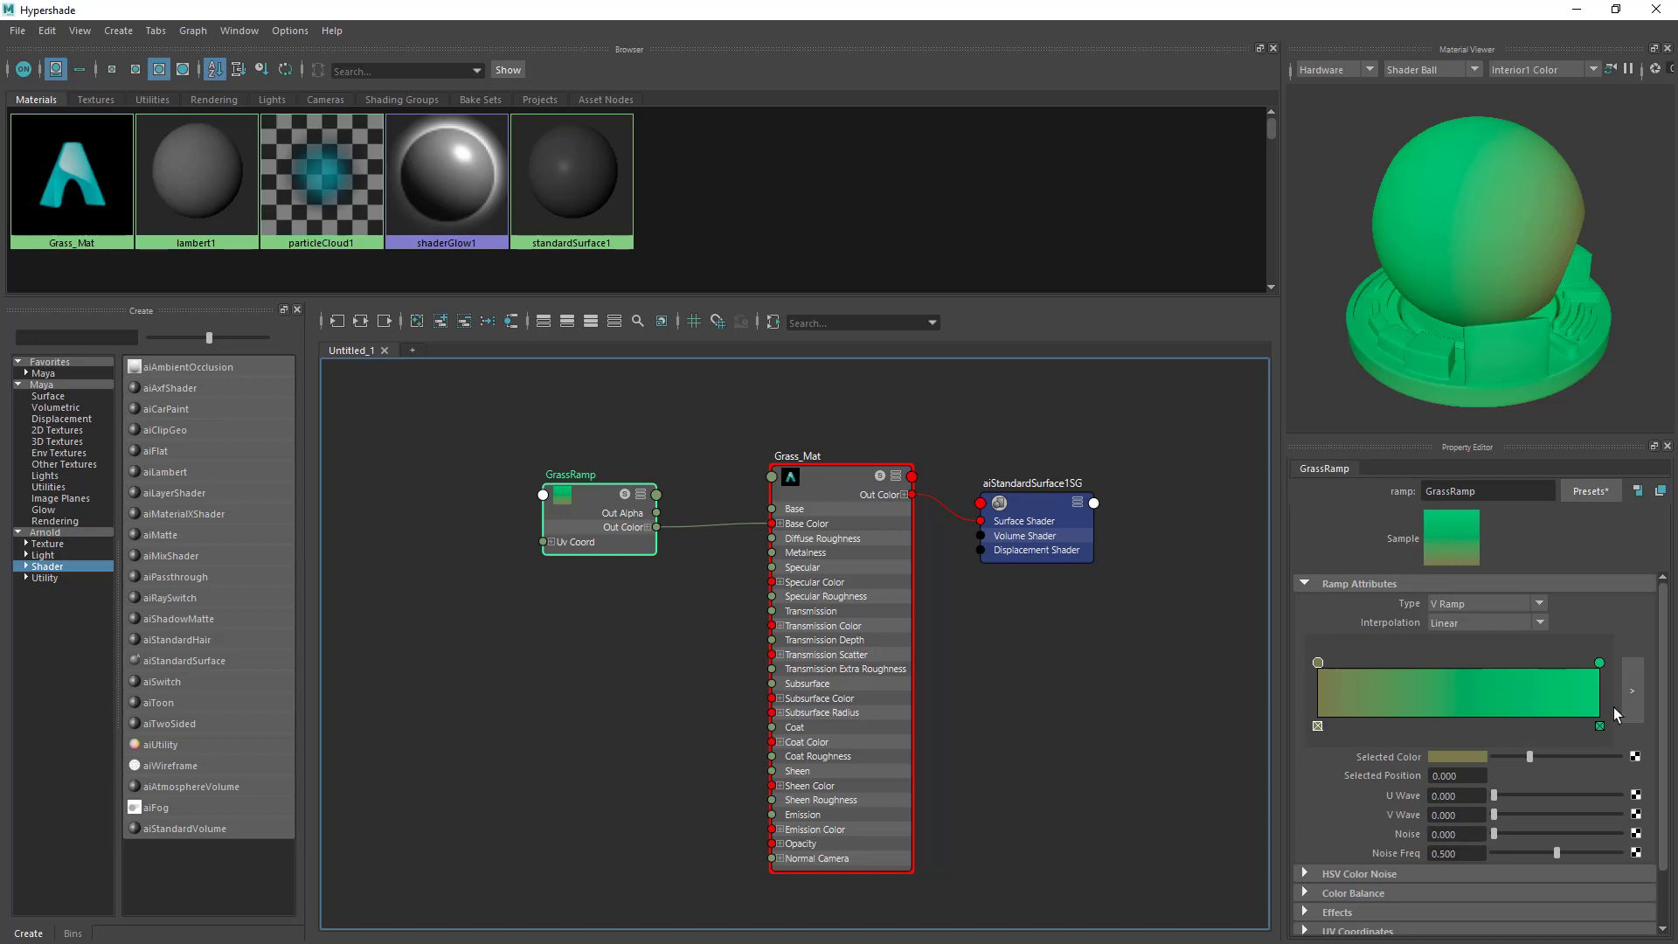
click(1601, 664)
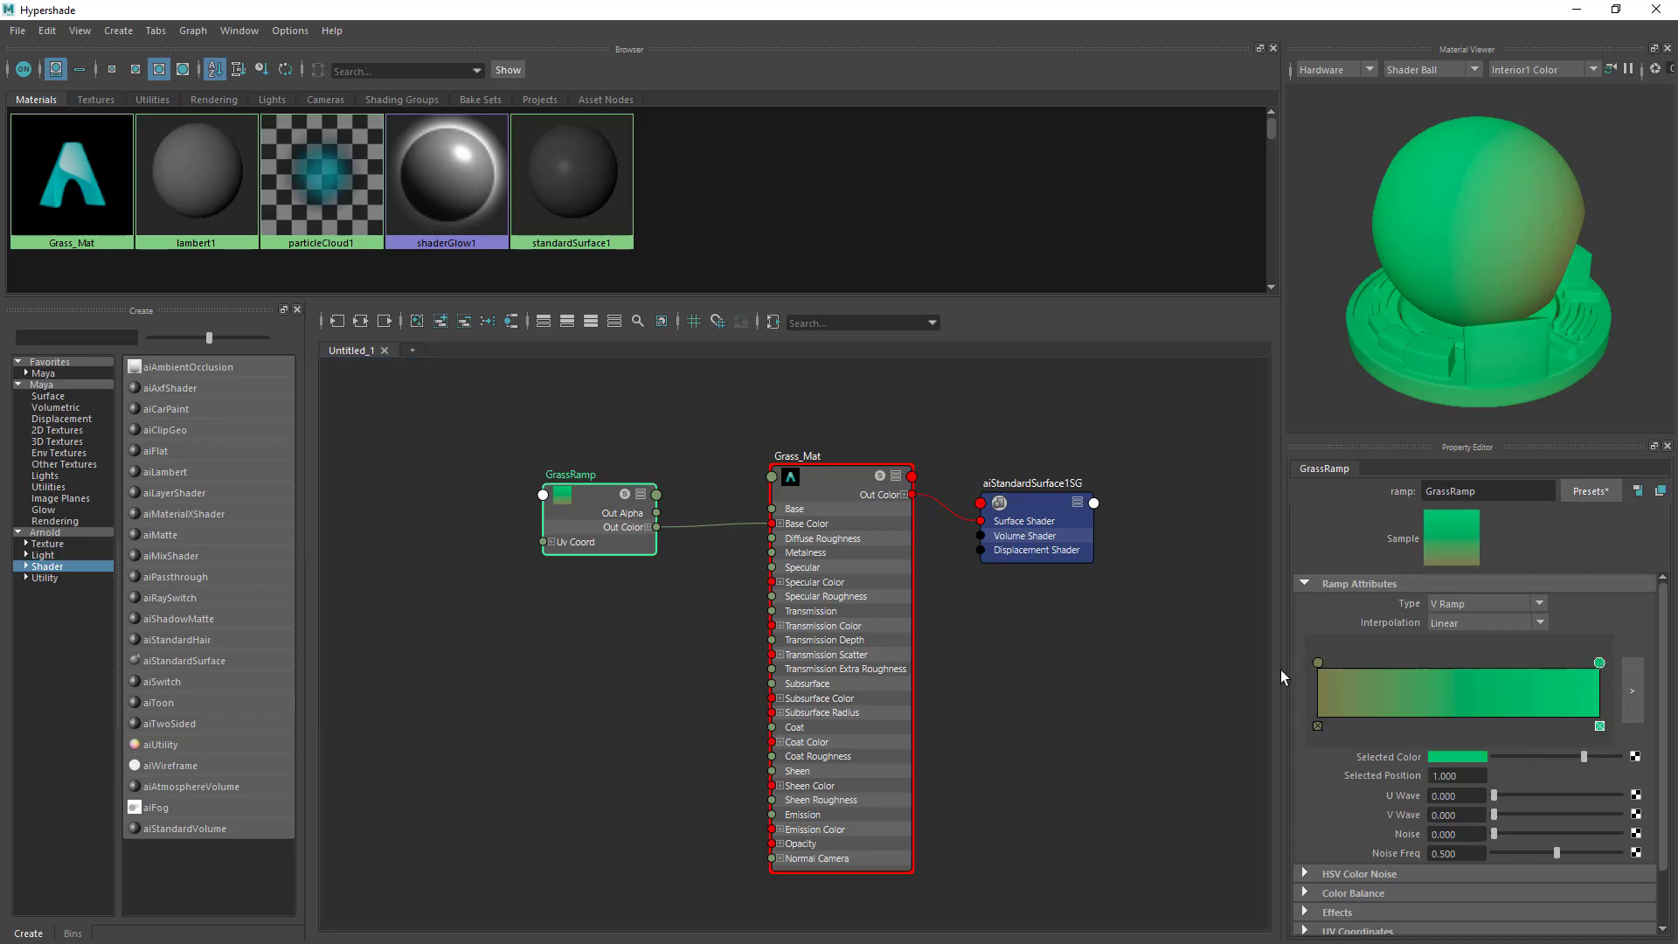
click(1319, 663)
click(1599, 664)
click(1319, 662)
click(1600, 663)
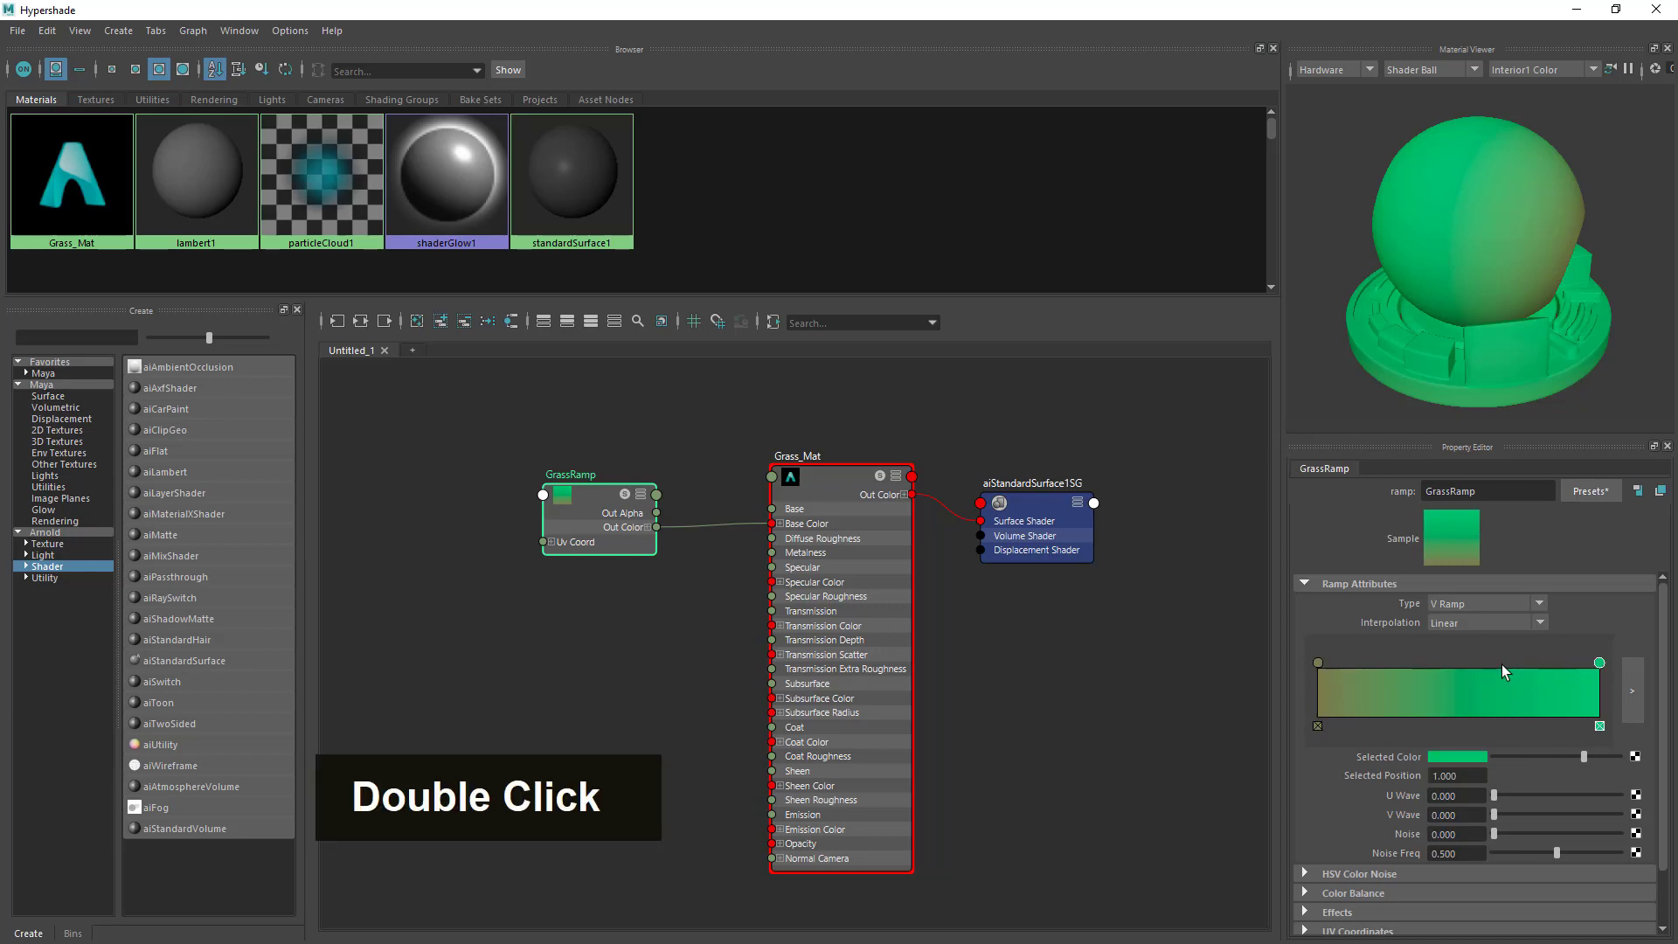
Try an extra magenta colour marker at position 0.517 on GrassRamp, check it in the material preview and remove it.
double_click(1502, 684)
drag(1502, 664, 1467, 676)
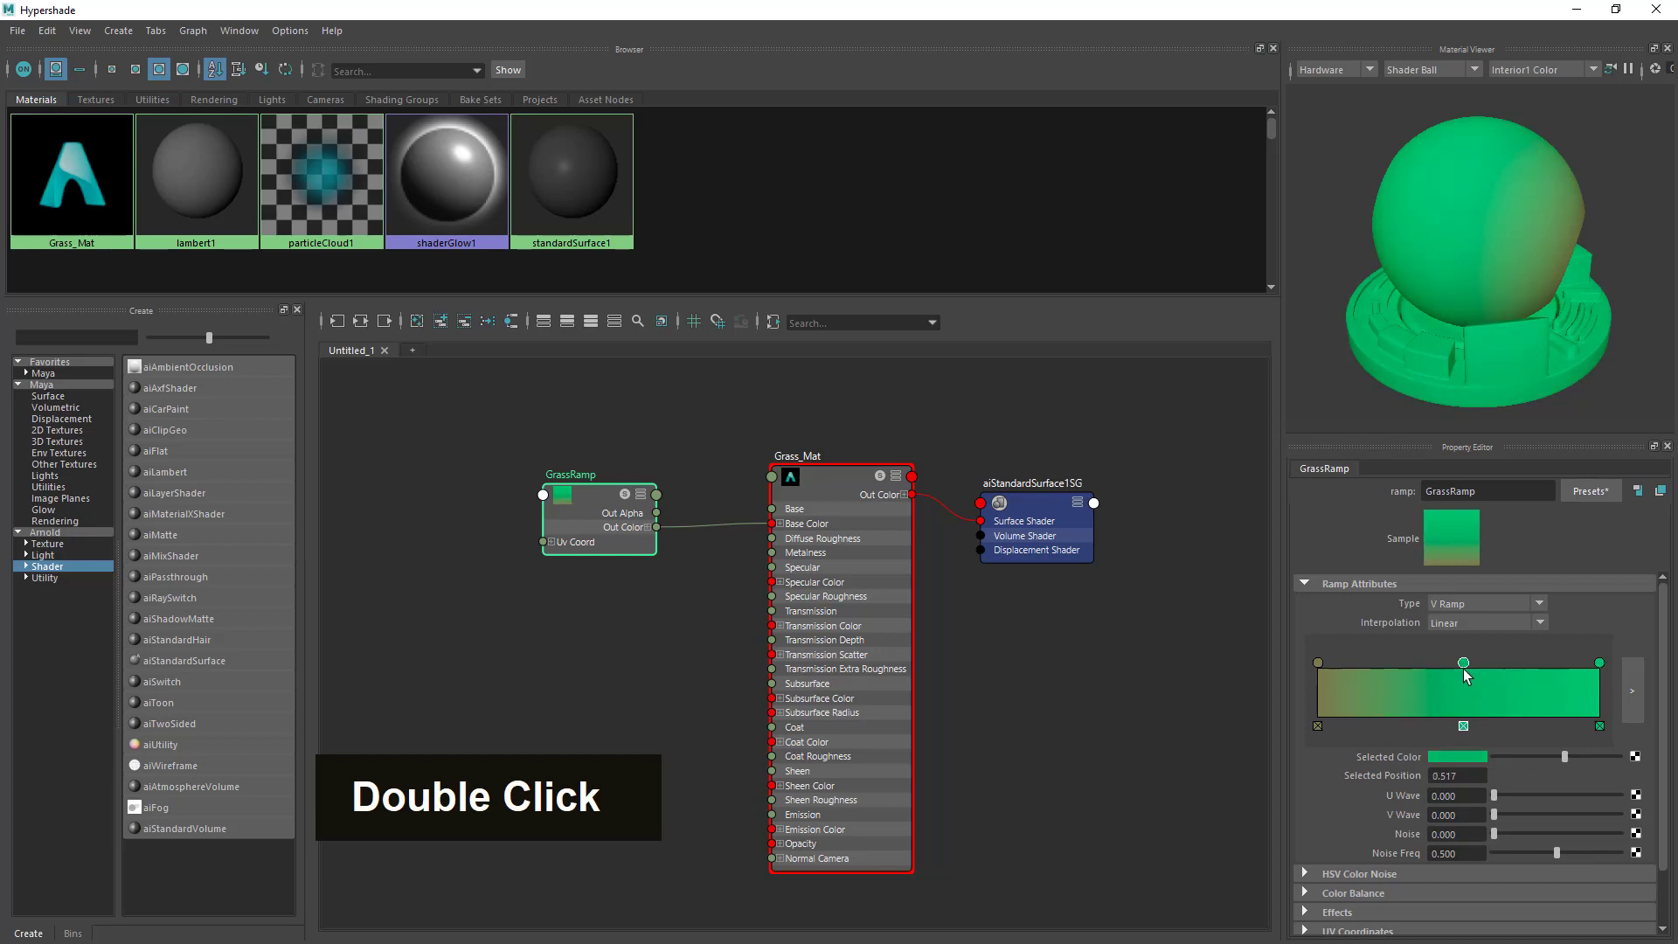
click(1485, 758)
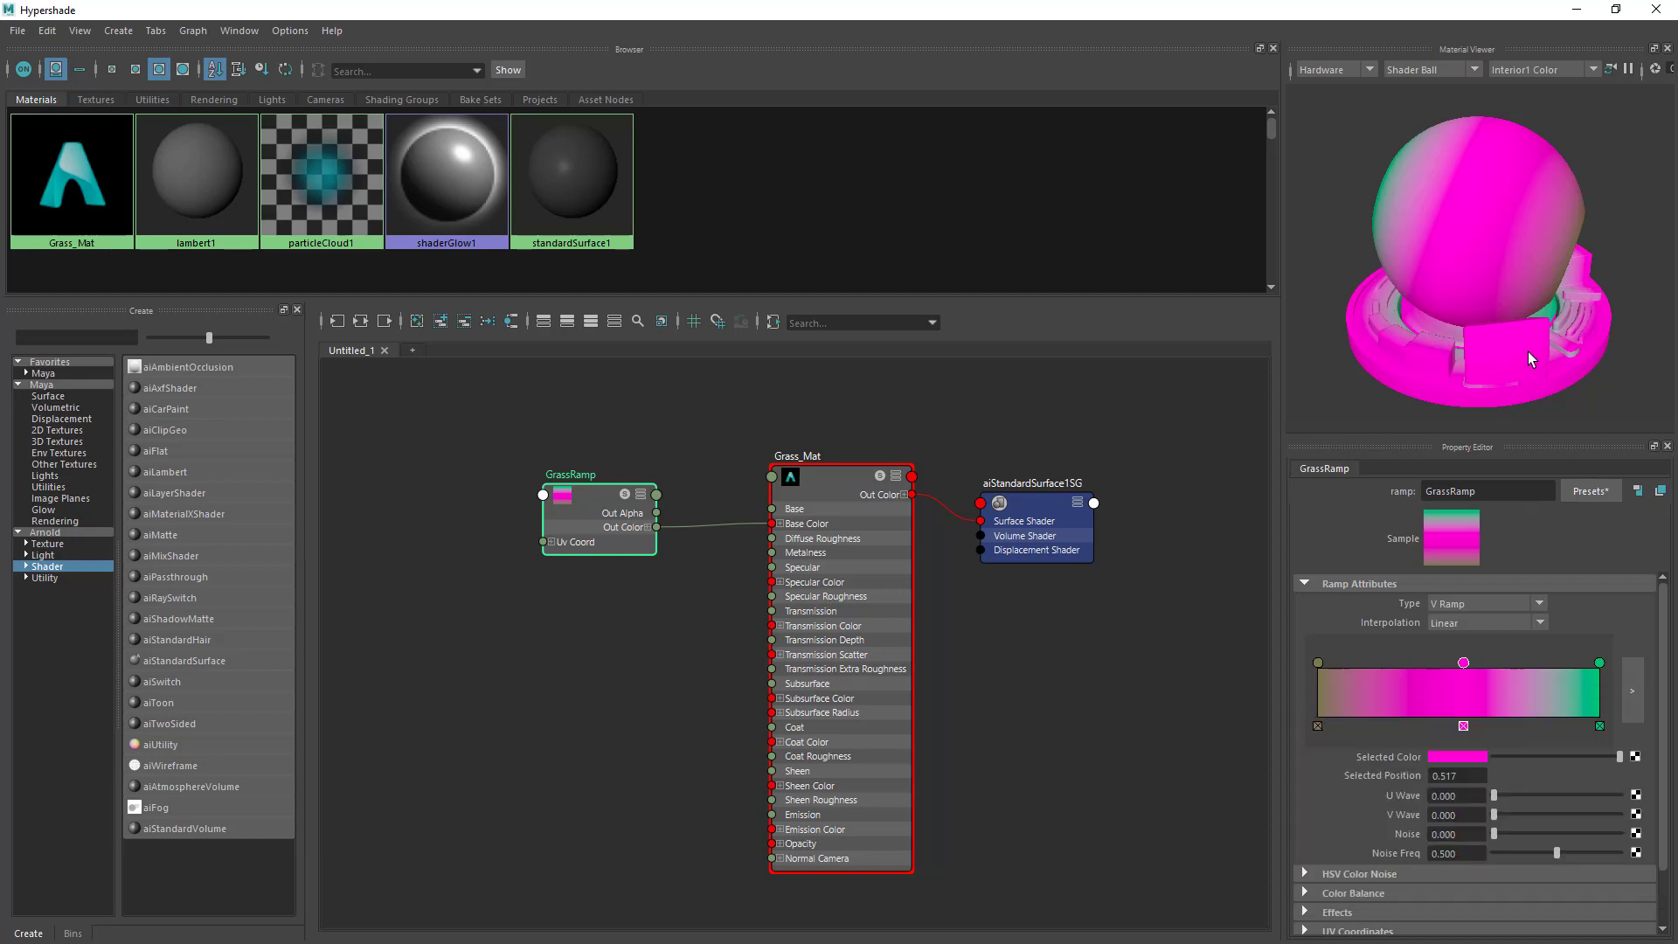
alt+drag(1528, 351, 1455, 350)
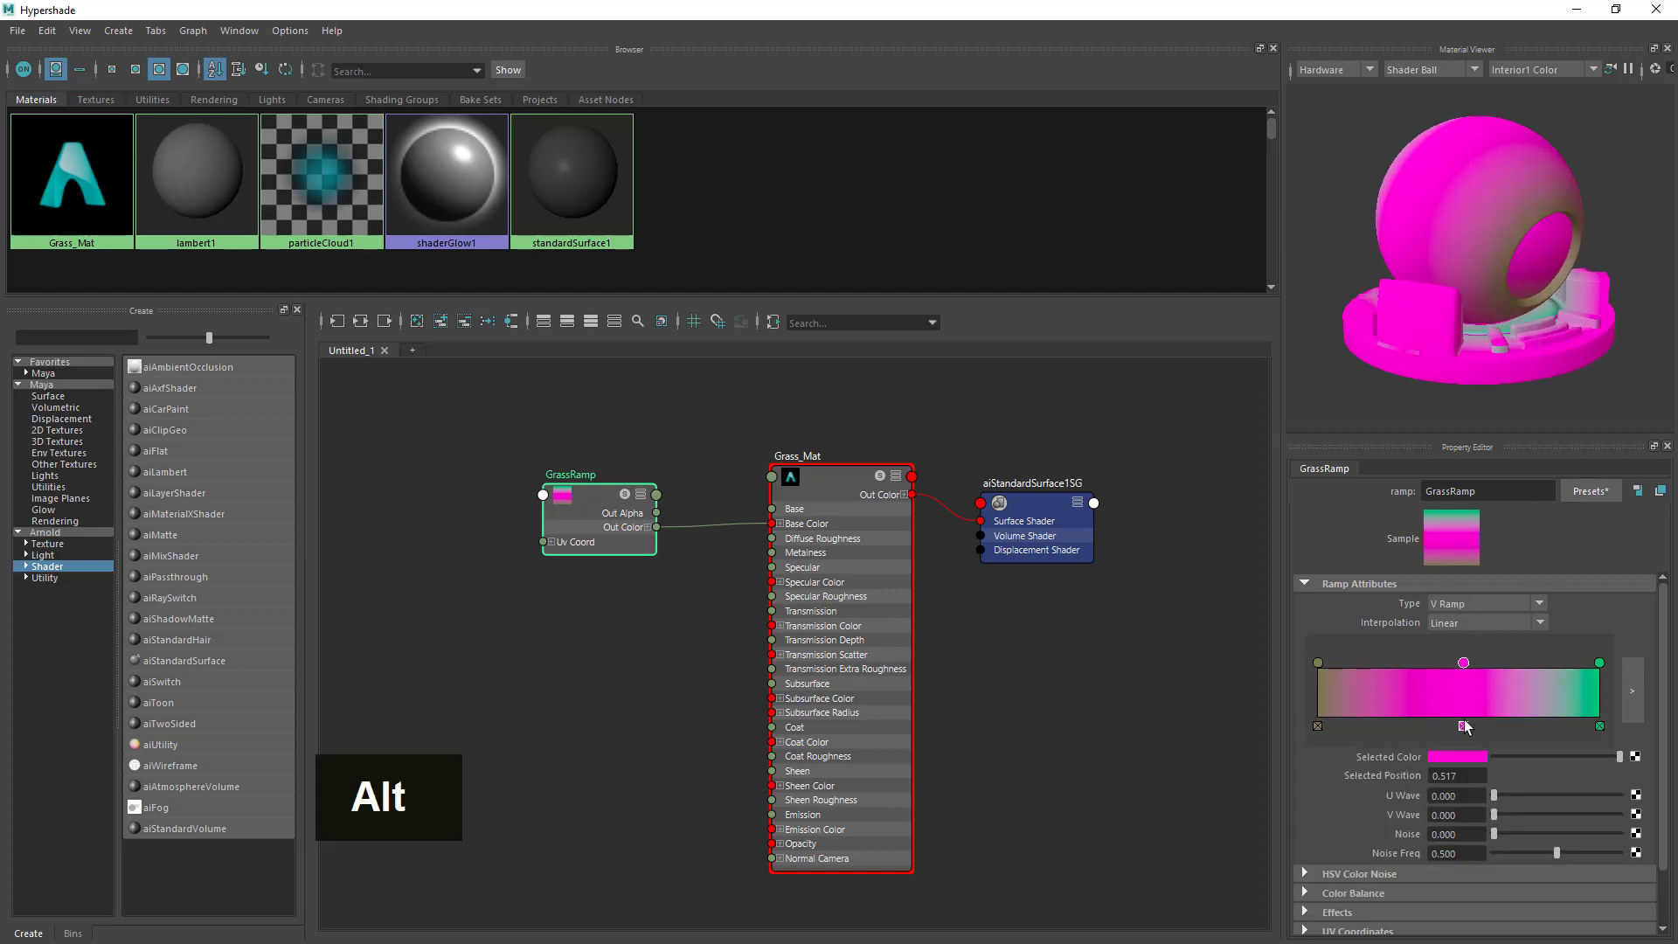
click(1462, 726)
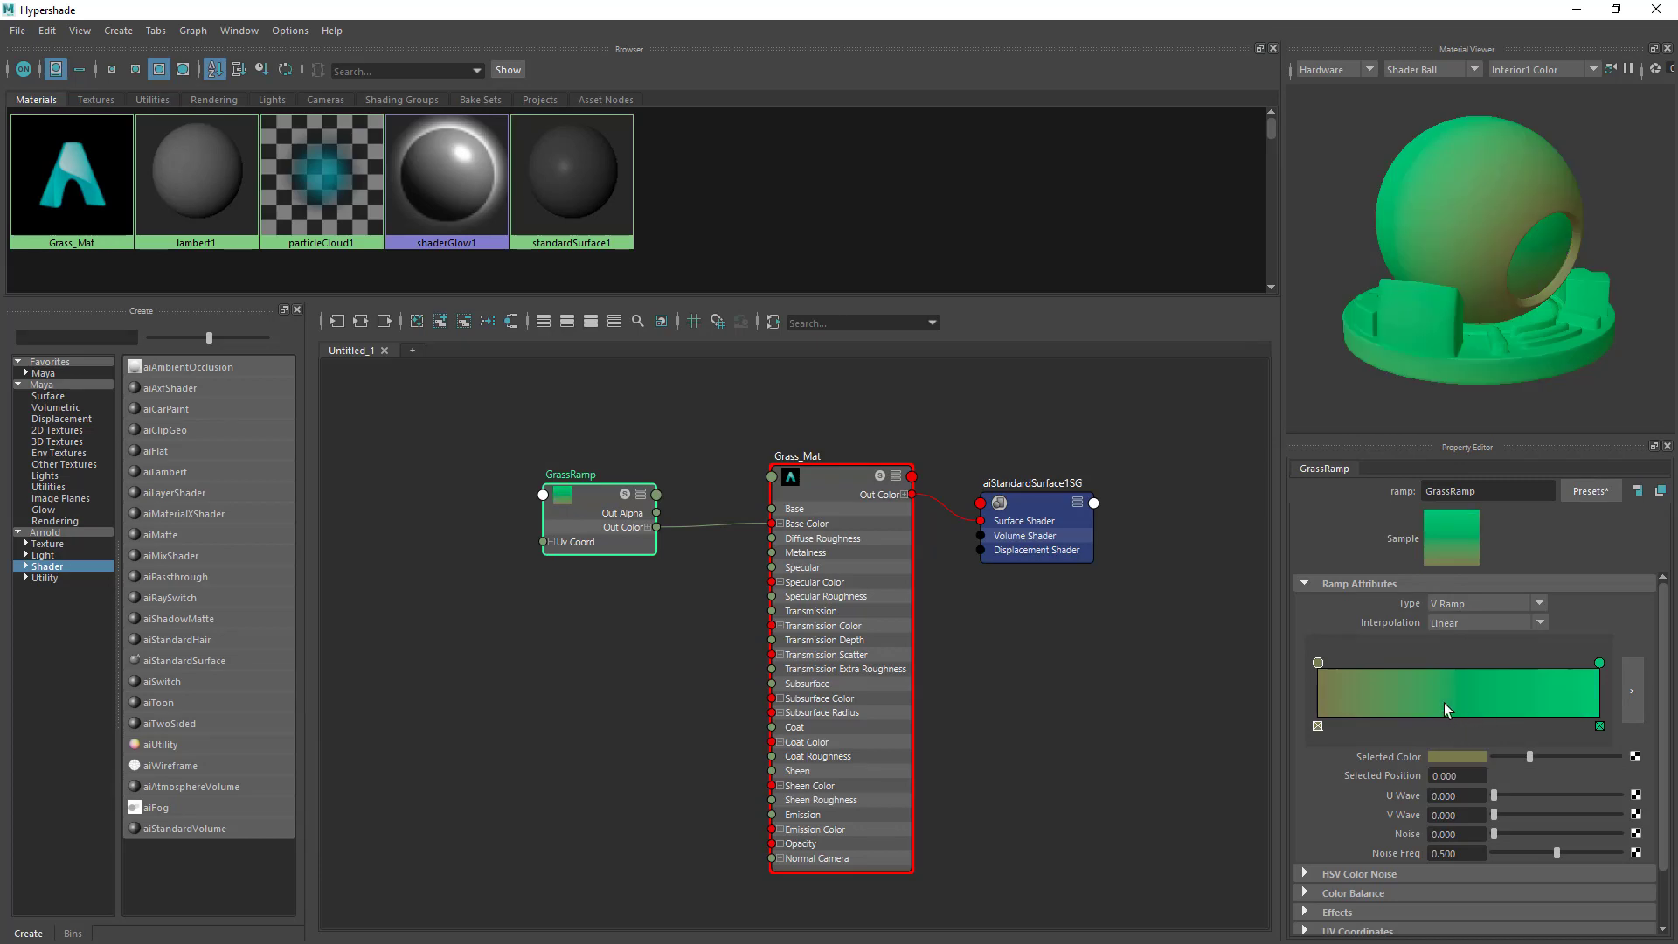
Darken the GrassRamp colour at position 1.000 to a deep green, checking it on the material preview.
click(1600, 664)
drag(1585, 755, 1515, 749)
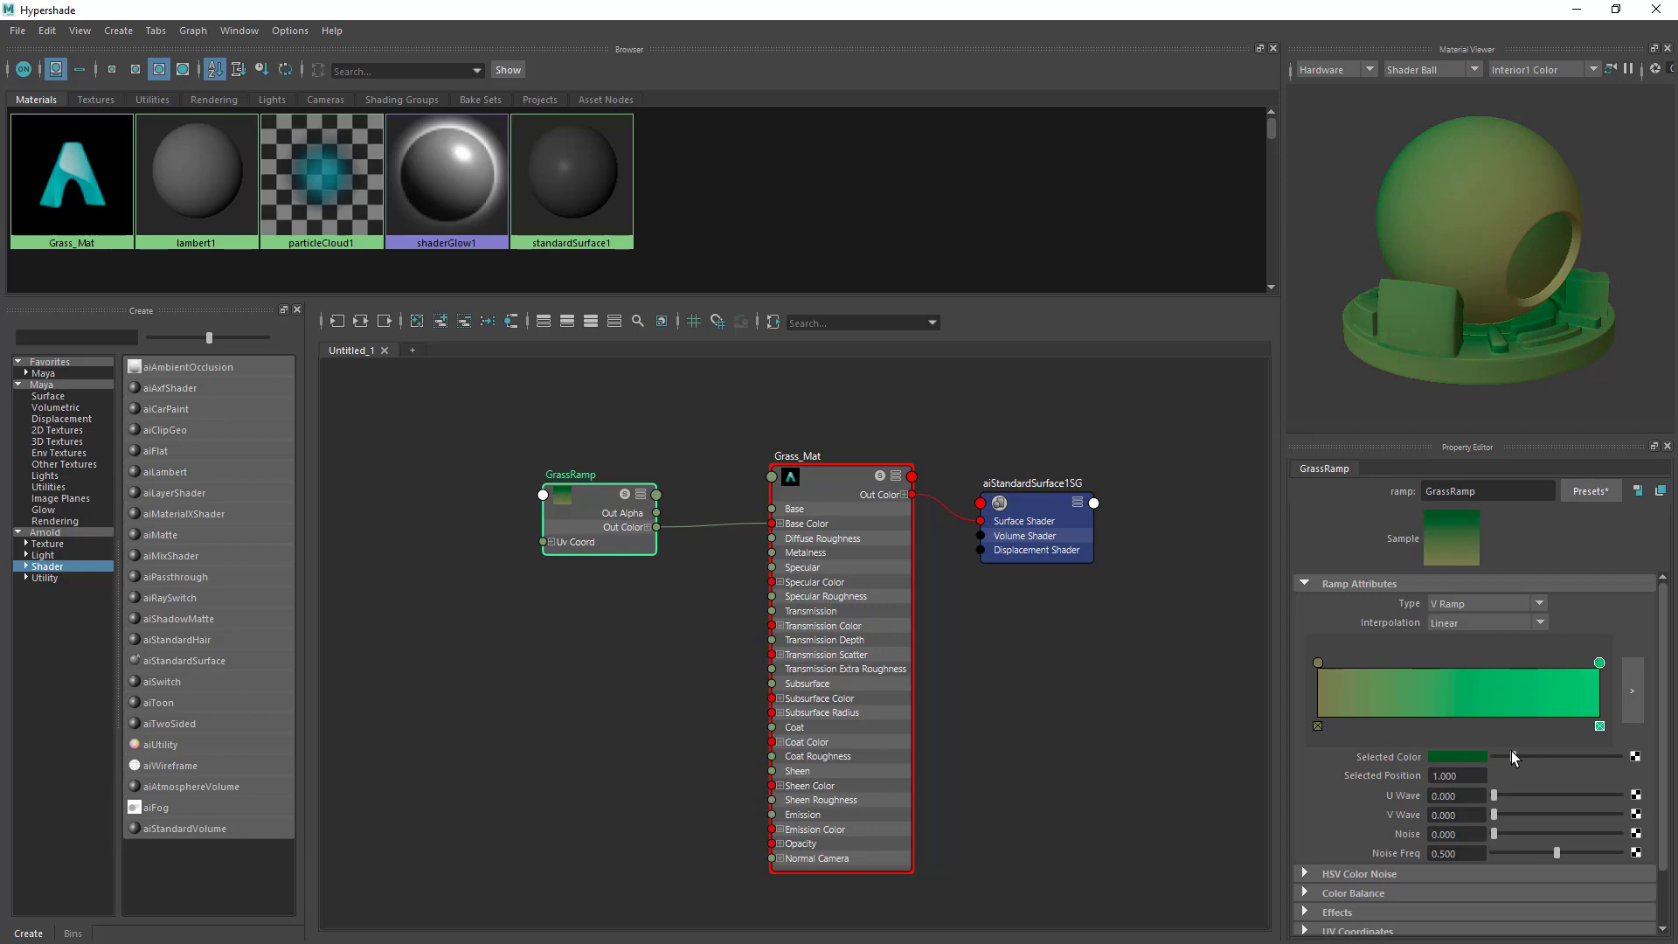
alt+drag(1520, 350, 1625, 334)
drag(1510, 759, 1515, 758)
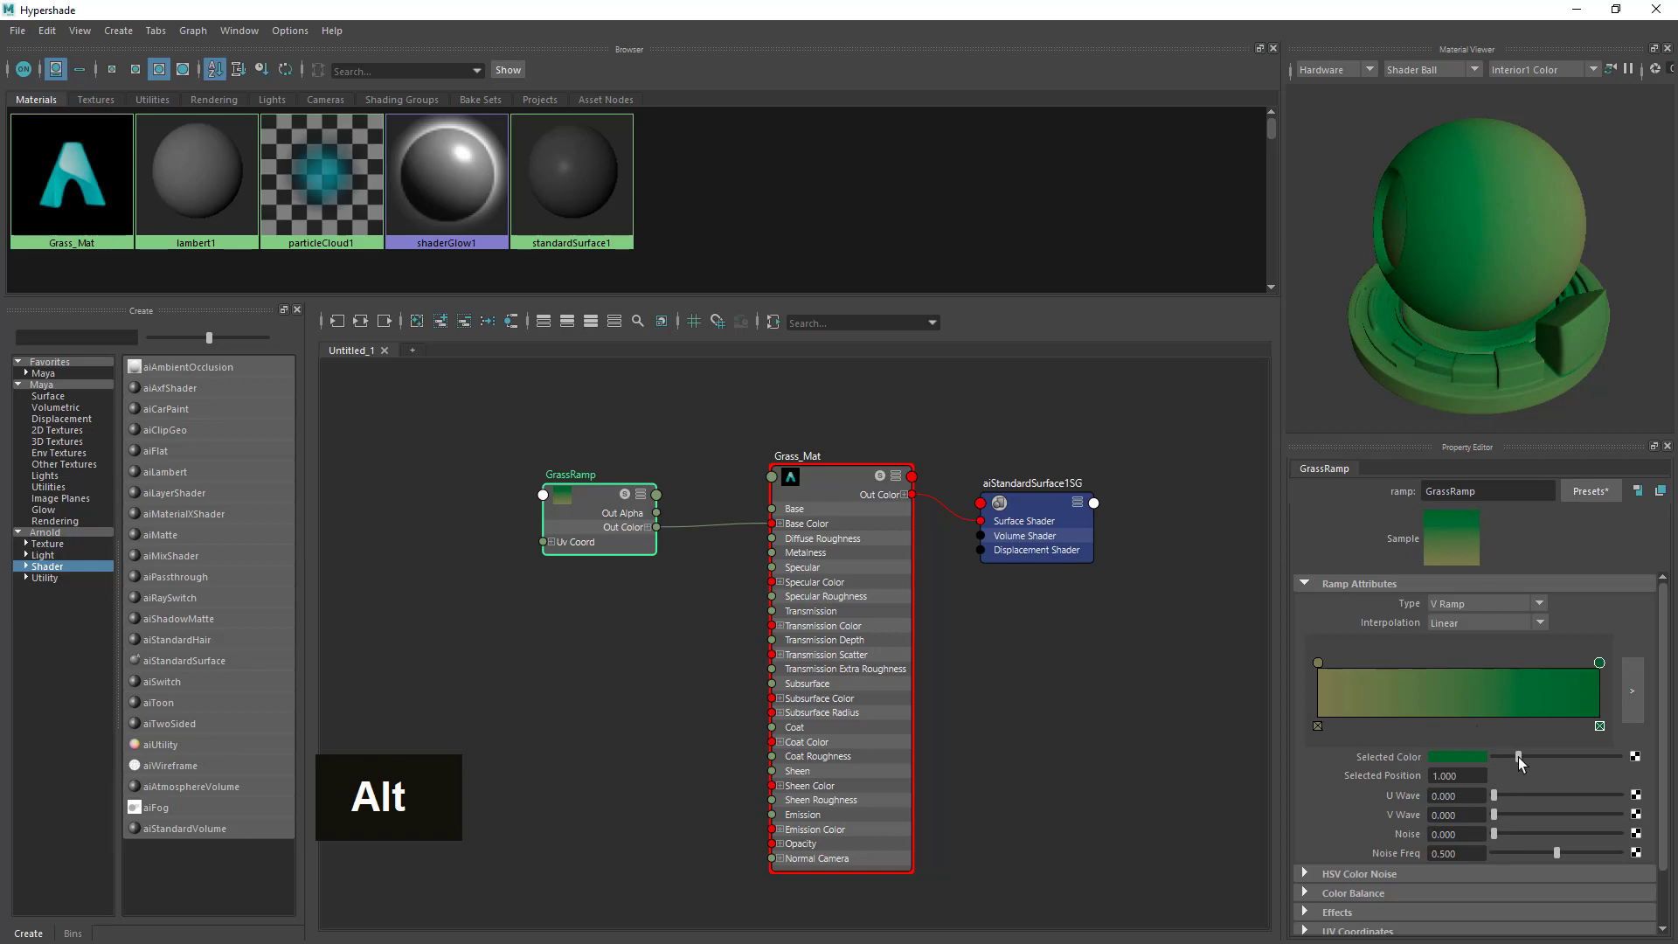
Set the specular roughness of Grass_Mat to 1.000 and close the Hypershade.
click(805, 500)
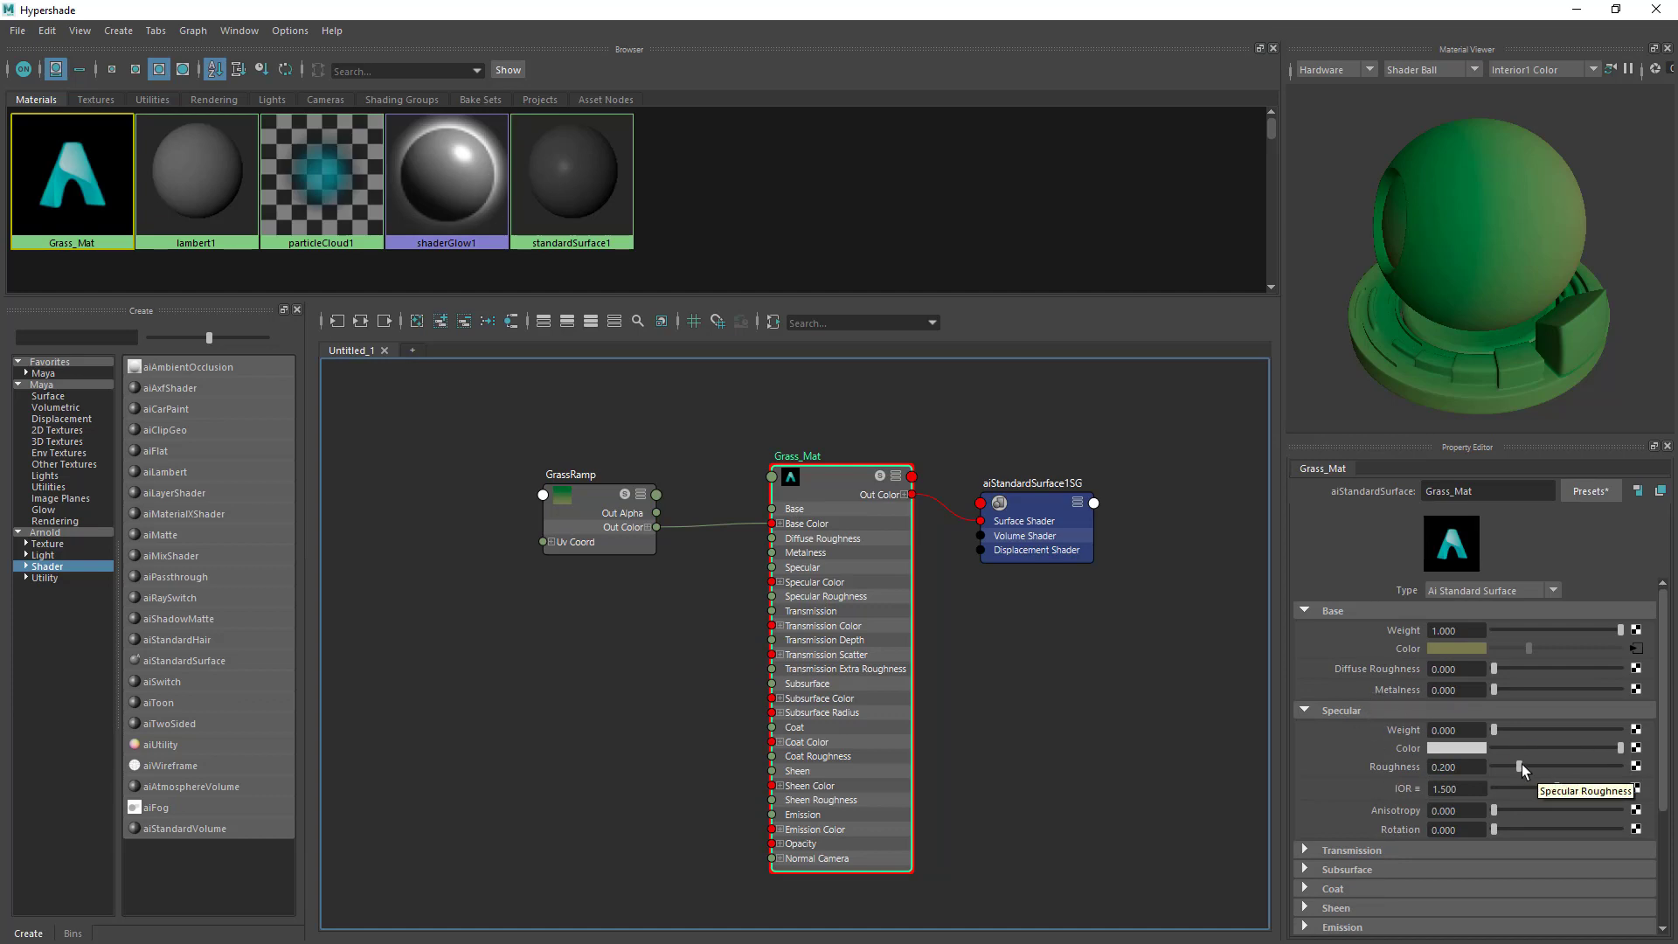
drag(1523, 764, 1677, 770)
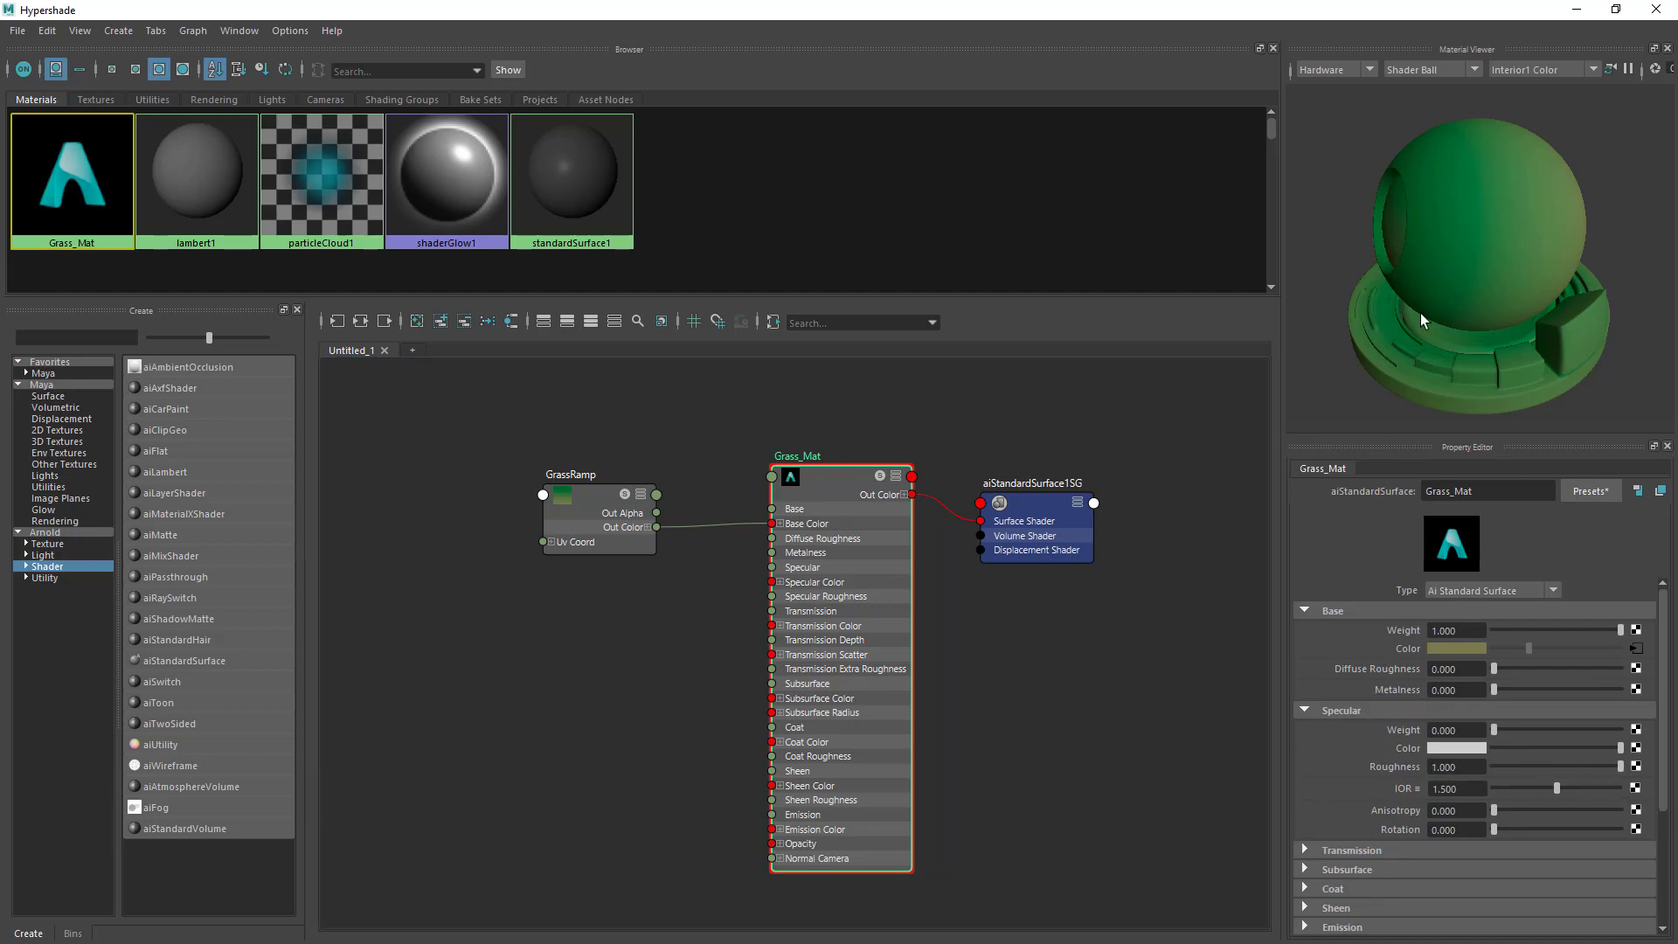
key(alt)
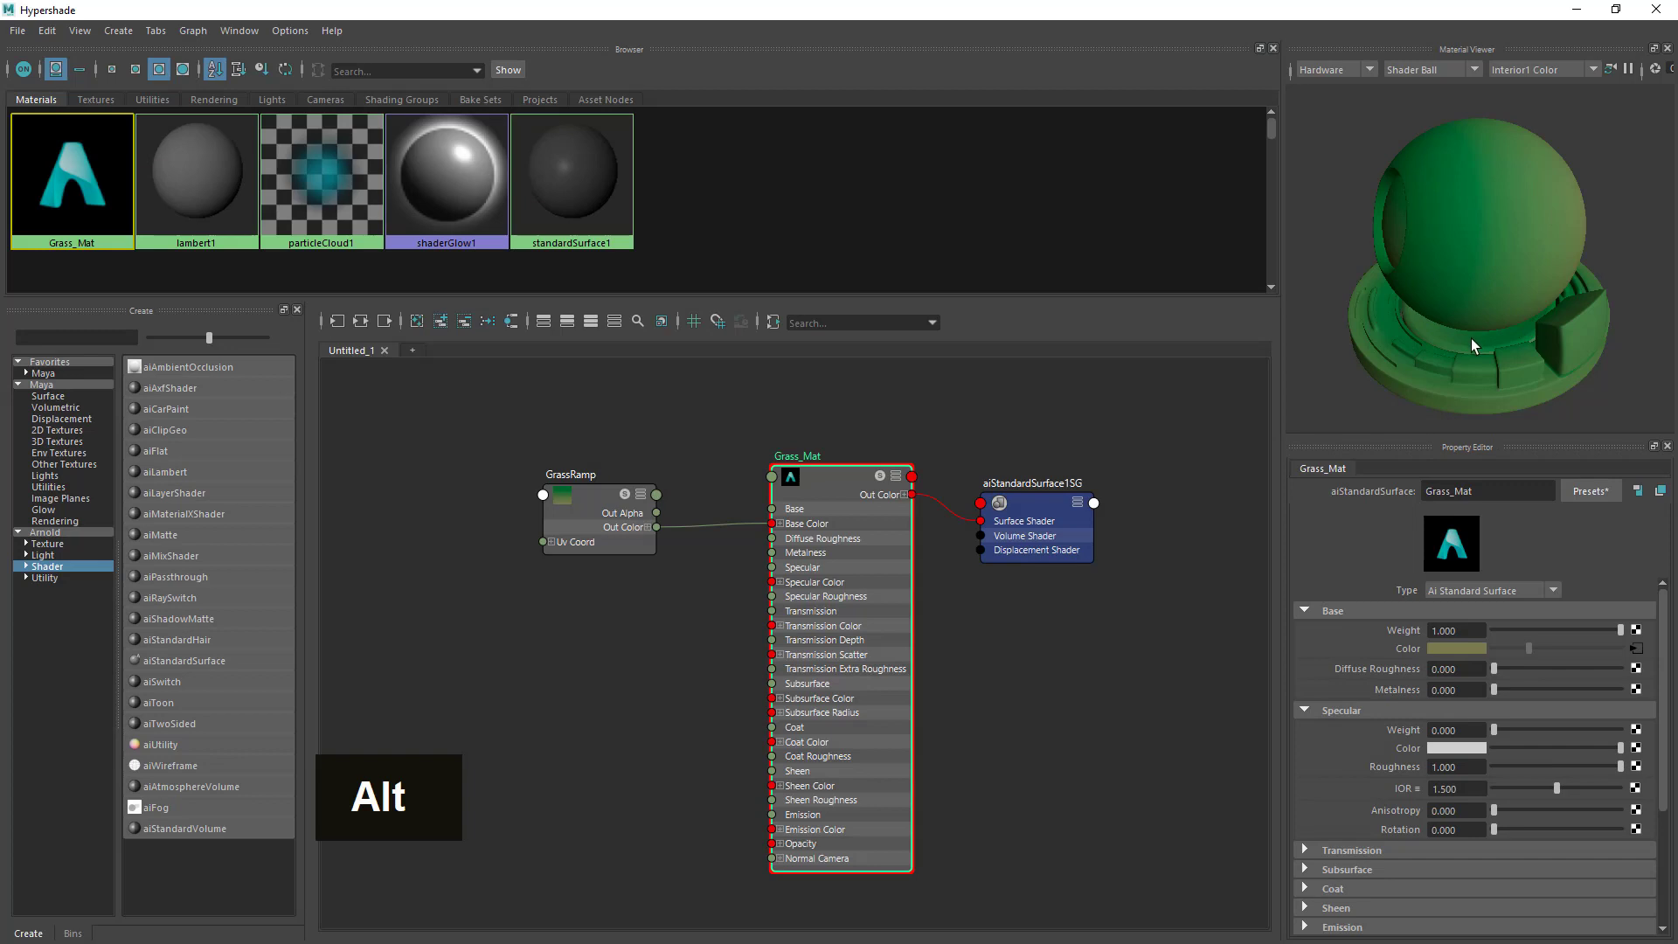
drag(851, 474, 832, 458)
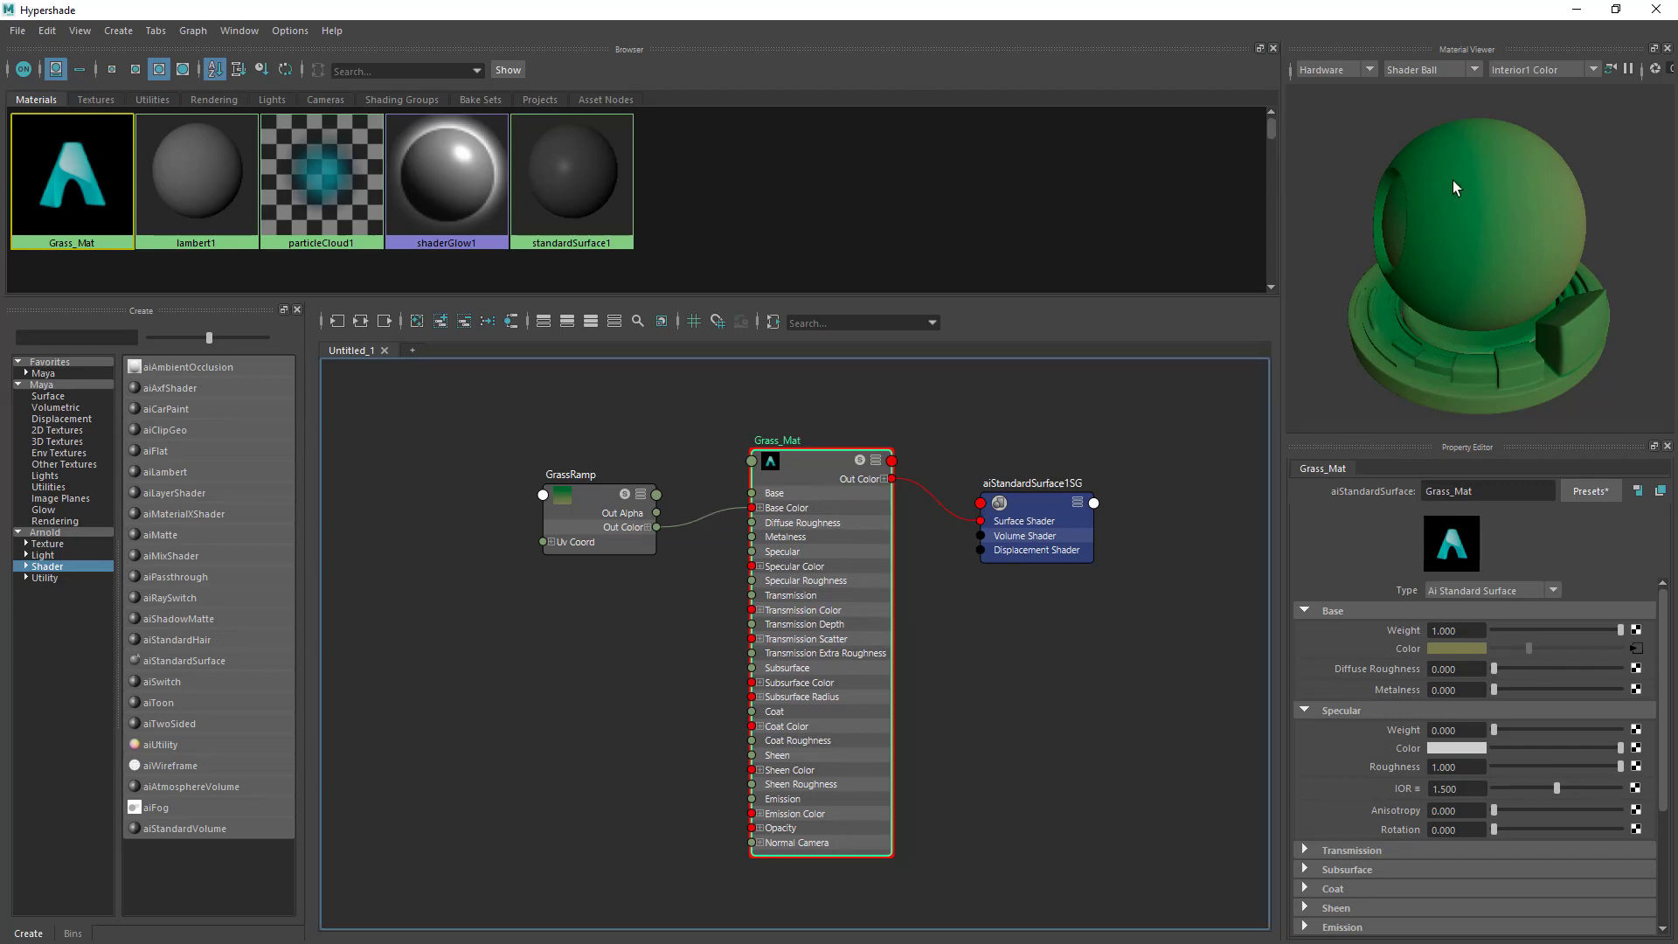
click(1660, 16)
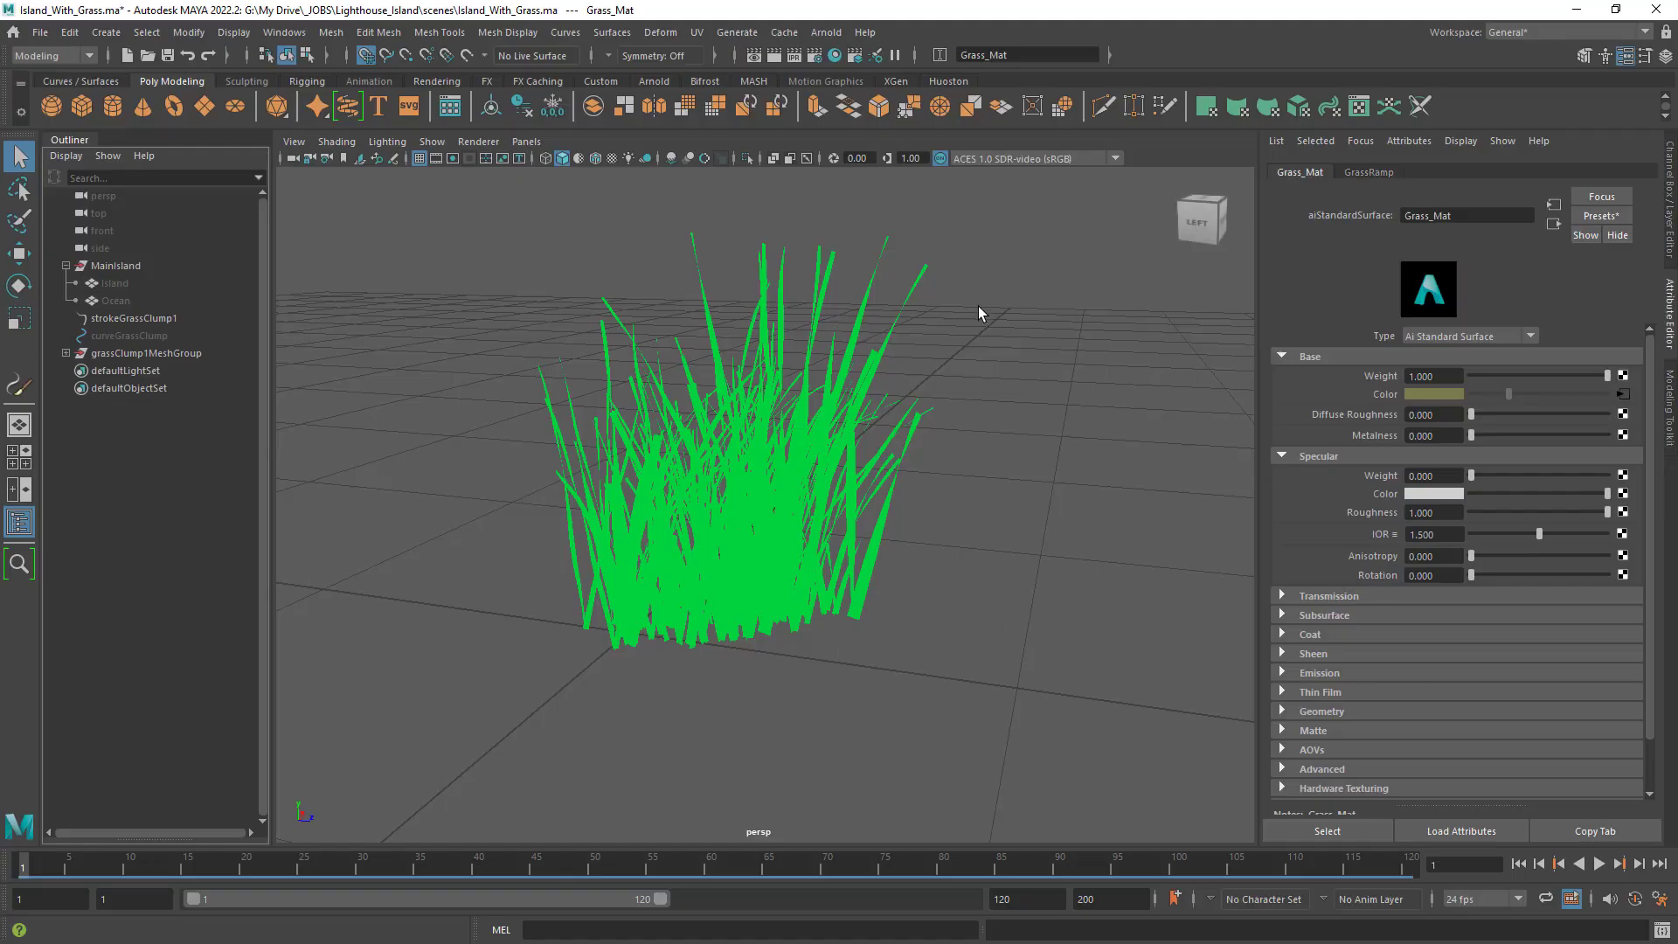
Ungroup grassClump1MeshGroup so the grass mesh stands alone in the scene hierarchy.
click(700, 536)
alt+drag(746, 577, 823, 564)
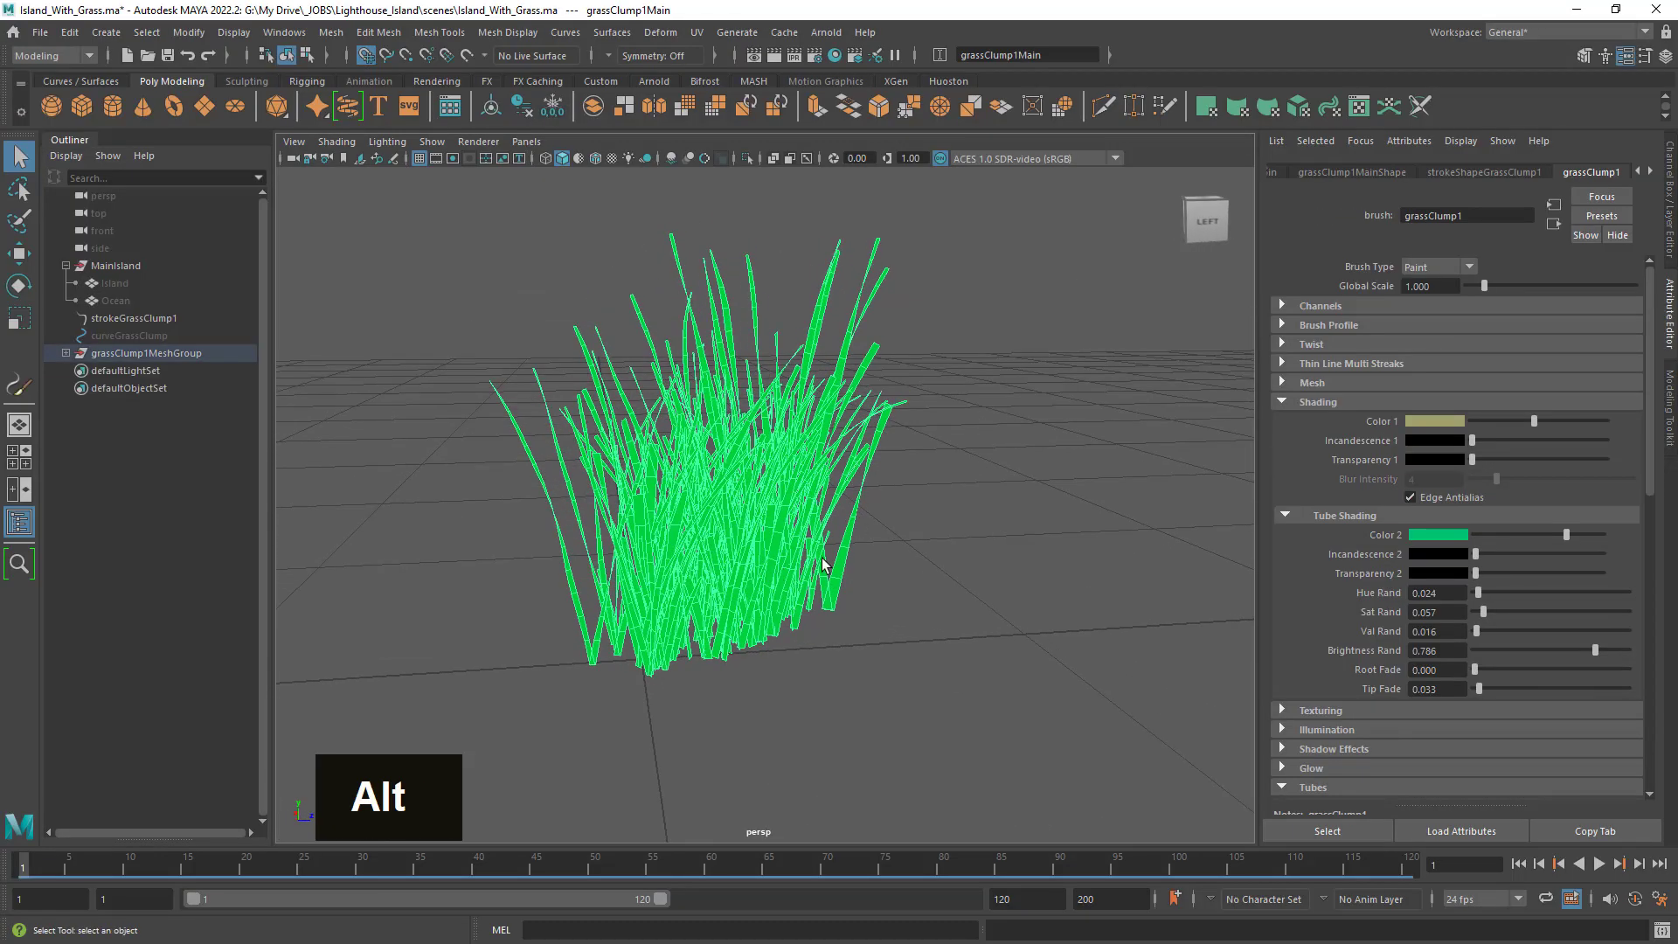
click(65, 353)
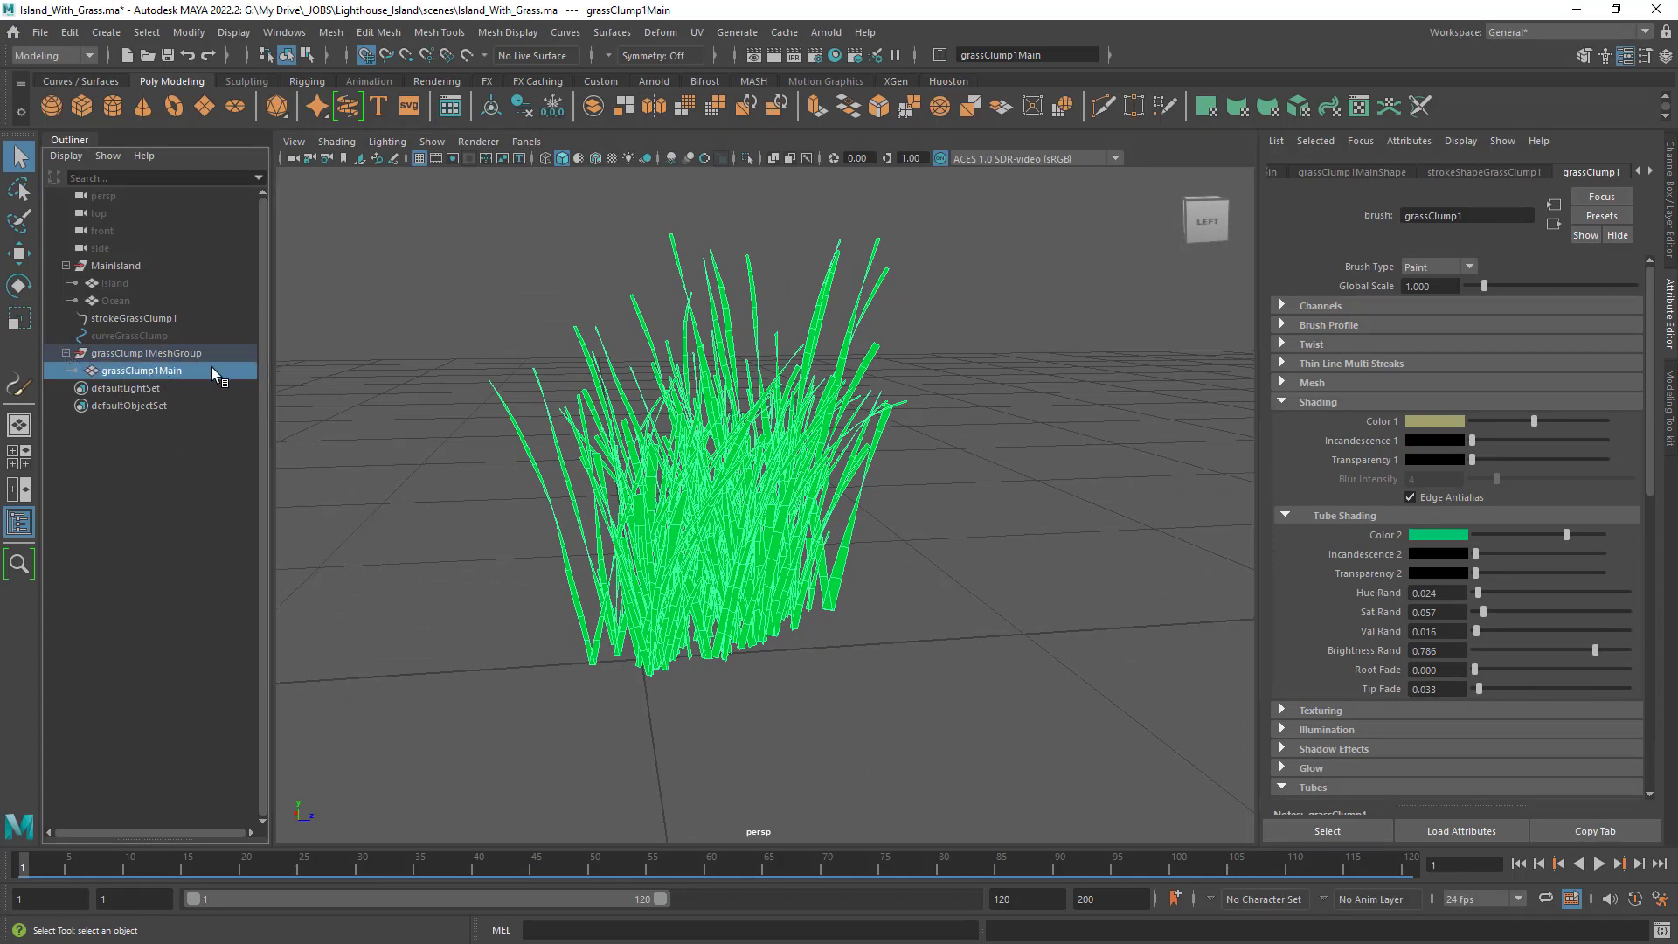
click(131, 353)
click(70, 34)
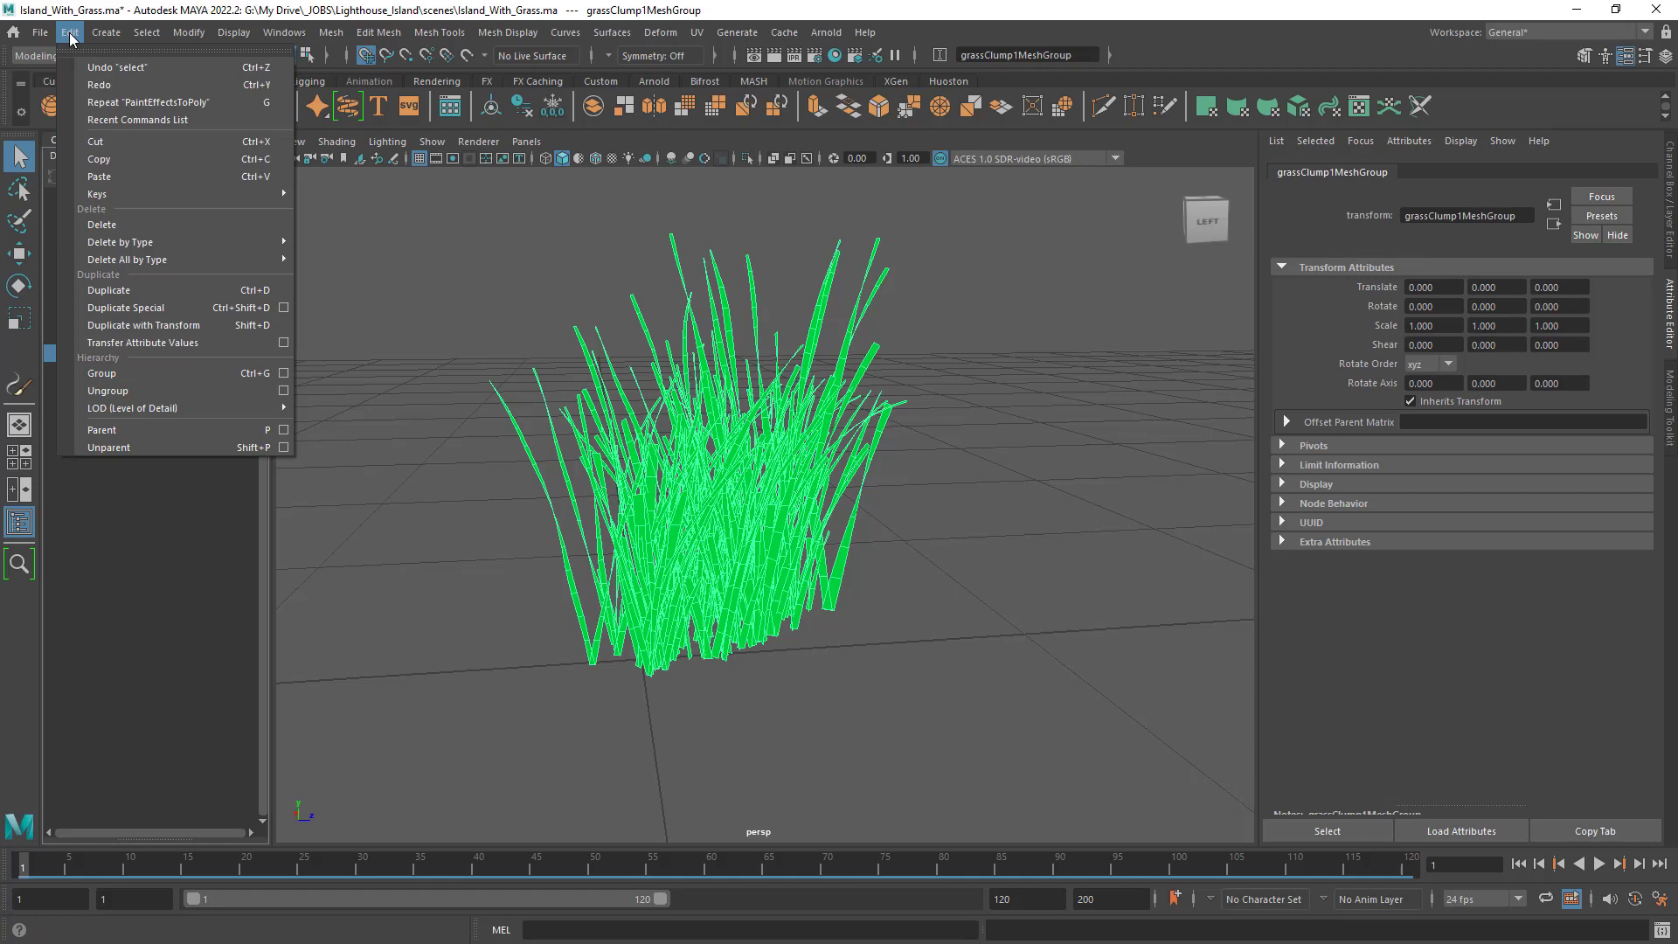
click(166, 389)
Rename the grassClump1Main mesh as GrassClump.
double_click(137, 355)
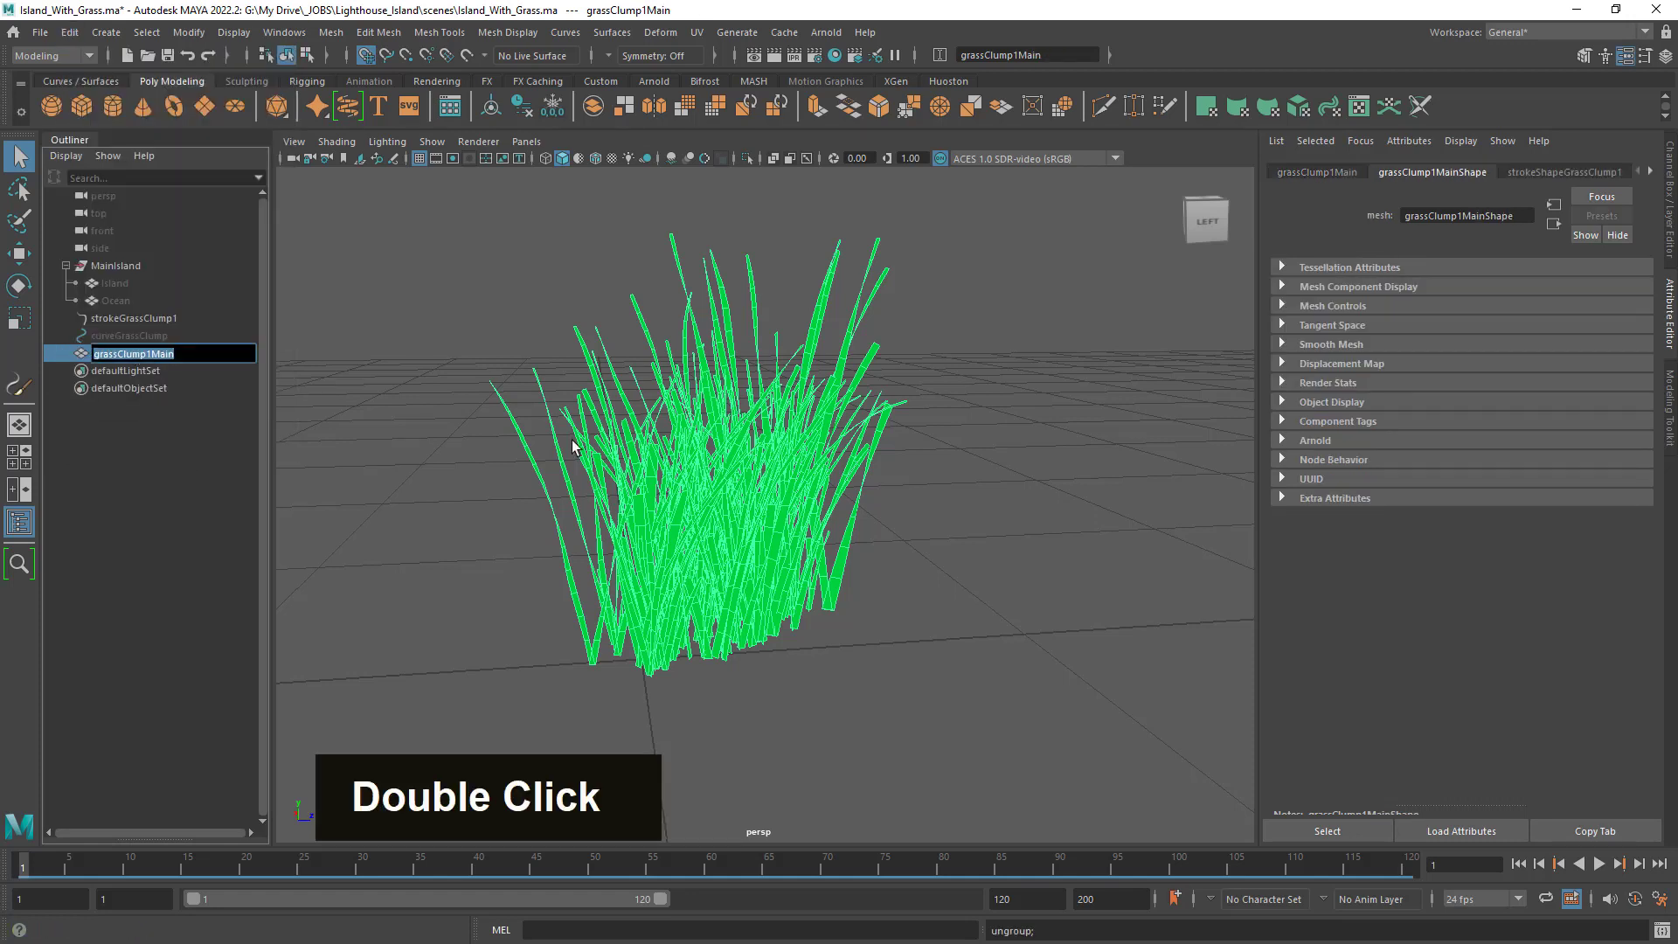
key(Right)
key(shift+Left)
key(shift+Left)
key(shift+Right)
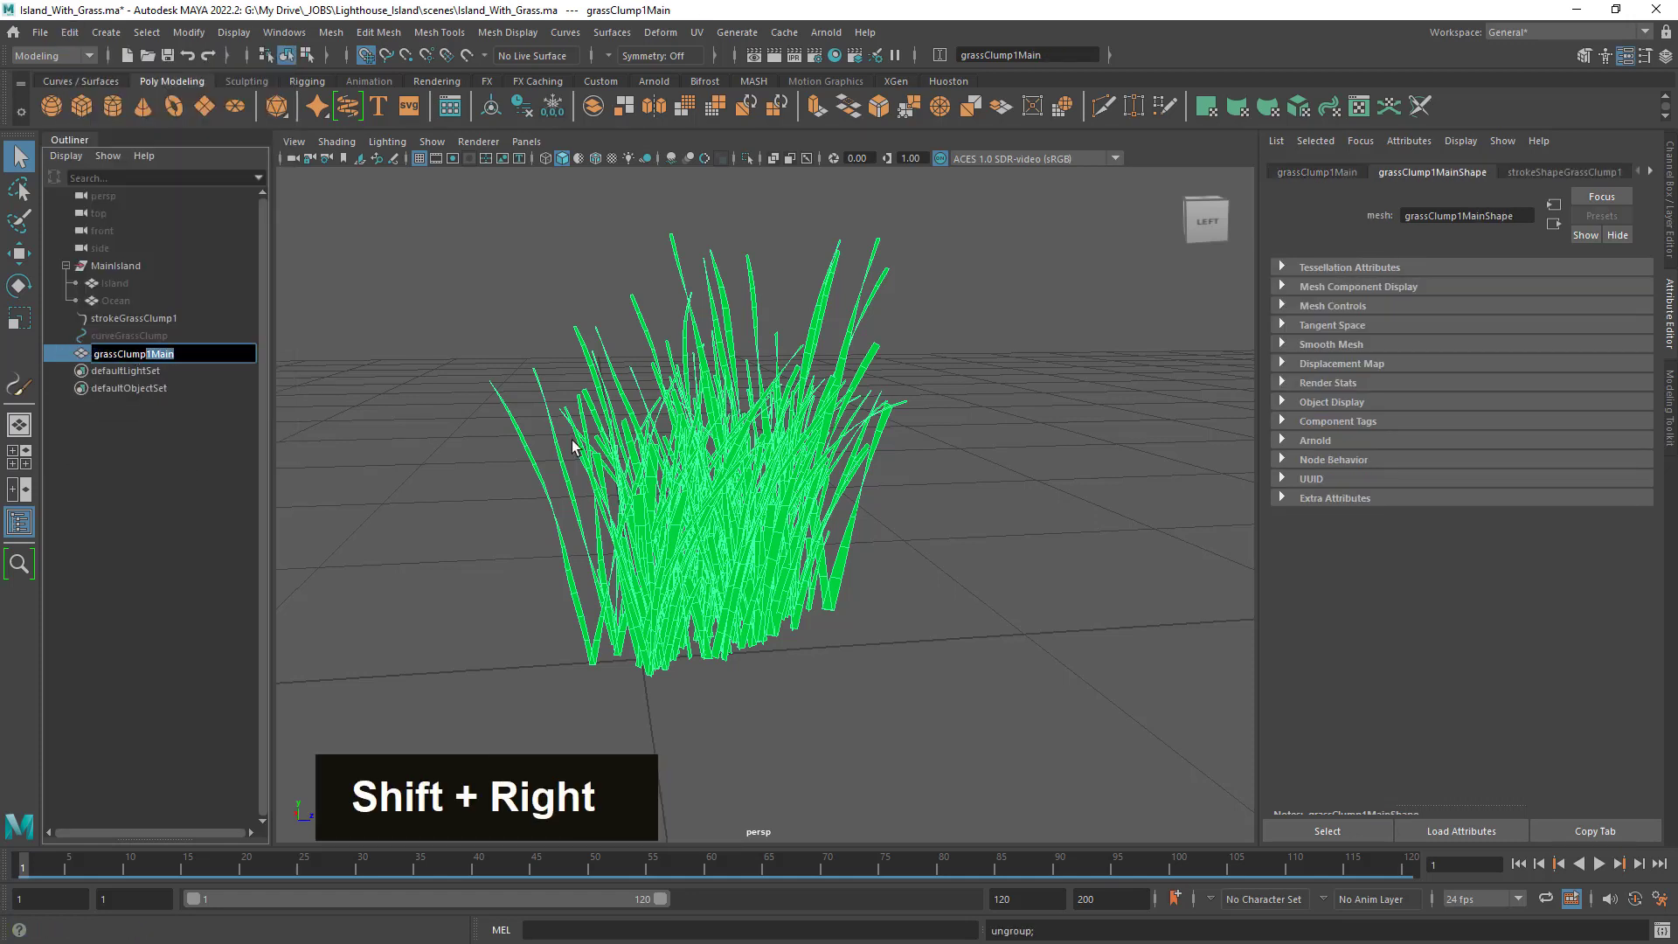
key(Delete)
key(shift+Right)
key(ctrl+Left)
key(ctrl+Left)
key(Delete)
text(G)
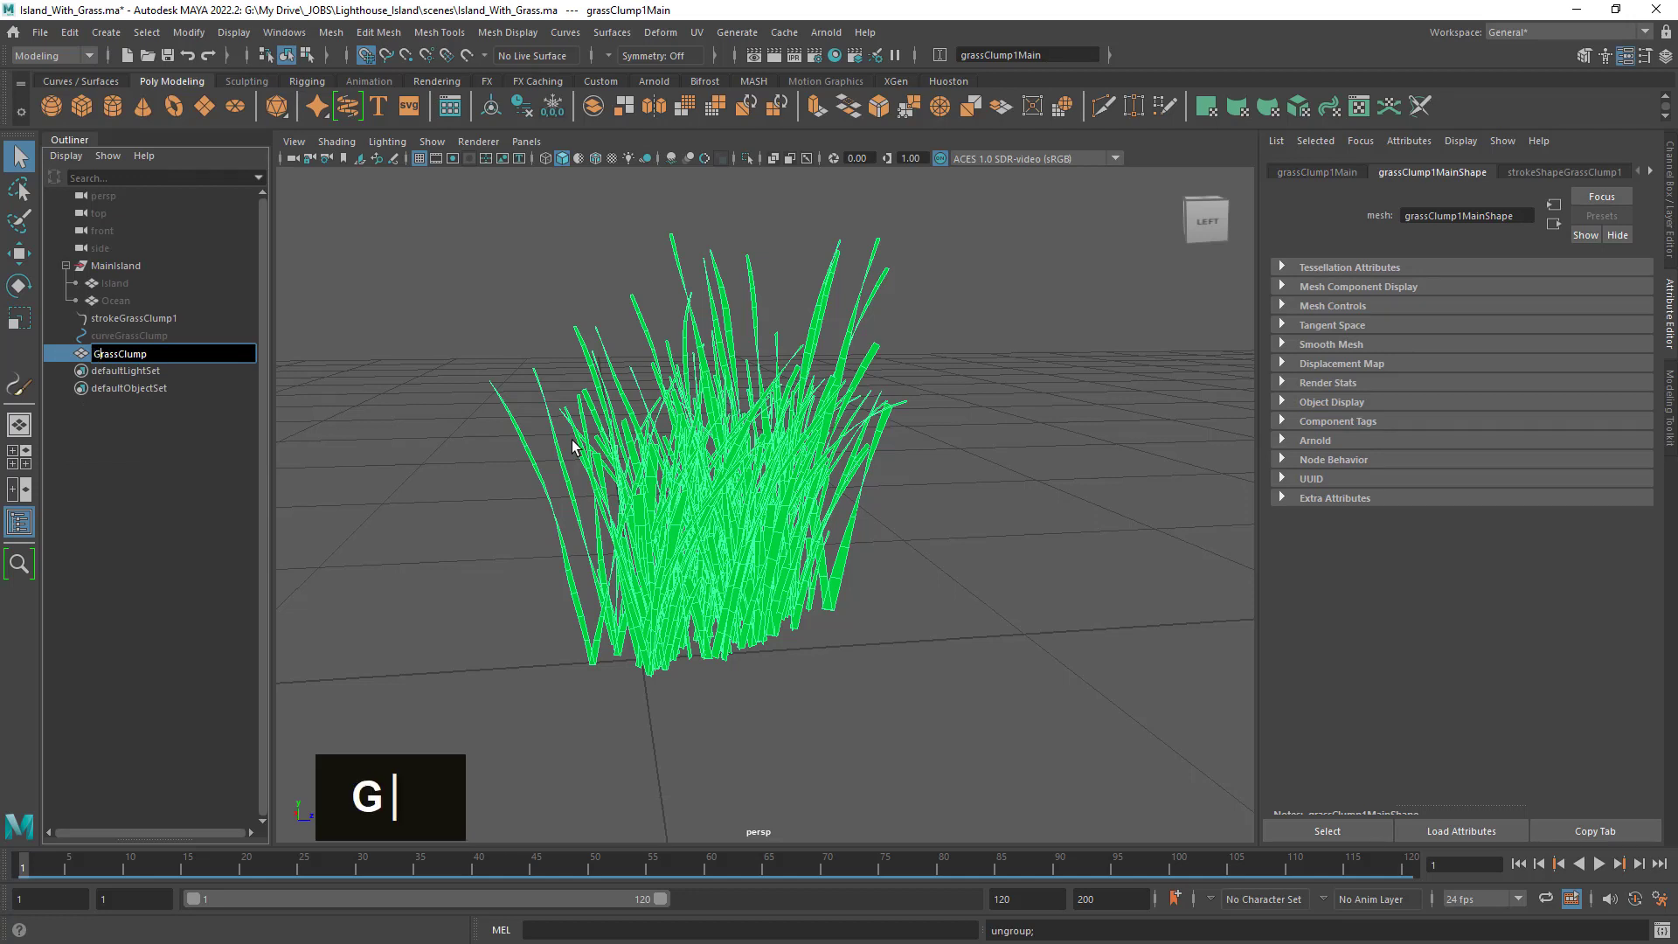
key(Return)
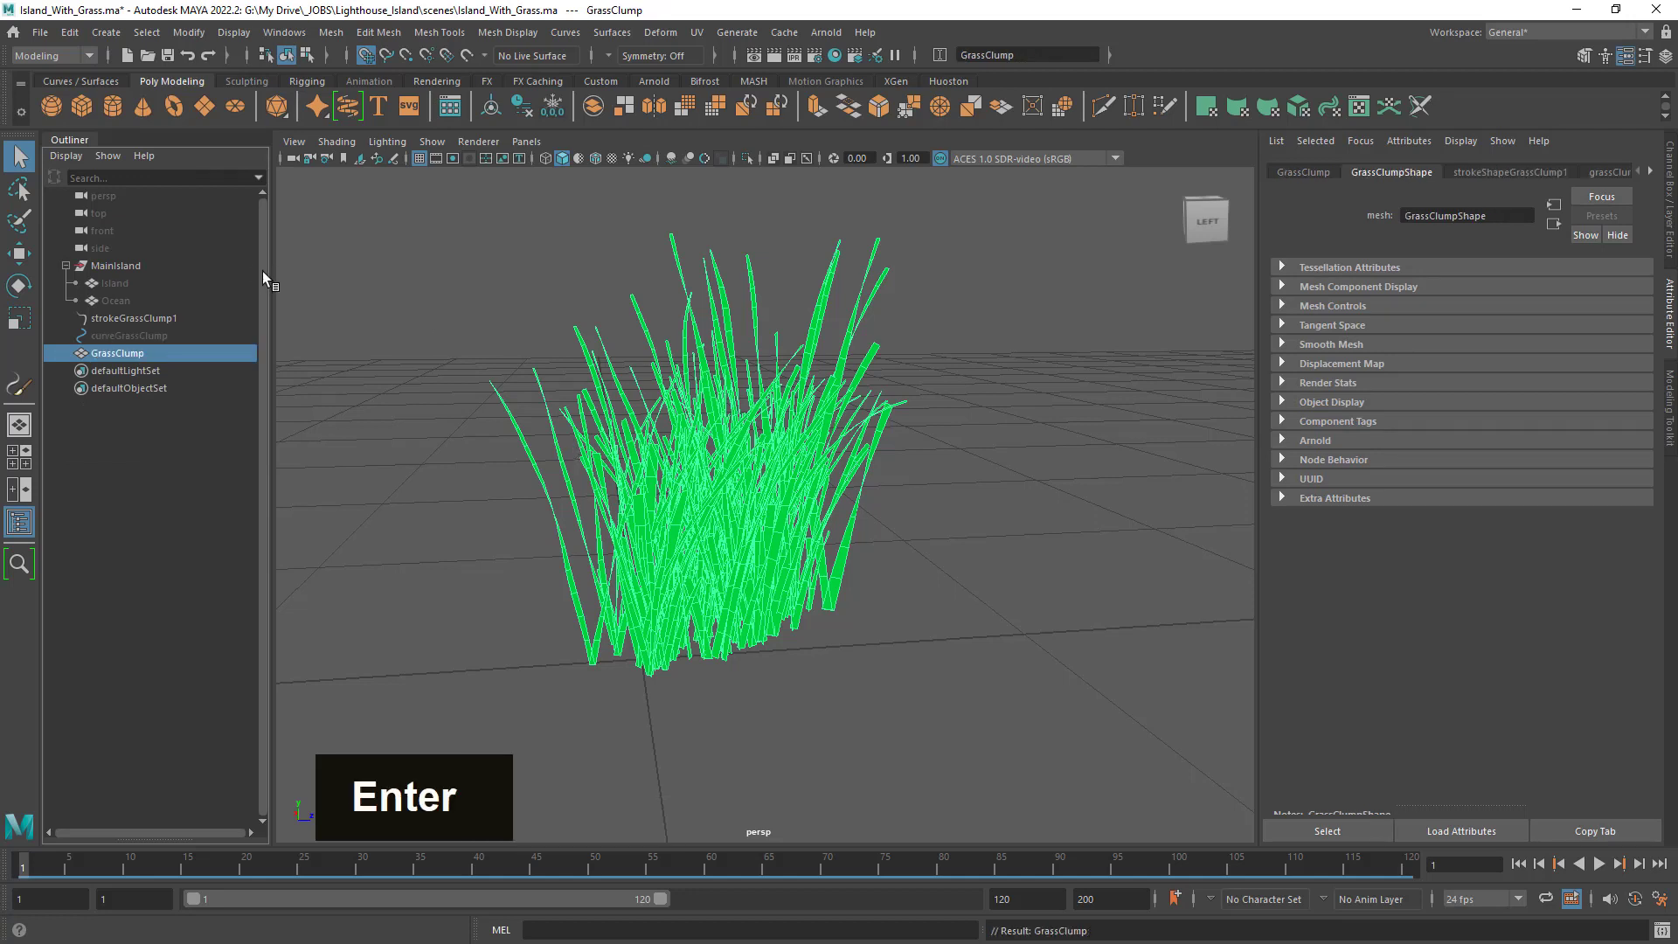
Delete the leftover Paint Effects stroke strokeGrassClump1 and its curve from the scene.
click(145, 318)
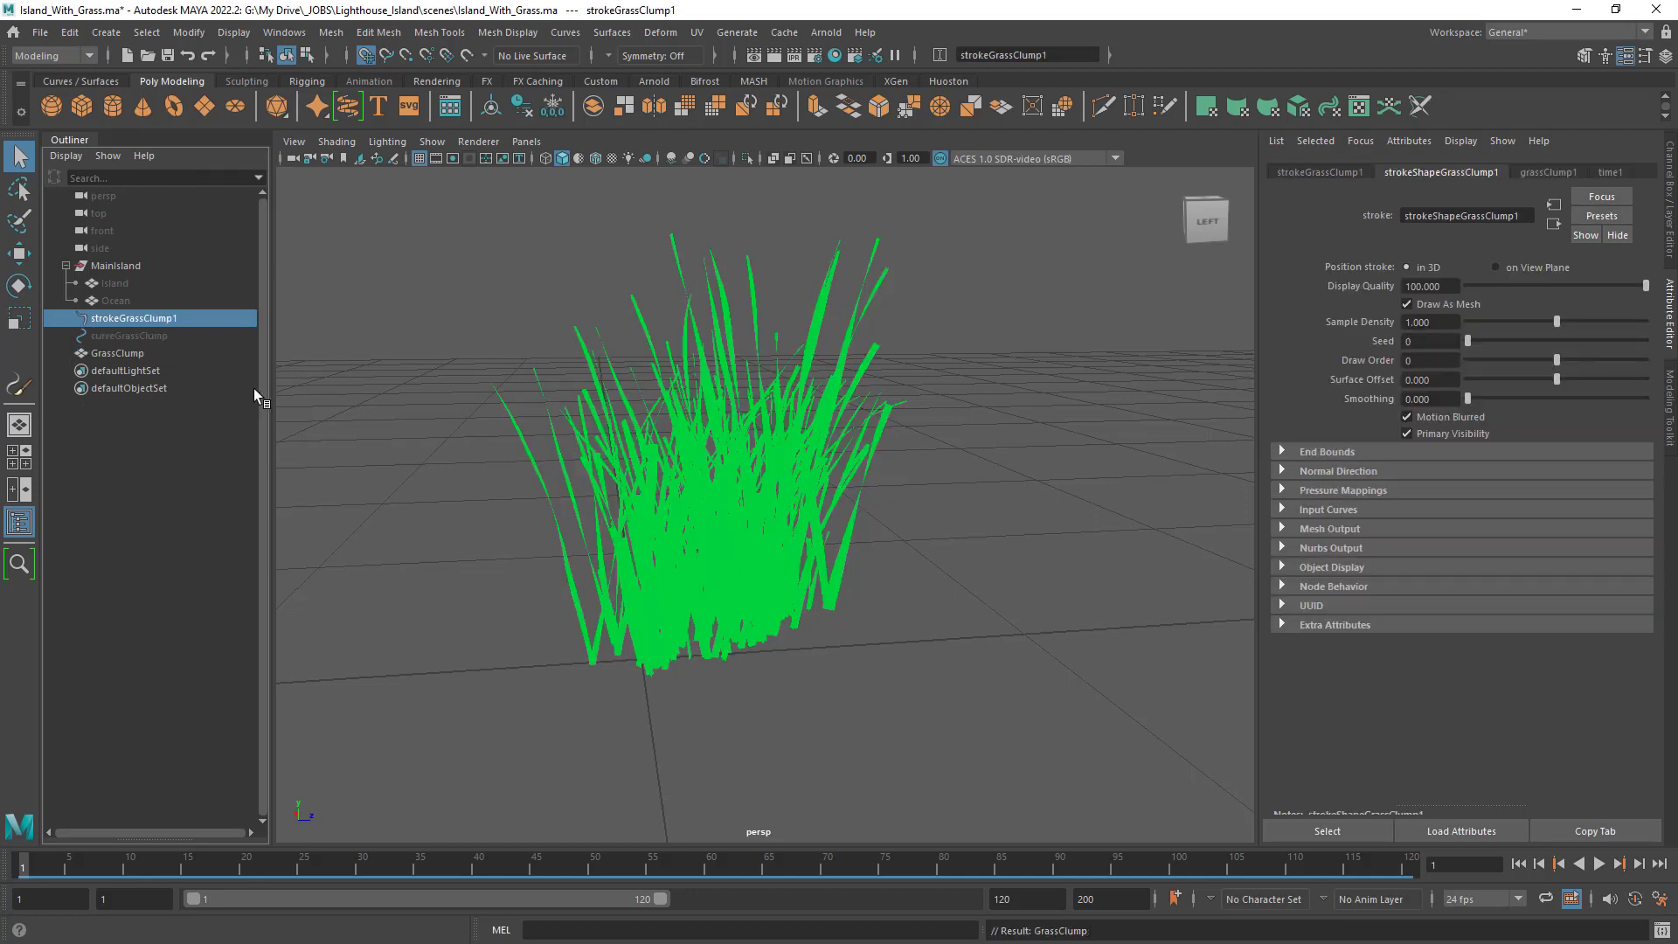
key(Delete)
click(149, 320)
key(Delete)
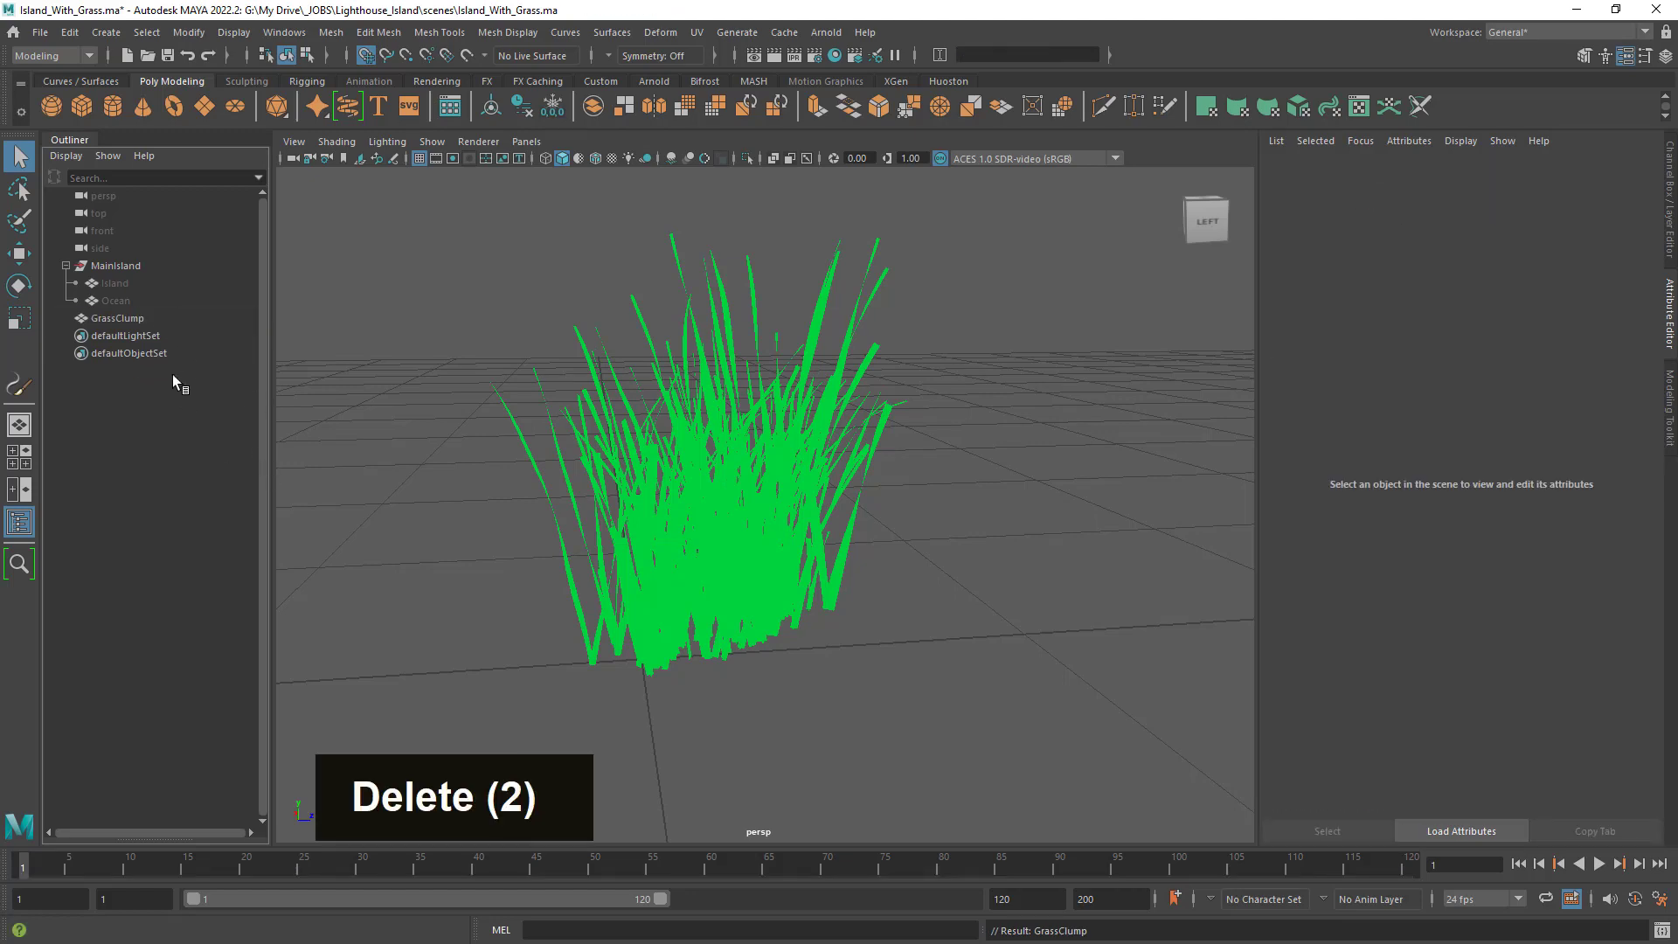
Assign the existing Grass_Mat material to the GrassClump mesh.
click(133, 318)
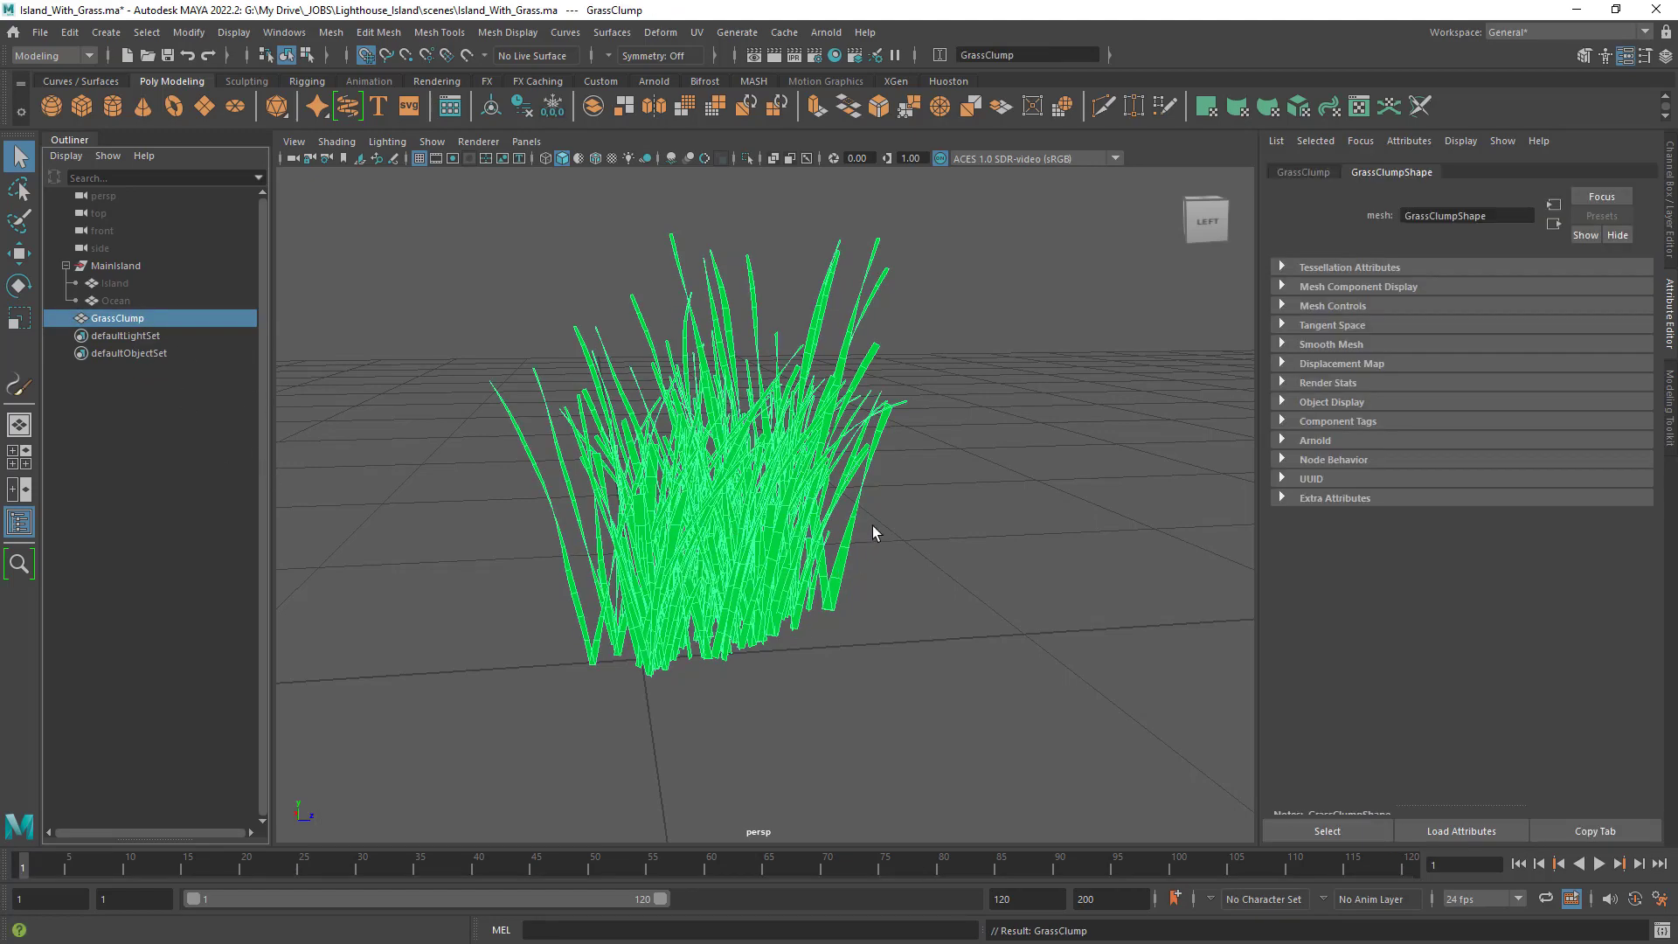
alt+drag(874, 529, 713, 520)
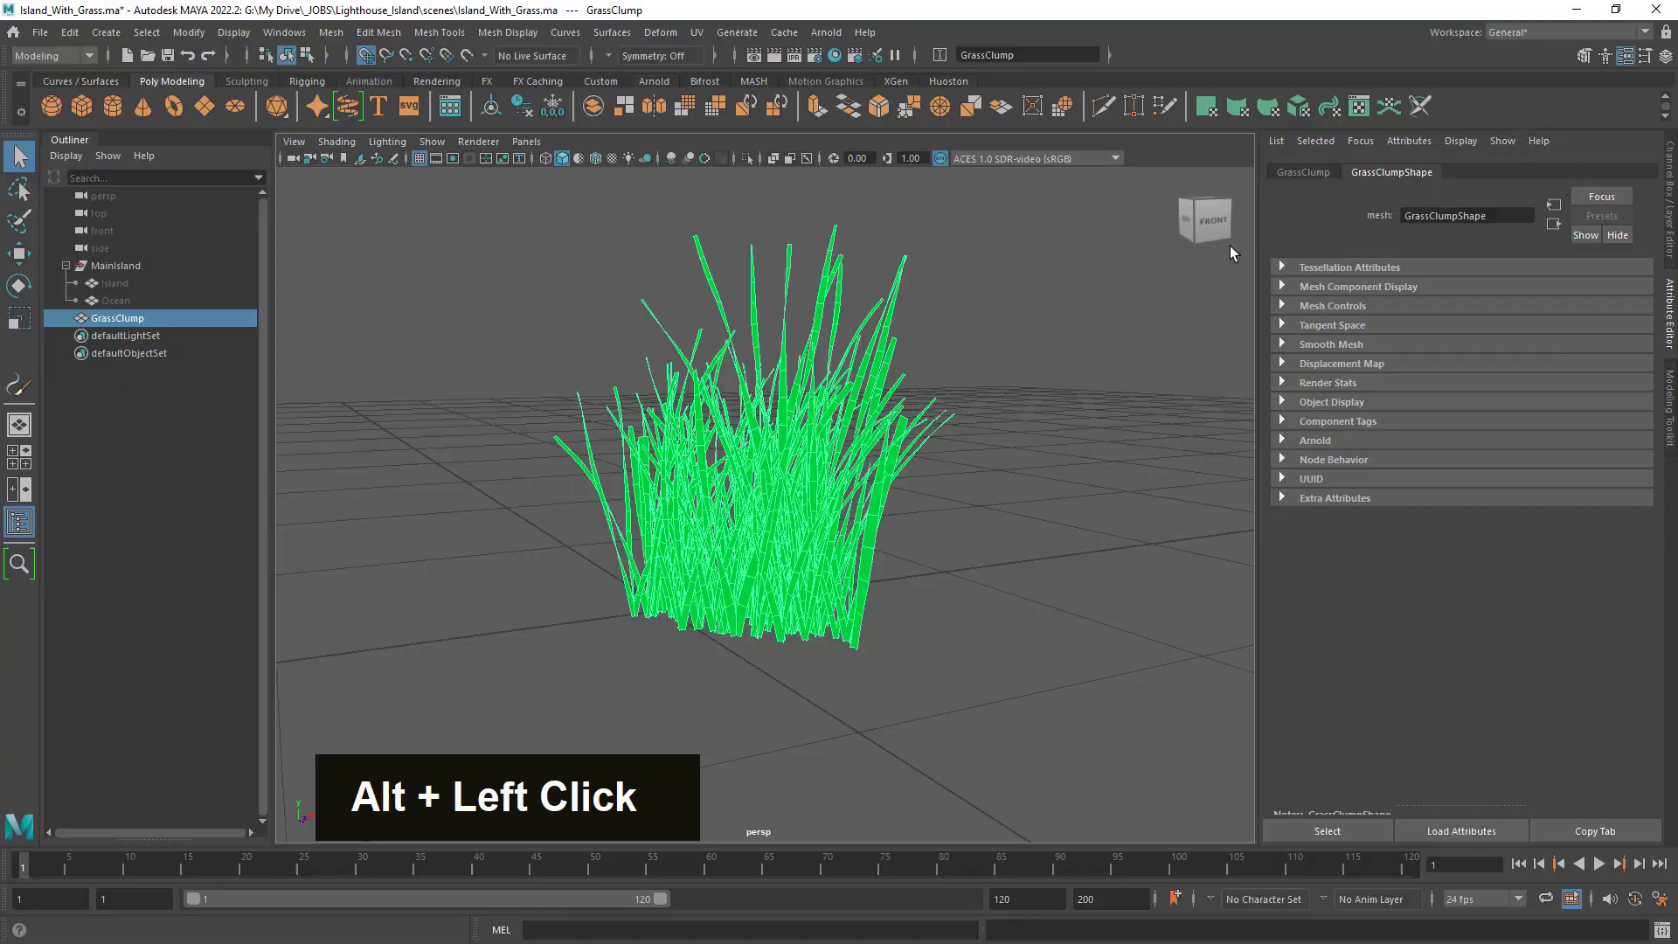
alt+right_drag(1233, 254, 953, 490)
mouse_move(952, 489)
alt+mouse_down()
mouse_move(901, 454)
mouse_move(792, 431)
mouse_move(973, 492)
mouse_move(1116, 506)
mouse_move(925, 502)
alt+mouse_up()
alt+right_drag(925, 501, 733, 566)
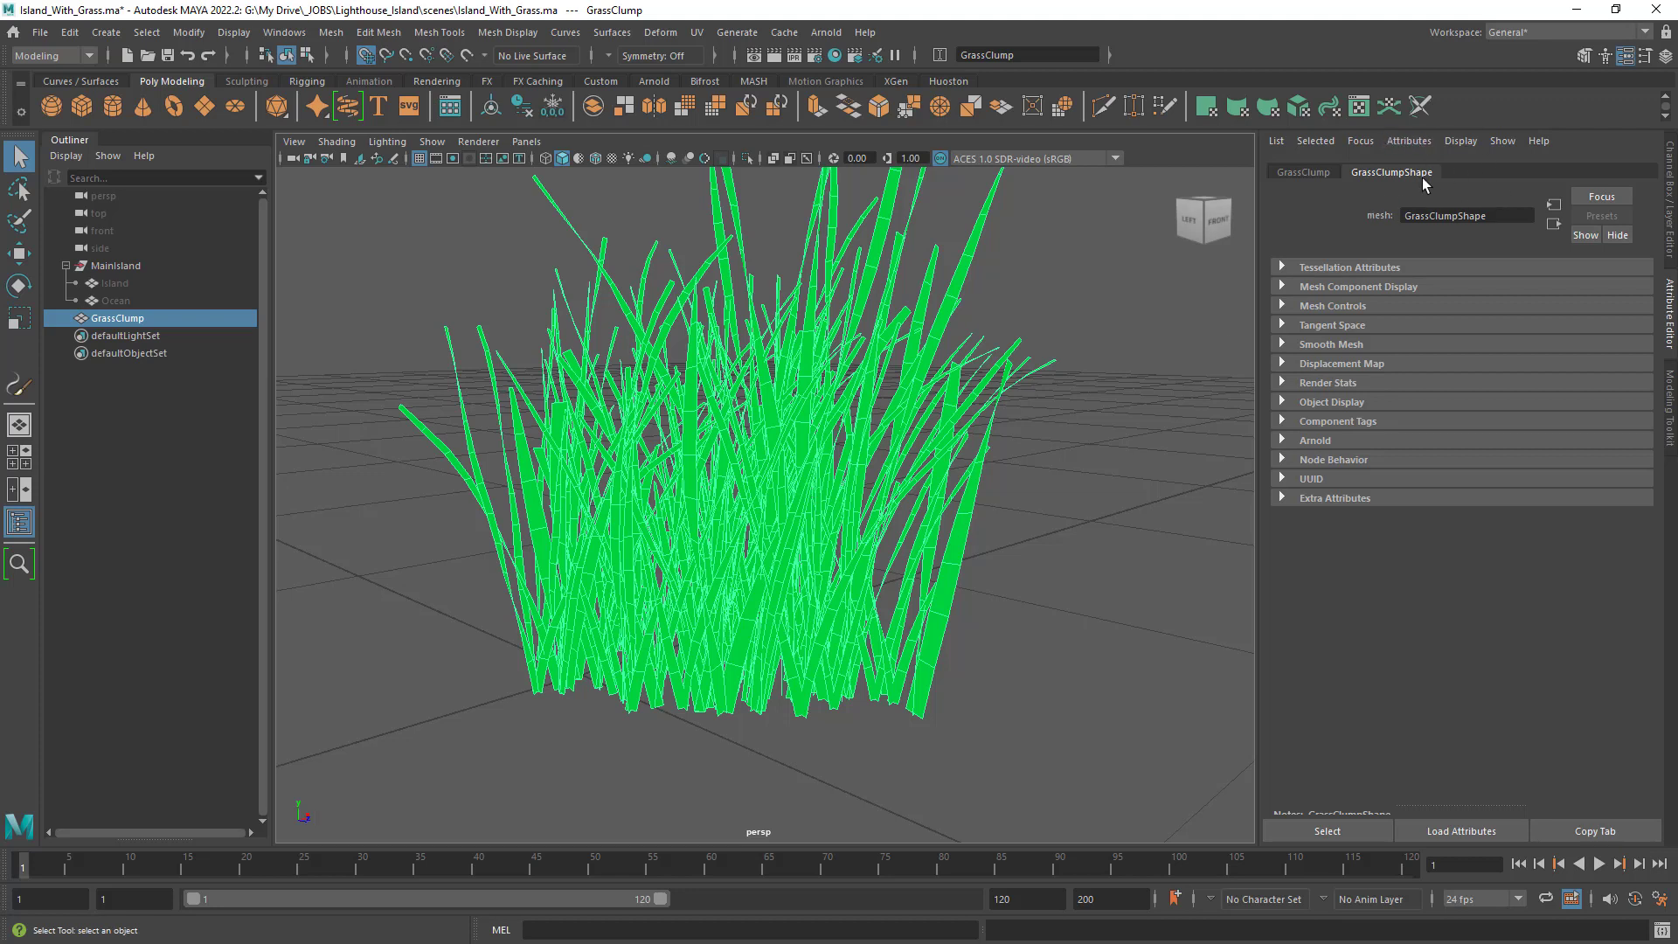
click(1325, 172)
click(1403, 175)
right_drag(773, 403, 911, 875)
Deselect the grass clump and turn on textured display in the perspective viewport.
click(1034, 568)
mouse_move(1038, 581)
alt+mouse_down()
mouse_move(910, 550)
mouse_move(704, 549)
mouse_move(982, 581)
mouse_move(1172, 577)
mouse_move(1031, 564)
alt+mouse_up()
alt+right_drag(1031, 565, 967, 528)
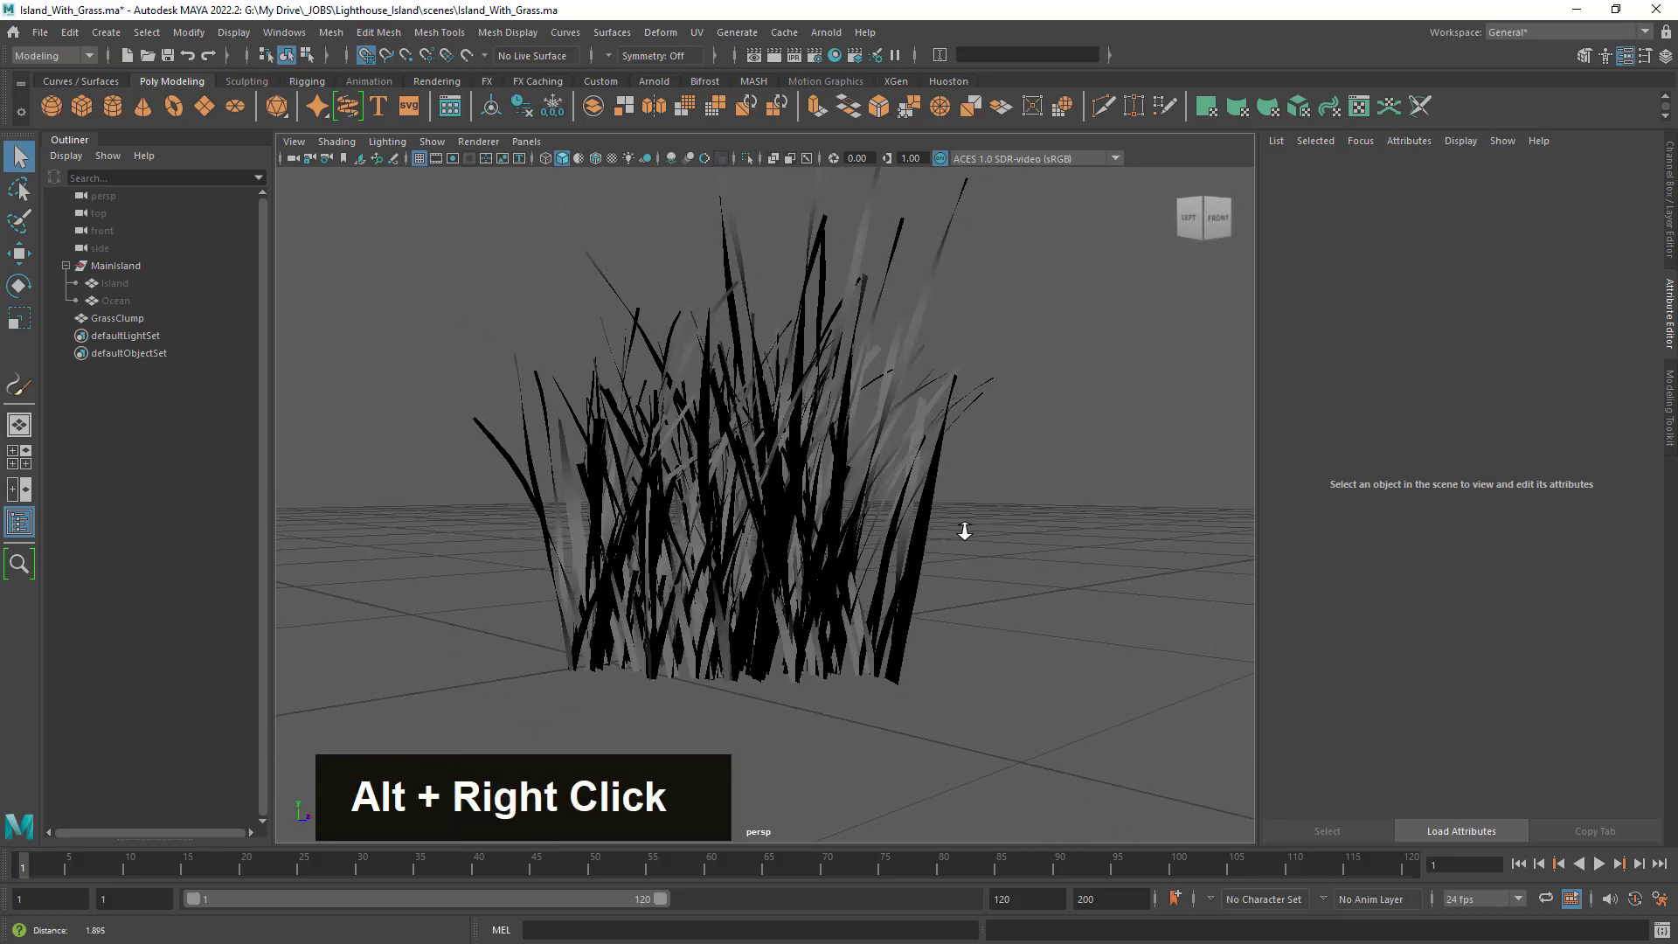
click(613, 160)
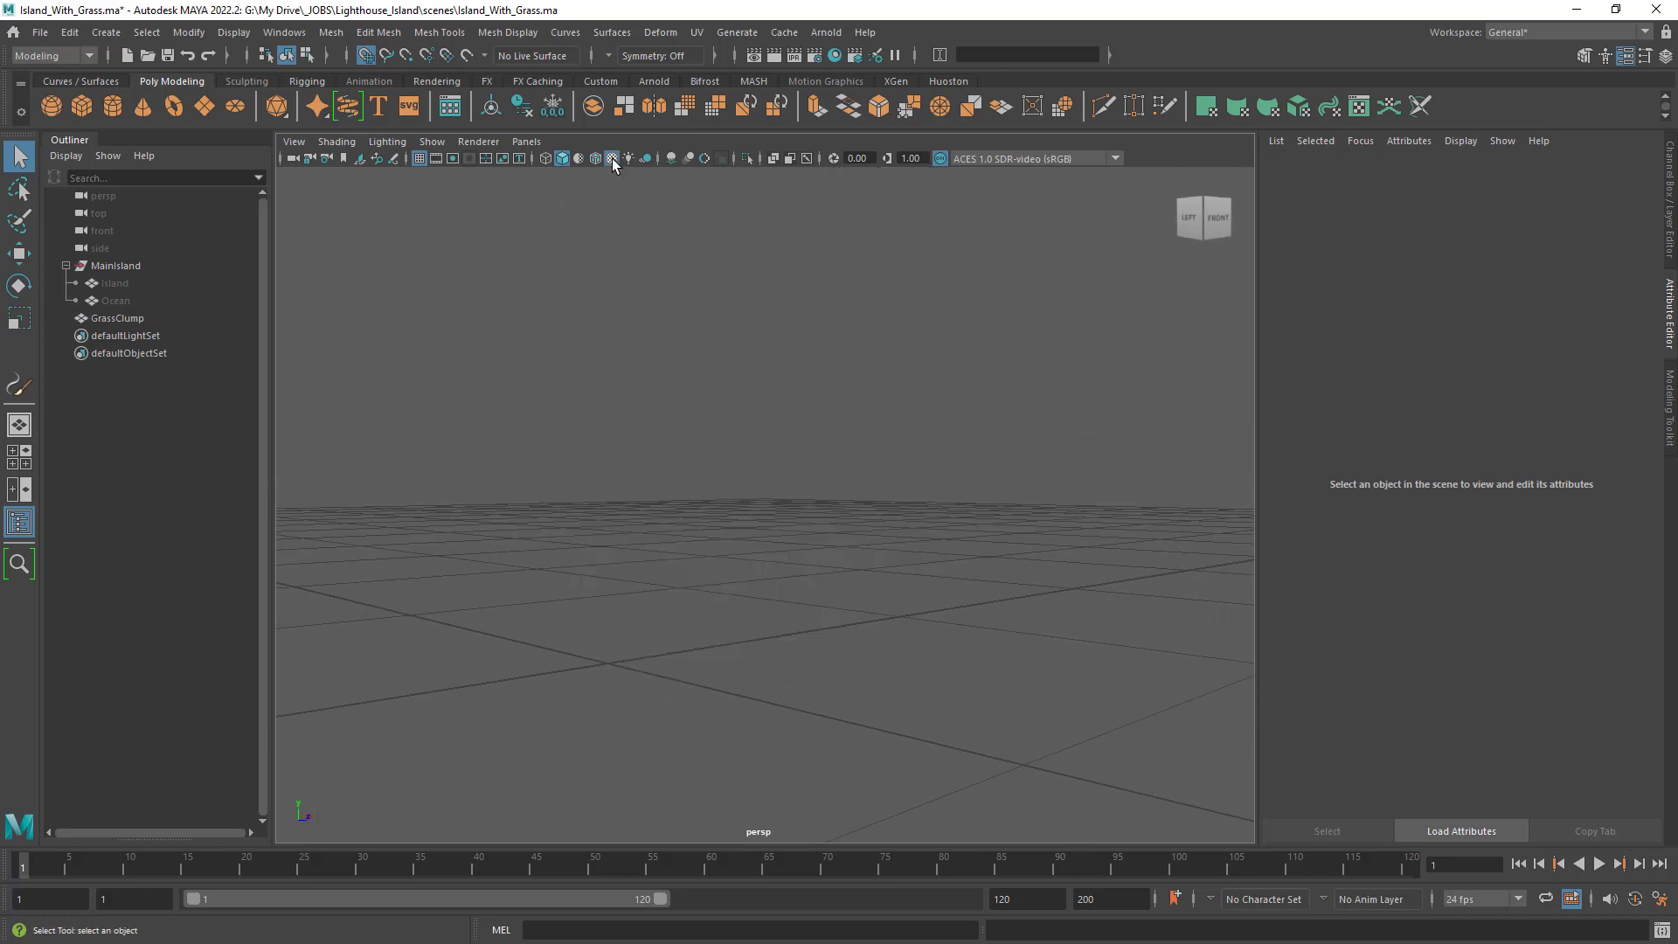
Examine the ramp colouring on the grass blades from the clump's base up to the tips.
alt+right_drag(993, 697, 1140, 704)
alt+drag(1140, 705, 865, 626)
alt+middle_drag(865, 626, 888, 382)
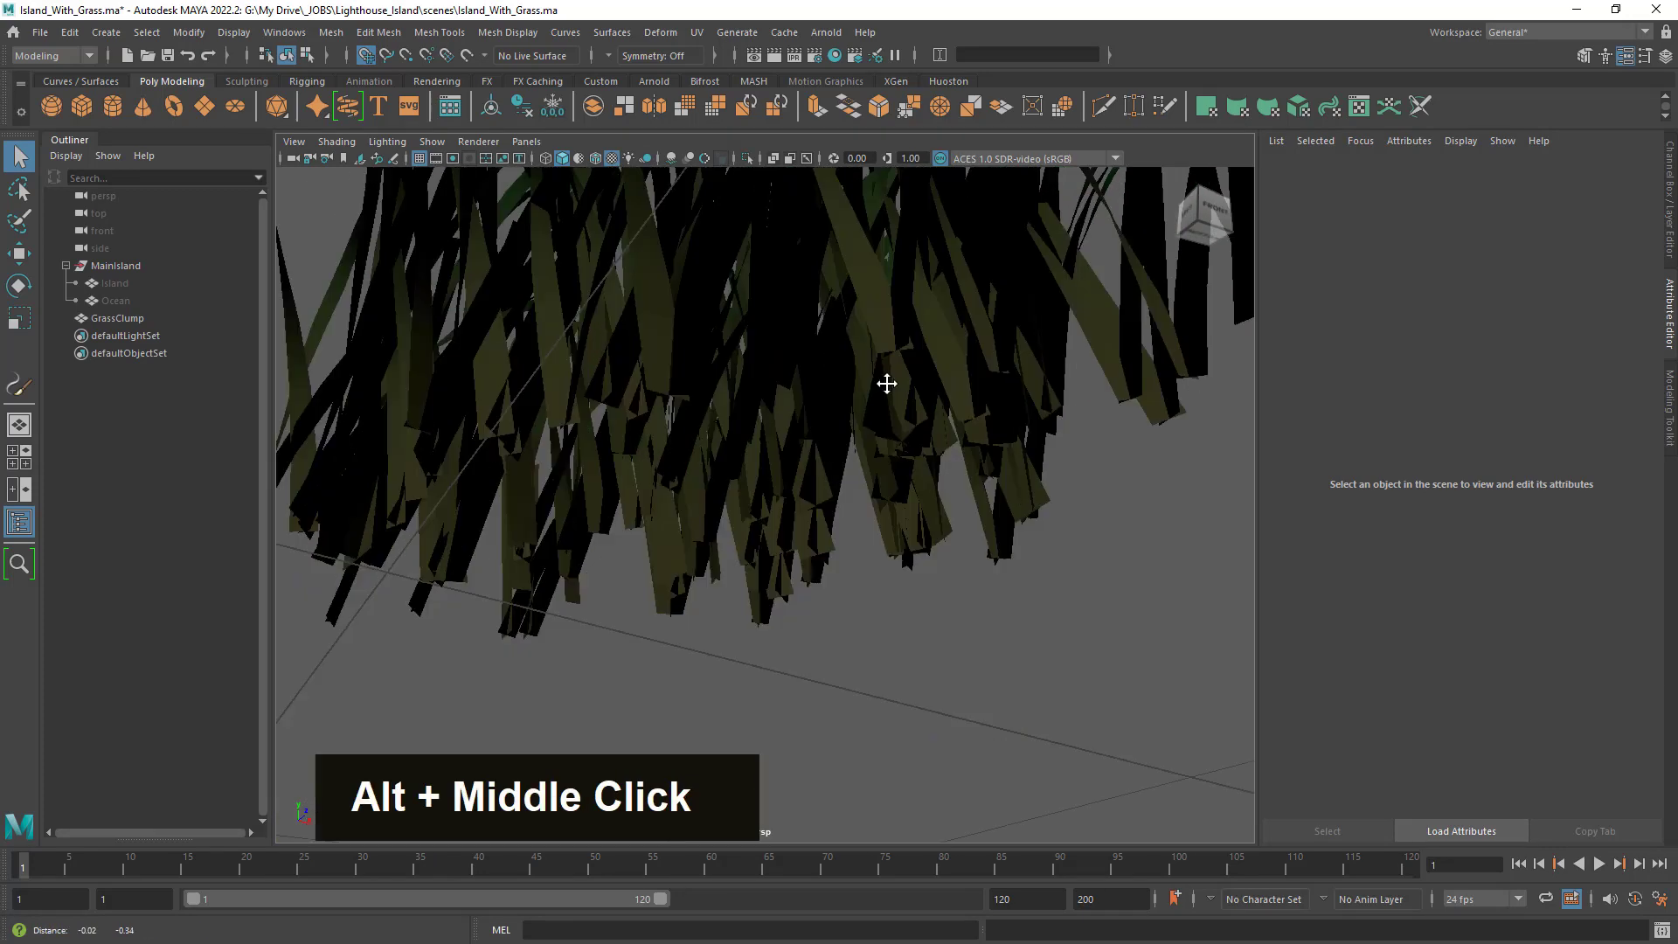
alt+drag(889, 382, 877, 461)
alt+right_drag(877, 461, 815, 406)
alt+middle_drag(814, 398, 831, 532)
alt+right_drag(831, 532, 854, 498)
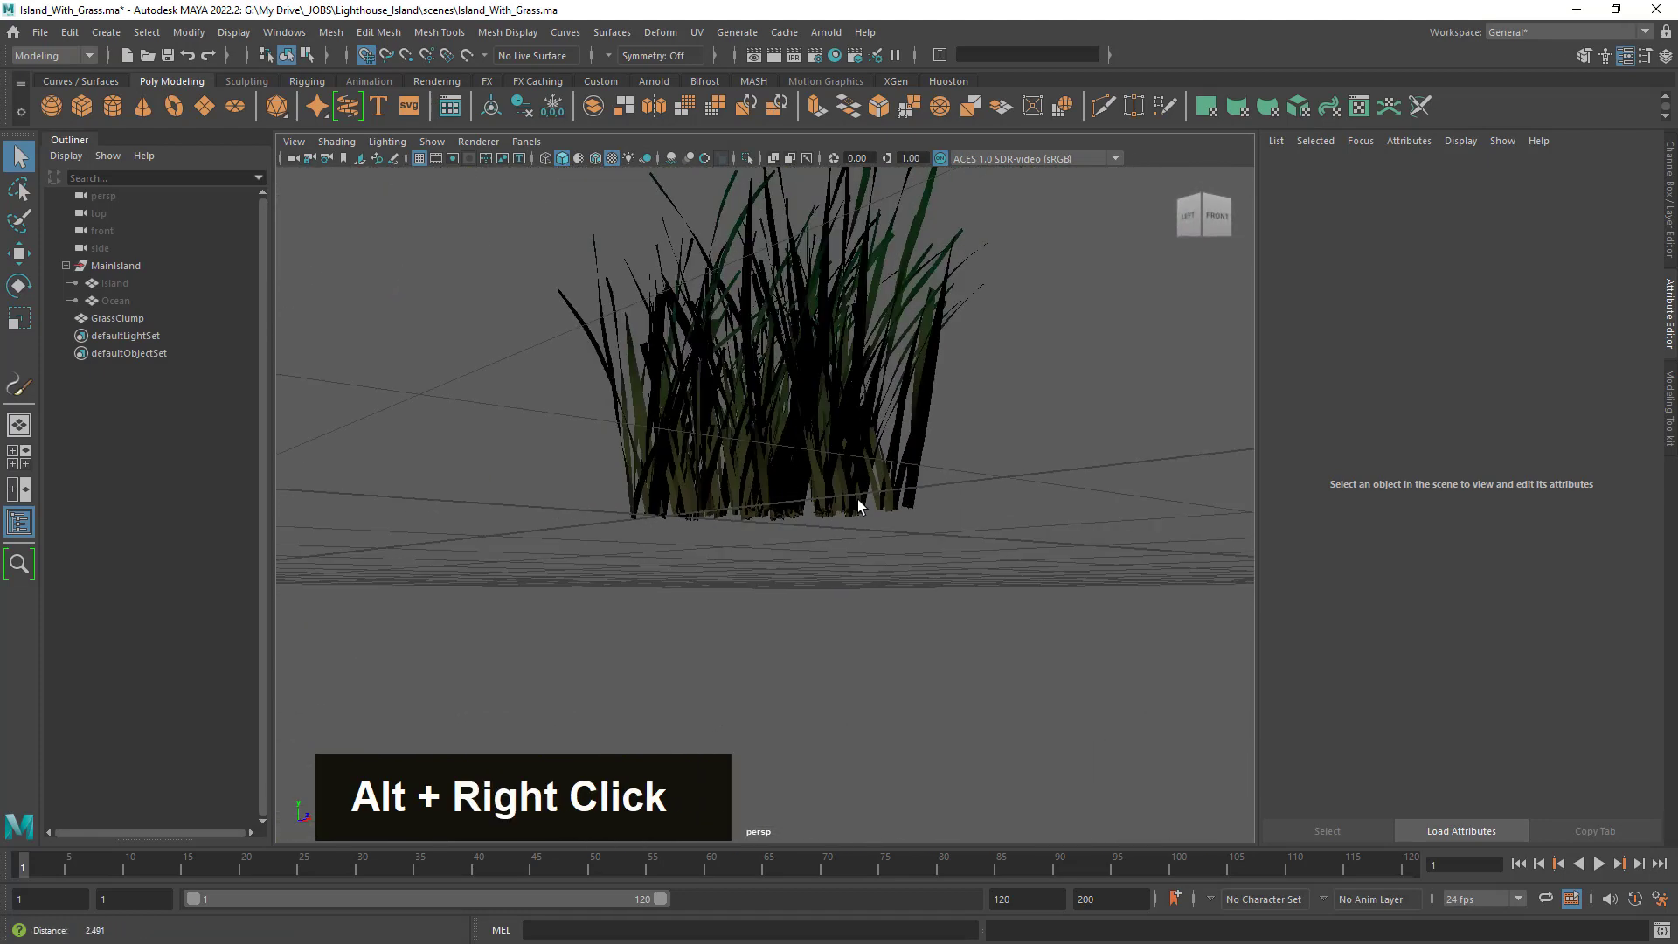
alt+drag(854, 498, 933, 454)
alt+middle_drag(932, 454, 920, 587)
mouse_move(920, 587)
alt+mouse_down()
mouse_move(910, 611)
mouse_move(926, 592)
alt+mouse_up()
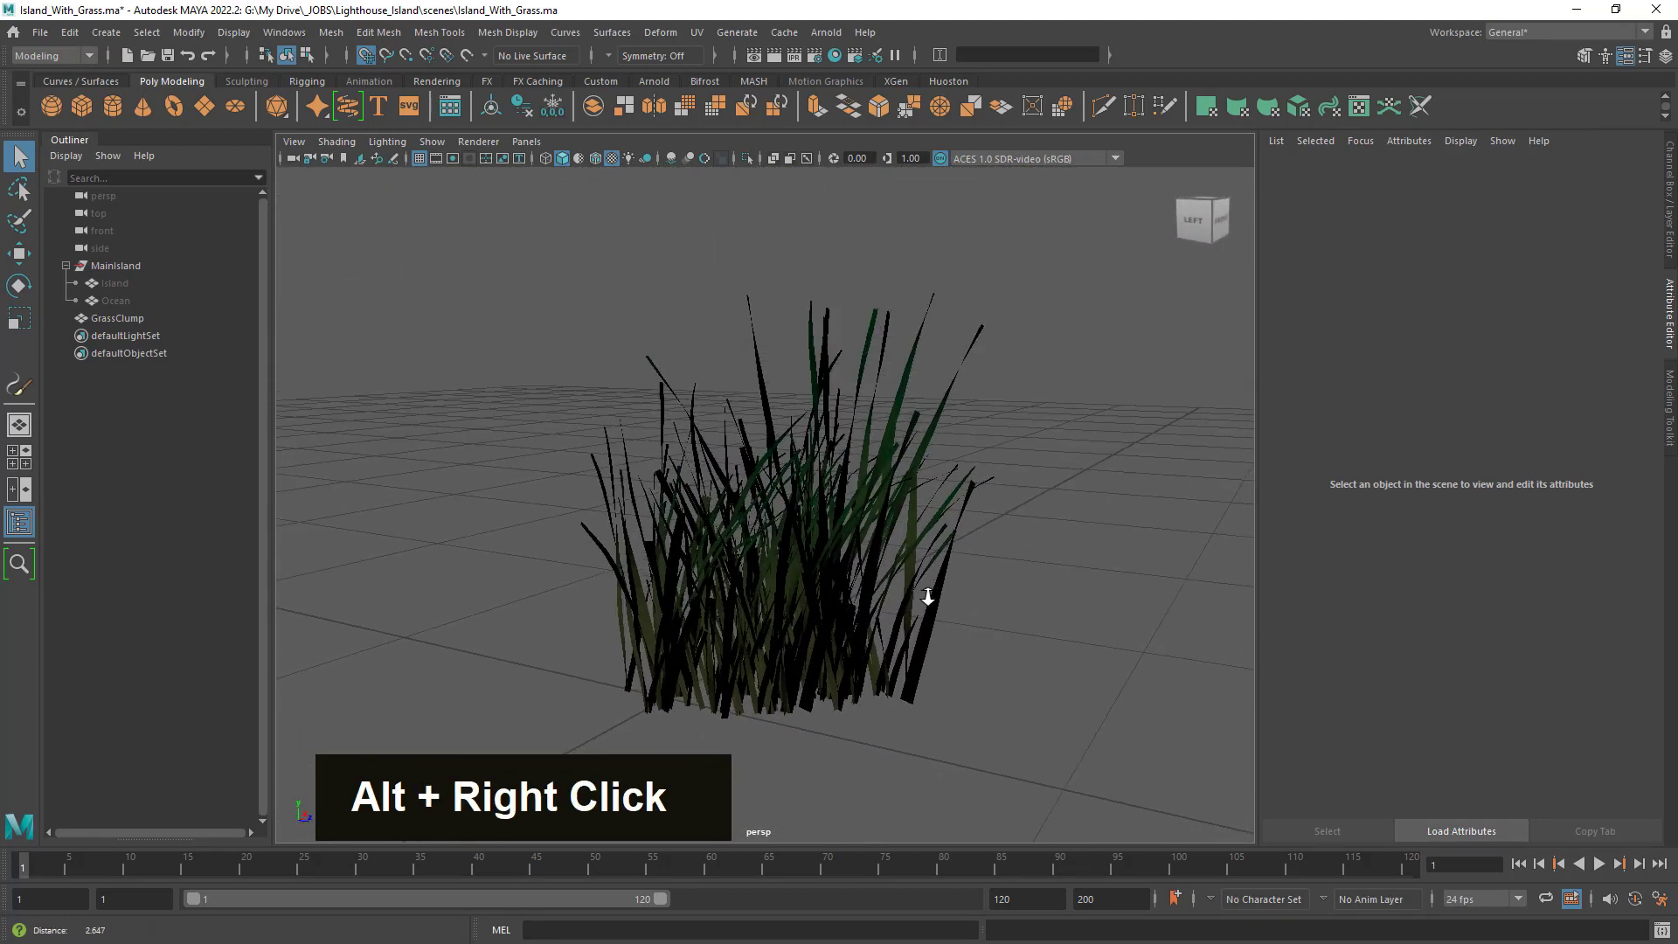
alt+right_drag(926, 591, 761, 375)
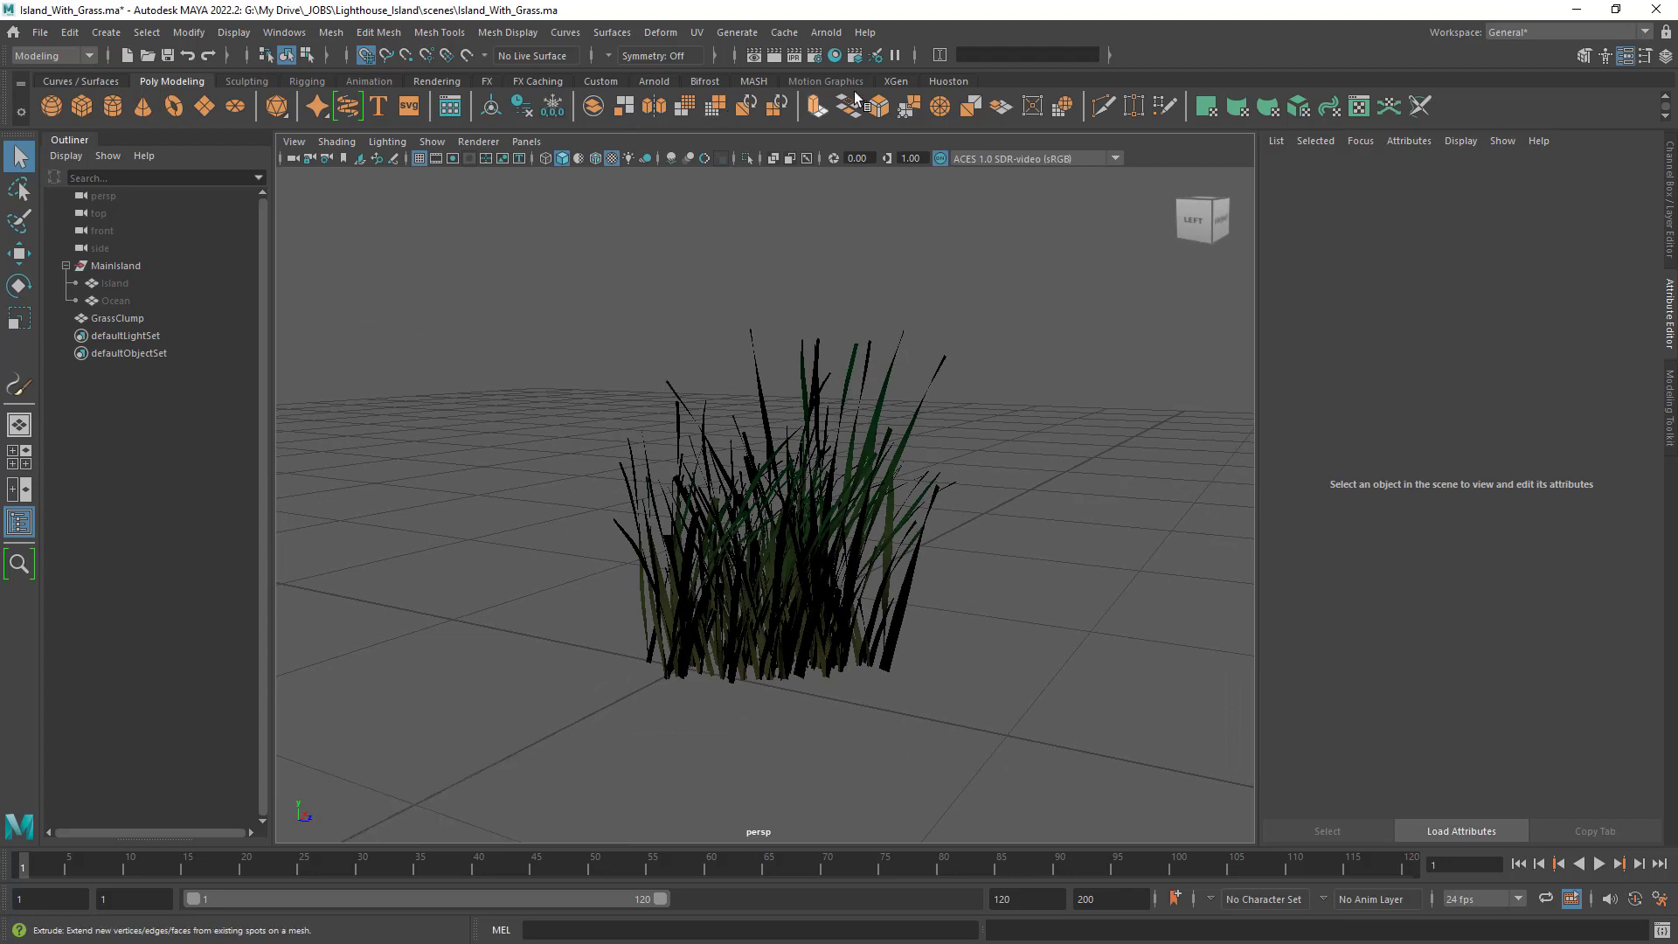
Add an Arnold SkyDome light, test-render the grass clump from different angles, and close the Arnold RenderView.
click(657, 82)
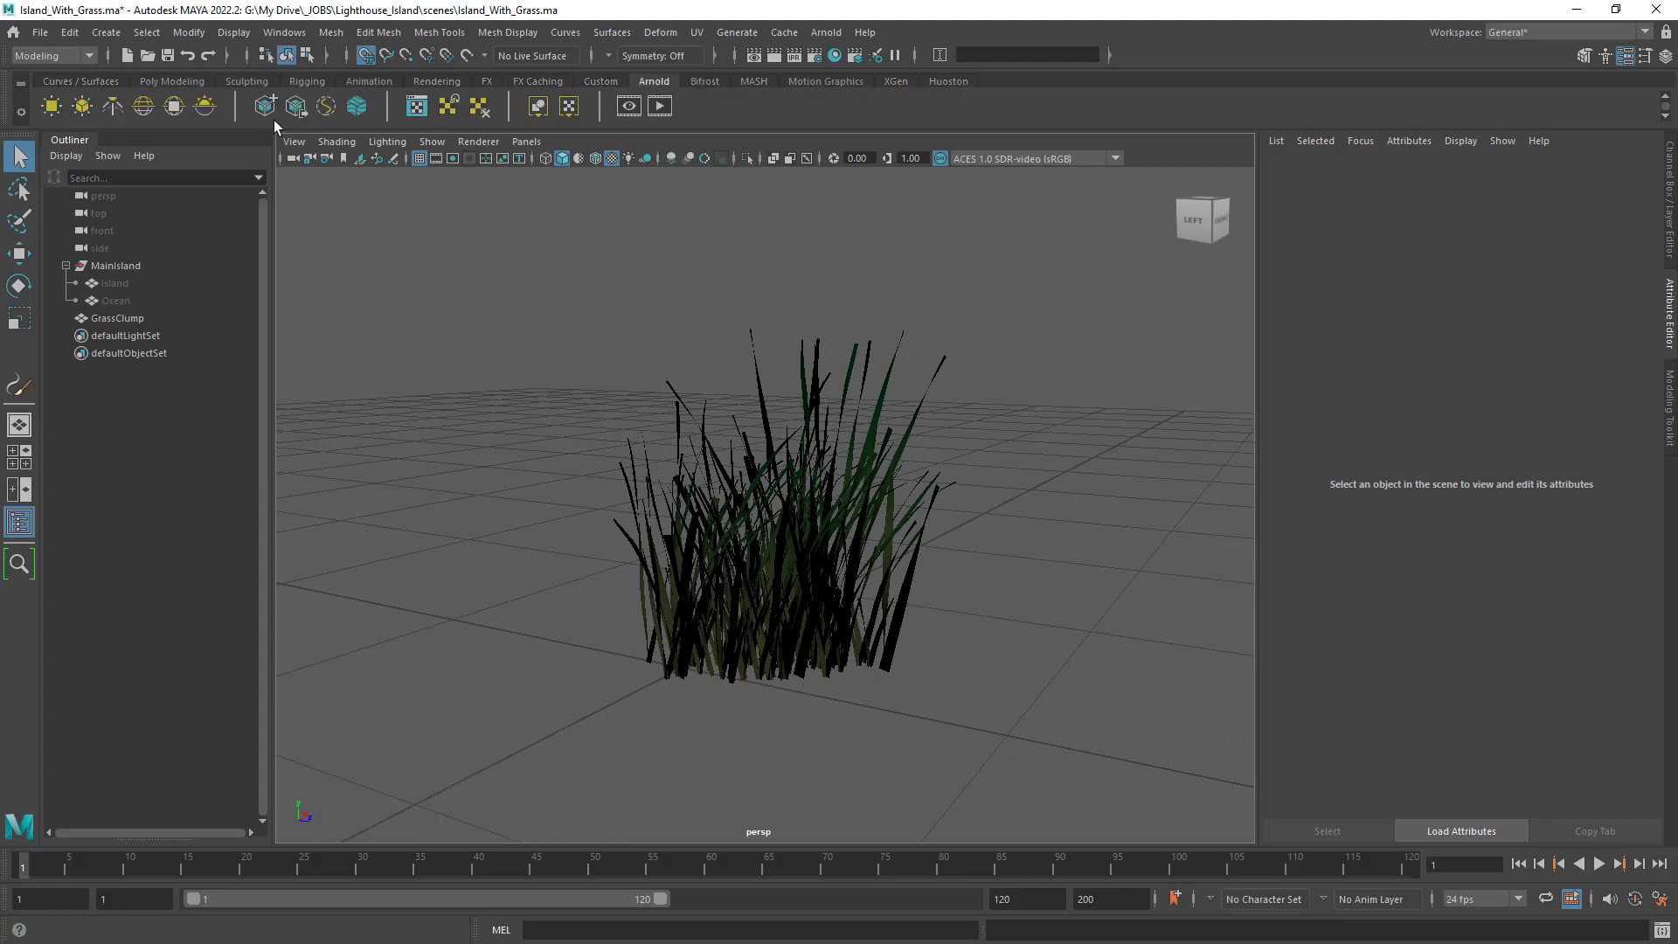
click(144, 106)
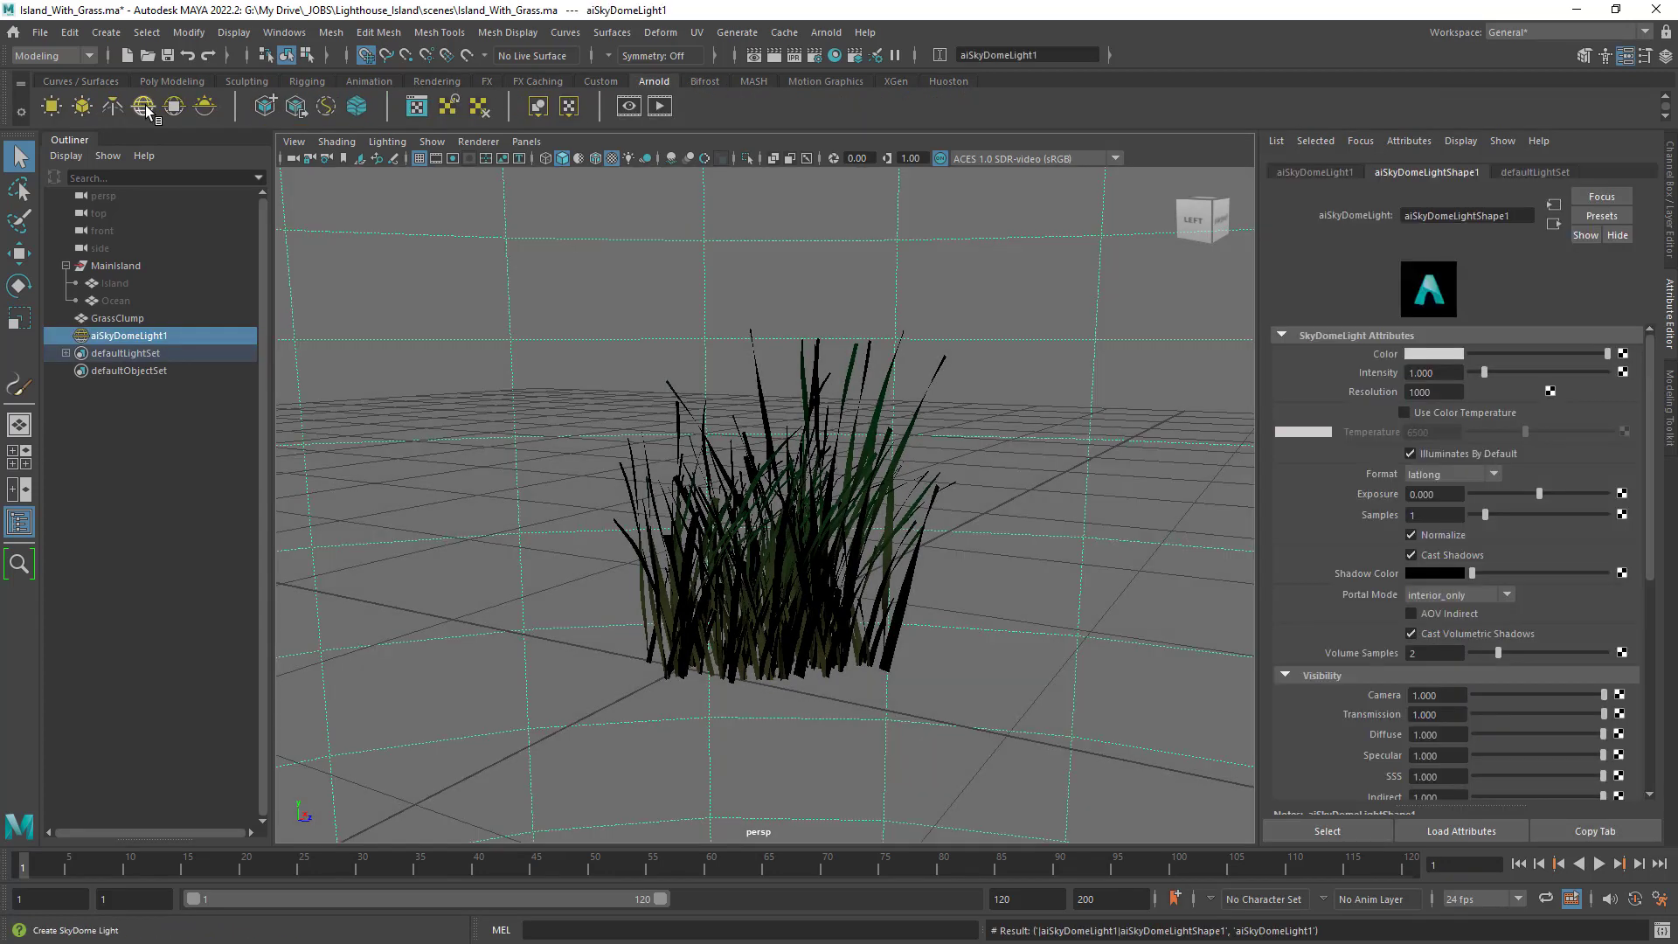
click(661, 105)
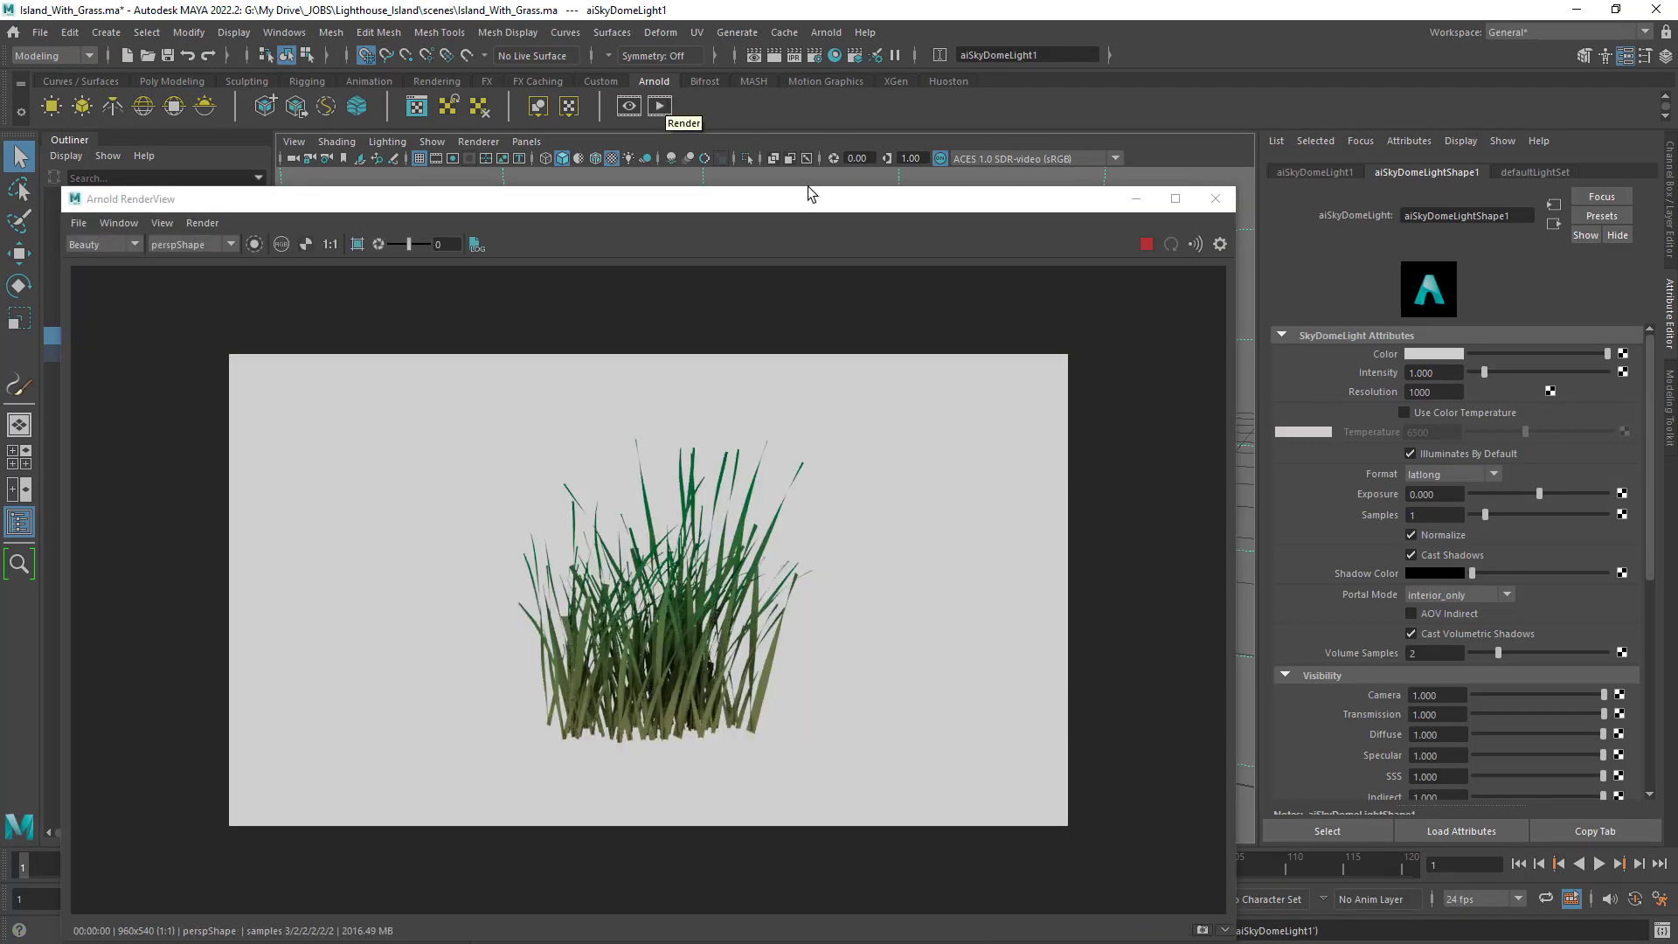
drag(953, 208, 726, 104)
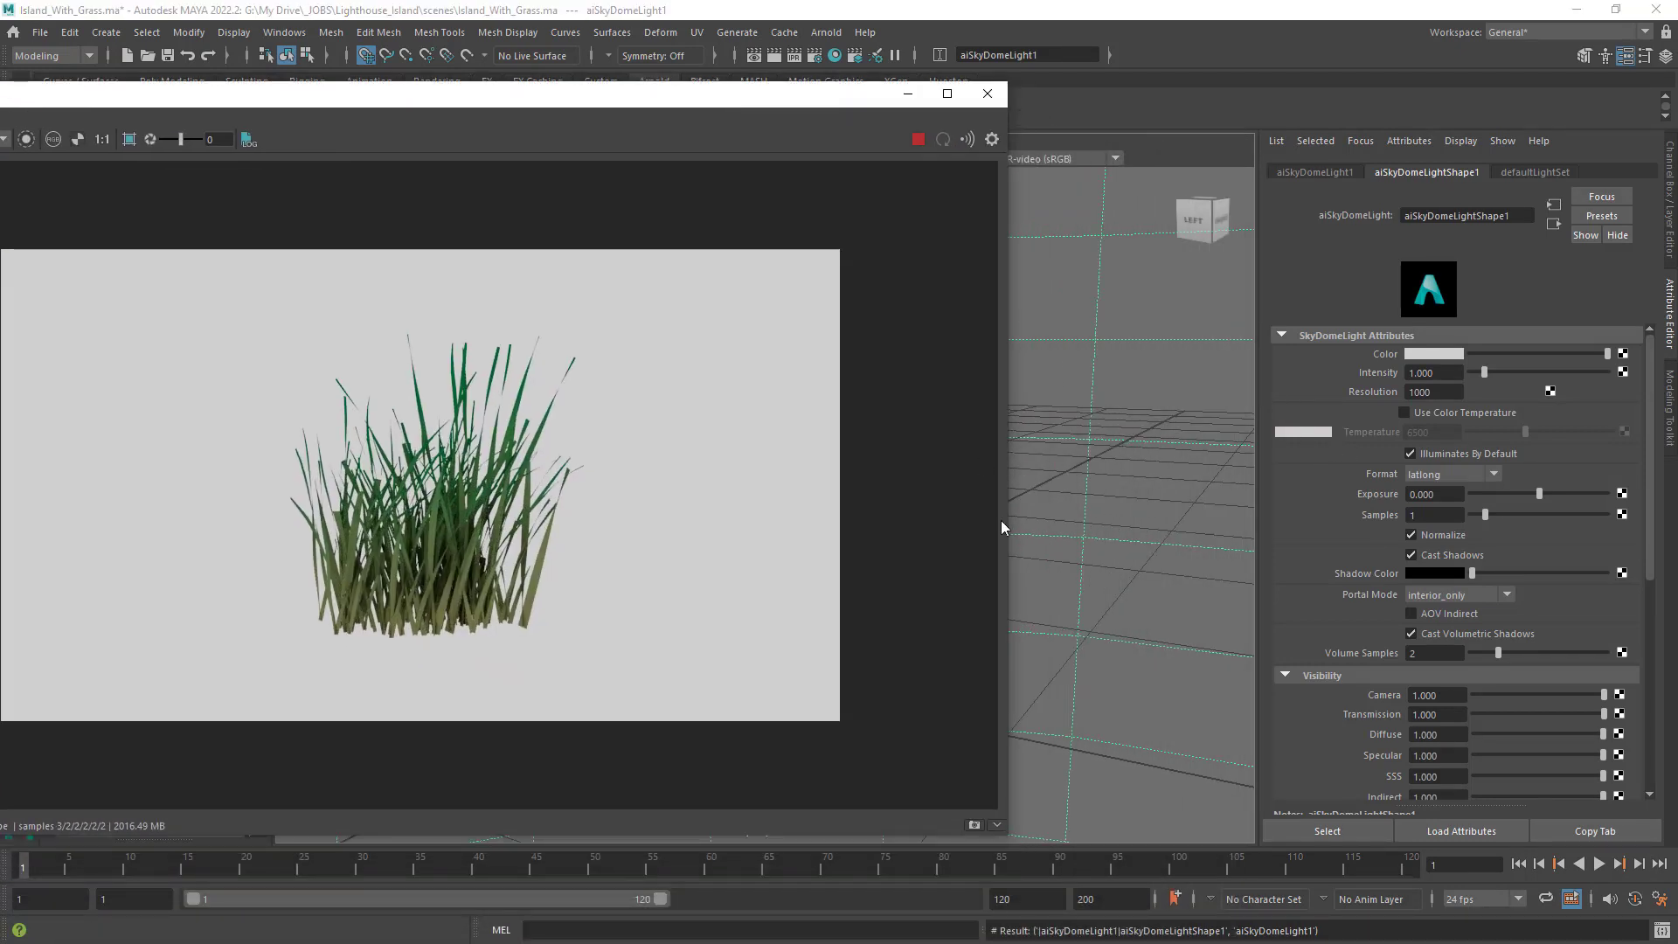
alt+drag(1005, 568, 941, 232)
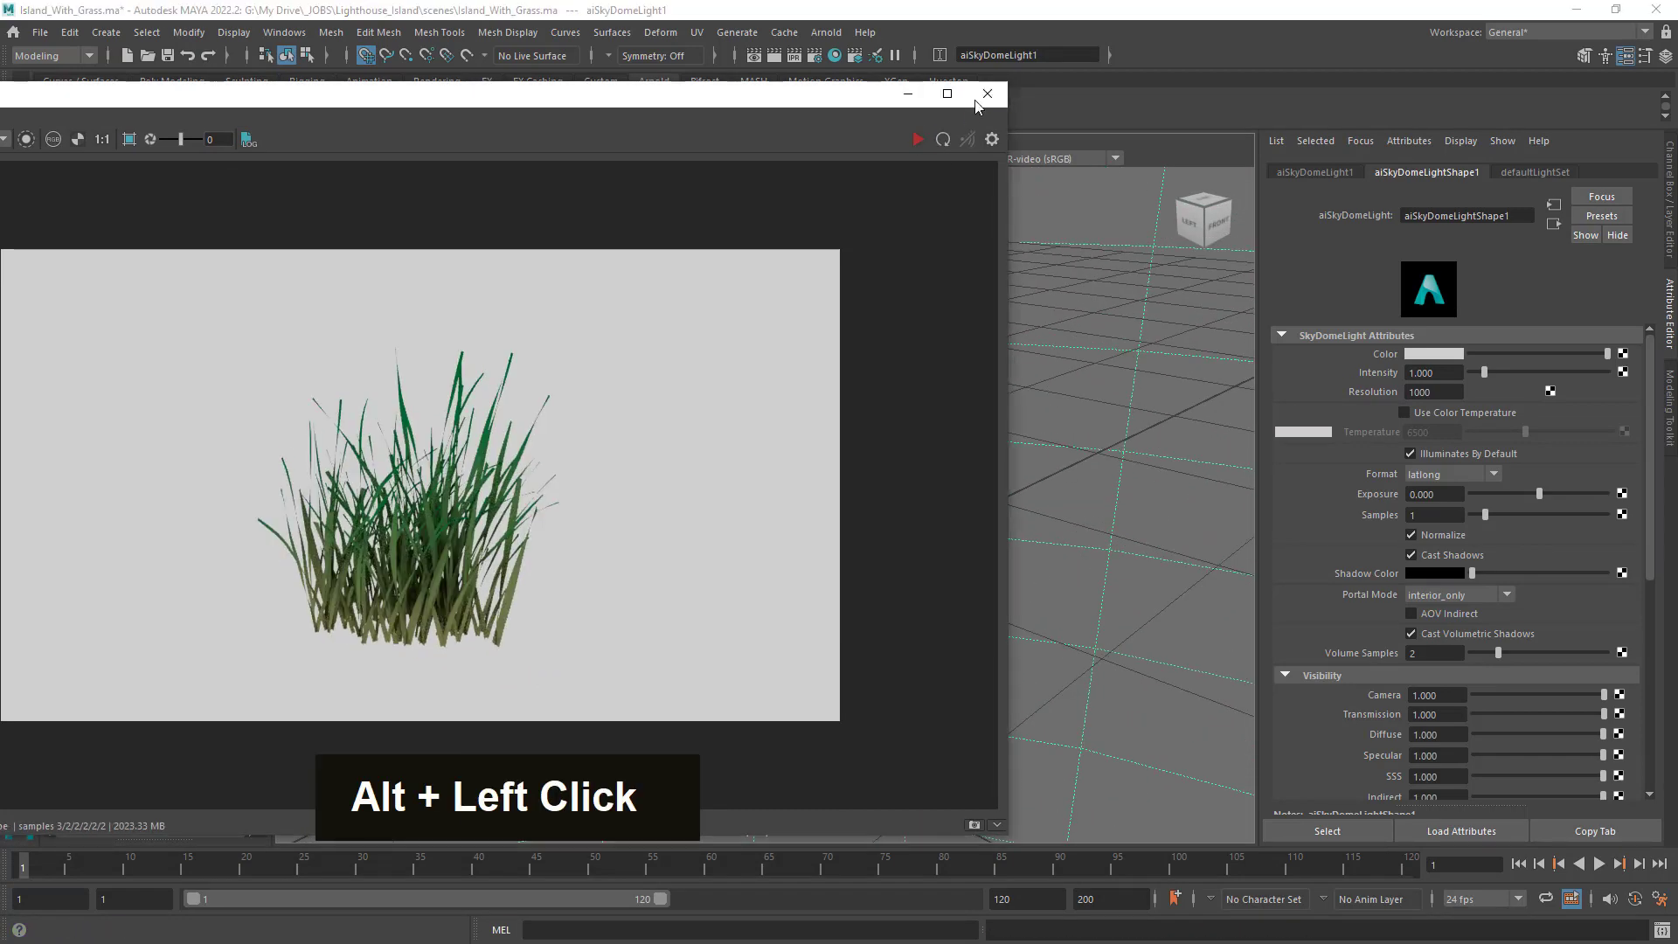
click(987, 94)
Switch GrassClump to face selection and delete the connected faces of the outermost blade at the clump's edge.
alt+drag(673, 591, 789, 604)
click(764, 594)
alt+right_drag(789, 605, 857, 612)
alt+middle_drag(857, 612, 865, 507)
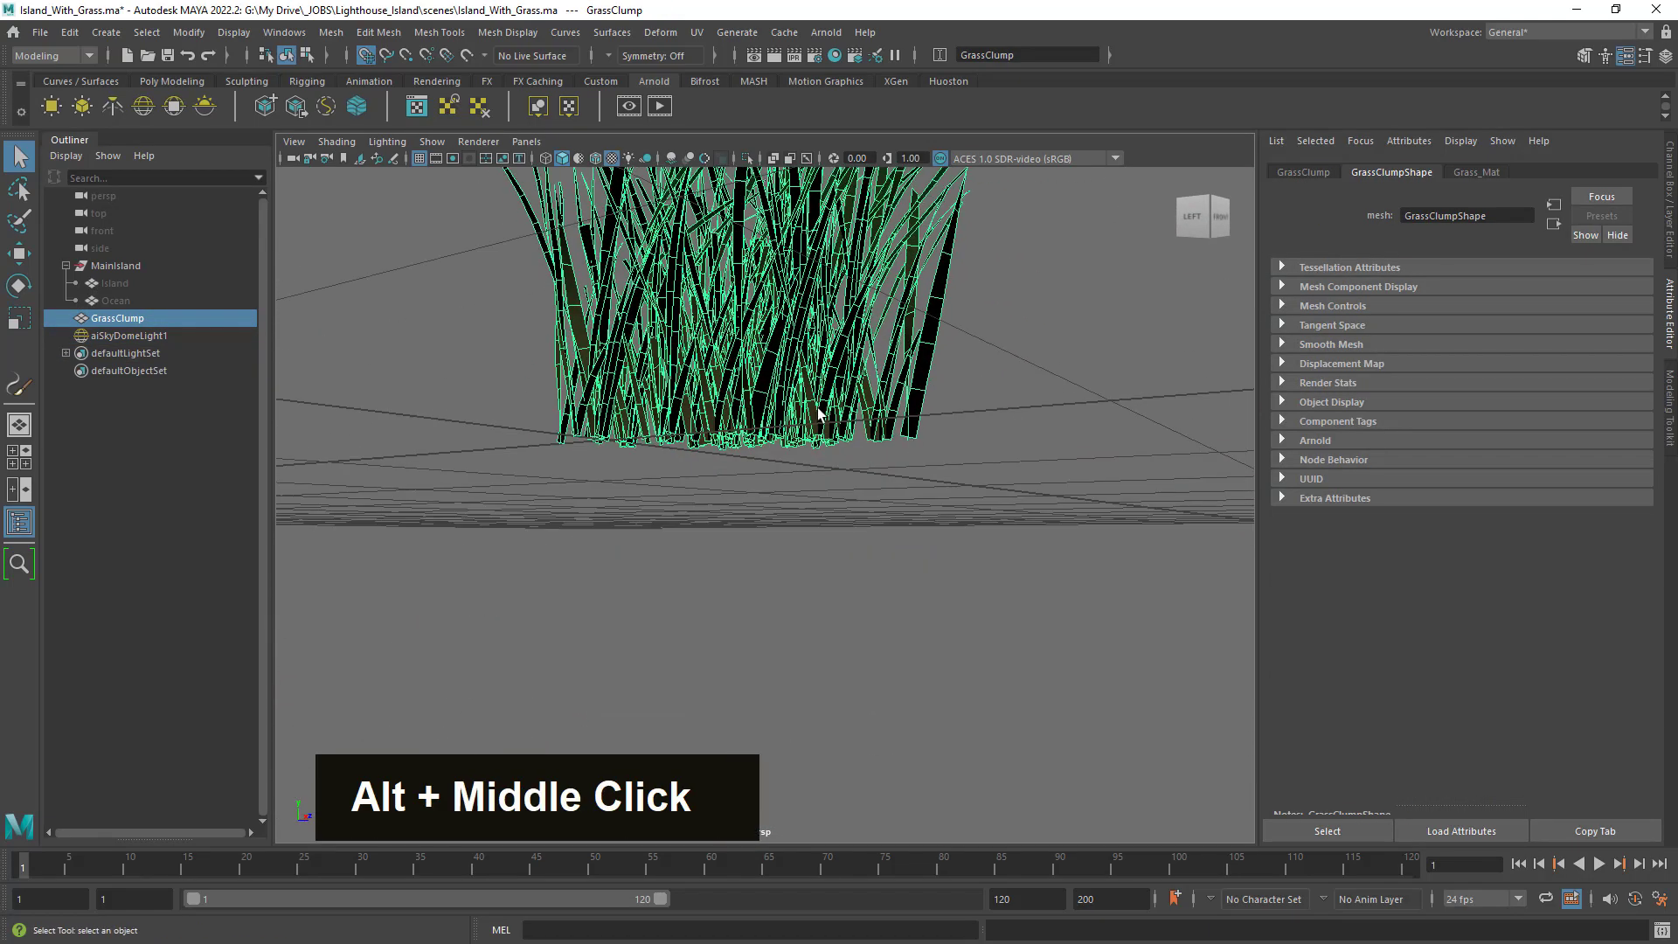
alt+drag(865, 507, 900, 498)
alt+right_drag(900, 499, 937, 492)
alt+middle_drag(938, 492, 858, 490)
alt+drag(857, 491, 855, 457)
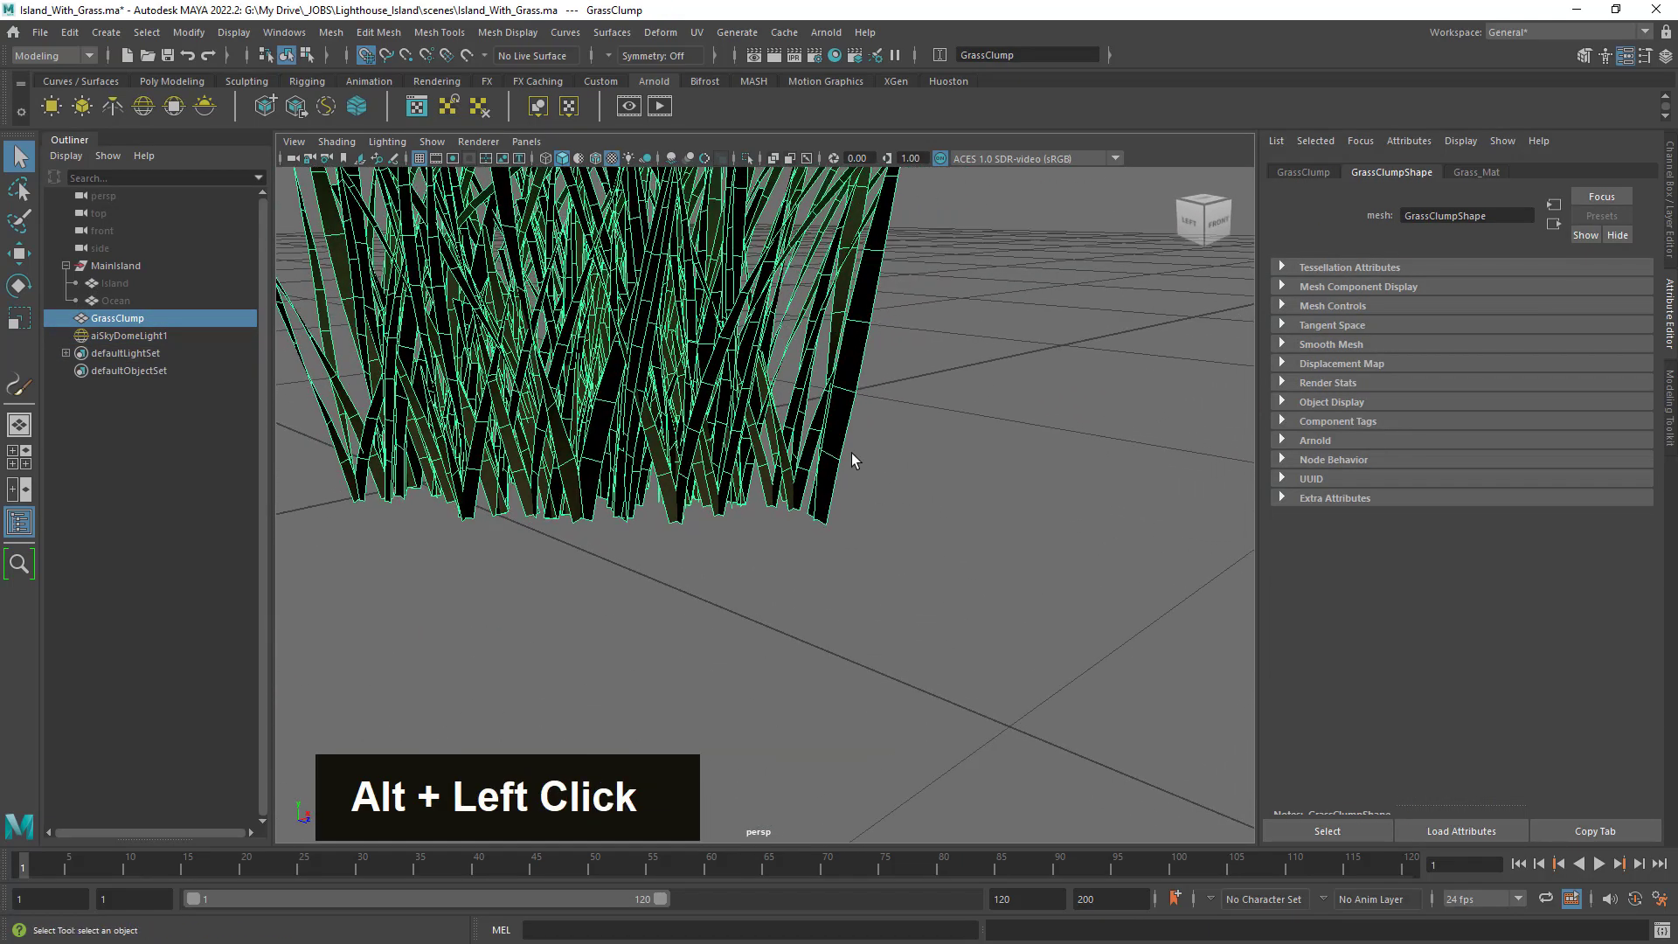
right_drag(834, 444, 835, 479)
double_click(829, 495)
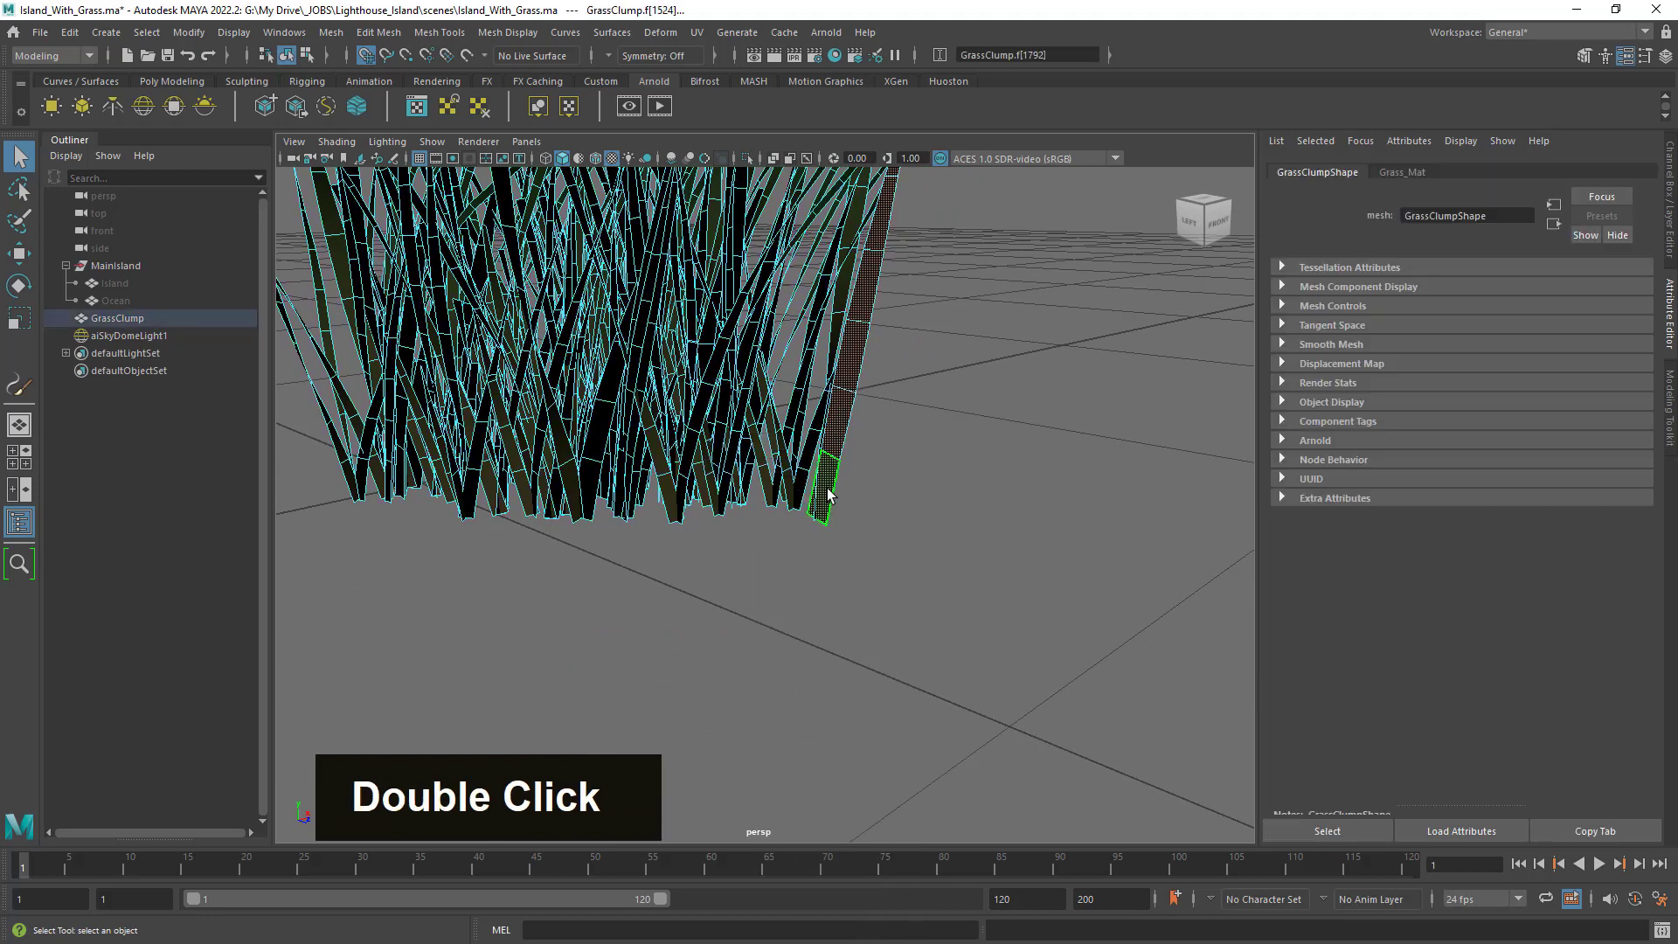
key(Delete)
double_click(815, 484)
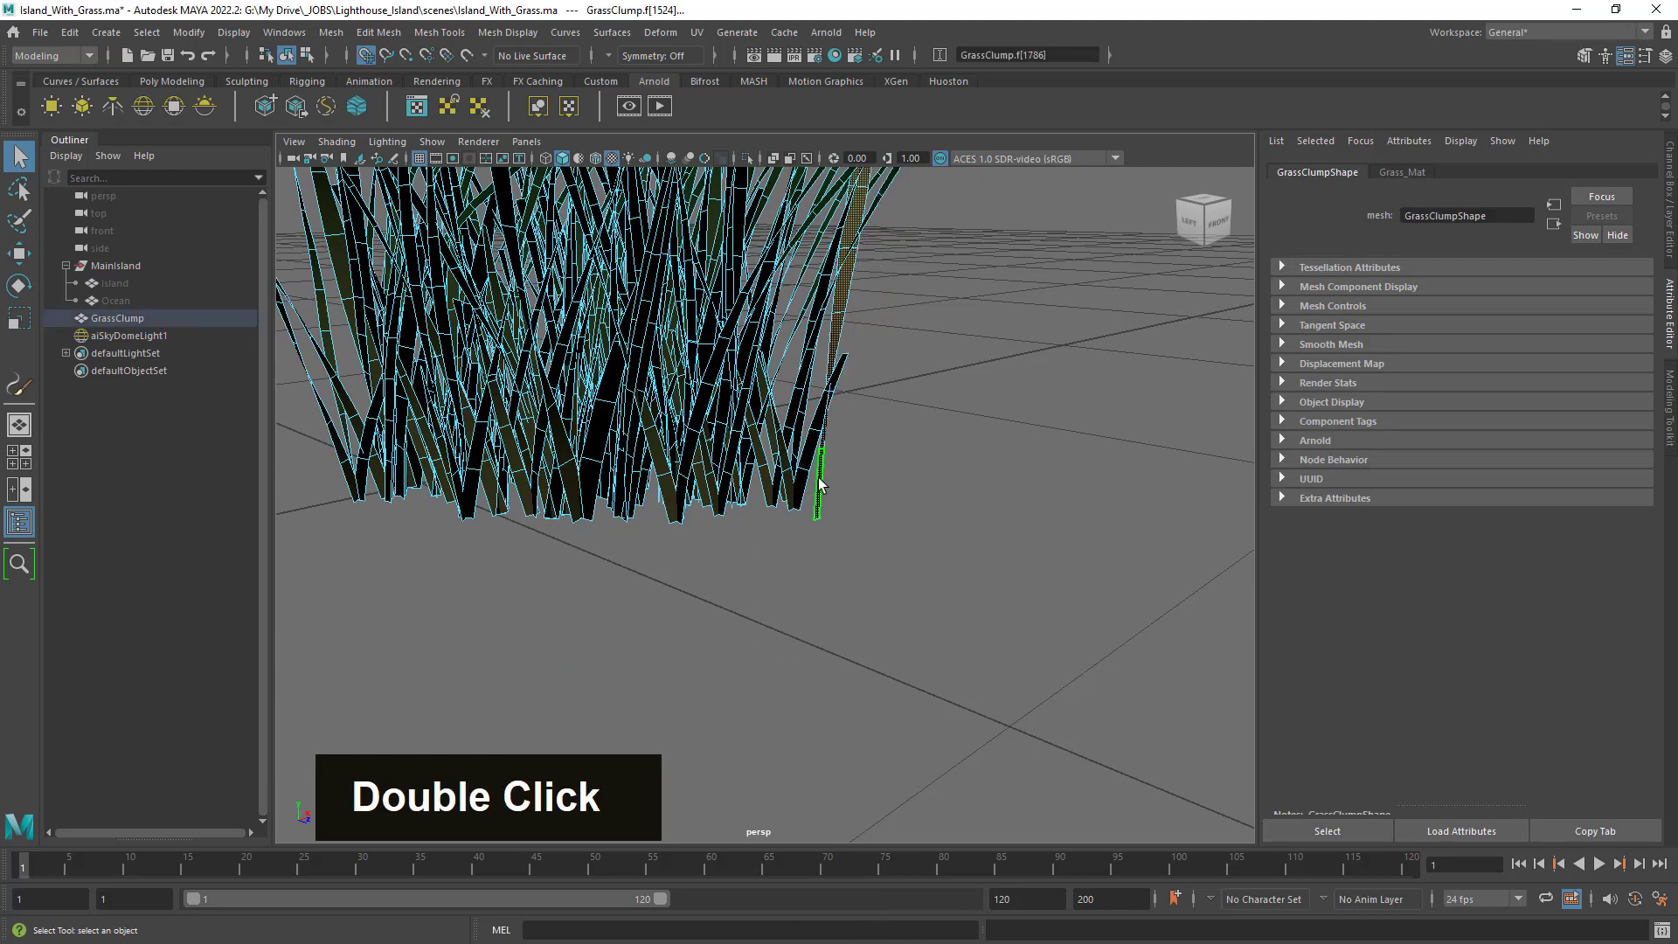
key(Delete)
Delete several more whole blades along the same edge of the clump to thin it, and return to object mode.
double_click(791, 485)
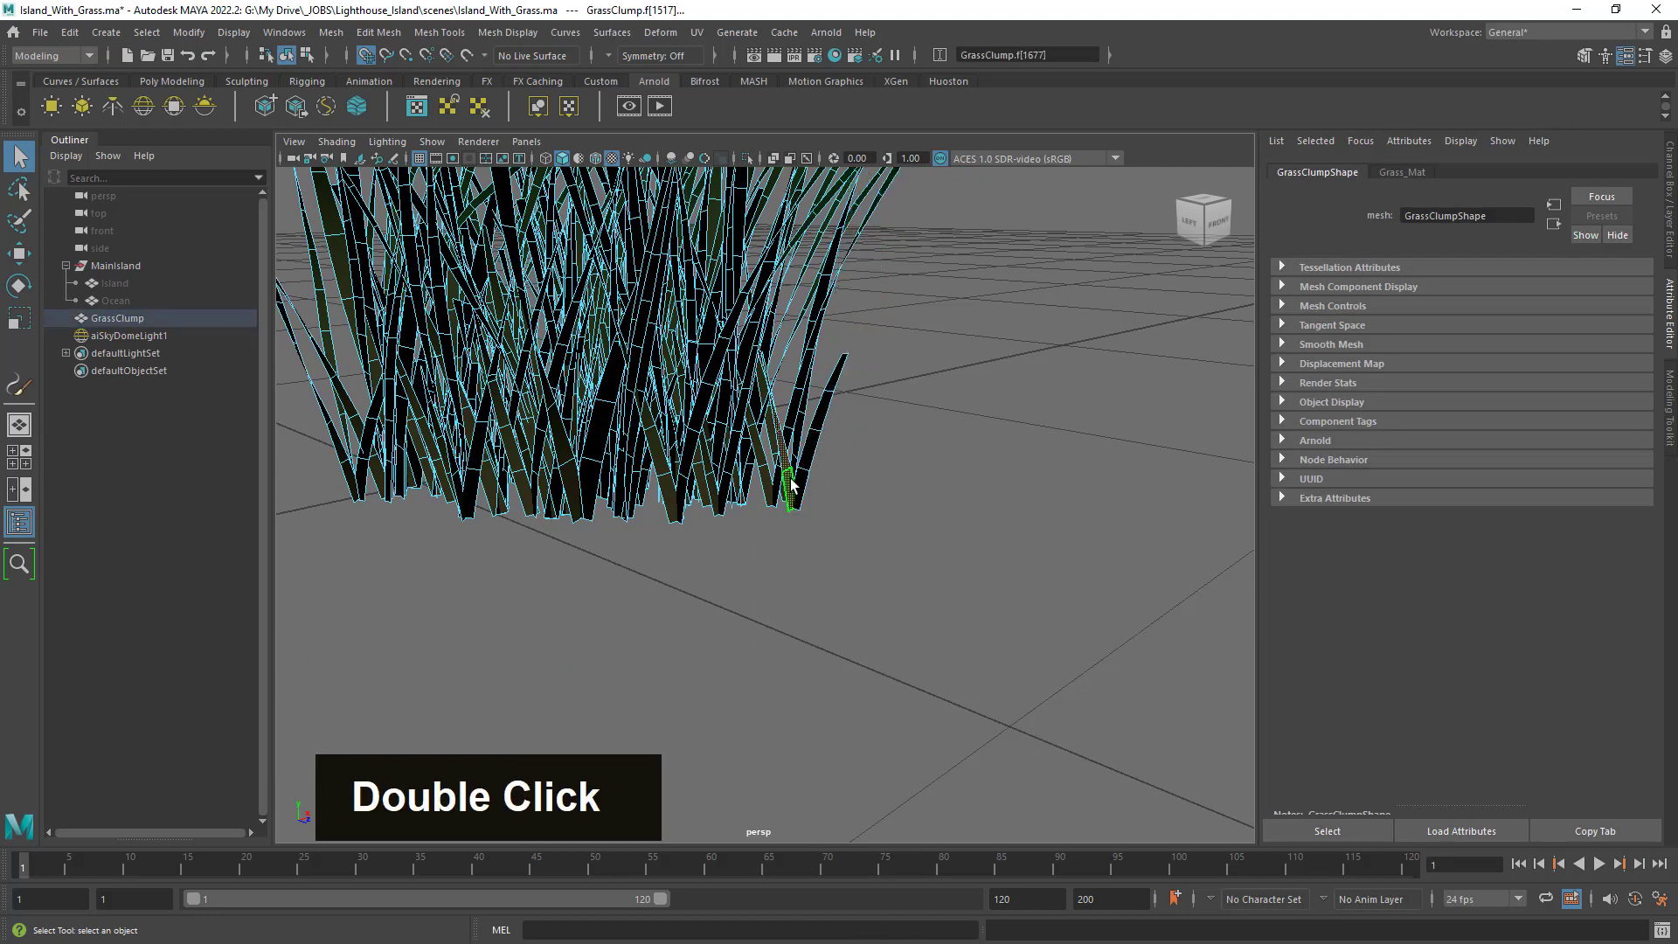
key(Delete)
double_click(799, 486)
key(Delete)
double_click(799, 486)
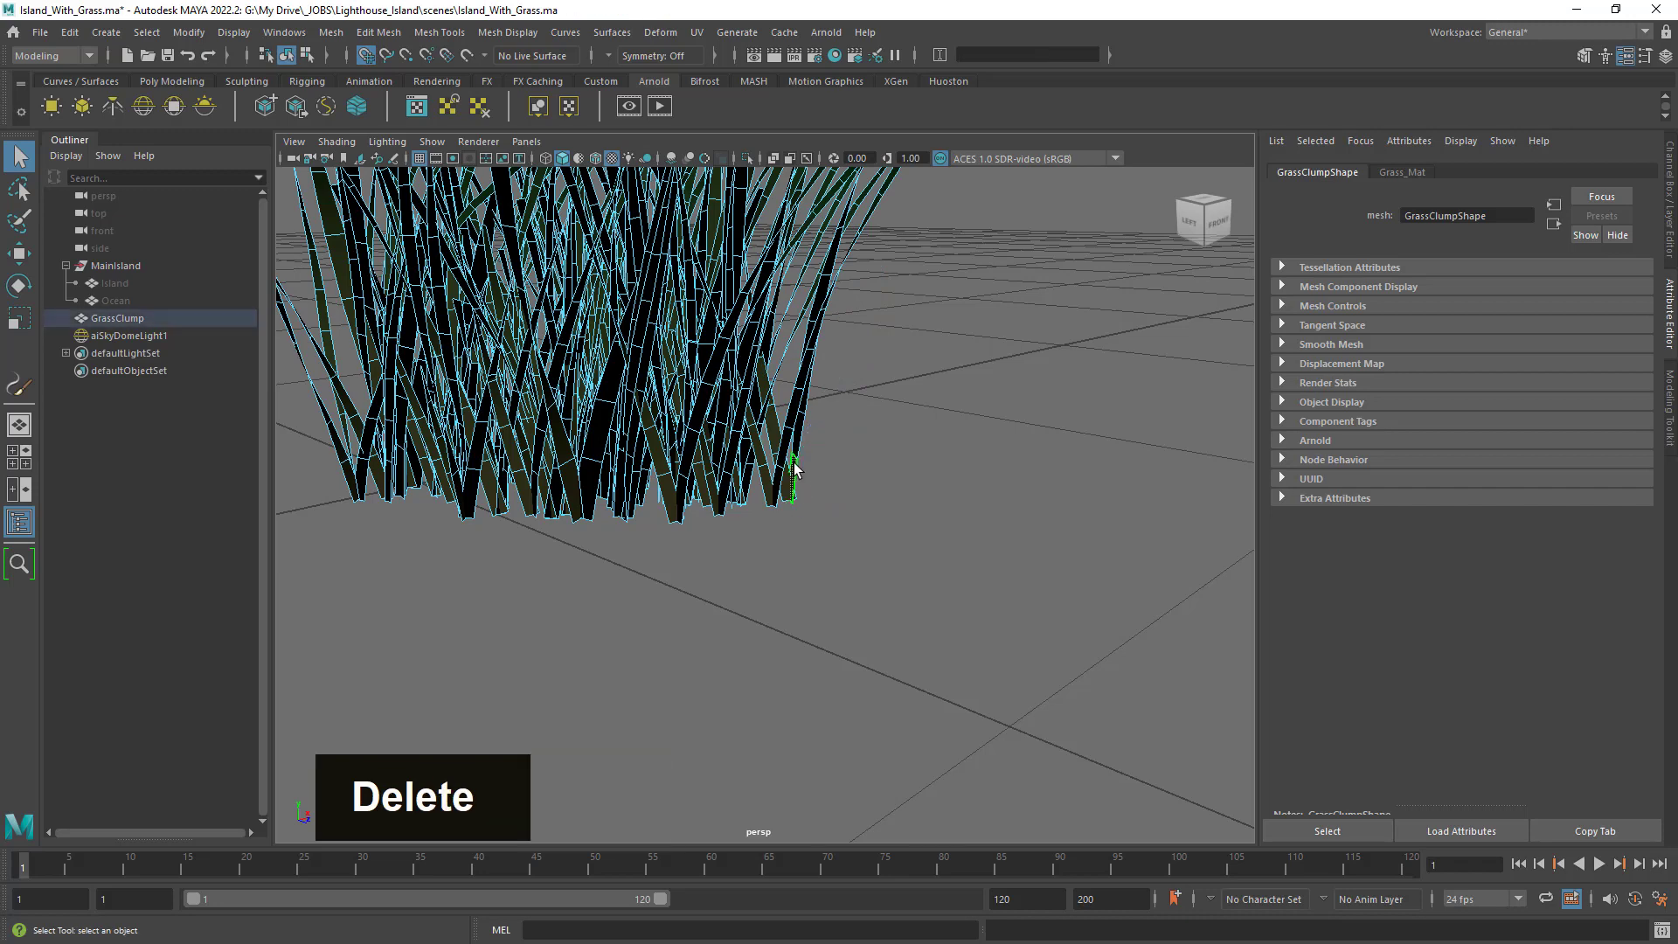
key(Delete)
double_click(788, 483)
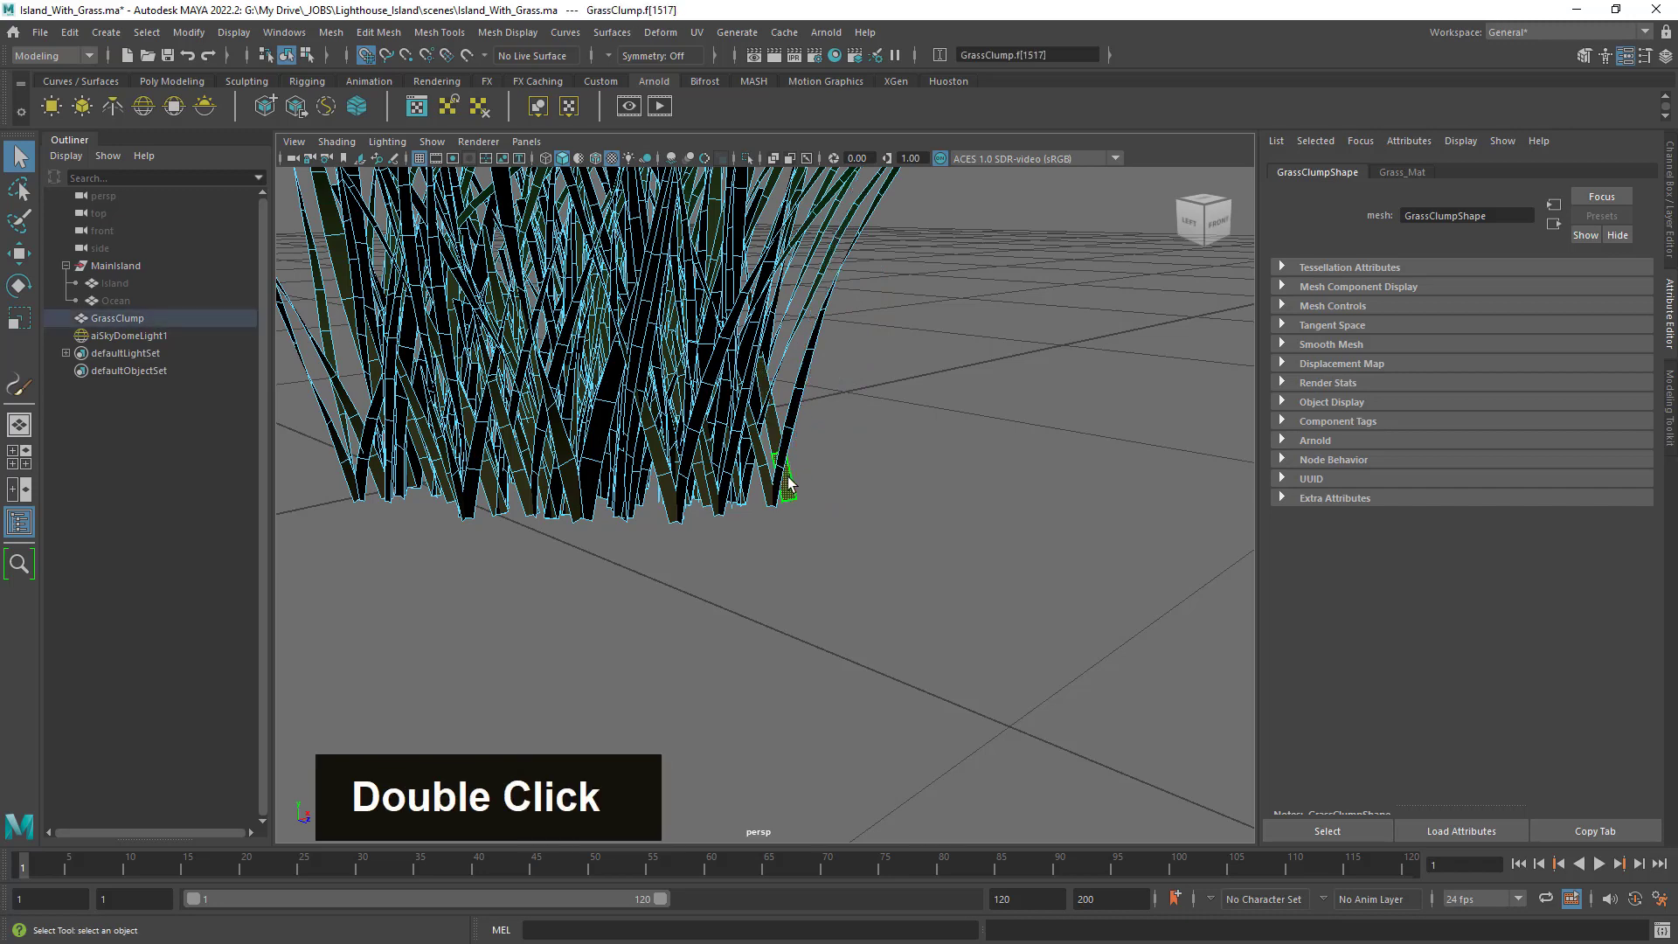
scroll(790, 475, down, 3)
scroll(790, 475, up, 2)
key(Delete)
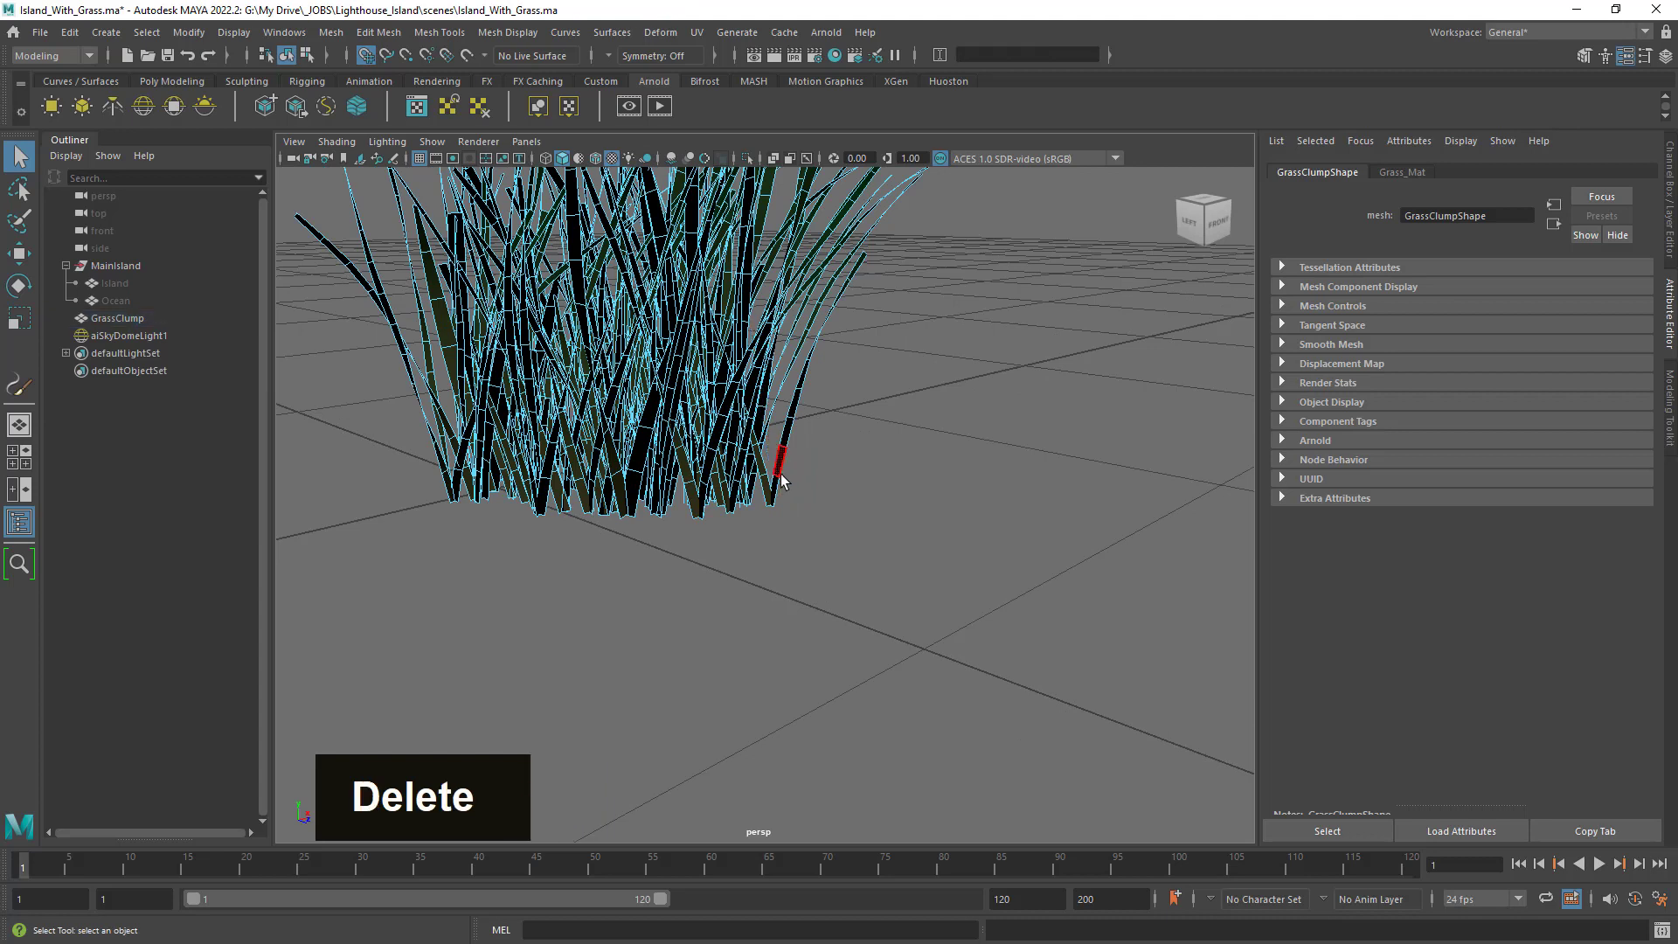
double_click(782, 477)
key(Delete)
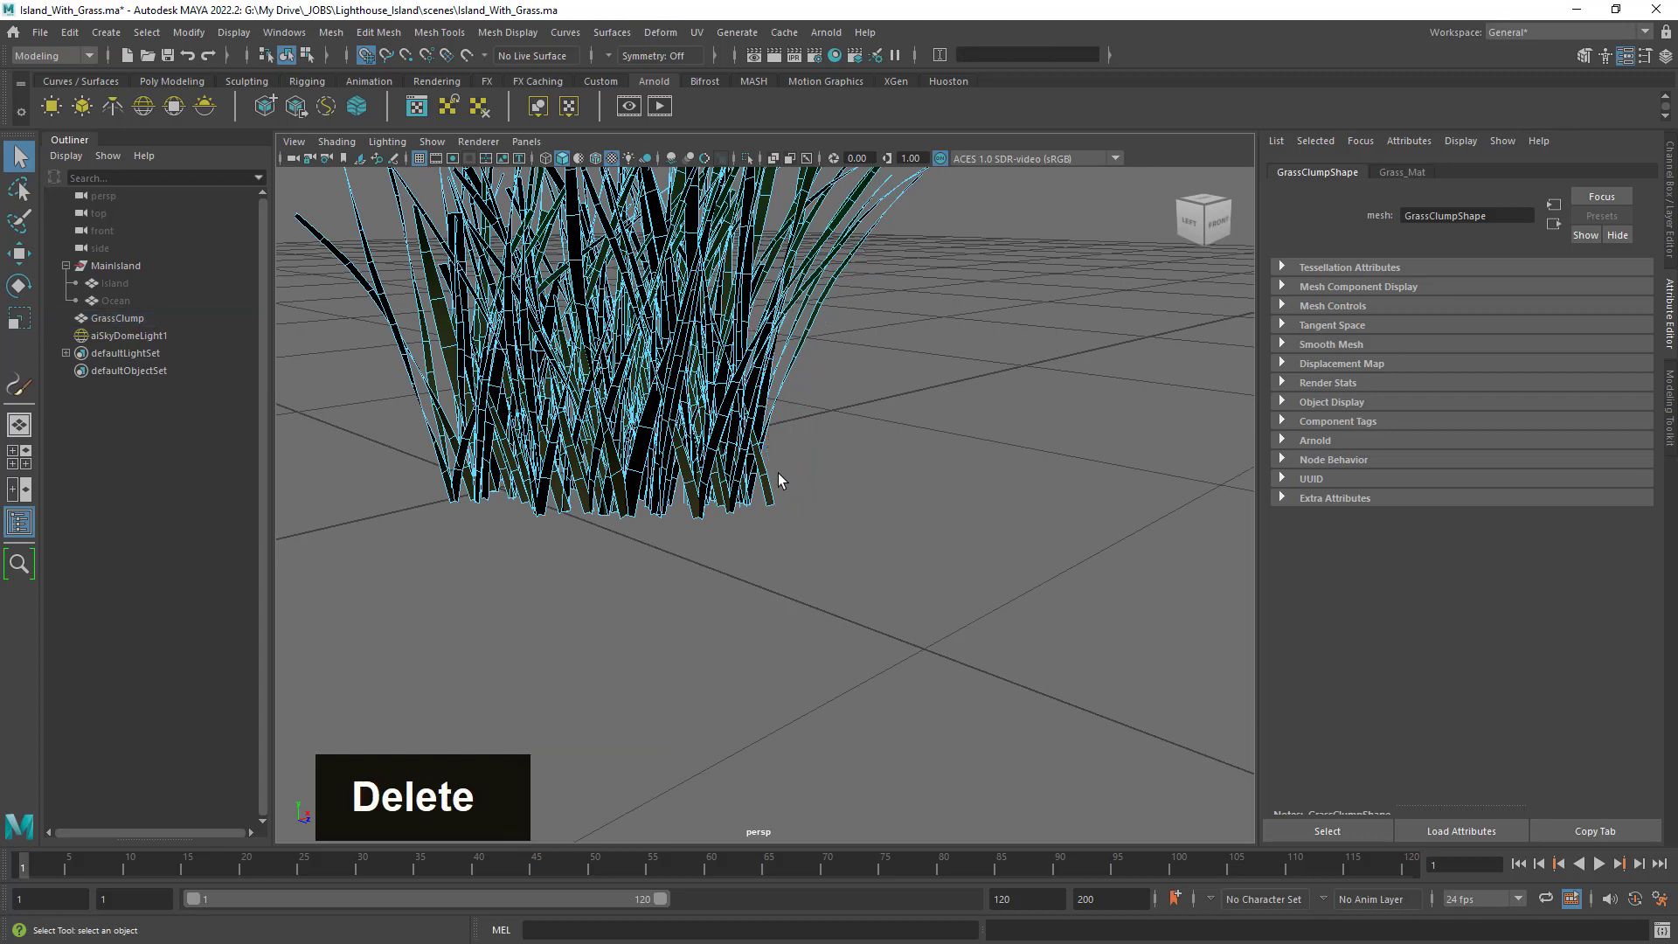
double_click(766, 489)
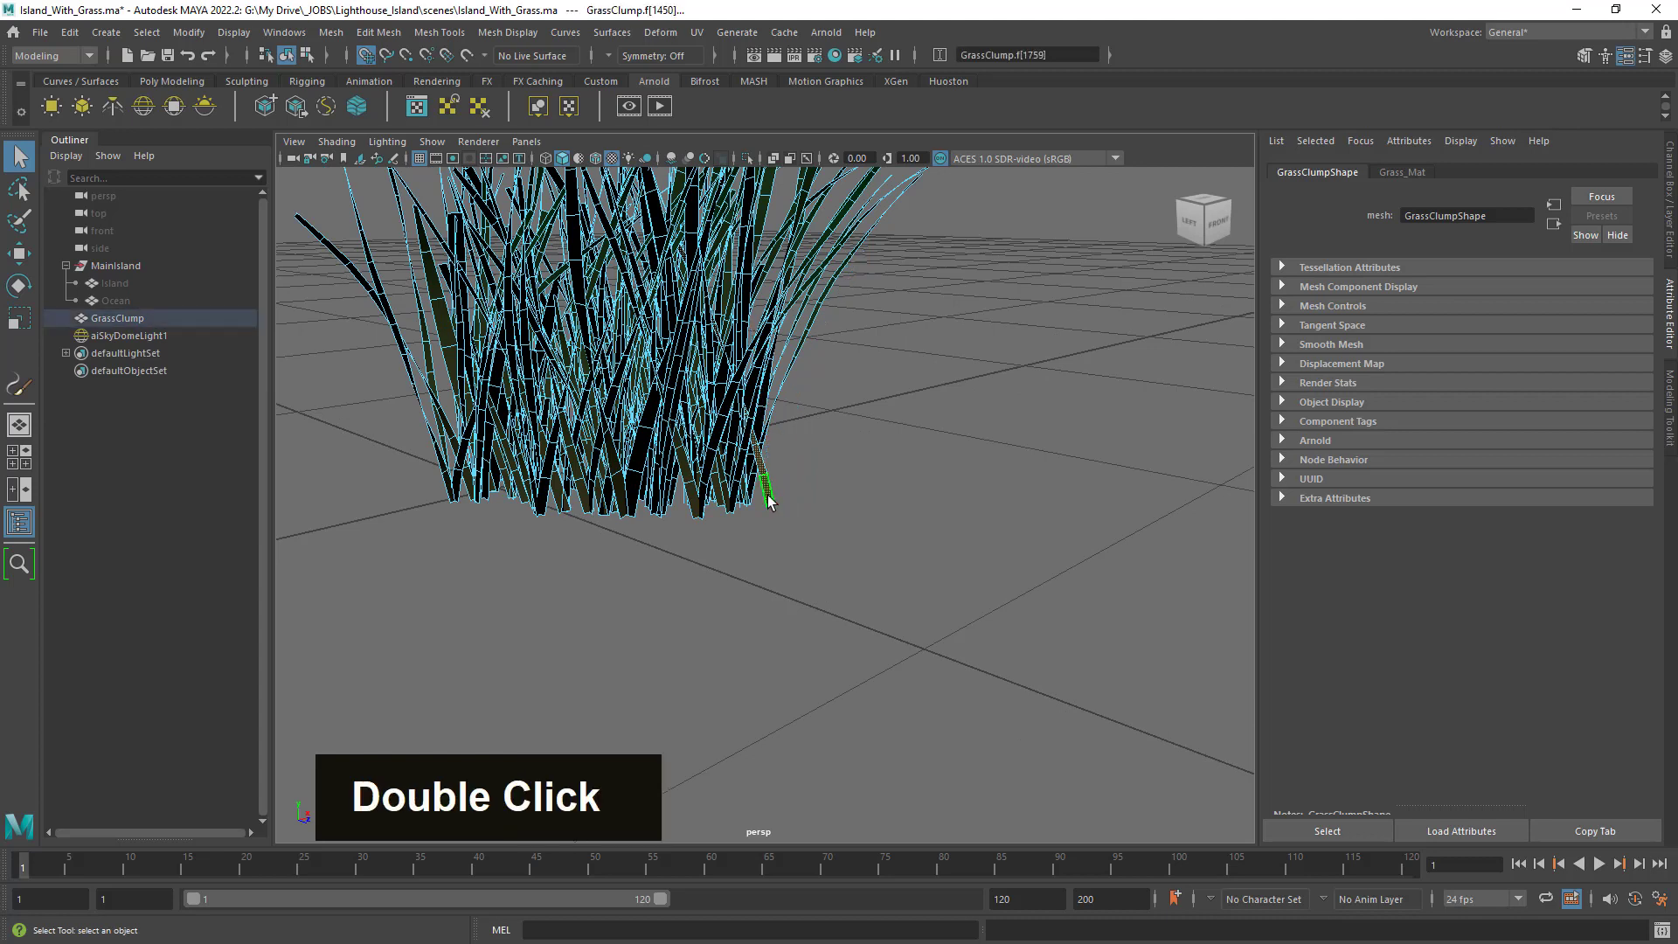
key(Delete)
right_drag(669, 360, 743, 346)
Activate the Move tool on GrassClump and center its pivot on the mesh.
alt+drag(967, 516, 752, 349)
alt+right_drag(760, 402, 880, 448)
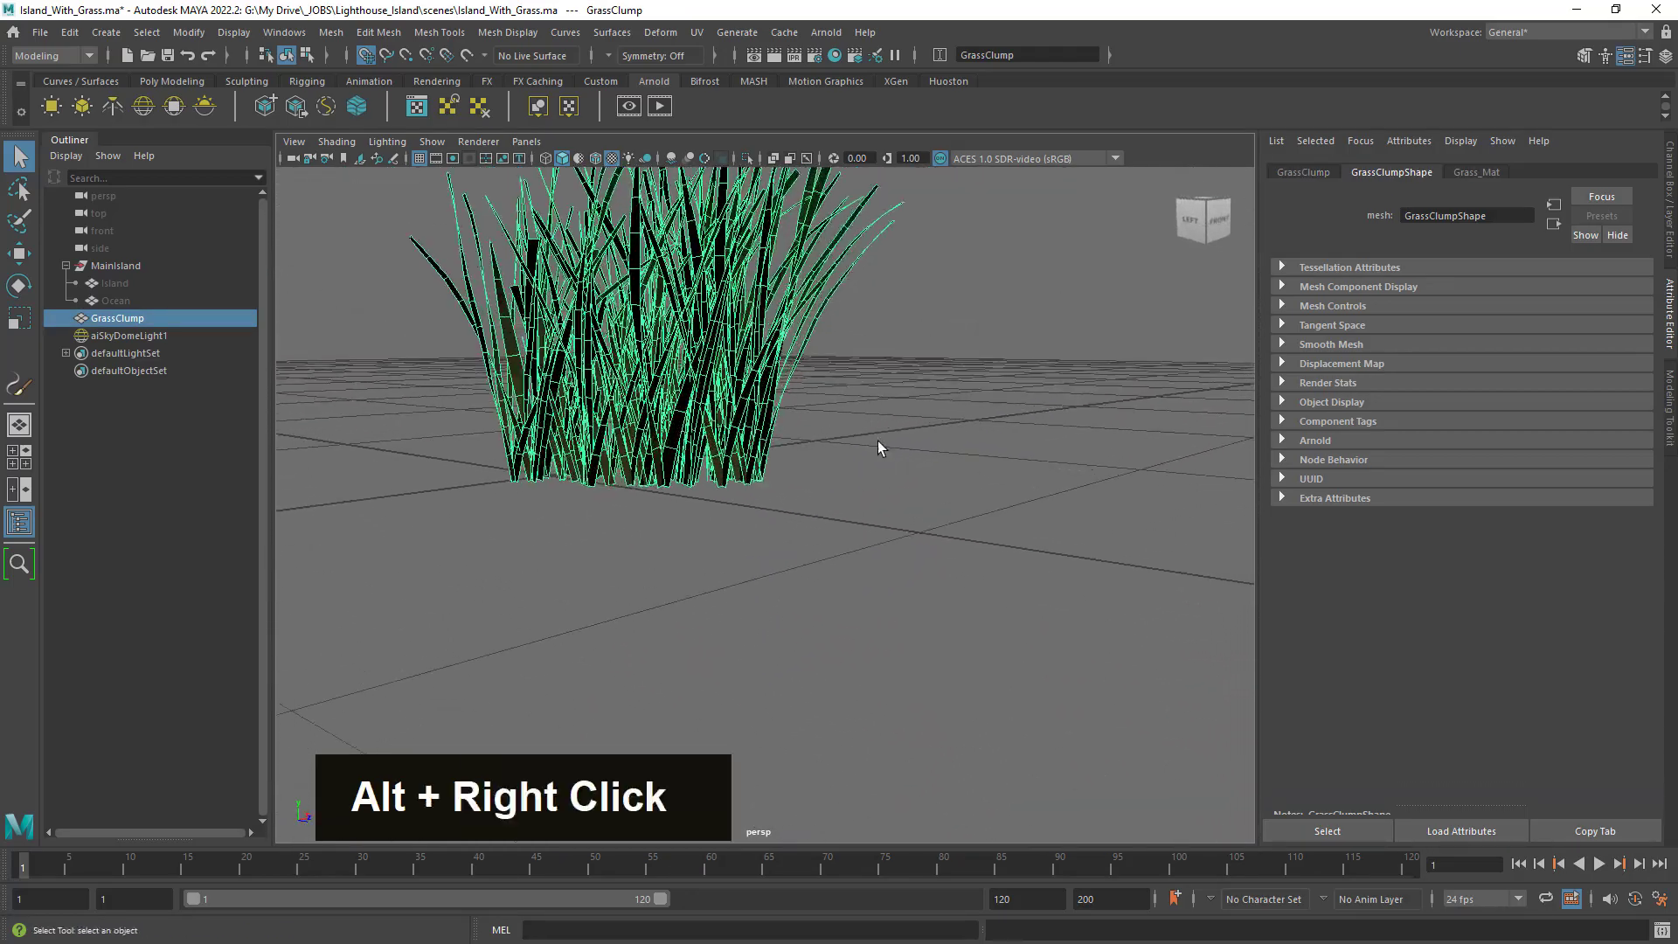
alt+scroll(715, 364, up, 3)
alt+middle_drag(716, 363, 757, 493)
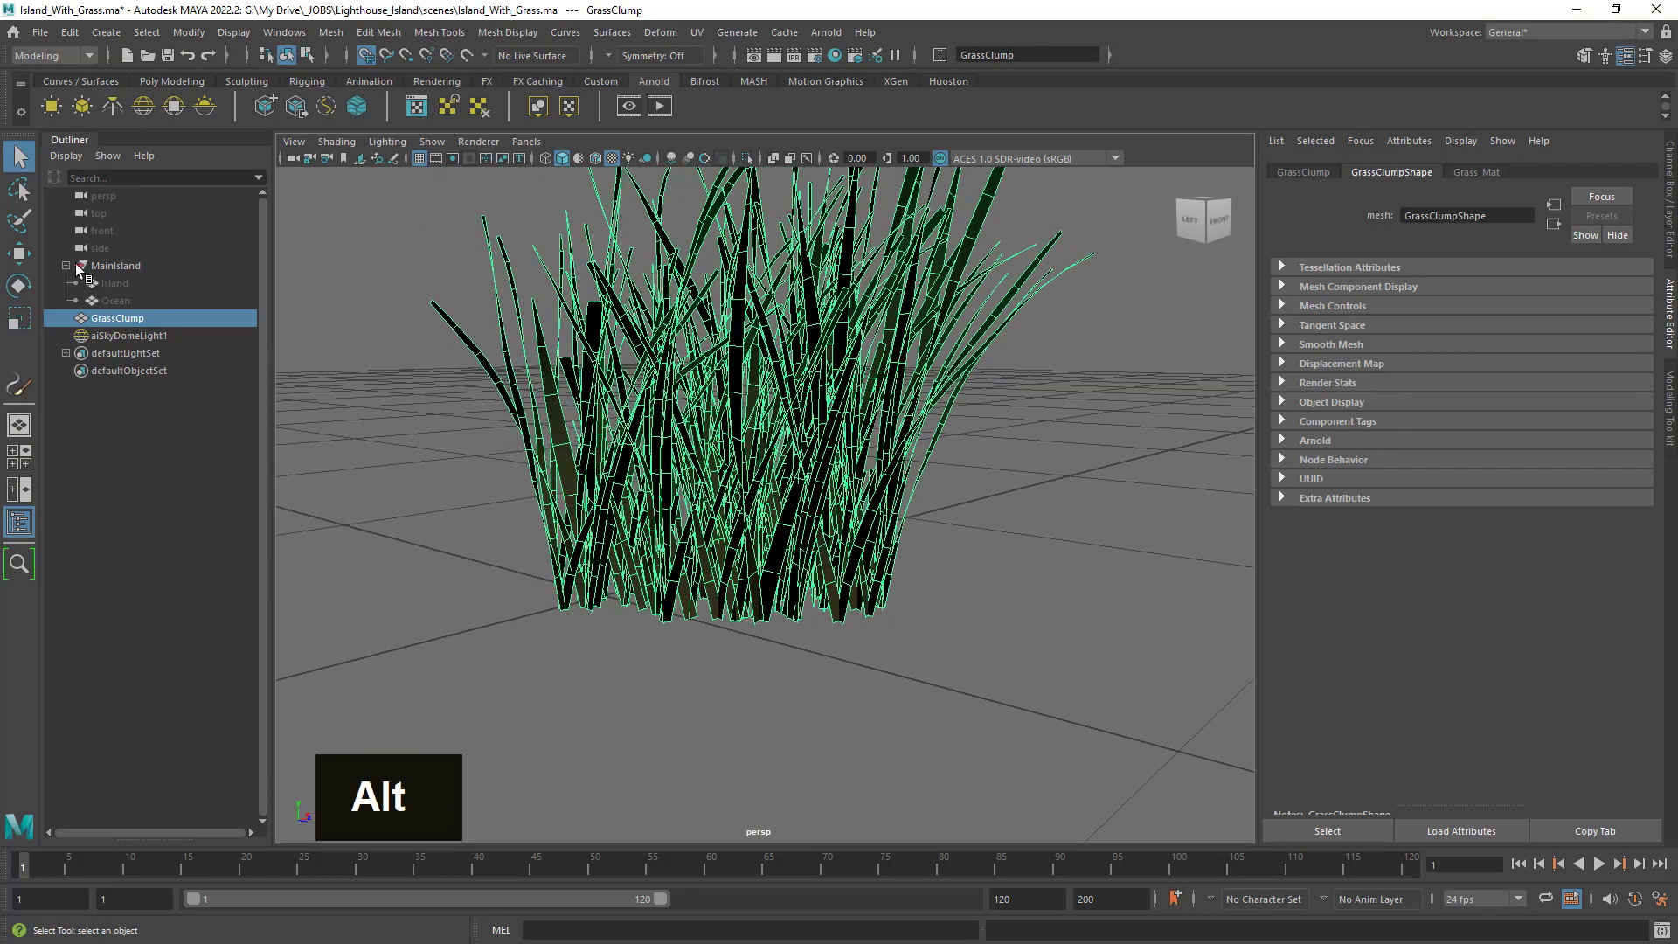
click(22, 255)
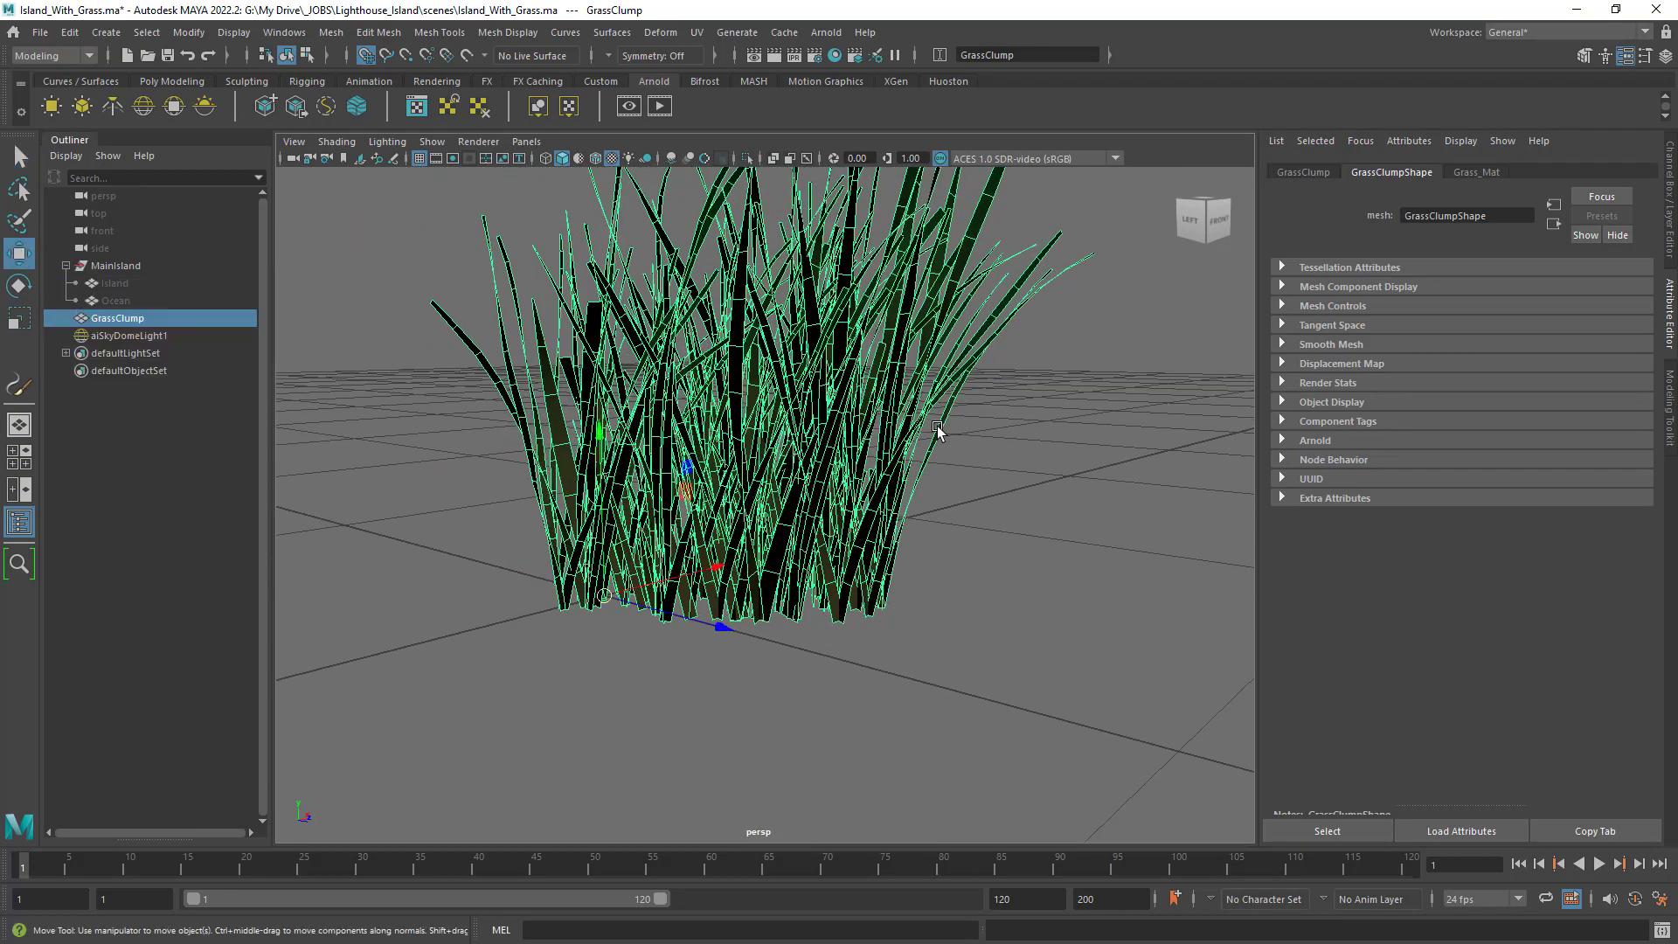
alt+drag(933, 434, 920, 475)
alt+right_drag(920, 474, 643, 540)
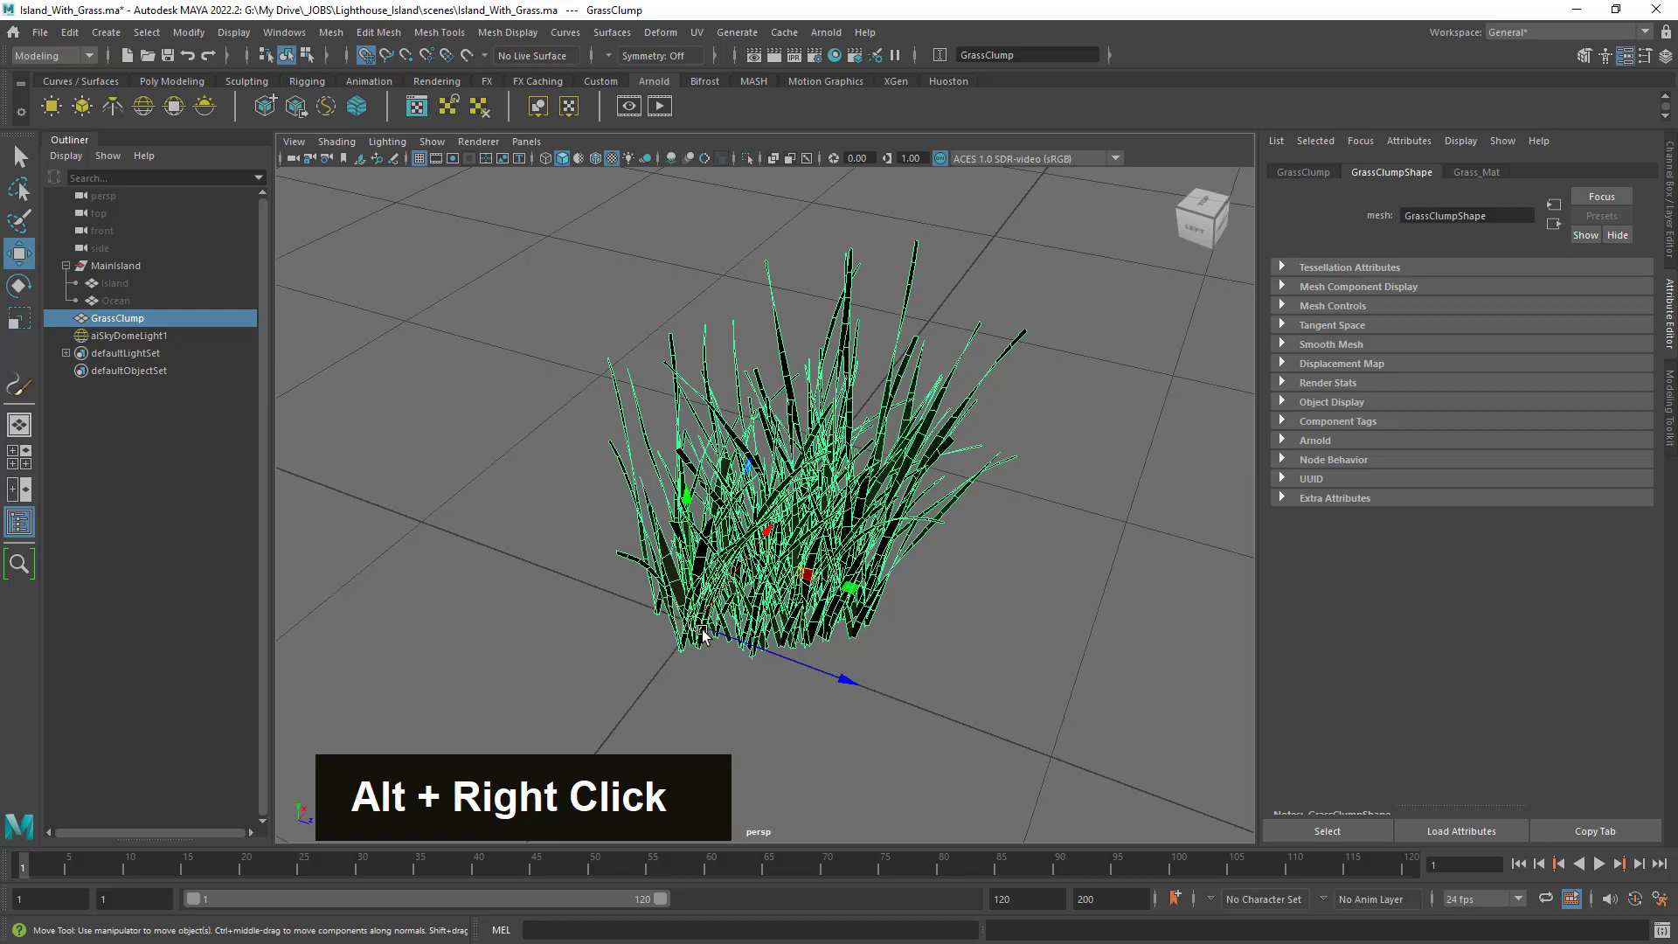
alt+drag(877, 633, 909, 516)
click(173, 81)
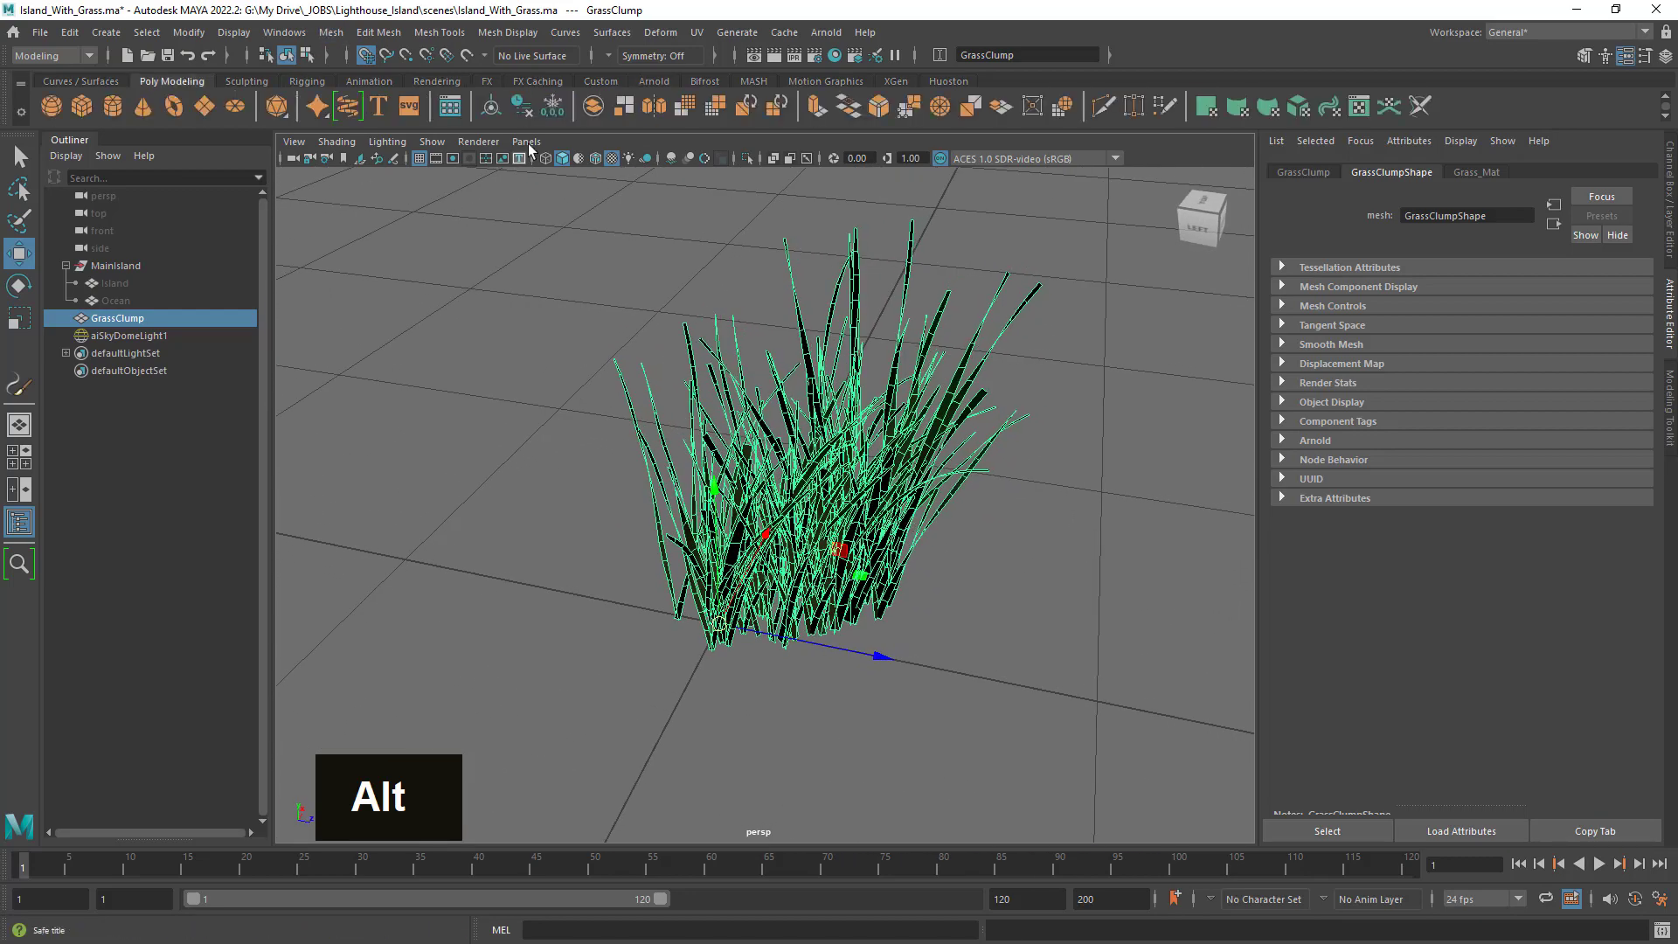
click(498, 112)
Enter pivot editing and lower the GrassClump pivot vertically to the base of the blades.
alt+drag(580, 312, 774, 510)
key(d)
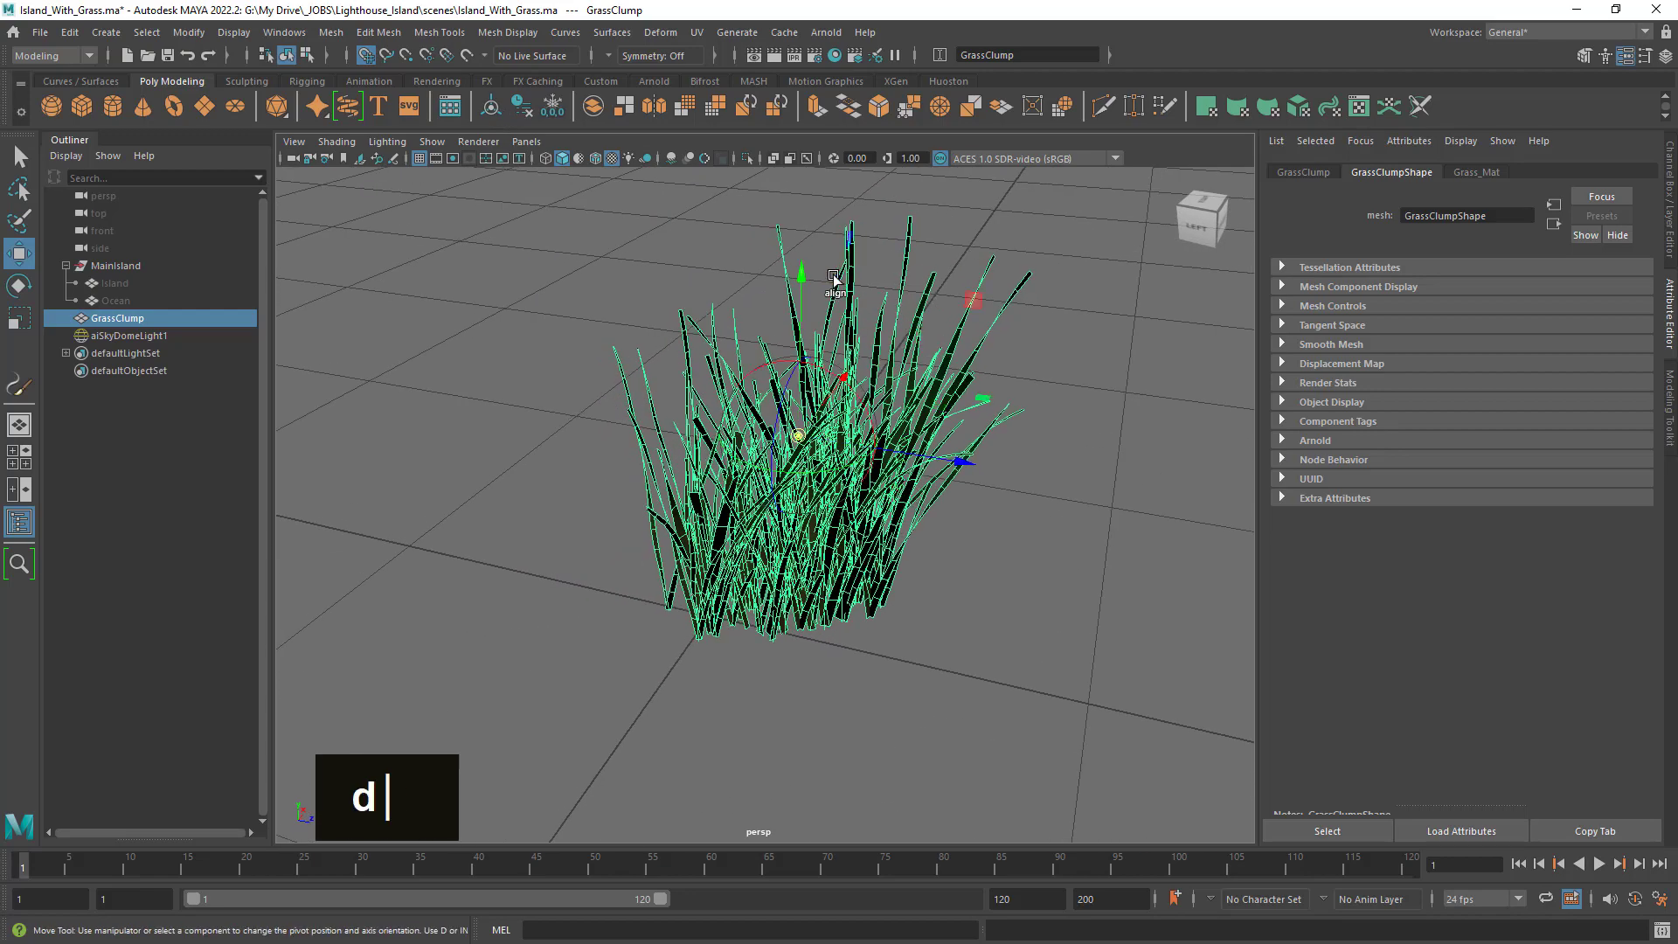
drag(804, 278, 797, 458)
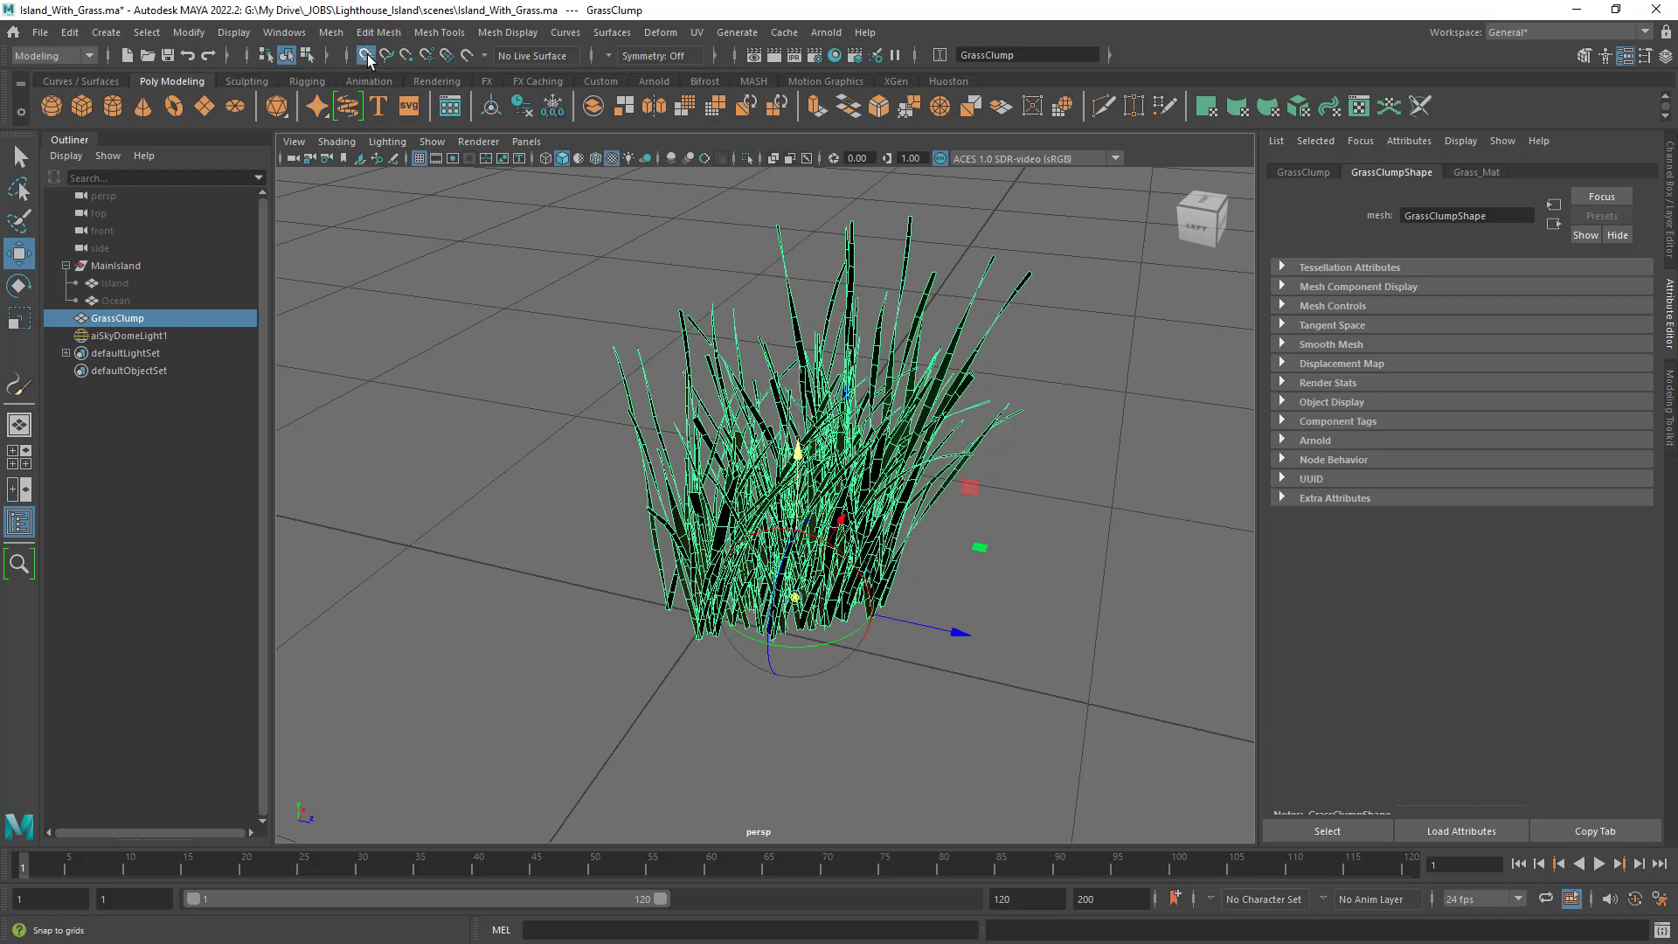
Turn off grid snapping and raise the pivot slightly above the bottom ends of the blades.
click(367, 57)
alt+drag(903, 505, 865, 494)
mouse_move(865, 494)
alt+right_down()
mouse_move(883, 507)
mouse_move(856, 502)
alt+right_up()
alt+drag(857, 502, 900, 512)
alt+right_drag(900, 512, 937, 522)
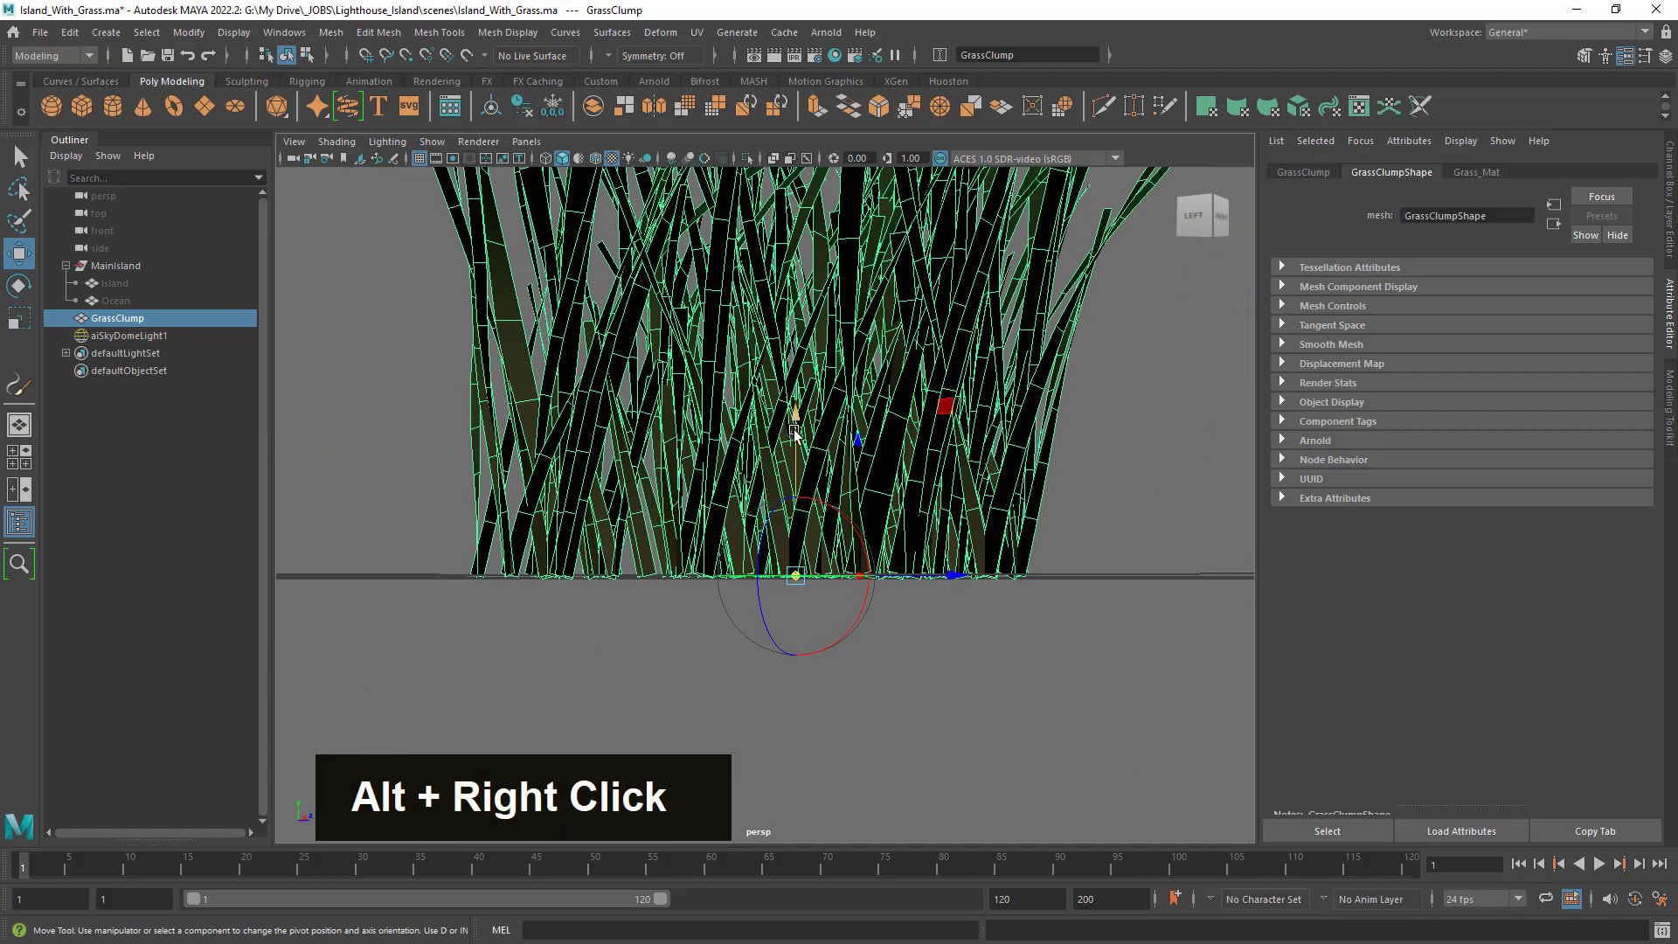
drag(795, 434, 786, 419)
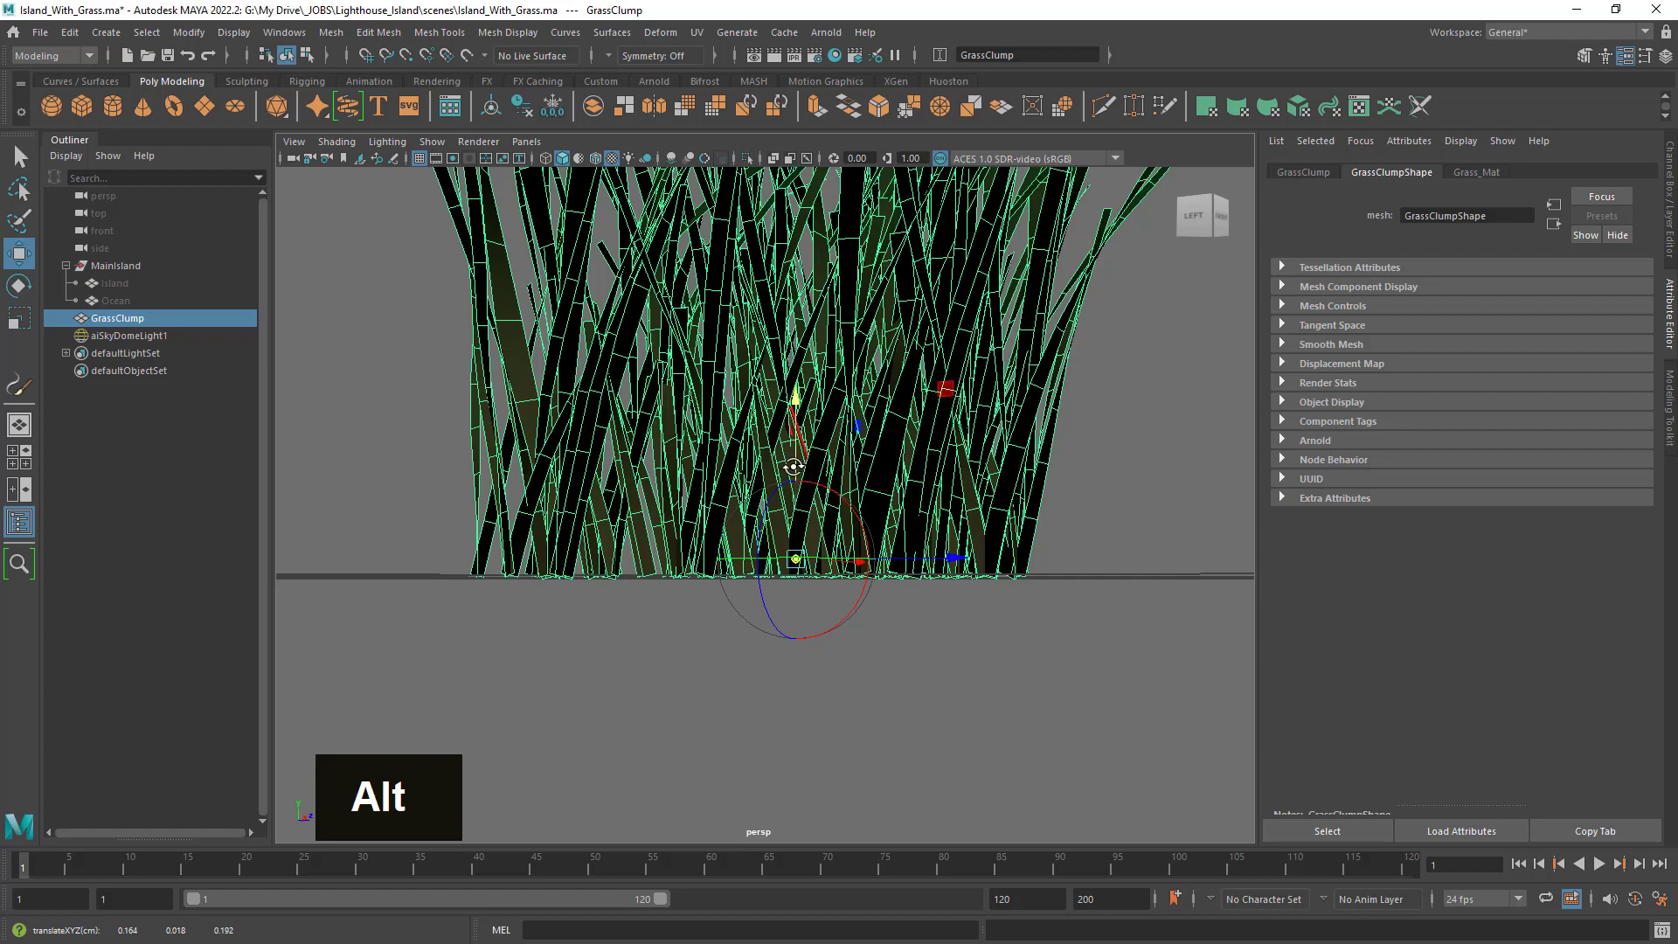
Lower the GrassClump pivot slightly to the blade bases, adjust it horizontally beneath the clump, and leave pivot editing.
alt+right_drag(786, 419, 758, 442)
drag(758, 441, 758, 447)
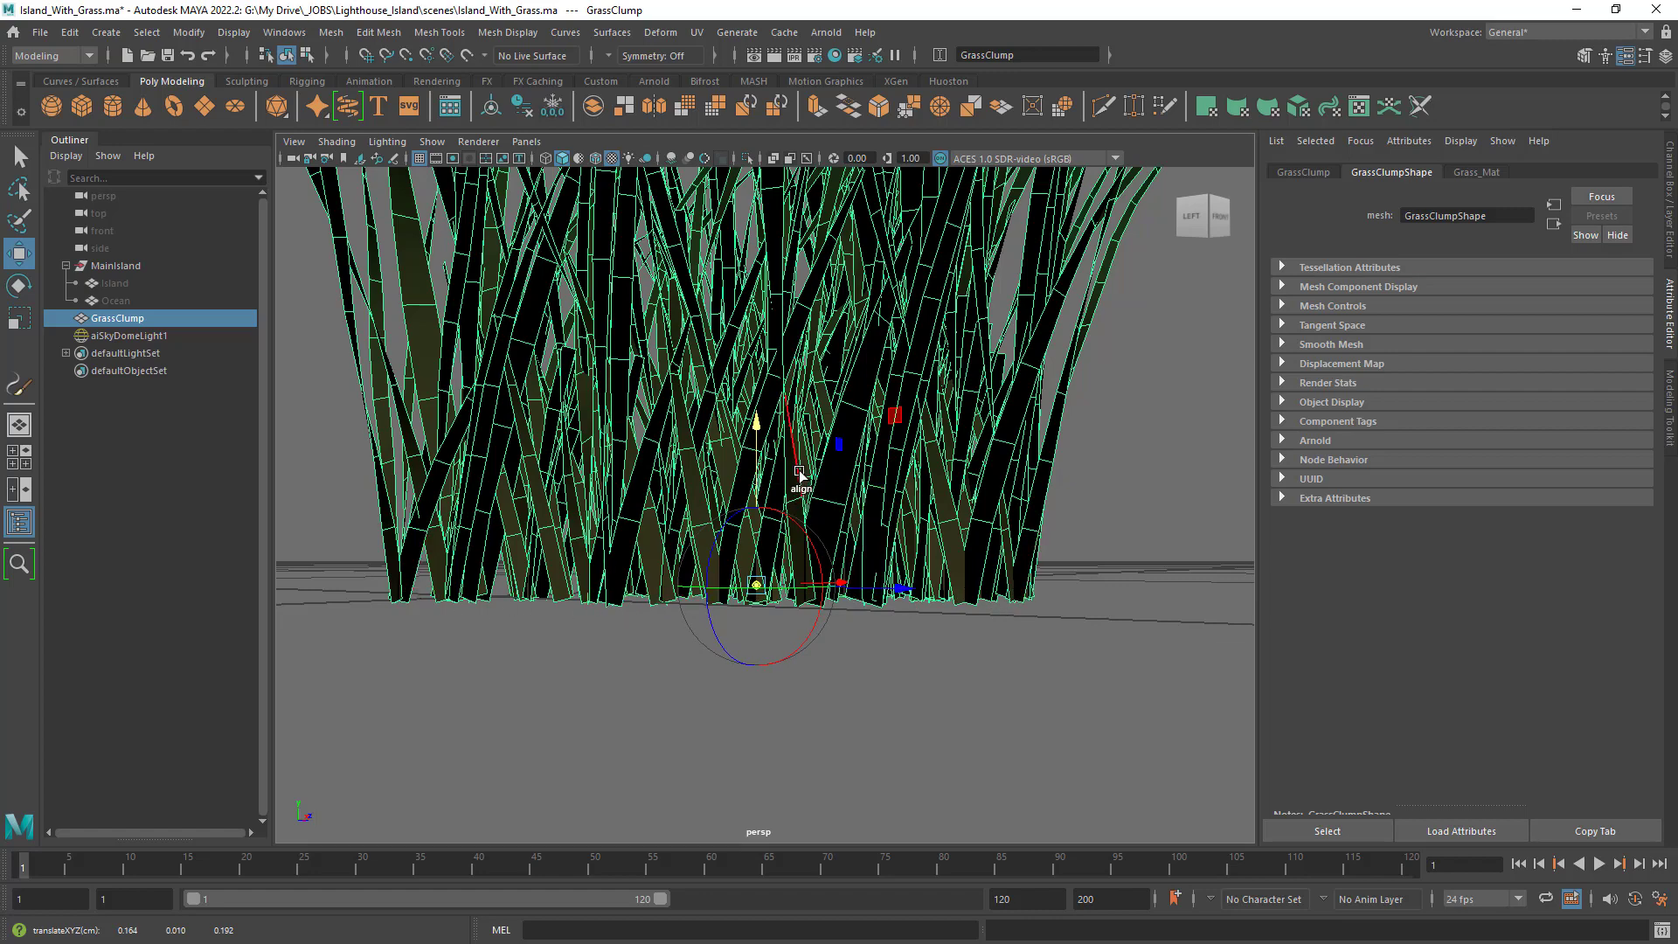
alt+drag(927, 568, 805, 457)
alt+middle_drag(805, 457, 854, 618)
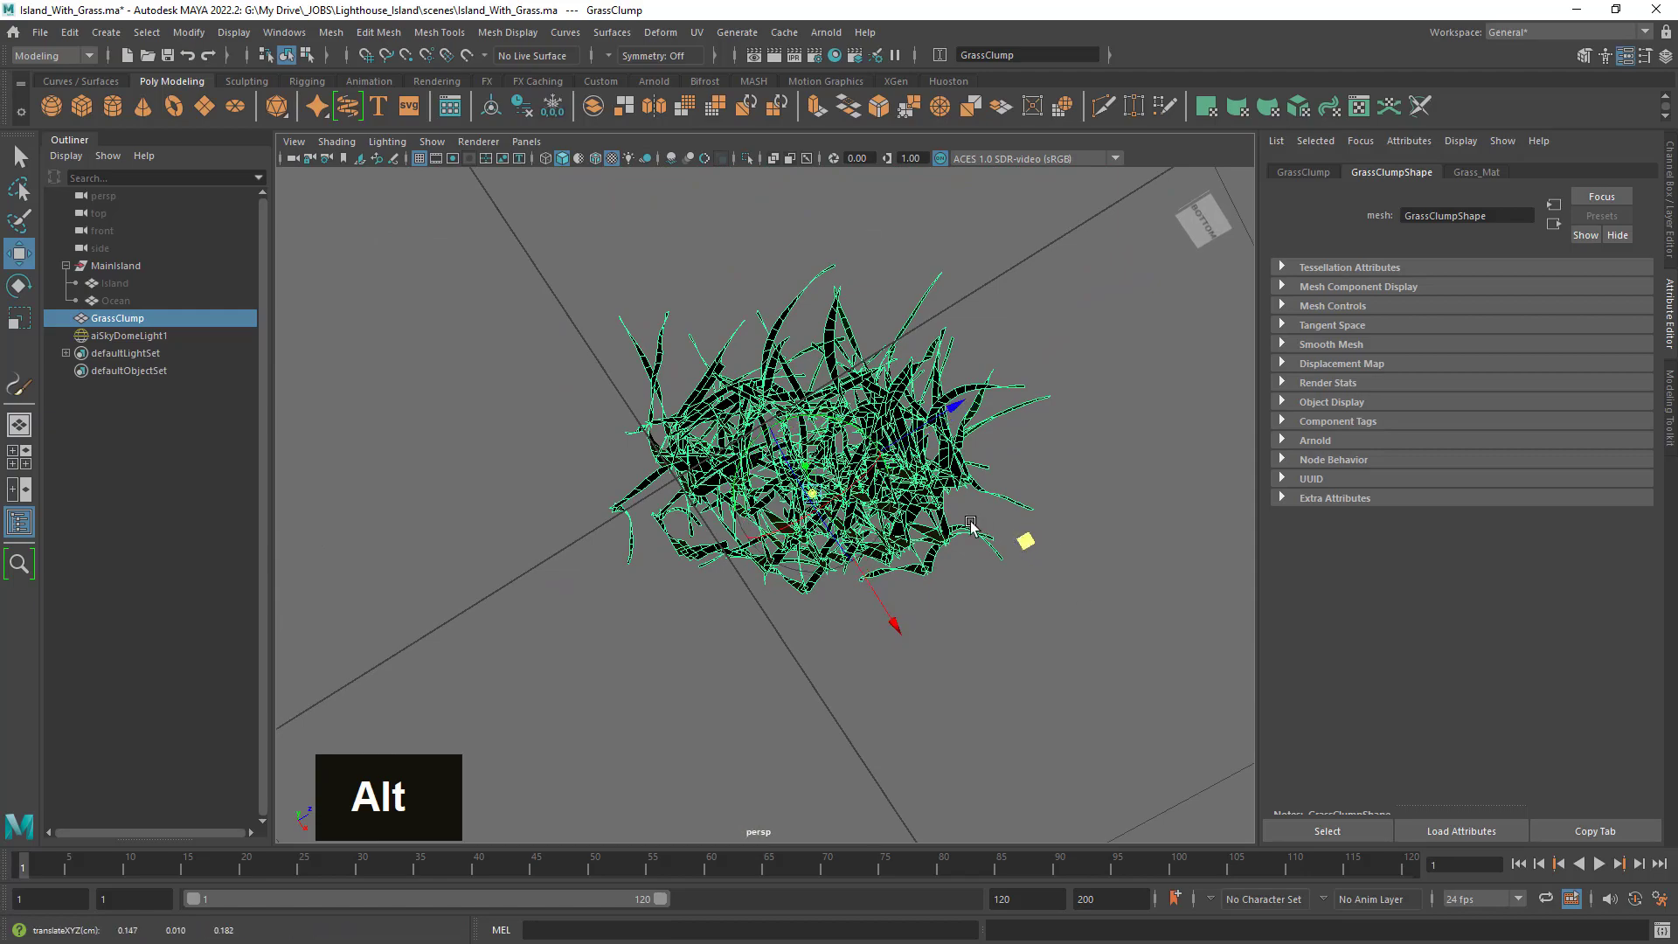
alt+drag(1023, 536, 992, 651)
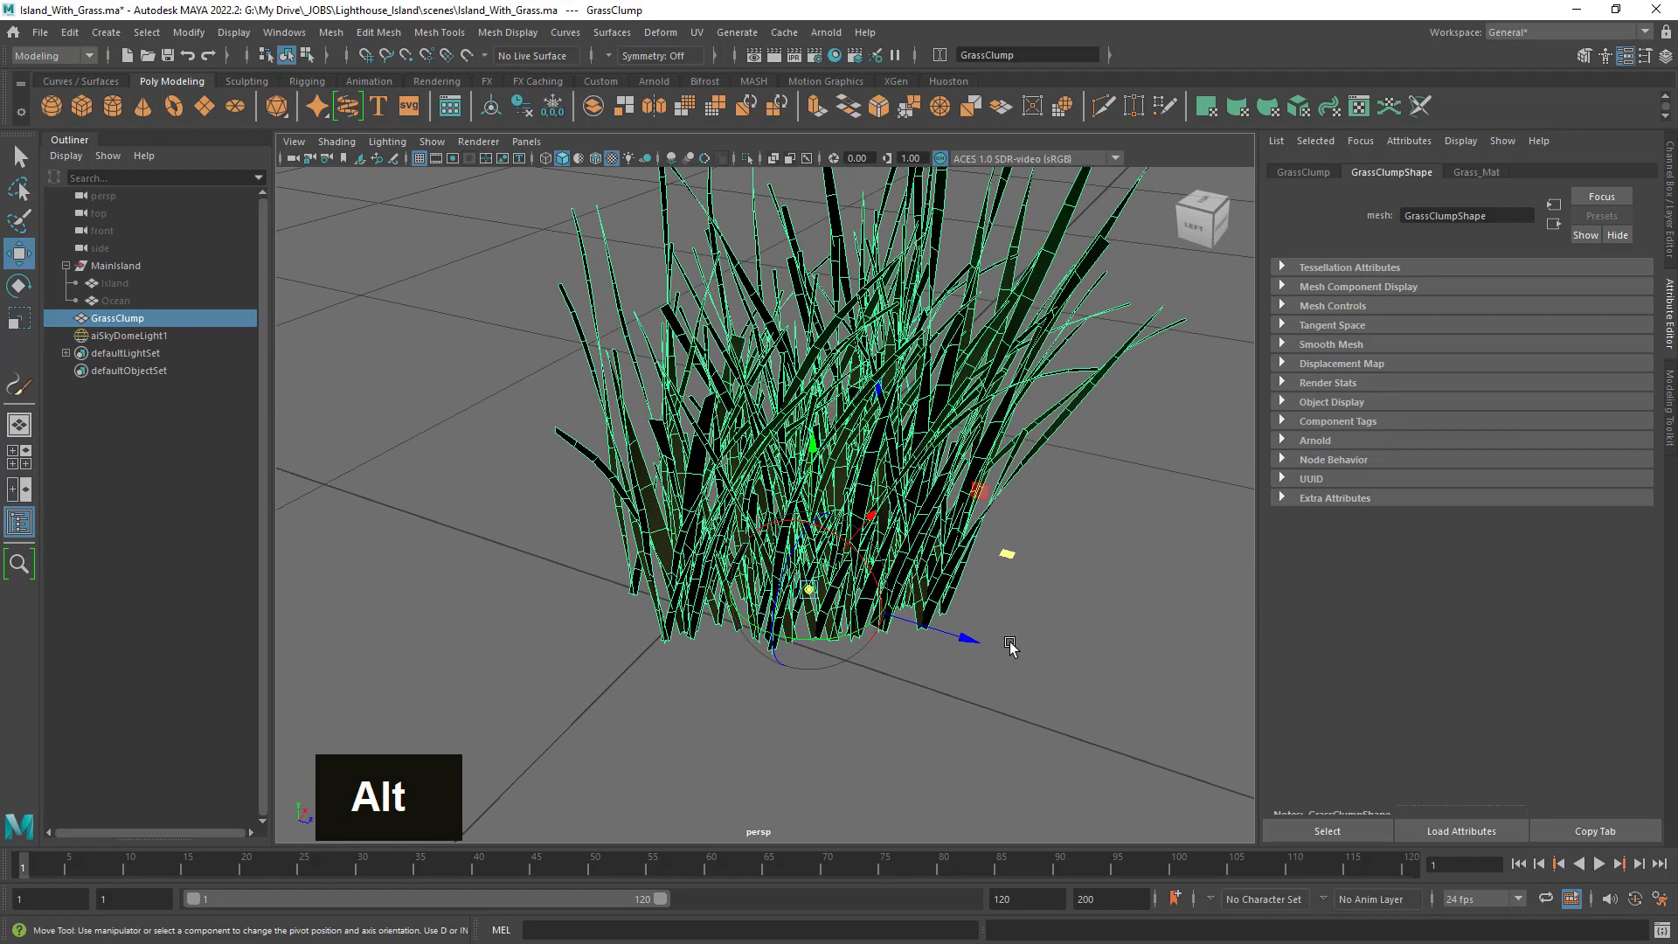
key(d)
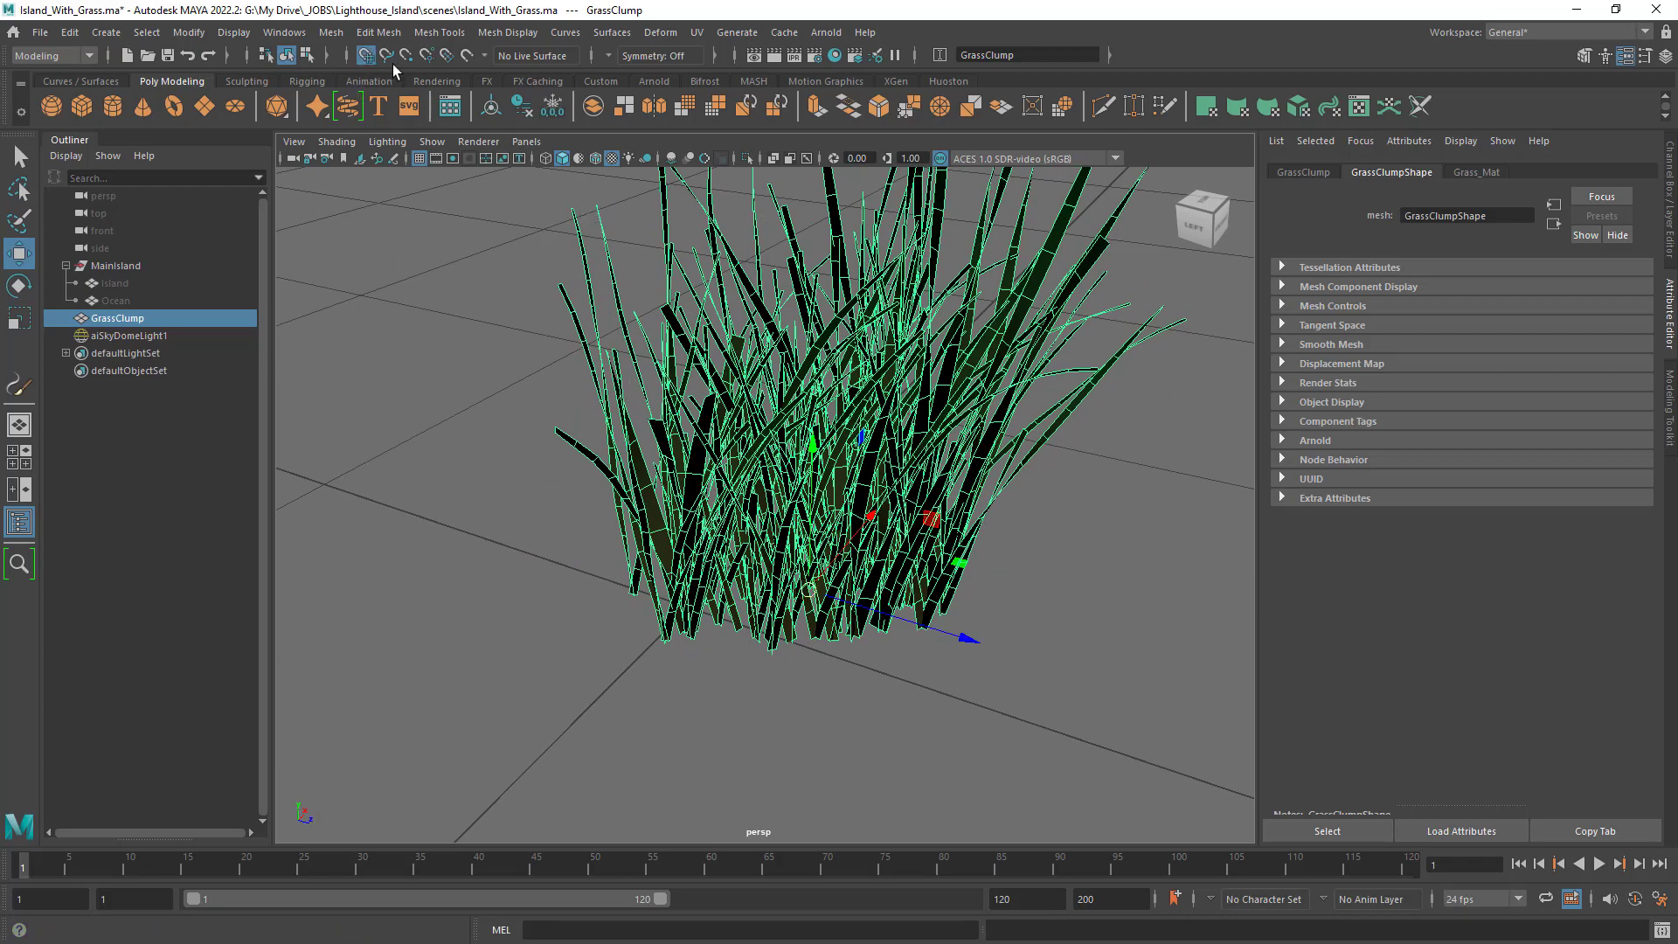
Snap GrassClump to the grid origin and check in the front view how its base sits on the ground line.
alt+drag(804, 587, 711, 607)
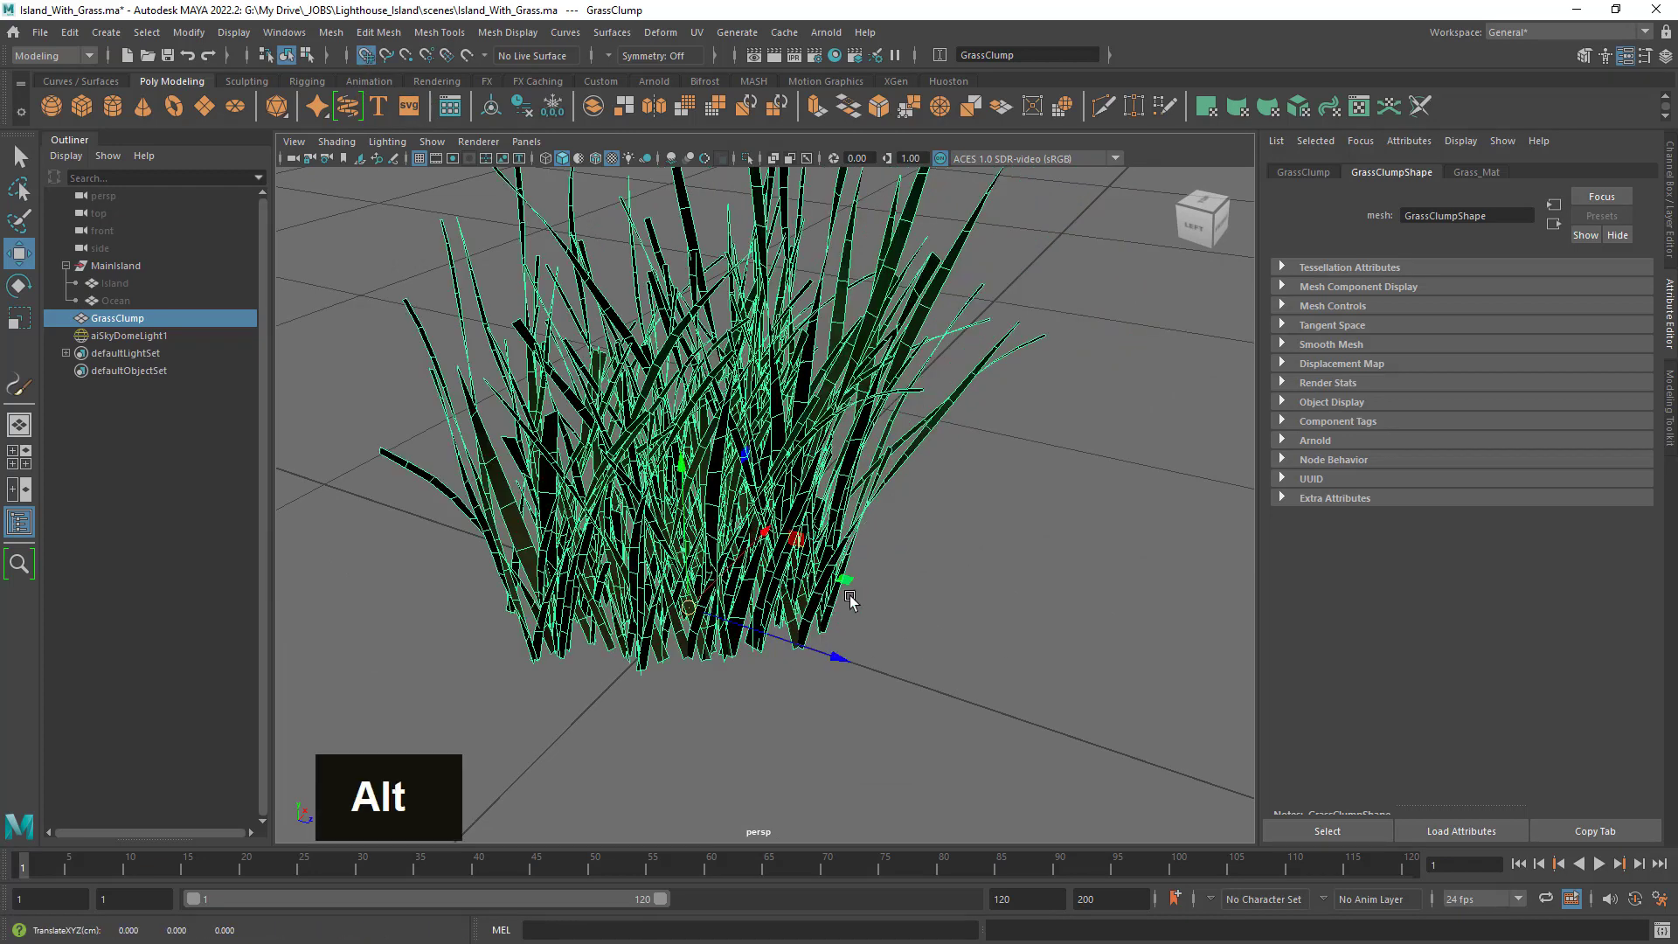
alt+drag(843, 599, 786, 535)
key(space)
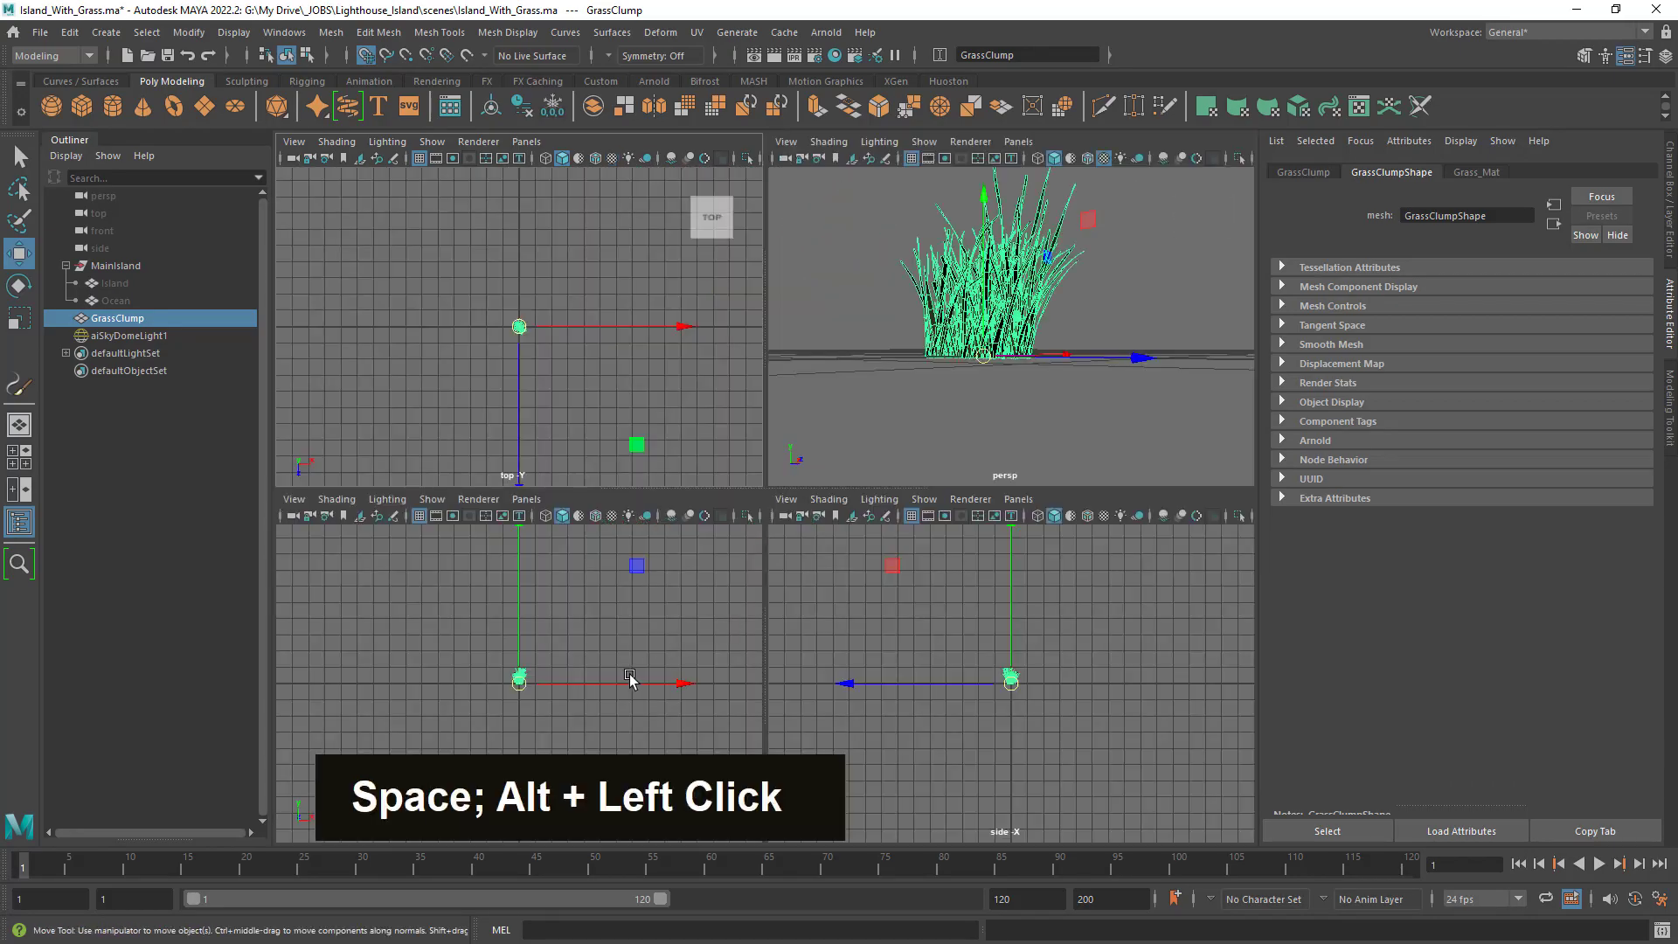
key(f)
key(space)
alt+middle_drag(951, 625, 948, 384)
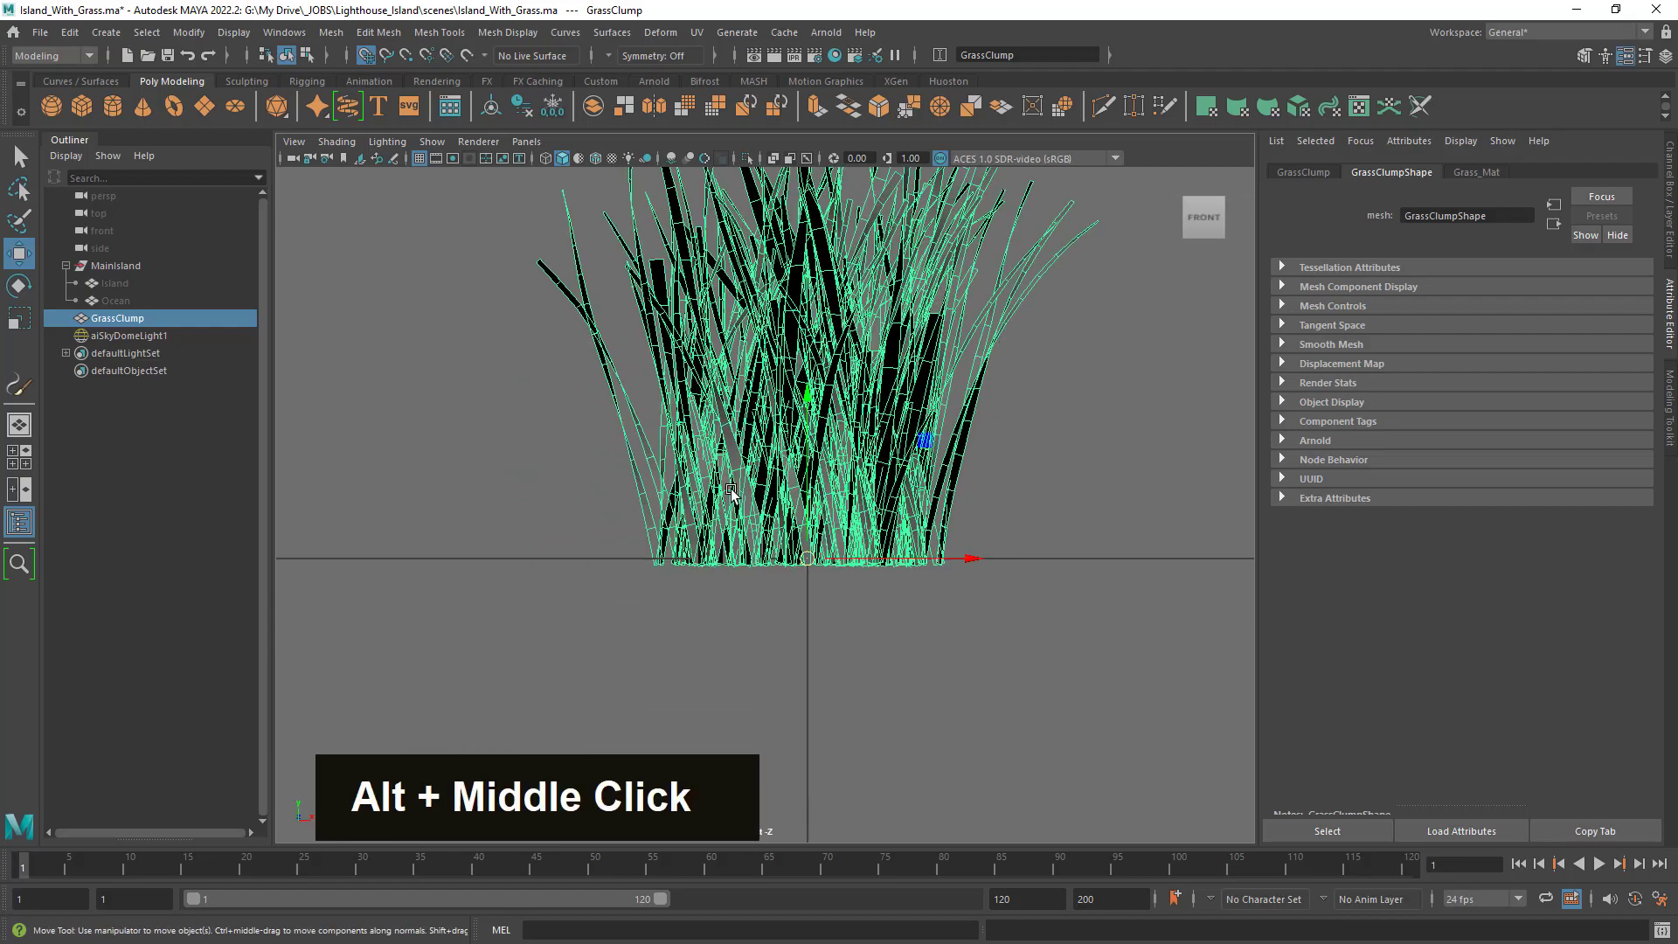
alt+right_drag(948, 384, 1032, 586)
alt+middle_drag(1032, 586, 918, 603)
alt+right_drag(918, 604, 1030, 554)
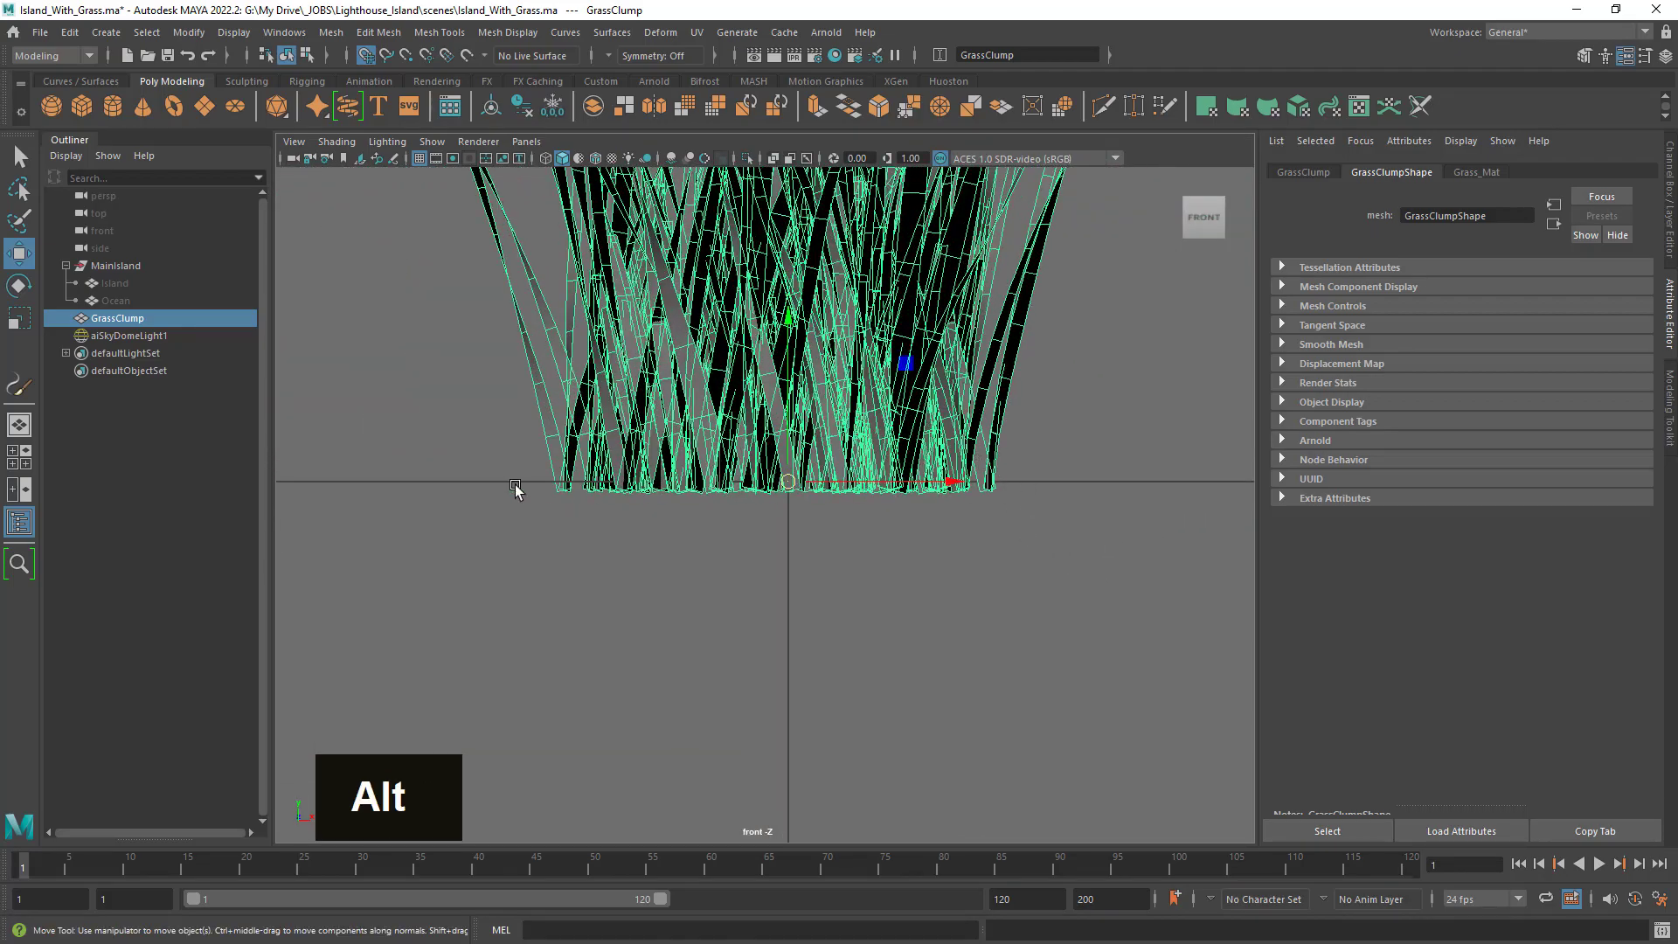
key(space)
key(space)
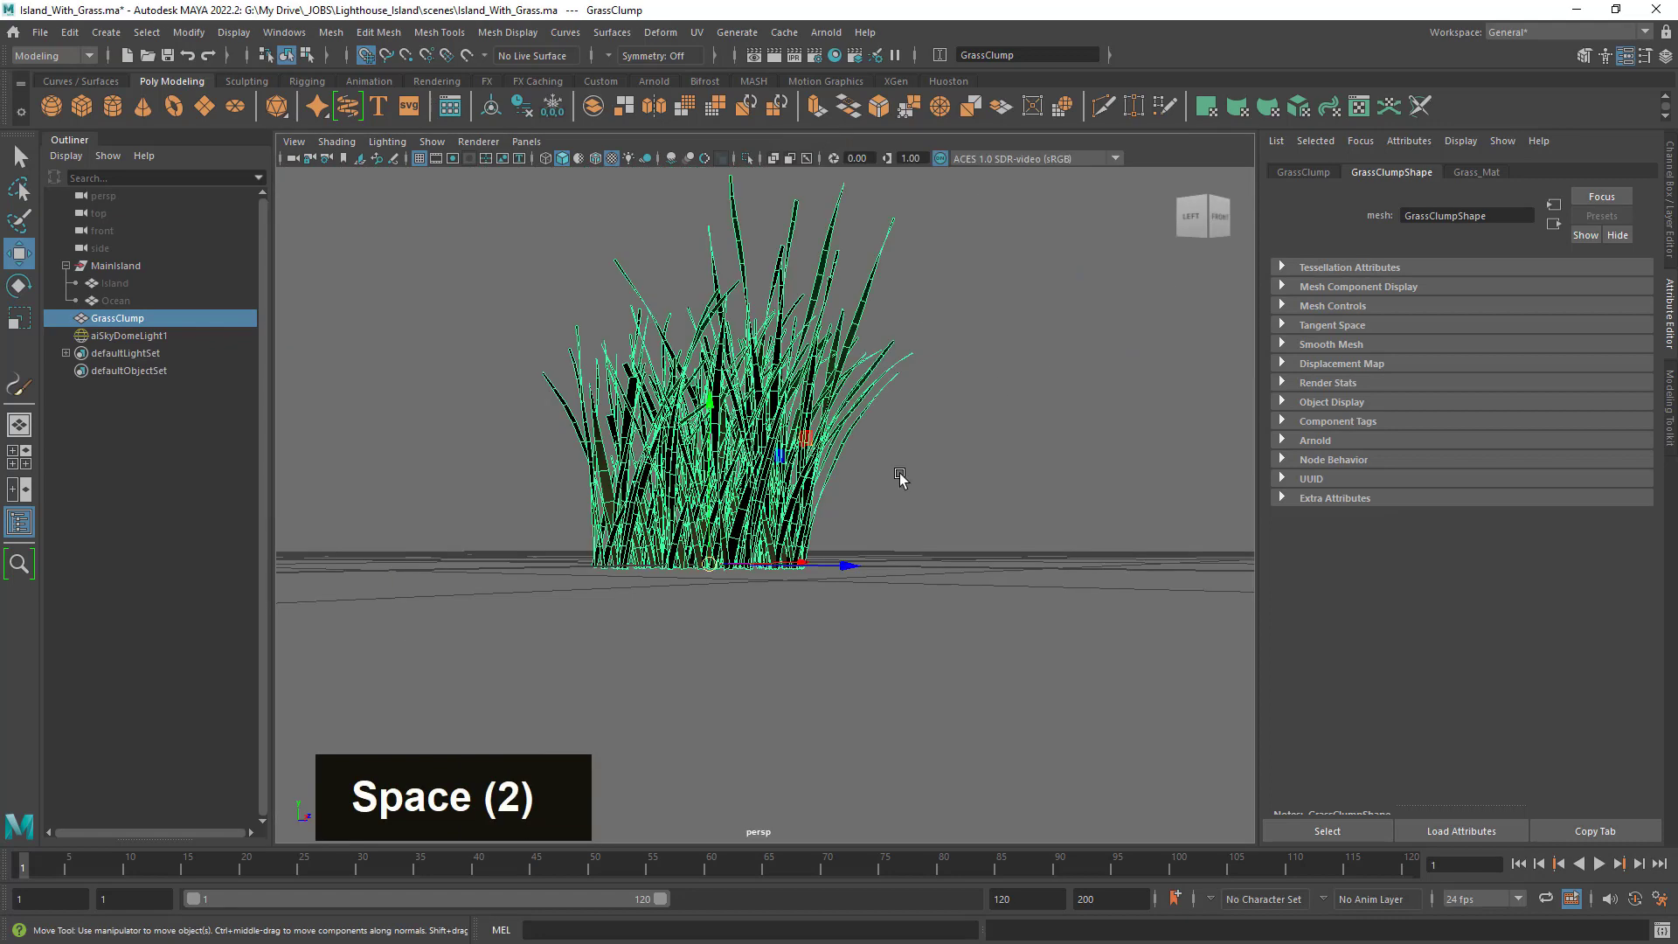
Leave the Move tool and freeze the translation, rotation and scale transformations of GrassClump.
alt+drag(899, 476, 765, 476)
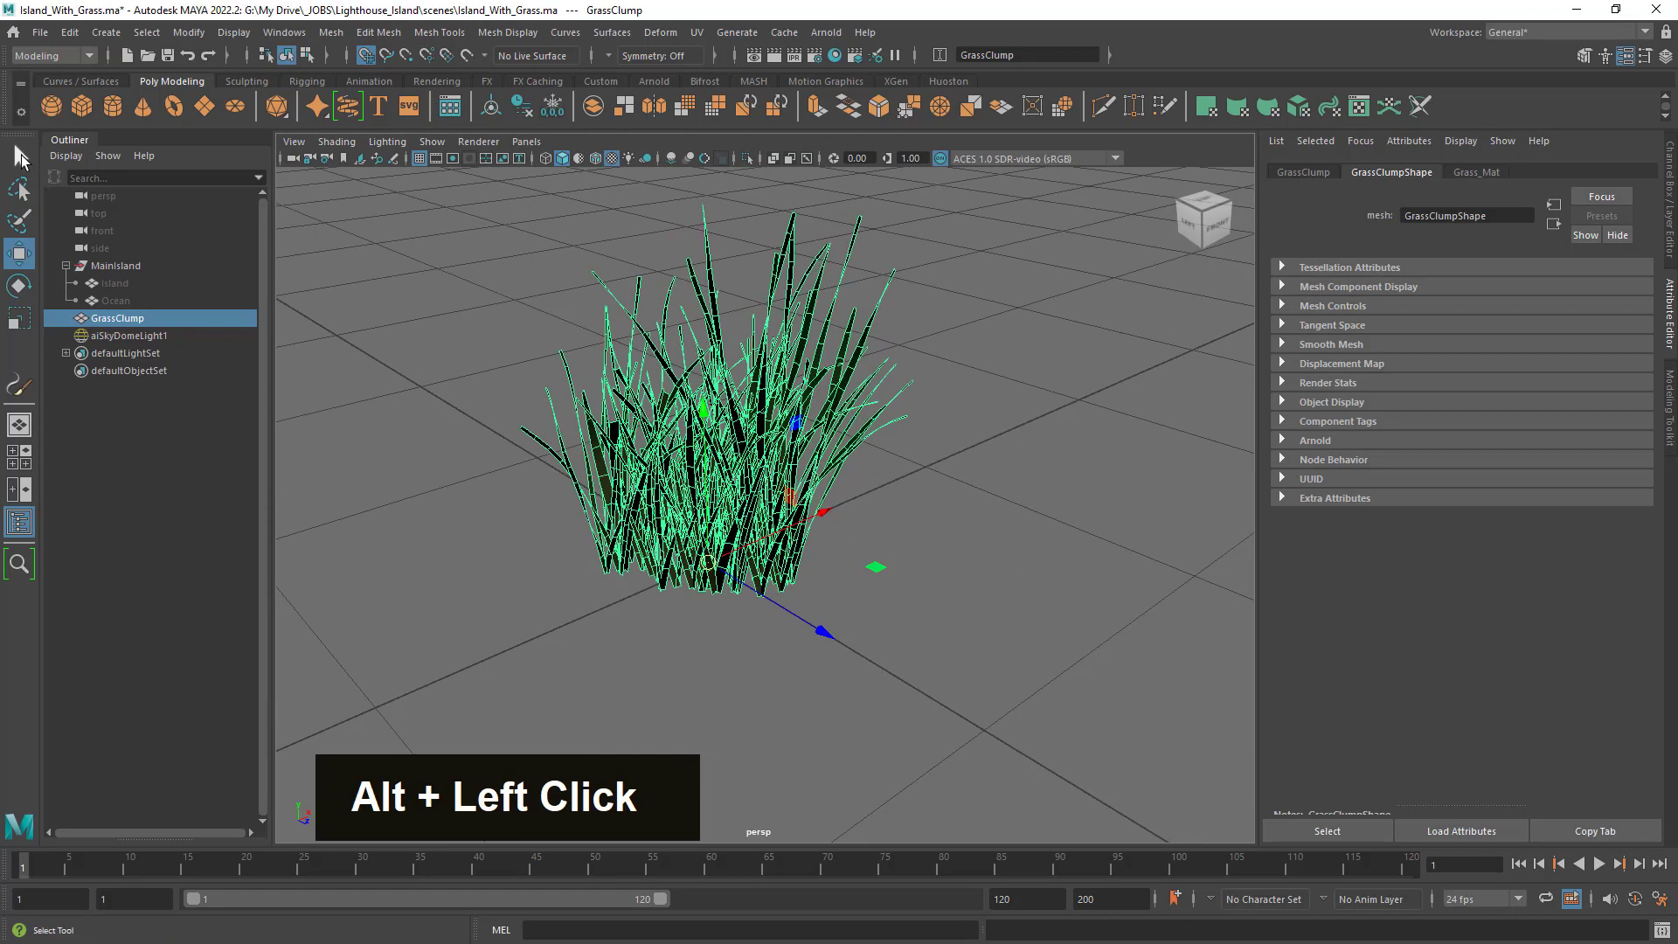
key(q)
click(560, 98)
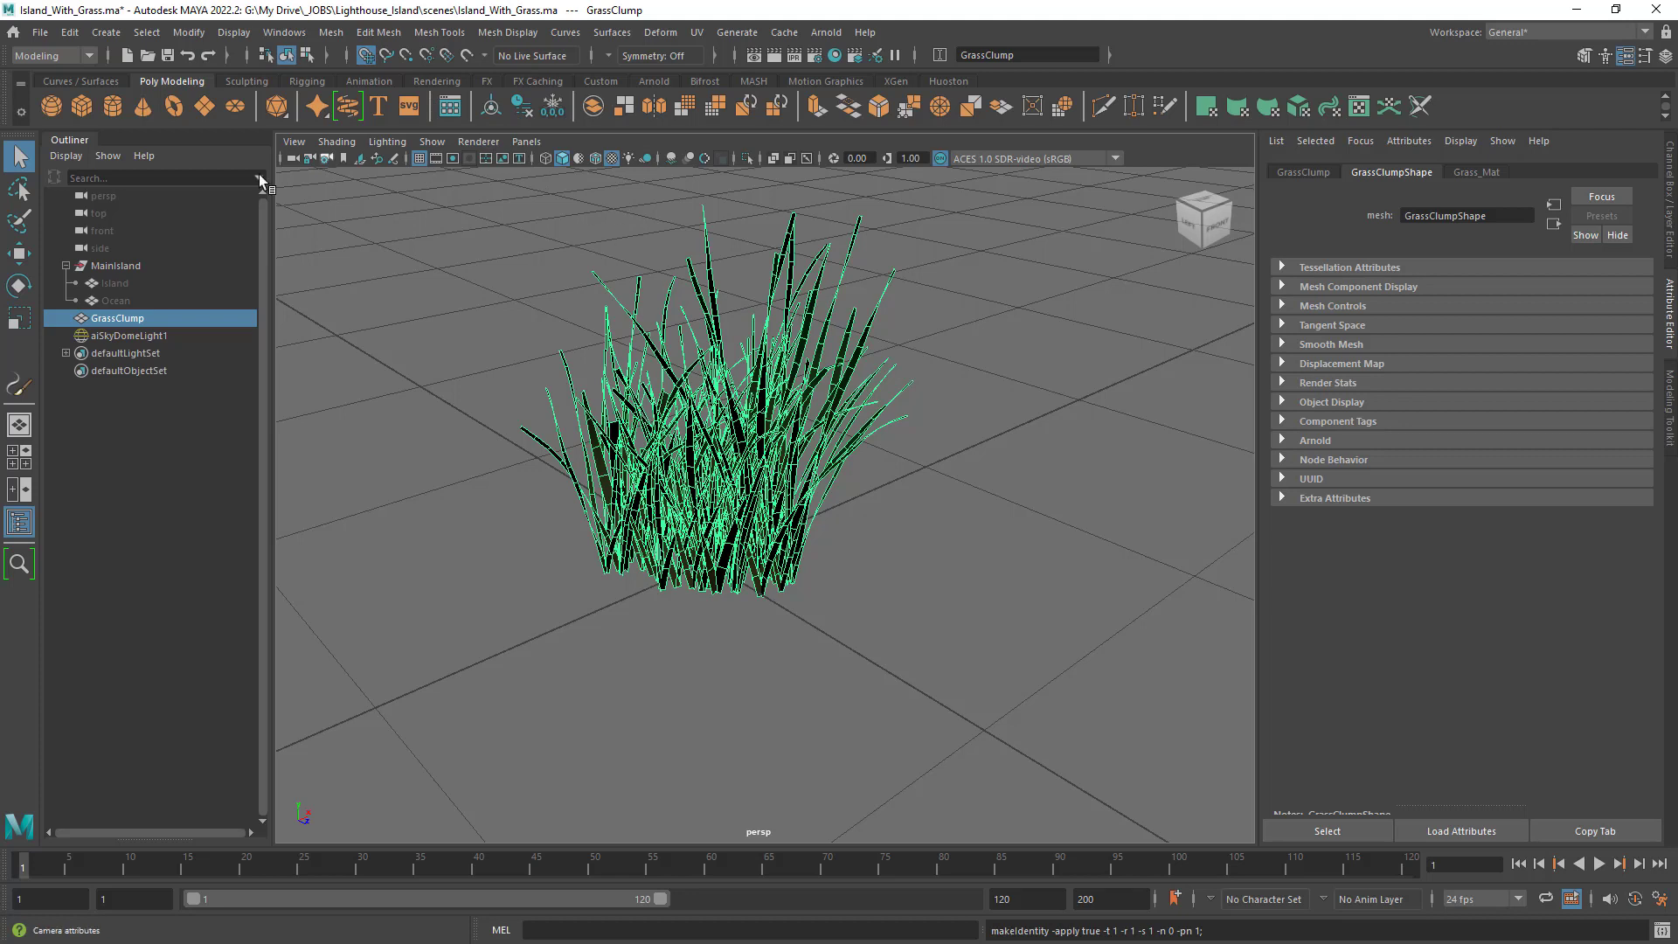
Turn off DAG Objects Only in the Outliner to examine the scene's hidden nodes, and restore the DAG-only listing.
click(76, 157)
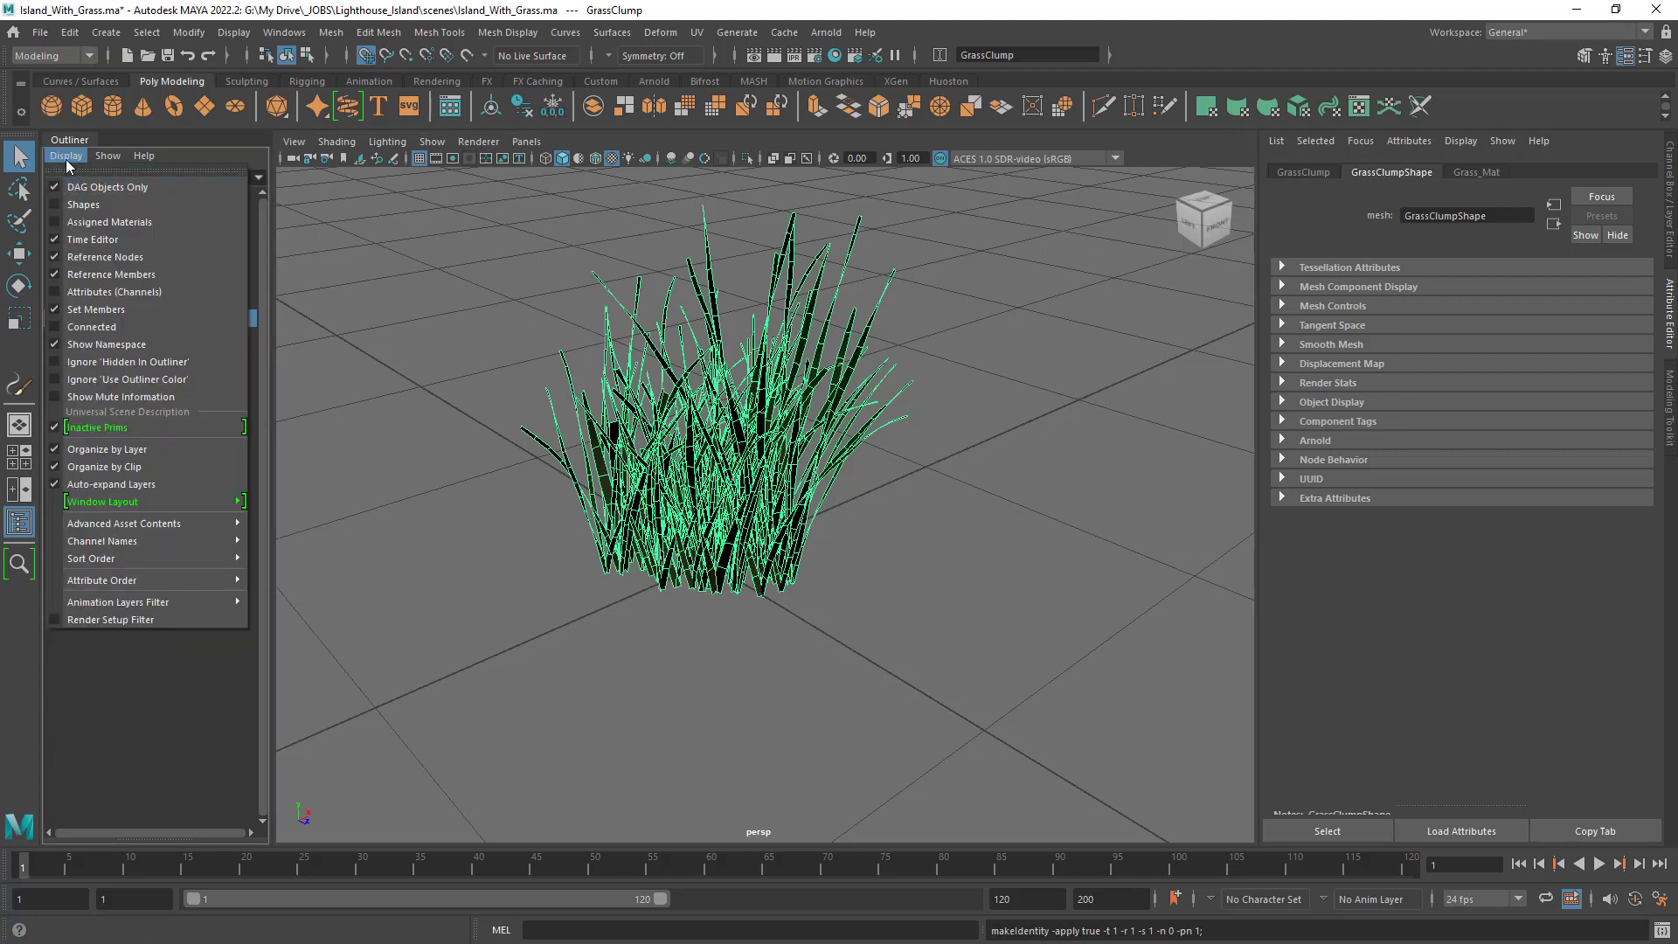
click(94, 187)
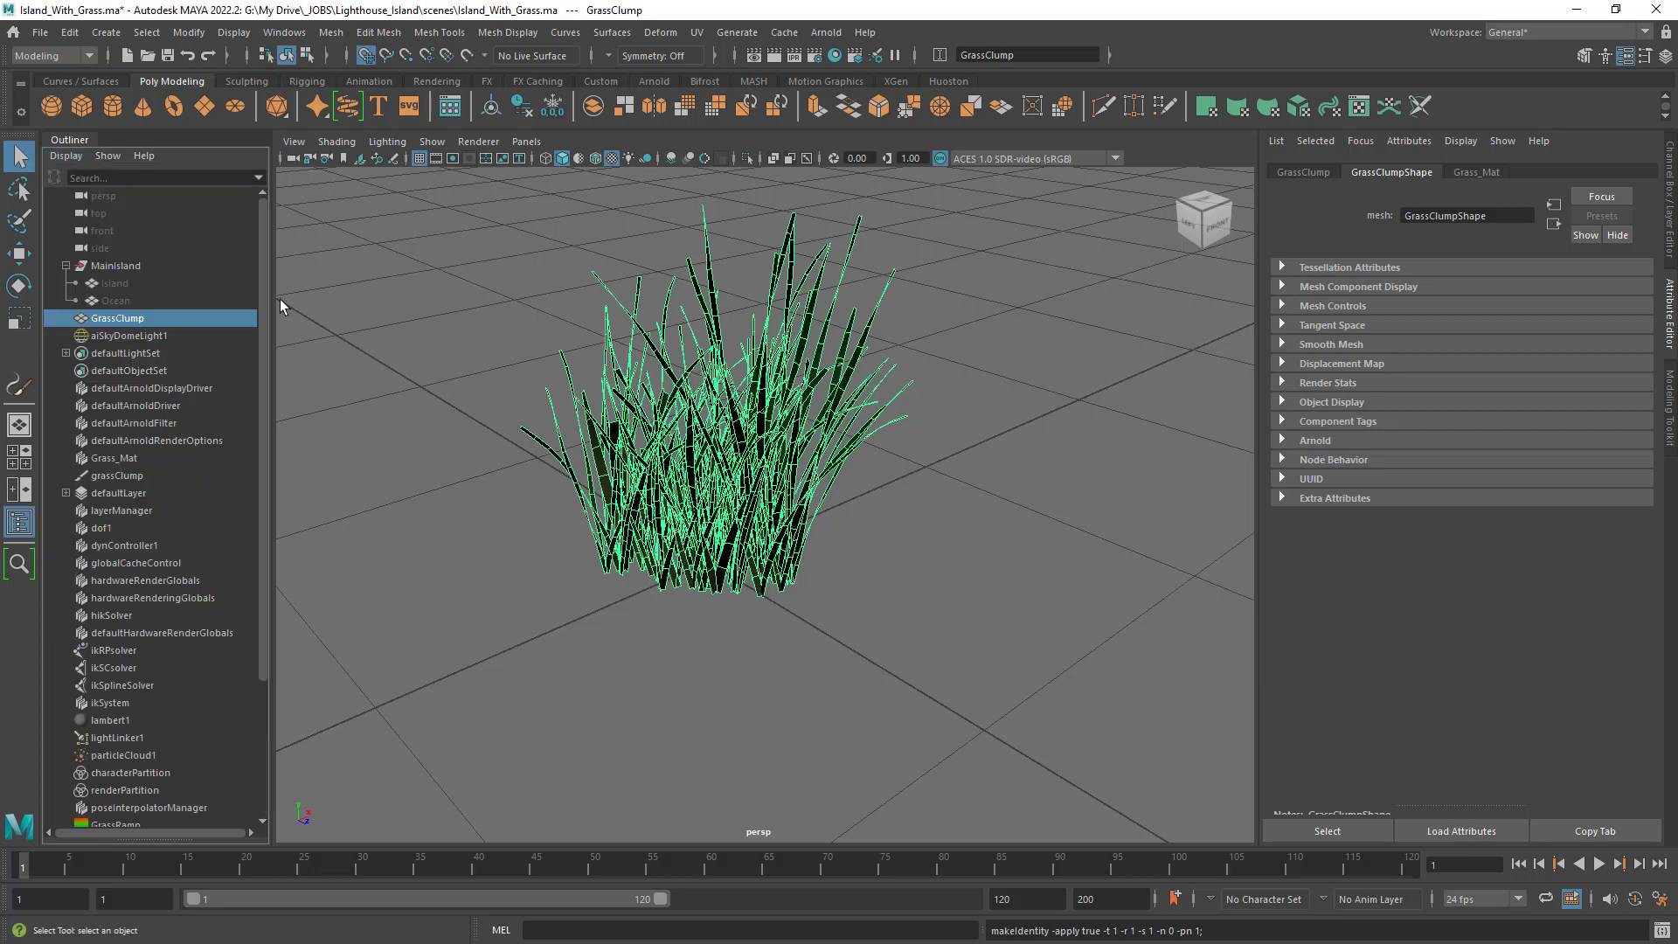
drag(264, 285, 274, 453)
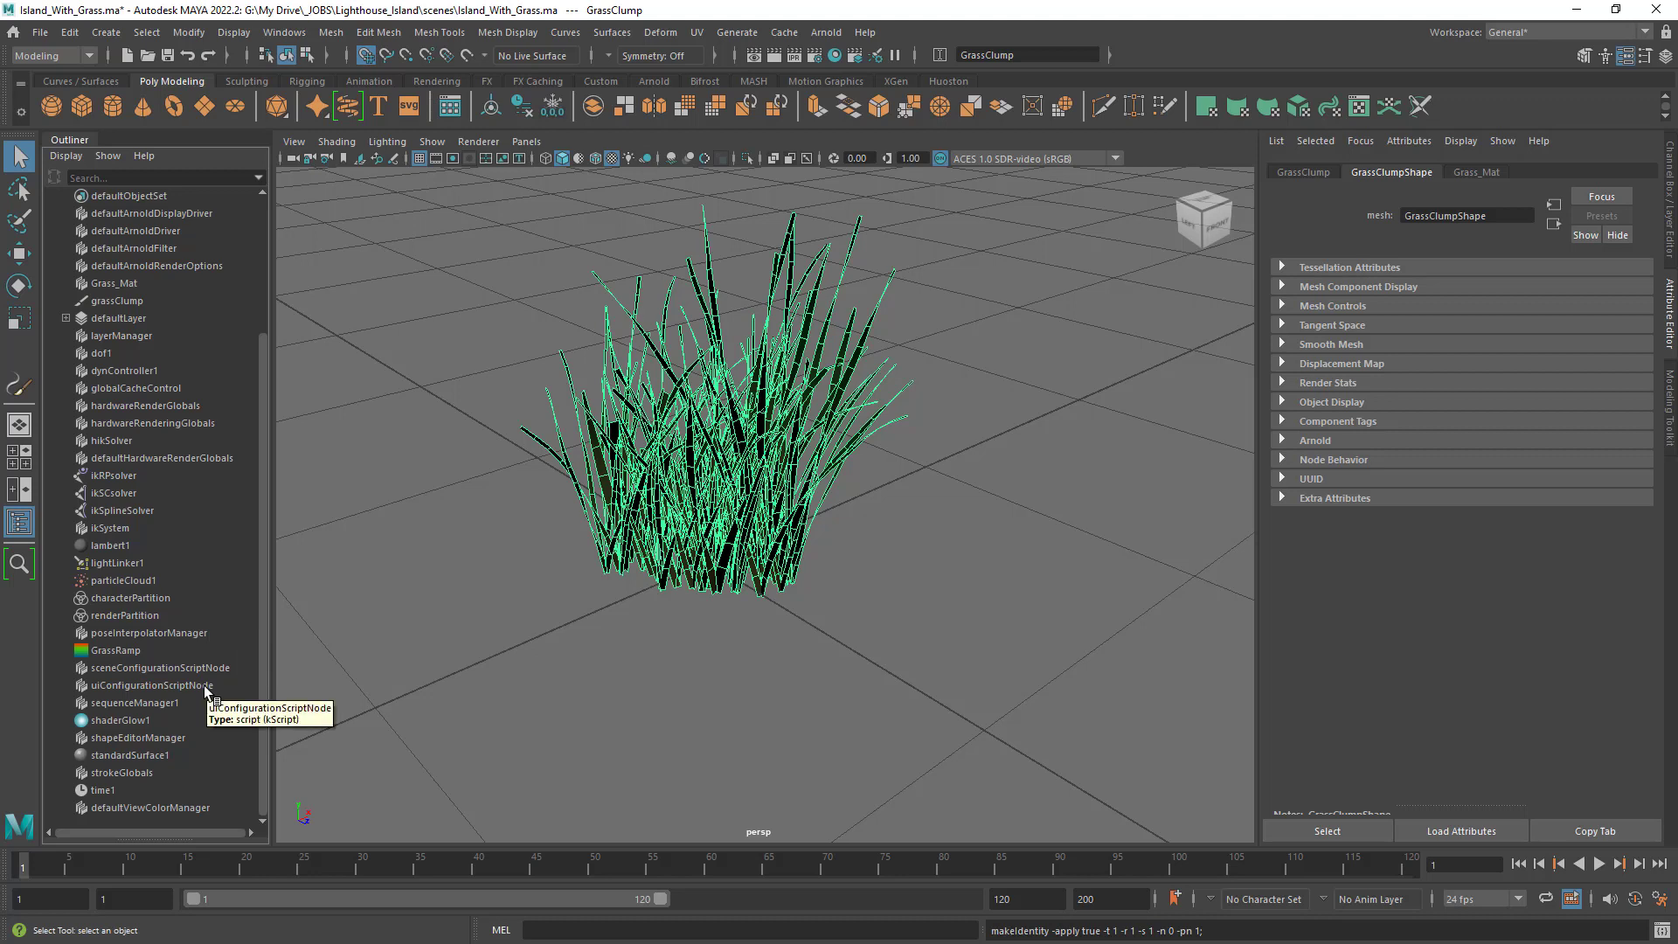
click(77, 157)
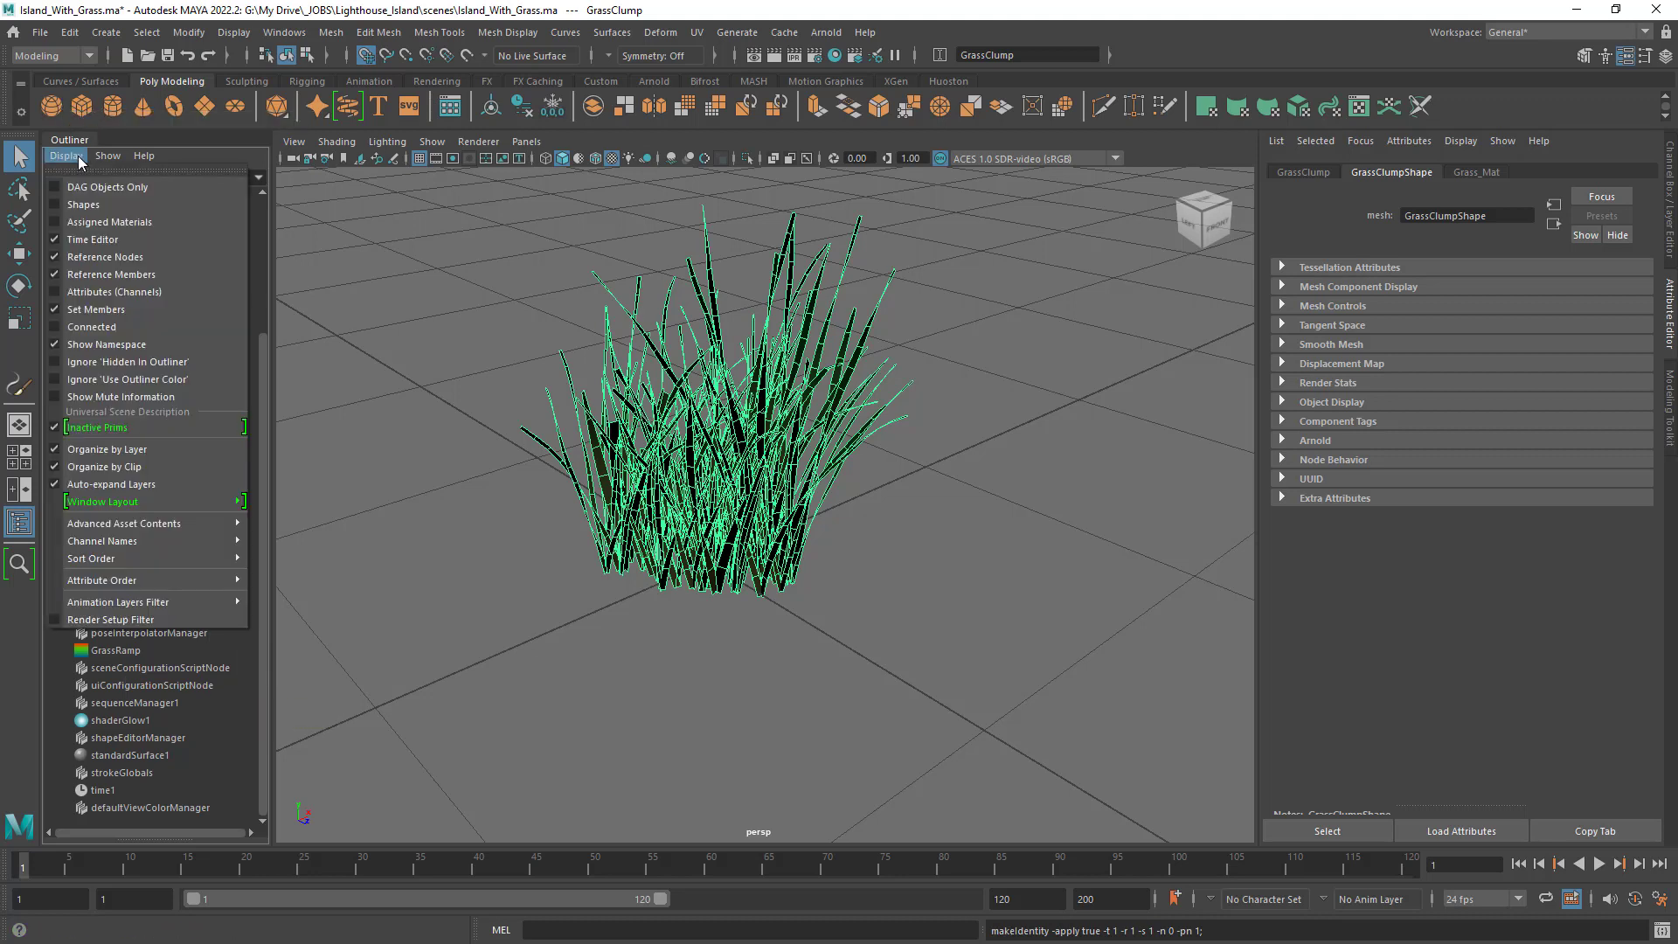
click(116, 190)
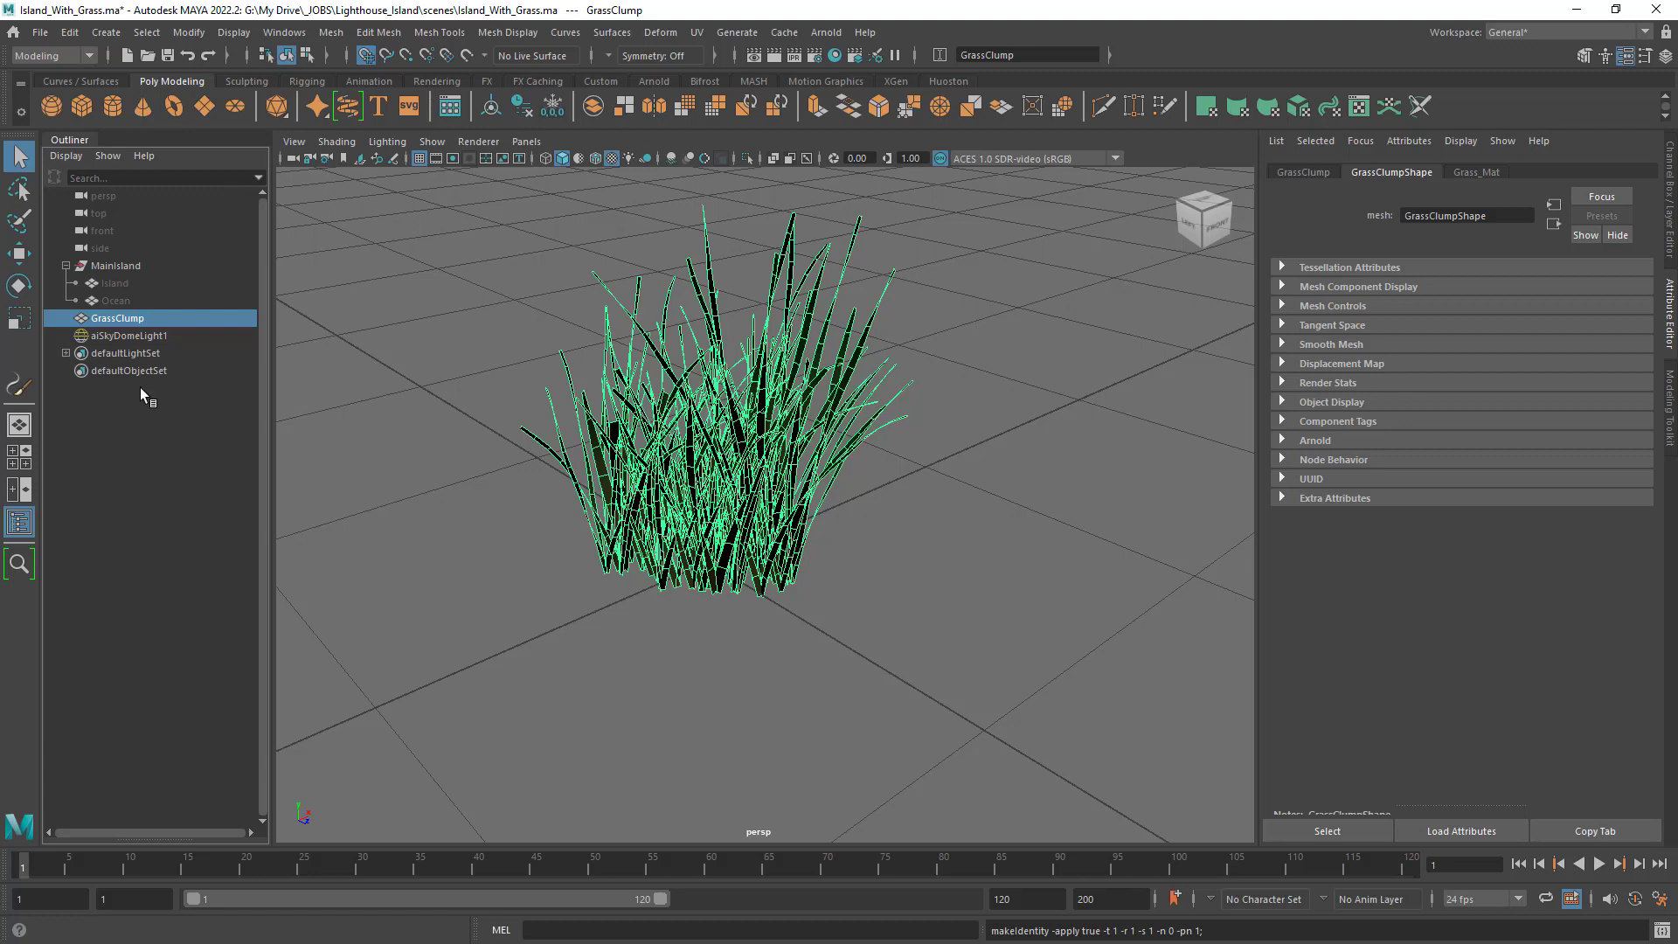
click(67, 156)
click(96, 187)
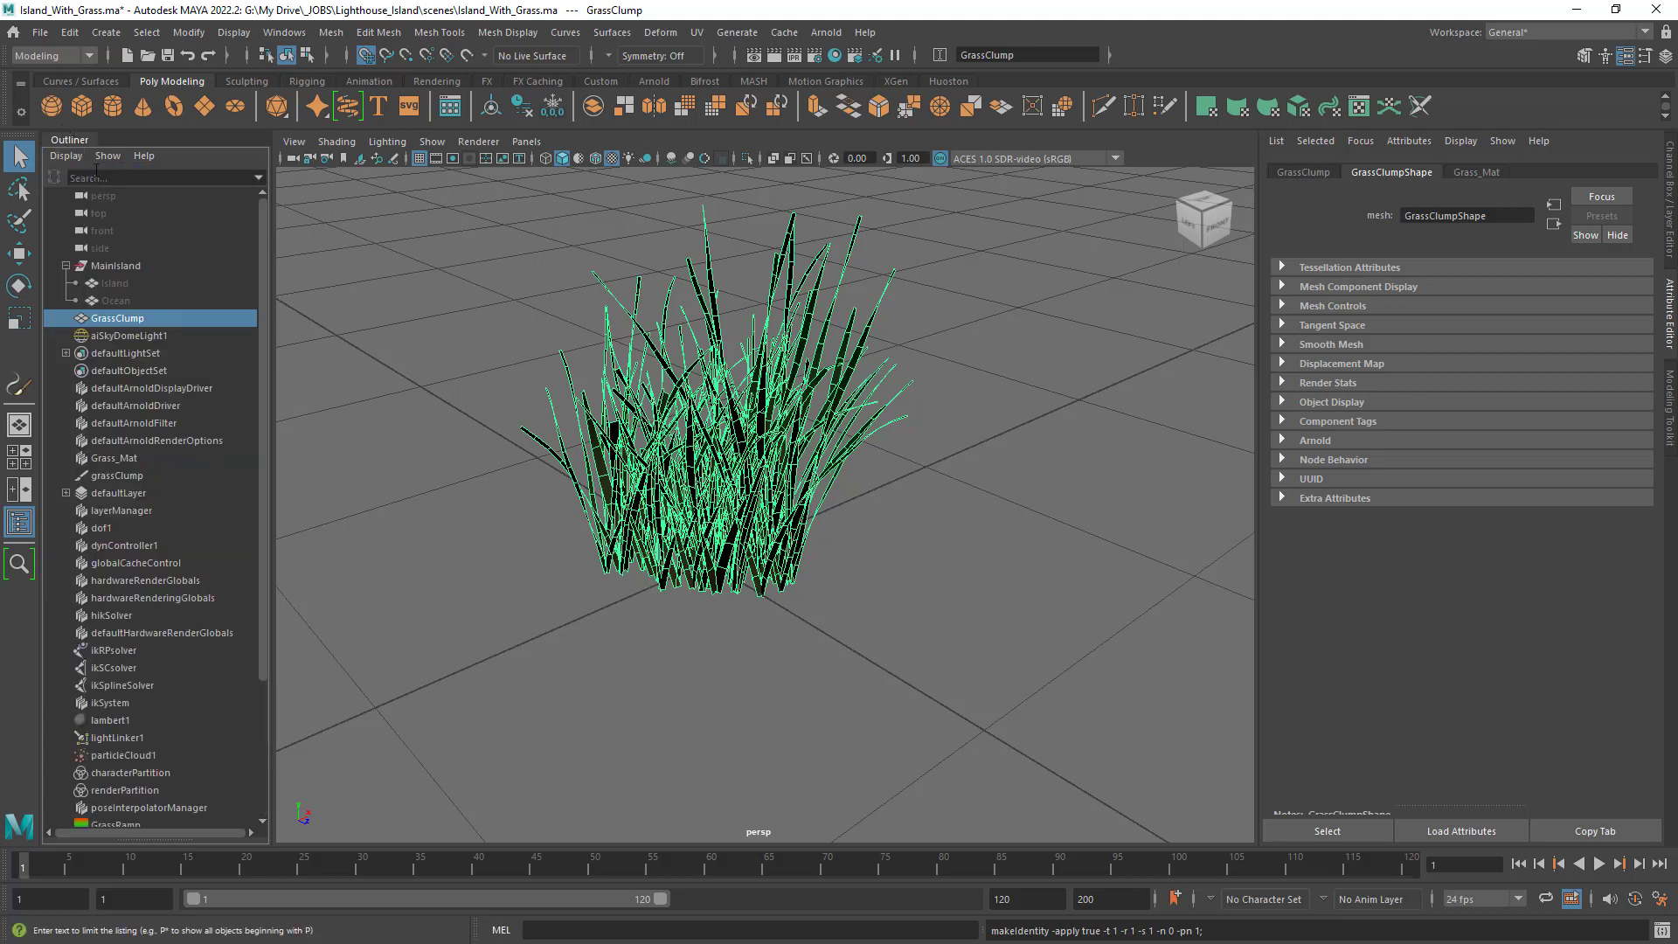
click(77, 156)
click(100, 187)
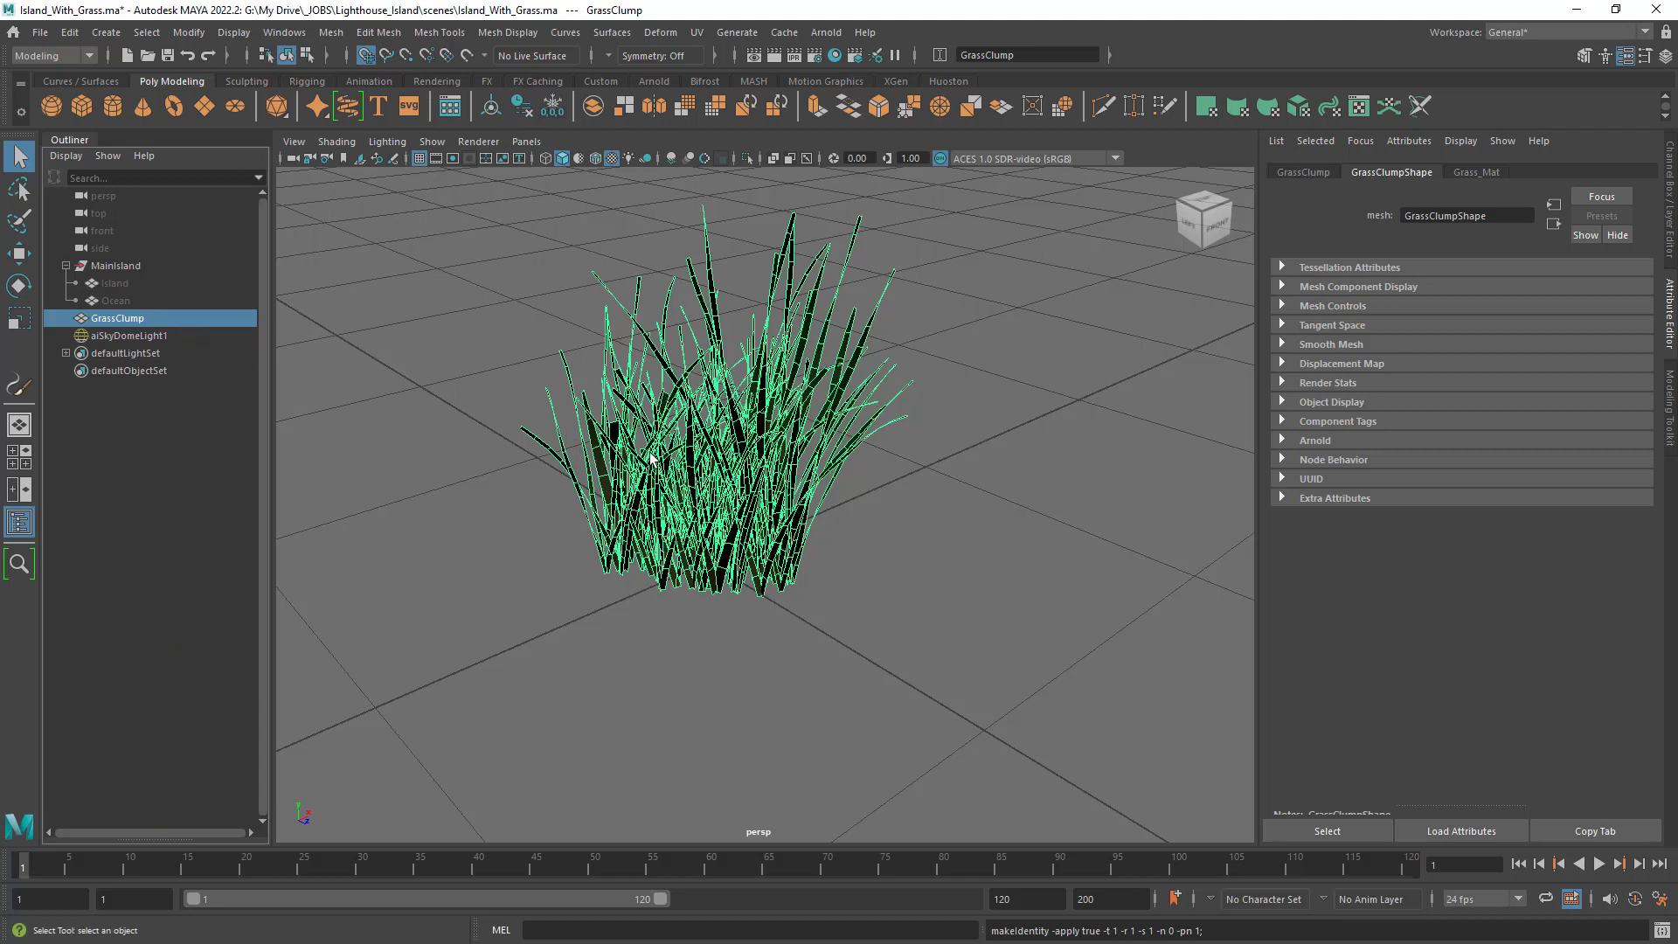
Run Optimize Scene Size and confirm the removal of unused items from the scene.
click(41, 32)
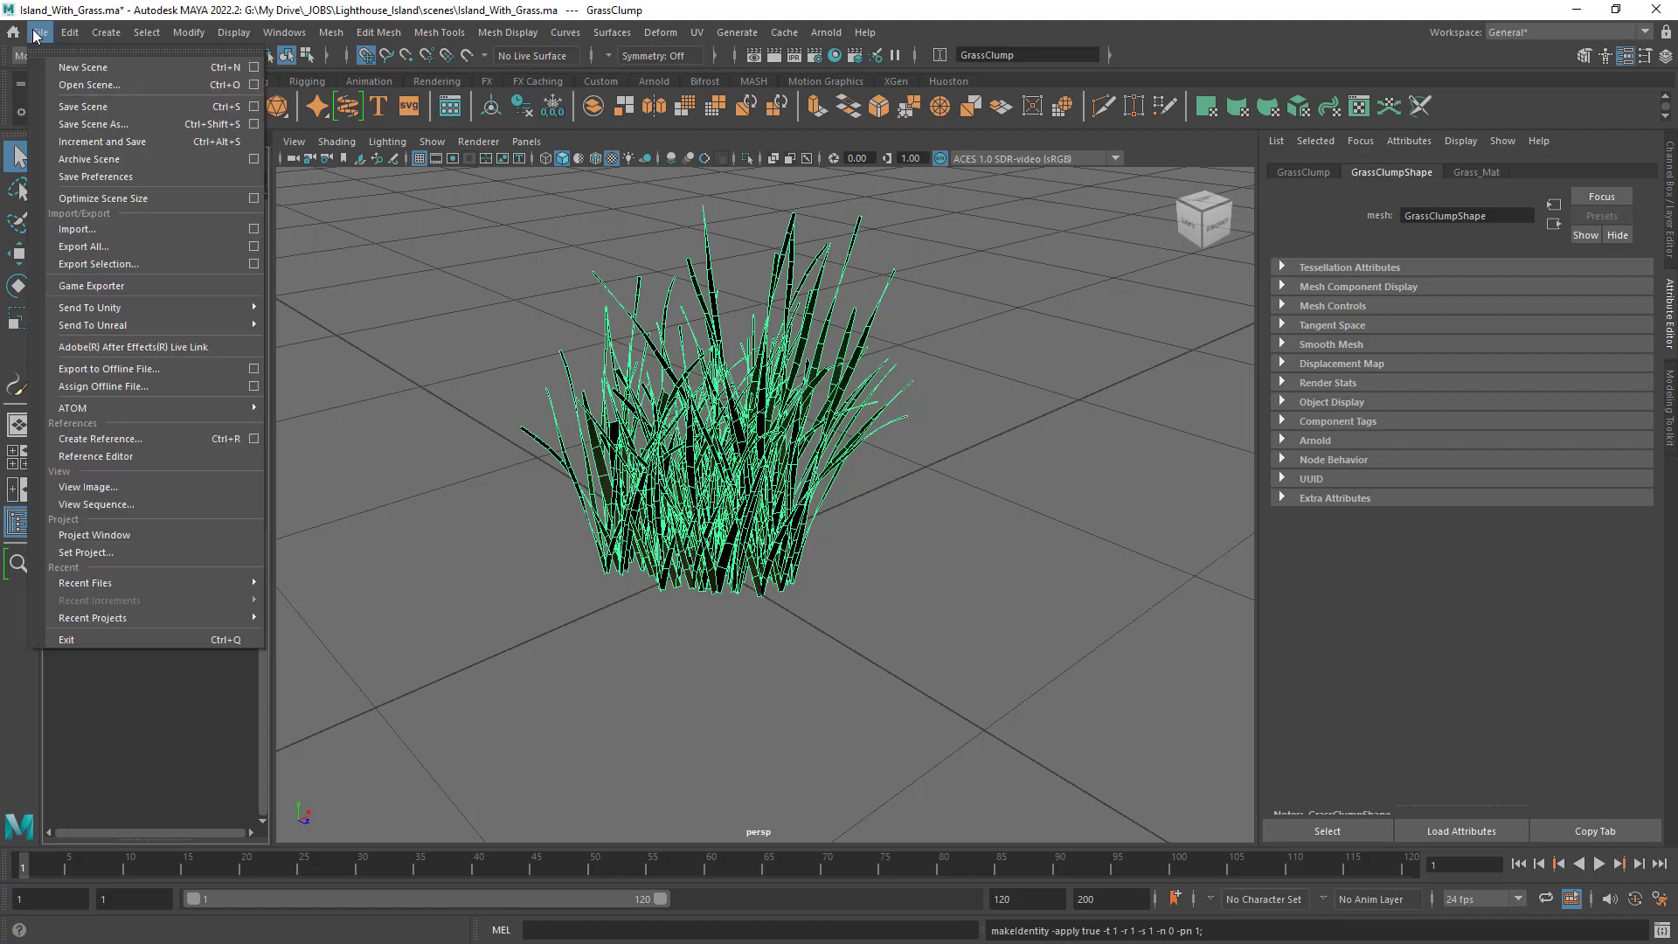
click(136, 199)
click(804, 482)
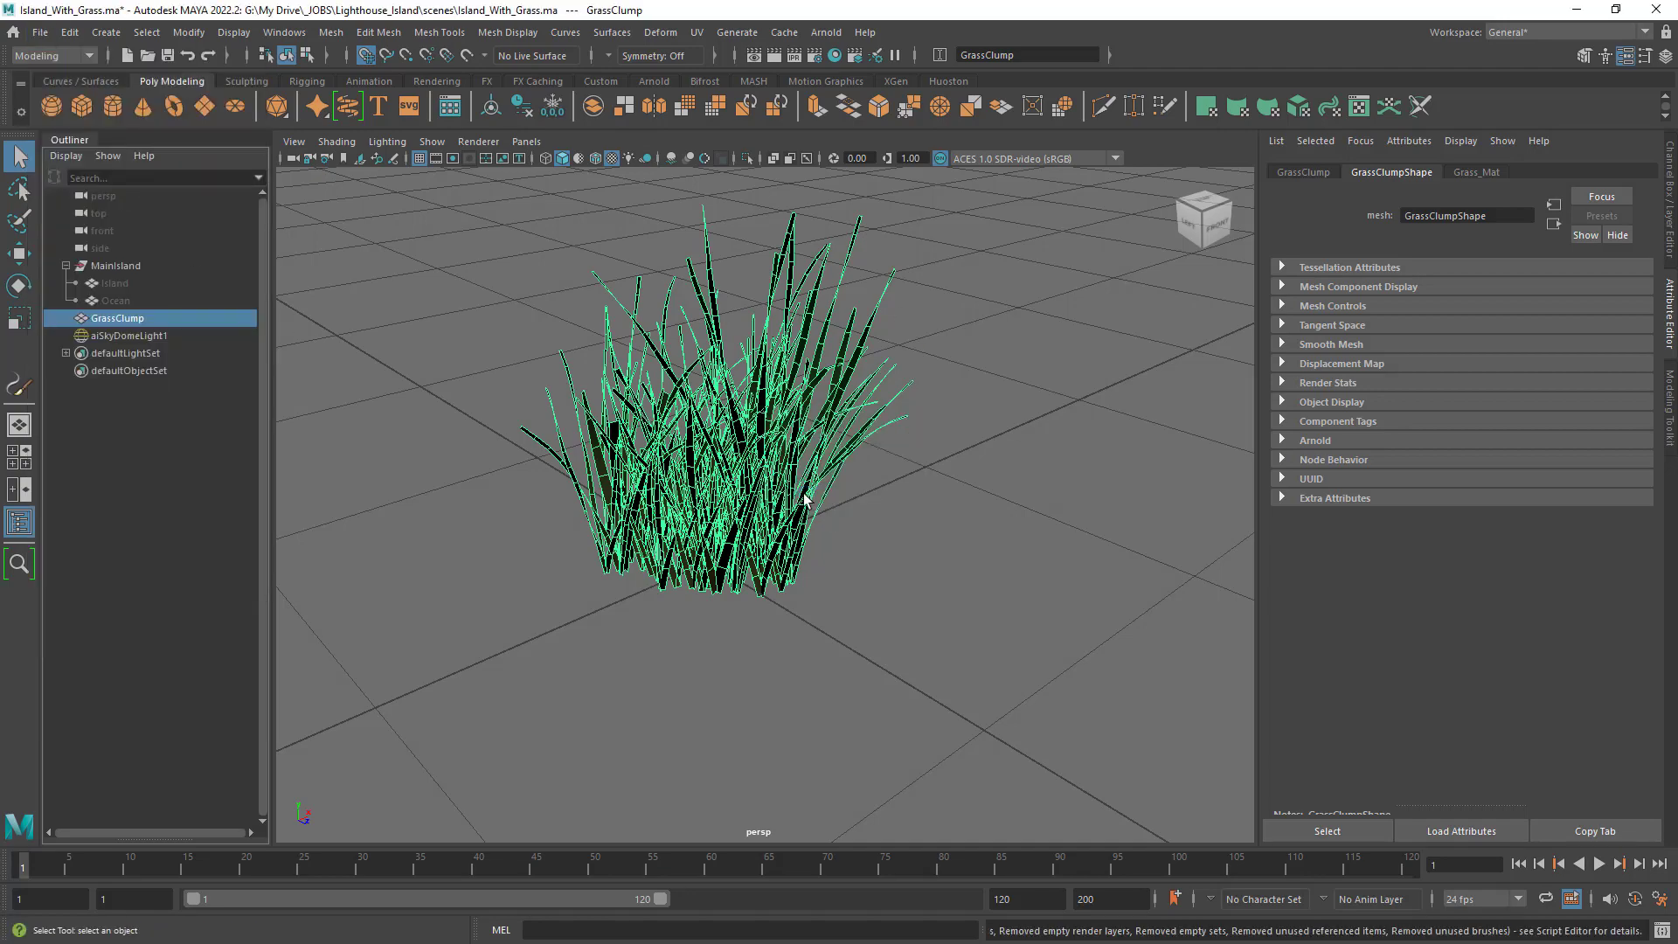
Inspect GrassClump from several angles, checking its transform values in the Channel Box and its pivot with the Move tool.
mouse_move(996, 421)
alt+mouse_down()
mouse_move(739, 427)
mouse_move(892, 404)
mouse_move(461, 382)
mouse_move(974, 435)
mouse_move(967, 405)
mouse_move(986, 440)
alt+mouse_up()
alt+right_drag(986, 441, 816, 424)
alt+drag(816, 425, 831, 423)
alt+middle_drag(831, 423, 854, 490)
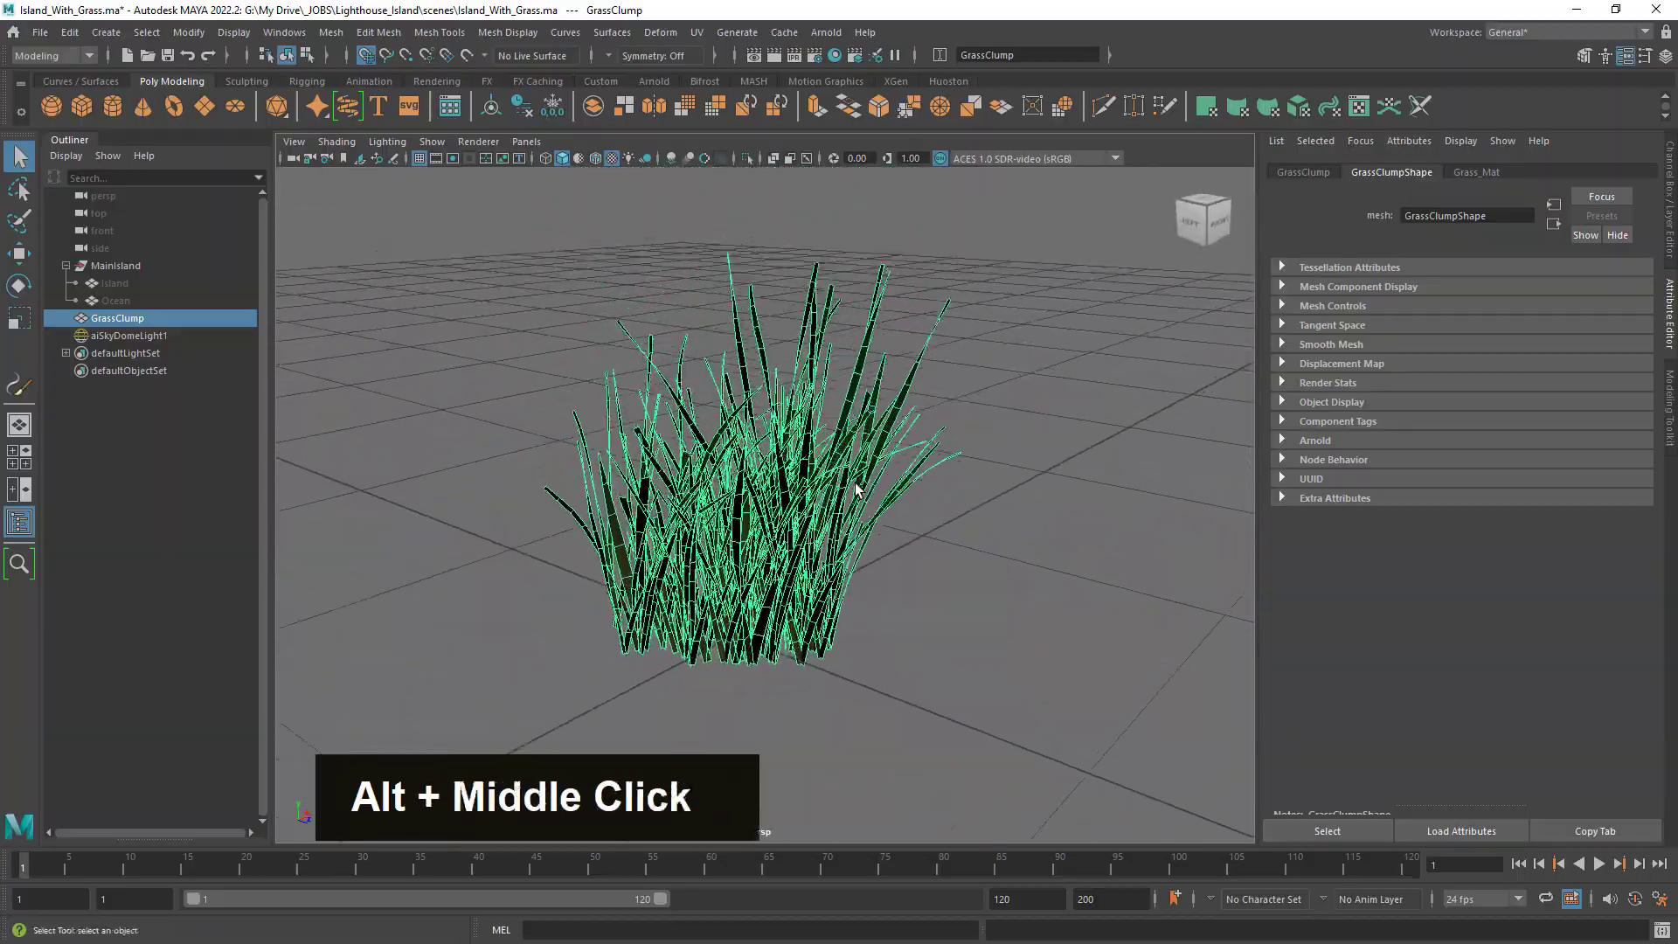
alt+drag(854, 489, 862, 464)
click(1015, 526)
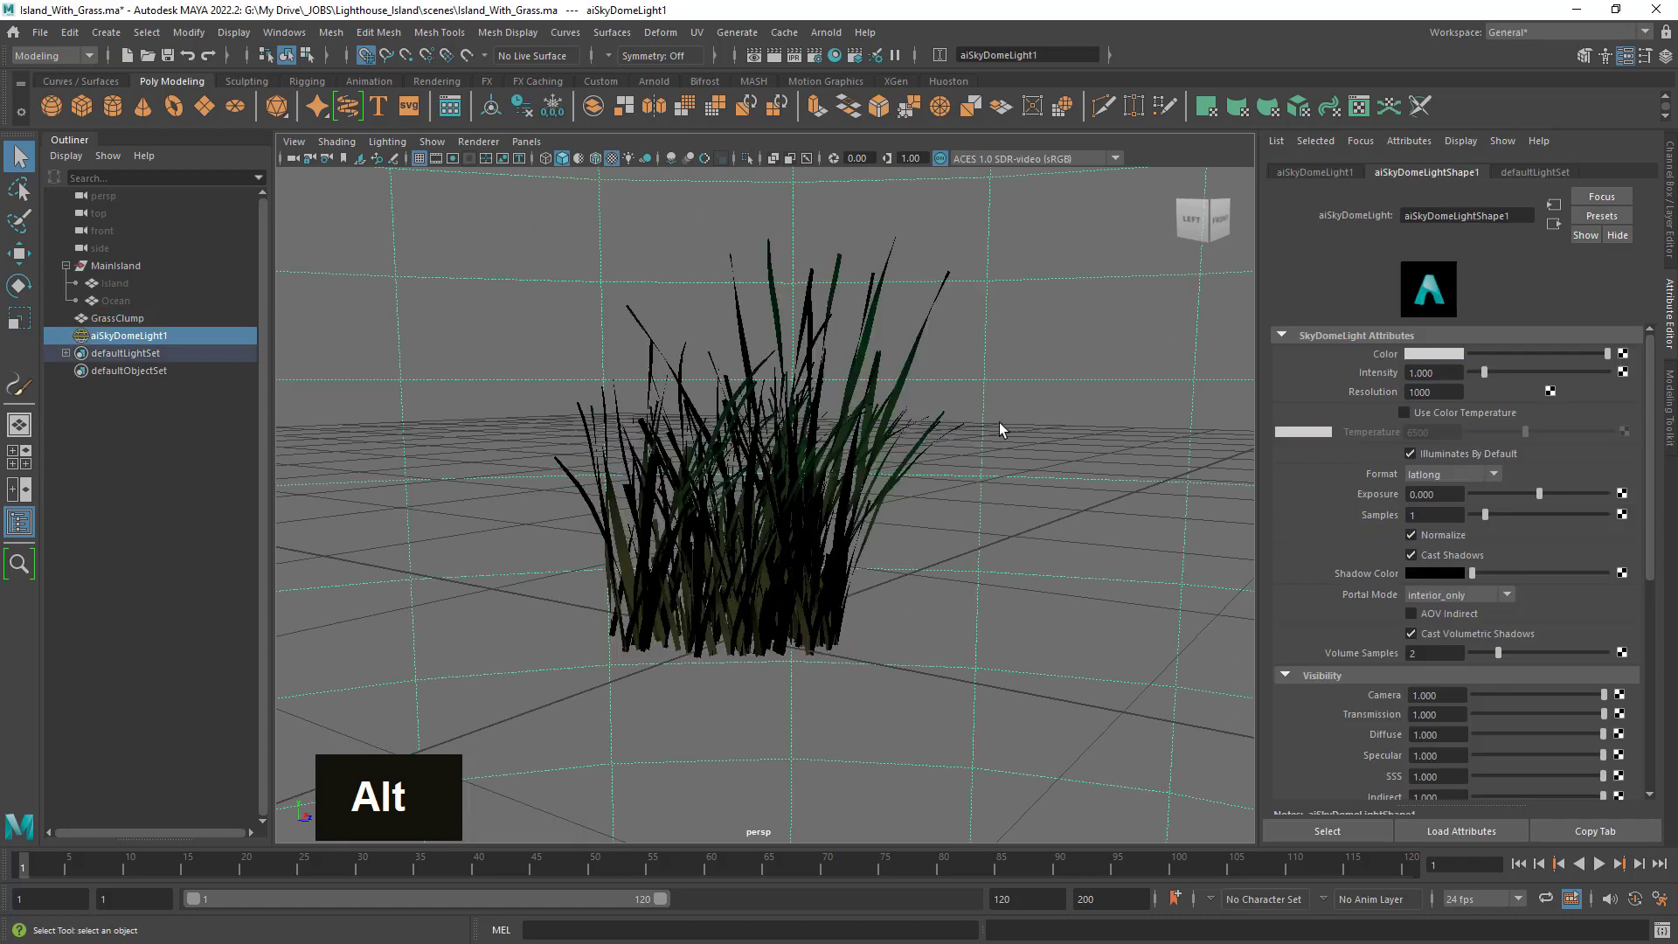
click(860, 496)
click(1670, 226)
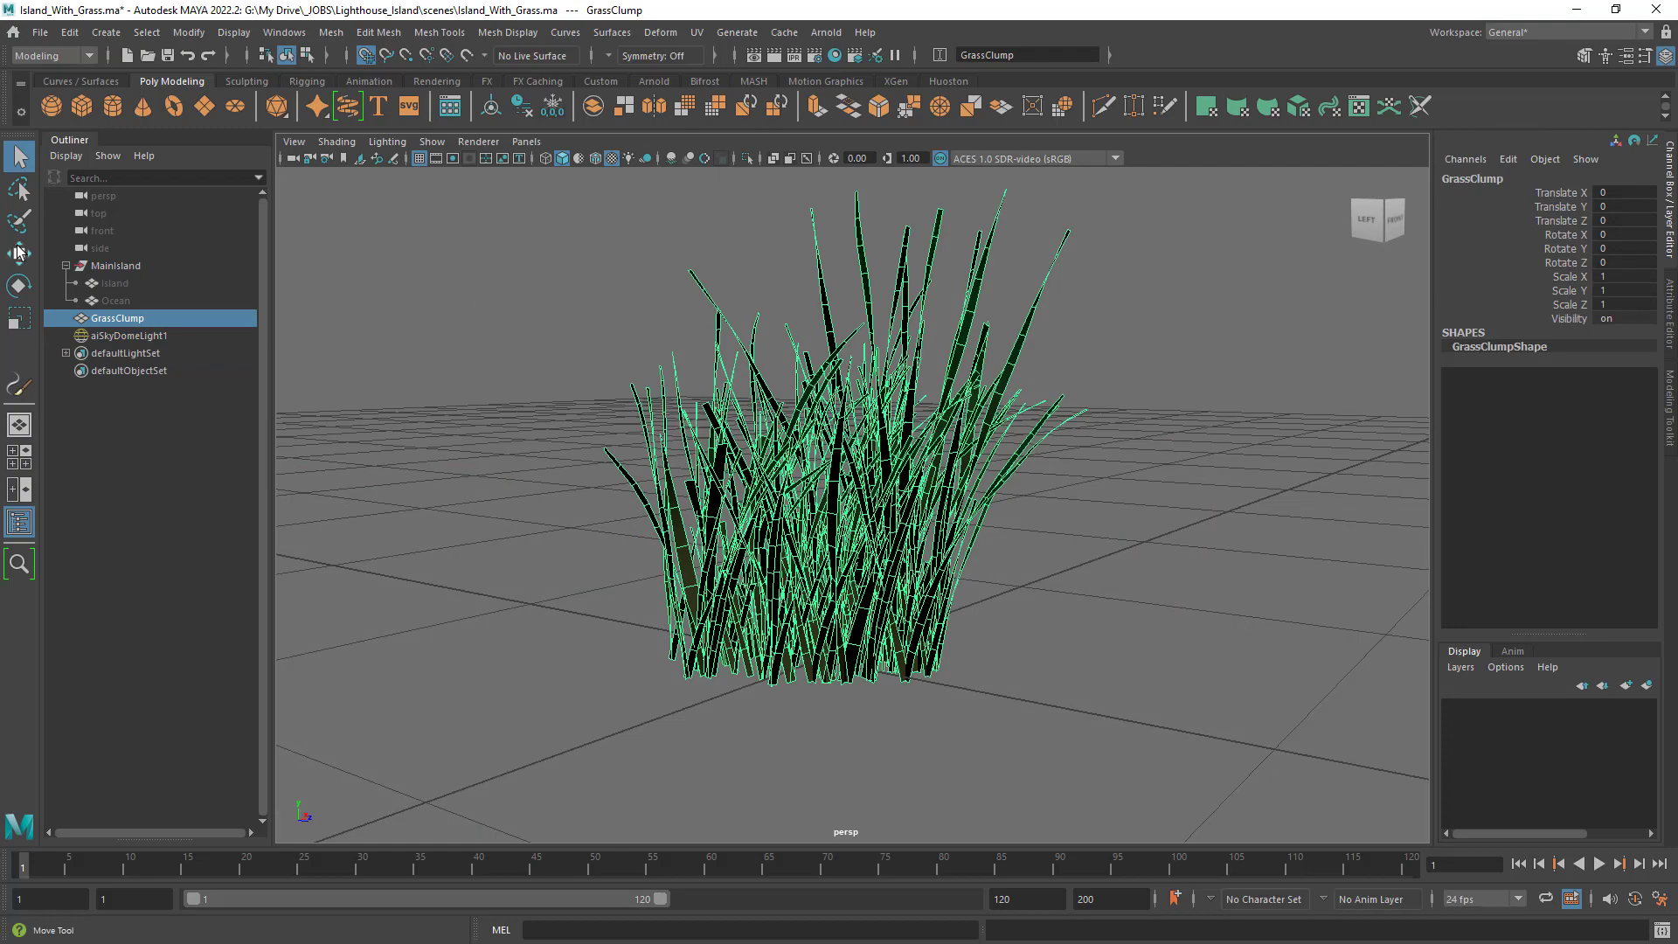
key(w)
alt+drag(815, 634, 968, 537)
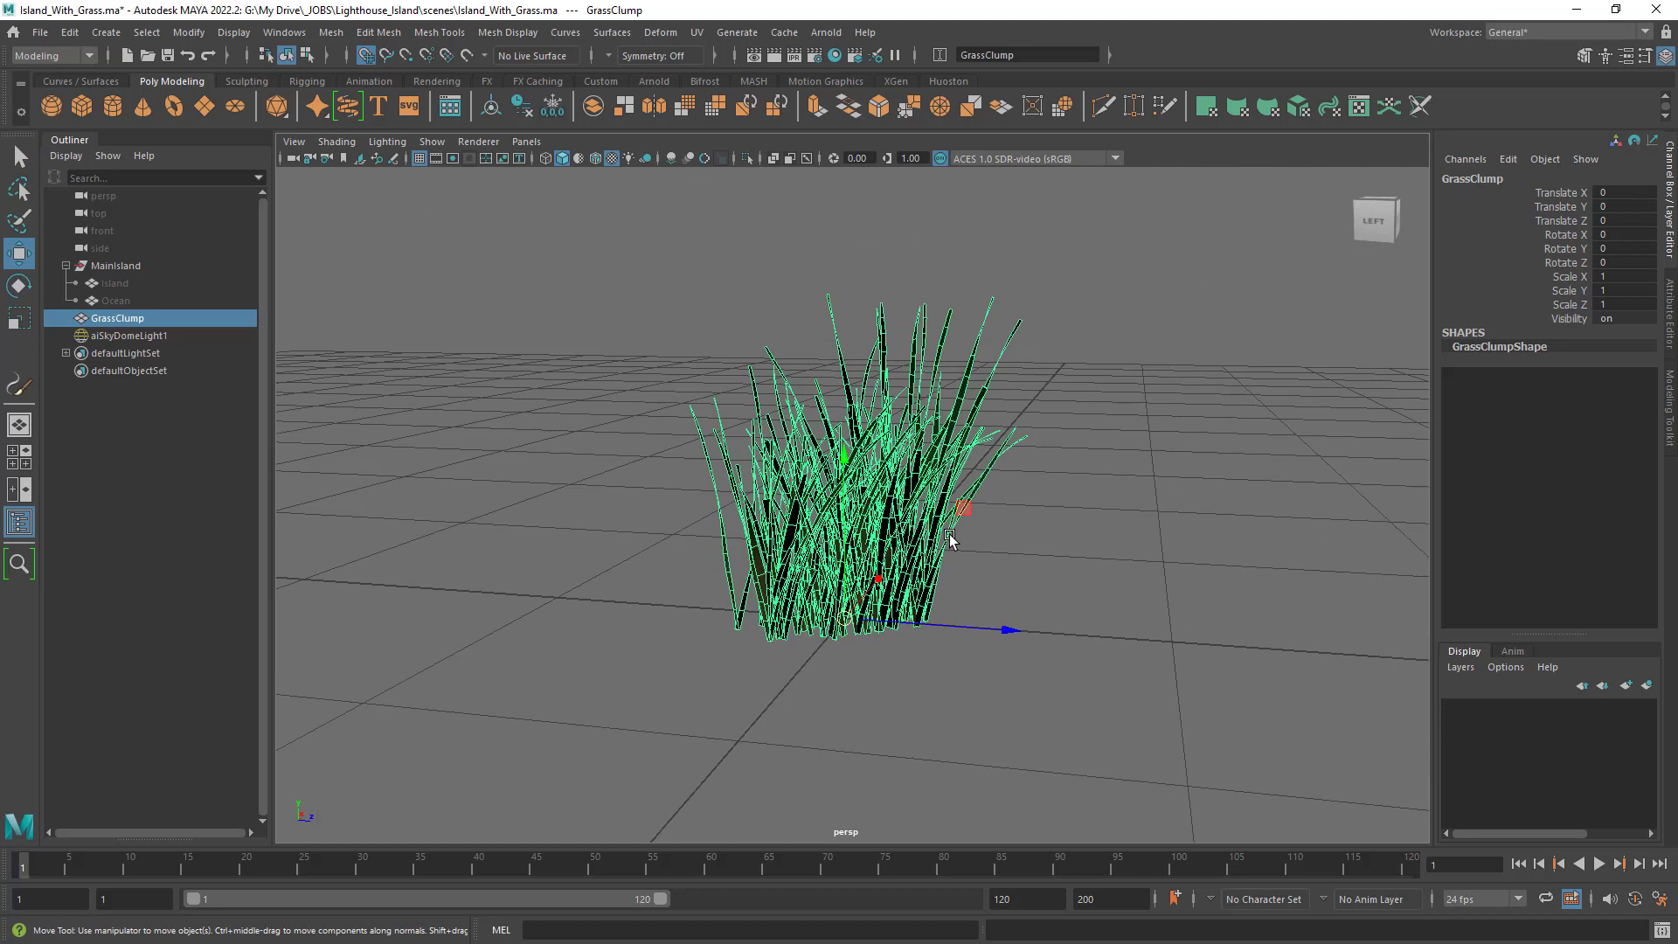
Export the selected GrassClump as an Arnold .ass file named GrassClump in the project's scenes folder.
click(827, 32)
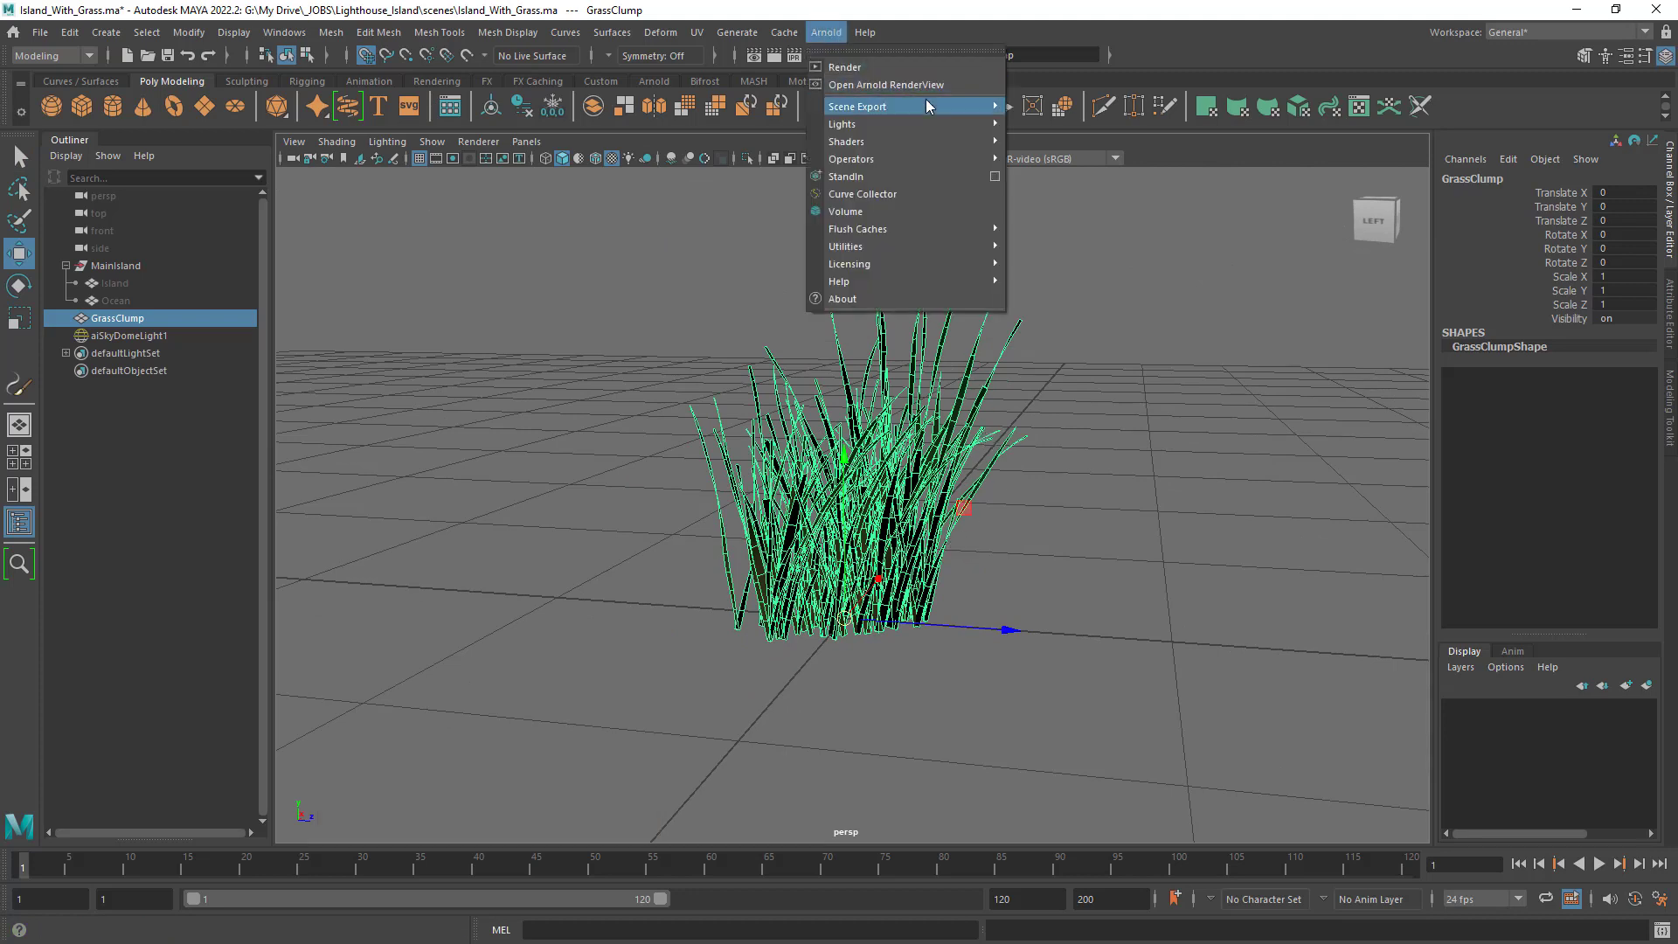
mouse_move(930, 103)
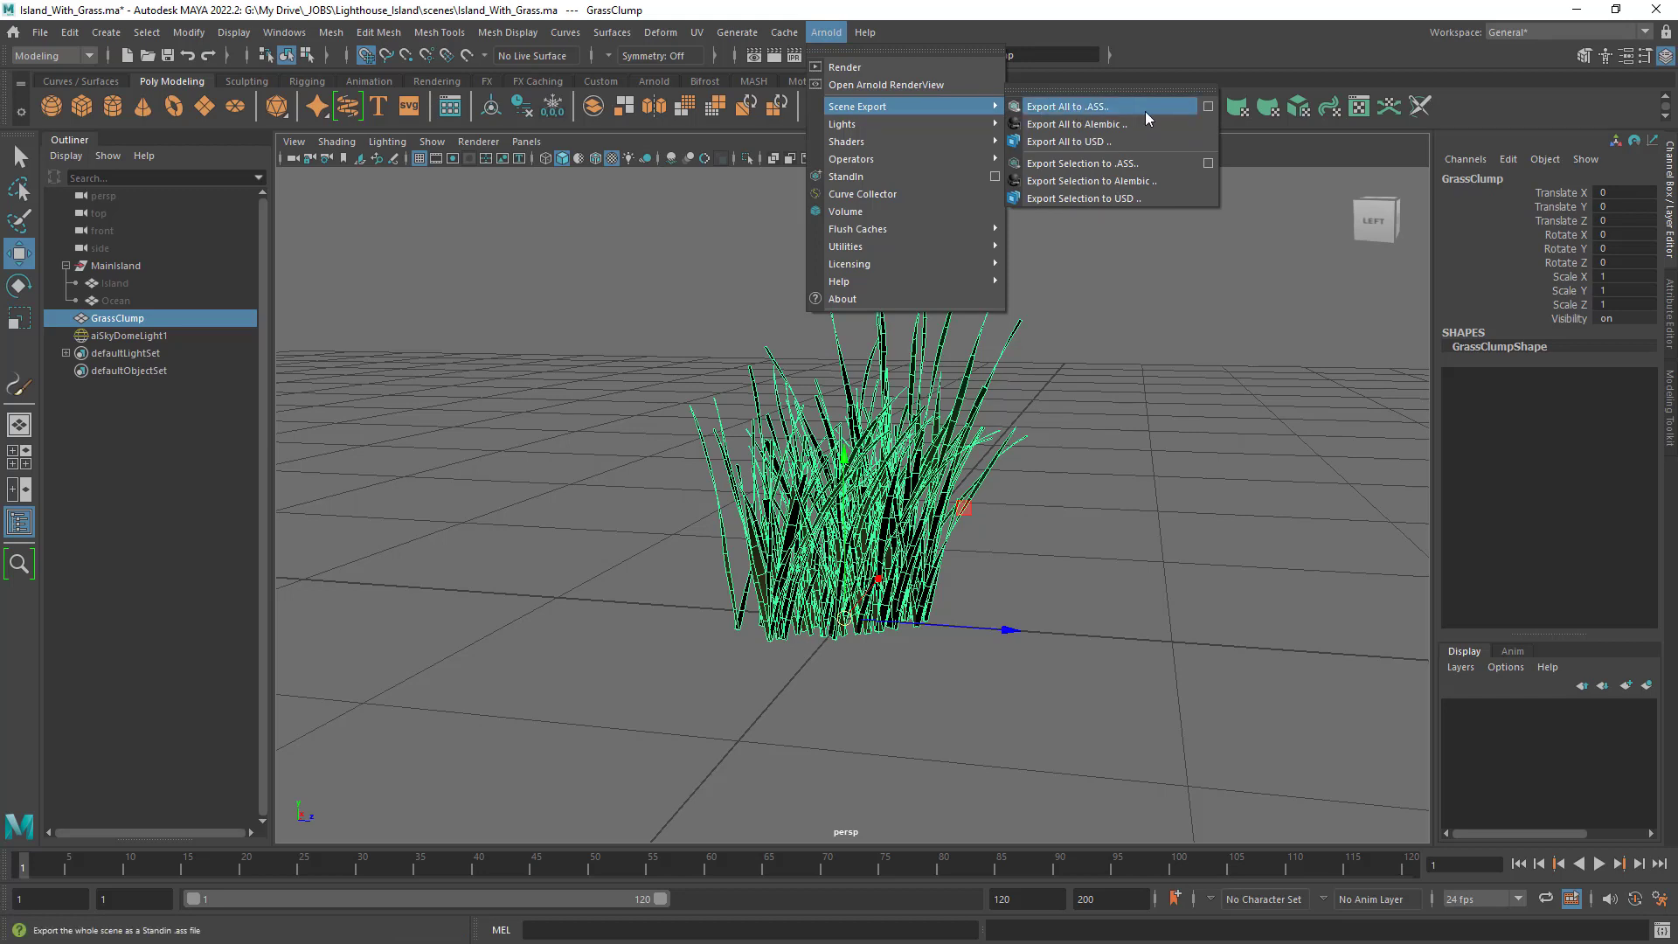
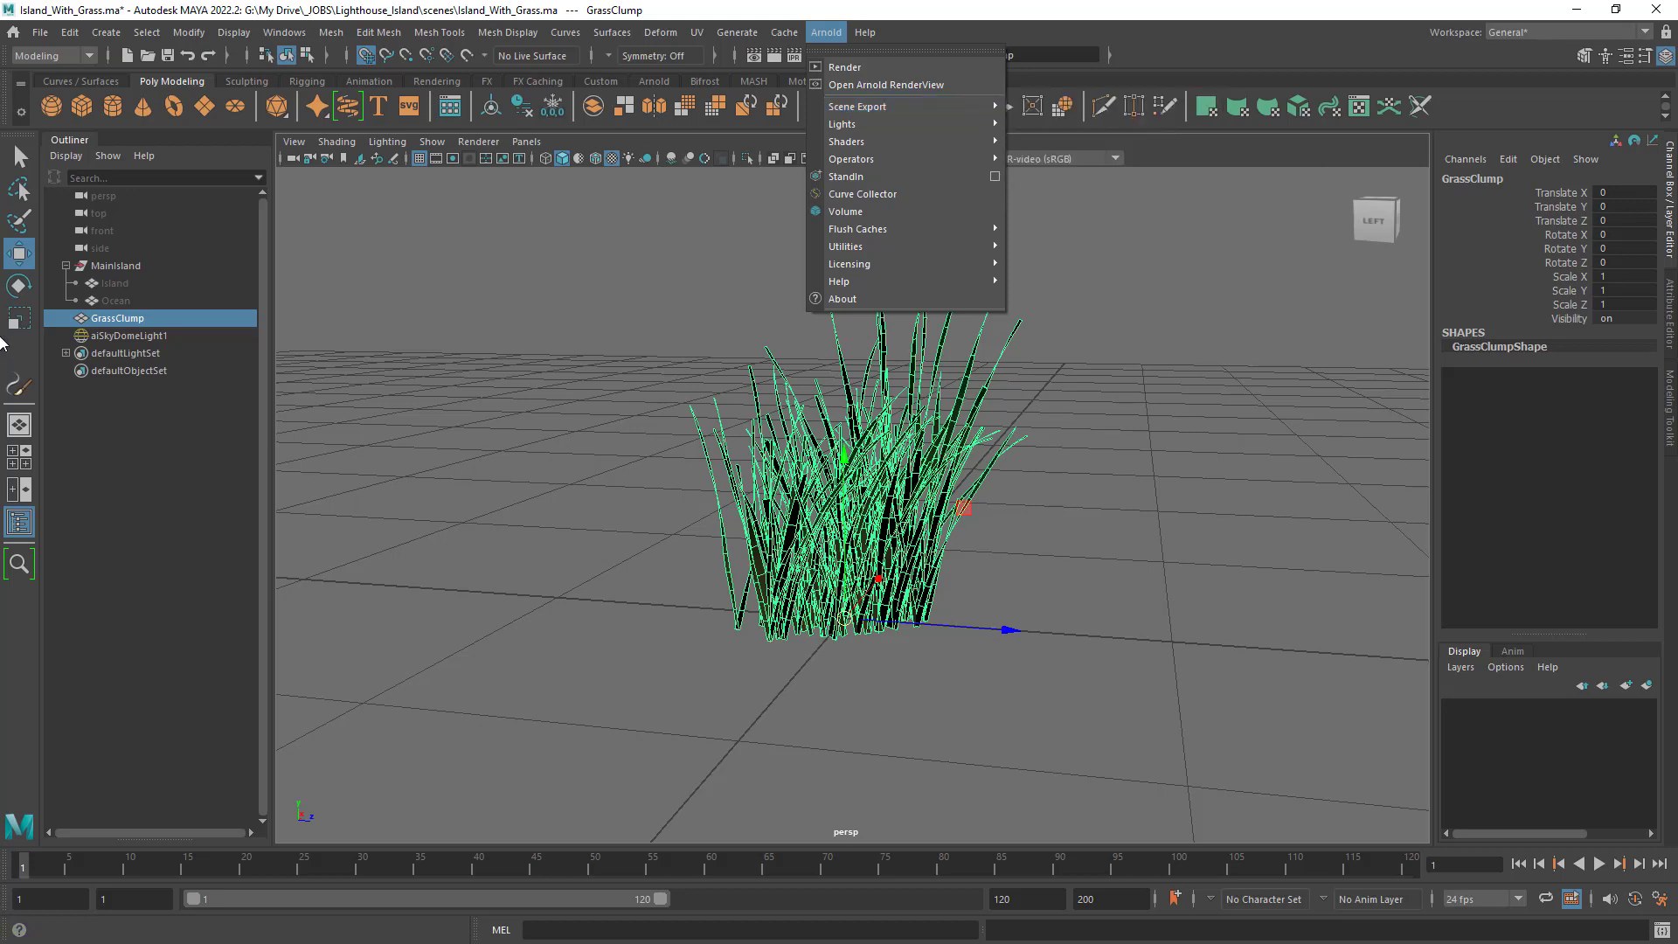
mouse_move(965, 106)
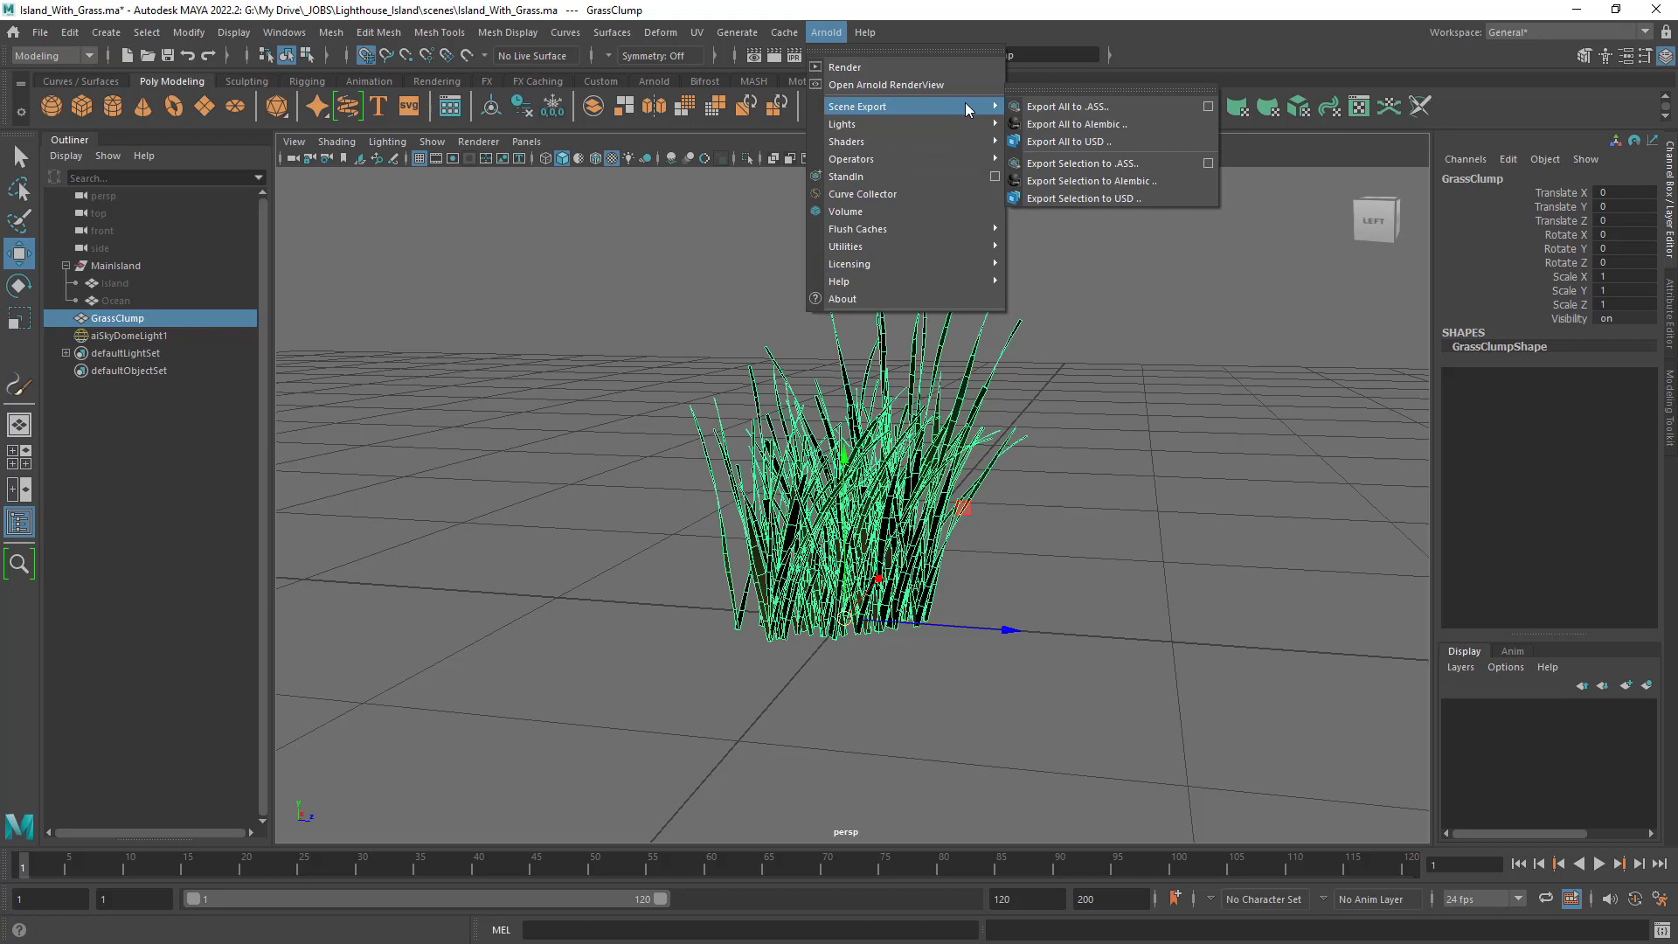
click(1126, 164)
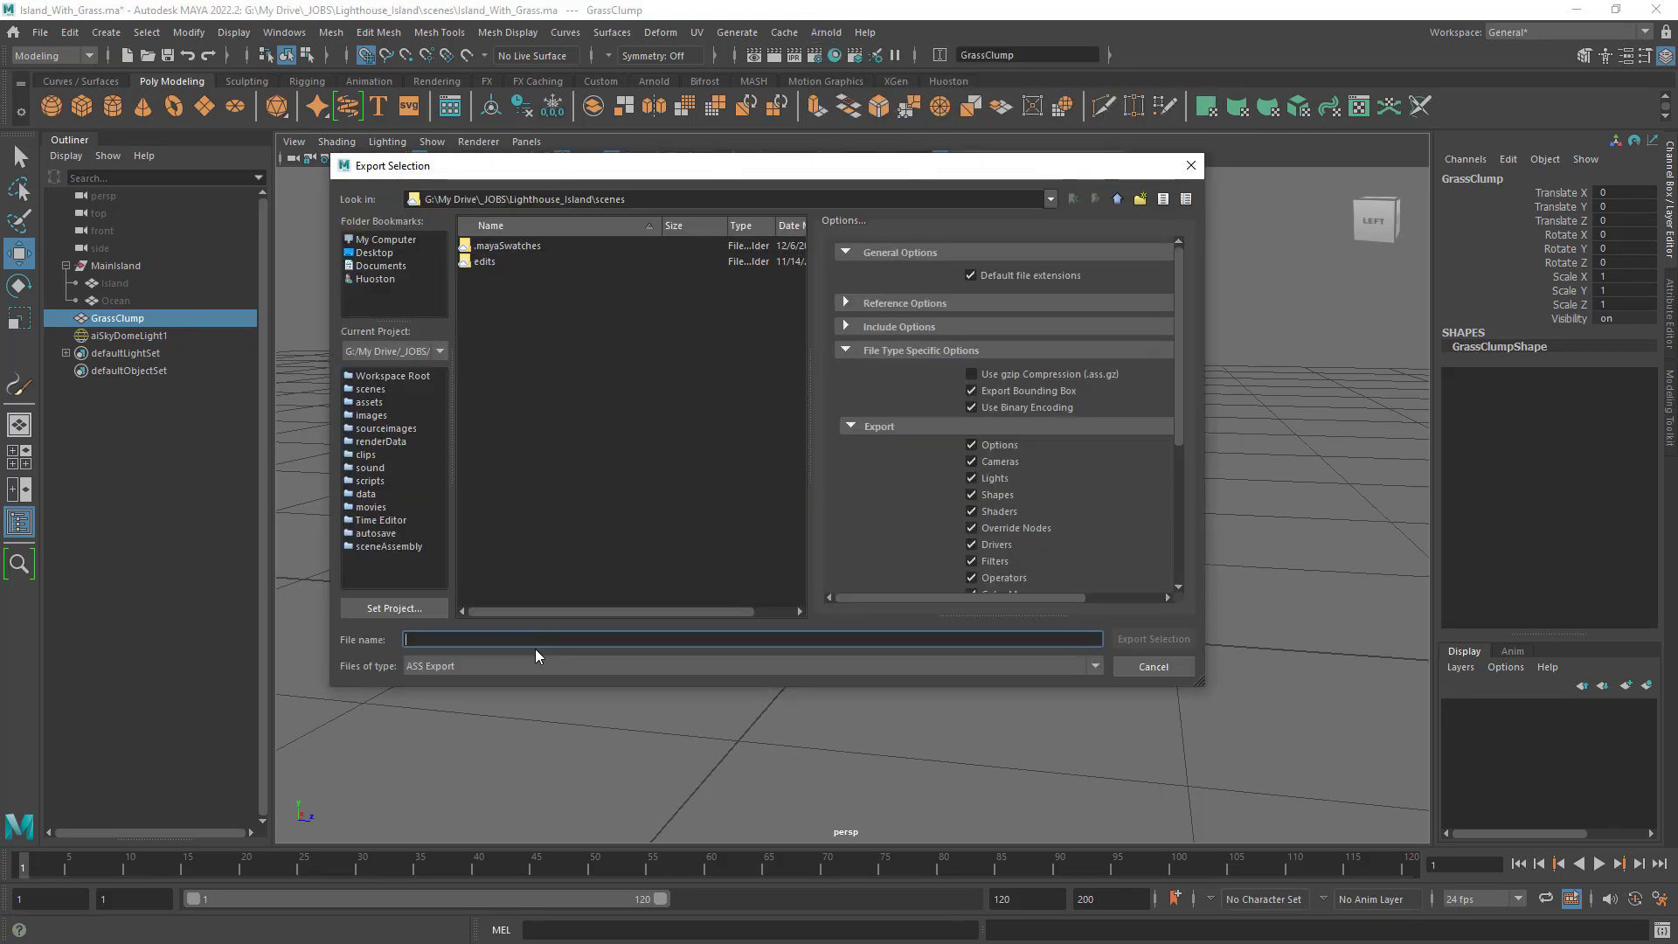
text(Gr)
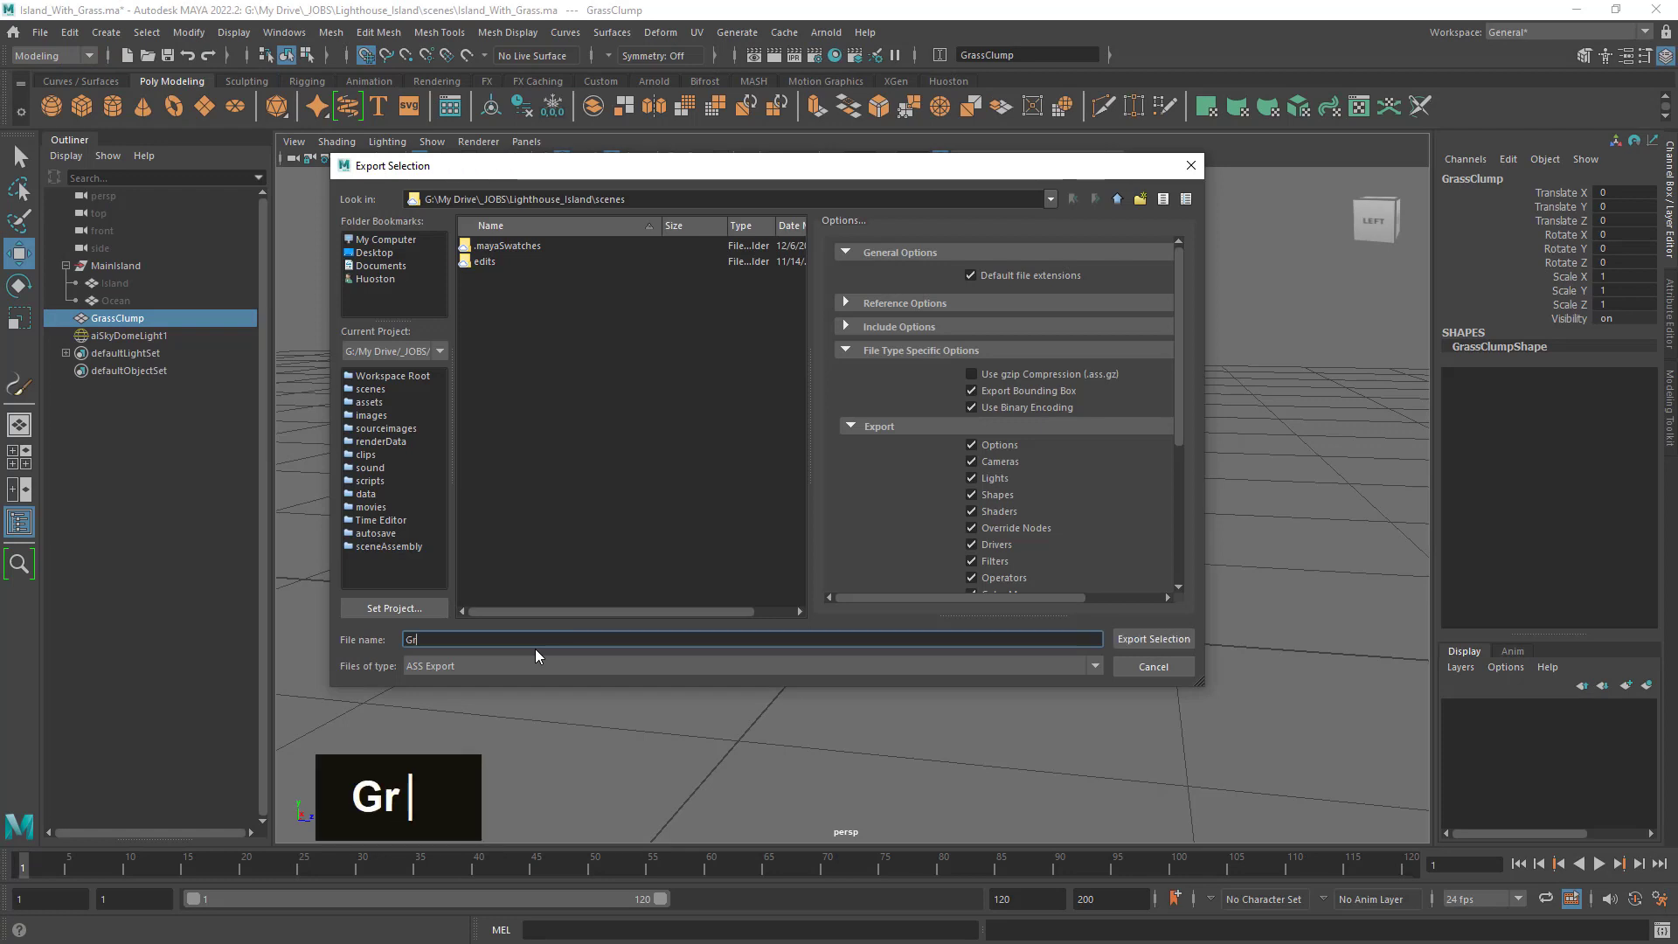
text(ass)
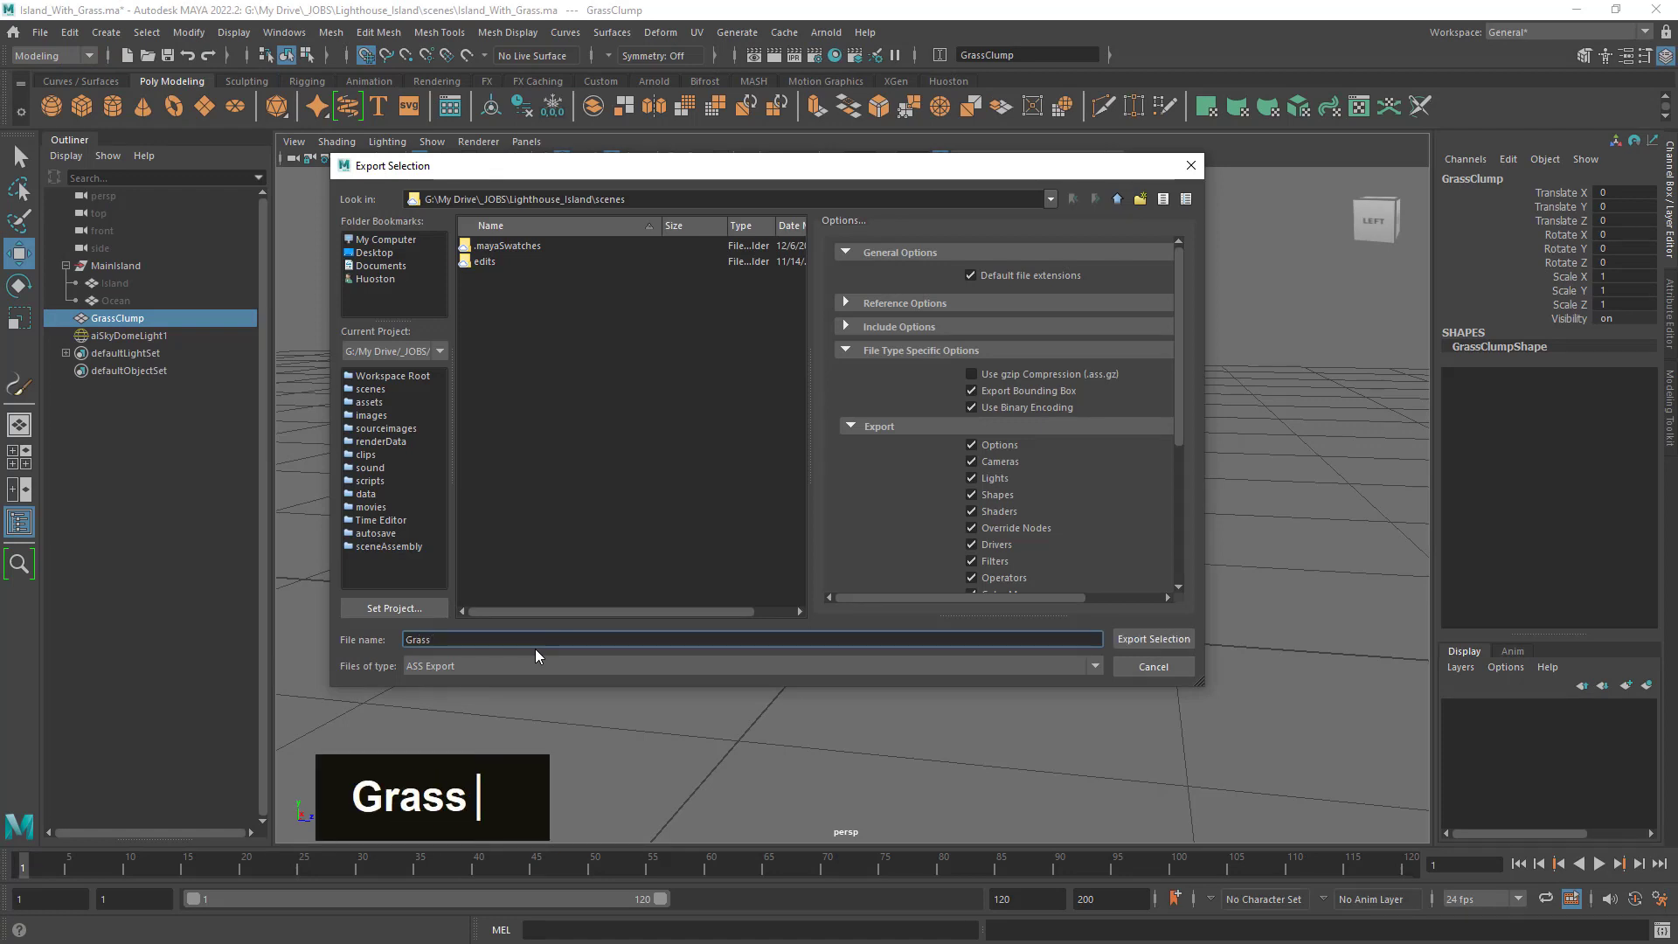
text(Clump)
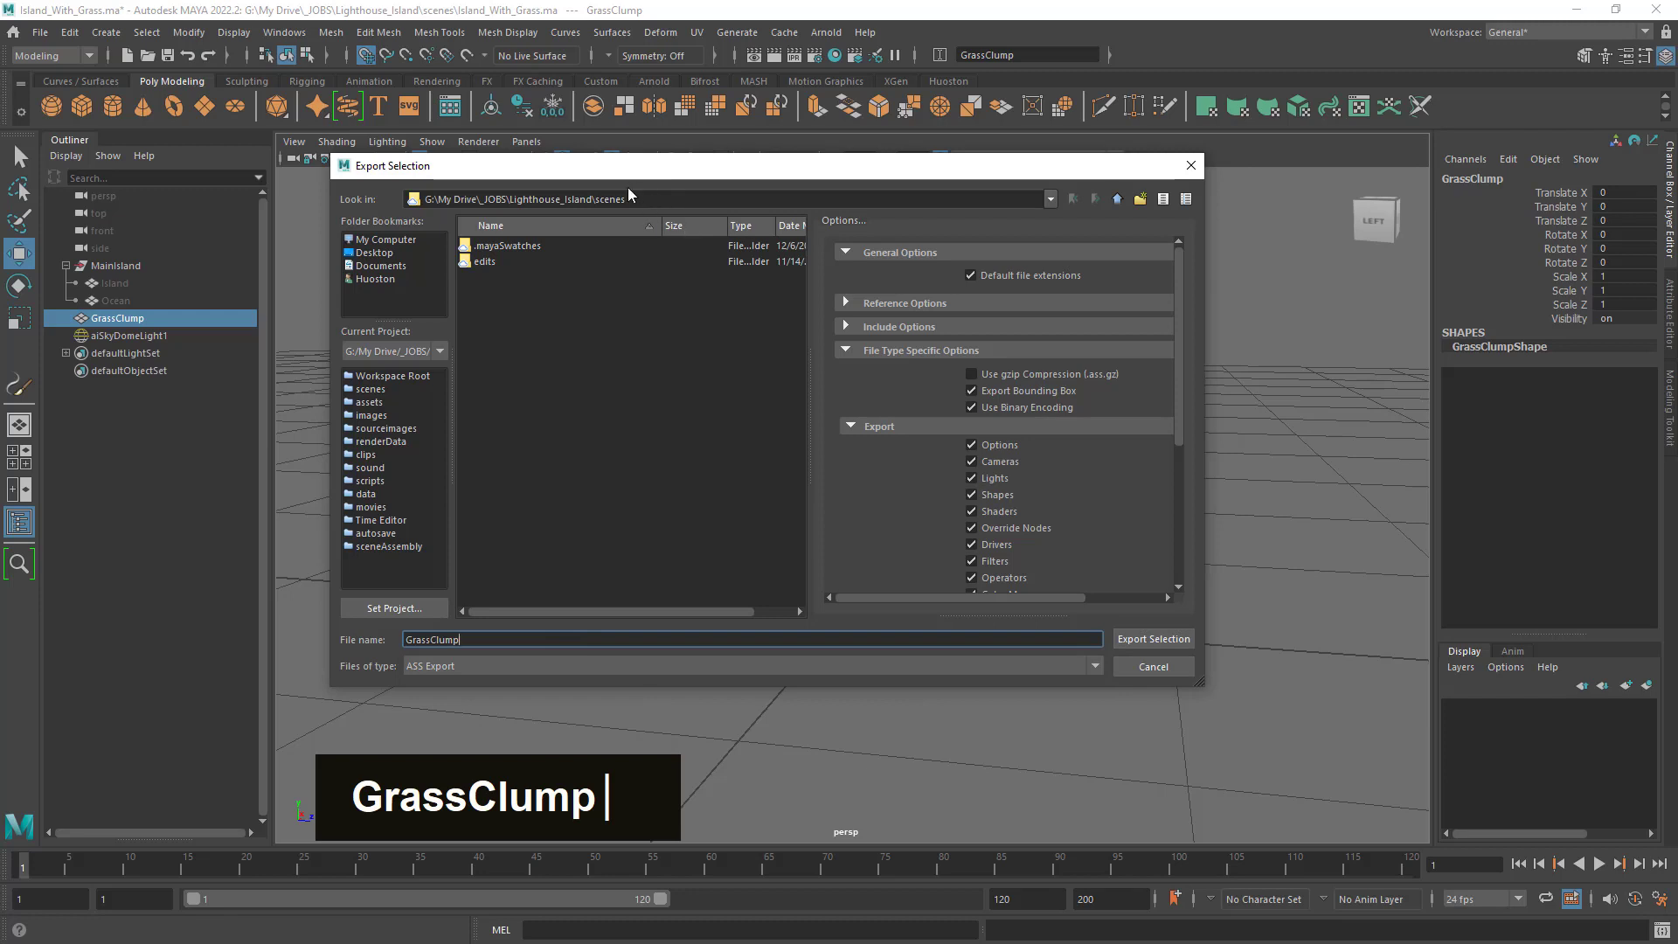
click(1147, 639)
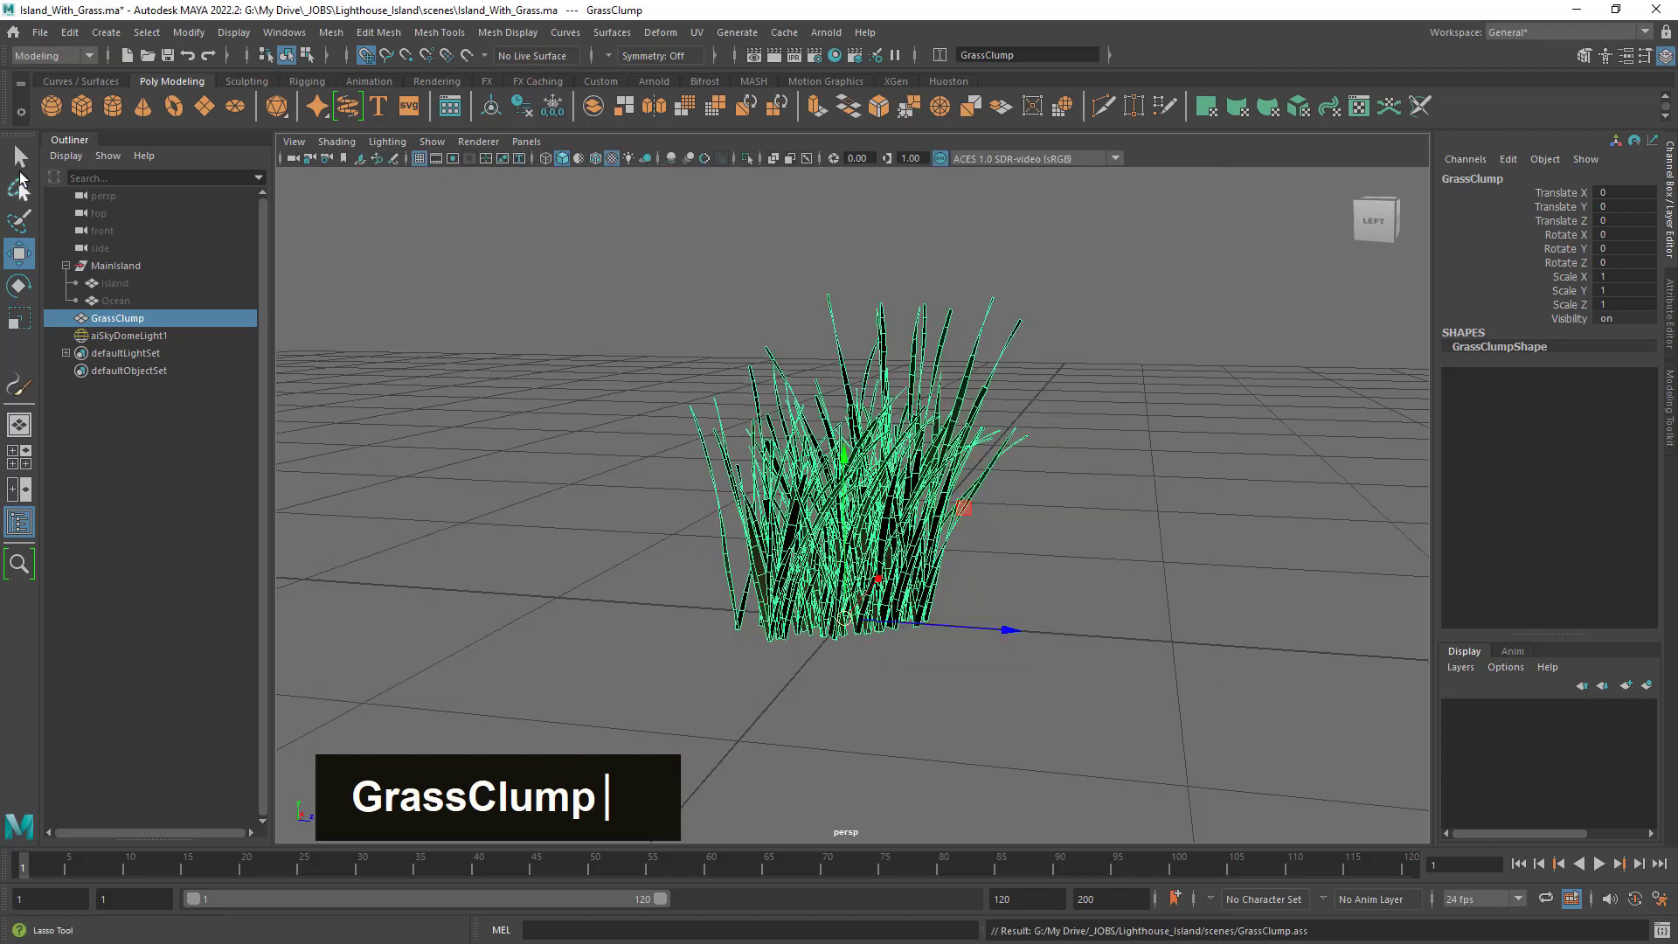
Switch to the Select tool and delete the original GrassClump mesh from the scene.
click(20, 157)
key(Delete)
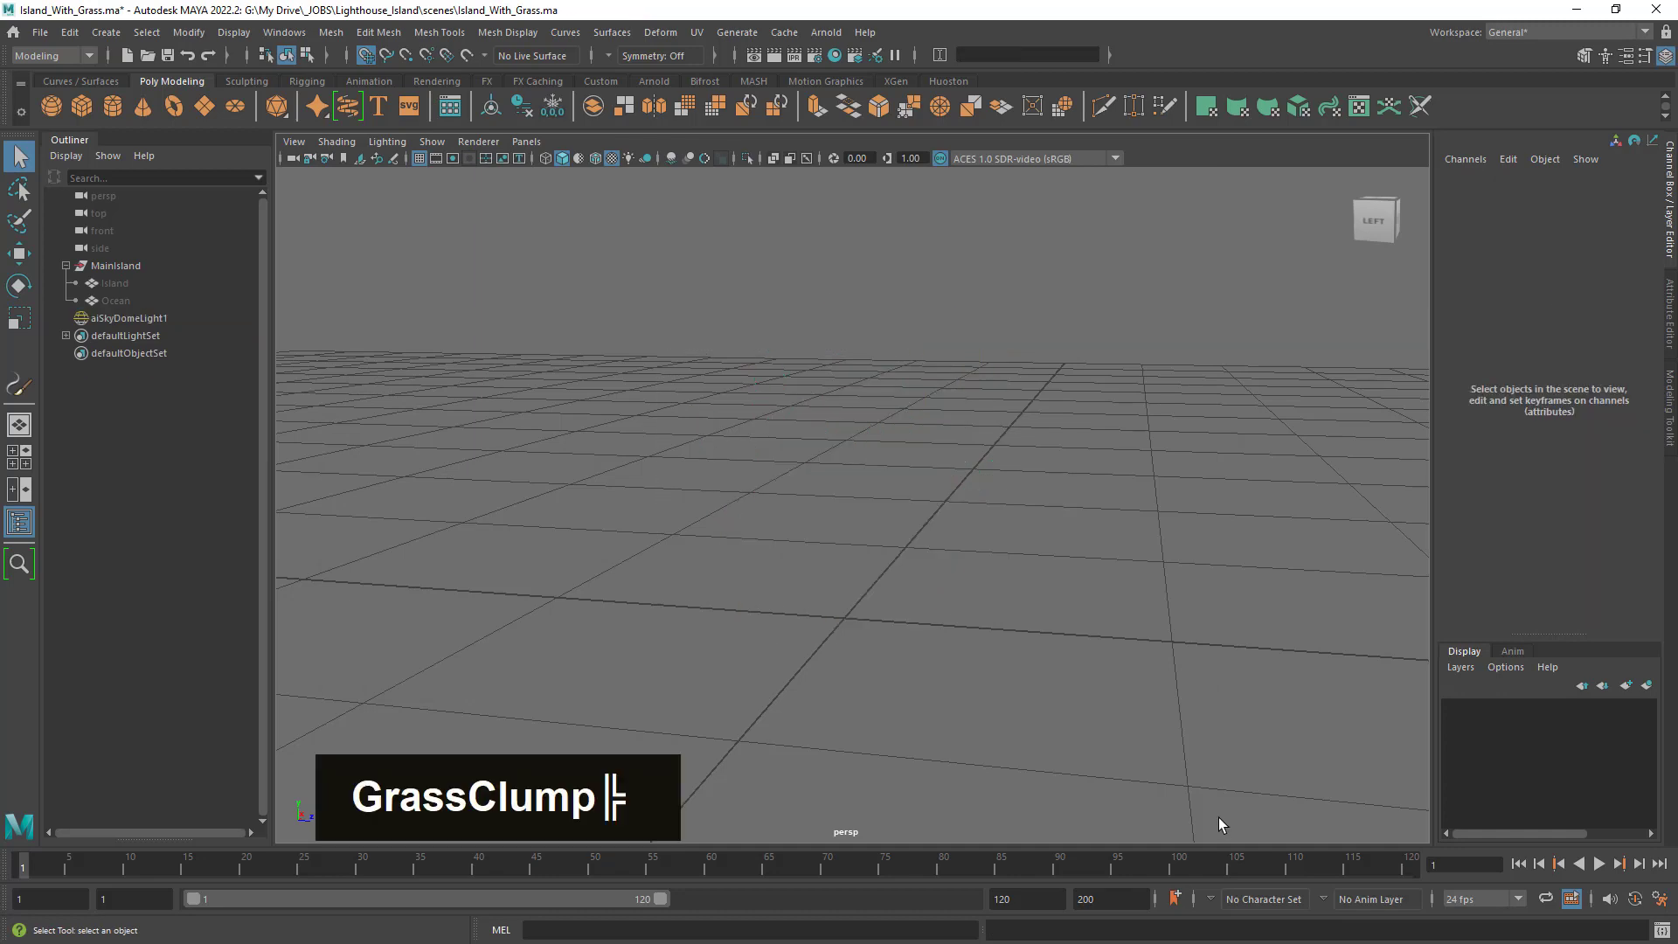
alt+drag(829, 427, 918, 611)
alt+right_drag(918, 611, 813, 569)
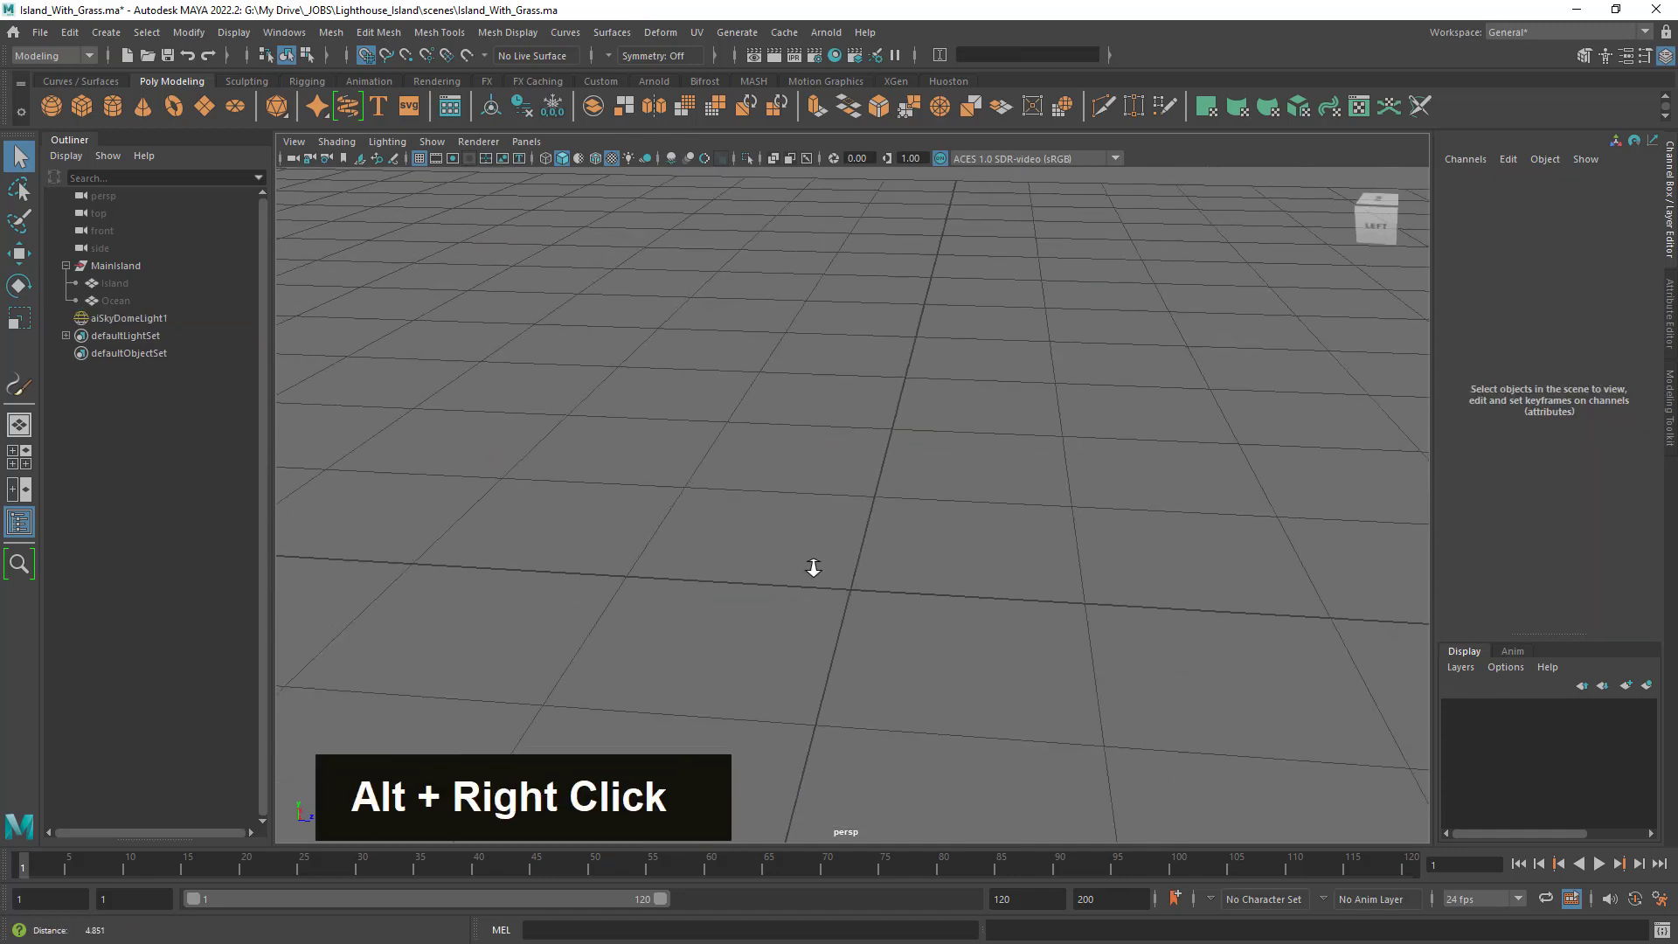
Create an Arnold stand-in that loads GrassClump.ass from the project's scenes folder.
alt+drag(813, 569, 943, 642)
alt+middle_drag(944, 649, 944, 524)
alt+drag(944, 525, 921, 551)
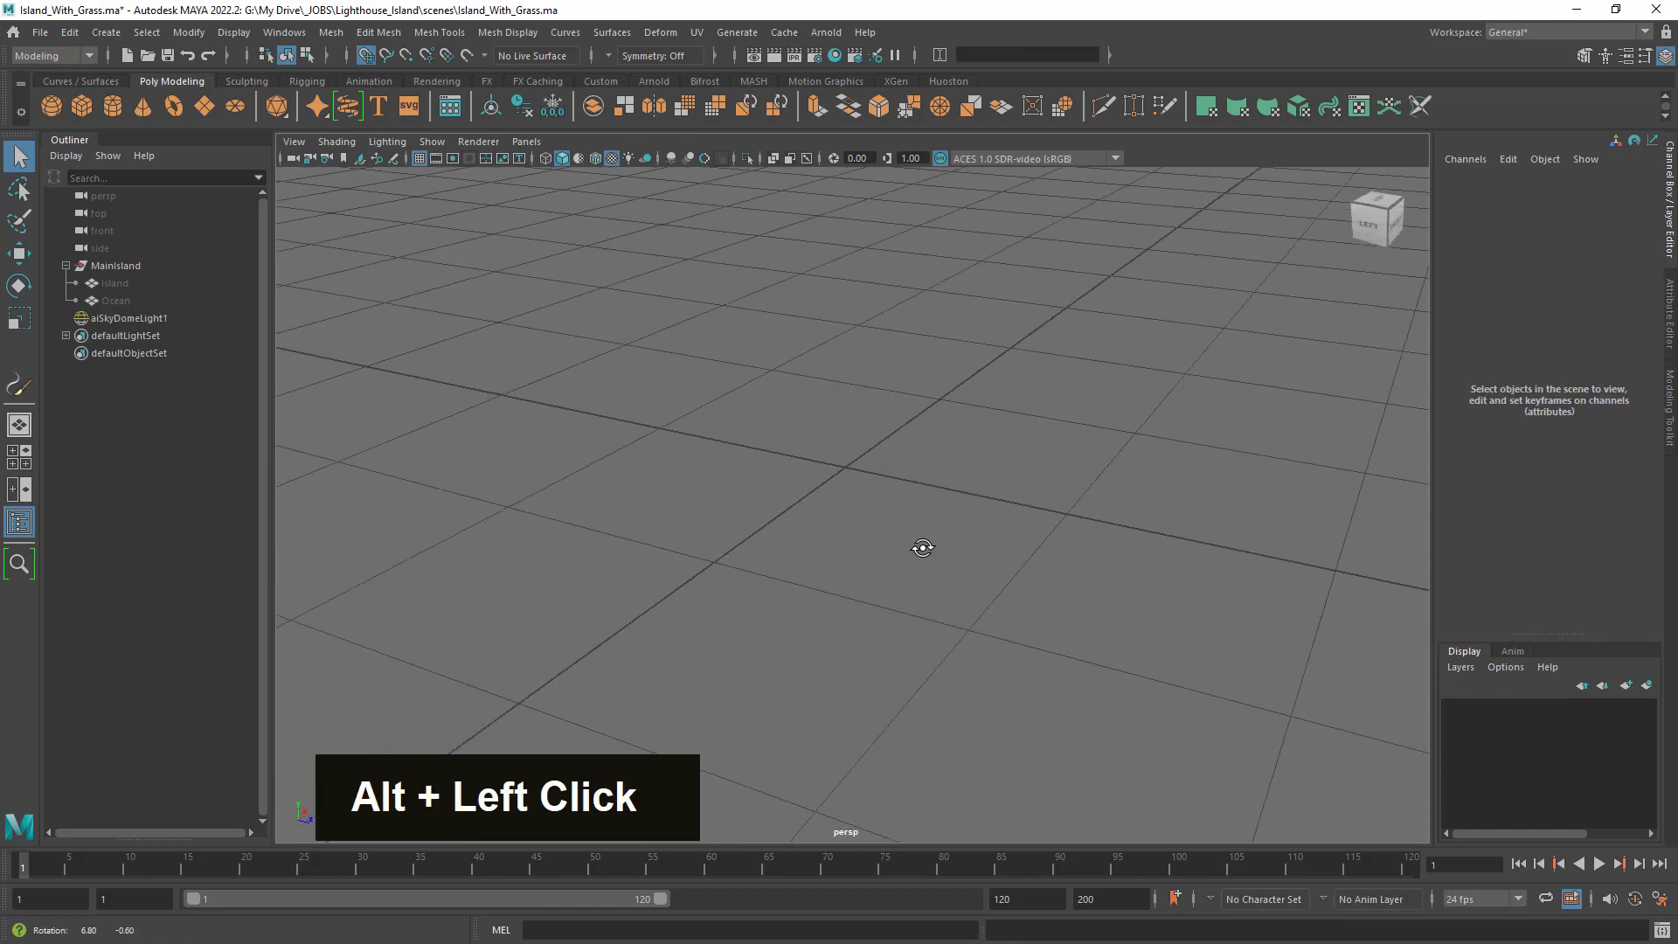
alt+middle_drag(921, 551, 933, 558)
alt+drag(933, 558, 939, 577)
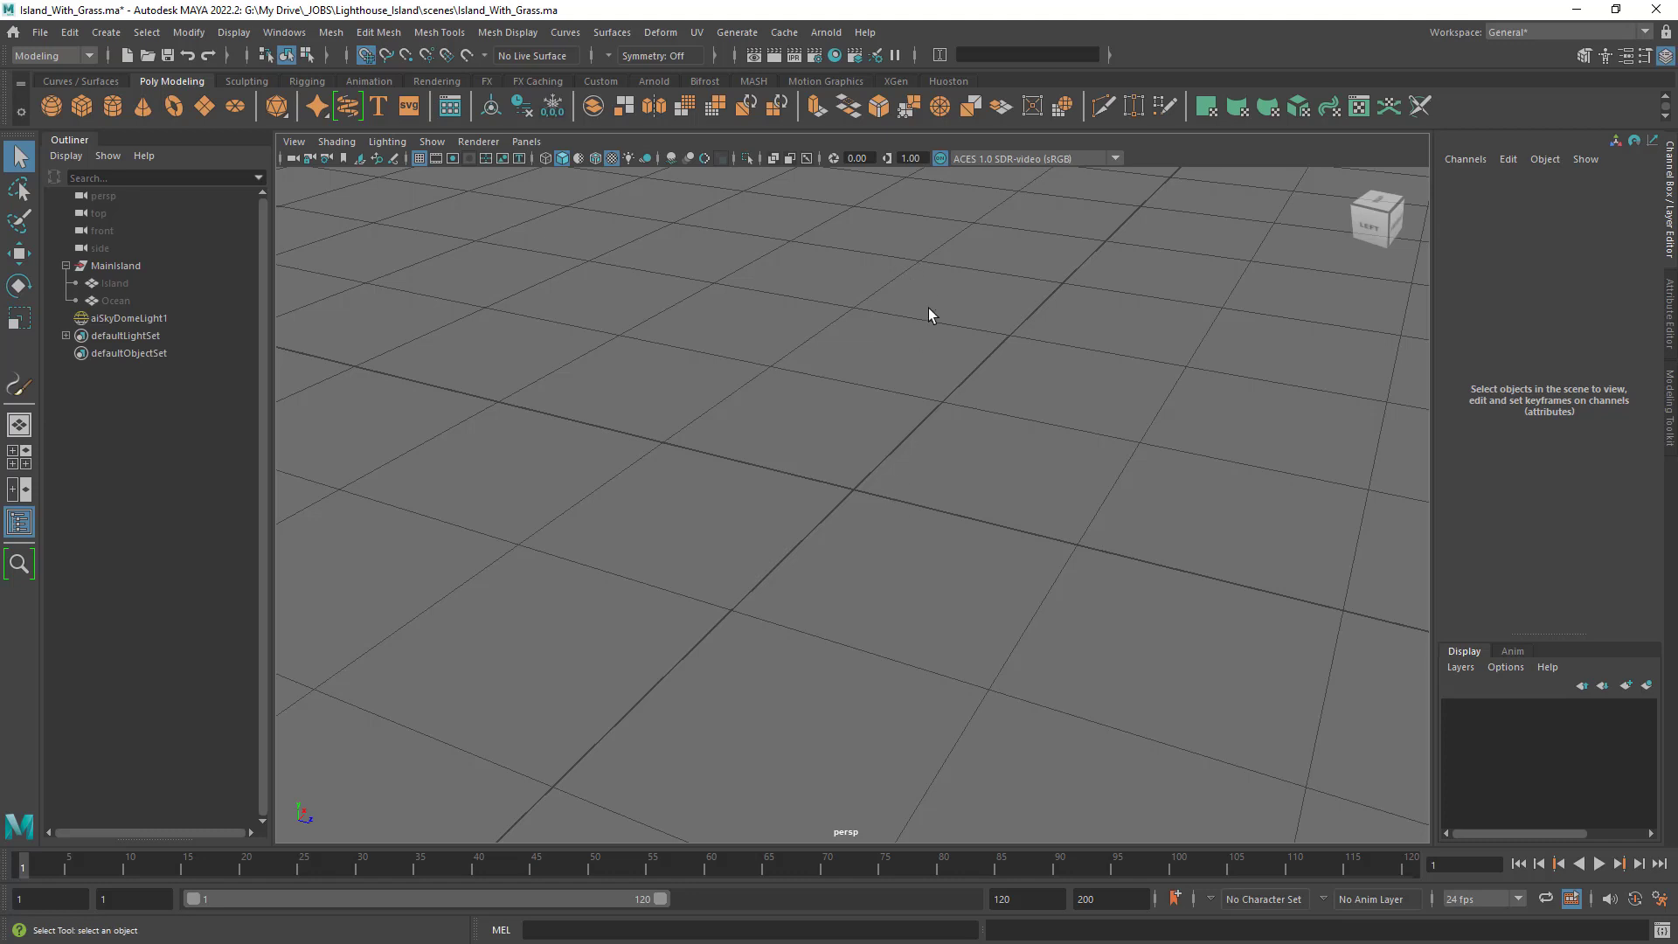
click(827, 34)
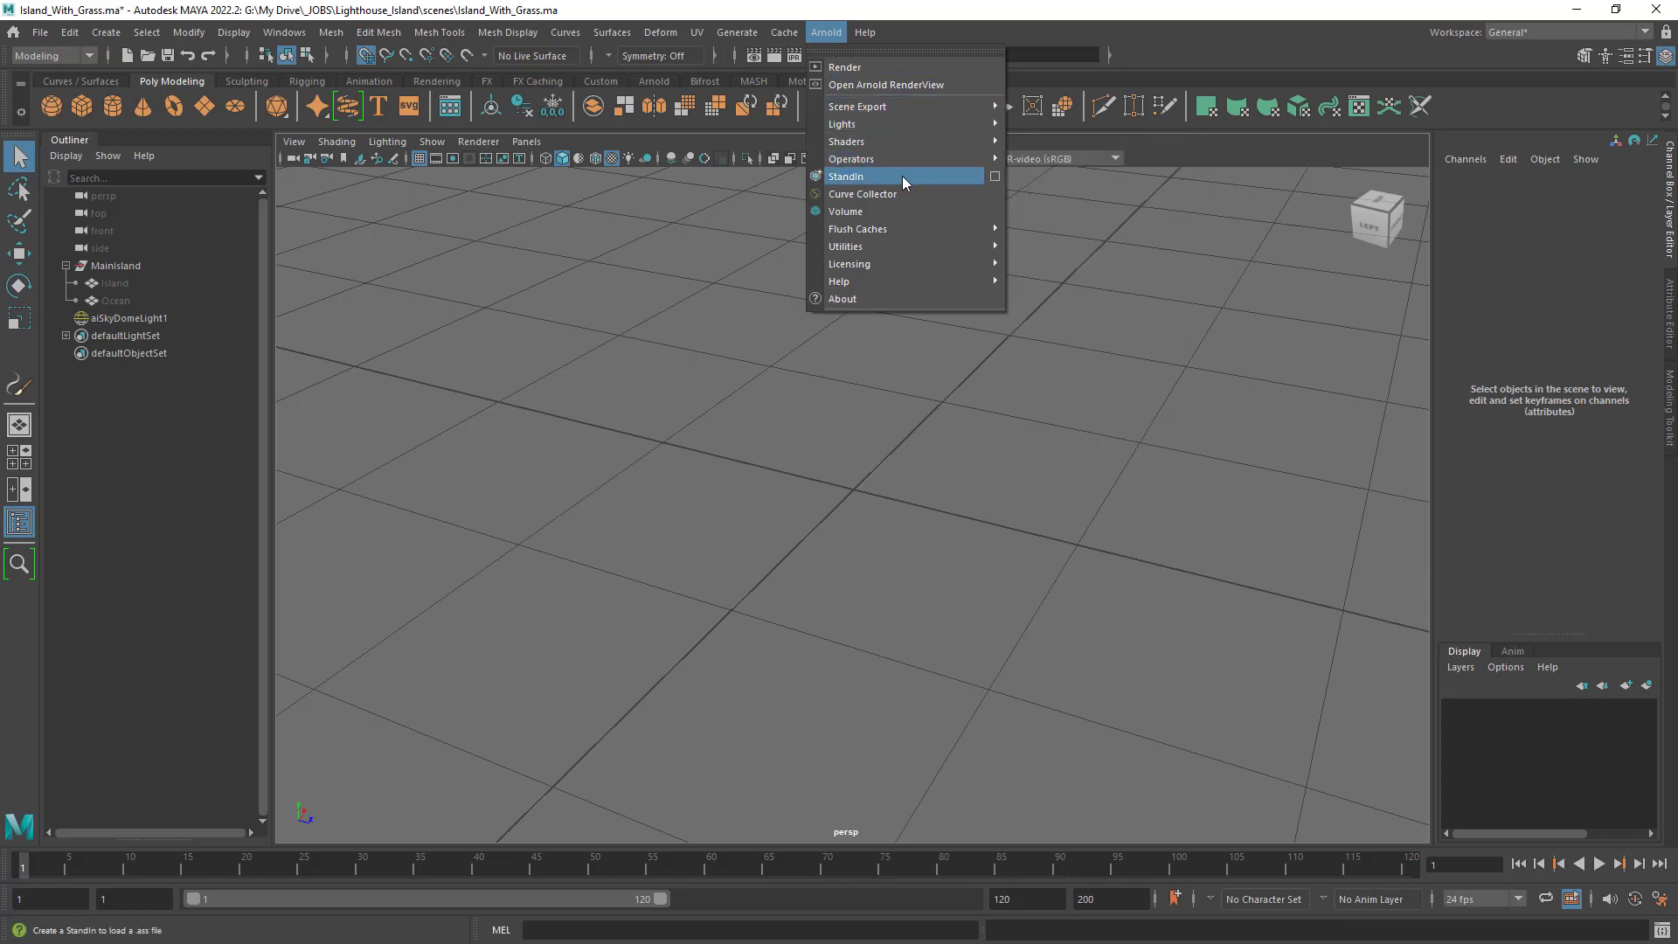
click(997, 177)
drag(714, 155, 754, 172)
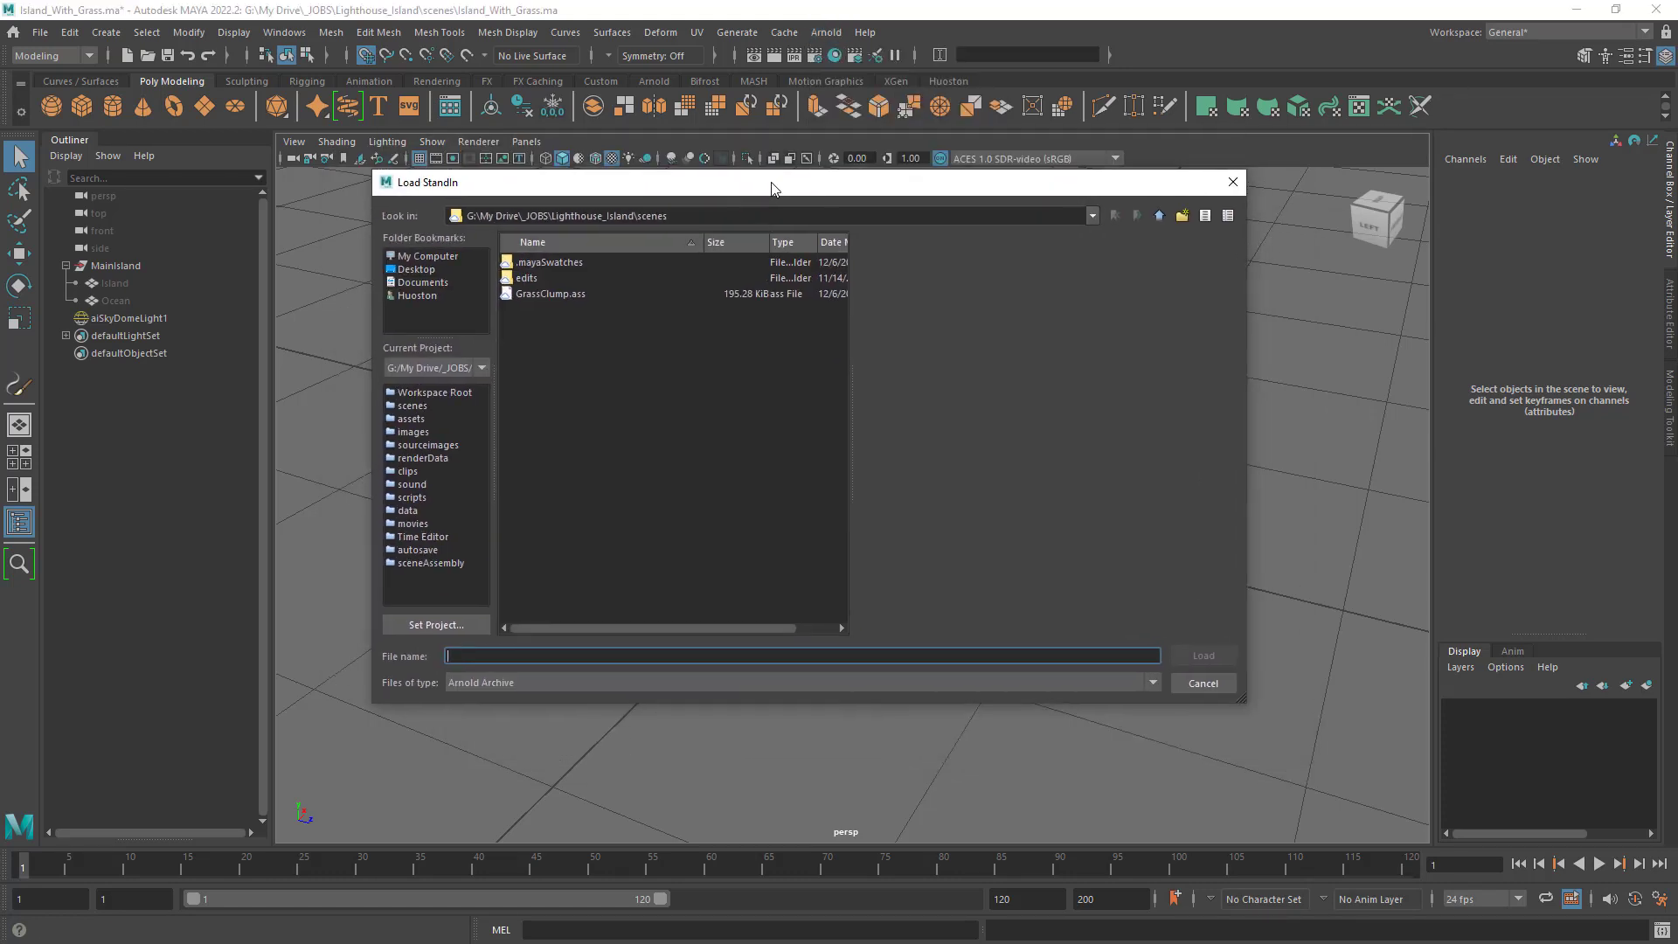
click(549, 291)
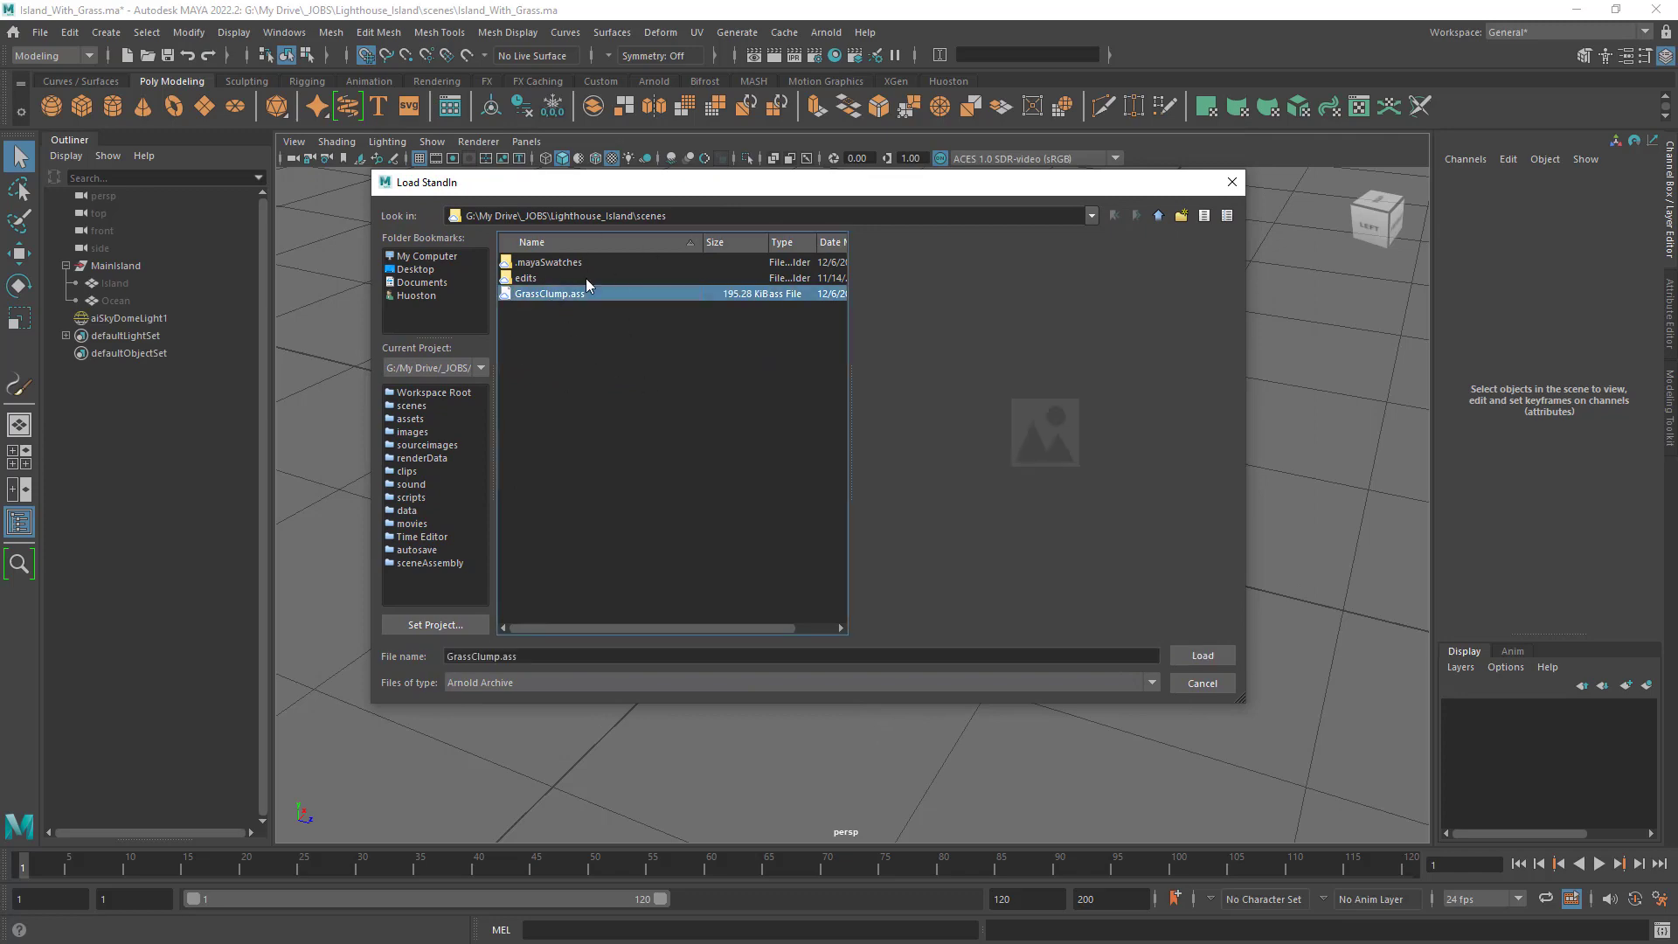
click(1203, 656)
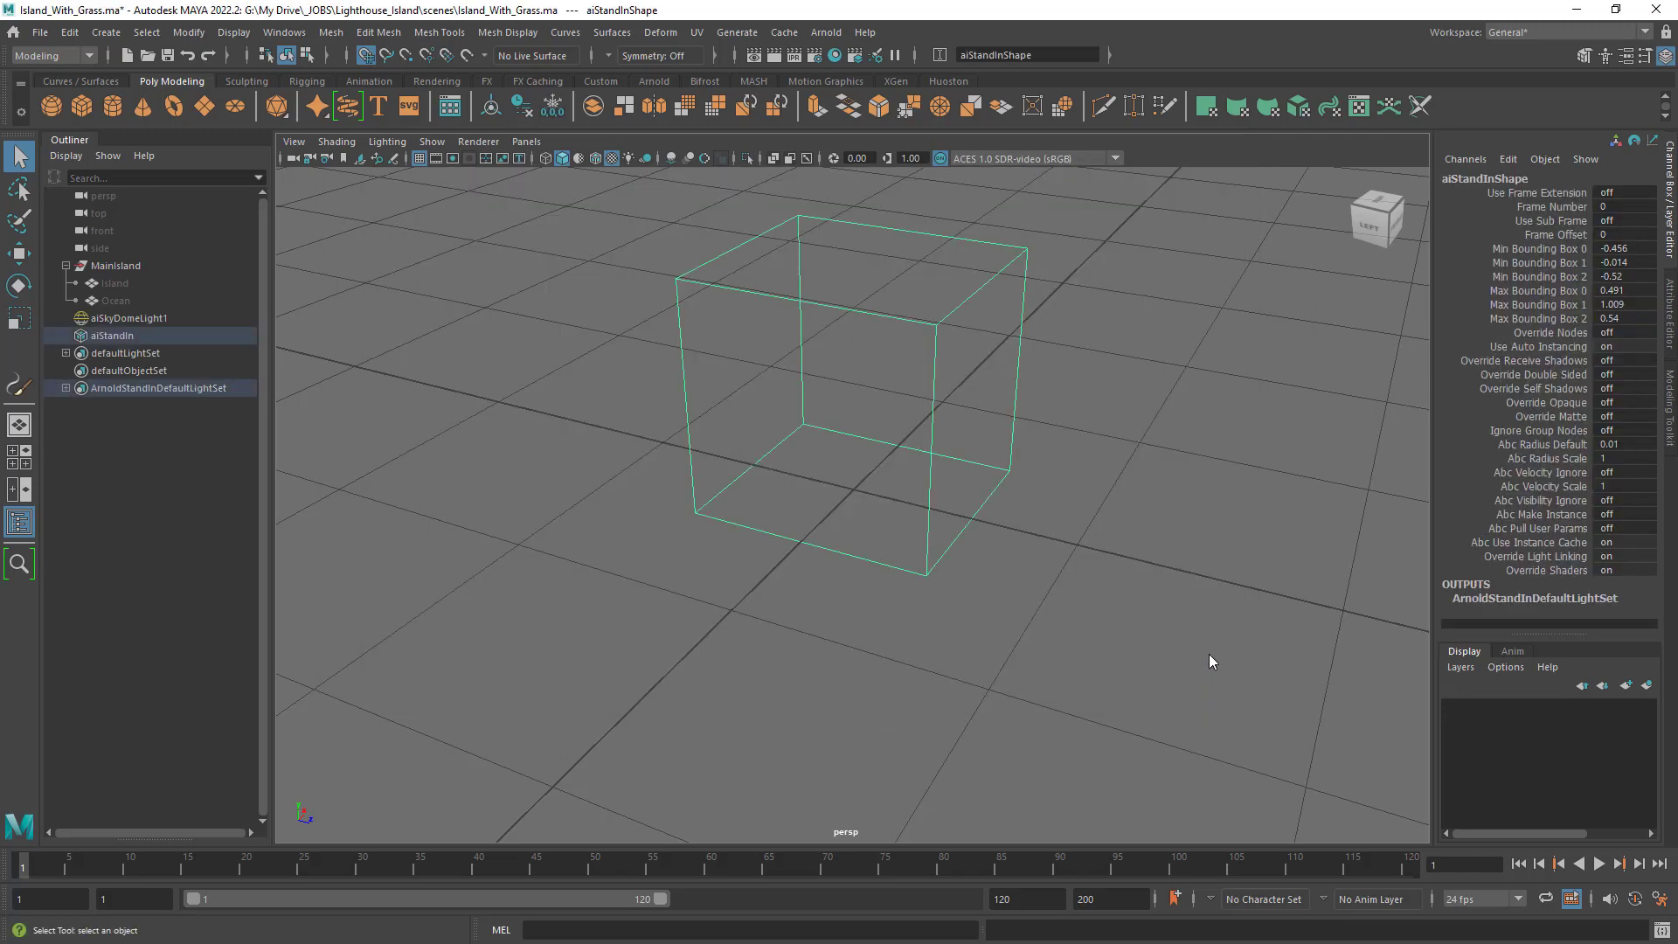
Switch the viewport to the Arnold renderer and start rendering the grass stand-in.
alt+drag(968, 549, 972, 494)
alt+drag(807, 491, 1077, 548)
alt+right_drag(1075, 548, 961, 562)
alt+middle_drag(961, 561, 966, 580)
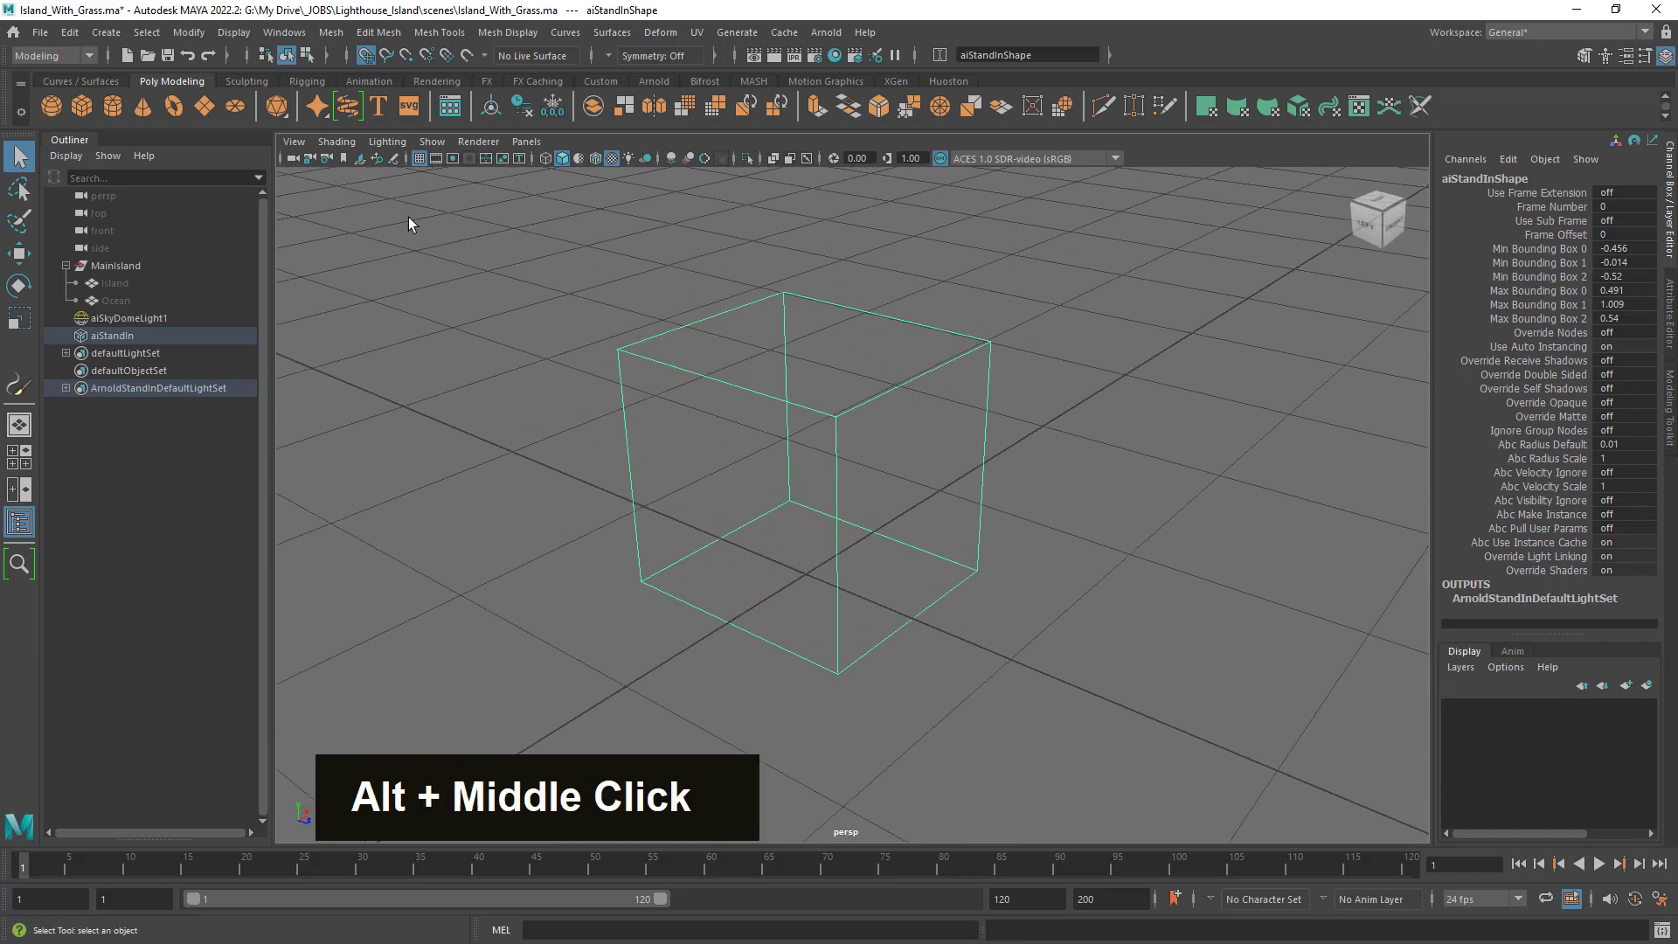
click(477, 144)
click(502, 191)
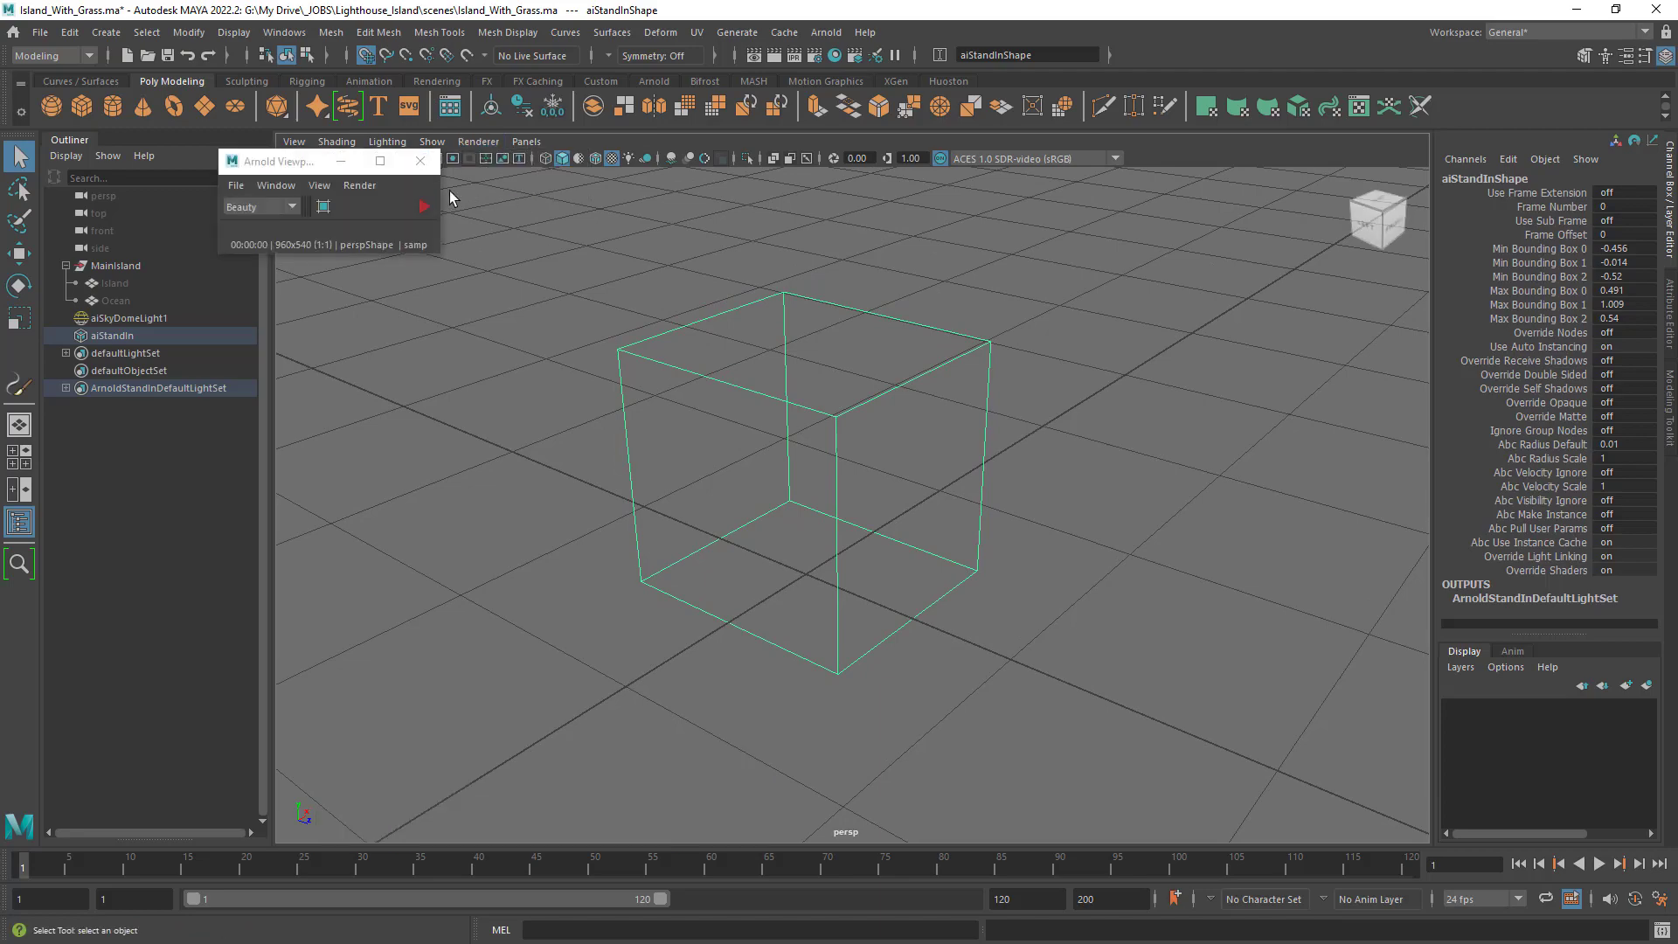
click(423, 207)
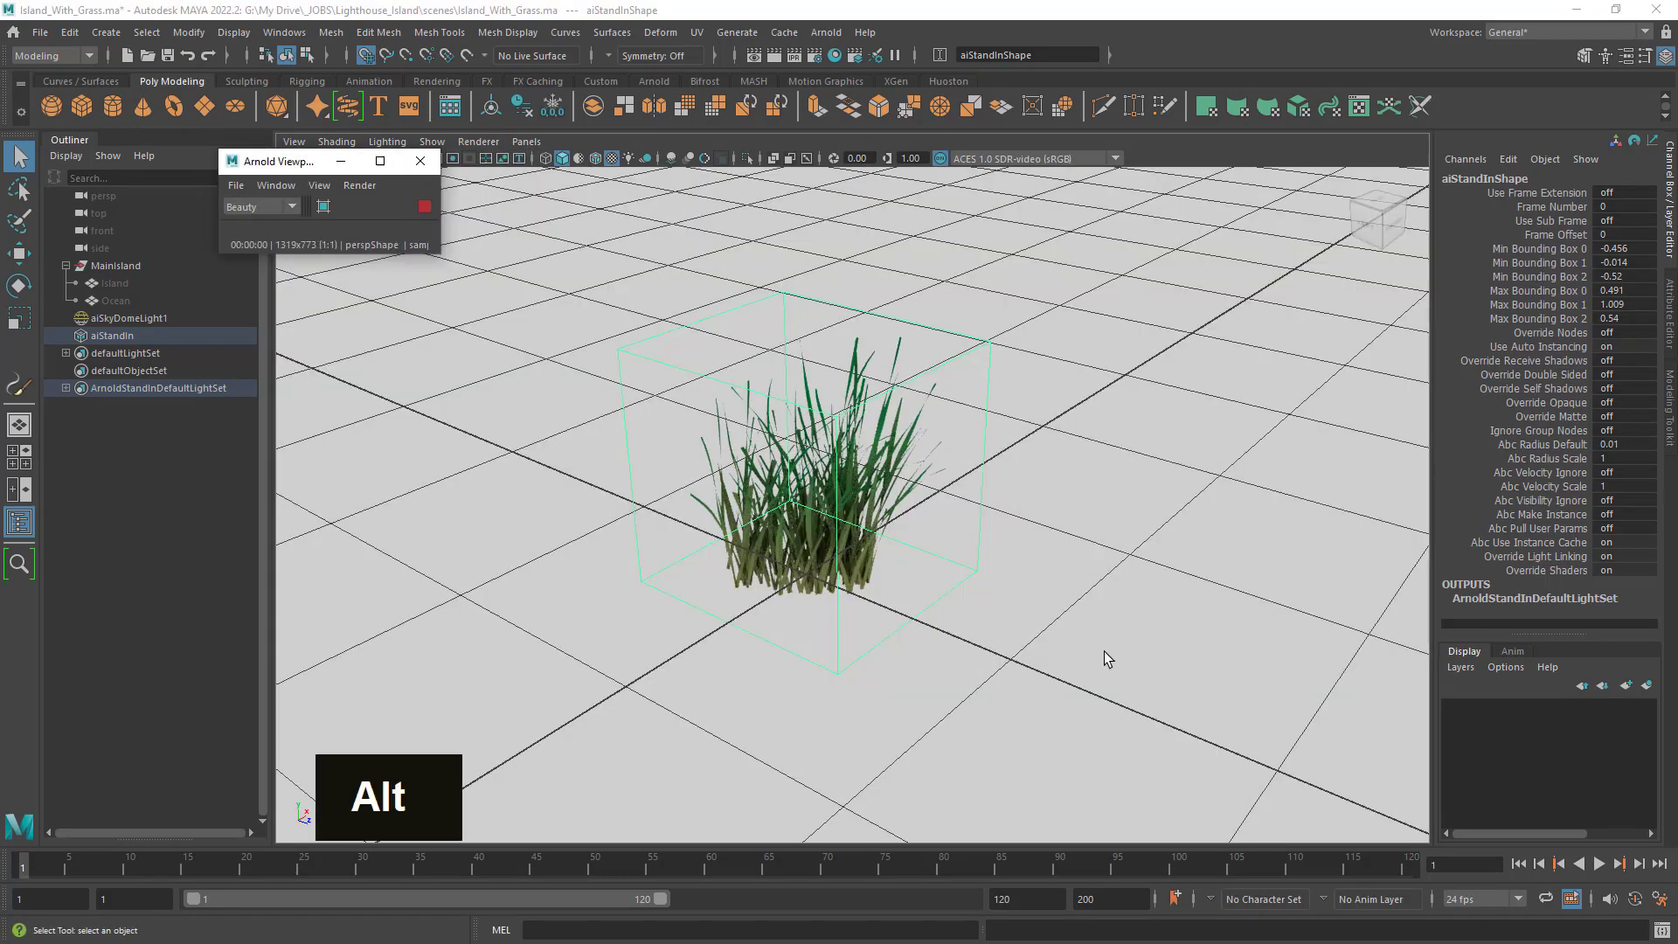
Inspect the rendered grass clump from several angles, then stop the render and close the Arnold viewport options.
alt+drag(1105, 656, 1075, 634)
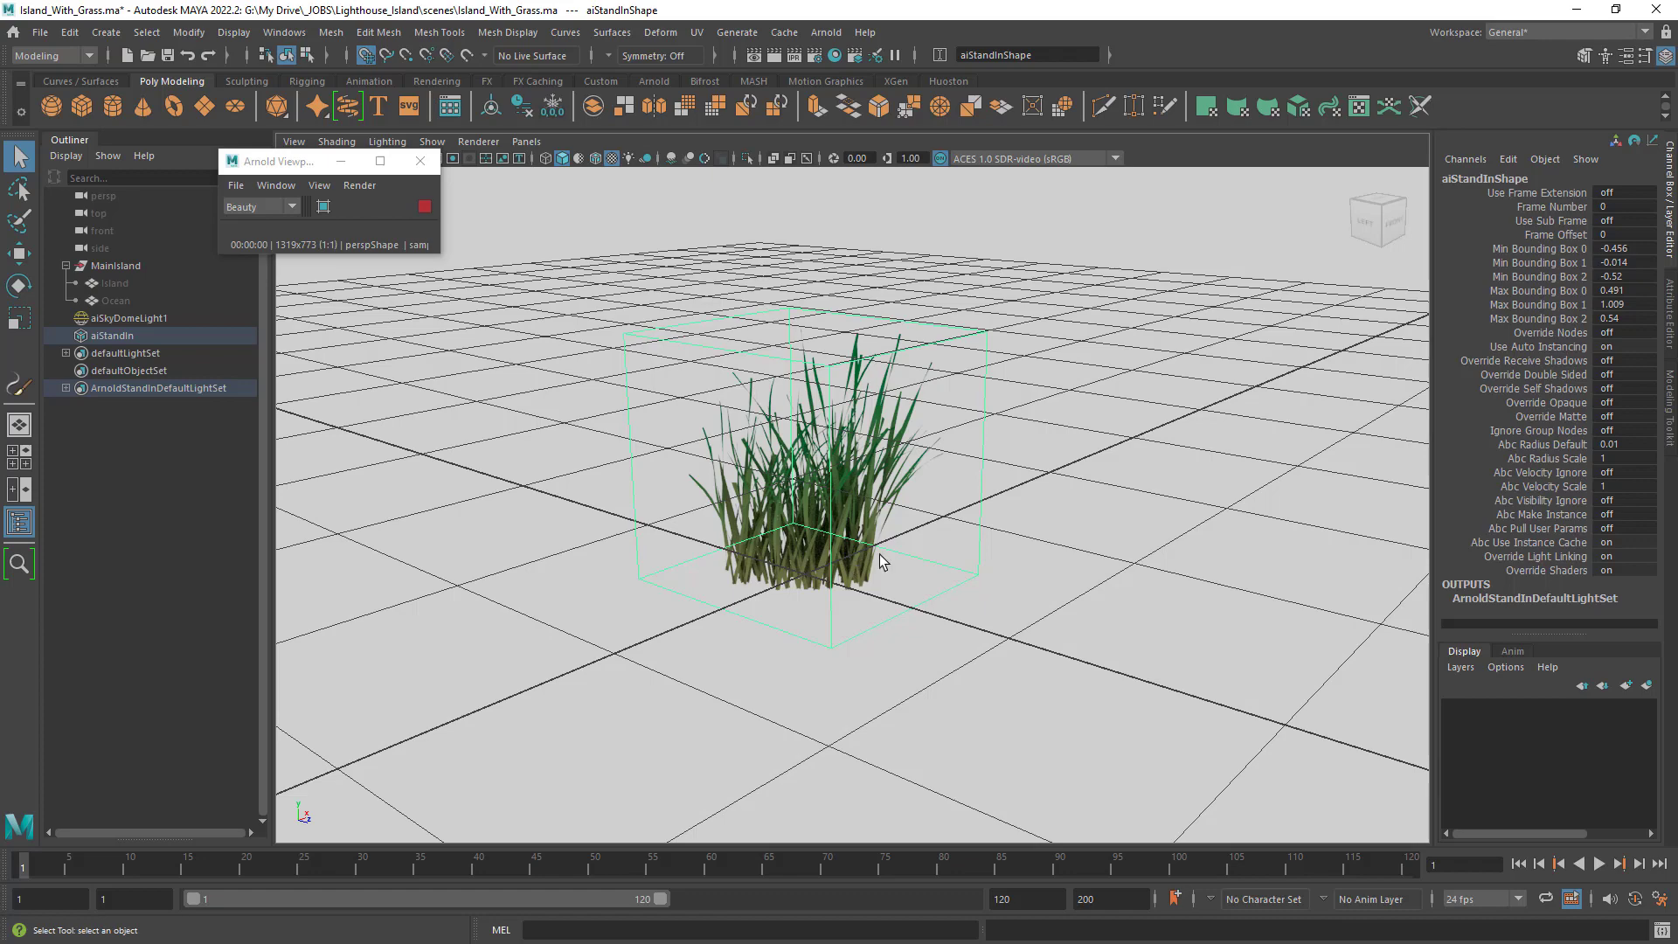
alt+drag(940, 565, 974, 569)
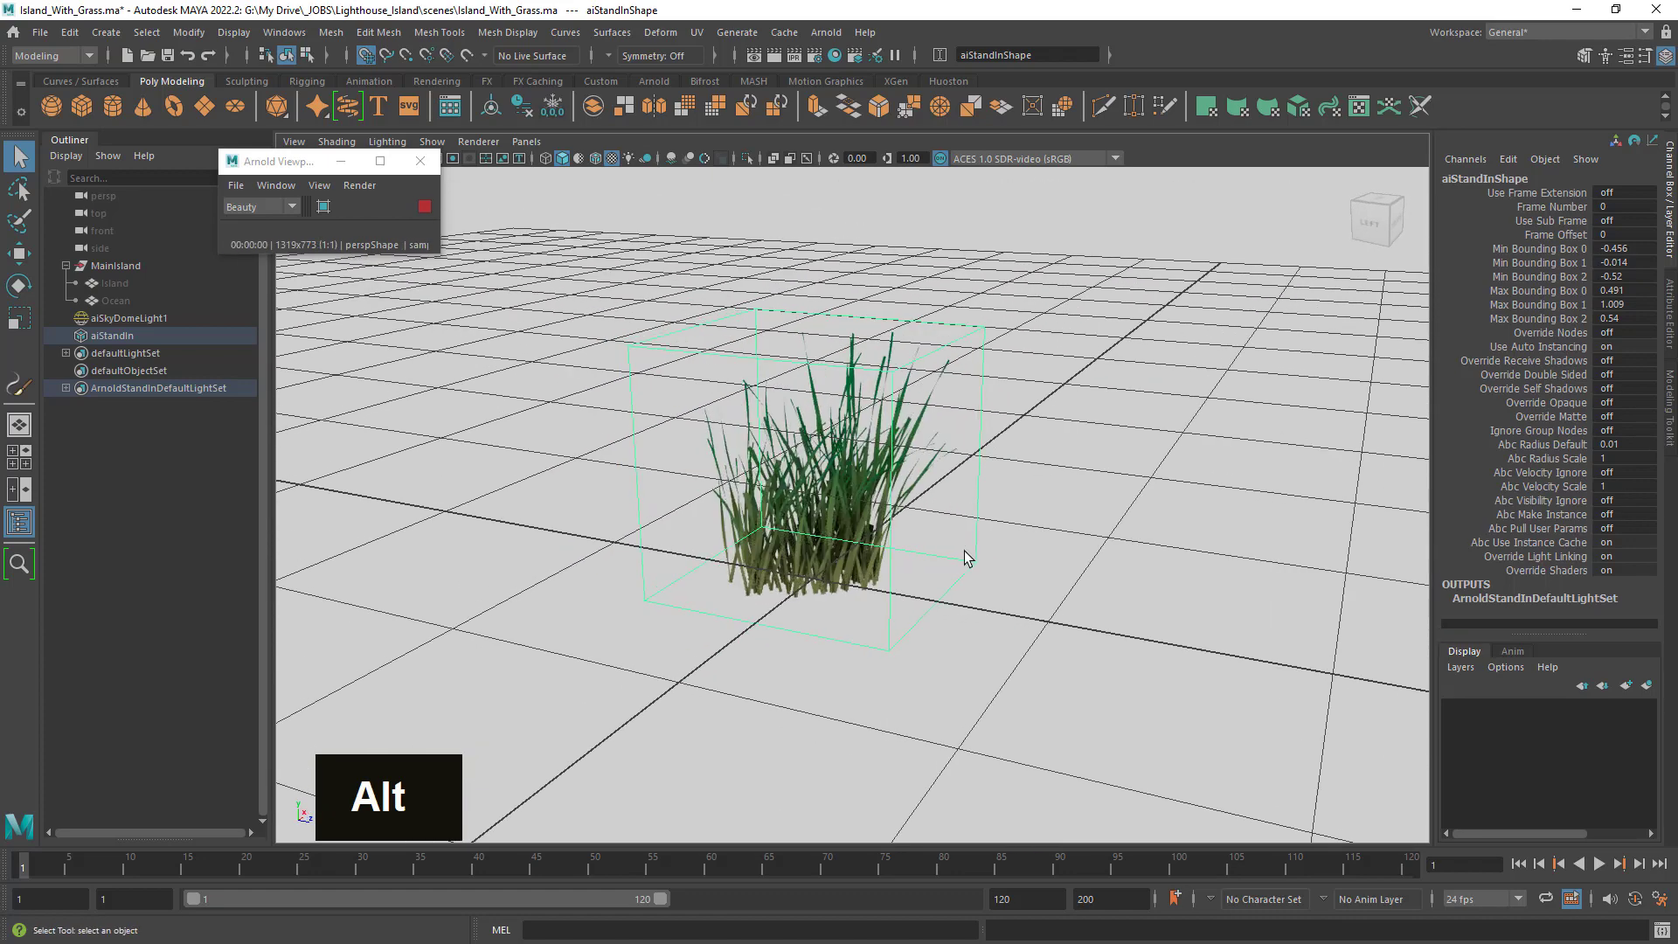
alt+right_drag(966, 554, 914, 385)
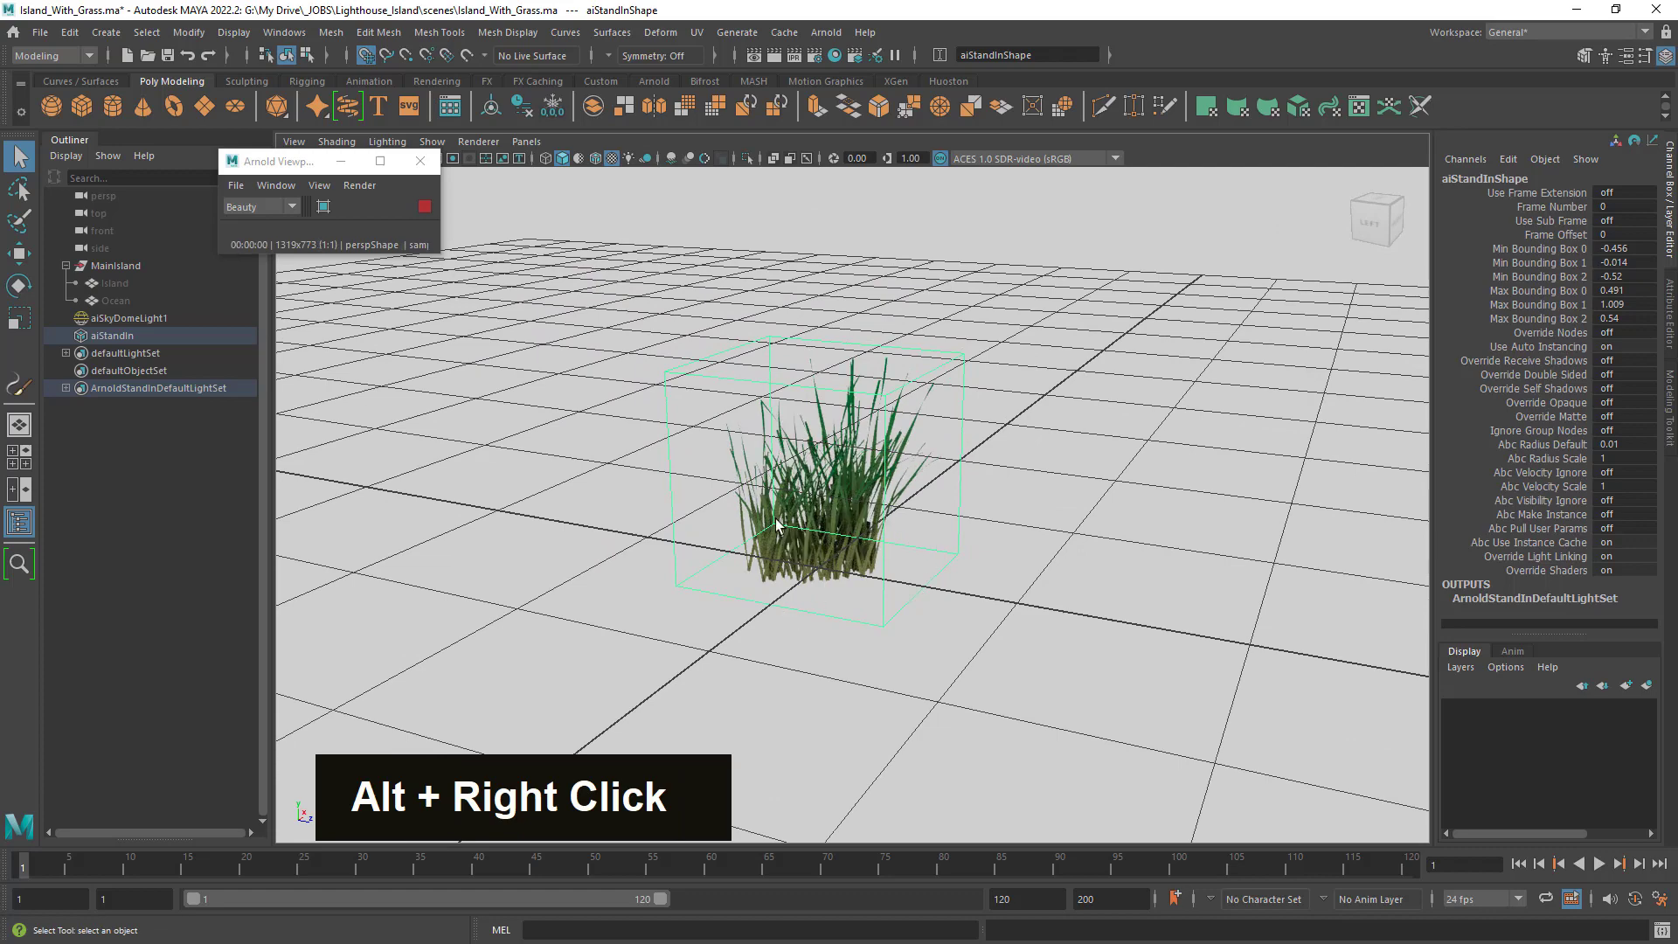
alt+drag(777, 524, 803, 548)
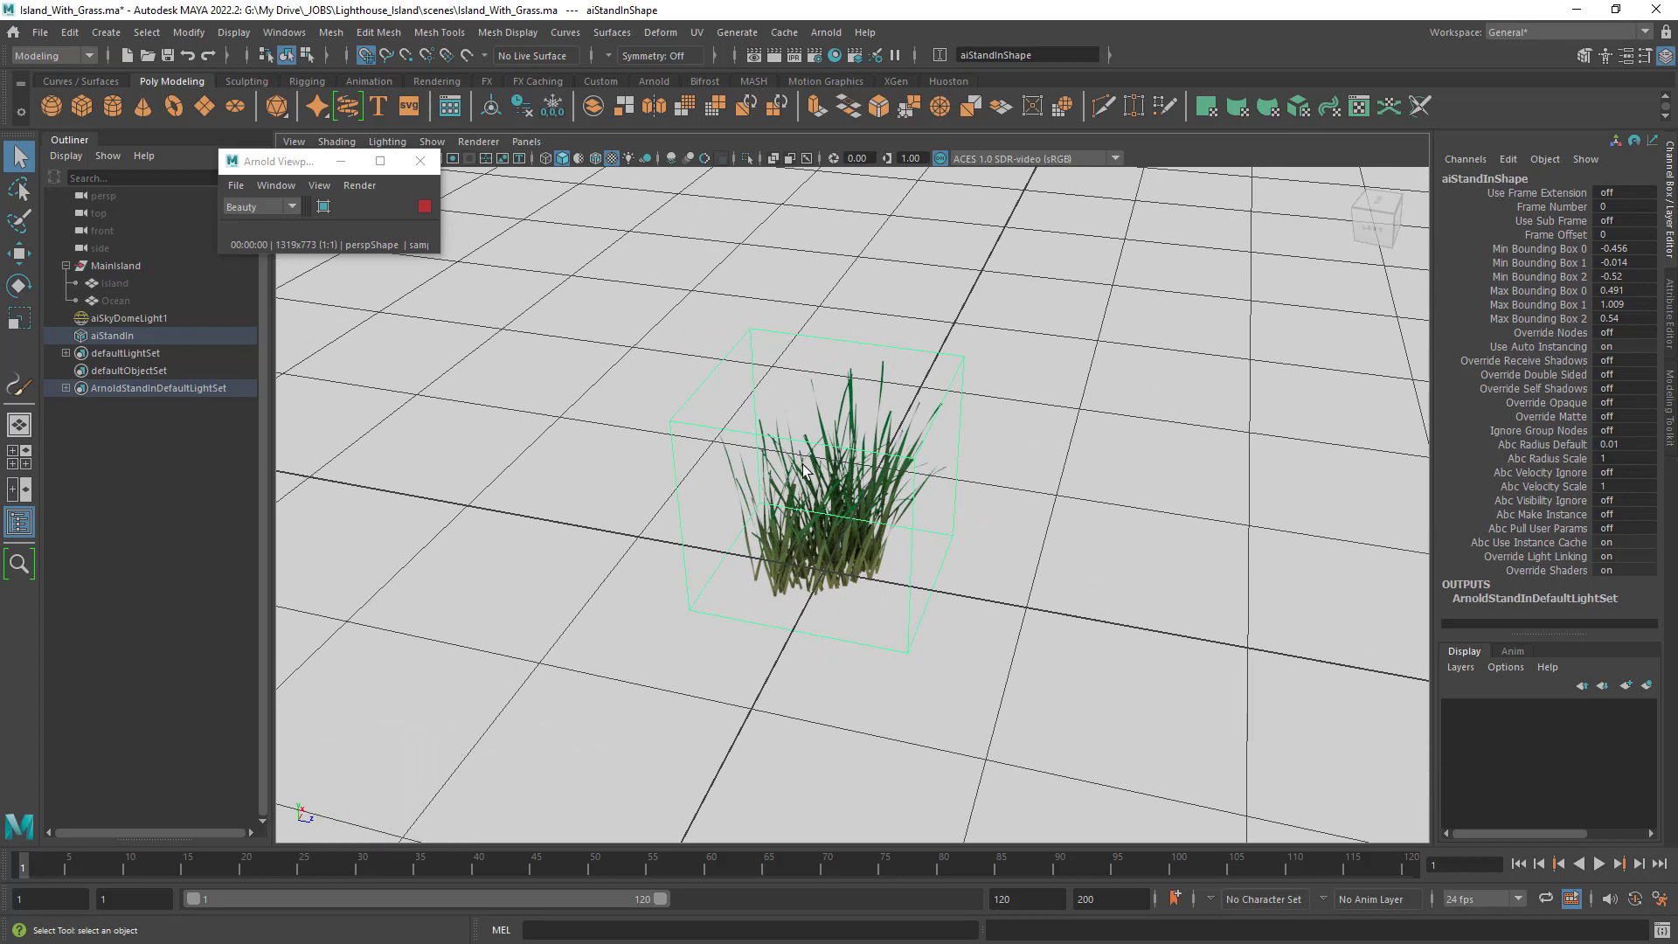
click(425, 207)
click(429, 166)
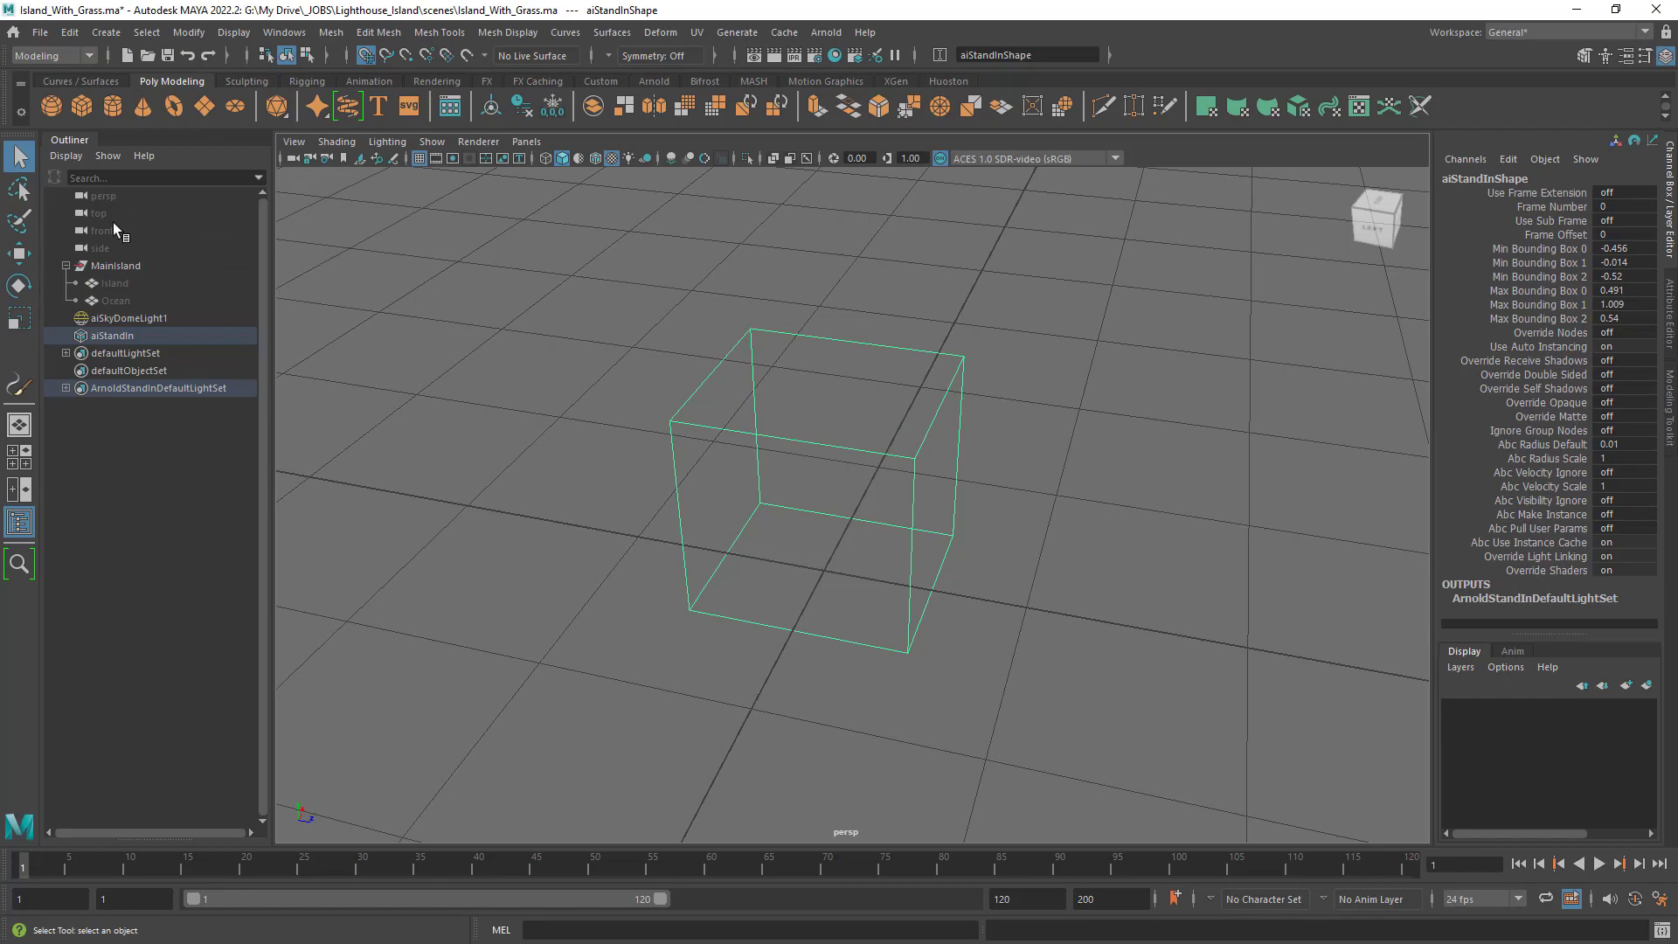
Unhide the Island mesh and examine it around the stand-in.
click(114, 282)
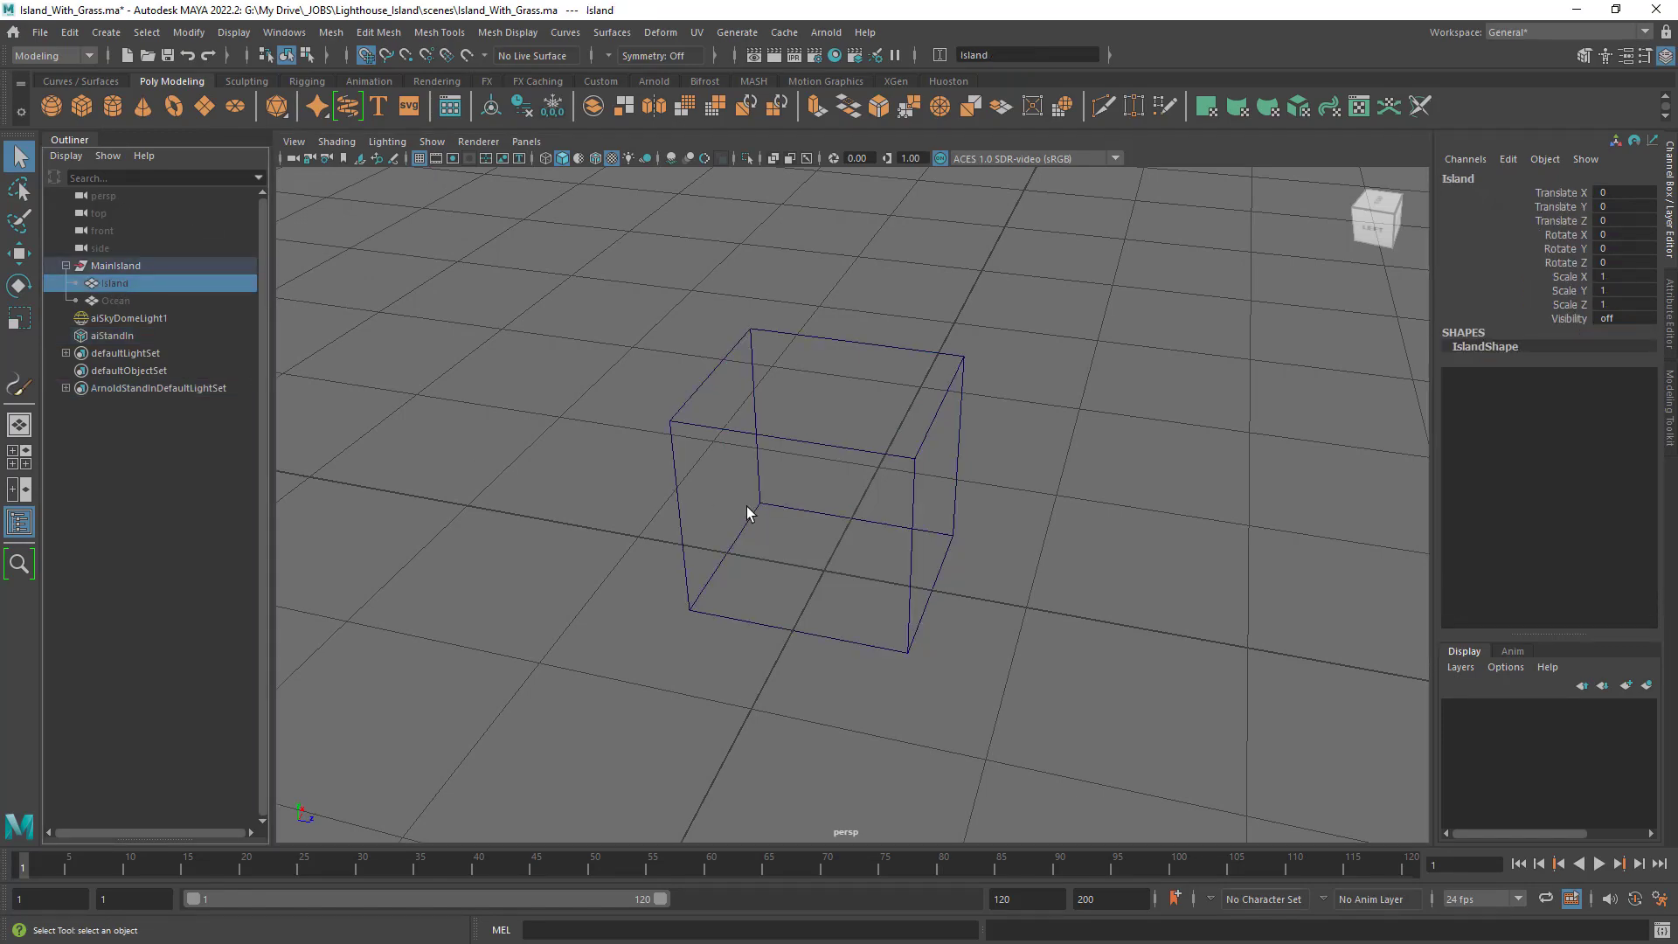
key(h)
scroll(802, 514, down, 6)
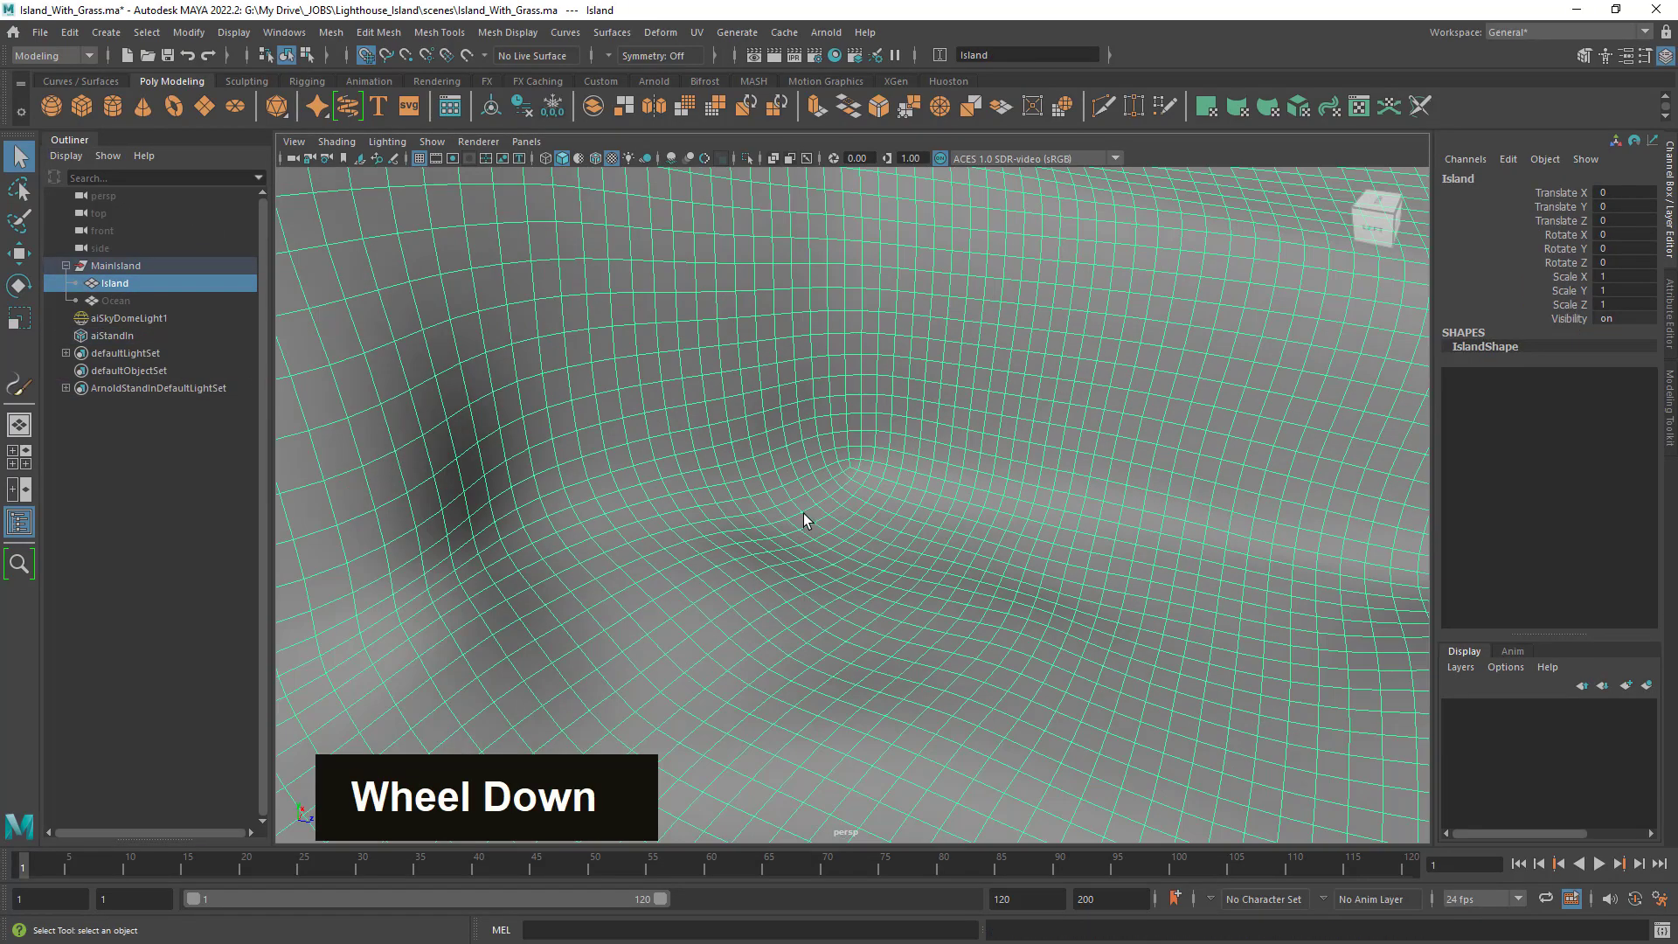
alt+drag(798, 526, 648, 567)
alt+drag(787, 563, 956, 498)
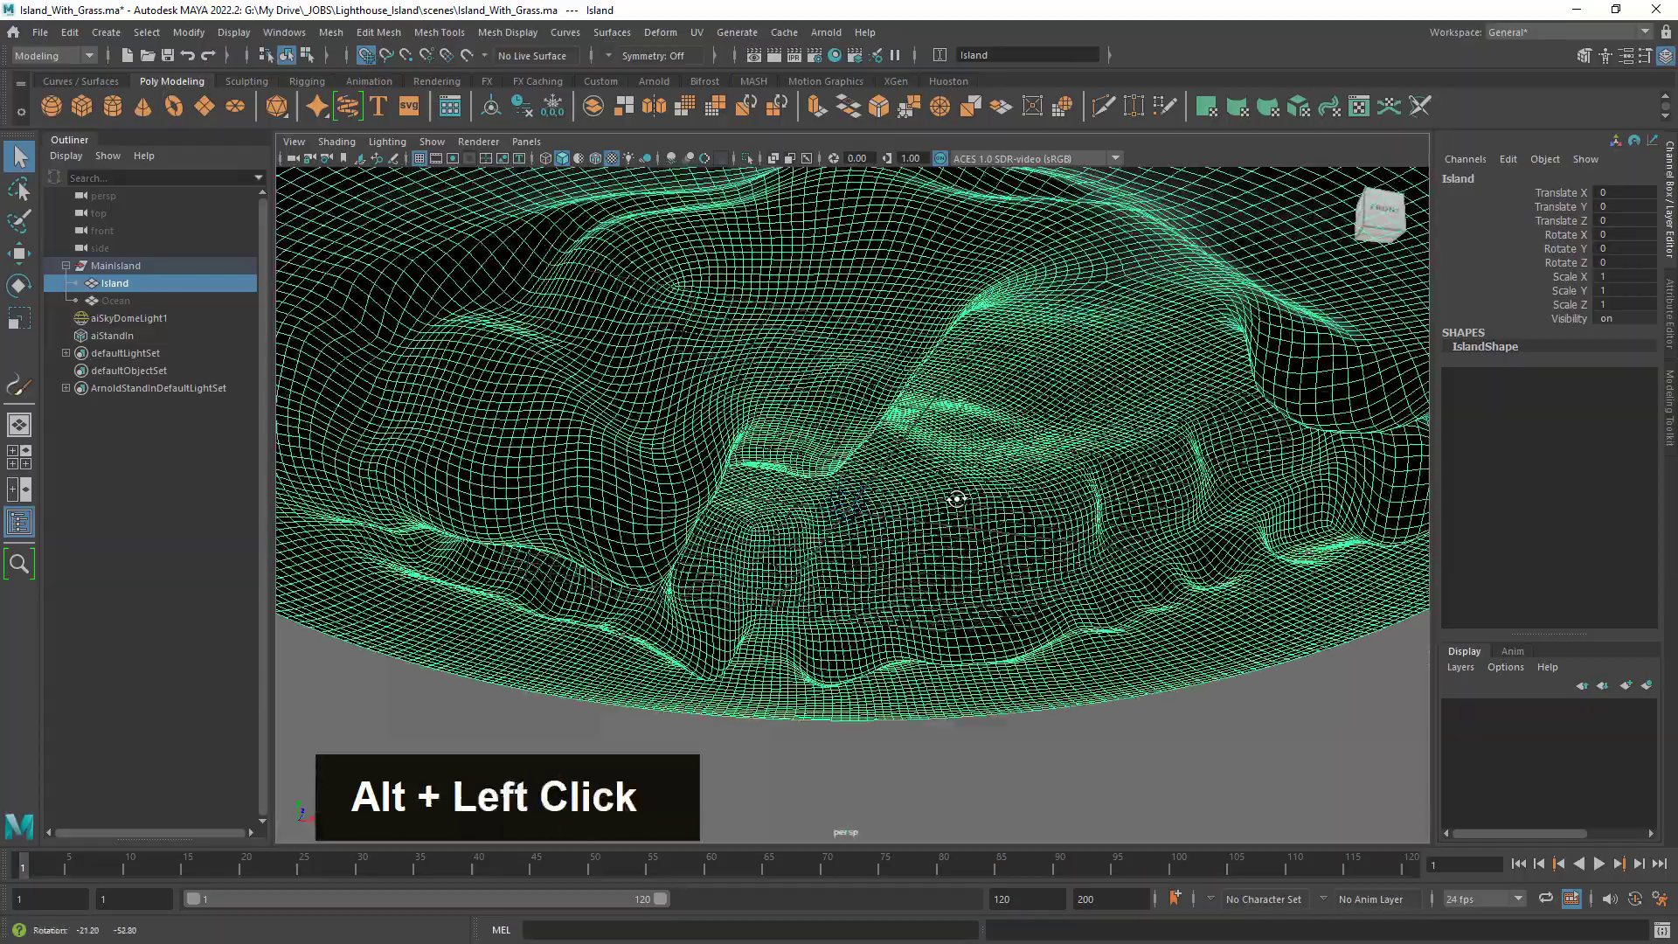
mouse_move(899, 487)
alt+right_down()
mouse_move(927, 535)
mouse_move(898, 510)
alt+right_up()
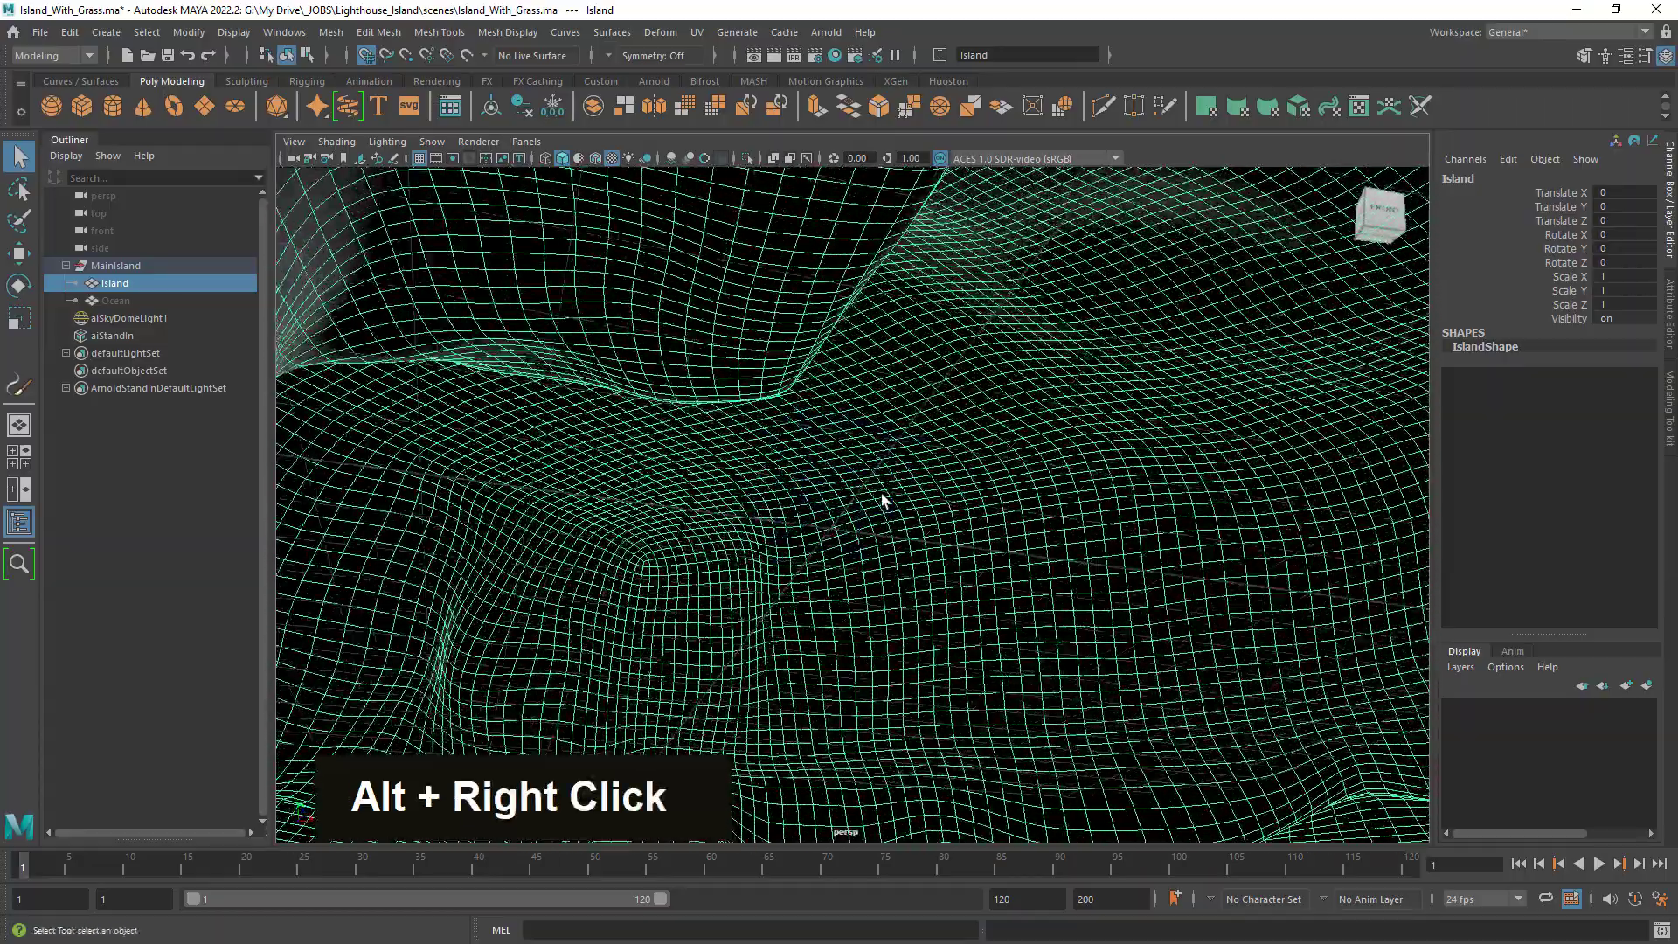
Rename the stand-in as Grass_aiStandIn and save the scene.
click(894, 493)
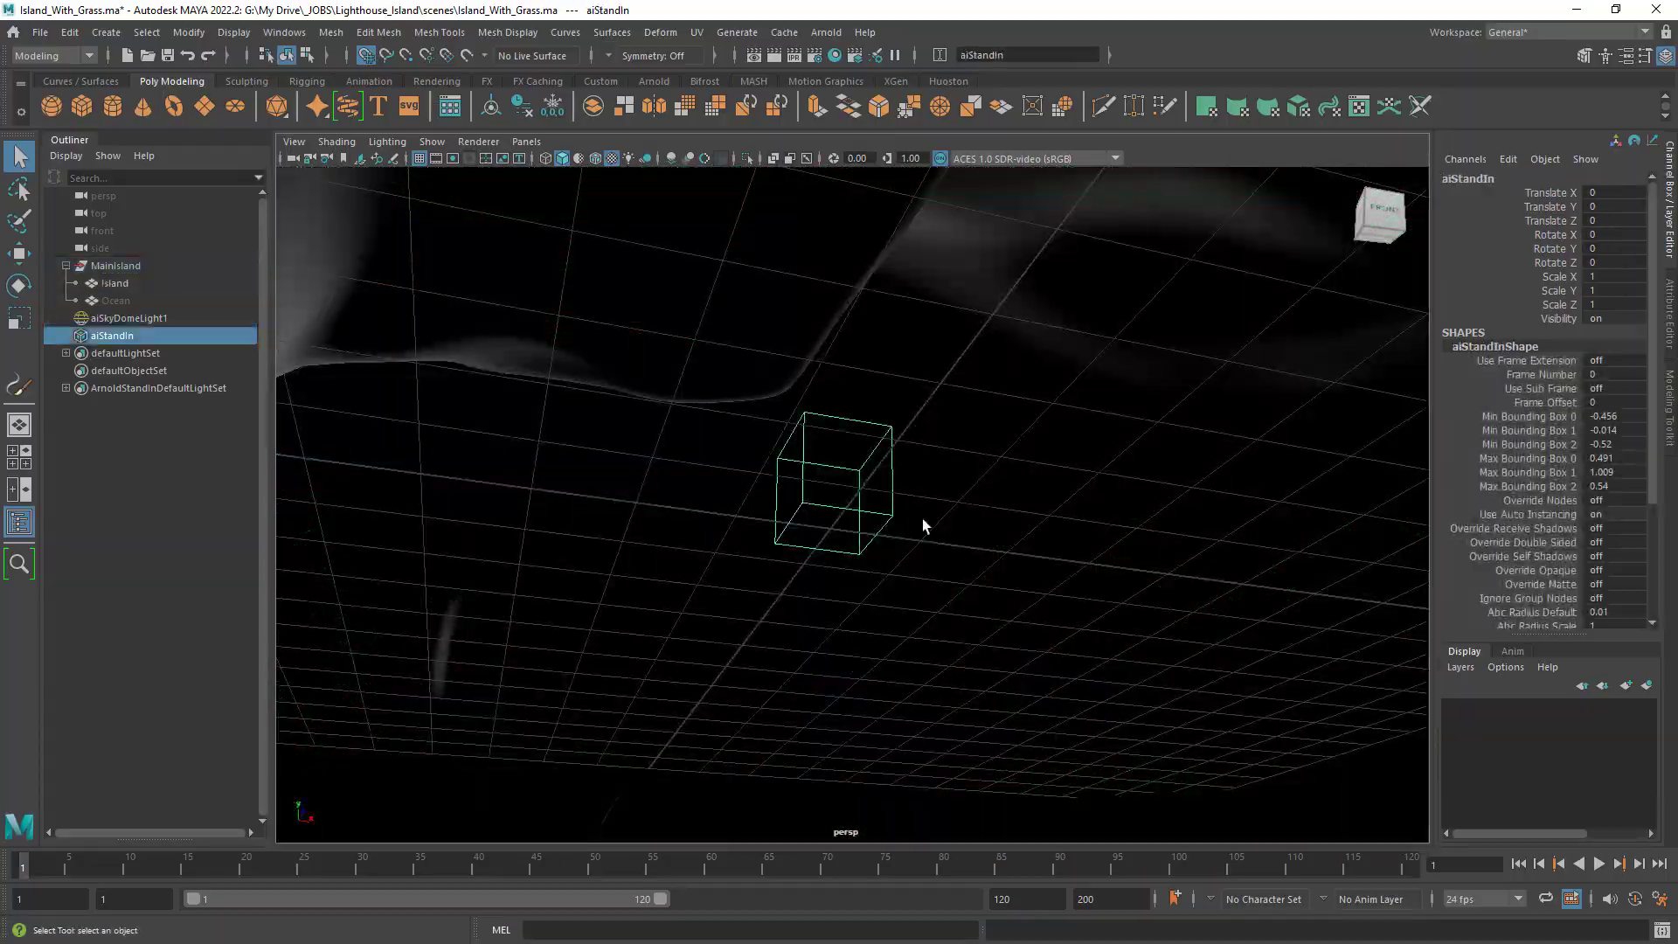
double_click(113, 337)
key(Right)
key(ctrl+Left)
key(ctrl+Left)
key(ctrl+Left)
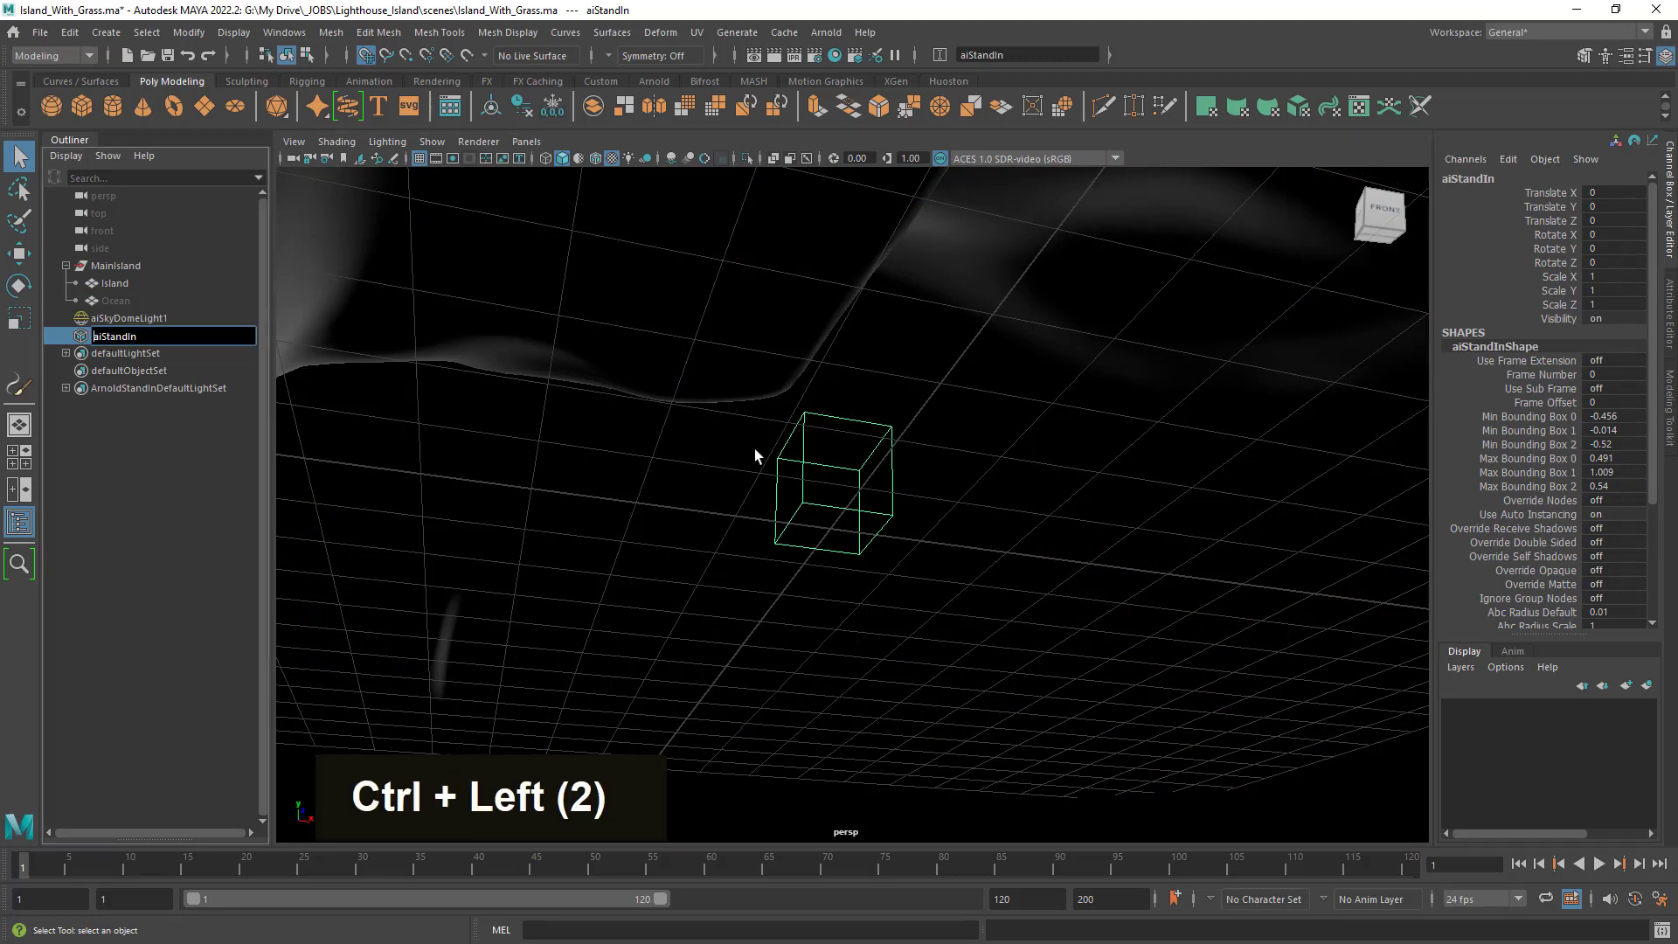
text(Grass_)
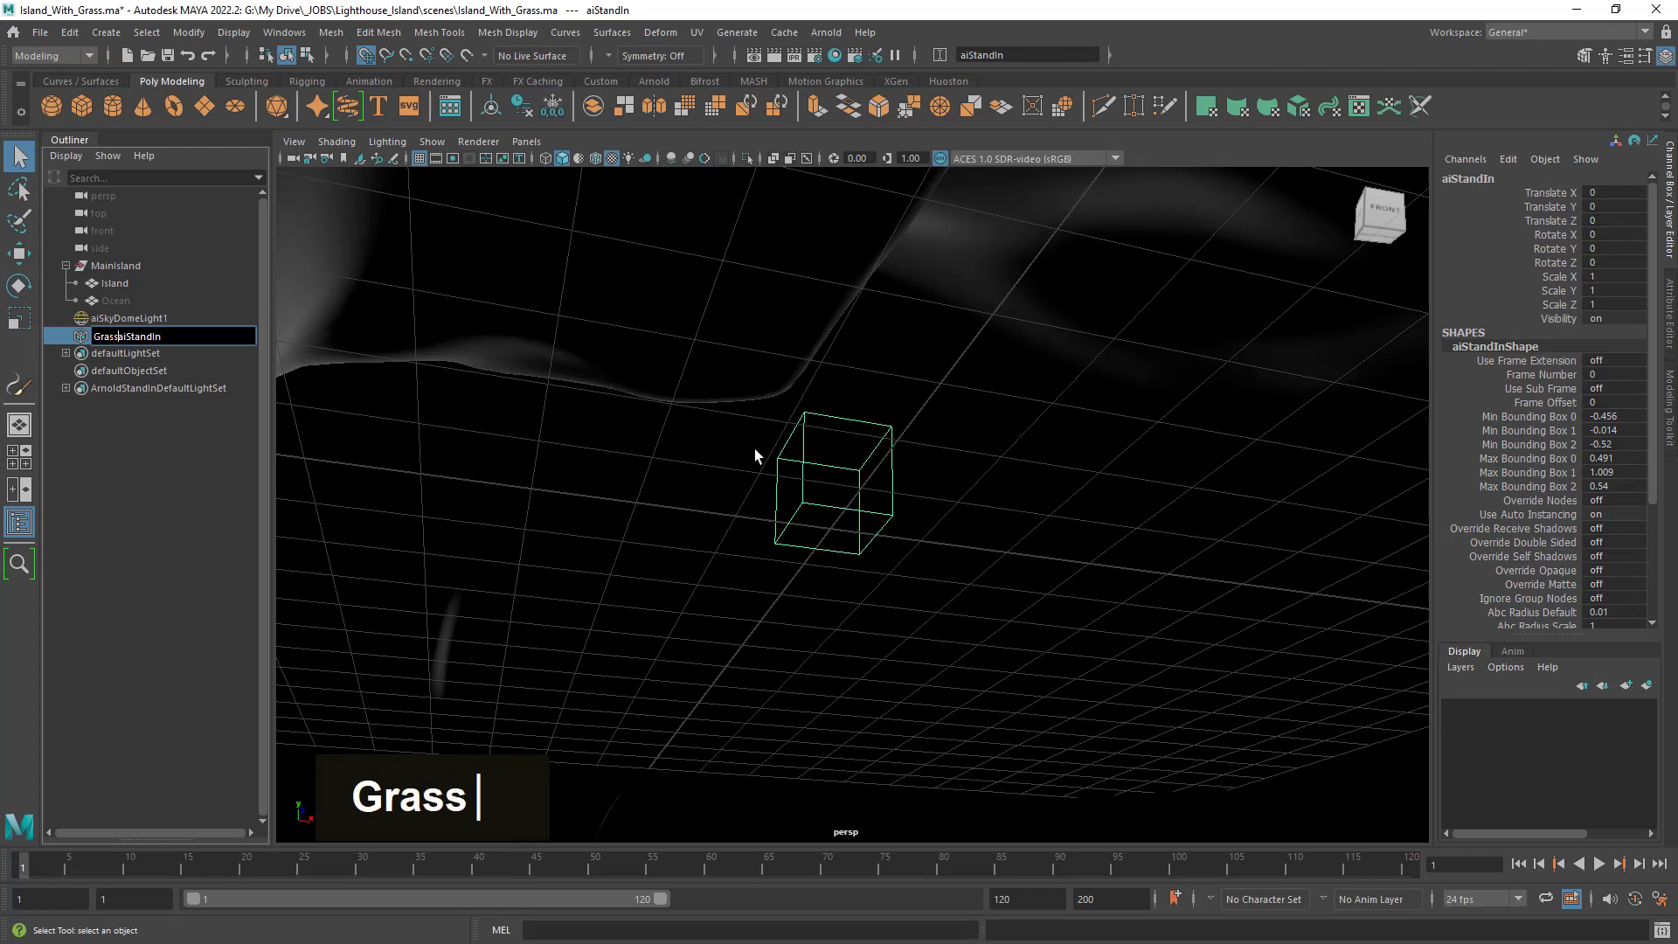
key(Return)
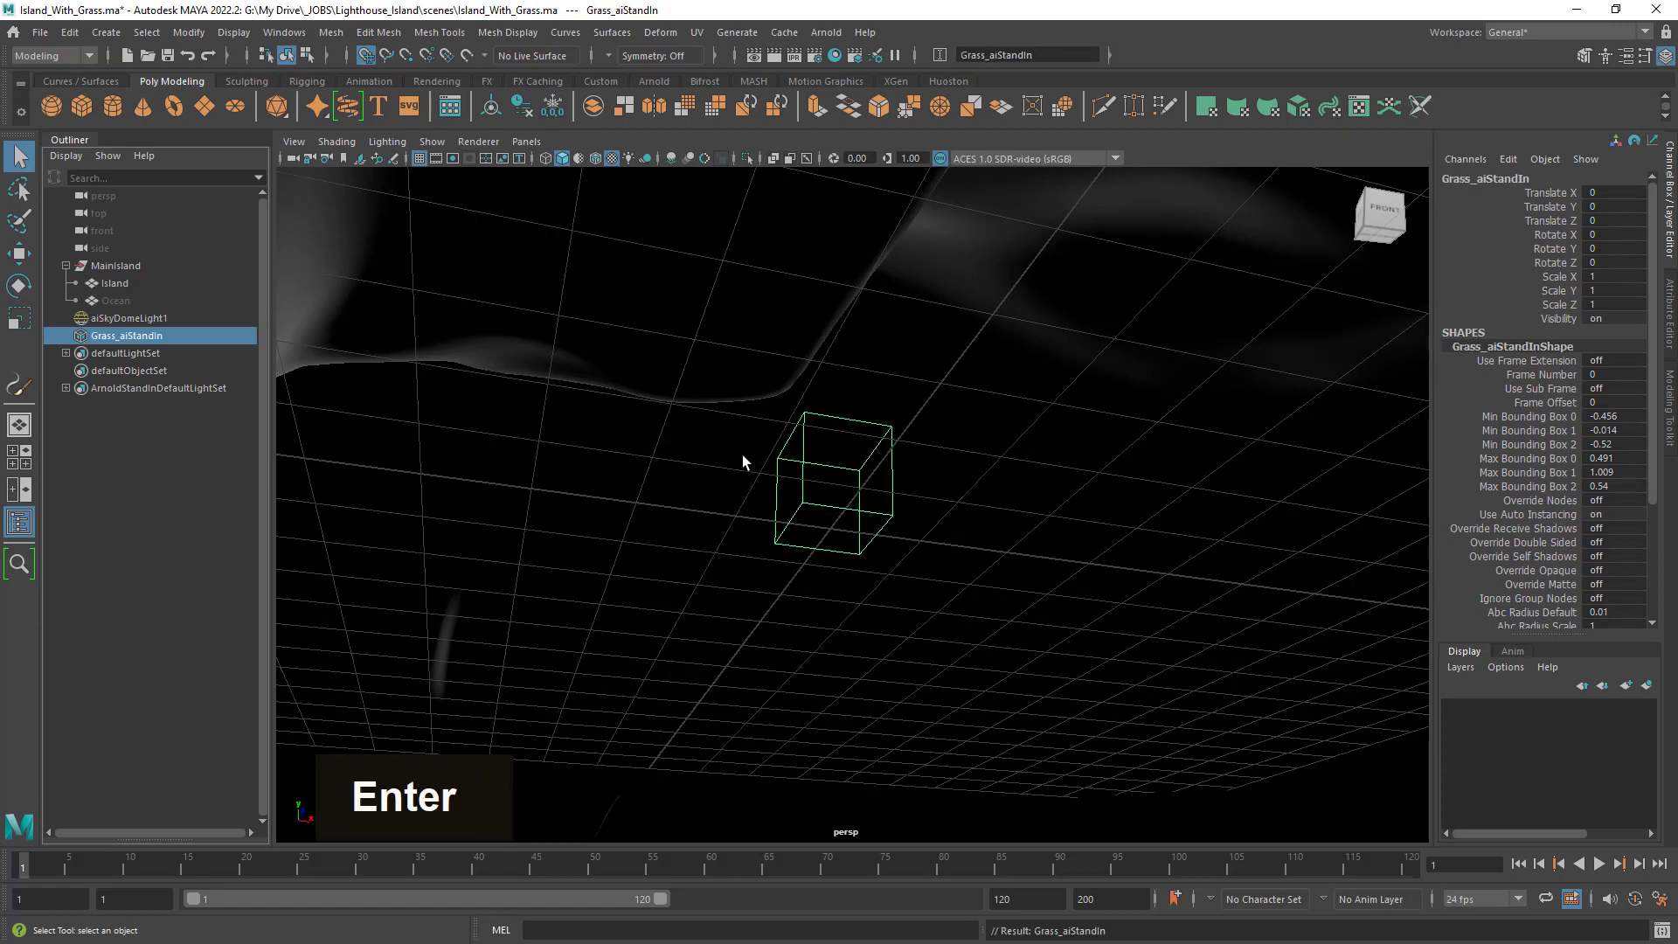
click(167, 55)
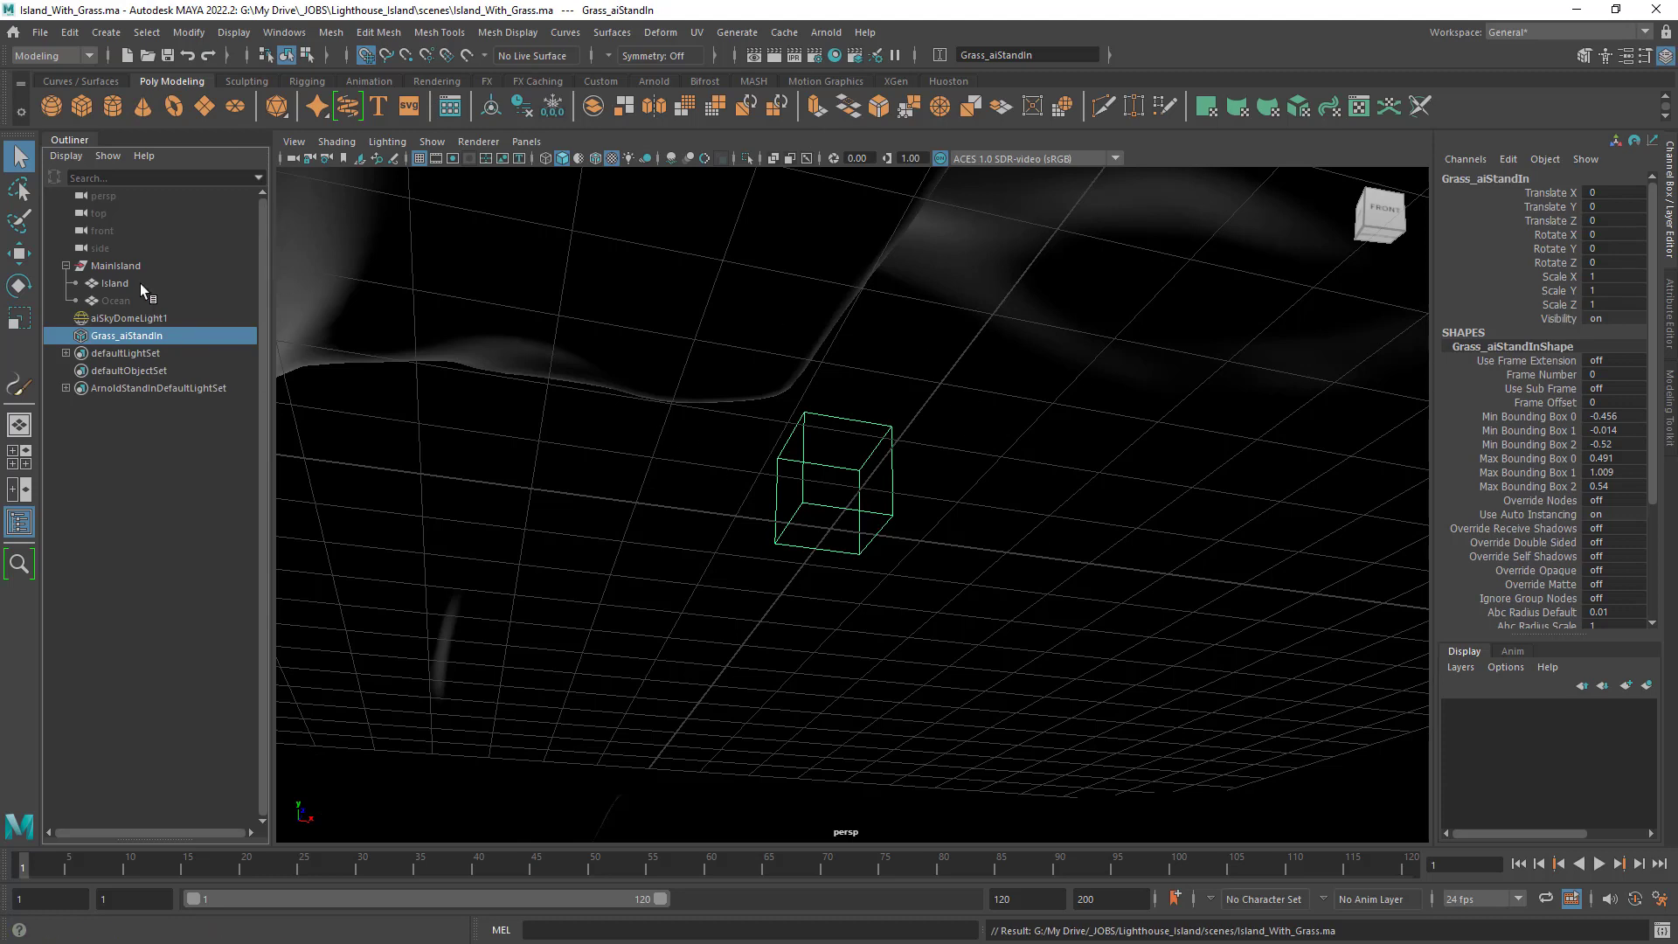
Hide the Island mesh and select the Grass_aiStandIn bounding box at the origin.
click(114, 283)
key(h)
alt+drag(957, 412, 944, 493)
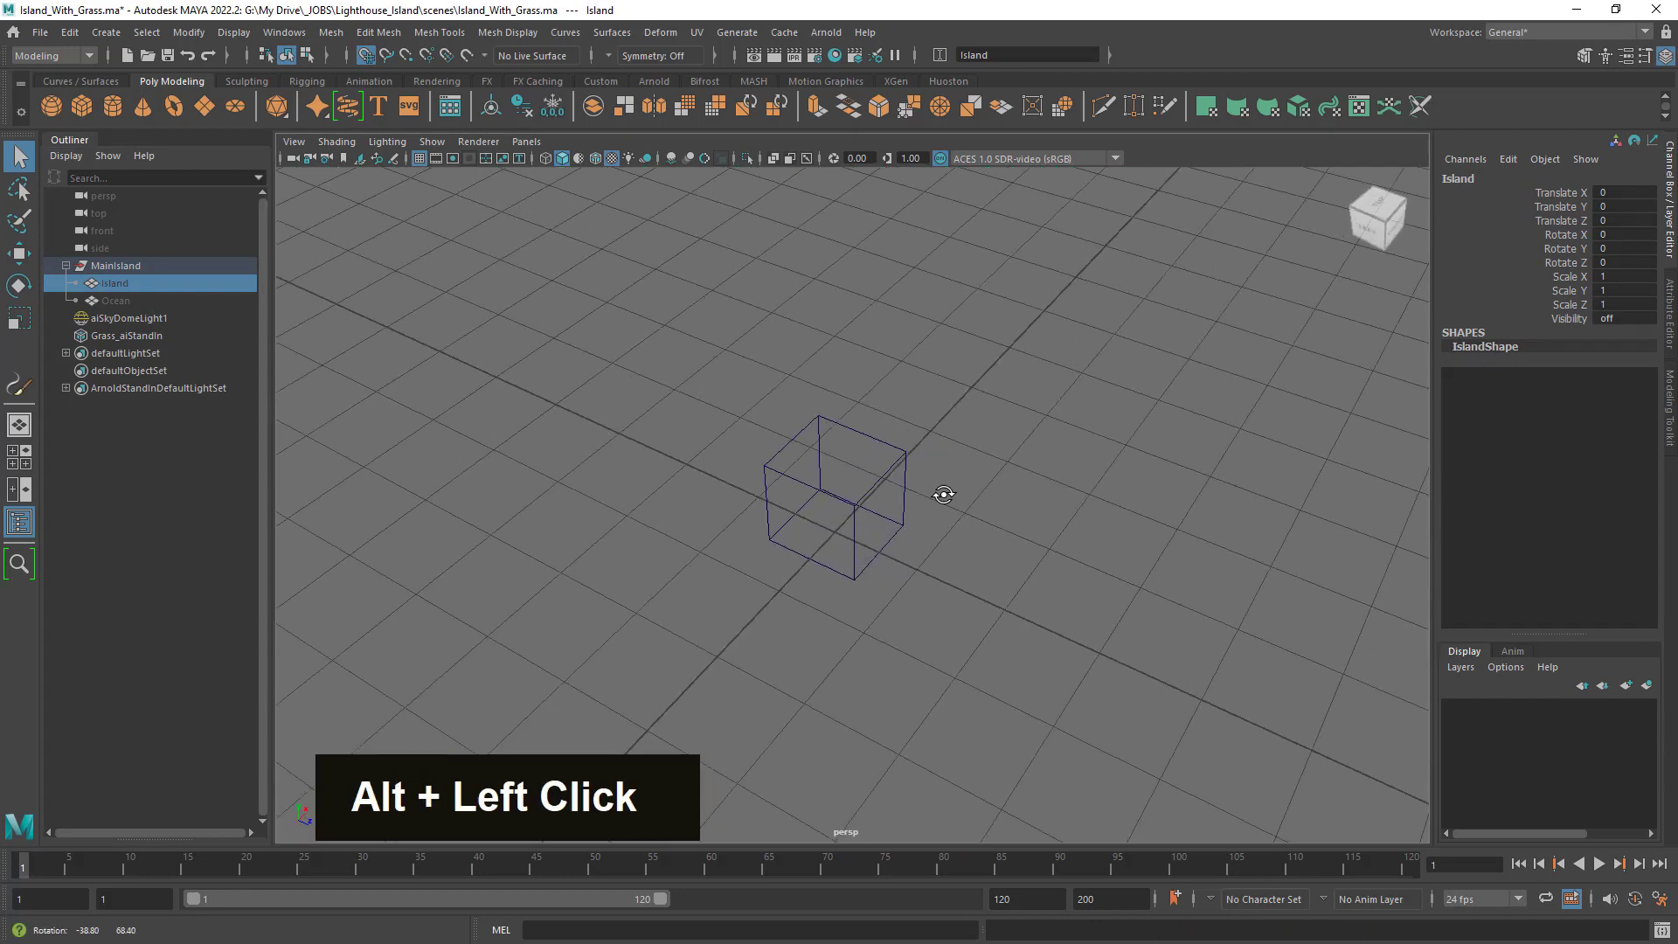
alt+right_drag(944, 494, 900, 442)
drag(1028, 352, 753, 669)
alt+drag(753, 670, 1023, 523)
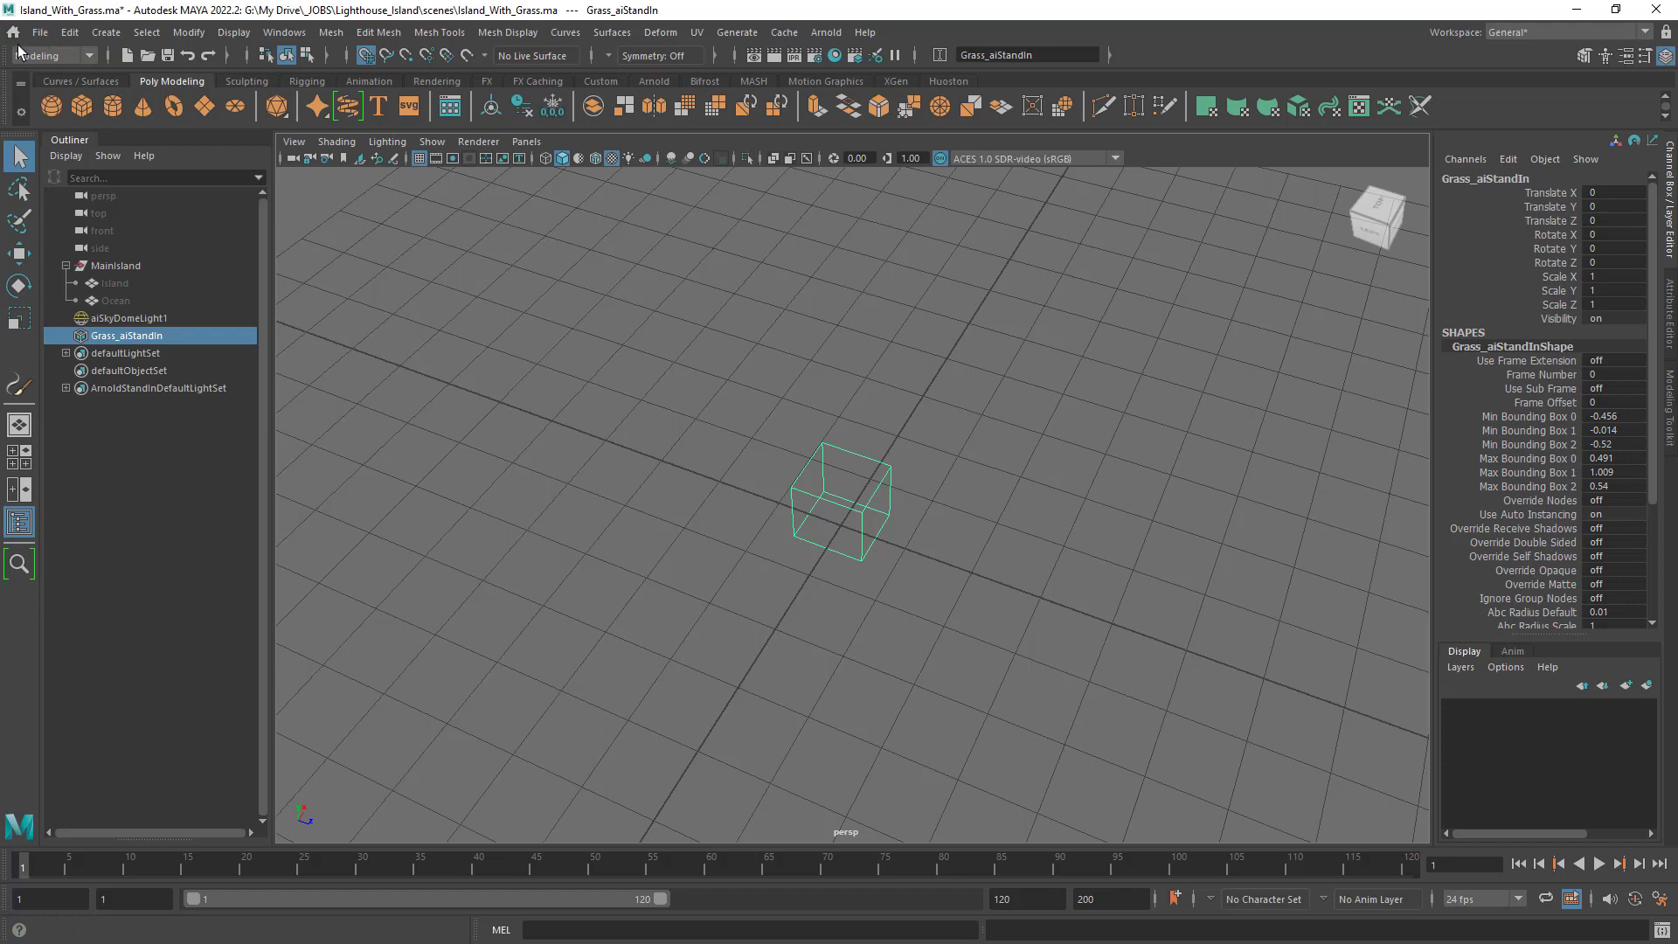
Switch the workspace to the FX menu set and the MASH shelf.
click(43, 54)
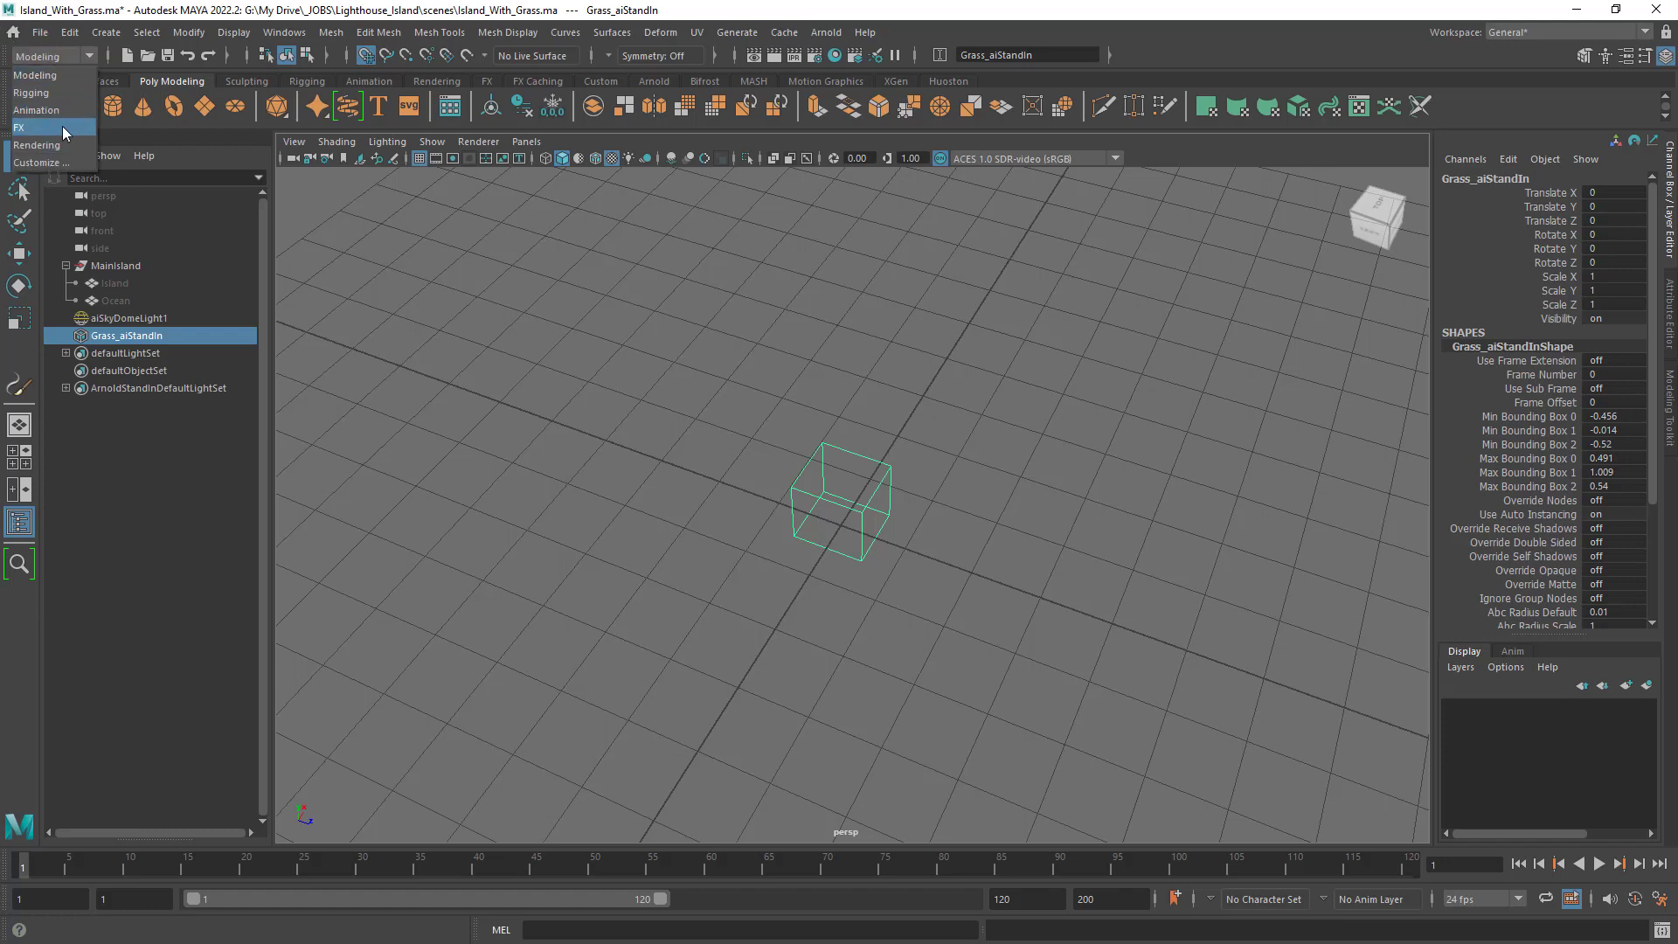
click(61, 126)
click(818, 33)
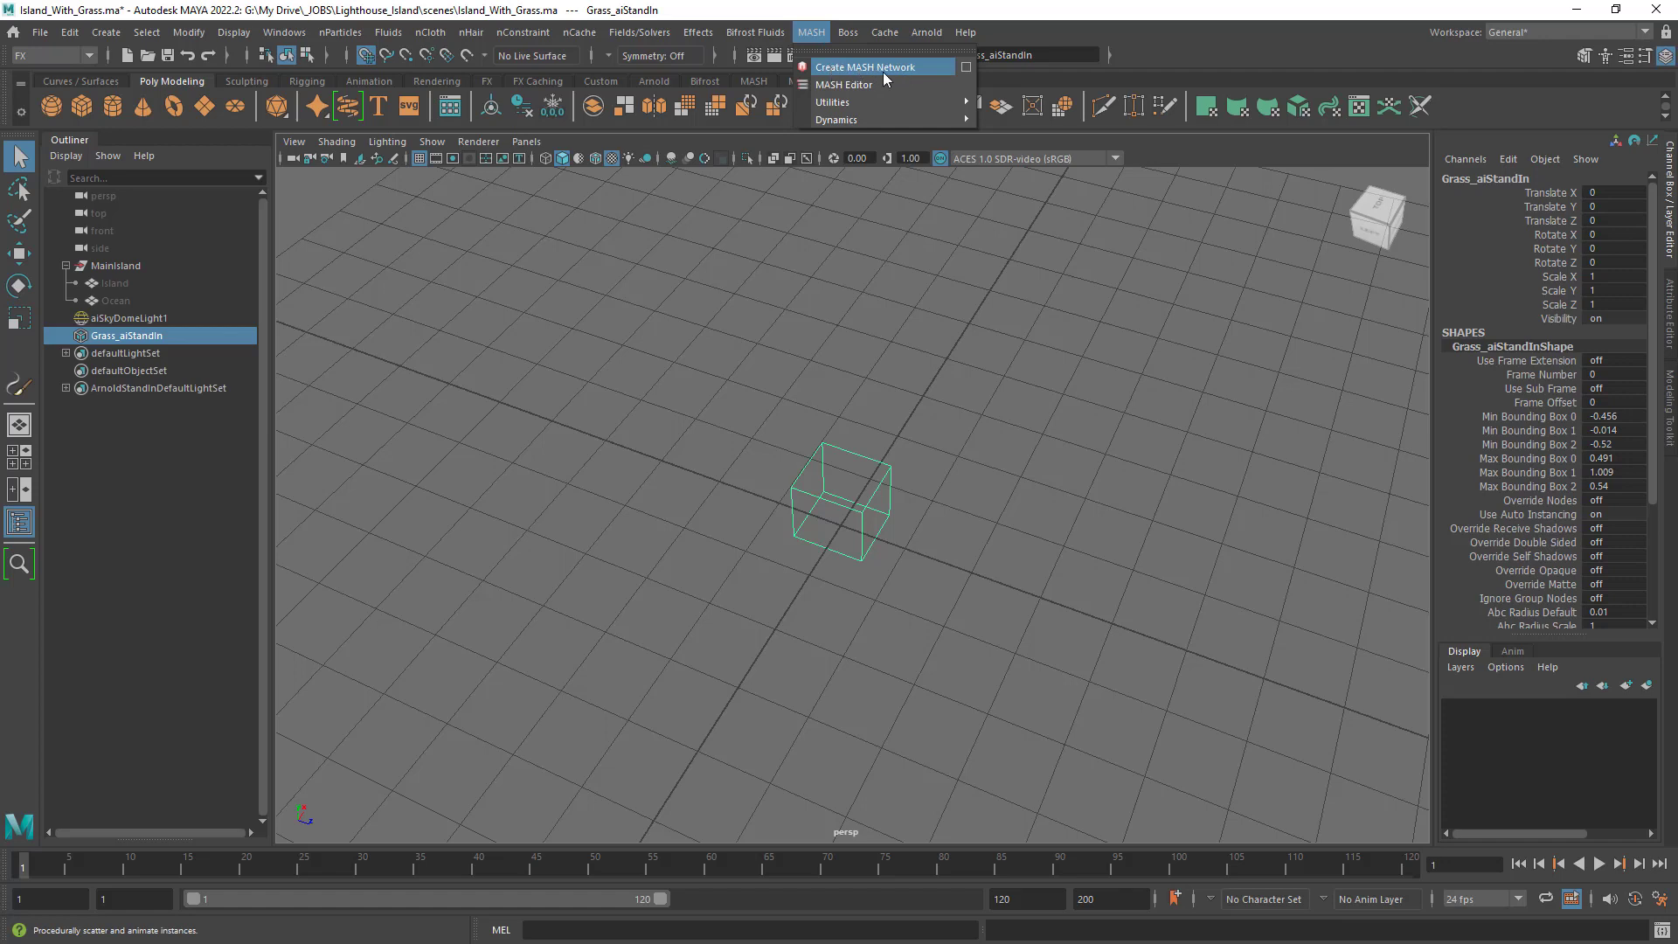
click(891, 5)
click(755, 81)
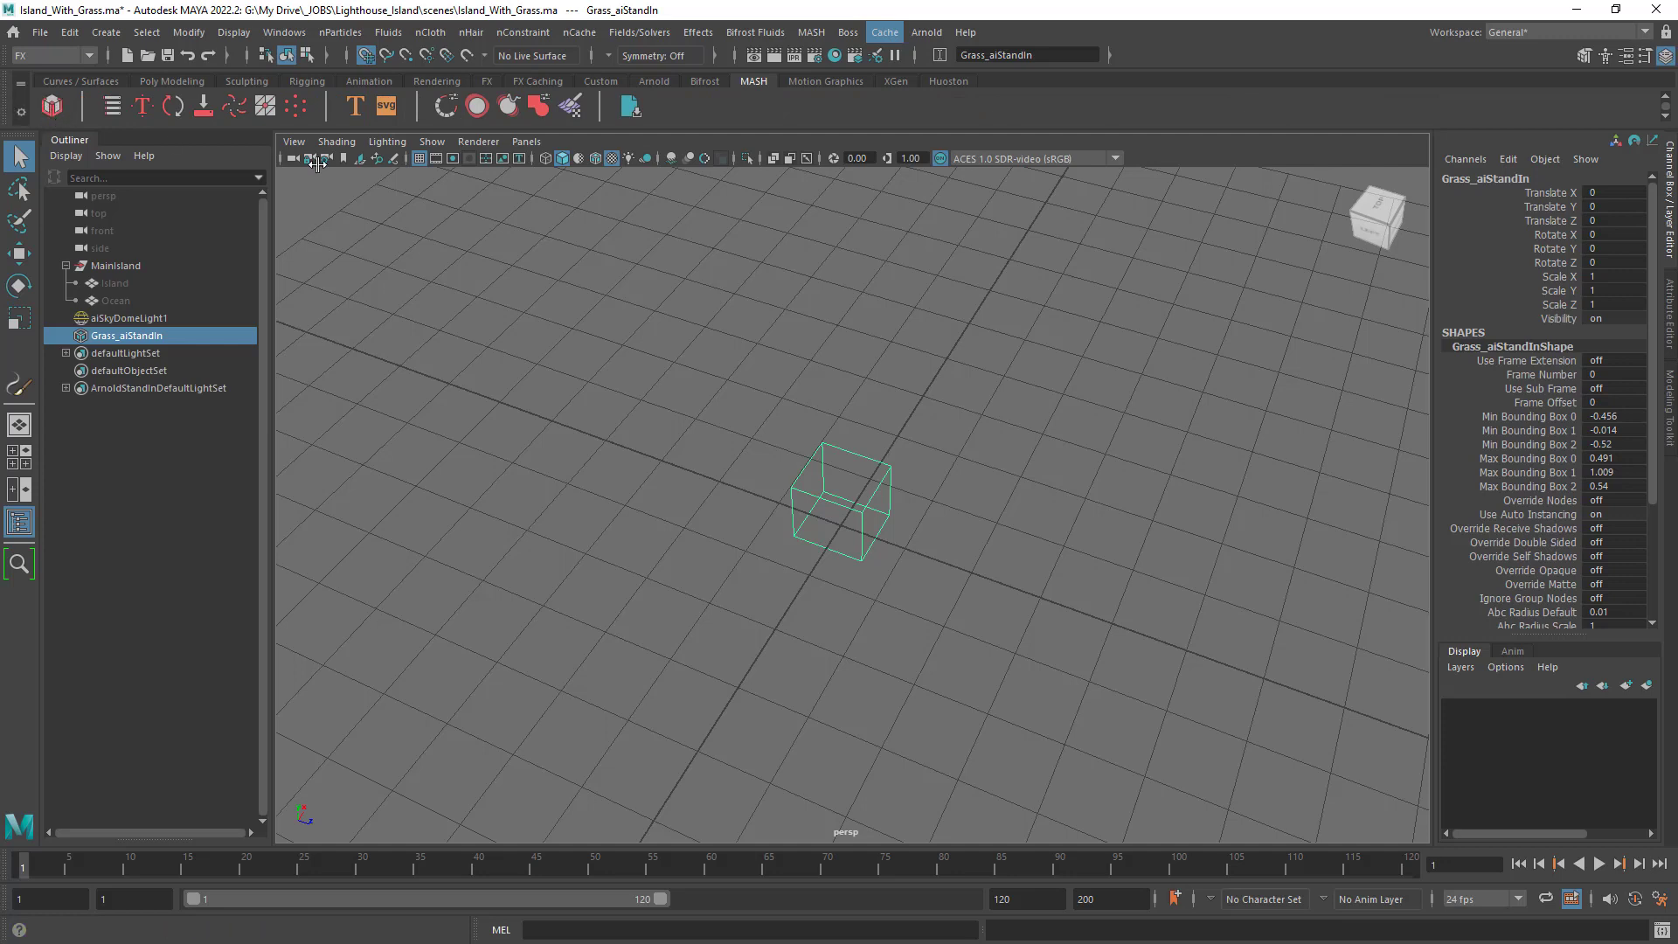
Create a MASH network from Grass_aiStandIn with the Instancer geometry type and the linear distribution.
click(885, 32)
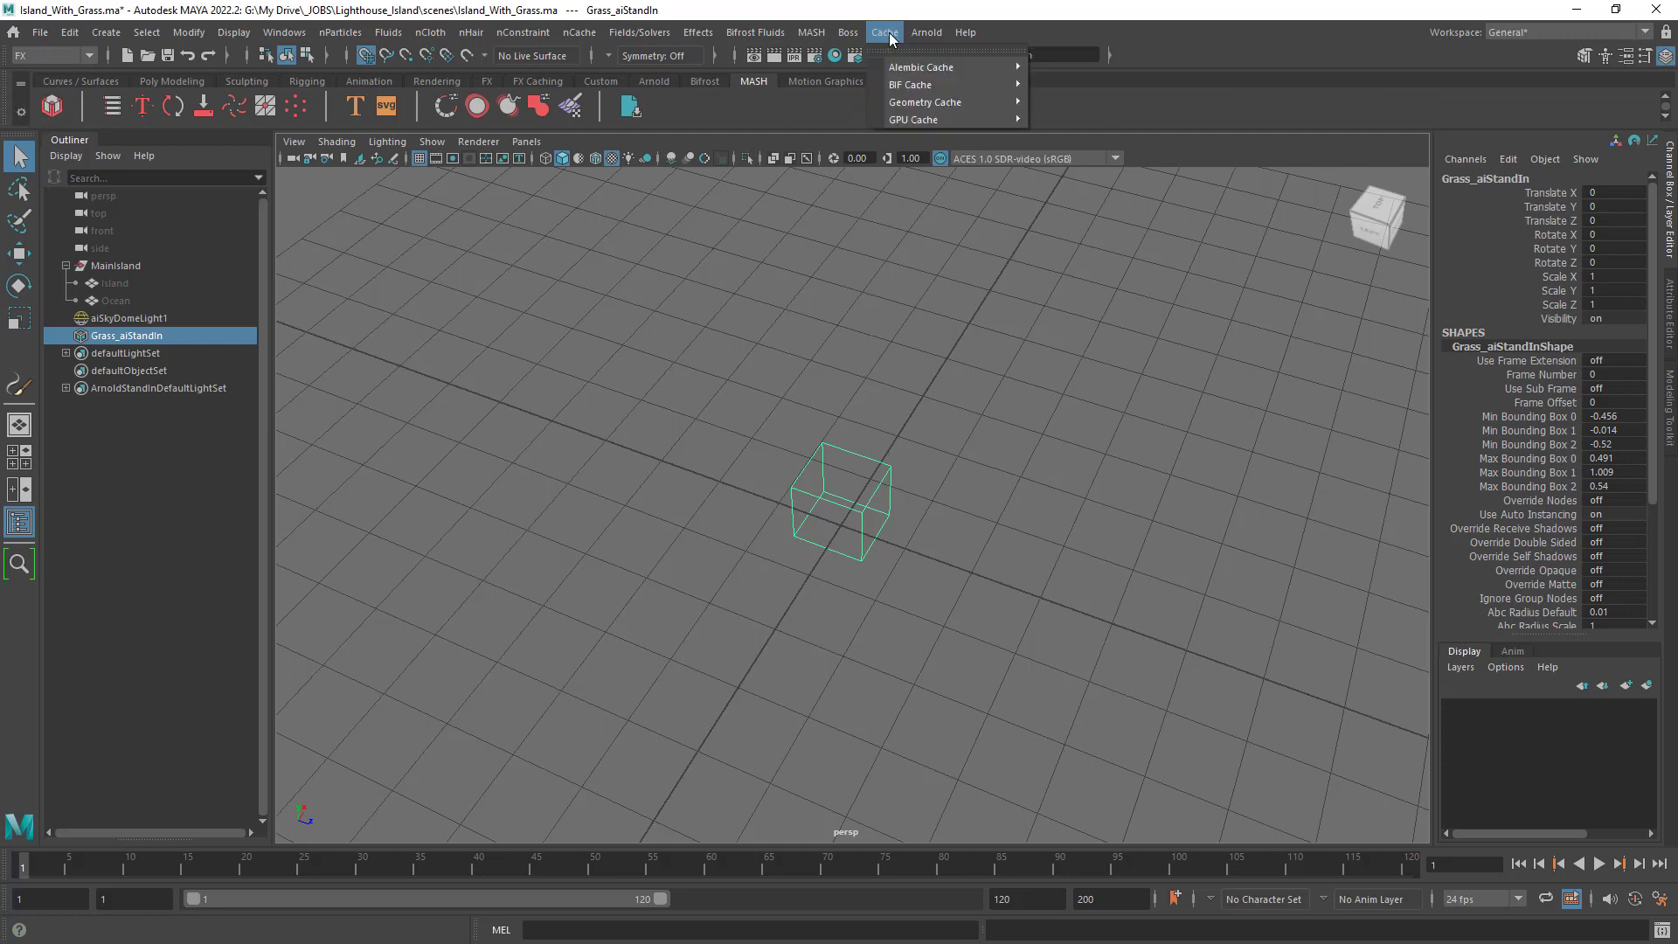
mouse_move(811, 32)
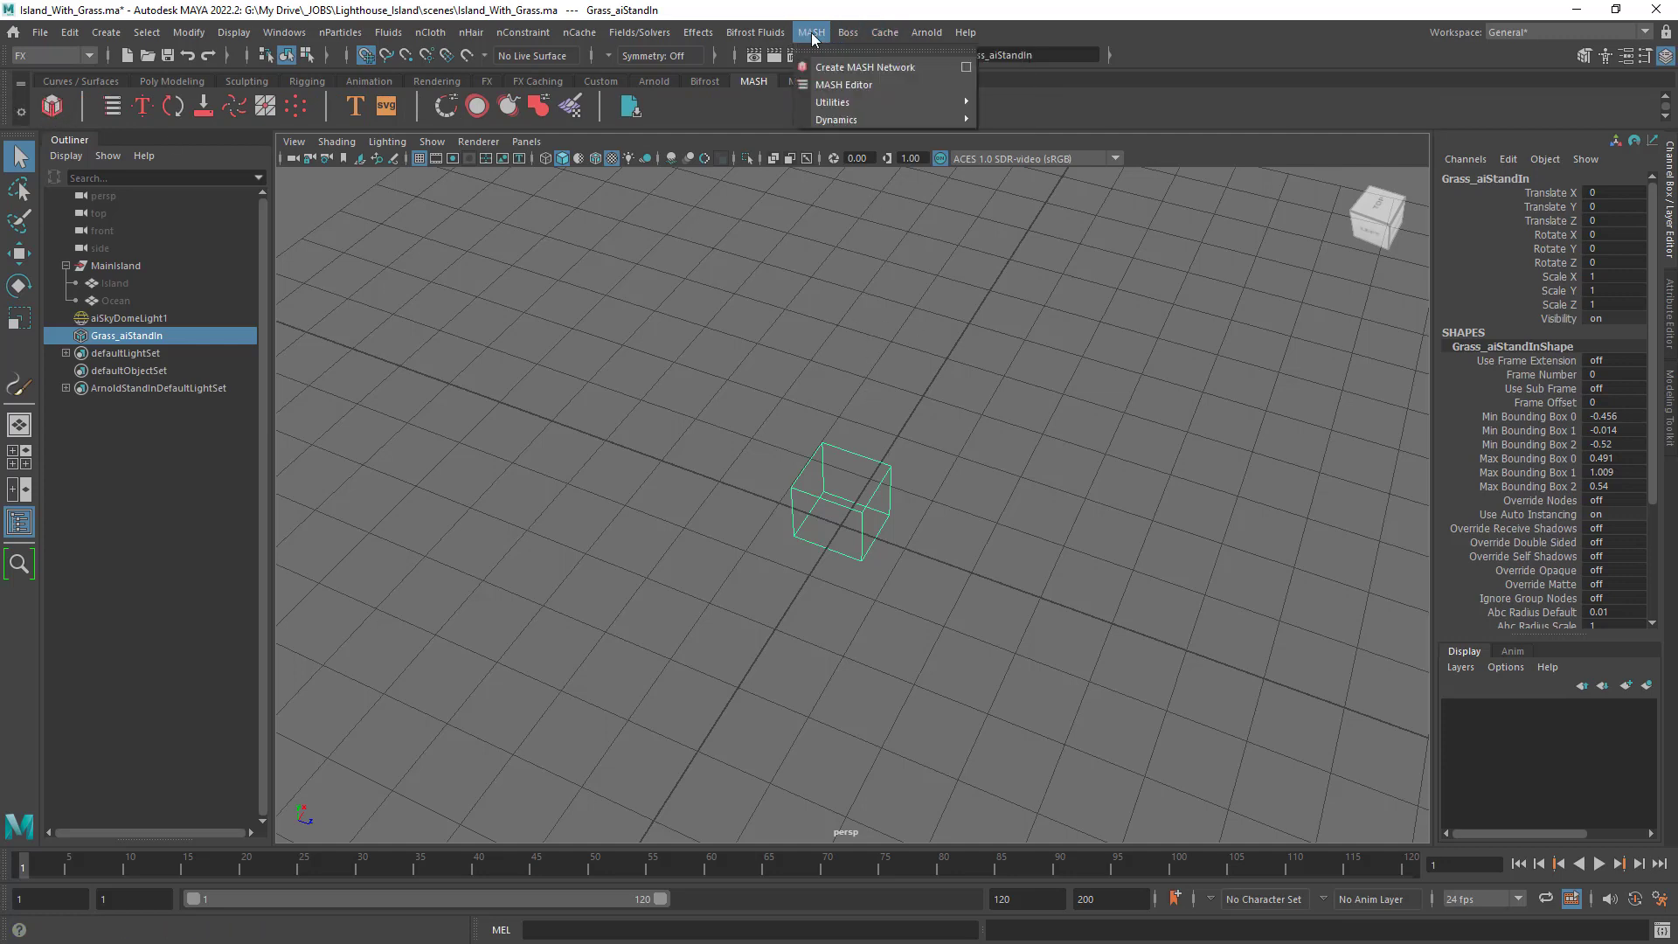
click(966, 67)
drag(1066, 226, 416, 124)
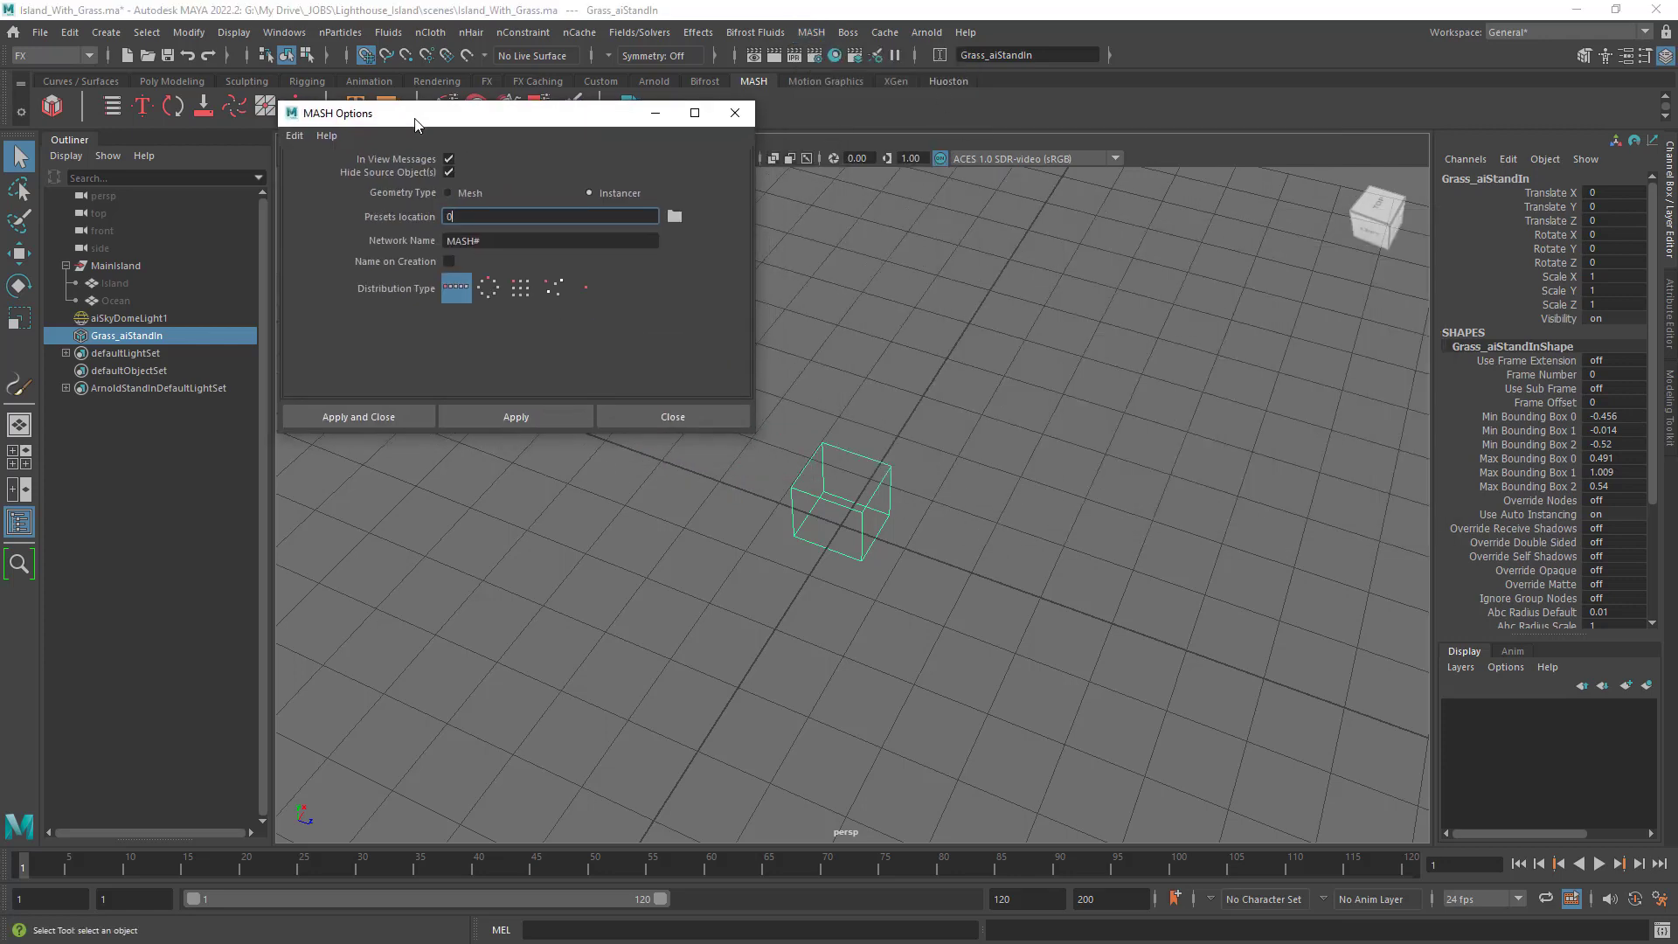
click(294, 137)
click(384, 169)
drag(517, 119, 530, 125)
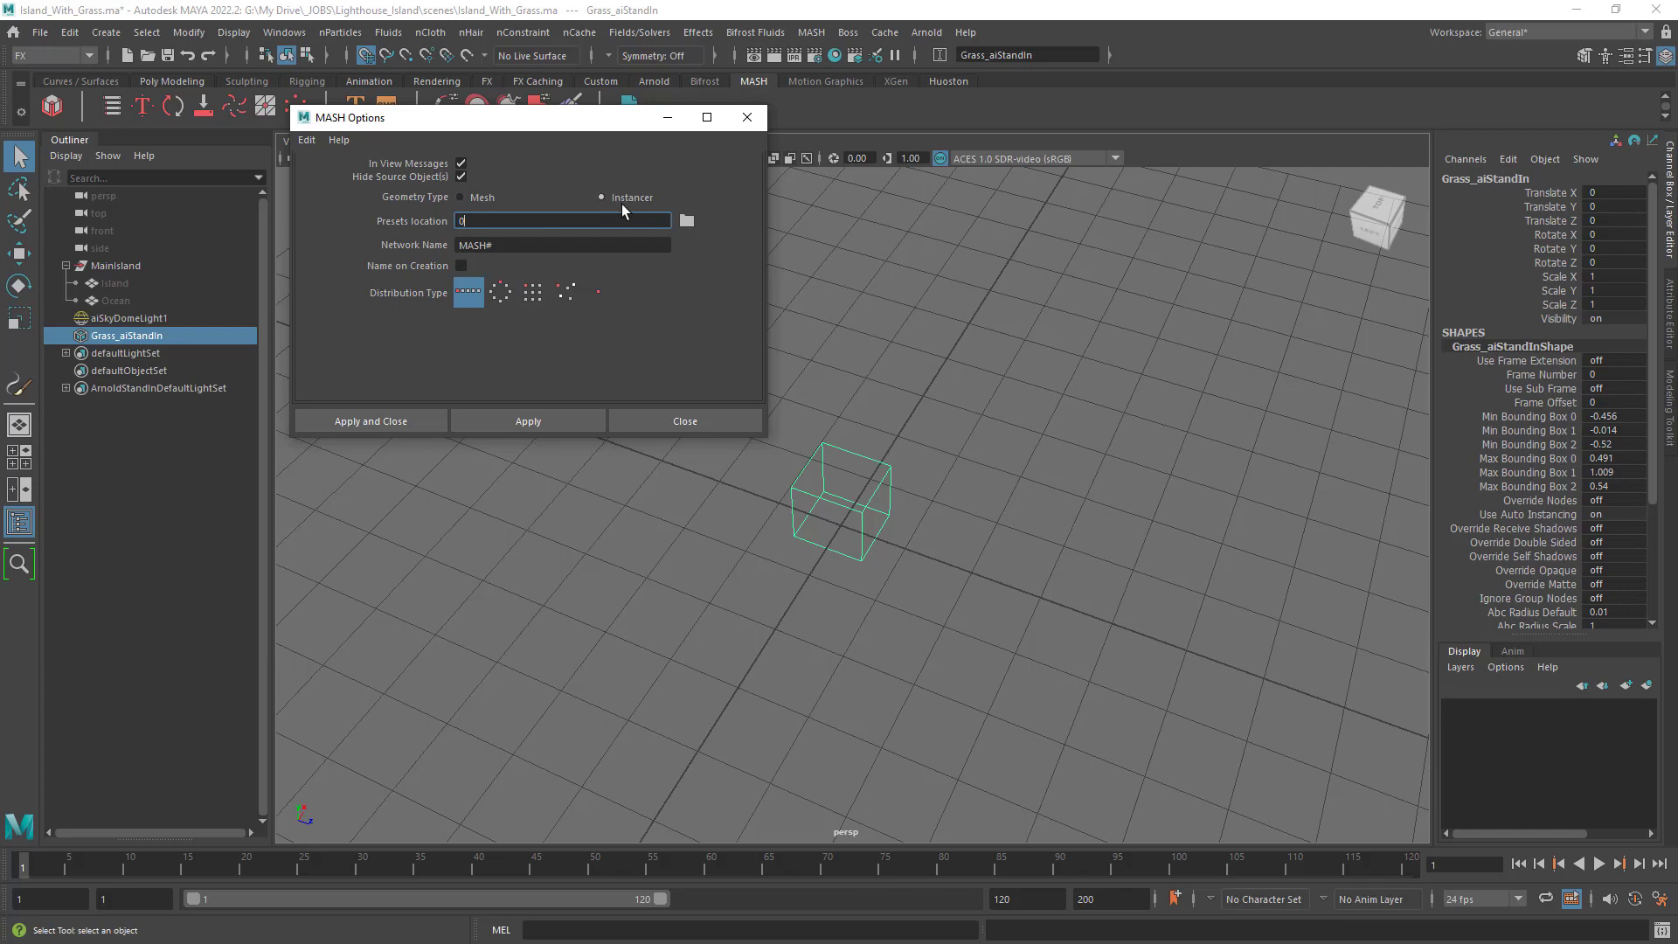
click(374, 422)
Save the scene and render the row of MASH grass instances in the Arnold viewport.
alt+drag(1157, 577, 1077, 489)
alt+middle_drag(1077, 489, 854, 577)
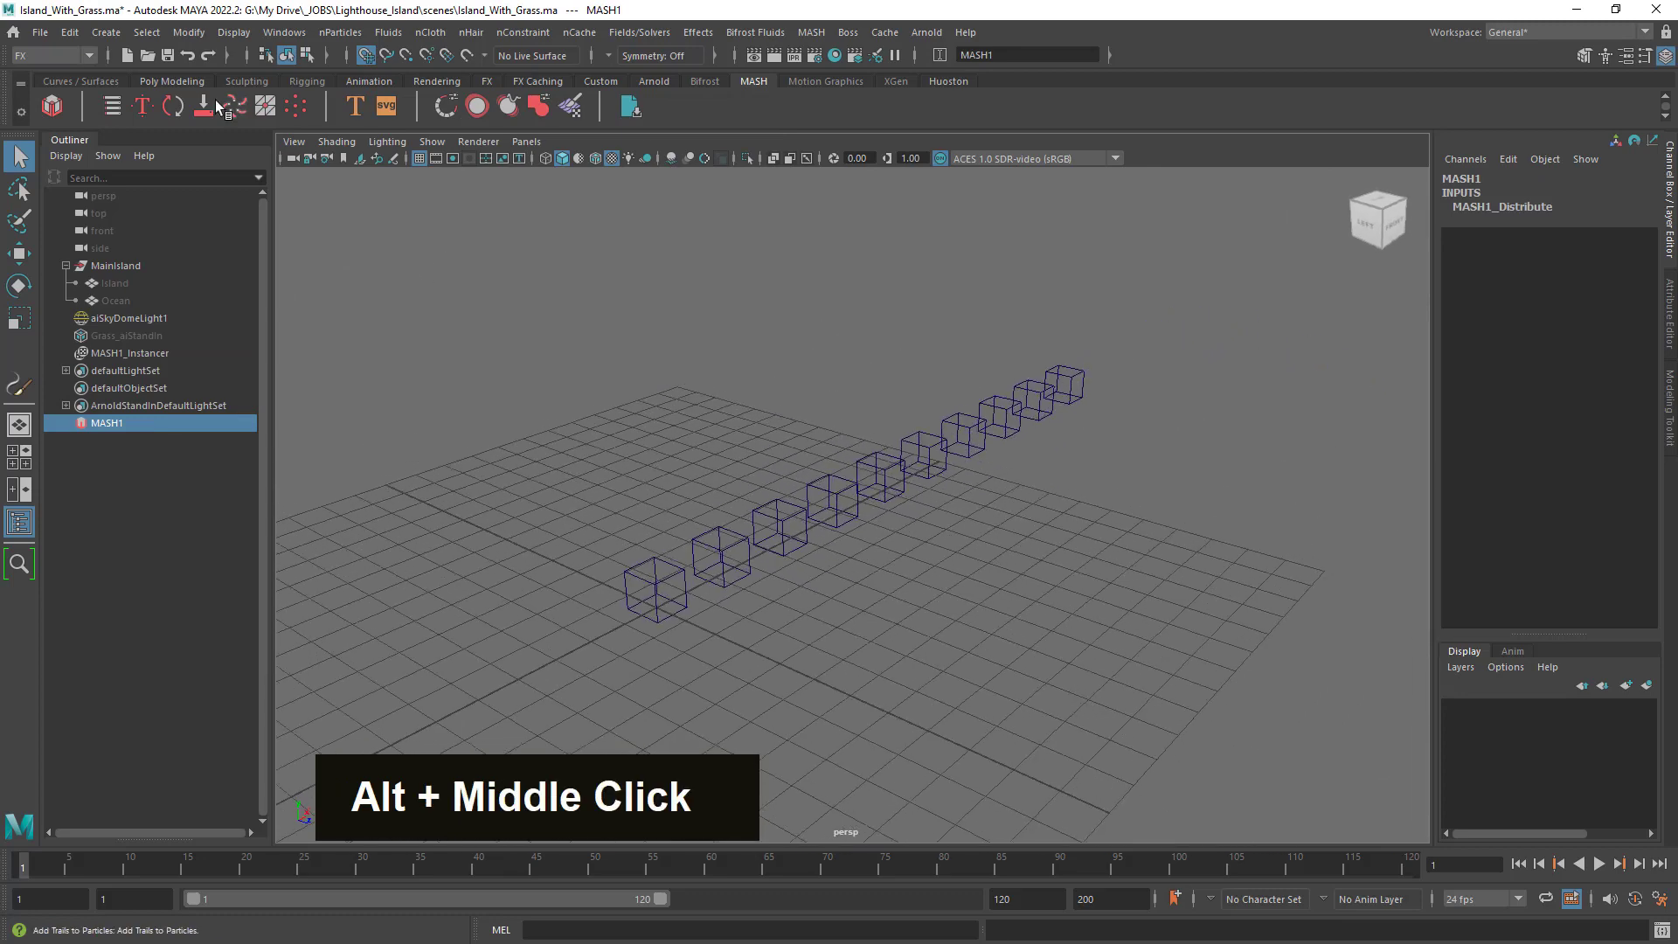
key(ctrl+s)
click(479, 143)
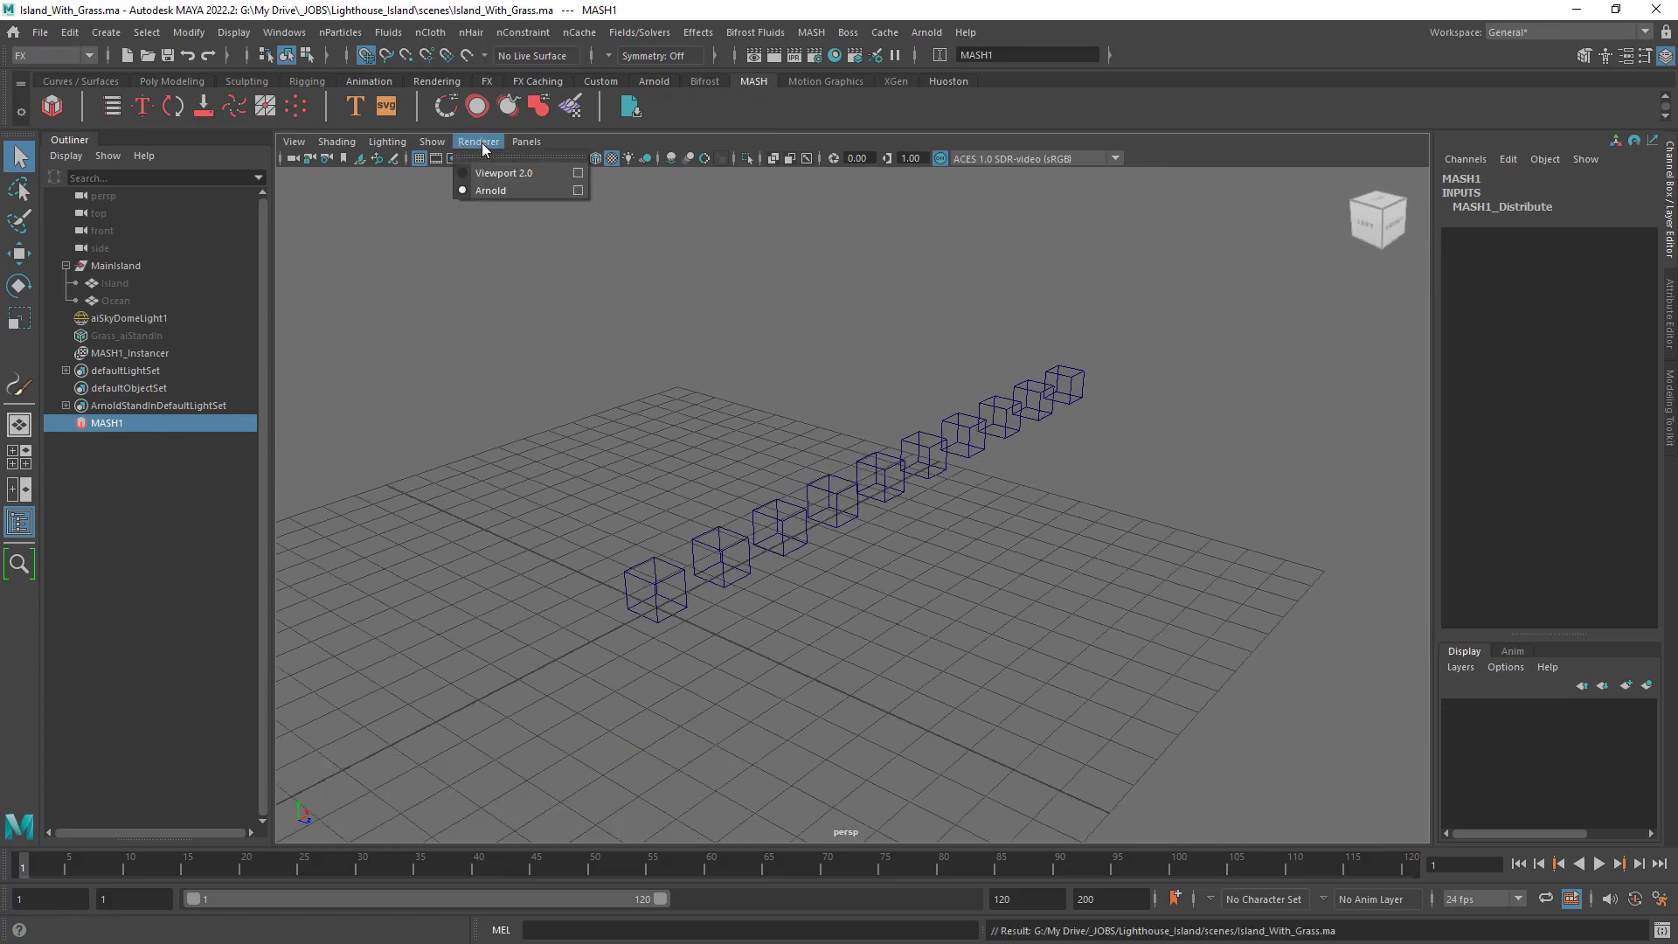
click(485, 147)
click(485, 147)
click(502, 189)
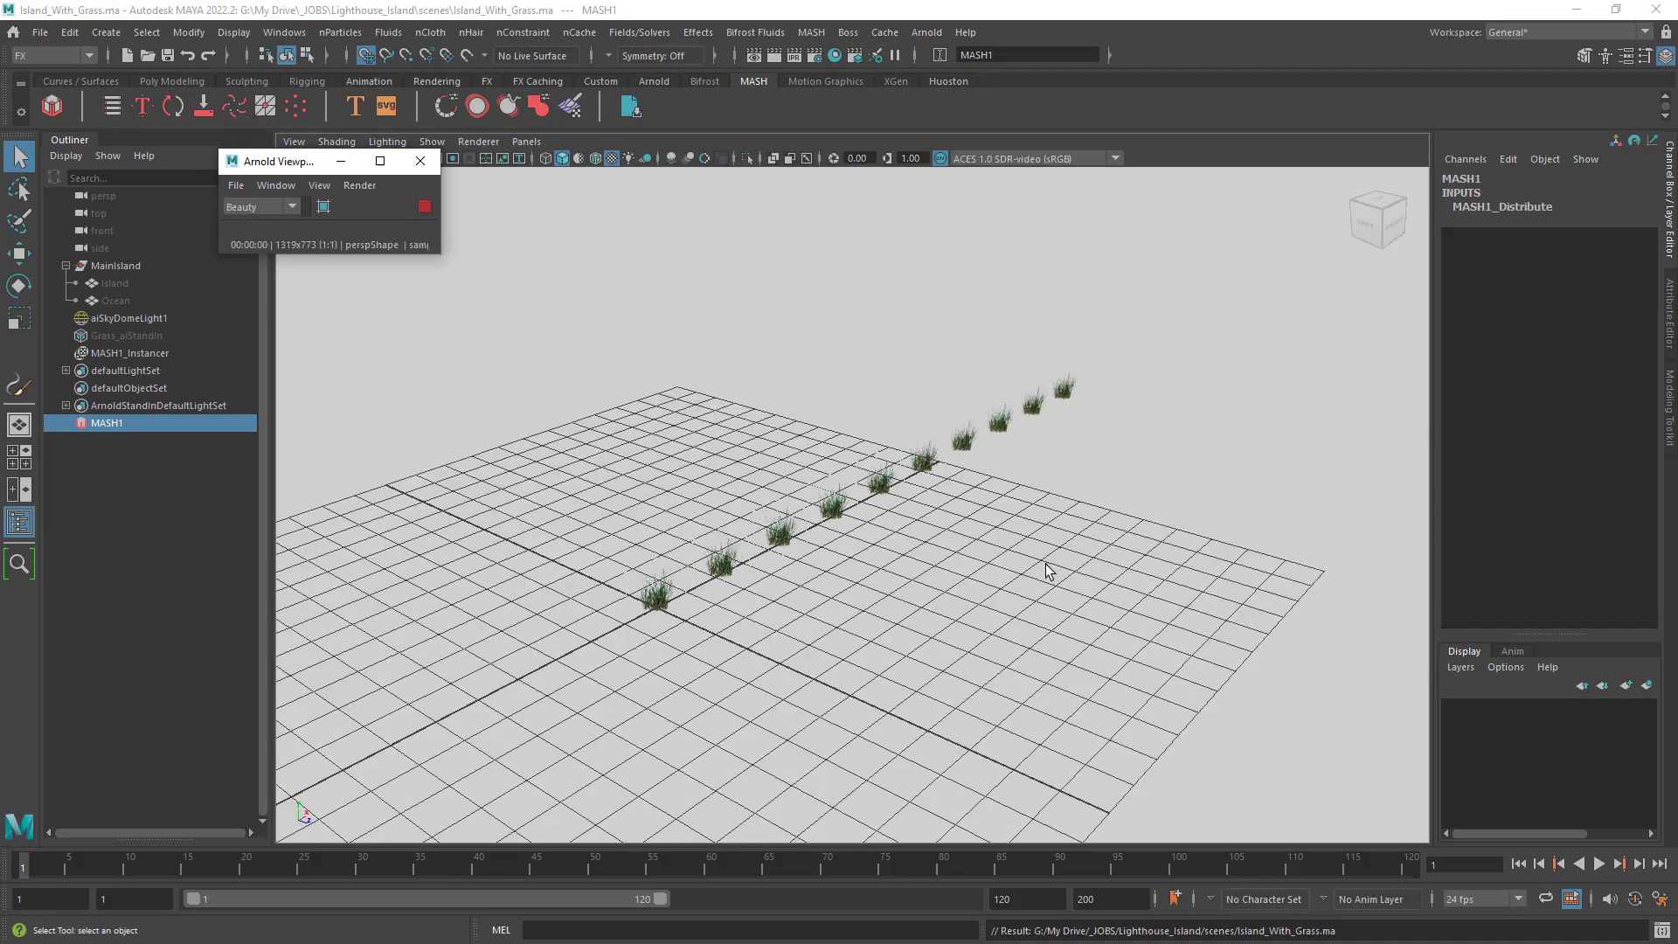
Stop the live Arnold render of the grass row and close the Arnold viewport window.
alt+drag(1050, 574, 919, 557)
alt+right_drag(919, 557, 1138, 610)
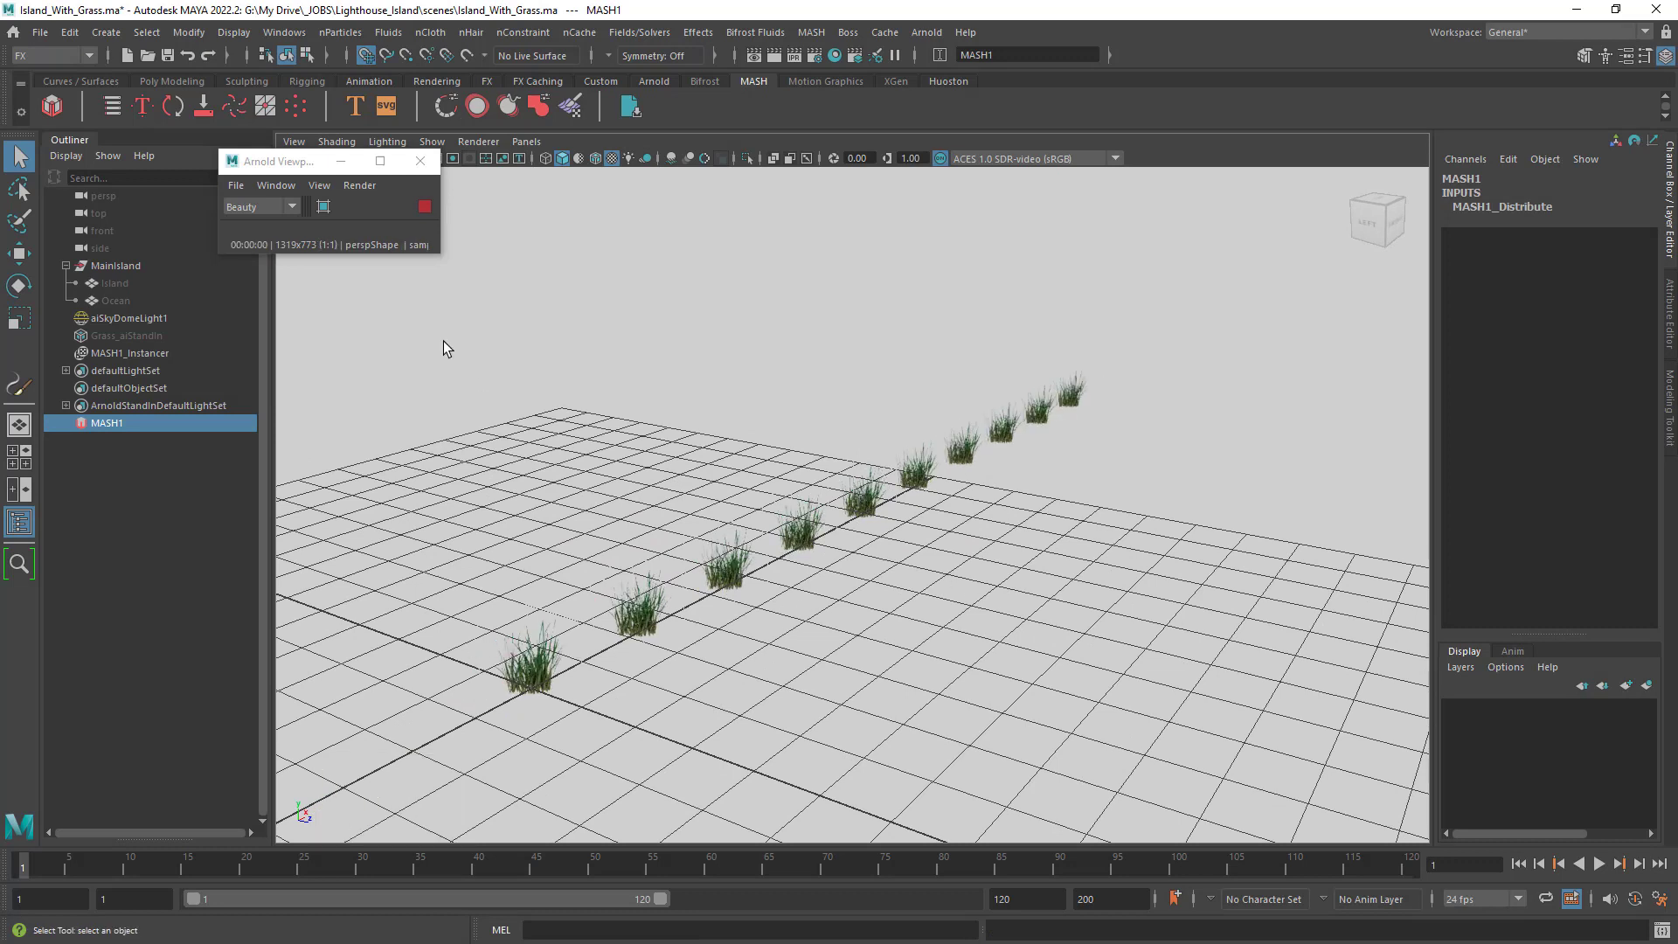
click(425, 205)
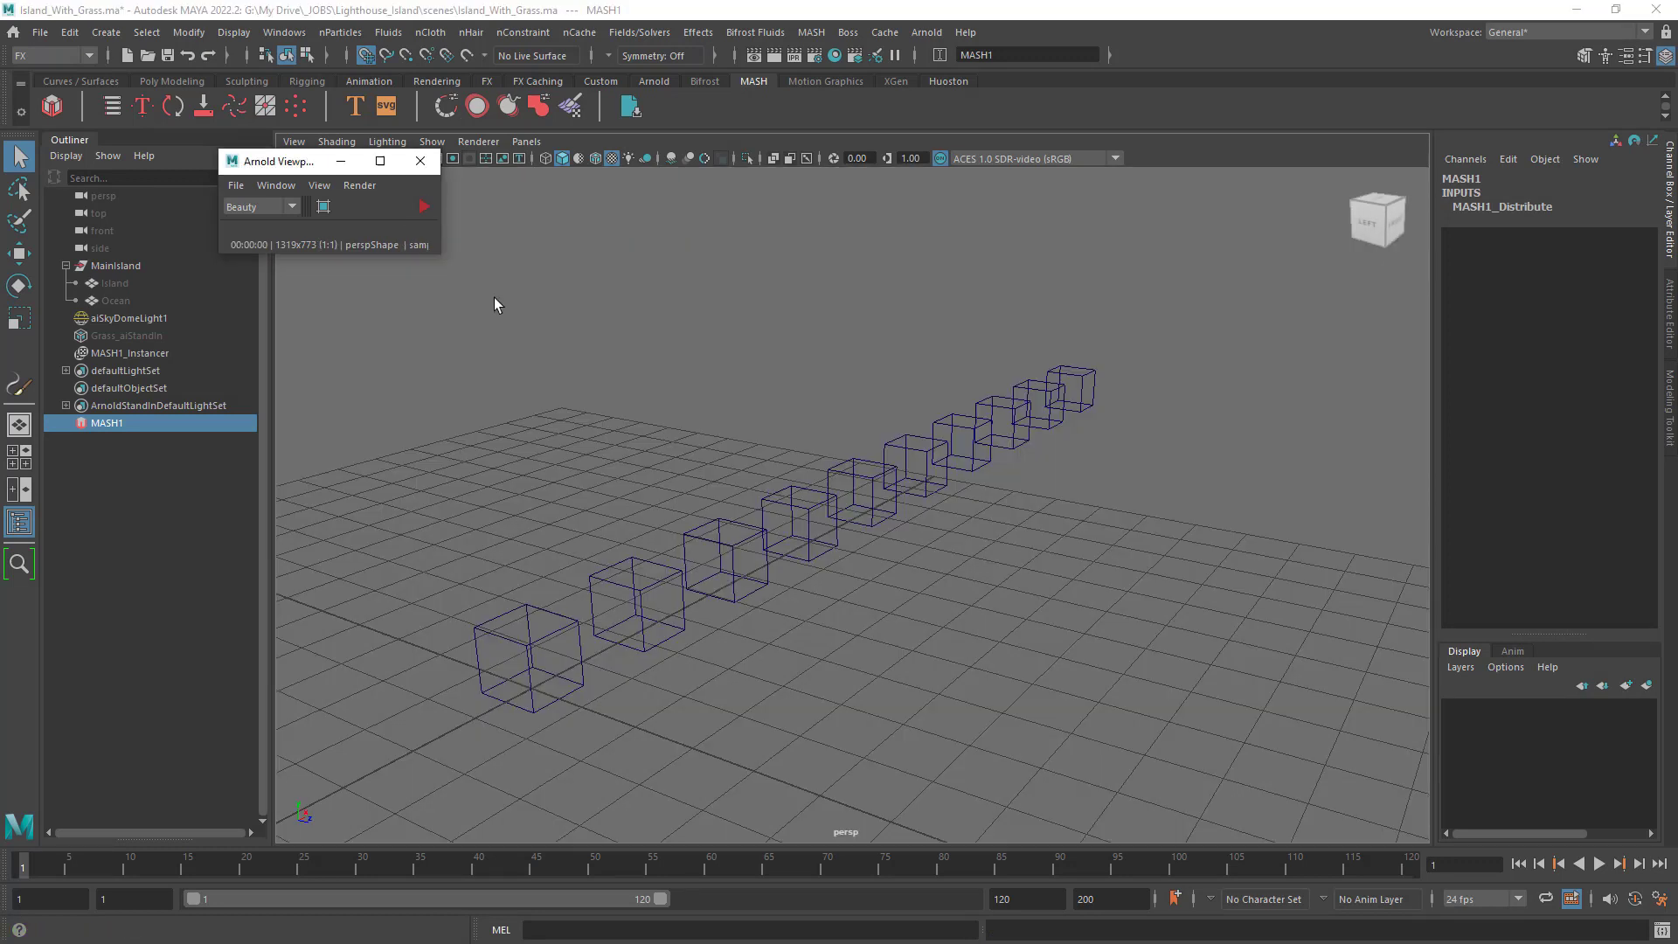
drag(297, 169, 203, 169)
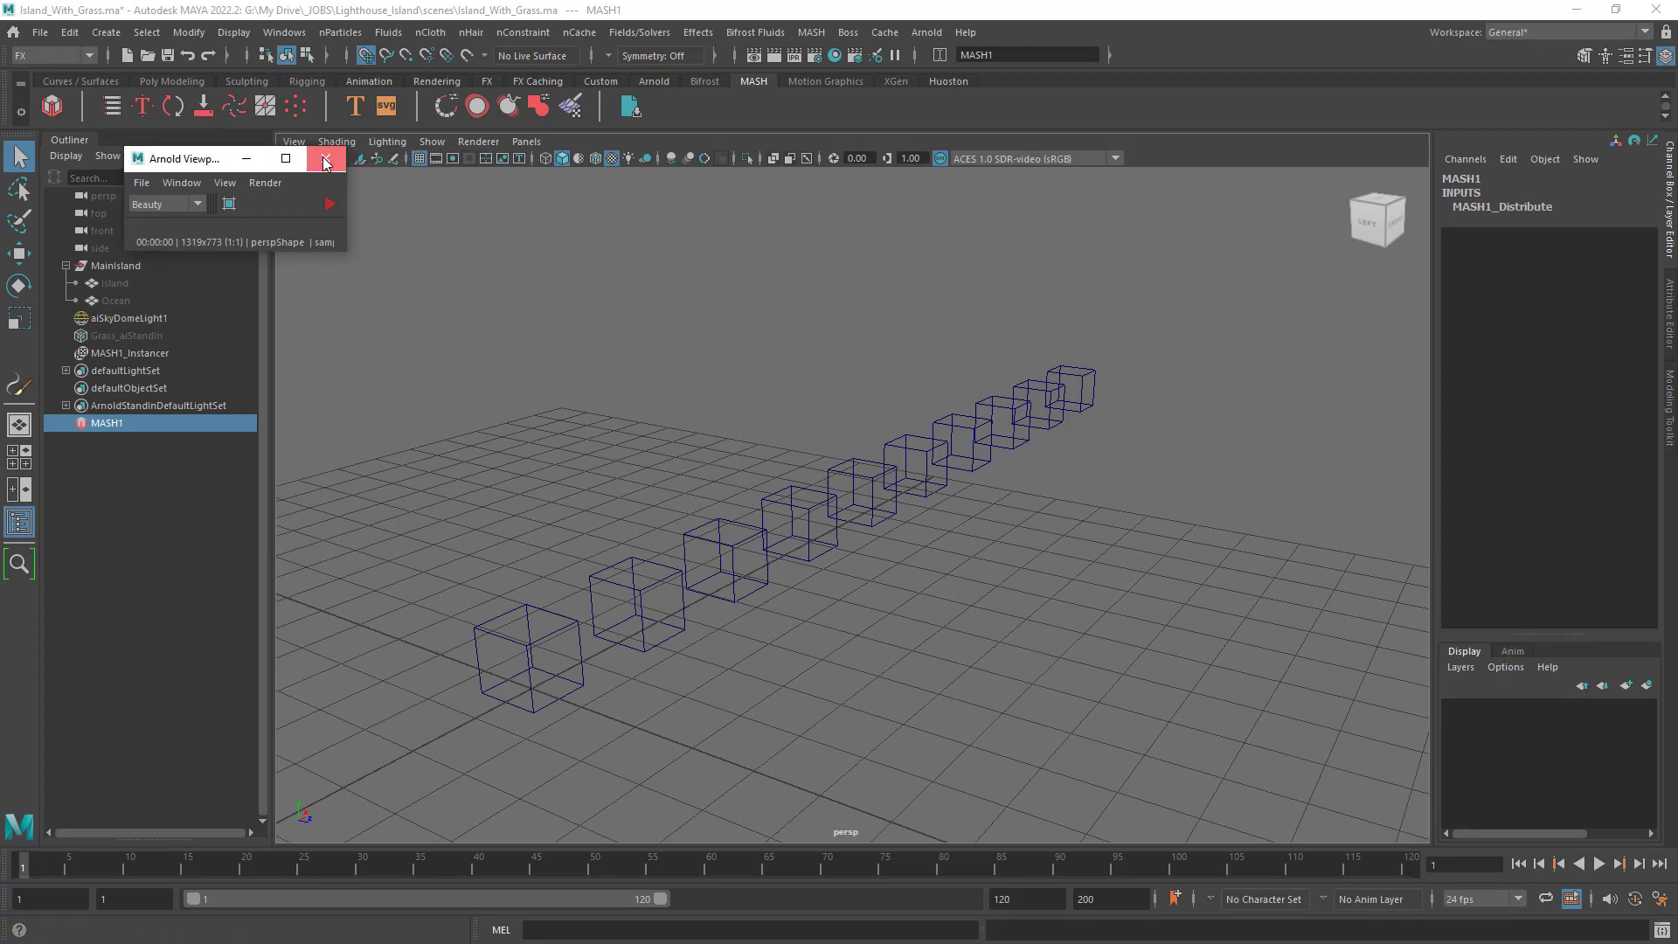
click(338, 159)
Make the hidden Island mesh visible again.
alt+drag(831, 480, 708, 454)
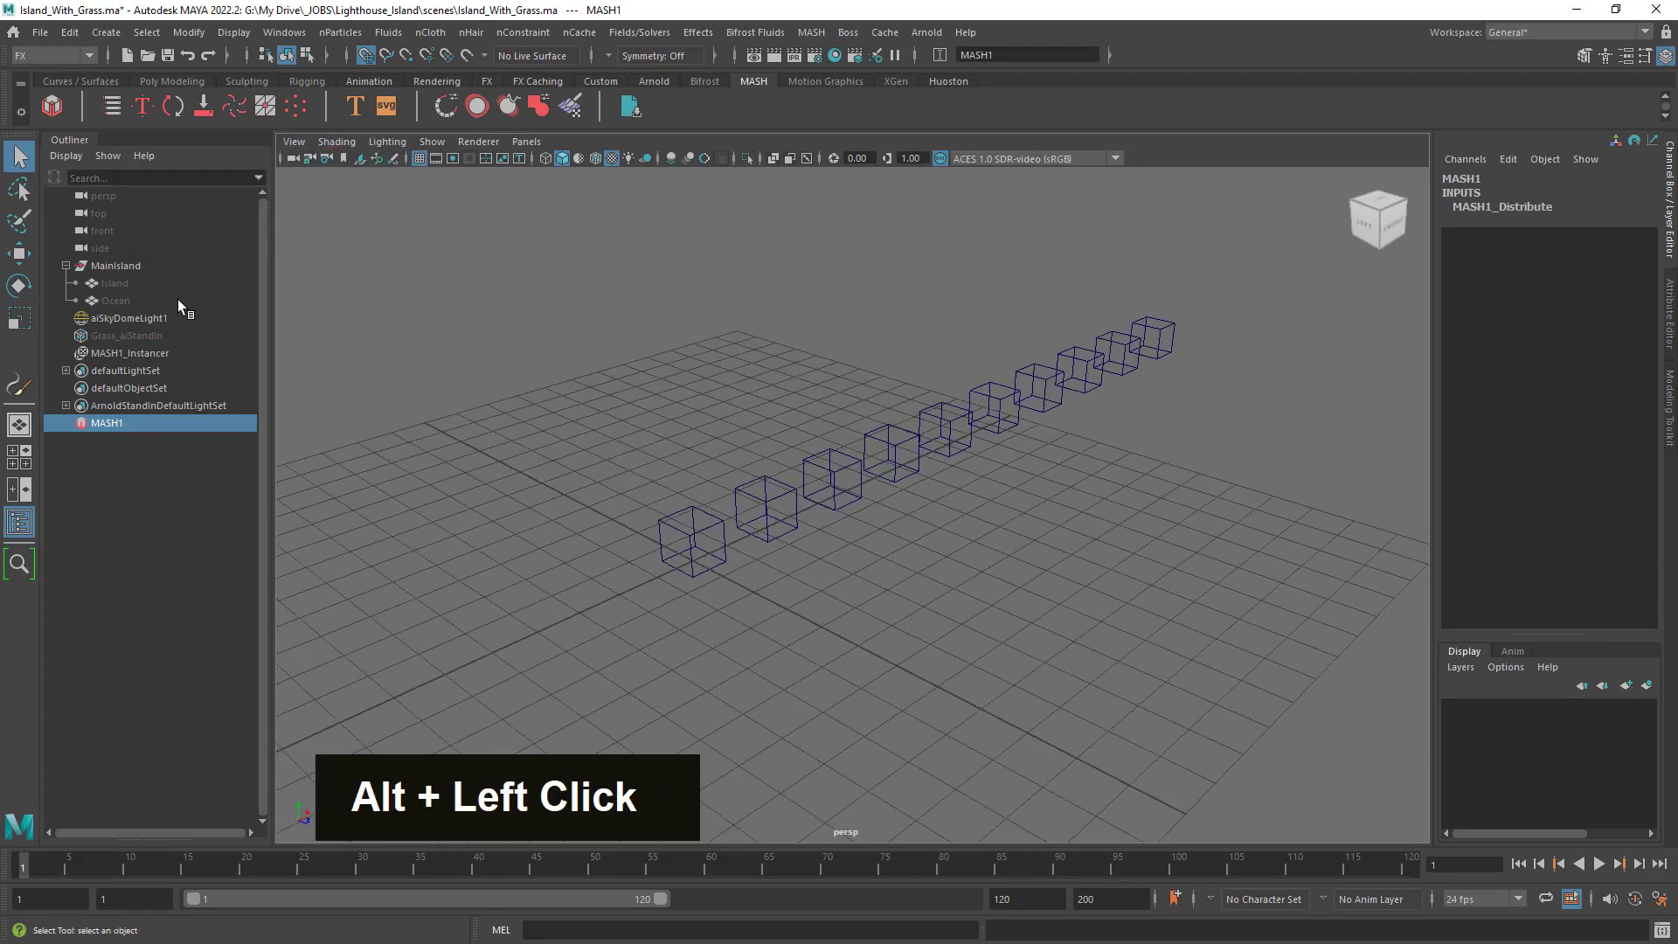
click(133, 282)
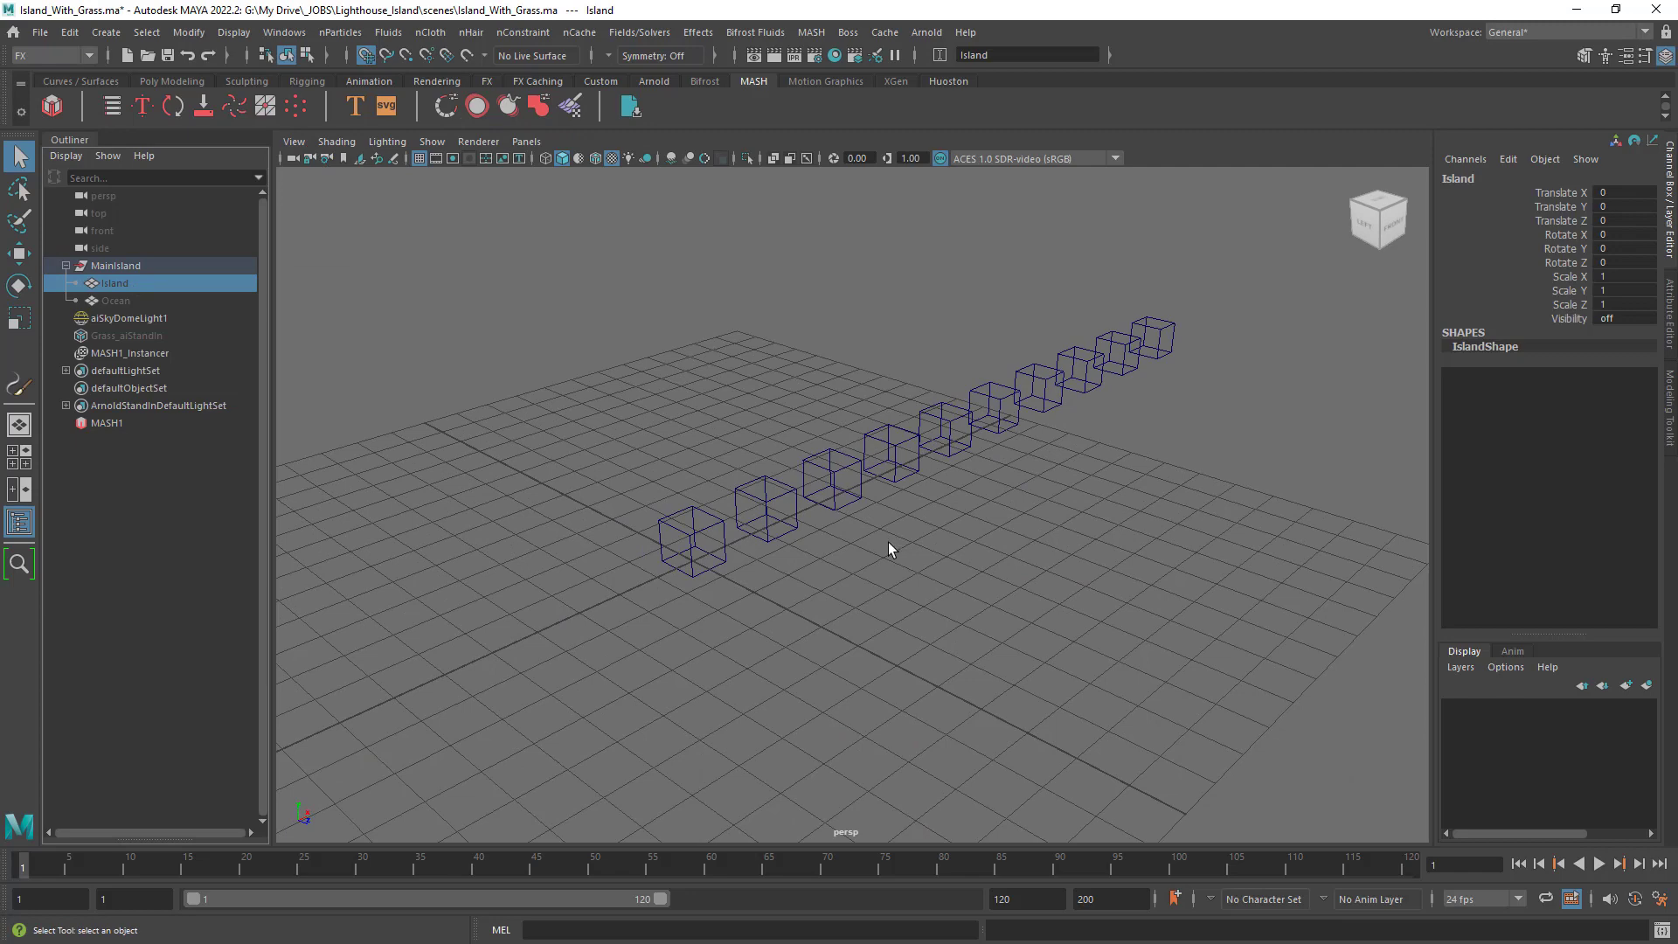
key(h)
Rename the MASH1 network as MASH_Grass in the MASH Editor and save the scene.
click(119, 422)
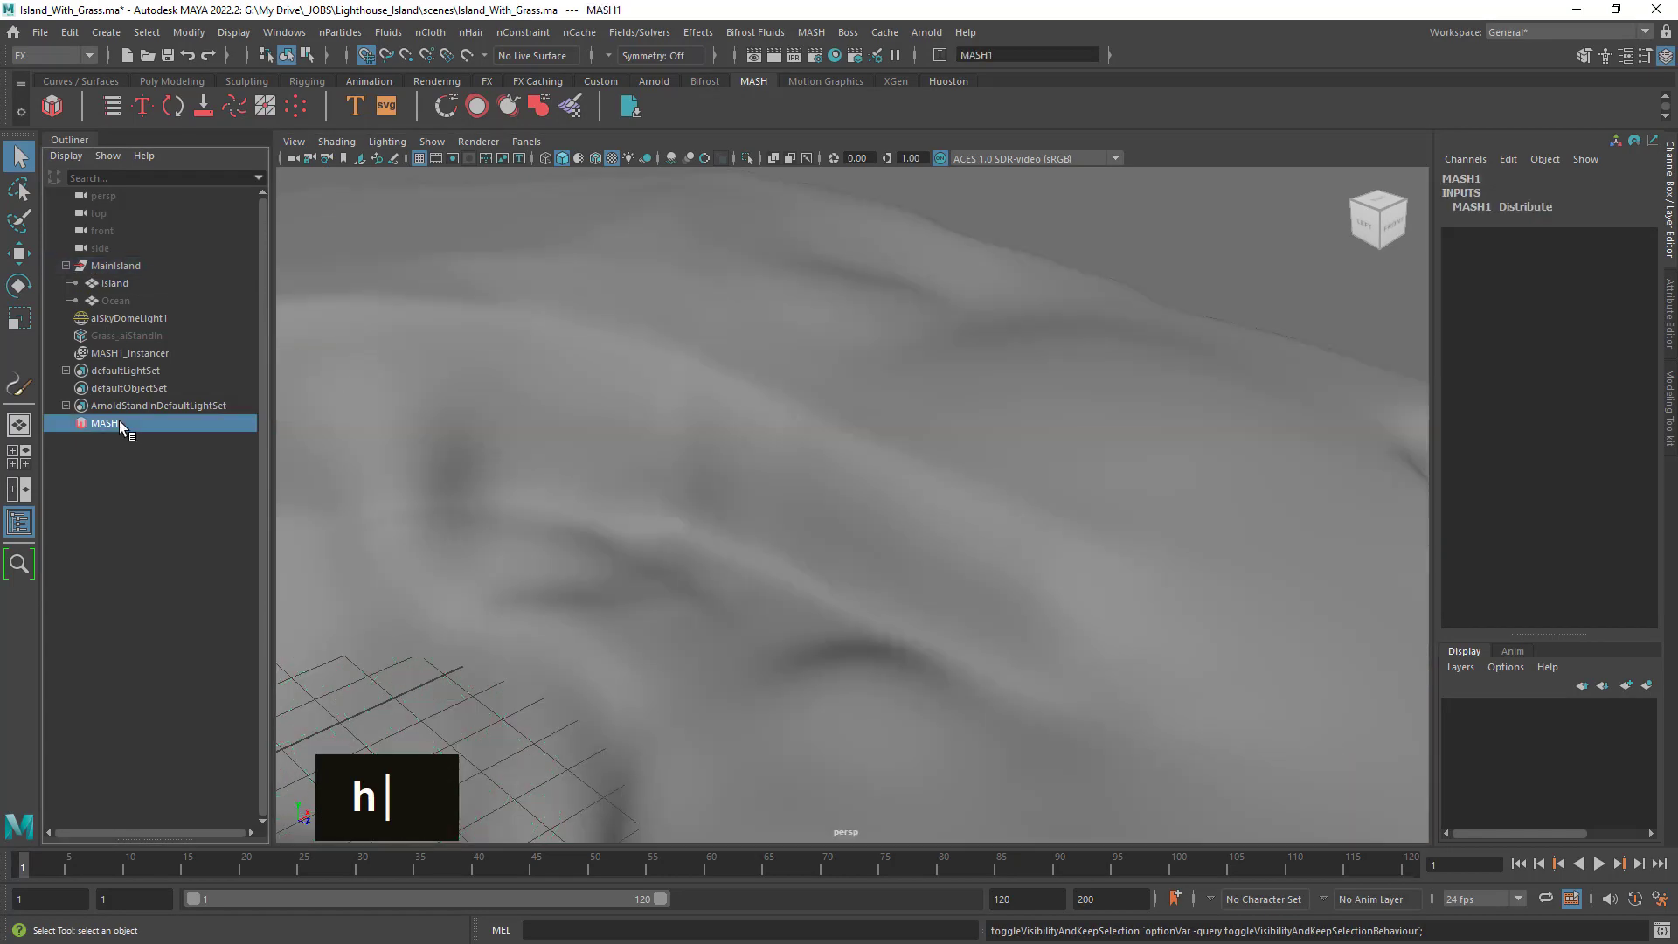
click(112, 107)
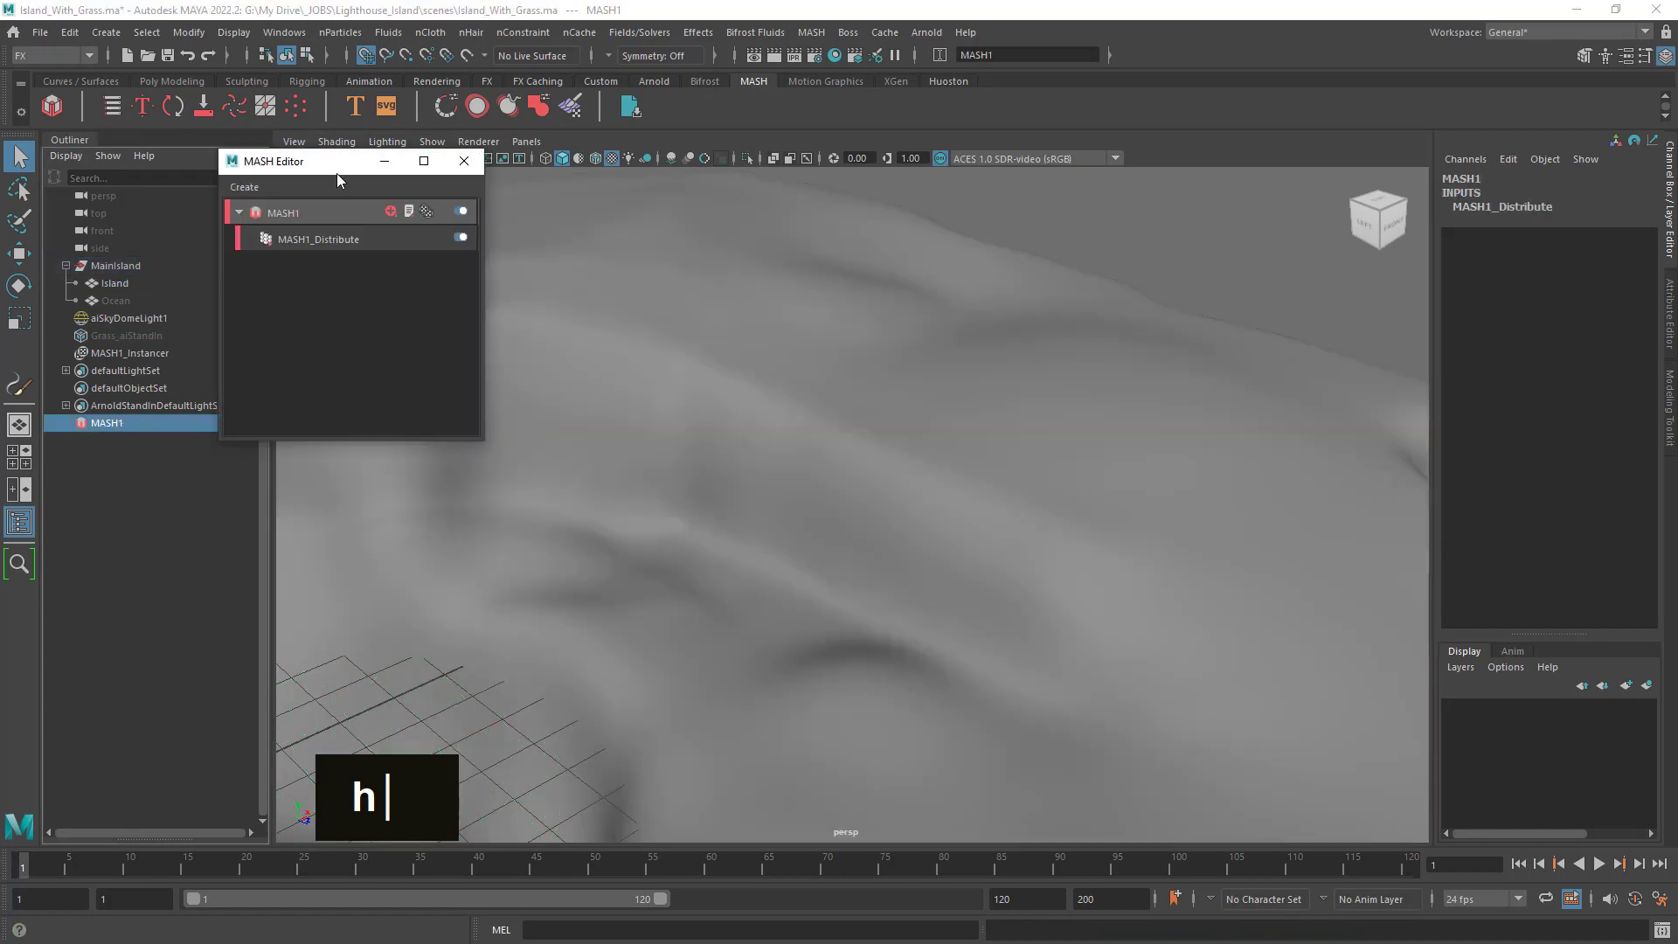
drag(338, 163, 624, 294)
click(595, 345)
double_click(607, 340)
click(606, 337)
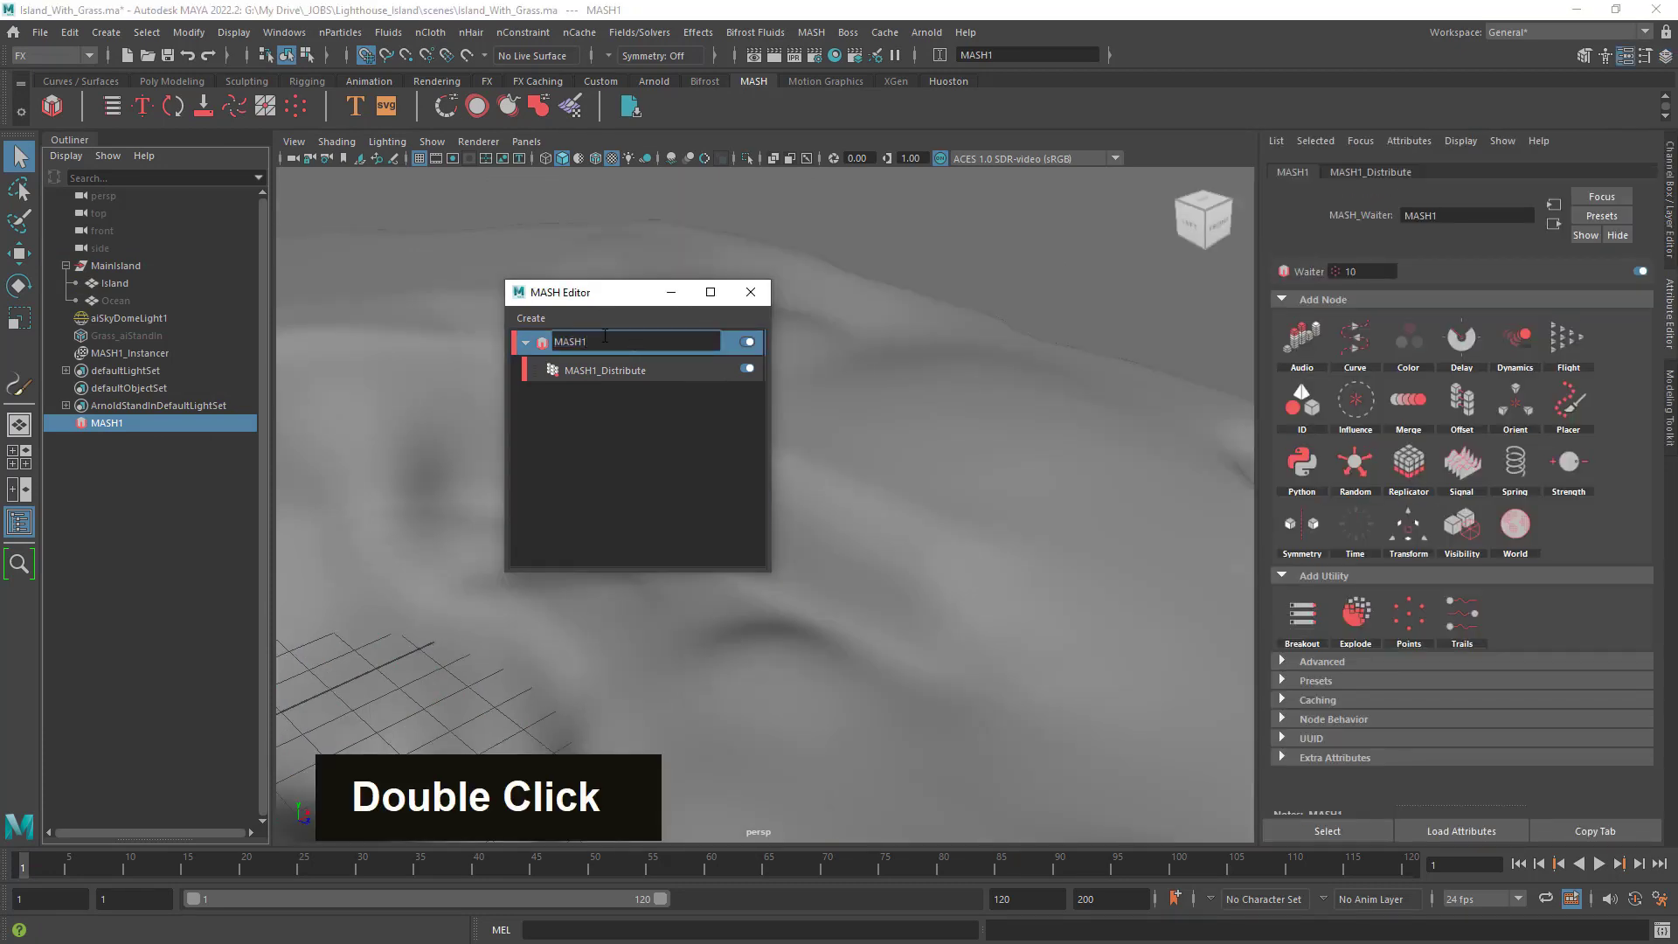
key(BackSpace)
text(_G)
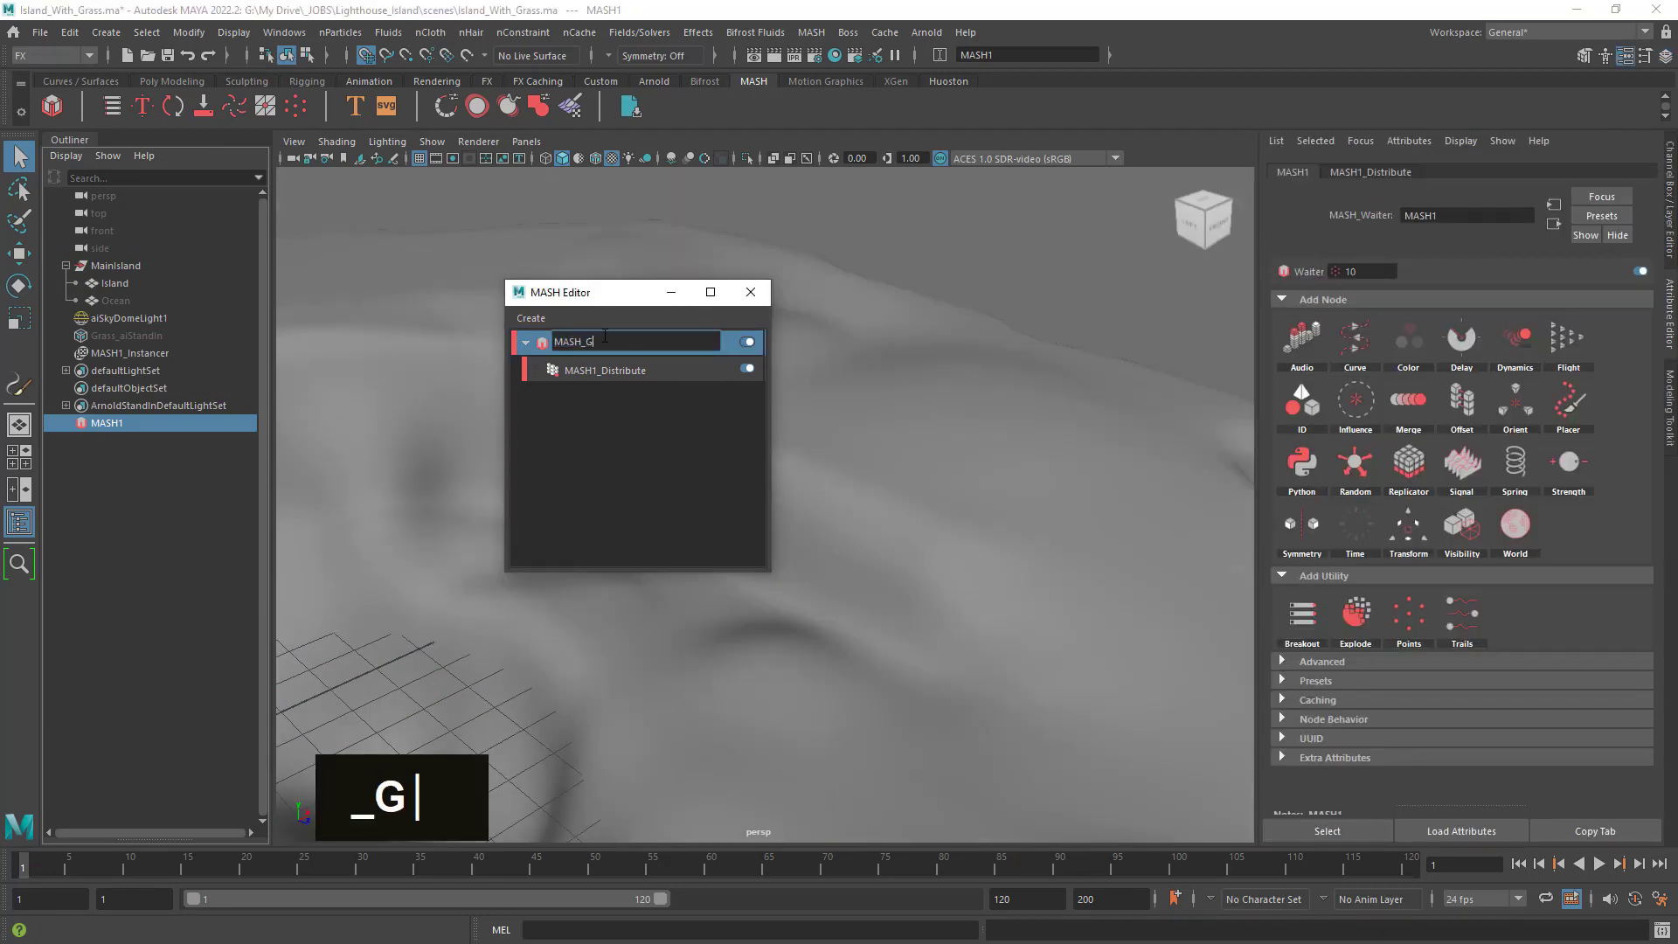
text(rass)
key(Return)
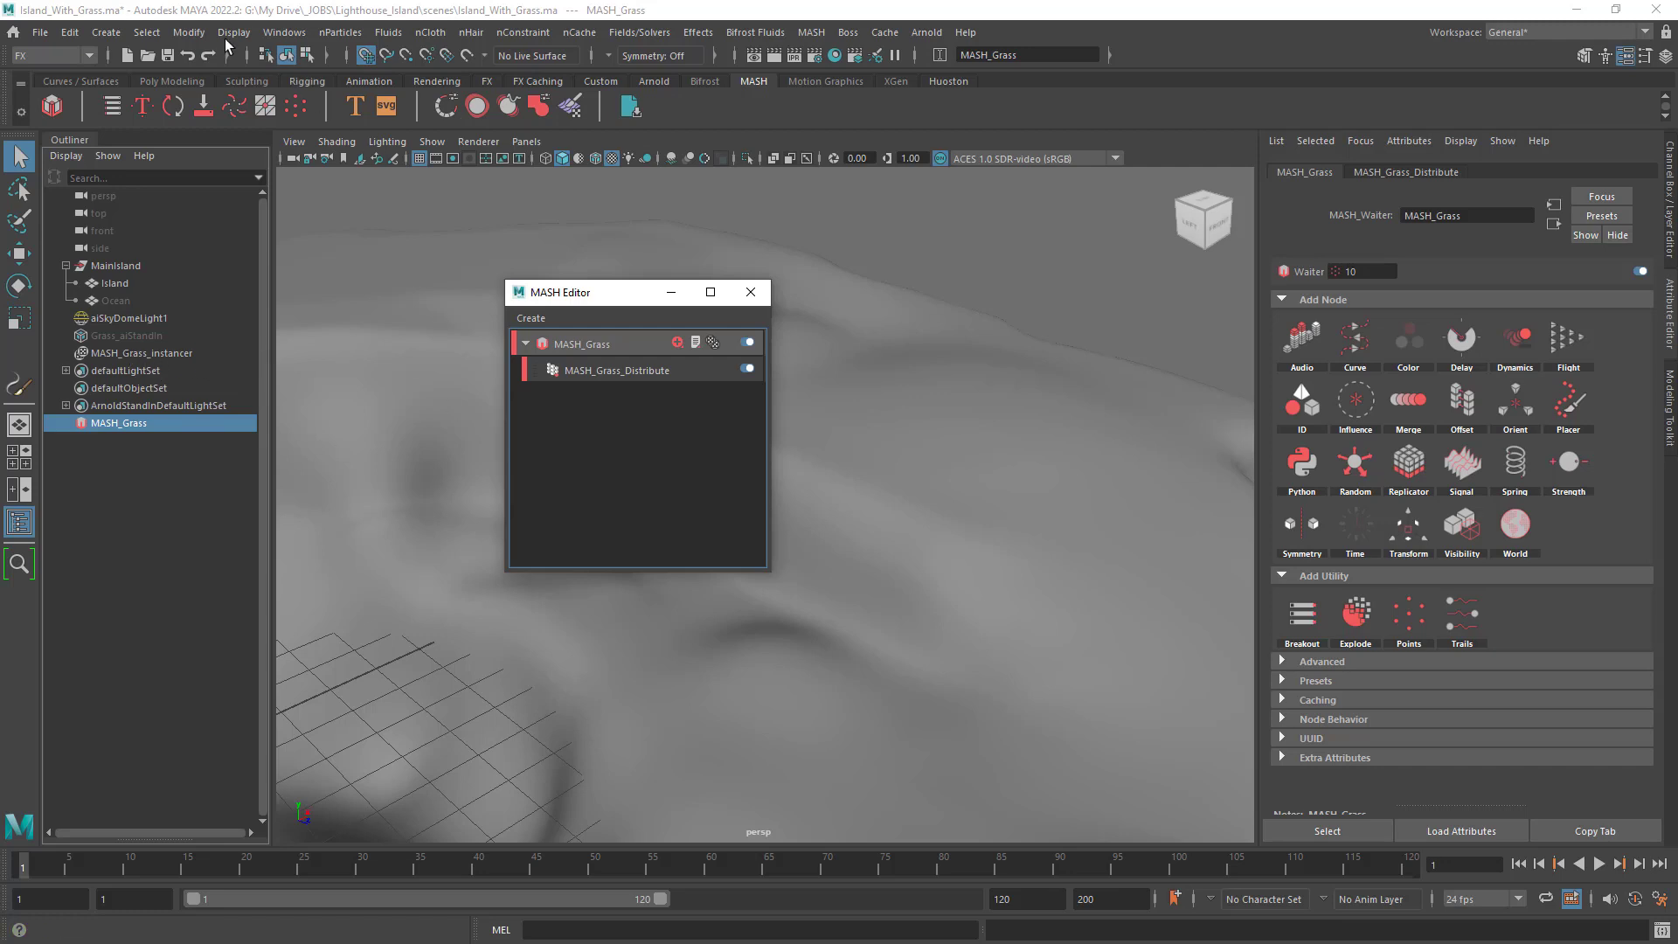
click(168, 55)
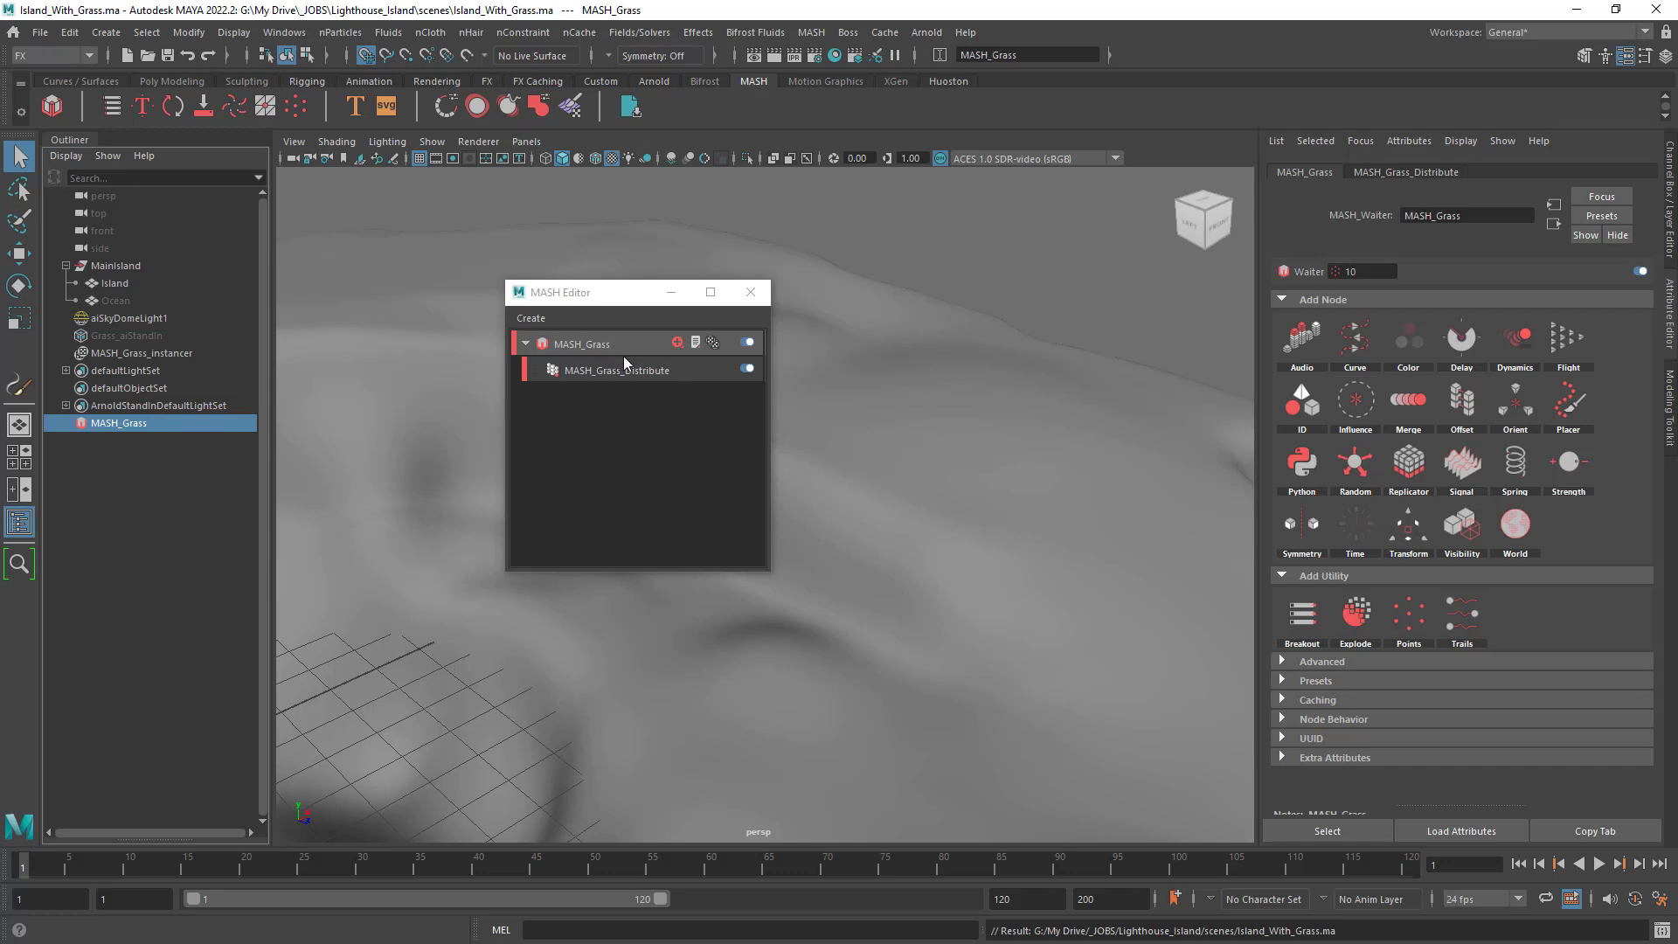
Set the MASH_Grass_Distribute node's distribution type to Mesh and connect the Island mesh as its input mesh.
click(595, 369)
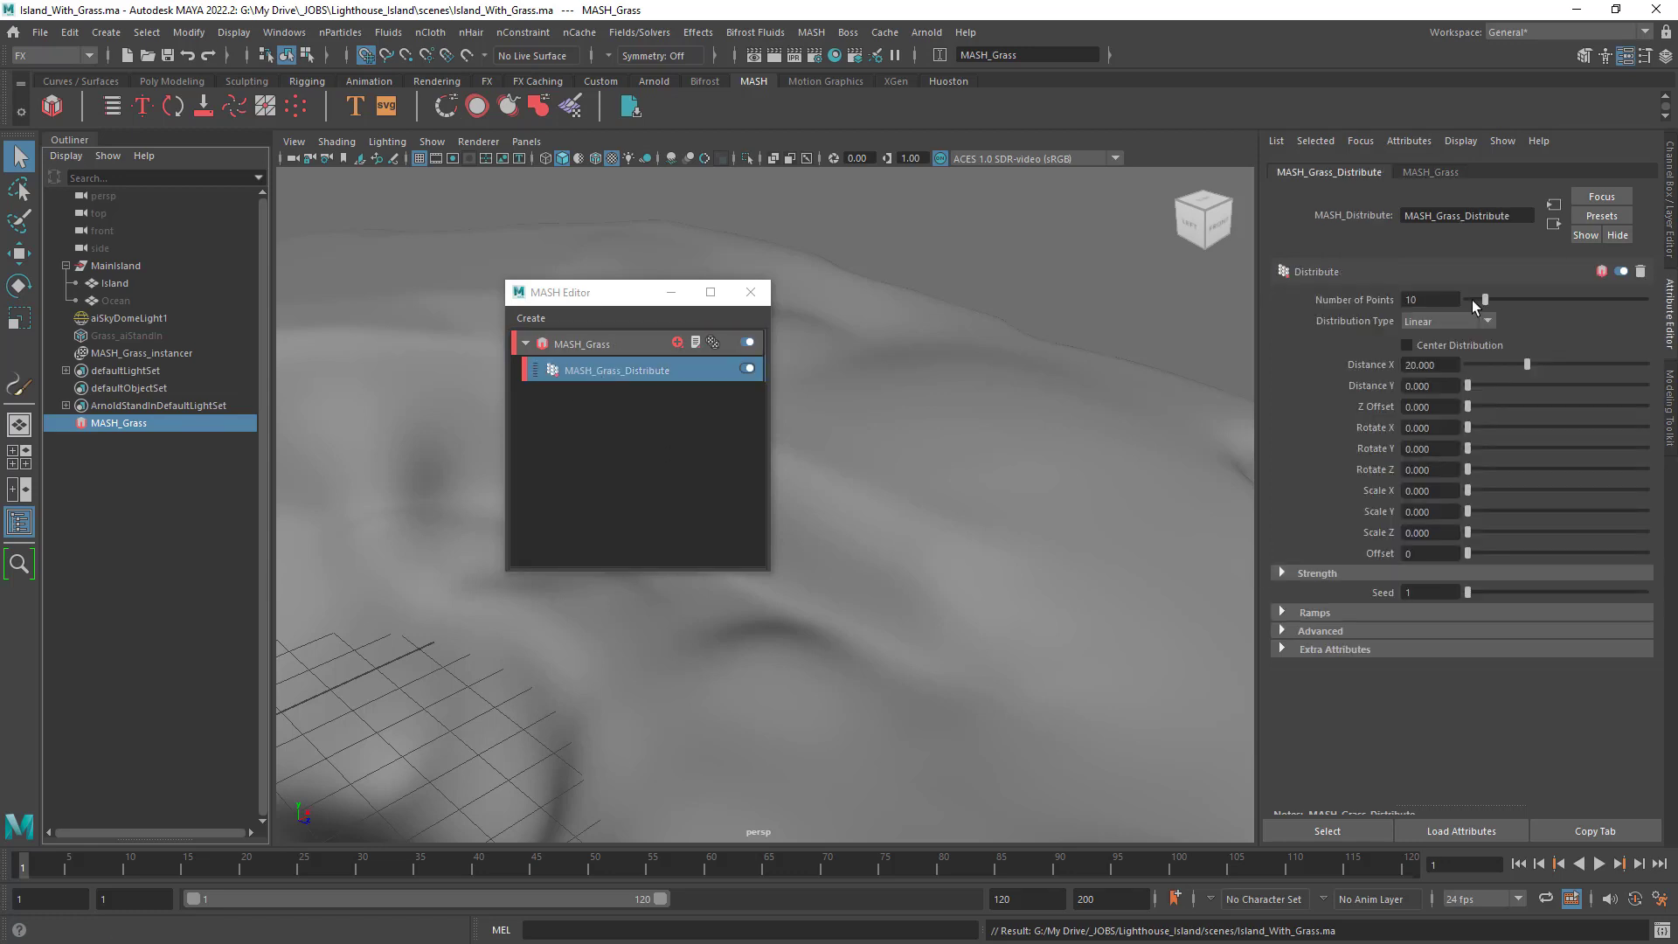
click(1460, 324)
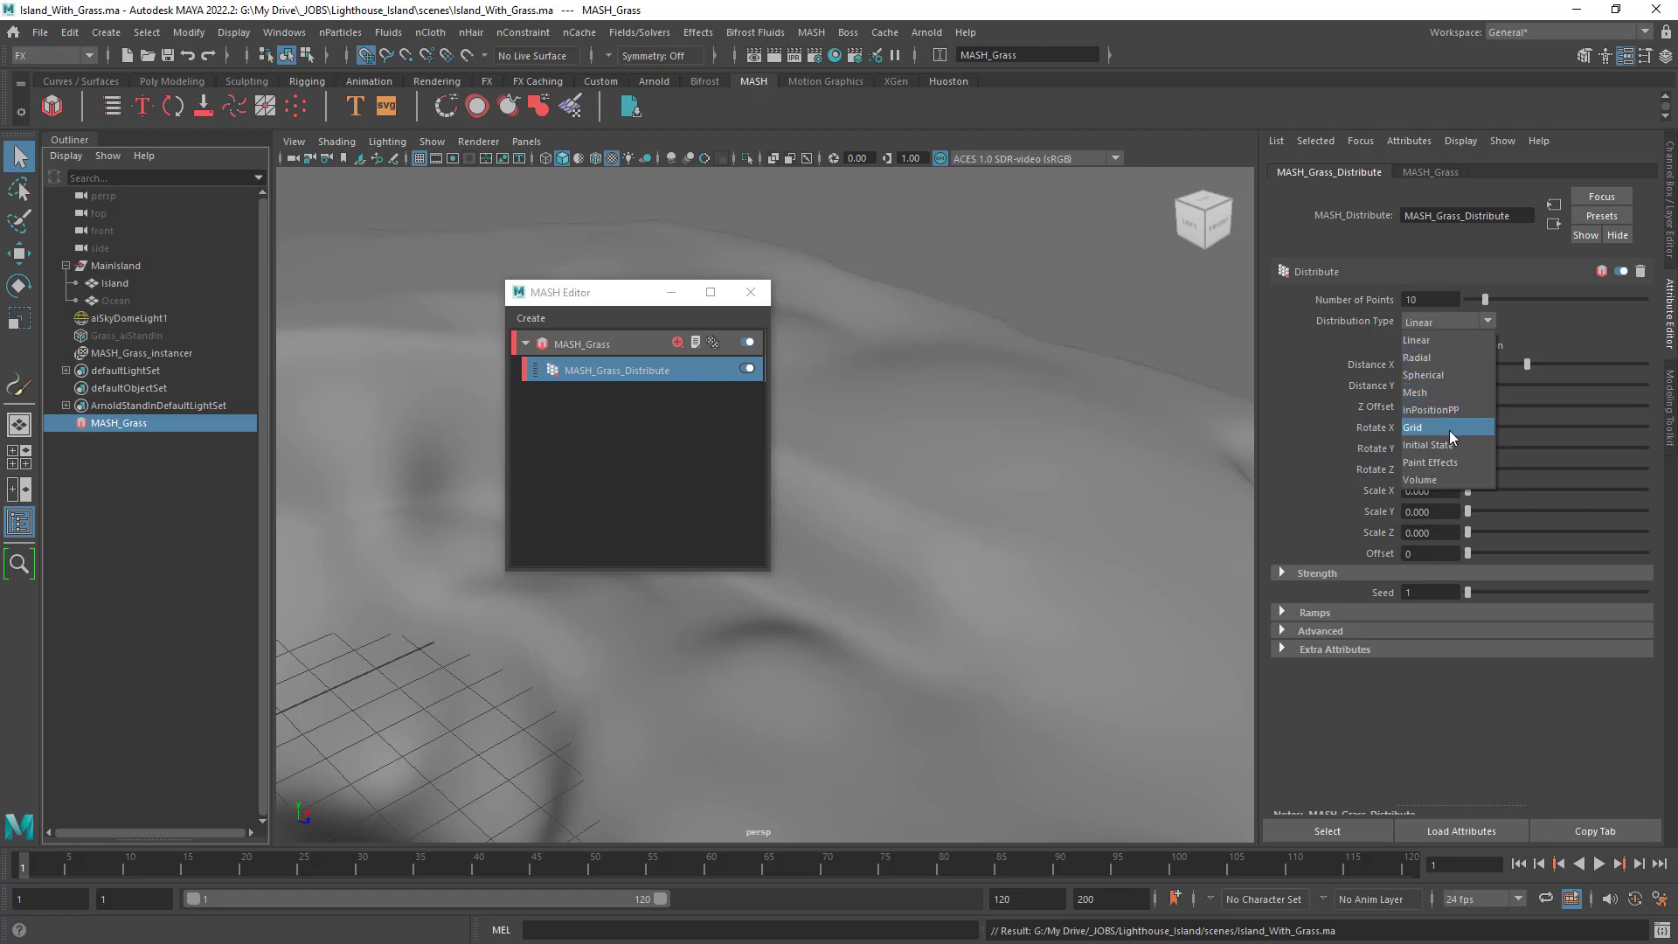
click(1438, 397)
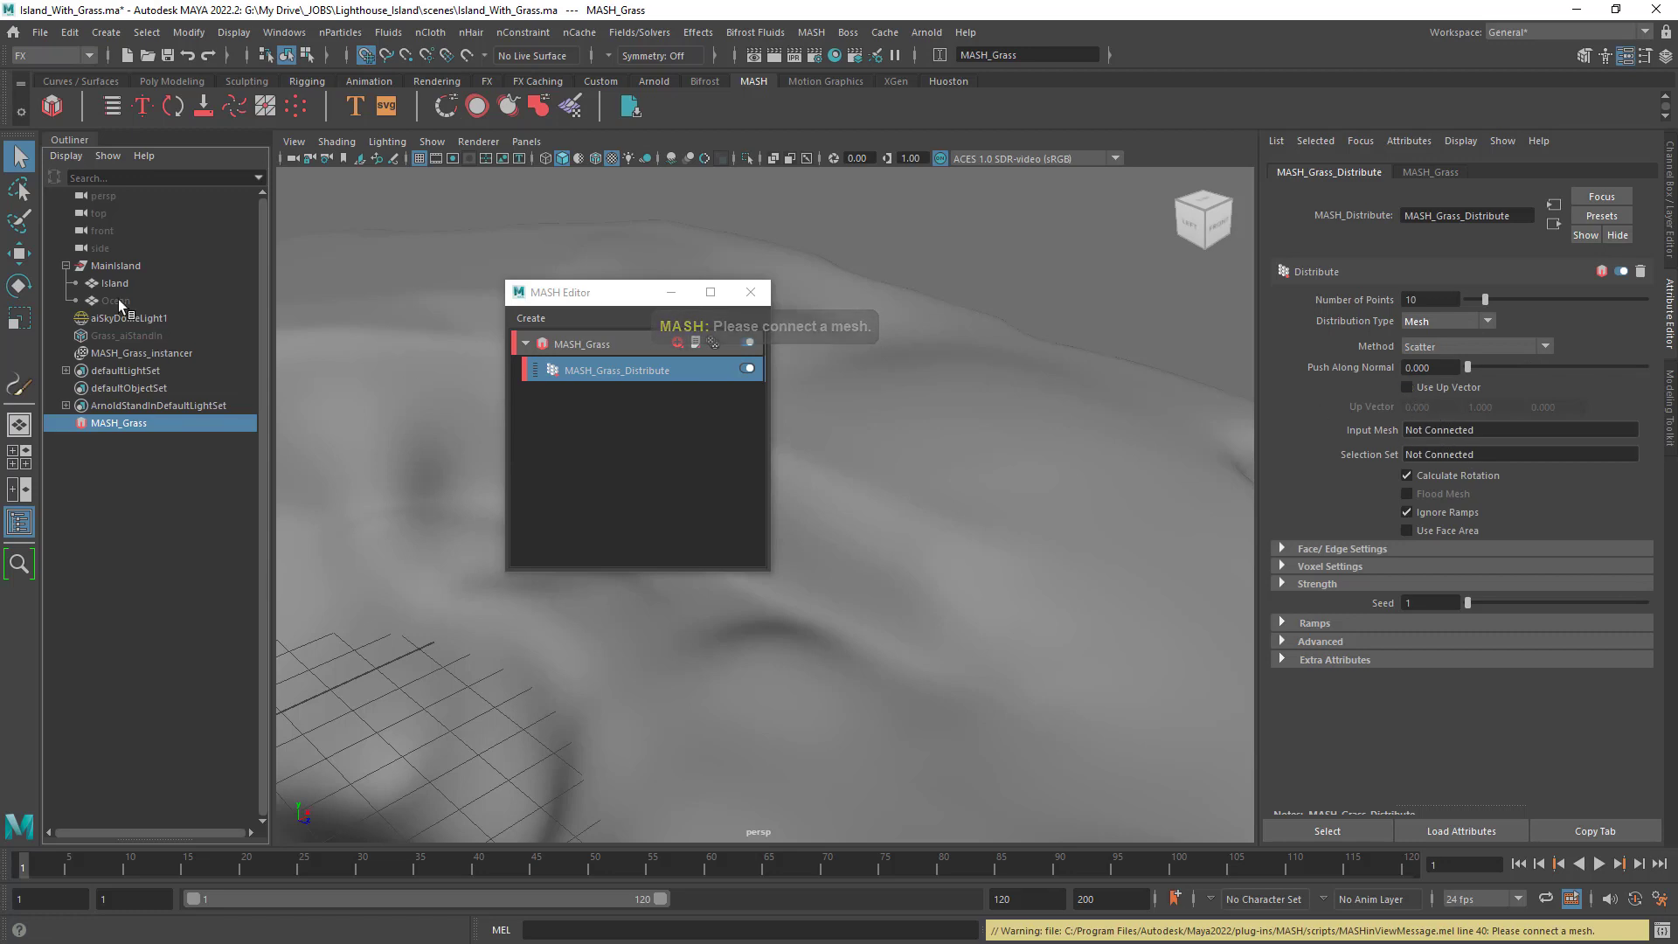
middle_drag(117, 283, 1446, 428)
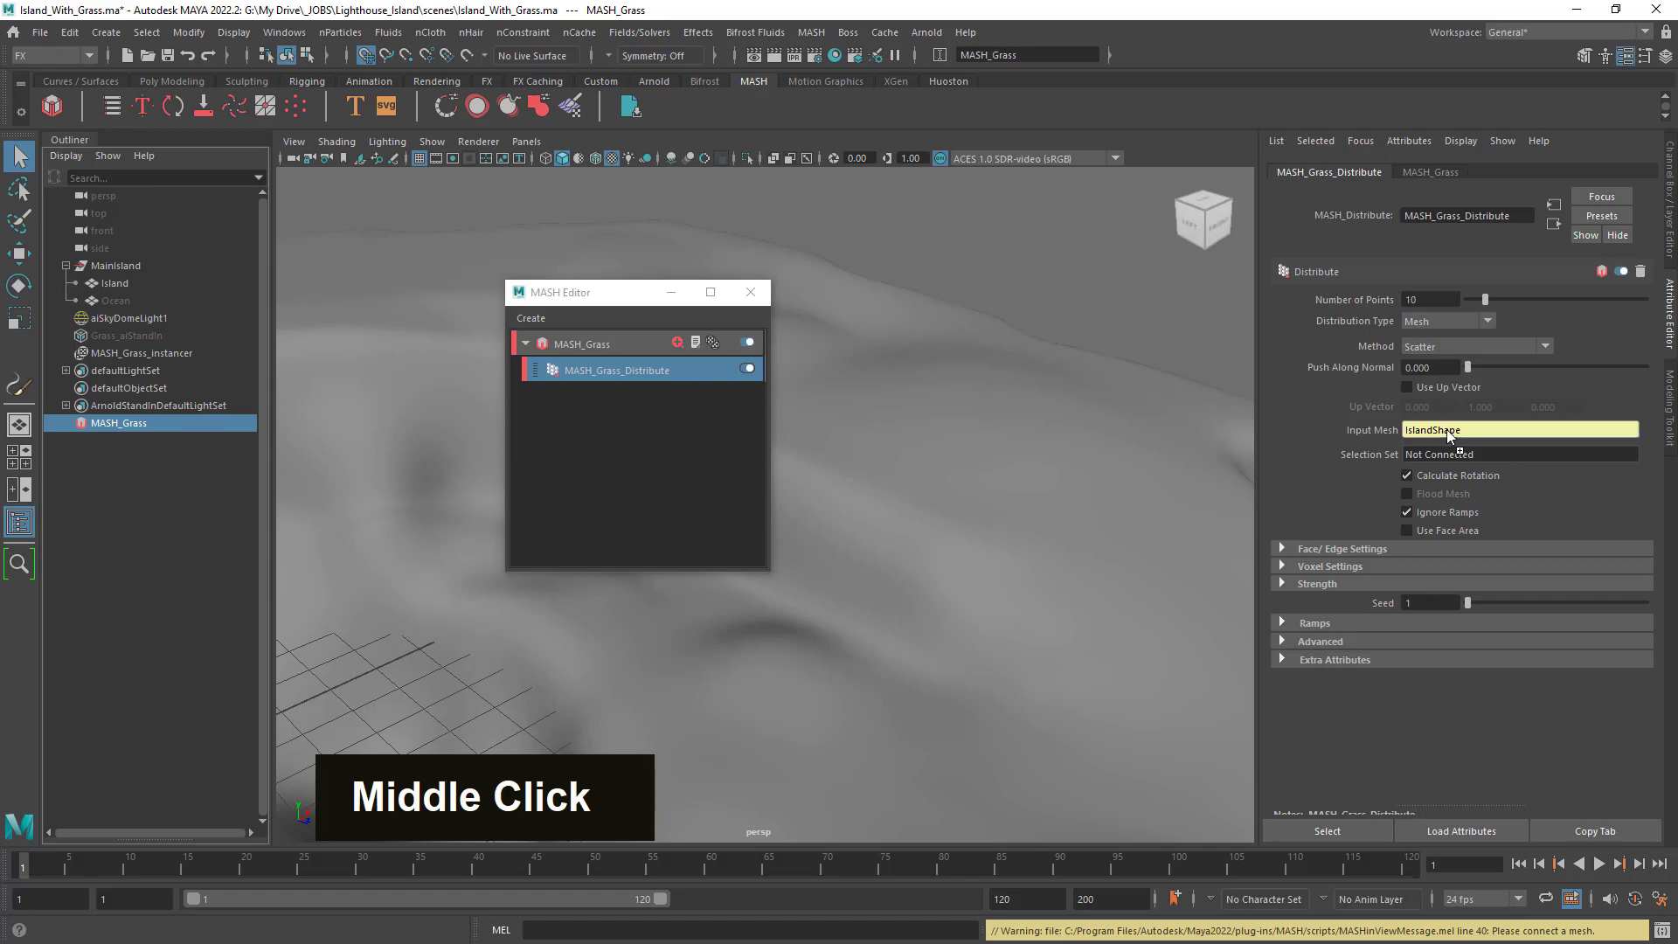
Examine how the grass stand-in boxes are scattered over the island from several distances and angles.
alt+right_drag(1115, 418, 856, 380)
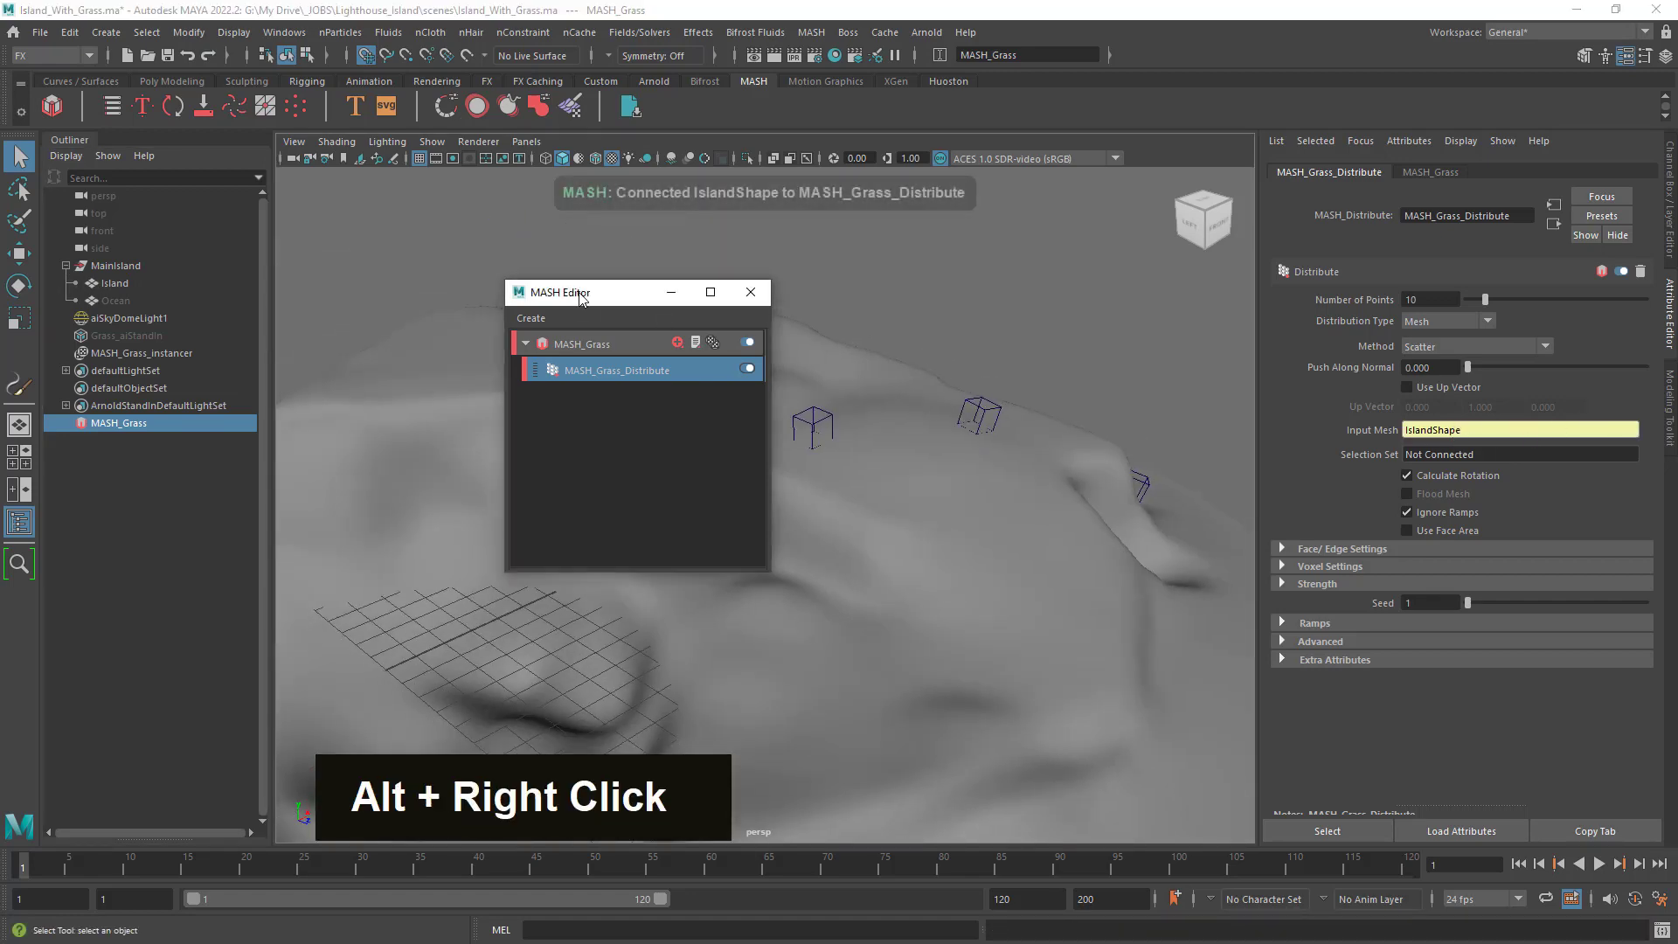
drag(604, 292, 1068, 202)
mouse_move(686, 487)
alt+mouse_down()
mouse_move(567, 456)
mouse_move(686, 483)
mouse_move(841, 481)
mouse_move(678, 491)
alt+mouse_up()
alt+right_drag(679, 491, 650, 489)
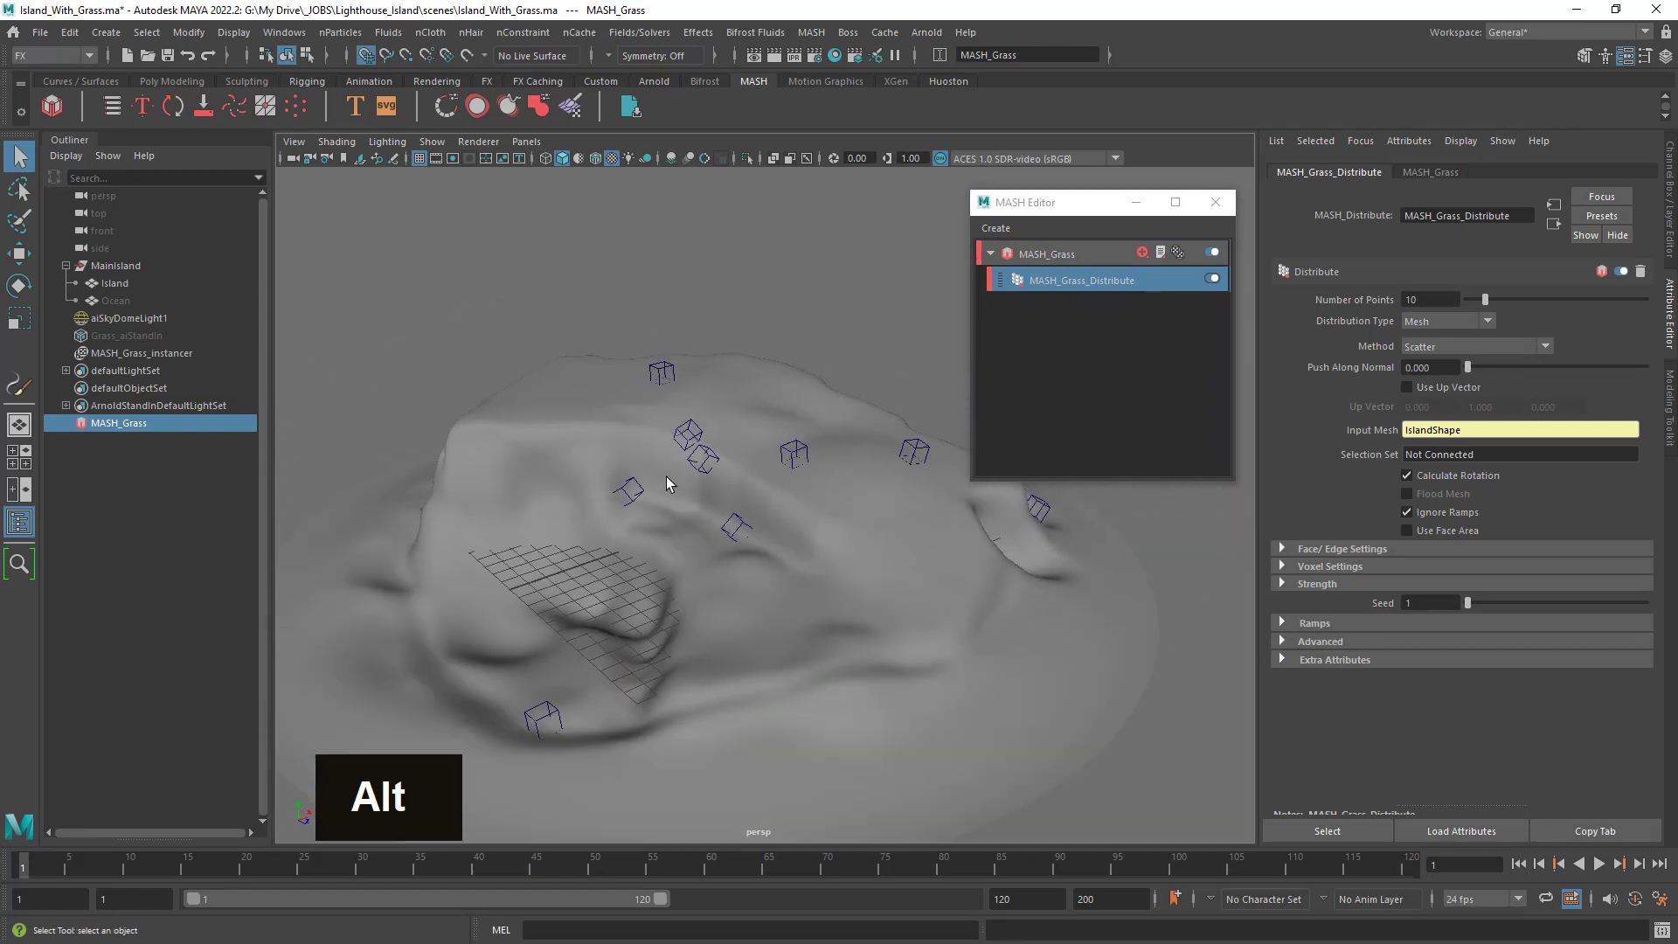
alt+middle_drag(666, 475, 658, 372)
alt+right_drag(657, 372, 726, 417)
alt+drag(727, 417, 752, 423)
alt+right_drag(752, 423, 700, 405)
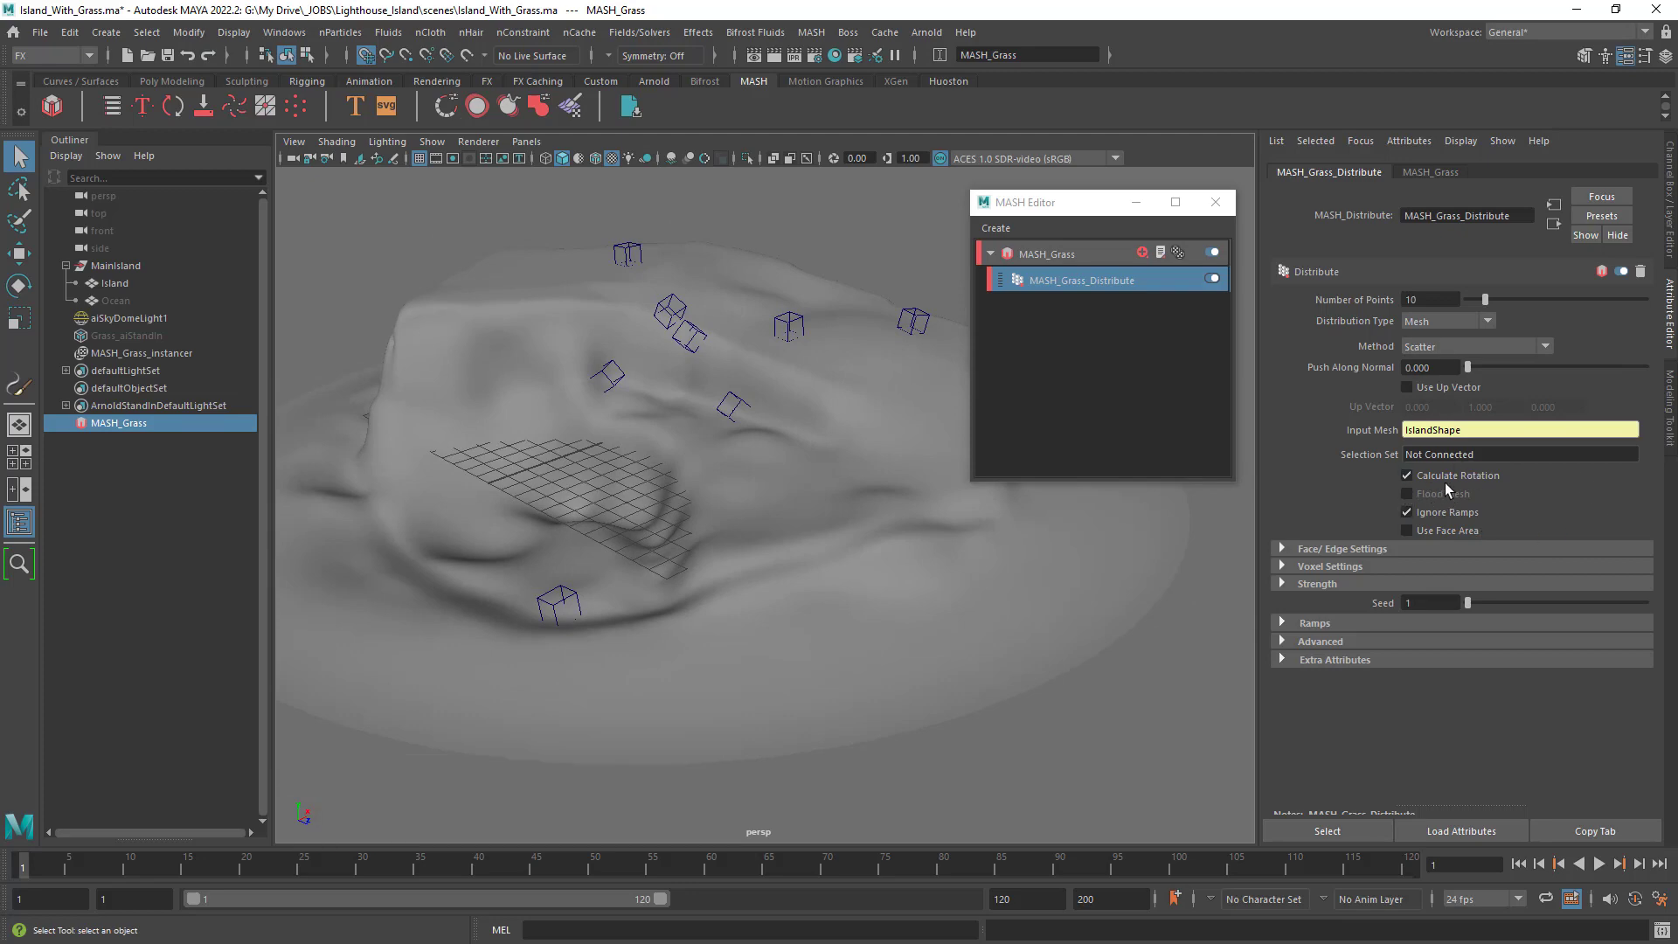
Set the MASH_Grass_Distribute node's number of points to 5000 to cover the island with grass.
click(1428, 299)
text(5000)
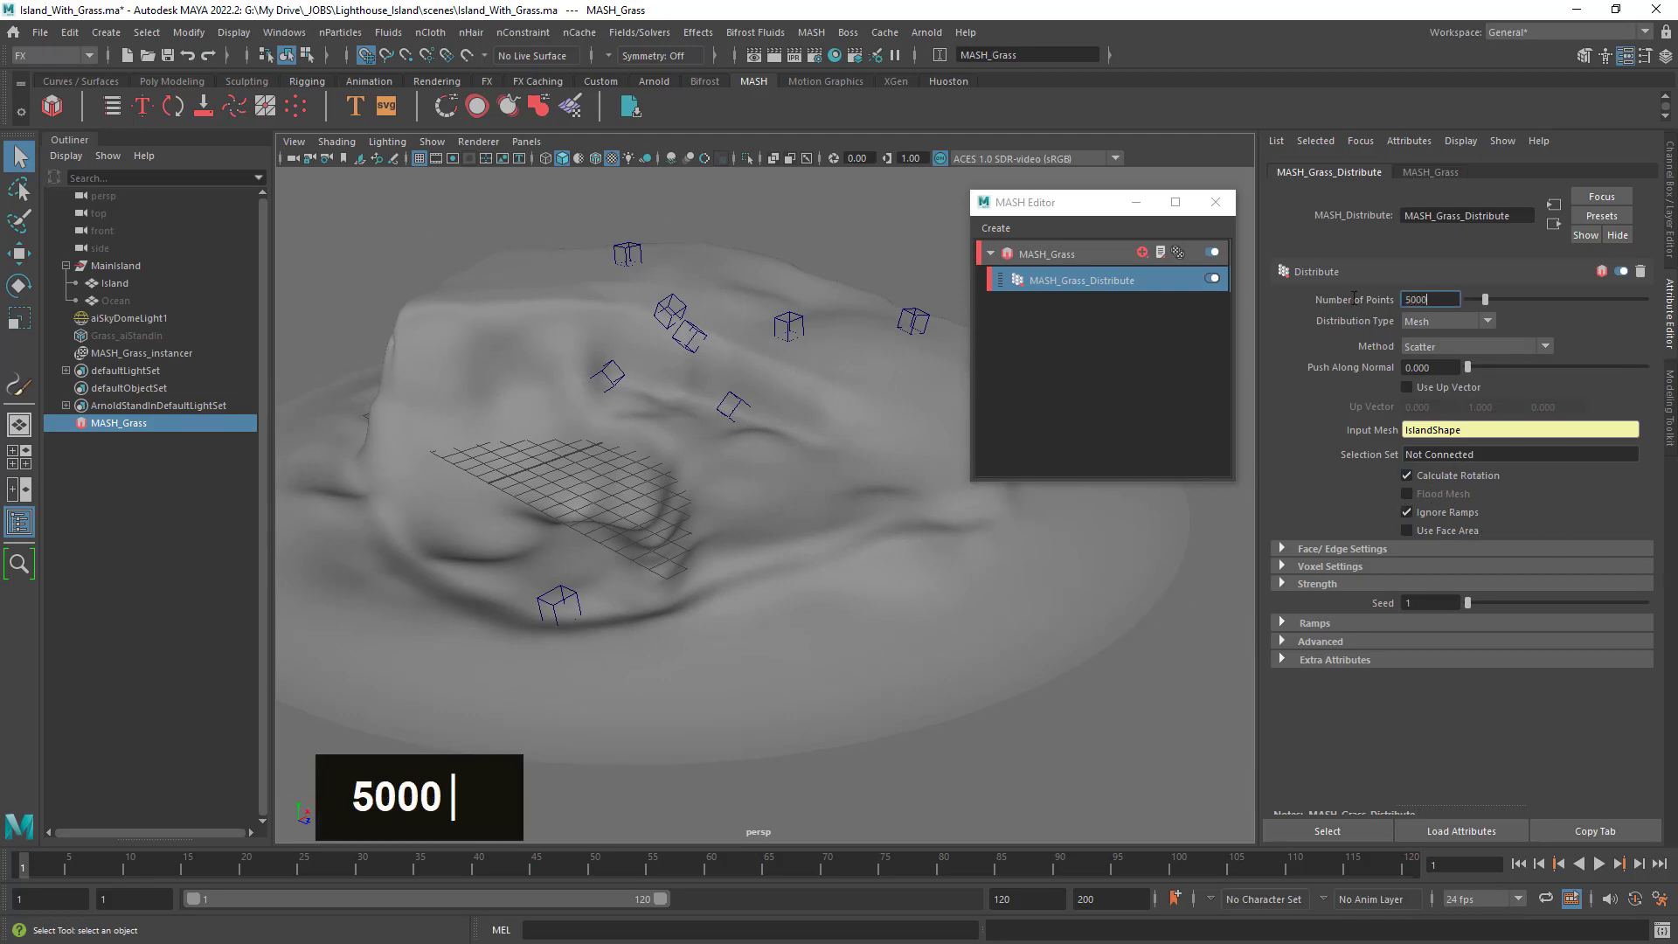
key(Return)
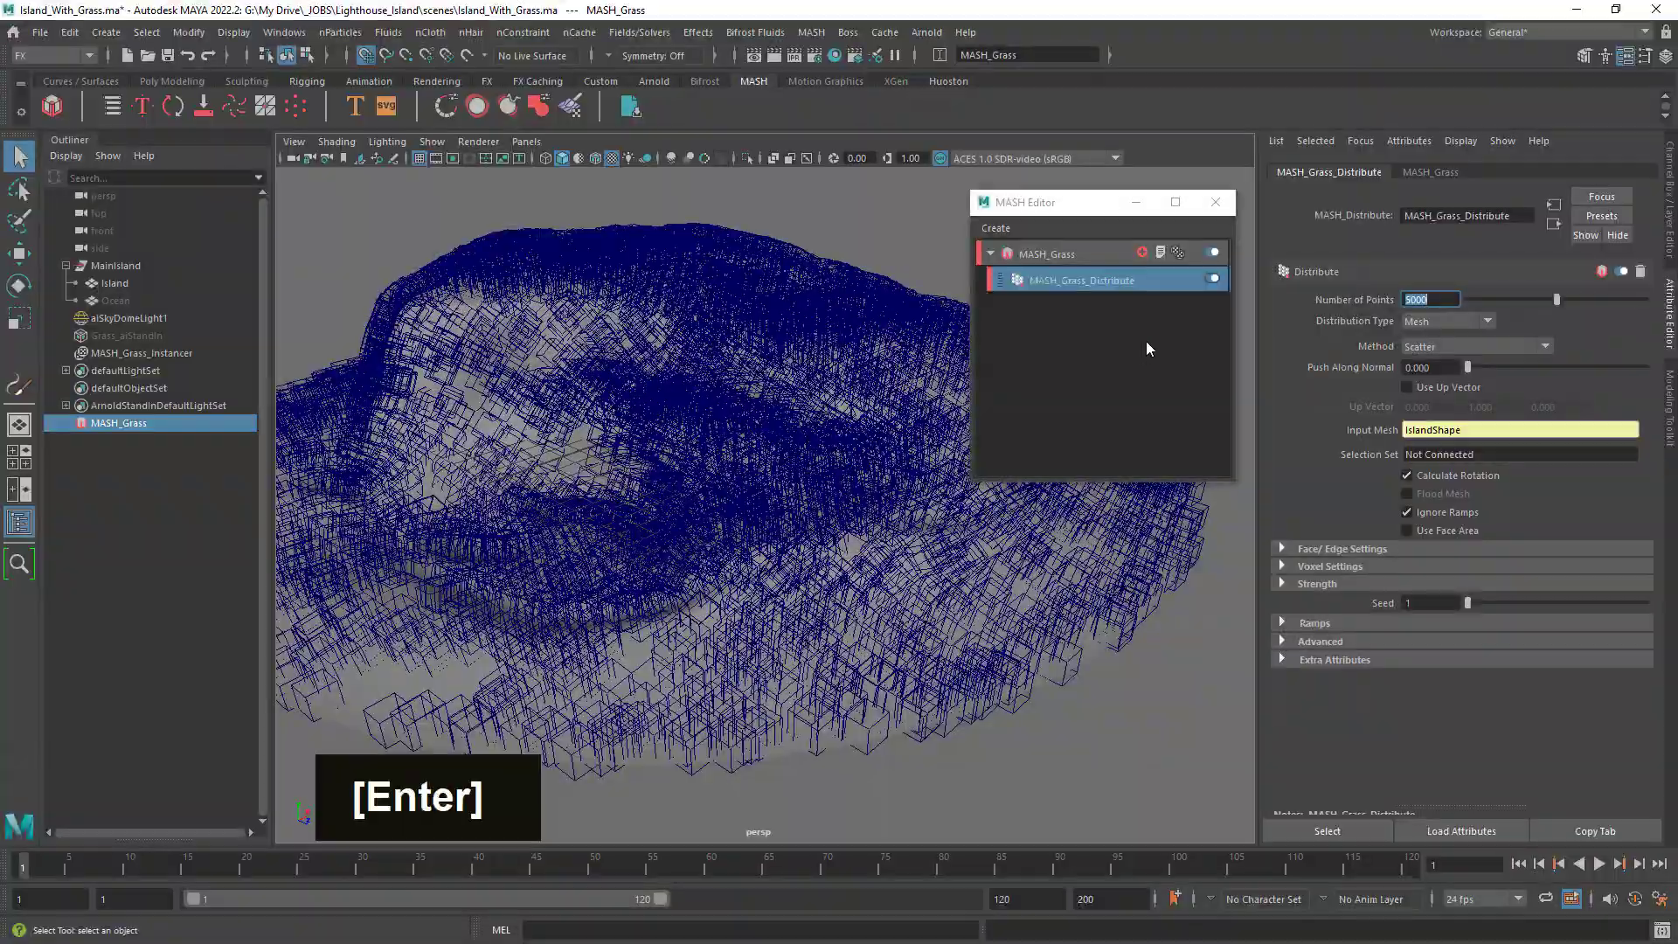
mouse_move(782, 506)
alt+mouse_down()
mouse_move(636, 534)
mouse_move(827, 517)
mouse_move(759, 518)
alt+mouse_up()
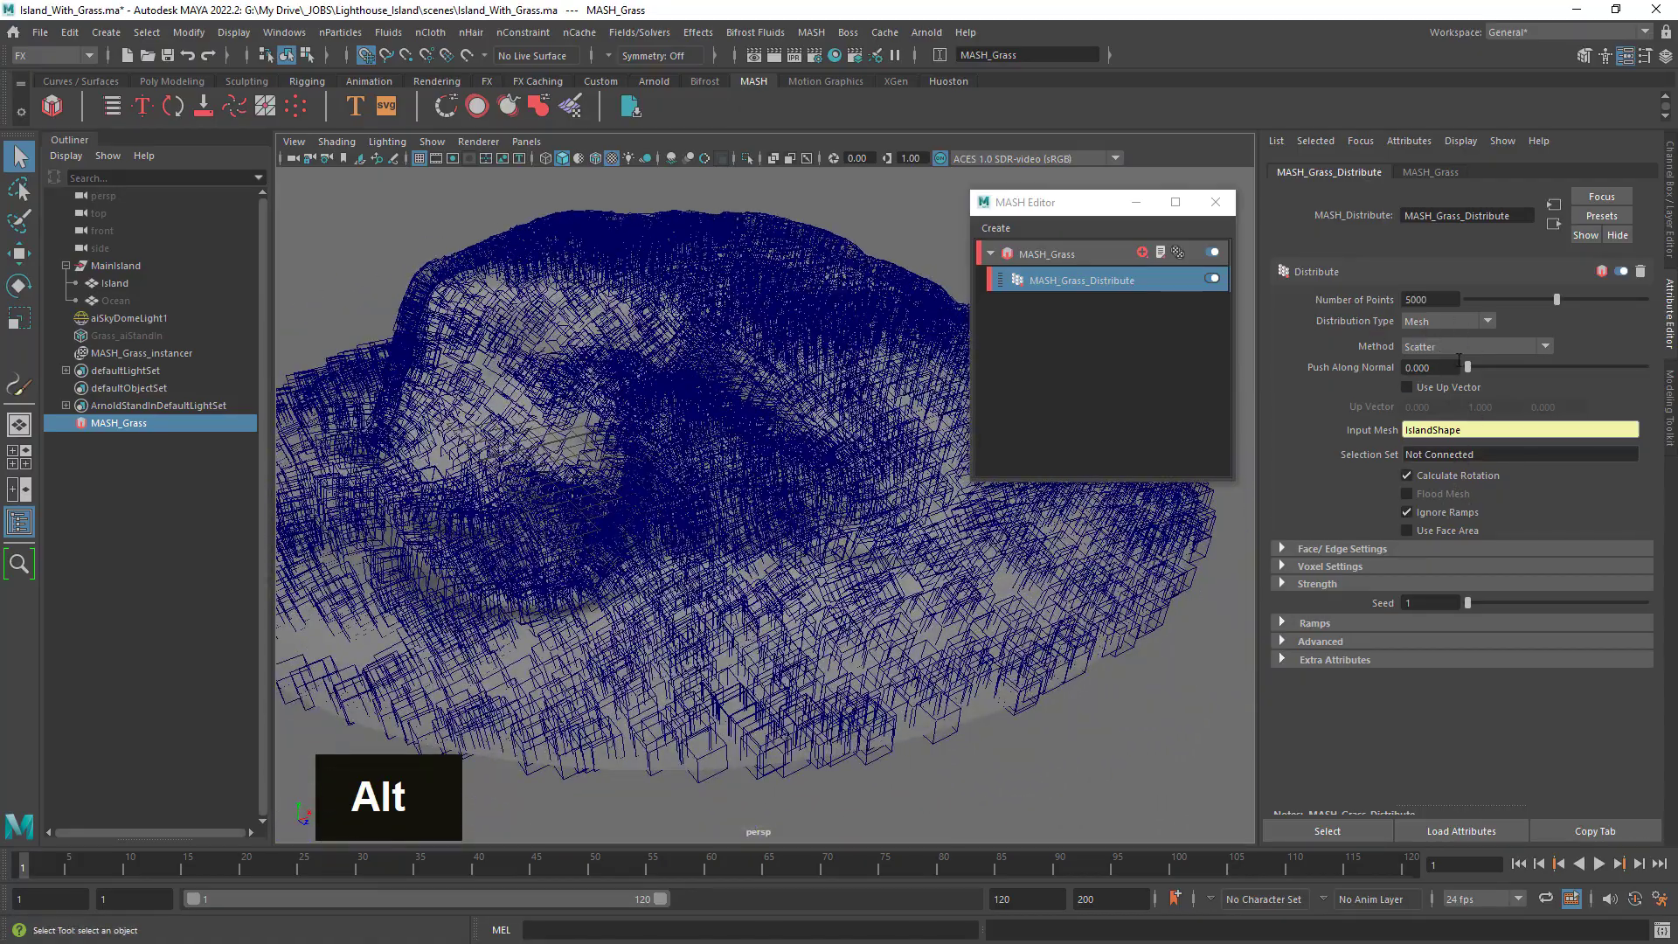
mouse_move(719, 476)
alt+mouse_down()
mouse_move(682, 476)
mouse_move(742, 477)
alt+mouse_up()
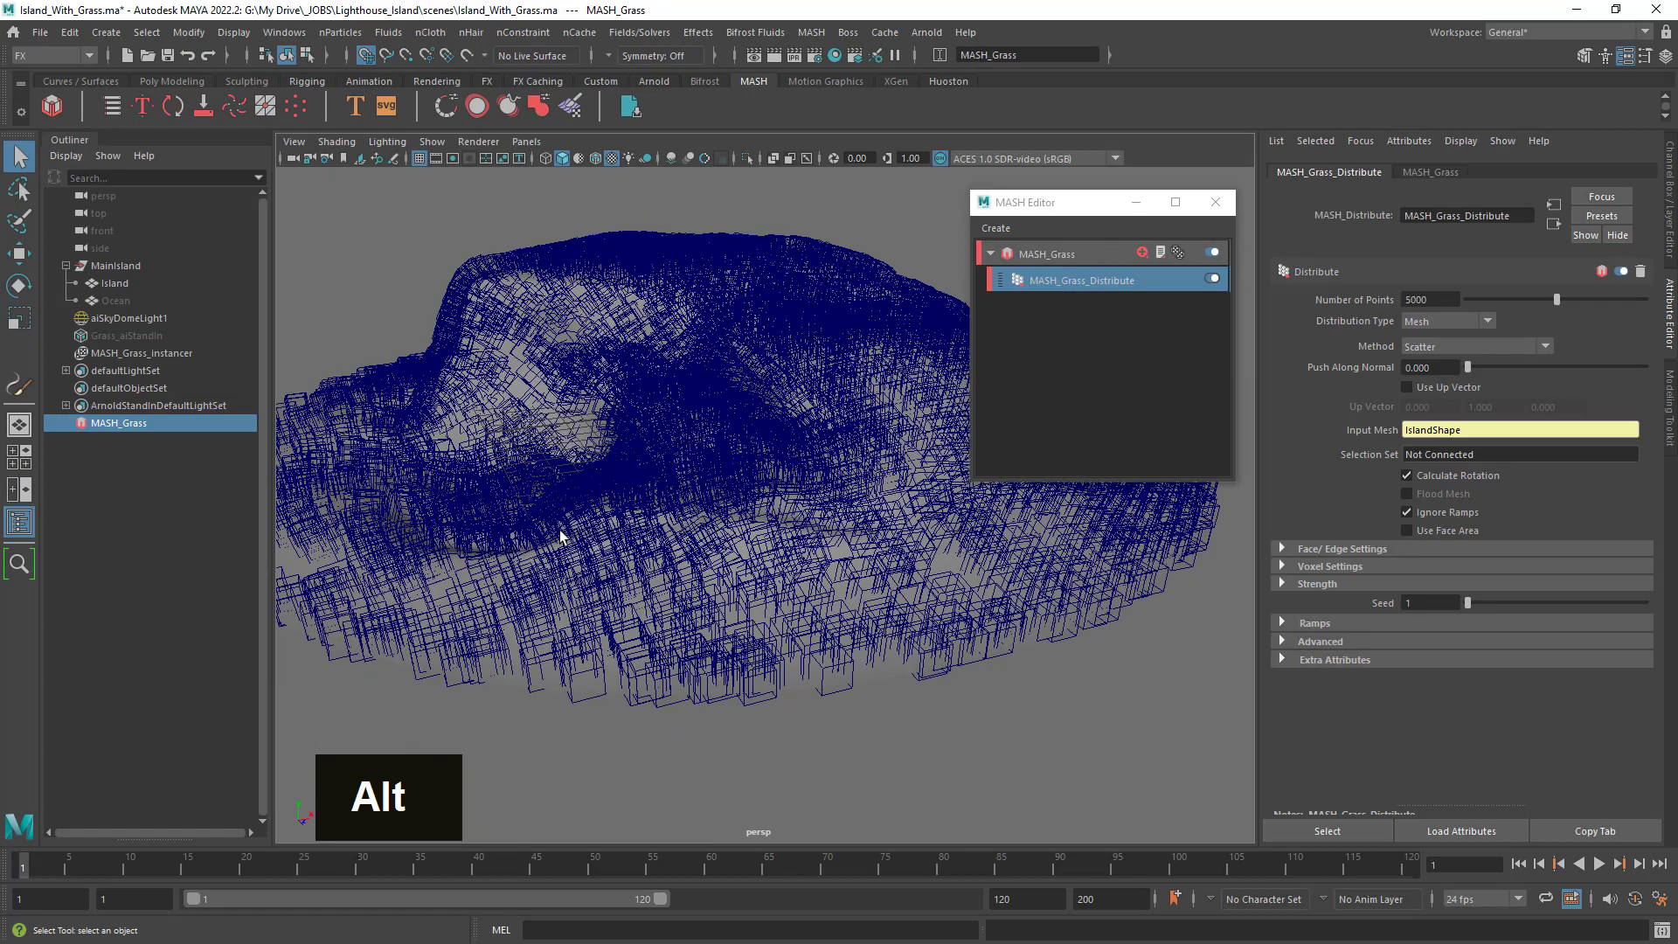
alt+drag(562, 524, 605, 519)
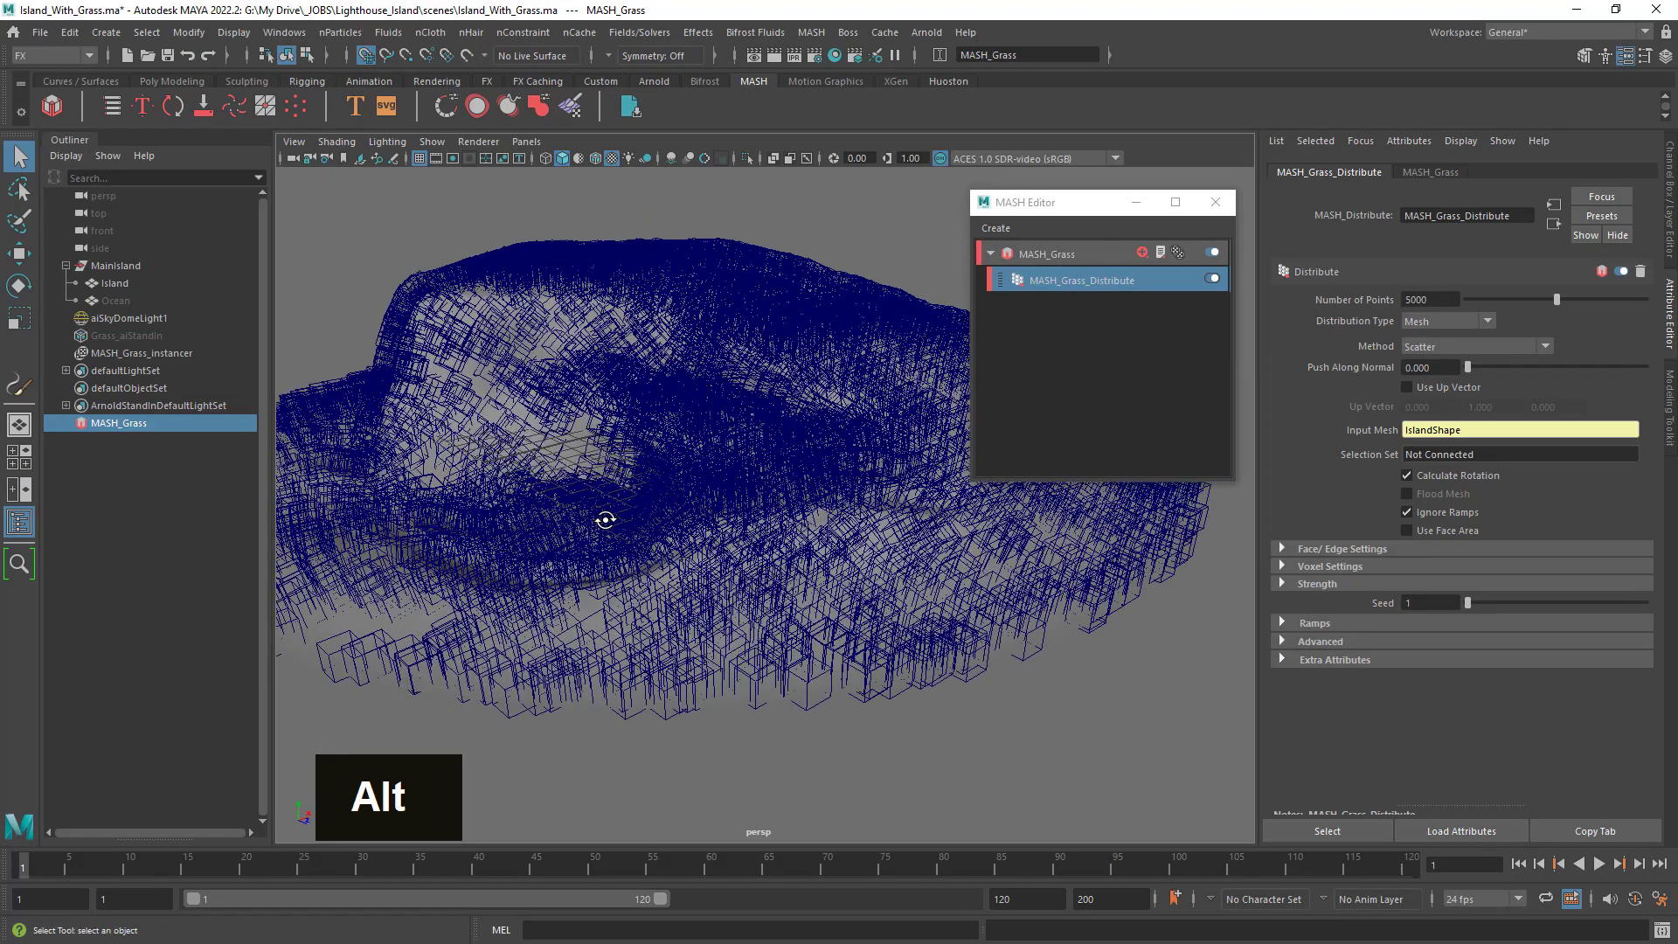
Save the scene and render the grass-covered island in the Arnold viewport, keeping the MASH Editor clear of the view.
click(168, 56)
click(510, 190)
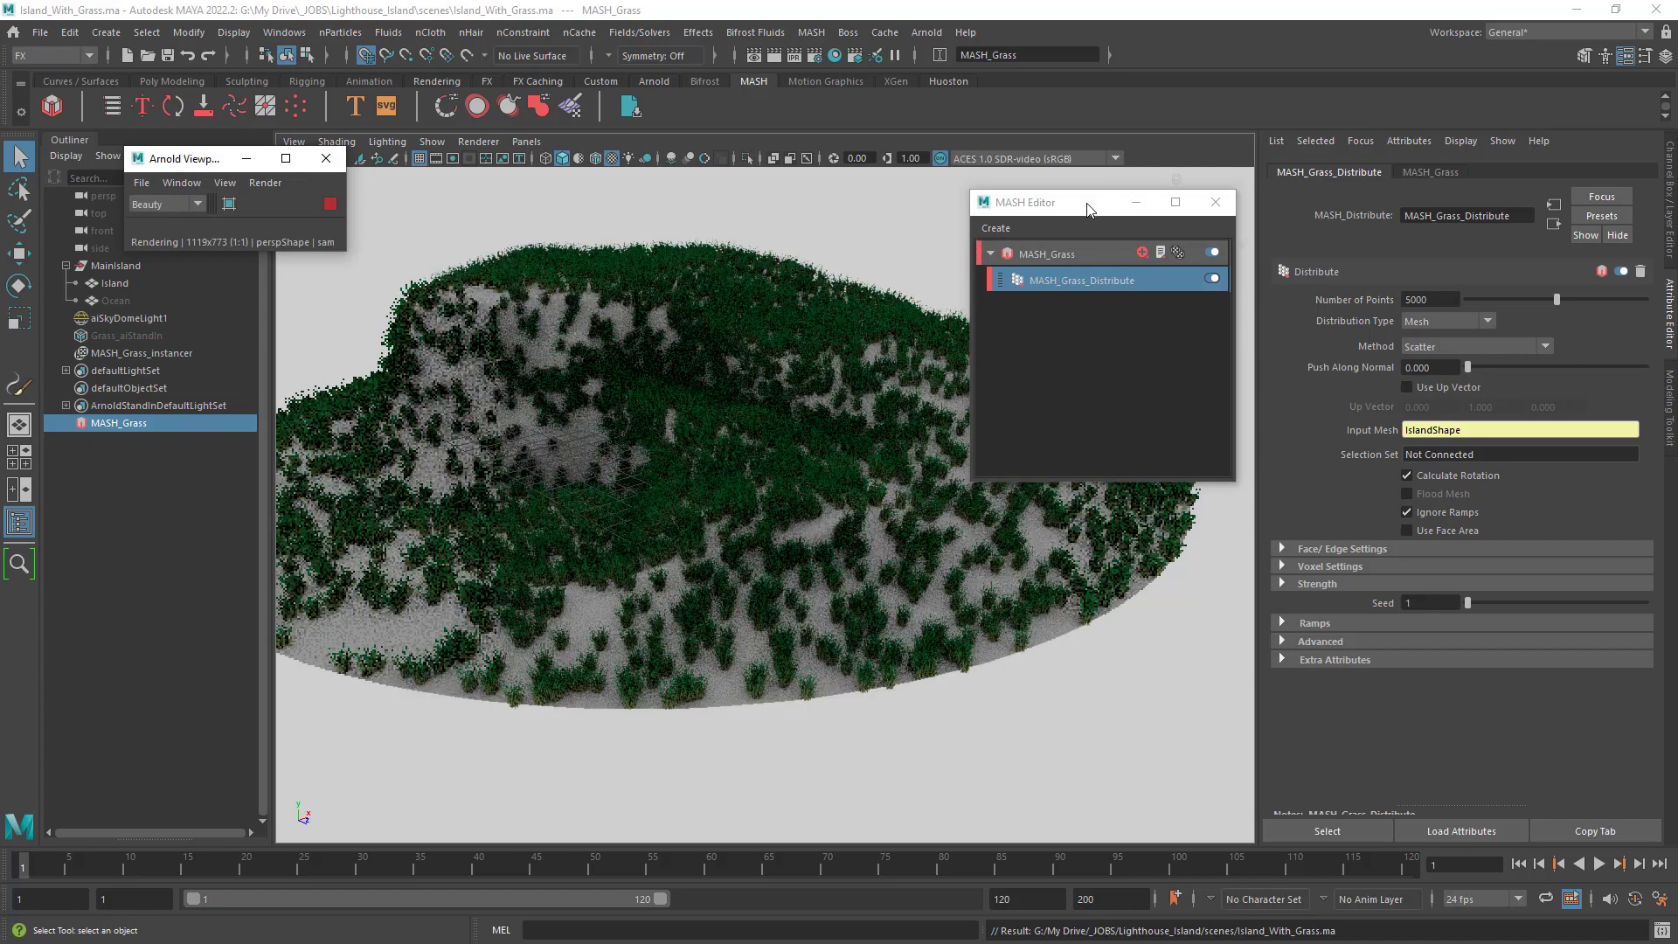
drag(1089, 206, 1302, 81)
Inspect the rendered grass up close and from afar for density, repetition and orientation of the clumps.
alt+drag(852, 474, 749, 386)
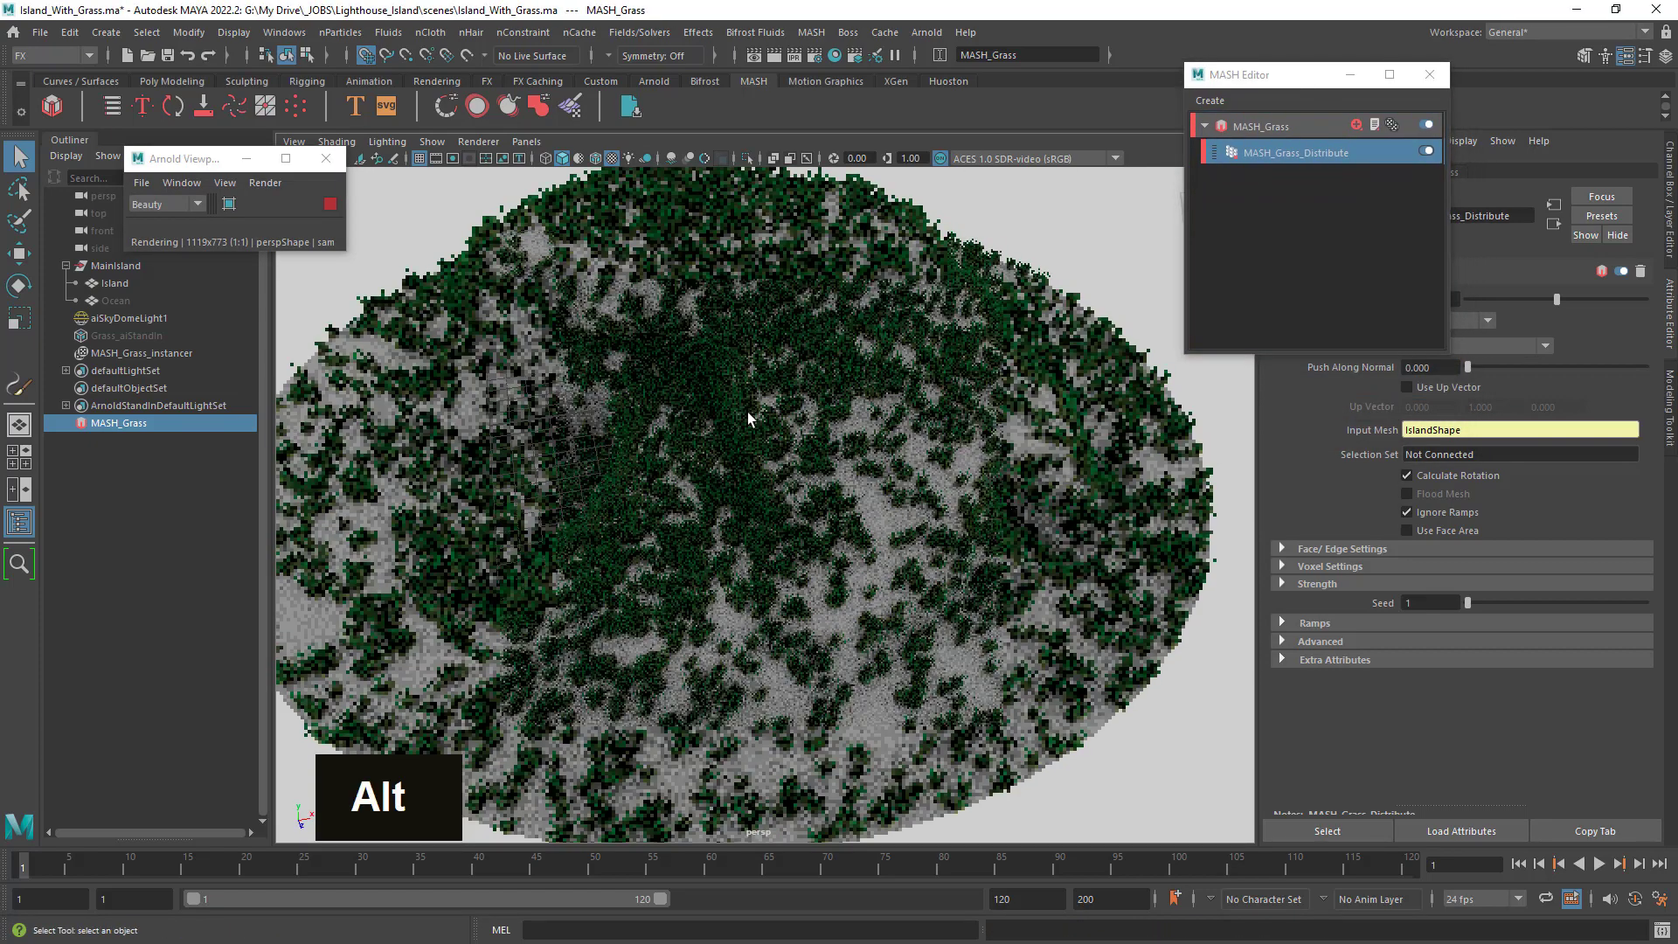
alt+right_drag(749, 386, 794, 298)
alt+middle_drag(793, 298, 863, 469)
alt+middle_drag(647, 278, 673, 324)
alt+drag(673, 324, 726, 433)
alt+right_drag(726, 432, 763, 423)
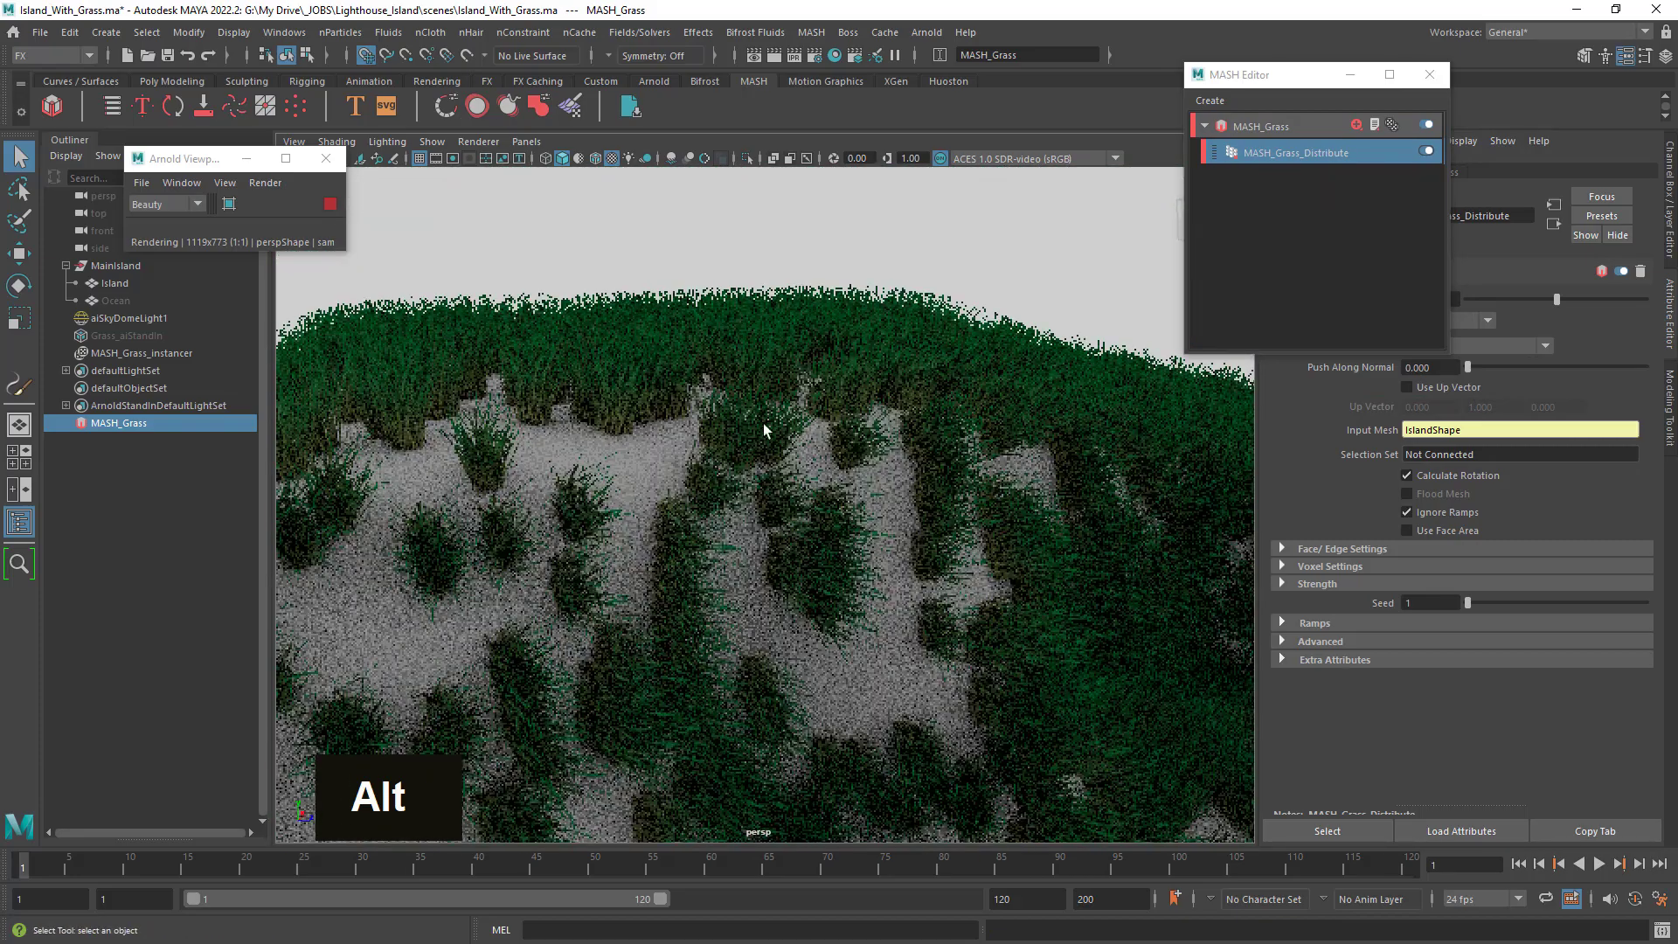
alt+drag(763, 423, 839, 429)
alt+right_drag(839, 428, 859, 389)
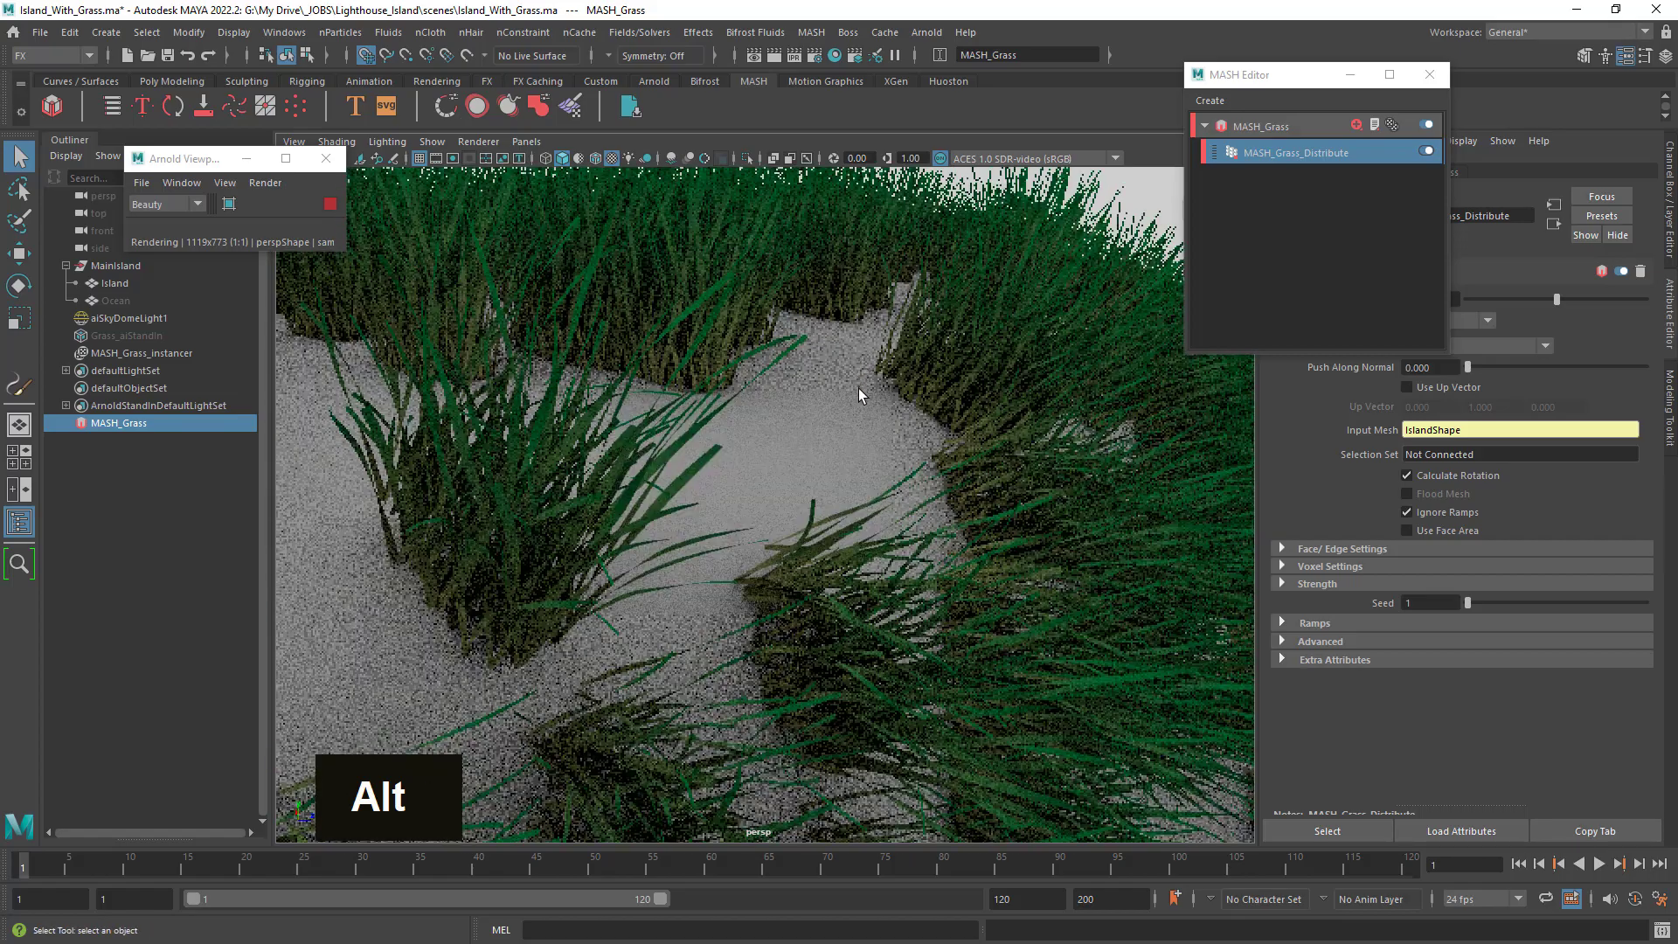
alt+drag(910, 390, 750, 437)
alt+right_drag(750, 437, 905, 439)
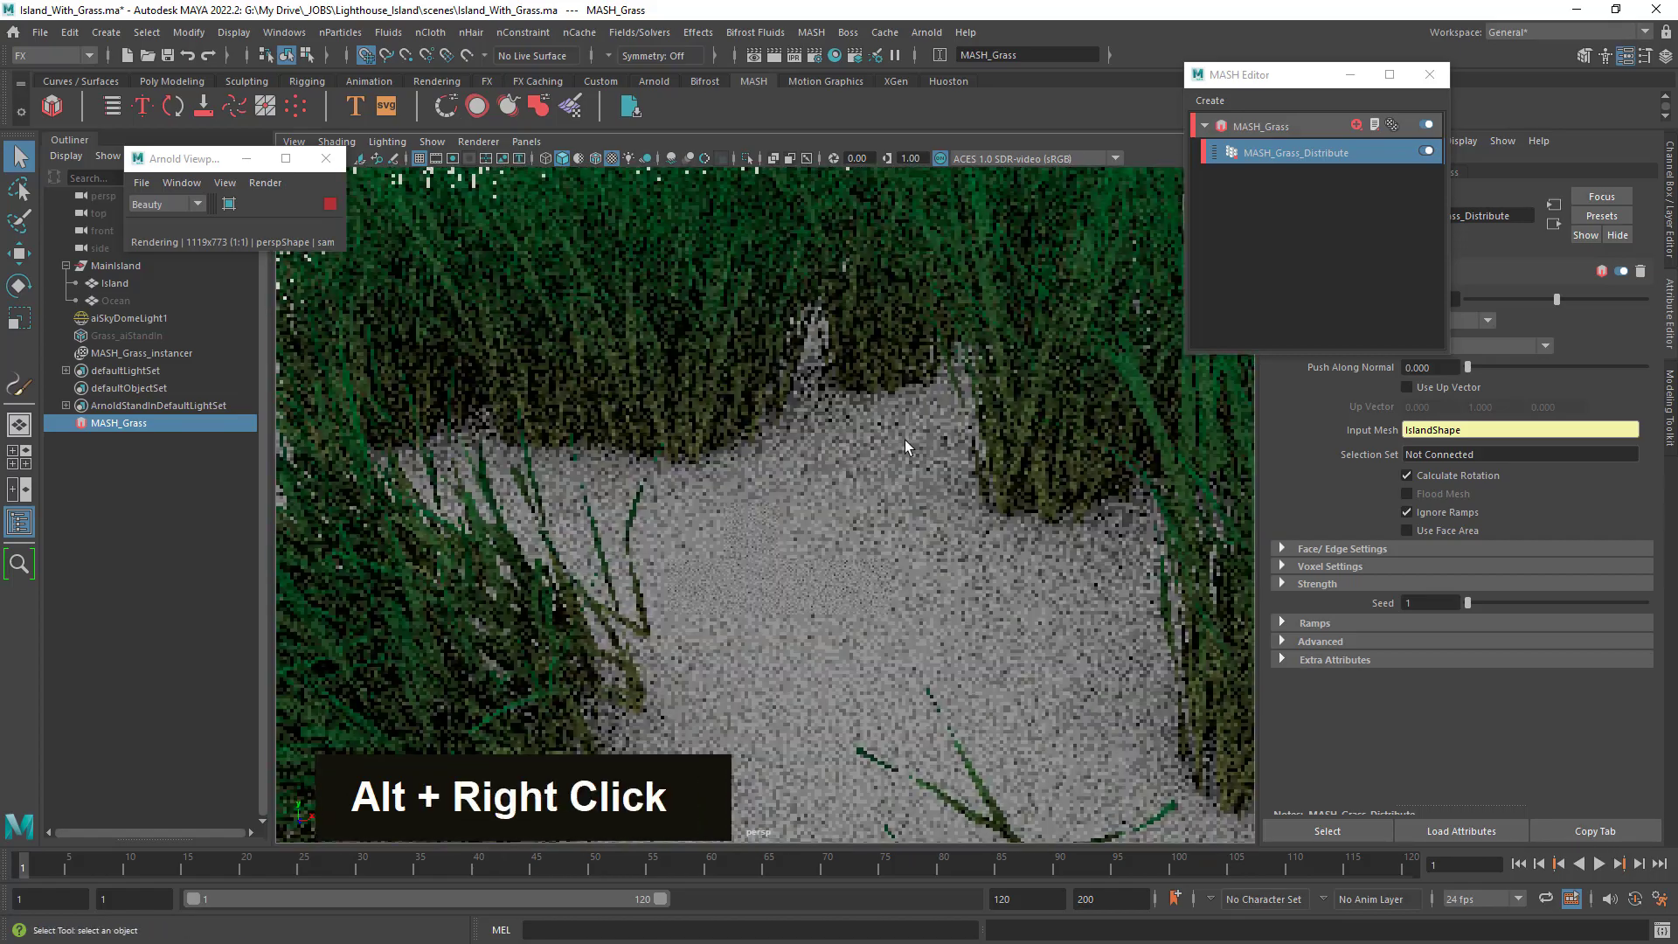
alt+middle_drag(906, 433, 954, 476)
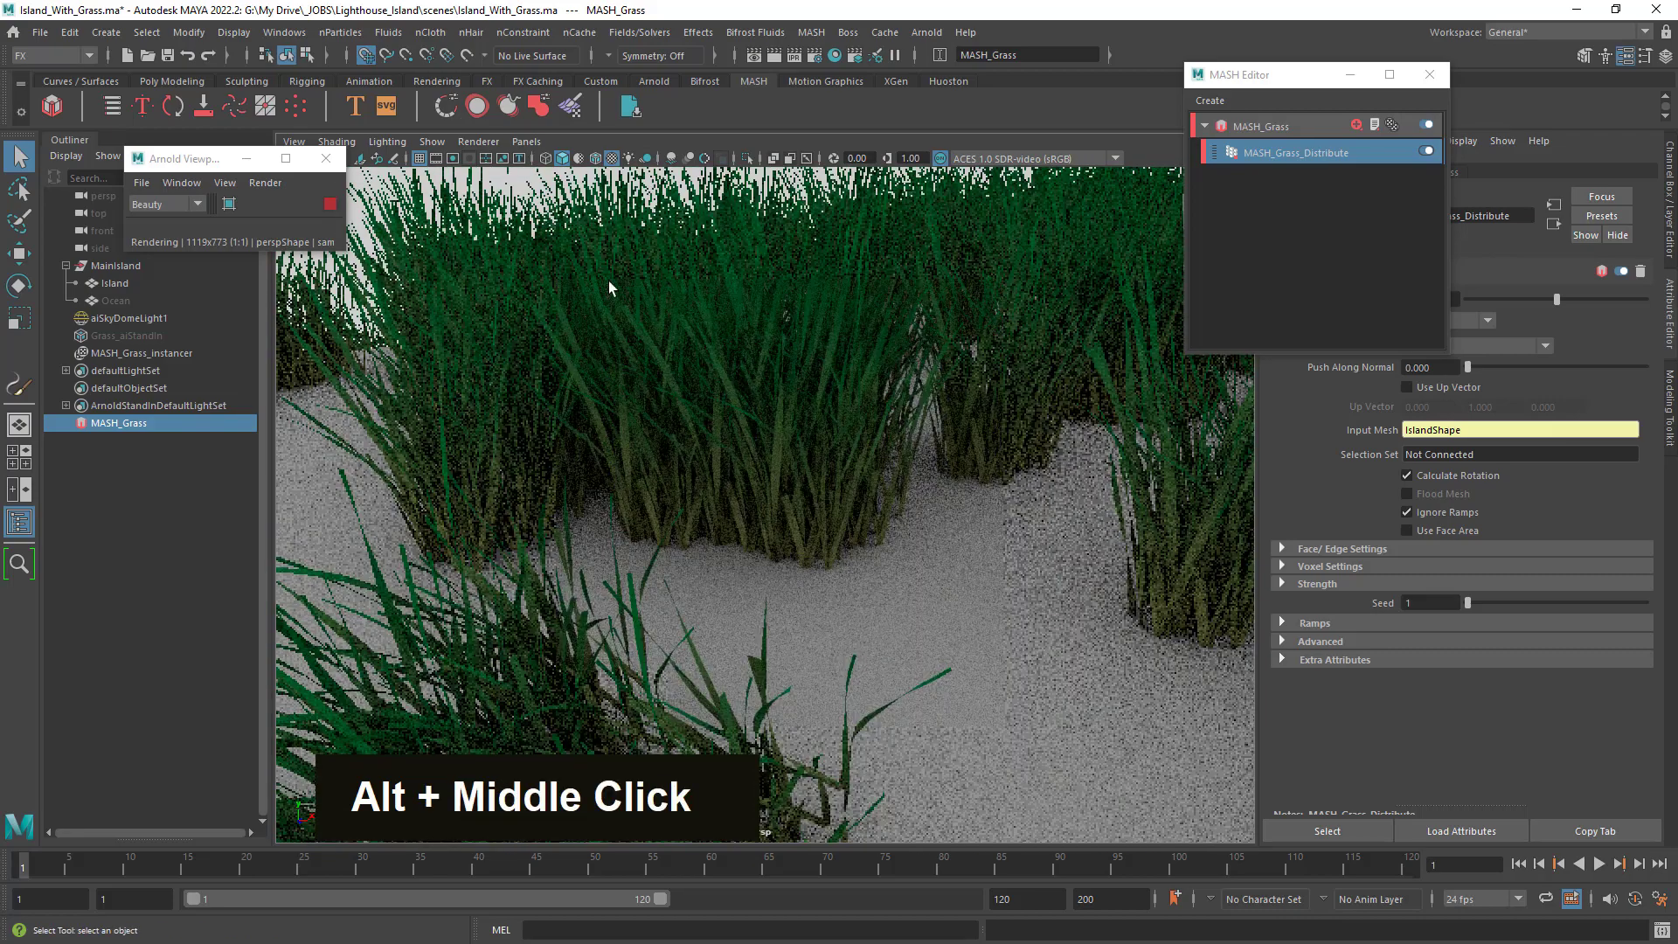
alt+right_drag(994, 599, 734, 533)
alt+middle_drag(862, 627, 743, 435)
alt+right_drag(741, 432, 670, 490)
alt+drag(670, 491, 730, 550)
alt+middle_drag(743, 542, 658, 450)
alt+right_drag(865, 542, 802, 566)
alt+drag(801, 571, 804, 560)
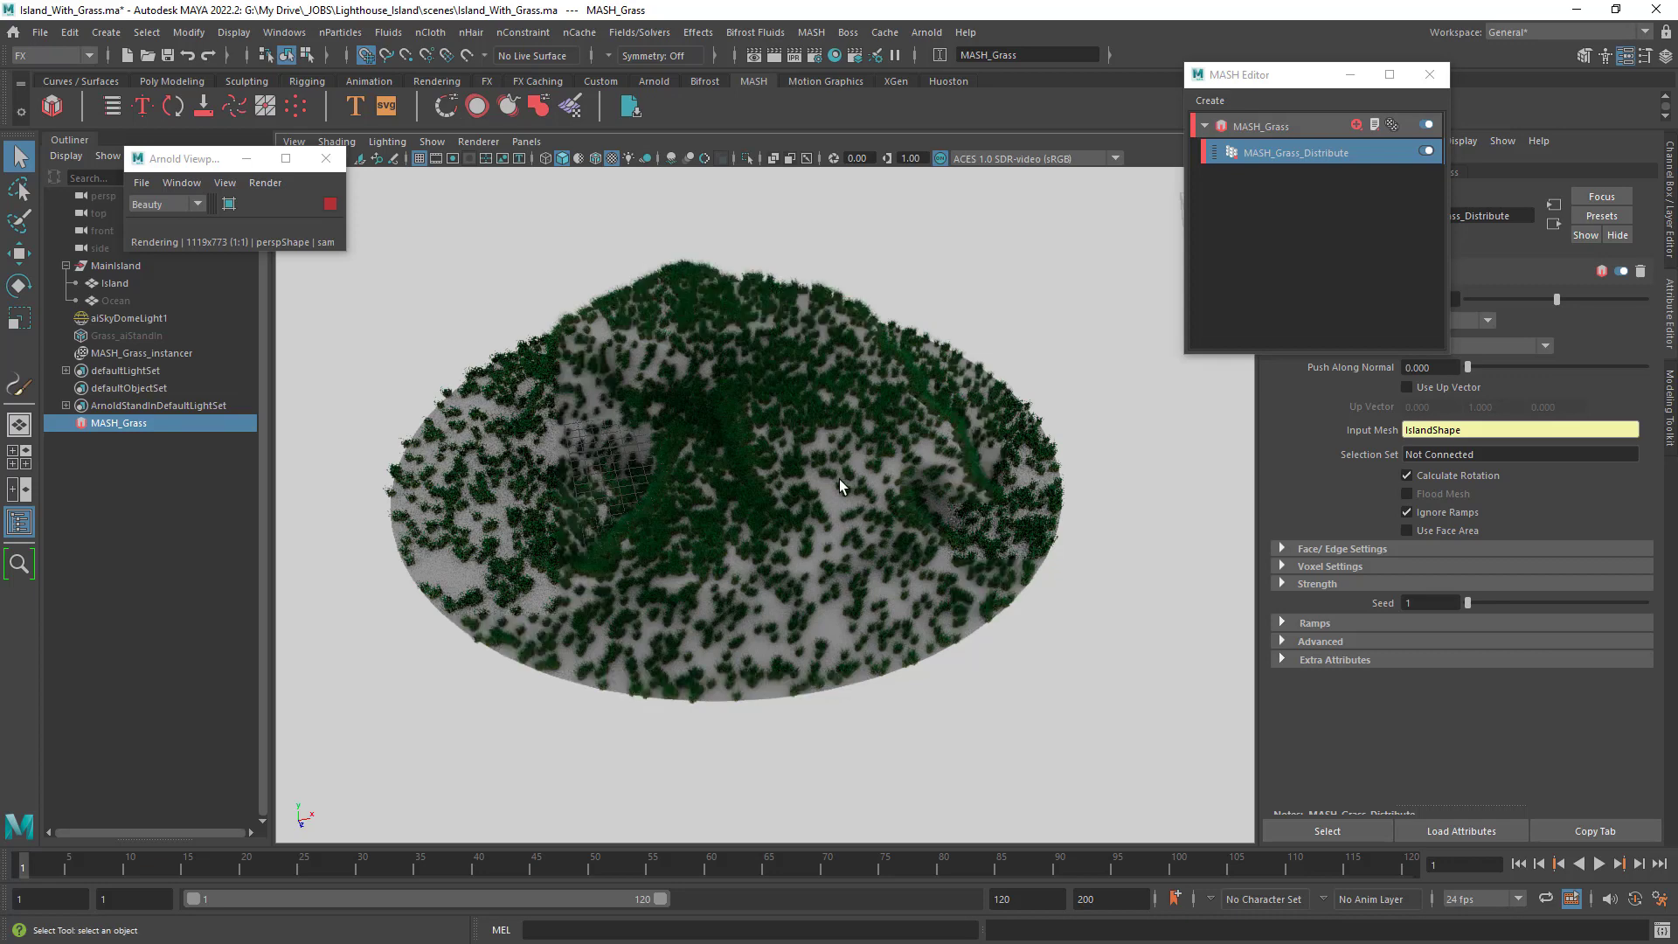
Stop the island's live render, close the Arnold viewport window and move the MASH Editor off the distribution settings.
click(330, 205)
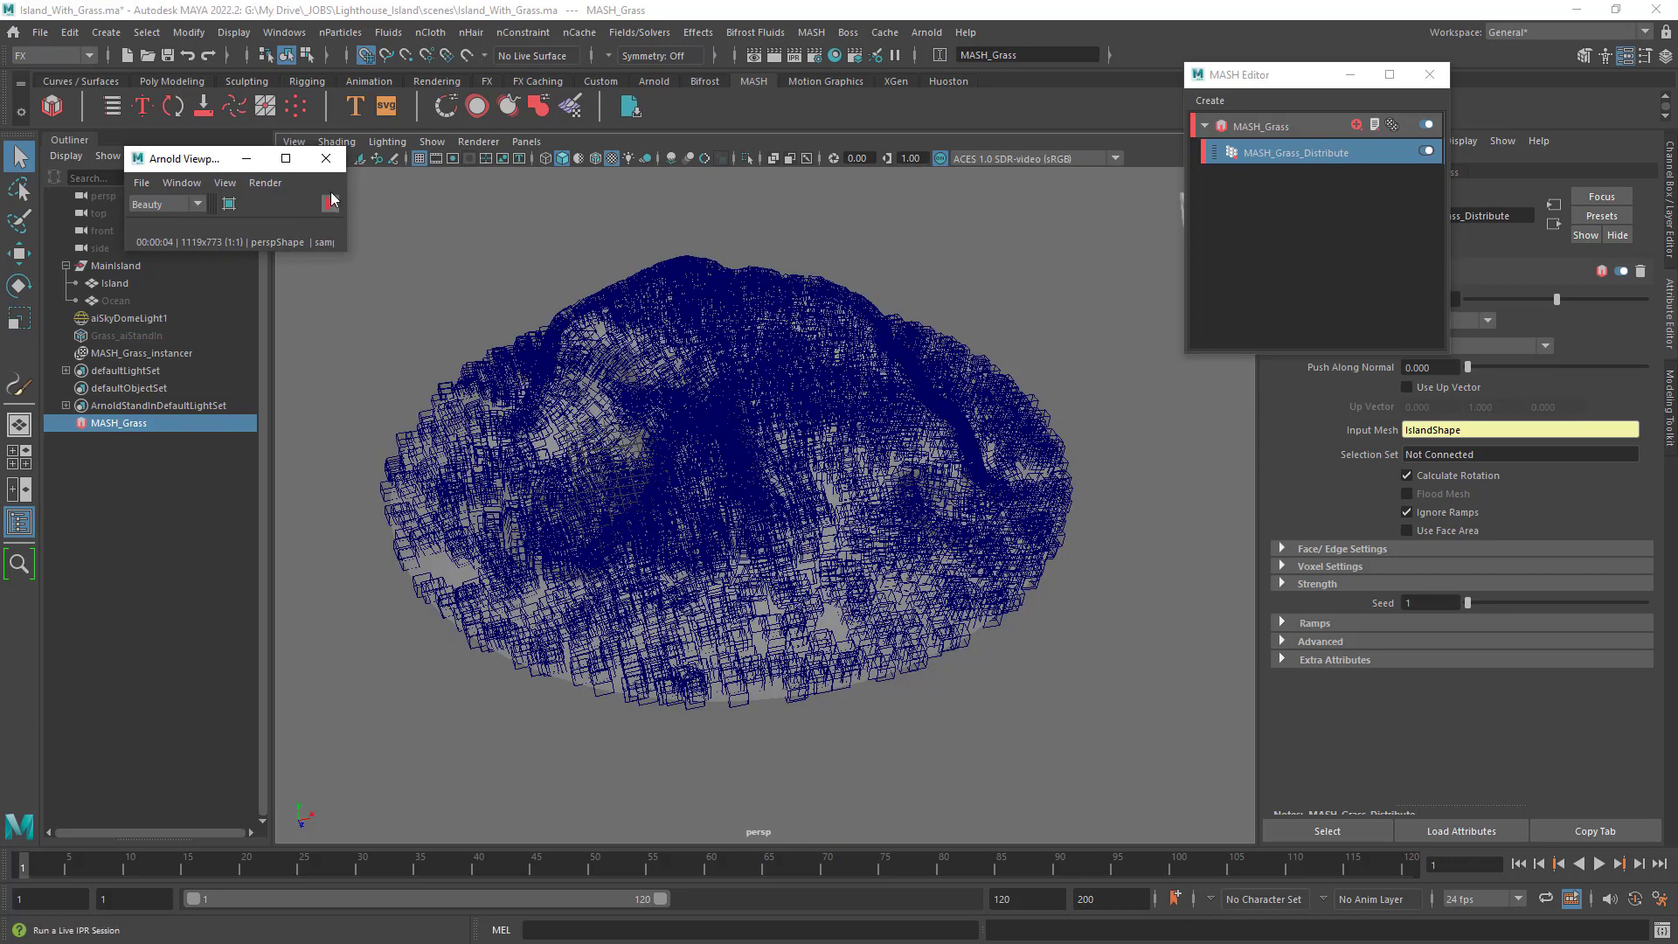
click(327, 159)
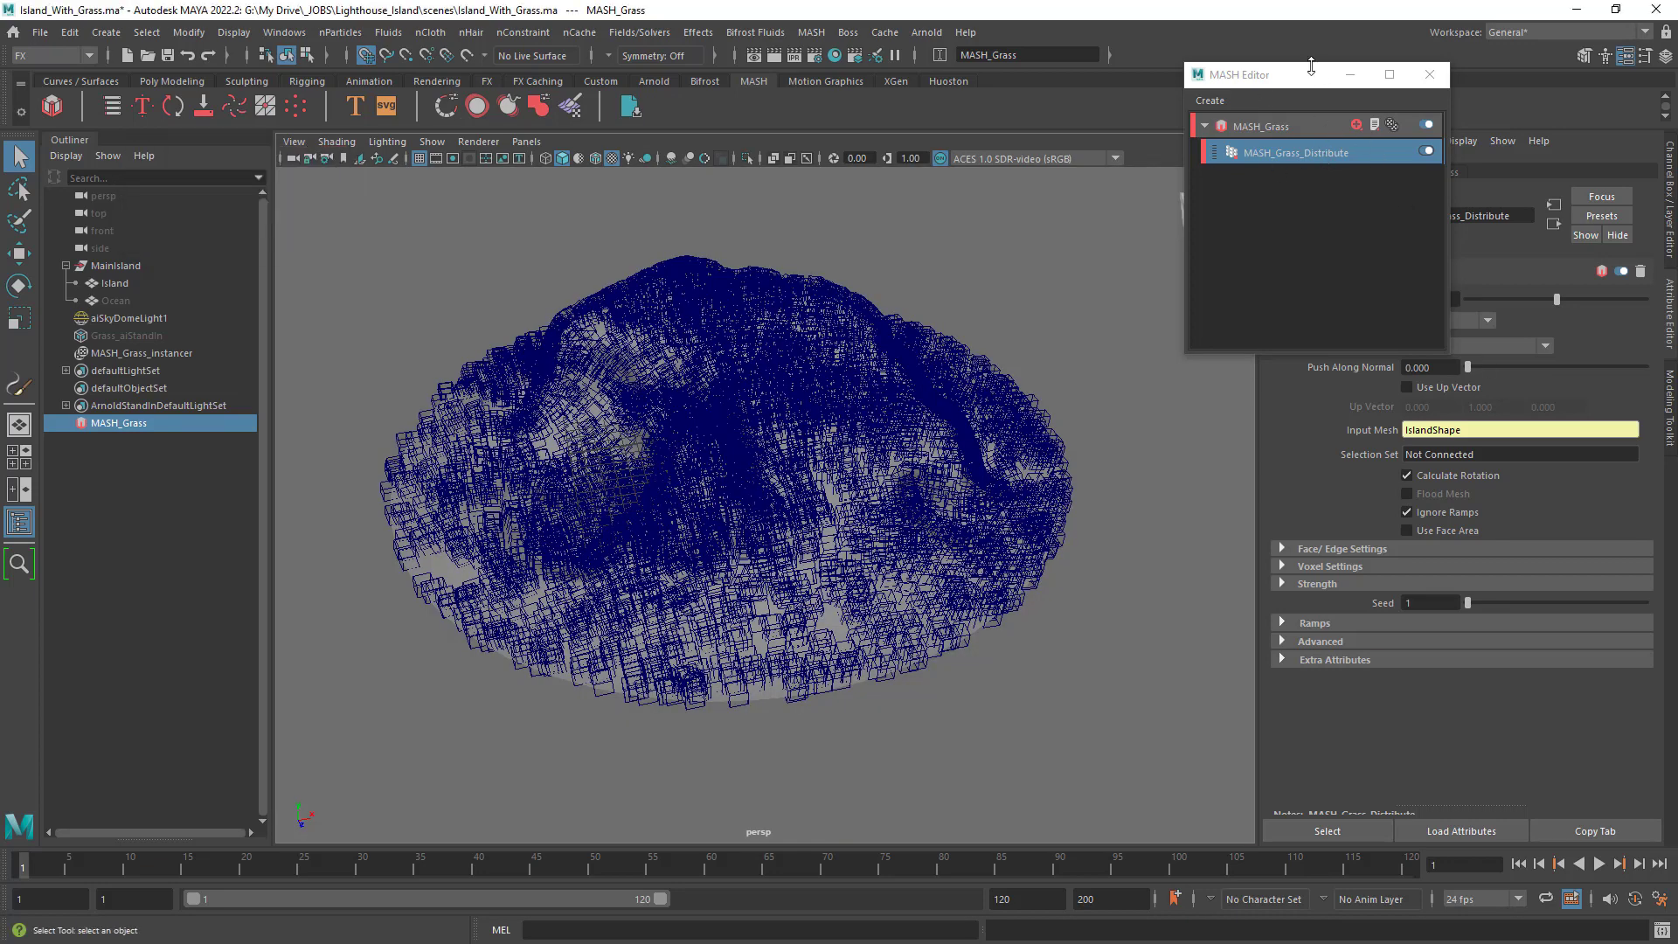
drag(1311, 67, 245, 228)
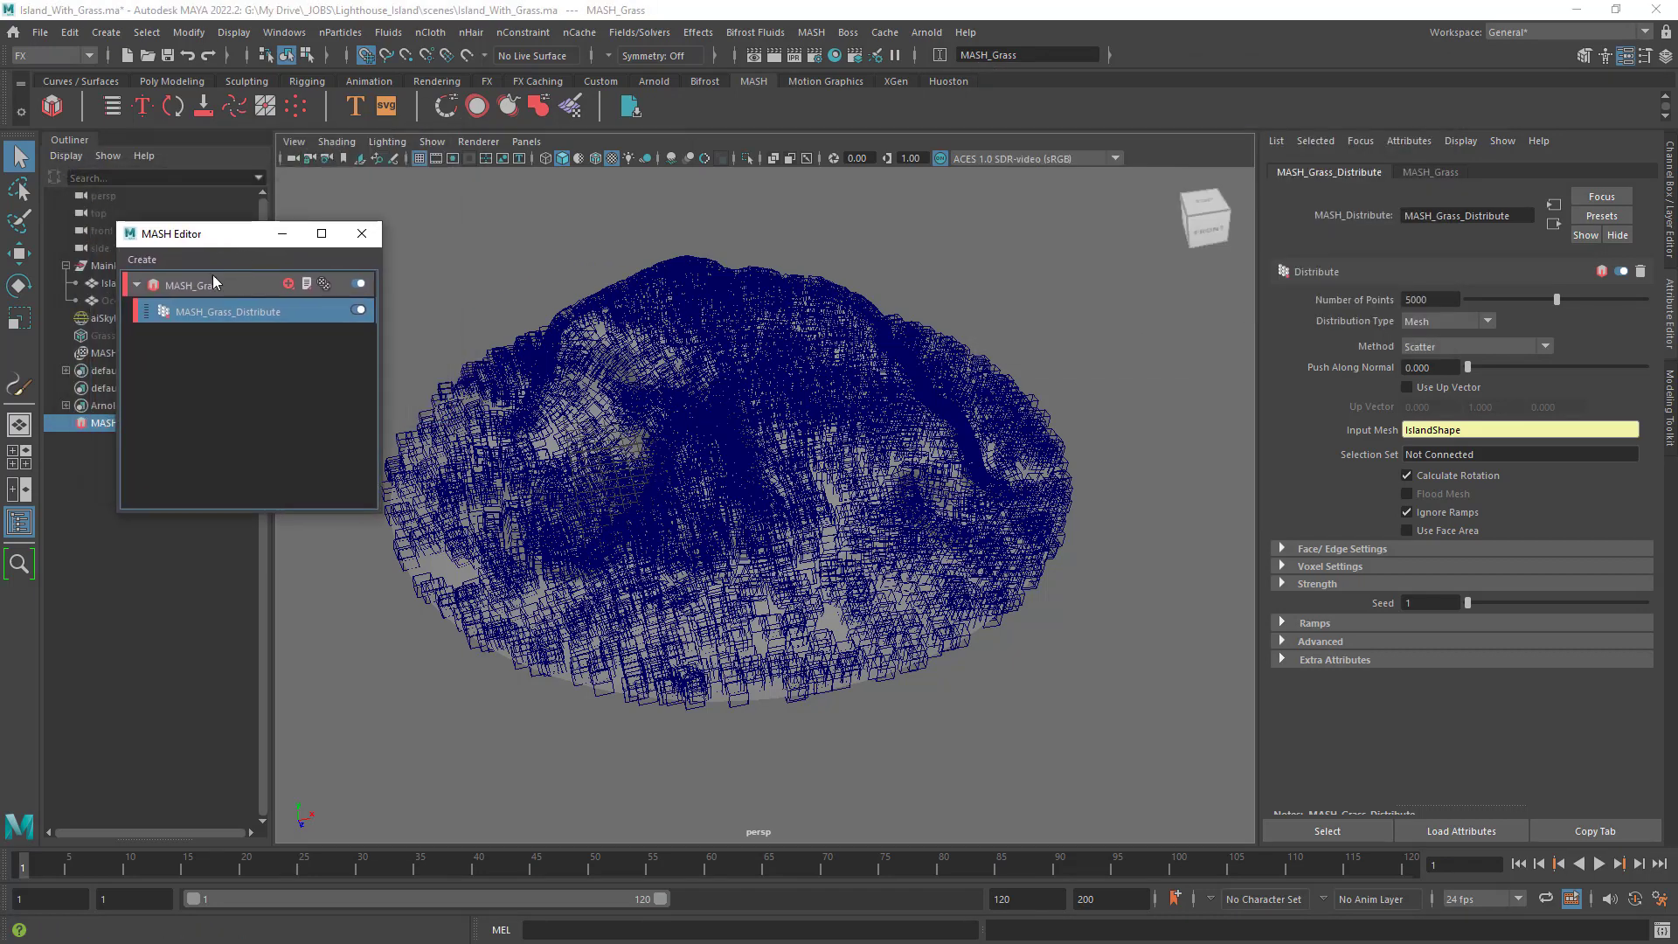
Add a Random node to the MASH_Grass network, keeping Position X and Y at 0 and setting Position Z to 0.5.
click(190, 286)
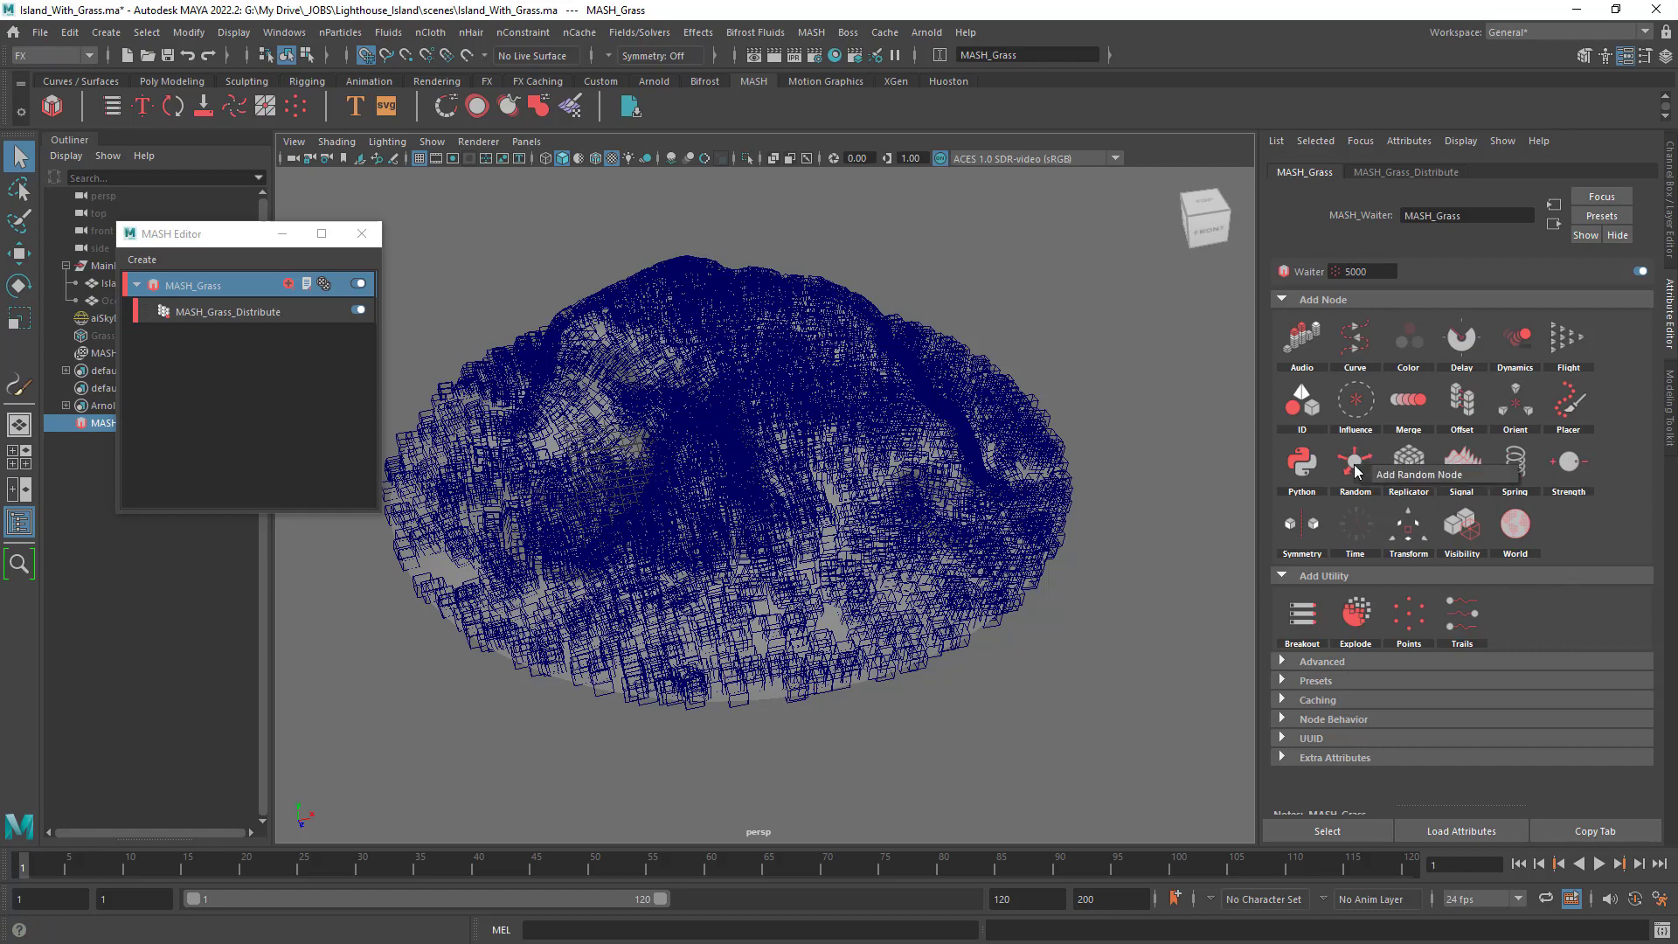
click(1397, 484)
alt+drag(1111, 393, 1097, 284)
drag(1487, 301, 1420, 323)
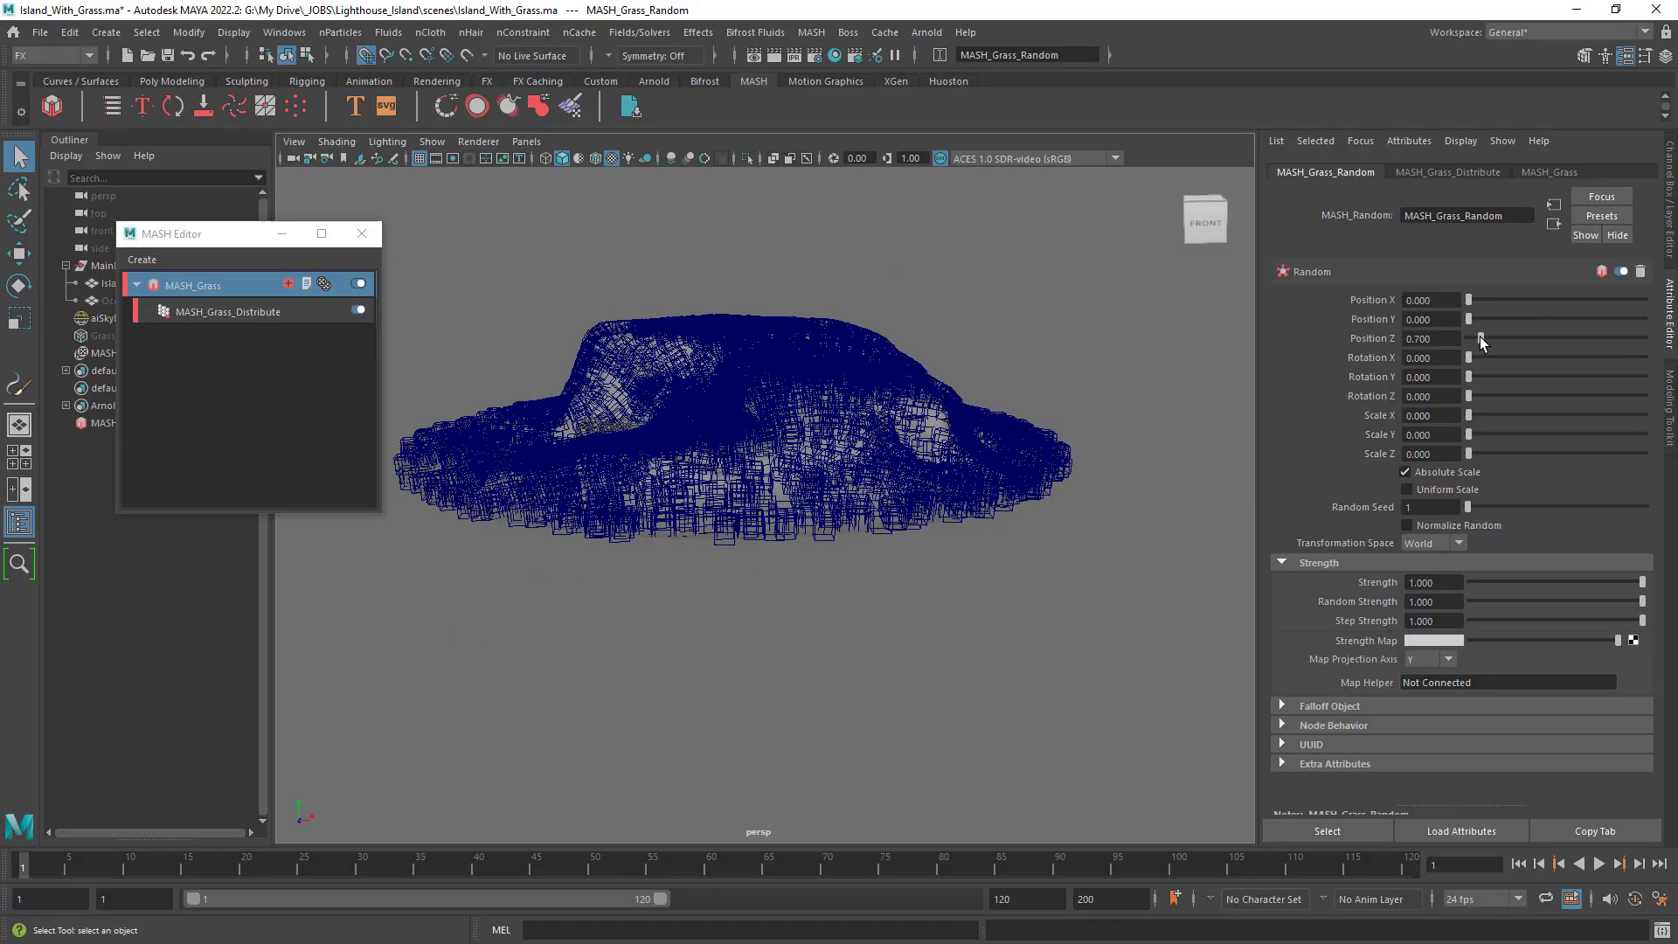
Set the Random node's Position X to 0.45 and Position Z to 0.7 so the grass instances are offset sideways.
alt+right_drag(562, 551, 1003, 610)
alt+drag(1003, 610, 1038, 637)
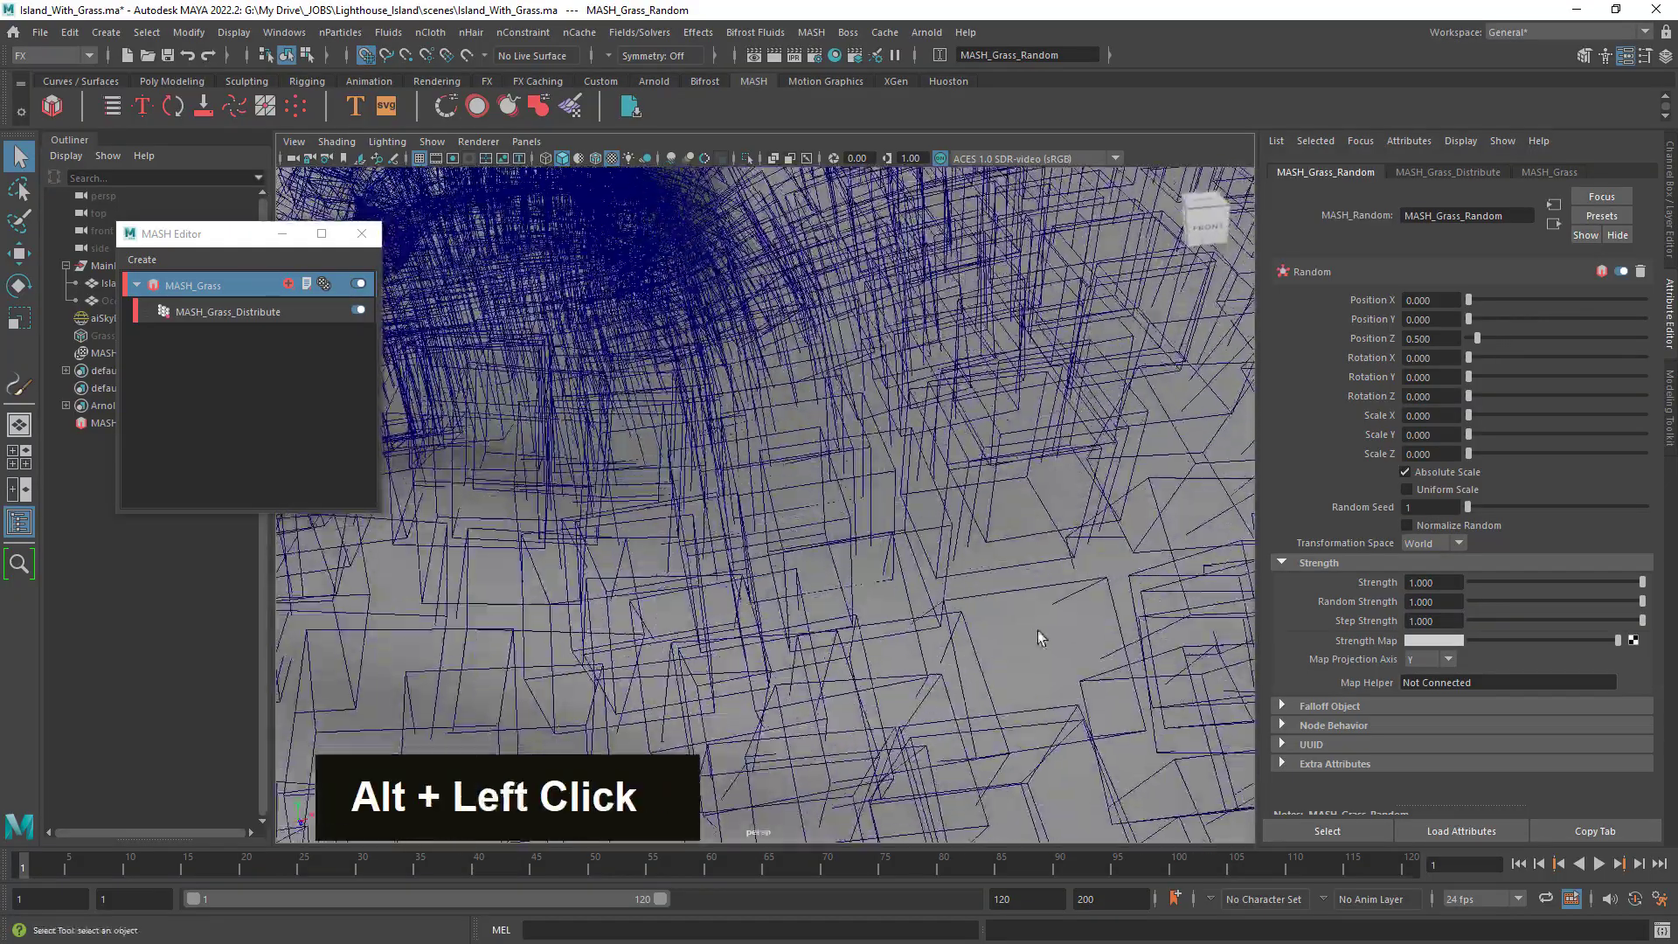
mouse_move(1037, 636)
alt+right_down()
mouse_move(983, 598)
mouse_move(1014, 625)
alt+right_up()
alt+middle_drag(1014, 625, 993, 476)
alt+right_drag(994, 475, 948, 490)
alt+drag(948, 490, 967, 501)
alt+right_drag(967, 502, 1005, 525)
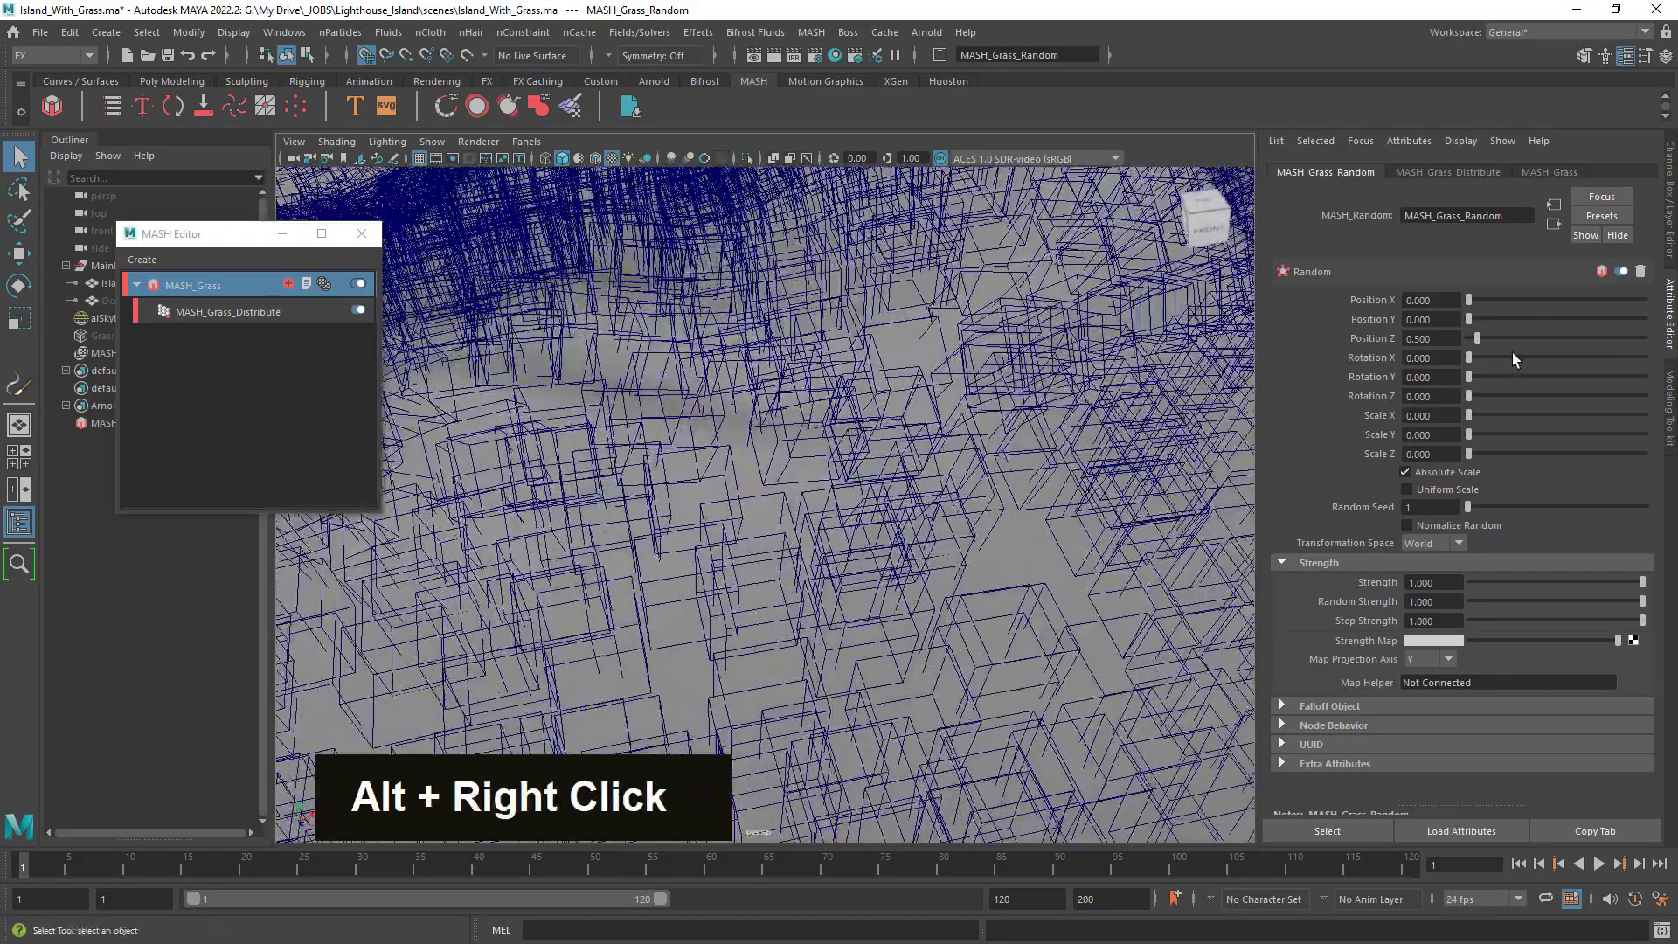
drag(1478, 334, 1477, 302)
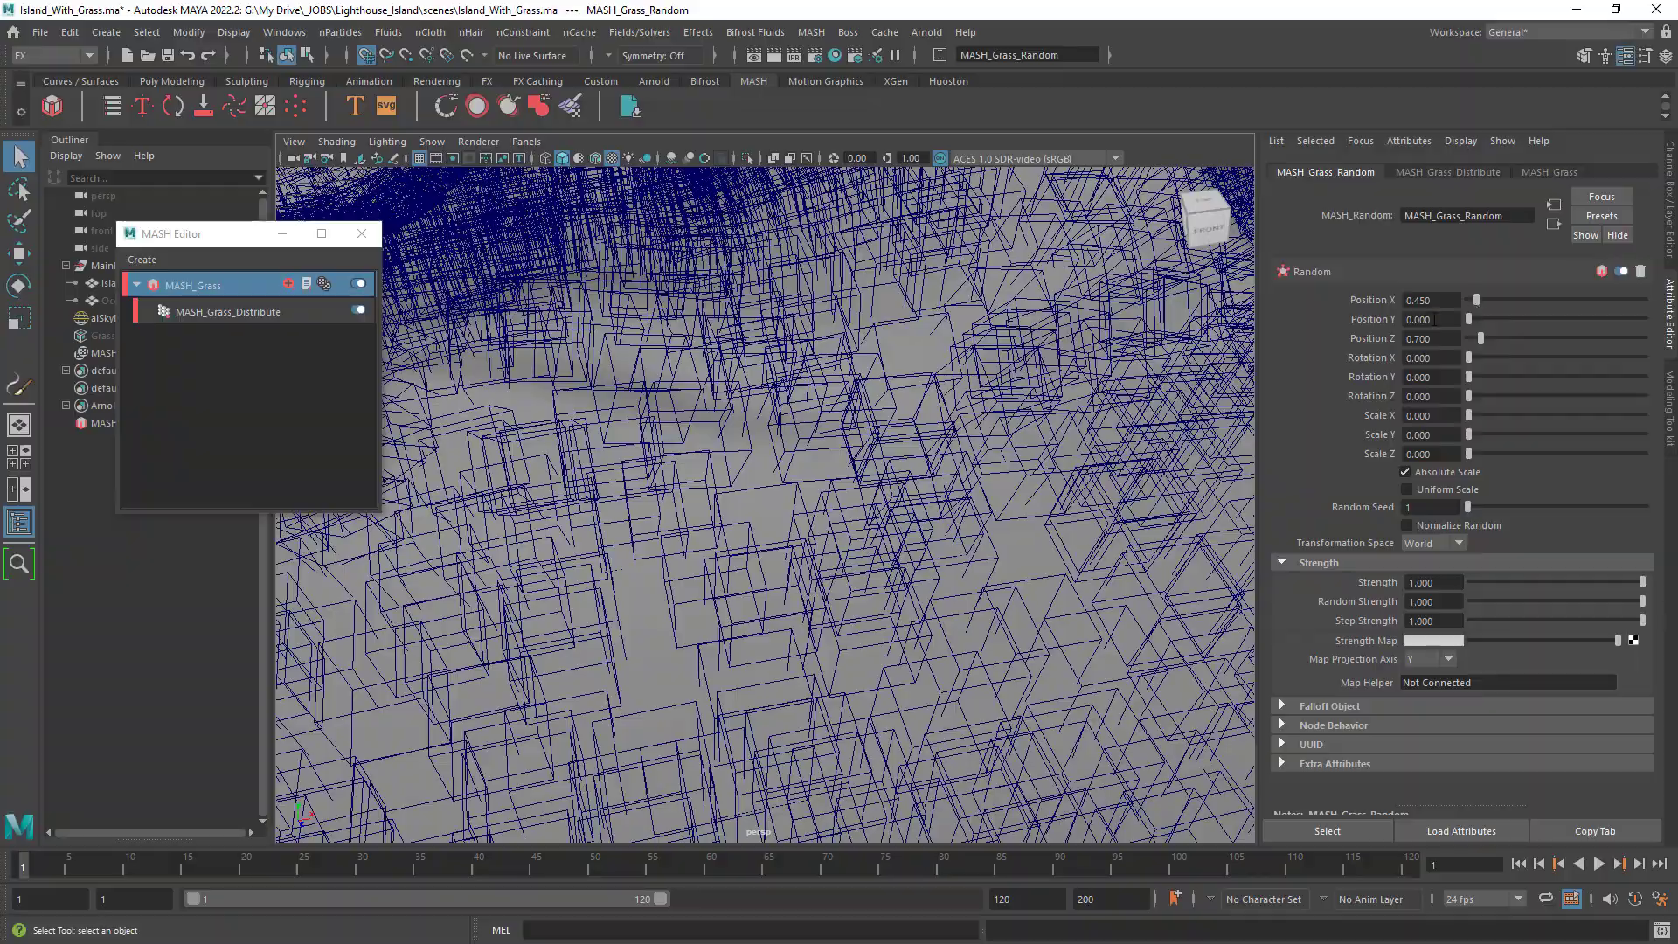
Render the position-randomized grass in the Arnold viewport and examine the clumps' distribution up close and across the hilltop.
alt+right_drag(857, 411, 877, 438)
alt+drag(877, 438, 909, 455)
alt+middle_drag(909, 455, 945, 481)
alt+drag(944, 481, 992, 516)
alt+middle_drag(993, 516, 957, 516)
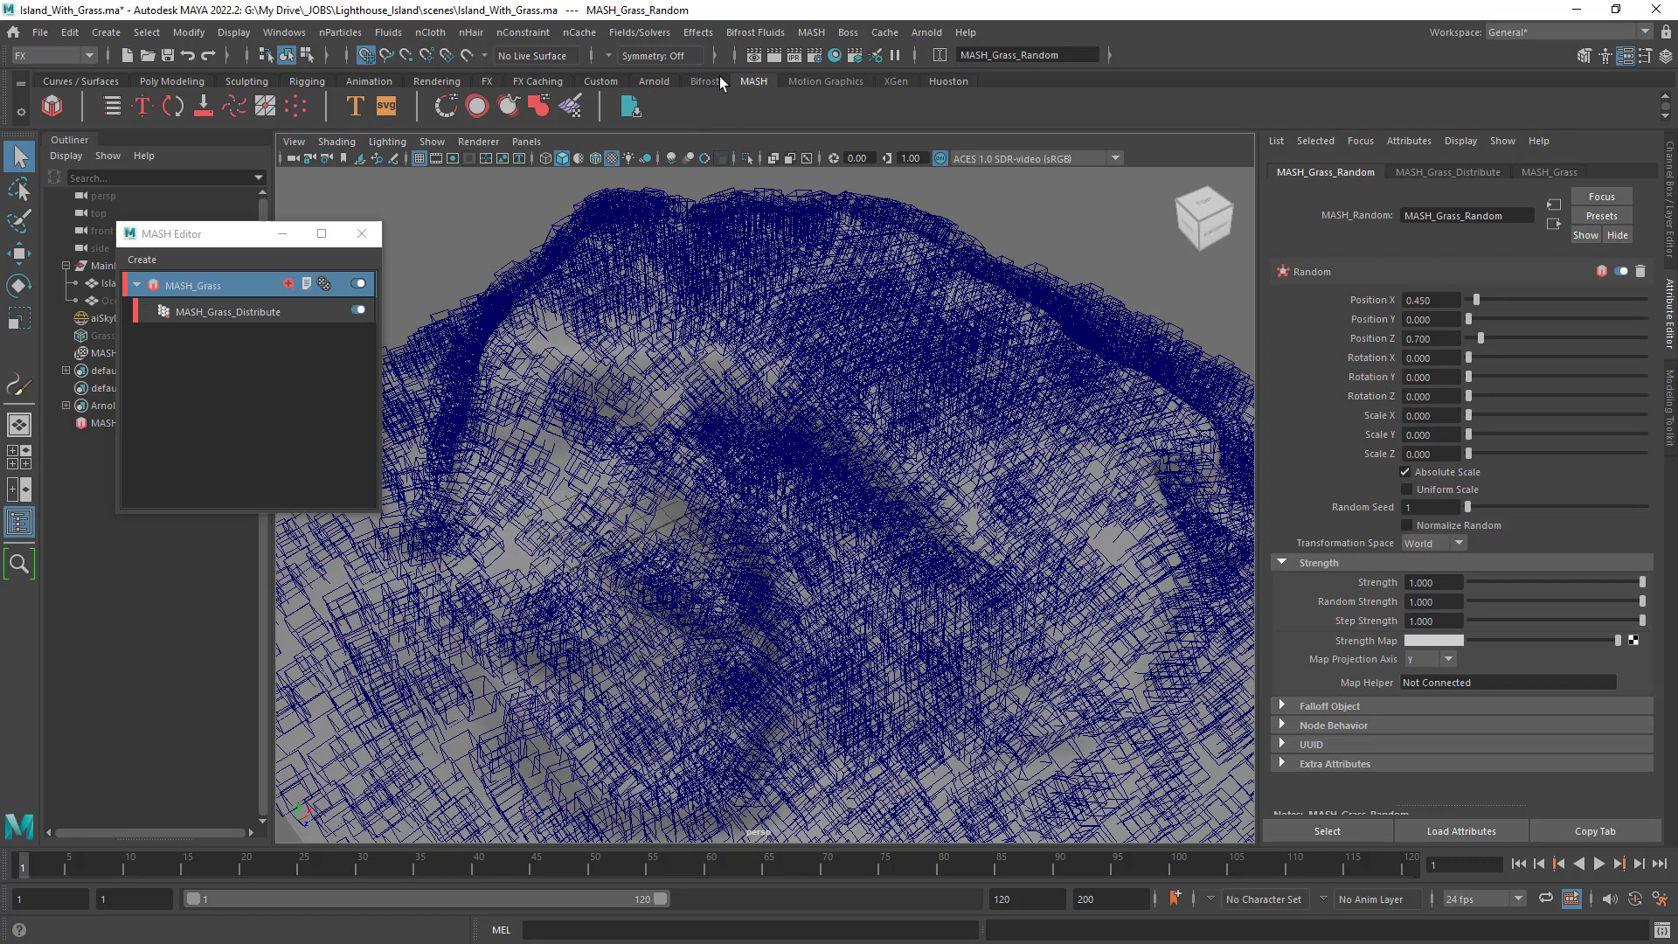
click(484, 142)
double_click(500, 188)
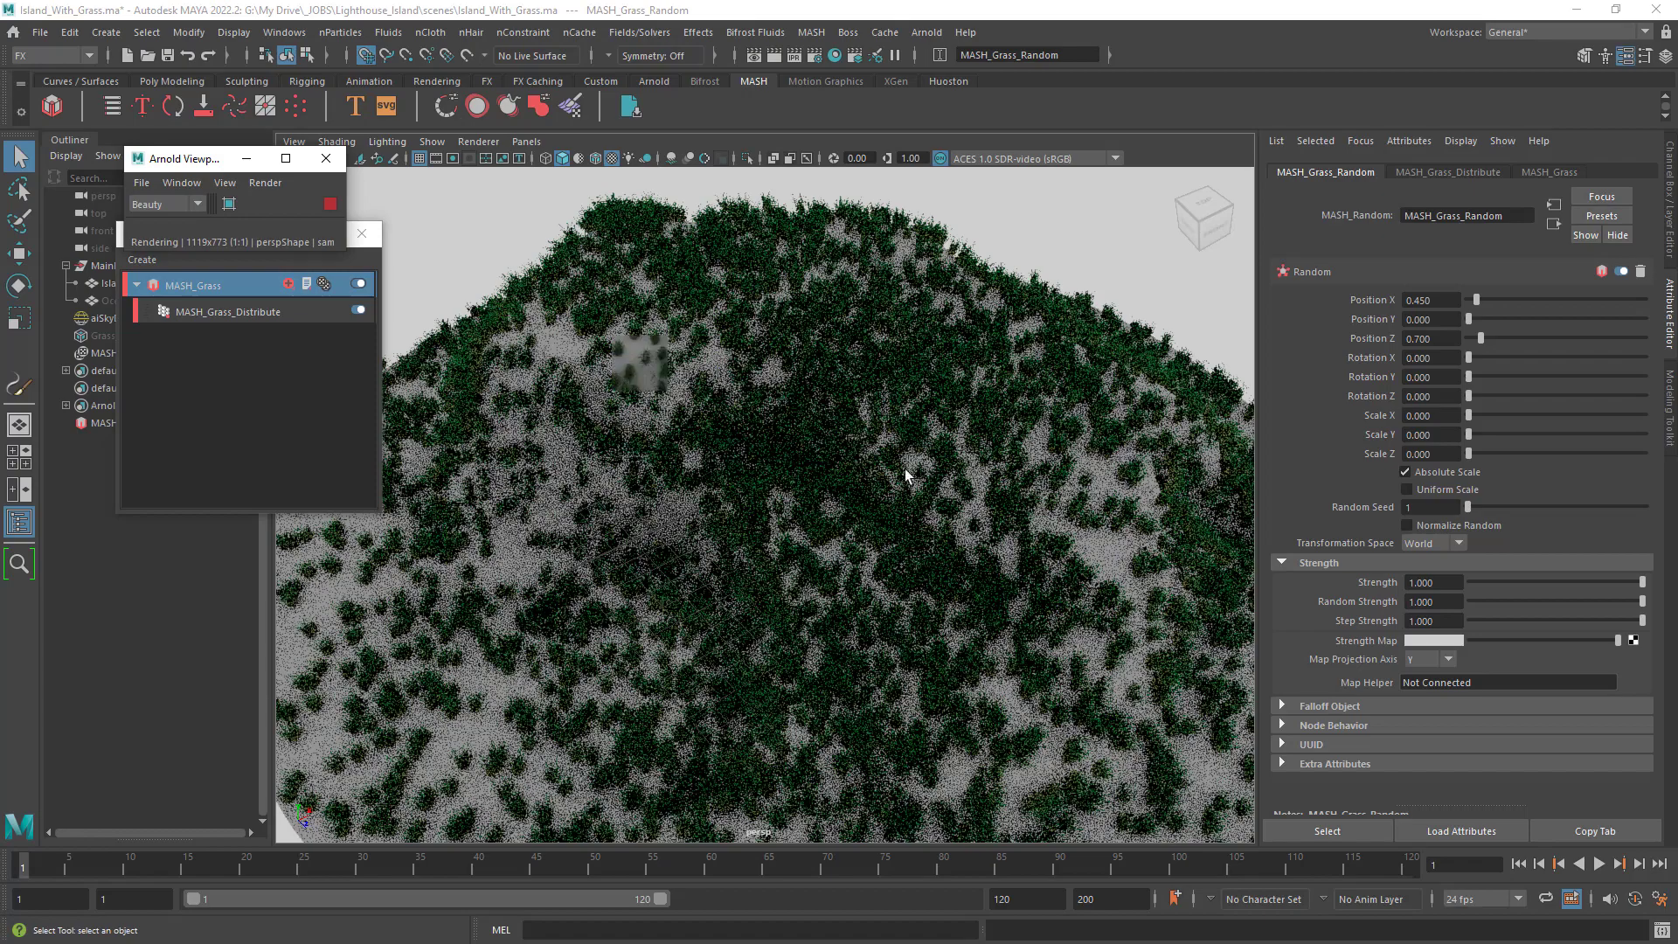
mouse_move(873, 554)
alt+mouse_down()
mouse_move(862, 562)
mouse_move(884, 562)
alt+mouse_up()
alt+right_drag(884, 562, 1045, 586)
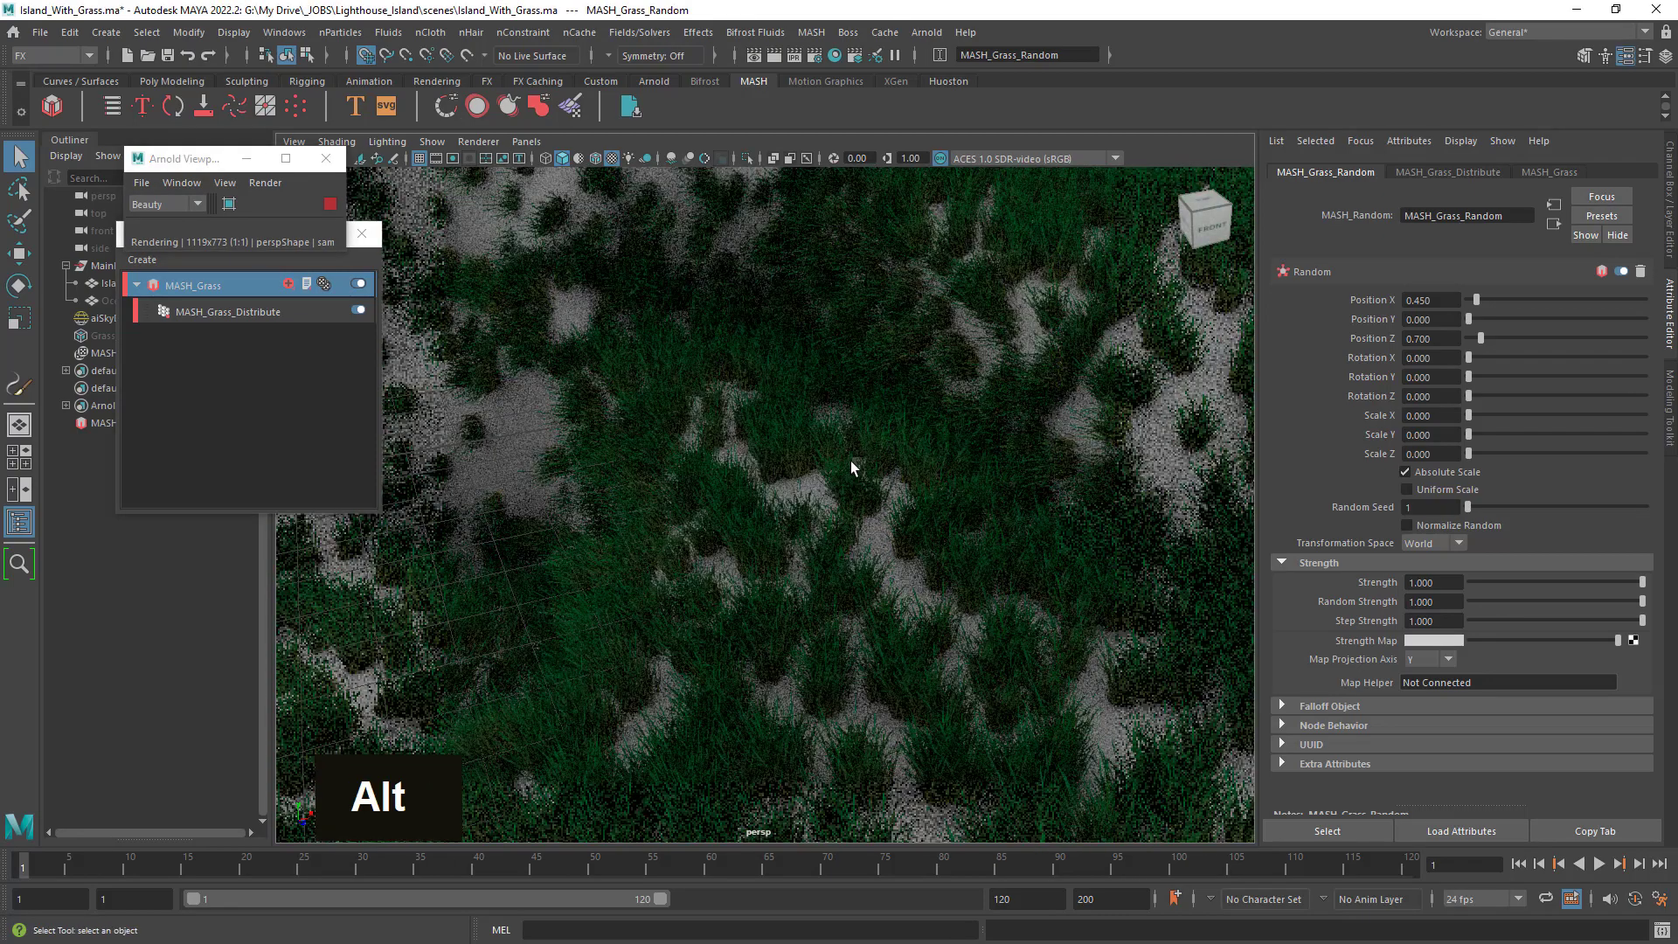
alt+middle_drag(852, 460, 936, 581)
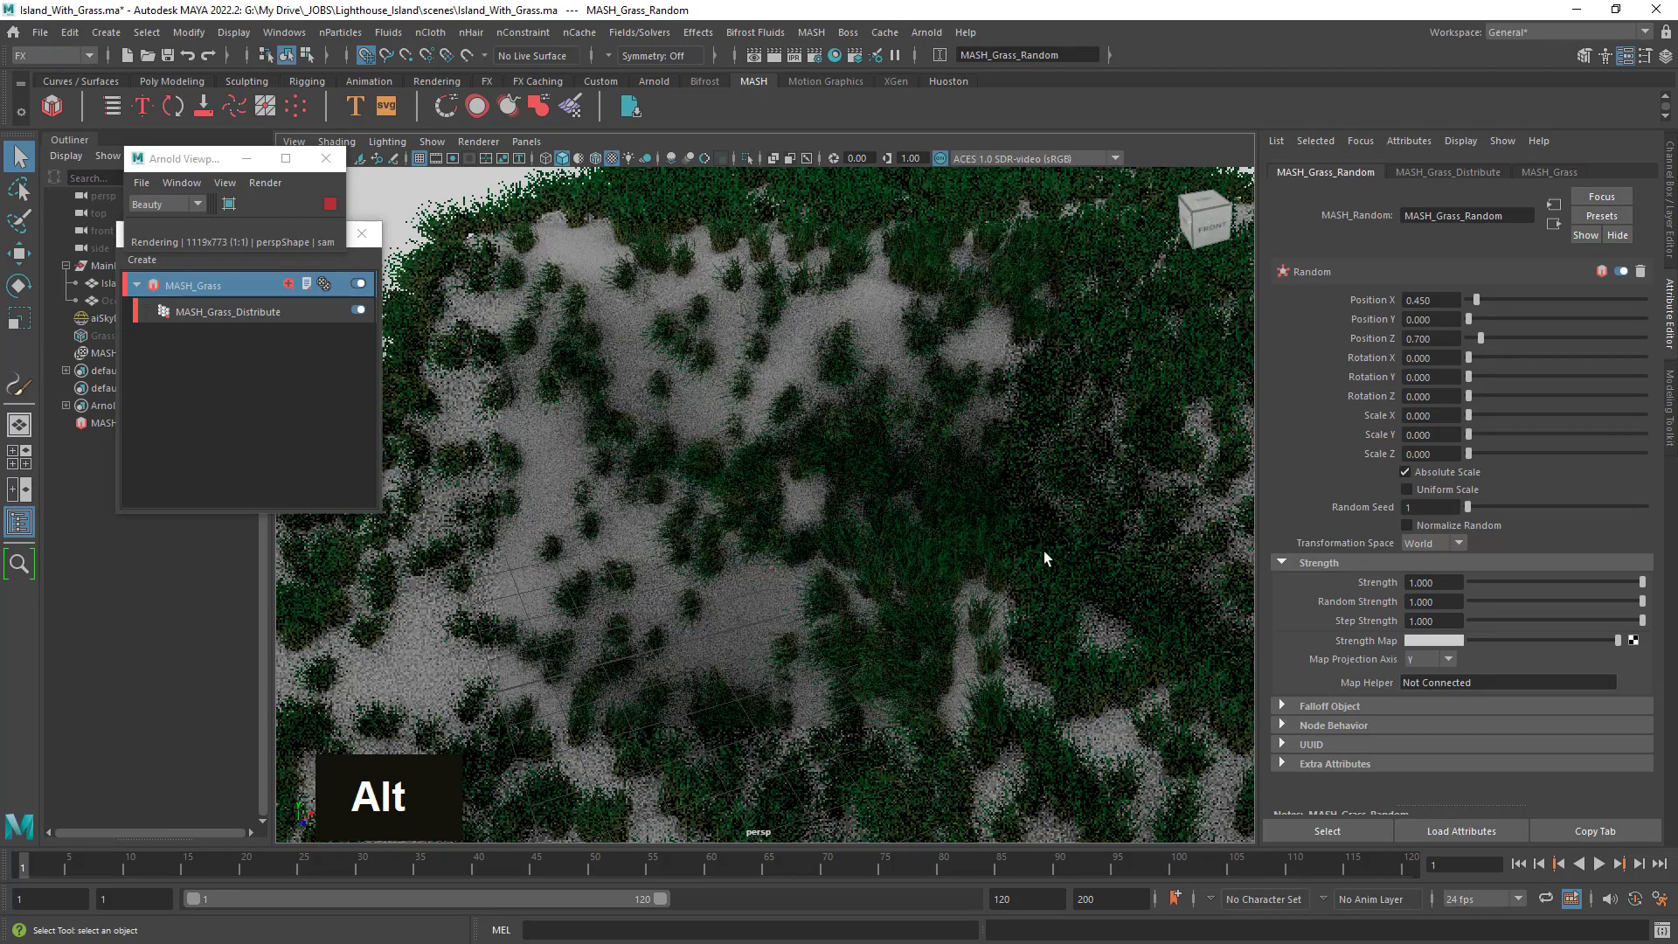
alt+right_drag(1031, 532, 931, 534)
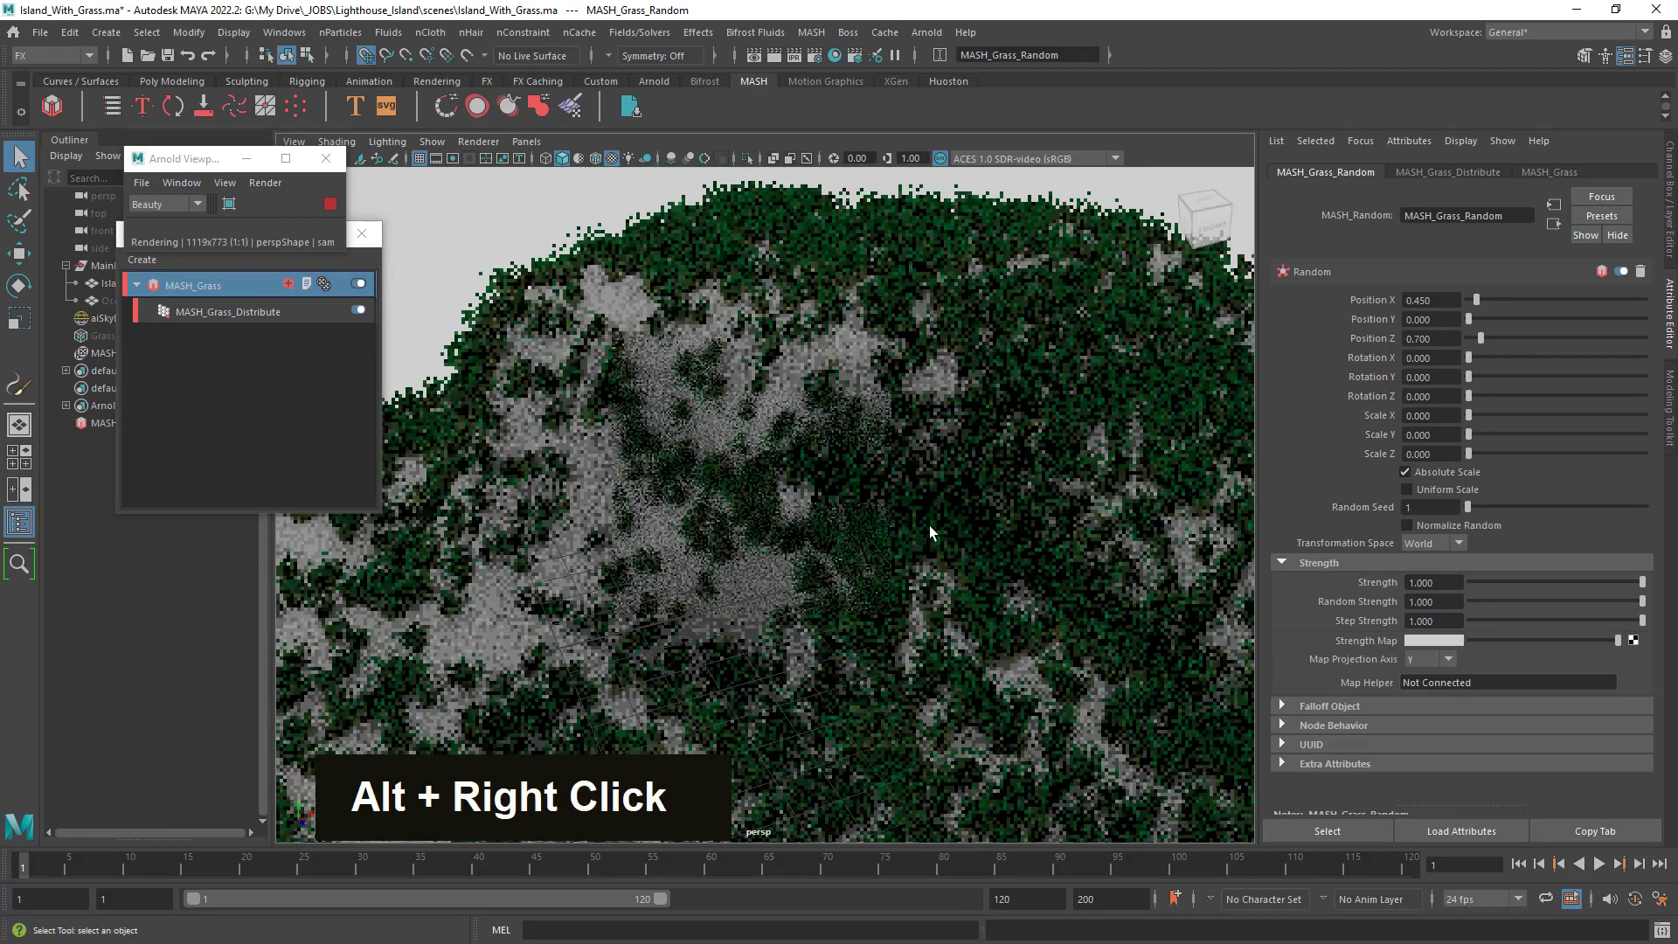
alt+drag(930, 526, 970, 525)
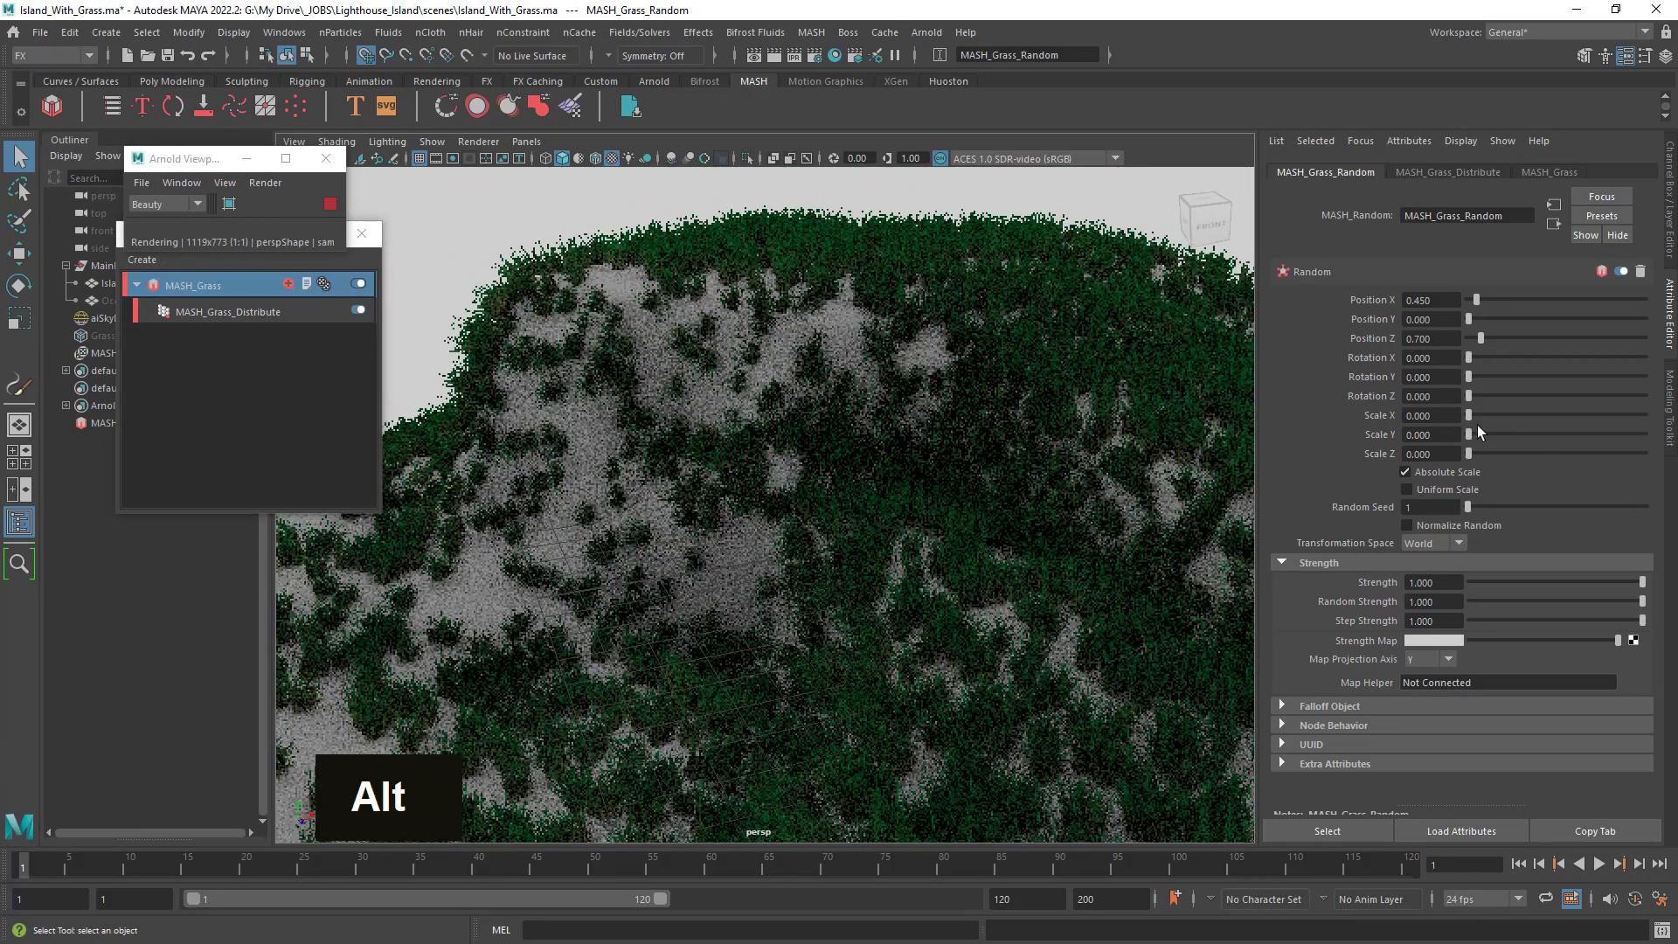
Set the Random node's Scale X, Scale Y and Scale Z to 0.25 each to vary the grass clump sizes.
click(1469, 416)
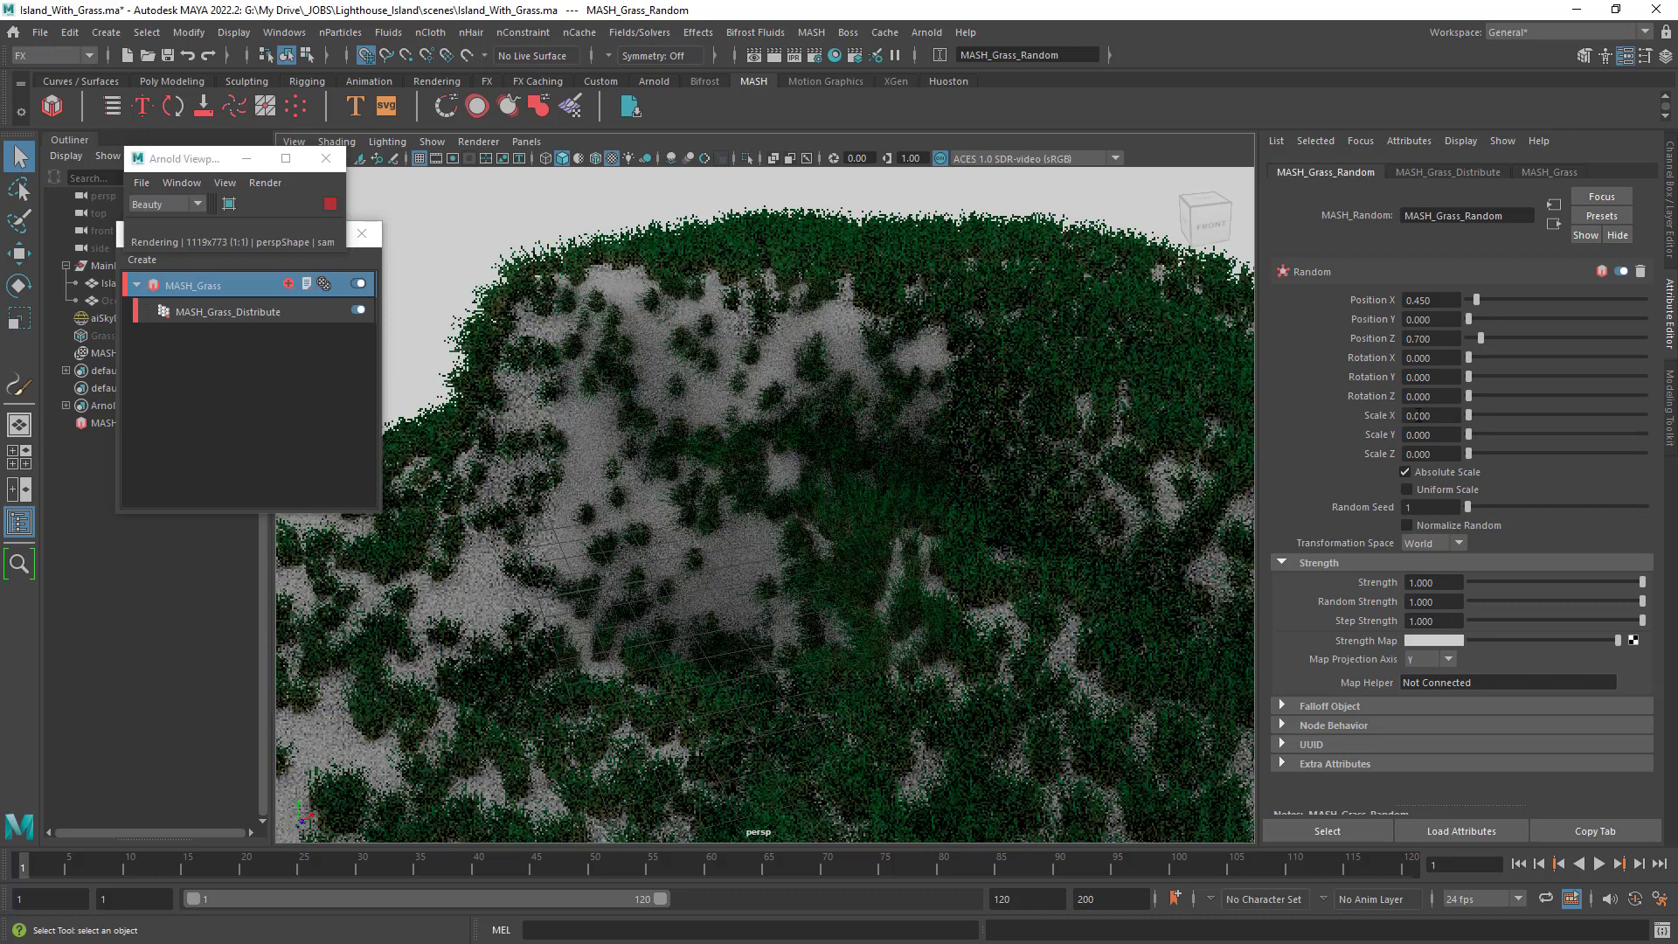
click(1414, 417)
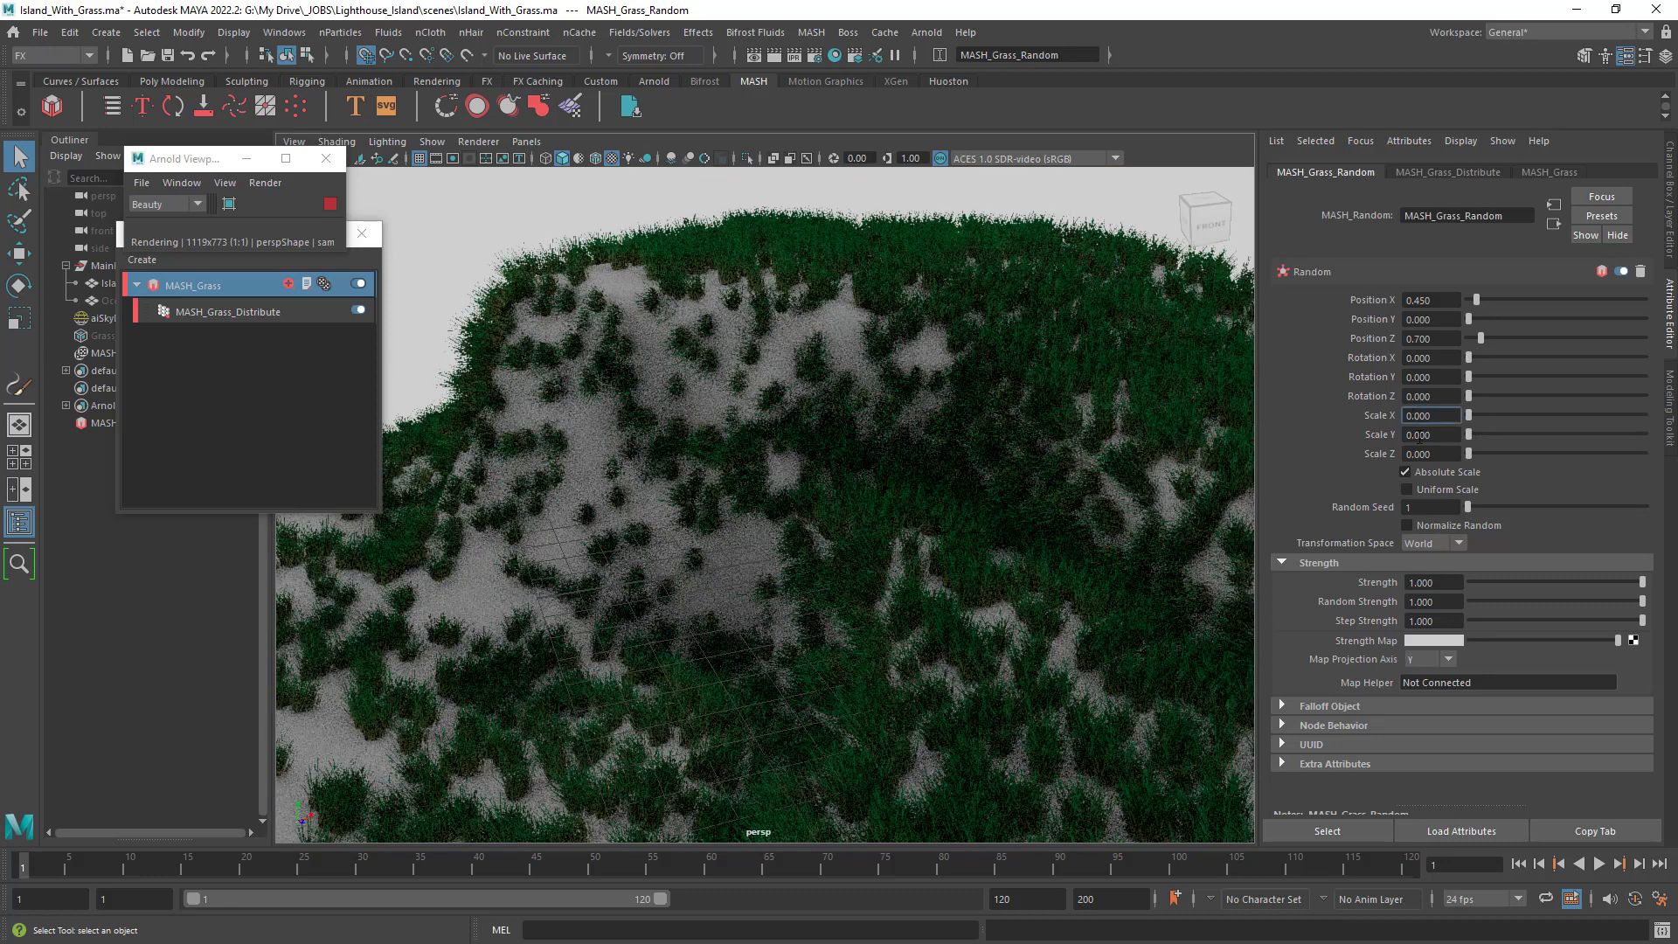
key(Right)
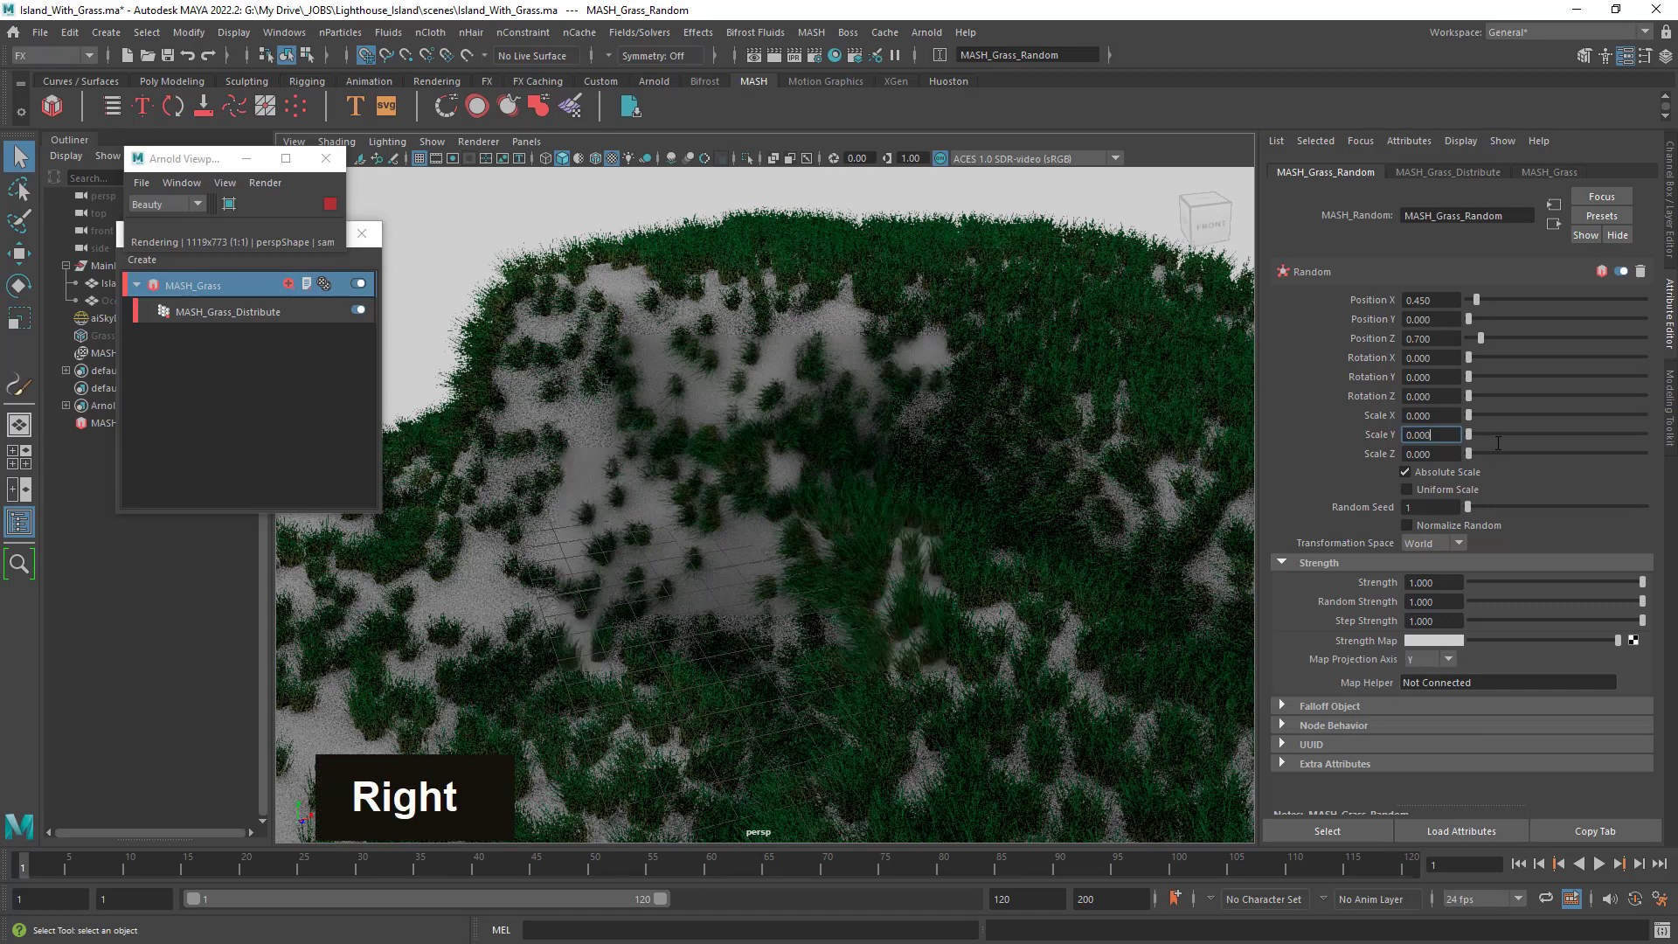
key(shift+Left)
key(shift+Left)
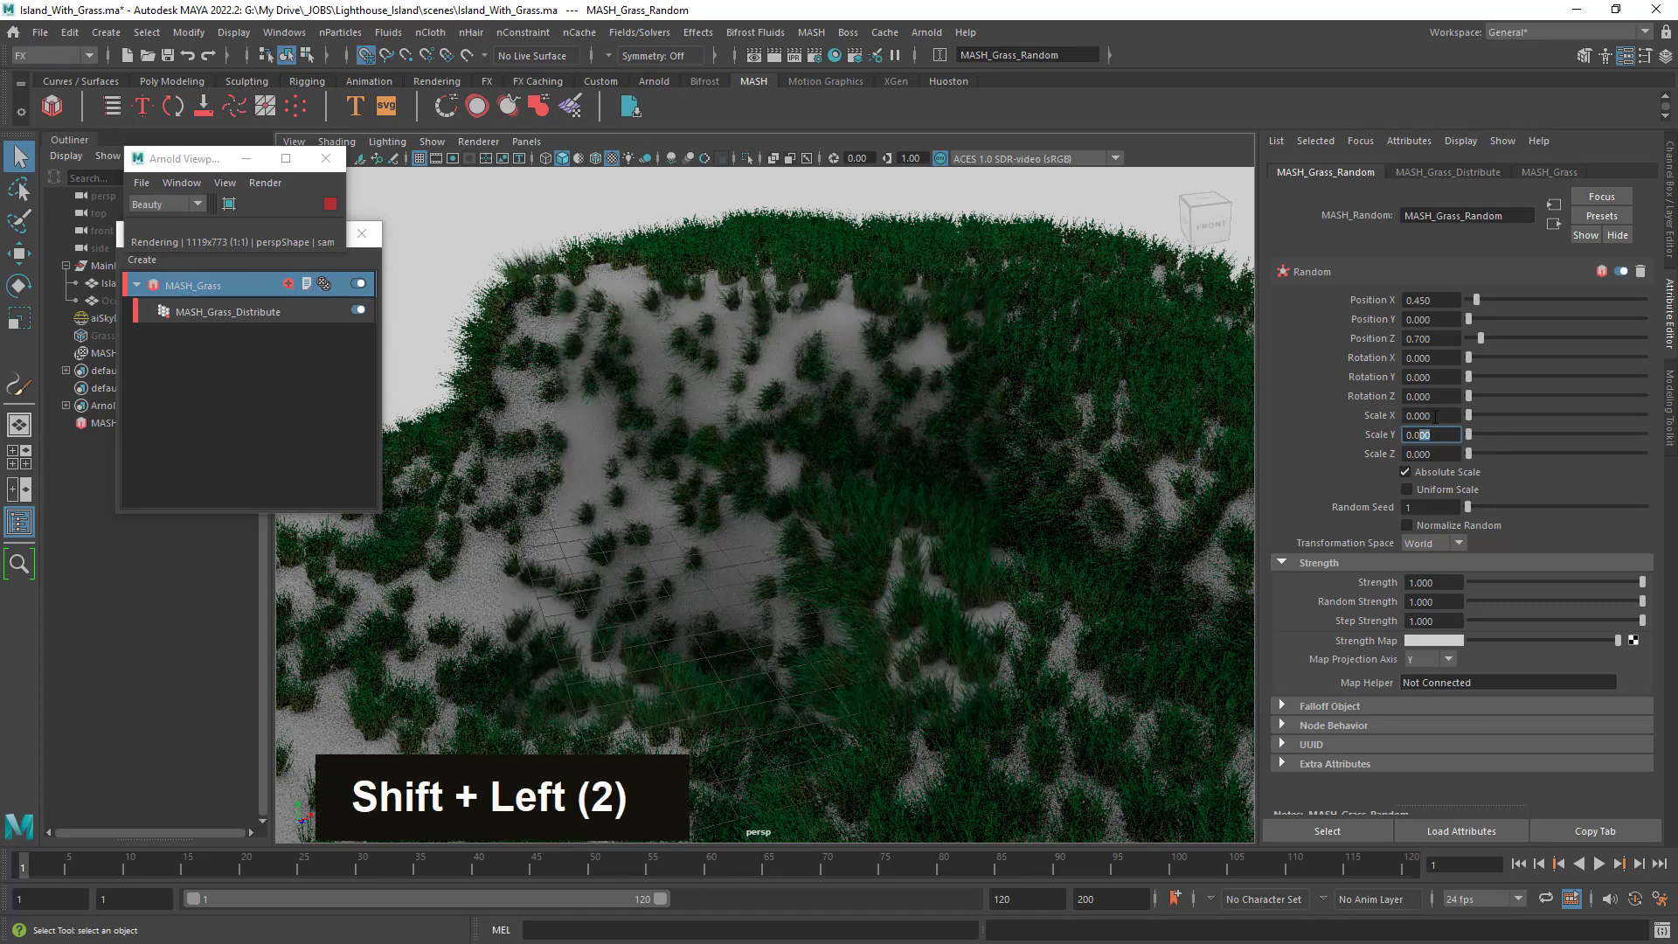
key(shift+Left)
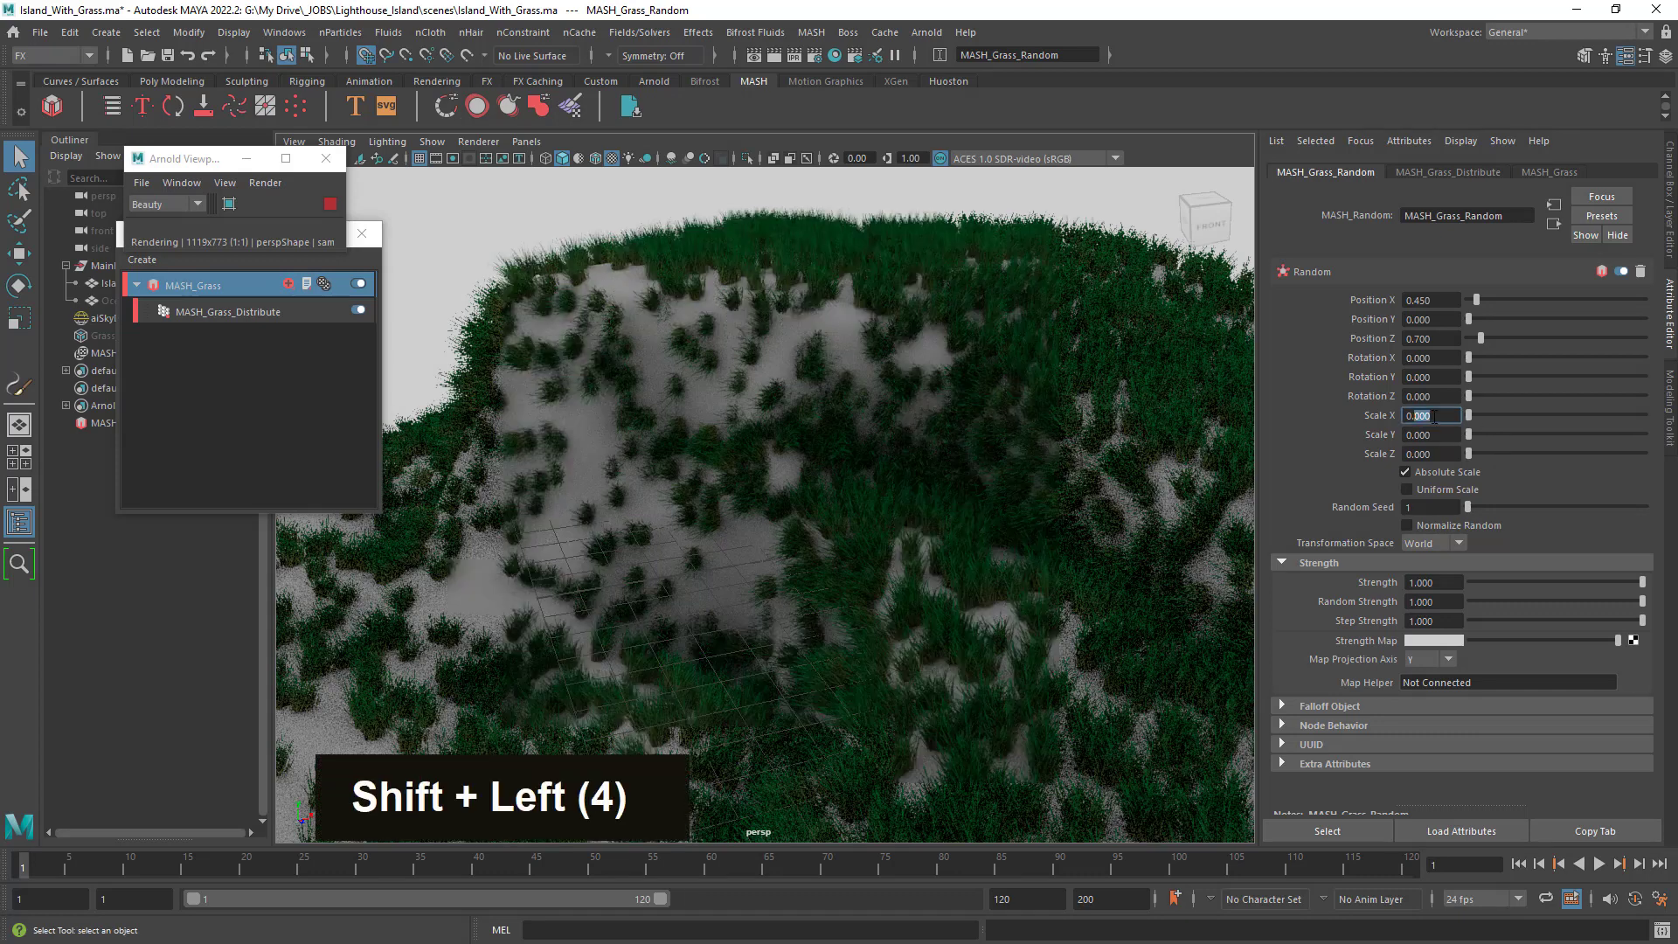
text(25)
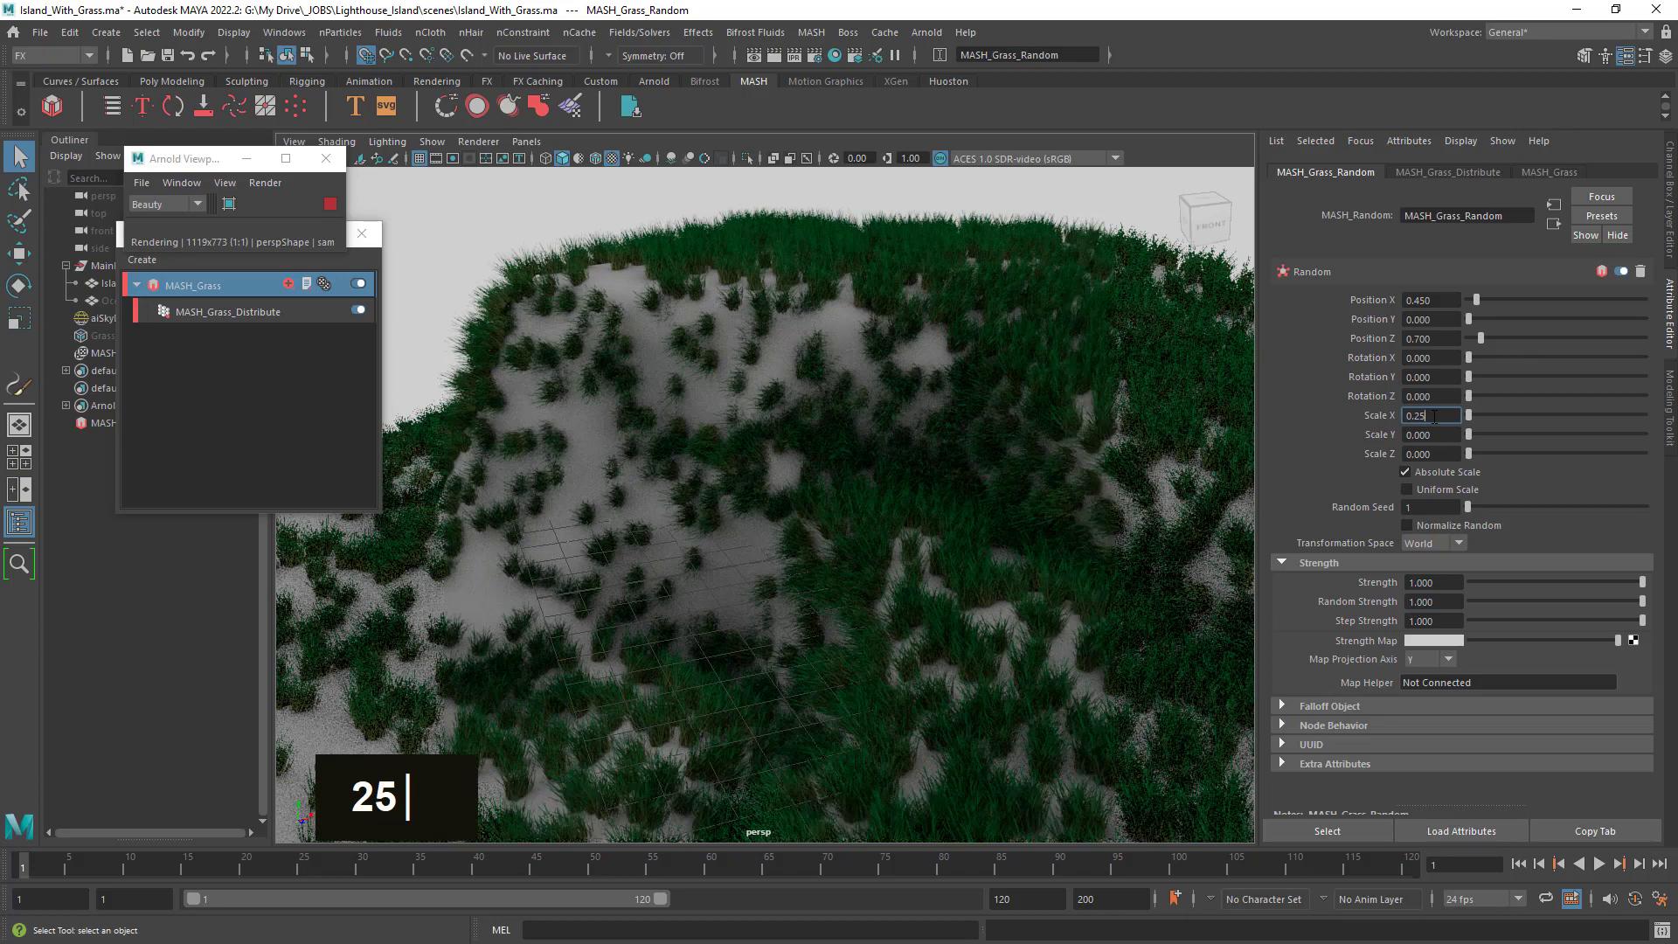
key(Tab)
text(.25)
key(Tab)
text(.)
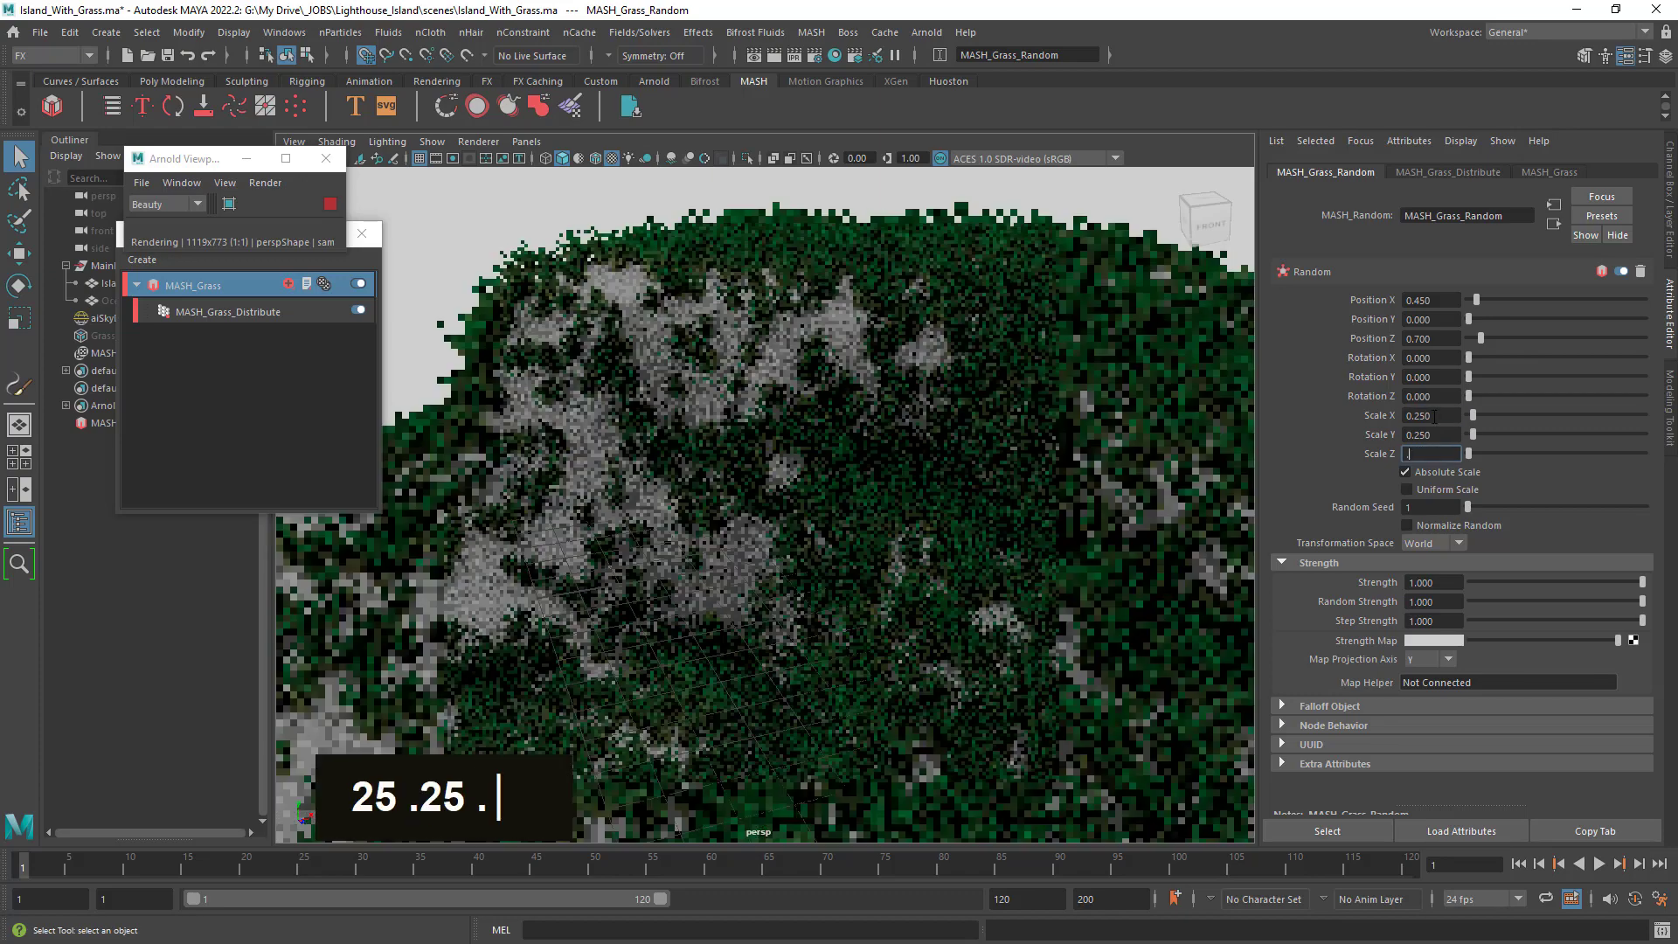
text(25)
key(Return)
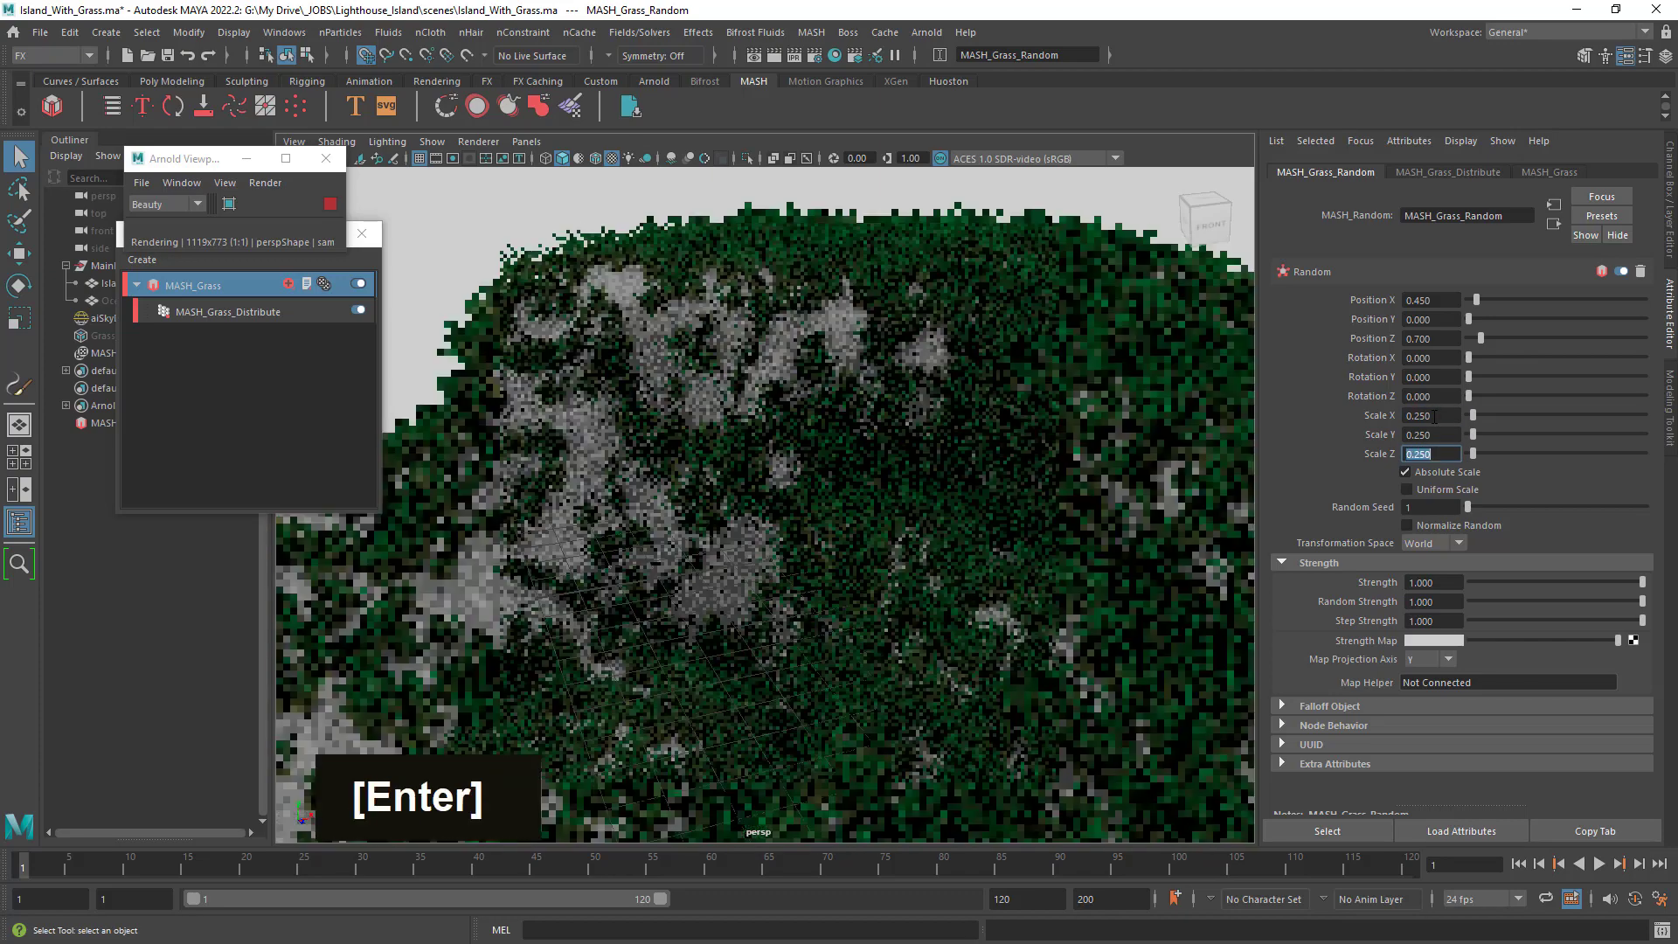
Inspect the rendered grass up close and from afar for size variation, orientation and coverage of the clumps.
key(alt)
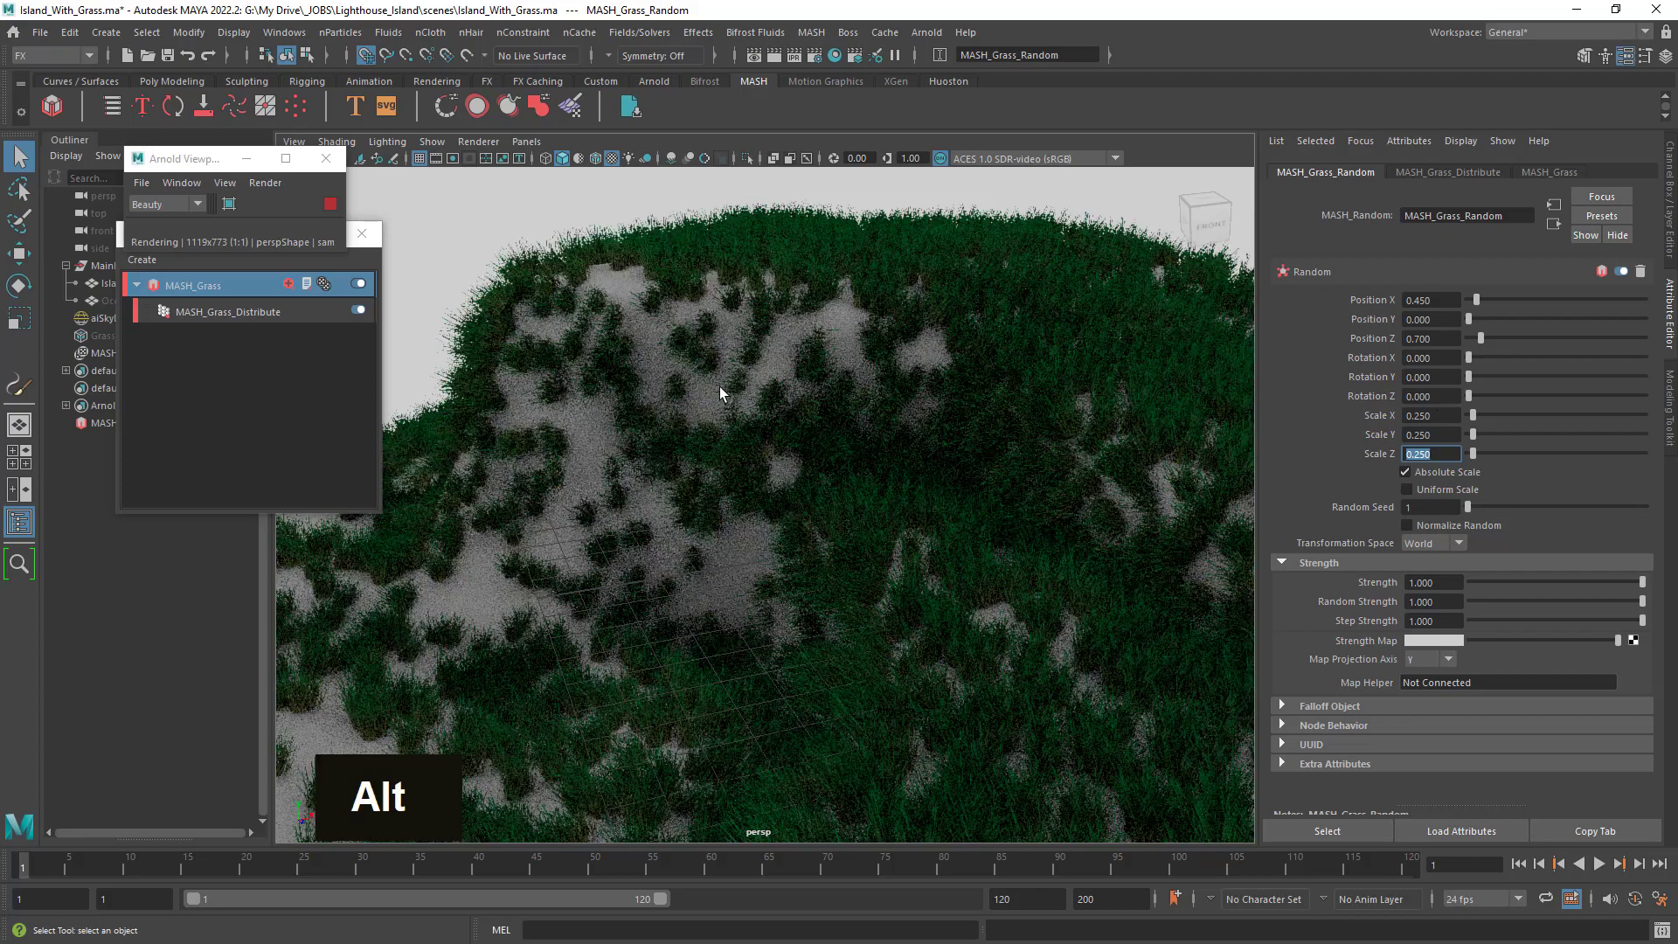
alt+right_drag(721, 388, 967, 457)
alt+middle_drag(804, 343, 836, 468)
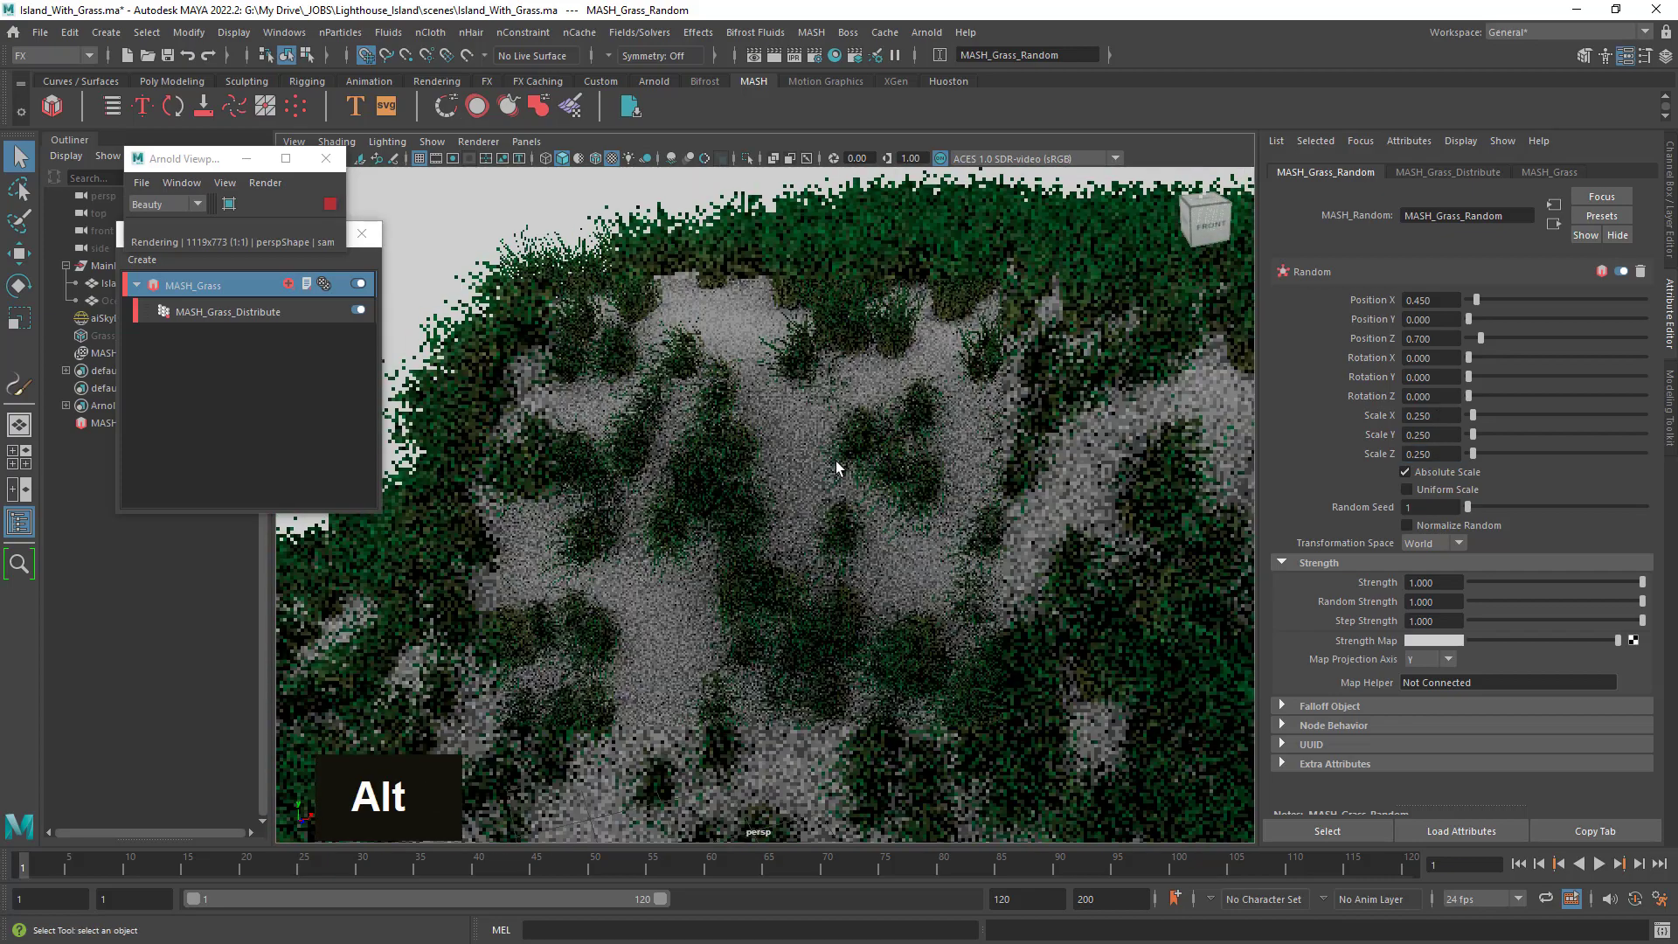
alt+right_drag(854, 465, 883, 497)
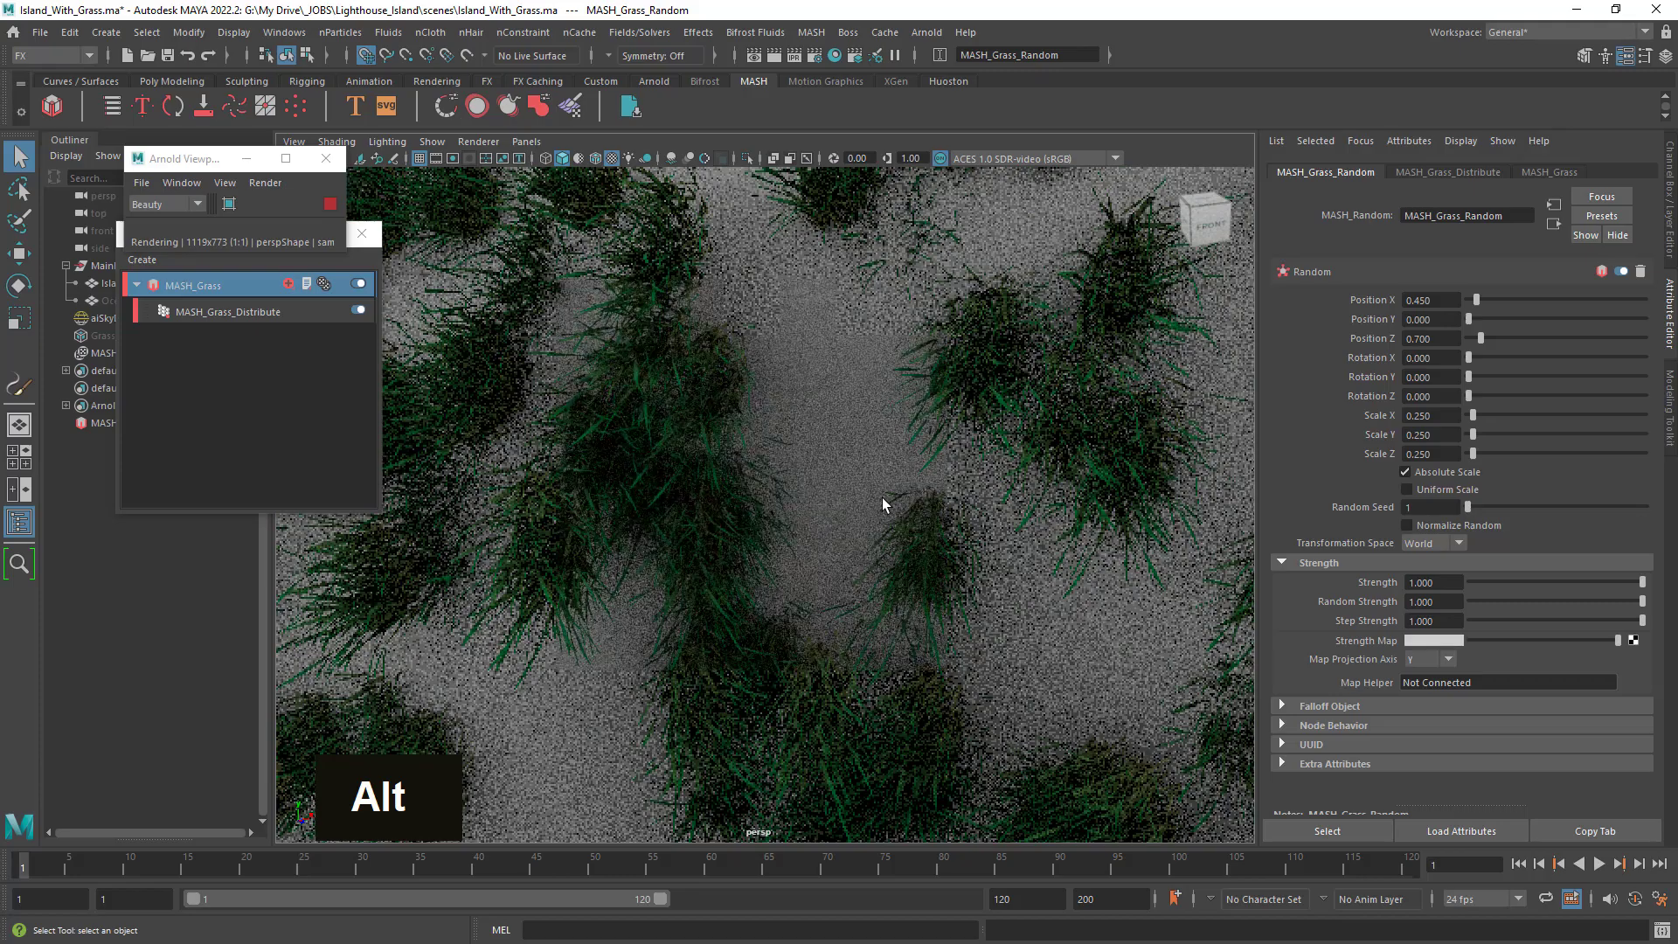
alt+drag(883, 496, 912, 527)
alt+right_drag(974, 498, 1045, 499)
alt+middle_drag(1045, 498, 926, 344)
alt+drag(926, 345, 854, 442)
alt+right_drag(854, 443, 962, 443)
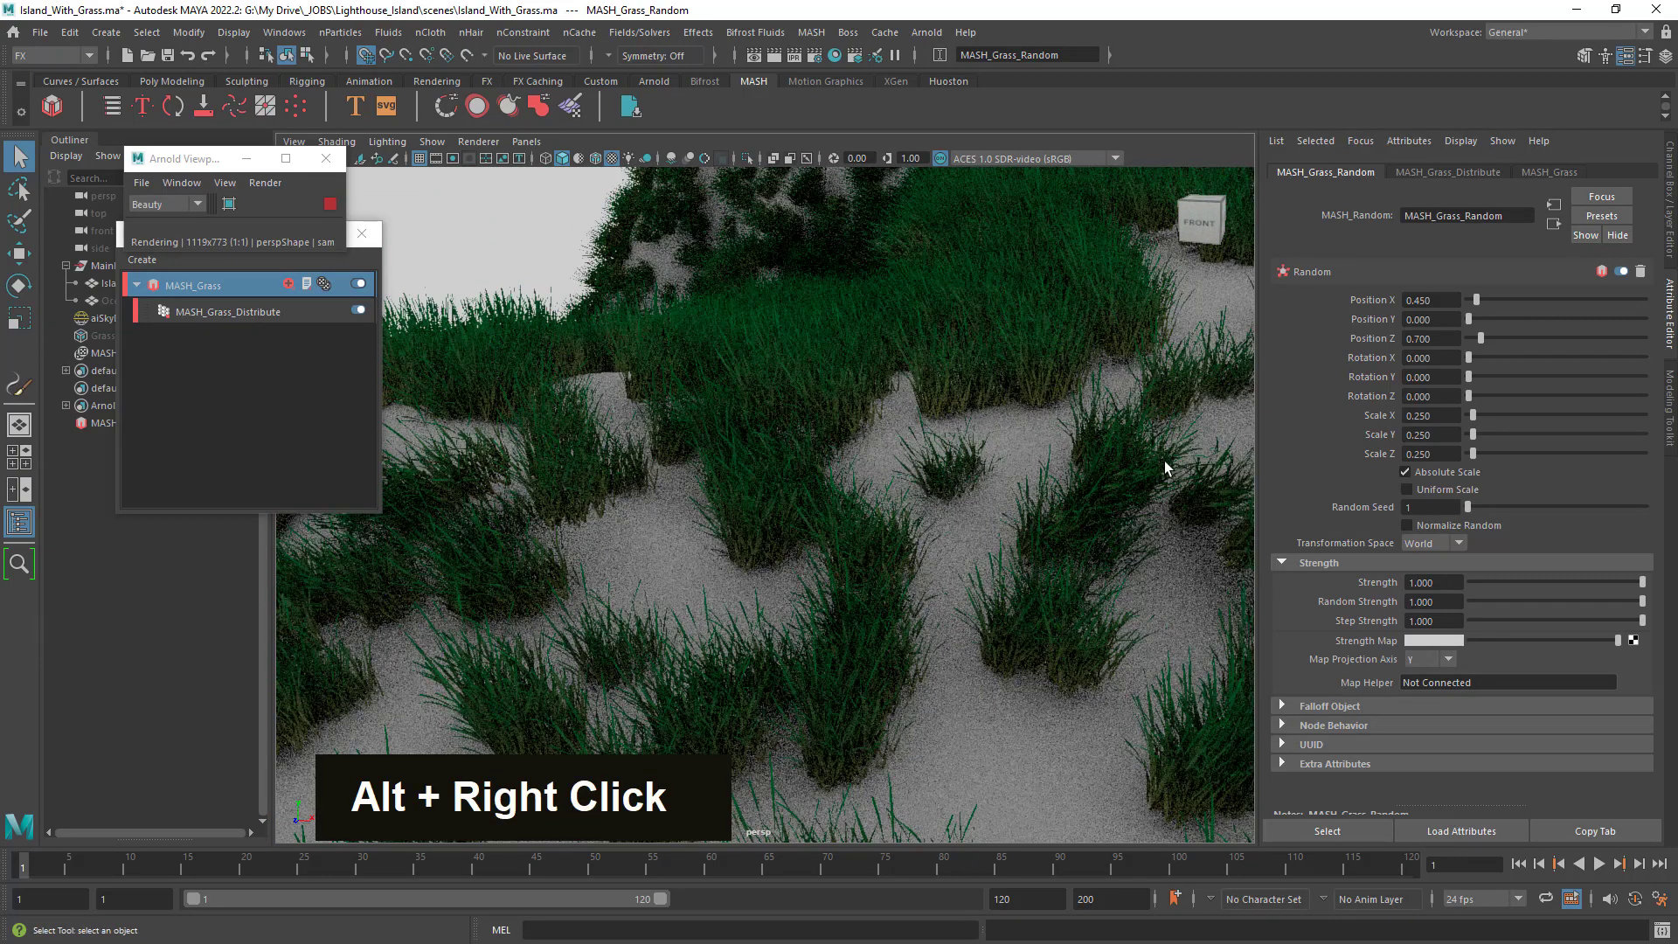
alt+right_drag(1076, 453, 828, 448)
alt+drag(828, 447, 1045, 459)
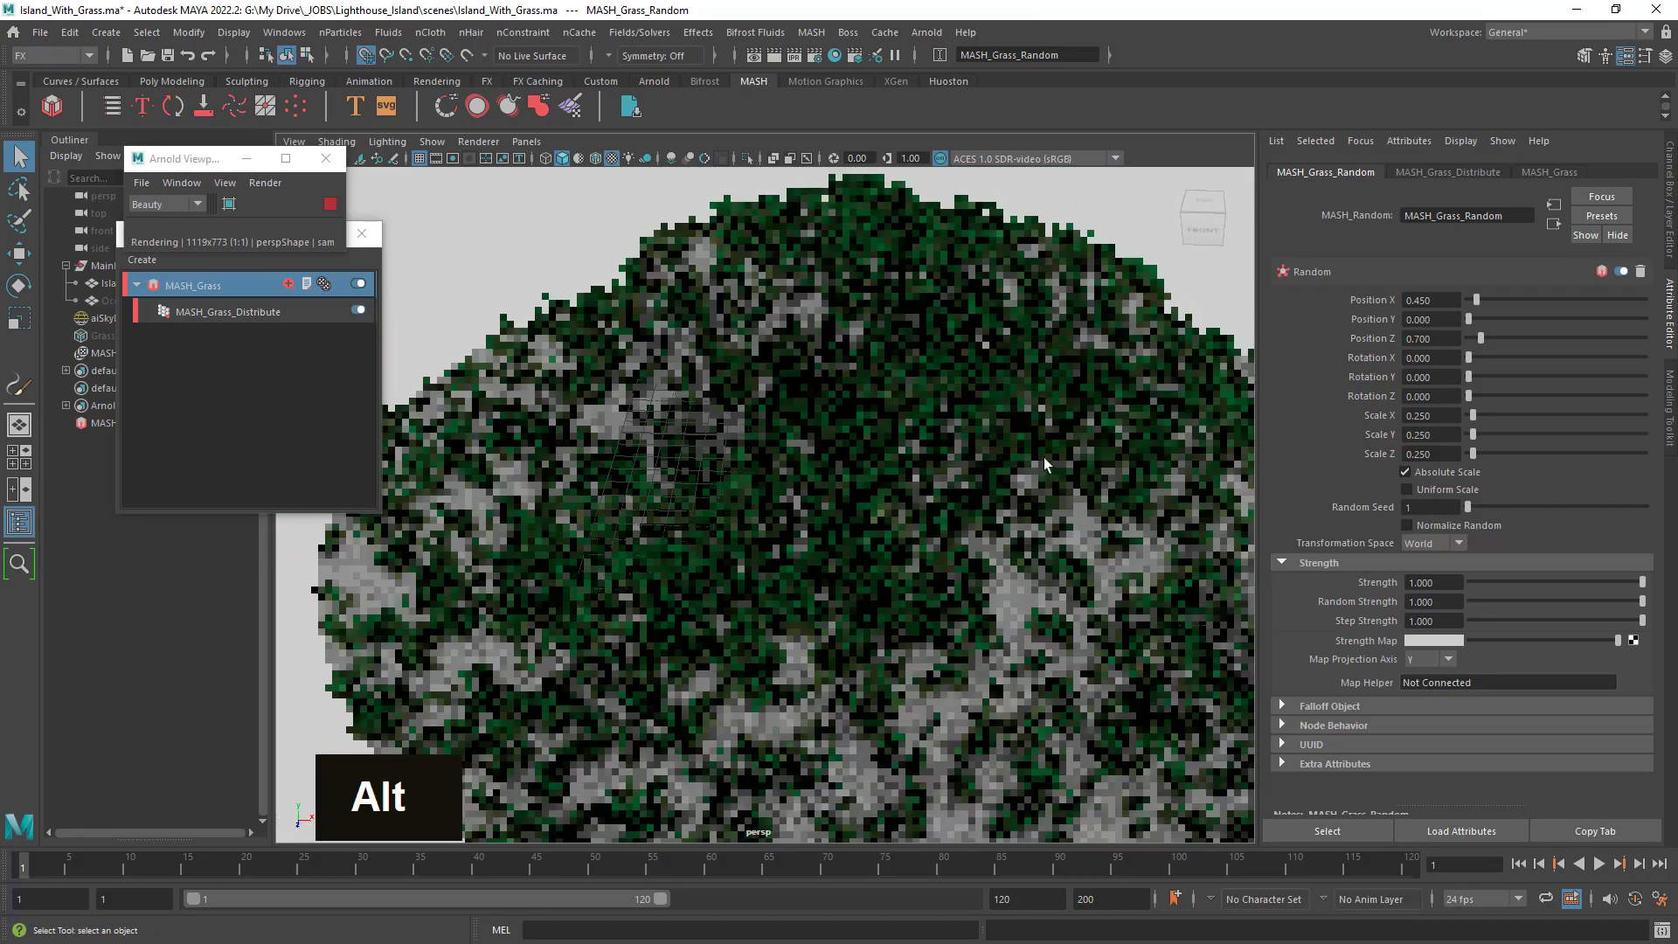
alt+middle_drag(1045, 465, 970, 533)
alt+drag(970, 534, 985, 550)
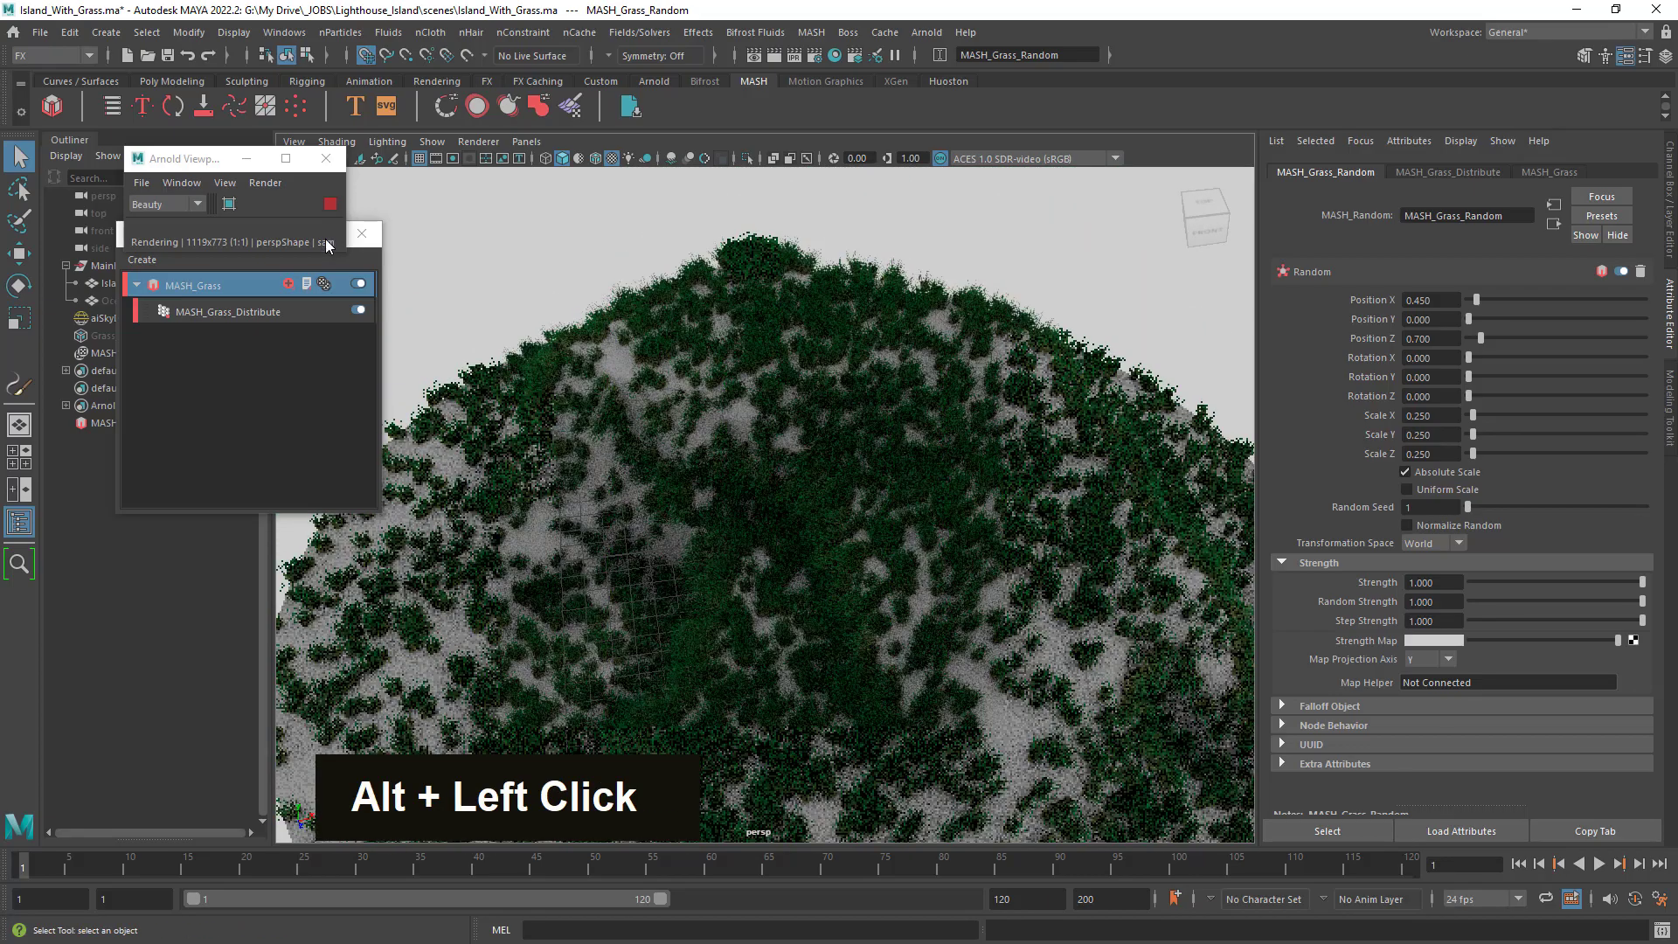
Stop the live Arnold render and add a Visibility node to the MASH_Grass network.
click(330, 203)
click(187, 287)
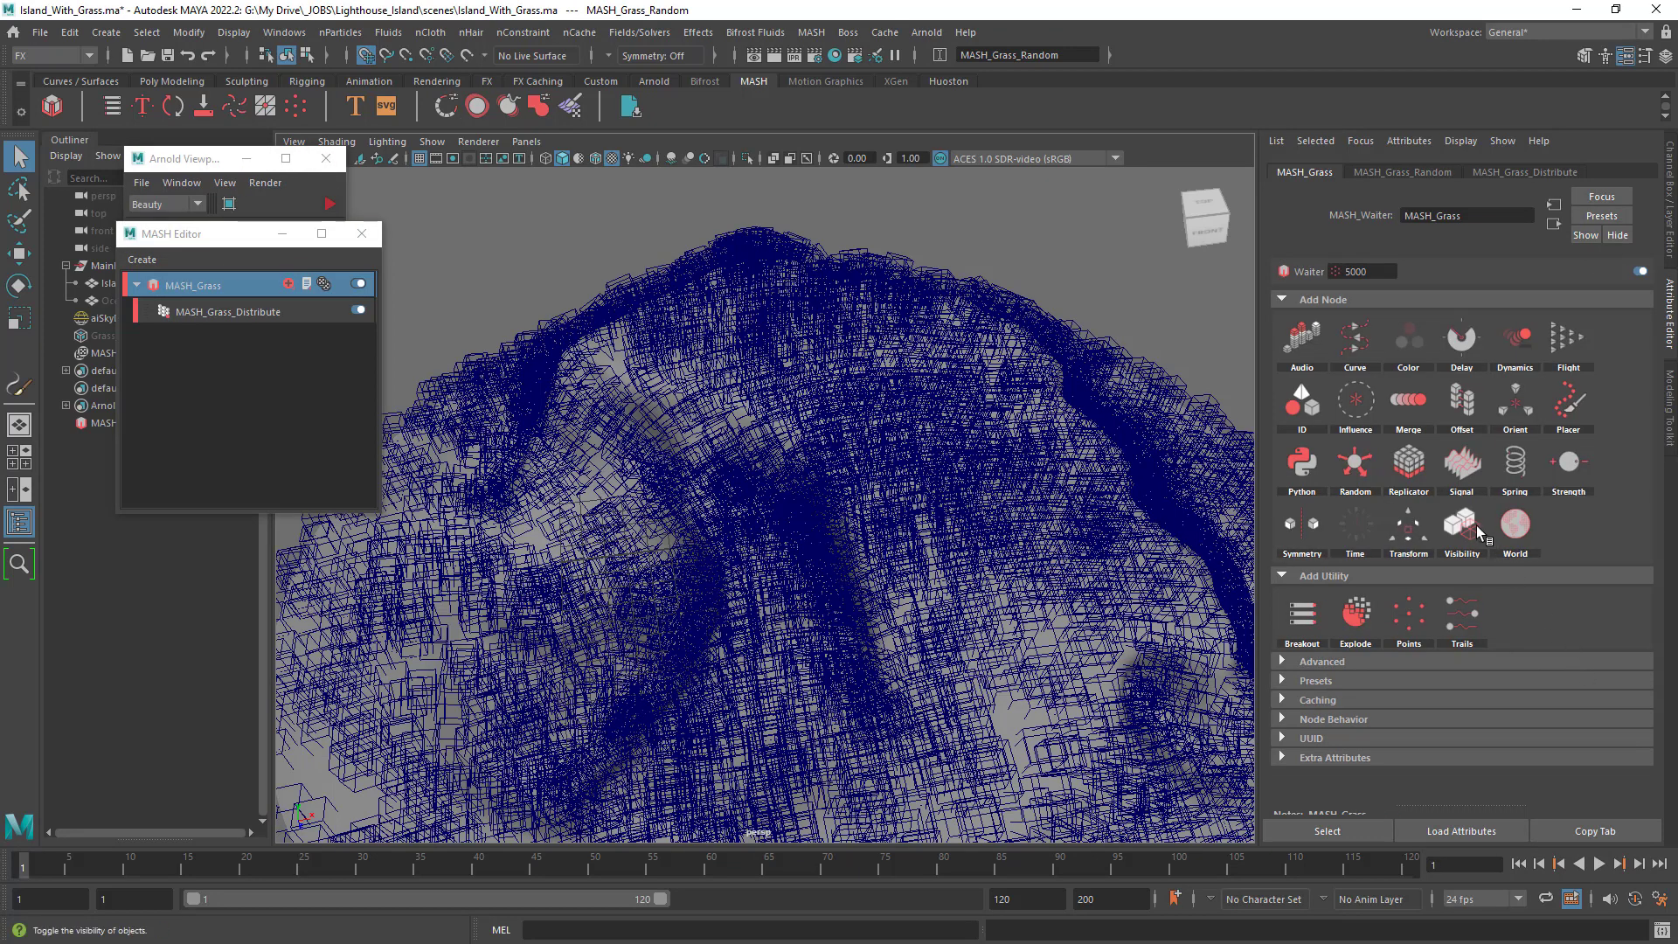
click(1537, 535)
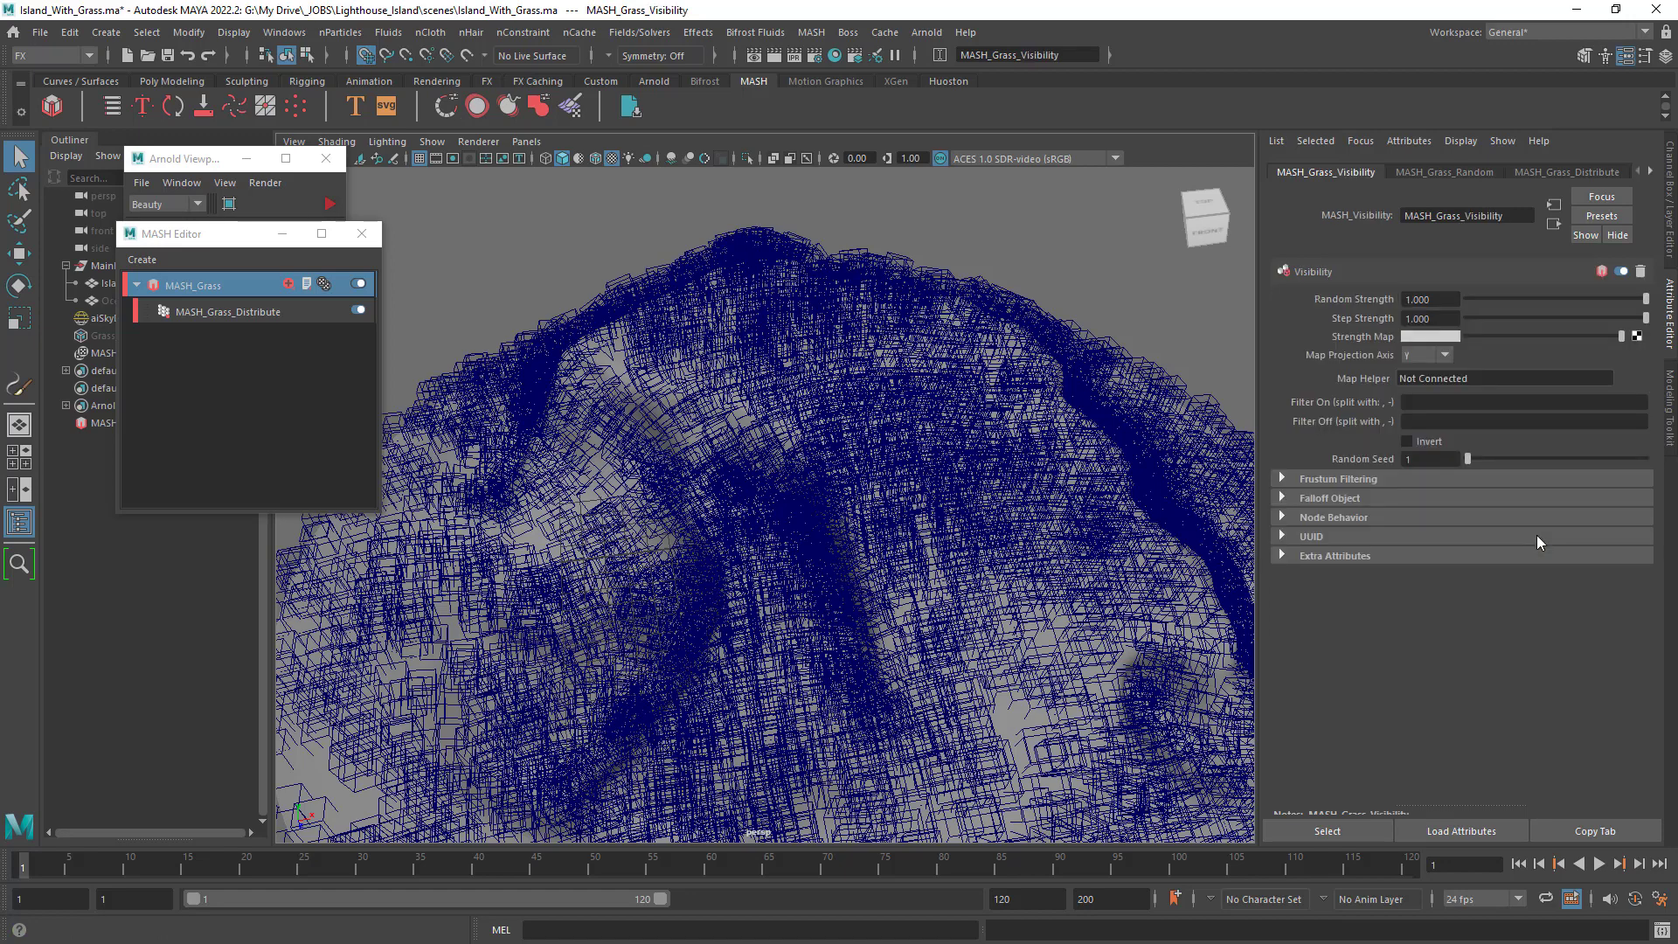
Create a falloff object for the MASH_Grass_Visibility node to limit where the grass appears.
alt+right_drag(882, 426, 852, 559)
alt+middle_drag(852, 559, 822, 494)
alt+drag(822, 494, 900, 514)
alt+right_drag(900, 514, 911, 528)
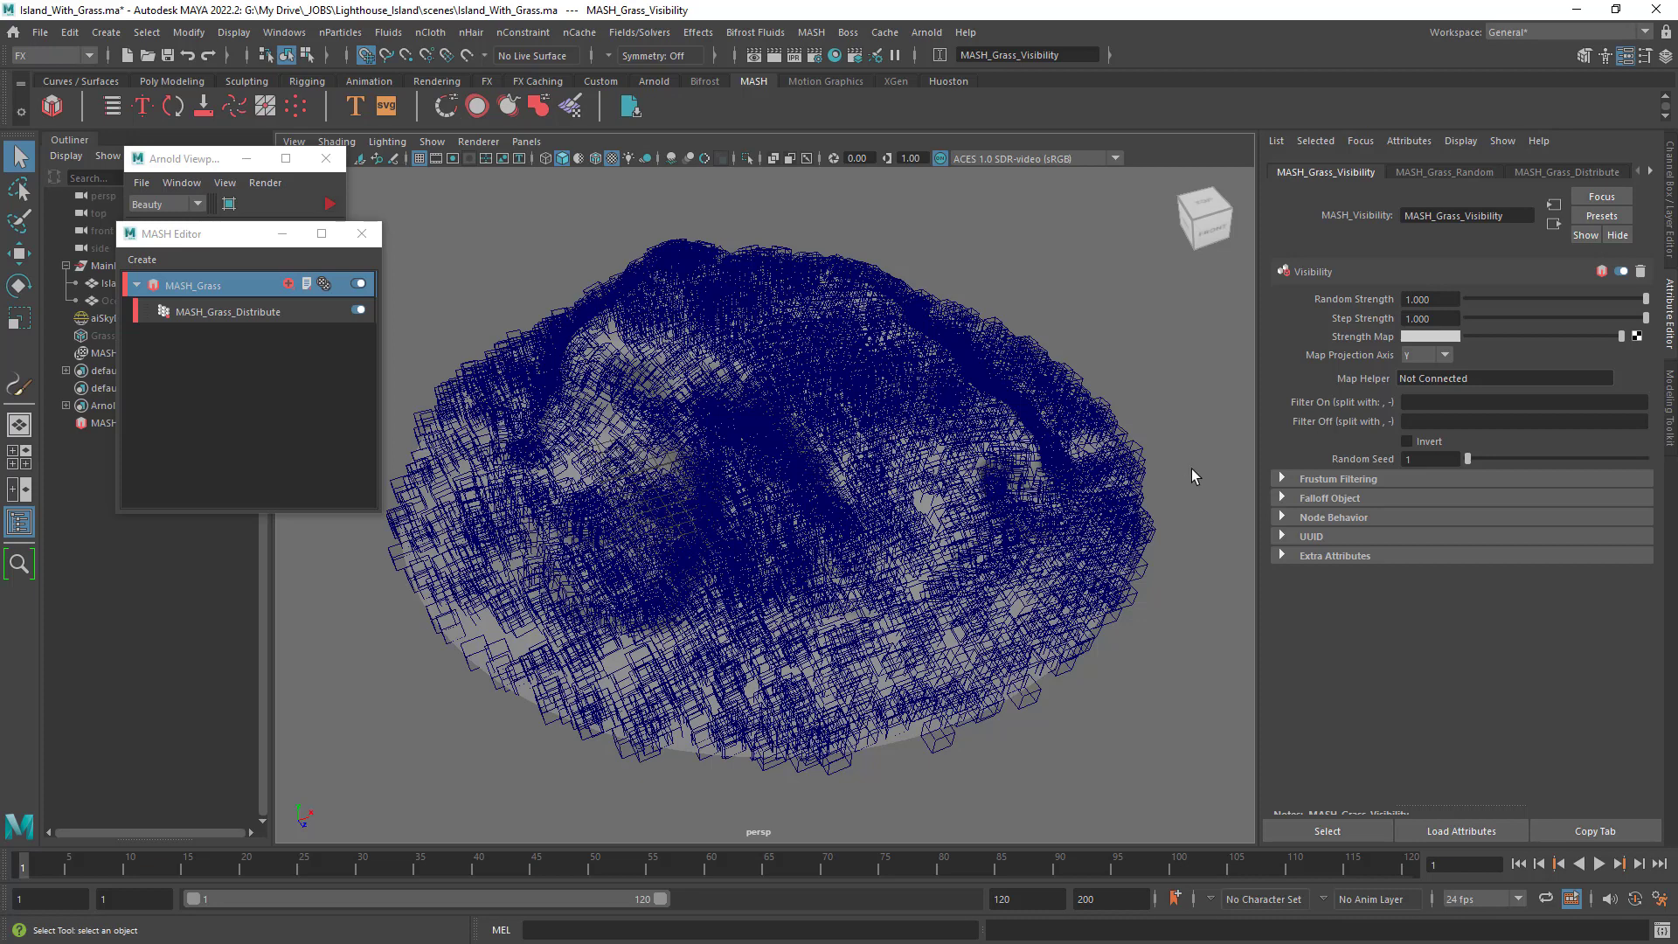
click(1348, 480)
click(1347, 479)
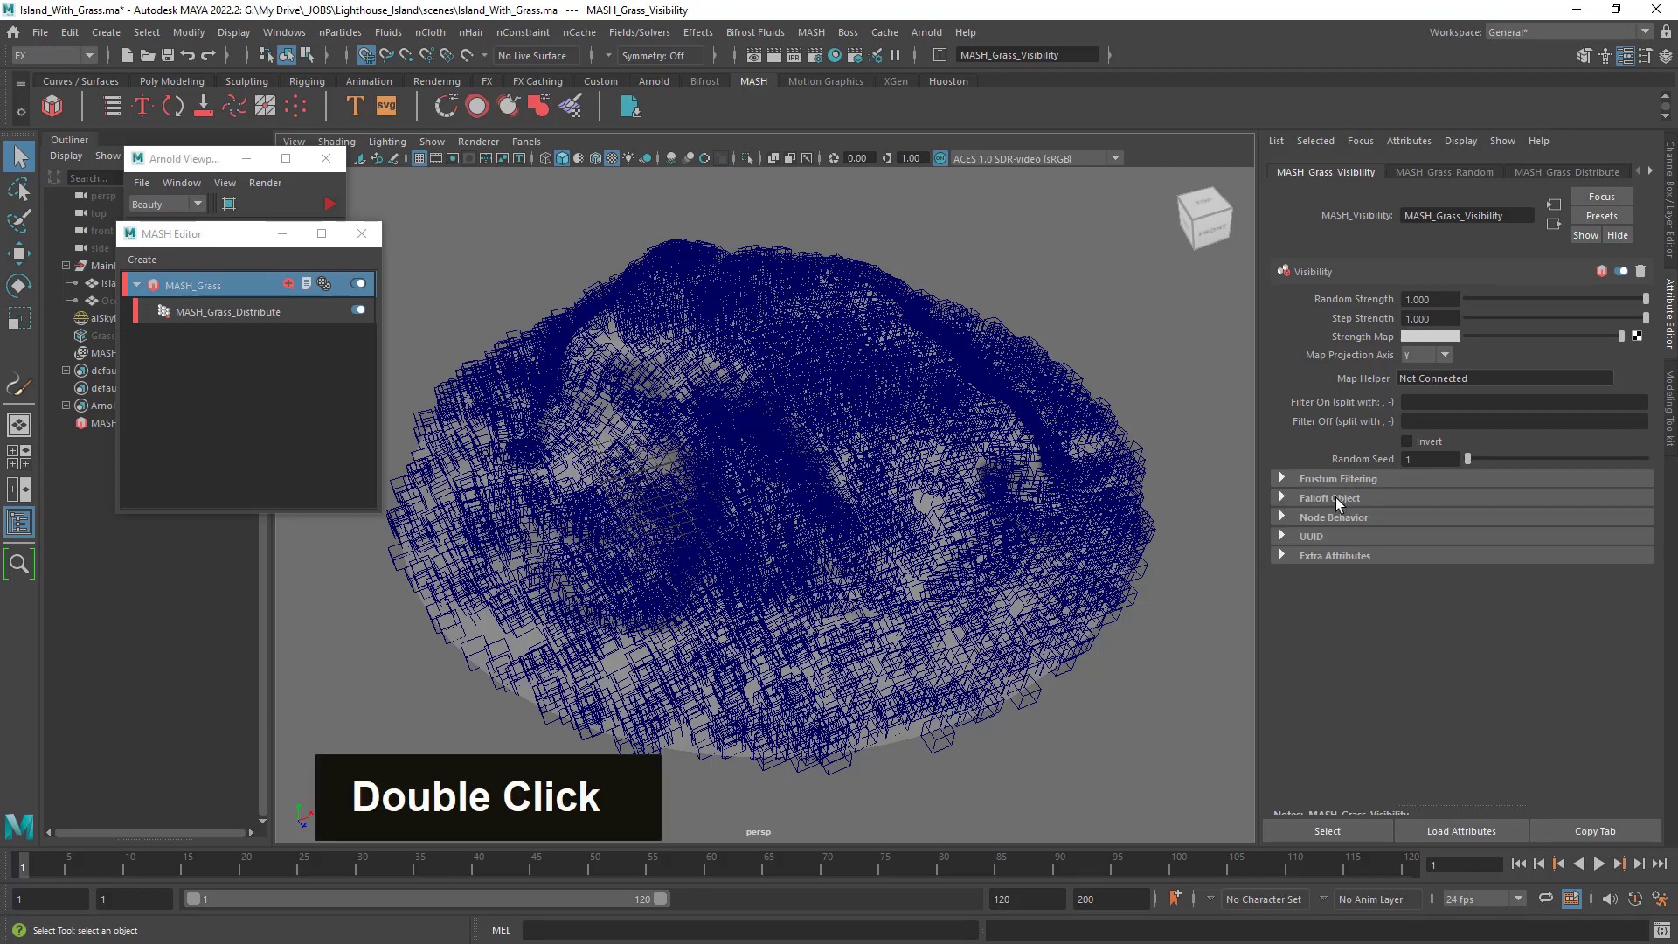
click(1335, 498)
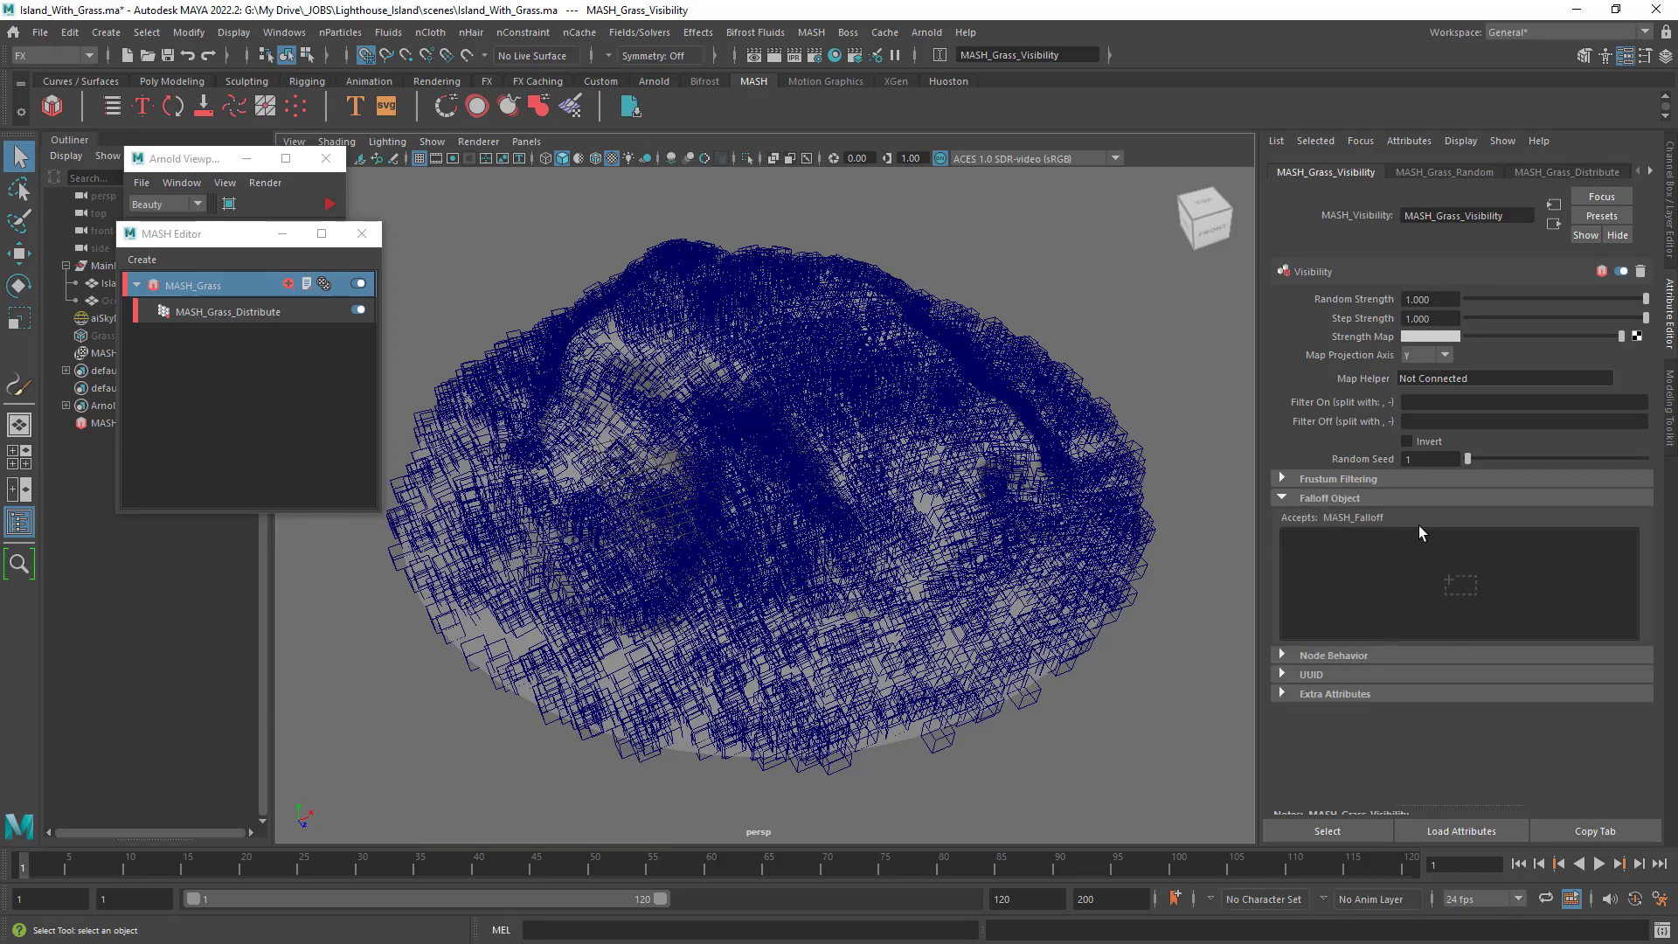
right_click(1464, 558)
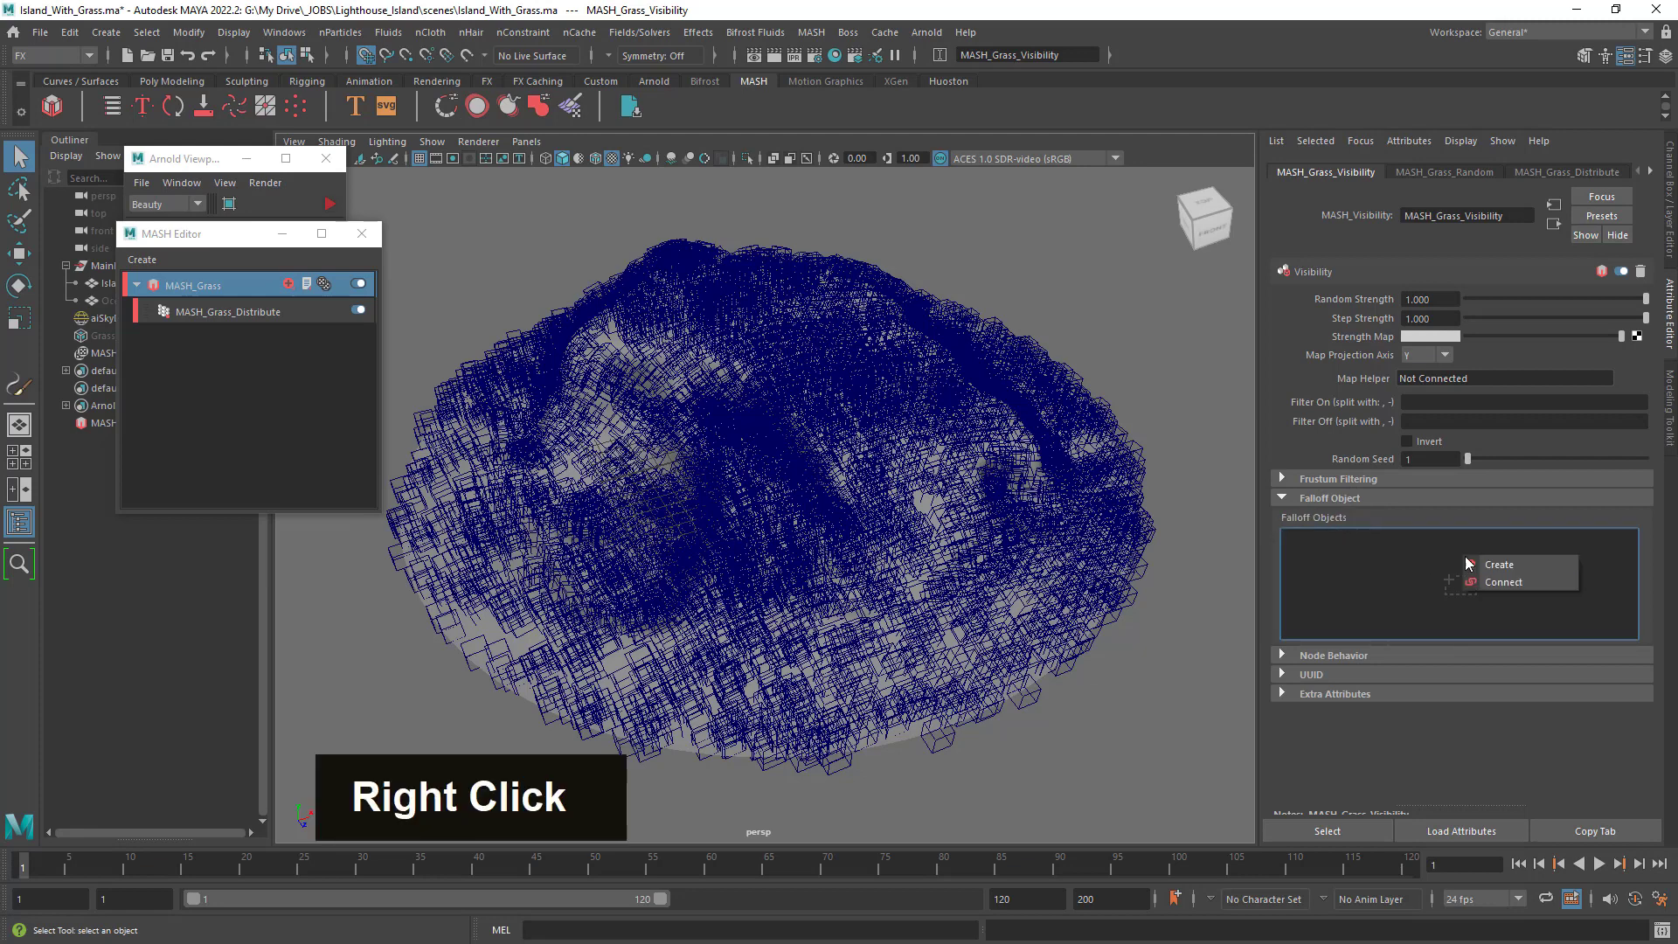
click(1504, 564)
Move the visibility falloff sphere about 5.4 cm along X over the island, with the MASH Editor and Arnold windows shifted clear of the Outliner.
alt+drag(1130, 448, 874, 471)
drag(196, 242, 357, 322)
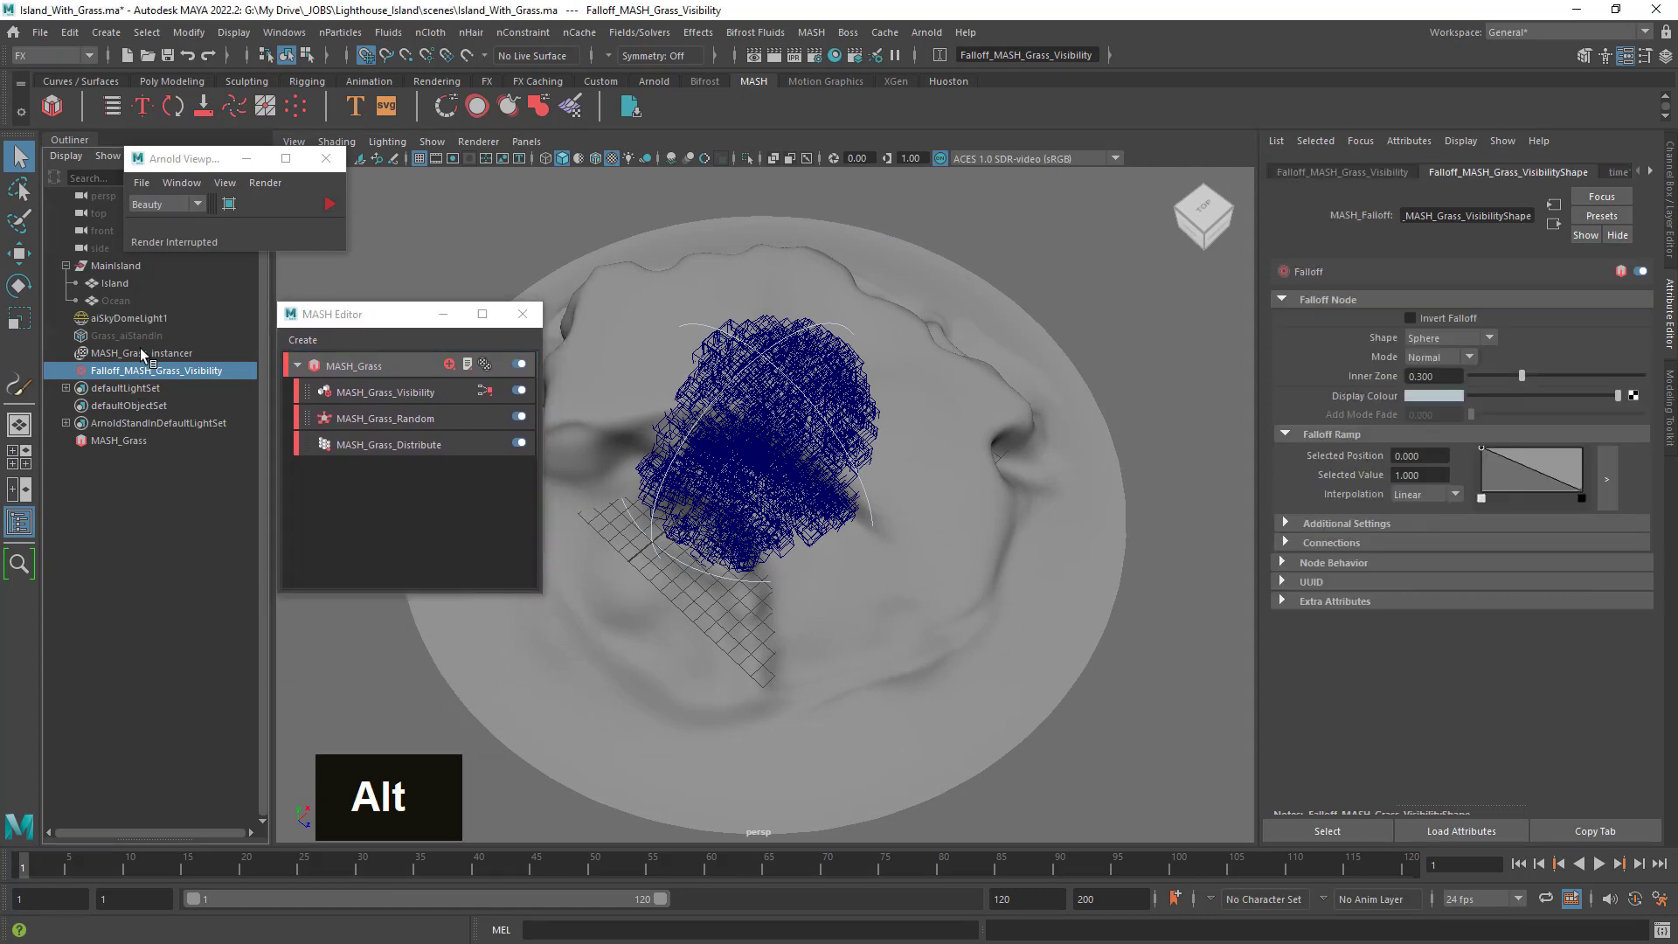
drag(174, 151, 251, 175)
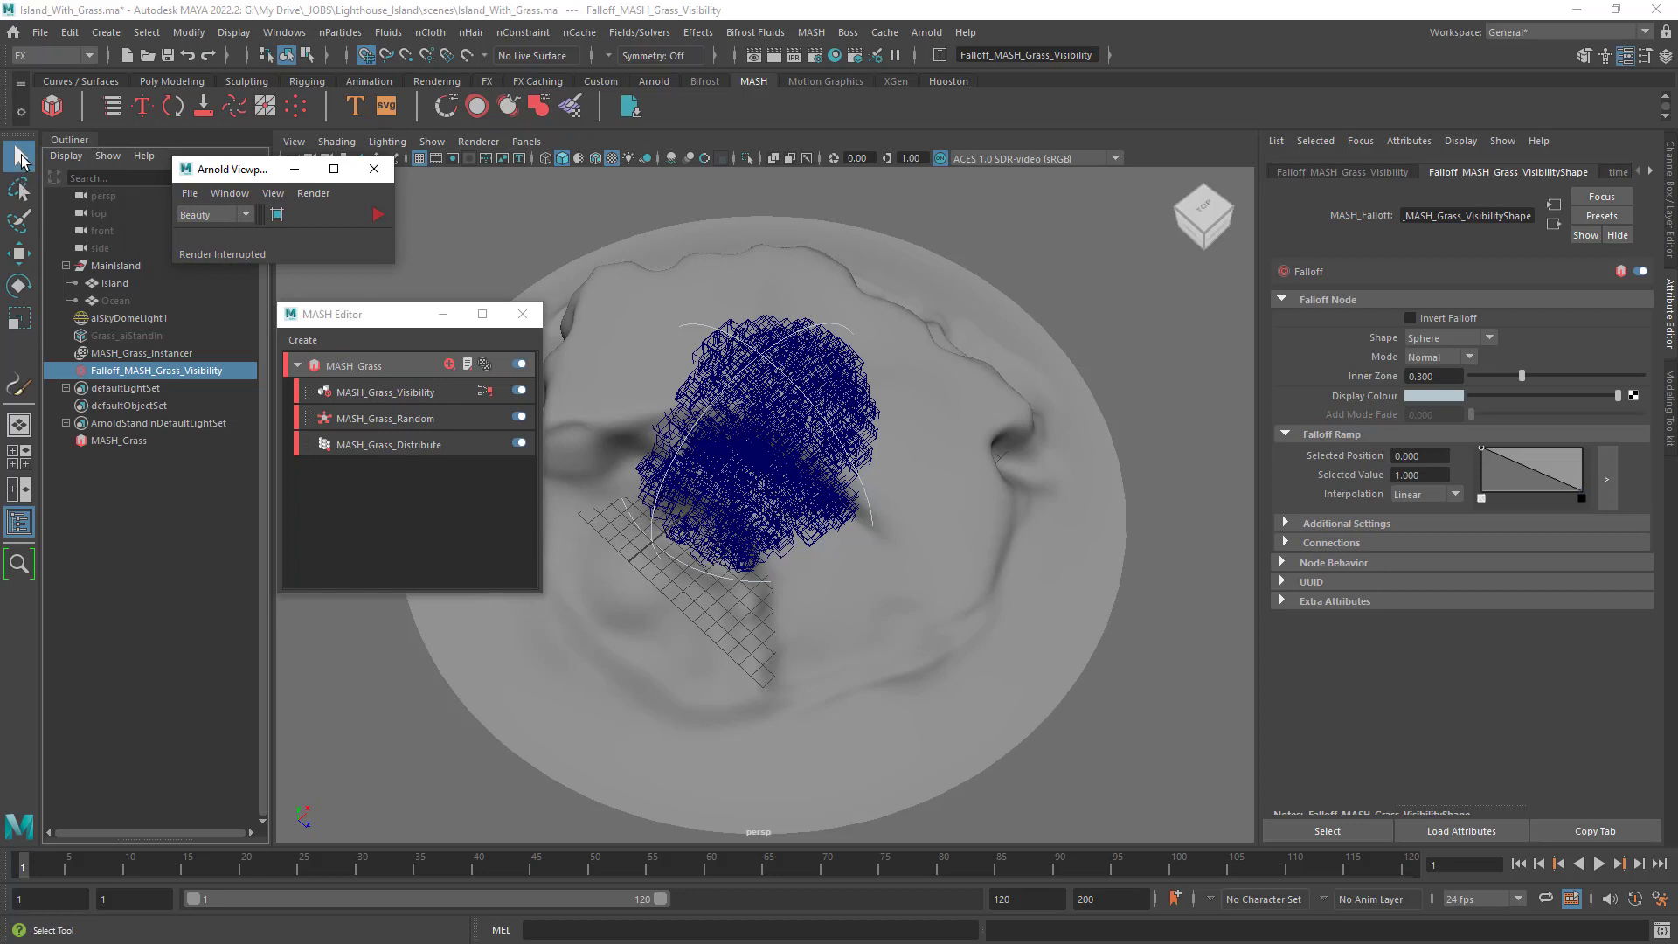
click(20, 256)
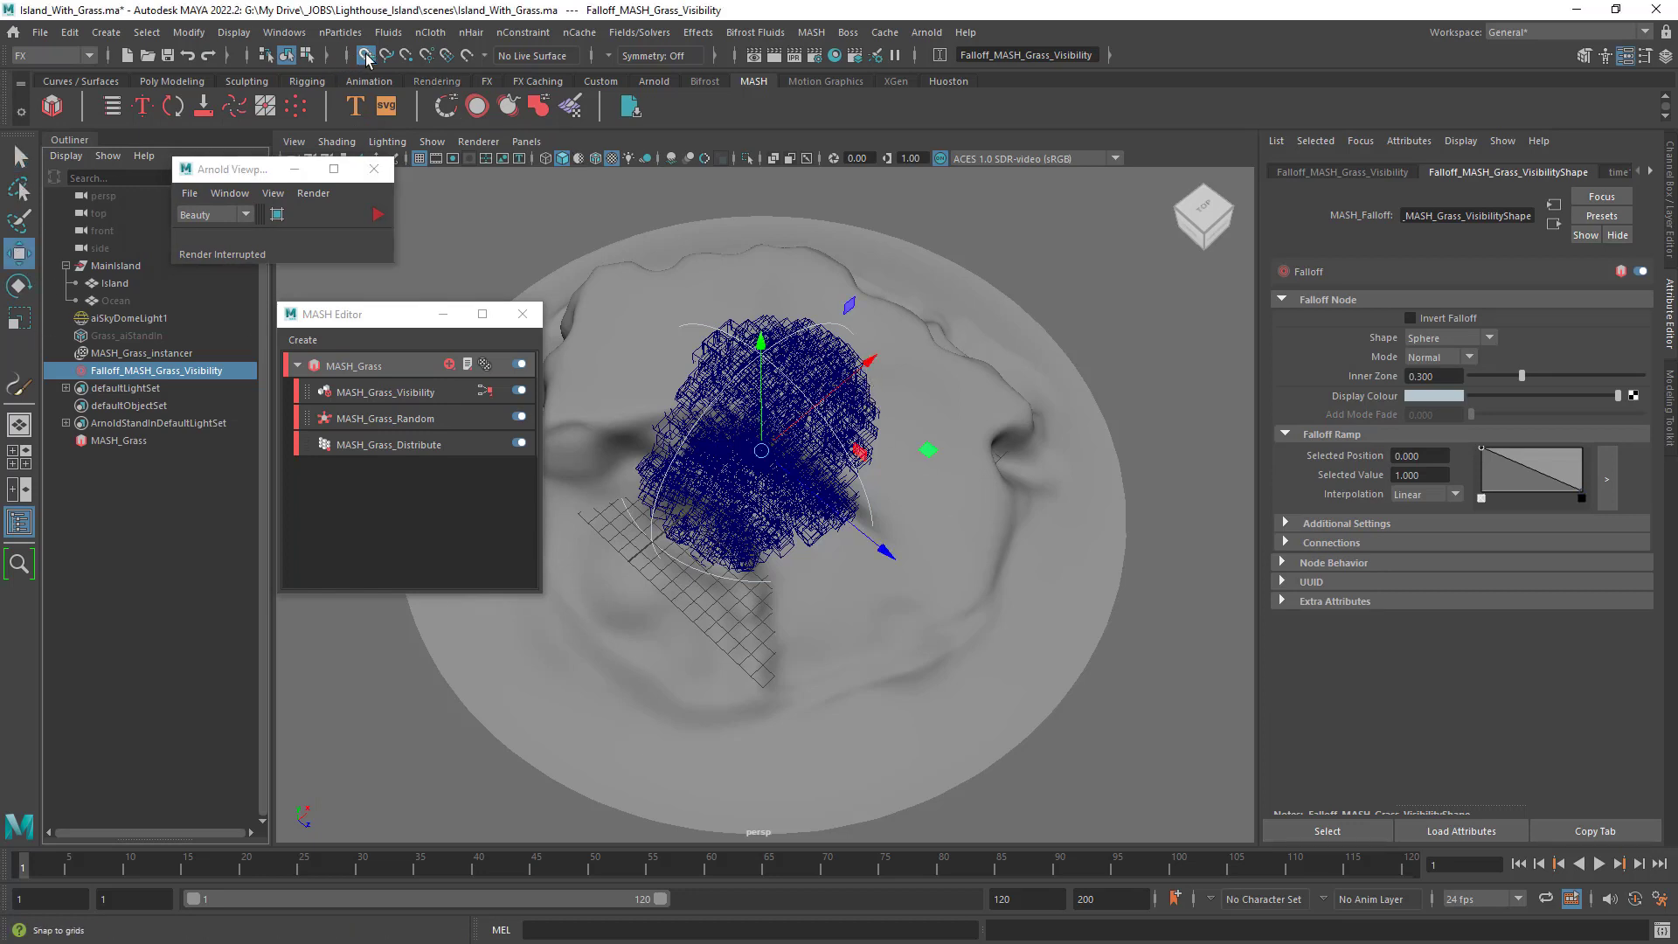
mouse_move(874, 365)
mouse_down()
mouse_move(930, 330)
mouse_move(876, 392)
mouse_up()
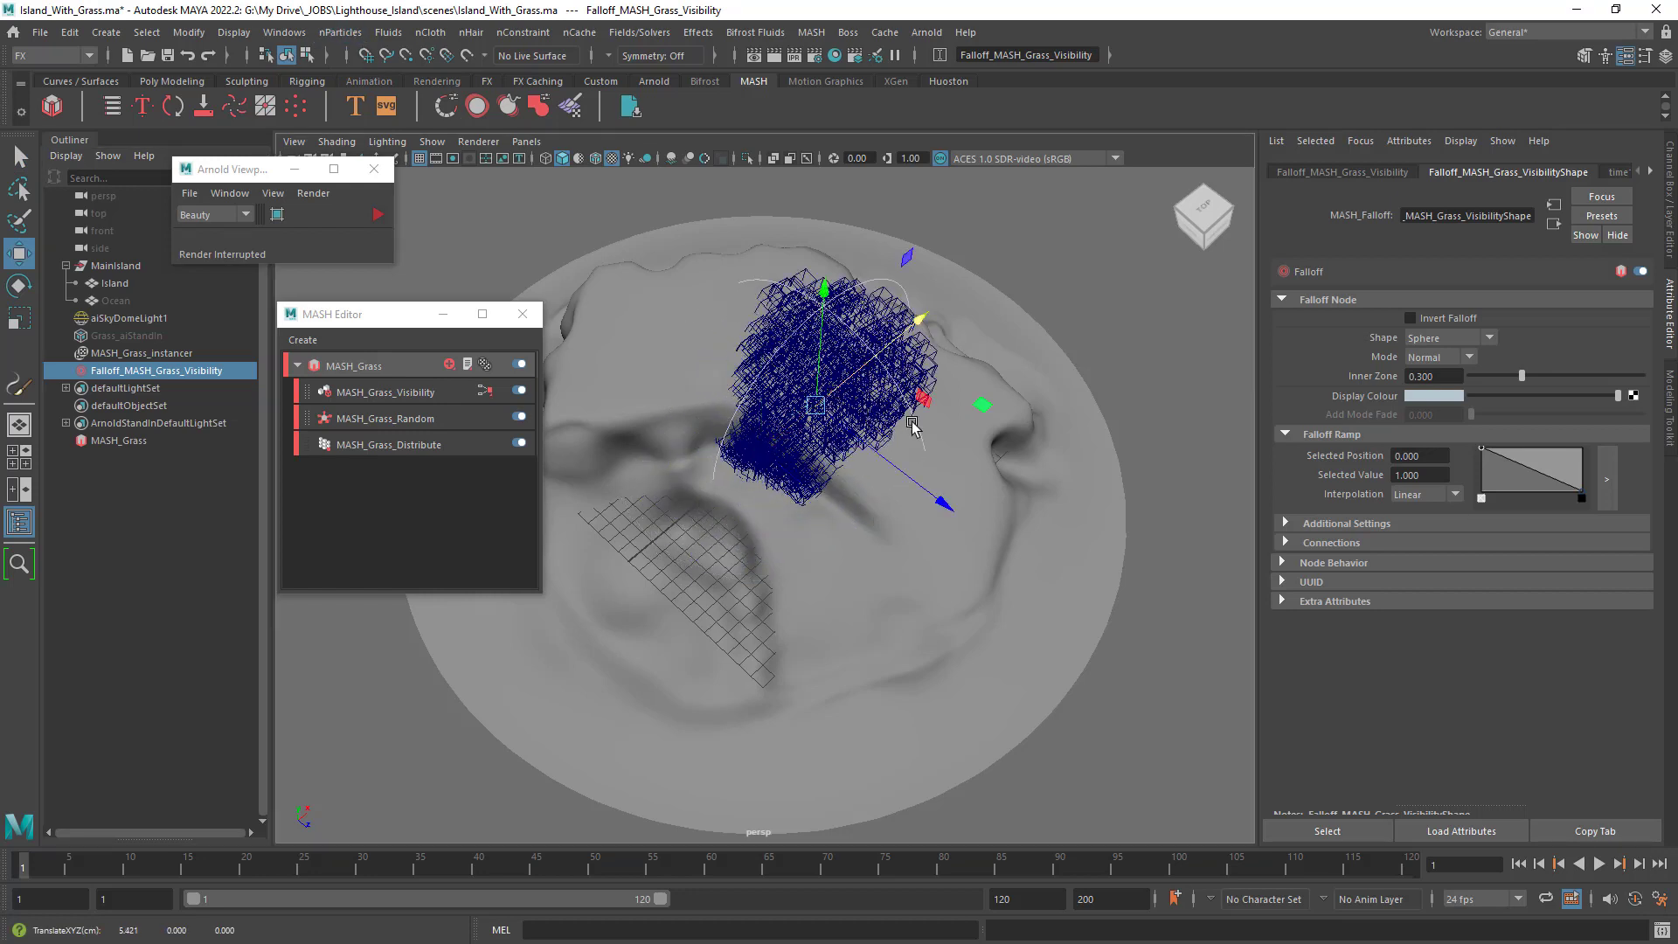
Reposition the visibility falloff sphere along Z, along X and across the horizontal plane, undoing a free move on the way.
drag(940, 492, 854, 443)
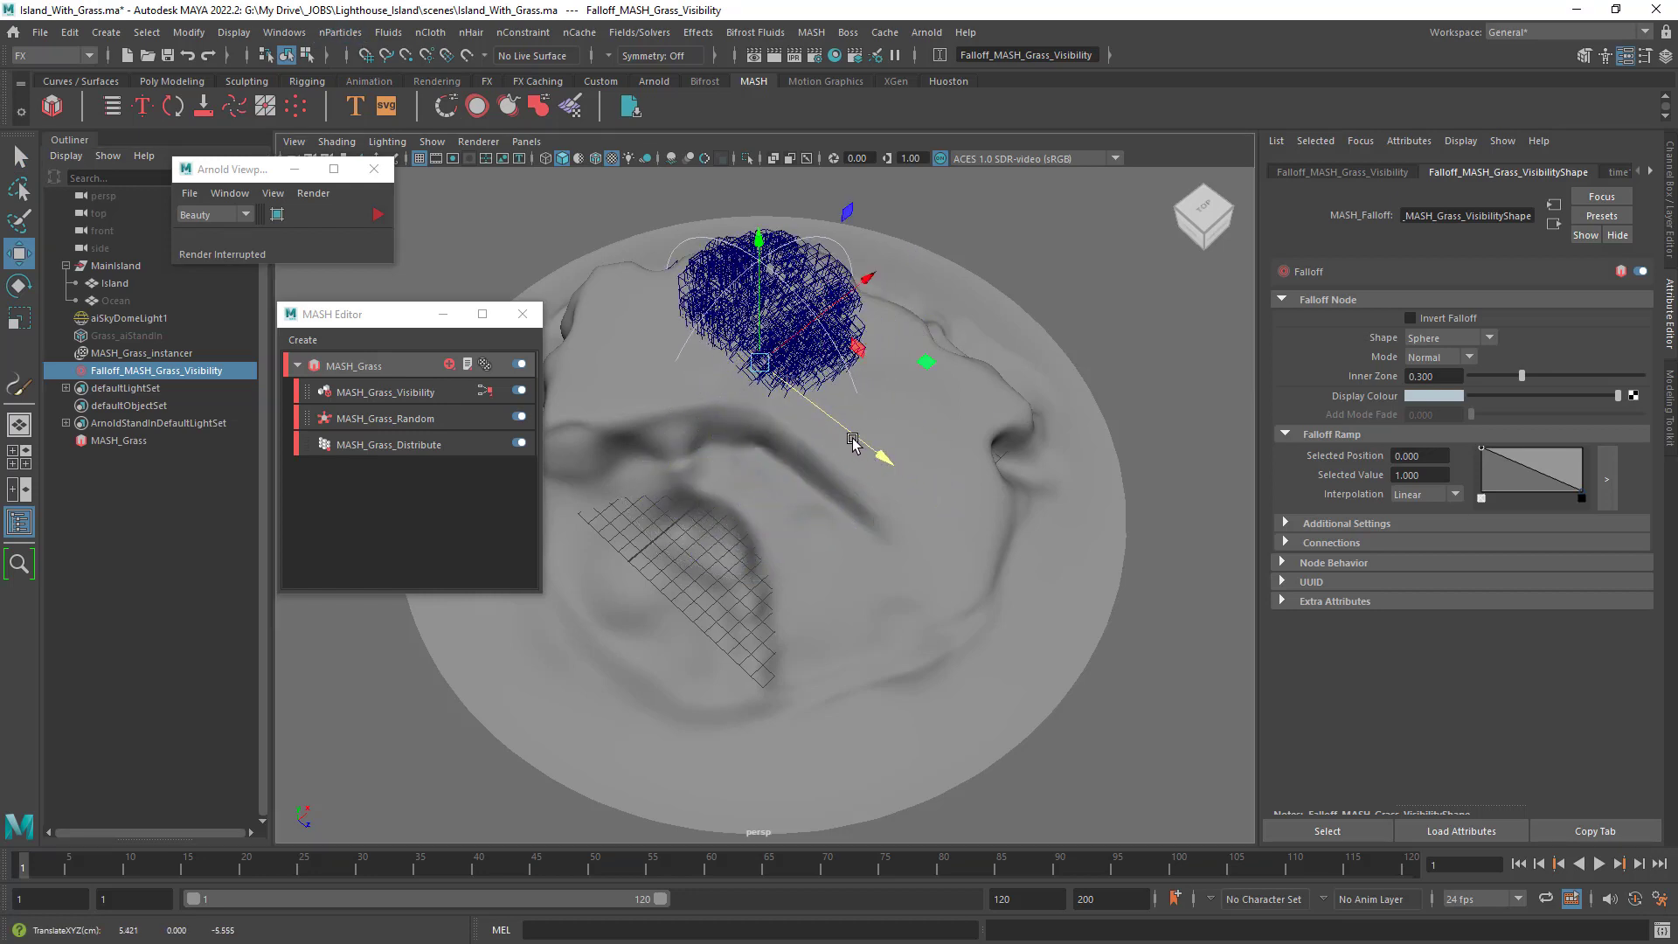
drag(868, 286, 842, 289)
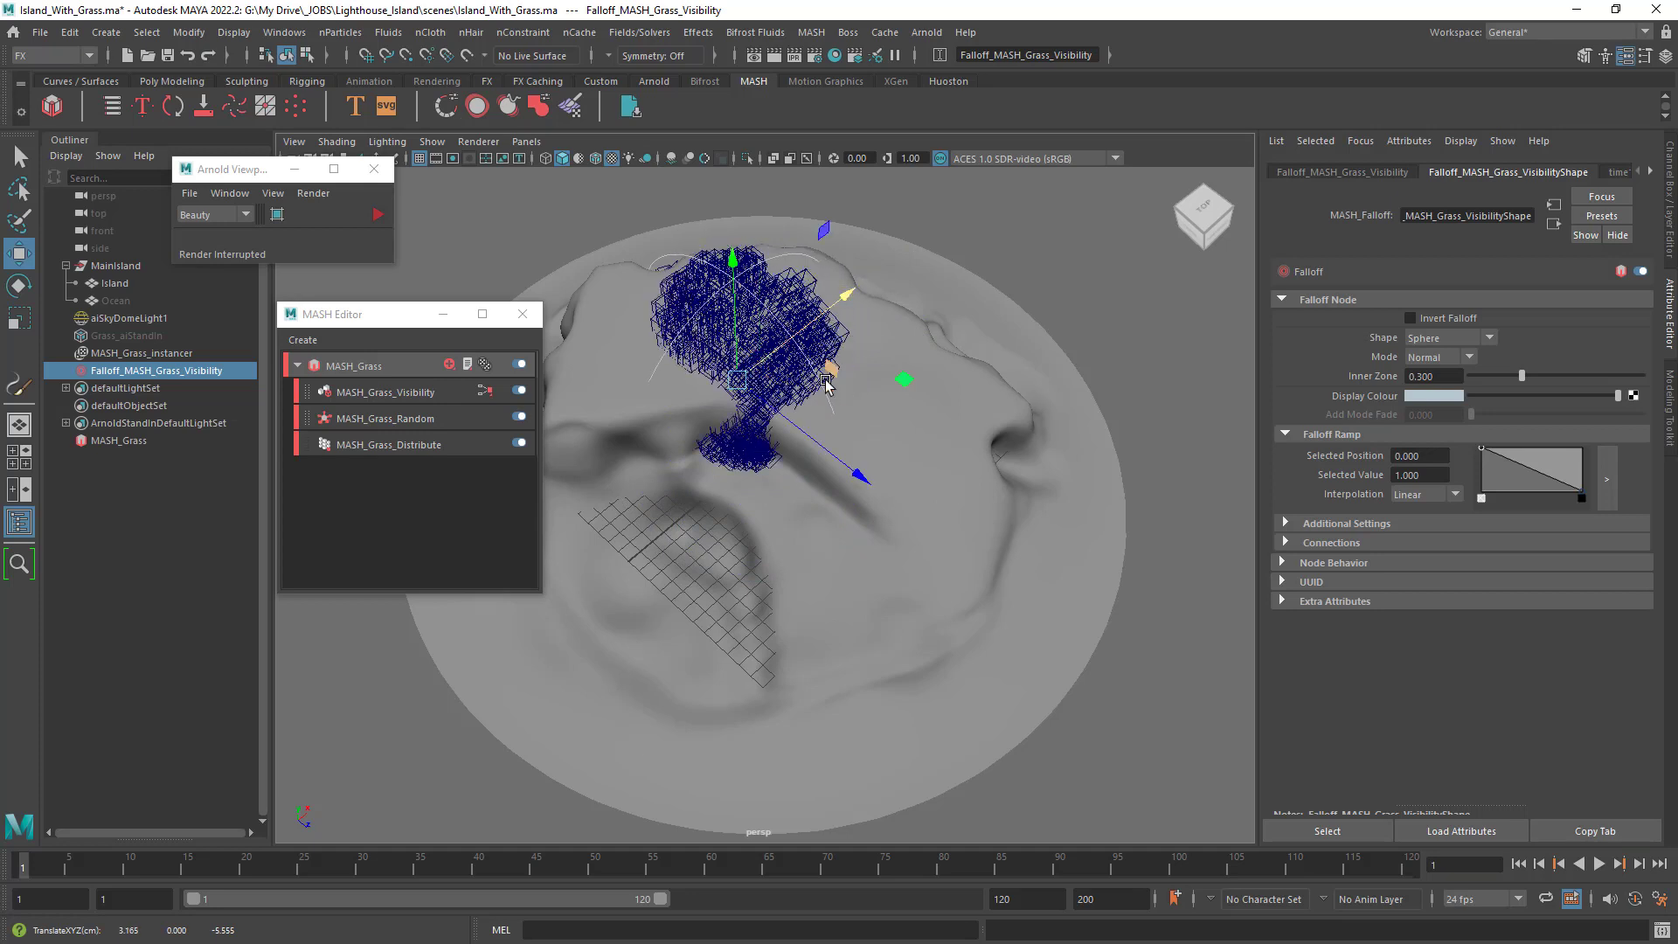
drag(749, 382, 663, 387)
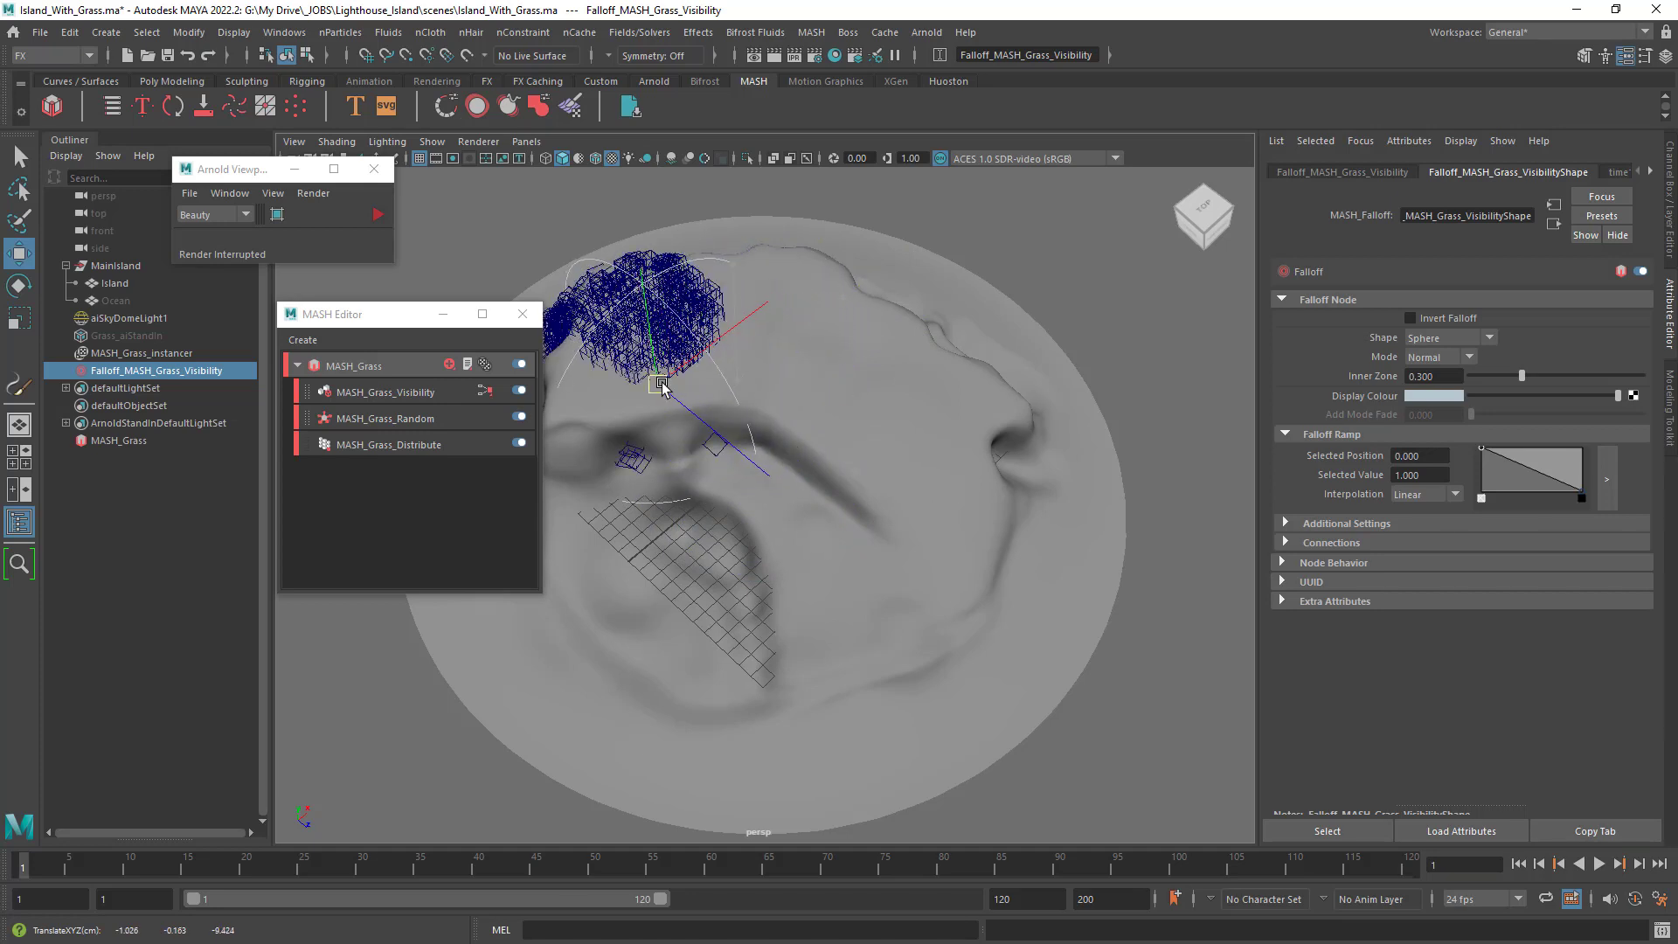
key(z)
middle_drag(909, 376, 837, 392)
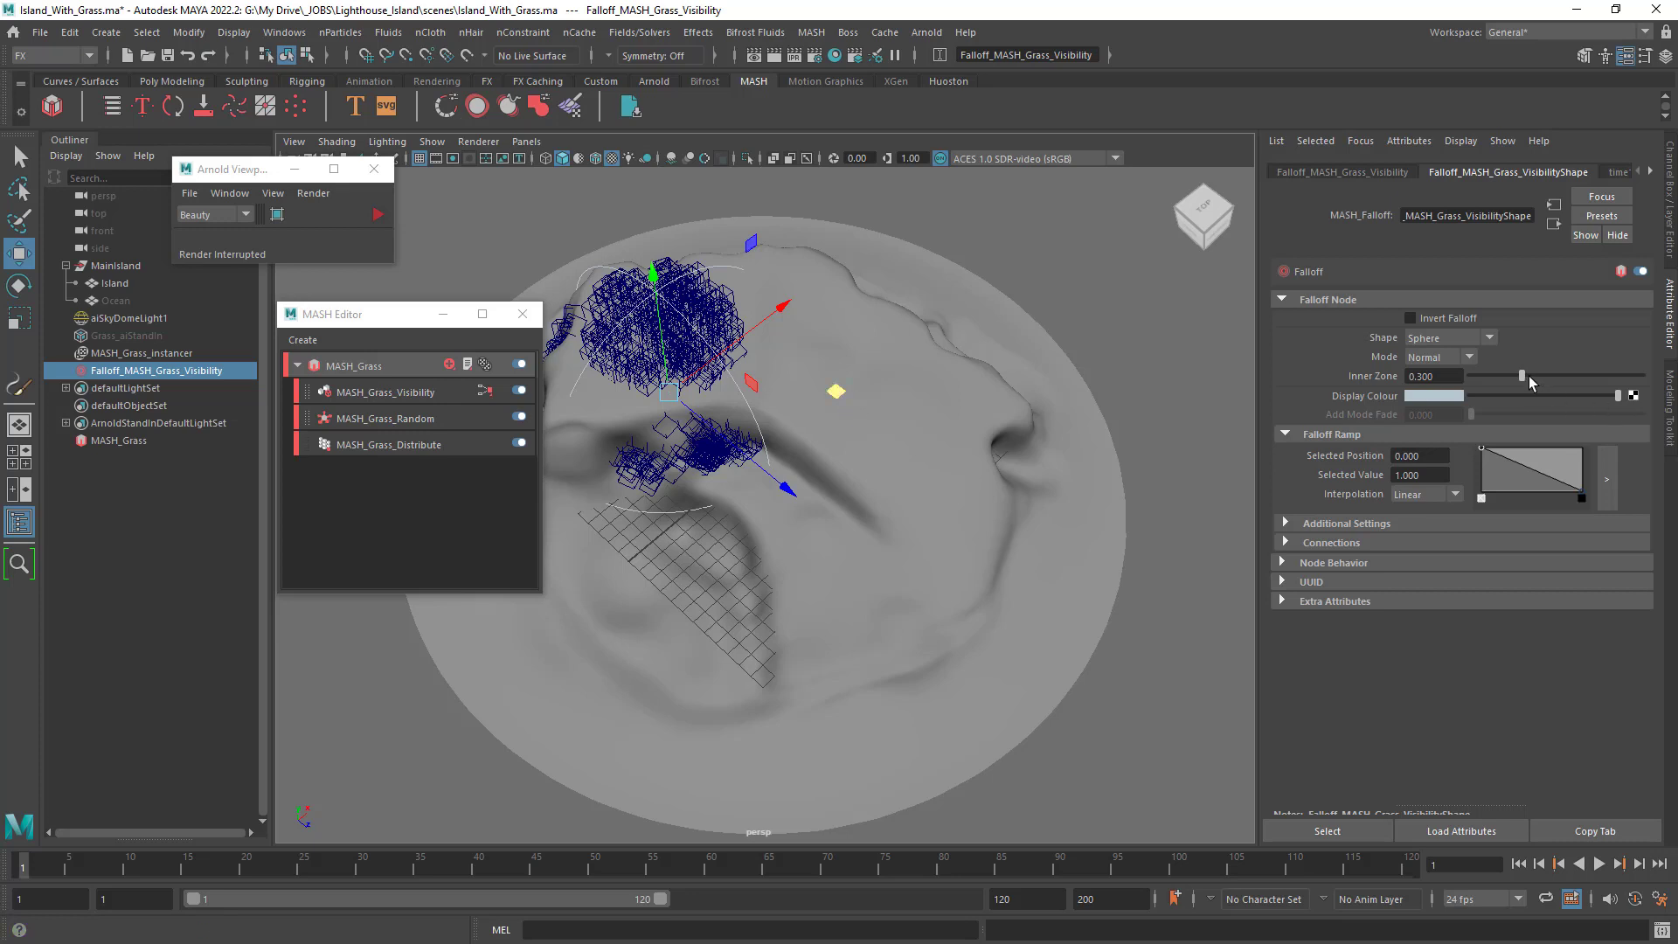
Set the falloff's Inner Zone to about 0.237 and check the grass distribution around the sphere up close.
drag(1522, 376, 1515, 379)
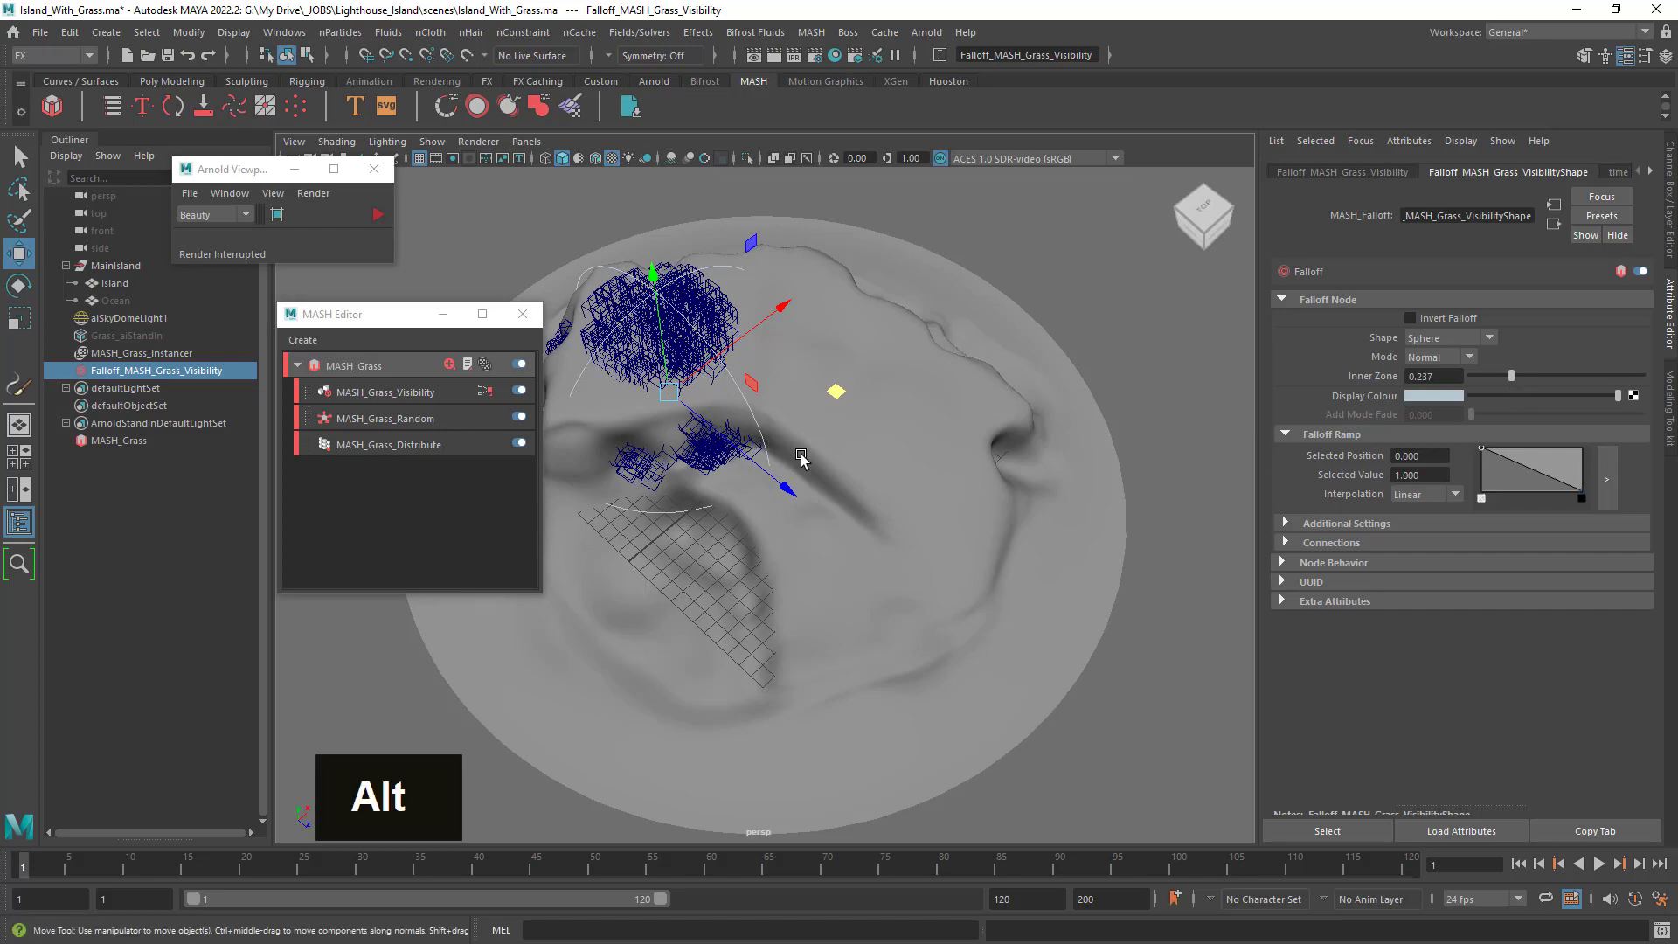
alt+middle_drag(802, 461, 1057, 521)
alt+drag(1059, 523, 931, 512)
alt+right_drag(931, 512, 1082, 535)
alt+drag(1082, 536, 1094, 553)
alt+drag(1018, 503, 1005, 535)
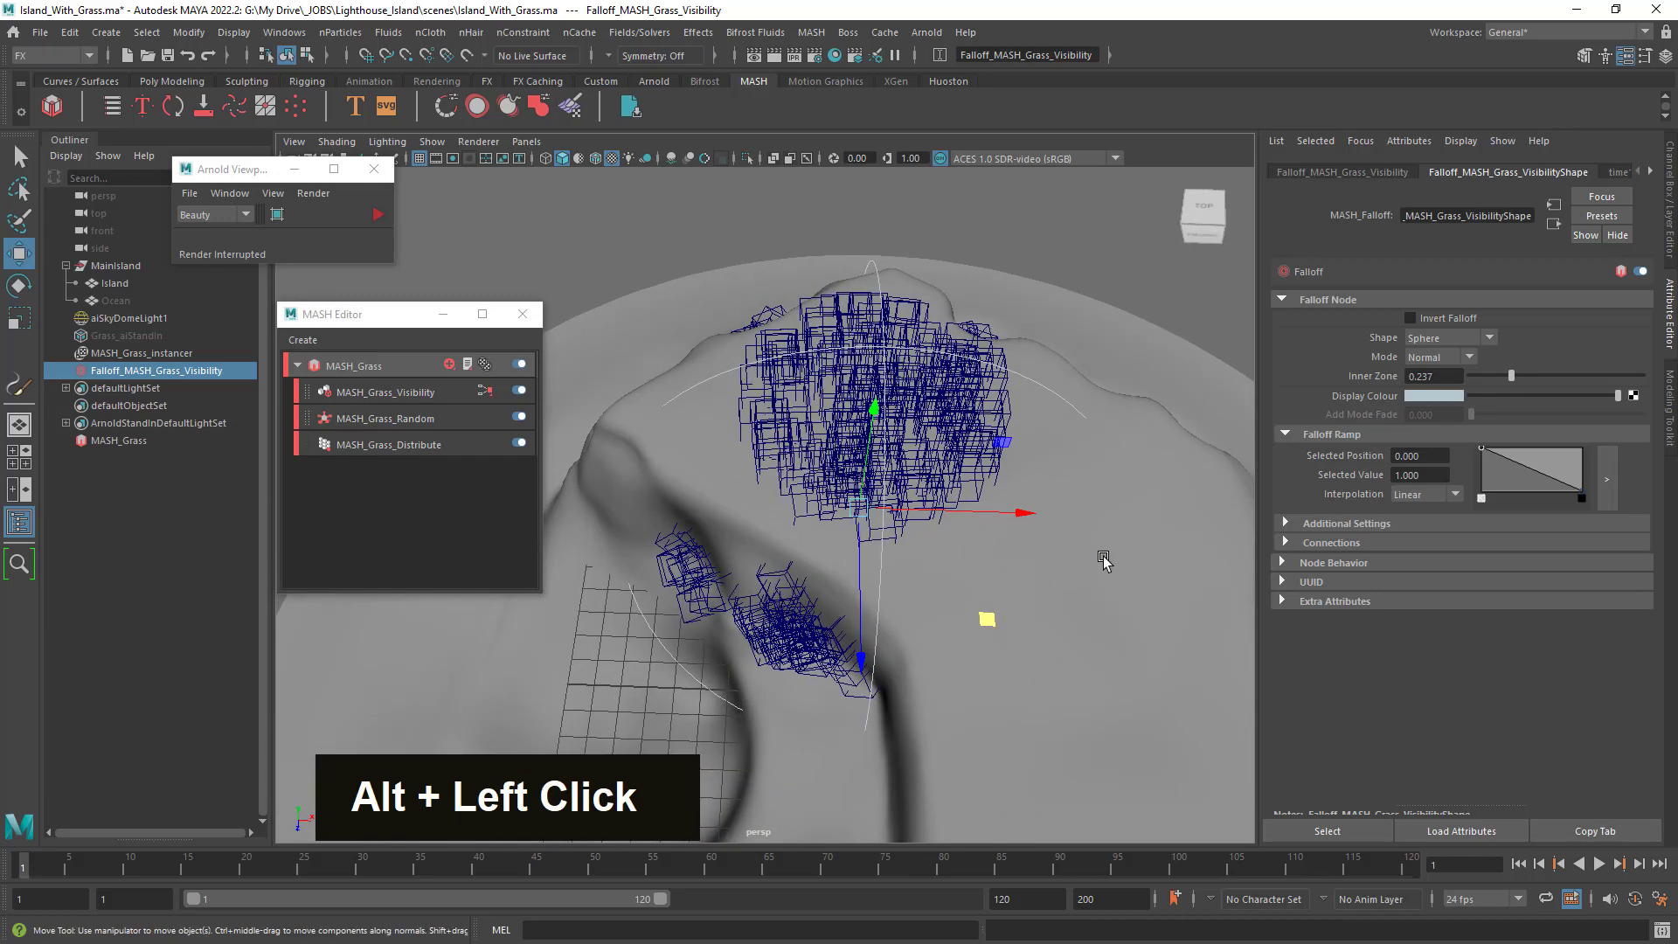
alt+right_drag(1005, 535, 996, 528)
alt+middle_drag(997, 528, 1006, 530)
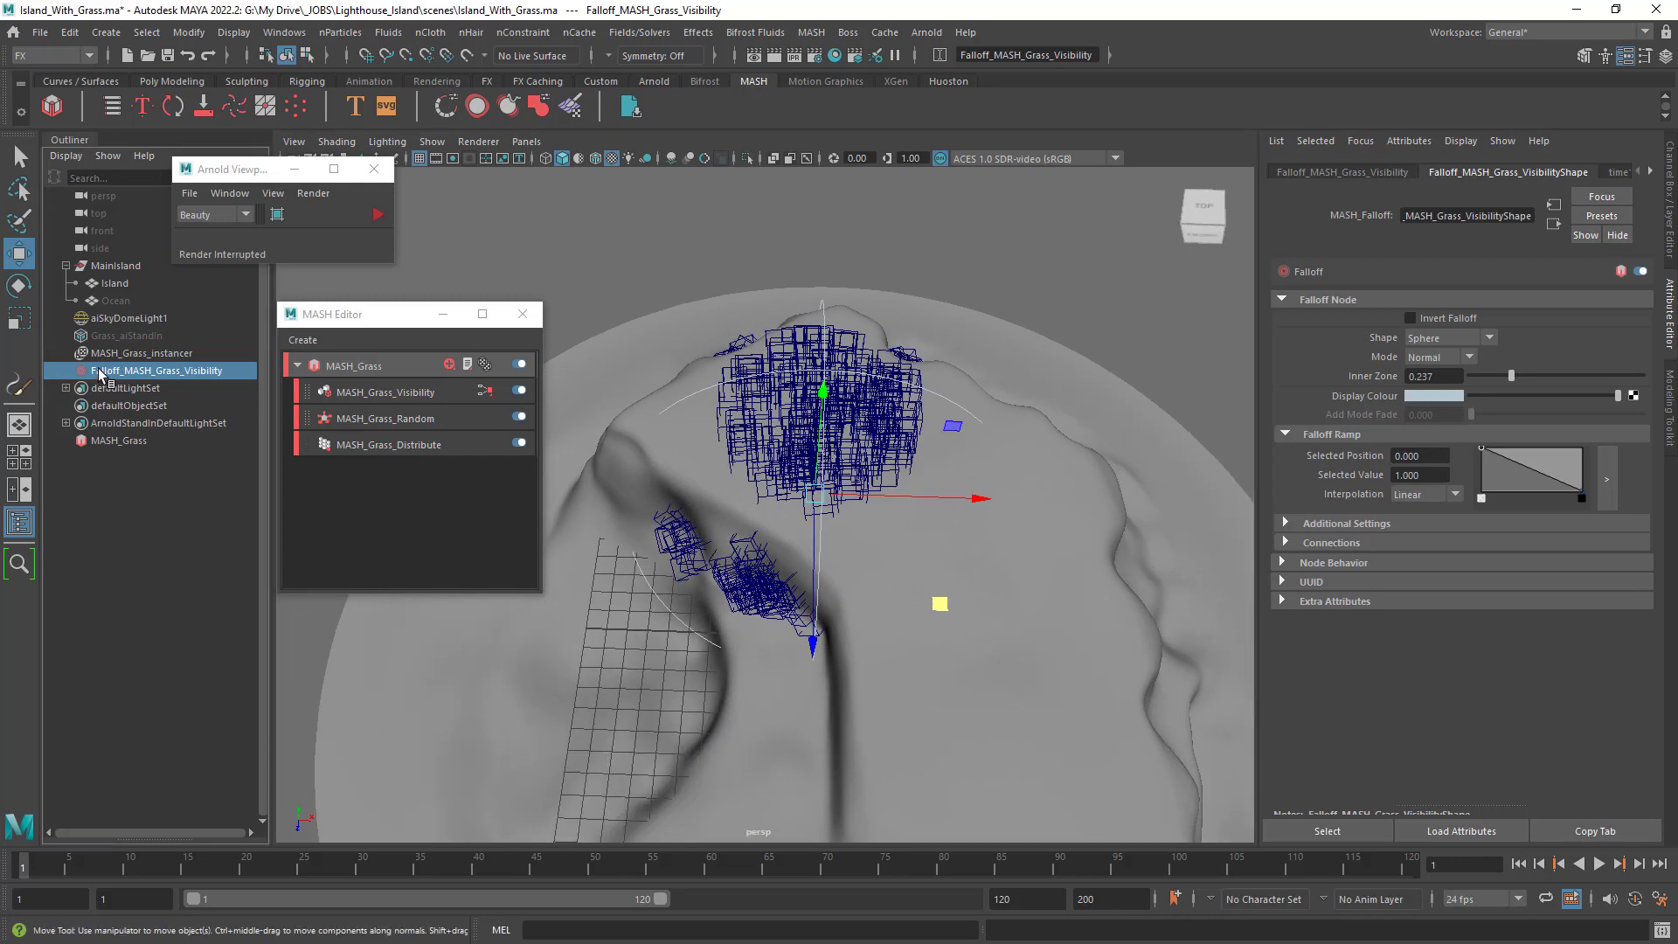
Set the shape of the MASH_Grass_Visibility falloff object to Cube.
click(417, 395)
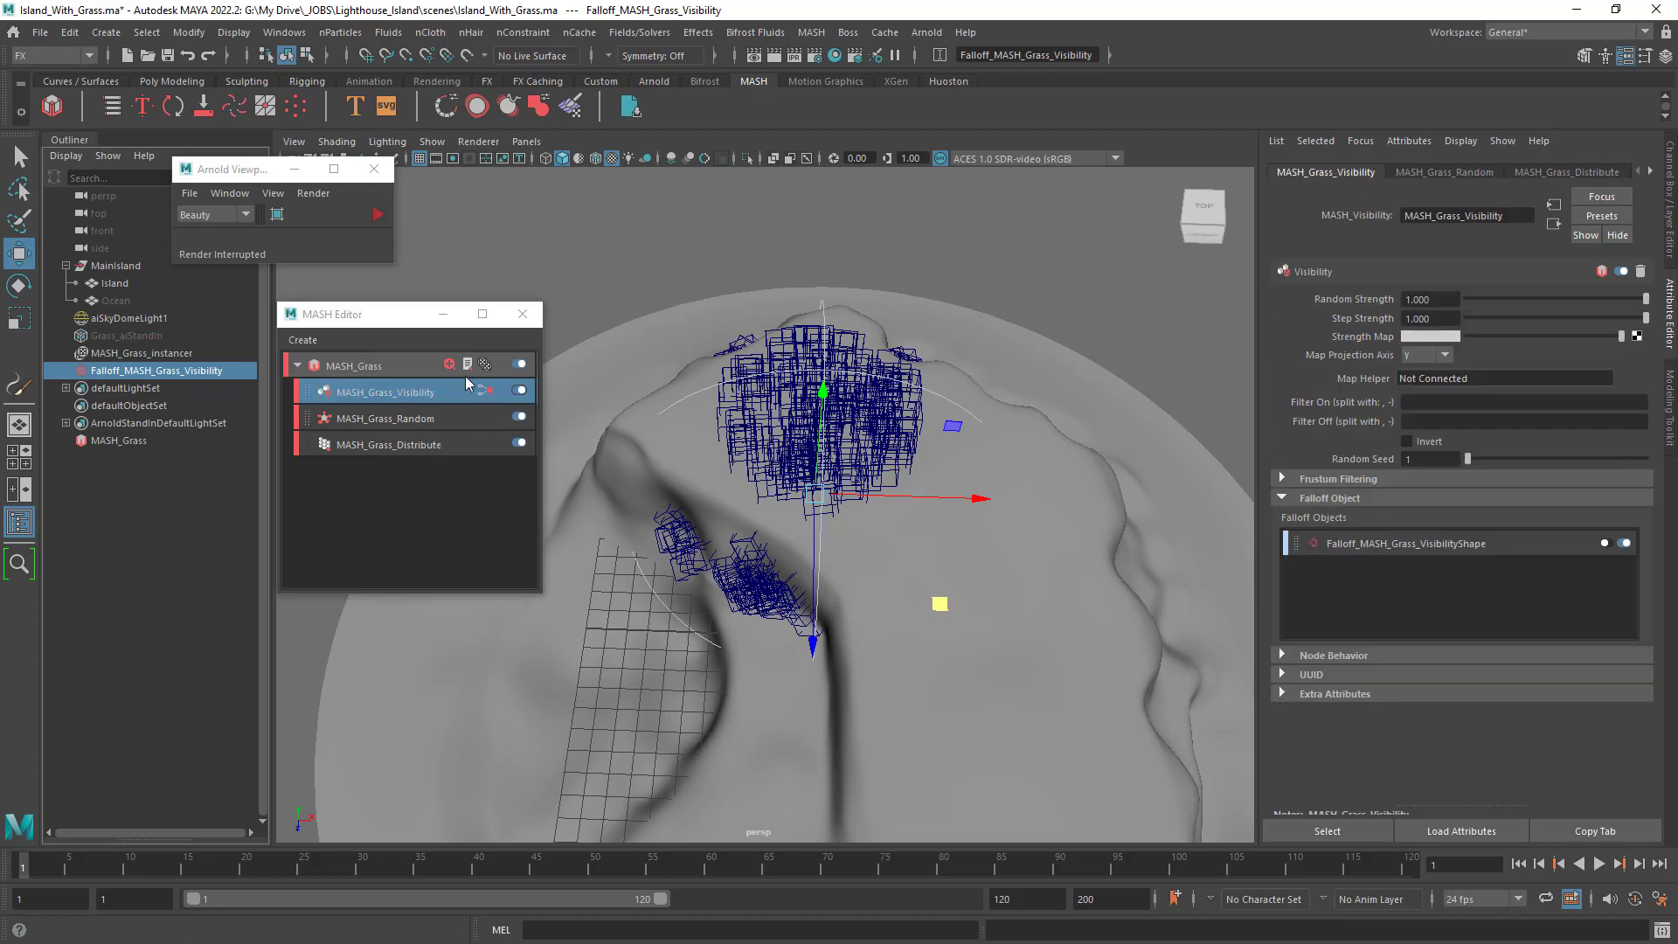
click(114, 376)
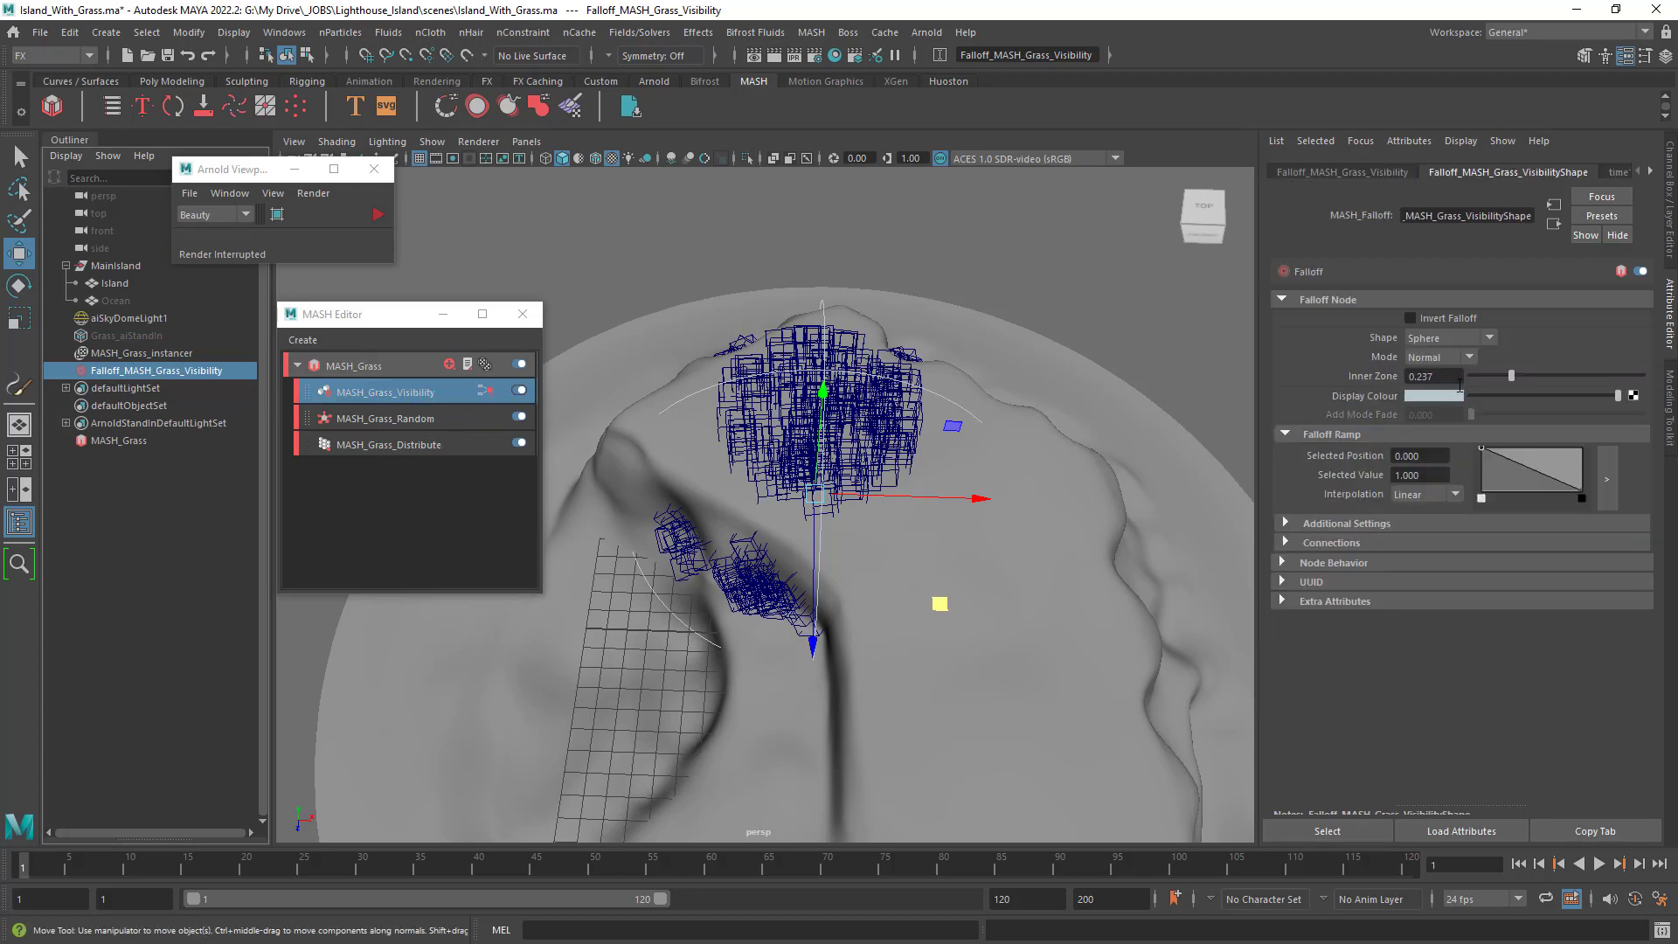
click(1472, 340)
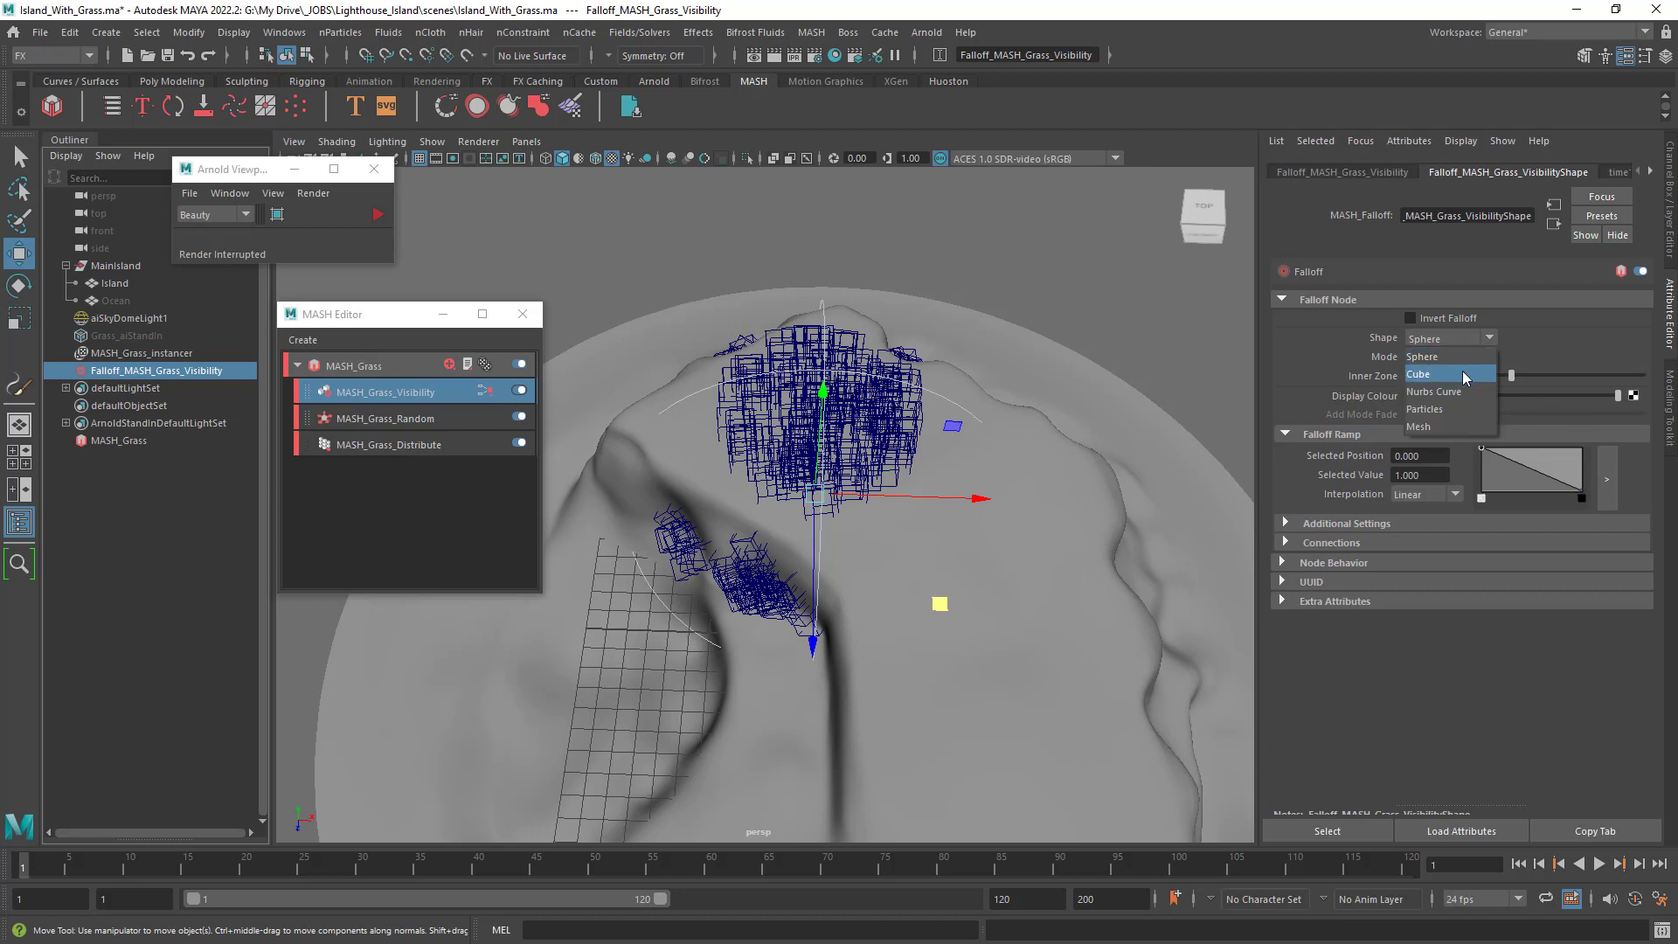
click(1462, 373)
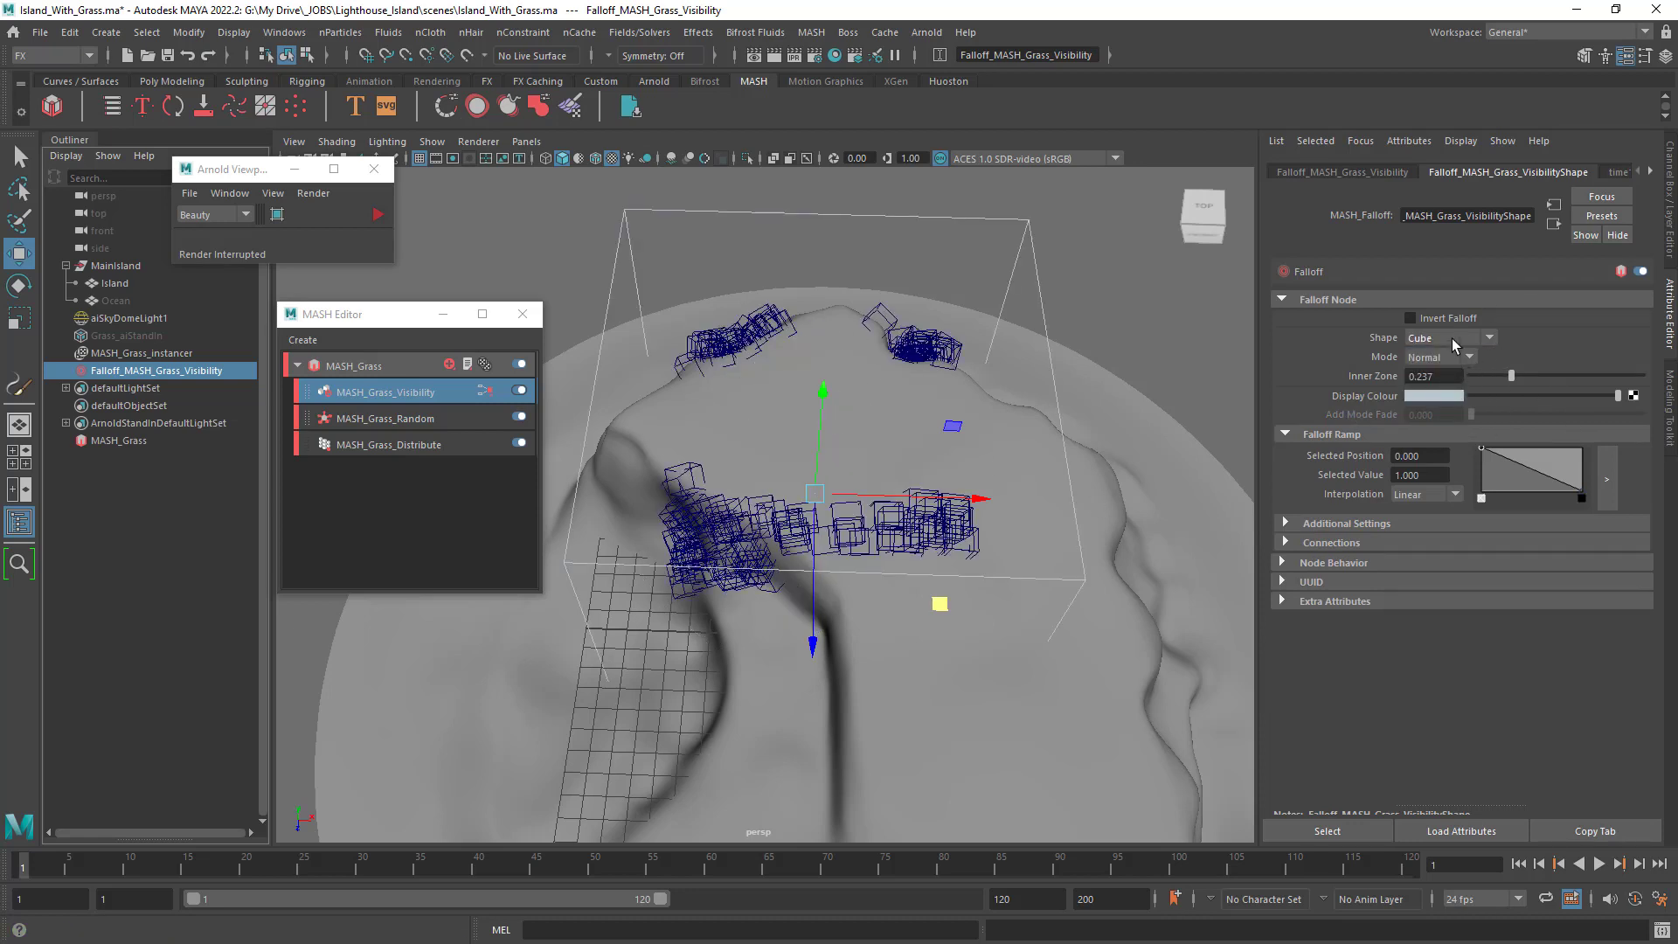
Try the Nurbs Curve falloff shape with Invert Falloff toggled on and off, and restore the Sphere shape.
click(1453, 338)
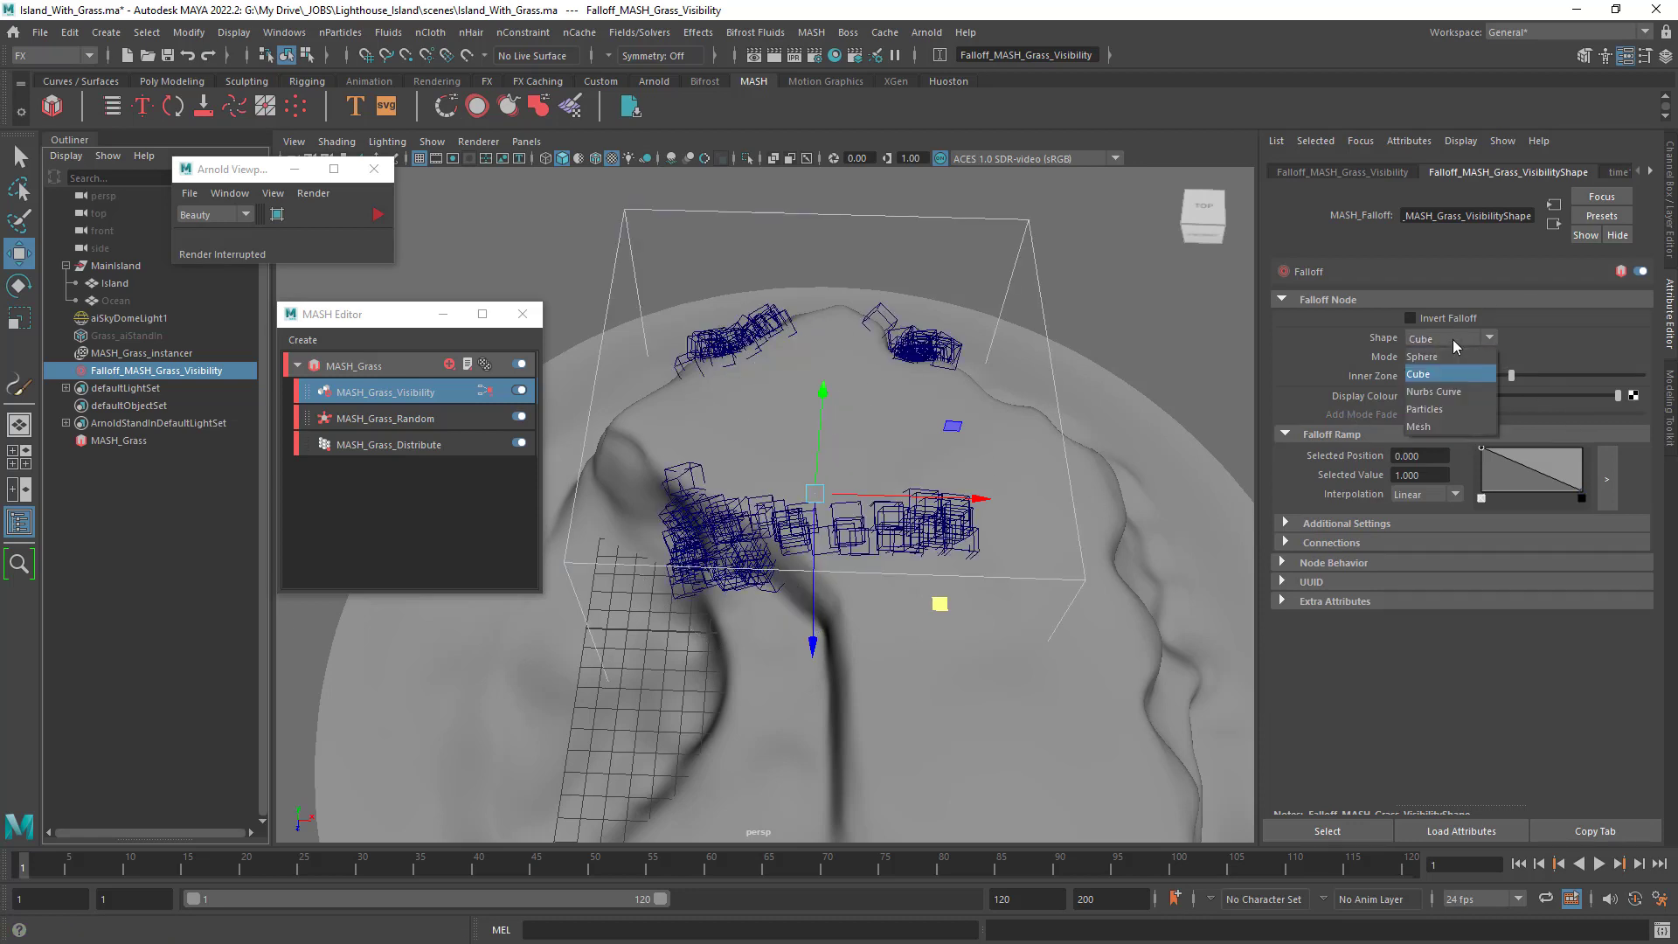
click(1466, 393)
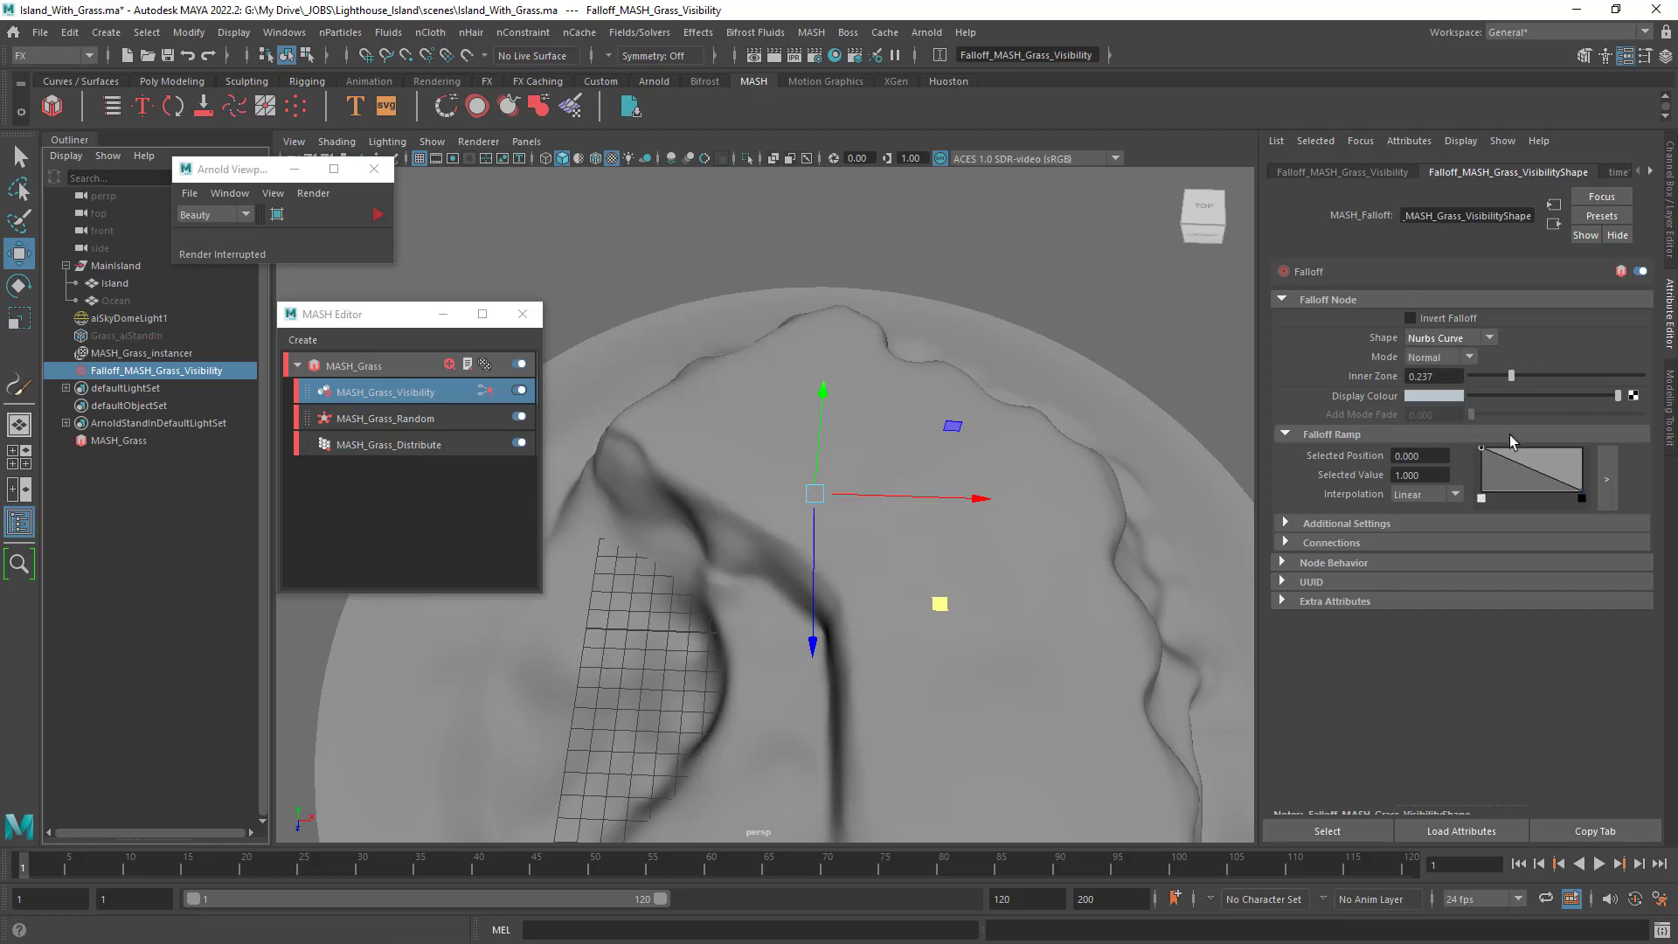
double_click(1465, 340)
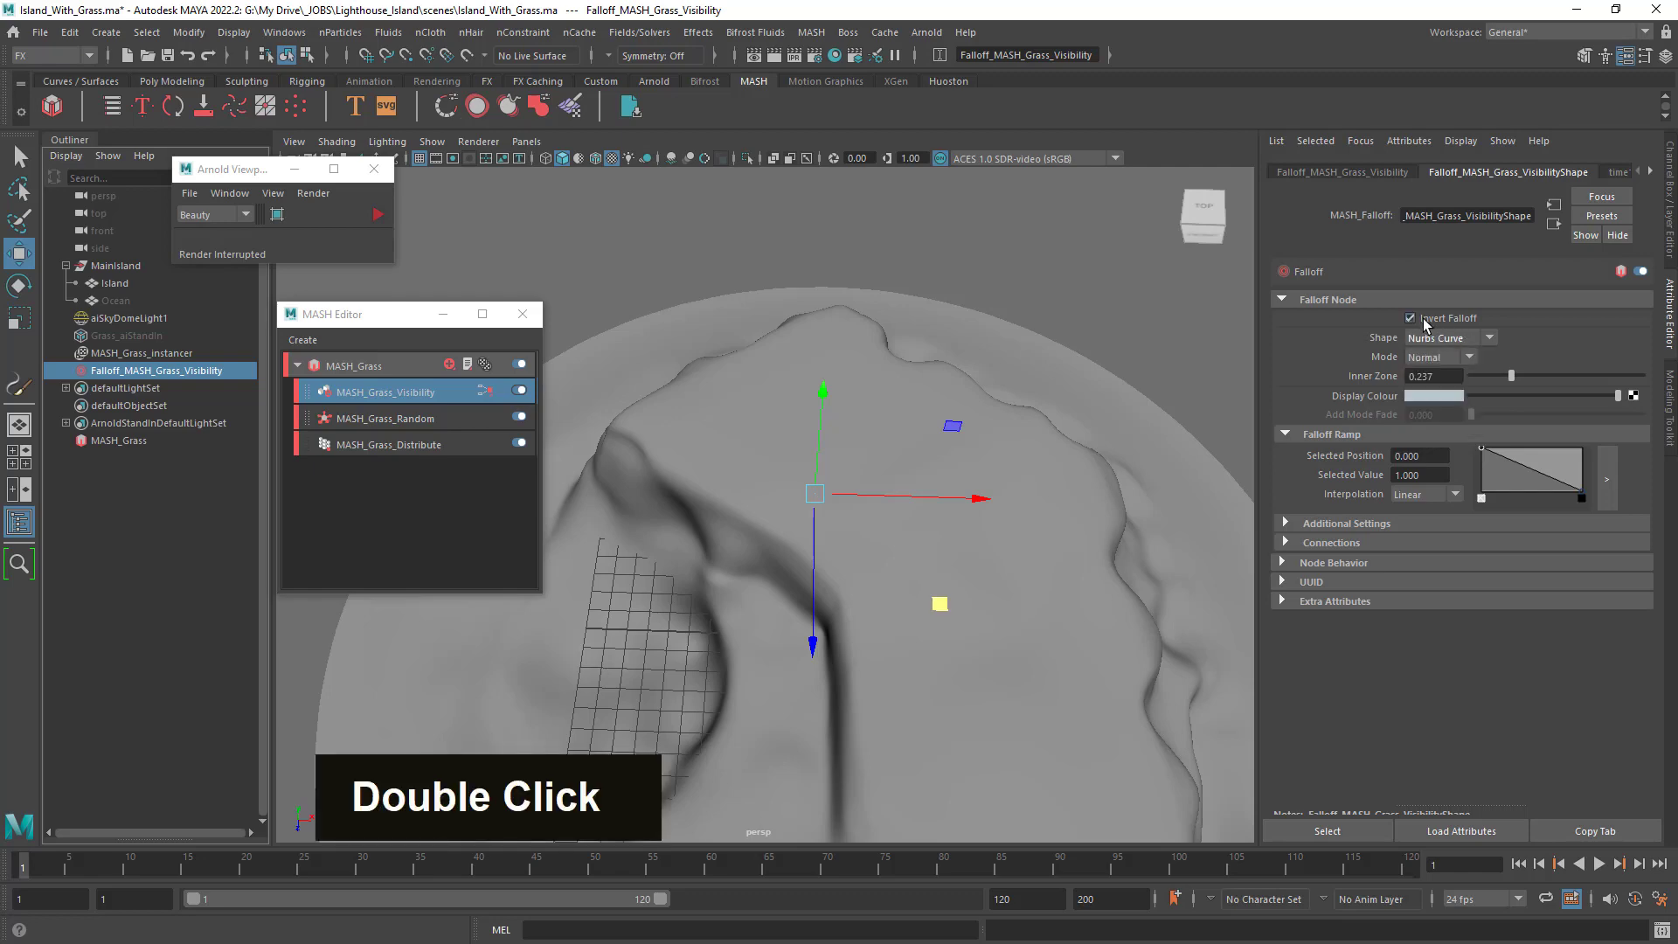
click(1423, 318)
click(1466, 340)
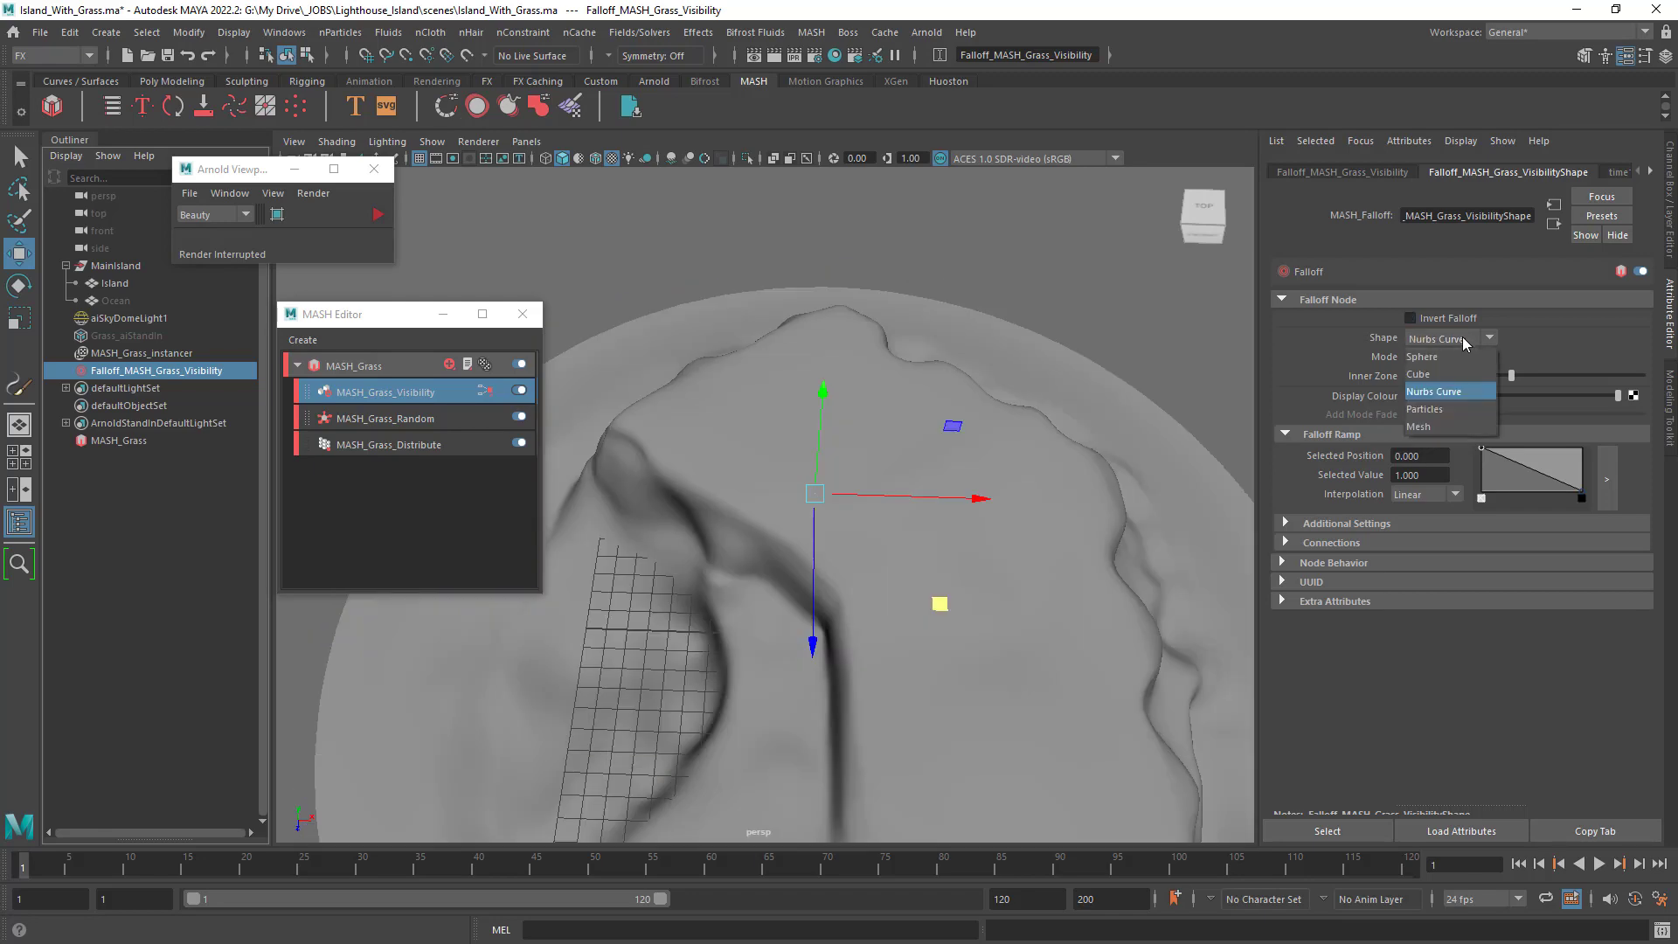
click(1451, 357)
Raise the falloff sphere along Y to the level of the island's plateau and check its fit from low and high angles.
alt+drag(993, 626, 953, 567)
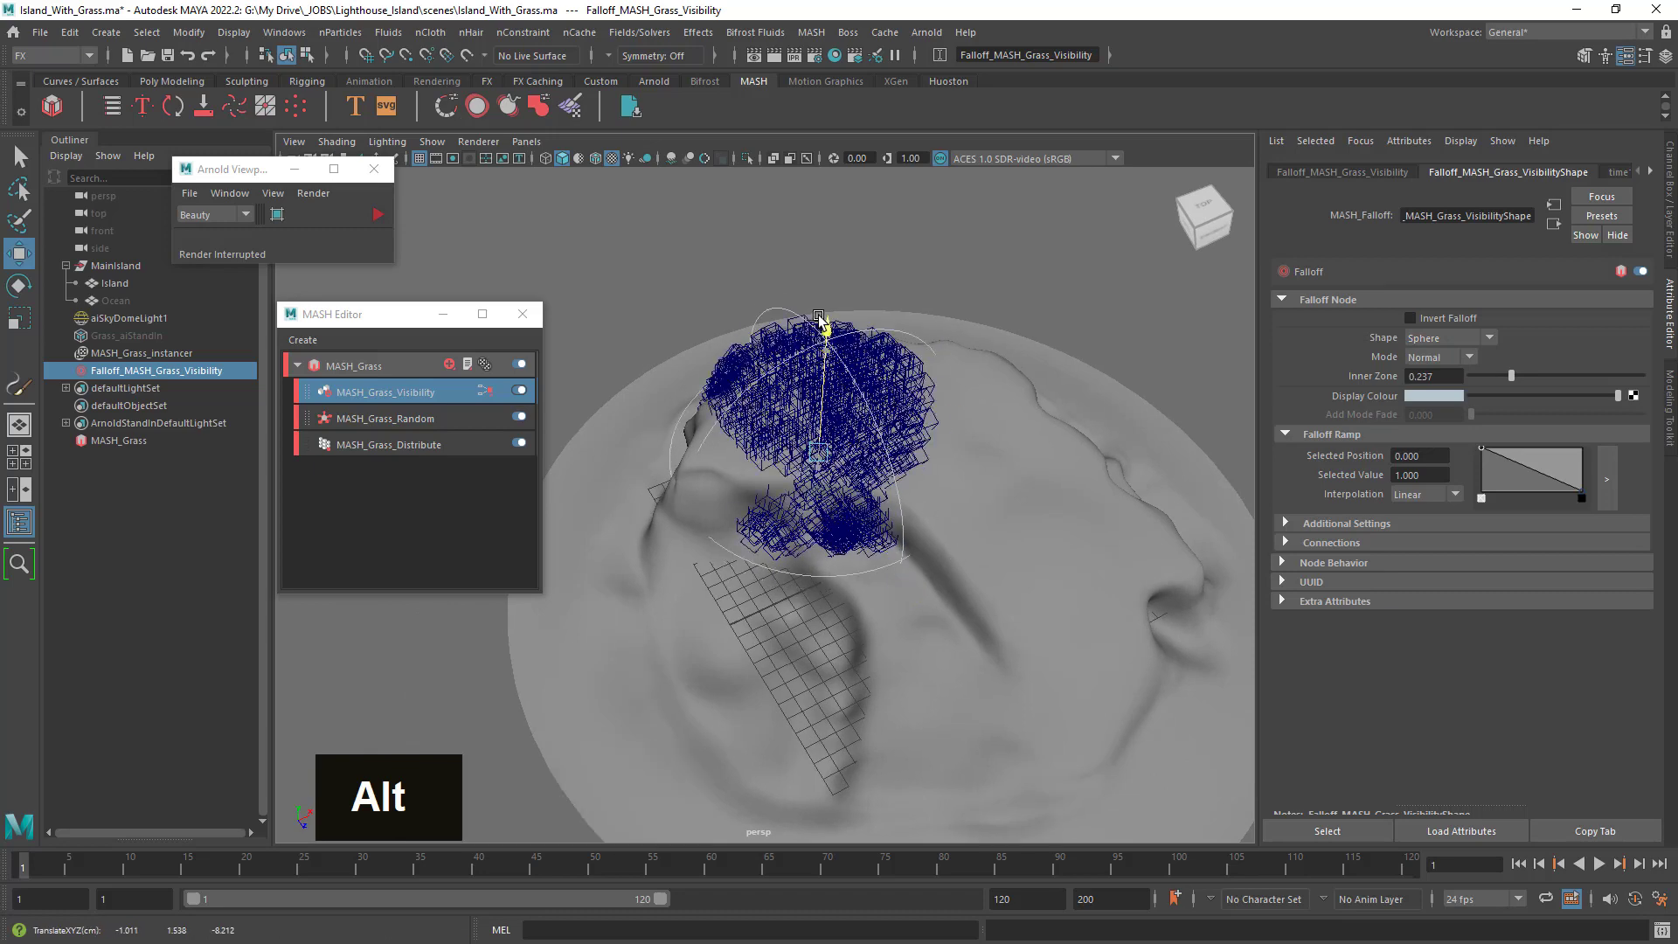
drag(818, 317, 900, 341)
alt+right_drag(962, 367, 1035, 402)
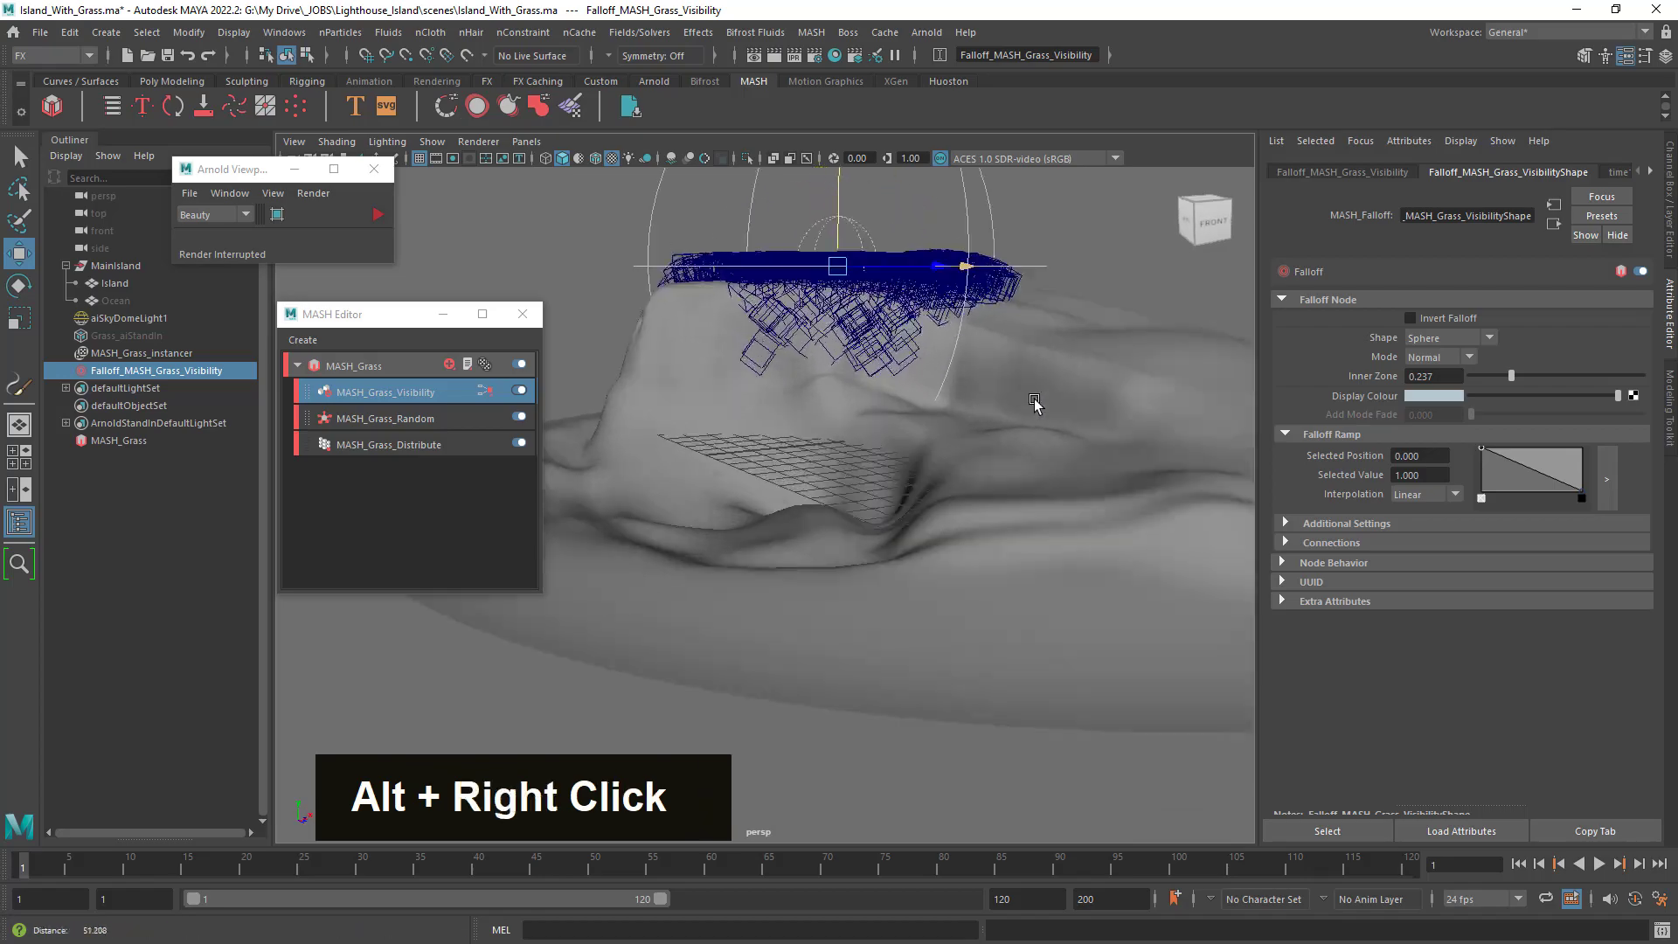
alt+drag(1034, 402, 1017, 439)
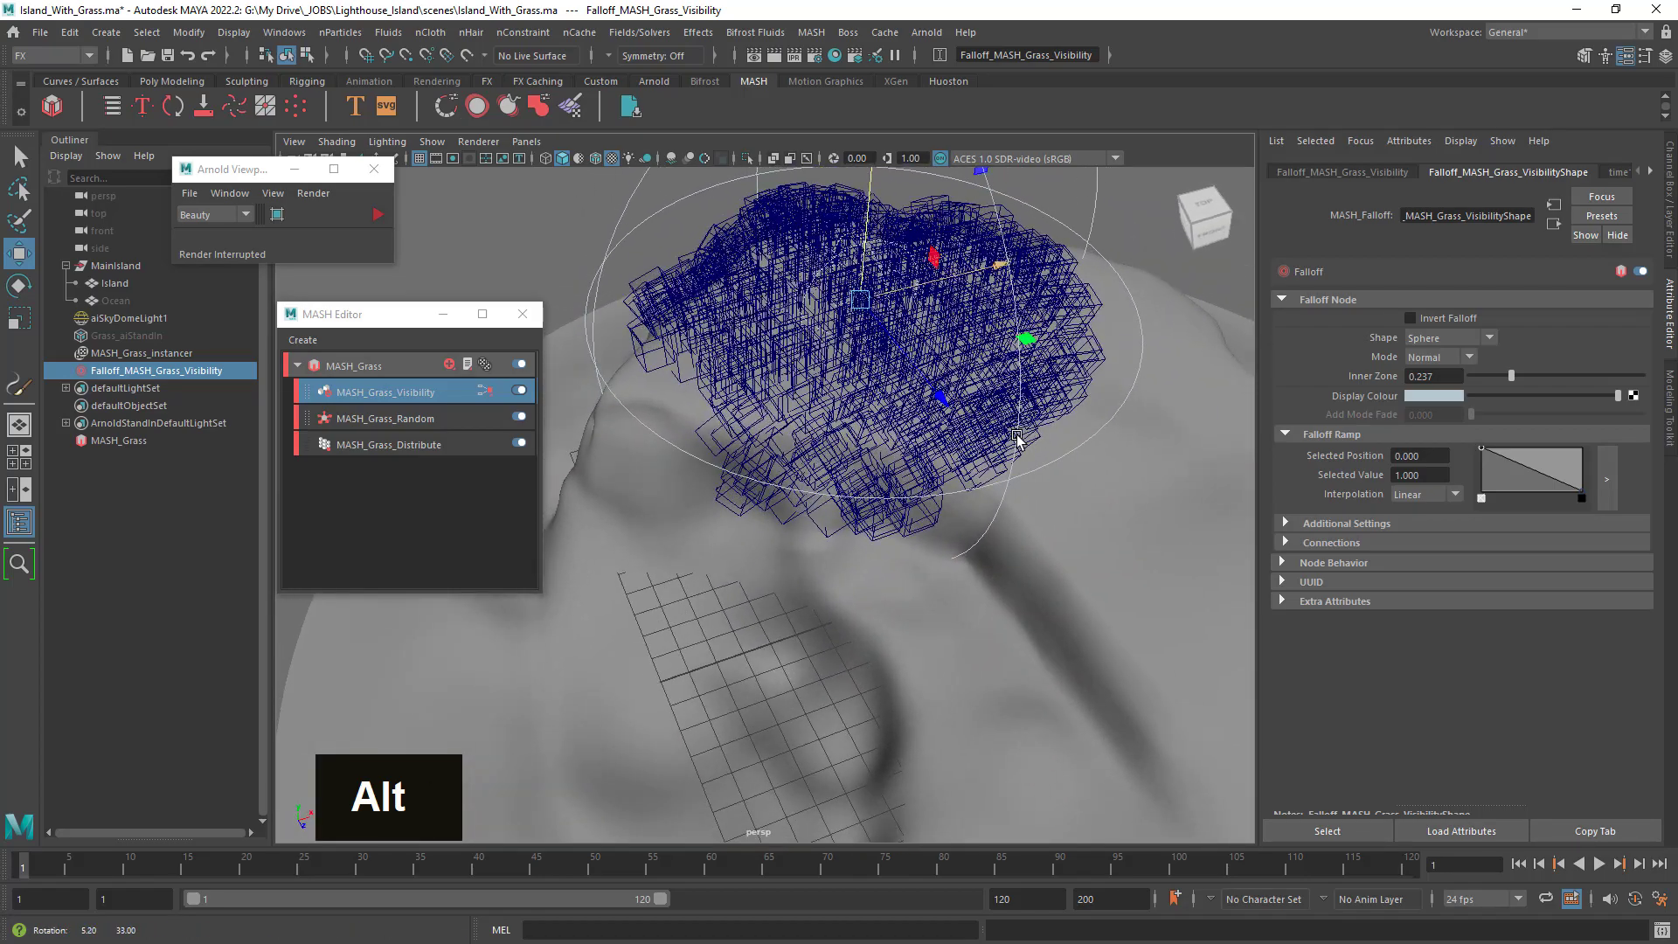
Try Invert Falloff to clear the grass inside the sphere, and turn the inversion off again.
click(1423, 322)
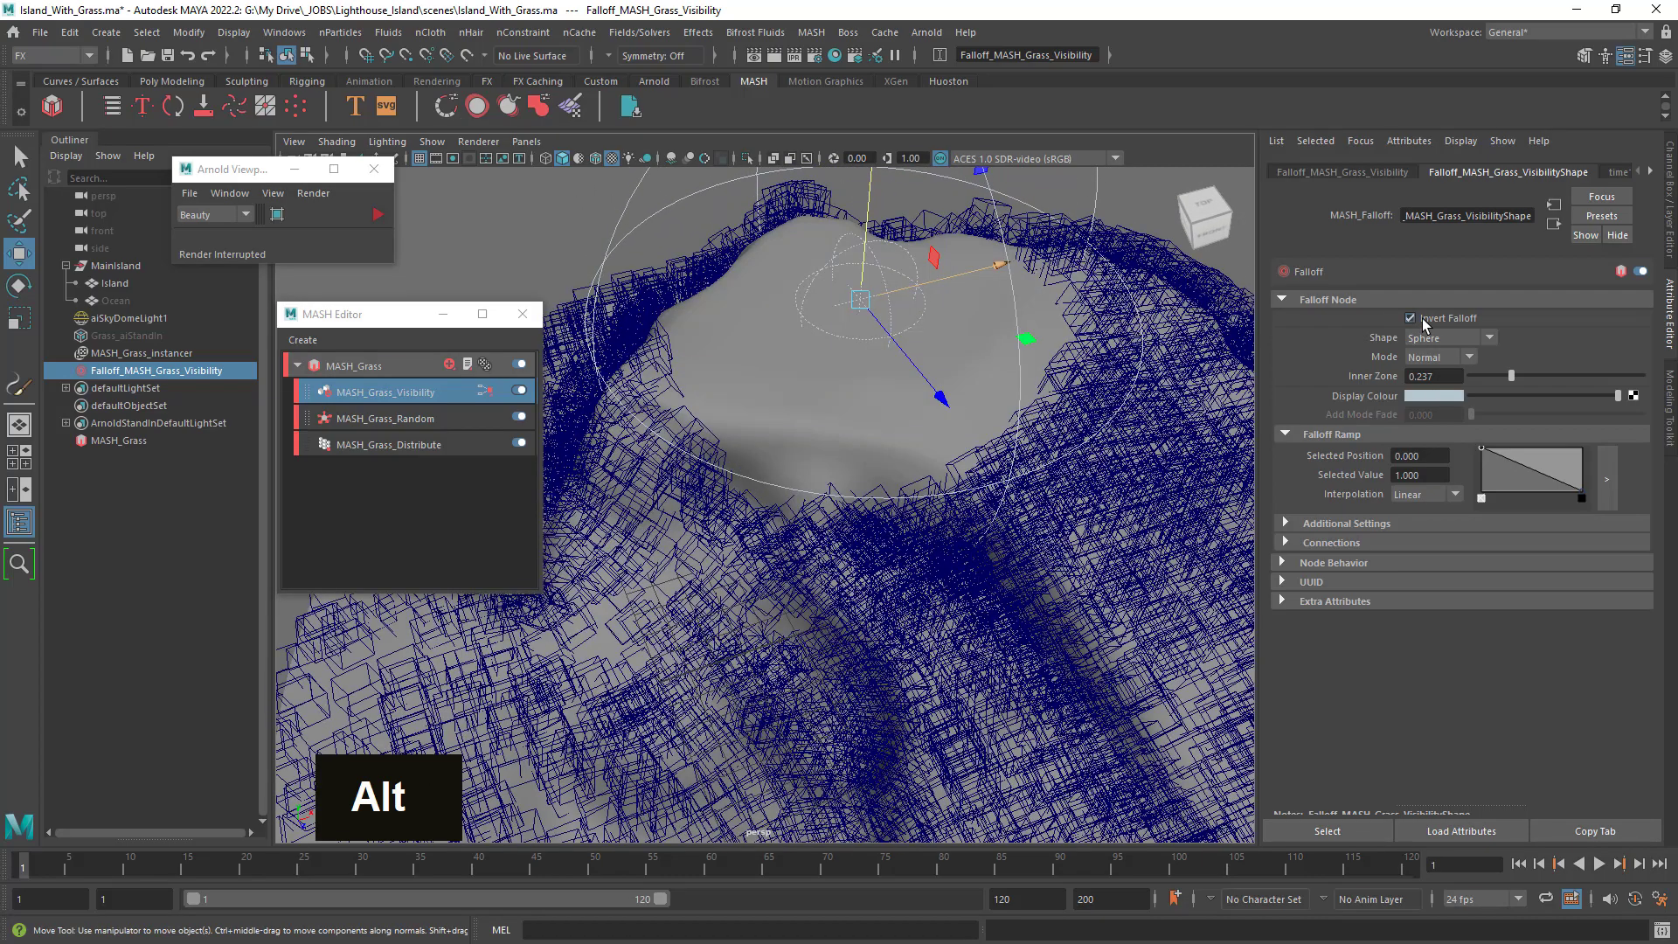
alt+drag(1125, 479, 918, 486)
alt+right_drag(918, 486, 1134, 559)
click(1422, 321)
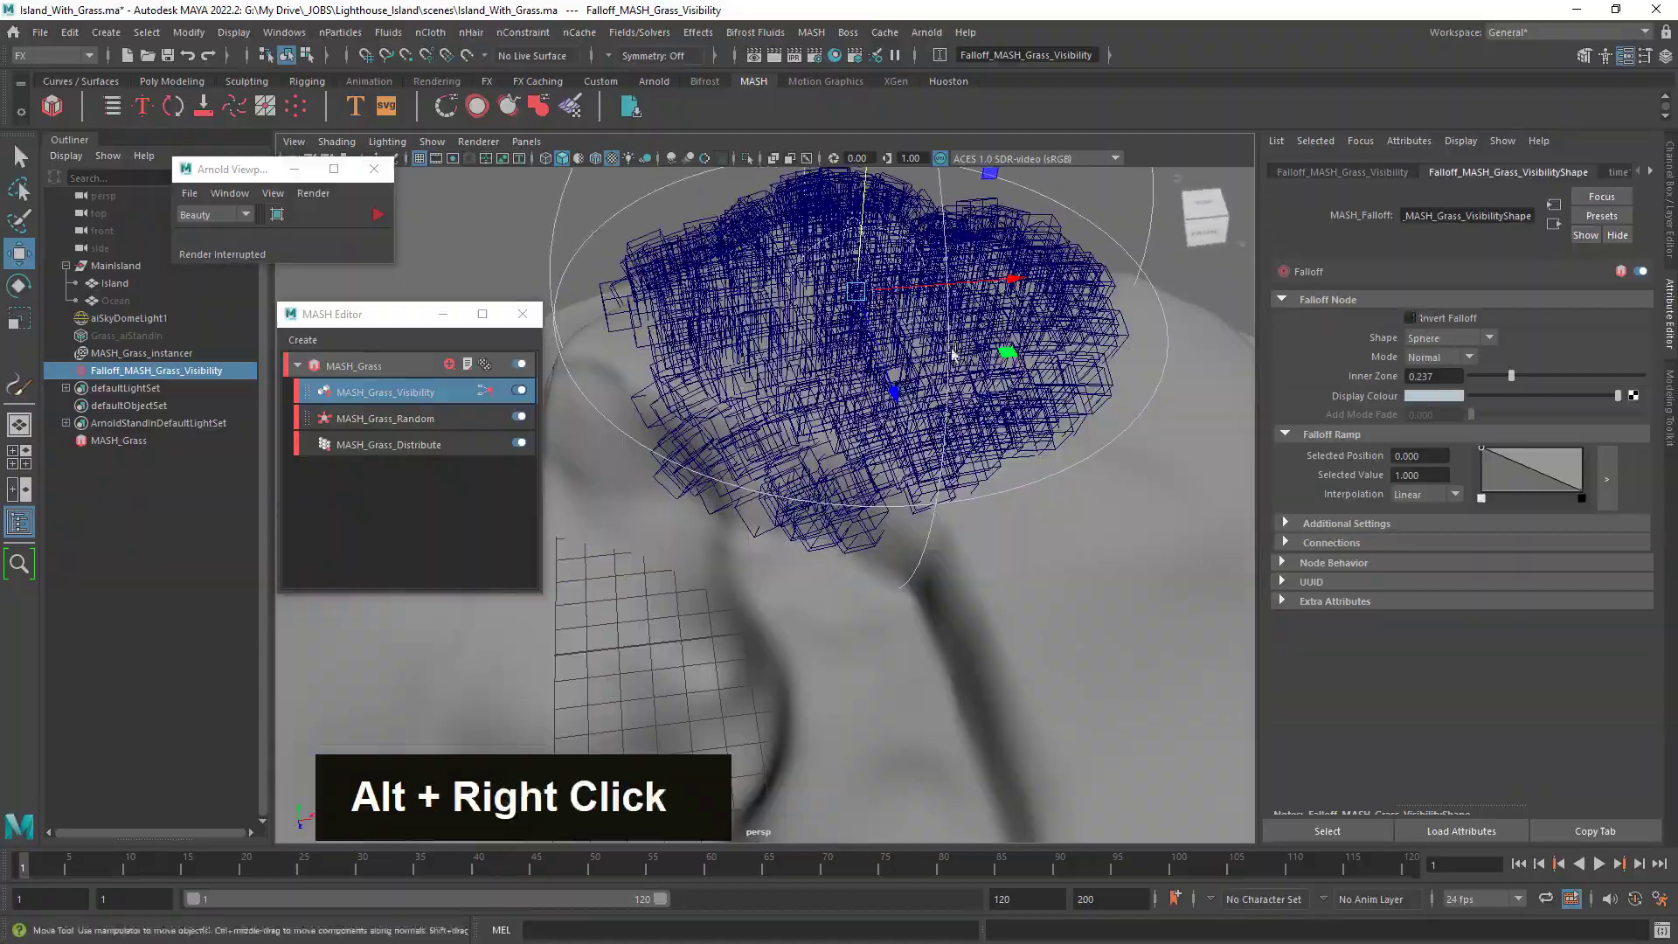
Shift the MASH Editor off the grass area, save the scene and start the live Arnold render.
drag(369, 314, 253, 375)
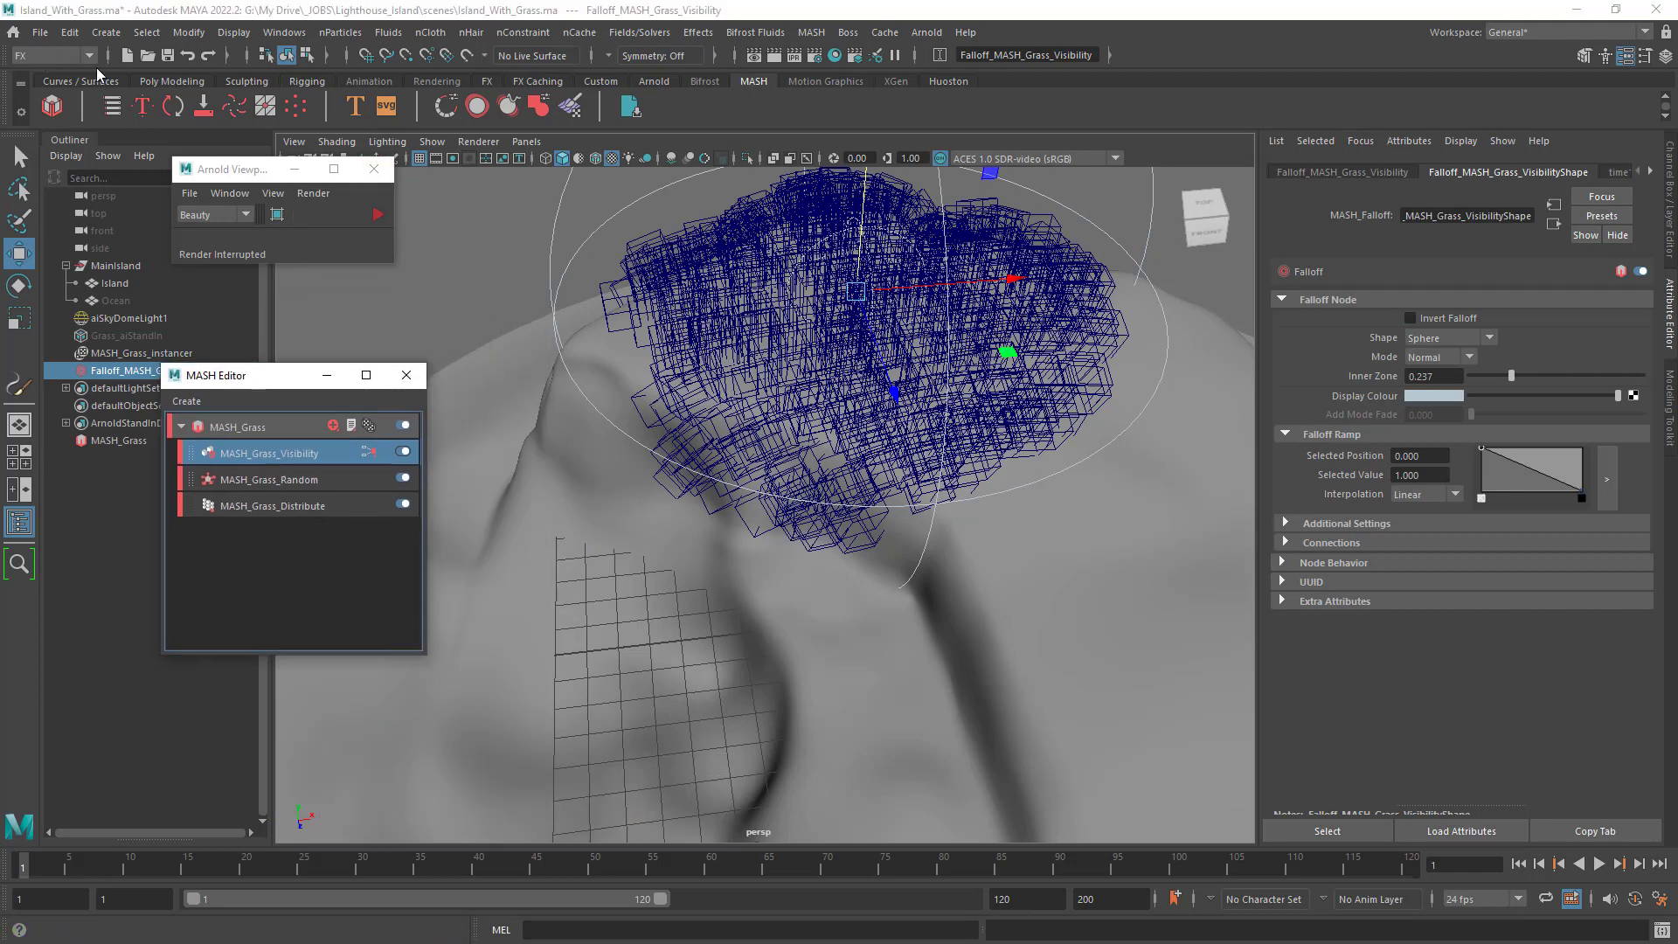
key(ctrl+s)
click(378, 217)
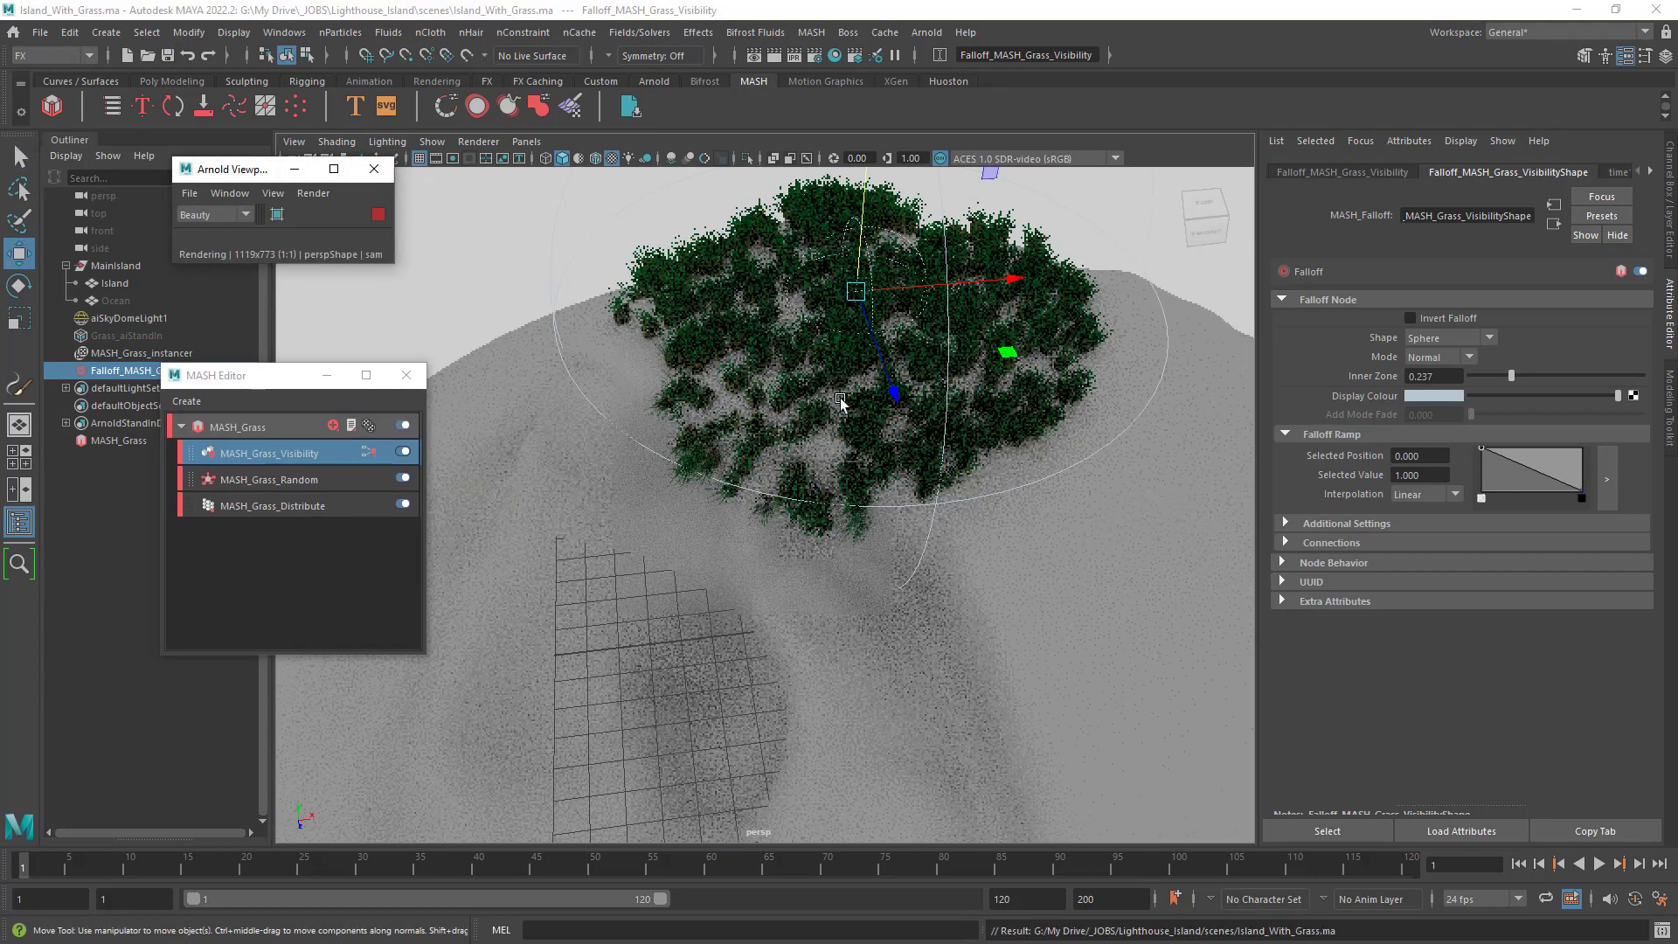
Move the falloff sphere during the live render to about X 1.45, Y 7.10, Z -3.02 cm.
alt+right_drag(1113, 499, 1029, 517)
alt+drag(1029, 518, 1178, 439)
middle_drag(1180, 438, 924, 352)
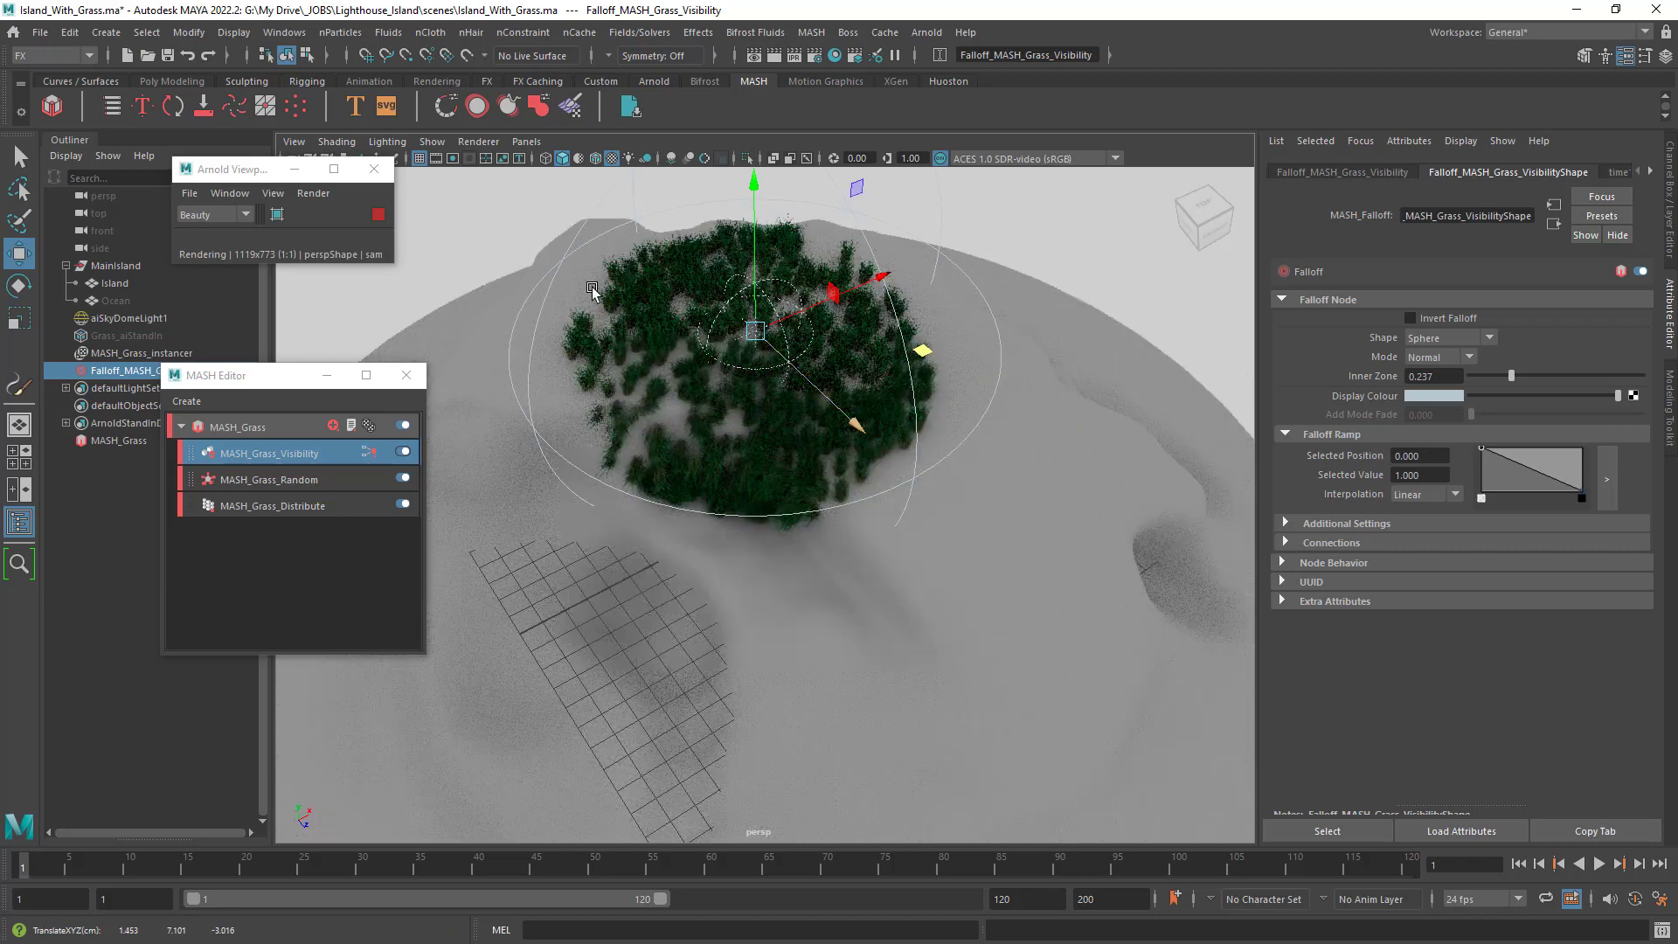
Stop the live Arnold render, move the MASH Editor clear of the Outliner and switch to the Select tool.
click(377, 215)
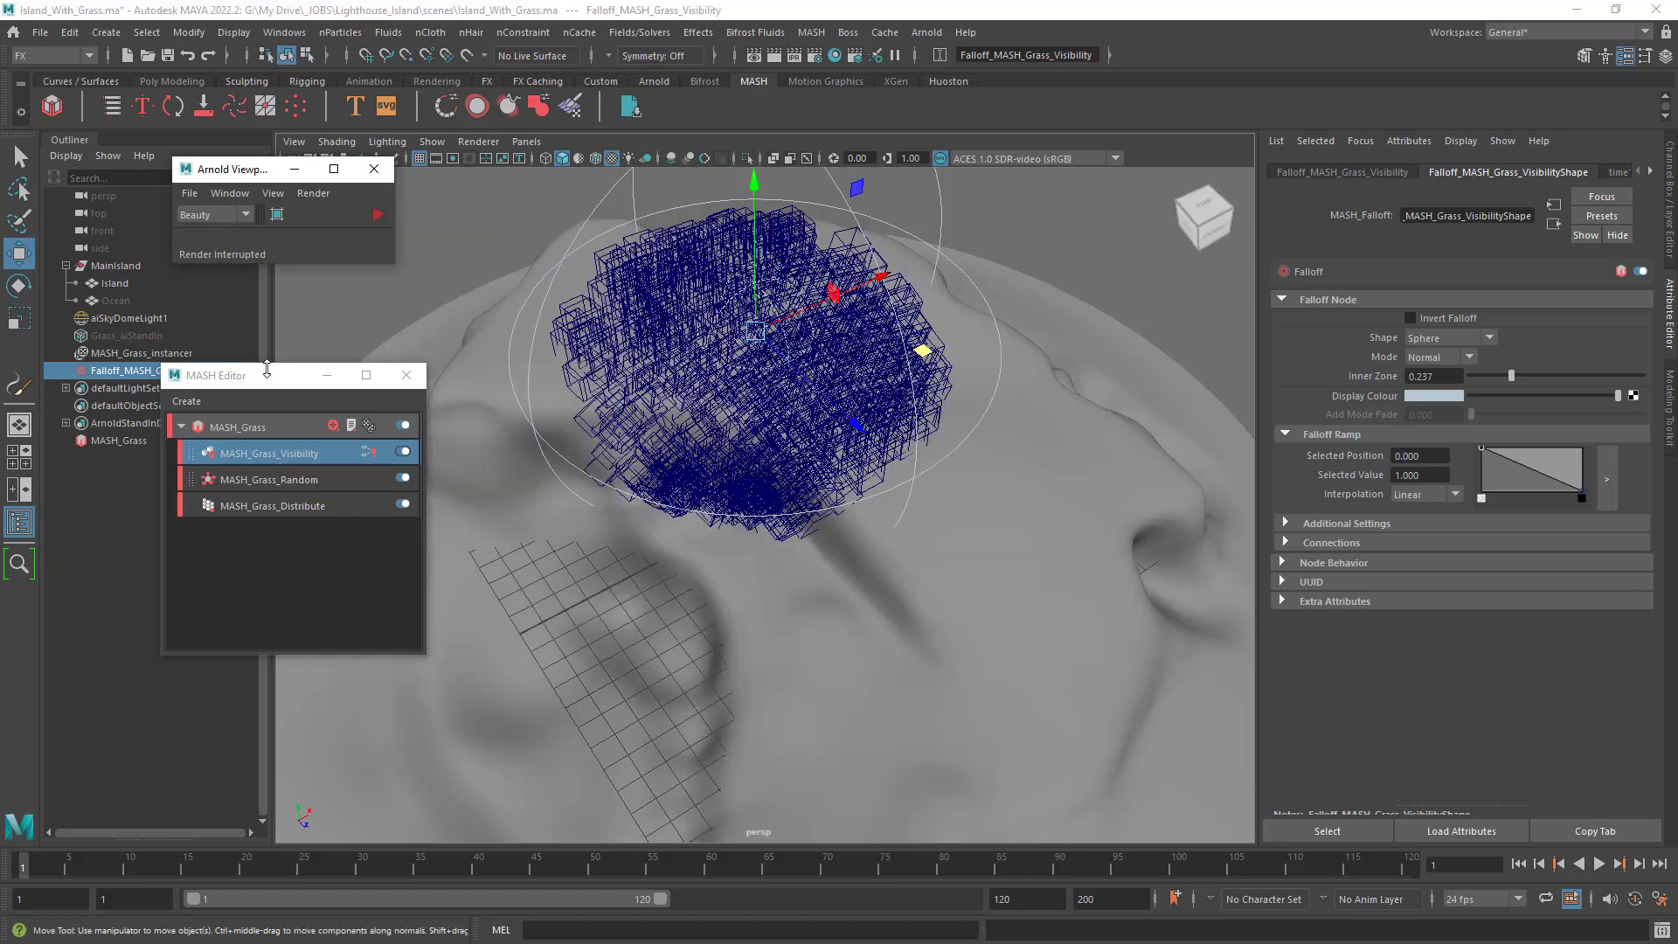
drag(259, 383, 393, 521)
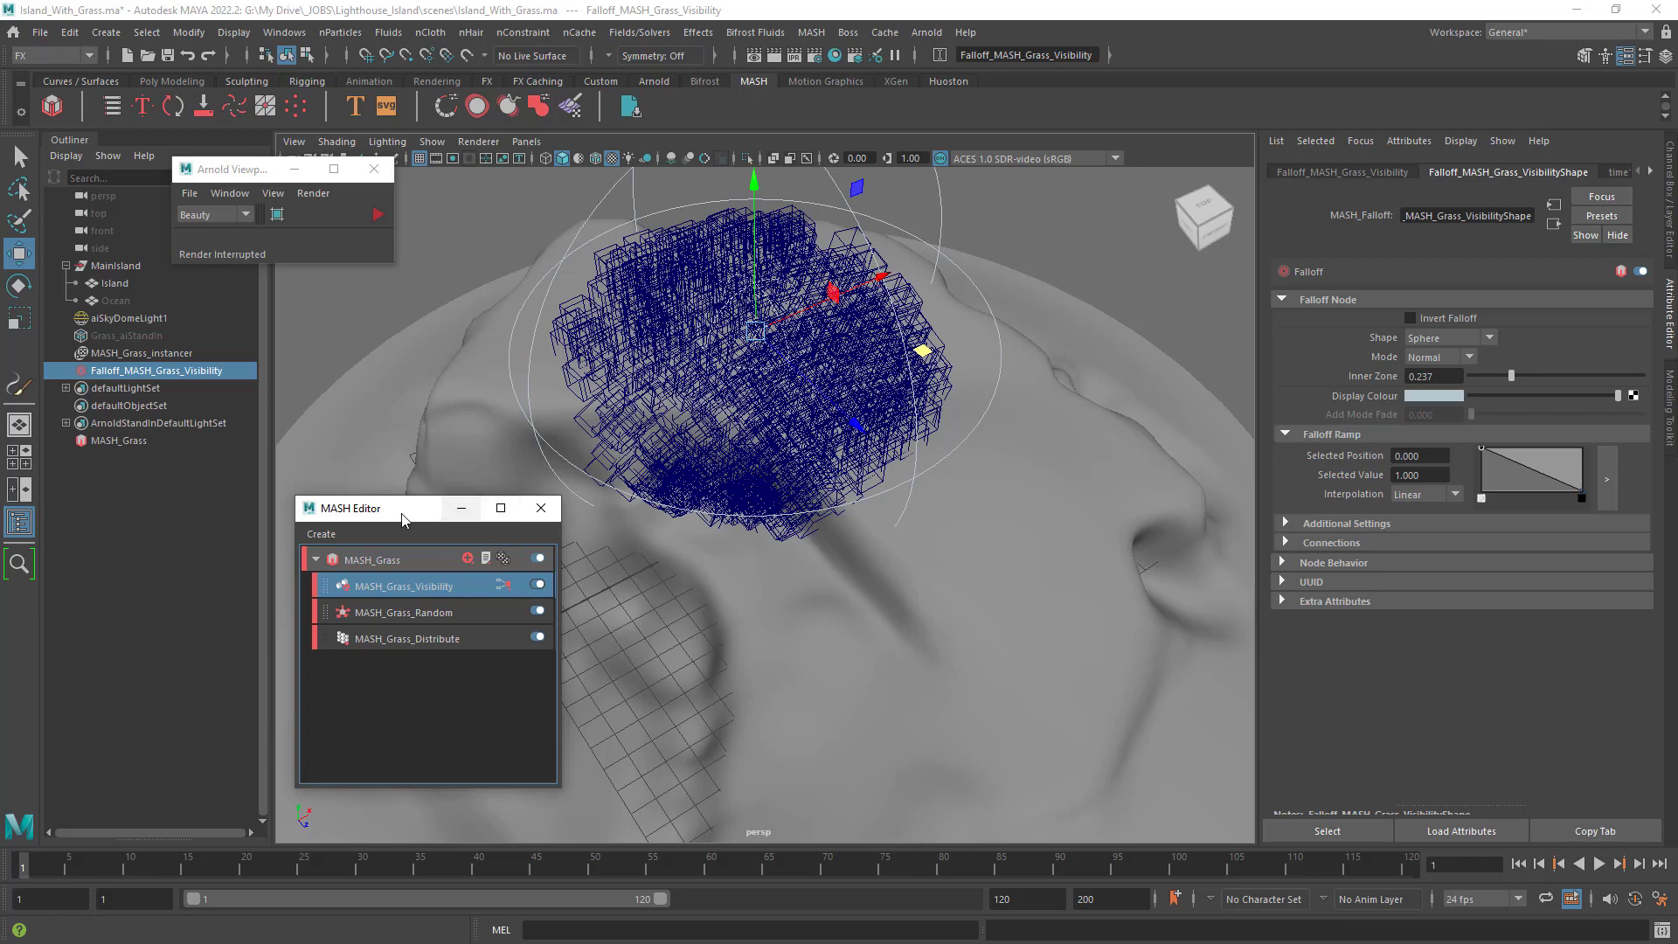
drag(370, 509, 357, 497)
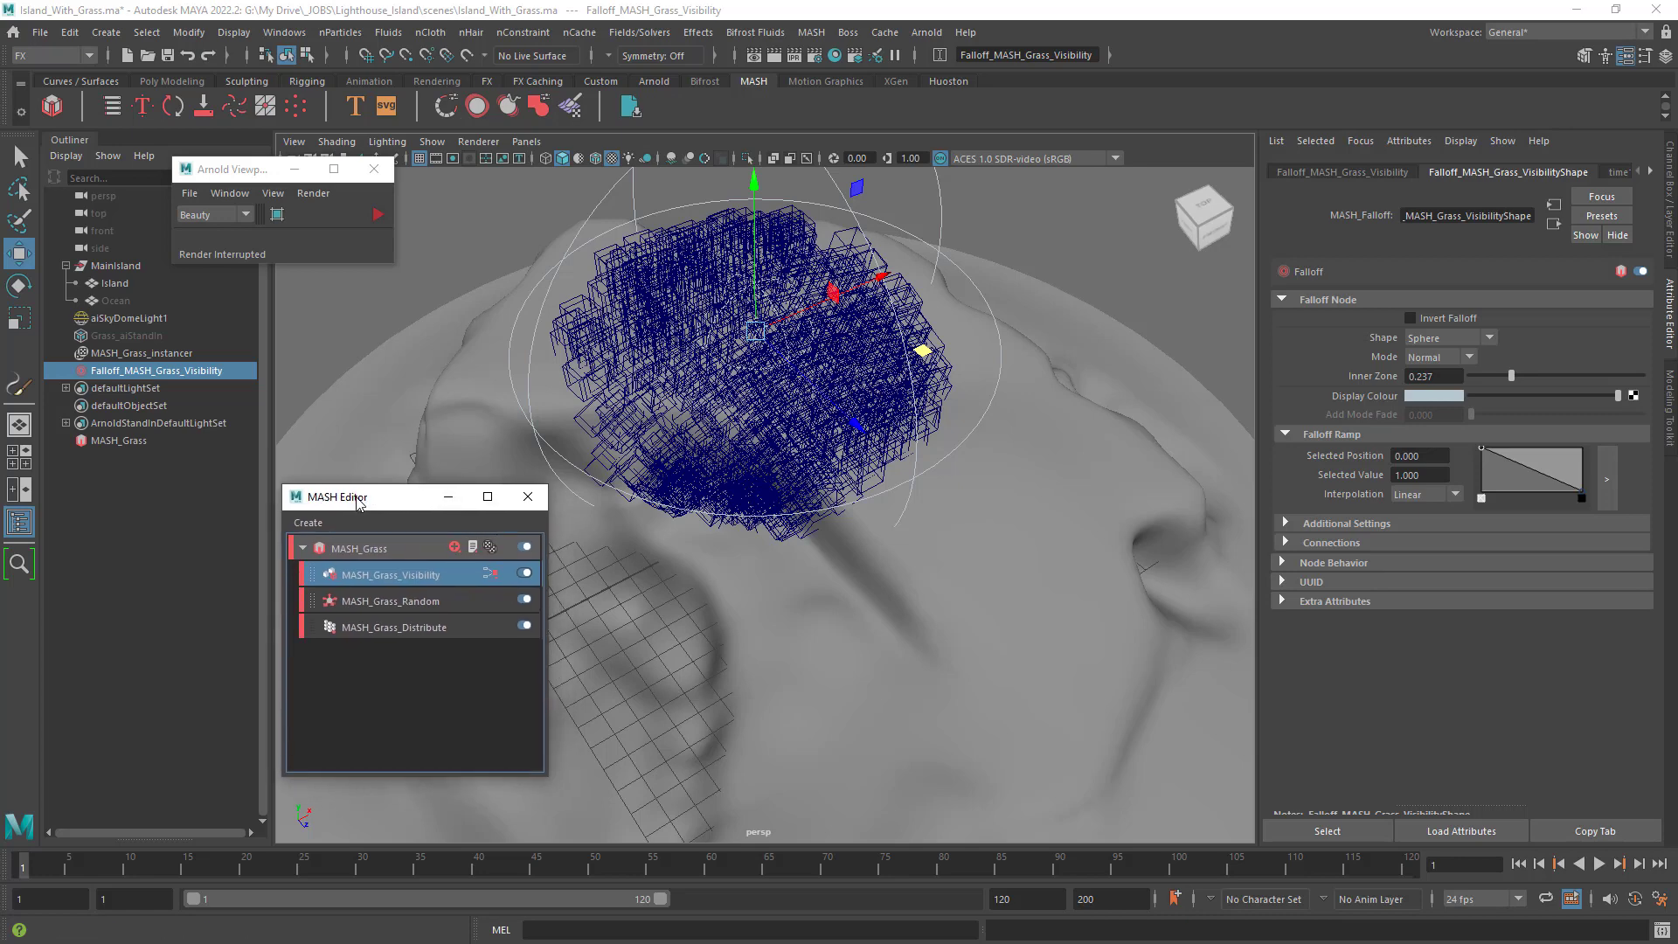
click(19, 156)
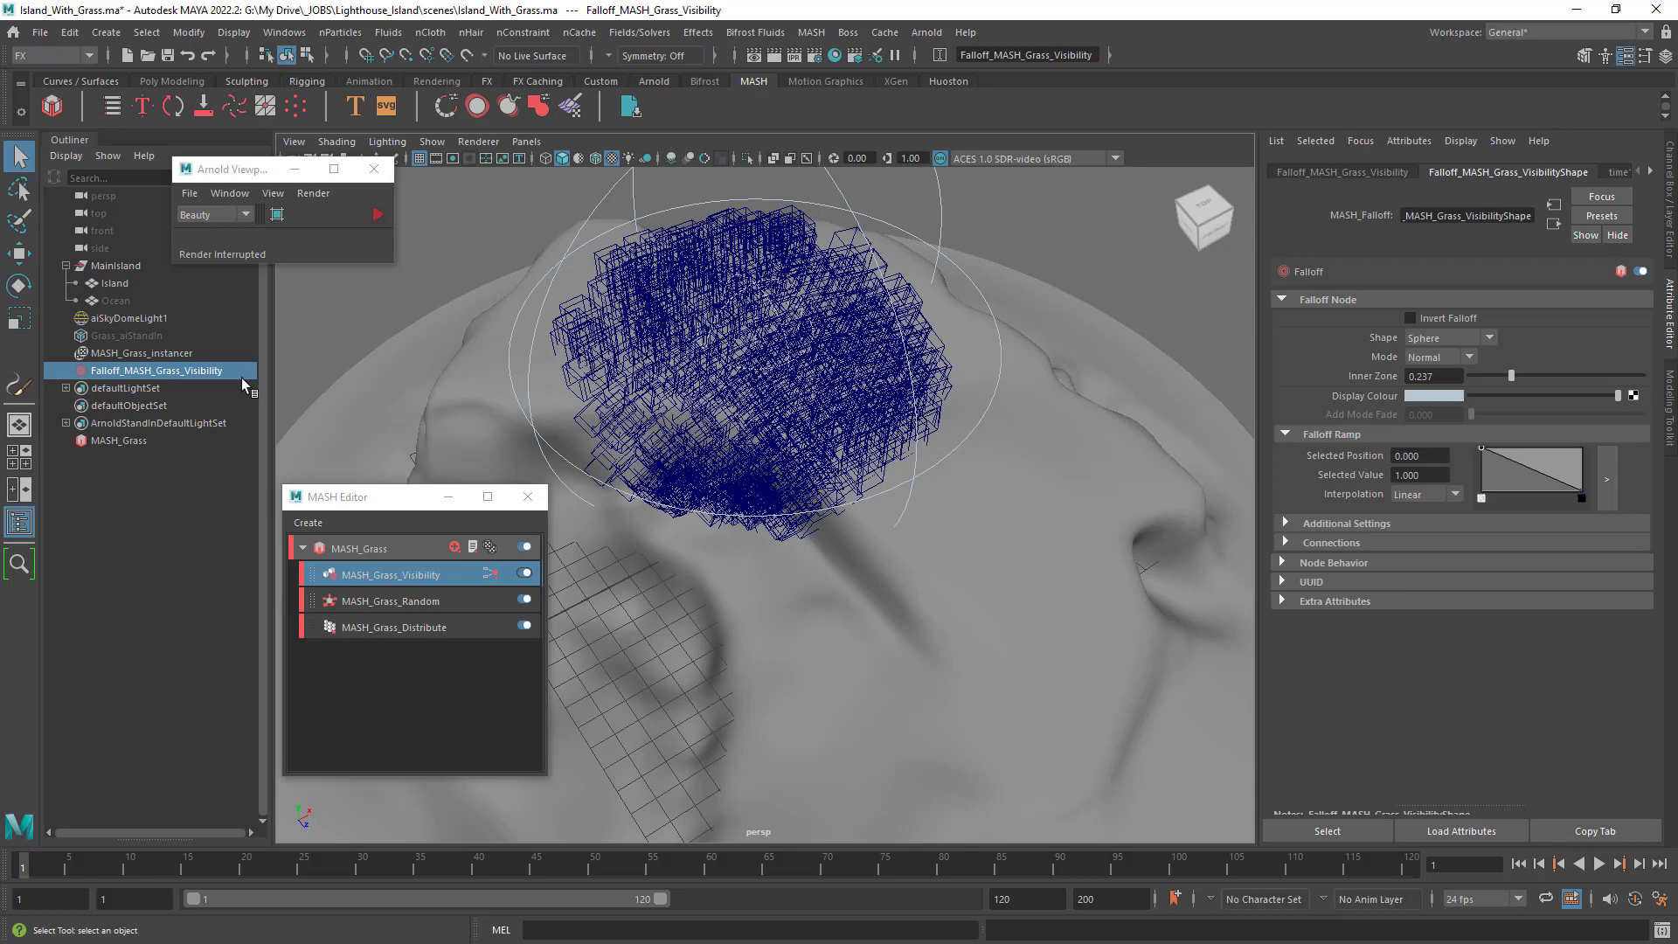
drag(373, 498, 388, 496)
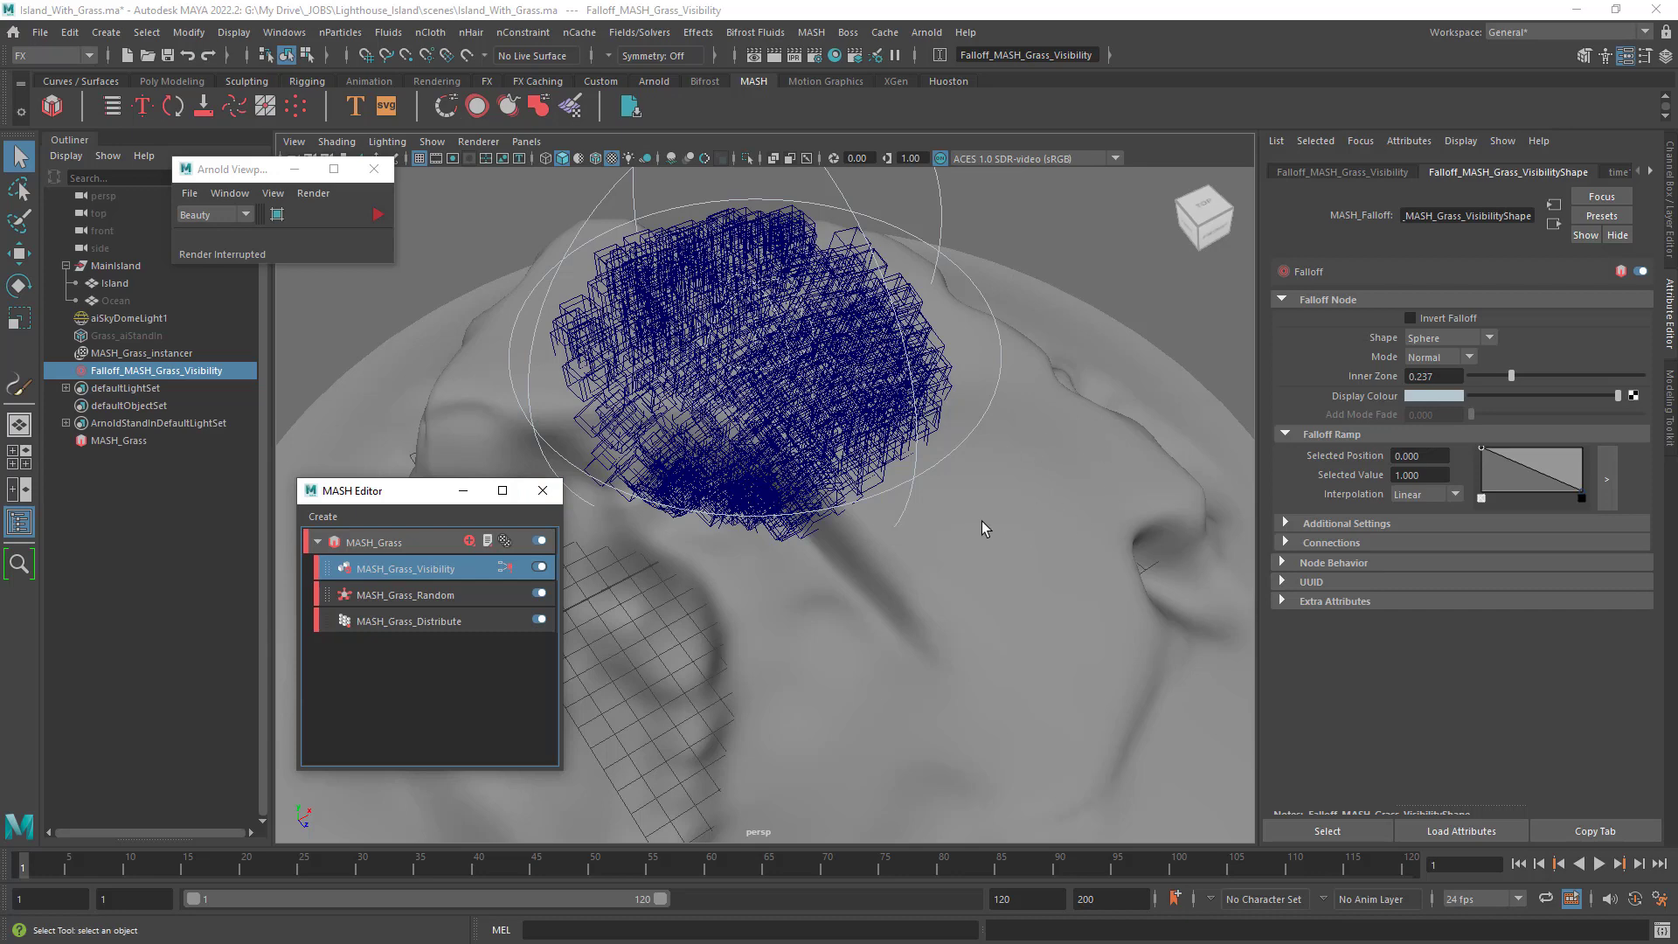
Break the falloff object's connection to MASH_Grass_Visibility and delete Falloff_MASH_Grass_Visibility from the scene.
click(402, 567)
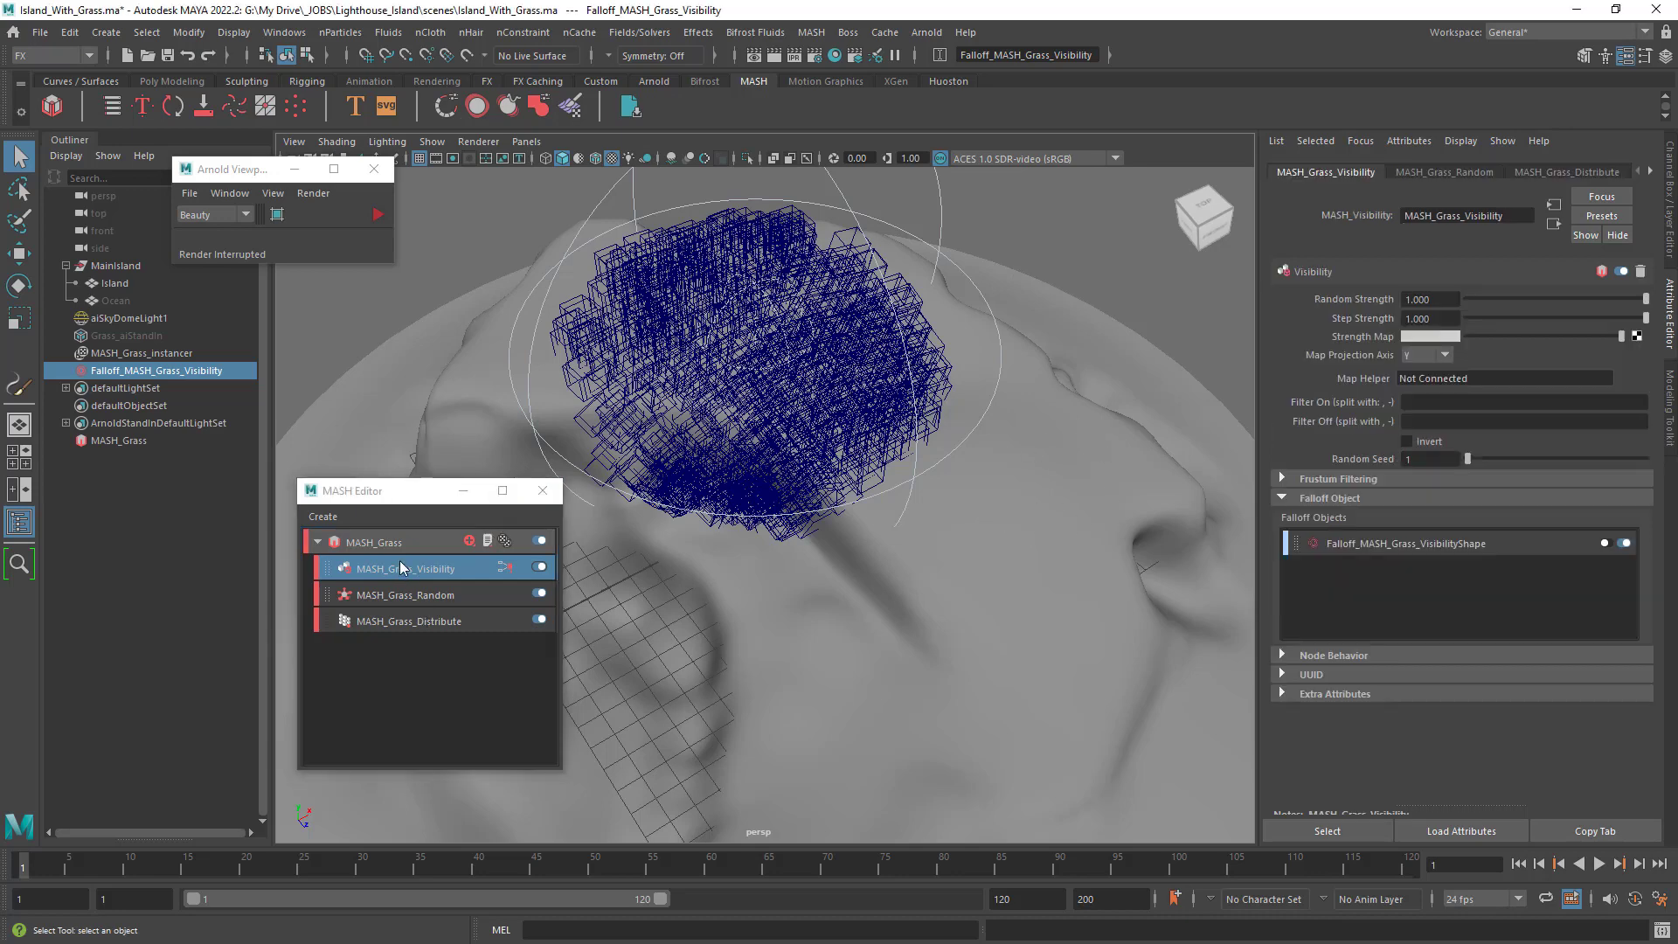
right_click(1372, 543)
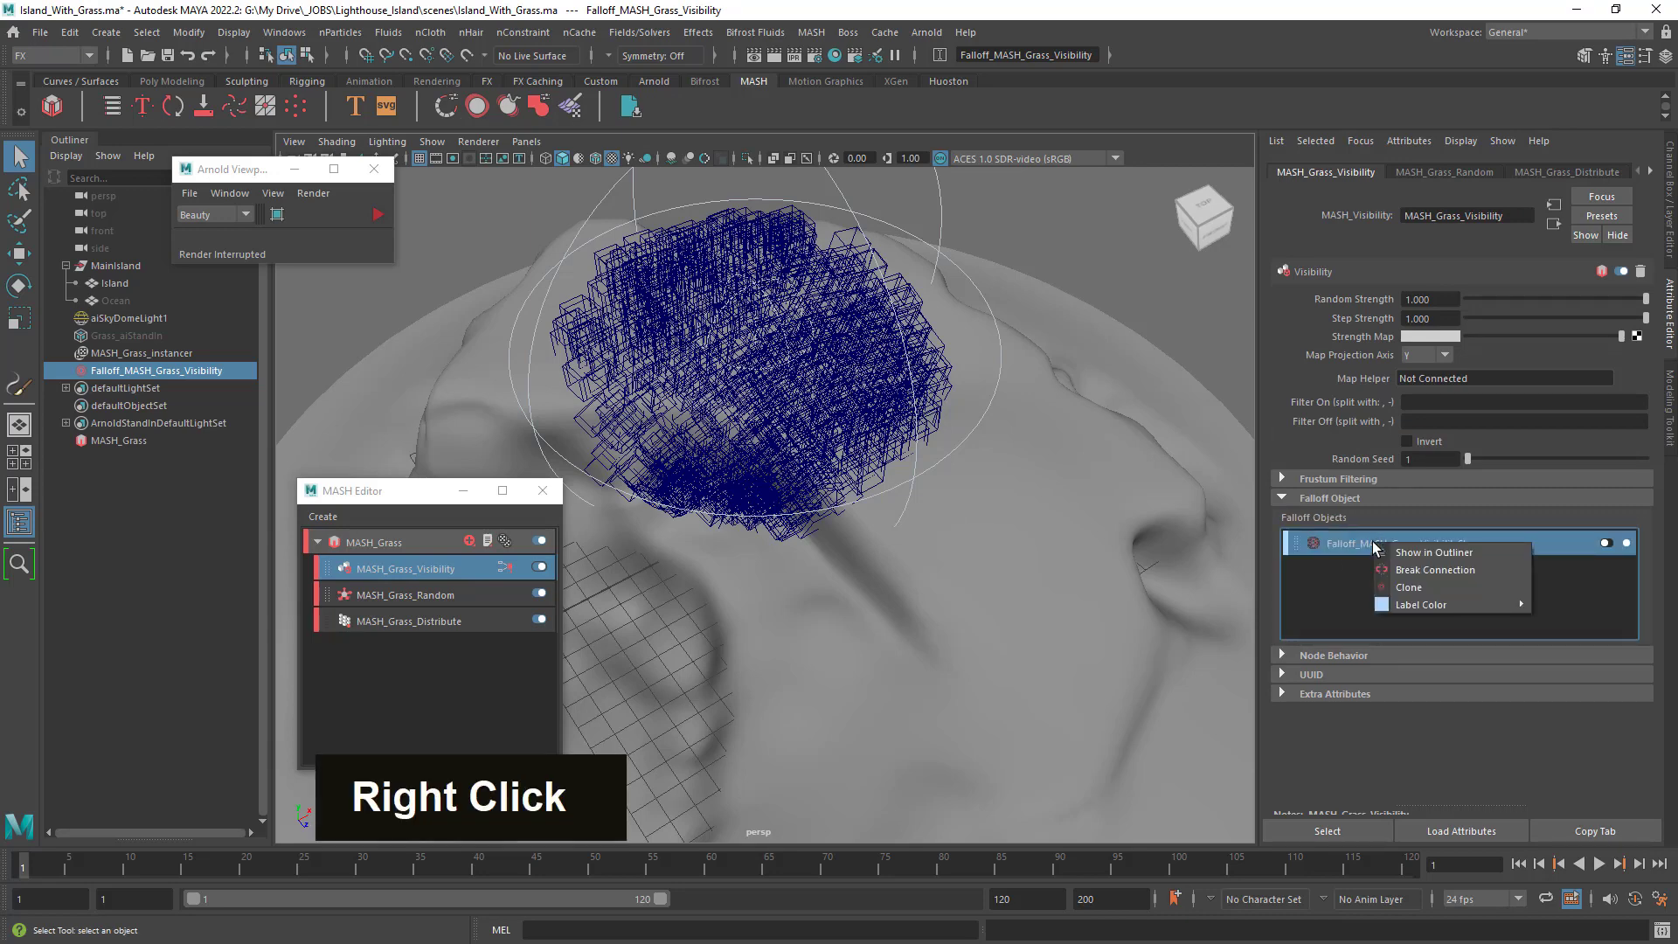
click(1458, 573)
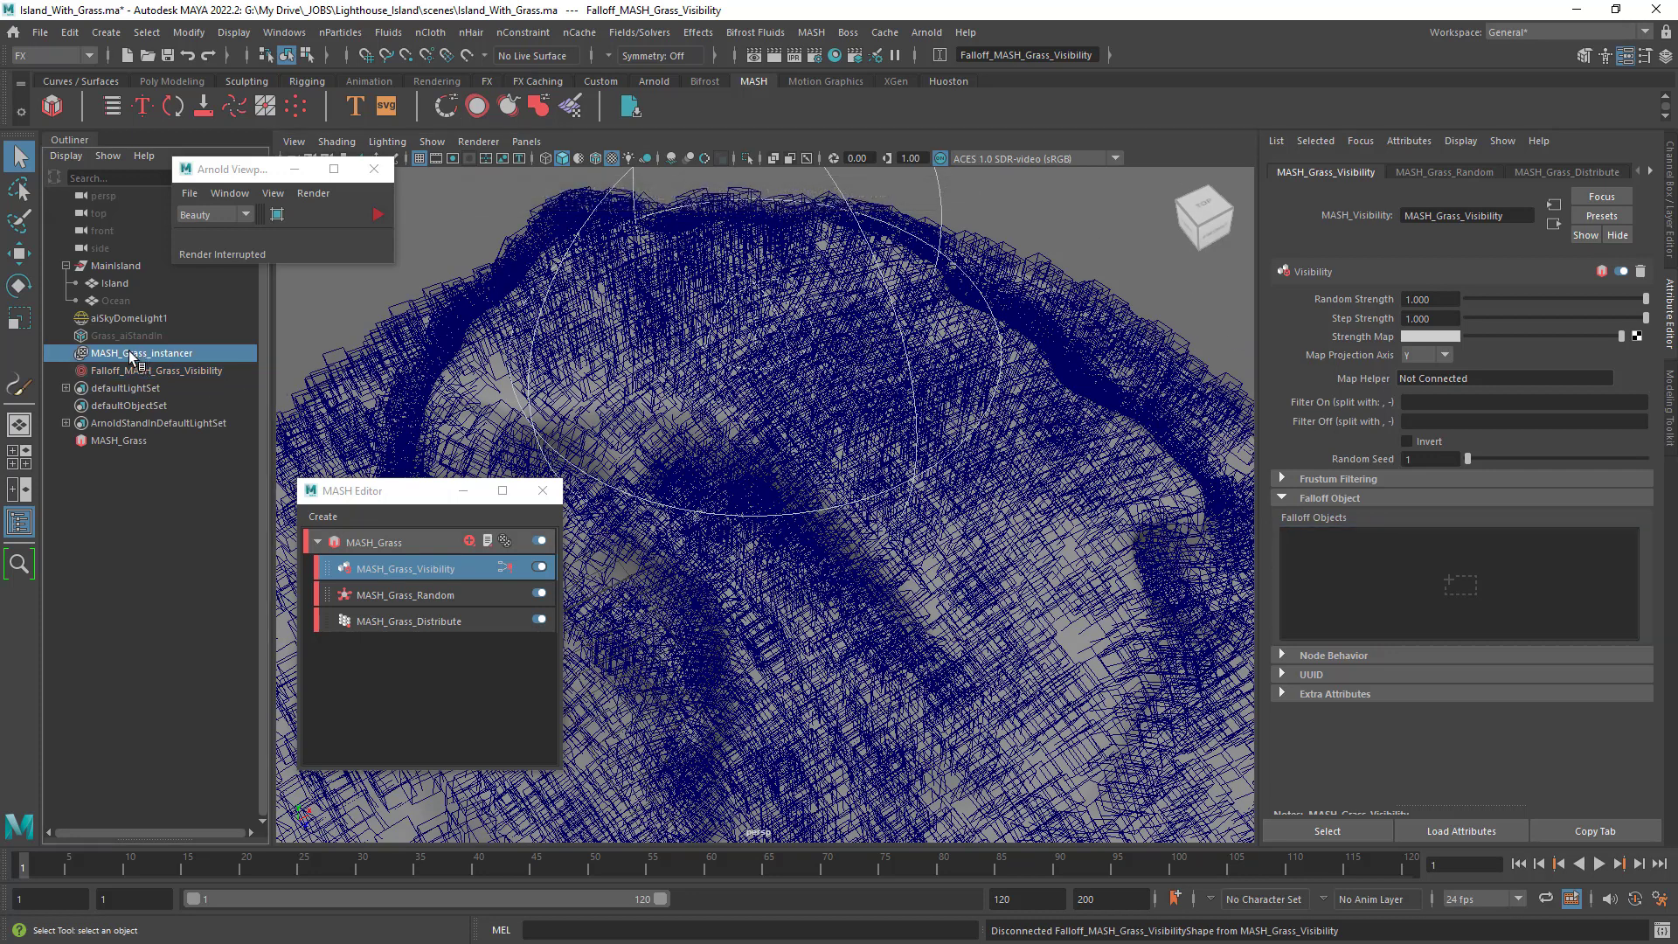
double_click(122, 372)
key(Delete)
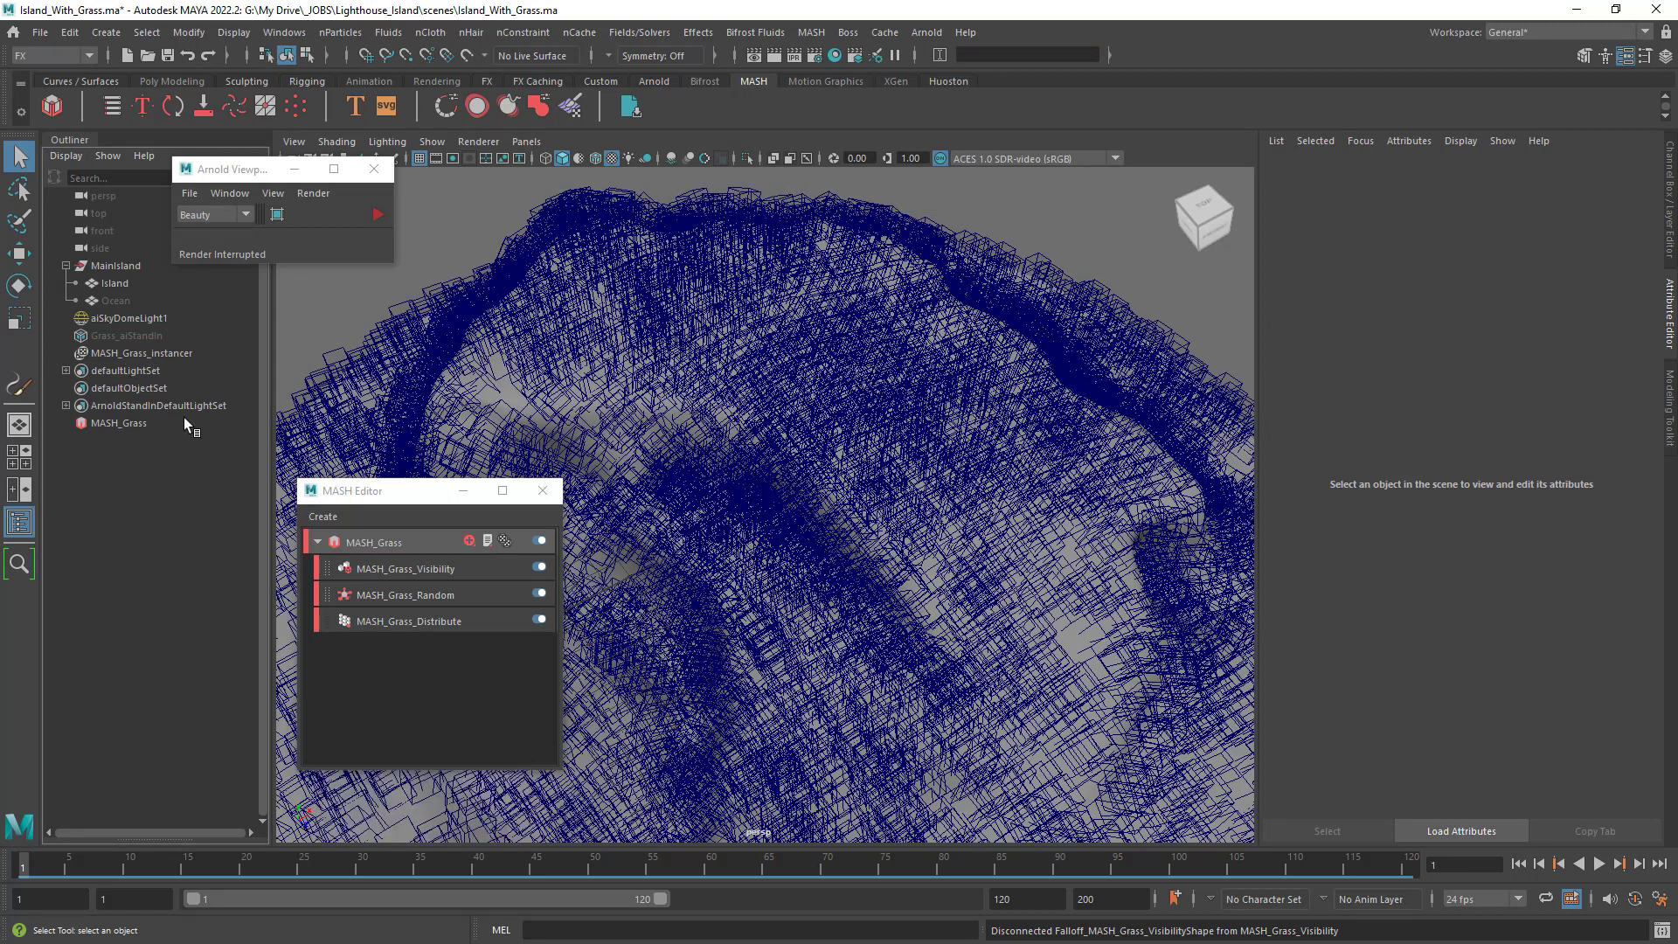
Open the MASH_Grass_Visibility node's attributes and view the whole grass-covered island with the MASH Editor moved aside.
click(402, 570)
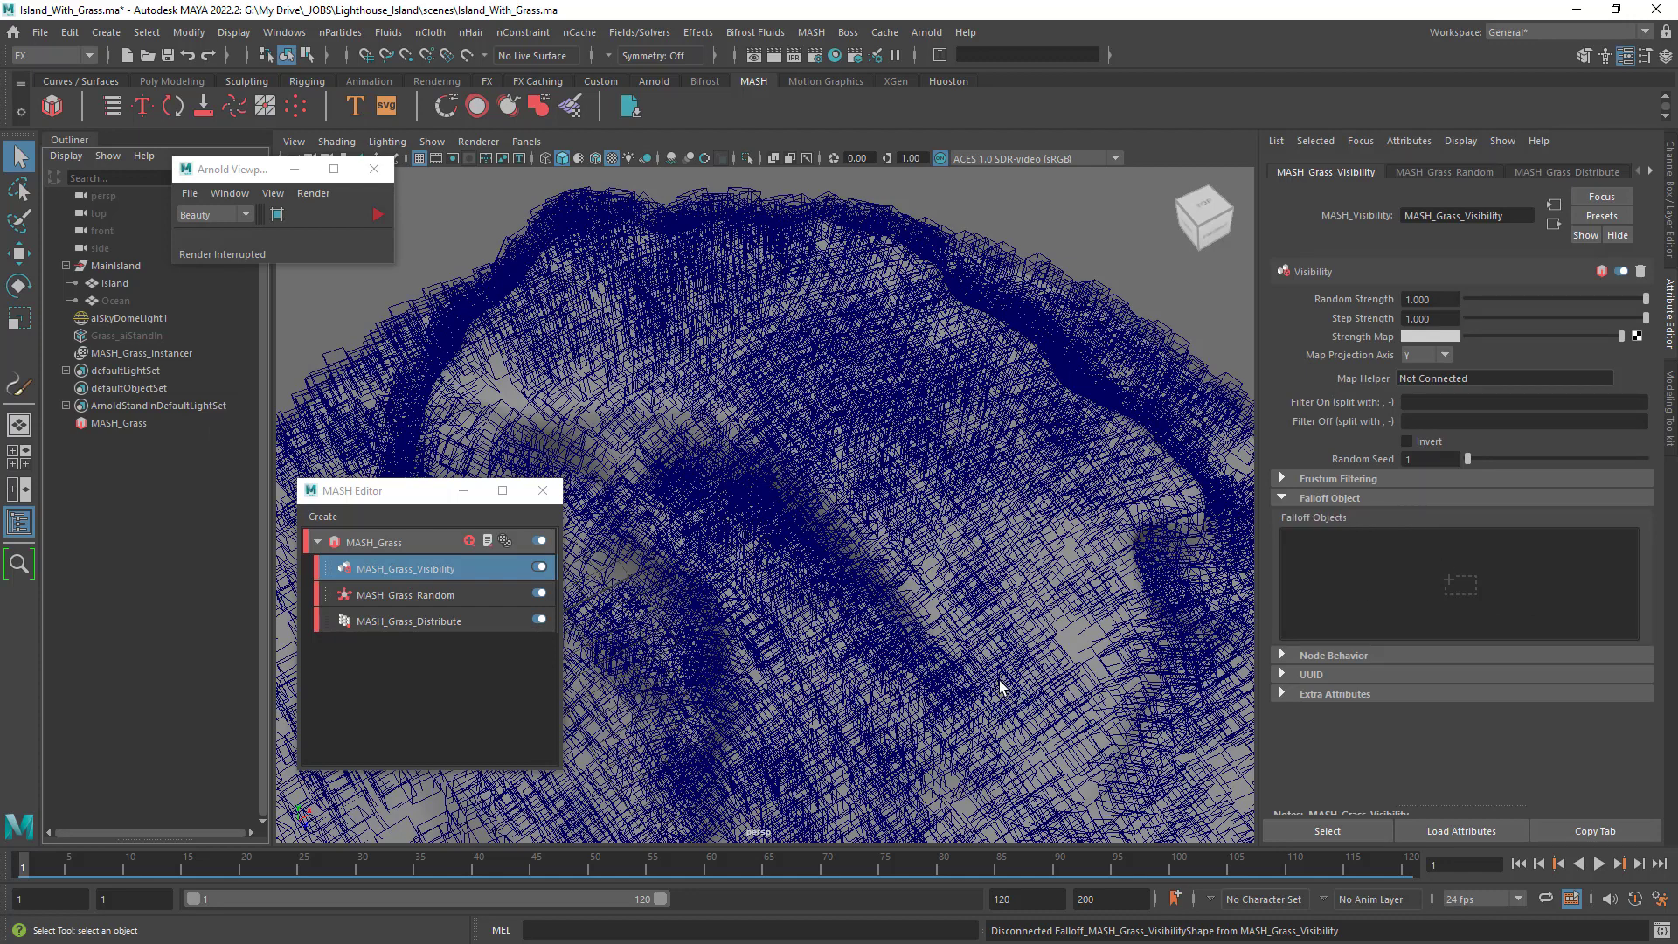
alt+right_drag(1041, 682, 946, 619)
alt+drag(946, 621, 986, 598)
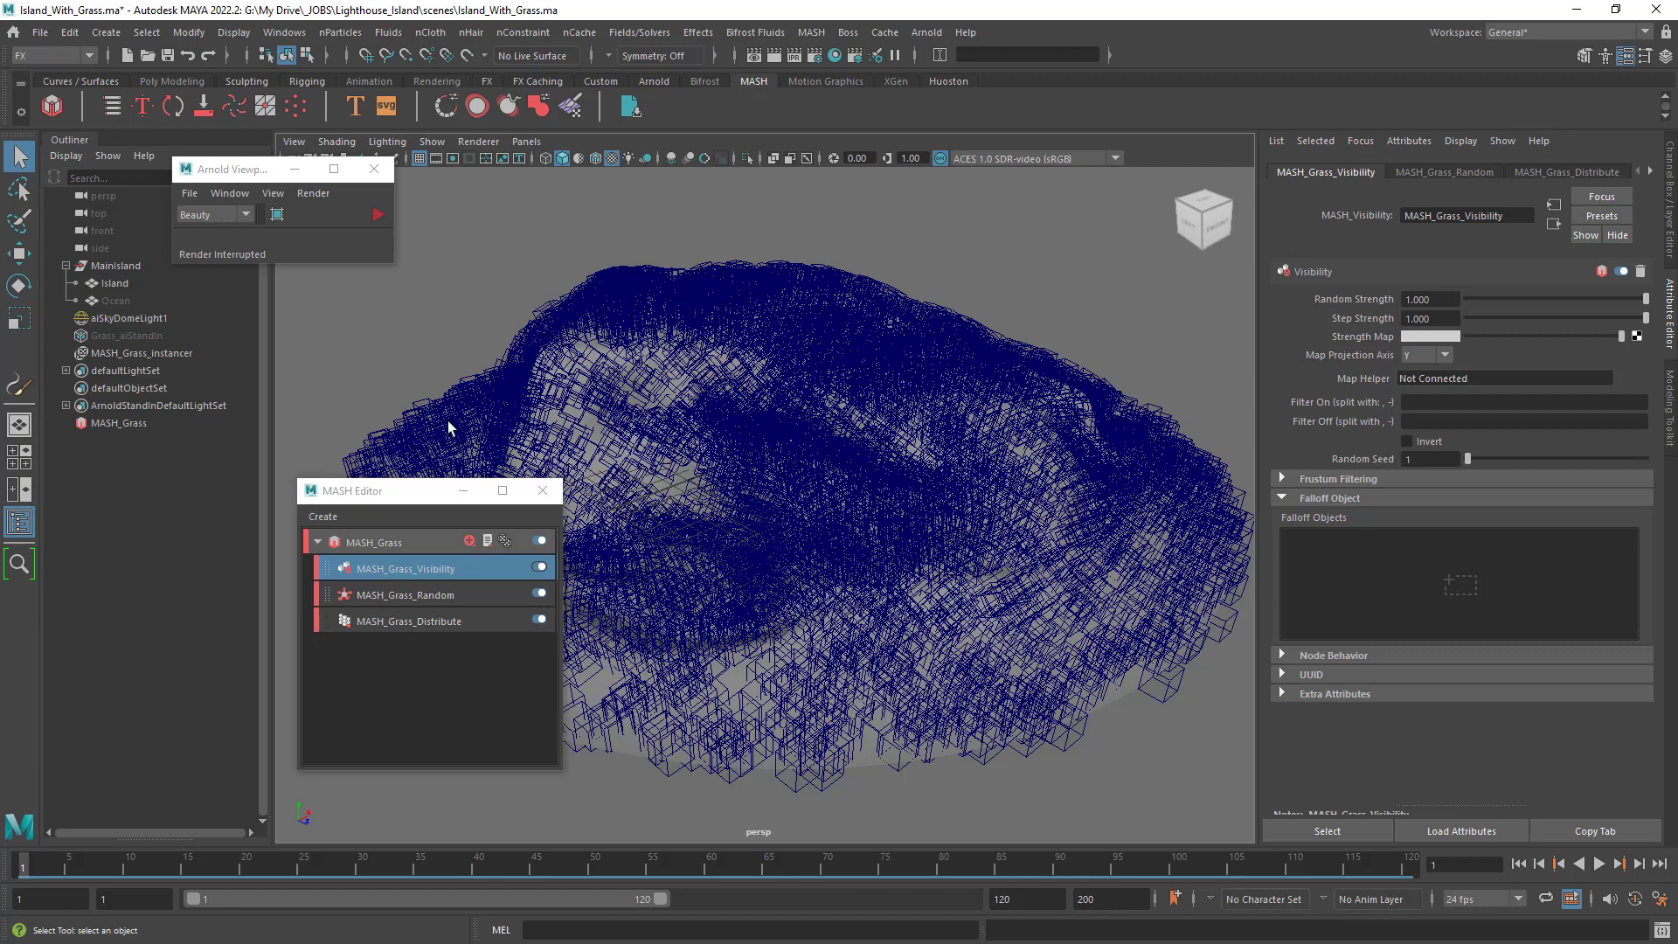
drag(384, 505, 190, 509)
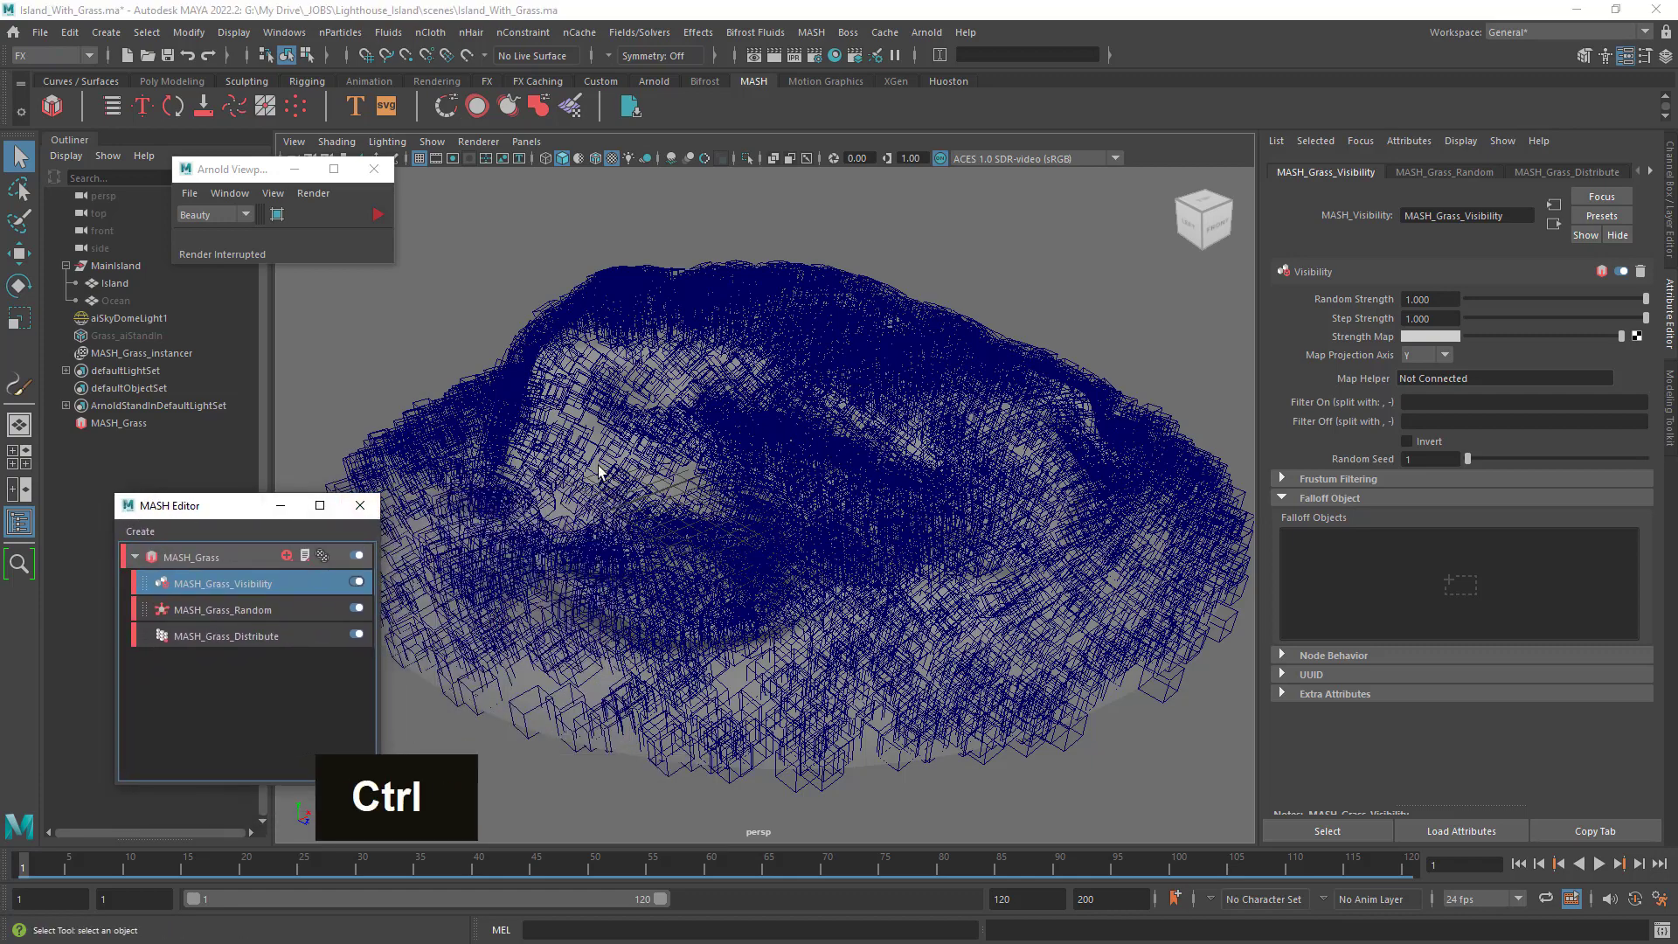
alt+drag(810, 491, 724, 492)
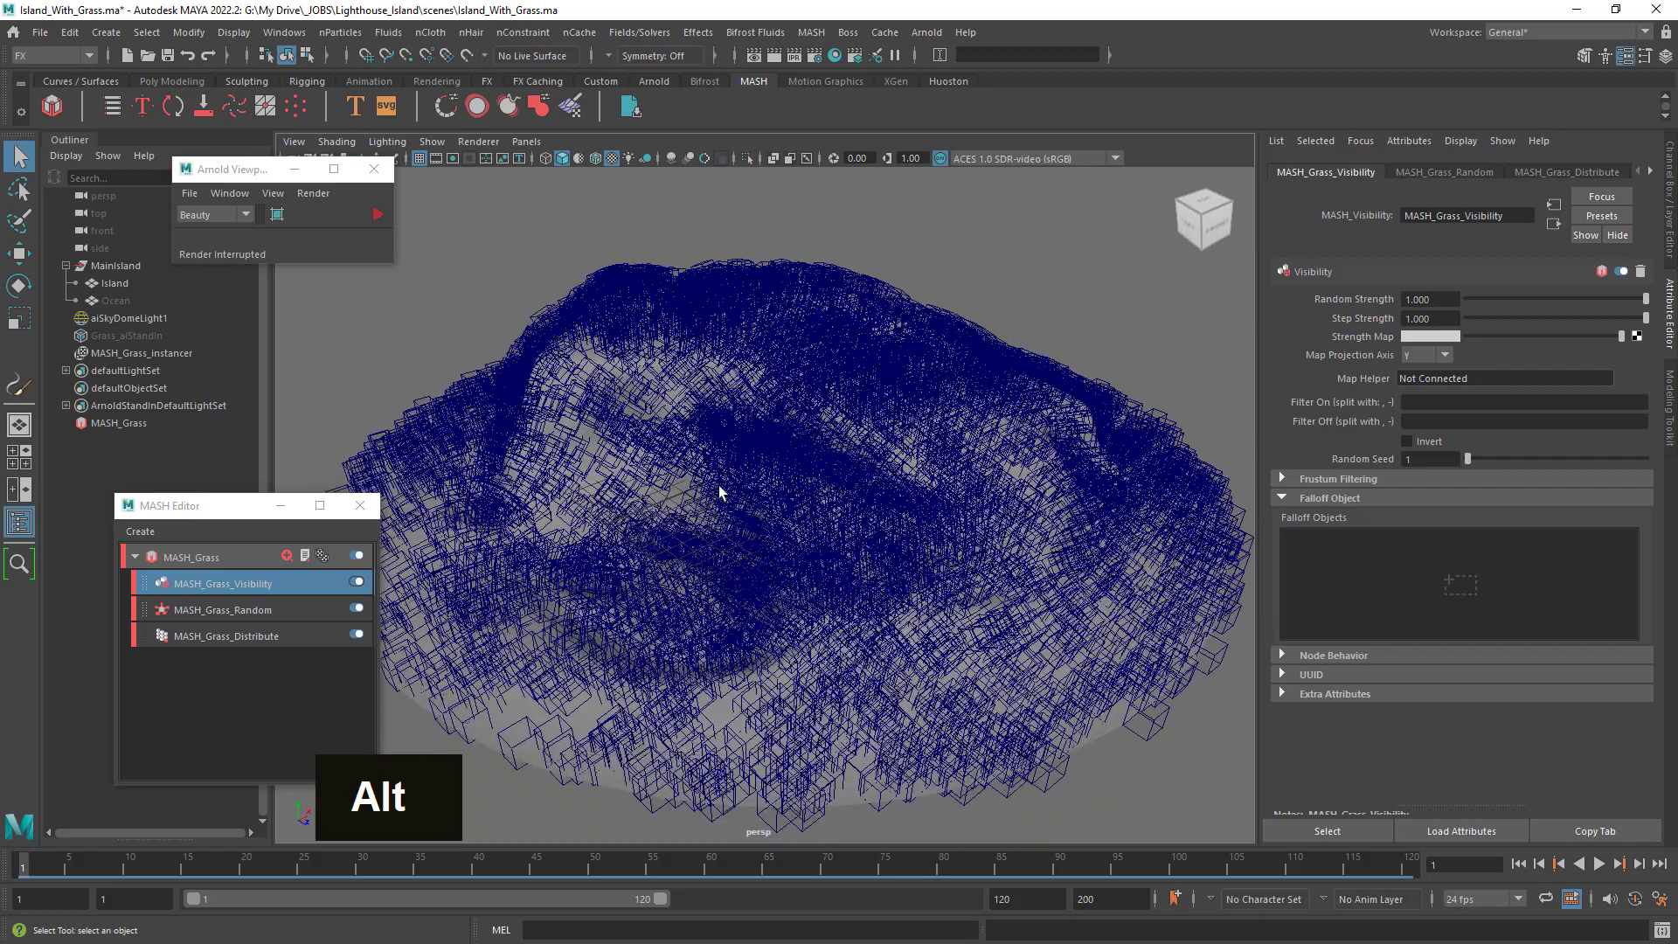
Disable the MASH_Grass network and select the Island mesh.
click(357, 556)
alt+drag(543, 525, 862, 307)
click(862, 301)
alt+right_drag(892, 394, 899, 421)
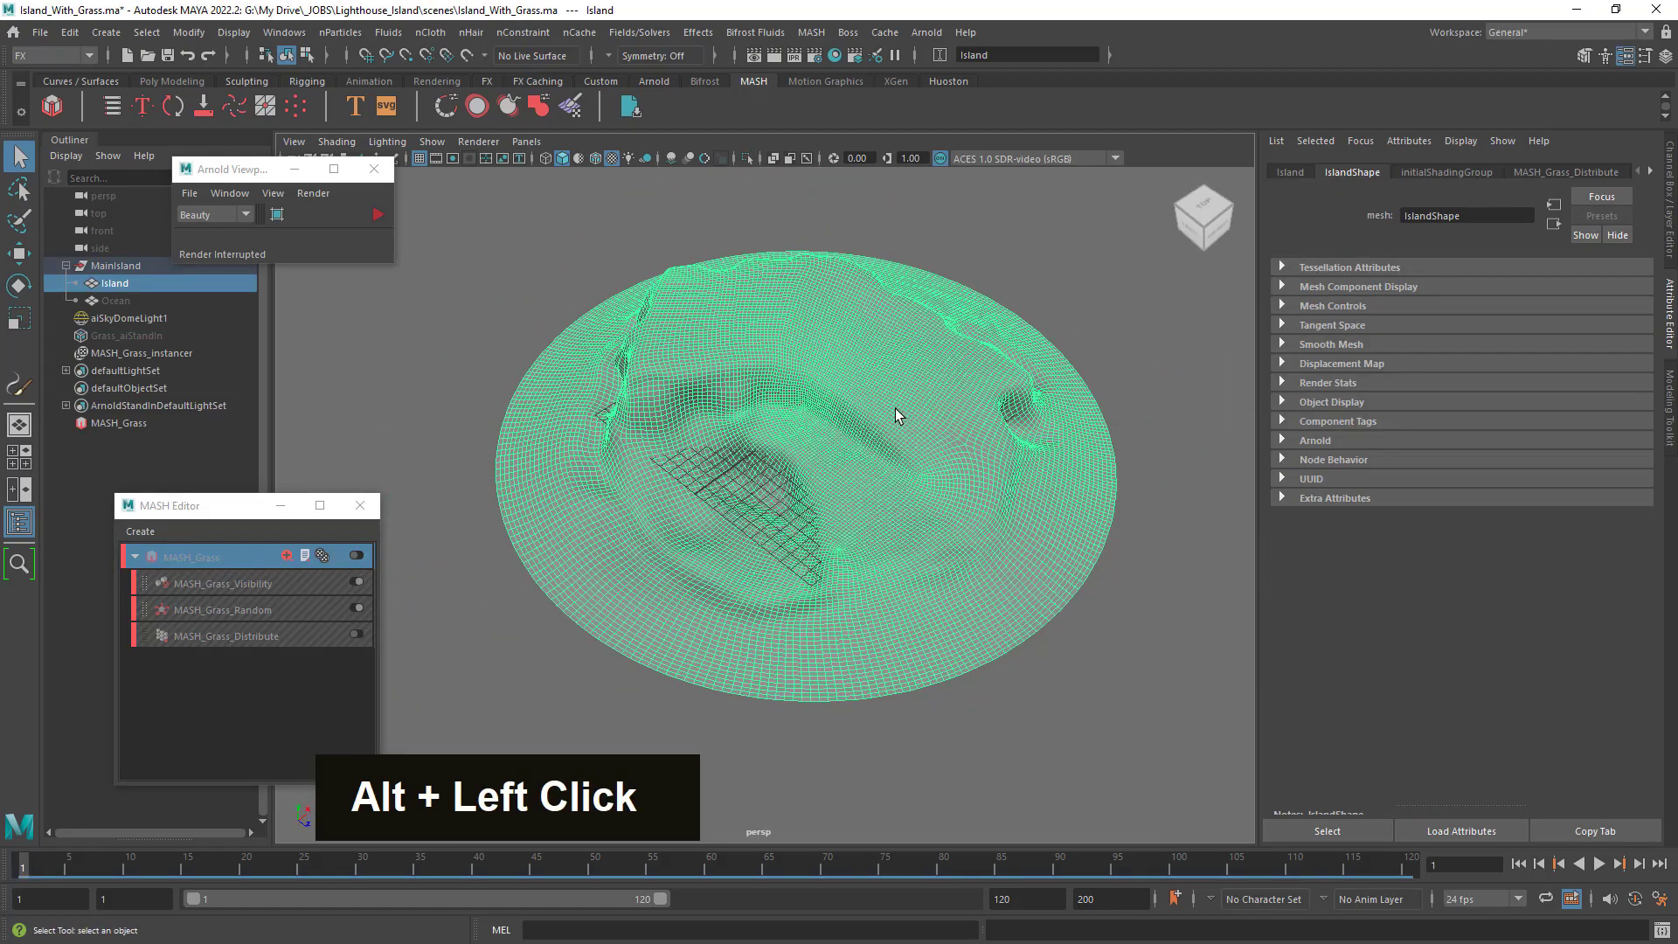
Check the Island mesh's current material and assign a new Lambert material to it.
click(1651, 171)
click(1651, 172)
click(1605, 173)
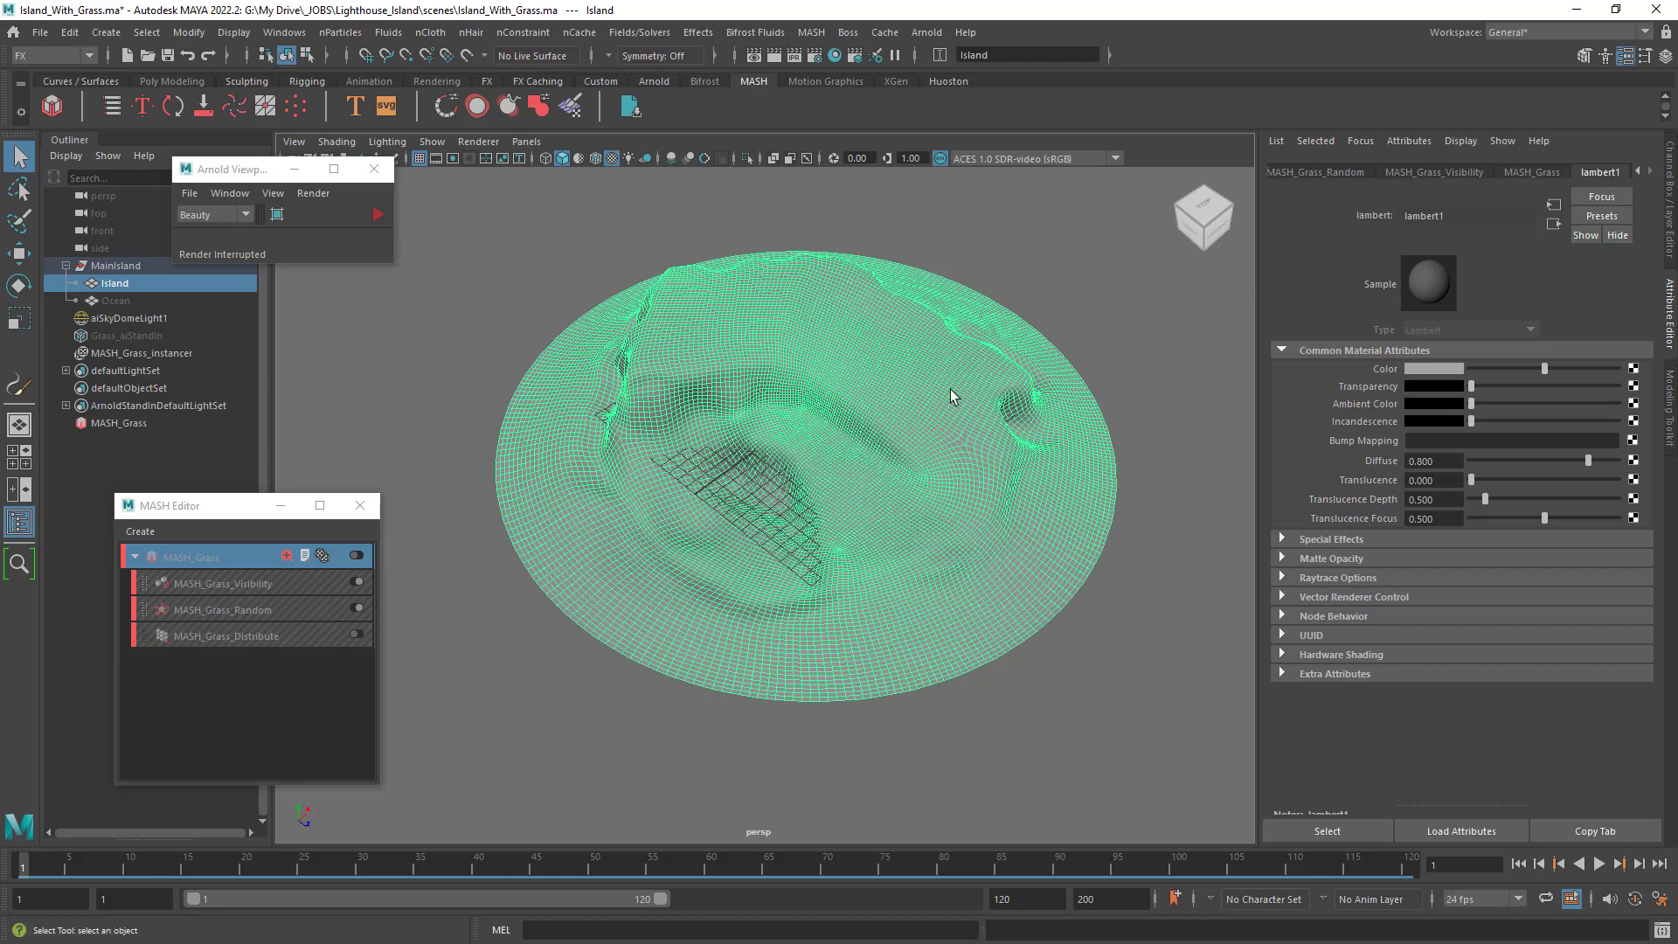
right_click(798, 341)
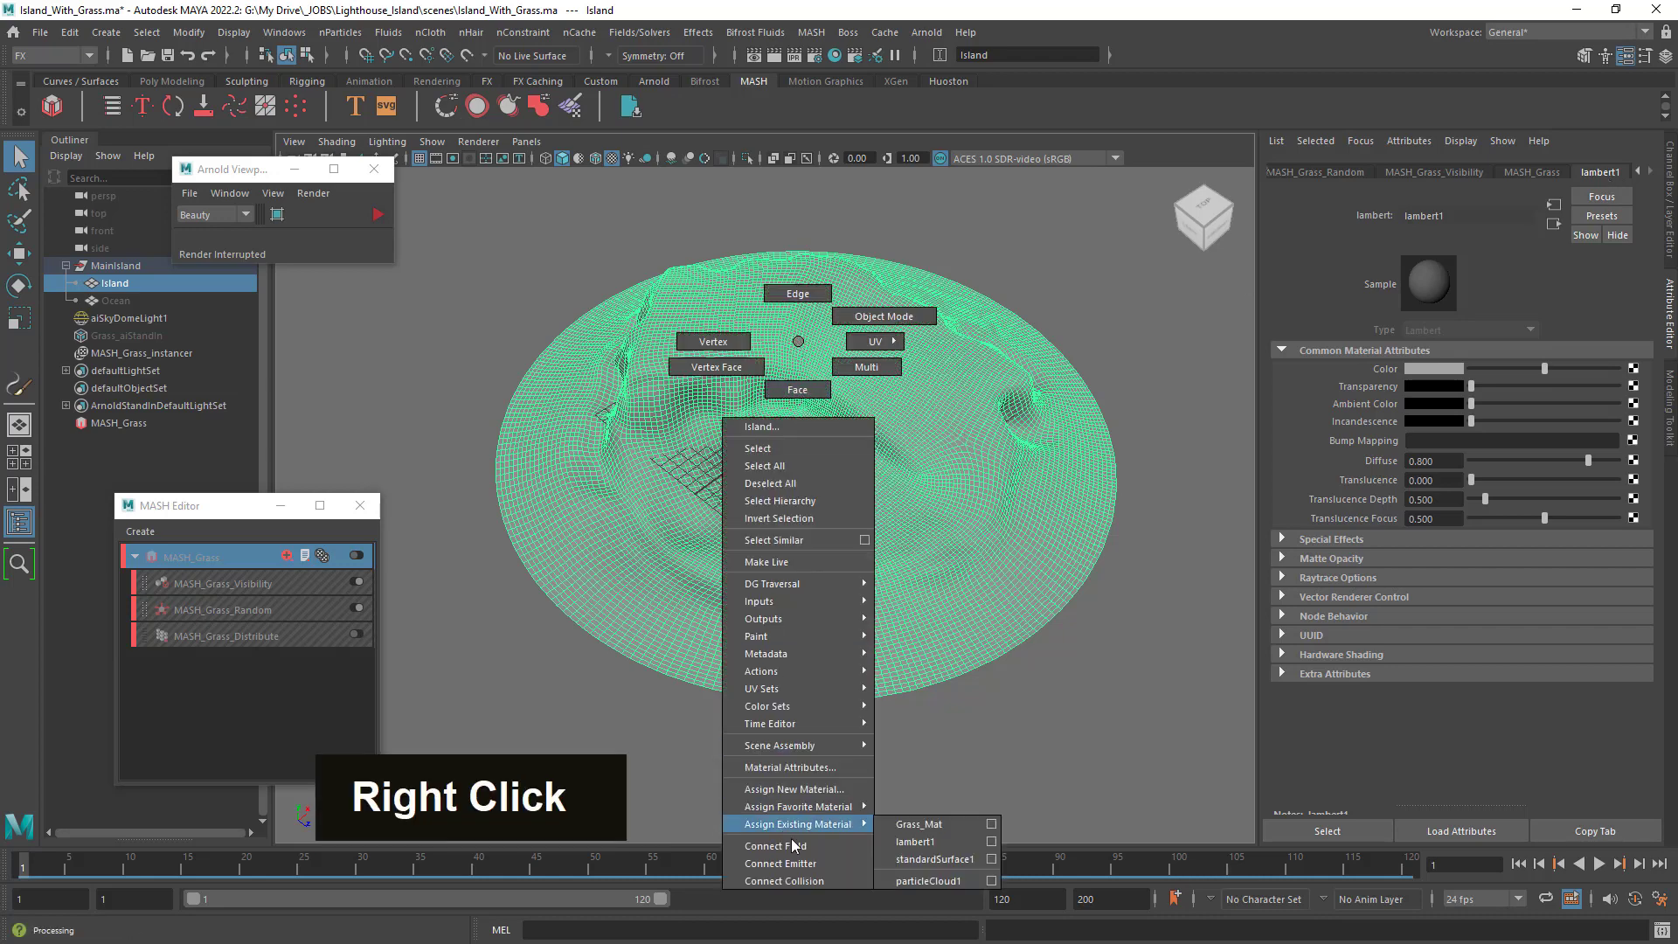
click(811, 792)
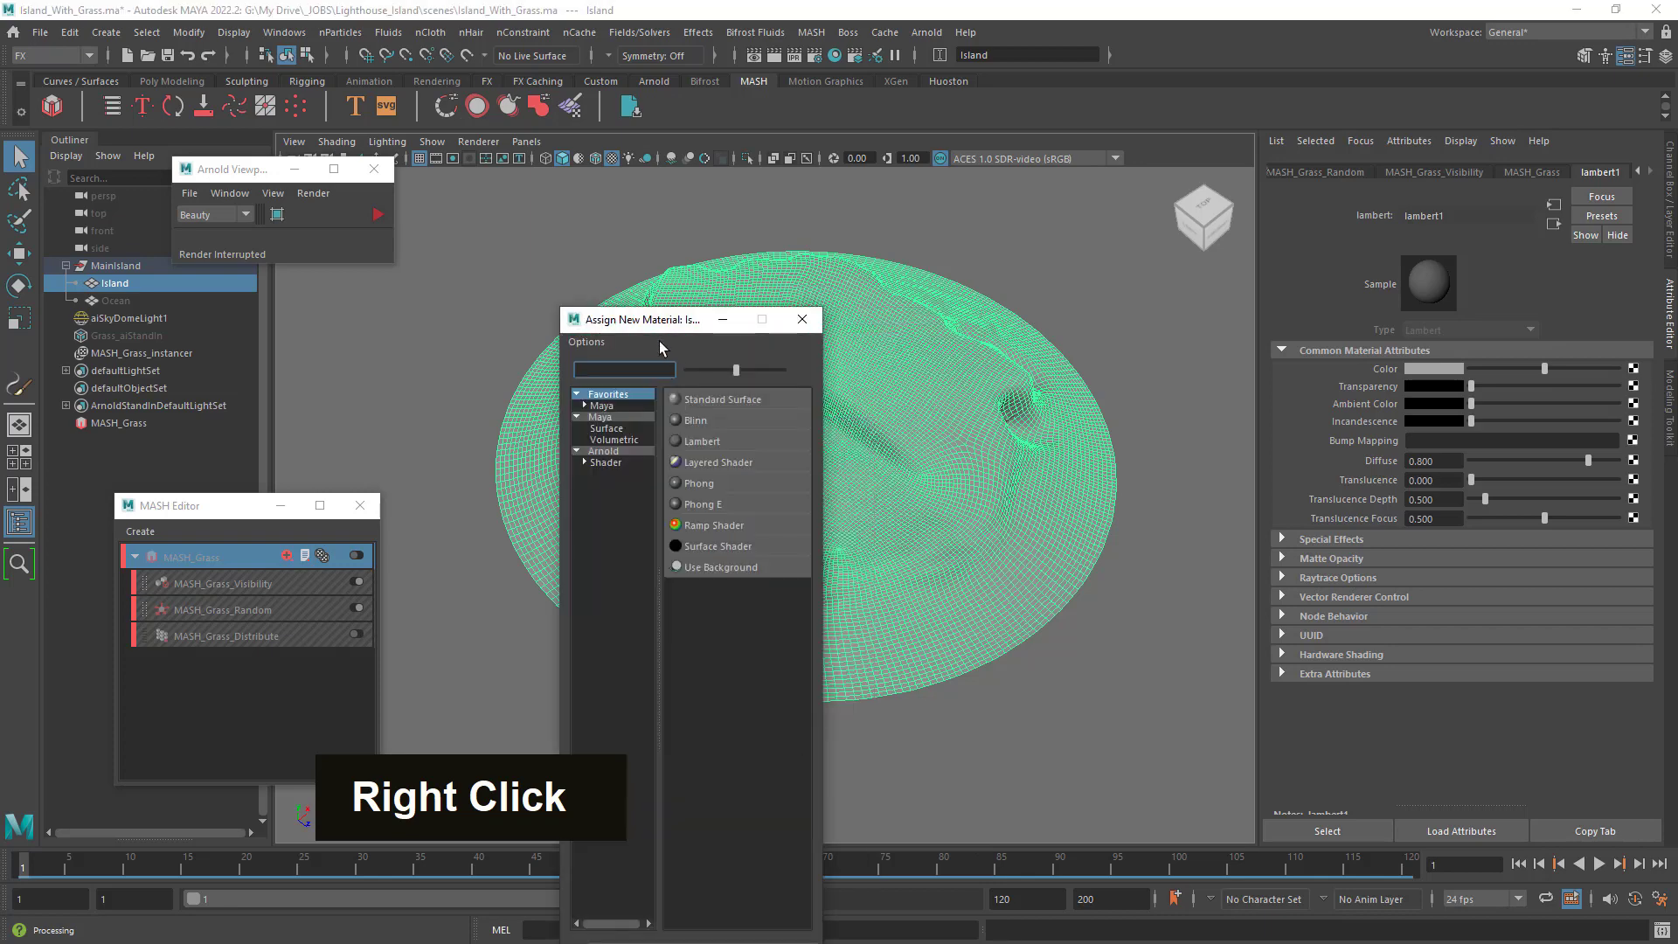
drag(640, 320, 1071, 185)
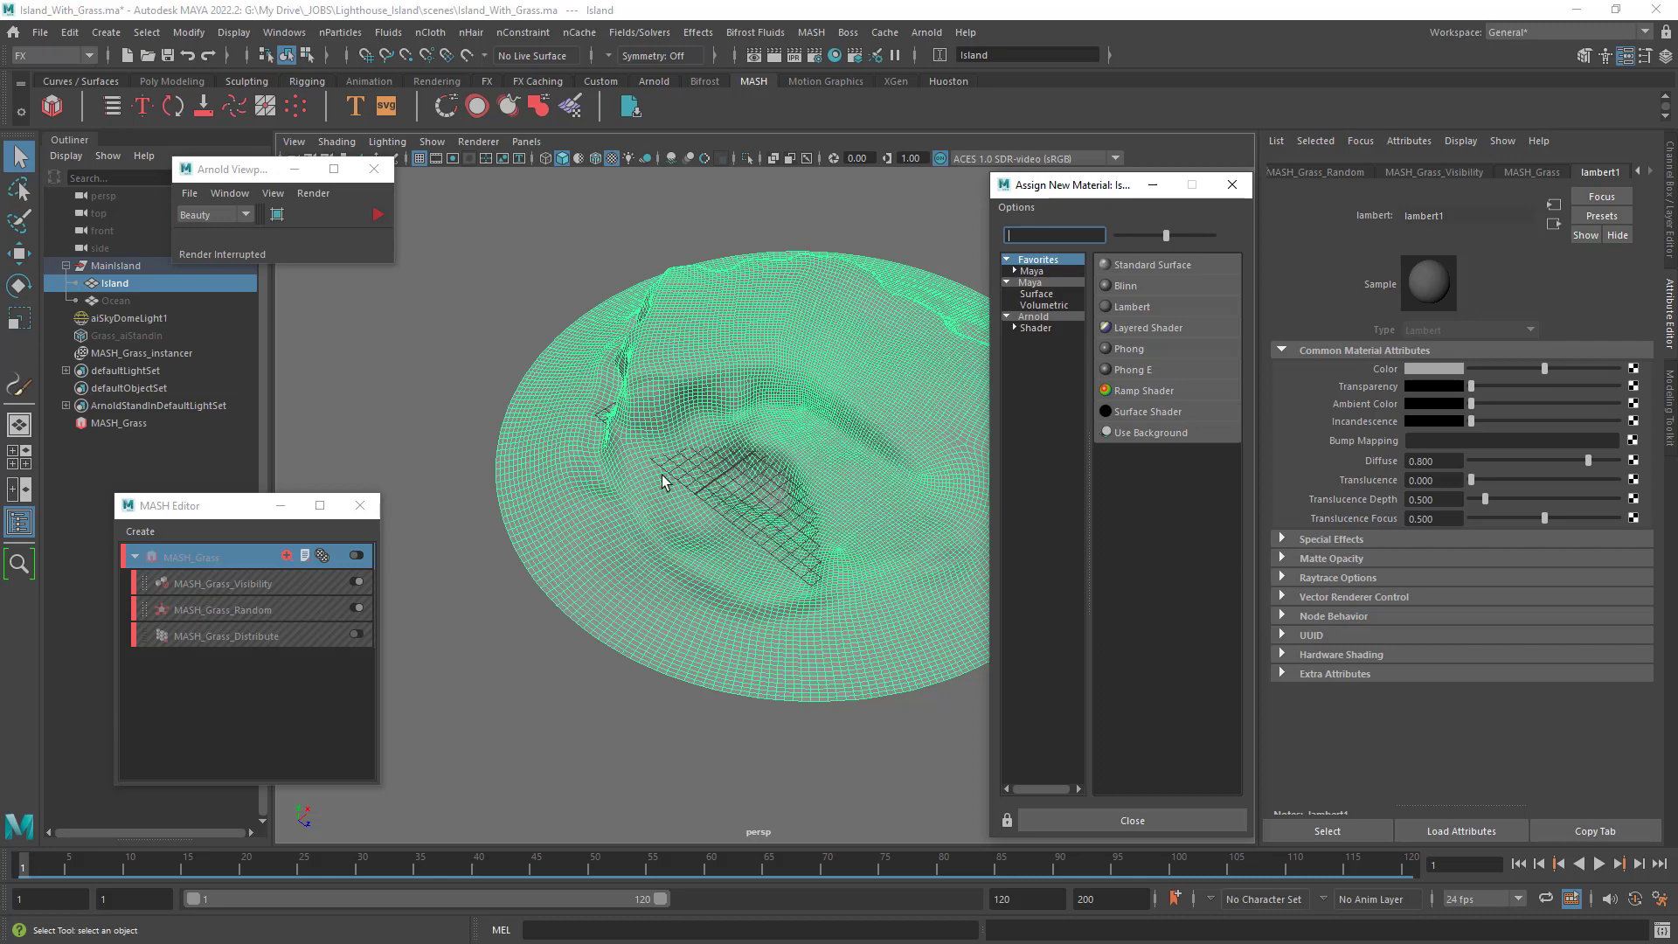
click(1133, 308)
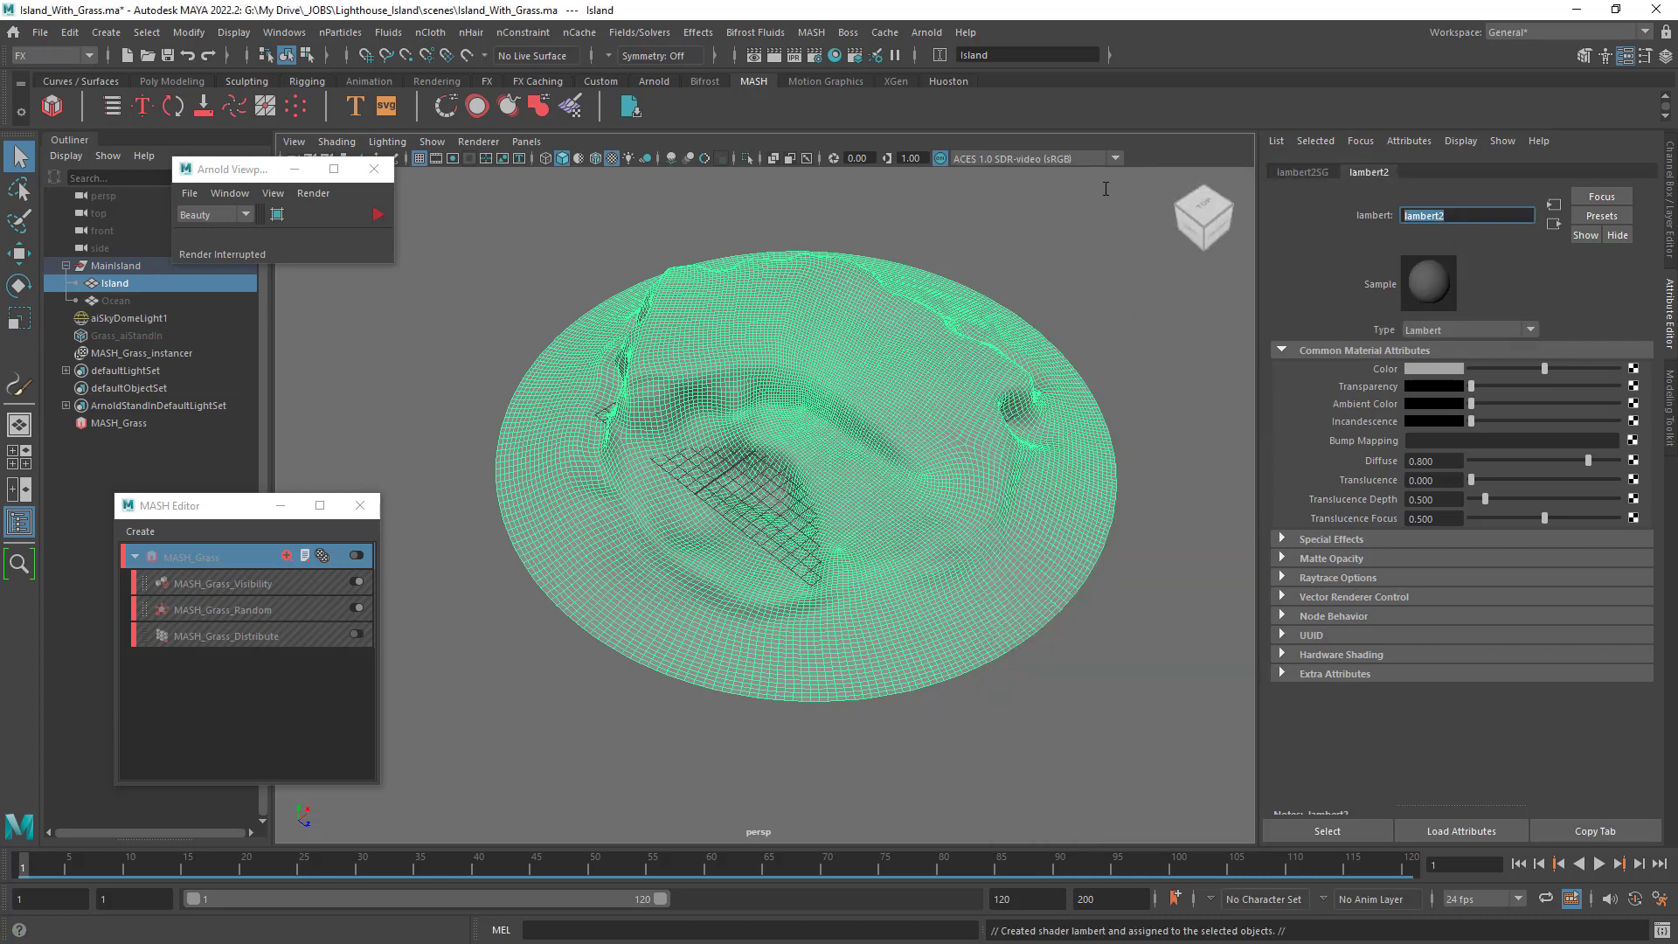
Rename the island's new Lambert material to PAINT_MAT_DELETE_LATER.
key(Caps_Lock)
text(PAI)
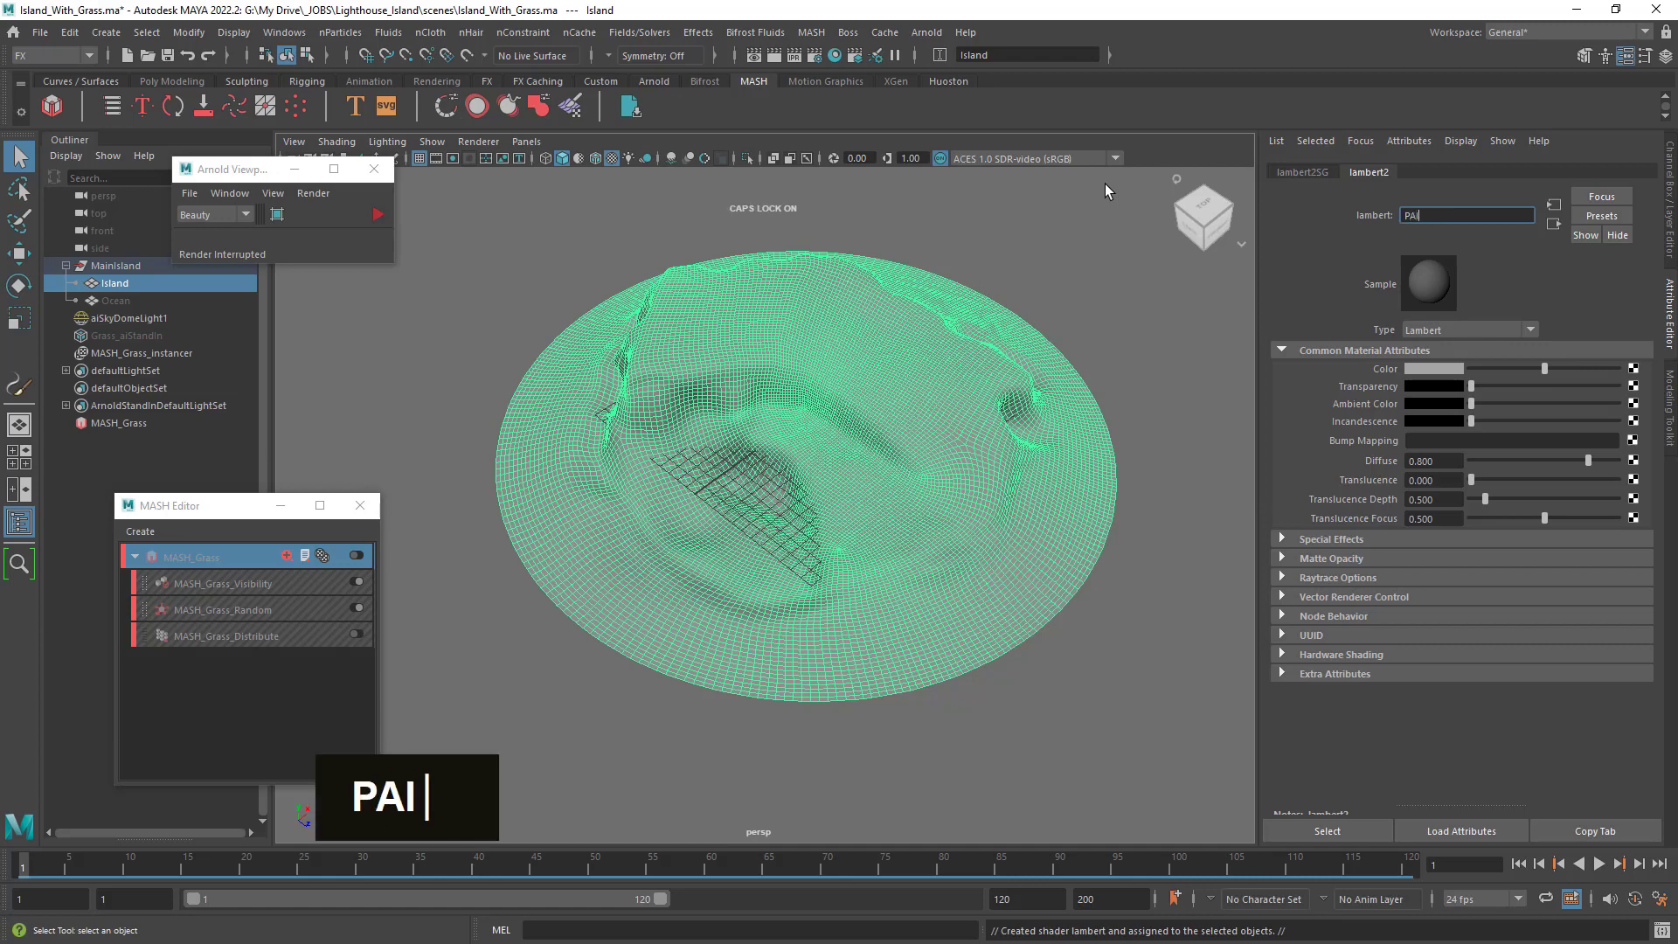
text(NT)
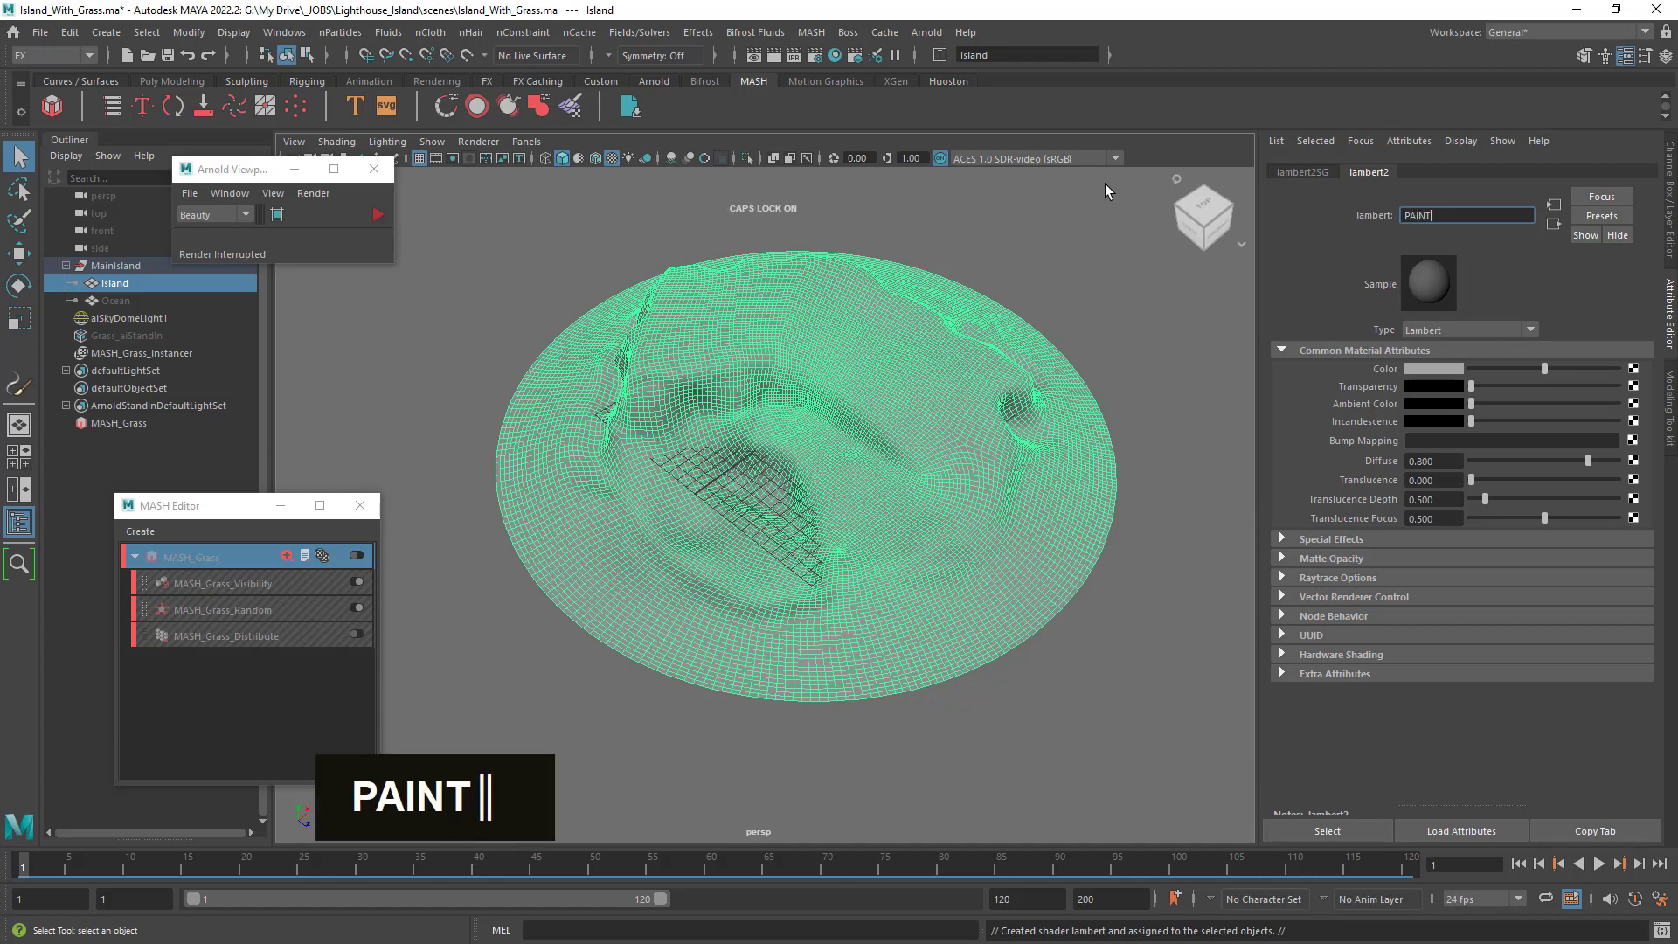
text(_MAT_DELE)
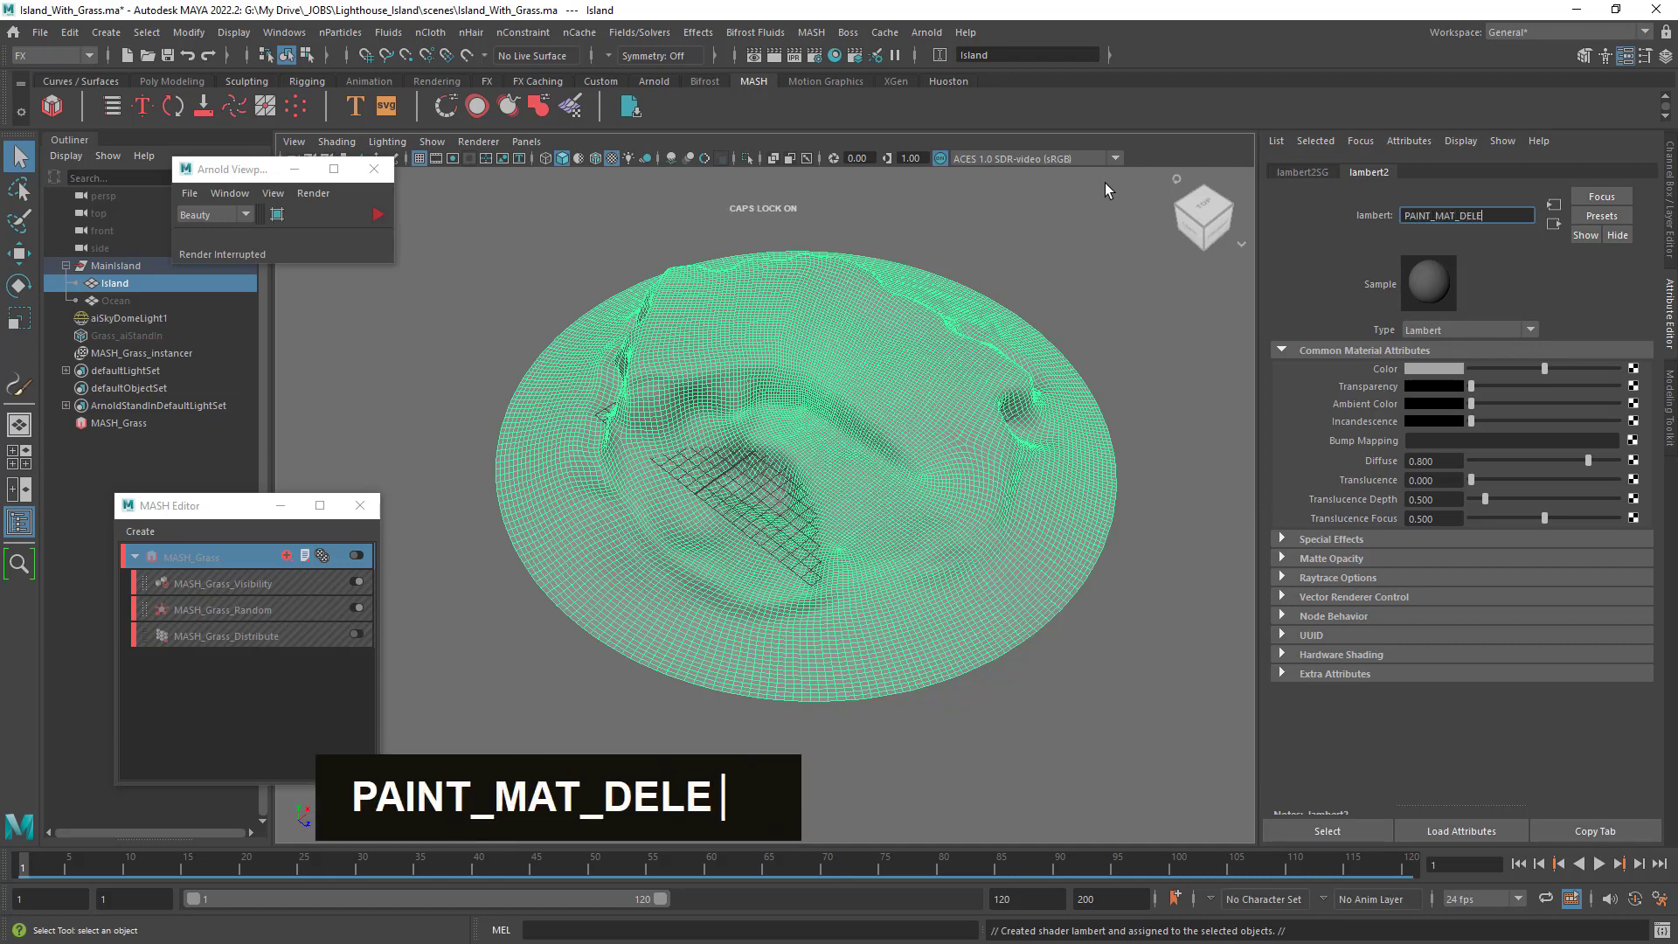
text(TE_LATER)
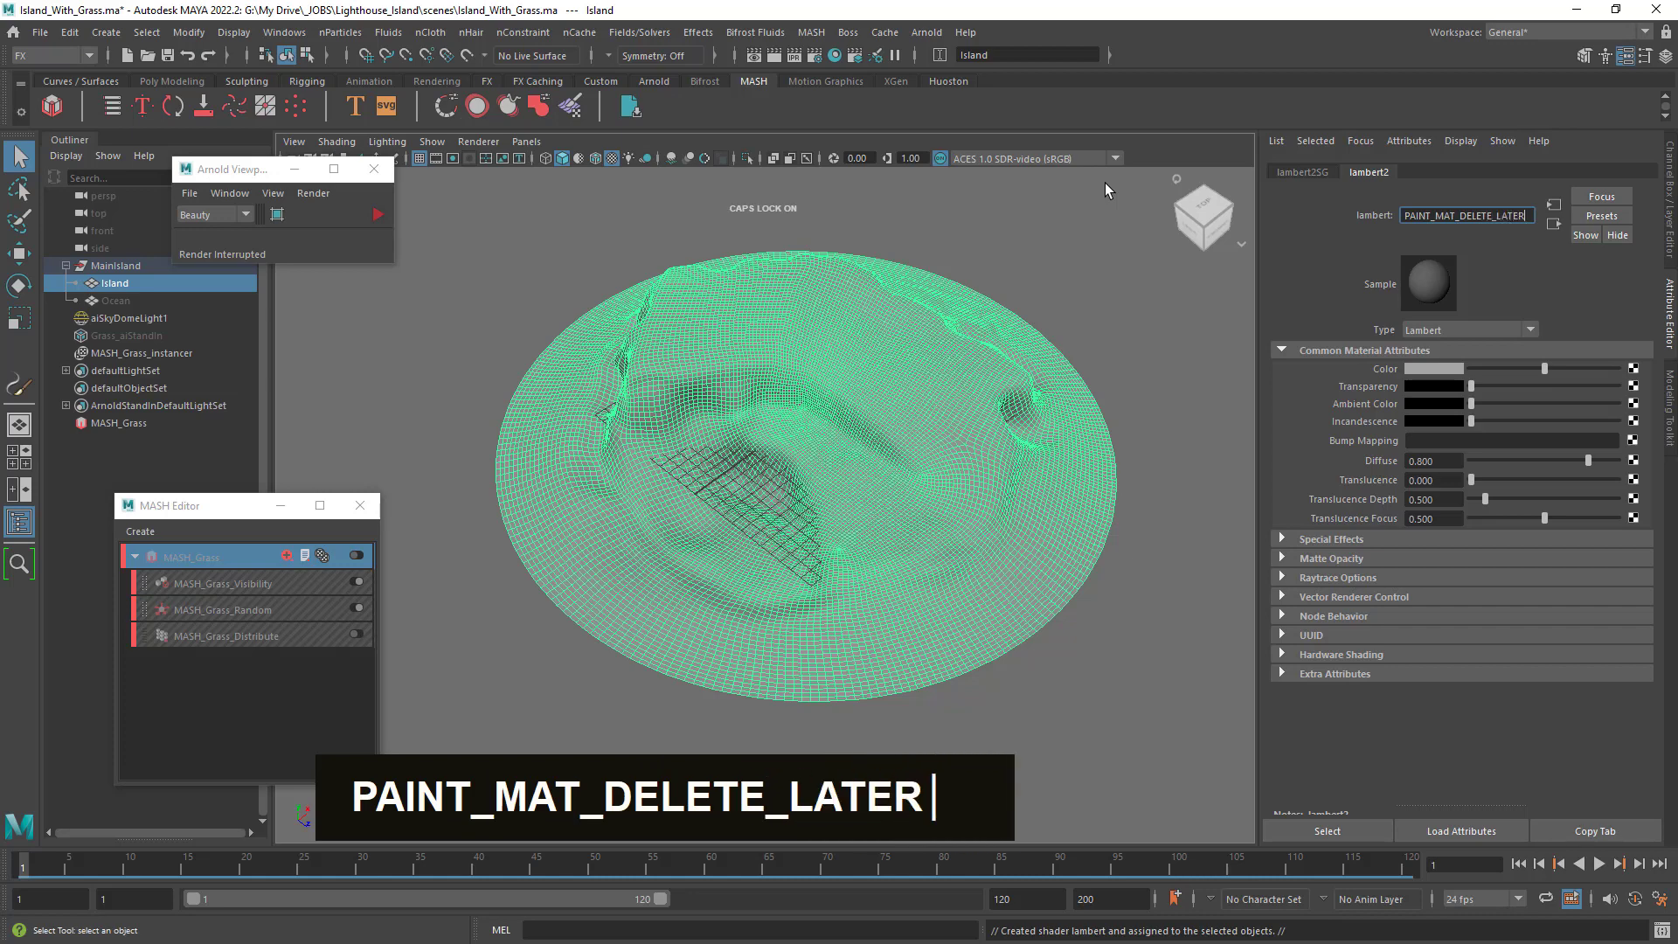
key(Return)
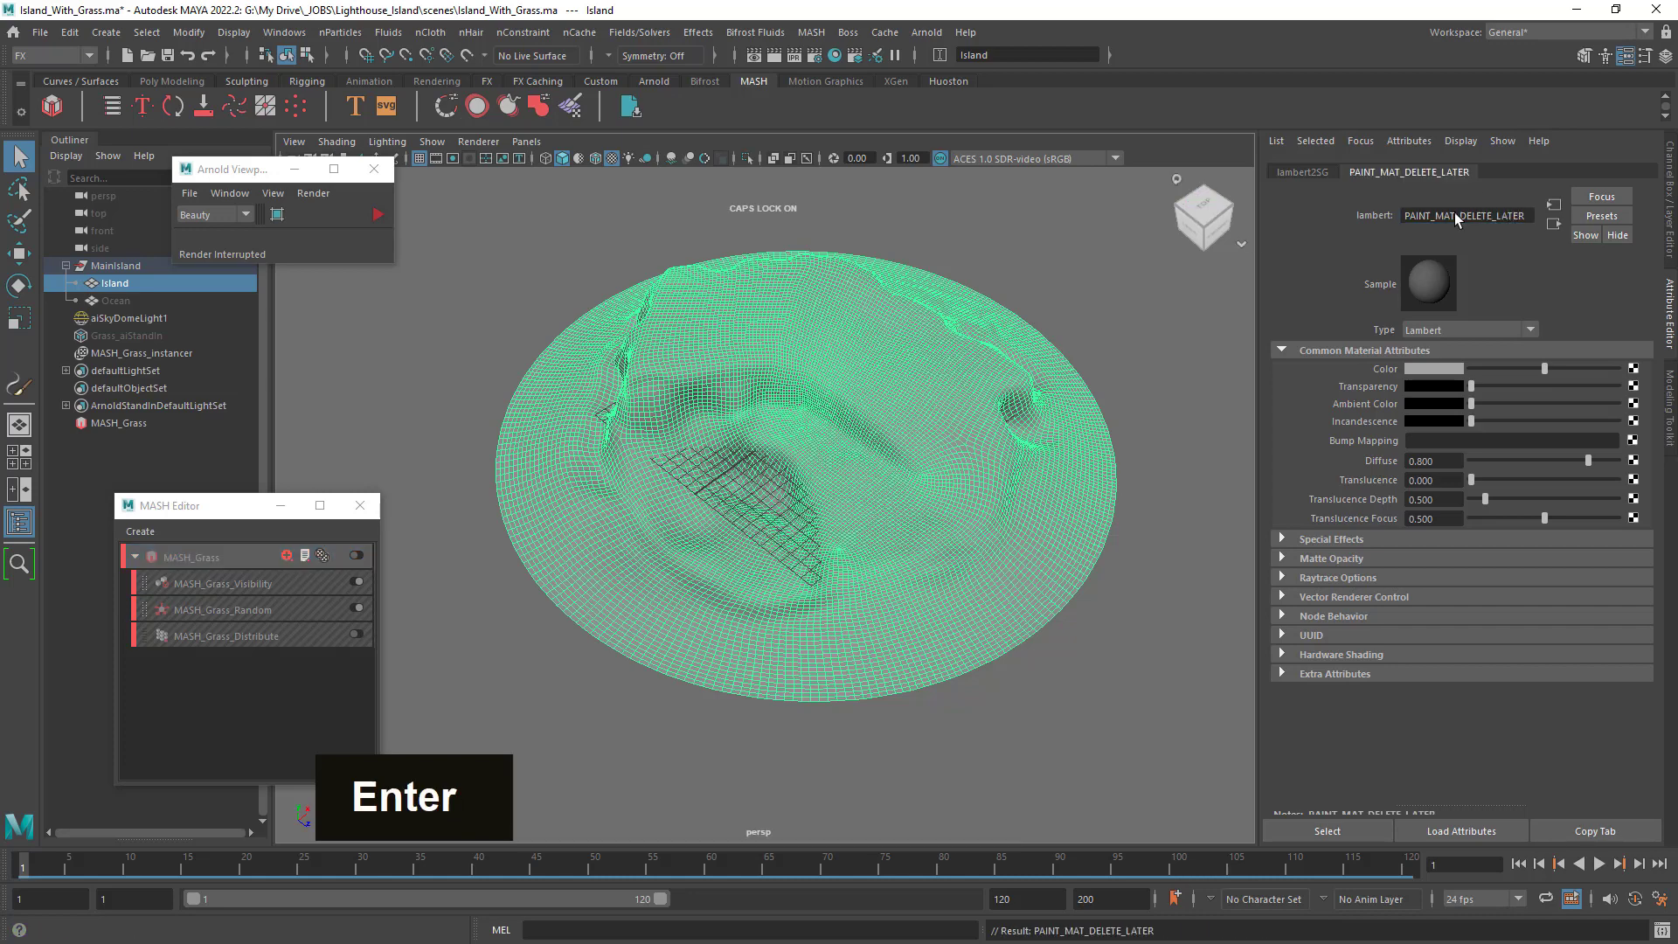
Close the Arnold viewport options window and set the perspective view's renderer to Viewport 2.0.
alt+right_drag(895, 435, 944, 434)
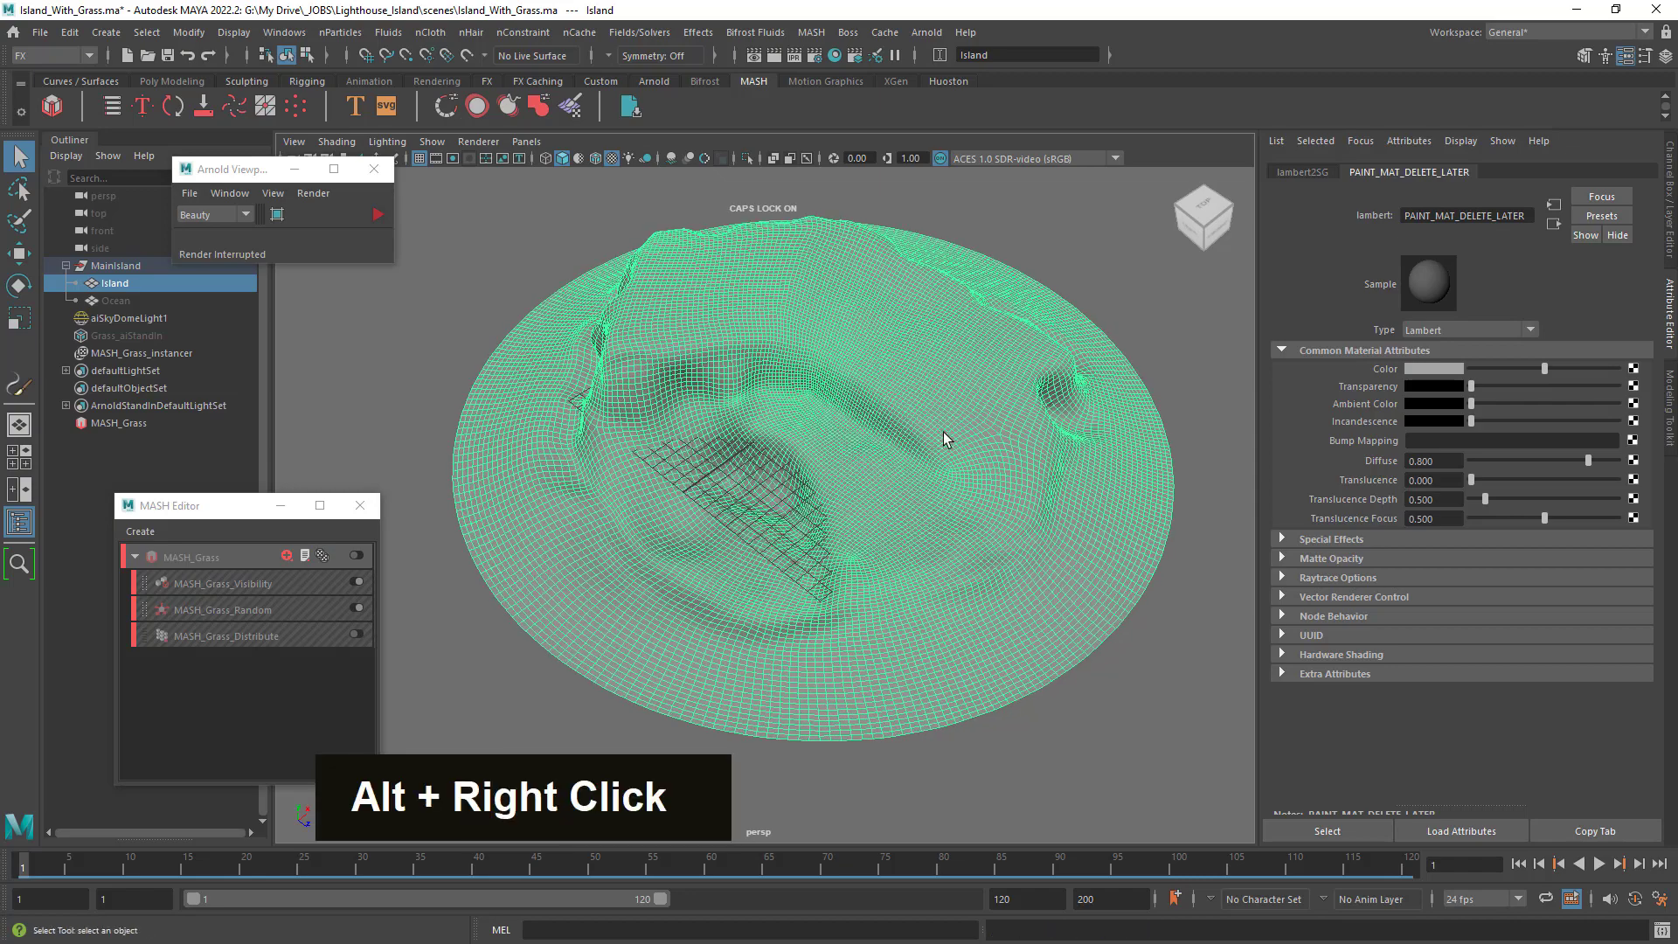
alt+drag(945, 434, 892, 423)
alt+middle_drag(892, 423, 889, 431)
alt+drag(889, 431, 892, 423)
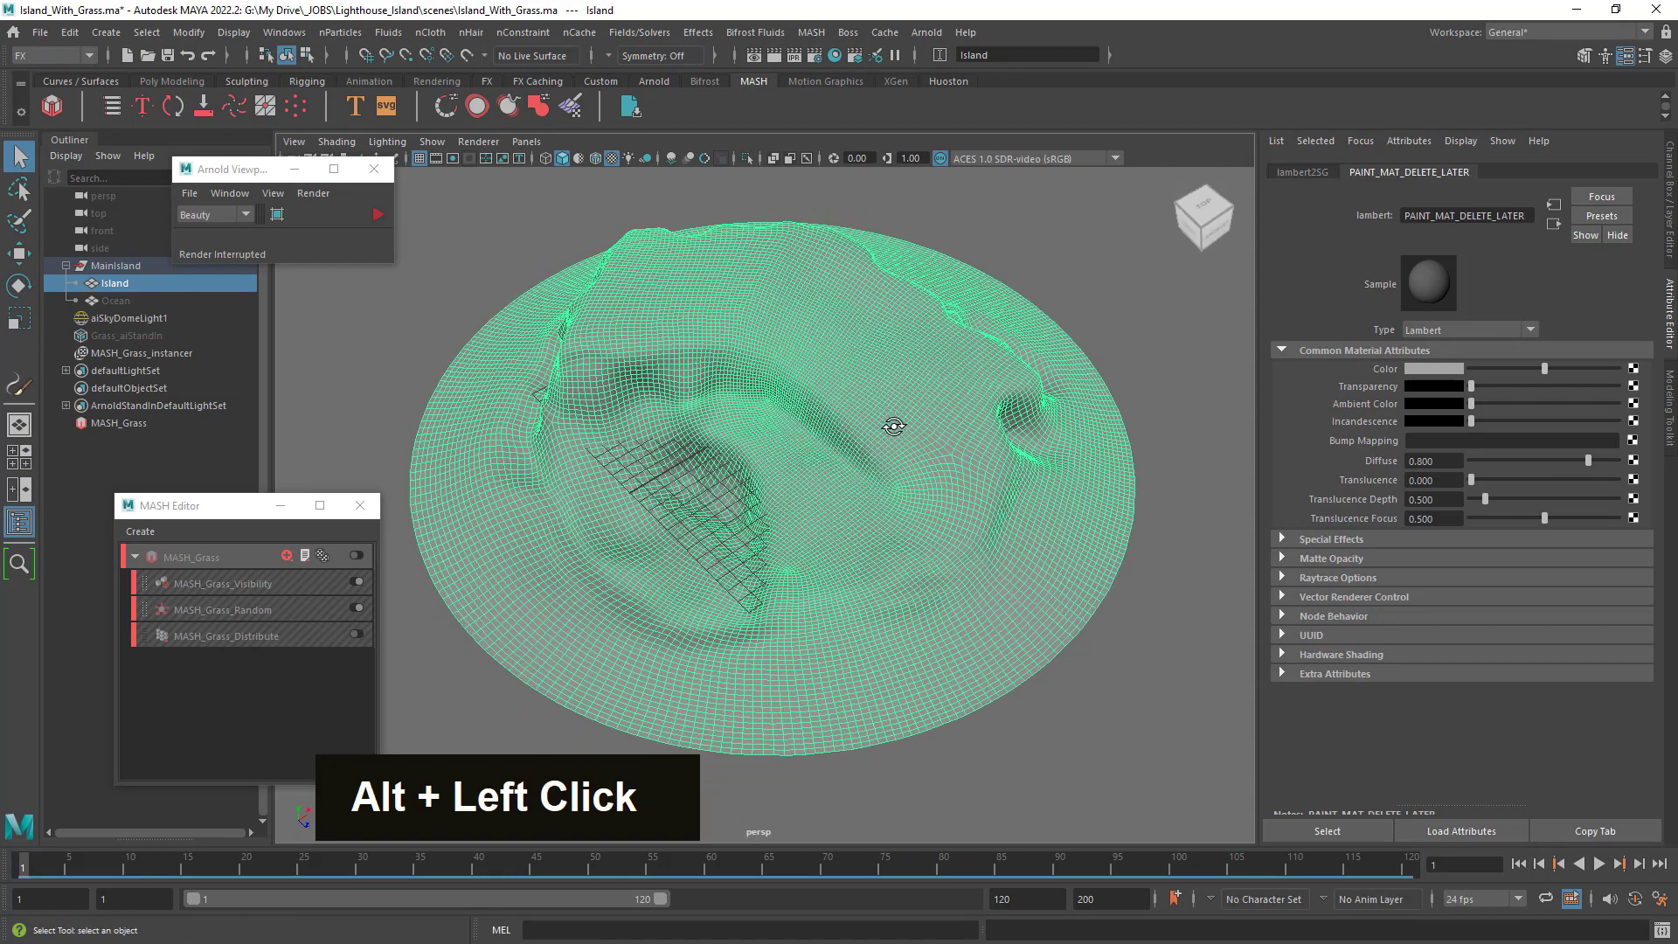
drag(232, 172, 262, 218)
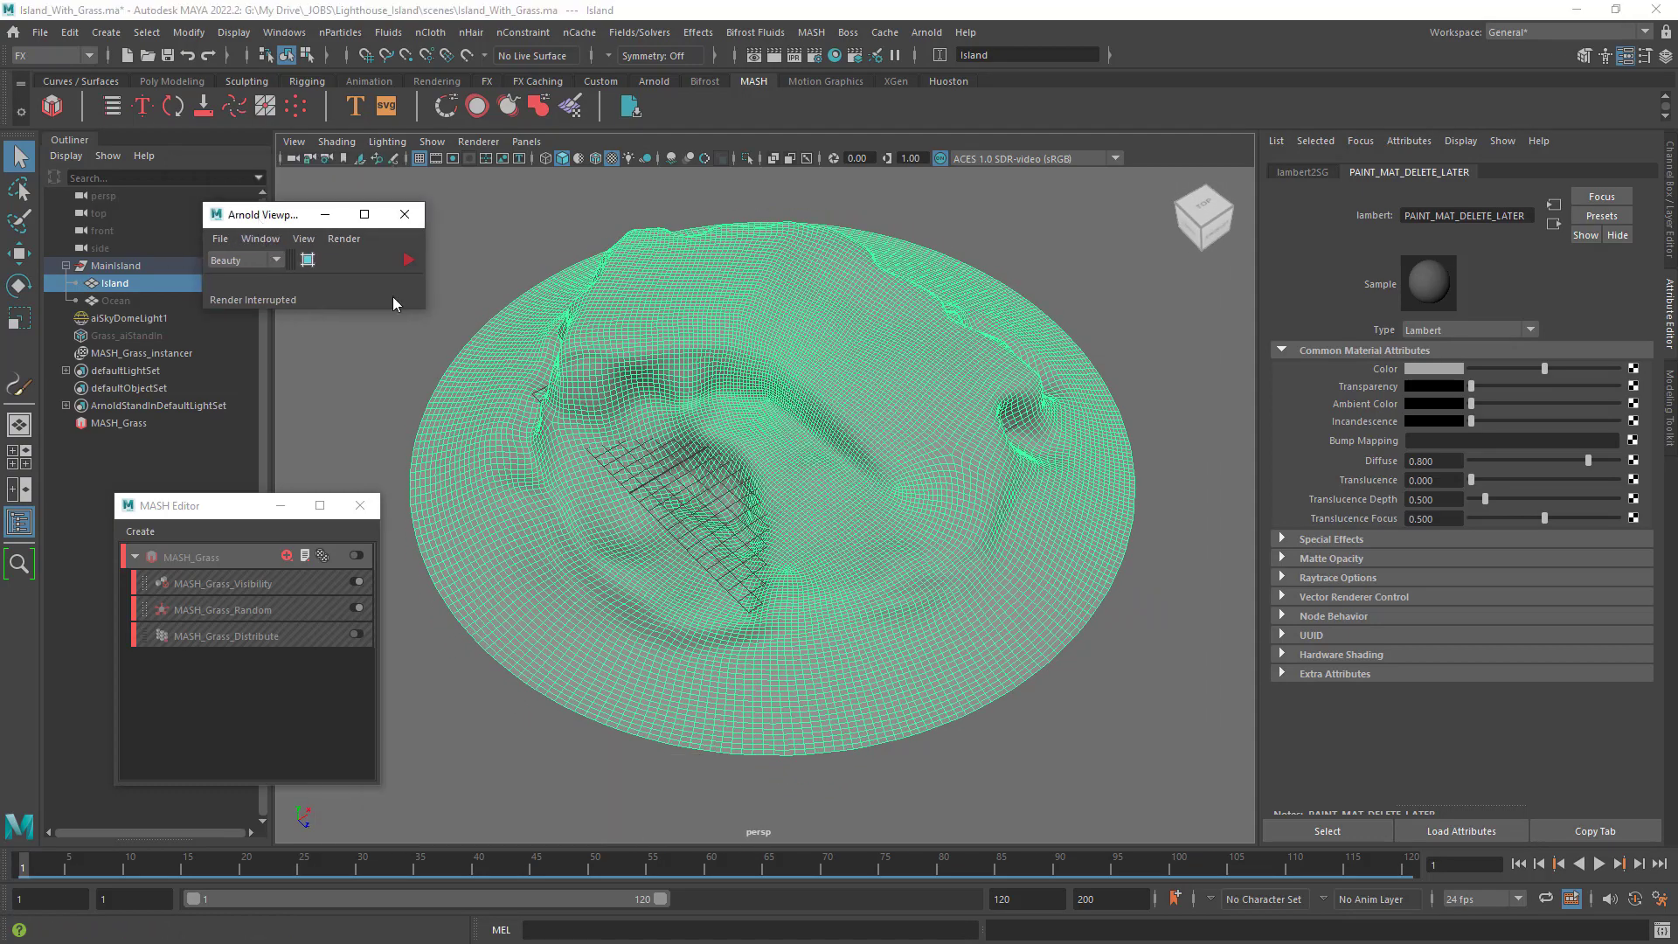
click(414, 226)
click(478, 142)
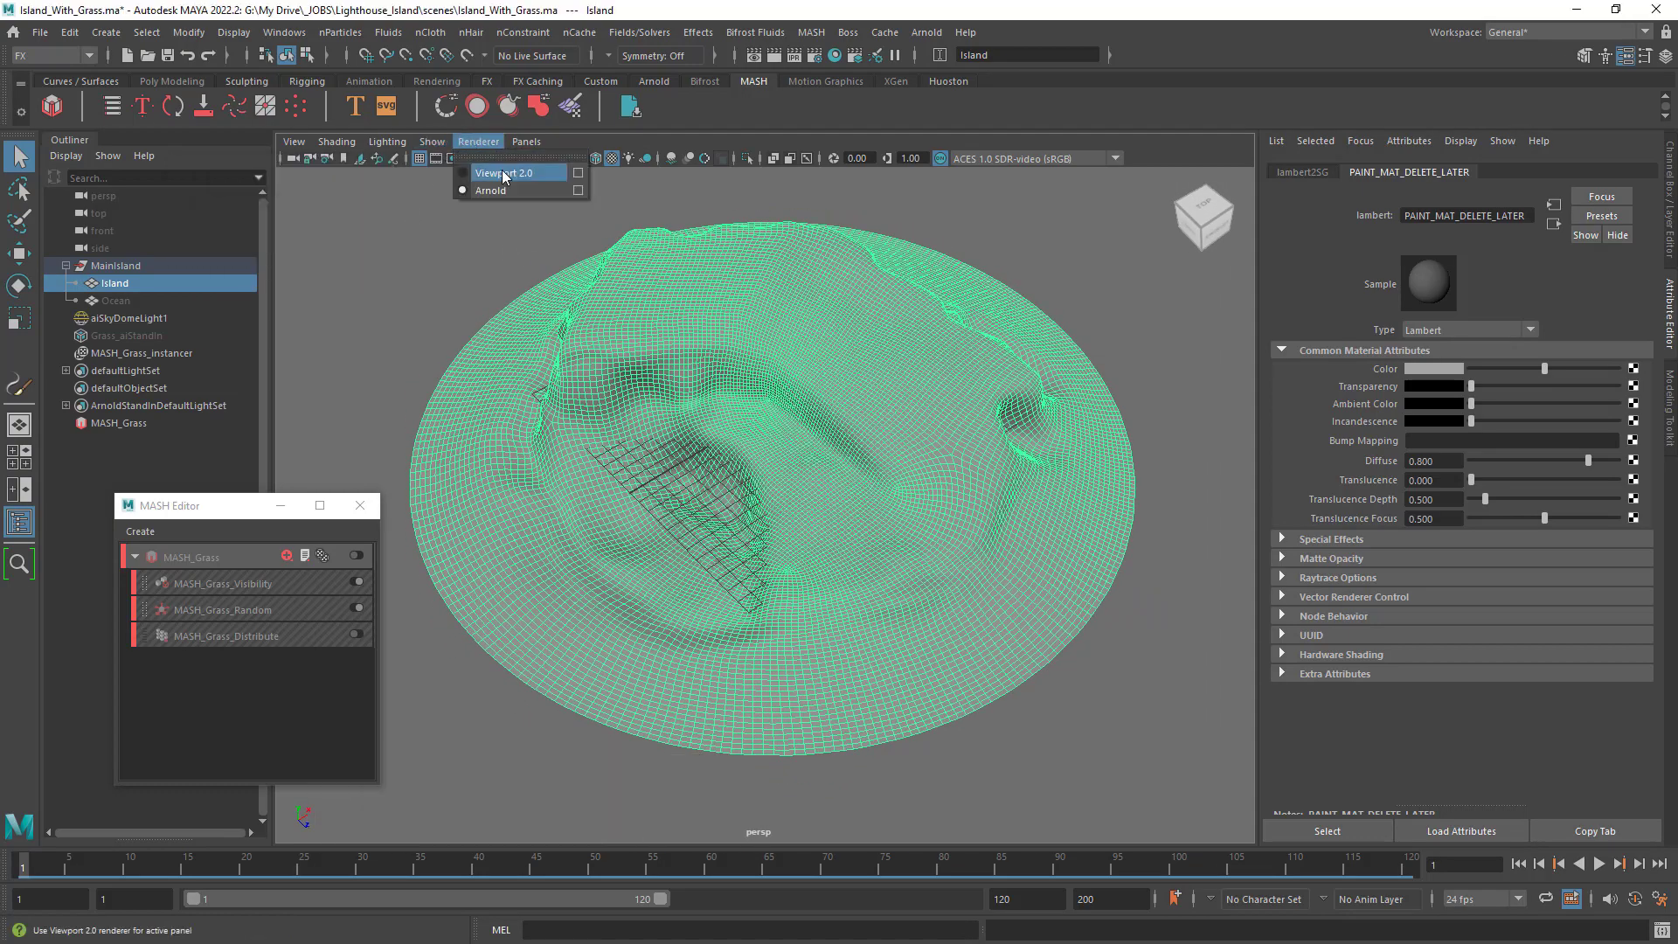
click(503, 174)
Save the scene and close the MASH Editor.
click(167, 55)
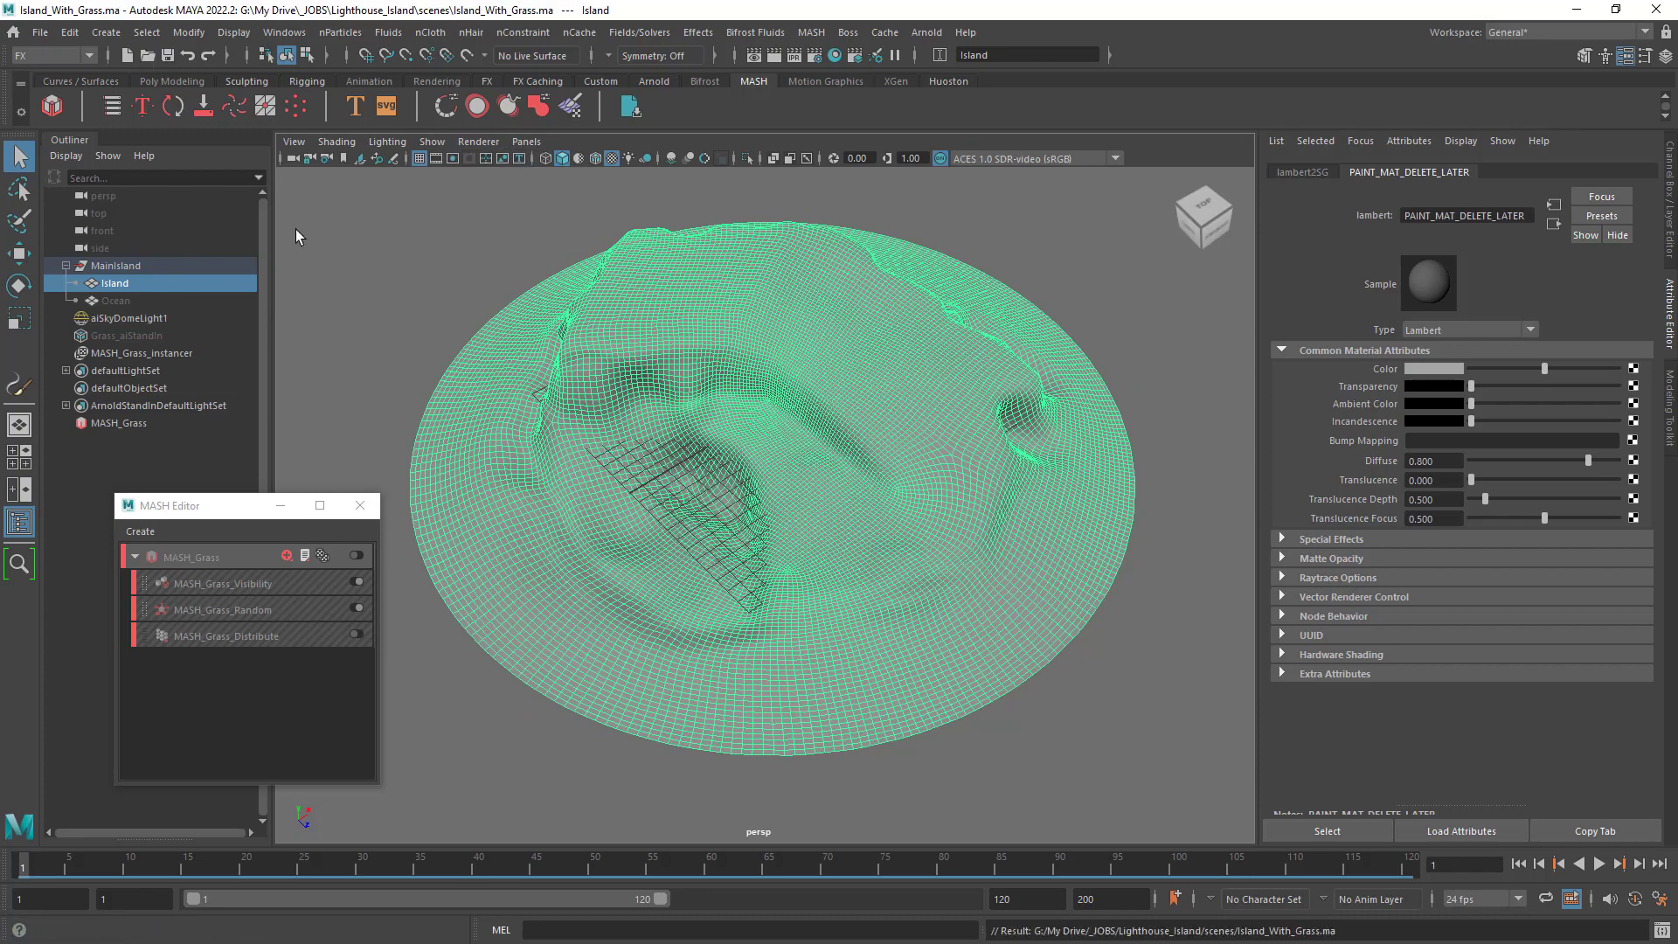
click(360, 505)
Turn off Selection Highlighting in the perspective view and select the Island mesh.
mouse_move(757, 420)
alt+mouse_down()
mouse_move(798, 423)
mouse_move(762, 444)
alt+mouse_up()
alt+middle_drag(762, 445, 768, 430)
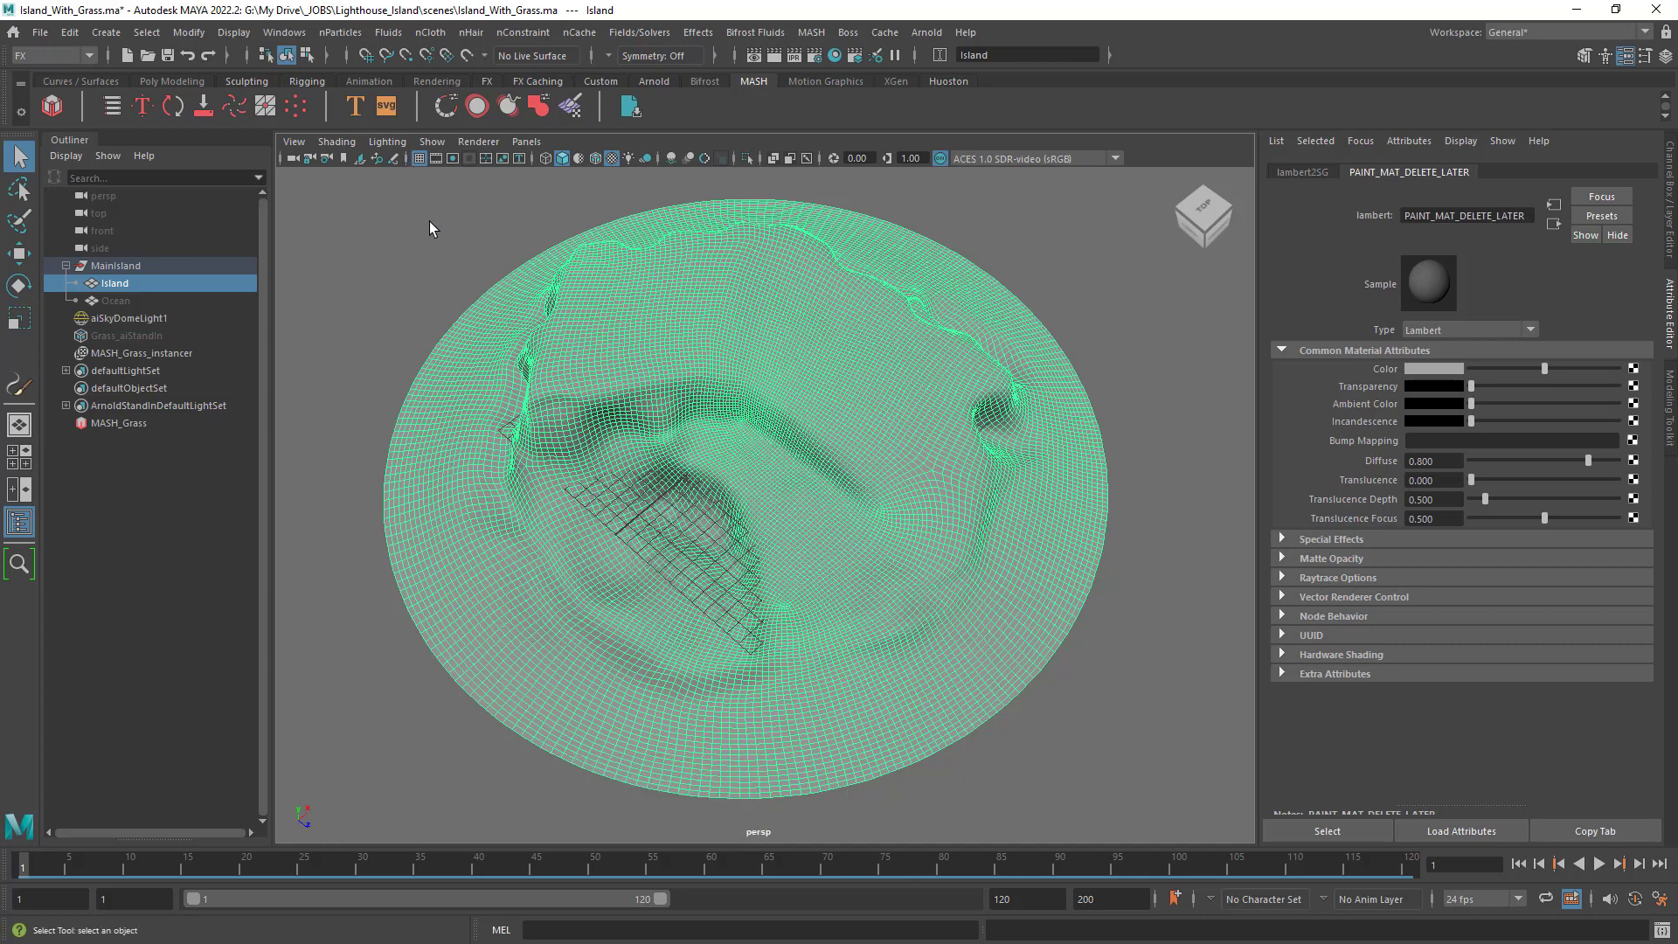
click(432, 142)
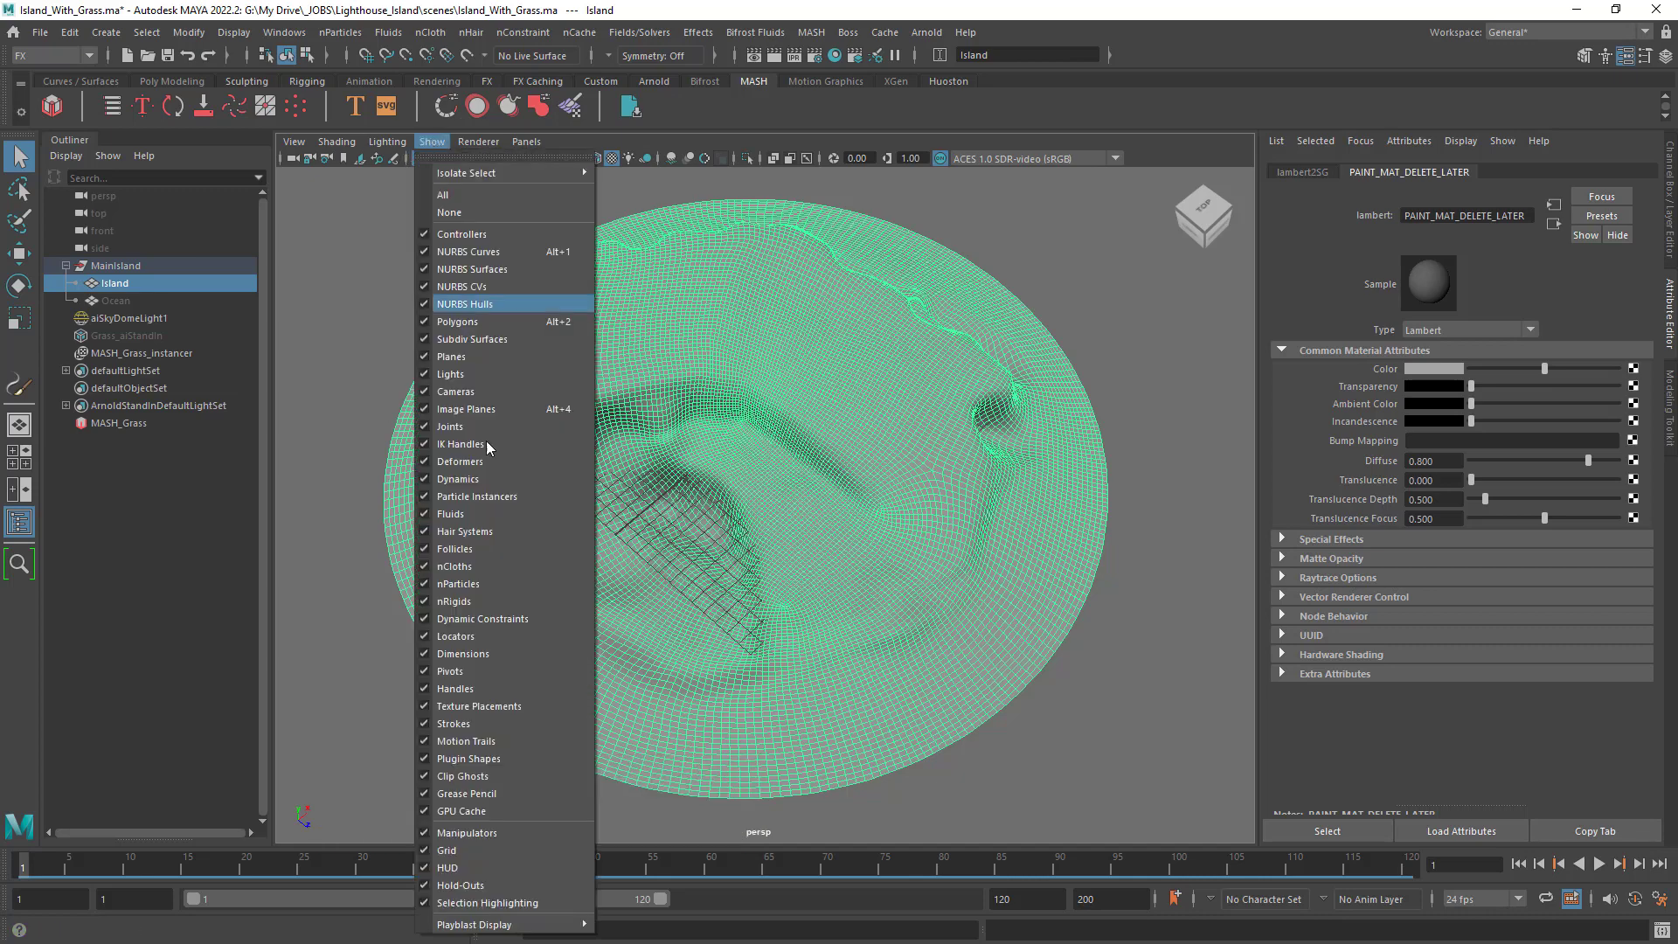
click(531, 903)
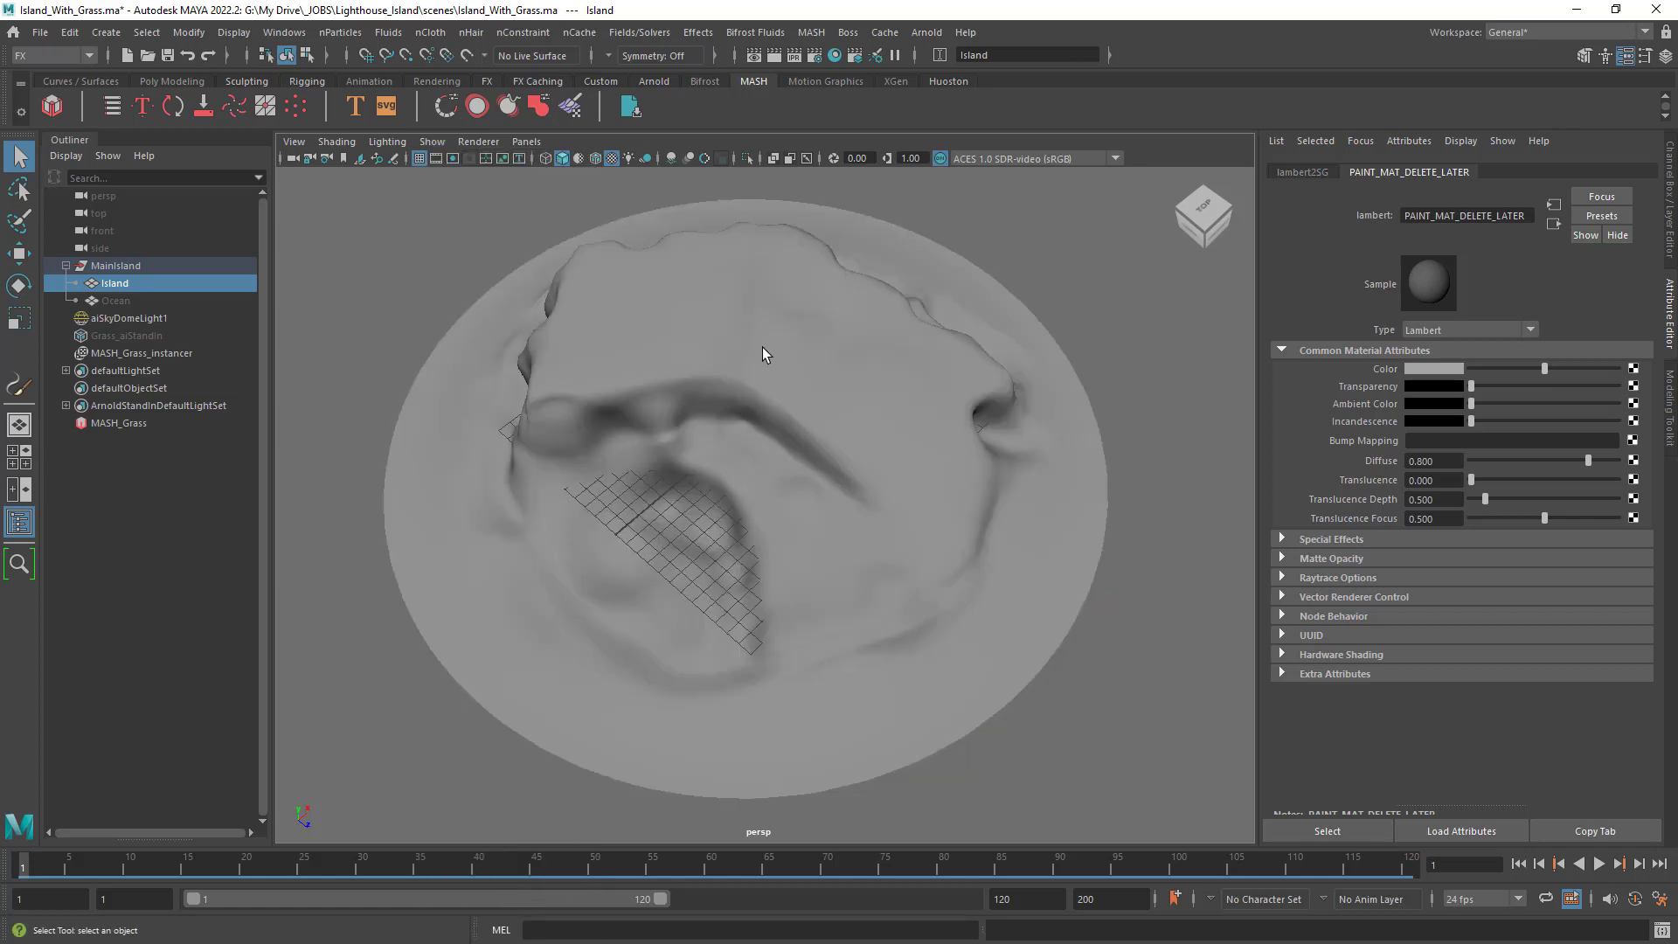
click(659, 410)
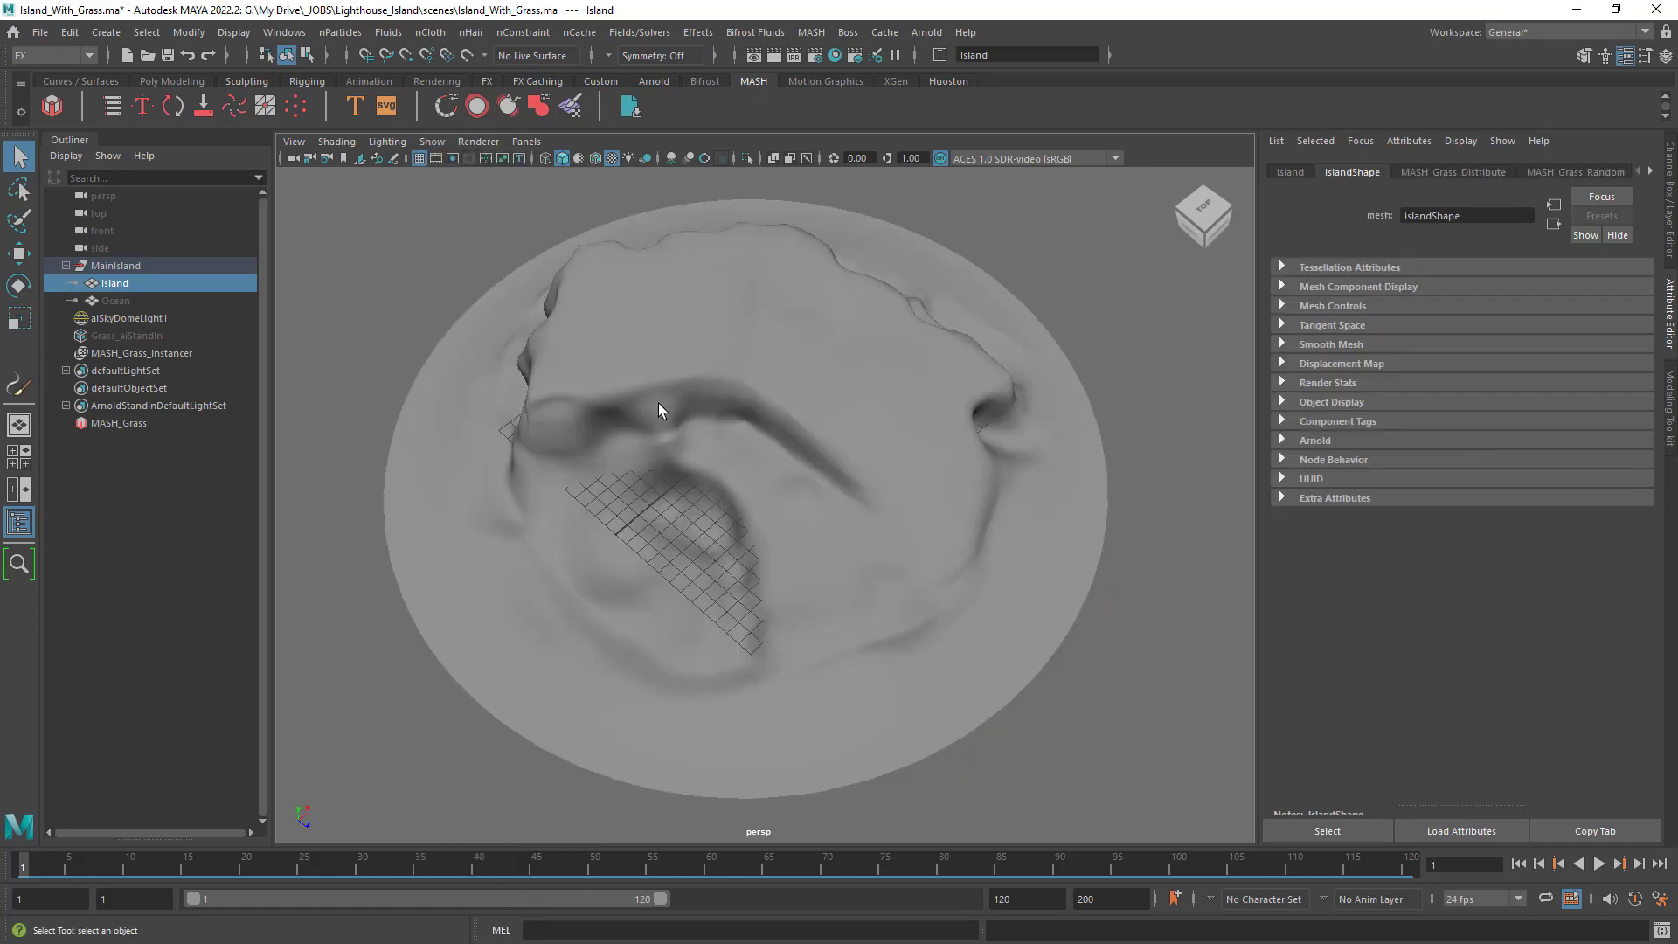
double_click(661, 332)
click(745, 368)
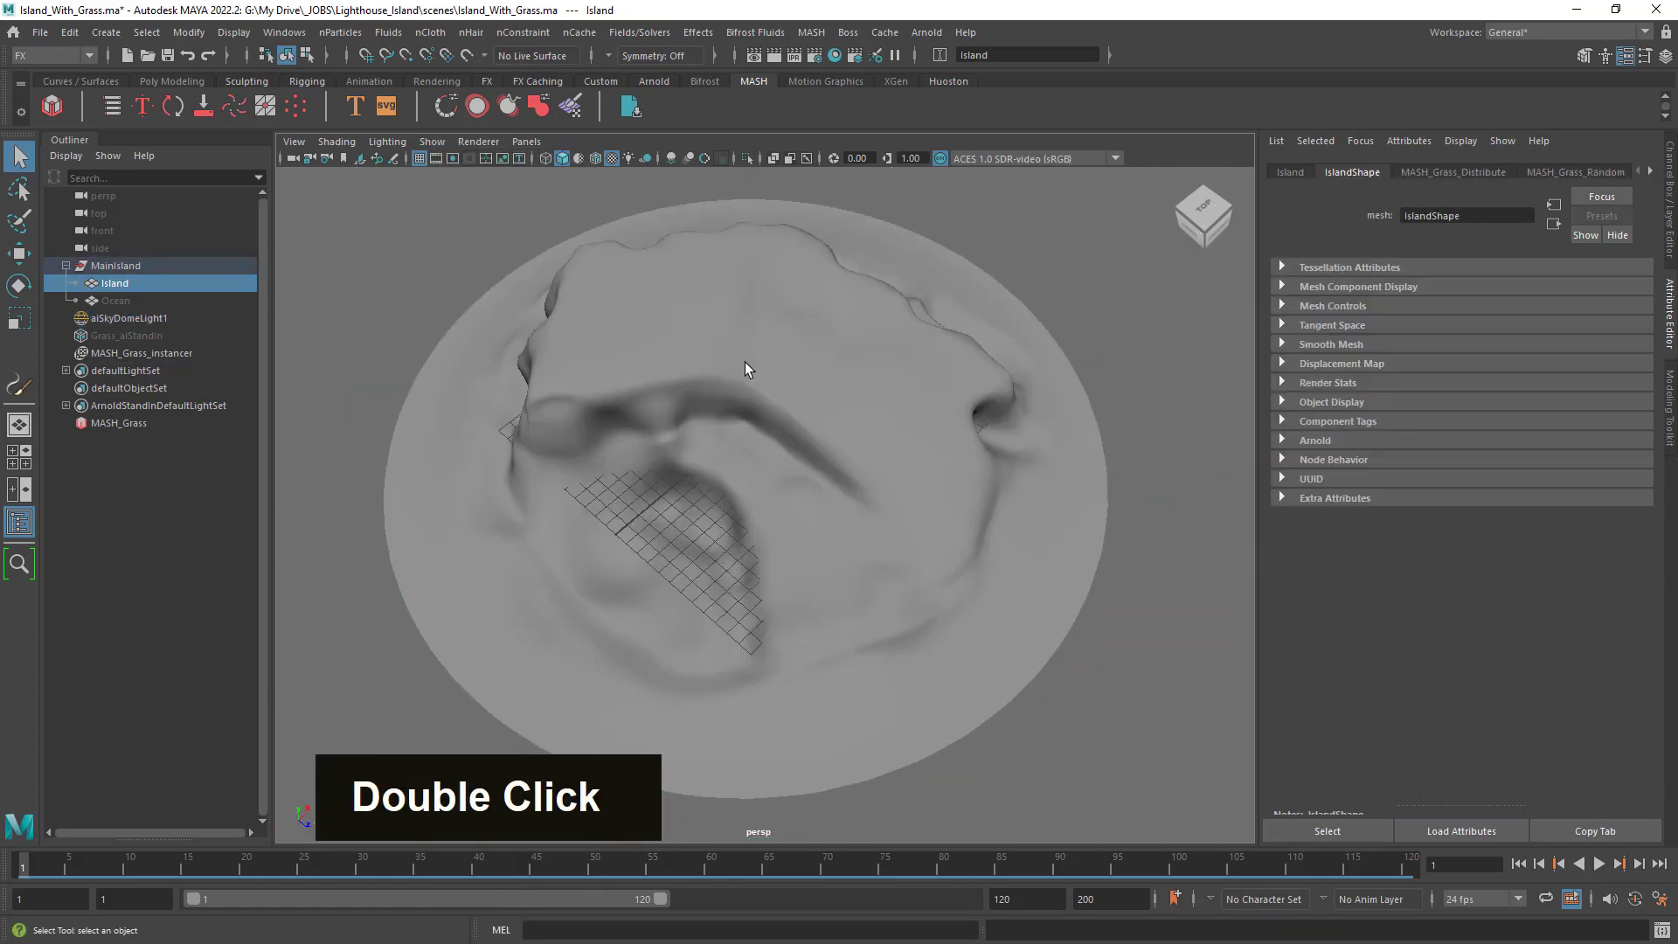
Start the 3D Paint Tool on the Island mesh and widen the message area to read its full text.
alt+drag(785, 381, 758, 339)
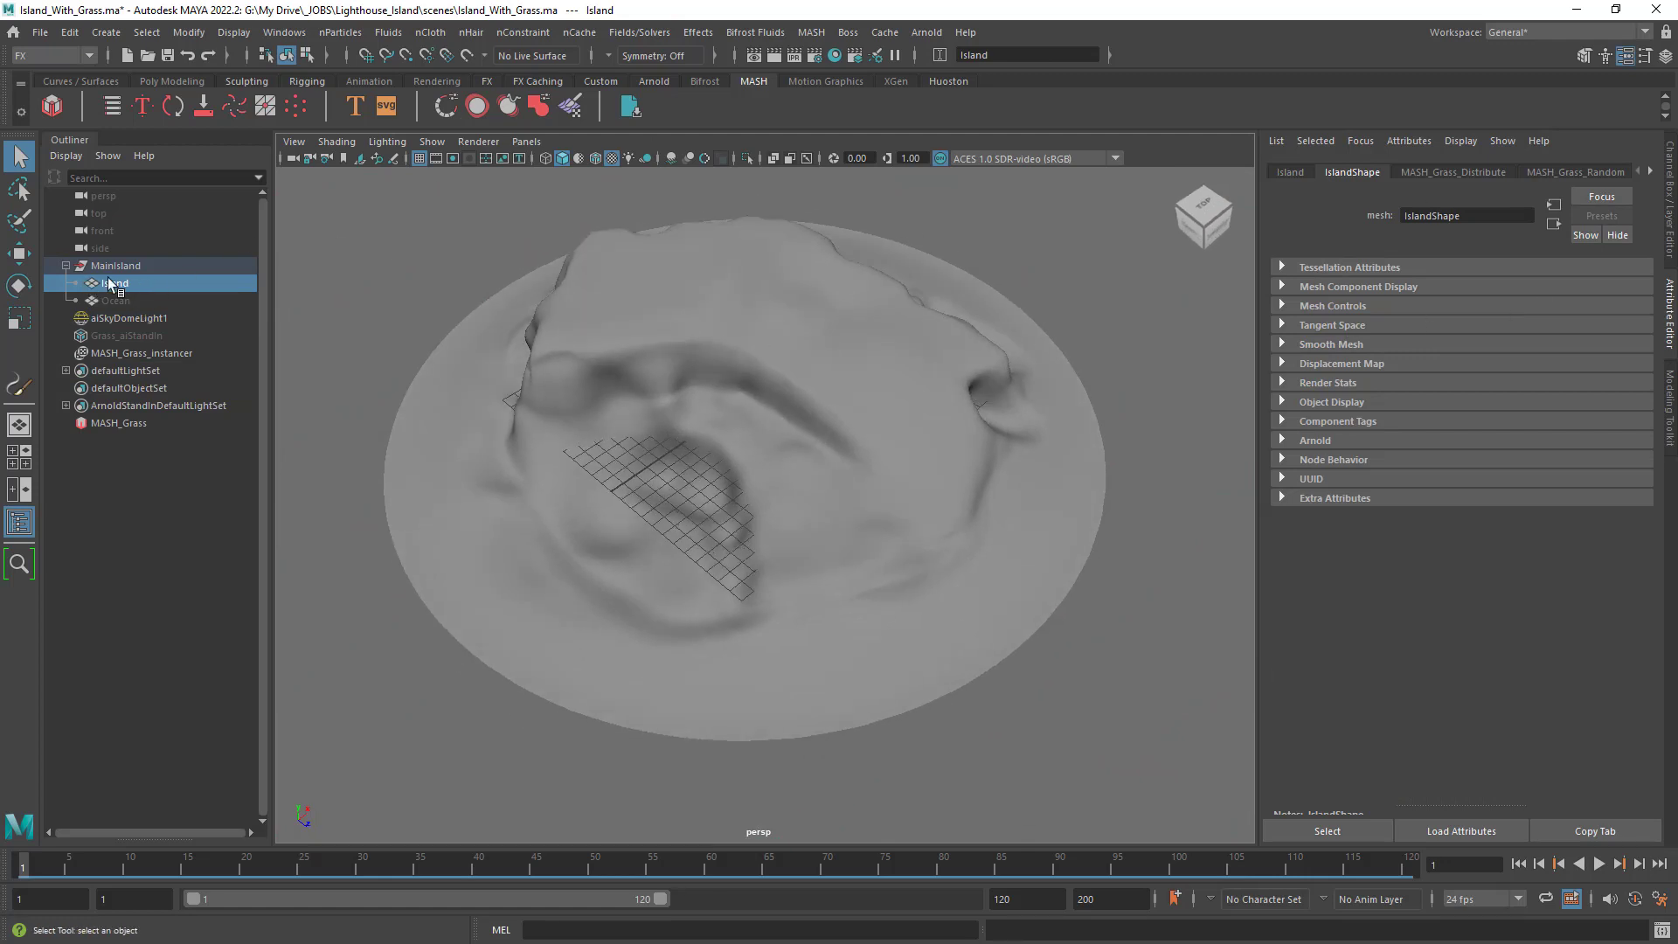
right_click(765, 281)
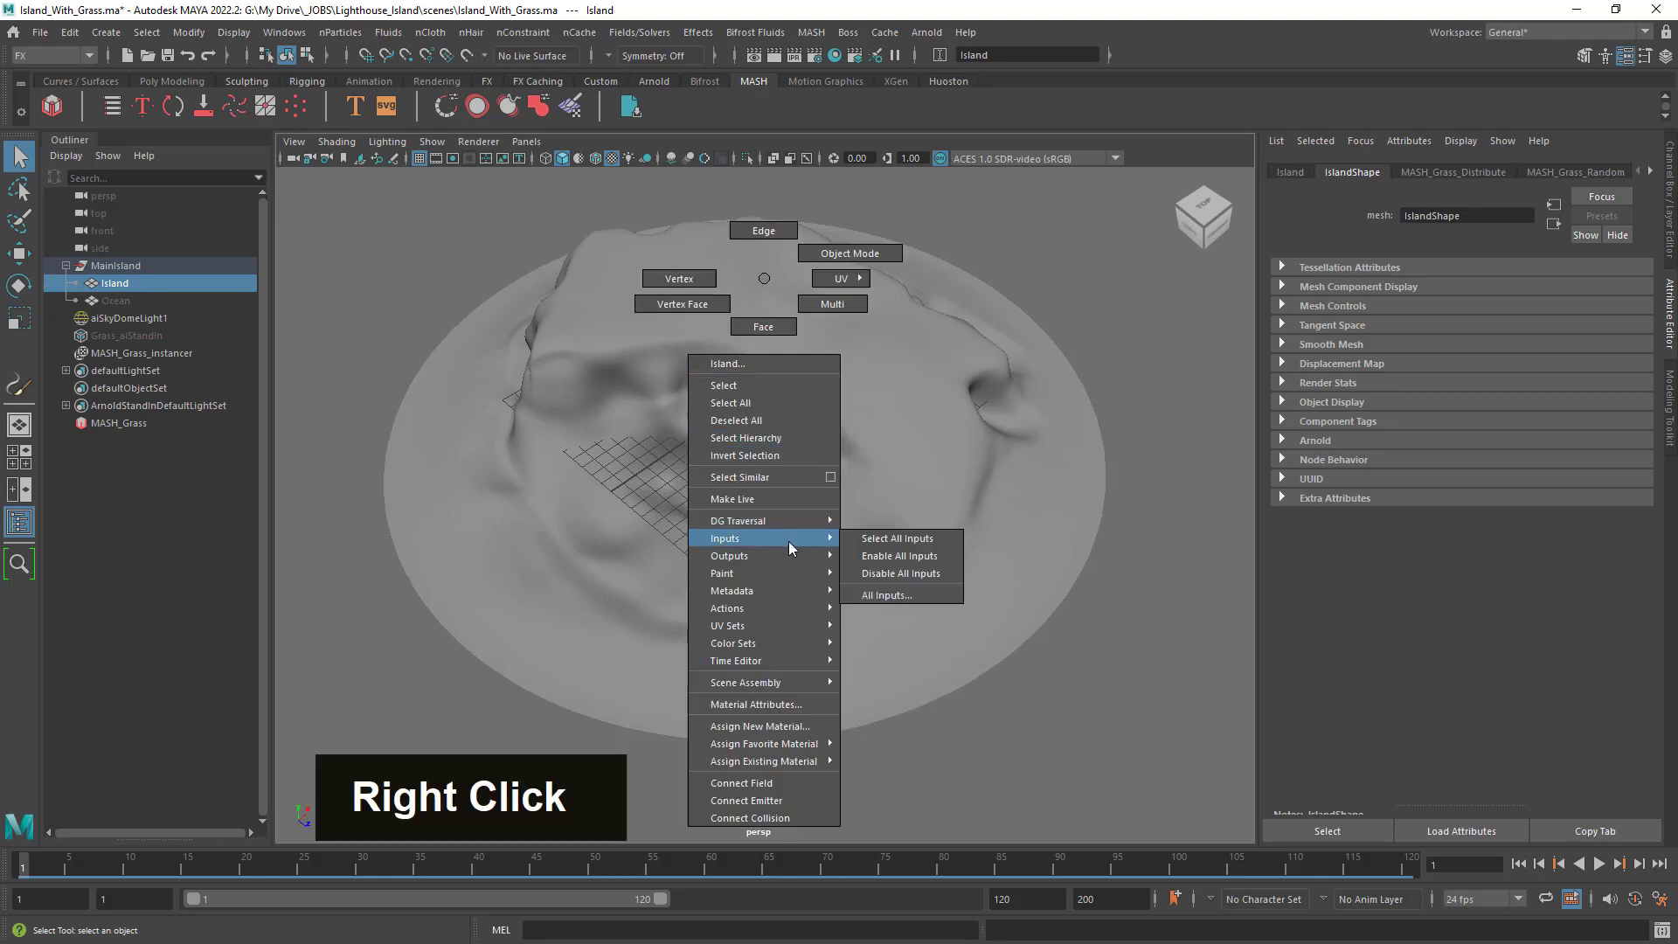
mouse_move(794, 590)
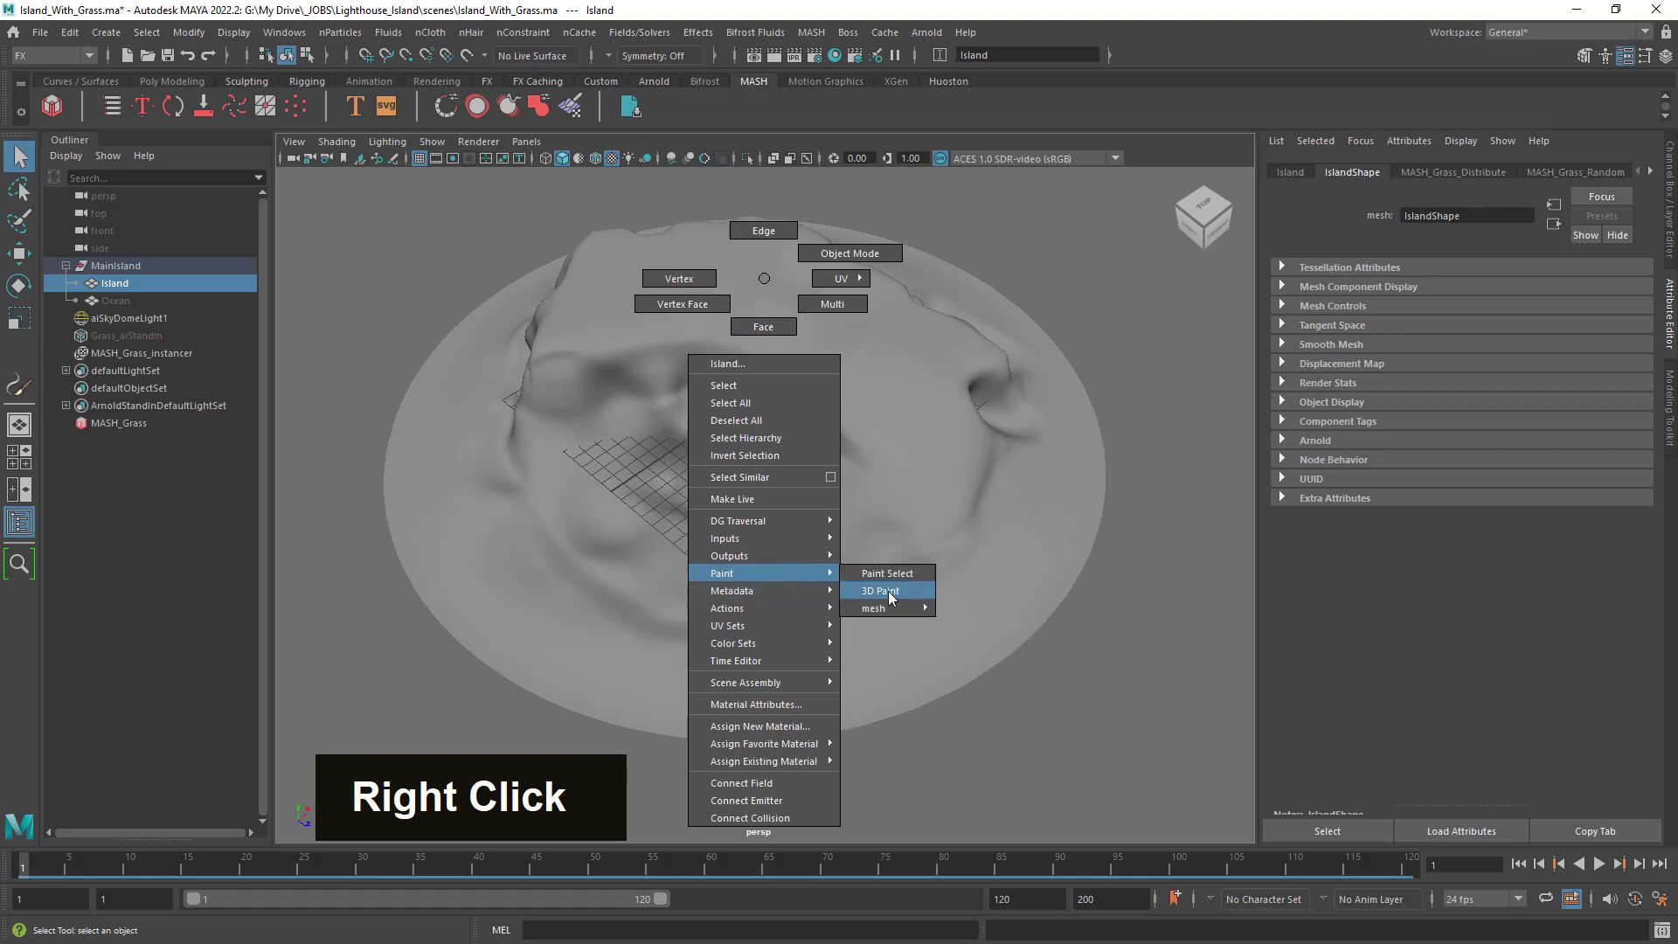
click(889, 592)
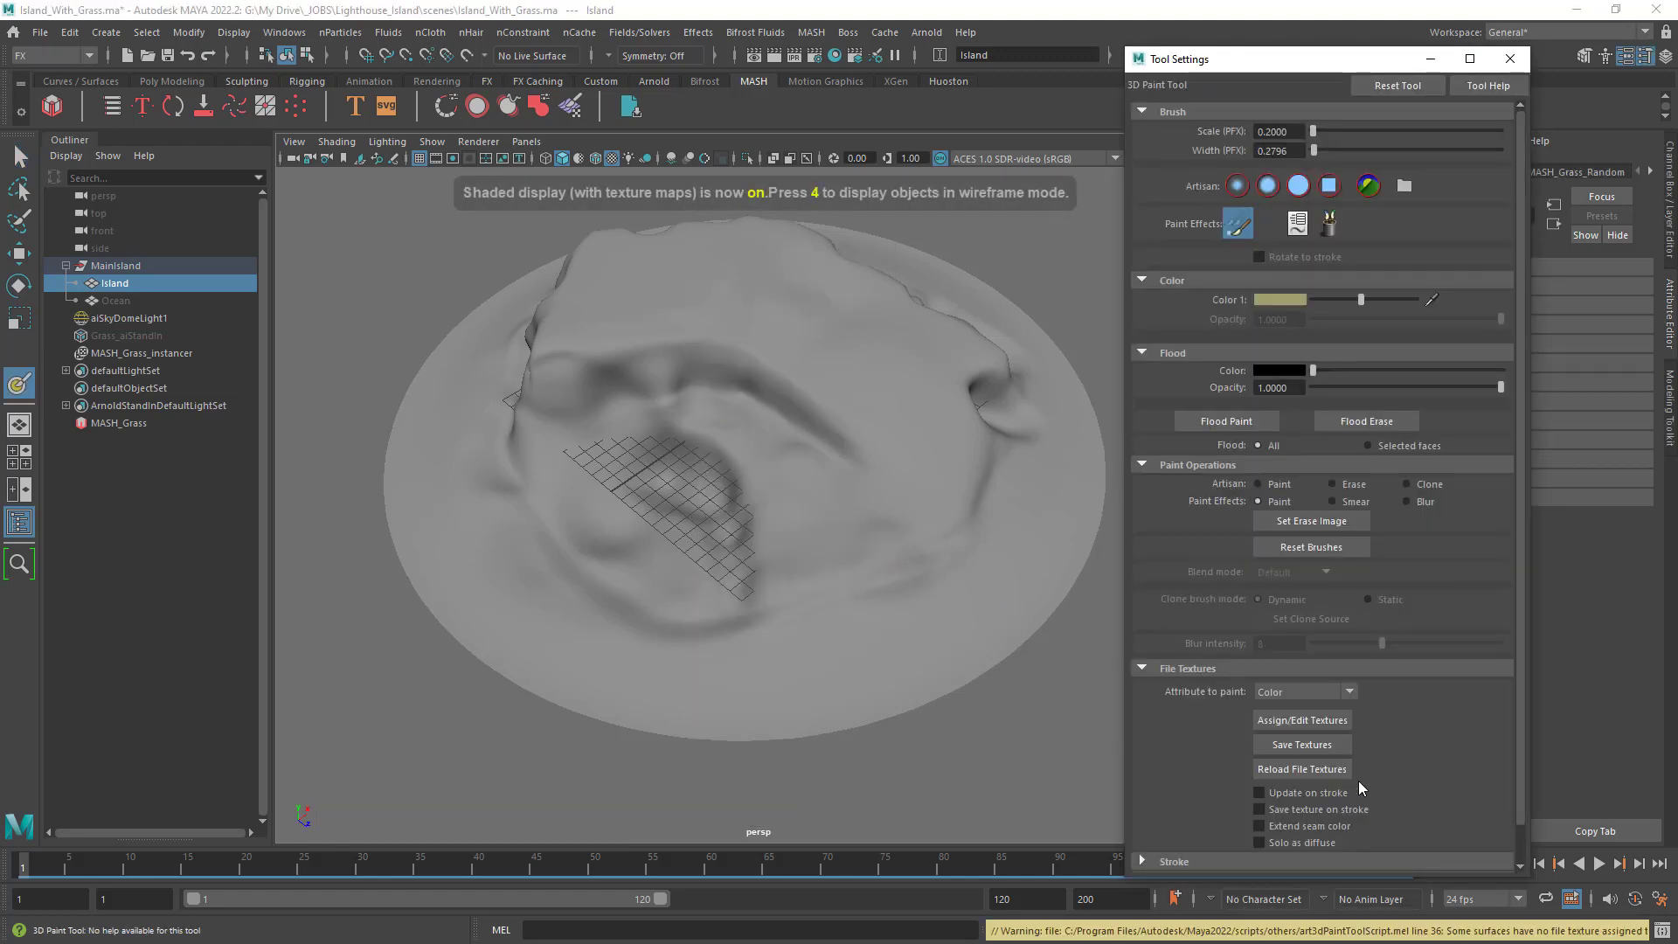
drag(986, 936, 801, 937)
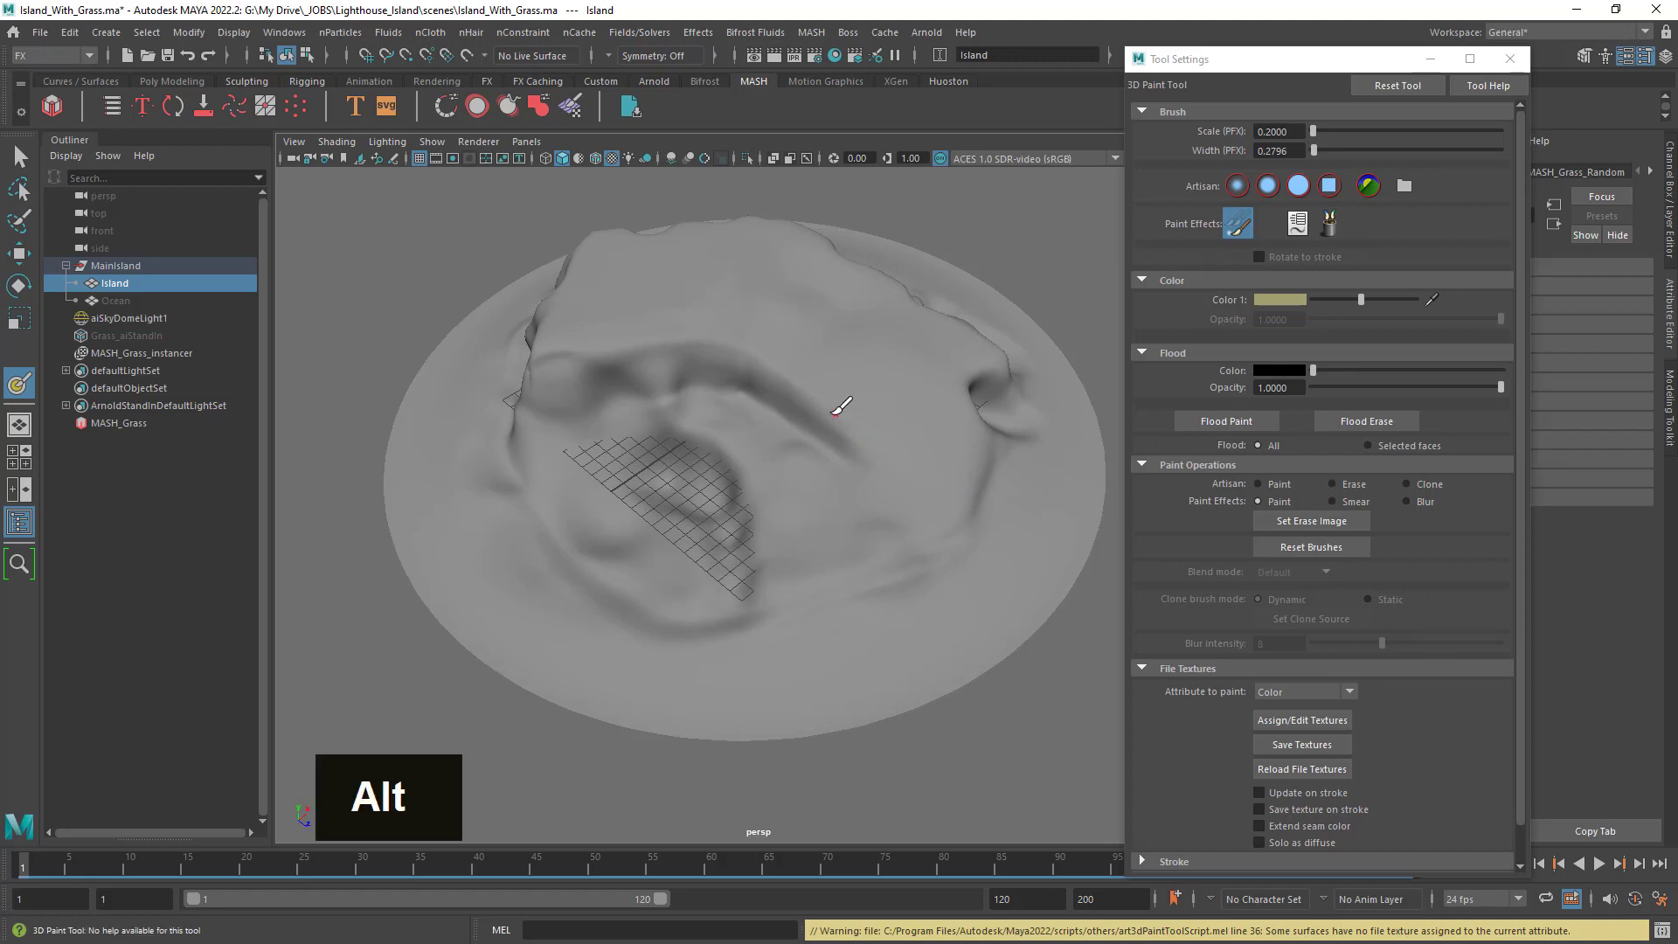
Open the Assign/Edit File Textures dialog for the island material's Color attribute.
alt+drag(835, 404, 827, 393)
alt+right_drag(832, 391, 862, 379)
alt+middle_drag(862, 379, 855, 408)
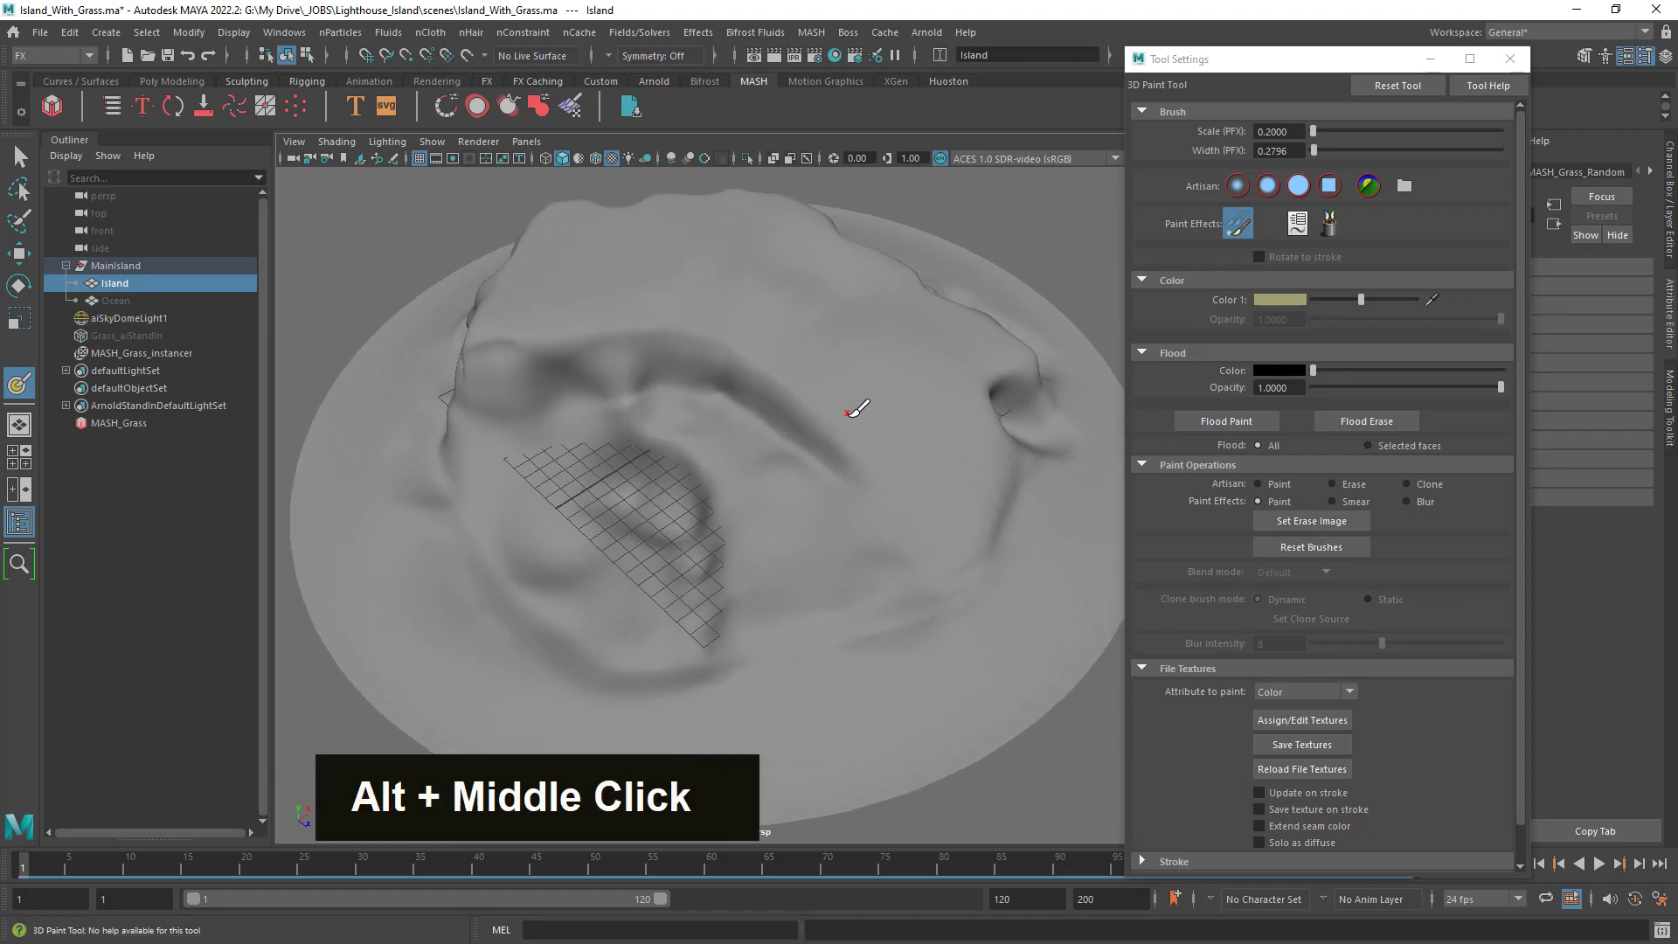
alt+right_drag(854, 408, 738, 280)
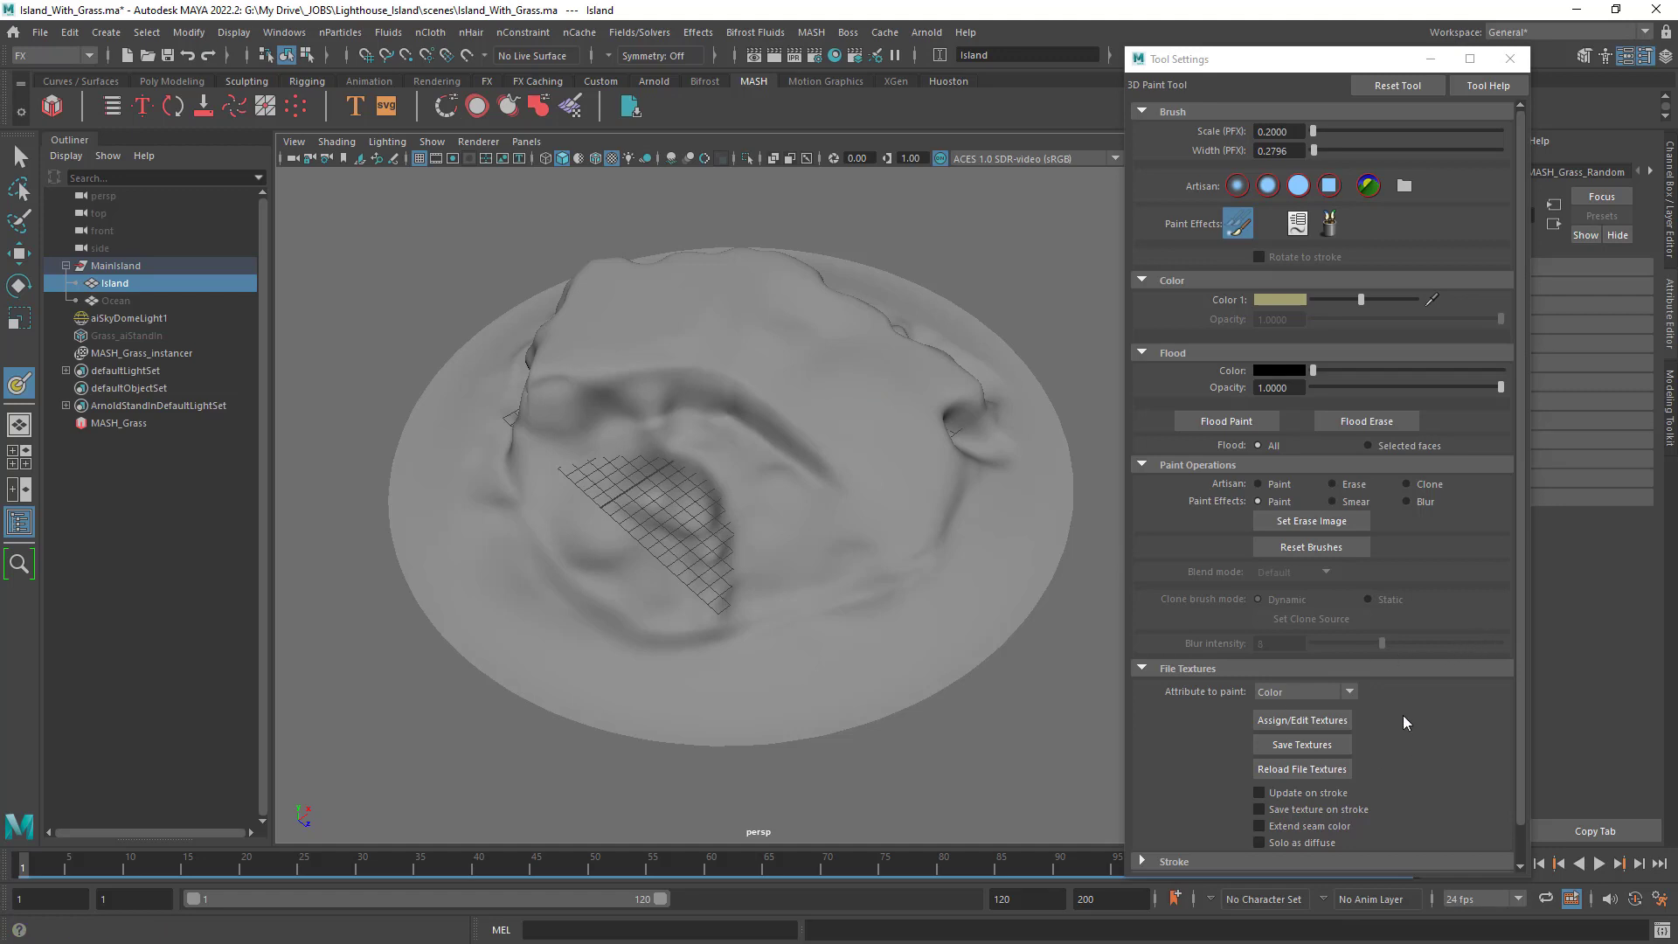
click(1313, 725)
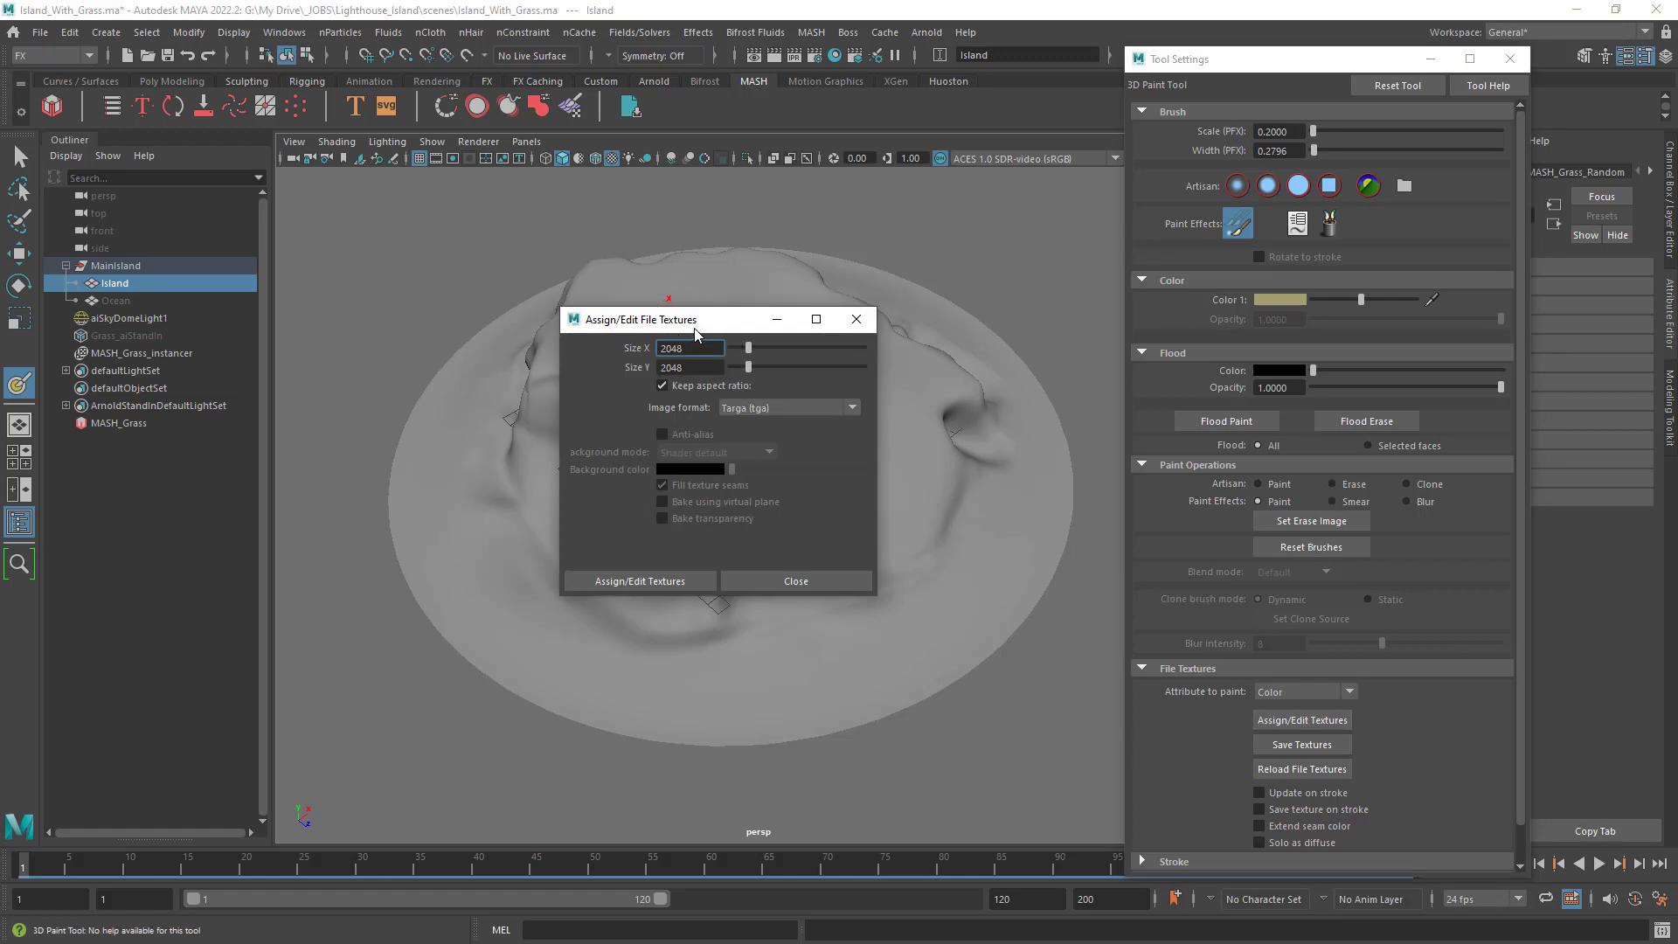
drag(695, 329, 732, 320)
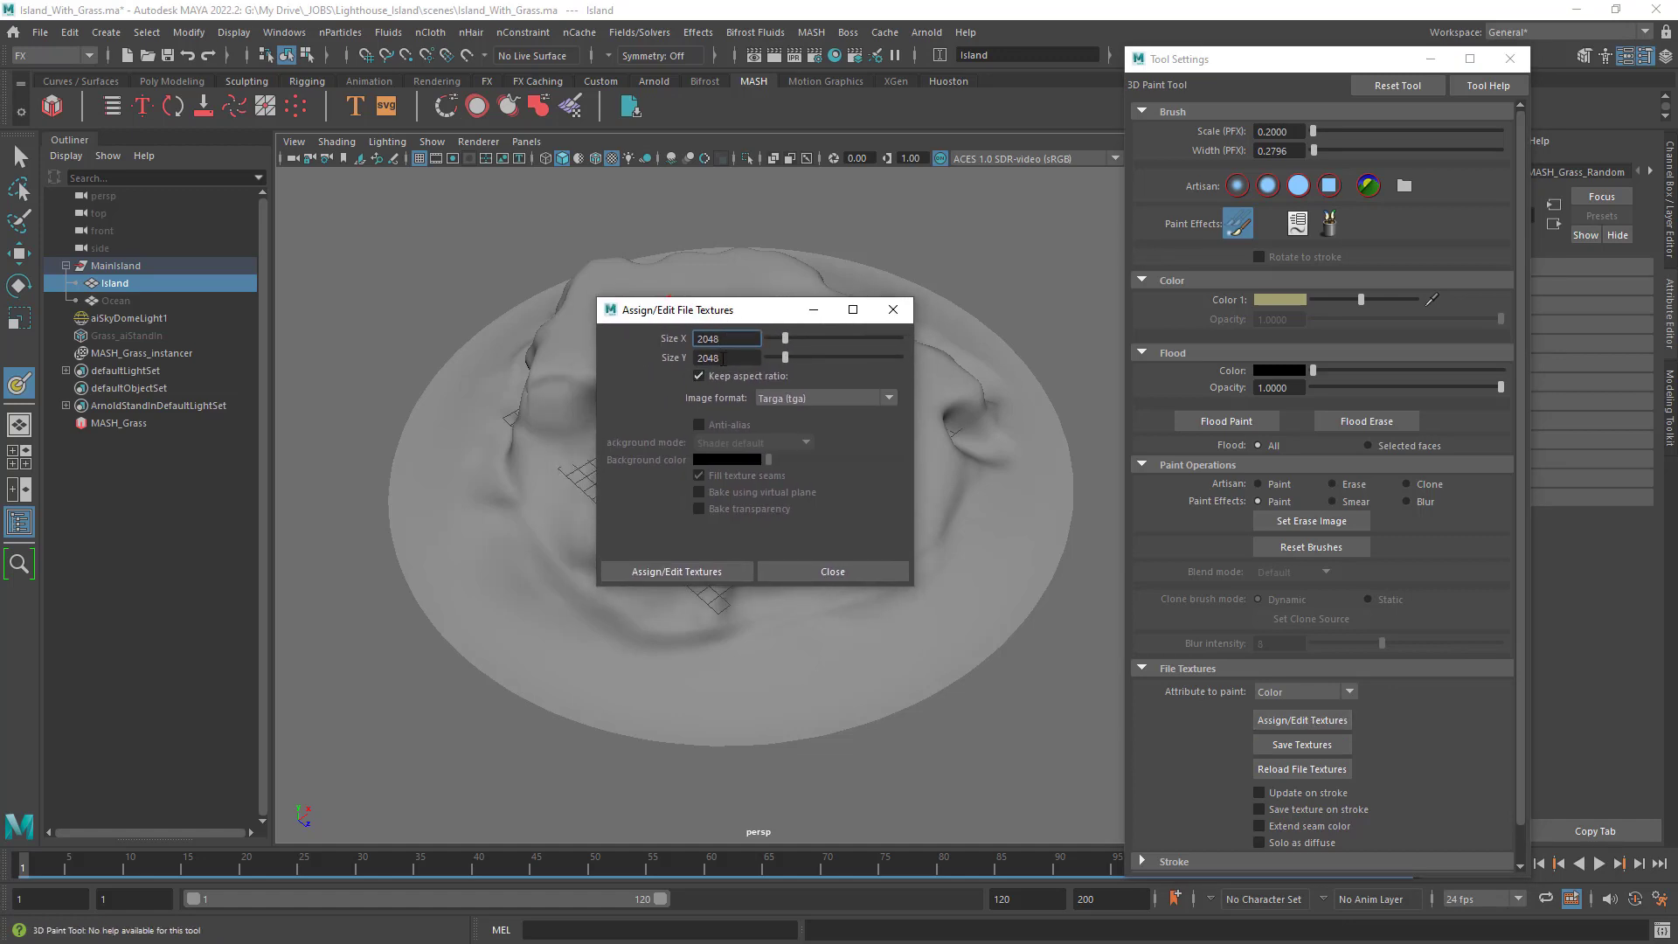
Choose Targa (tga) as the image format and assign the 2048 by 2048 colour file texture to the island.
click(873, 399)
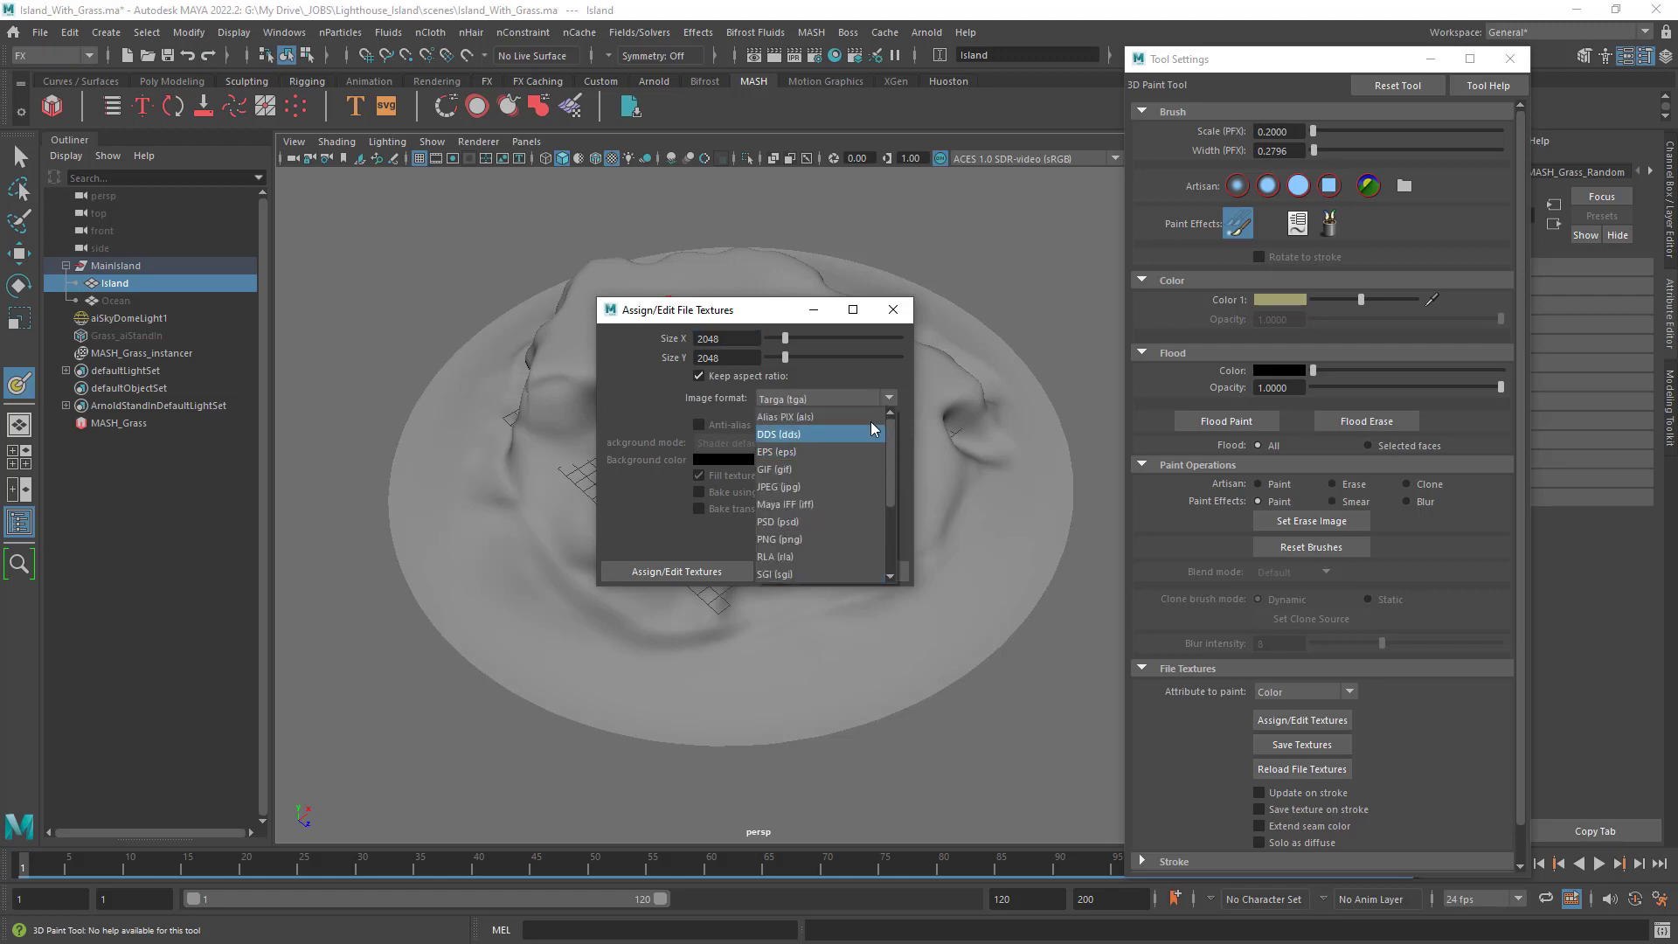
drag(890, 455, 890, 508)
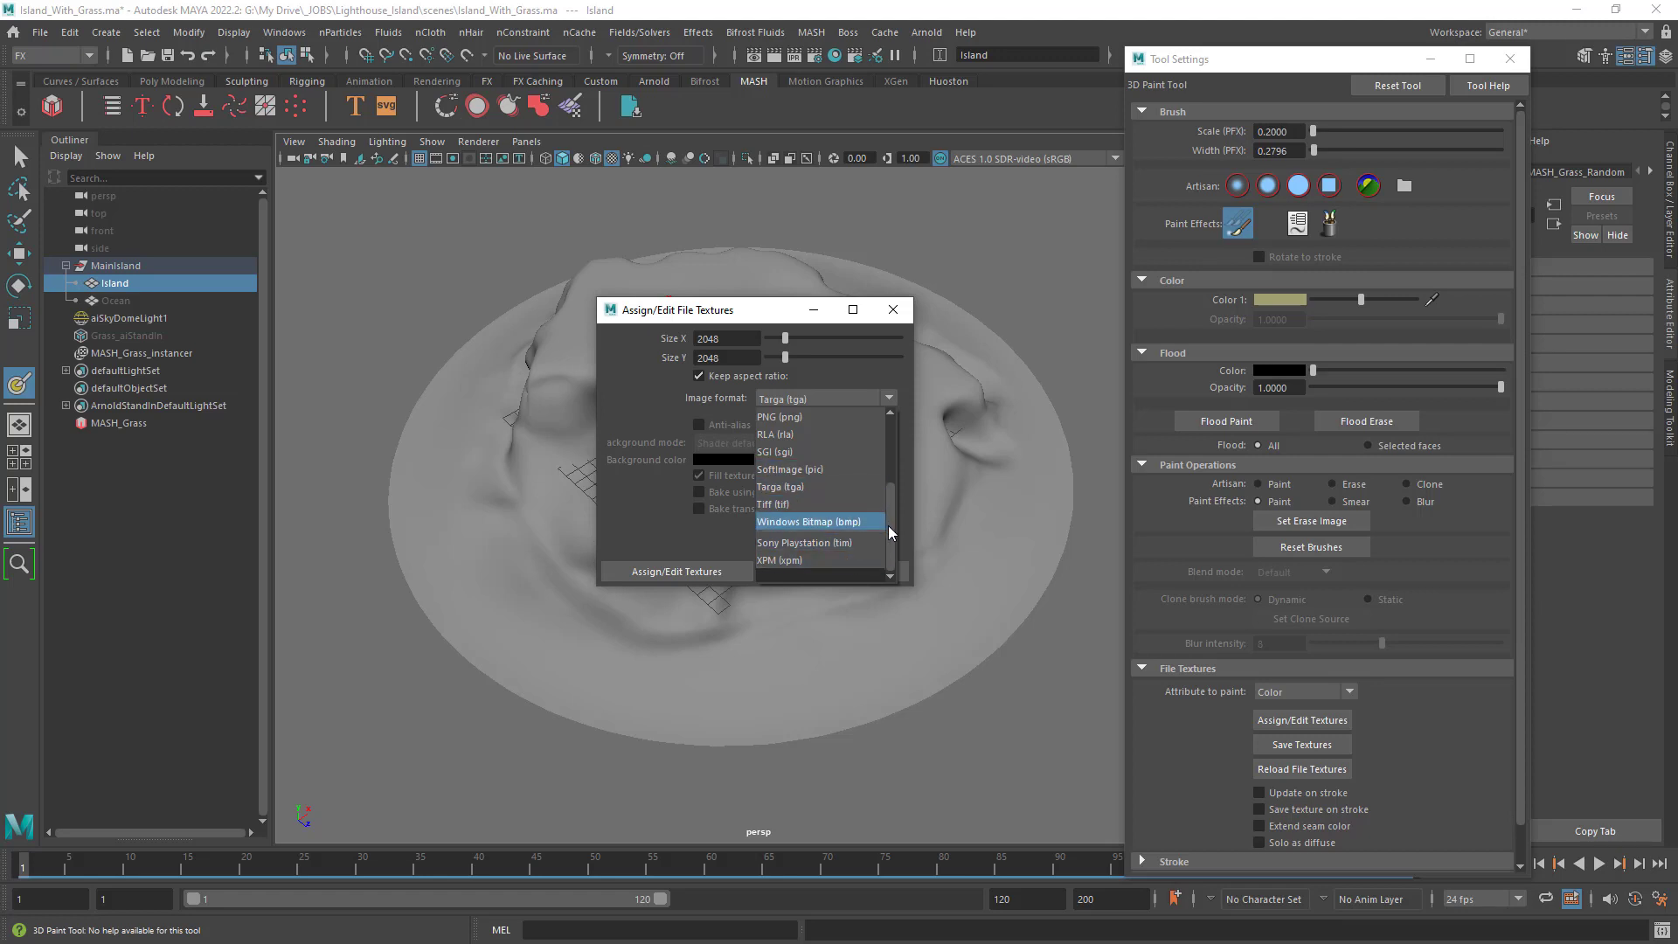
drag(890, 526, 890, 507)
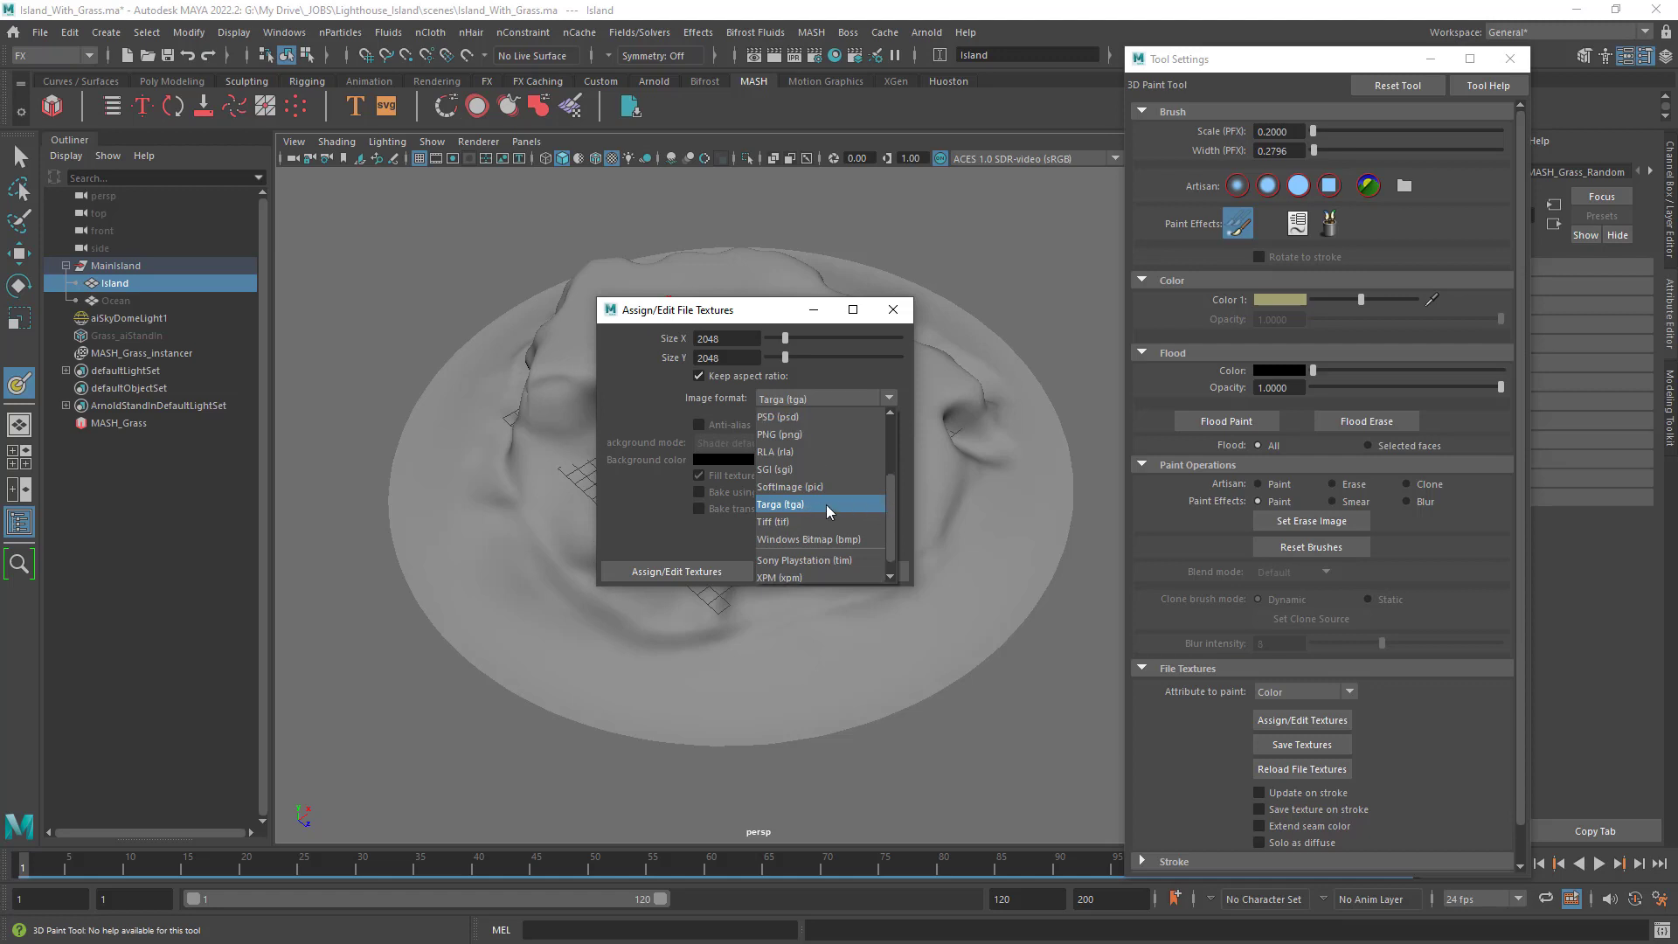
drag(894, 509, 883, 455)
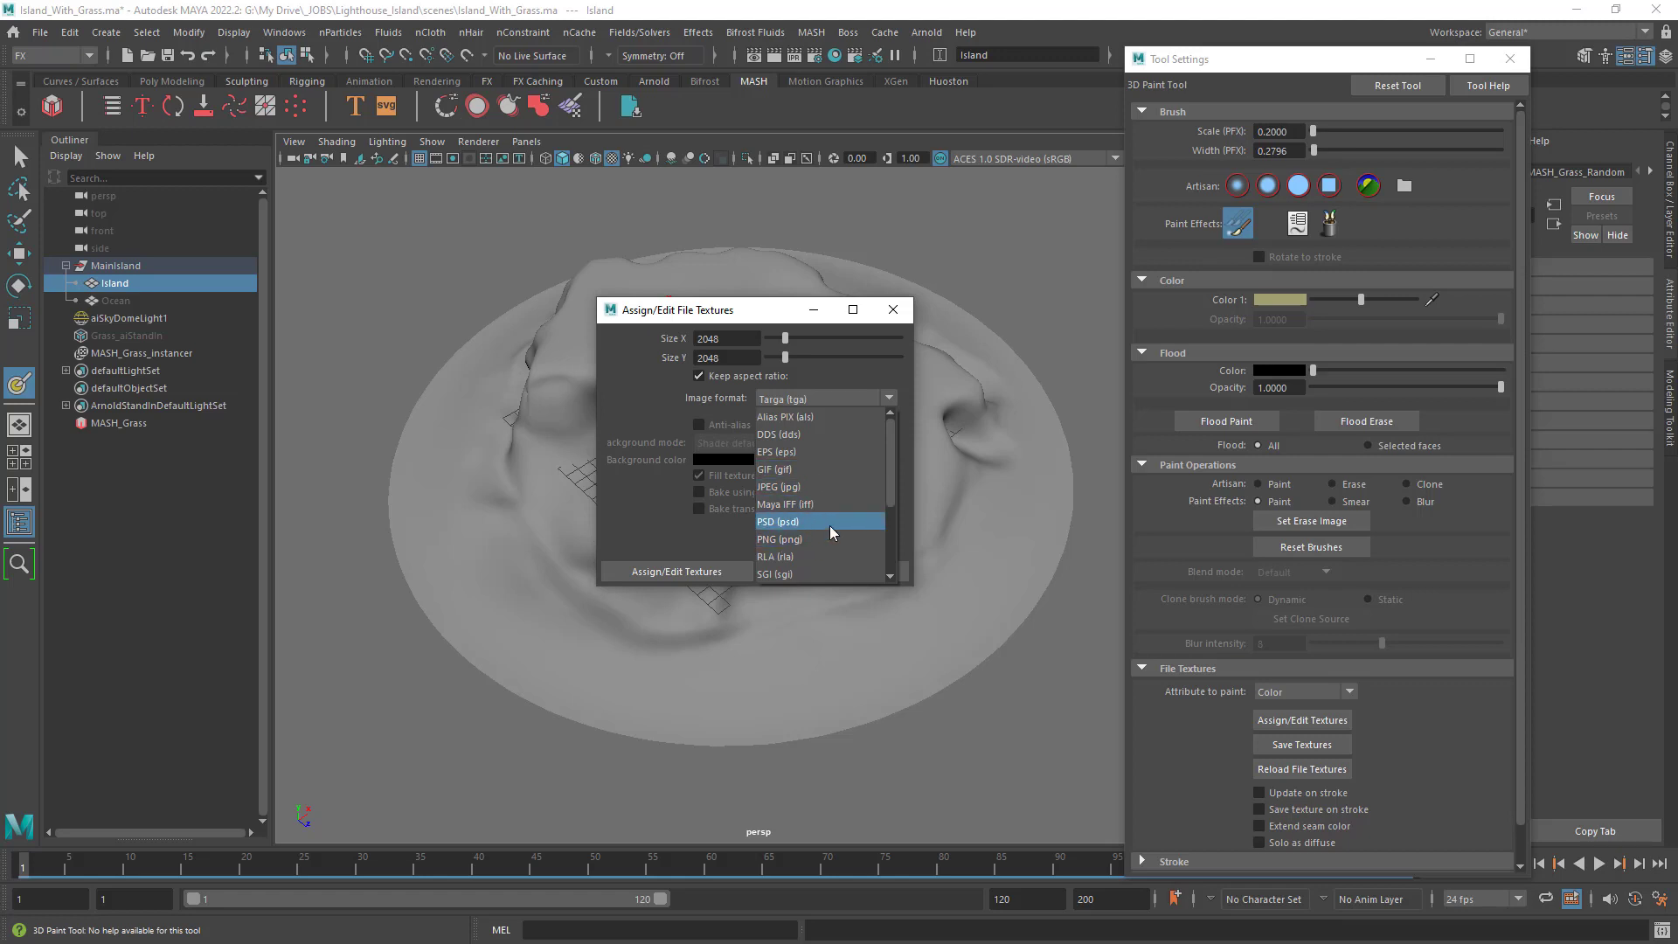
scroll(820, 524, down, 1)
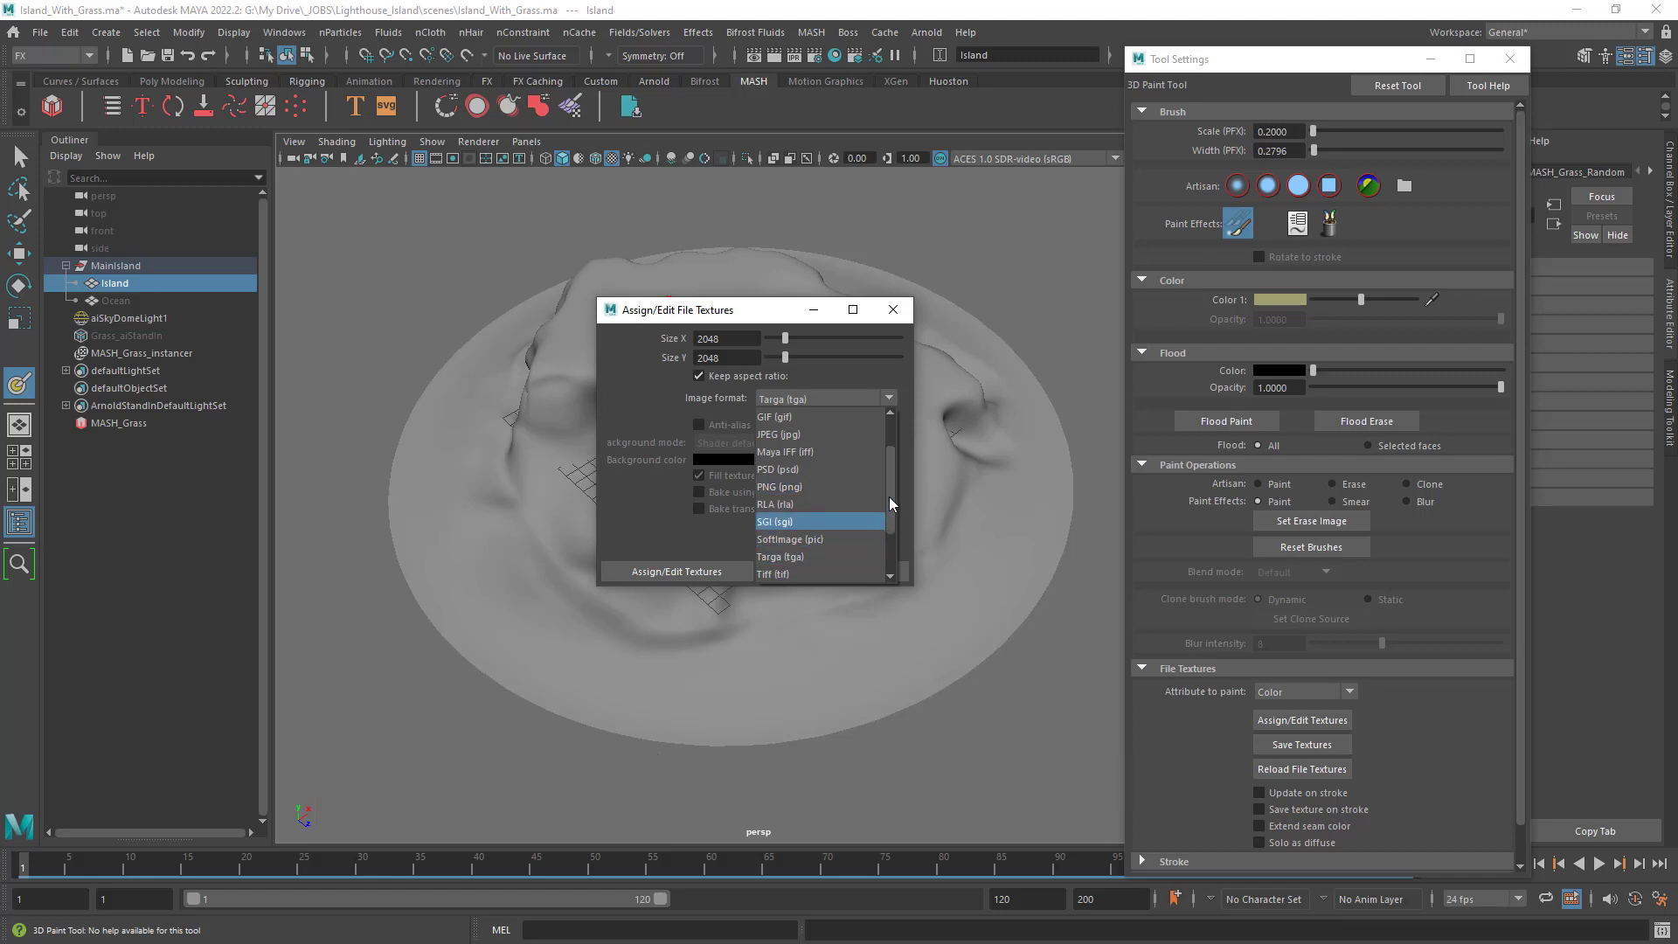
drag(889, 496, 890, 461)
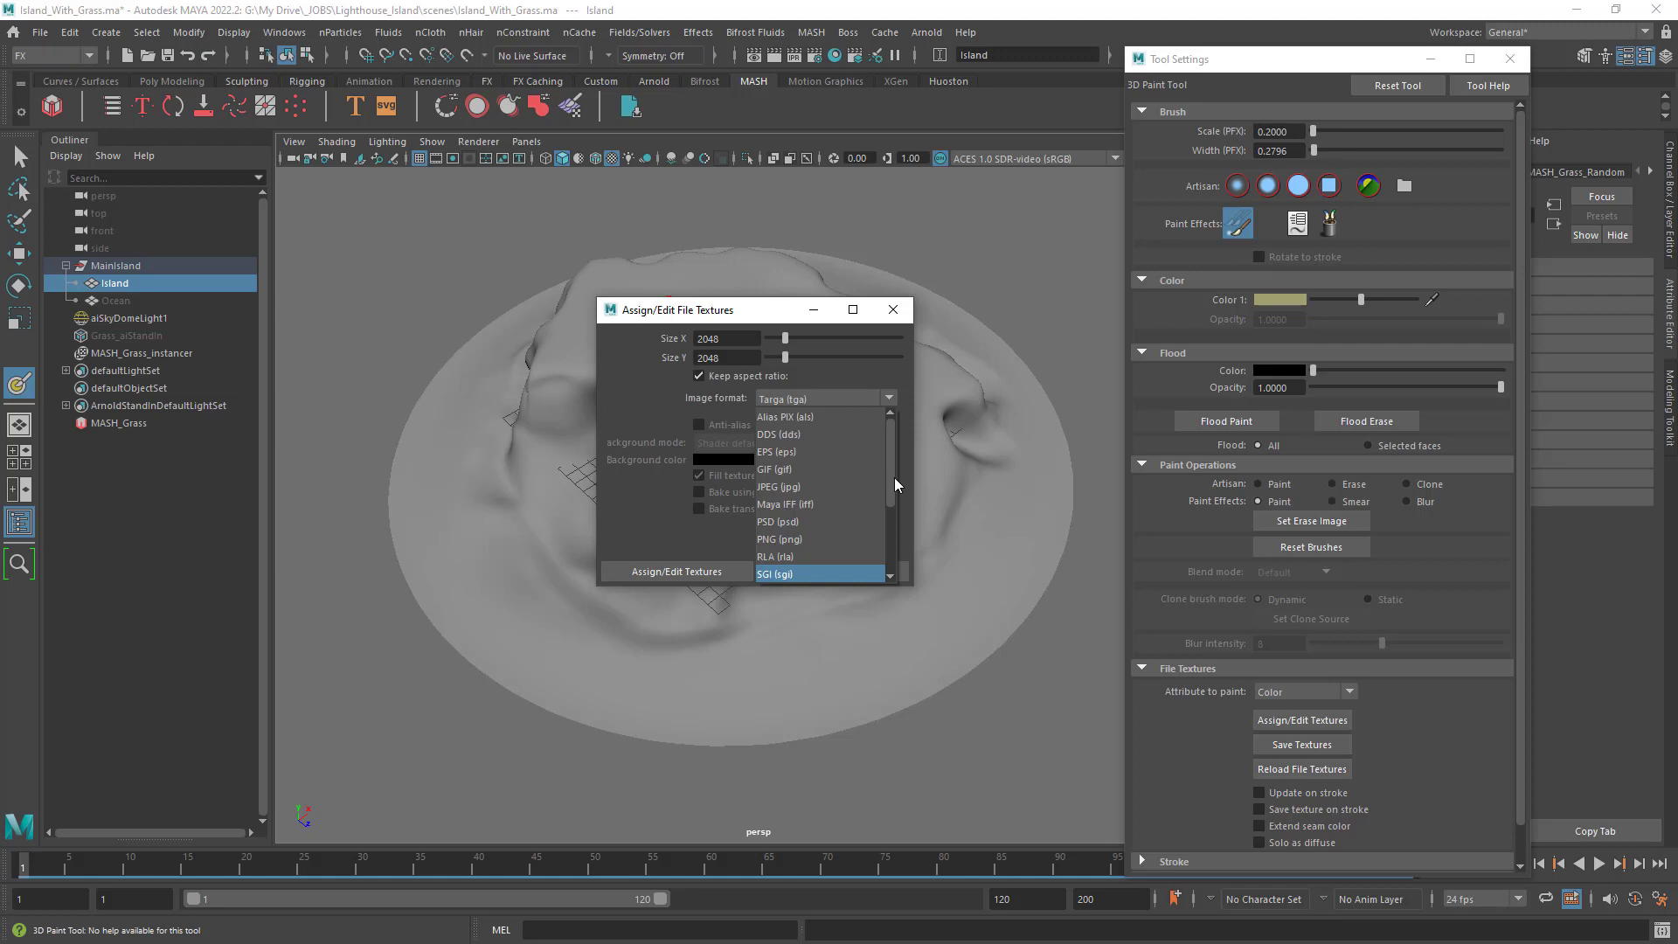
drag(895, 483, 894, 516)
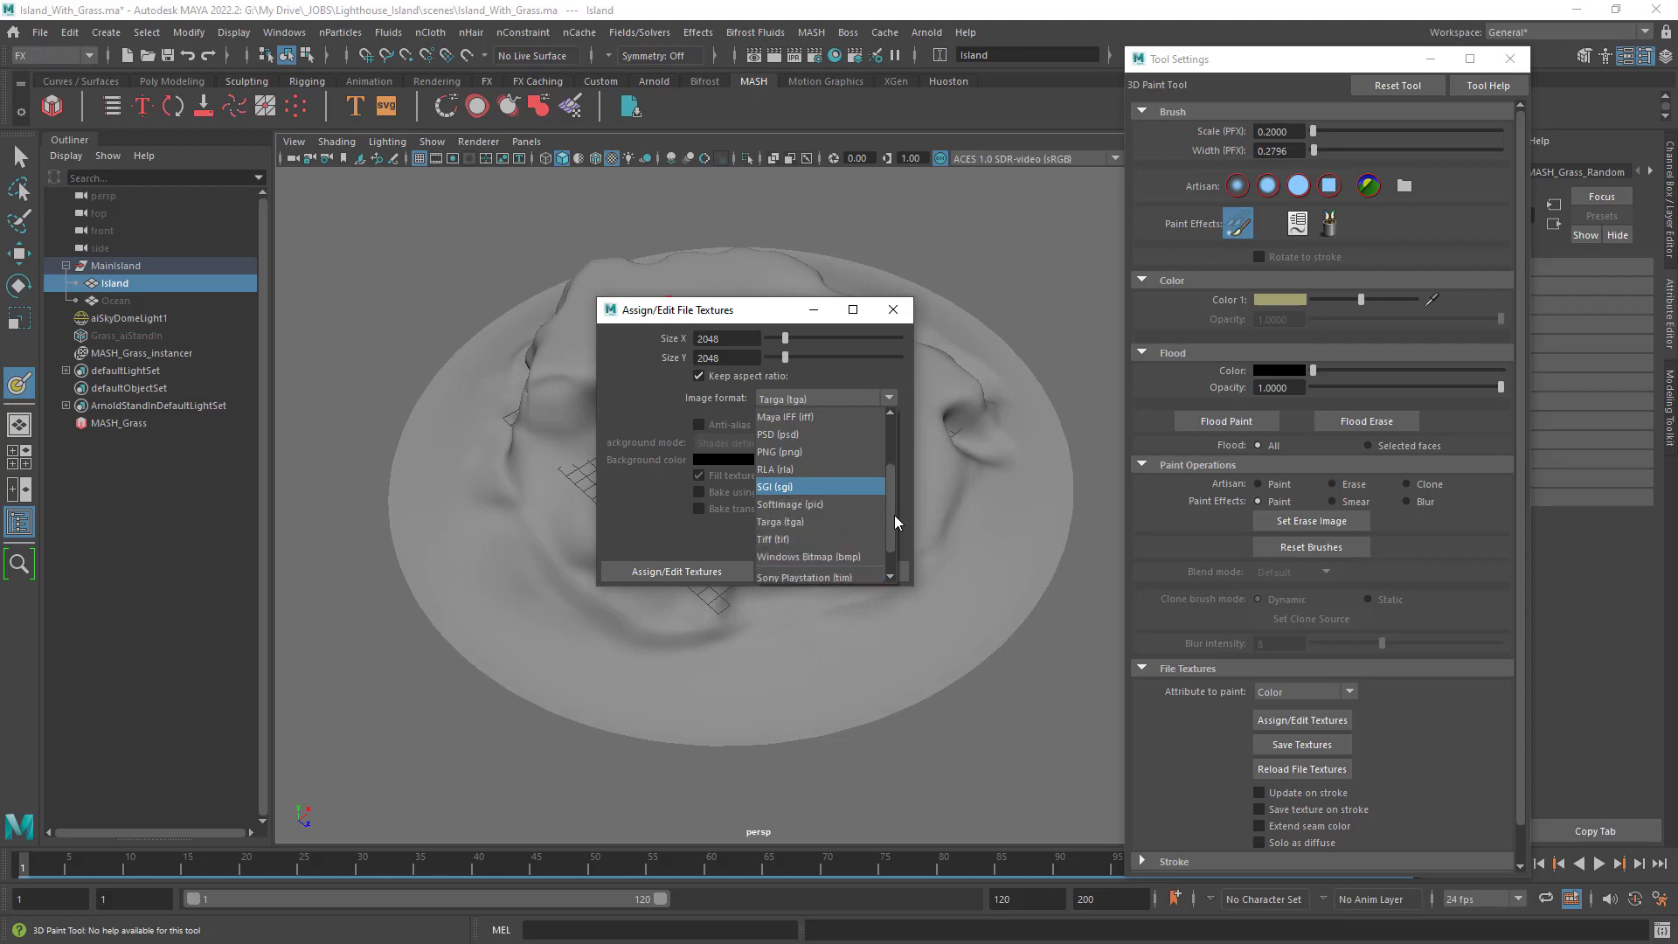
click(808, 523)
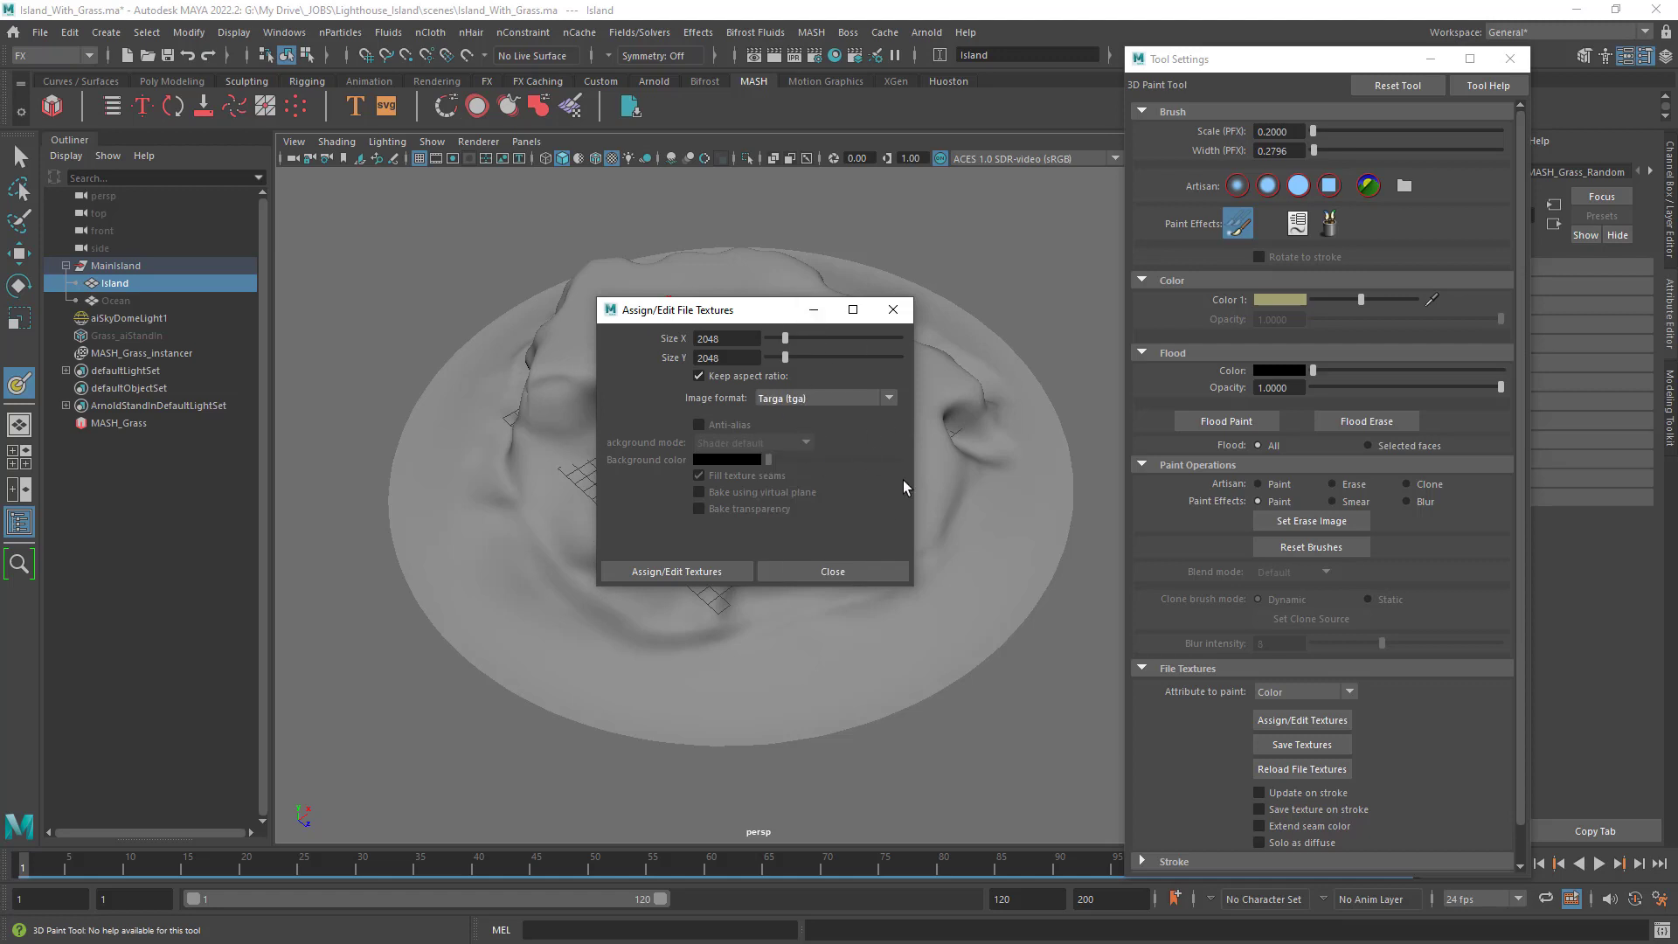
click(681, 577)
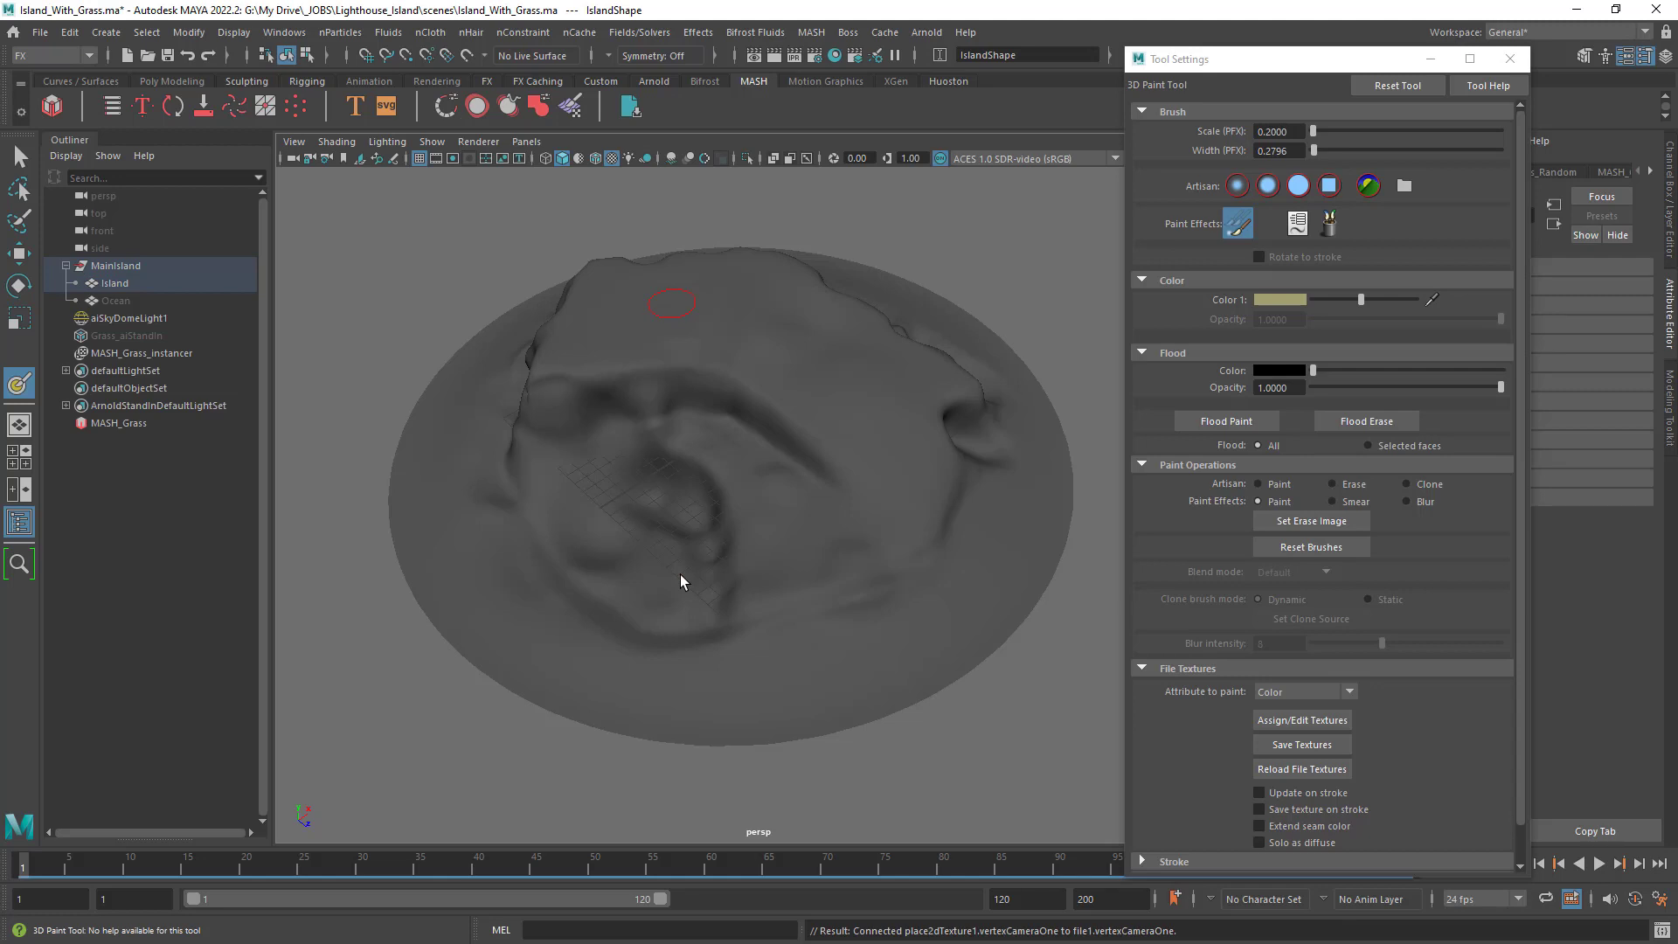
Set the flood colour to red and flood the whole island texture with it.
mouse_move(761, 318)
alt+mouse_down()
mouse_move(676, 342)
mouse_move(712, 352)
mouse_move(704, 293)
alt+mouse_up()
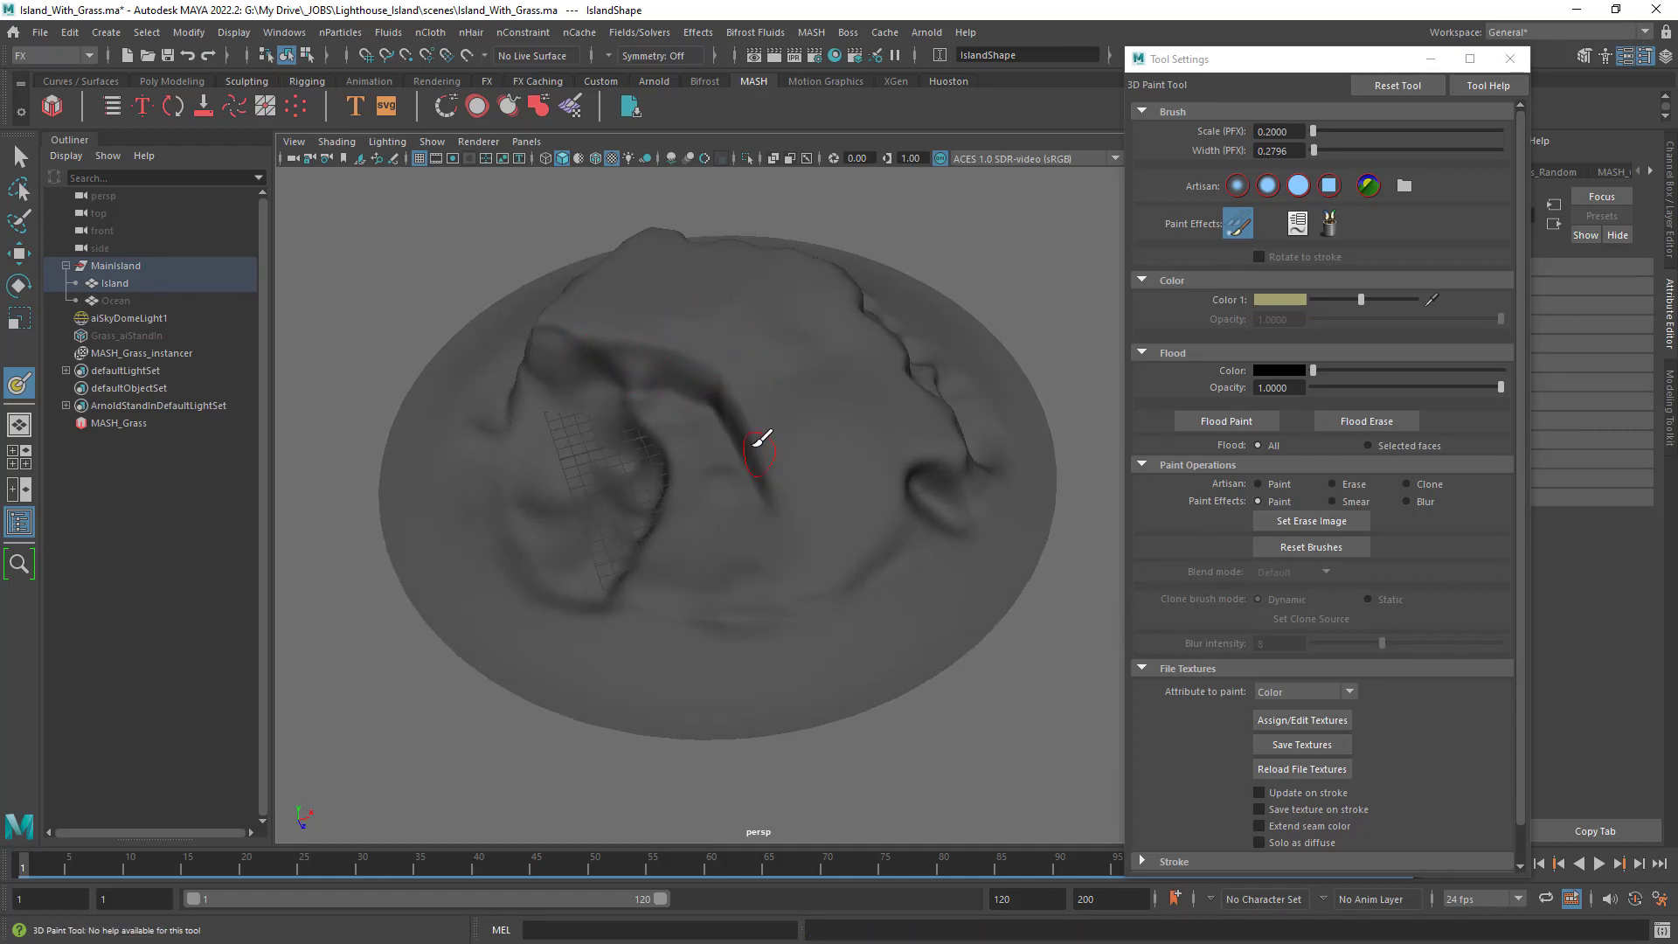
alt+drag(791, 389, 798, 382)
alt+right_drag(798, 382, 873, 405)
alt+drag(874, 404, 877, 416)
alt+middle_drag(877, 416, 870, 451)
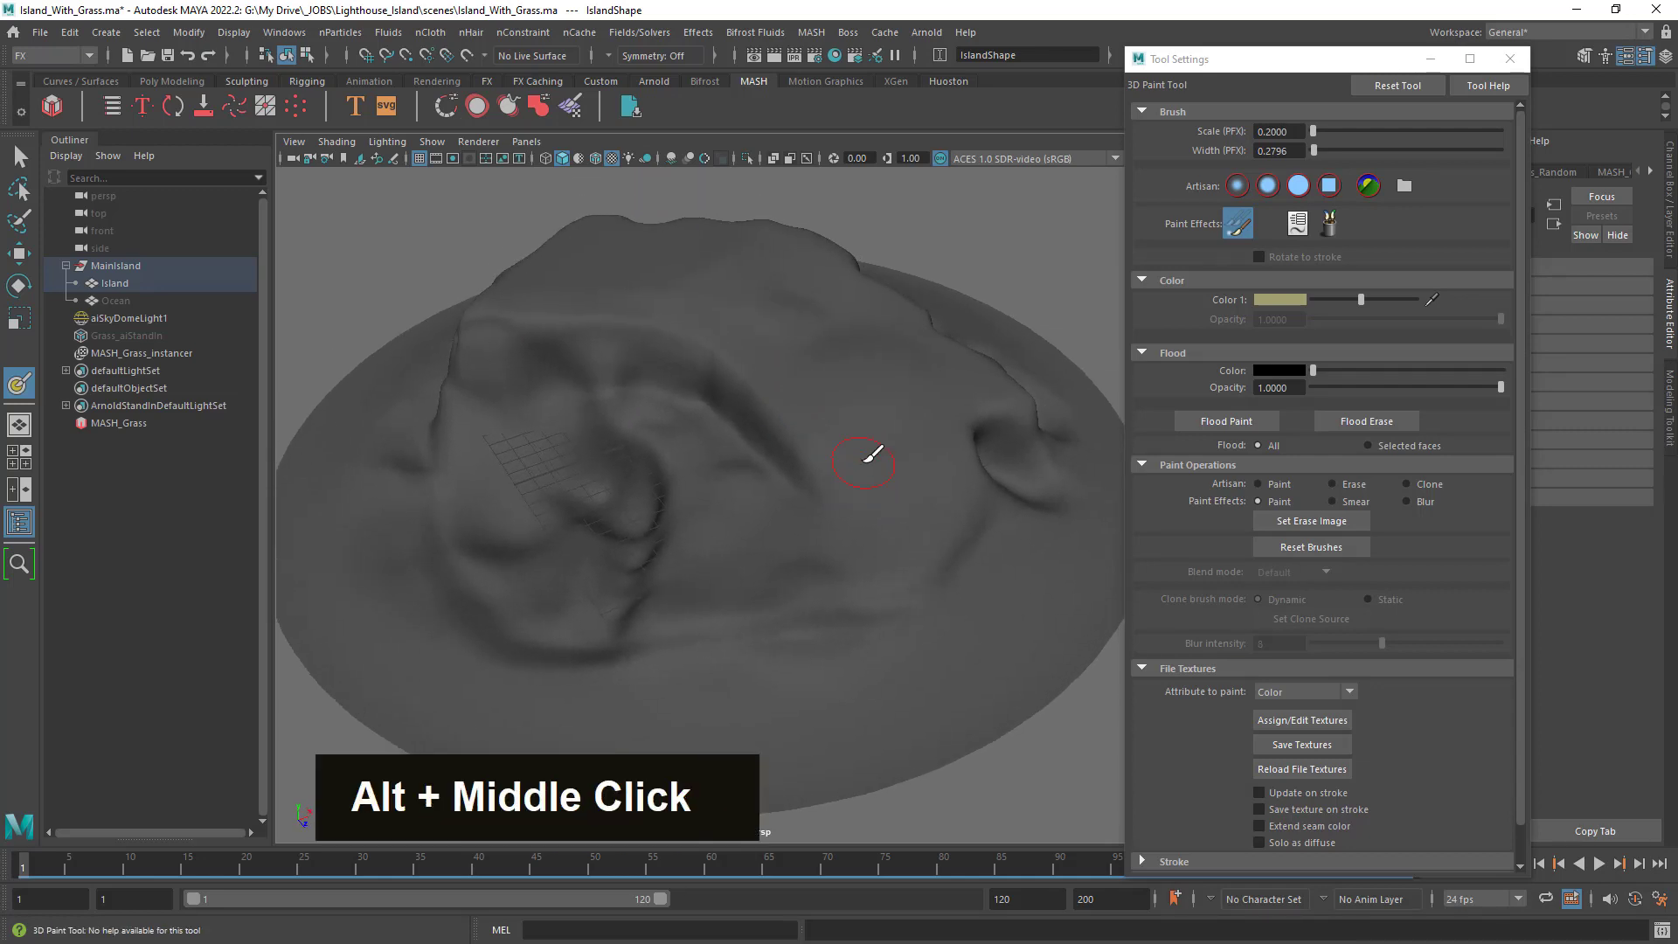
alt+right_drag(870, 451, 840, 442)
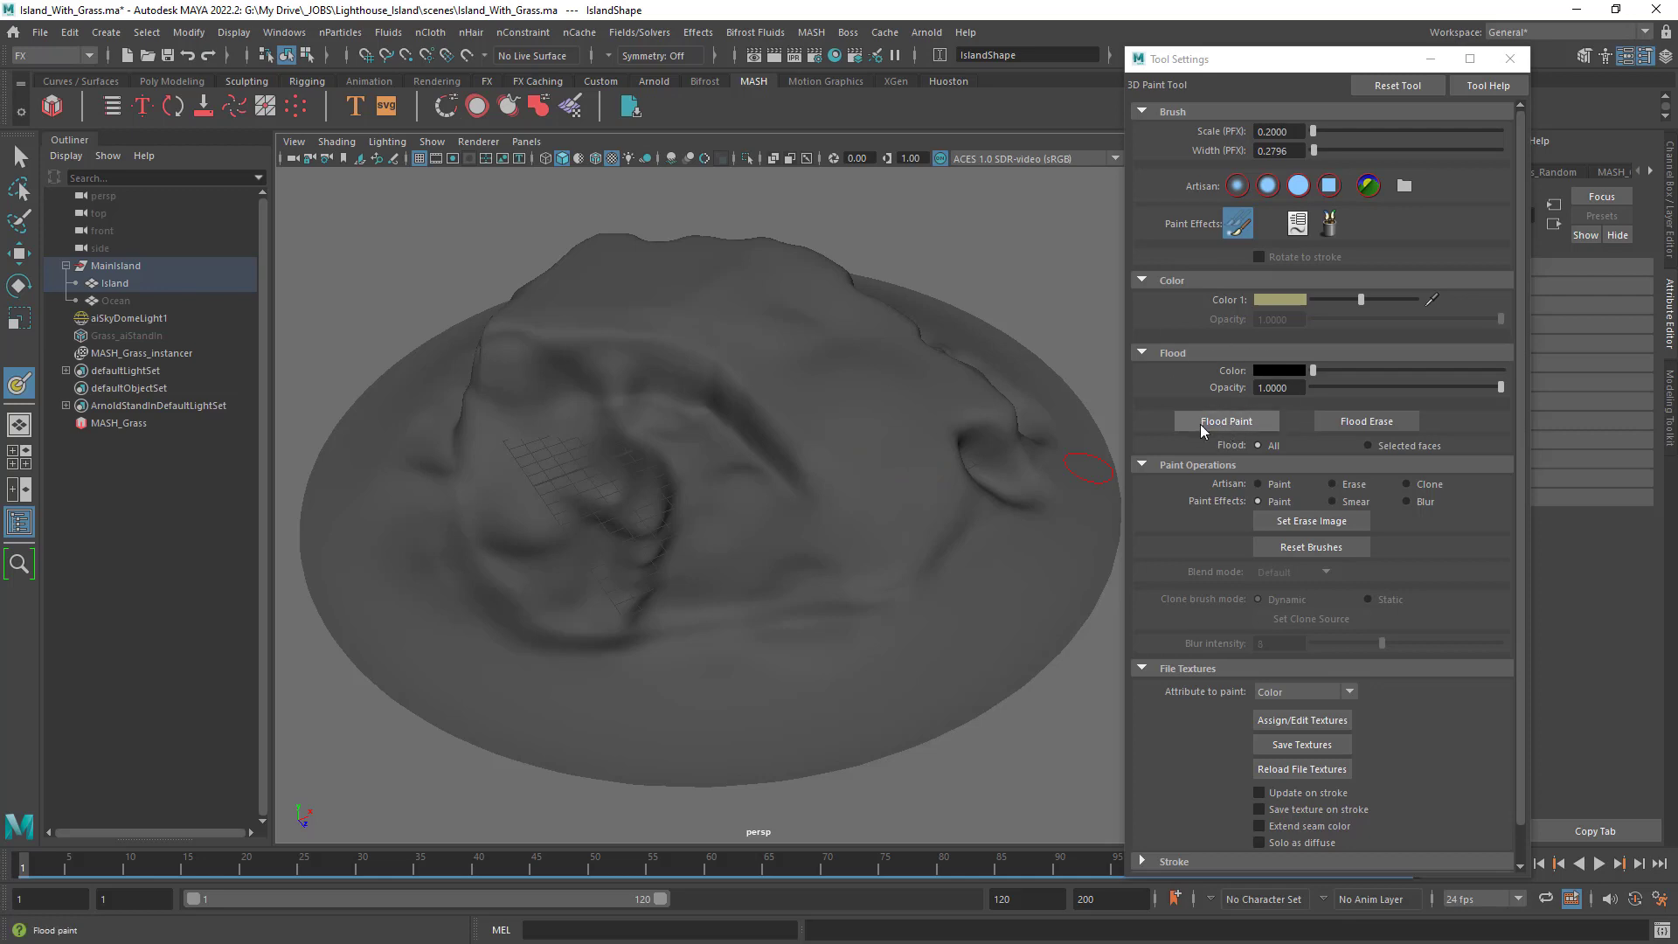
click(1291, 369)
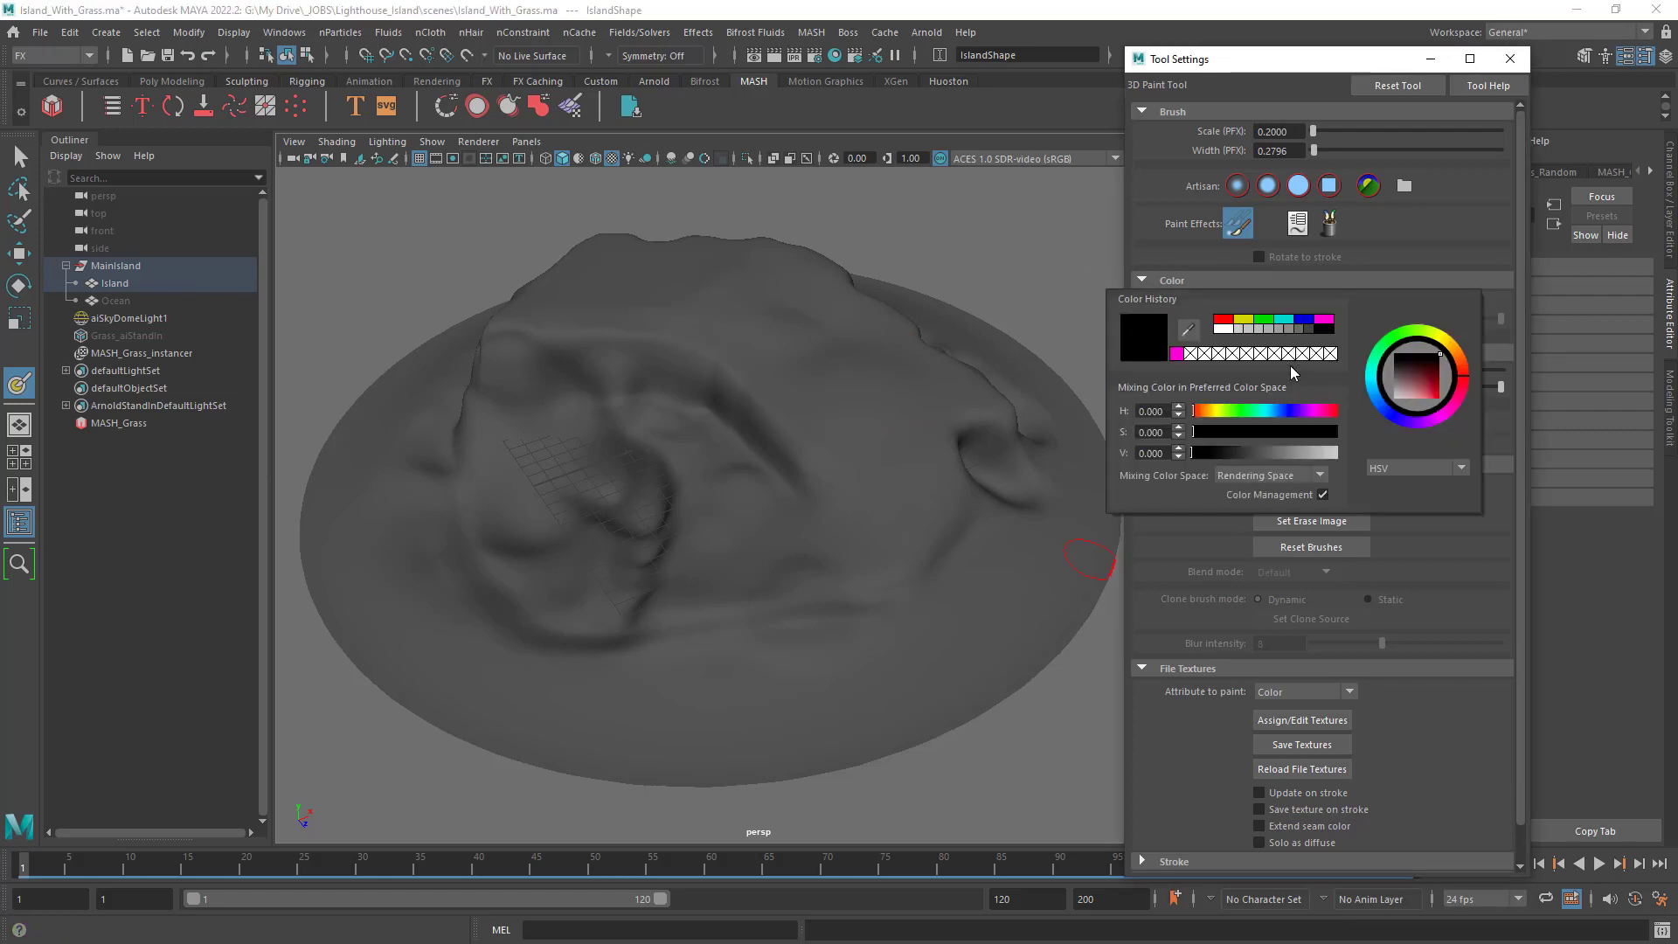
click(1222, 320)
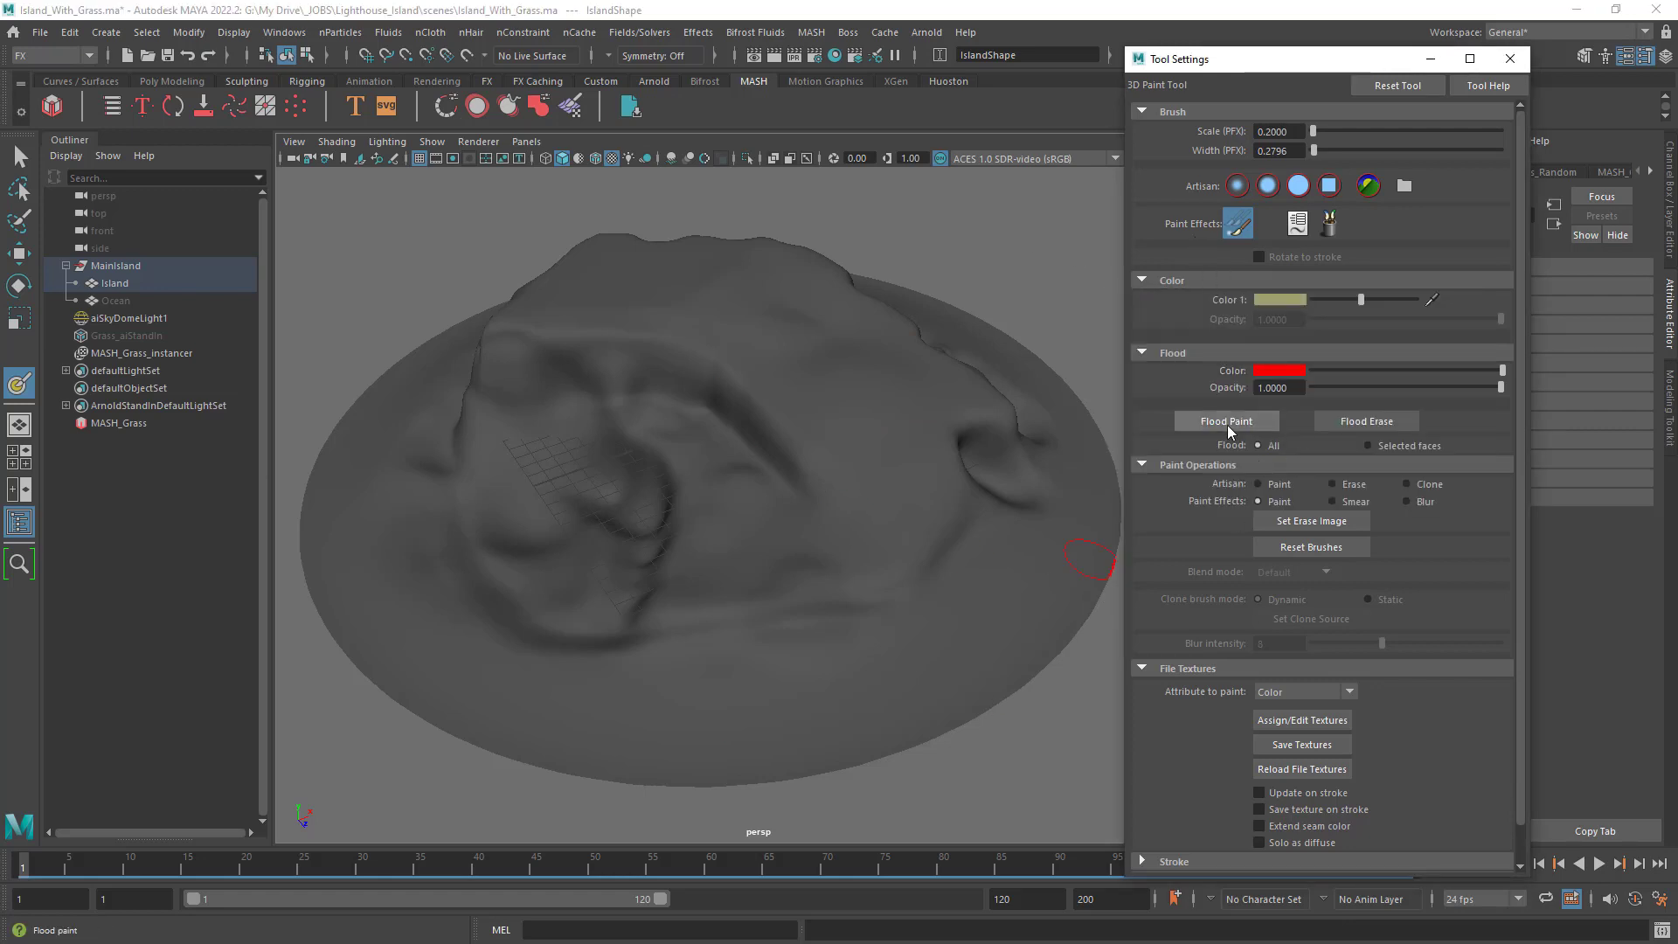
click(1227, 424)
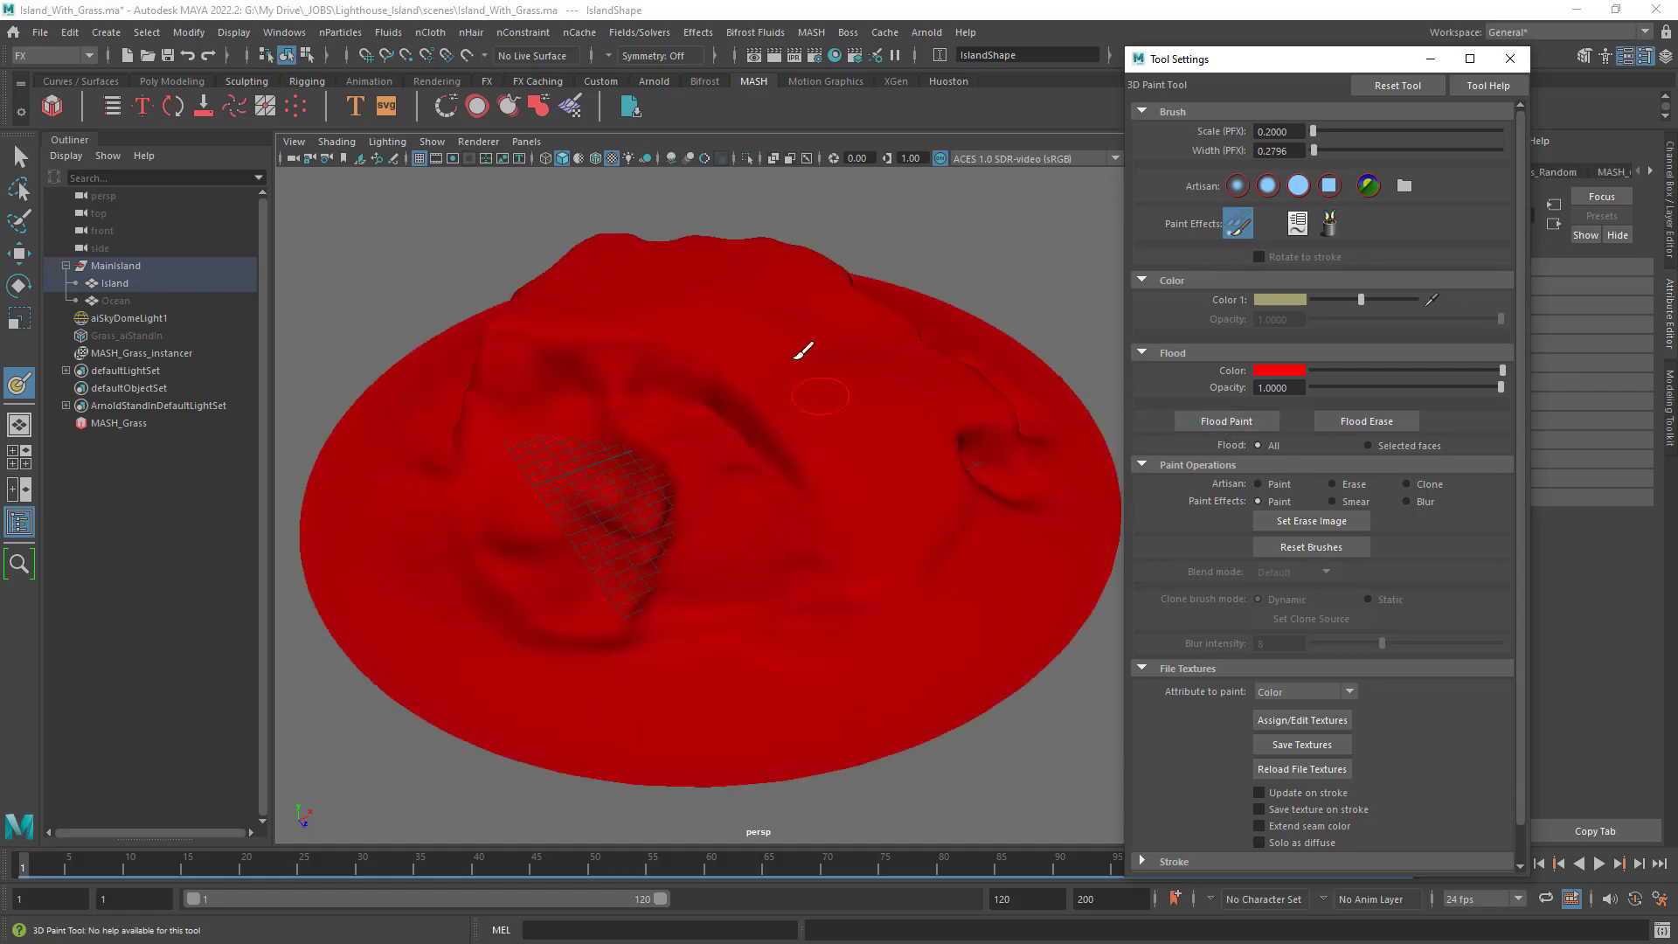
Change the flood colour to white and flood the whole island texture again.
click(1295, 370)
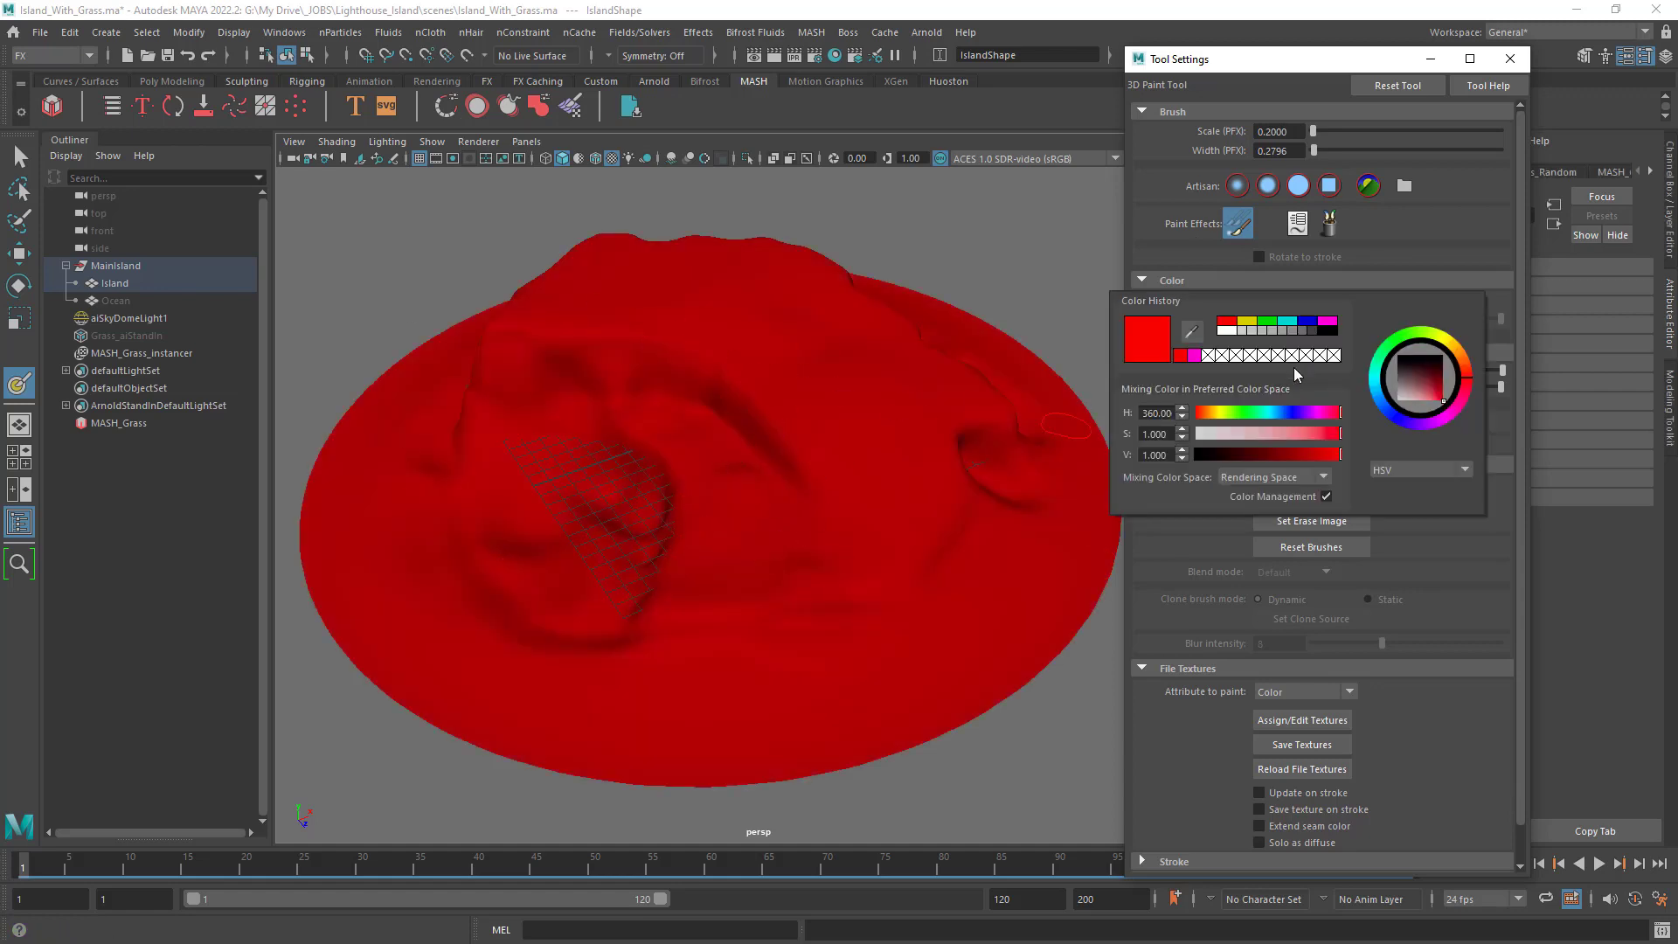
click(1227, 330)
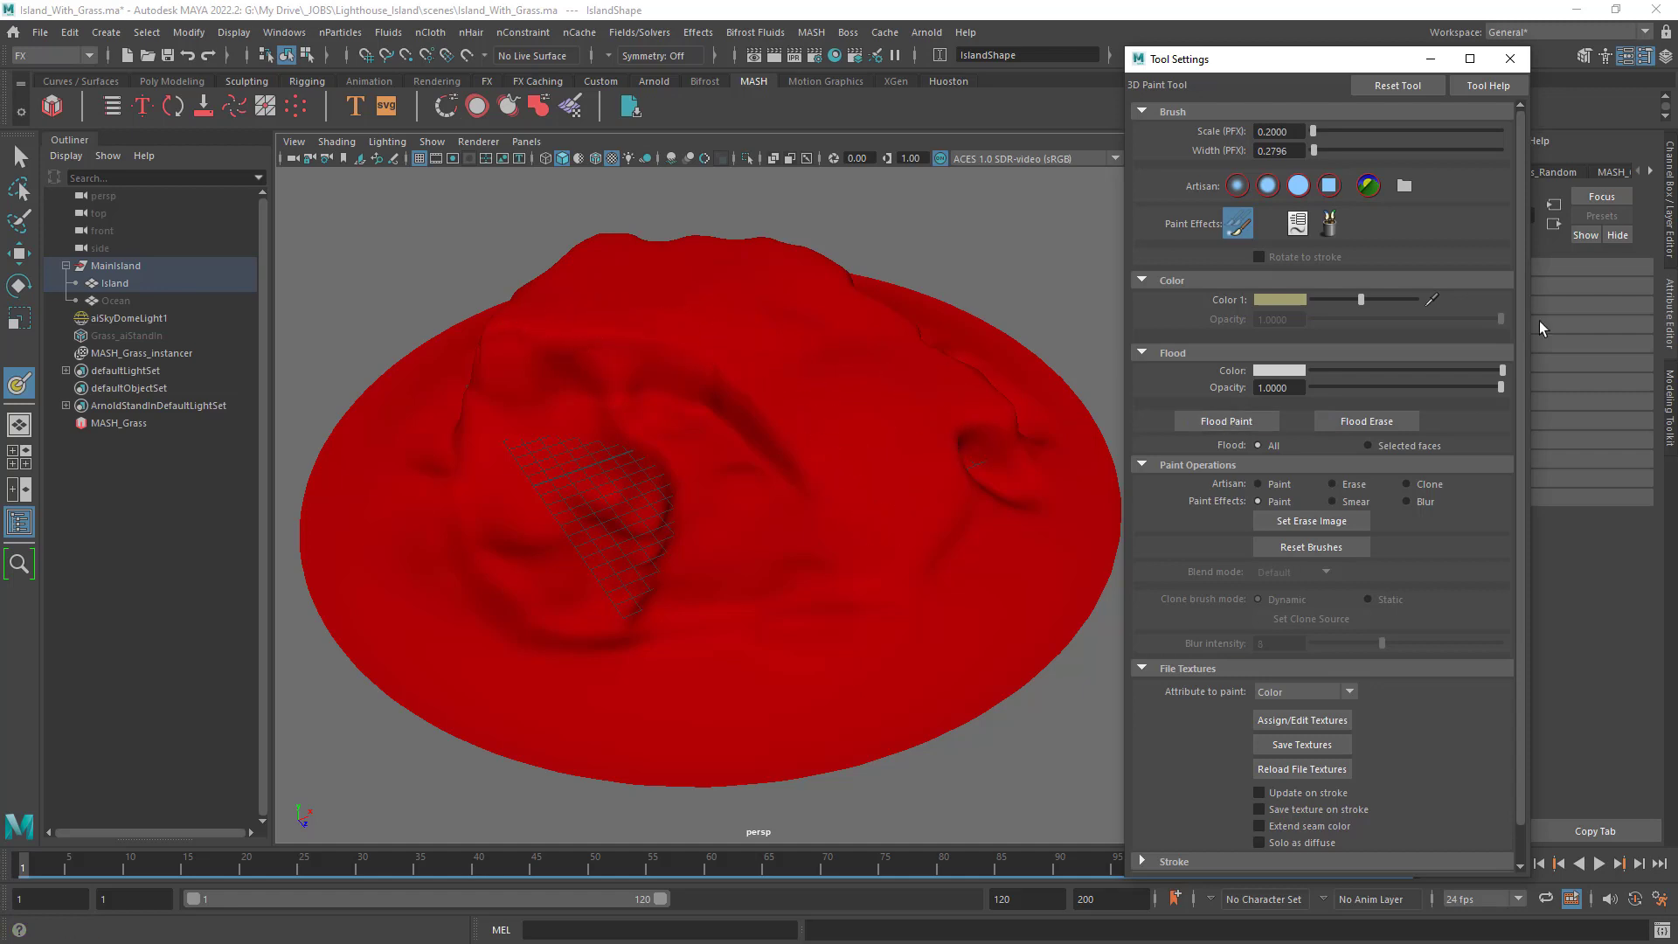
click(1236, 421)
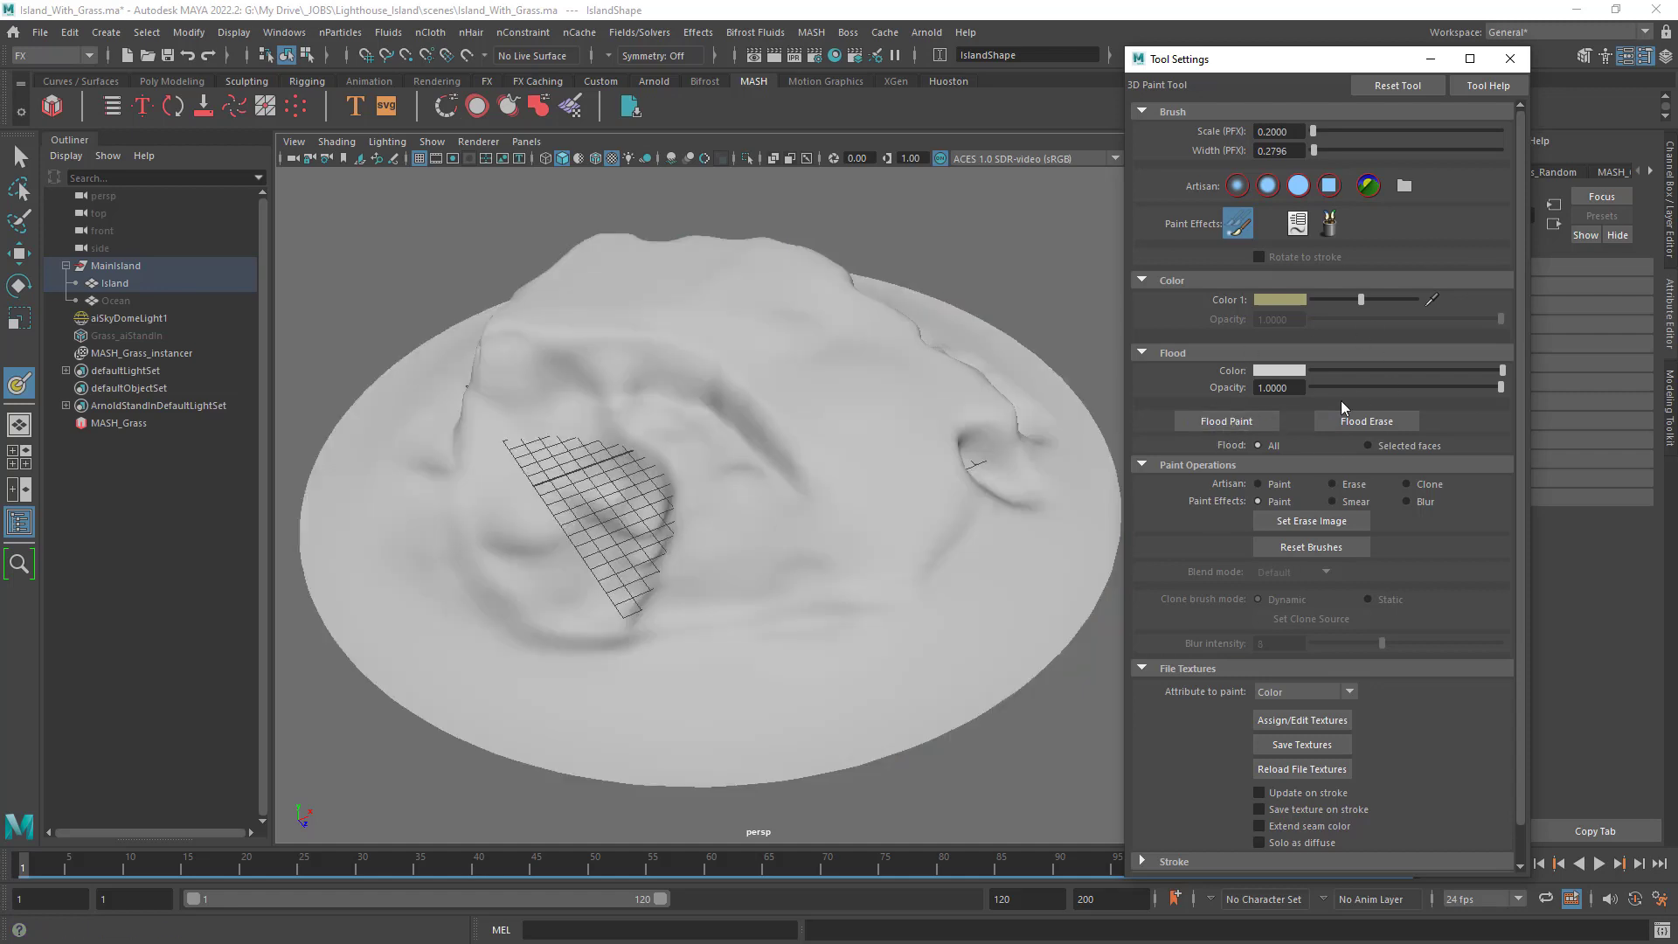
Set the flood colour to black and flood the entire island texture with it.
mouse_move(742, 389)
alt+mouse_down()
mouse_move(749, 363)
mouse_move(738, 386)
alt+mouse_up()
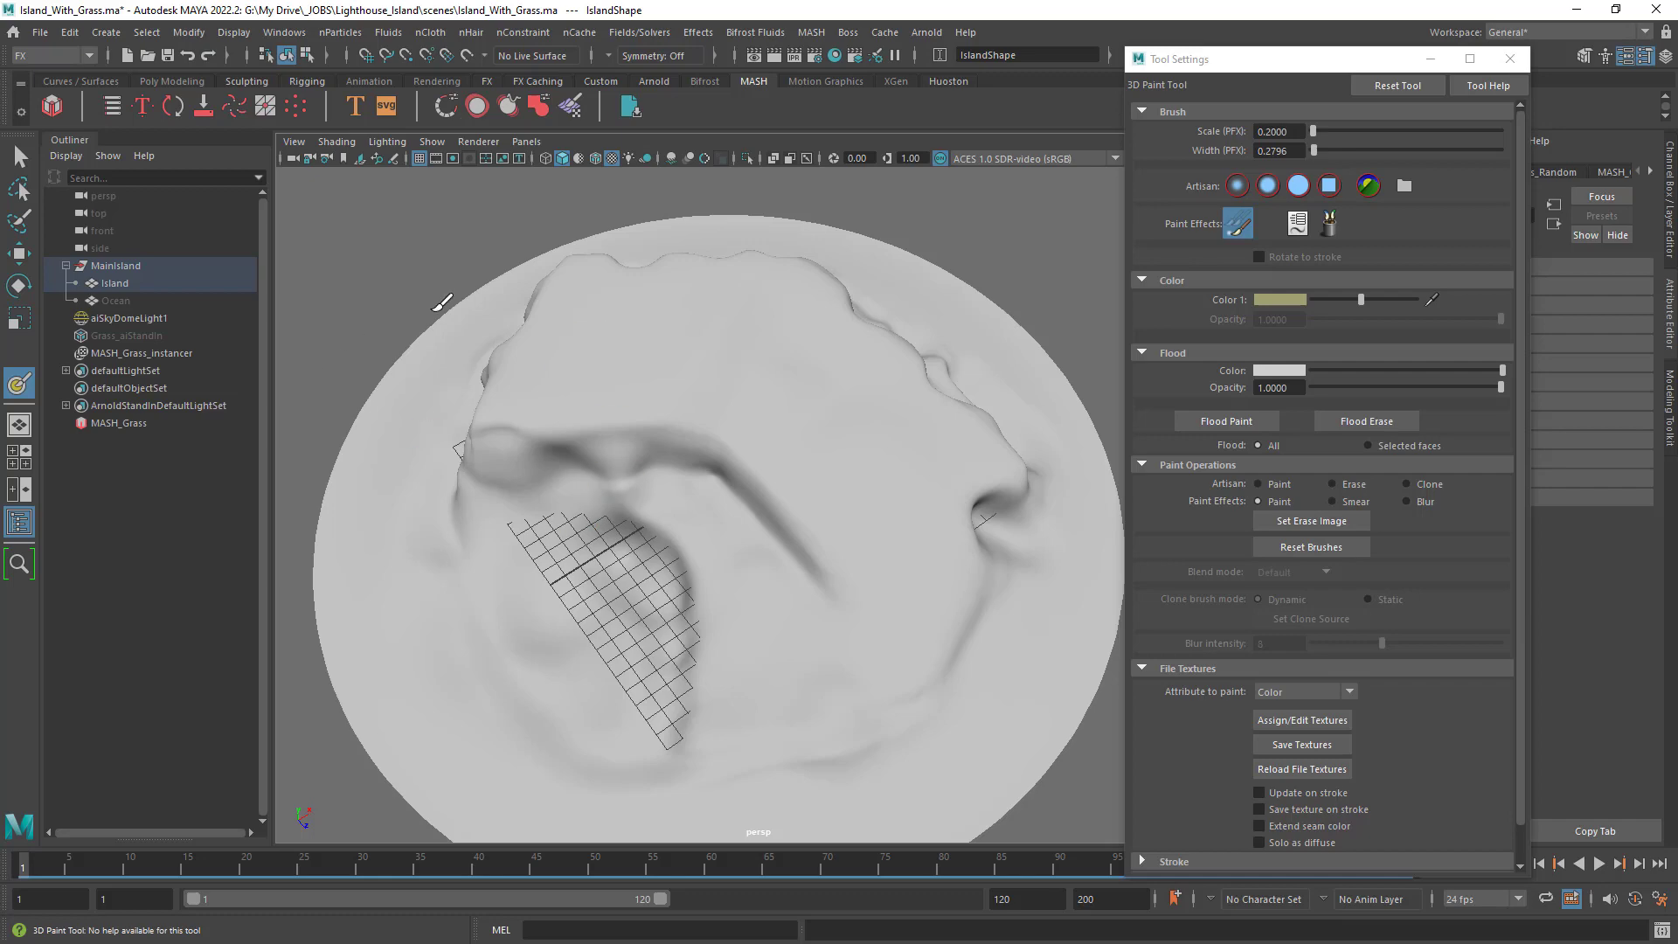
alt+drag(711, 345, 778, 384)
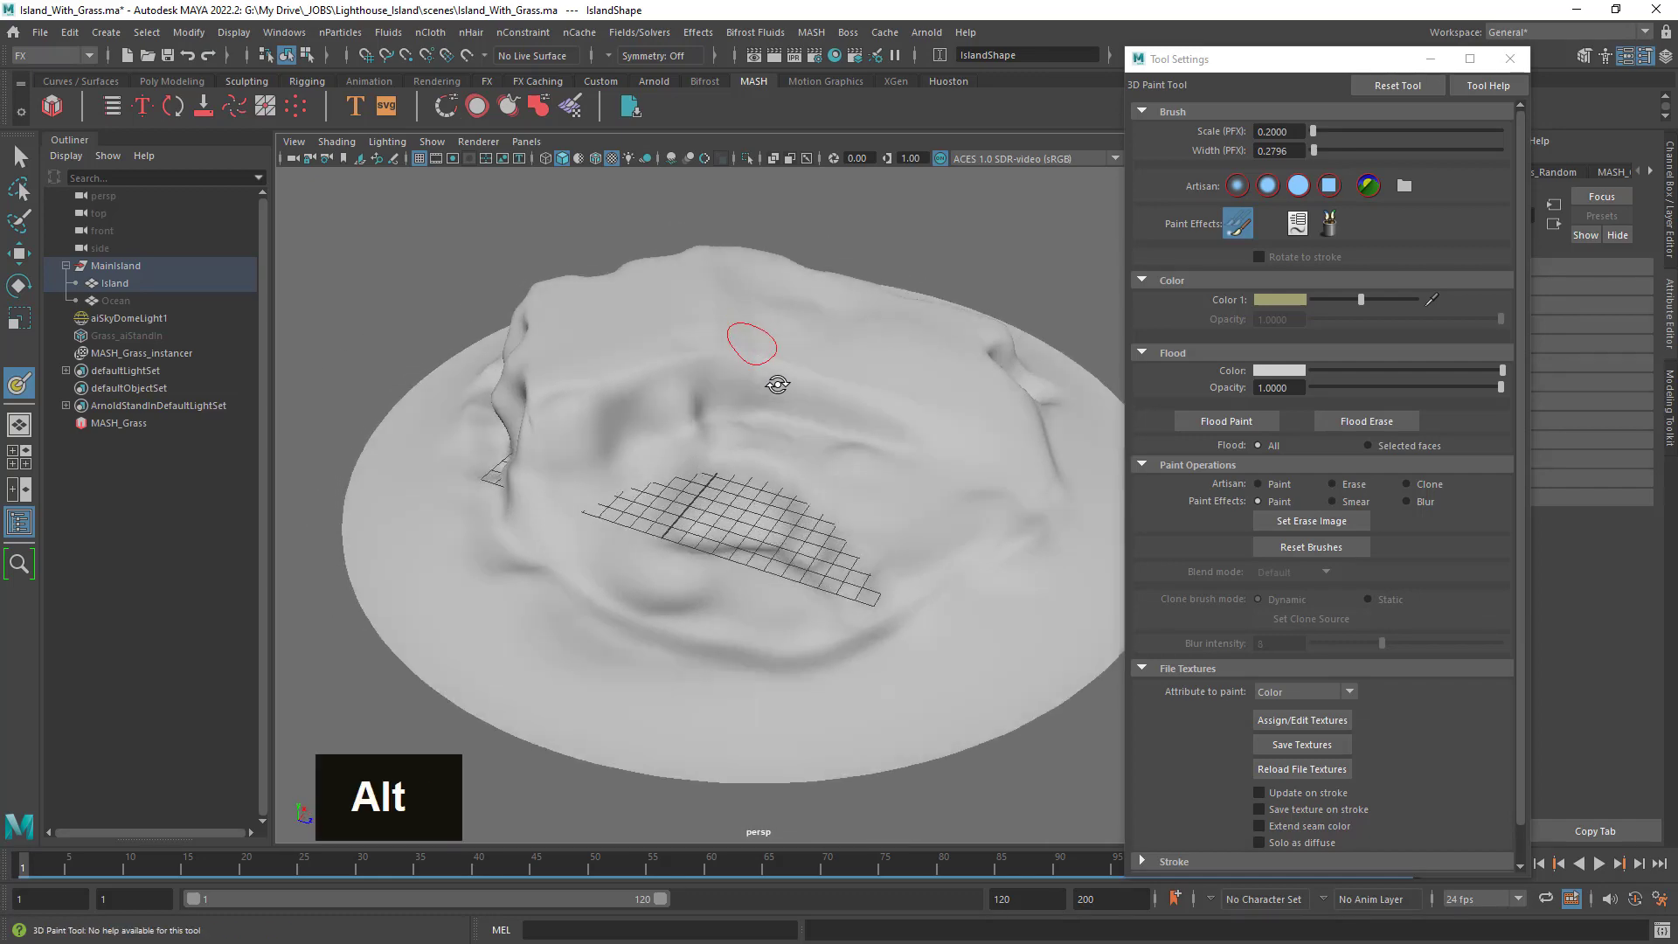
mouse_move(673, 367)
alt+mouse_down()
mouse_move(864, 384)
mouse_move(547, 394)
alt+mouse_up()
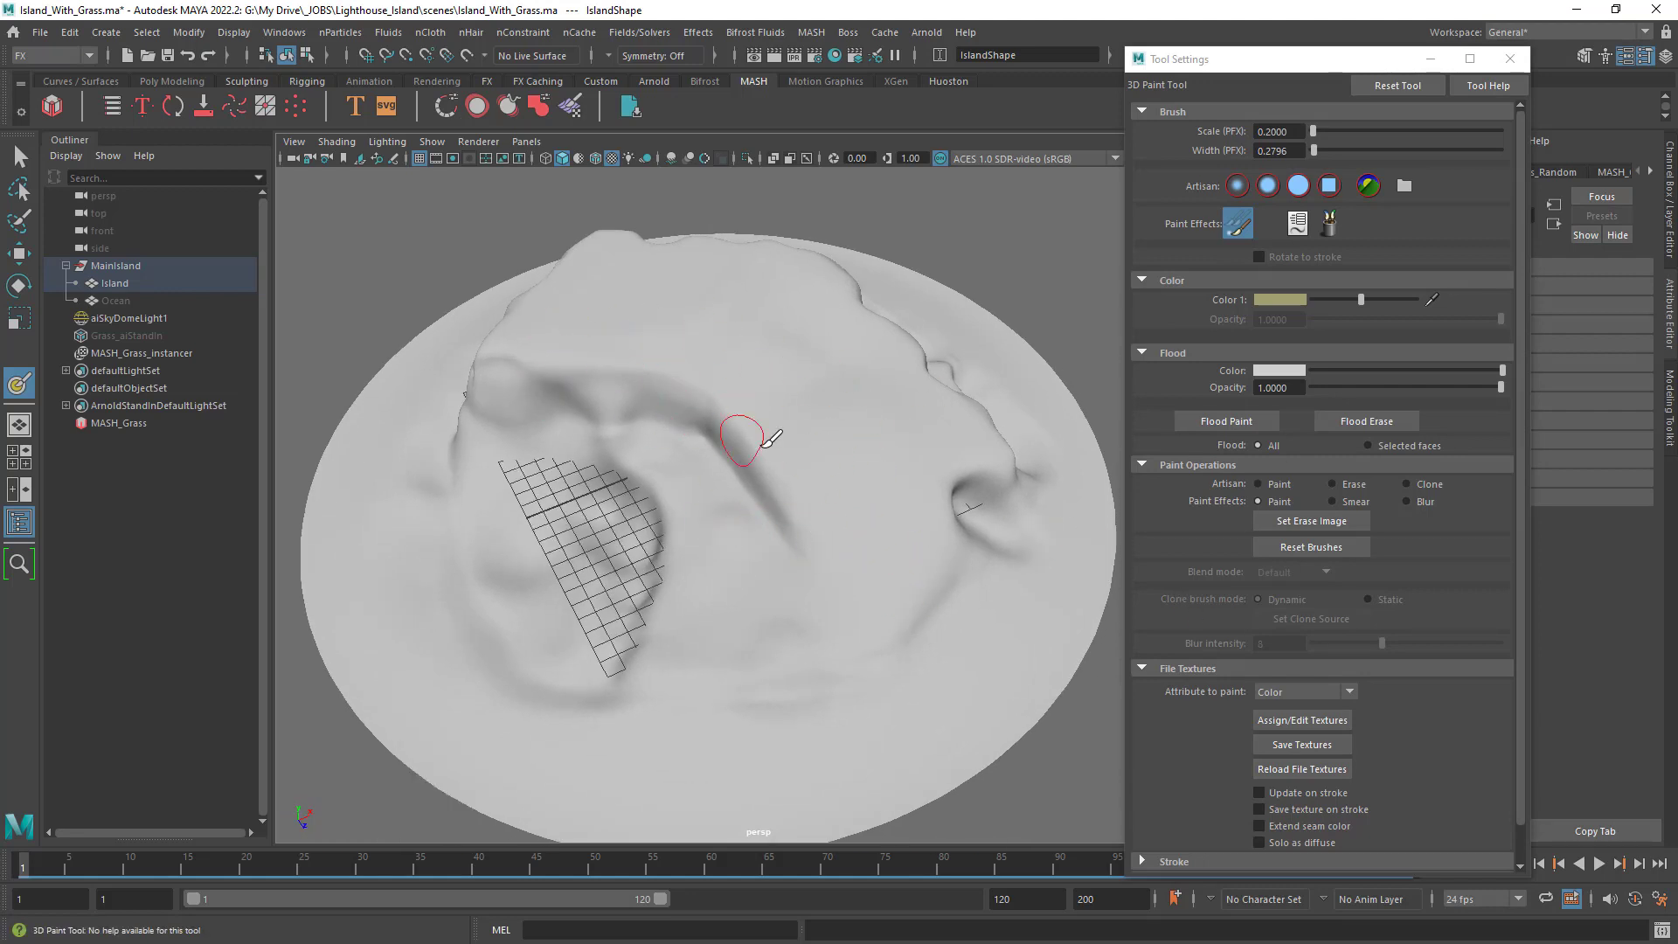
key(alt)
key(alt)
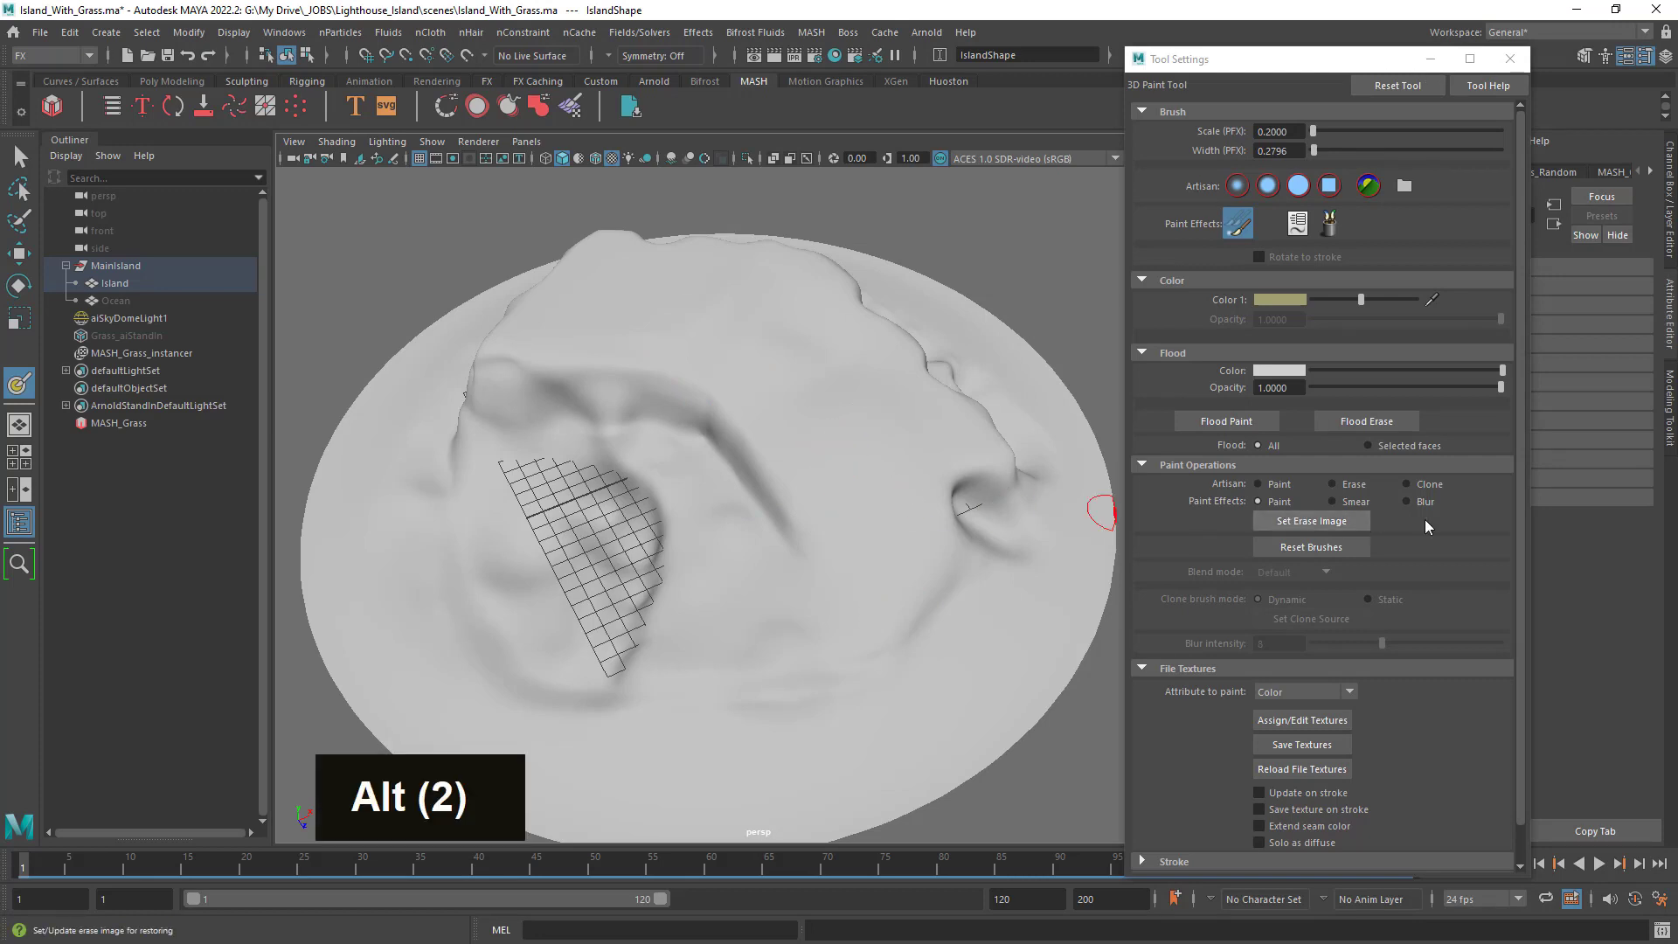
drag(1523, 464, 1522, 553)
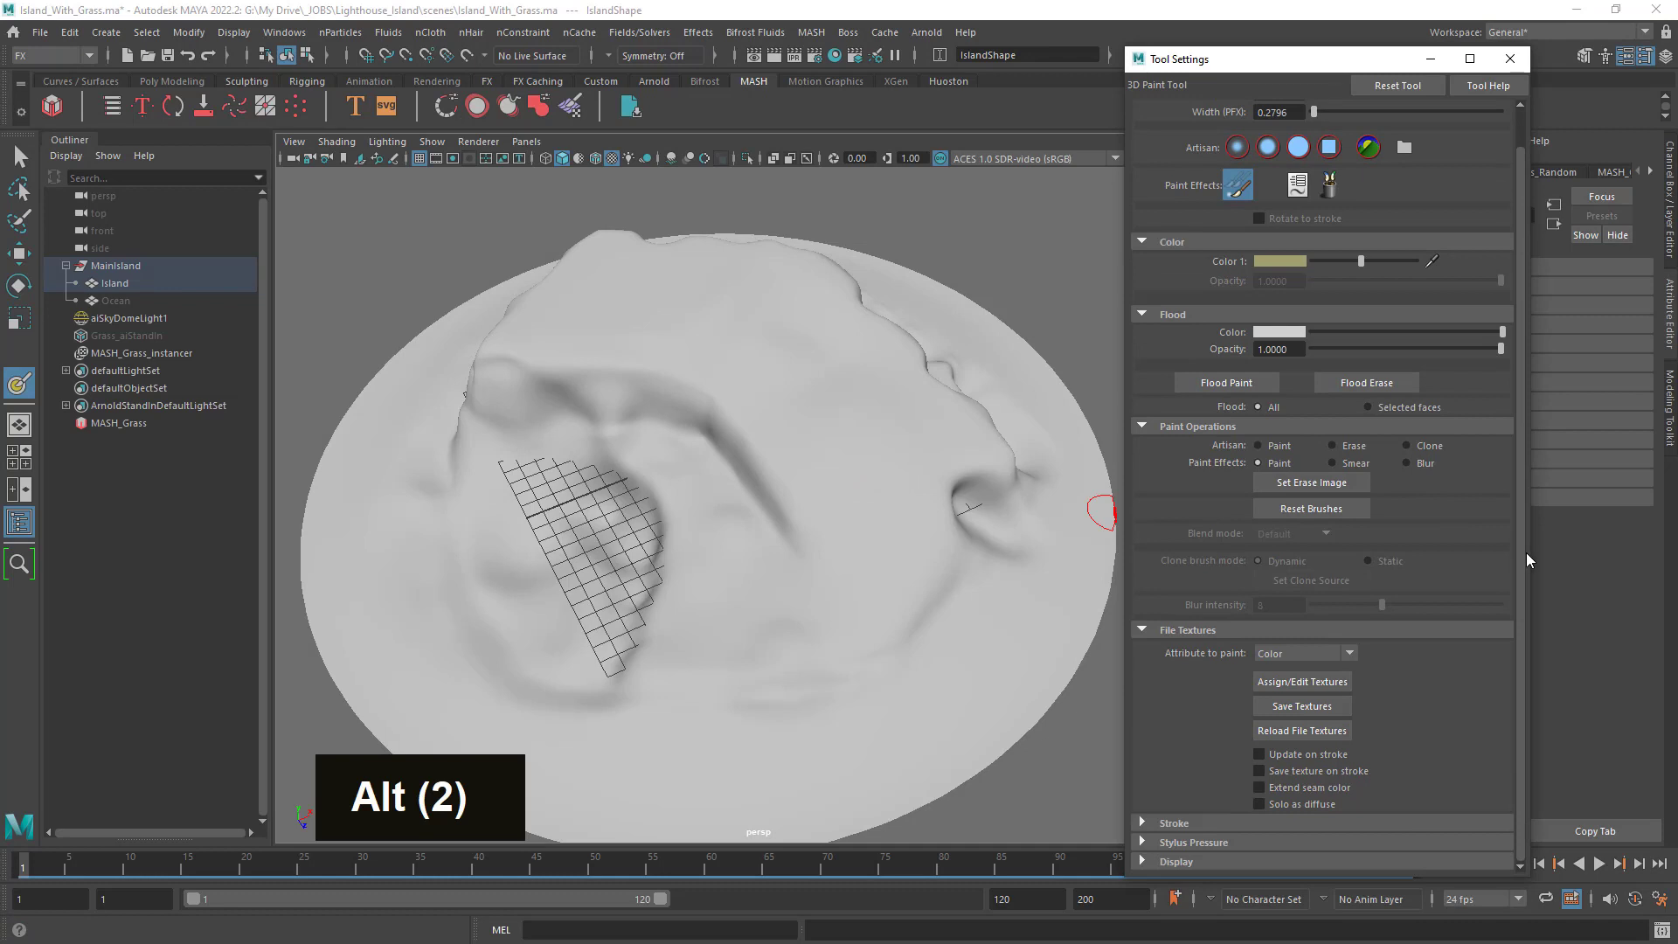
drag(1528, 553, 1523, 459)
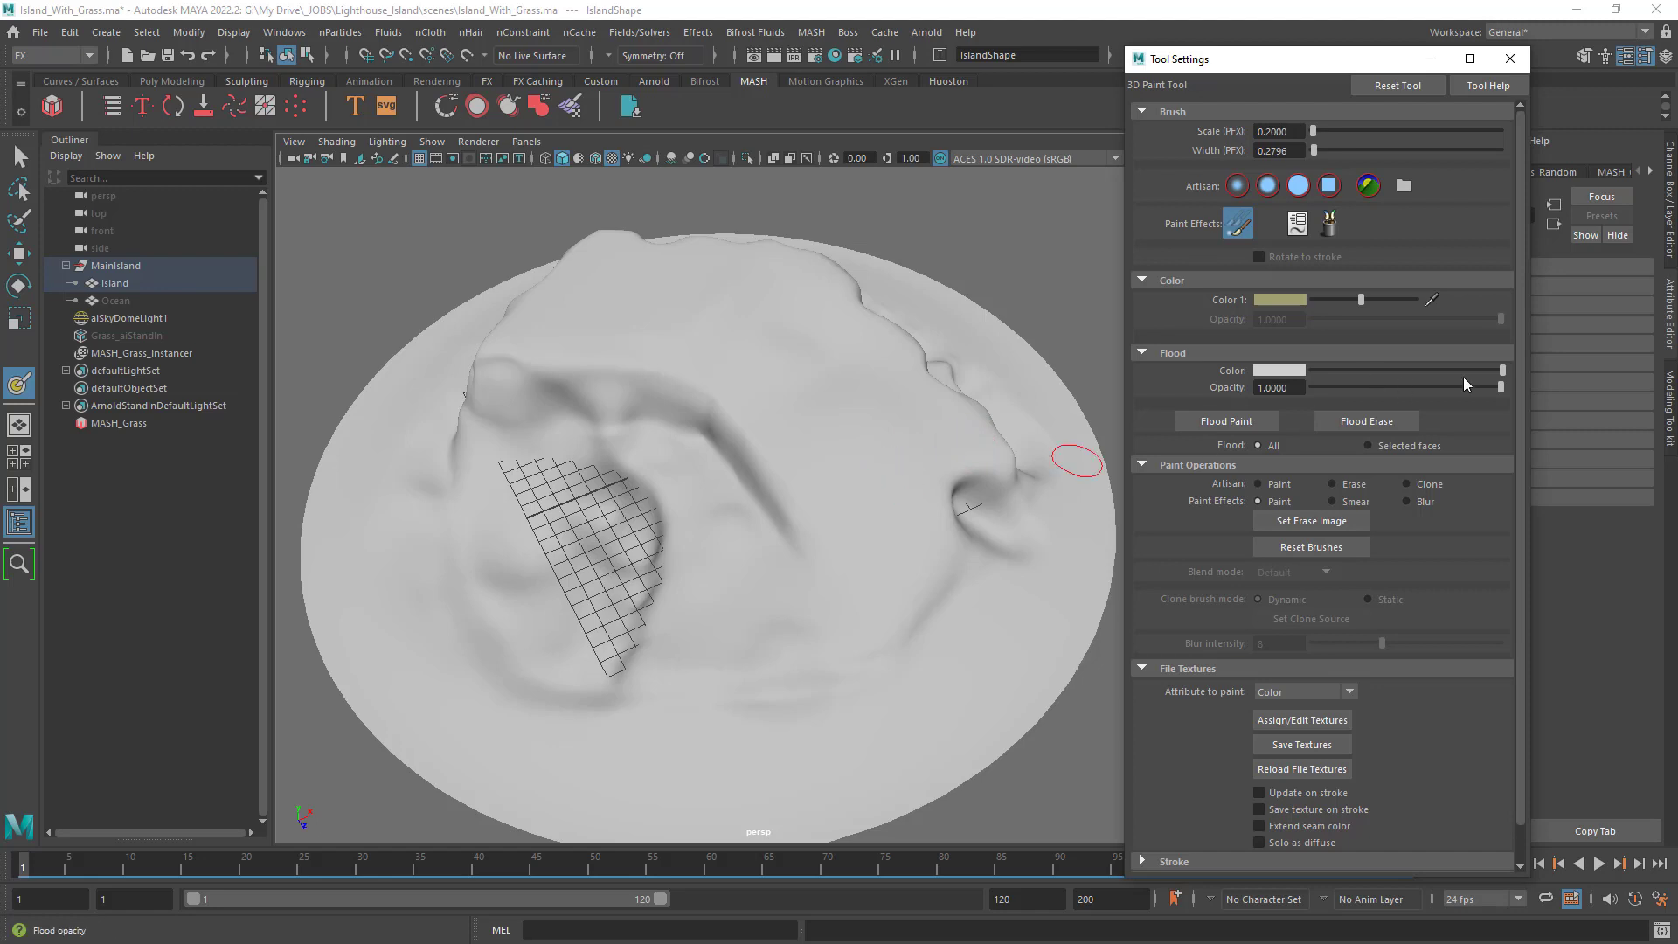
click(1247, 416)
mouse_move(729, 564)
alt+mouse_down()
mouse_move(690, 525)
mouse_move(622, 536)
mouse_move(956, 533)
mouse_move(715, 548)
mouse_move(686, 573)
mouse_move(753, 568)
alt+mouse_up()
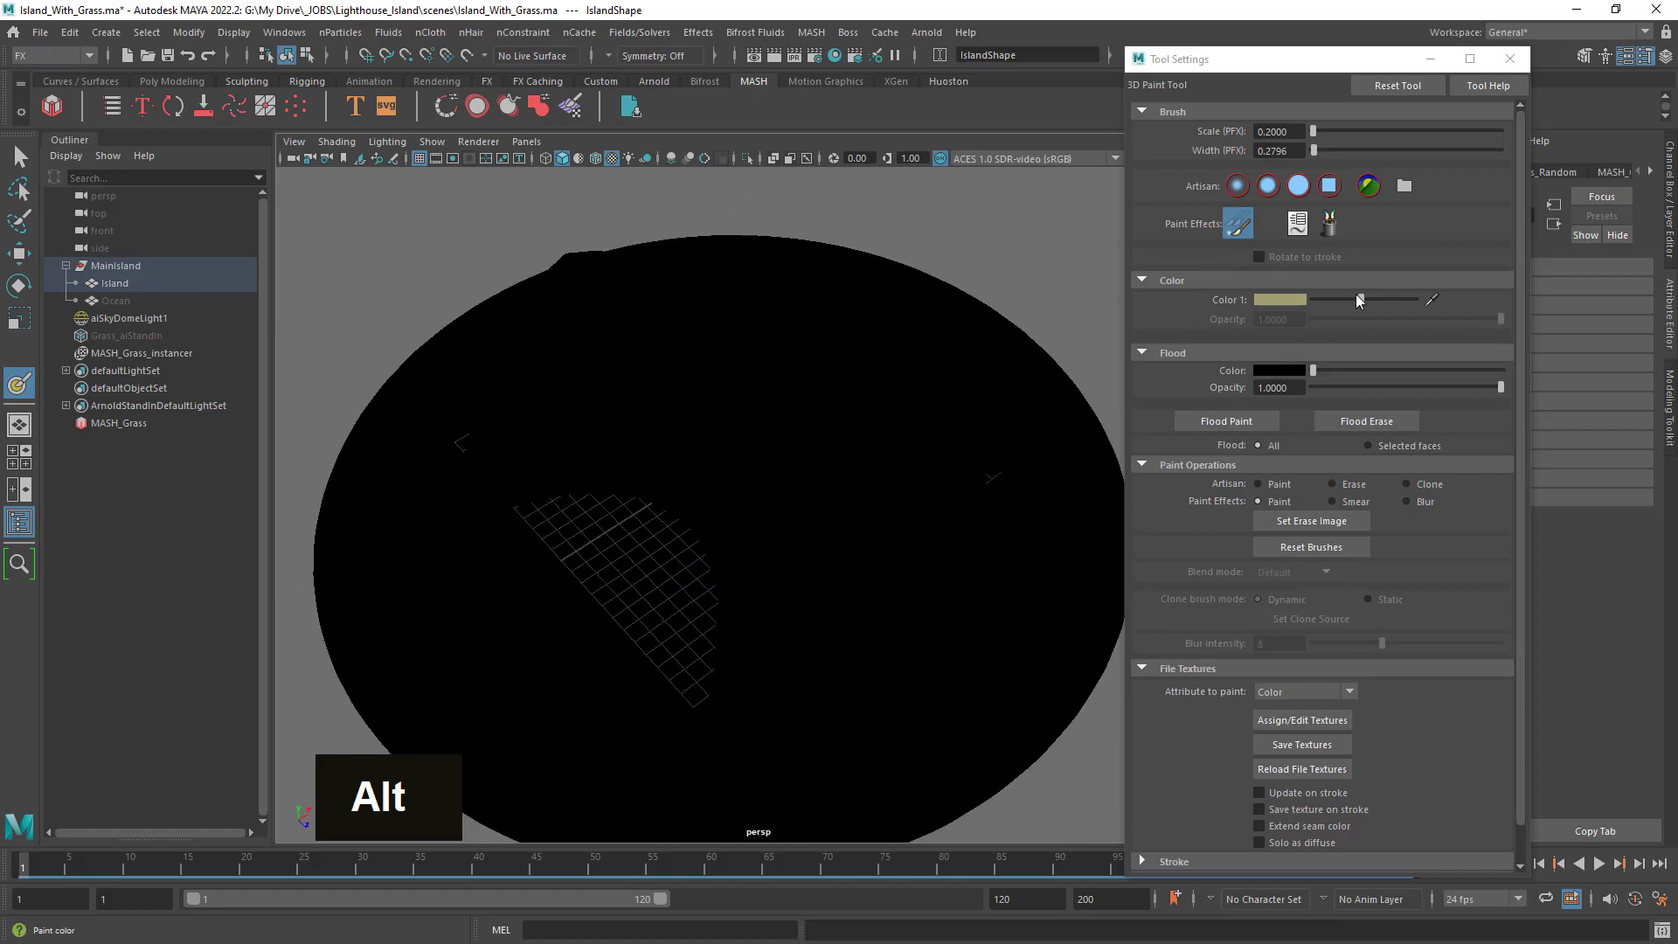
Set the paint colour to white, try a Paint Effects stroke on the island, and undo it.
click(1288, 300)
click(1222, 258)
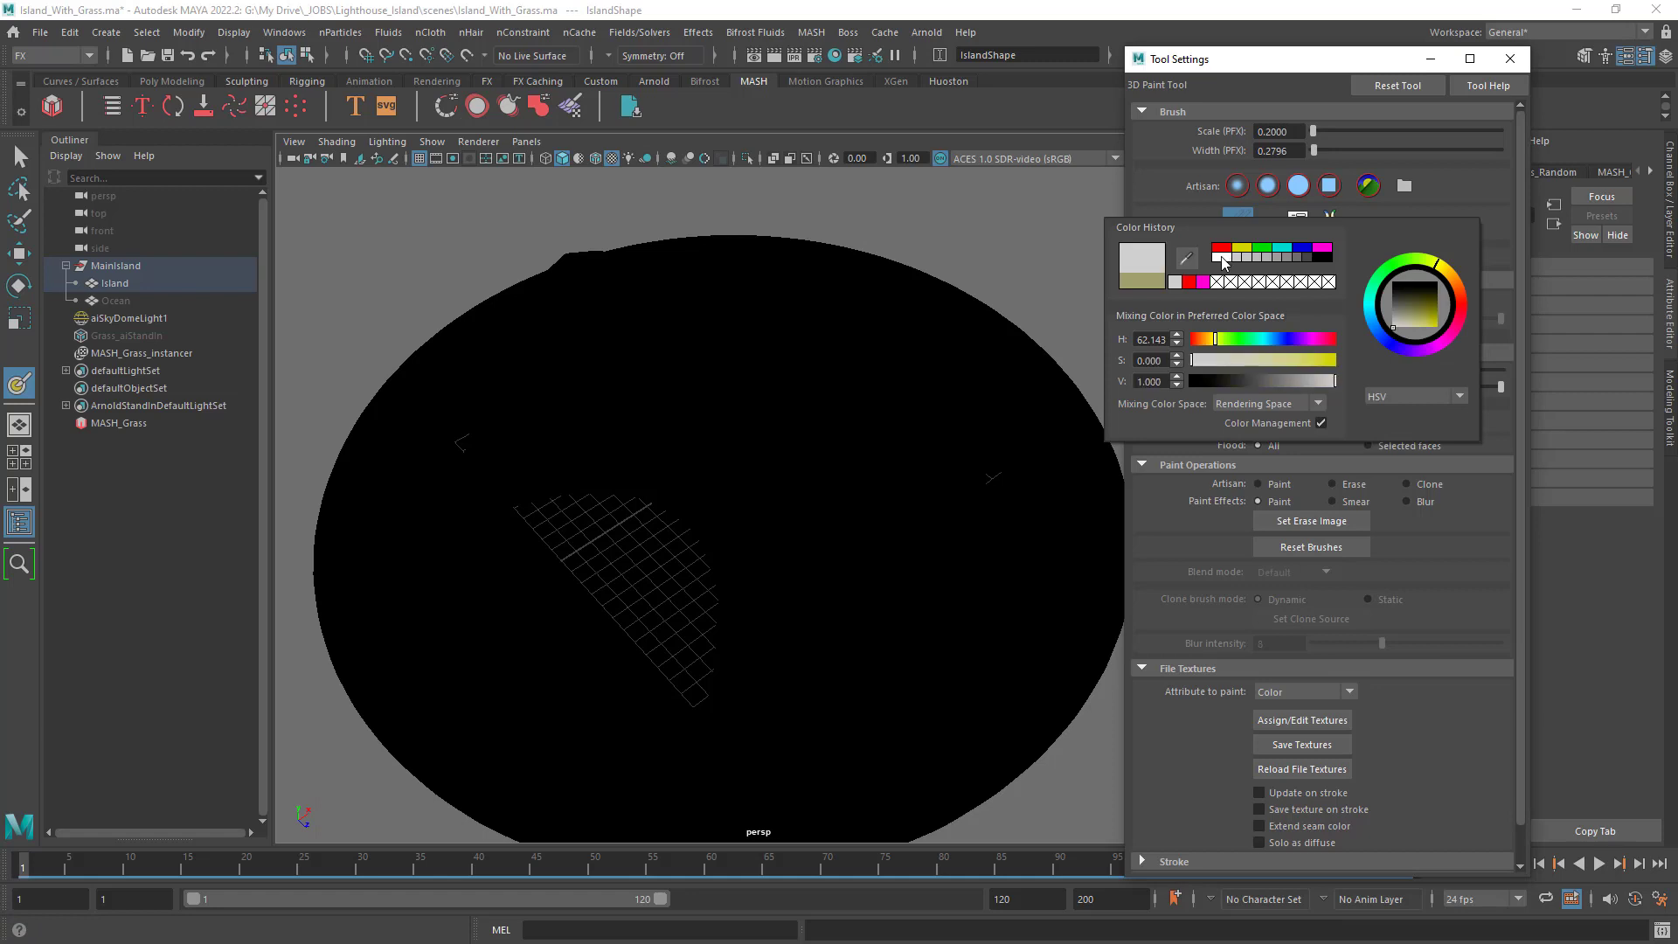
mouse_move(637, 385)
alt+mouse_down()
mouse_move(656, 397)
mouse_move(634, 369)
mouse_move(648, 345)
mouse_move(723, 487)
mouse_move(697, 525)
mouse_move(798, 505)
alt+mouse_up()
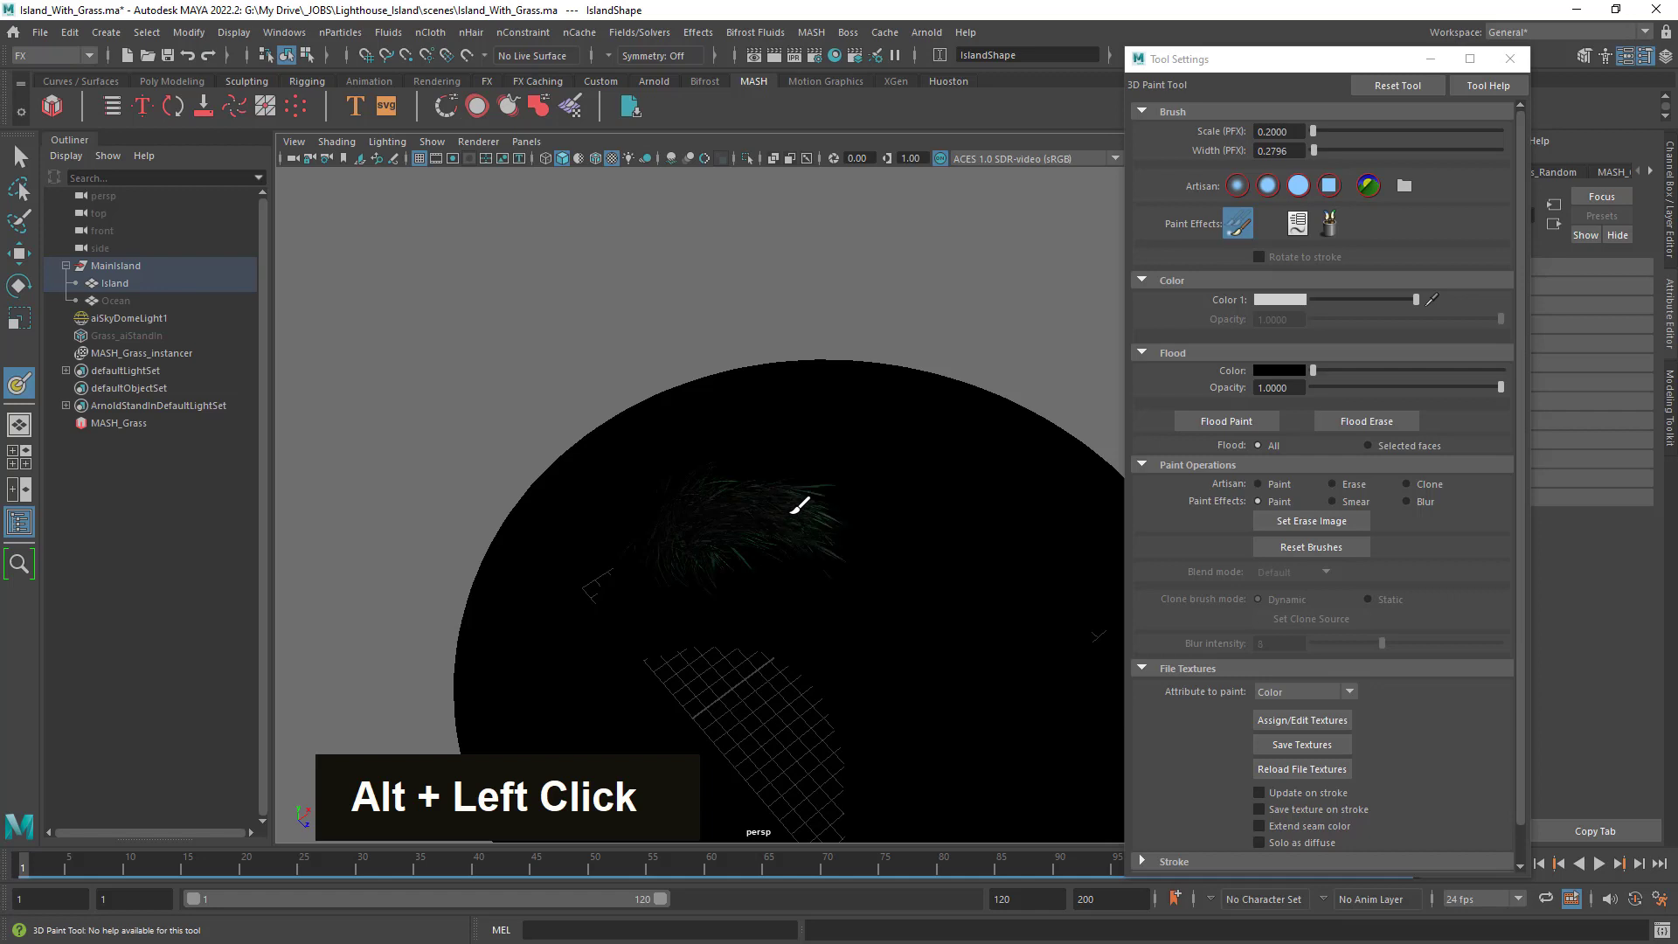
key(ctrl+z)
alt+middle_drag(936, 472, 831, 405)
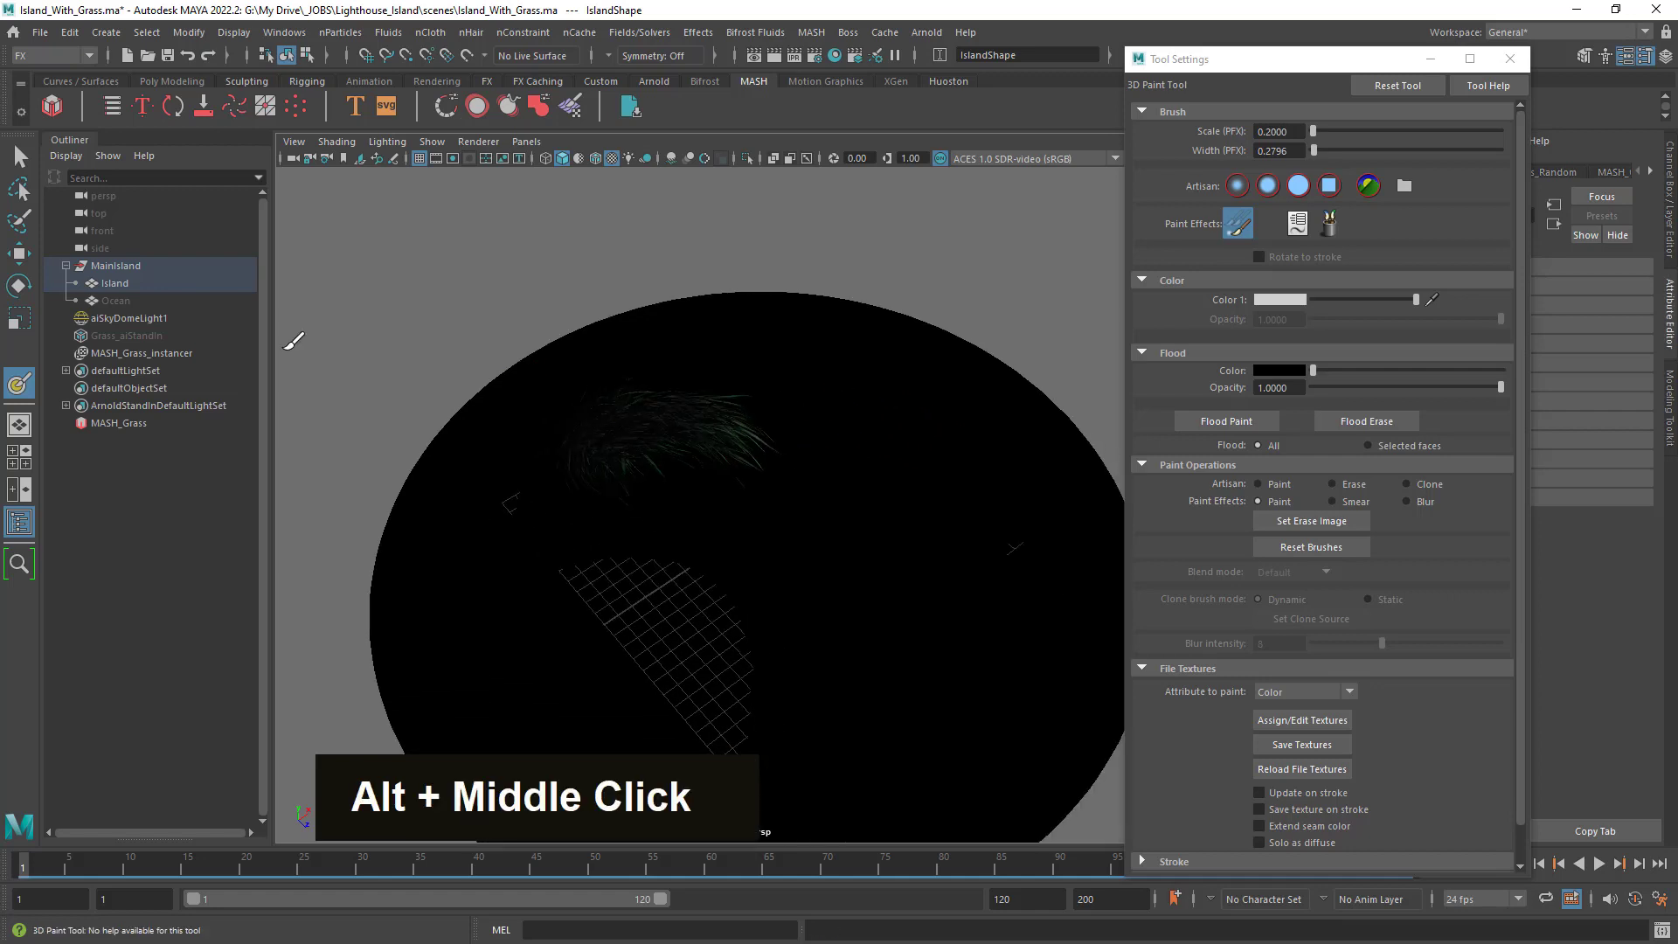
Switch to the Artisan Gaussian brush profile and flood the island with black to clear the test stroke.
click(1244, 186)
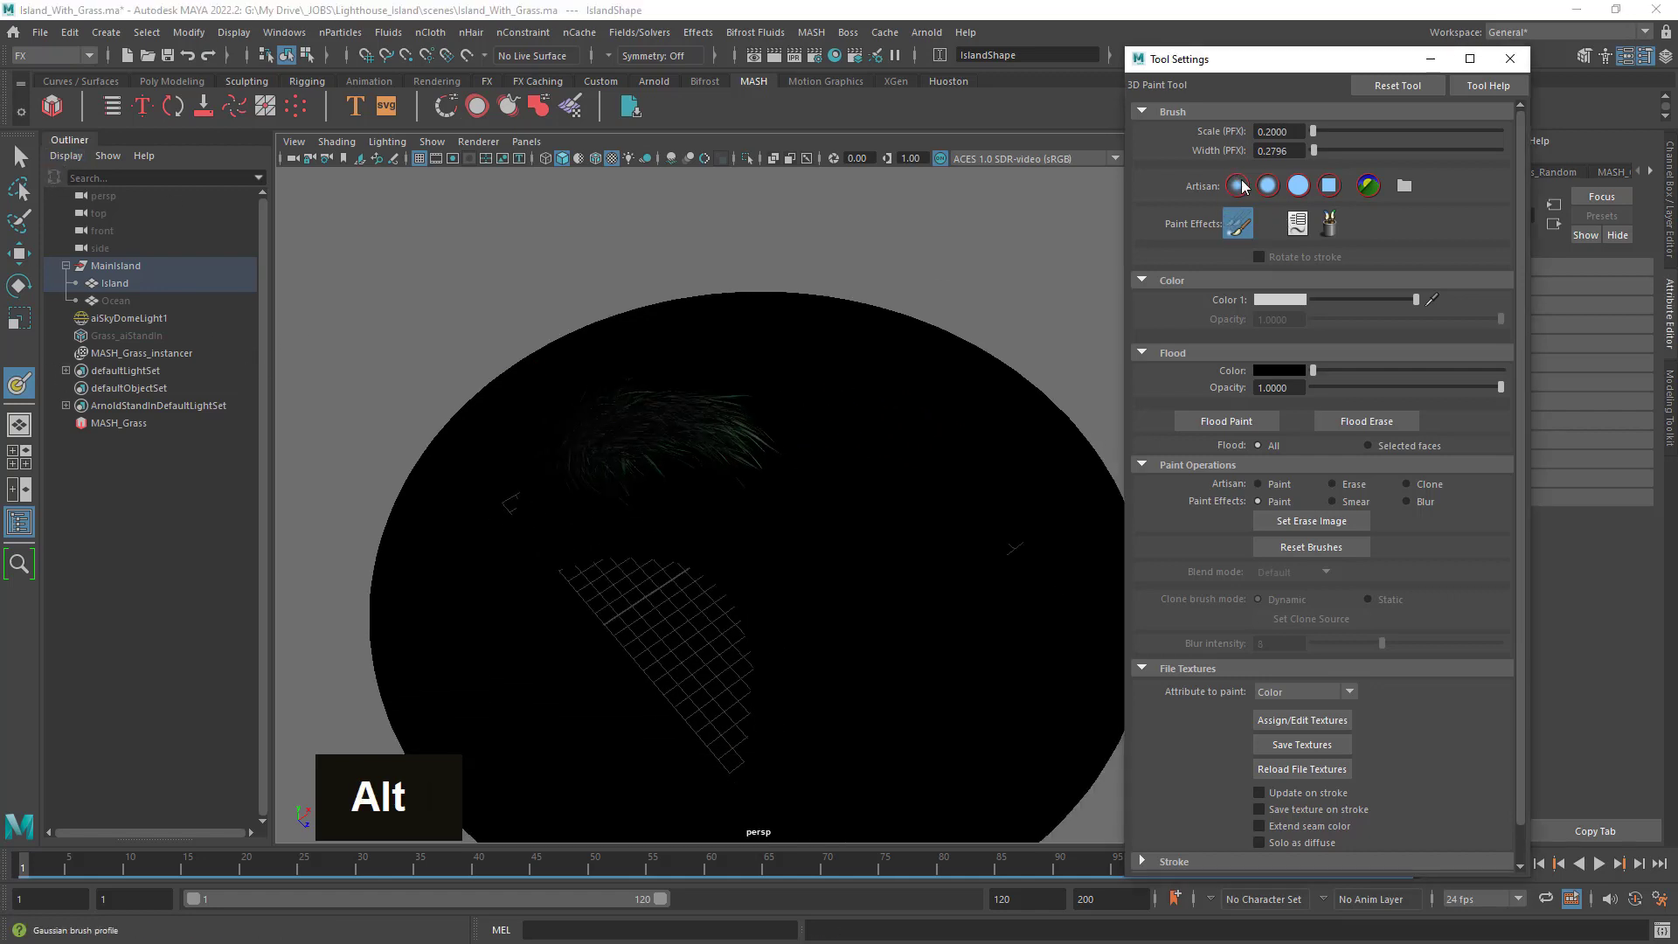
click(1243, 186)
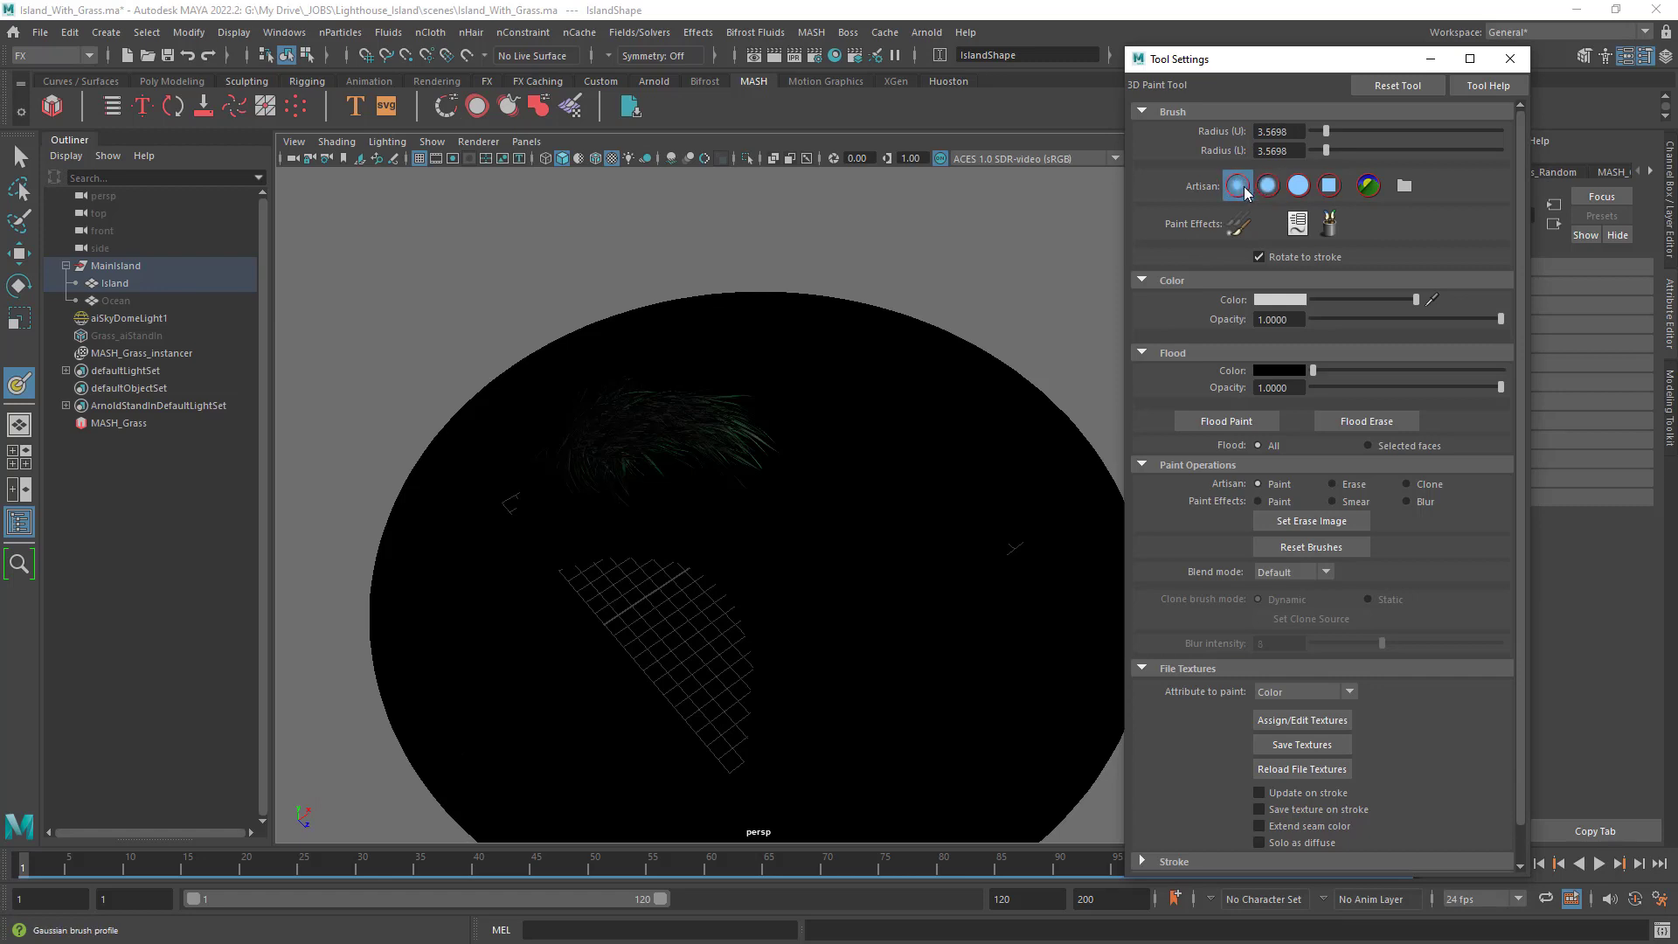
mouse_move(749, 393)
alt+mouse_down()
mouse_move(768, 337)
mouse_move(723, 412)
mouse_move(656, 395)
mouse_move(761, 457)
mouse_move(662, 458)
alt+mouse_up()
click(1225, 419)
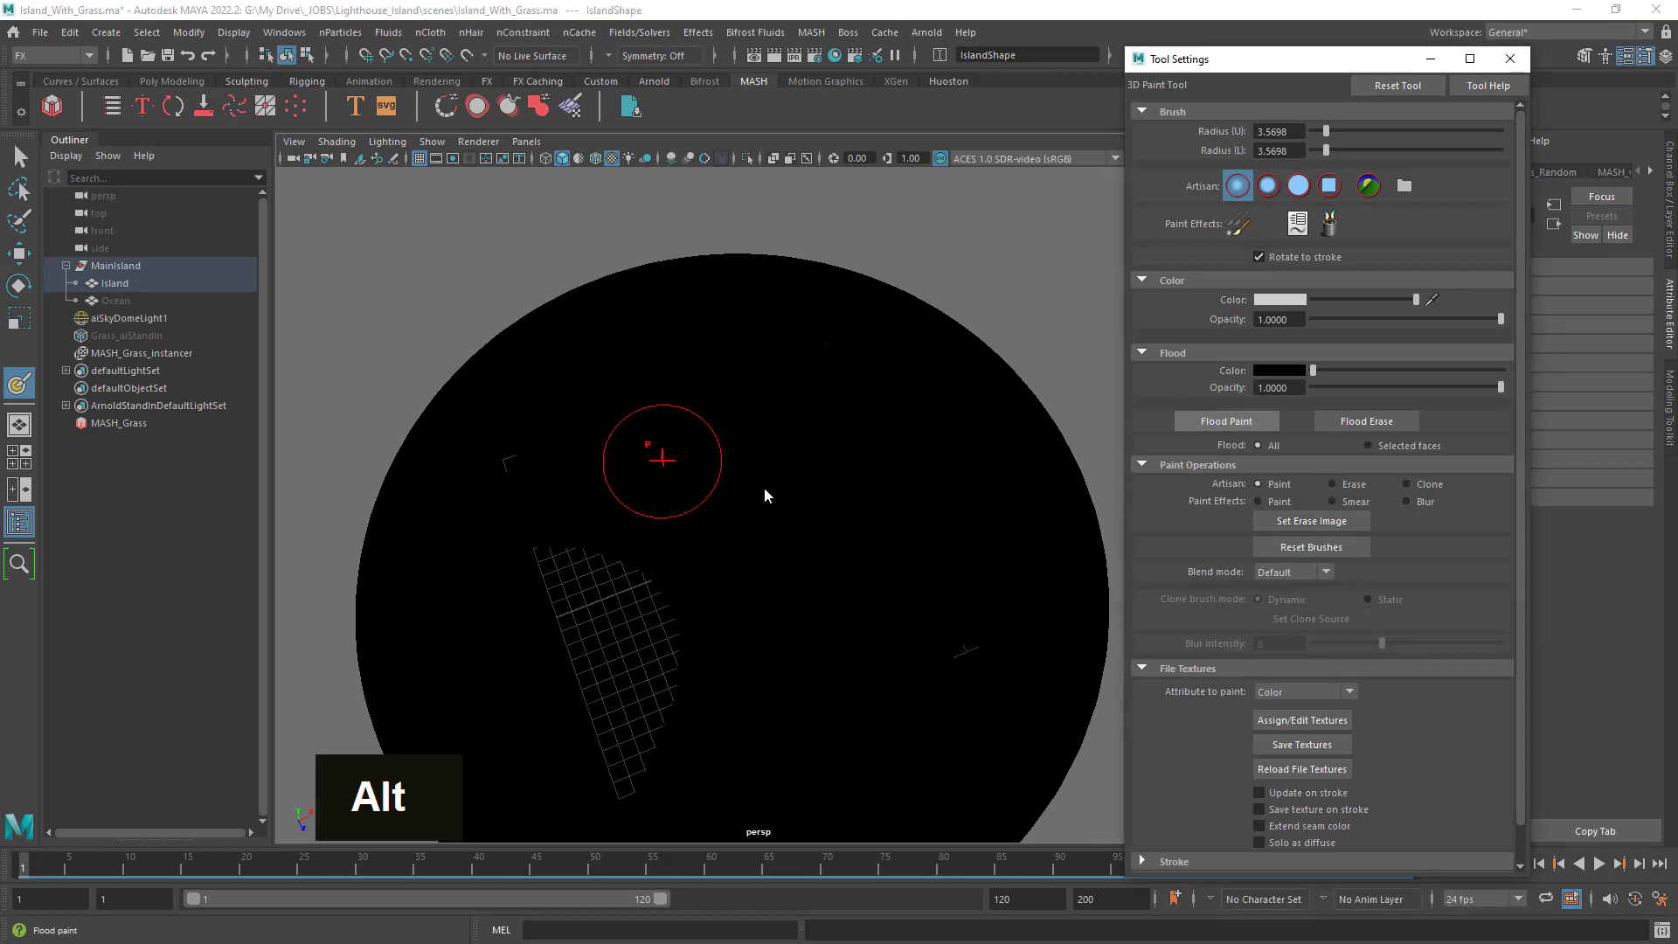
Paint a broad, curved white area across one side of the black island with the Artisan Gaussian brush.
mouse_move(770, 486)
alt+mouse_down()
mouse_move(752, 579)
mouse_move(809, 551)
mouse_move(790, 543)
mouse_move(783, 573)
alt+mouse_up()
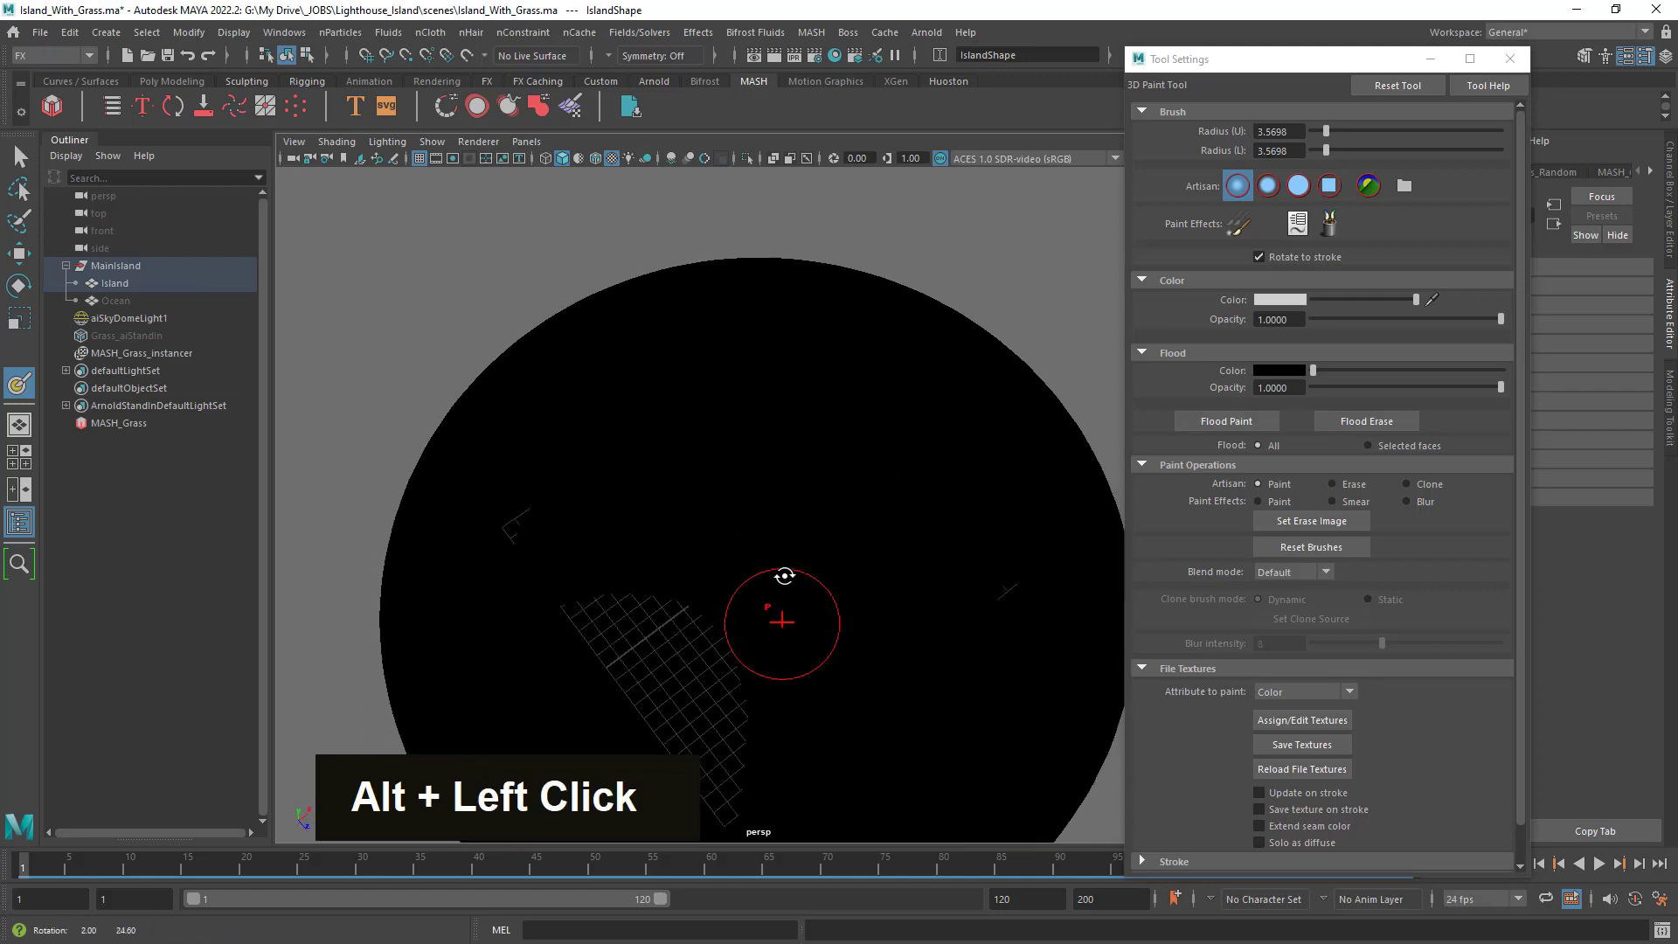
click(1242, 188)
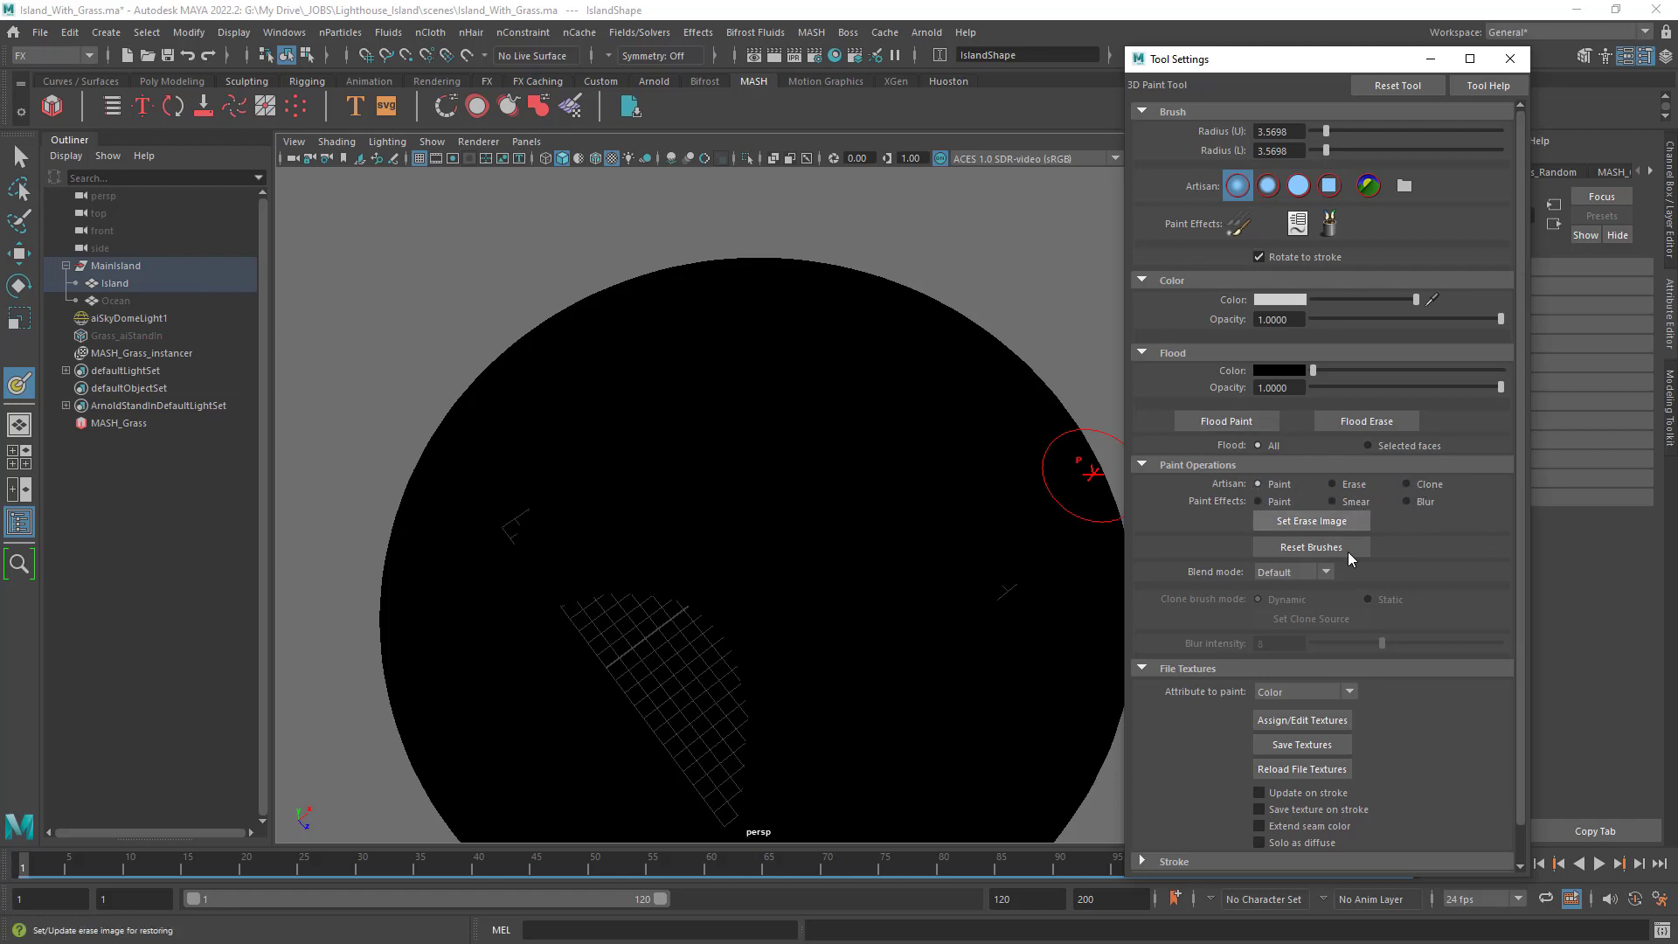
mouse_move(957, 498)
alt+mouse_down()
mouse_move(914, 521)
mouse_move(906, 472)
mouse_move(913, 529)
alt+mouse_up()
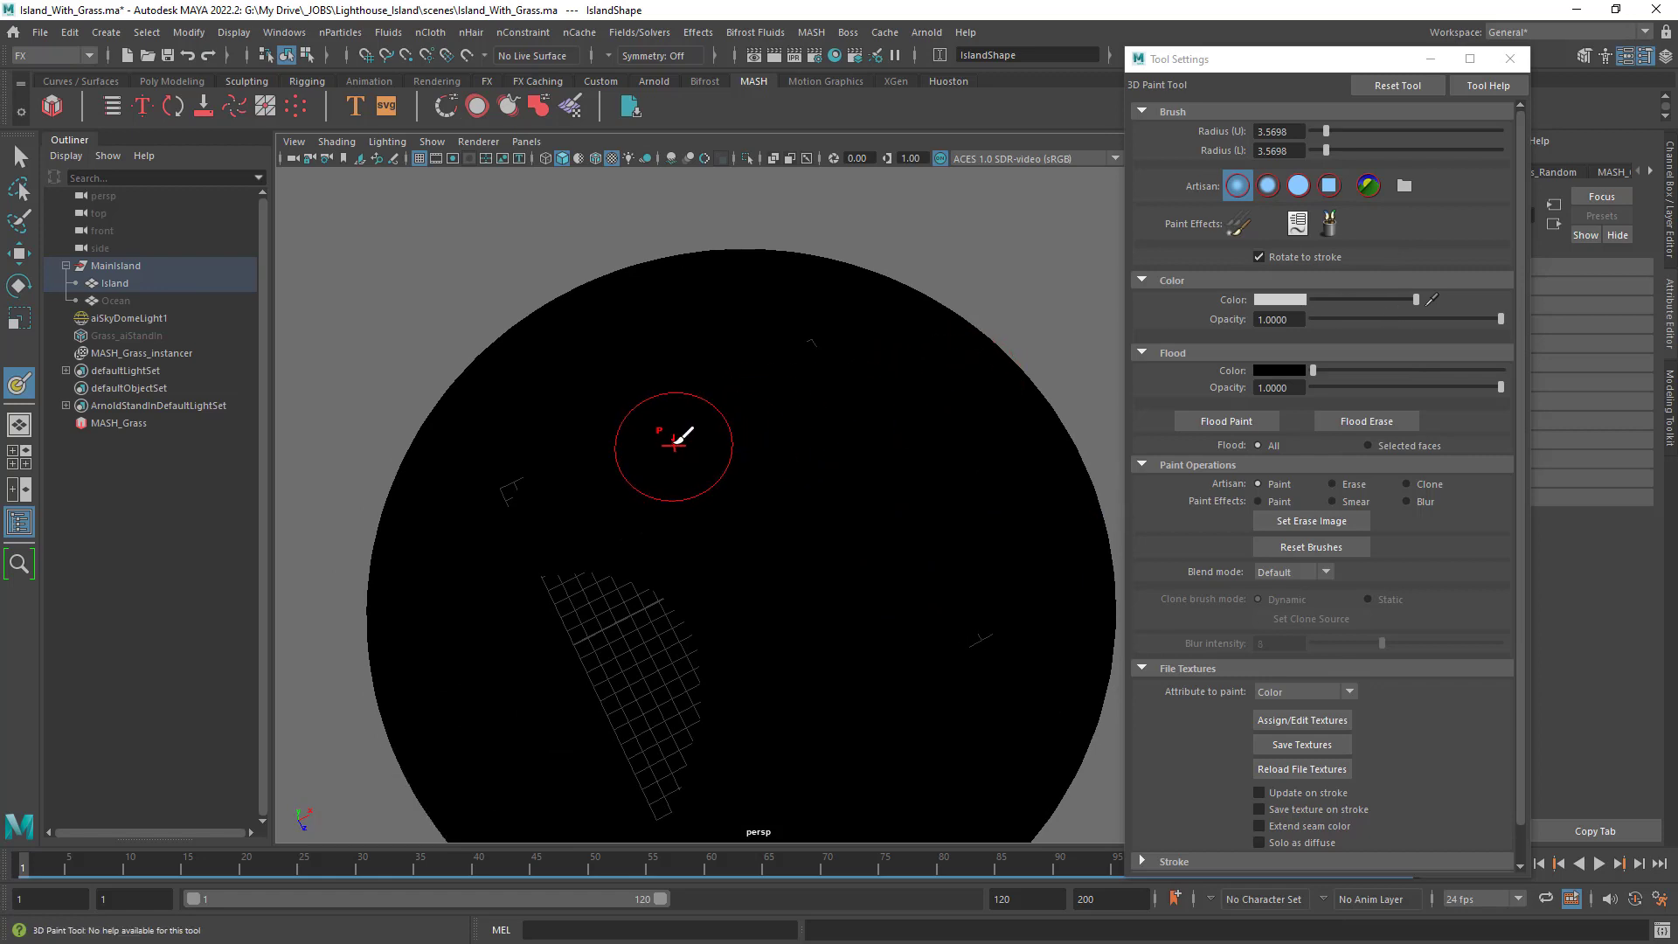
mouse_move(678, 443)
mouse_down()
mouse_move(791, 480)
mouse_move(690, 462)
mouse_move(533, 476)
mouse_move(723, 356)
mouse_move(637, 382)
mouse_move(612, 349)
mouse_move(787, 385)
mouse_move(810, 350)
mouse_move(815, 378)
mouse_move(671, 475)
mouse_up()
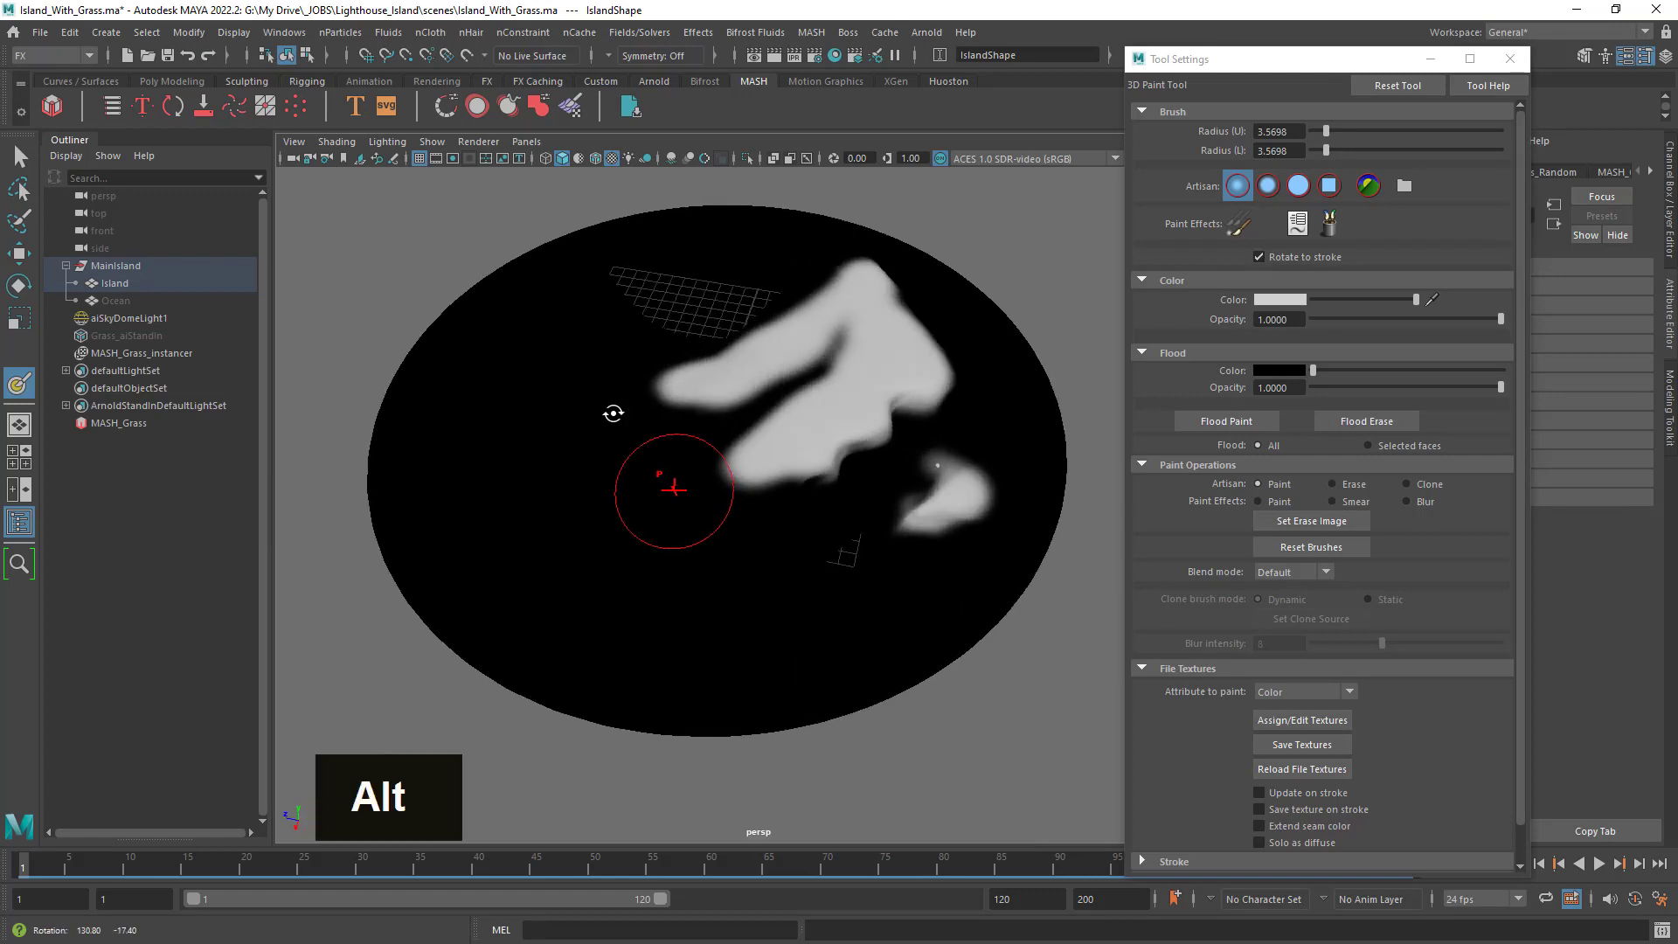
mouse_move(764, 412)
mouse_down()
mouse_move(680, 449)
mouse_move(666, 486)
mouse_move(811, 452)
mouse_up()
mouse_move(844, 333)
mouse_down()
mouse_move(791, 420)
mouse_move(691, 489)
mouse_move(643, 418)
mouse_move(743, 458)
mouse_up()
mouse_move(764, 397)
mouse_down()
mouse_move(744, 455)
mouse_move(638, 467)
mouse_move(644, 262)
mouse_move(774, 485)
mouse_move(726, 533)
mouse_move(506, 553)
mouse_move(775, 581)
mouse_move(679, 664)
mouse_move(646, 629)
mouse_move(758, 630)
mouse_move(861, 575)
mouse_move(904, 487)
mouse_up()
alt+drag(786, 583, 1108, 478)
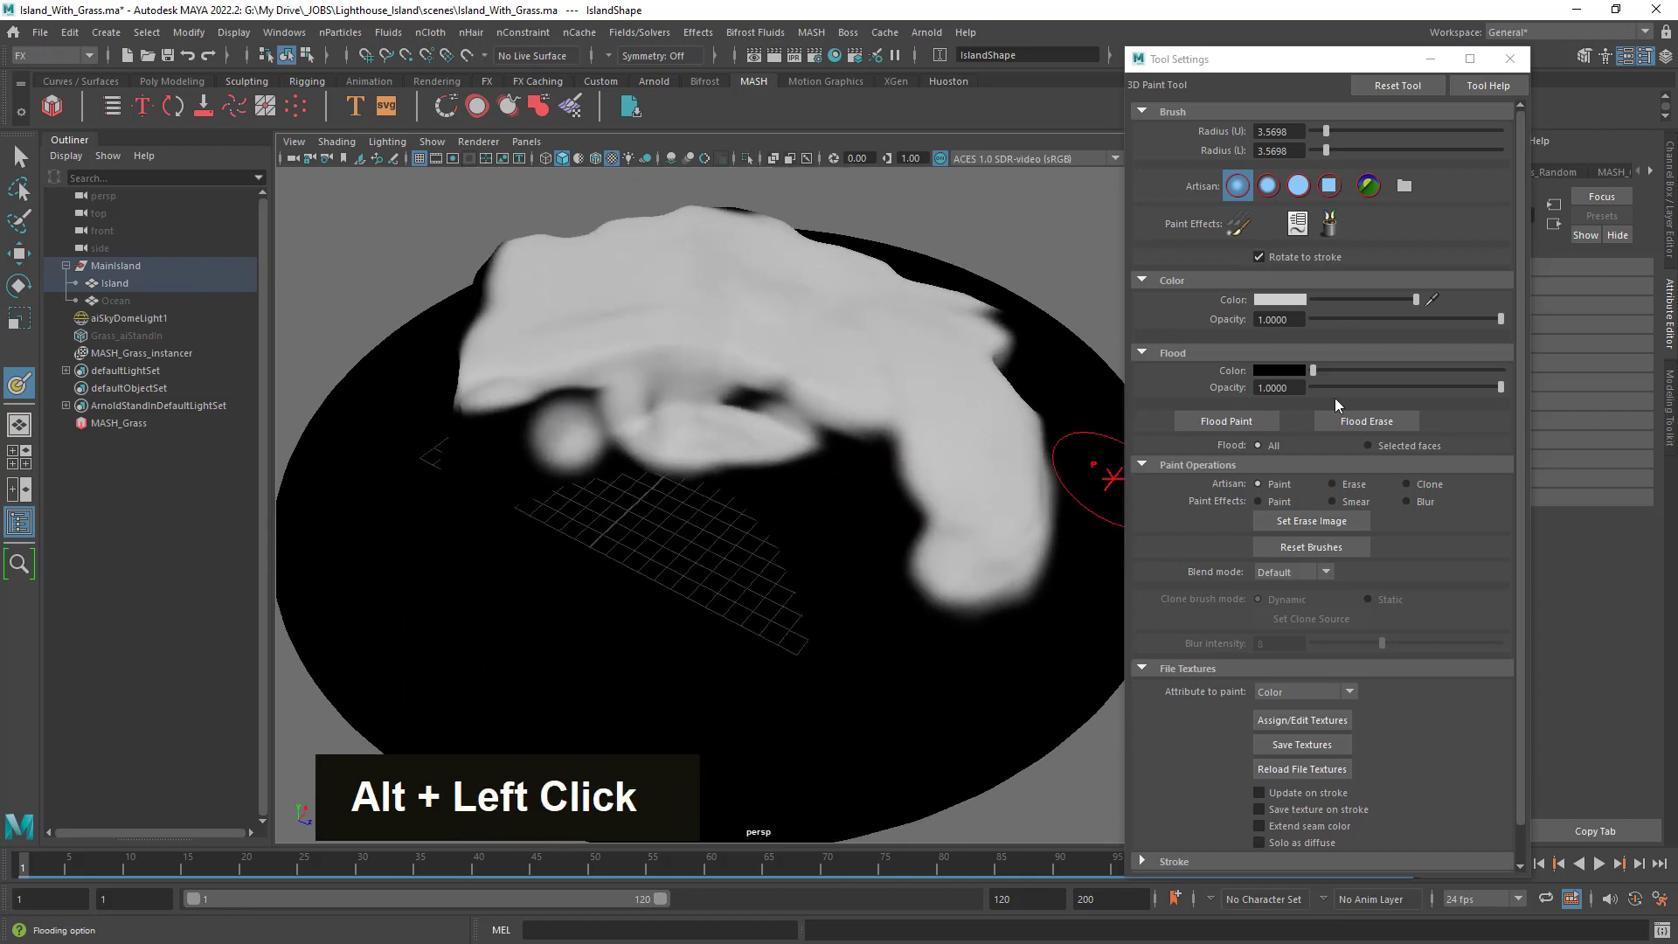
Set the paint colour to black and trim the white area on the island into a clean curved band.
drag(1416, 299, 1153, 302)
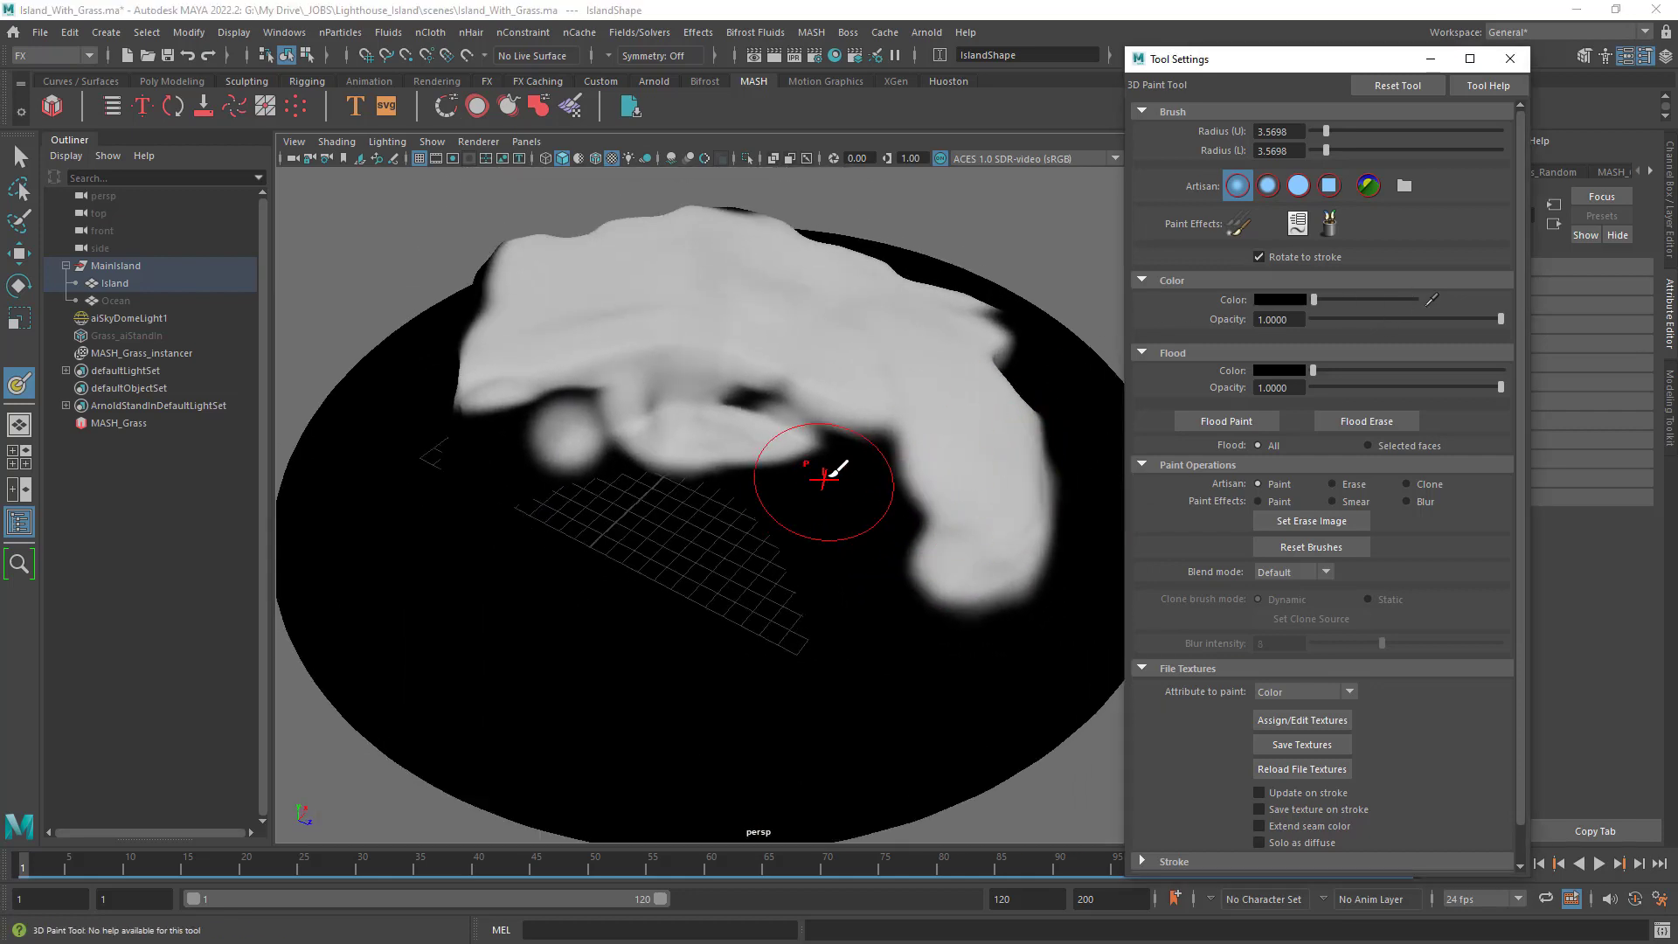
mouse_move(783, 453)
mouse_down()
mouse_move(734, 472)
mouse_move(580, 461)
mouse_move(505, 418)
mouse_move(769, 397)
mouse_move(611, 375)
mouse_move(842, 431)
mouse_move(705, 375)
mouse_move(805, 431)
mouse_move(794, 367)
mouse_move(839, 487)
mouse_move(910, 423)
mouse_up()
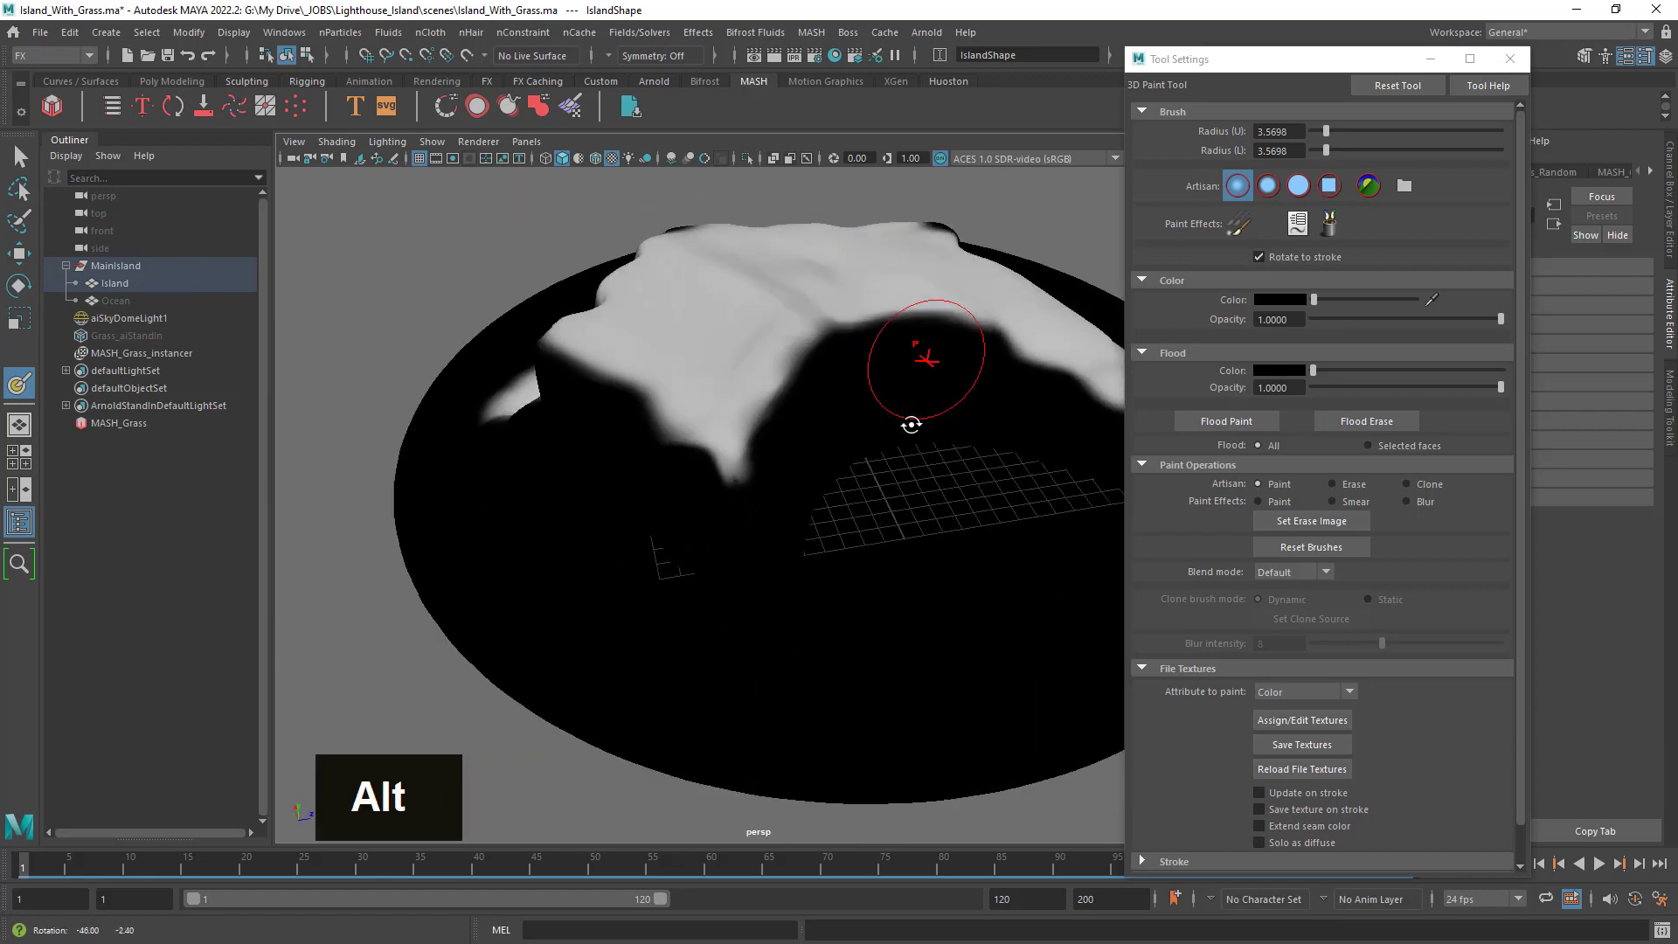
mouse_move(788, 503)
mouse_down()
mouse_move(690, 506)
mouse_move(735, 487)
mouse_move(623, 466)
mouse_move(712, 442)
mouse_move(768, 292)
mouse_move(842, 393)
mouse_move(839, 289)
mouse_move(910, 320)
mouse_up()
alt+drag(796, 385, 832, 427)
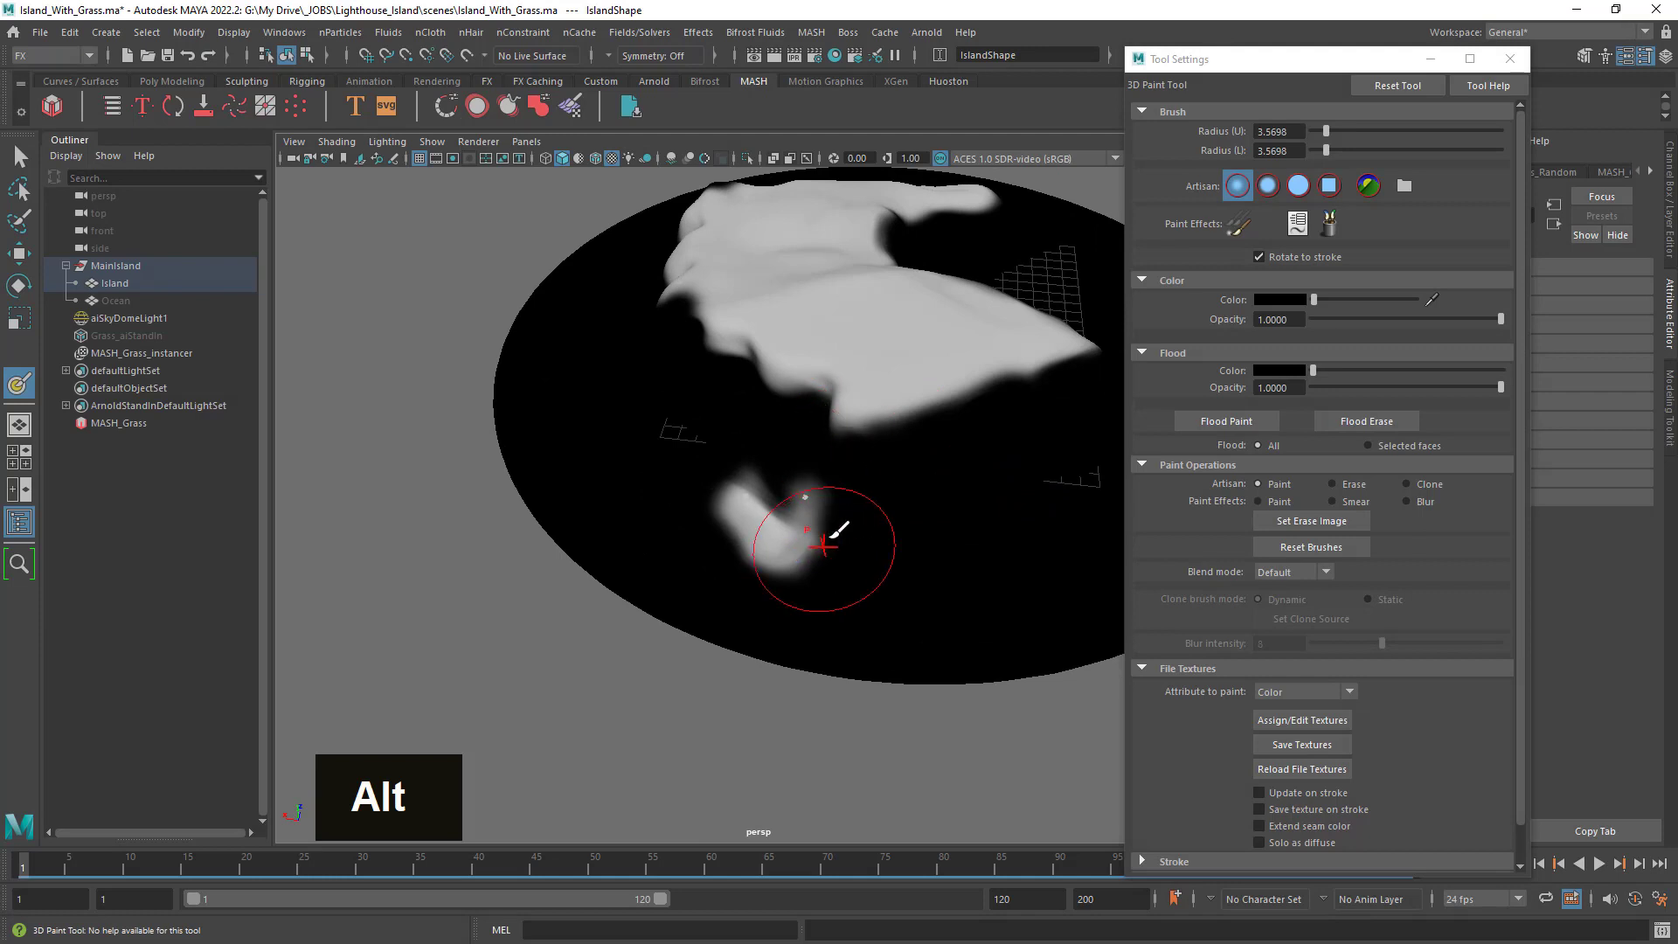
mouse_move(813, 486)
alt+mouse_down()
mouse_move(910, 500)
mouse_move(966, 476)
mouse_move(685, 349)
mouse_move(900, 476)
mouse_move(873, 438)
alt+mouse_up()
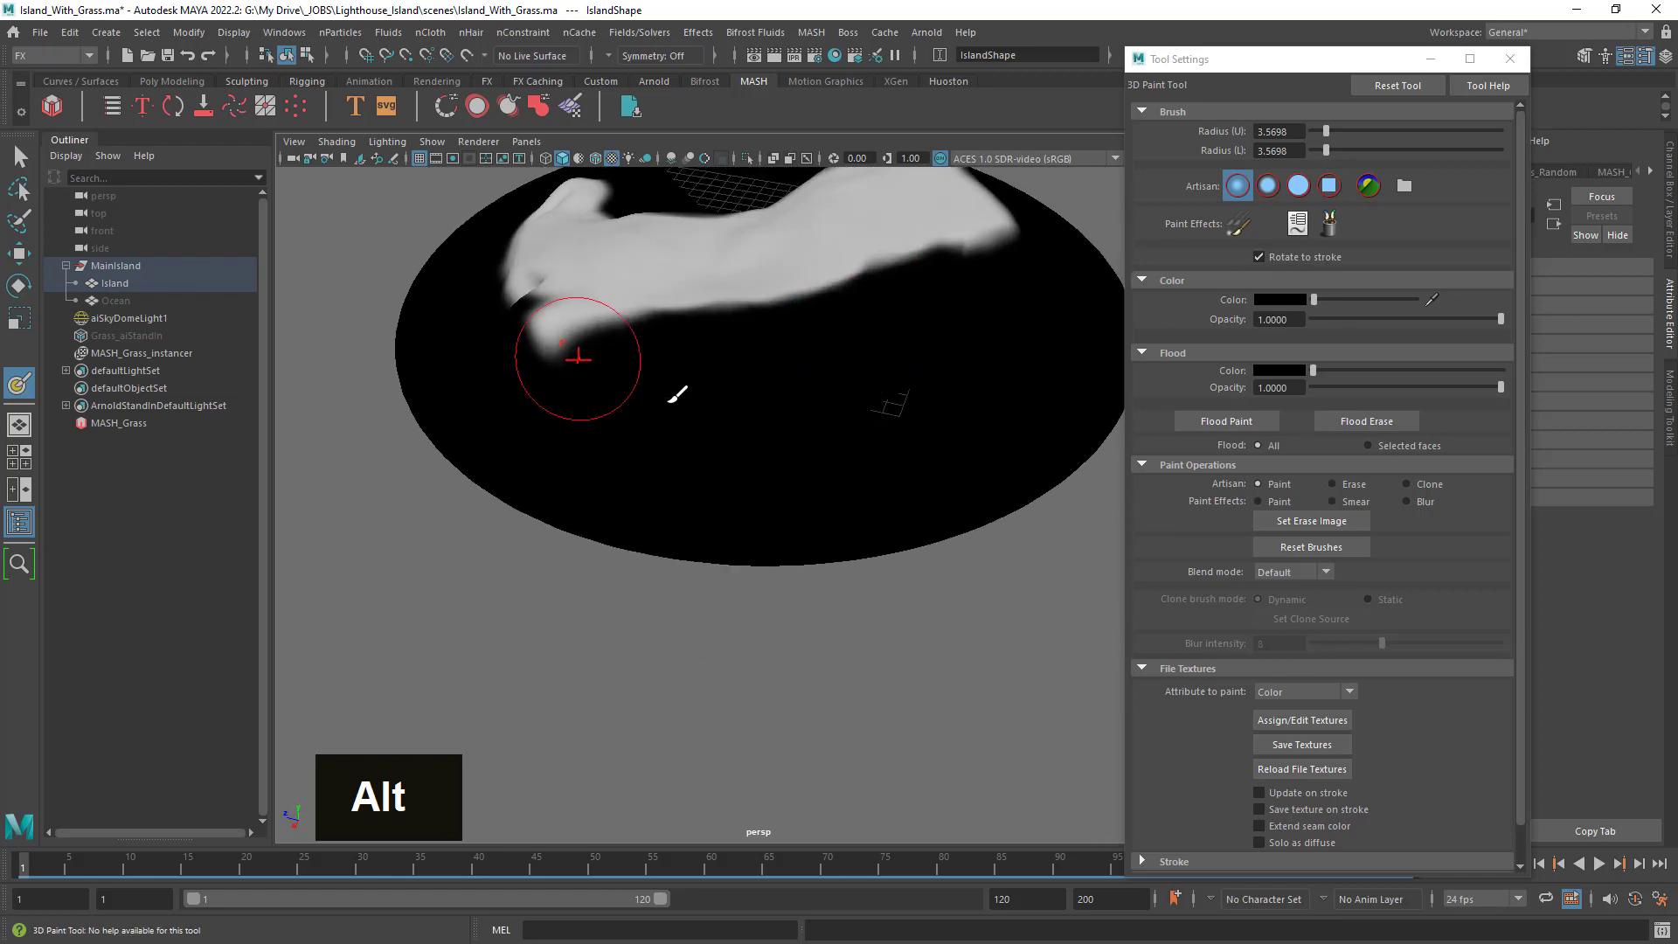
mouse_move(678, 390)
alt+mouse_down()
mouse_move(794, 414)
mouse_move(787, 393)
alt+mouse_up()
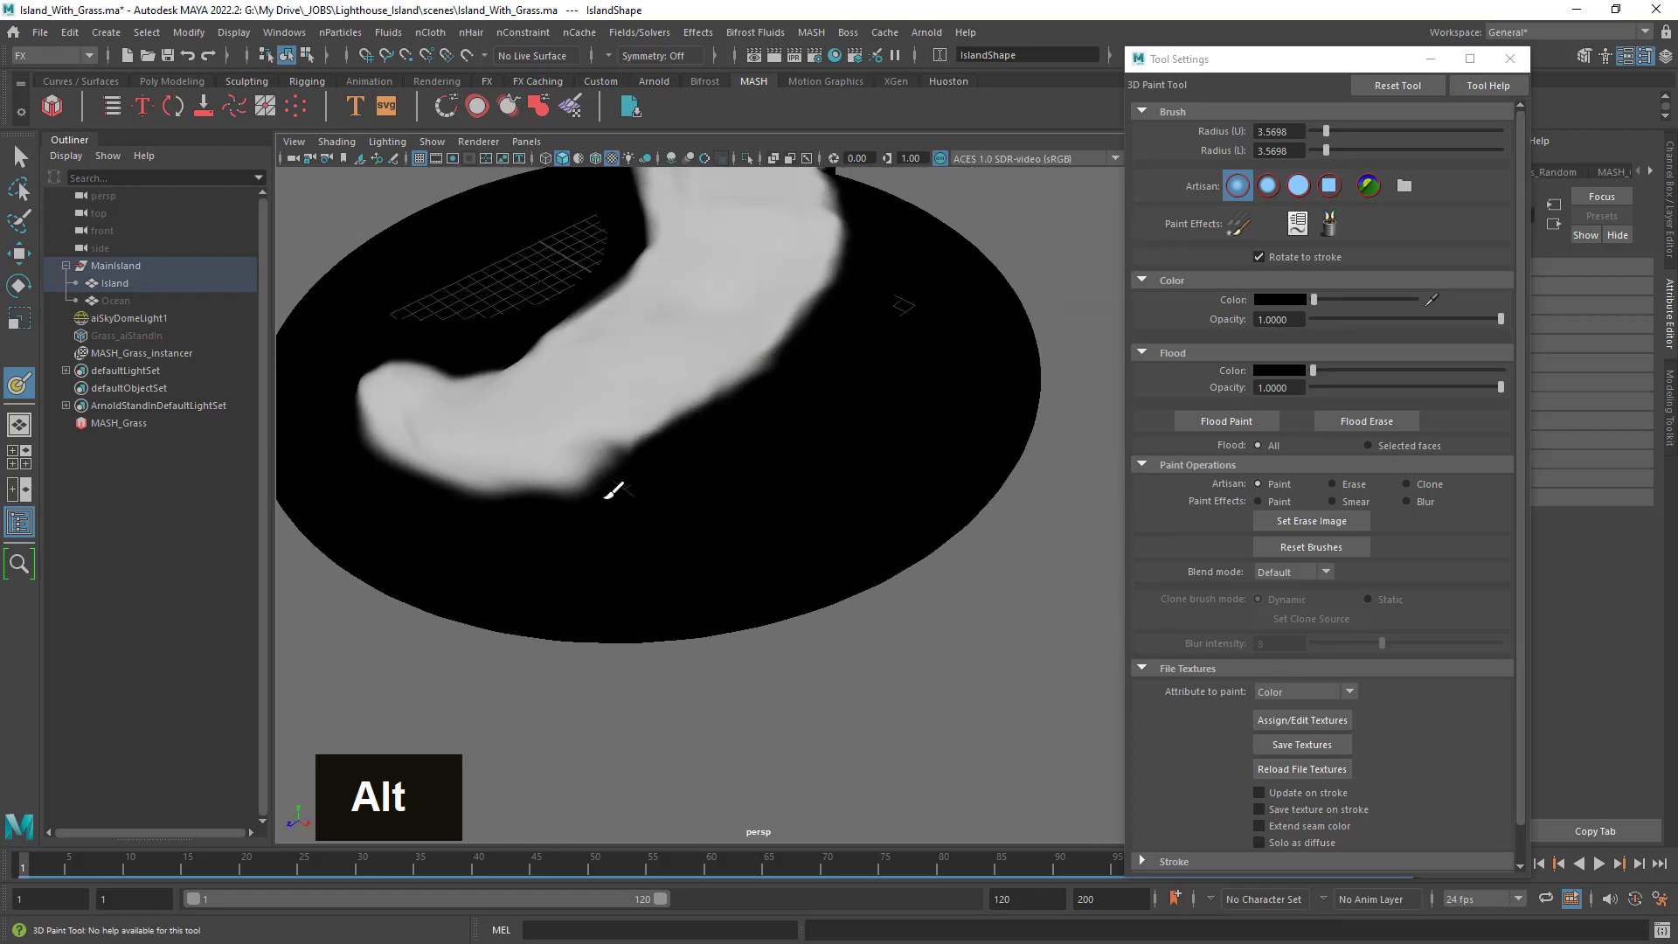
mouse_move(569, 510)
alt+mouse_down()
mouse_move(693, 490)
mouse_move(734, 522)
mouse_move(910, 454)
mouse_move(831, 454)
mouse_move(783, 506)
mouse_move(845, 412)
alt+mouse_up()
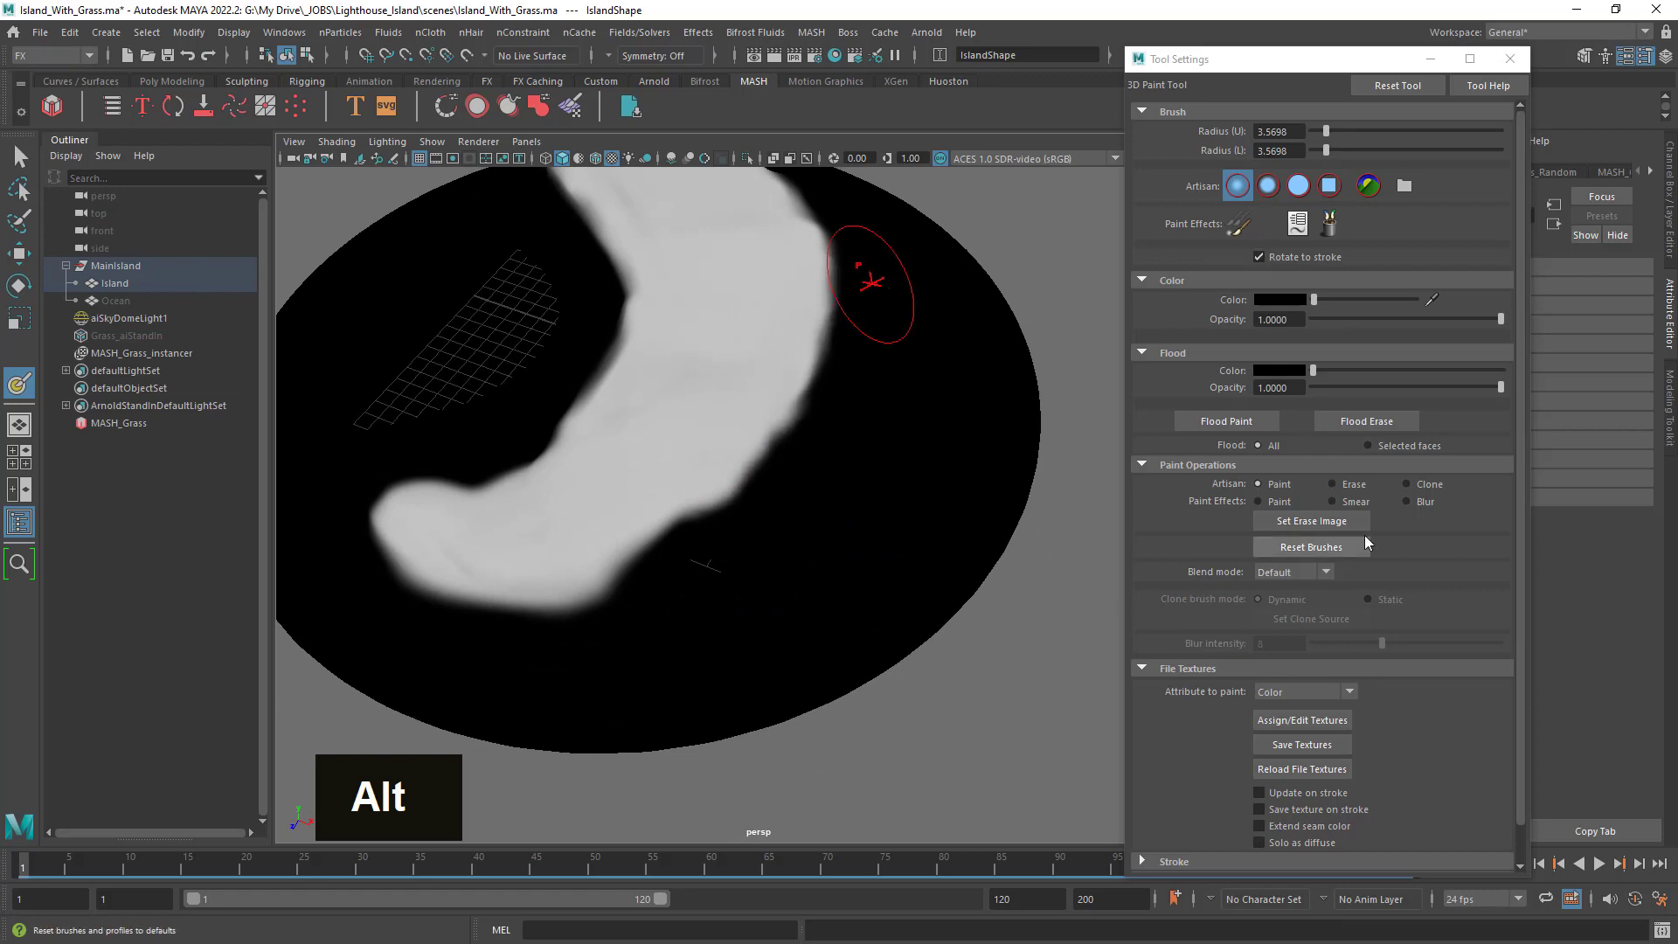
Switch to the Paint Effects Blur operation with a blur intensity of 16 and enlarge the brush scale to about 4.04.
click(1408, 502)
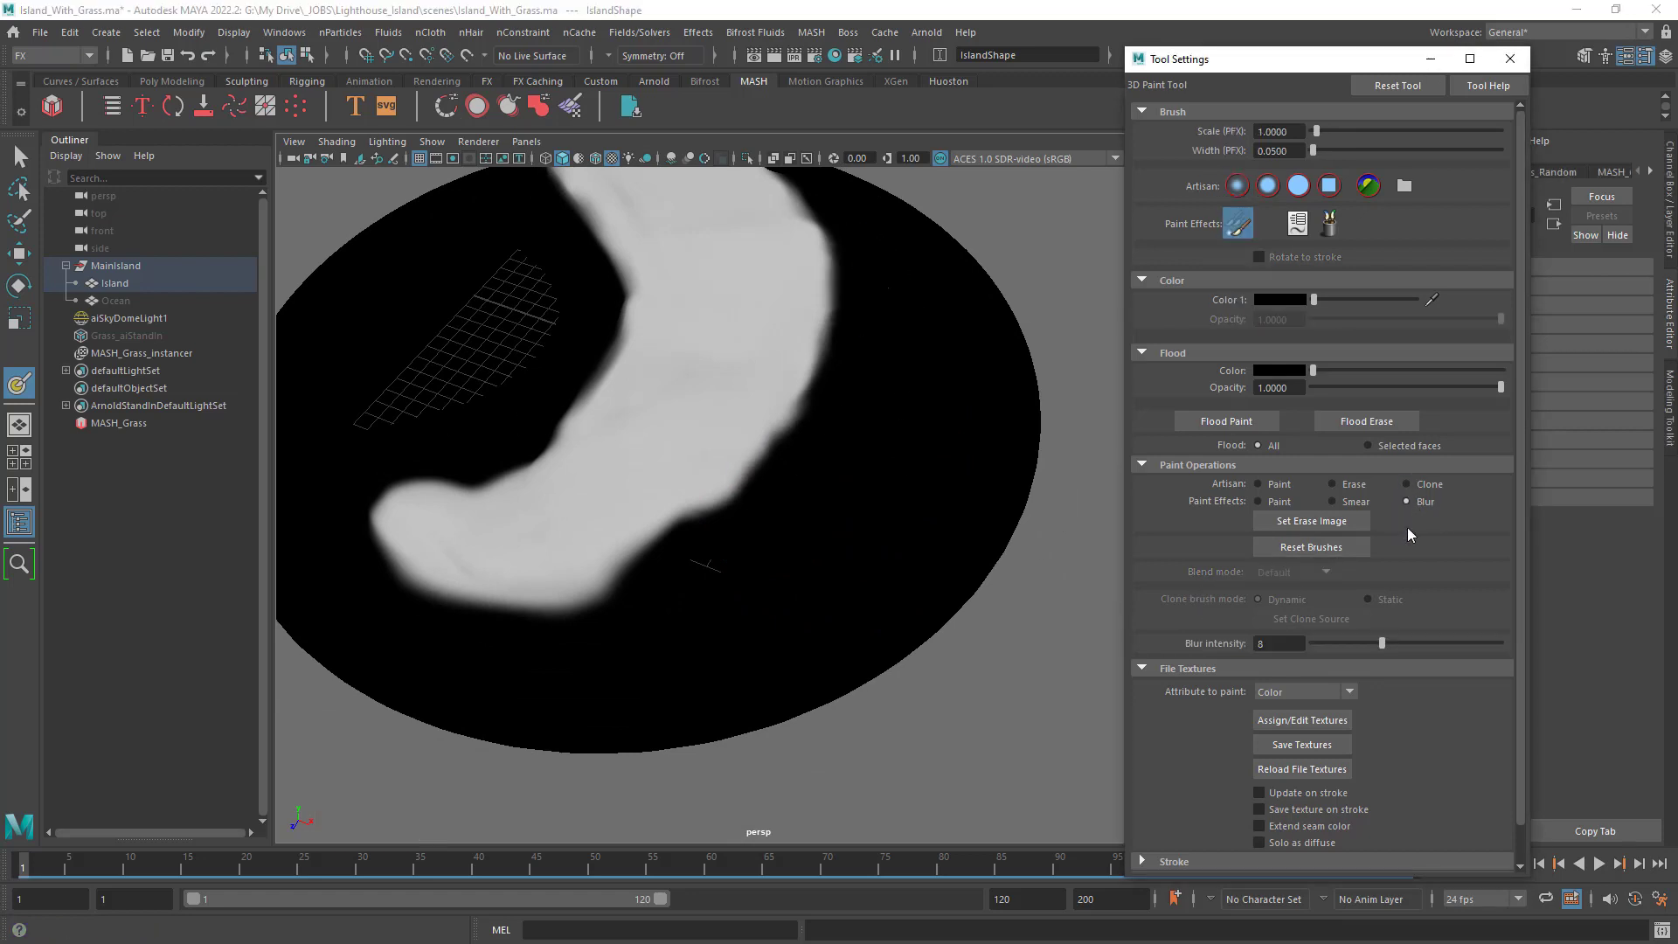
drag(1382, 653, 1466, 652)
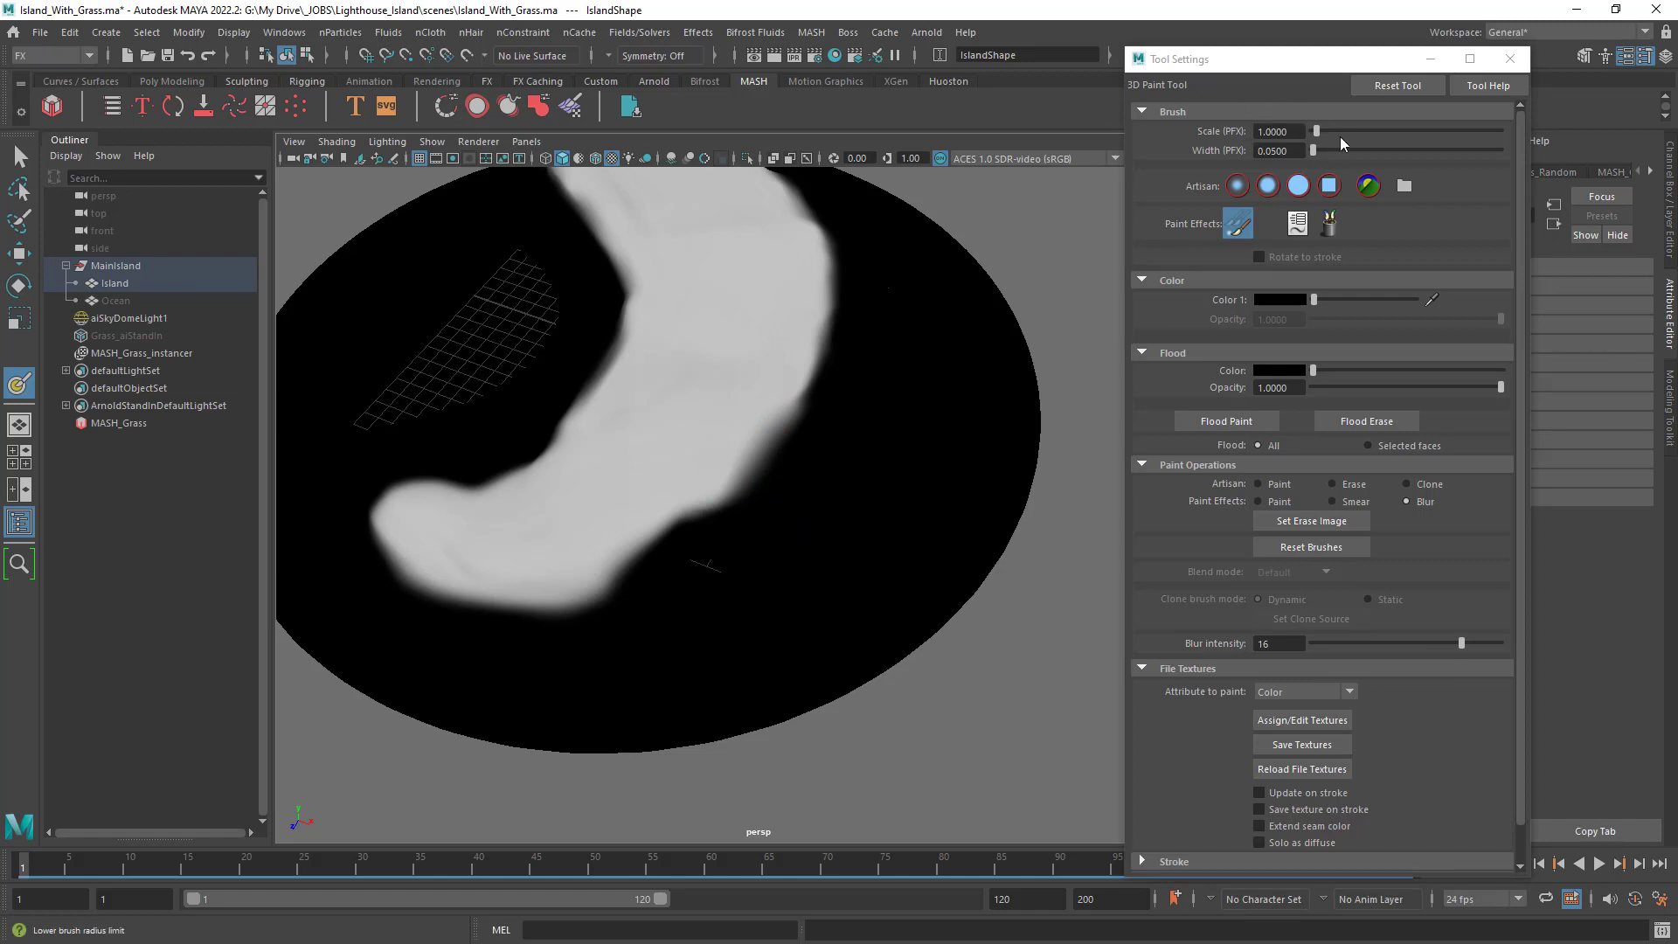
key(b)
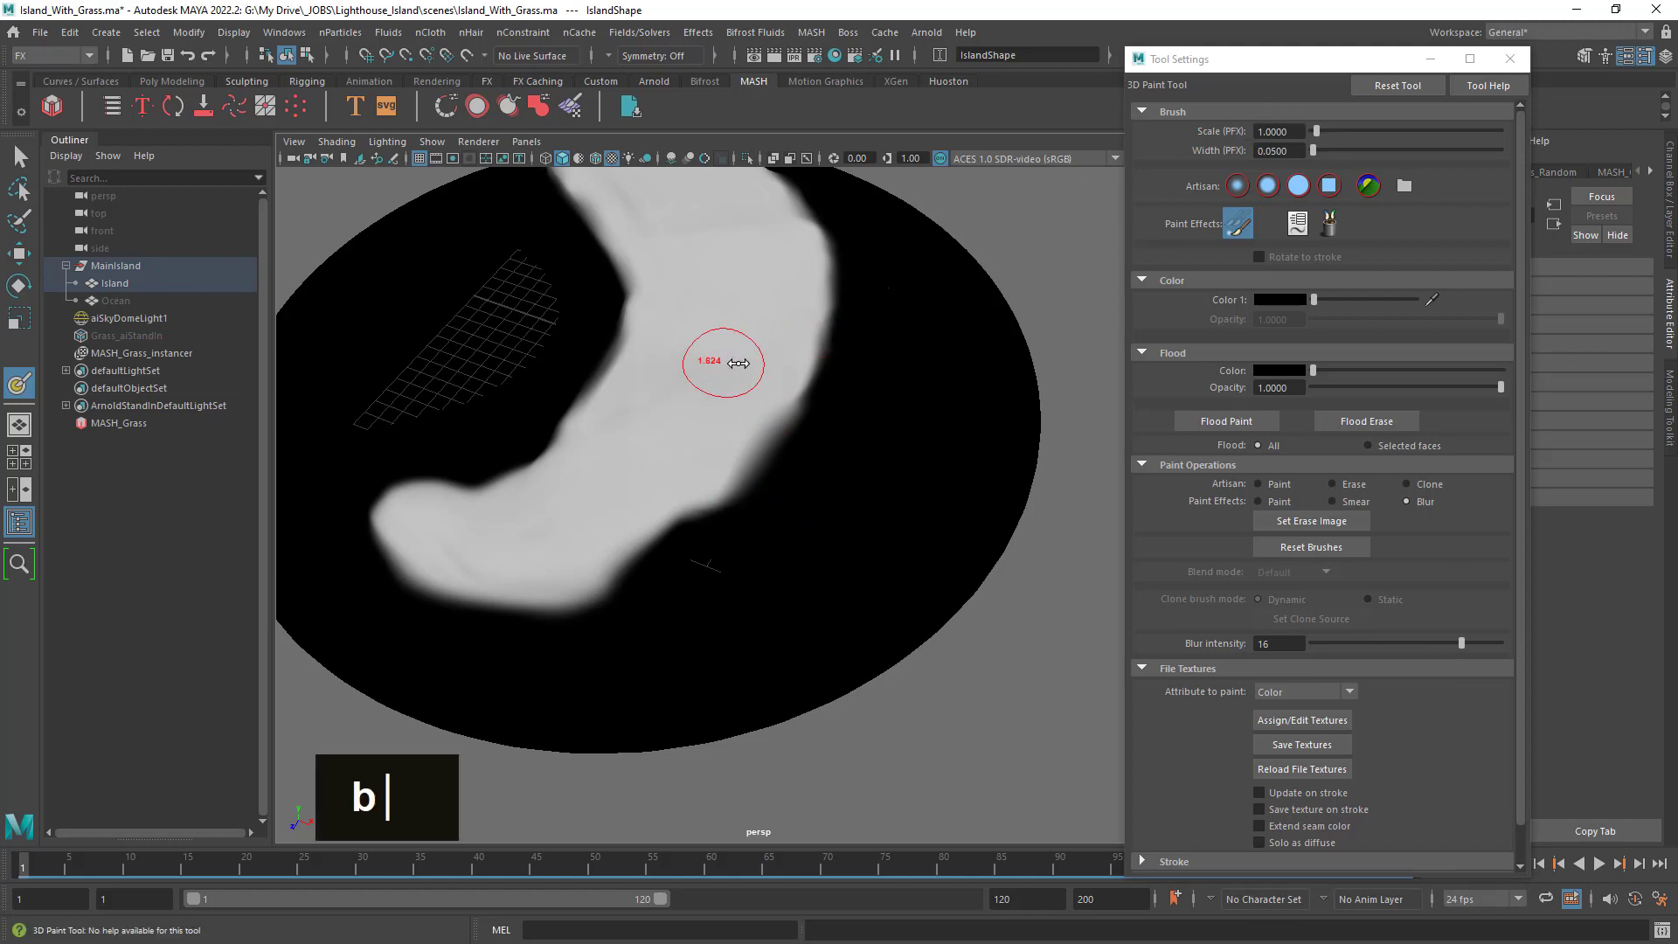
drag(723, 364, 762, 375)
Blur the edges of the white band all around the island so they fade softly into the black.
mouse_move(787, 449)
mouse_down()
mouse_move(626, 580)
mouse_move(659, 554)
mouse_move(524, 609)
mouse_move(562, 626)
mouse_move(667, 618)
mouse_move(813, 564)
mouse_move(499, 592)
mouse_move(660, 585)
mouse_move(738, 555)
mouse_move(713, 594)
mouse_move(768, 611)
mouse_move(813, 656)
mouse_up()
mouse_move(965, 674)
mouse_down()
mouse_move(985, 697)
mouse_move(798, 480)
mouse_move(771, 517)
mouse_move(674, 465)
mouse_move(554, 532)
mouse_move(674, 554)
mouse_up()
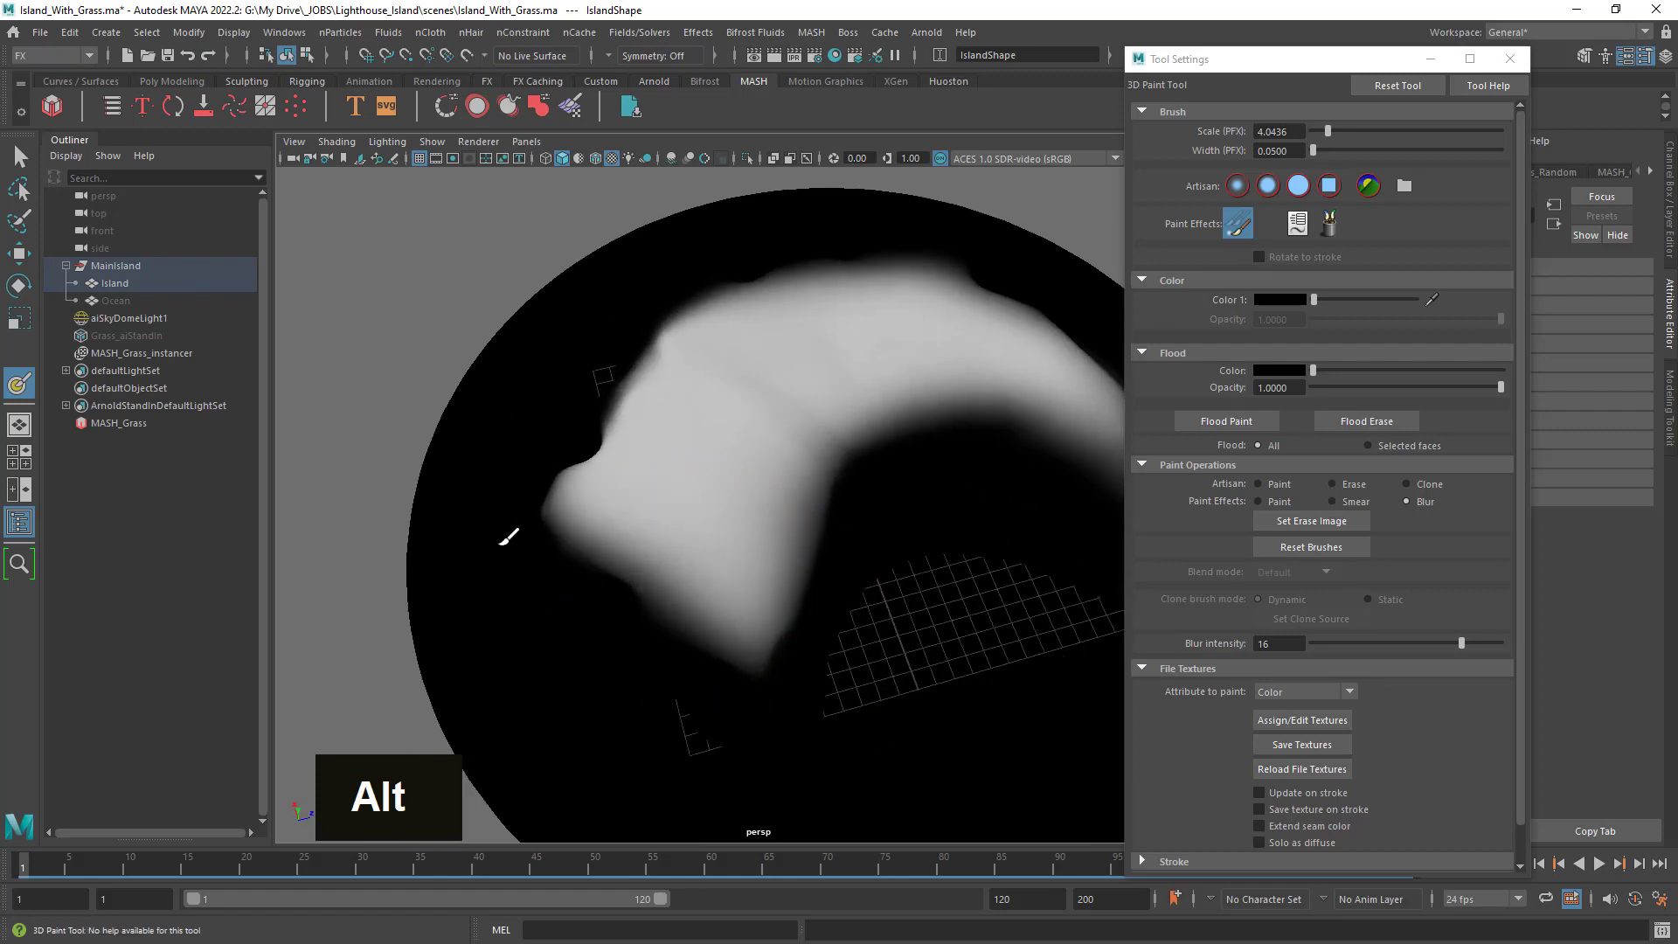
mouse_move(857, 528)
alt+mouse_down()
mouse_move(877, 457)
mouse_move(932, 498)
mouse_move(847, 550)
alt+mouse_up()
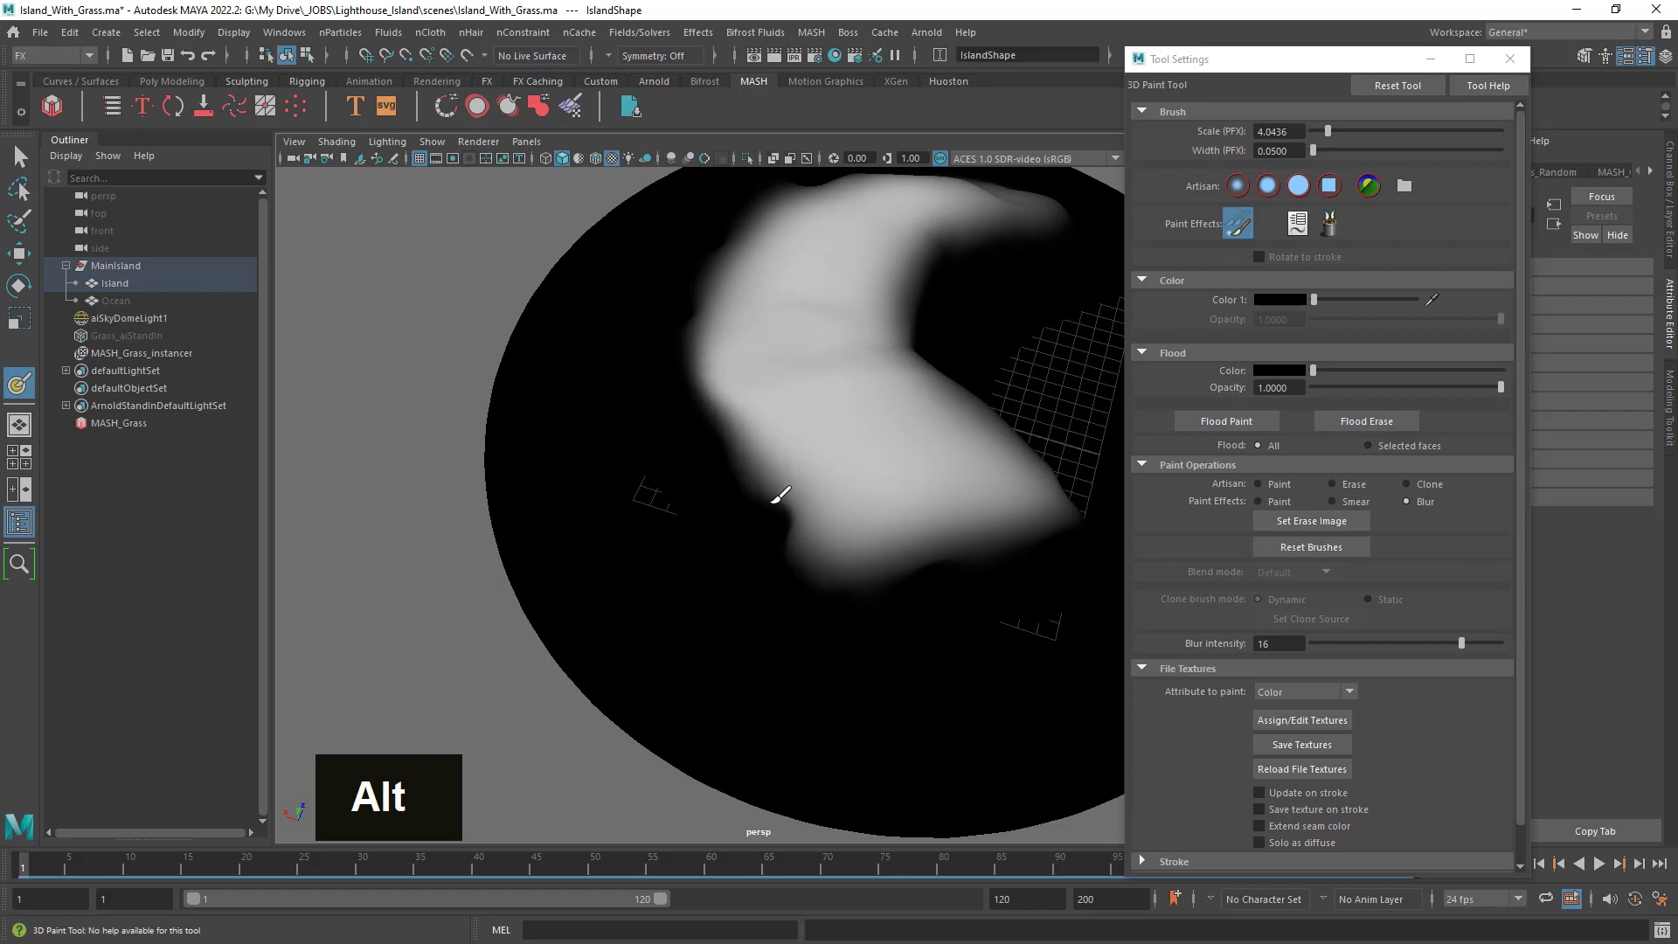
alt+drag(827, 399, 599, 356)
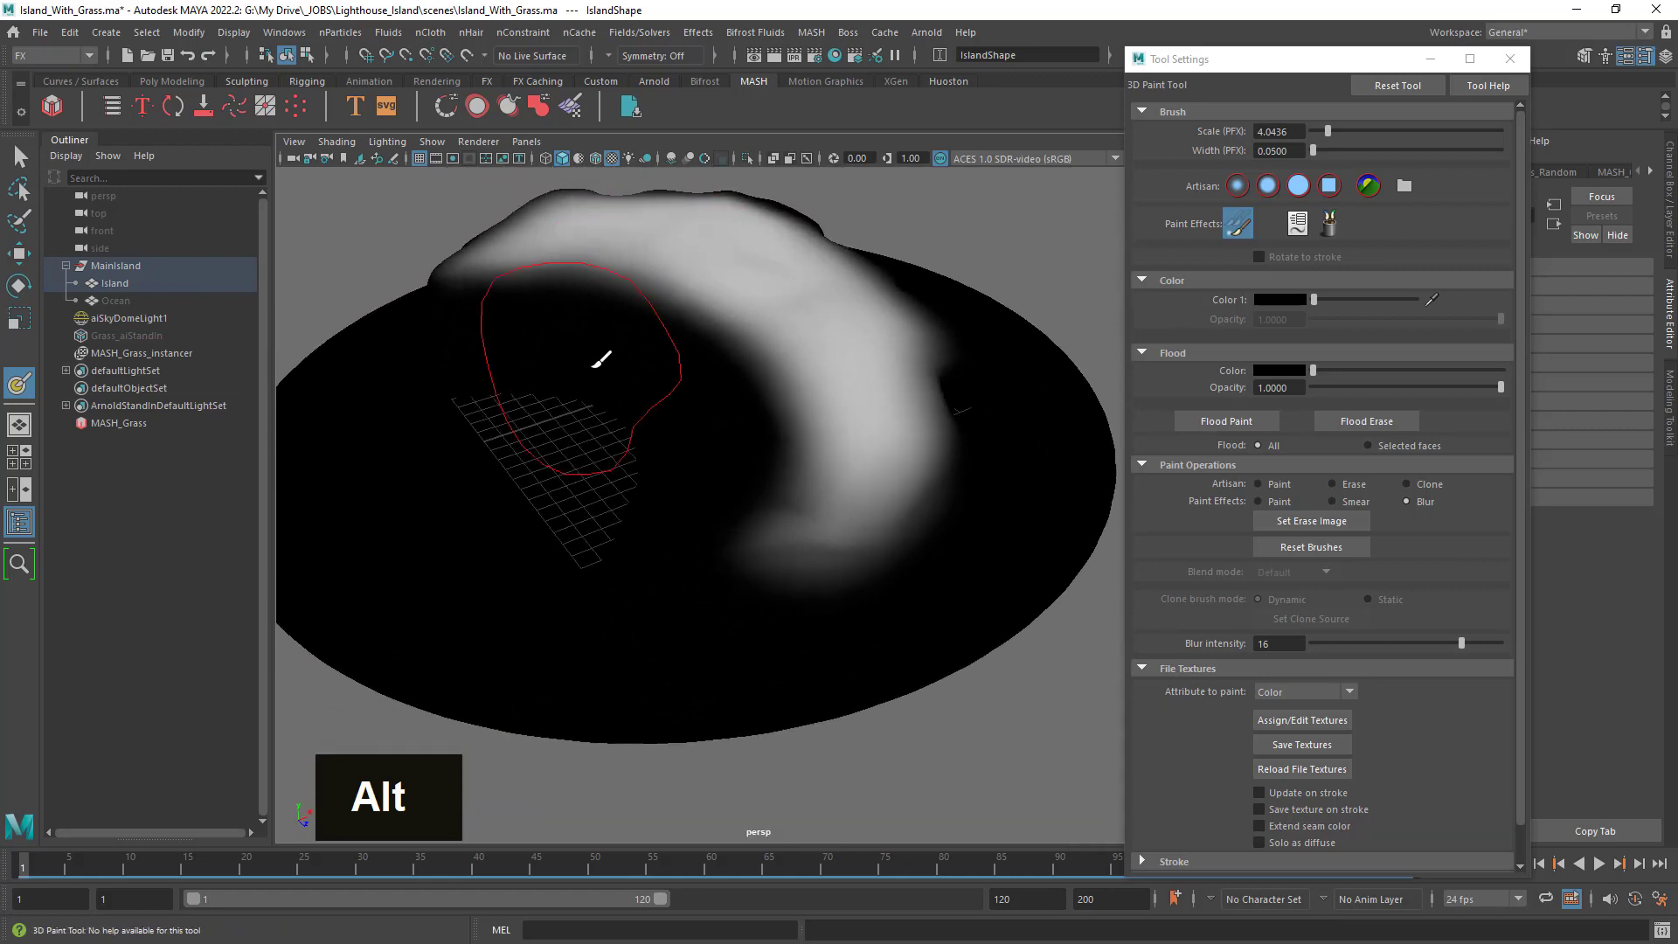
alt+right_drag(599, 355, 817, 402)
alt+drag(816, 402, 900, 401)
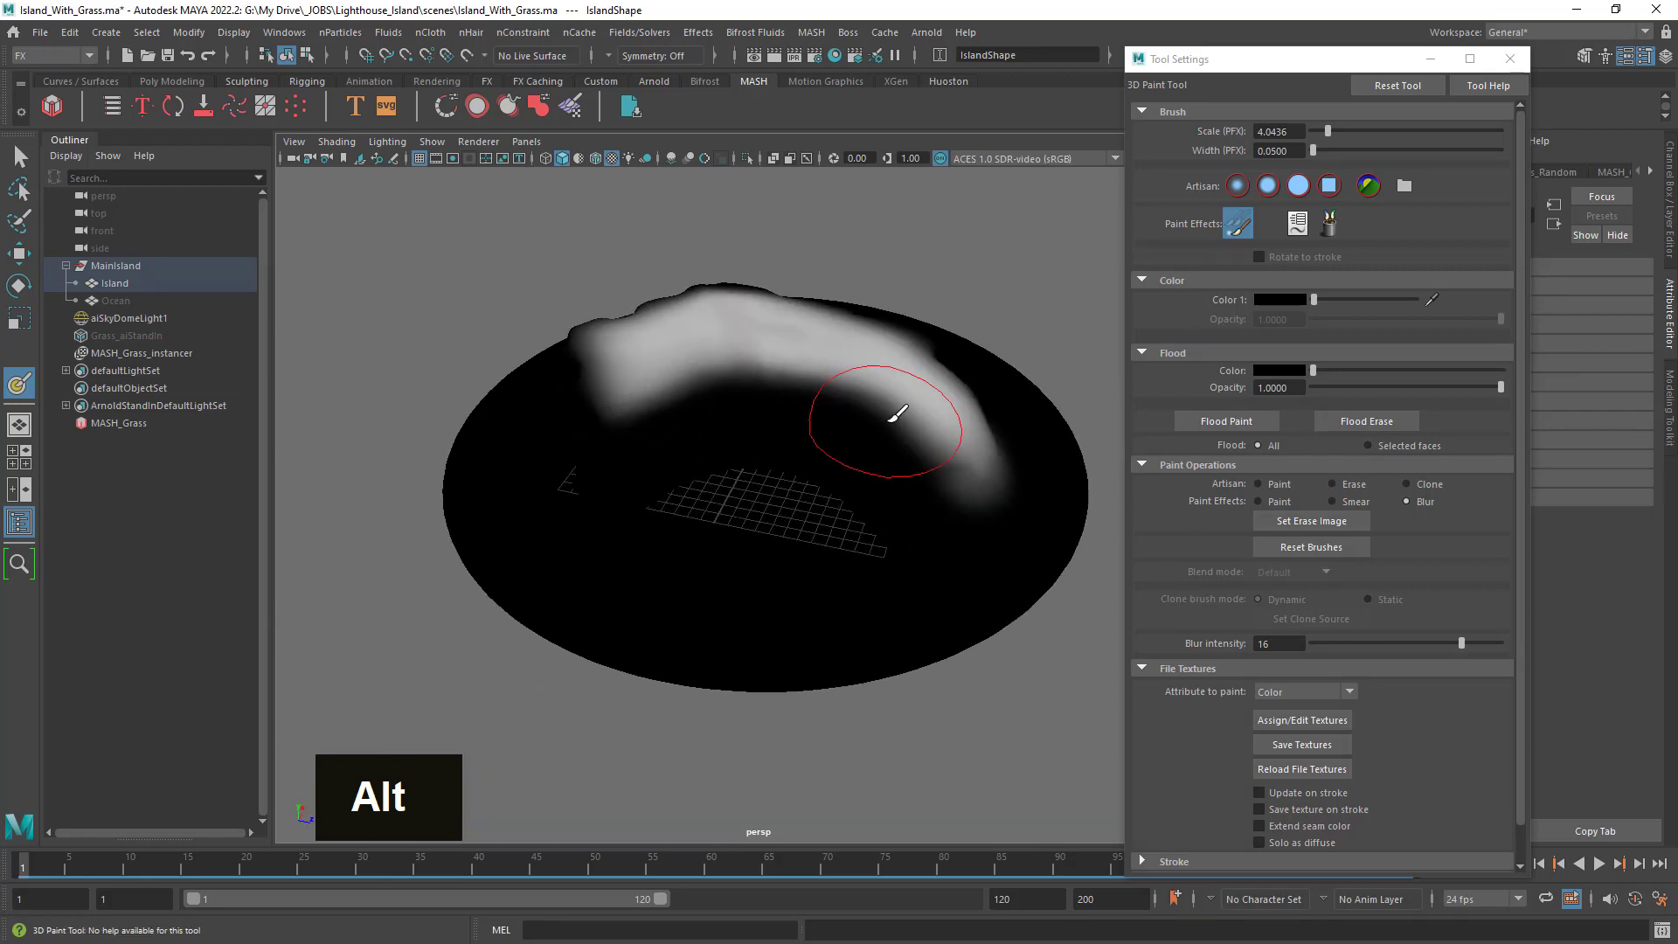
Widen the command response area and save the painted island texture to disk.
scroll(1525, 554, down, 2)
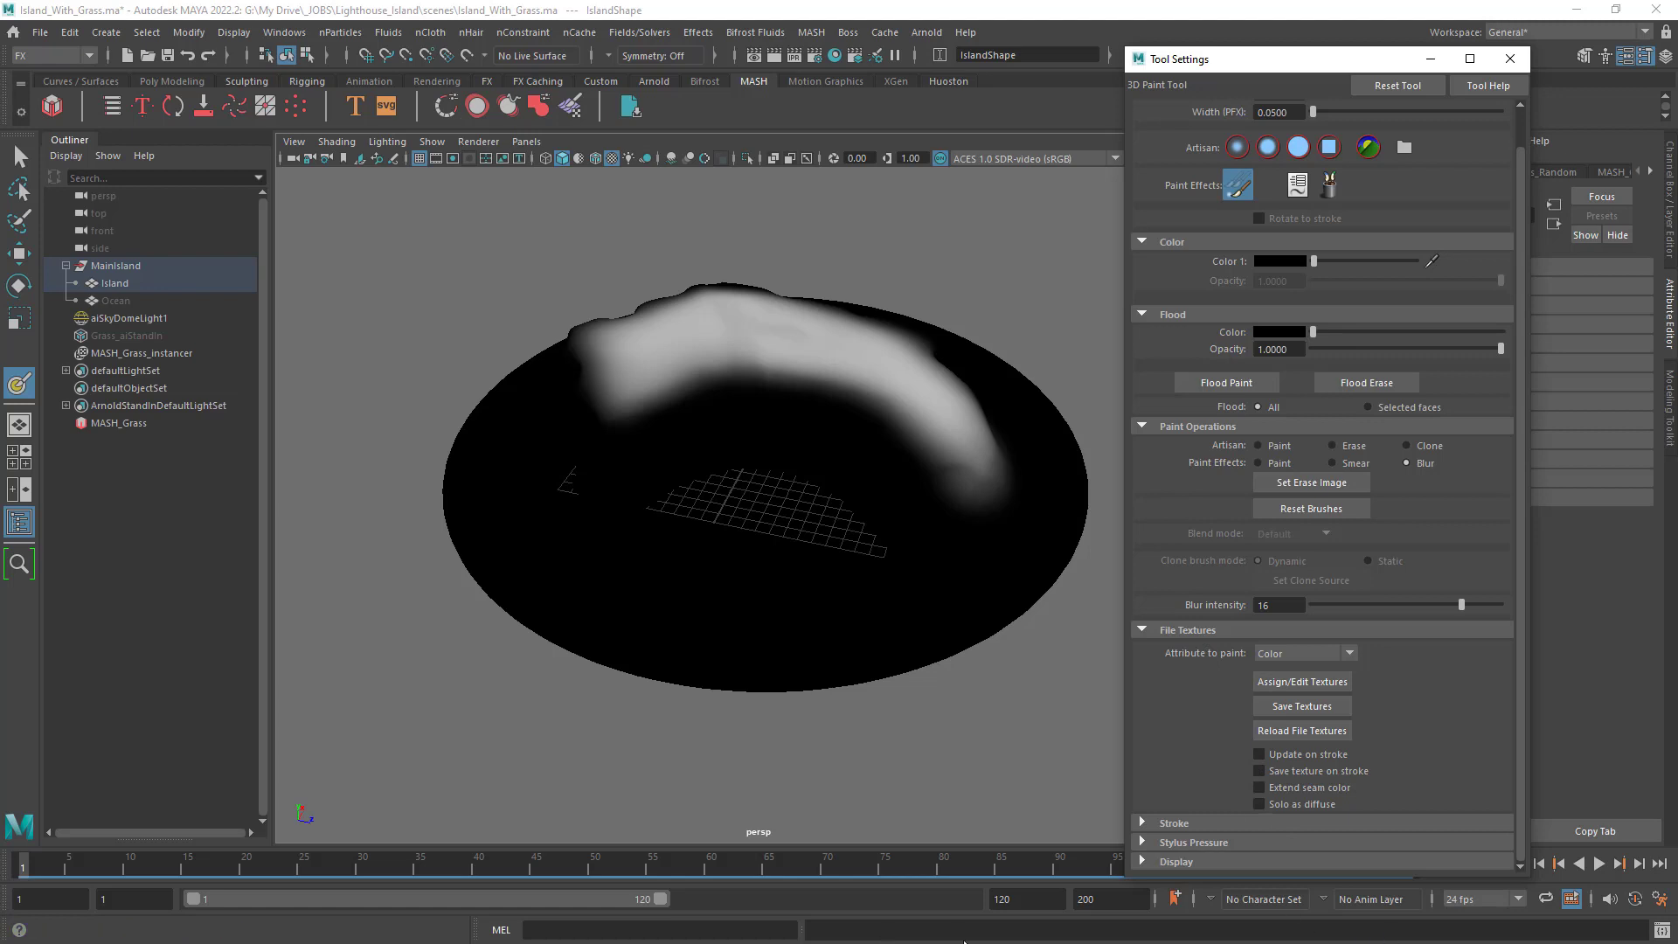
drag(802, 929, 687, 927)
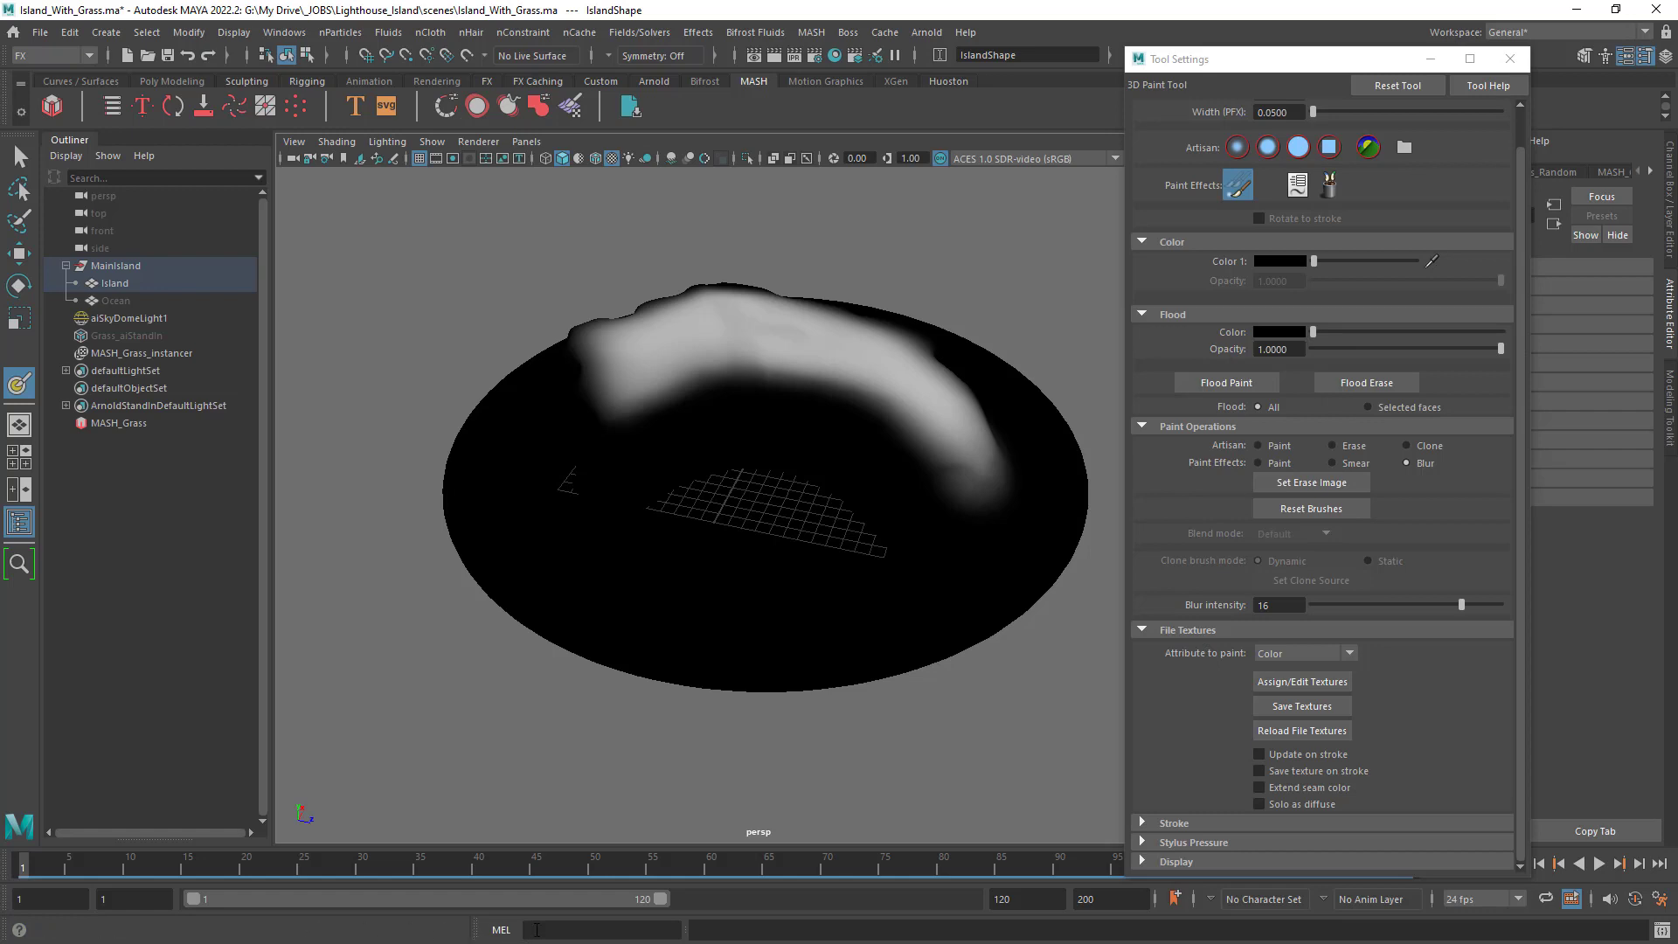
drag(683, 934, 658, 933)
click(1301, 705)
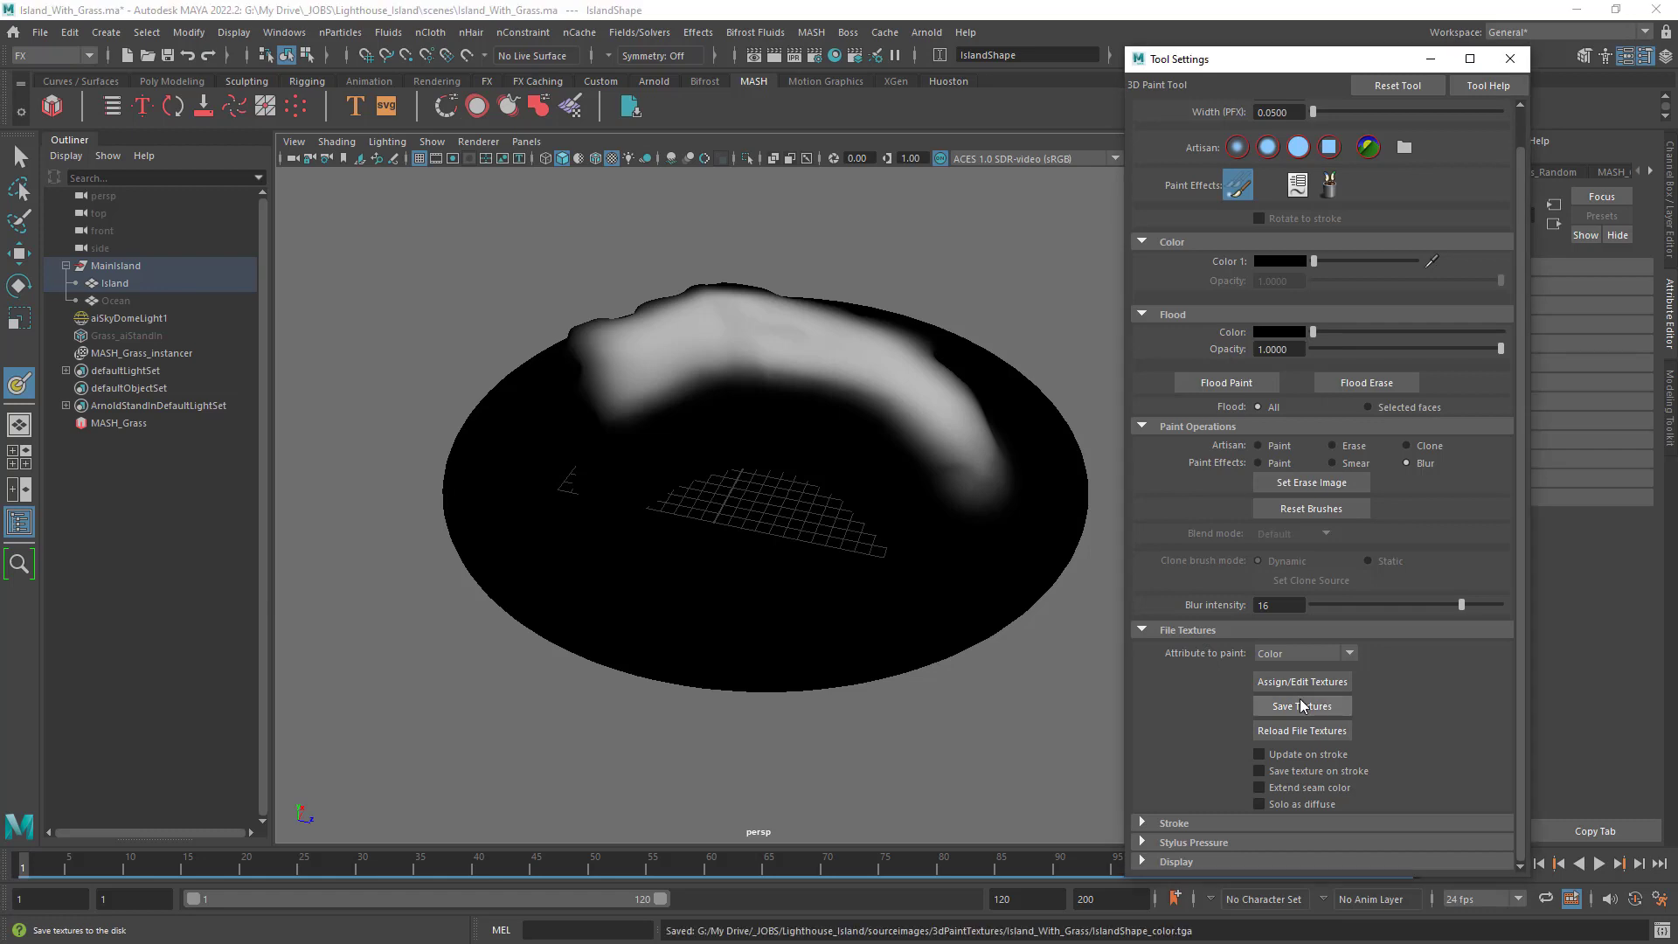
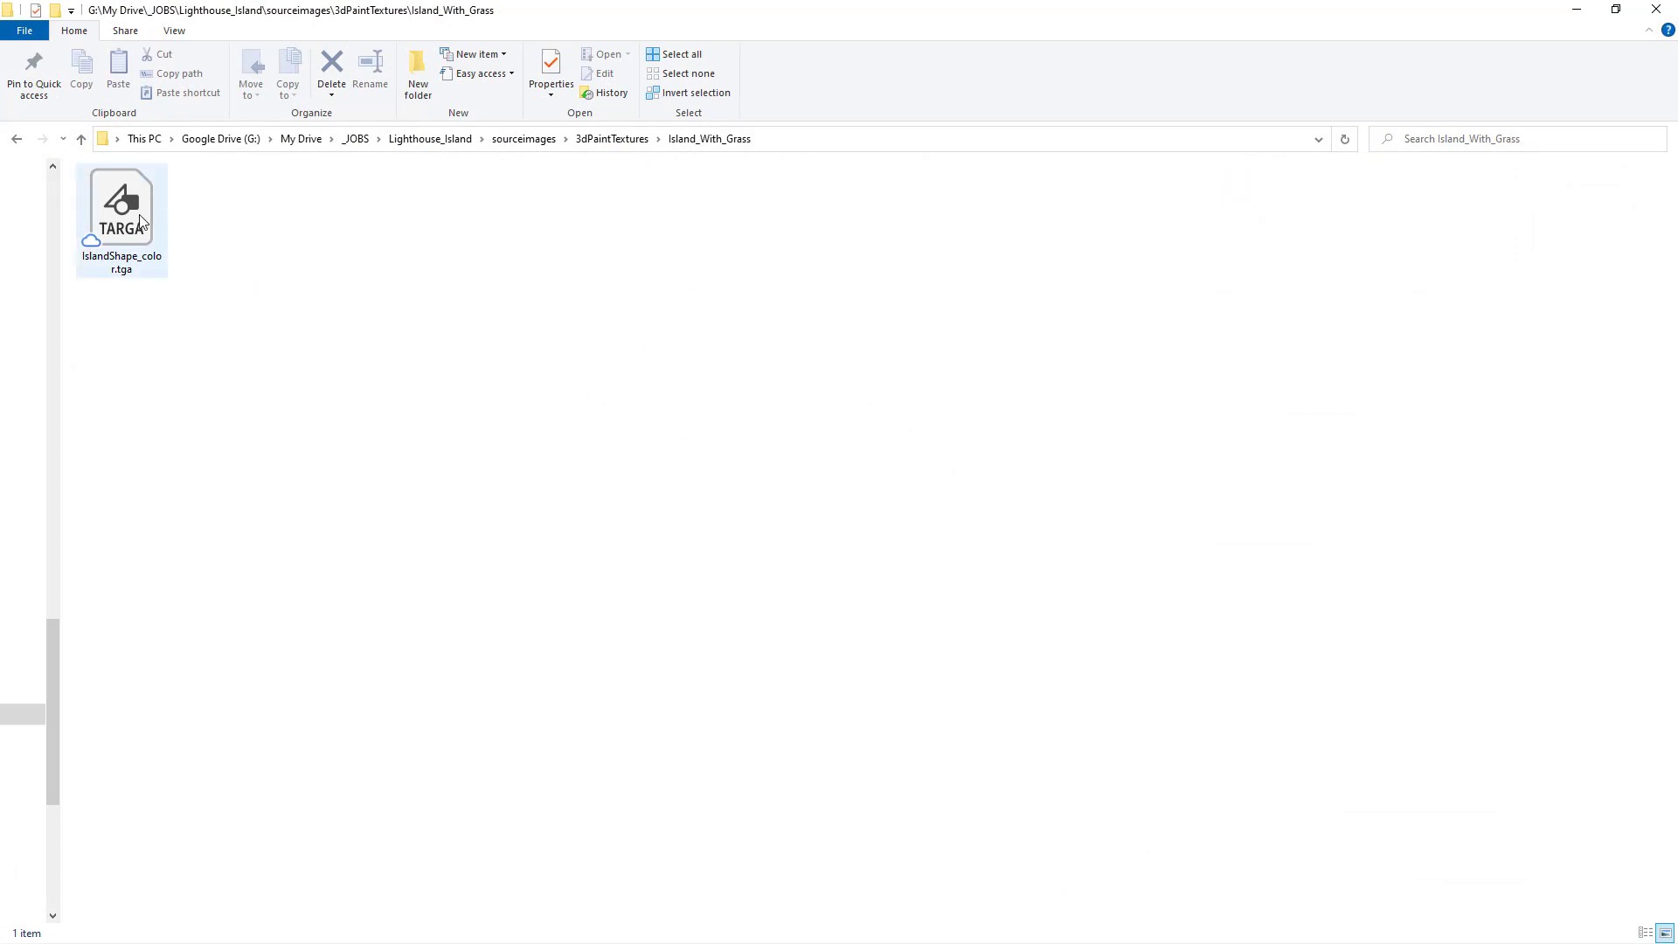
Open the saved IslandShape_color.tga from the Island_With_Grass texture folder in Photoshop to inspect it.
mouse_move(140, 221)
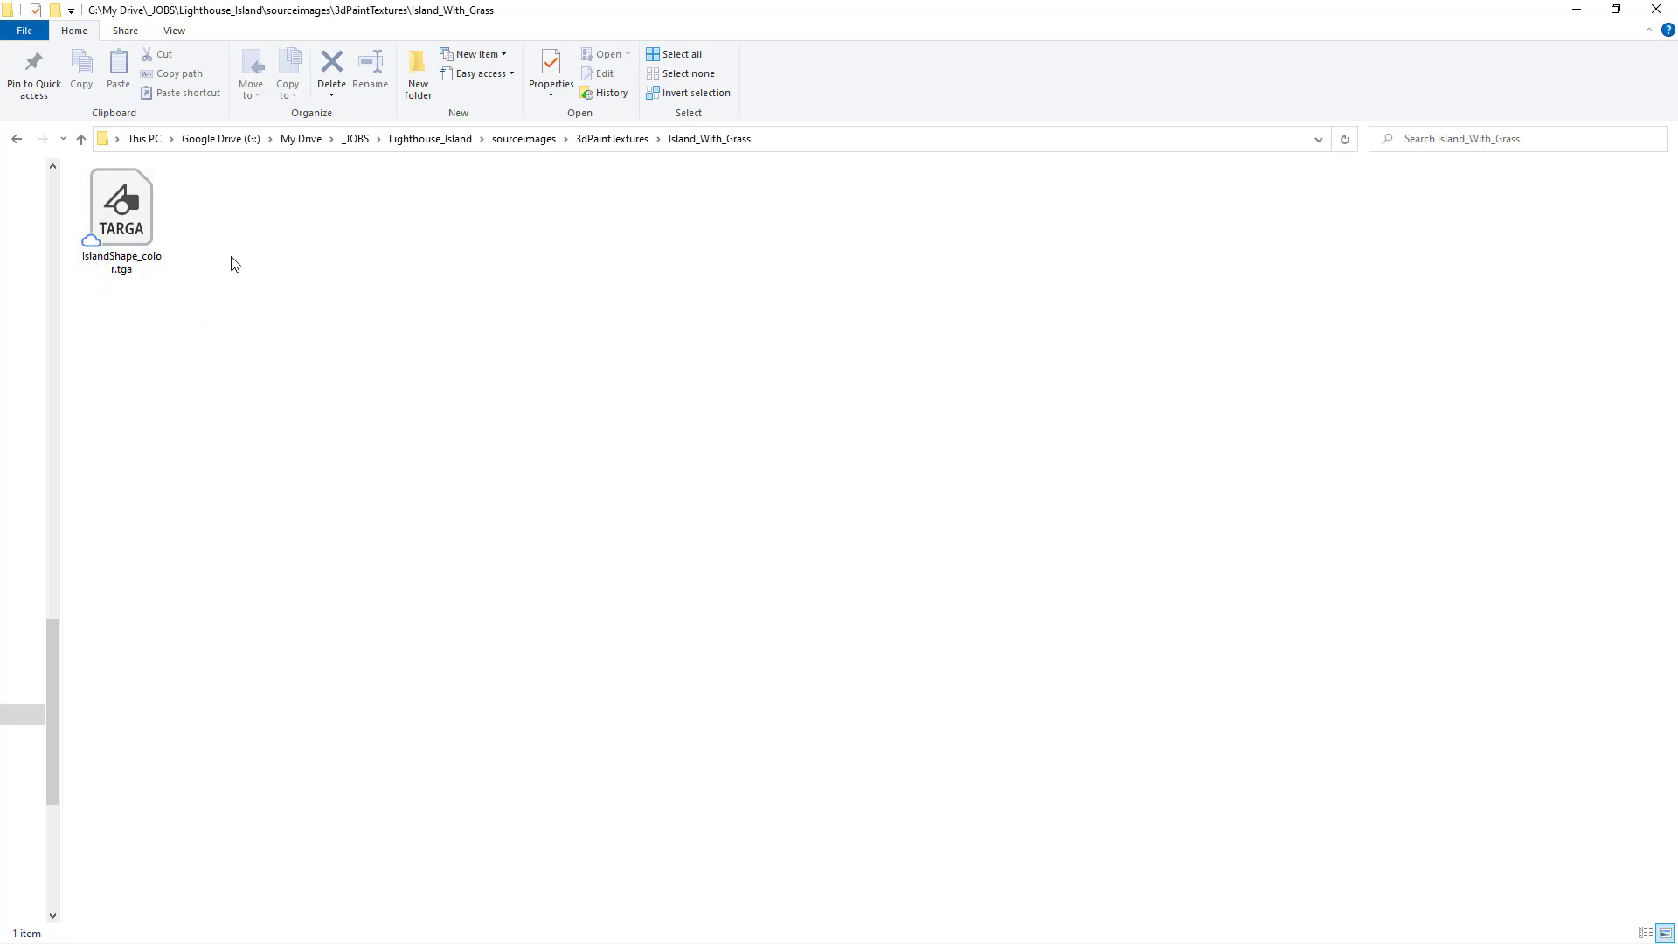
double_click(156, 262)
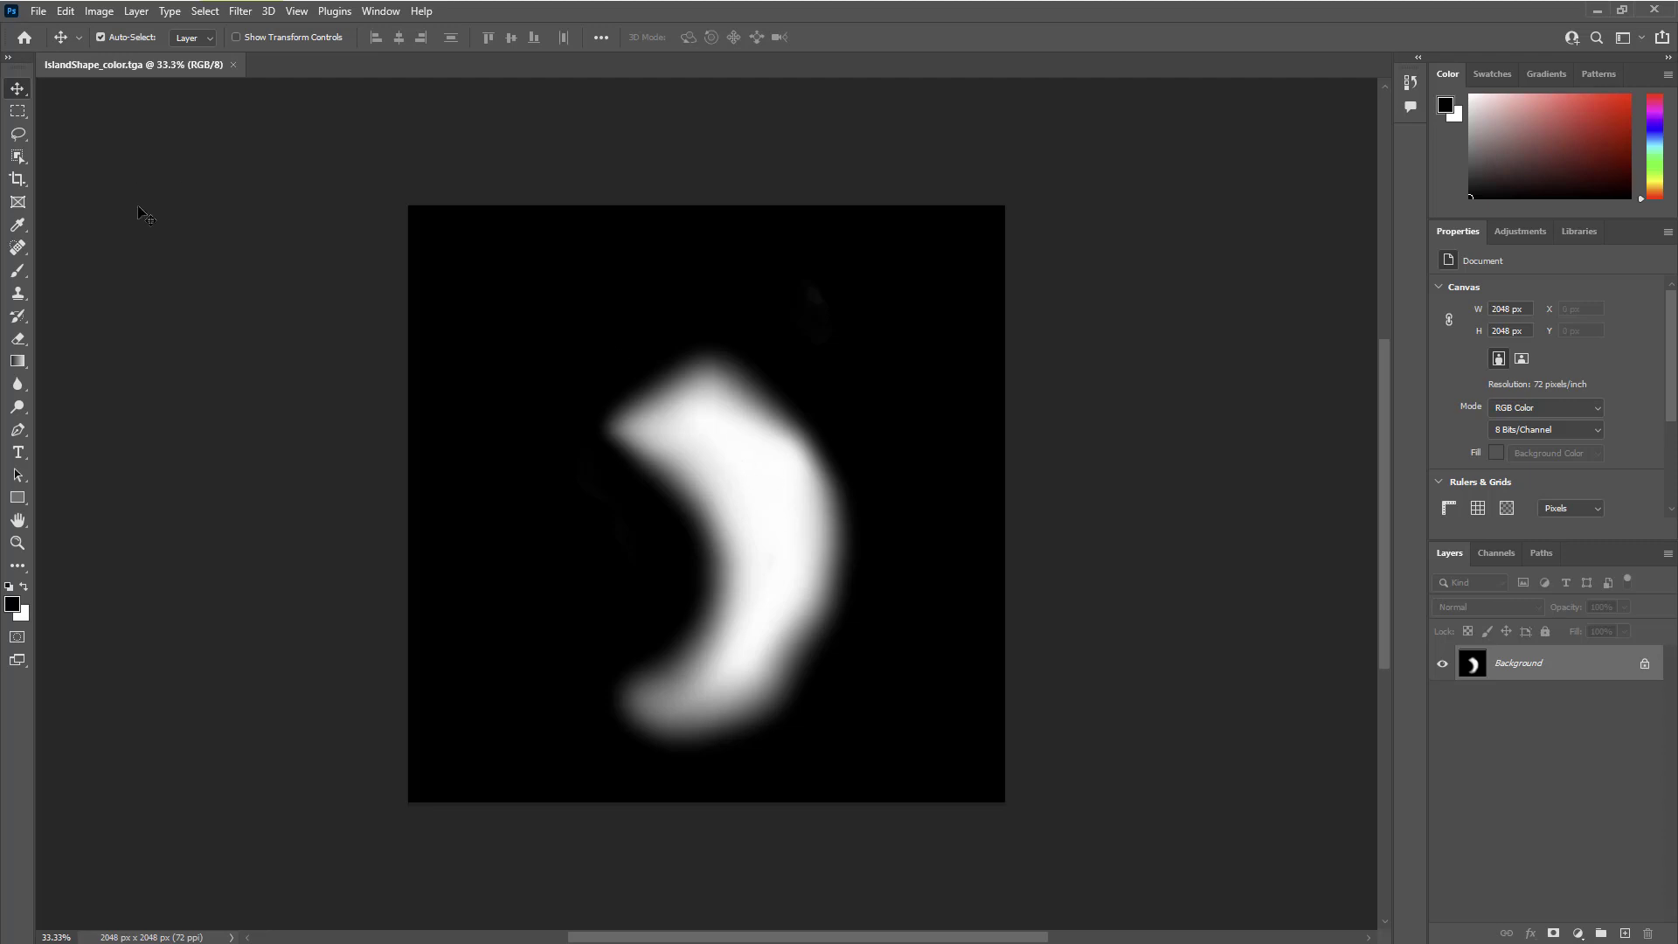
Try painting a black spot inside the white band with the Brush tool, and undo it.
click(17, 271)
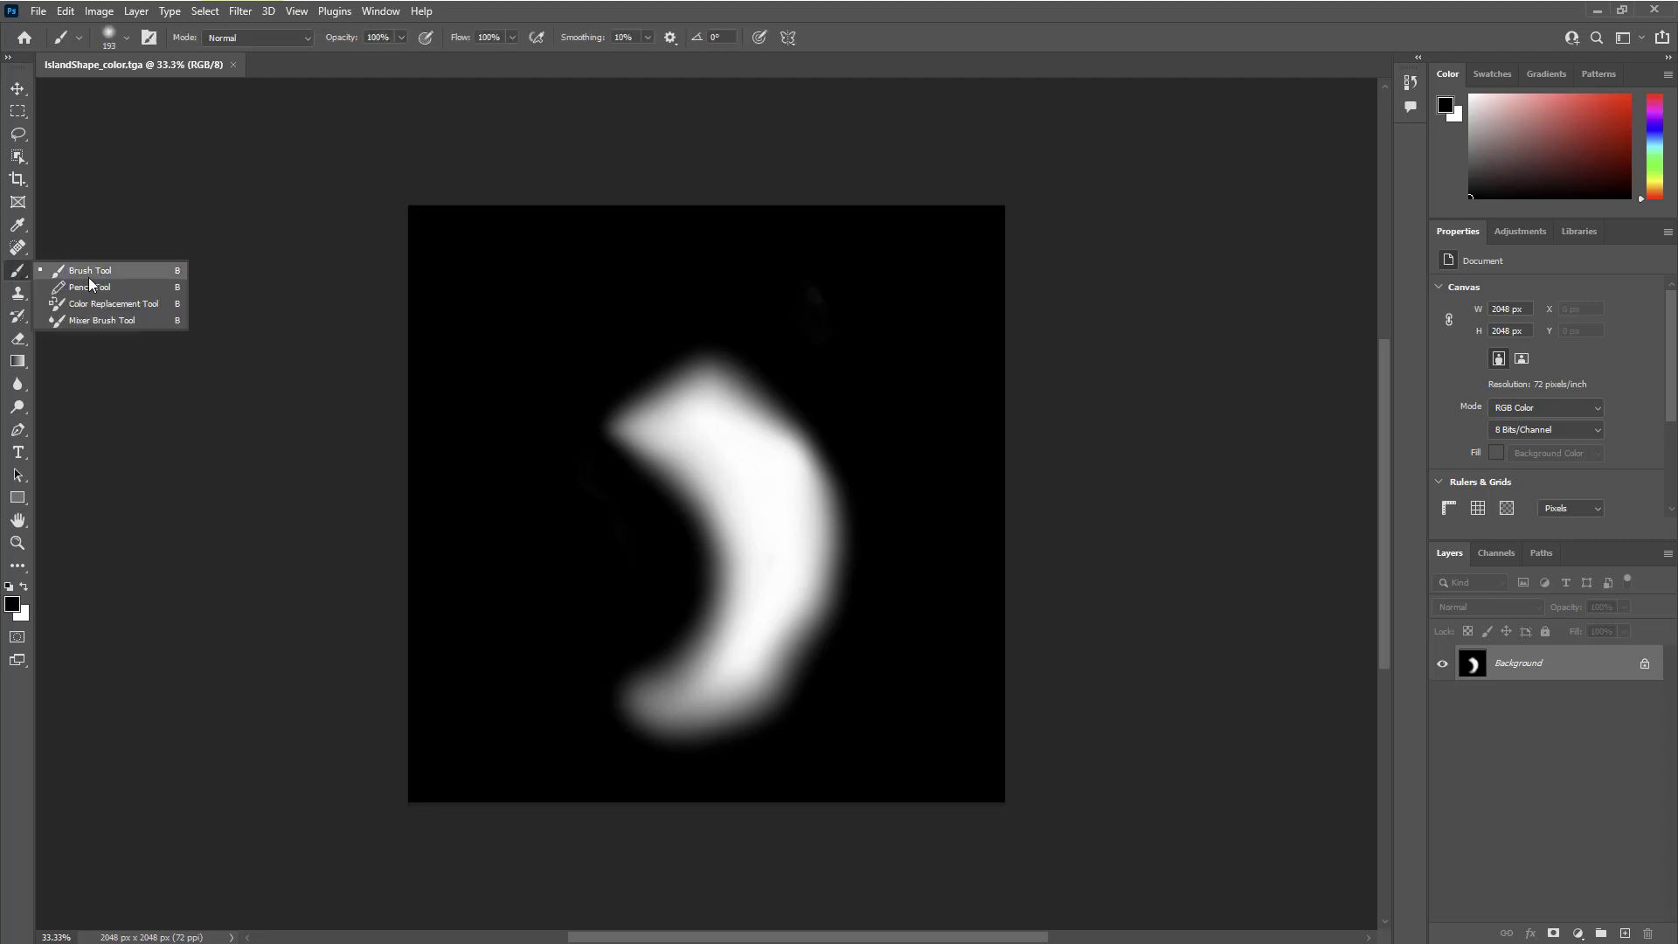
click(89, 277)
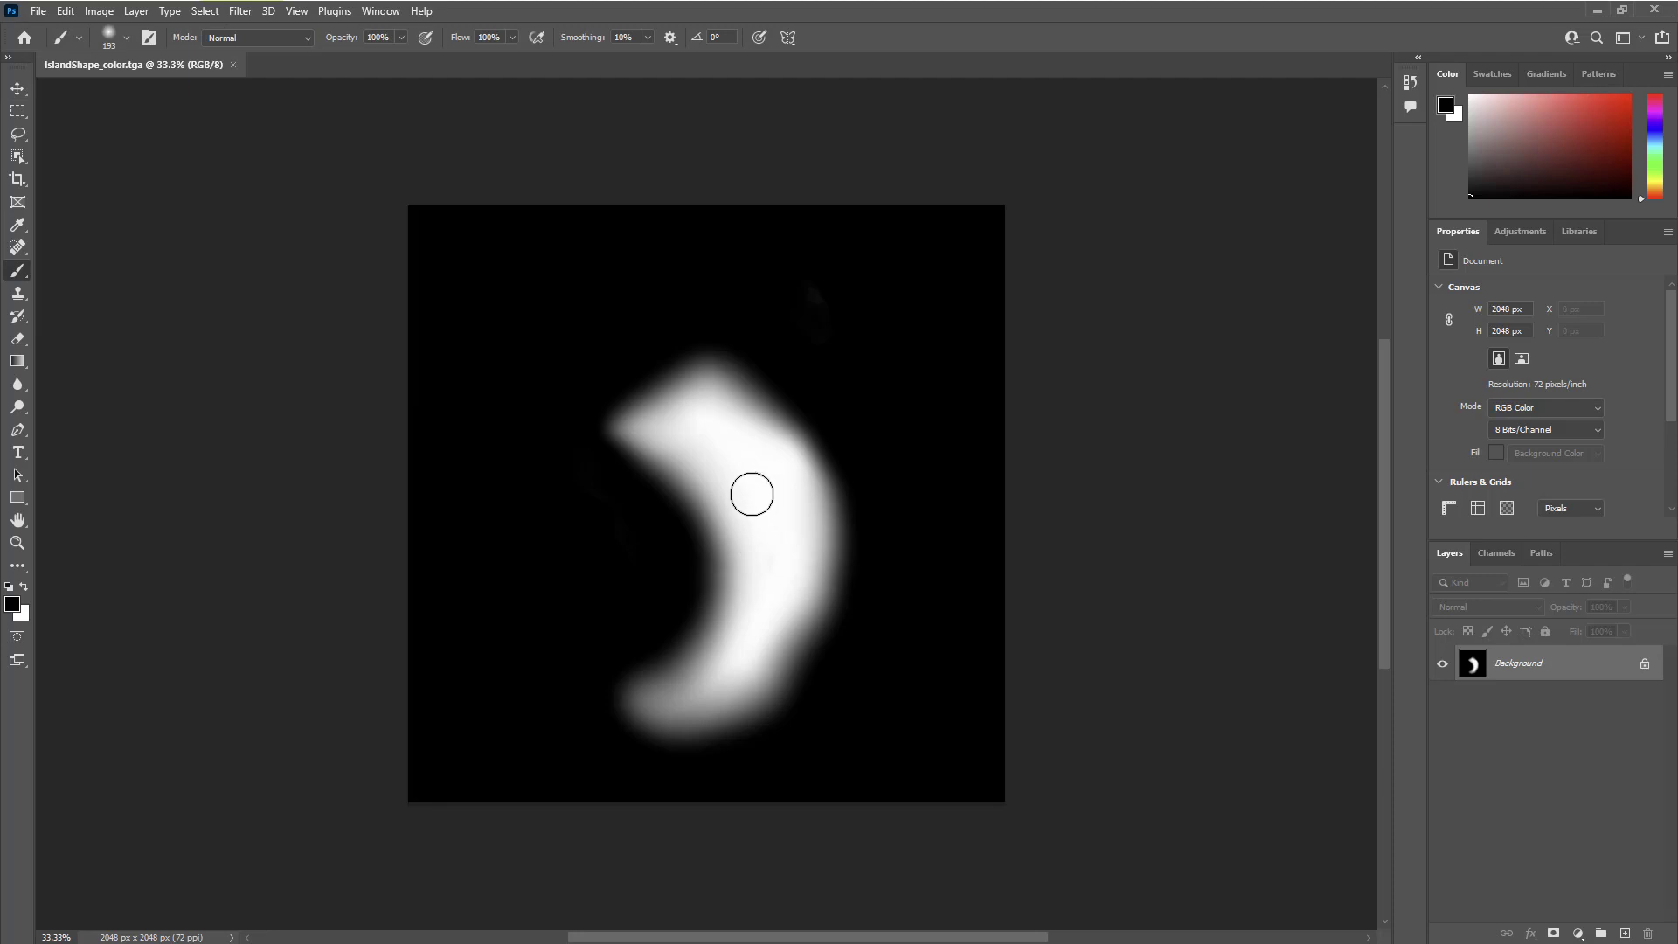
mouse_move(752, 495)
mouse_down()
mouse_move(771, 514)
mouse_move(762, 500)
mouse_up()
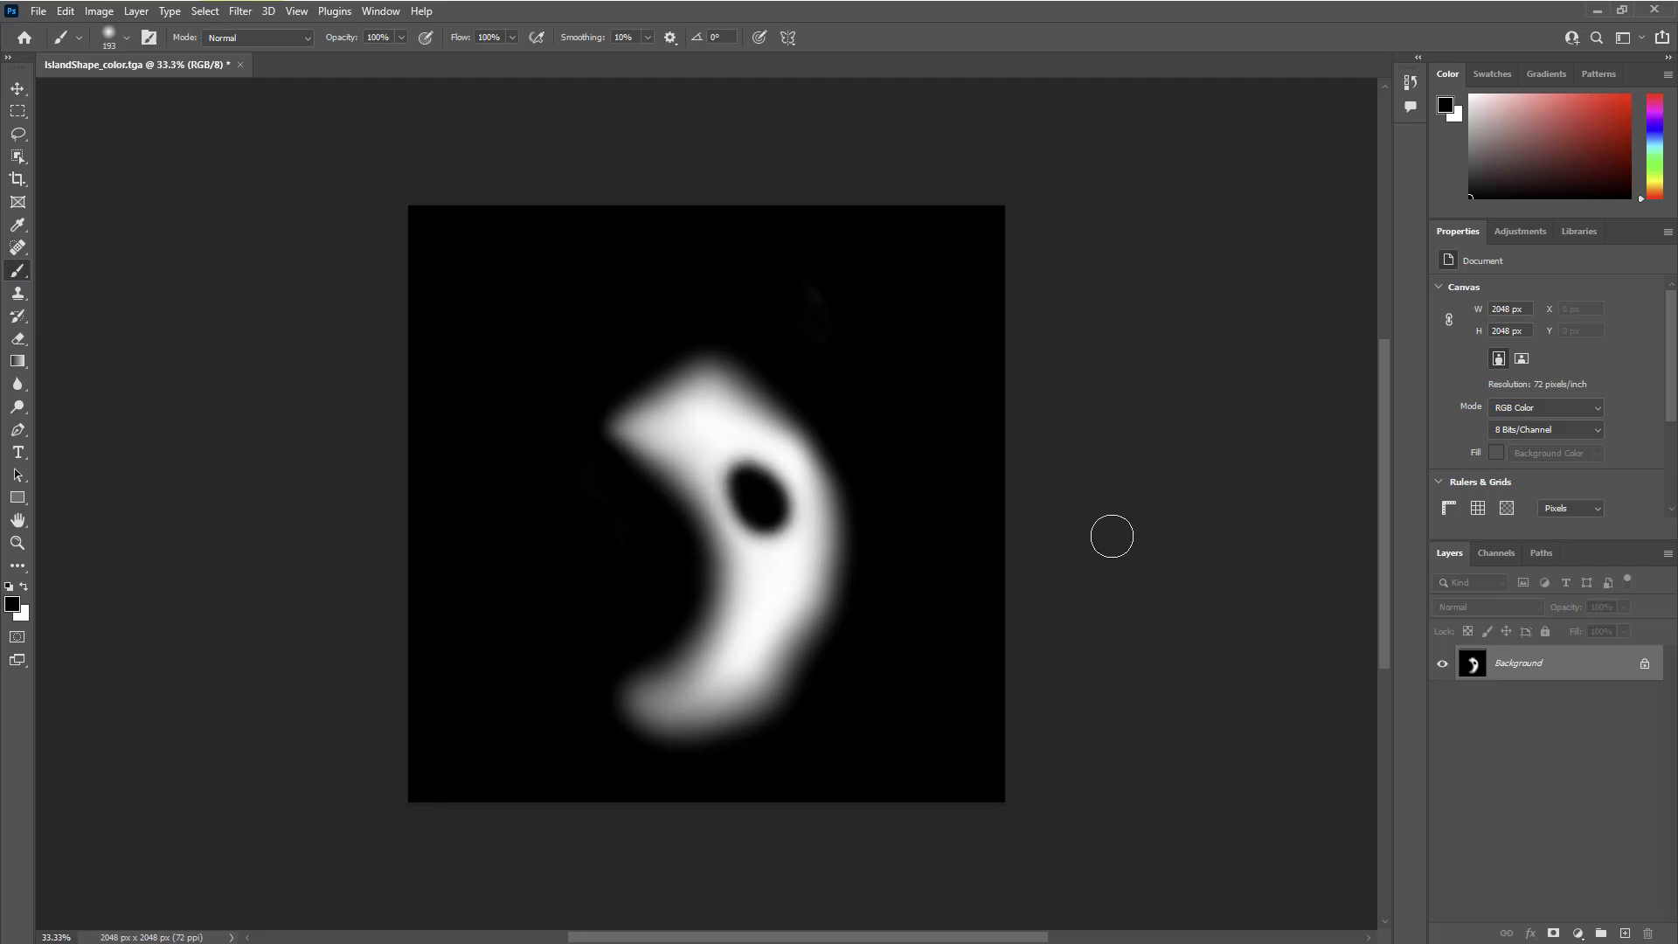
key(ctrl+d)
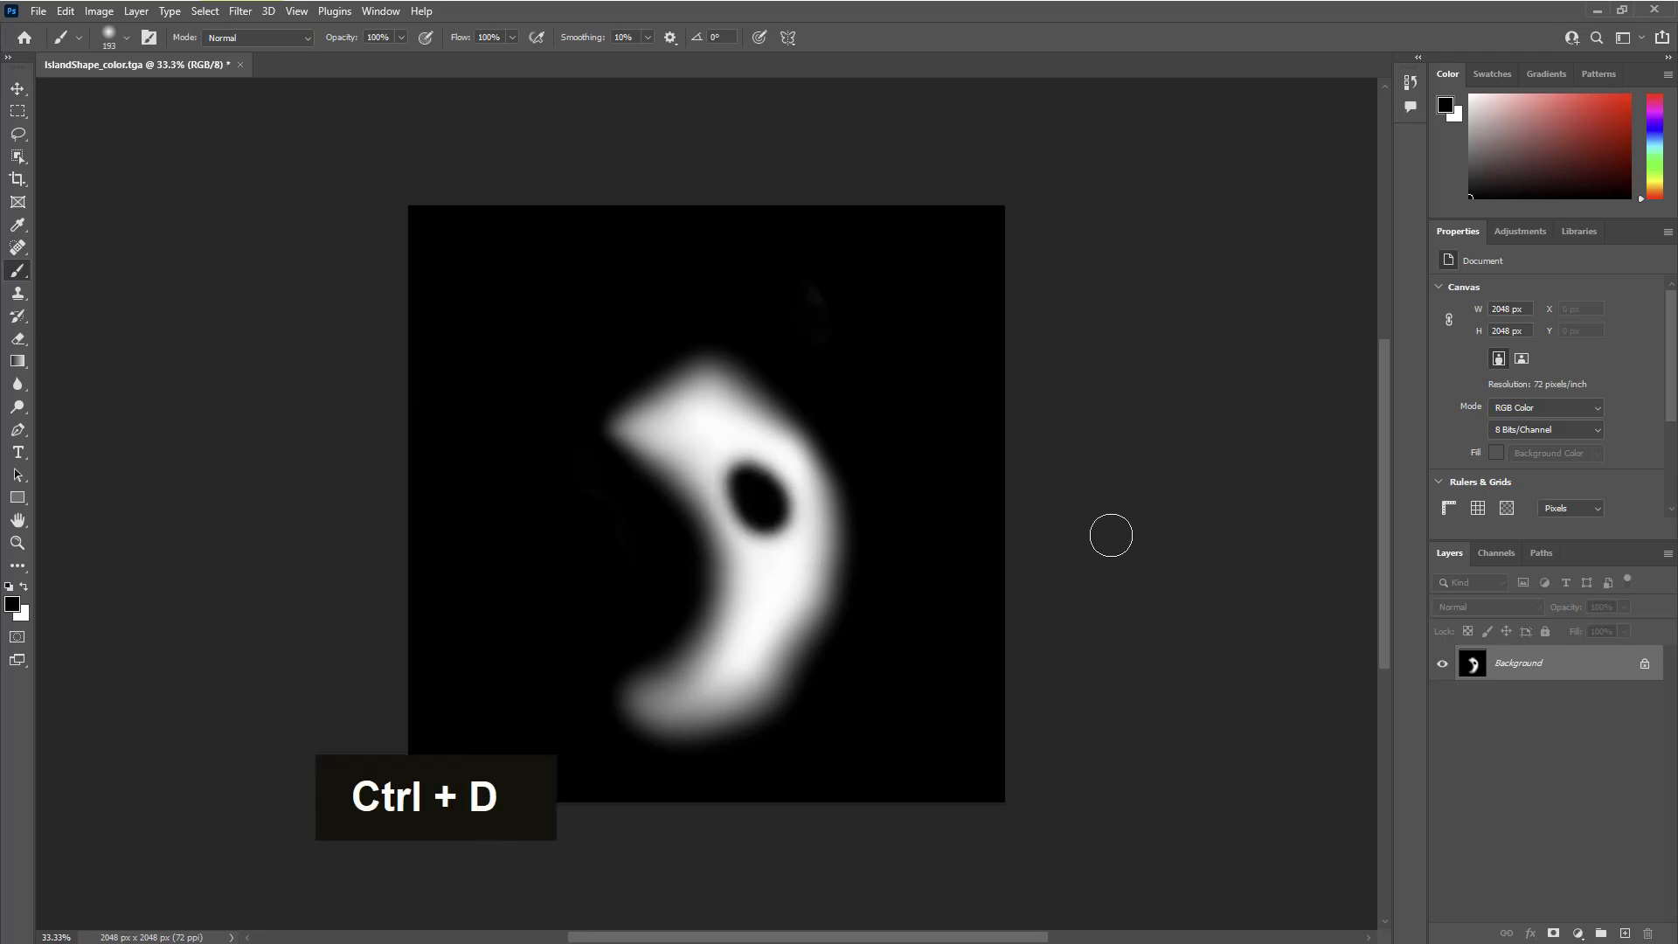
key(ctrl+z)
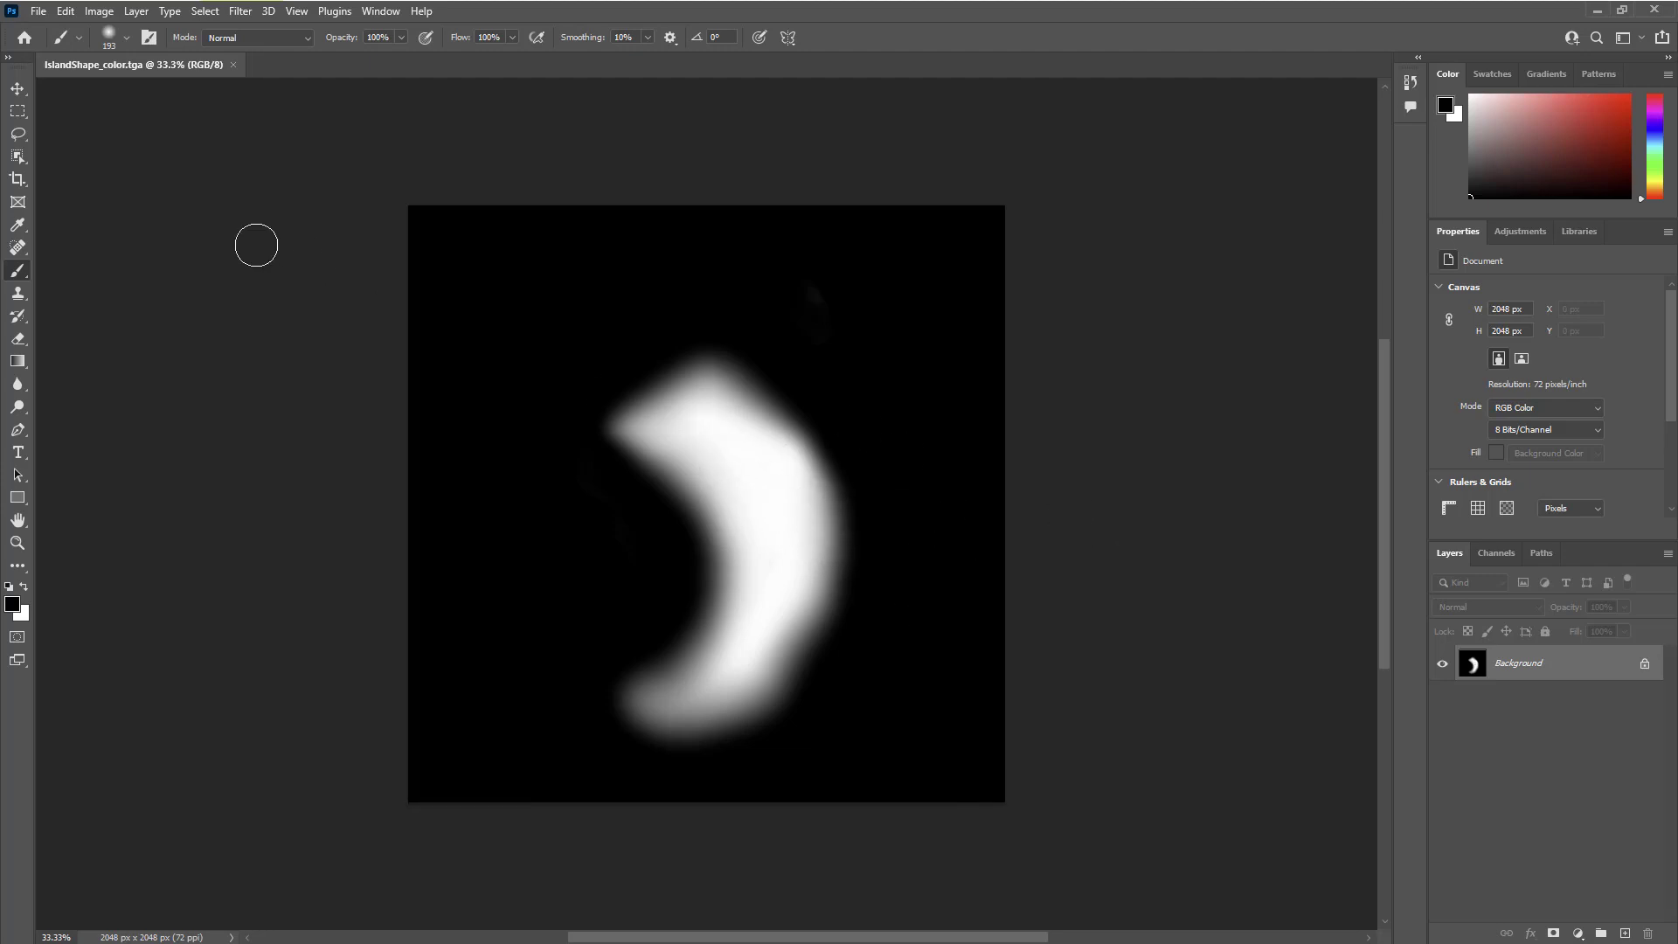
click(38, 12)
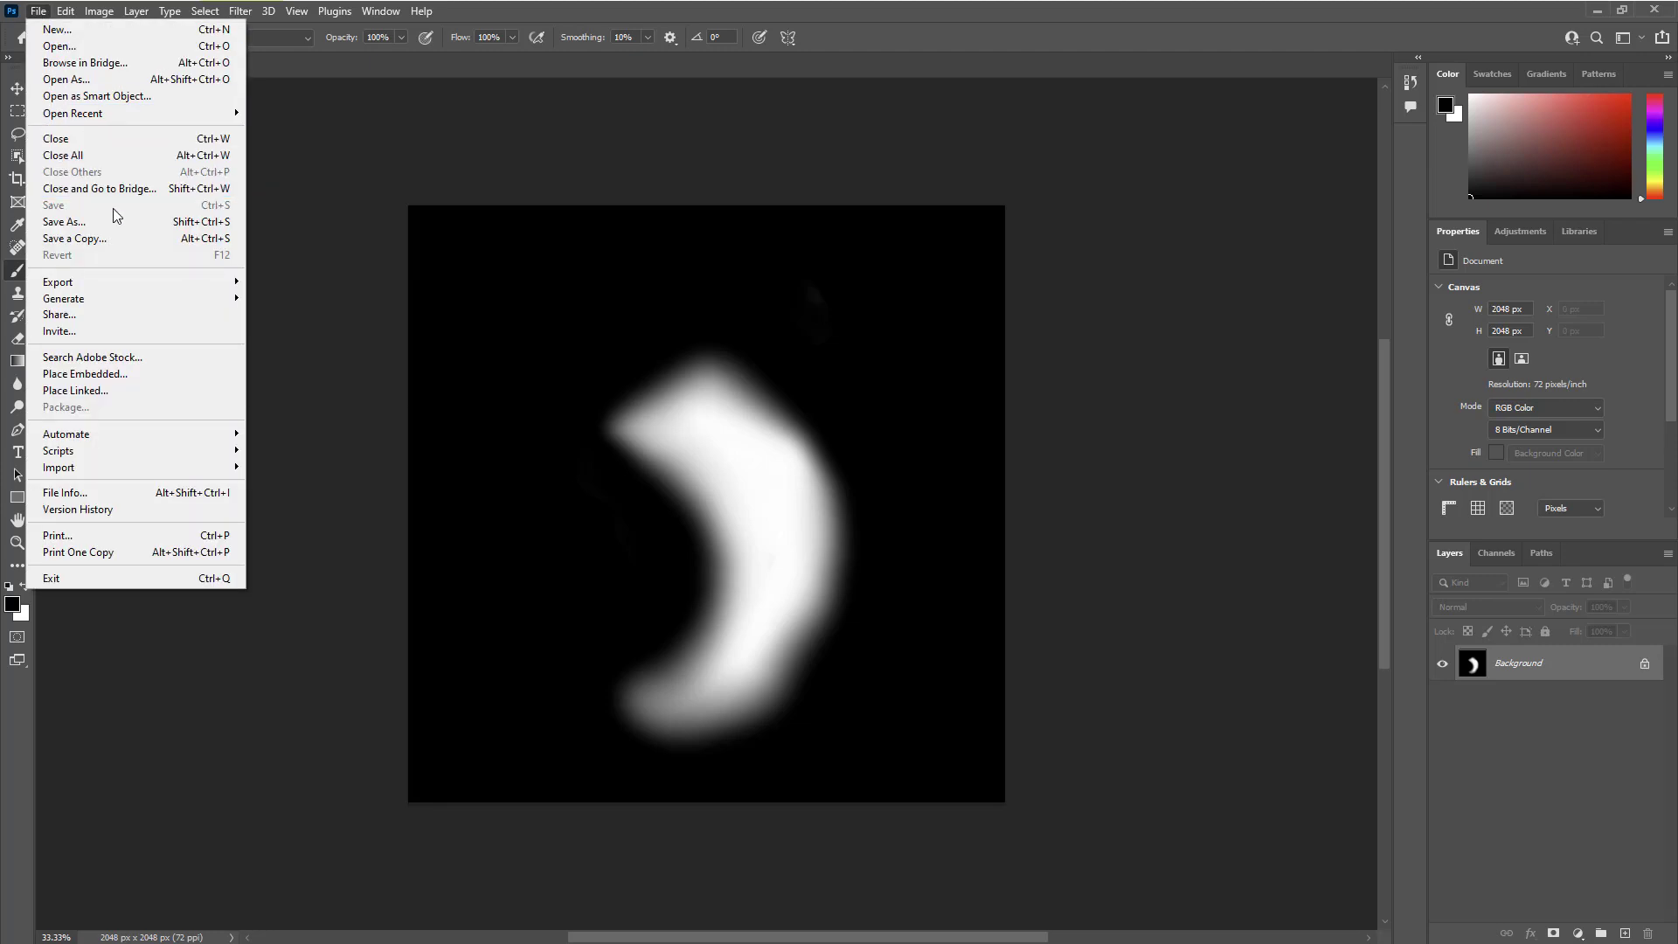
click(968, 37)
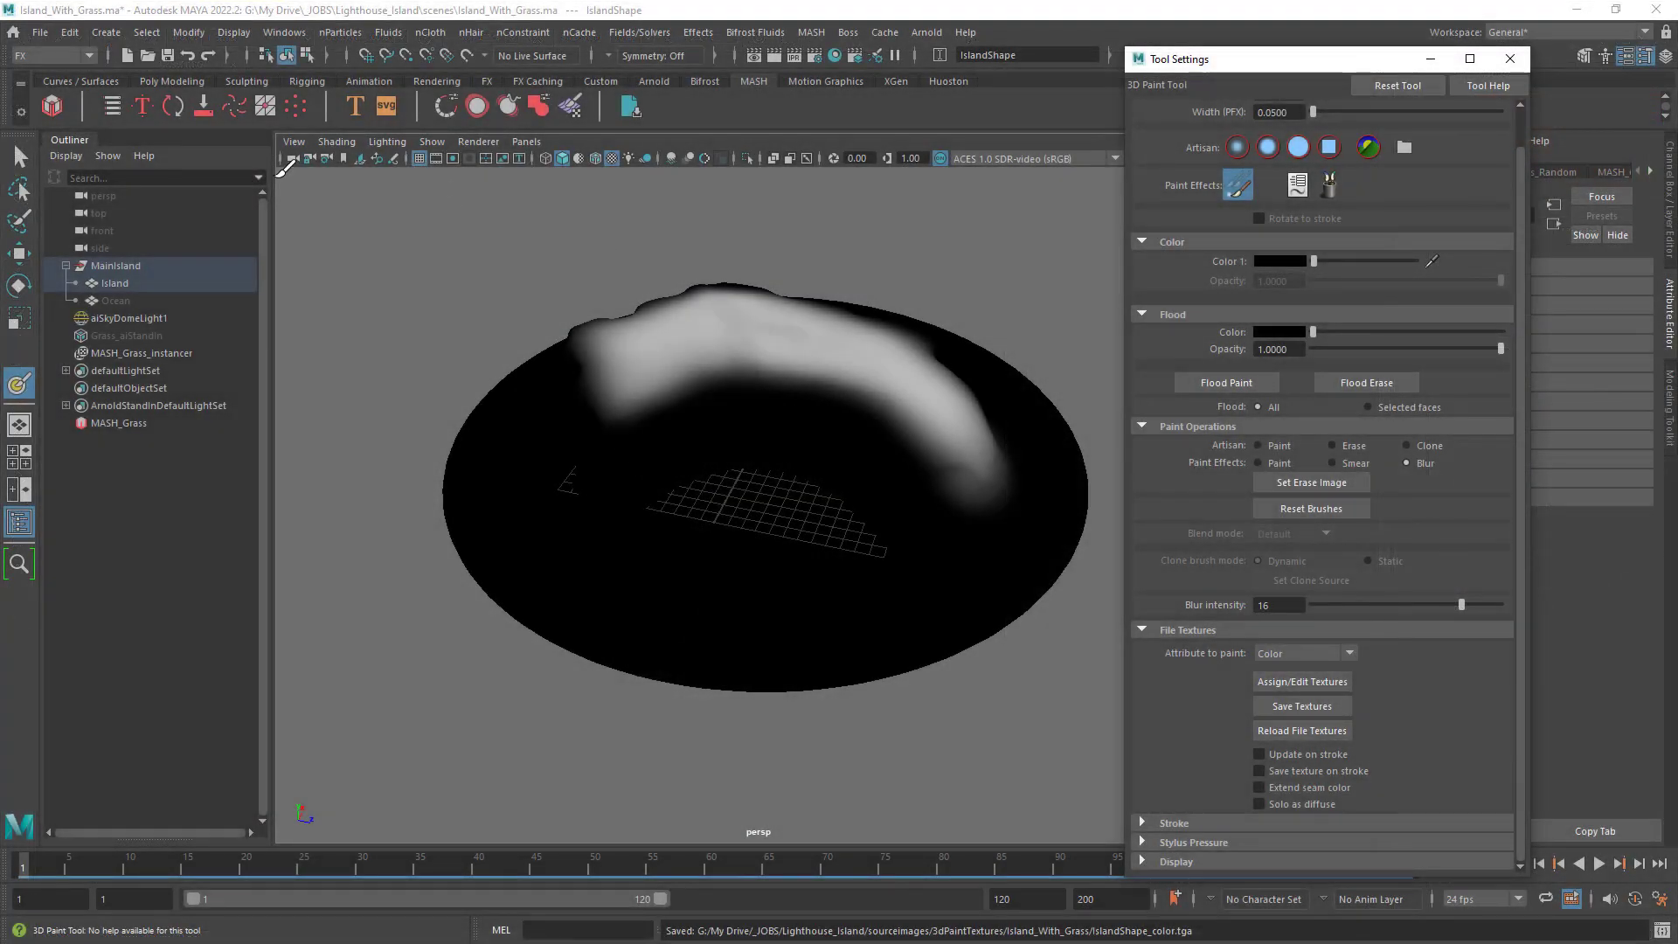
Return to Maya, leave the 3D Paint Tool for the Select Tool, close the tool settings and select the Island mesh.
click(19, 157)
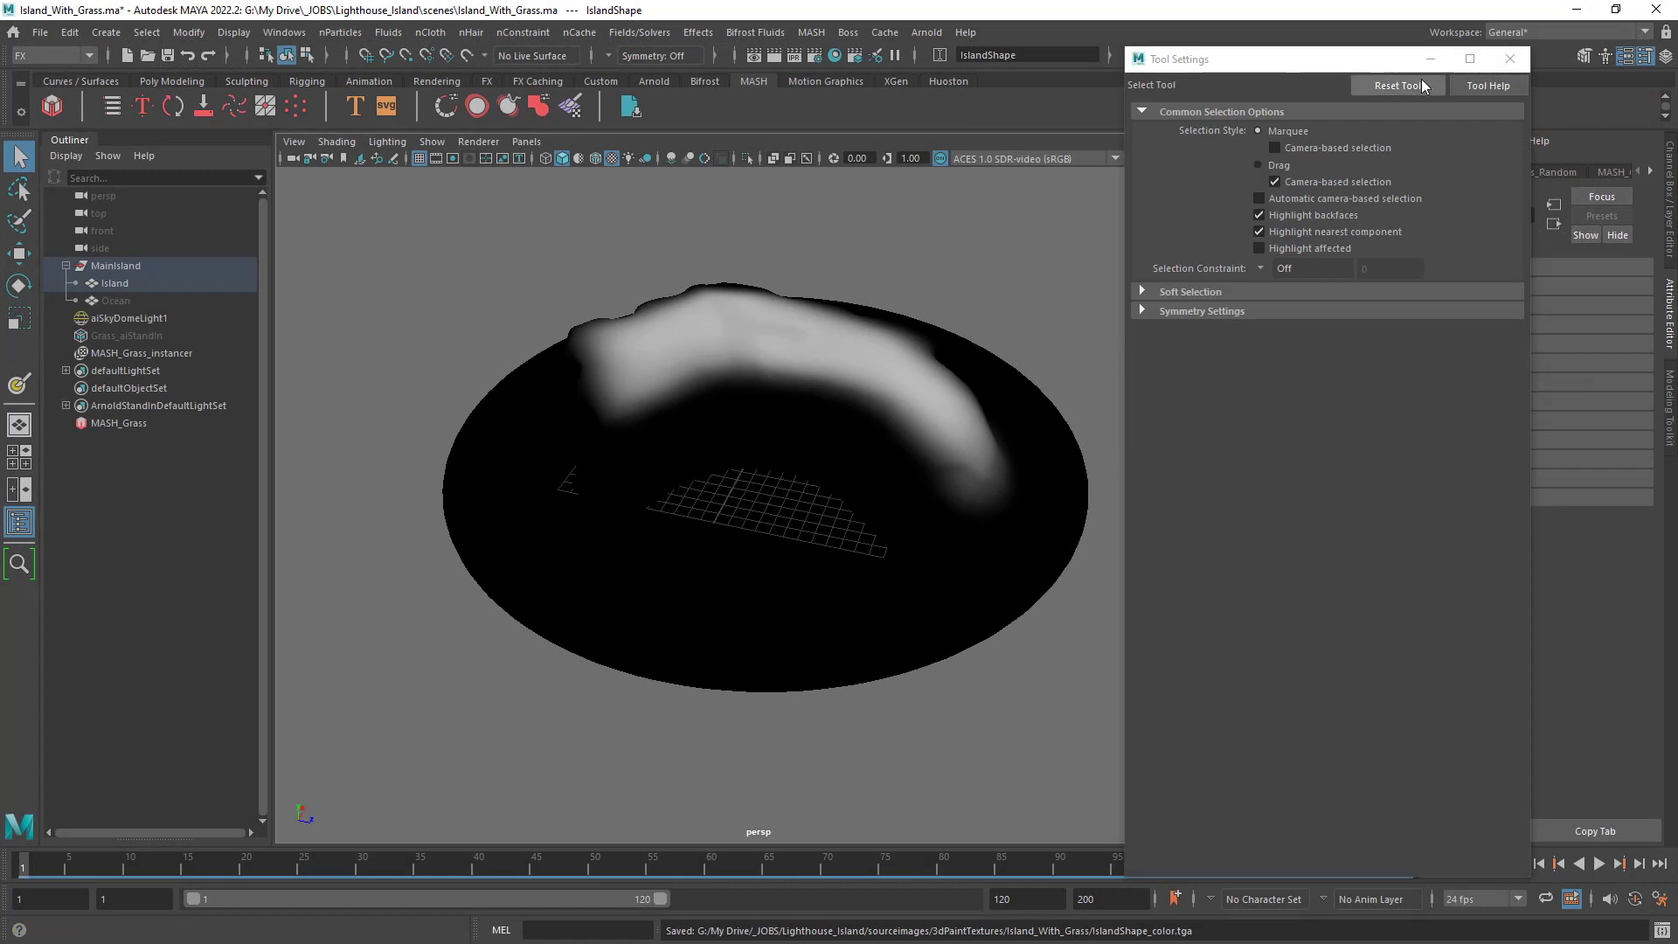
click(1516, 64)
alt+drag(812, 291, 770, 392)
click(763, 361)
click(1062, 322)
click(780, 360)
alt+right_drag(771, 395, 787, 378)
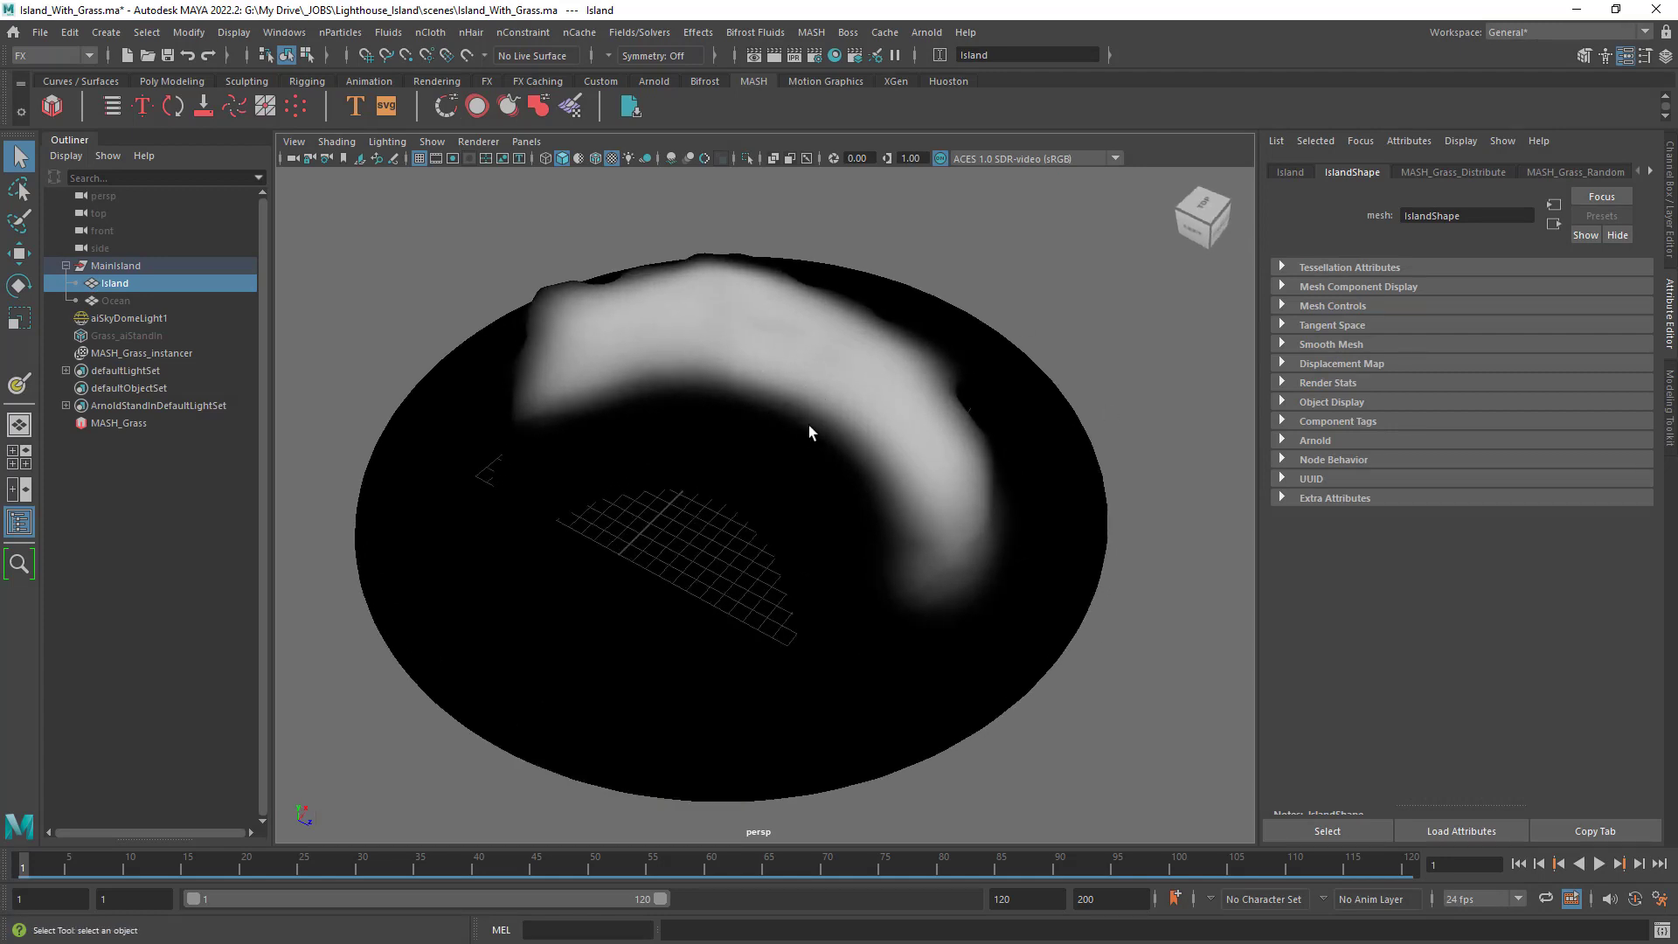
click(1671, 232)
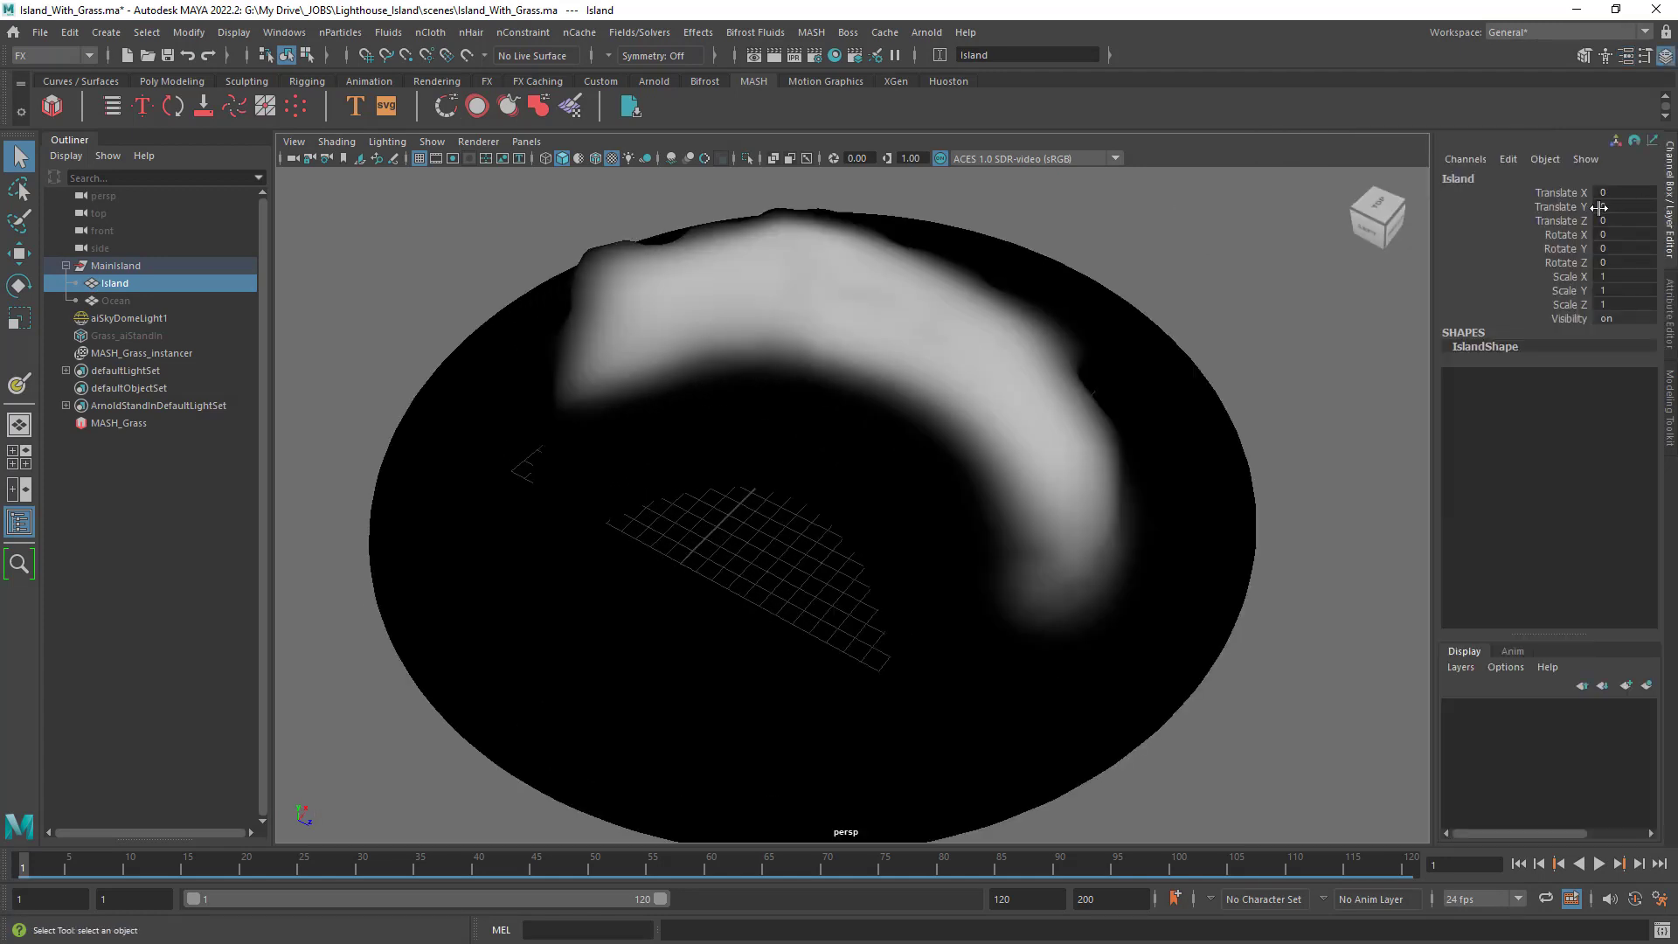
click(1671, 332)
double_click(1647, 172)
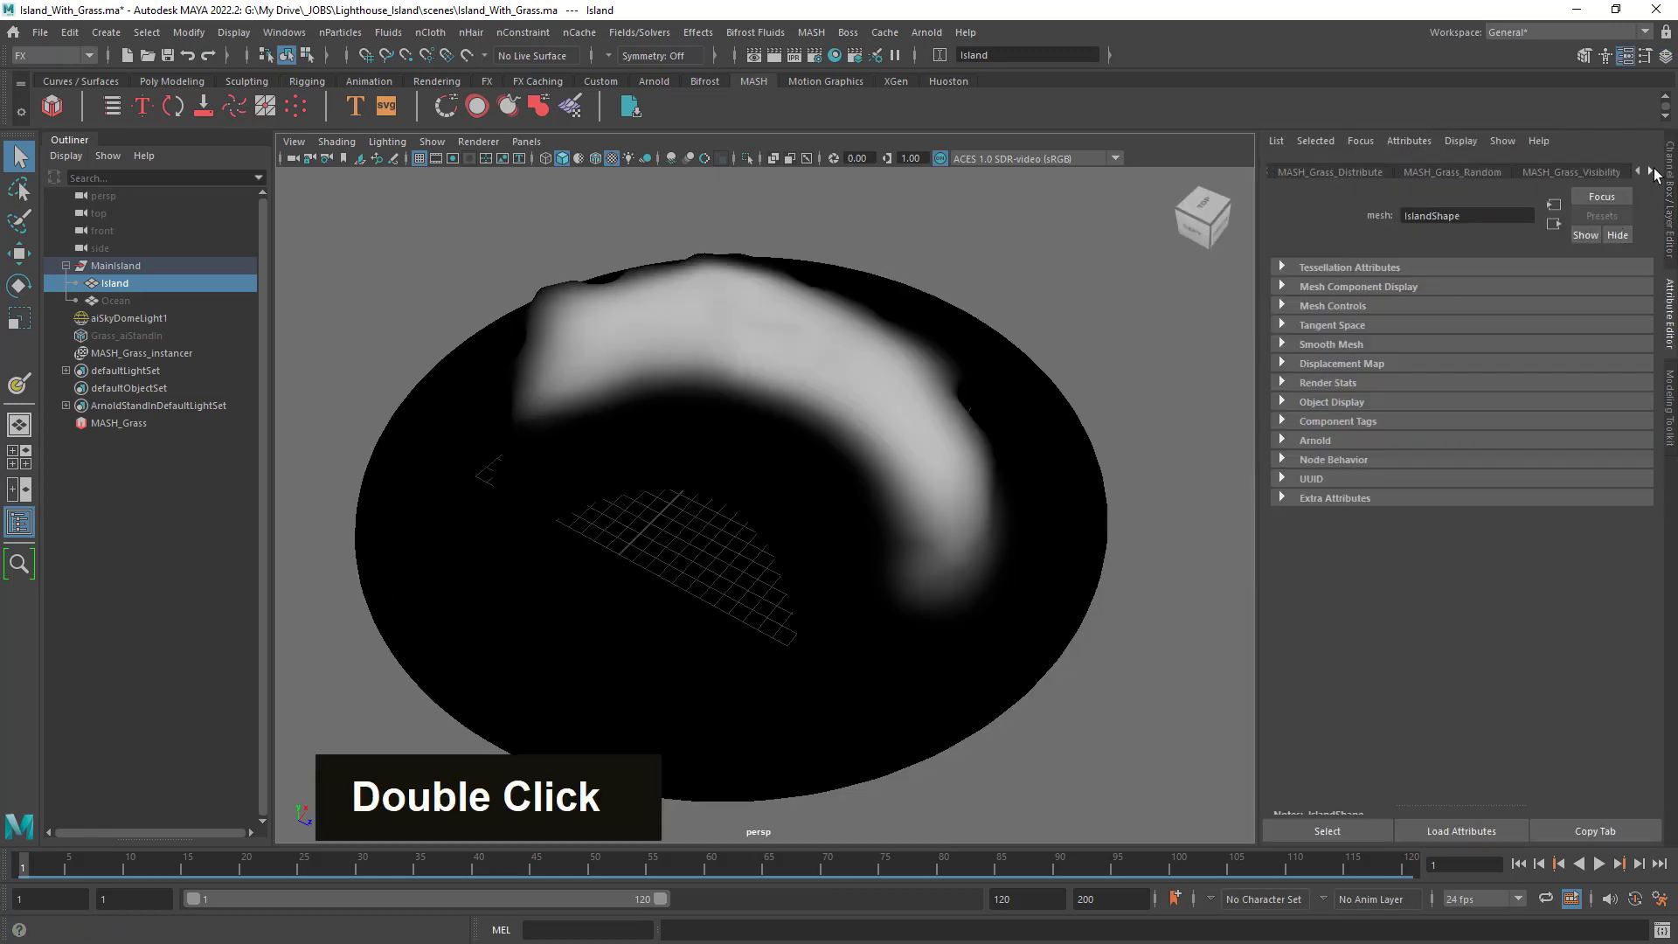
click(854, 419)
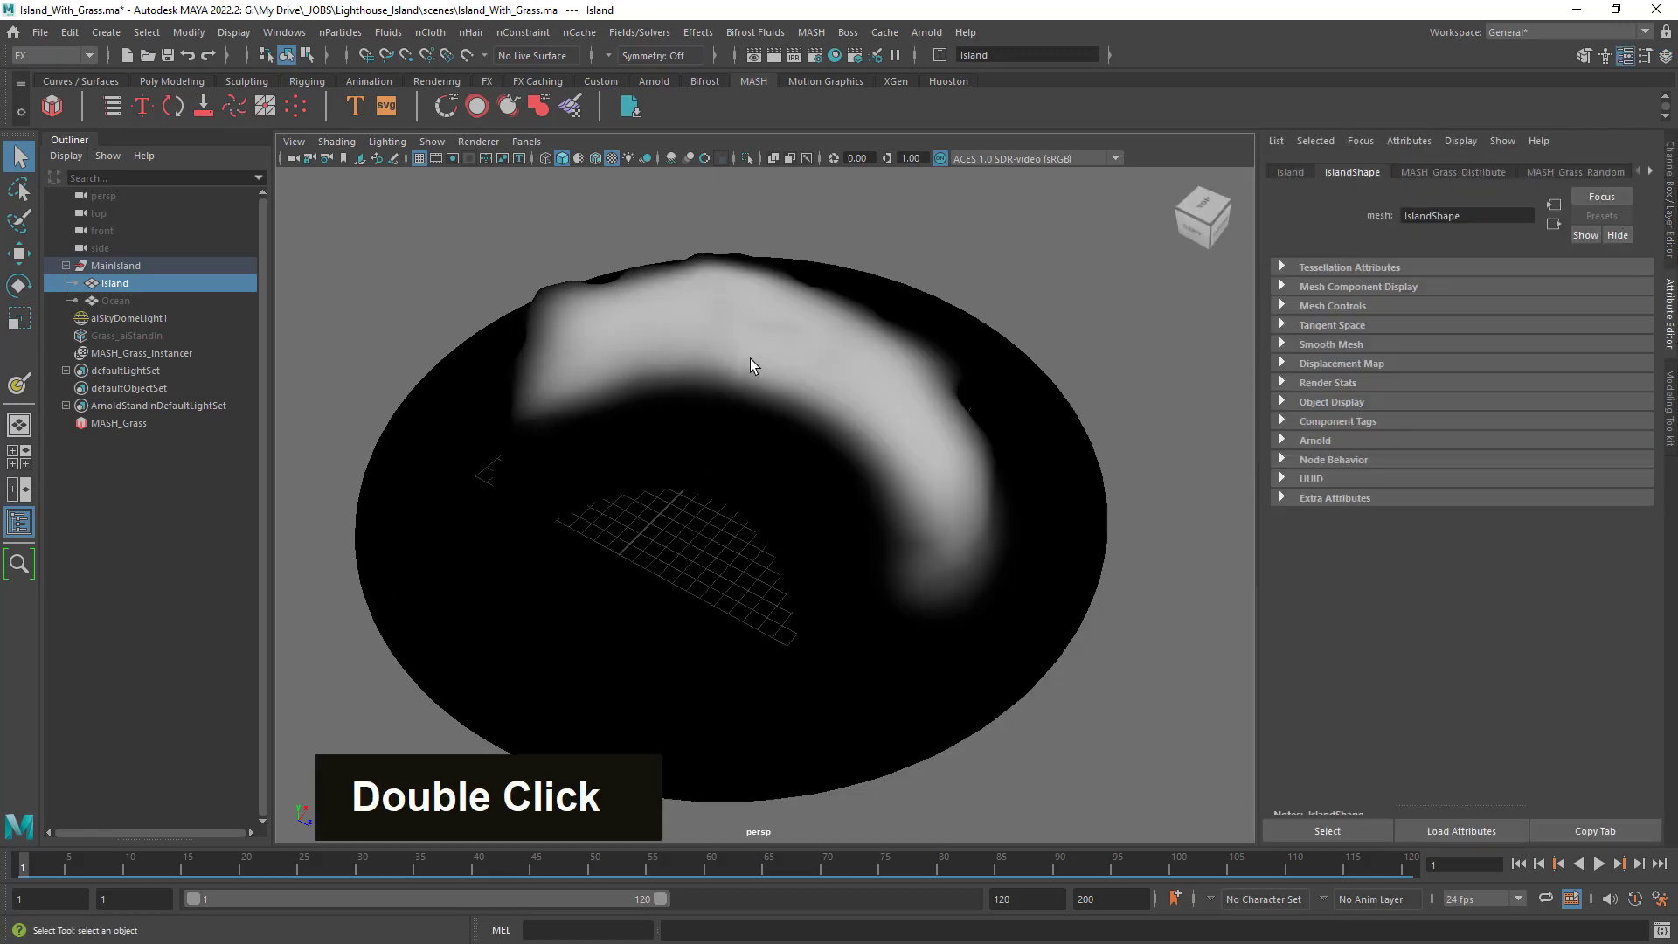
Open the Island mesh's PAINT_MAT_DELETE_LATER material and break the file texture connection on its Color attribute.
right_click(733, 322)
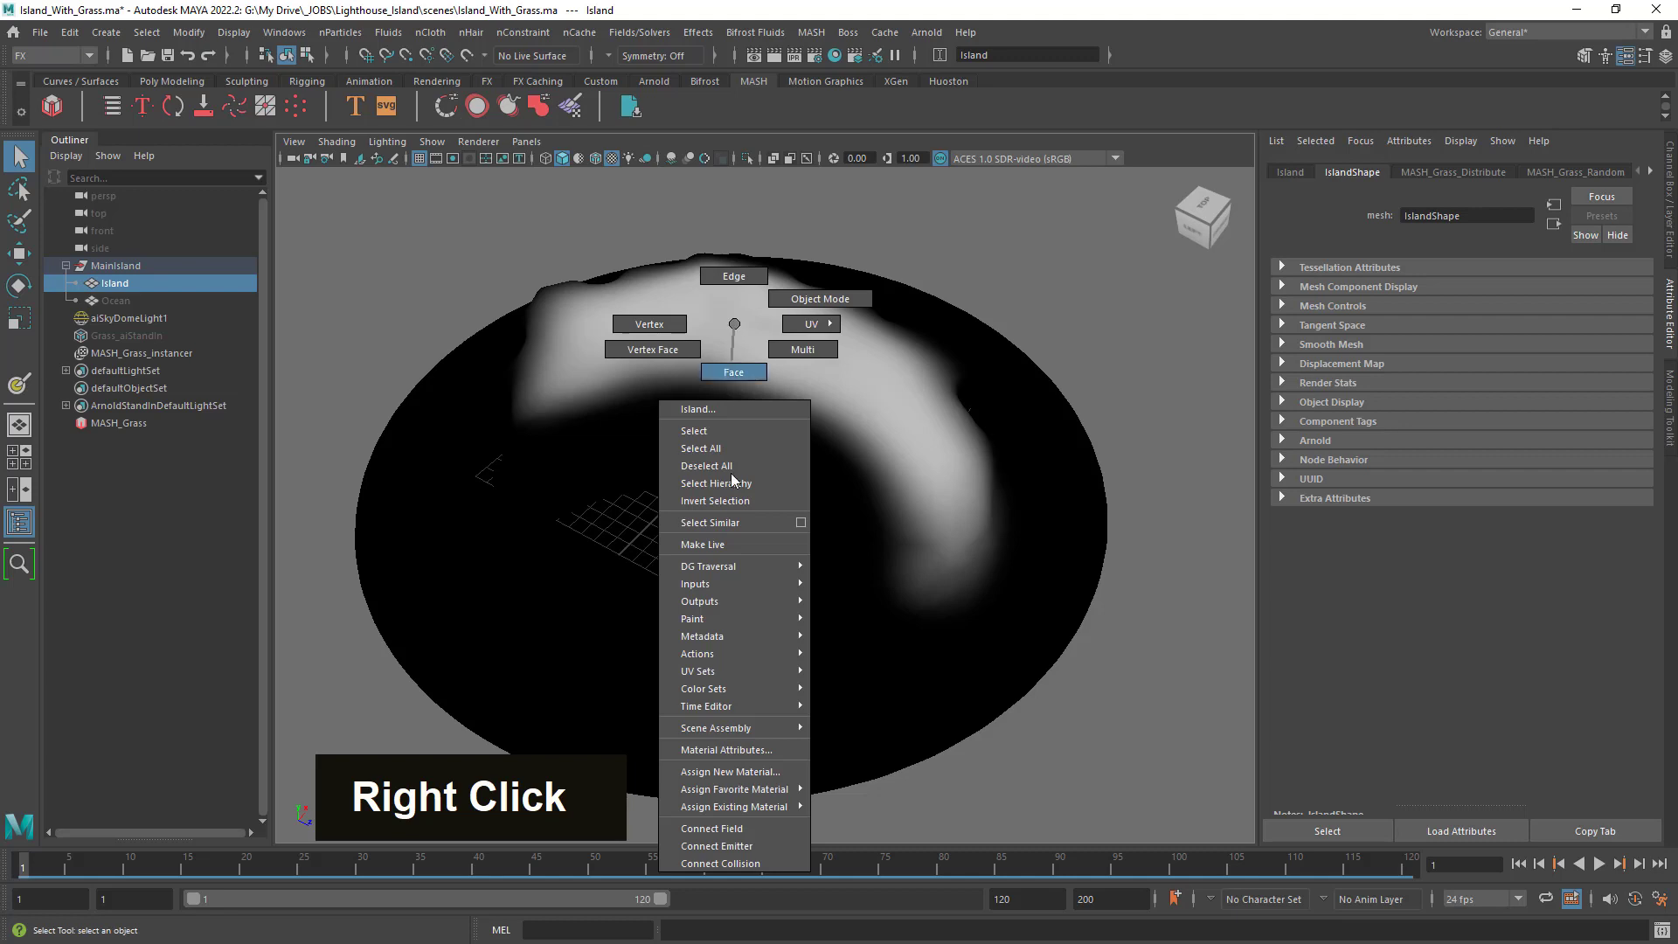
mouse_move(752, 806)
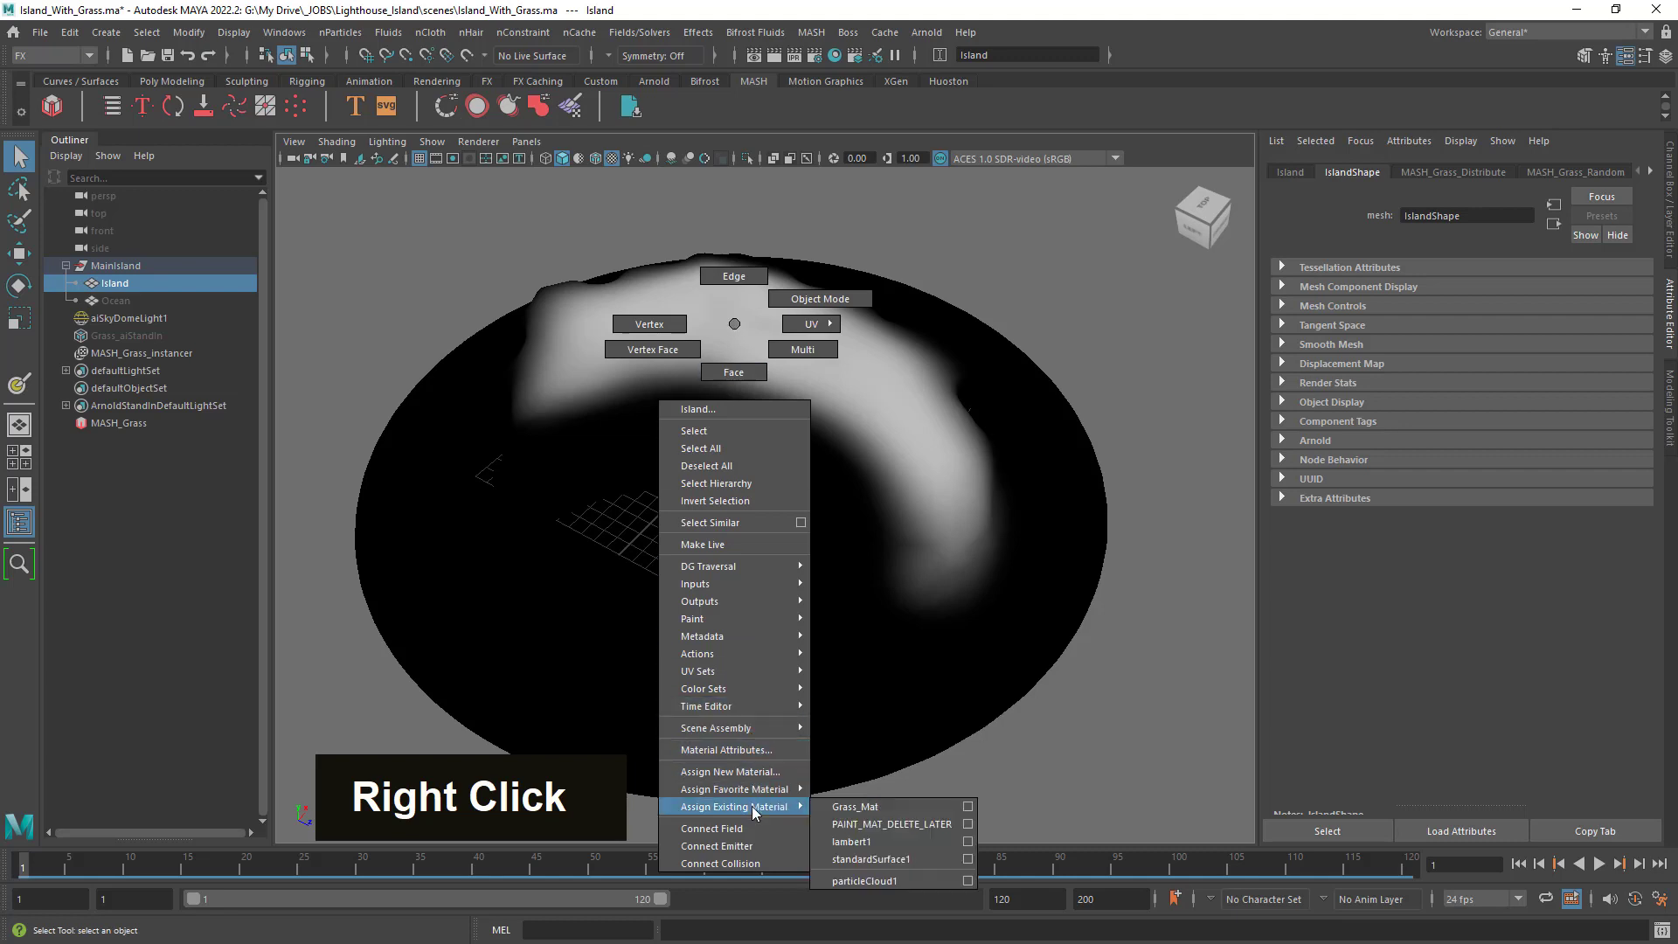
click(753, 751)
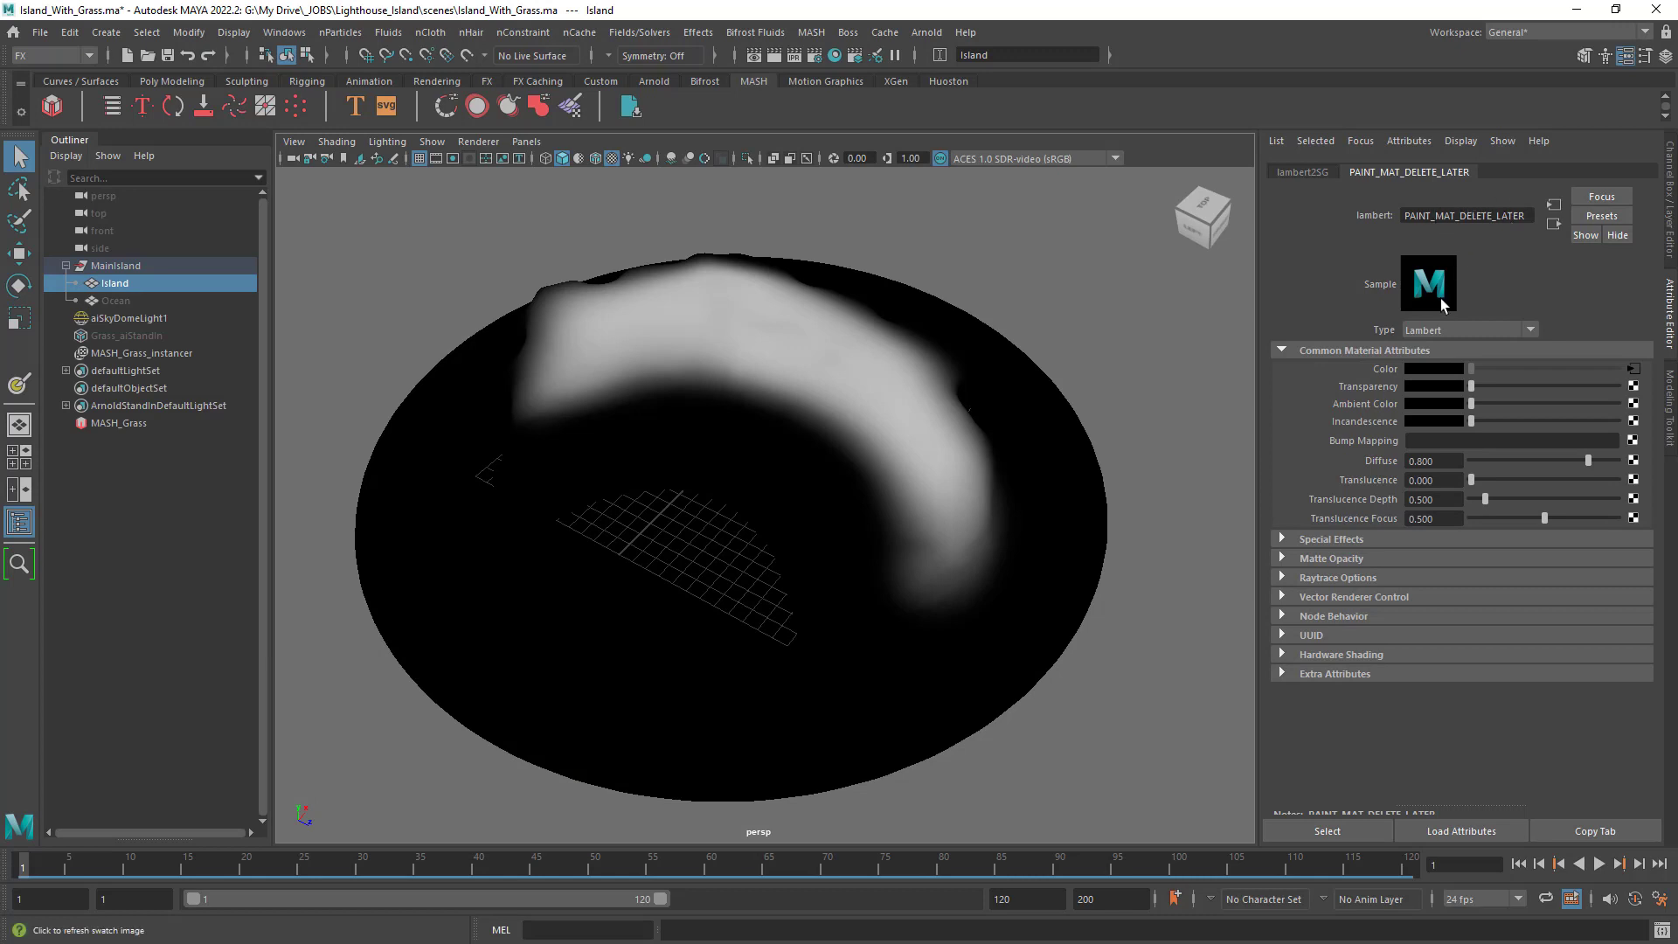
right_click(1383, 369)
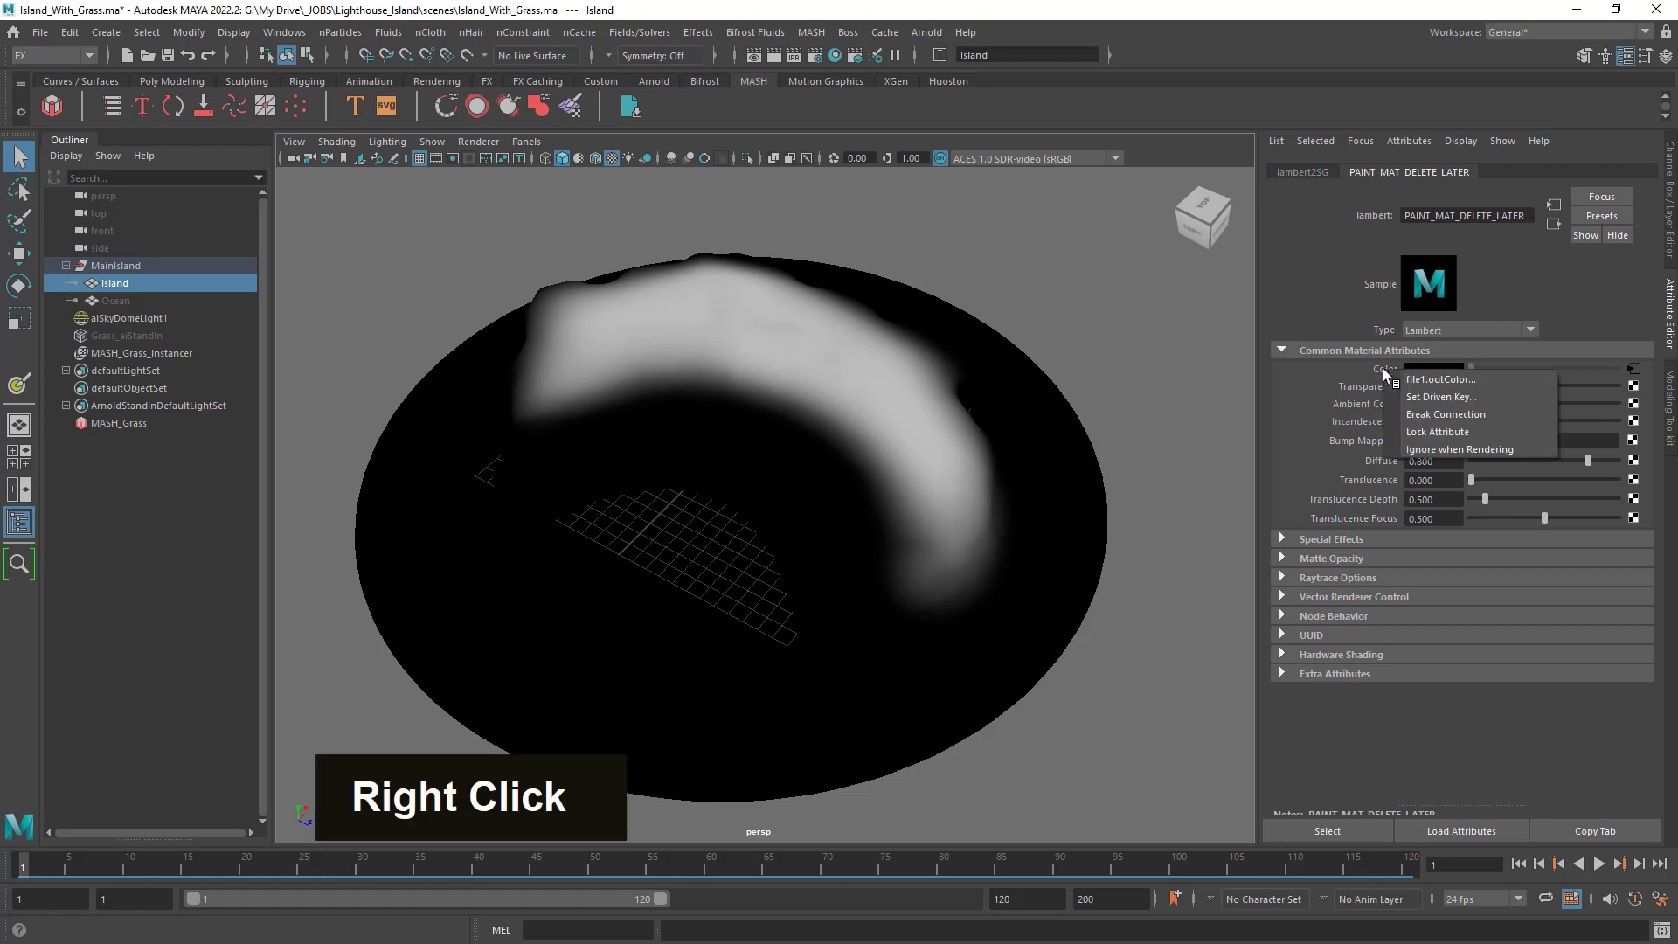
click(1416, 414)
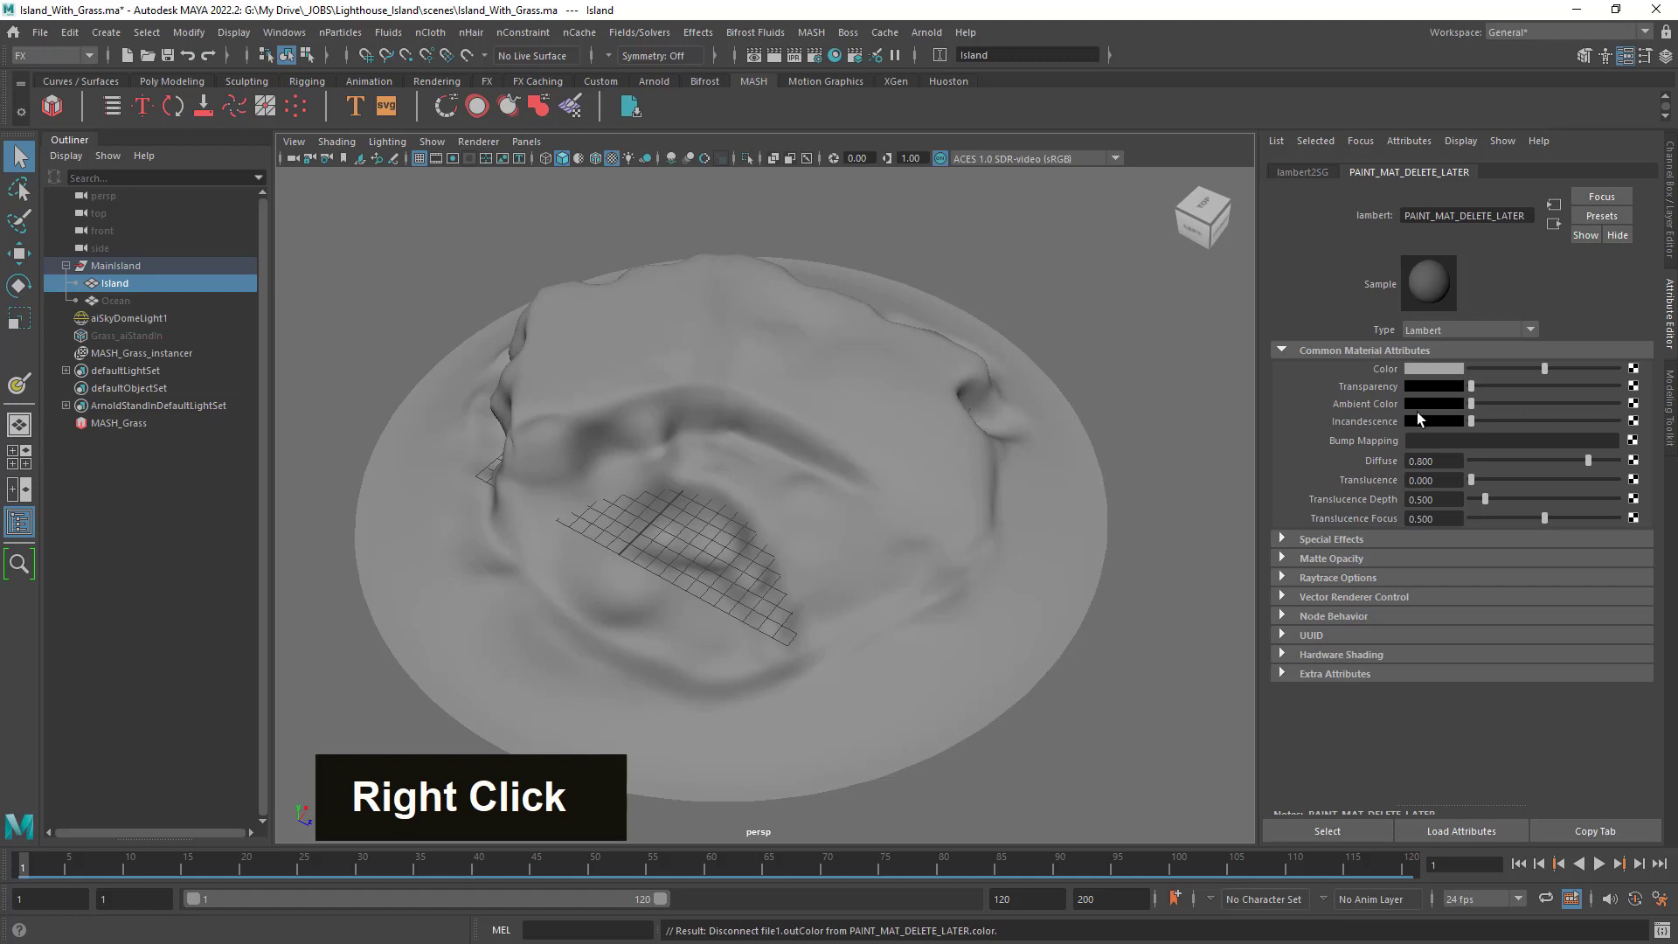
Replace the Island mesh's paint material with the existing default material that uses initialShadingGroup.
click(780, 367)
right_drag(696, 302, 723, 796)
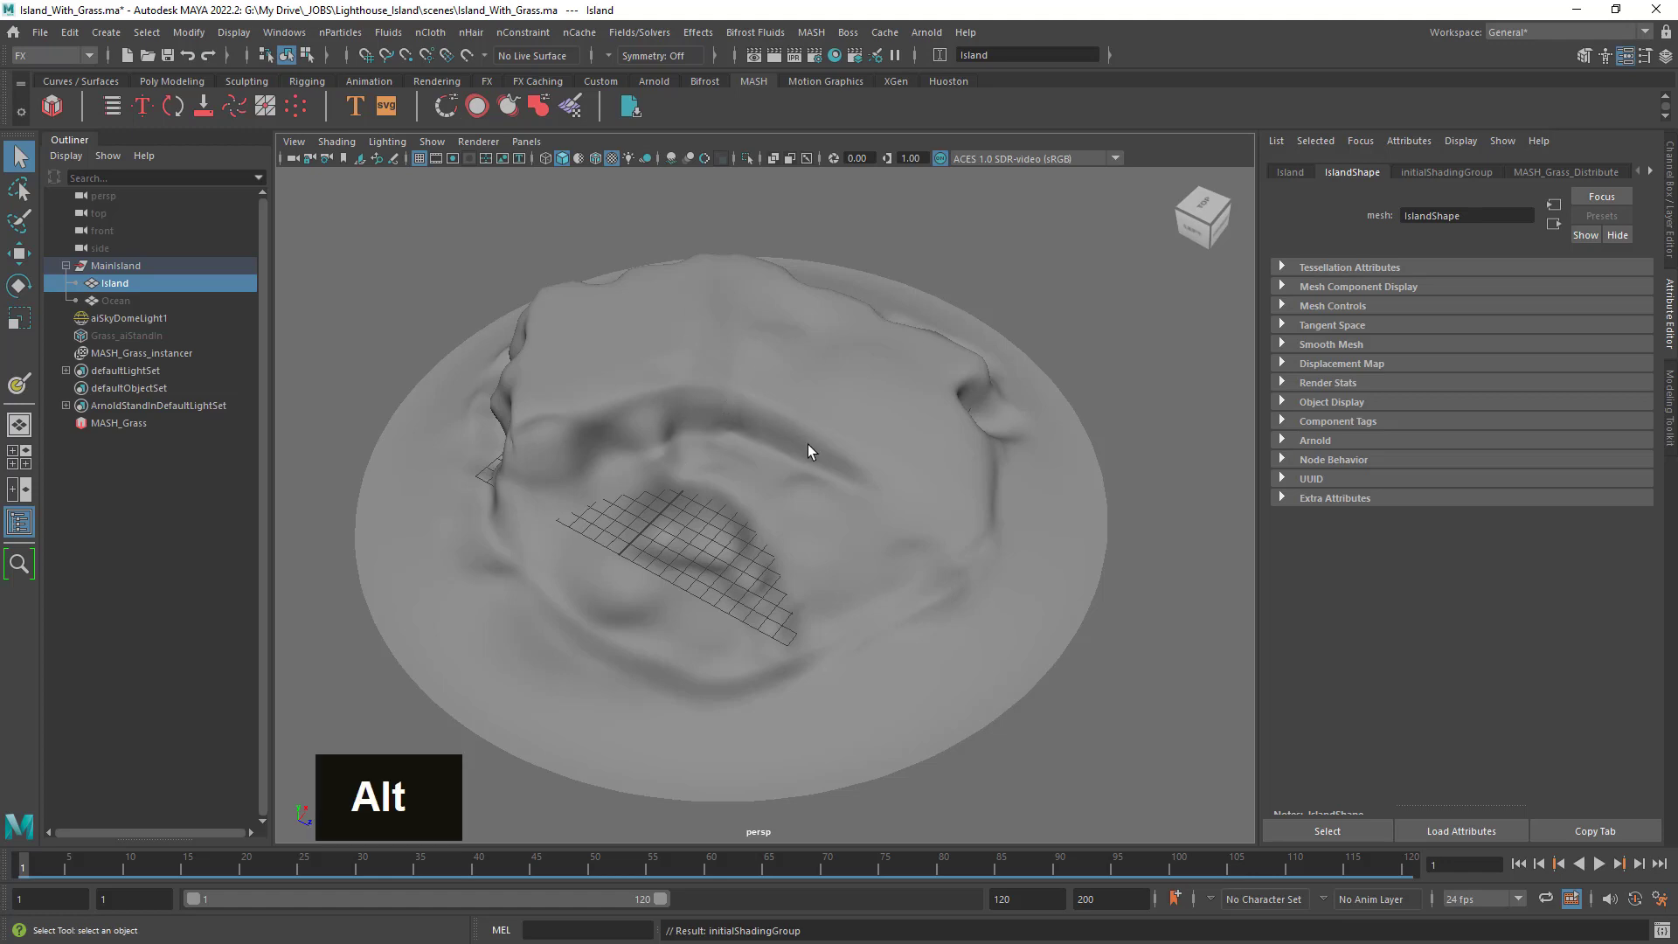
alt+drag(808, 444, 736, 401)
alt+middle_drag(778, 382, 816, 420)
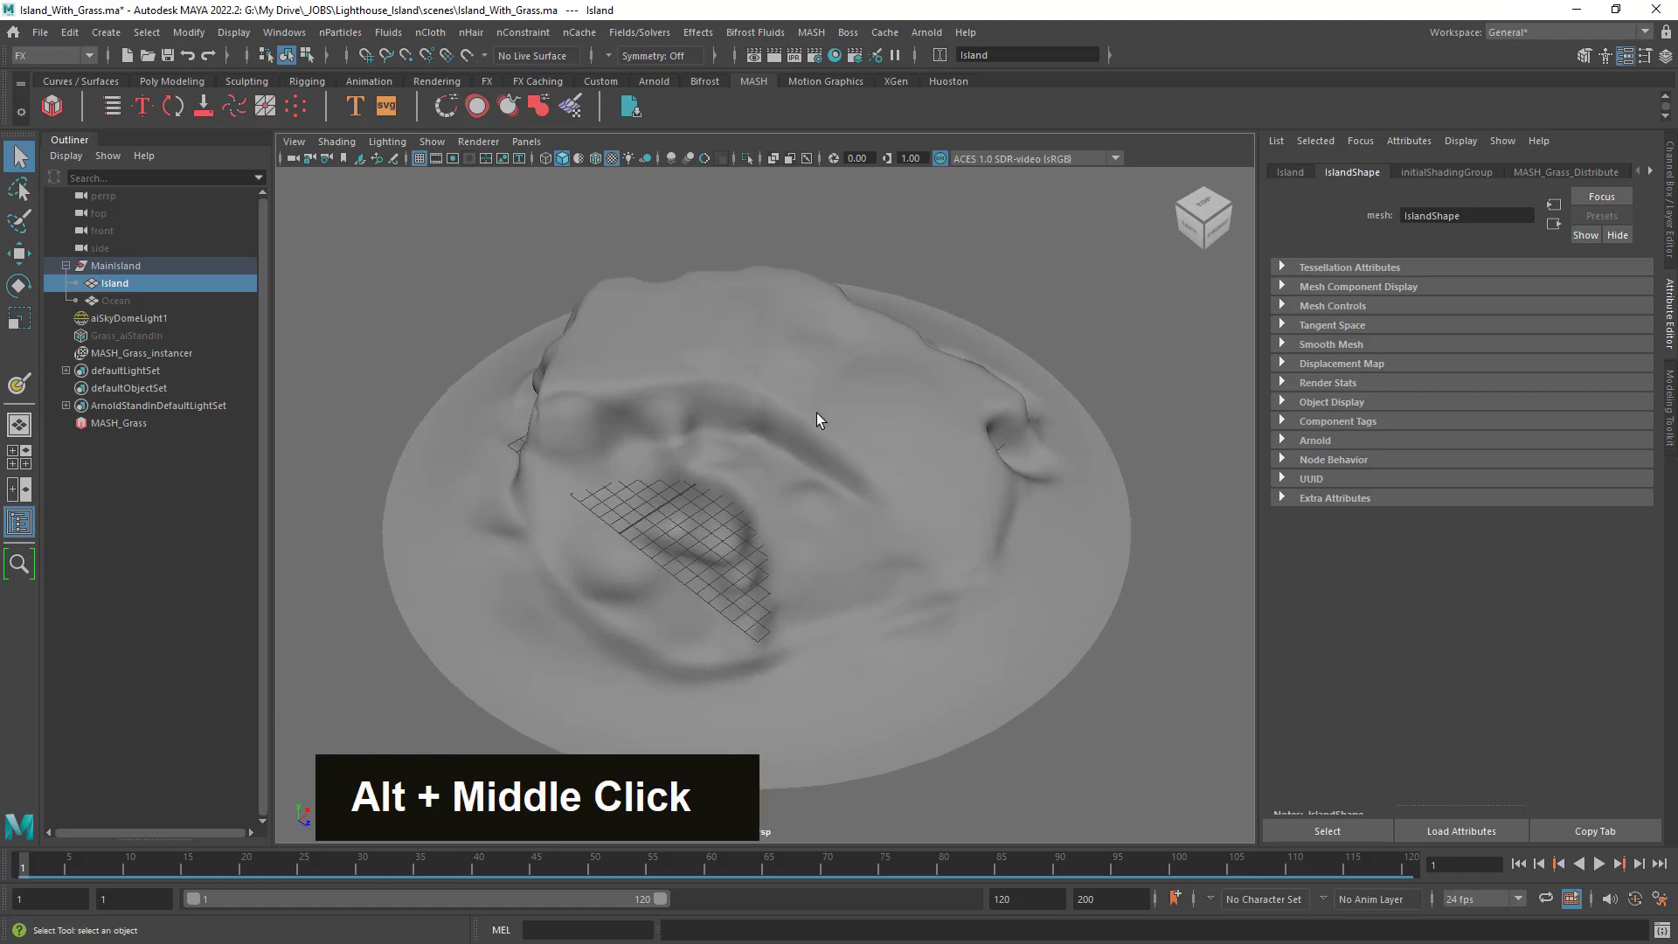
alt+drag(816, 419, 796, 413)
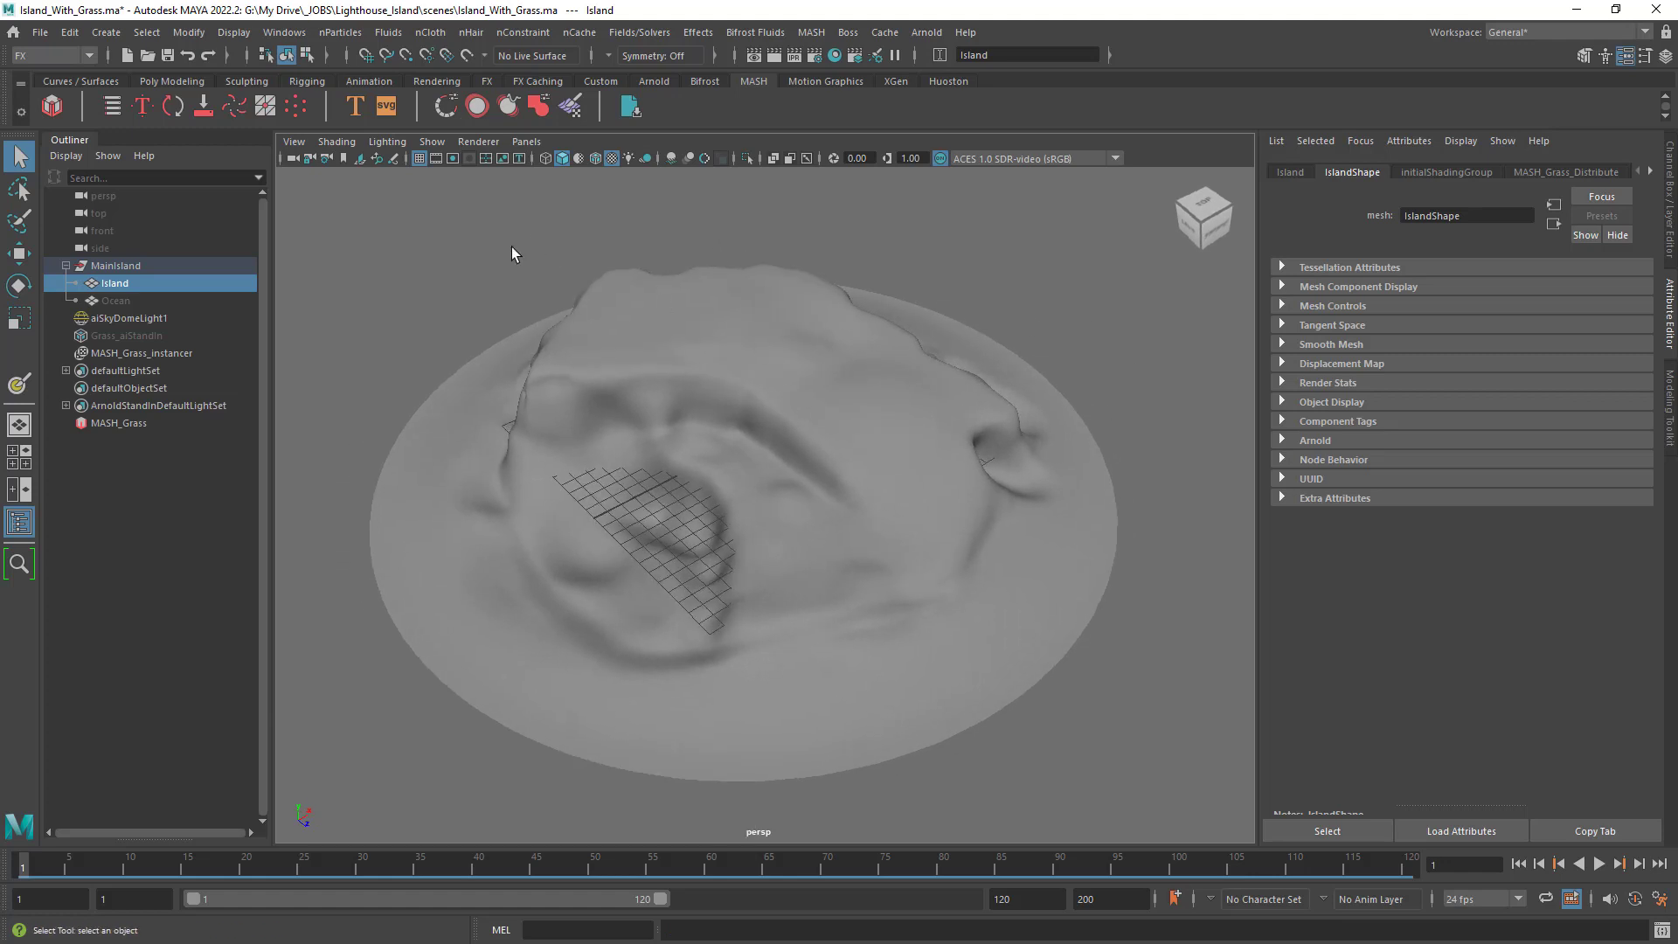
Open the MASH Editor and enable the MASH_Grass network.
click(112, 107)
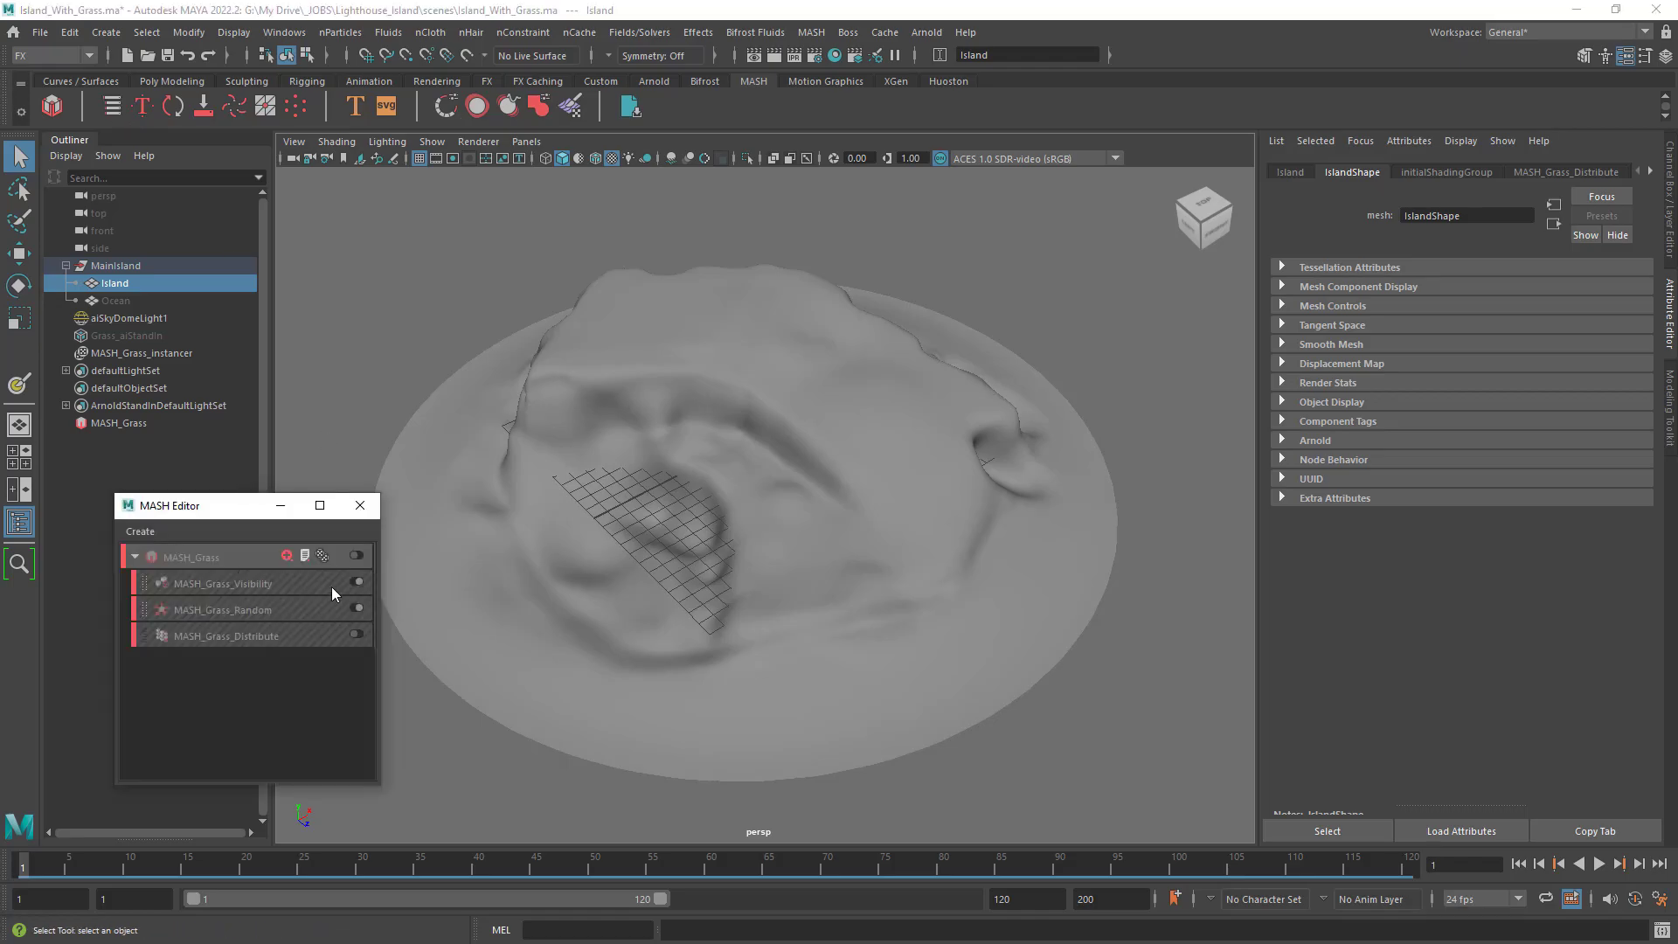
click(357, 556)
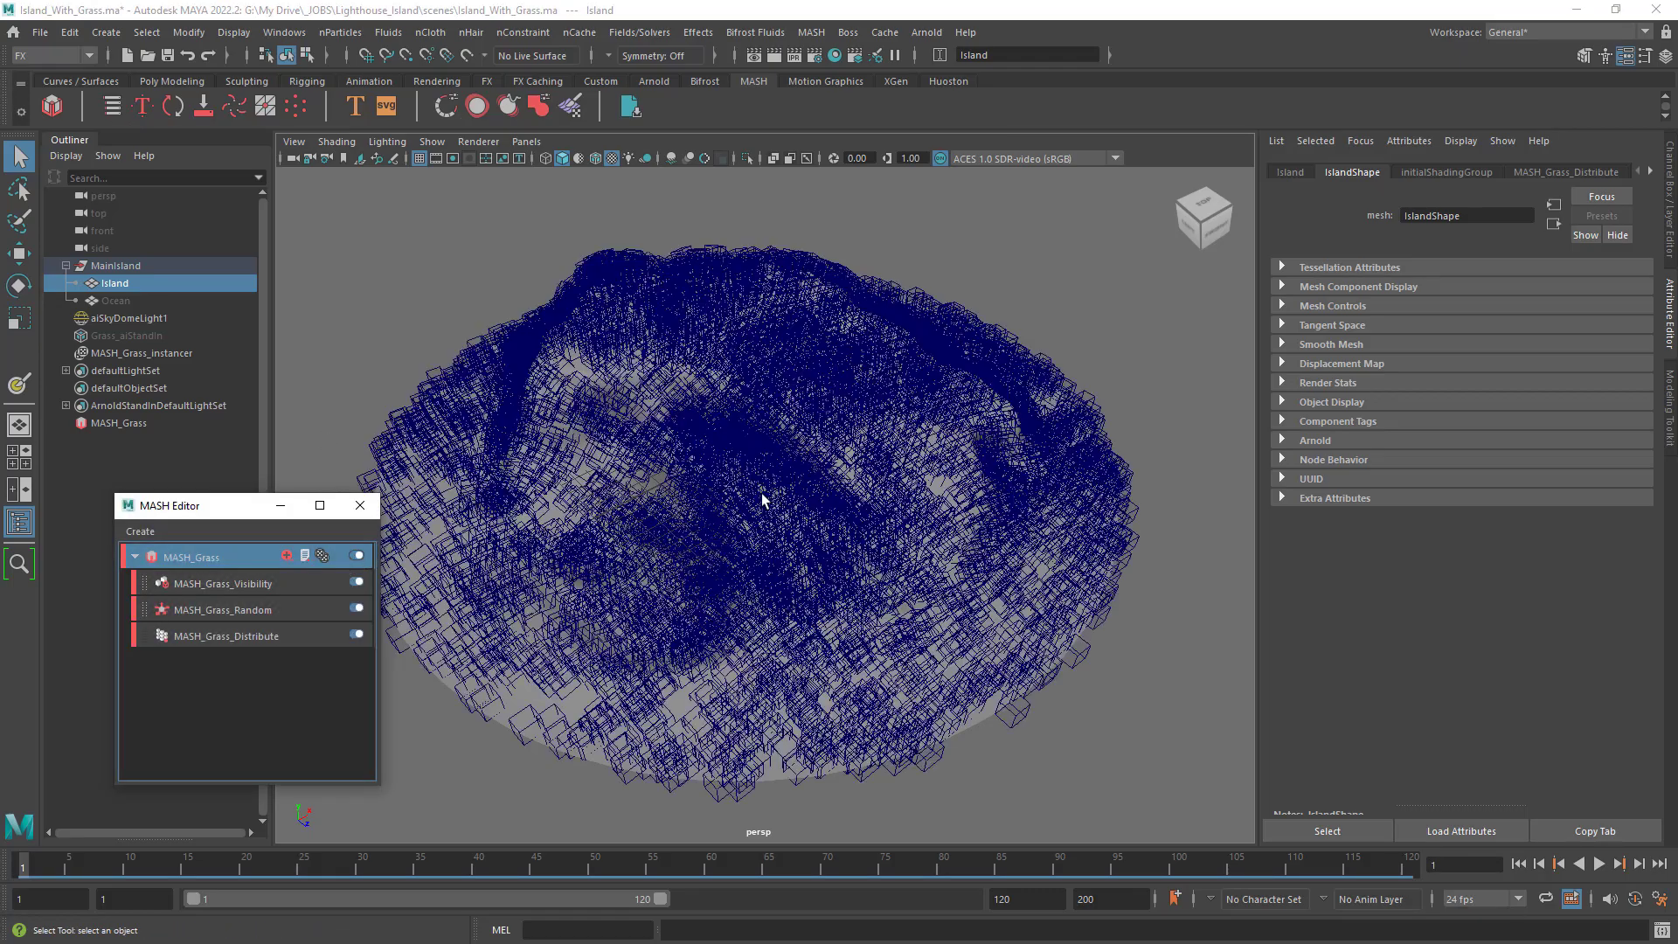
alt+drag(765, 500, 699, 490)
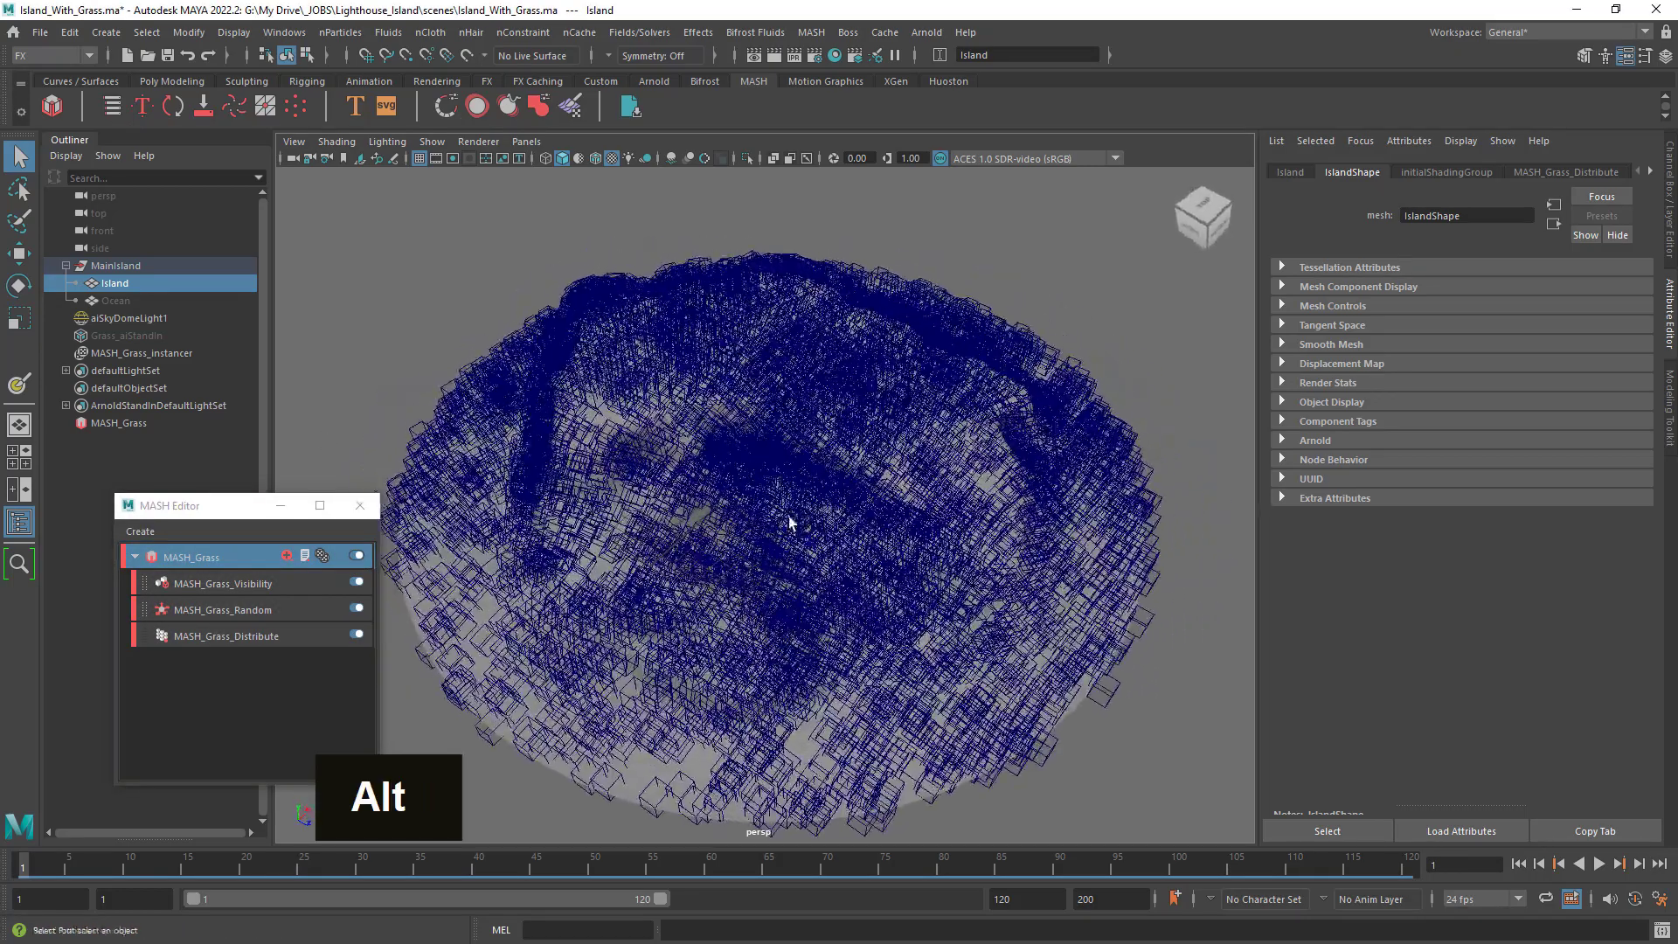
Connect a new File texture to the Strength Map of the MASH_Grass_Visibility node.
click(238, 585)
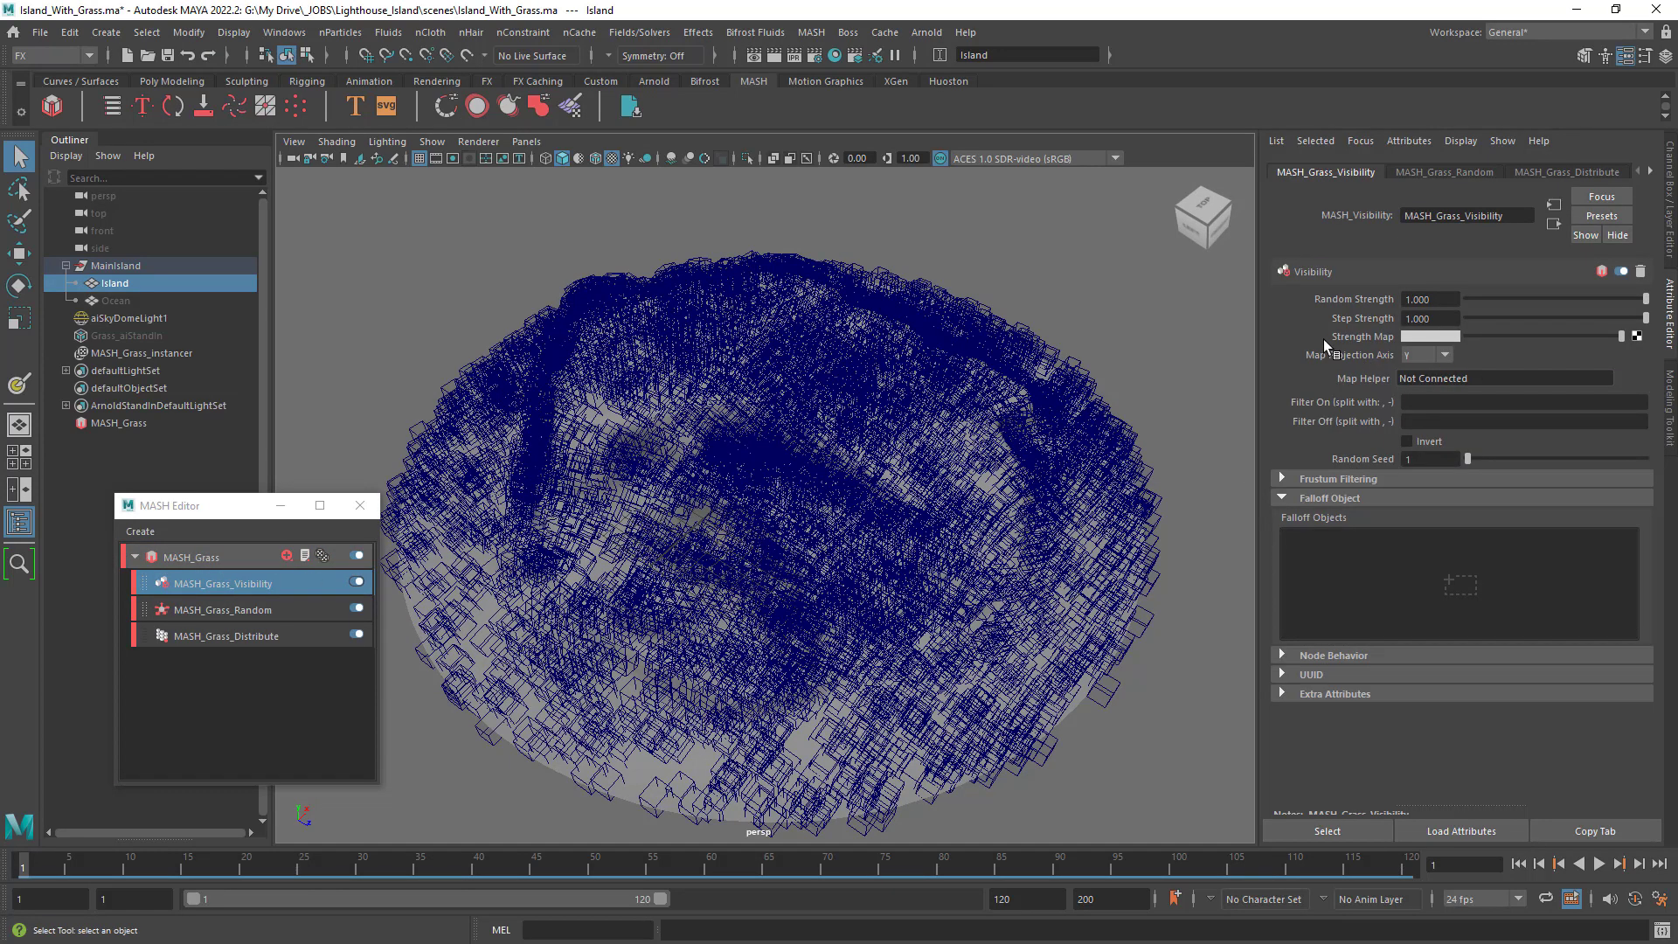
click(1637, 336)
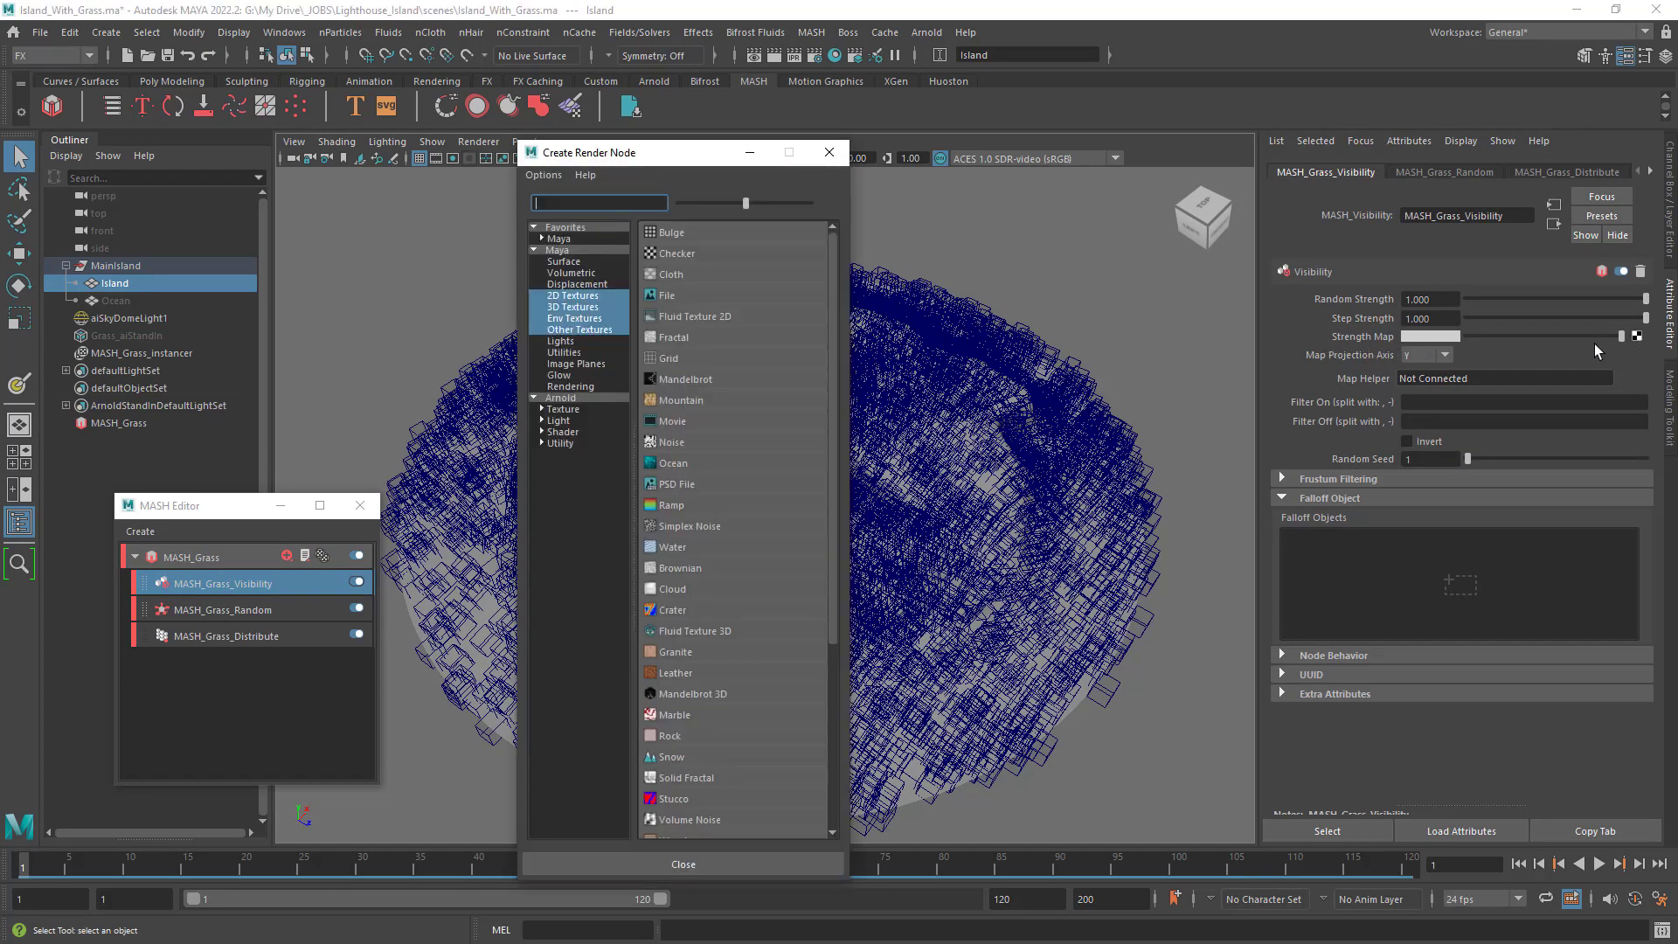
click(682, 297)
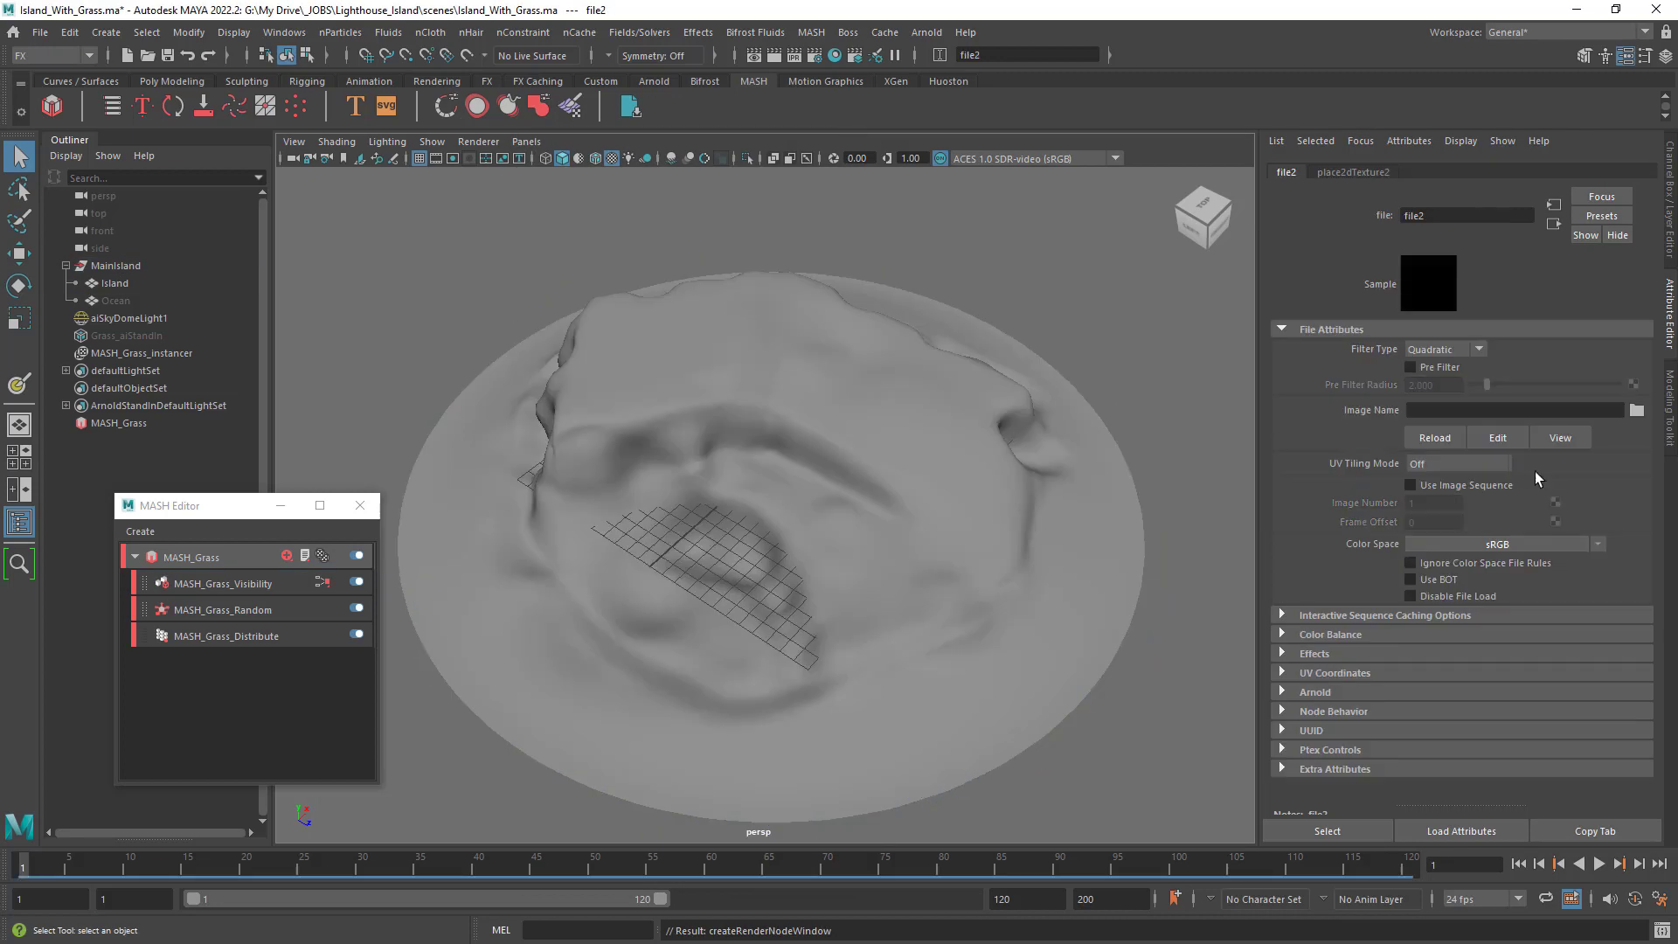
Load IslandShape_color.tga from the 3dPaintTextures/Island_With_Grass folder as the image of the new file texture.
click(1637, 410)
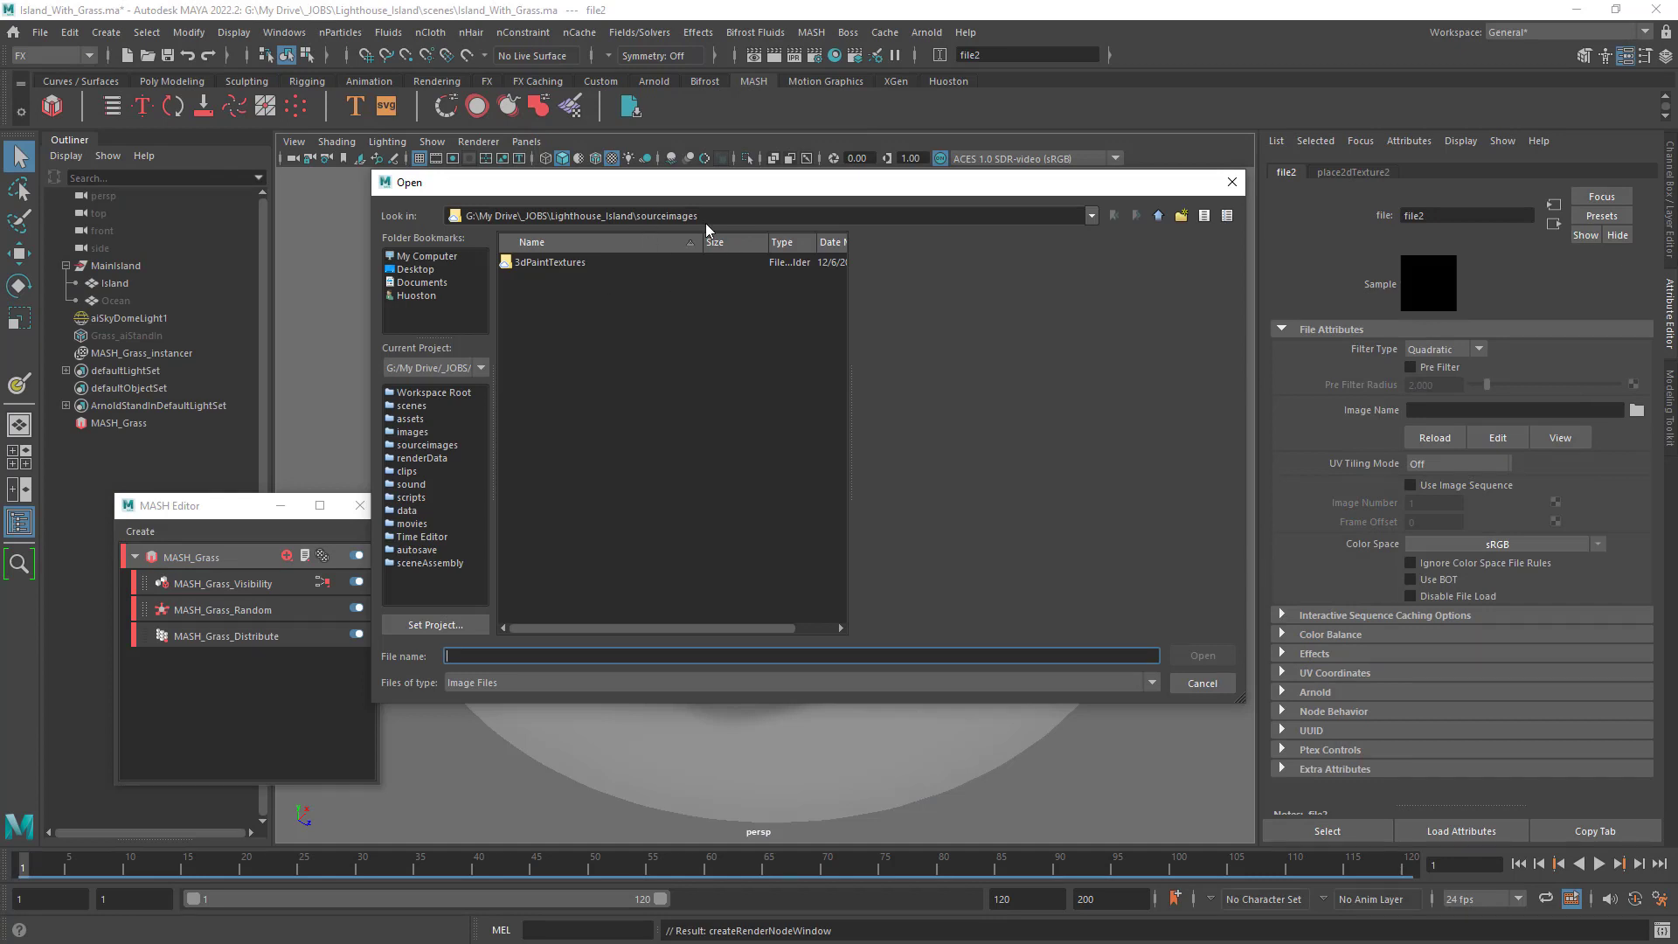
double_click(570, 266)
double_click(563, 265)
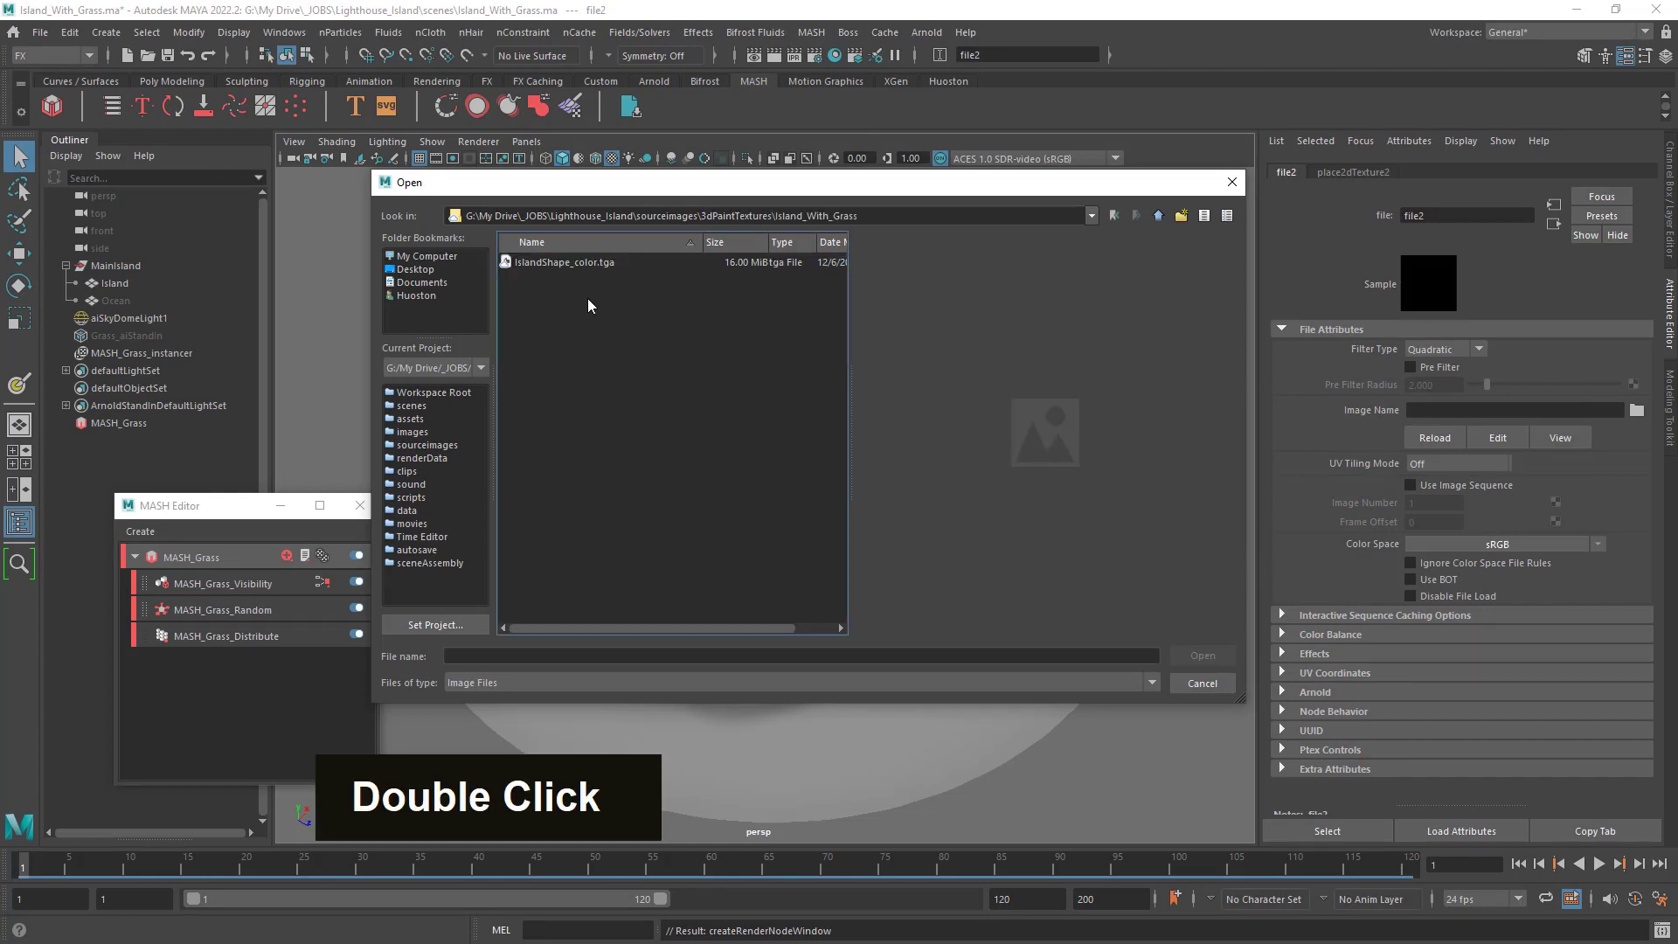
click(565, 264)
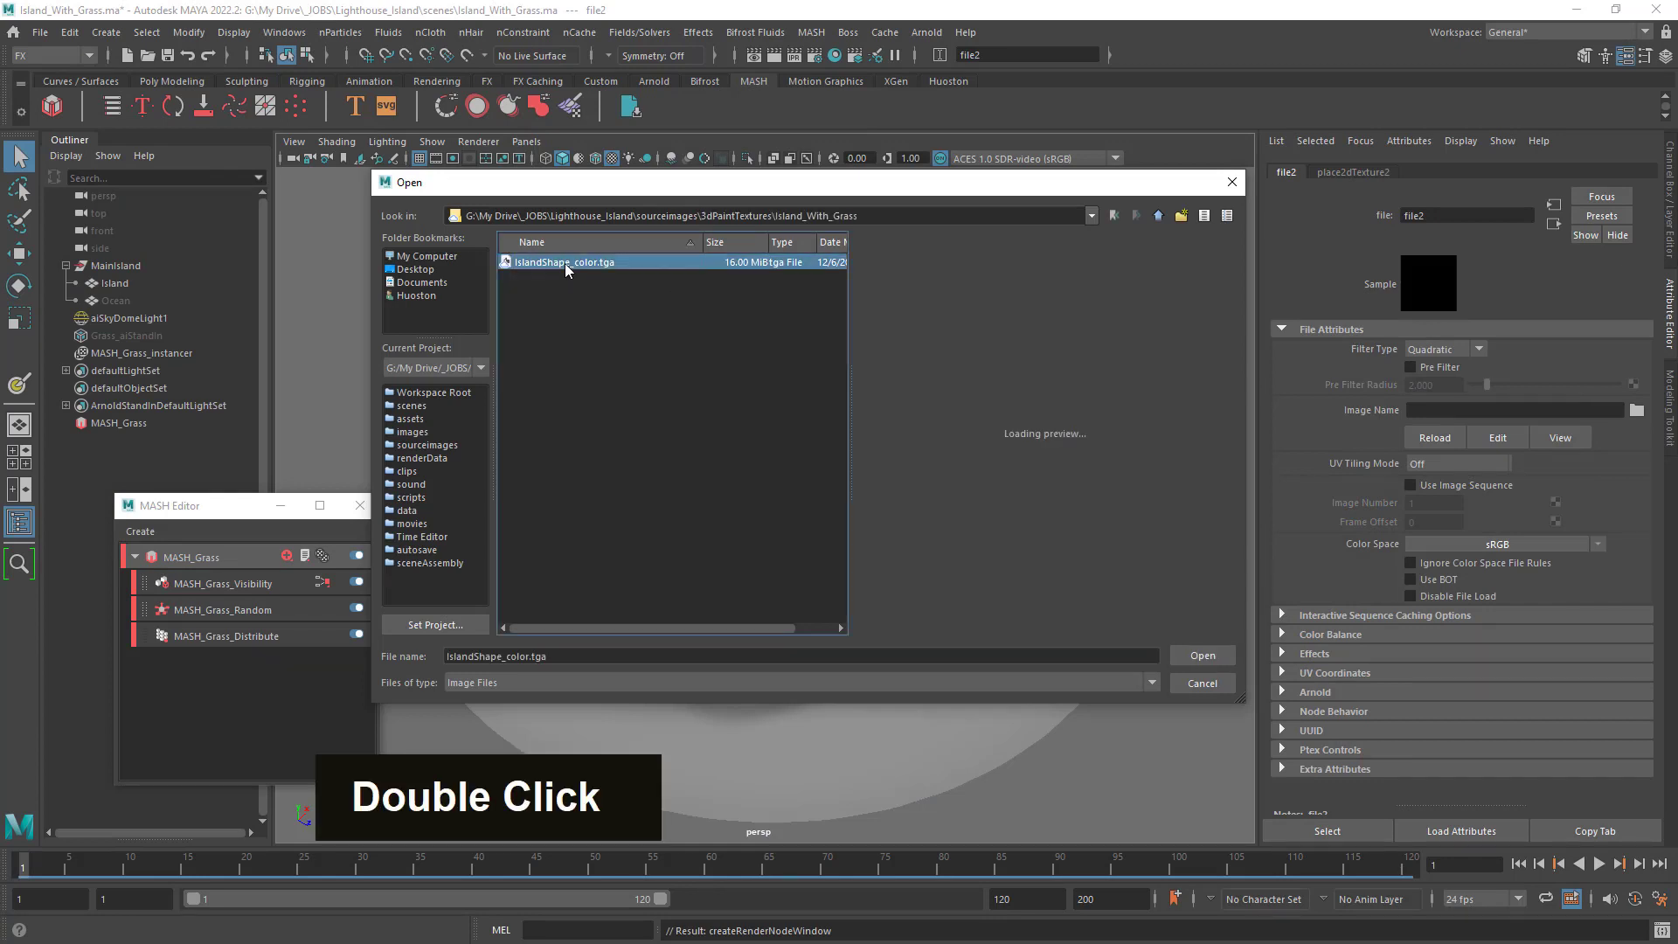
click(1200, 654)
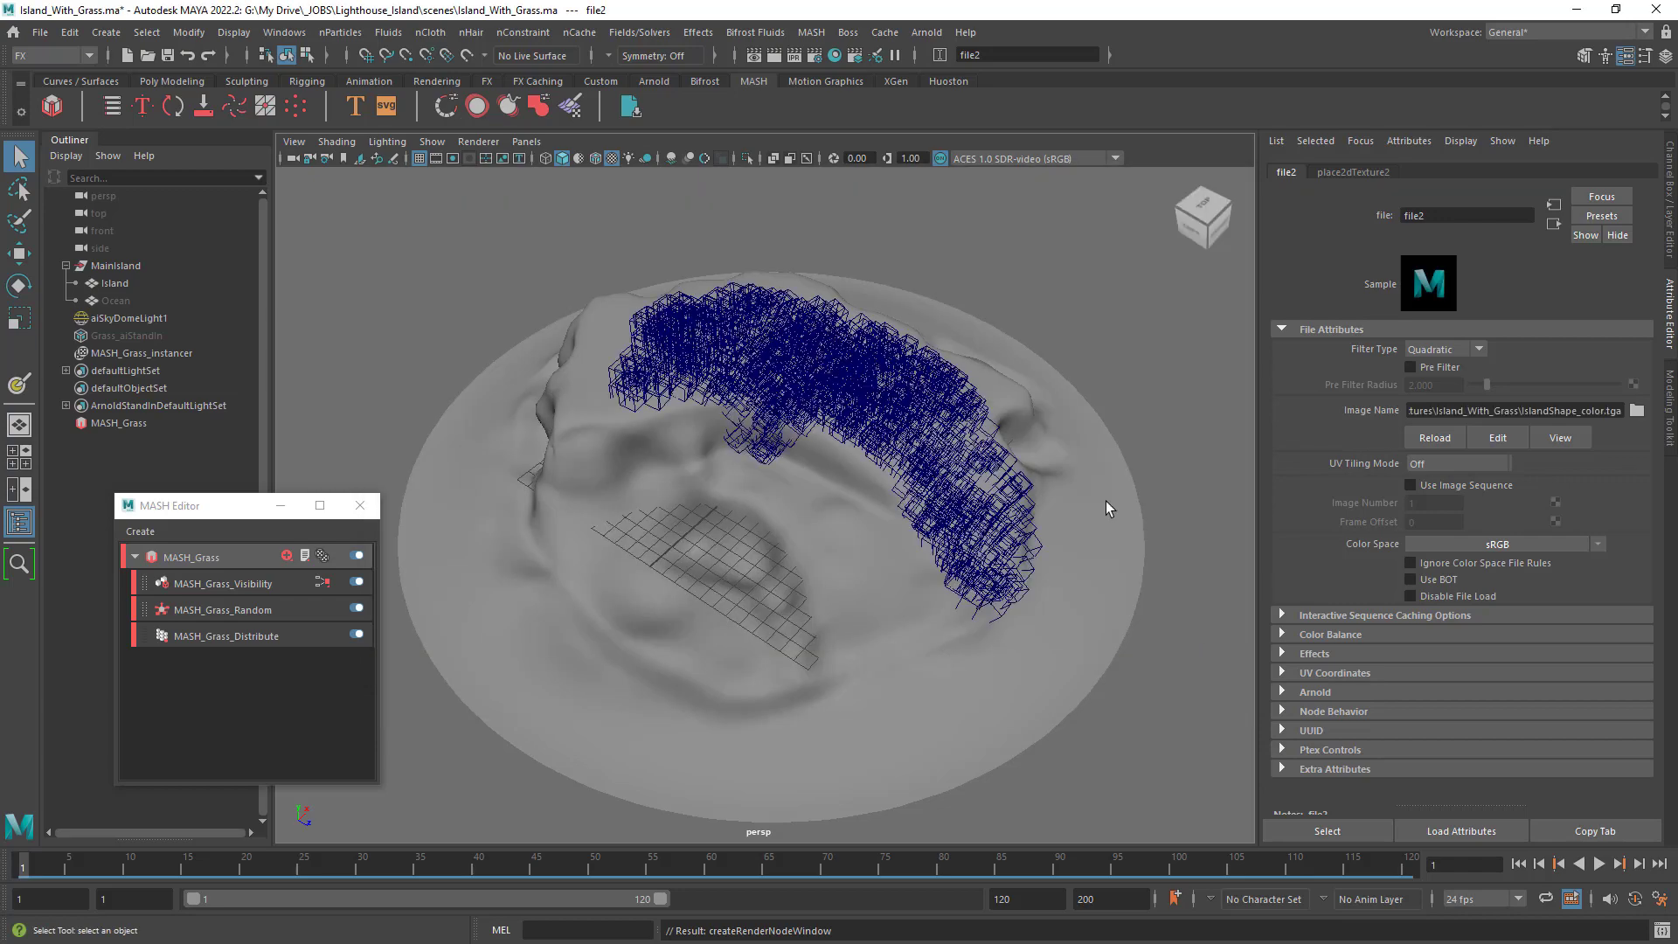
Close the MASH Editor and render the masked grass in the Arnold RenderView, checking it closer up and from other angles.
alt+drag(1105, 501, 967, 469)
alt+right_drag(967, 469, 1071, 514)
alt+drag(1030, 511, 785, 411)
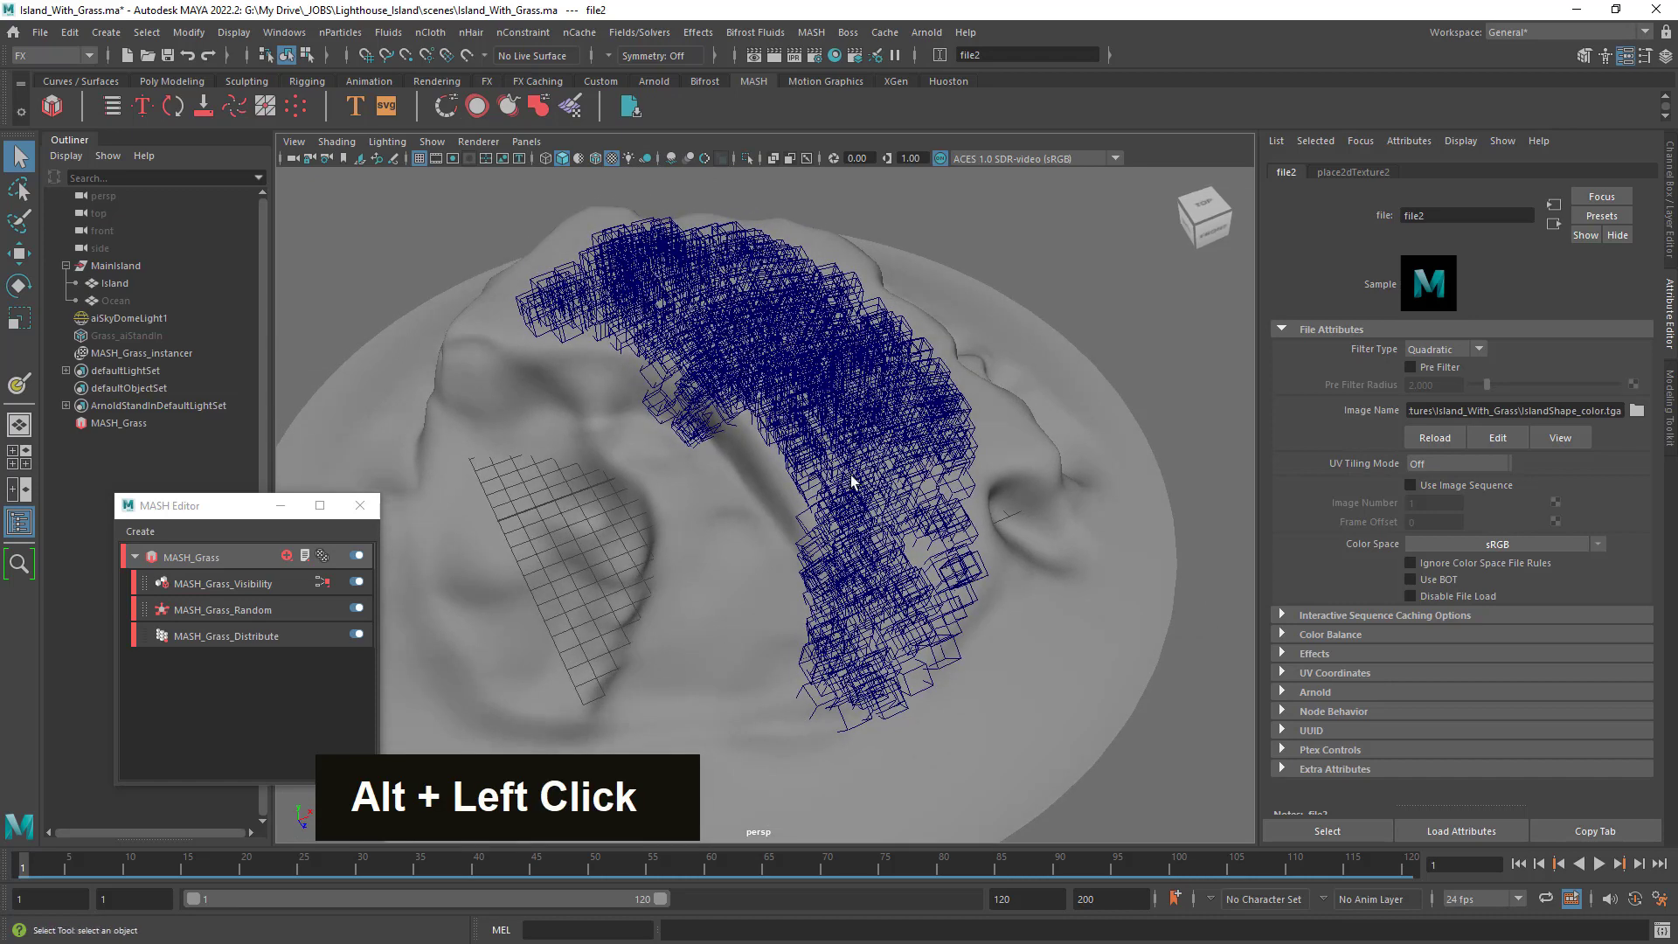
click(359, 505)
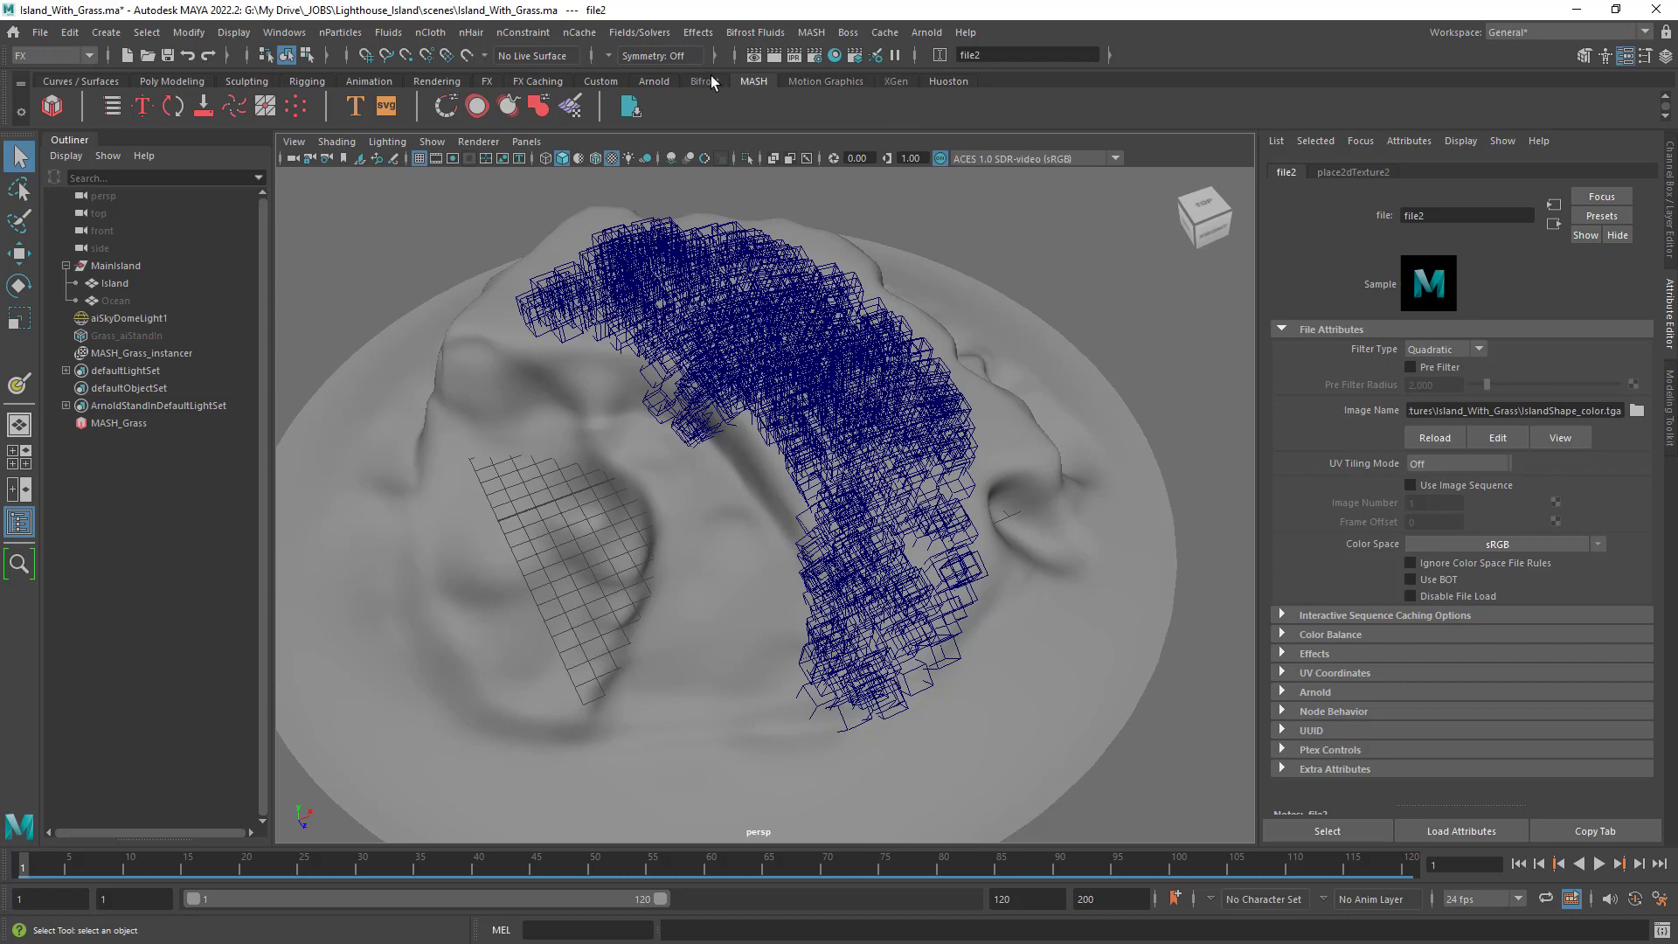
click(648, 81)
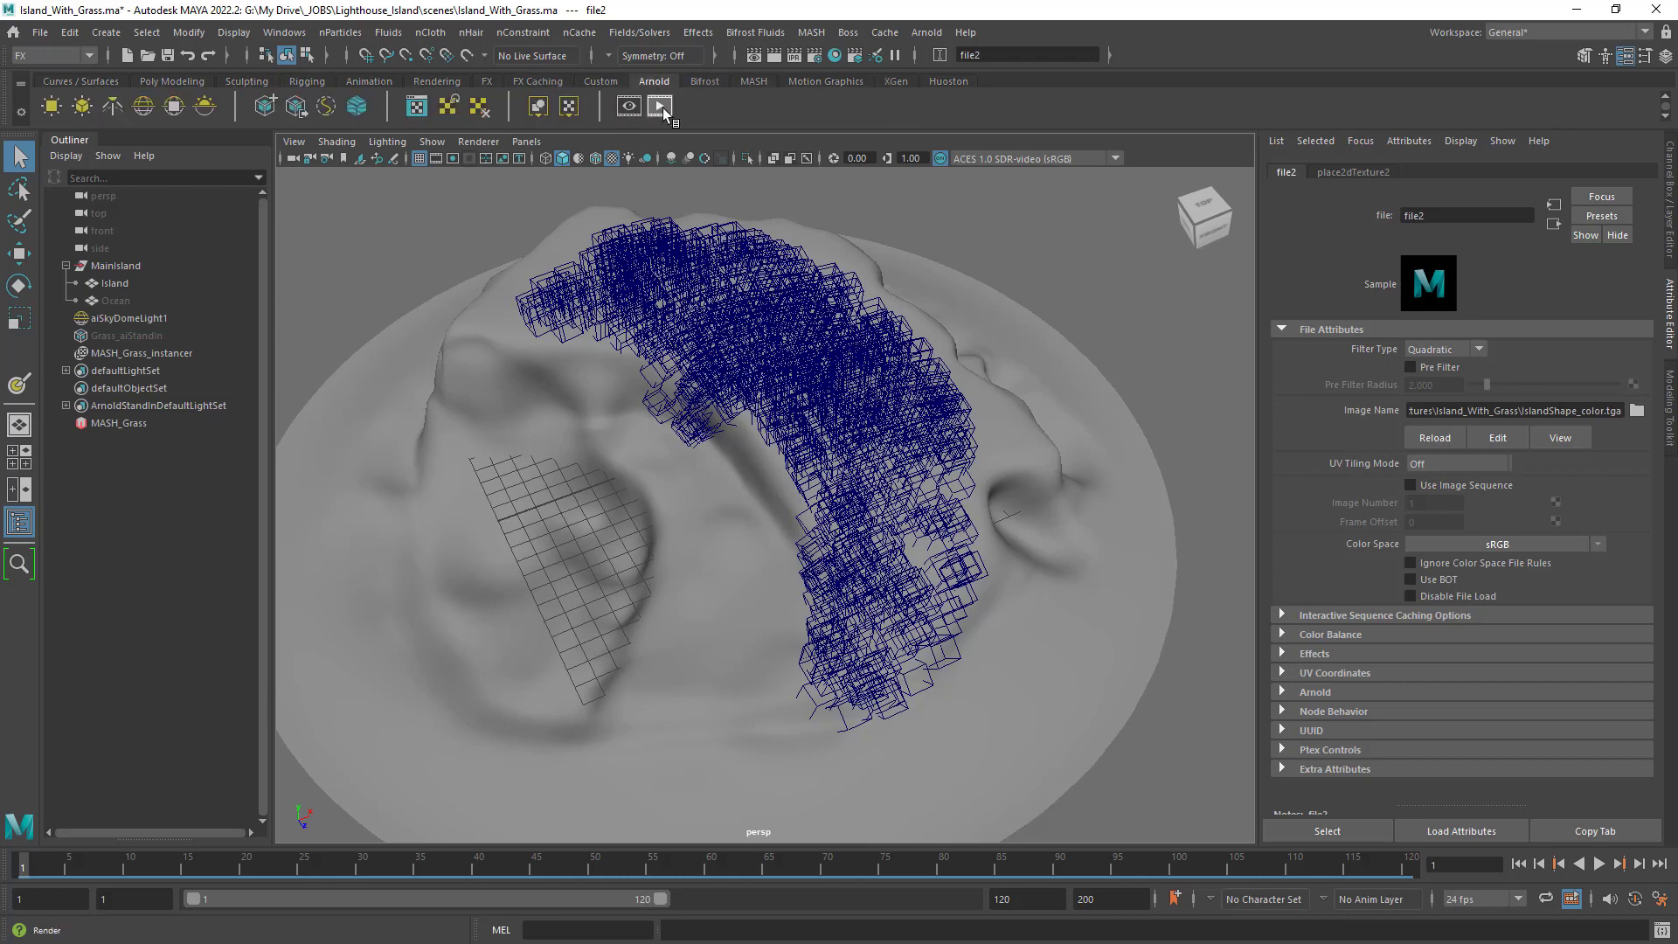
click(662, 108)
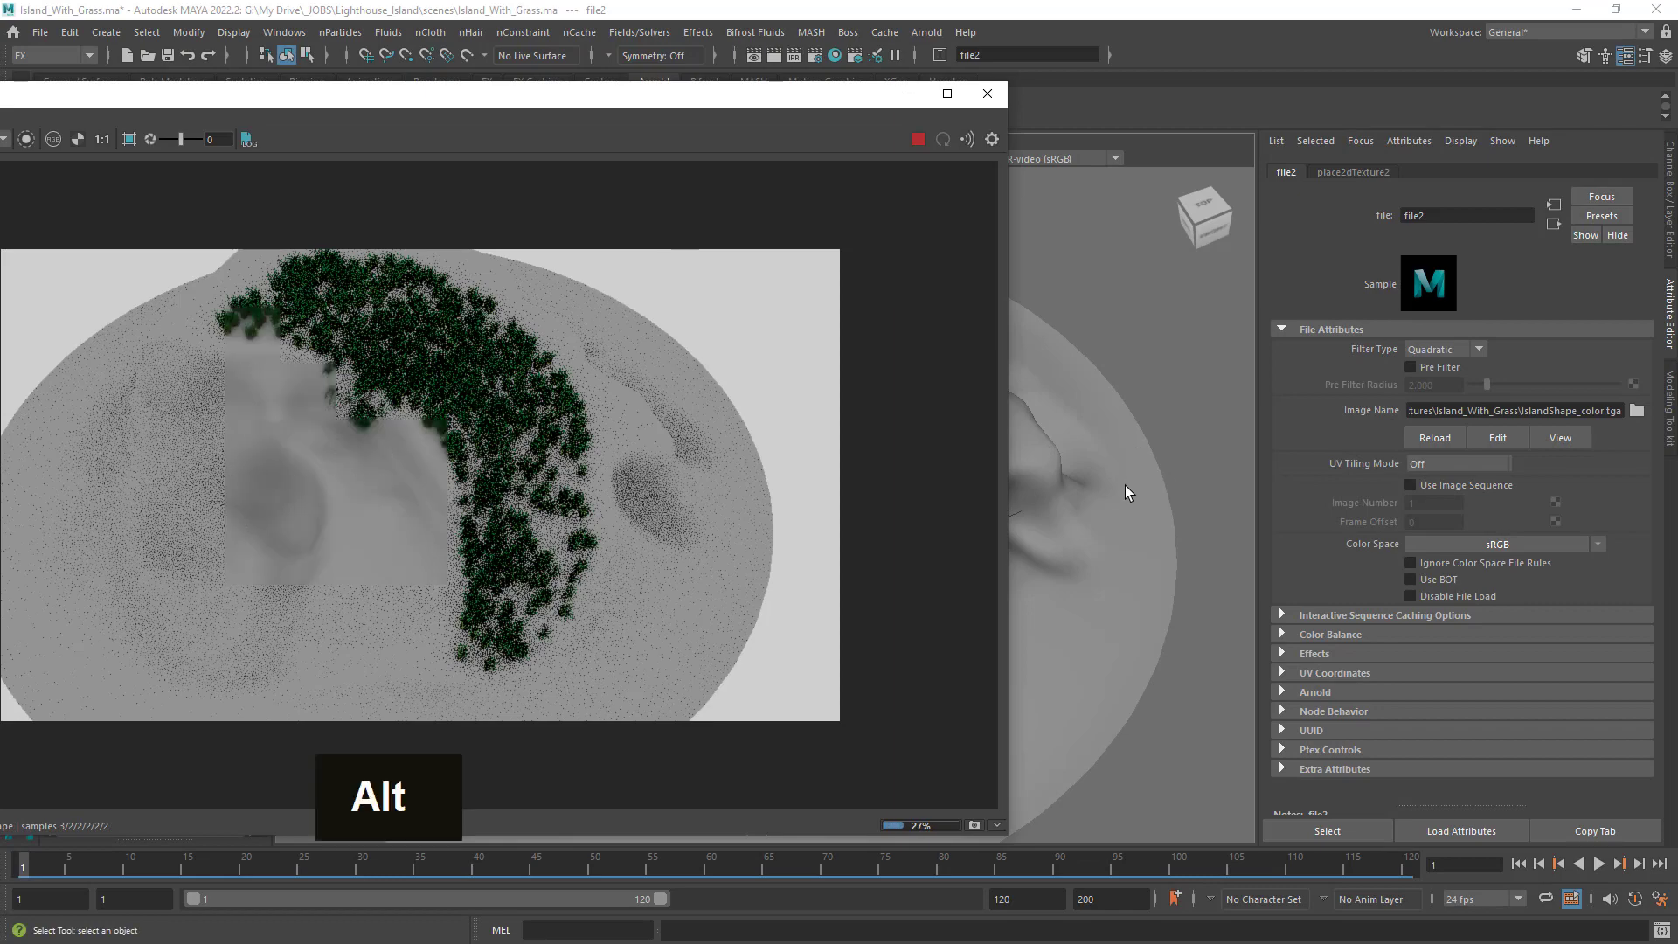
alt+drag(1125, 480, 1115, 441)
alt+right_drag(1116, 435, 1185, 443)
alt+middle_drag(1093, 468, 1044, 536)
scroll(1044, 535, down, 2)
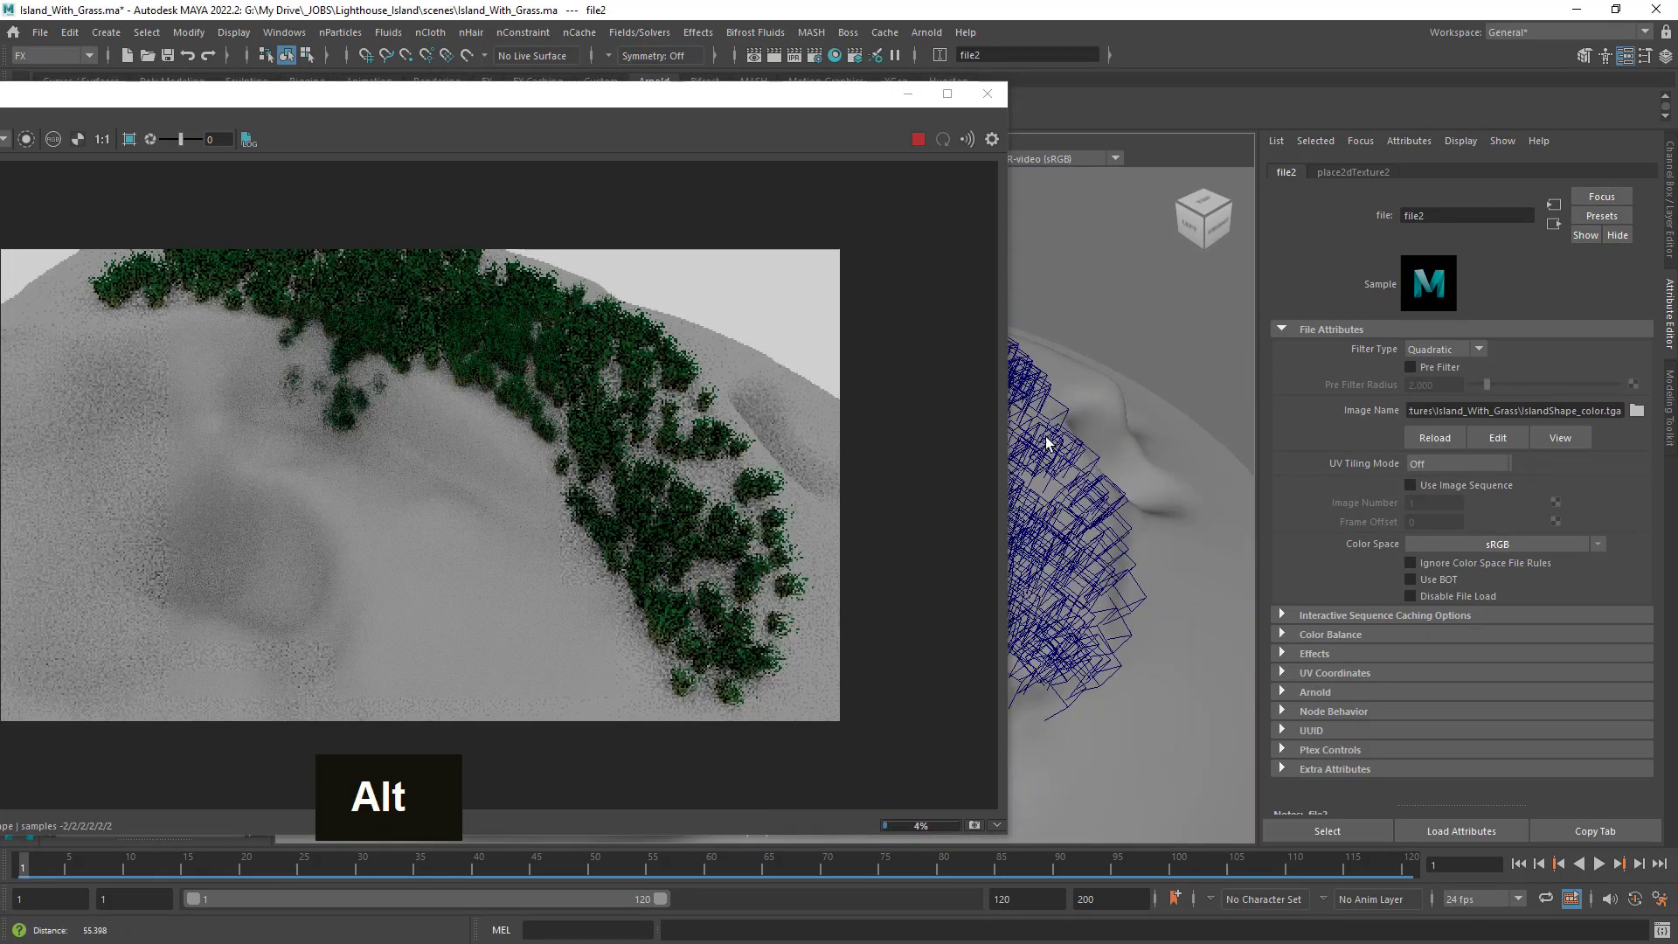
Select MASH_Grass and show its MASH_Grass_Distribute settings, with the Arnold RenderView moved clear of the attributes.
drag(606, 102, 1331, 153)
click(152, 421)
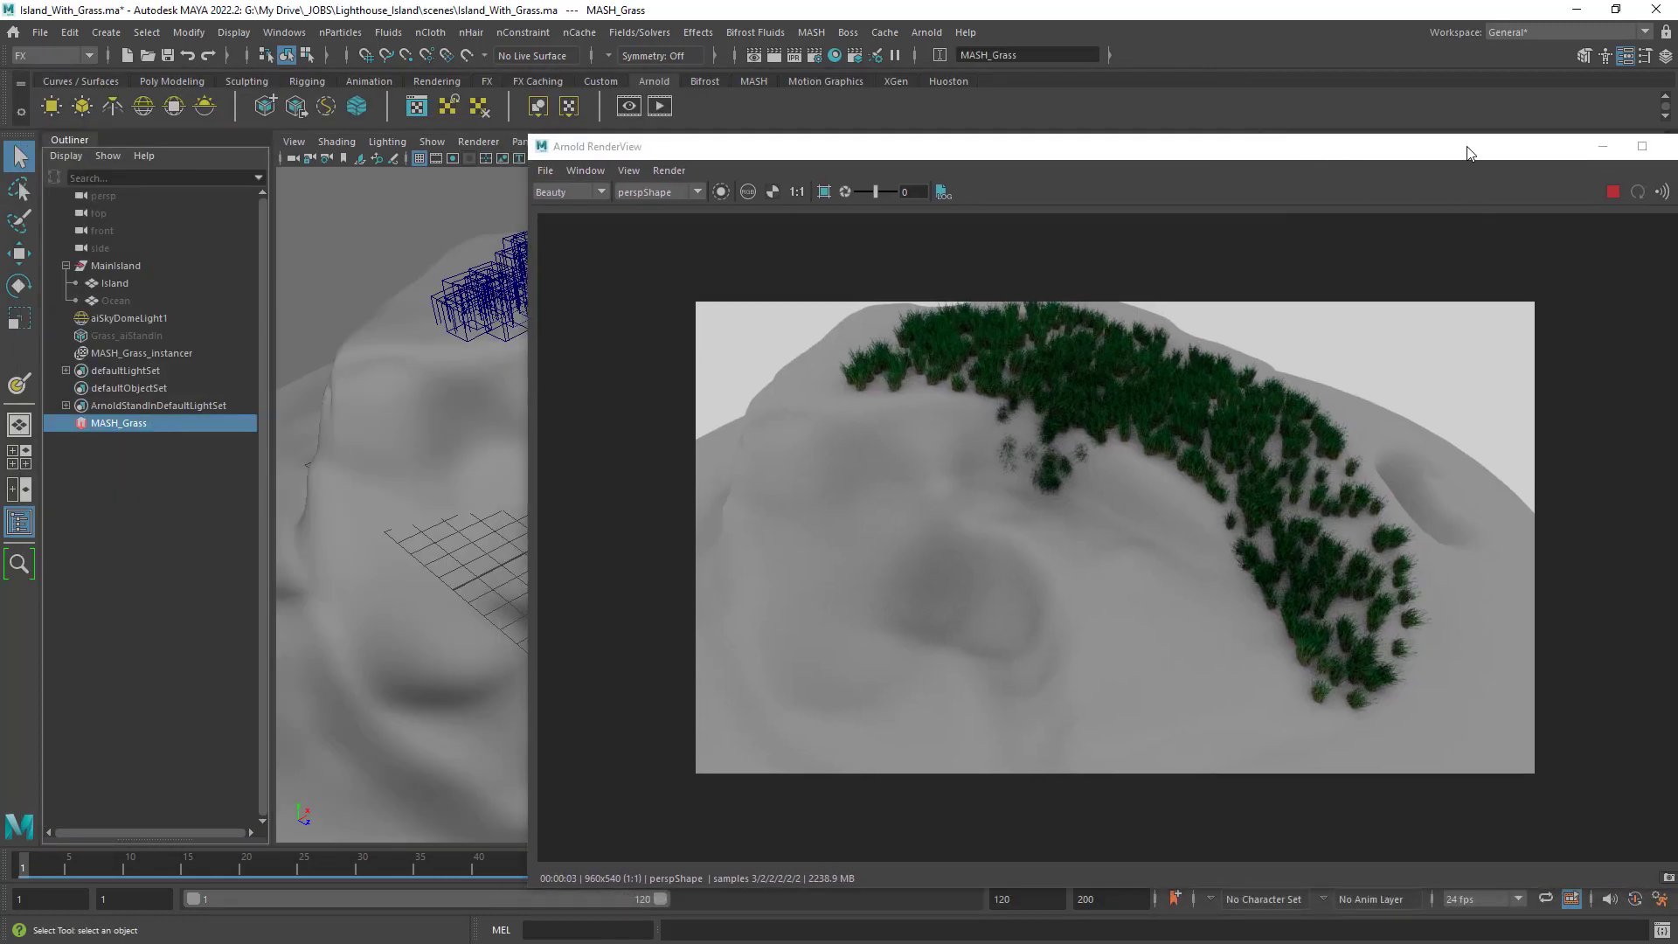
drag(1469, 153, 935, 119)
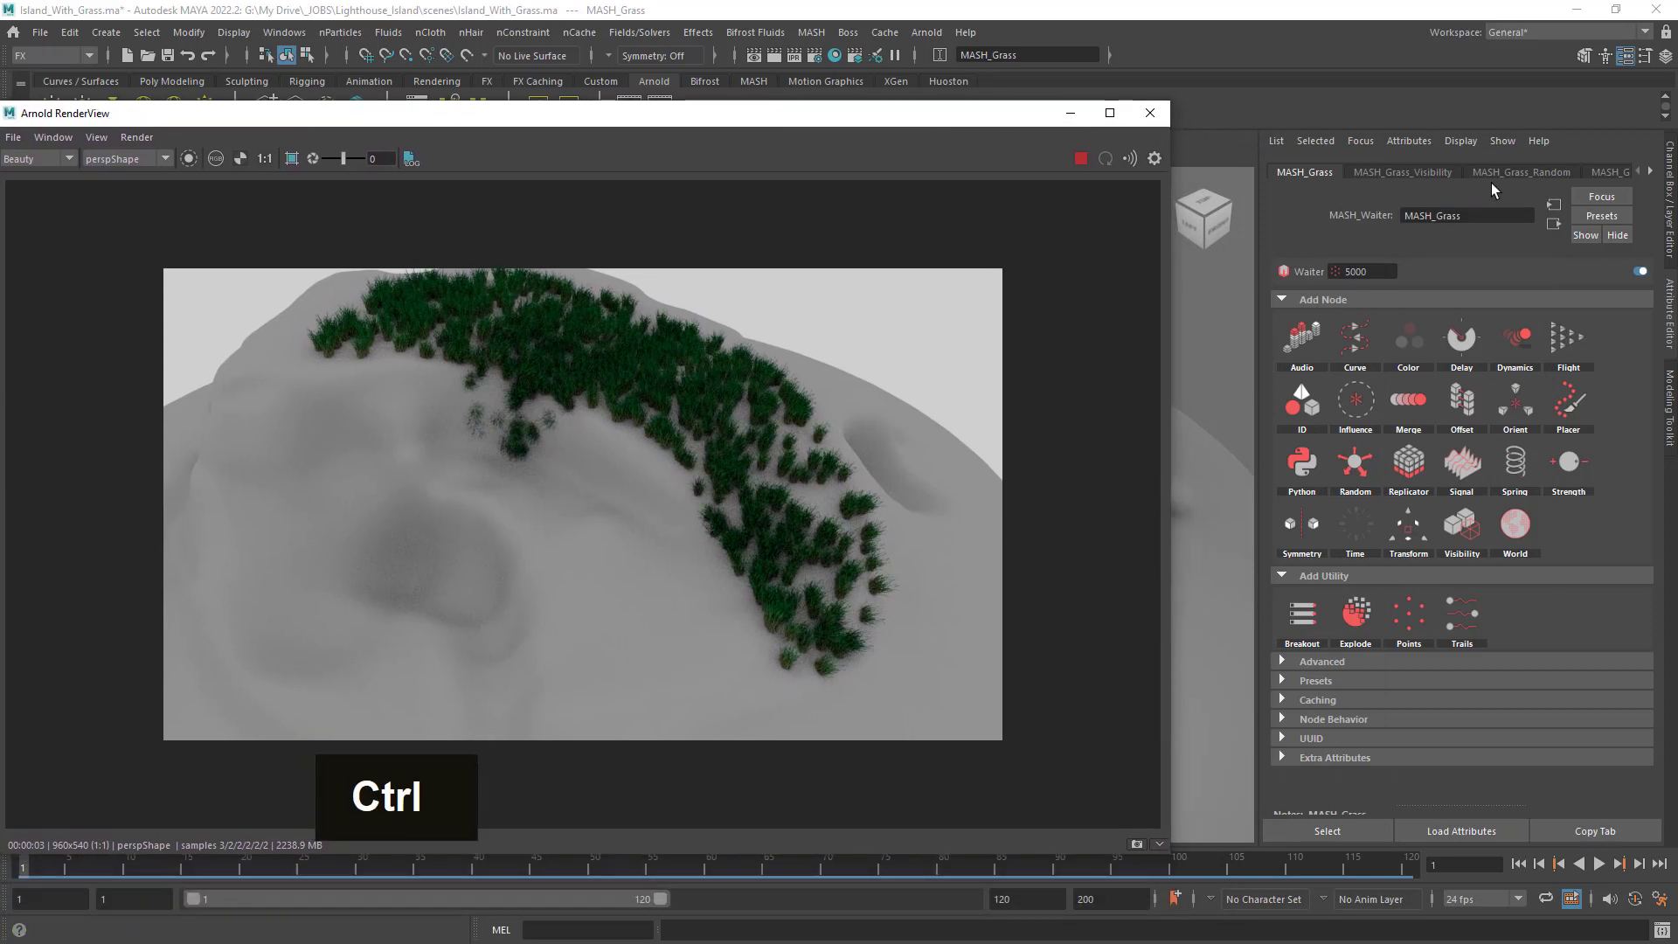
click(1519, 171)
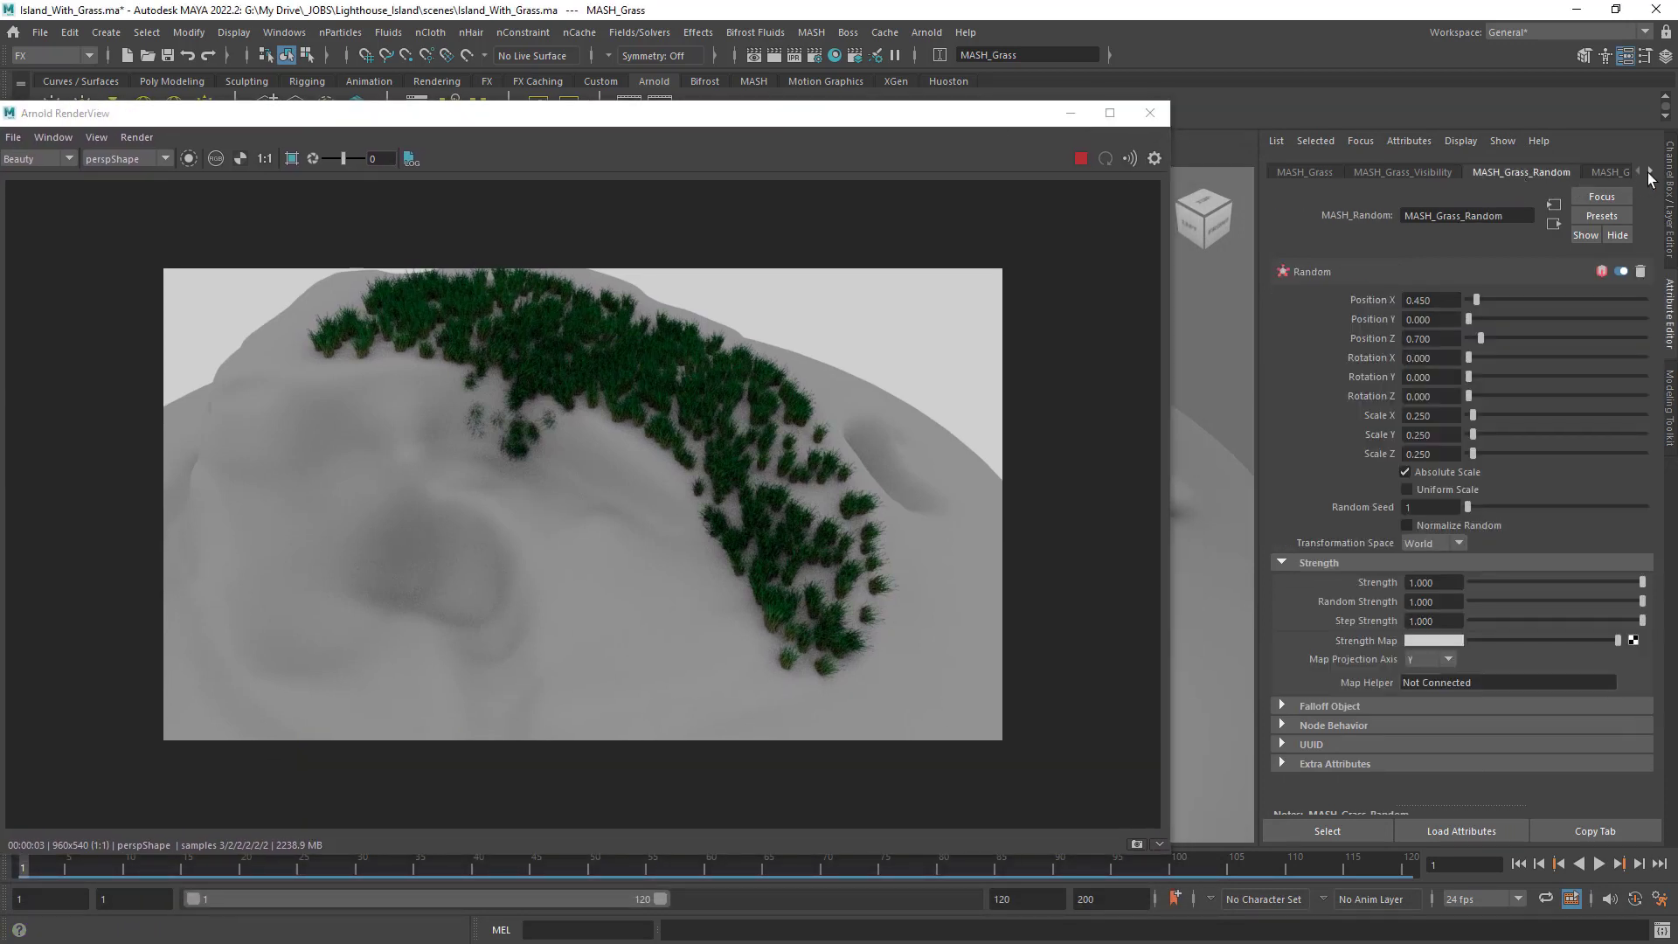
click(1651, 174)
click(1553, 172)
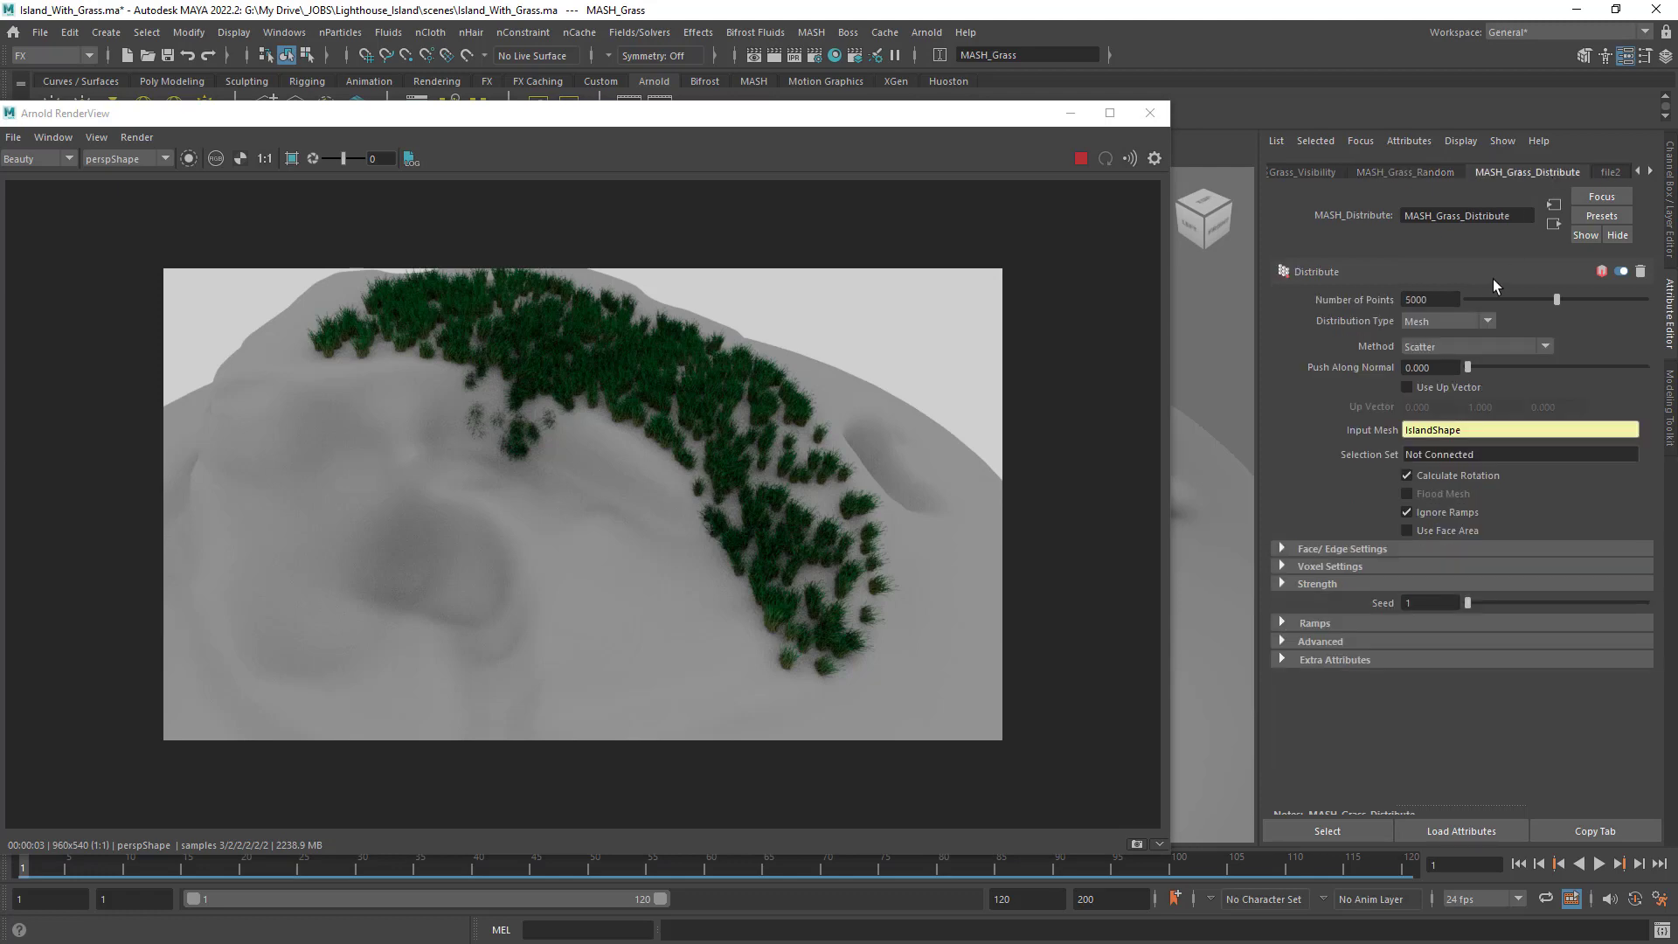
Increase the grass density by setting the Distribute node's Number of Points to 6000 and finally to 9000.
click(1441, 299)
text(6000)
key(Return)
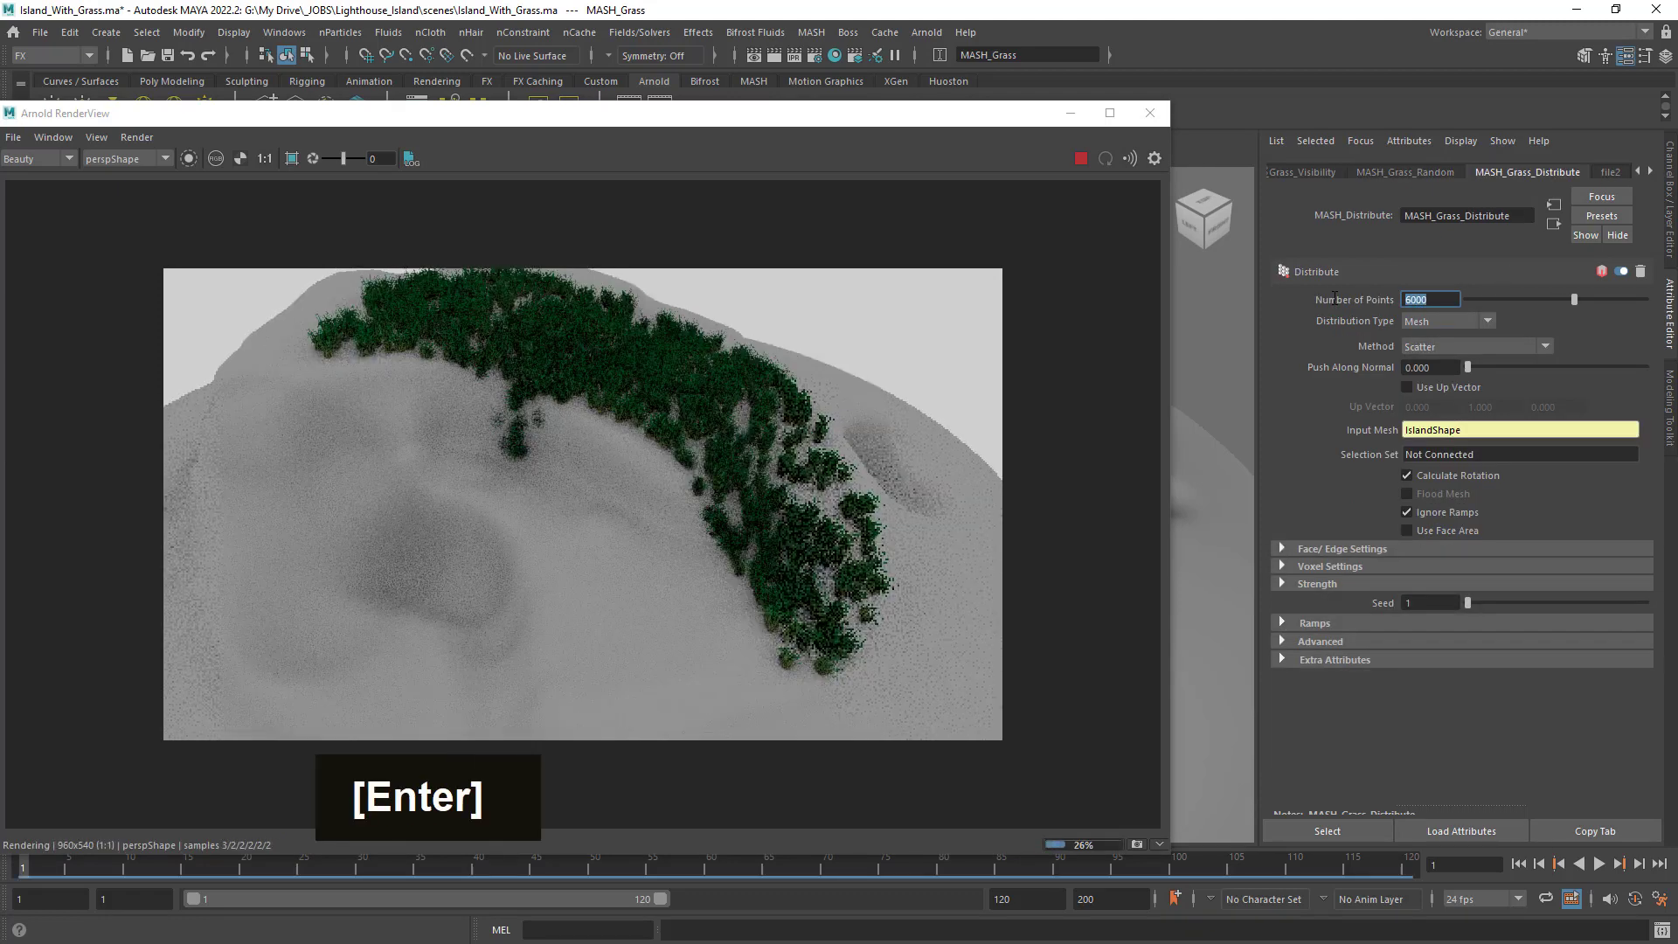
text(9000)
key(Return)
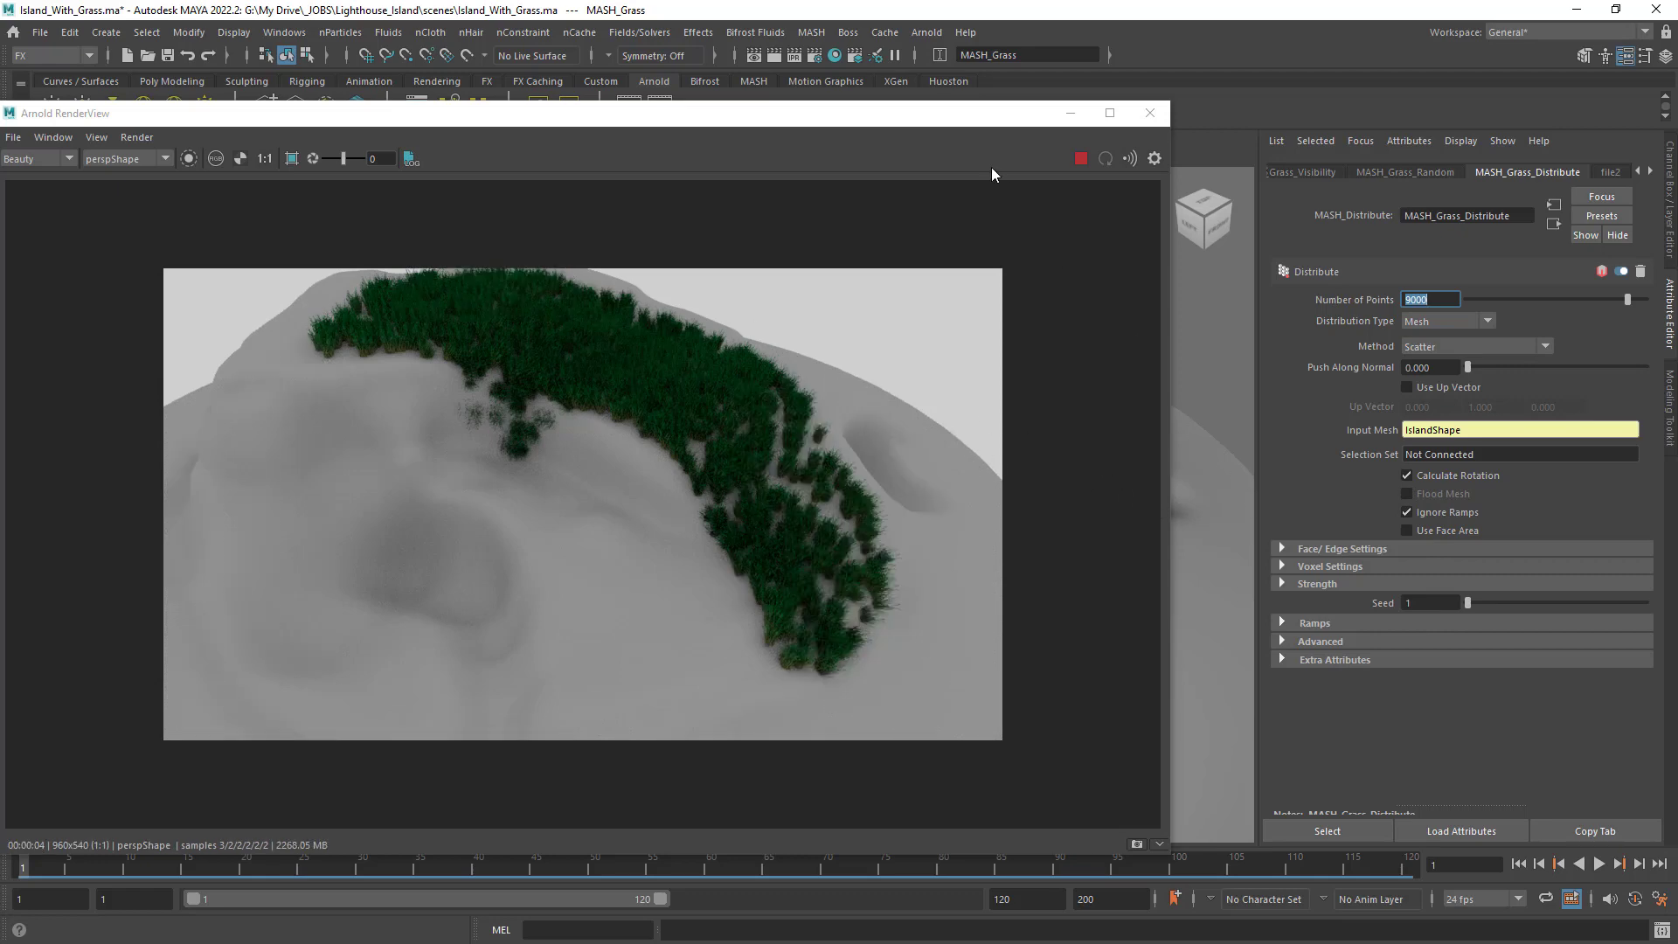
Move the Arnold RenderView aside and examine the denser grass on the island up close from different angles.
drag(929, 116, 696, 142)
alt+right_drag(1119, 515, 1226, 558)
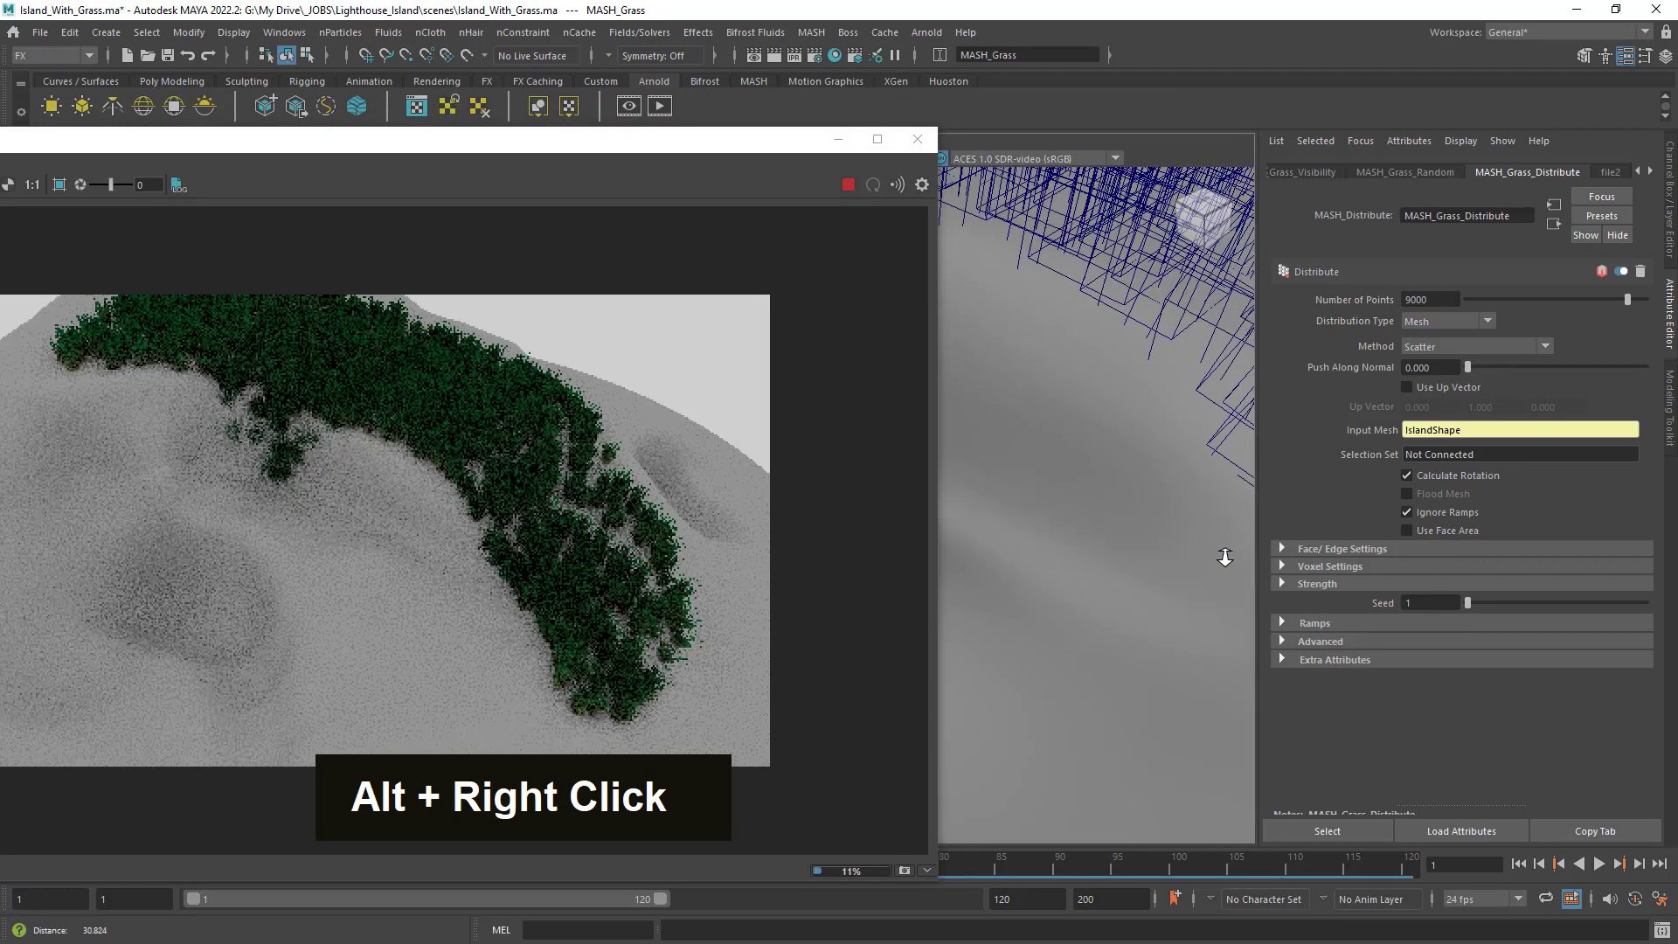
alt+middle_drag(1150, 364, 1086, 569)
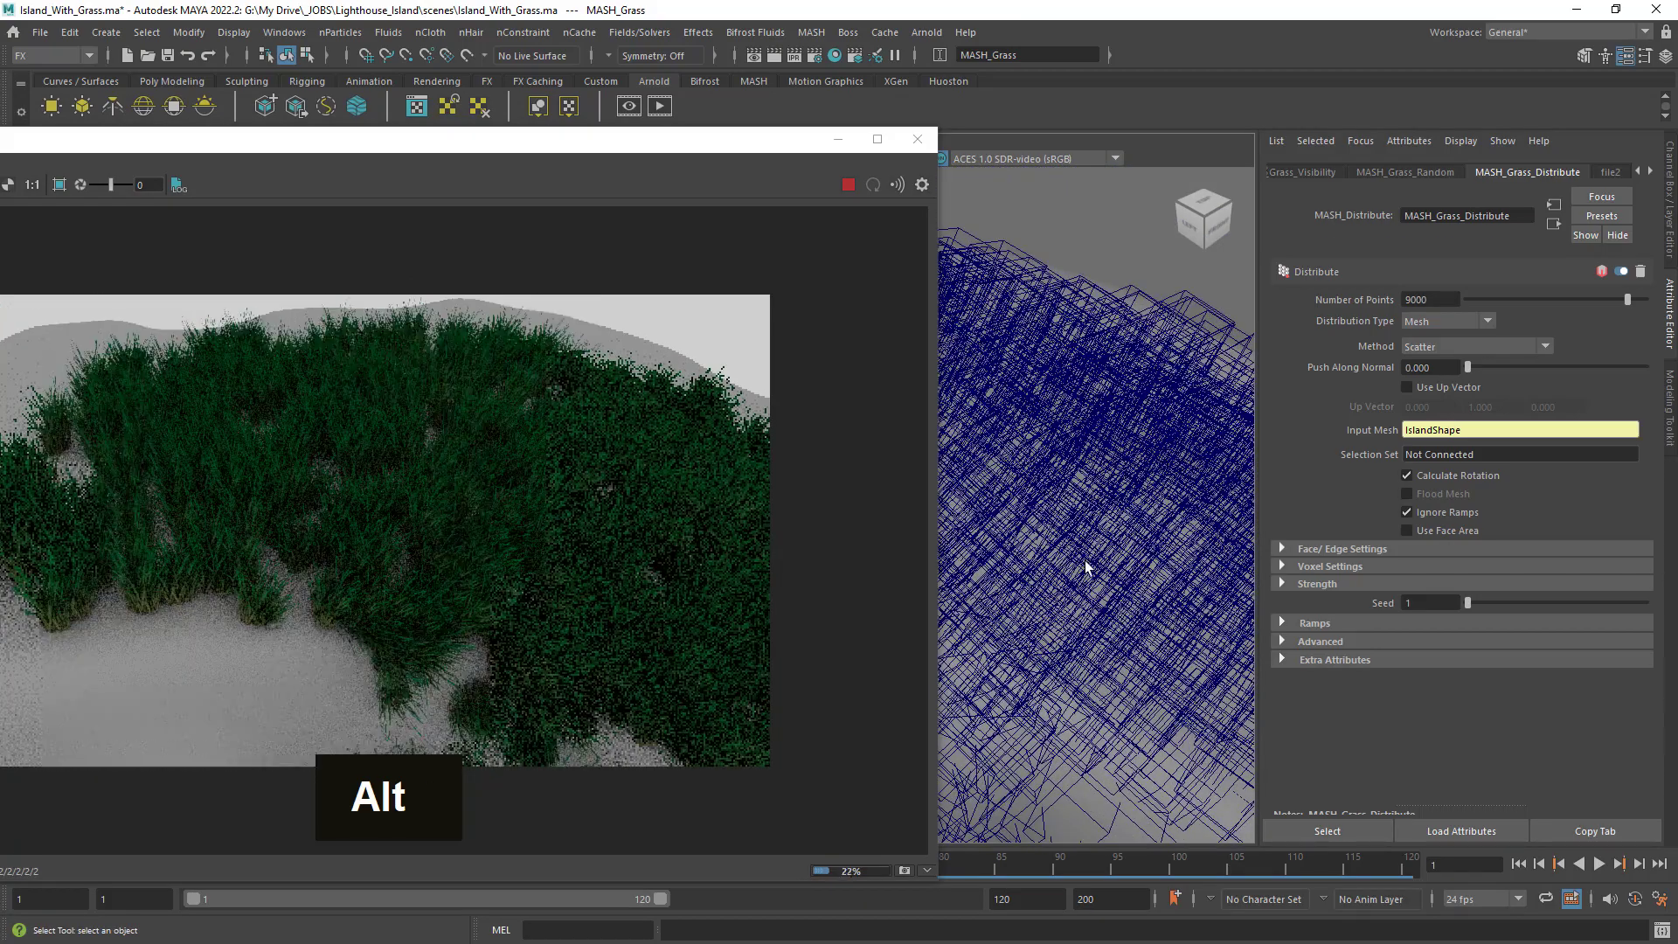
mouse_move(1087, 569)
alt+mouse_down()
mouse_move(1019, 569)
mouse_move(1064, 588)
alt+mouse_up()
alt+right_drag(1116, 591, 1061, 568)
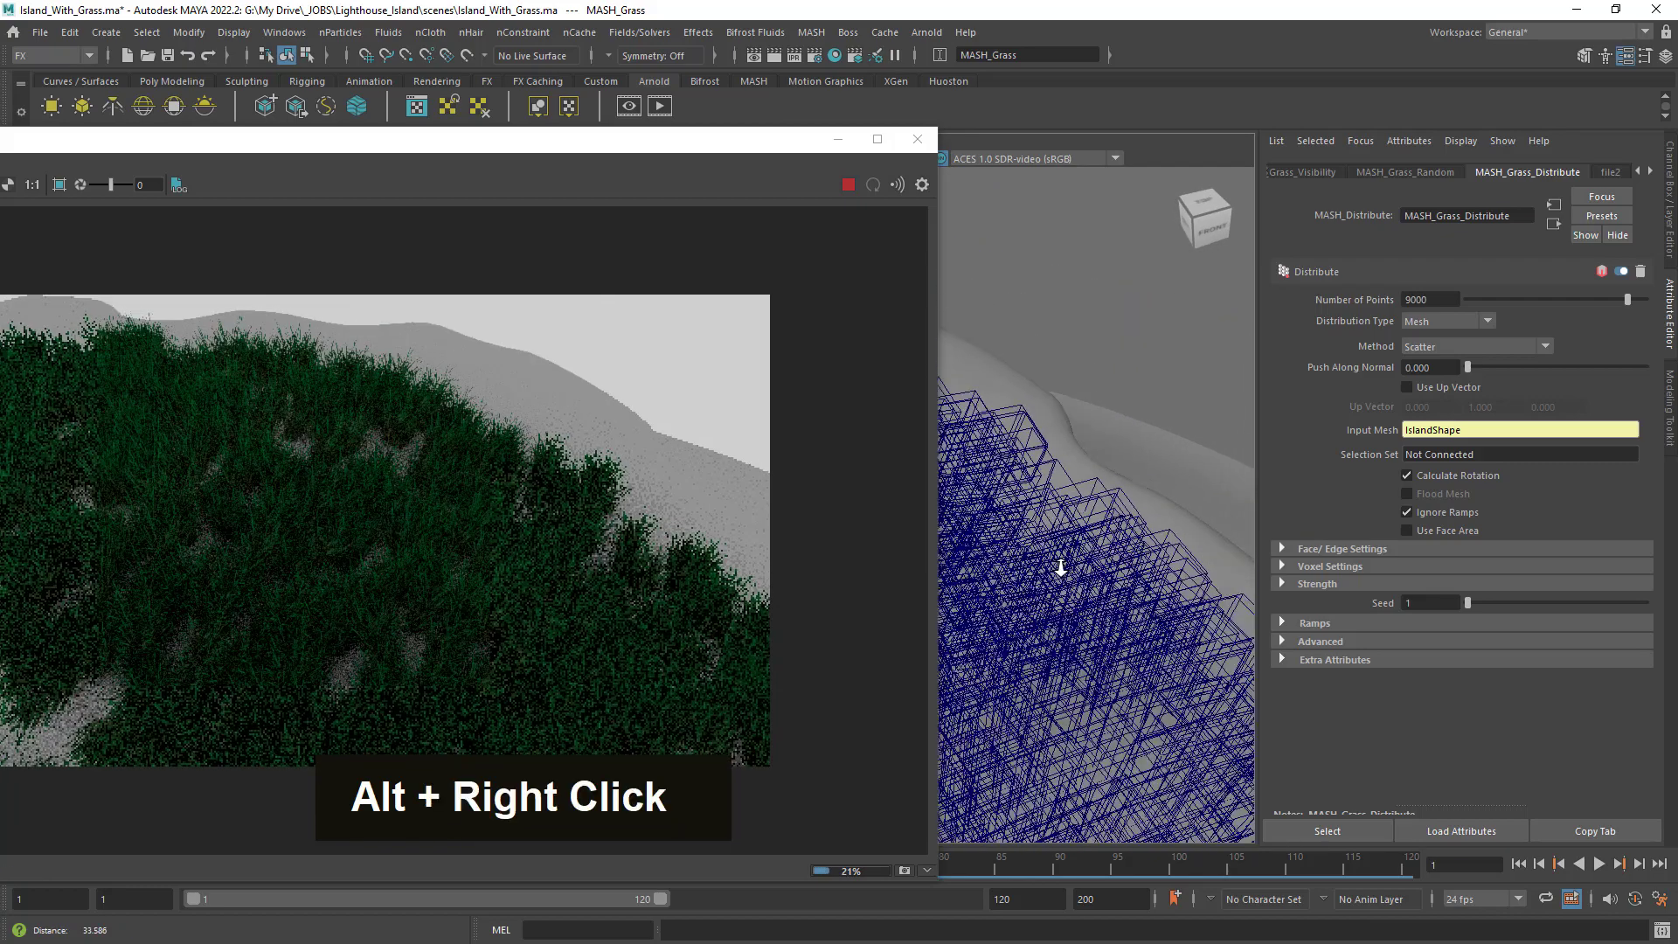
Show the MASH_Grass_Random settings and set the random Scale X to 1.
alt+middle_drag(1061, 569, 1158, 528)
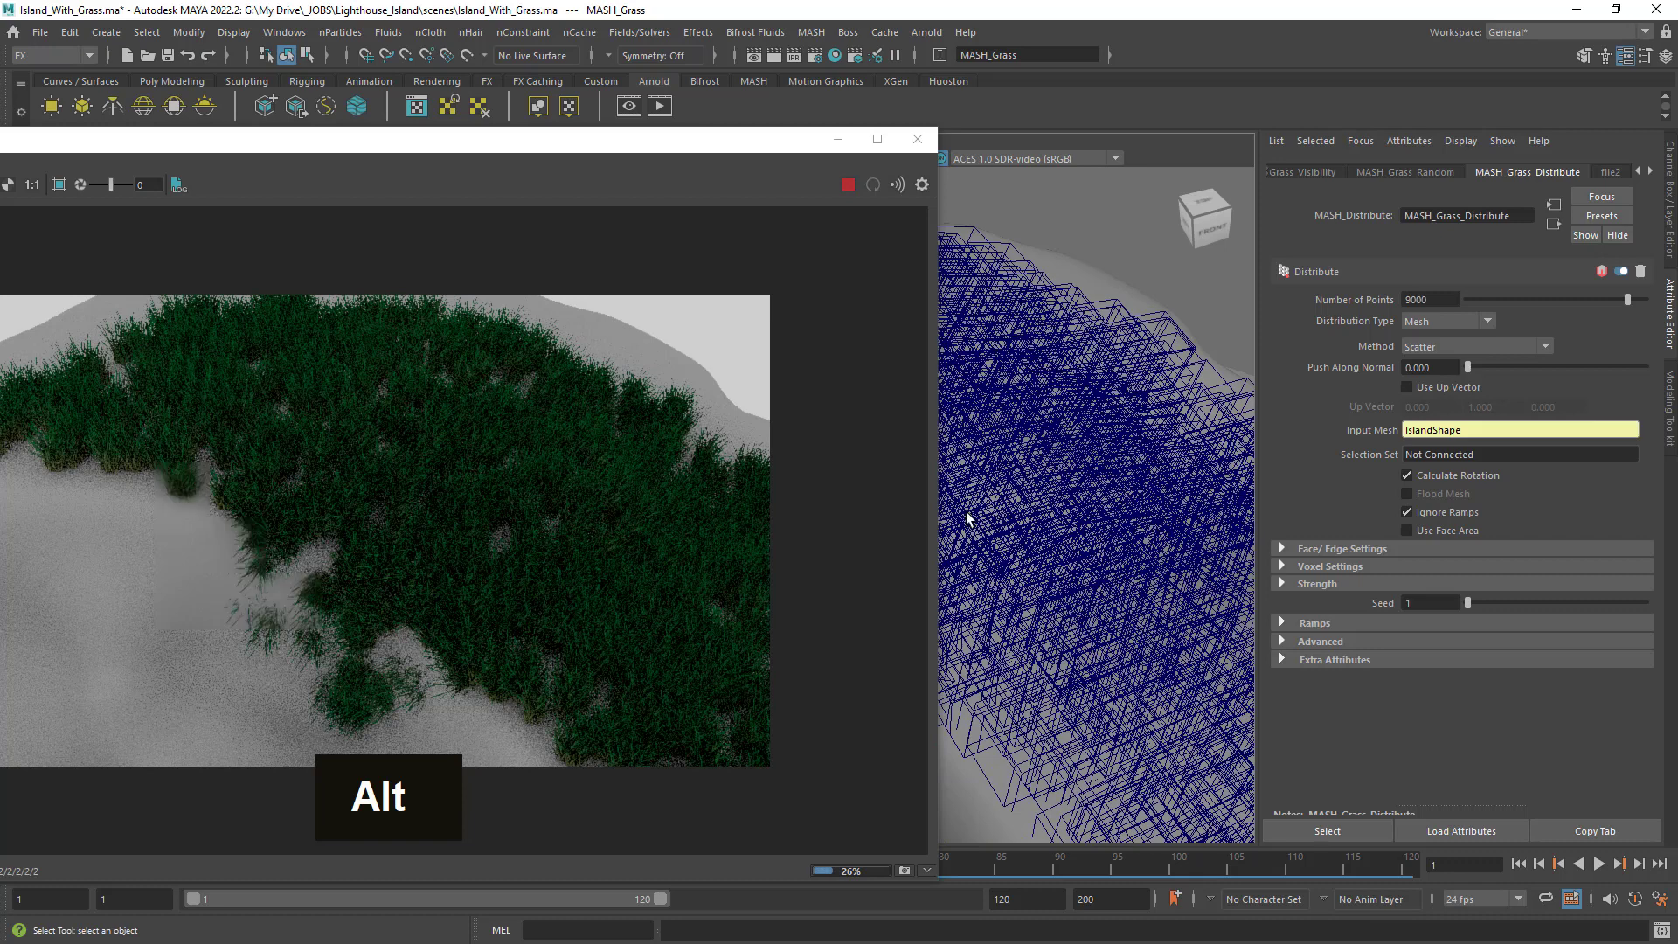
alt+right_drag(1088, 518, 1029, 502)
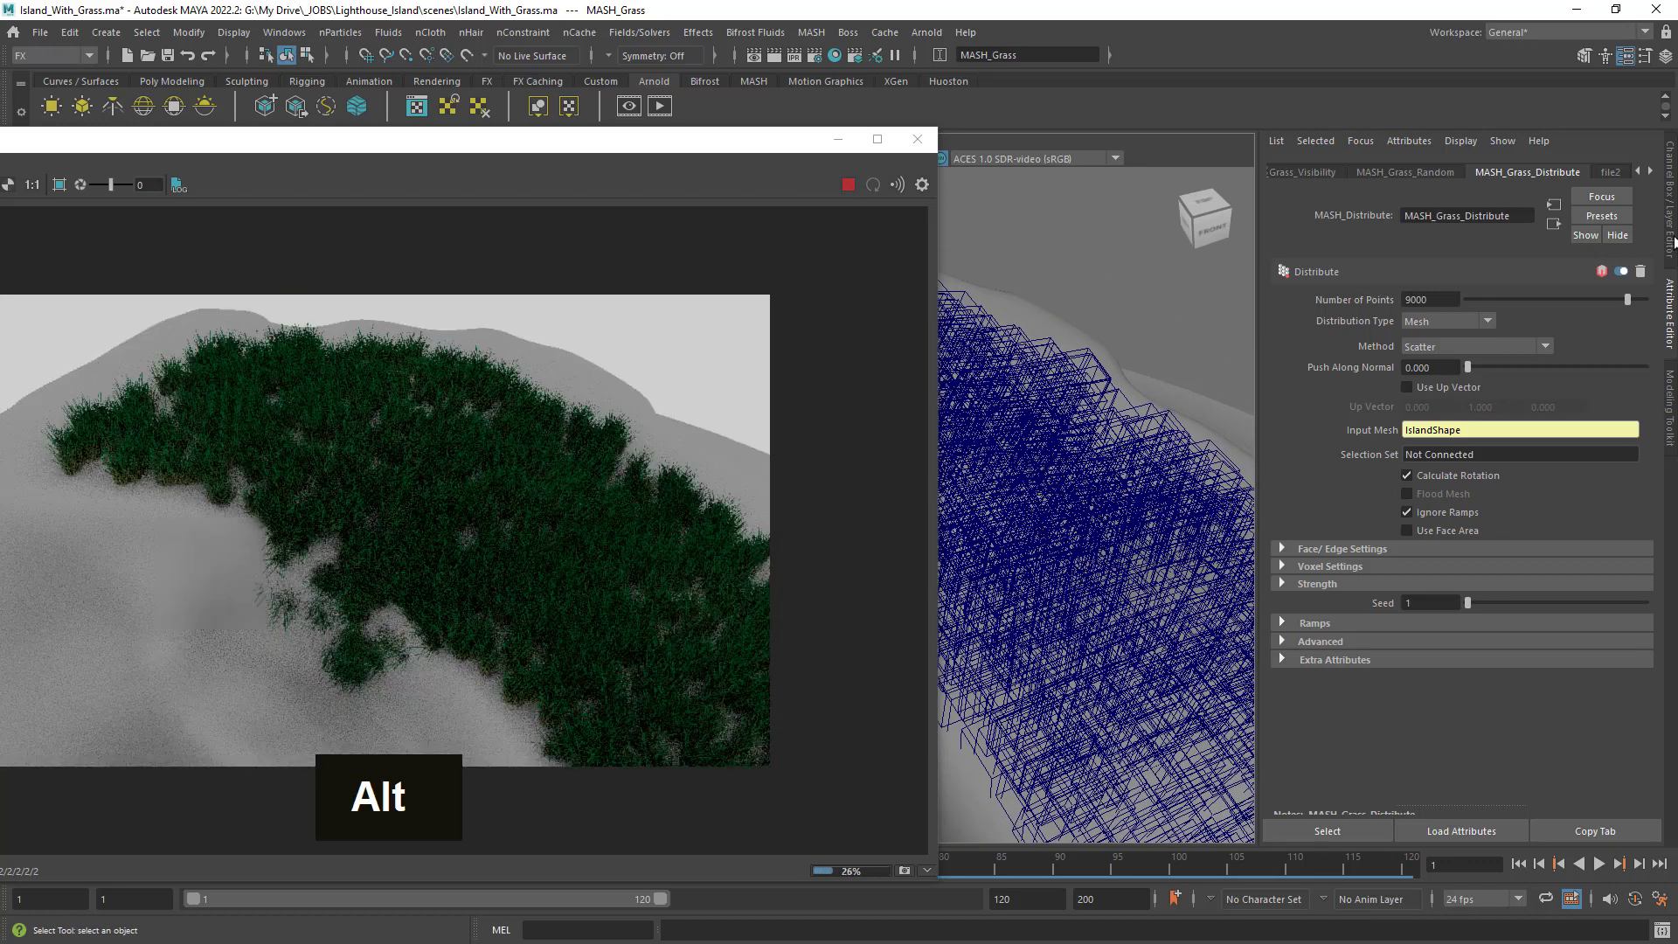
click(1423, 175)
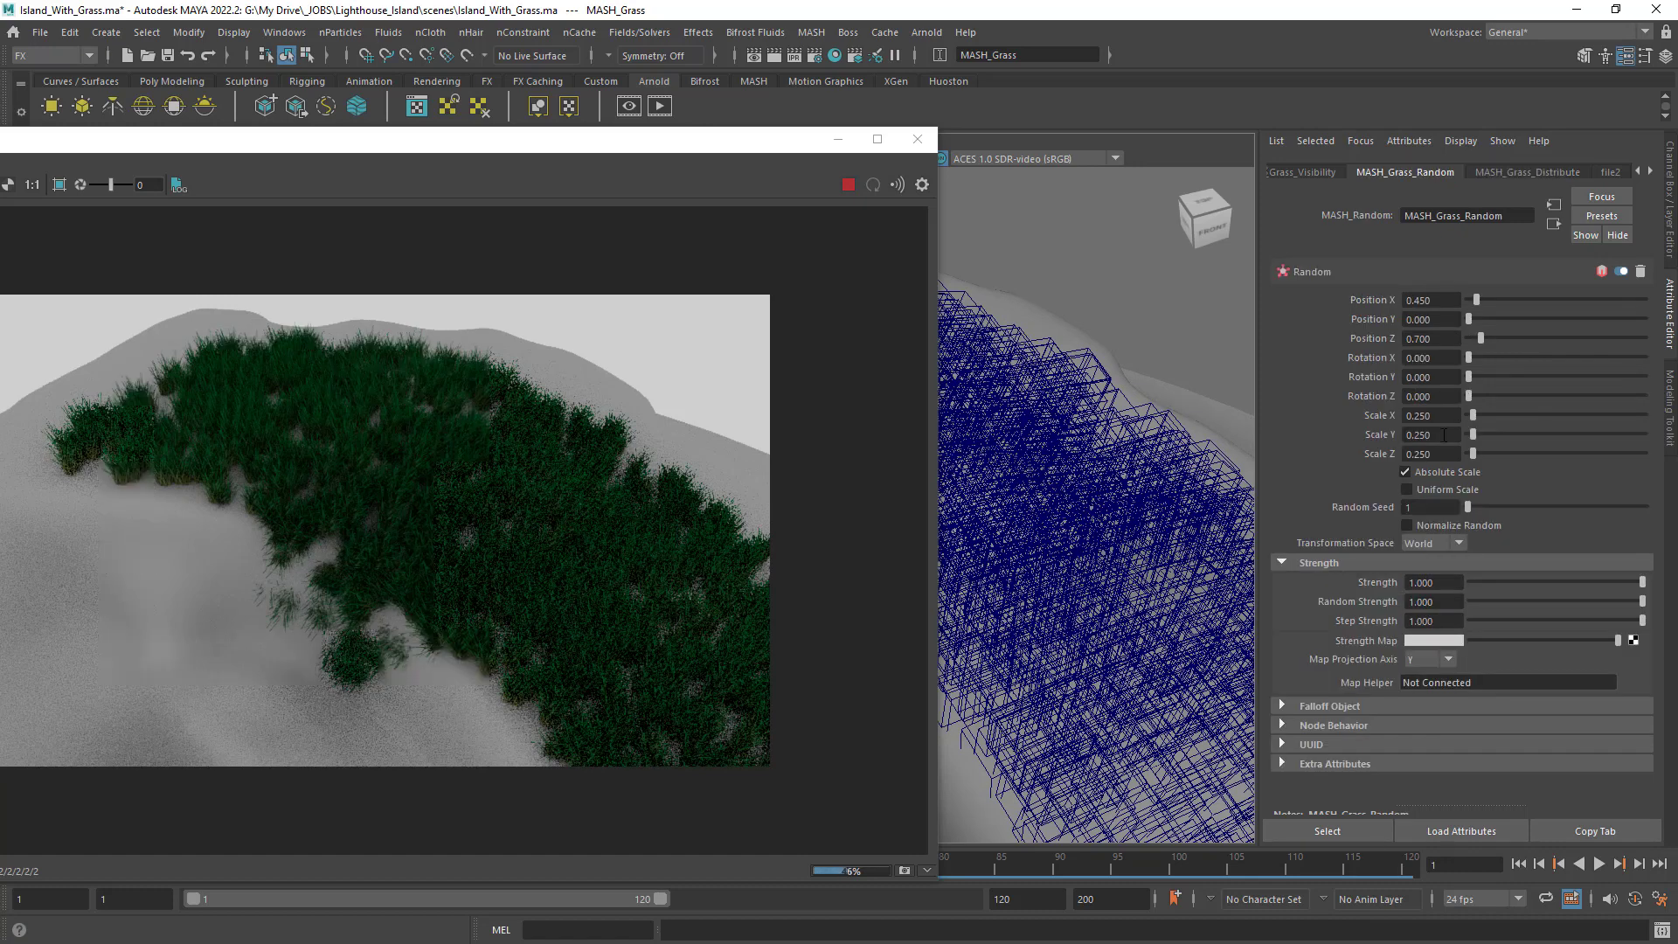
drag(1415, 415, 1498, 421)
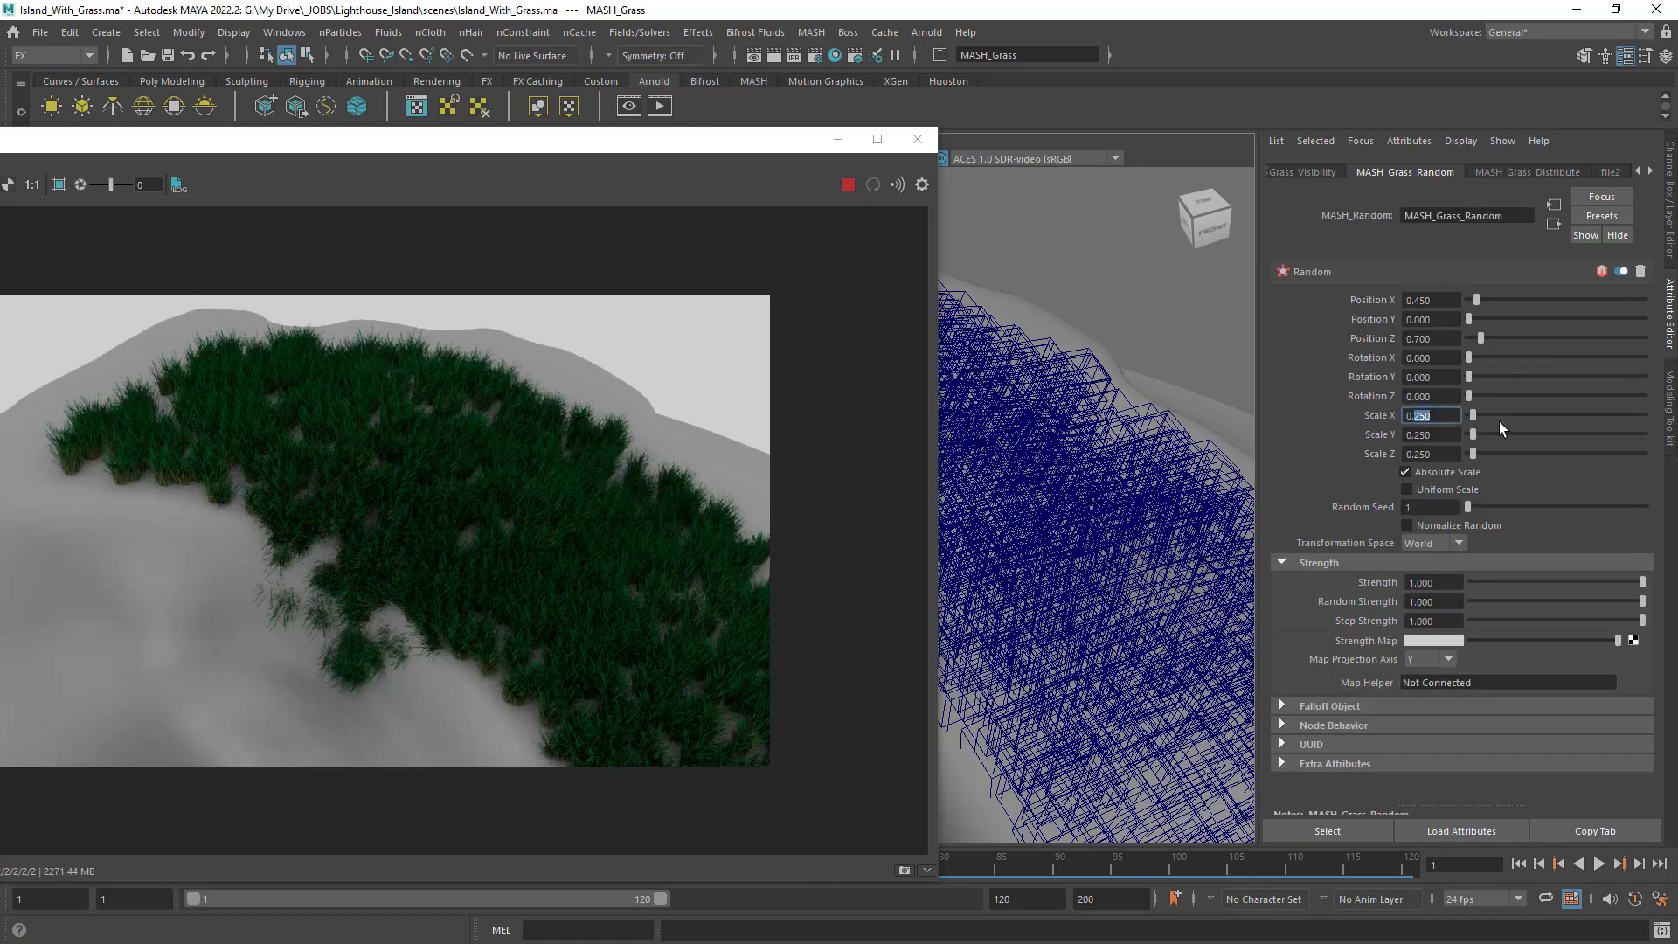
text(1)
key(Tab)
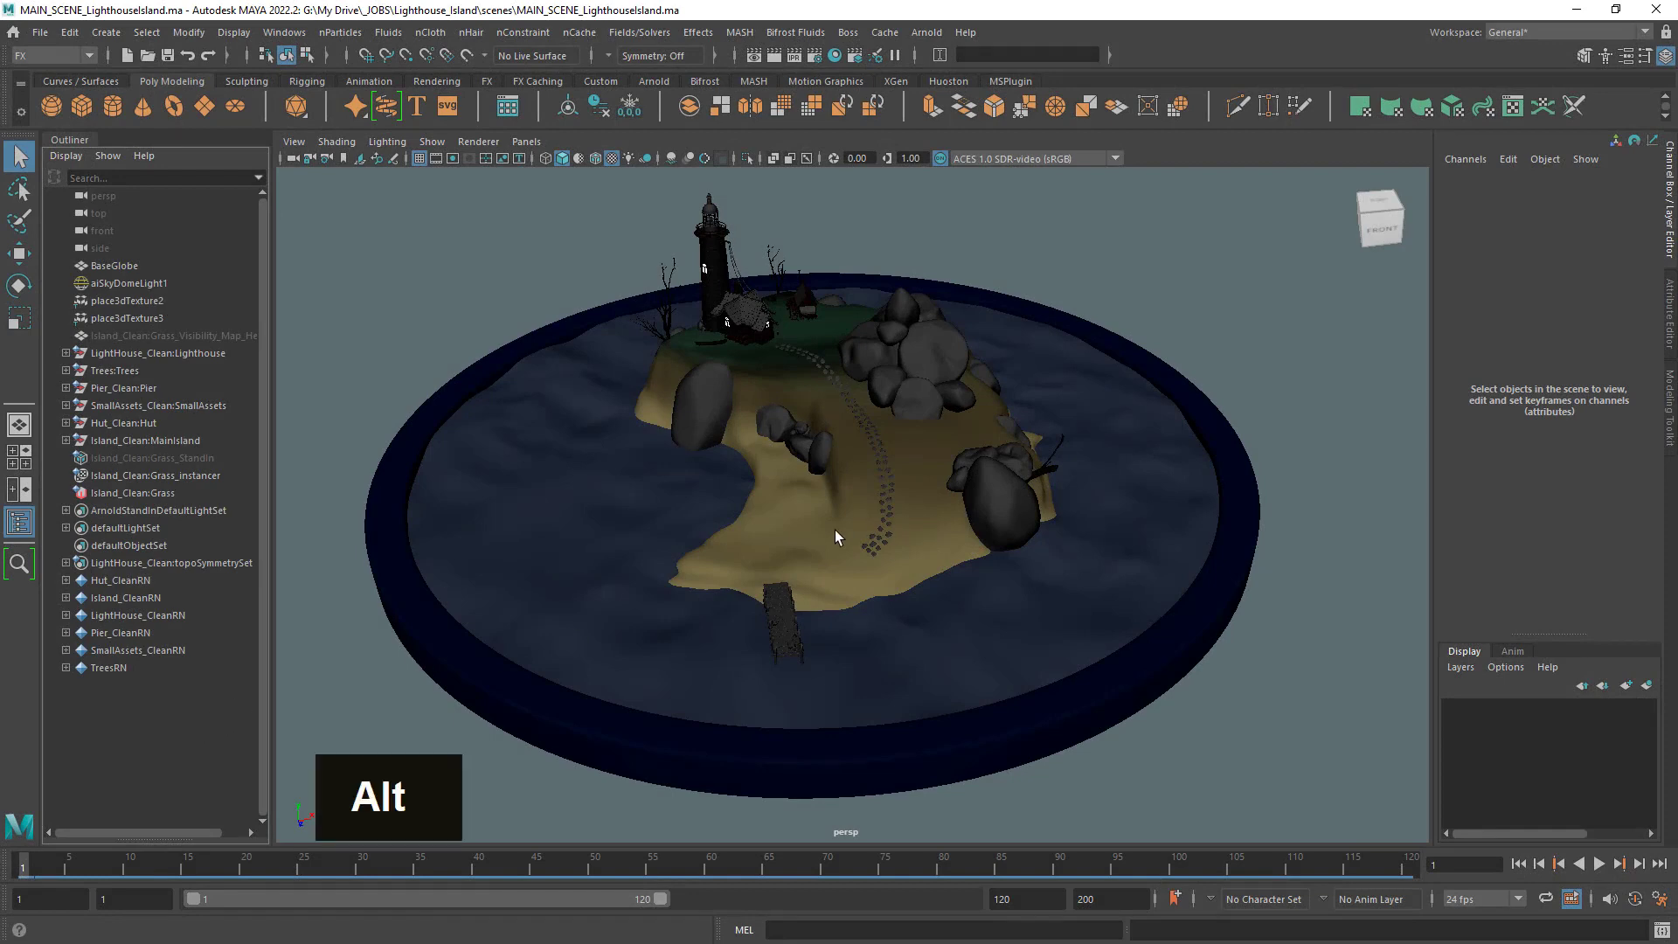
Examine the main lighthouse island scene from several angles and distances, selecting the BaseGlobe ring around the ocean.
alt+right_drag(835, 529, 860, 537)
alt+drag(860, 537, 892, 554)
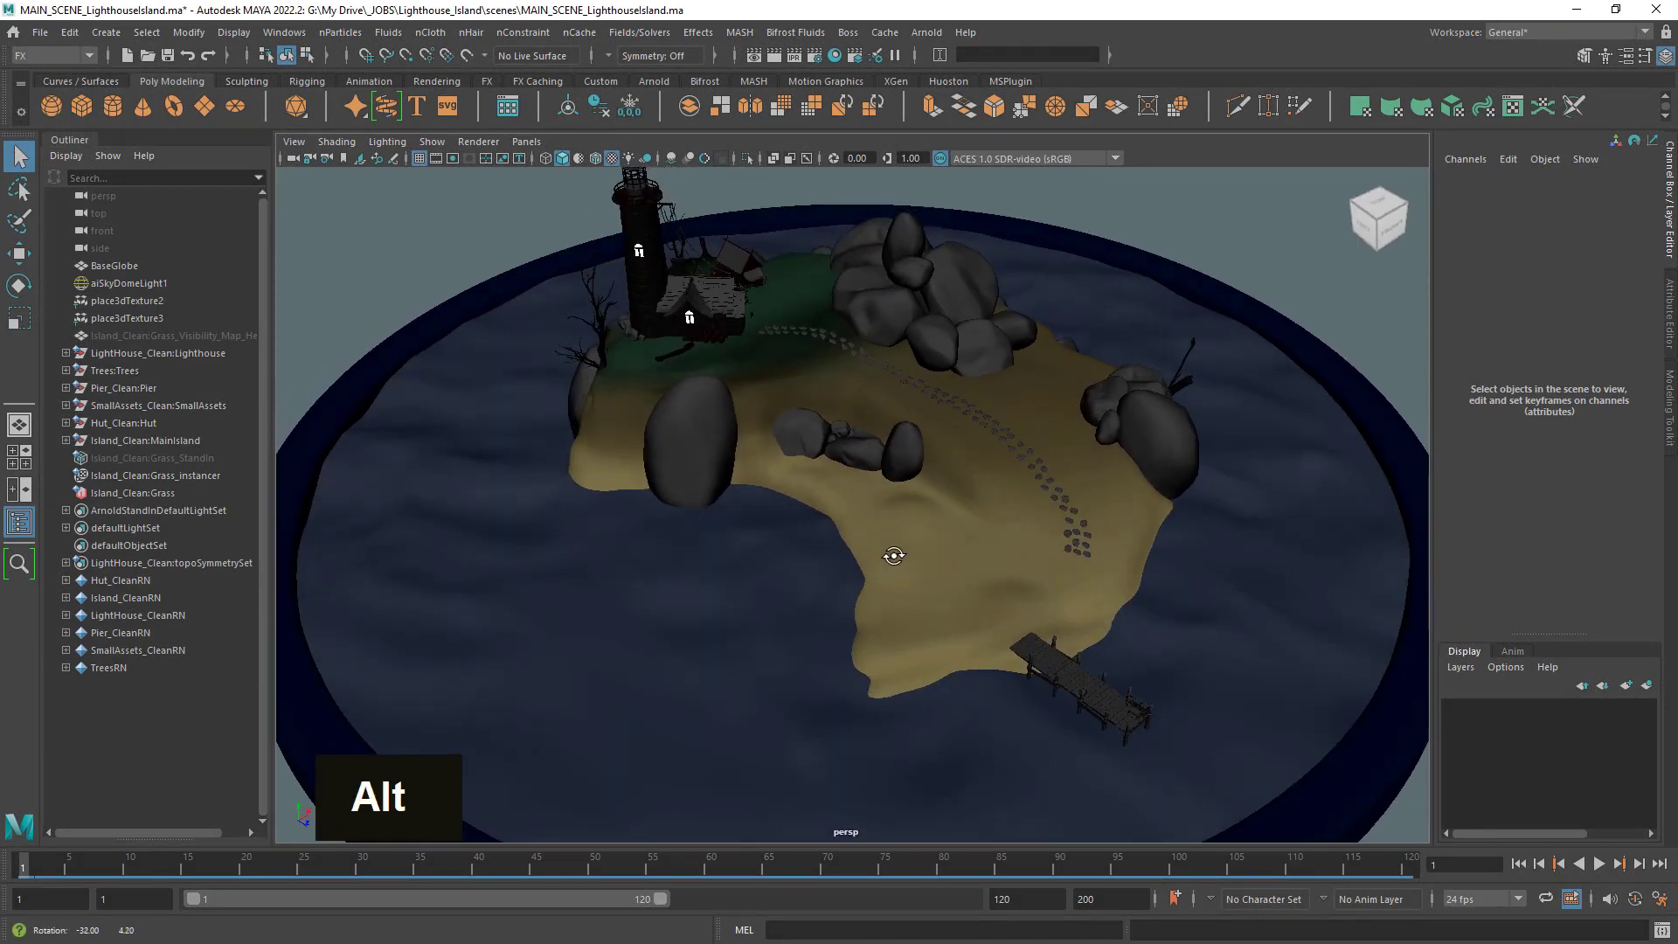
alt+right_drag(892, 555, 790, 545)
alt+drag(790, 545, 843, 633)
click(842, 647)
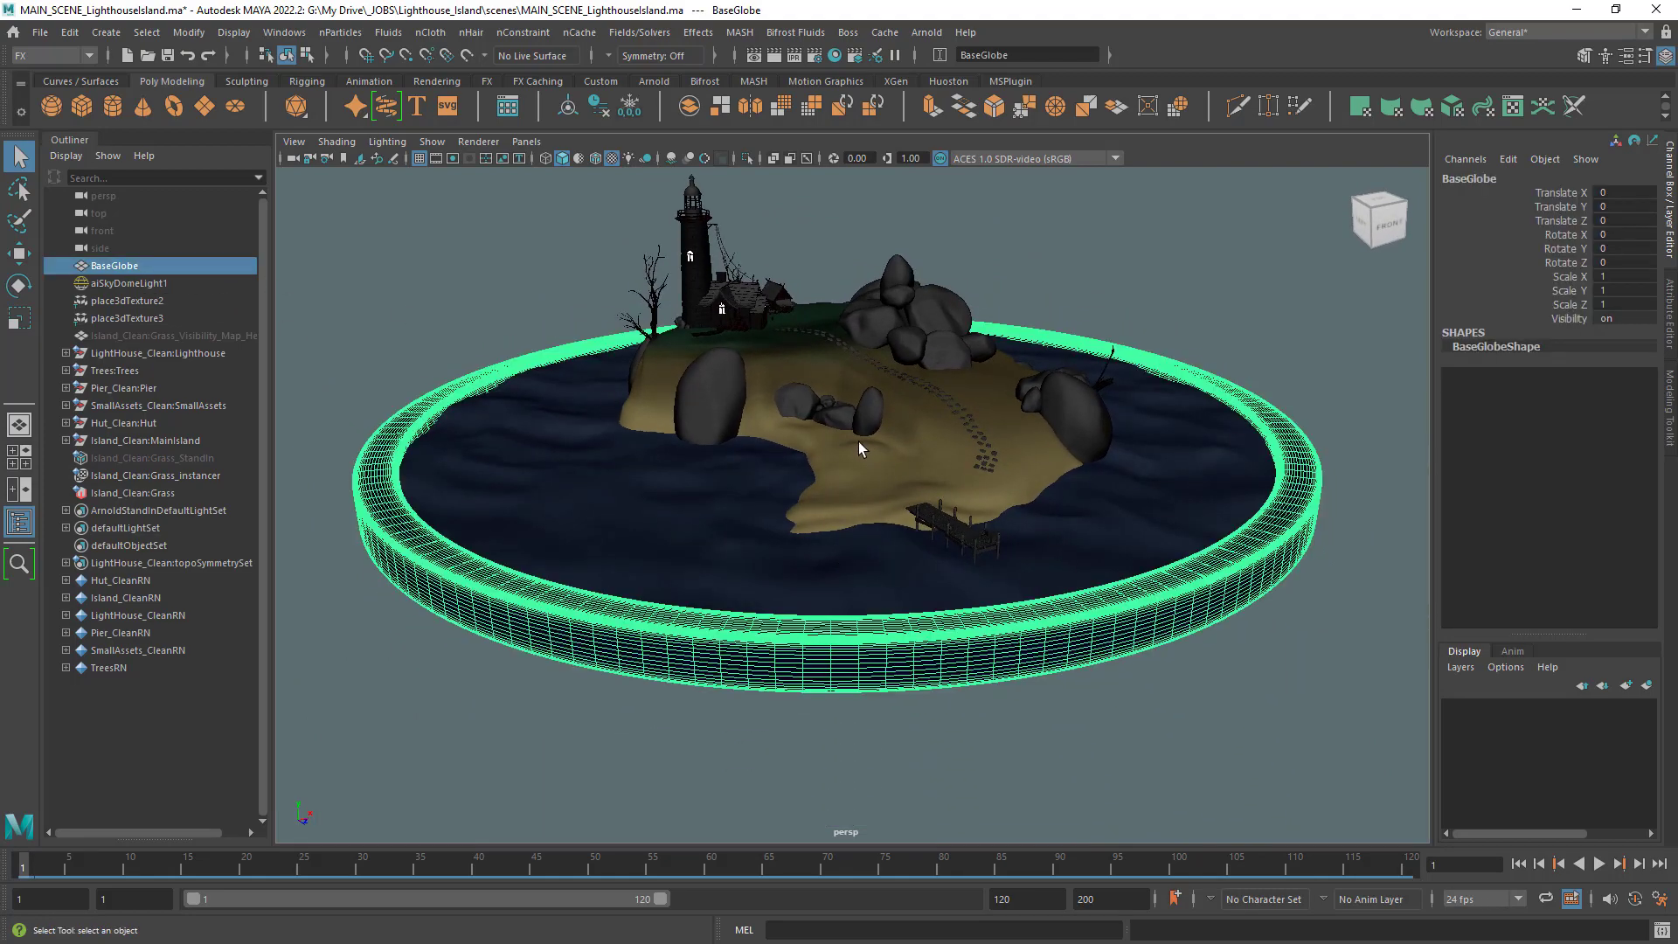
alt+drag(858, 442, 1098, 560)
alt+right_drag(1098, 559, 824, 479)
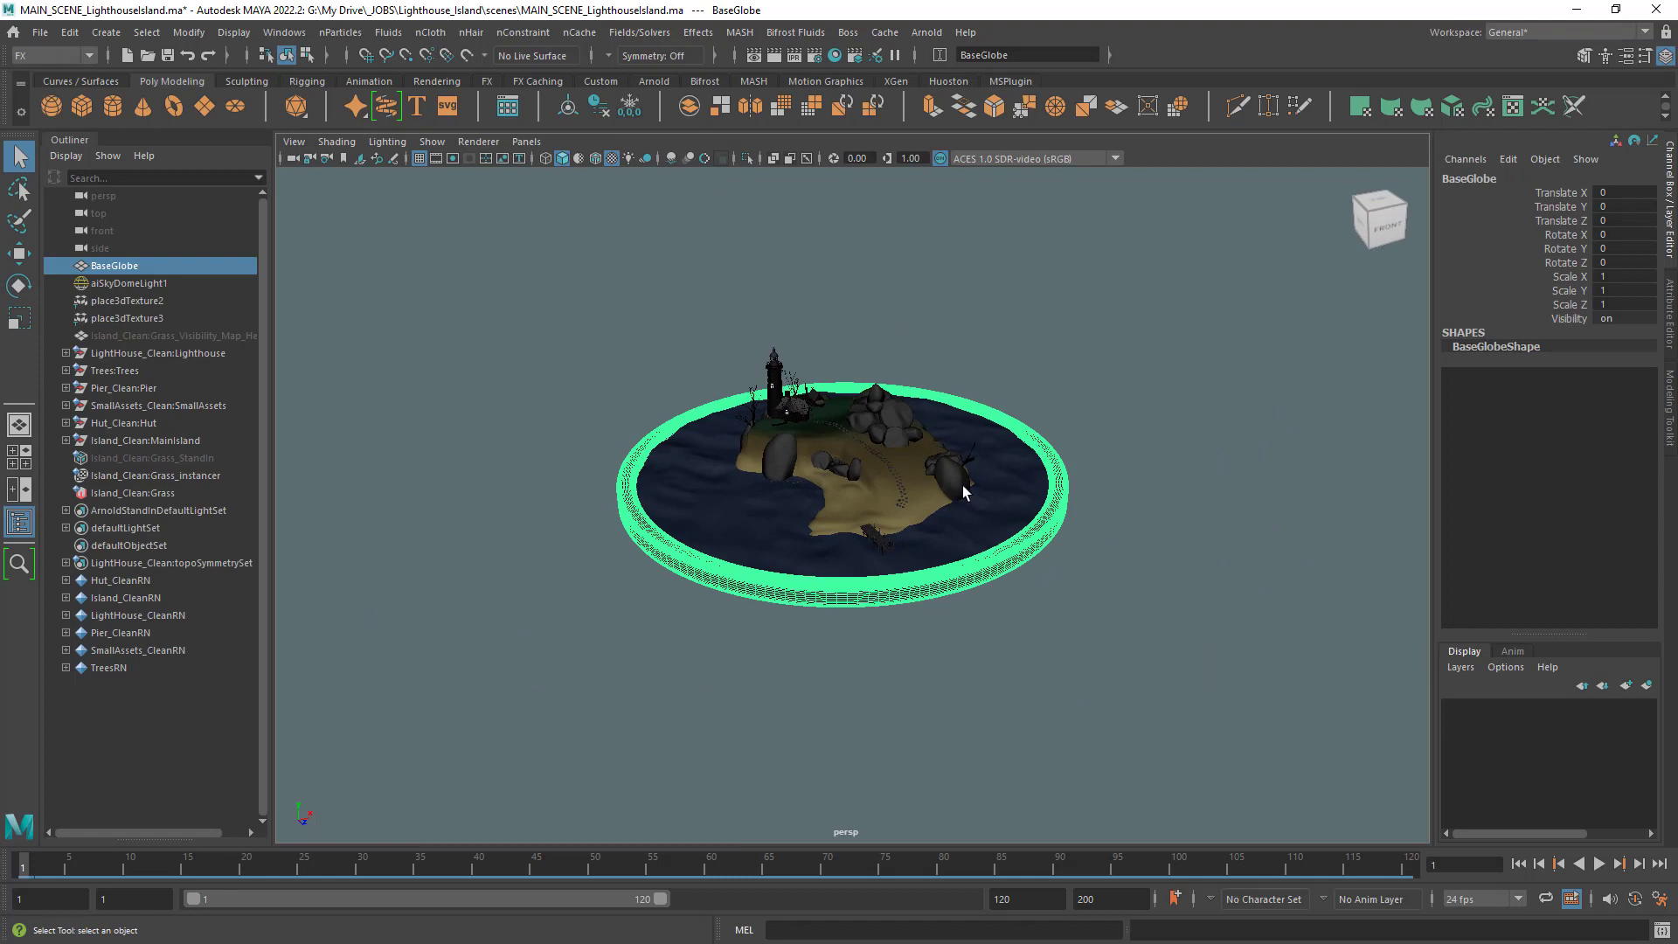
alt+right_drag(726, 428, 889, 416)
alt+drag(888, 416, 810, 487)
alt+right_drag(810, 487, 932, 487)
mouse_move(933, 487)
alt+mouse_down()
mouse_move(931, 527)
mouse_move(915, 483)
alt+mouse_up()
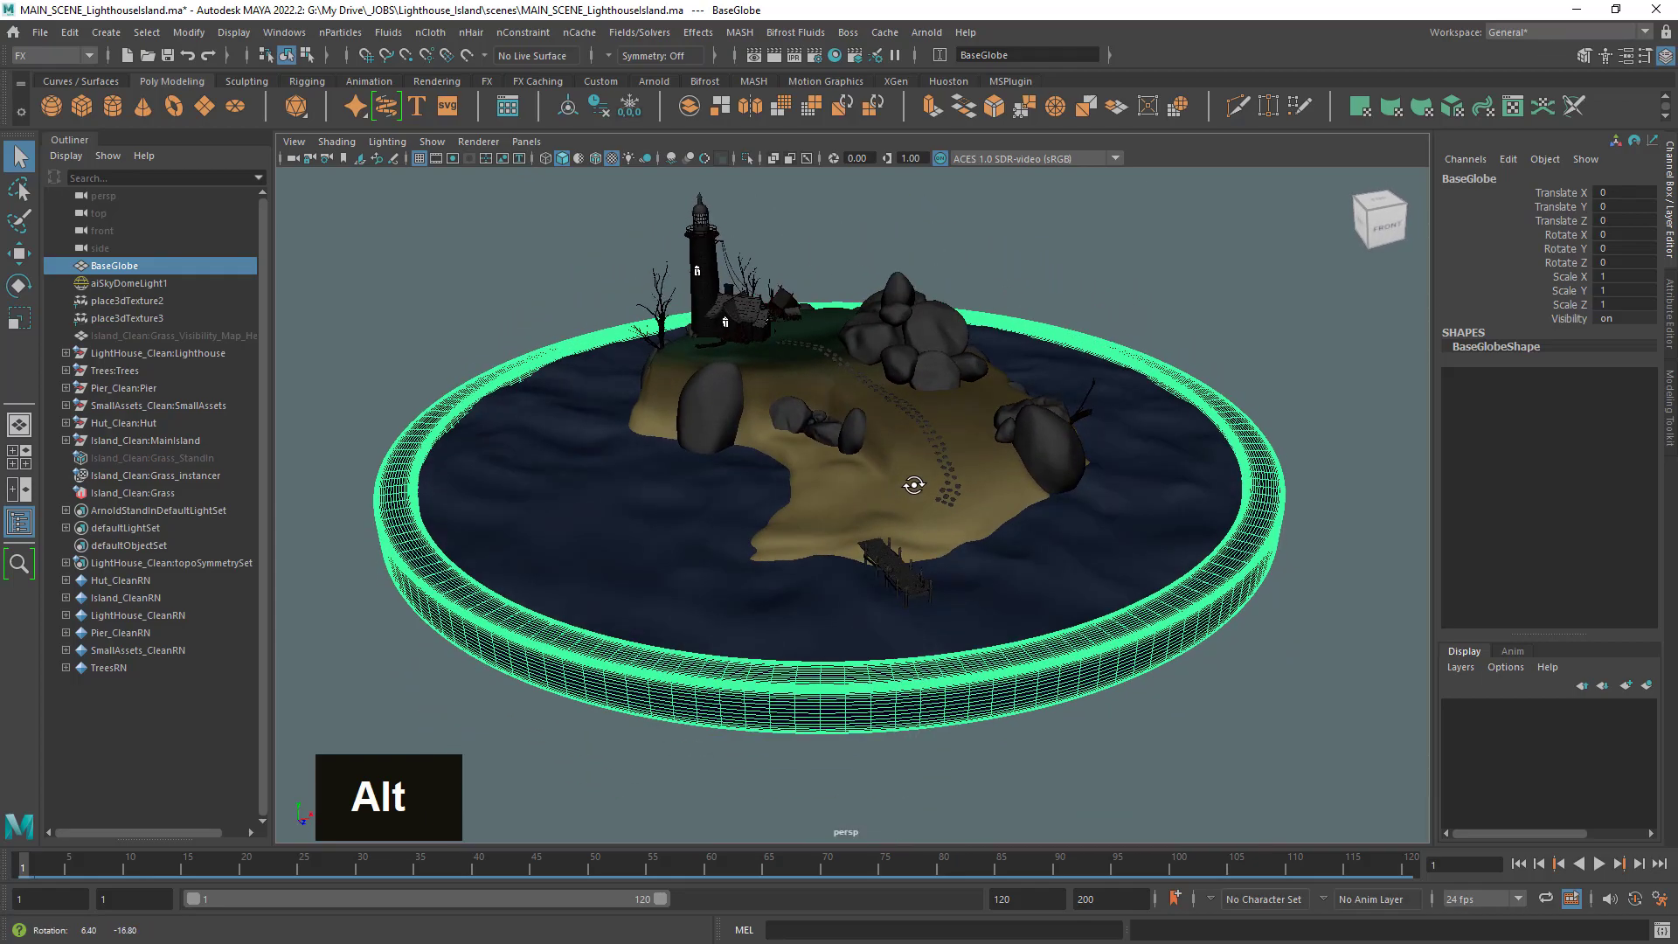
alt+right_drag(915, 483, 1073, 513)
Select the island terrain mesh and turn off selection highlighting in the viewport.
click(874, 465)
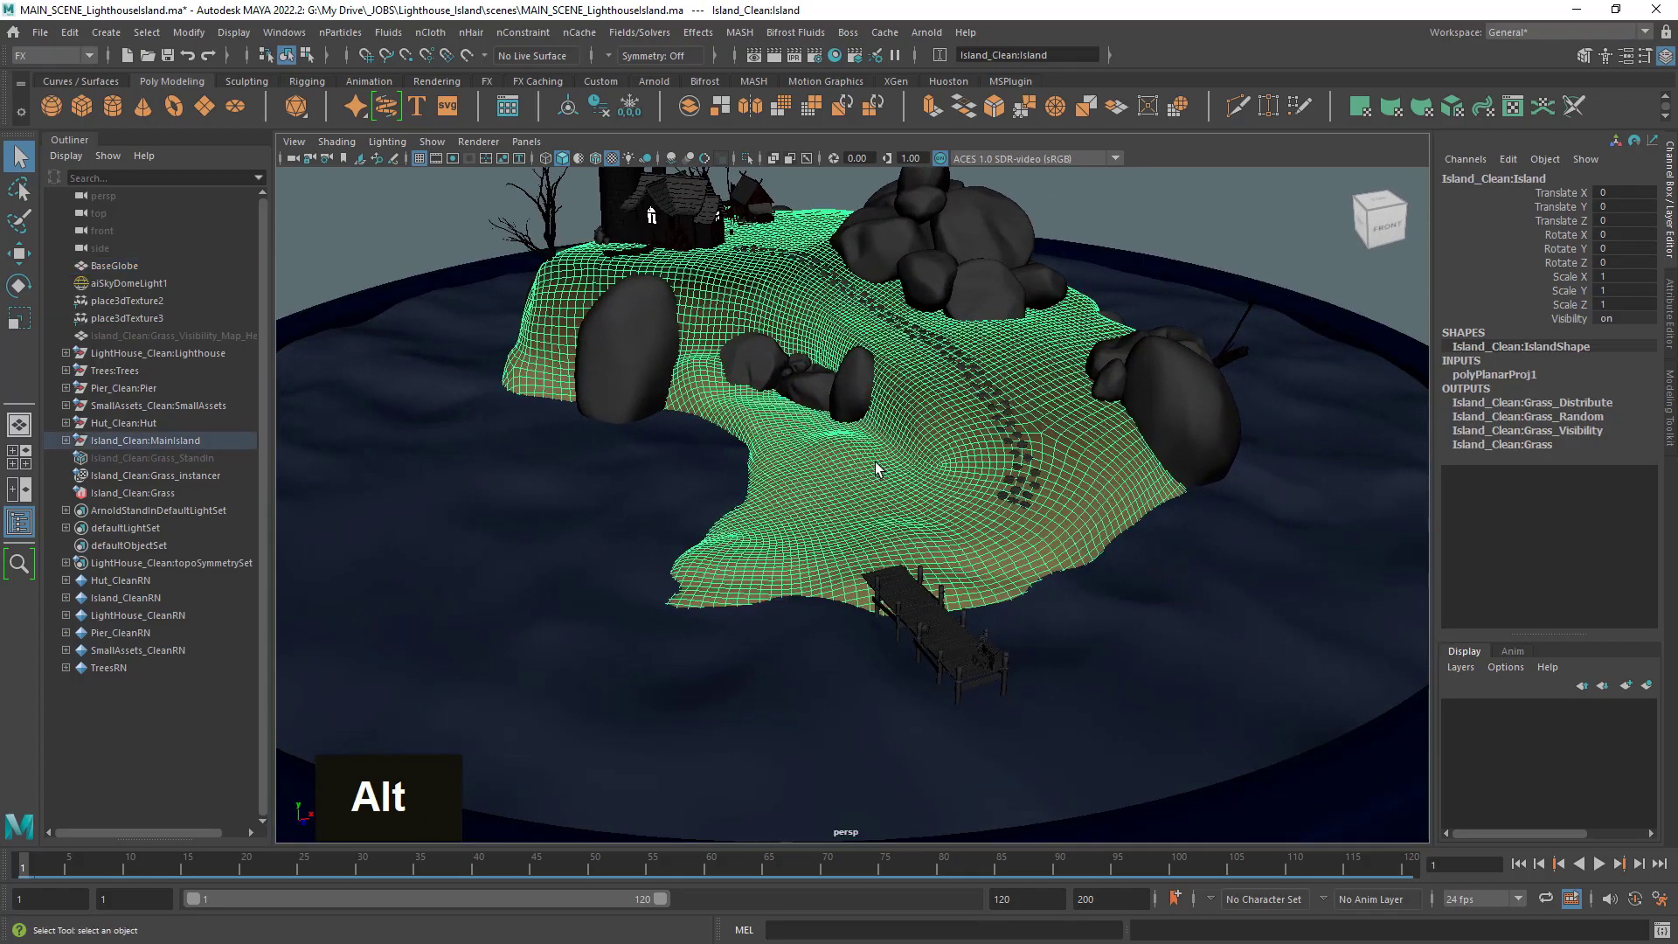
alt+right_drag(880, 464, 1061, 461)
alt+drag(1061, 461, 1012, 480)
alt+drag(926, 434, 999, 455)
alt+right_drag(998, 455, 778, 376)
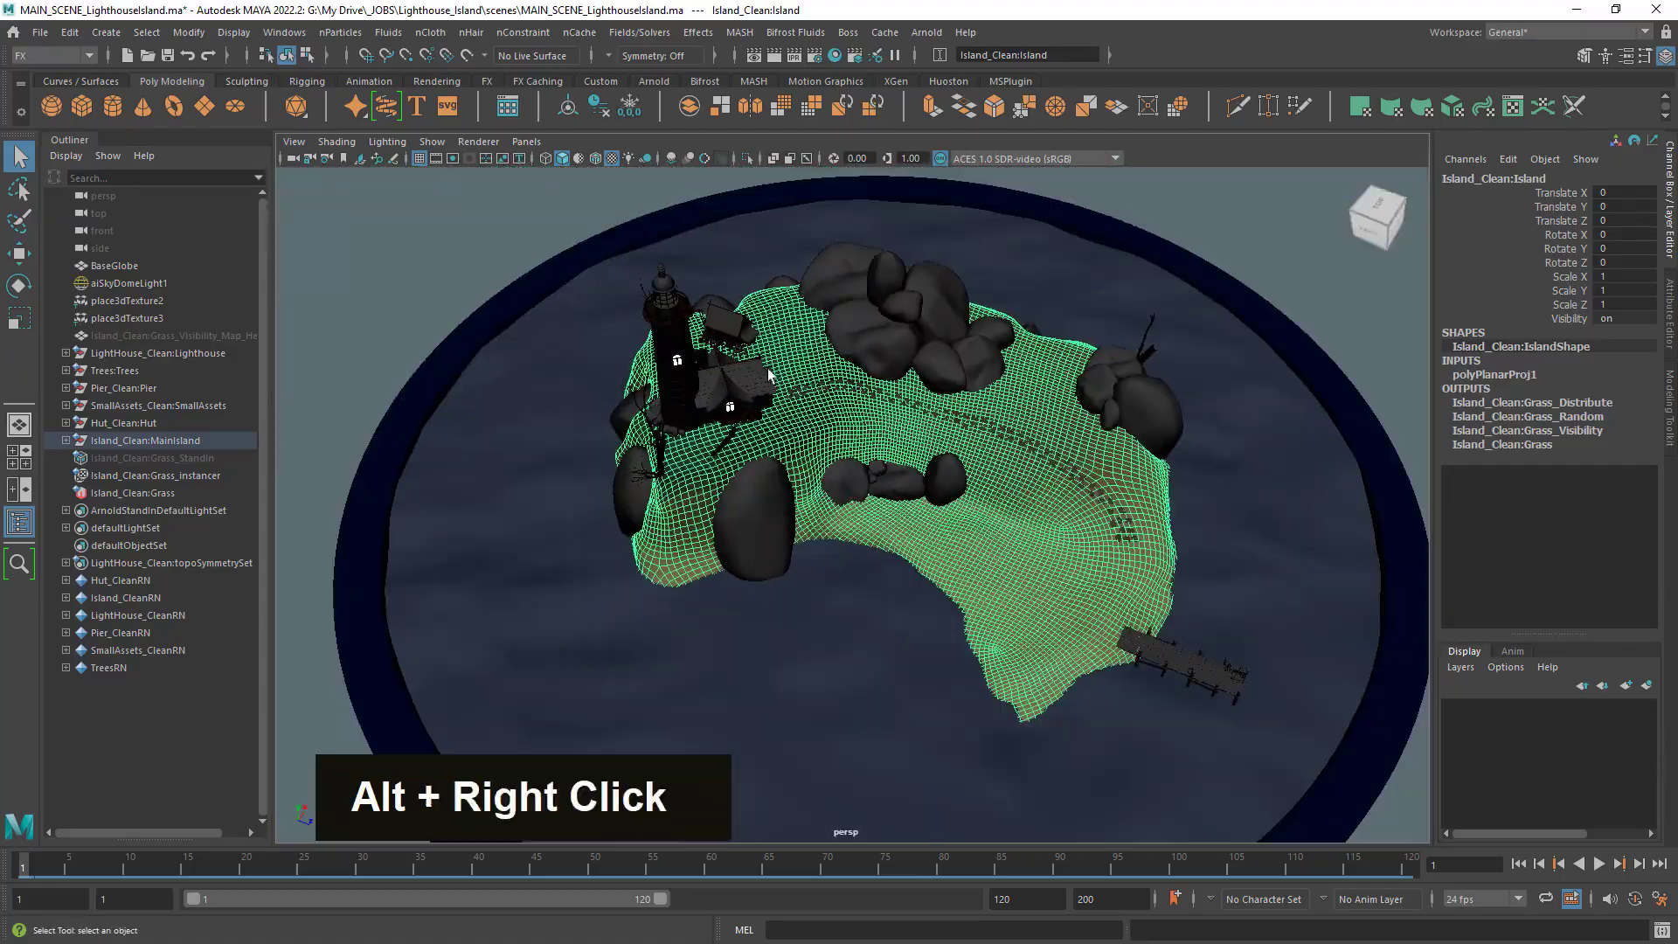
click(437, 144)
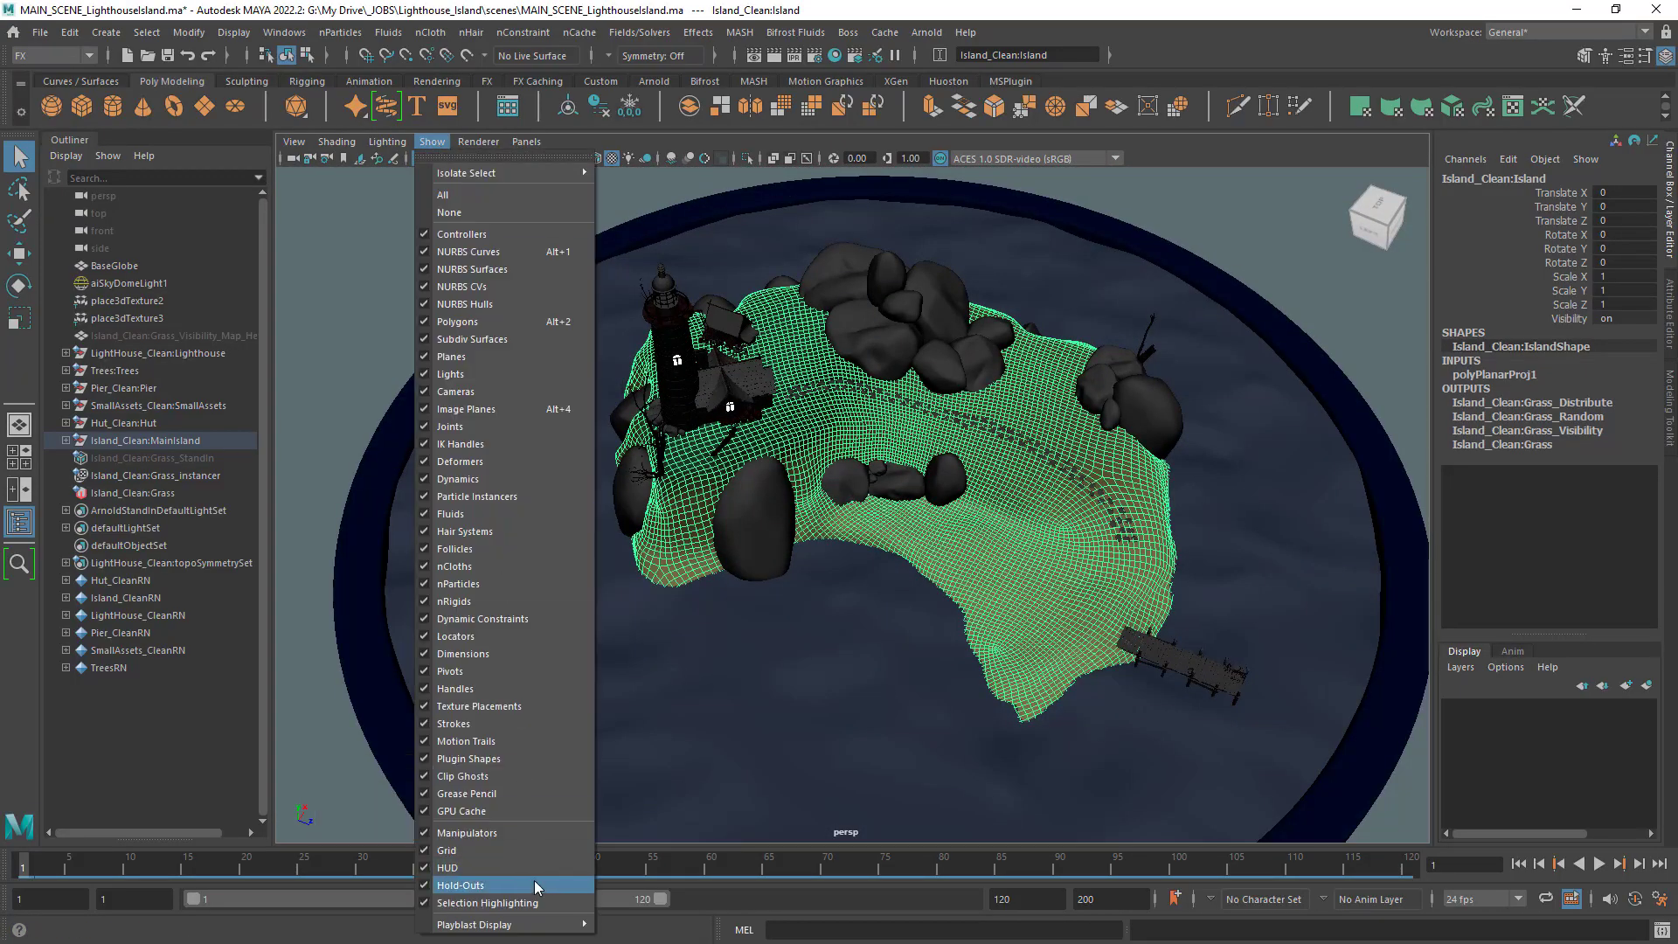
click(490, 902)
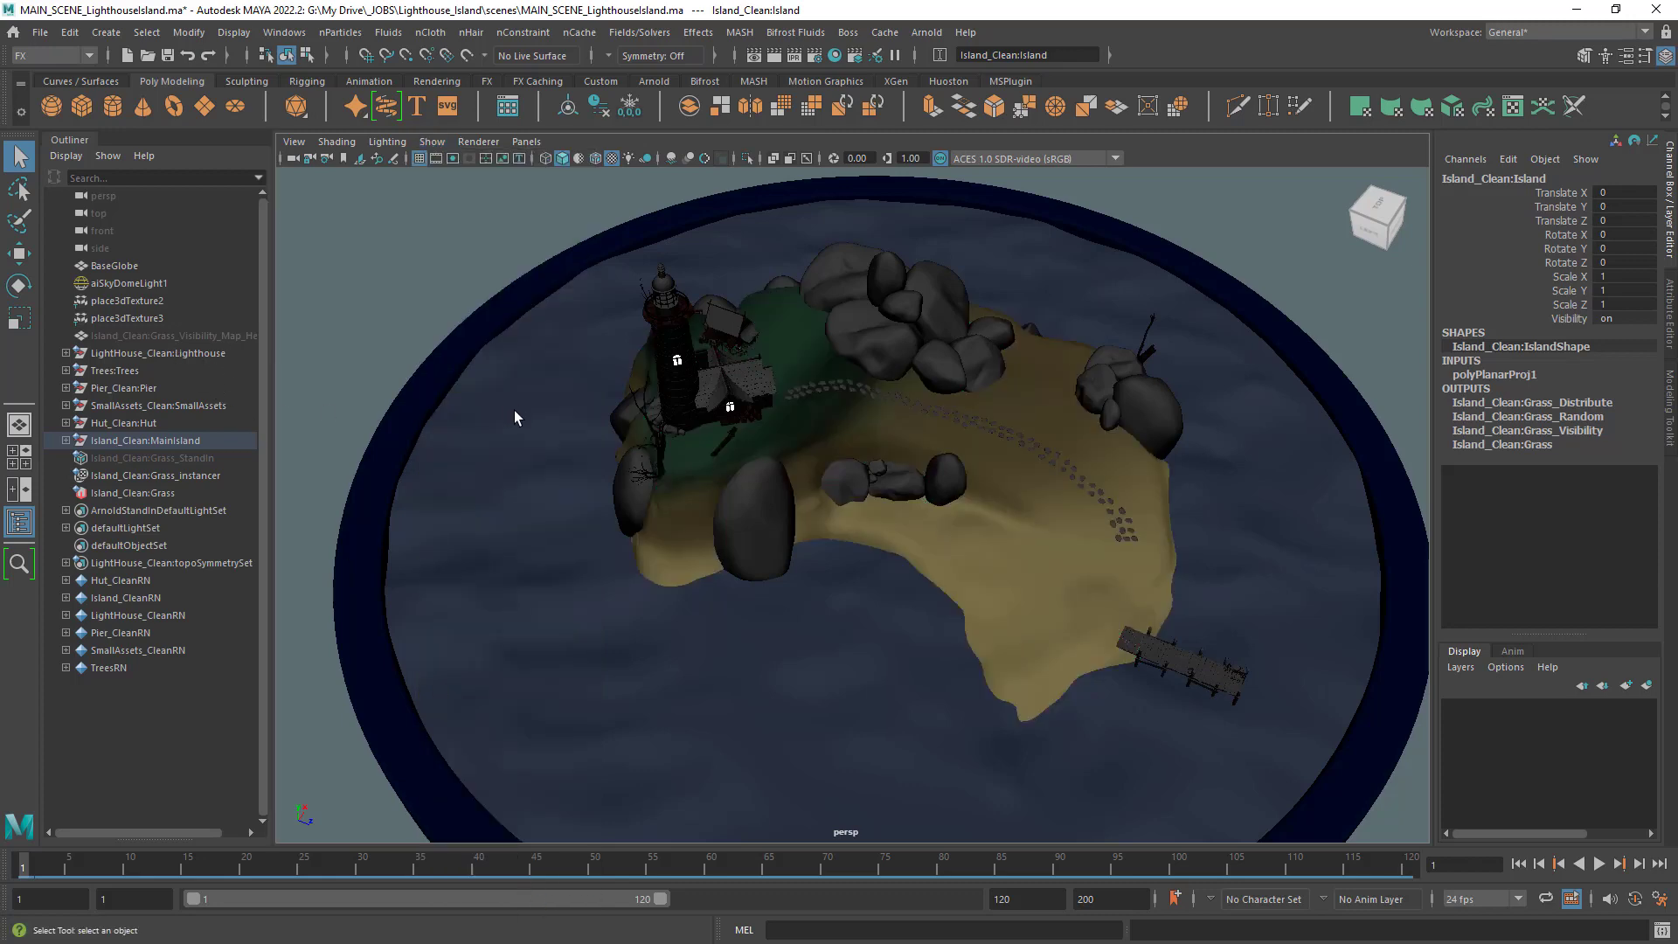
Examine the island's ground colouring up close around the house, stone path and shoreline rocks.
alt+drag(514, 411, 533, 384)
alt+right_drag(533, 385, 764, 525)
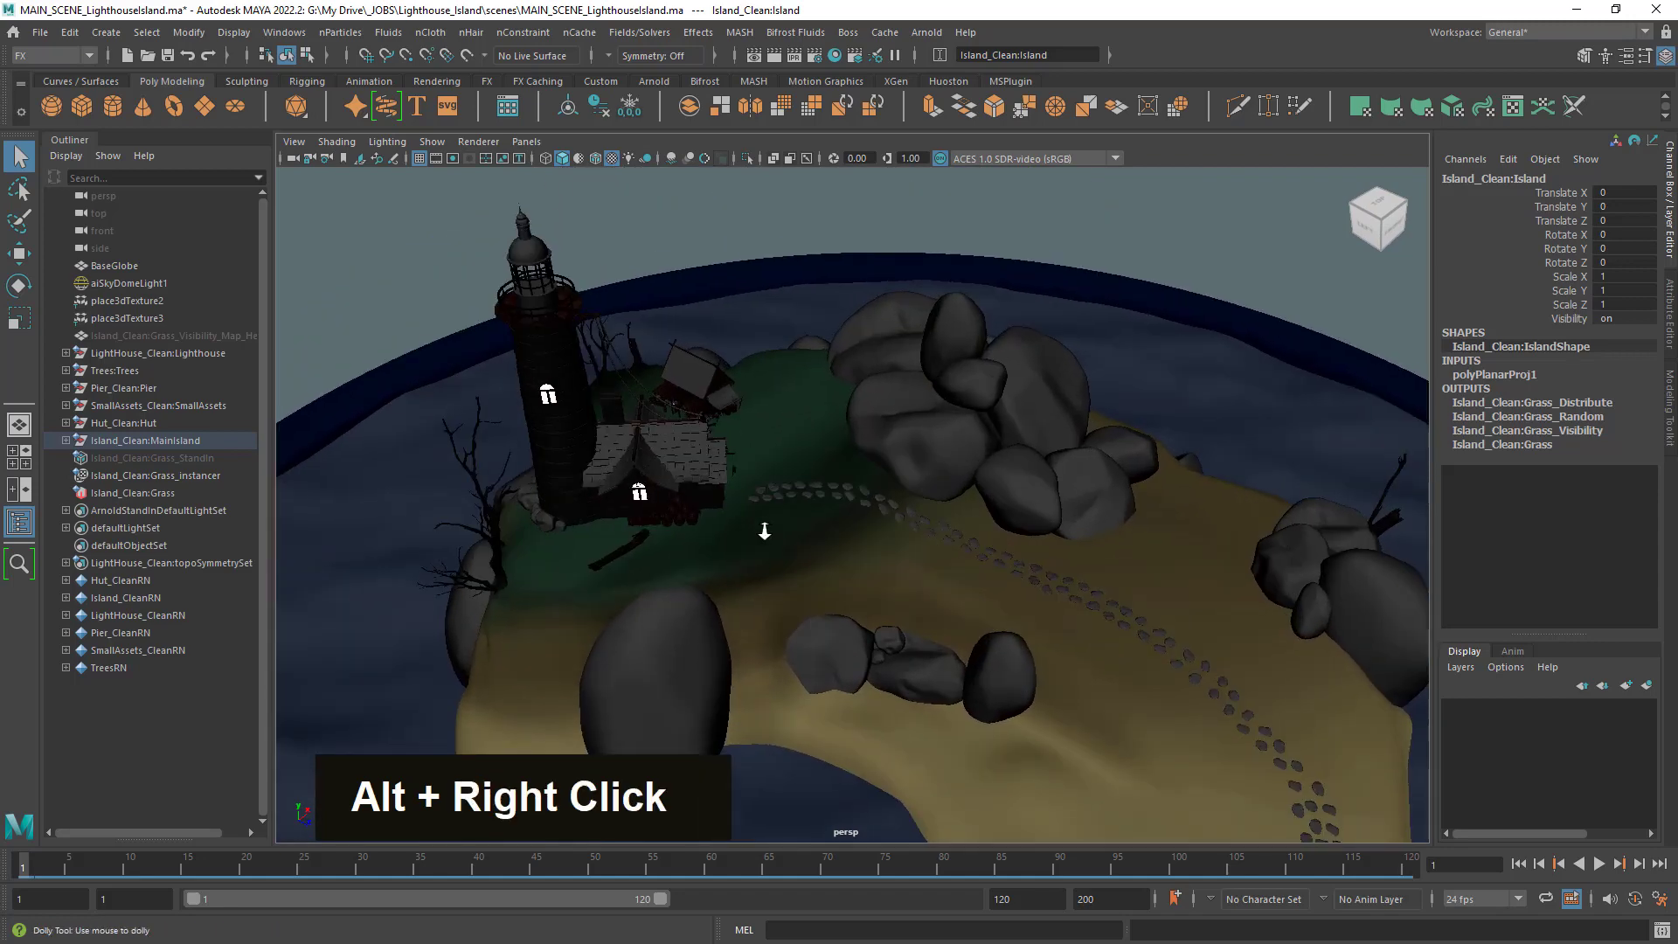
alt+drag(765, 525, 846, 581)
alt+right_drag(846, 580, 881, 522)
alt+middle_drag(879, 520, 831, 498)
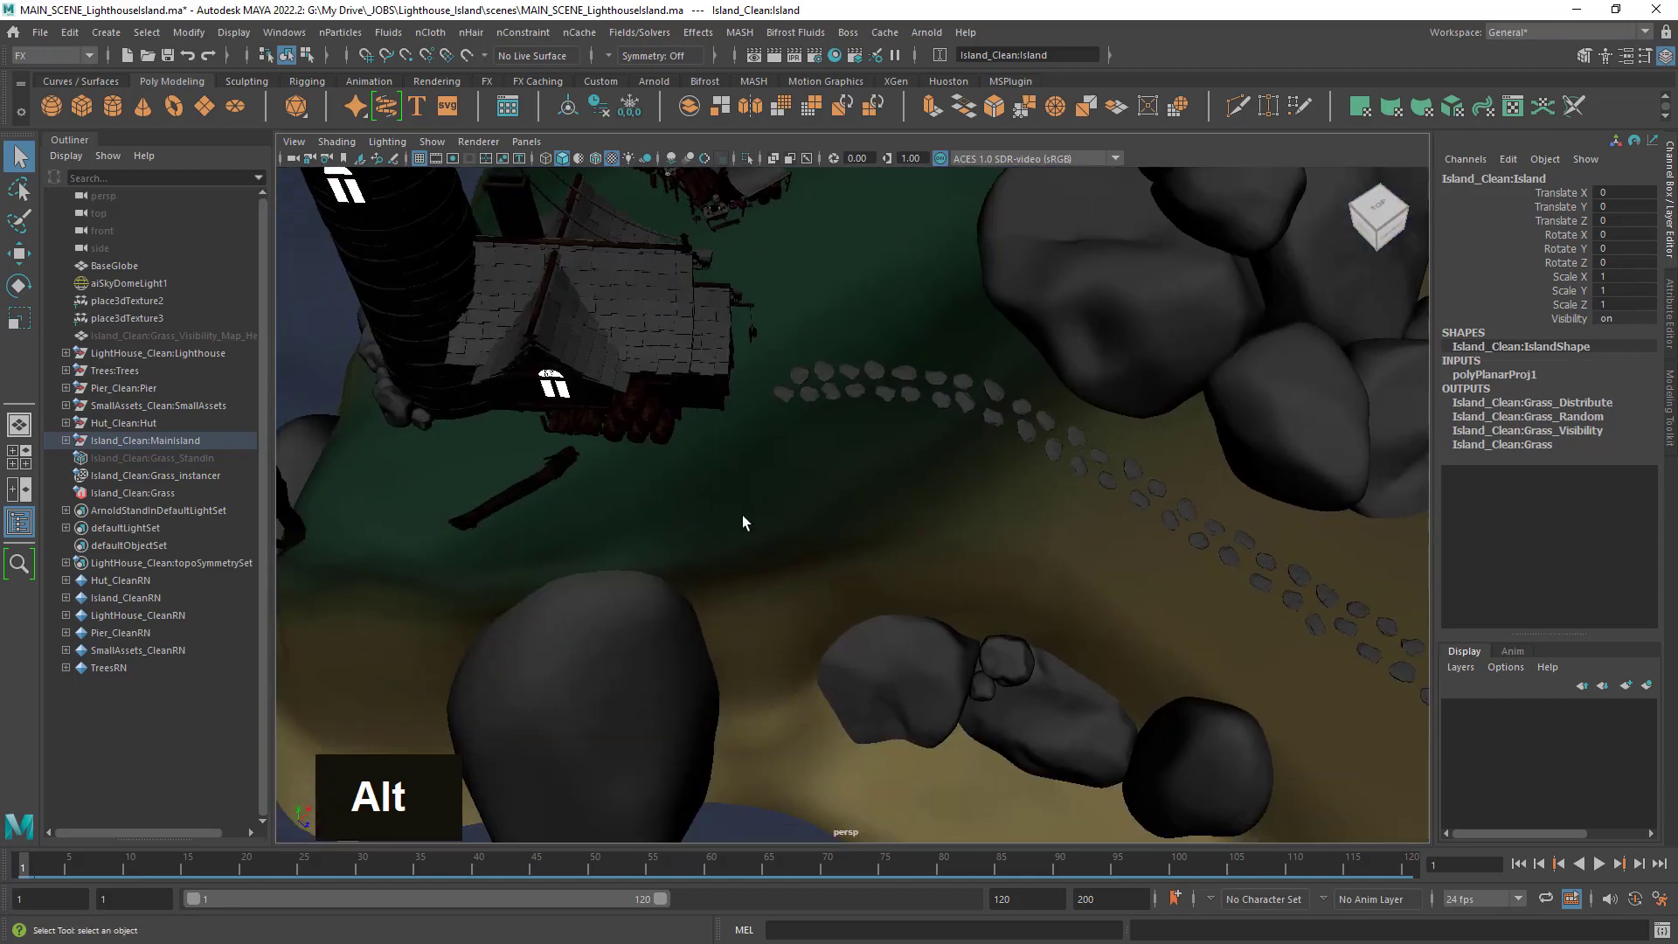
alt+drag(743, 523, 926, 483)
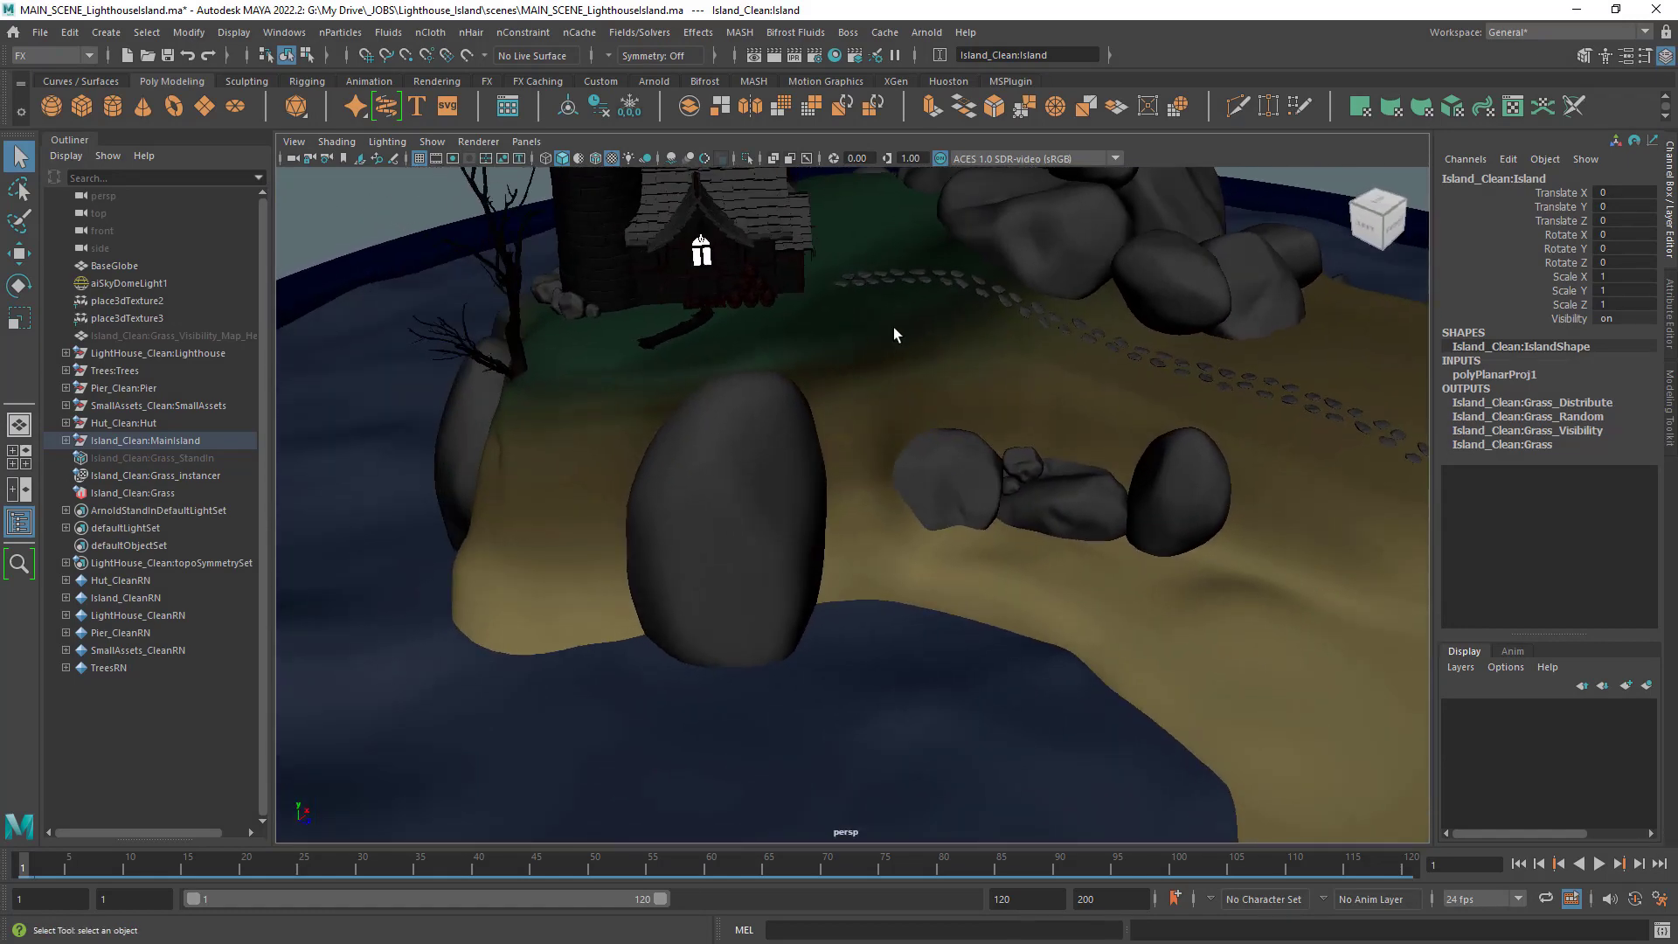
Inspect the island's UV layout alongside the model in the UV Editing workspace, and return to the General workspace.
click(1538, 32)
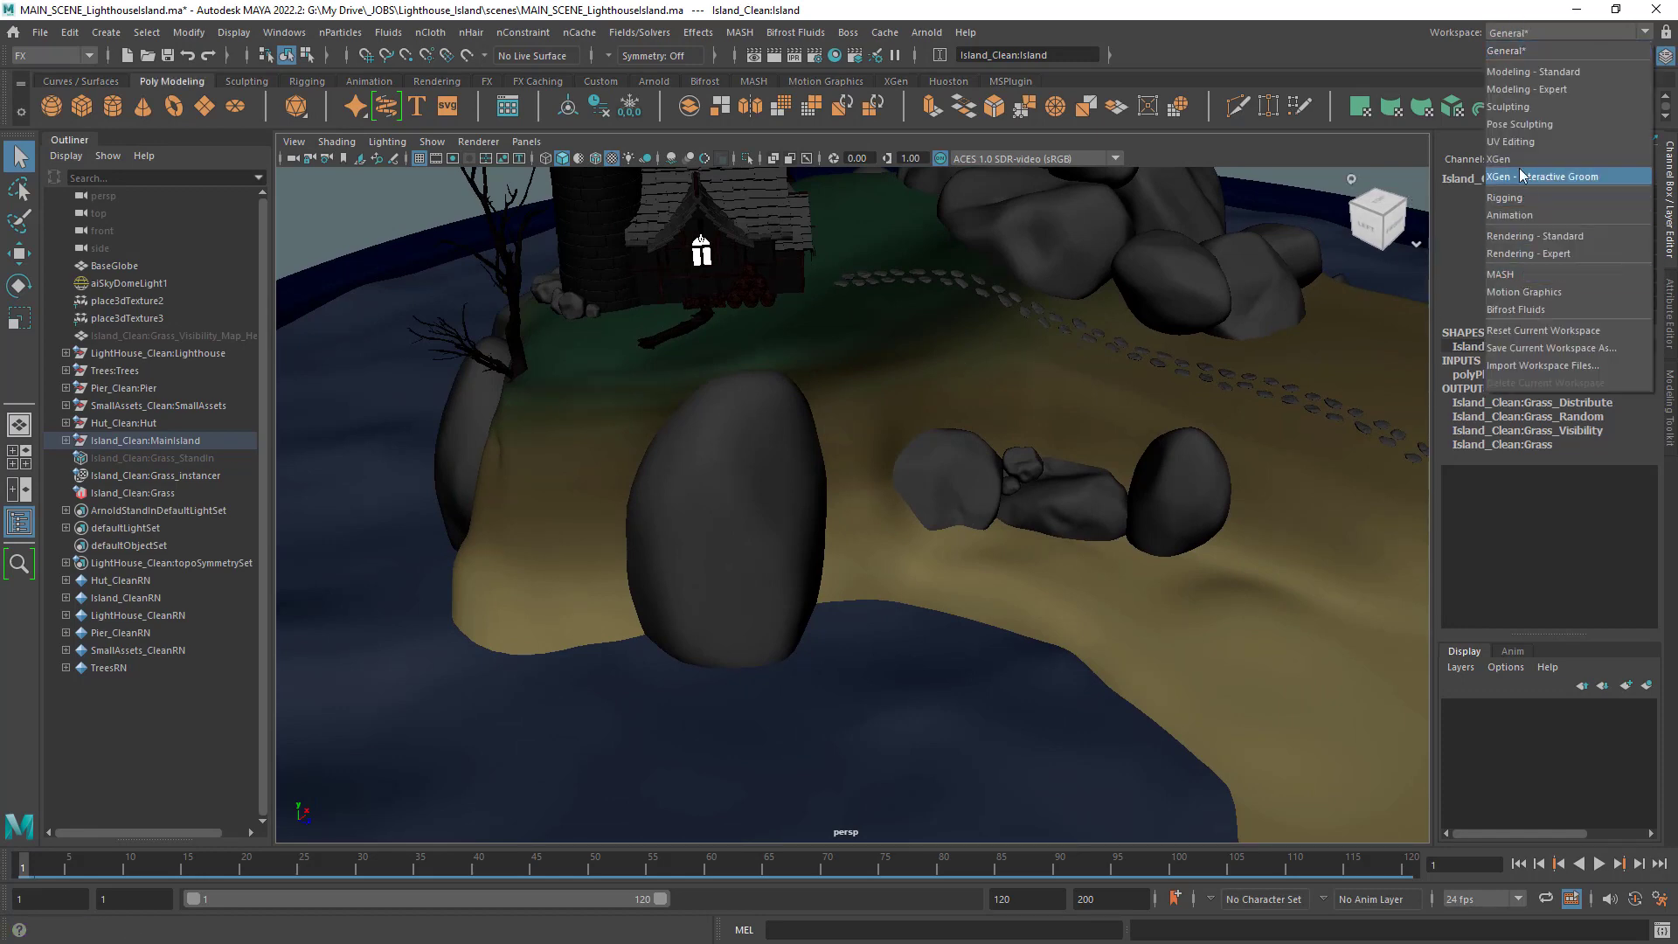
click(1514, 140)
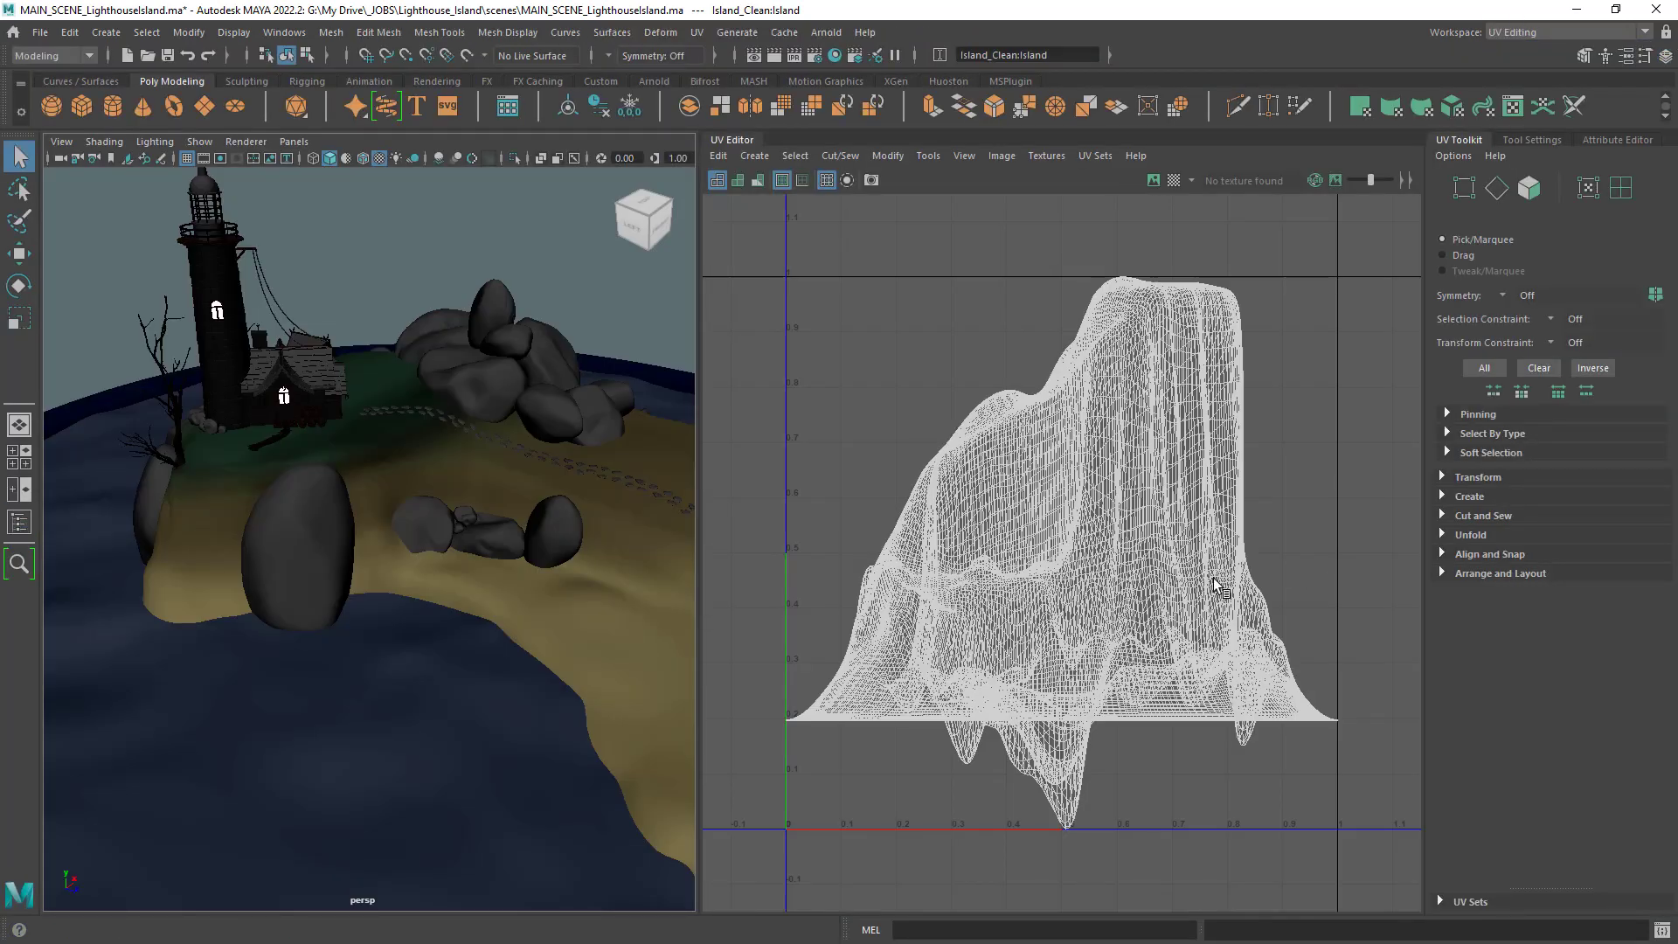
alt+right_drag(531, 565, 486, 560)
alt+drag(486, 559, 878, 566)
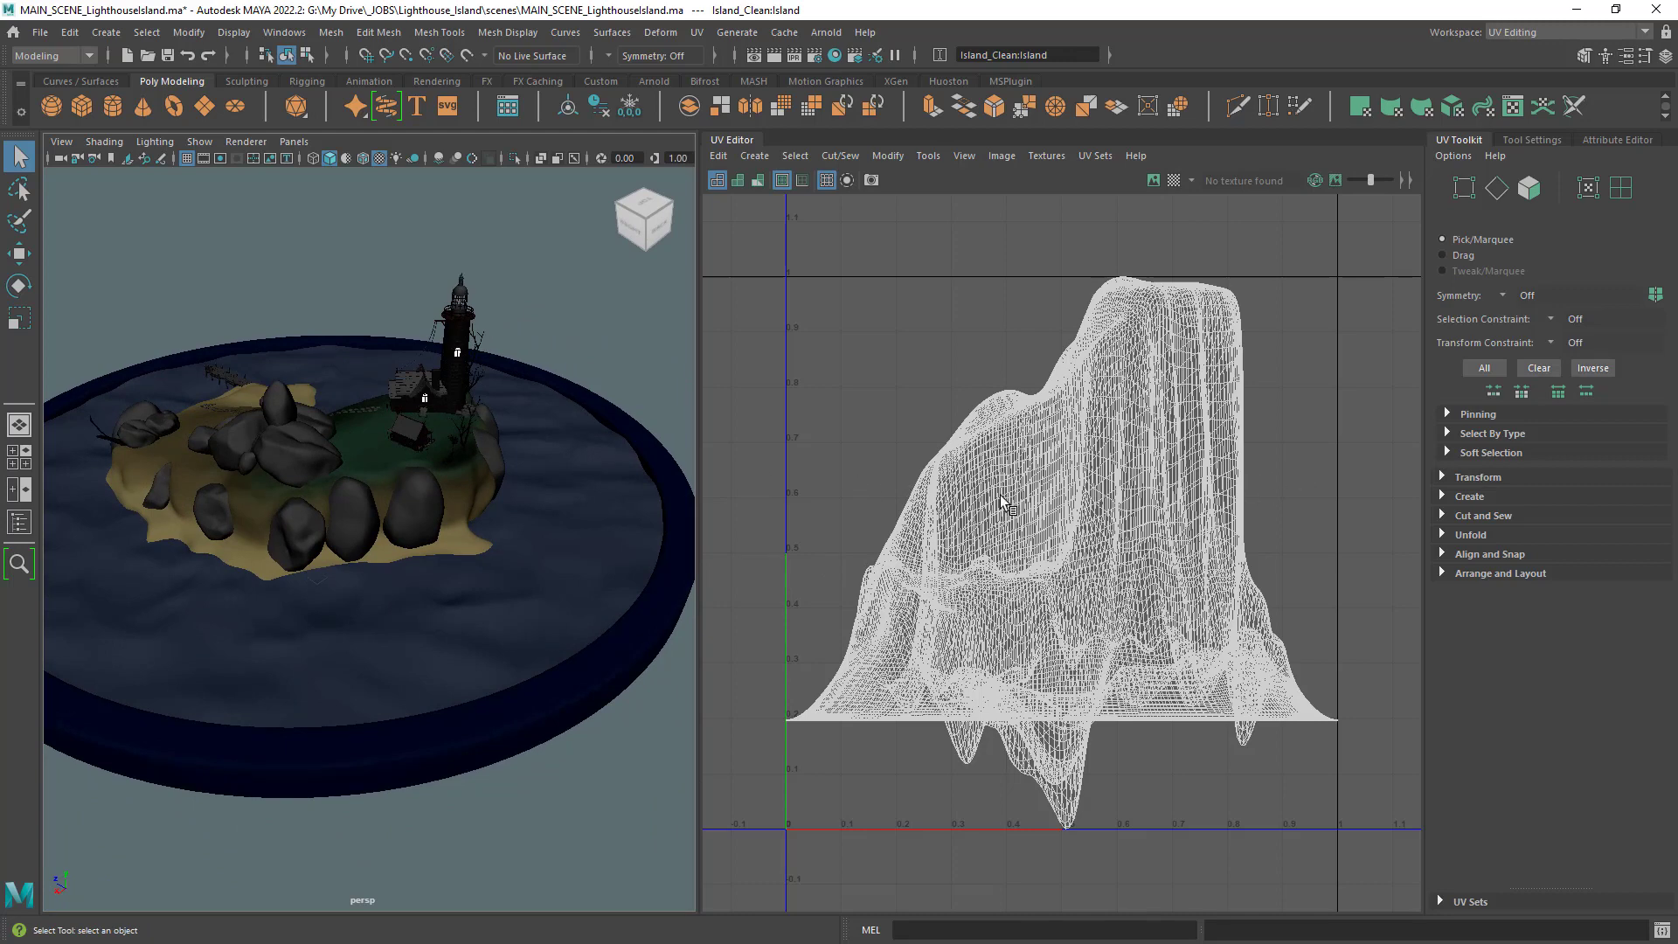
alt+drag(420, 492, 334, 490)
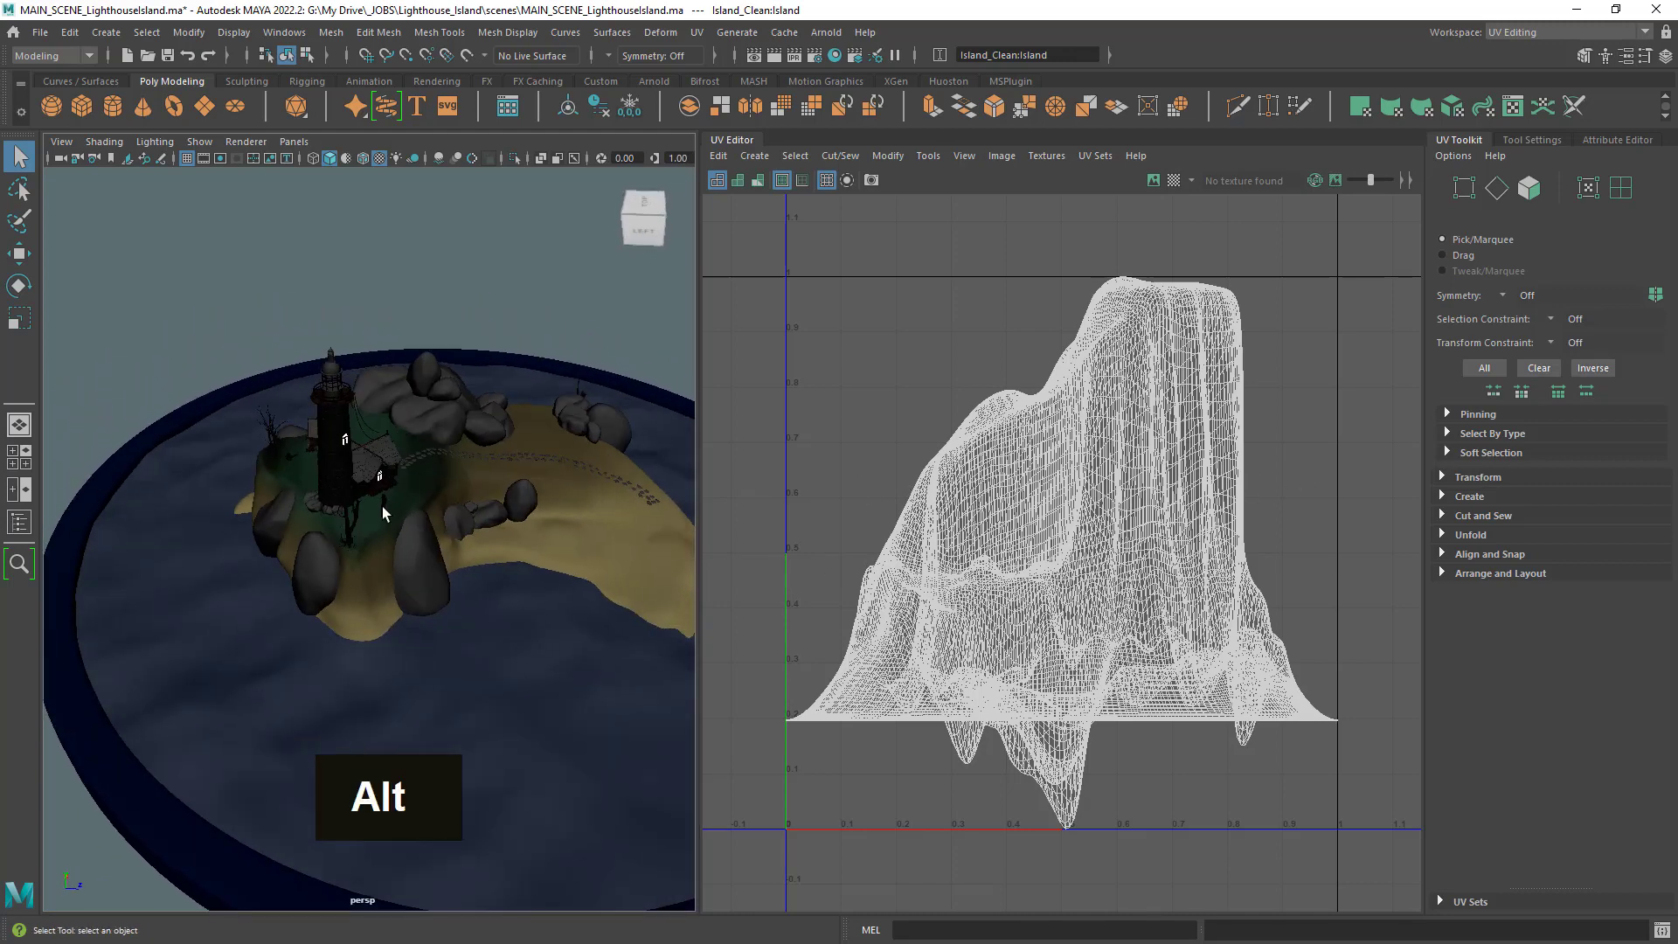
alt+drag(381, 506, 455, 512)
alt+right_drag(455, 511, 519, 513)
alt+drag(520, 512, 407, 523)
alt+middle_drag(408, 523, 443, 506)
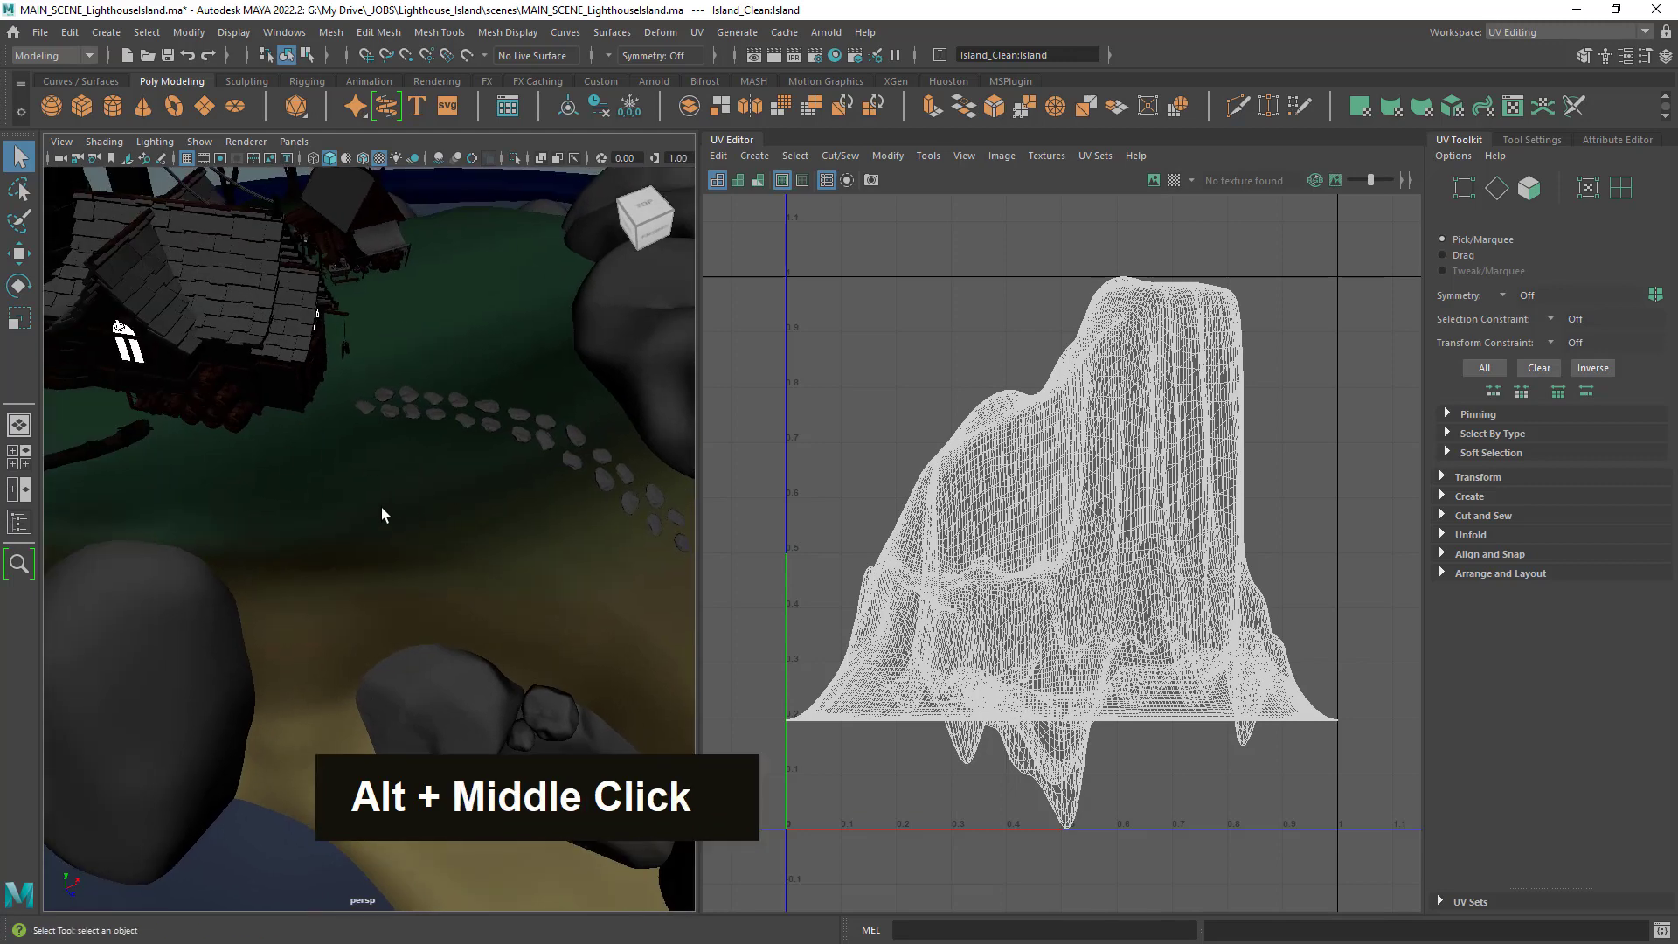
click(1586, 34)
click(1582, 43)
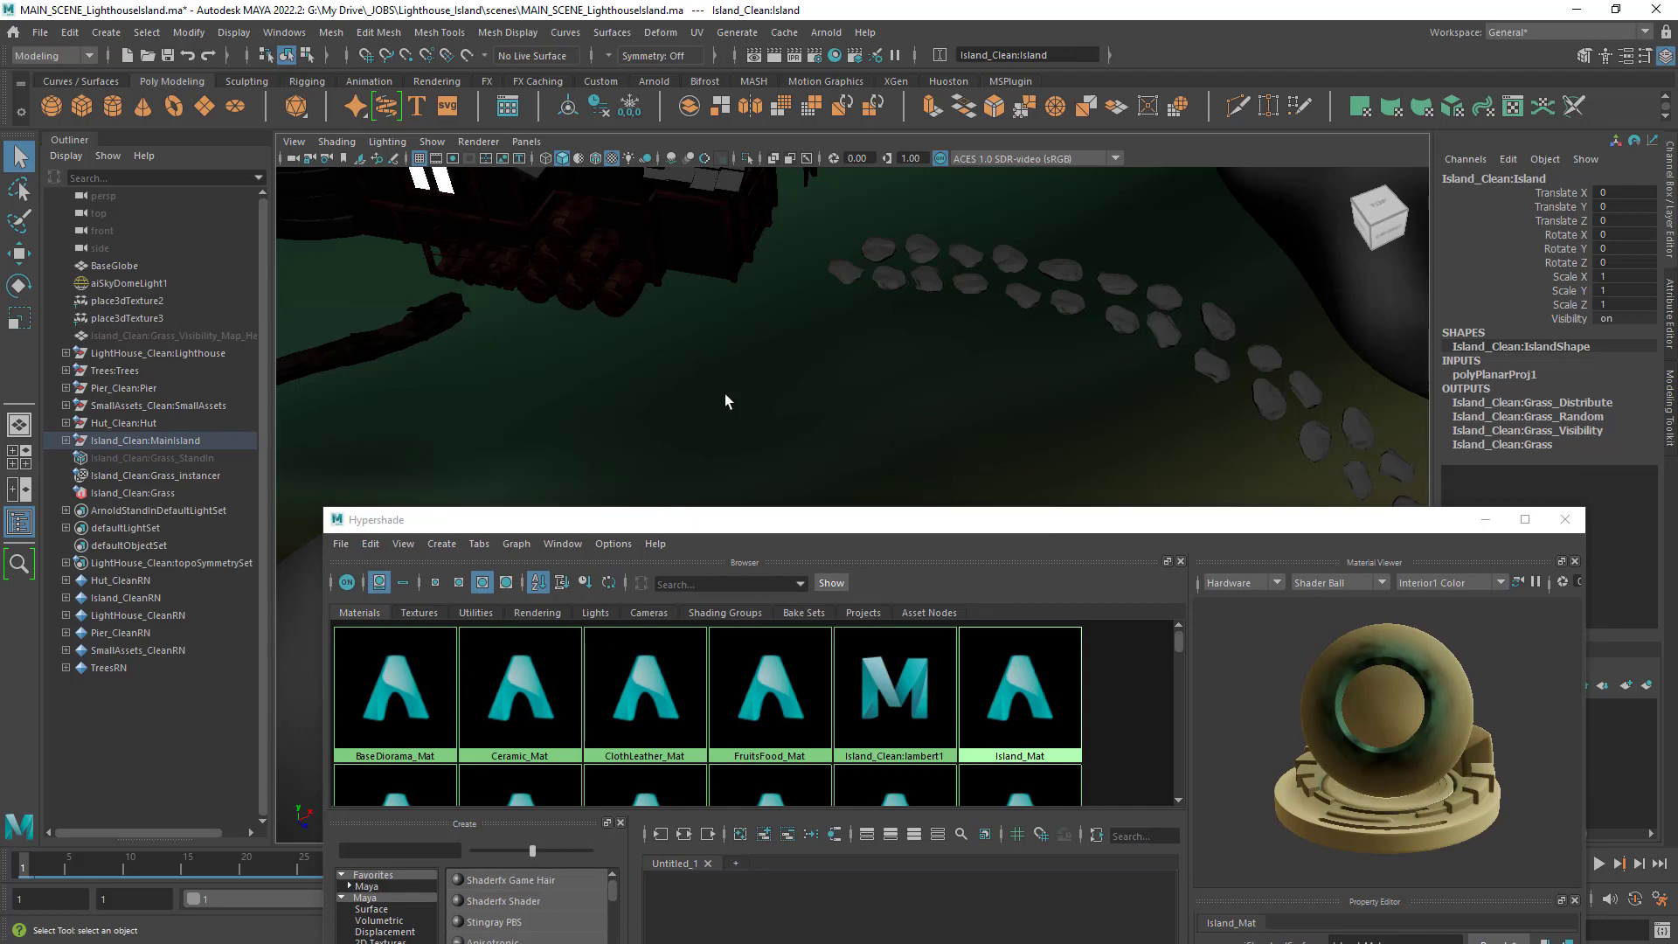
Expand the MainIsland group and graph the selected island mesh's material network in a maximized Hypershade.
click(66, 440)
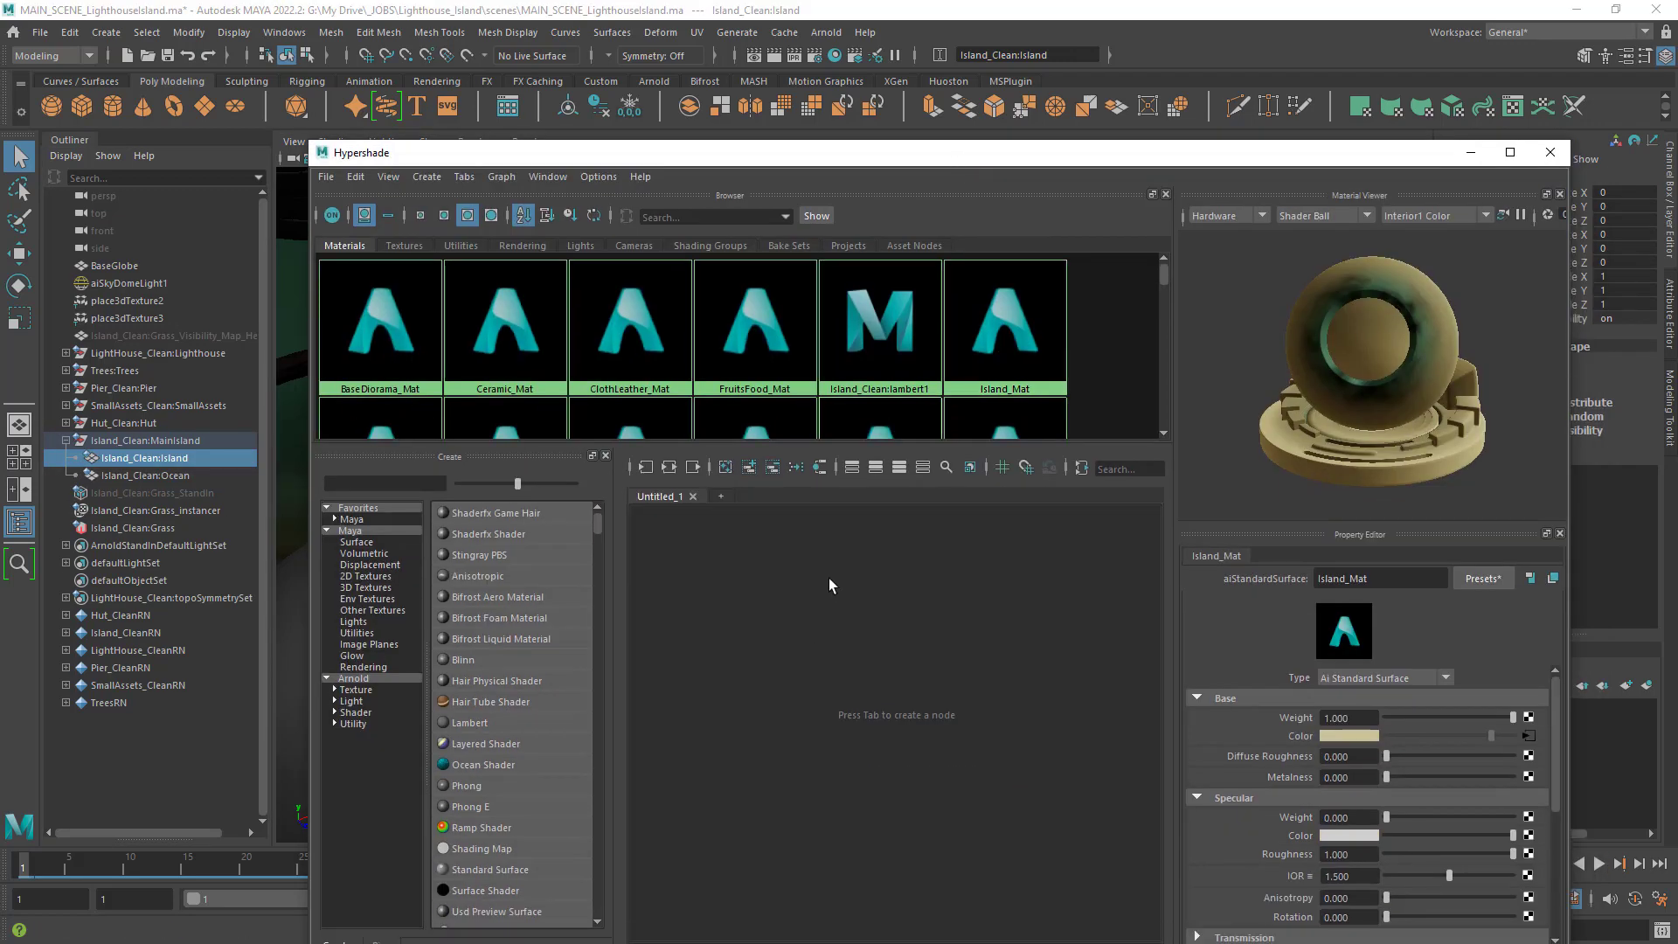
right_drag(829, 578, 831, 629)
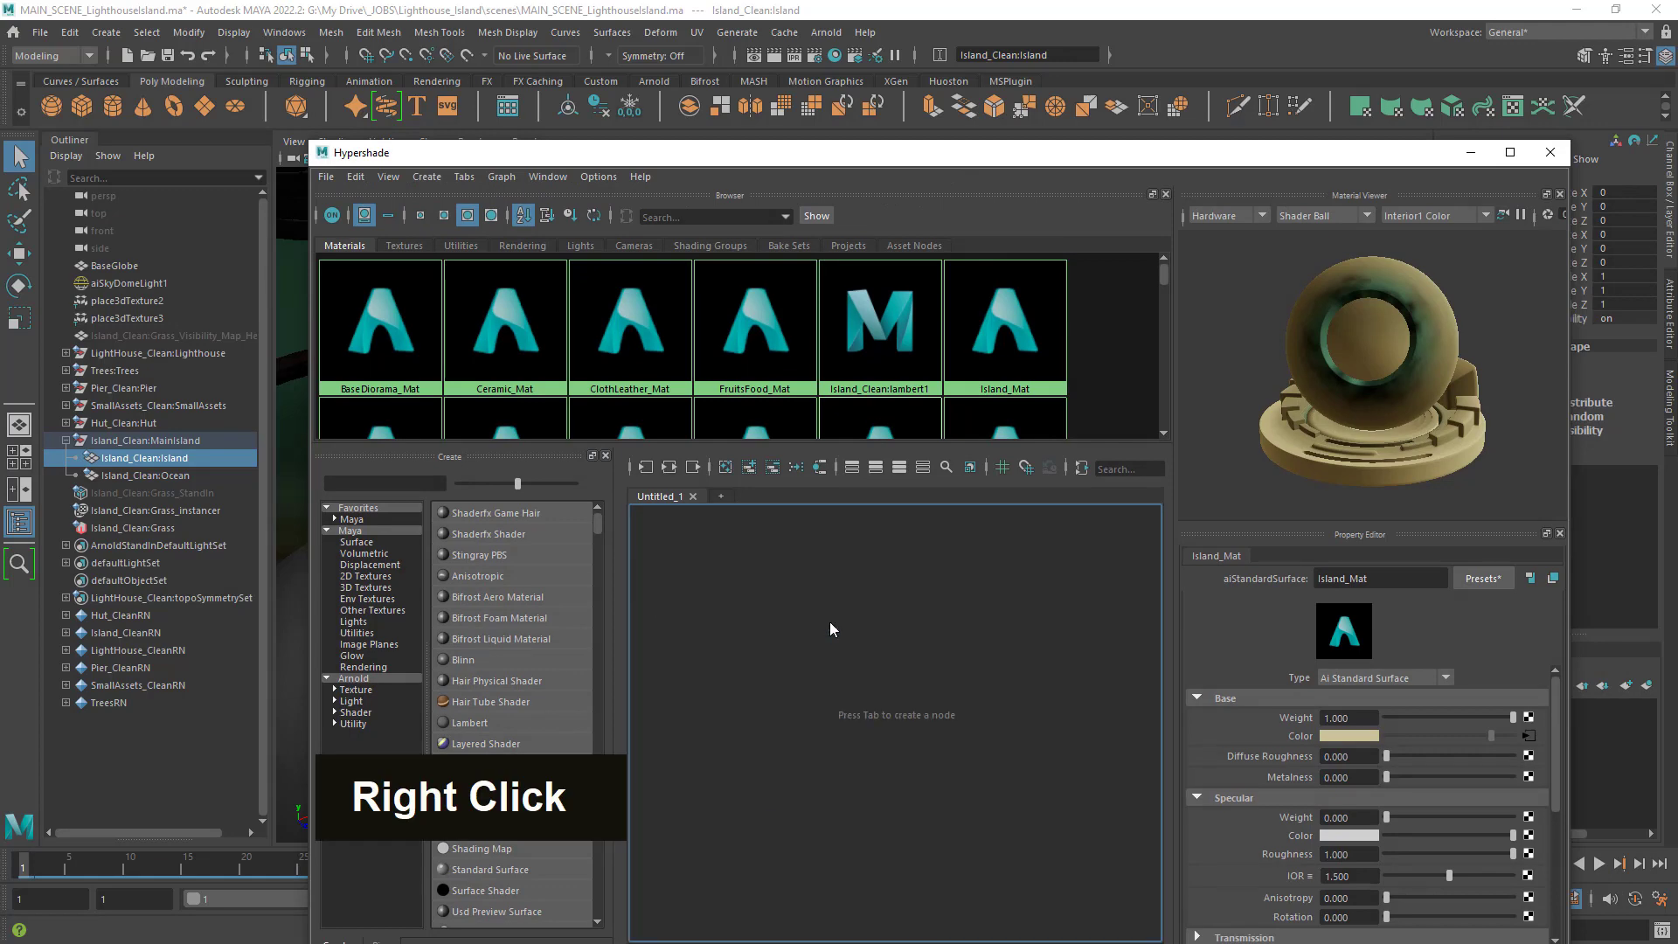
click(1510, 152)
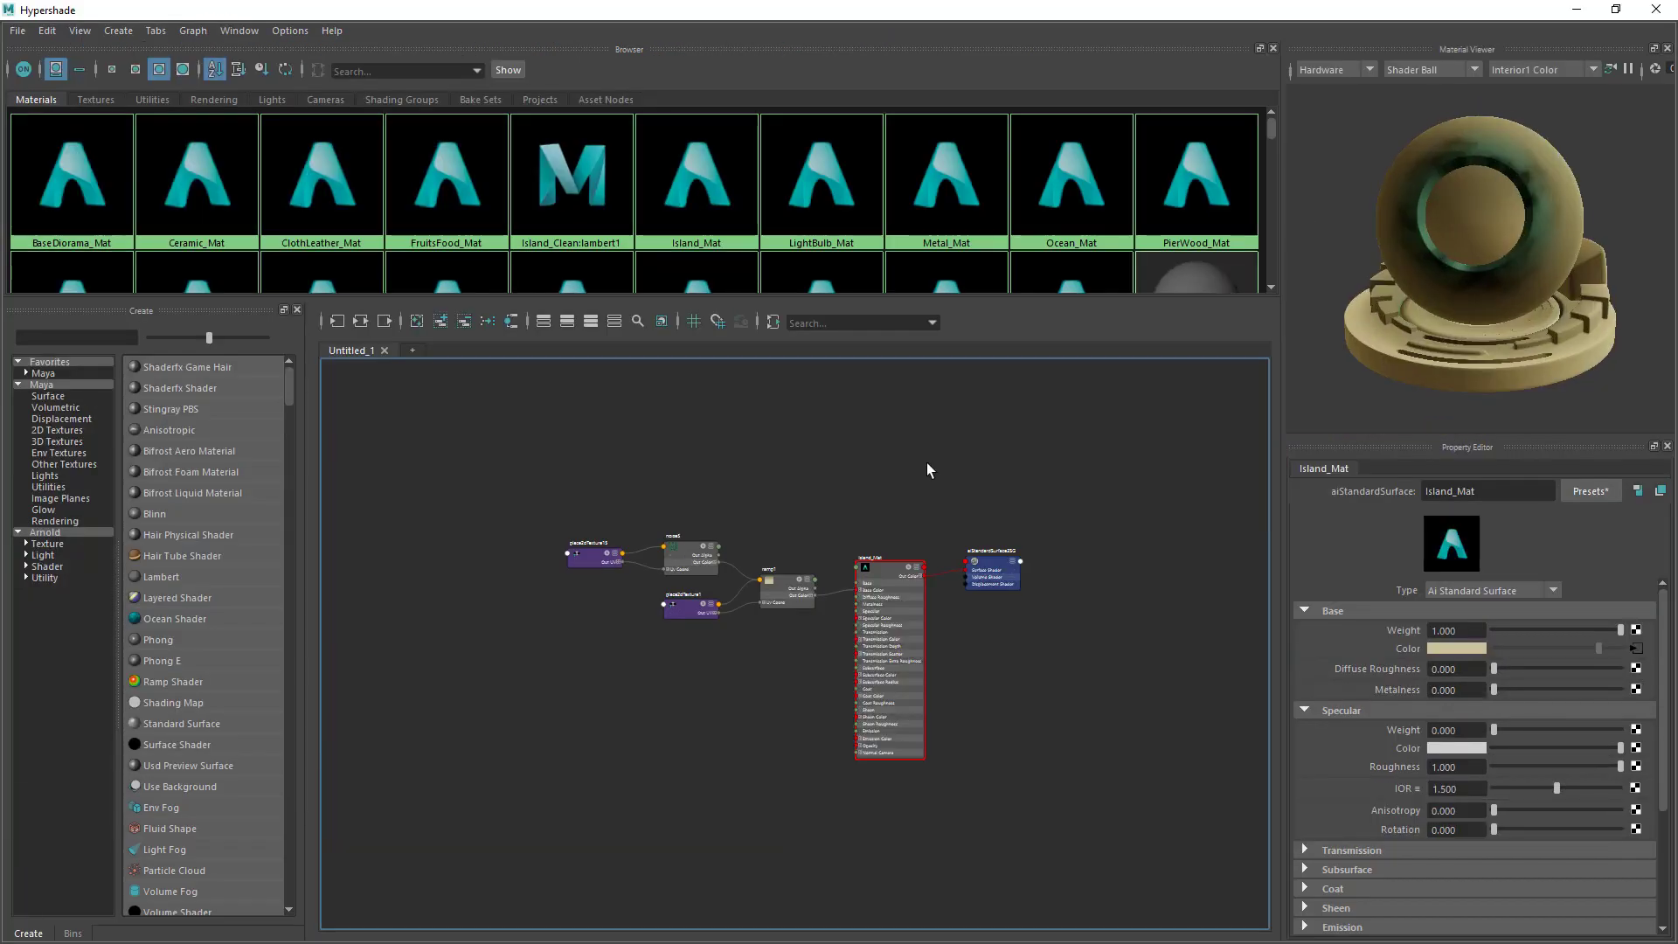
scroll(836, 606, up, 5)
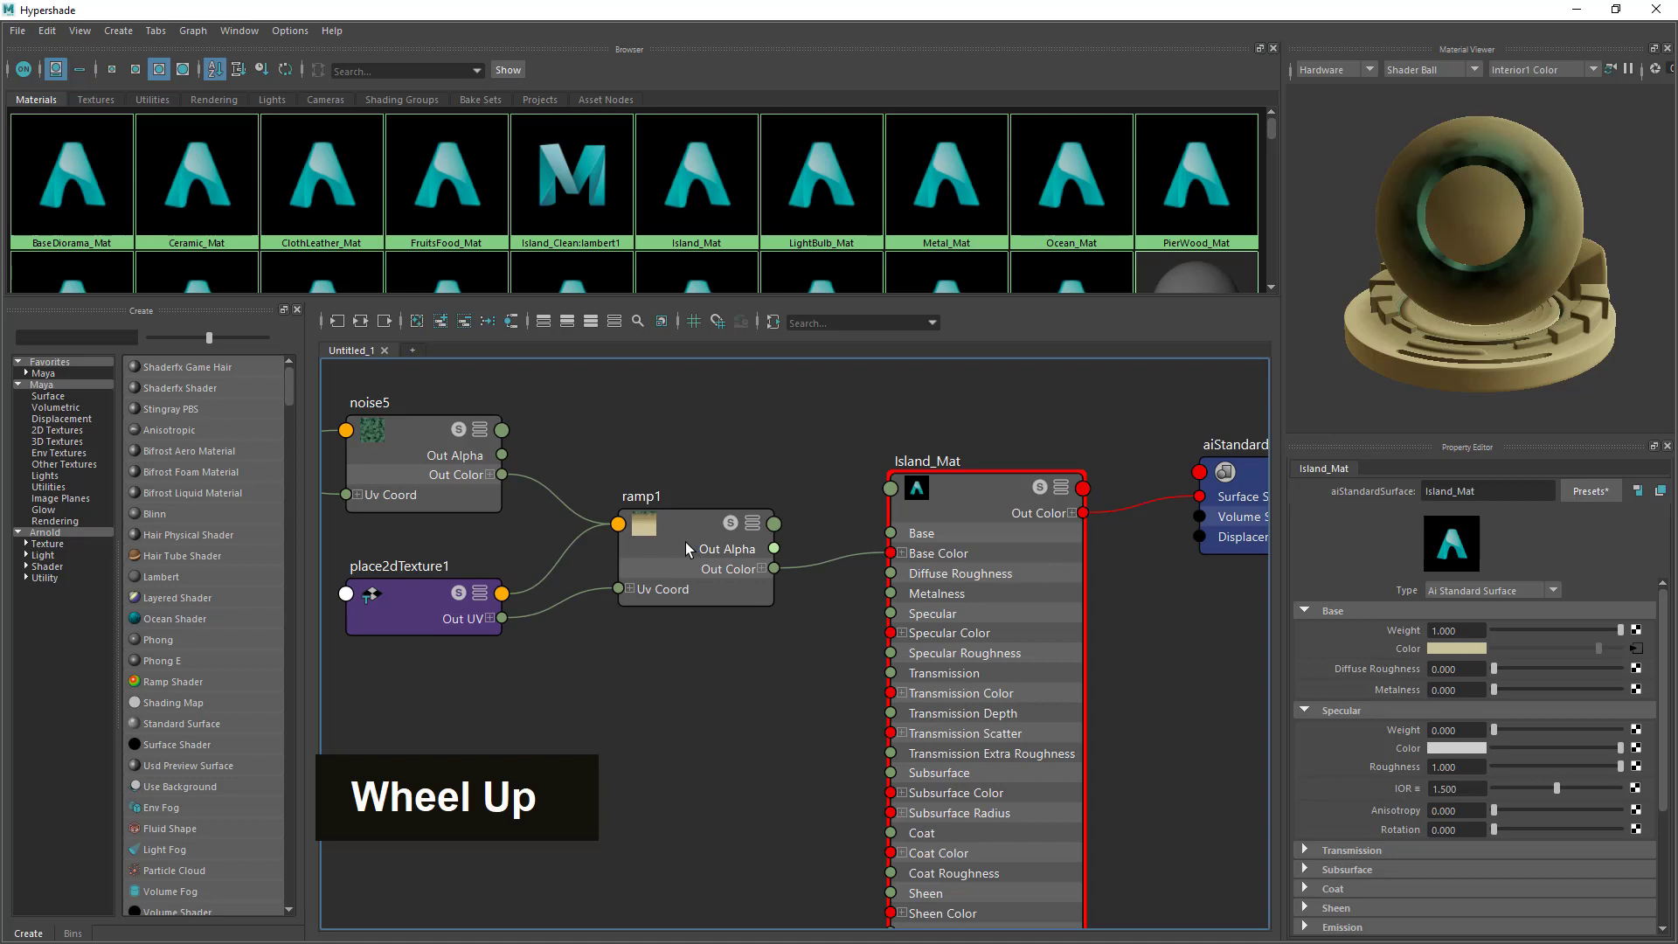
Select the ramp1 node feeding Island_Mat's base color and inspect the color and position of each of its markers.
drag(691, 538, 684, 537)
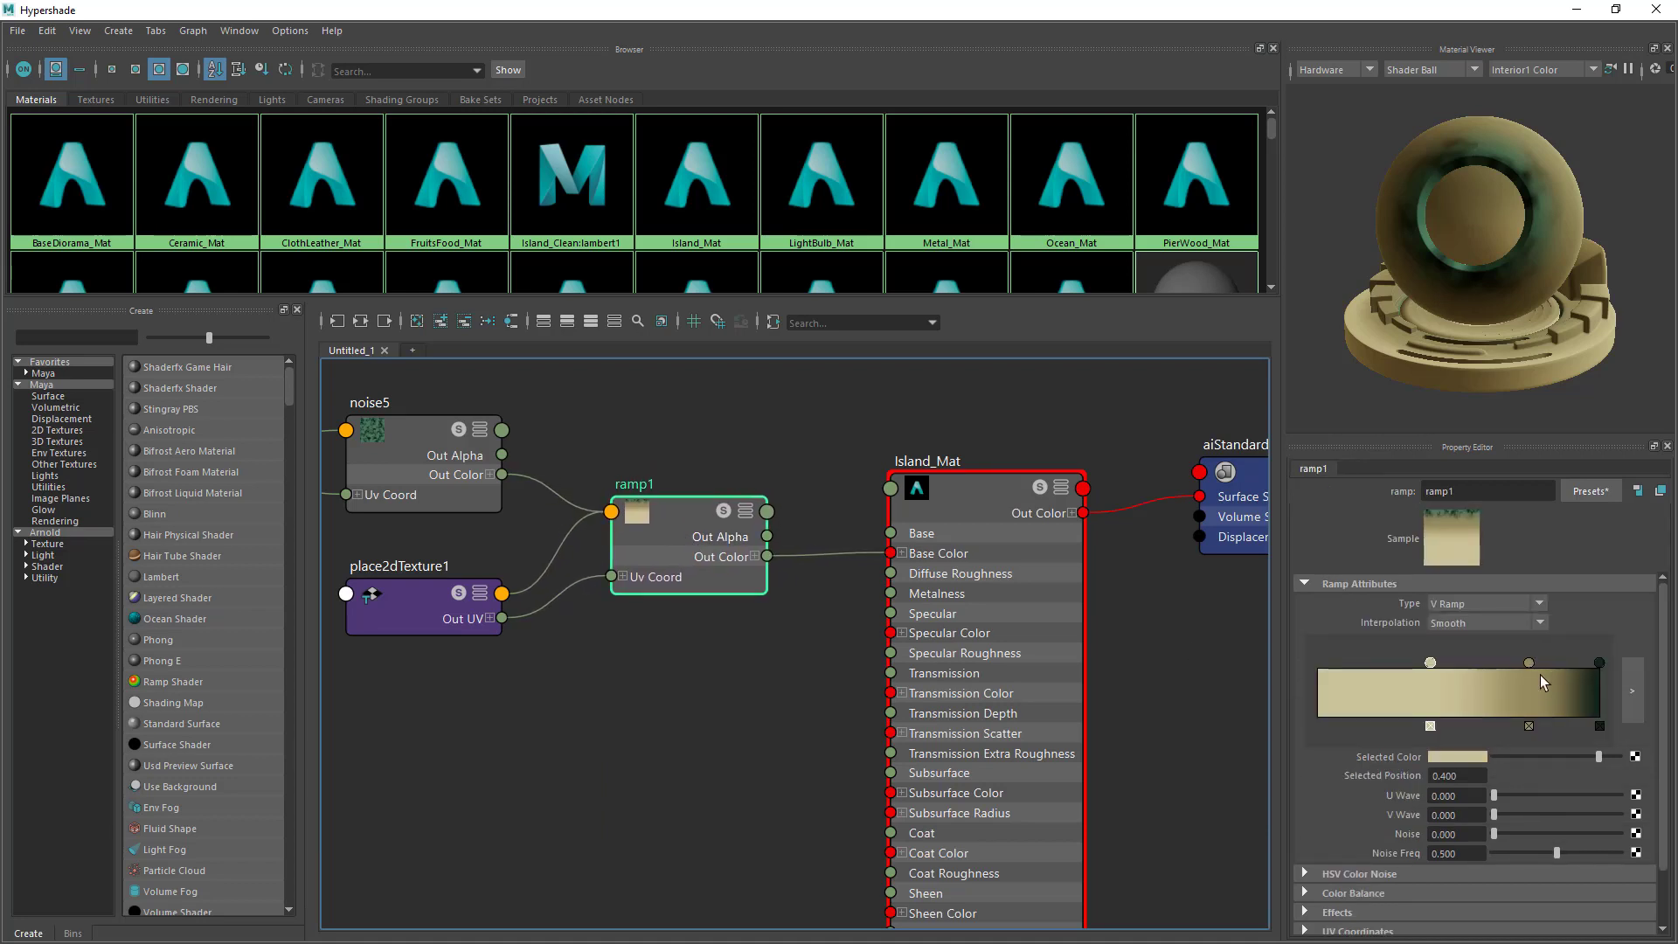
click(1430, 663)
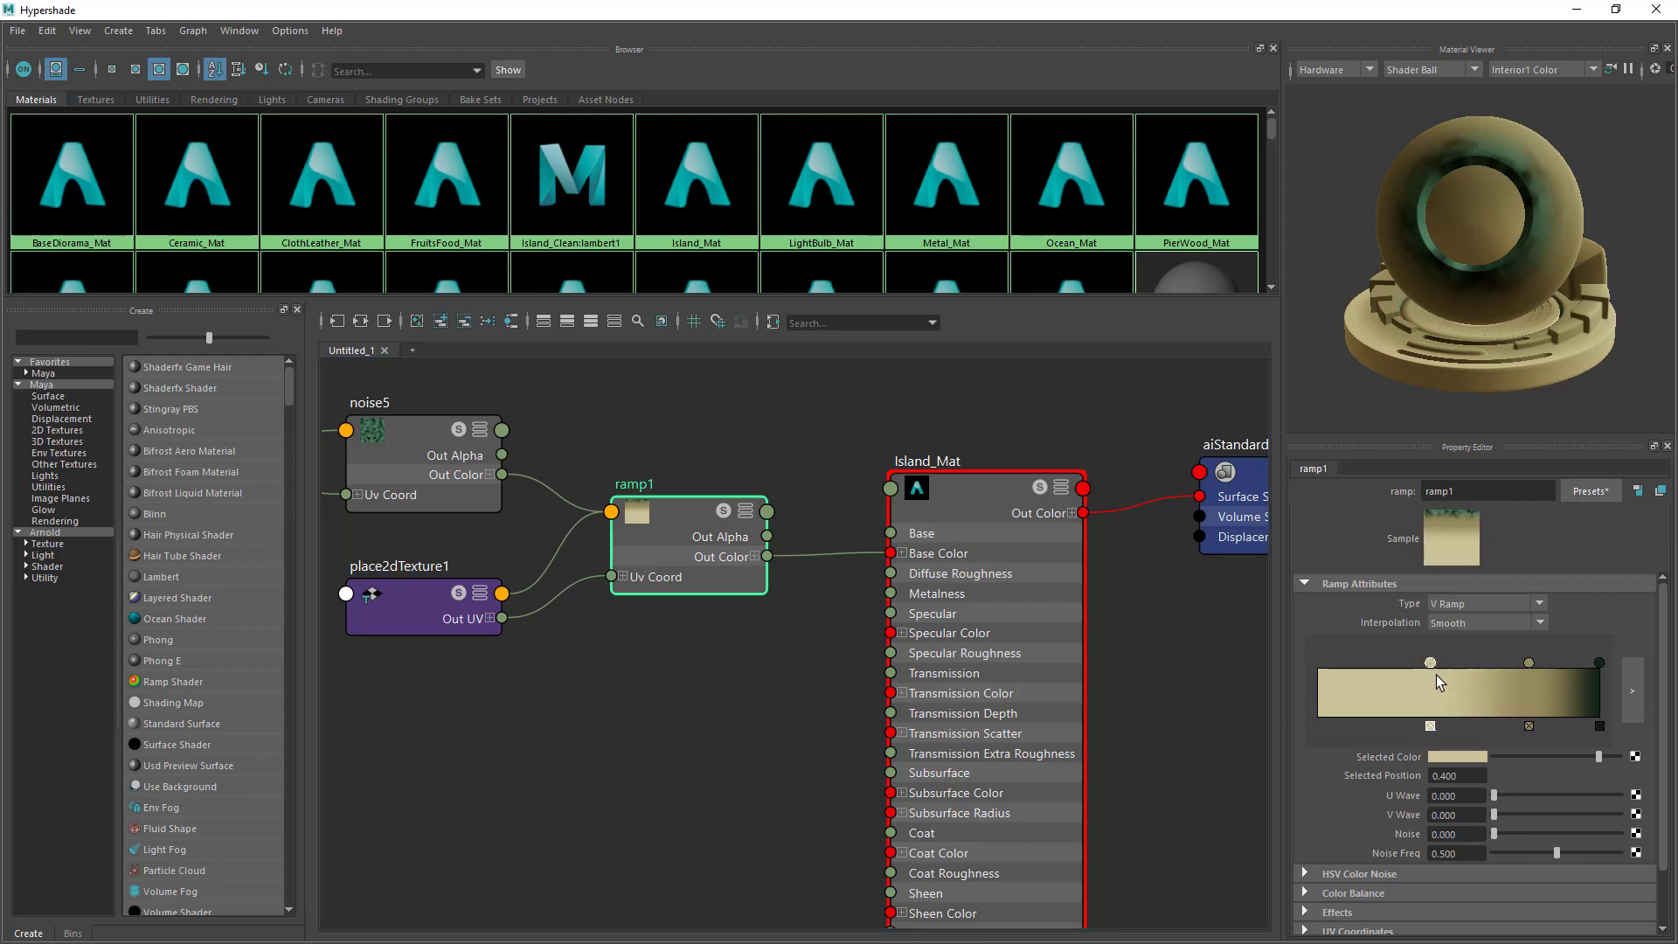
click(1529, 664)
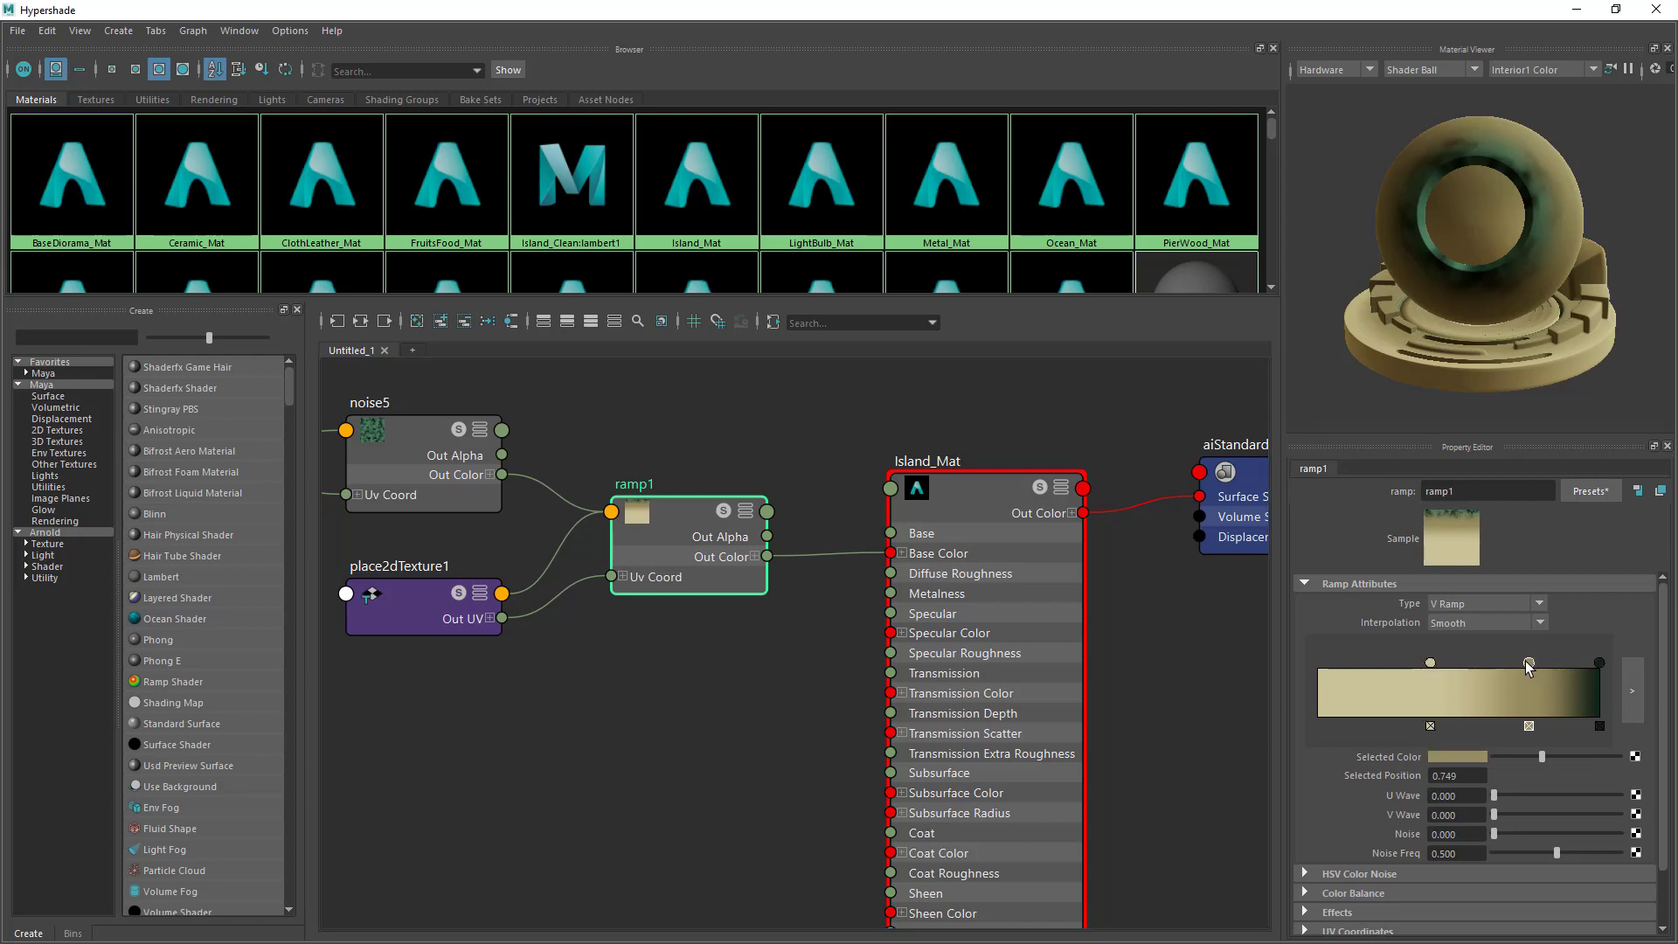
click(1600, 663)
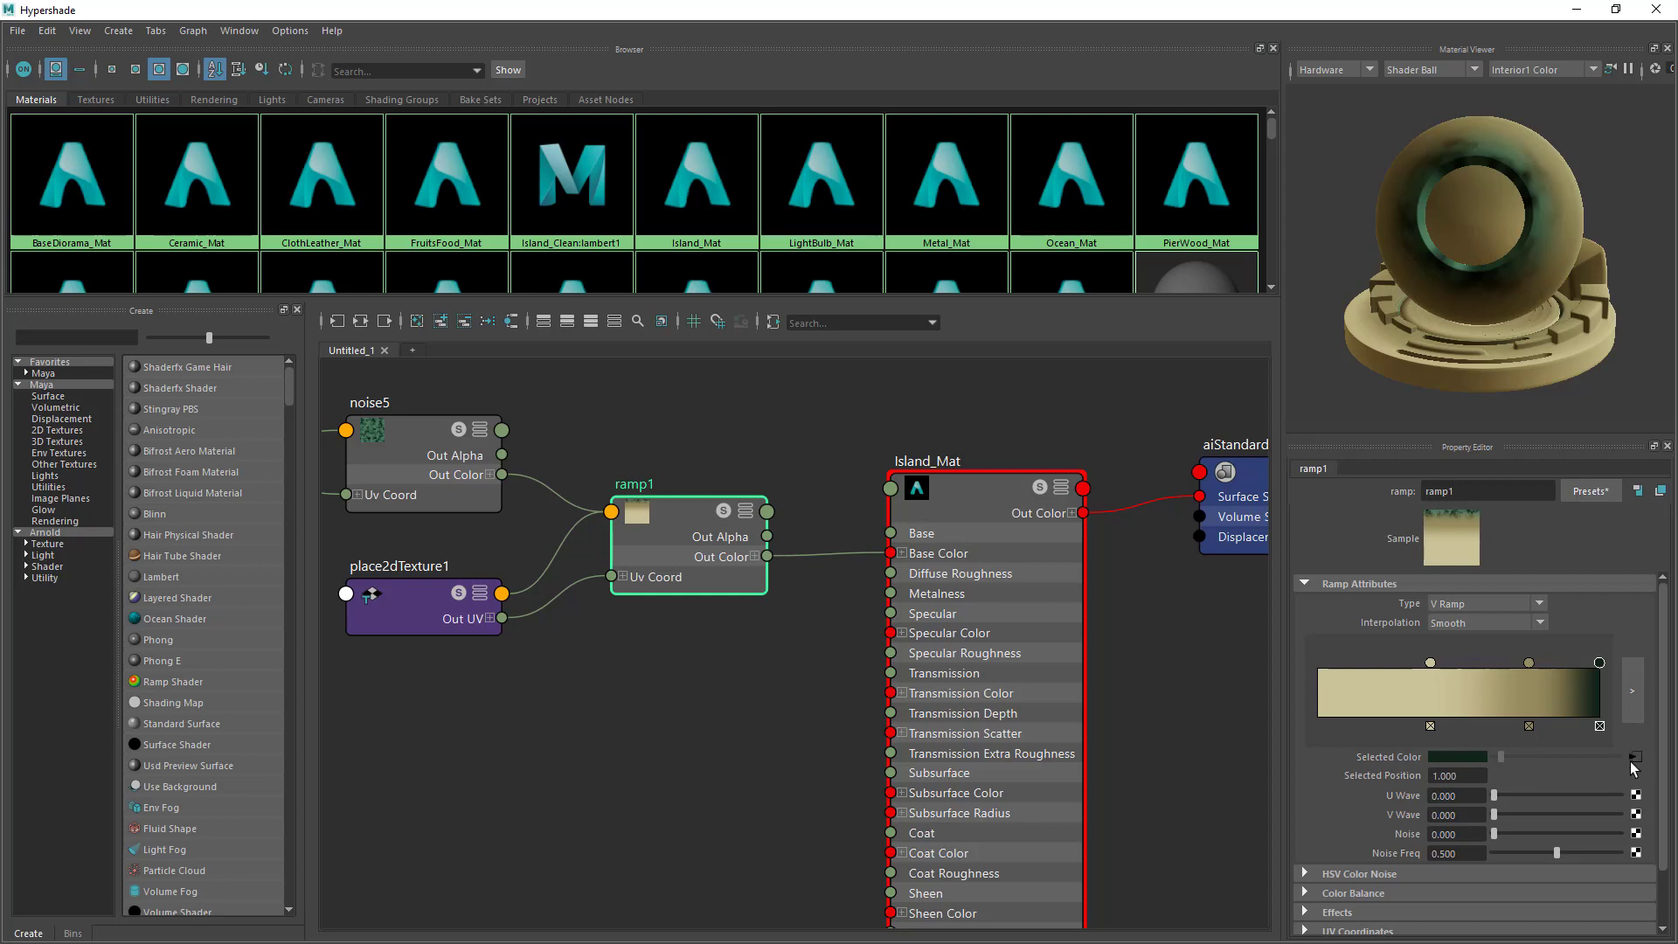
click(1529, 663)
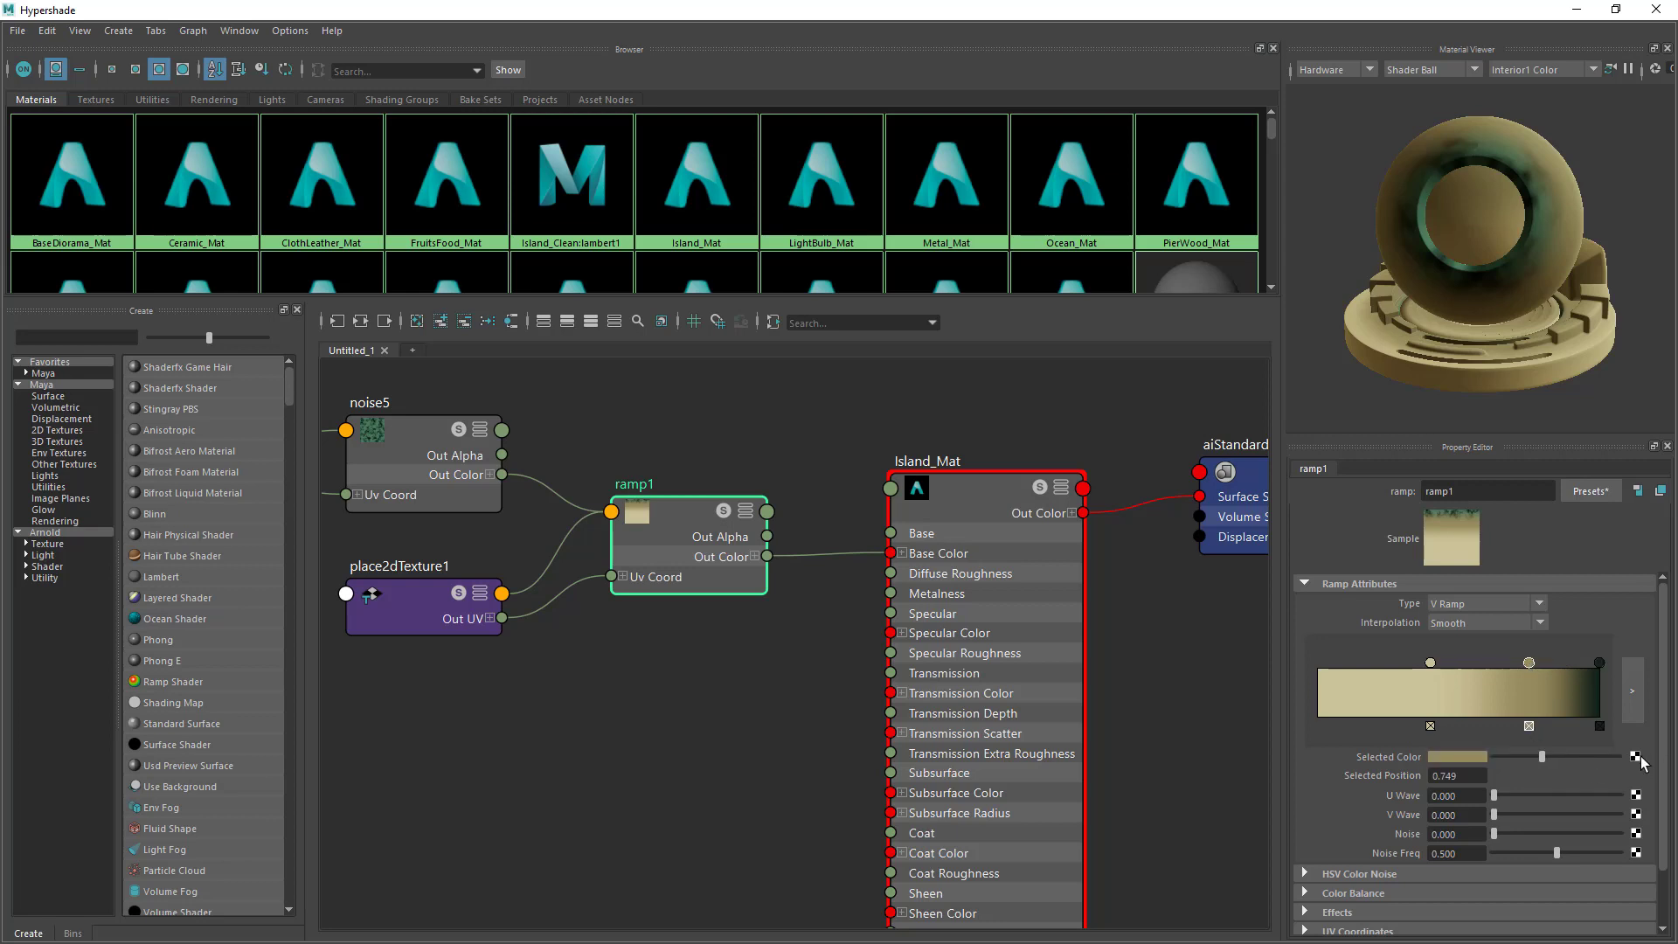
click(1599, 663)
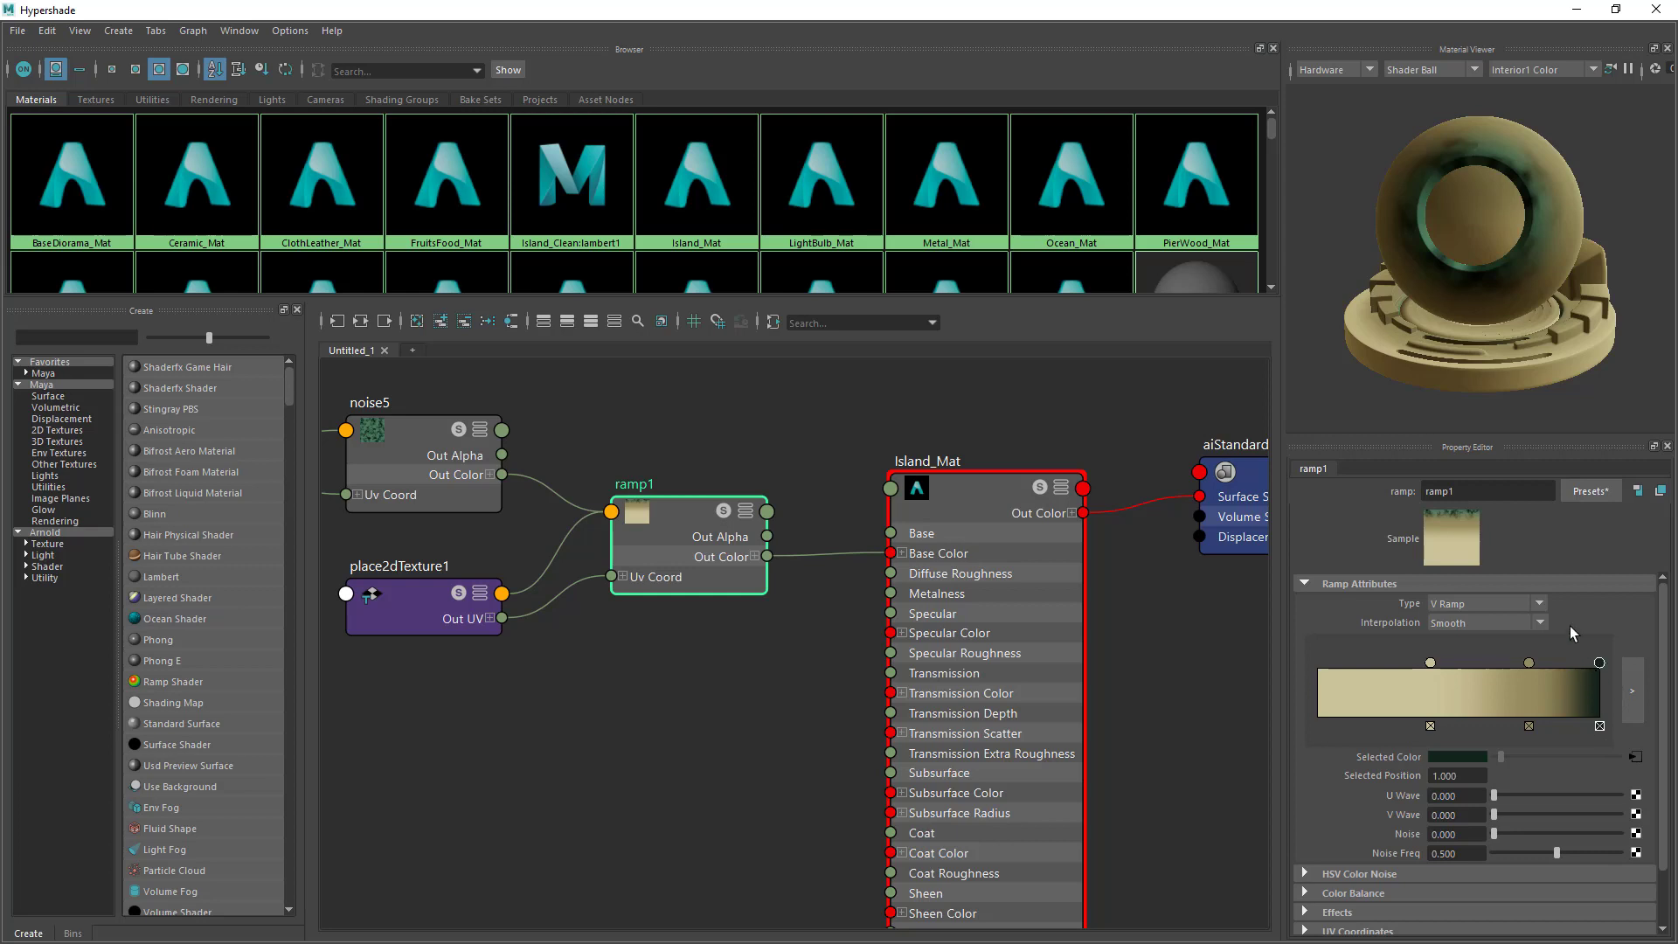
Examine the island material on the preview shader ball, and show the settings of the noise texture feeding the ramp's end color.
alt+drag(1535, 226, 1498, 244)
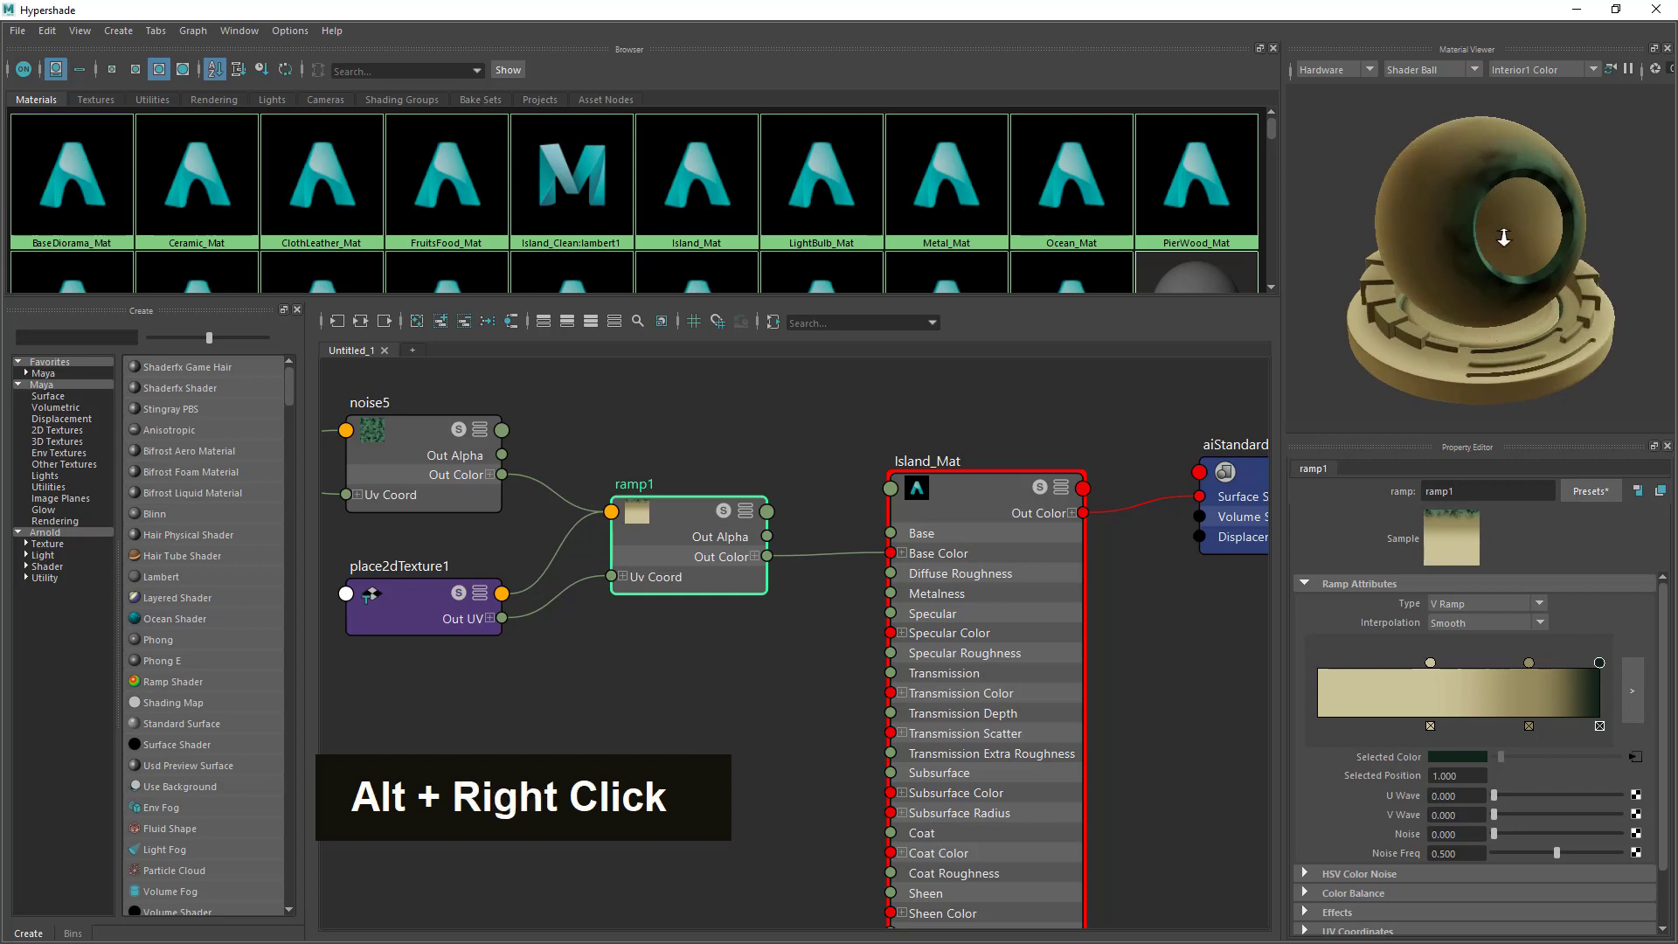
alt+right_drag(1498, 244, 1524, 176)
alt+drag(1524, 175, 1527, 348)
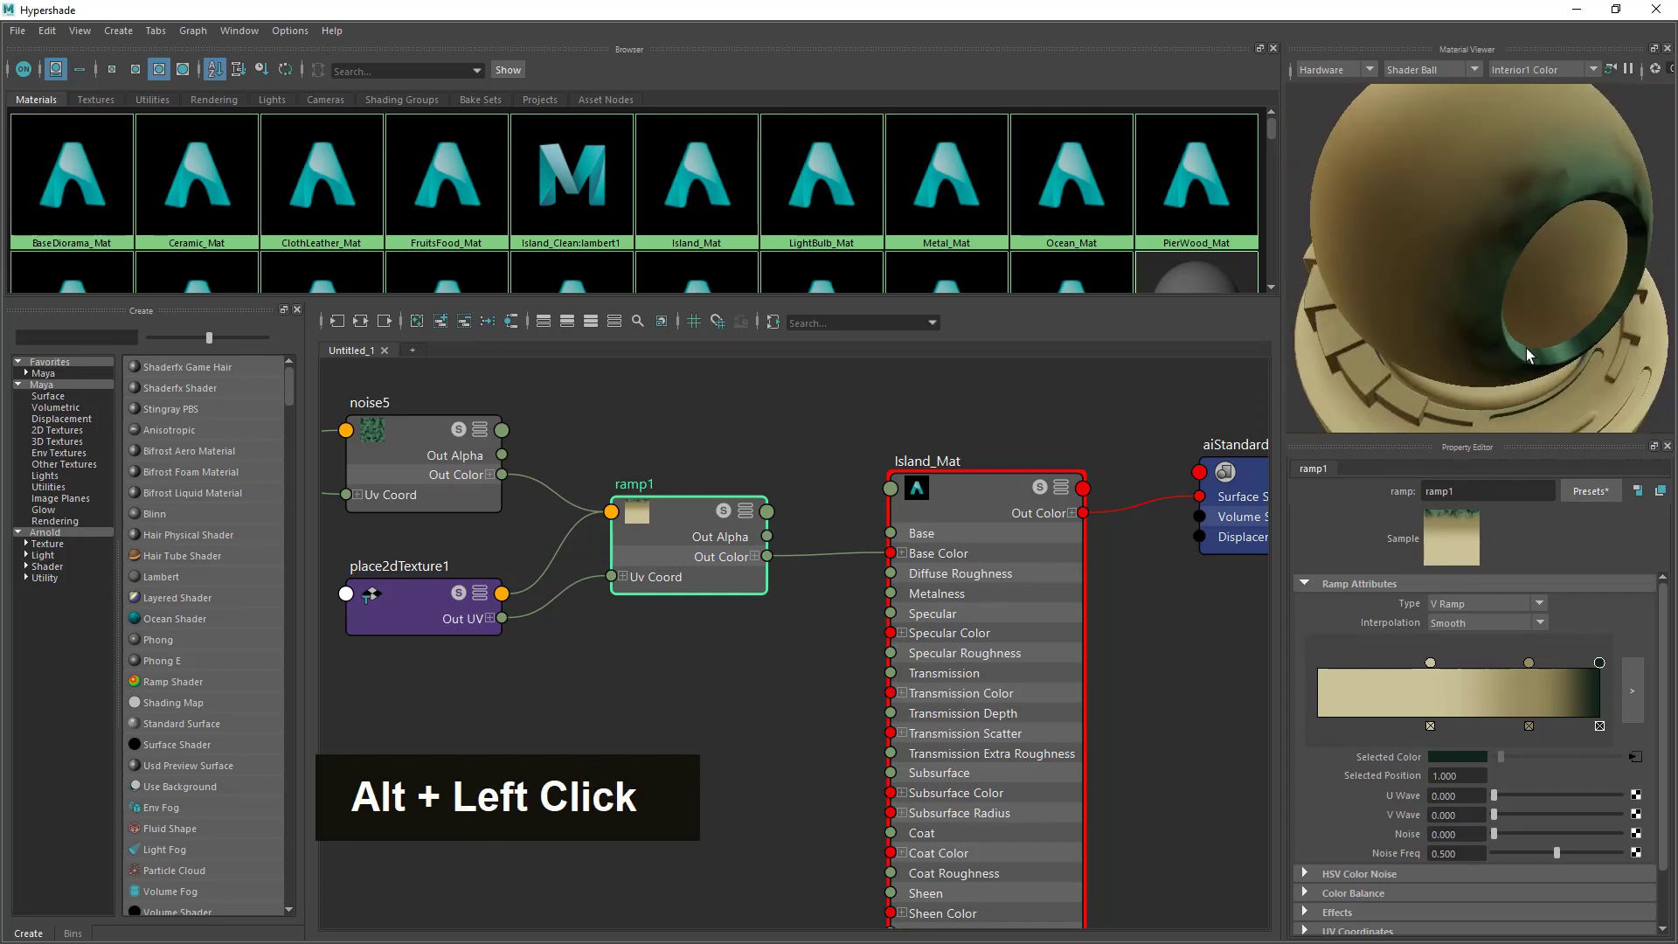
click(1636, 757)
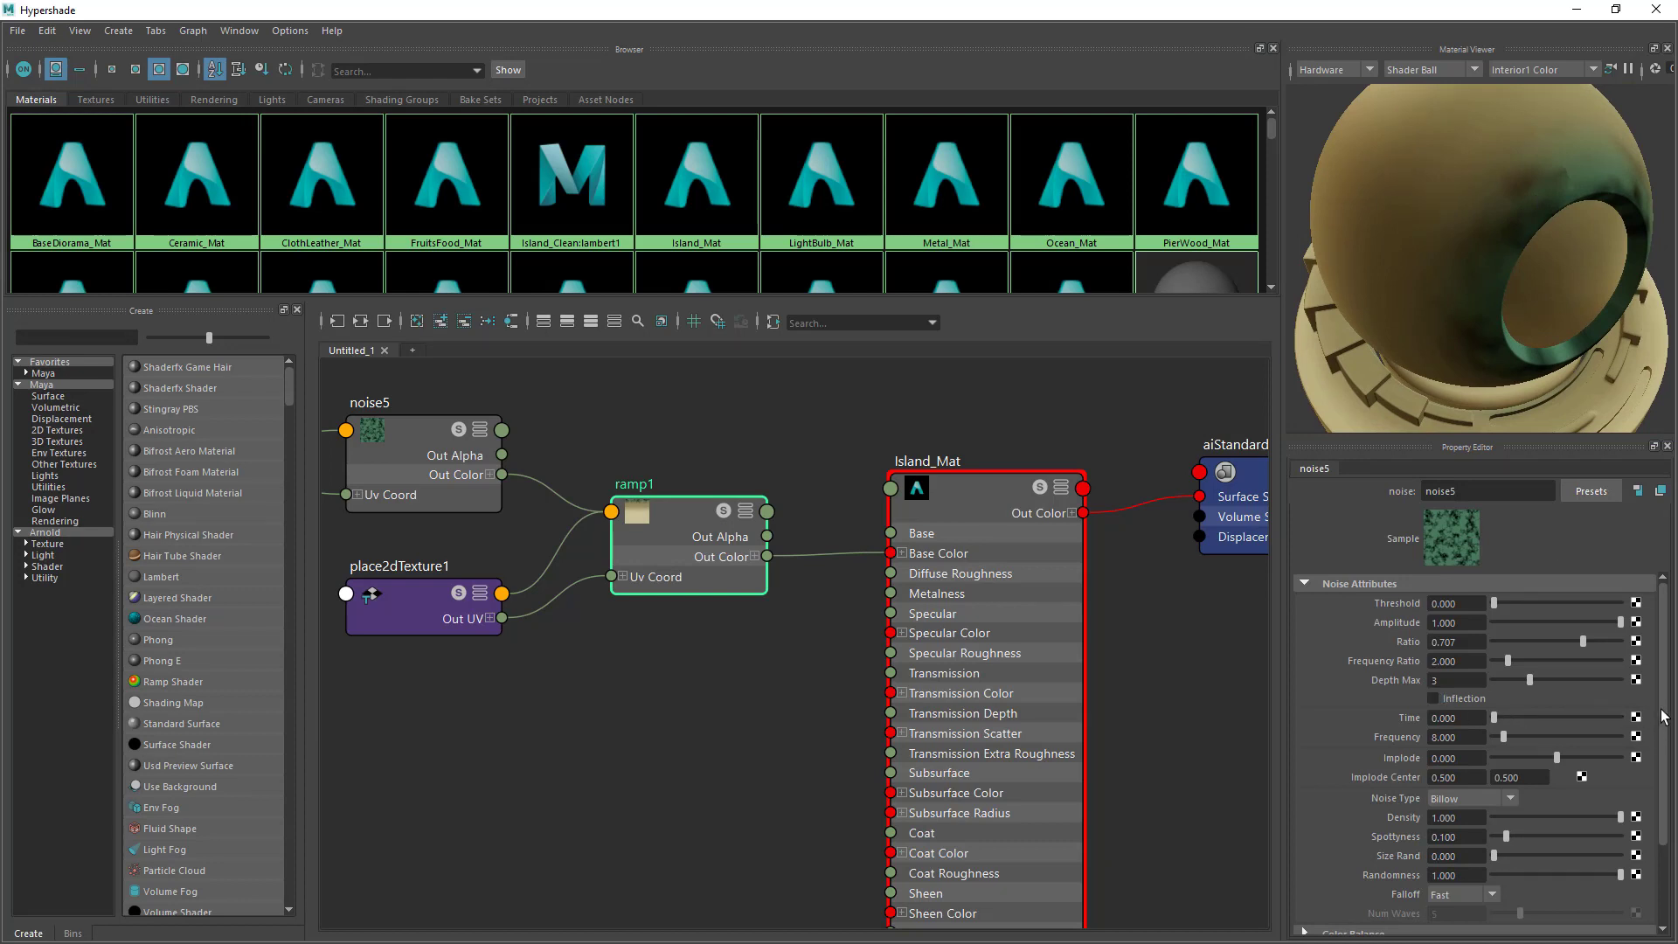
Examine the noise5 settings and how noise5 feeds ramp1, and show the ramp marker at position 0.749.
drag(1665, 710, 1665, 648)
scroll(683, 586, down, 3)
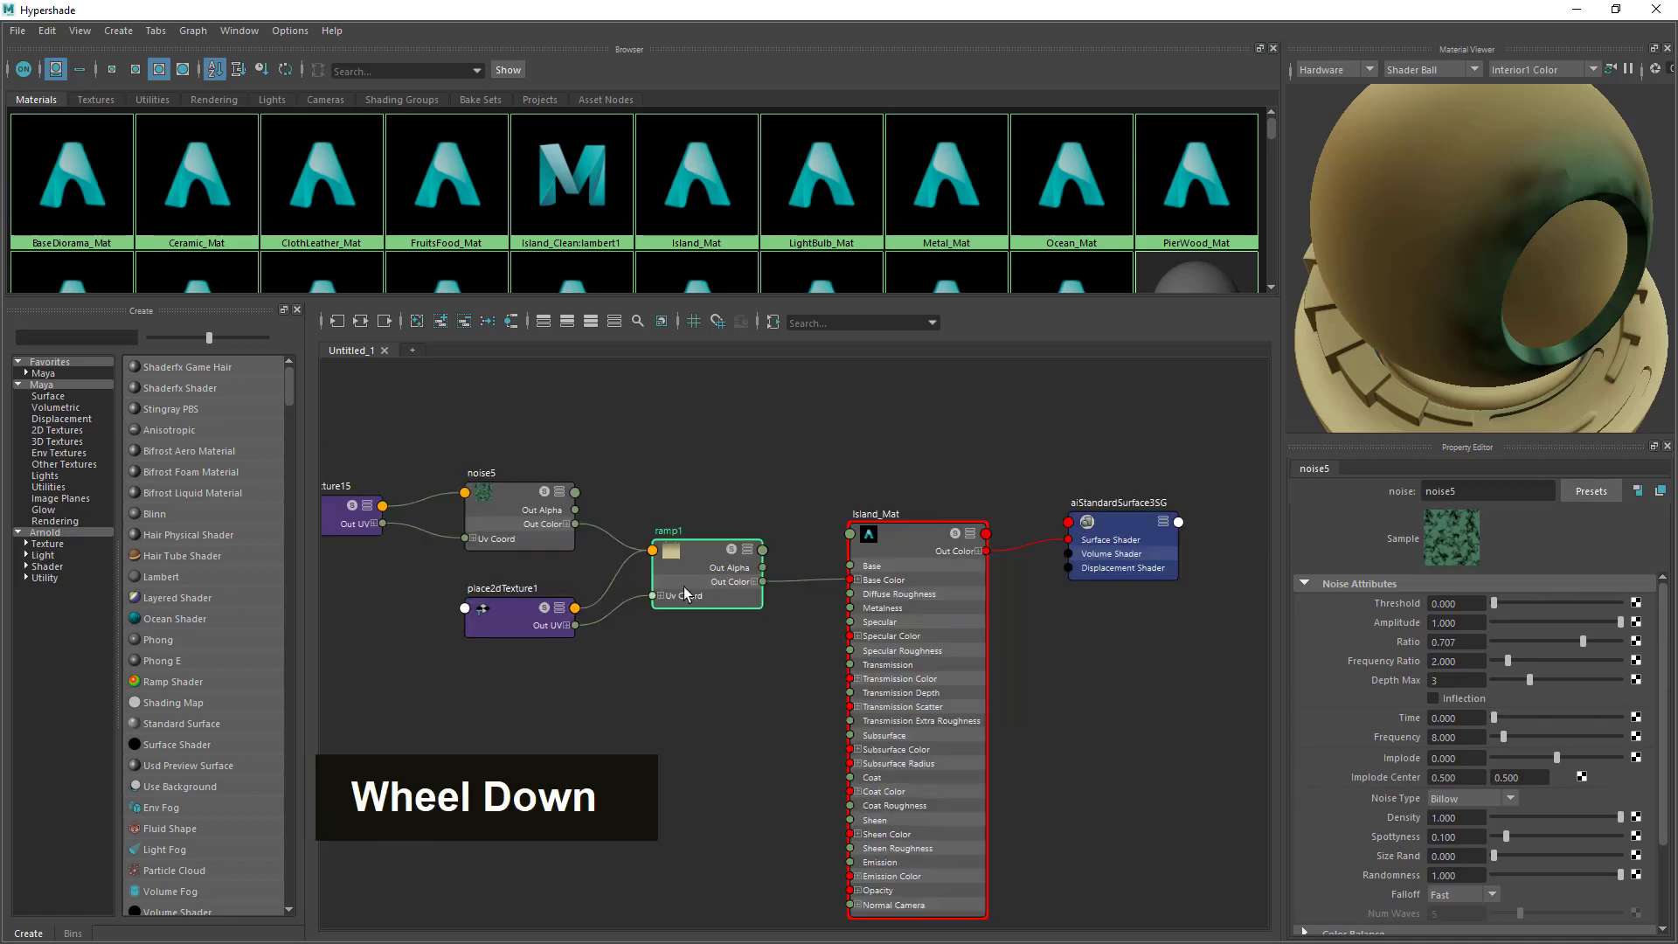
key(alt)
scroll(412, 502, up, 5)
scroll(454, 519, down, 1)
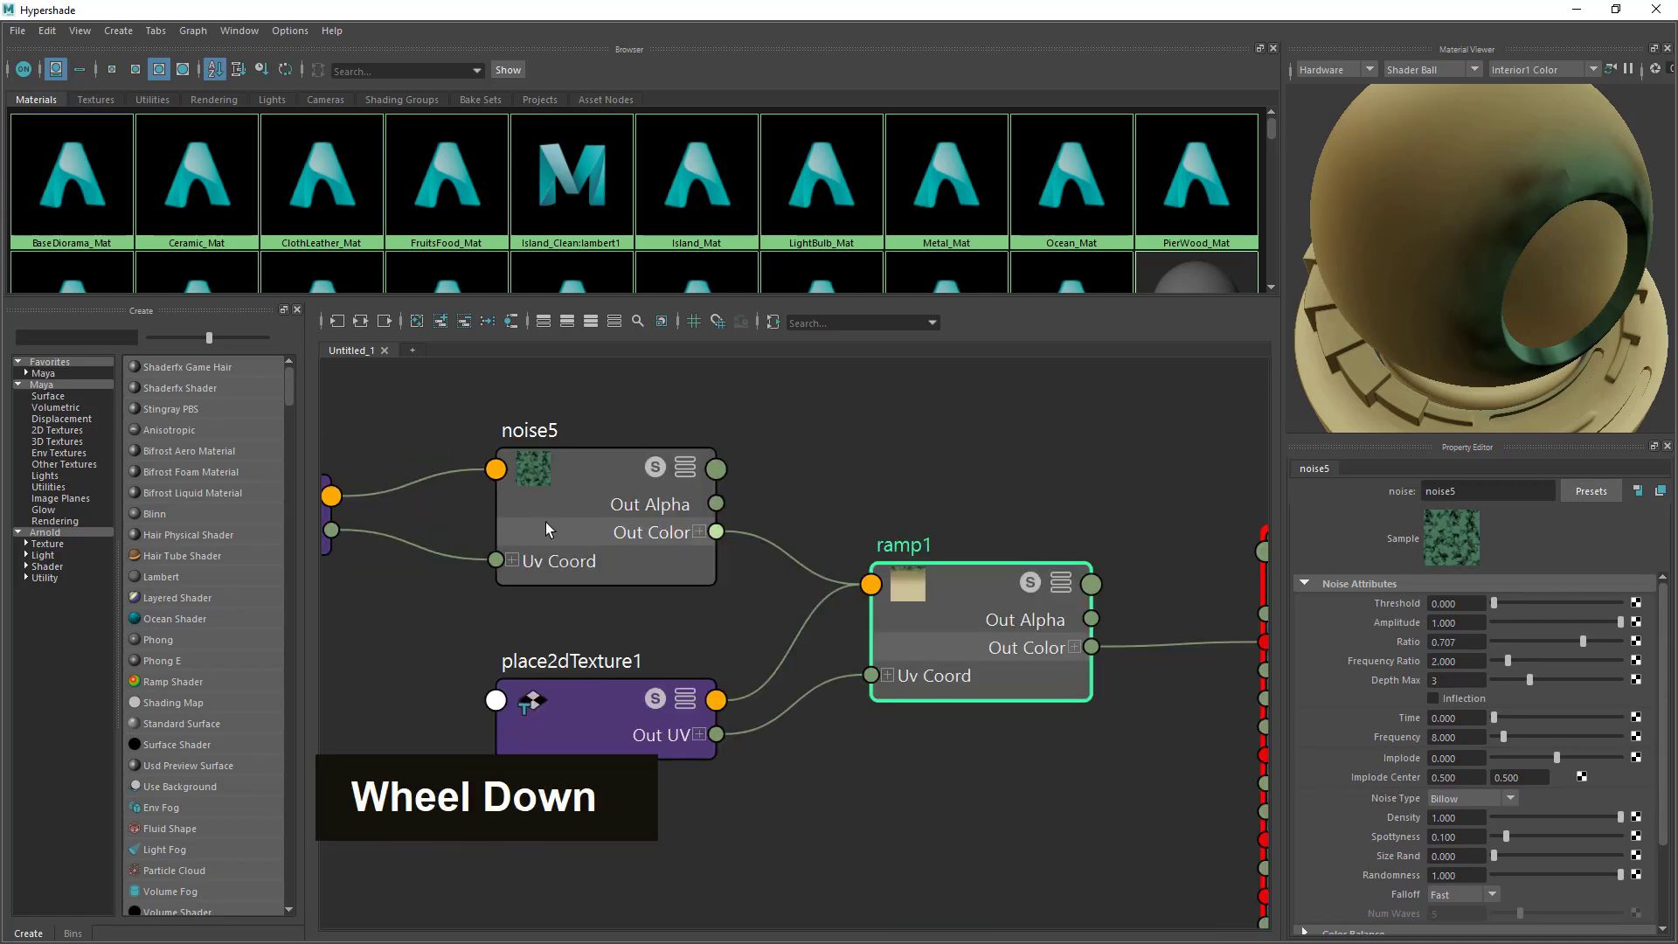
mouse_move(560, 503)
mouse_down()
mouse_move(643, 517)
mouse_move(555, 489)
mouse_up()
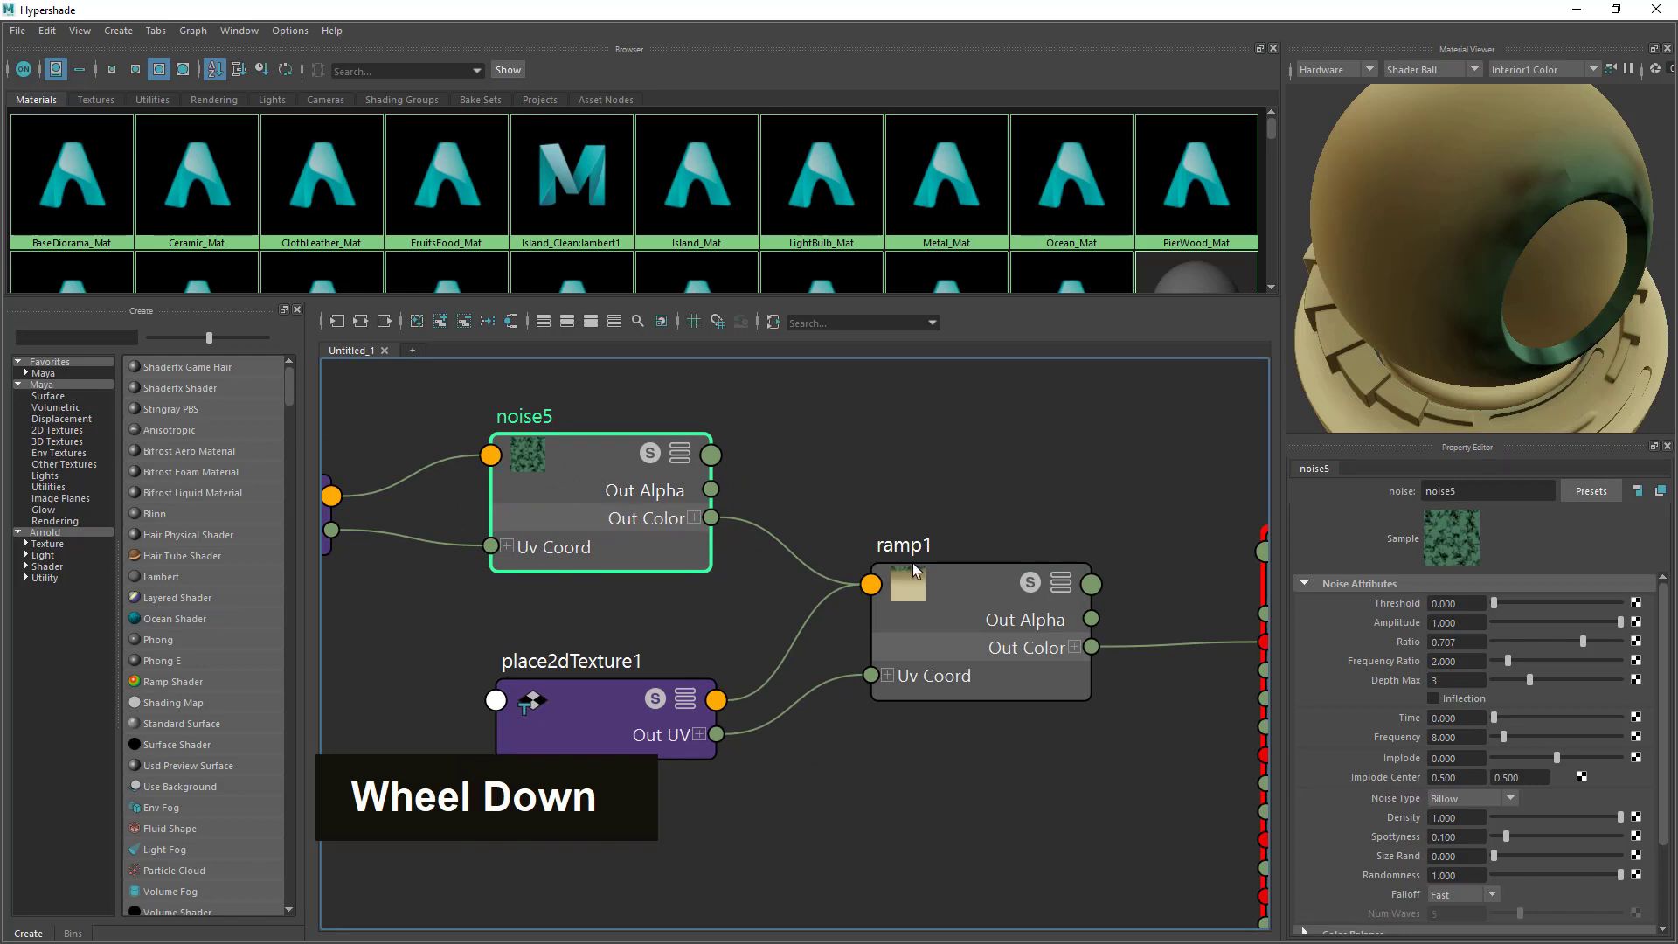
drag(1664, 631, 1666, 576)
click(942, 600)
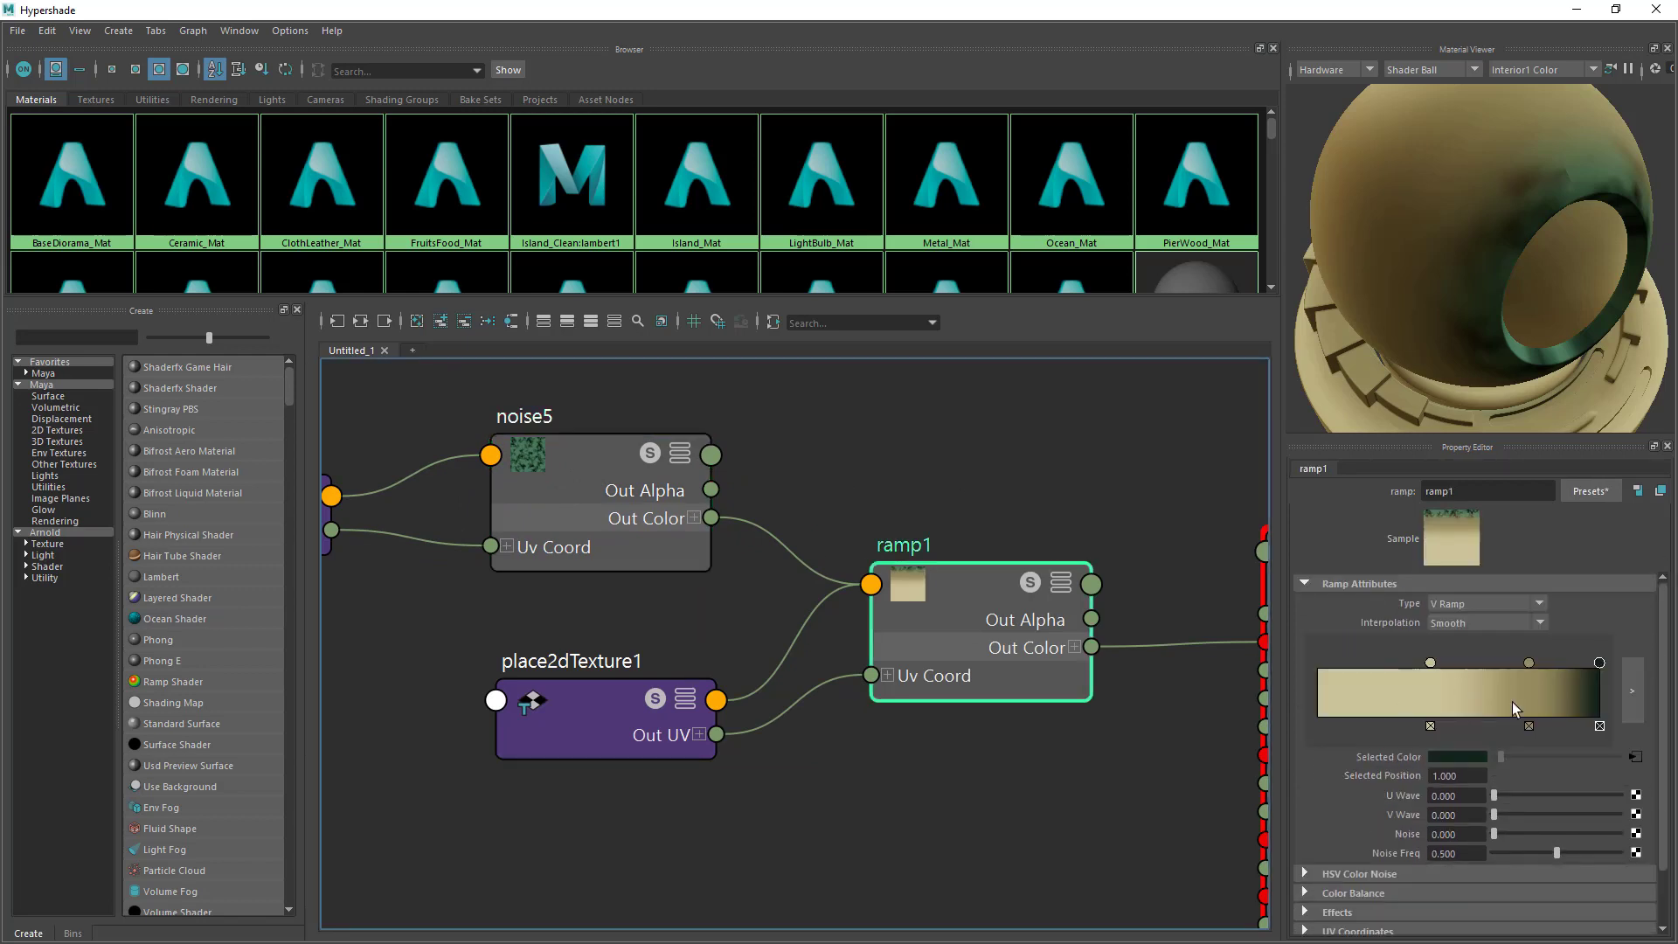
click(1529, 664)
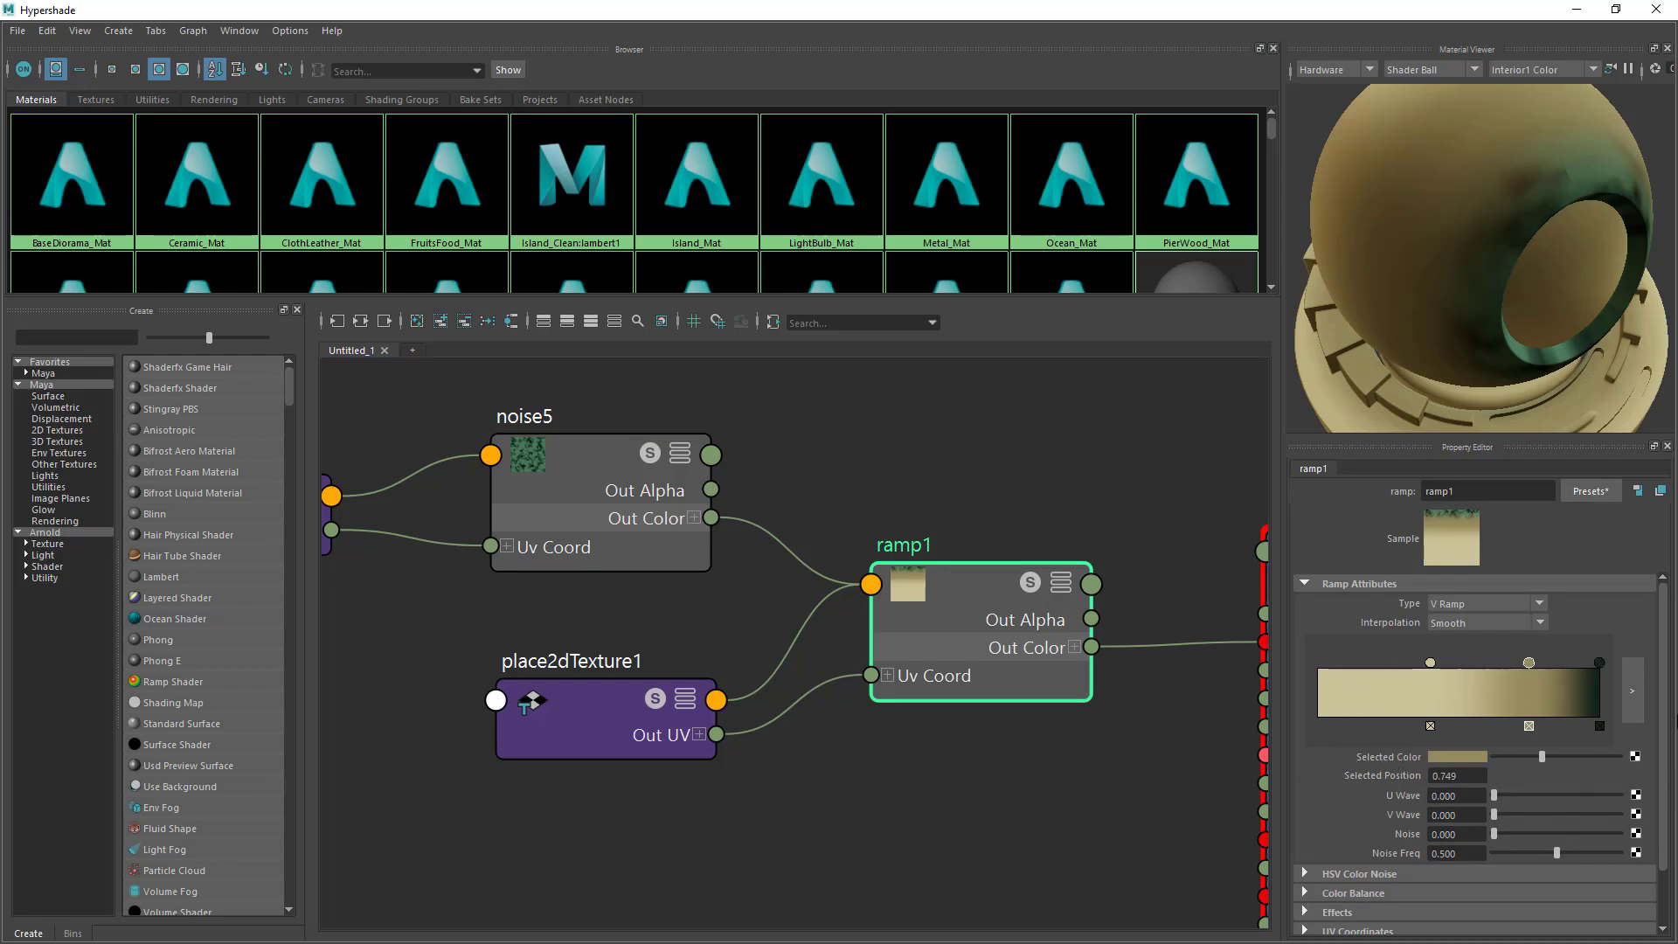
Inspect the ramp's color blend across the preview shader ball from several sides and distances.
key(alt)
scroll(1478, 345, down, 5)
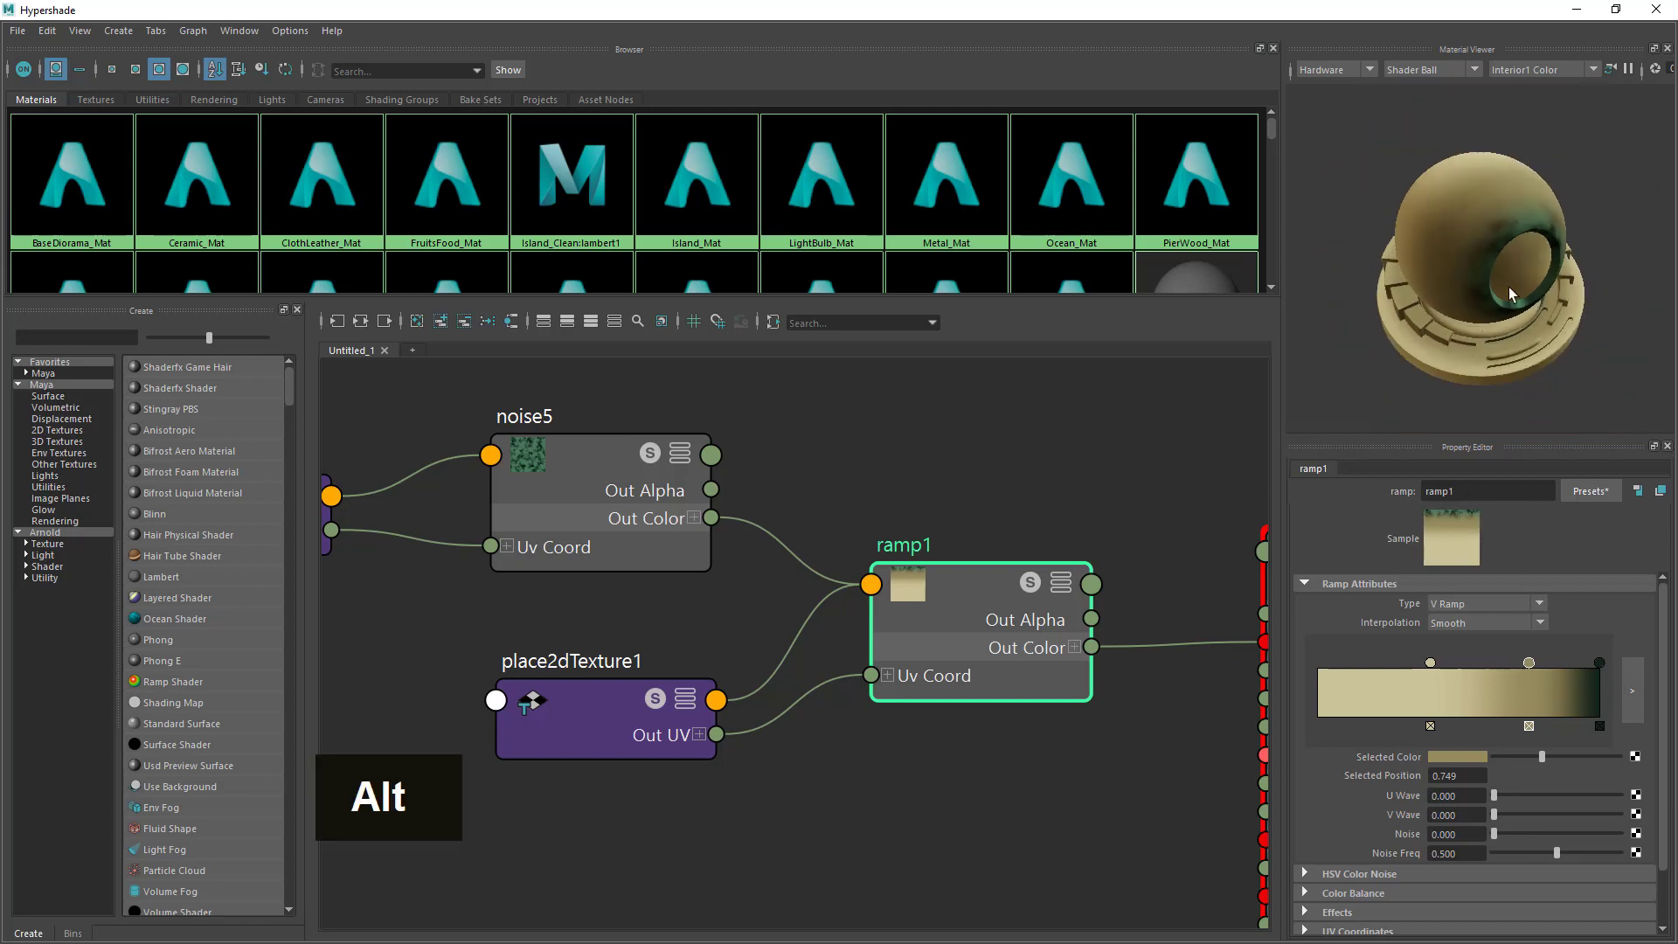
alt+drag(1510, 295, 1613, 259)
alt+right_drag(1526, 263, 1649, 266)
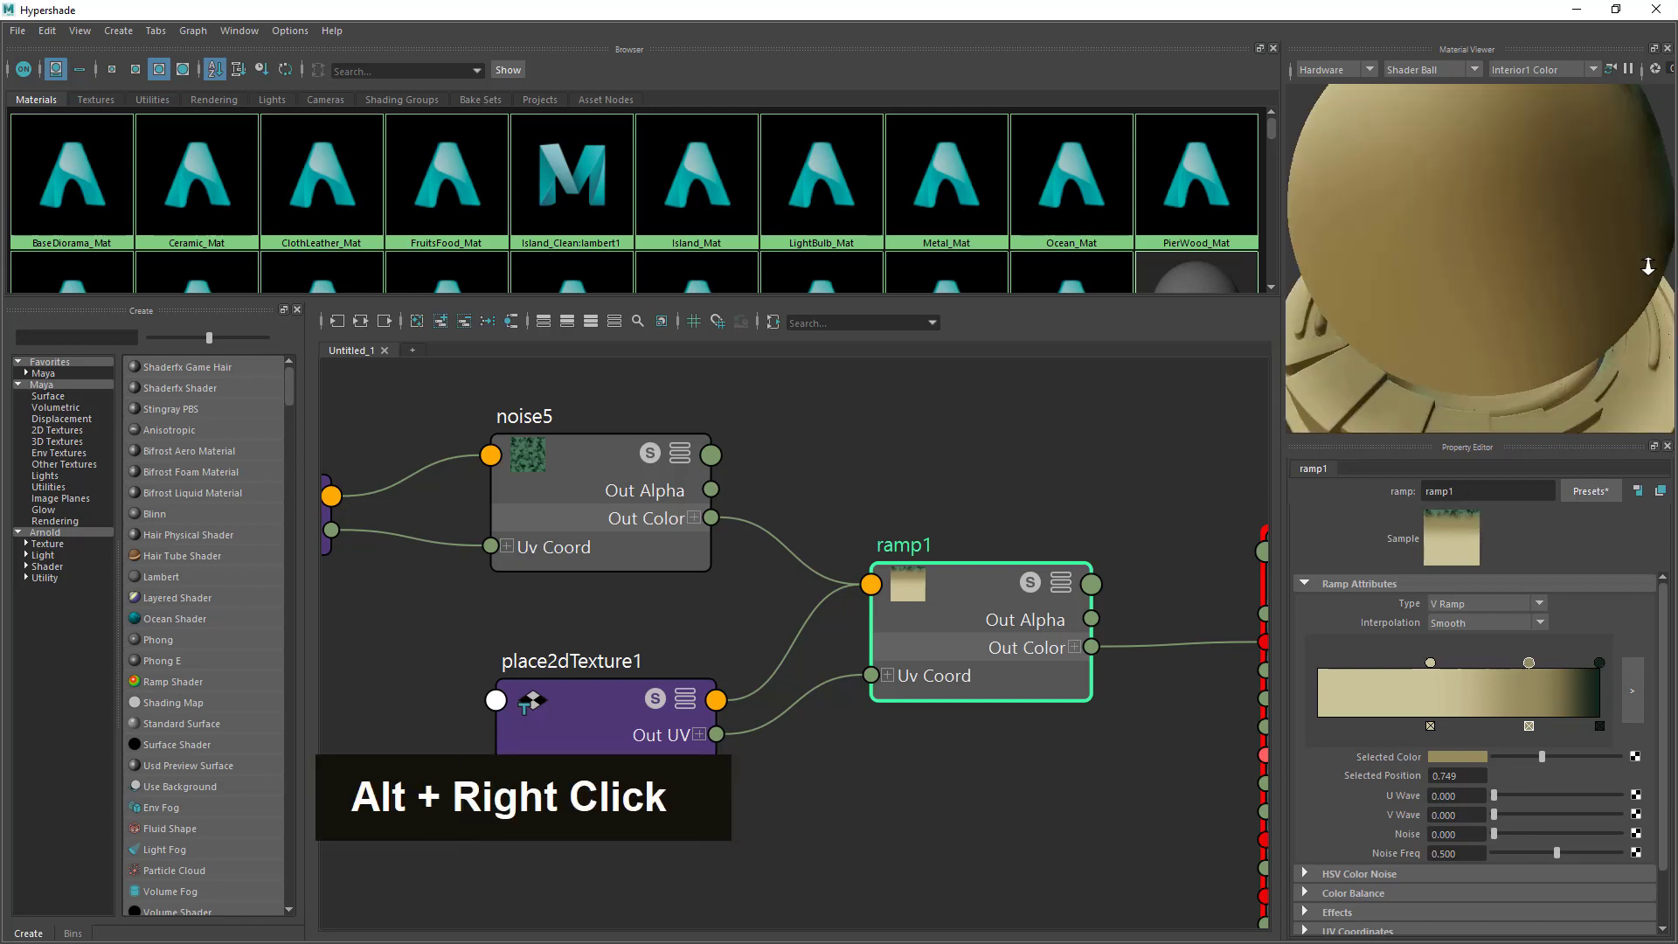
alt+drag(1649, 265, 1597, 254)
alt+right_drag(1596, 254, 1476, 221)
alt+drag(1477, 221, 1391, 226)
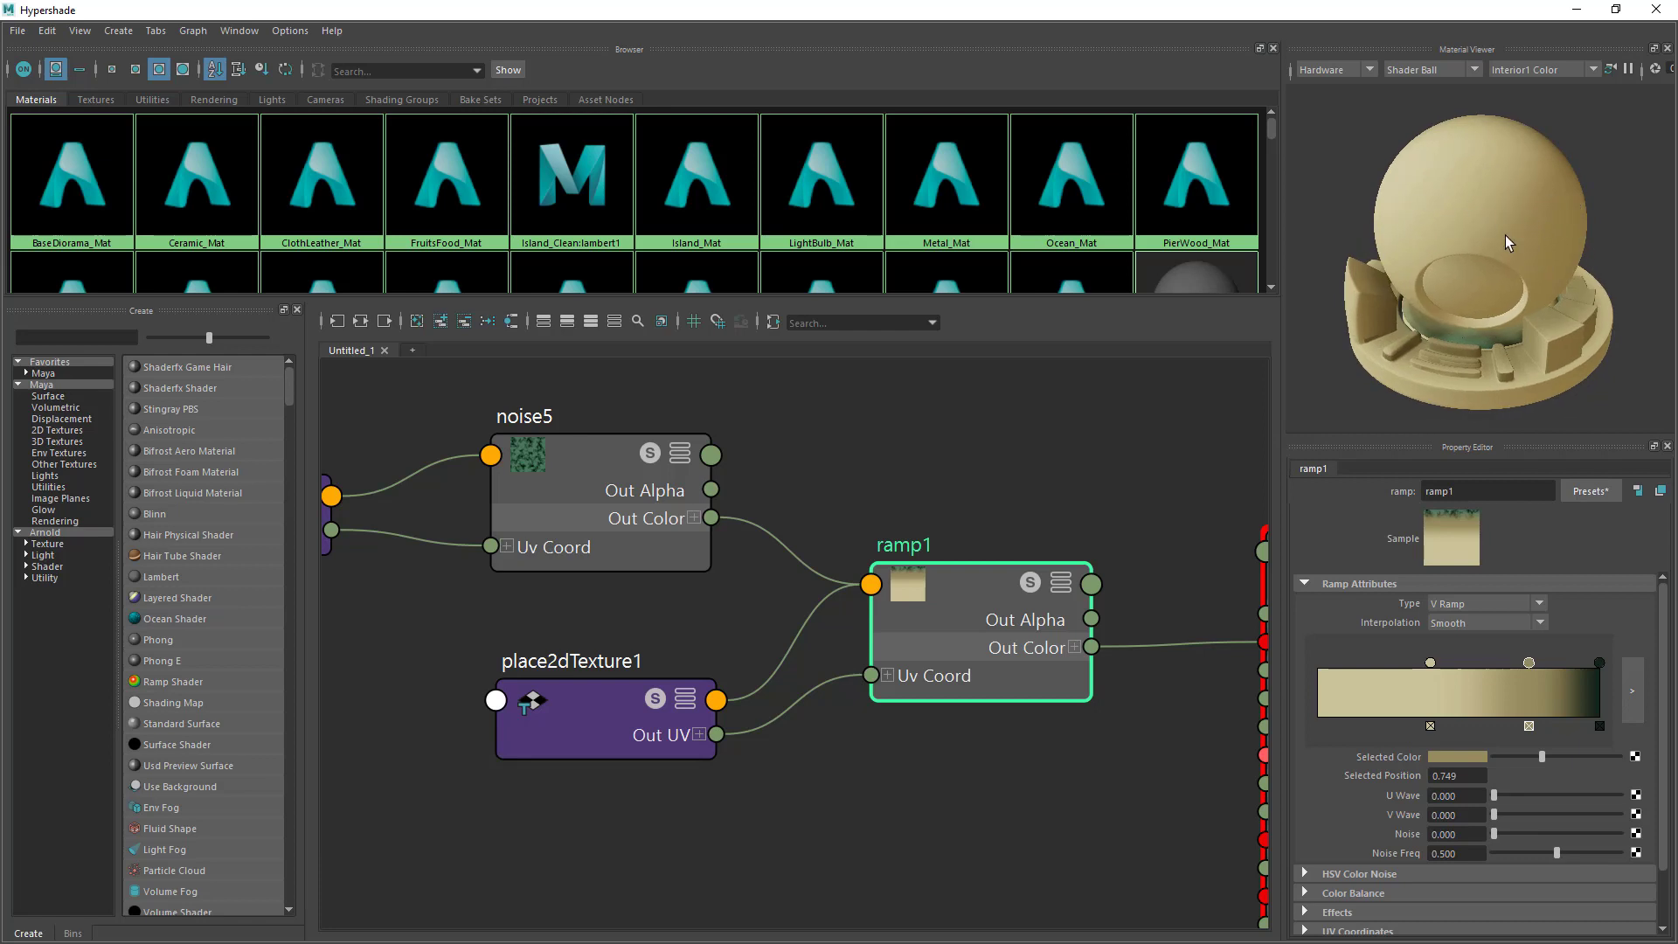
Browse the 2D, 3D and Arnold textures, and map an aiNoise texture to the ramp marker at position 0.400.
click(1430, 664)
click(1635, 757)
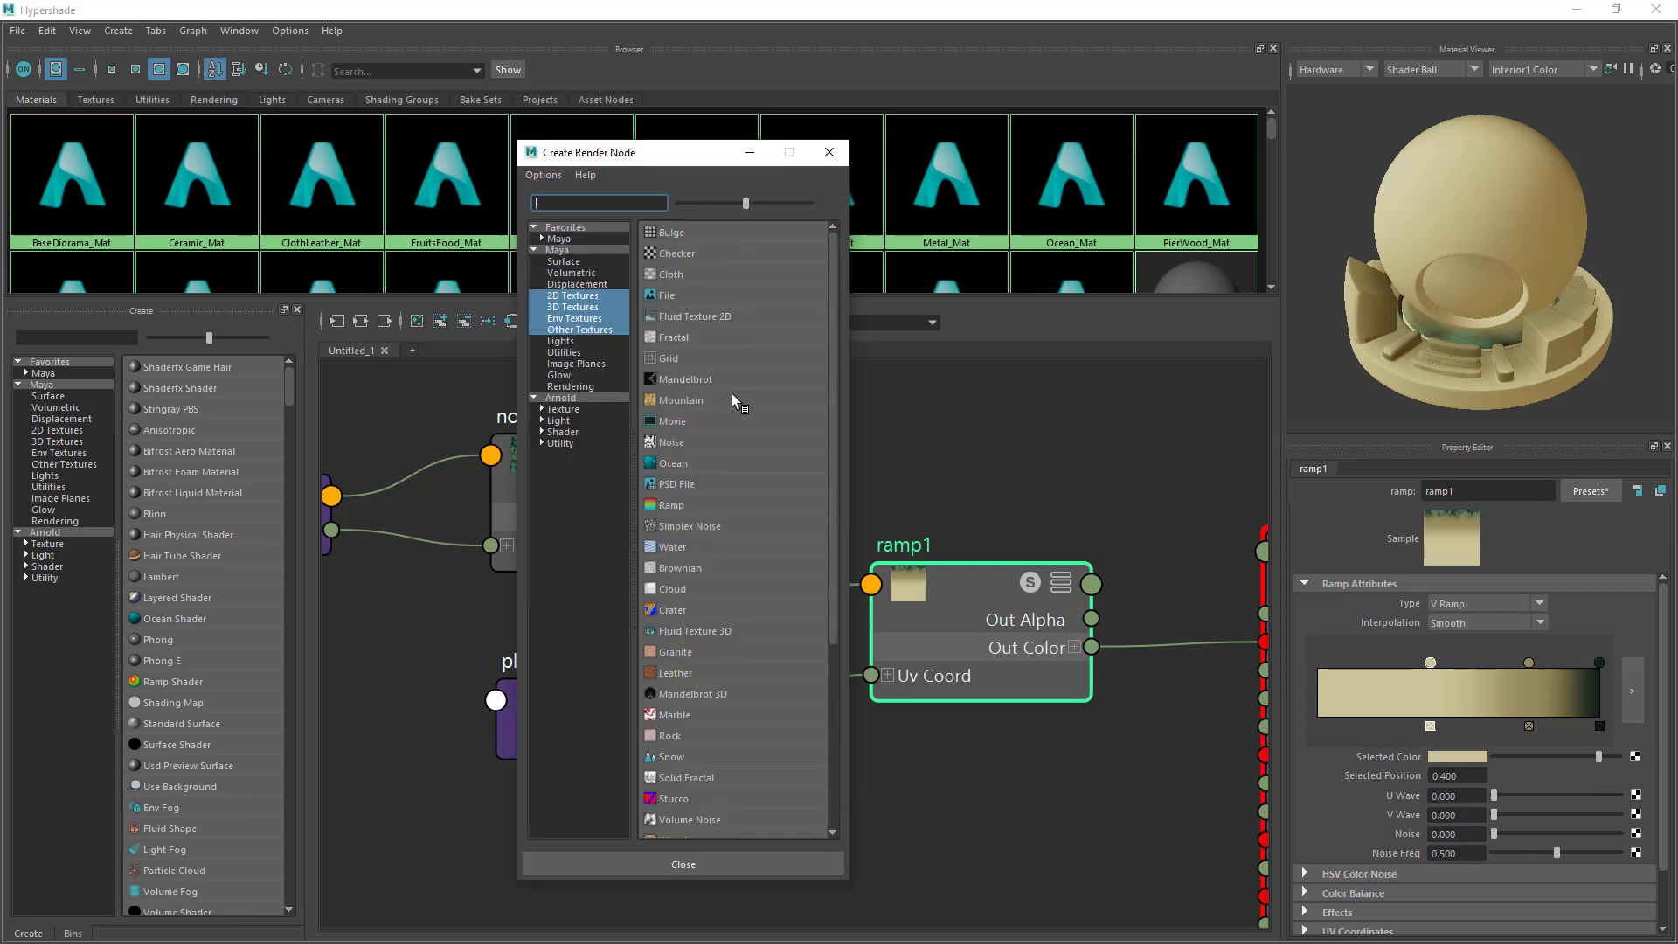
scroll(731, 400, down, 4)
scroll(695, 499, up, 2)
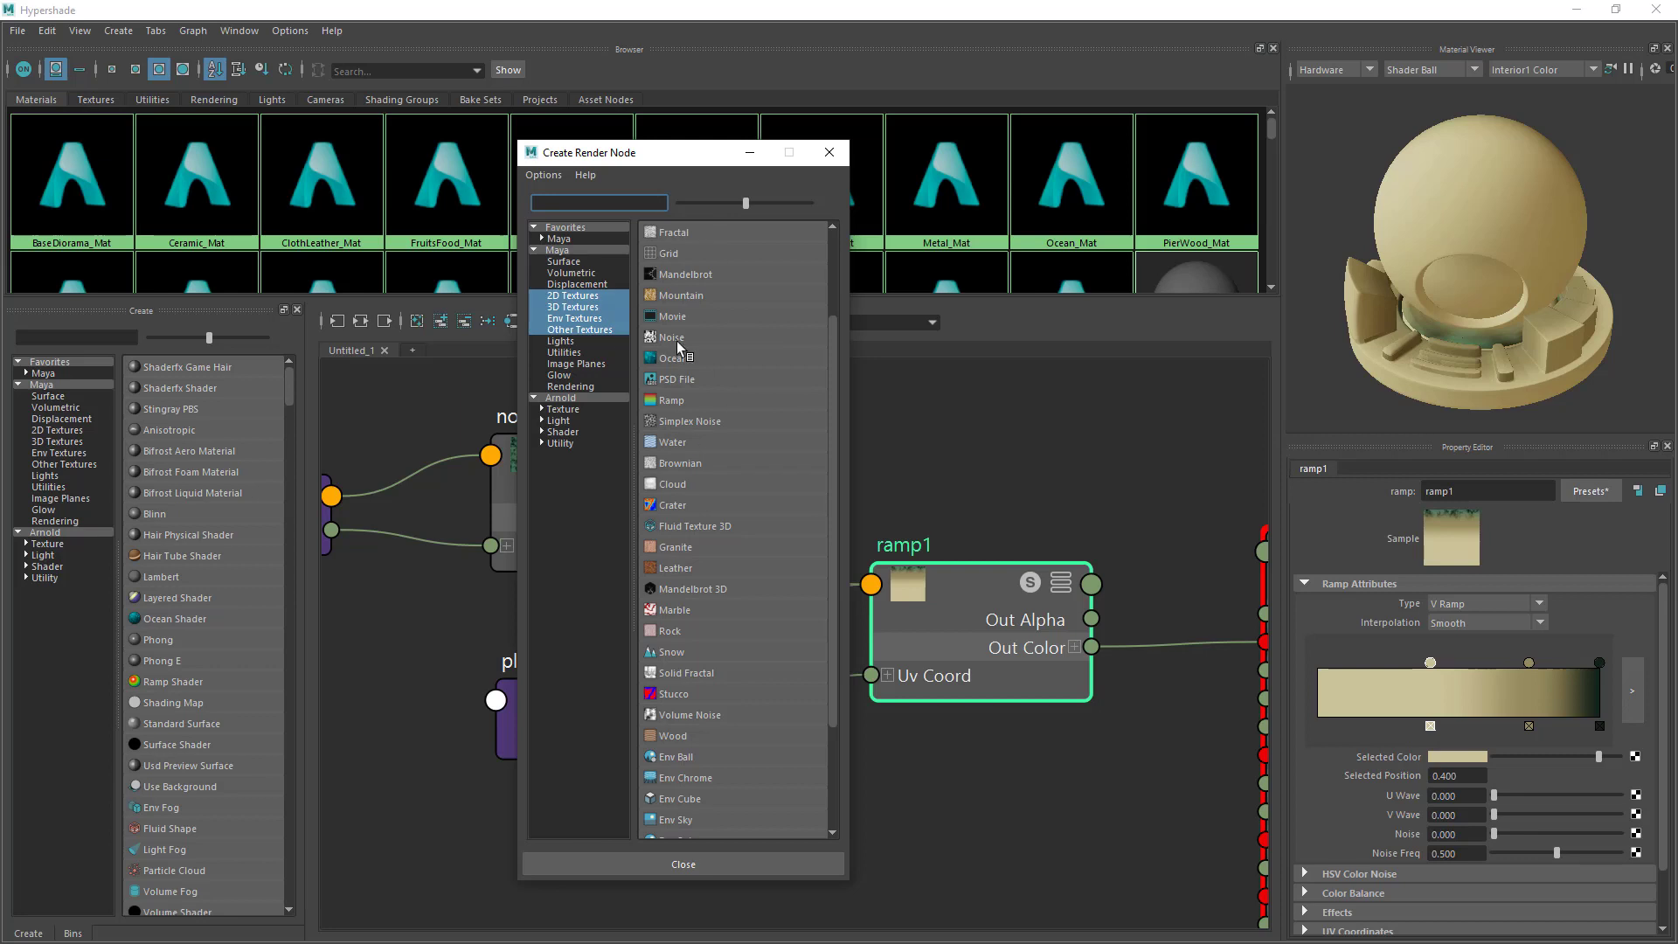
click(591, 298)
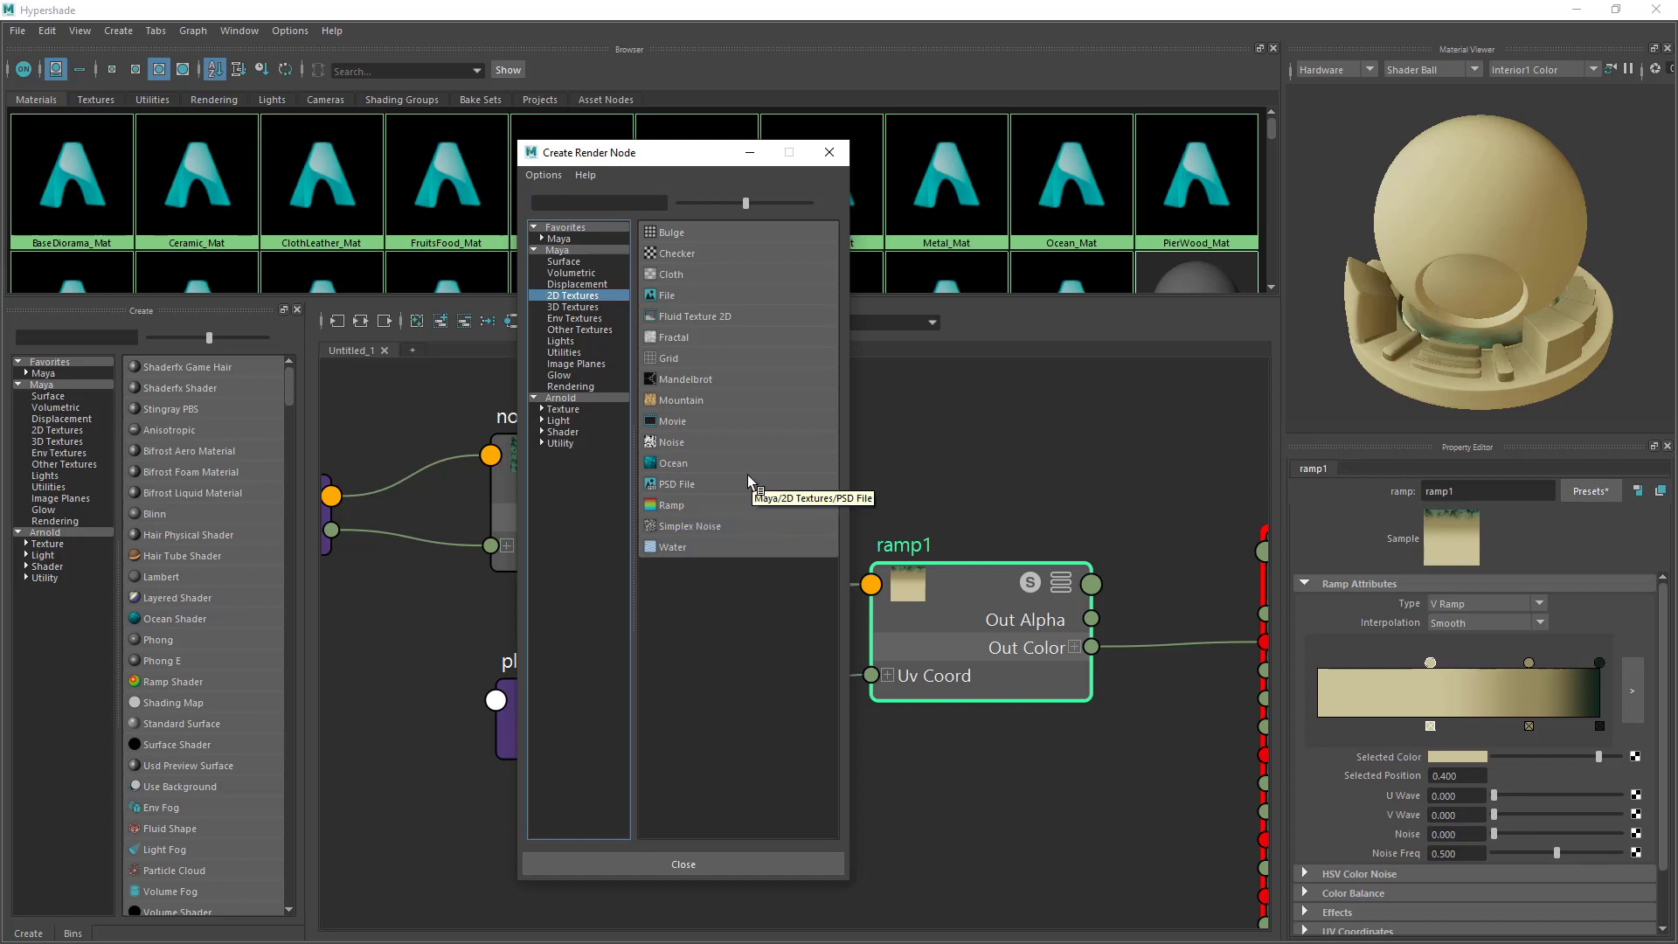
click(573, 307)
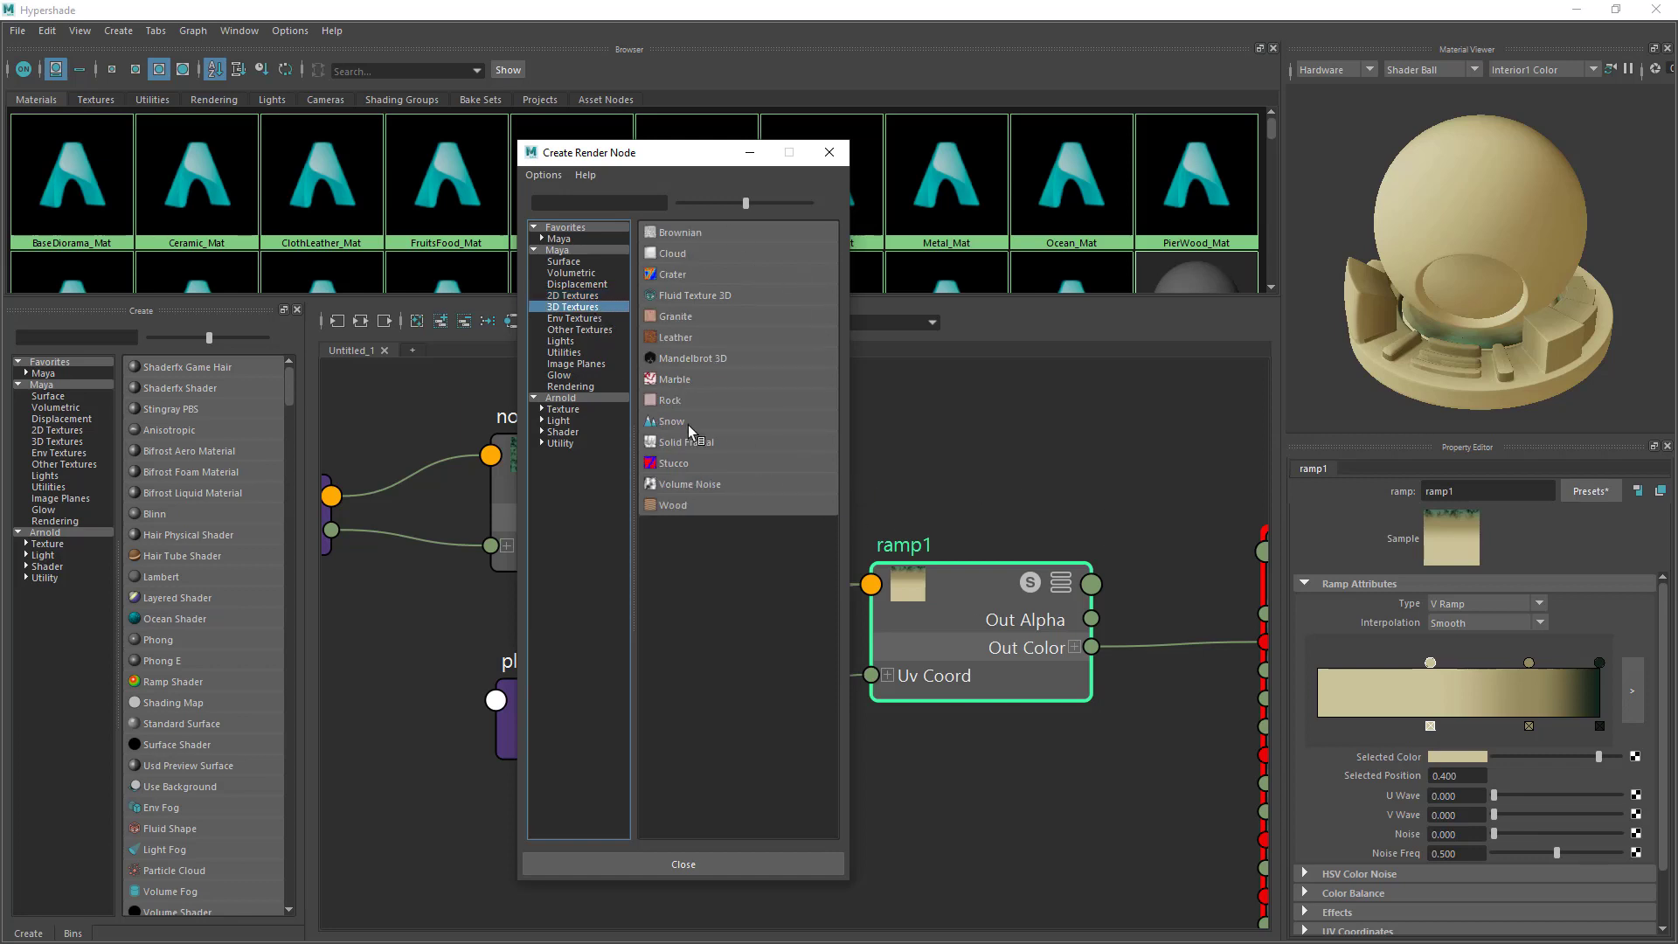
click(562, 398)
click(567, 409)
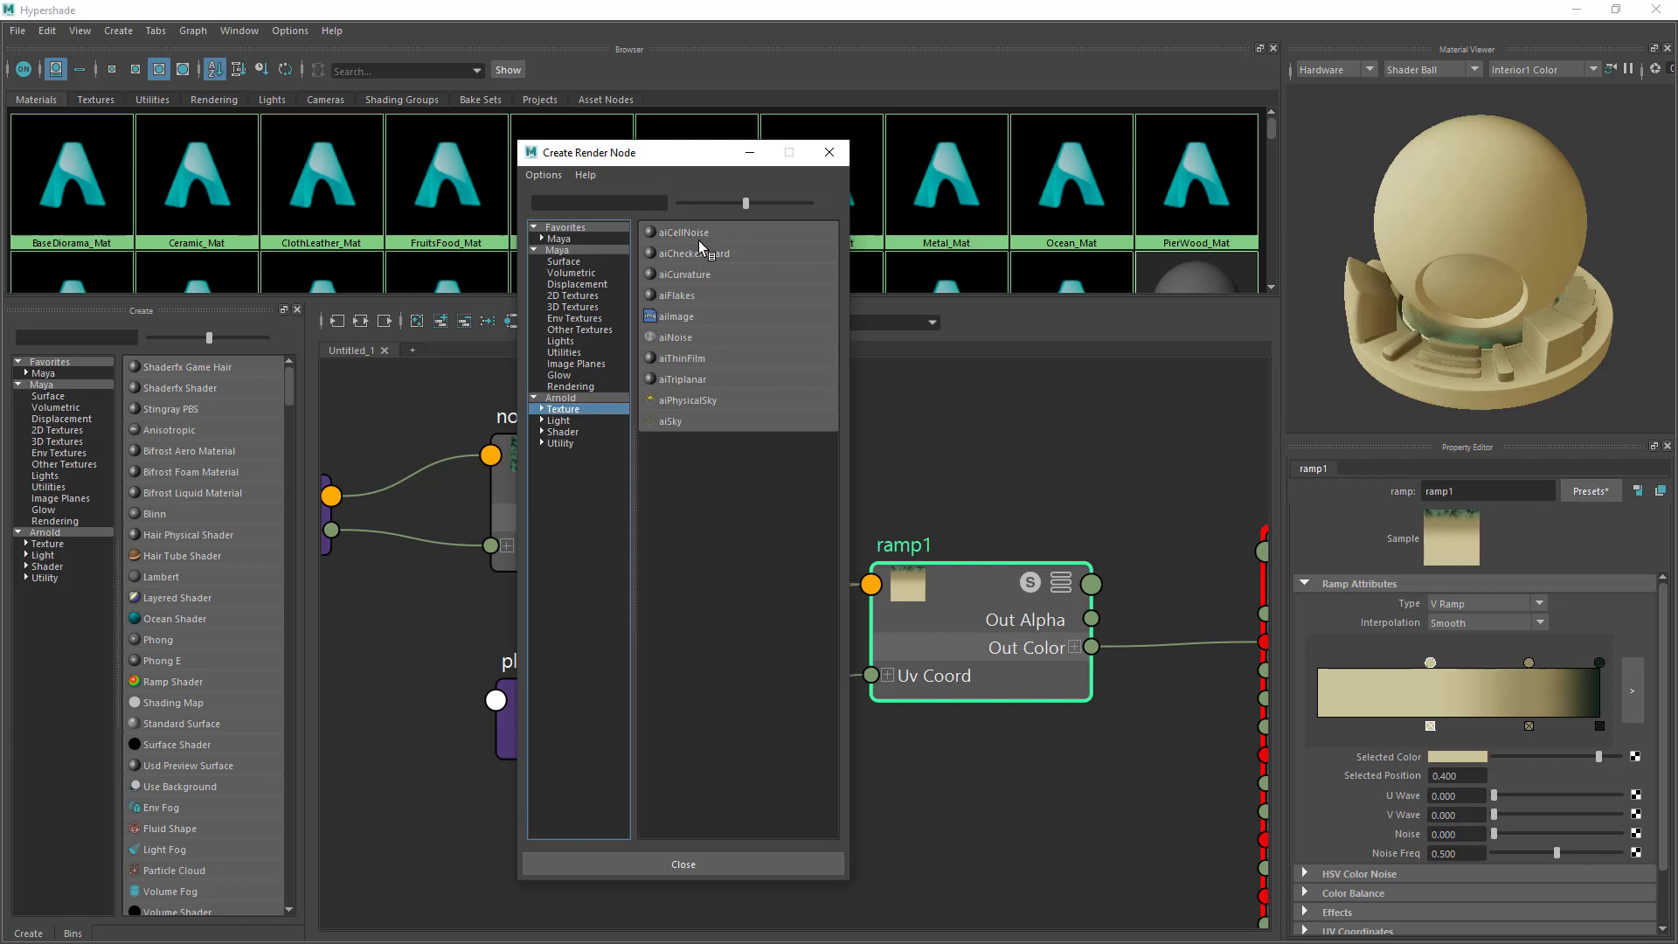
click(671, 338)
Arrange the place2dTexture1 and aiNoise1 nodes clearly beside ramp1 in the material graph.
alt+middle_drag(721, 617, 825, 599)
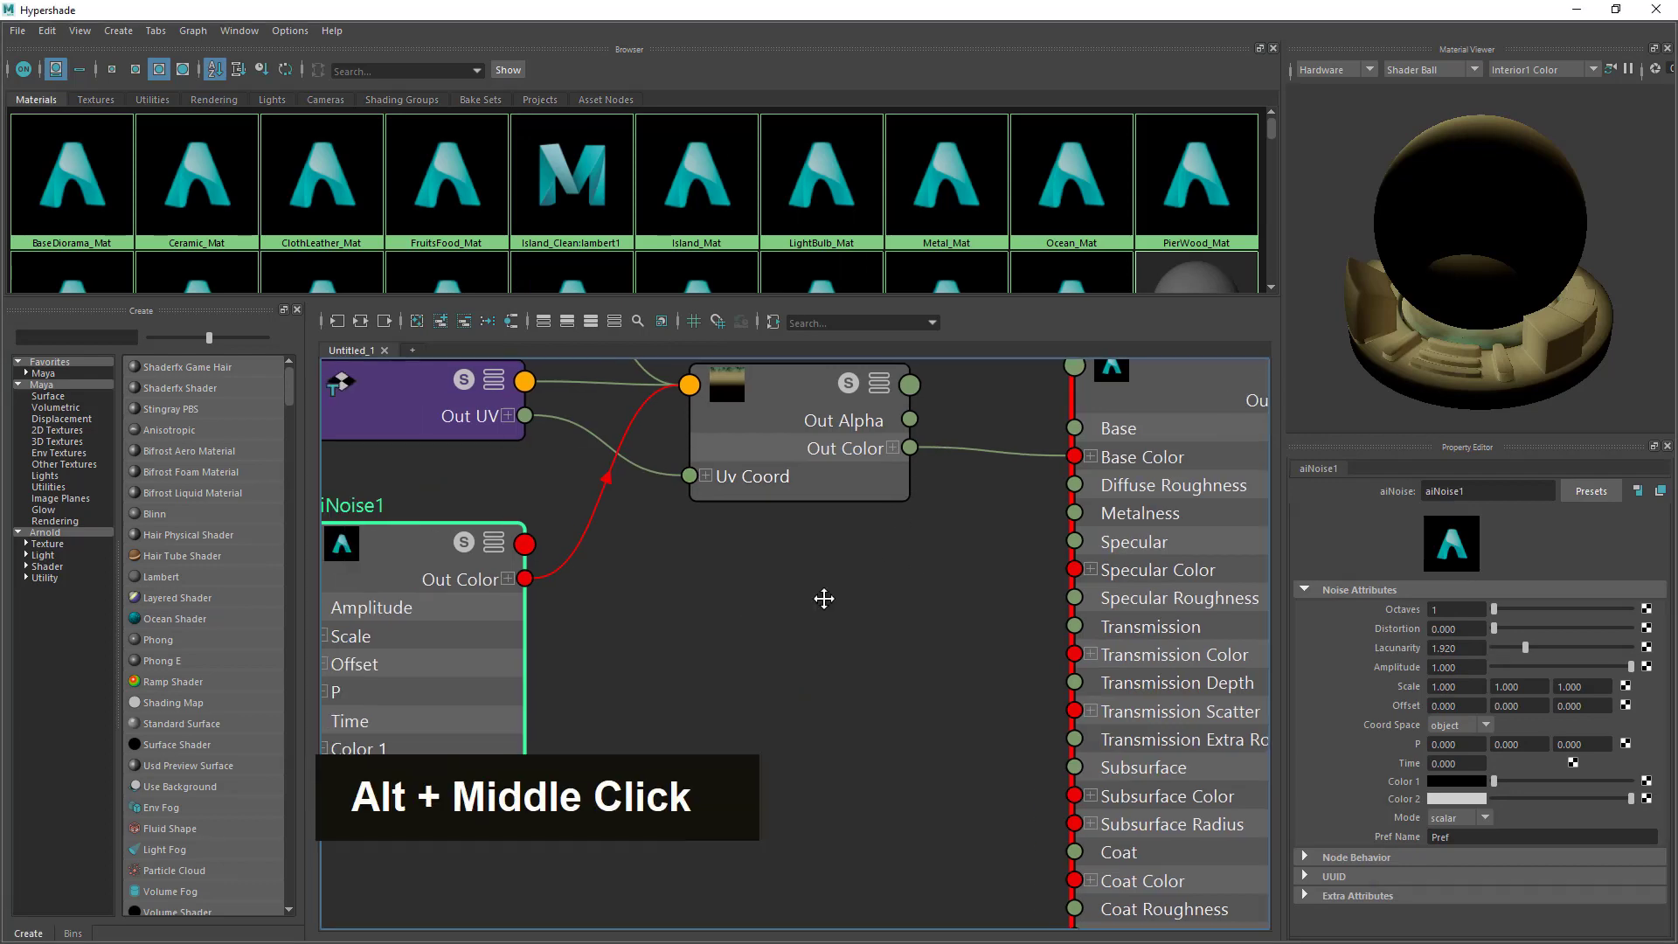
alt+right_drag(824, 599, 717, 586)
drag(642, 570, 716, 613)
alt+middle_drag(949, 619, 993, 677)
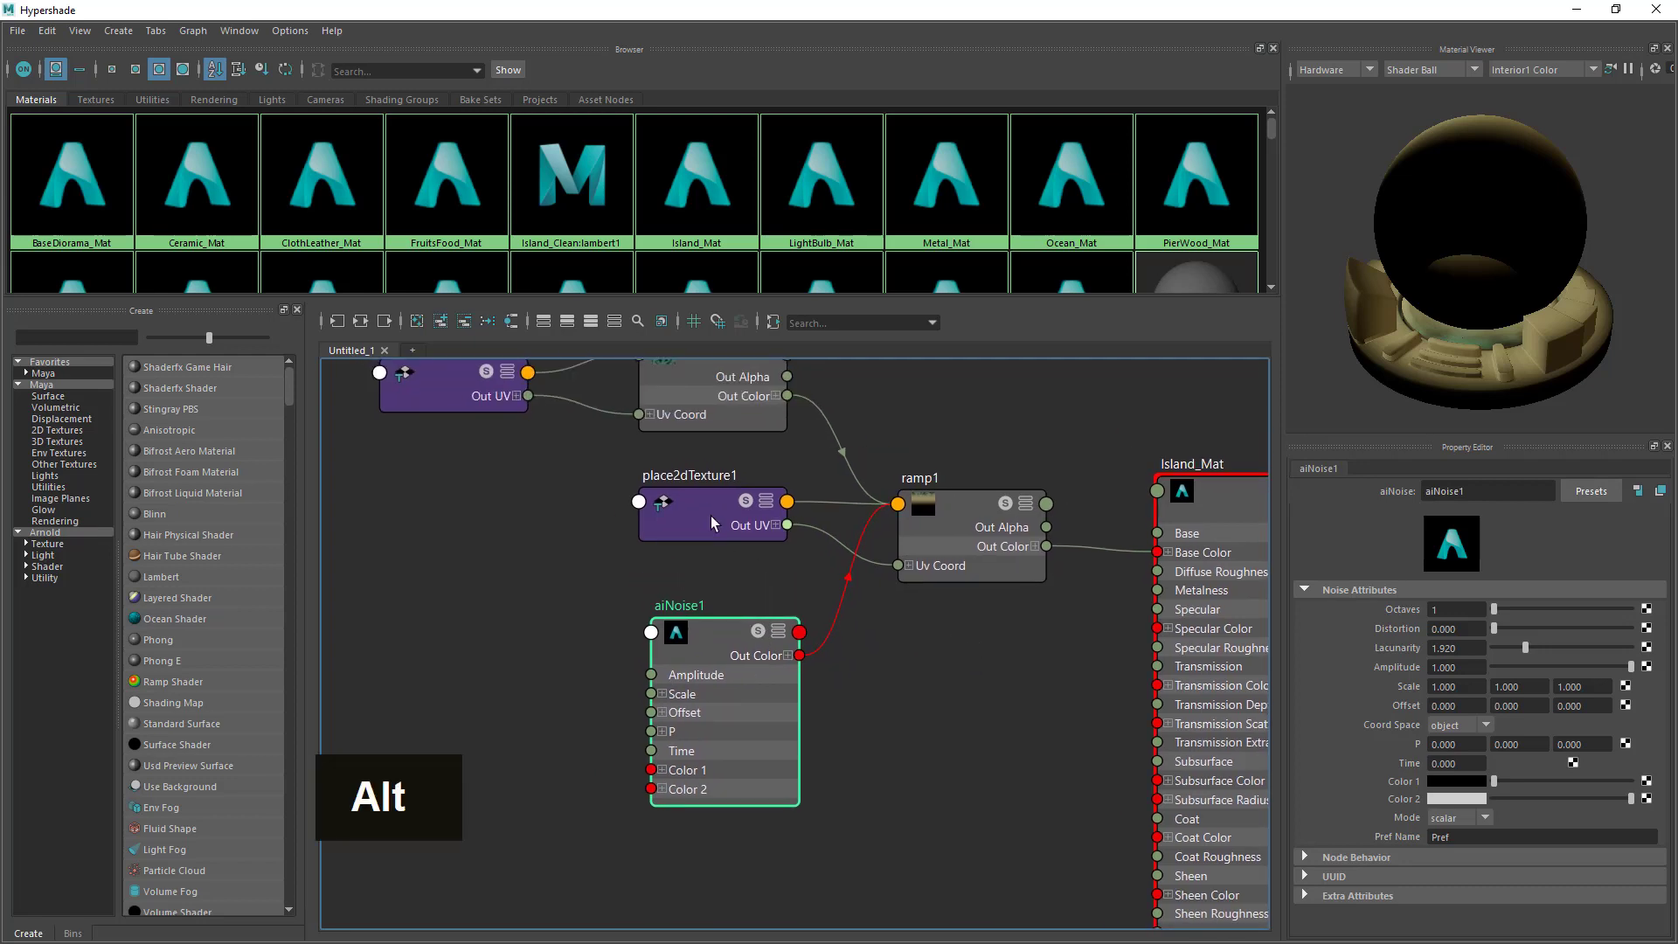
mouse_move(710, 507)
mouse_down()
mouse_move(685, 499)
mouse_move(735, 519)
mouse_up()
drag(706, 638, 698, 640)
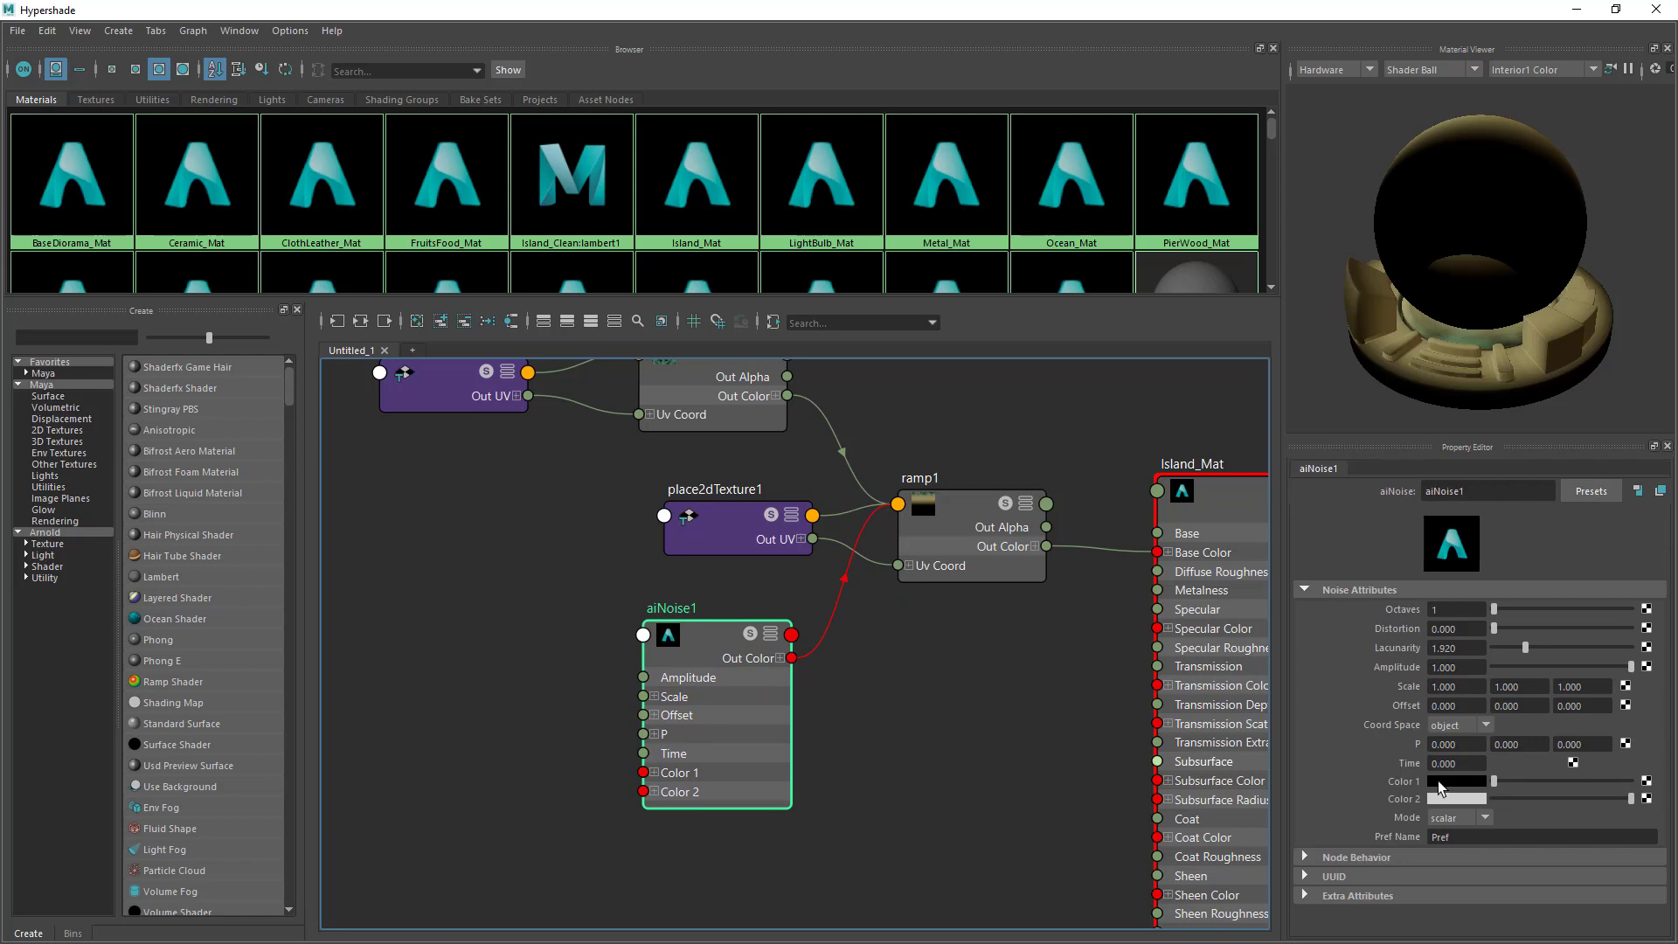
drag(698, 647, 705, 646)
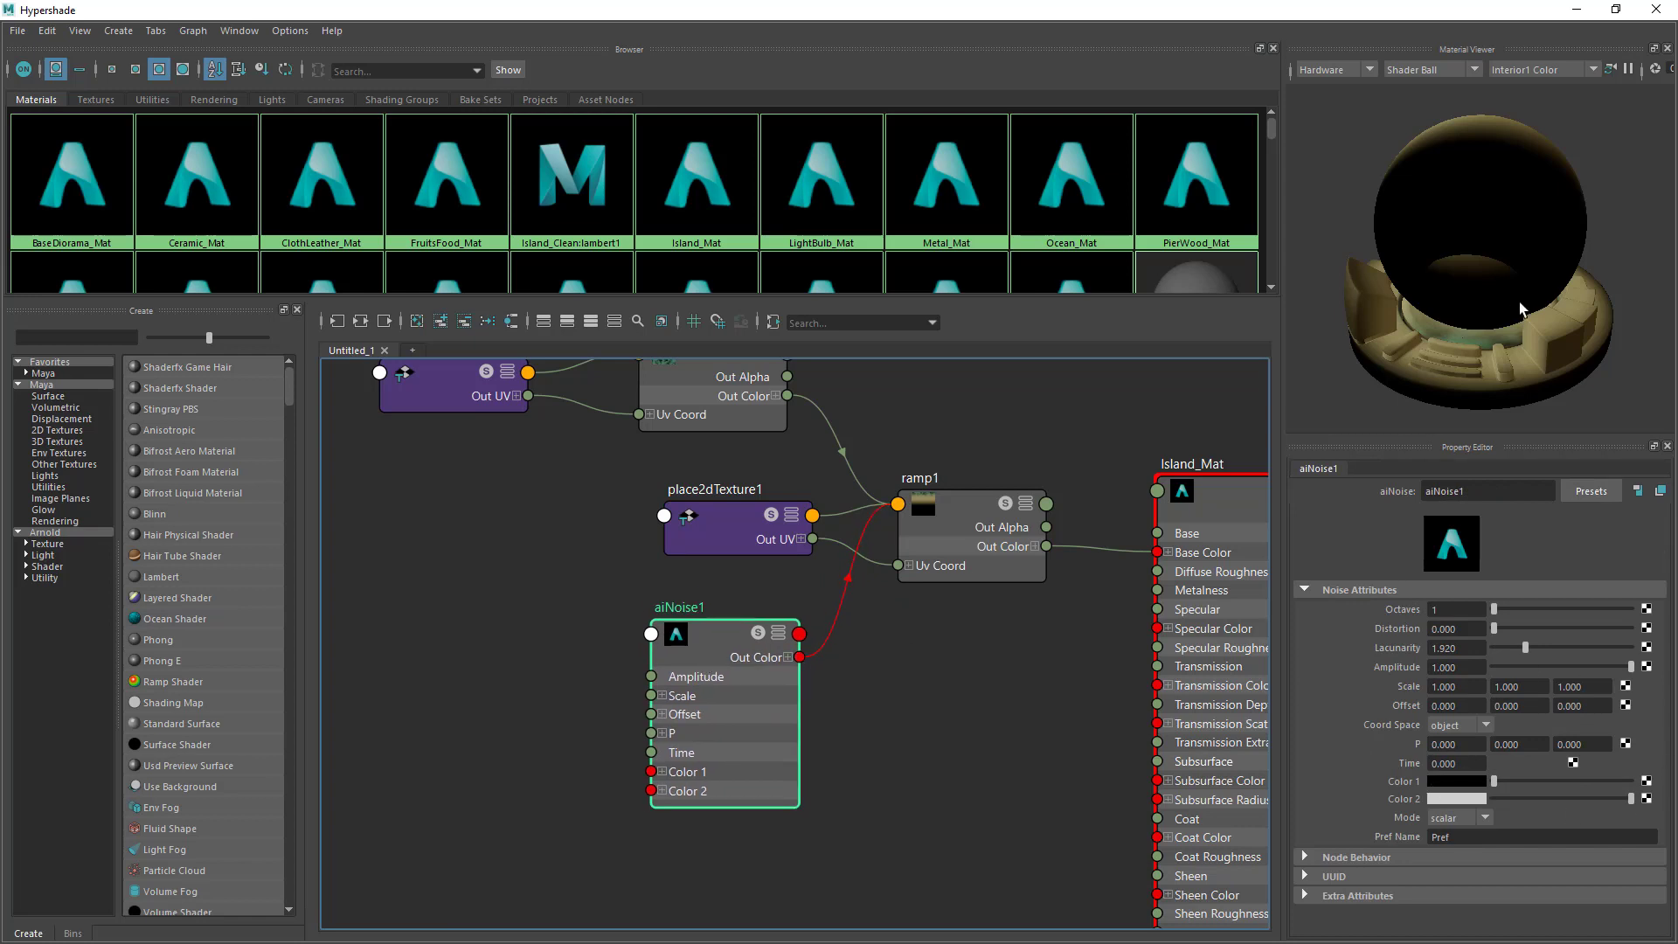
Check the aiNoise result around the shader ball, and set the Material Viewer's renderer to Arnold.
alt+drag(1521, 309, 1535, 208)
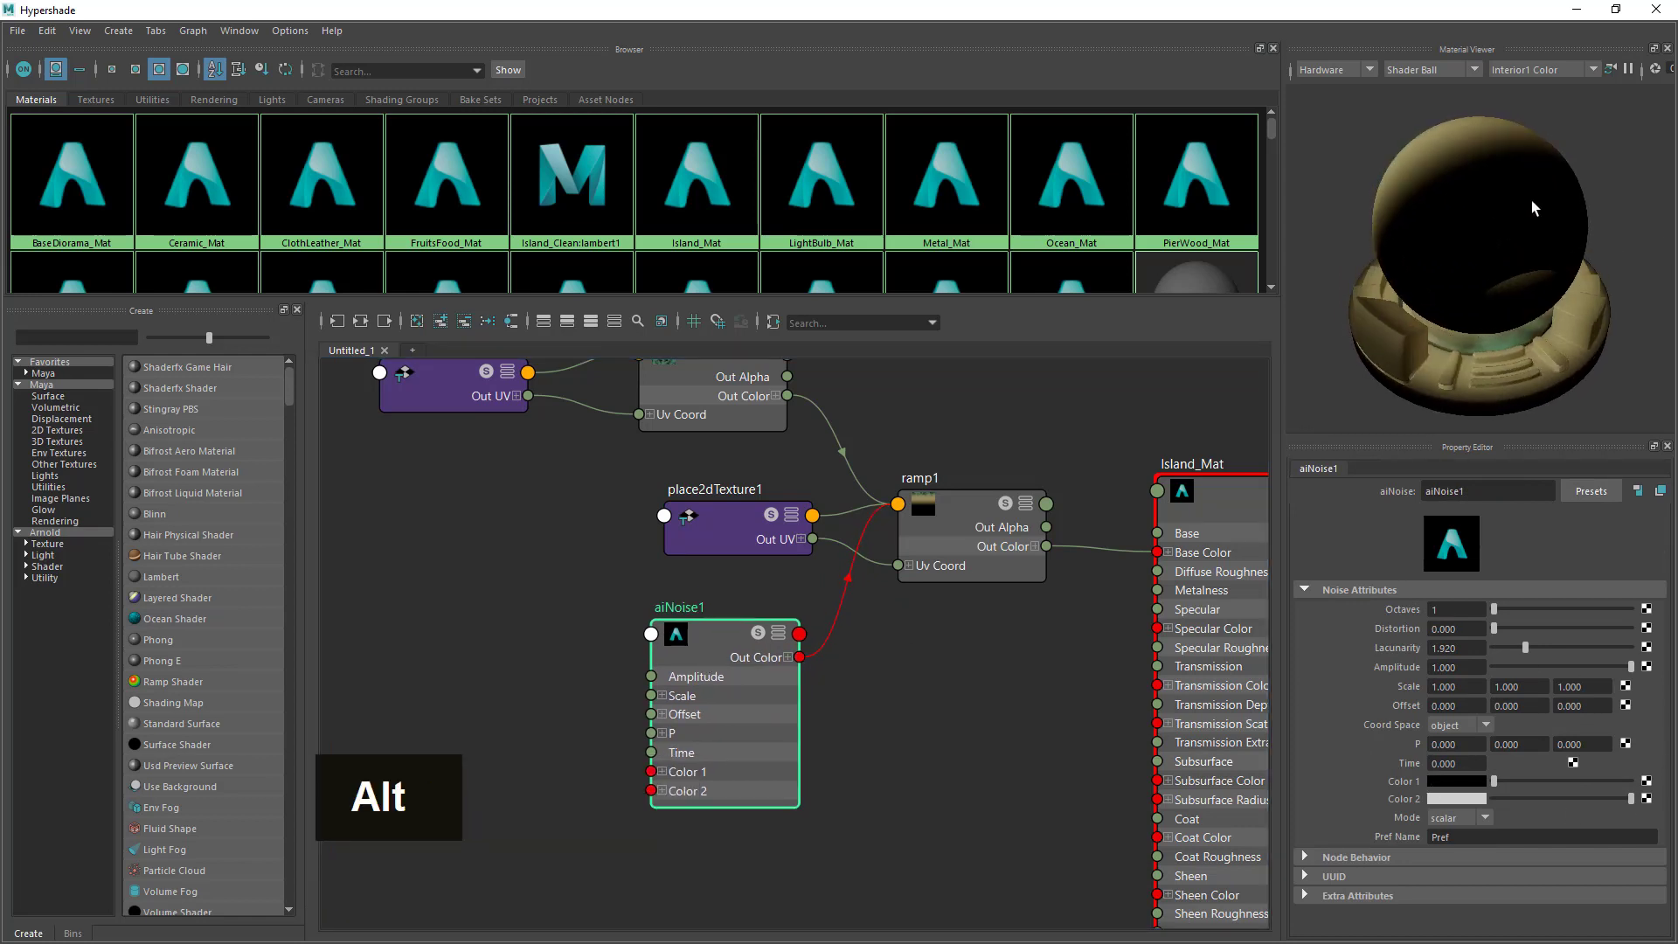
alt+drag(1493, 266, 1404, 222)
click(1330, 68)
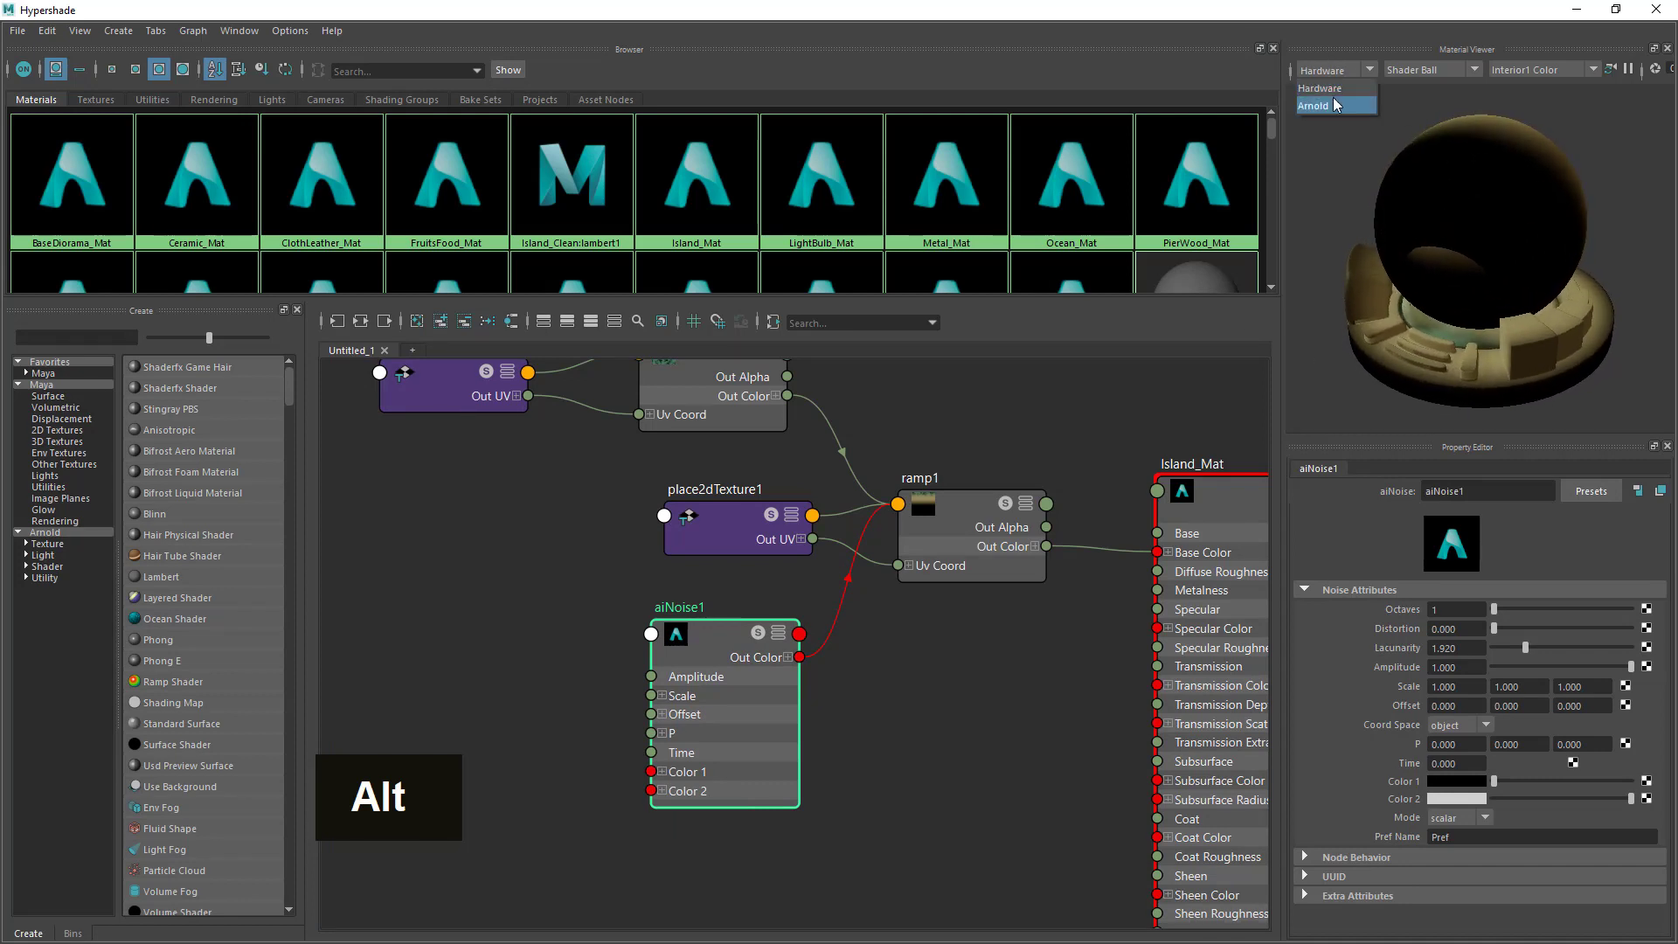
click(1334, 98)
click(1365, 69)
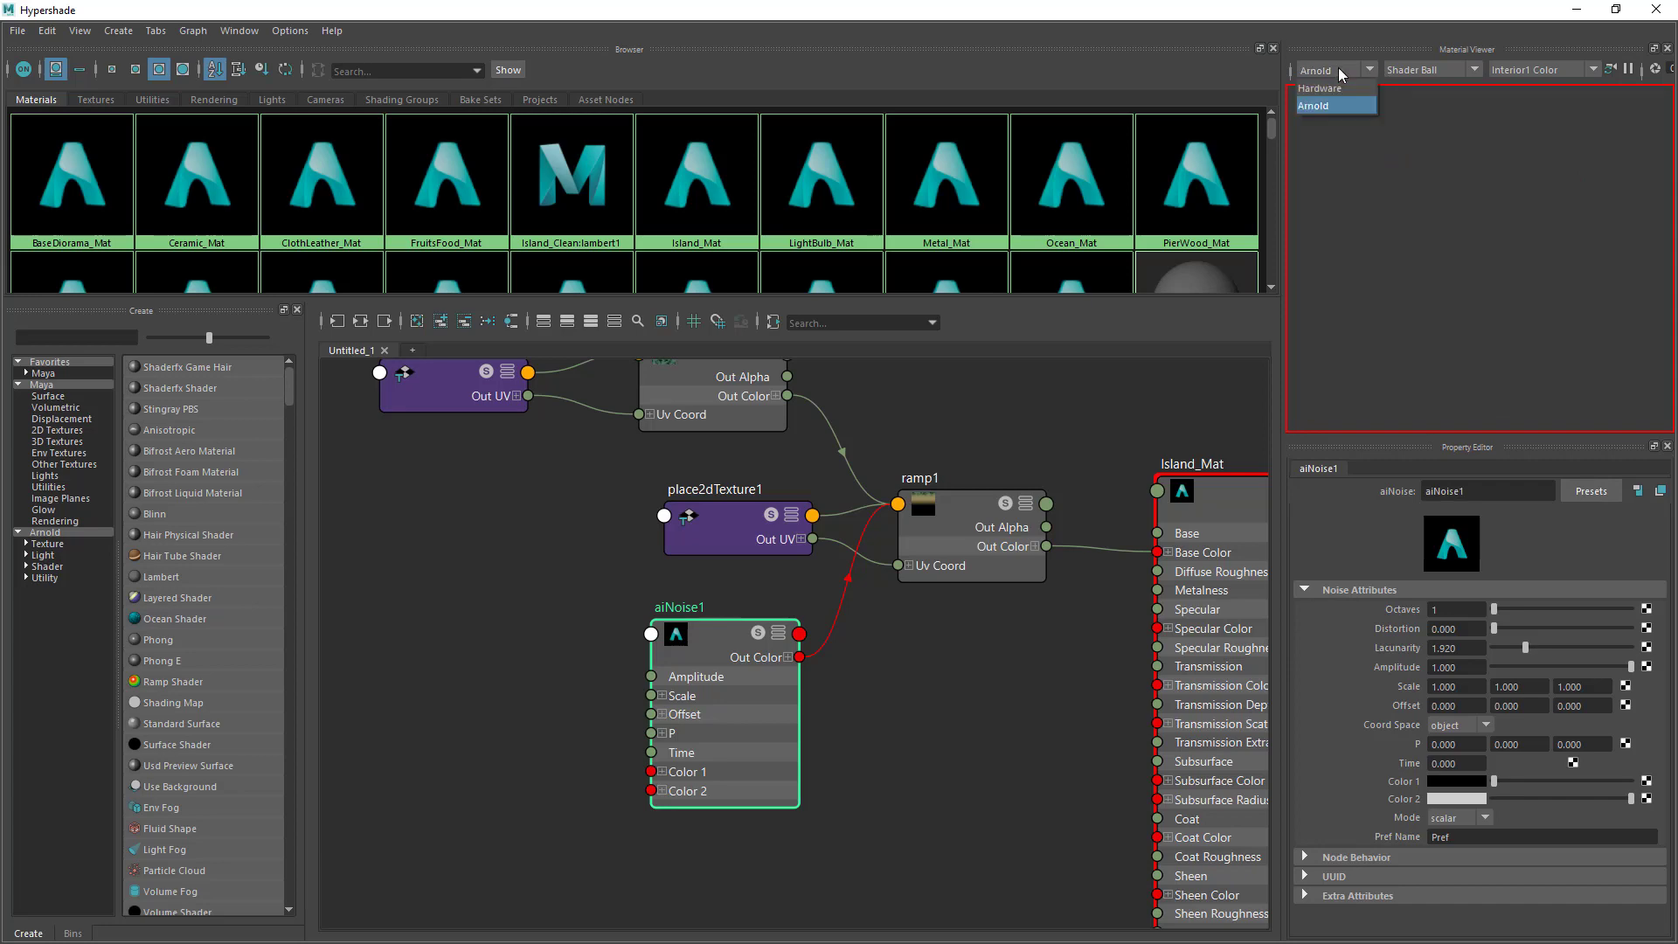
click(1347, 89)
click(1350, 70)
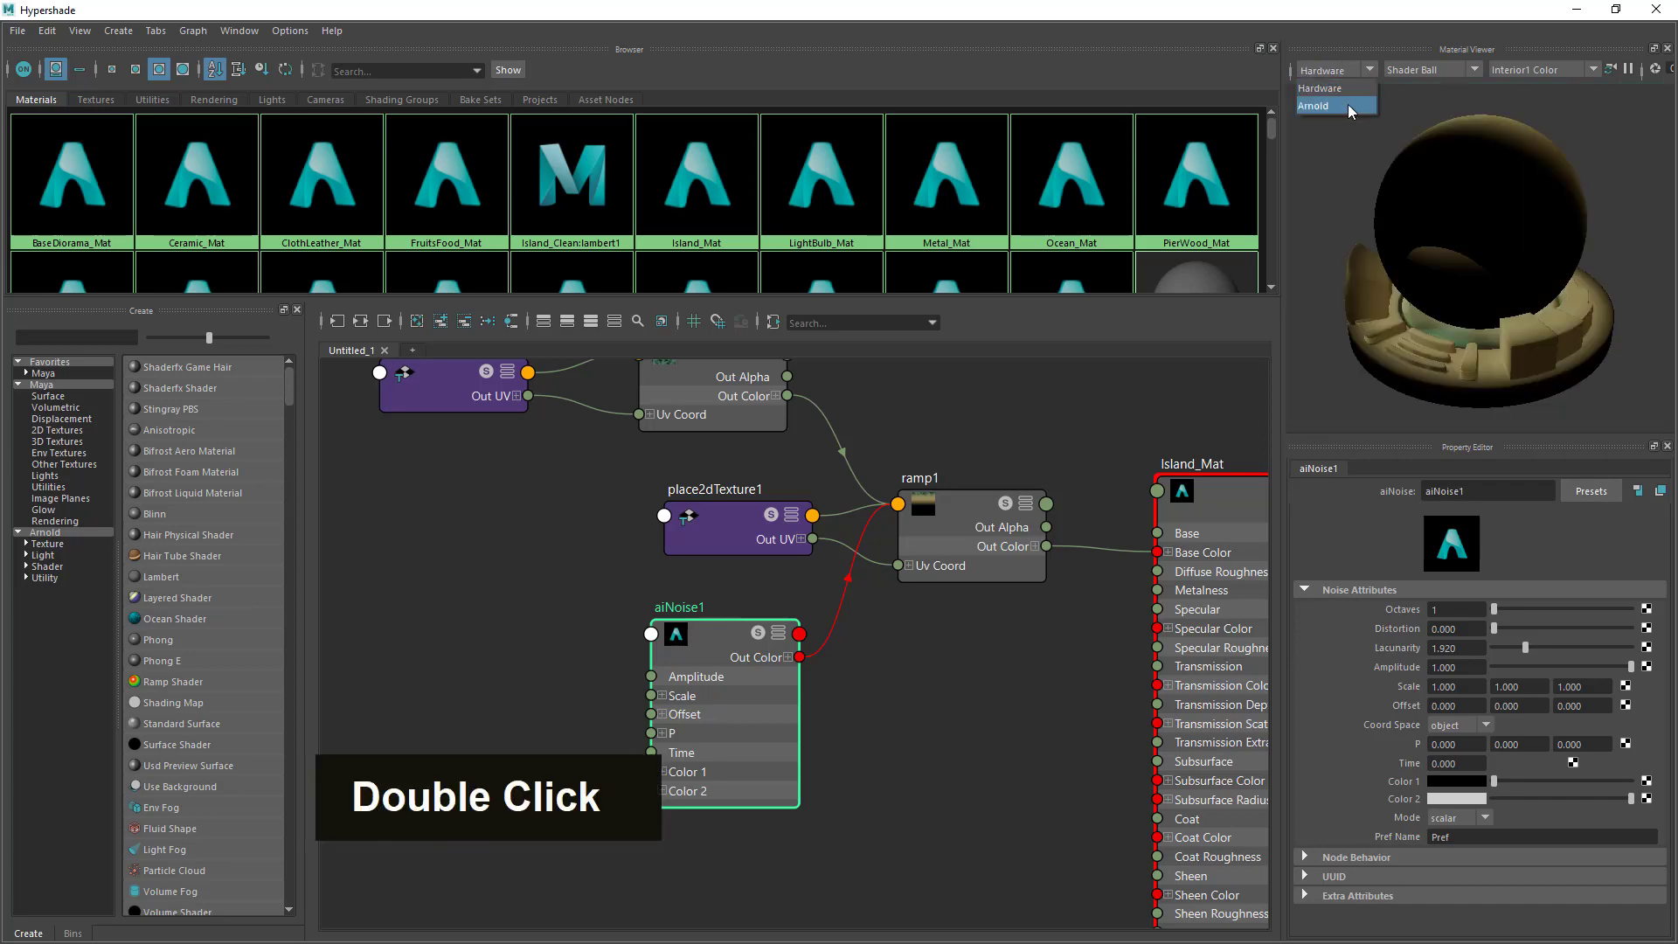
click(1338, 106)
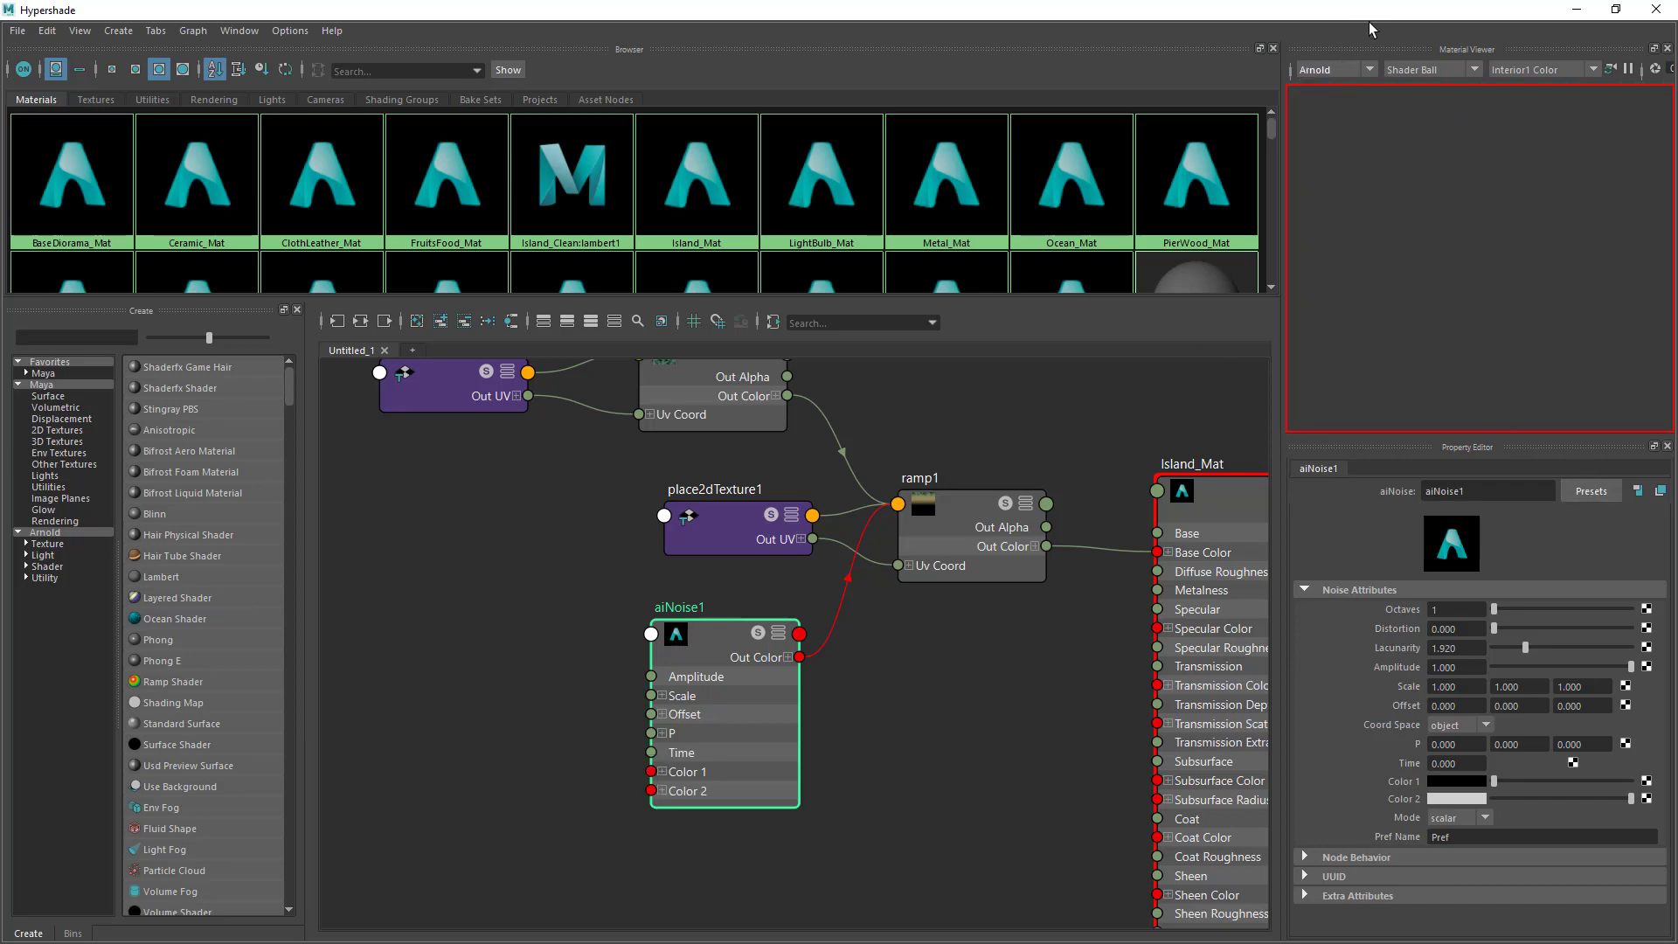
Float the Hypershade over the scene, choose Arnold as the viewport renderer, and examine the Arnold-rendered shader ball from another angle.
drag(1360, 10, 1100, 644)
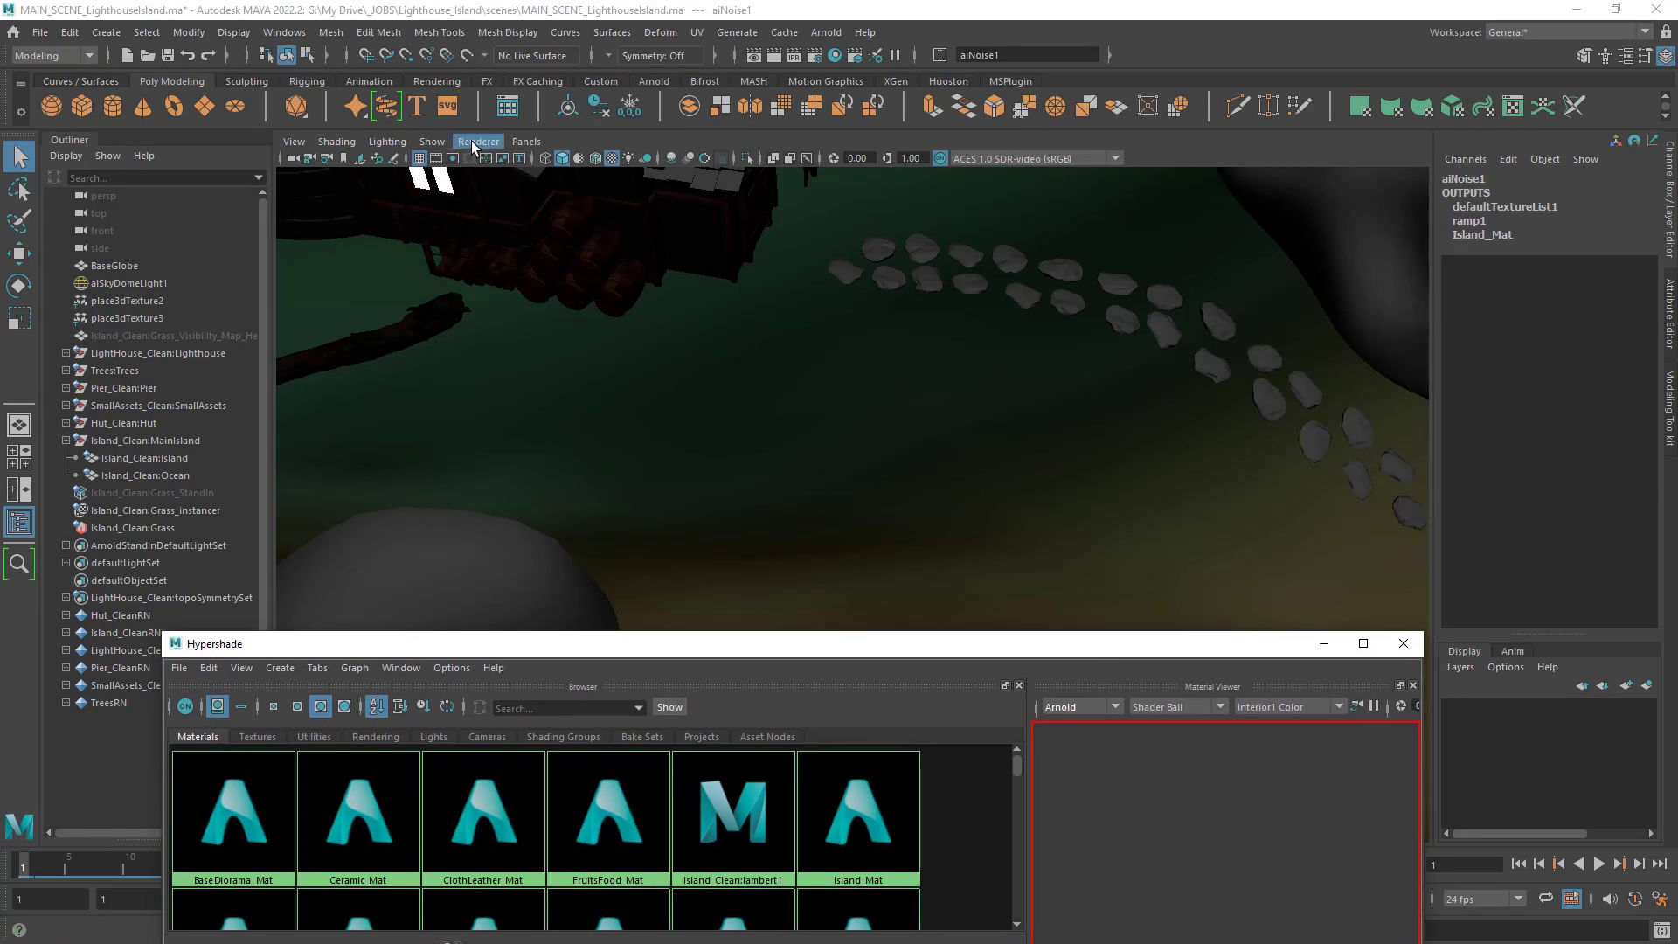
click(477, 141)
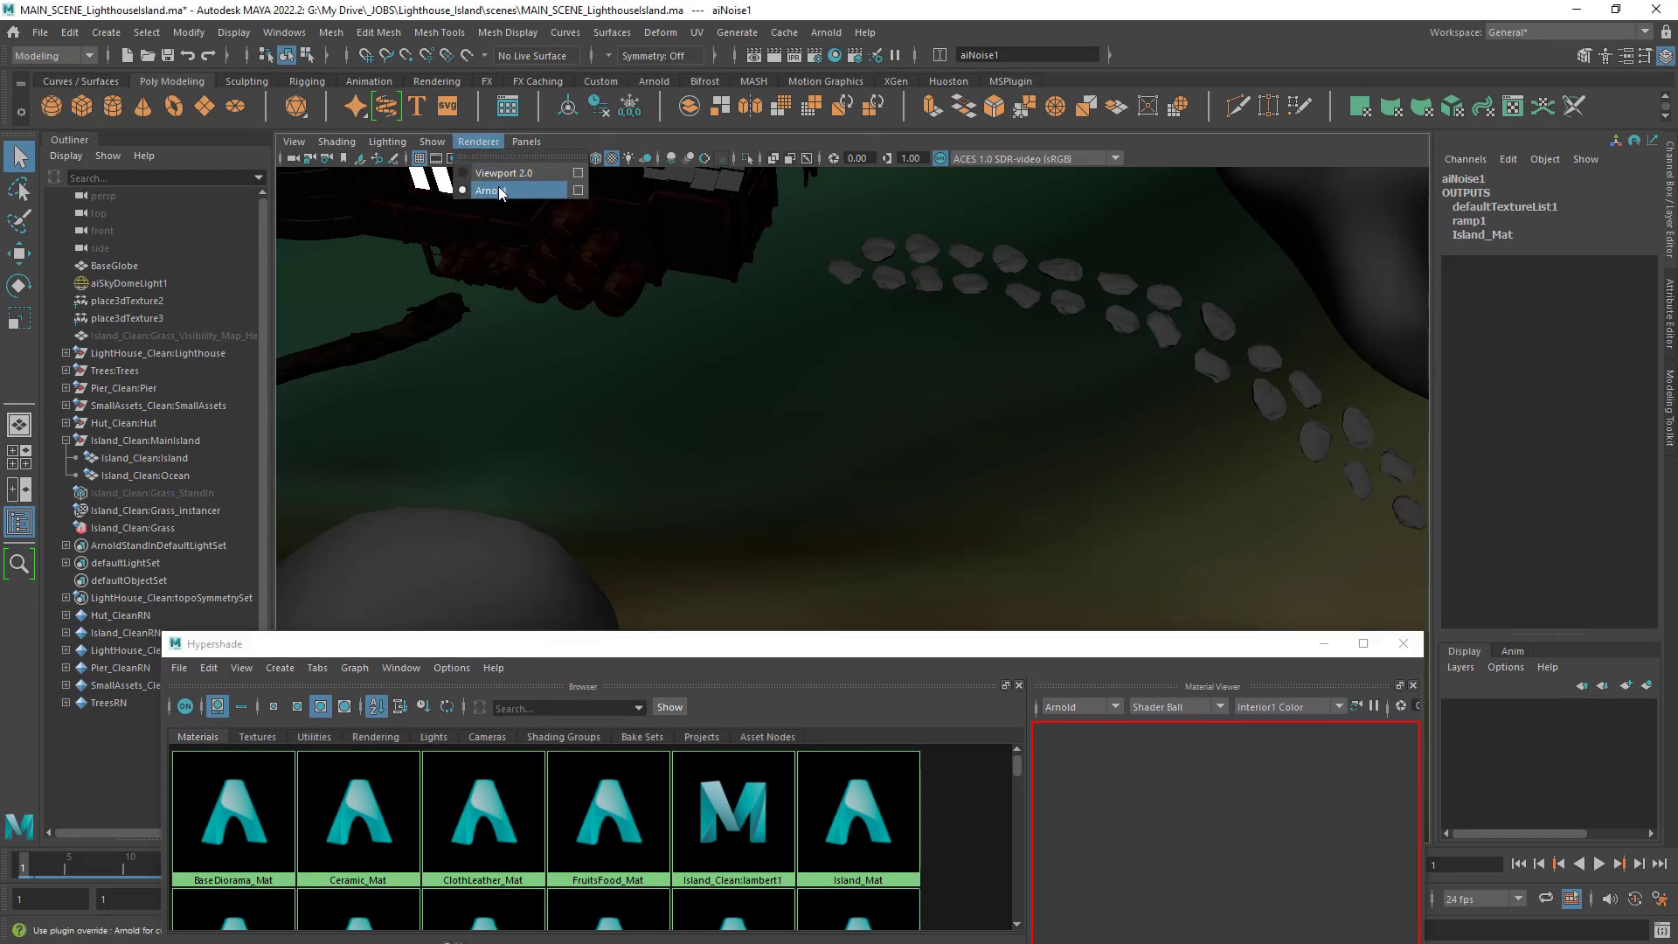
click(498, 186)
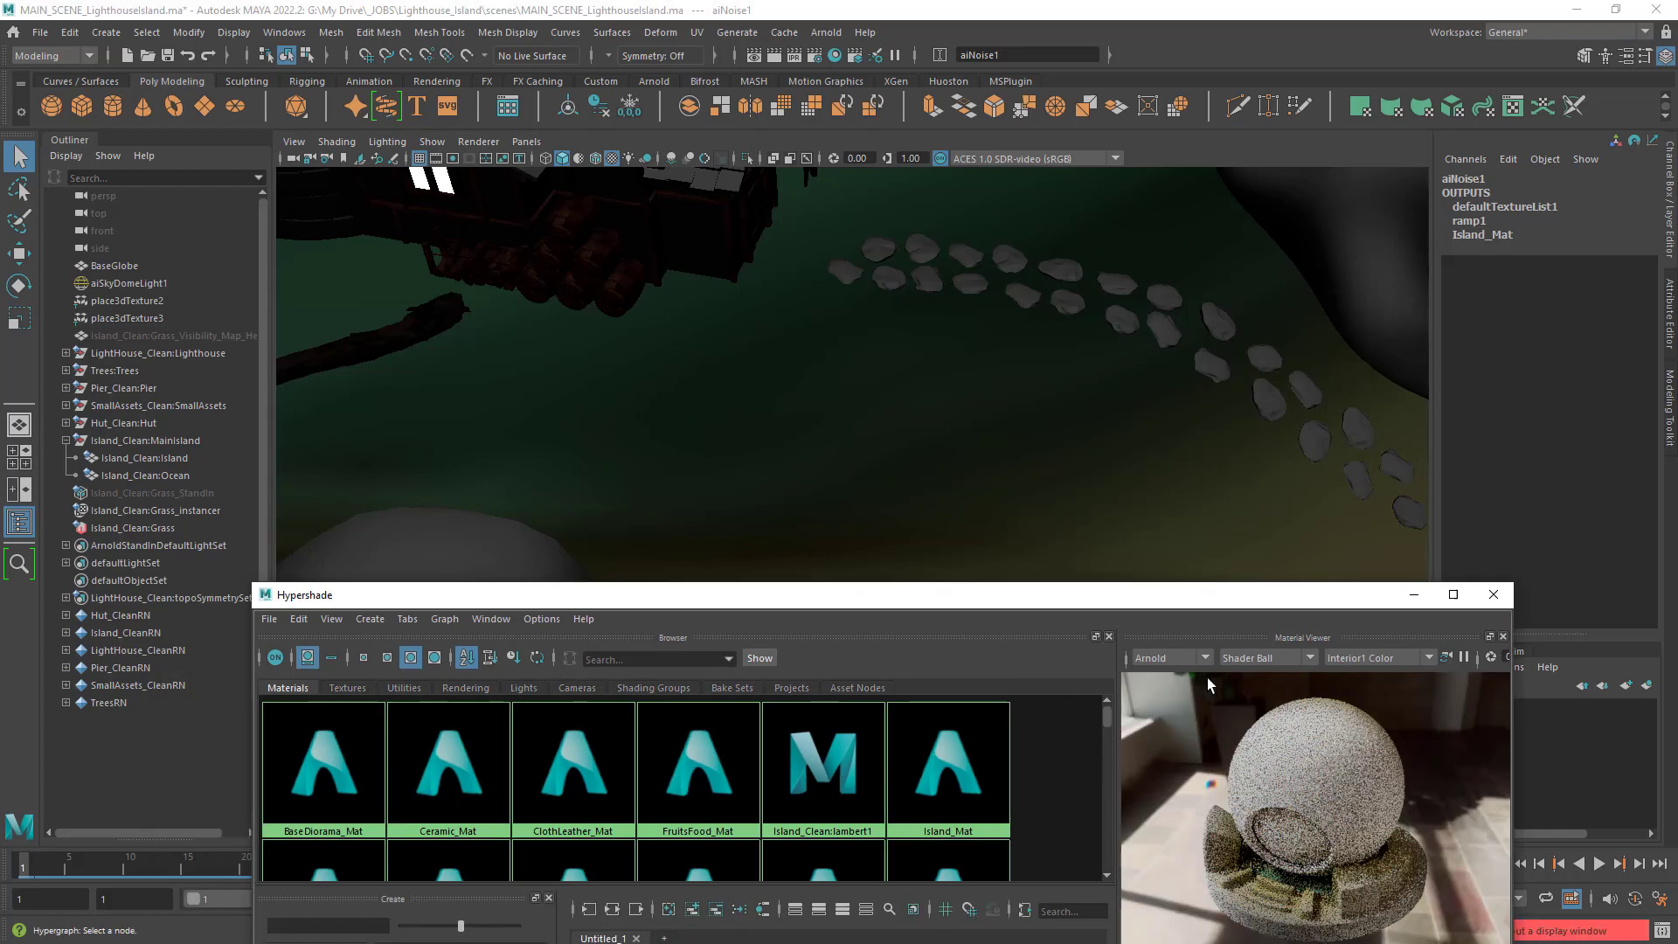
drag(1212, 603, 1202, 159)
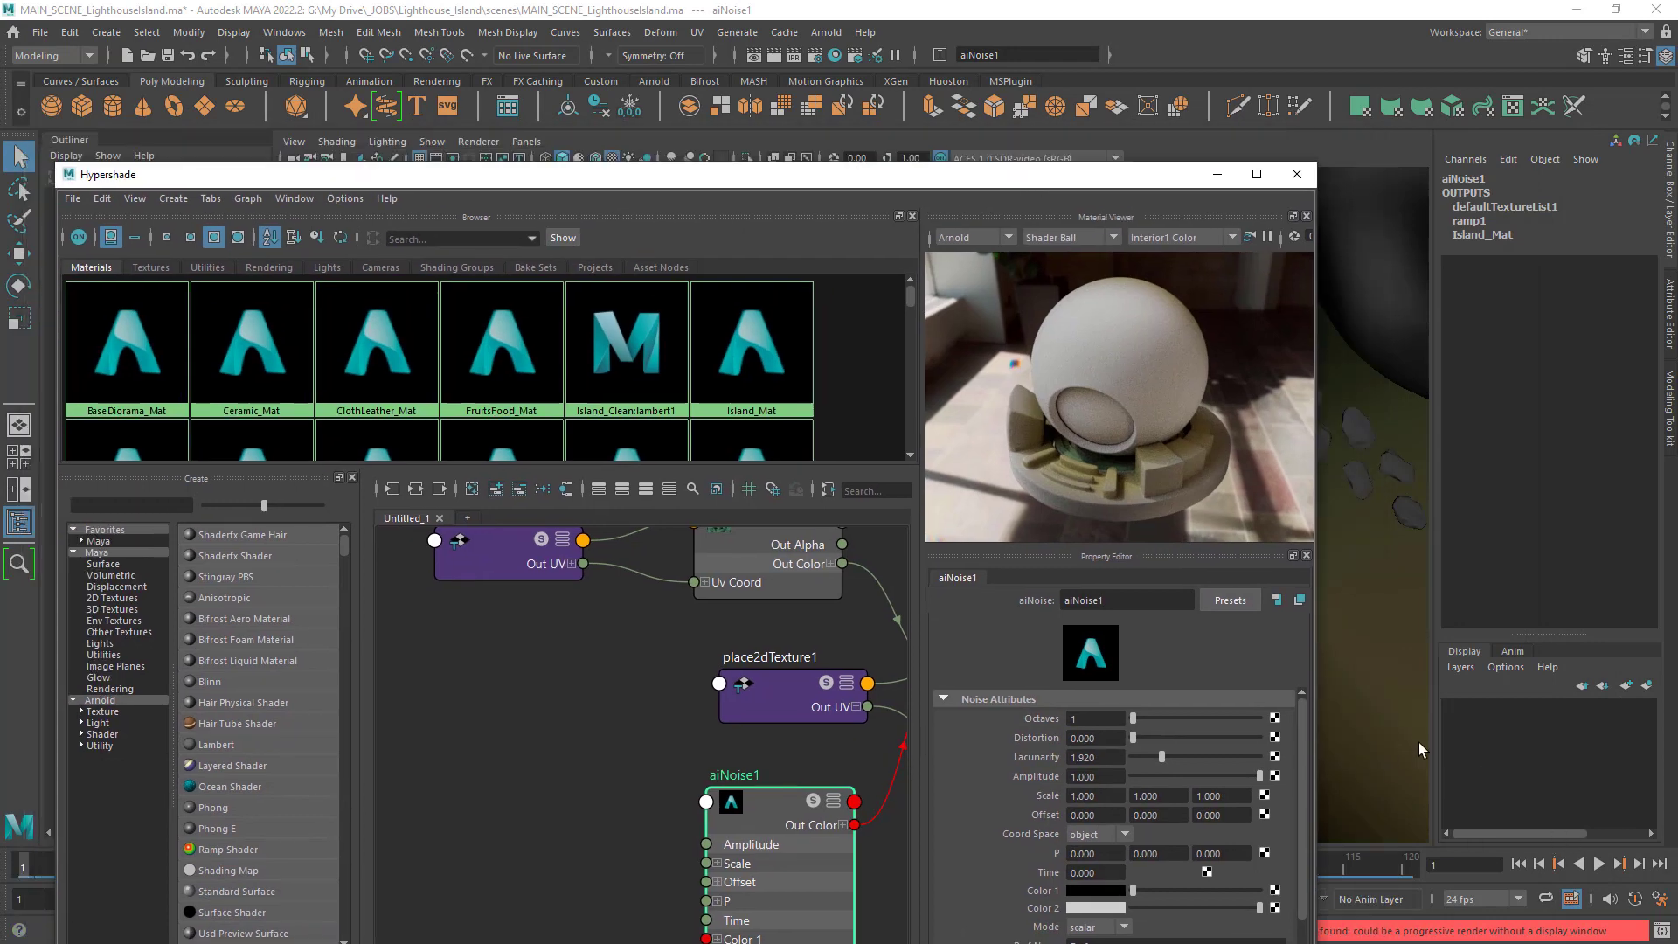
alt+right_drag(1370, 622, 1365, 623)
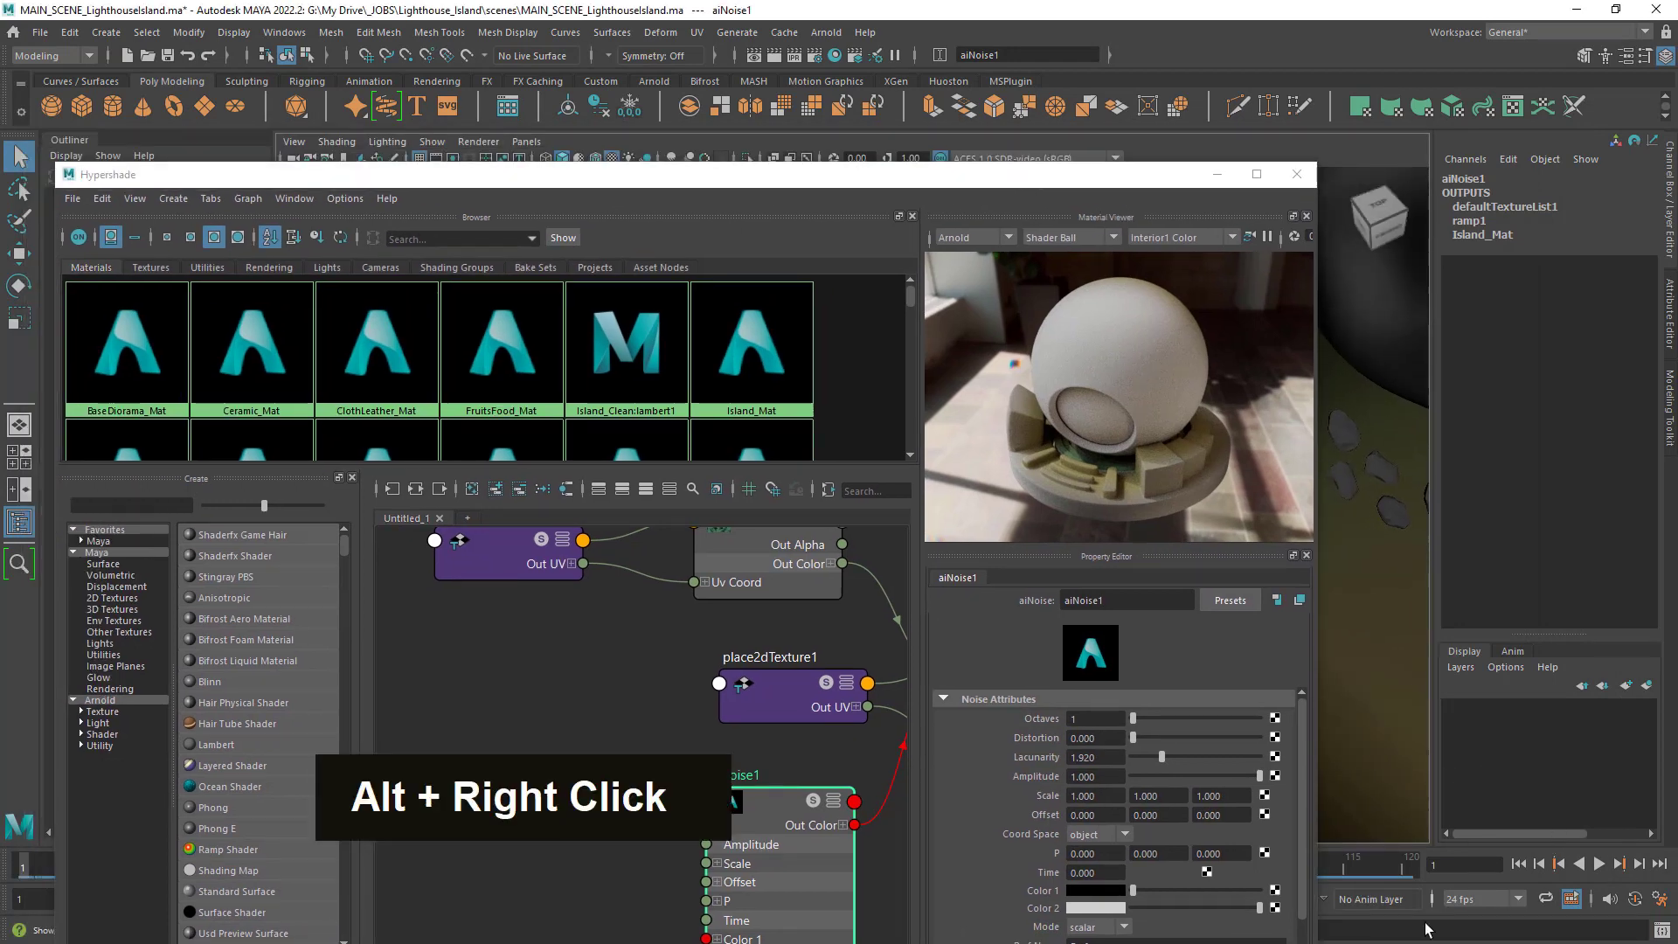
mouse_move(1137, 388)
alt+mouse_down()
mouse_move(1041, 372)
mouse_move(1129, 413)
alt+mouse_up()
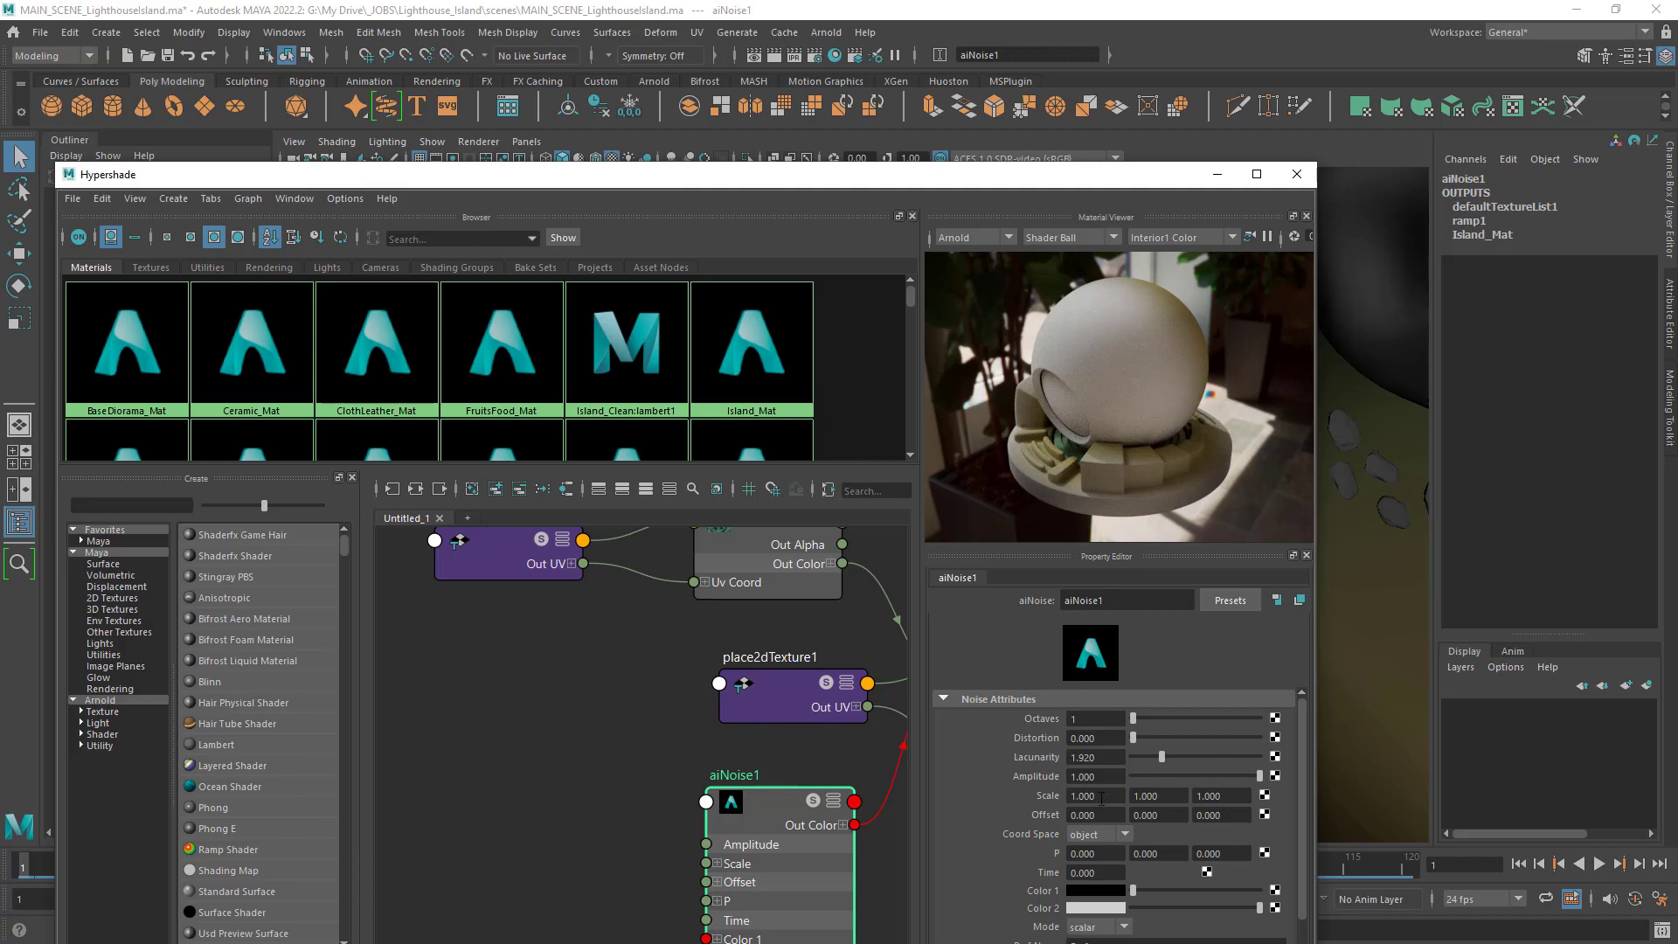
Set aiNoise1's Color 1 to a dark olive gray while checking the shader ball preview.
scroll(1158, 813, down, 2)
drag(1135, 844, 1178, 850)
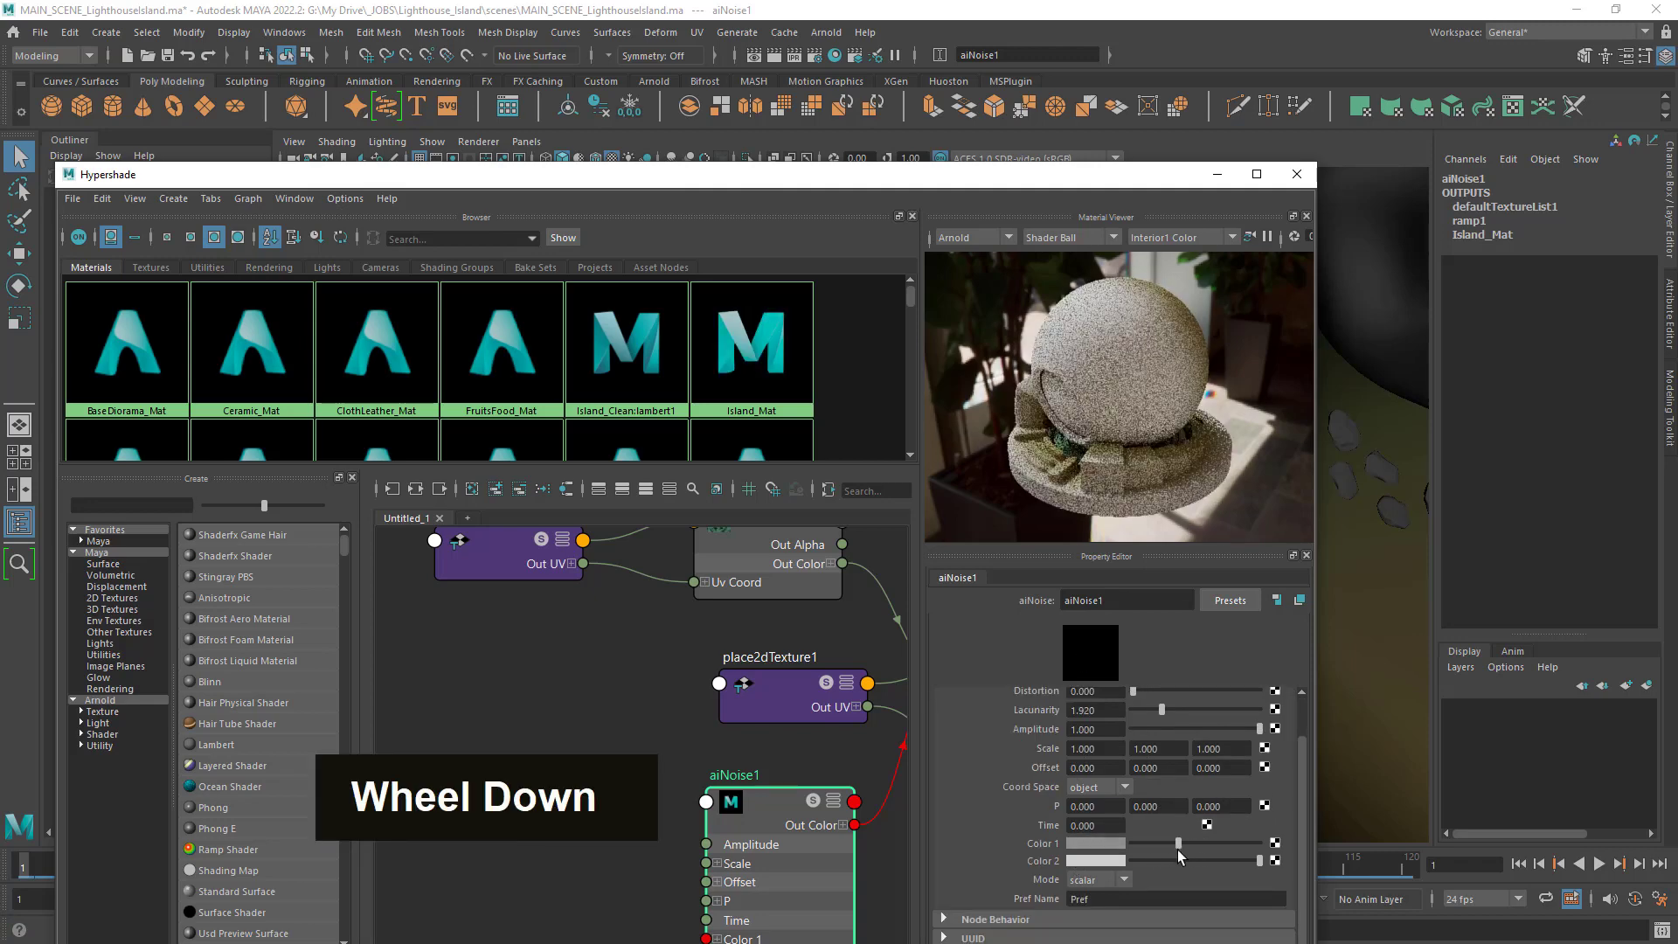
mouse_move(1167, 447)
alt+mouse_down()
mouse_move(1107, 412)
mouse_move(1138, 480)
mouse_move(1146, 458)
alt+mouse_up()
mouse_move(1177, 843)
mouse_down()
mouse_move(1092, 841)
mouse_move(1147, 848)
mouse_up()
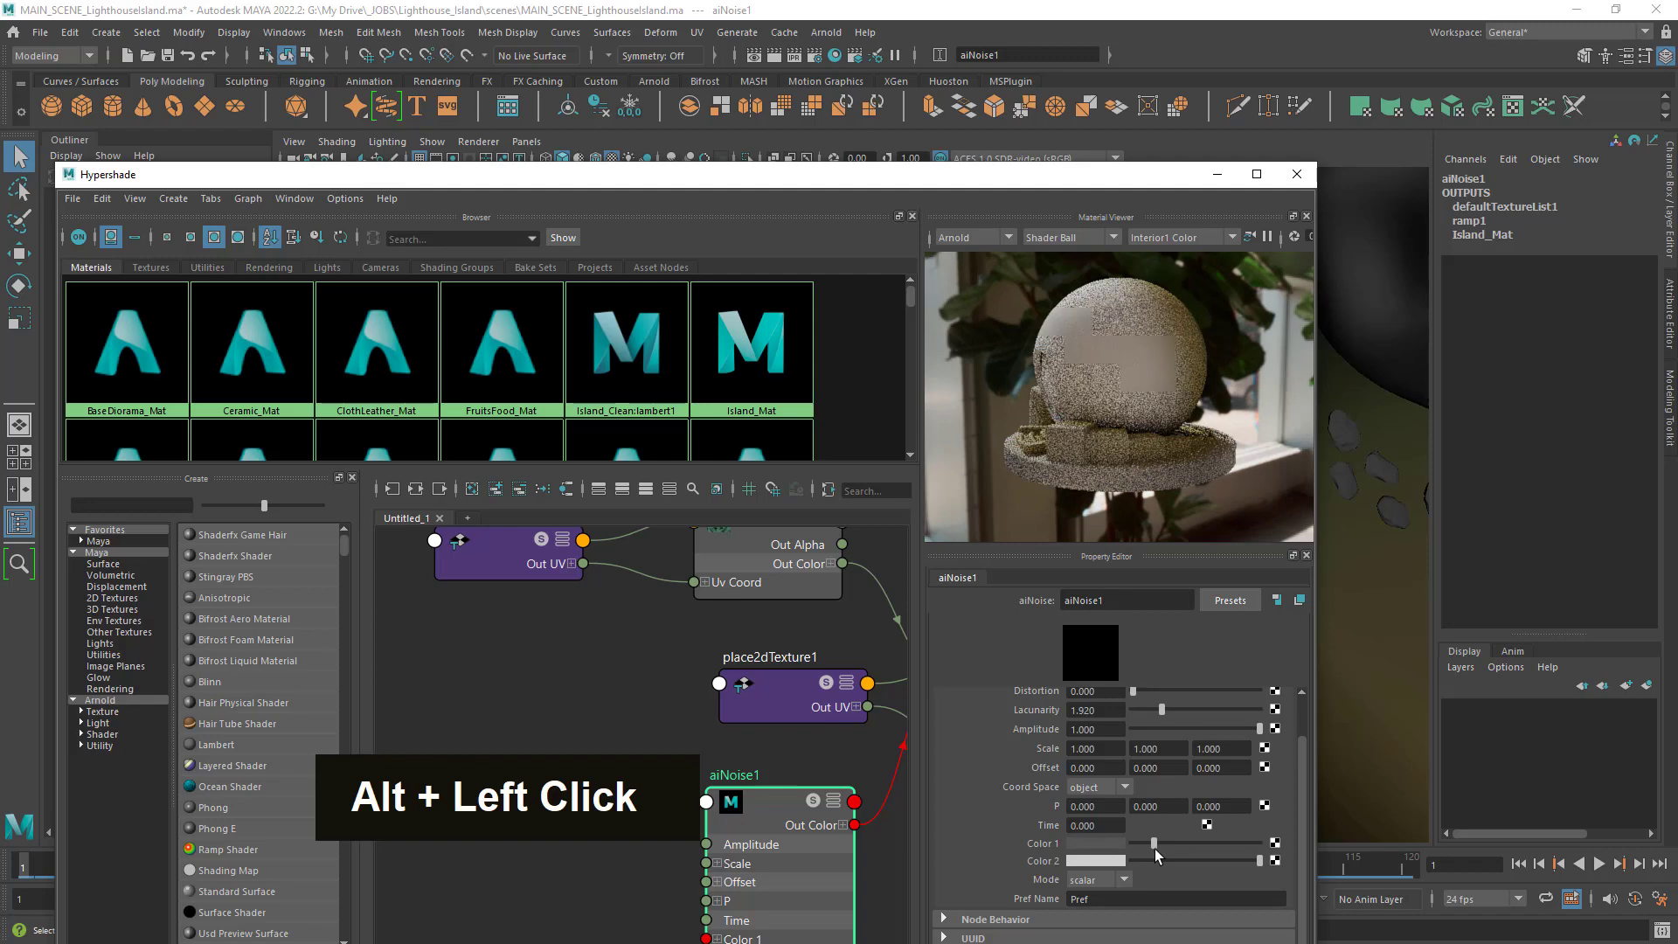
drag(1156, 848, 1169, 846)
click(1093, 844)
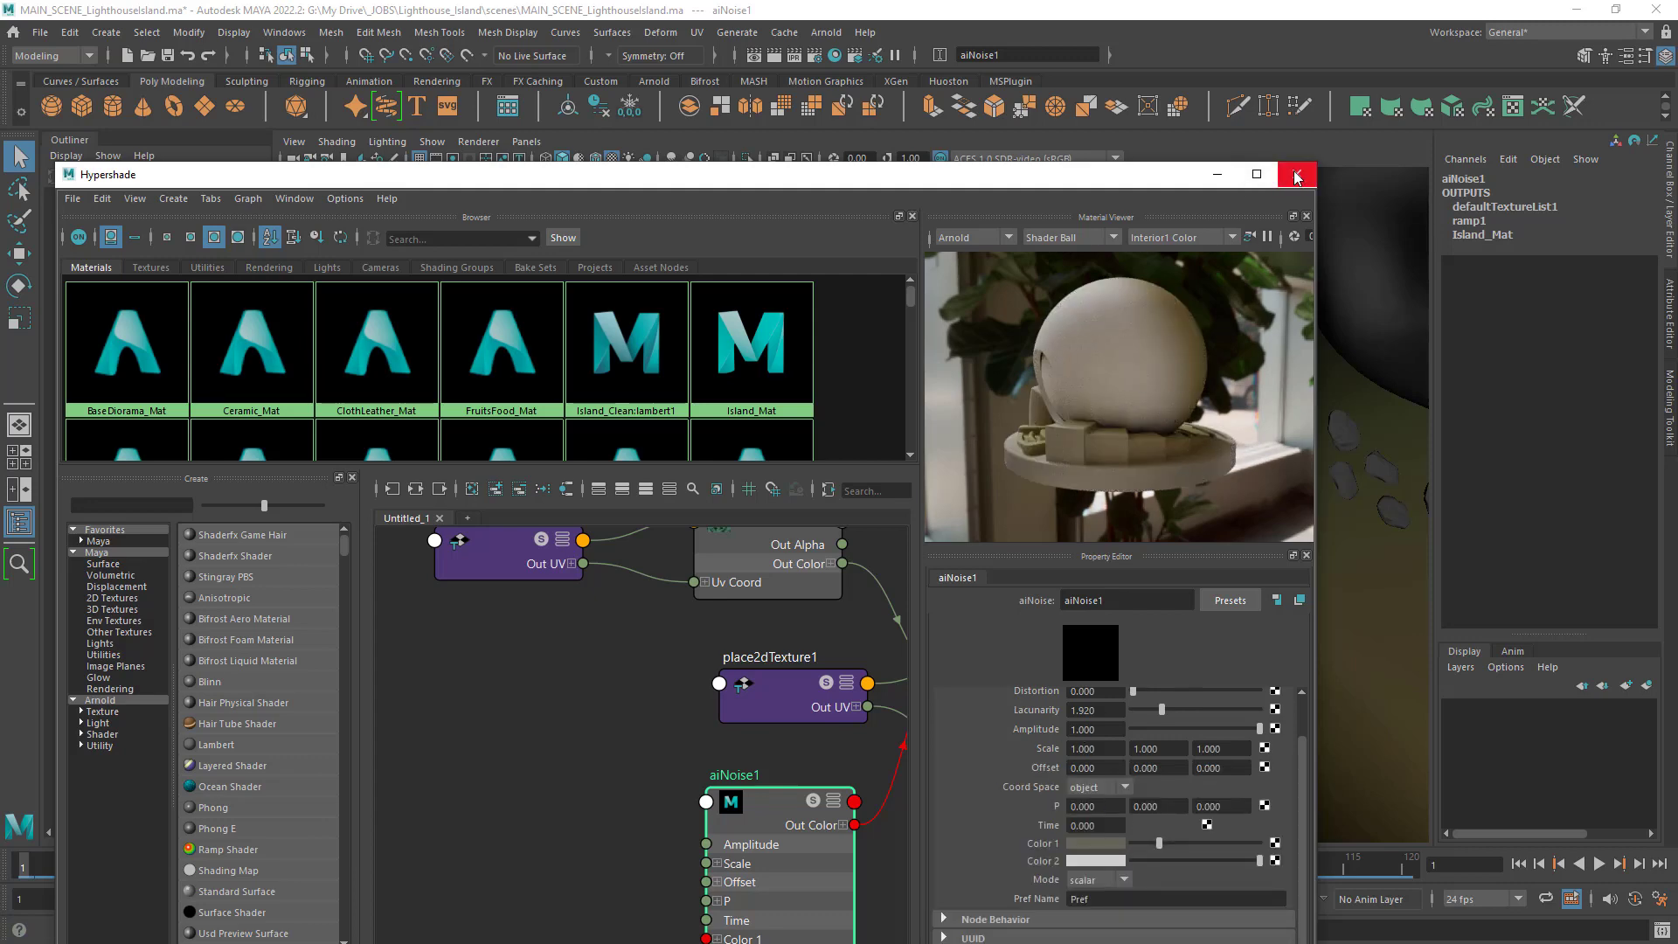
Compare the attributes of the noise5 node with those of aiNoise1 in the island material graph.
drag(783, 832, 748, 818)
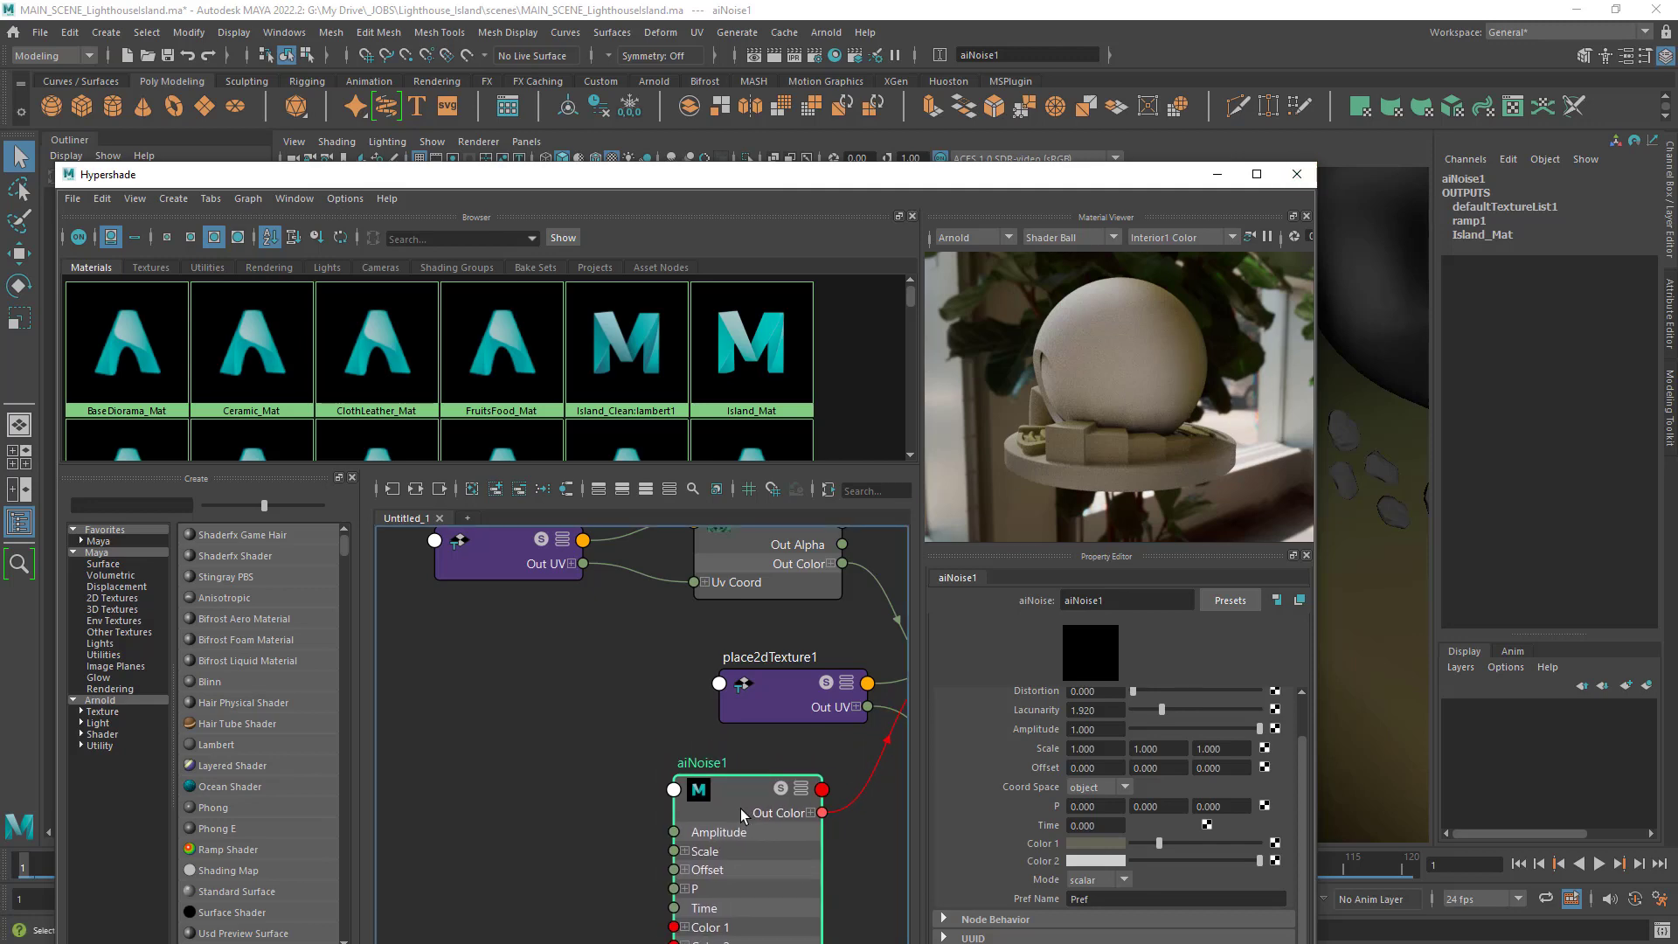
alt+middle_drag(682, 695, 508, 778)
click(570, 633)
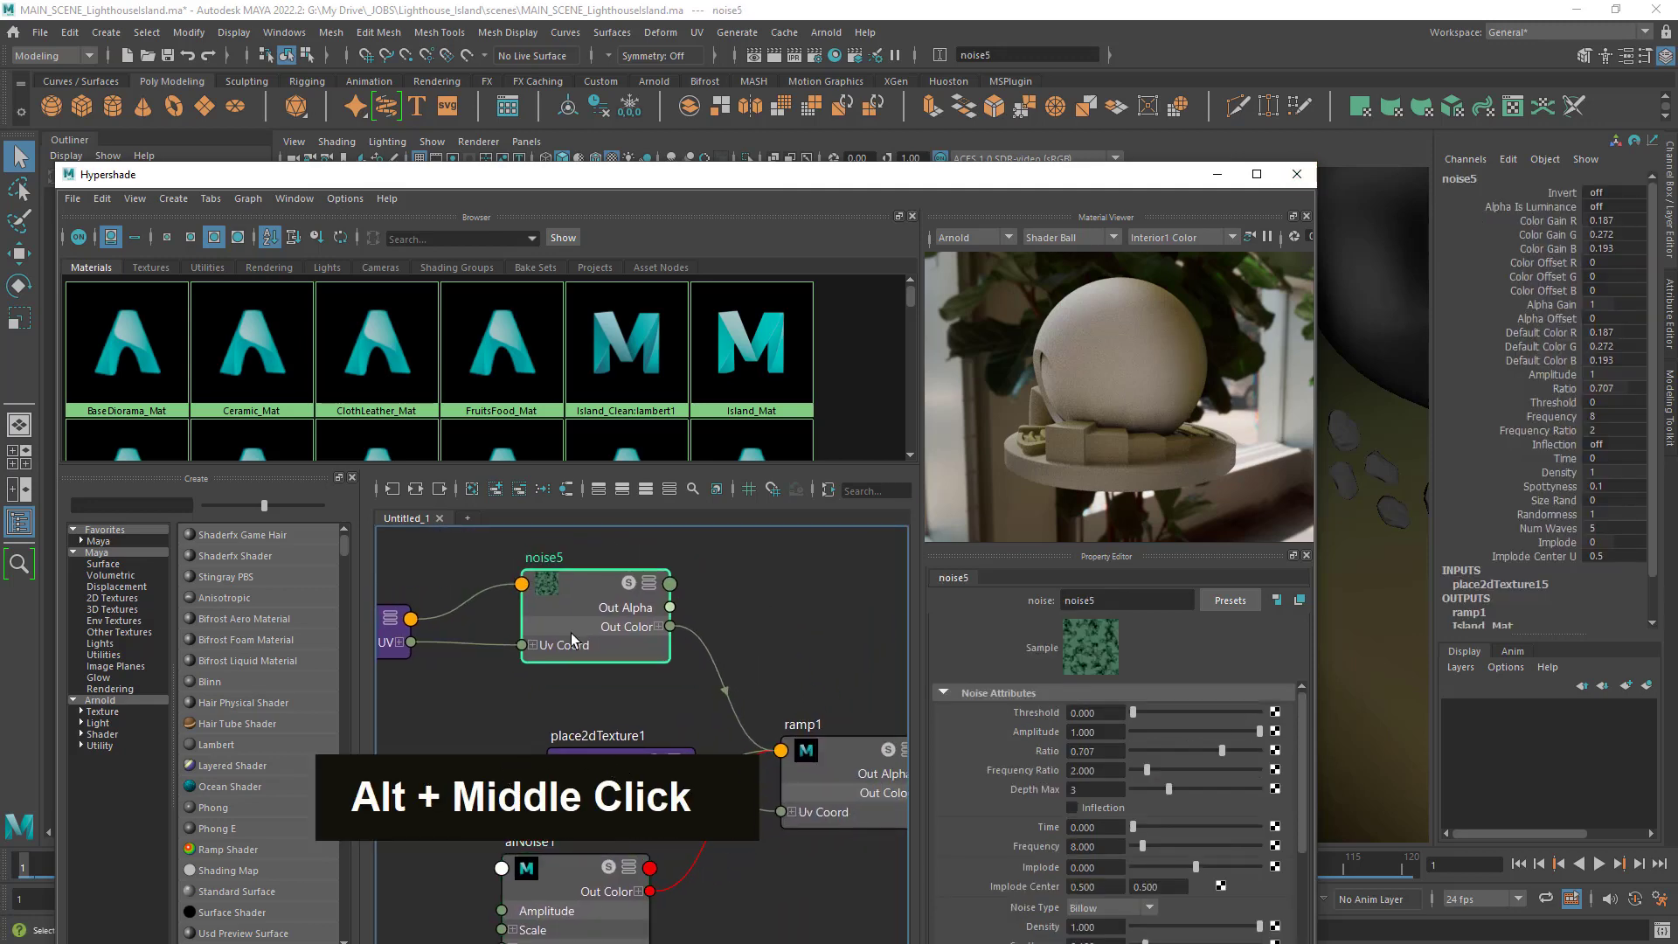
drag(570, 633, 572, 625)
click(565, 896)
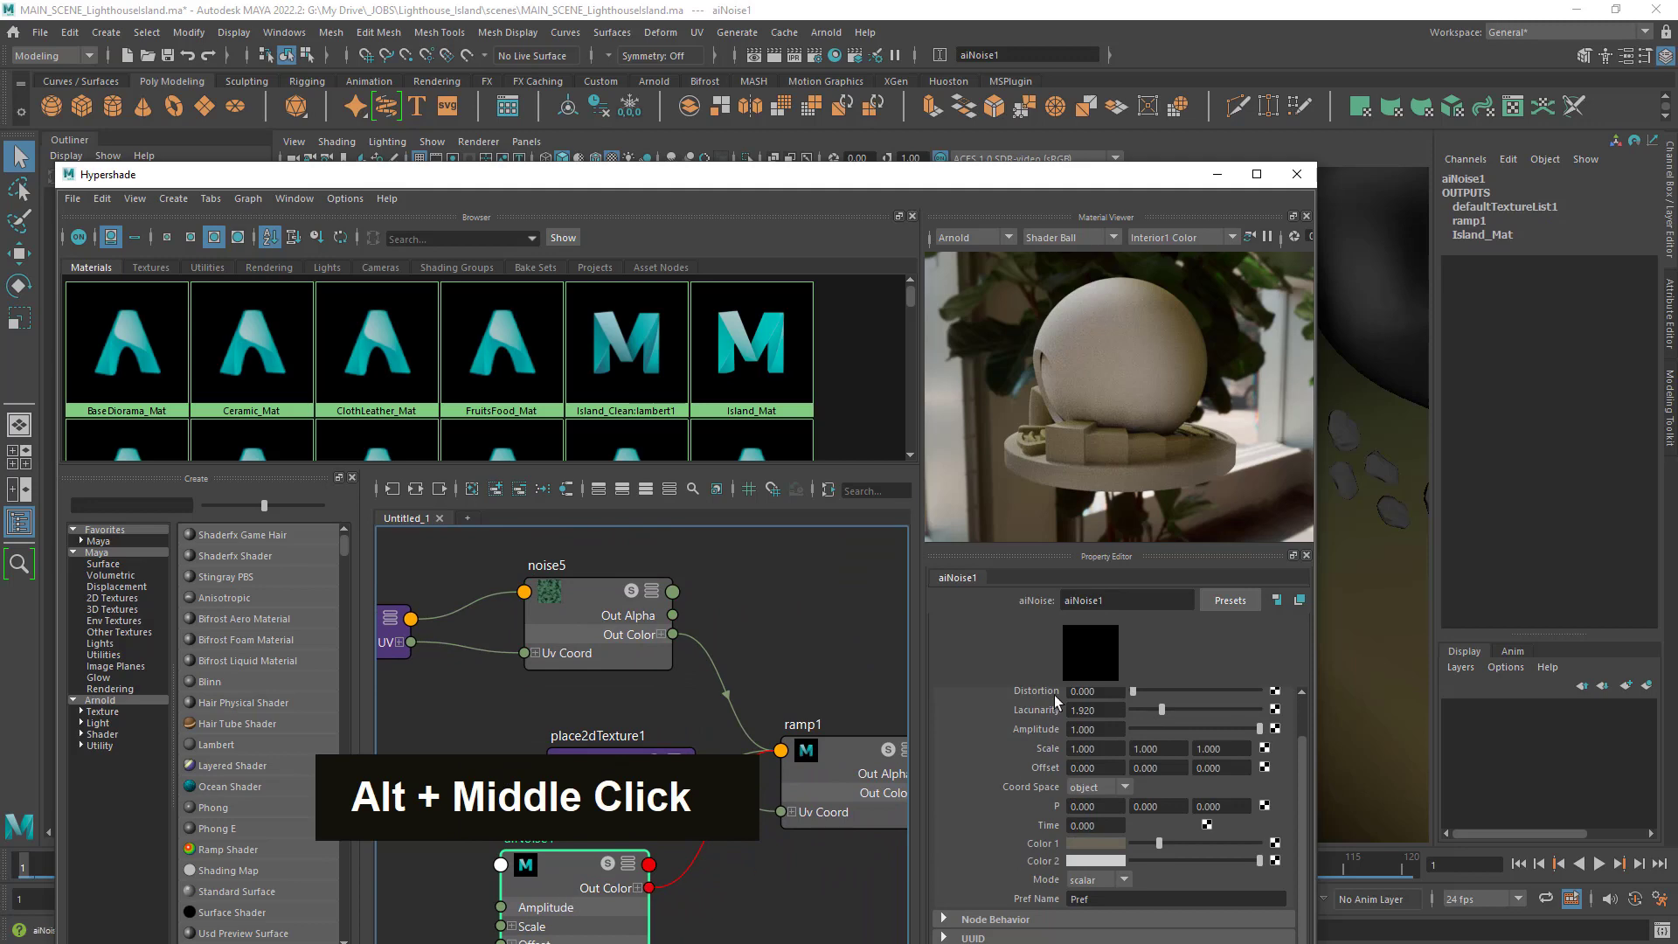
click(982, 240)
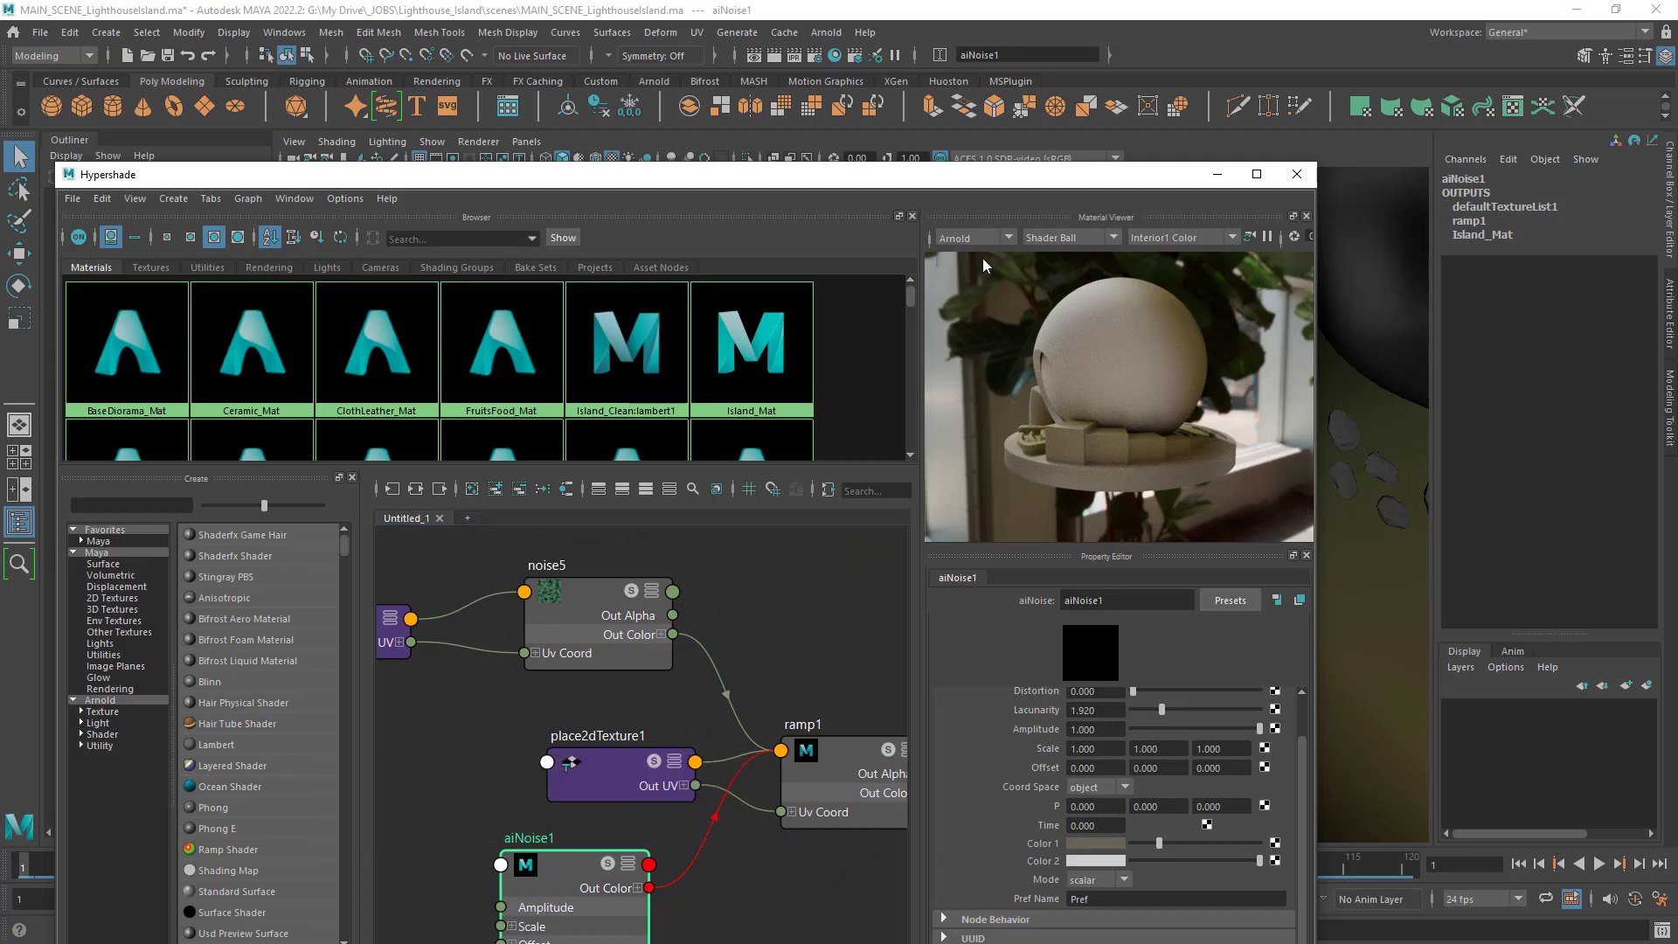
Close the Hypershade, frame the whole island in the perspective view, and switch the viewport renderer to Arnold.
click(983, 259)
click(1304, 181)
alt+right_drag(1162, 524, 768, 431)
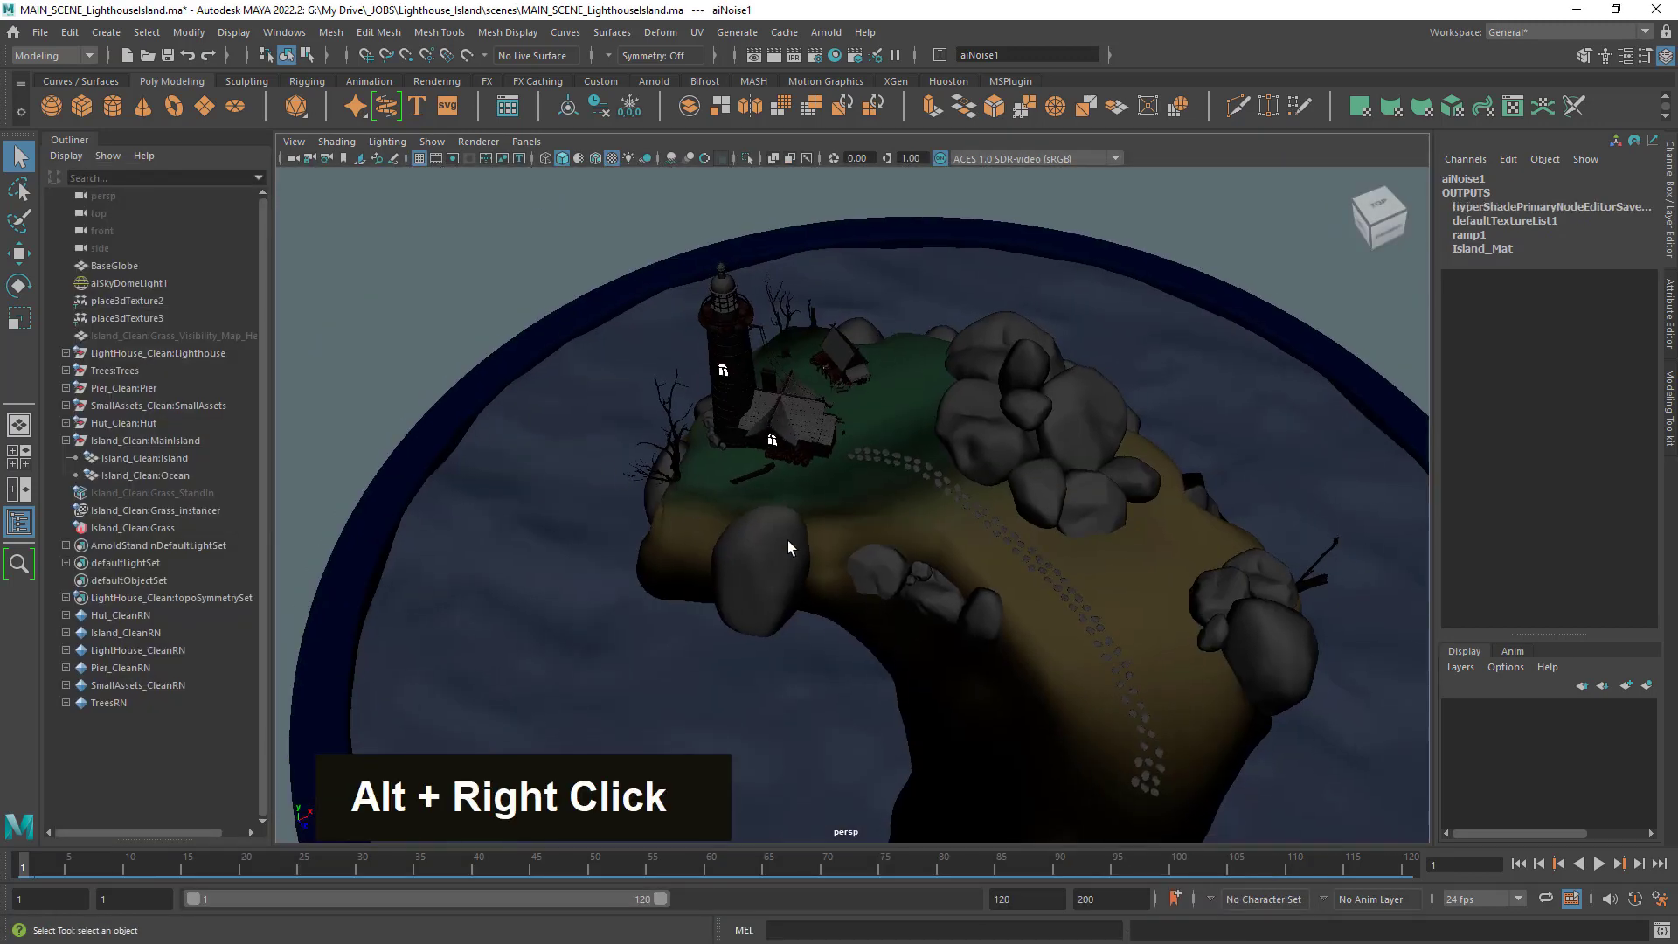
alt+drag(768, 431, 768, 580)
alt+right_drag(768, 581, 872, 600)
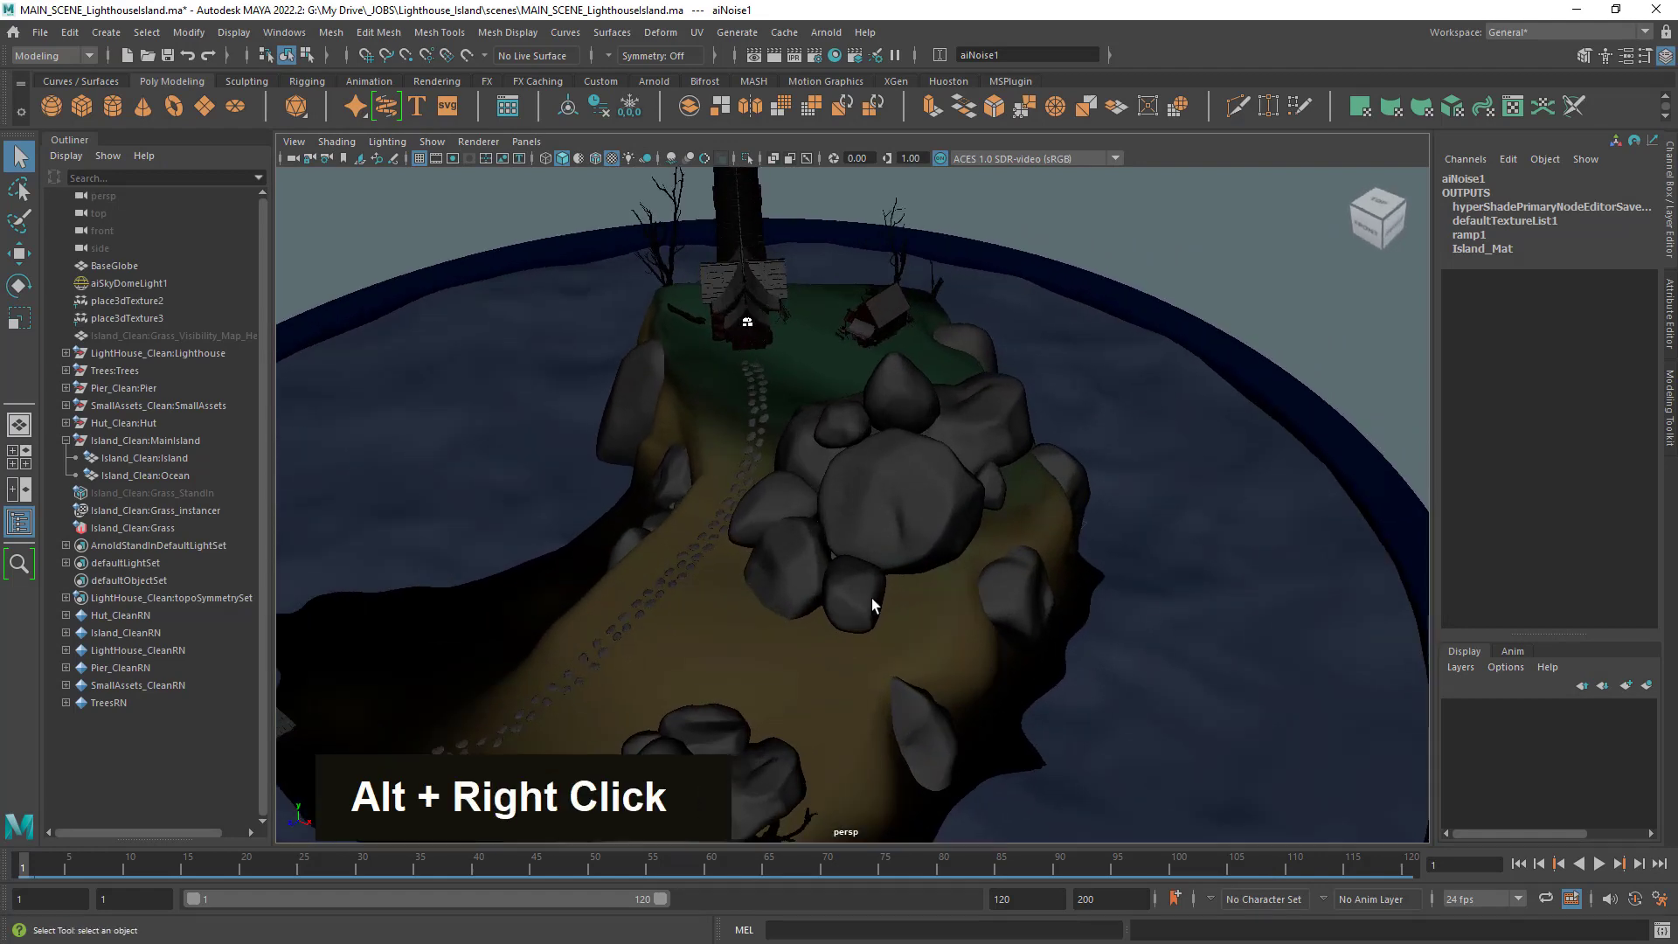
alt+middle_drag(873, 599, 963, 558)
alt+drag(963, 558, 1132, 522)
alt+right_drag(1132, 523, 1162, 433)
alt+middle_drag(1162, 432, 1146, 531)
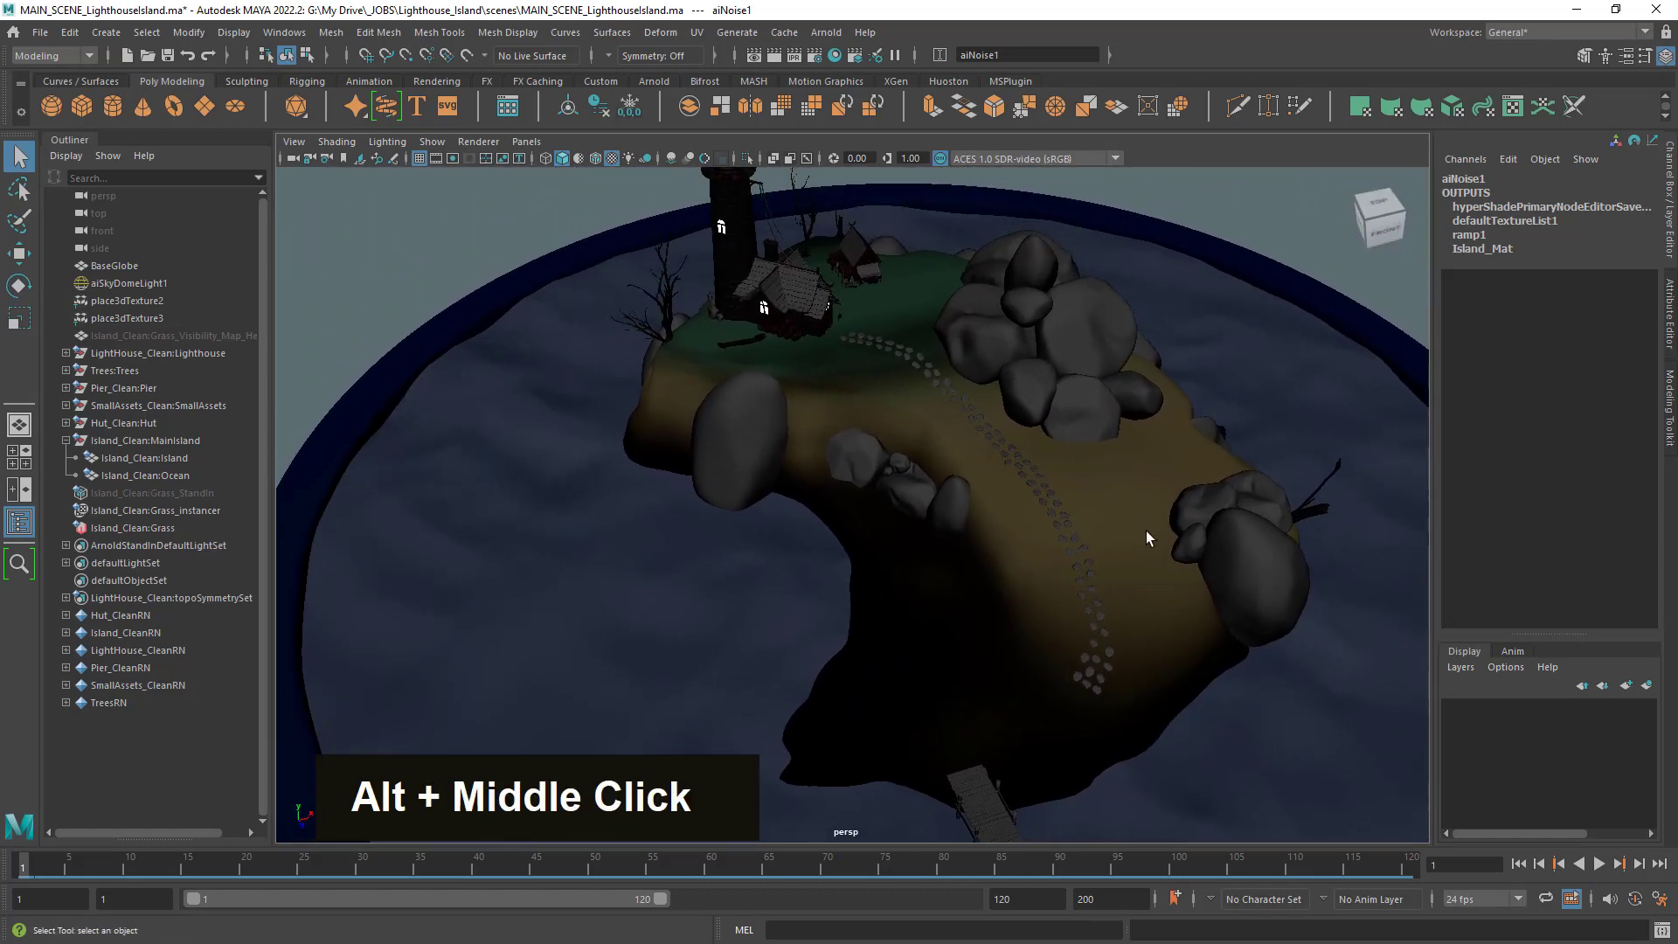
mouse_move(1146, 531)
alt+mouse_down()
mouse_move(1268, 506)
mouse_move(854, 499)
mouse_move(1034, 480)
mouse_move(1113, 528)
alt+mouse_up()
alt+right_drag(1113, 528, 1061, 516)
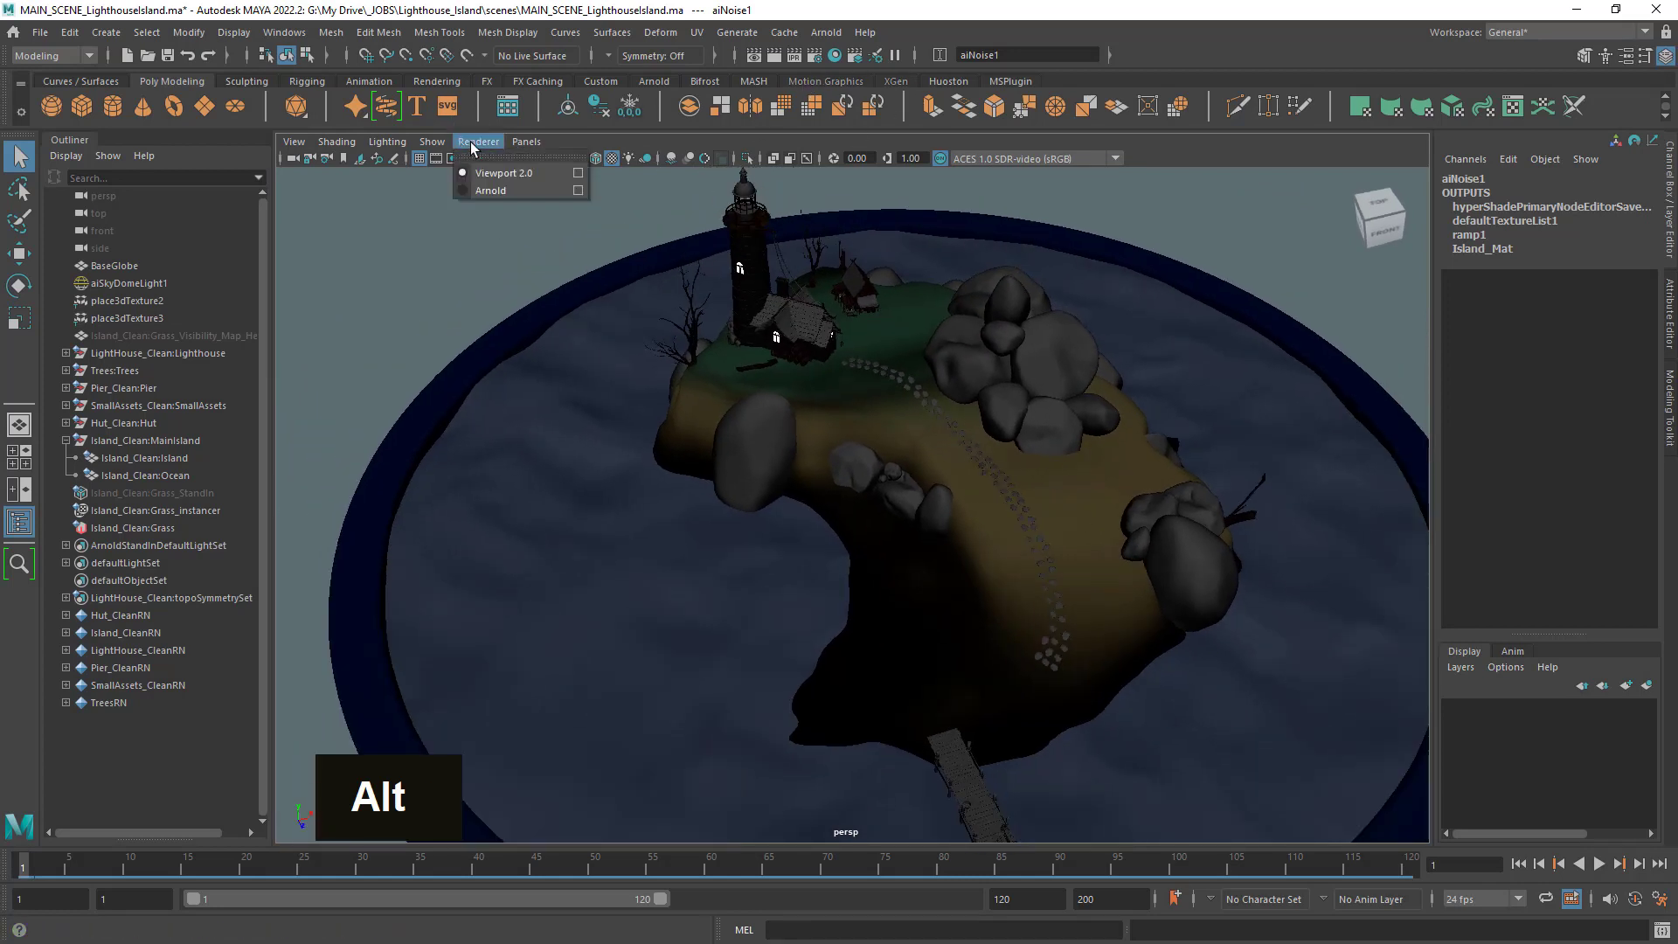
click(511, 190)
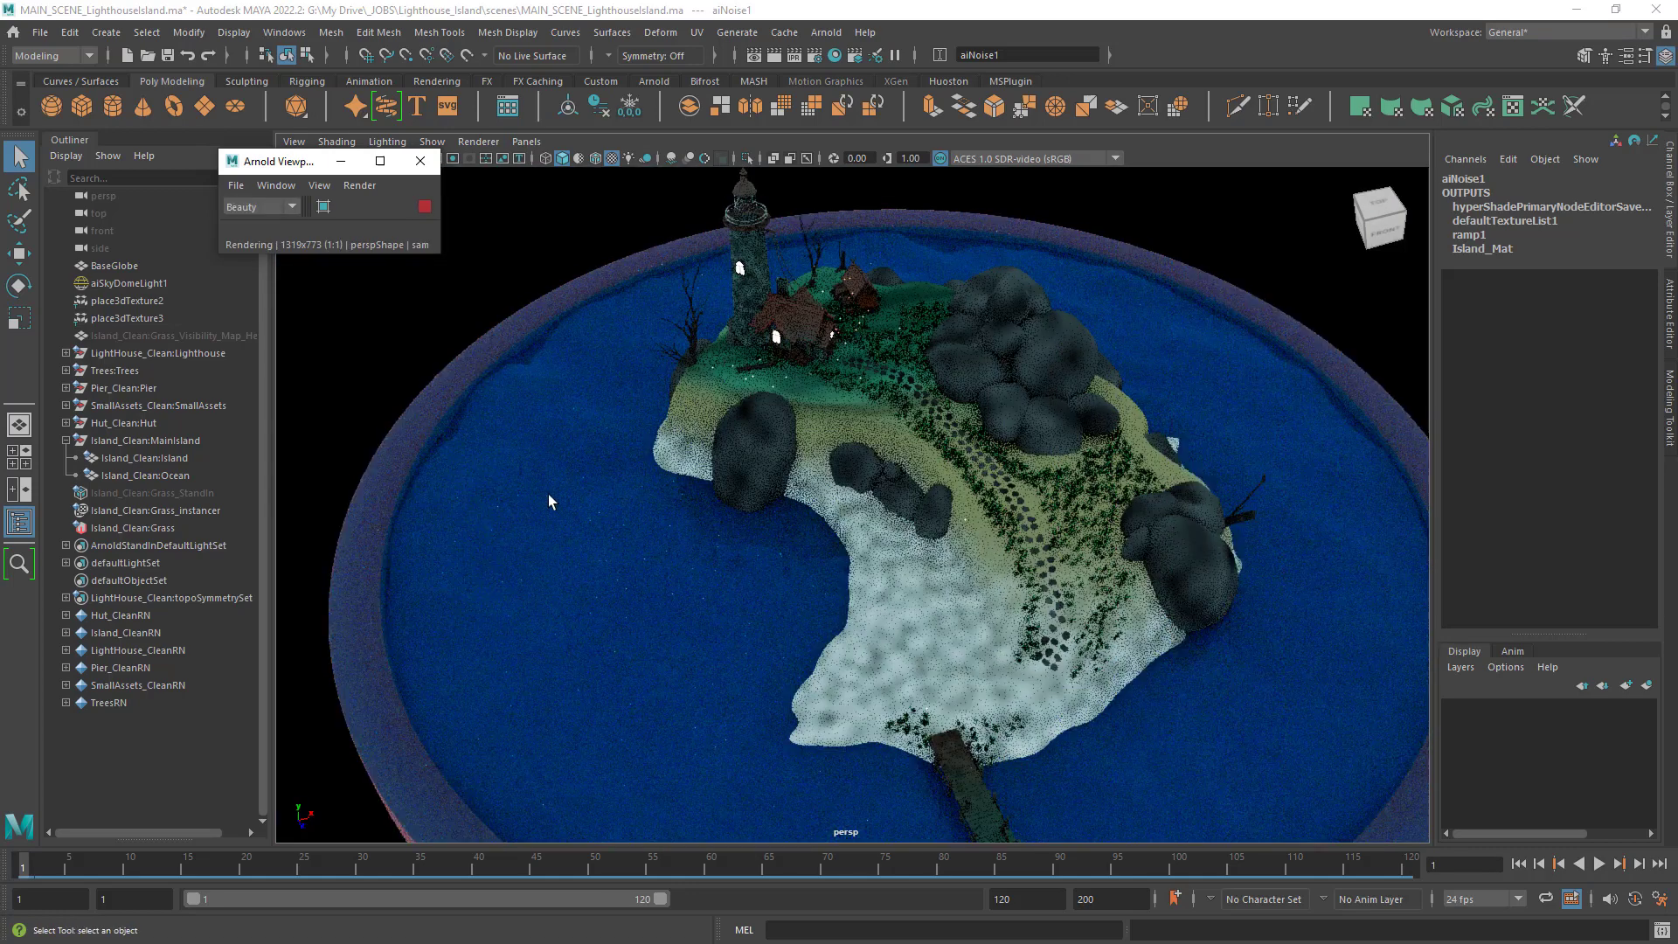
Examine the Arnold-rendered island from low angles along the shoreline boulders and water.
alt+drag(820, 586, 822, 532)
alt+right_drag(822, 531, 991, 586)
alt+drag(993, 581, 982, 554)
alt+right_drag(982, 554, 982, 569)
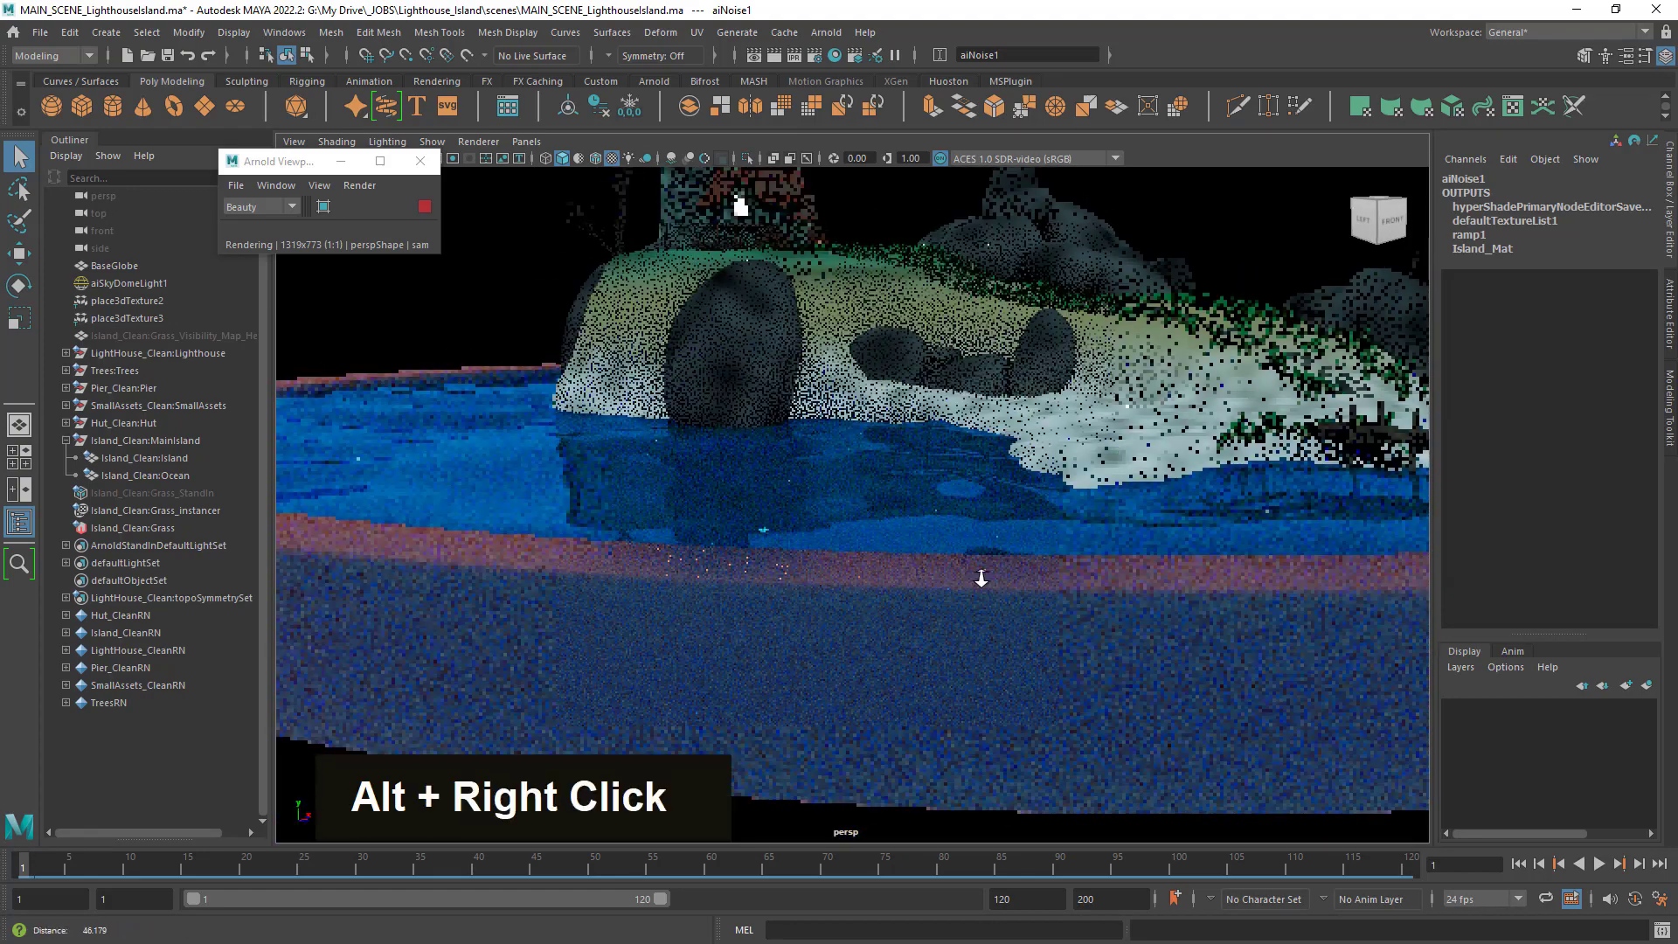
mouse_move(982, 569)
alt+mouse_down()
mouse_move(982, 585)
mouse_move(961, 579)
alt+mouse_up()
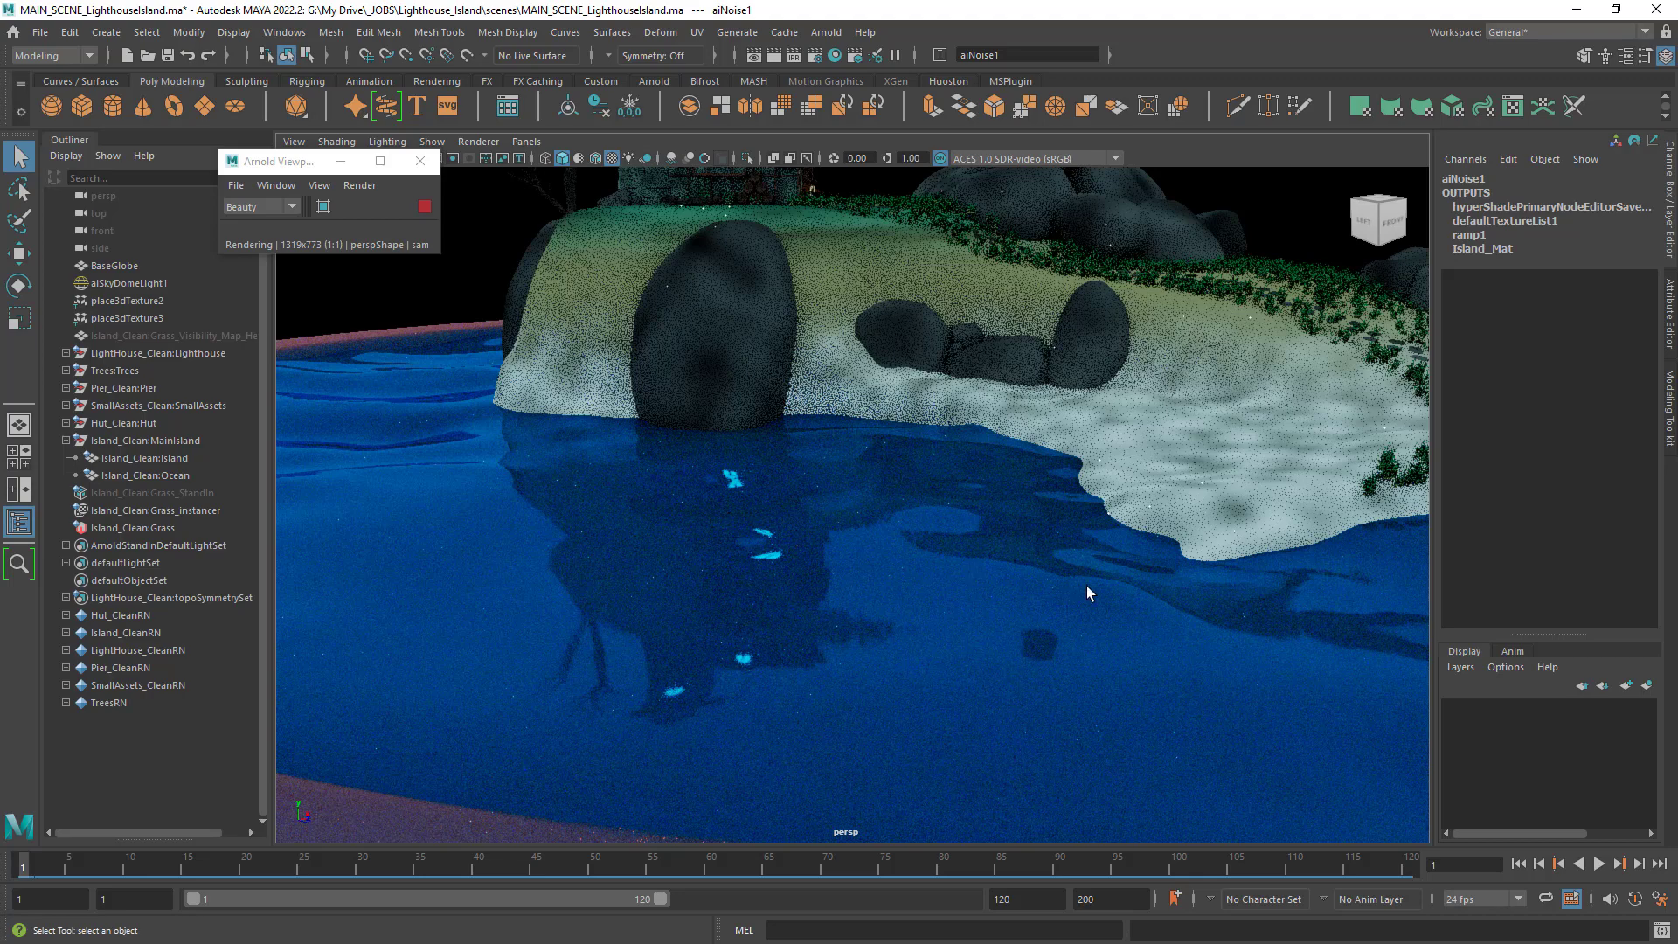
alt+right_drag(1109, 593, 910, 569)
alt+drag(910, 569, 900, 603)
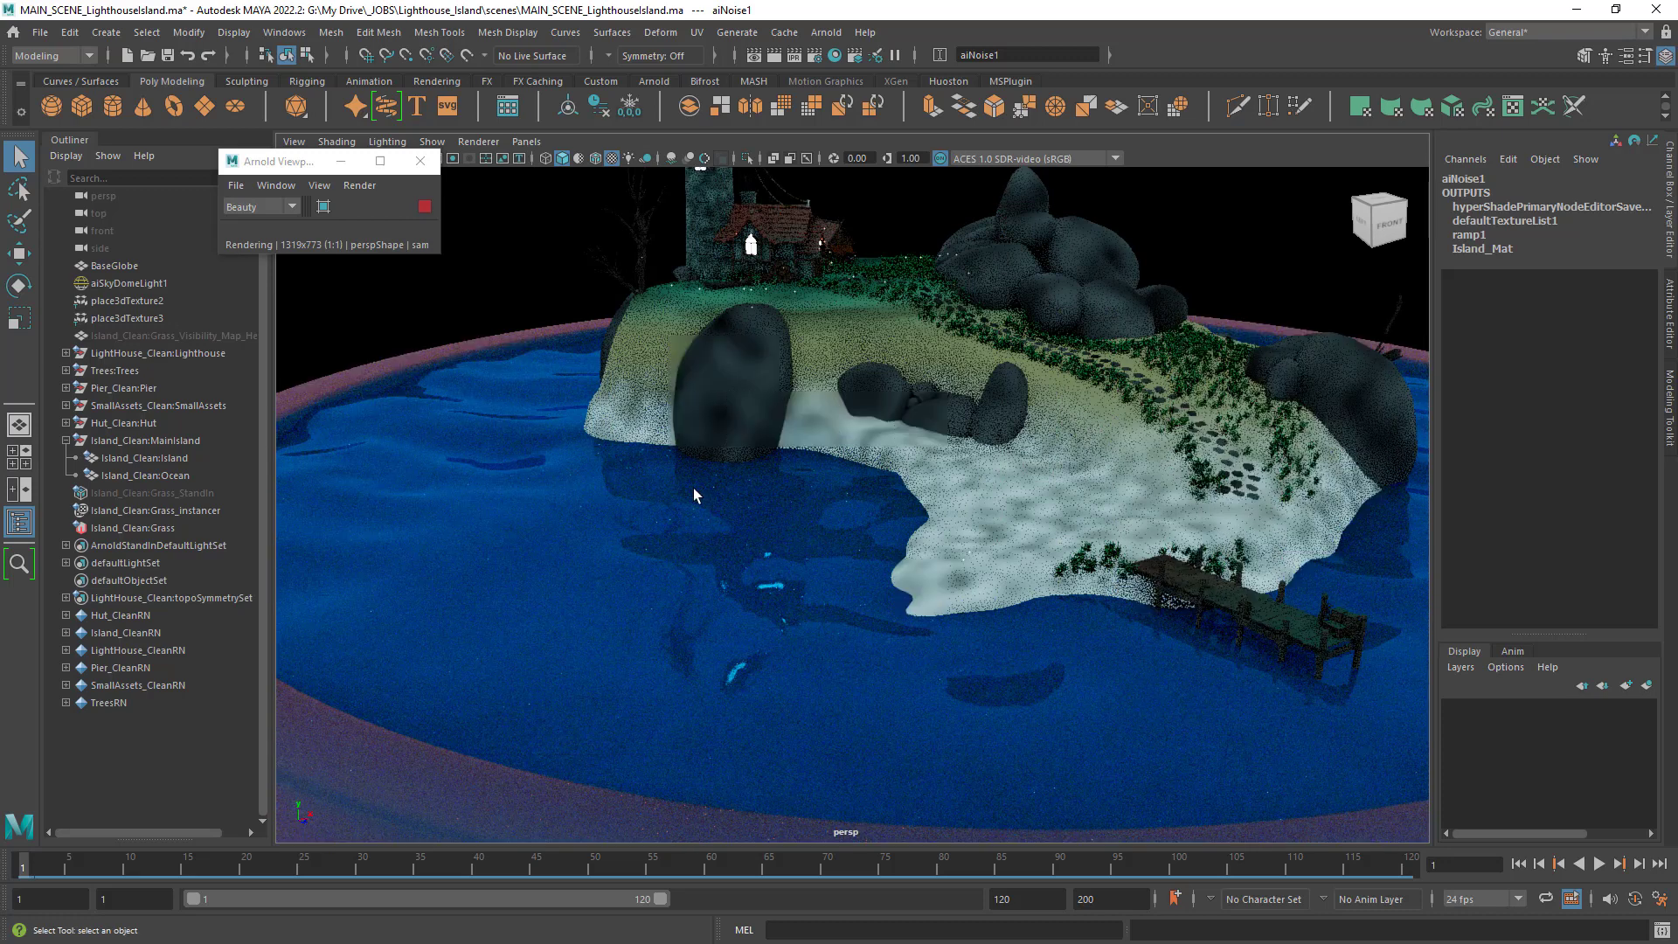
Inspect the noise pattern on the island's pale sandy ground up close from above in the Arnold render.
key(alt)
key(alt)
alt+drag(1009, 554, 911, 587)
alt+right_drag(958, 597, 992, 615)
alt+drag(991, 615, 1063, 654)
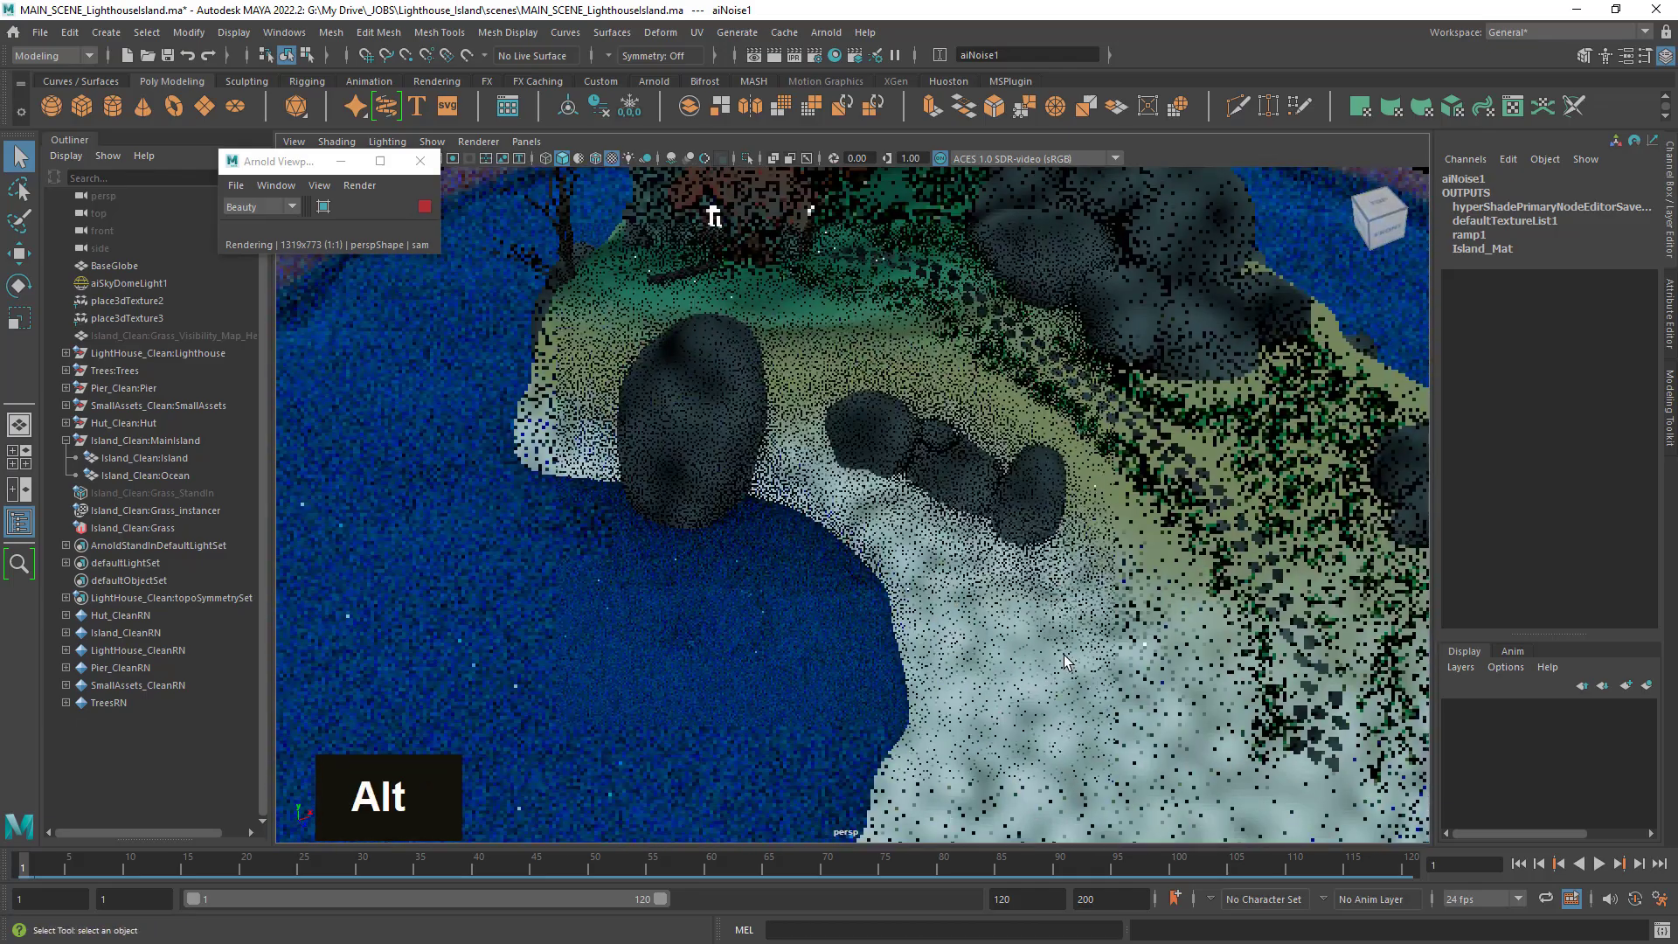
alt+middle_drag(1063, 654, 923, 512)
alt+drag(940, 617, 950, 622)
alt+right_drag(949, 622, 1057, 634)
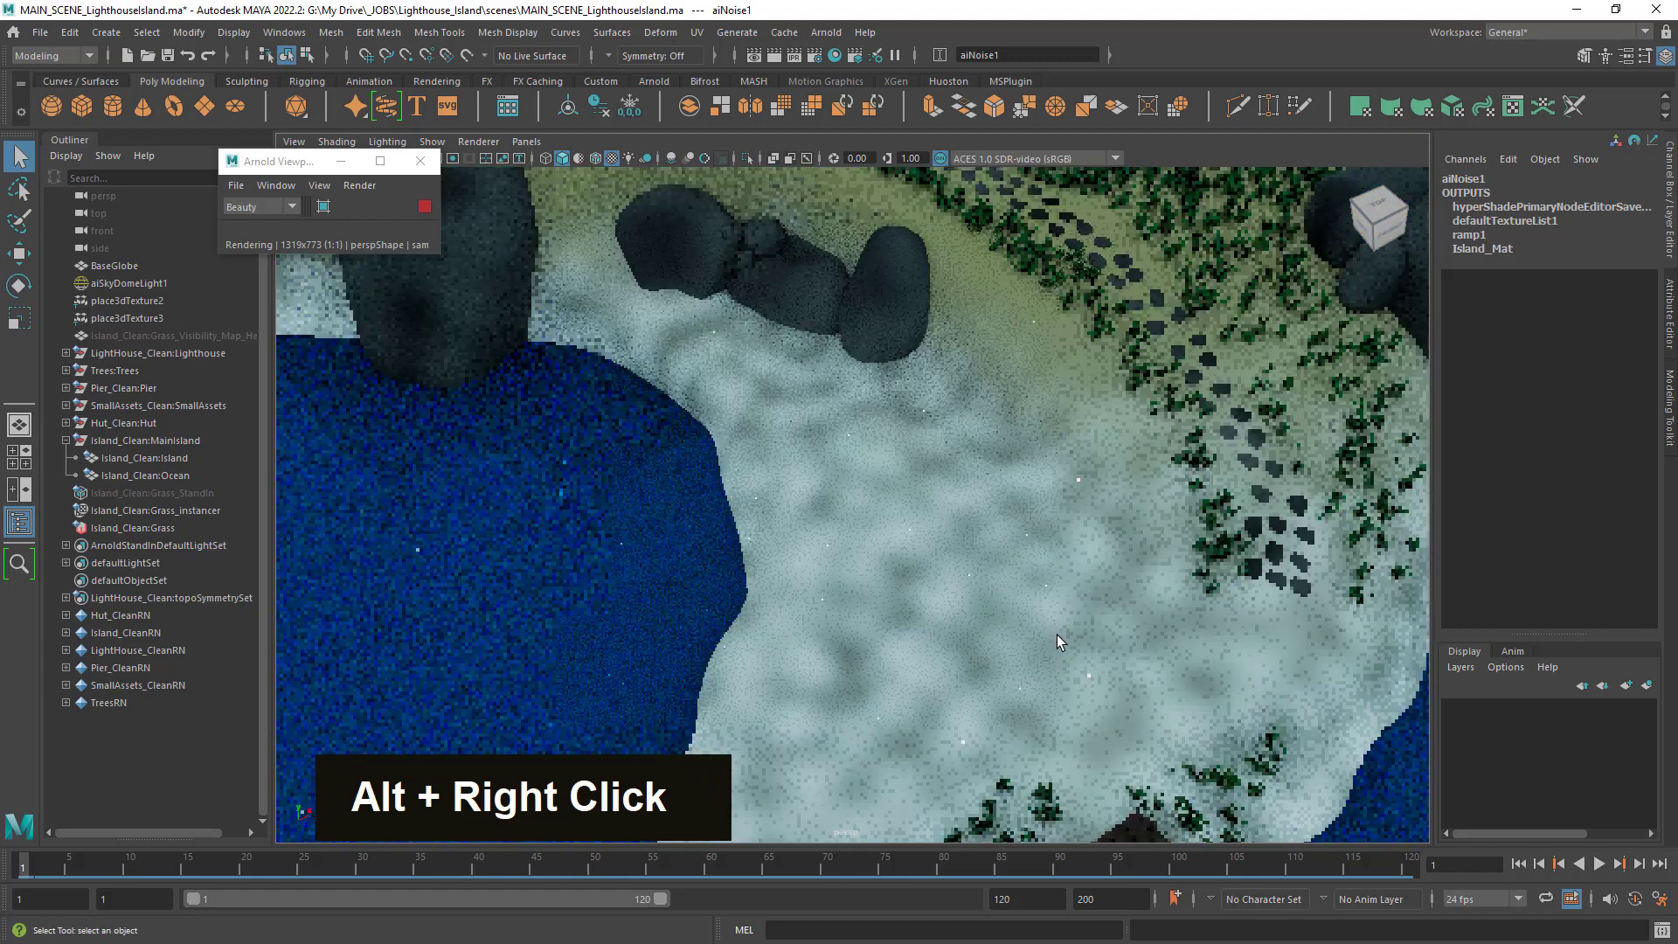
alt+middle_drag(1057, 635, 759, 570)
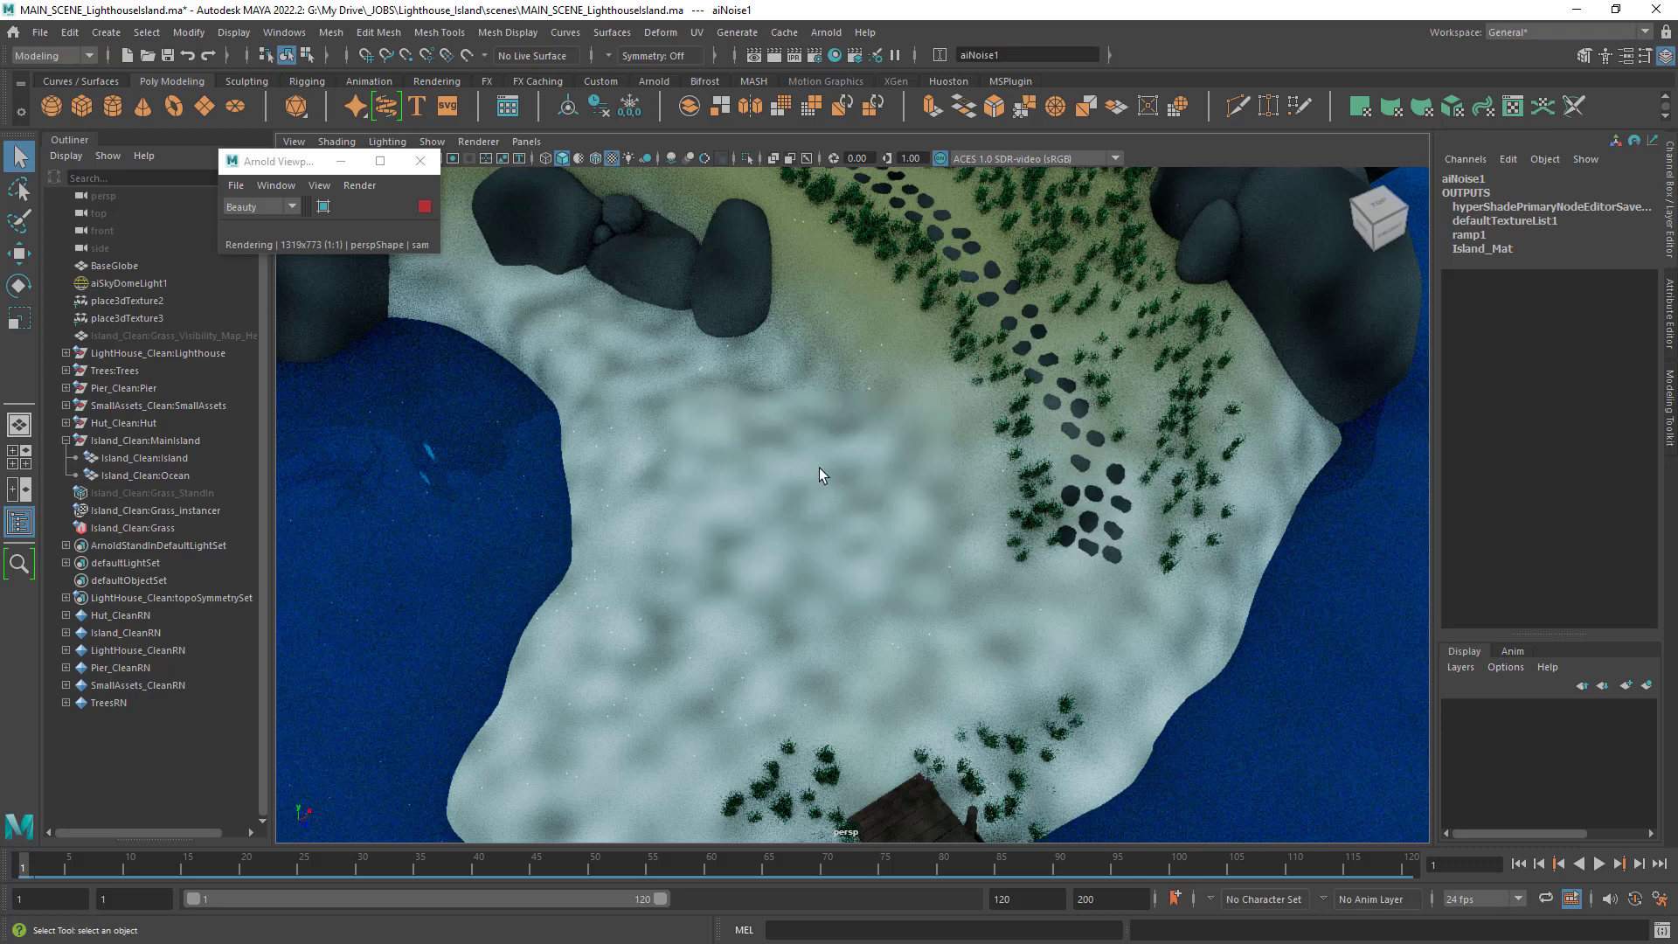
Select the island mesh, show its Island_Mat attributes, and open the ramp1 node connected to the base color.
click(753, 409)
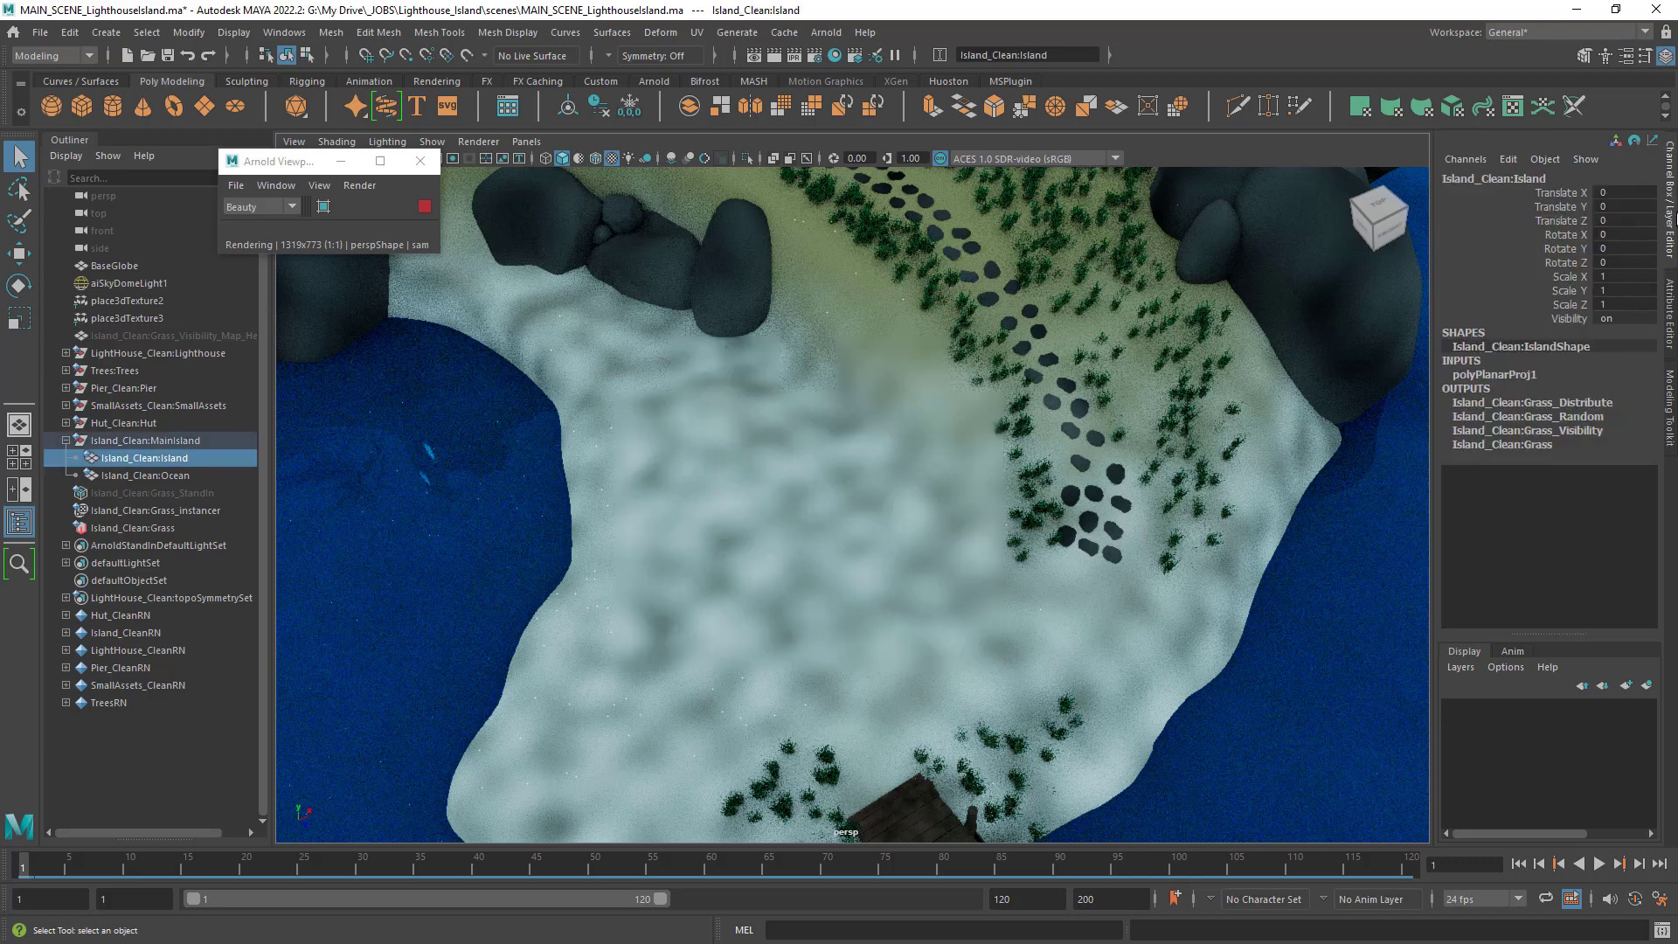
click(1671, 297)
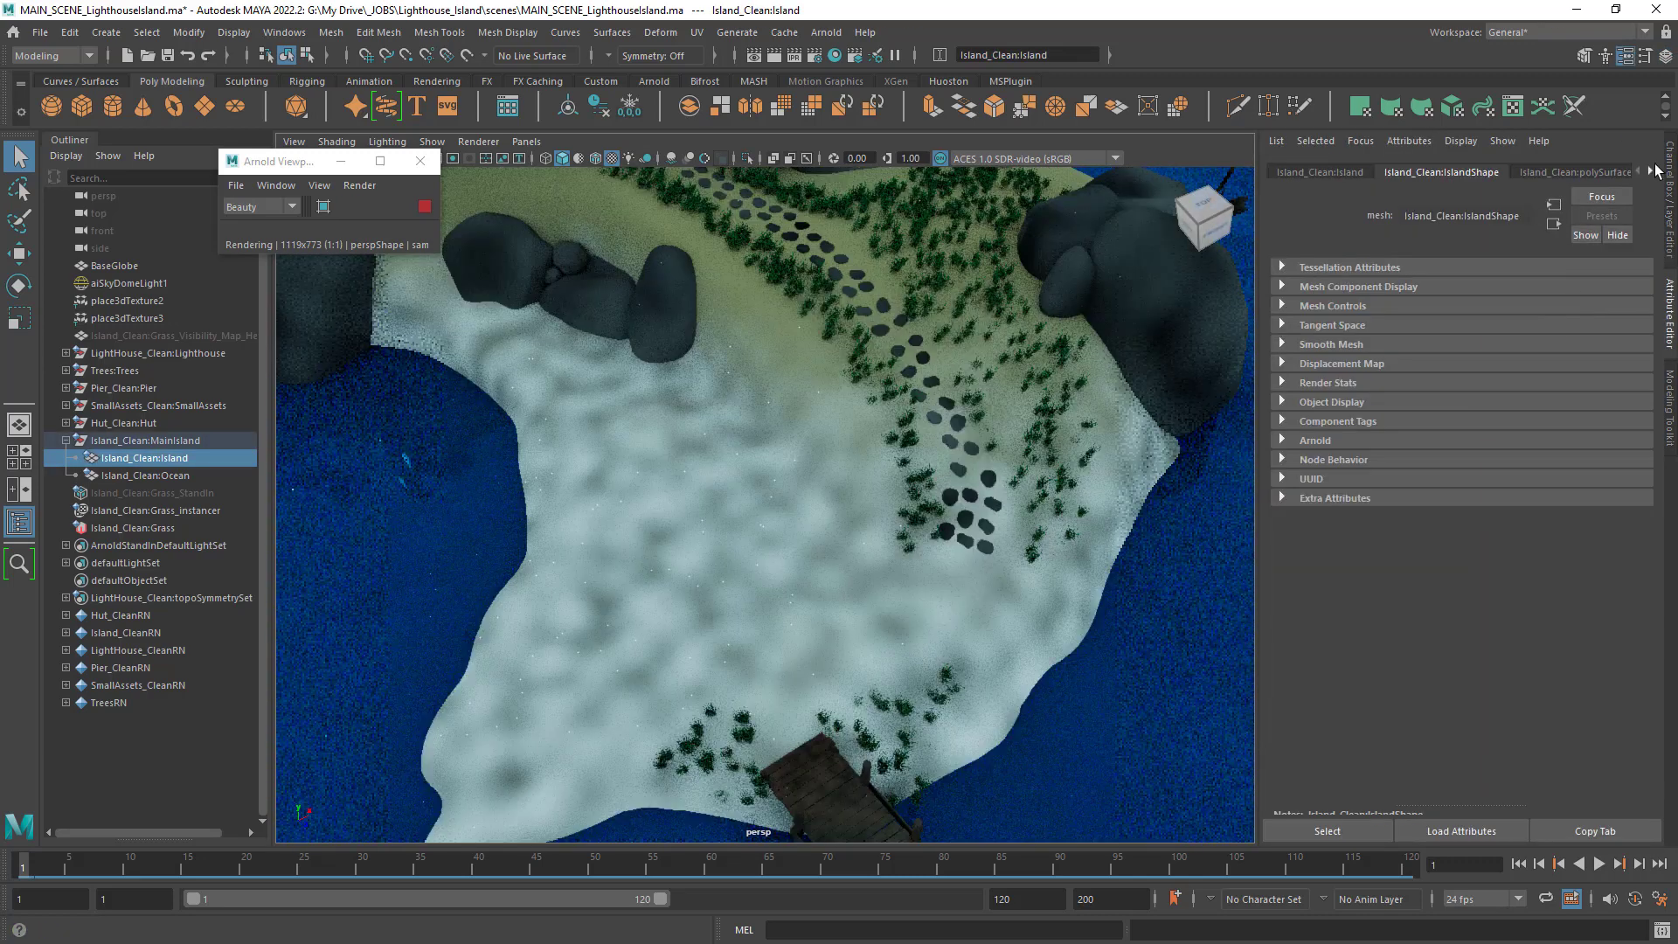
double_click(1653, 172)
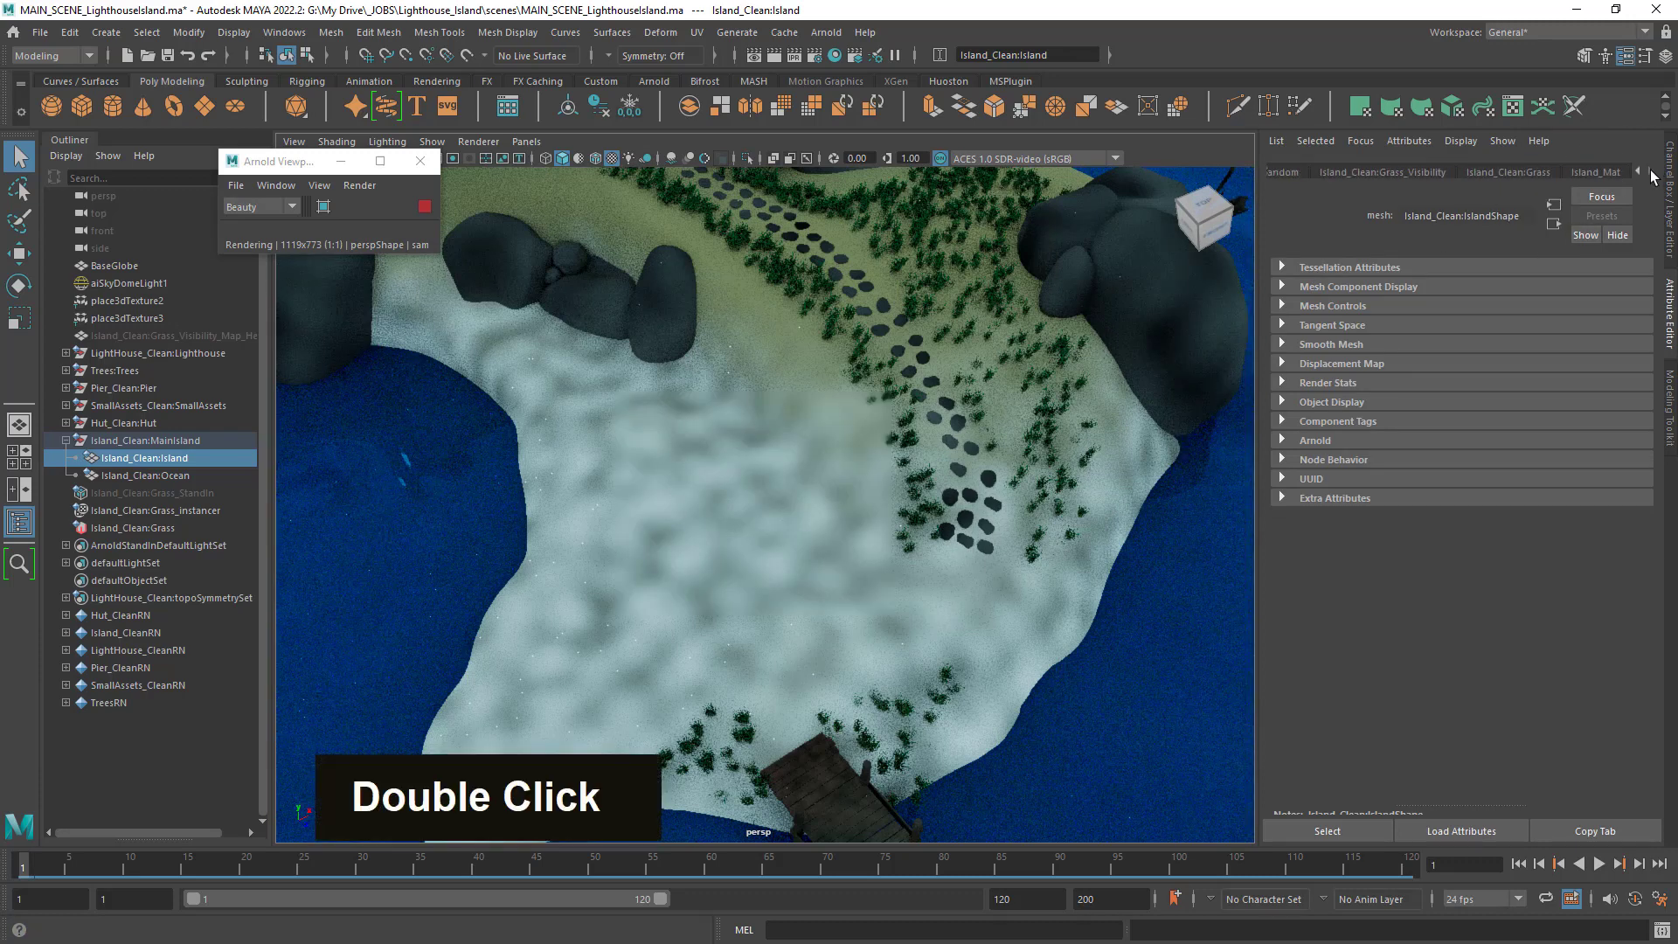
click(1581, 175)
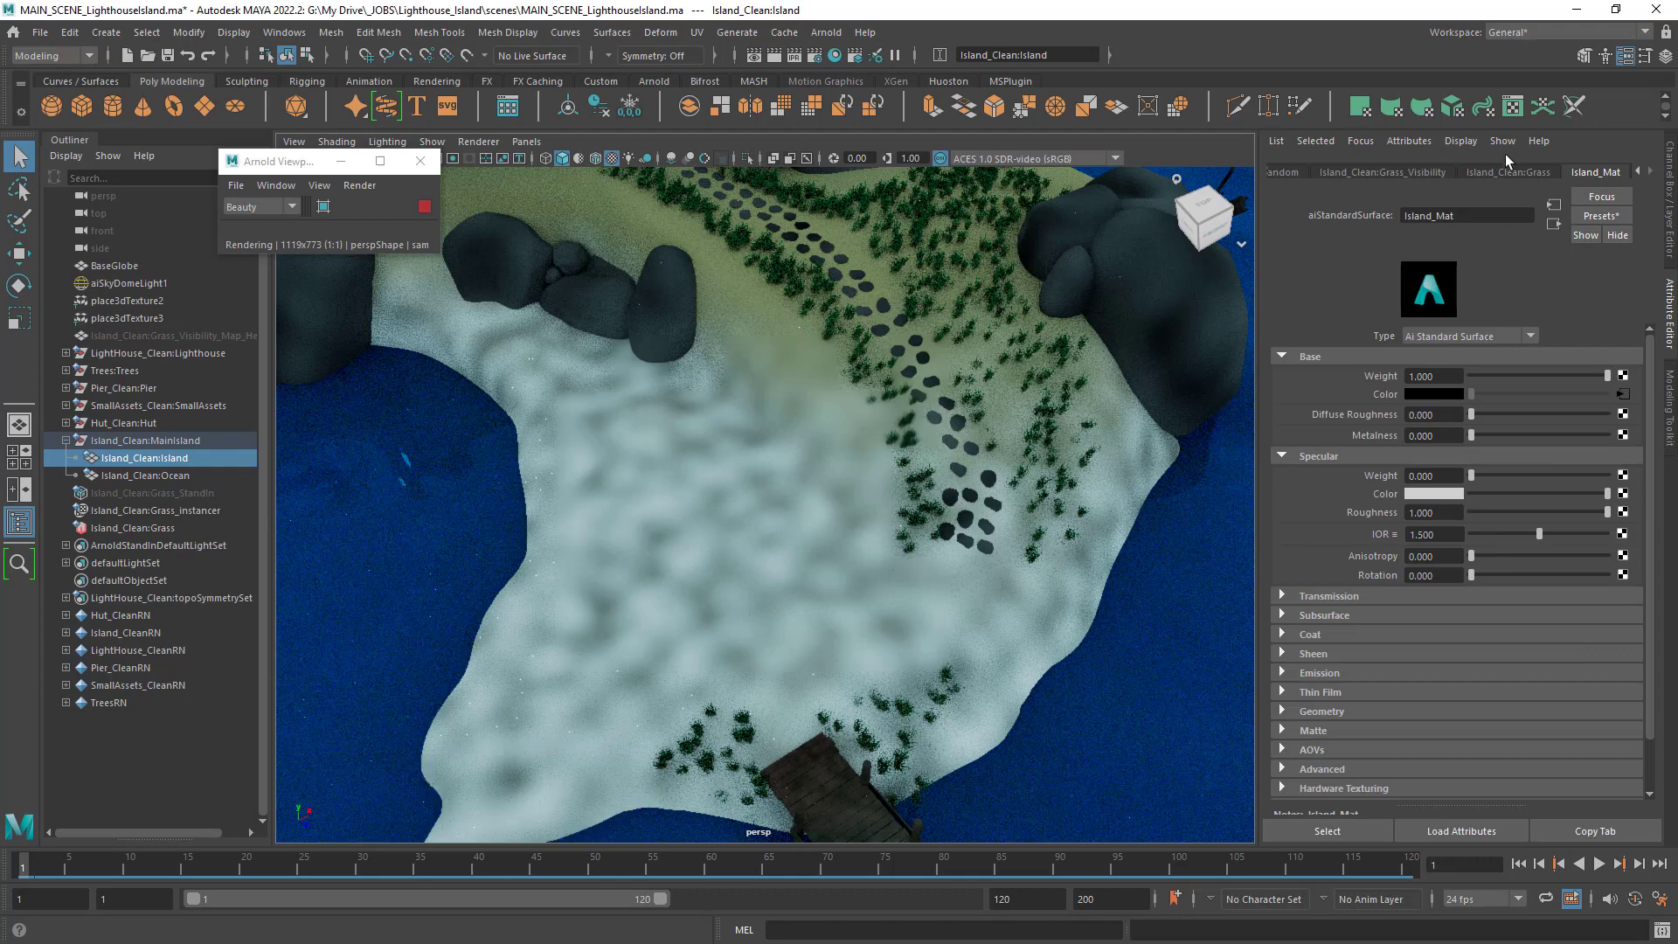
click(1403, 170)
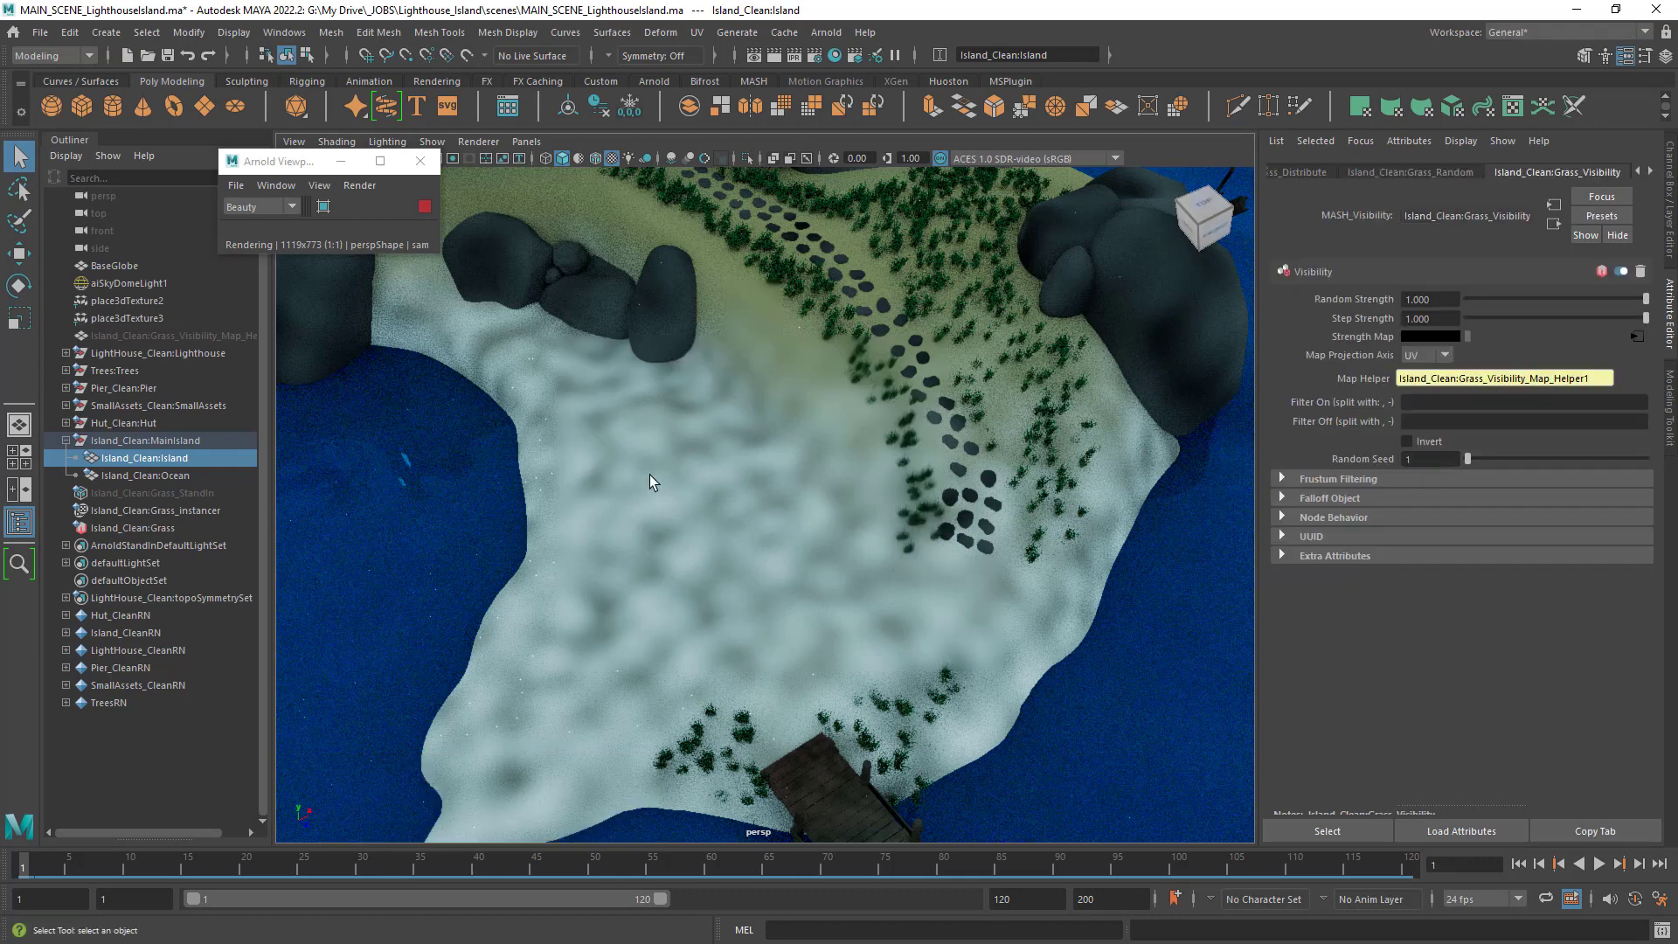
right_drag(661, 404, 685, 832)
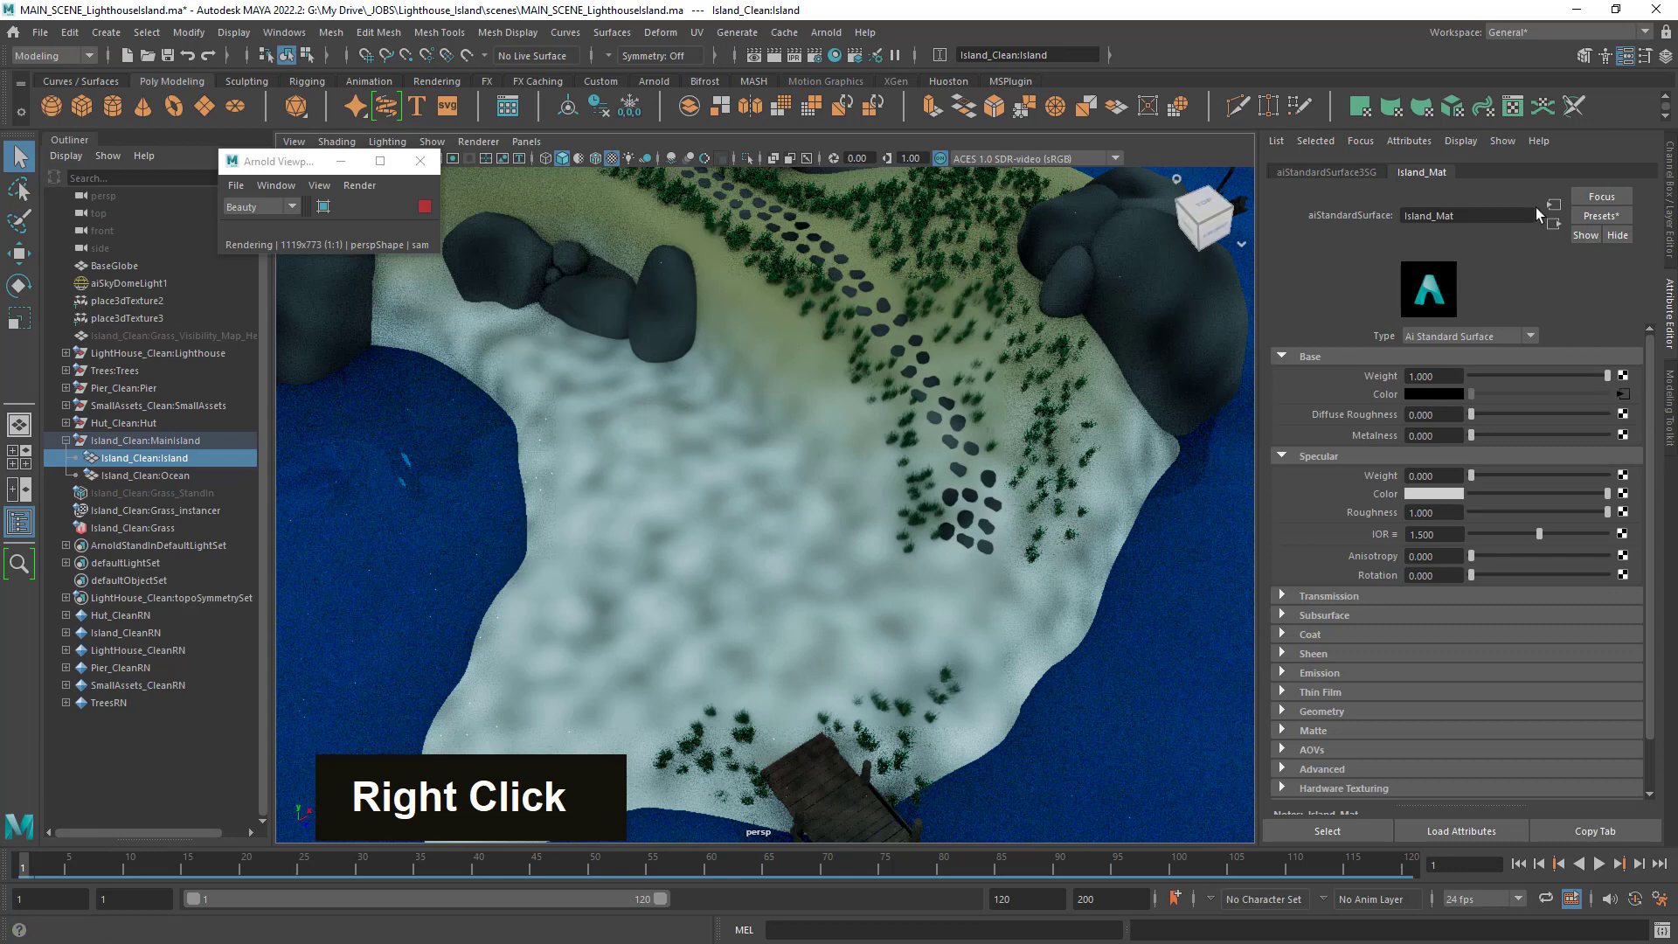
click(1626, 394)
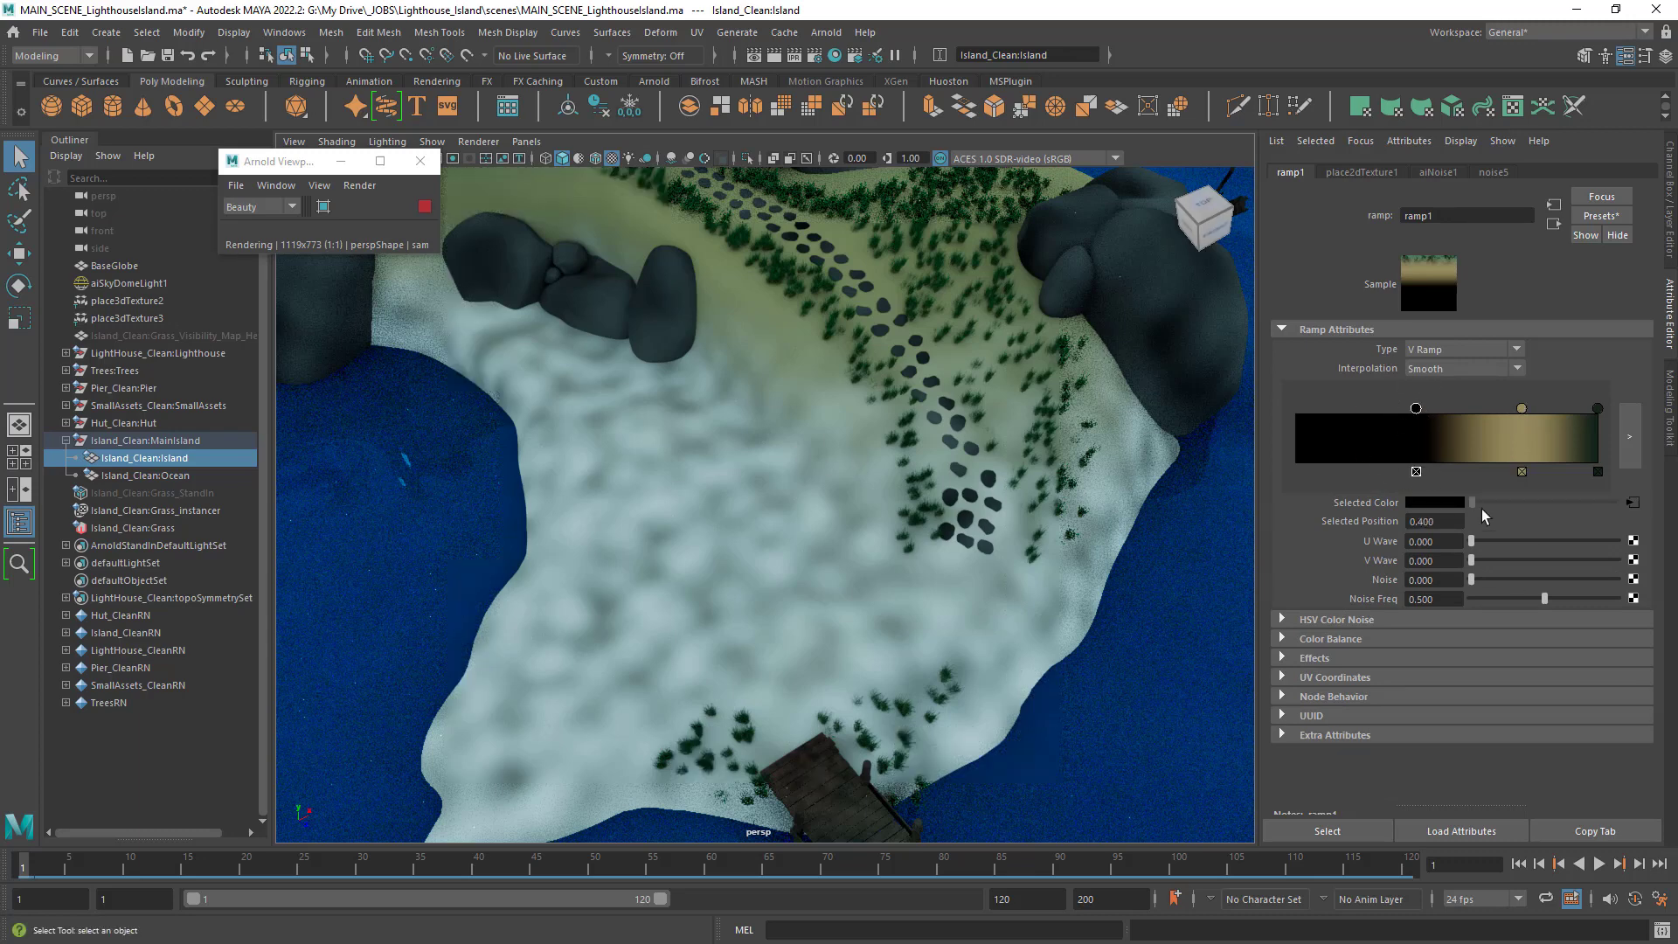
Move the Arnold viewport options window aside, then stop and restart the viewport render.
drag(312, 159, 260, 207)
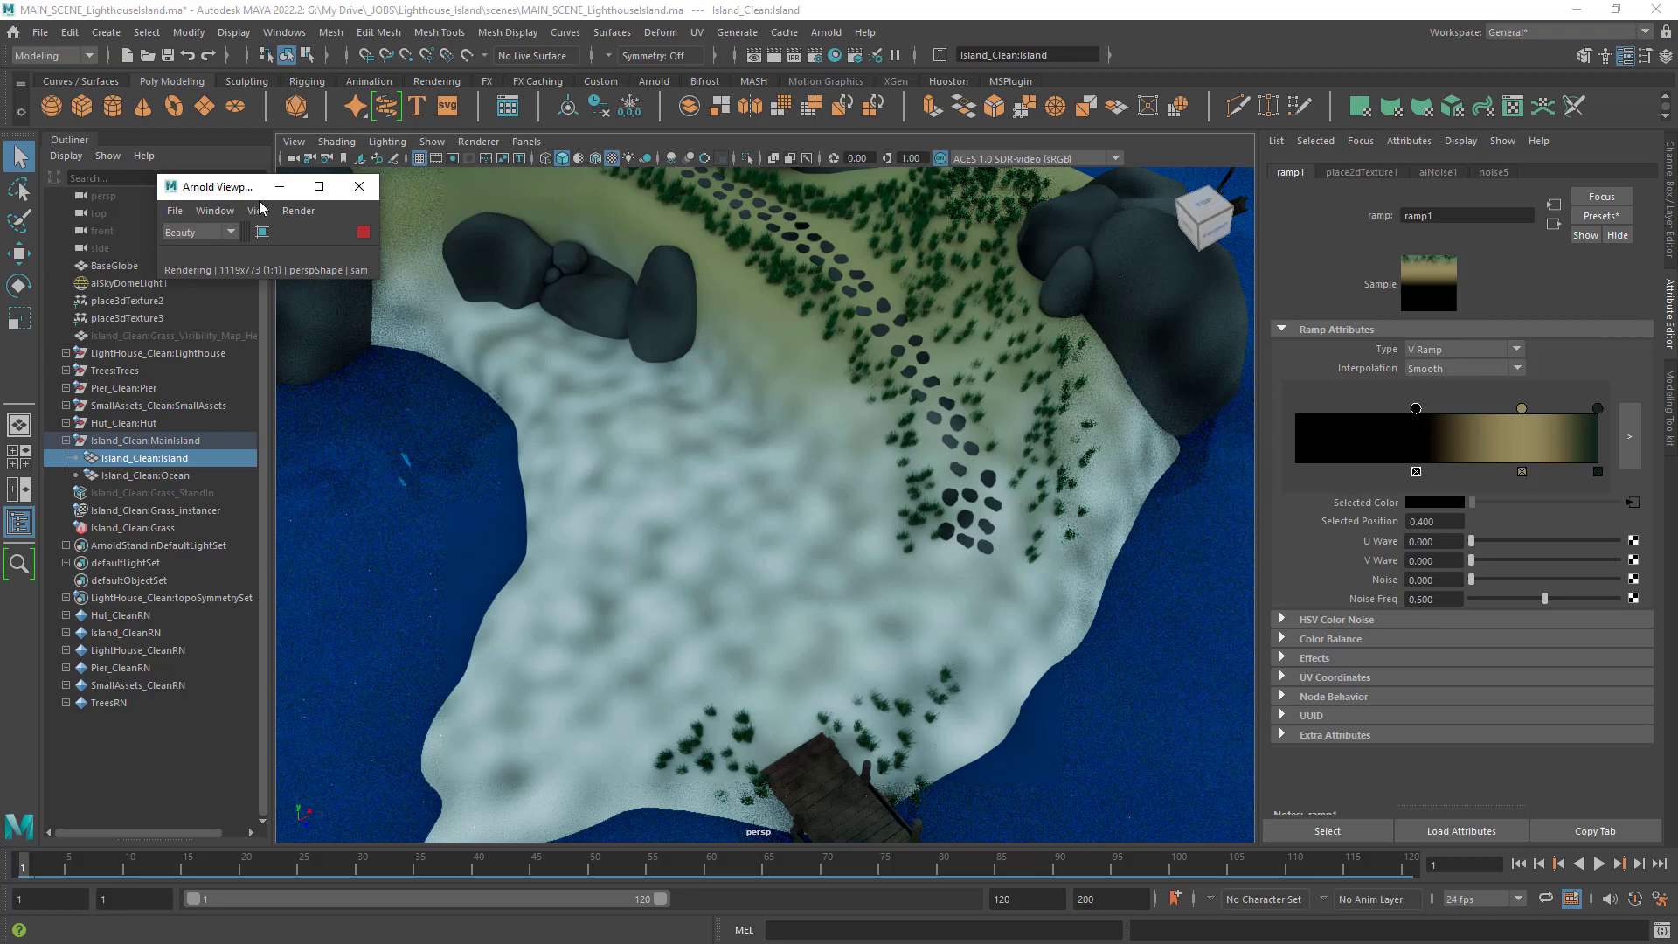
click(361, 232)
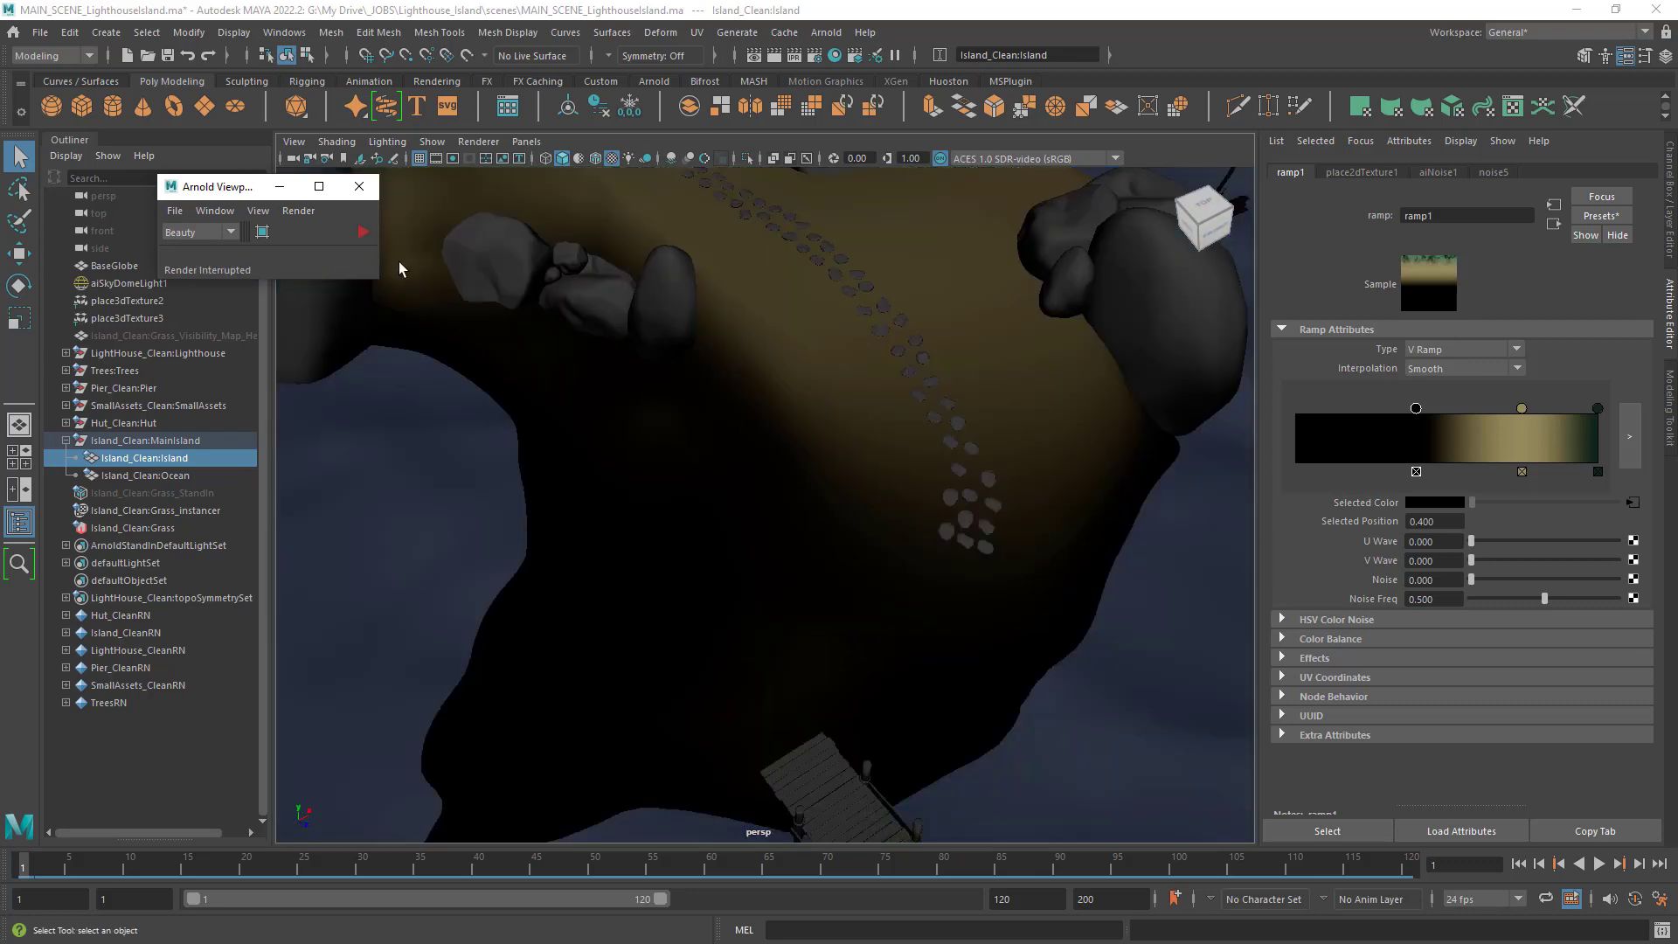
click(364, 232)
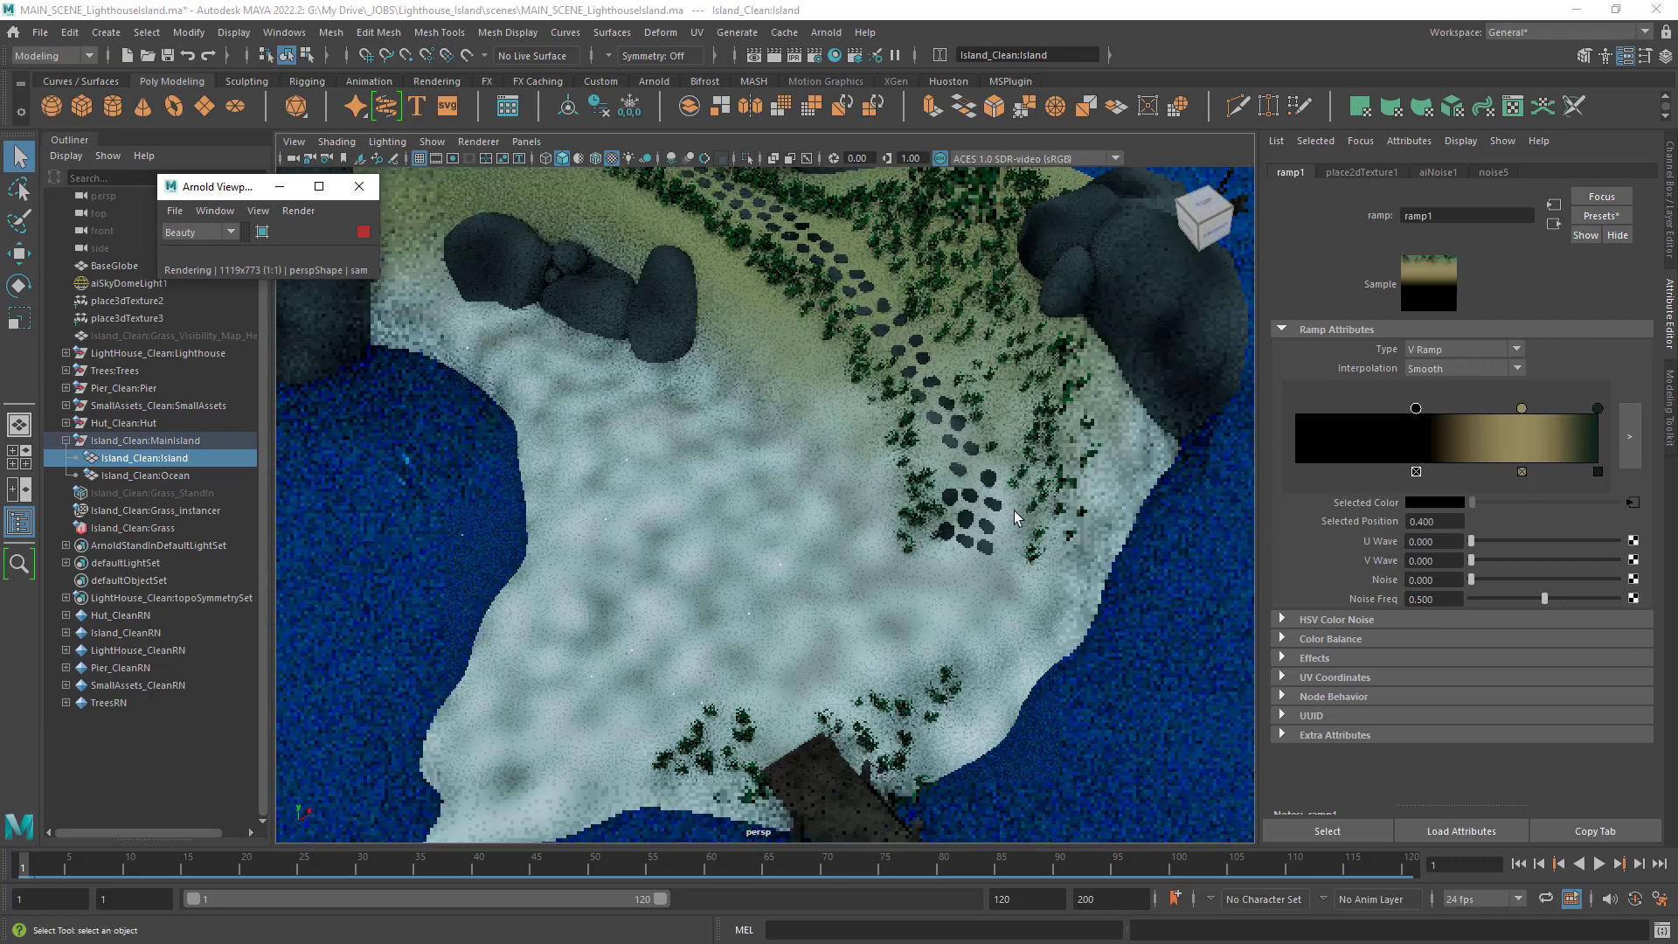
In the aiNoise1 node feeding the ramp color at position 0.400, lighten Color 1 and set Distortion to 1.566 and Lacunarity to 1.747.
click(1417, 408)
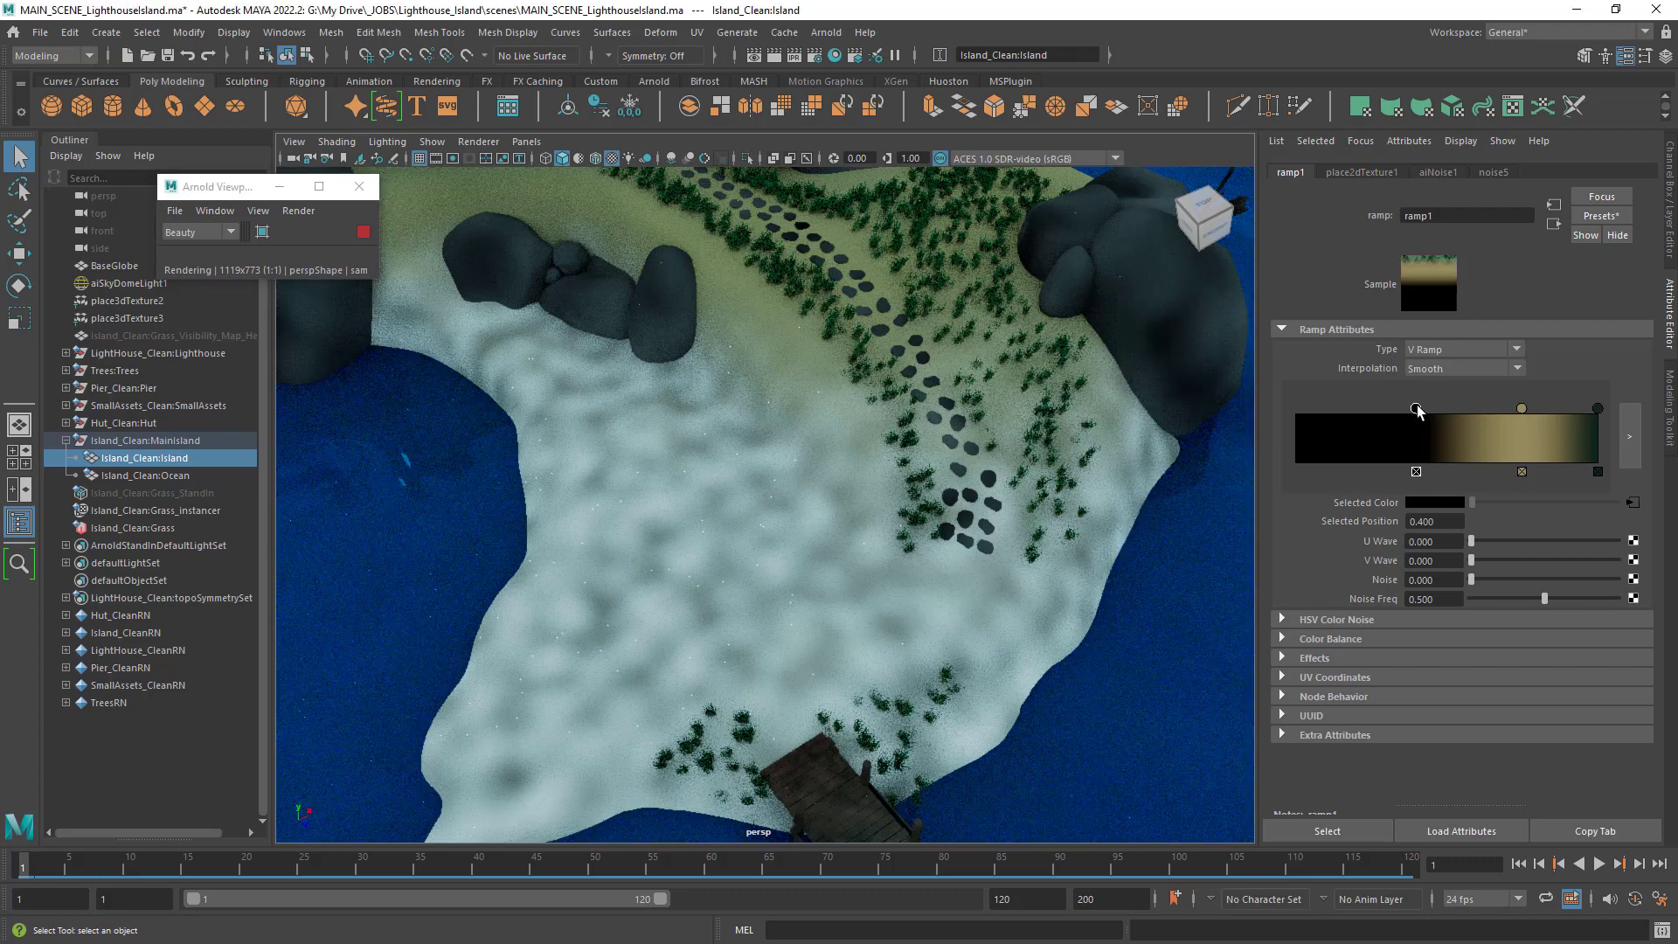
click(1632, 504)
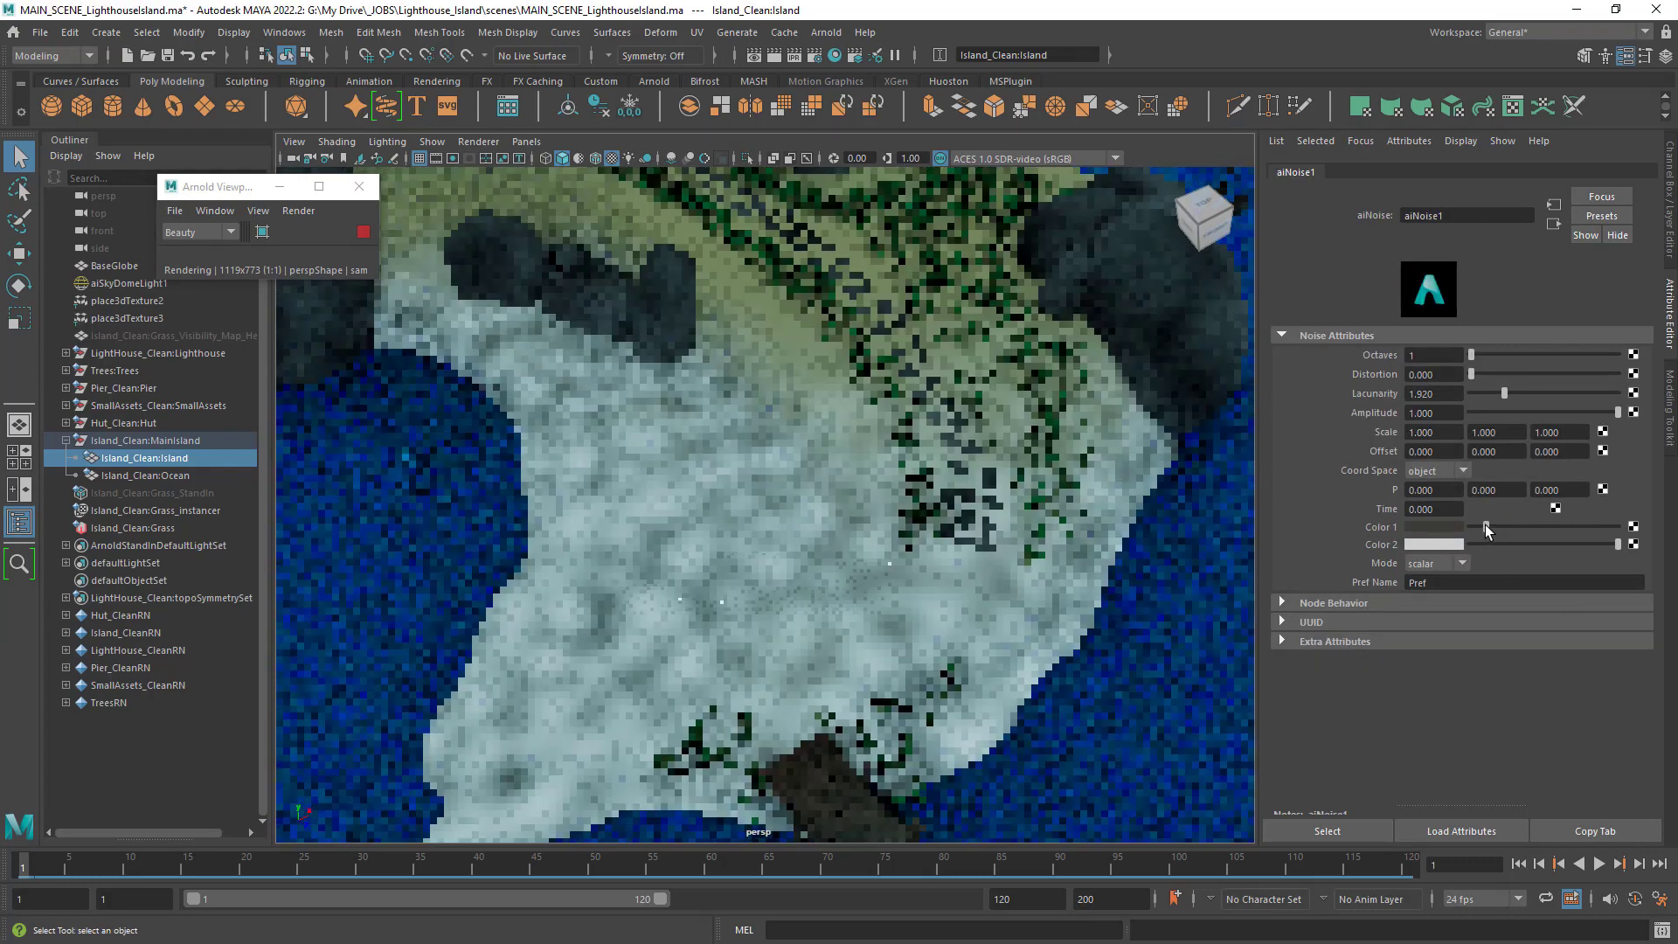
drag(1501, 526, 1543, 529)
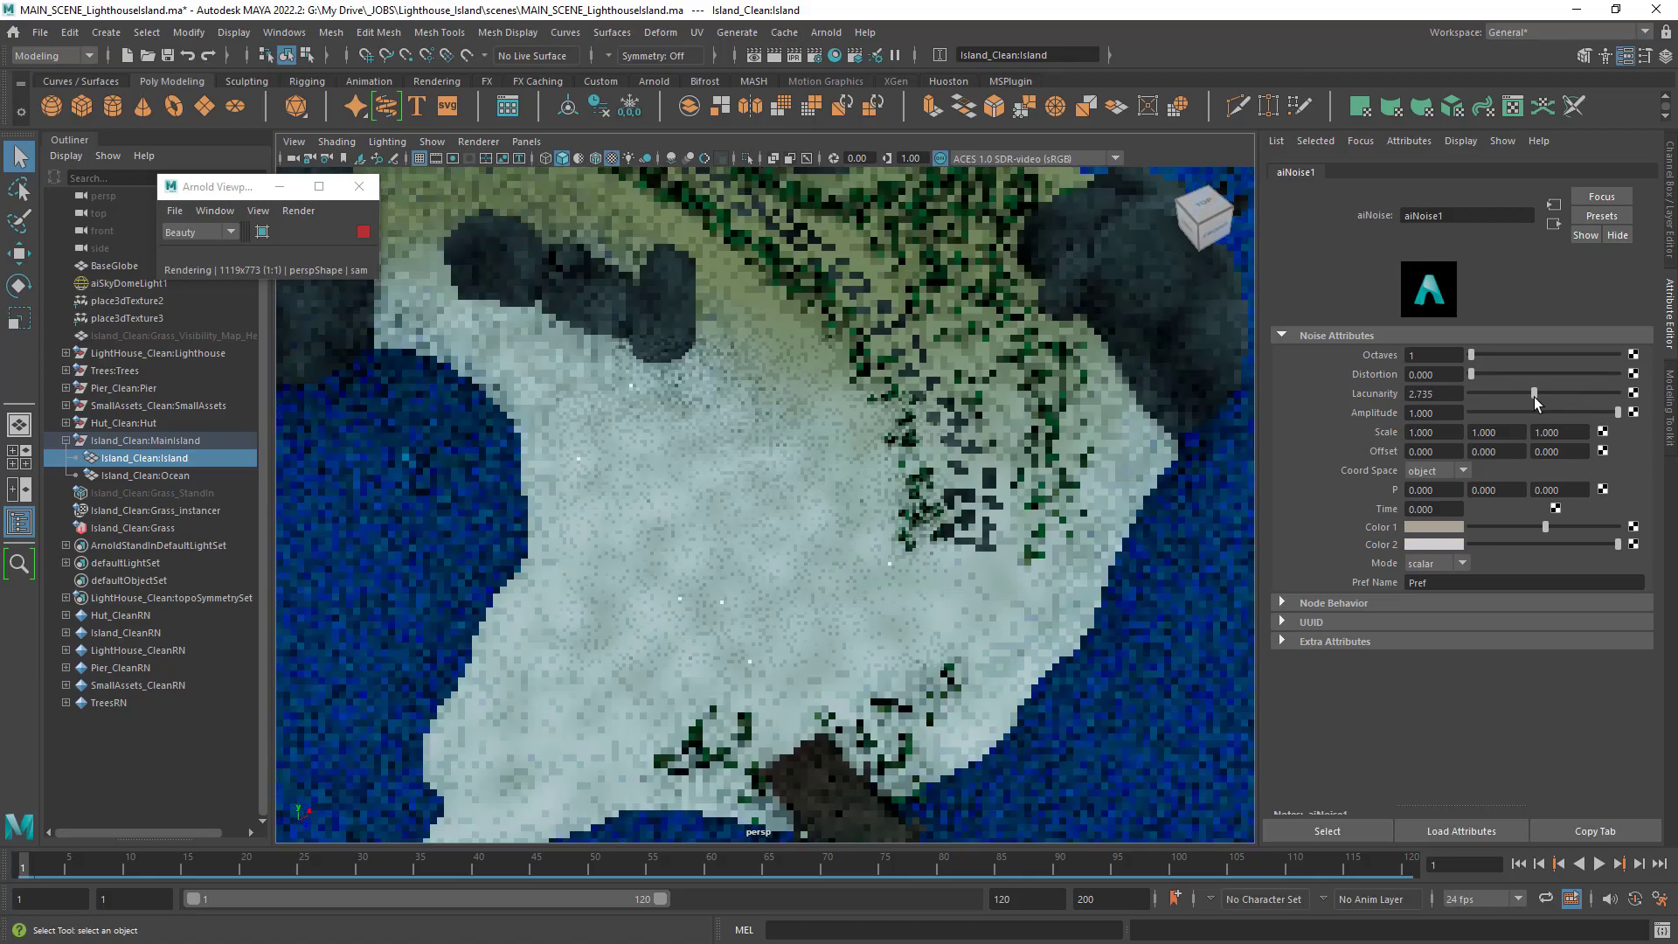
mouse_move(1506, 394)
mouse_down()
mouse_move(1502, 379)
mouse_move(1526, 387)
mouse_move(1494, 379)
mouse_up()
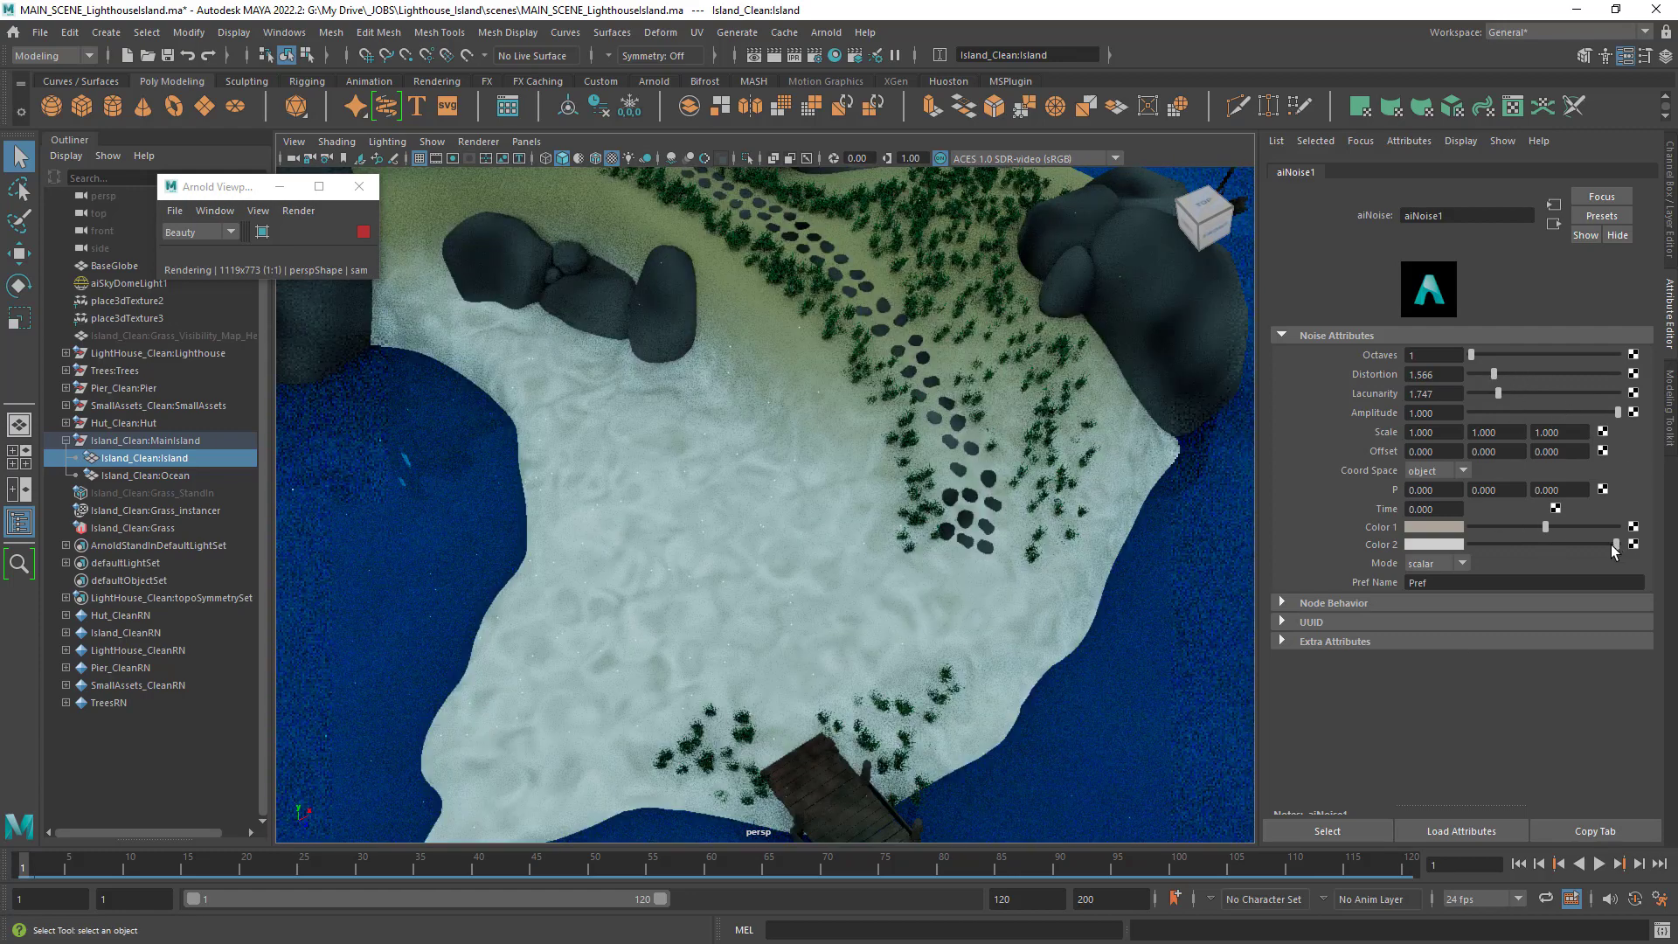
mouse_move(1612, 544)
mouse_down()
mouse_move(1540, 543)
mouse_move(1628, 550)
mouse_up()
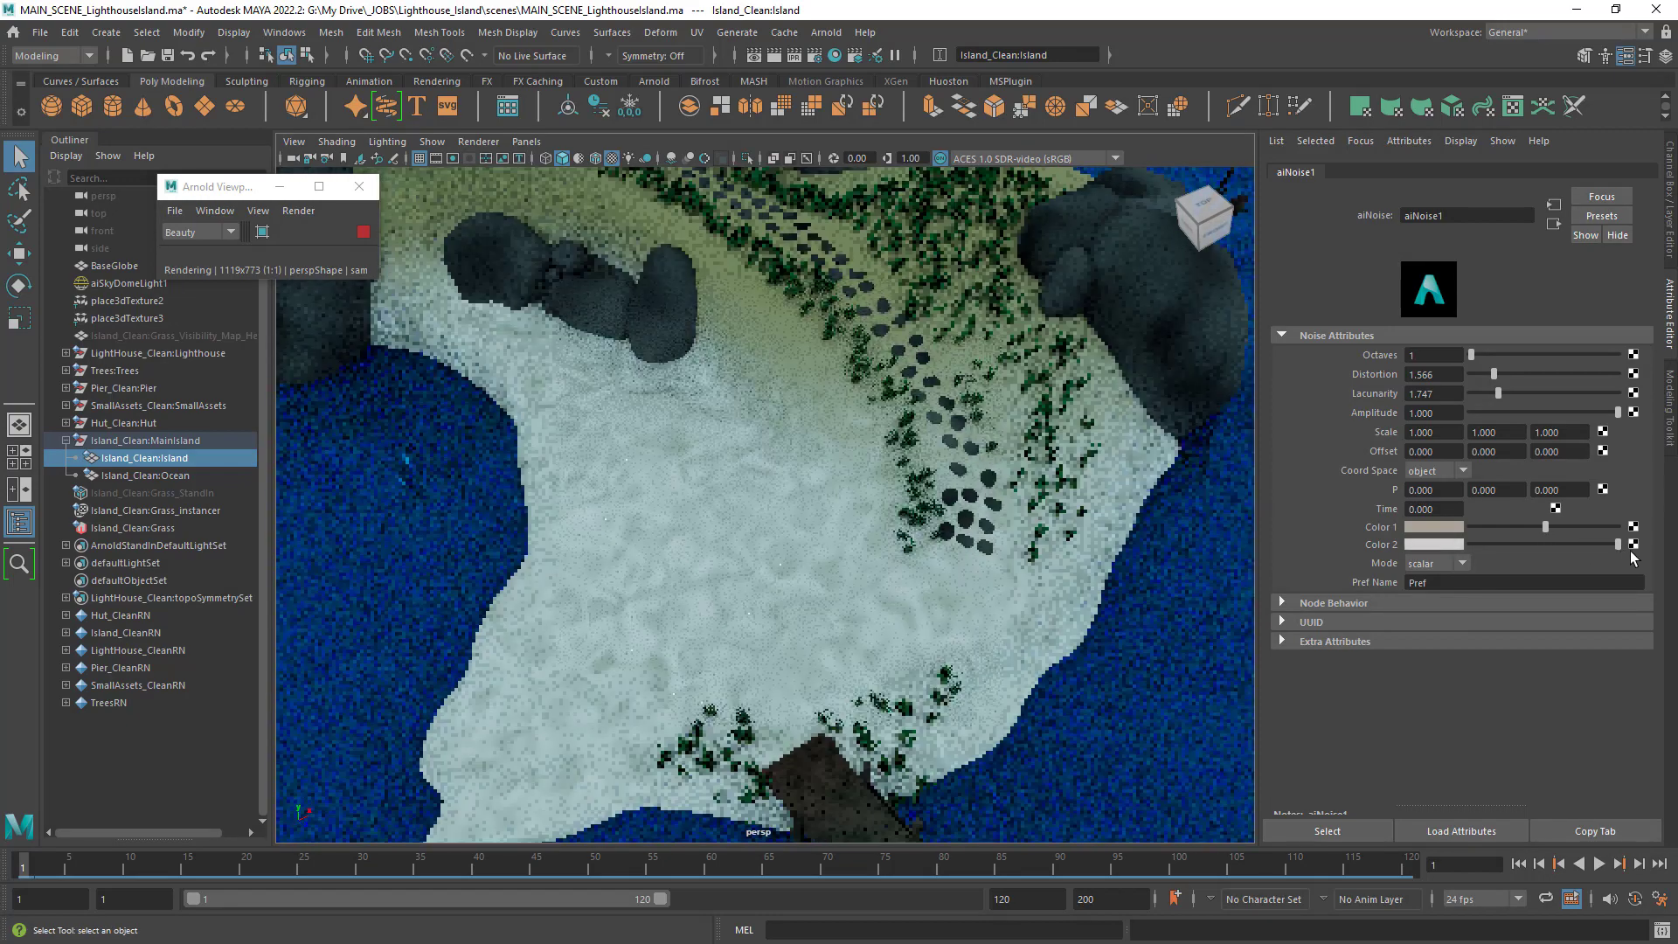
Change aiNoise1's Color 1 to a warm sandy tan with a hue of about 43.
click(1447, 531)
click(1448, 527)
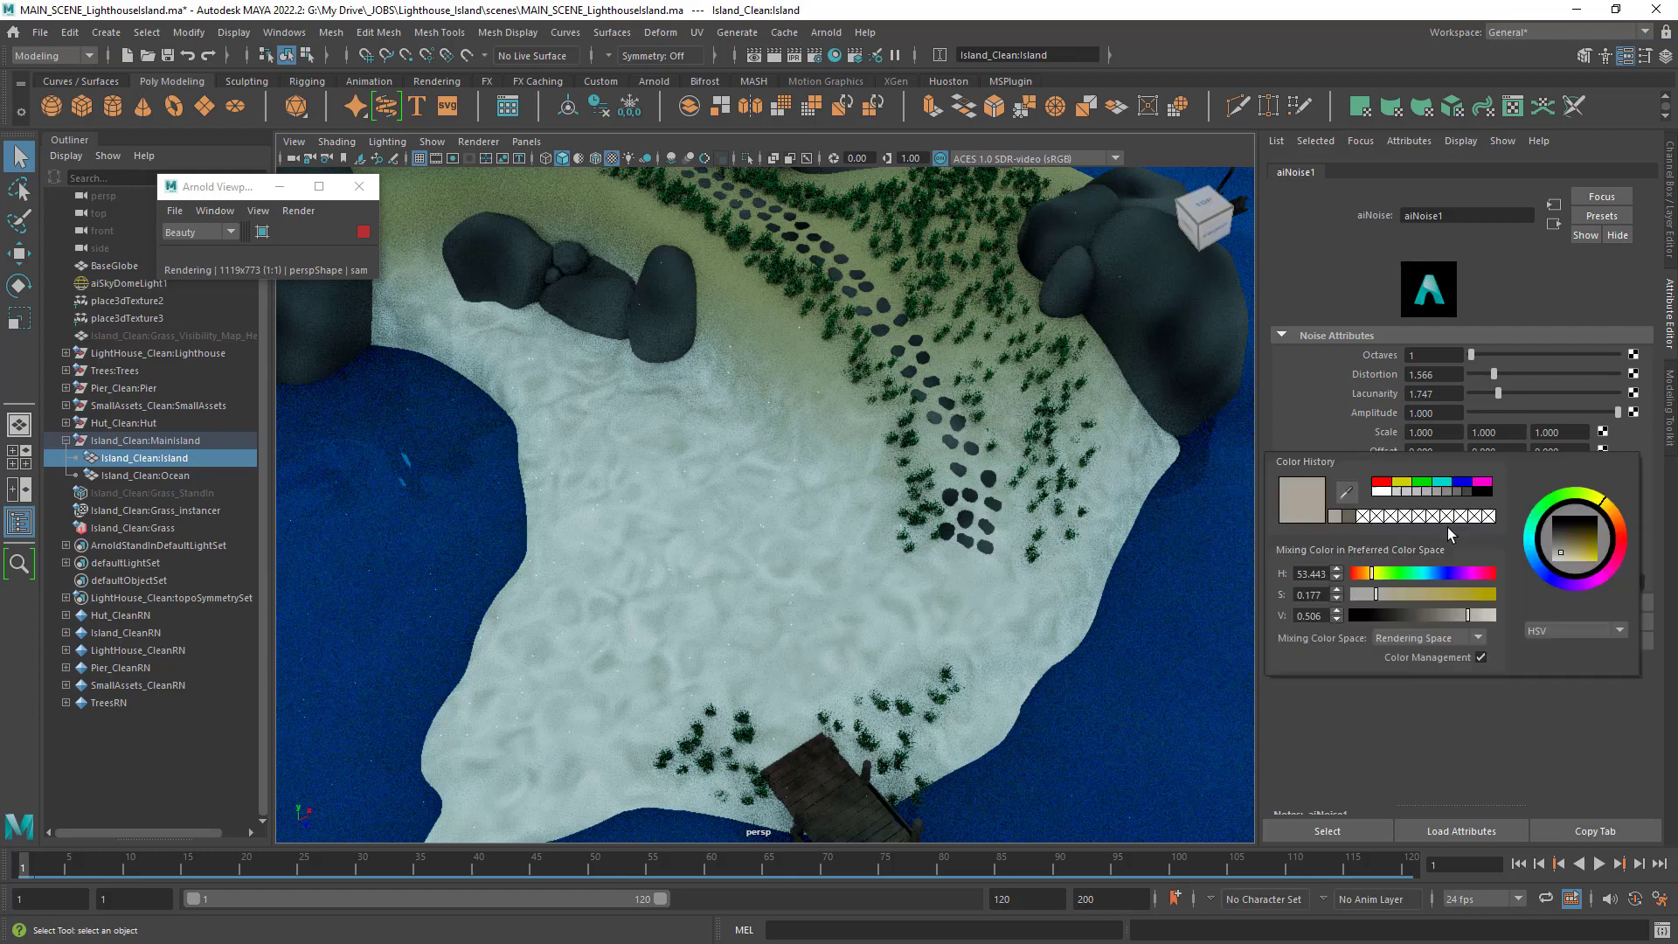
click(1601, 505)
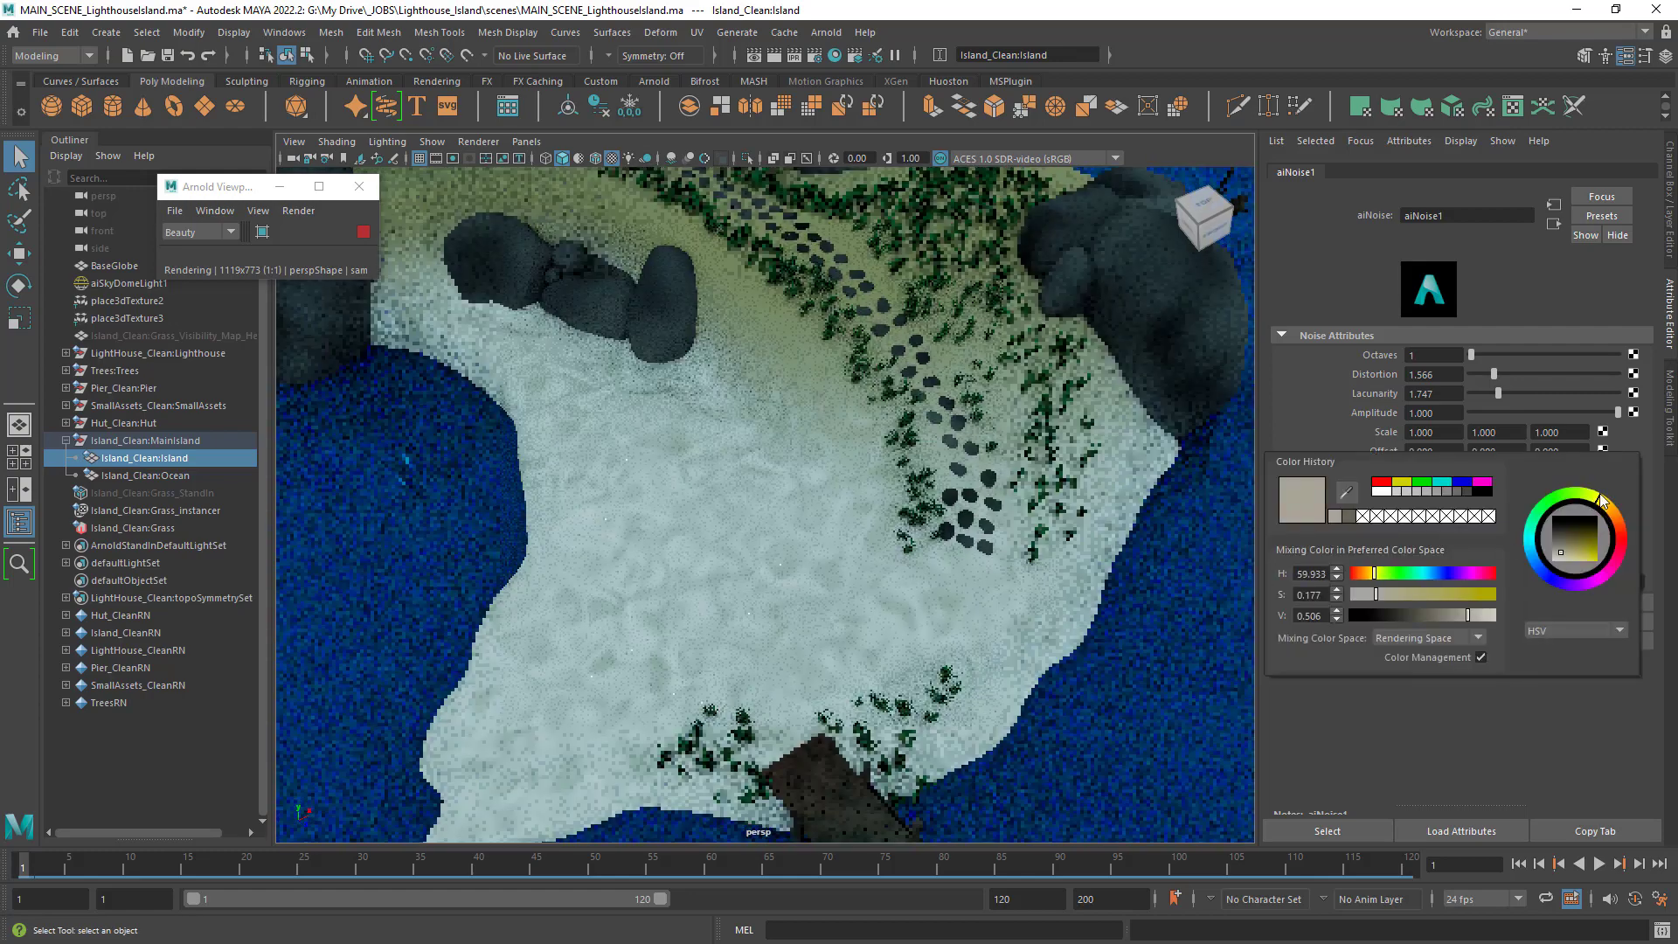
click(1613, 514)
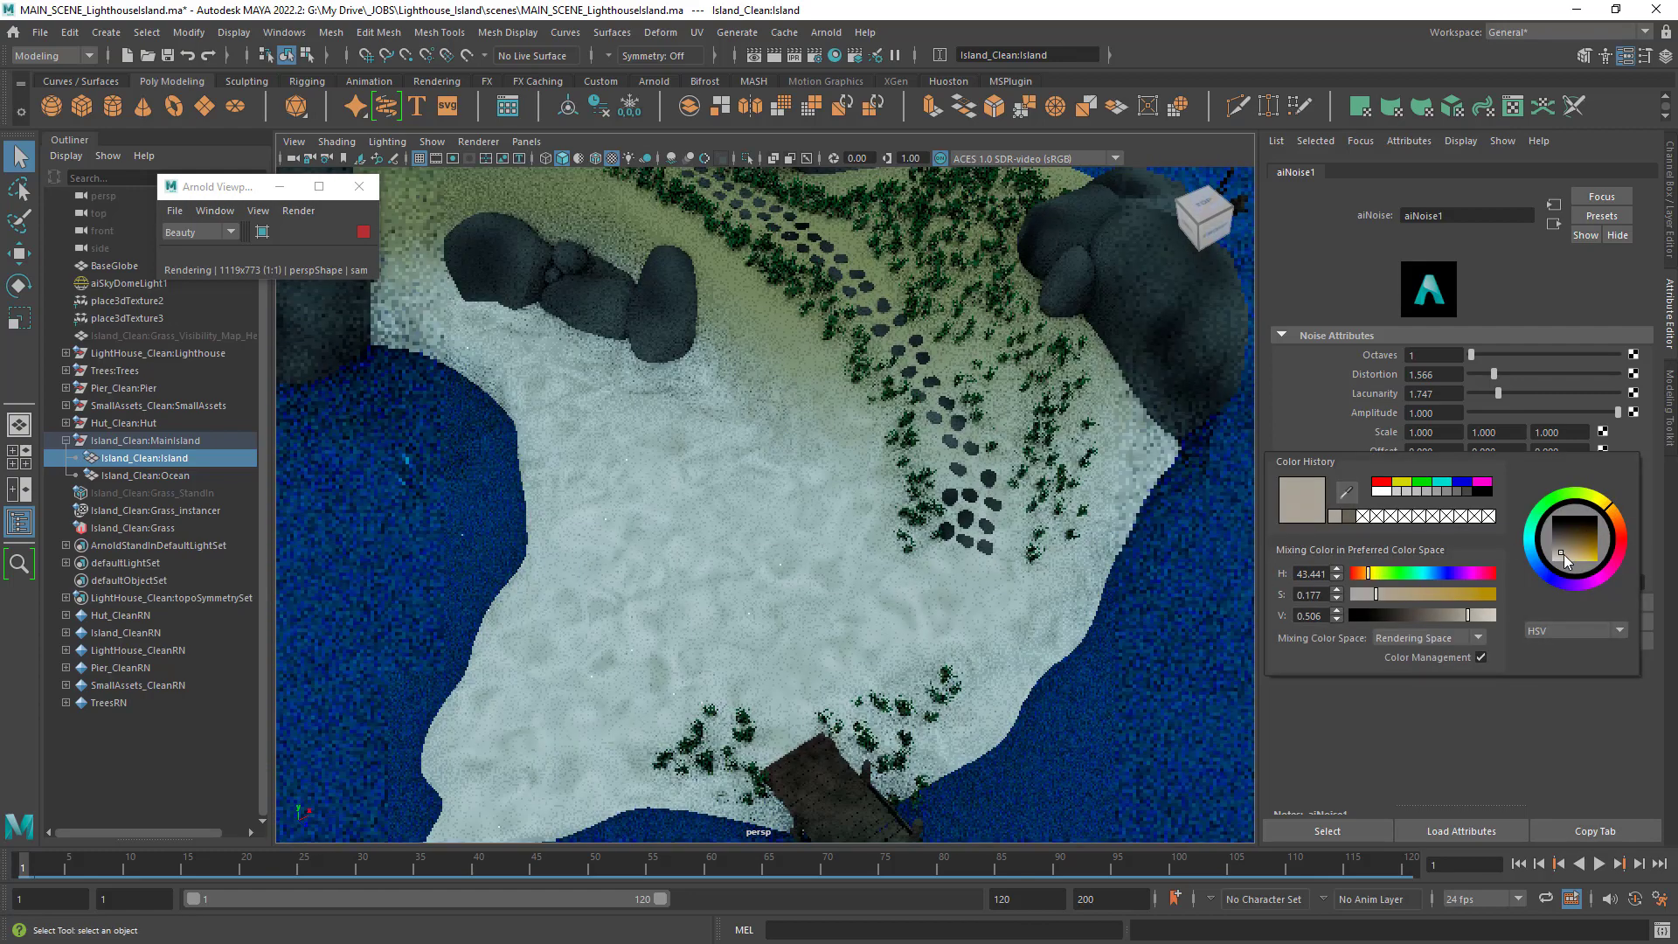
mouse_move(1563, 553)
mouse_down()
mouse_move(1566, 539)
mouse_move(1571, 553)
mouse_up()
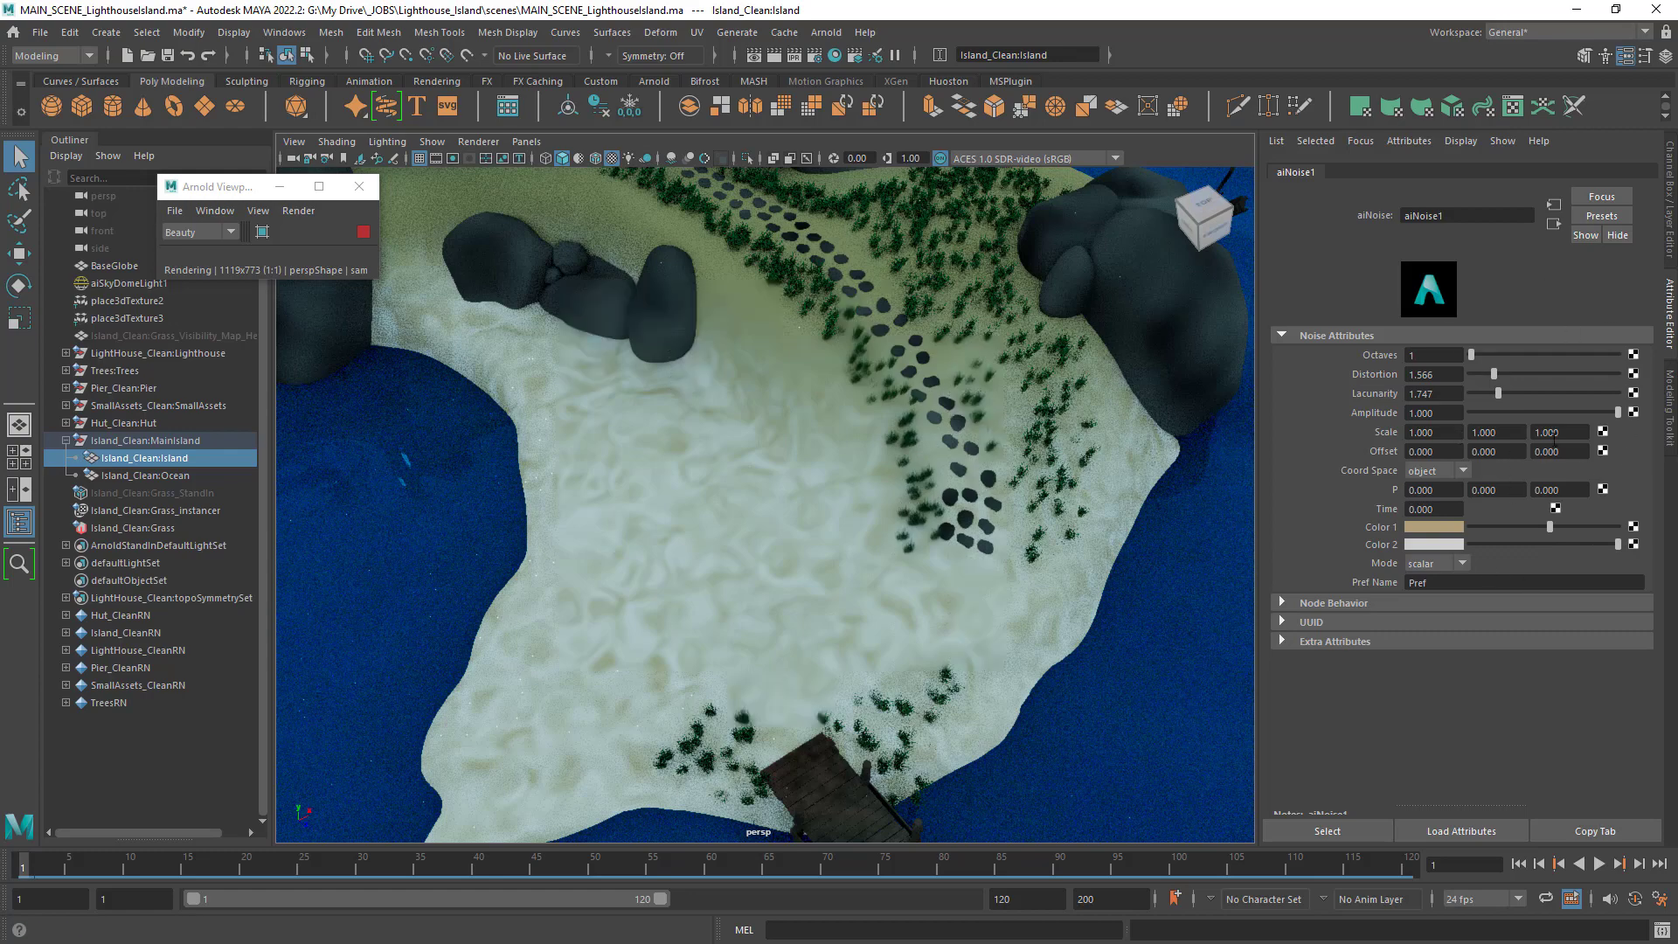
Set aiNoise1's Lacunarity to 1.000 and Amplitude to 0.506, and check the sand from several angles in the Arnold render.
drag(1474, 353, 1467, 402)
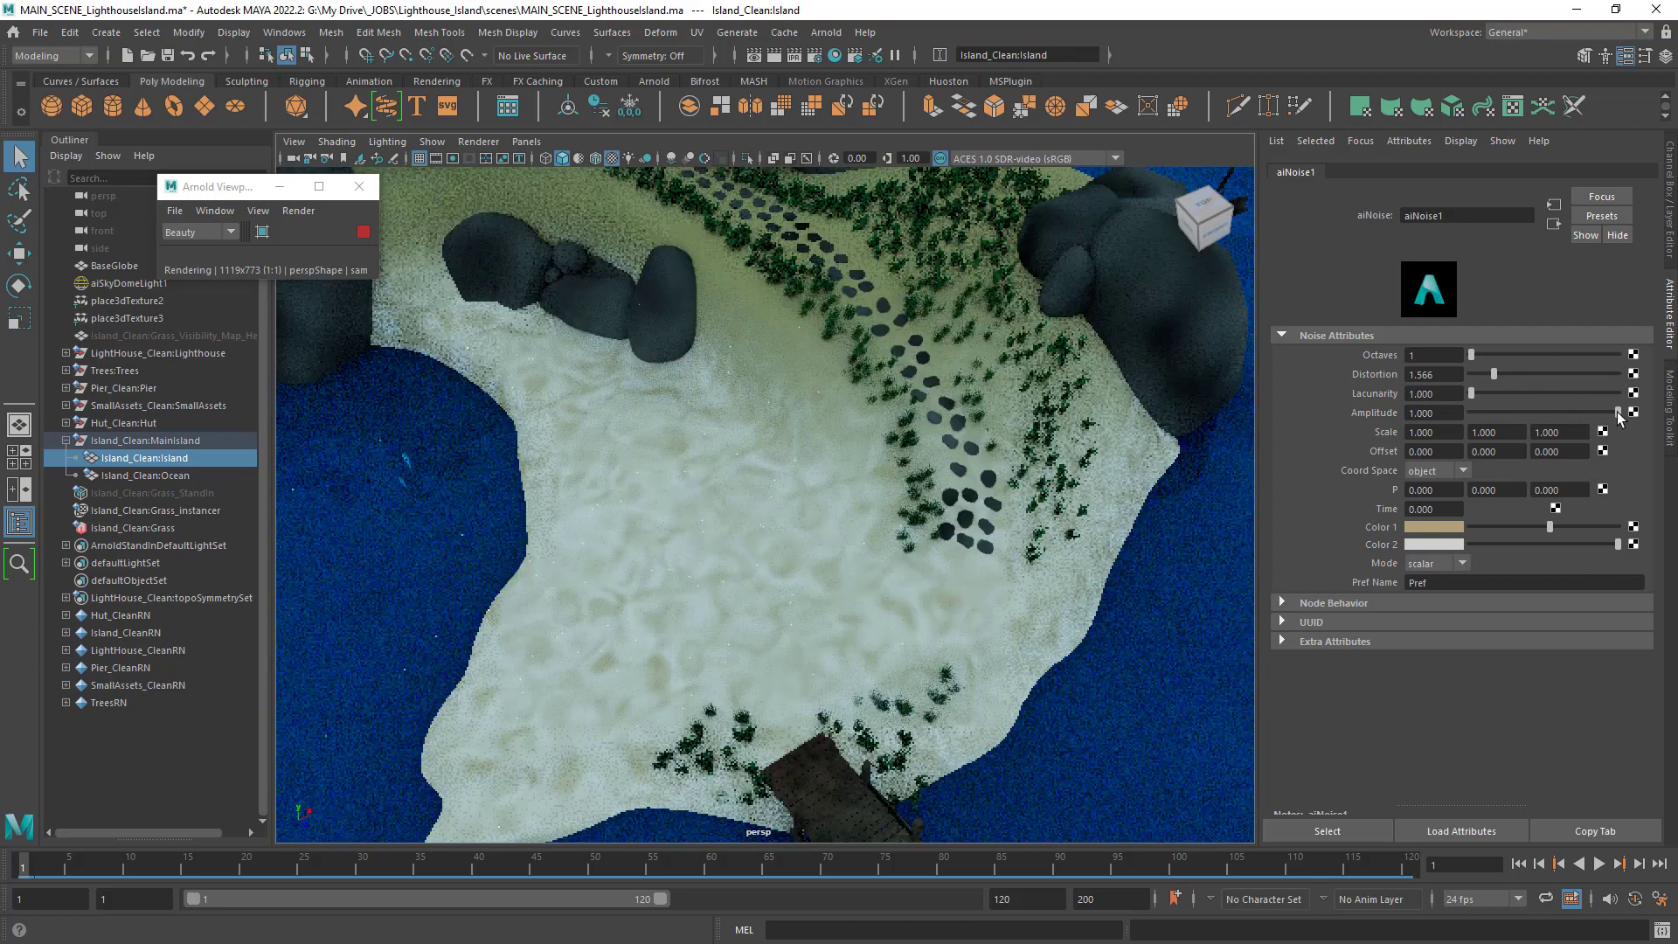
drag(1619, 412, 1546, 420)
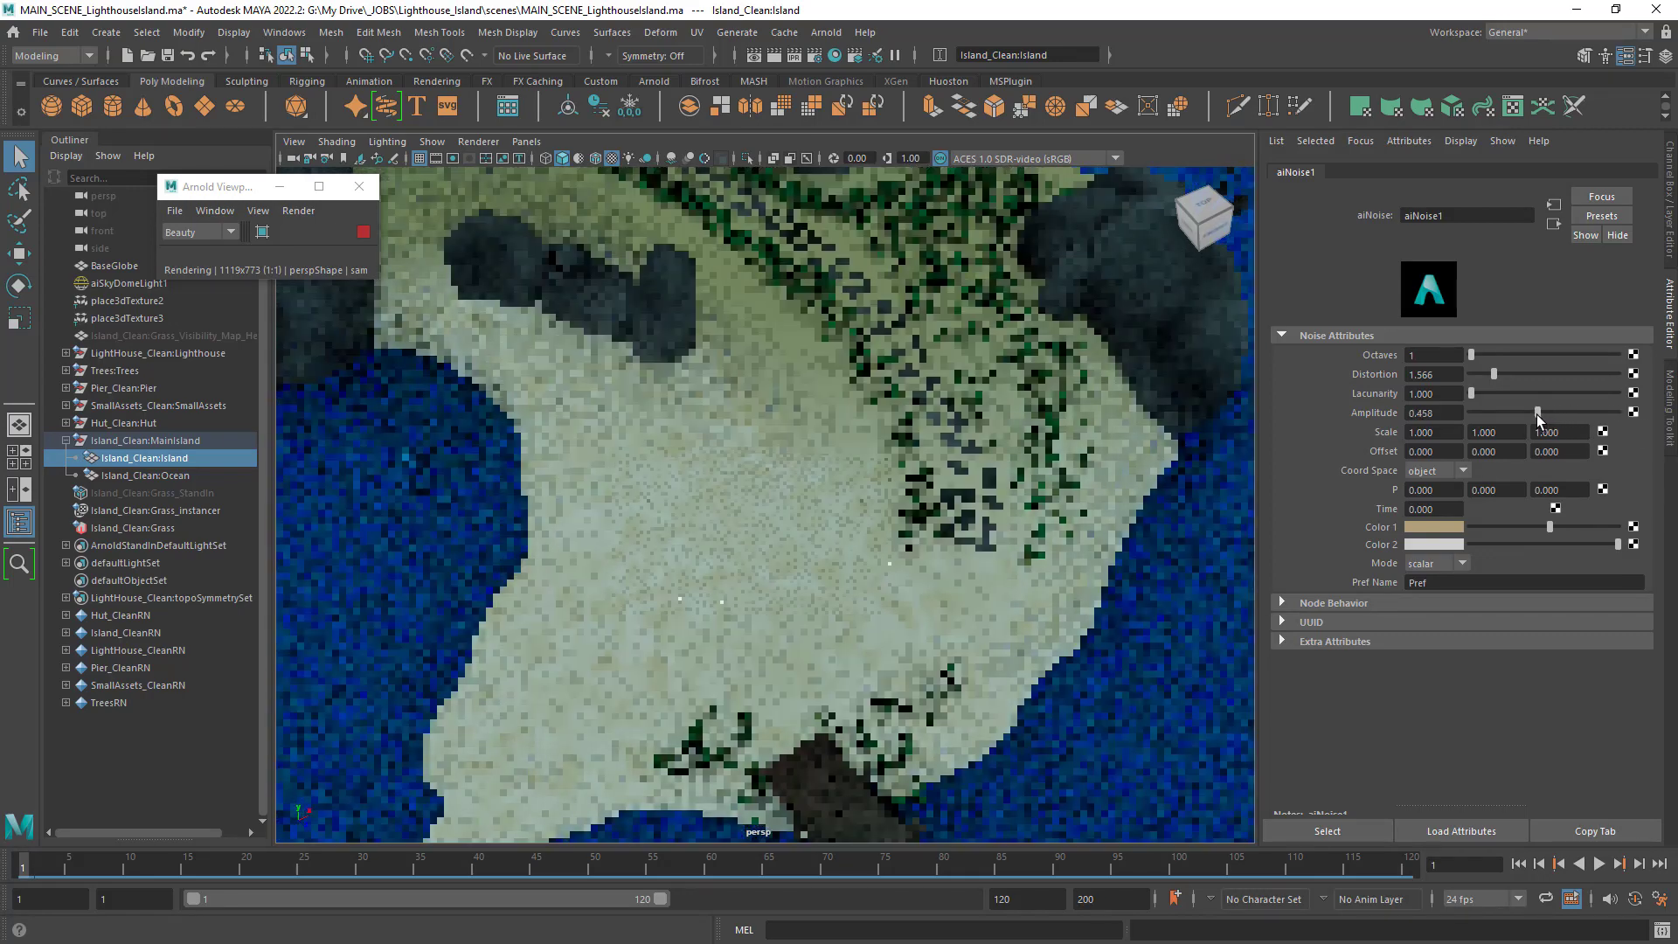
alt+right_drag(1087, 455, 962, 458)
alt+drag(961, 460, 957, 436)
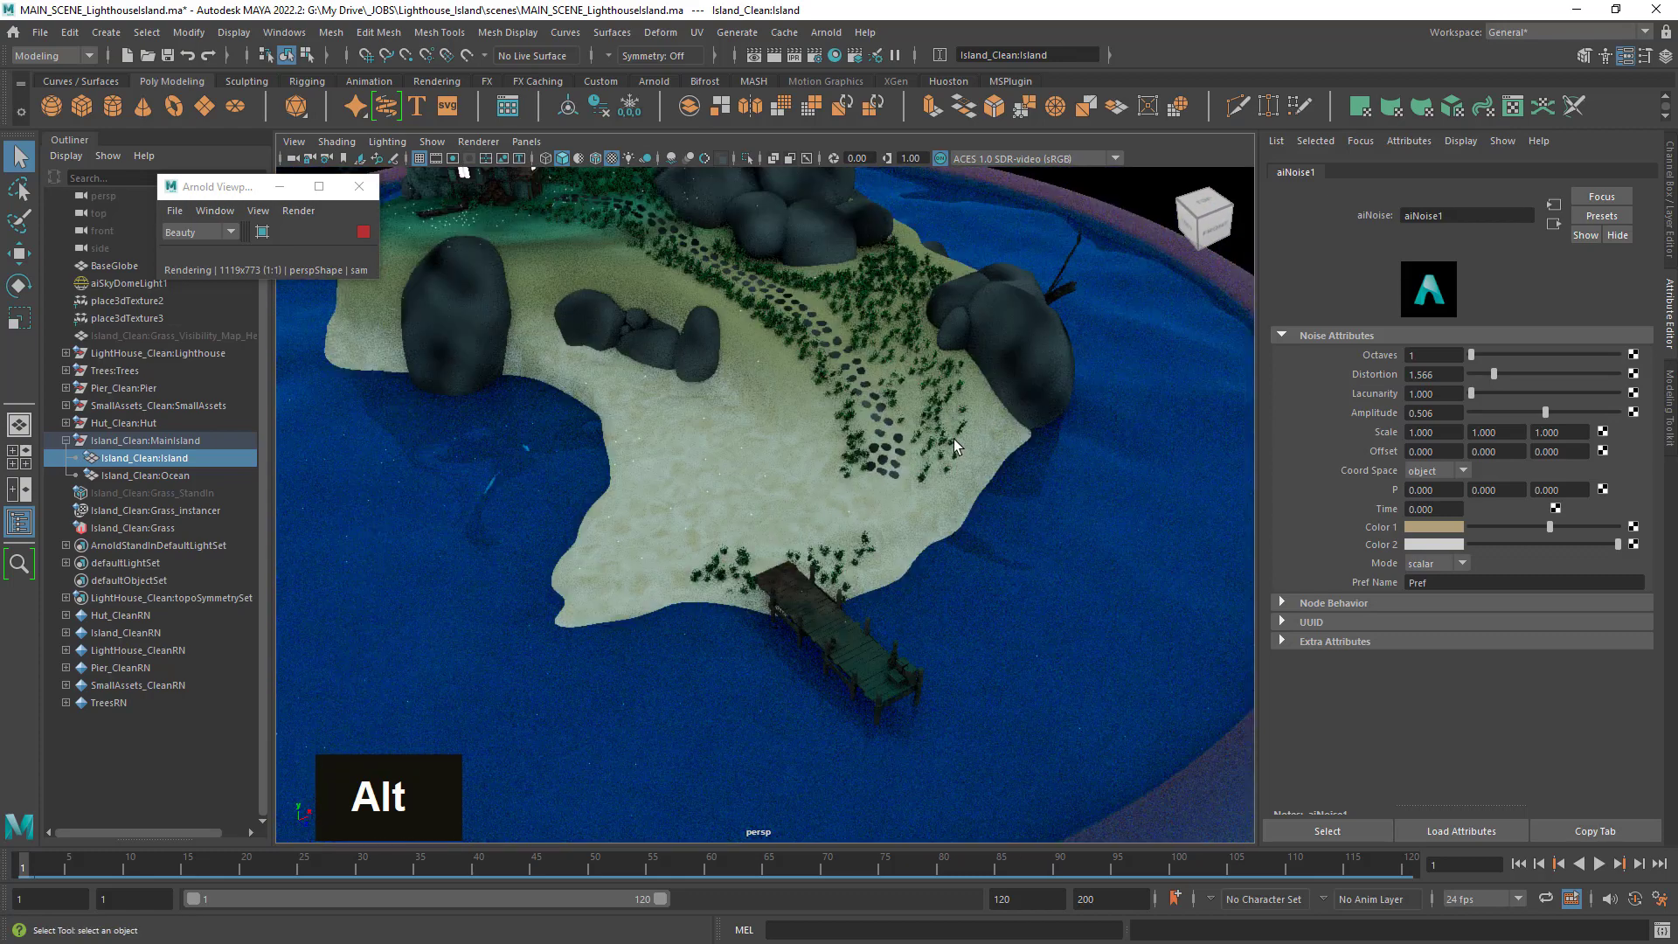
alt+drag(953, 439, 686, 443)
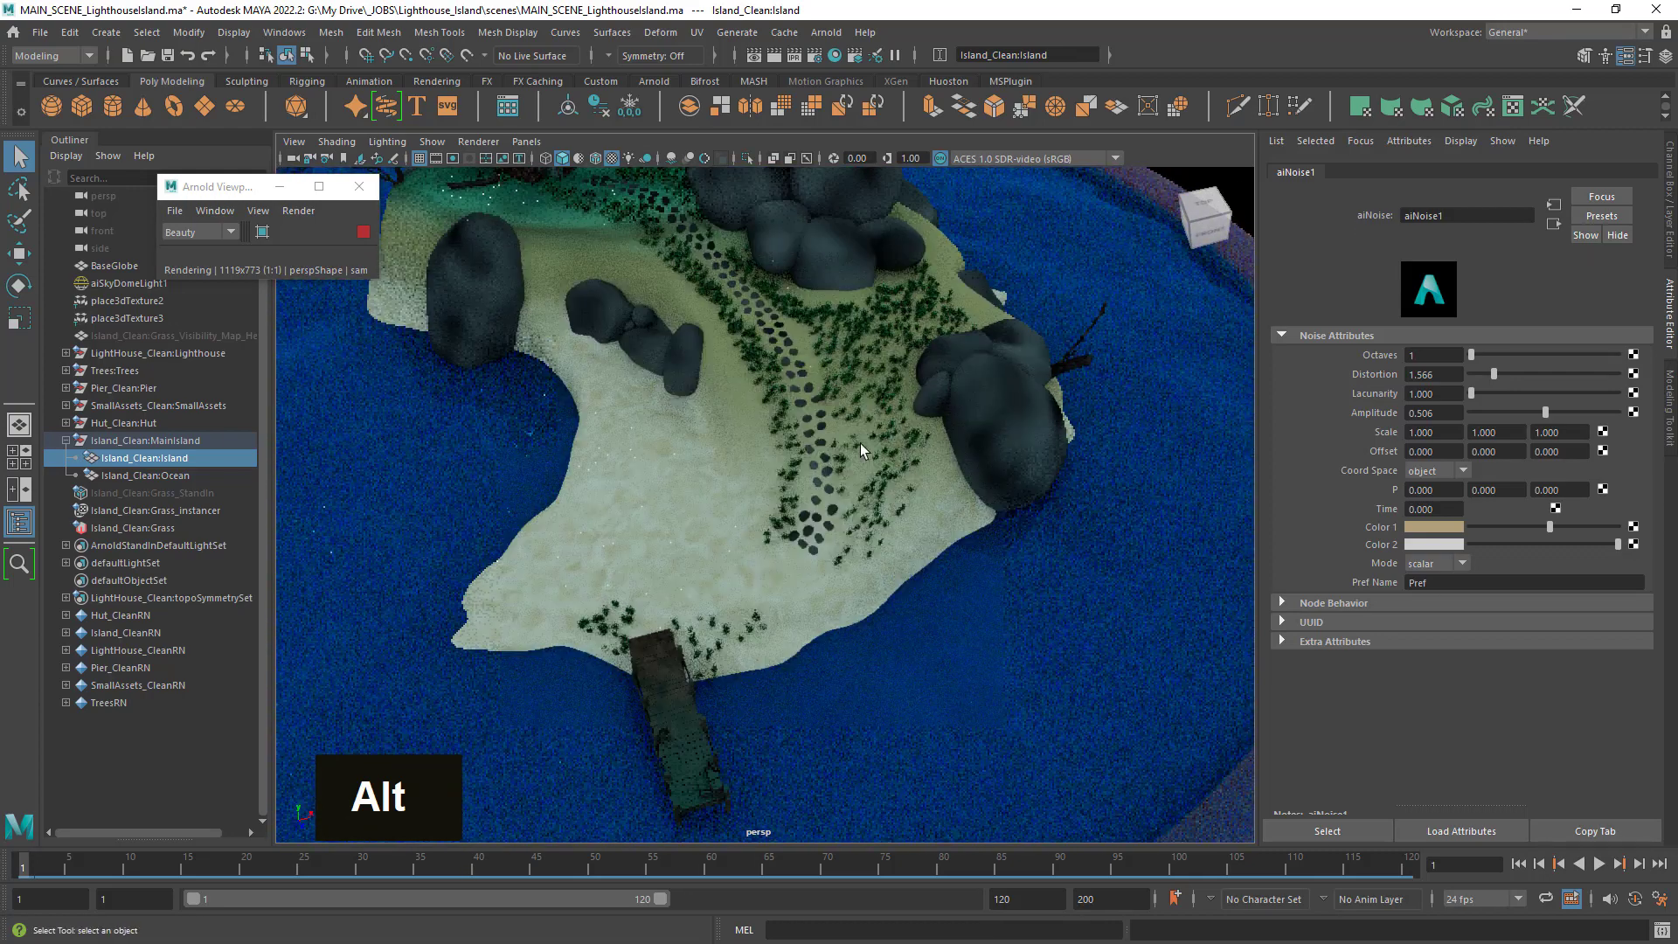
alt+right_drag(776, 434, 846, 448)
alt+drag(658, 584, 699, 617)
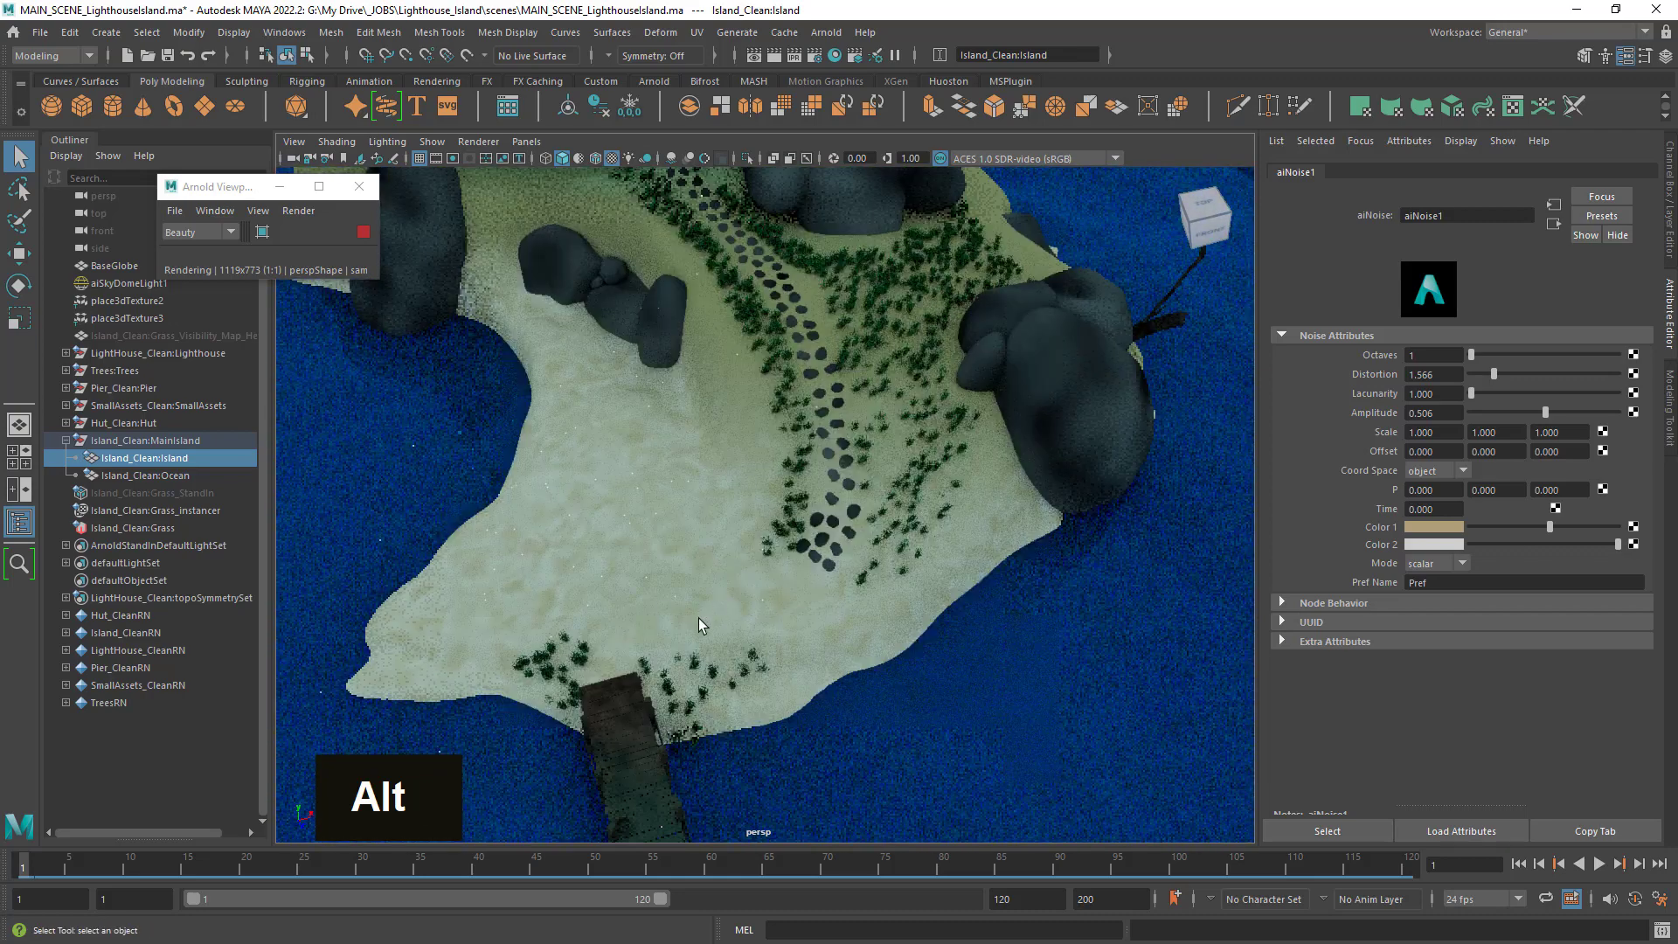
Examine the sand, grass and stone path between the rocks from several angles in the Arnold render.
alt+drag(888, 360, 947, 415)
alt+middle_drag(948, 415, 931, 514)
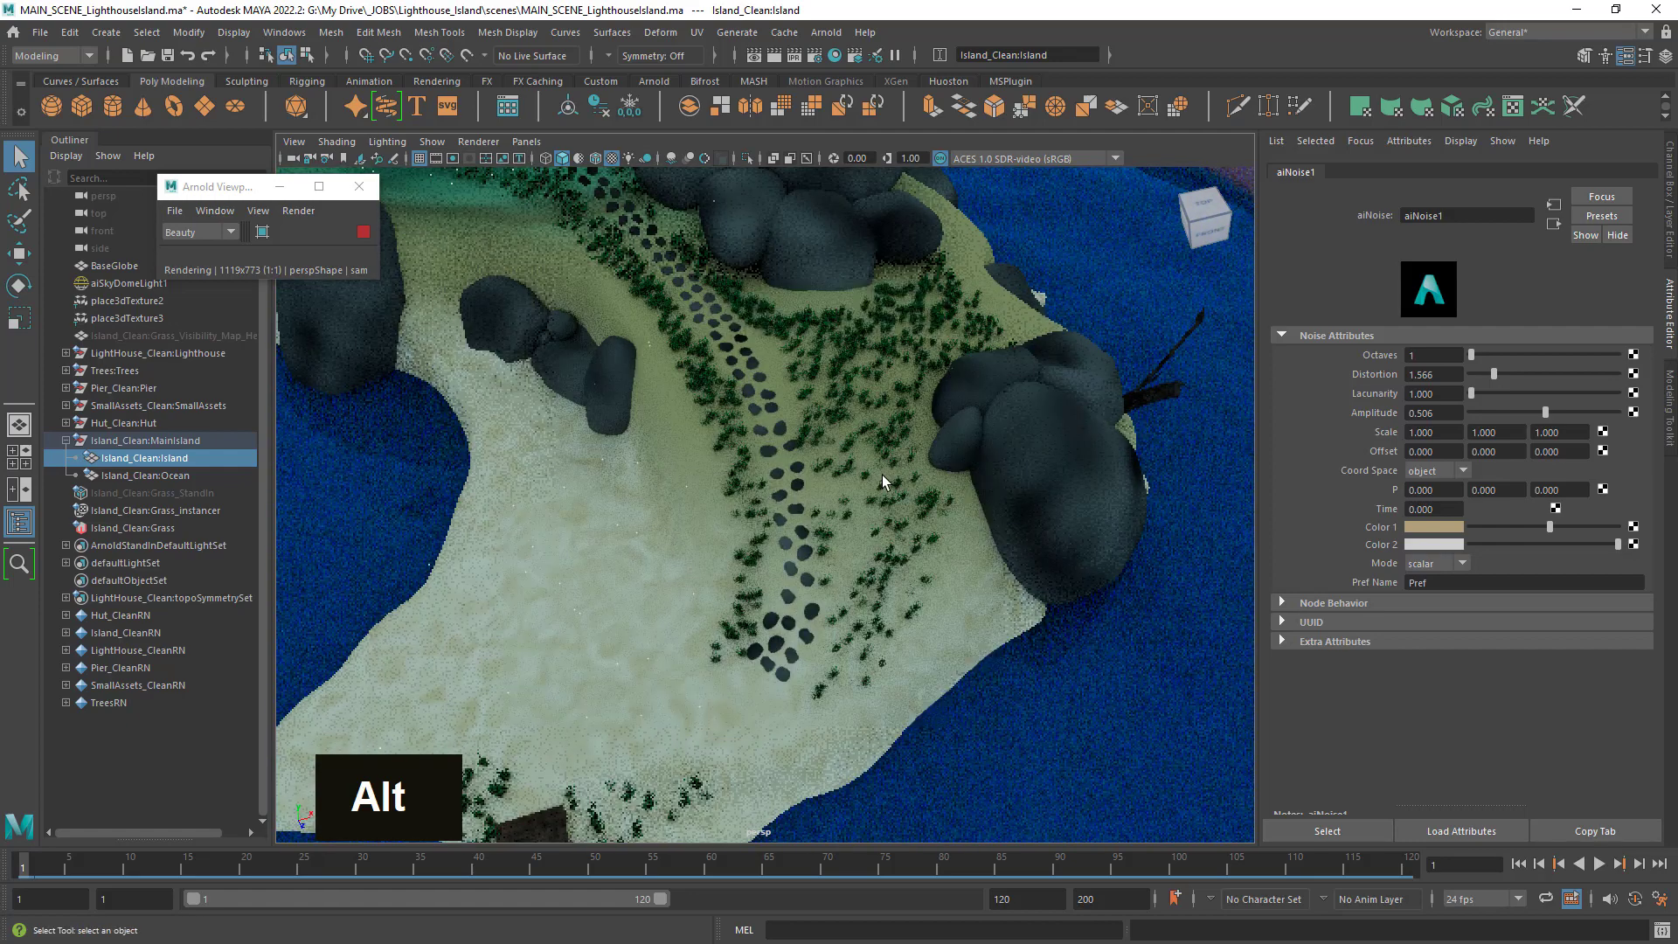
alt+drag(848, 374, 820, 323)
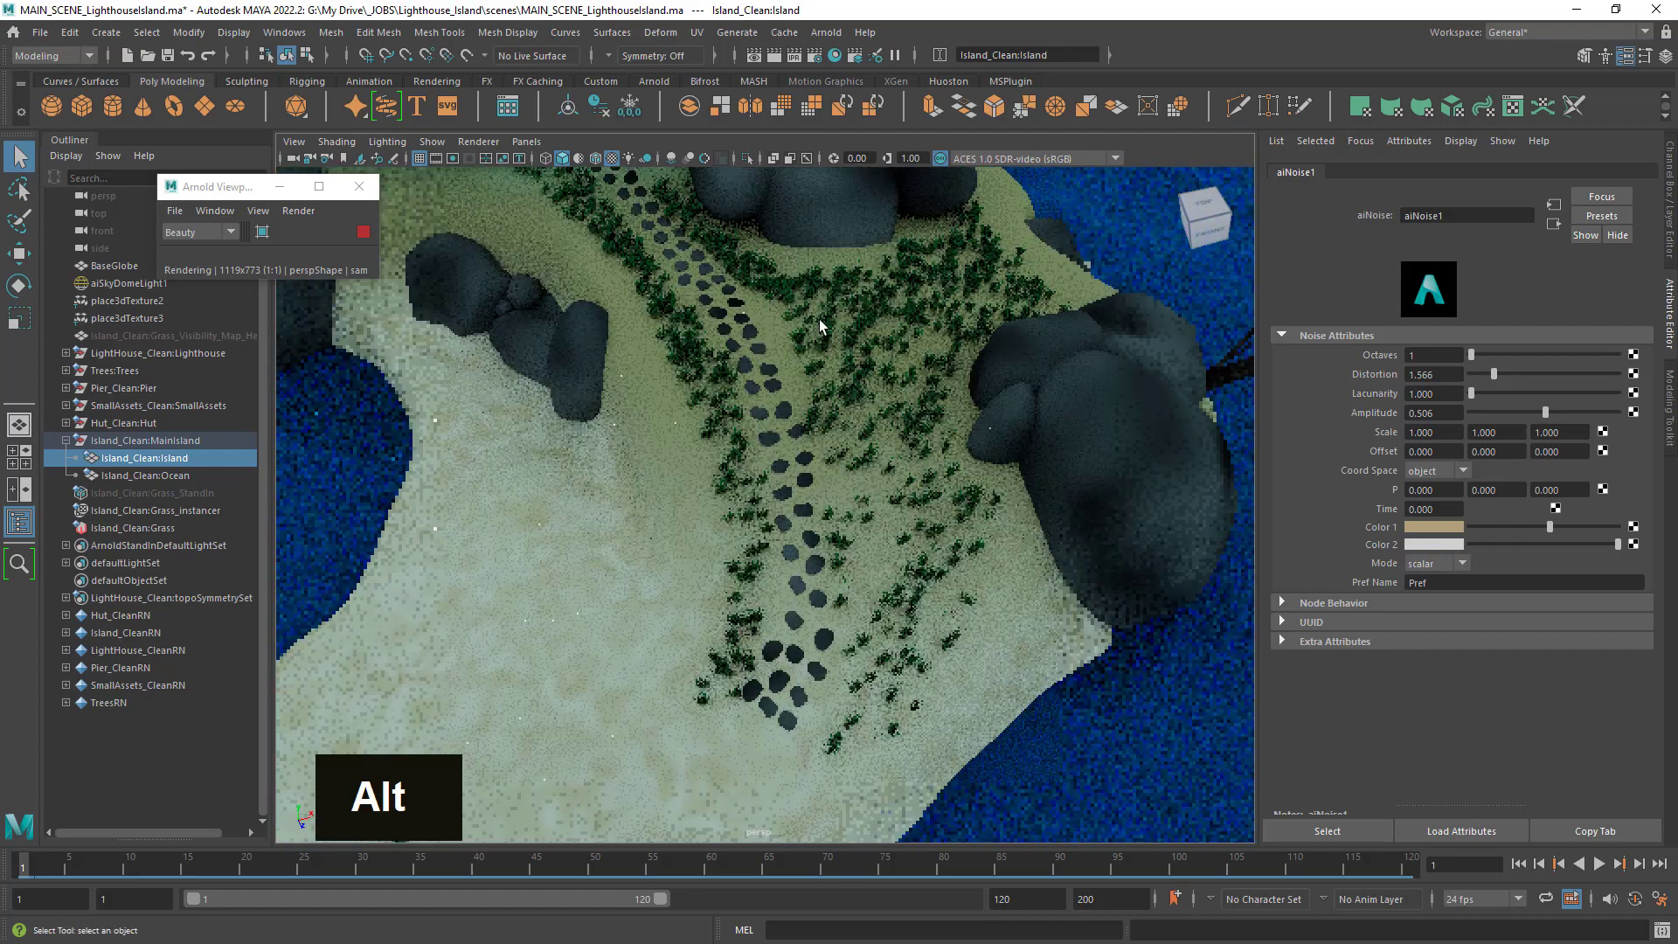
alt+middle_drag(821, 322, 947, 503)
alt+drag(947, 503, 869, 423)
alt+middle_drag(798, 349, 828, 495)
alt+drag(829, 495, 741, 408)
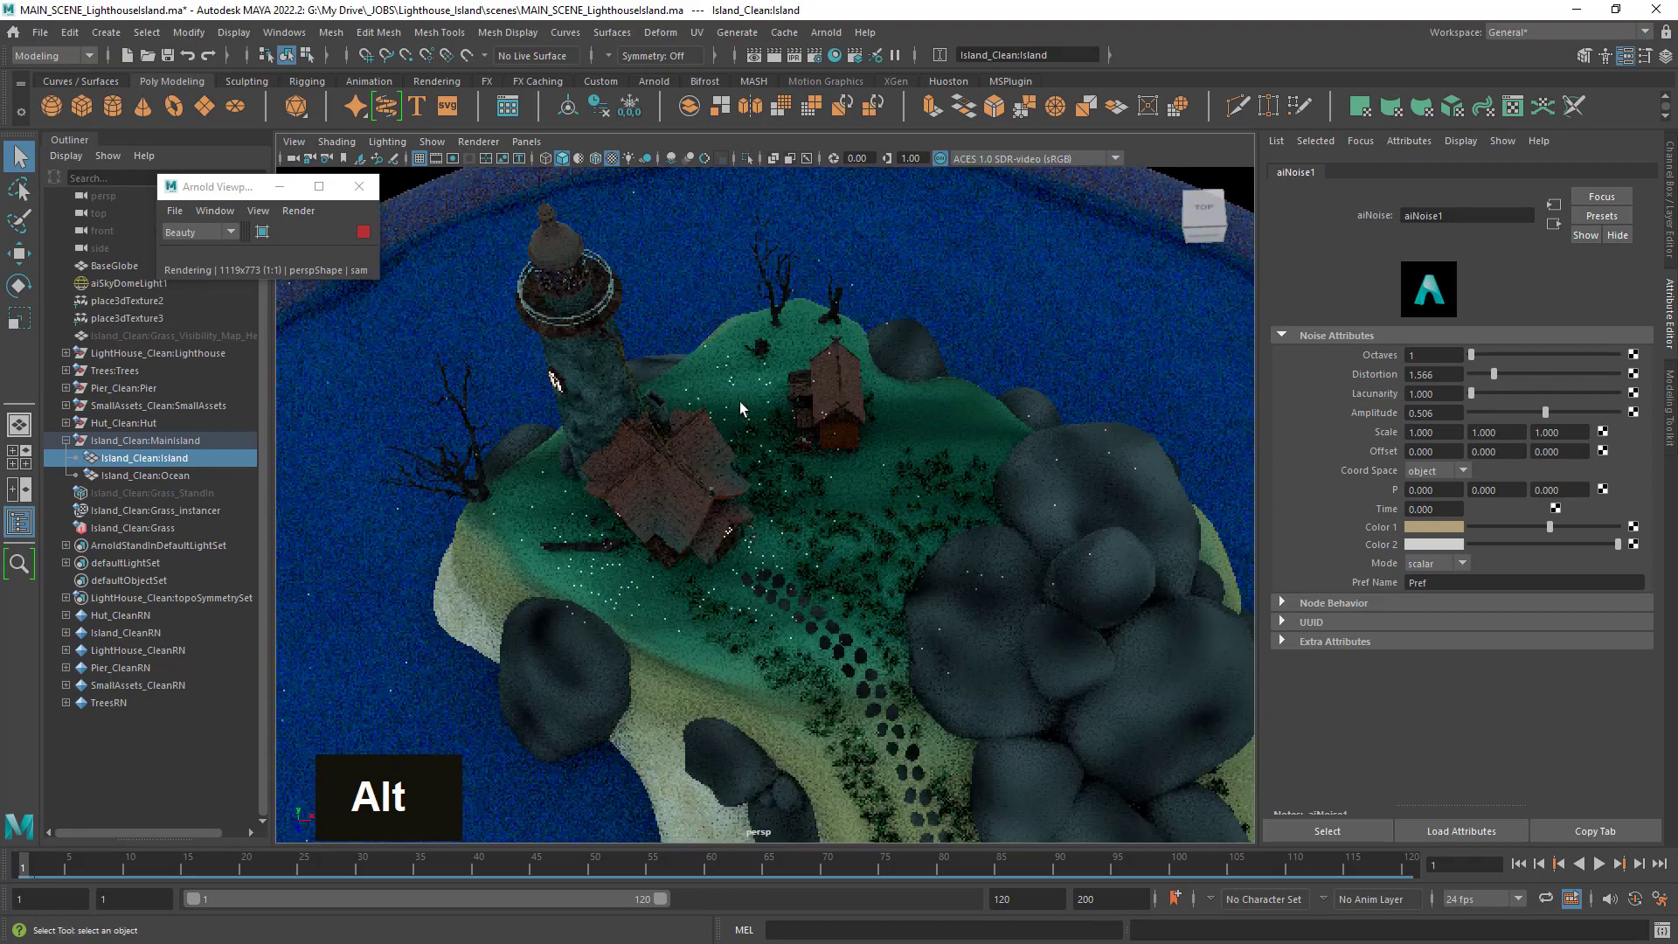
Examine the upper part of the island, the hut and the lighthouse building up close in the Arnold render.
alt+right_drag(947, 524, 962, 521)
alt+drag(962, 521, 926, 560)
alt+right_drag(926, 559, 959, 544)
alt+drag(918, 532, 795, 513)
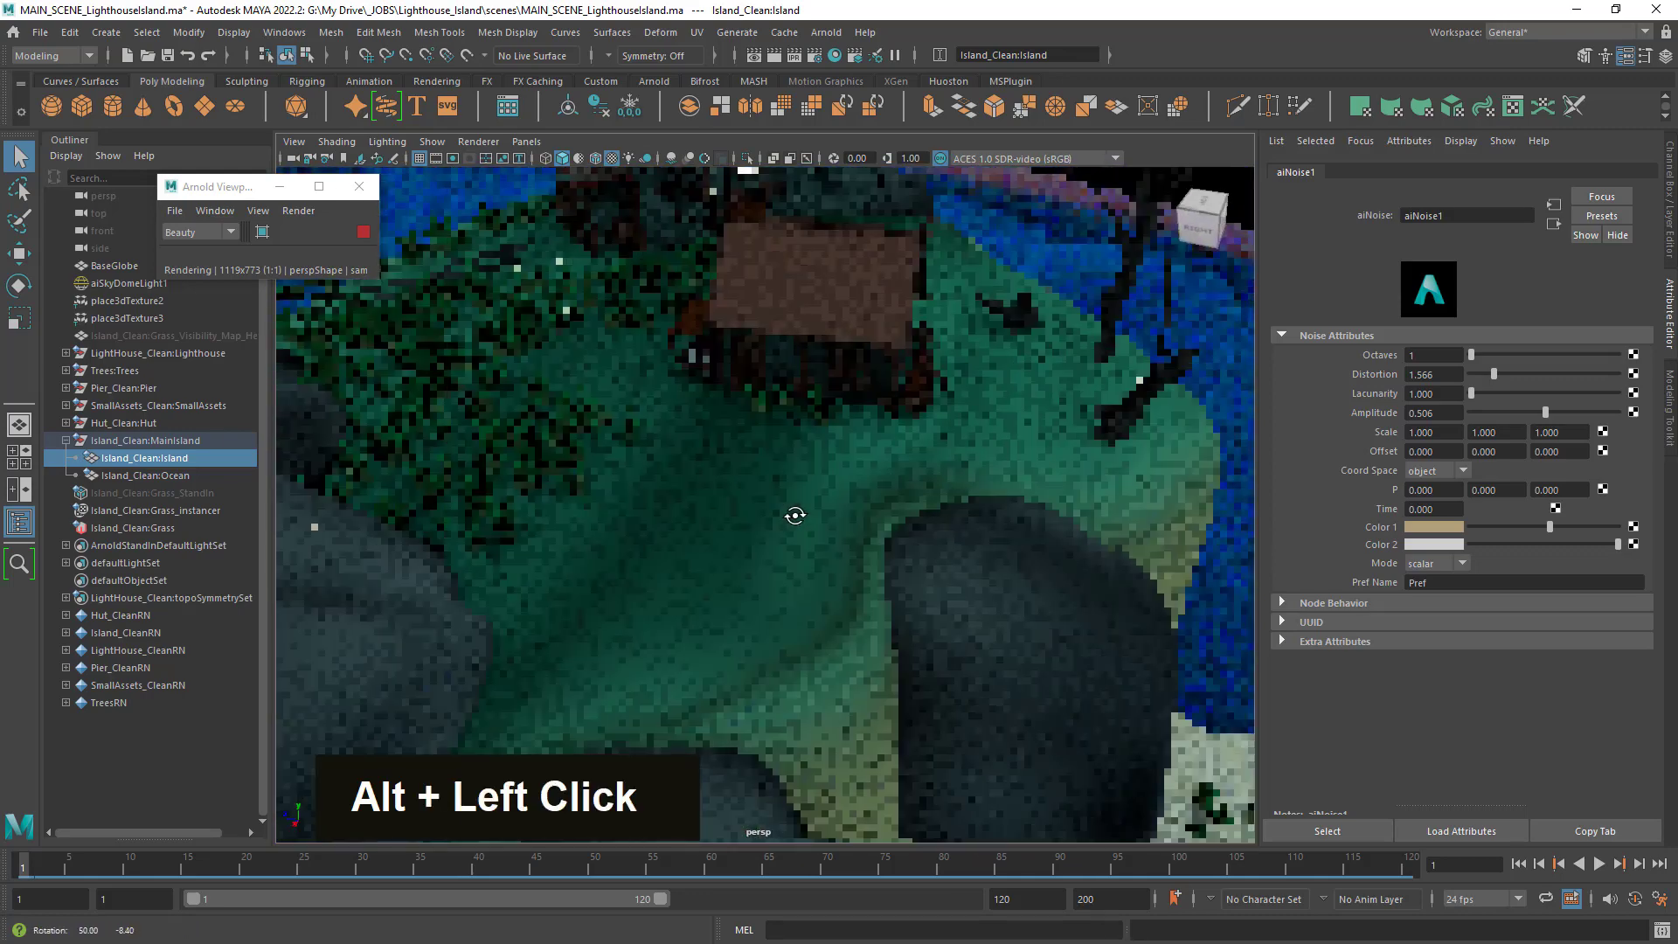
alt+right_drag(795, 513, 993, 499)
alt+middle_drag(993, 499, 903, 588)
alt+right_drag(904, 589, 1027, 630)
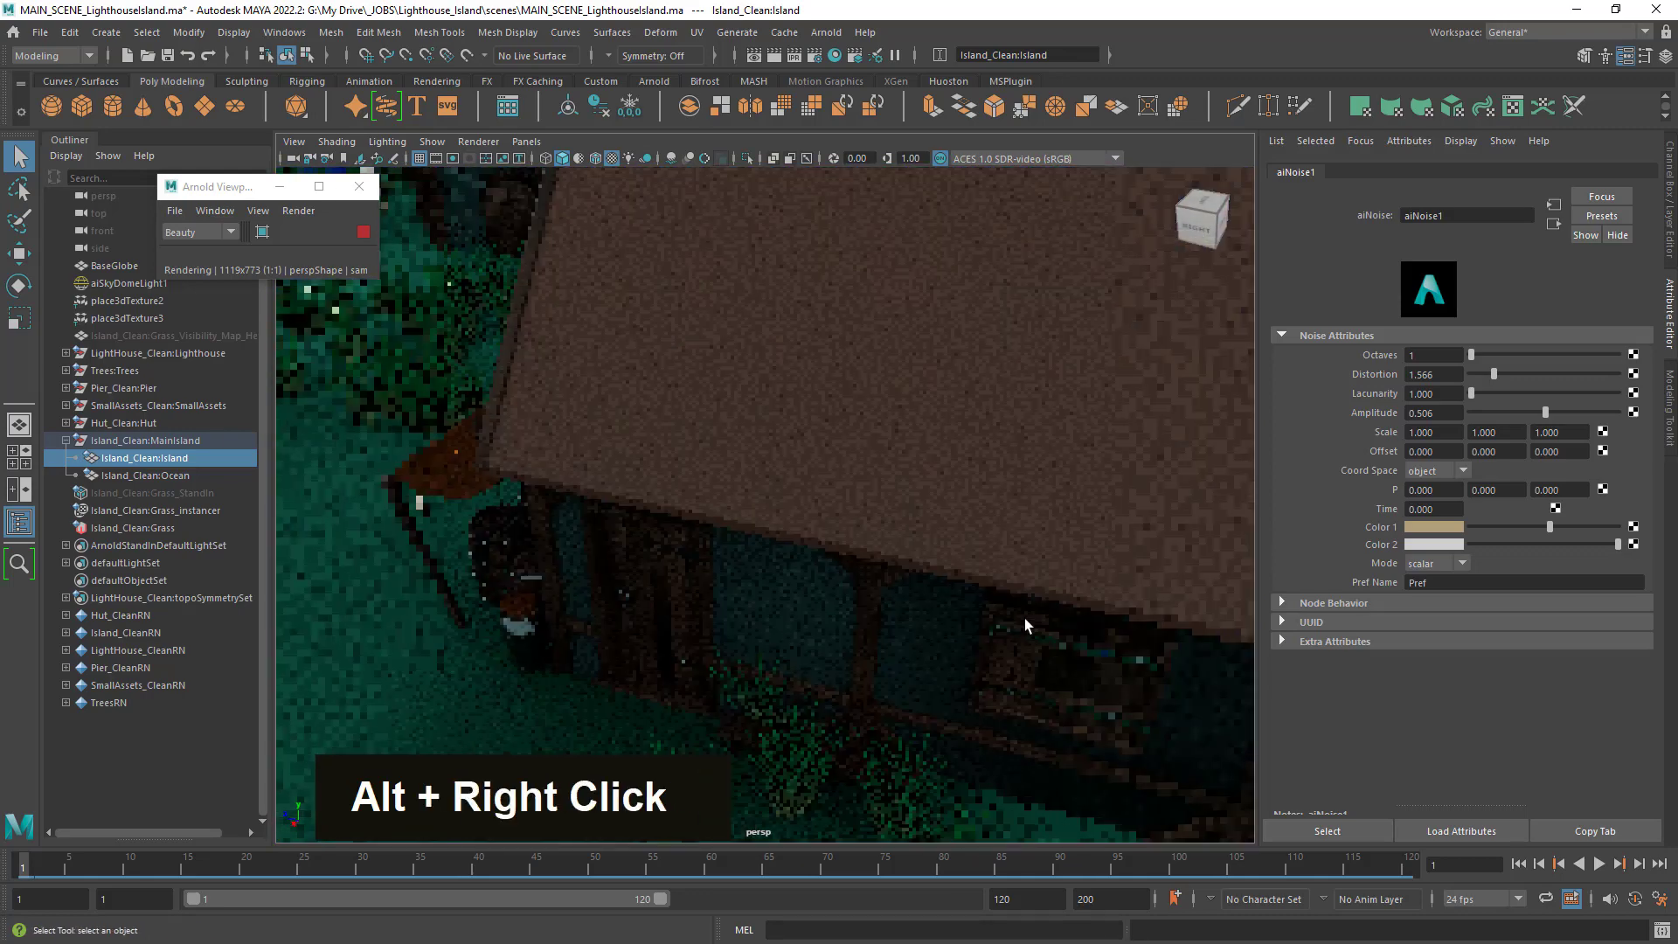
mouse_move(1027, 629)
alt+mouse_down()
mouse_move(1034, 607)
mouse_move(1036, 623)
alt+mouse_up()
alt+right_drag(1036, 623, 817, 385)
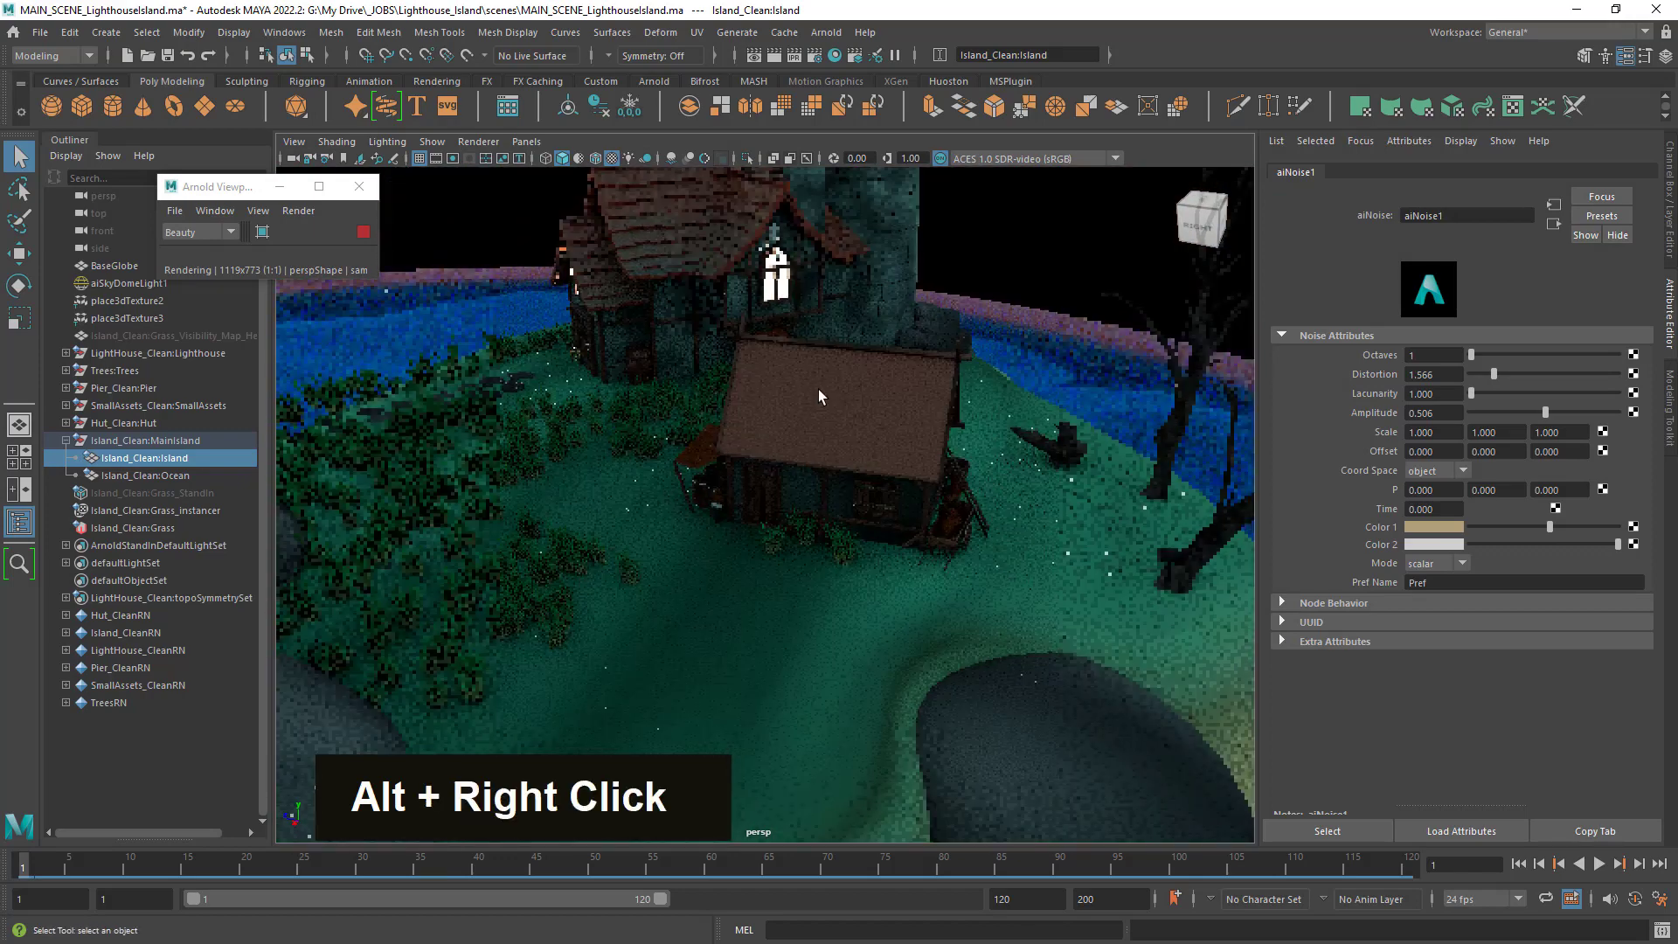
alt+scroll(910, 621, up, 5)
alt+drag(1028, 615, 1132, 674)
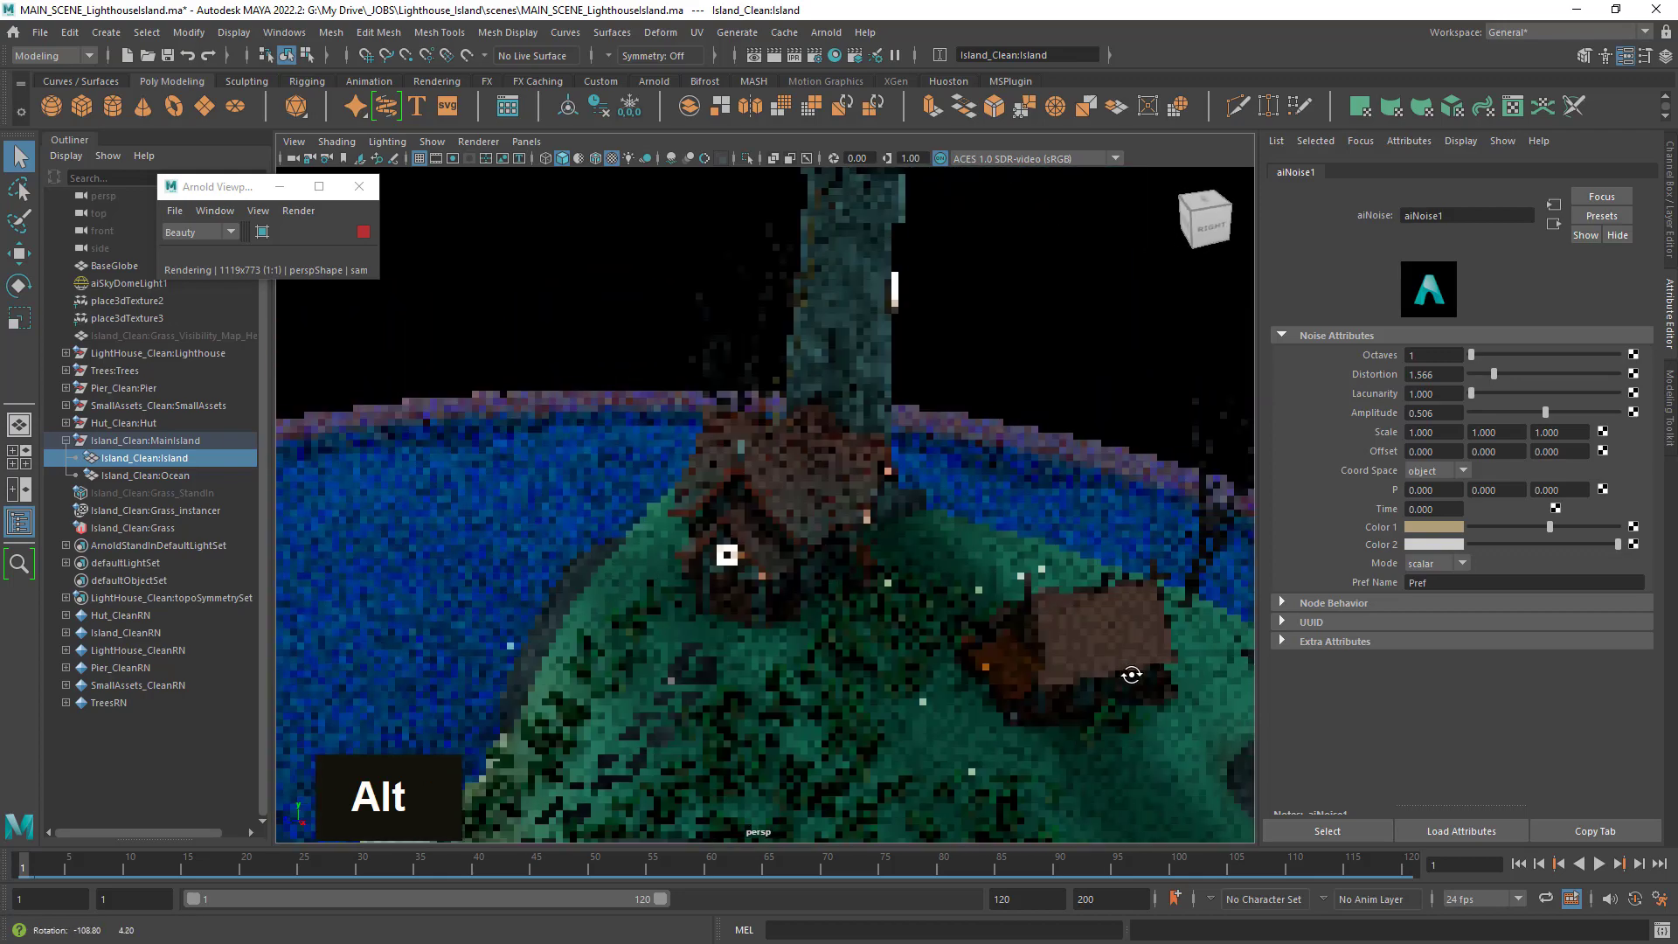
alt+right_drag(989, 614, 1079, 637)
alt+drag(970, 619, 1078, 629)
alt+drag(874, 617, 843, 675)
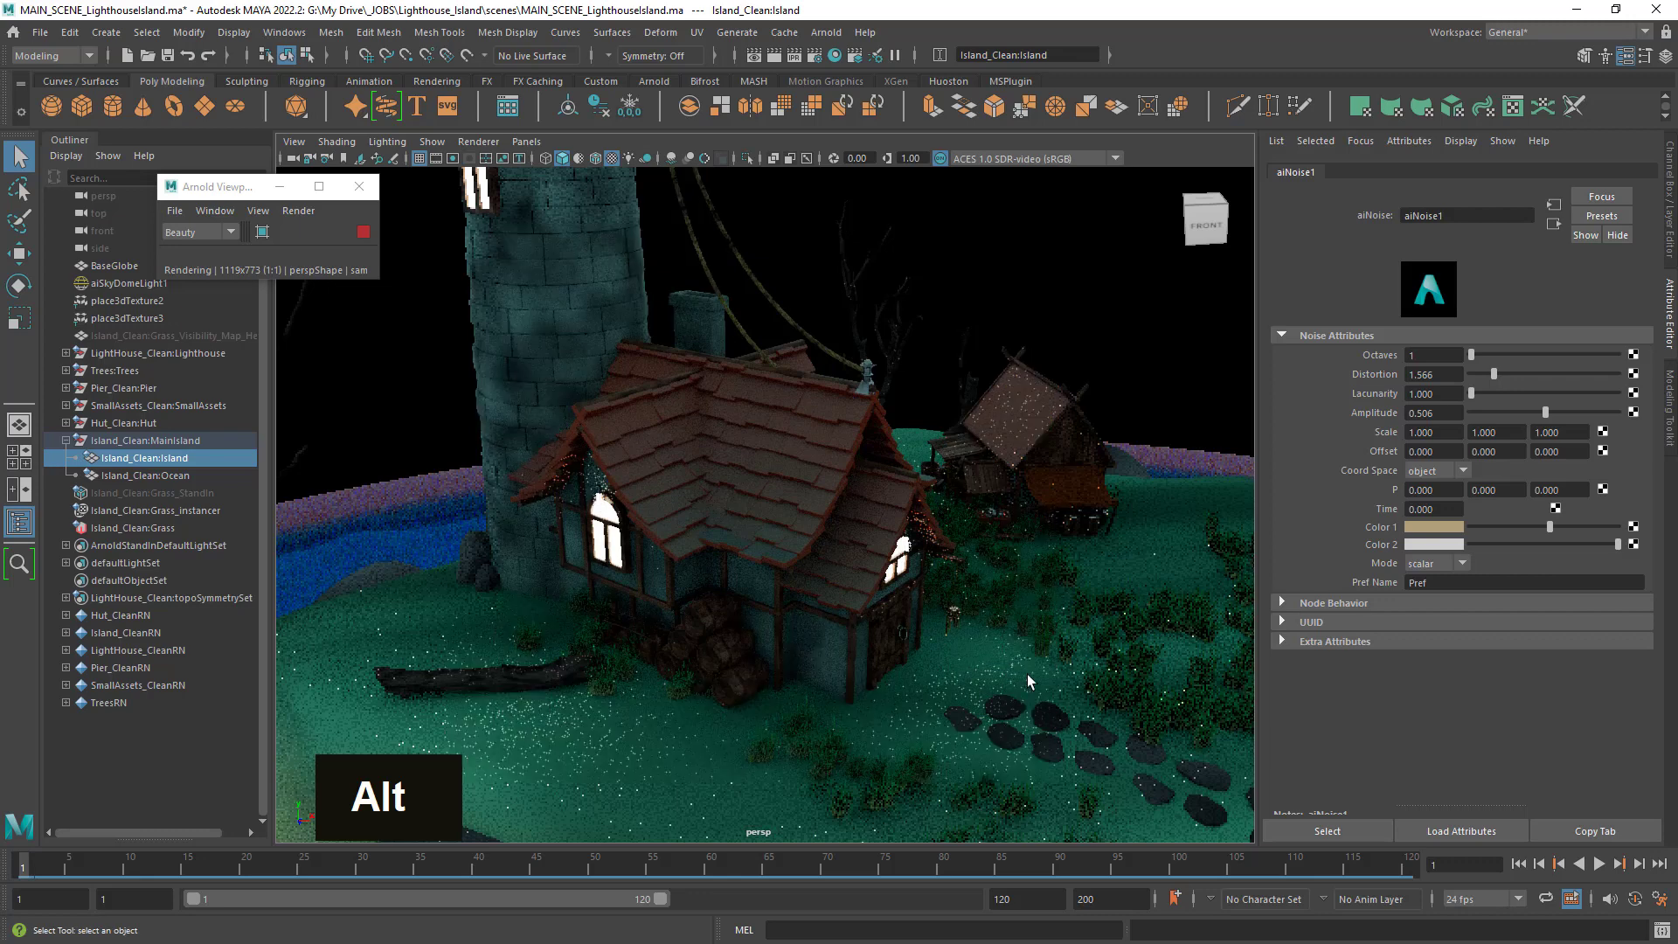
Open the Walls_Mat material of the lighthouse's house wall and go to the aiCellNoise2 node feeding its base color.
click(828, 641)
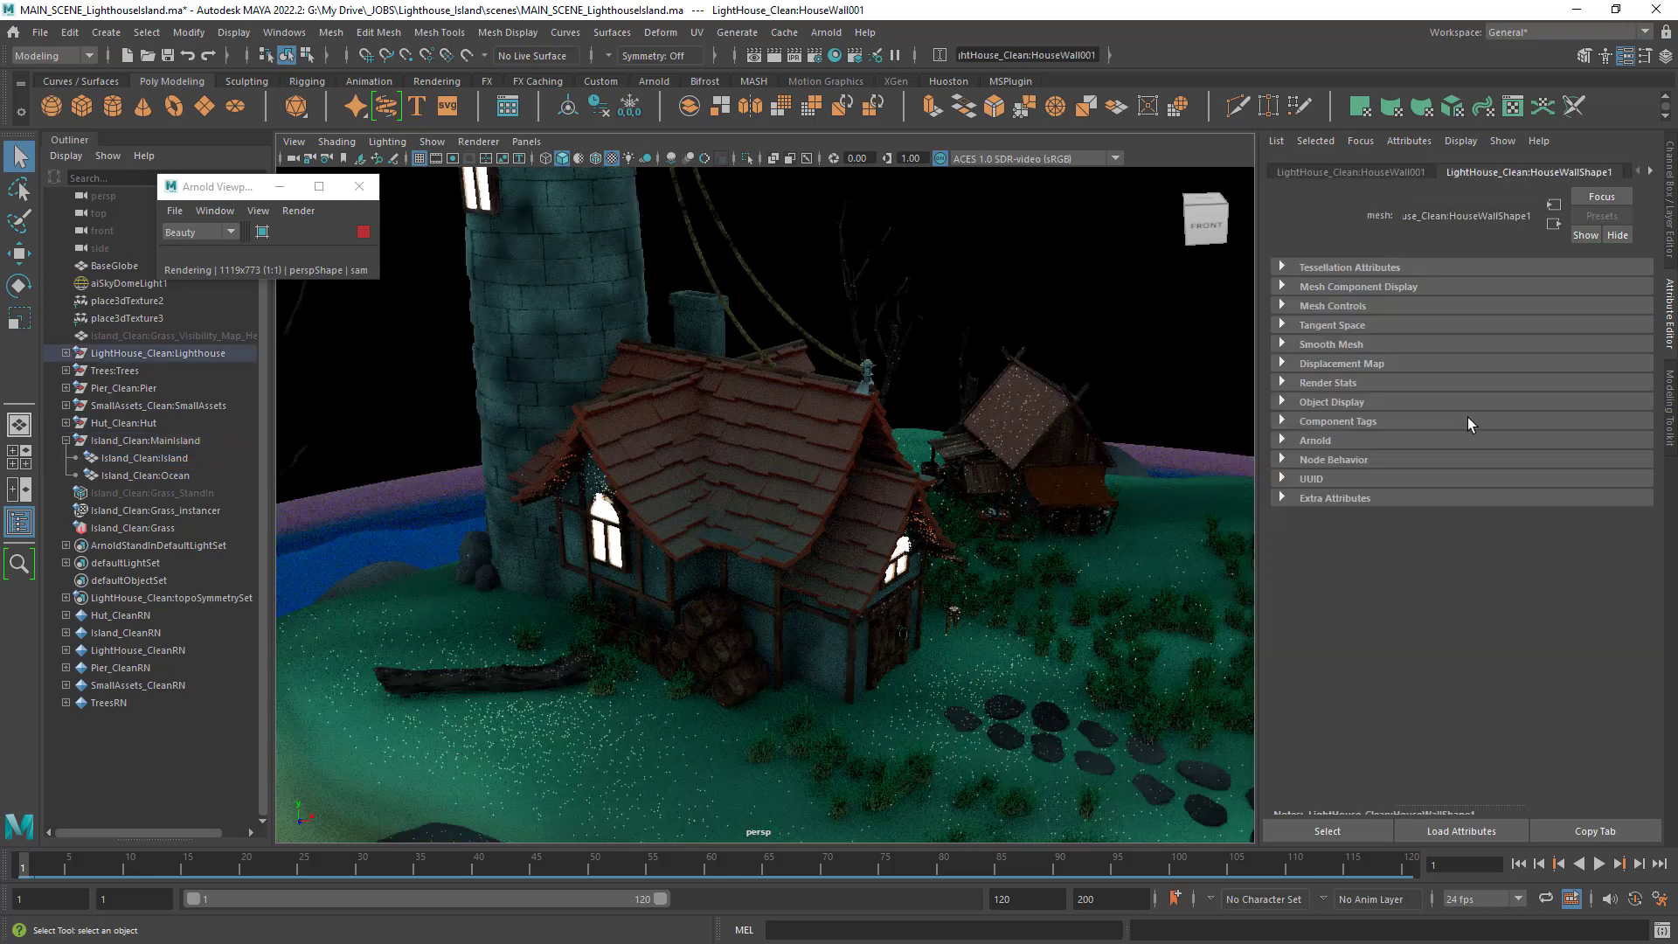
right_click(828, 650)
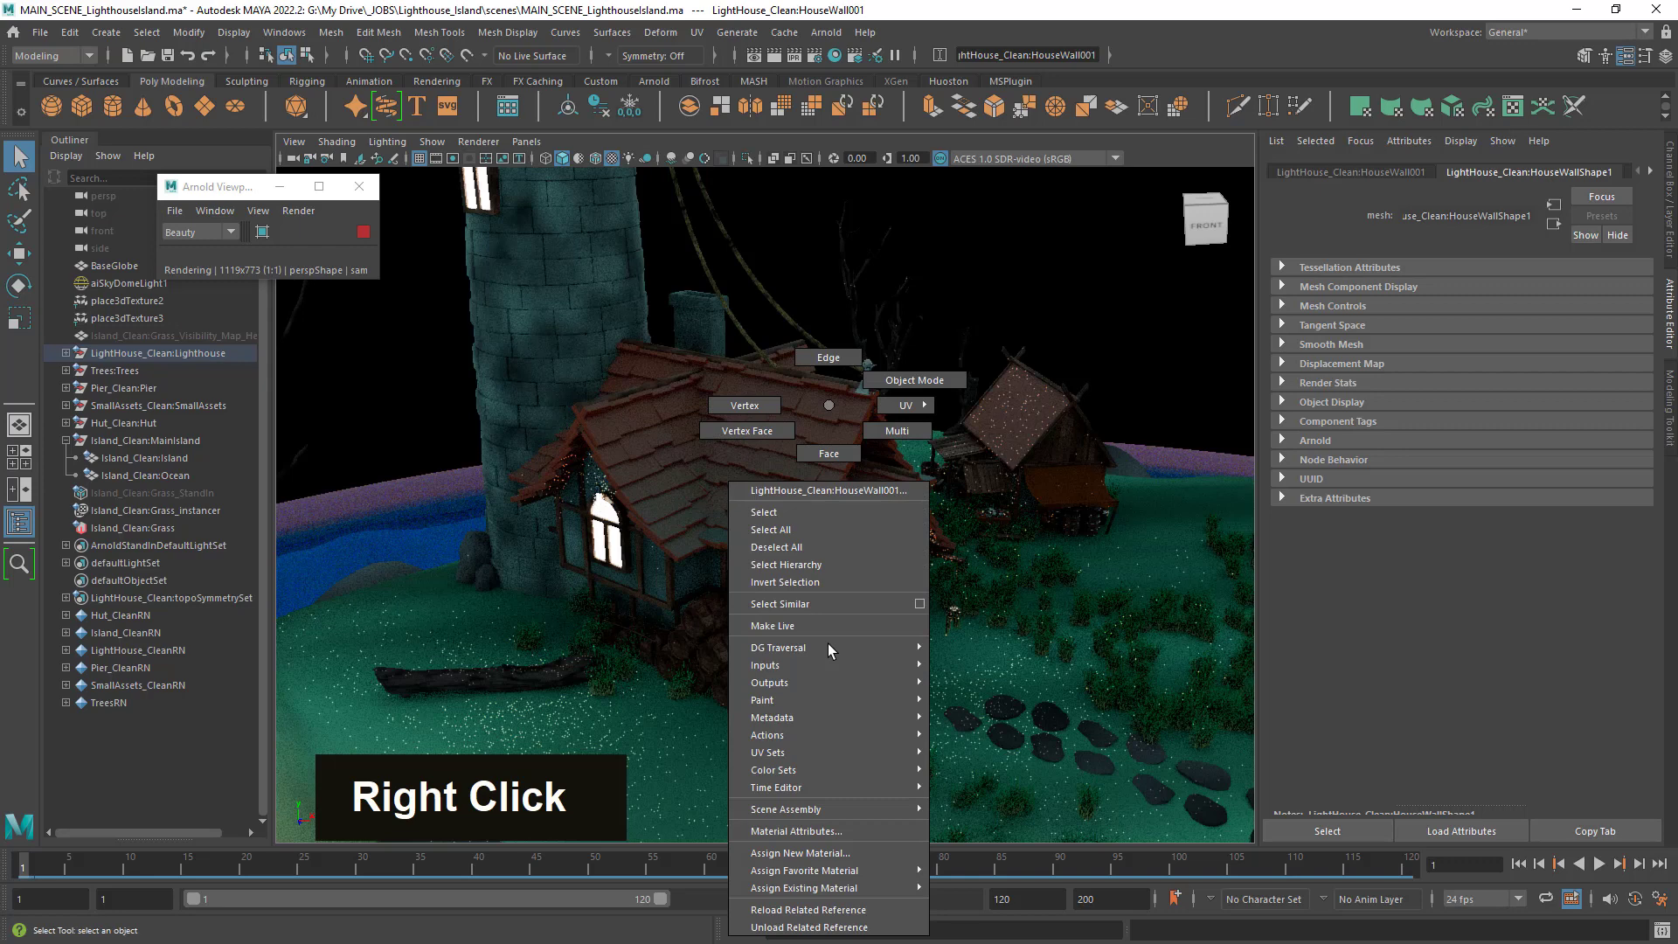
click(845, 832)
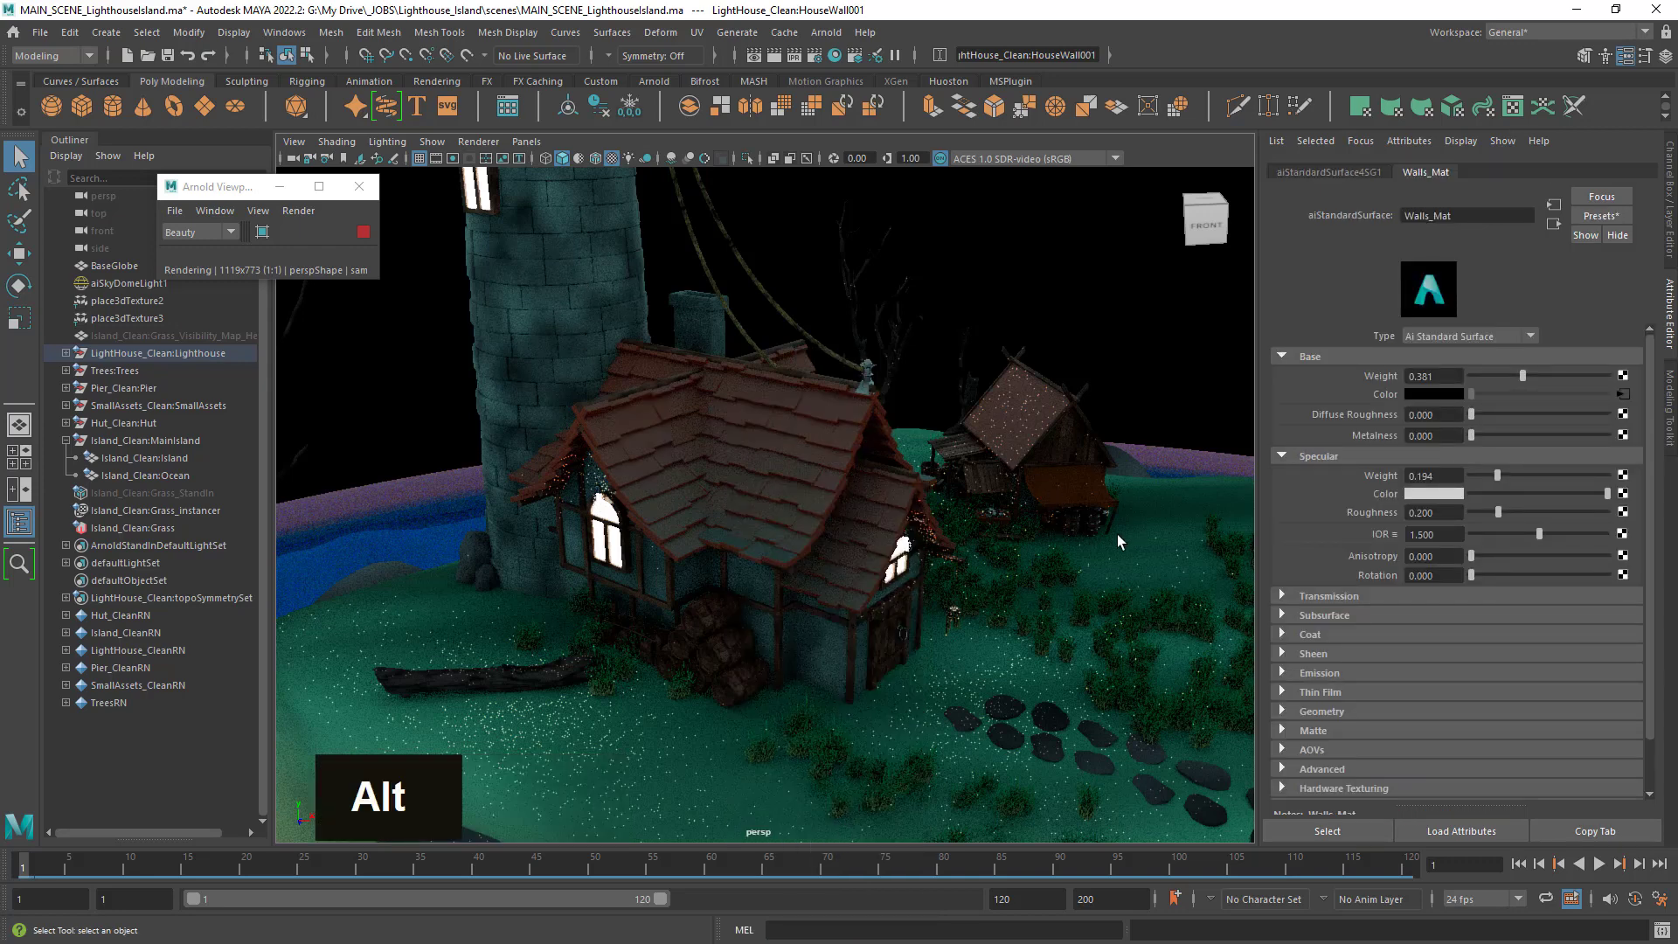
alt+drag(1117, 534, 1025, 570)
alt+middle_drag(865, 524, 629, 468)
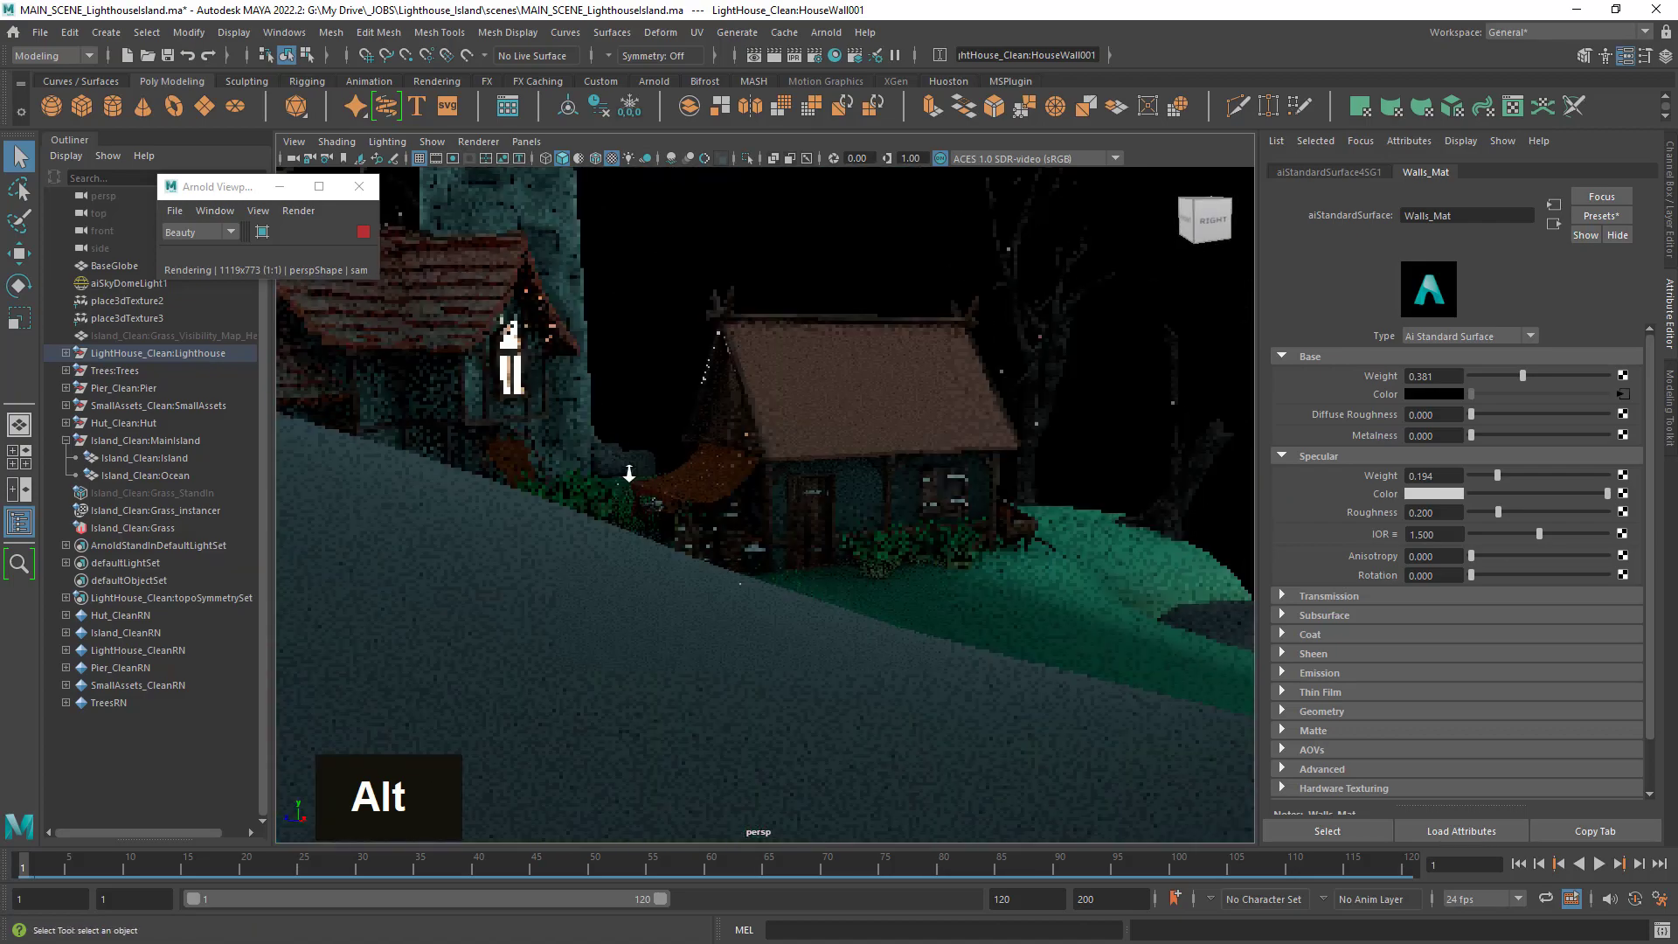
alt+right_drag(629, 468, 884, 536)
alt+drag(884, 536, 1052, 513)
alt+right_drag(1079, 643, 643, 581)
alt+drag(642, 581, 900, 583)
mouse_move(900, 583)
alt+right_down()
mouse_move(916, 607)
mouse_move(918, 586)
alt+right_up()
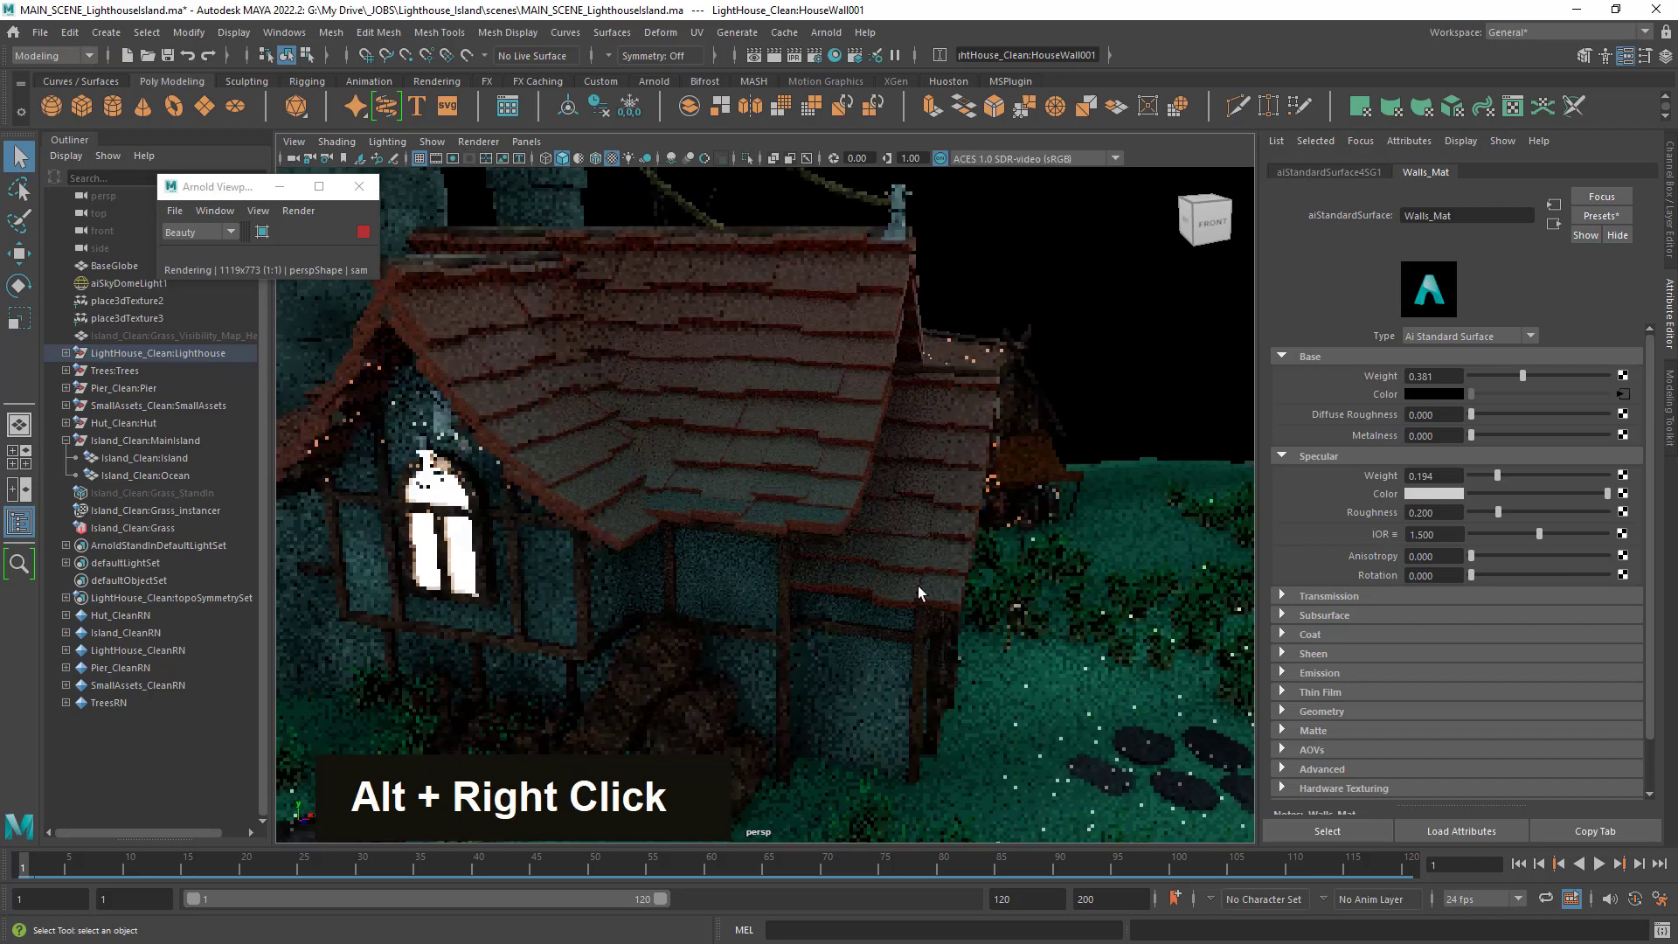
click(1623, 394)
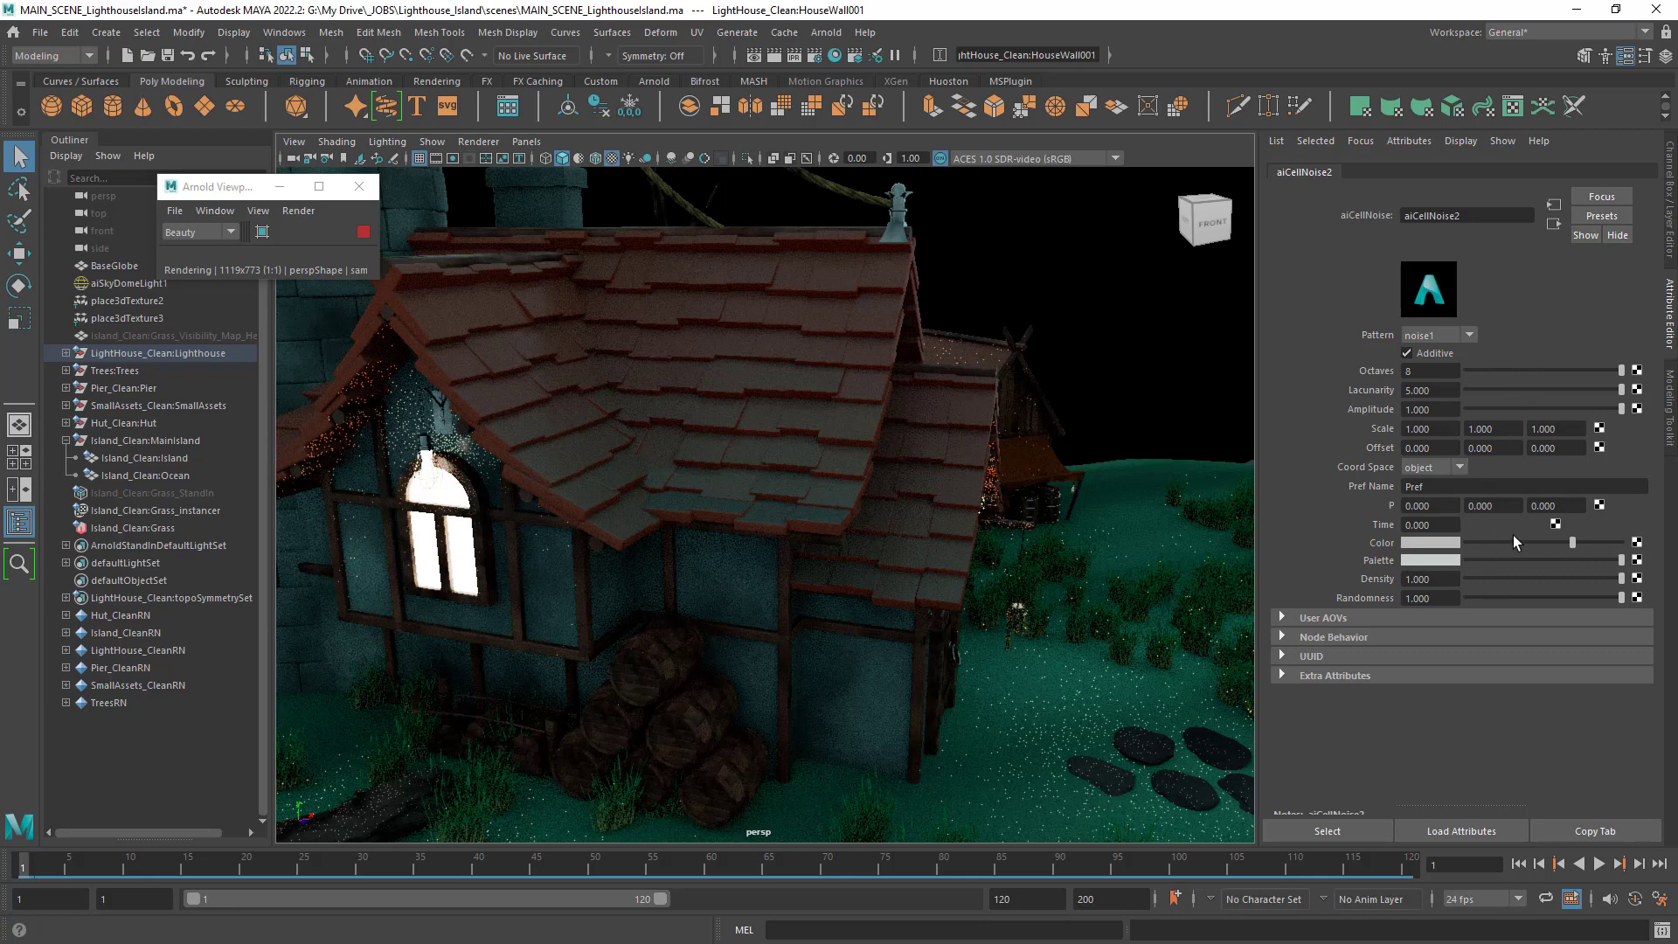
Lighten the Color of aiCellNoise2 slightly and check the house and tower walls in the render.
mouse_move(1572, 540)
mouse_down()
mouse_move(1524, 542)
mouse_move(1590, 545)
mouse_up()
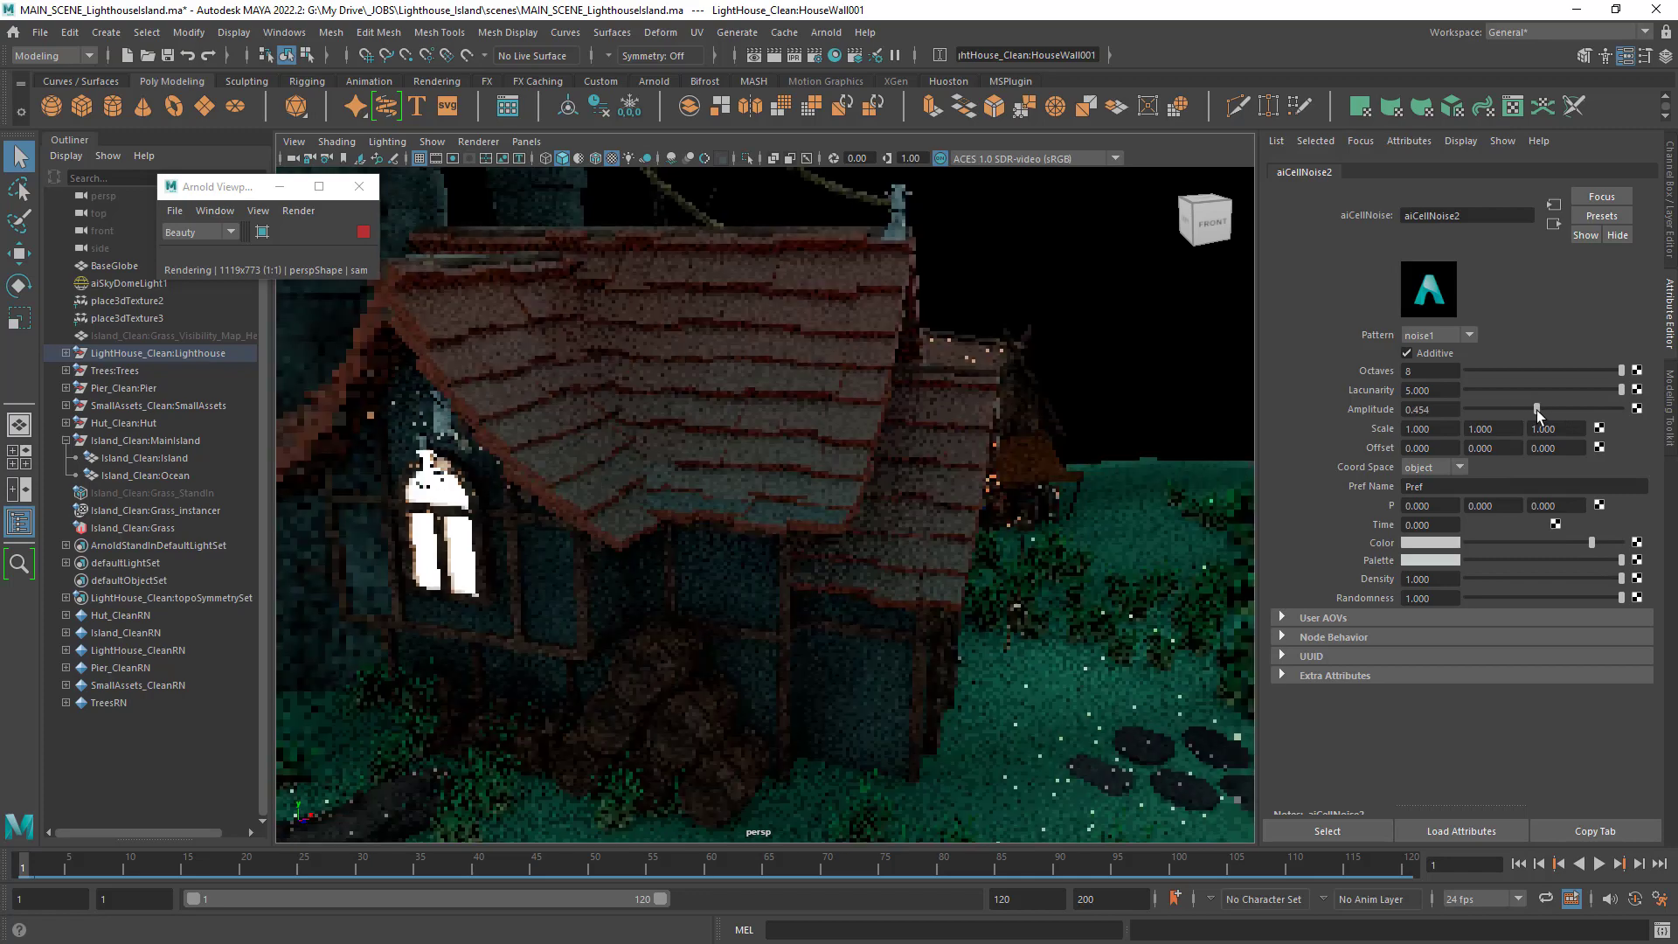
alt+right_drag(953, 516, 841, 502)
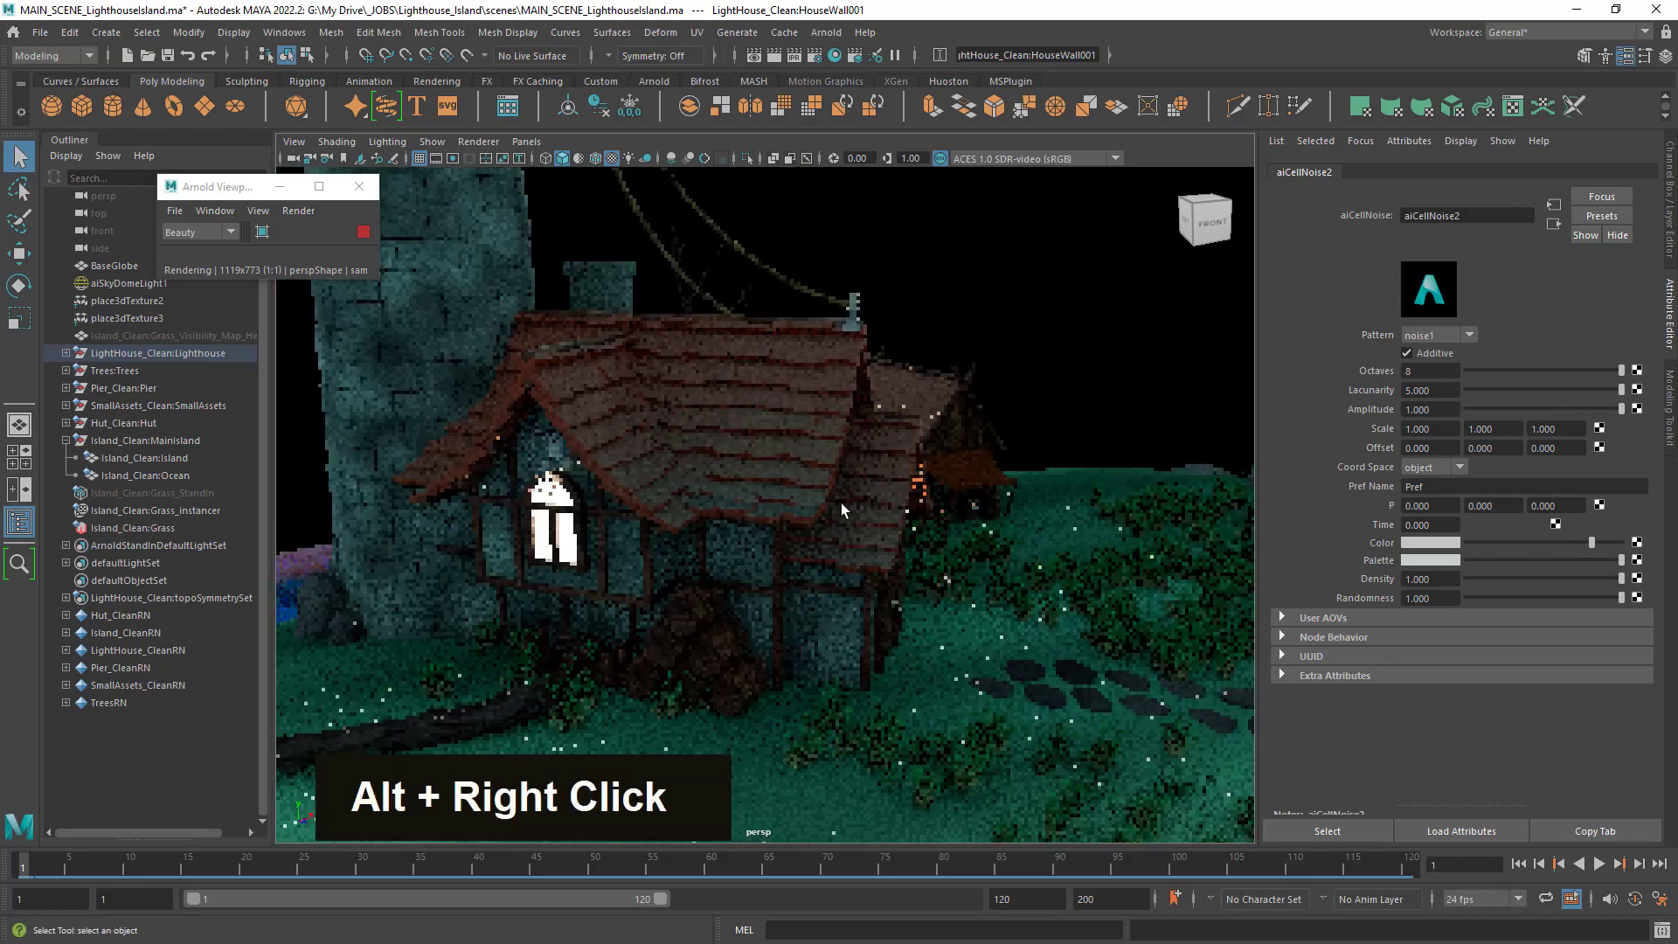
alt+middle_drag(841, 502, 888, 537)
alt+right_drag(888, 538, 908, 562)
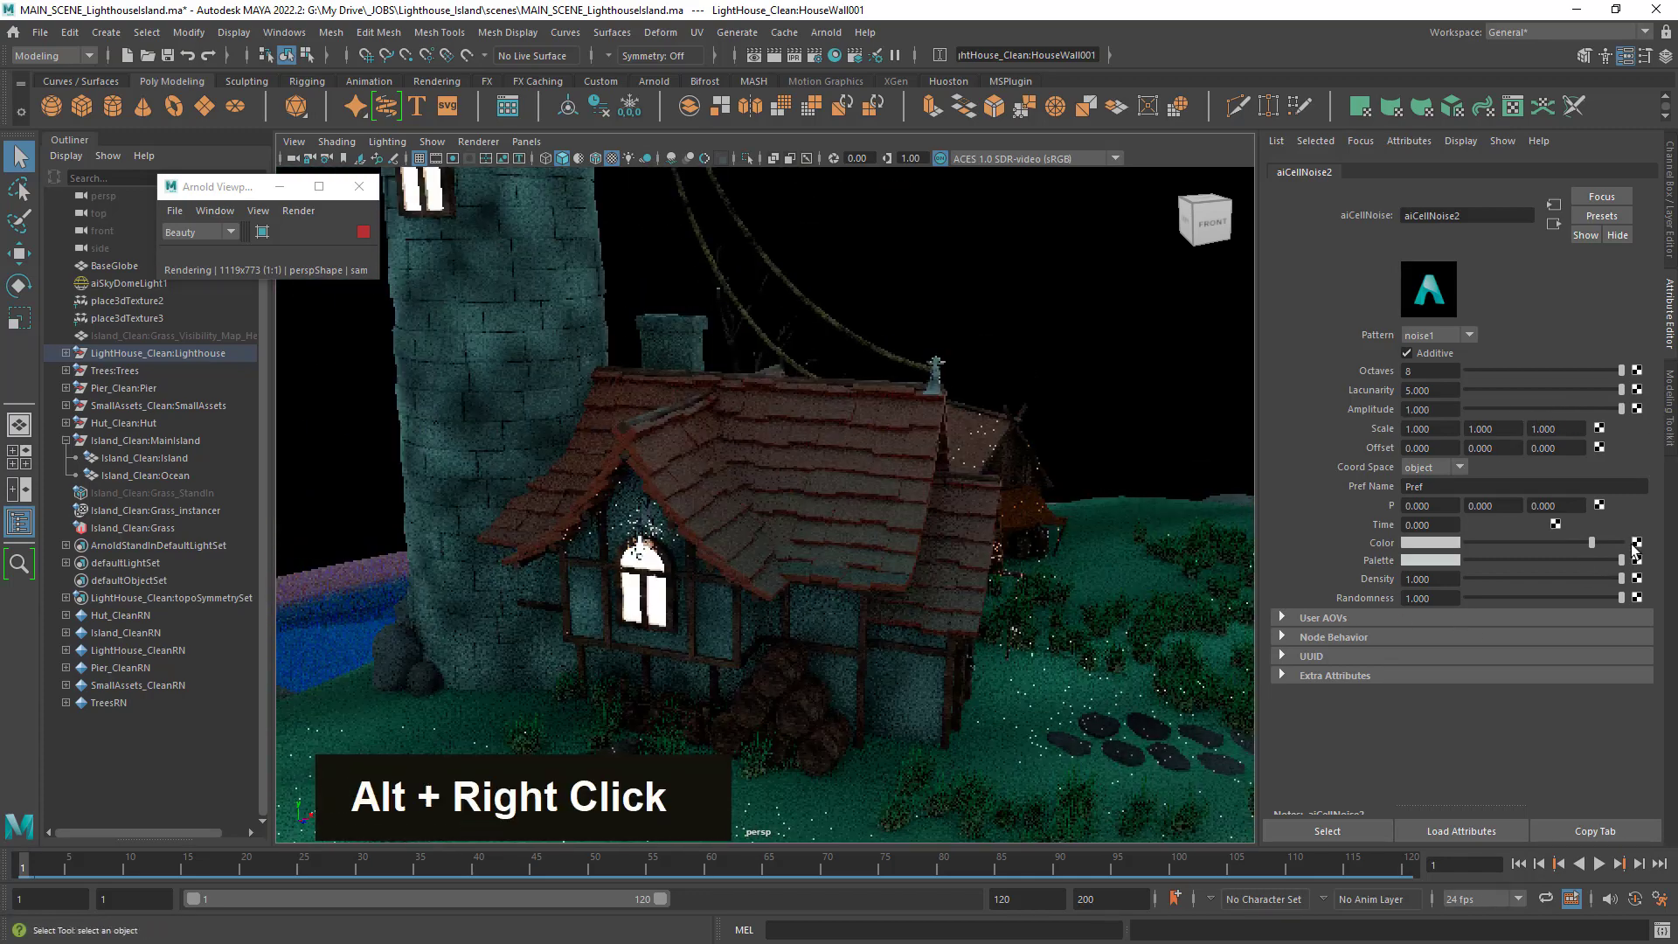
Turn aiCellNoise2's Palette color neutral with saturation 0.000 and value 1.000, keeping Density at 1.000.
click(1446, 558)
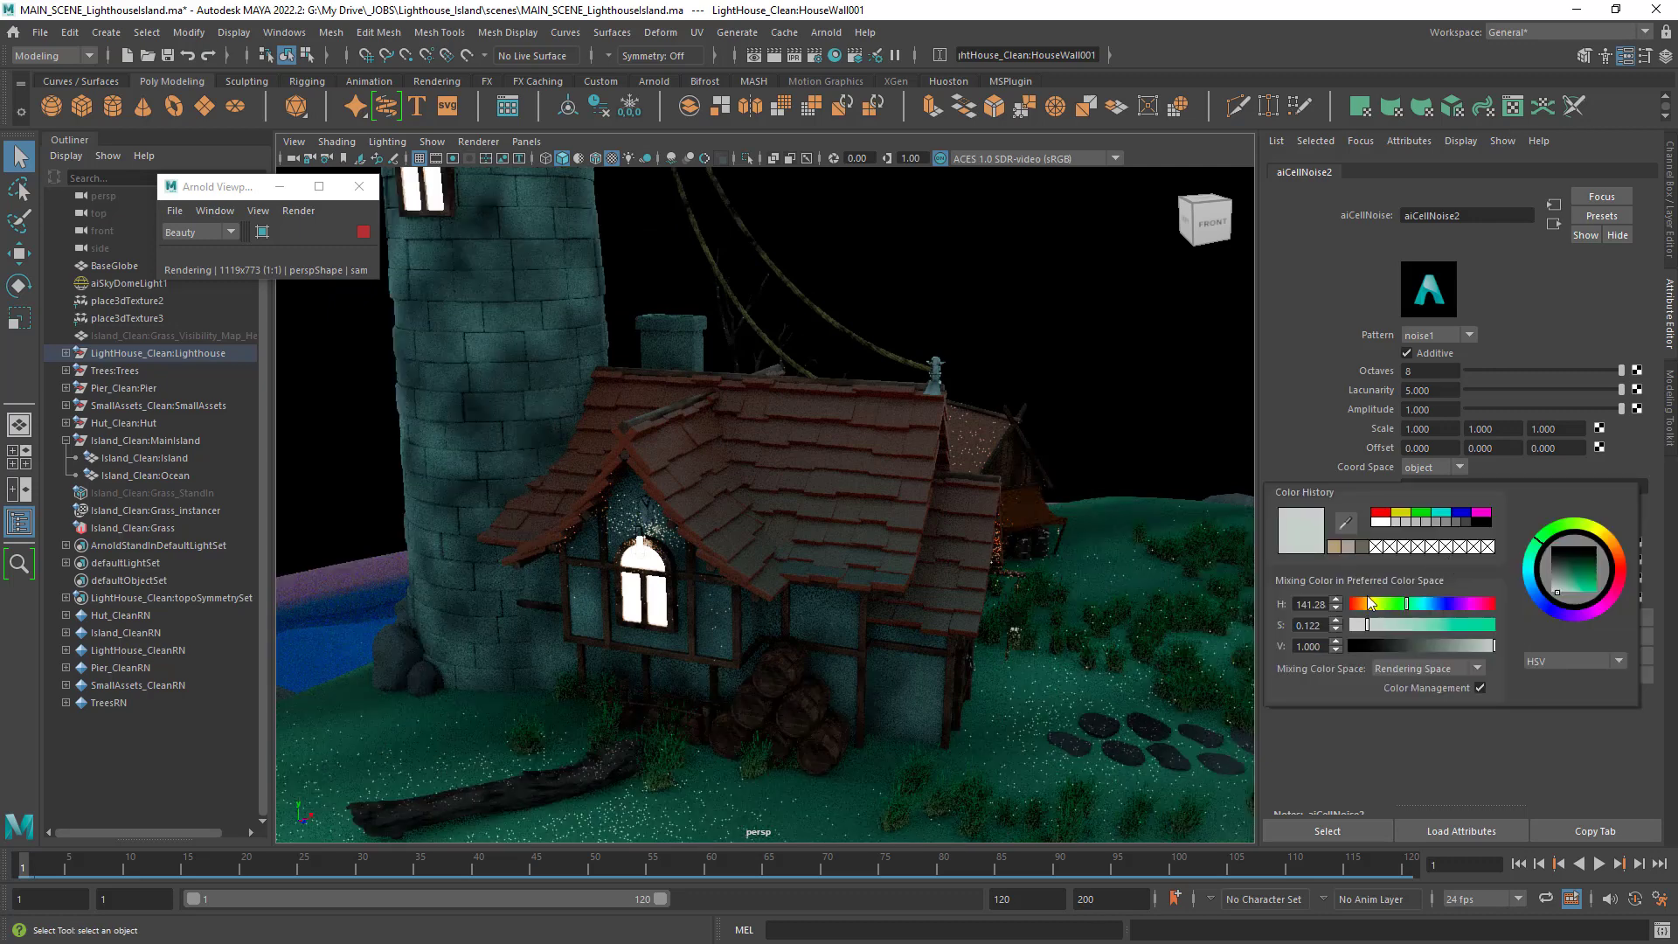
drag(1370, 623, 1358, 623)
drag(1358, 621, 1351, 620)
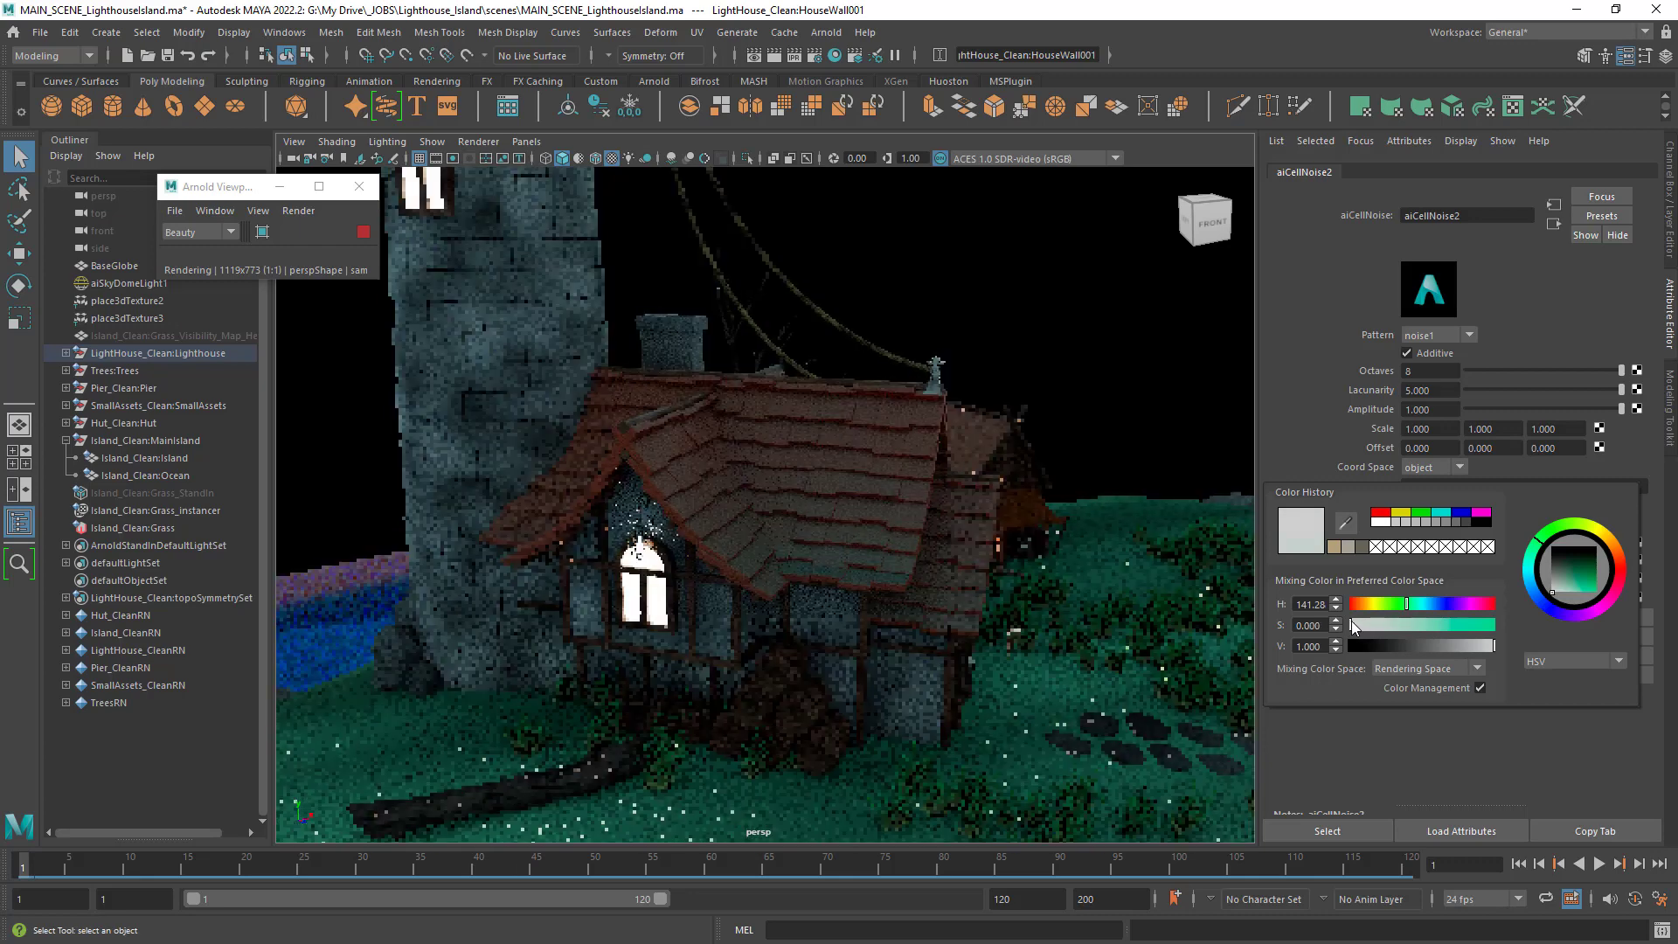
drag(1471, 645, 1504, 647)
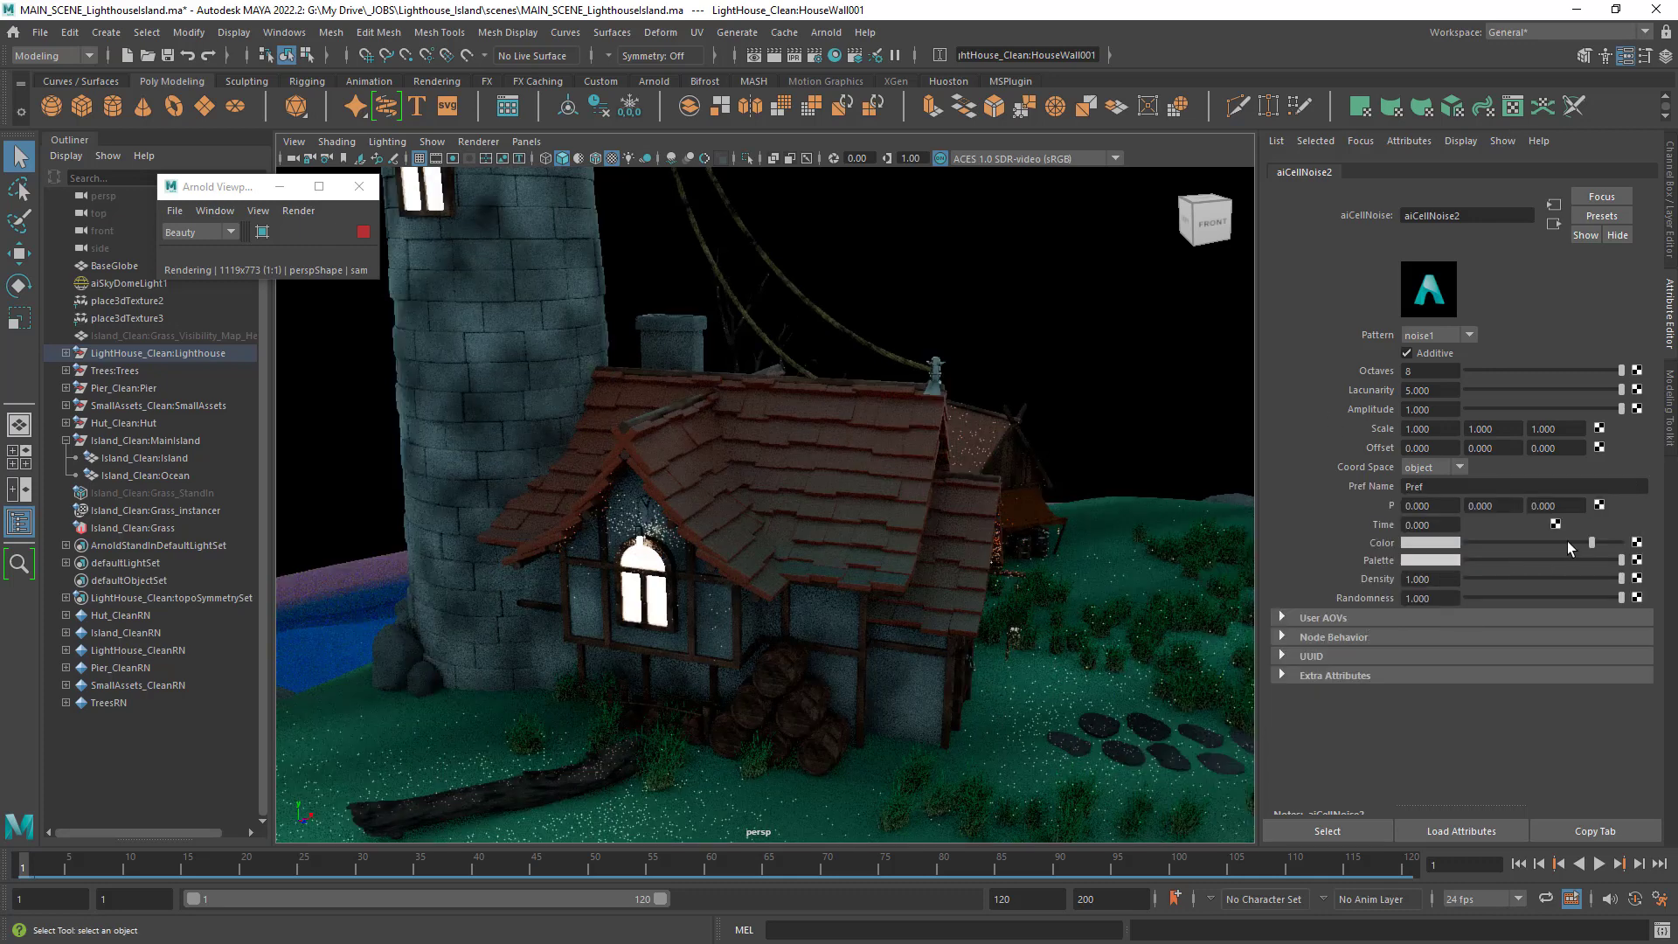
mouse_move(1622, 579)
mouse_down()
mouse_move(1483, 579)
mouse_move(1676, 598)
mouse_move(1383, 612)
mouse_move(1644, 603)
mouse_up()
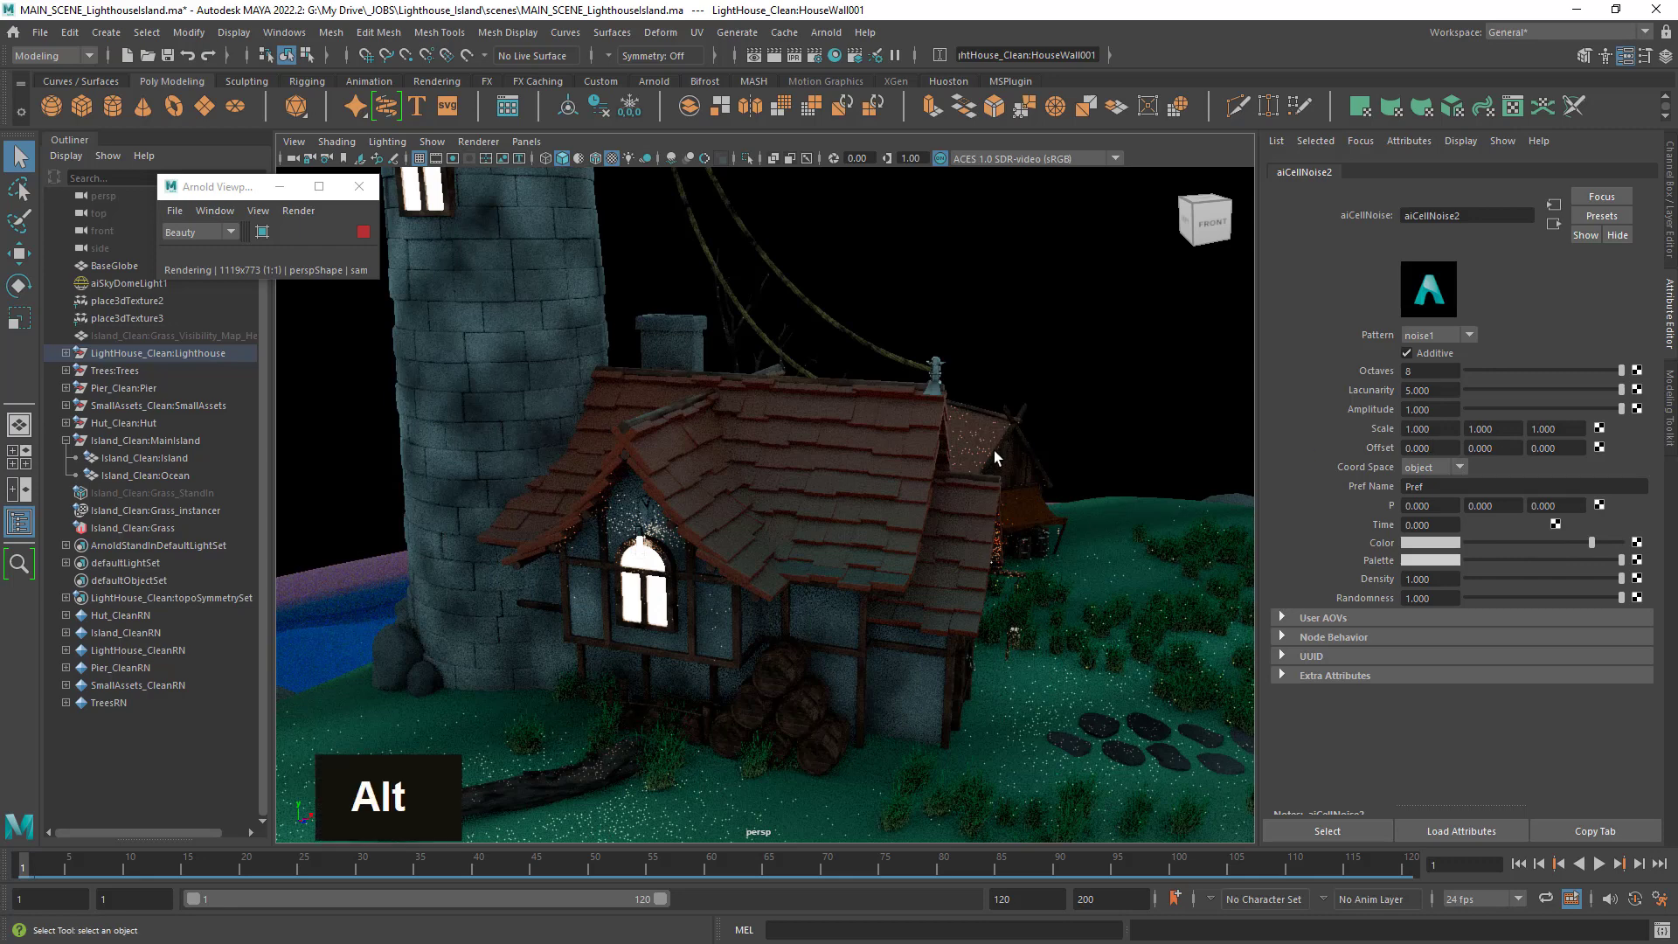
Try a Scale of 5 on all three axes of aiCellNoise2 and check the wall pattern in the render.
mouse_move(995, 459)
alt+right_down()
mouse_move(832, 439)
mouse_move(976, 476)
alt+right_up()
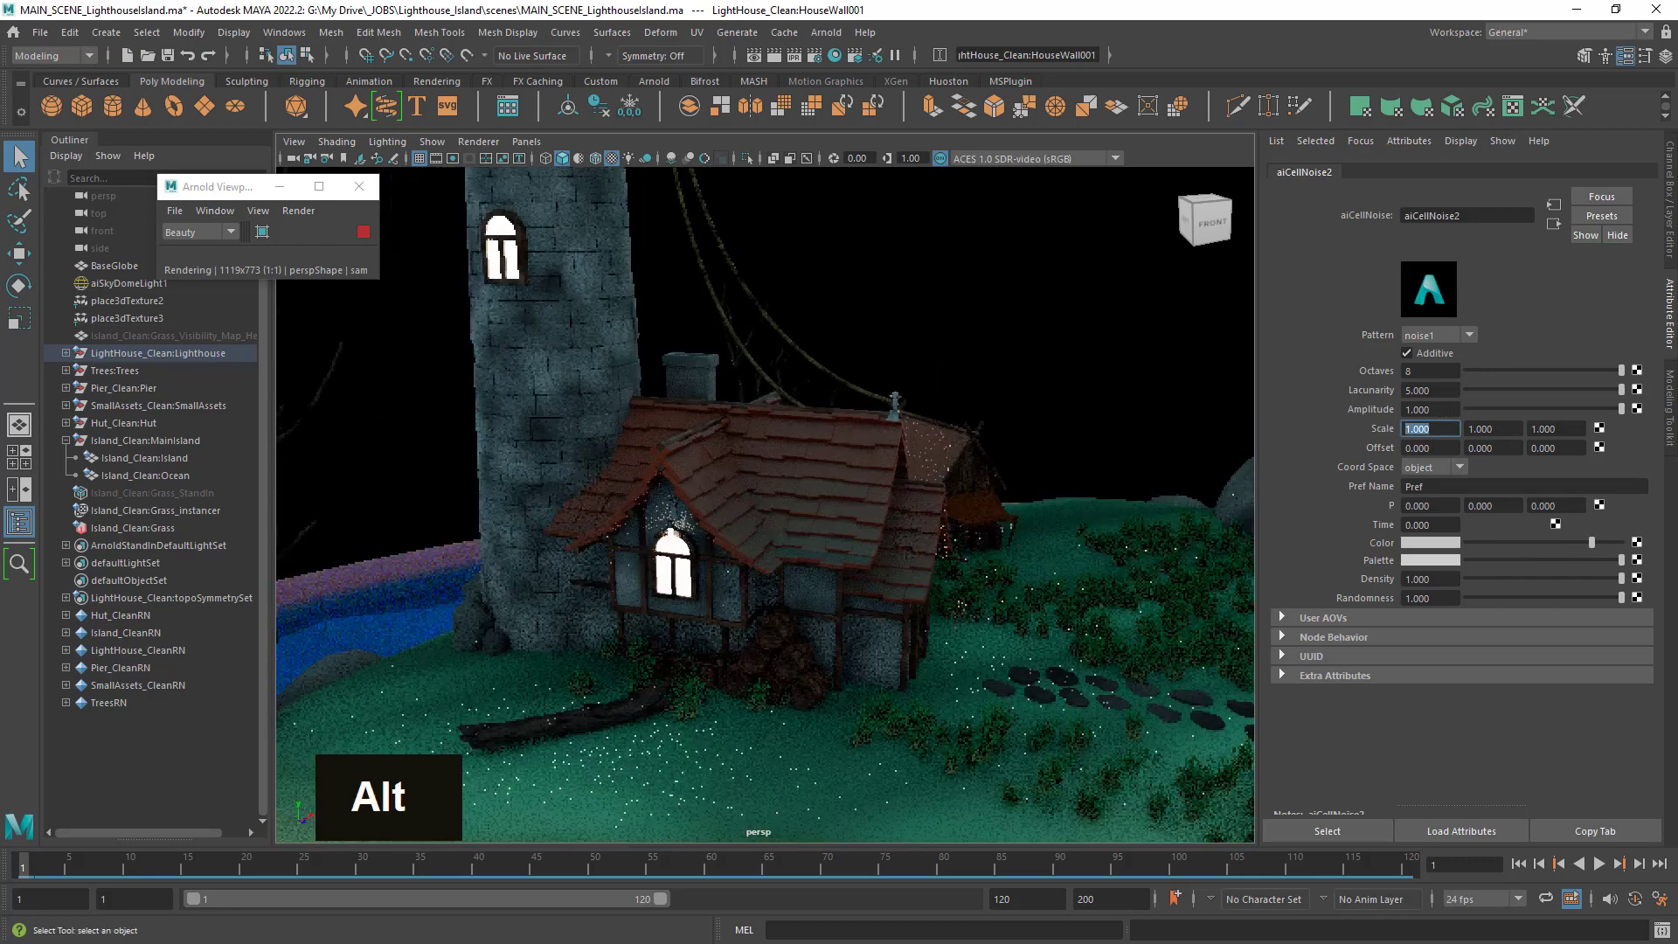
text(5)
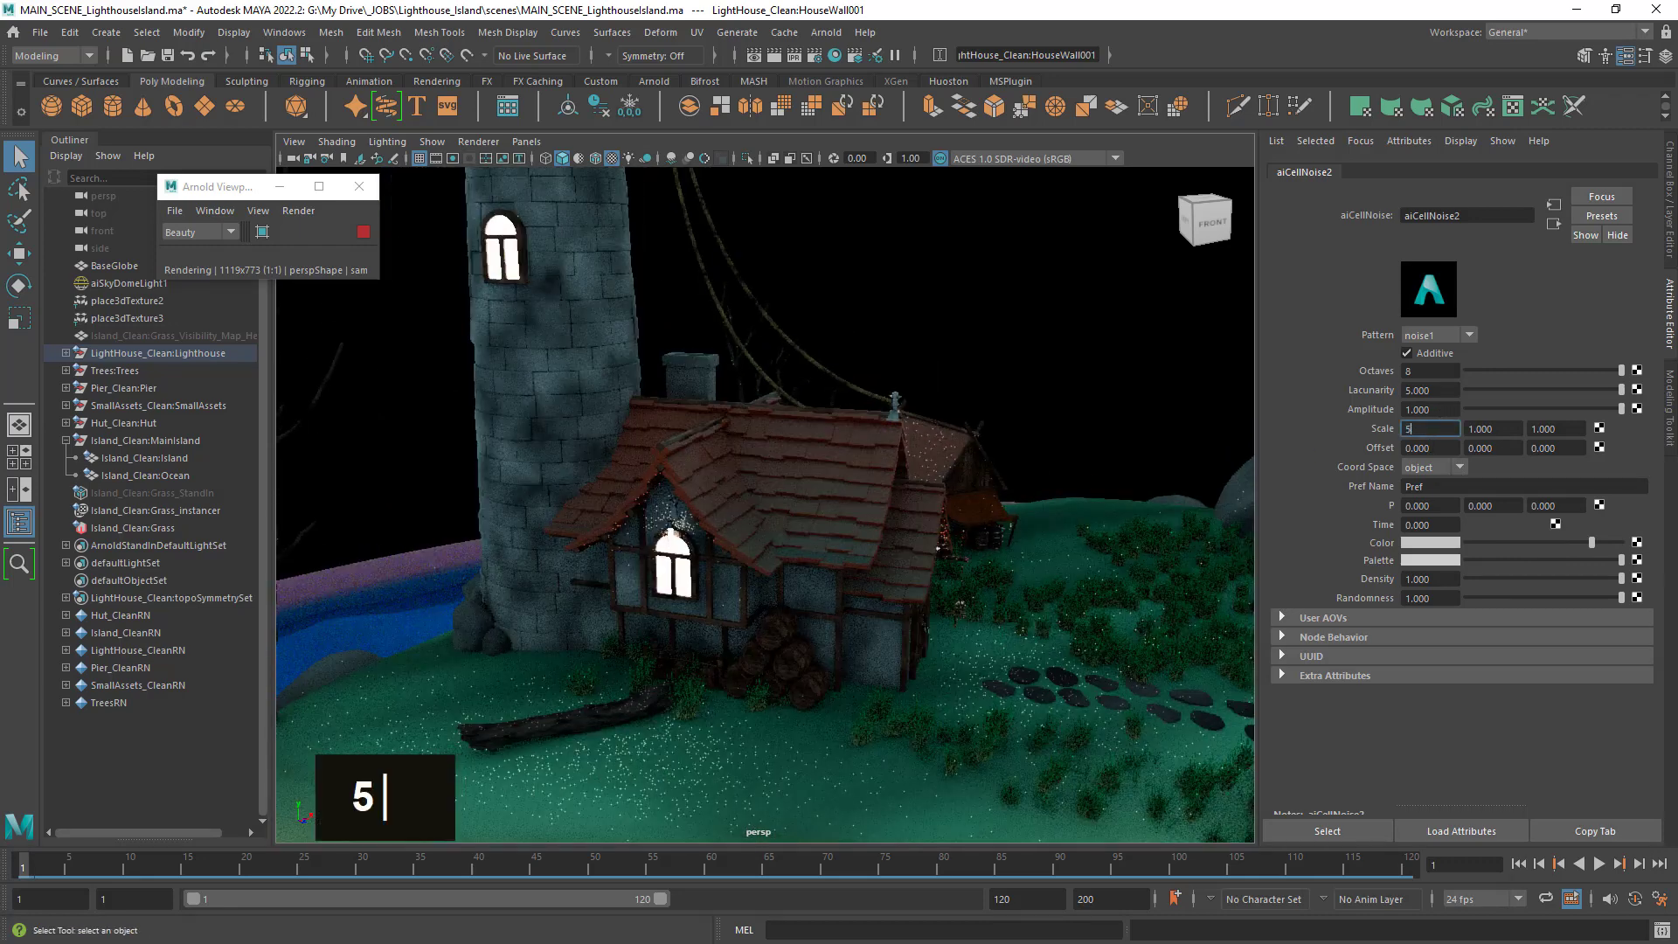
key(Tab)
text(5)
key(Tab)
text(5)
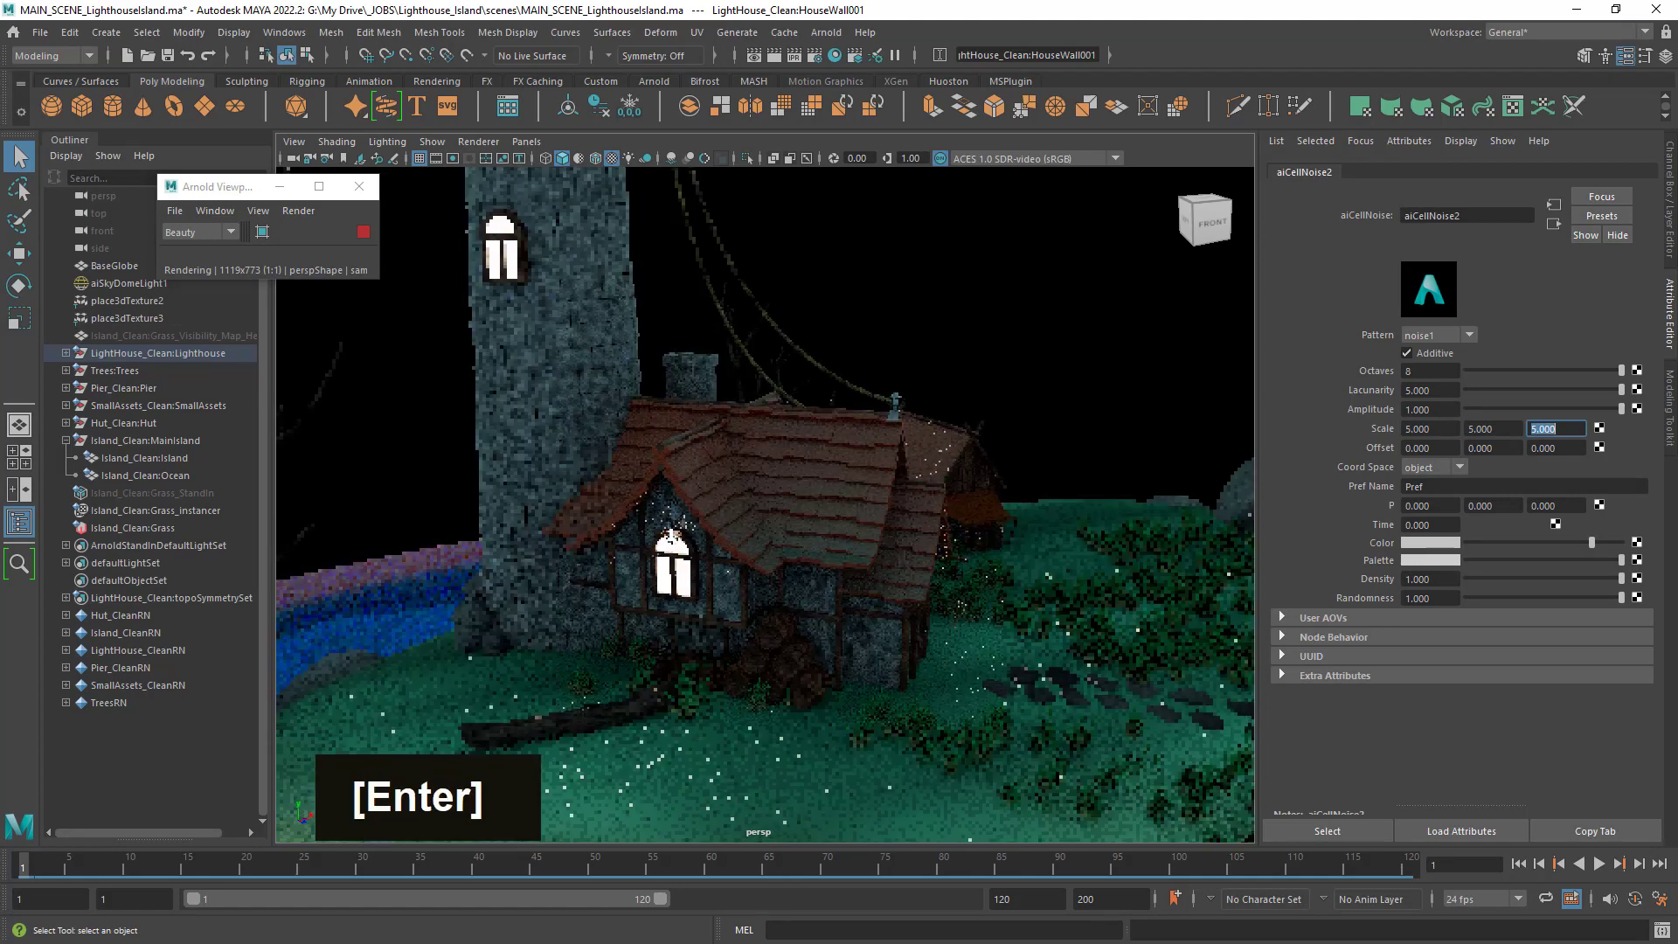
alt+right_drag(501, 437, 644, 454)
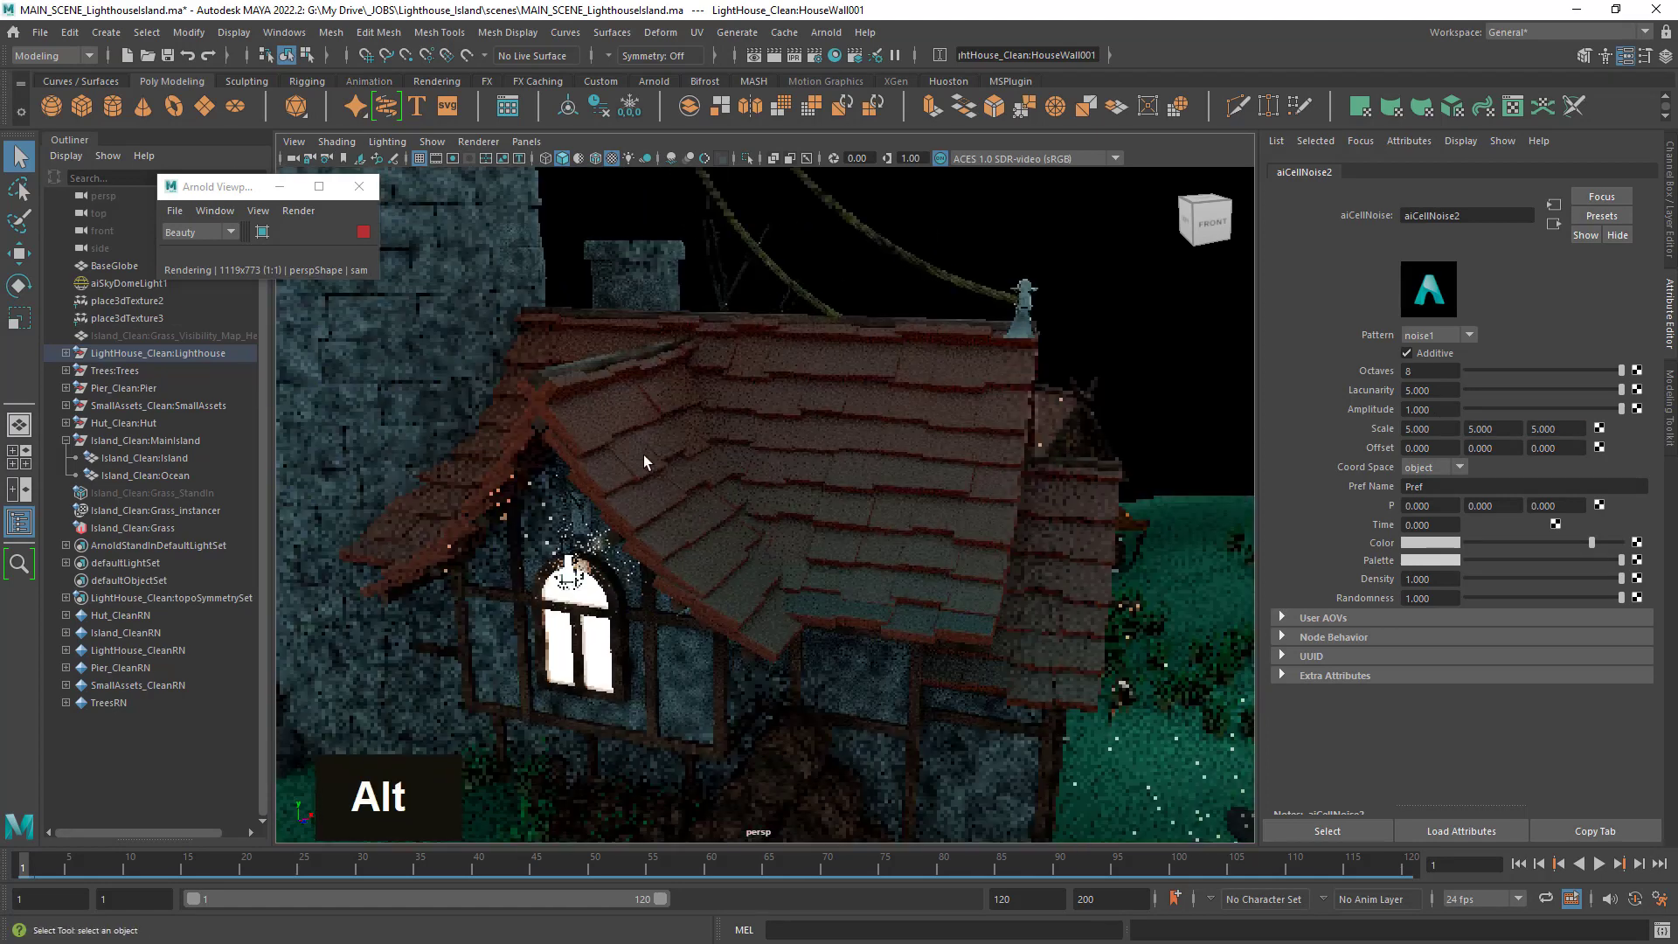
alt+middle_drag(646, 459, 810, 474)
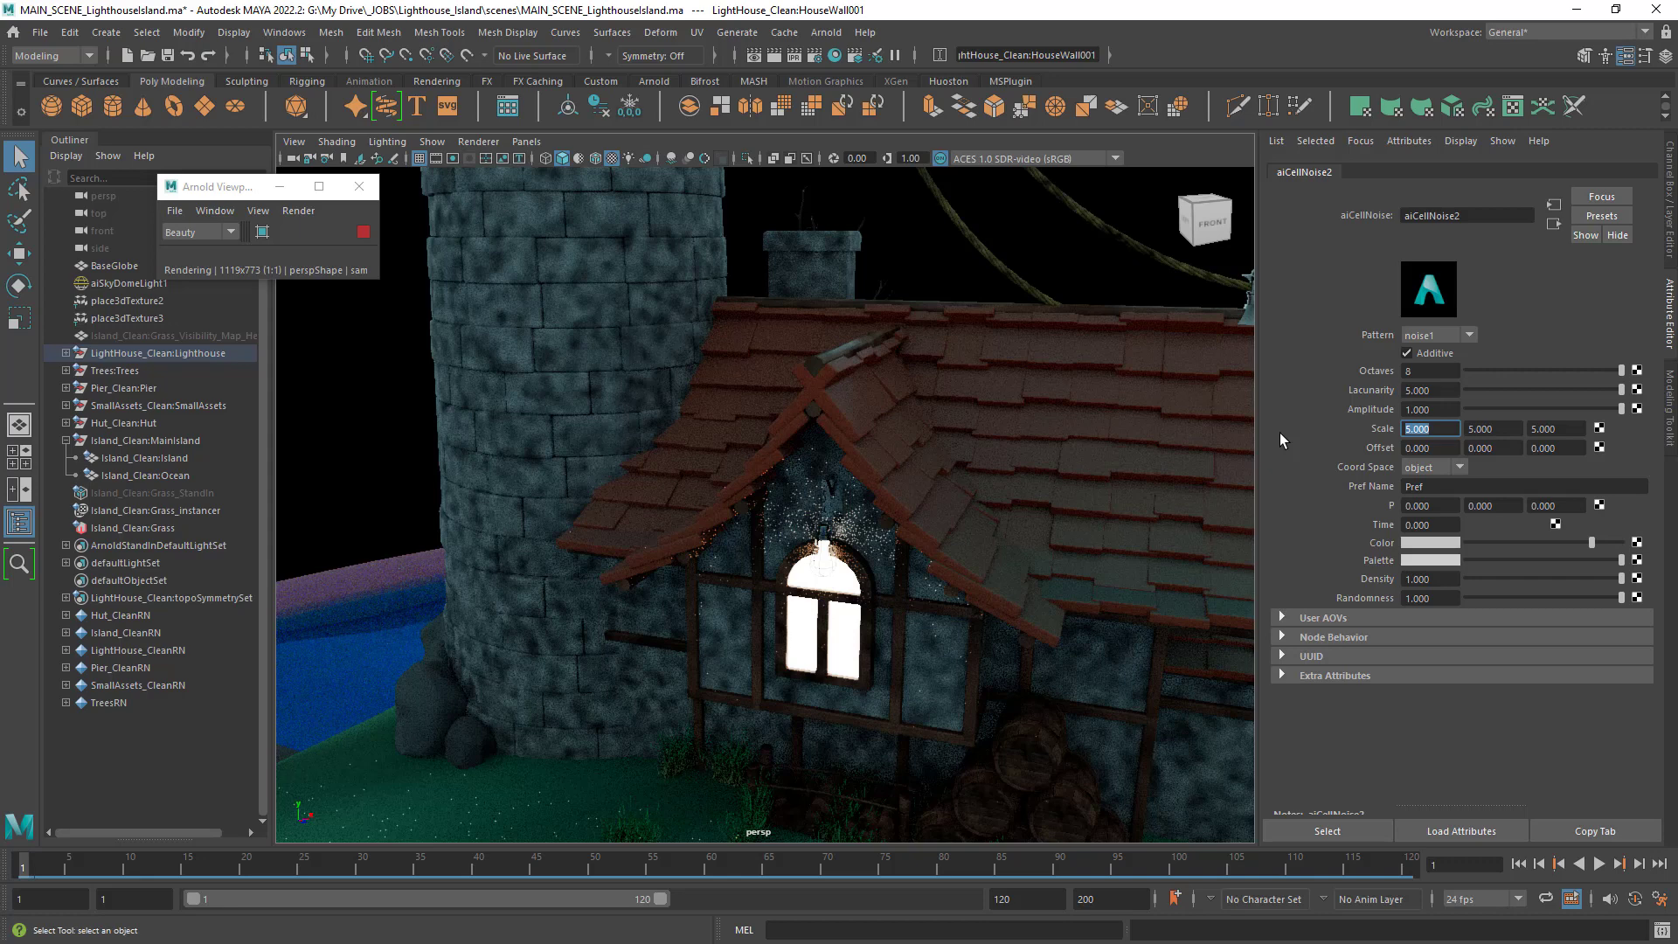
Set aiCellNoise2's Scale to 0.5 on all three axes.
text(.5)
key(Tab)
text(.)
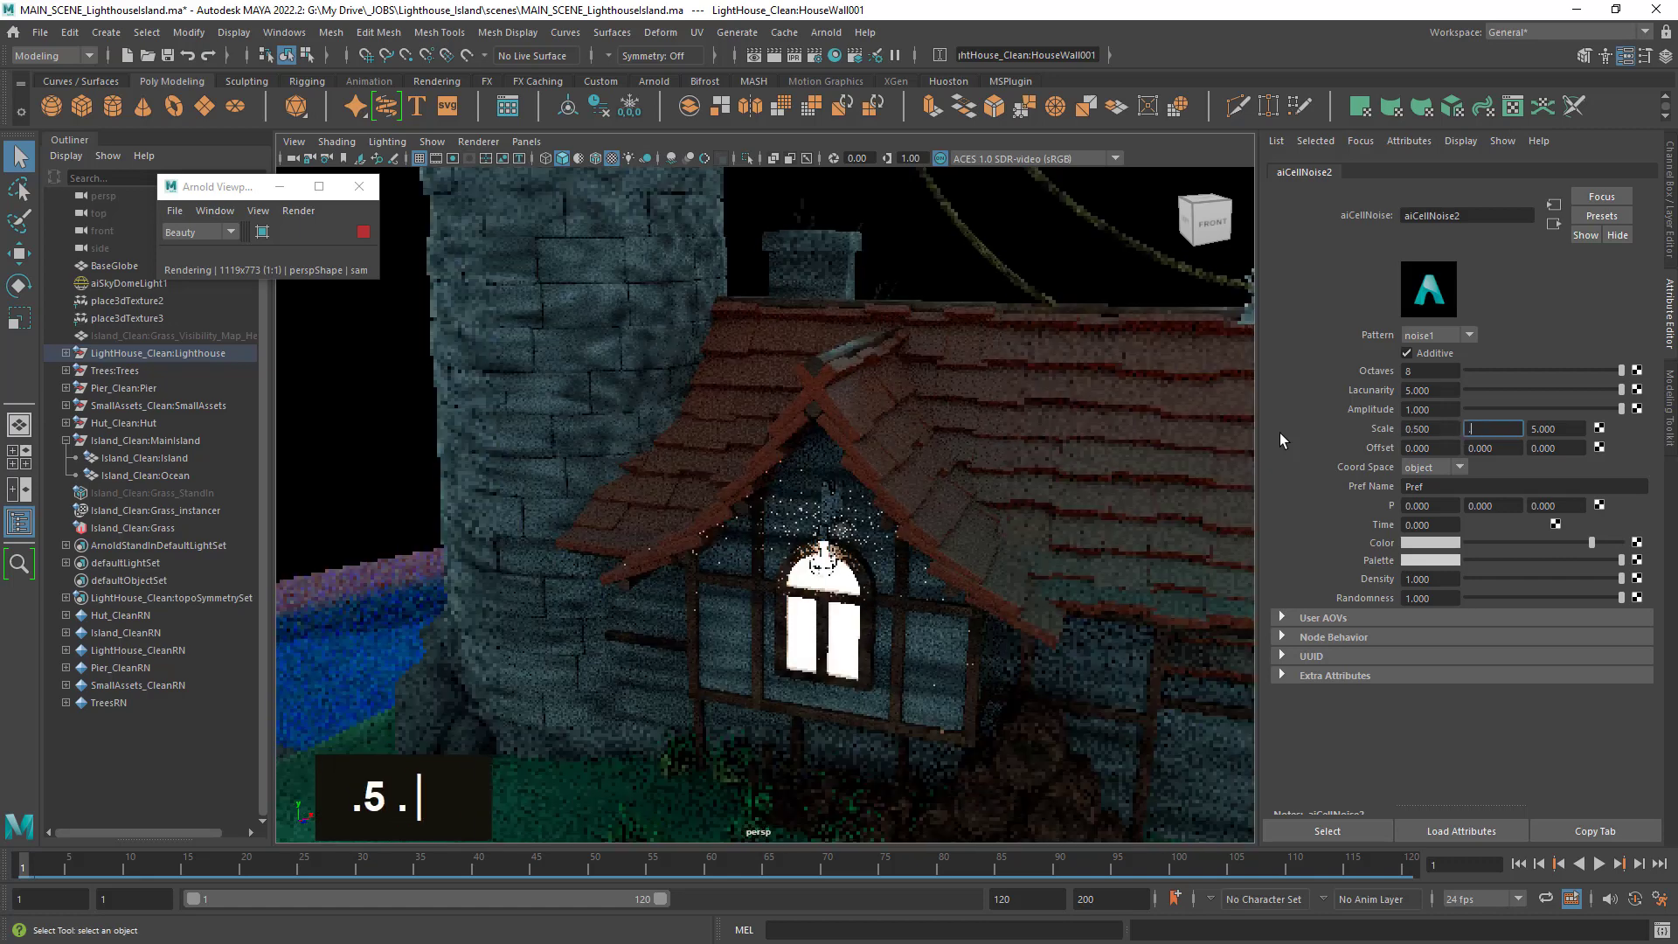
text(5)
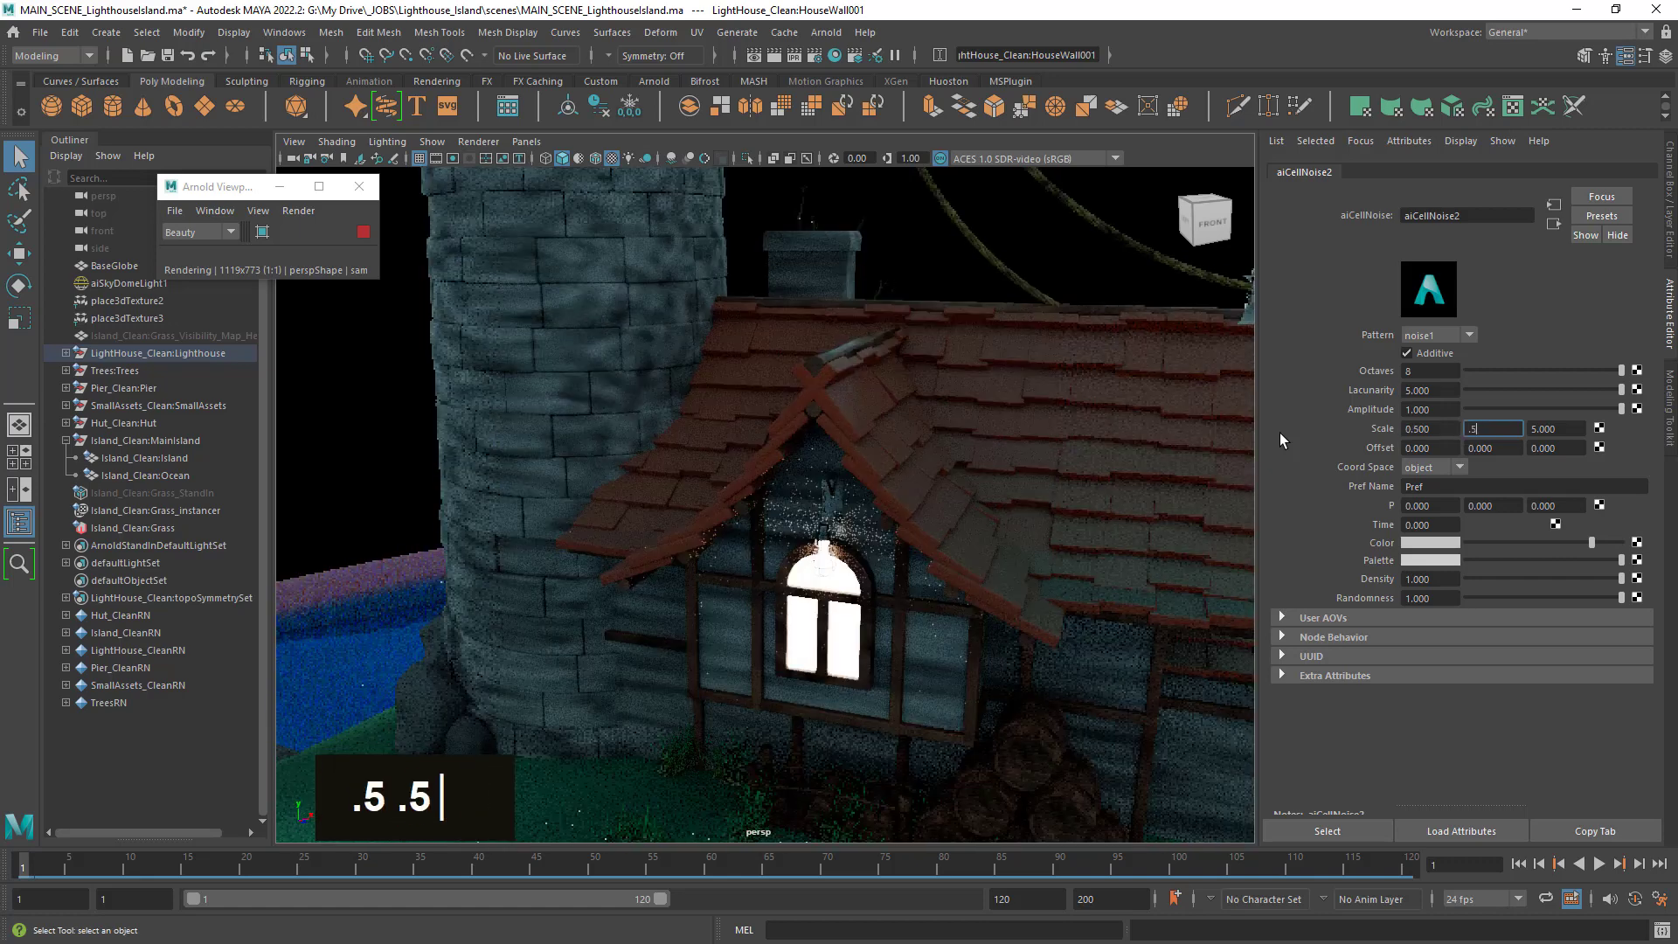
key(Tab)
text(.)
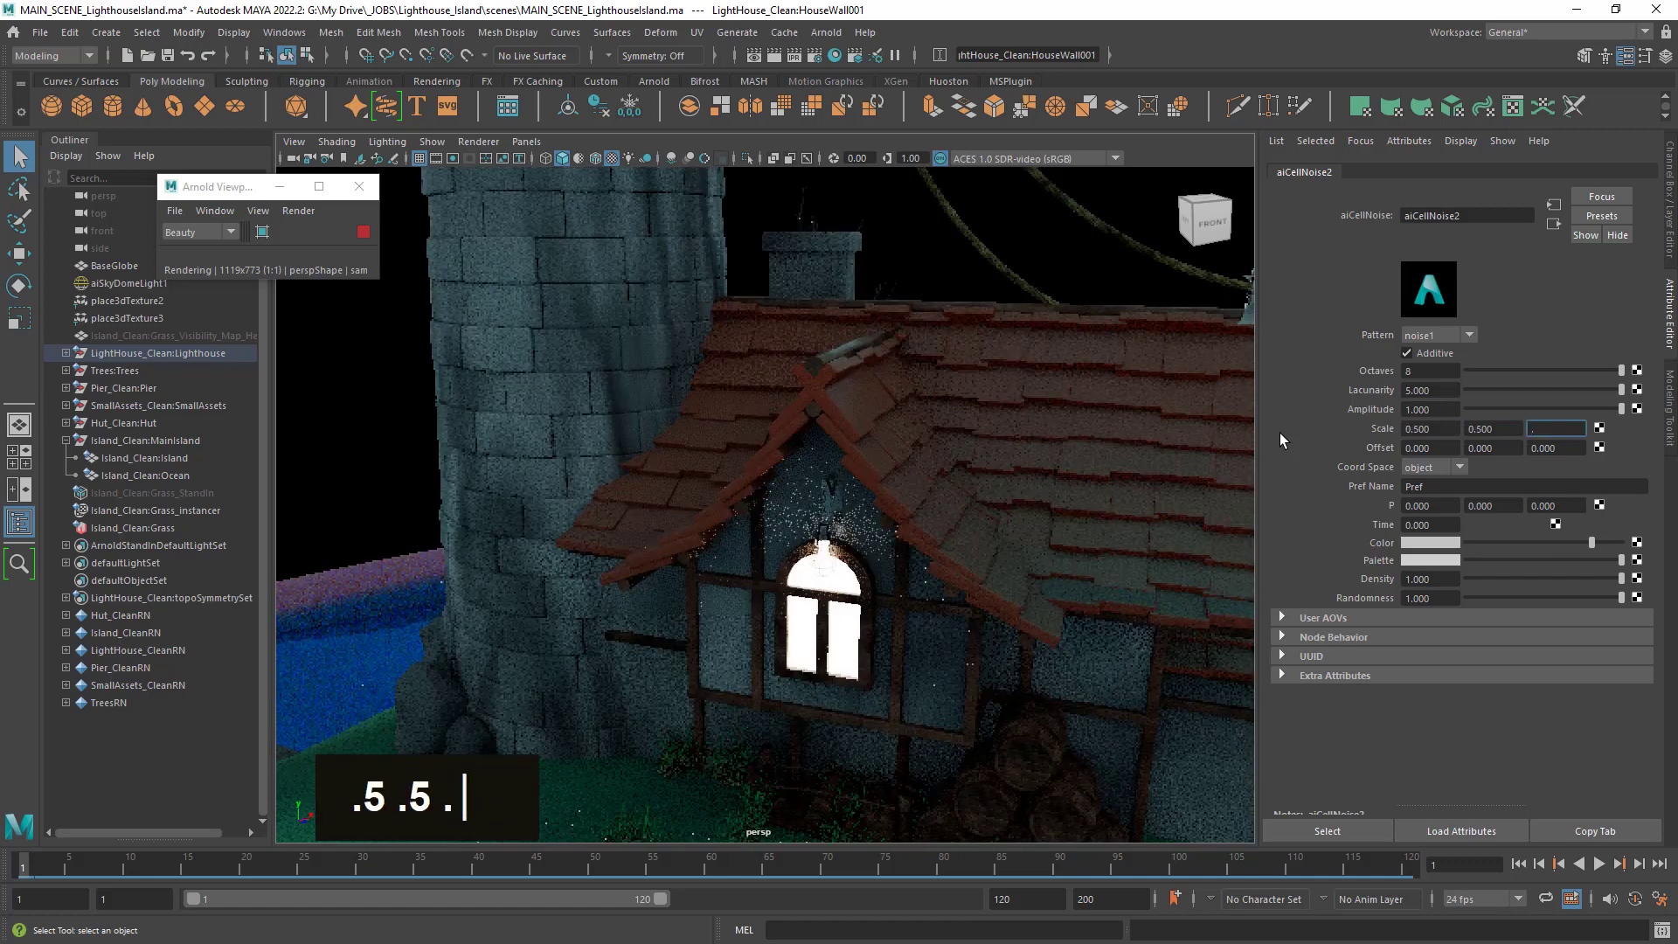
text(5)
key(Return)
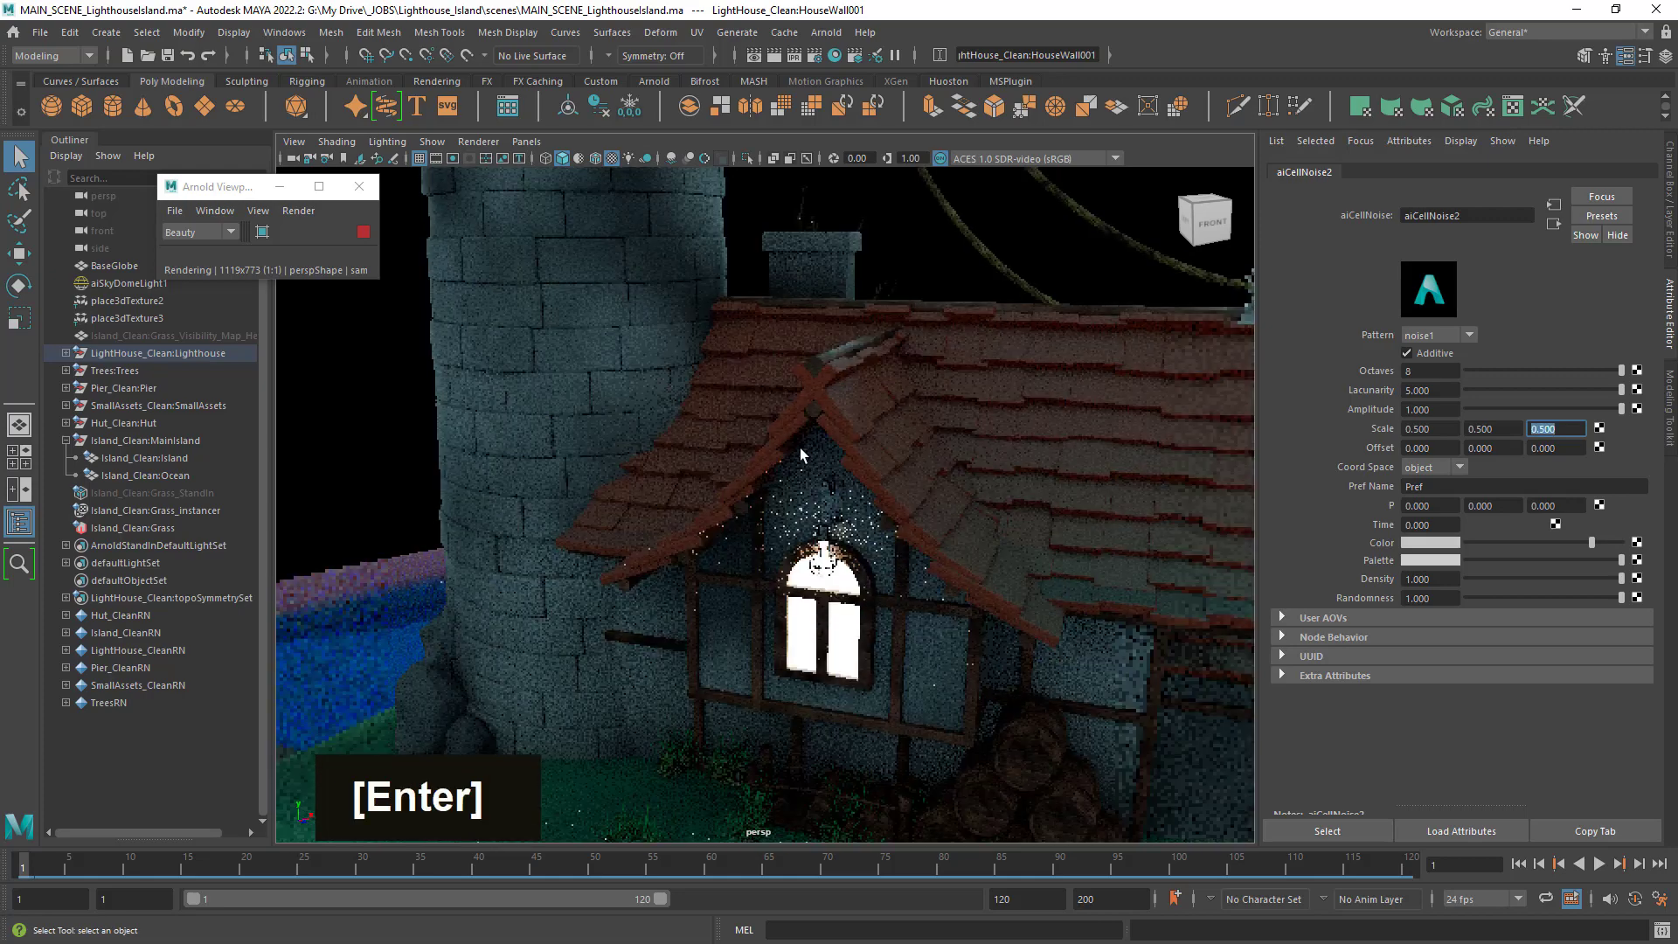
Examine the lighthouse walls and the hut from several angles with the changed wall noise in the render.
alt+right_drag(1023, 428, 839, 423)
alt+drag(1016, 479, 1000, 511)
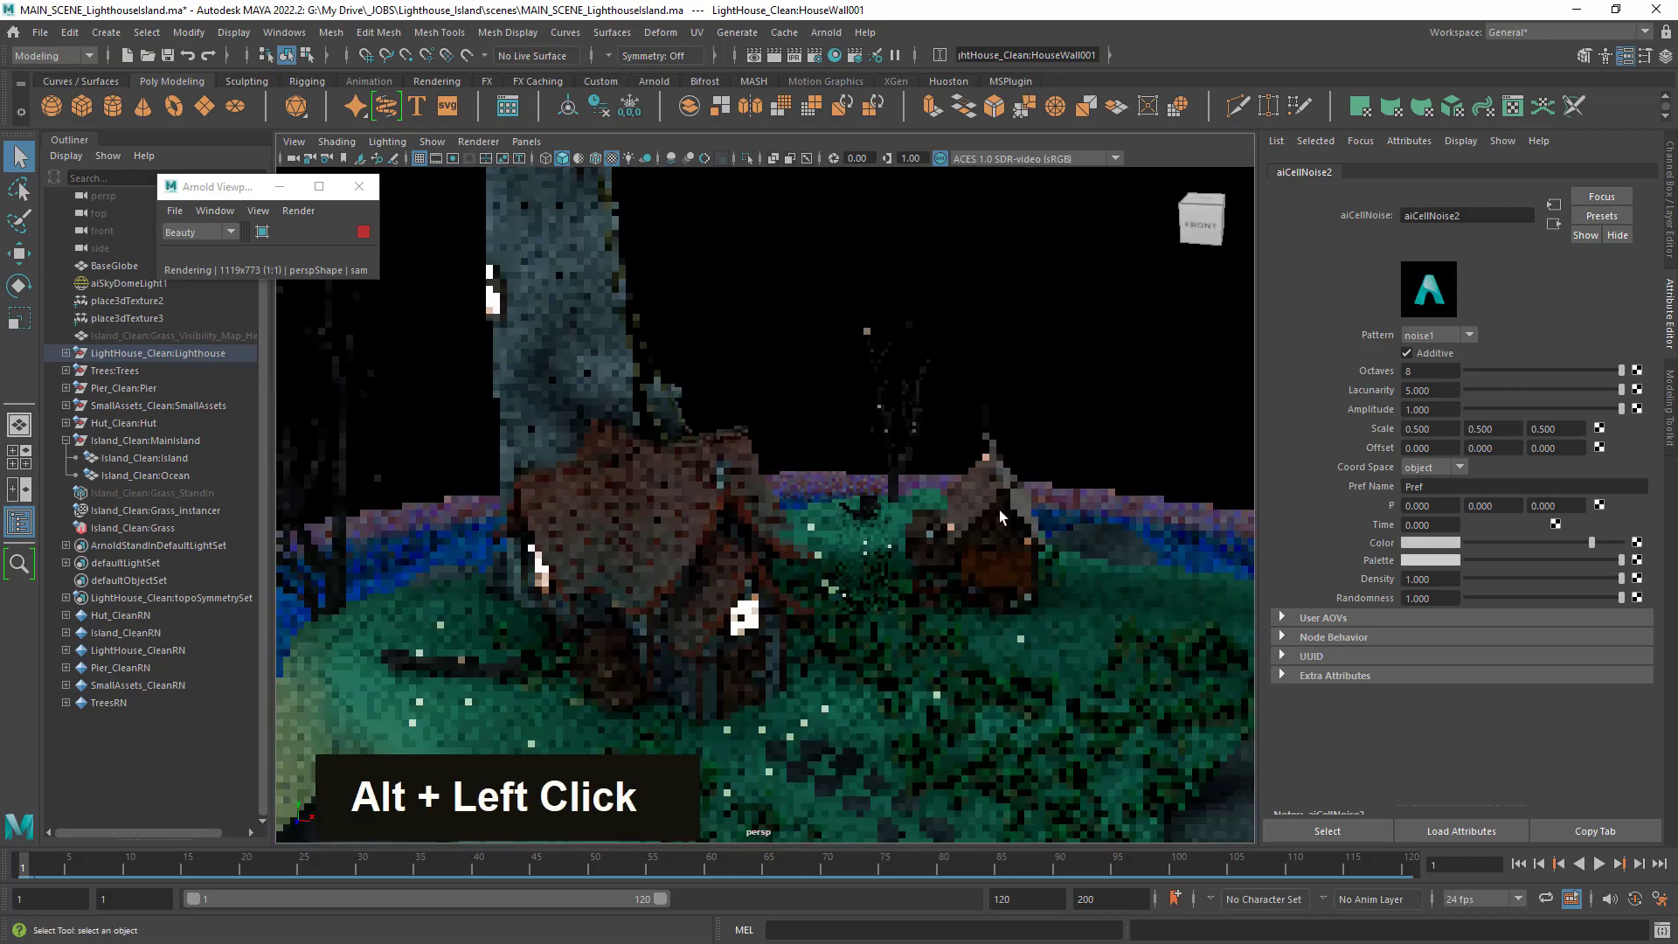
alt+right_drag(1000, 514, 857, 535)
alt+drag(854, 536, 783, 564)
alt+right_drag(787, 565, 949, 580)
alt+drag(841, 608, 719, 584)
alt+right_drag(739, 586, 900, 604)
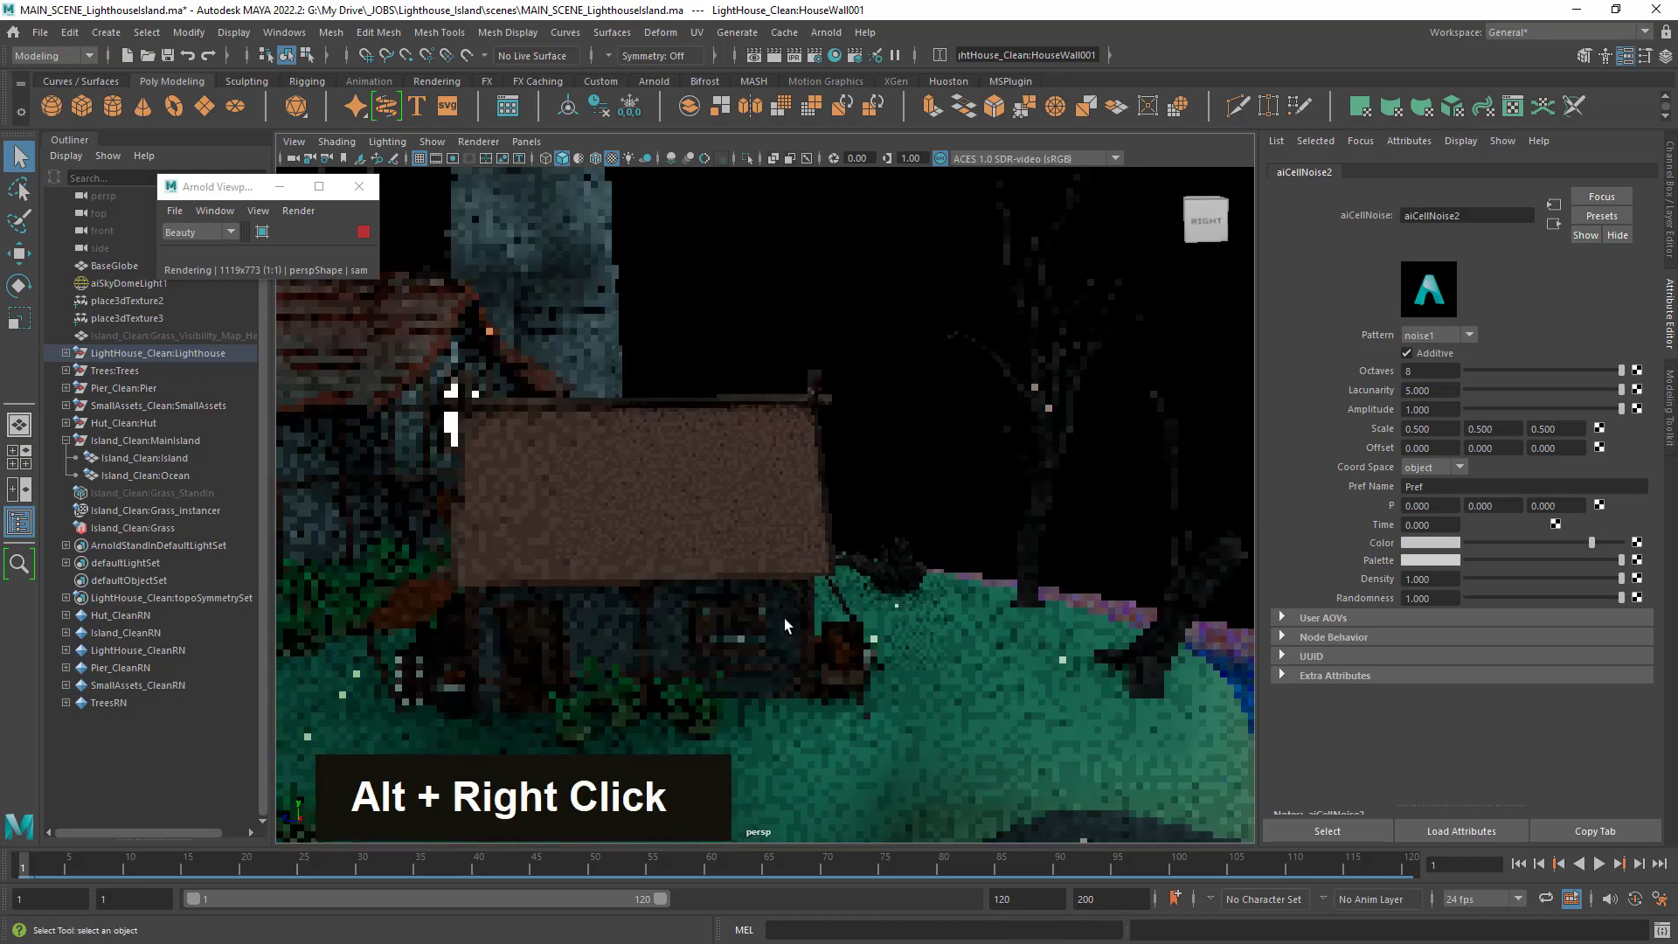
alt+right_drag(784, 619, 740, 600)
alt+middle_drag(740, 600, 899, 536)
alt+drag(900, 536, 956, 588)
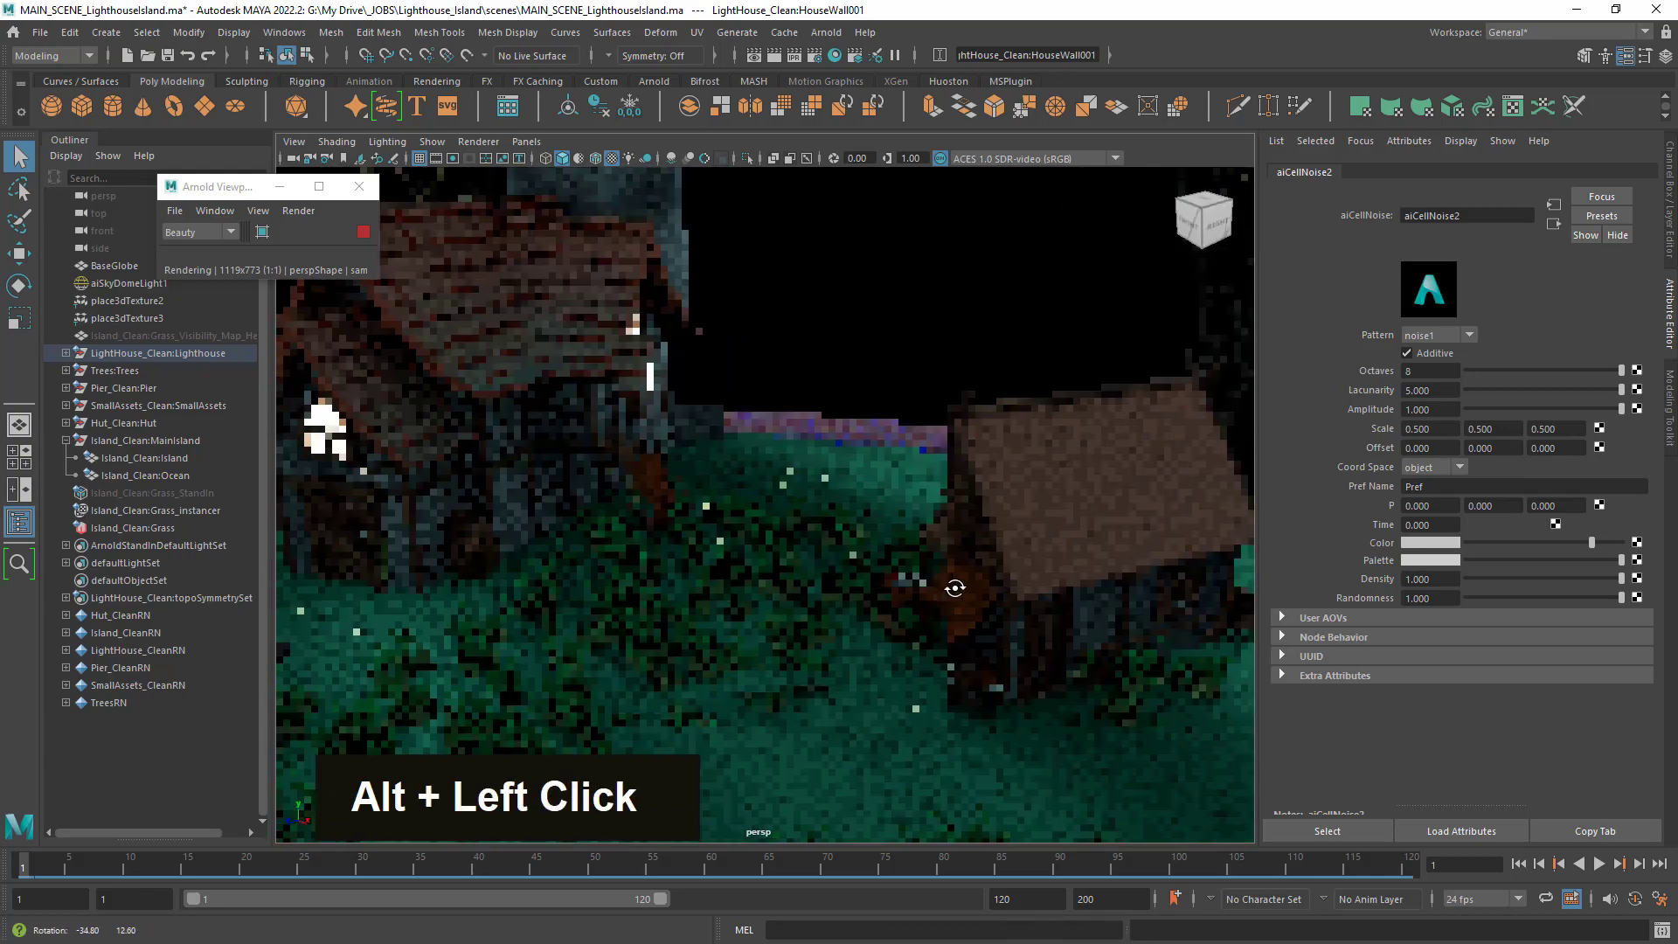
Check the whole island from a distance, then inspect the house wall around the lit window up close.
alt+right_drag(956, 588, 707, 532)
alt+drag(706, 531, 728, 542)
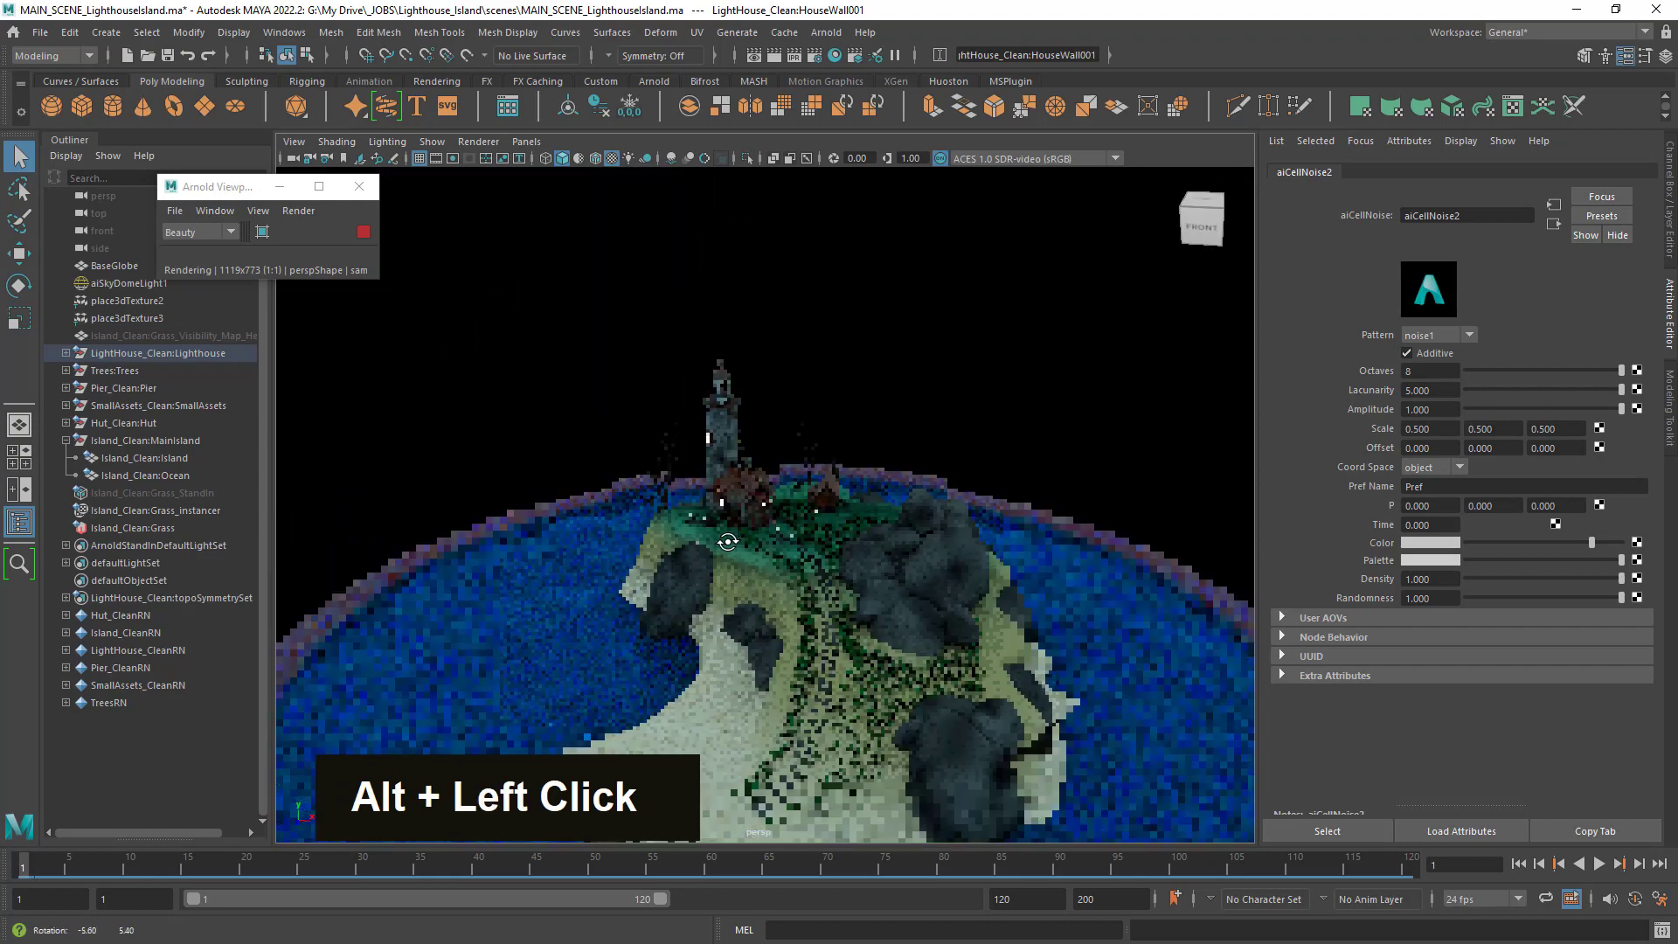
alt+right_drag(728, 542, 829, 580)
alt+drag(829, 579, 854, 588)
alt+right_drag(854, 588, 766, 595)
alt+middle_drag(766, 594, 828, 528)
mouse_move(828, 528)
alt+right_down()
mouse_move(886, 554)
mouse_move(831, 559)
alt+right_up()
alt+drag(831, 558, 857, 547)
alt+right_drag(858, 547, 946, 437)
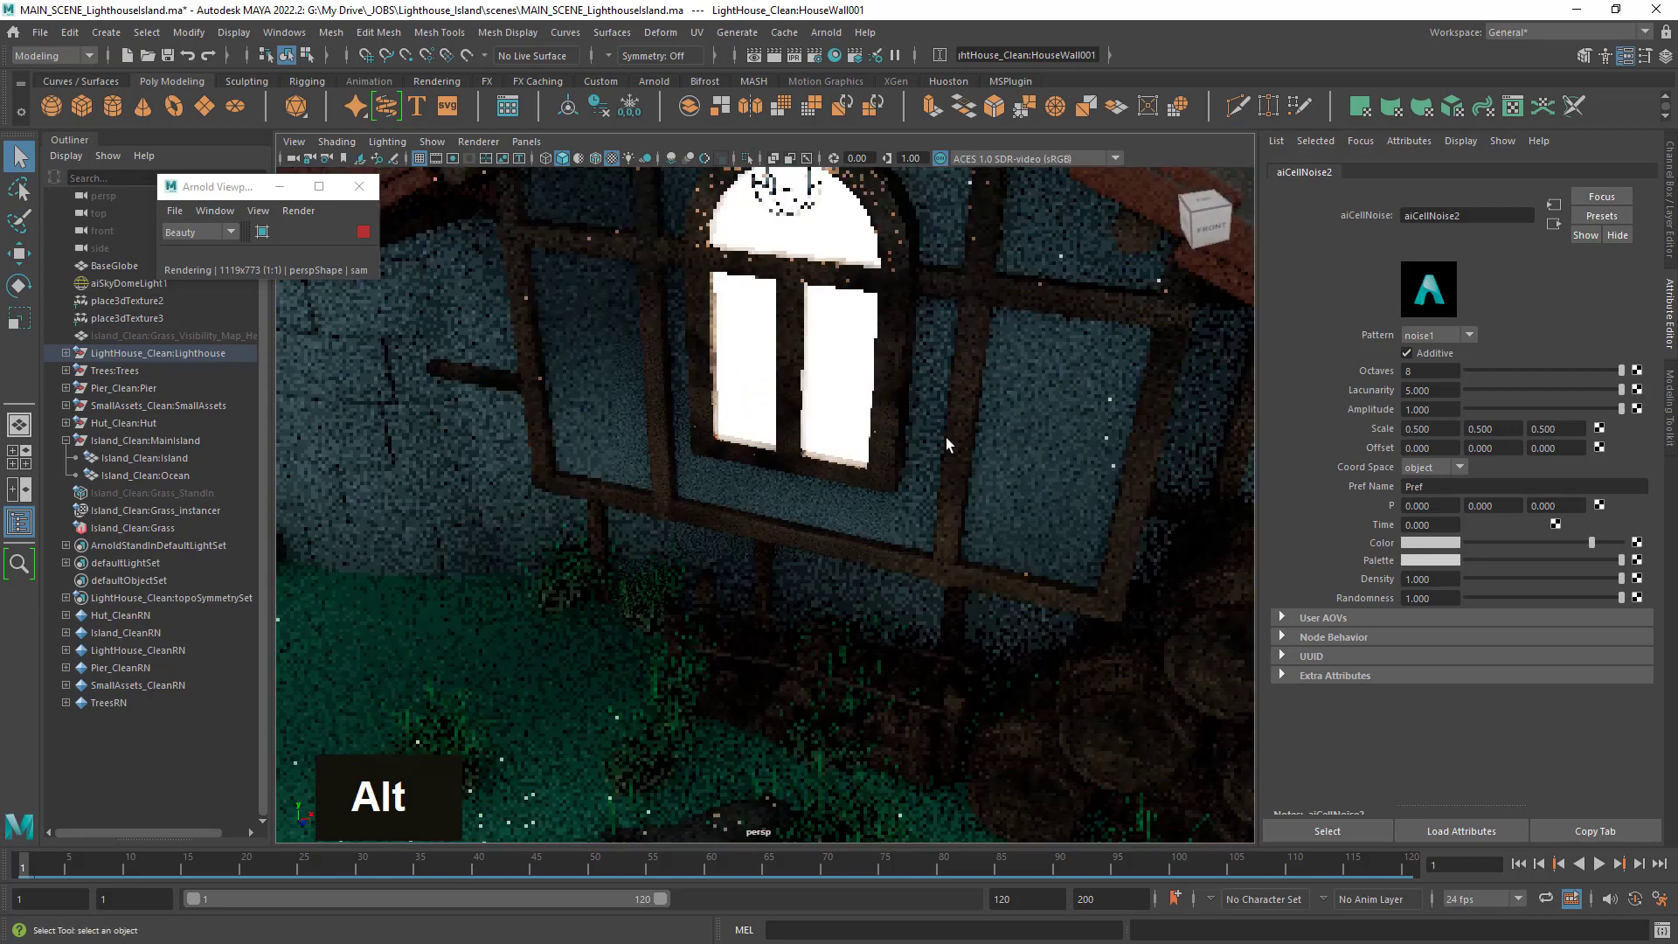
Try an Emission Weight of 40 on LightBulb_Mat, the material of the house's lit window glass.
mouse_move(945, 437)
alt+middle_down()
mouse_move(944, 475)
mouse_move(925, 418)
alt+middle_up()
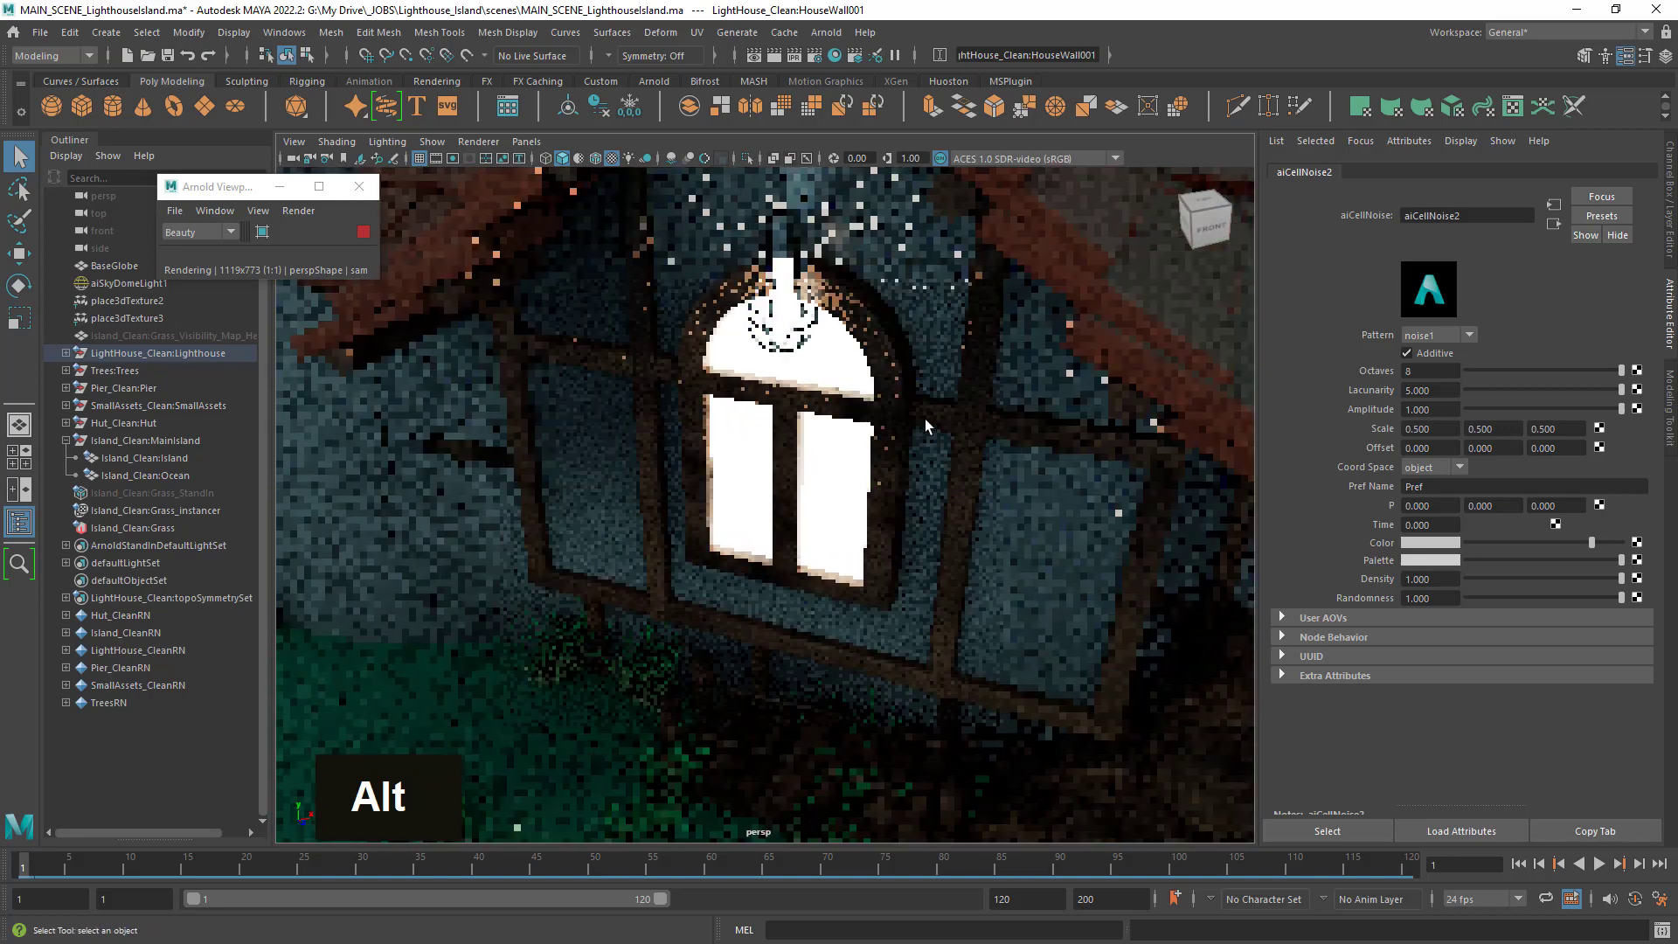
click(838, 359)
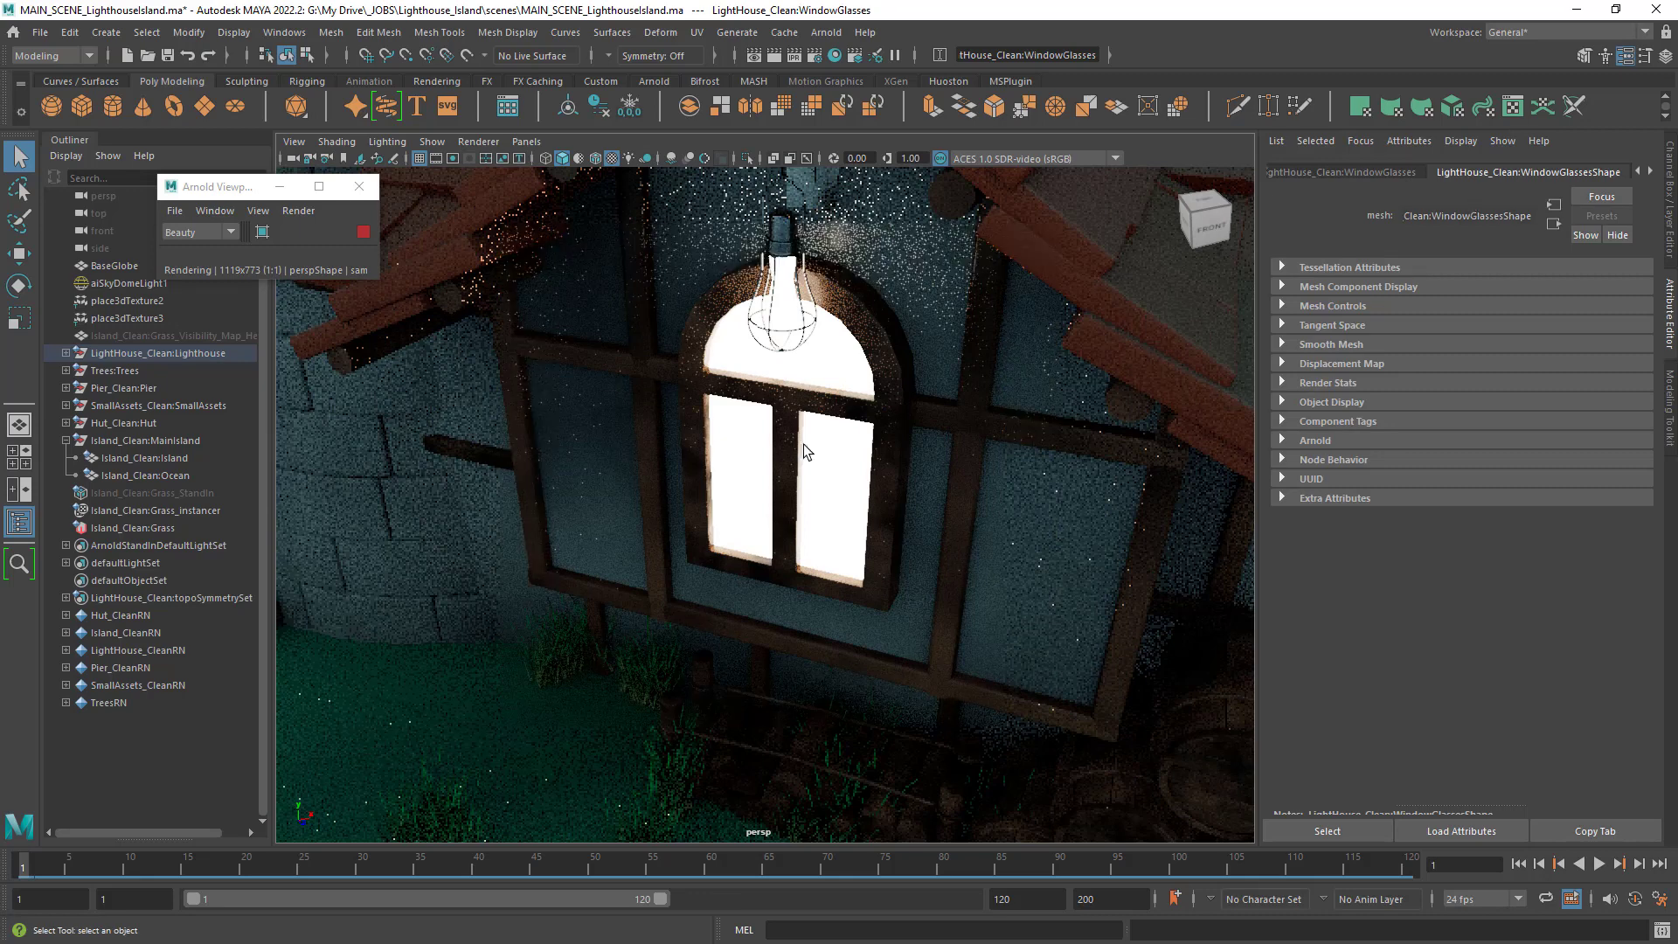
right_drag(822, 354, 836, 778)
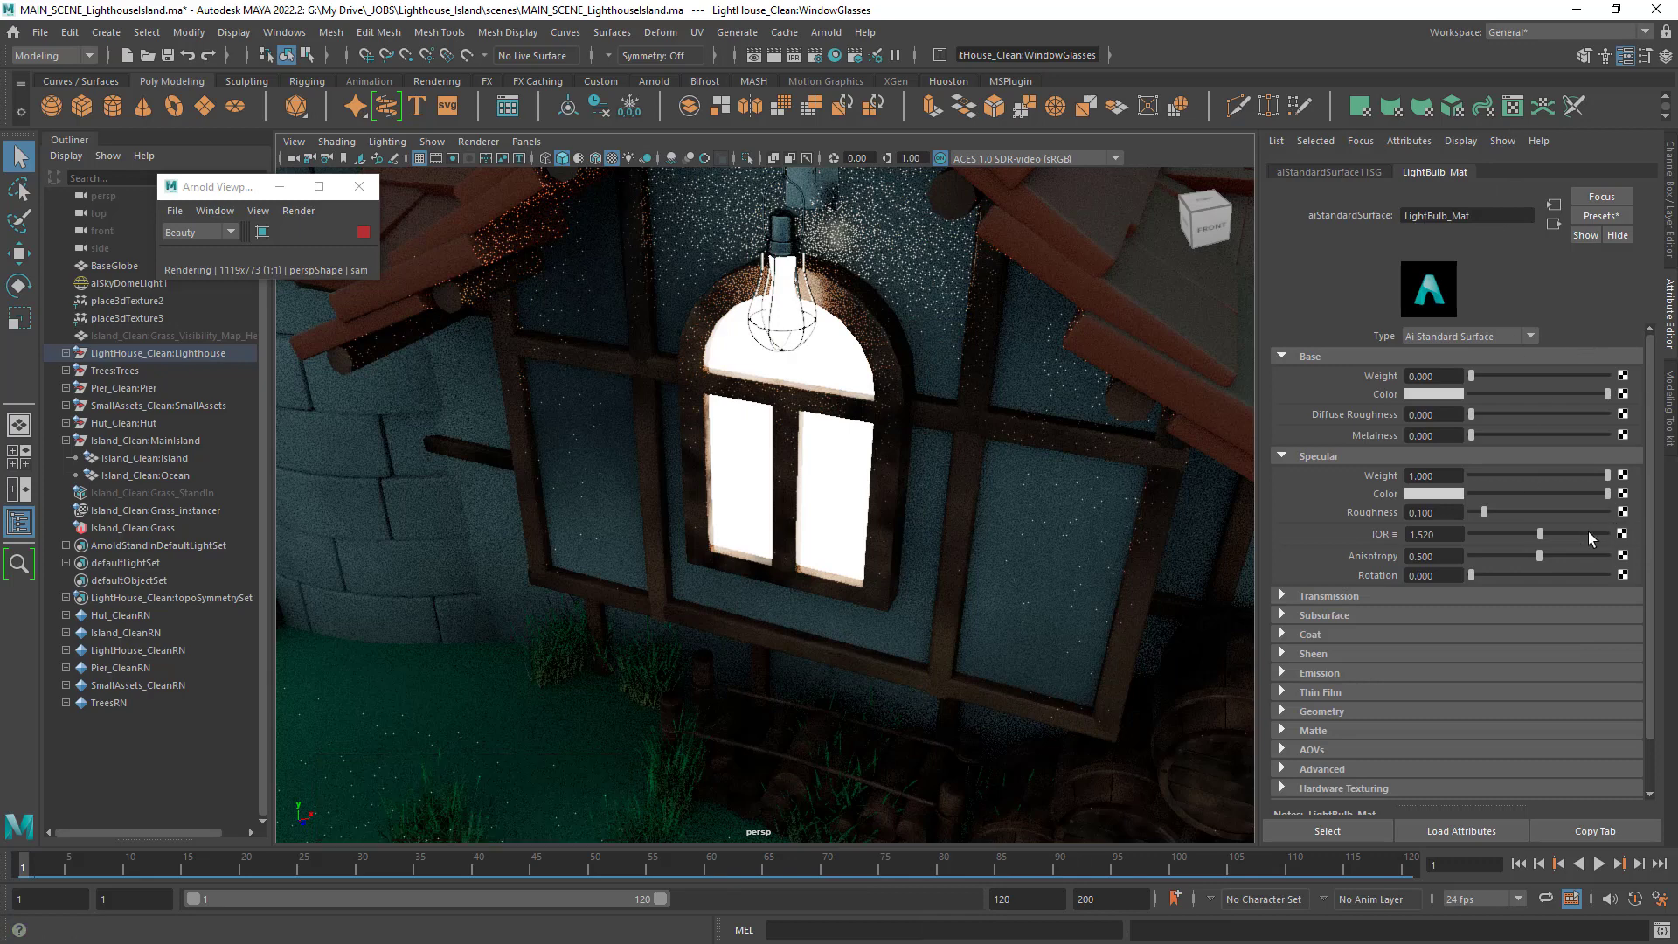
scroll(1336, 637, down, 2)
click(1320, 622)
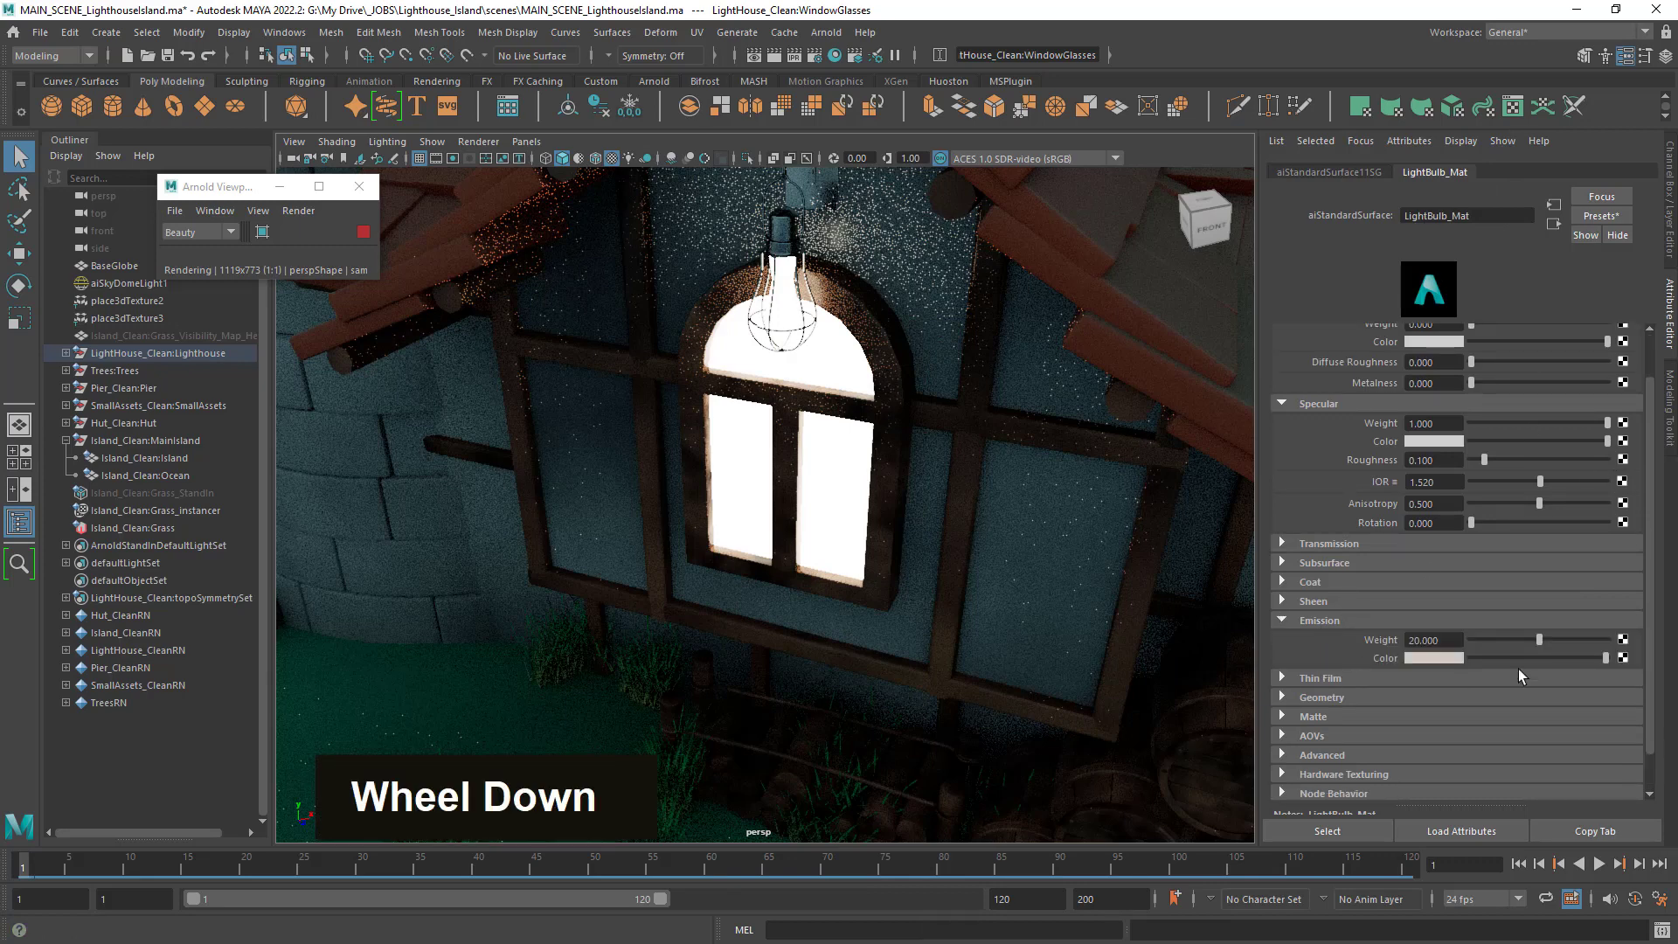
click(1442, 643)
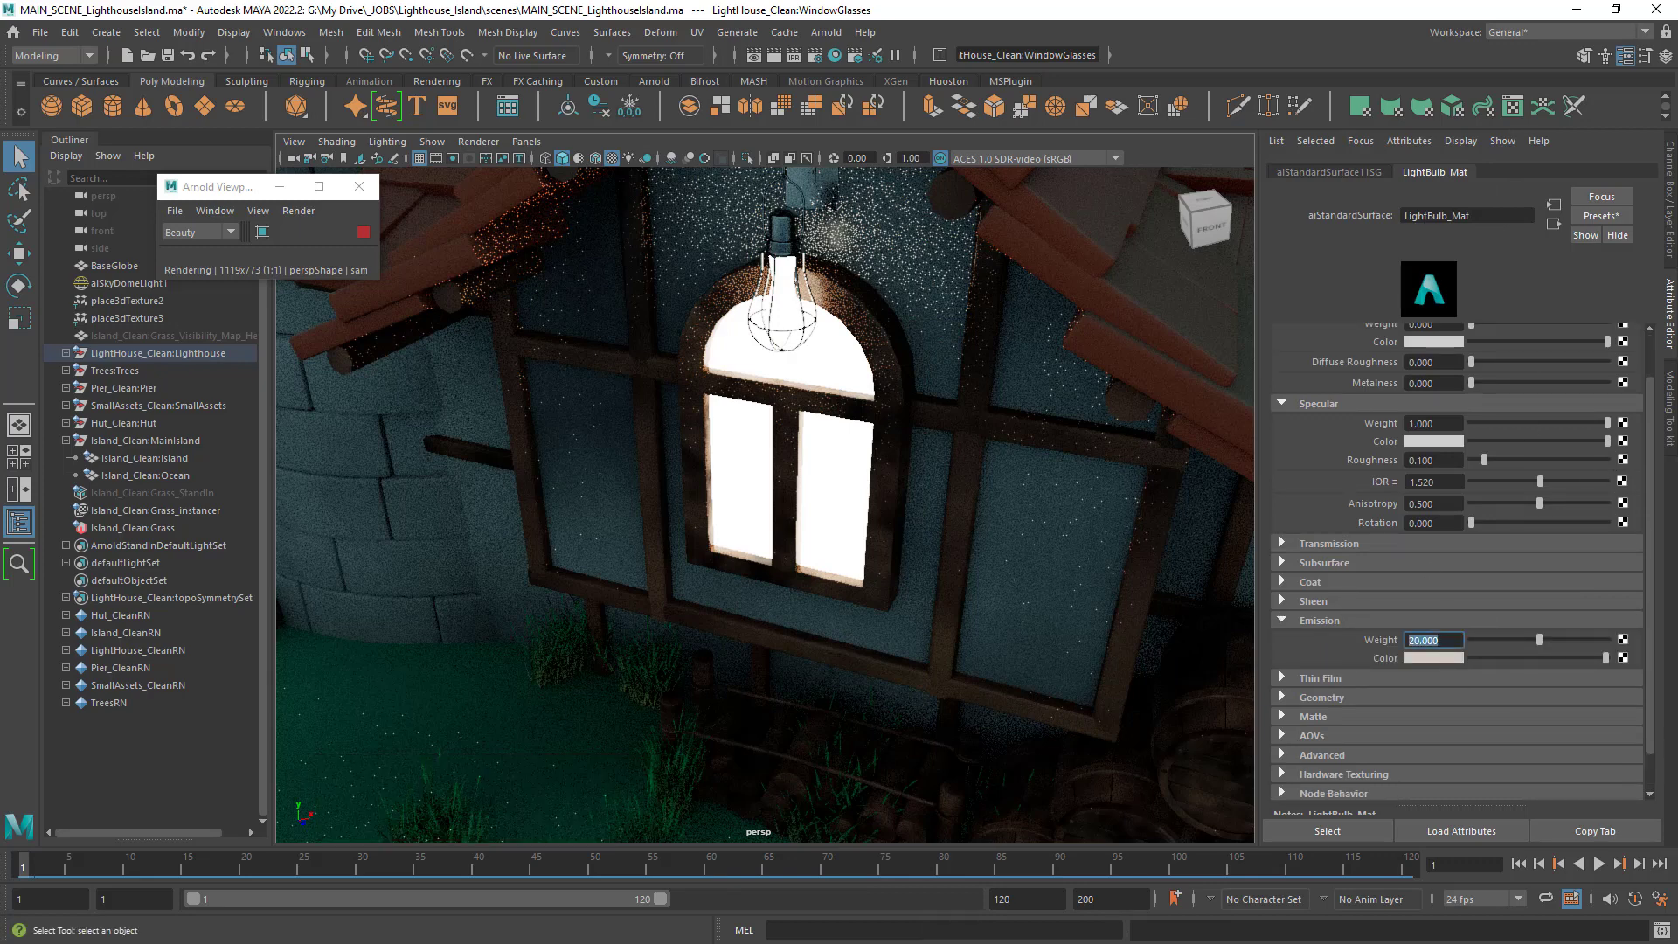
text(40)
key(Return)
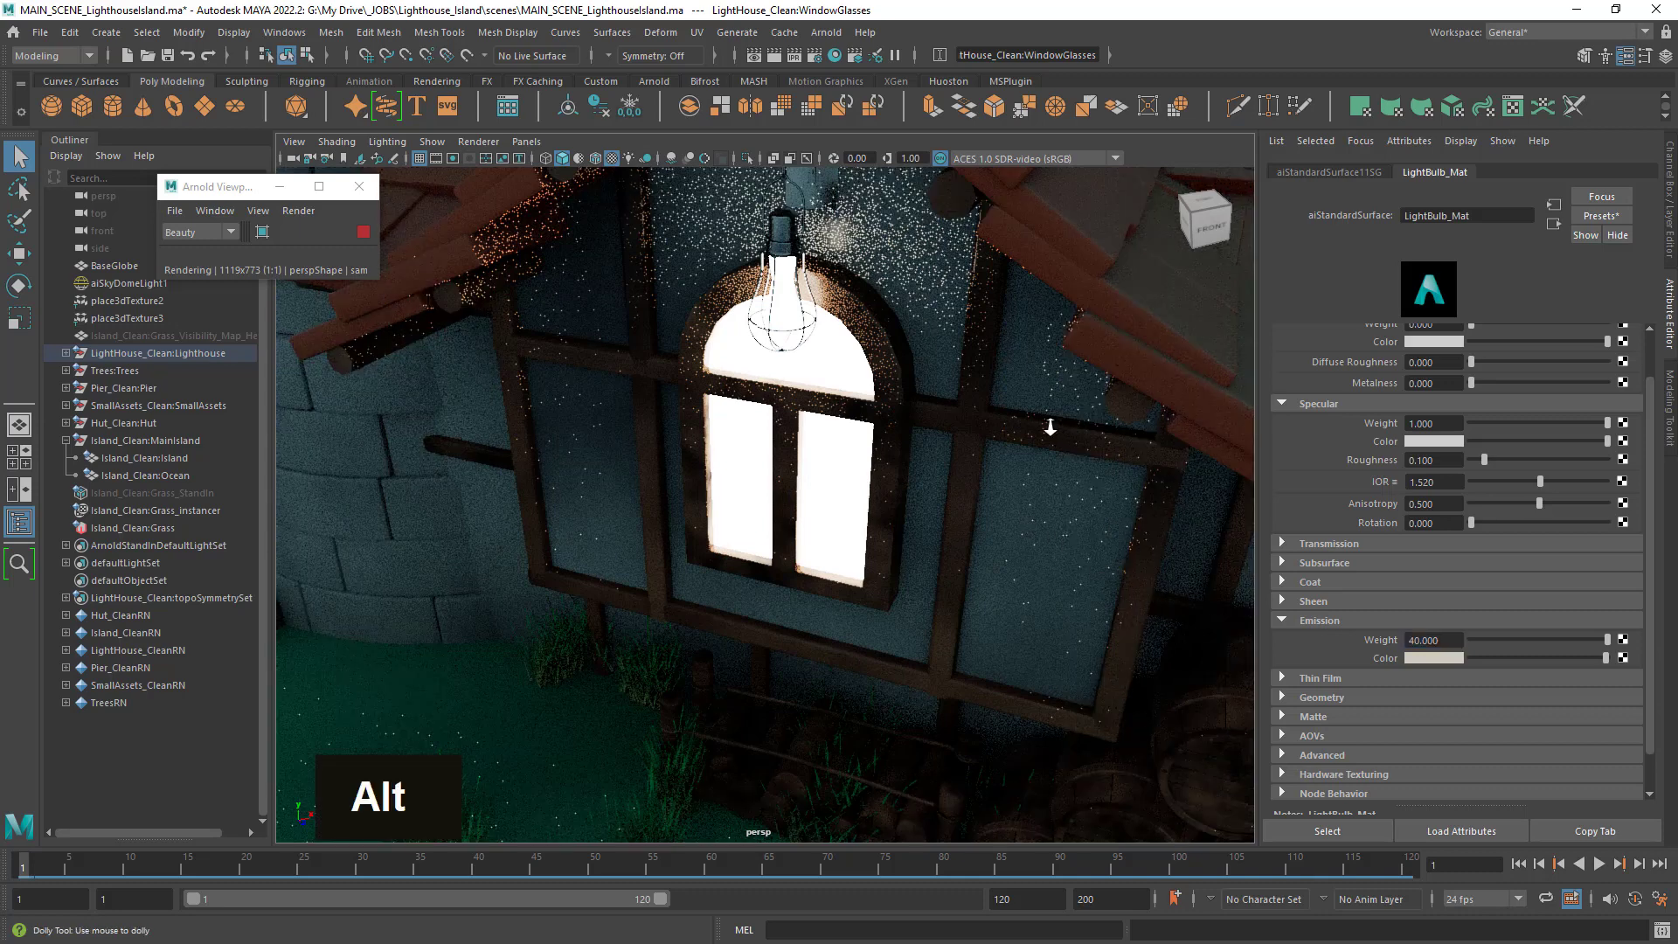
Return to the window glass material LightBulb_Mat and set its Emission Weight to 20.
alt+right_drag(1049, 423, 994, 418)
alt+drag(994, 418, 853, 400)
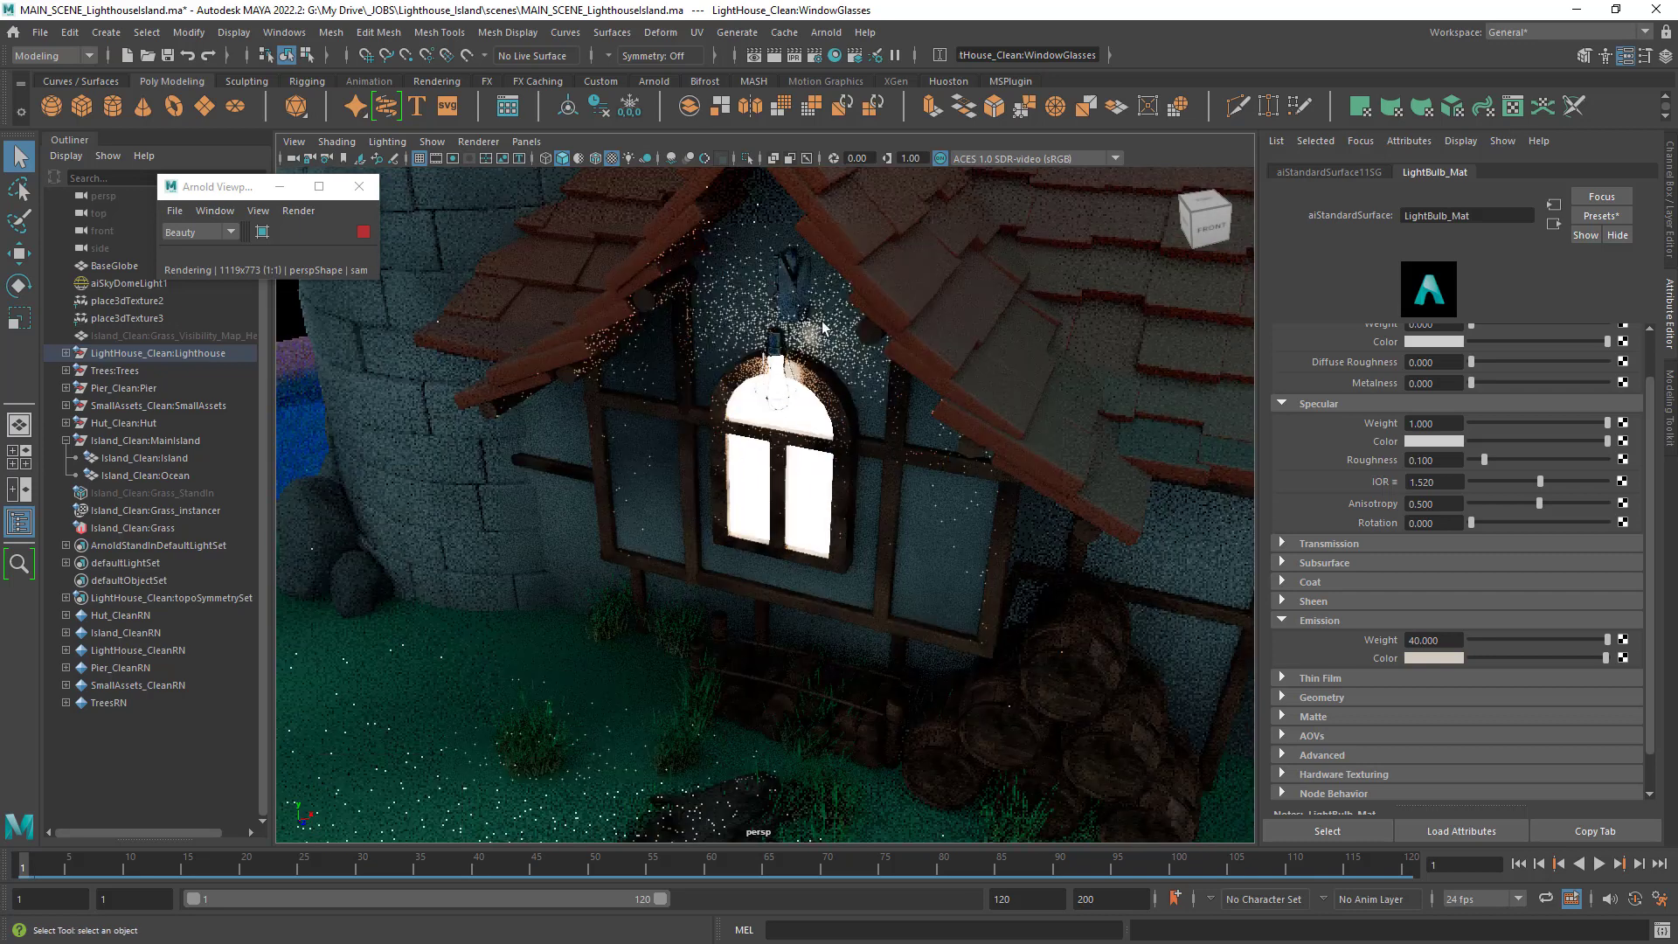
click(870, 394)
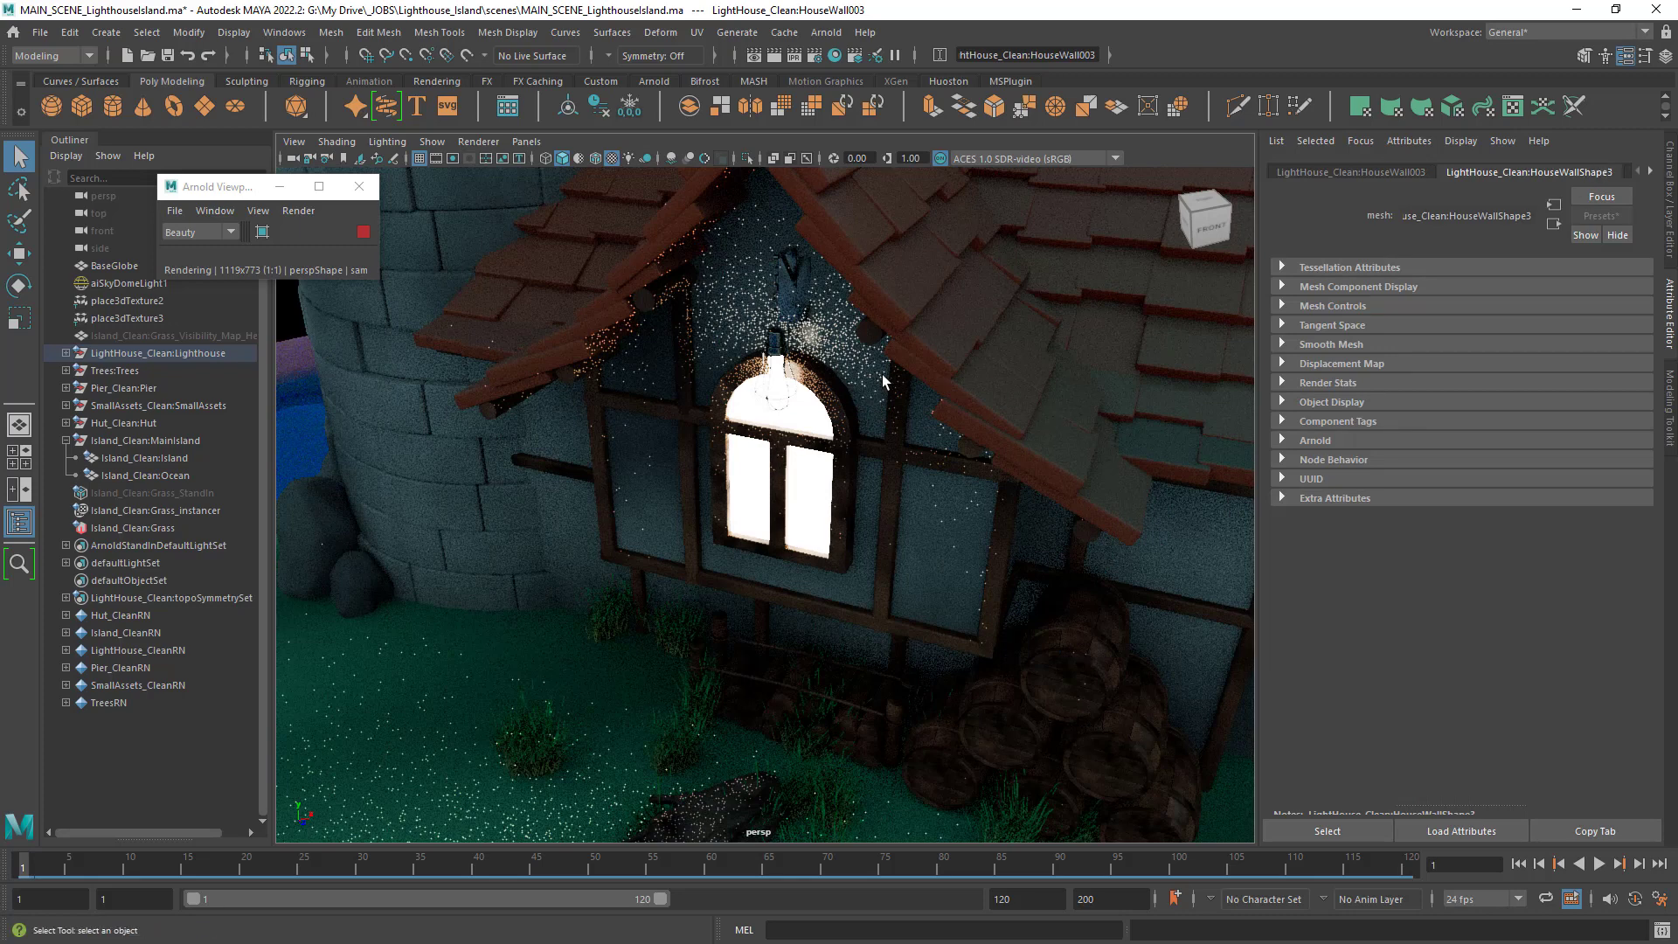
right_click(883, 374)
mouse_move(885, 738)
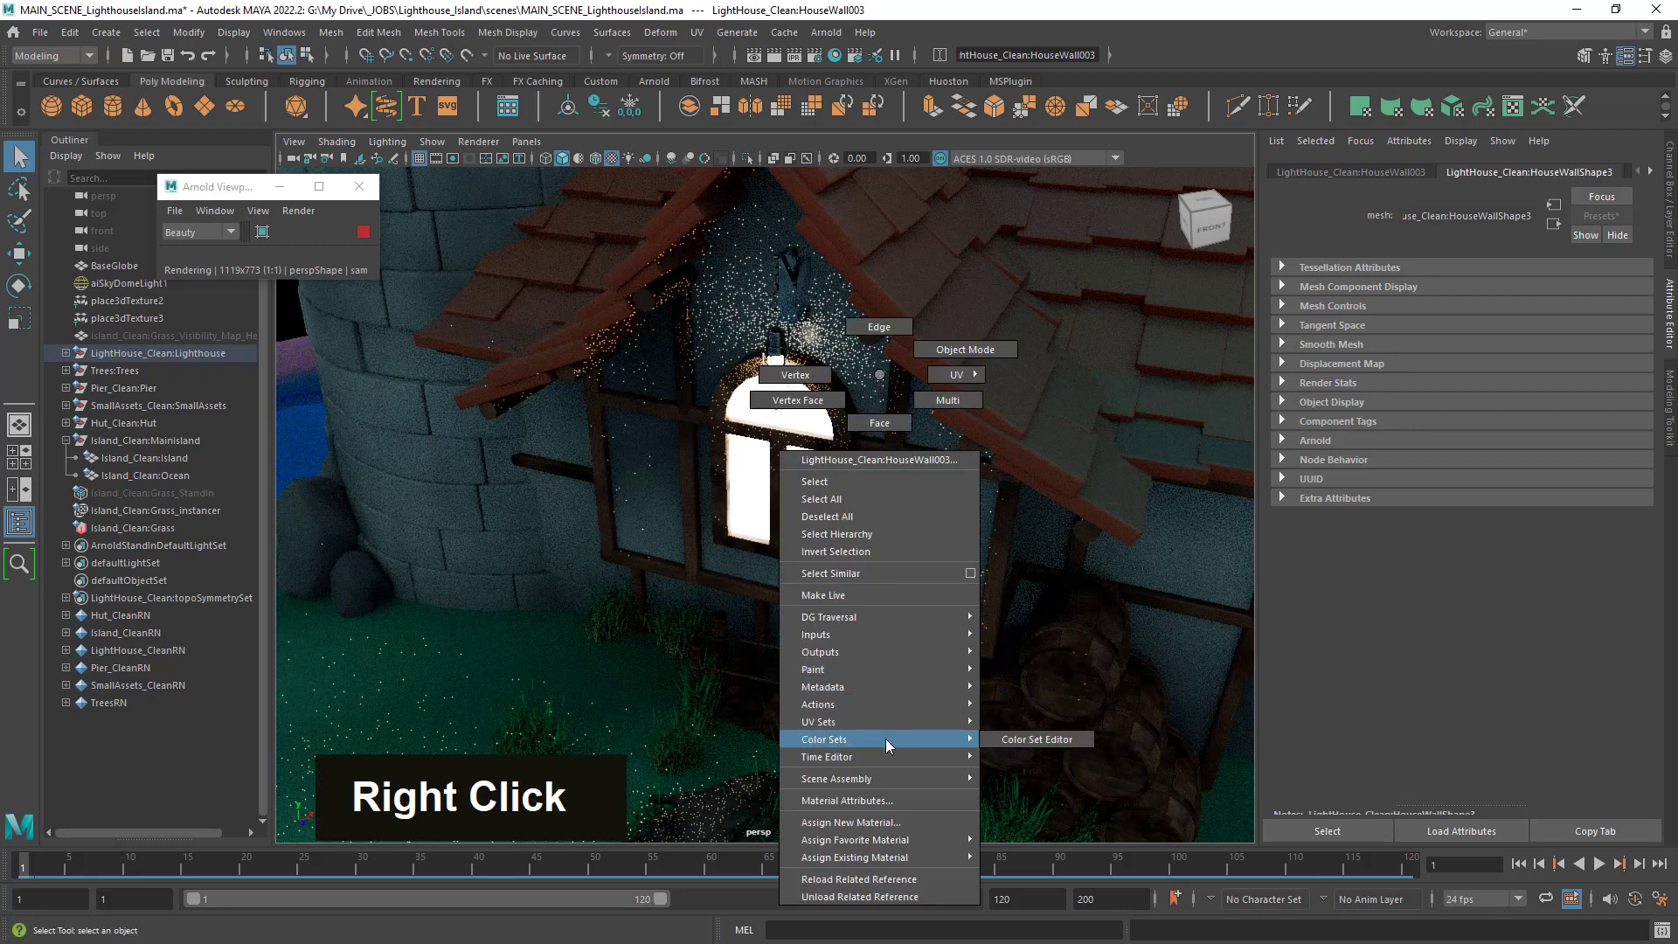
right_drag(877, 370, 876, 371)
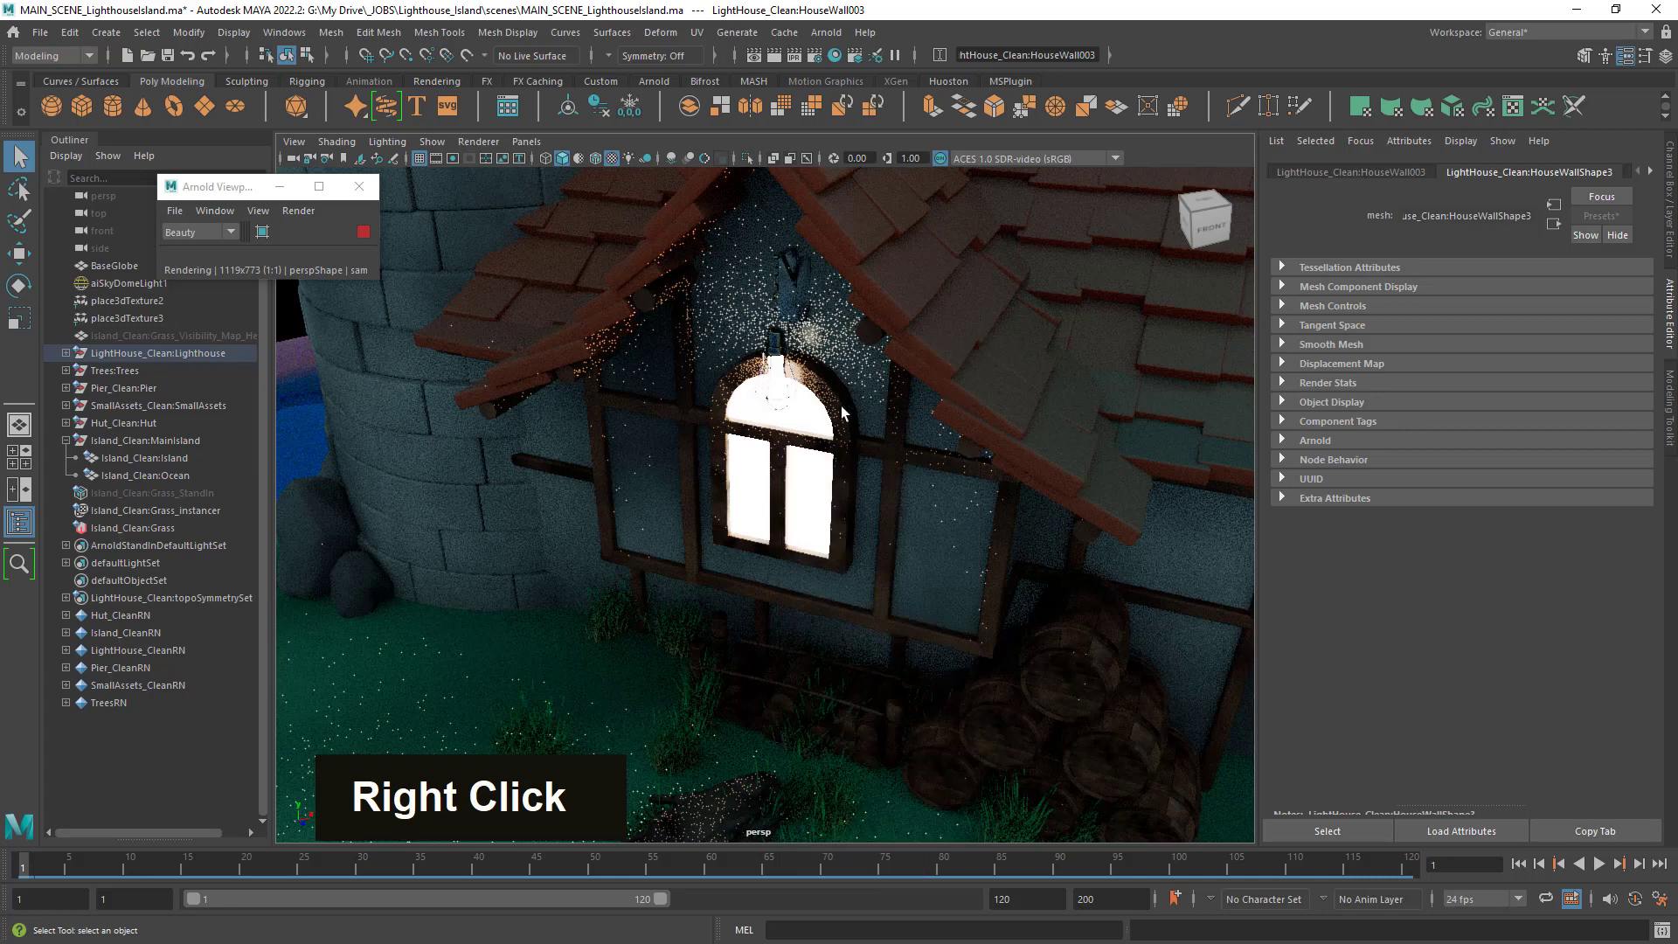
click(819, 423)
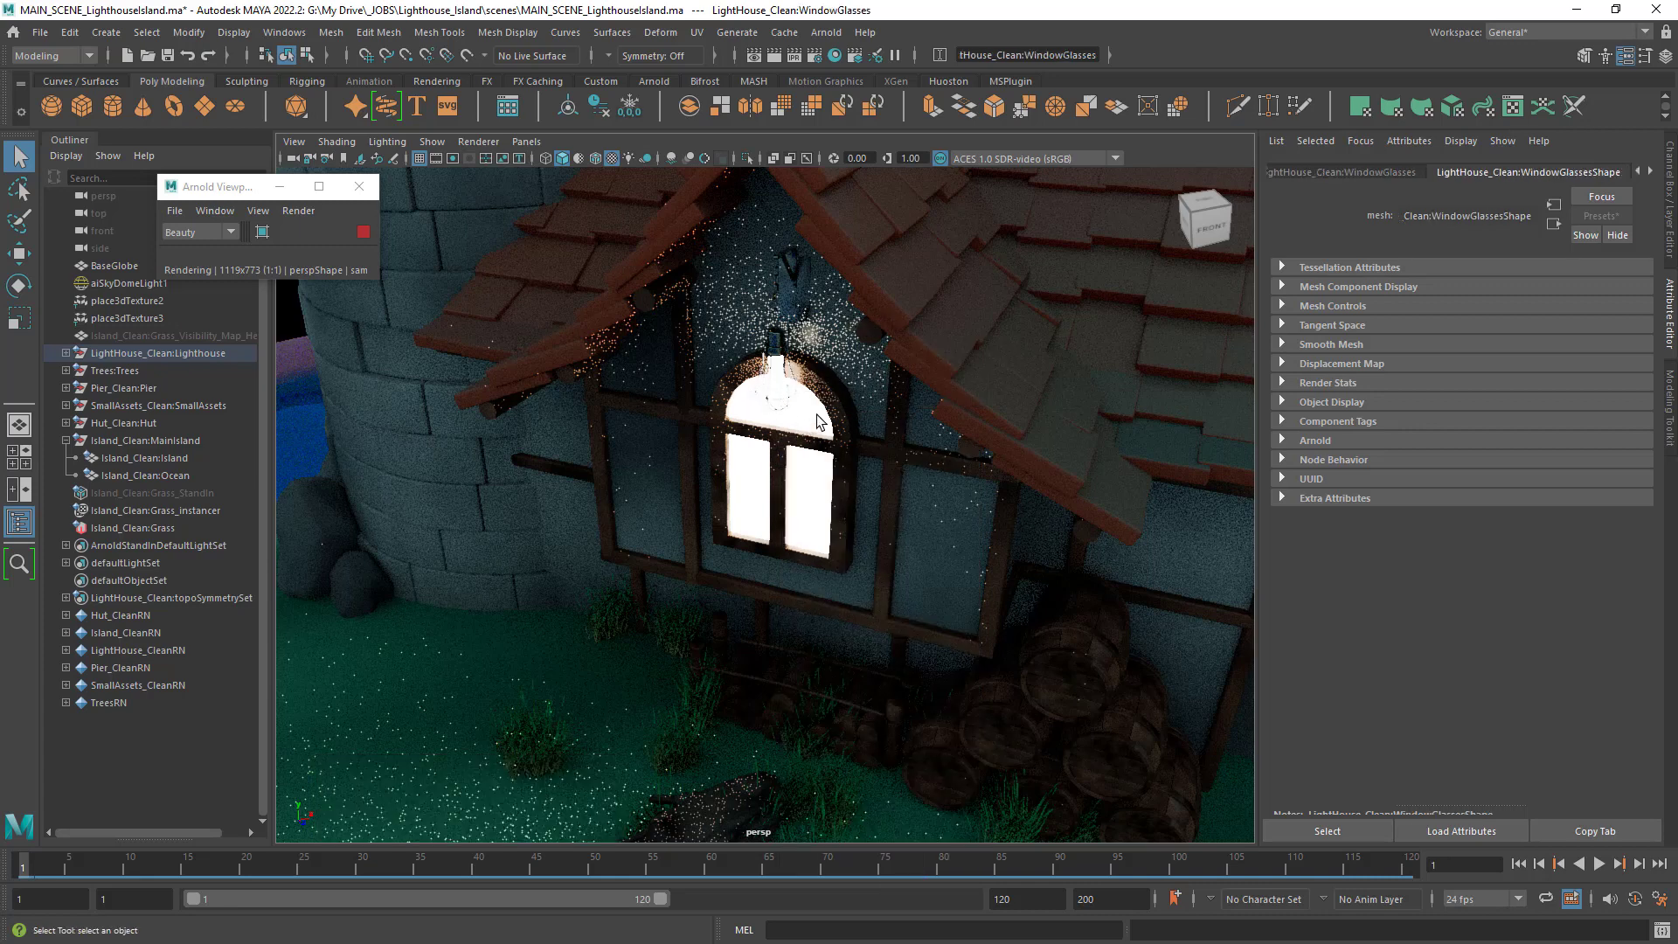
right_click(817, 405)
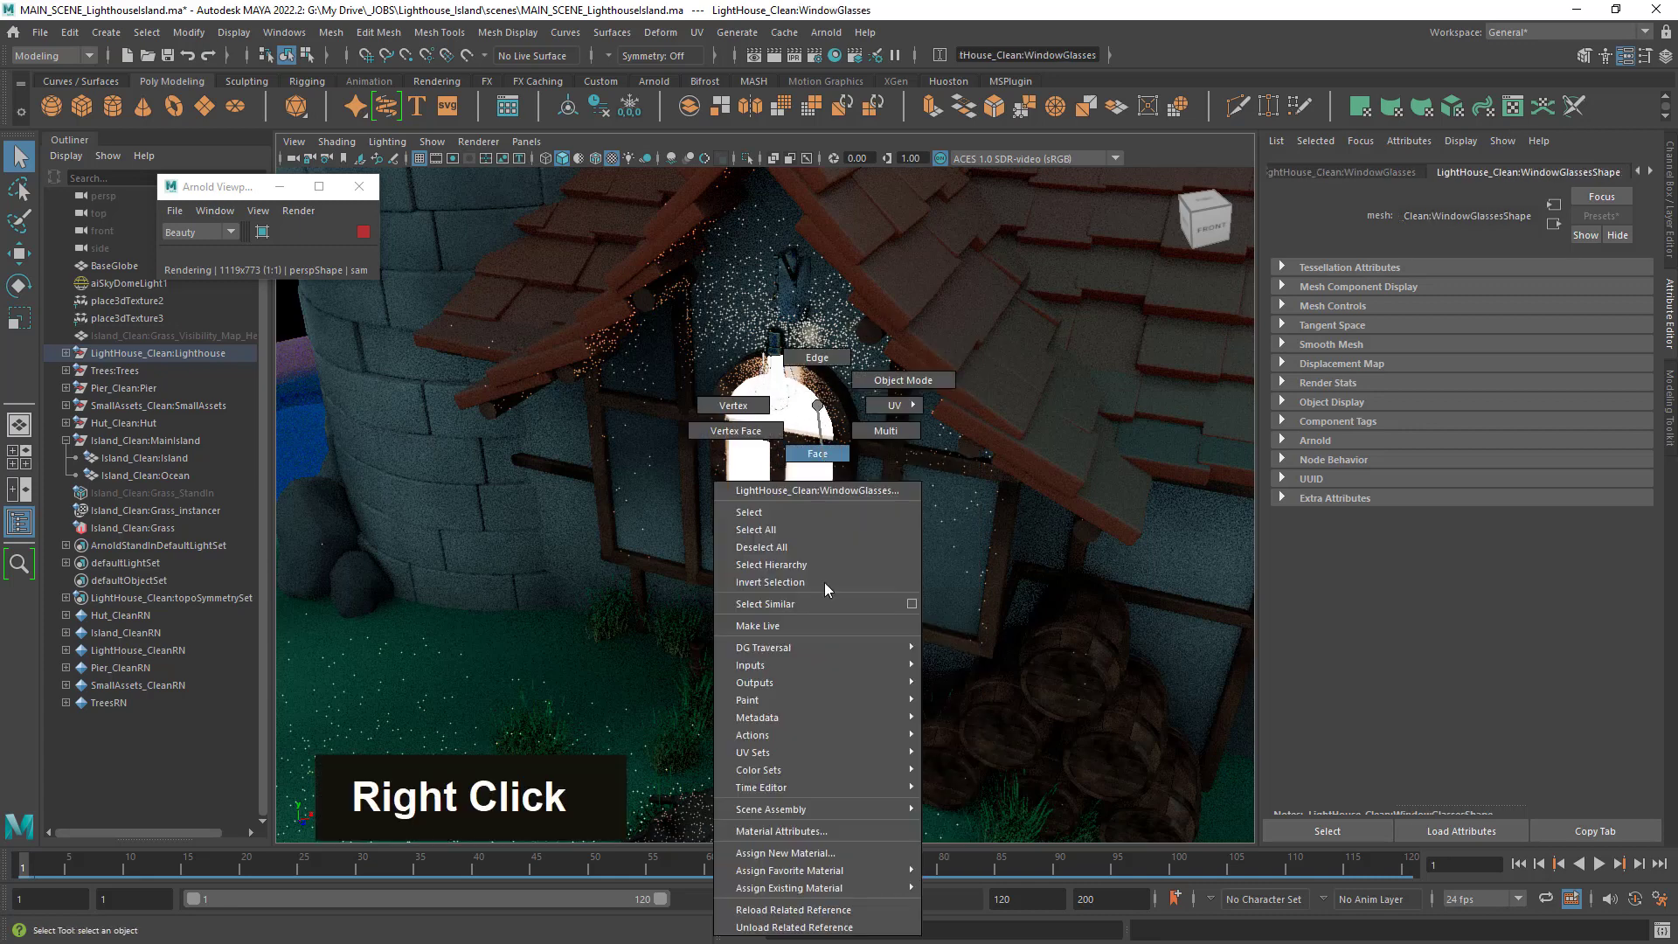
click(821, 832)
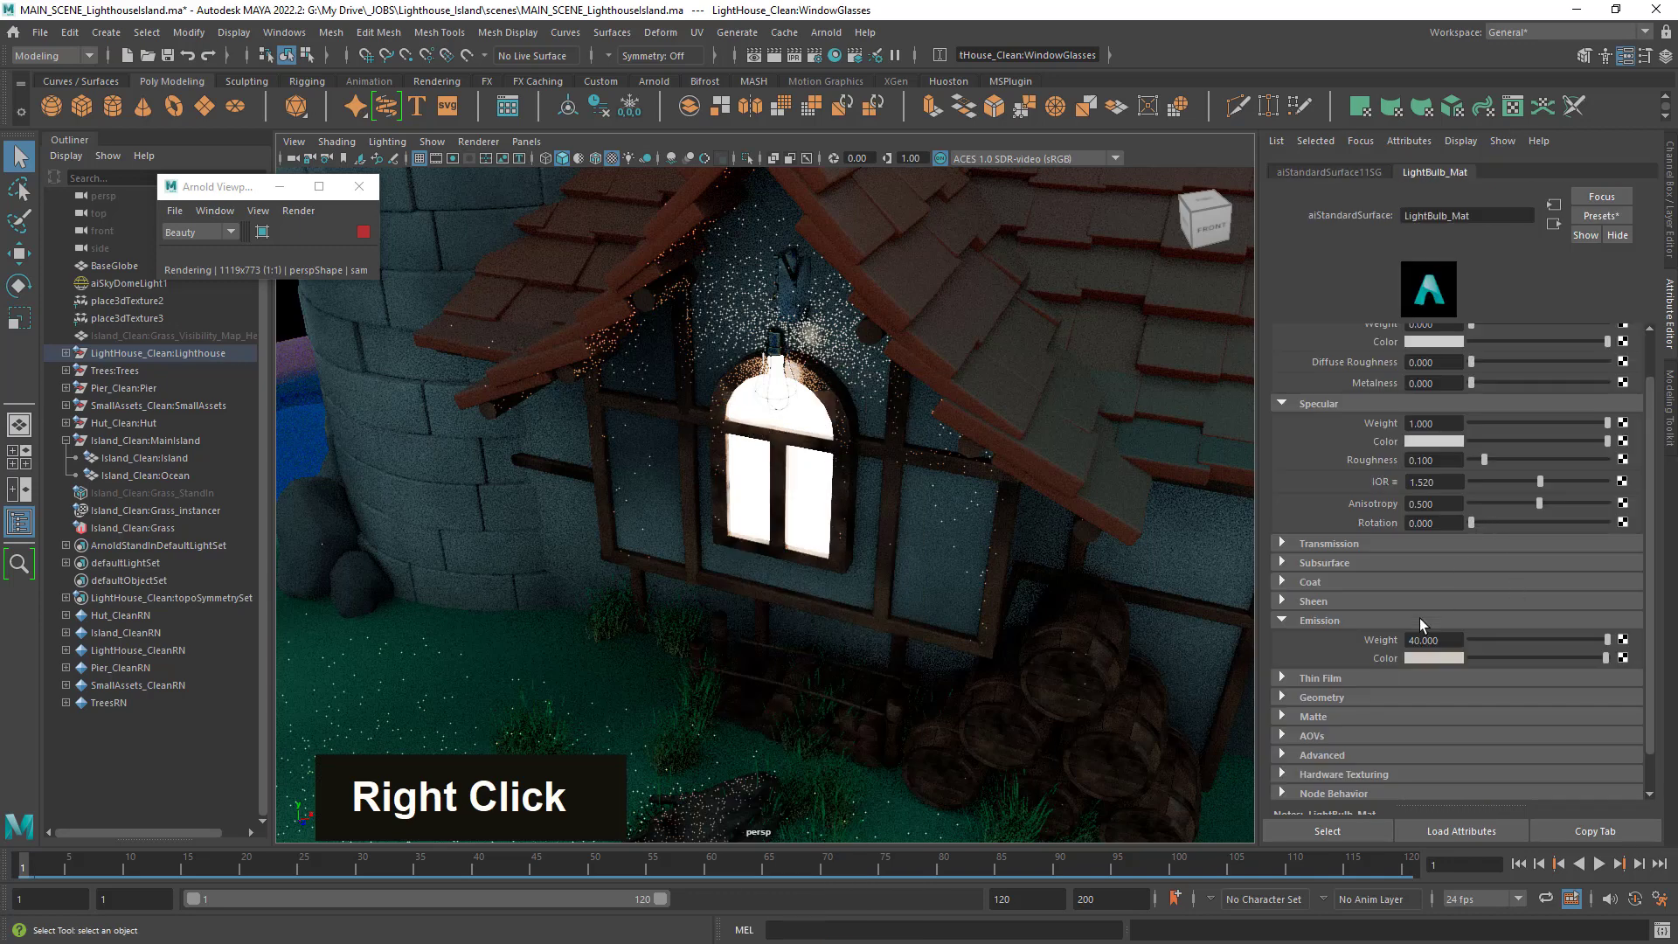
double_click(1448, 640)
text(20)
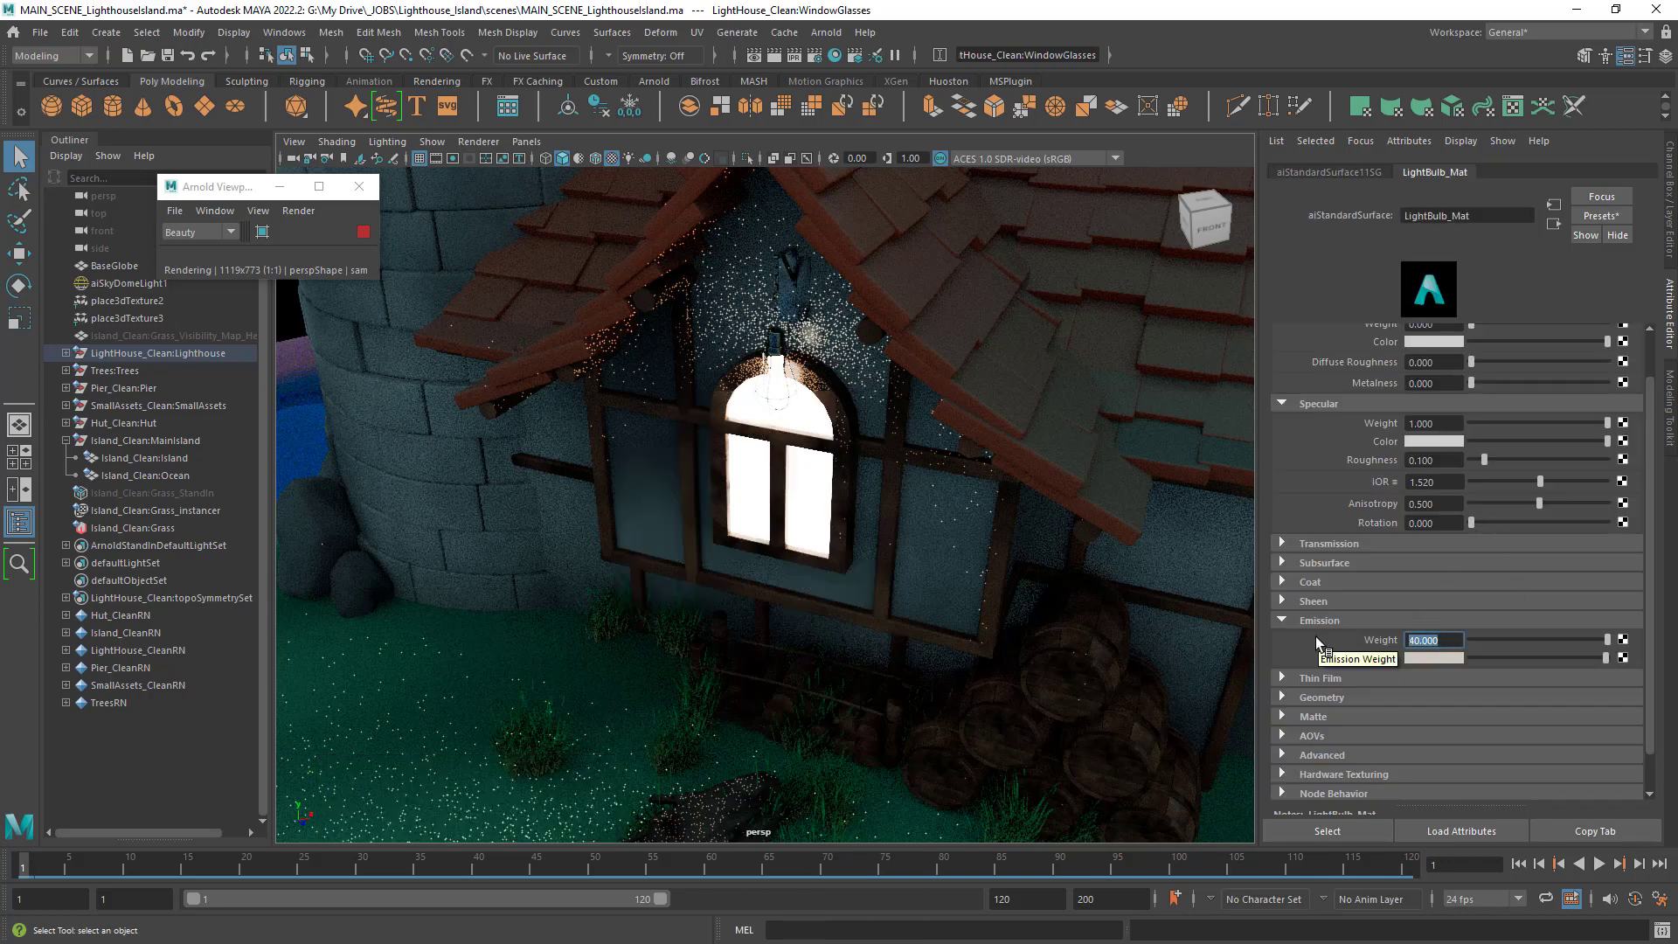
key(Return)
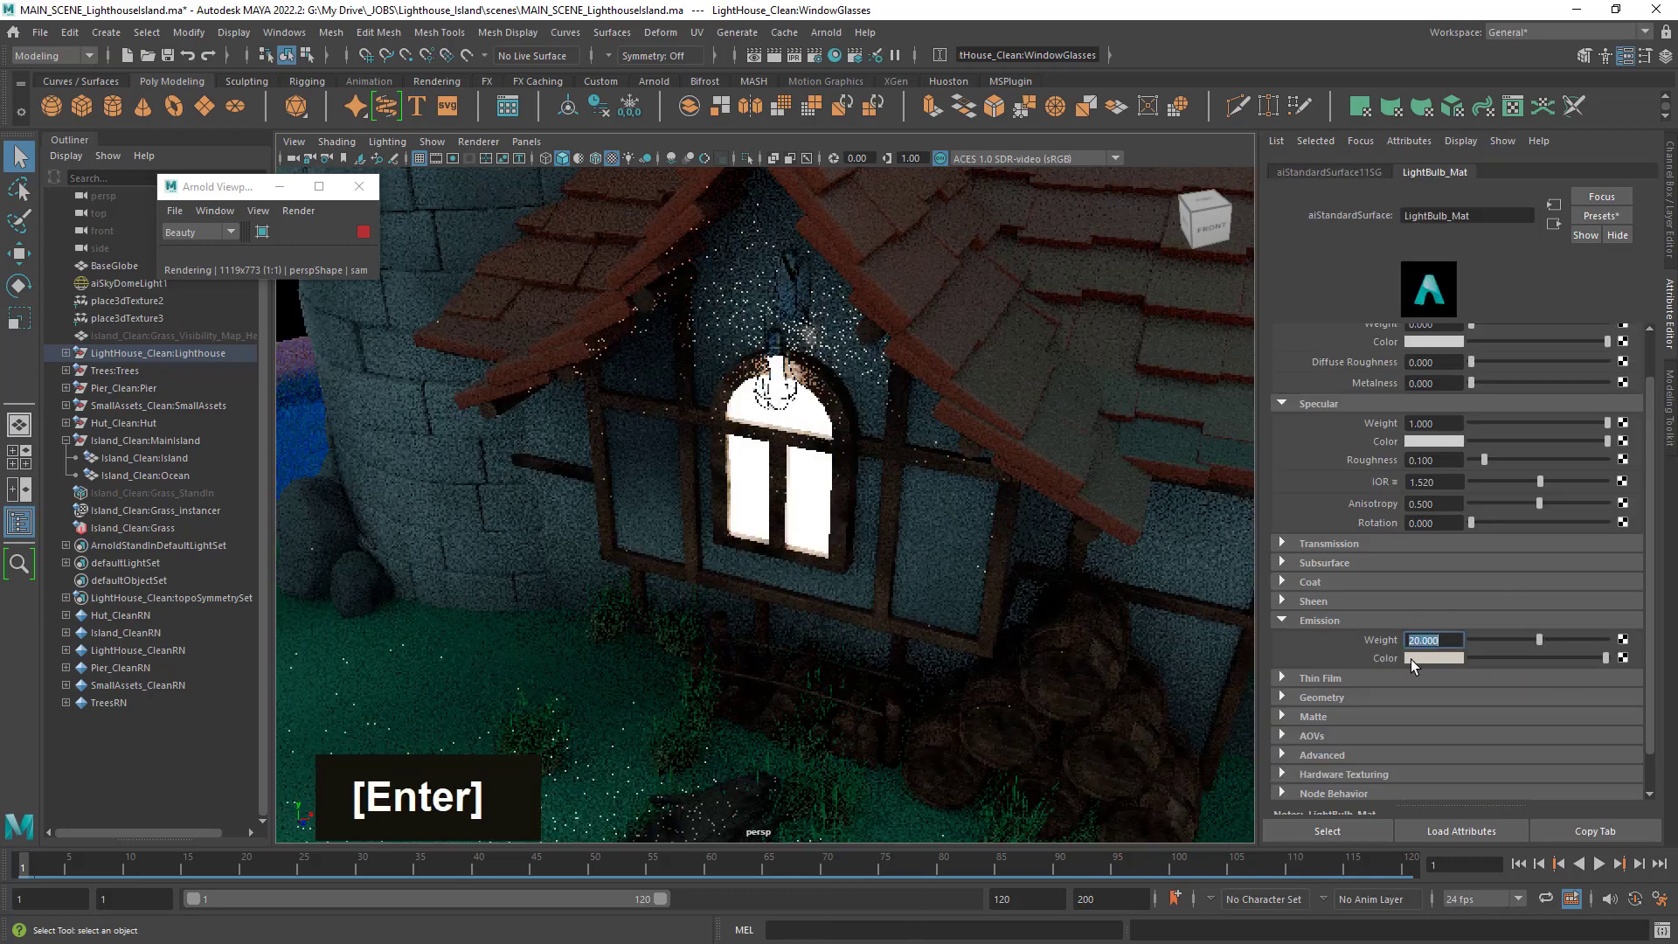
Change the Emission Color of LightBulb_Mat to a neutral white.
click(1415, 659)
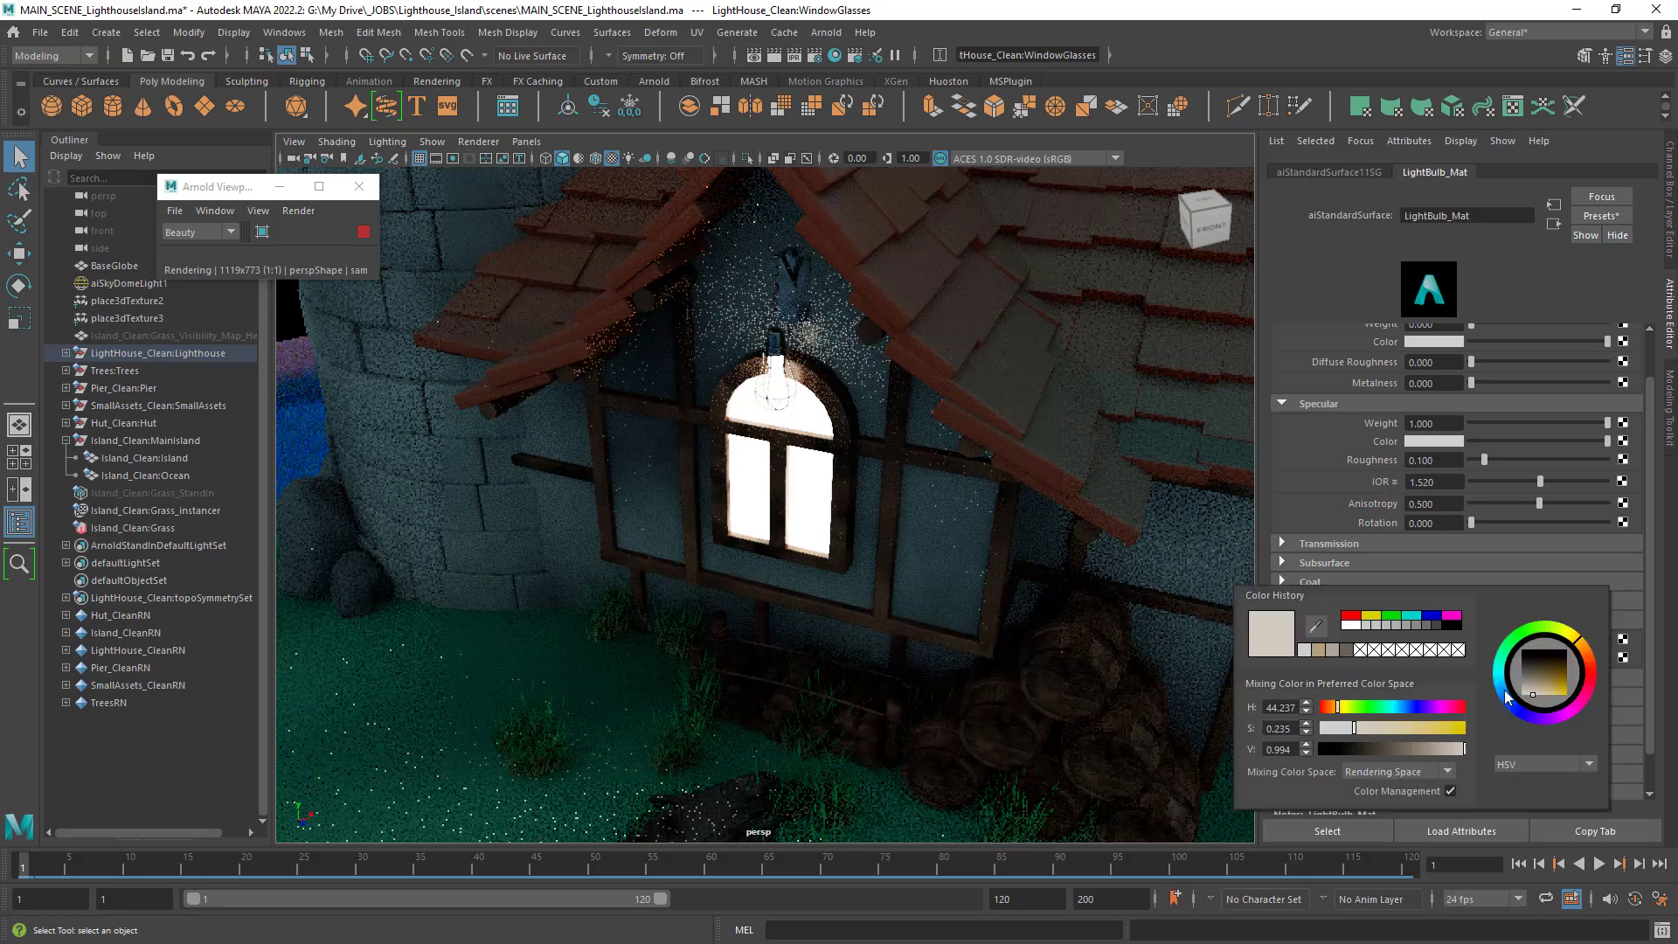
drag(1532, 689, 1512, 706)
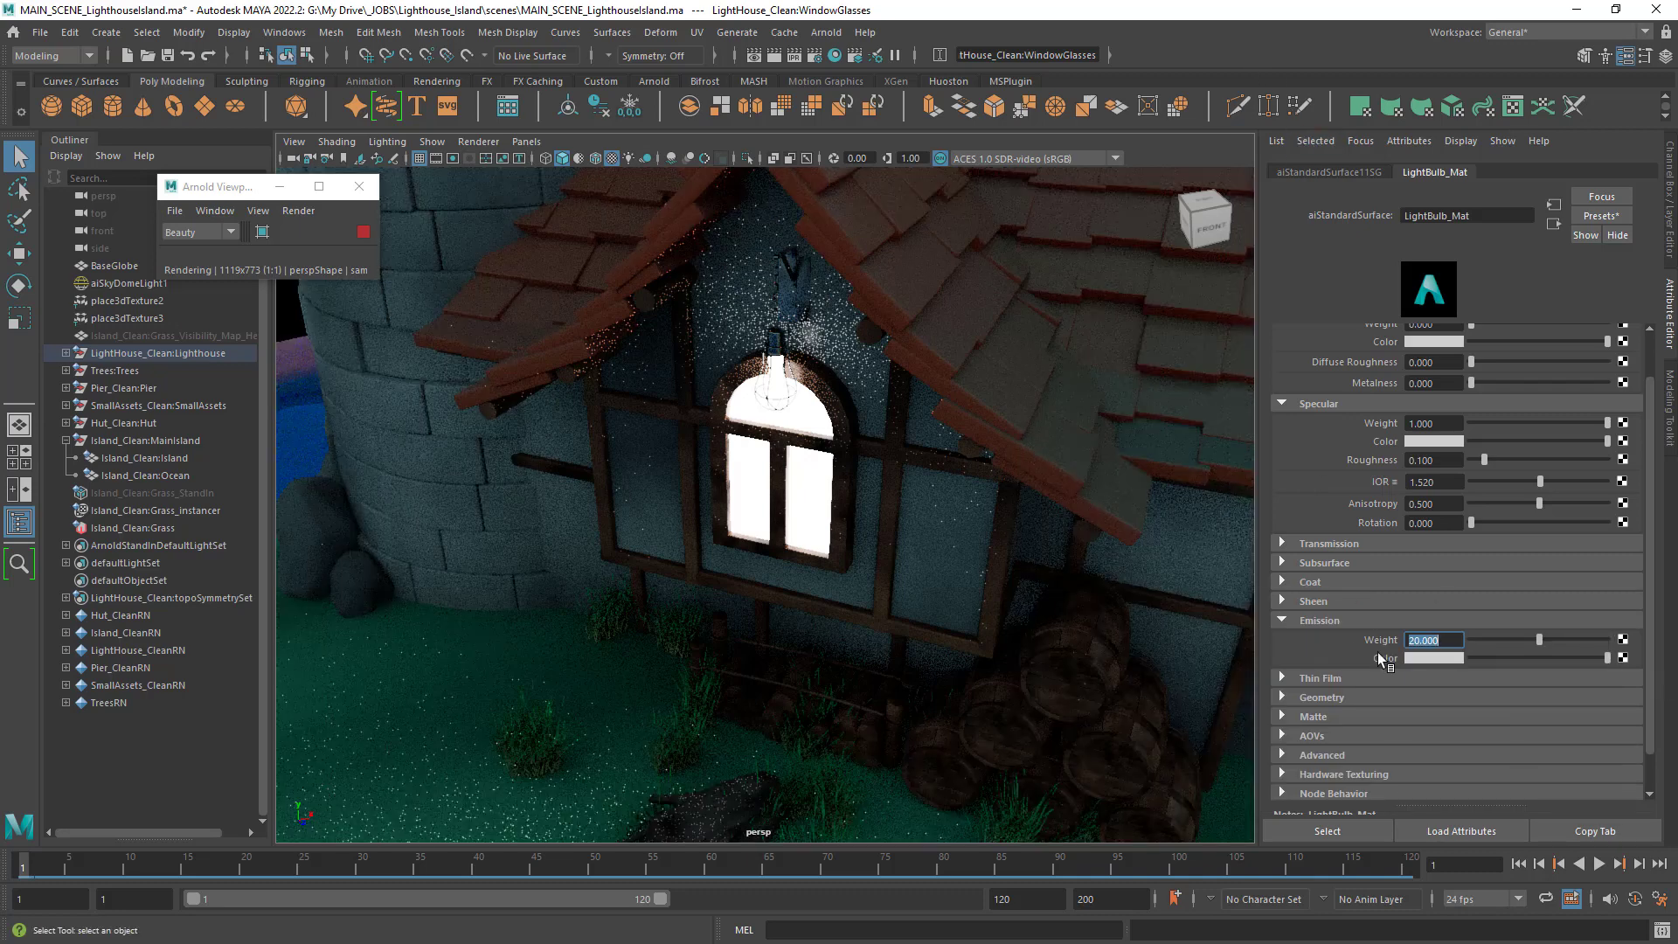
click(1334, 622)
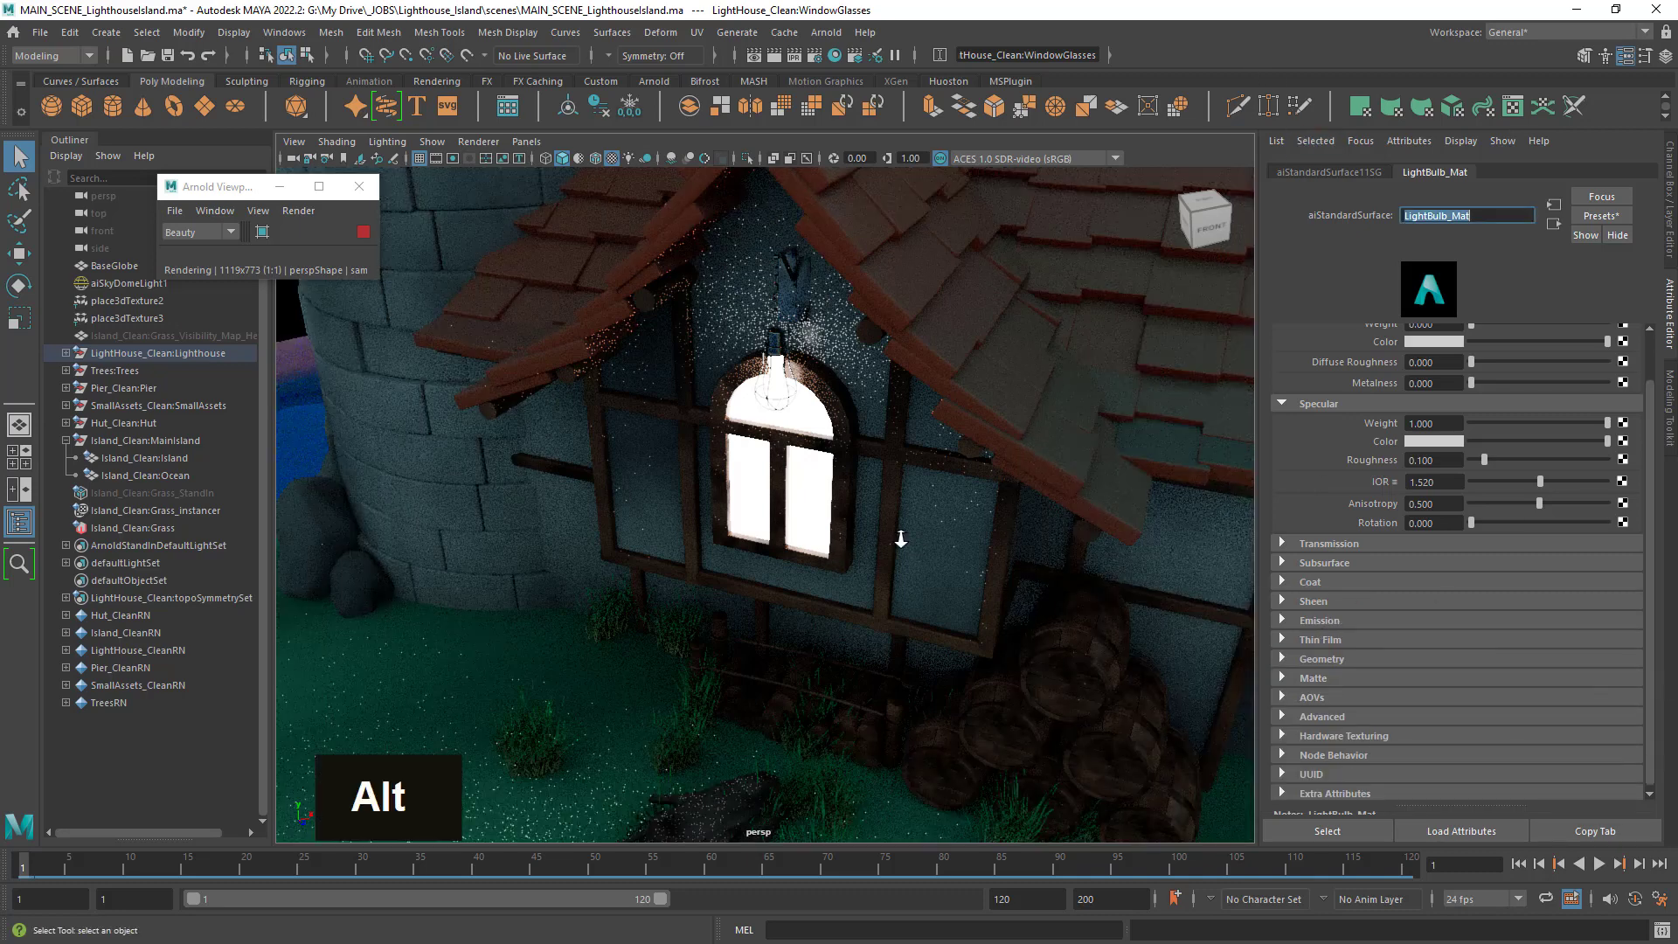
Examine the house with its lit windows, then the lighthouse tower up to the gallery, from several angles in the render.
mouse_move(872, 545)
alt+right_down()
mouse_move(843, 530)
mouse_move(866, 539)
alt+right_up()
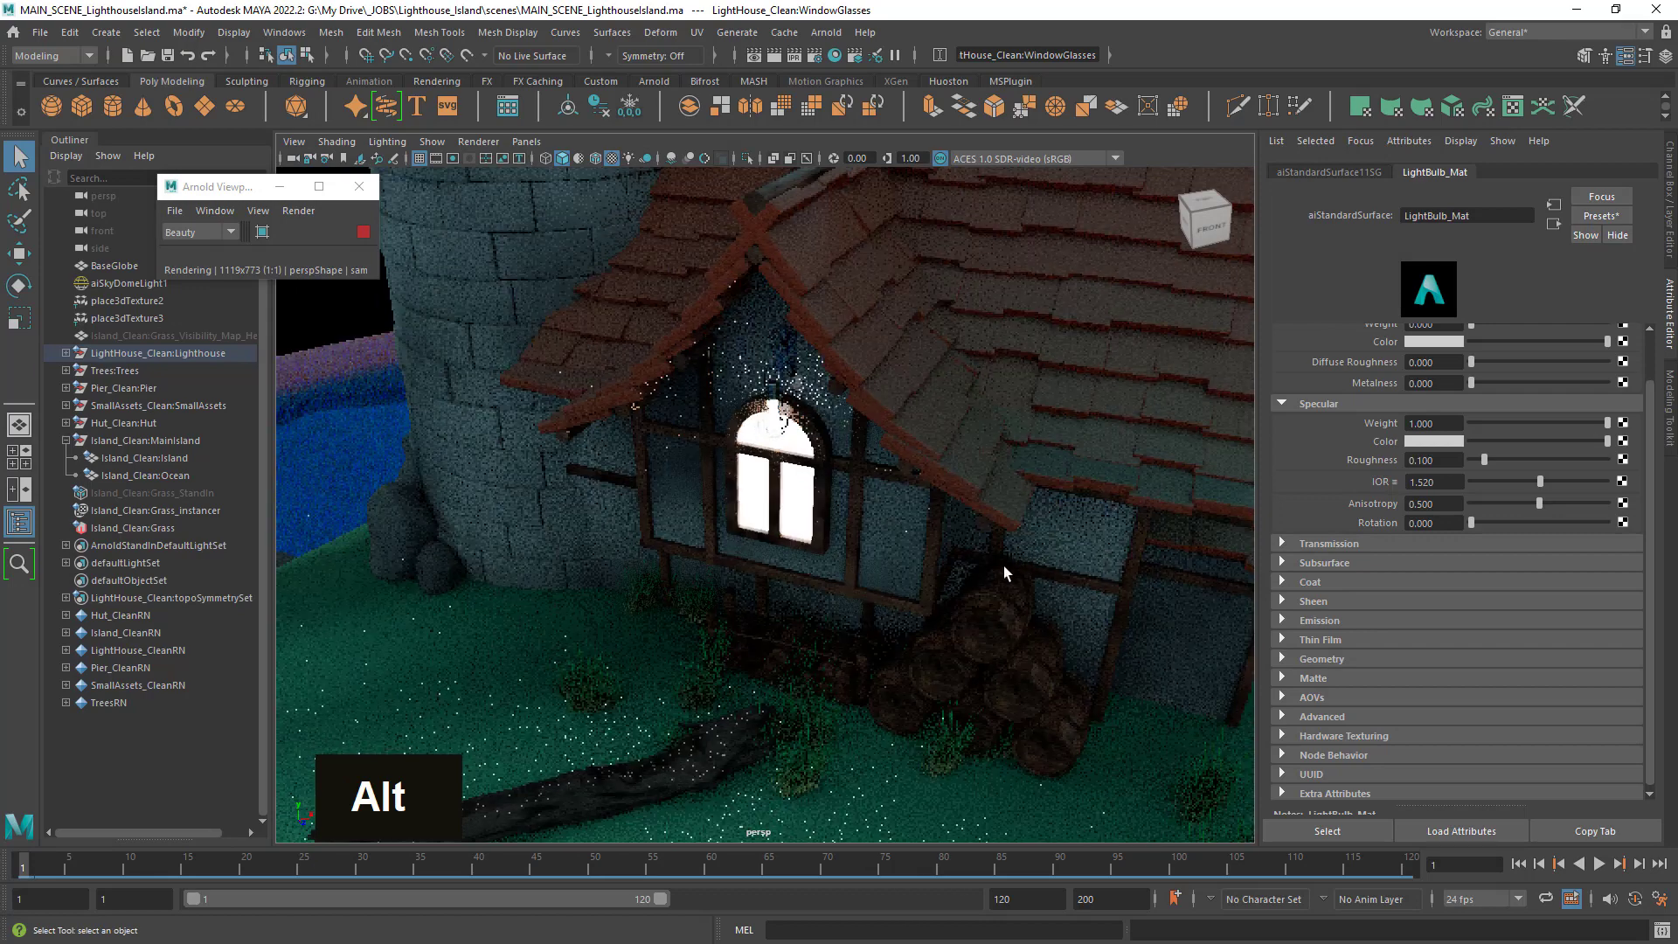
alt+drag(1038, 606, 1005, 592)
alt+right_drag(1004, 592, 884, 599)
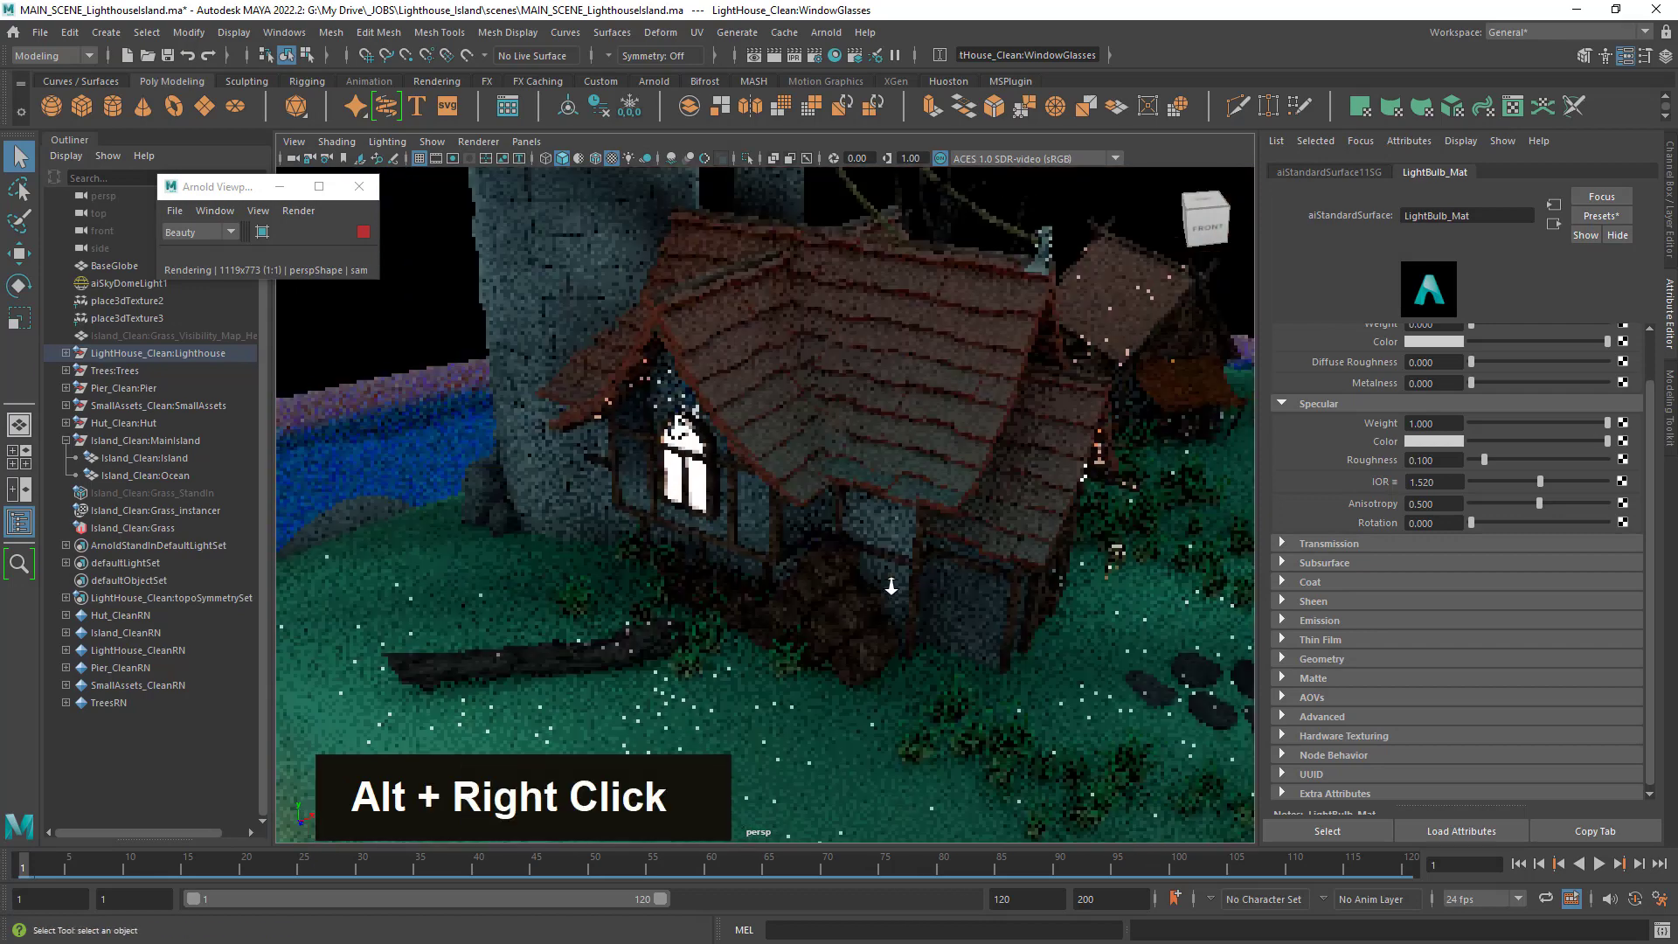
alt+drag(854, 588, 778, 579)
alt+right_drag(941, 611, 739, 573)
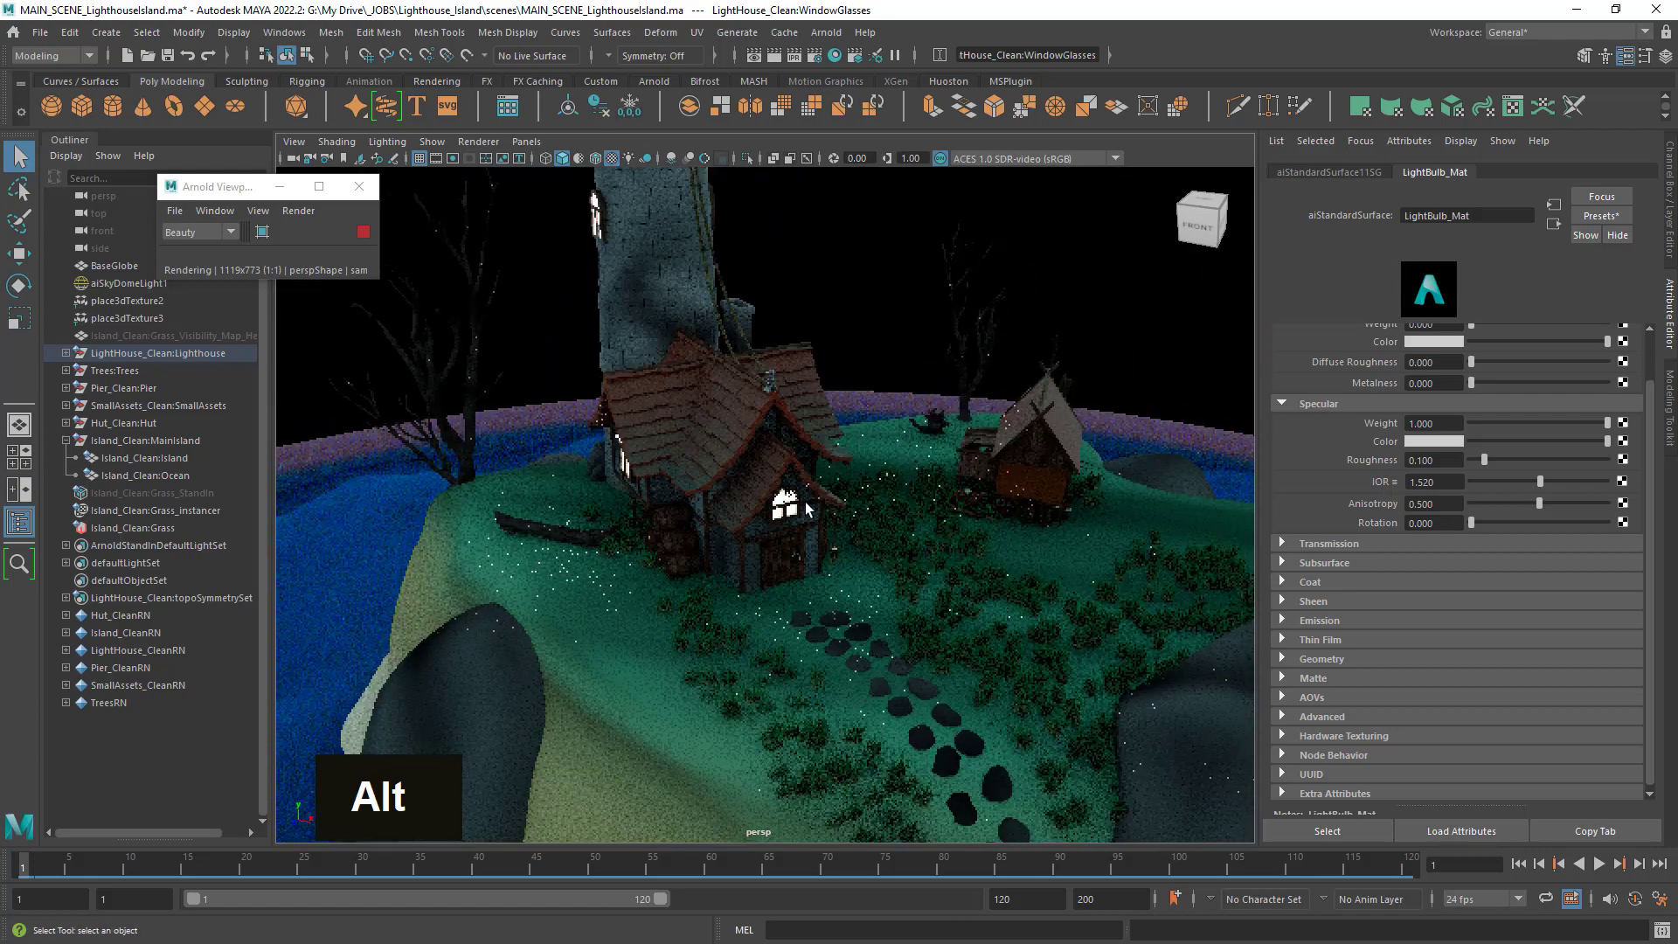
alt+right_drag(886, 512, 1036, 551)
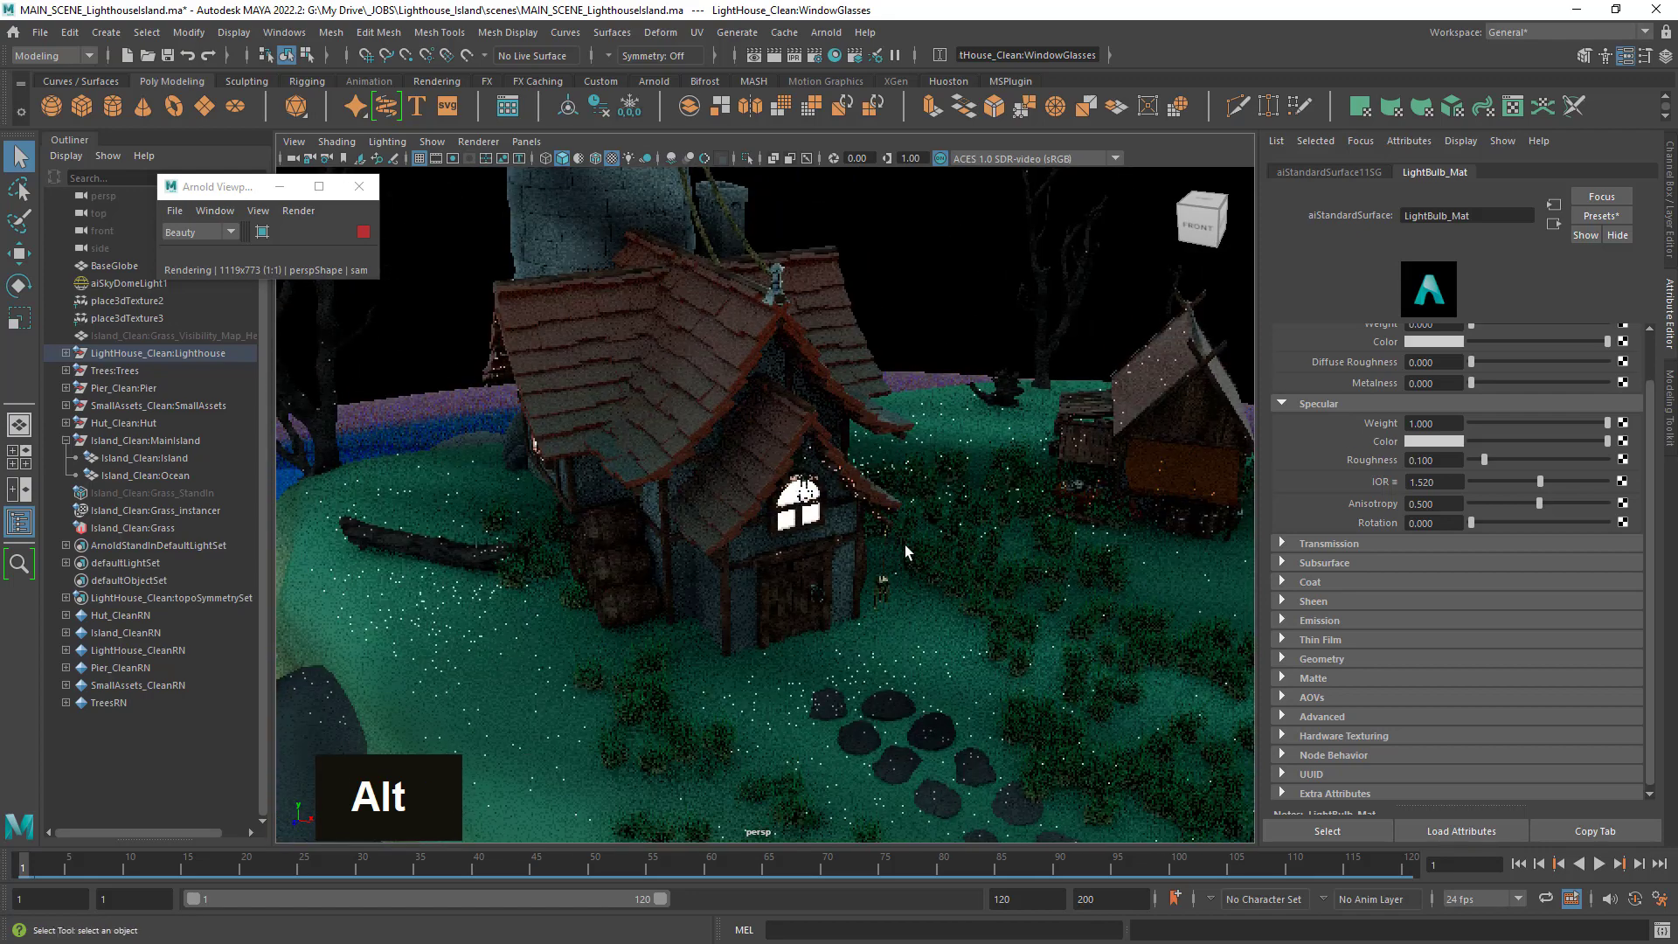
alt+drag(905, 544, 948, 674)
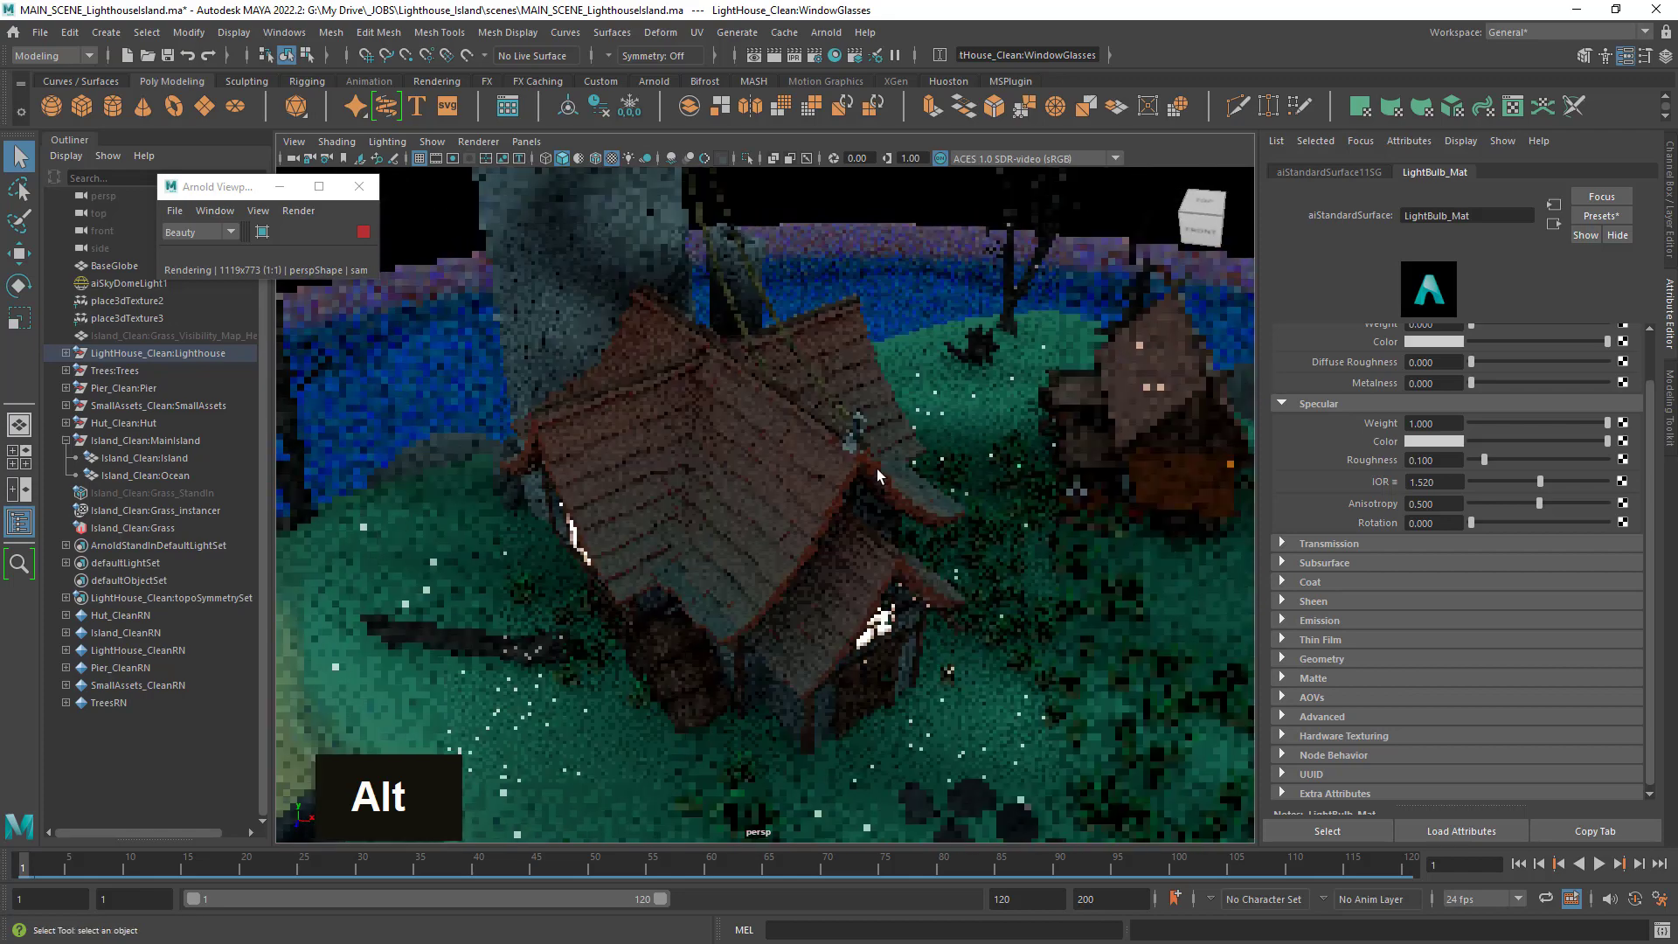
alt+middle_drag(906, 524, 975, 700)
alt+drag(975, 696, 936, 568)
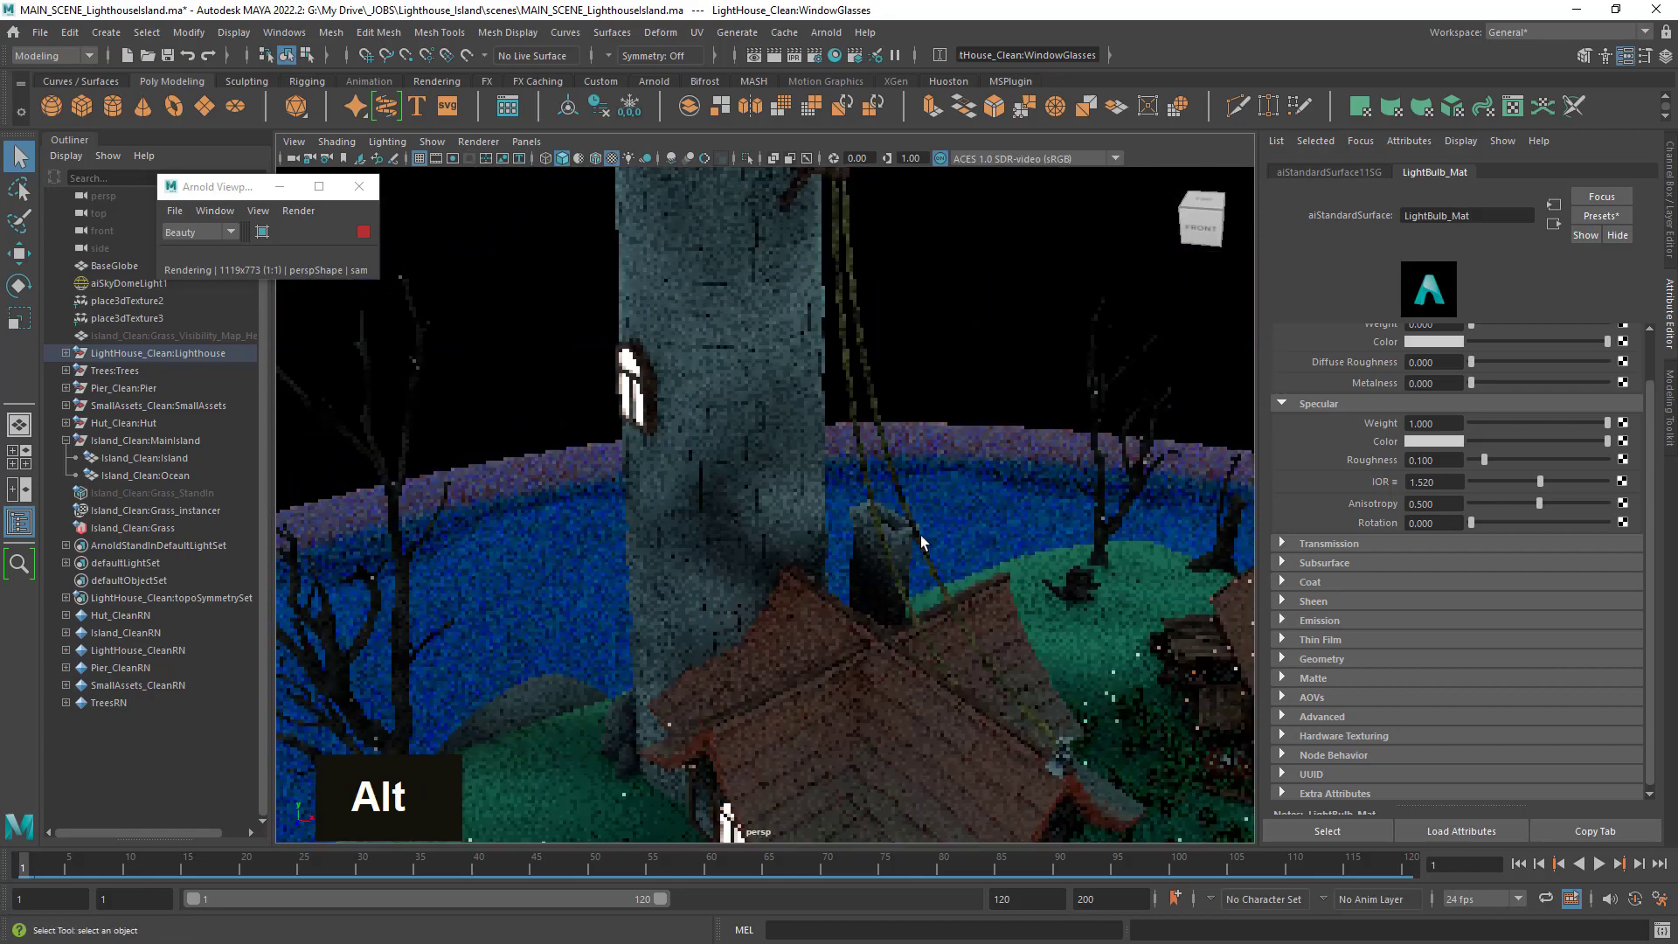
alt+middle_drag(904, 476, 911, 638)
alt+right_drag(910, 637, 973, 704)
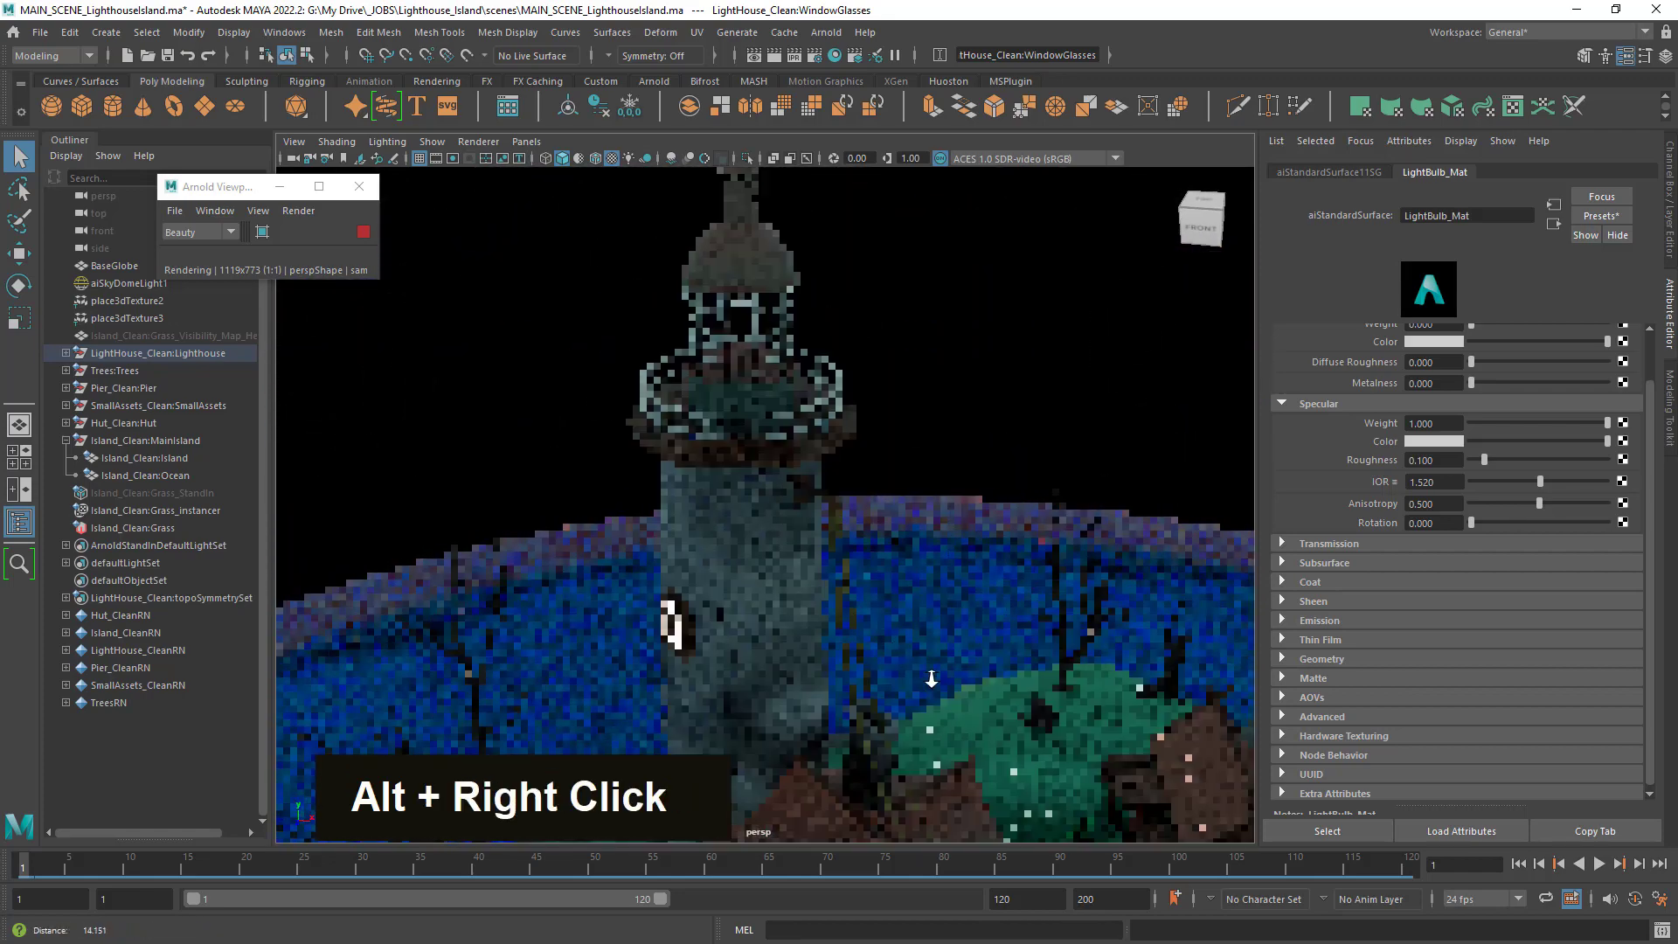
alt+drag(973, 704, 805, 468)
alt+right_drag(805, 469, 869, 524)
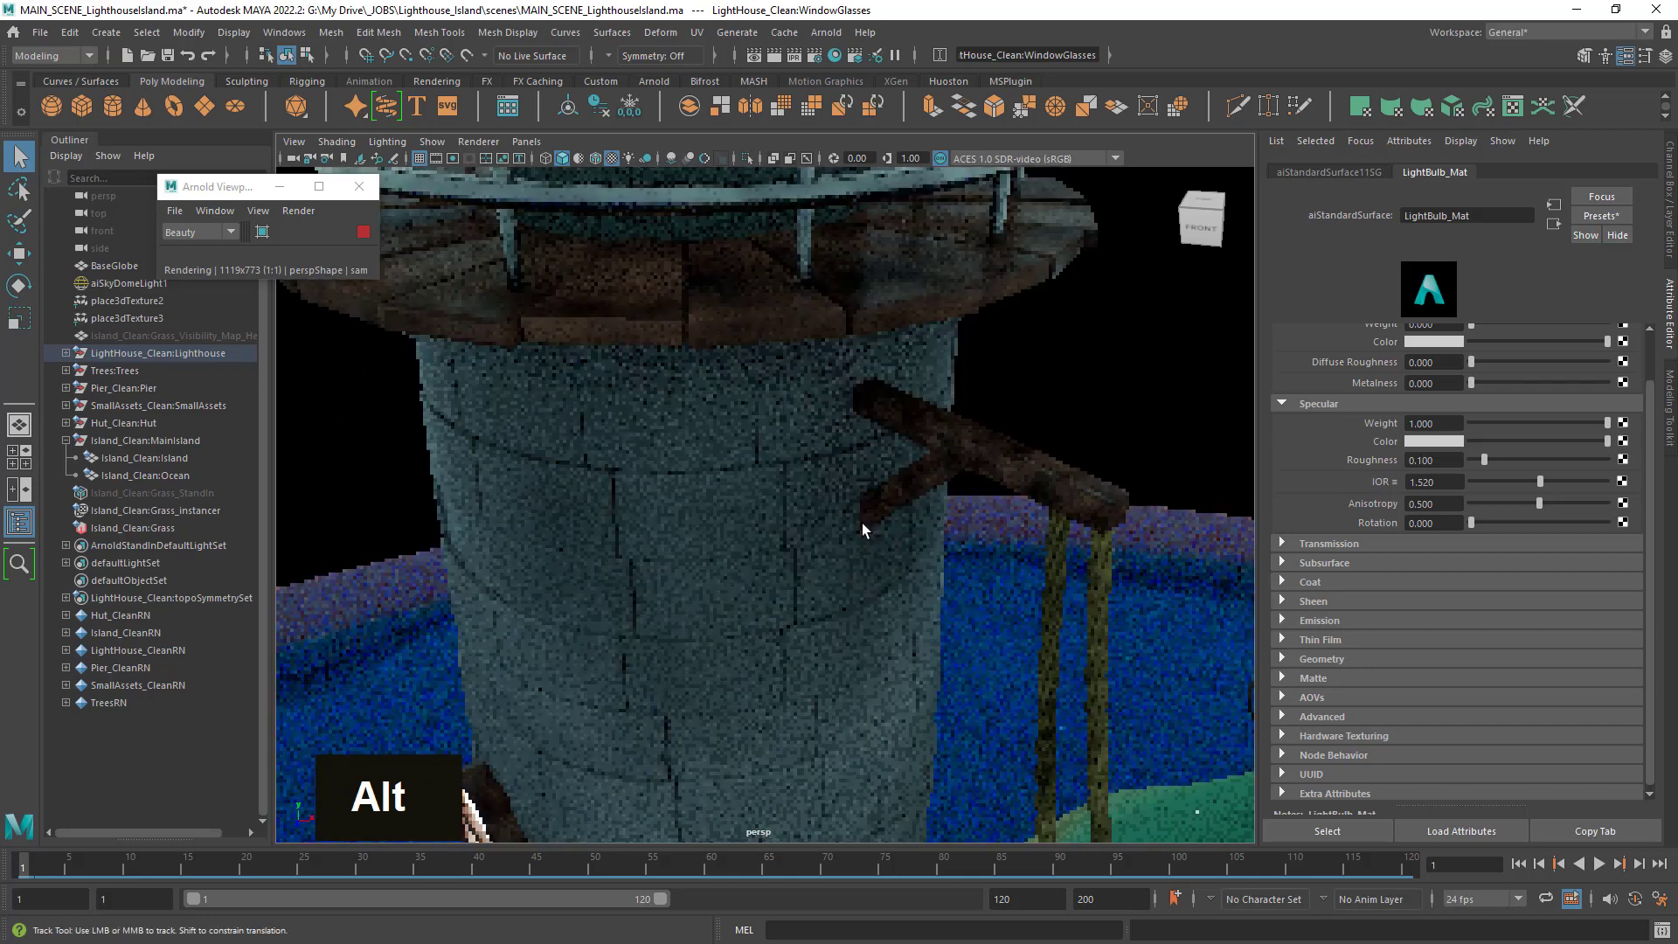
alt+middle_drag(869, 525, 884, 581)
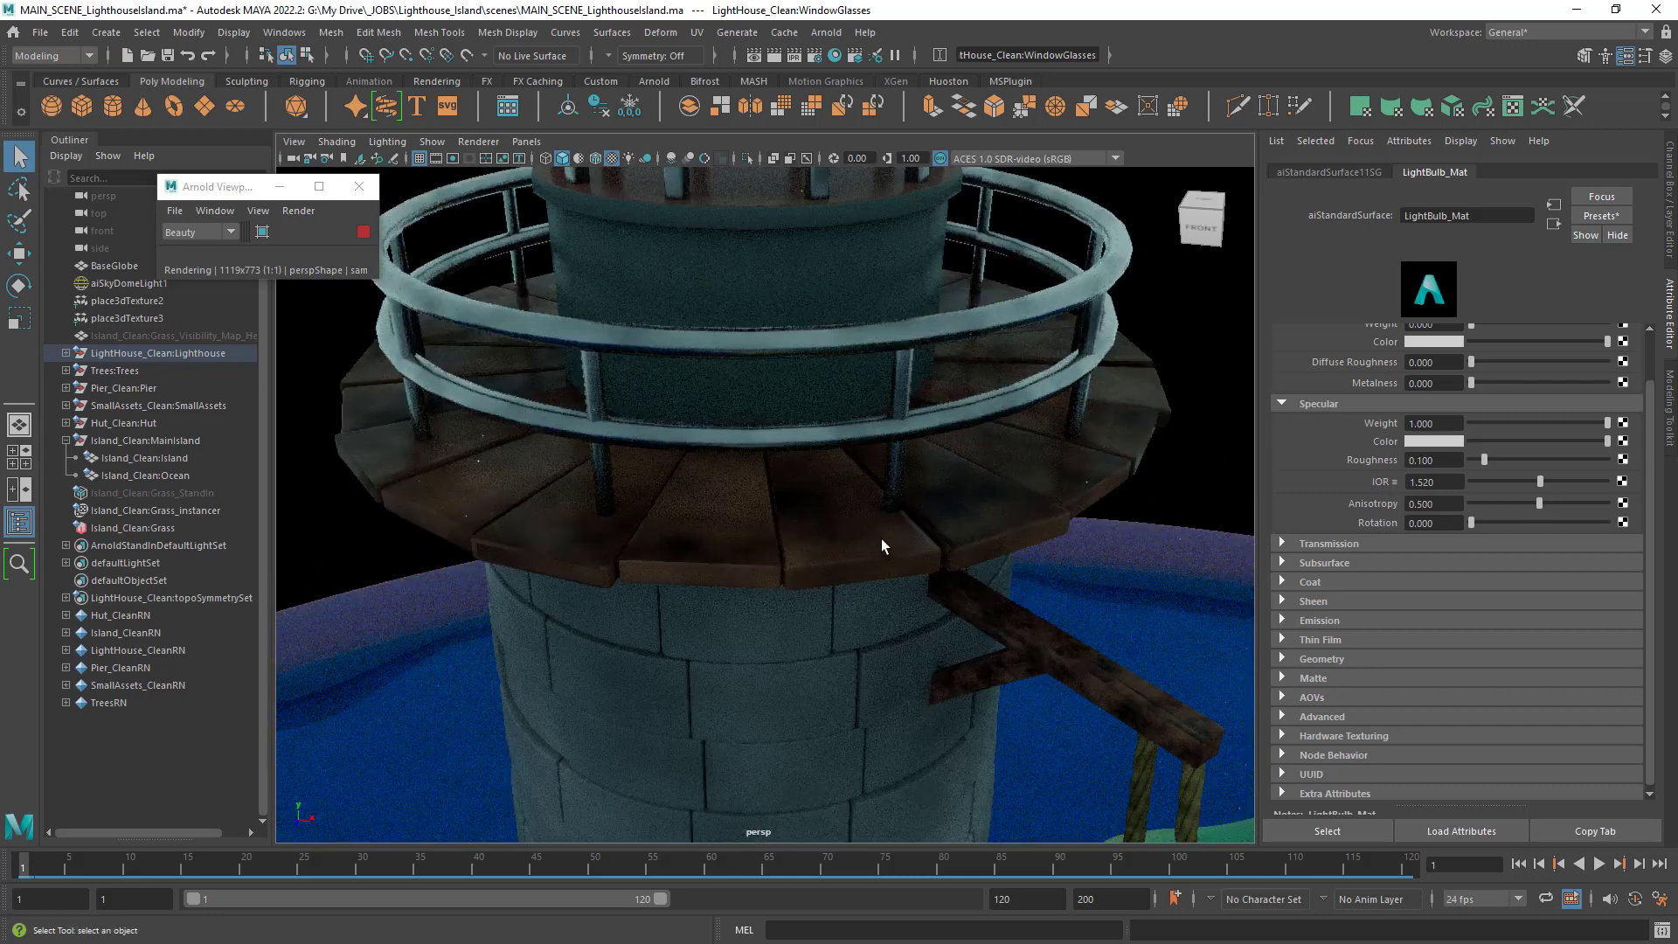
Turn on smooth mesh preview for the metal railing around the lighthouse gallery.
alt+right_drag(933, 533, 906, 528)
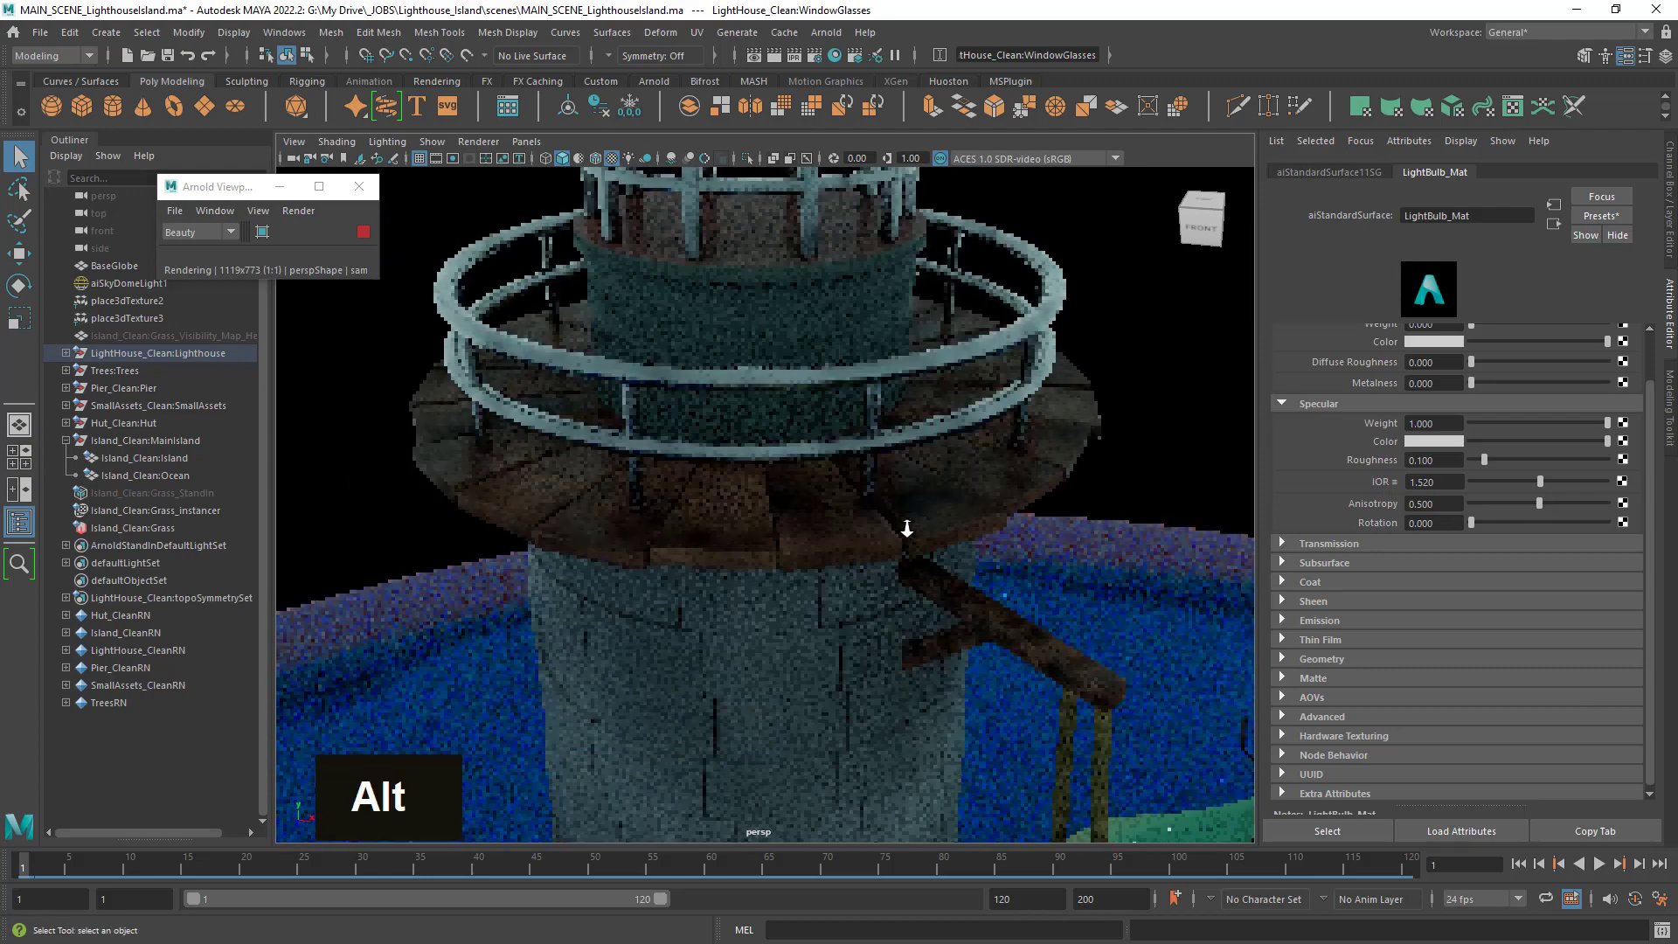
alt+drag(915, 488, 911, 442)
alt+middle_drag(910, 441, 901, 612)
alt+right_drag(901, 612, 901, 647)
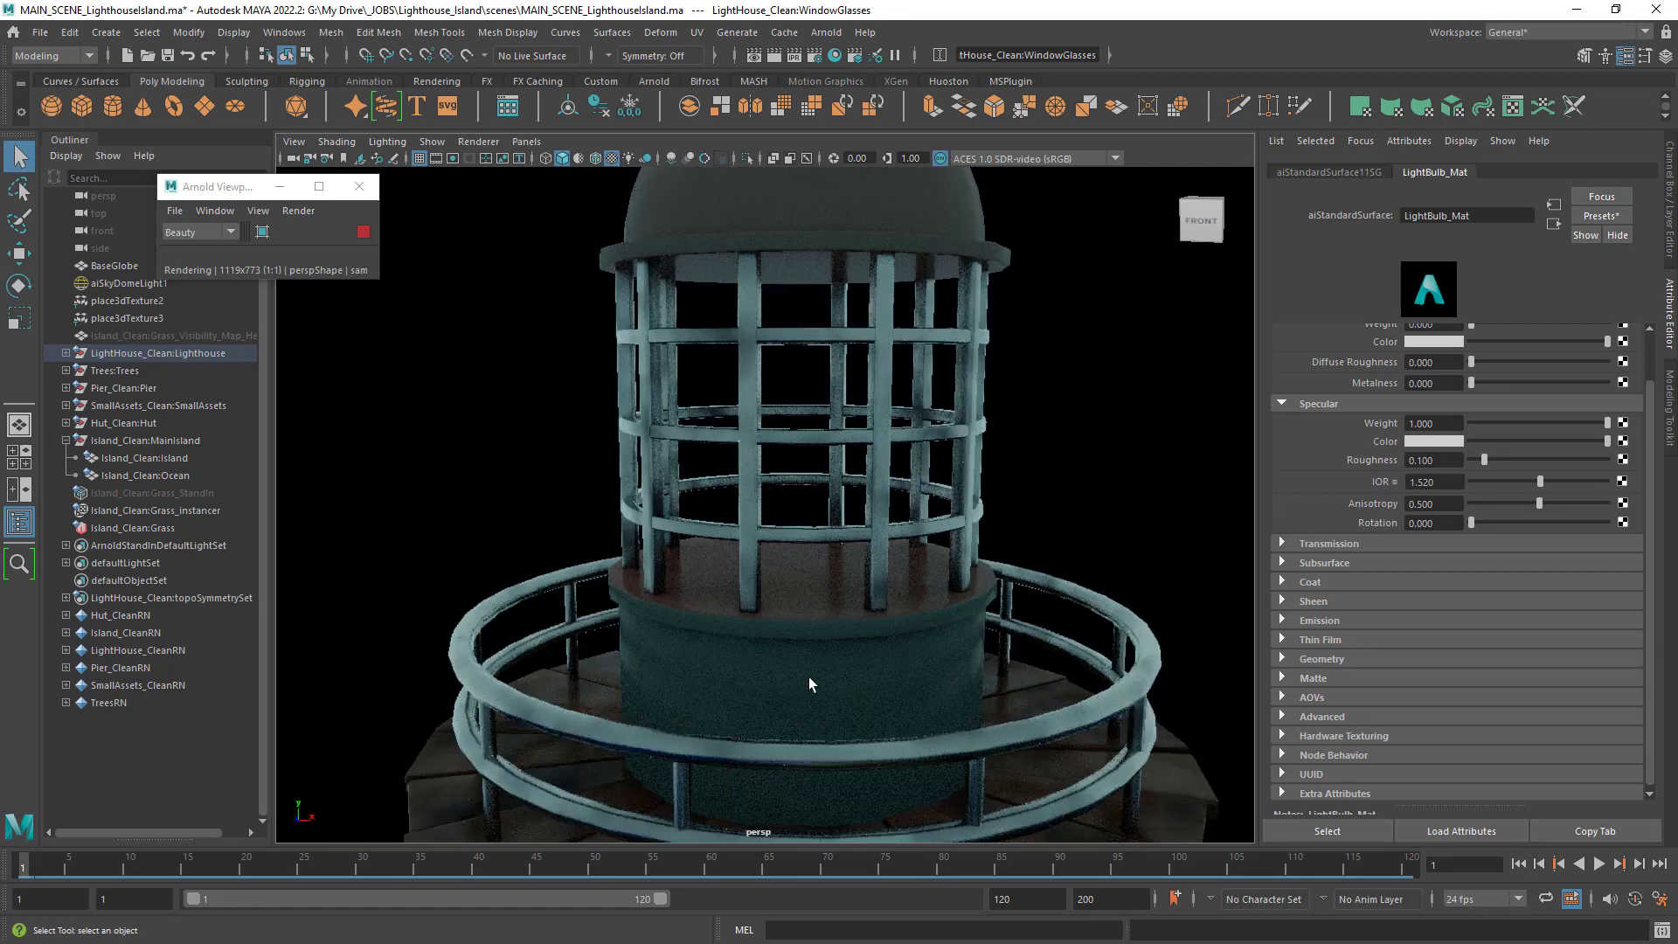
click(484, 680)
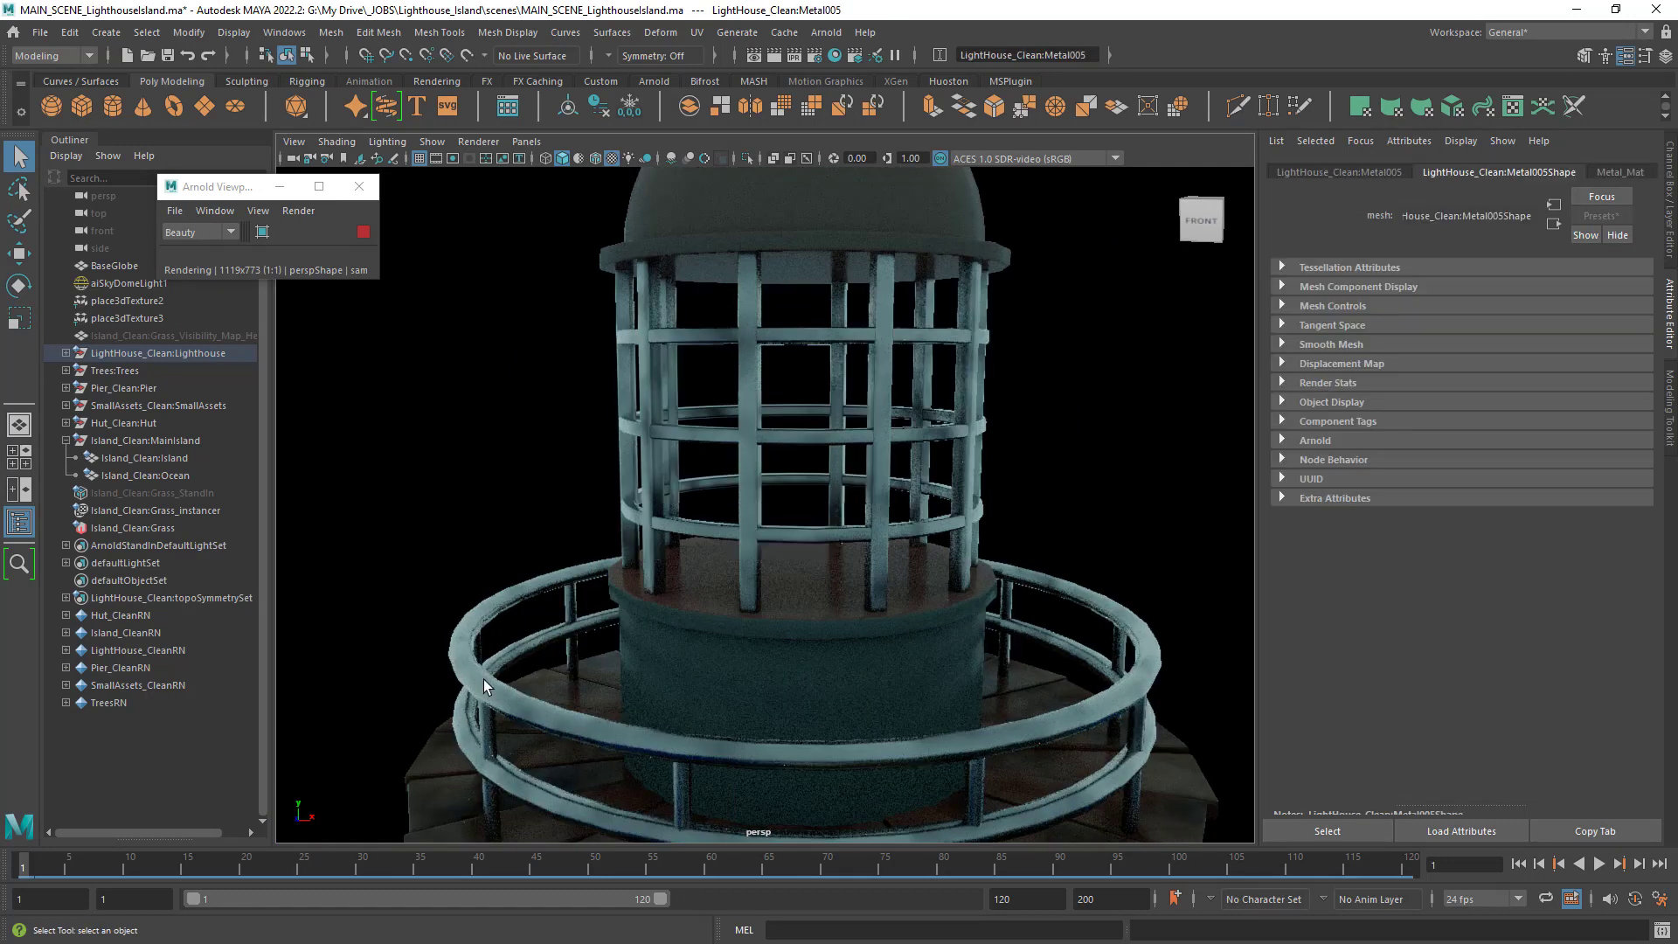
key(3)
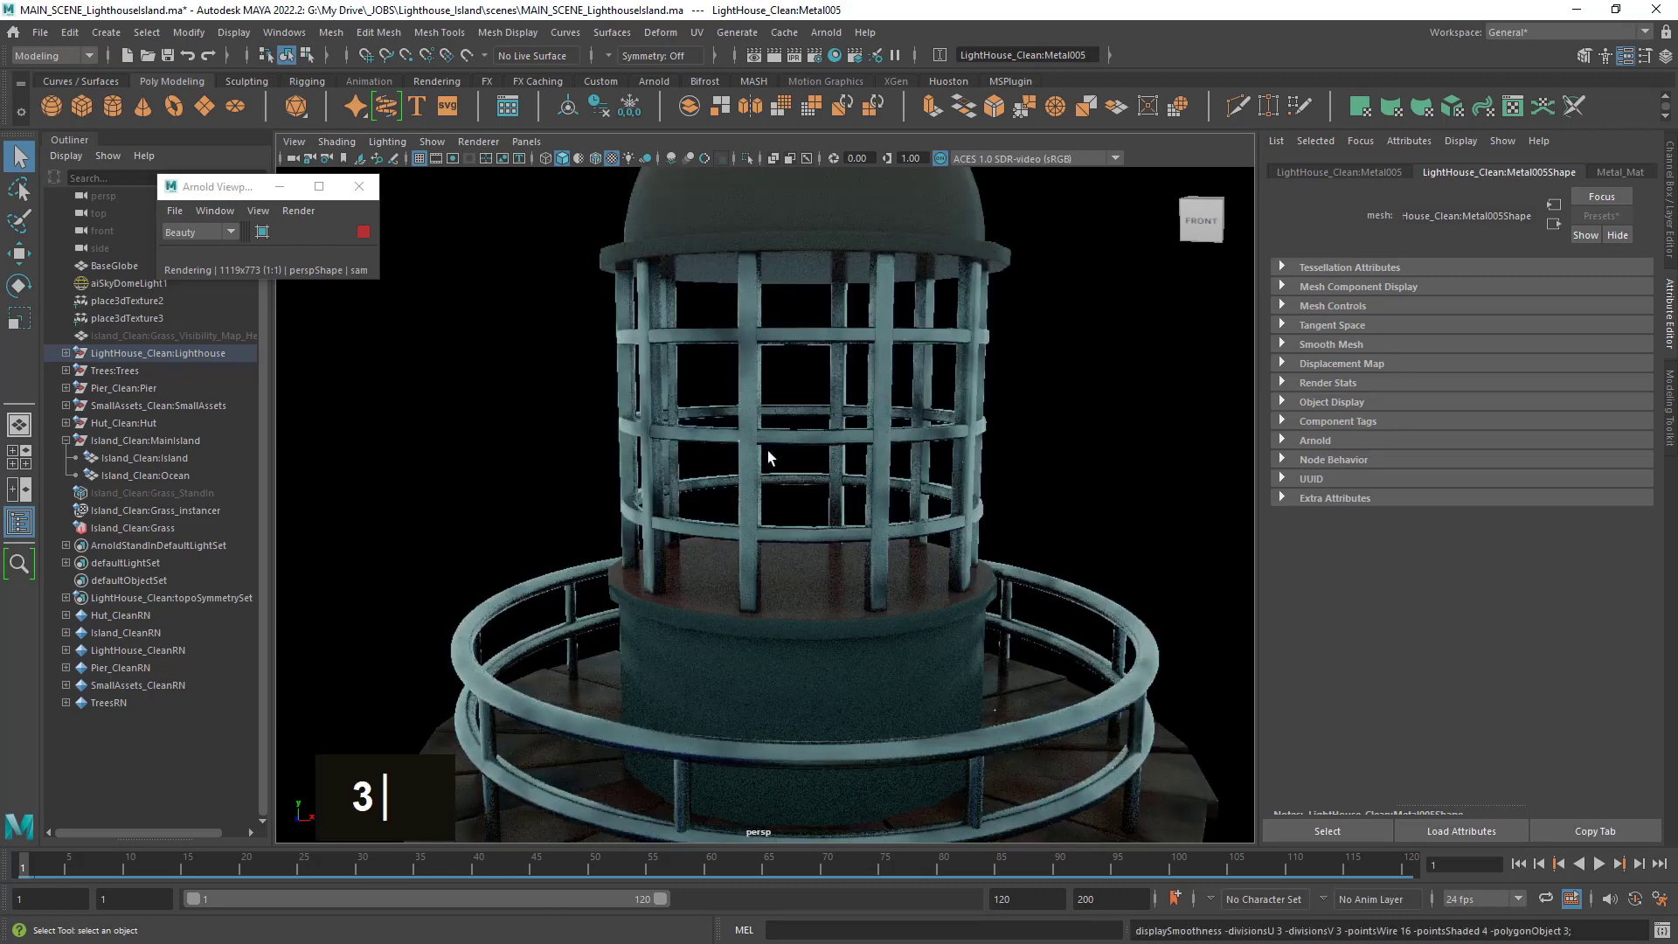
Examine the island in the render from the lighthouse gallery down to the house, the stone path and the large rock pile.
alt+right_drag(1011, 540, 927, 546)
alt+drag(927, 546, 883, 603)
alt+right_drag(883, 603, 865, 638)
alt+middle_drag(865, 638, 862, 427)
alt+middle_drag(847, 584, 741, 409)
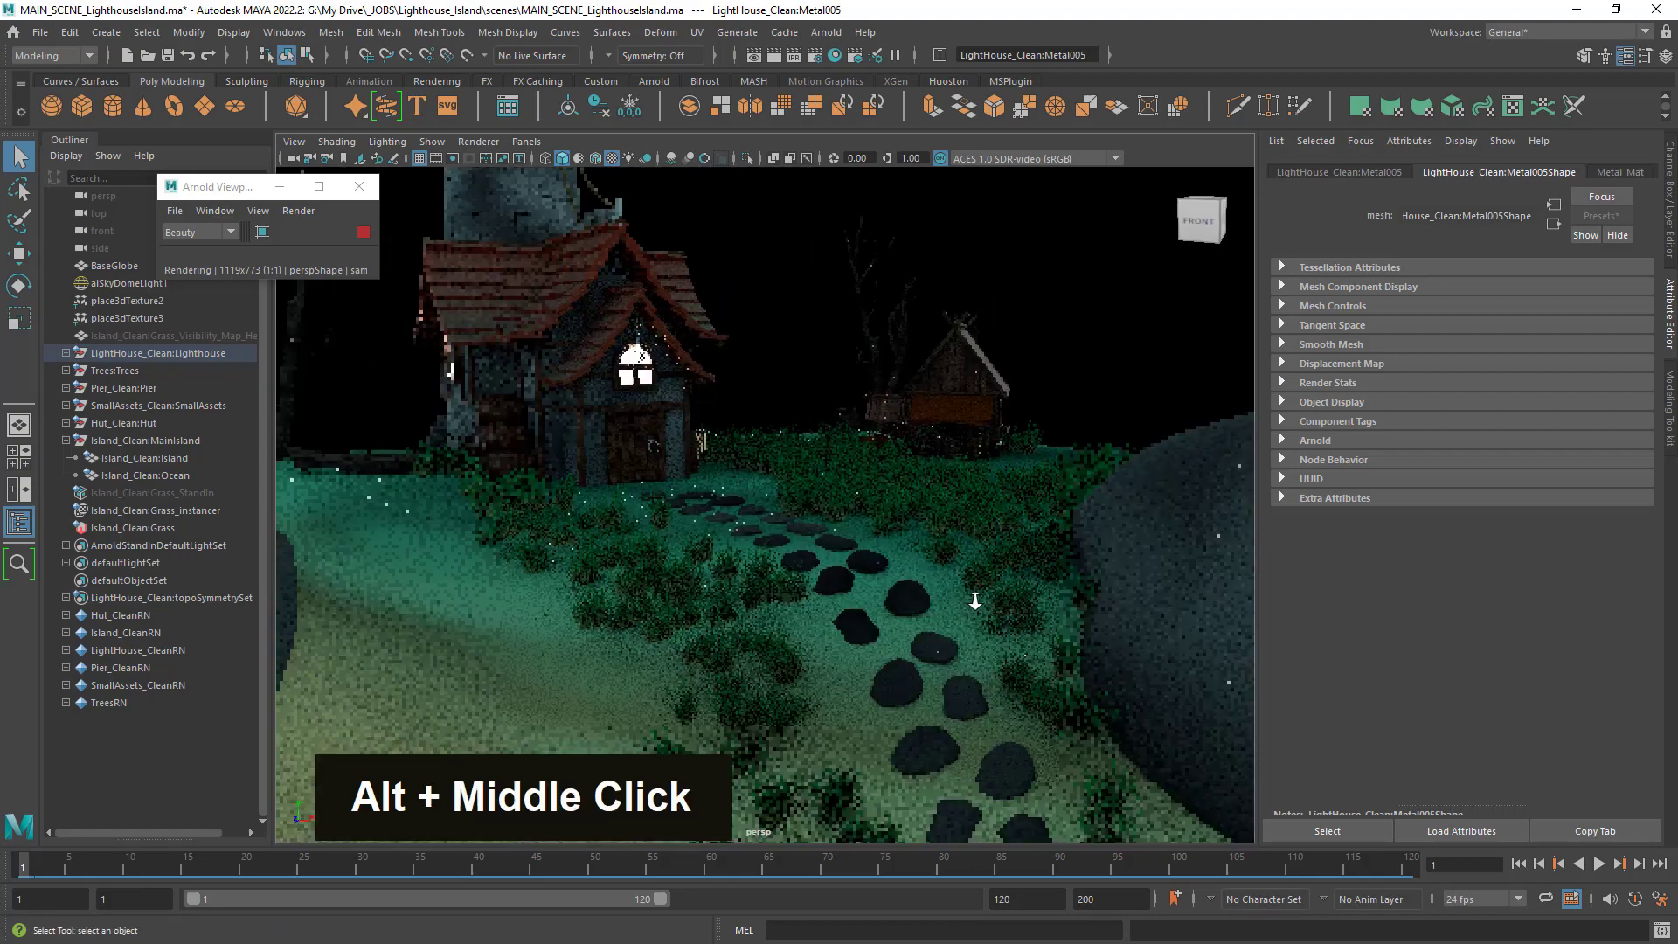
alt+right_drag(975, 601, 960, 689)
mouse_move(959, 689)
alt+mouse_down()
mouse_move(970, 723)
mouse_move(967, 701)
alt+mouse_up()
alt+middle_drag(966, 700, 844, 569)
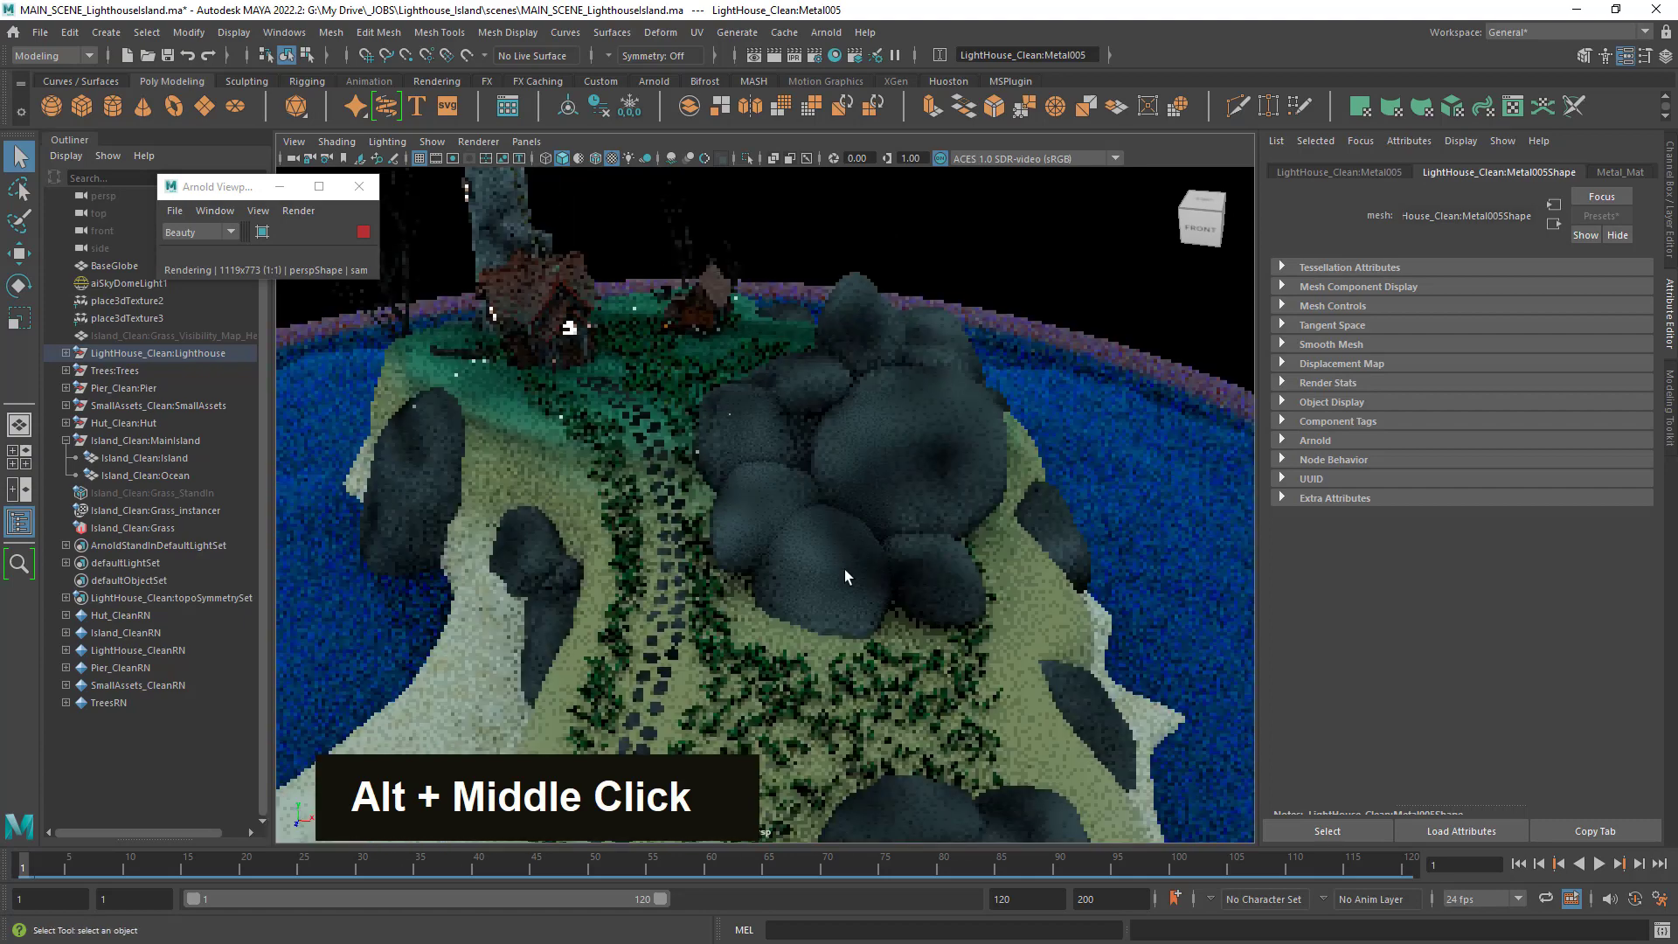
alt+drag(845, 569, 864, 596)
alt+right_drag(911, 588, 1062, 615)
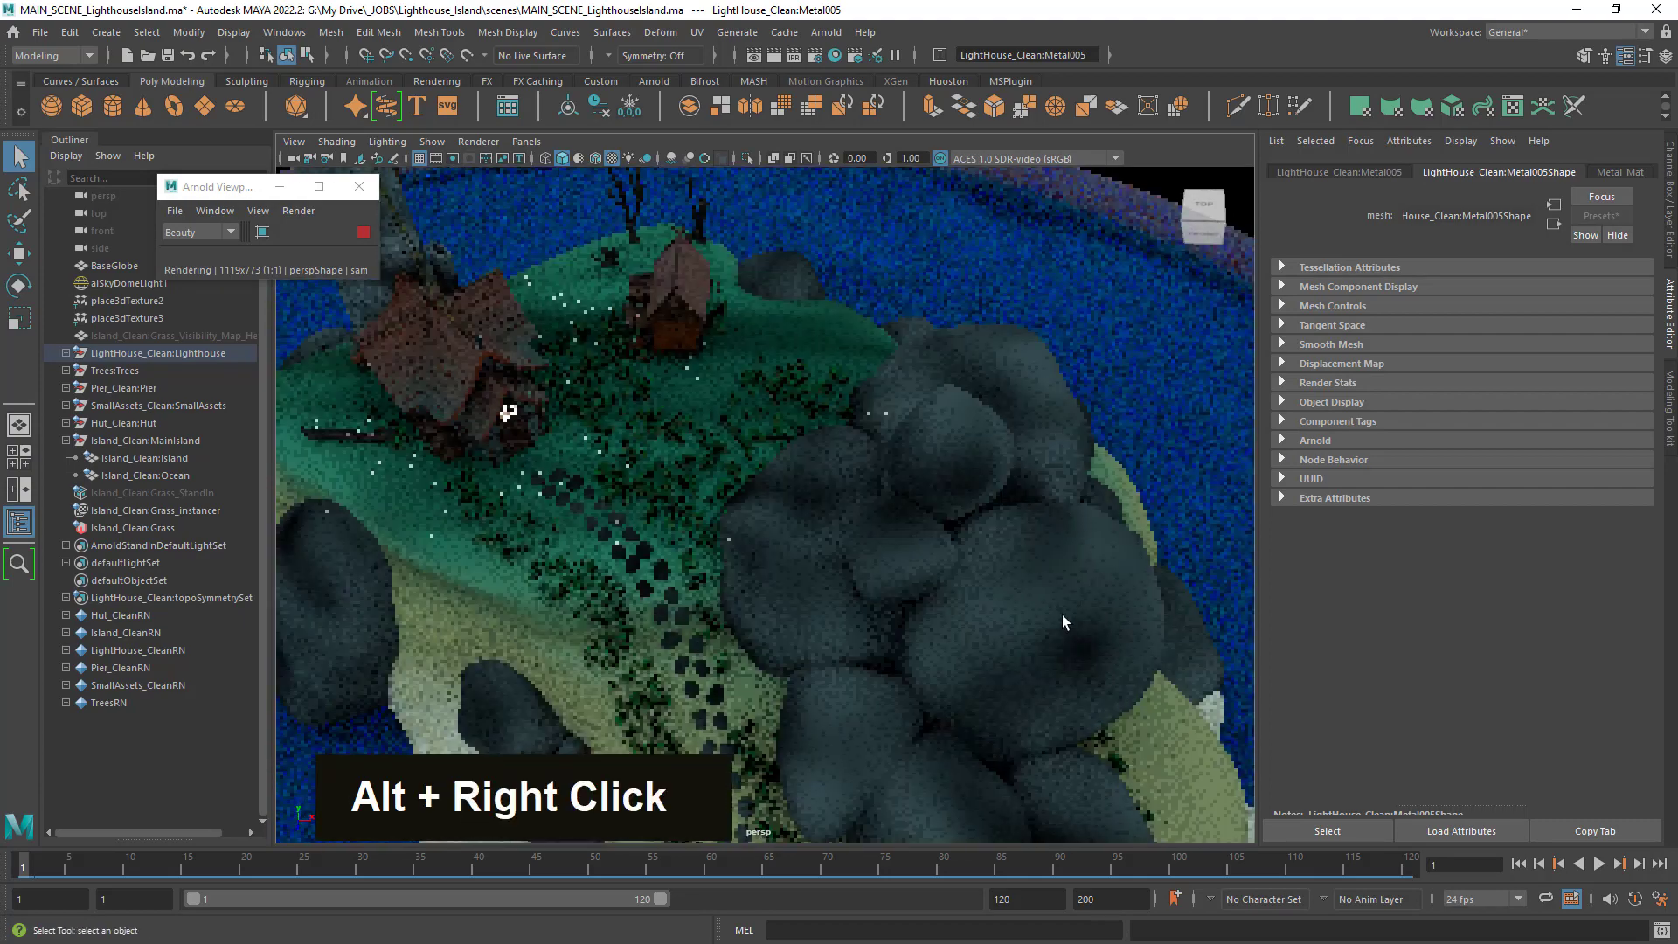
Select the large rock in the pile and open the cell noise texture feeding the Base Color of Stone_Mat.
click(1051, 602)
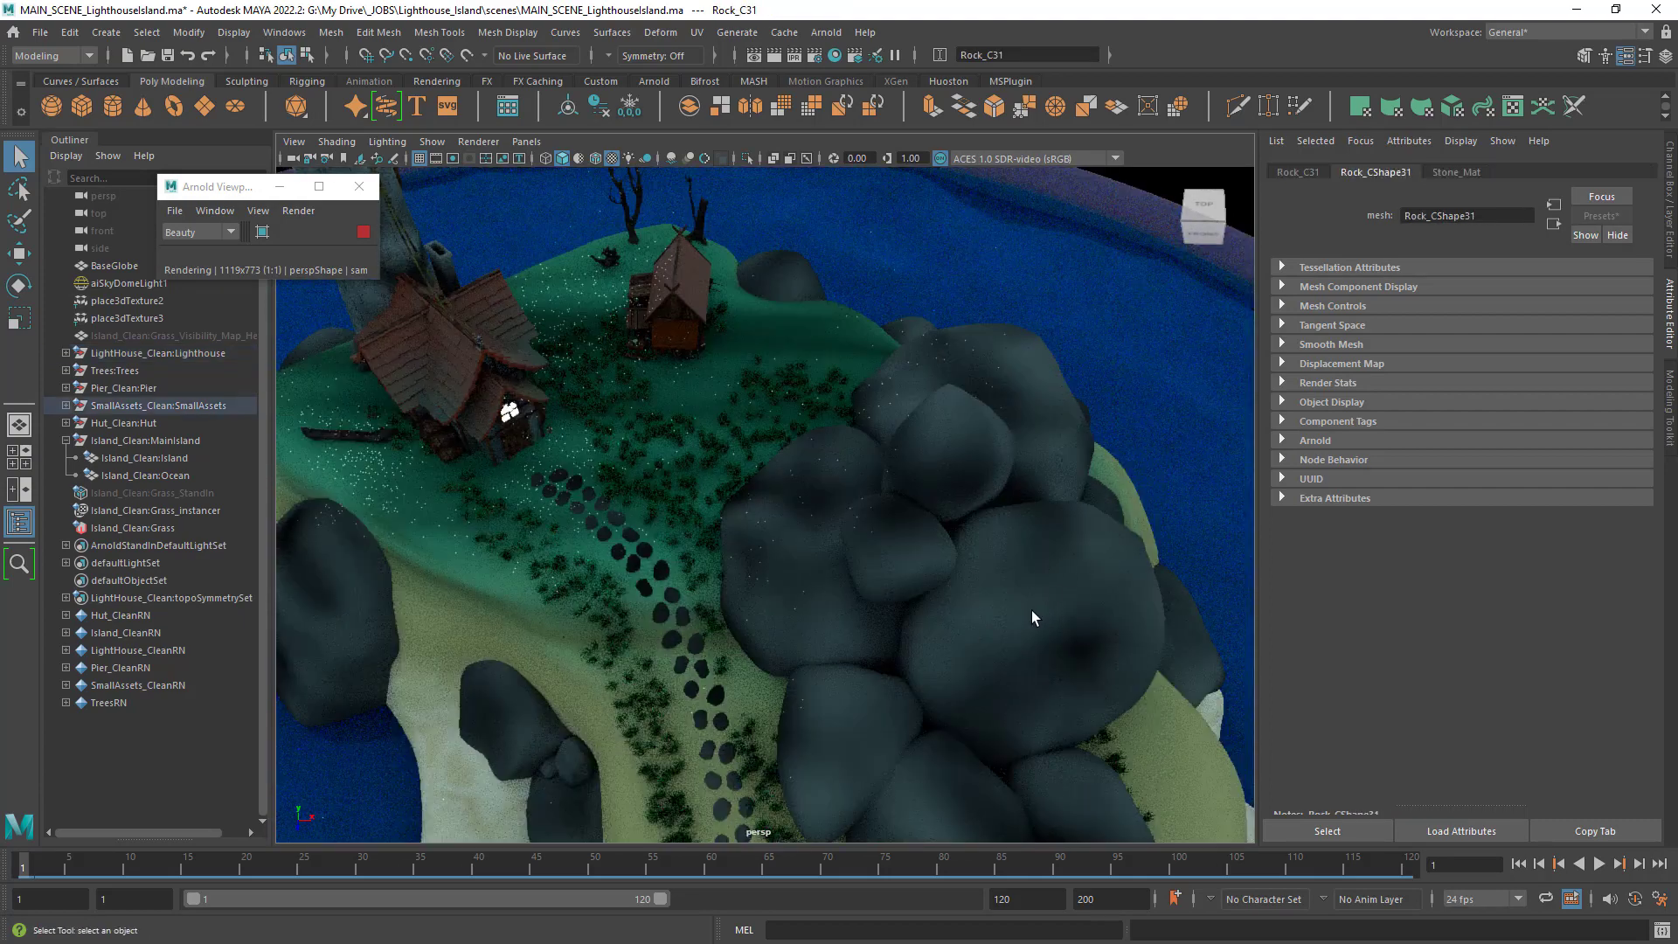
click(1456, 171)
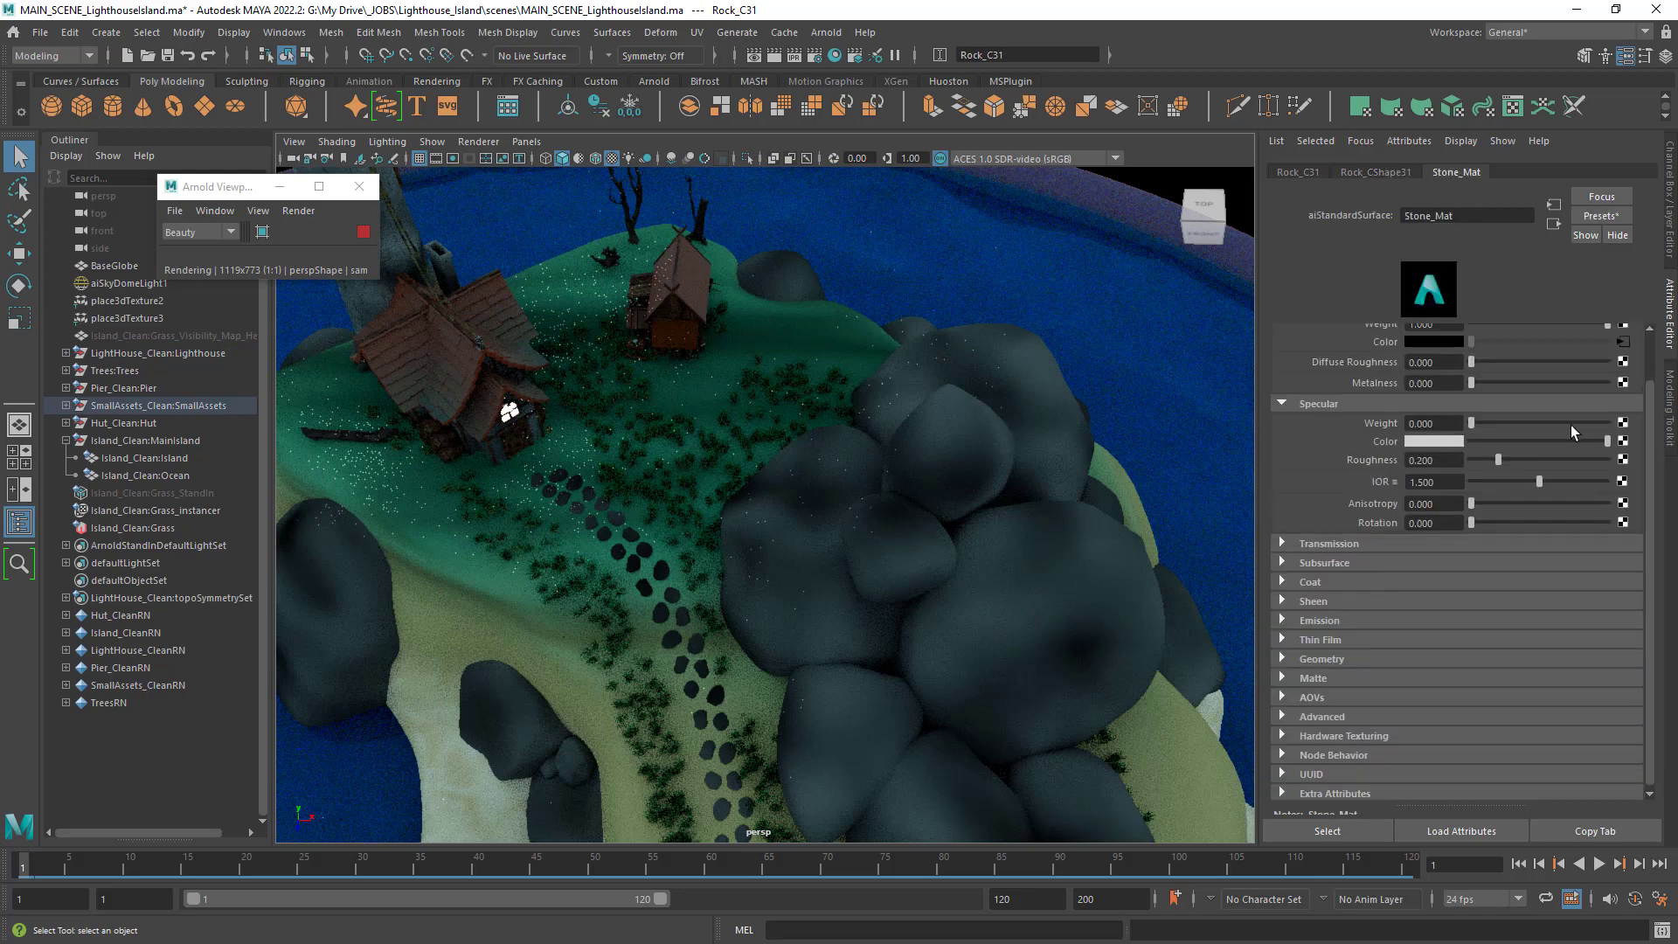
scroll(1560, 382, up, 2)
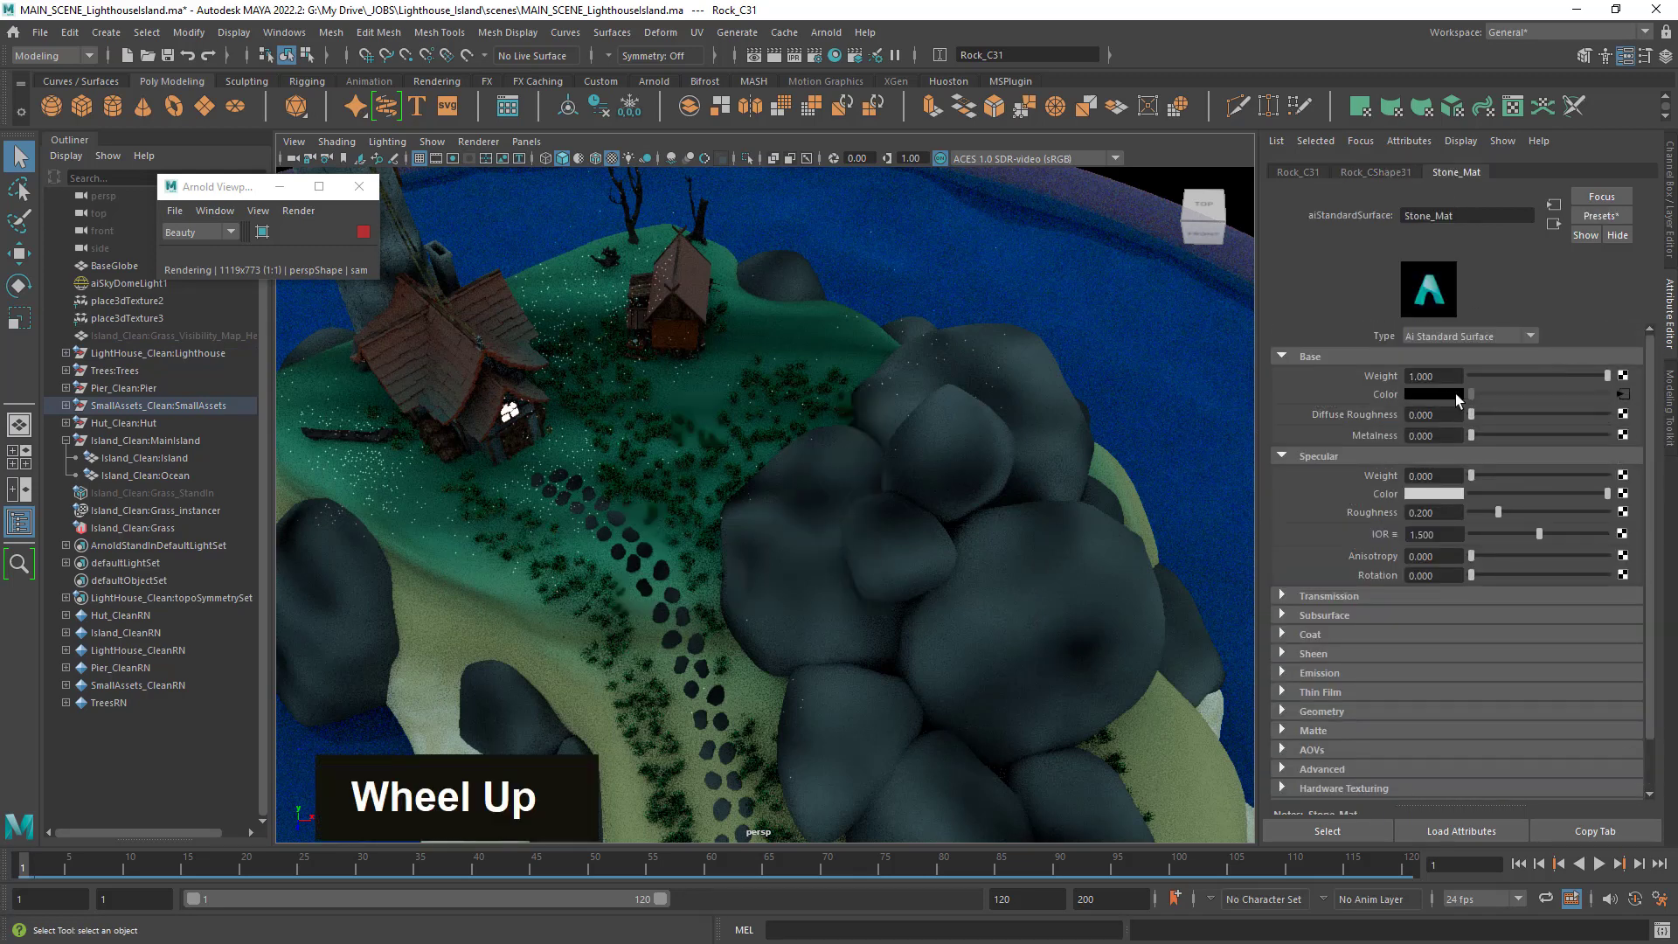
click(1623, 394)
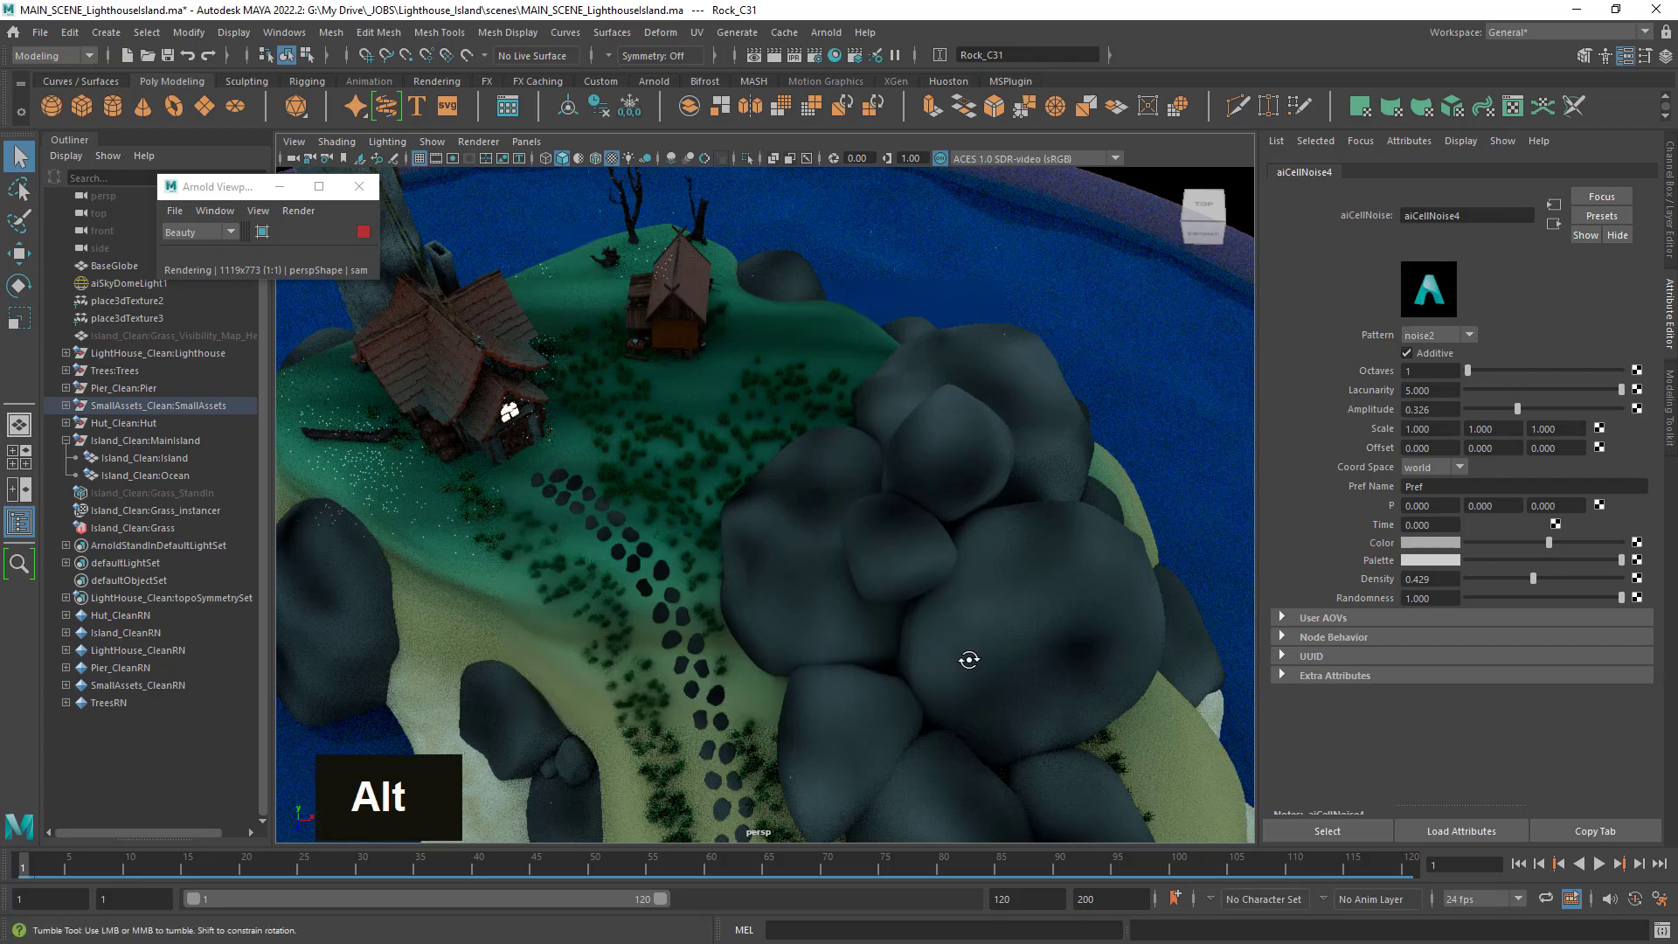
Examine the stone material on the shoreline boulders and the rock pile from several angles in the render.
alt+drag(967, 660, 1064, 606)
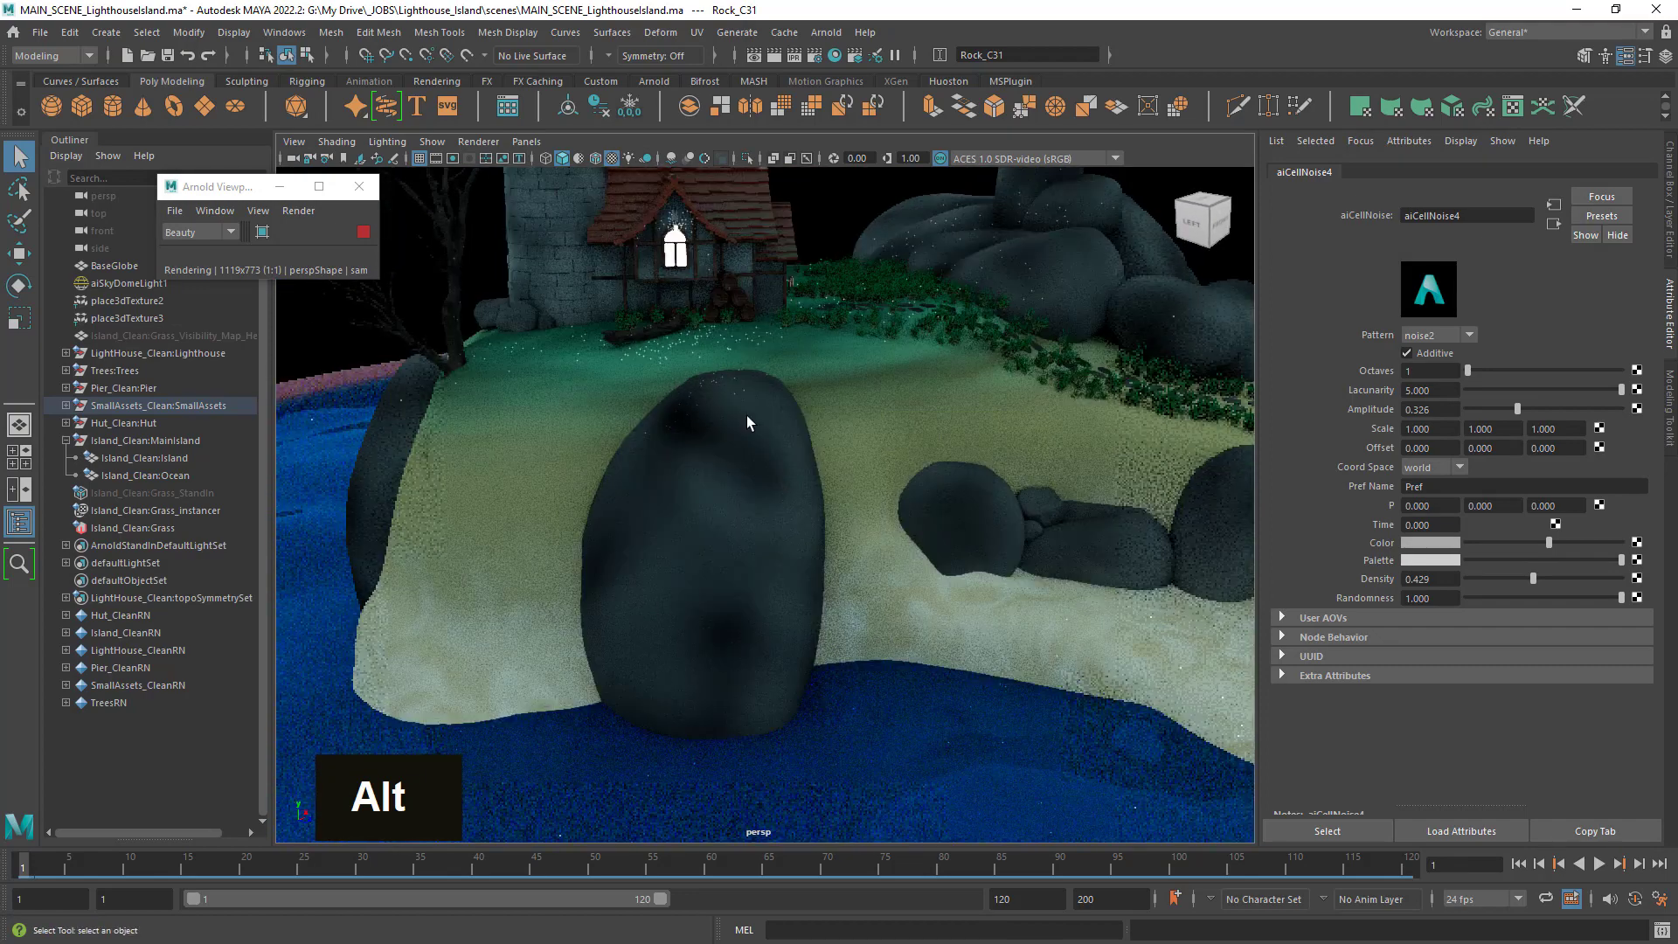
alt+right_drag(912, 500, 731, 408)
alt+drag(879, 587, 776, 637)
alt+right_drag(878, 571, 778, 528)
alt+middle_drag(965, 588, 920, 532)
alt+right_drag(843, 532, 927, 533)
alt+middle_drag(880, 468, 900, 556)
alt+drag(901, 556, 882, 552)
alt+middle_drag(881, 540, 885, 564)
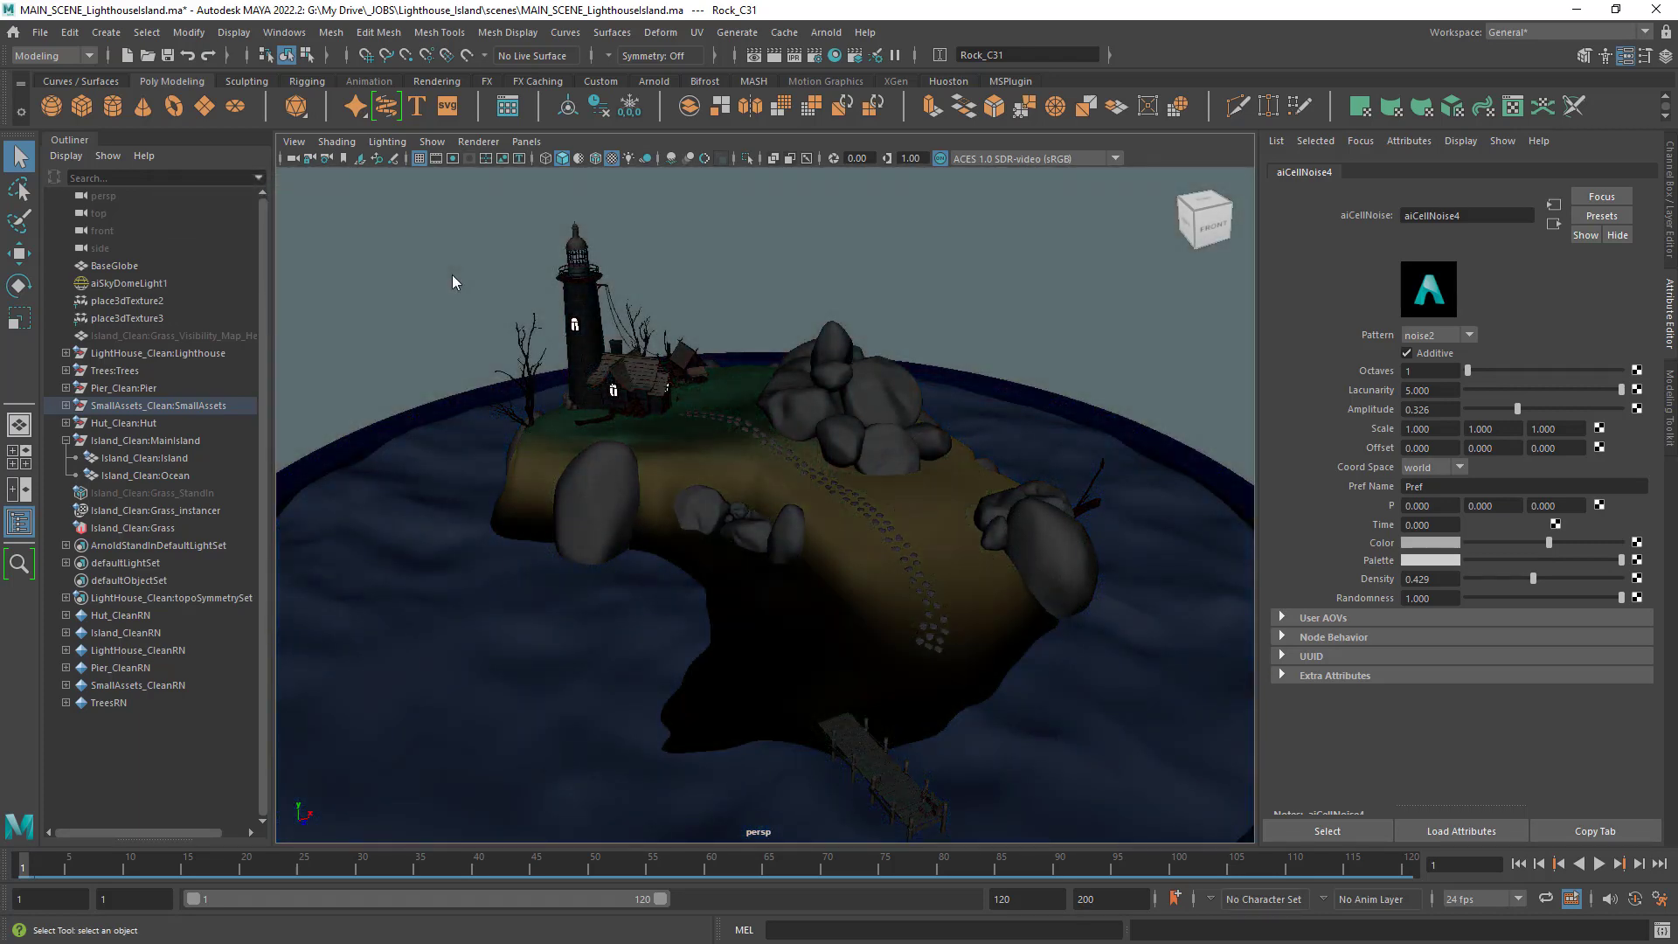
Collapse the Island_Clean:MainIsland hierarchy and go through the scene's top-level groups one by one, from Lighthouse to MainIsland.
alt+right_drag(719, 394, 776, 469)
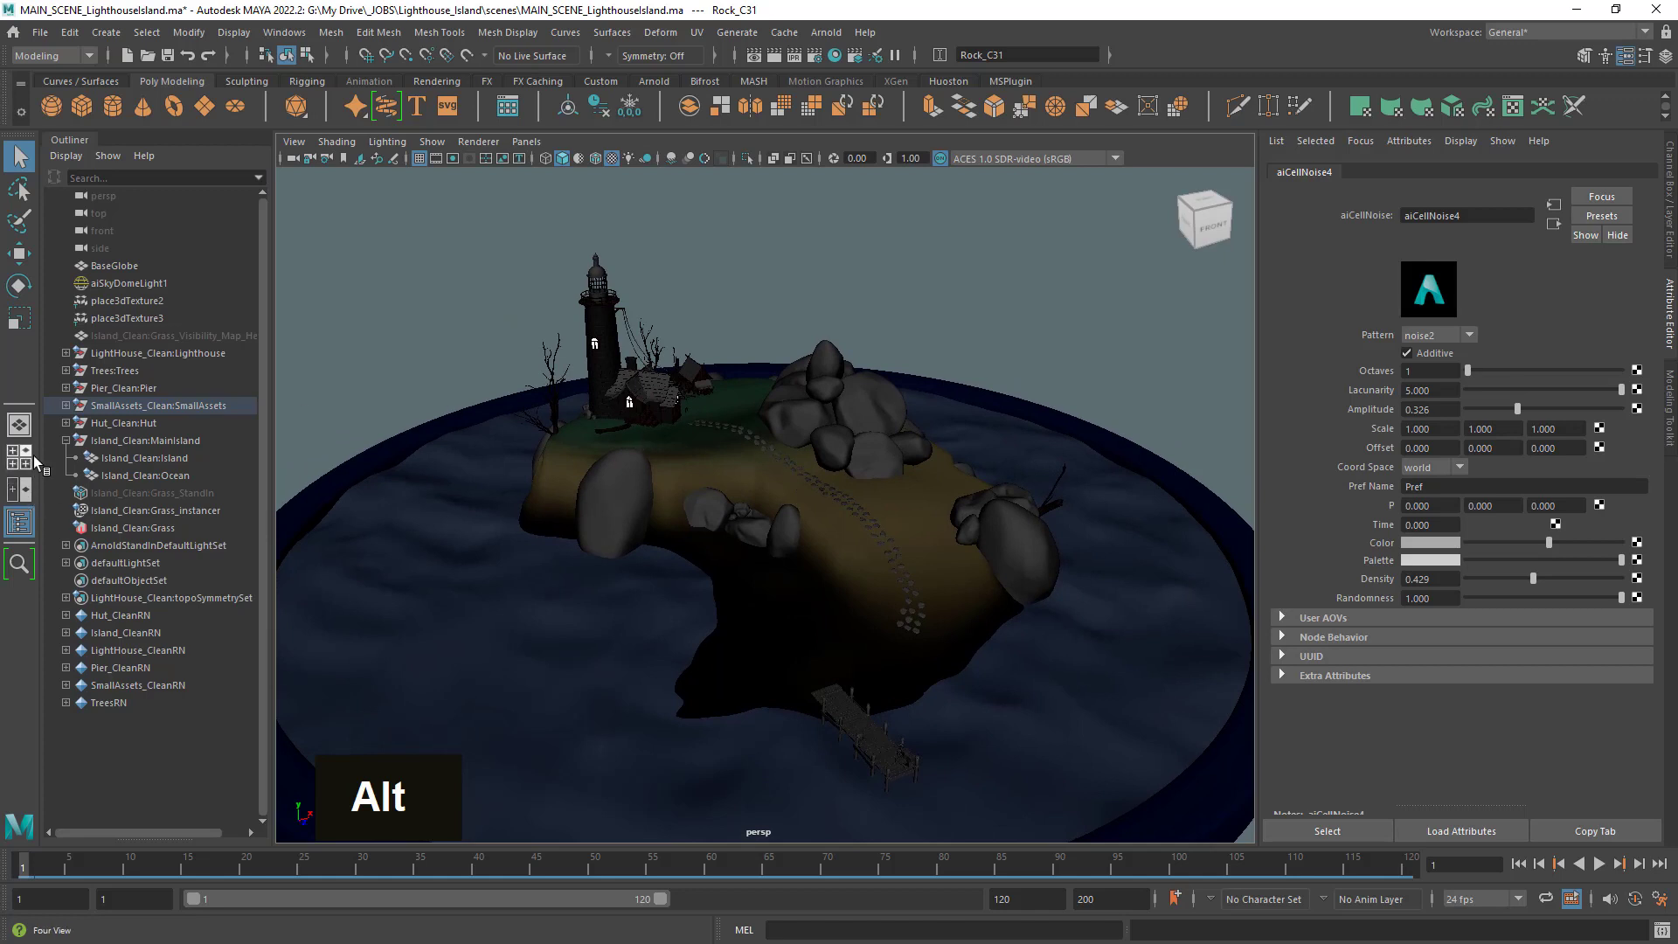
click(67, 441)
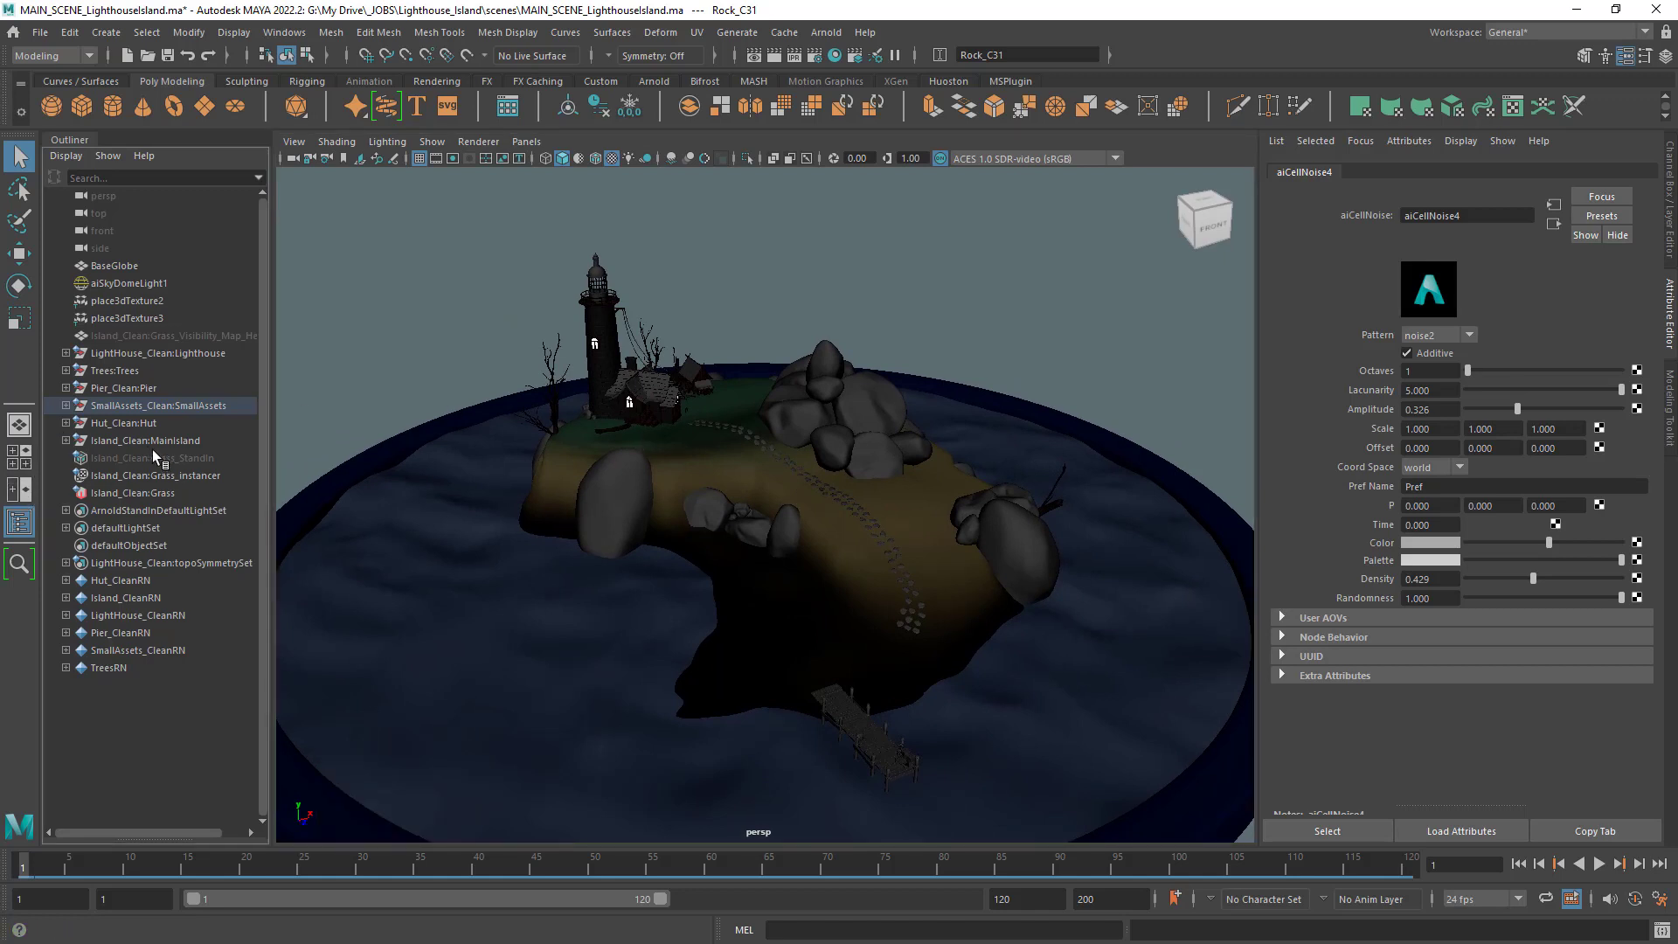
click(125, 357)
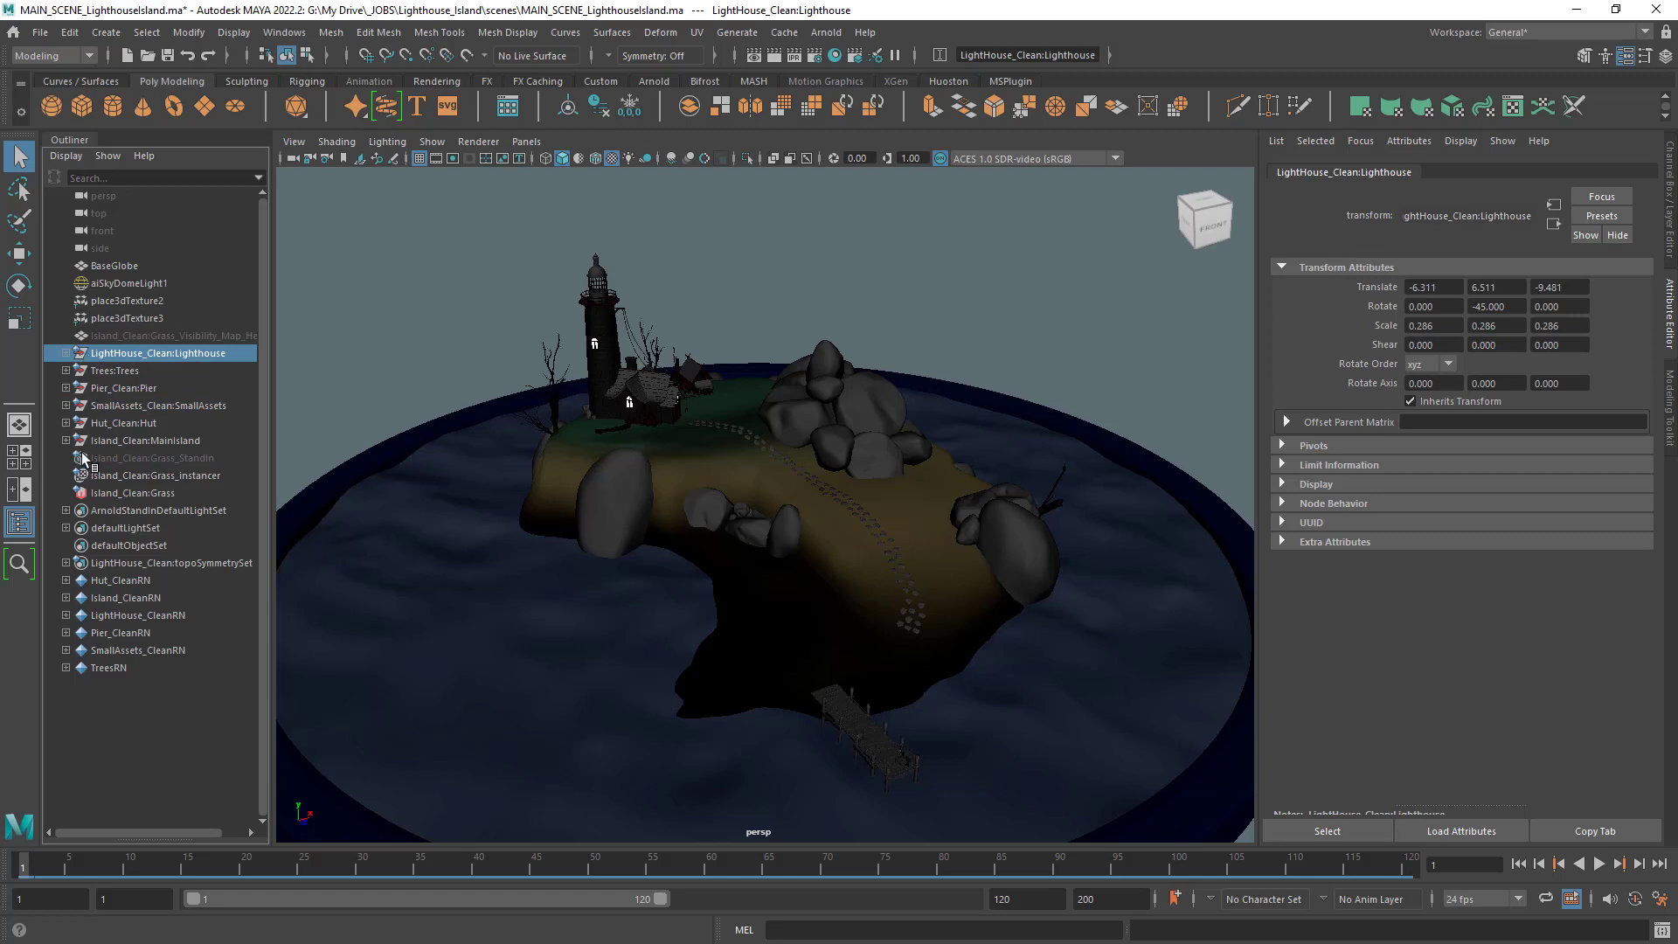
click(124, 440)
click(119, 423)
click(114, 407)
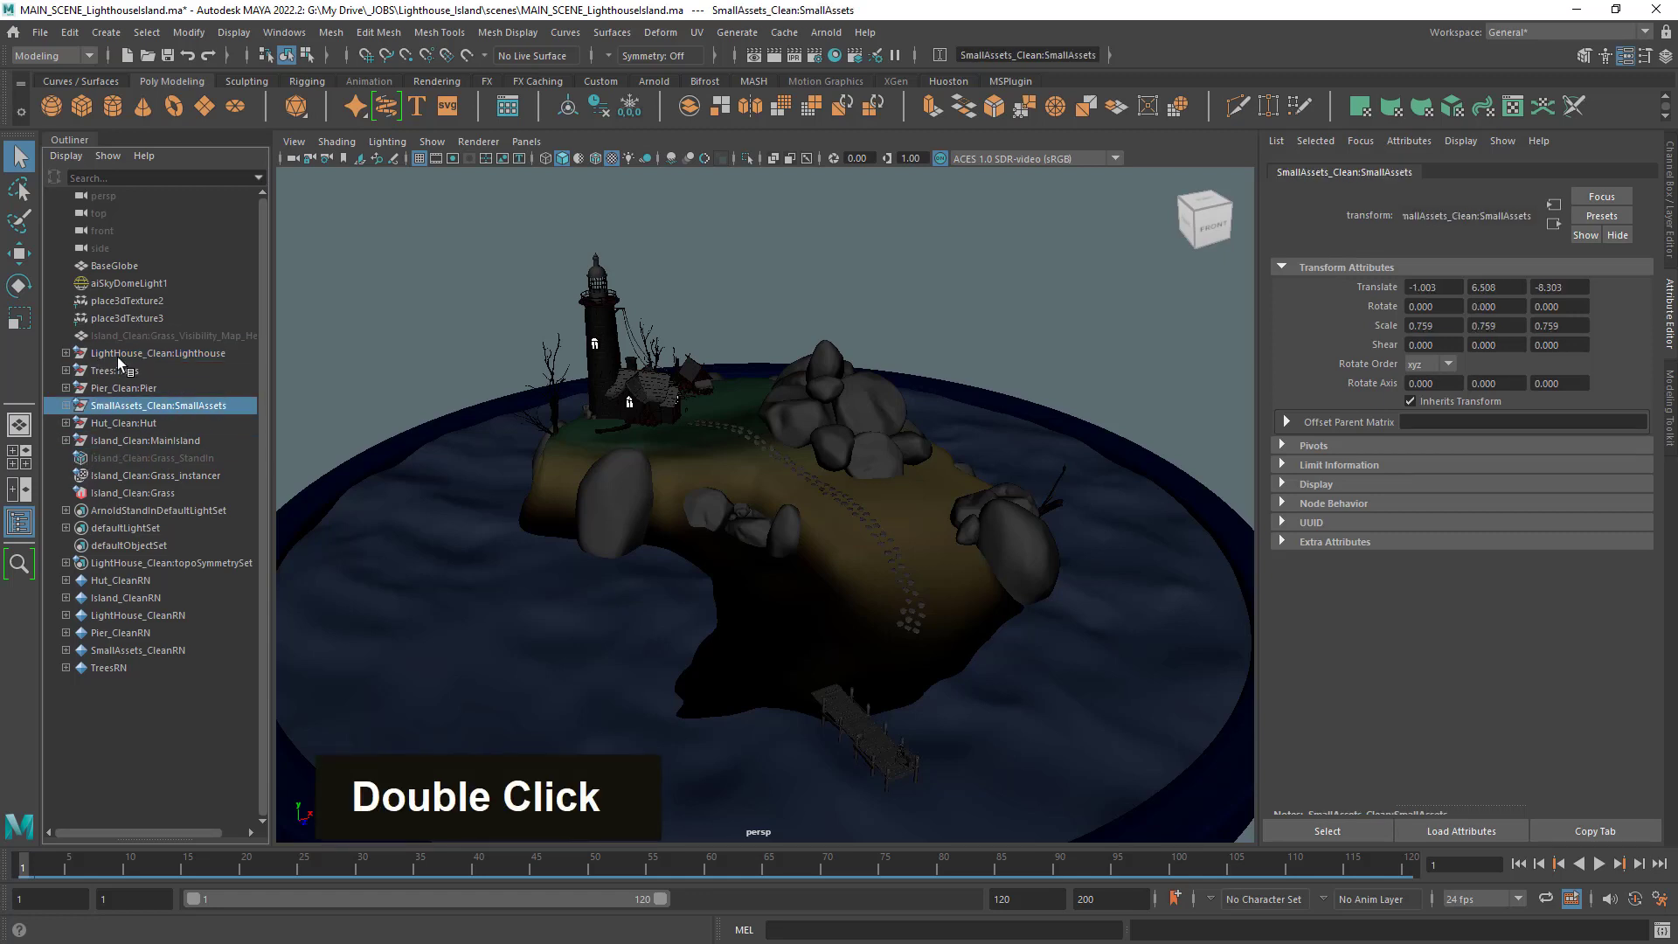
click(117, 356)
click(117, 371)
click(114, 390)
click(120, 407)
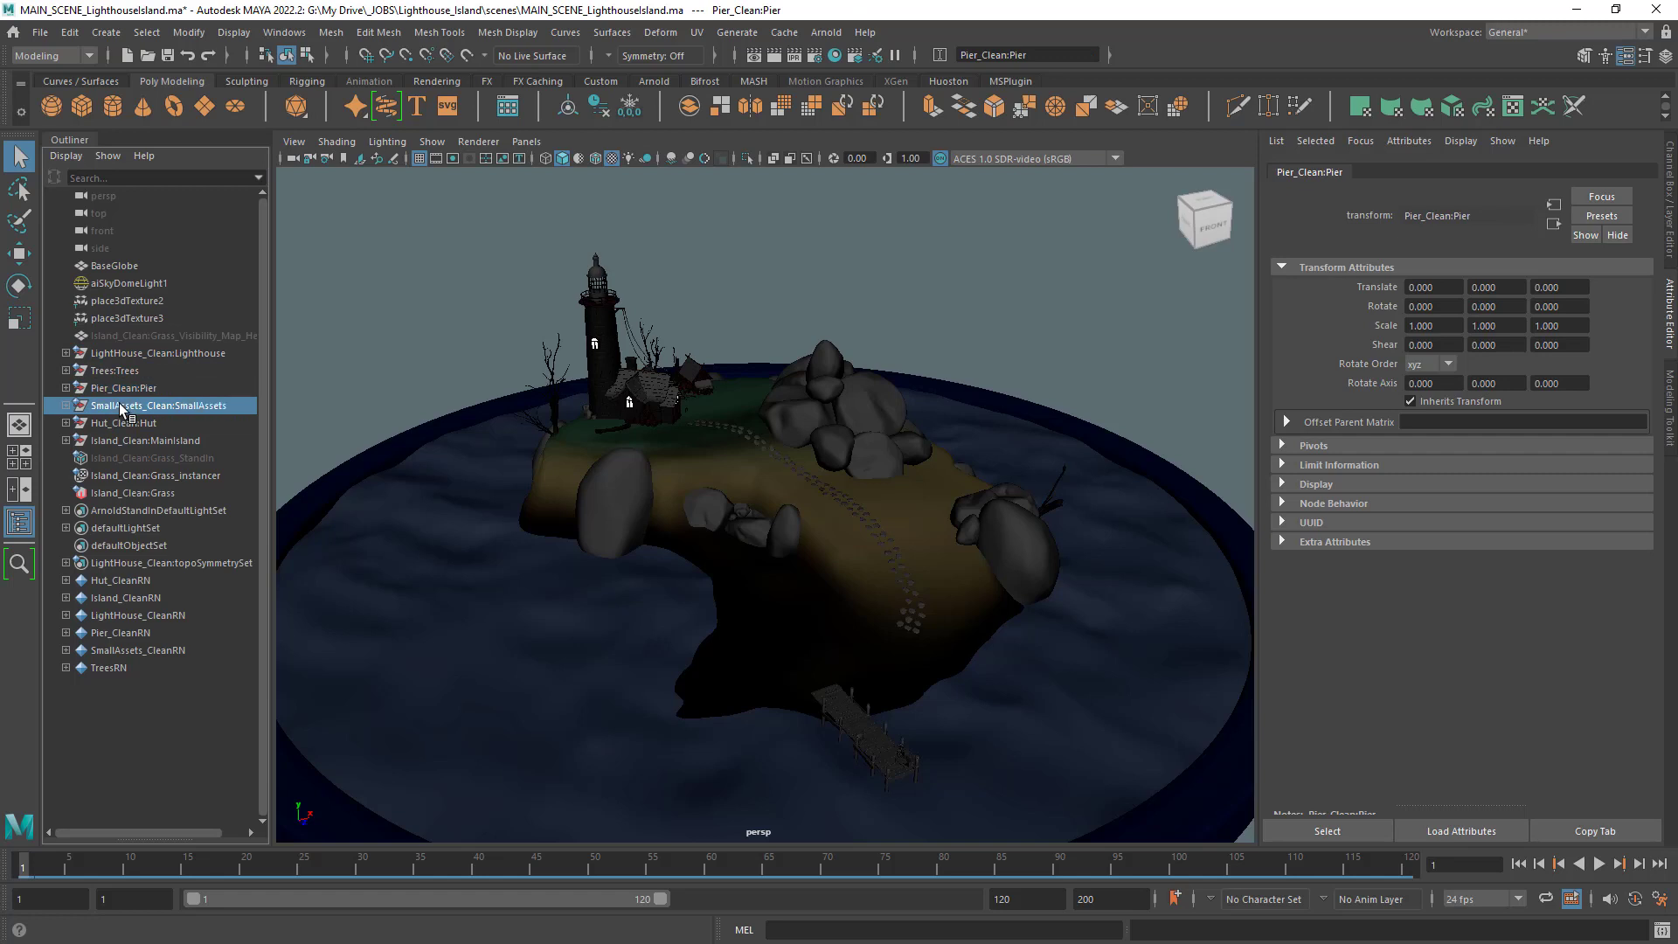
click(117, 423)
click(122, 440)
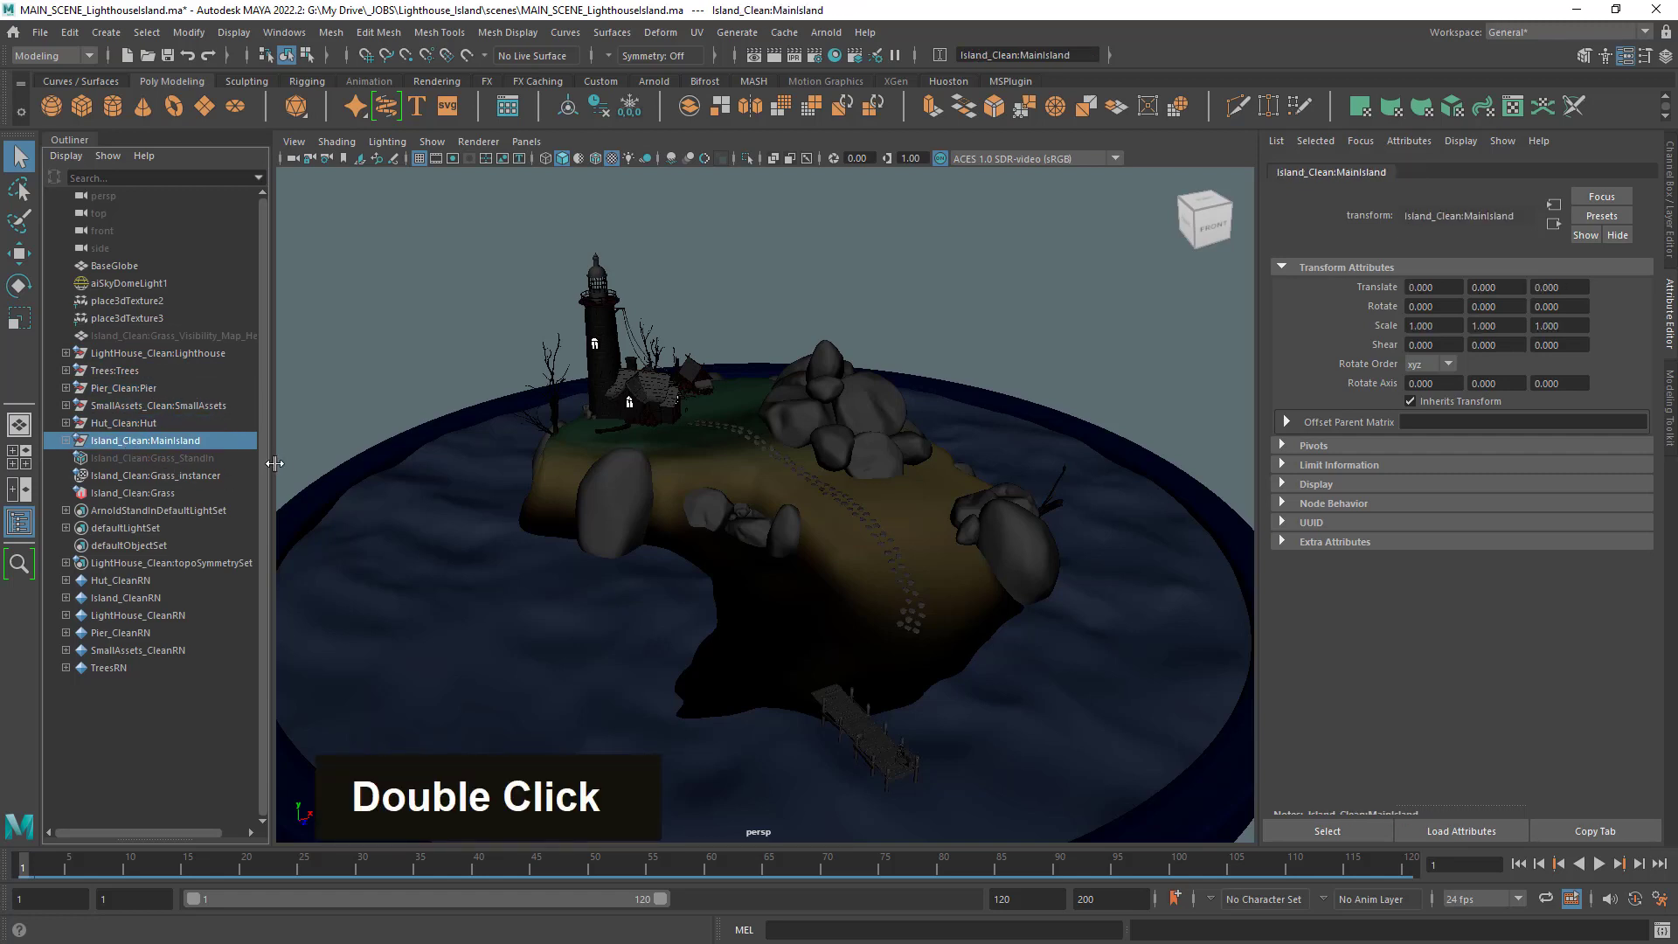
Widen the Outliner and select the Trees, Lighthouse and Pier groups in turn to review them.
drag(275, 463, 289, 465)
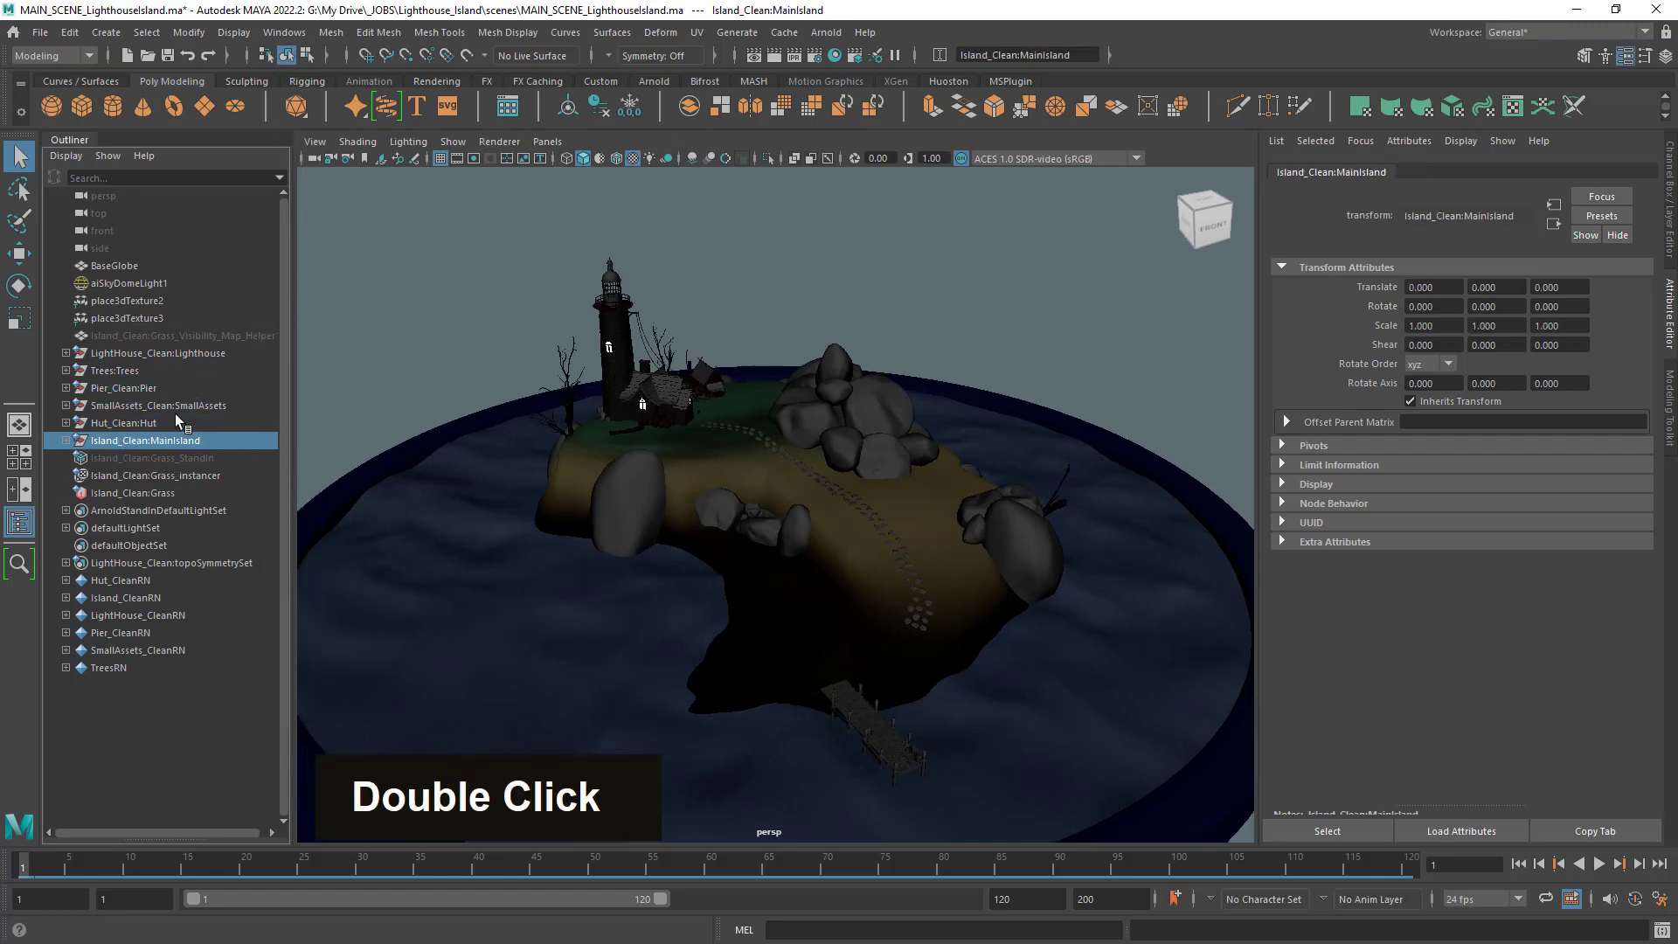
click(123, 370)
click(127, 353)
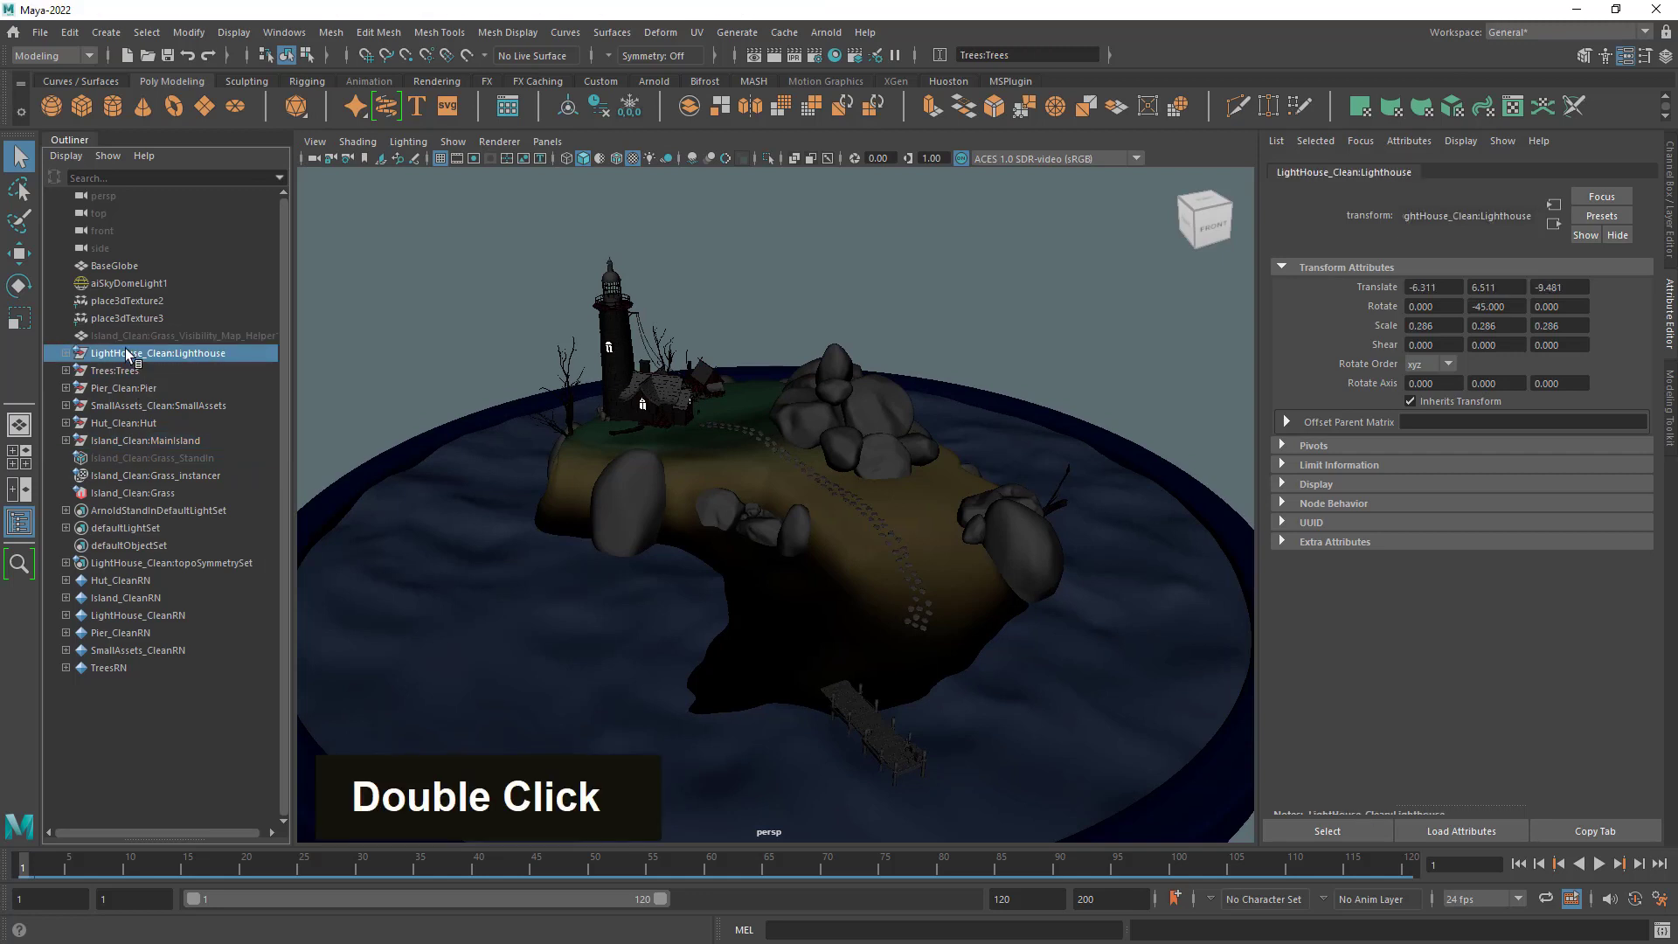
click(128, 371)
click(129, 387)
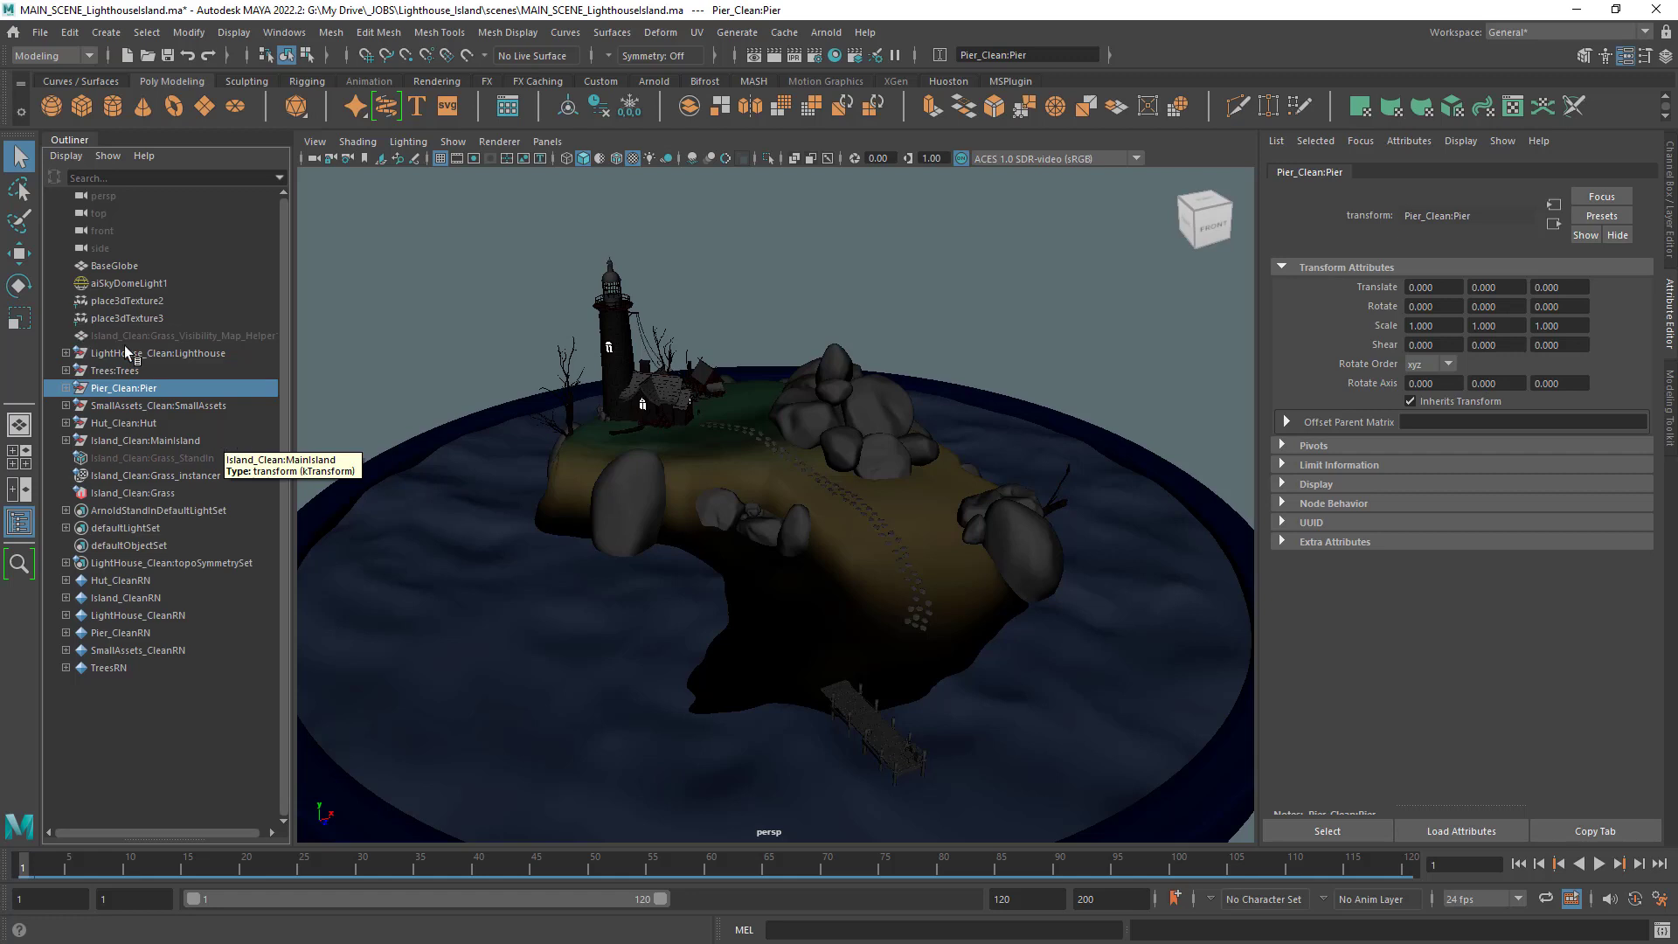
Hide and show the Lighthouse group and then the Trees group to check what each contains.
click(126, 354)
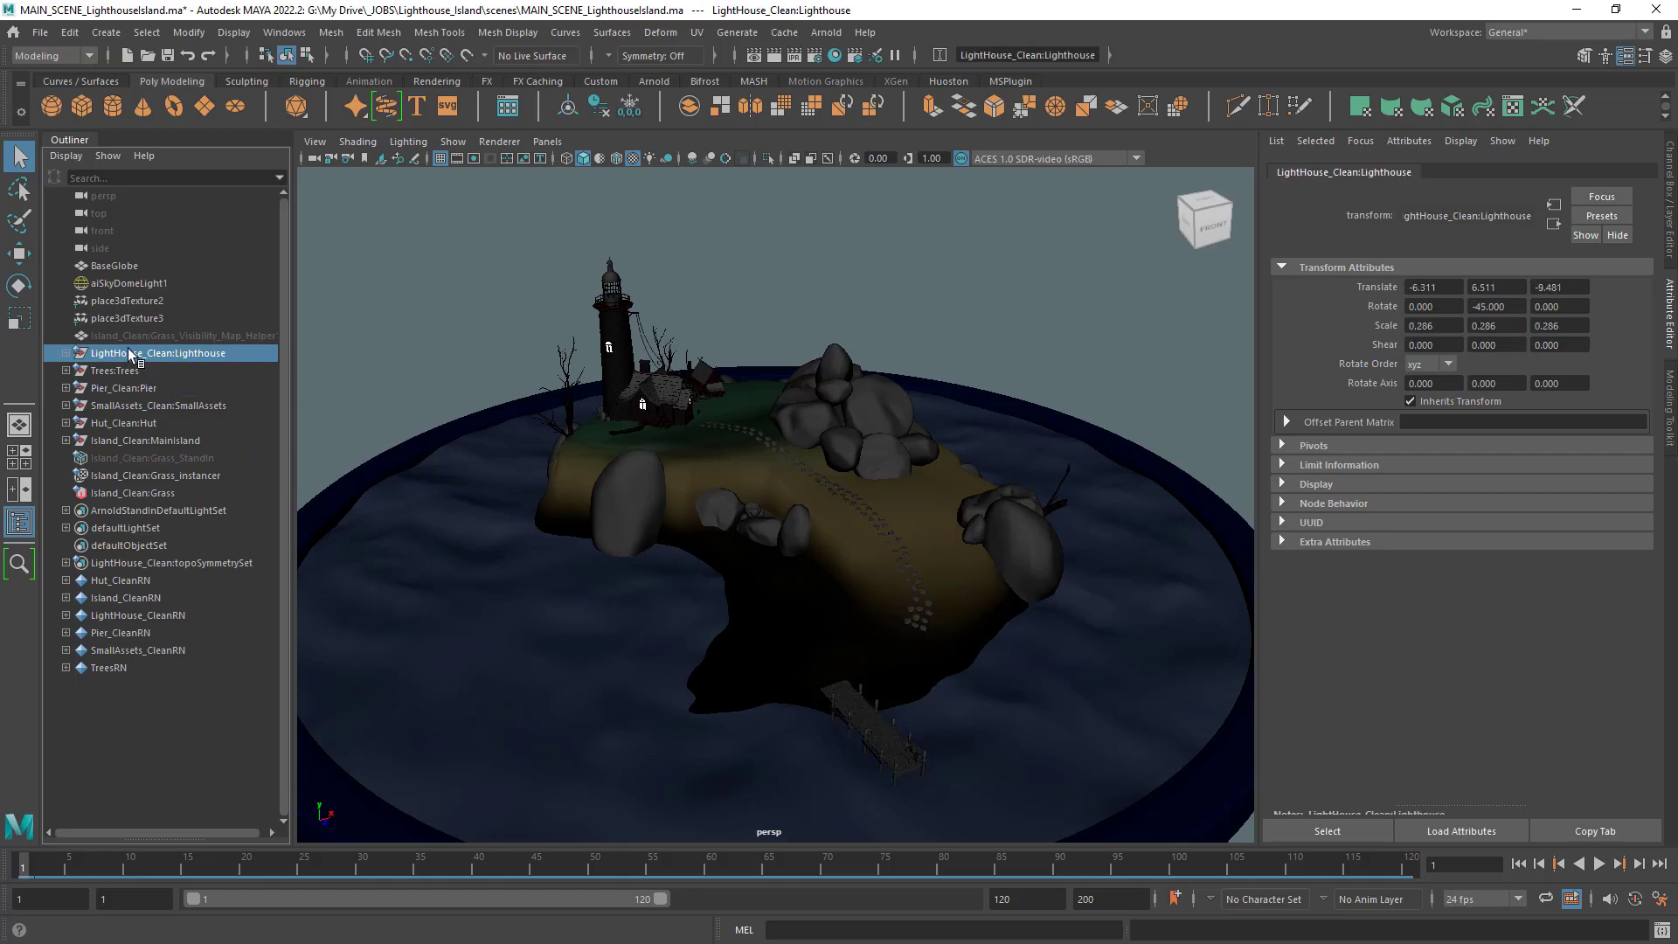
alt+right_drag(600, 454, 202, 400)
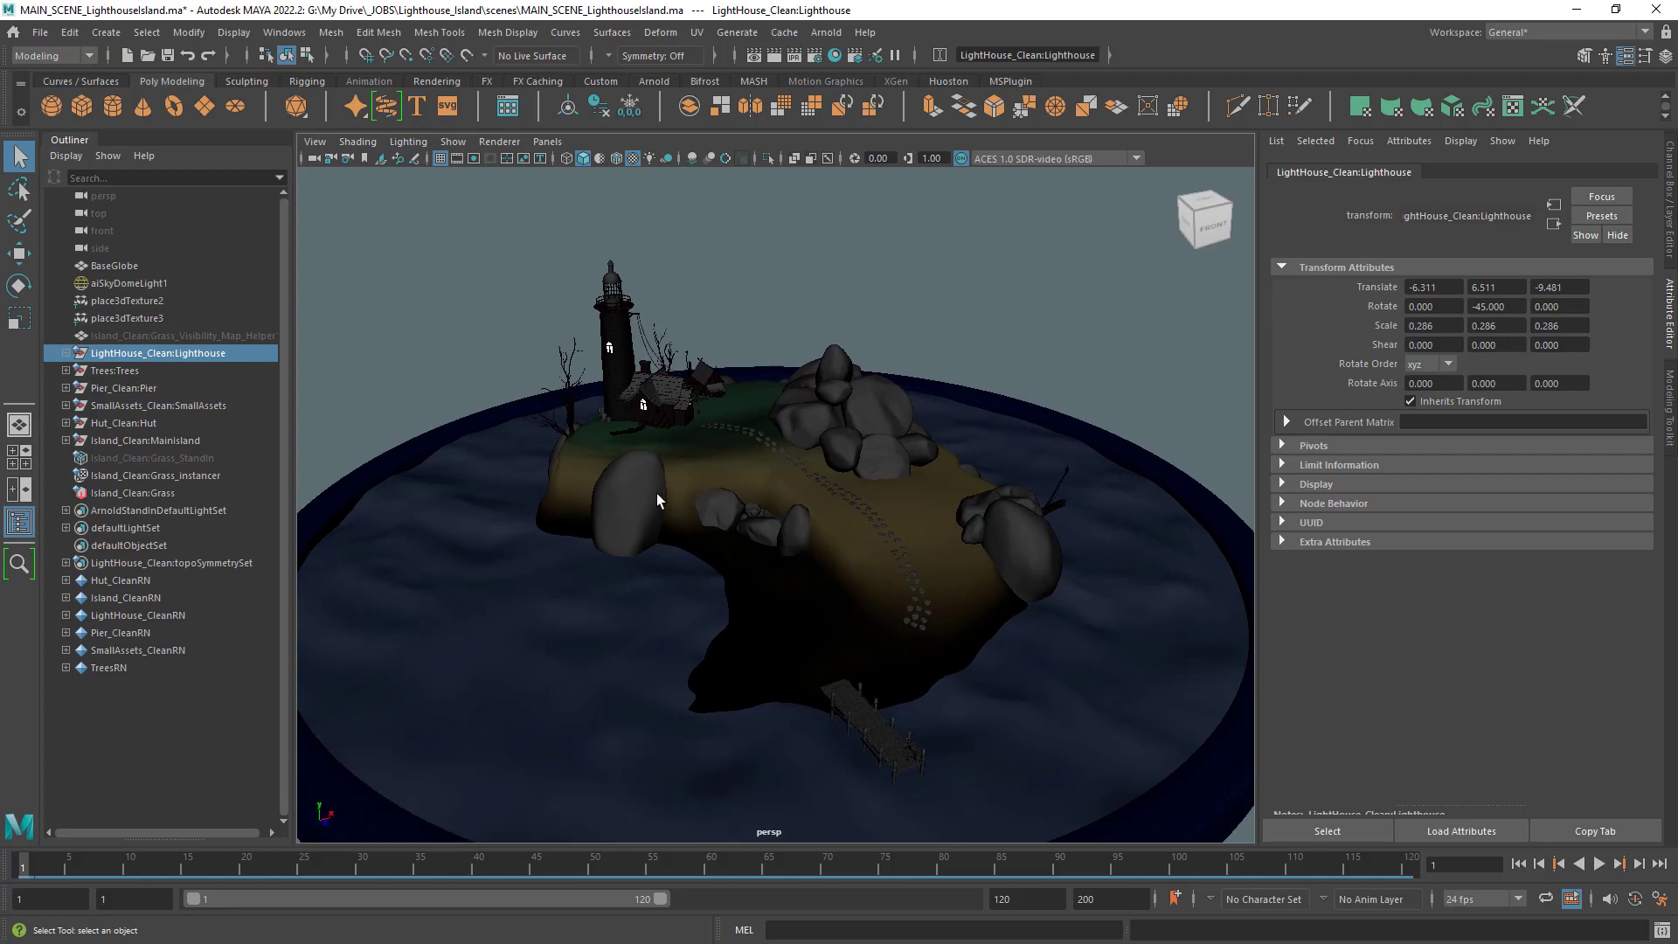
key(h)
key(h)
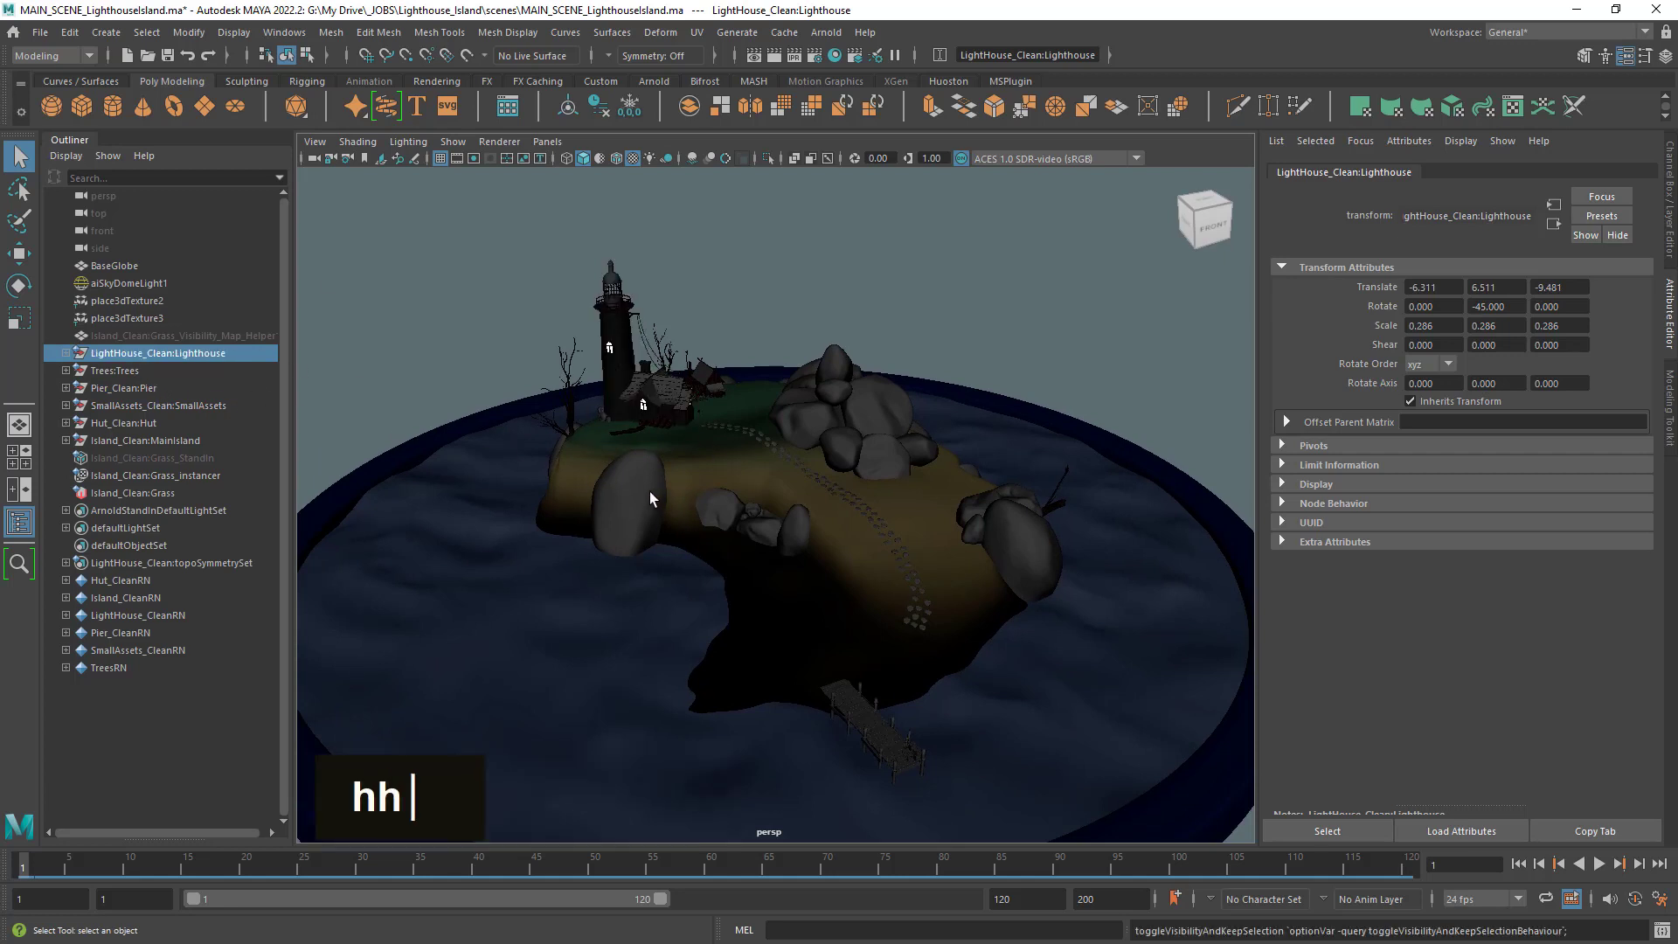
click(115, 371)
key(h)
key(h)
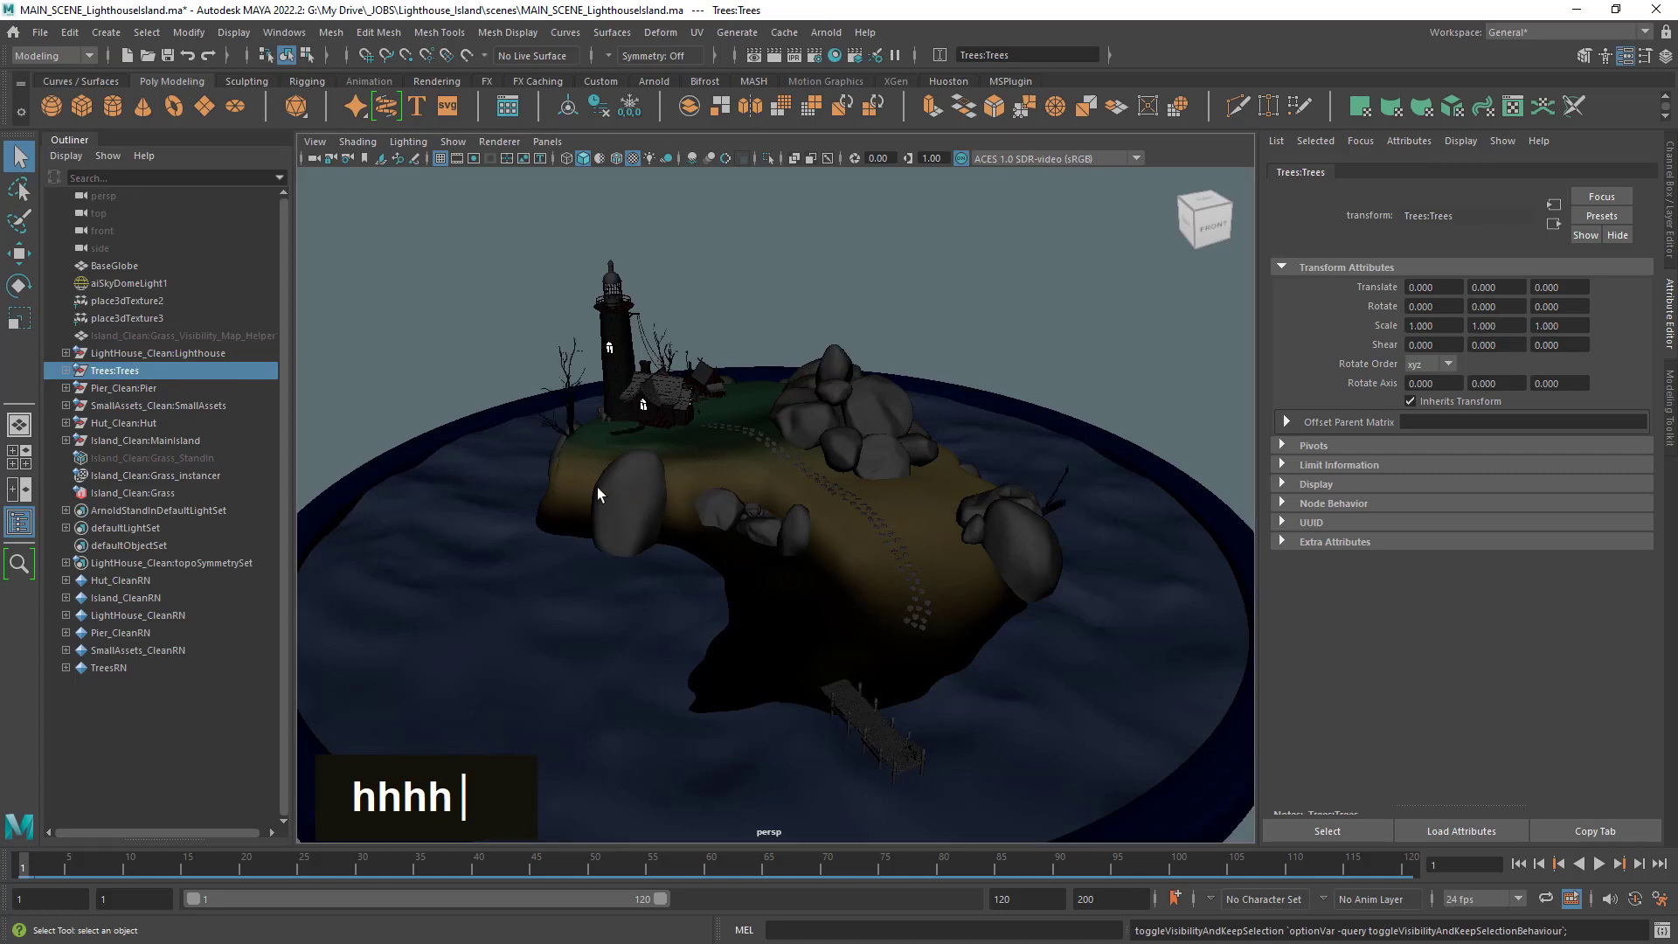
Toggle the visibility of the Pier group and then the SmallAssets group off and back on to identify their objects.
click(145, 389)
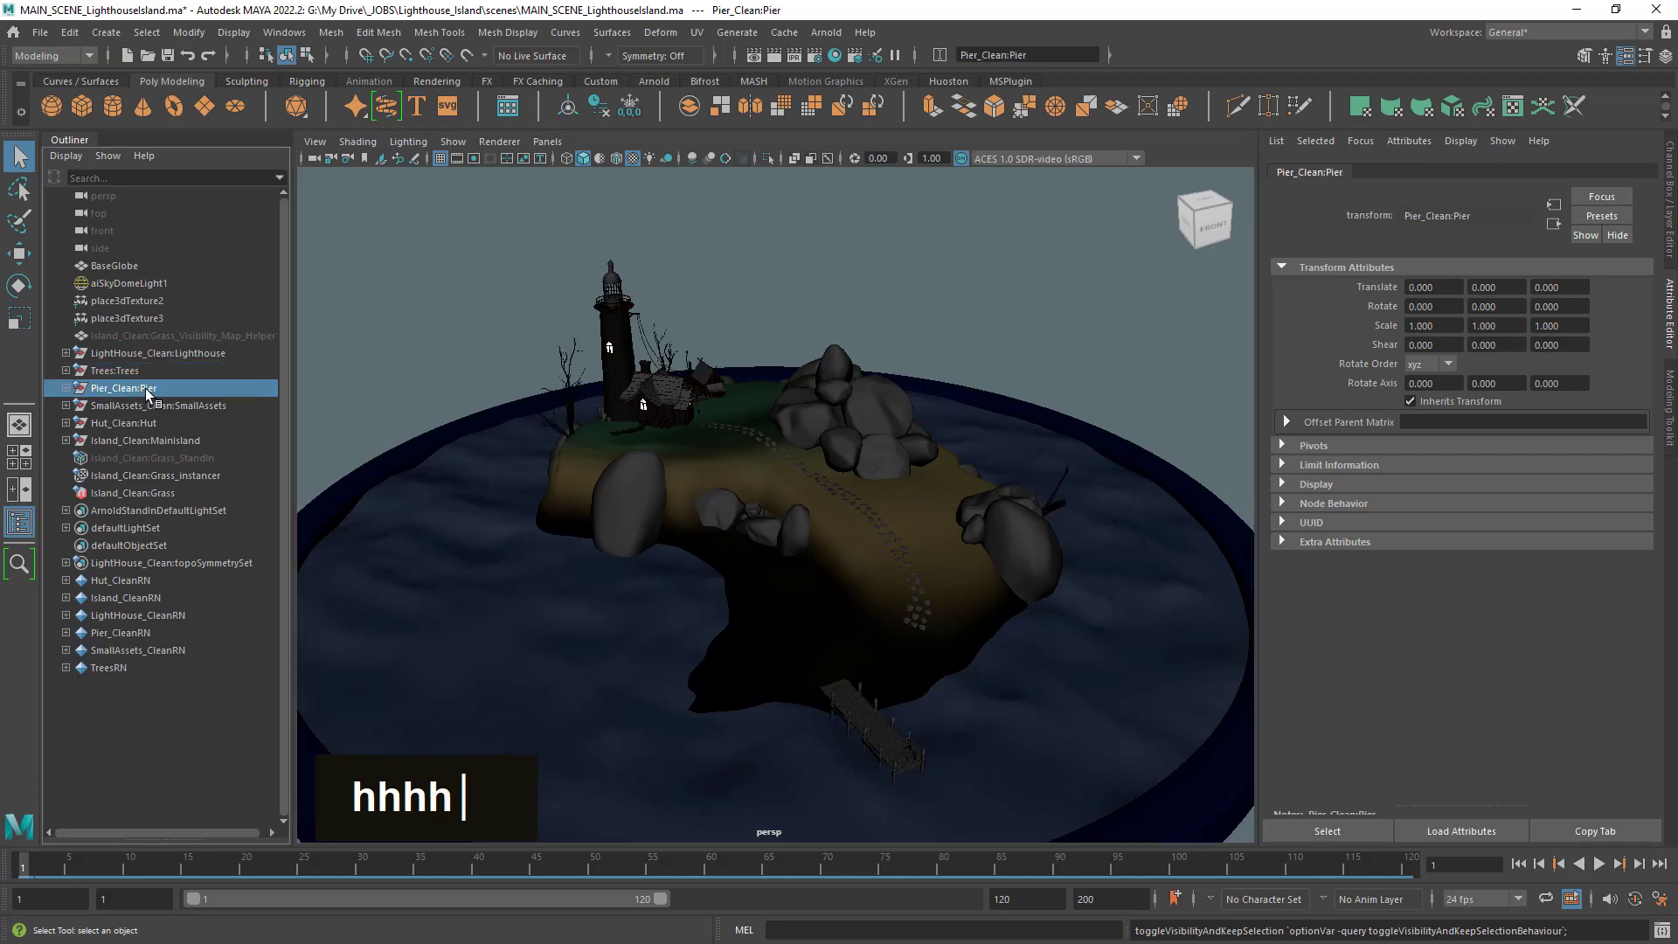
key(h)
key(h)
click(175, 404)
key(h)
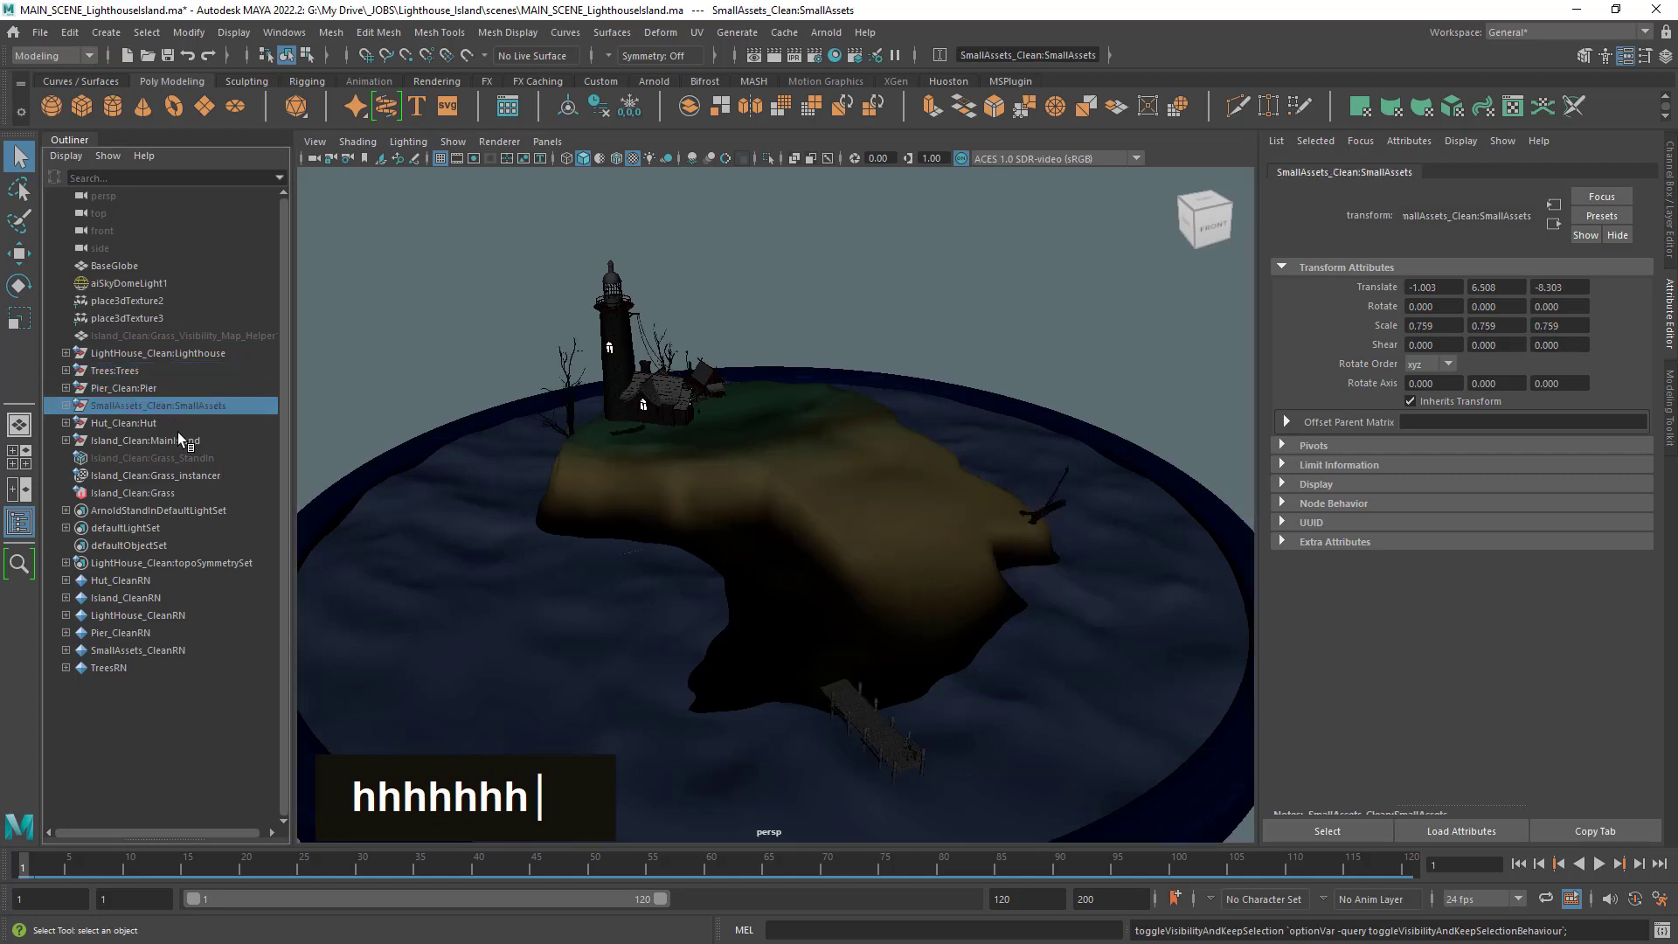
key(h)
key(h)
key(h)
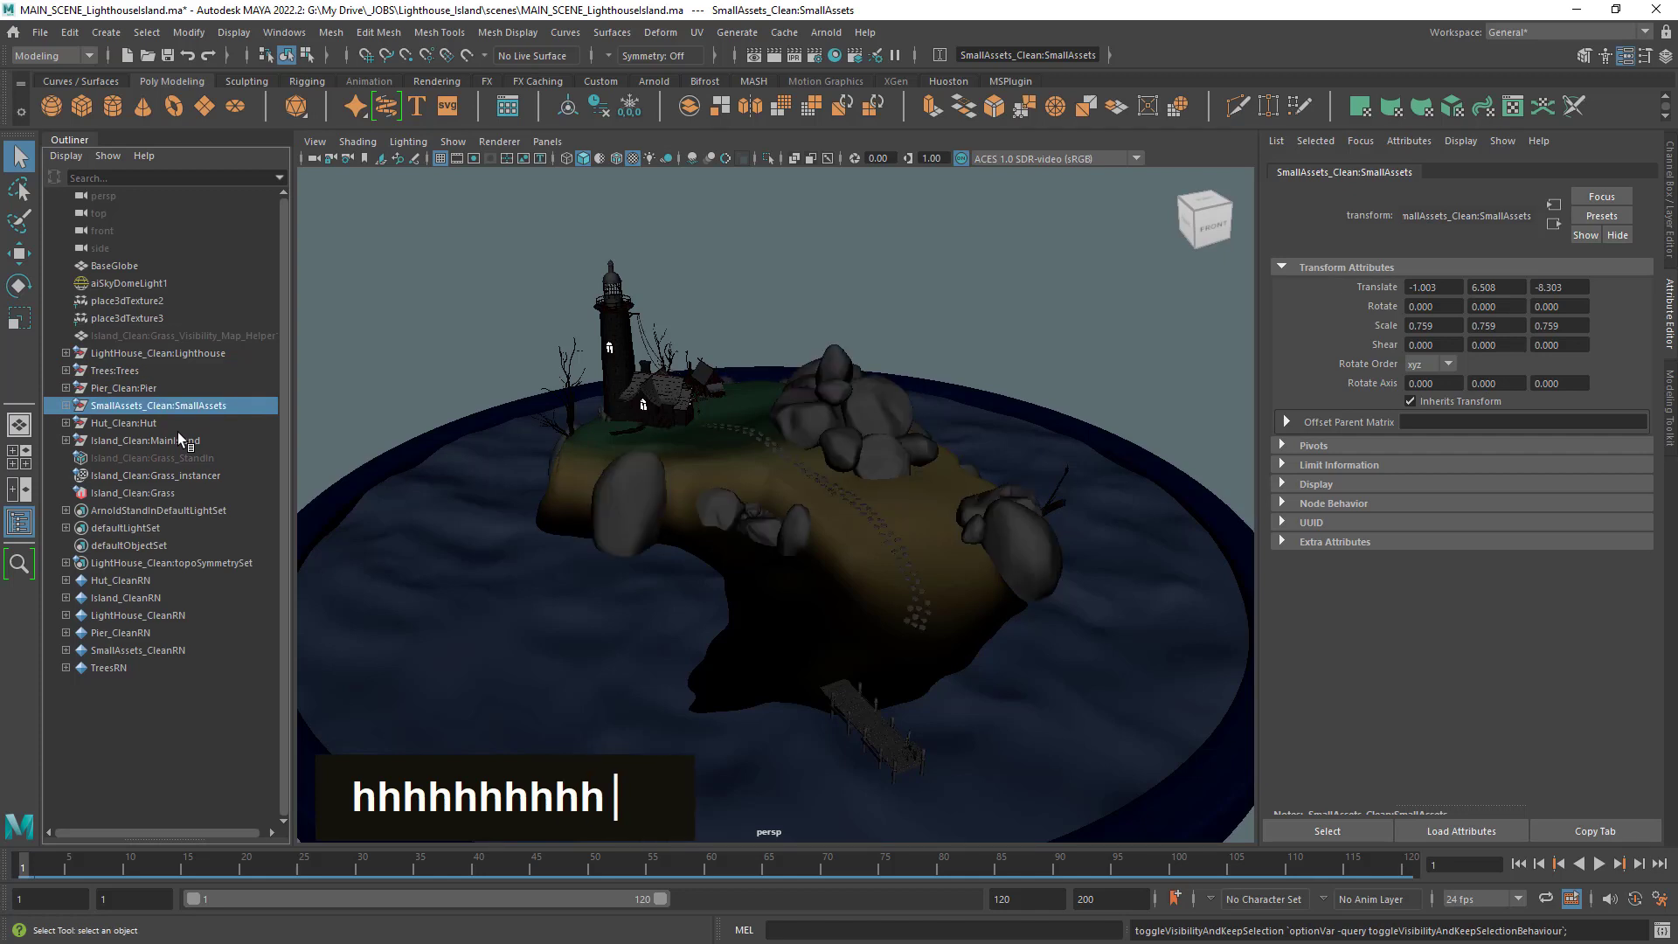
key(h)
key(h)
Toggle the visibility of the Hut group and then the MainIsland group off and back on to identify their objects.
click(132, 424)
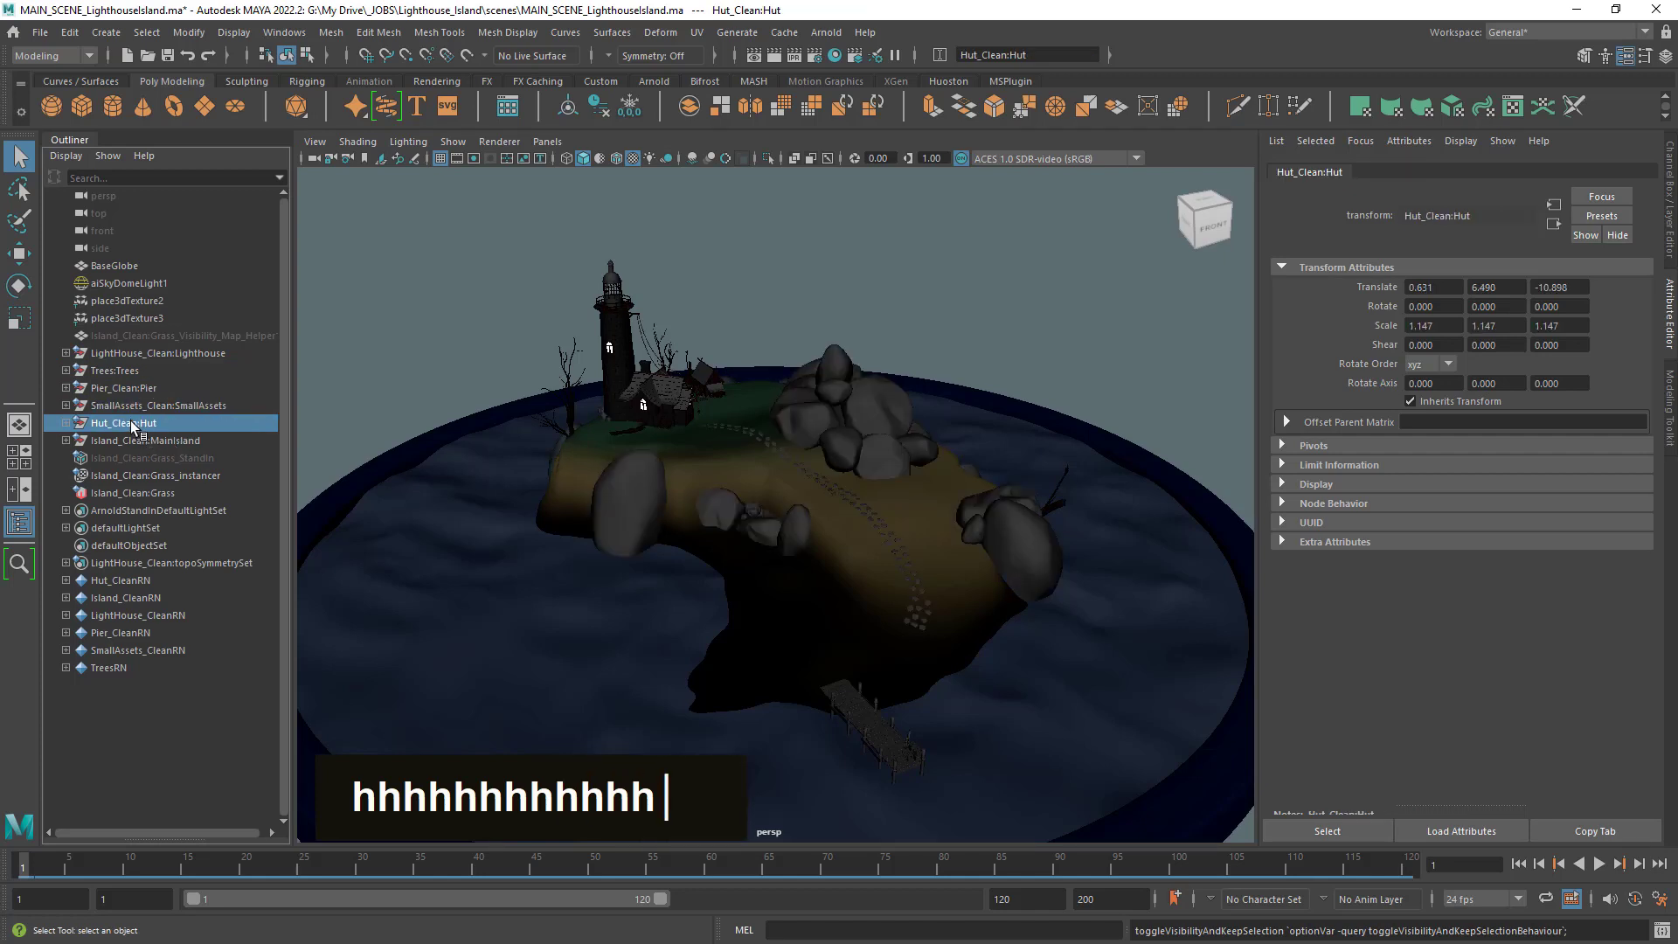
key(h)
key(h)
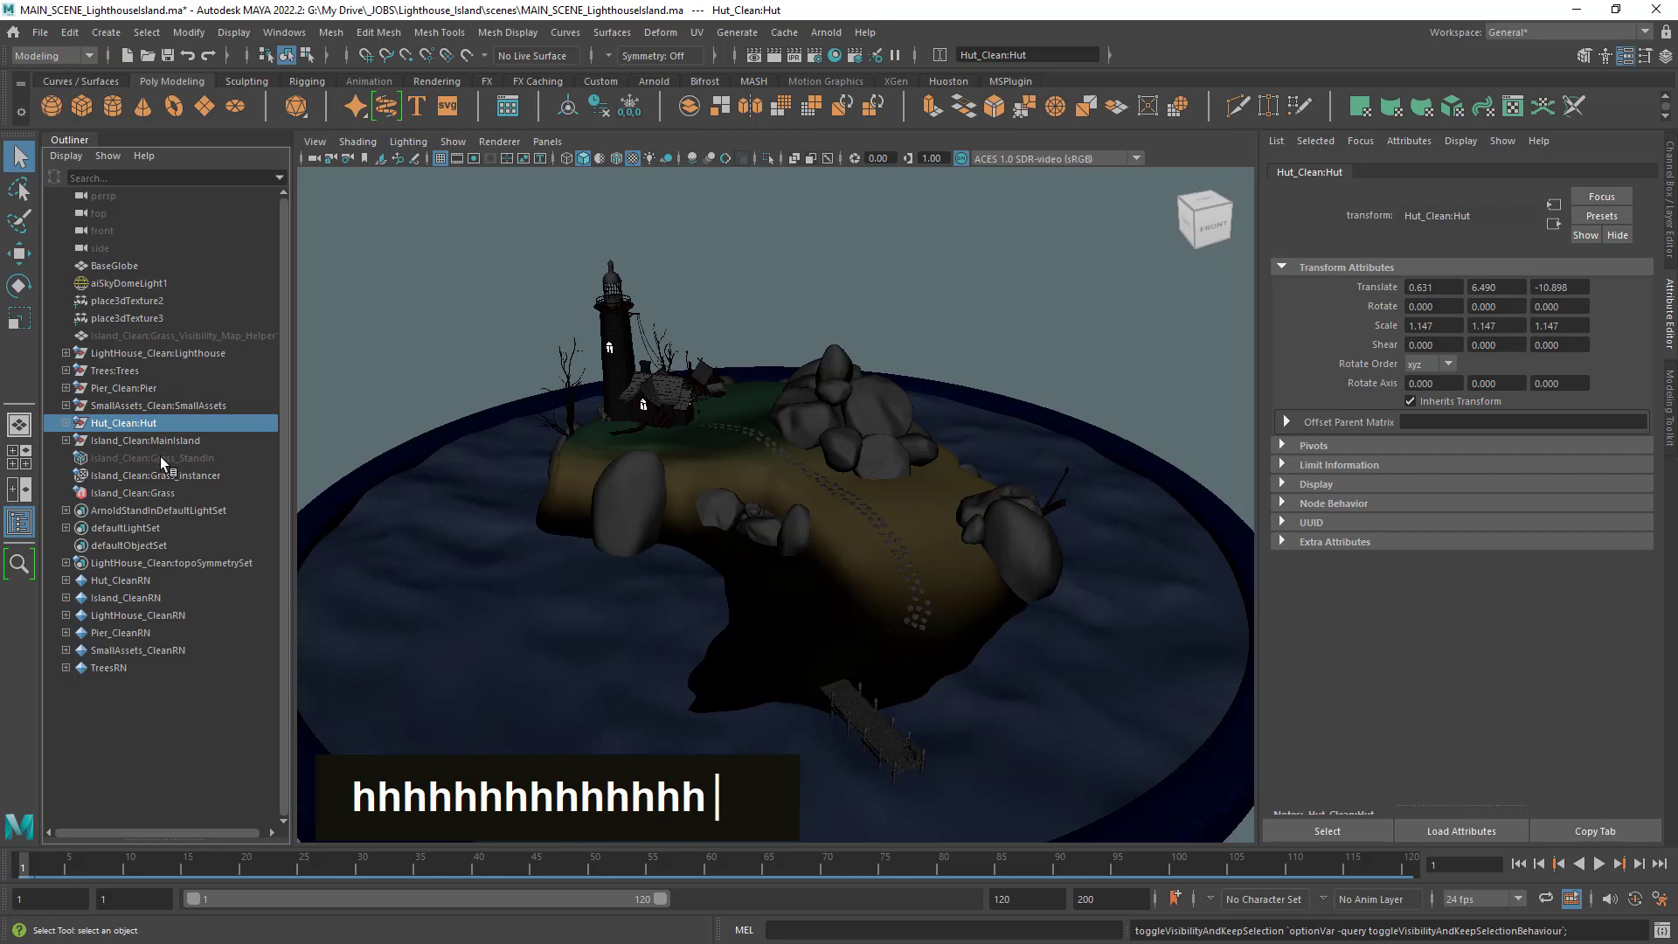
key(h)
key(h)
click(147, 439)
key(h)
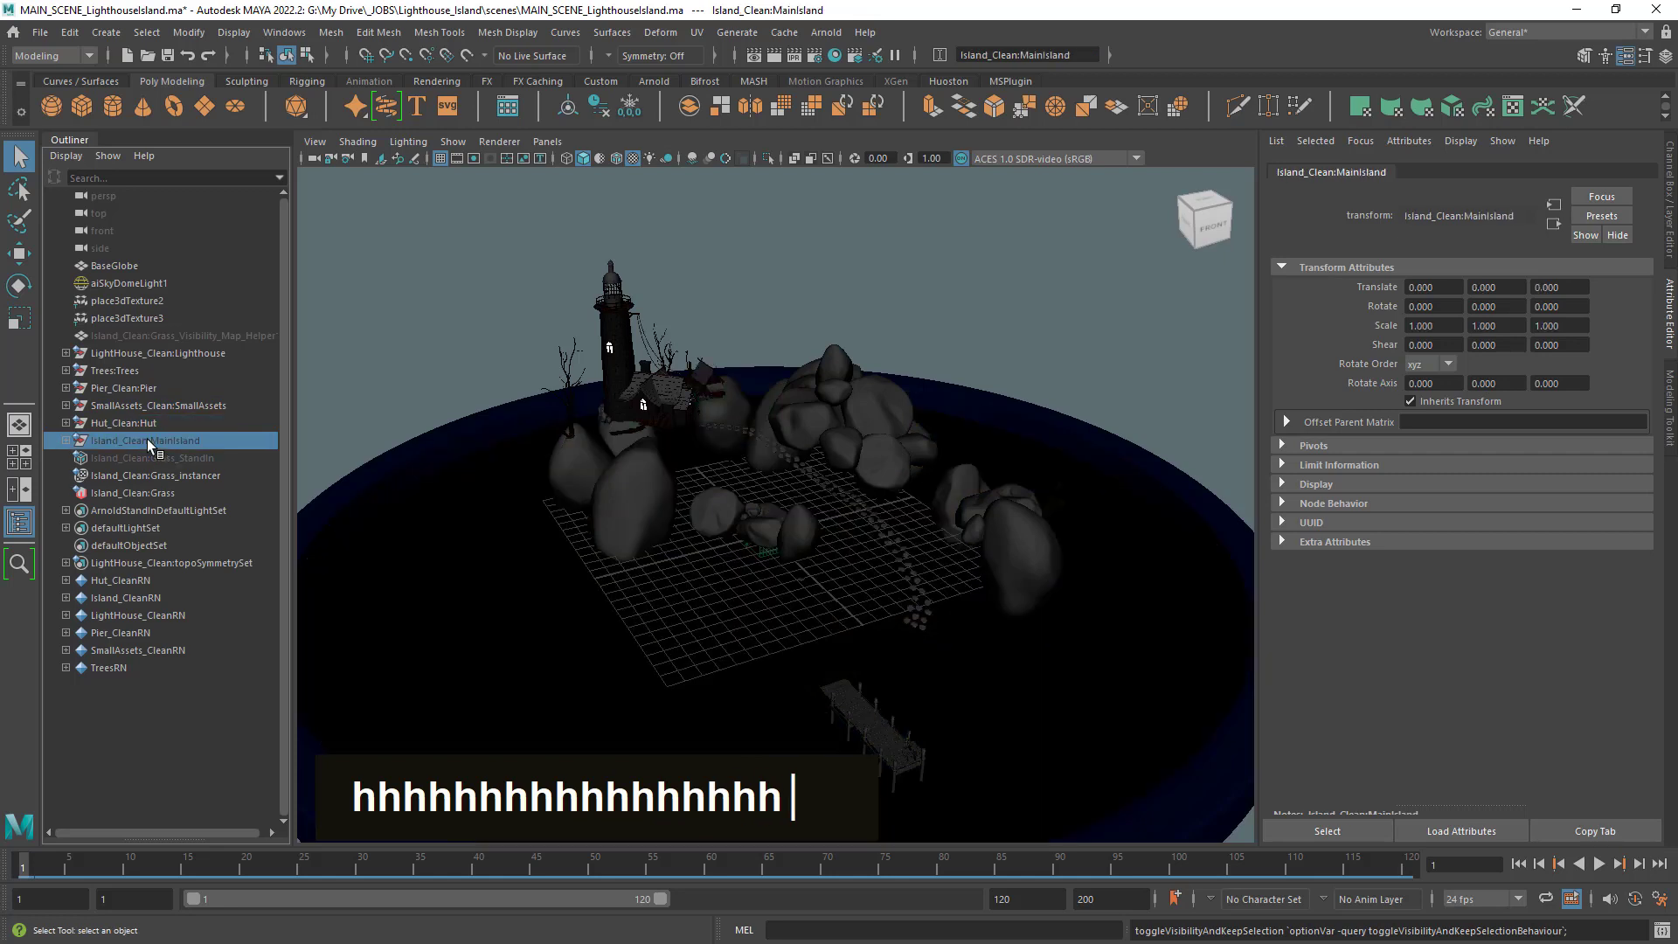
key(h)
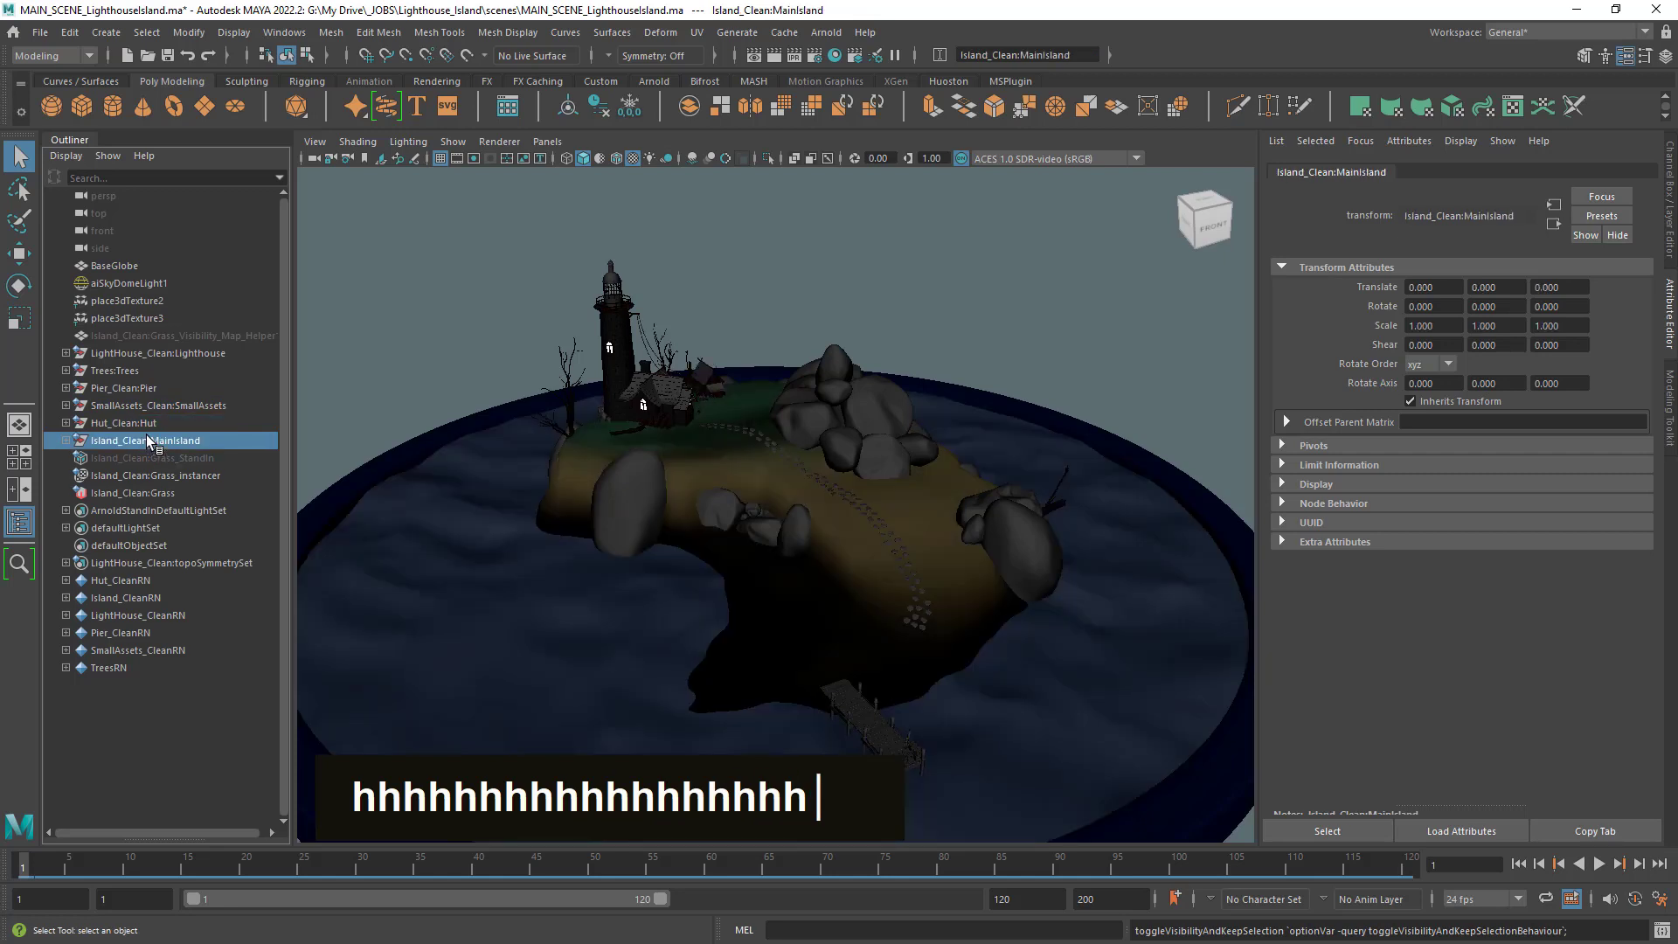
Open the Reference Editor, move it clear of the Outliner and enlarge it so the whole reference list fits.
click(40, 32)
mouse_move(153, 579)
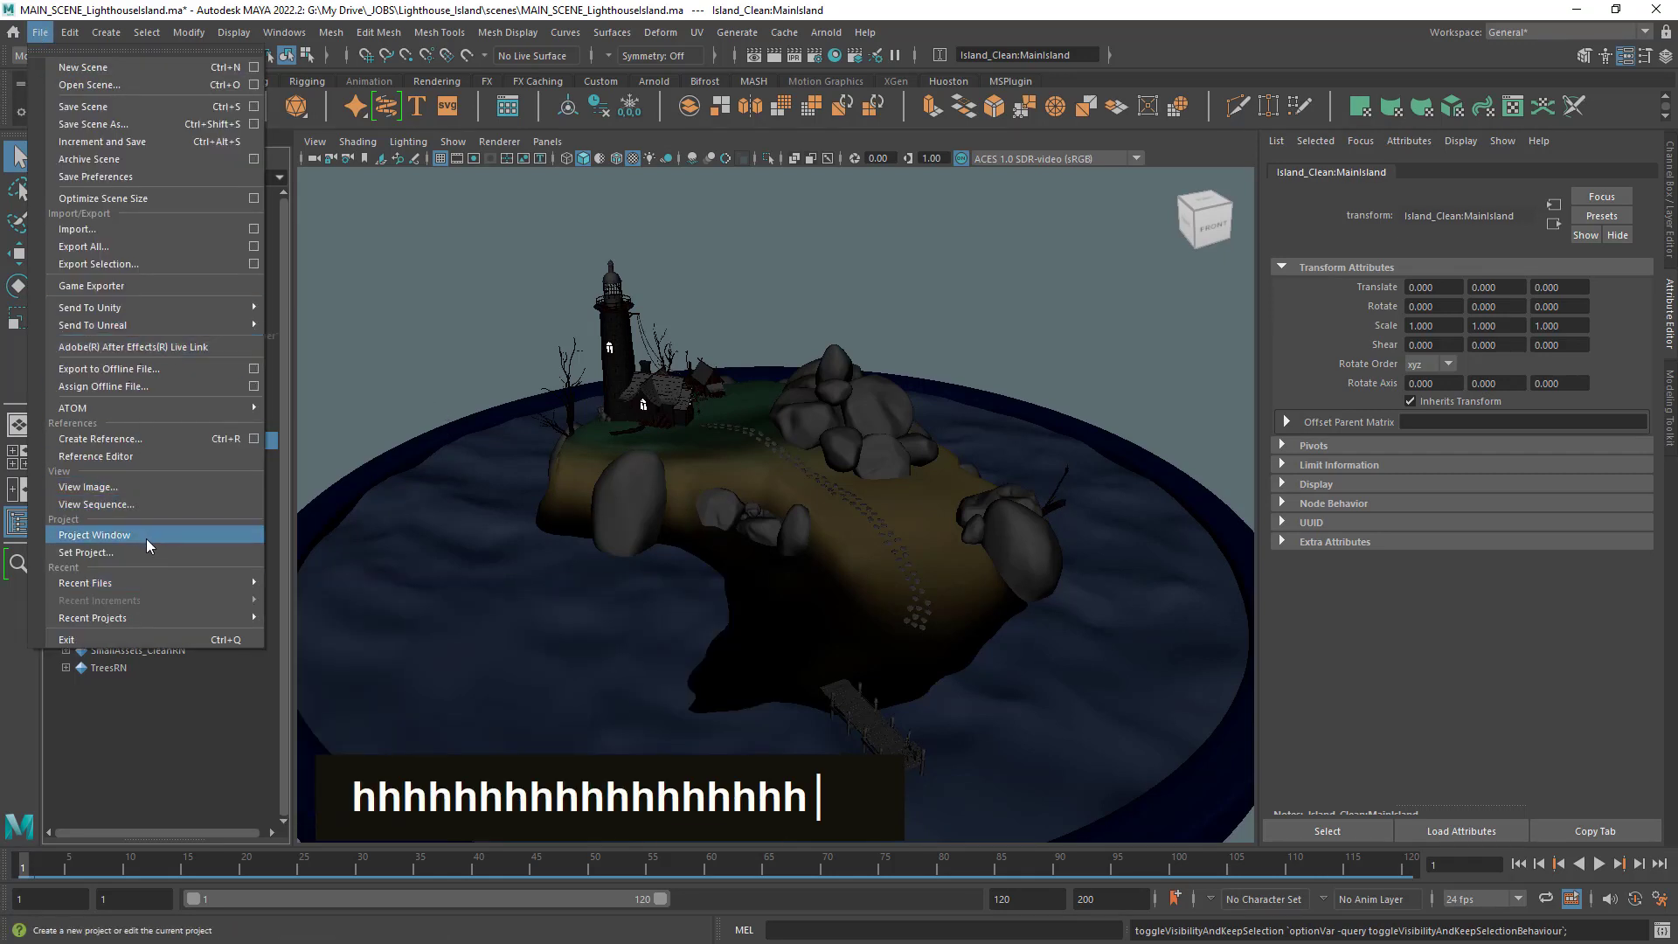
click(135, 457)
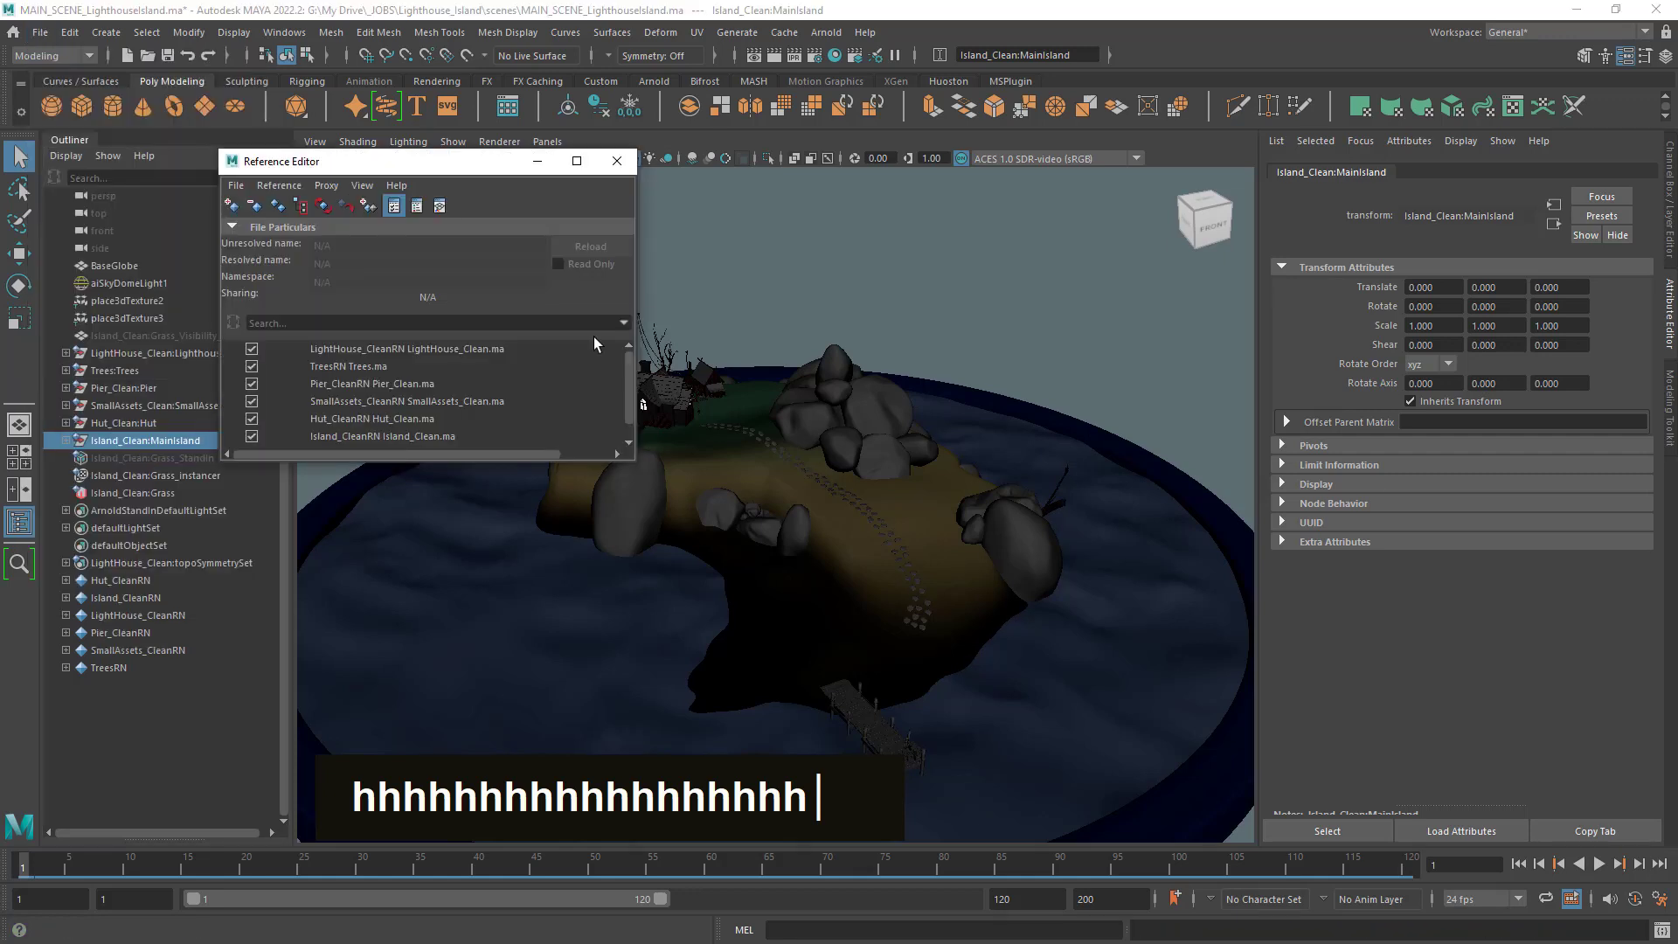
drag(410, 161, 577, 177)
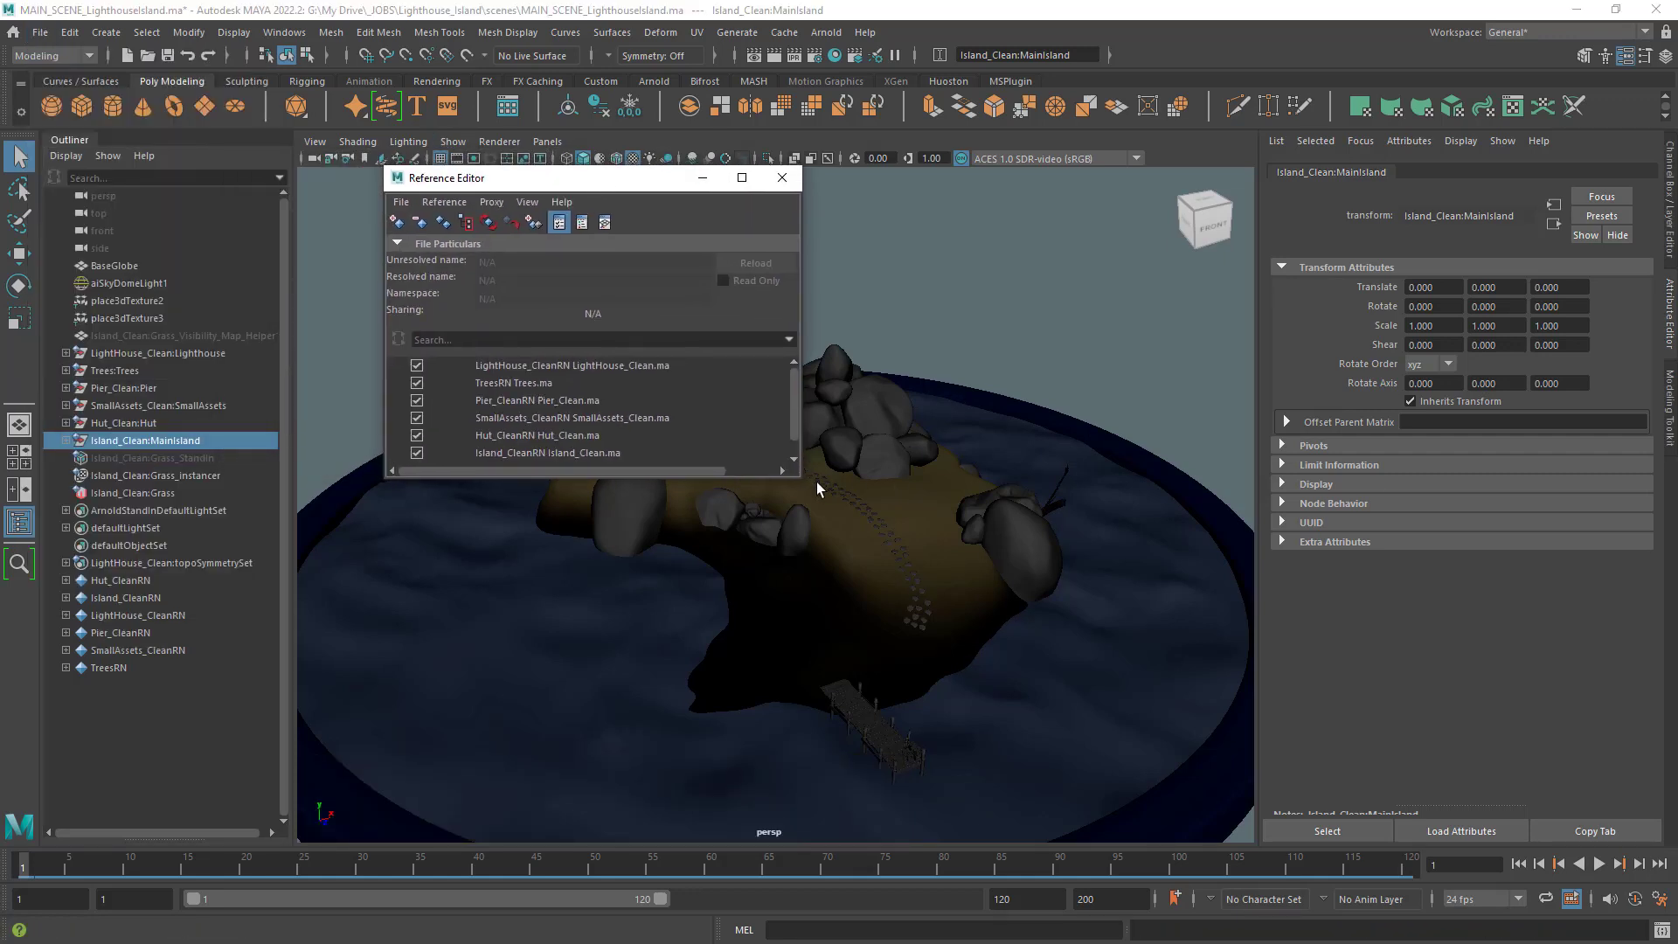
drag(799, 477, 823, 509)
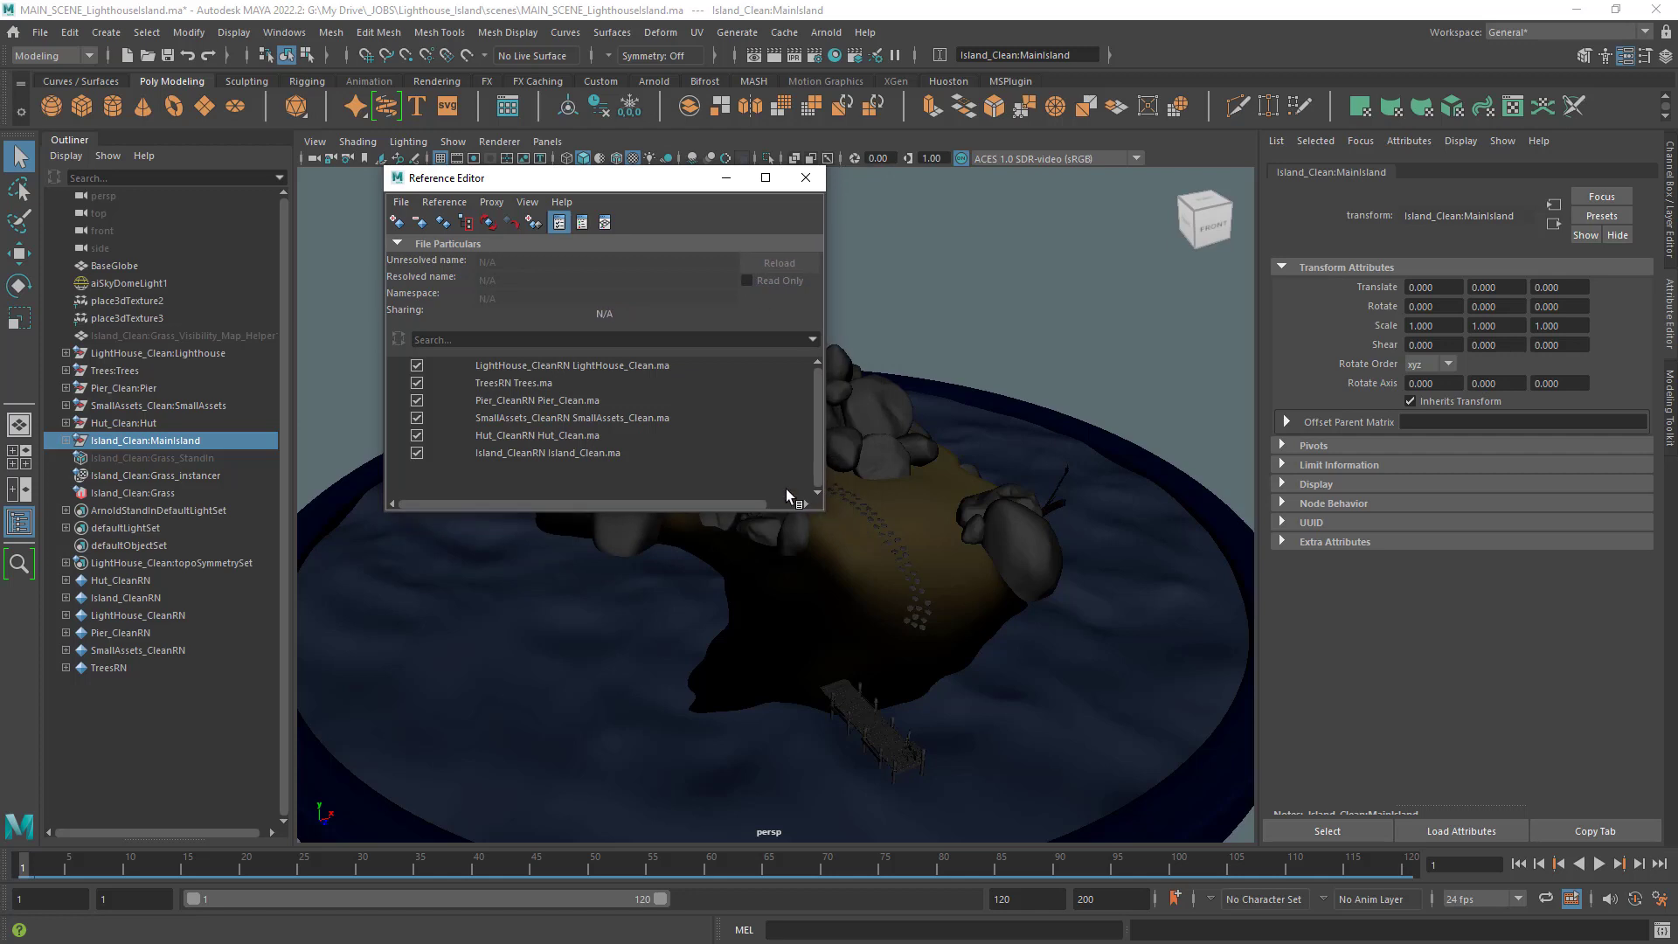
Go through the scene's references one by one, from LightHouse_Clean.ma to Island_Clean.ma, to review their file paths and namespaces.
click(644, 366)
click(636, 382)
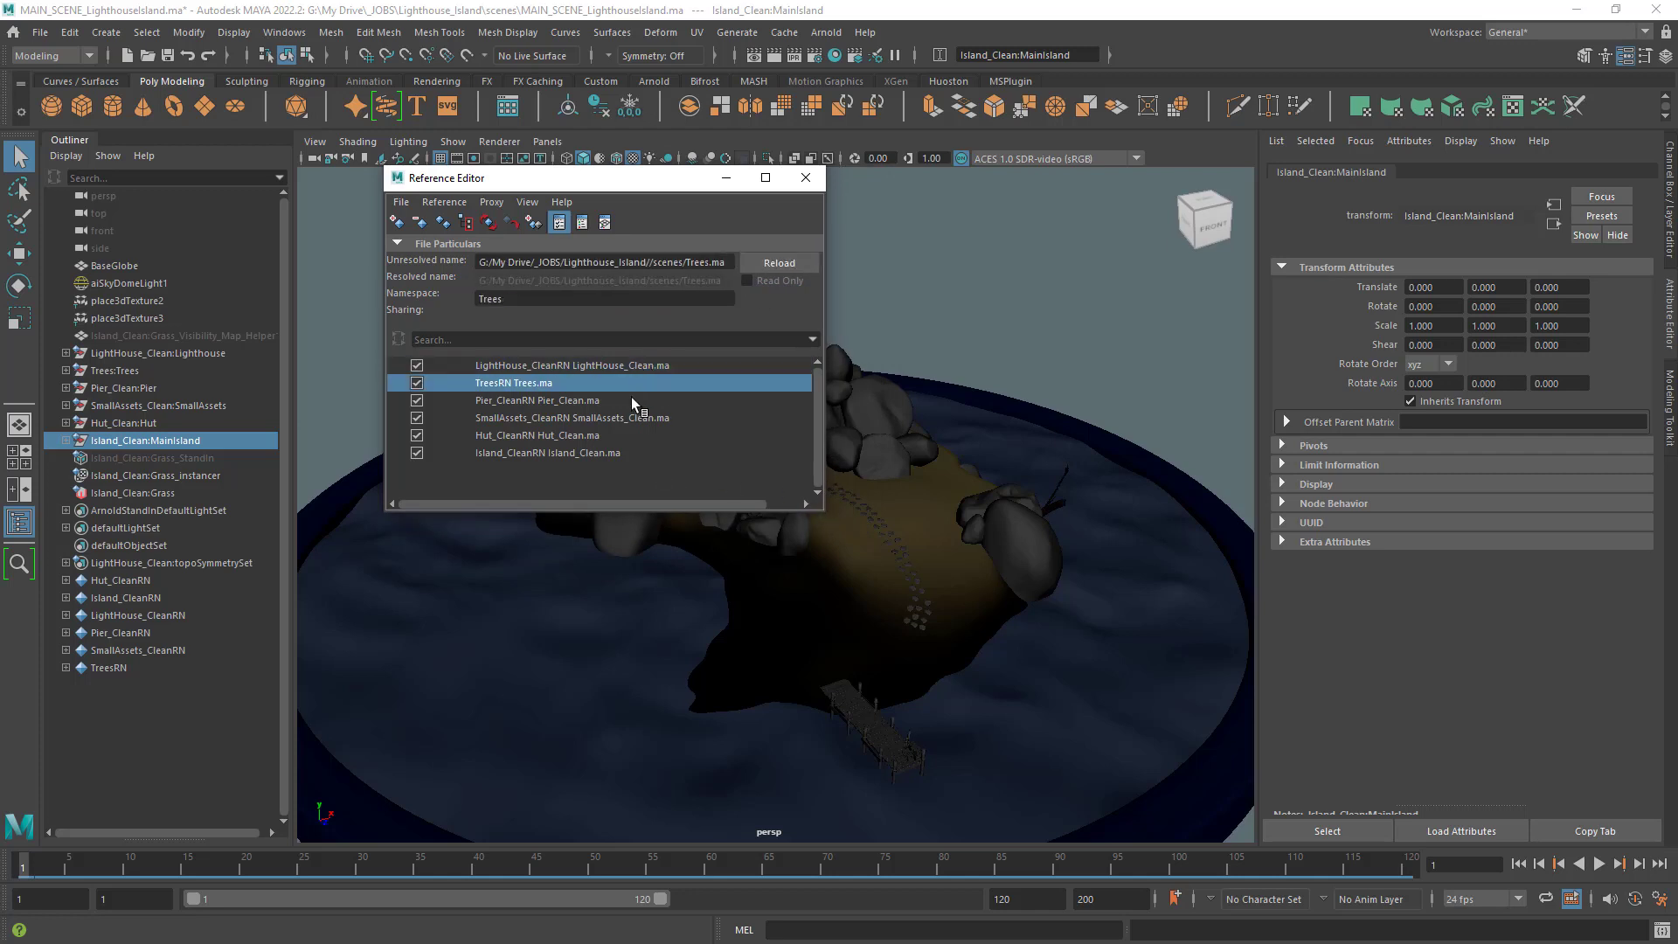
click(631, 399)
click(638, 418)
click(626, 435)
click(623, 452)
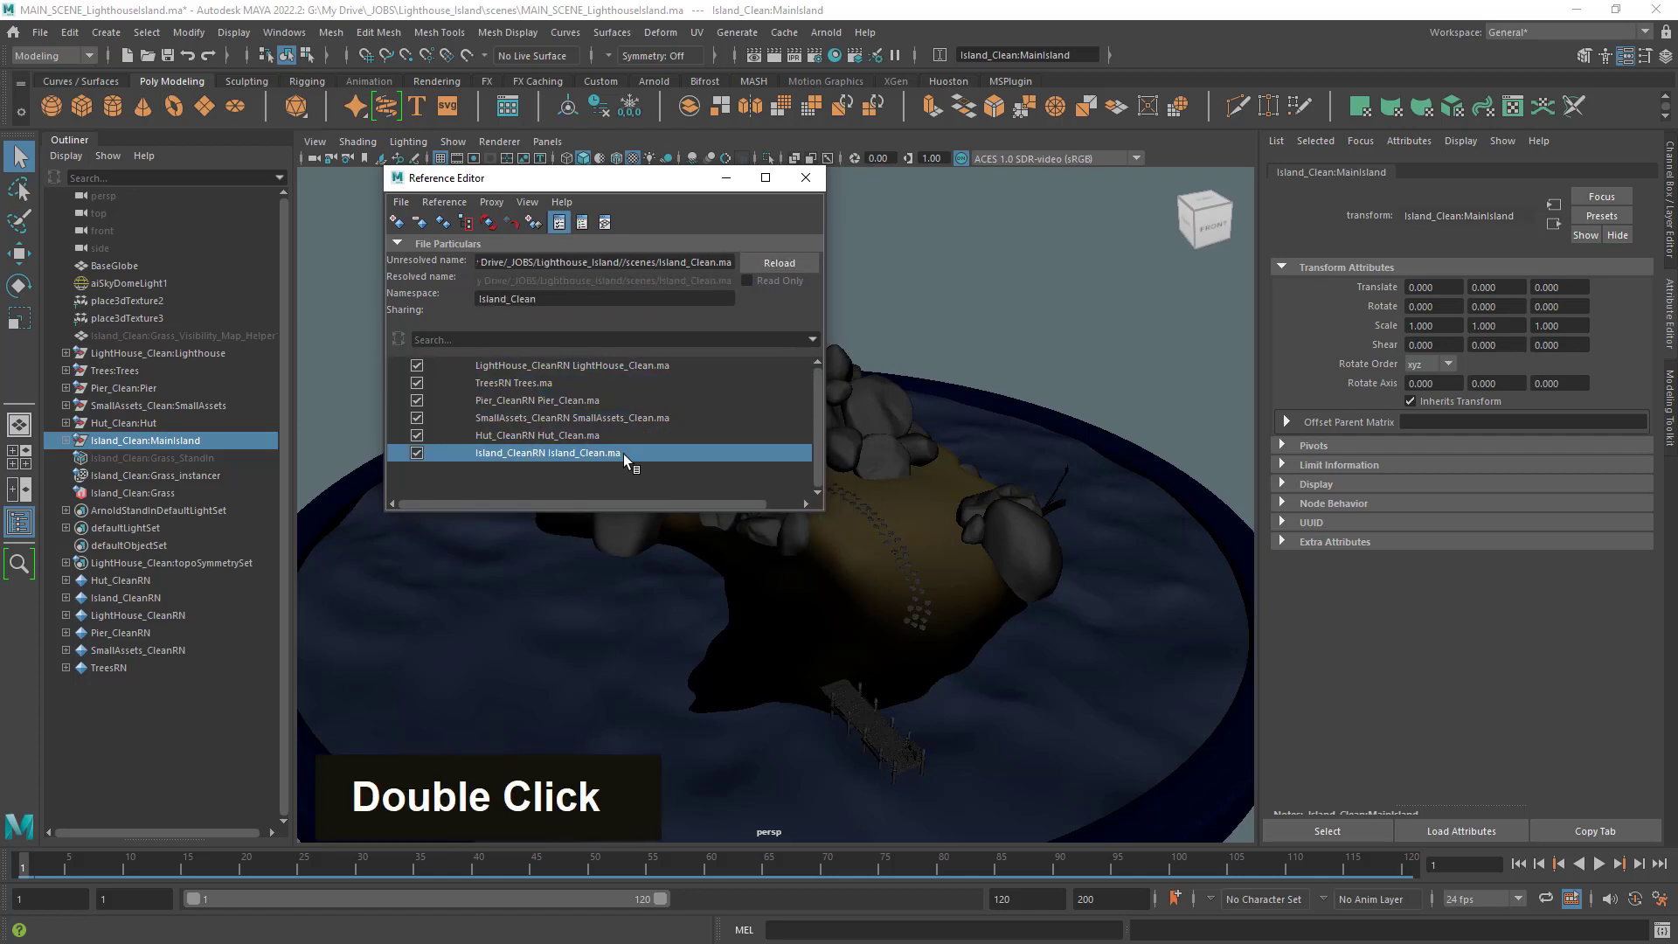
Move the Reference Editor clear of the island, then unload the LightHouse_Clean.ma reference, load it back and reload it.
drag(483, 180, 1211, 215)
click(1236, 400)
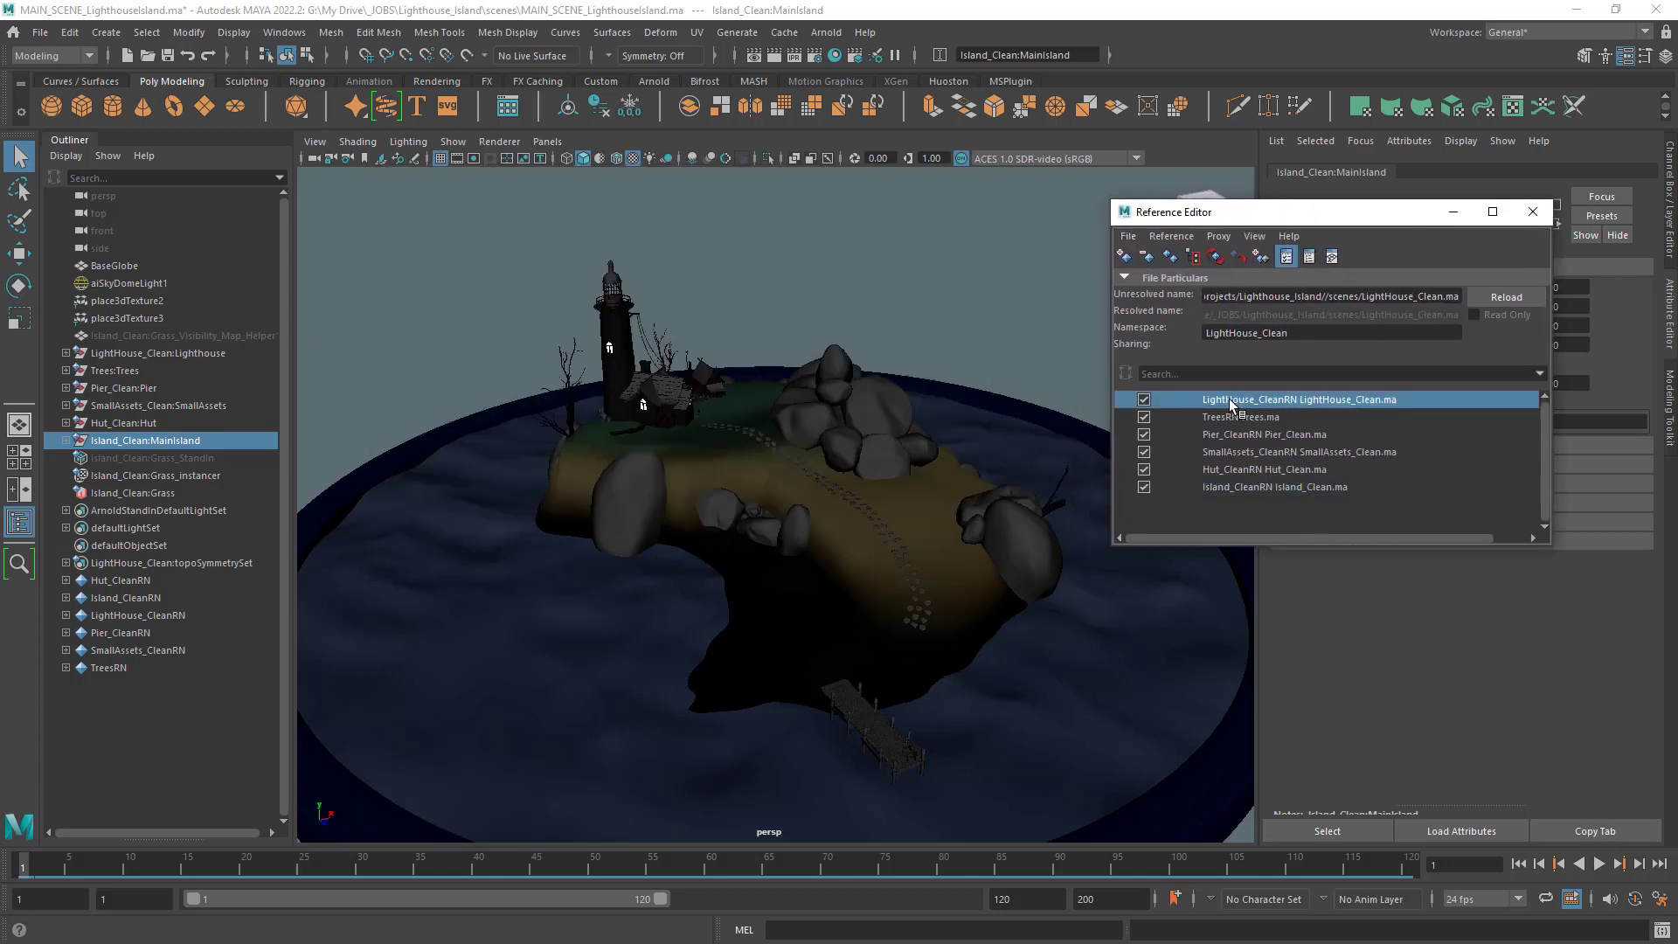
click(1146, 400)
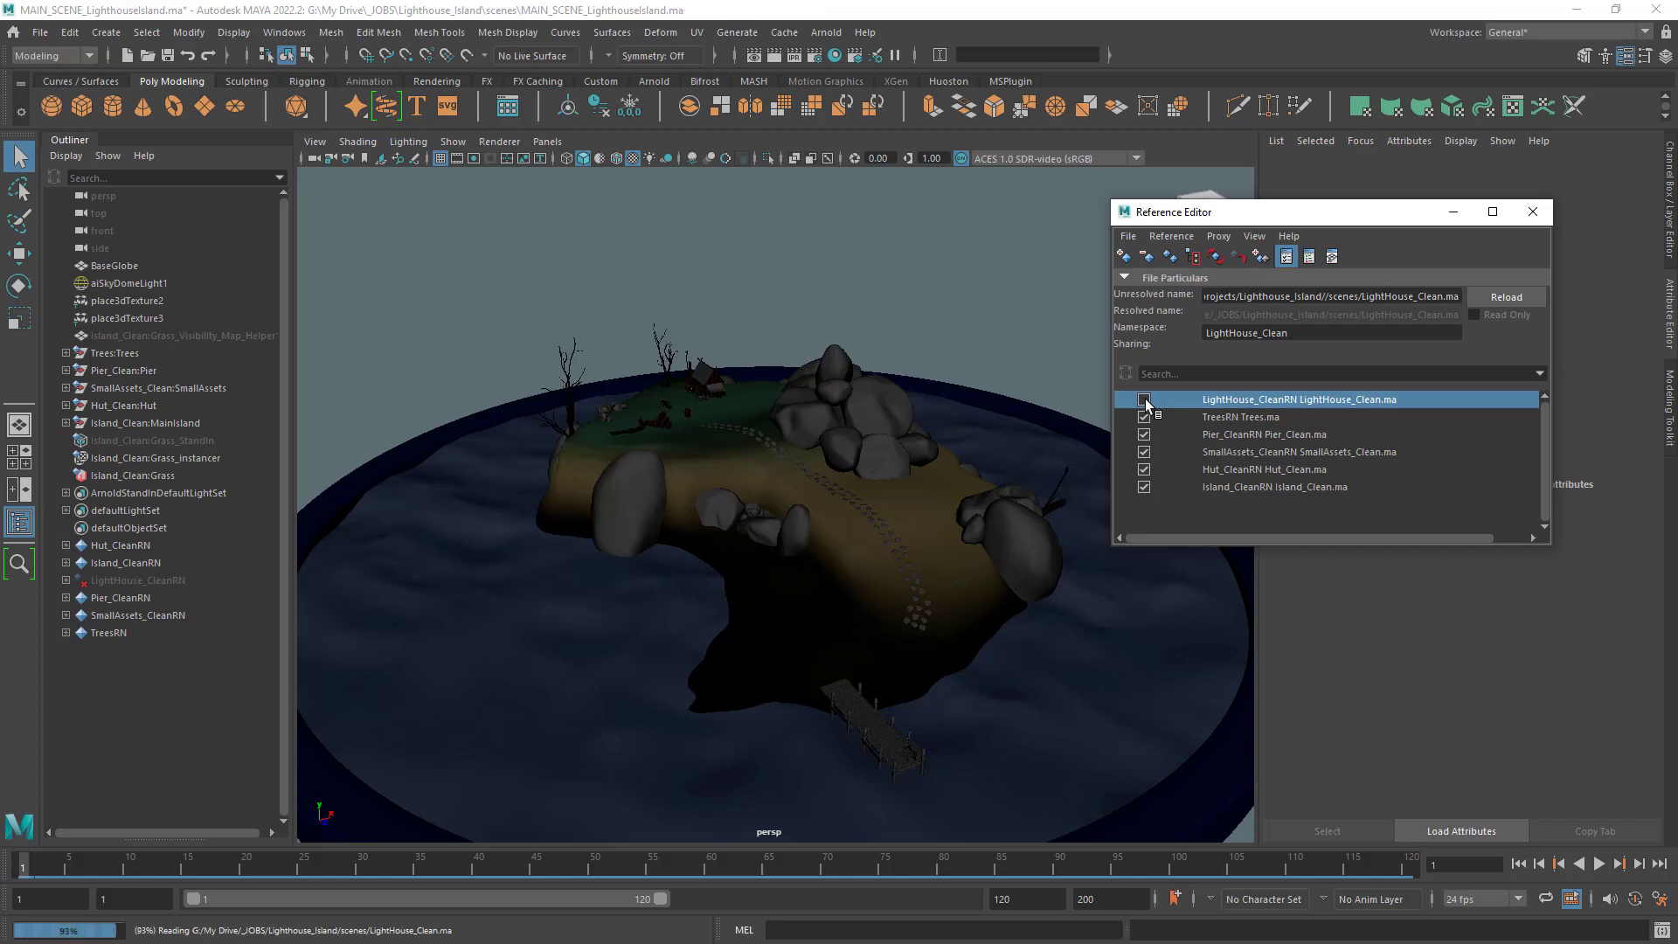
click(1144, 400)
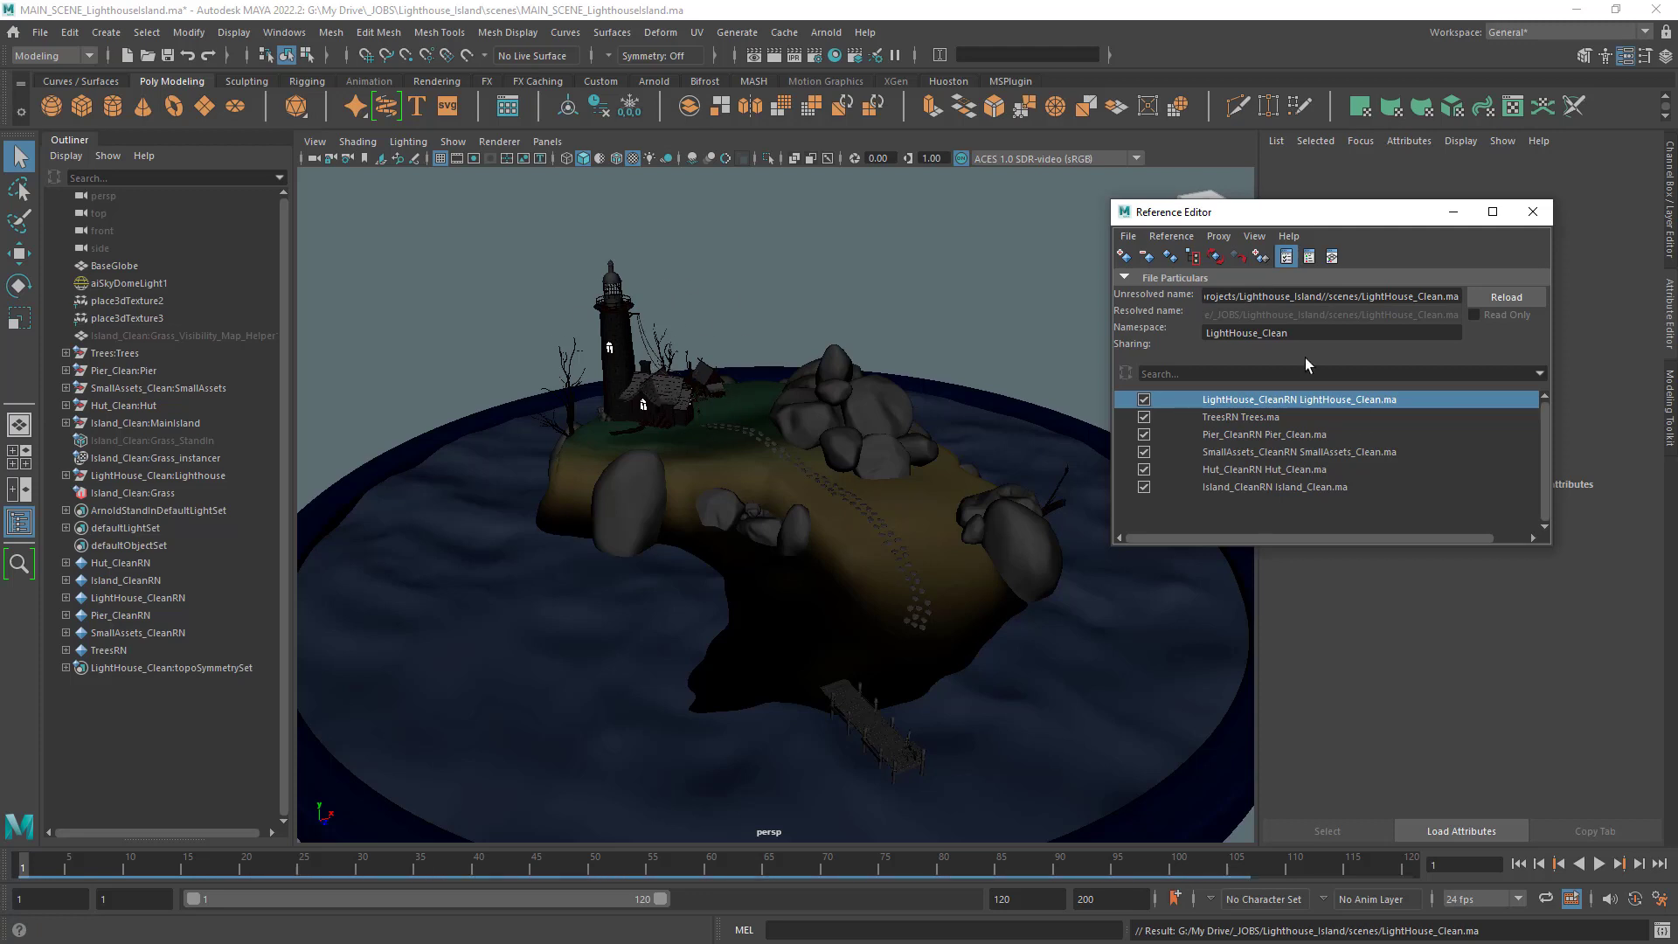
click(1221, 262)
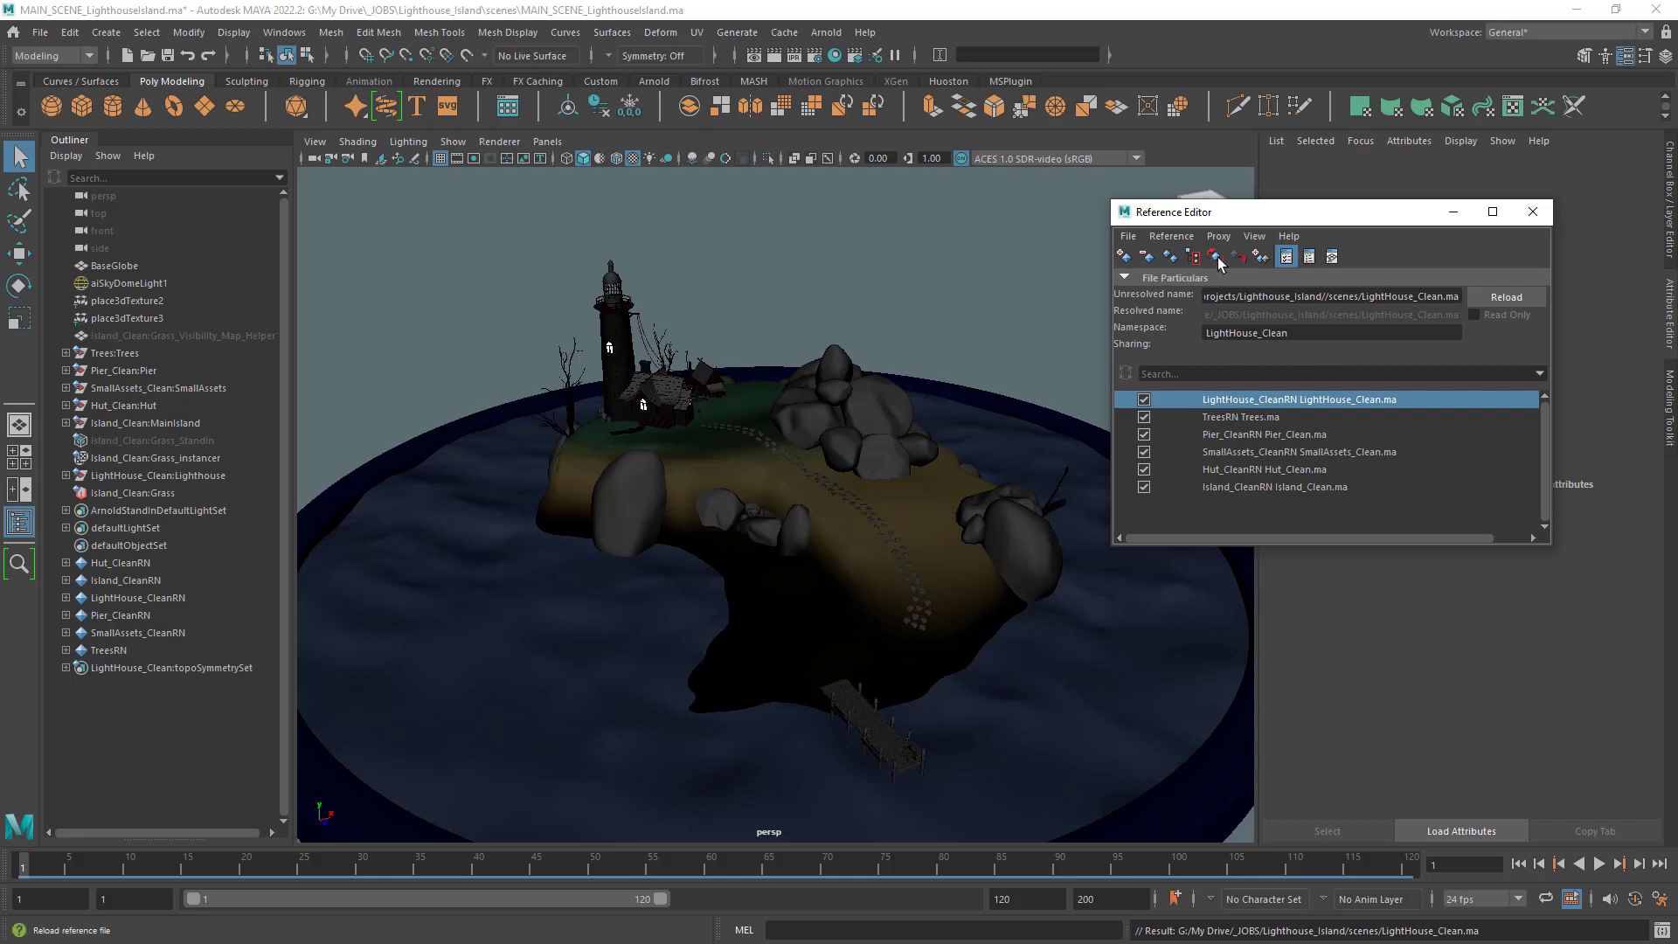
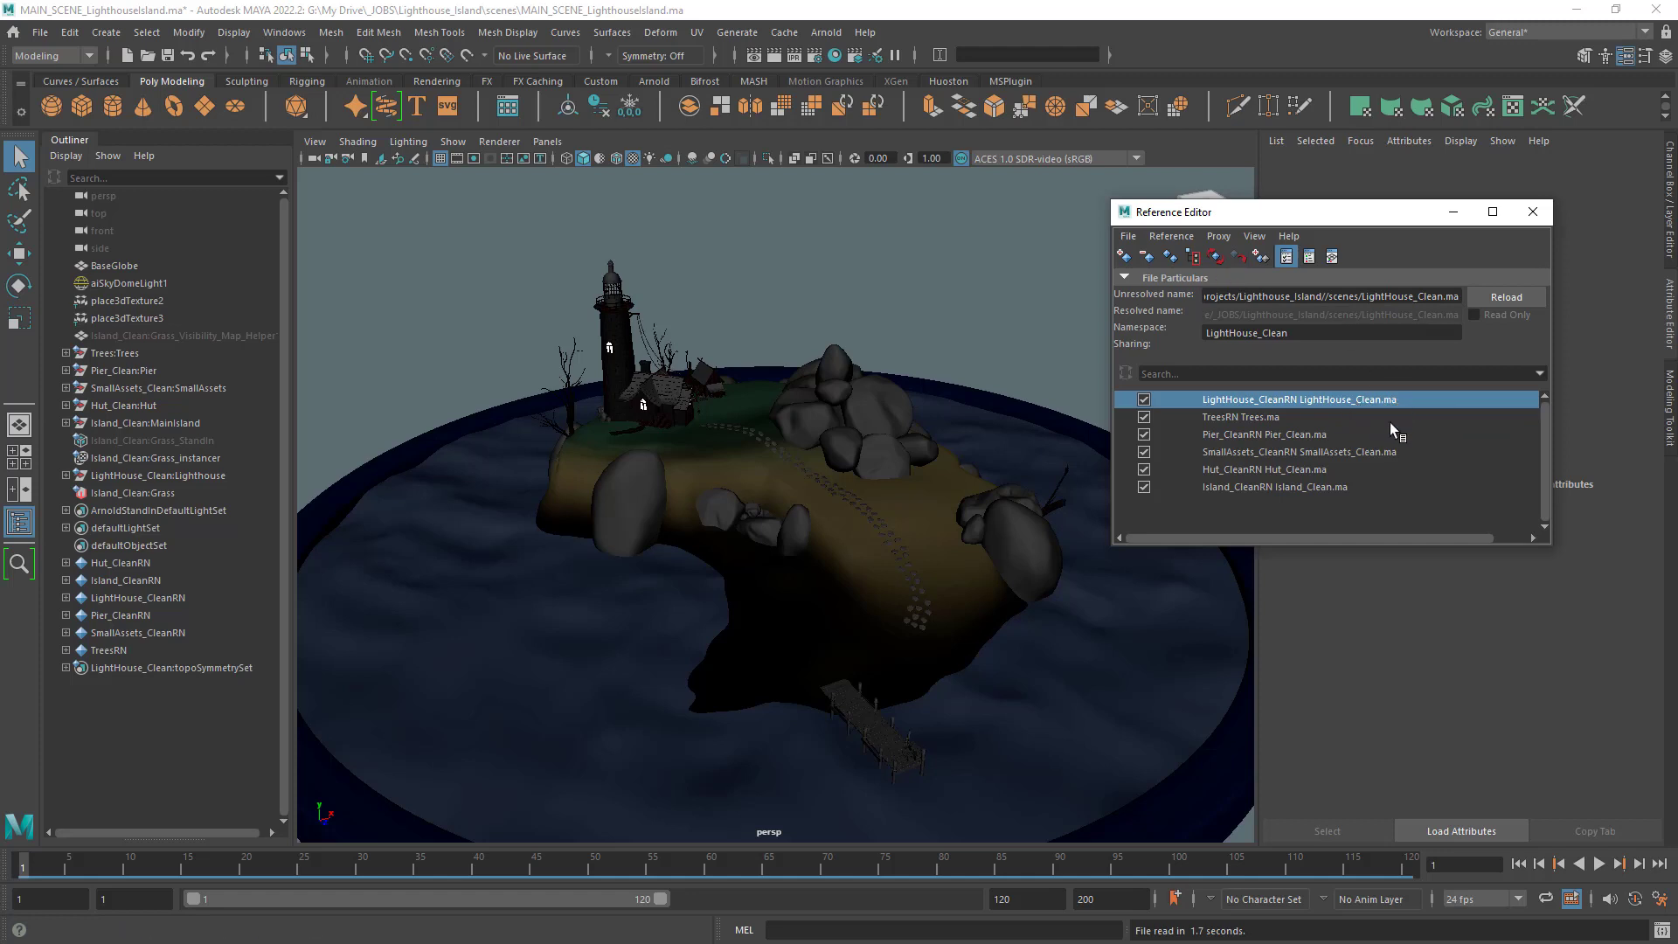
Go back through the references from Island_Clean.ma up to Trees.ma to check each one's file path and namespace.
click(1275, 482)
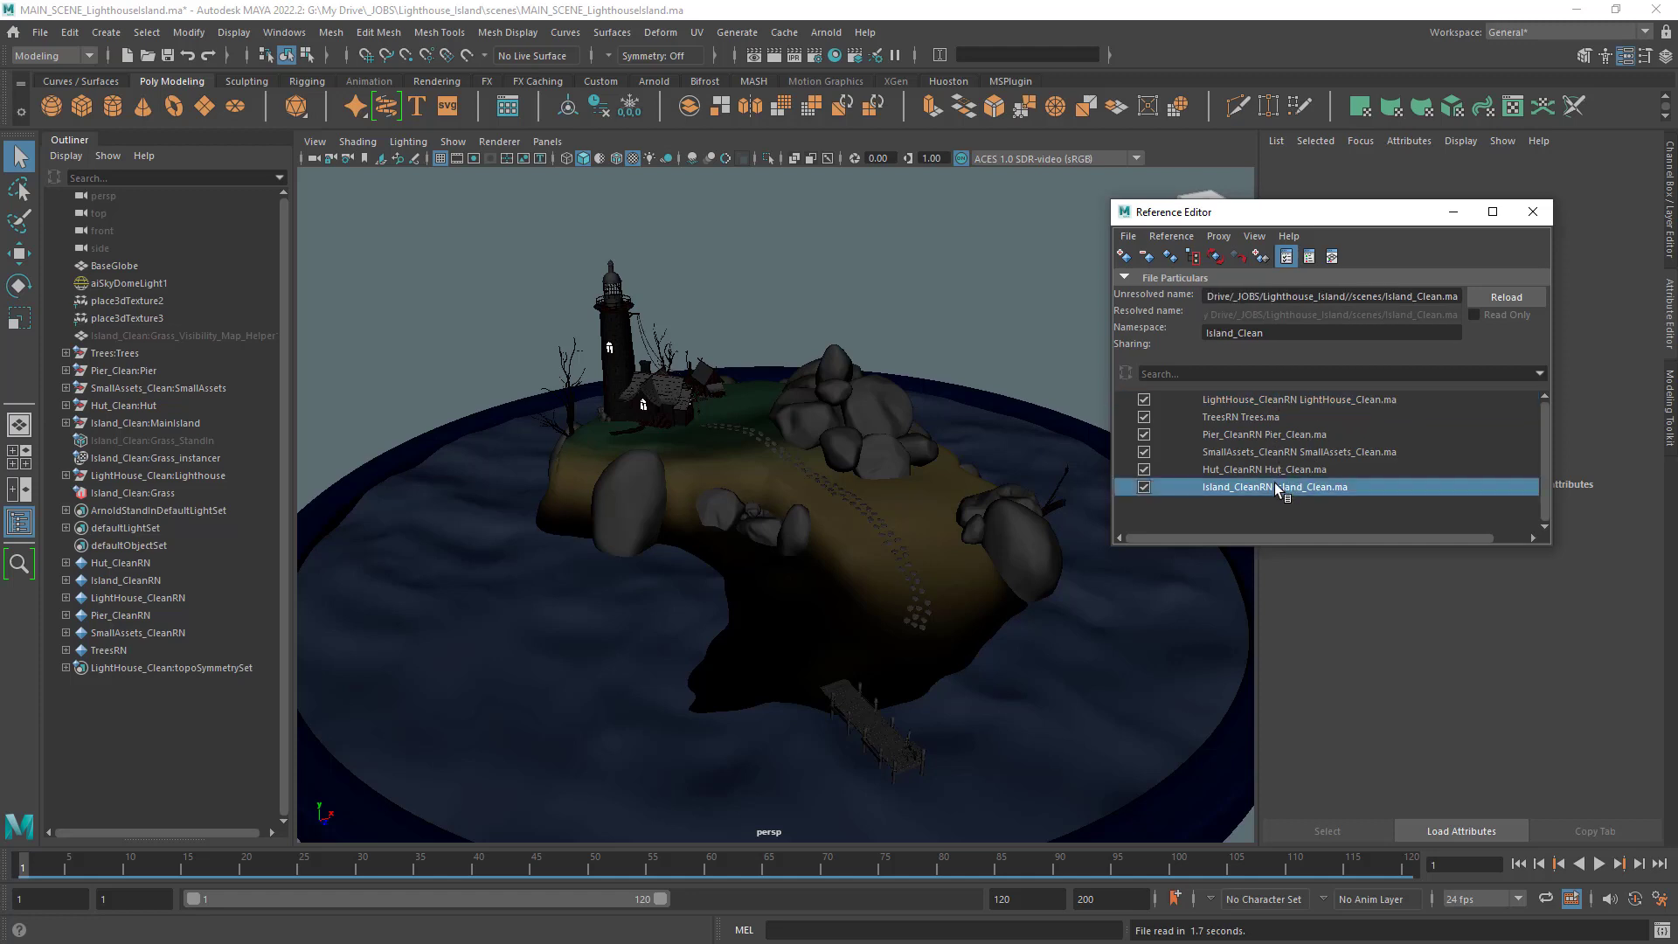
double_click(1256, 470)
click(1242, 453)
click(1240, 434)
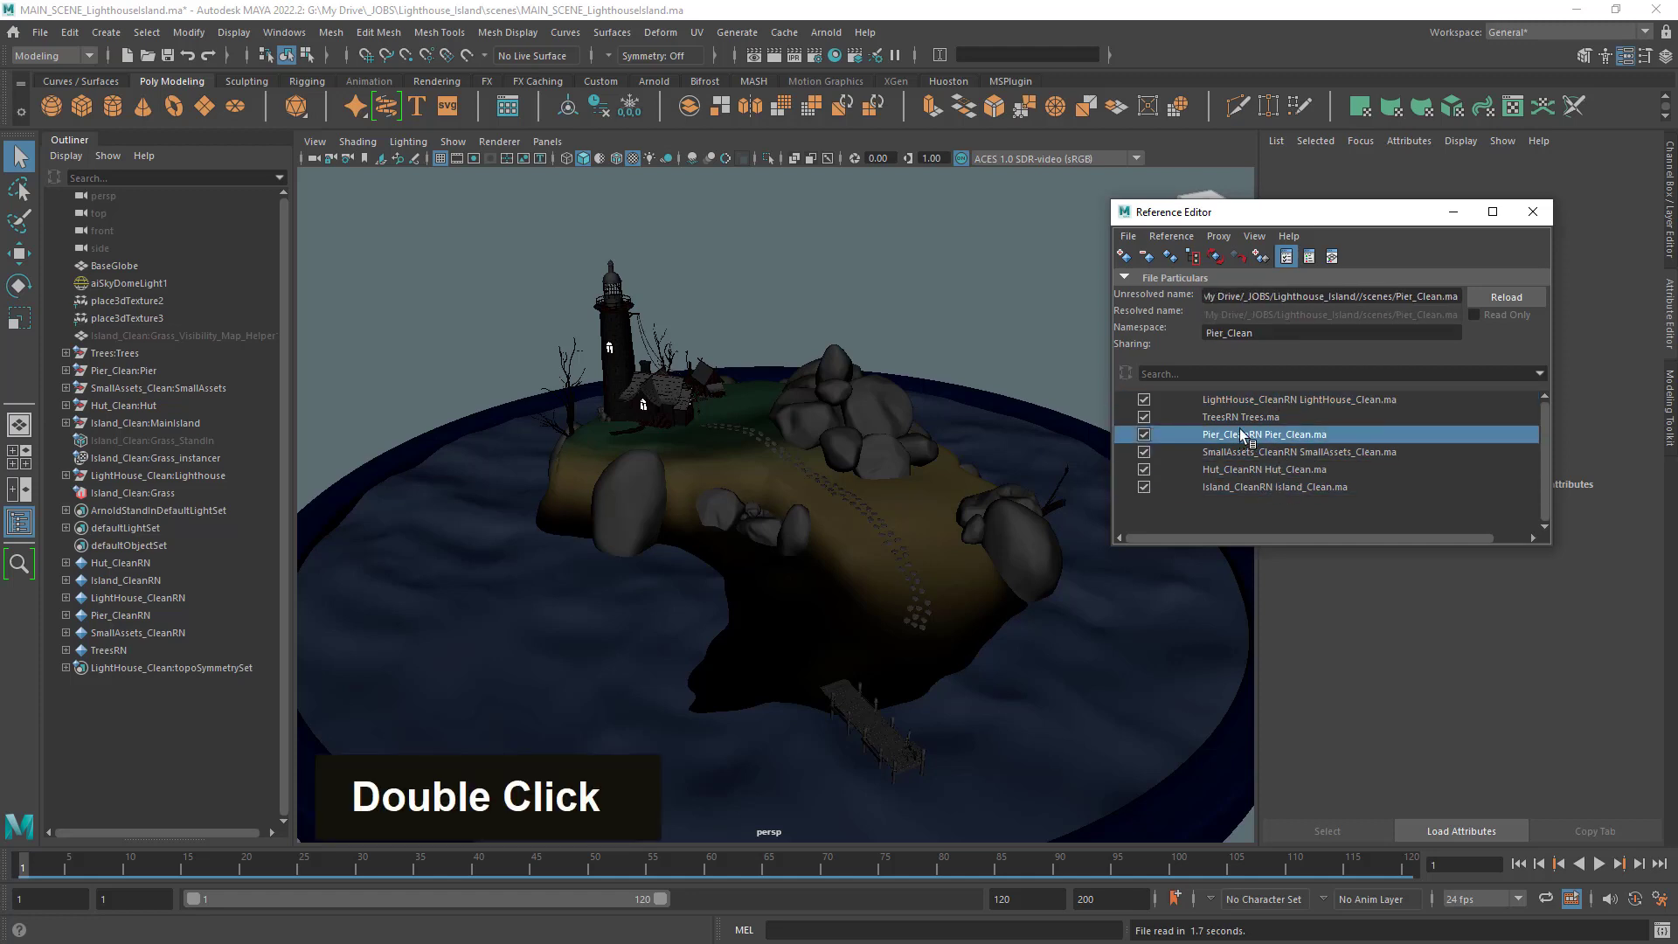
click(1238, 417)
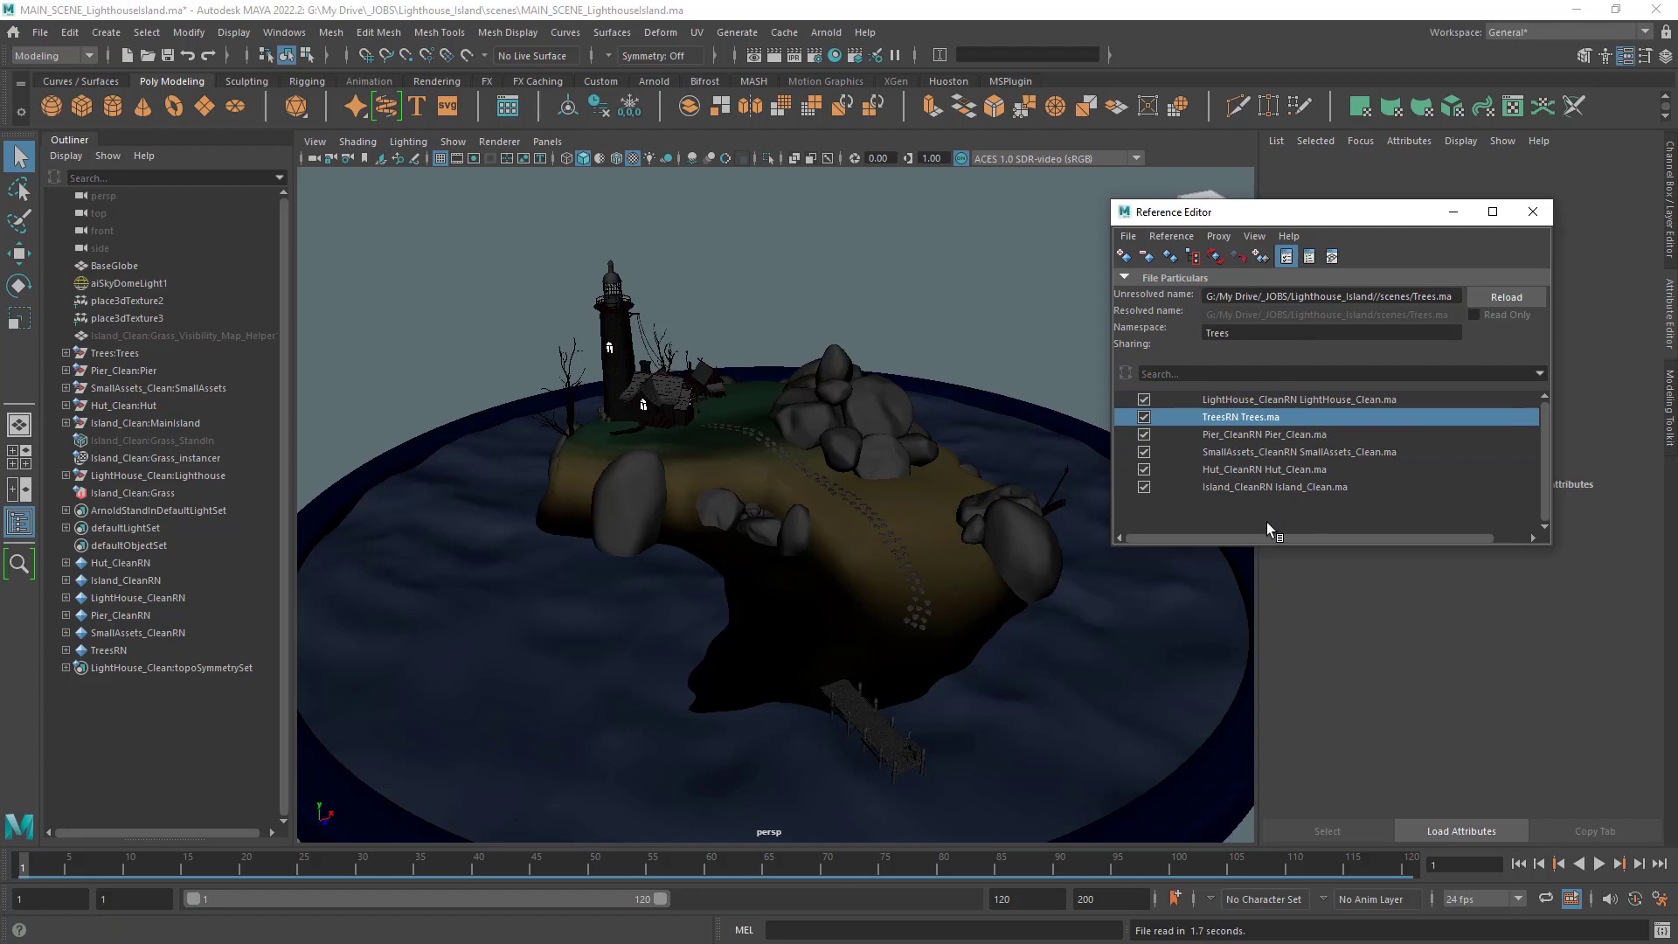
Unload all six references, from Island_Clean.ma up to LightHouse_Clean.ma, and inspect the geometry that remains in the main scene.
click(1145, 486)
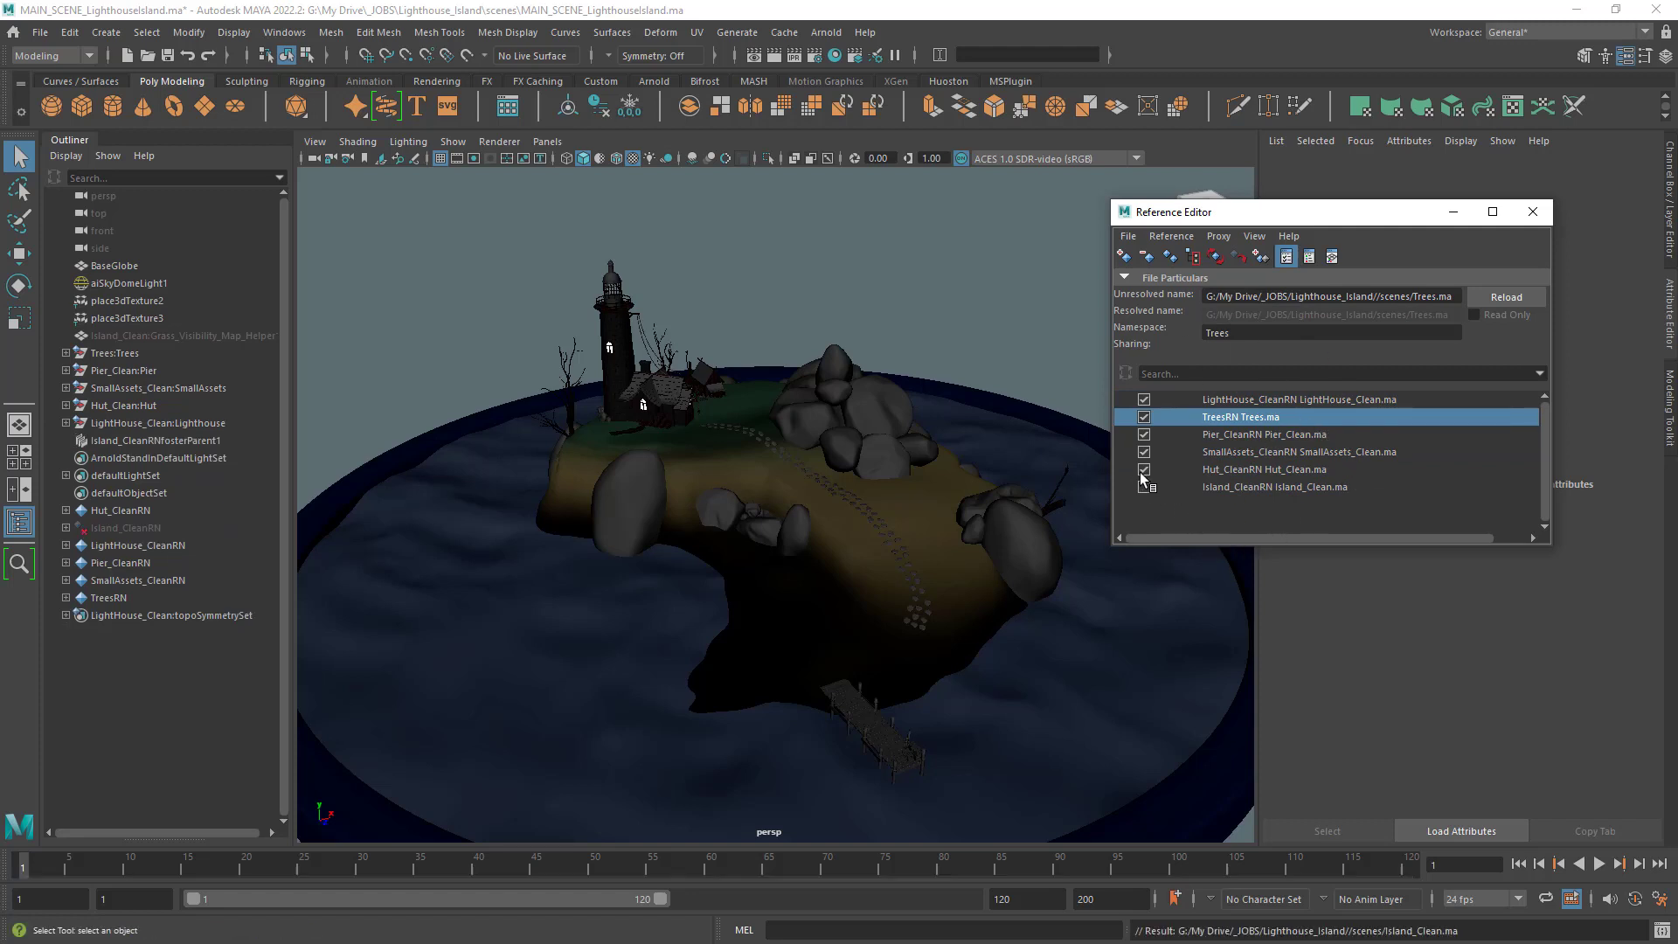
click(1145, 468)
click(1145, 451)
click(1145, 434)
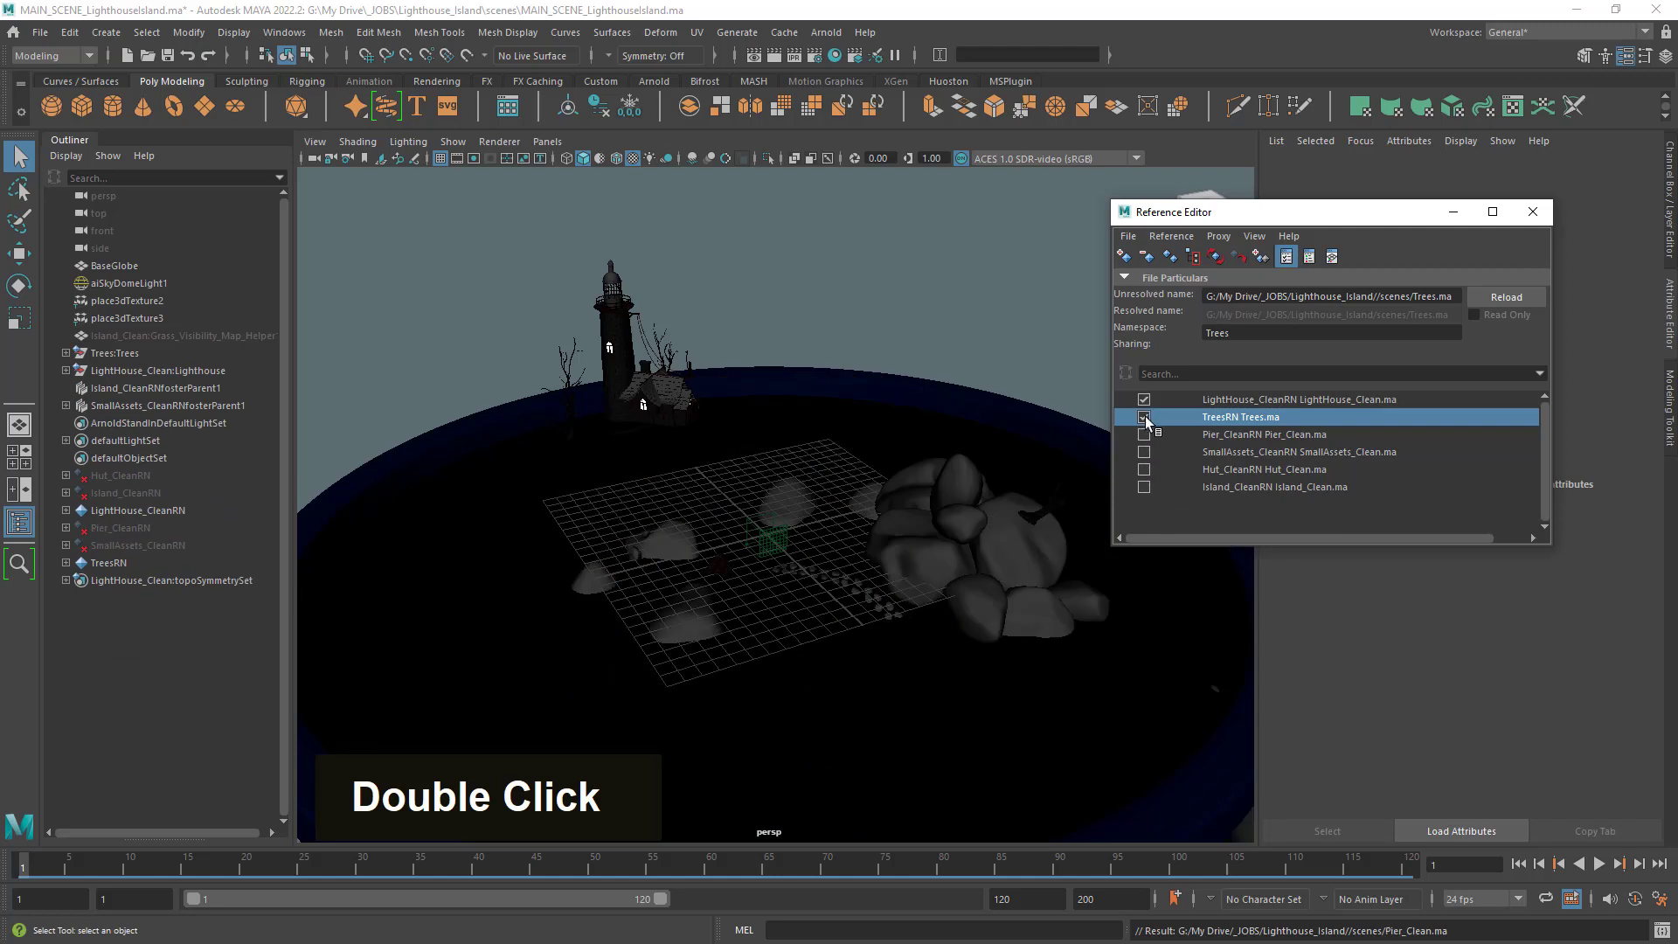
click(1145, 416)
click(1145, 400)
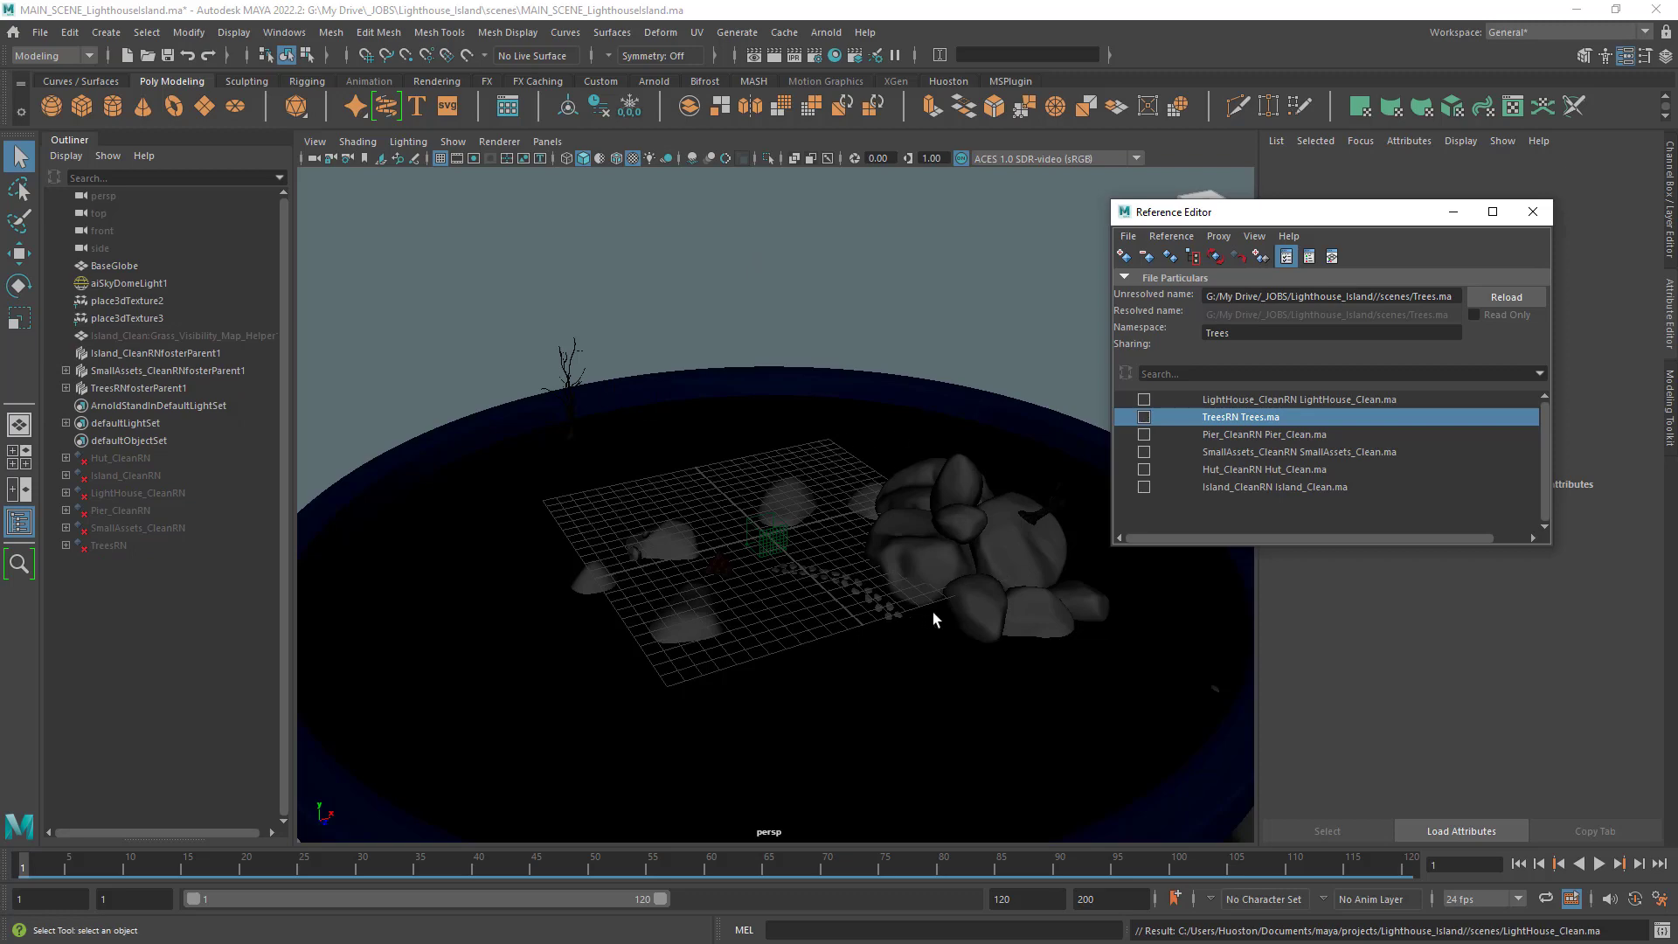
mouse_move(933, 614)
alt+mouse_down()
mouse_move(982, 603)
mouse_move(937, 608)
alt+mouse_up()
alt+right_drag(936, 609, 1014, 658)
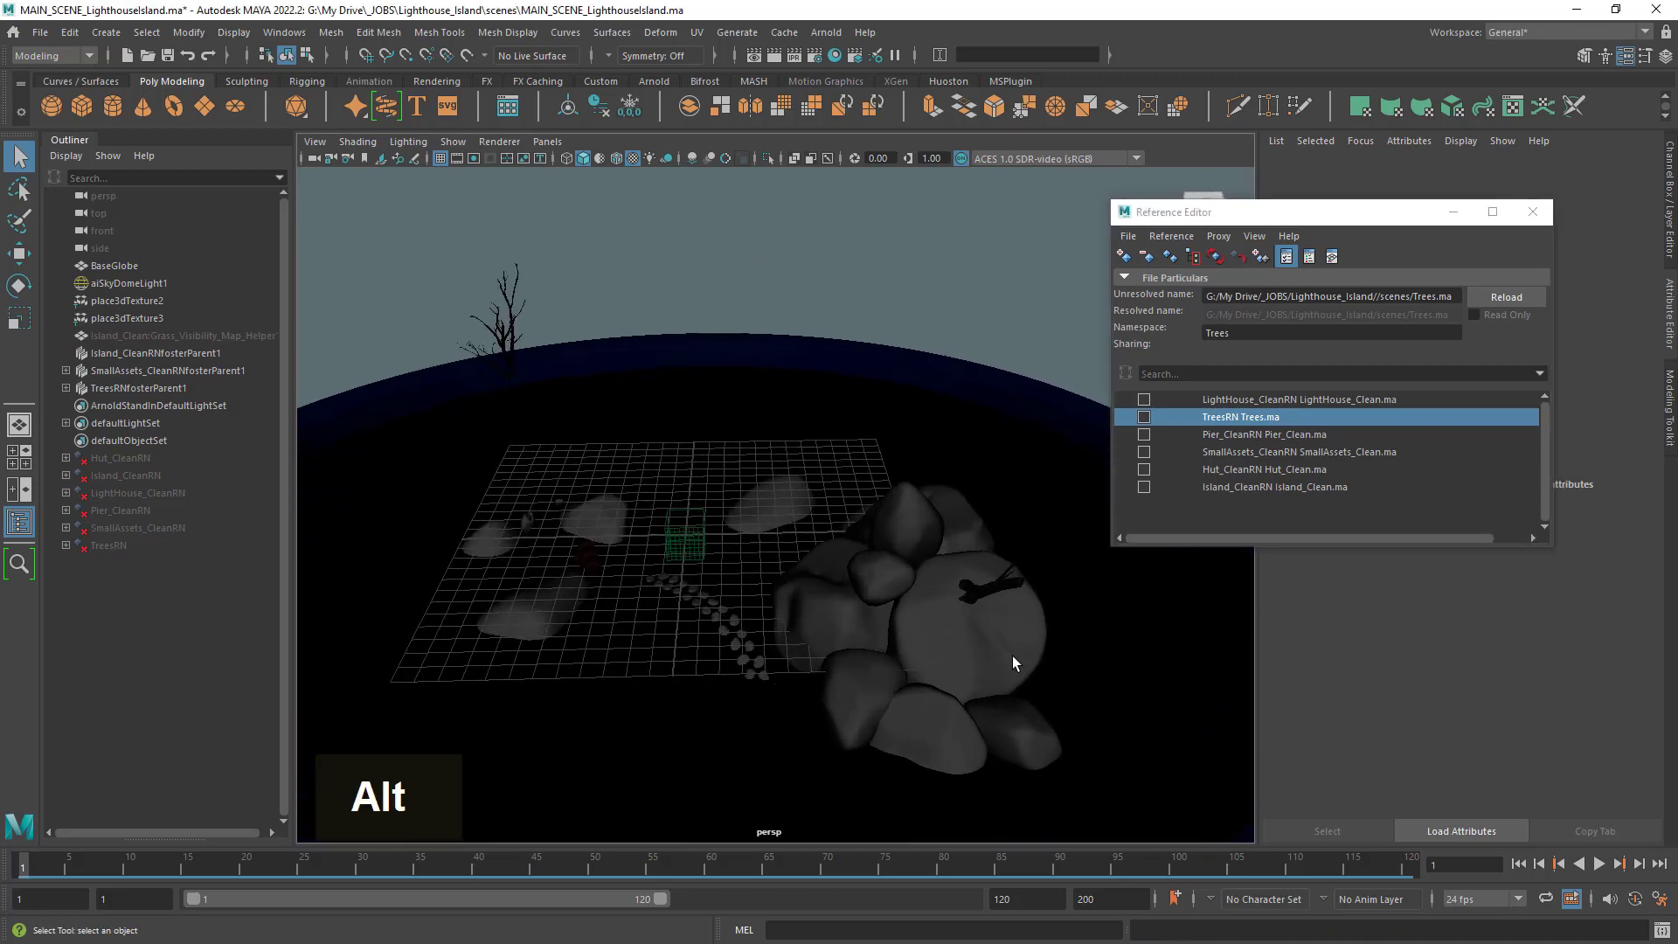
alt+drag(1012, 657, 907, 644)
alt+right_drag(906, 644, 1020, 667)
alt+drag(1020, 667, 1054, 706)
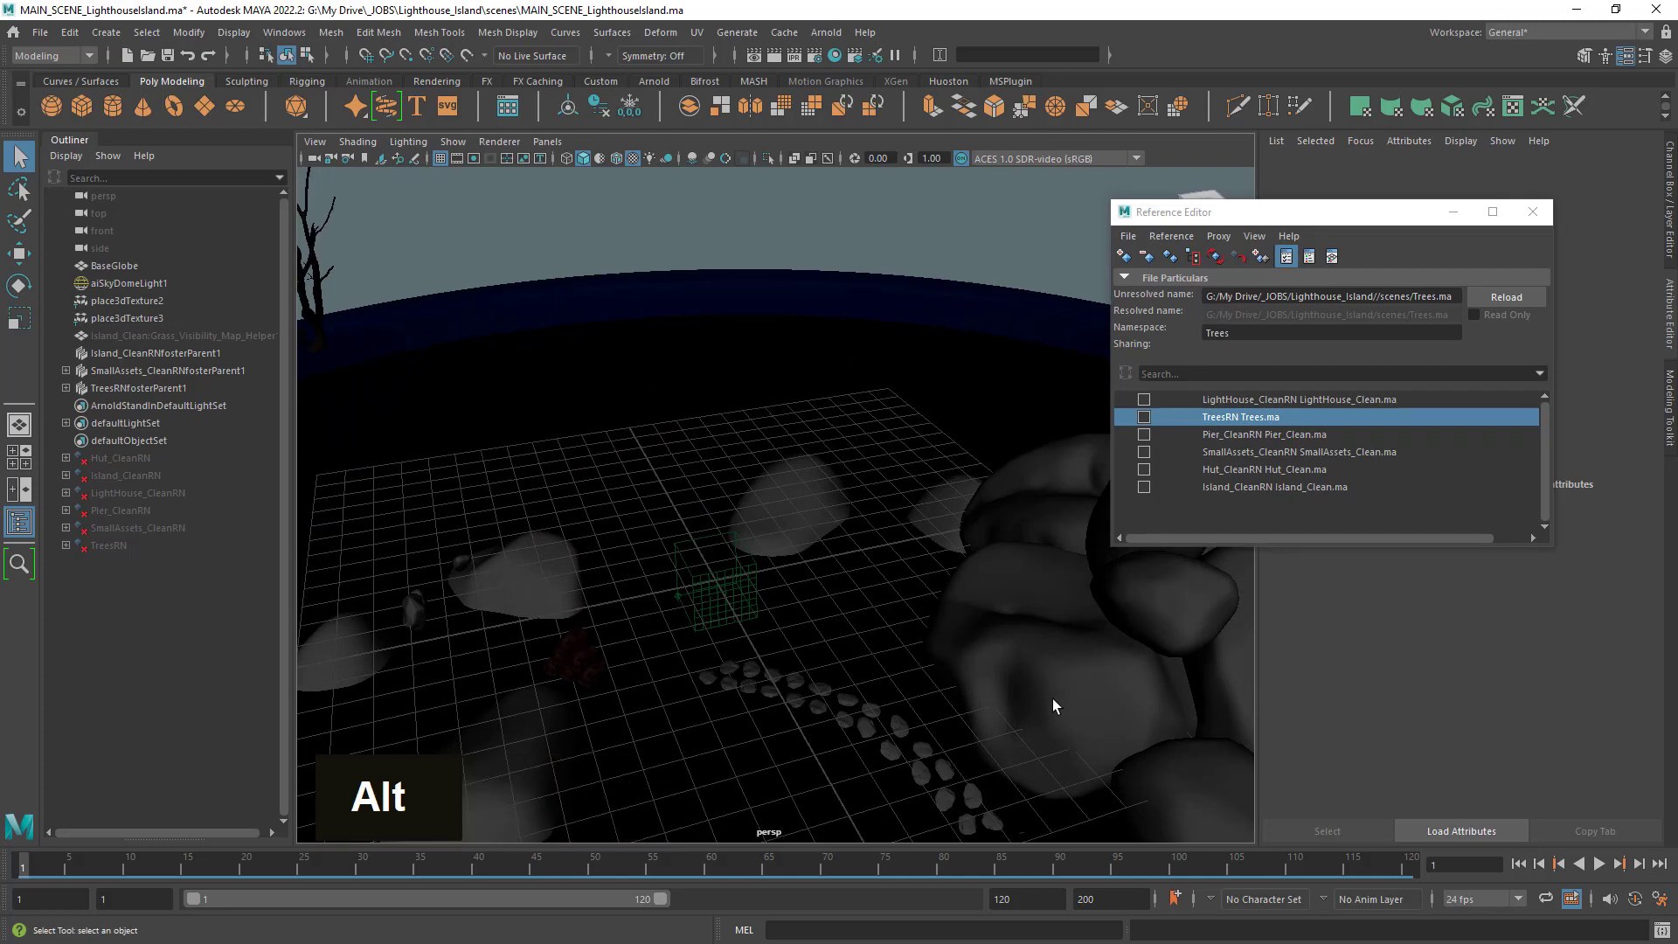
Select a barrel in the scene and examine the objects held under SmallAssets_CleanRNfosterParent1.
alt+middle_drag(1054, 706, 900, 501)
alt+drag(900, 502, 911, 466)
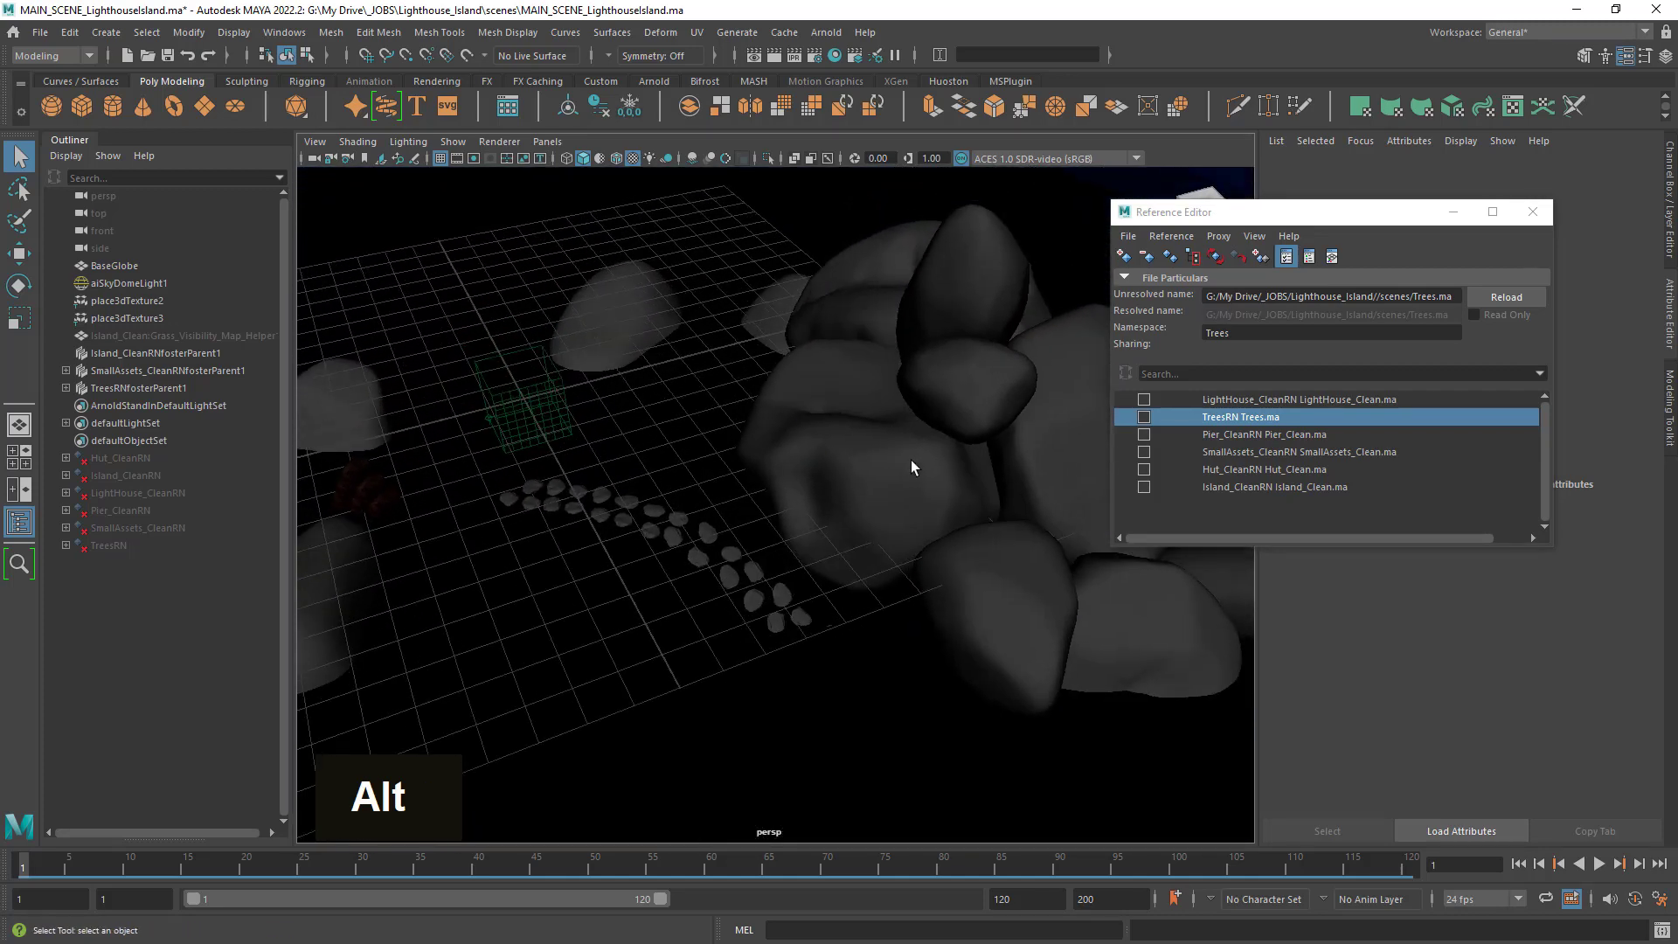
click(356, 472)
click(65, 371)
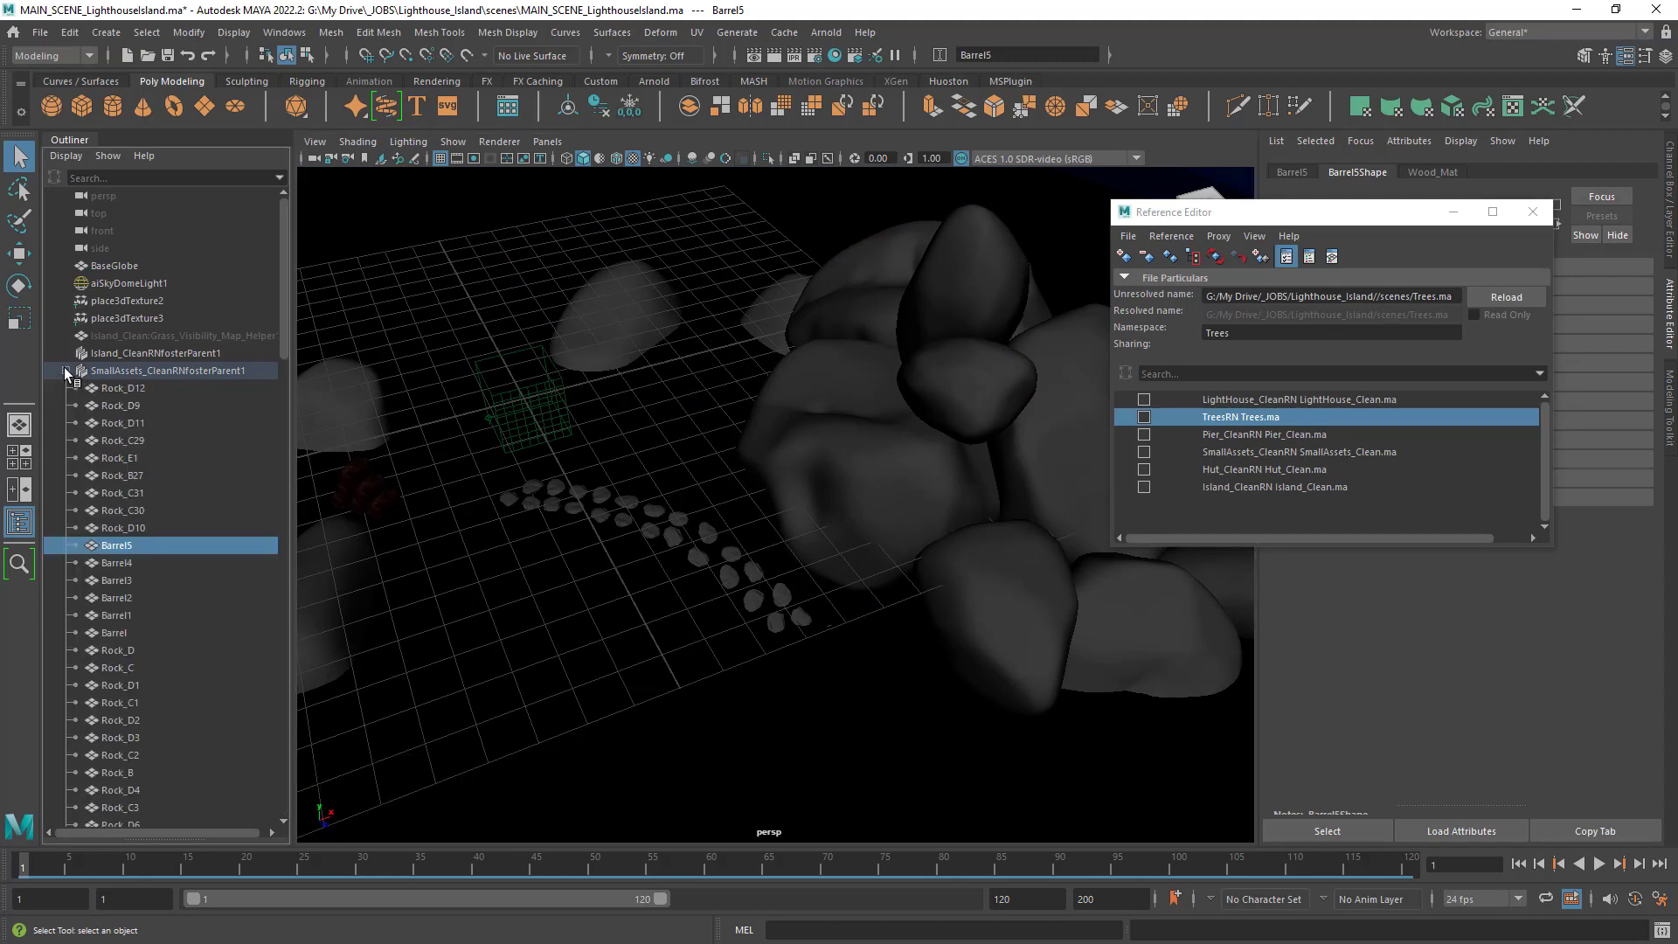
click(66, 370)
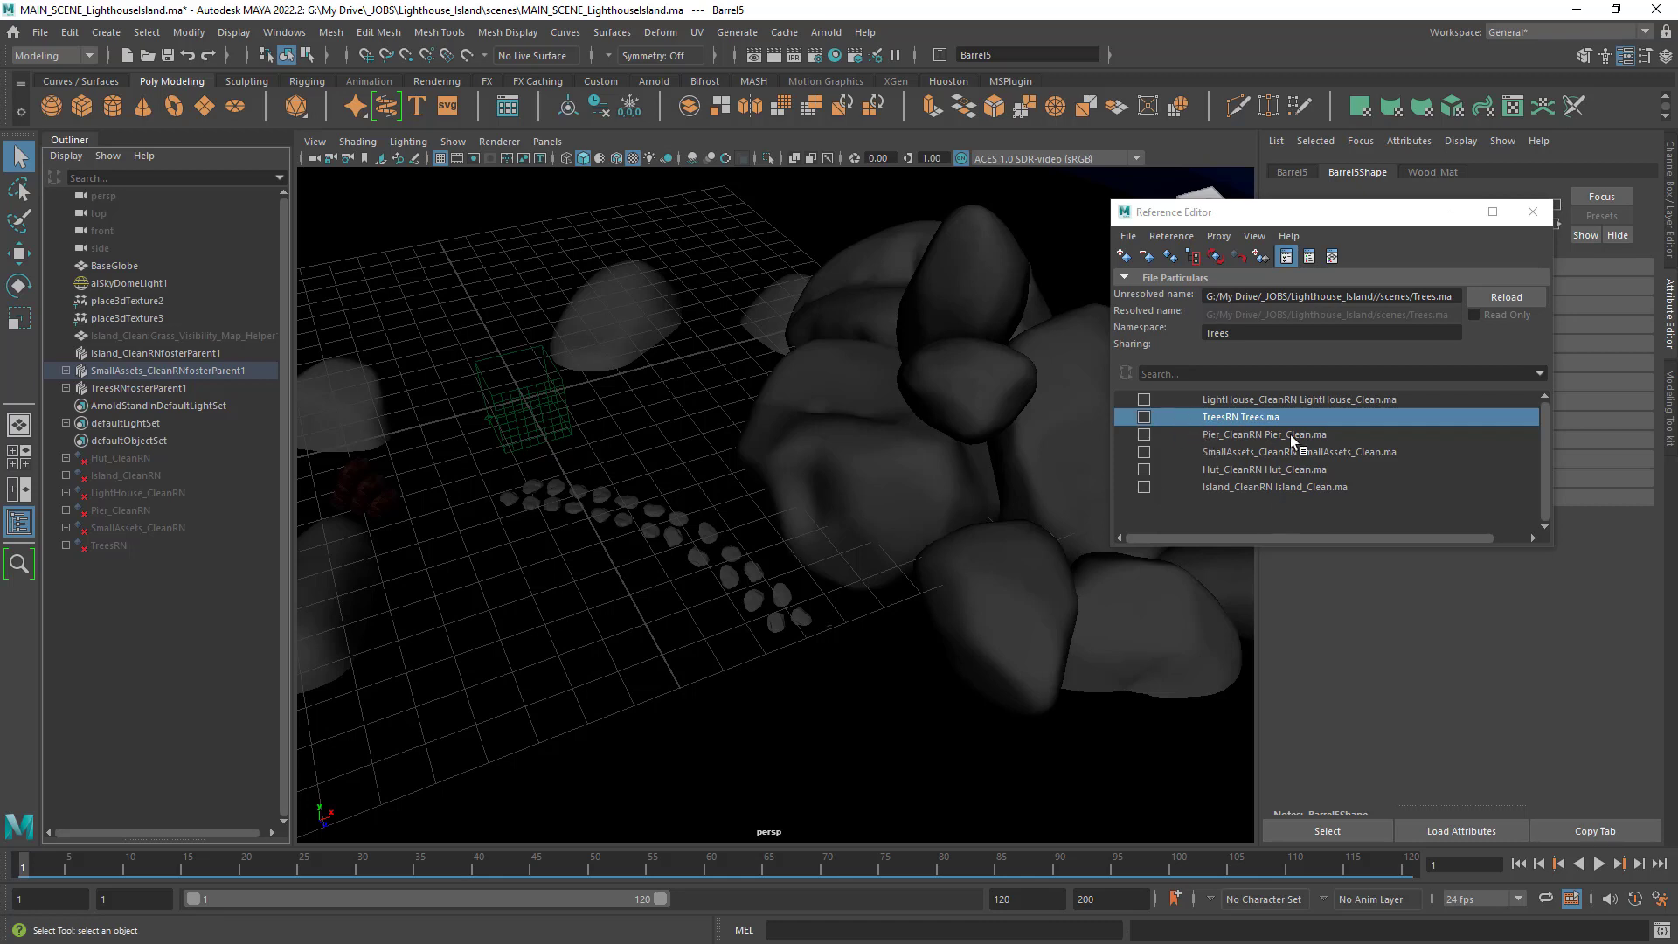
Examine the Dead_Tree, Dead_Tree1 and Burnt_Tree objects held under TreesRNfosterParent1.
click(165, 389)
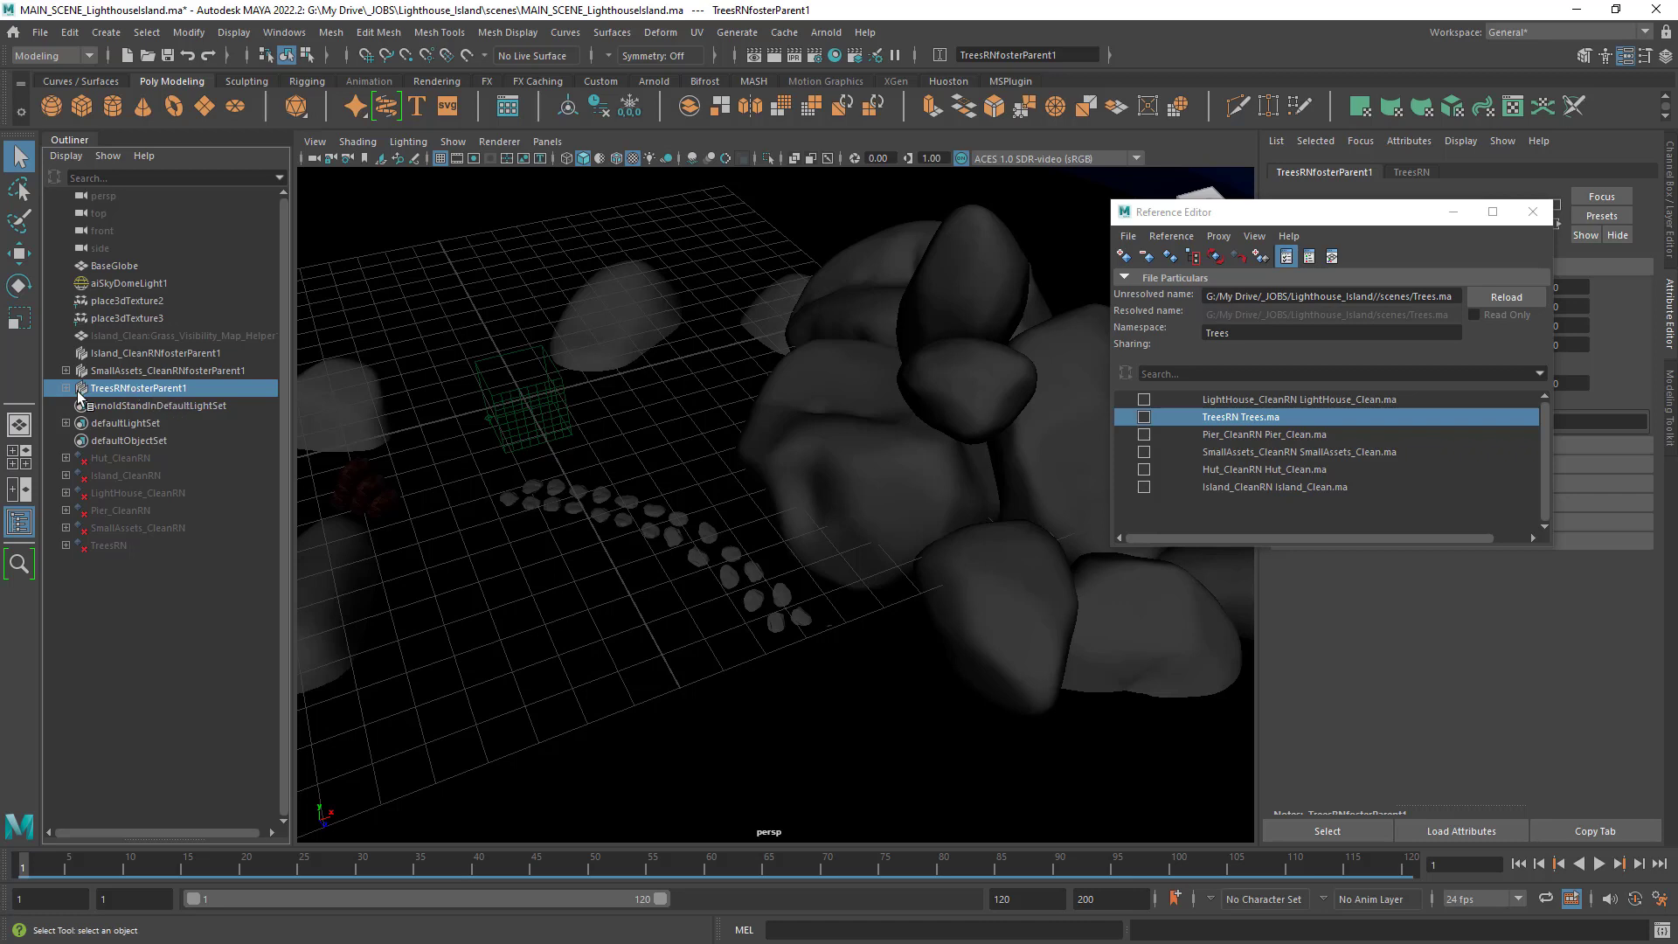
click(66, 388)
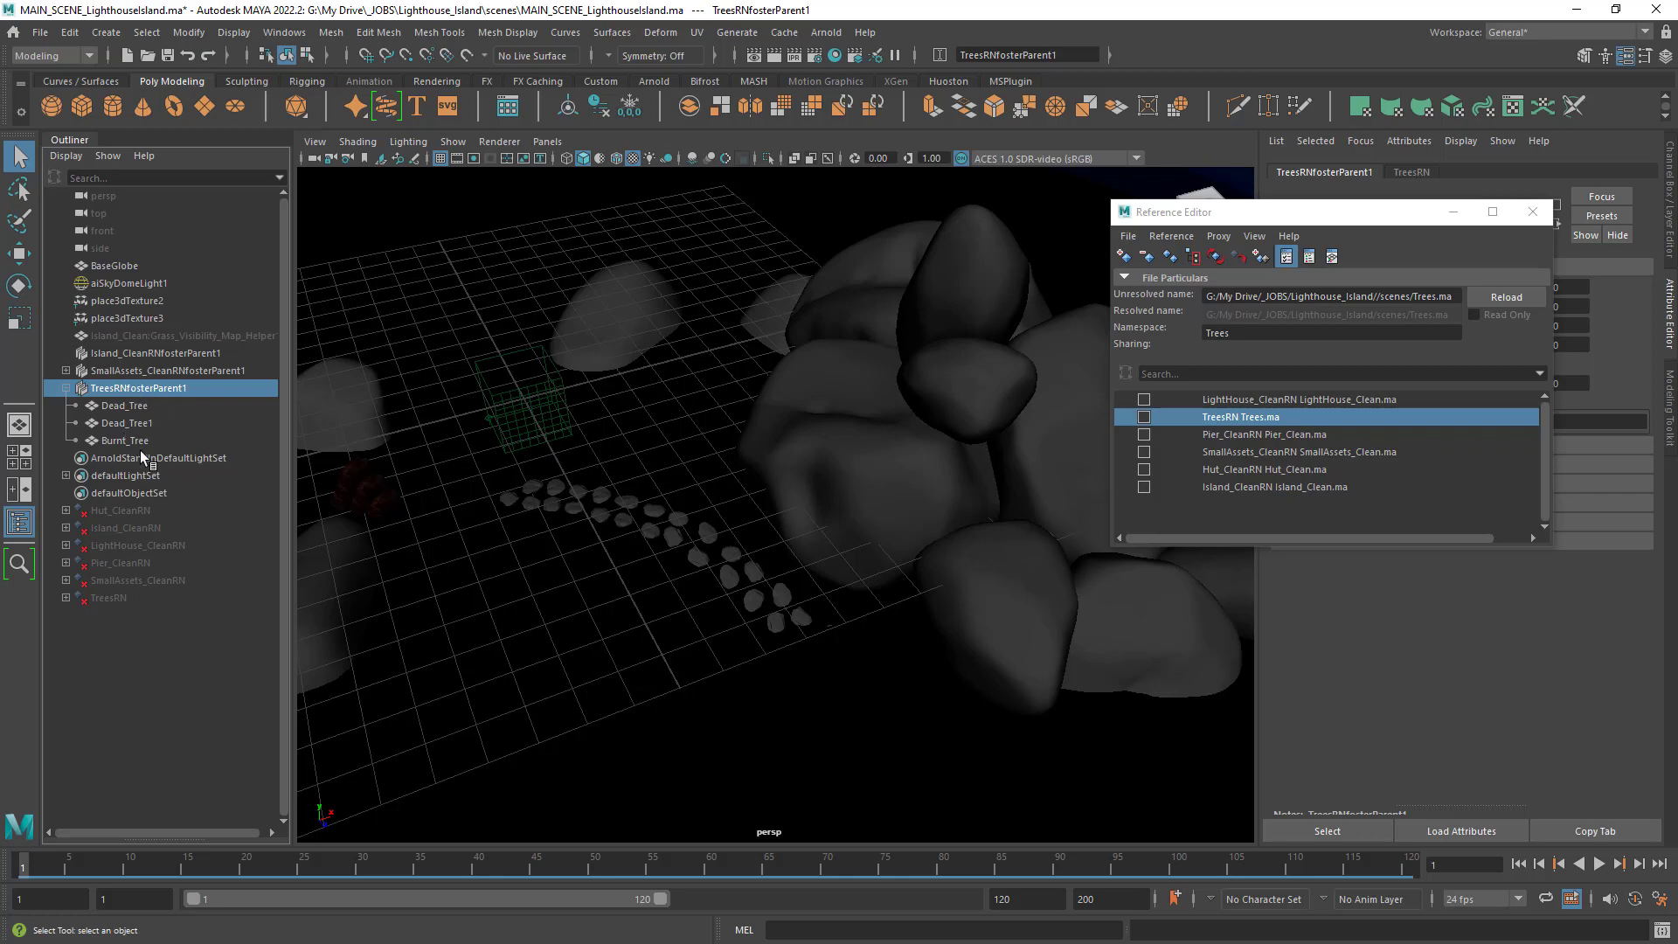
click(132, 423)
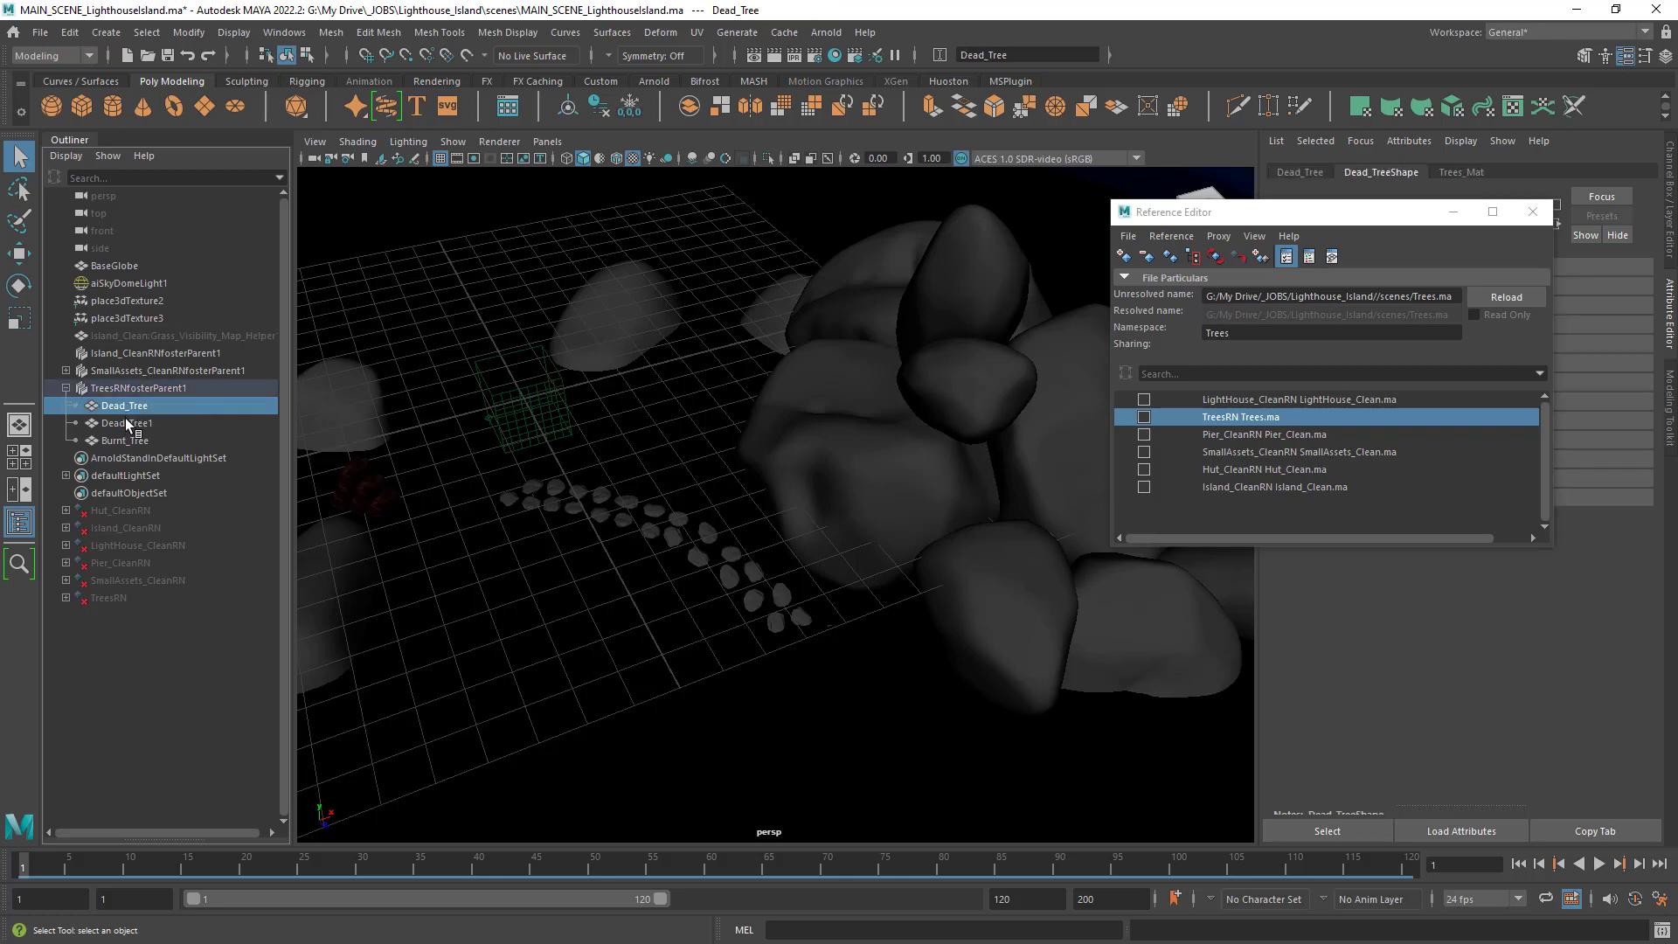
click(123, 406)
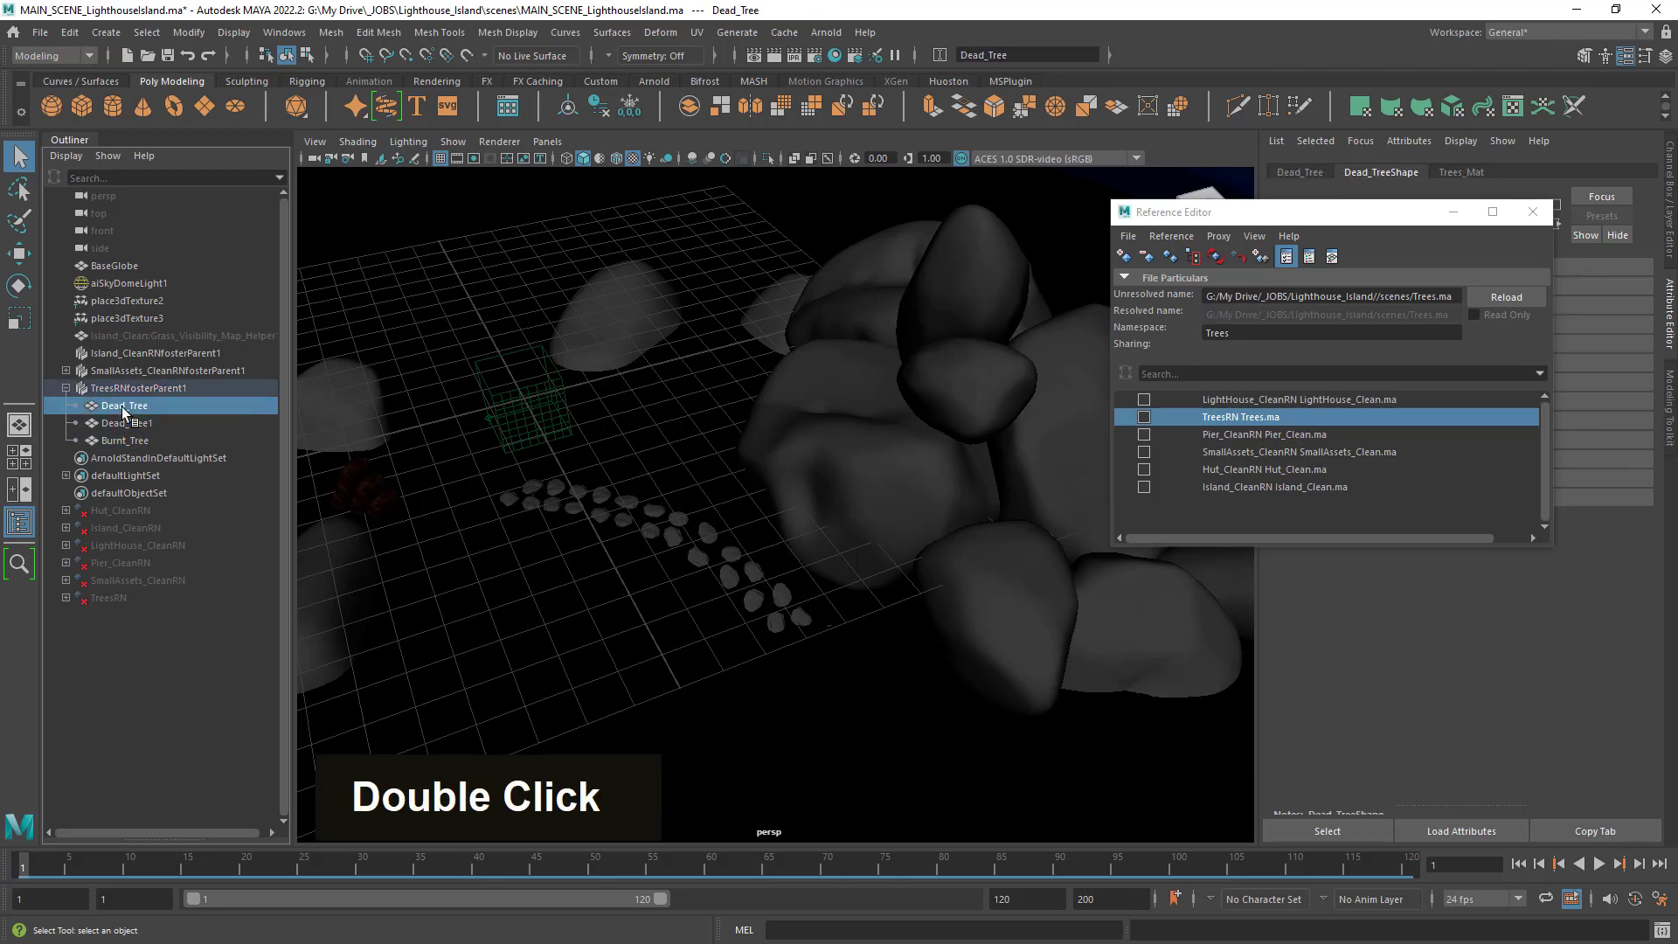
click(127, 423)
click(129, 442)
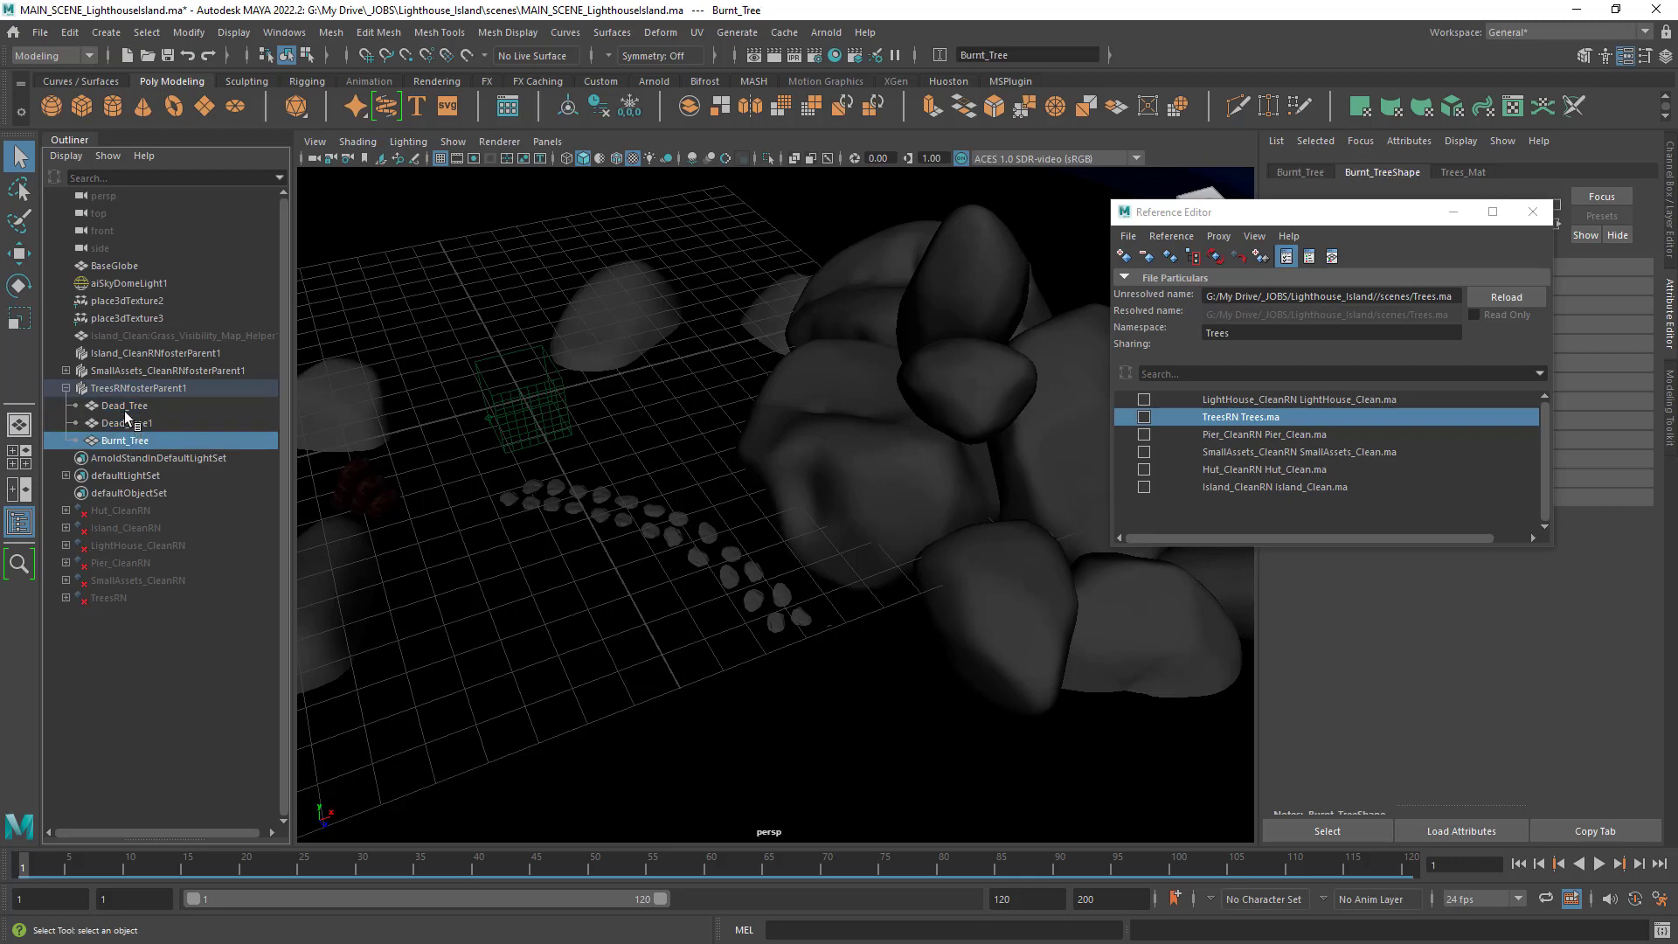
shift+click(125, 407)
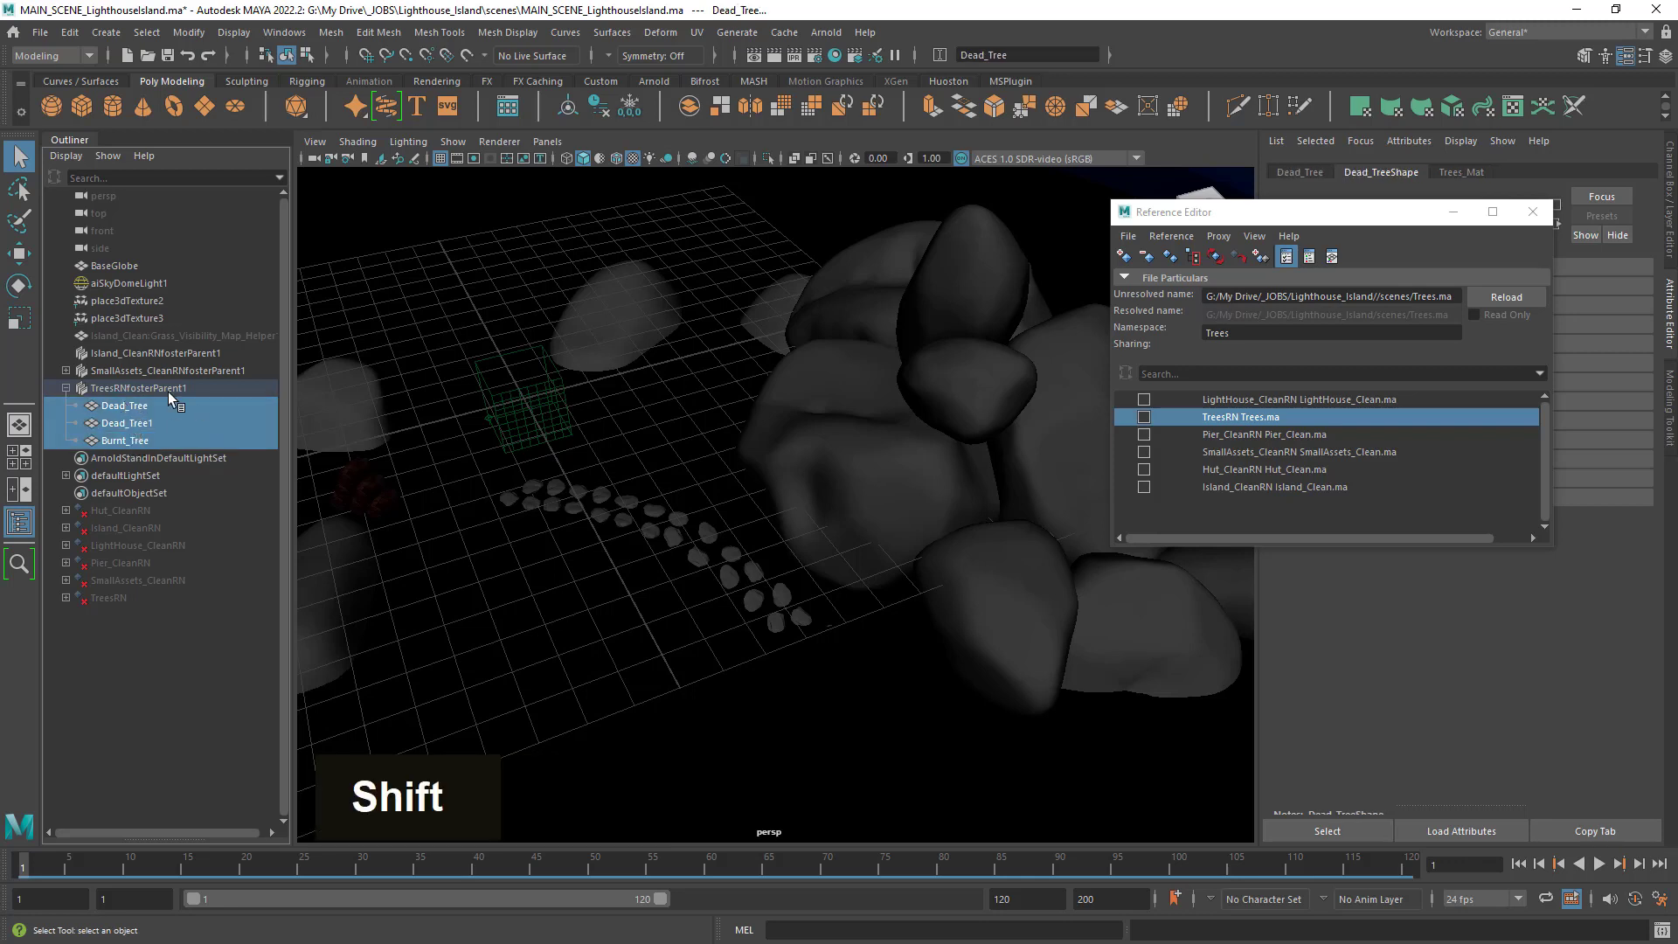
click(166, 390)
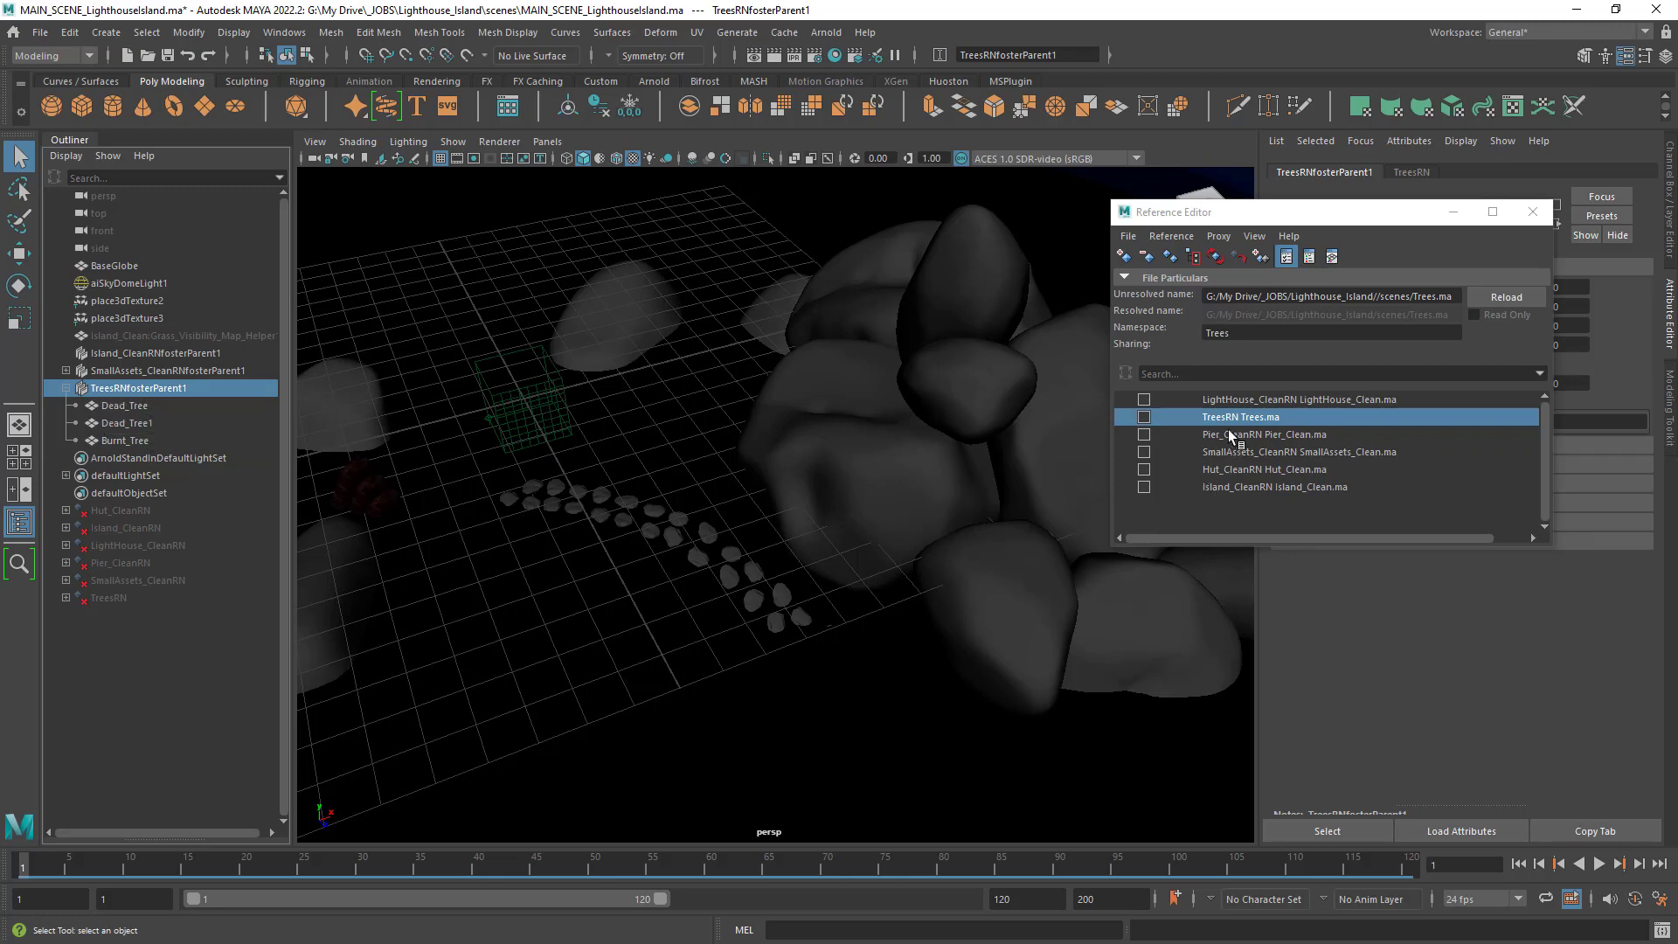
Load the Trees.ma reference and check the contents of its Trees group.
click(1143, 416)
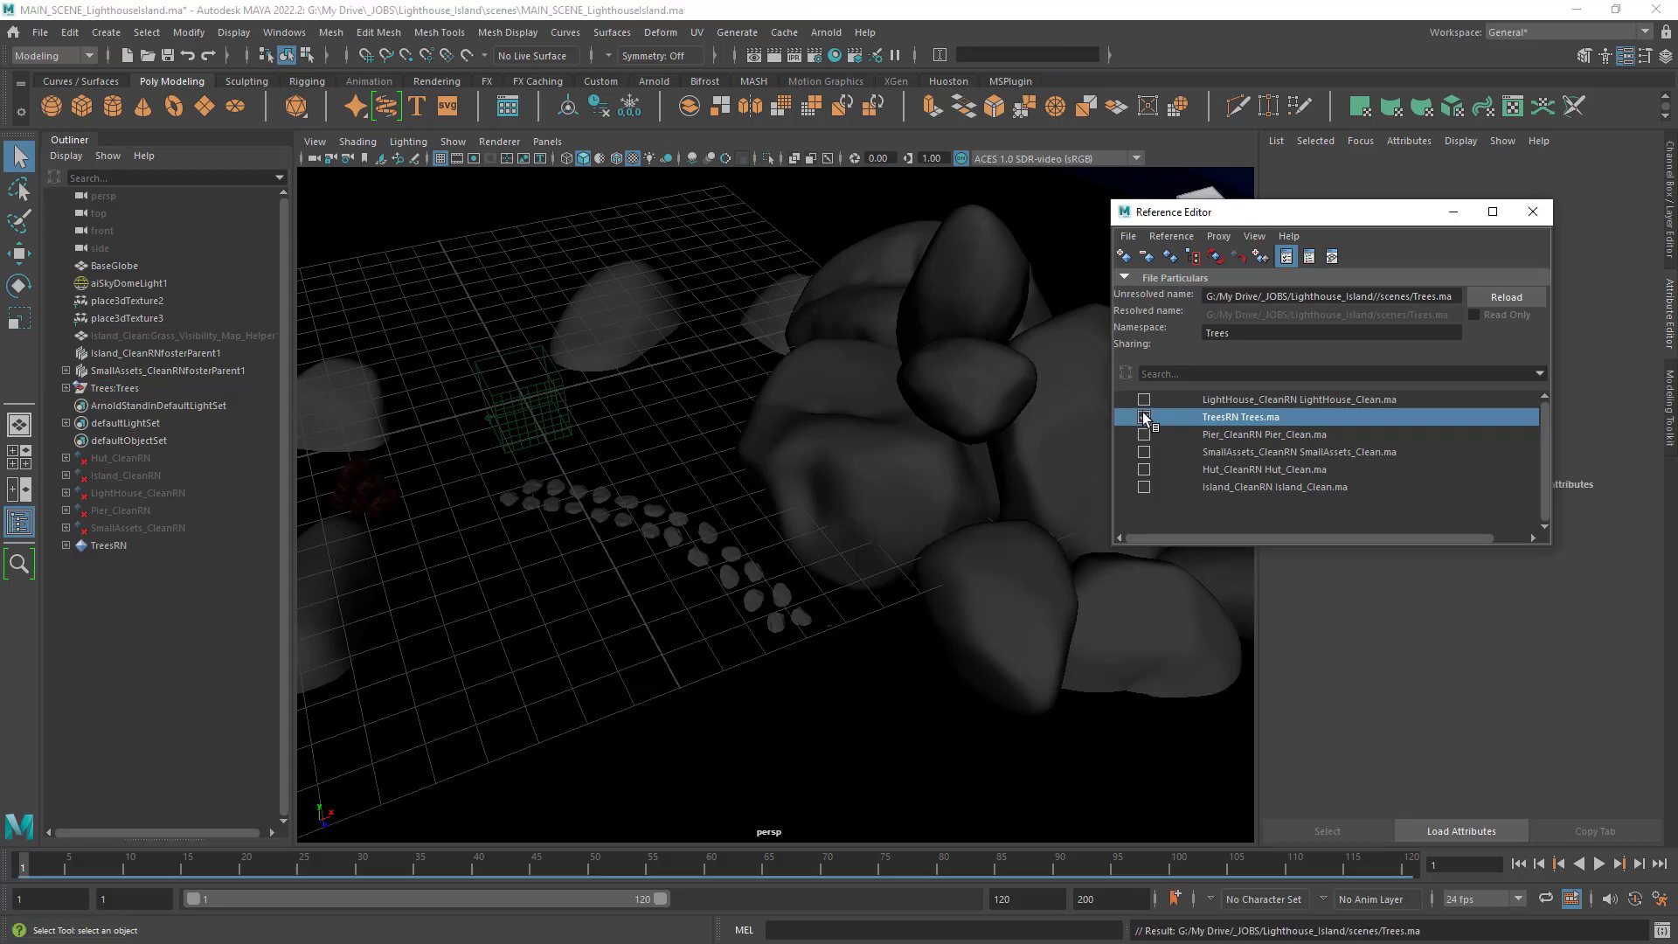
click(117, 391)
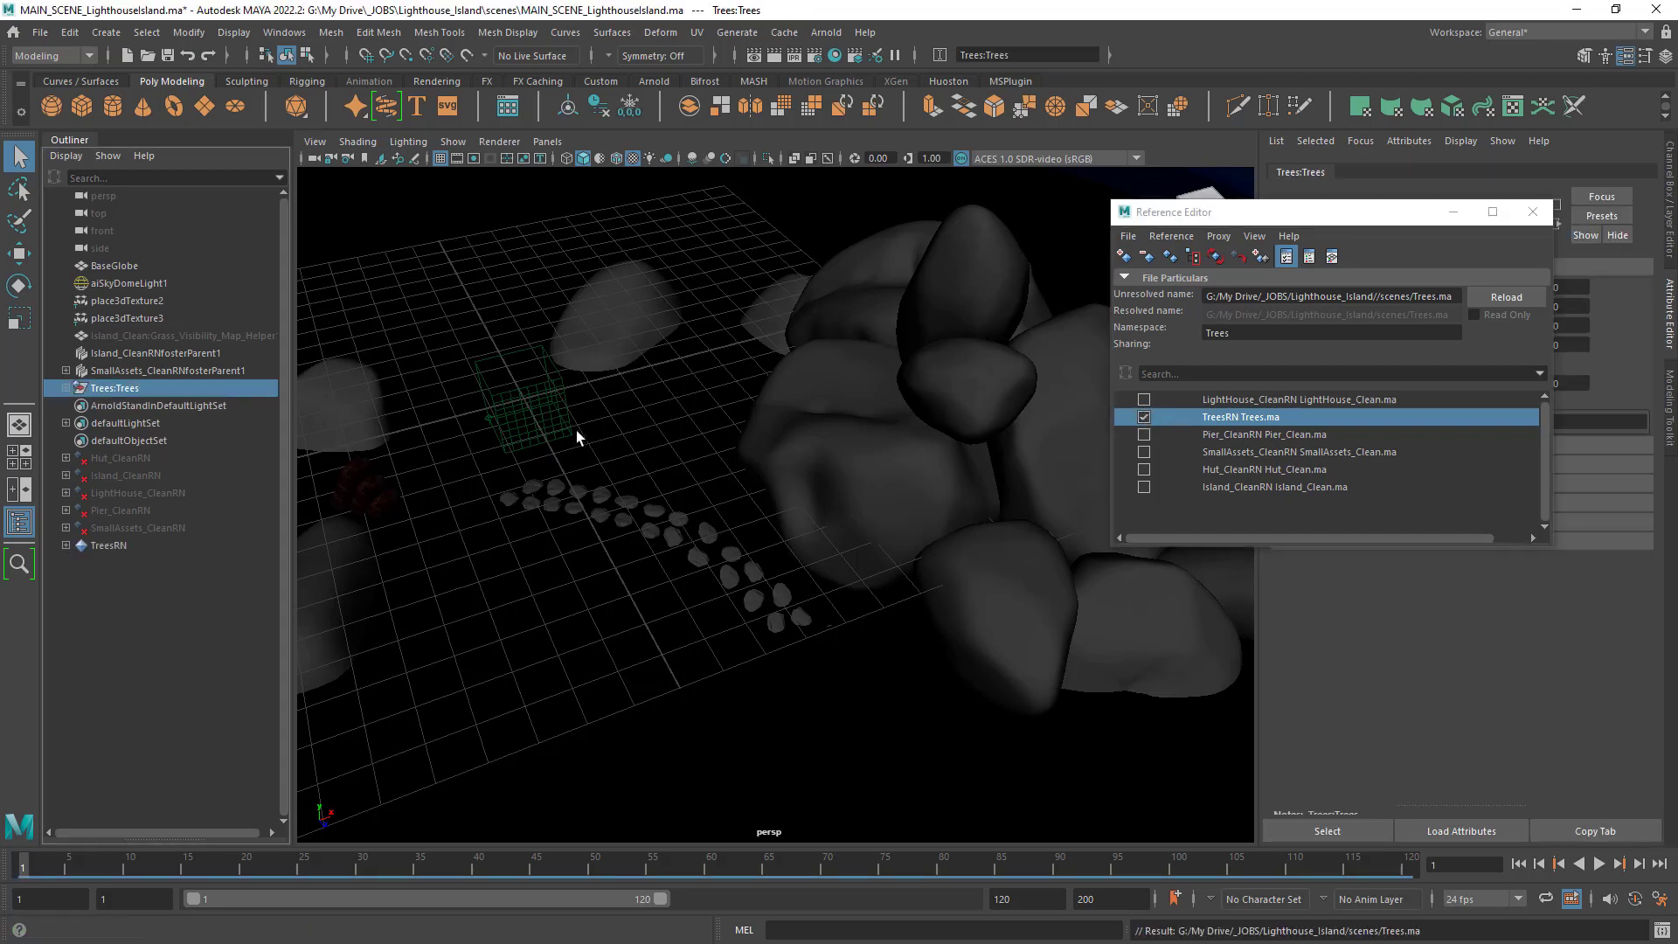
click(66, 389)
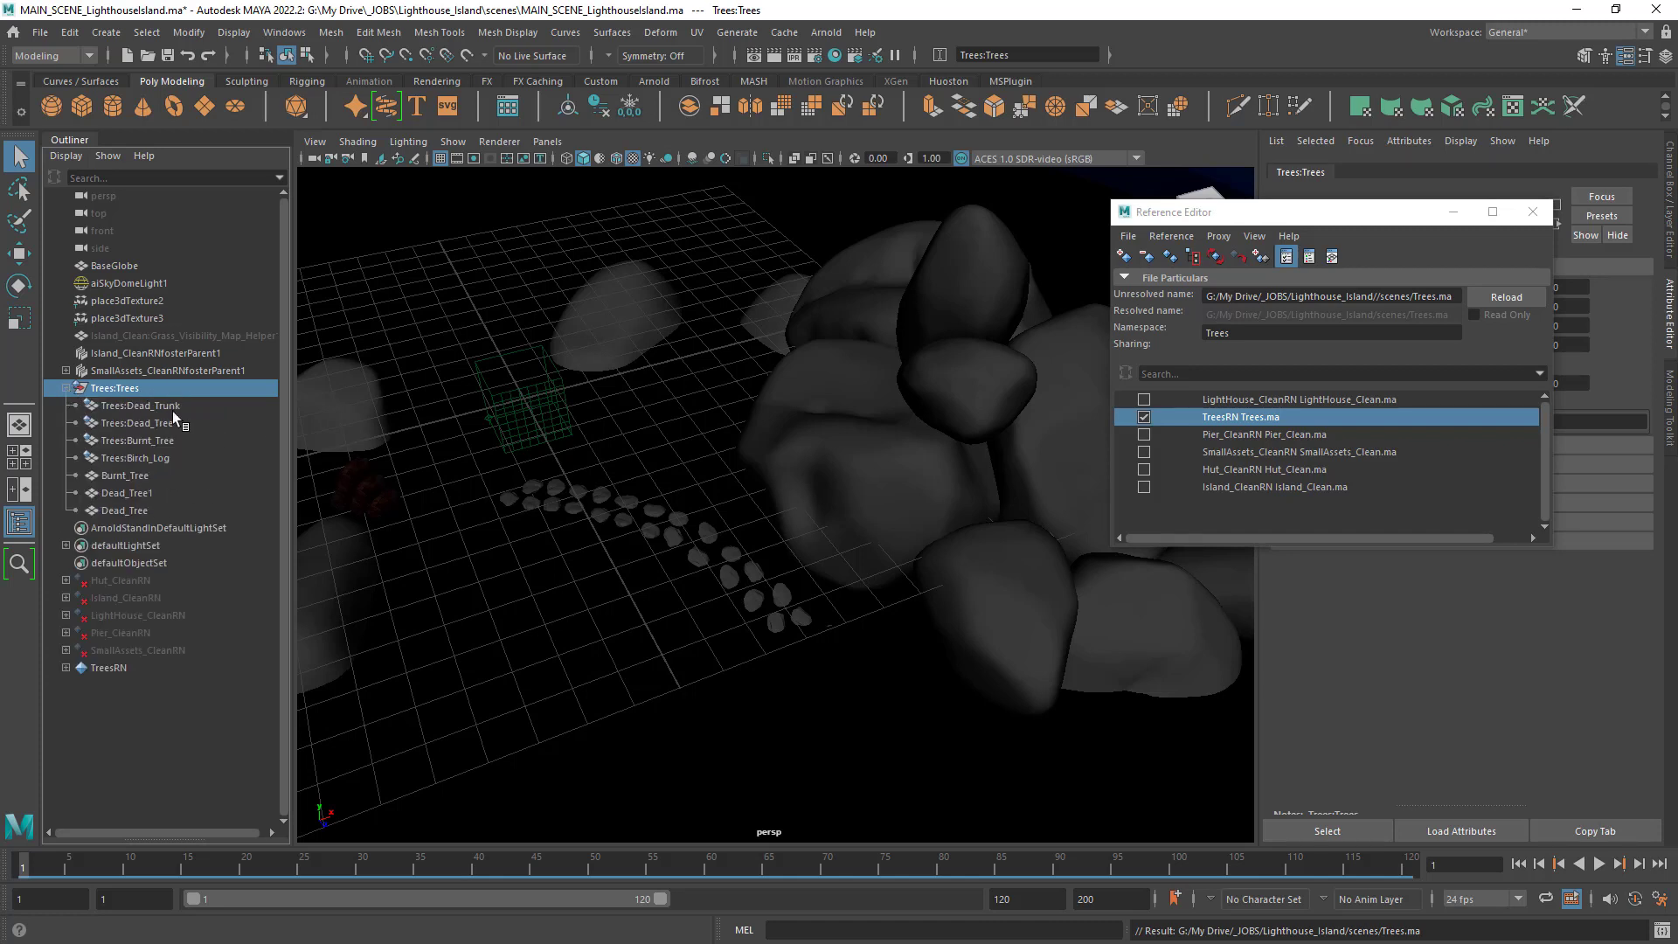
click(66, 388)
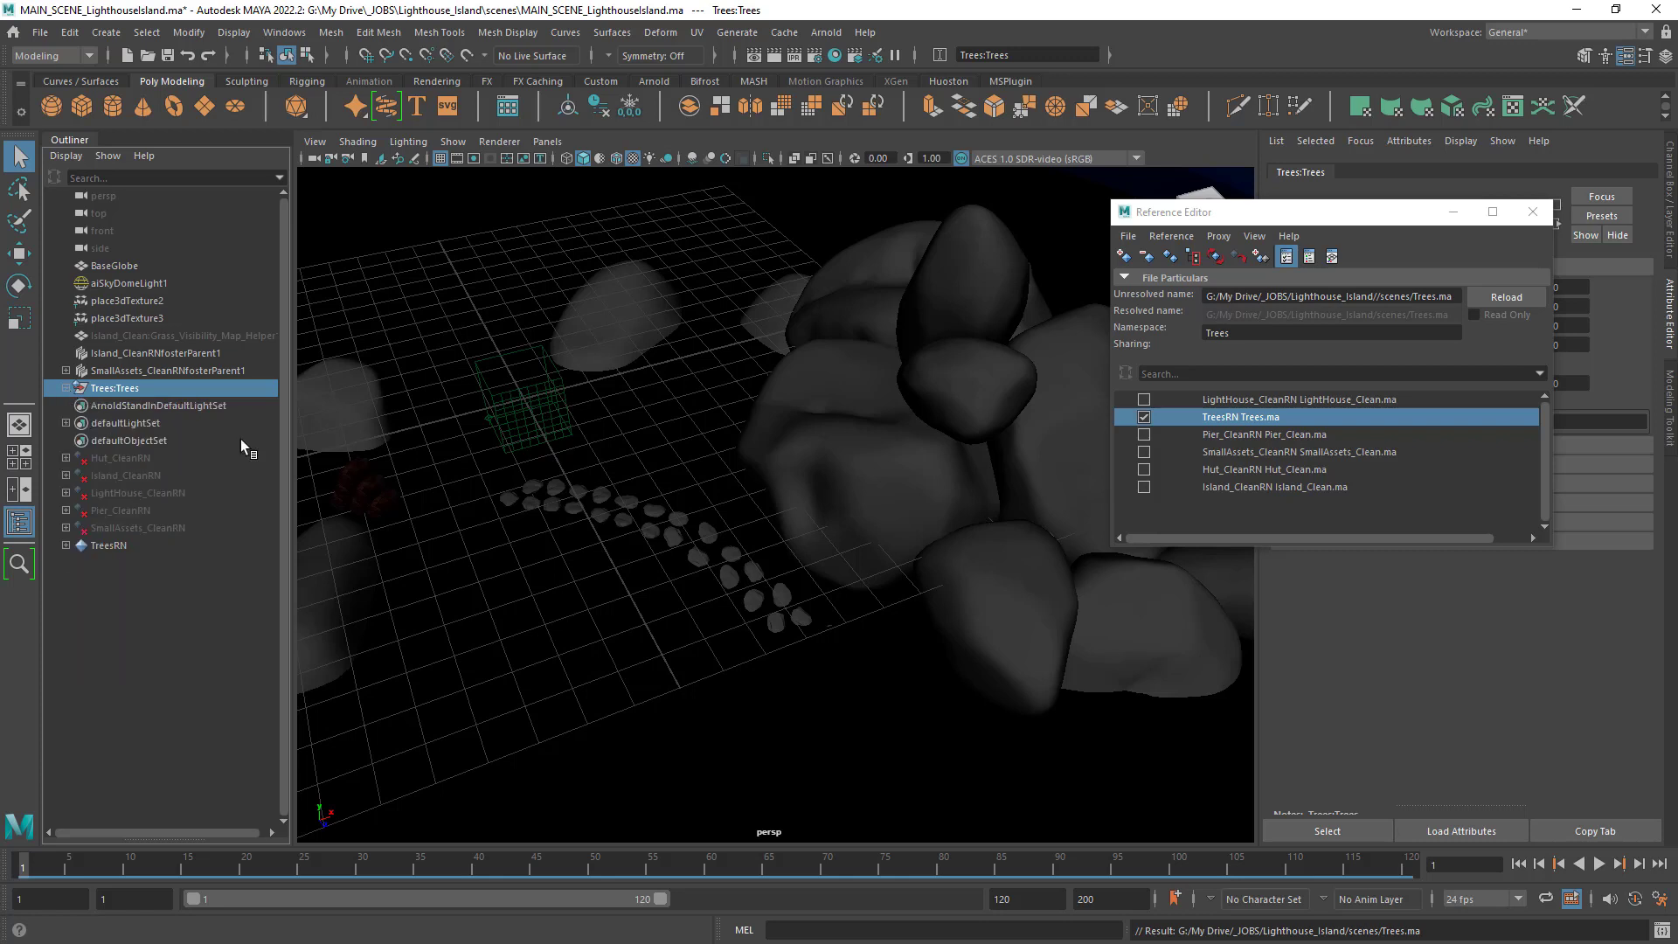
Load the Pier_Clean, SmallAssets_Clean, Hut_Clean, Island_Clean and LightHouse_Clean references into the scene.
click(1145, 436)
click(1144, 452)
click(1145, 469)
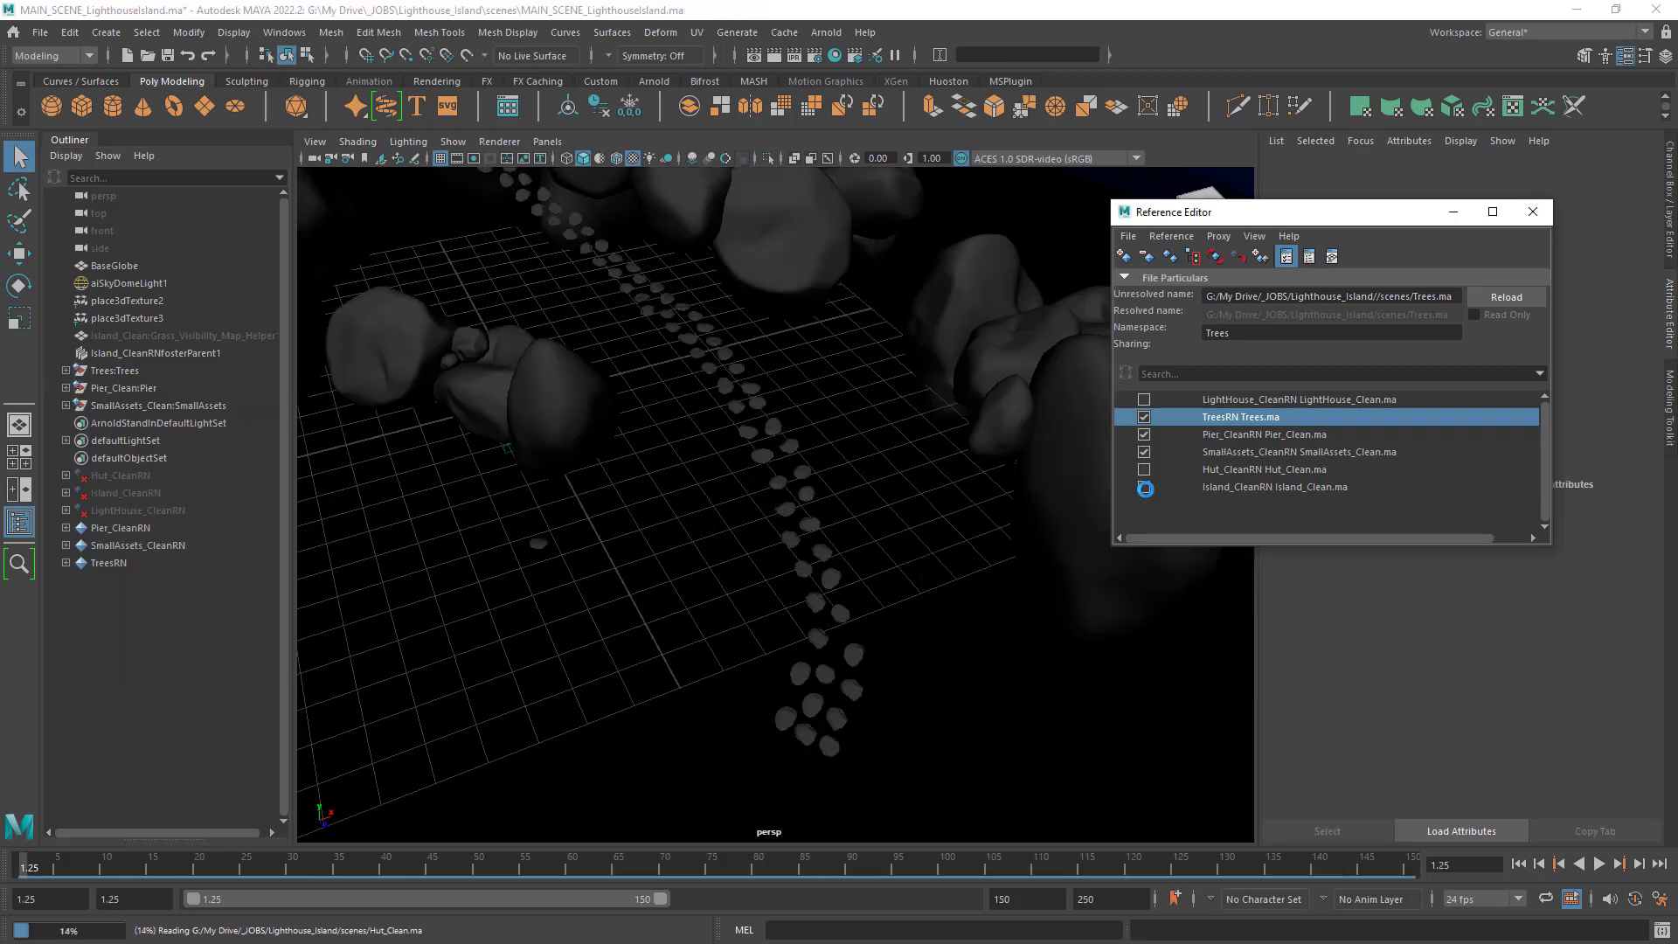
click(1144, 487)
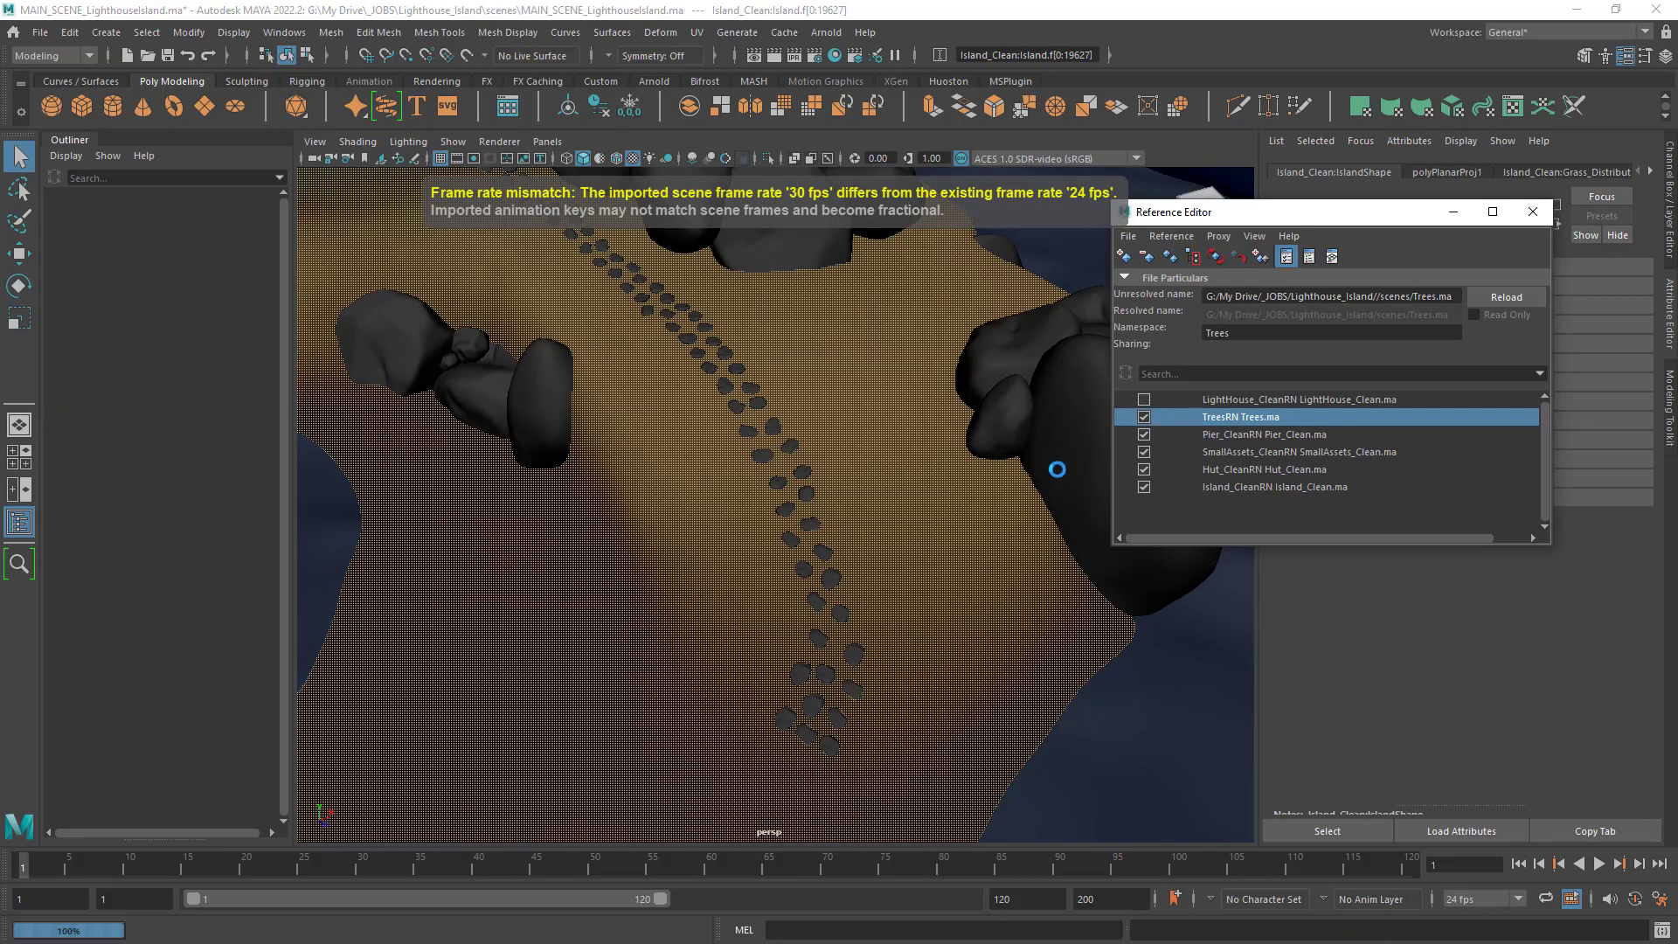
Examine the whole assembled island with its lighthouse, hut, rocks, trees and pier.
scroll(1084, 599, down, 3)
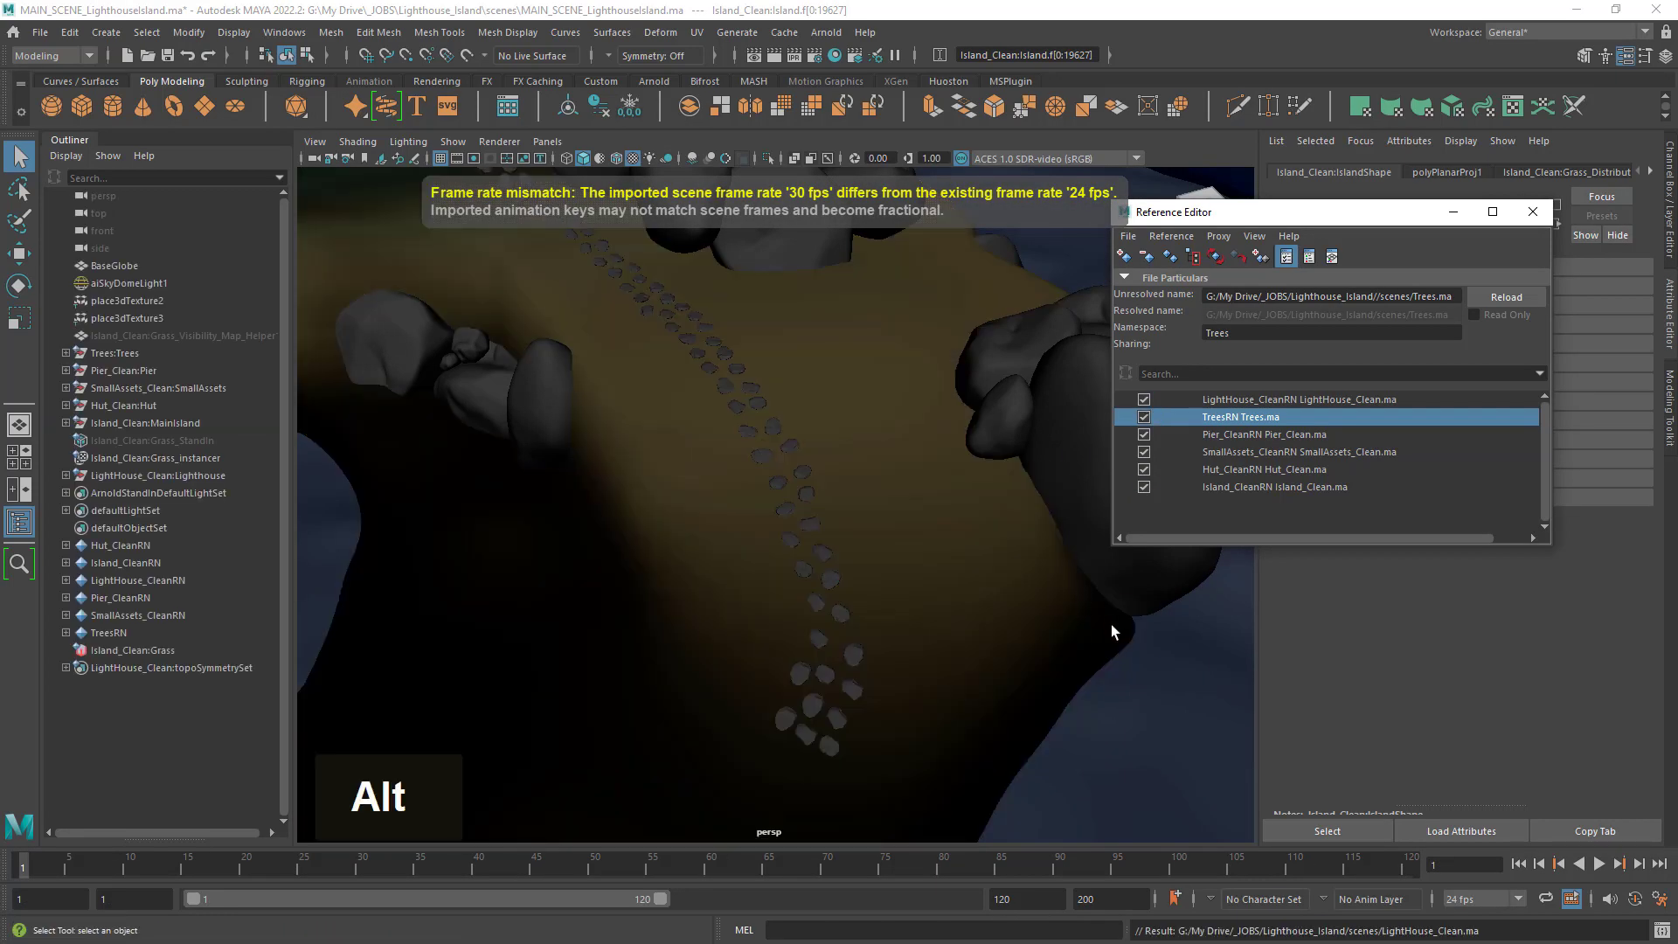
alt+right_drag(1110, 624, 878, 575)
alt+drag(888, 580, 837, 574)
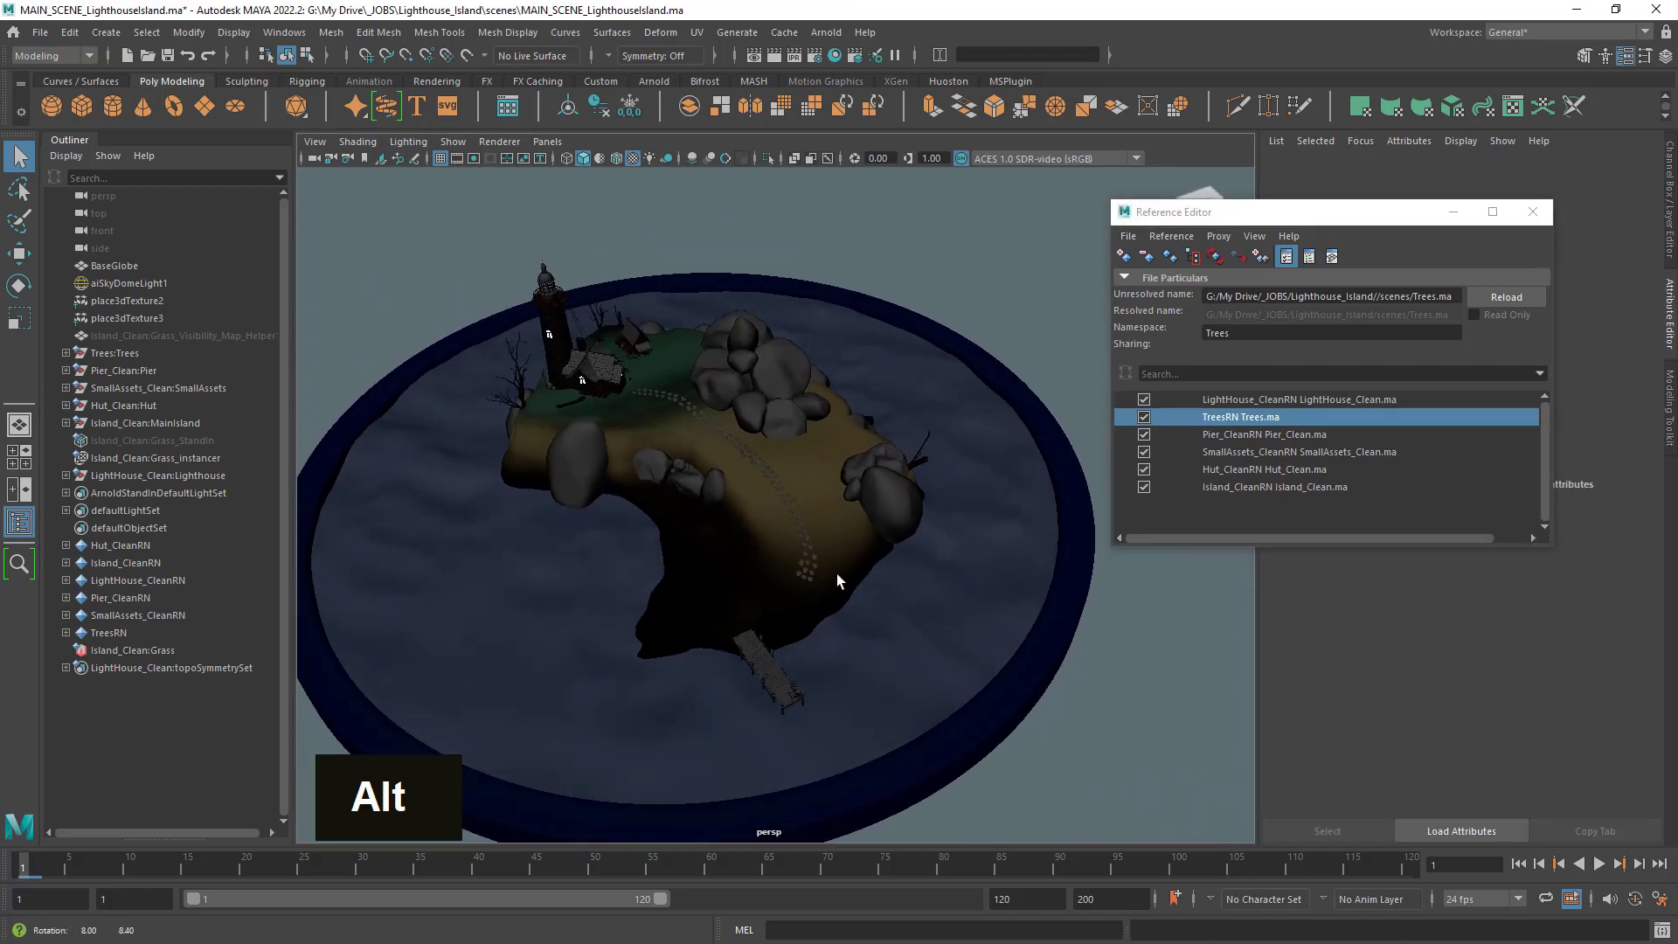
alt+right_drag(826, 565, 884, 565)
alt+middle_drag(884, 565, 974, 585)
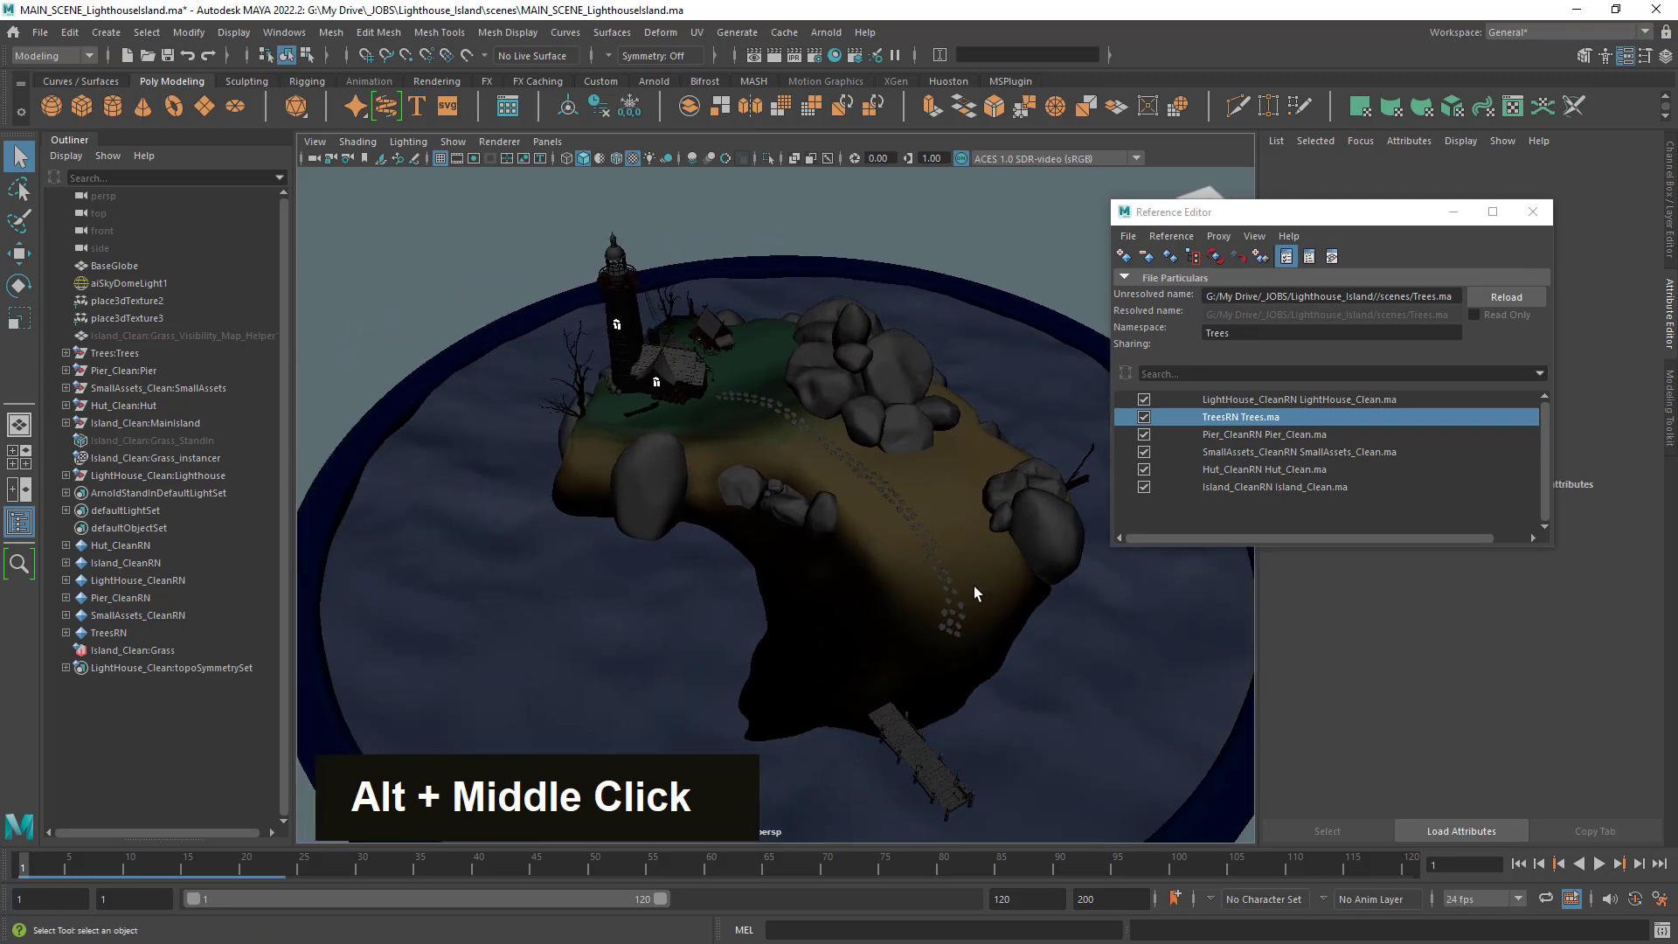
alt+drag(974, 586, 958, 536)
alt+middle_drag(958, 535, 962, 555)
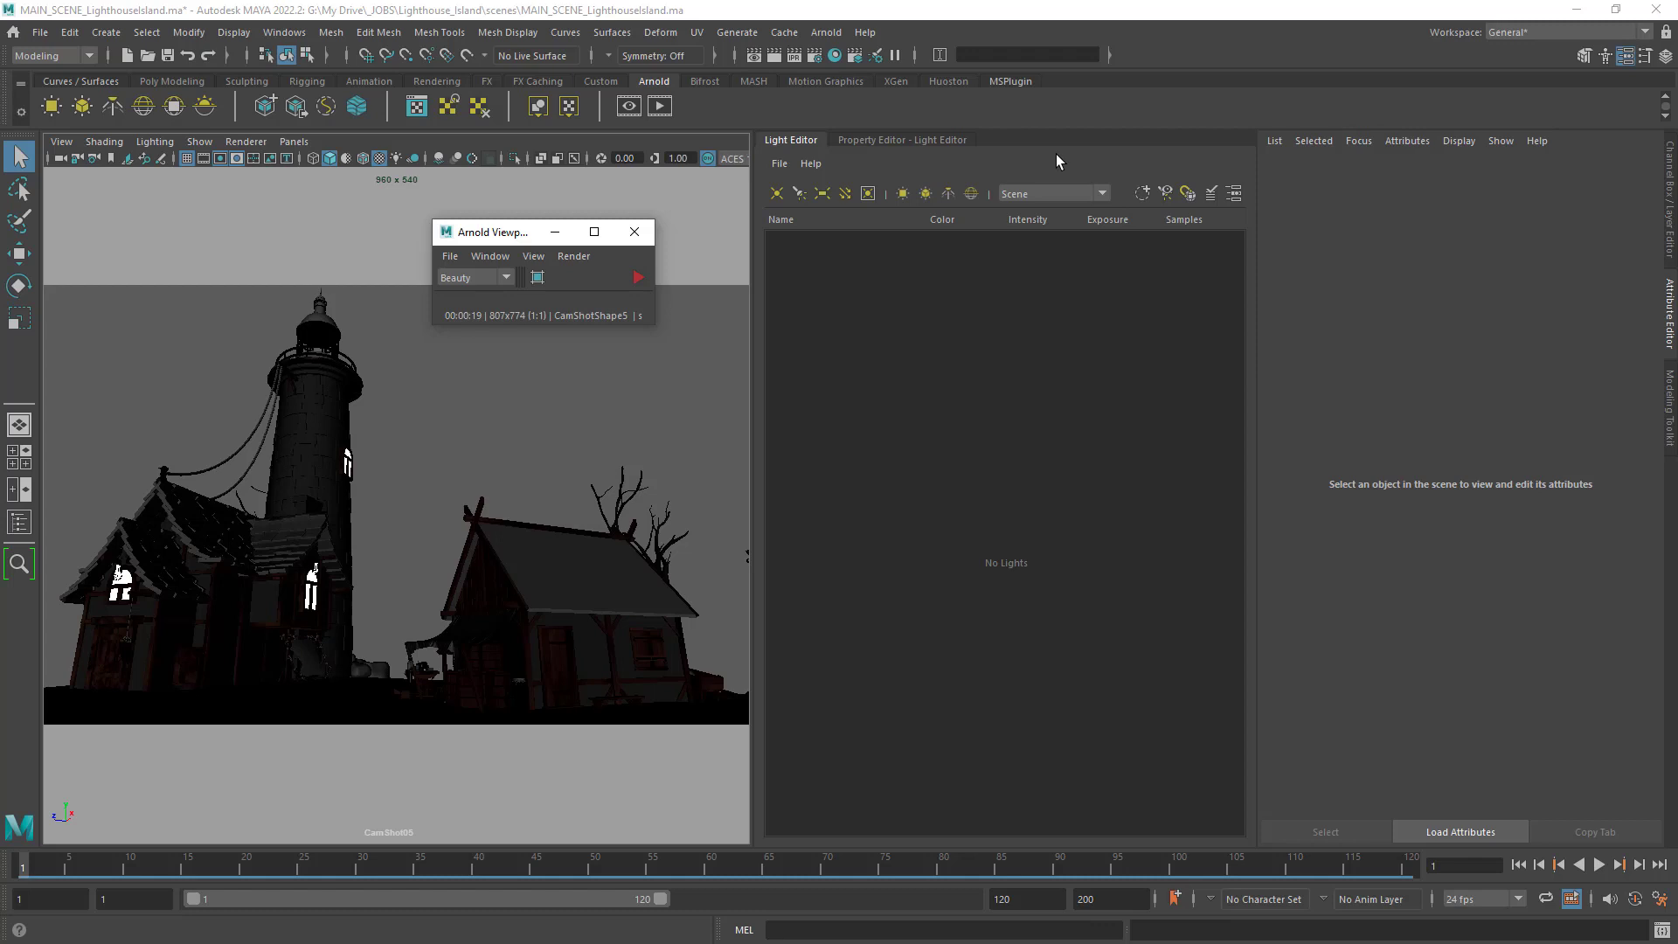
Try to render the CamShot05 view in the Arnold RenderView and close the render window.
click(633, 107)
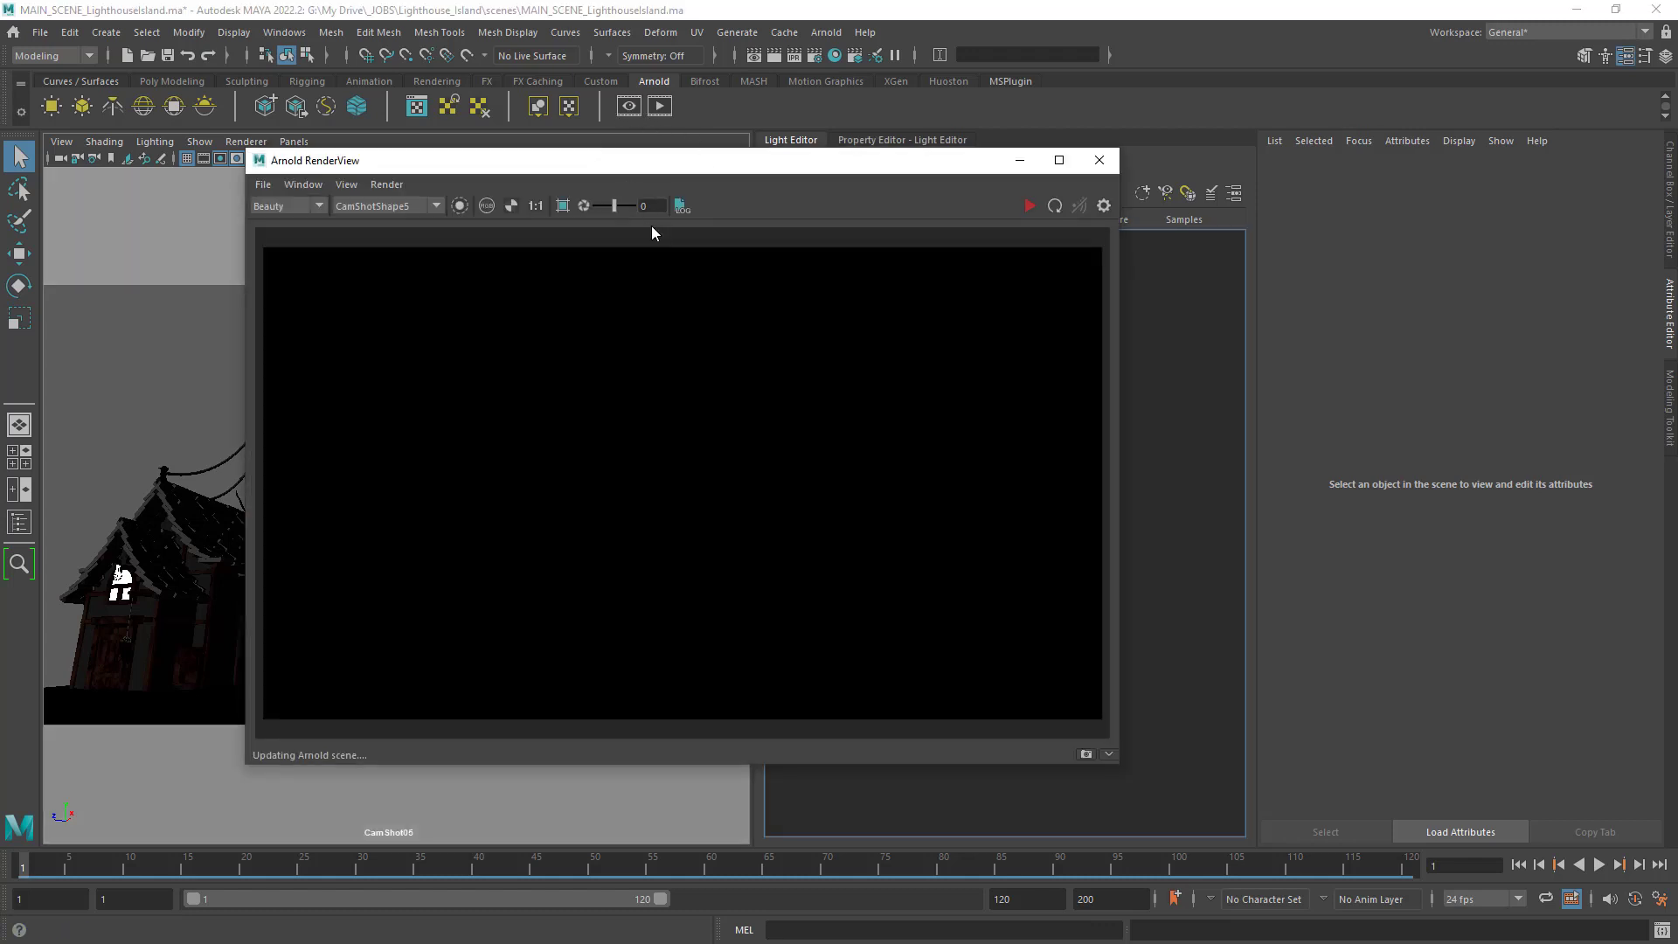
drag(643, 169, 1036, 211)
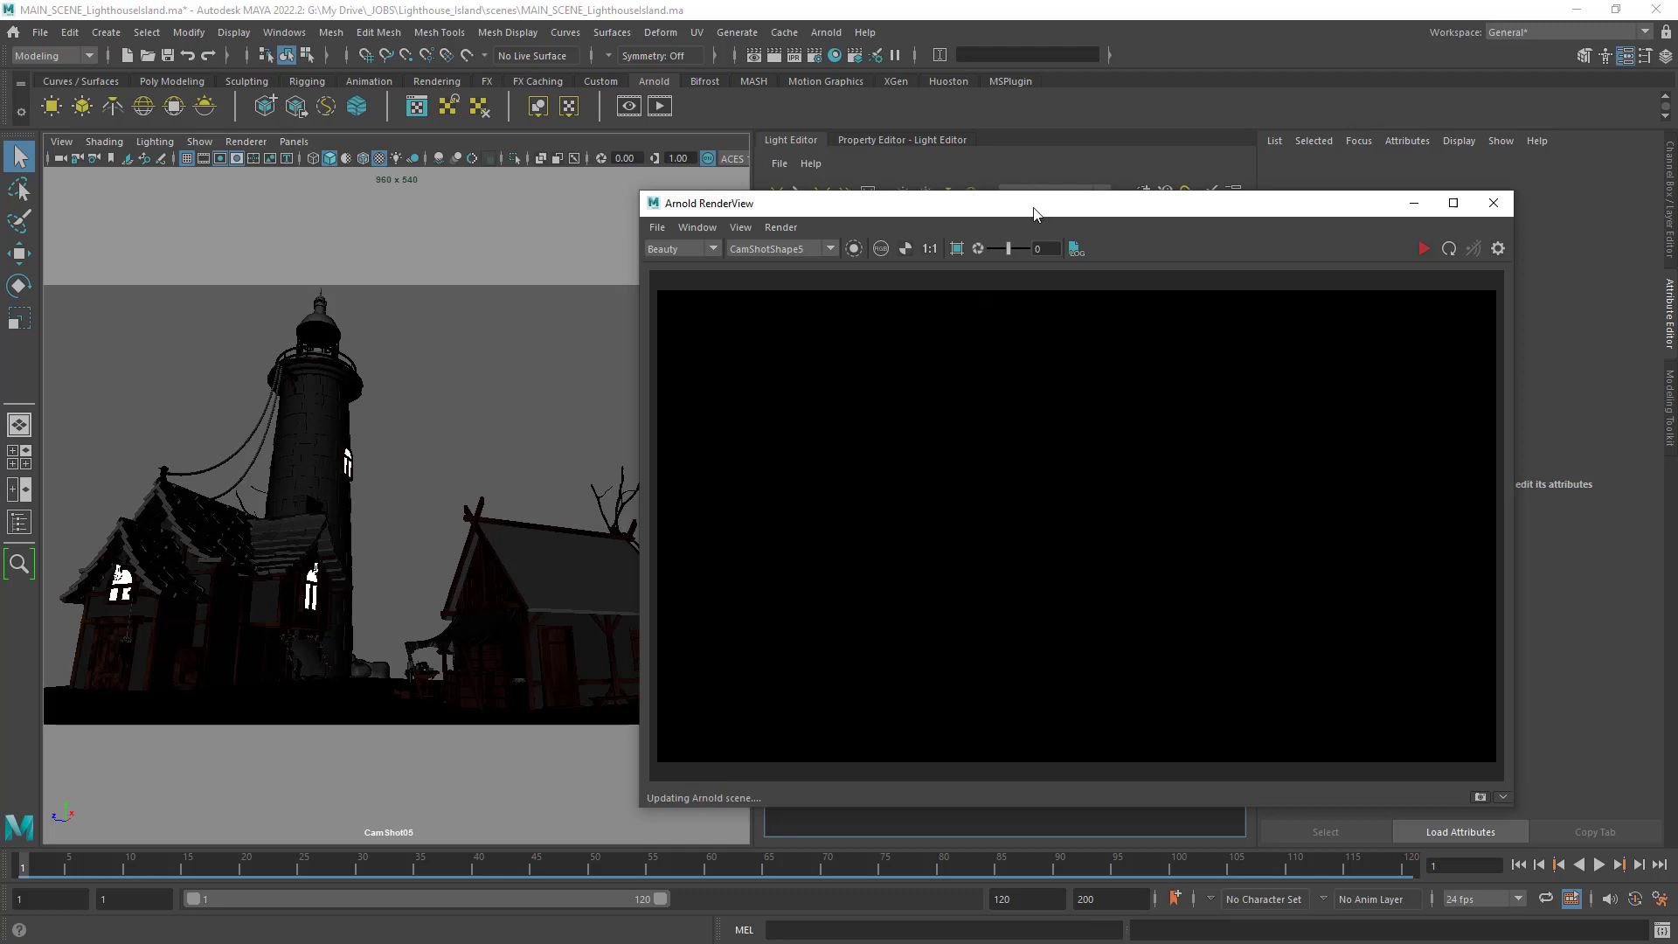
drag(1036, 211, 828, 223)
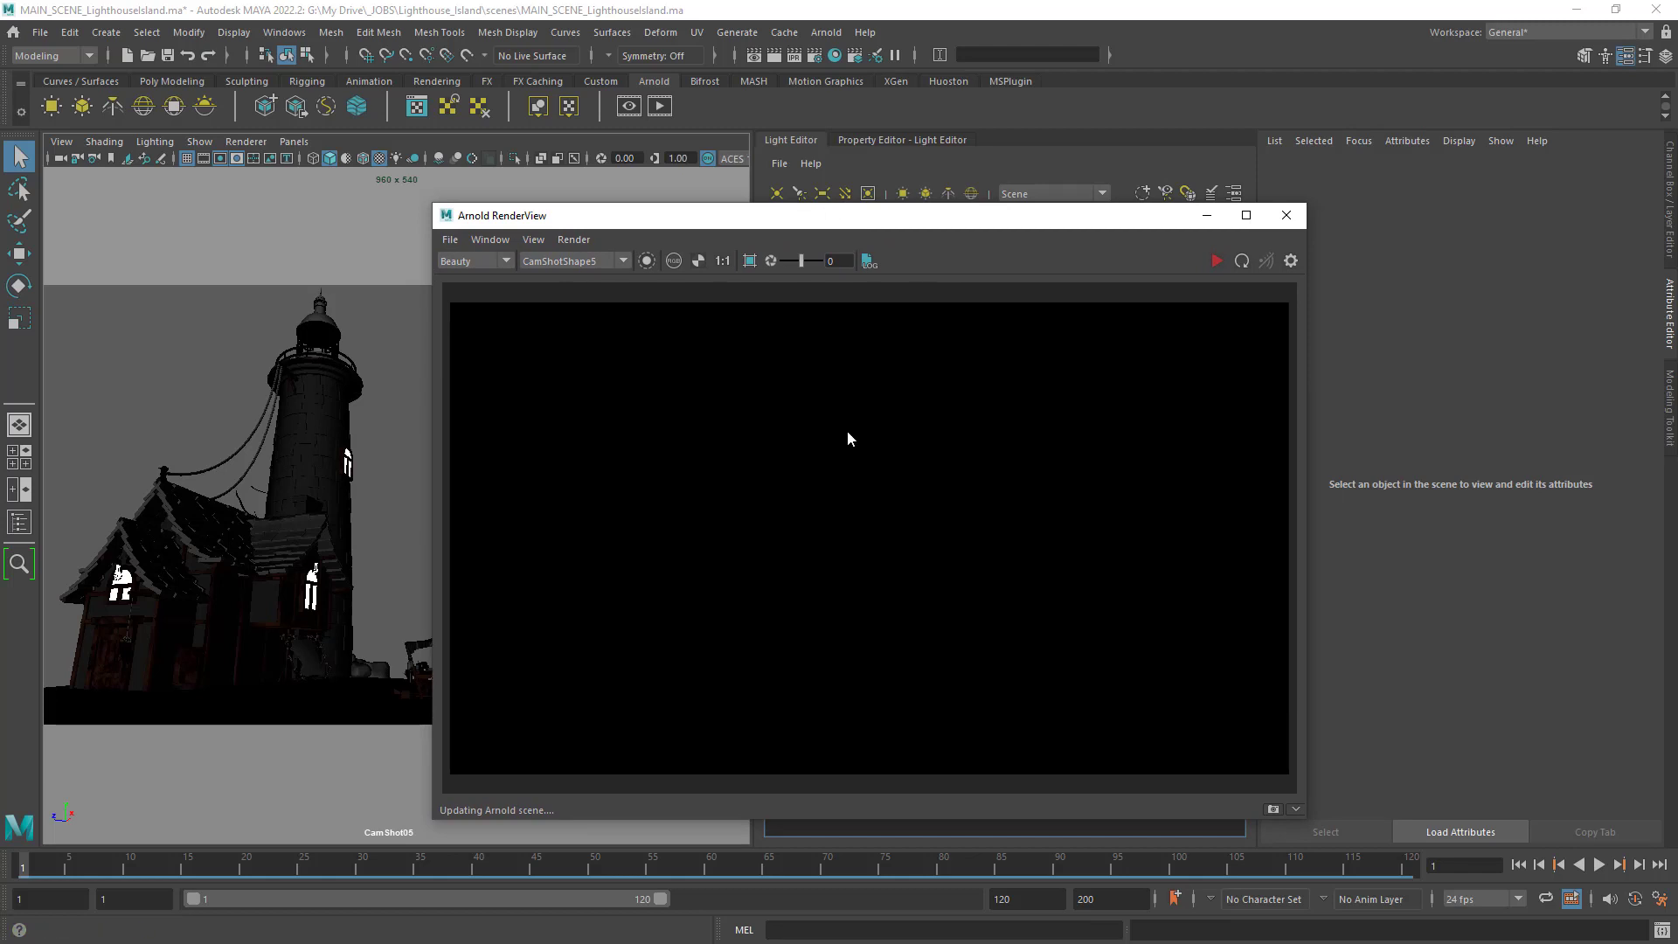
click(1292, 213)
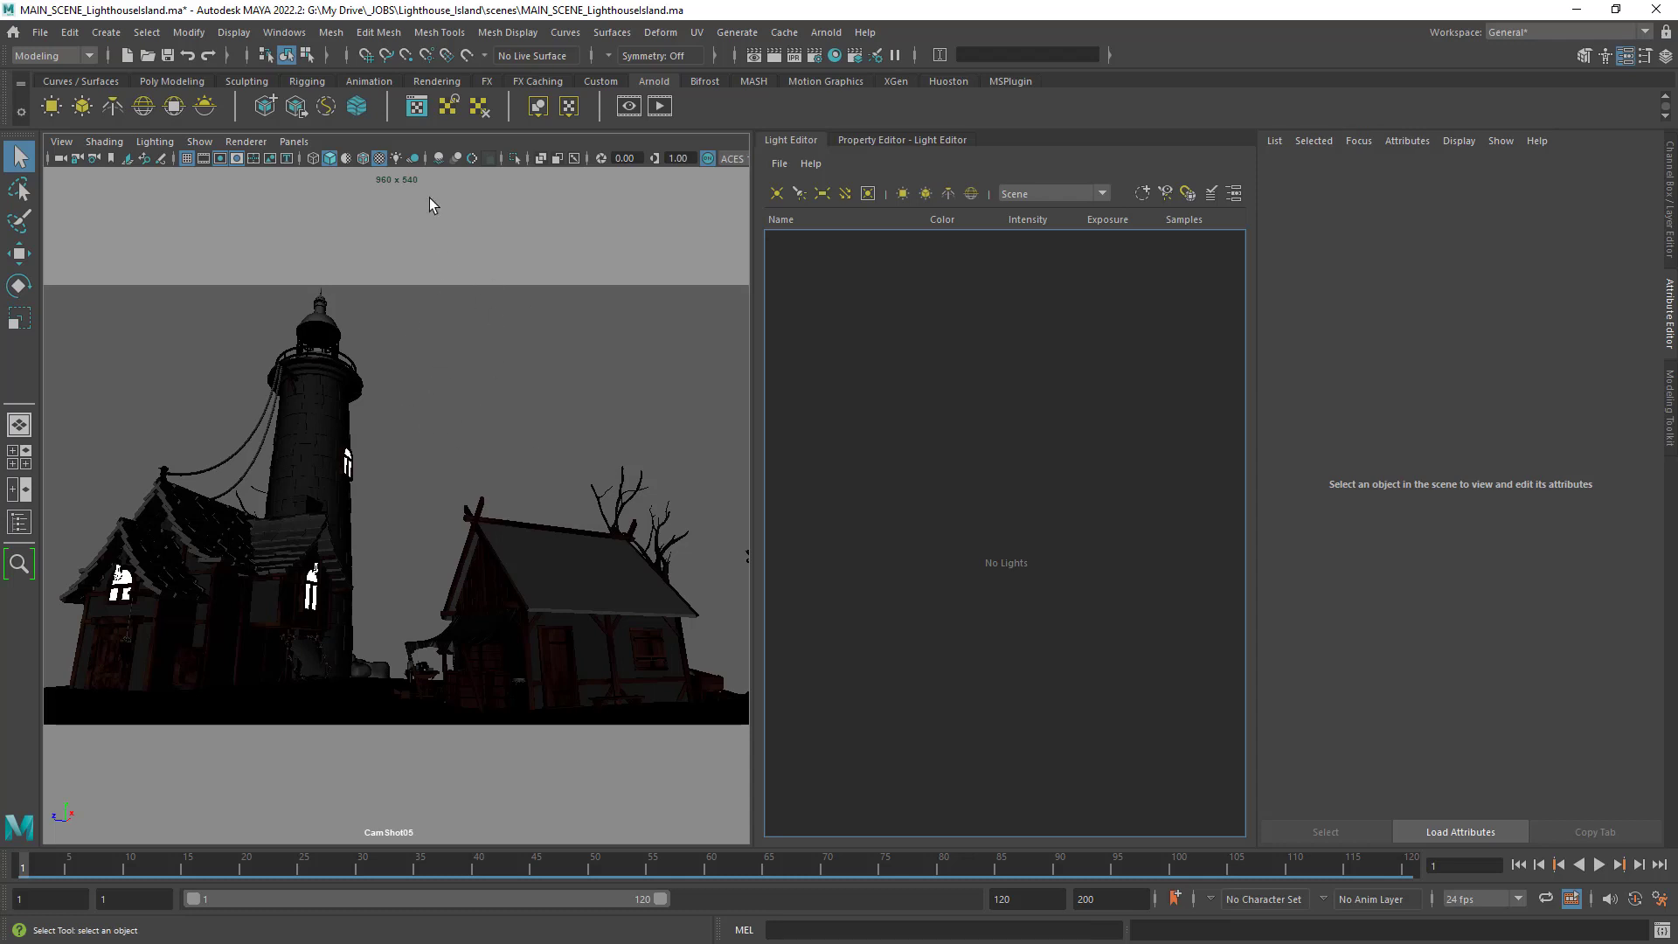
Switch the viewport to the CamShot02 camera.
click(294, 141)
mouse_move(376, 159)
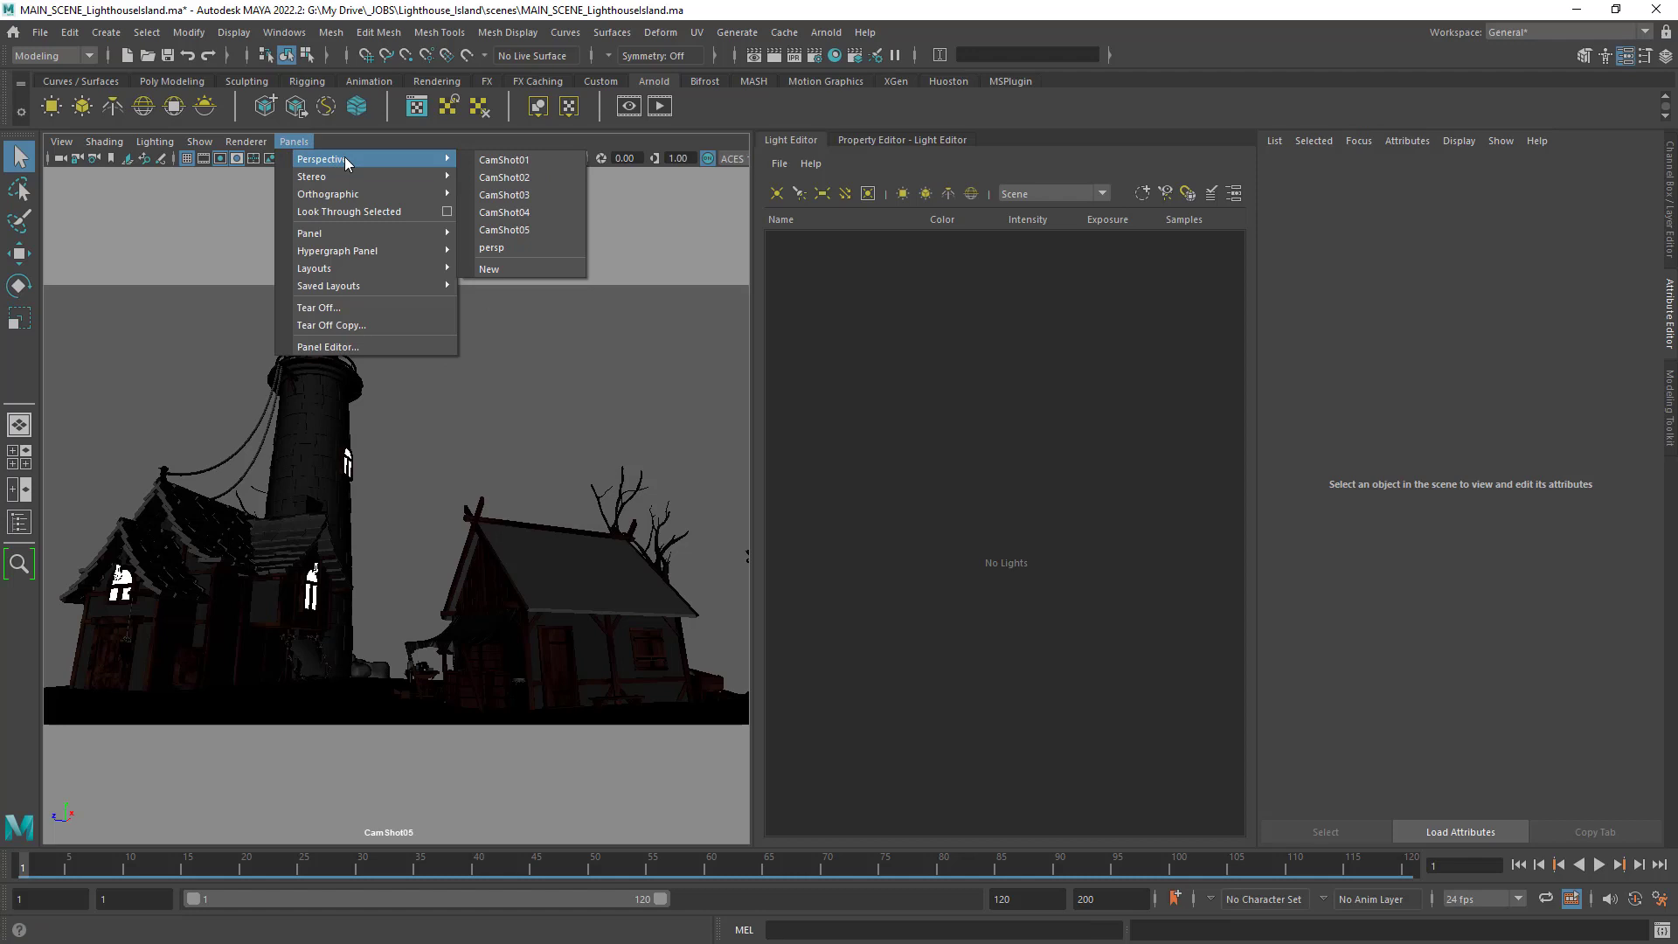
click(528, 178)
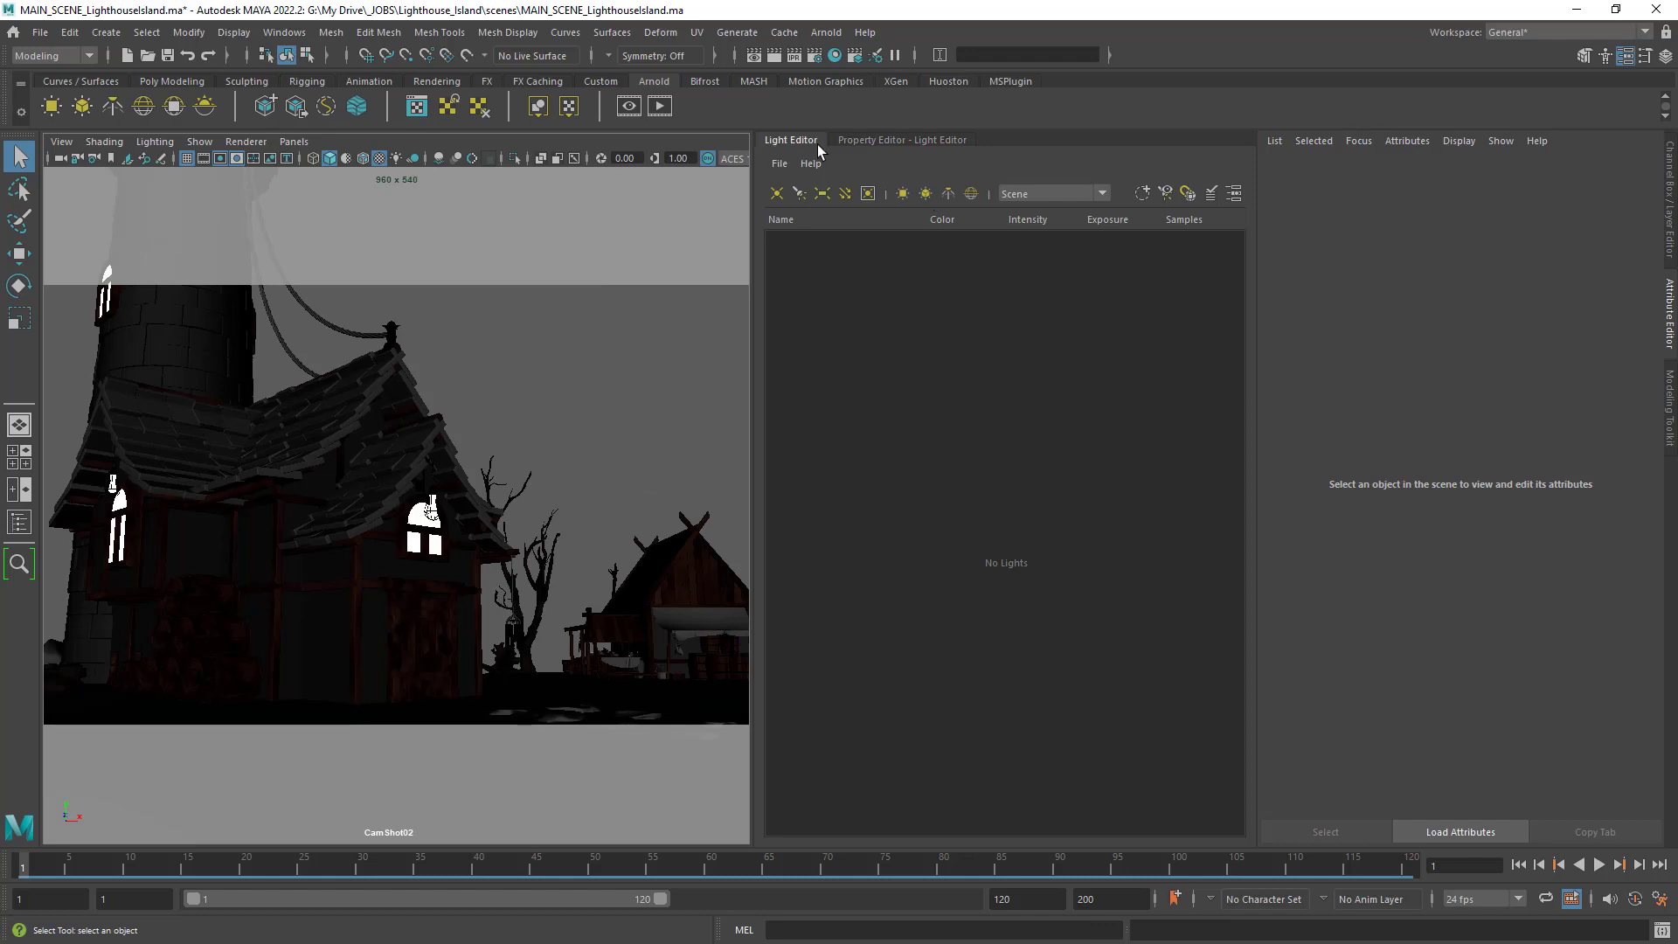
Undock and close the Light Editor, and reset the General workspace to its default layout.
drag(806, 137, 681, 278)
click(1158, 253)
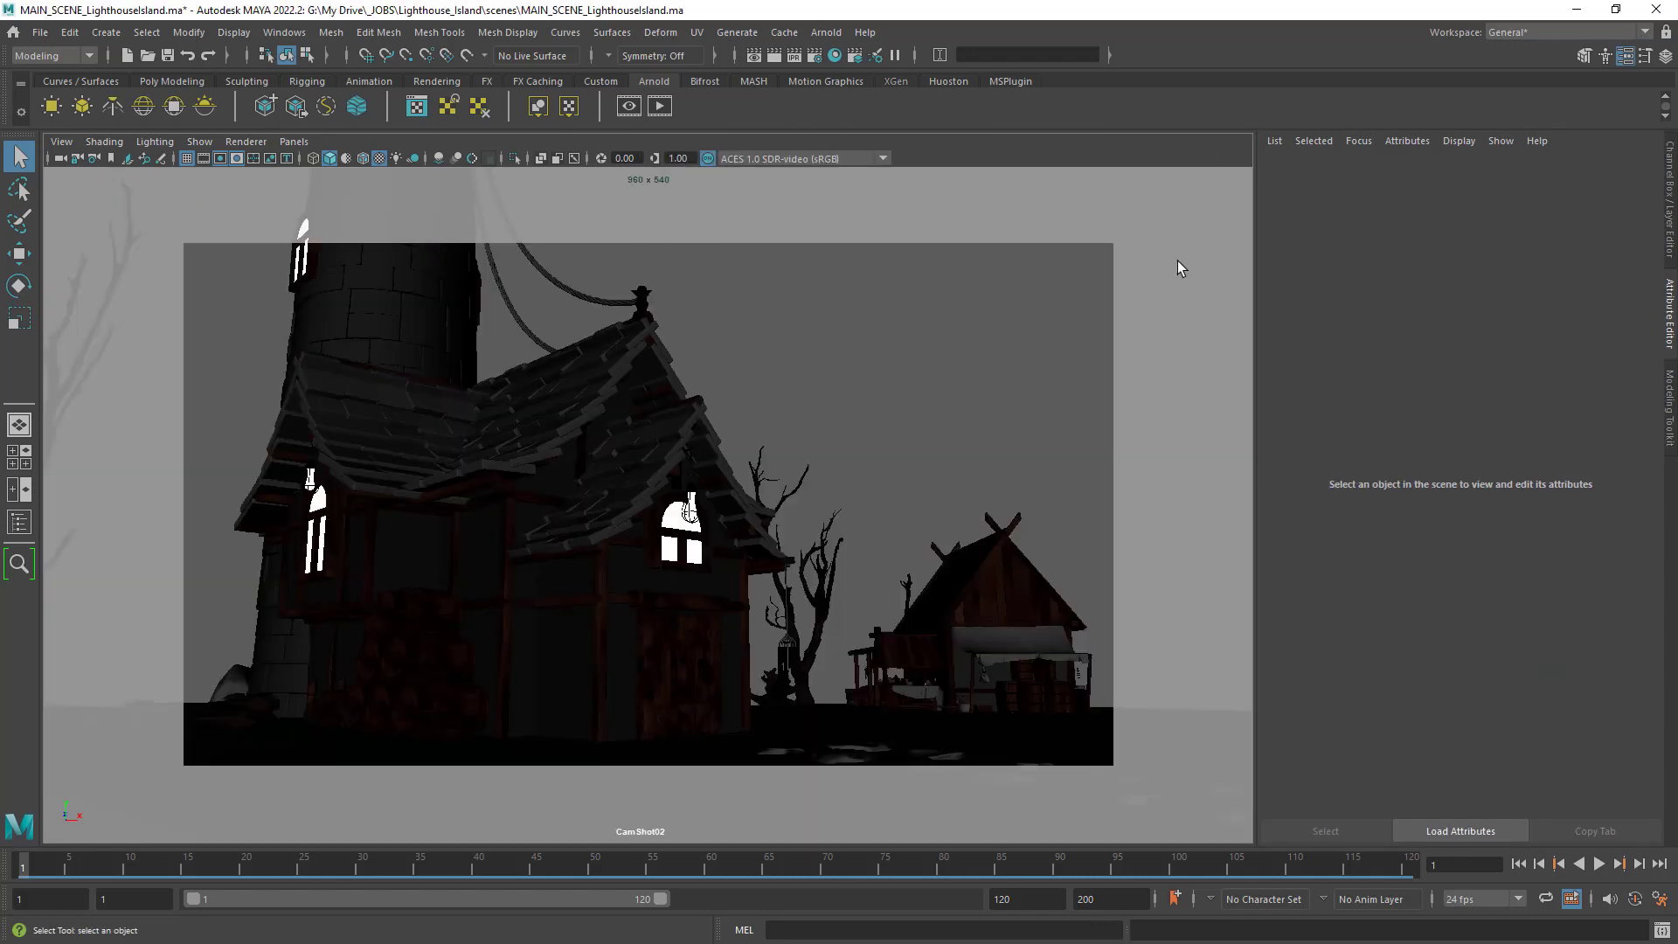
click(1548, 35)
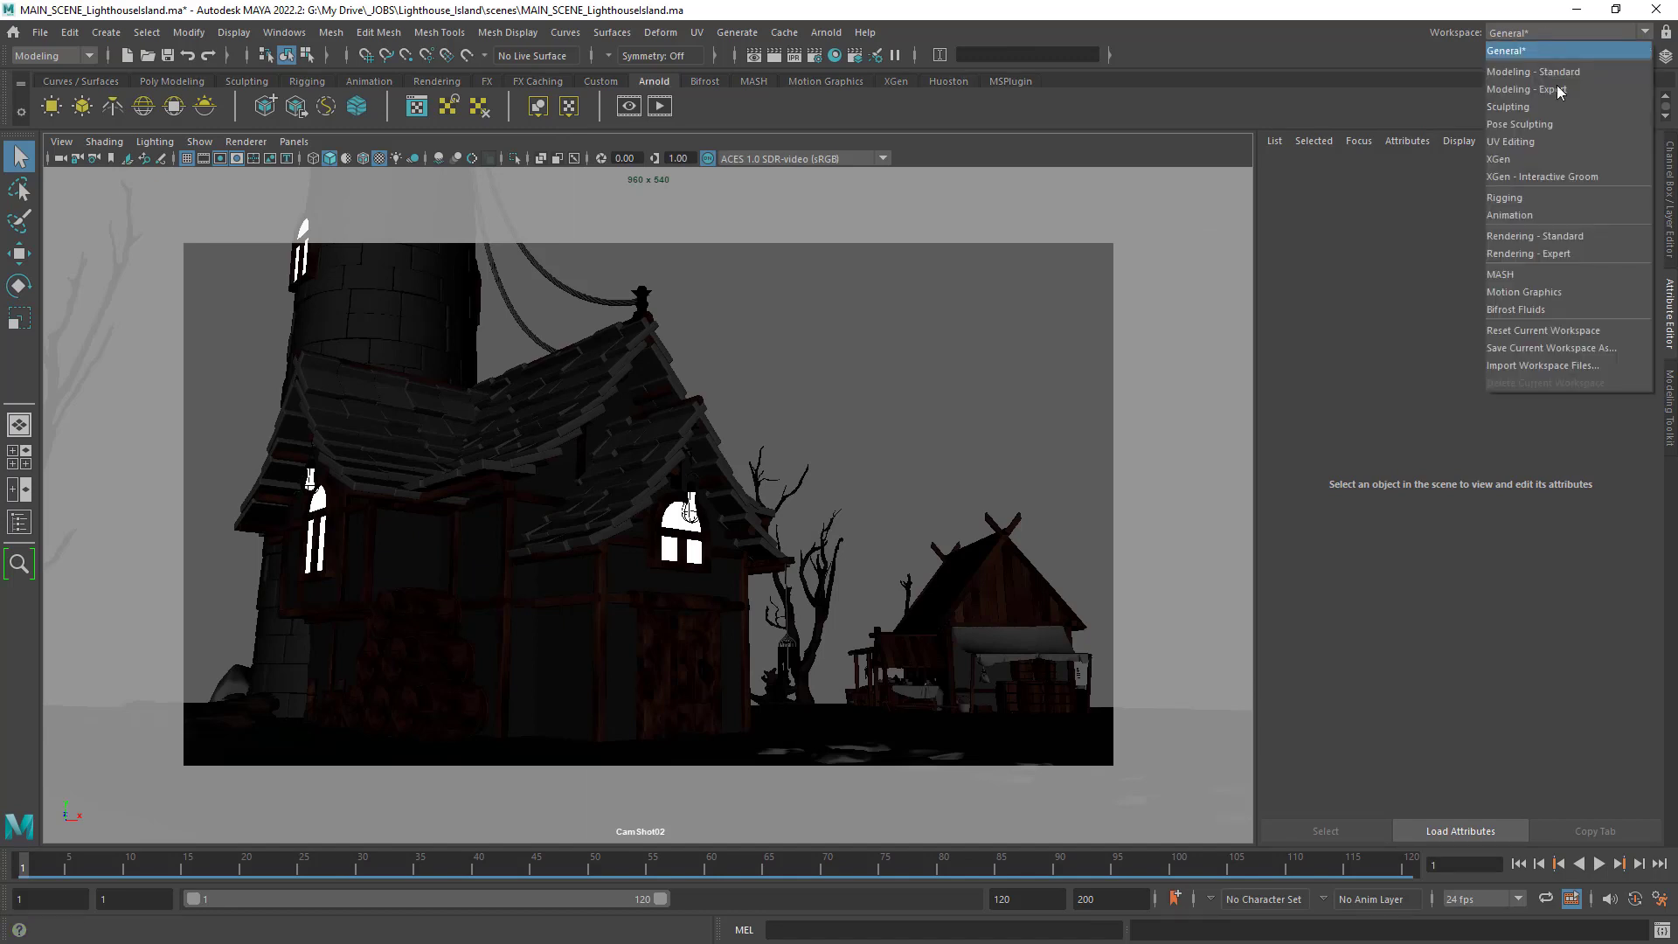
click(1560, 334)
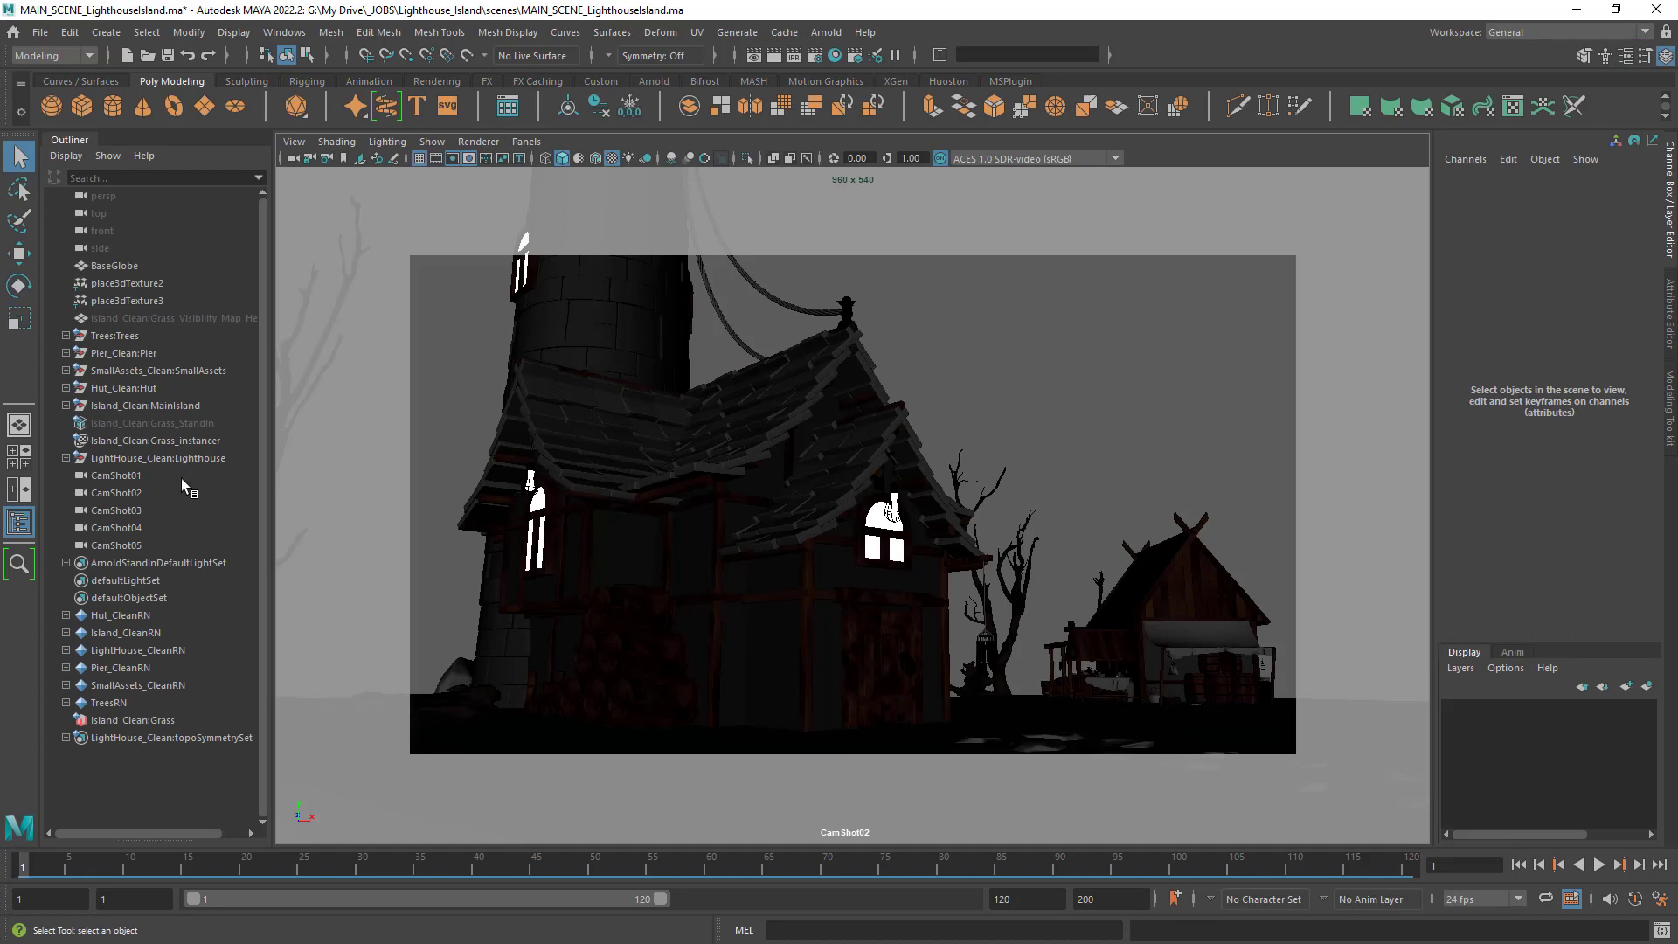
Check the cameras CamShot01 to CamShot05 and look through CamShot04 in the viewport.
drag(181, 479, 185, 536)
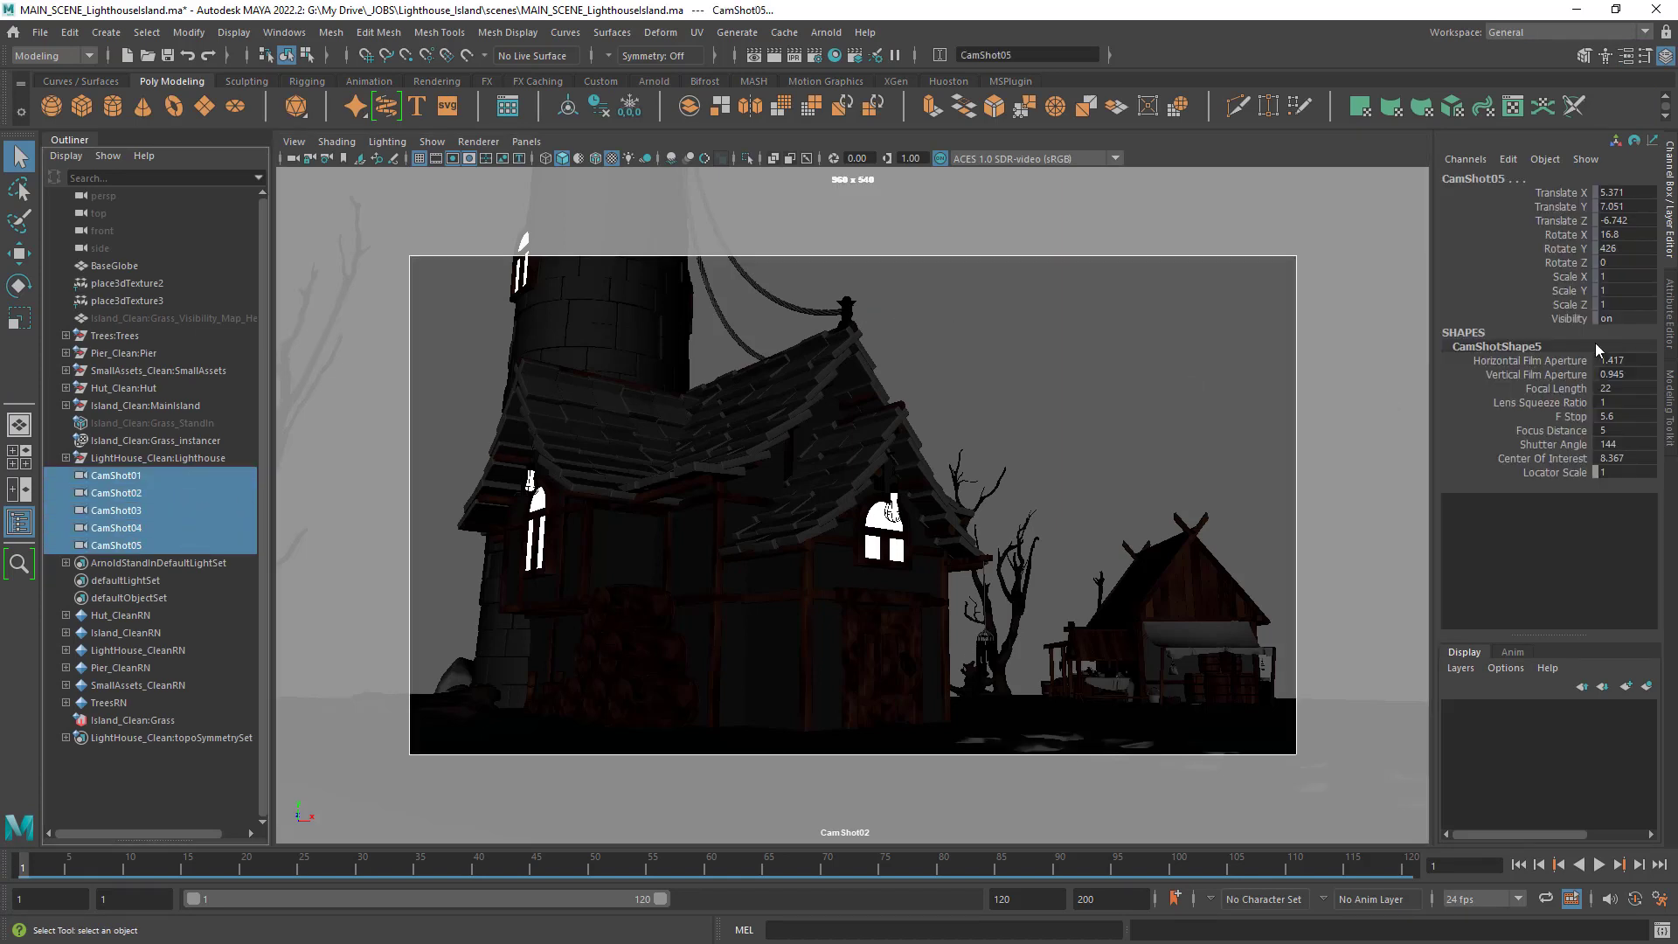
click(1128, 382)
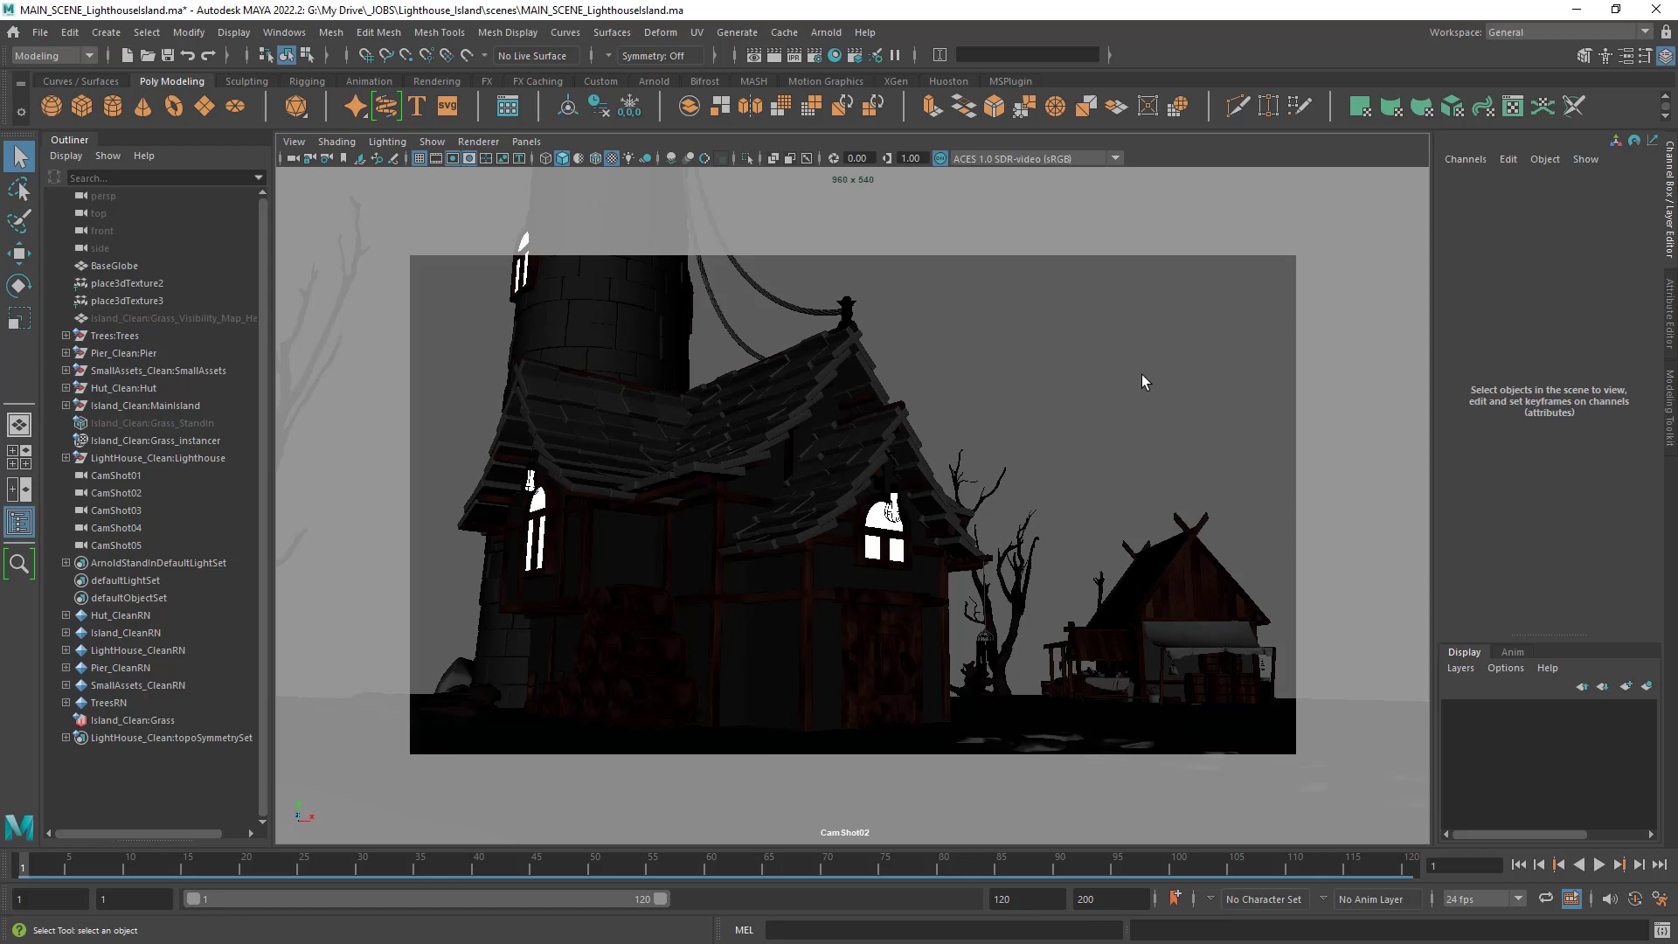
click(527, 141)
mouse_move(580, 166)
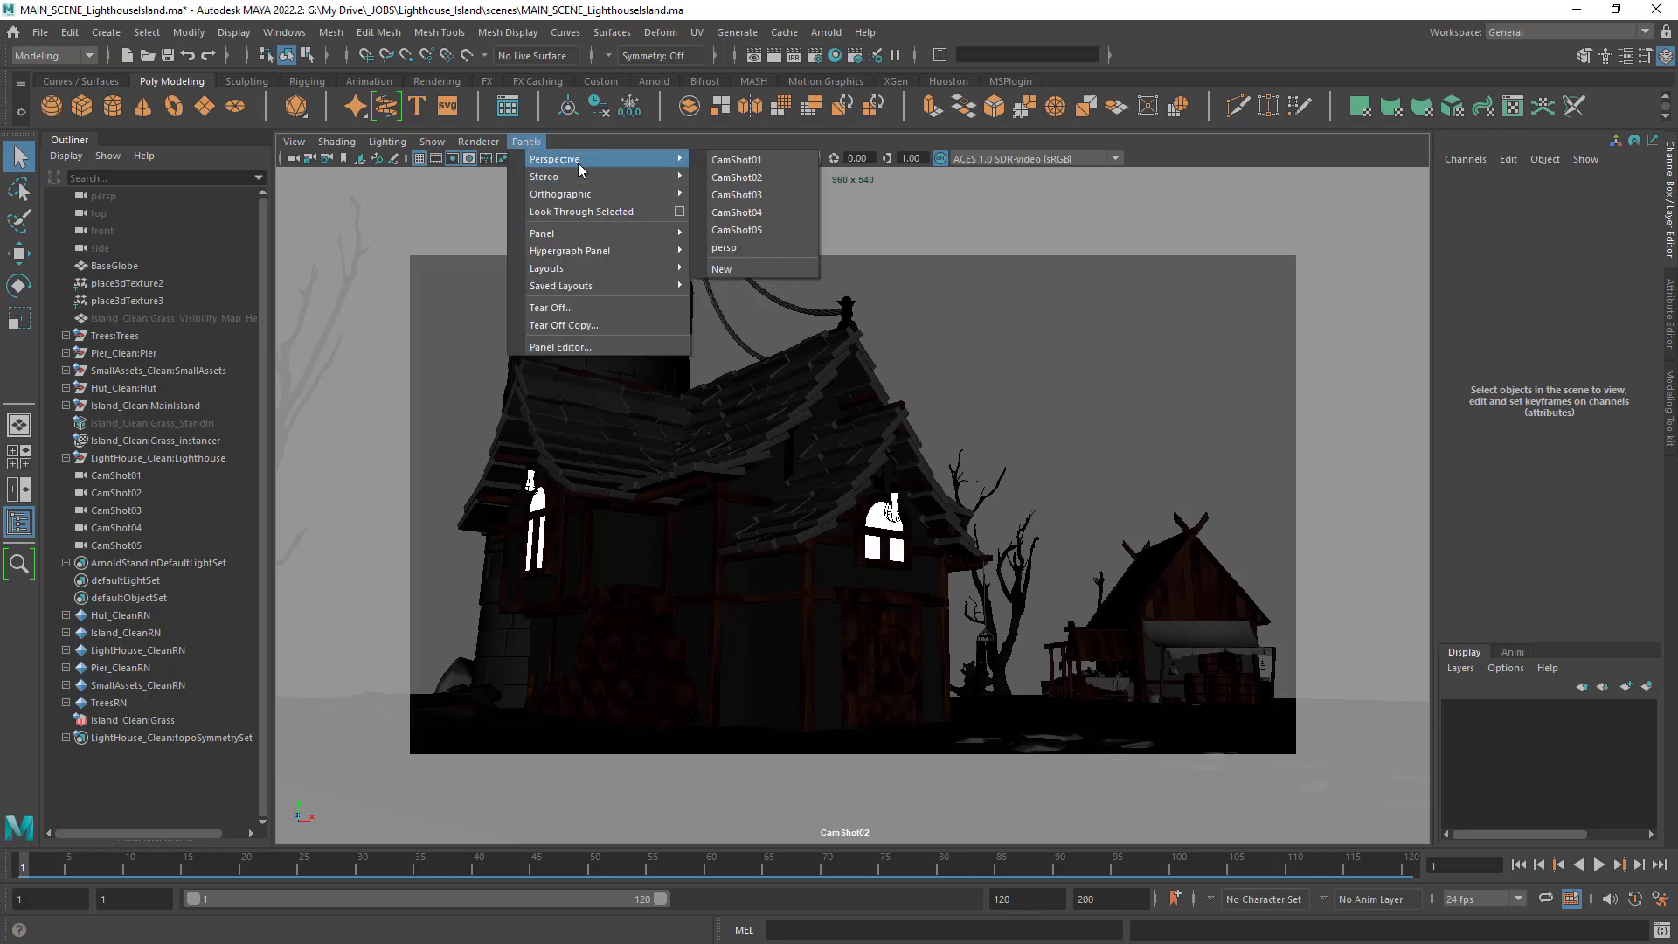
click(763, 175)
click(527, 142)
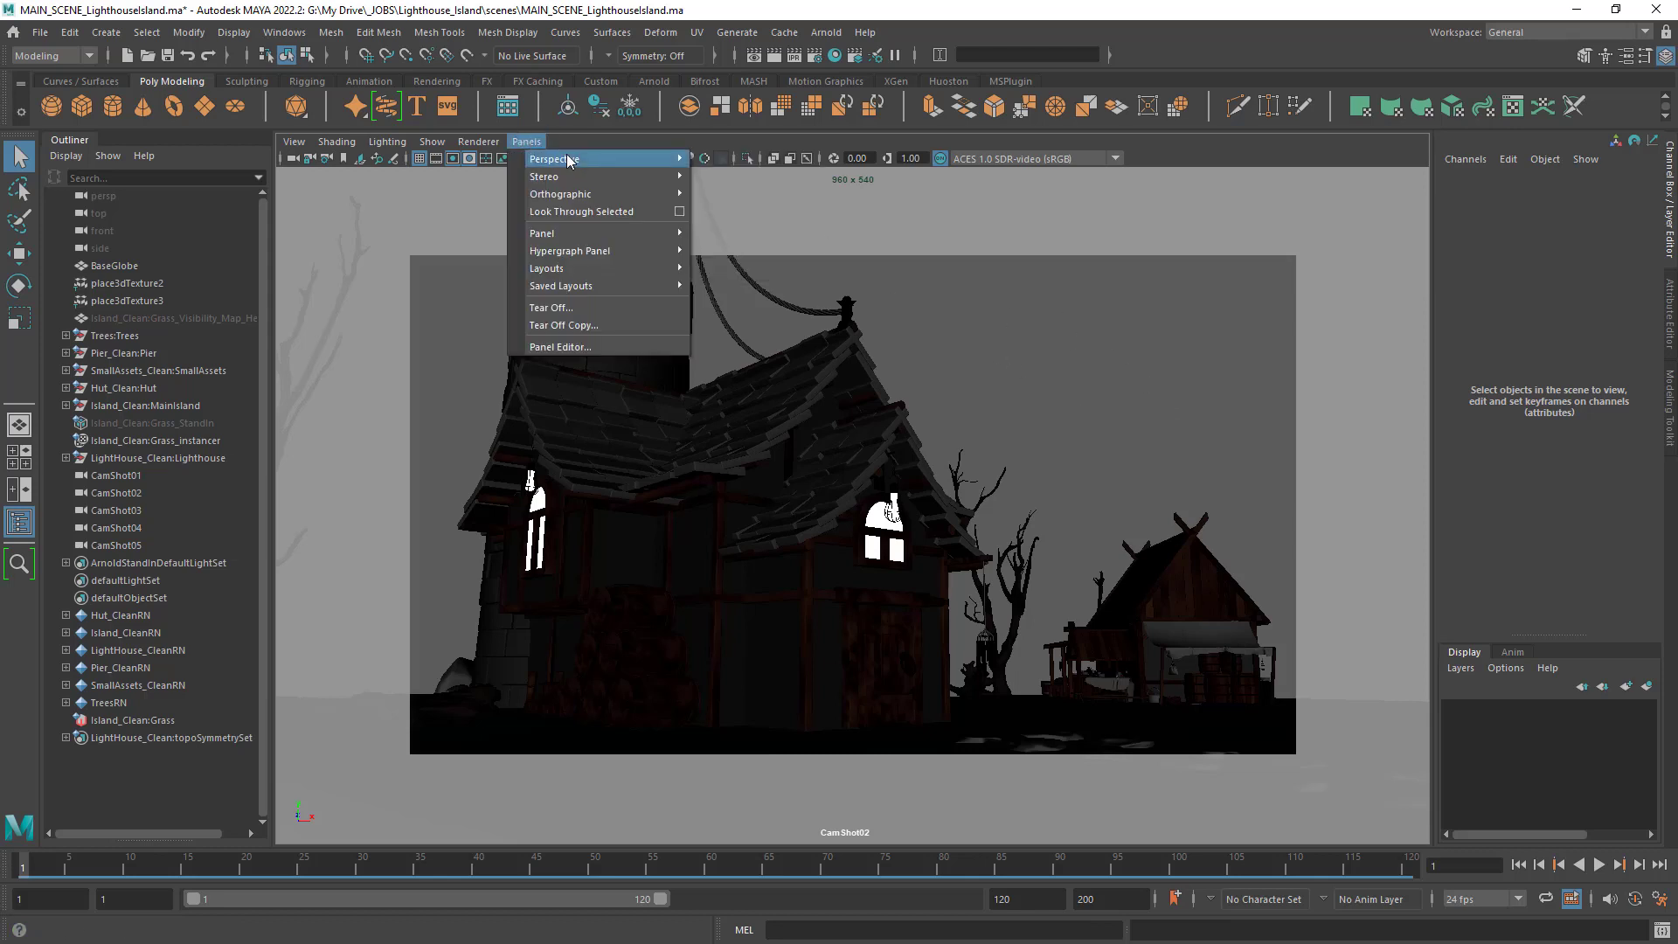
mouse_move(568, 160)
click(778, 217)
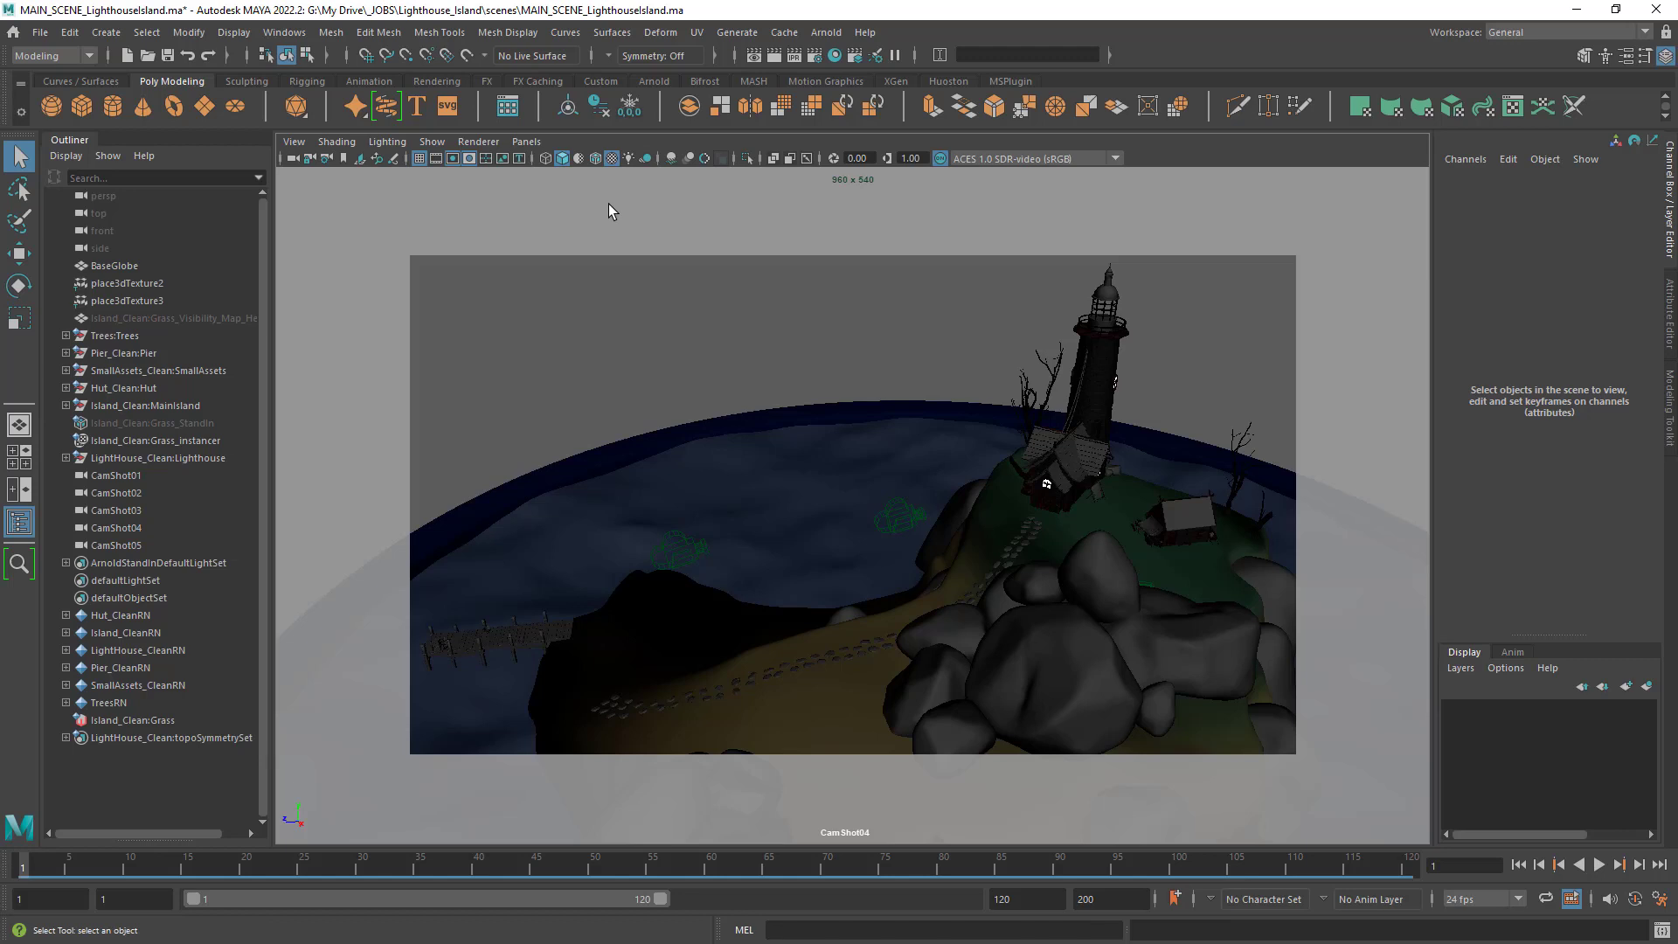
Open the Light Editor in a floating window over the viewport.
click(284, 32)
mouse_move(406, 173)
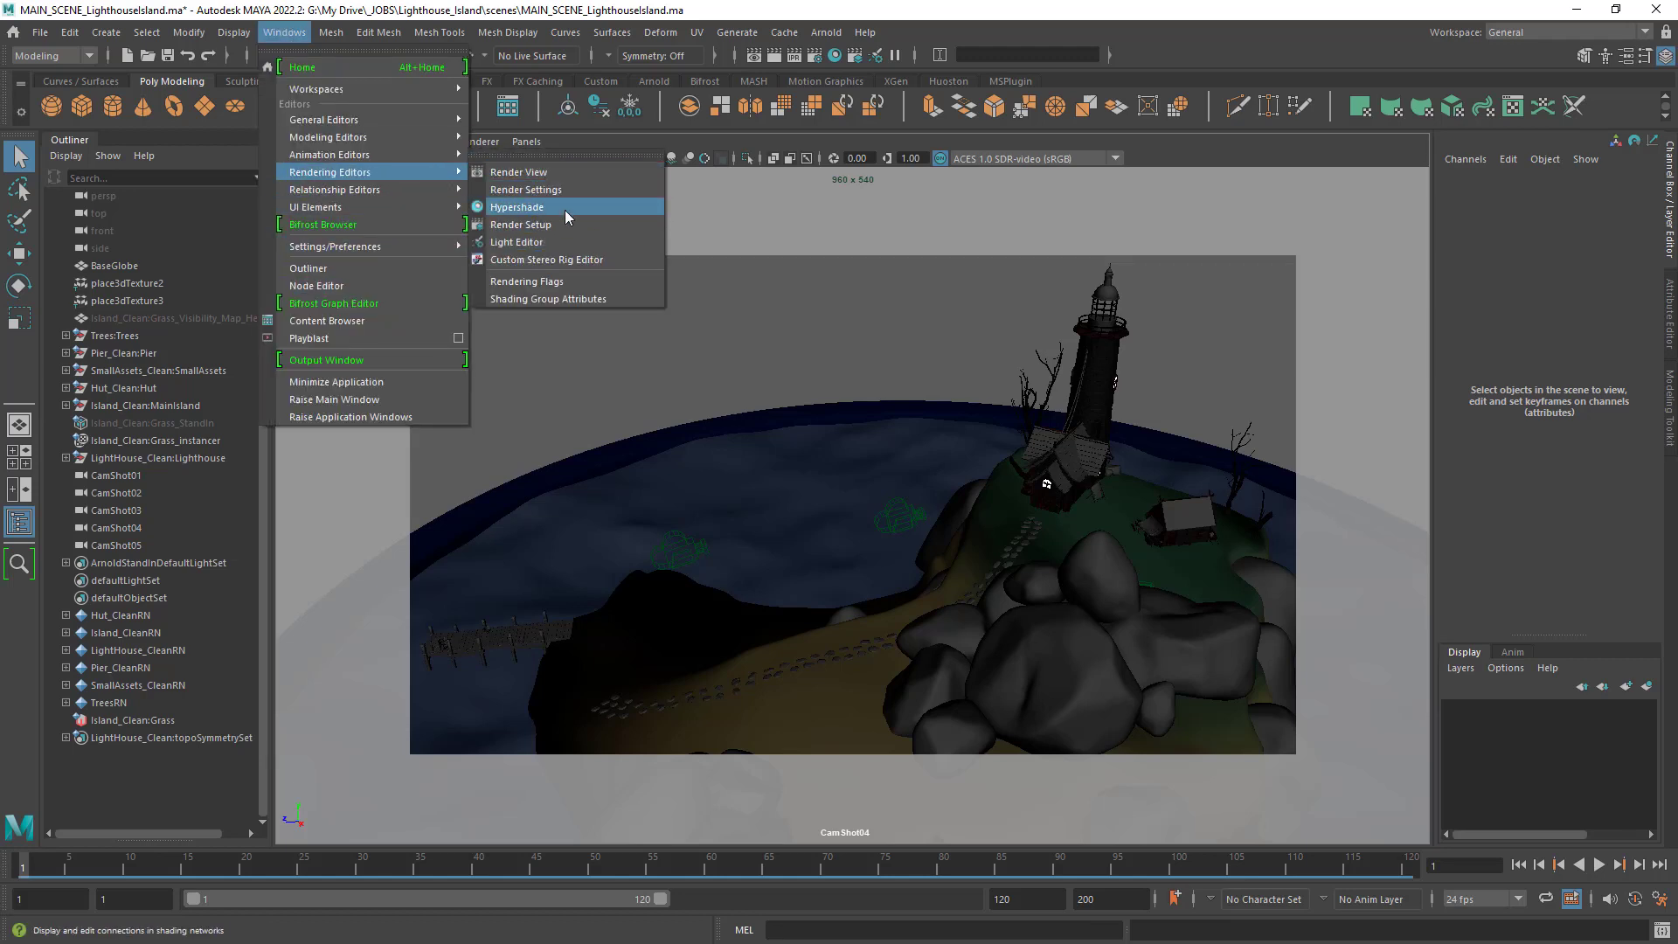
click(555, 238)
drag(600, 173, 691, 255)
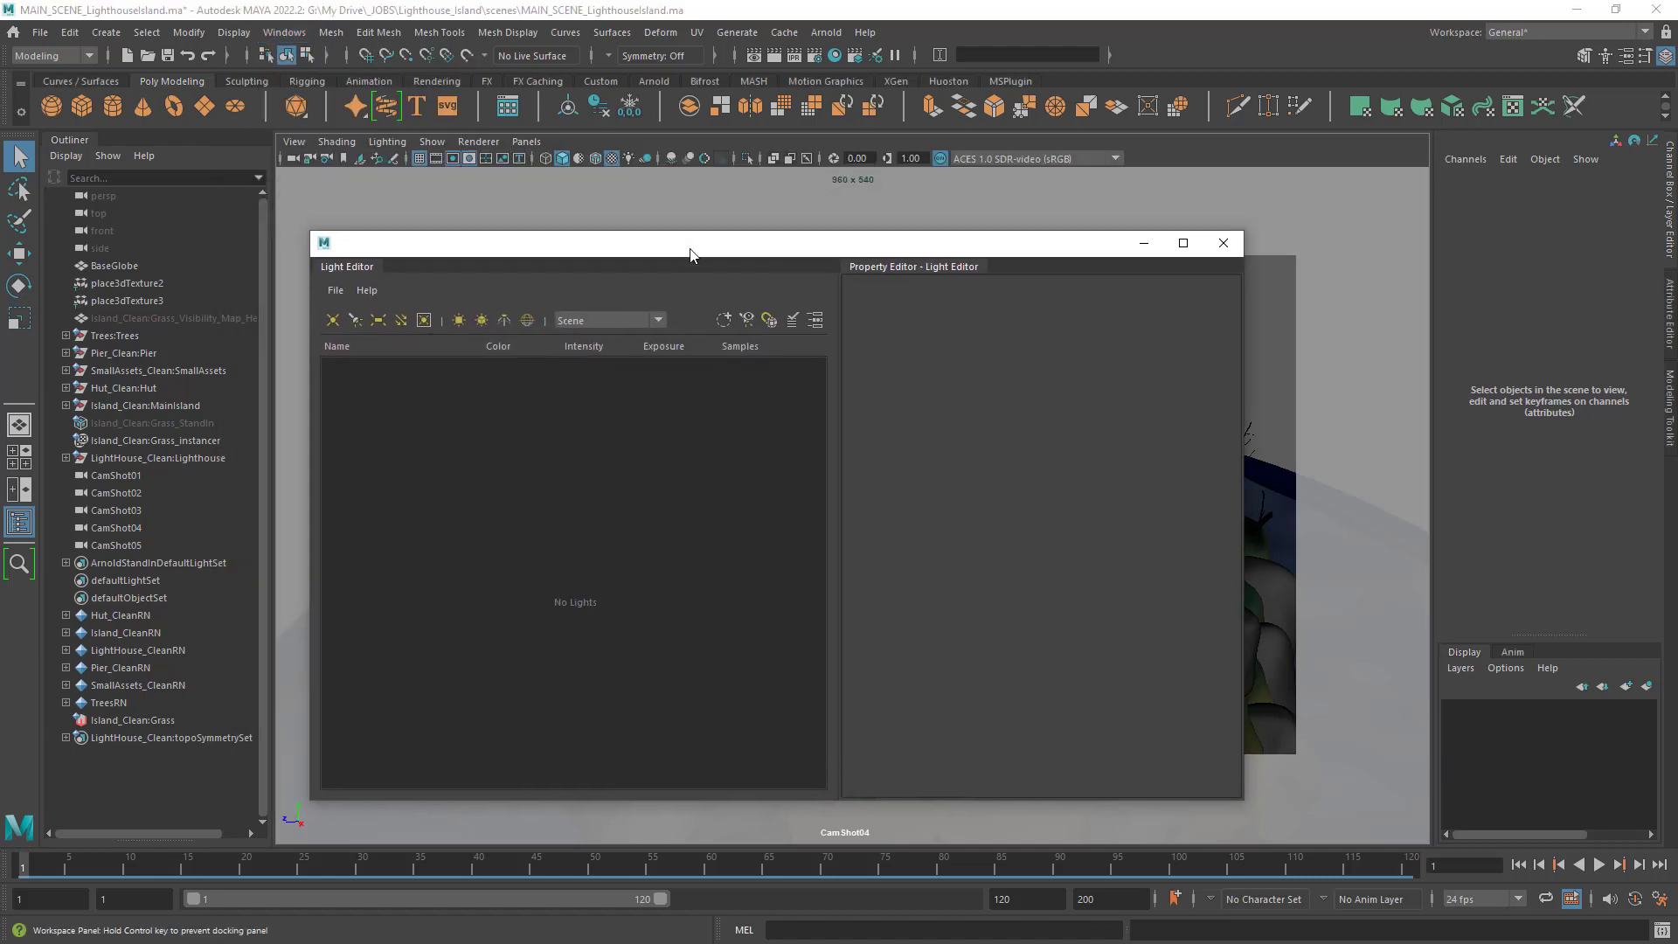
Open Arnold's Light Manager beside the Light Editor and widen it to show all of its columns.
click(835, 32)
mouse_move(874, 246)
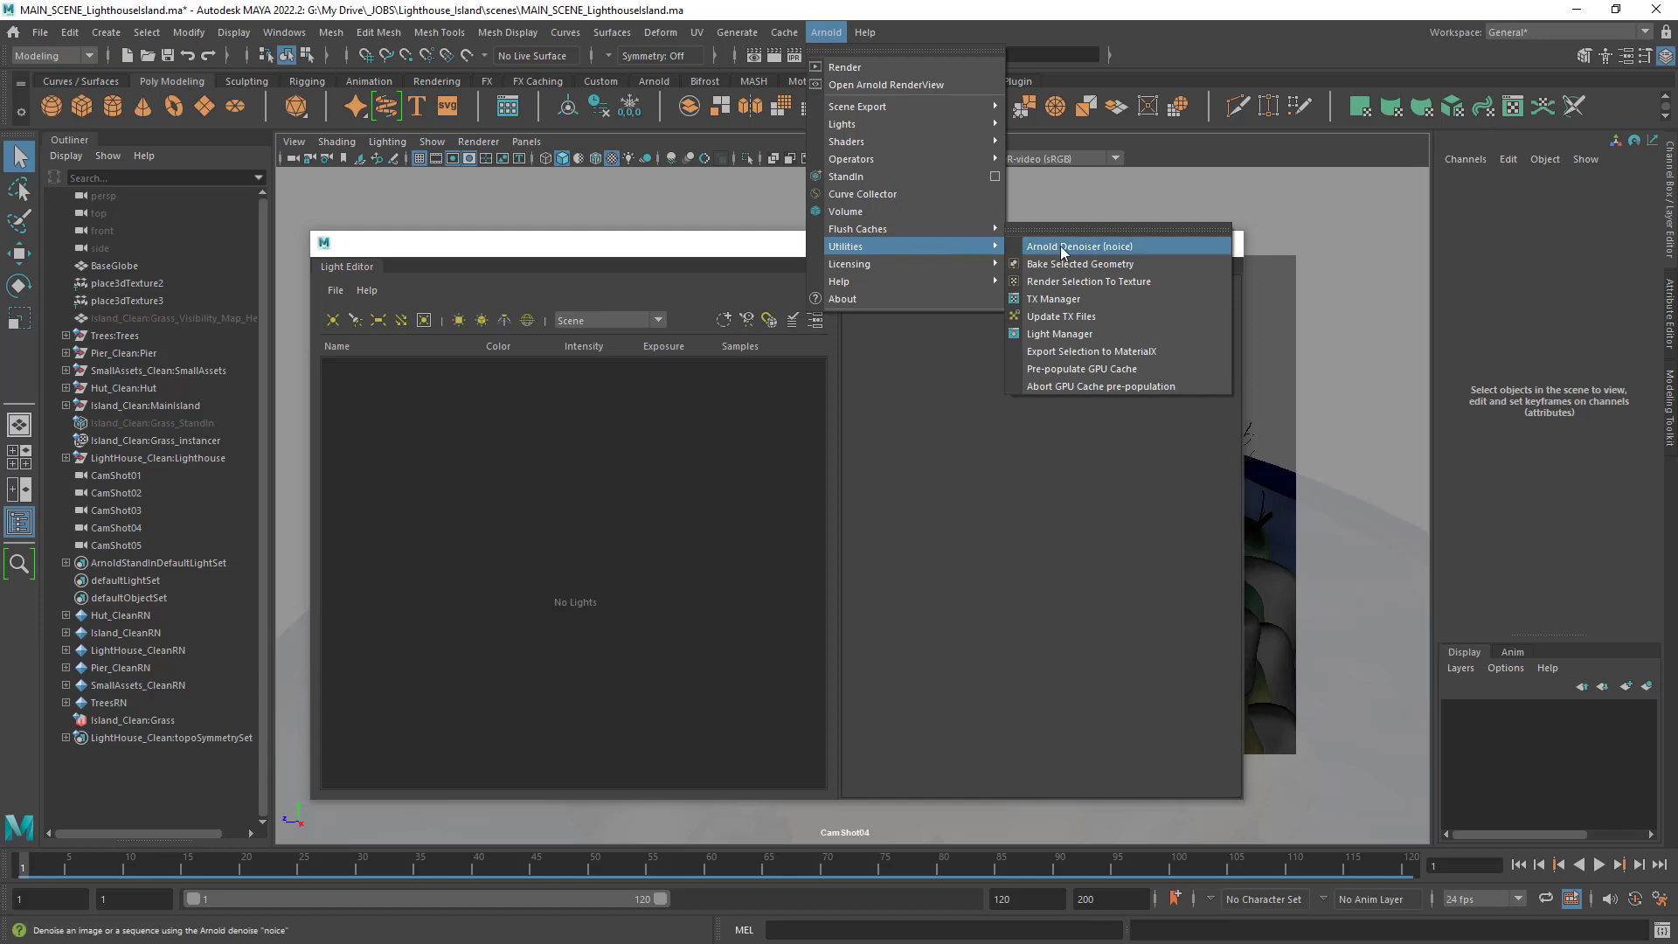
click(1113, 335)
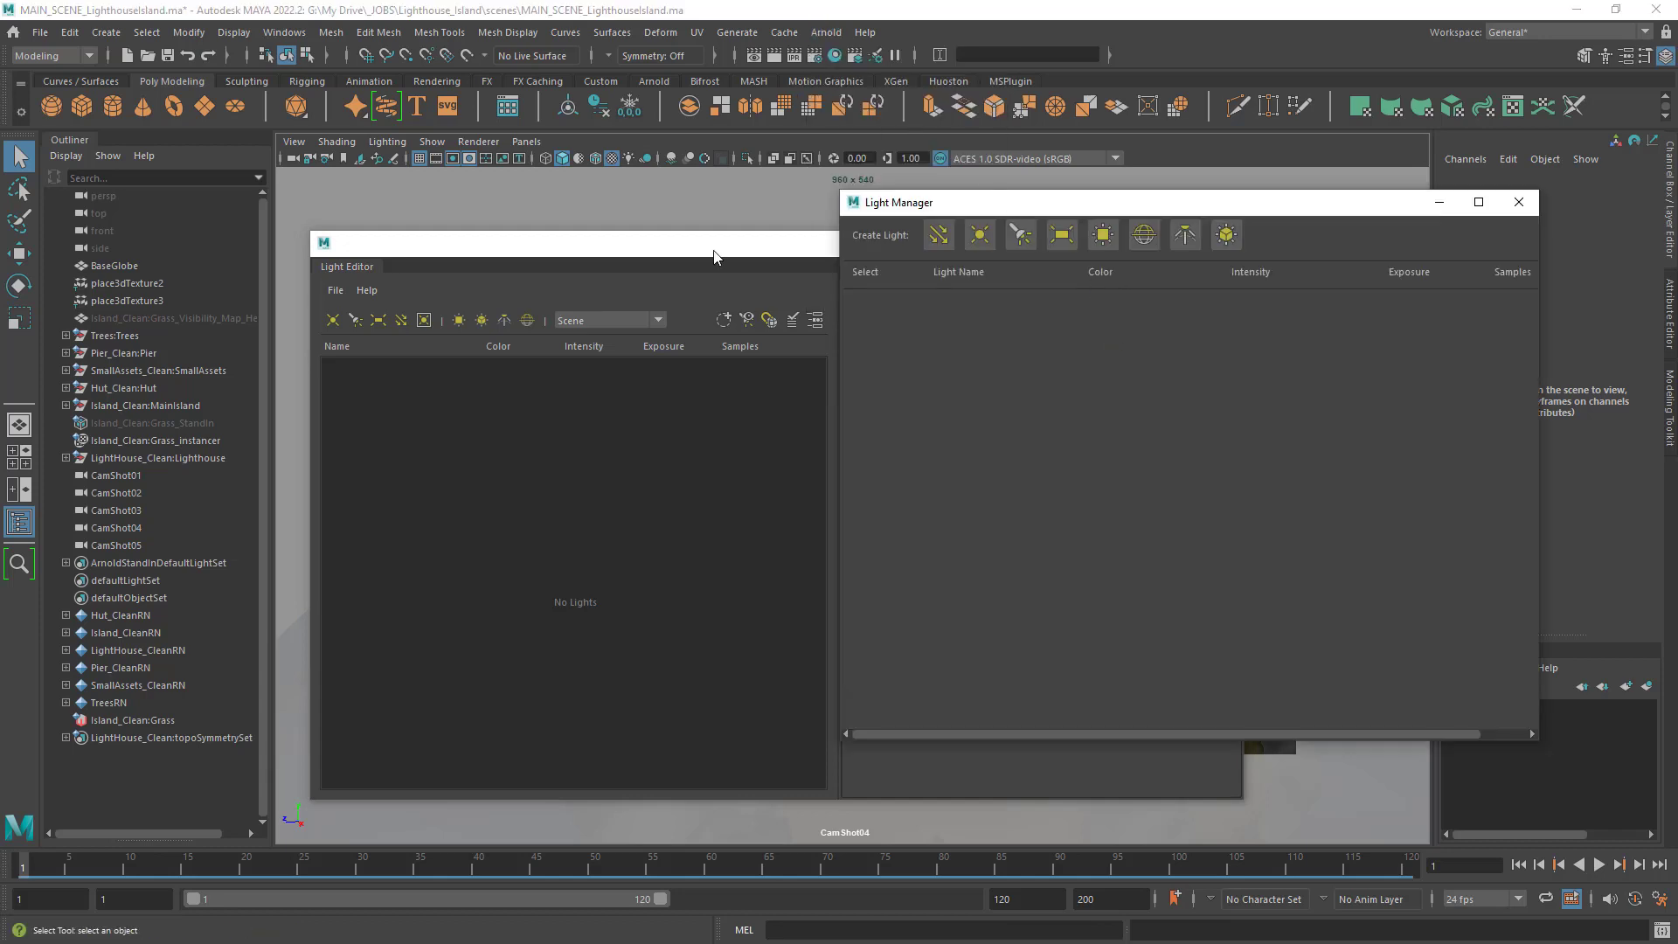
drag(719, 247, 509, 282)
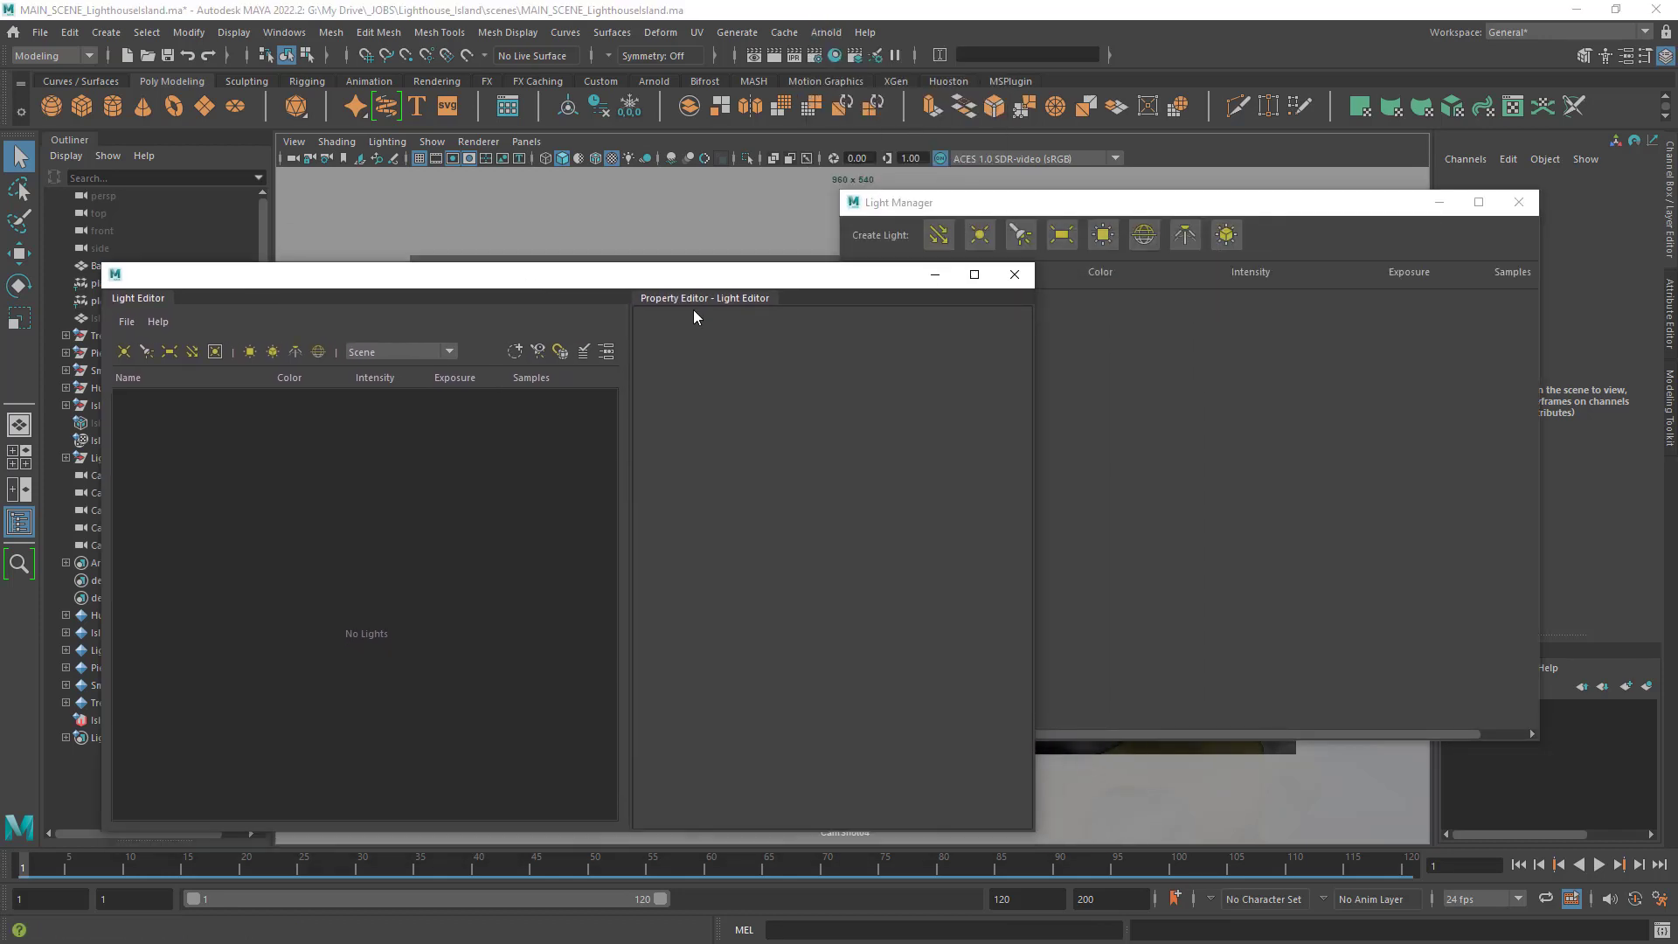
drag(1009, 212, 1061, 203)
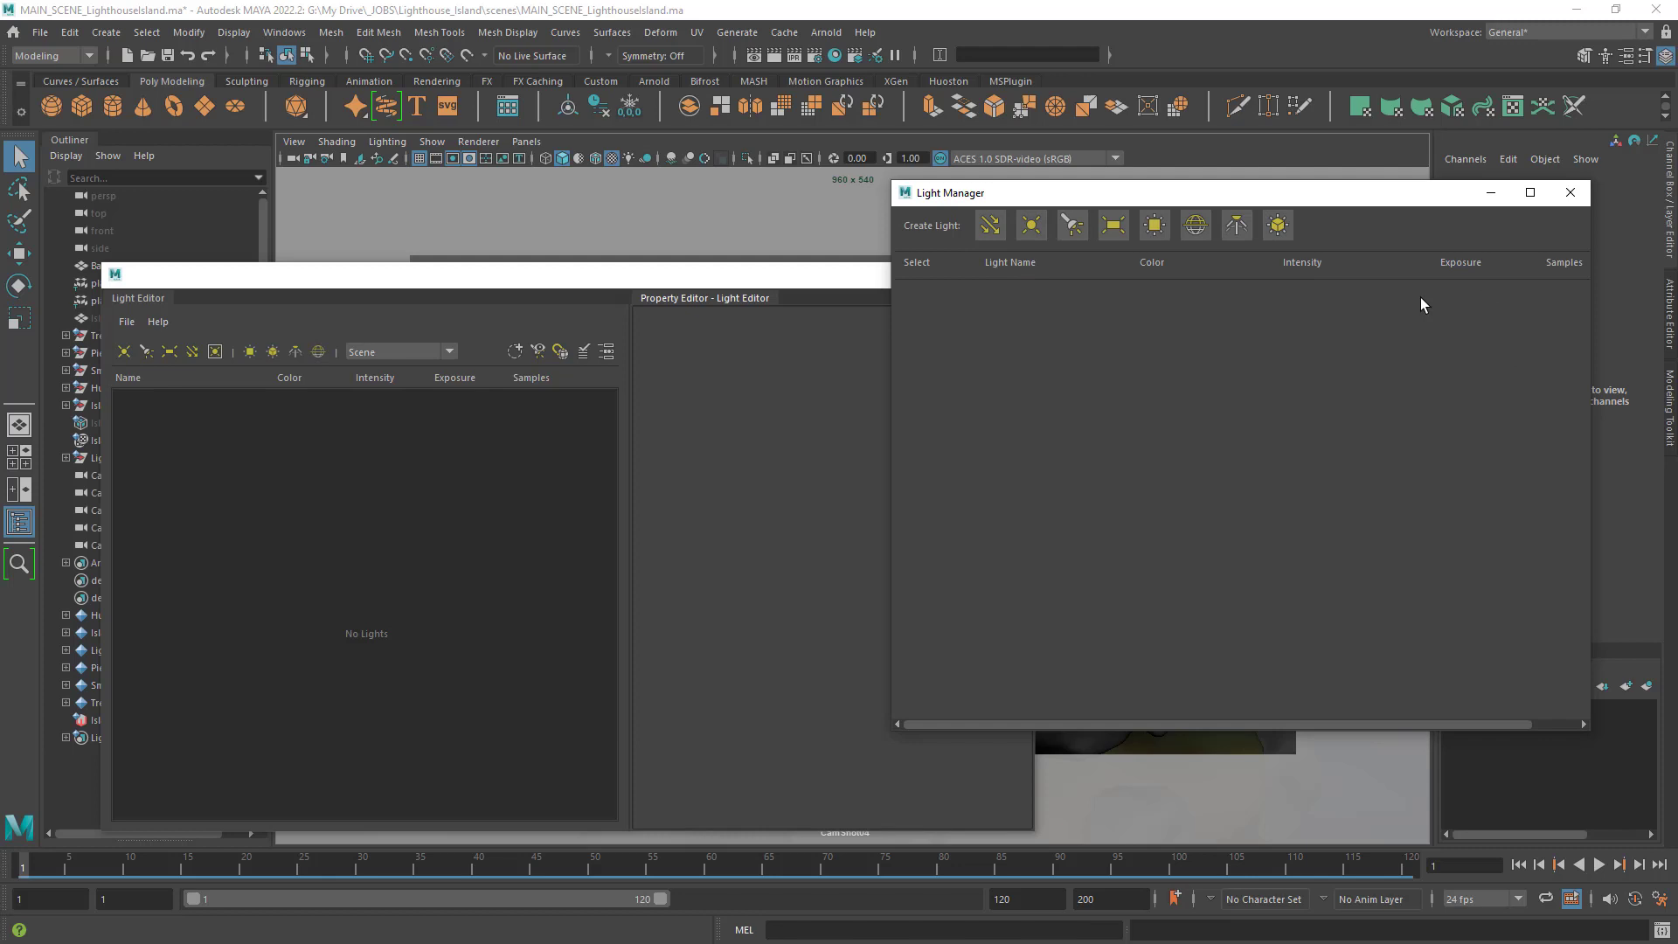
drag(890, 366, 789, 366)
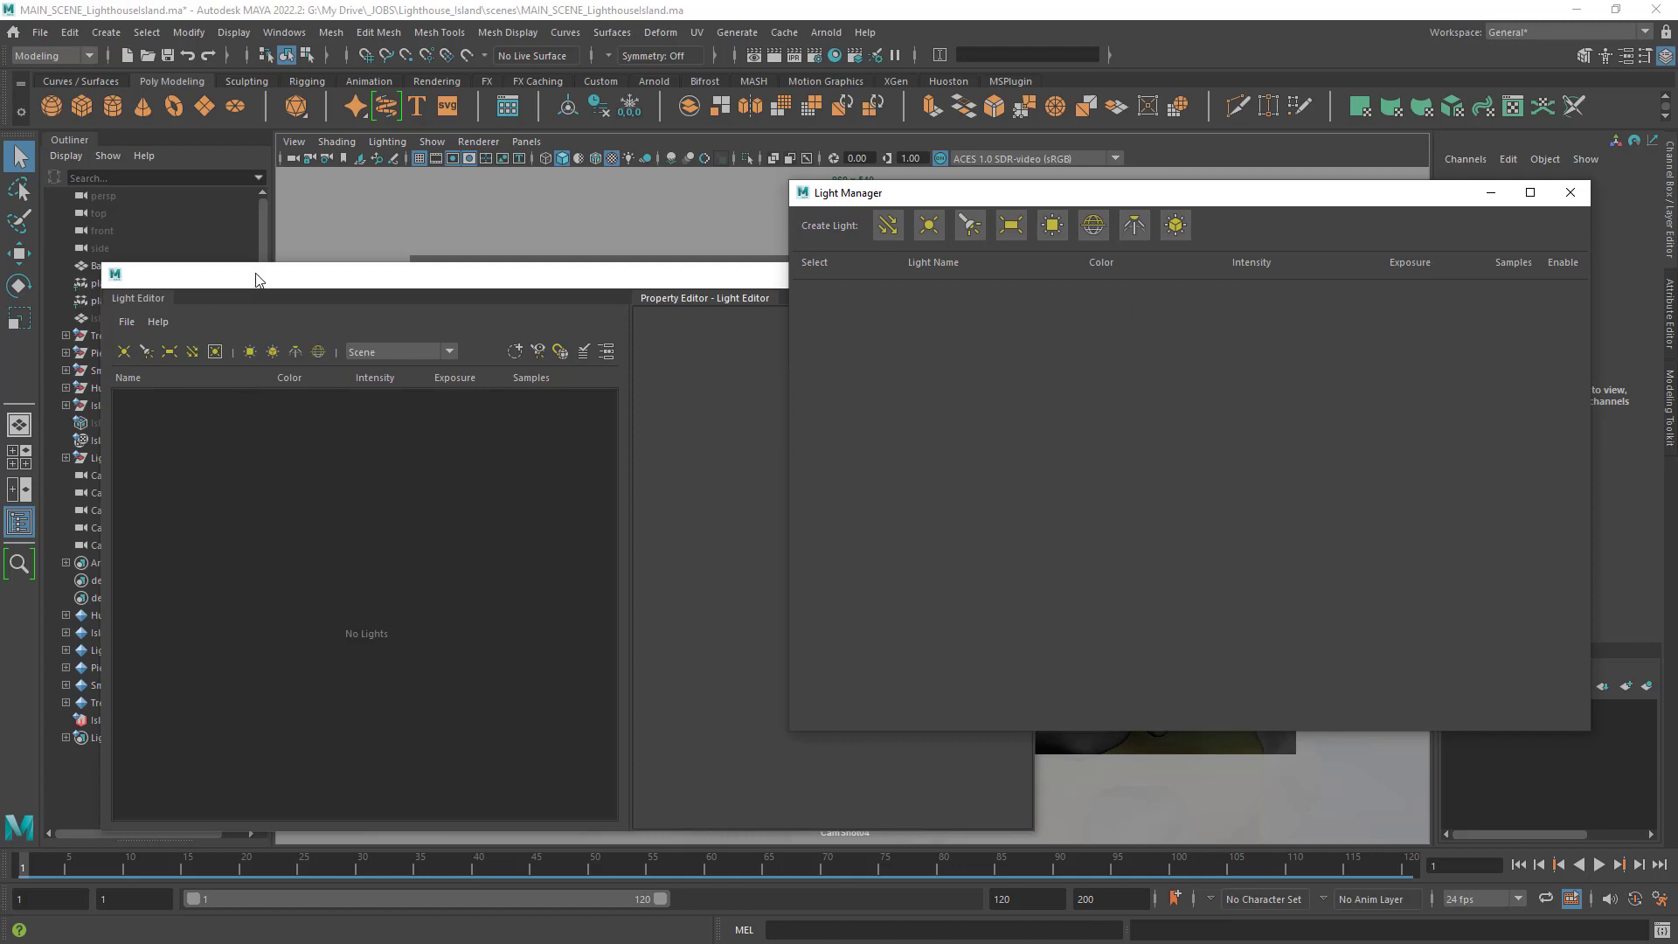
drag(259, 280, 412, 284)
drag(564, 280, 430, 289)
Create a skydome light from the Light Manager and arrange the two light windows for comparison.
click(1093, 227)
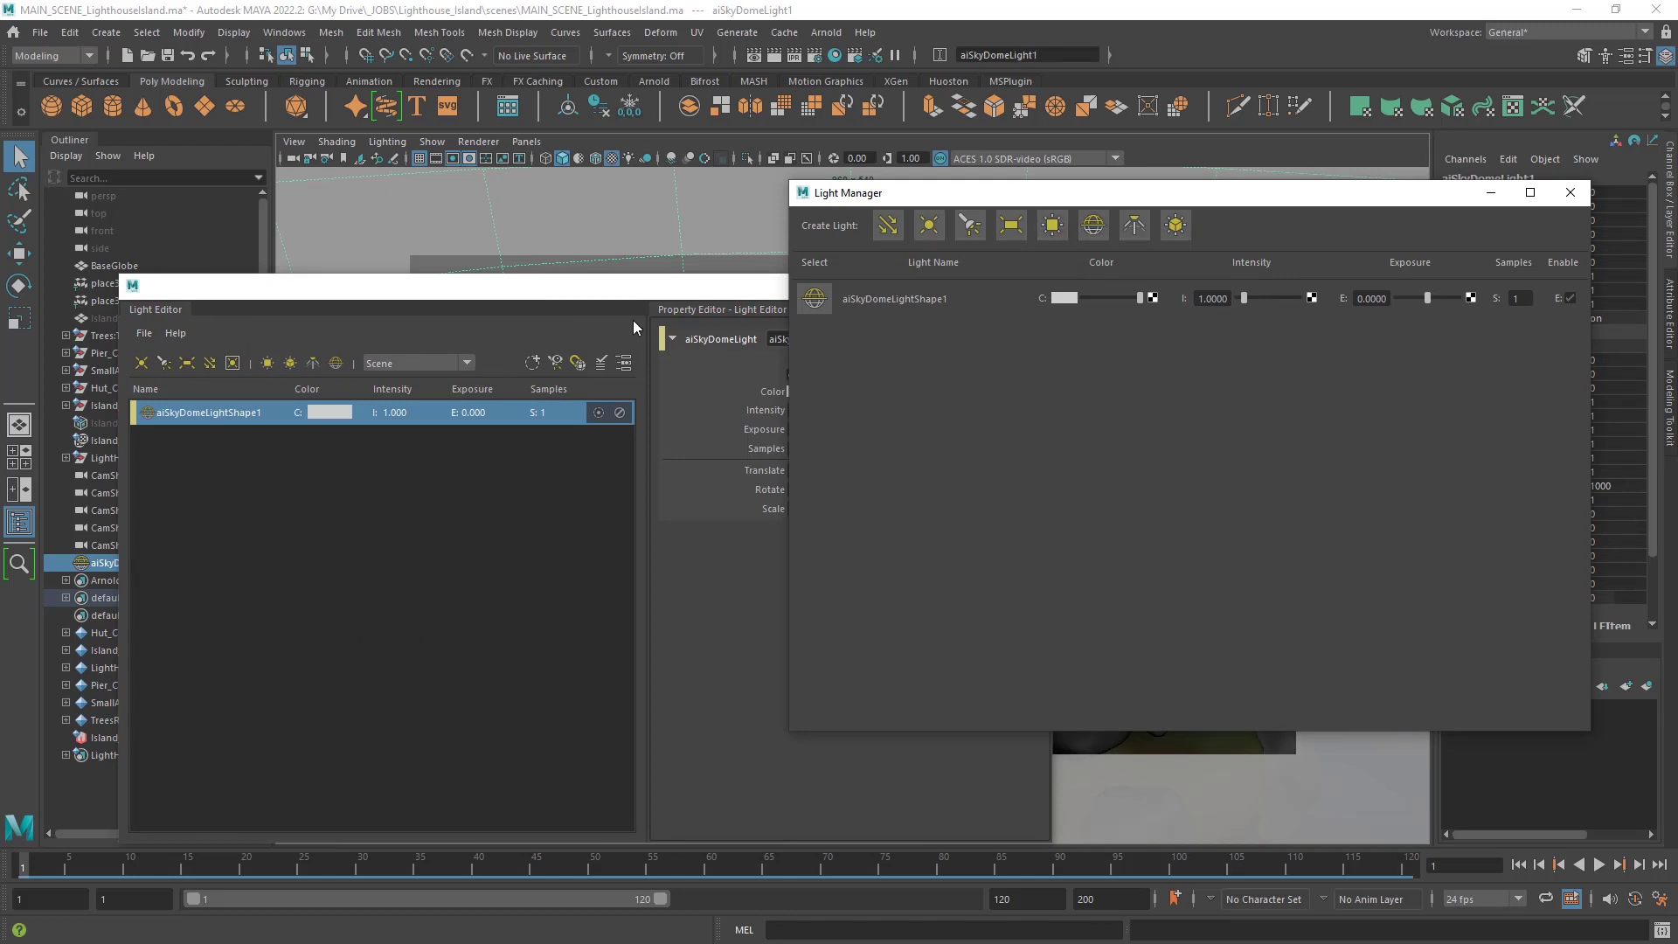
drag(950, 194, 1166, 236)
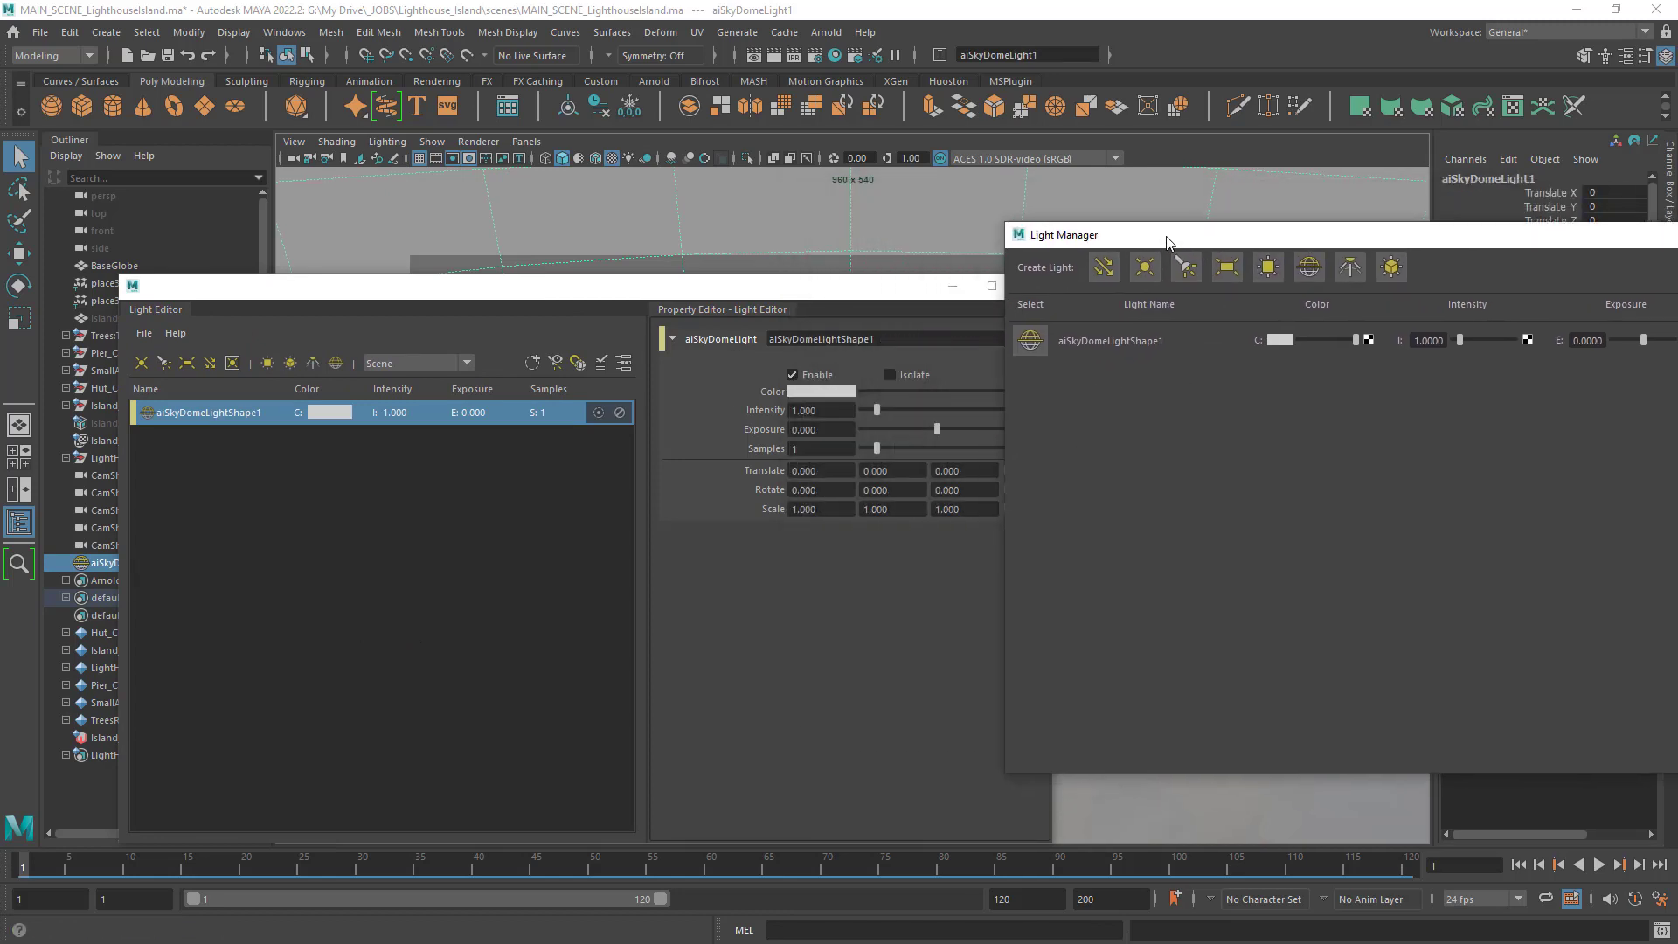
drag(1316, 234, 1059, 212)
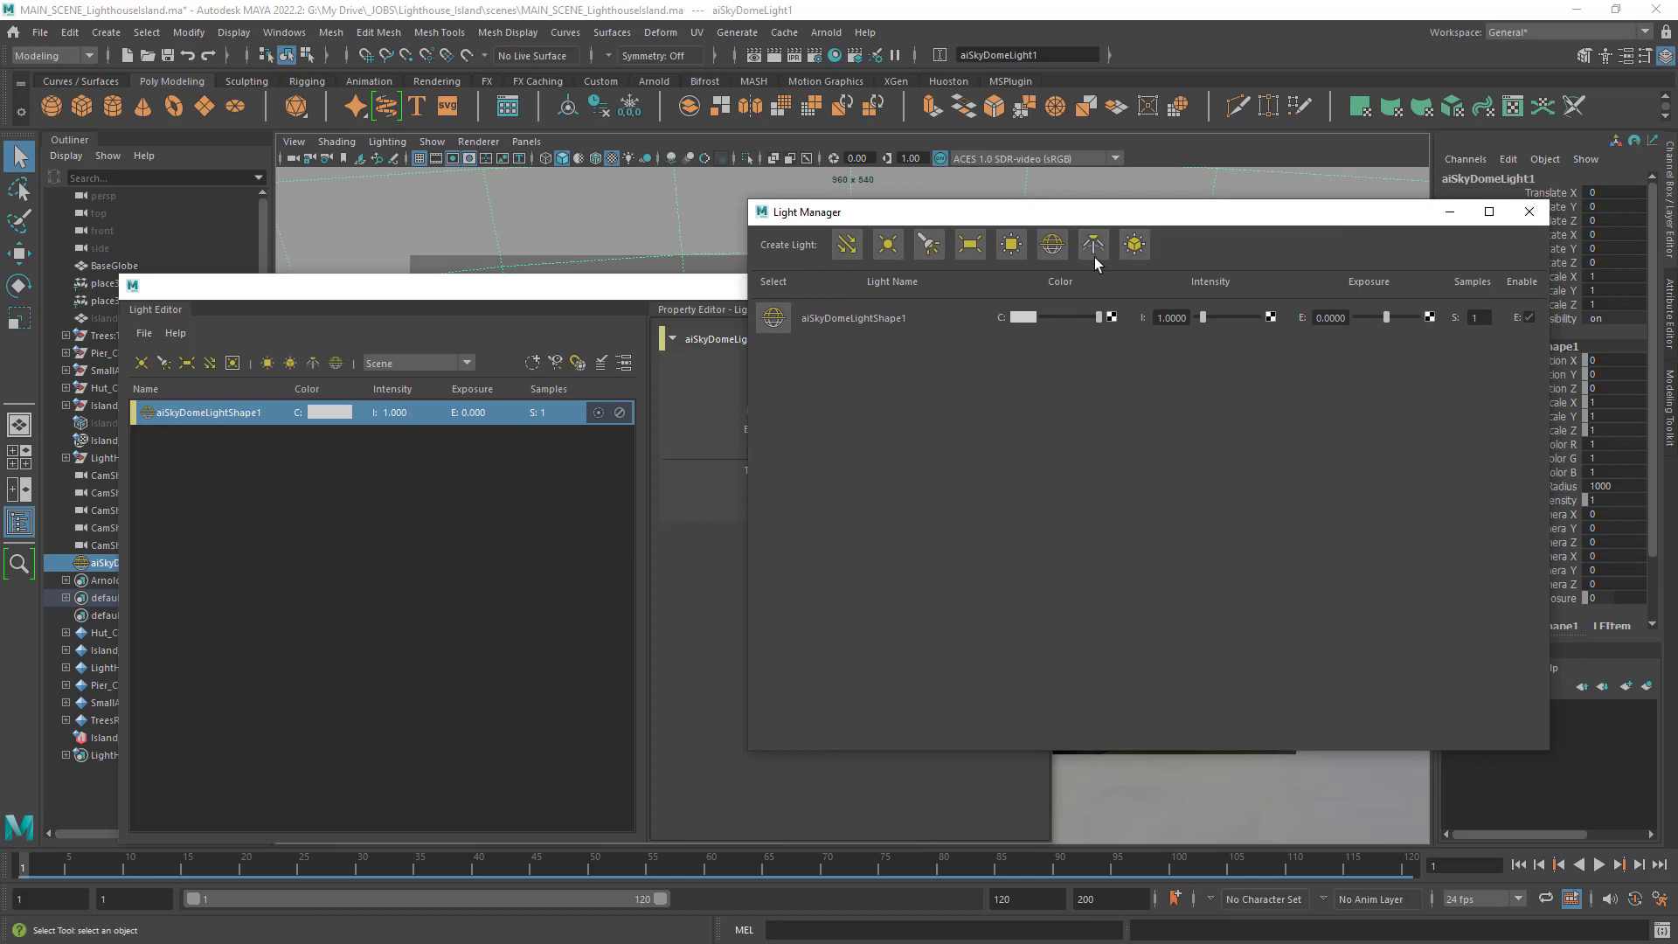
drag(1217, 214, 1222, 207)
drag(533, 293, 452, 308)
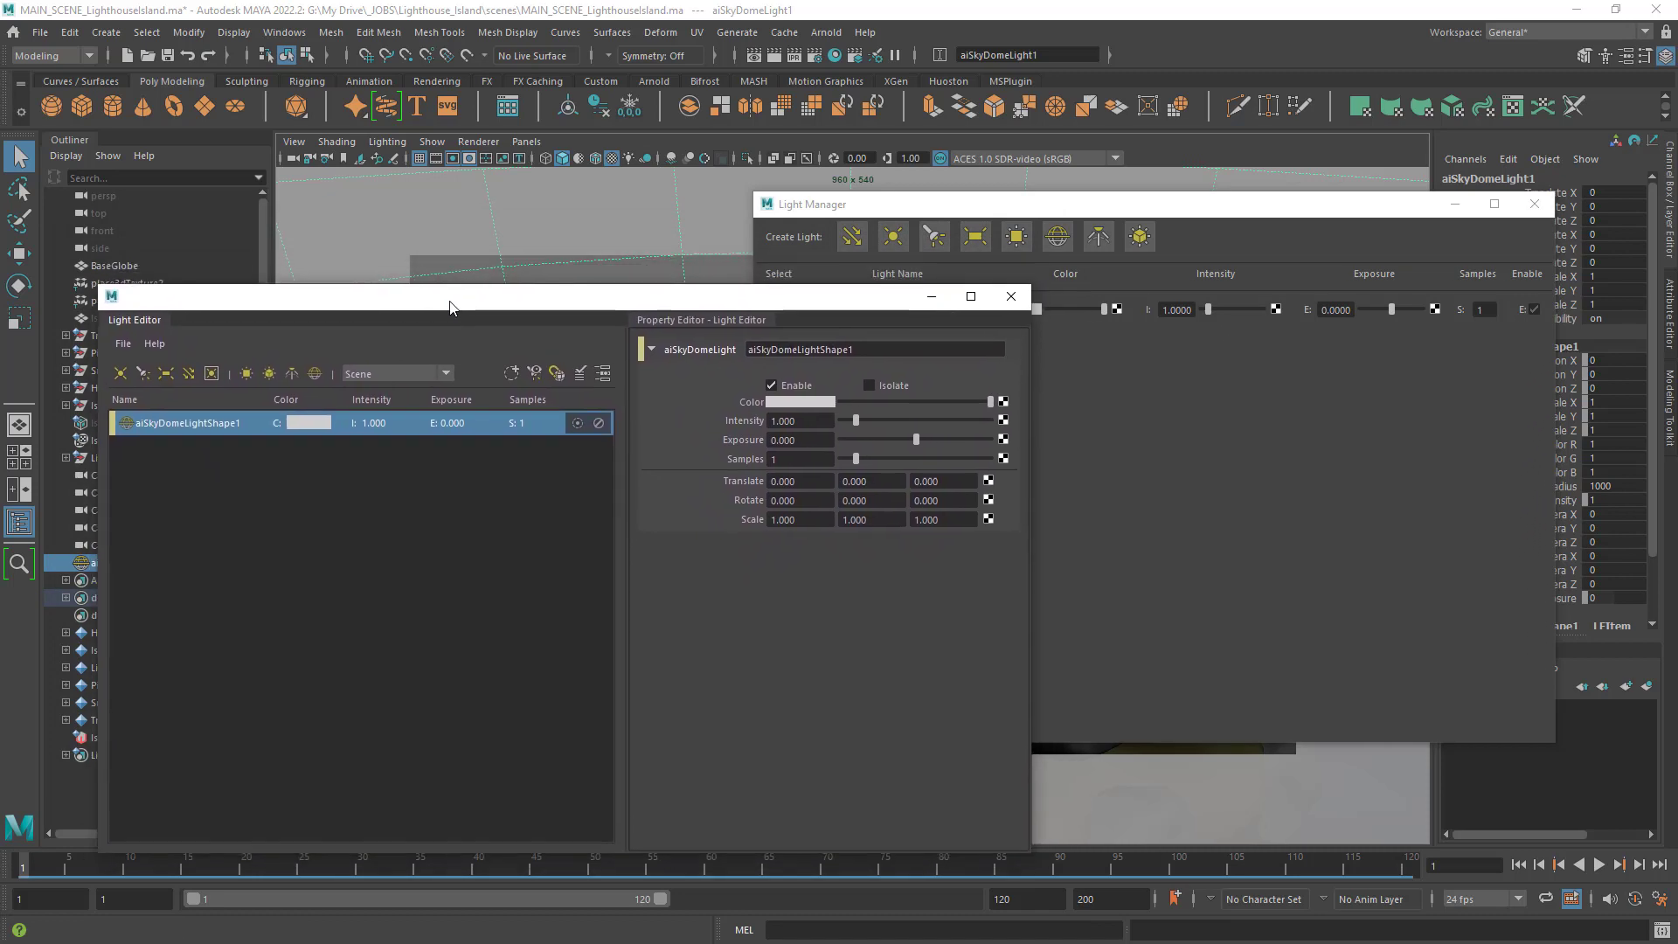
drag(1002, 213, 986, 210)
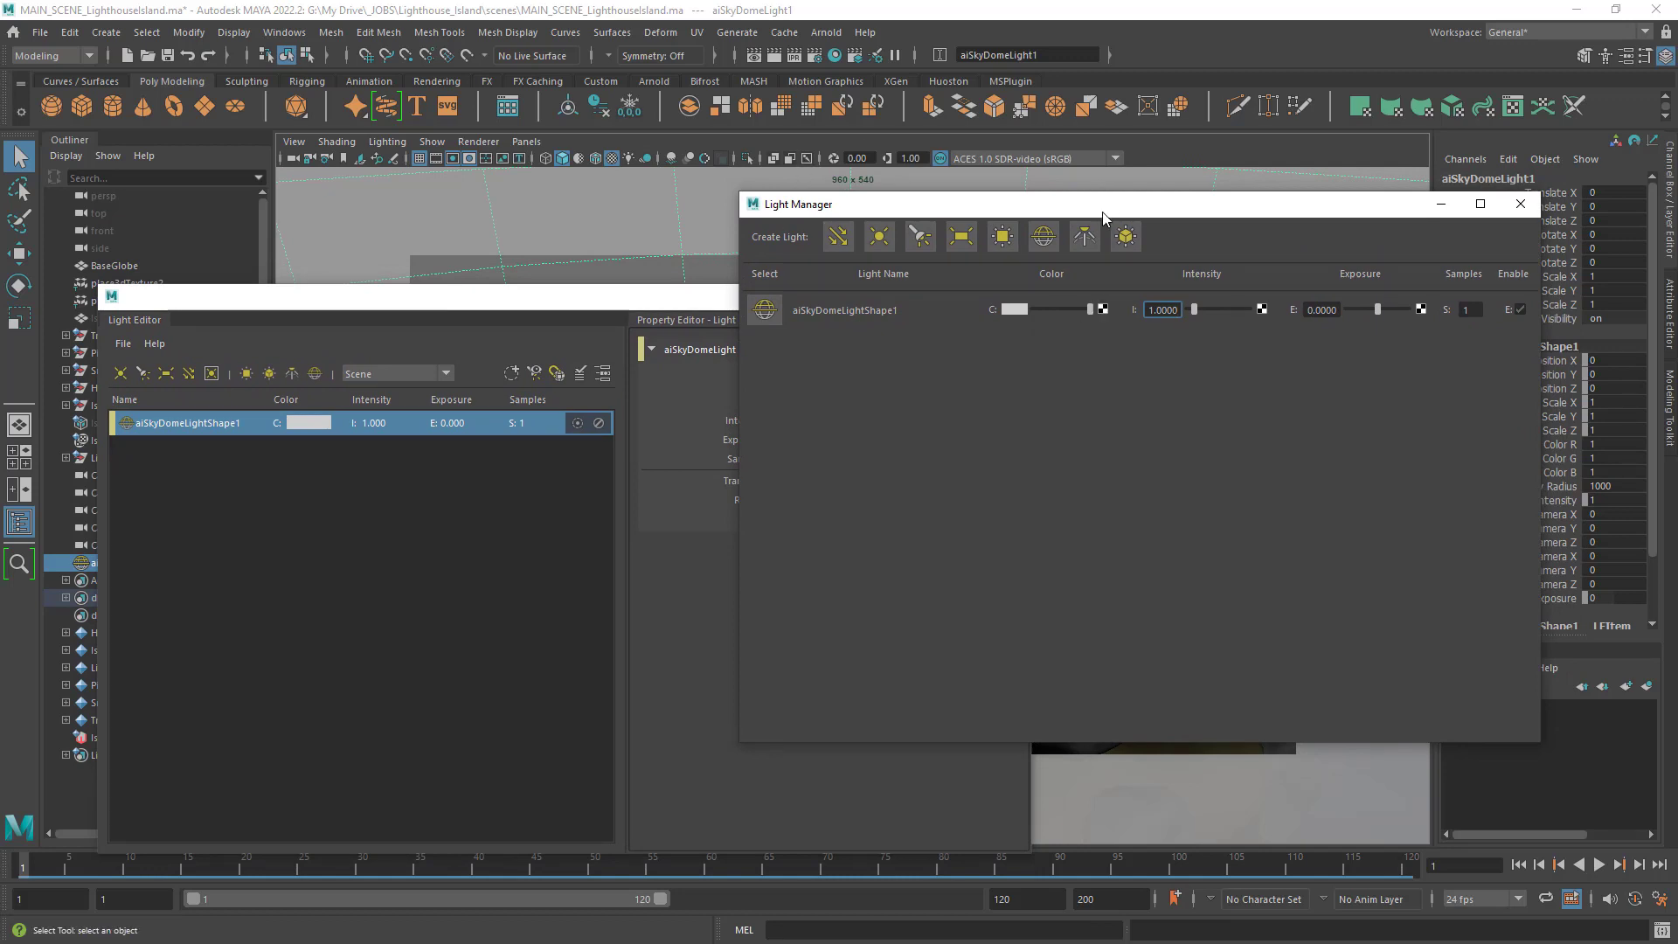
drag(1105, 205, 1112, 213)
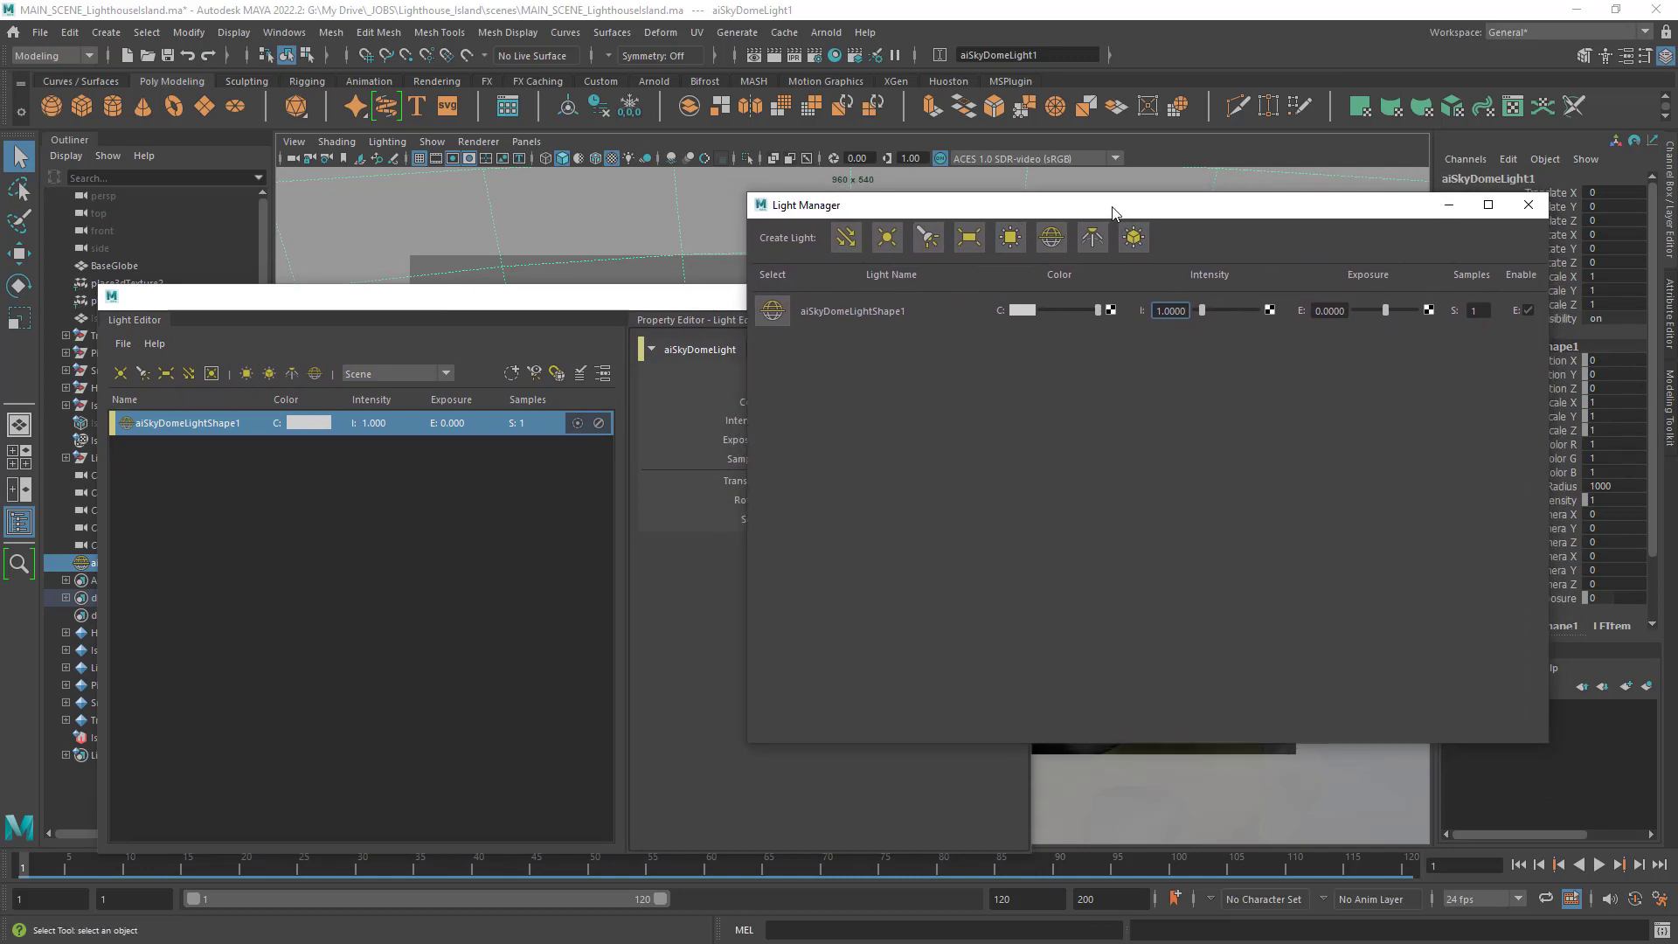
Add an area light, a spot light and a point light from the Light Manager.
click(968, 238)
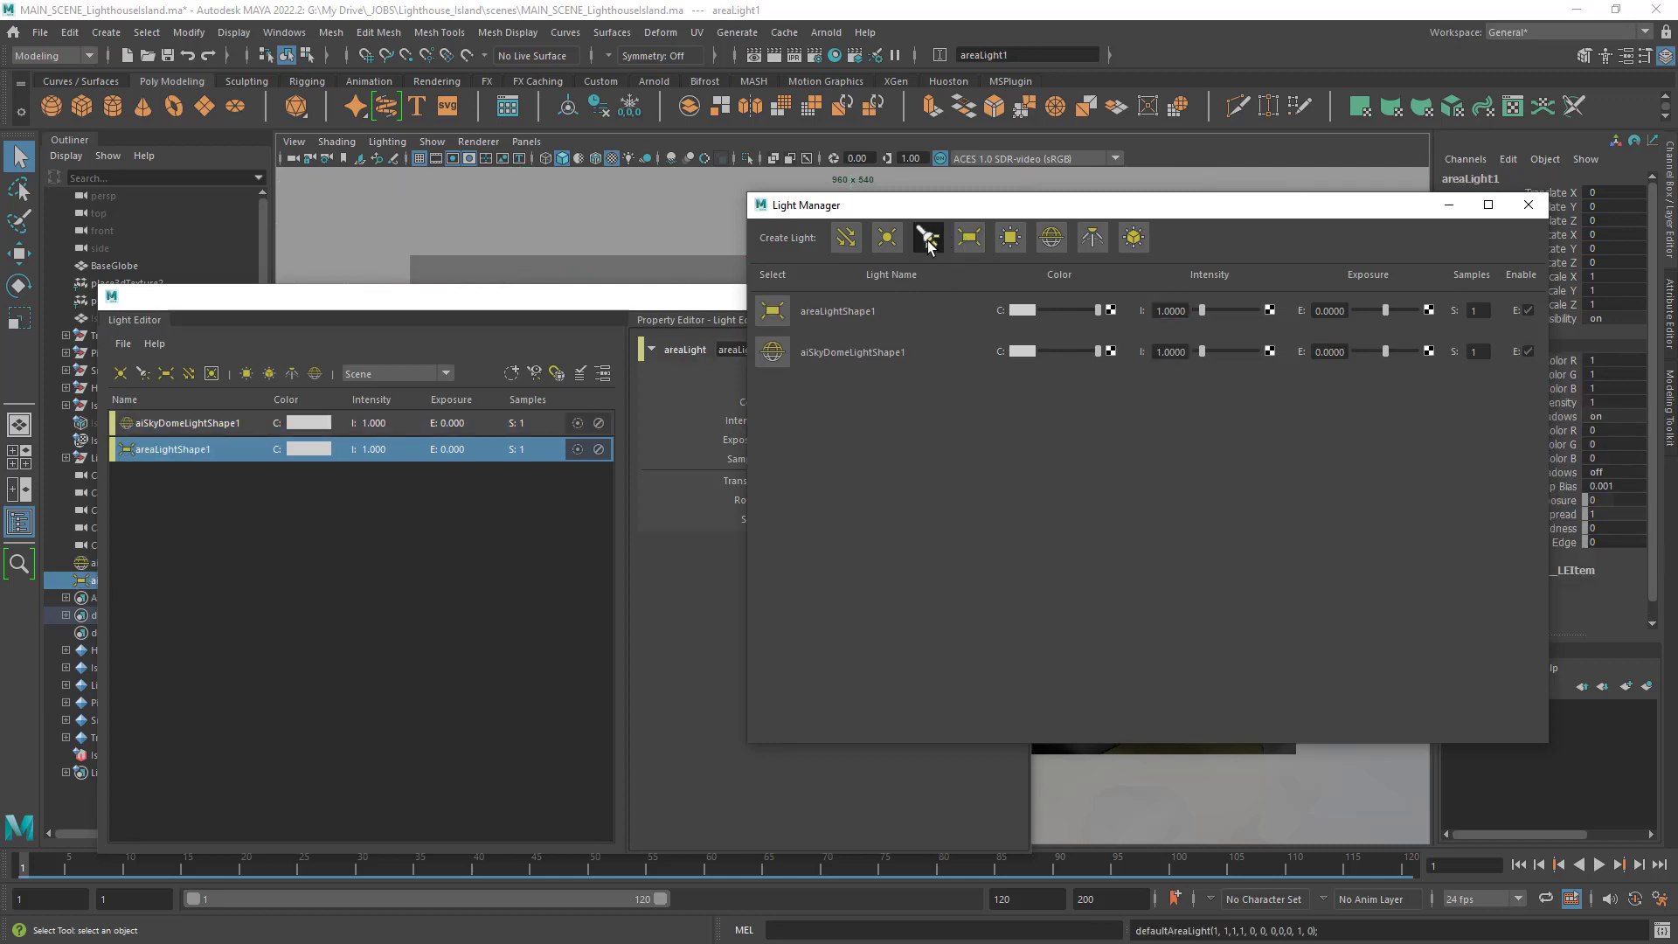
click(927, 238)
click(887, 237)
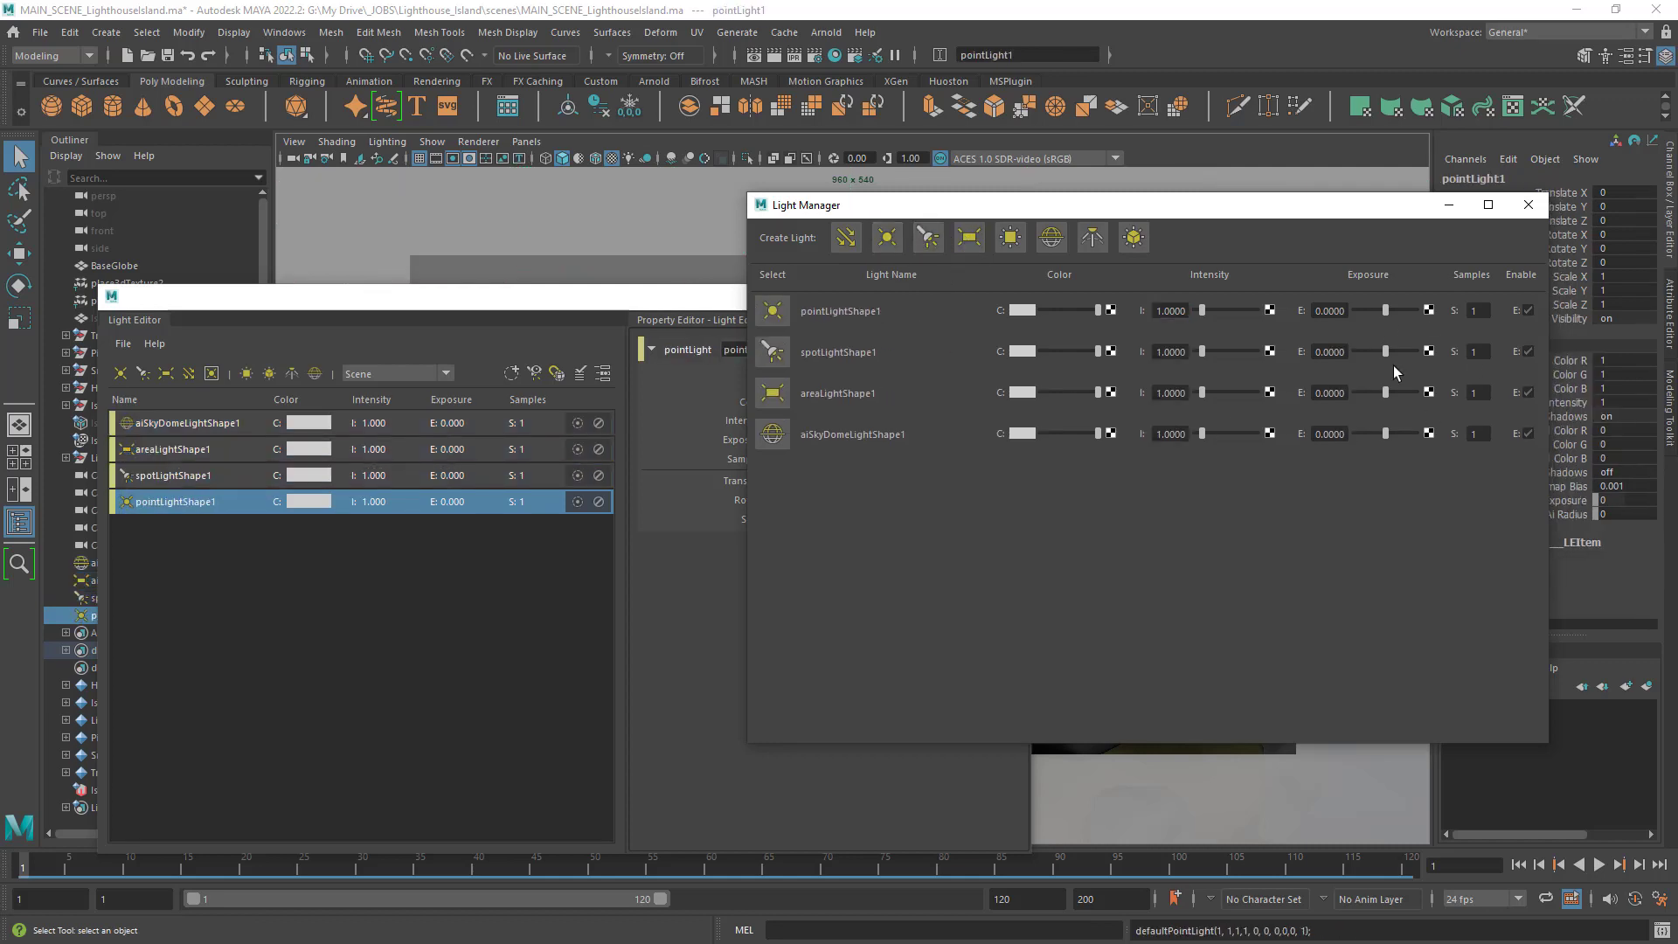
Adjust exposures to about 0.37 for the point light, -0.07 for the spot, 1.42 for the area and -0.82 for the skydome, and select the area light.
drag(1387, 310, 1381, 433)
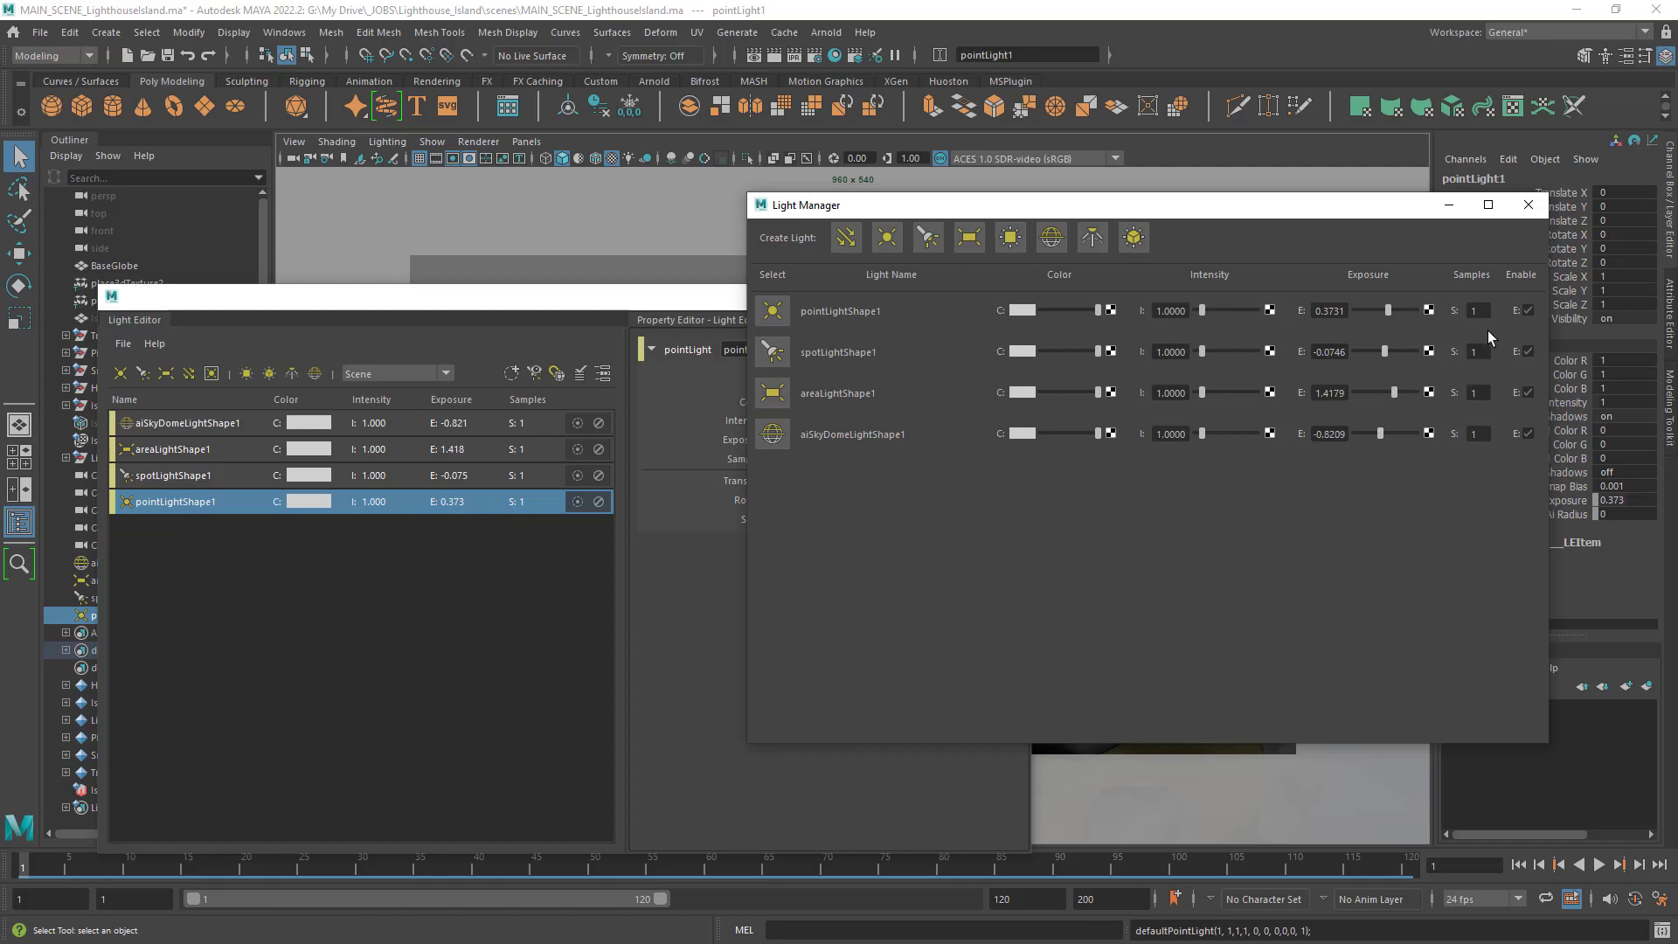
double_click(1480, 394)
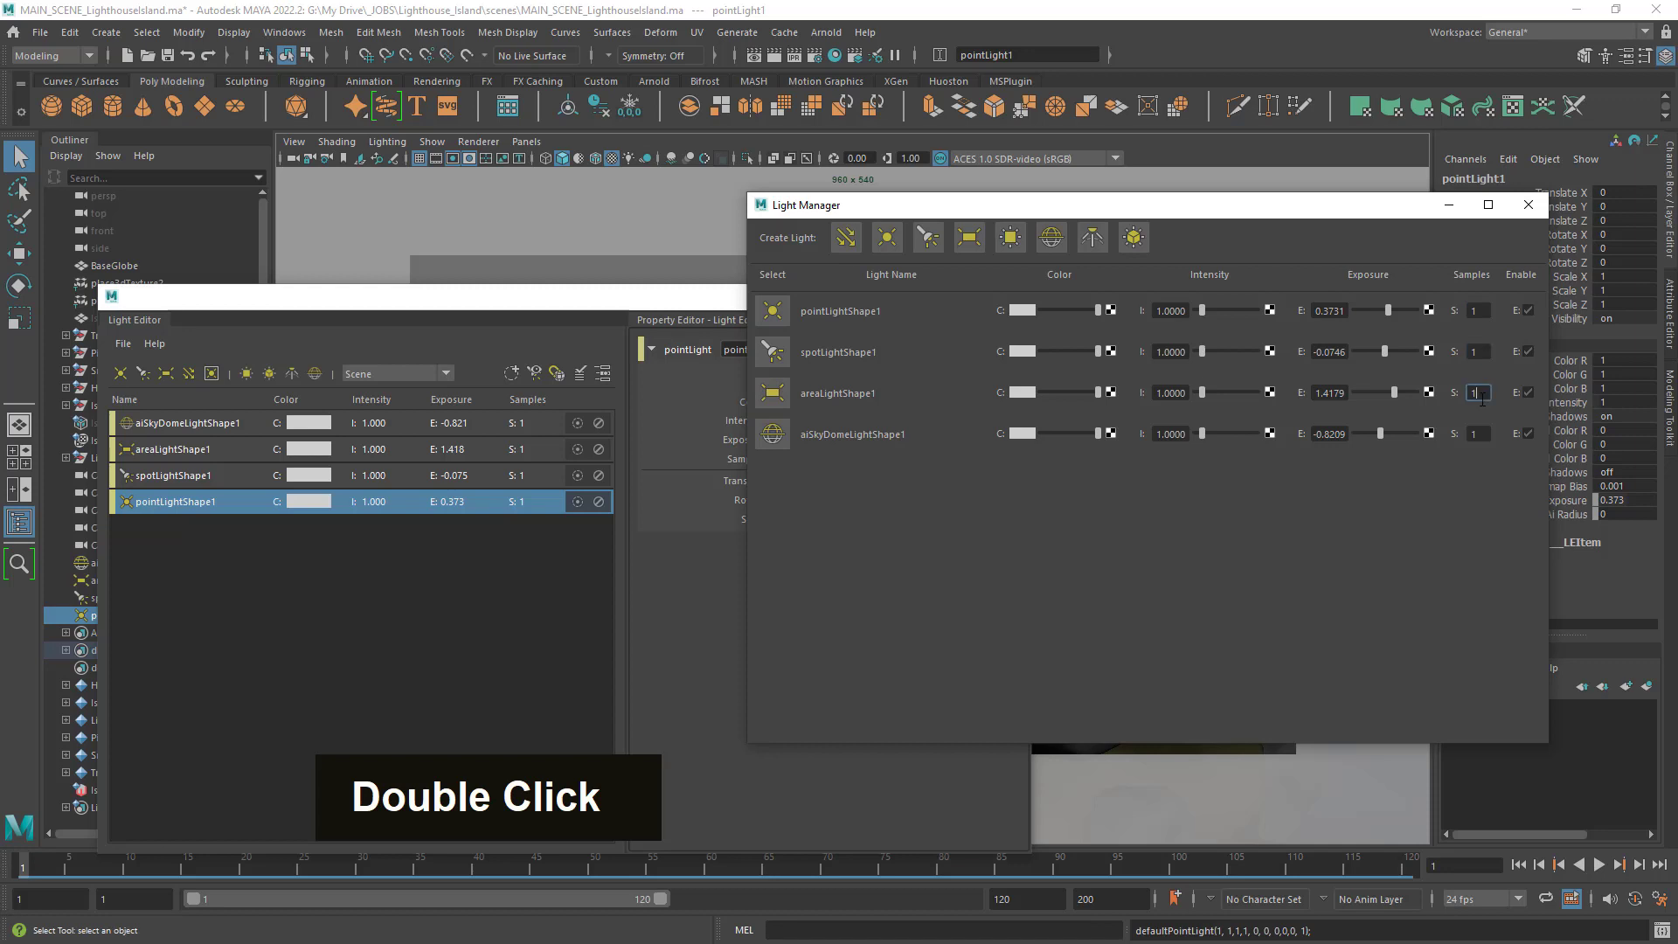
double_click(1479, 435)
double_click(773, 393)
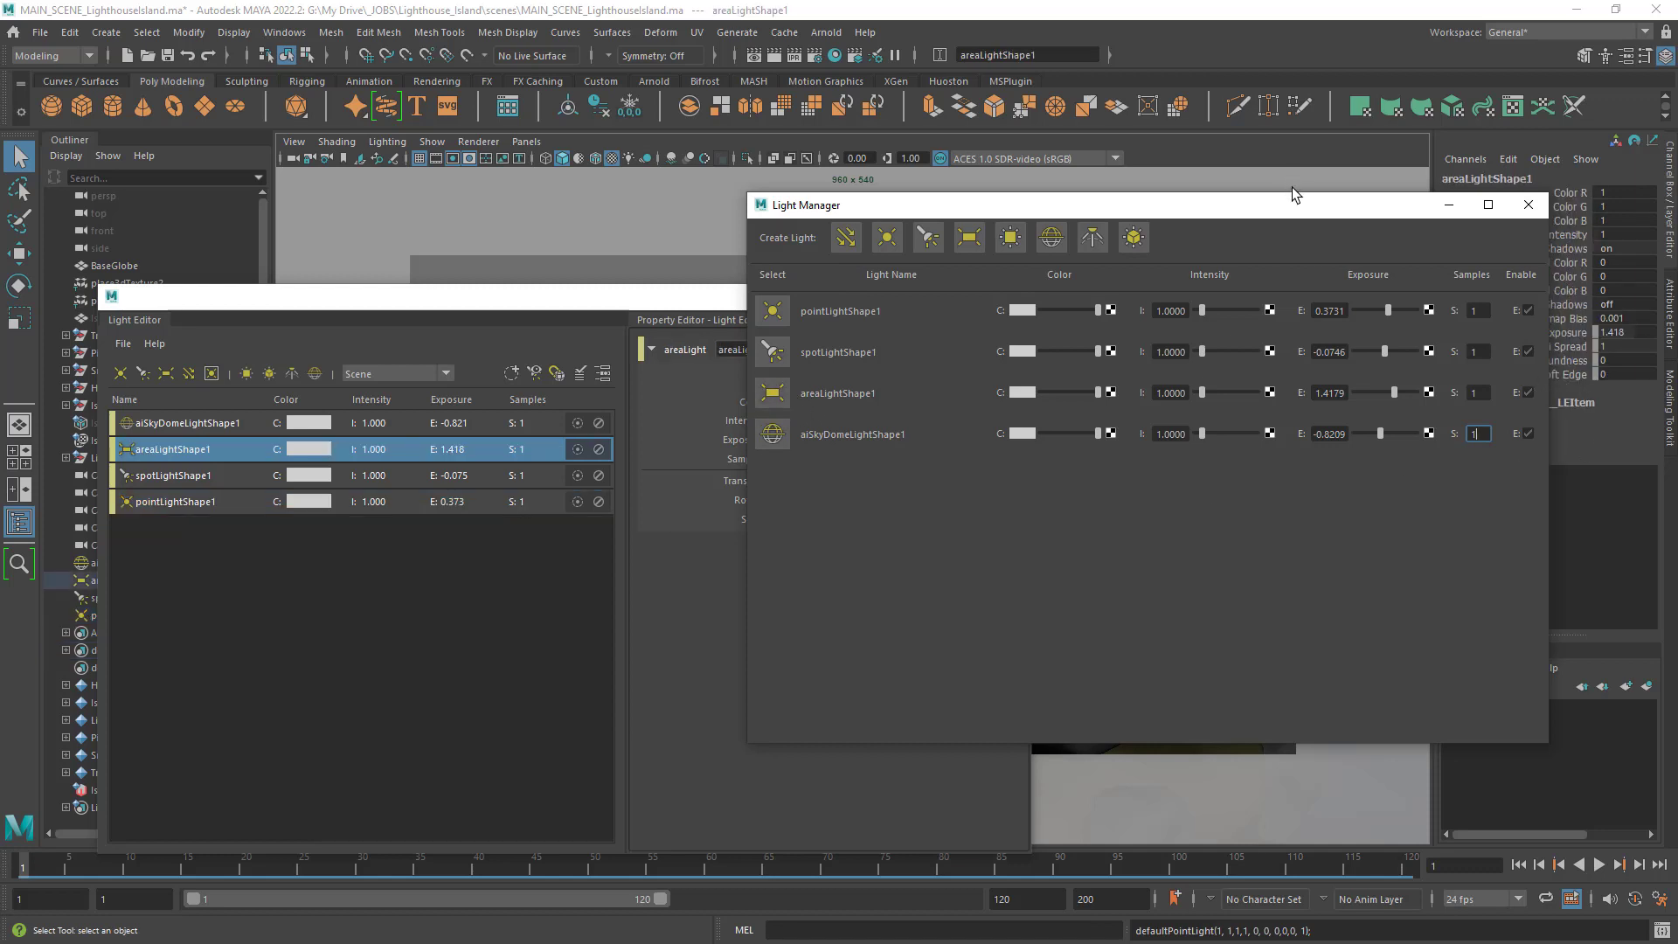
Close the Light Manager and move the Light Editor to the middle of the workspace.
drag(1294, 194, 1231, 189)
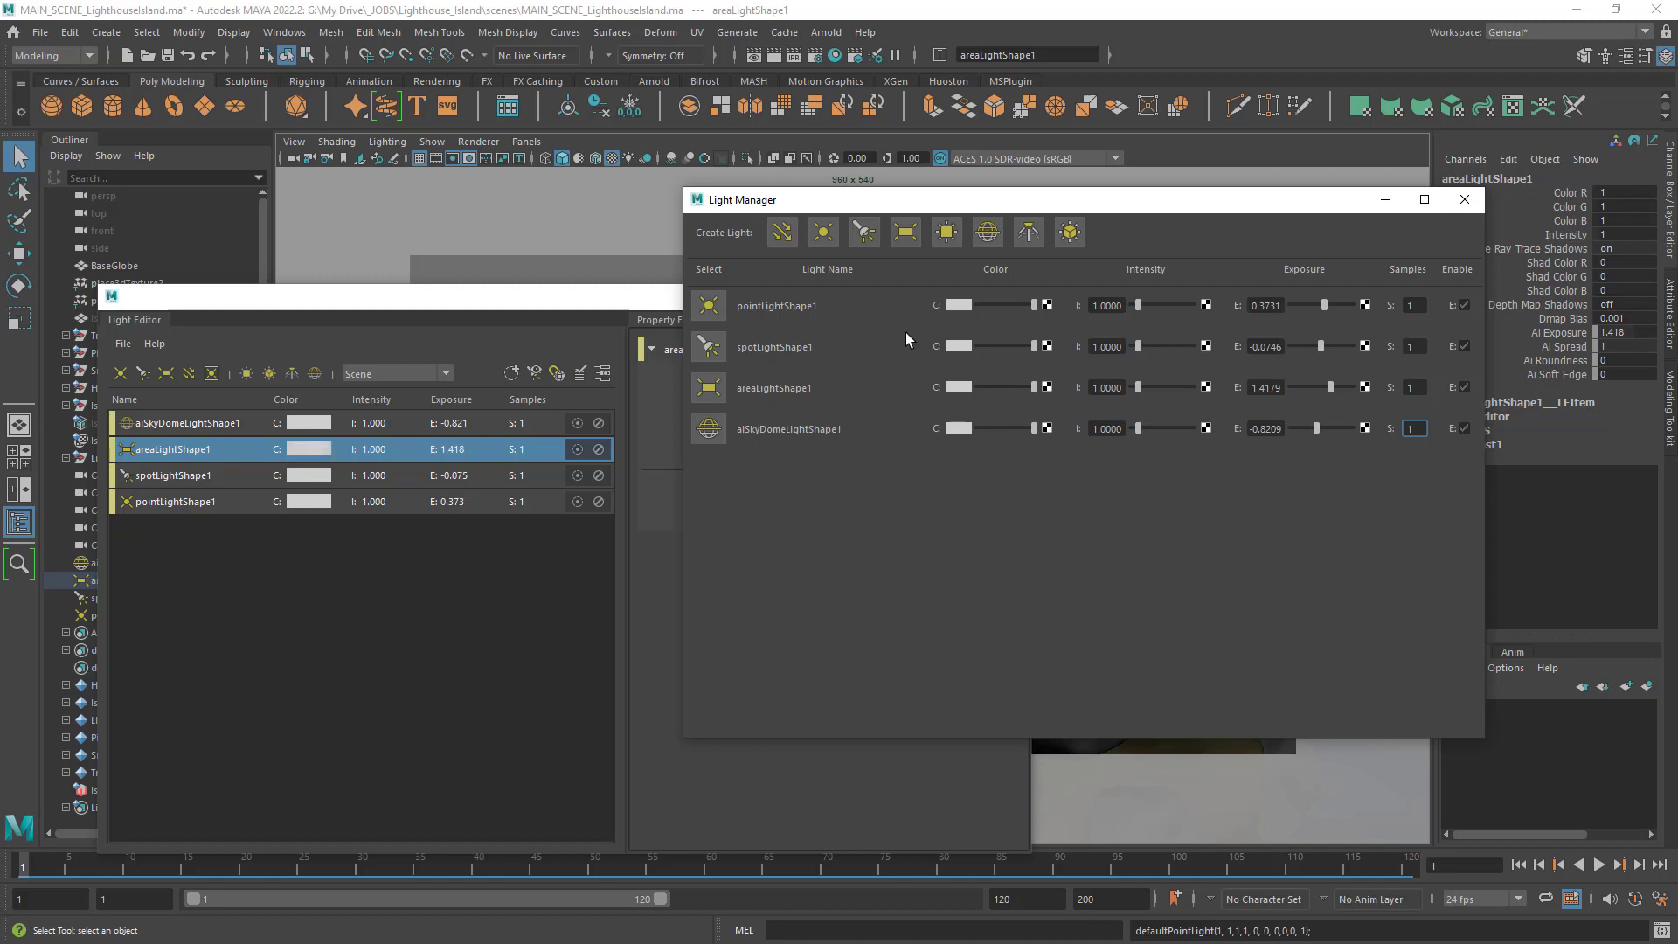
drag(917, 210, 988, 224)
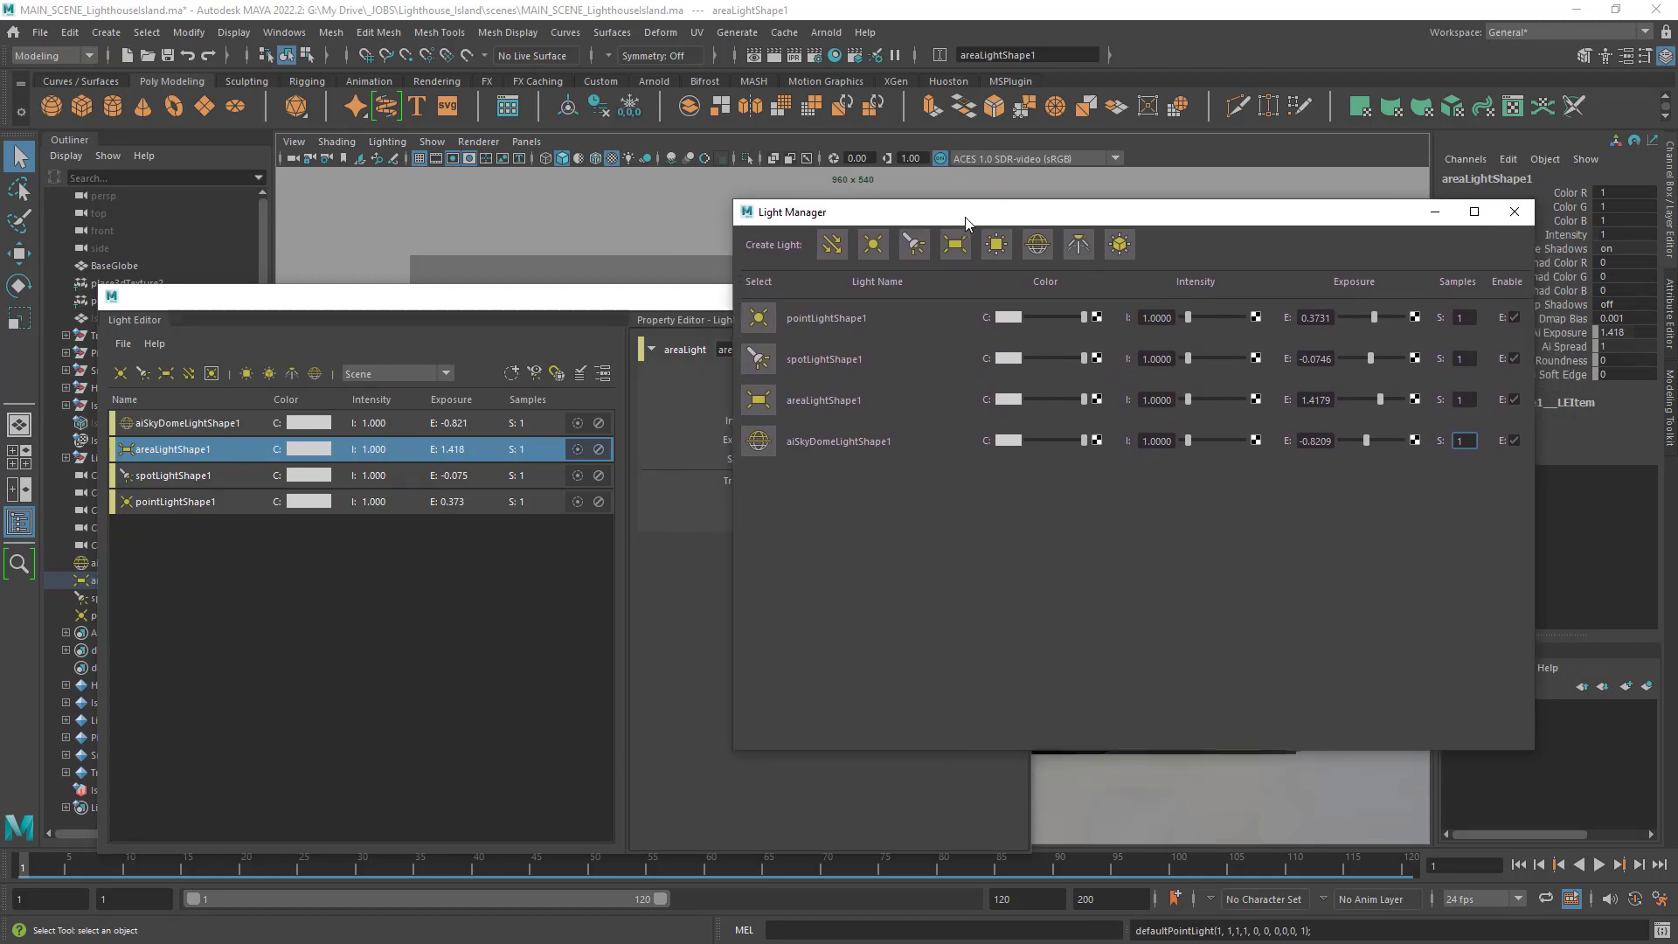
click(1514, 218)
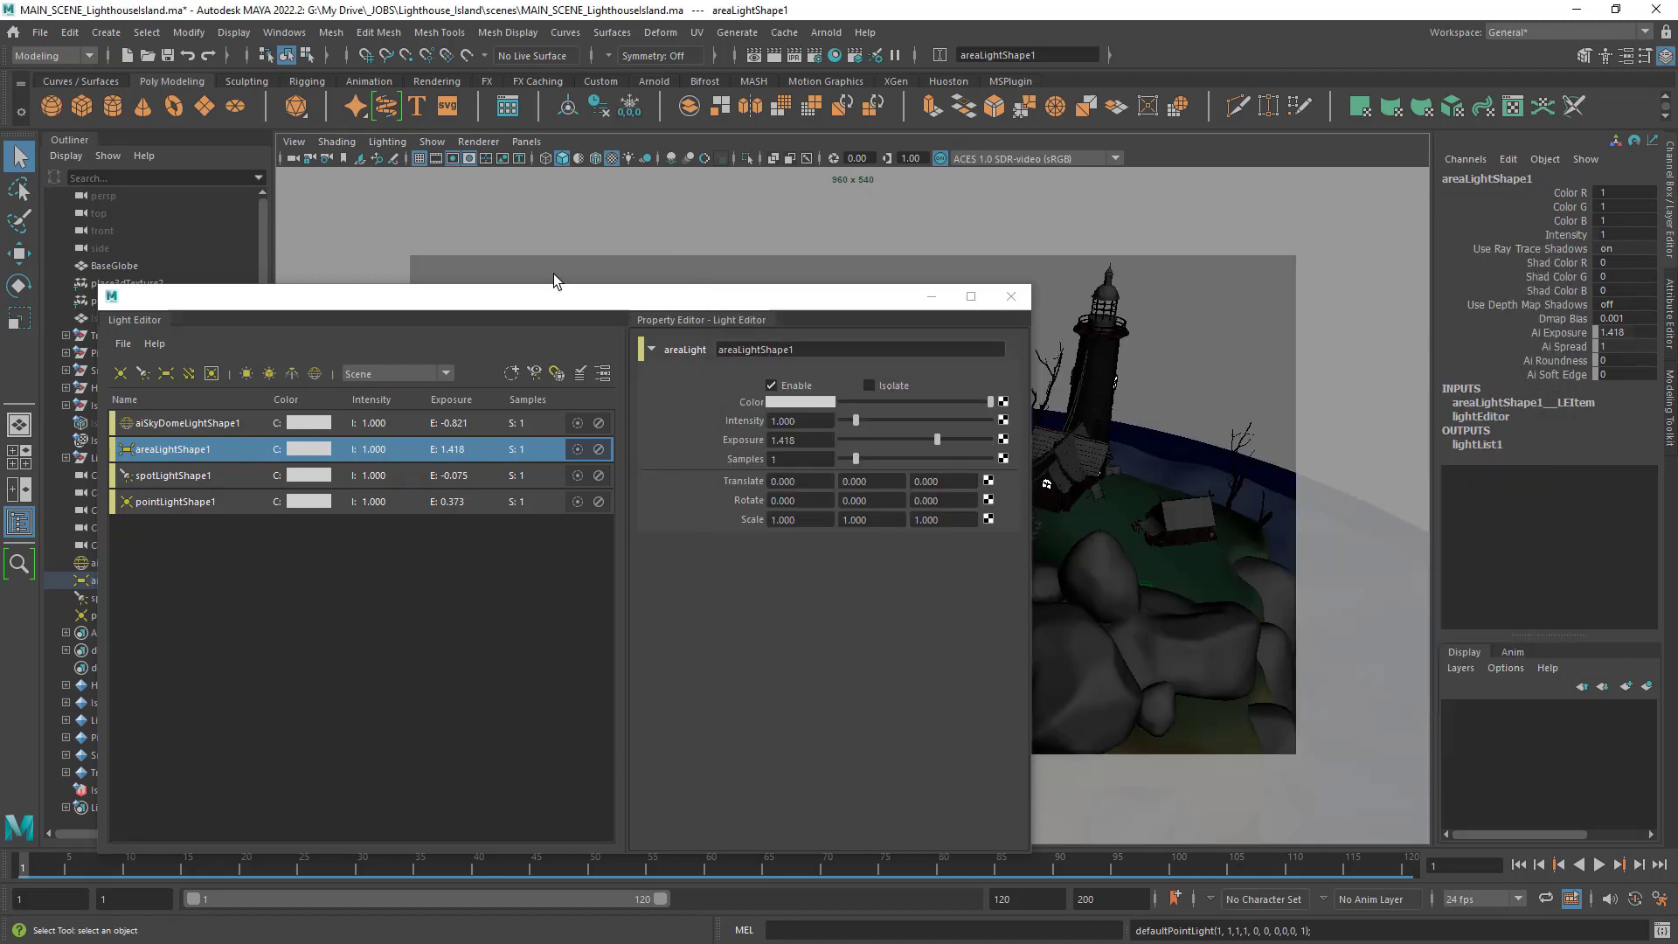
drag(561, 302, 858, 226)
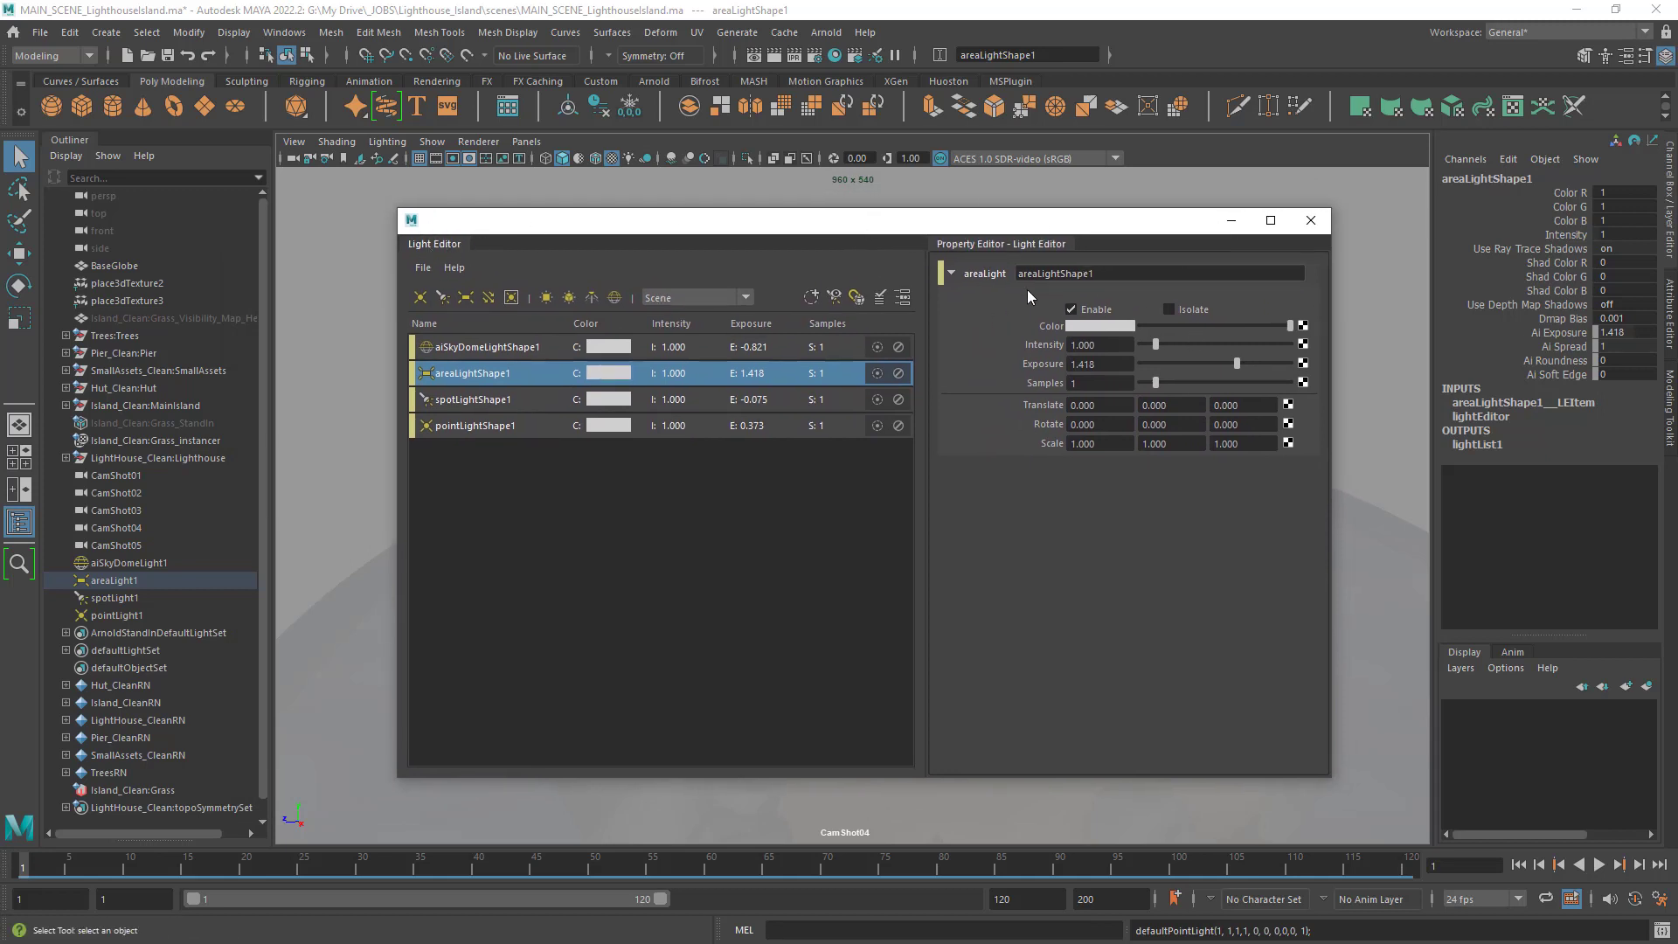
Show the Attribute Editor beside the Light Editor and bring up the skydome light's attributes.
click(1670, 326)
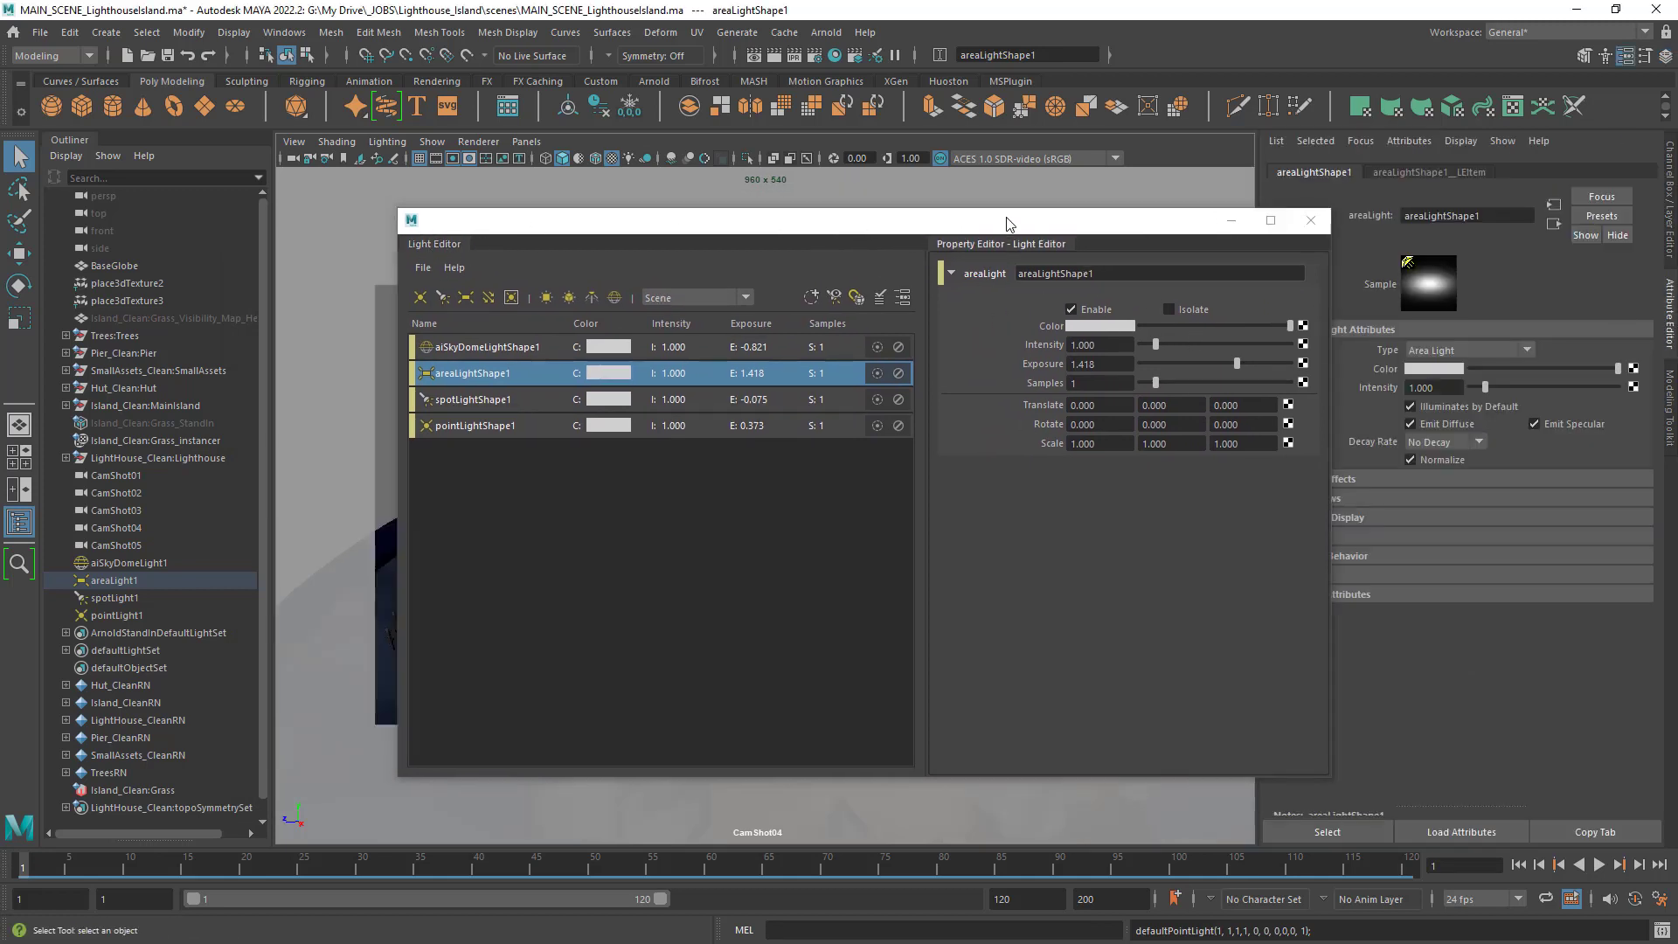
drag(1010, 223, 896, 186)
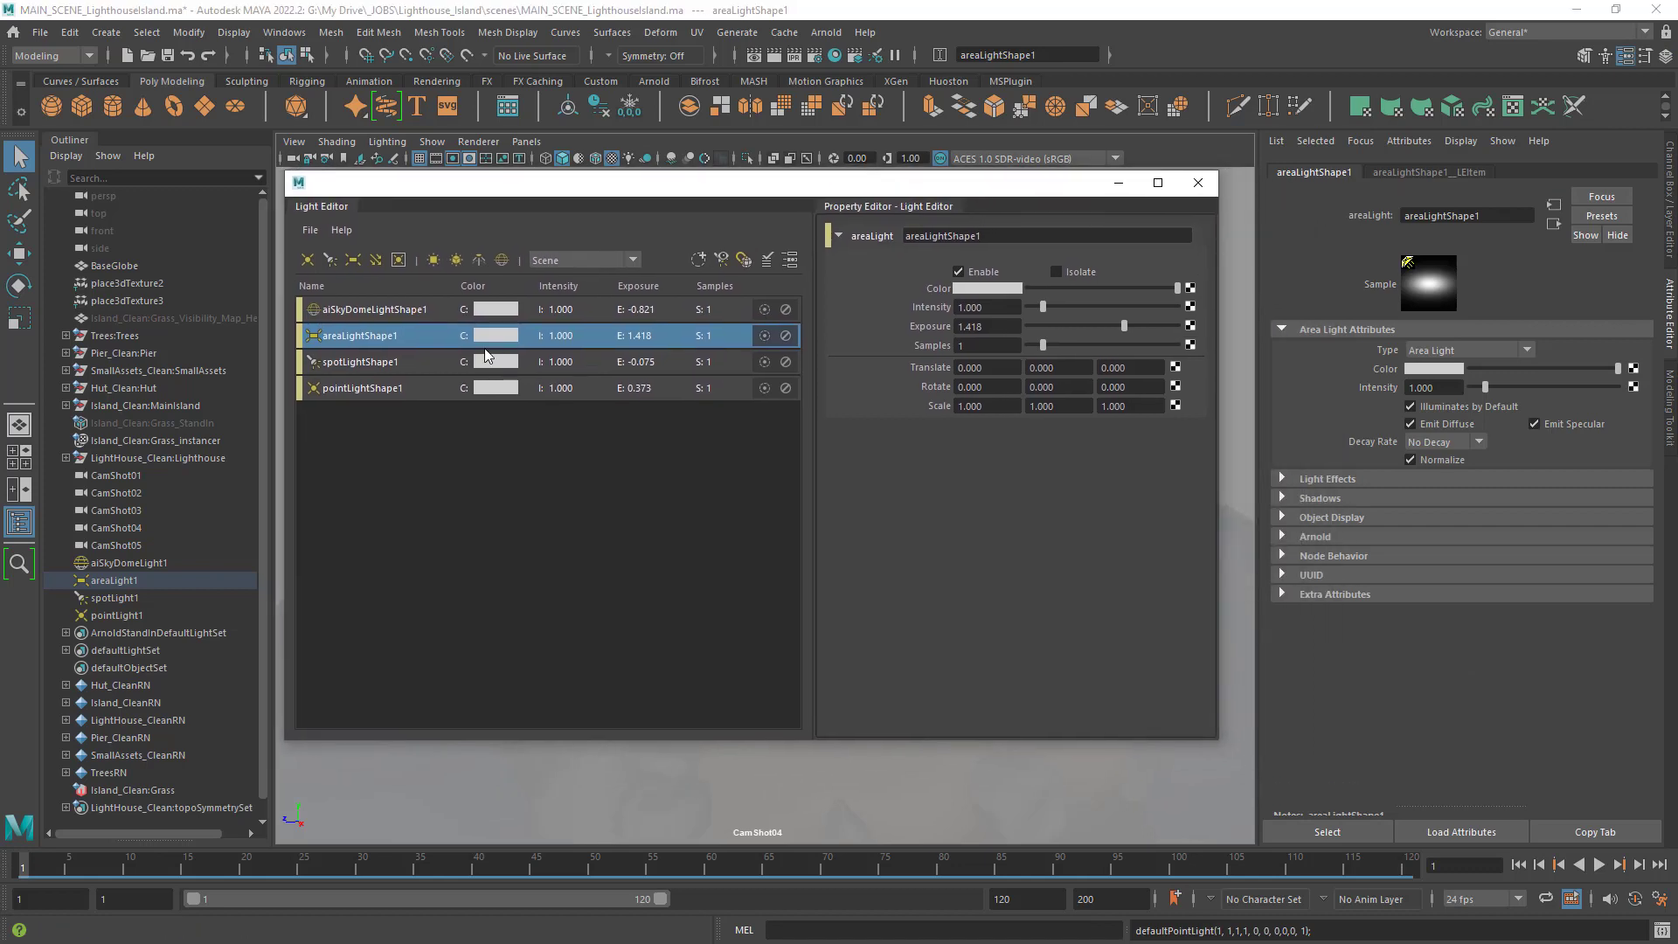
click(360, 312)
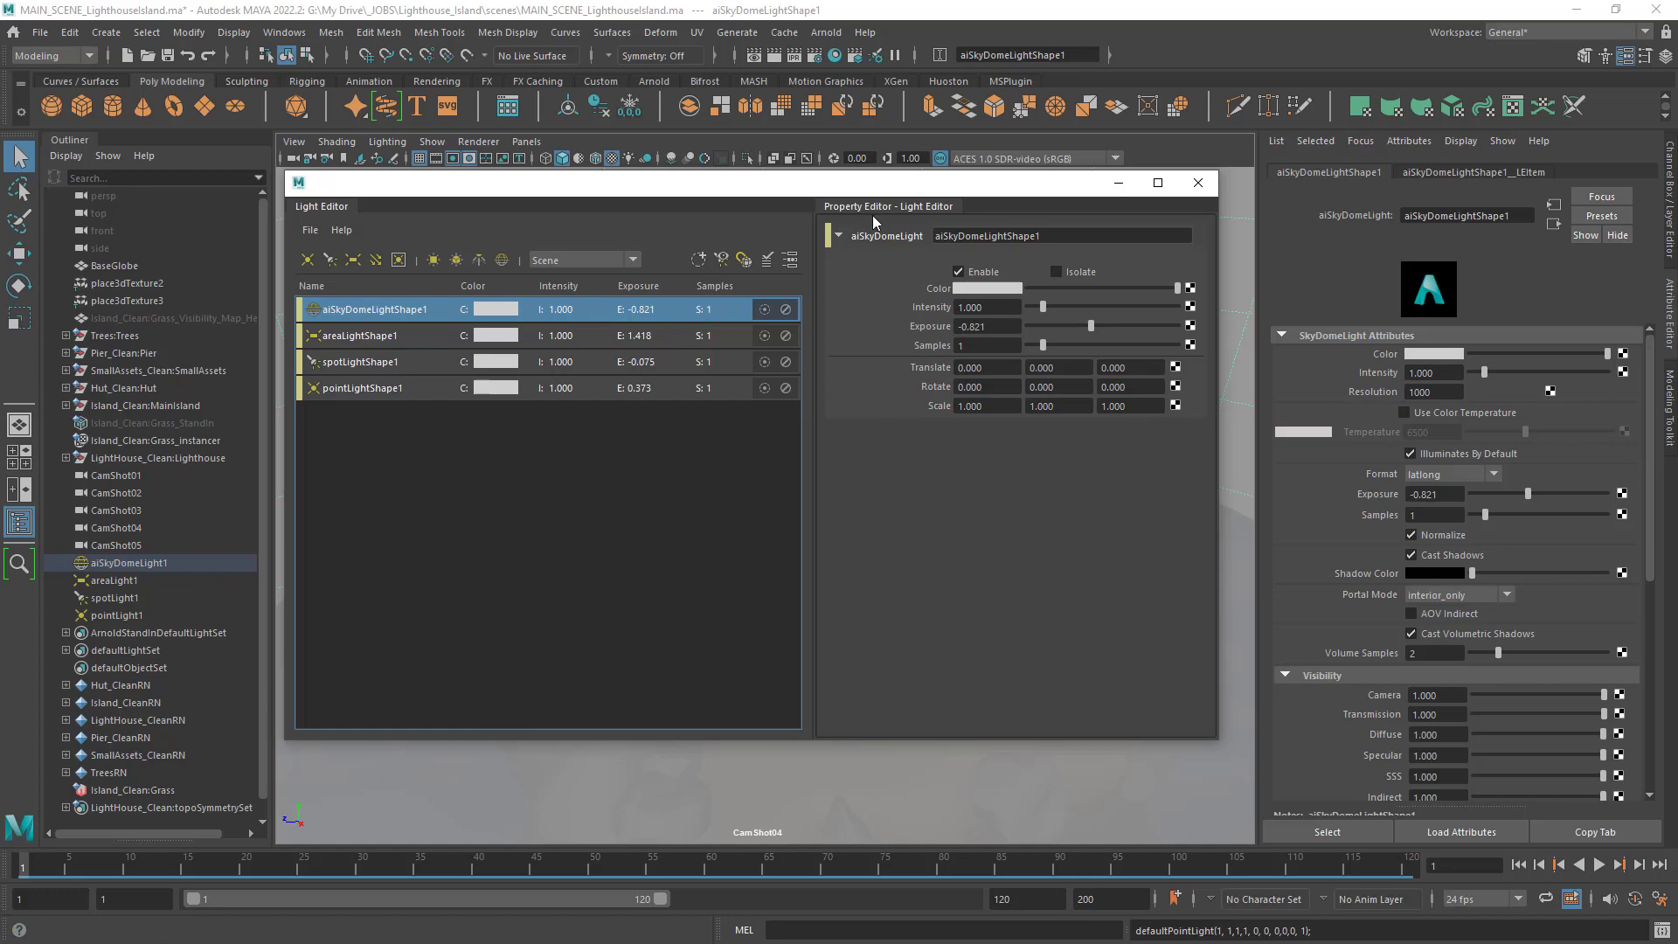
Dock the Property Editor below the light list and dock the Light Editor between the Outliner and the viewport.
drag(862, 211, 476, 722)
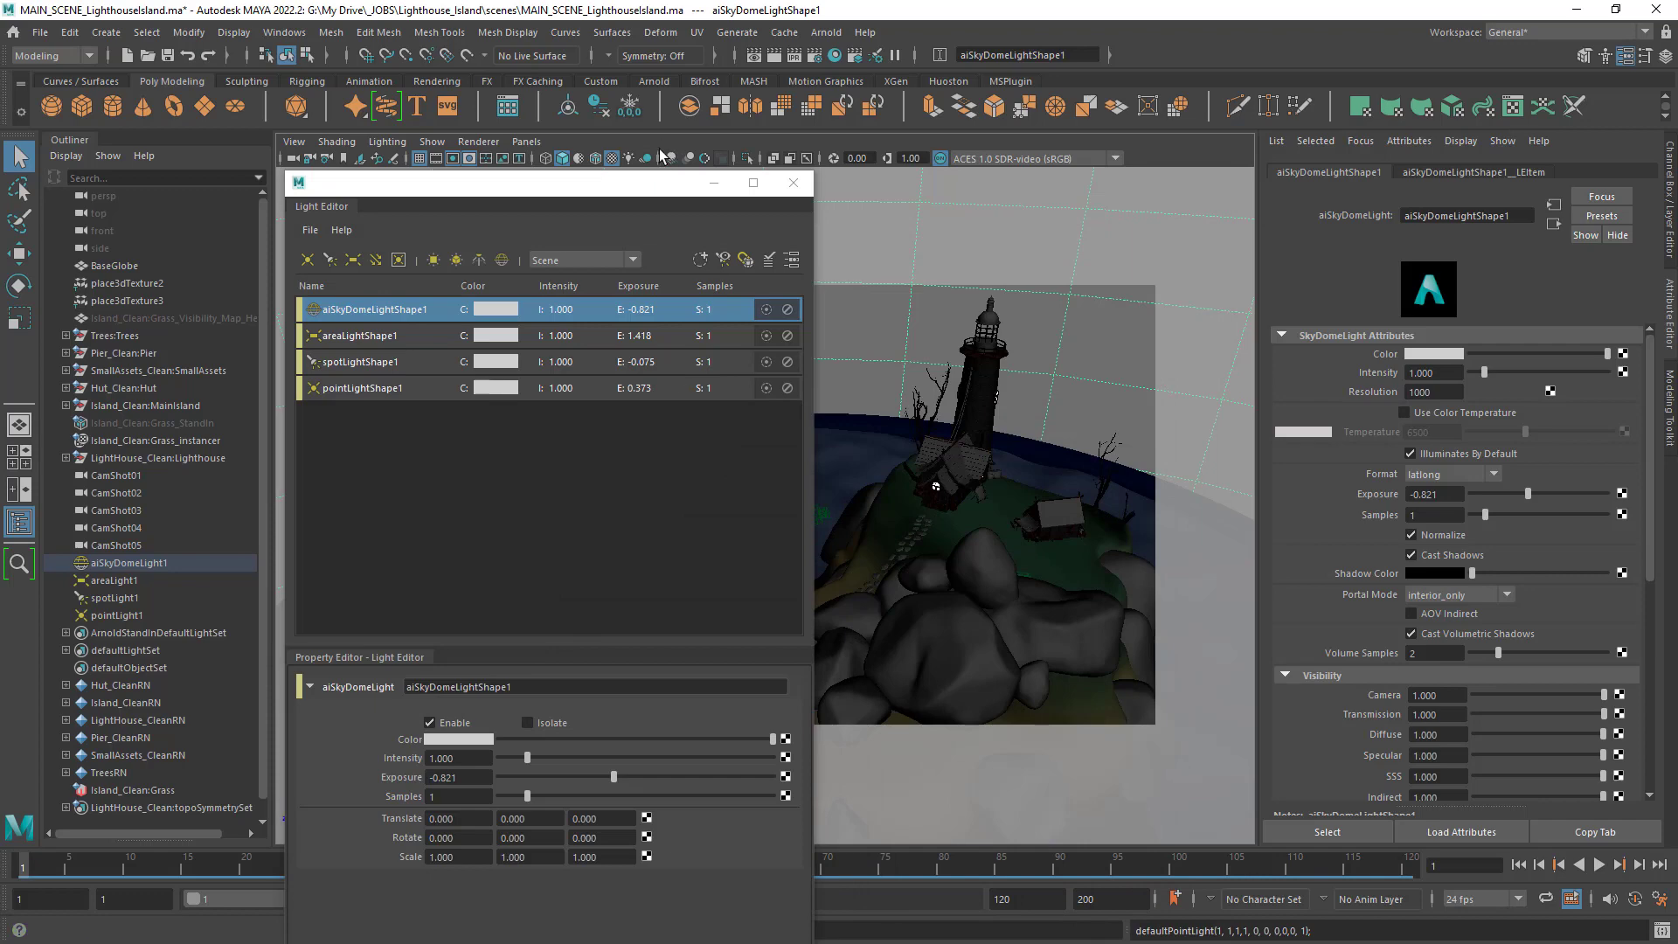
drag(646, 177, 804, 223)
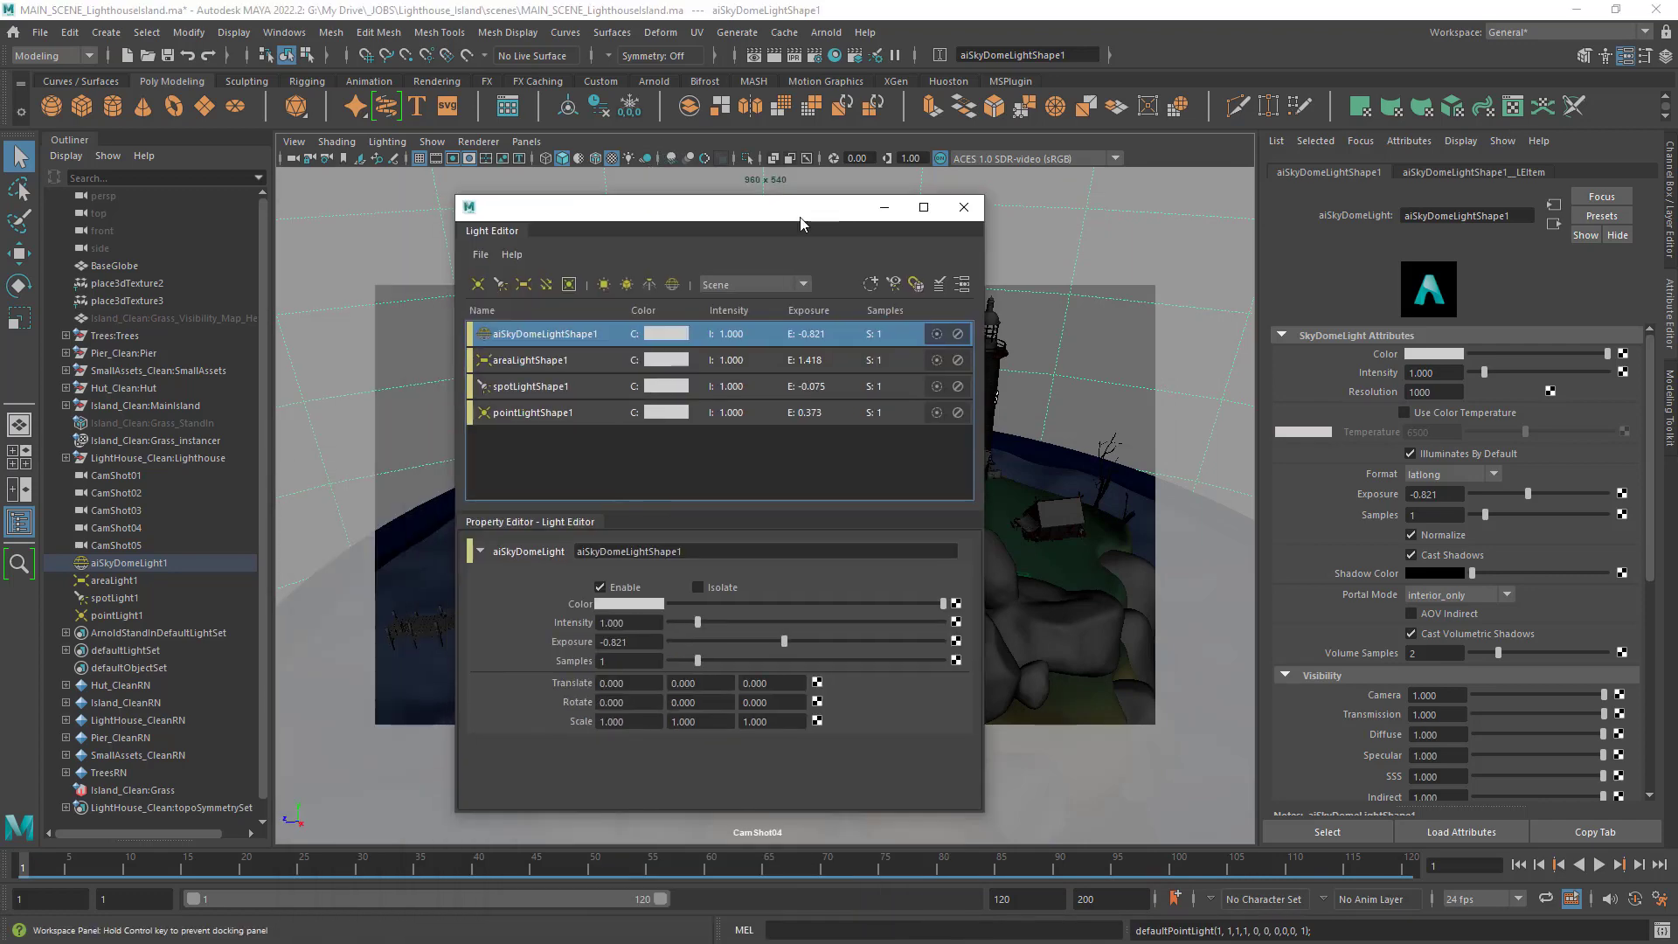
drag(657, 220, 271, 283)
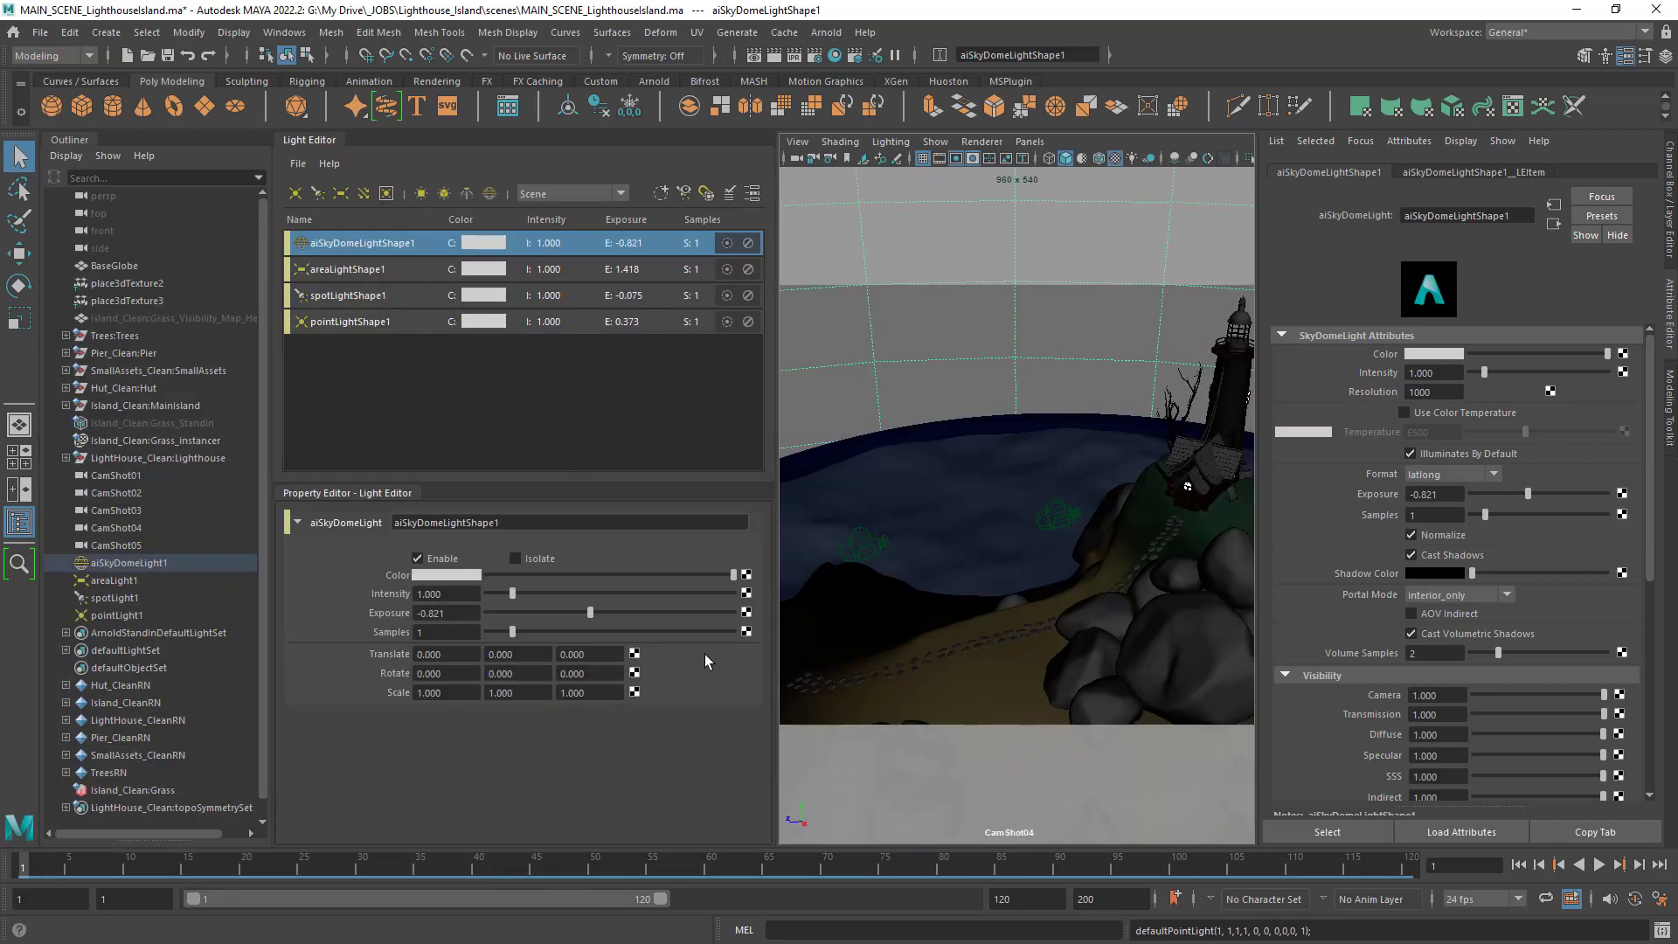
Delete the area, spot and point lights and select the remaining skydome light.
drag(390, 401, 347, 269)
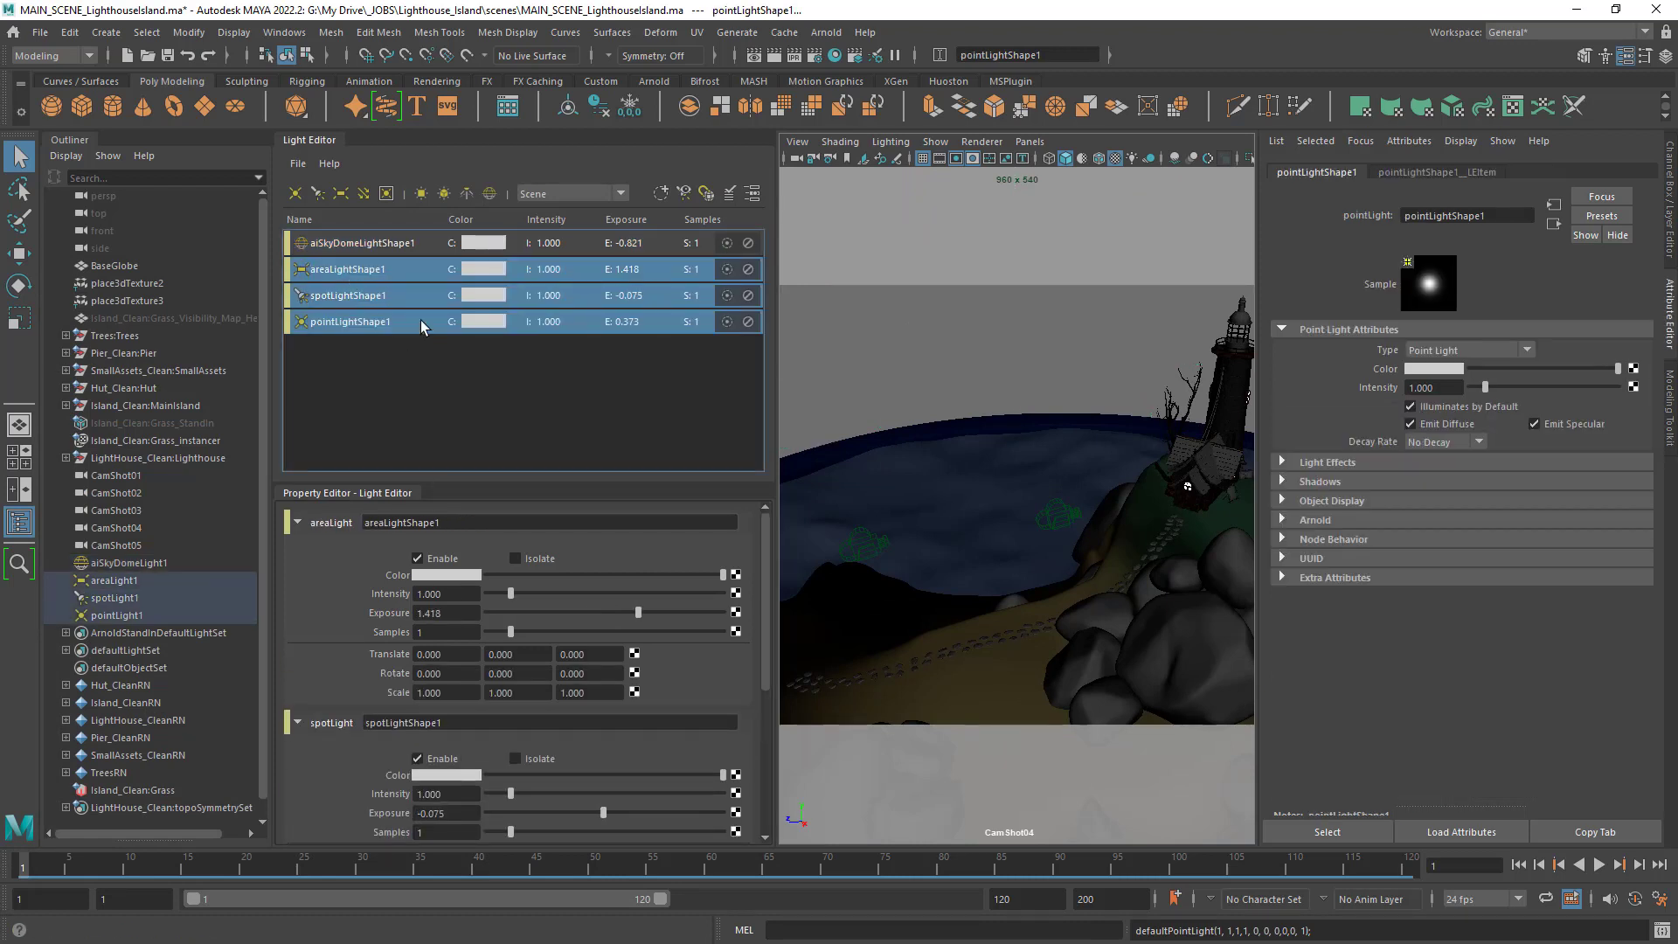
key(Delete)
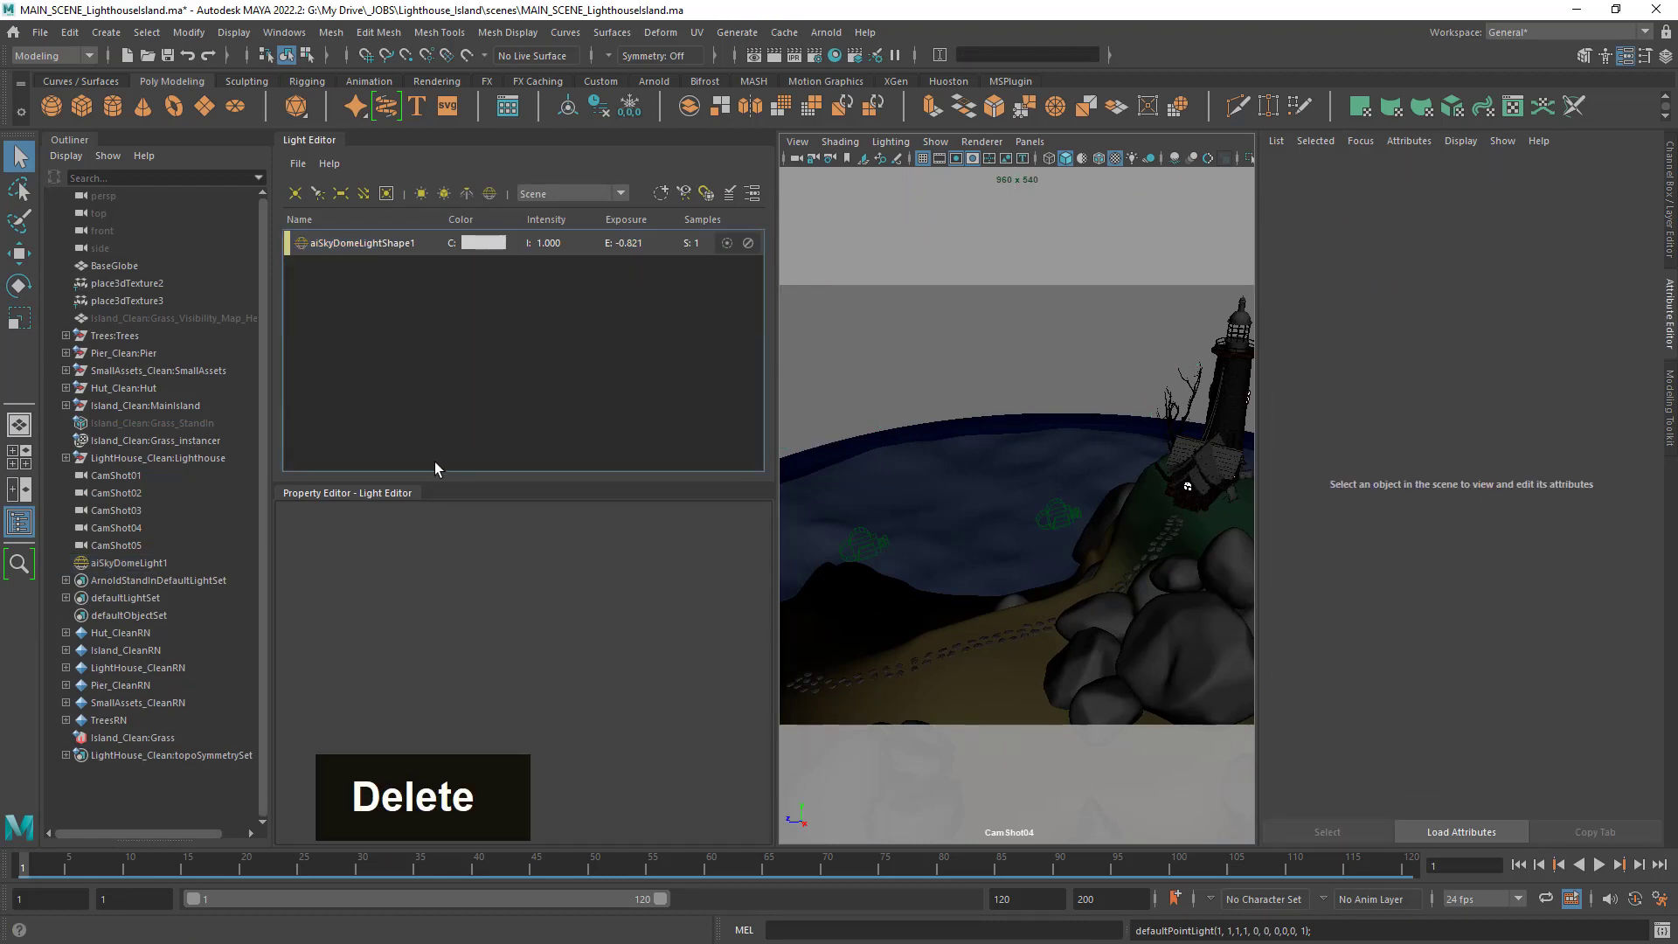
click(390, 247)
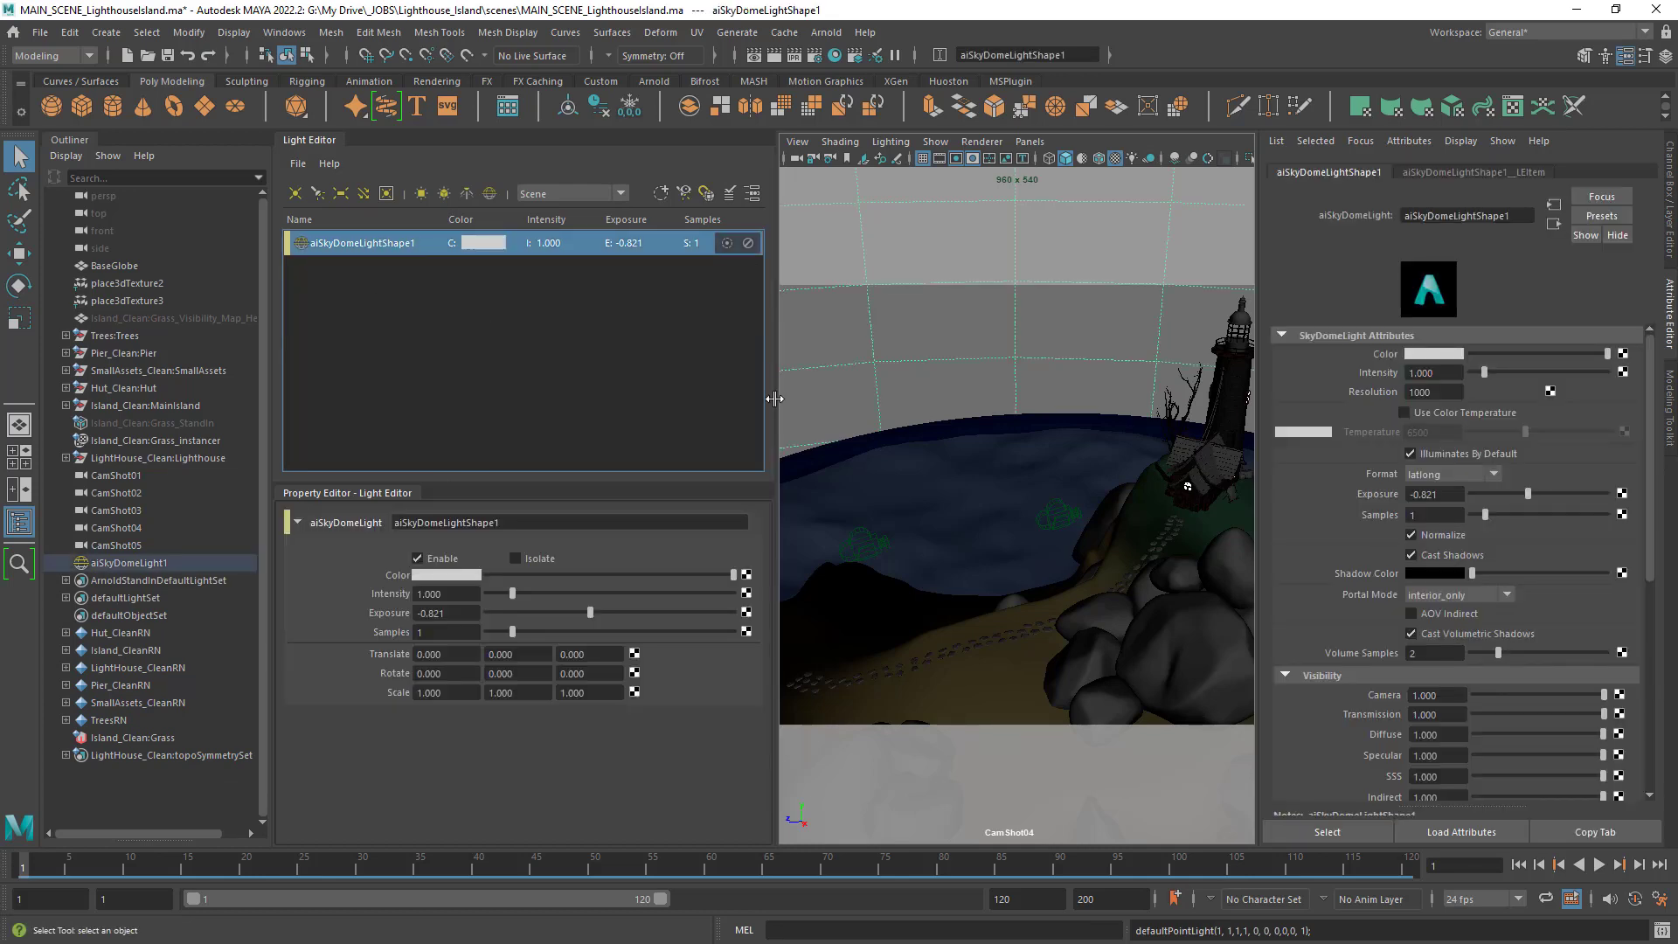
Undock the Property Editor from the Light Editor panel and close it.
drag(774, 399, 598, 418)
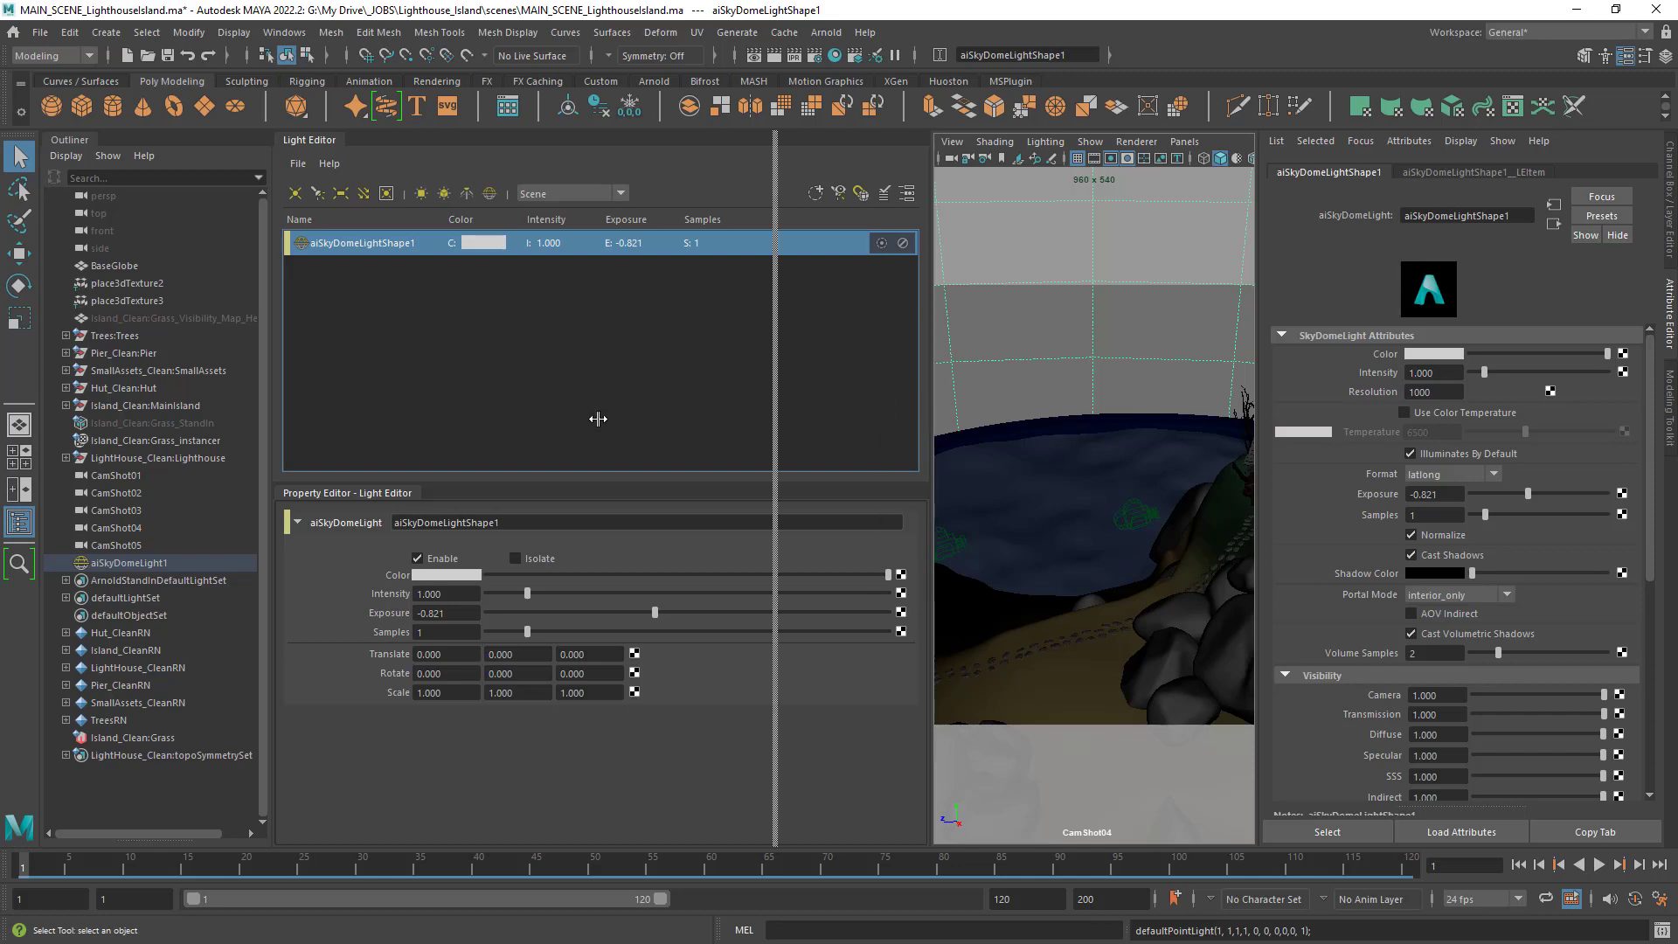
mouse_move(773, 428)
mouse_down()
mouse_move(930, 426)
mouse_move(775, 426)
mouse_up()
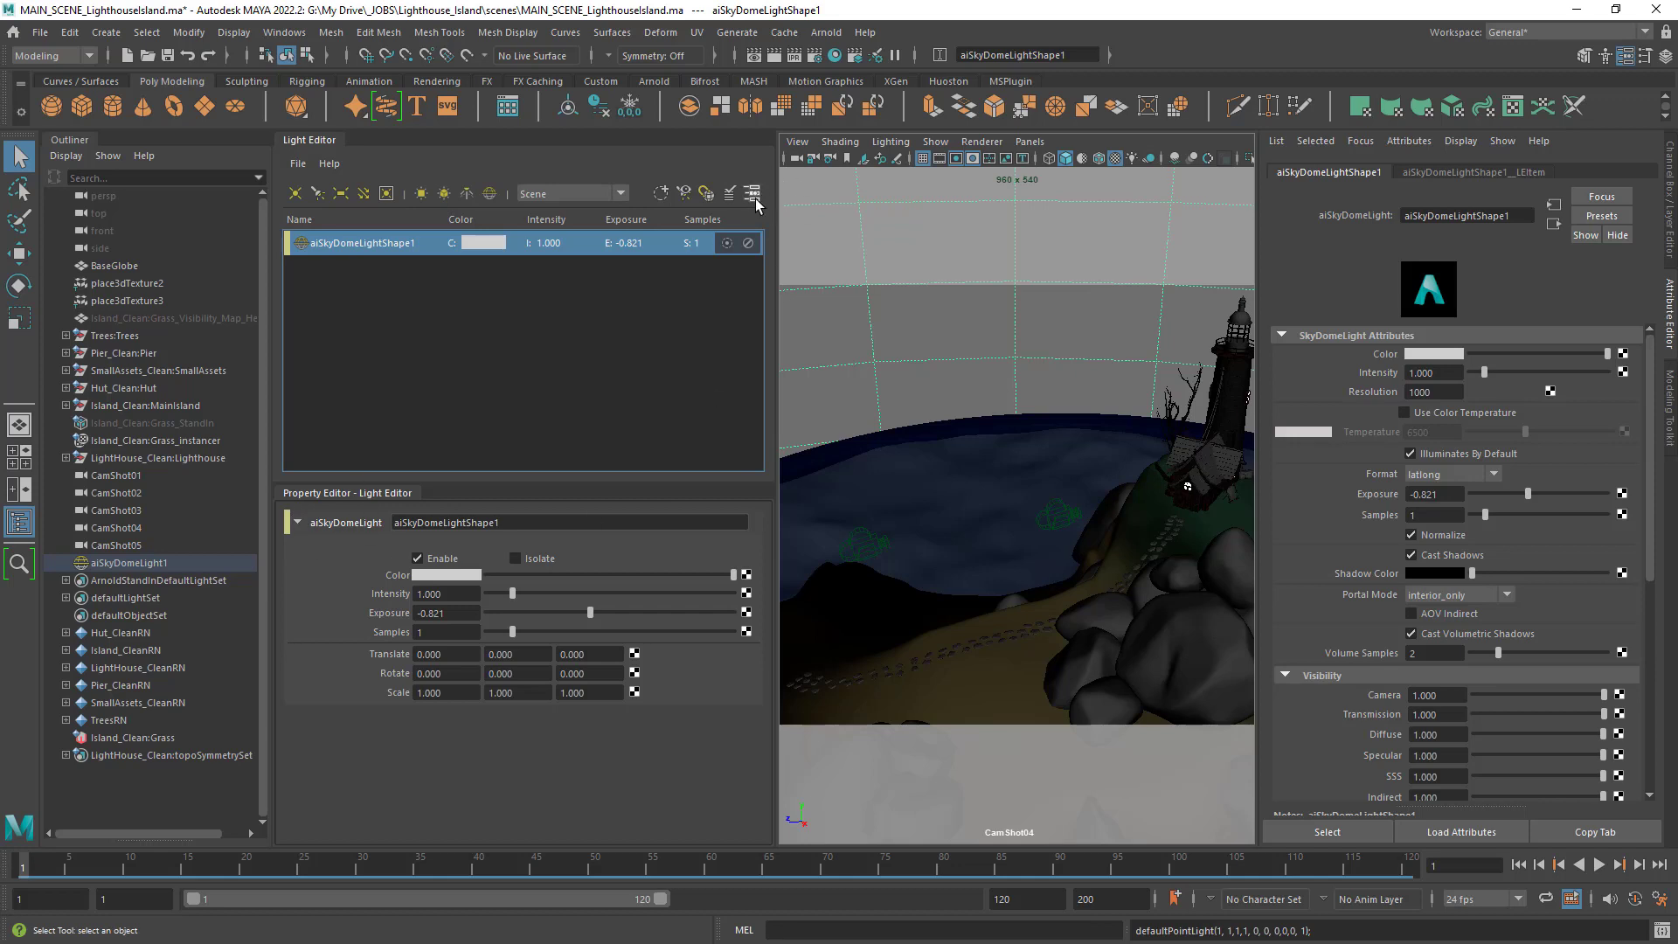
drag(328, 494, 938, 304)
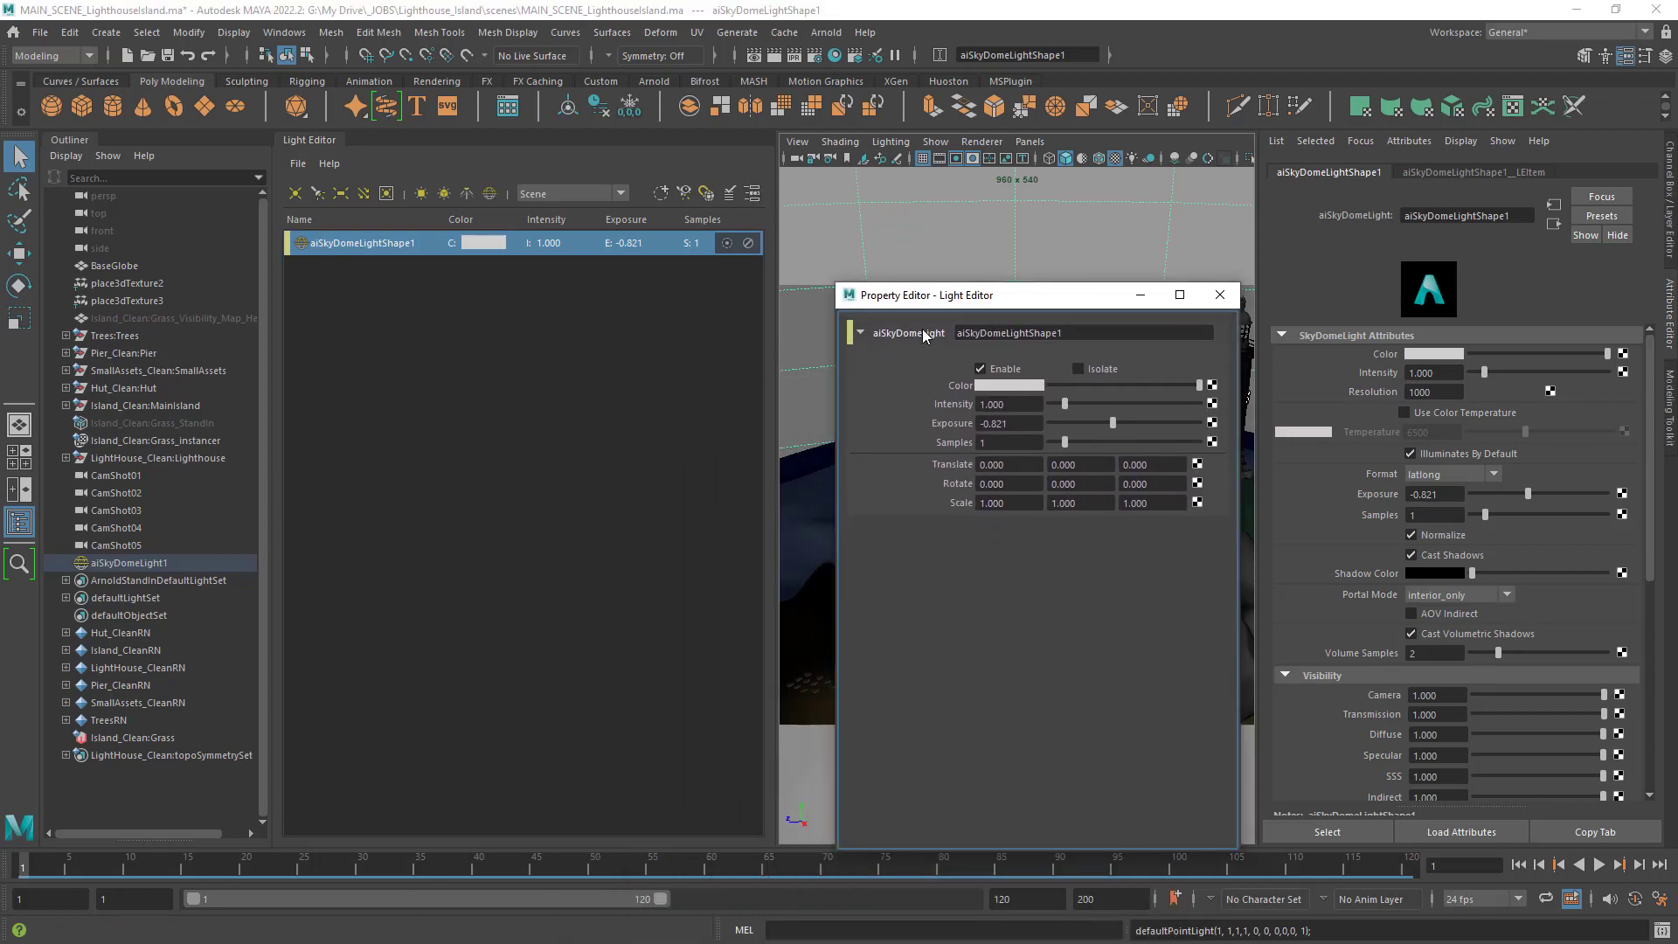
click(1236, 297)
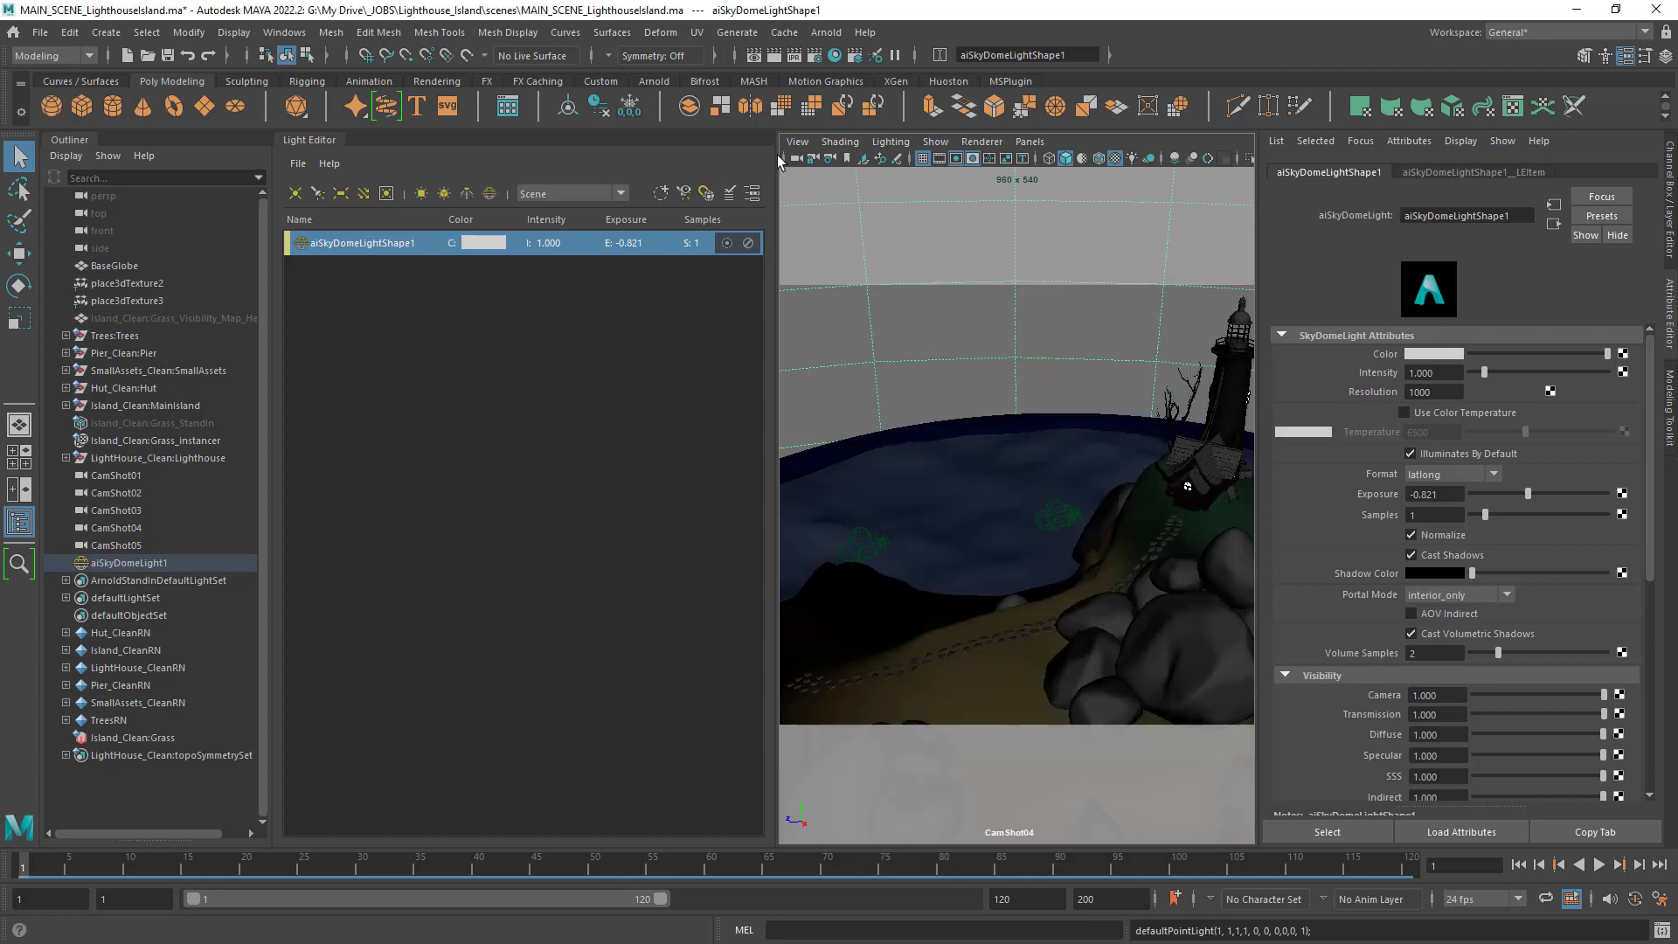
Reopen the light Property Editor and arrange it and the Light Editor as two separate floating windows.
click(752, 193)
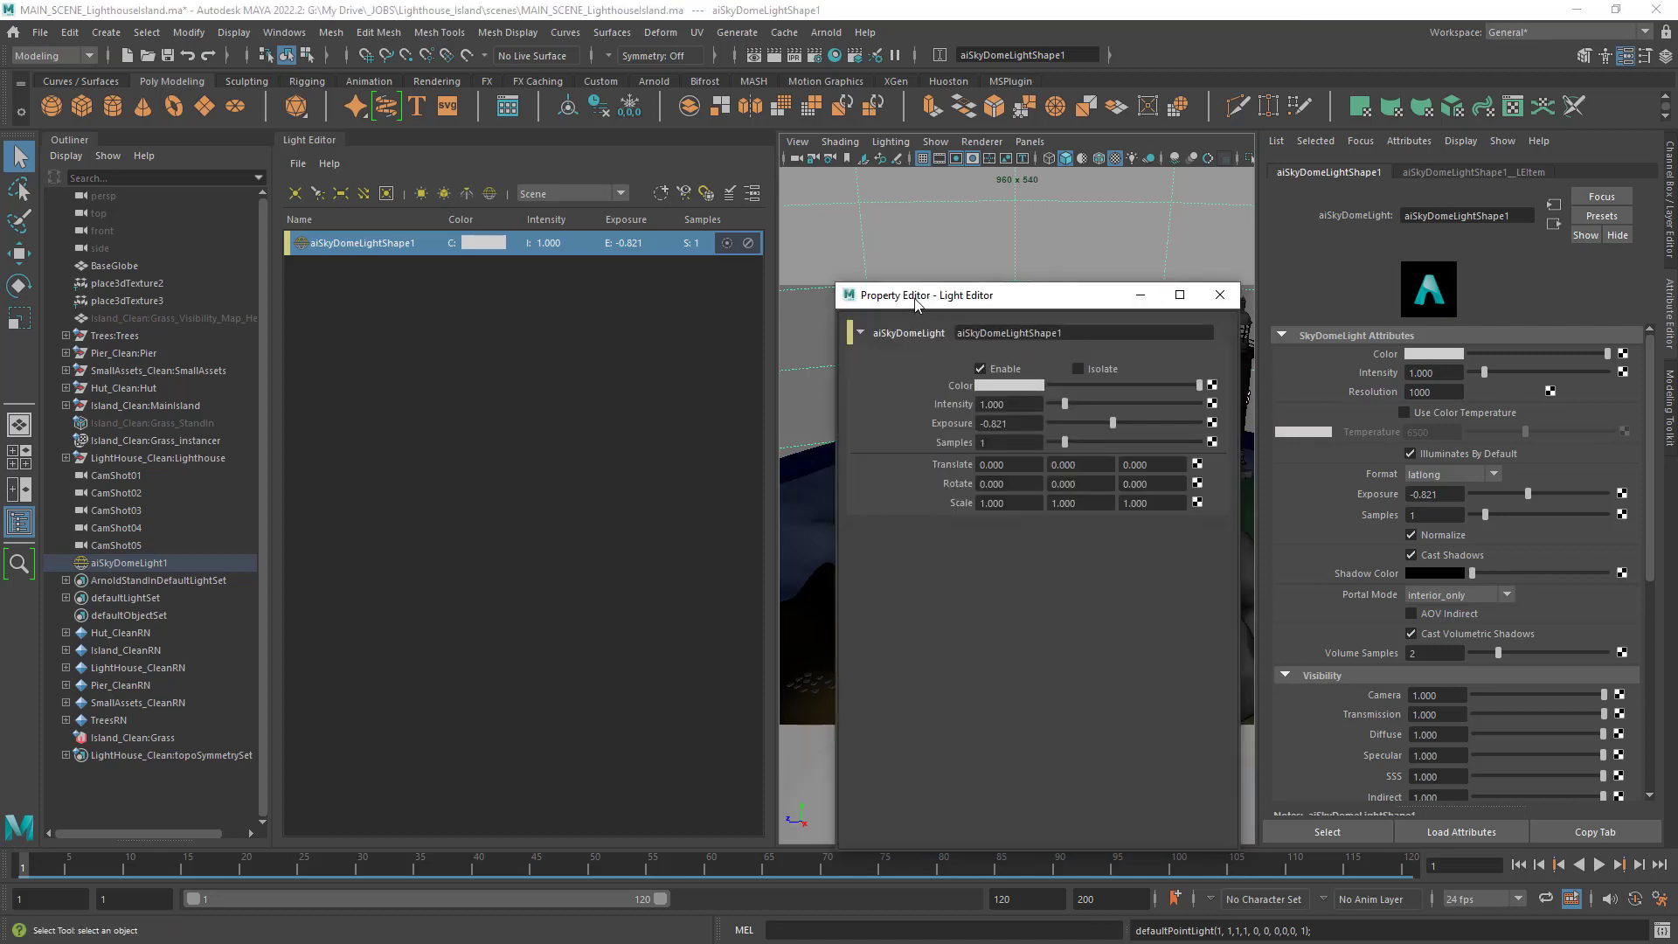
drag(916, 303, 403, 825)
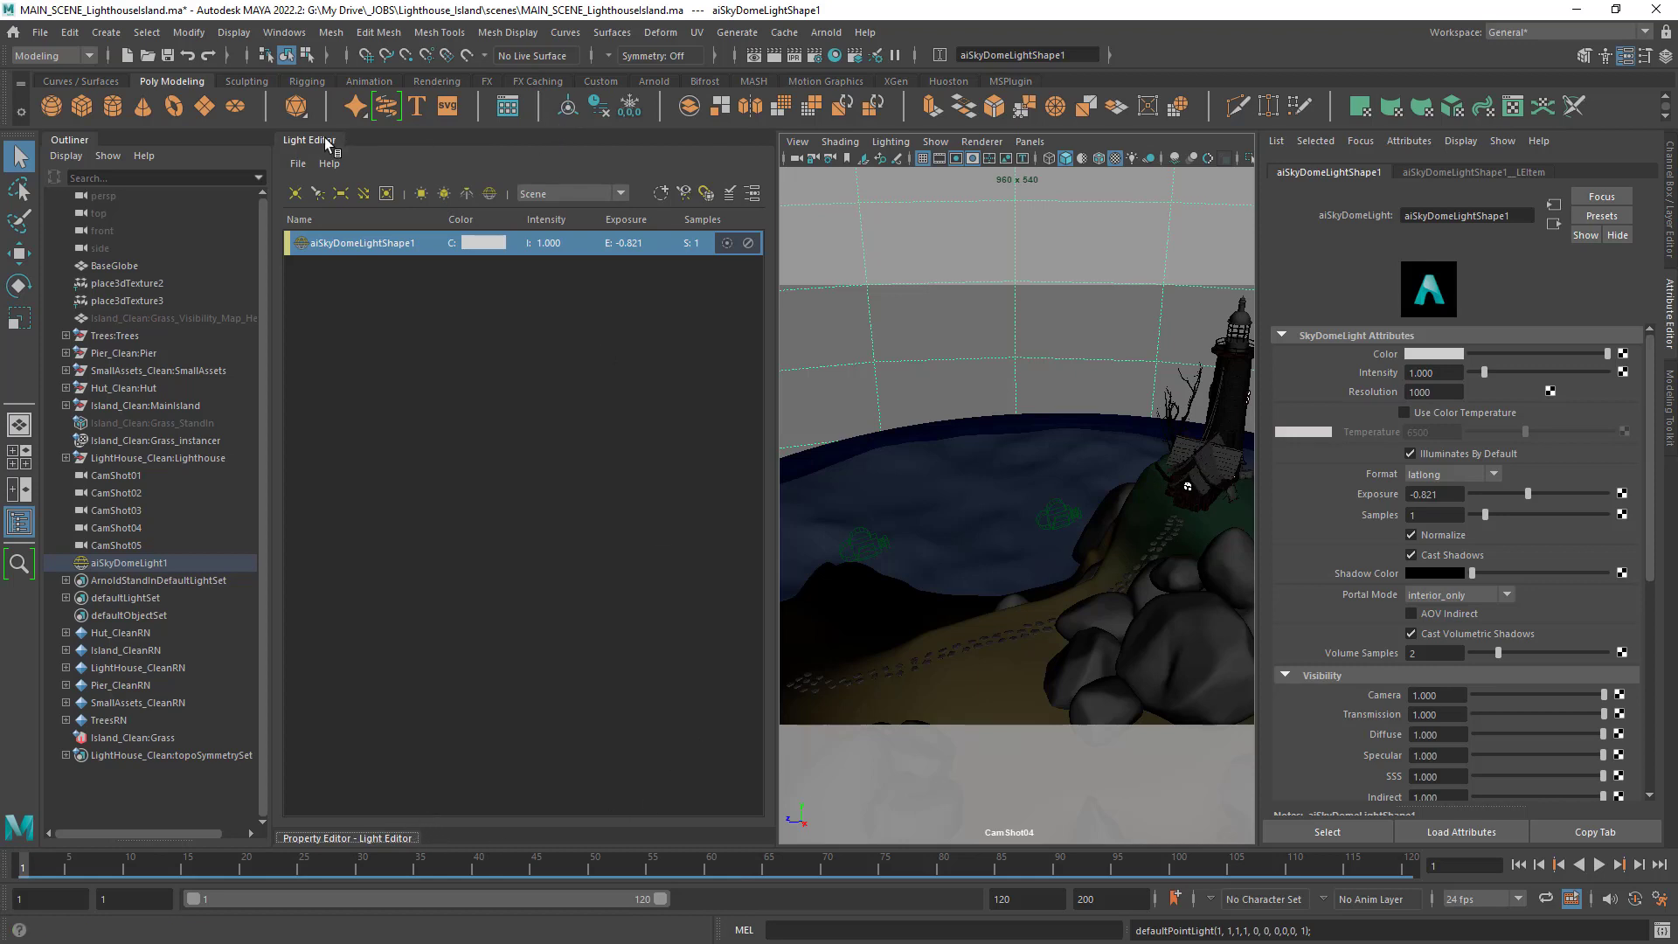
drag(330, 142, 899, 269)
drag(350, 142, 1139, 240)
drag(1179, 185, 1365, 215)
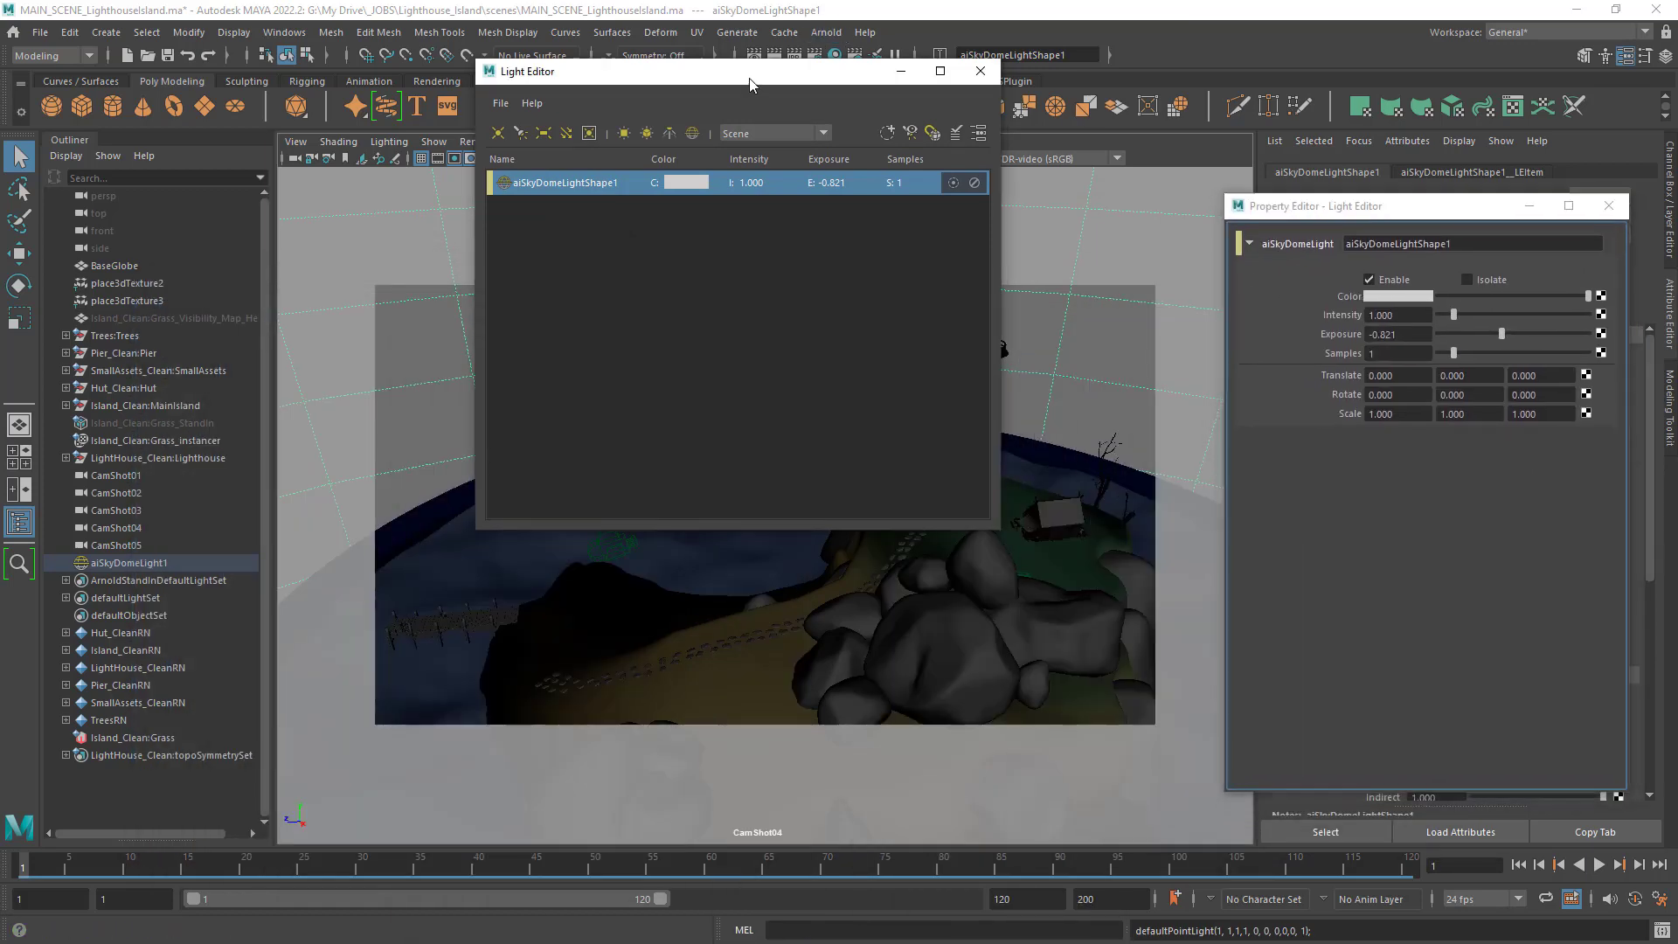
Try docking the Light Editor and Property Editor as tabs beside the Outliner, switch between them, and float both again.
drag(748, 76, 271, 348)
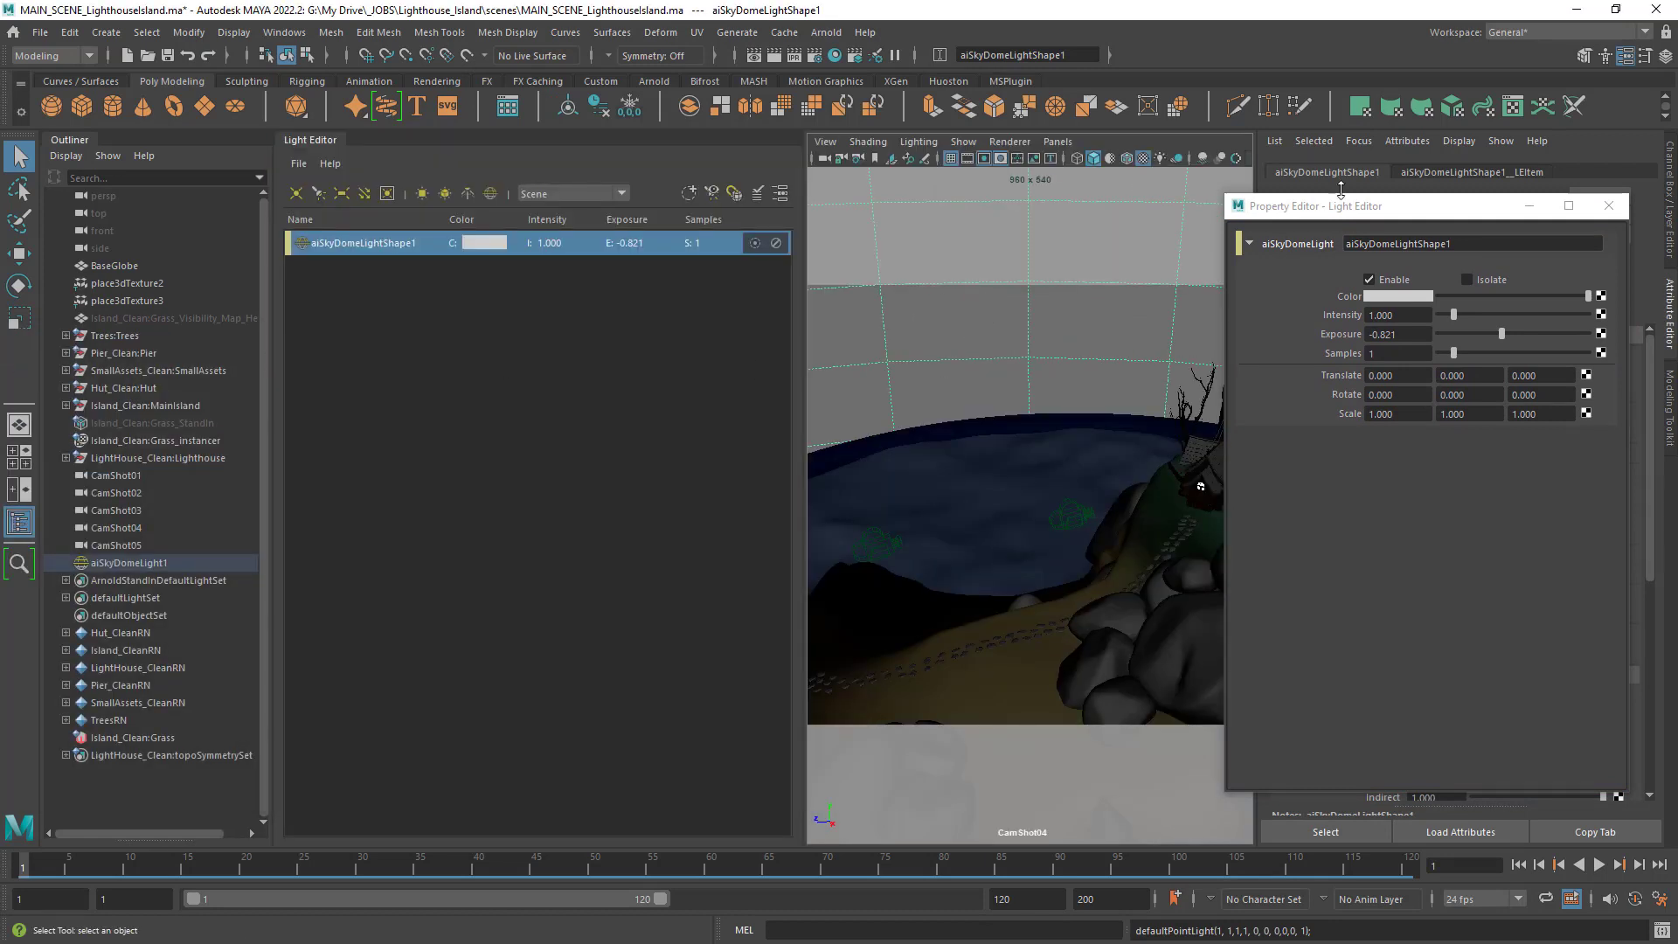
drag(1347, 212, 589, 143)
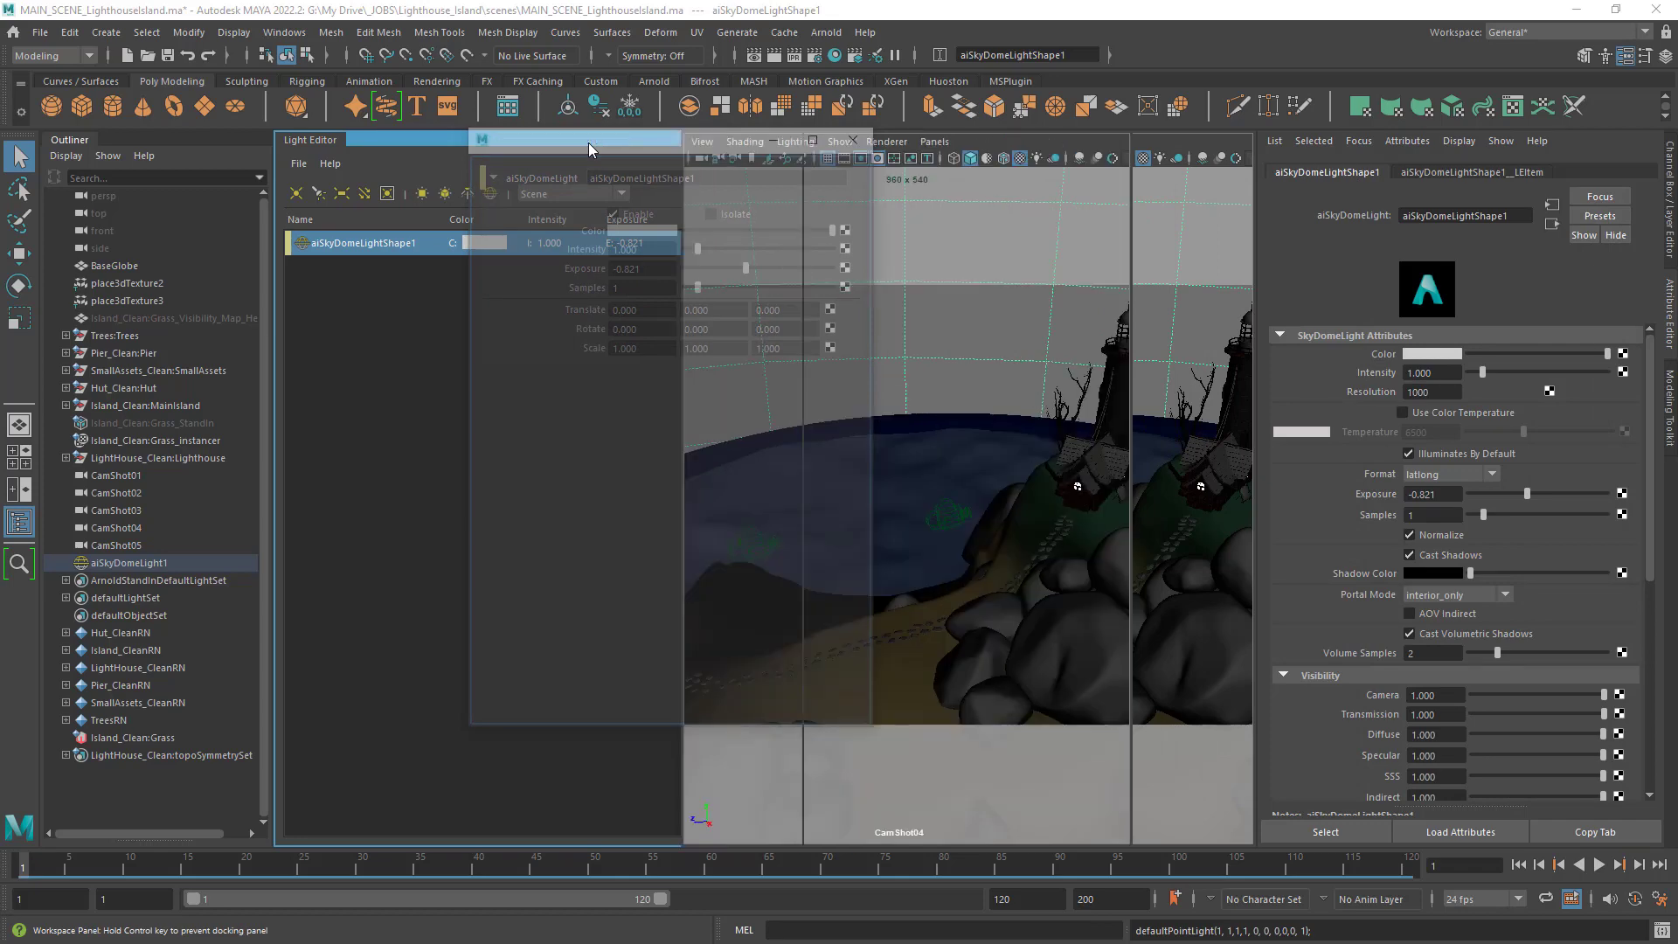
click(327, 137)
click(386, 138)
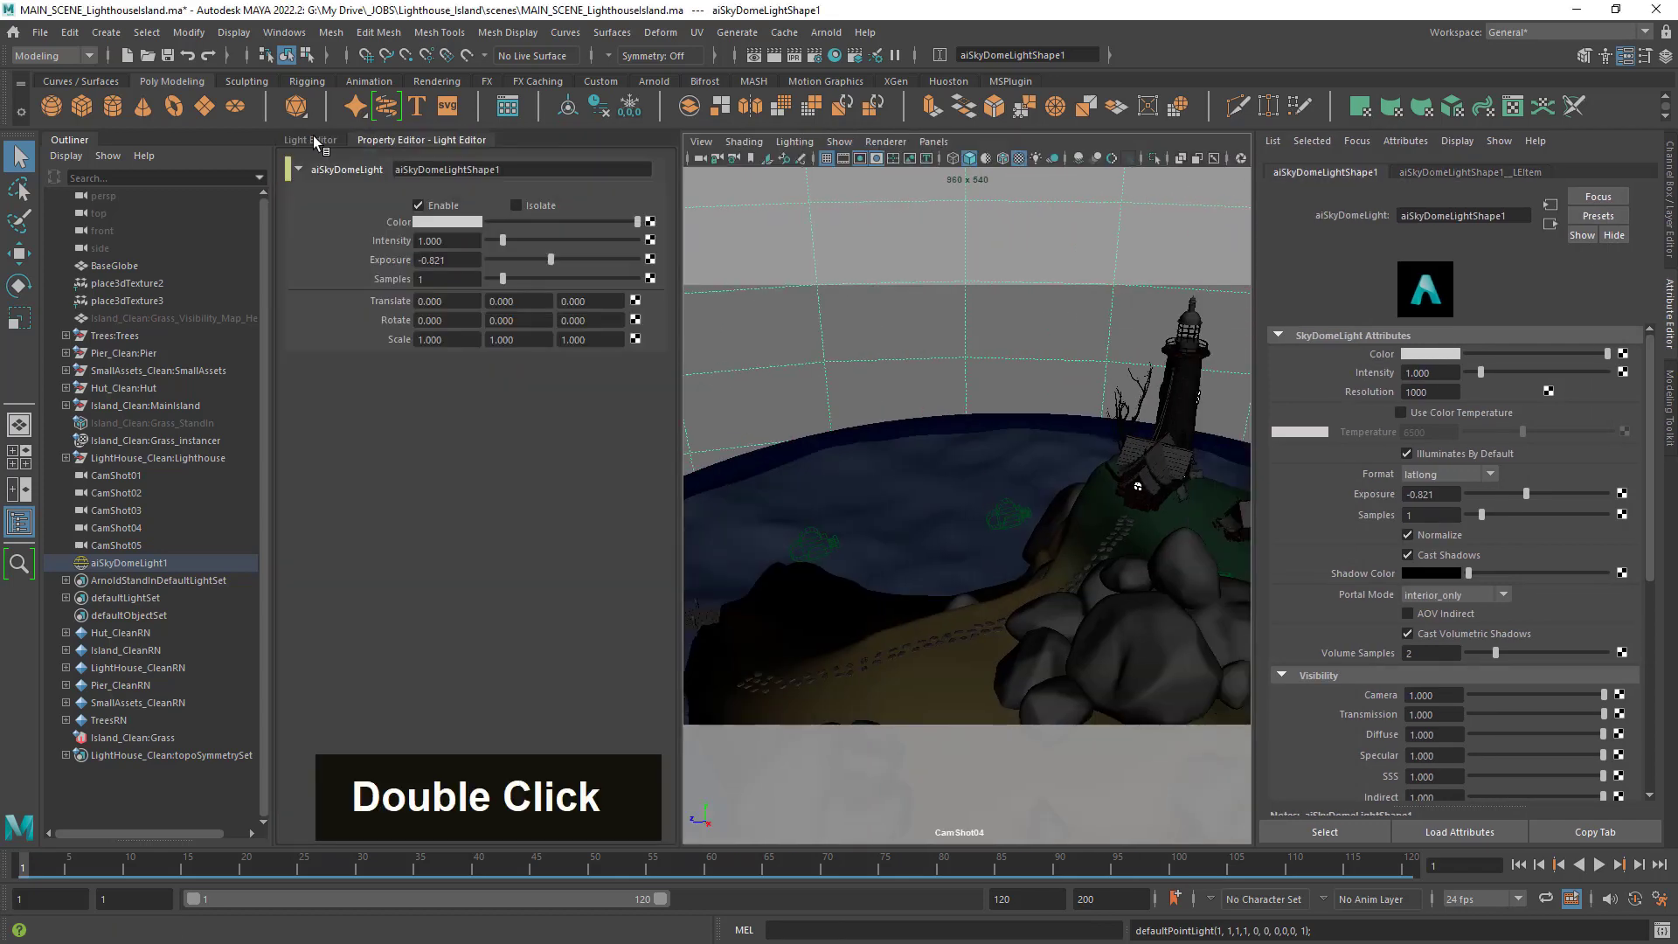
click(313, 137)
click(386, 139)
double_click(297, 139)
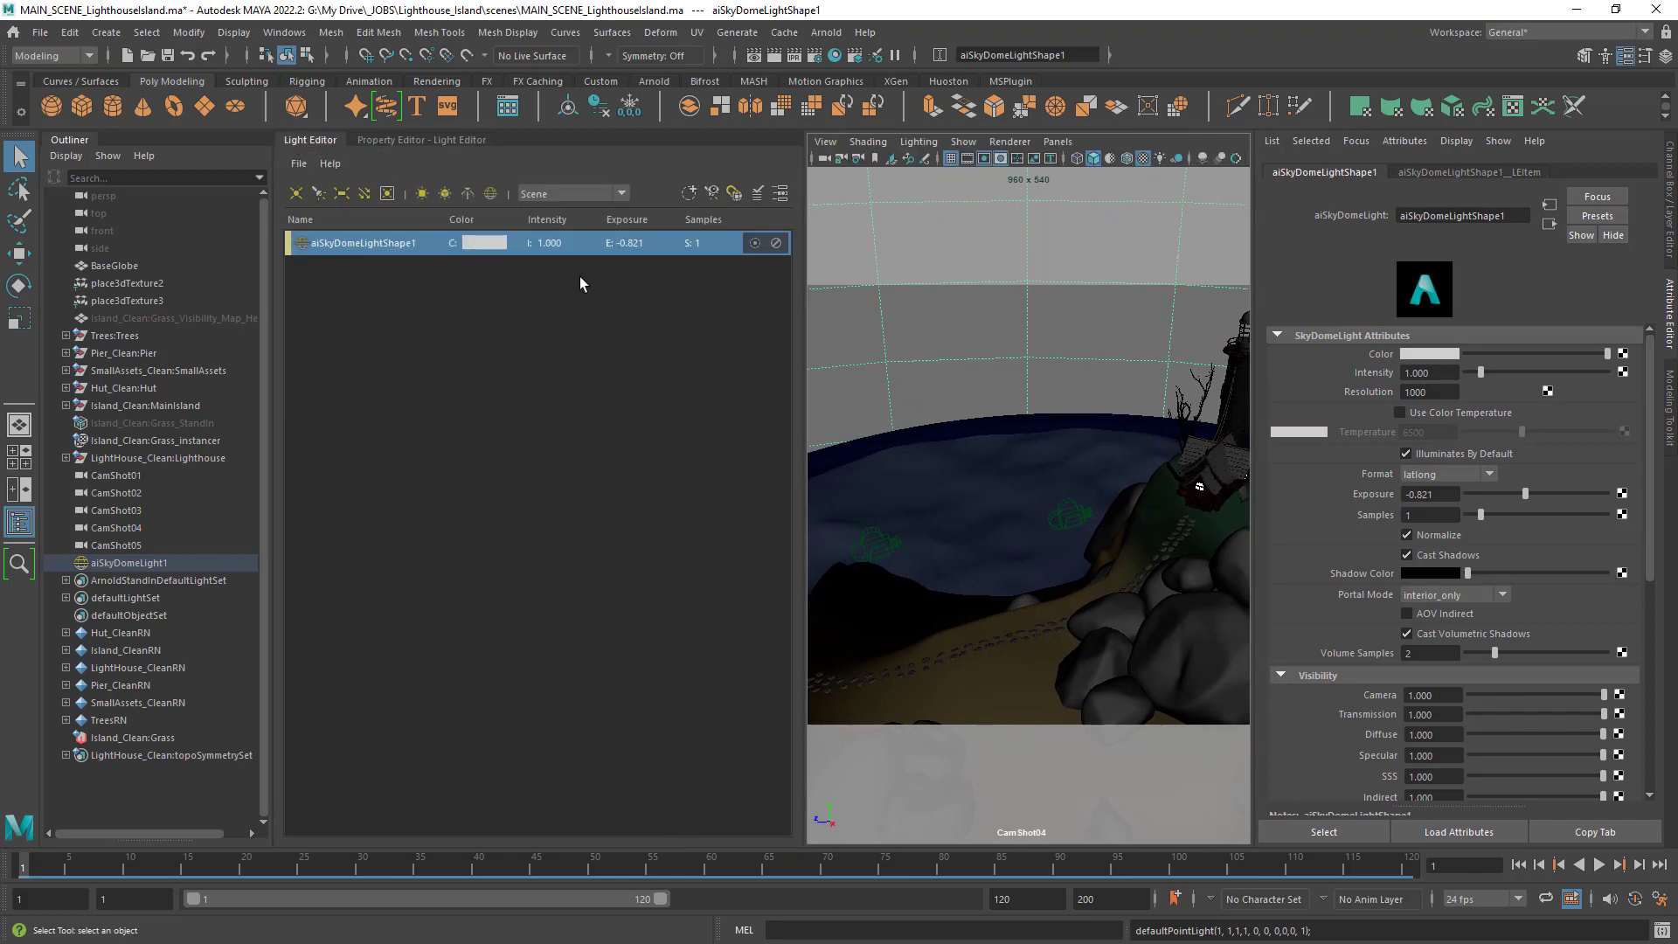
click(431, 143)
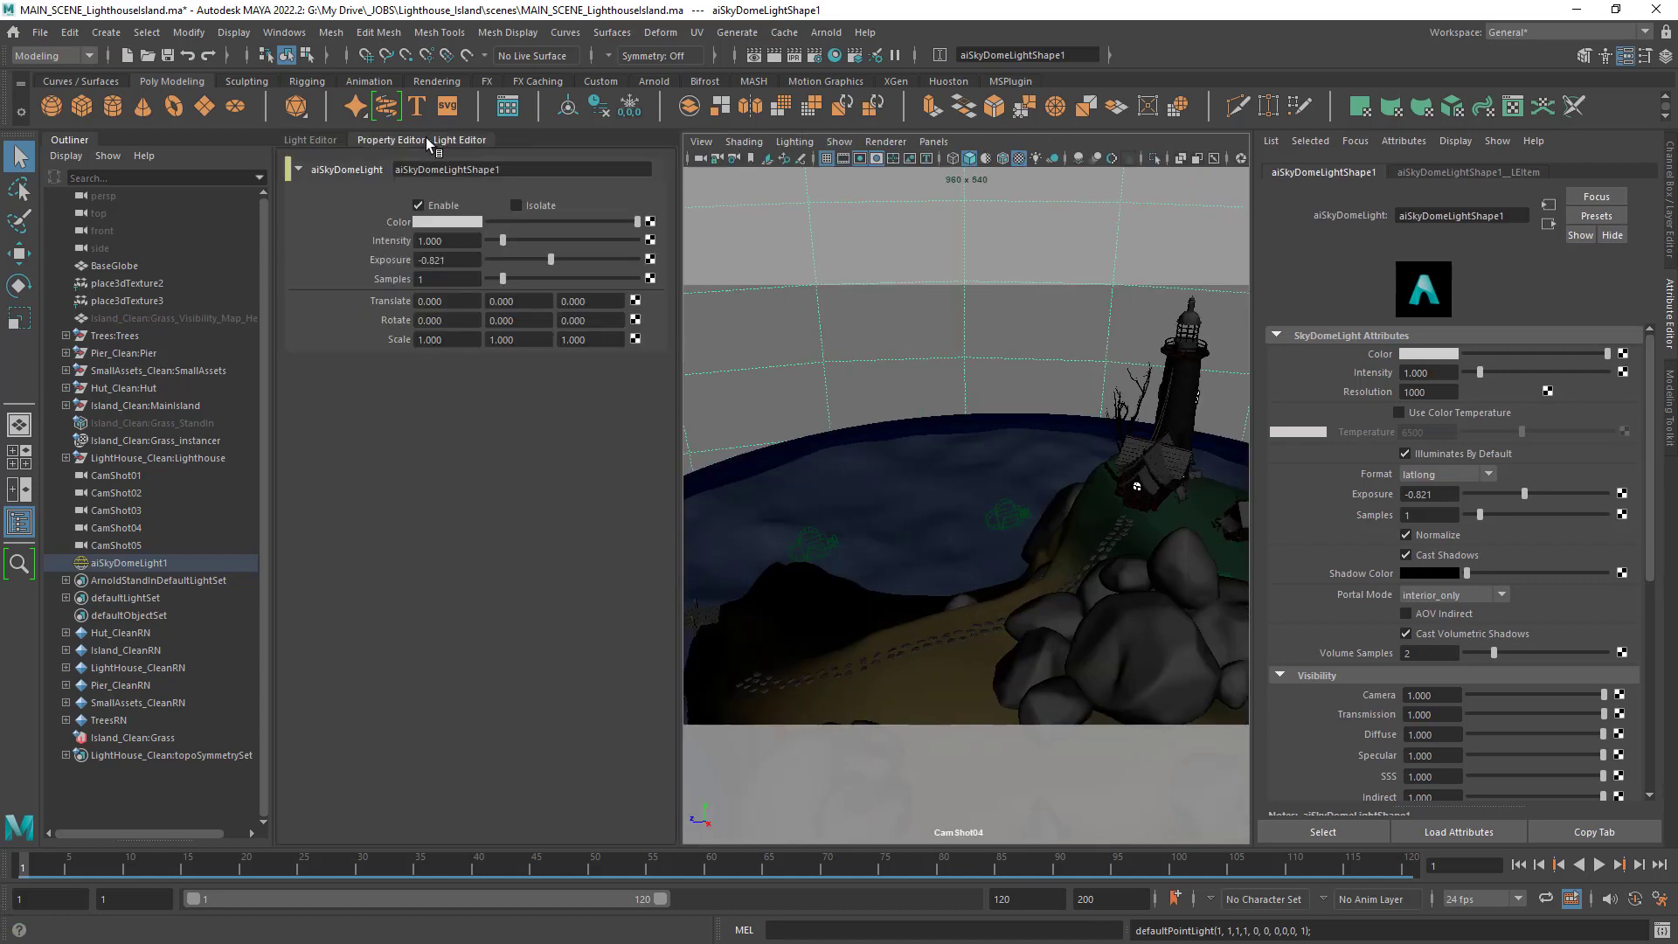
drag(428, 144, 960, 242)
drag(315, 143, 444, 197)
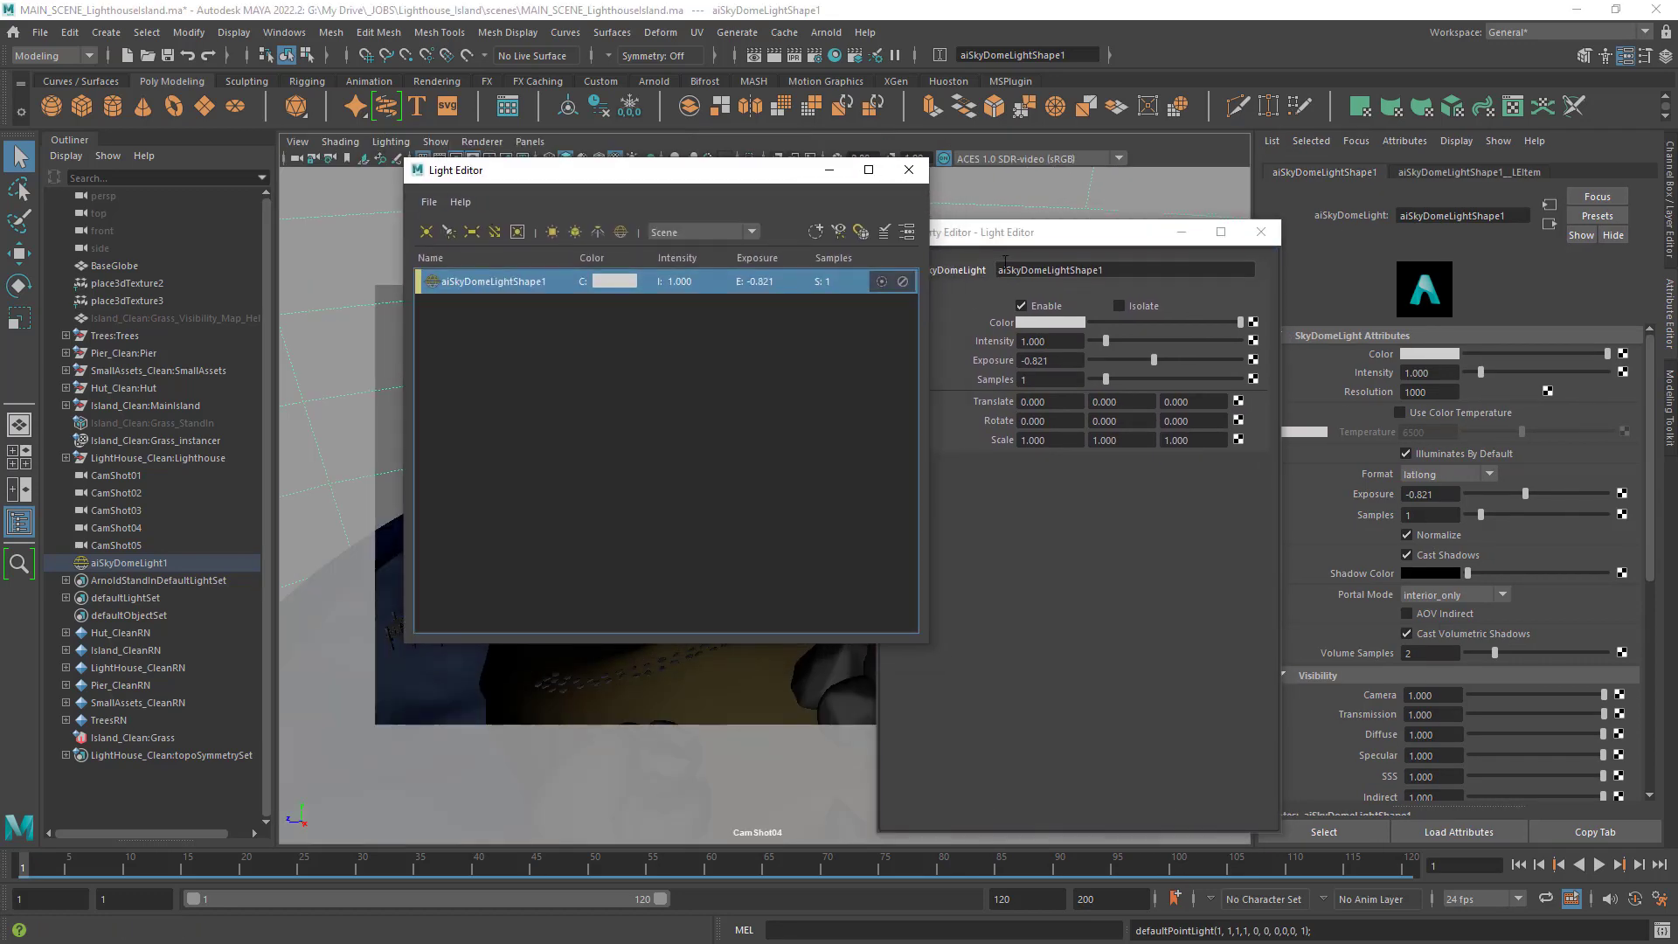
Try docking the Light Editor beside the Outliner with the Property Editor beneath it, and separate both again.
drag(981, 237, 556, 644)
drag(663, 159, 273, 289)
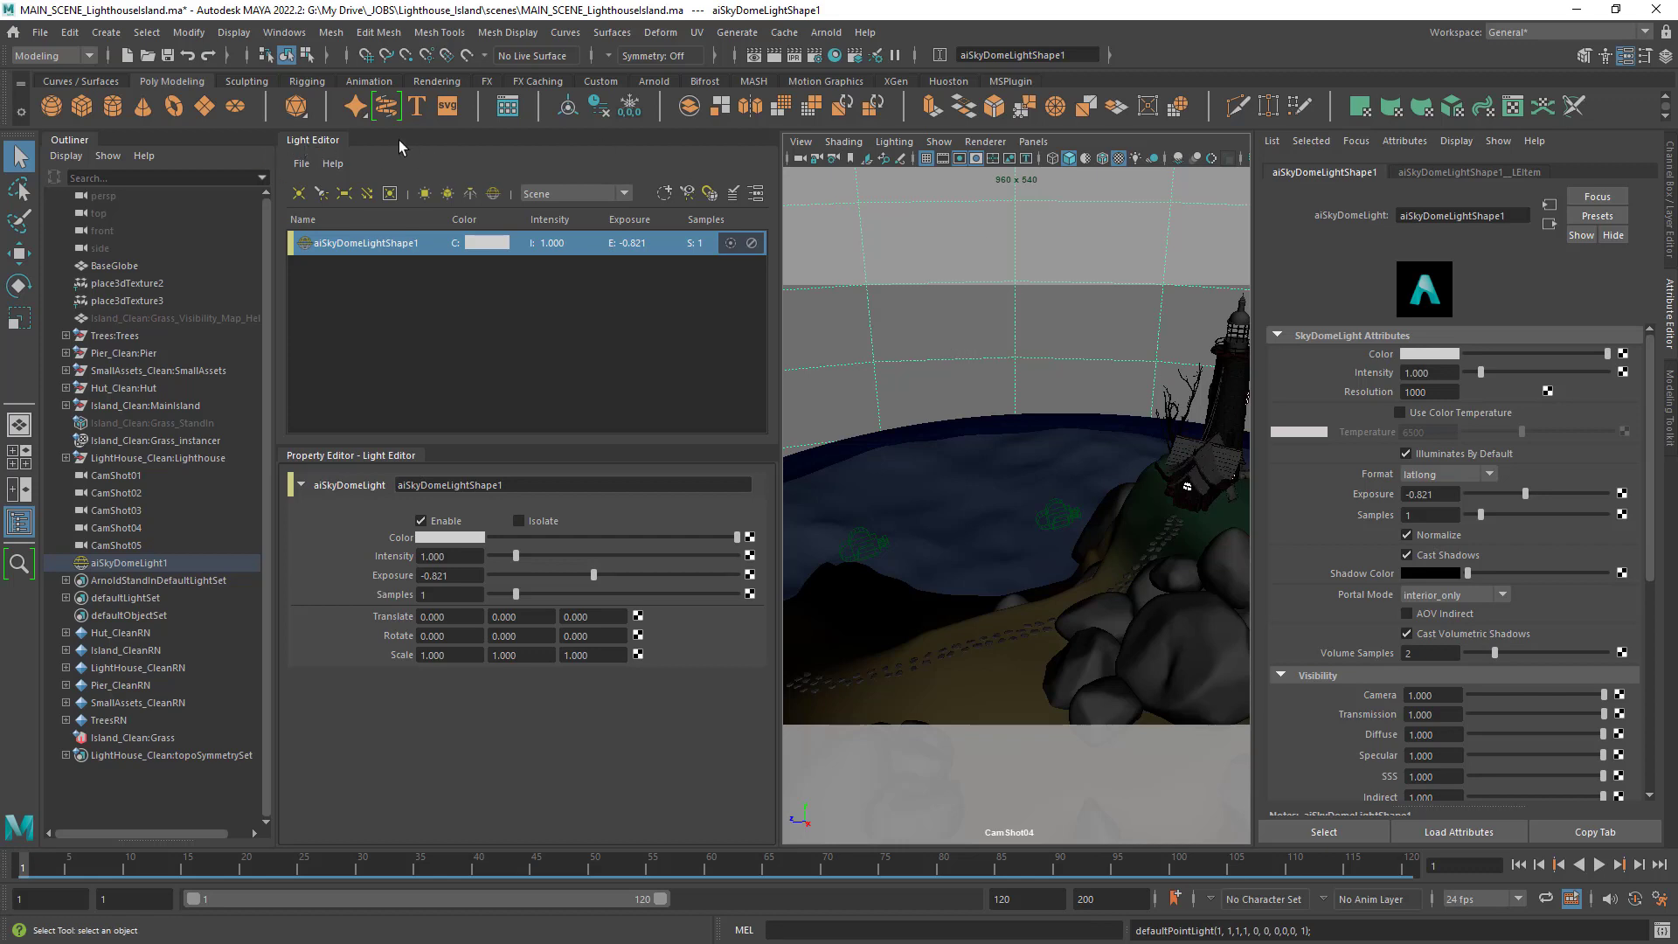
drag(316, 140, 813, 310)
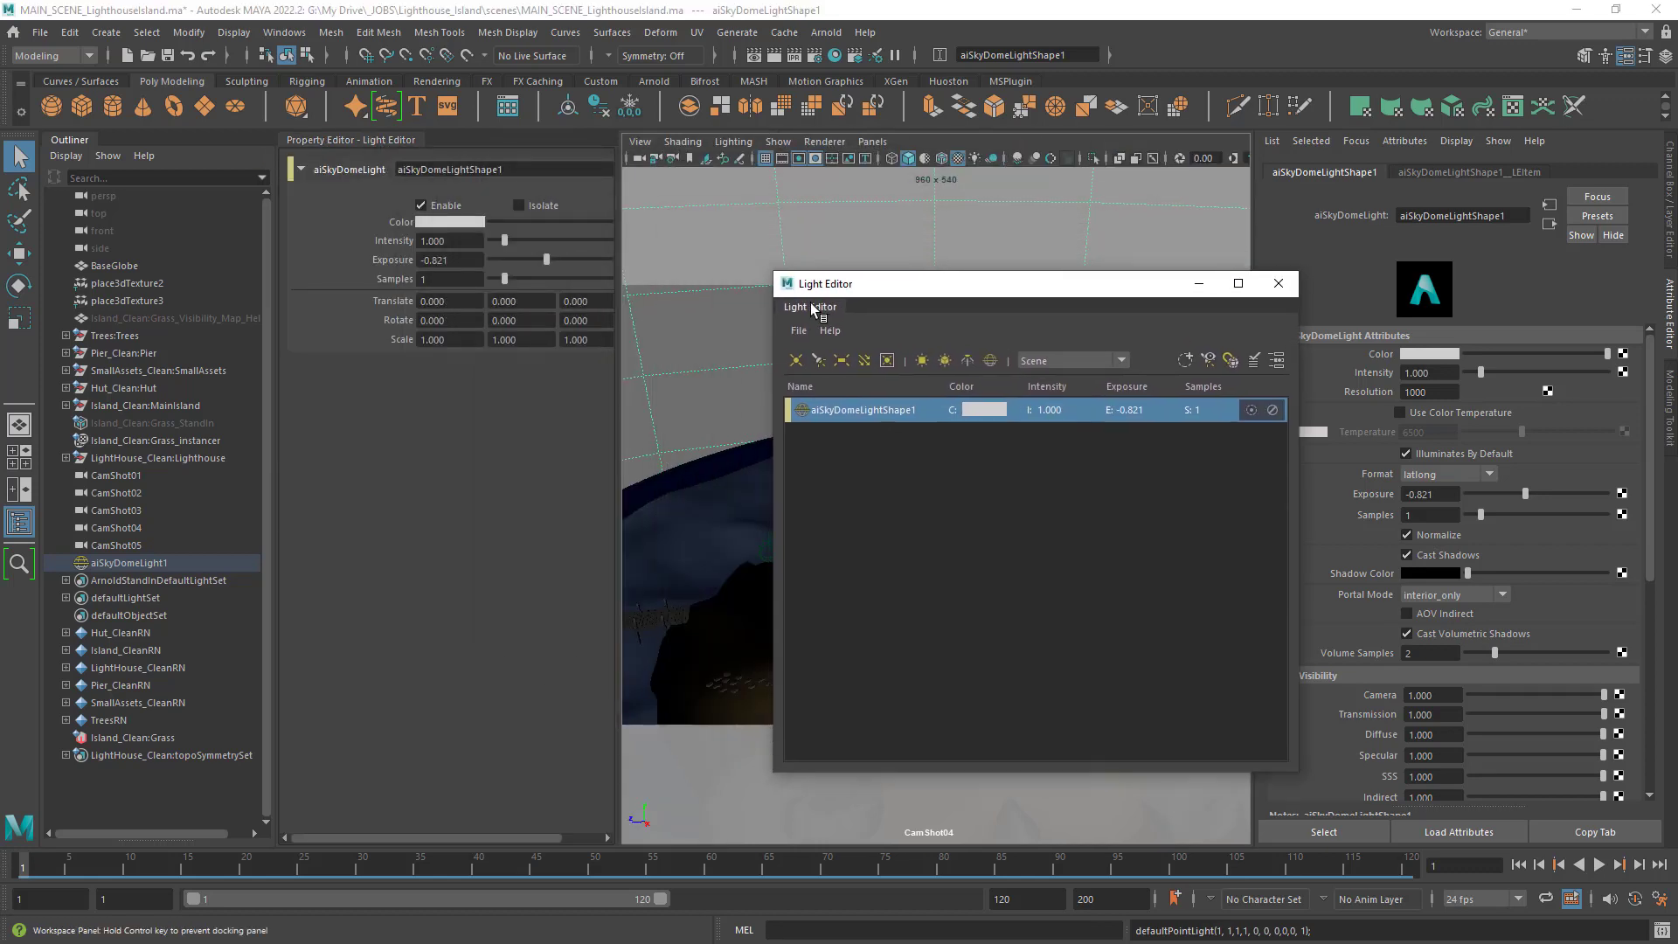
drag(319, 139, 455, 263)
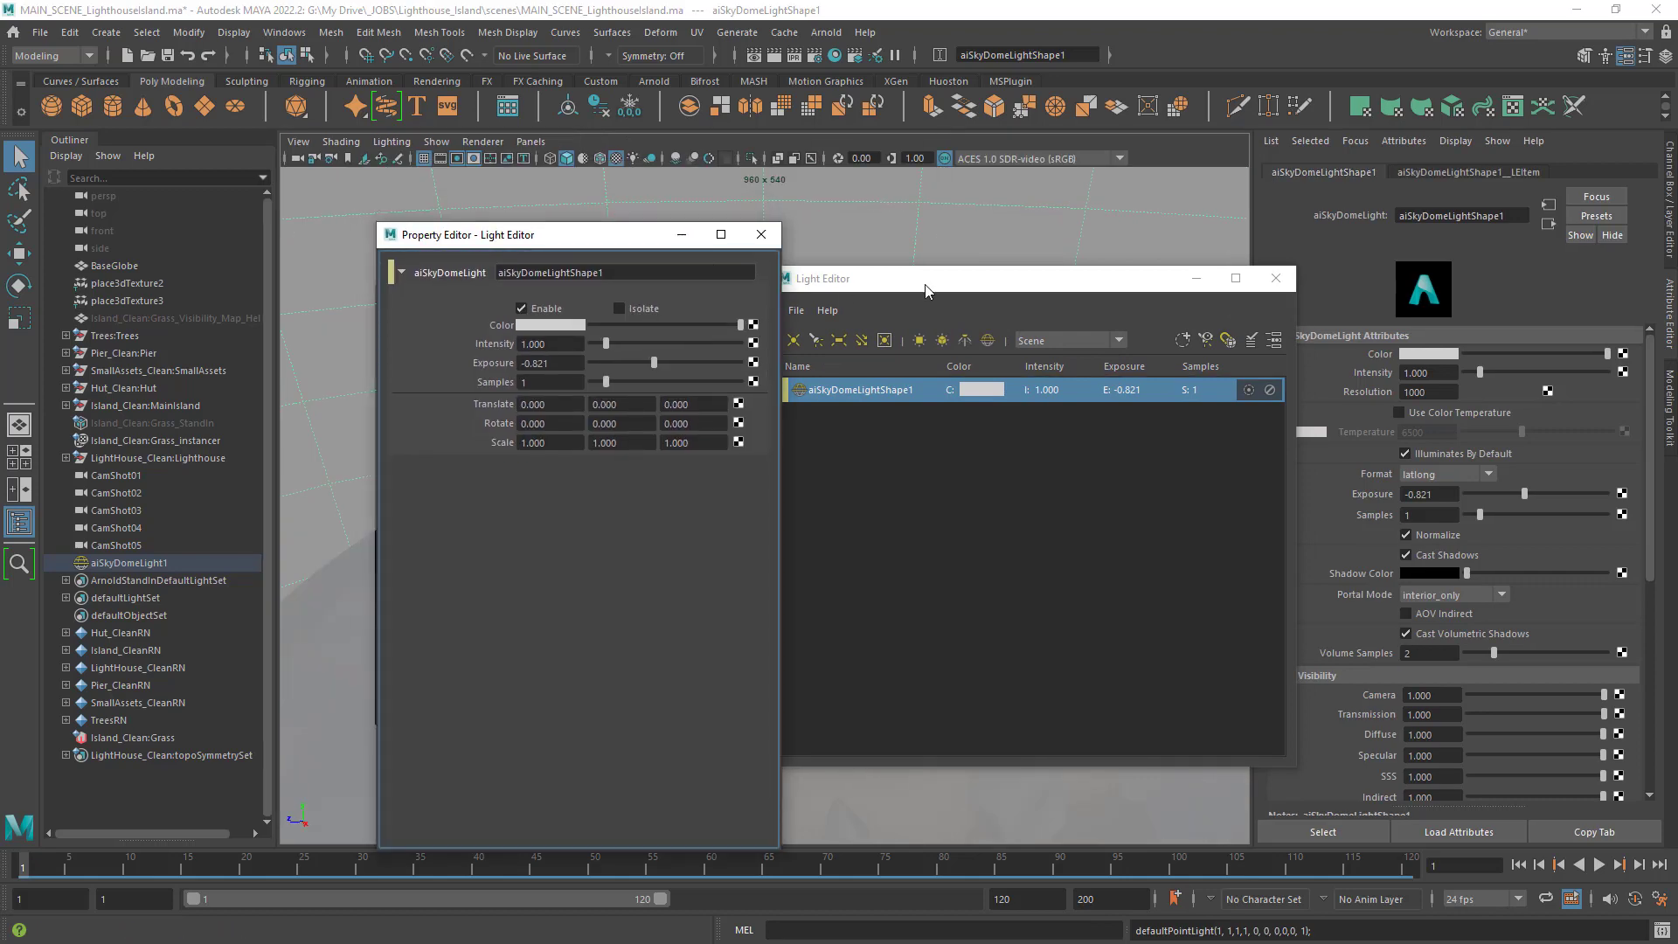
Attach the Property Editor below the Light Editor and dock the pair between the viewport and the Attribute Editor.
mouse_move(927, 291)
mouse_down()
mouse_move(1131, 294)
mouse_move(921, 262)
mouse_up()
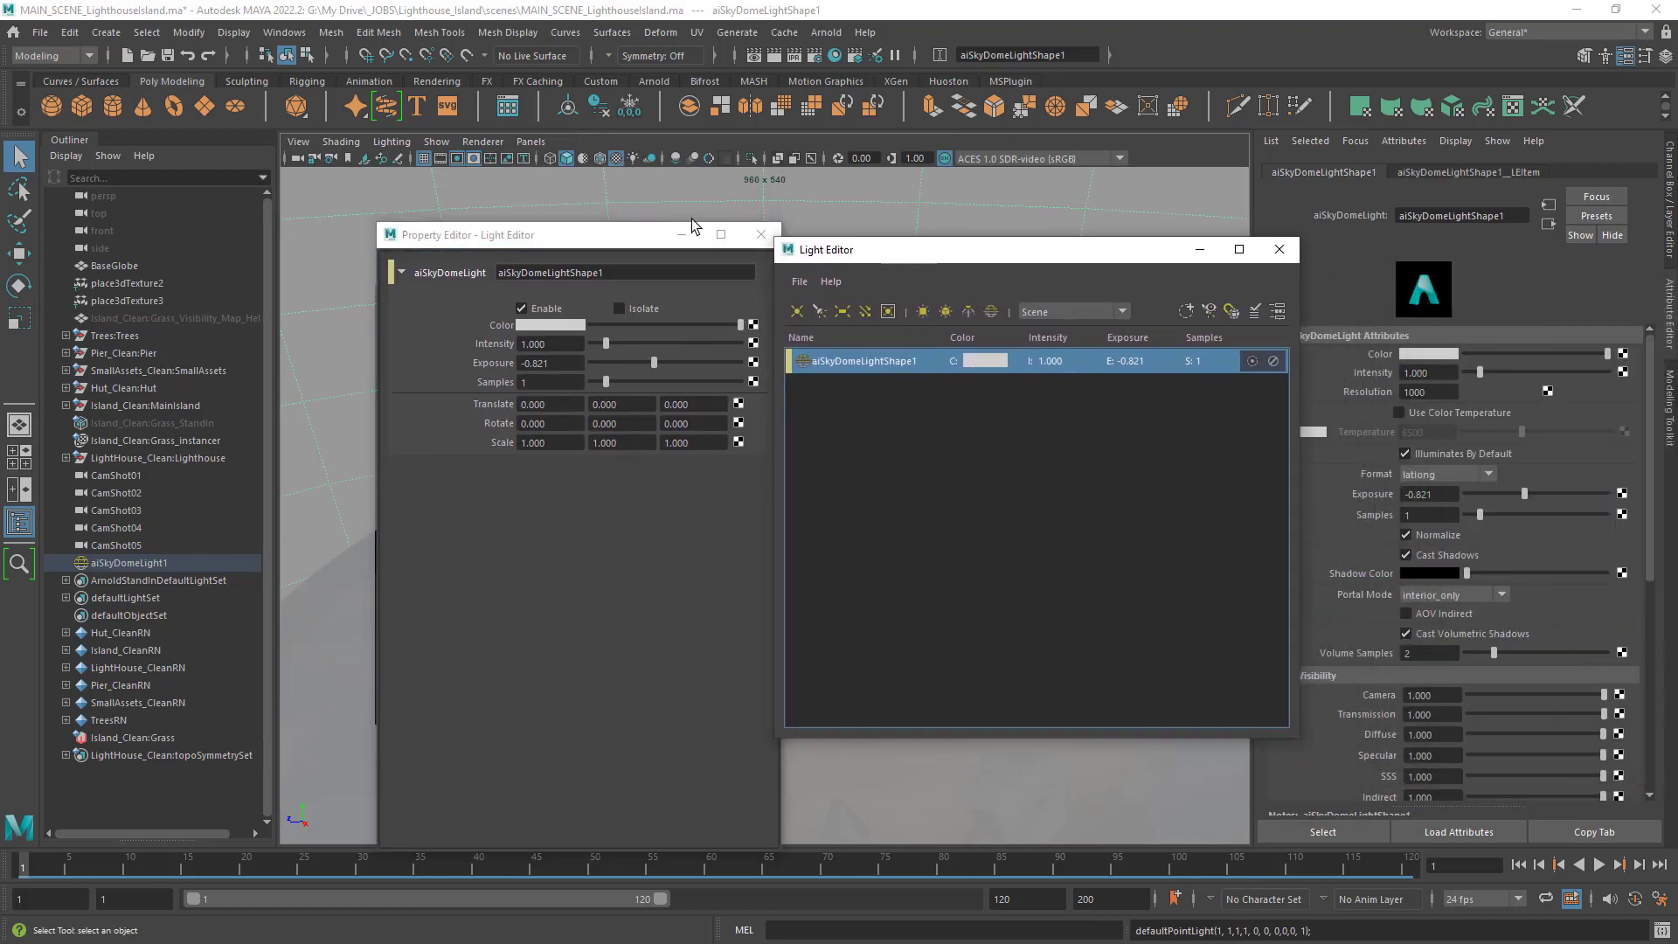
drag(581, 238, 542, 217)
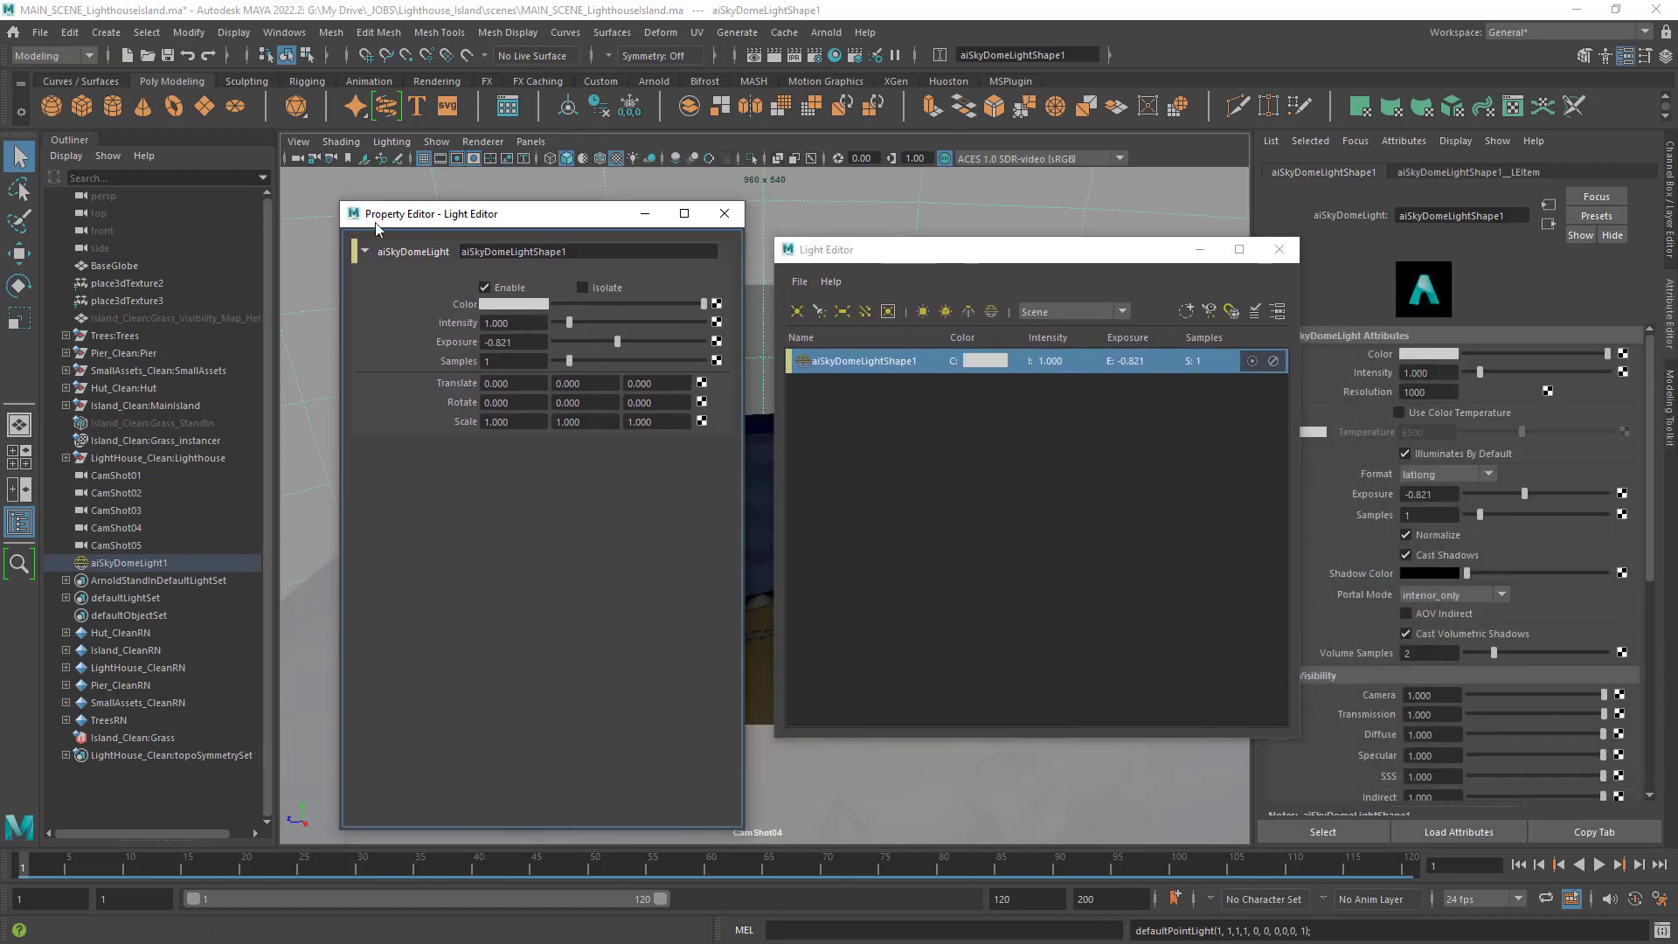
drag(376, 227, 929, 726)
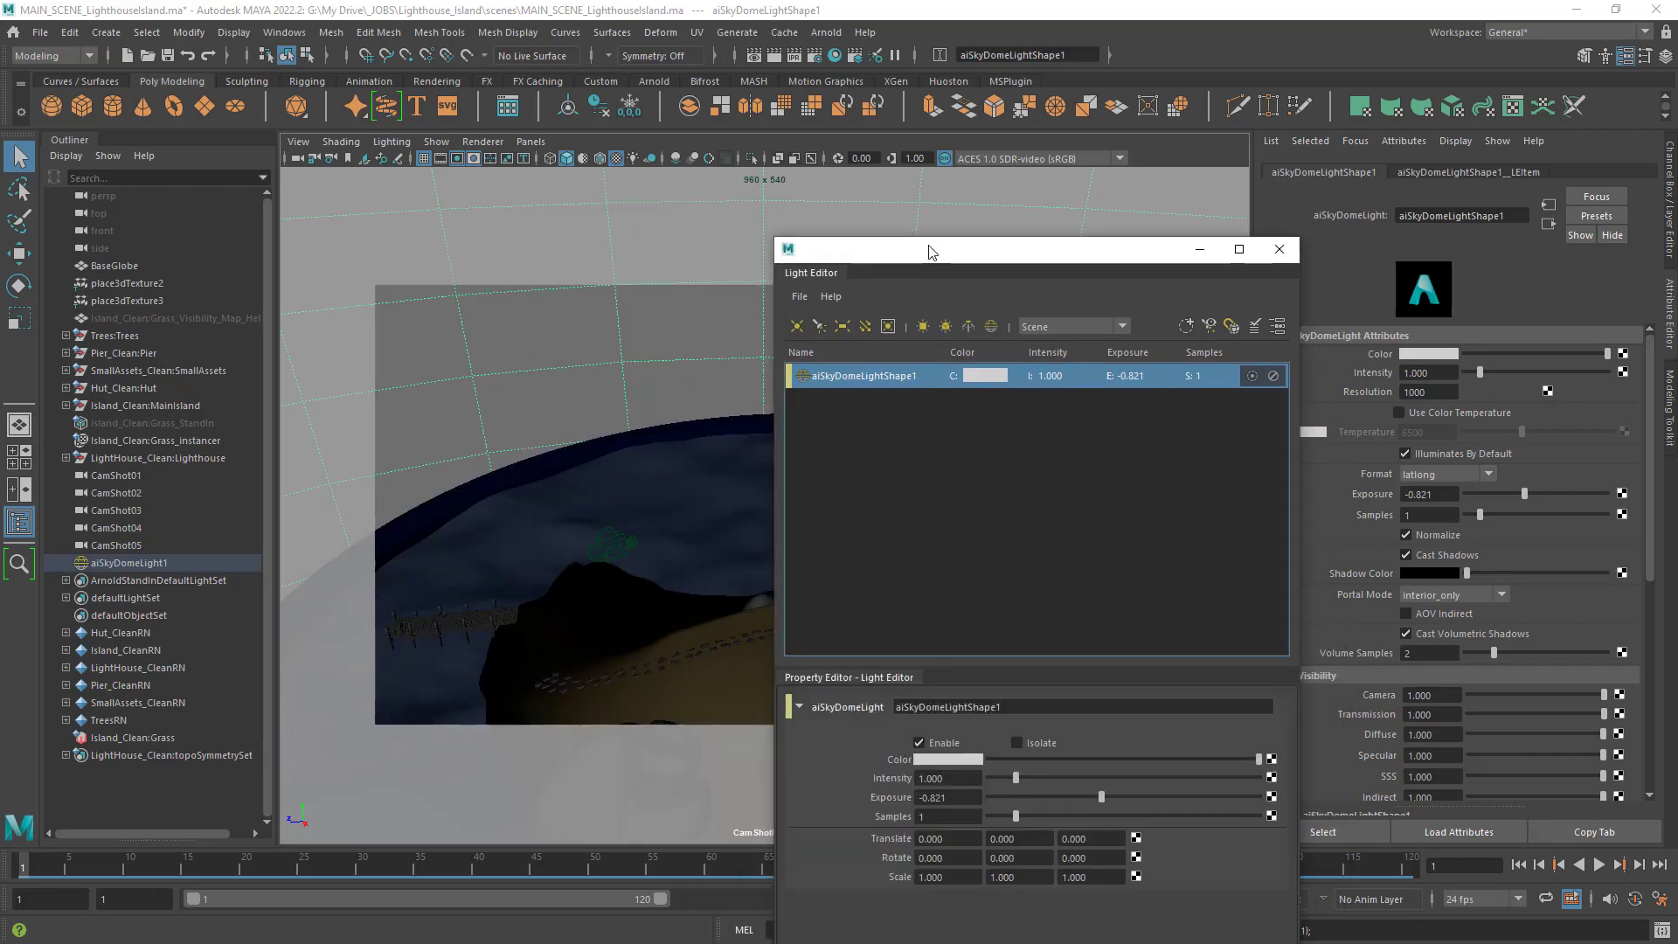
drag(932, 252, 1255, 307)
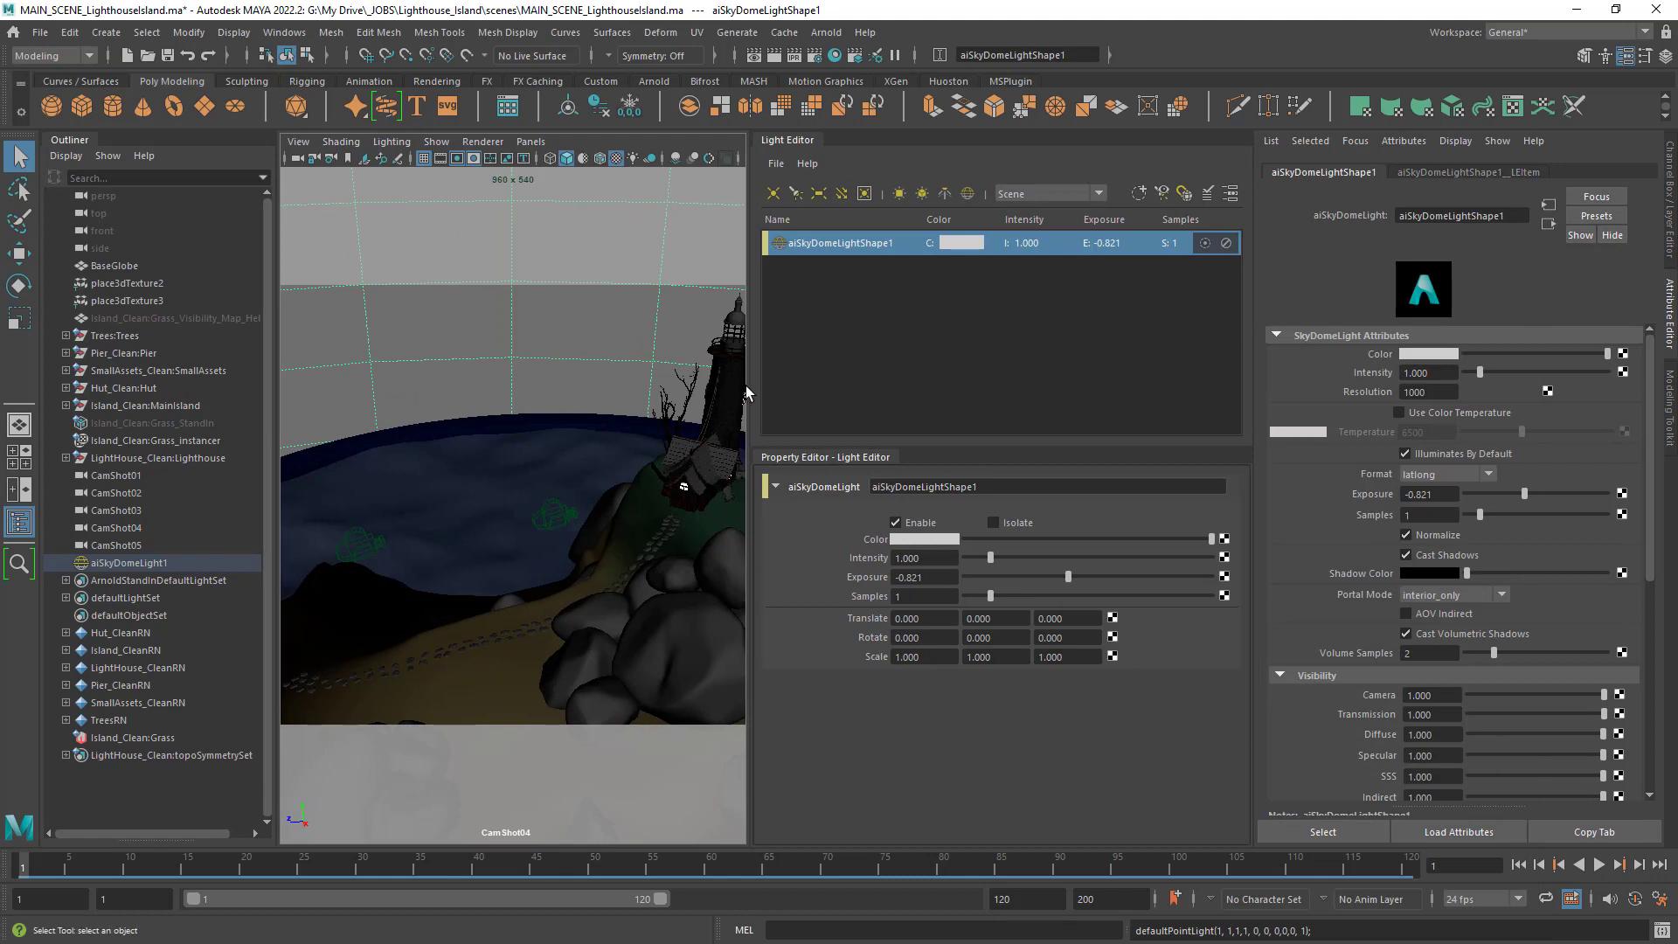
drag(749, 387, 1072, 420)
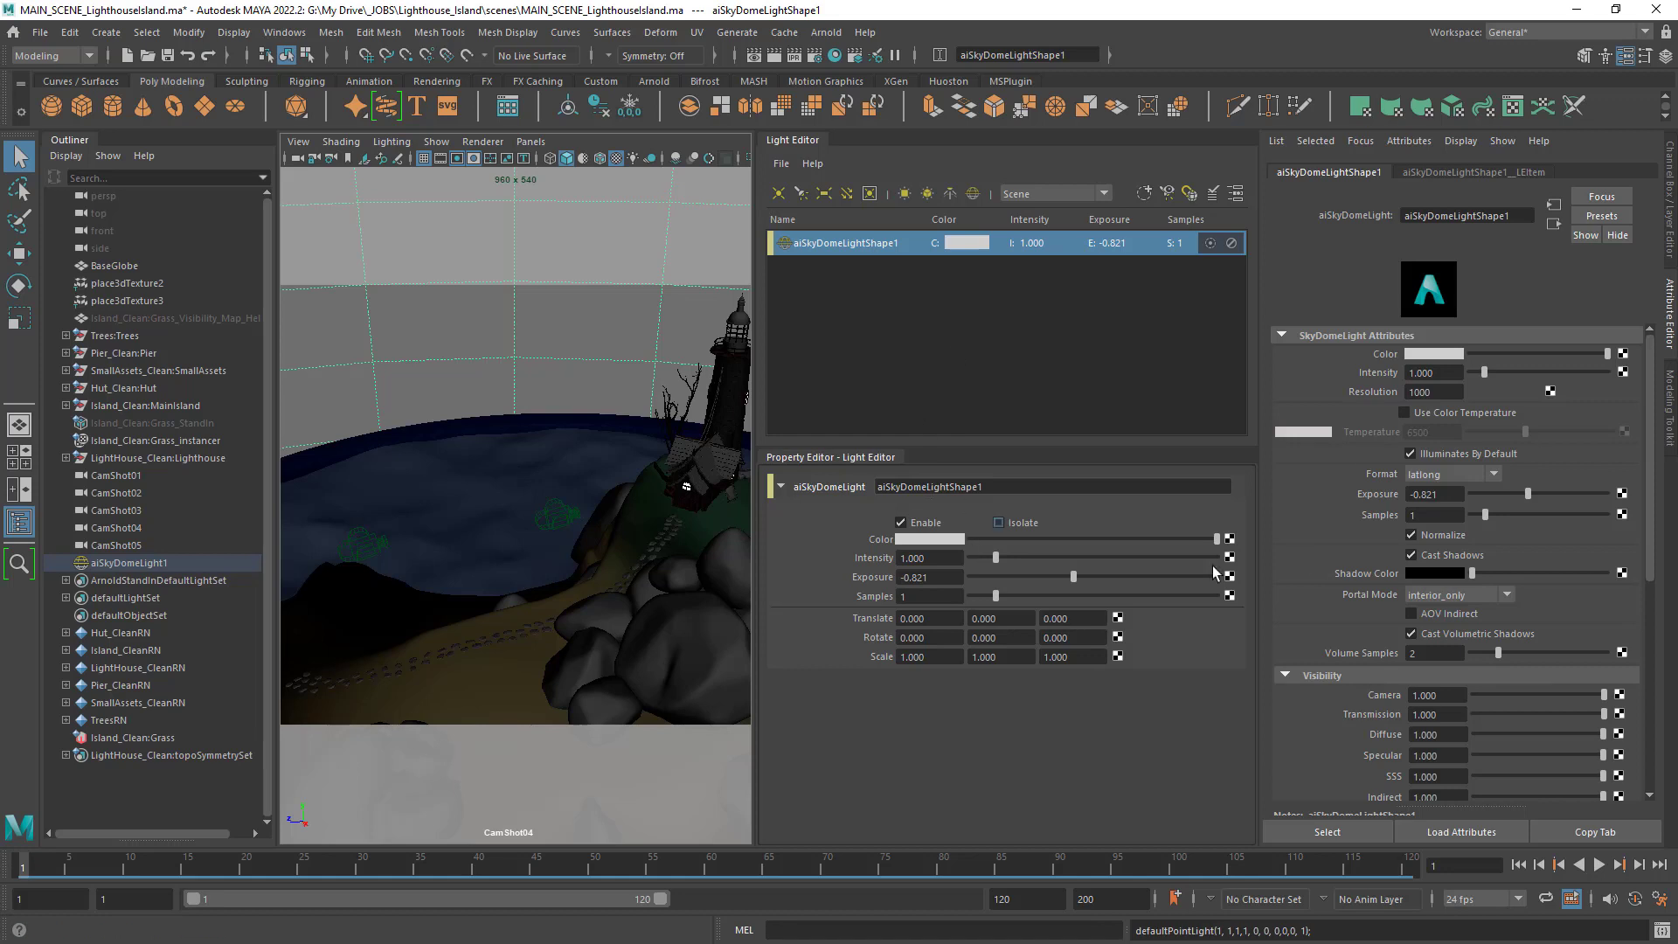
Collapse the Attribute Editor so the viewport gets more width beside the docked light editors.
click(1671, 313)
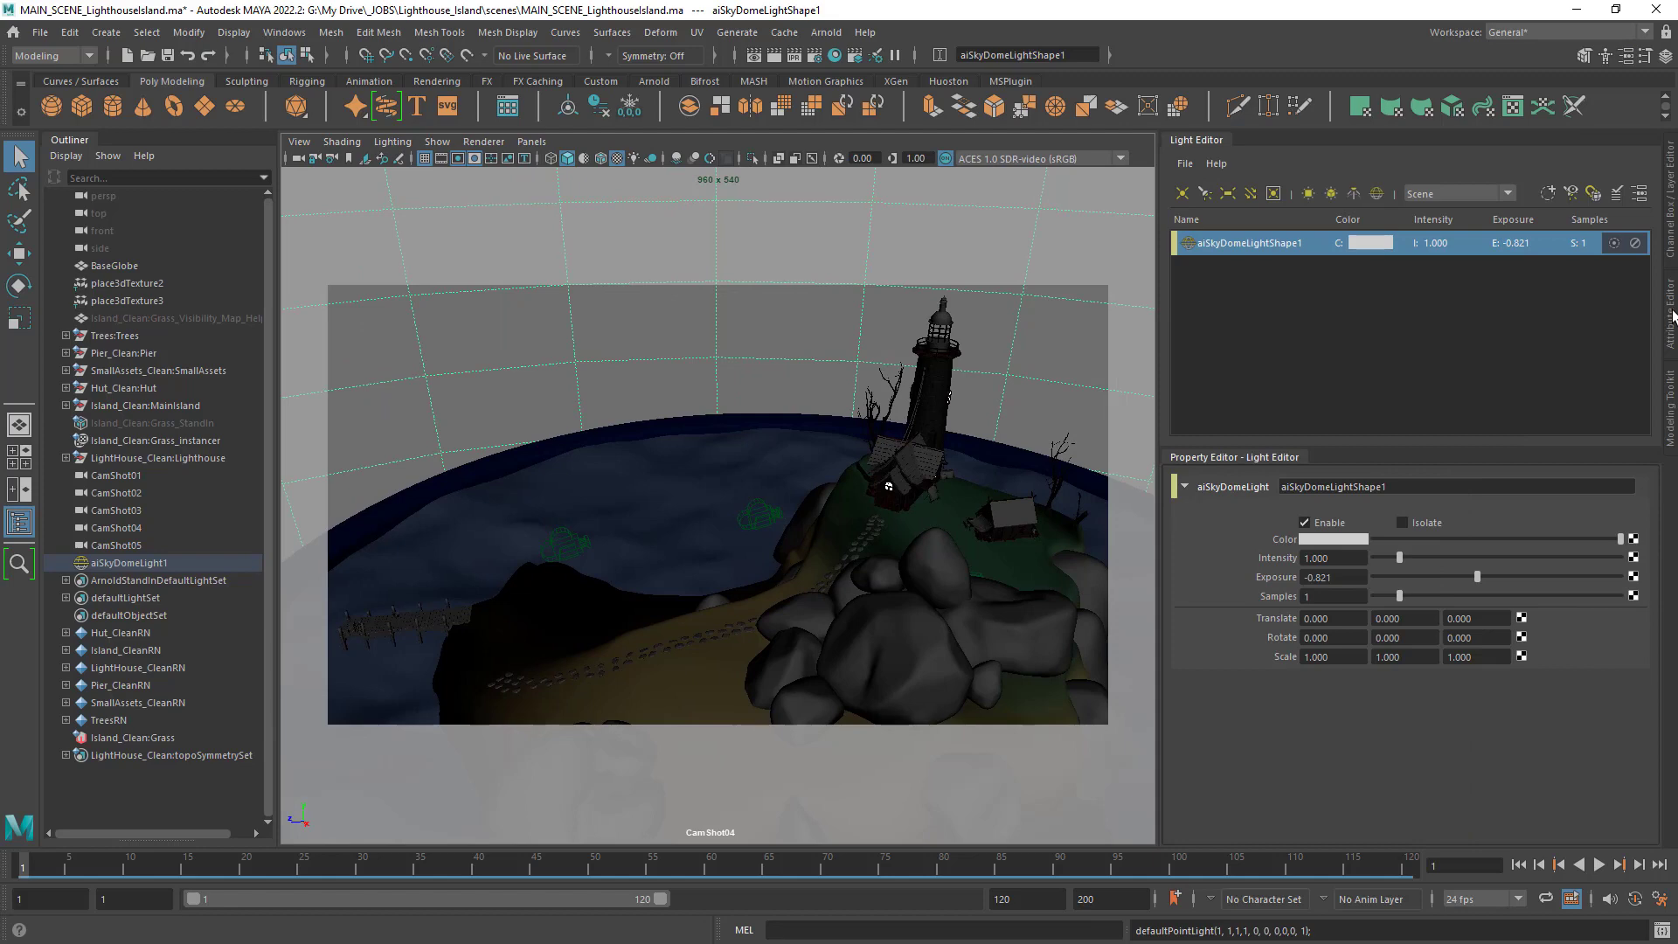
click(1670, 313)
click(1670, 313)
Select the ocean mesh, turn on the viewport's selection highlighting to compare, and turn it off again.
click(667, 462)
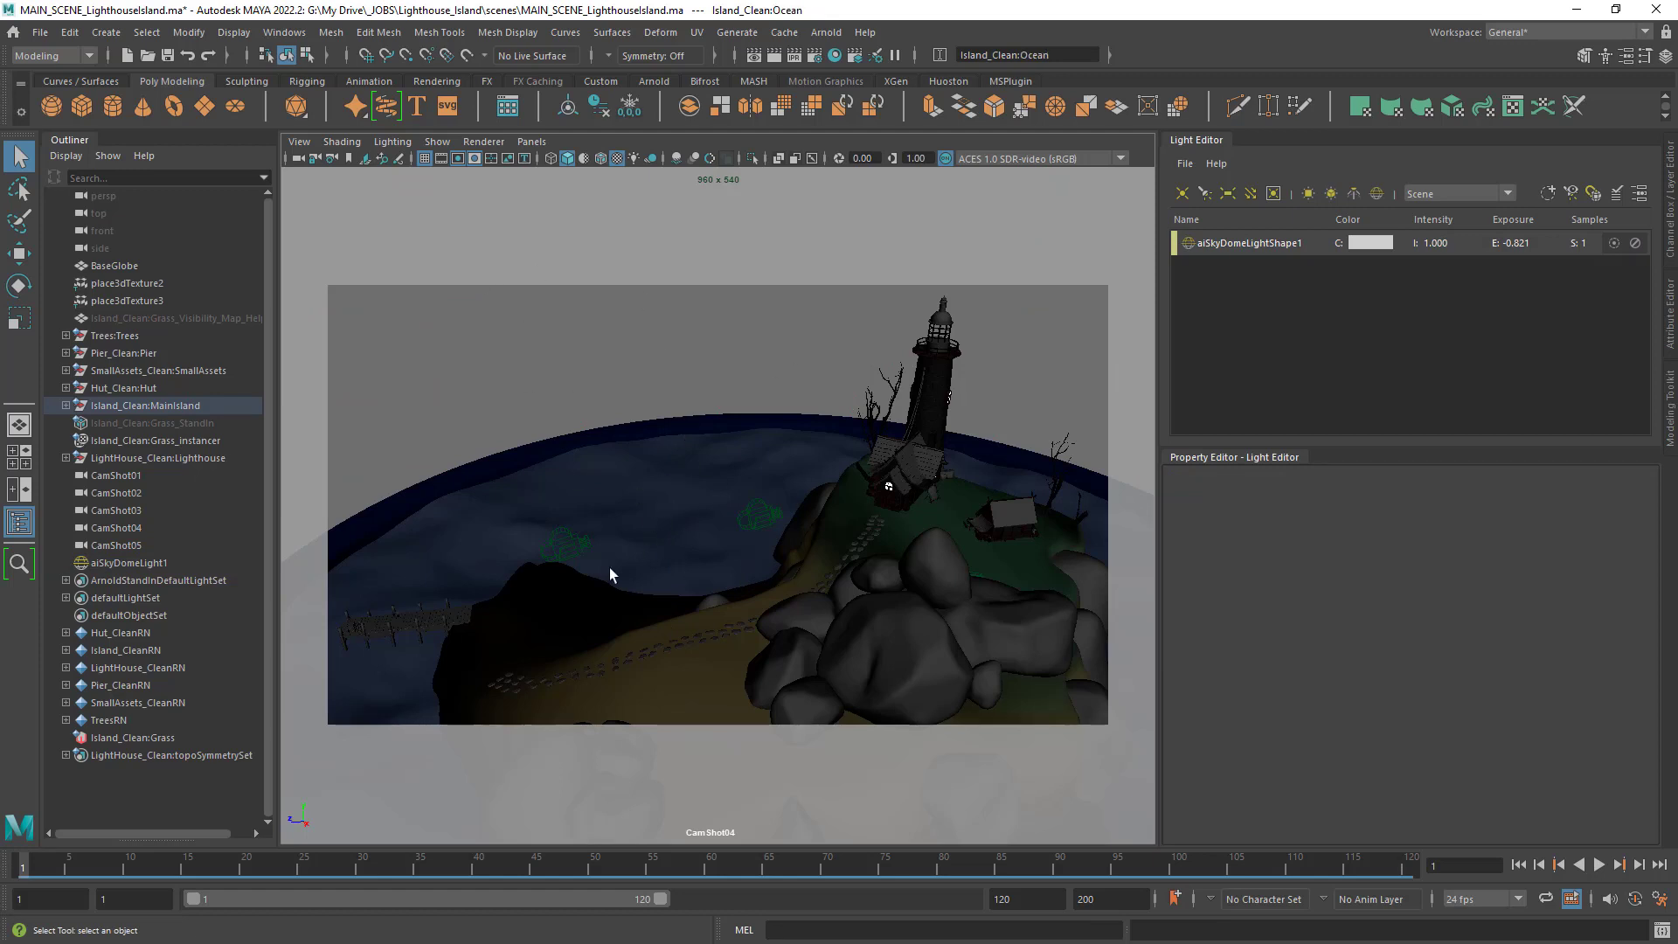
click(437, 142)
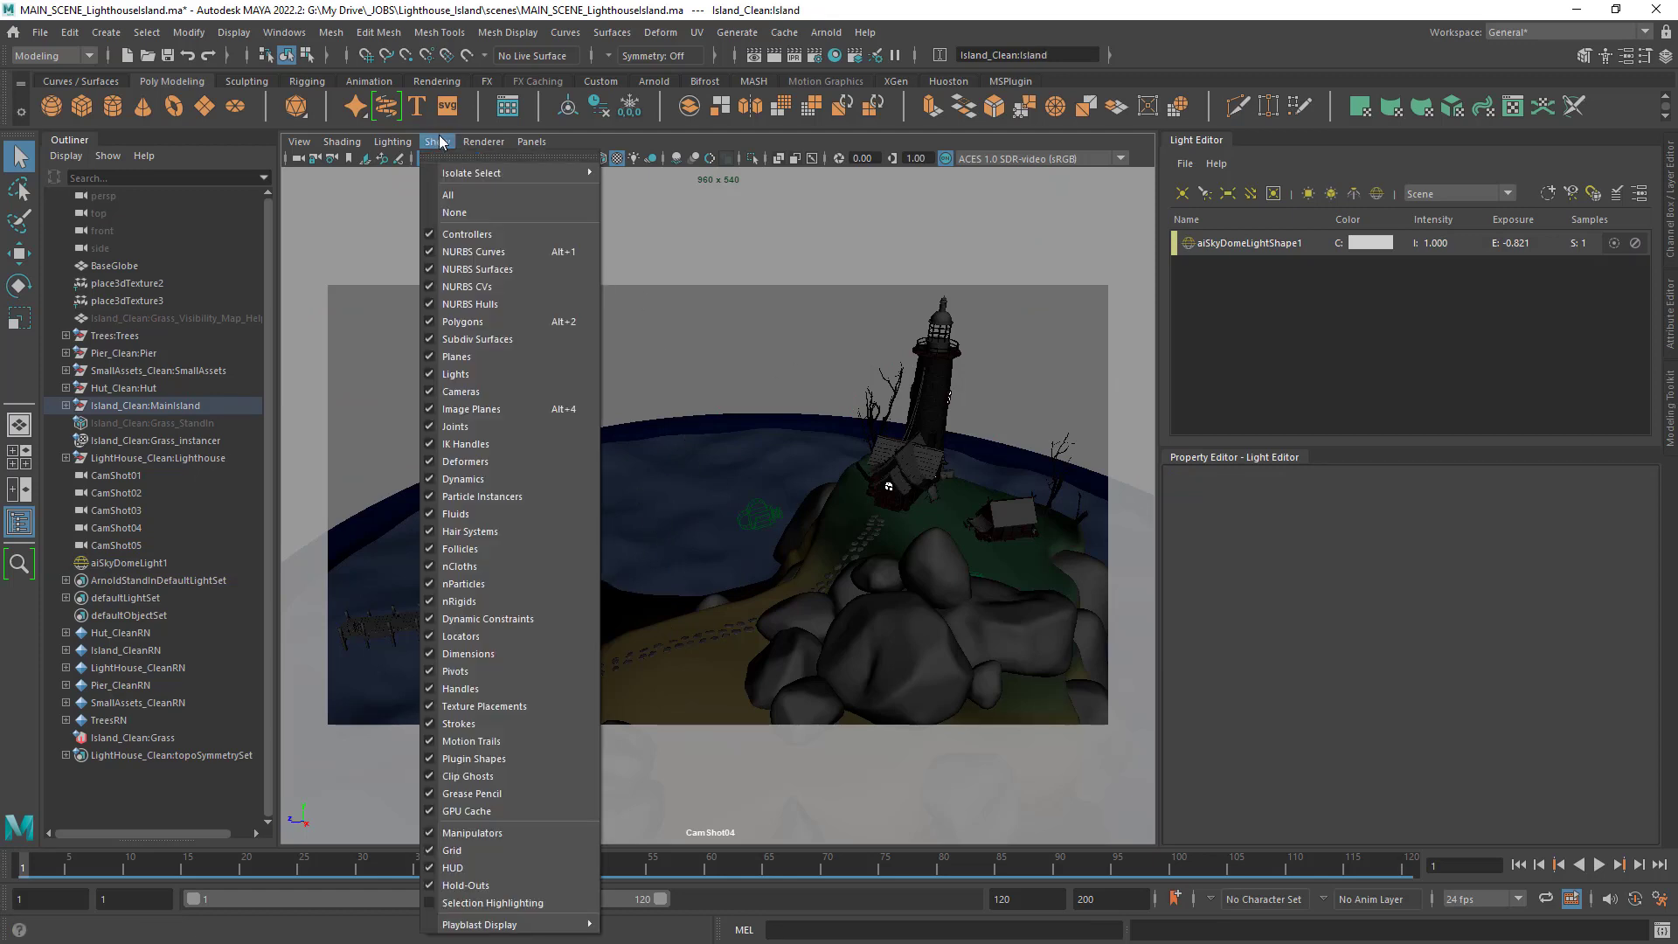
click(477, 903)
click(648, 604)
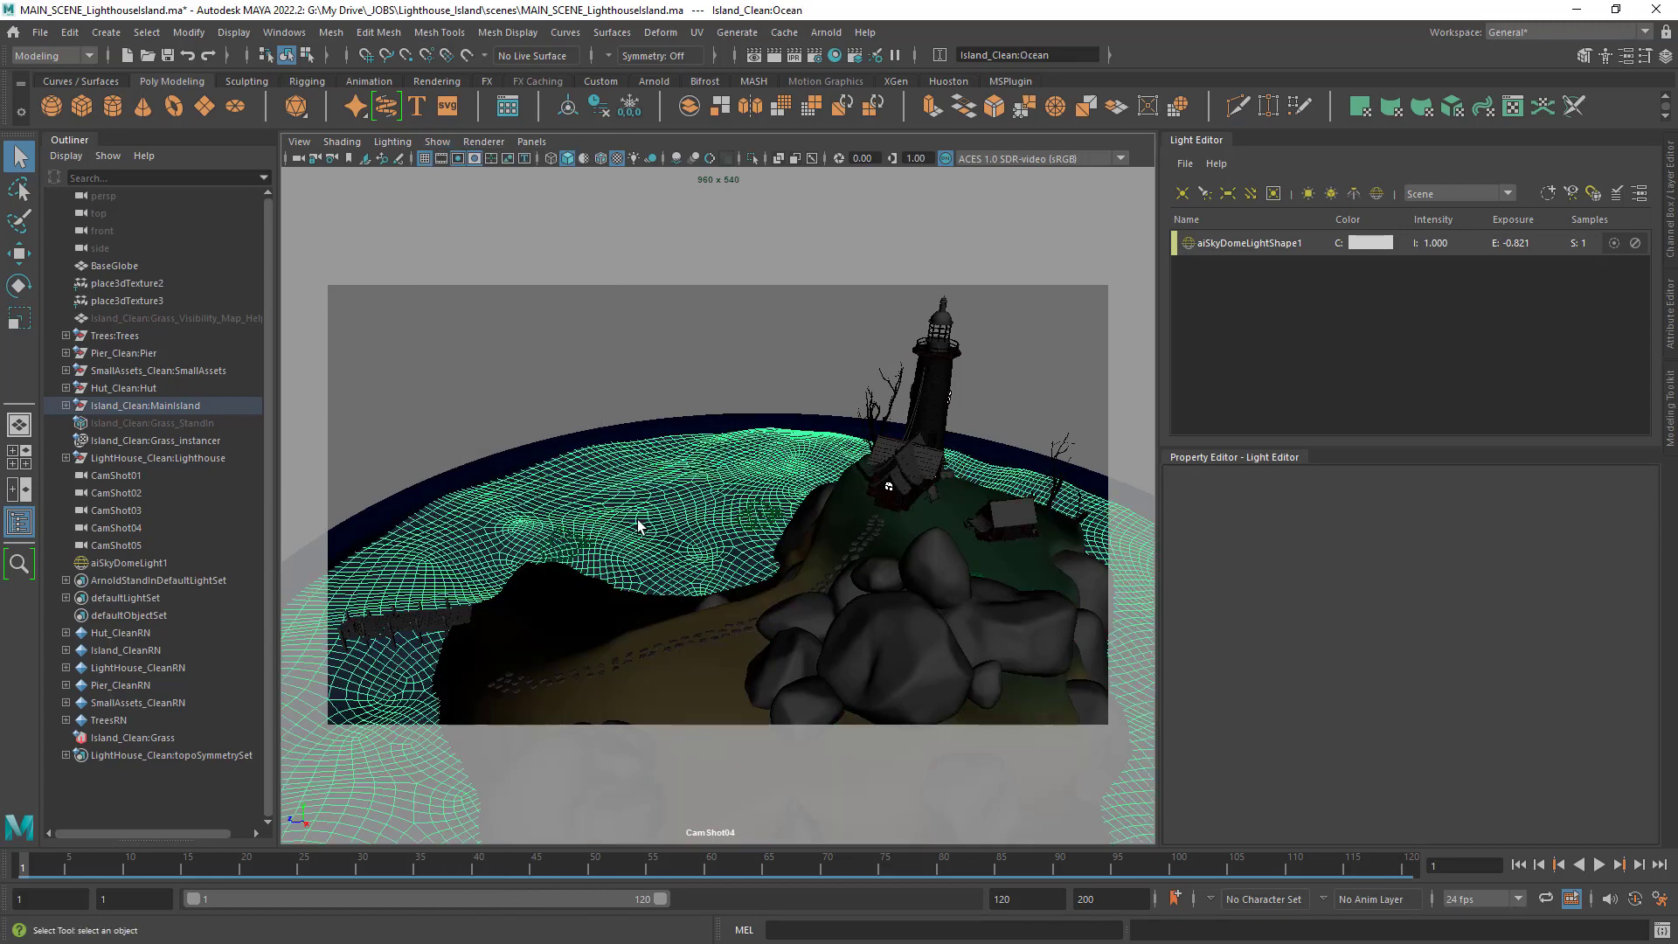
double_click(644, 524)
click(454, 144)
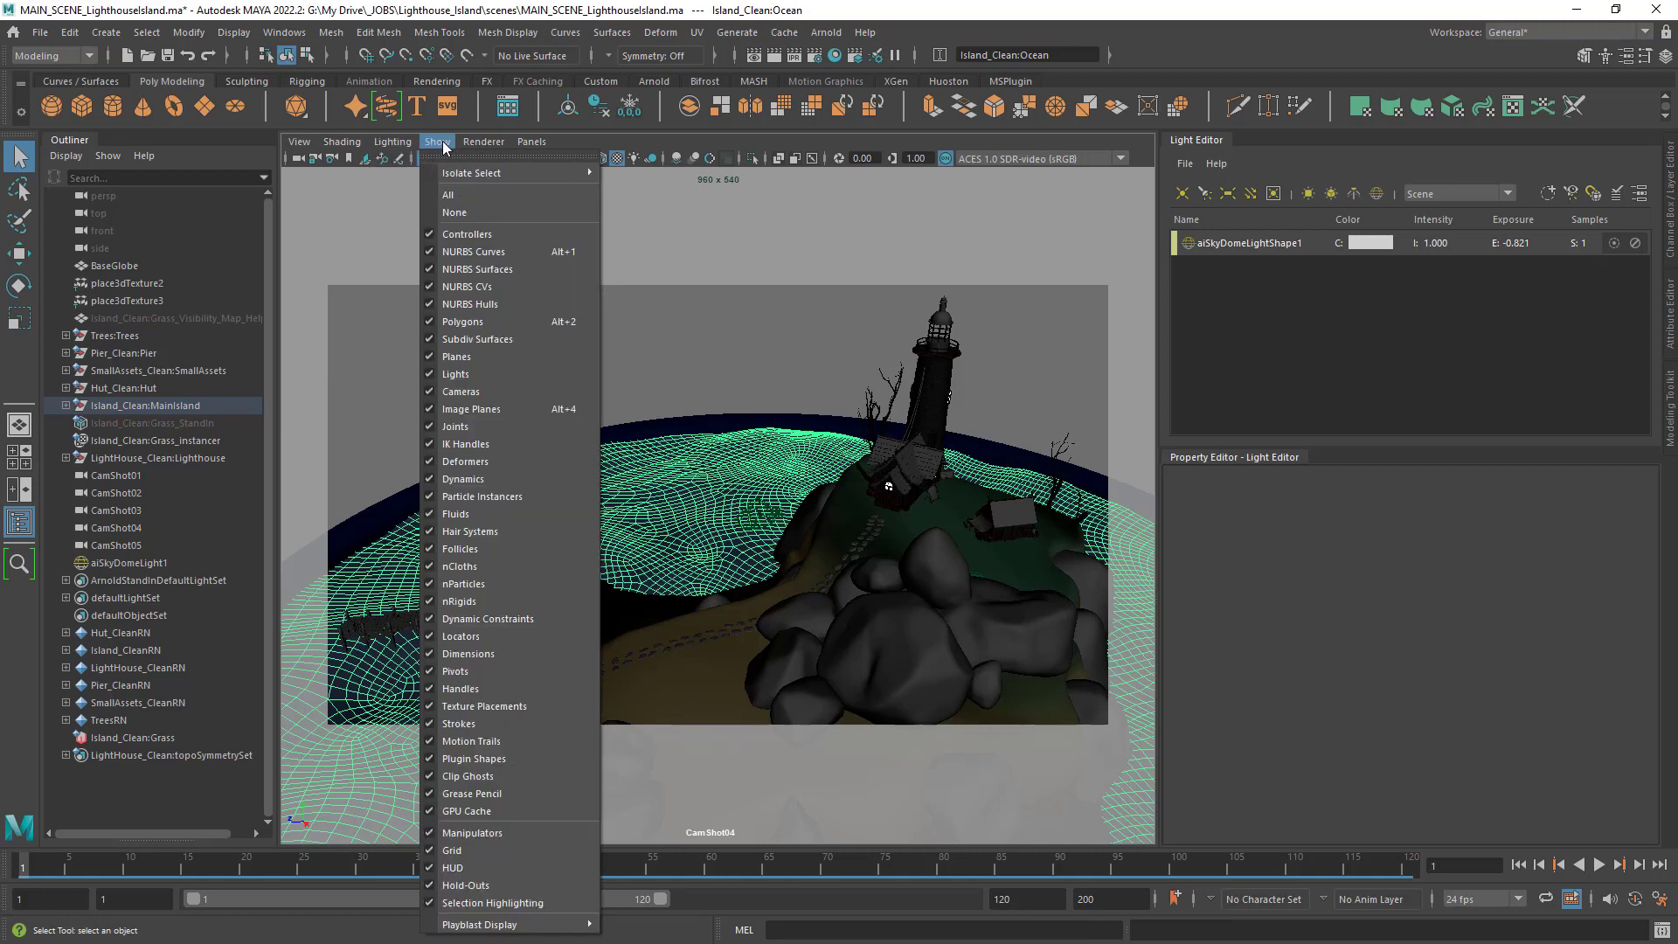
click(543, 904)
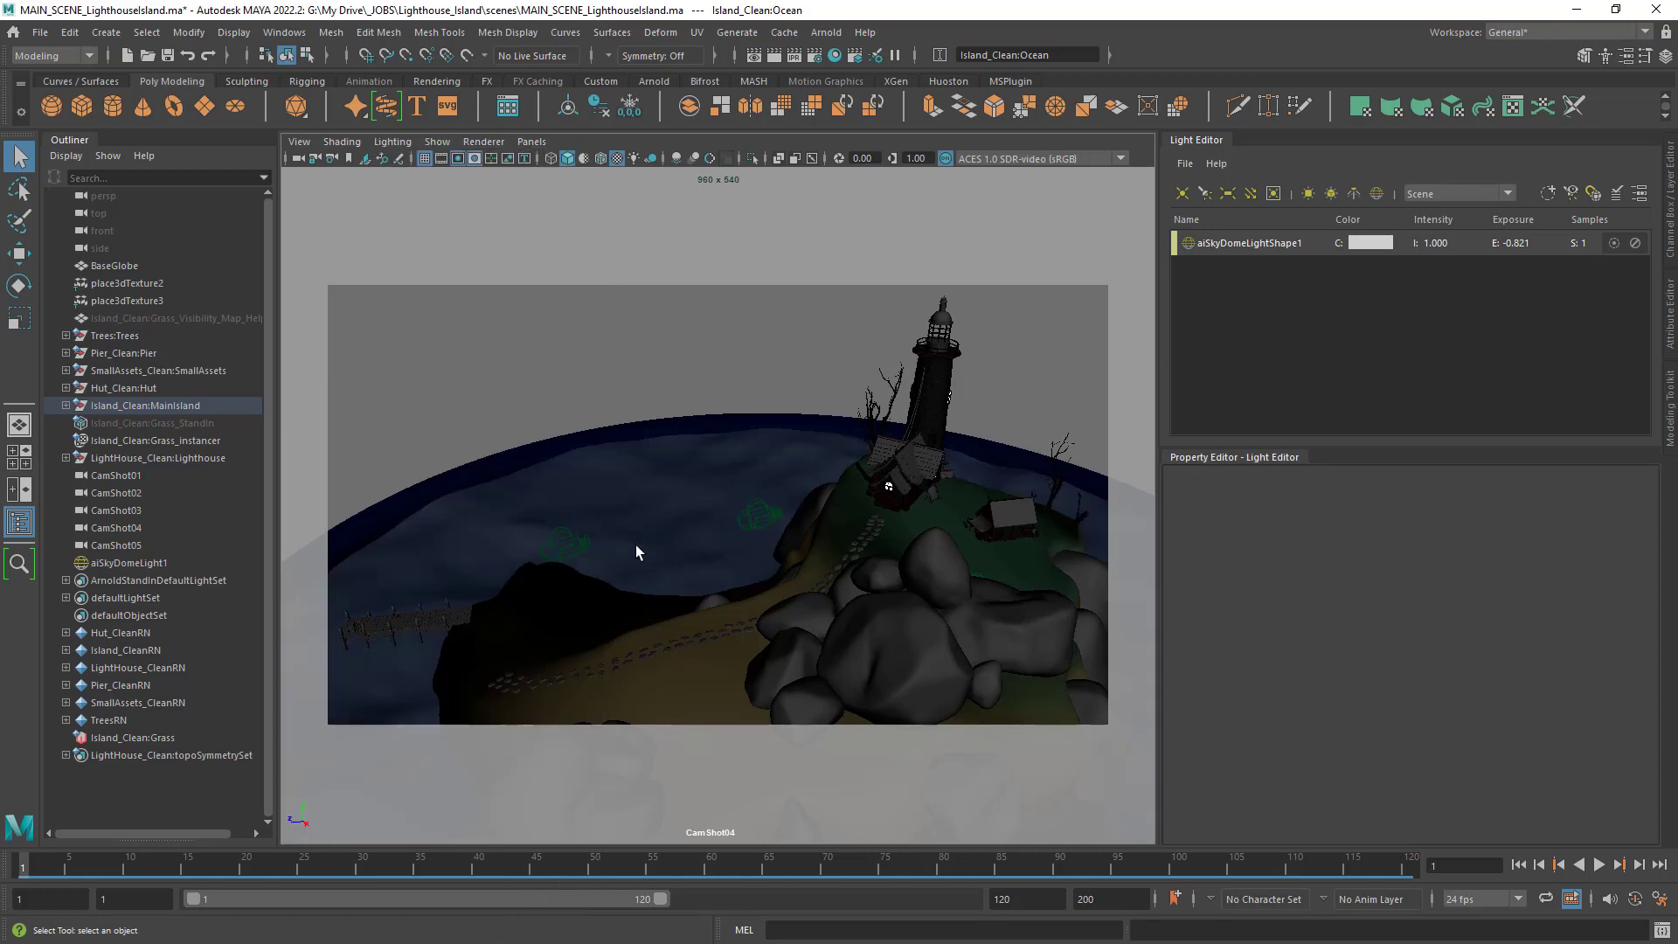
click(539, 149)
mouse_move(595, 167)
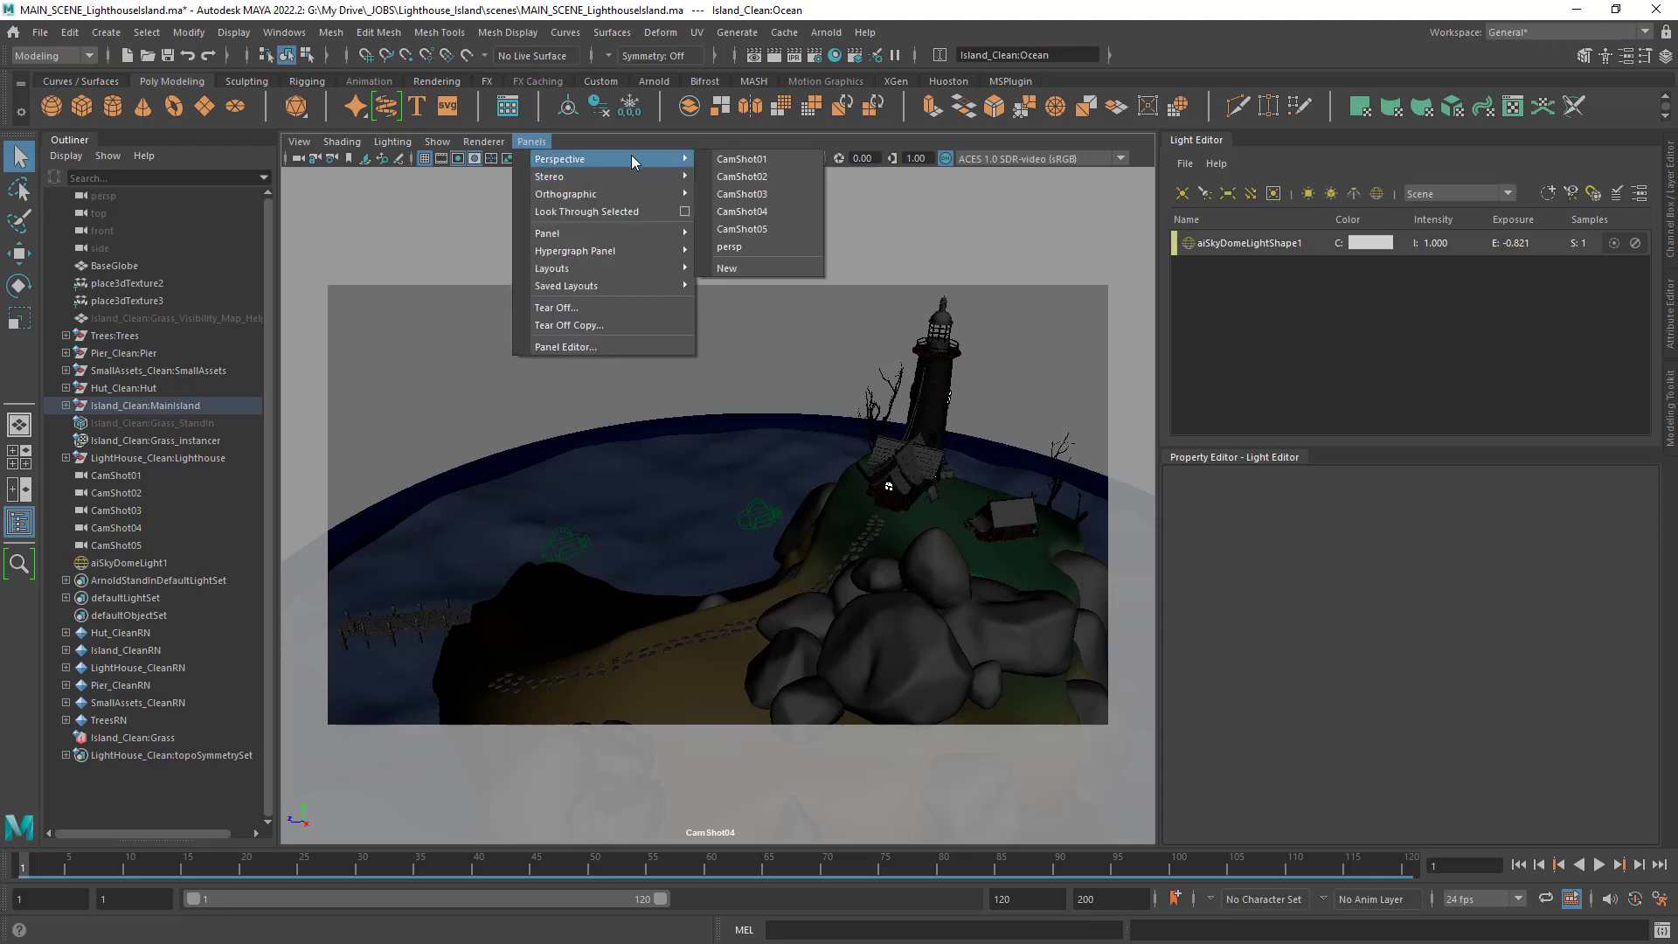
mouse_move(642, 238)
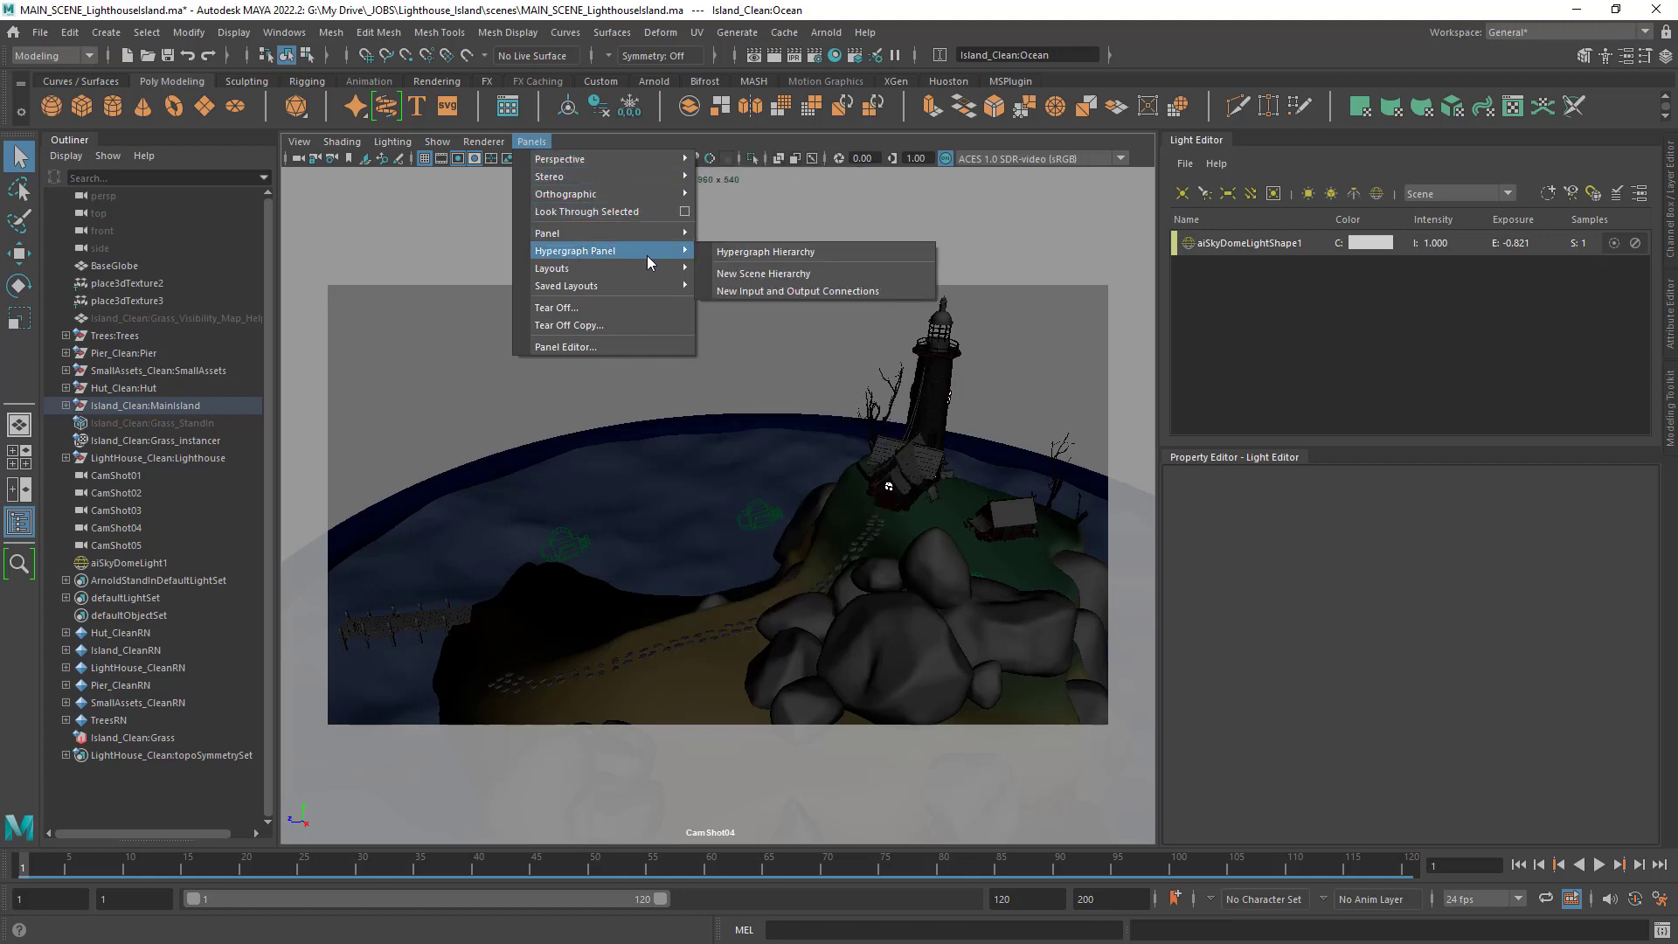
mouse_move(659, 288)
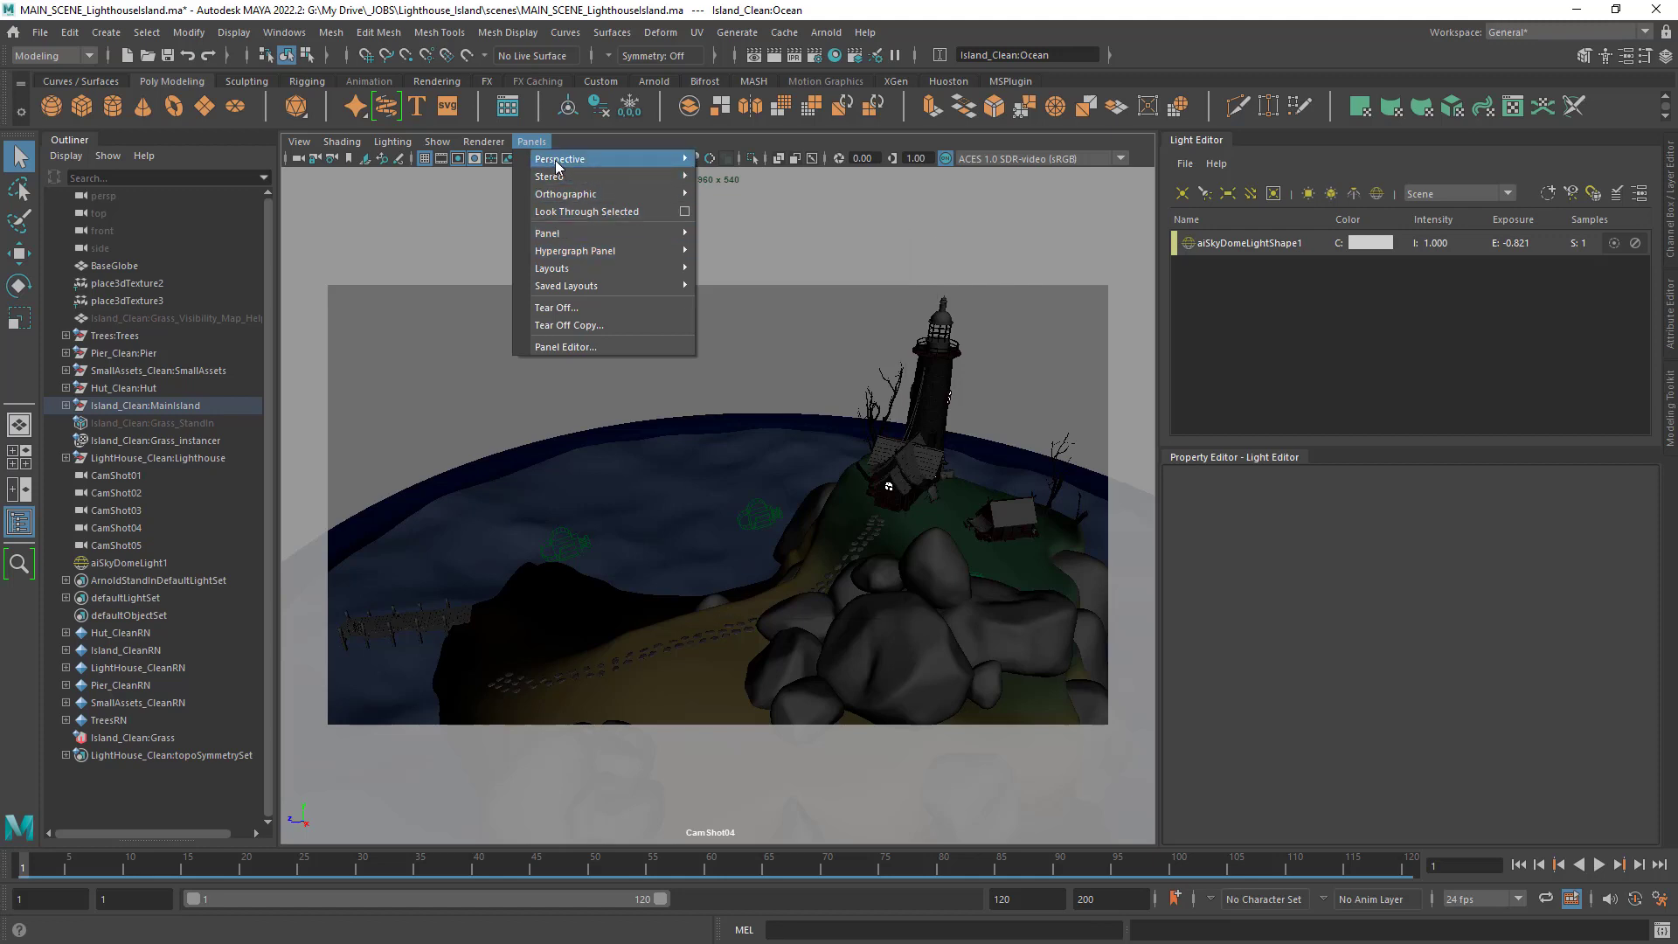
click(646, 146)
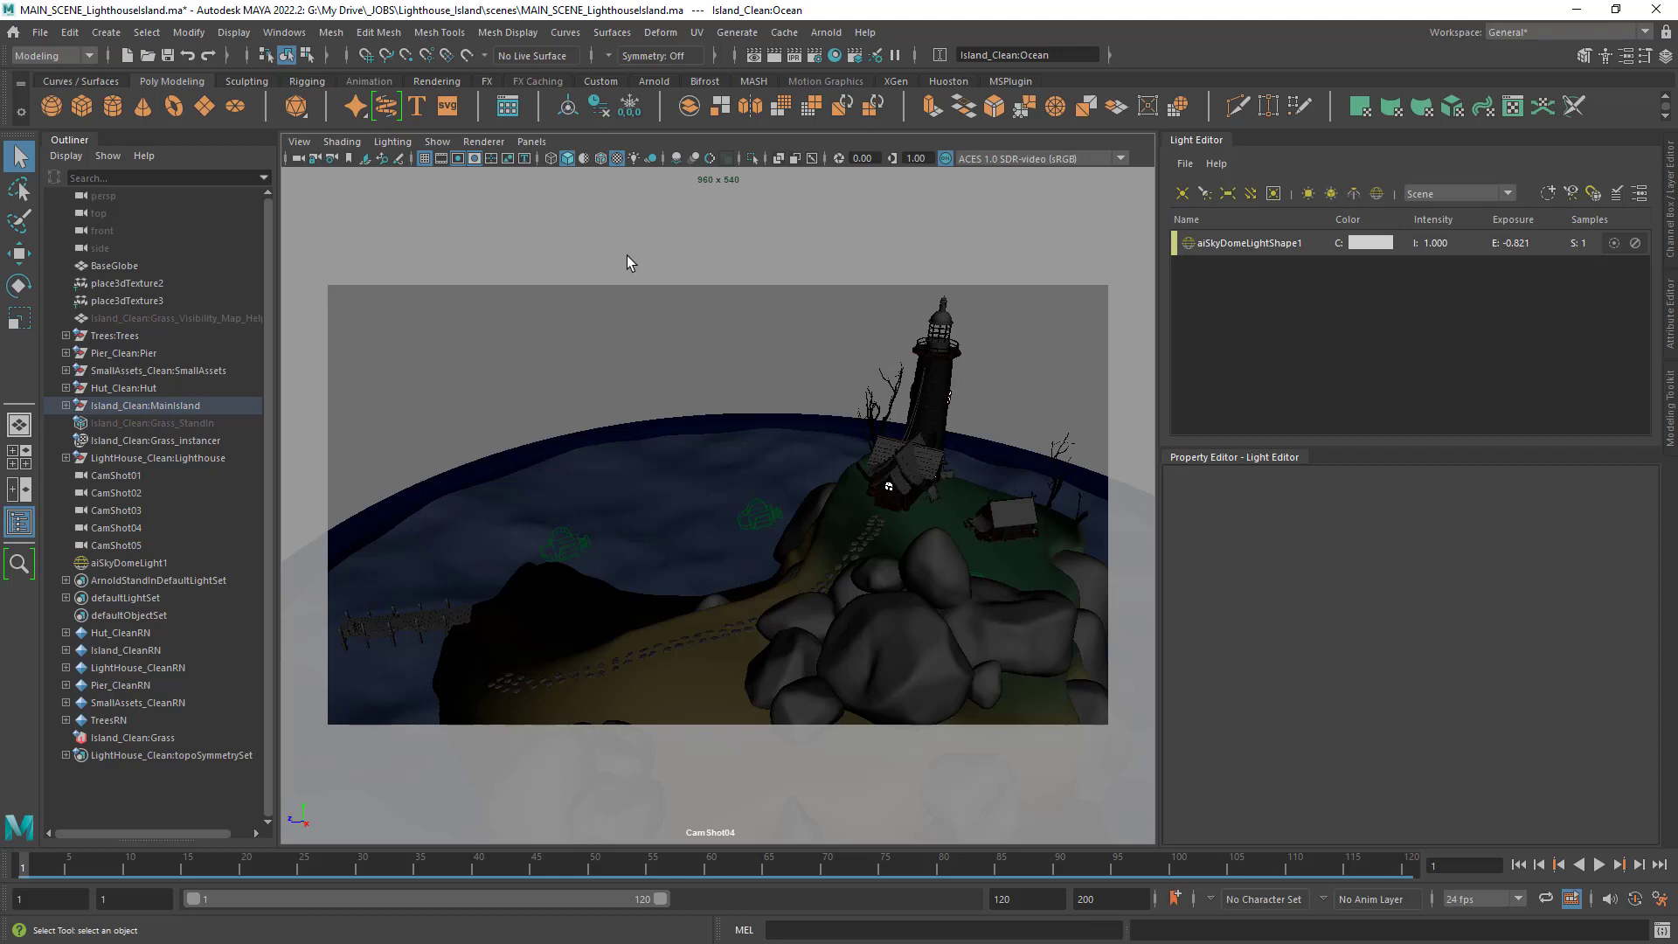
click(532, 142)
mouse_move(643, 159)
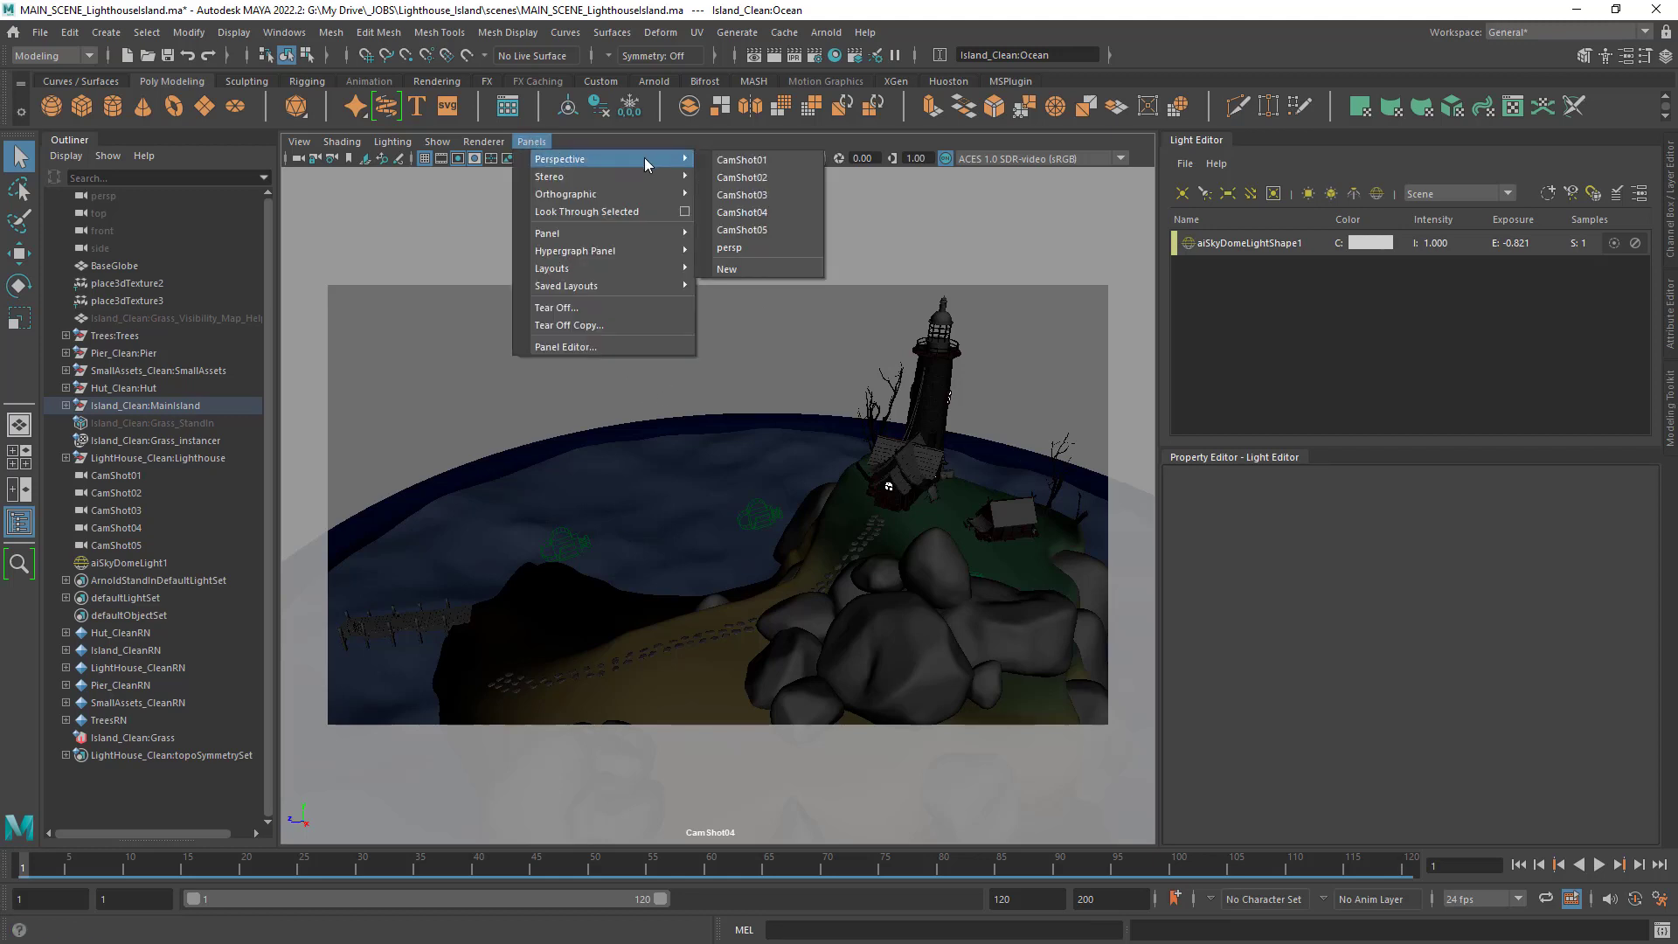
click(528, 140)
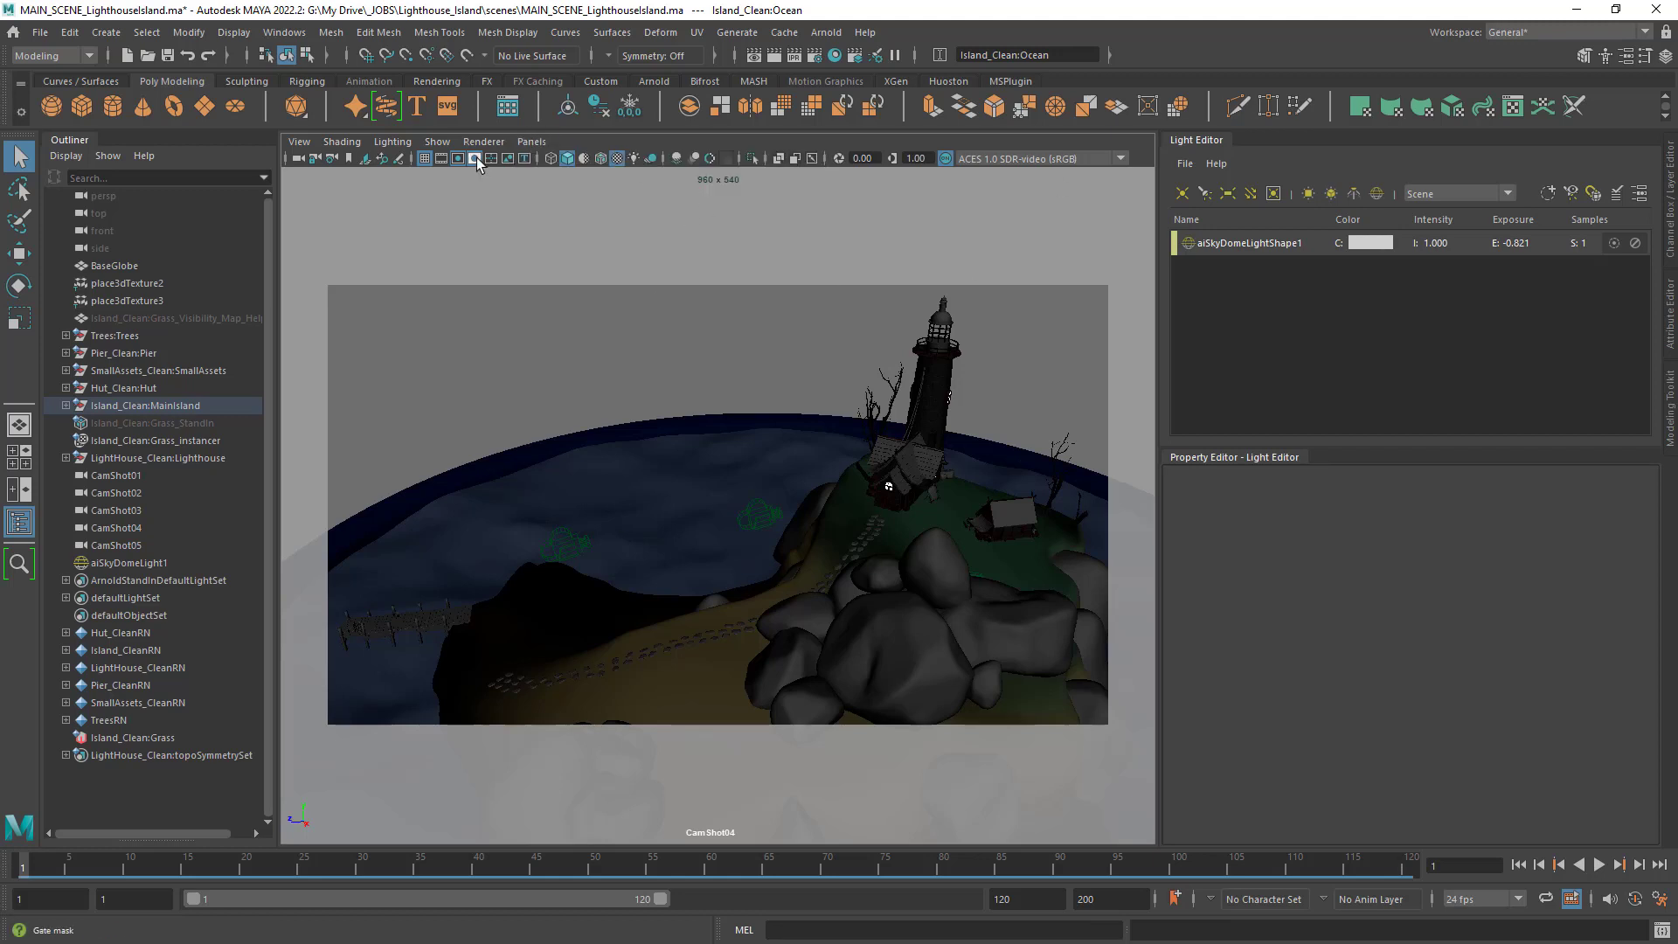
Switch the viewport to look through the CamShot05 camera.
click(534, 143)
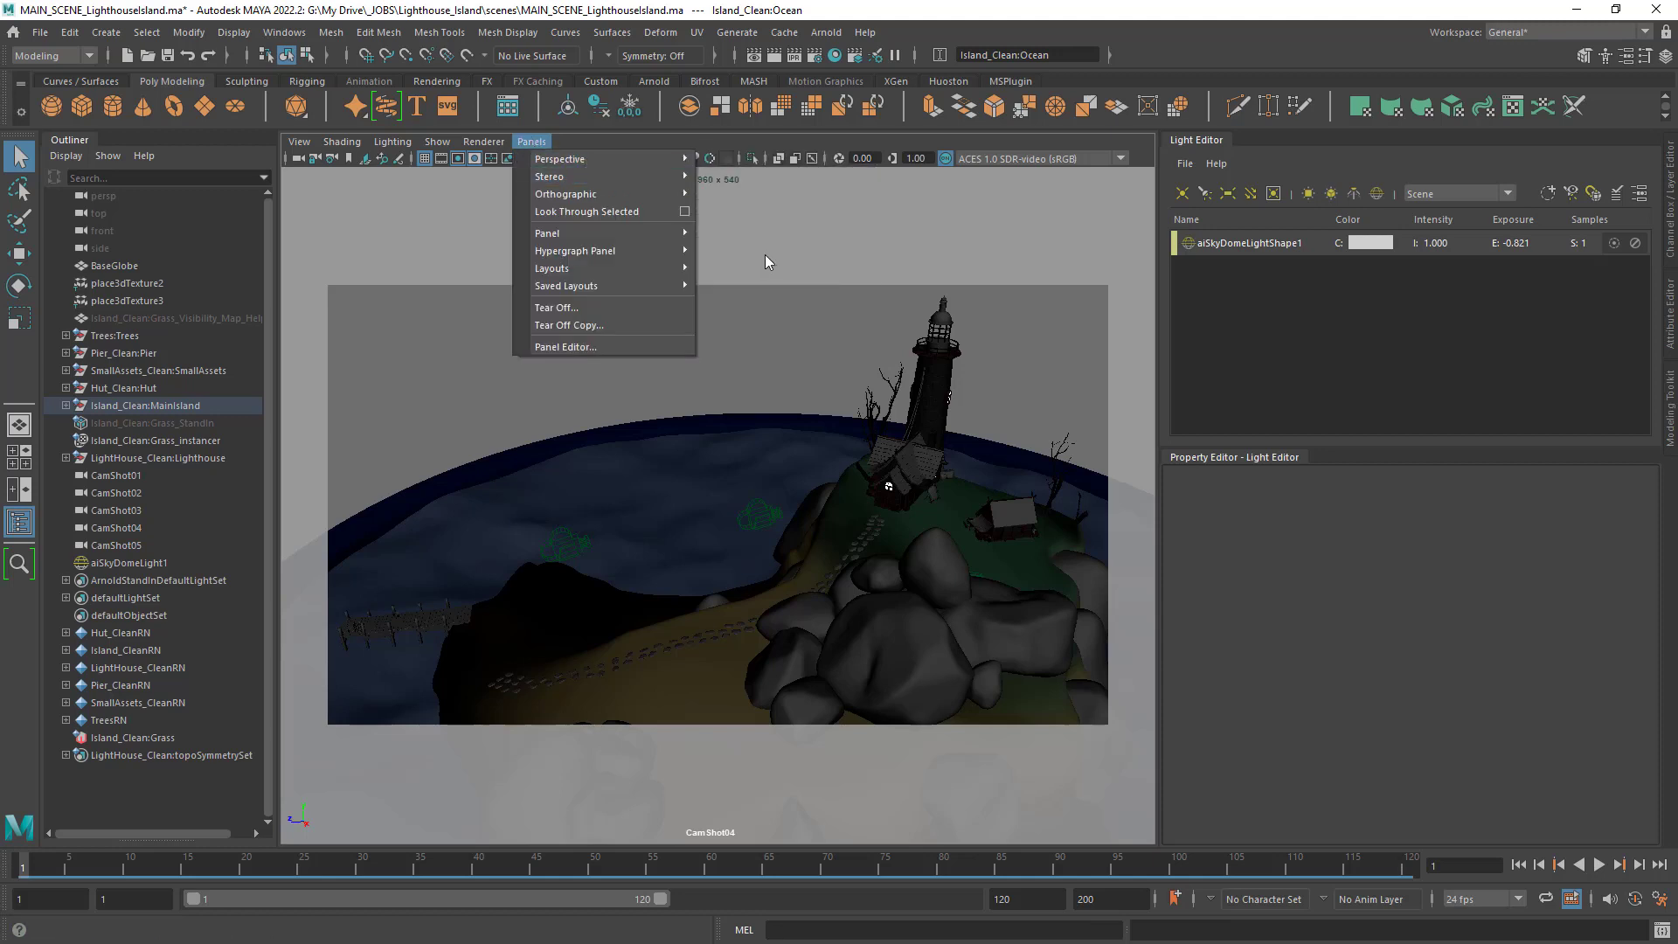
mouse_move(664, 164)
click(753, 229)
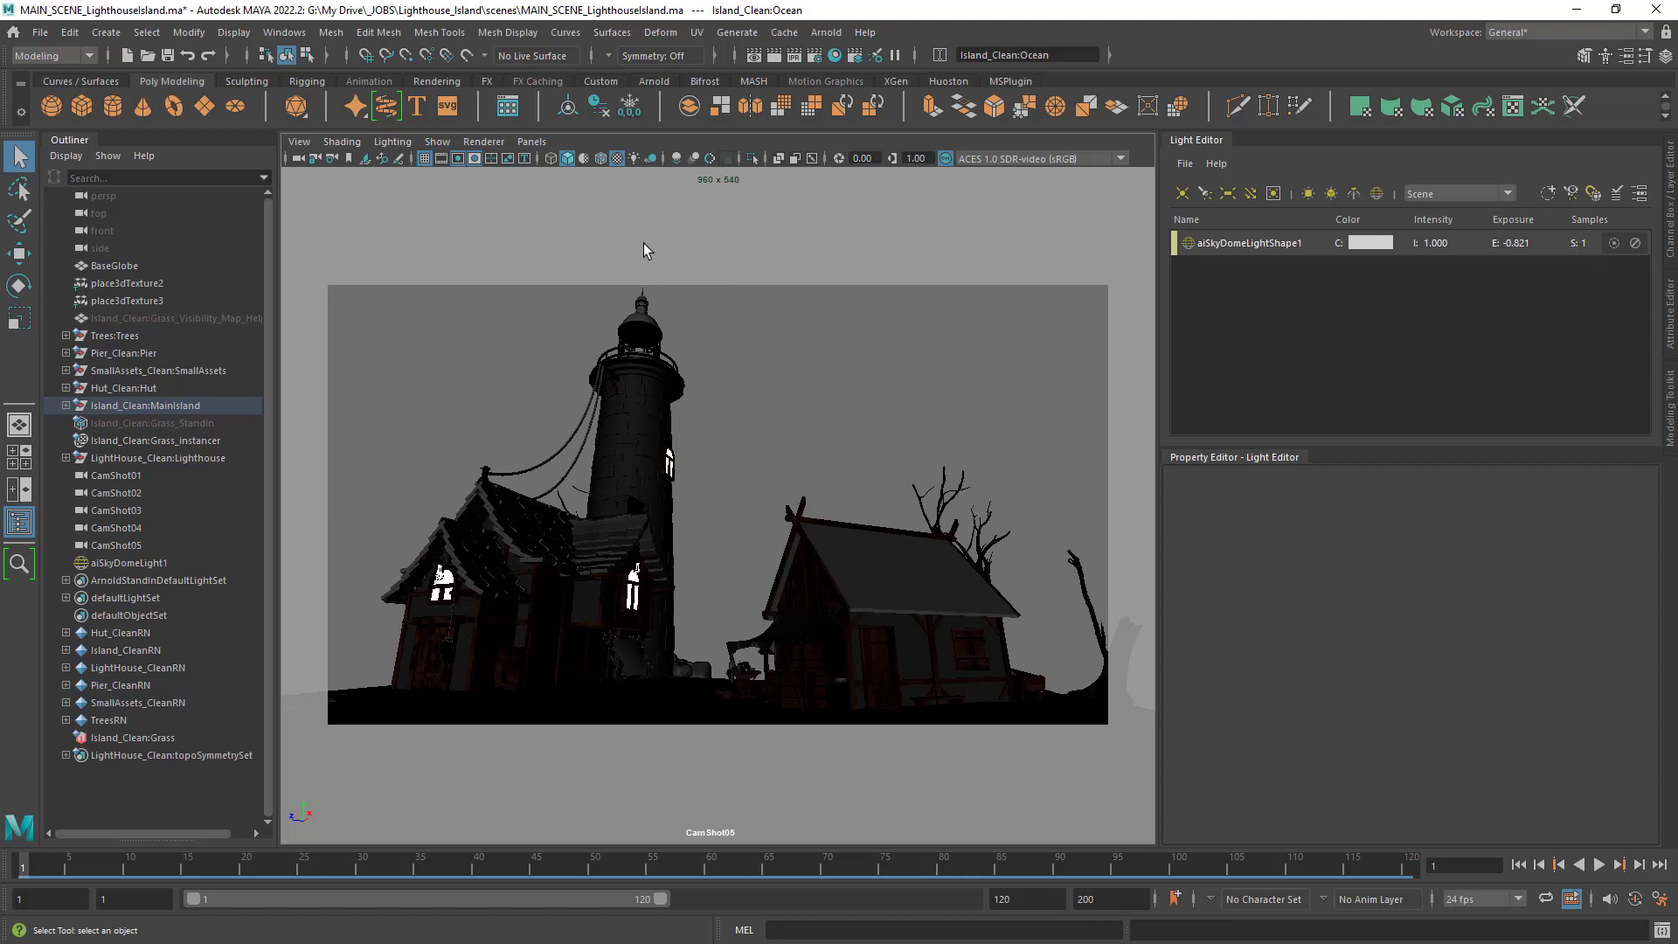
Set the viewport renderer to Arnold, start its live render, and move the render options window over the Outliner.
click(484, 141)
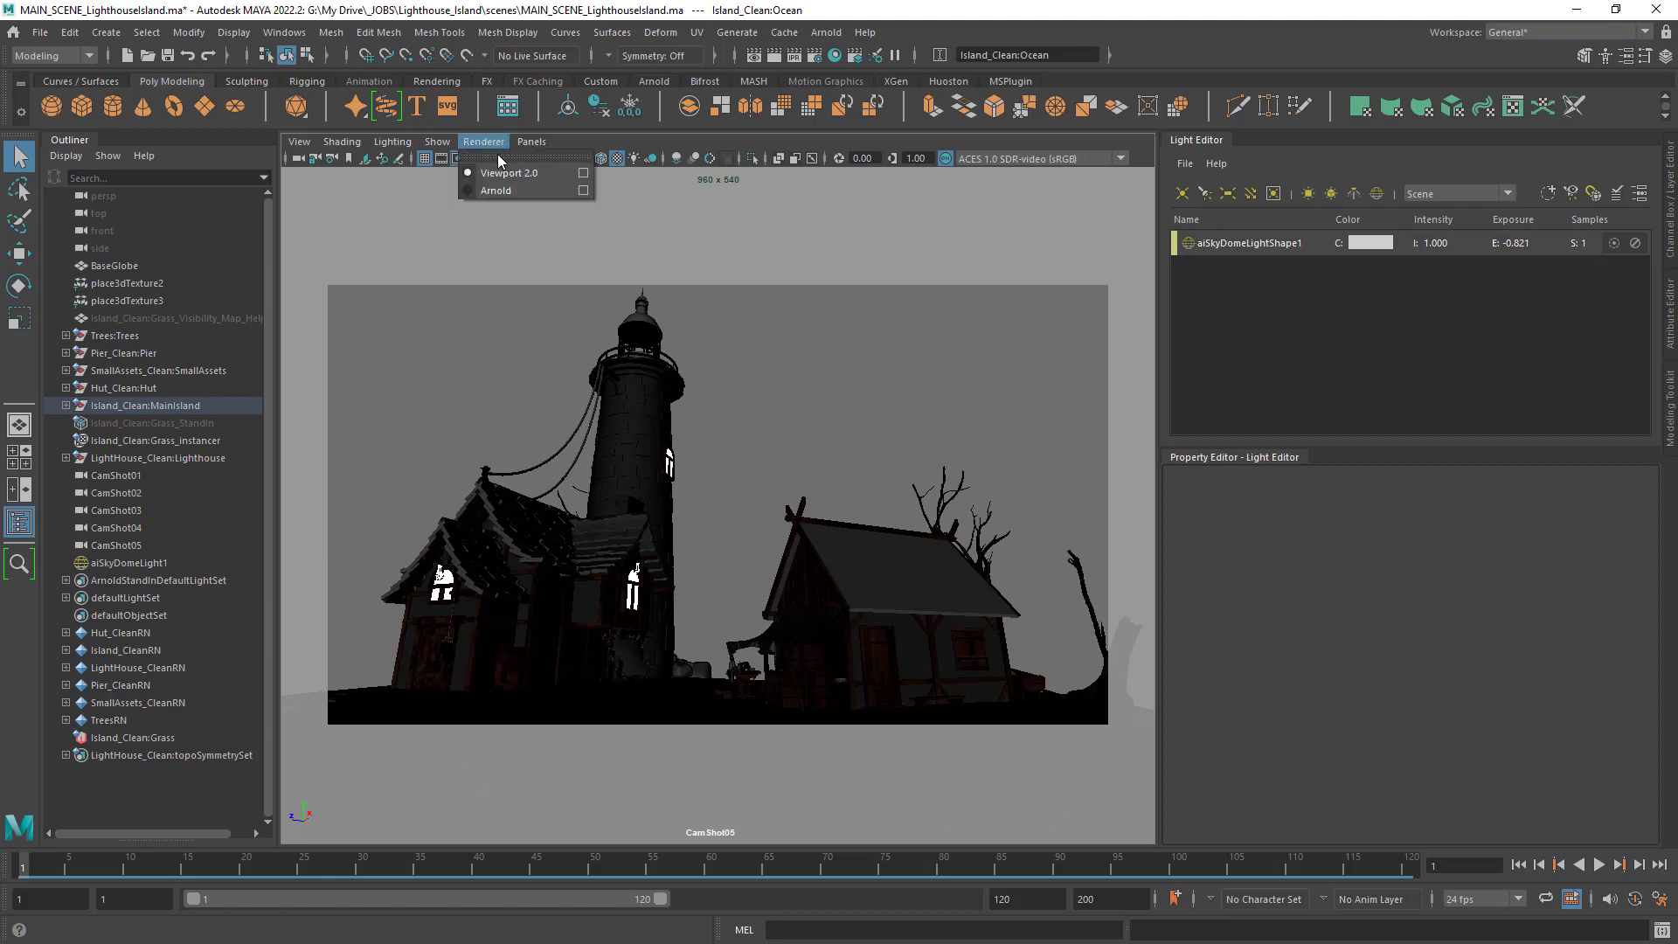
click(512, 193)
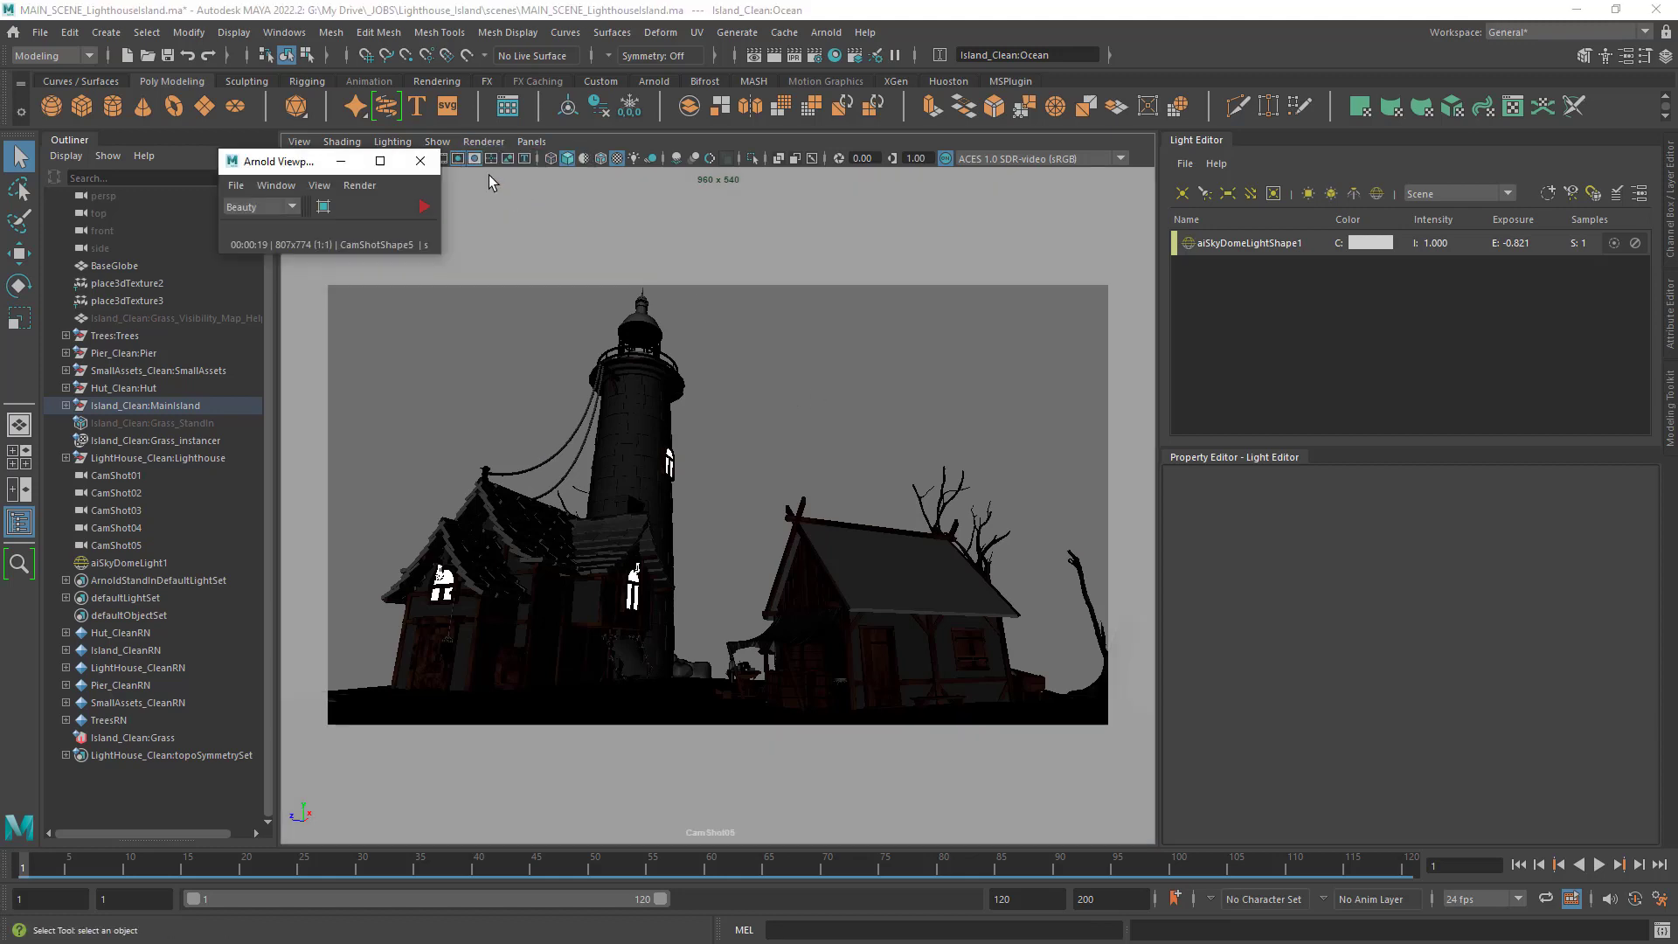
click(424, 207)
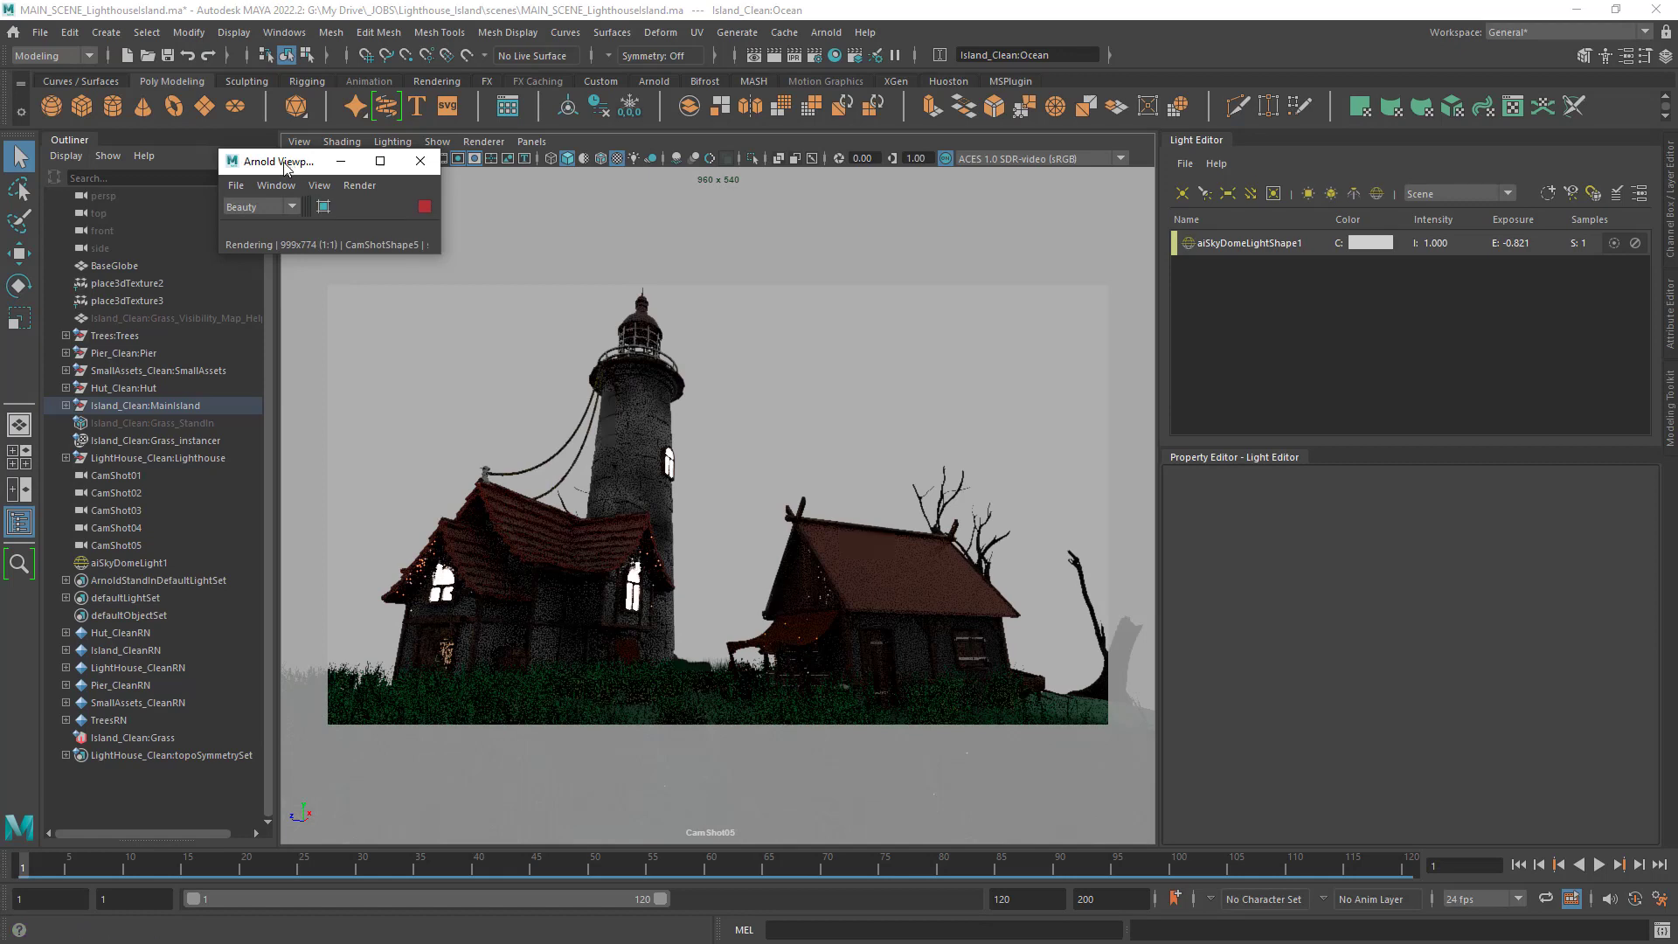
drag(285, 166, 208, 318)
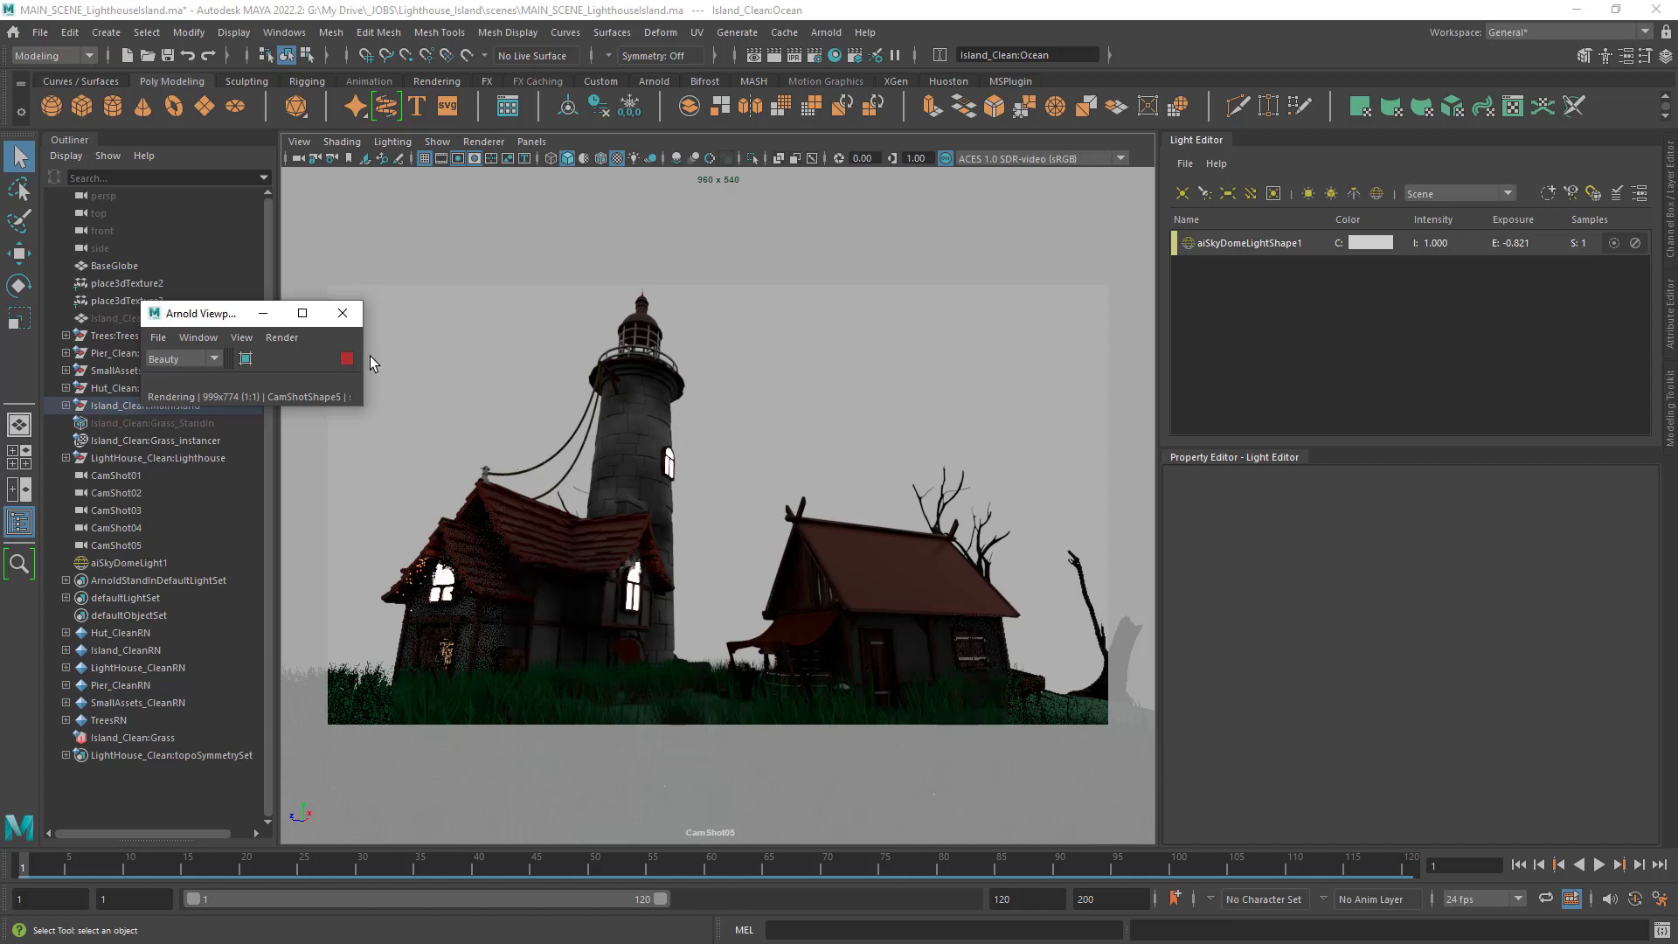
Stop the live Arnold viewport render and switch the viewport from CamShot05 to the persp camera.
click(347, 358)
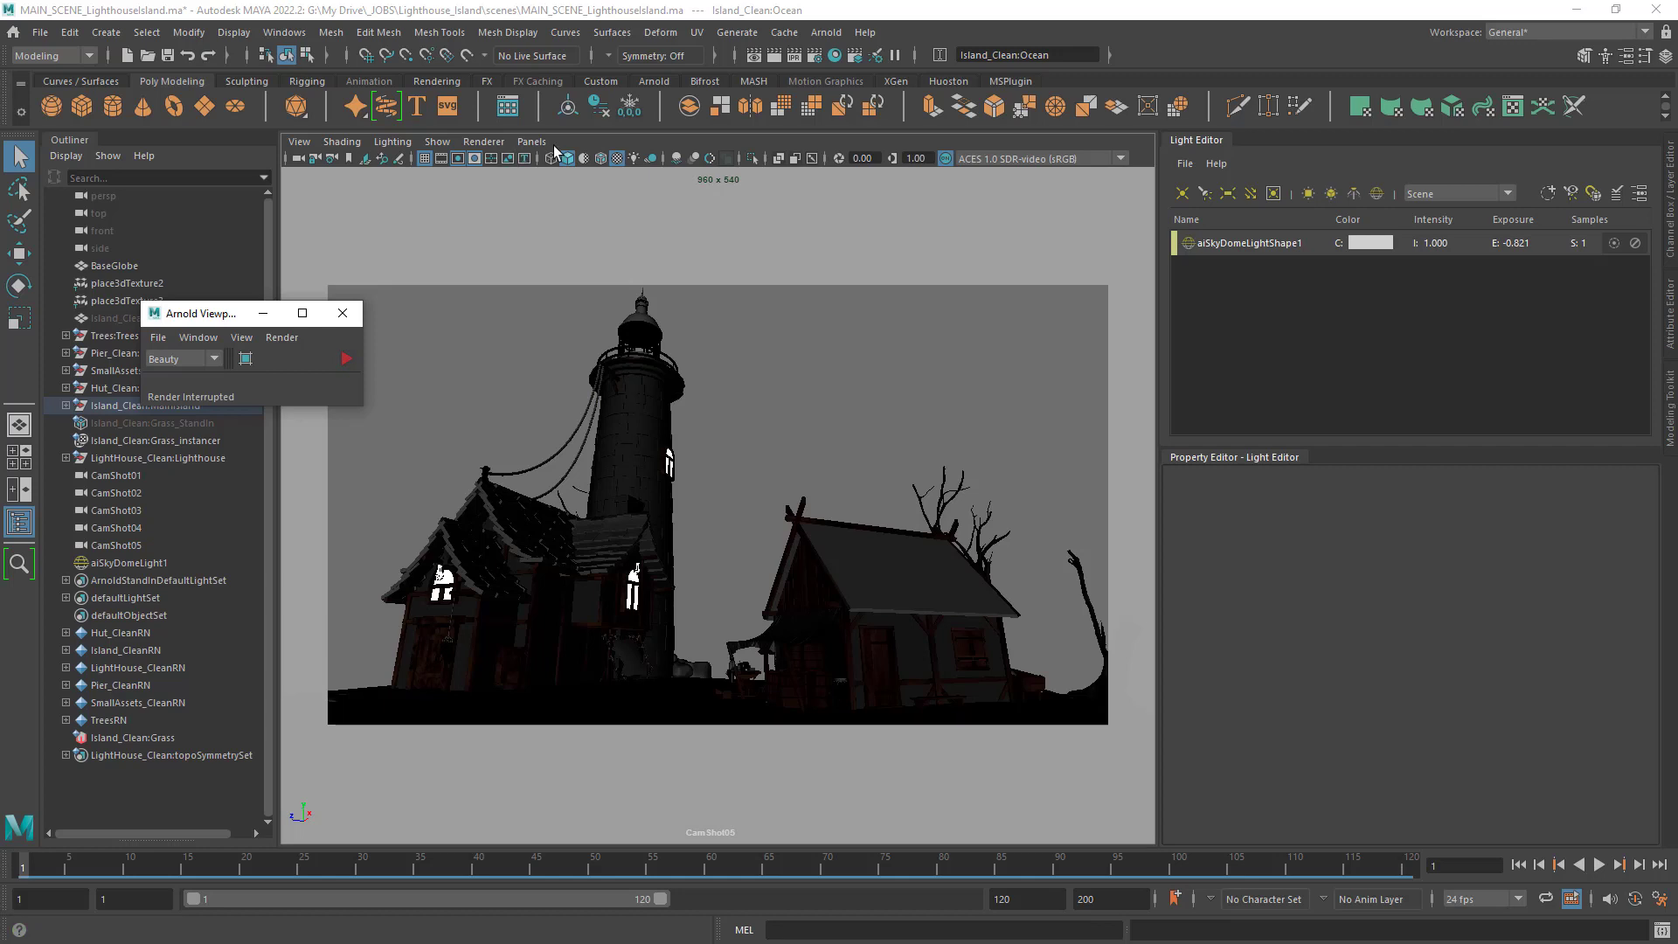
click(533, 142)
mouse_move(575, 161)
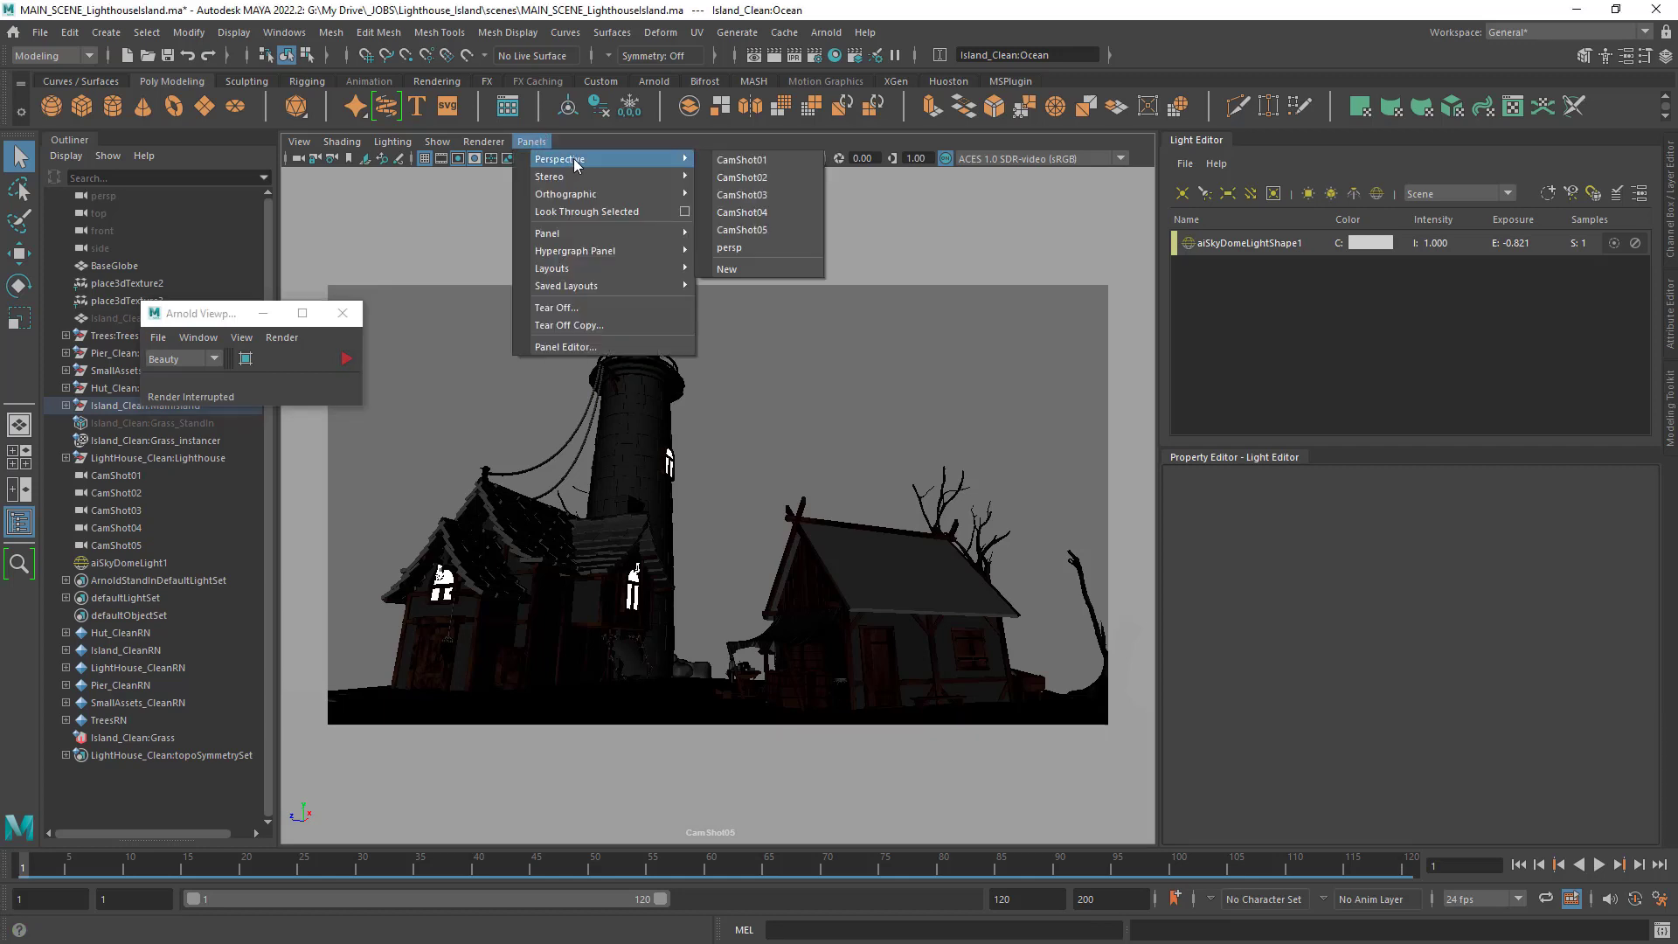
click(753, 247)
Close the Arnold viewport render options window and set the viewport renderer back to Viewport 2.0.
drag(214, 315, 382, 353)
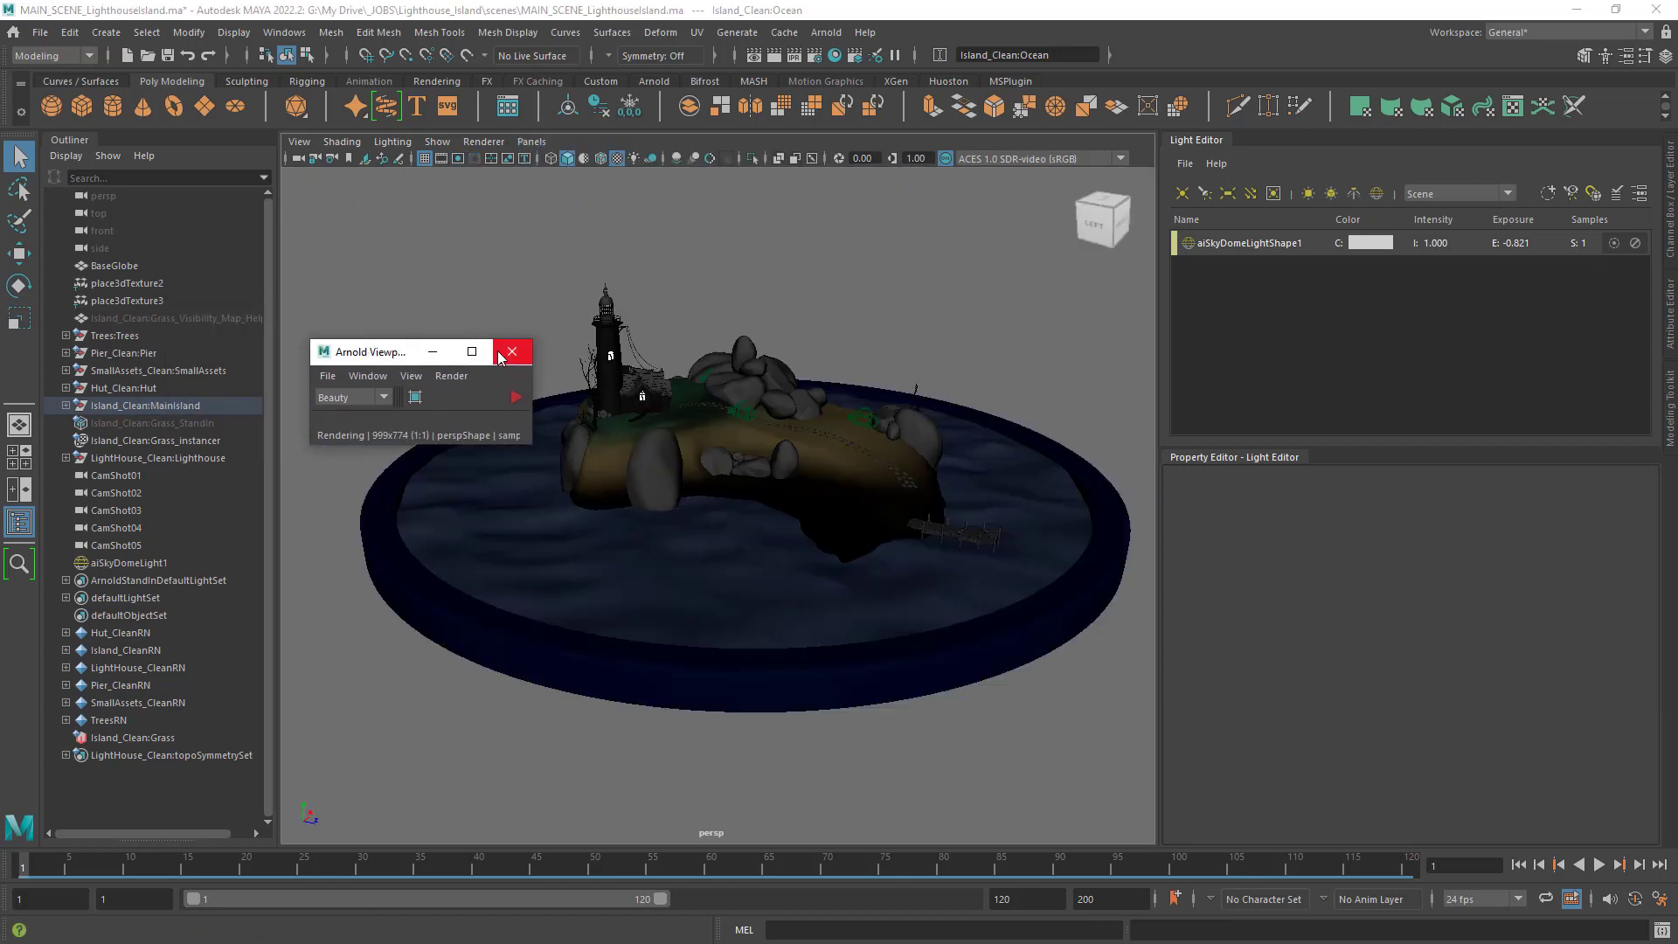
click(512, 351)
click(483, 142)
click(483, 141)
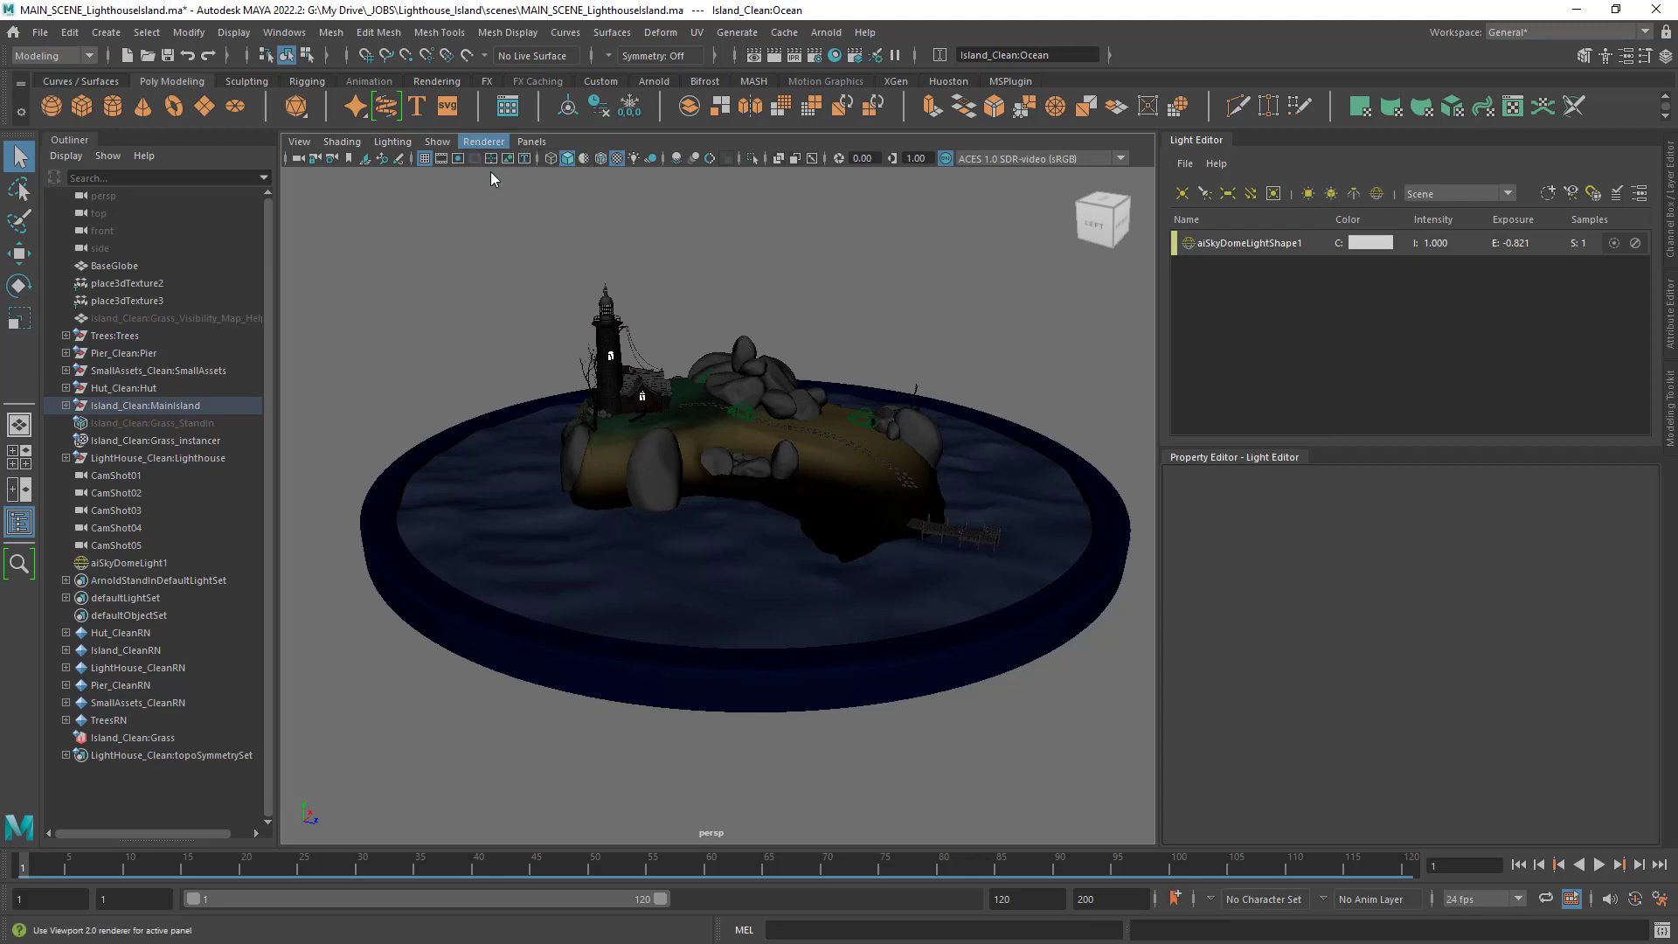
Hide the Outliner, open the Arnold RenderView, and dock it between the viewport and the Light Editor.
click(20, 522)
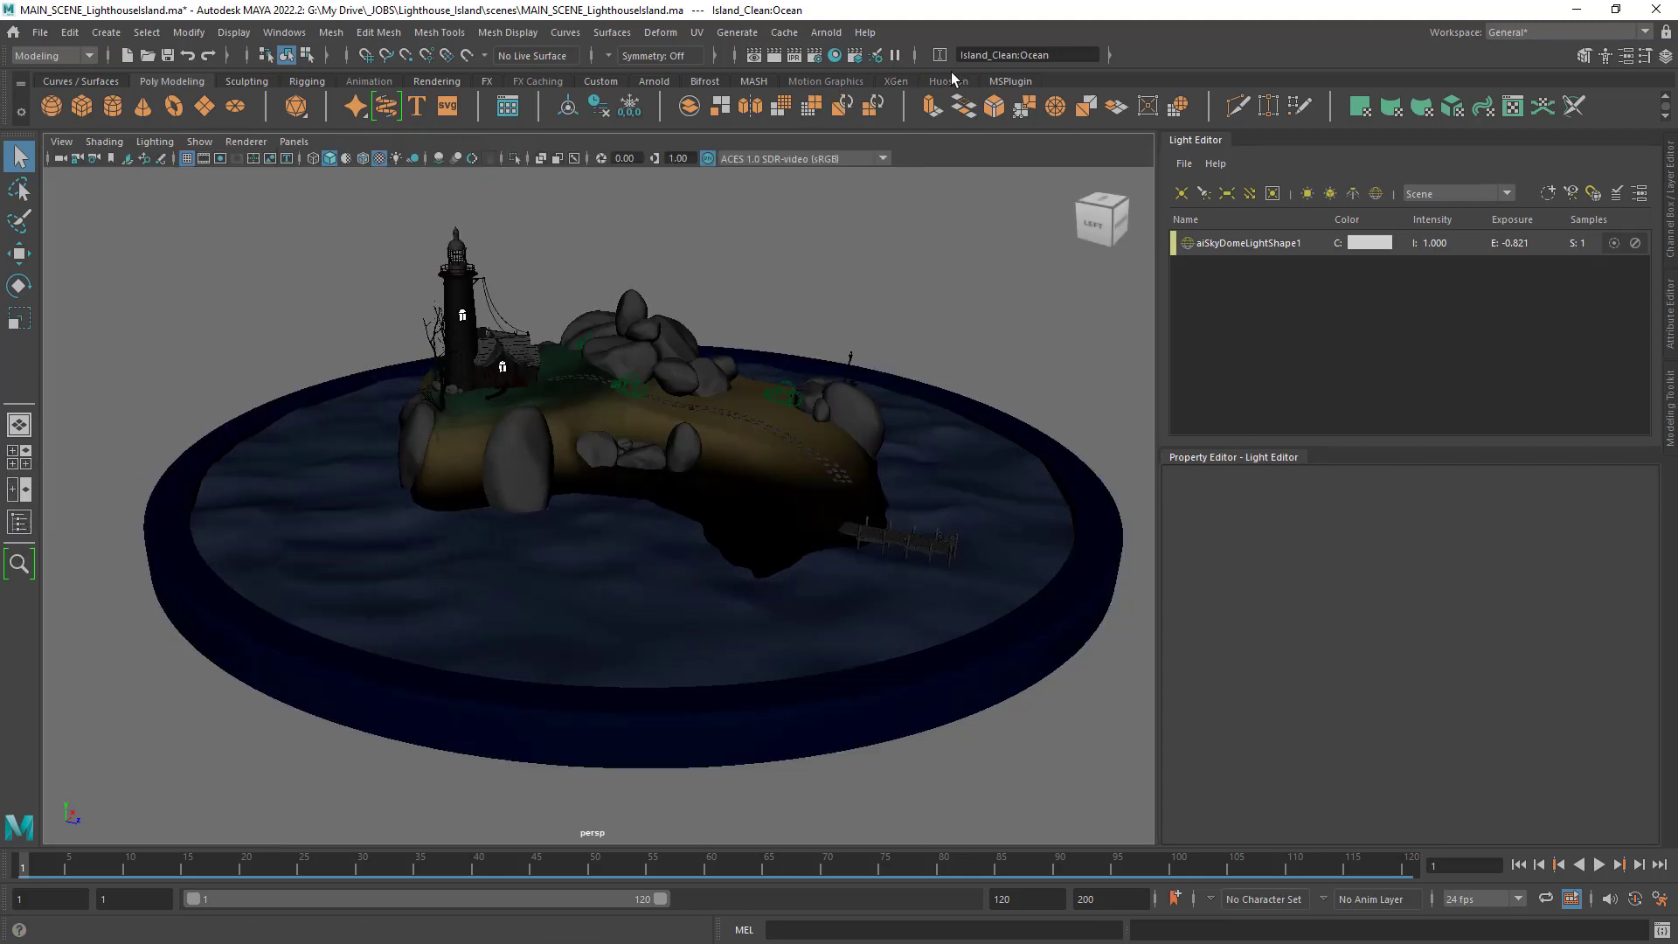
click(658, 82)
click(629, 105)
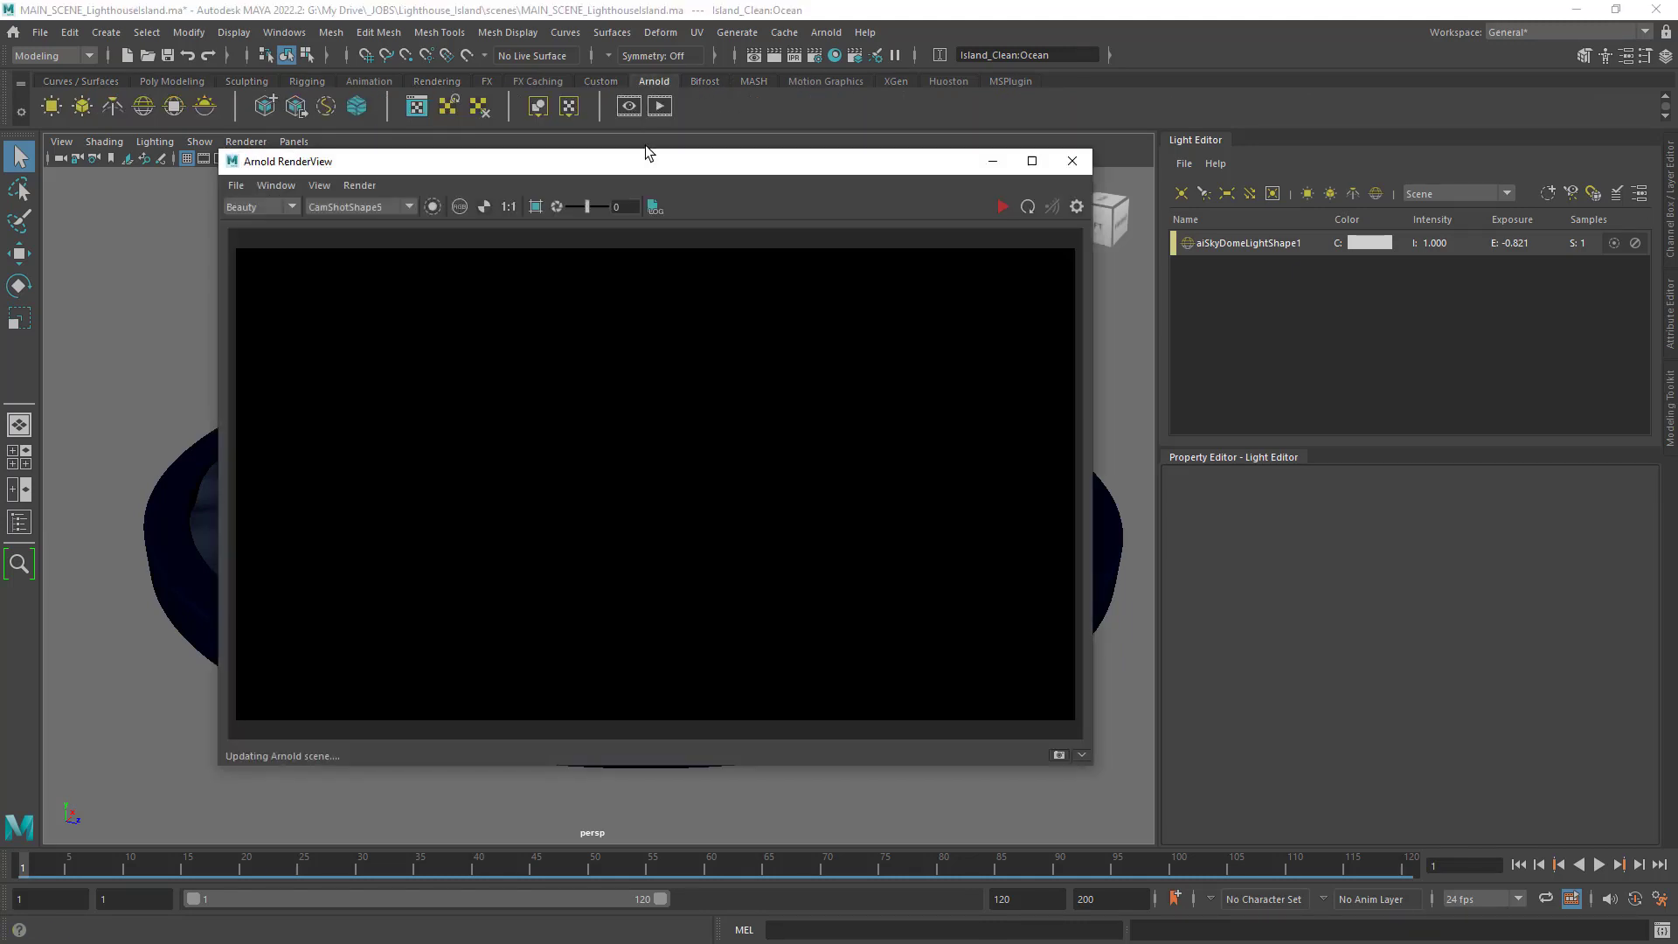
drag(398, 169, 1158, 366)
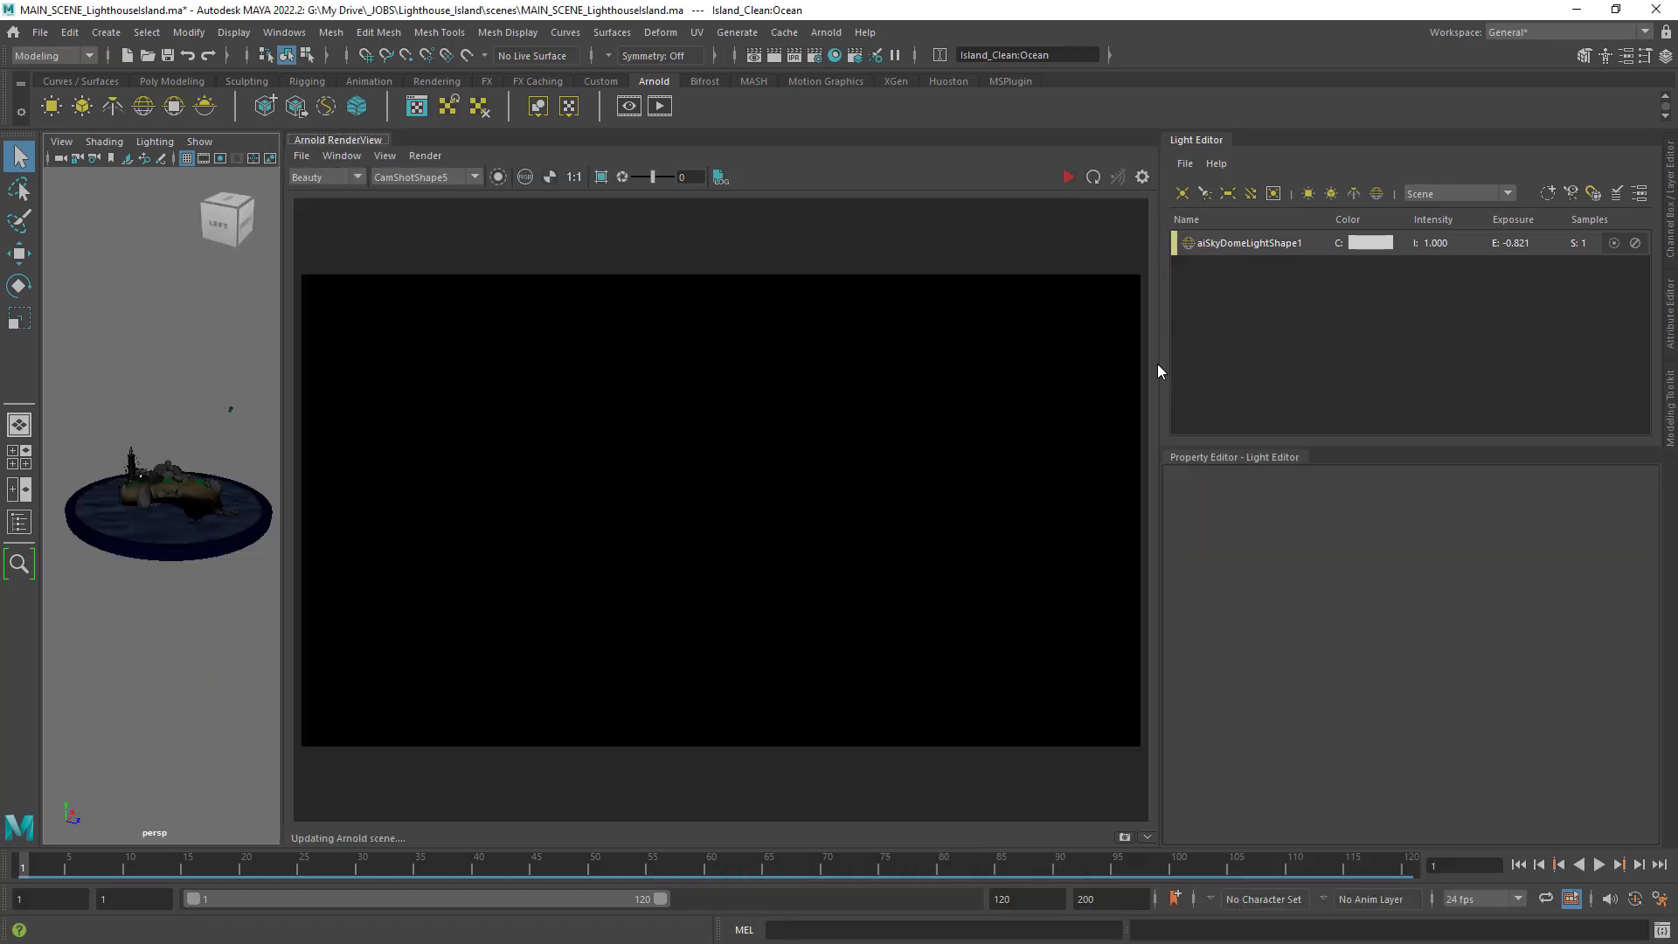
Show and hide the Outliner repeatedly to test how the viewport and RenderView widths respond.
alt+right_drag(169, 453, 130, 510)
alt+drag(129, 509, 326, 528)
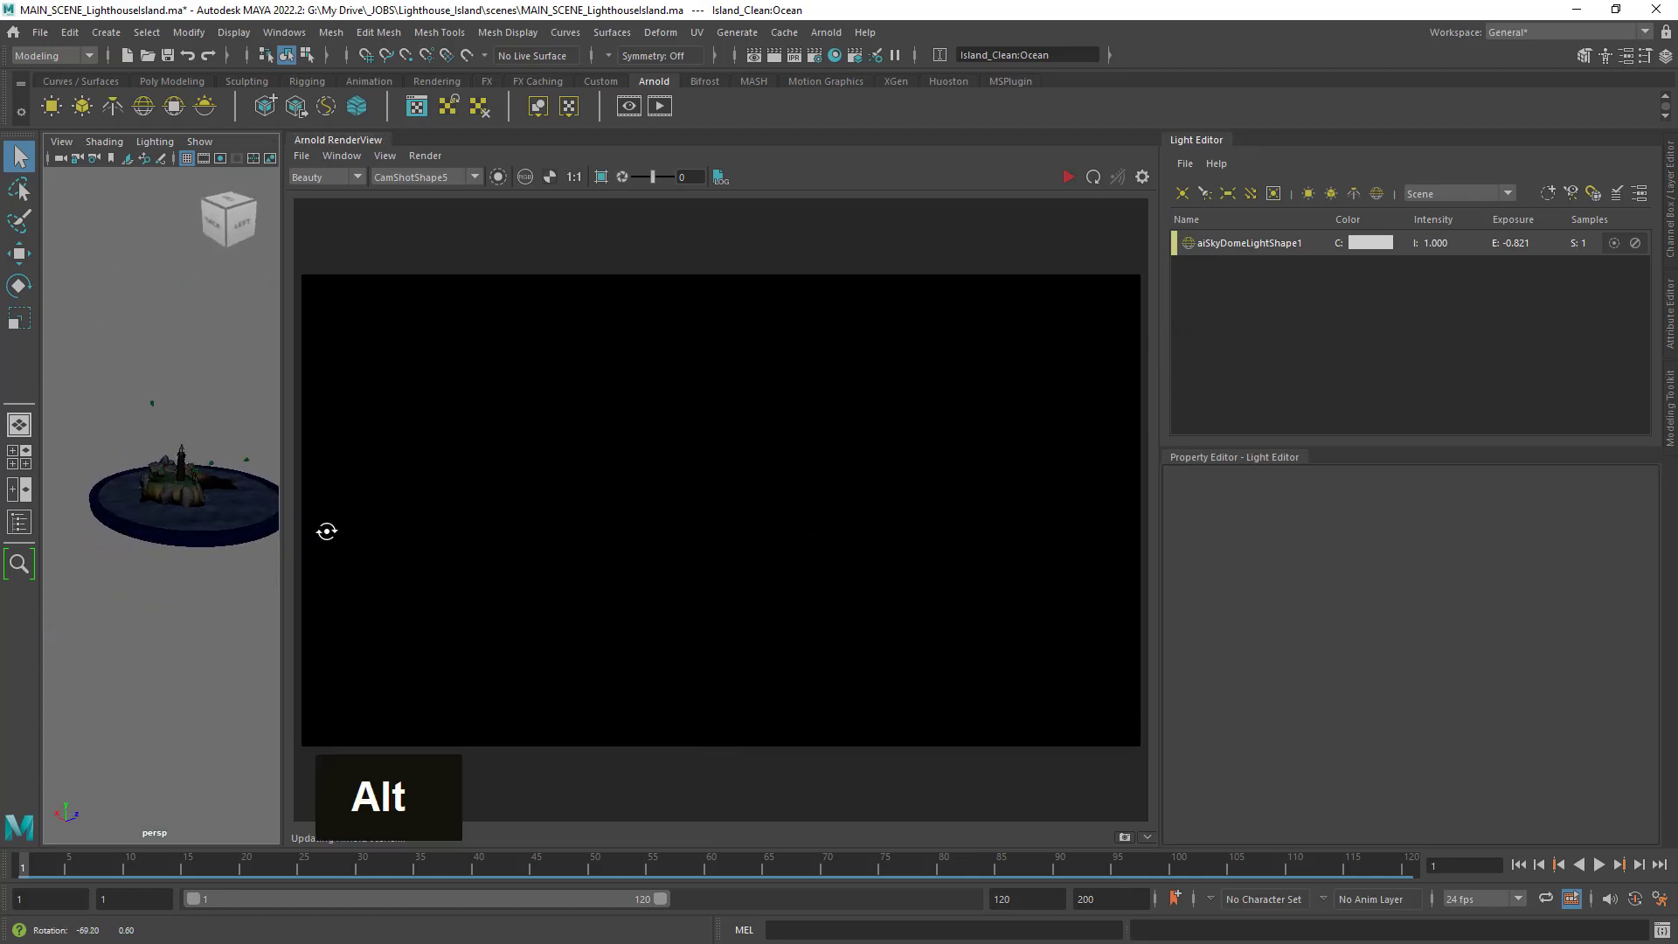
mouse_move(199, 542)
alt+right_down()
mouse_move(273, 555)
mouse_move(207, 525)
mouse_move(220, 536)
alt+right_up()
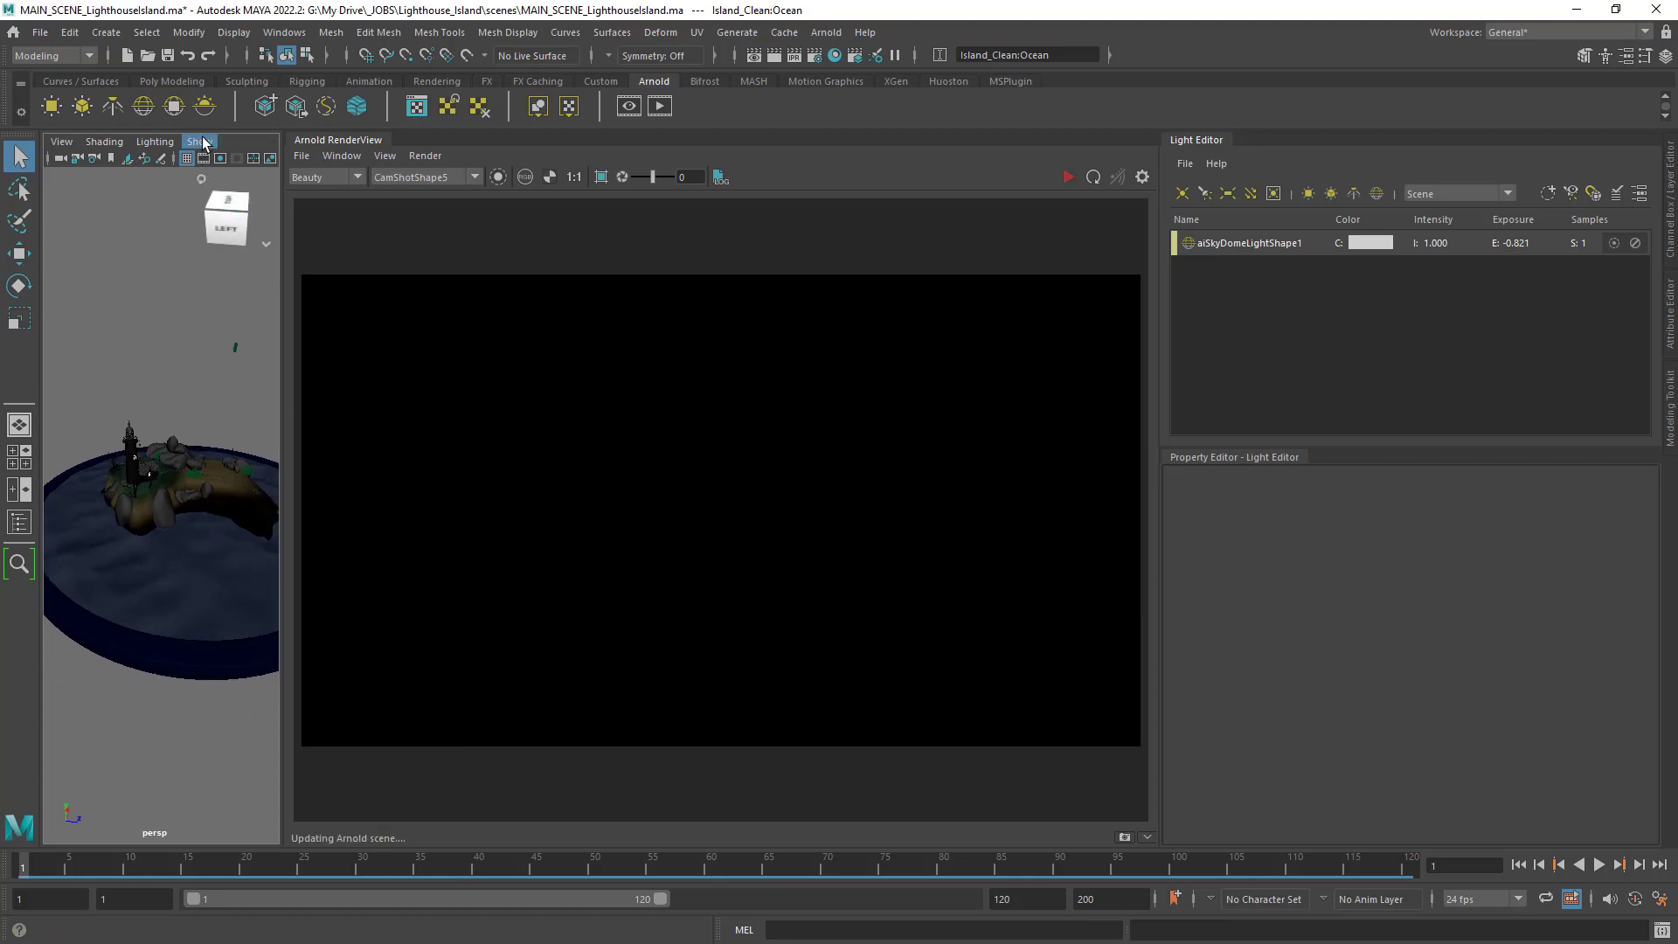
click(19, 523)
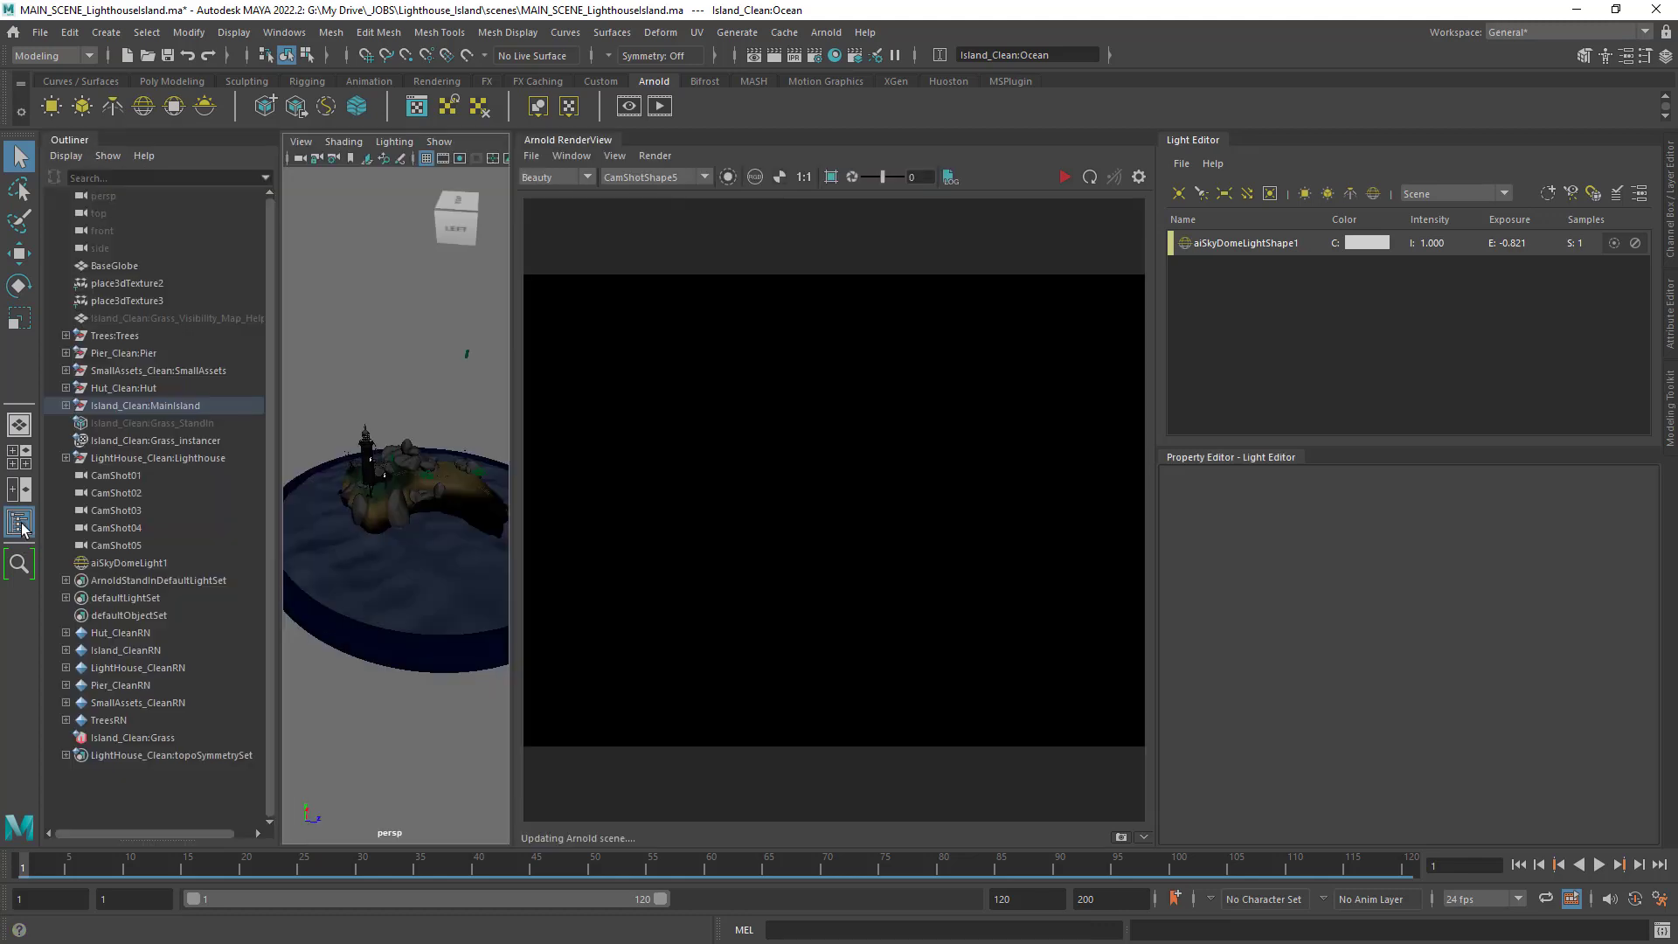
click(22, 527)
click(21, 527)
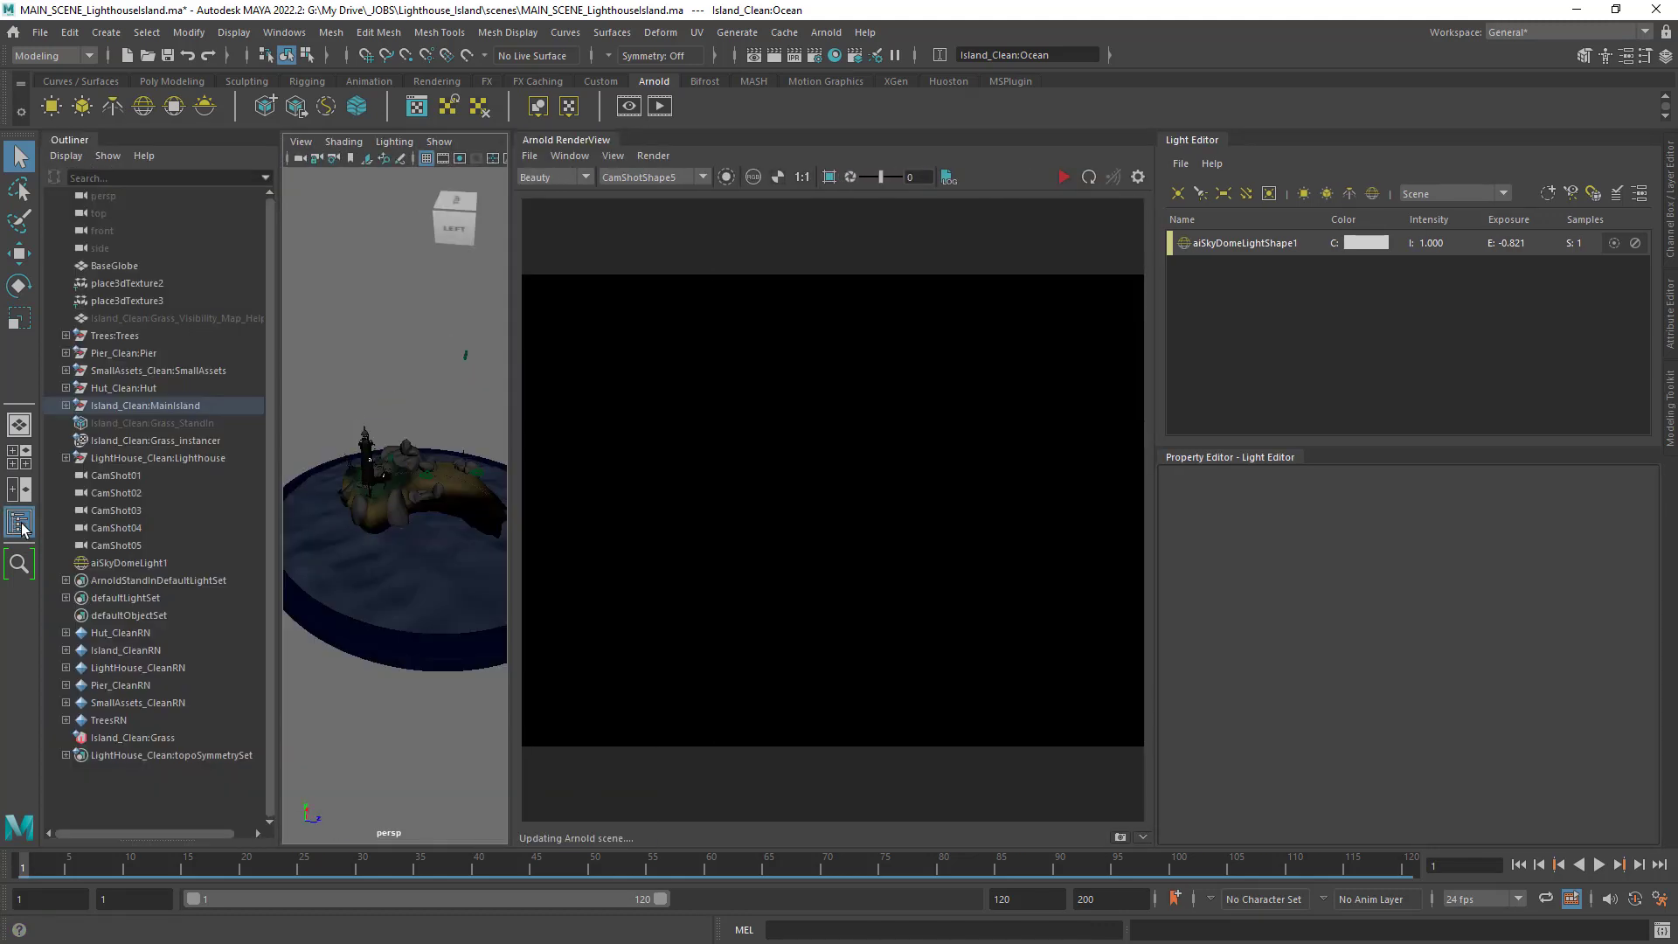
click(22, 526)
click(22, 526)
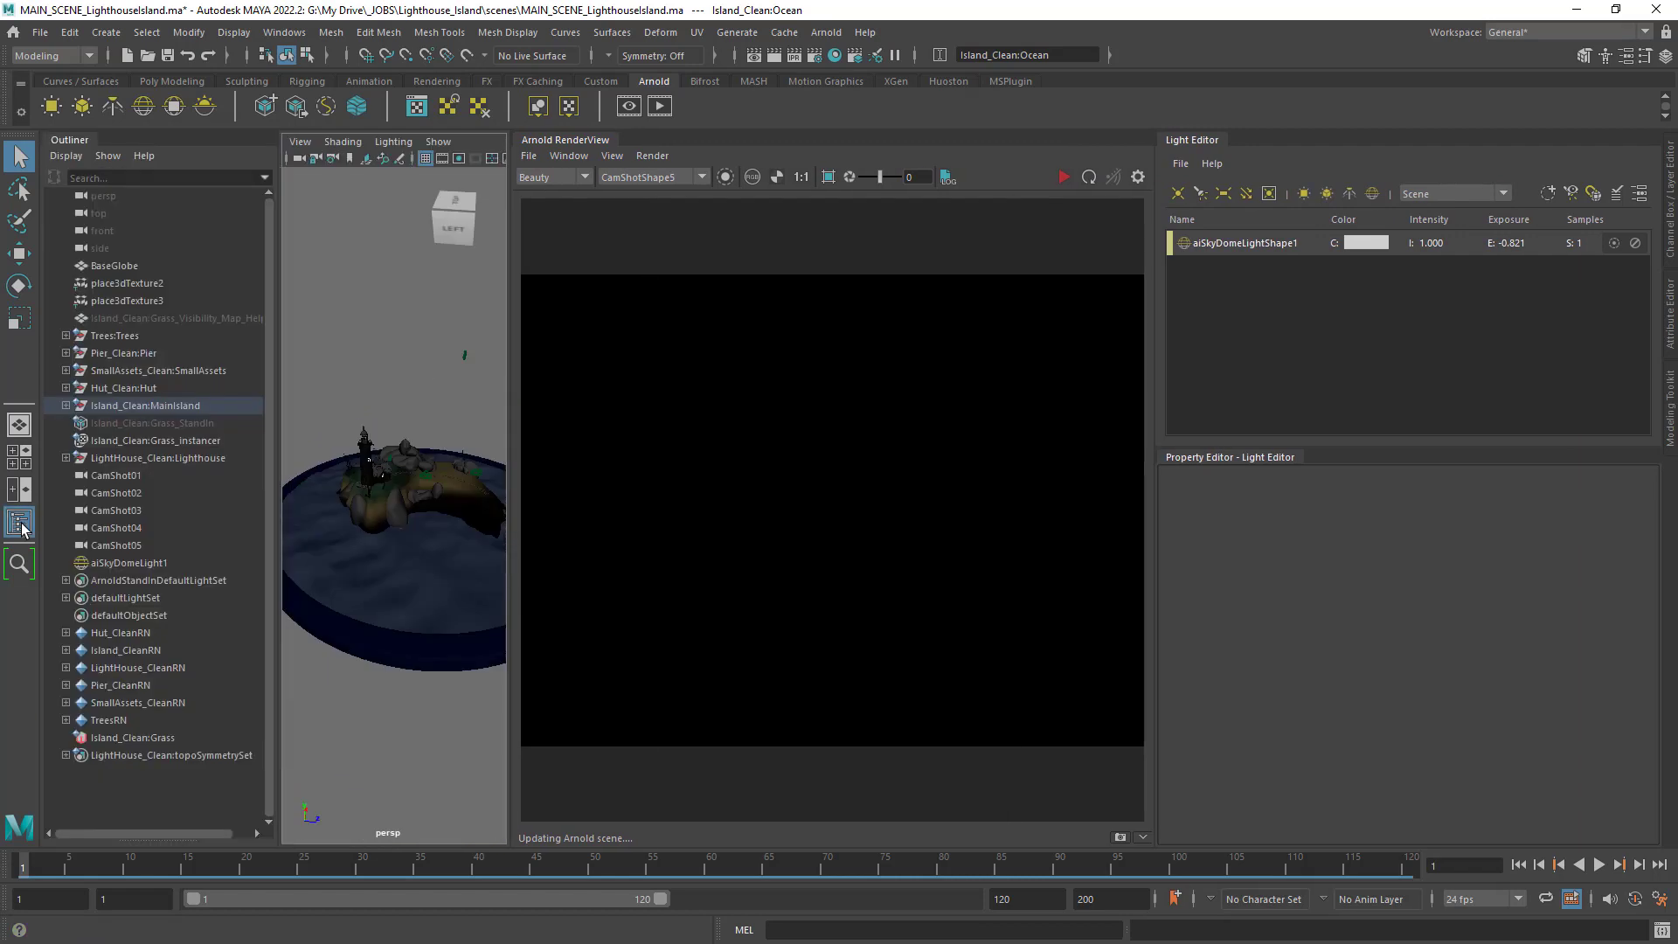
click(22, 526)
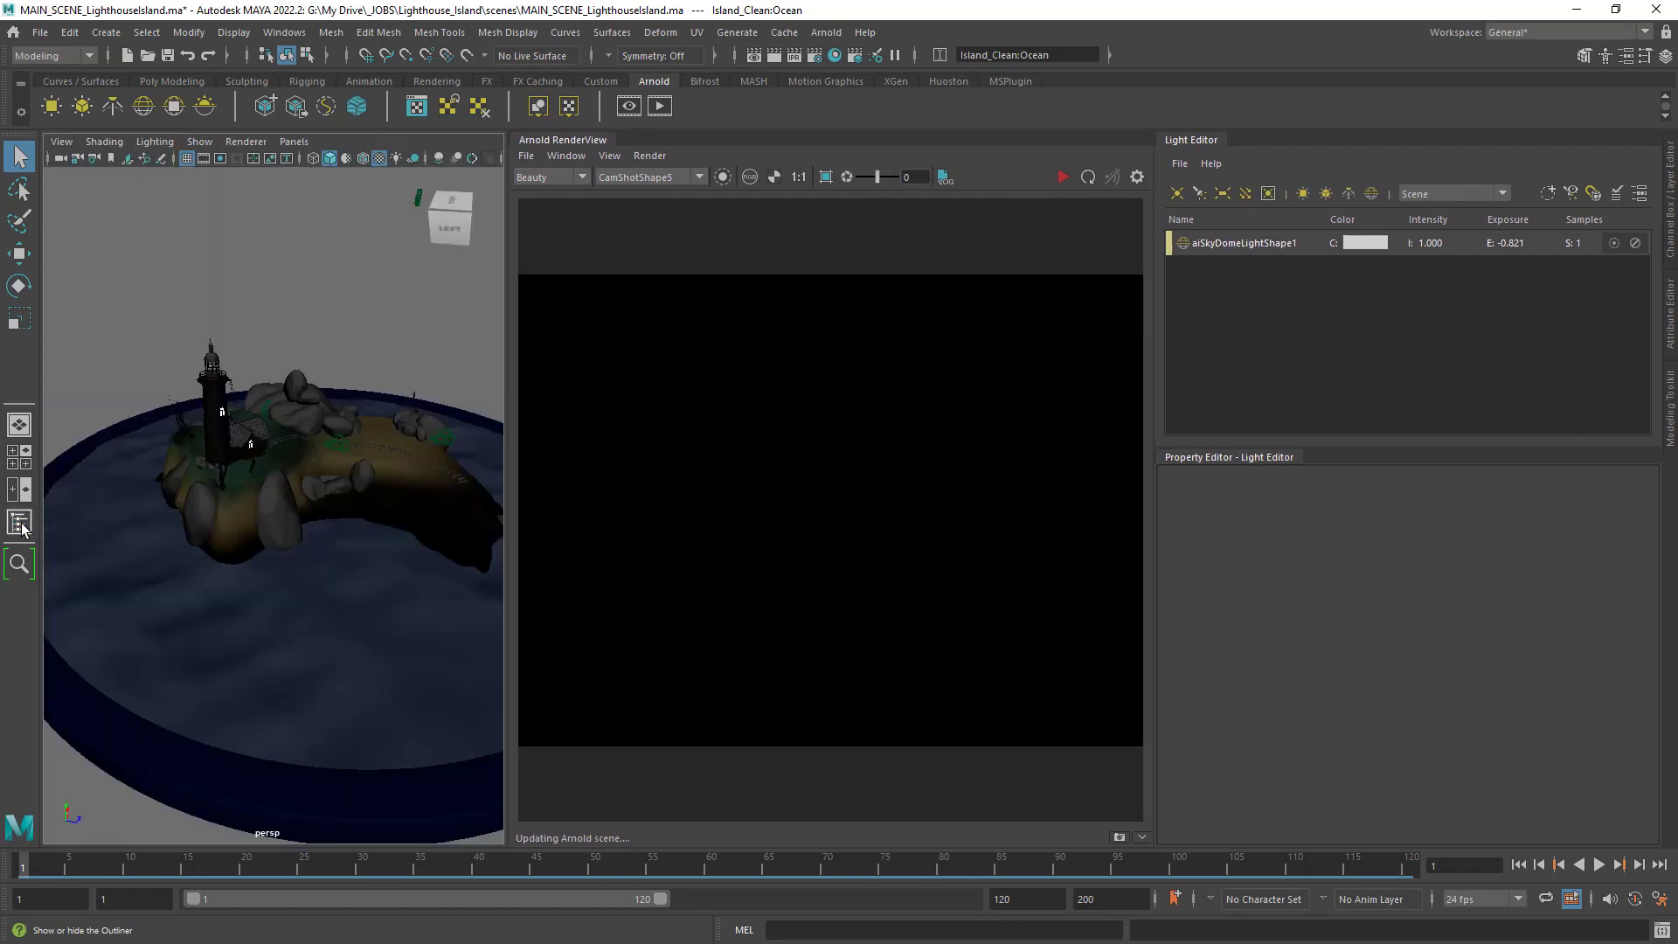
click(22, 527)
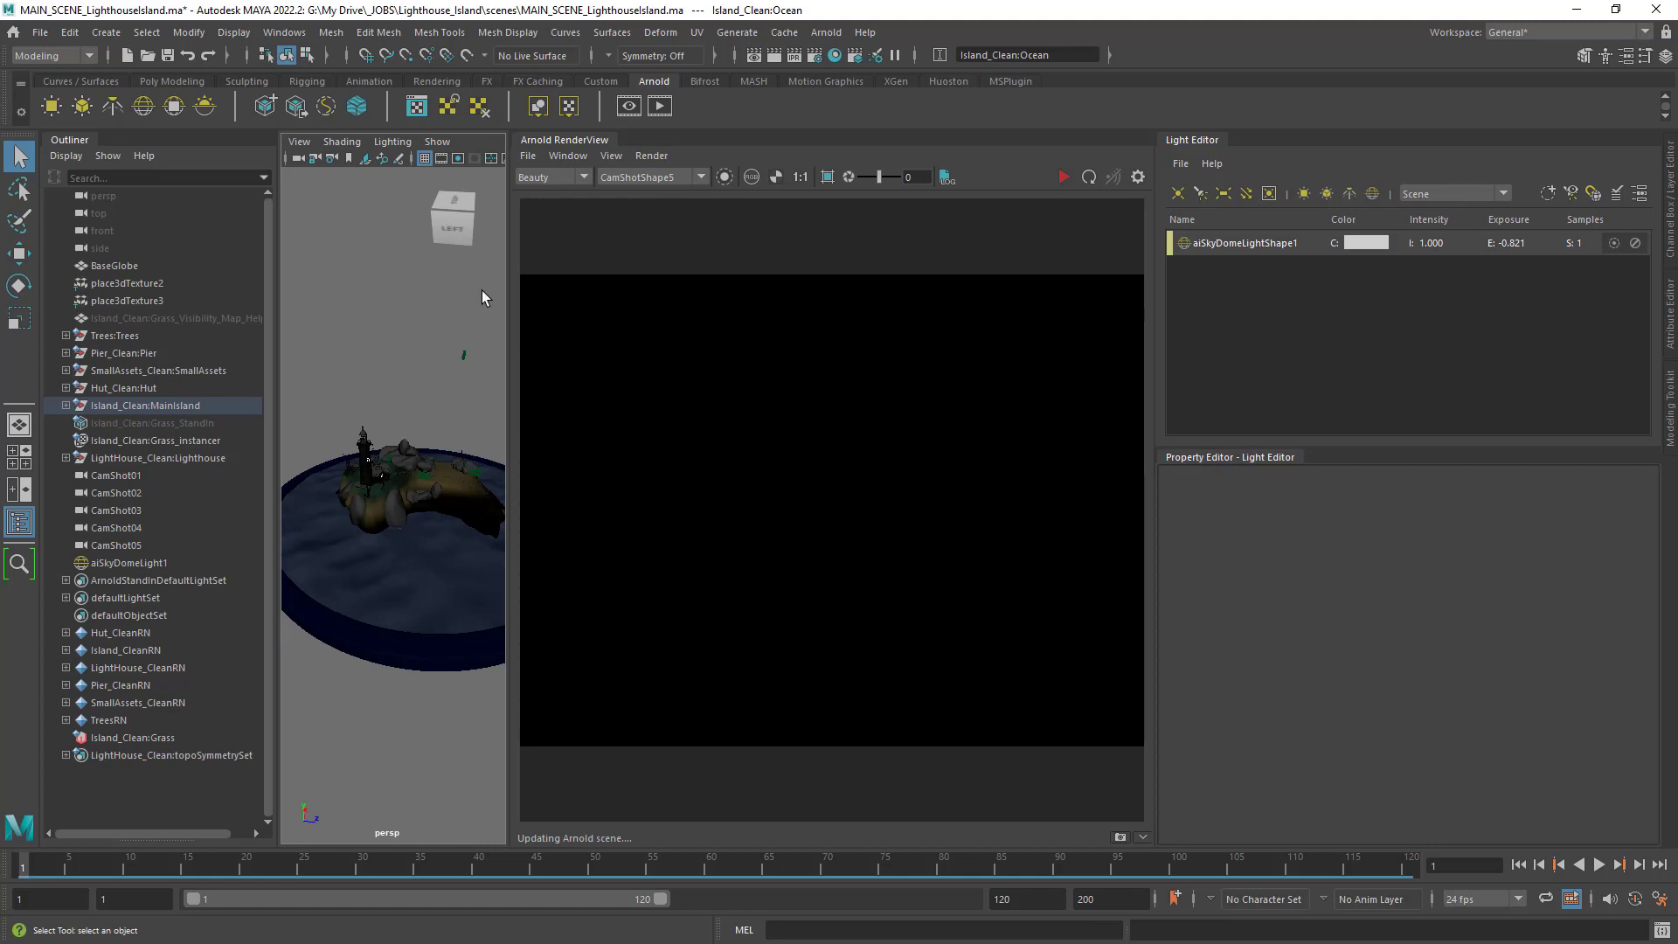
click(22, 526)
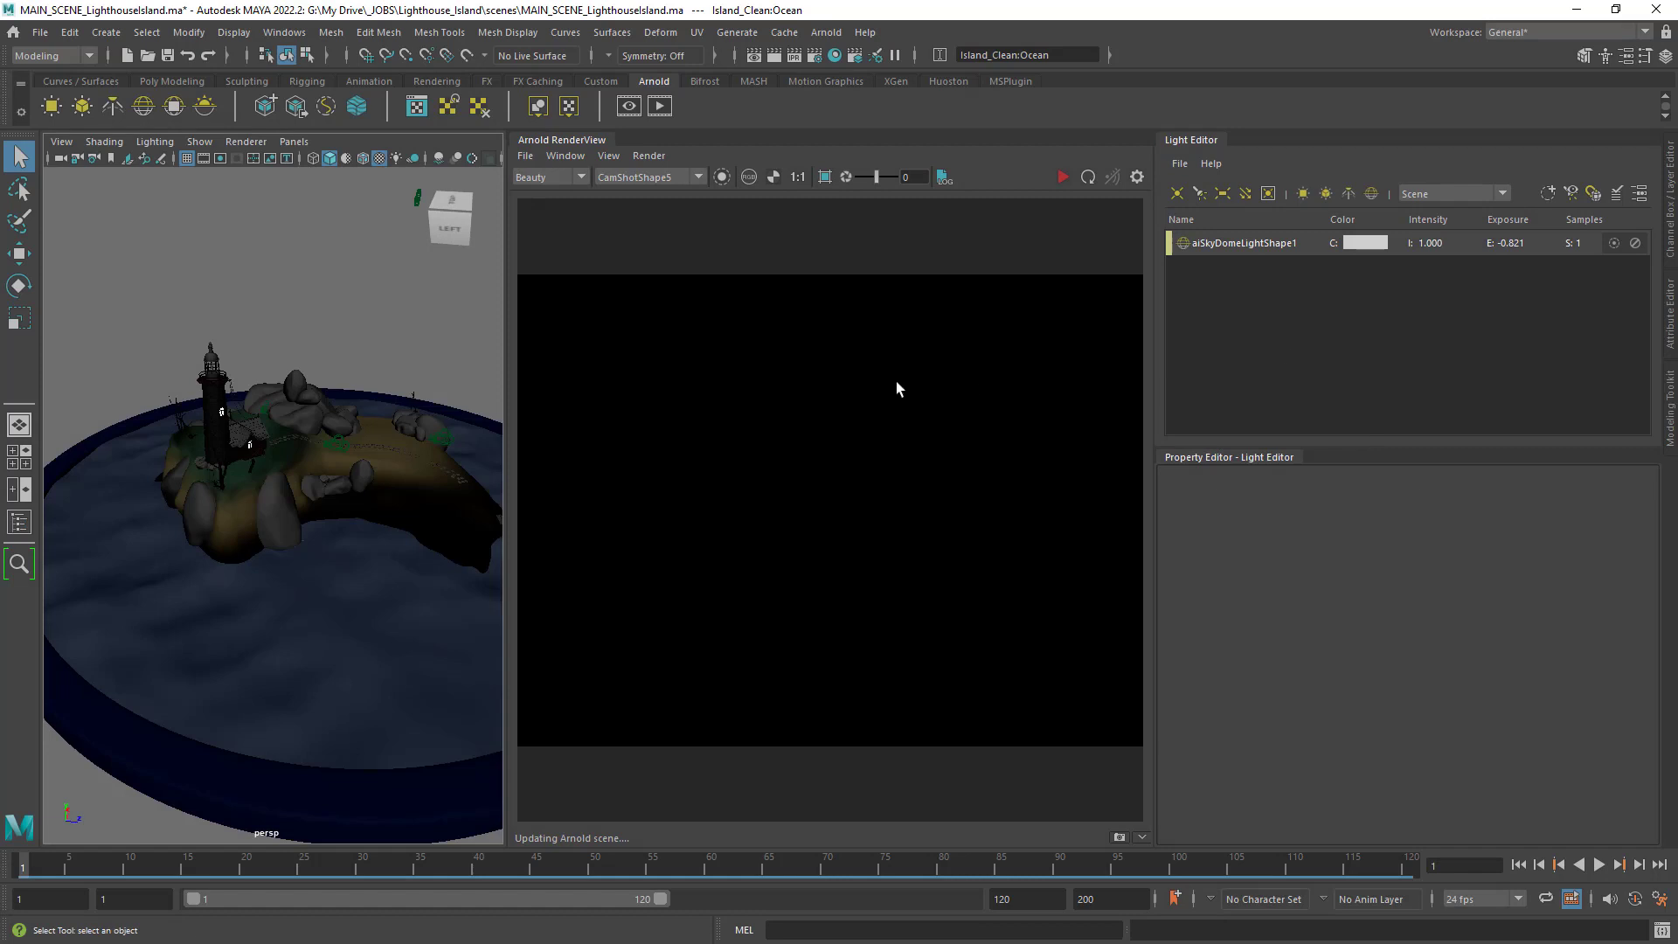
Narrow the viewport so the RenderView gets more width, and reframe the perspective view on the lighthouse side of the island.
drag(505, 516, 415, 515)
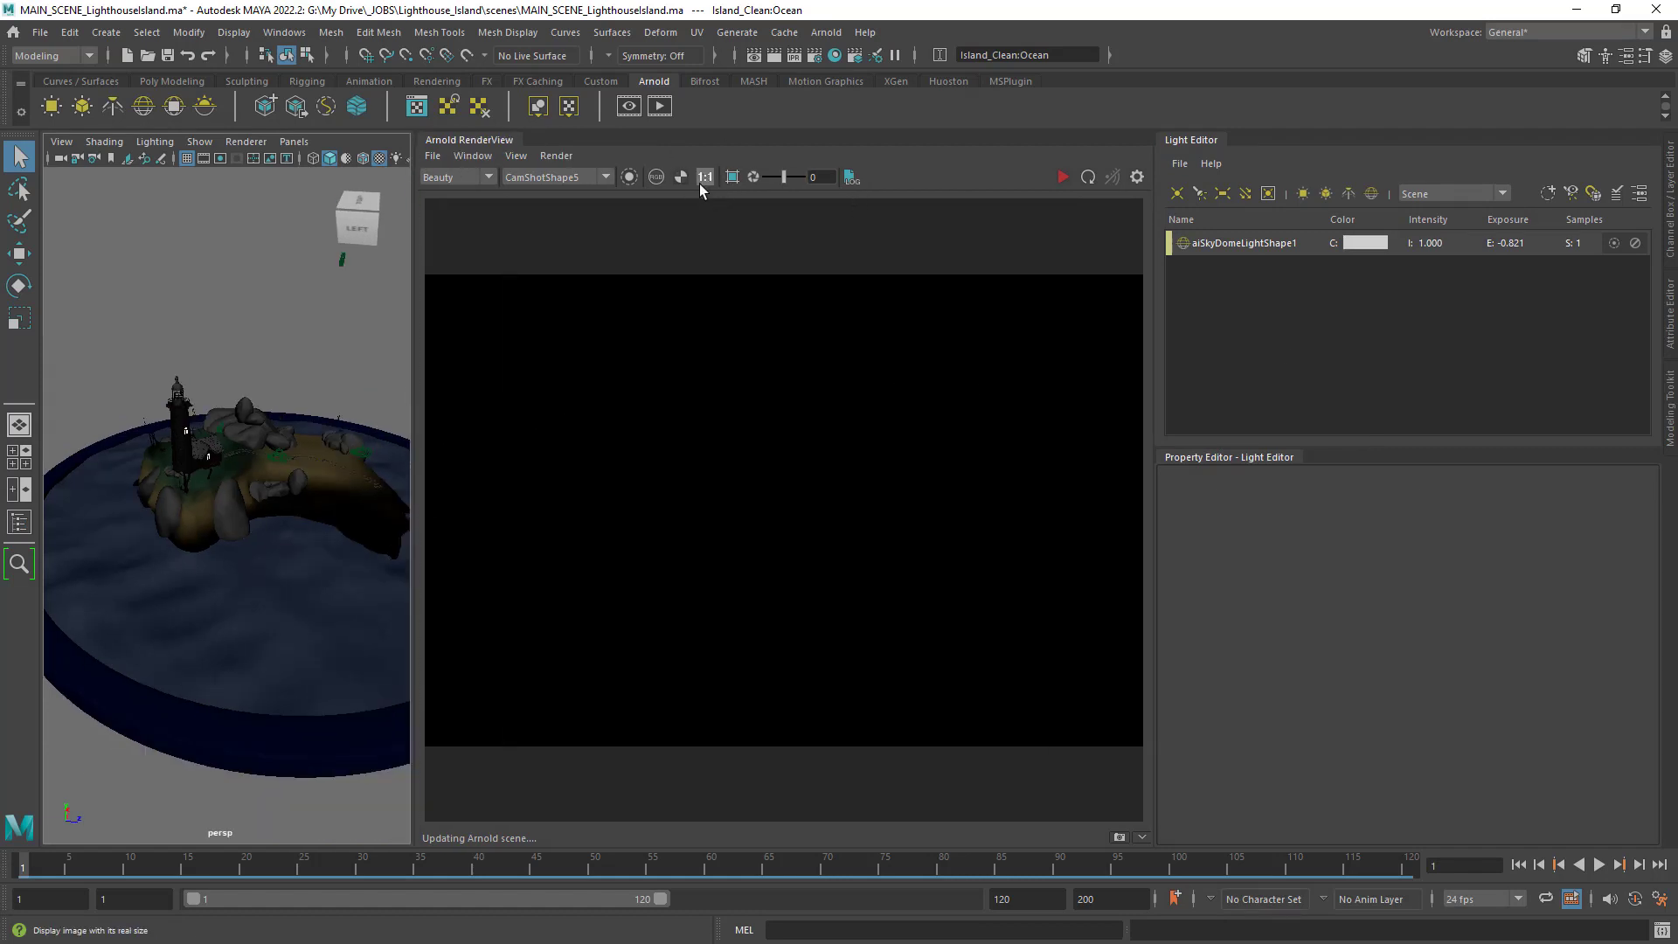
drag(412, 500, 240, 484)
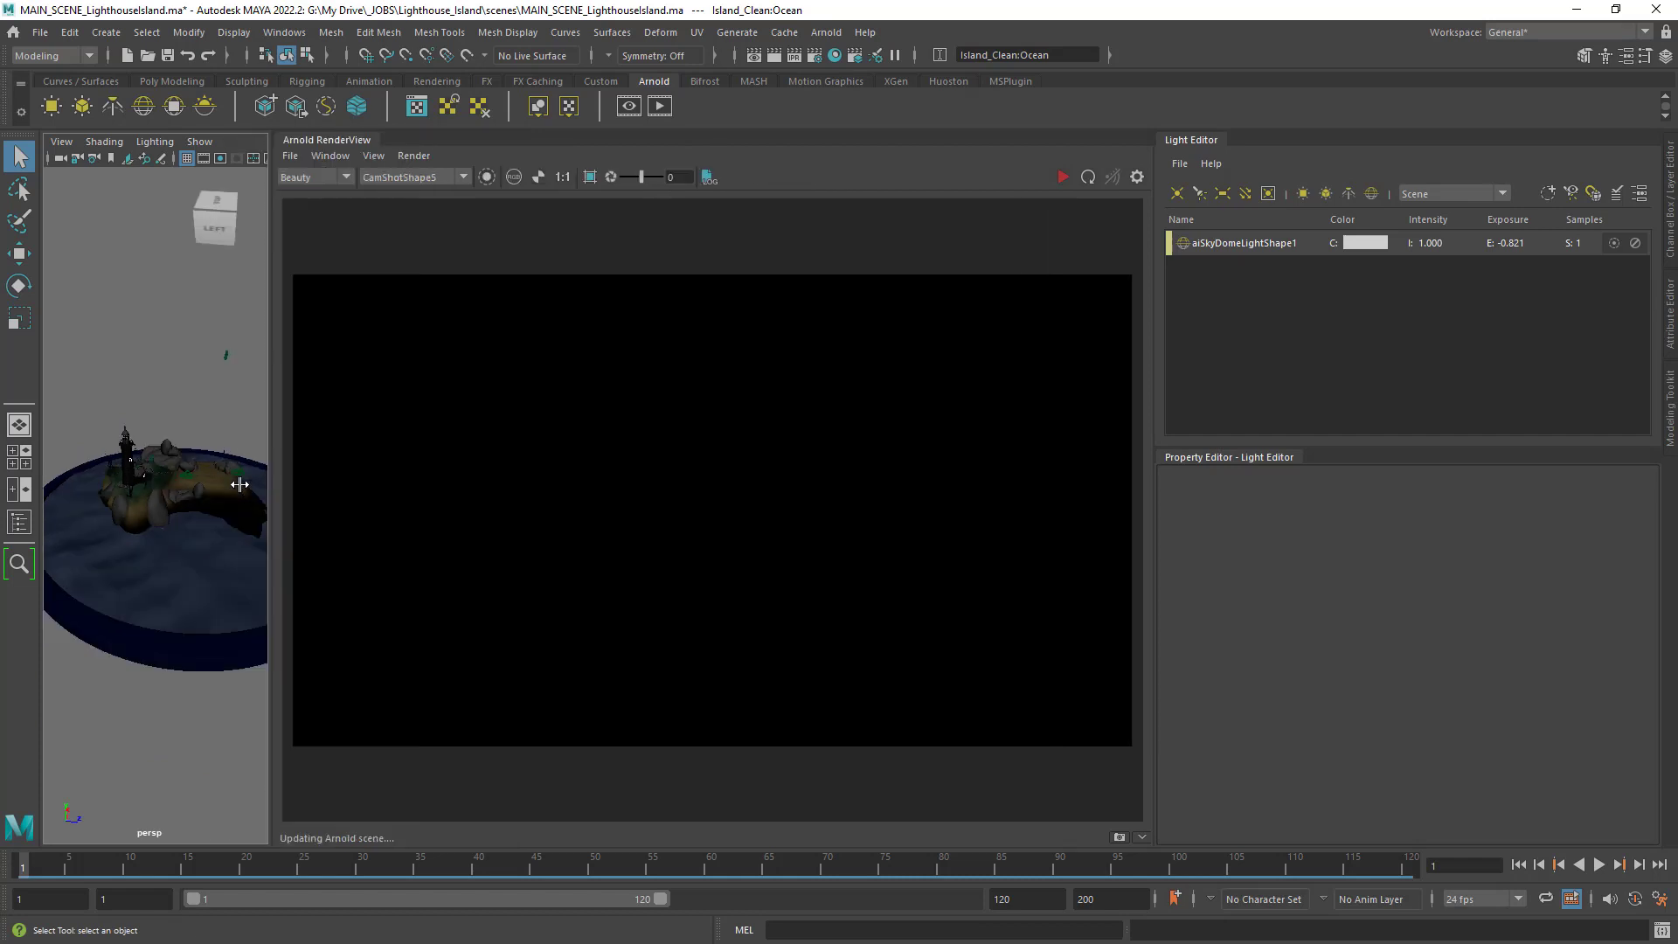
click(252, 490)
alt+right_drag(217, 487, 248, 498)
mouse_move(247, 499)
alt+mouse_down()
mouse_move(292, 547)
mouse_move(375, 510)
mouse_move(156, 533)
mouse_move(224, 514)
alt+mouse_up()
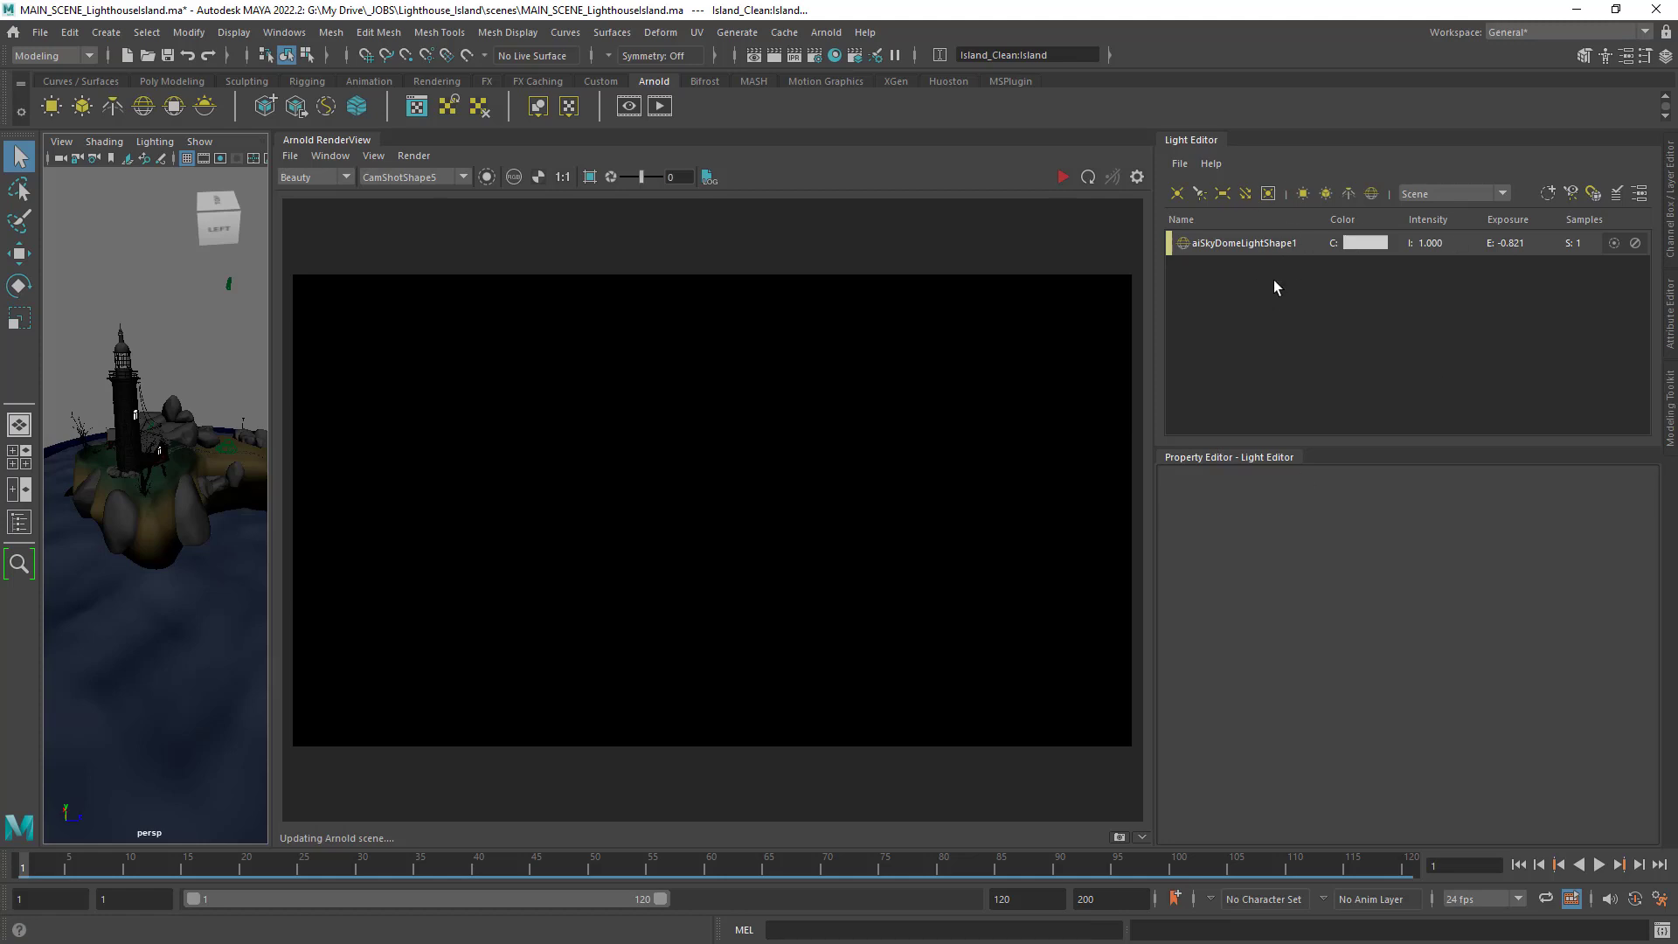
Set the exposure of the existing skydome light to 0.
click(1229, 243)
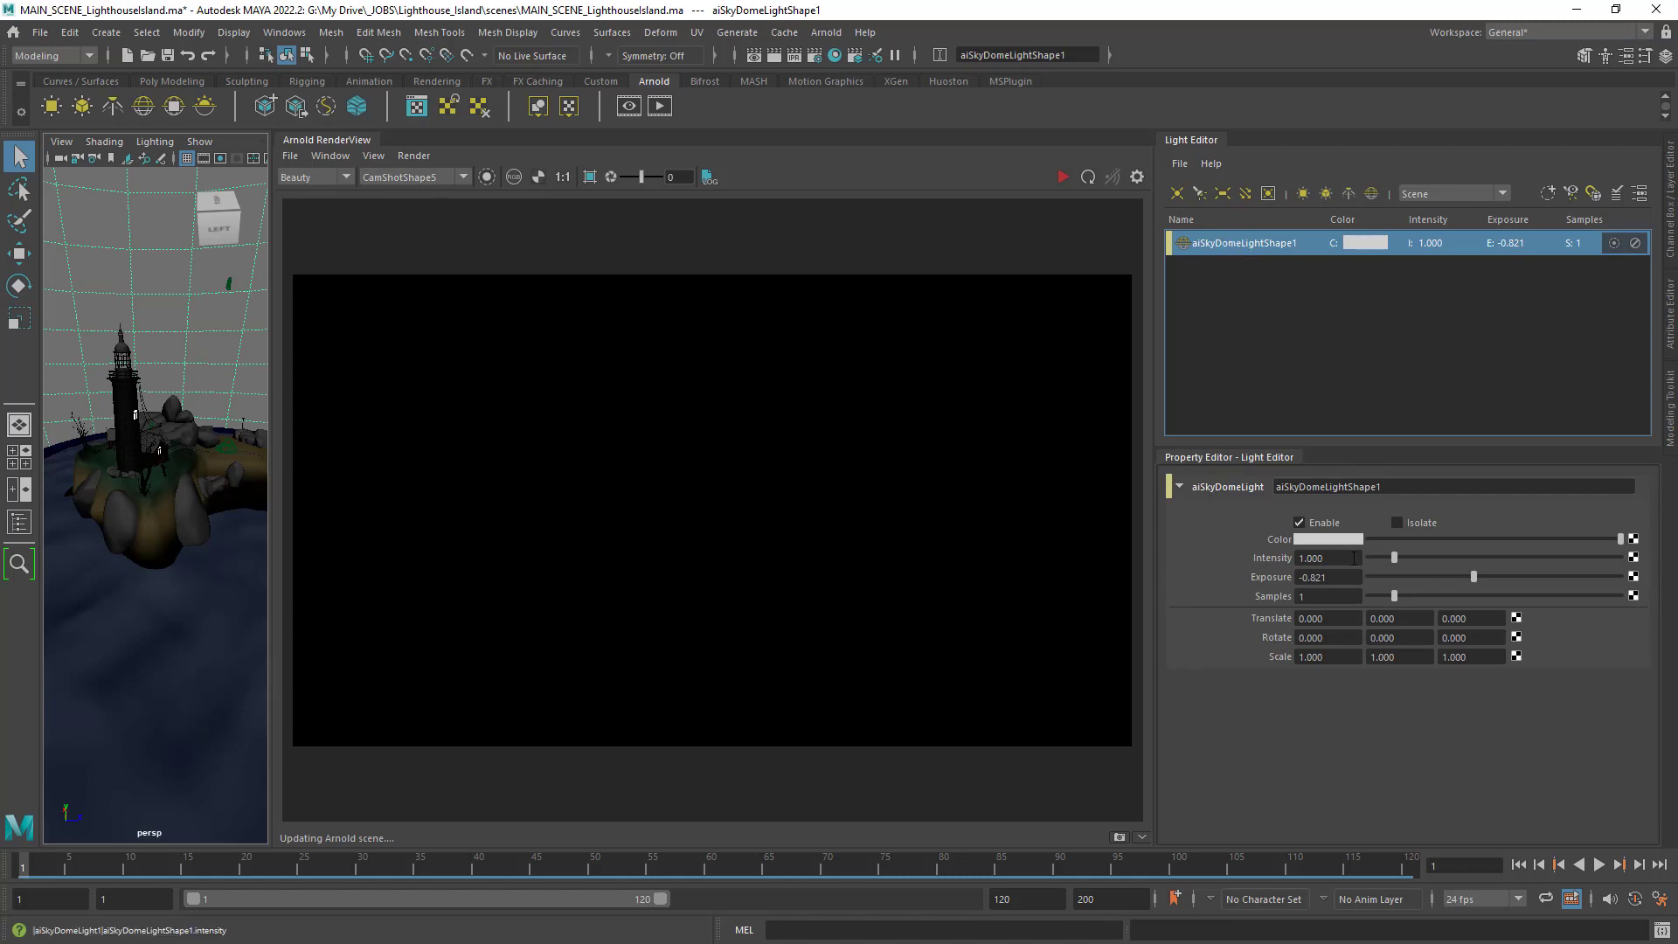
click(1307, 577)
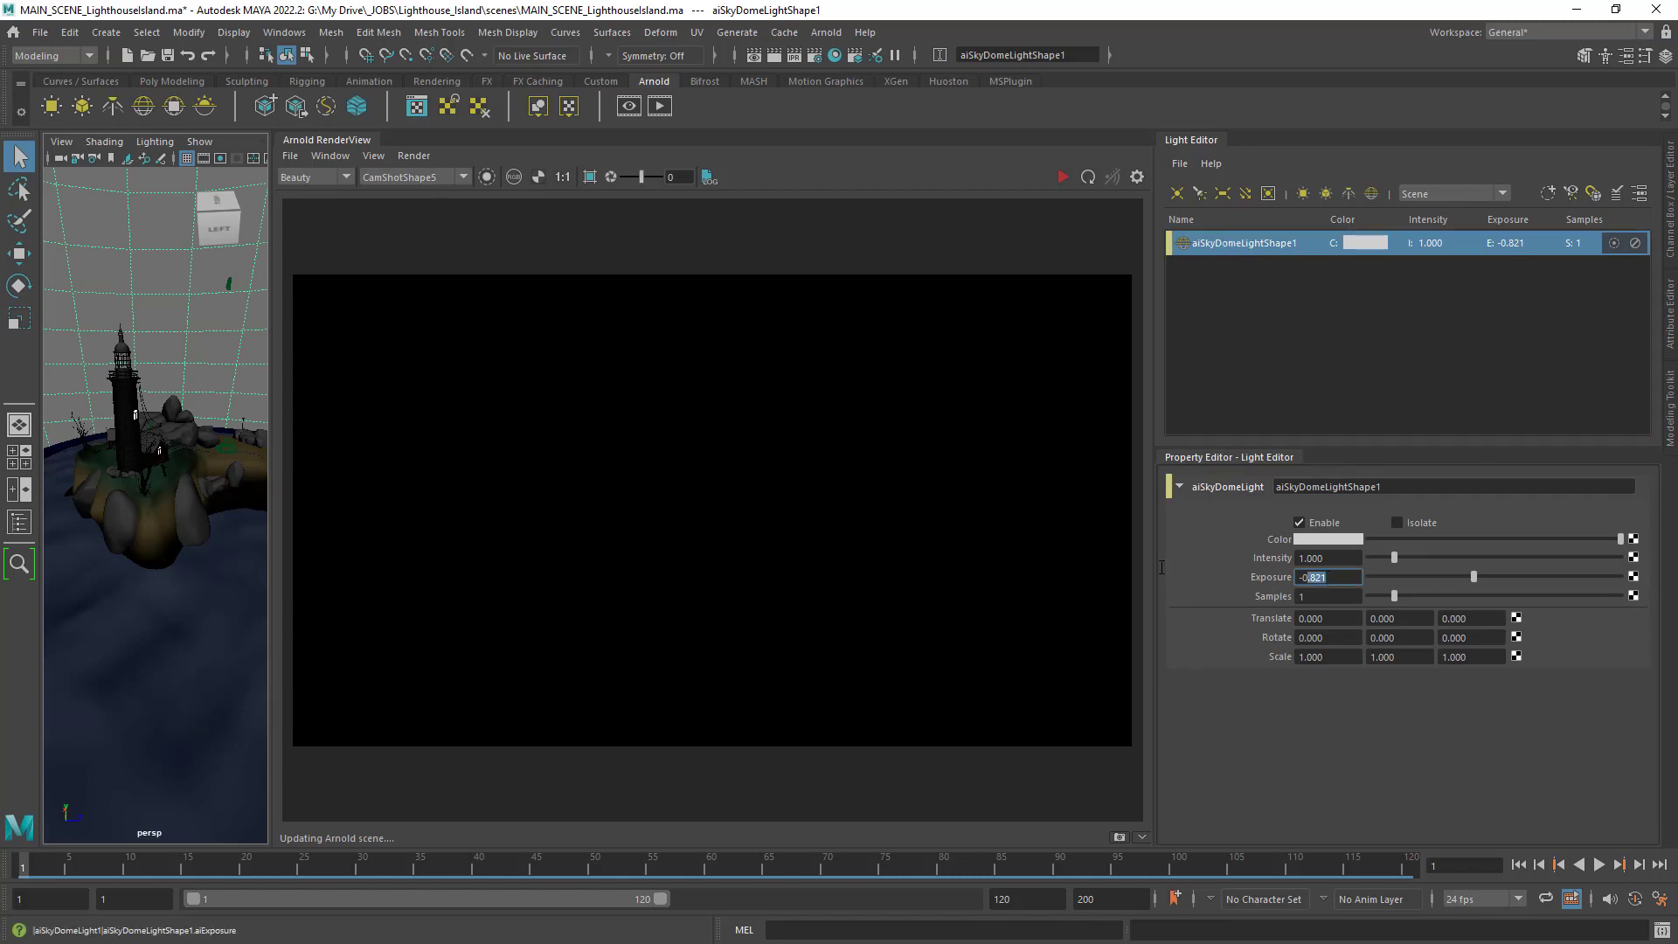
text(0)
key(Return)
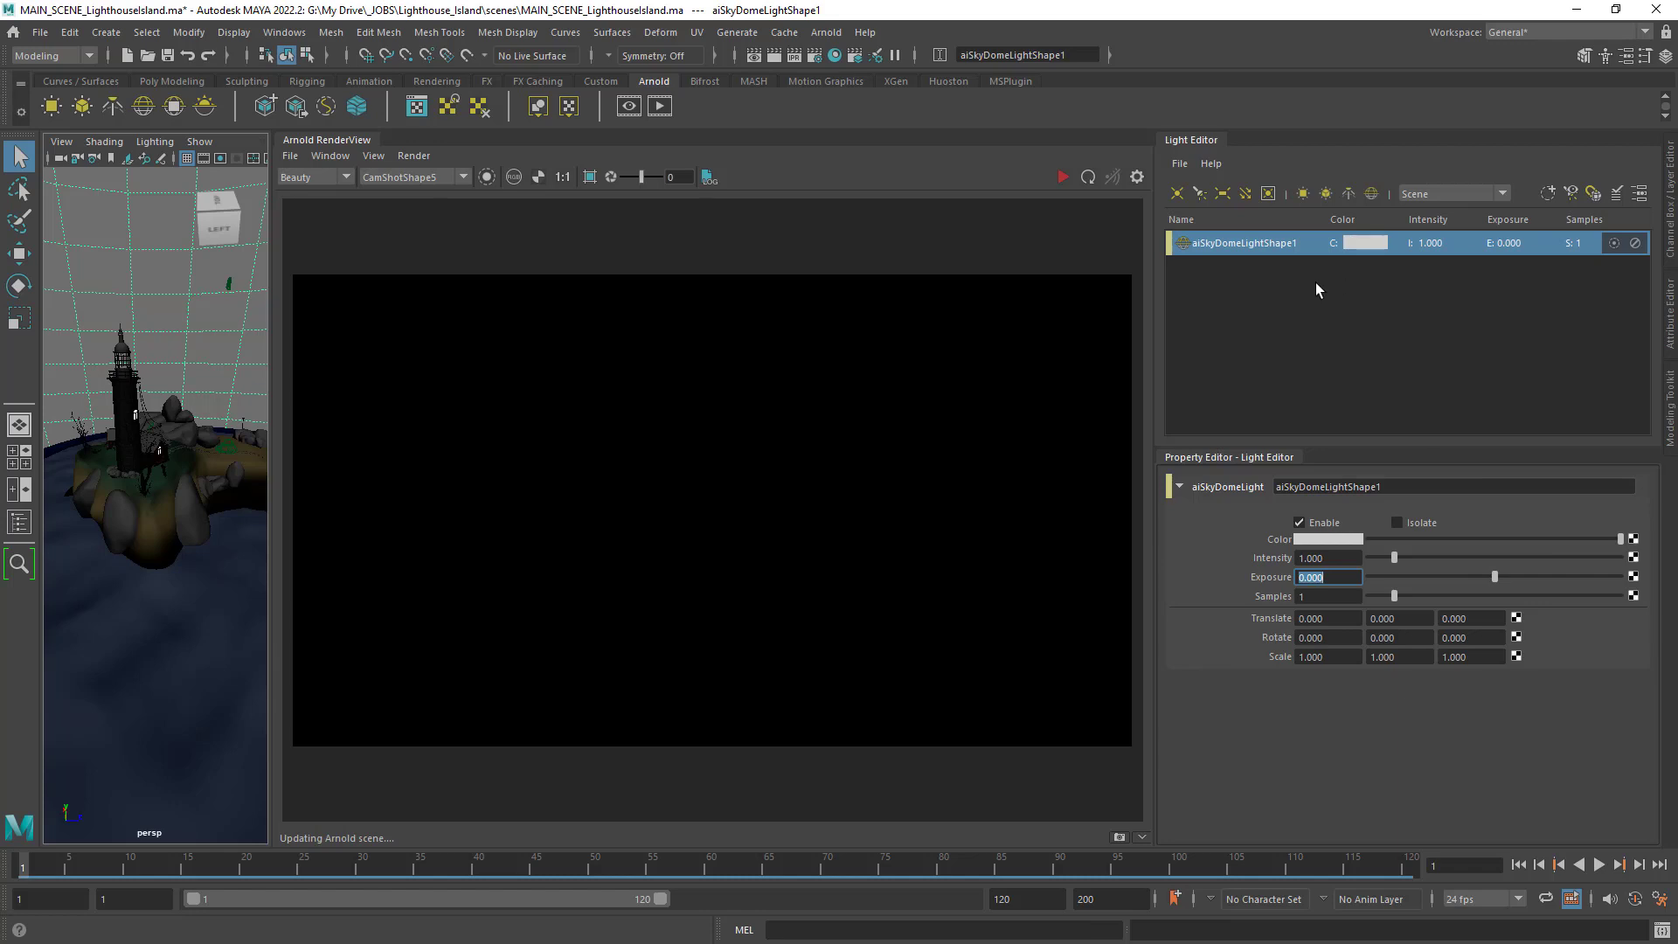
Delete the existing skydome light and create a new Arnold skydome light in its place.
double_click(1257, 248)
key(Delete)
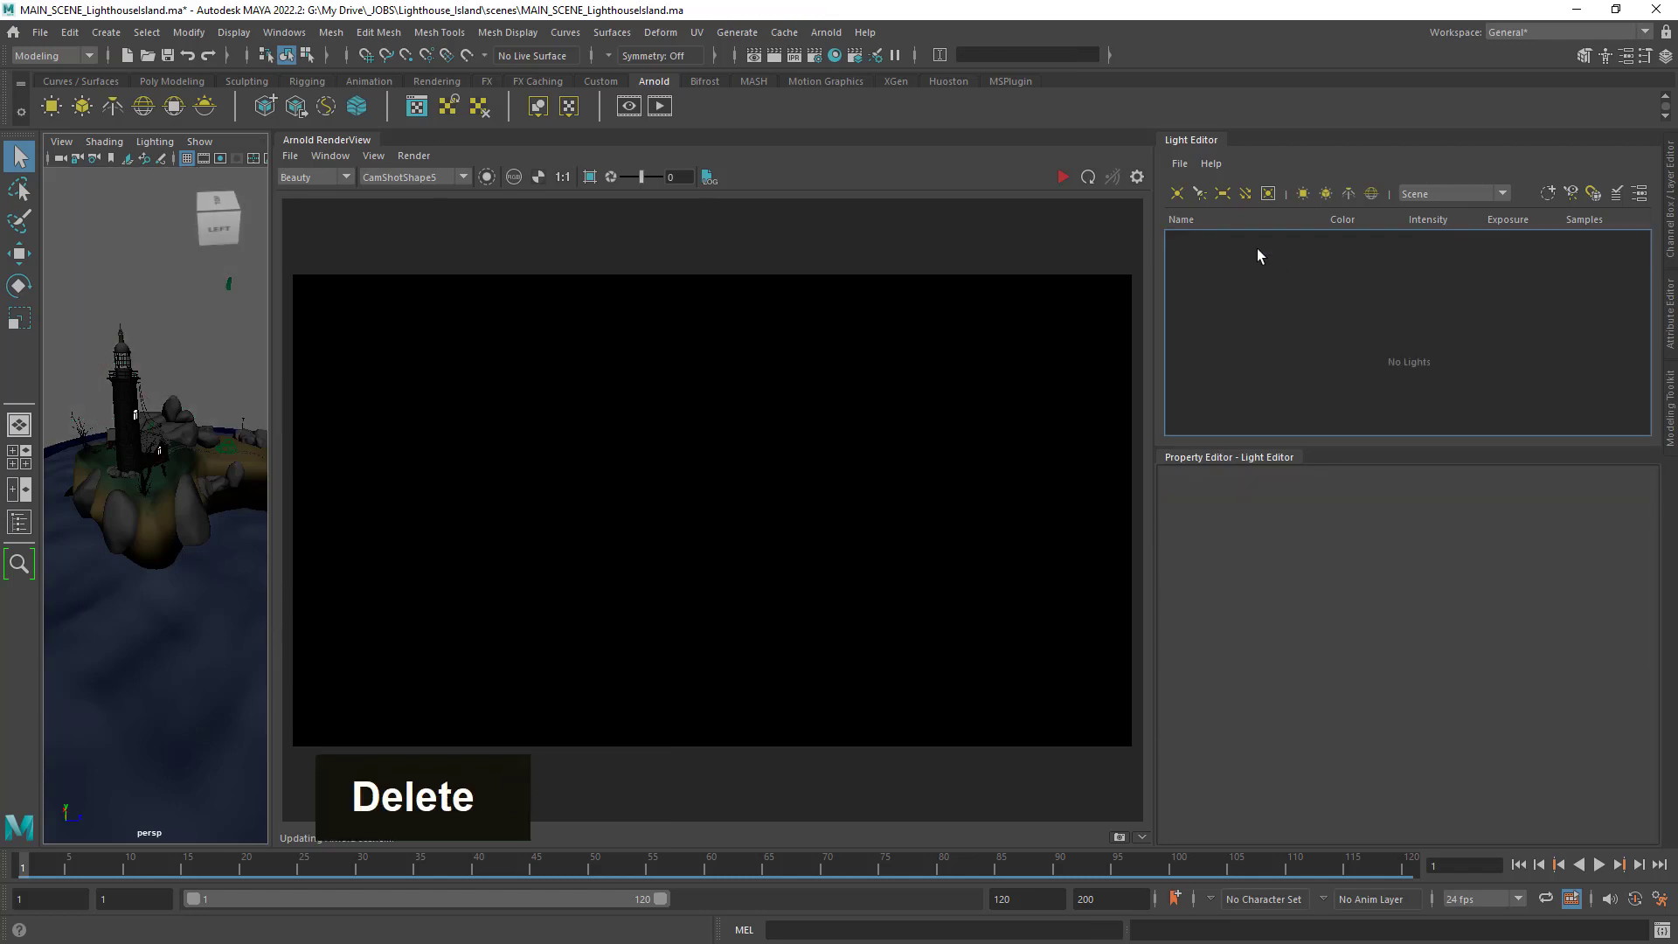
click(1370, 195)
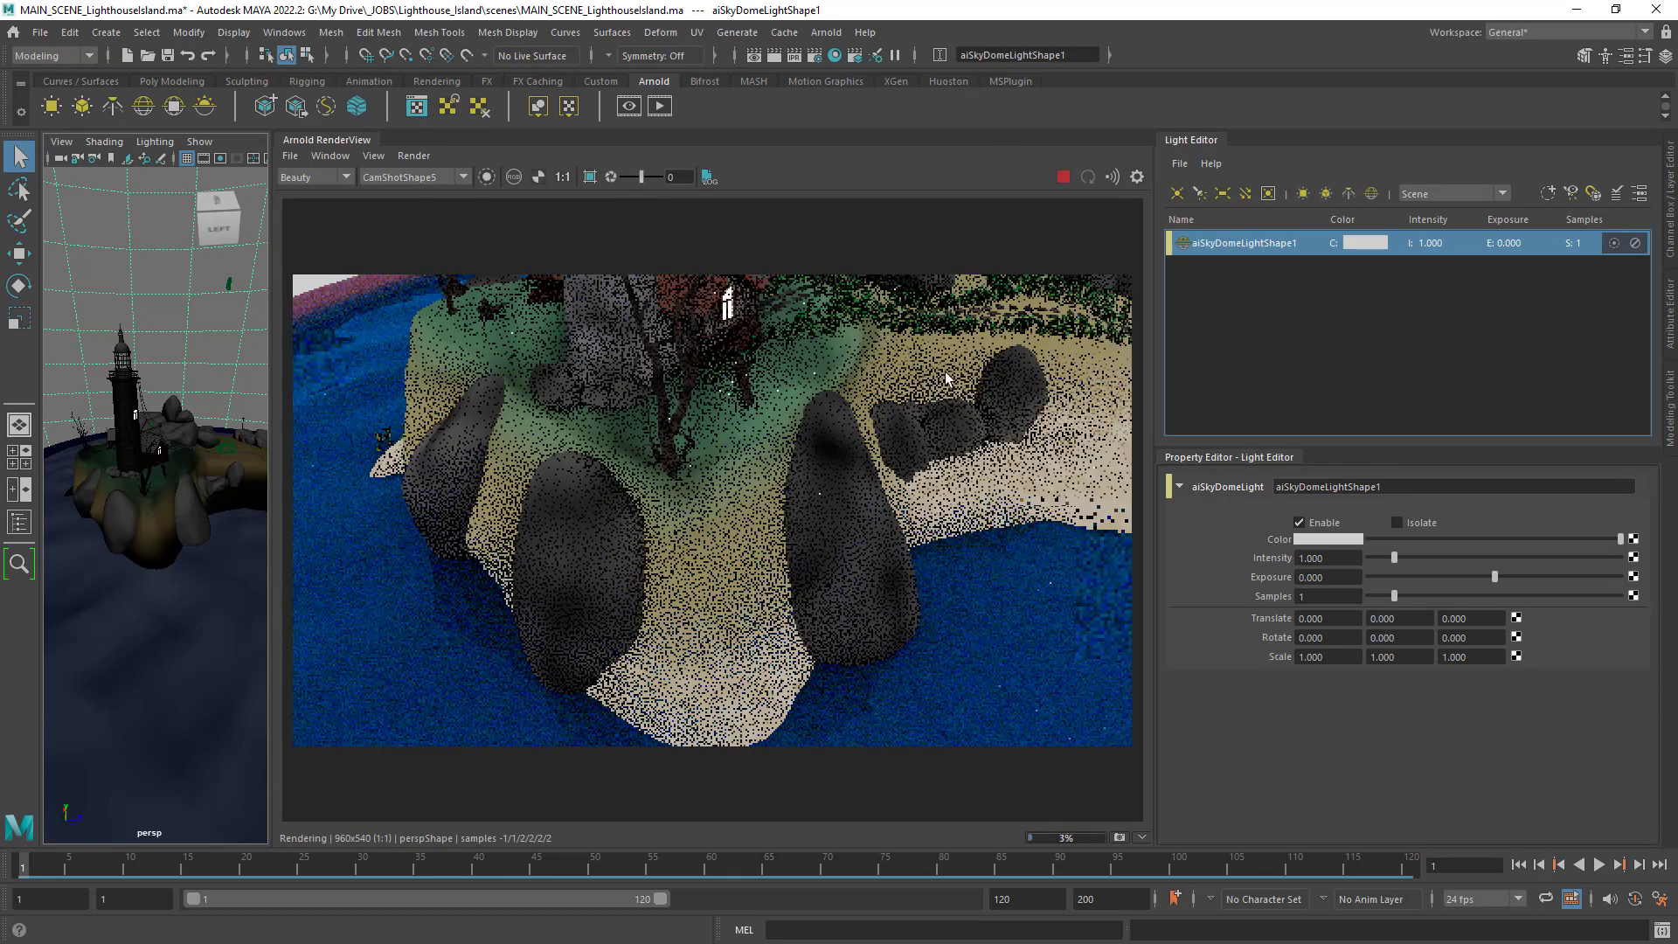
Preview the live render through CamShotShape4, CamShotShape5 and CamShotShape2, ending with CamShotShape5 as the render camera.
click(437, 178)
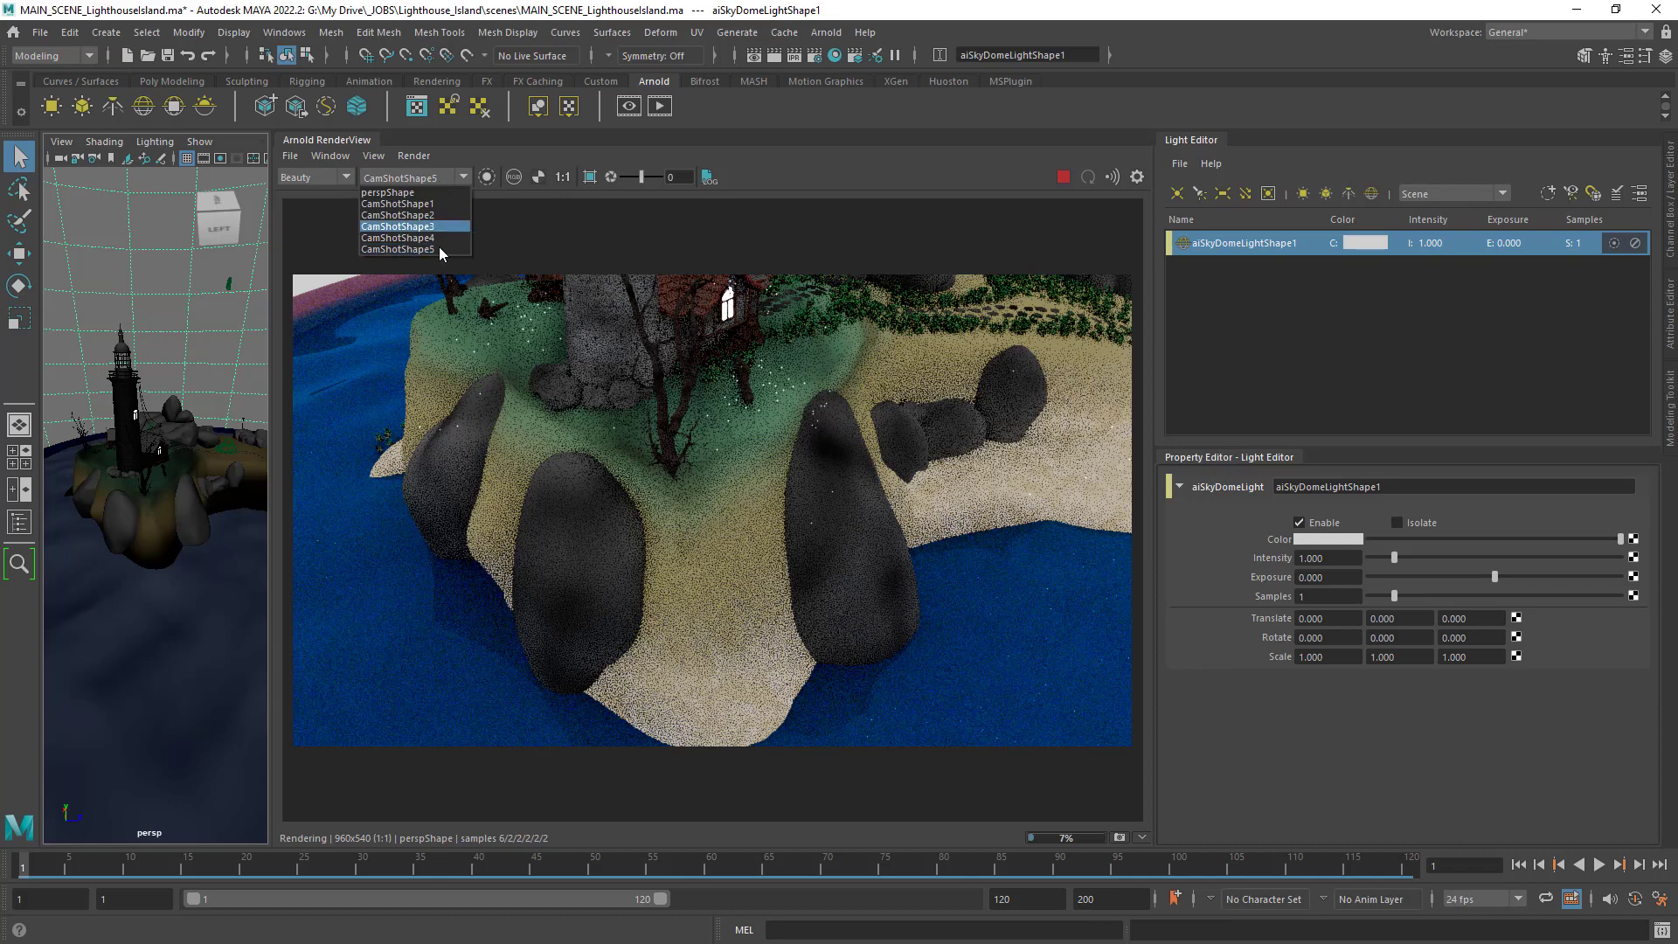
click(437, 239)
click(435, 179)
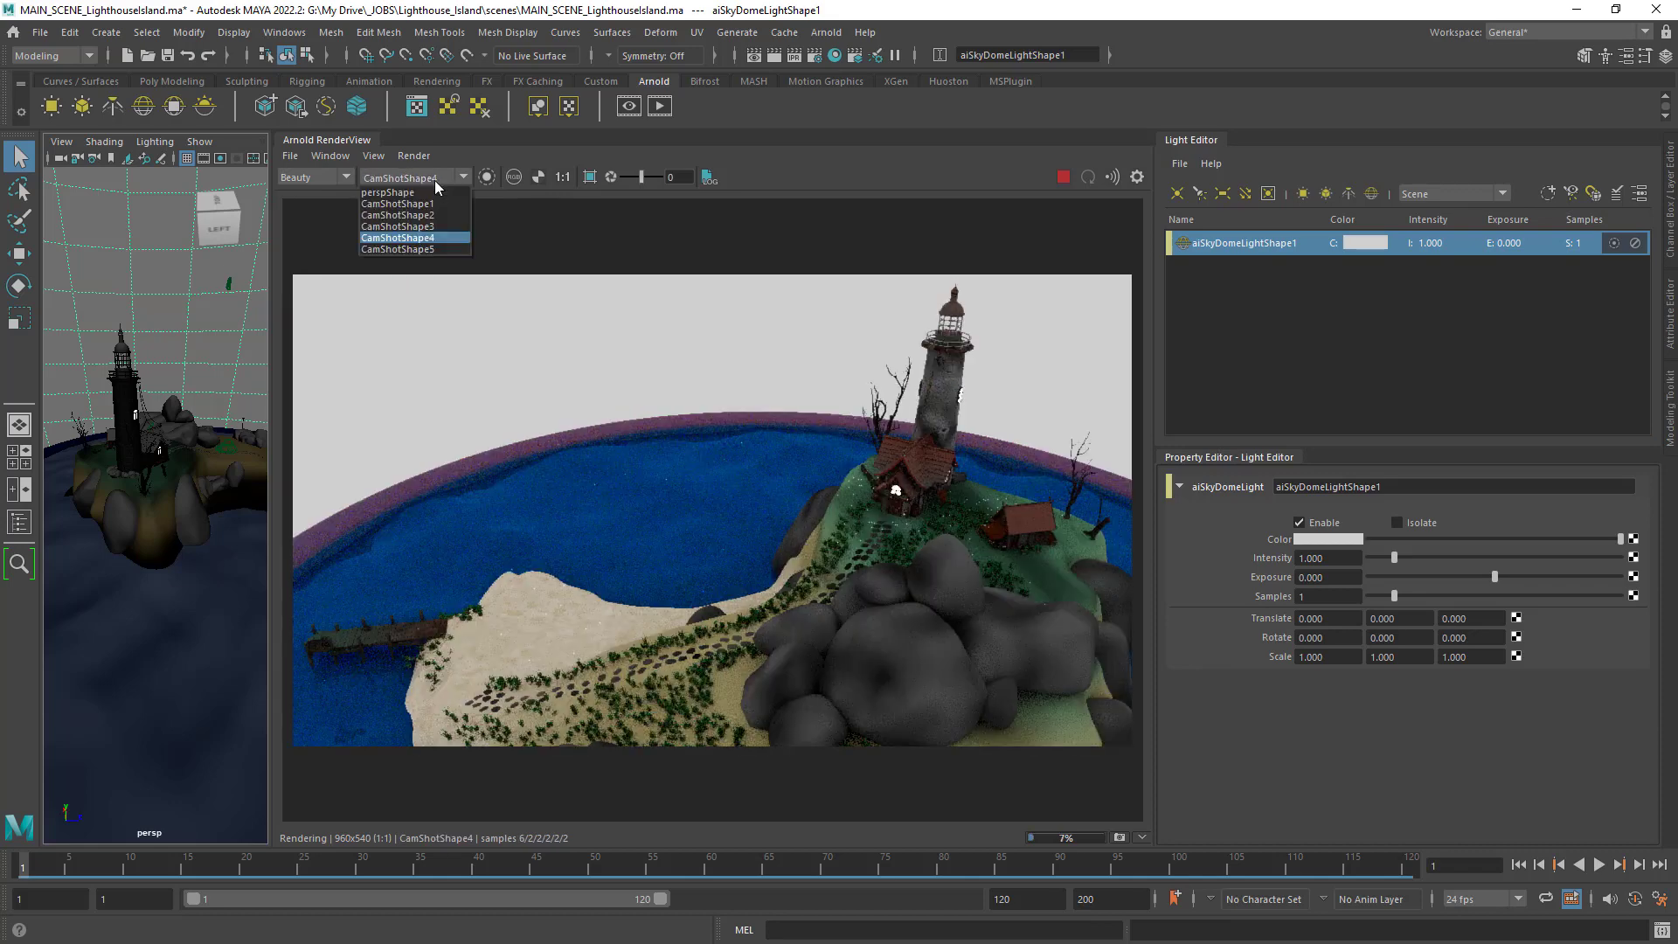
click(434, 250)
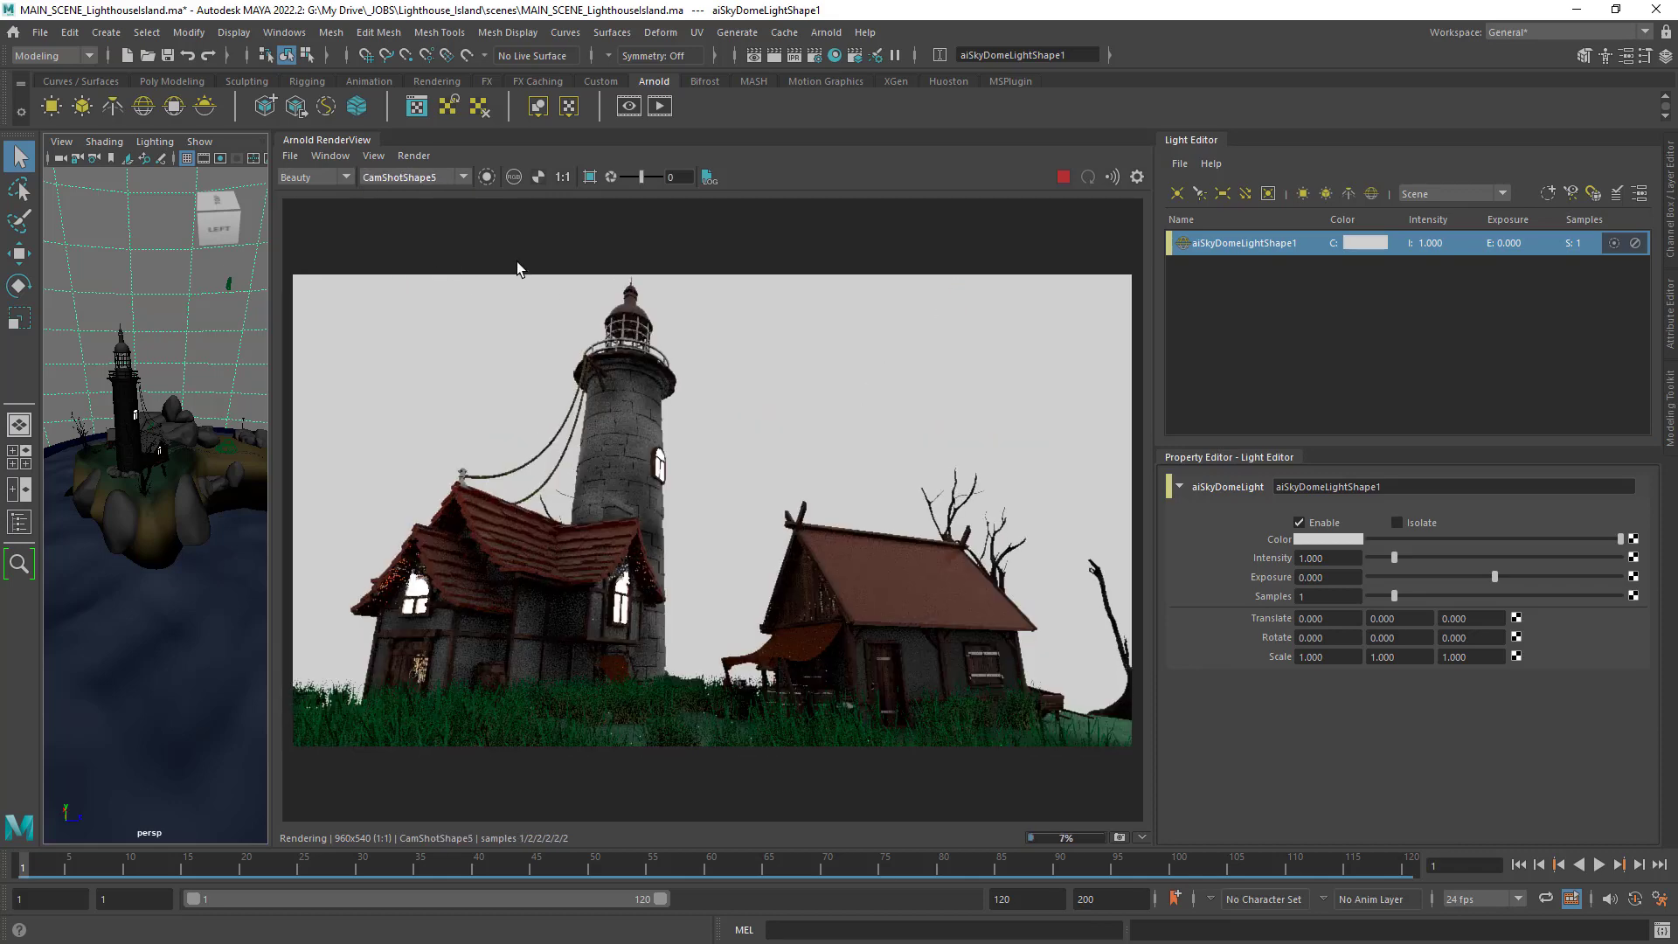
click(449, 178)
click(447, 214)
click(444, 178)
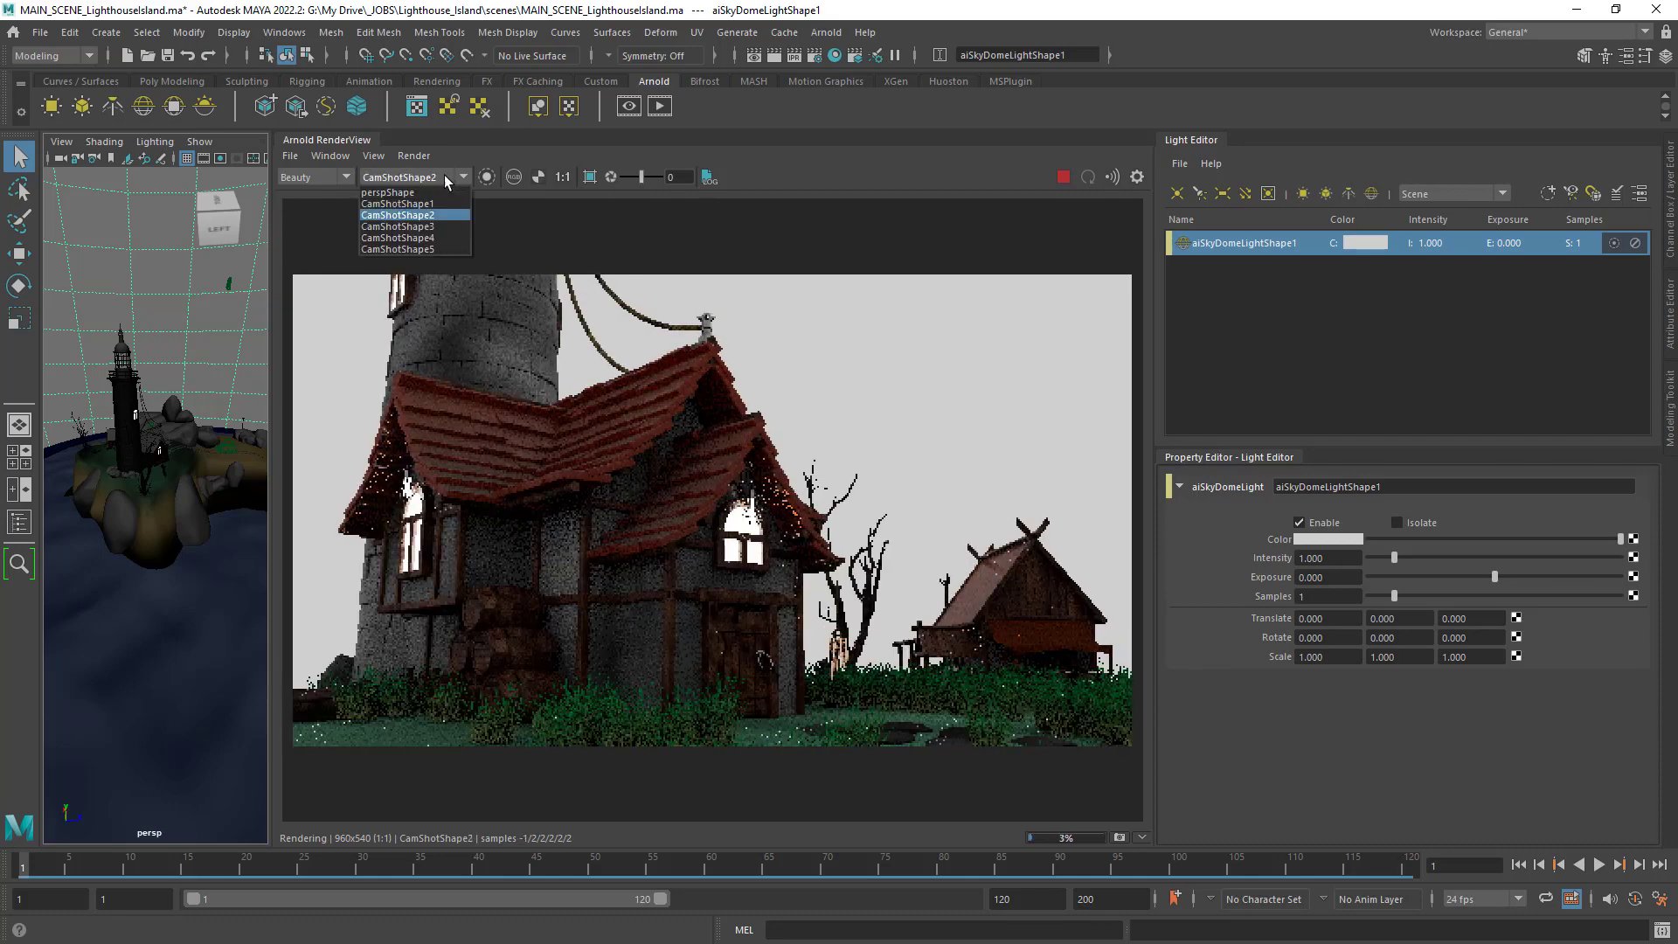
click(446, 249)
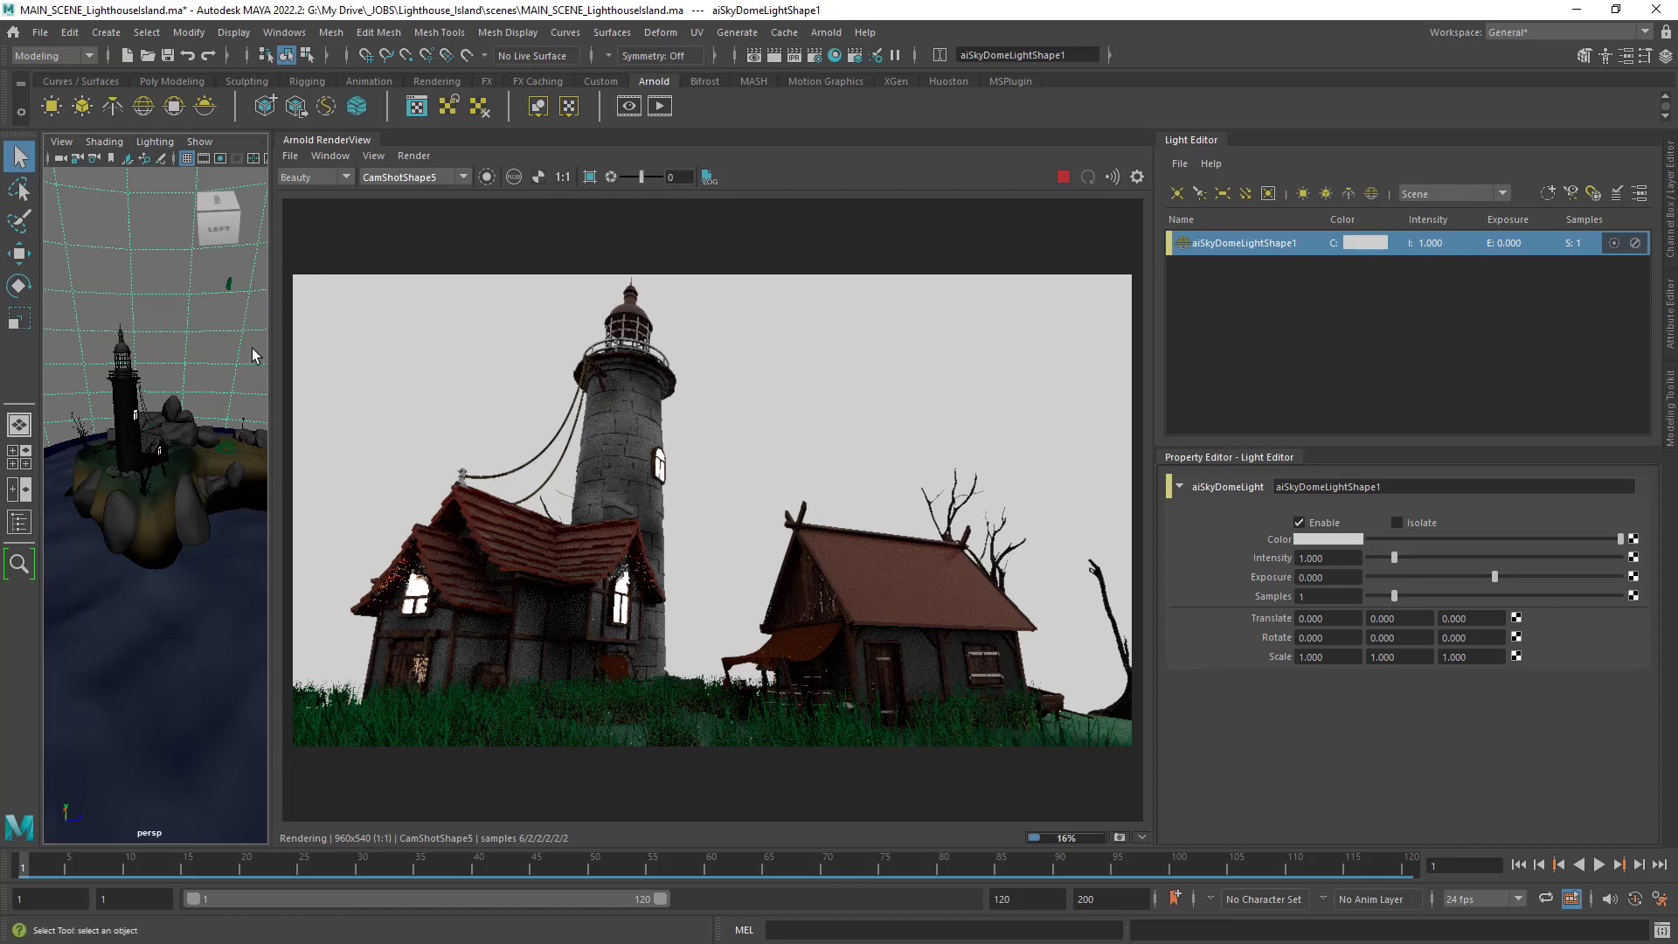
Try an intensity of 1.860 on the skydome light and set it back to 1.
alt+drag(236, 359, 186, 430)
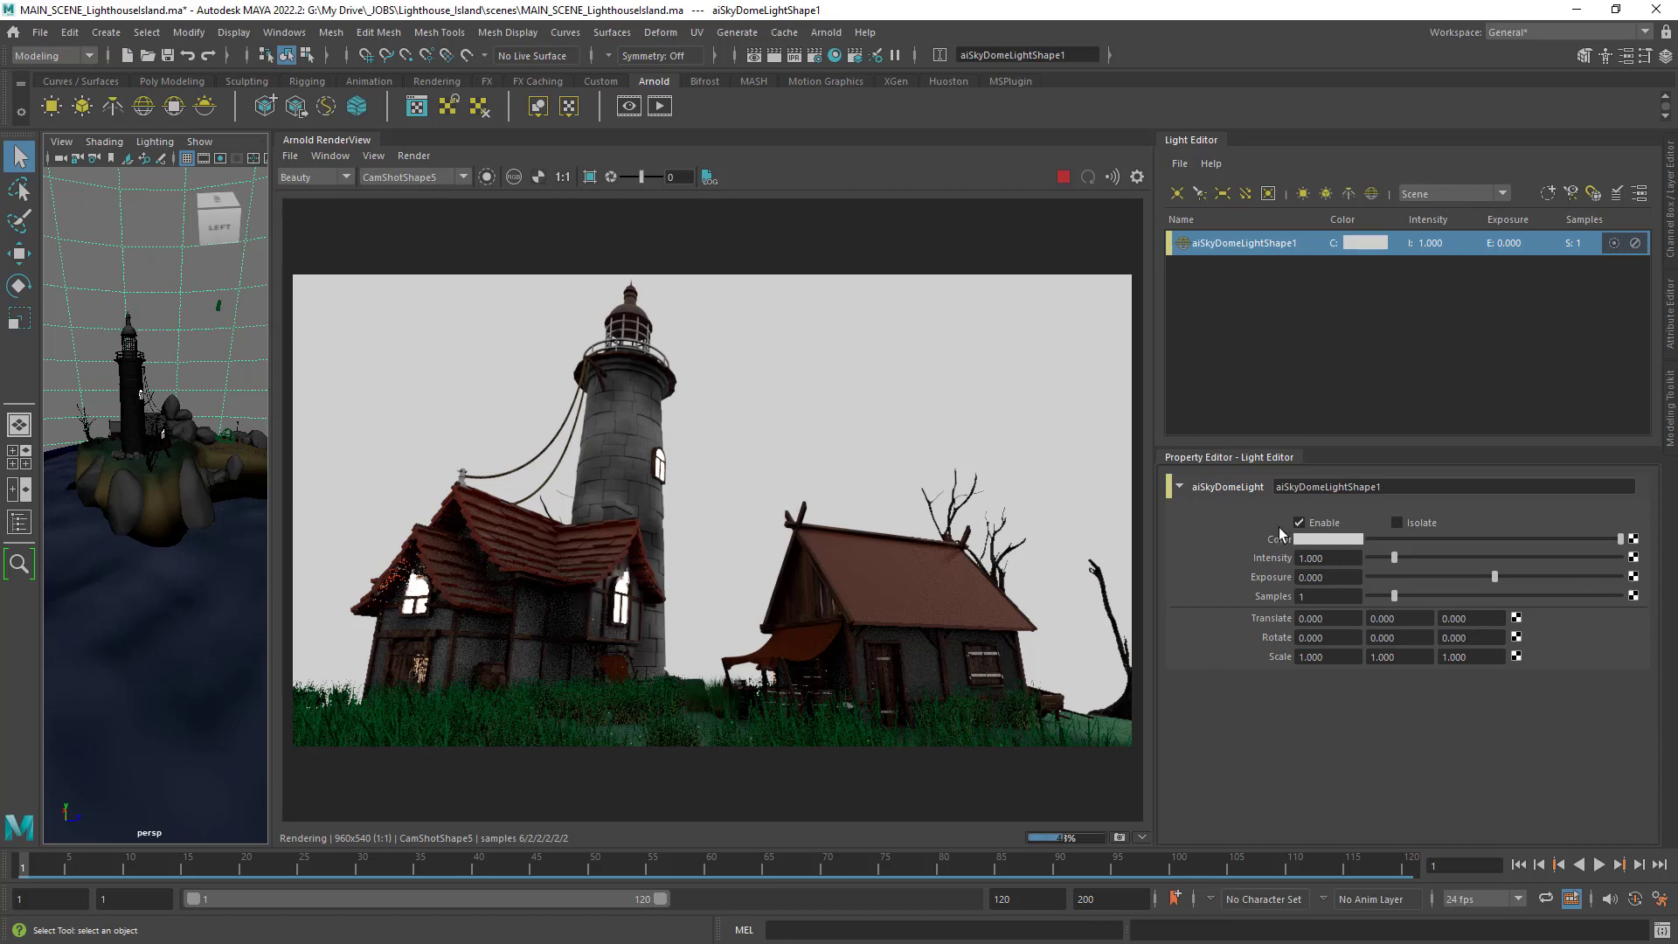
mouse_move(1396, 558)
mouse_down()
mouse_move(1432, 561)
mouse_move(1388, 561)
mouse_move(1417, 560)
mouse_up()
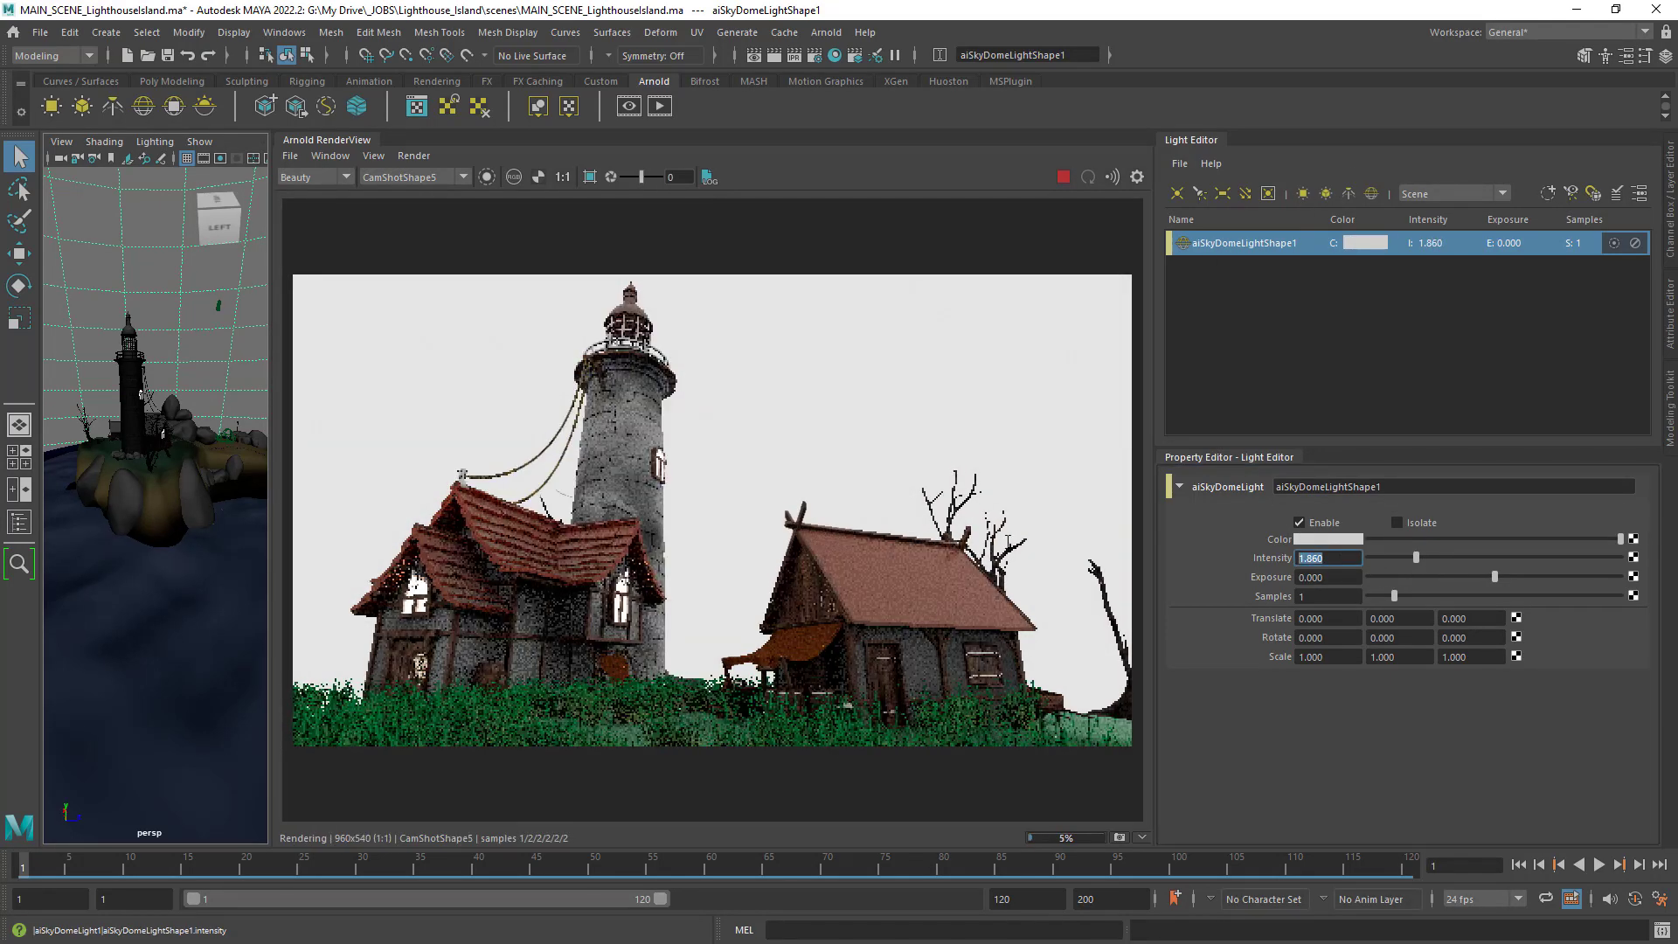
text(1)
key(Return)
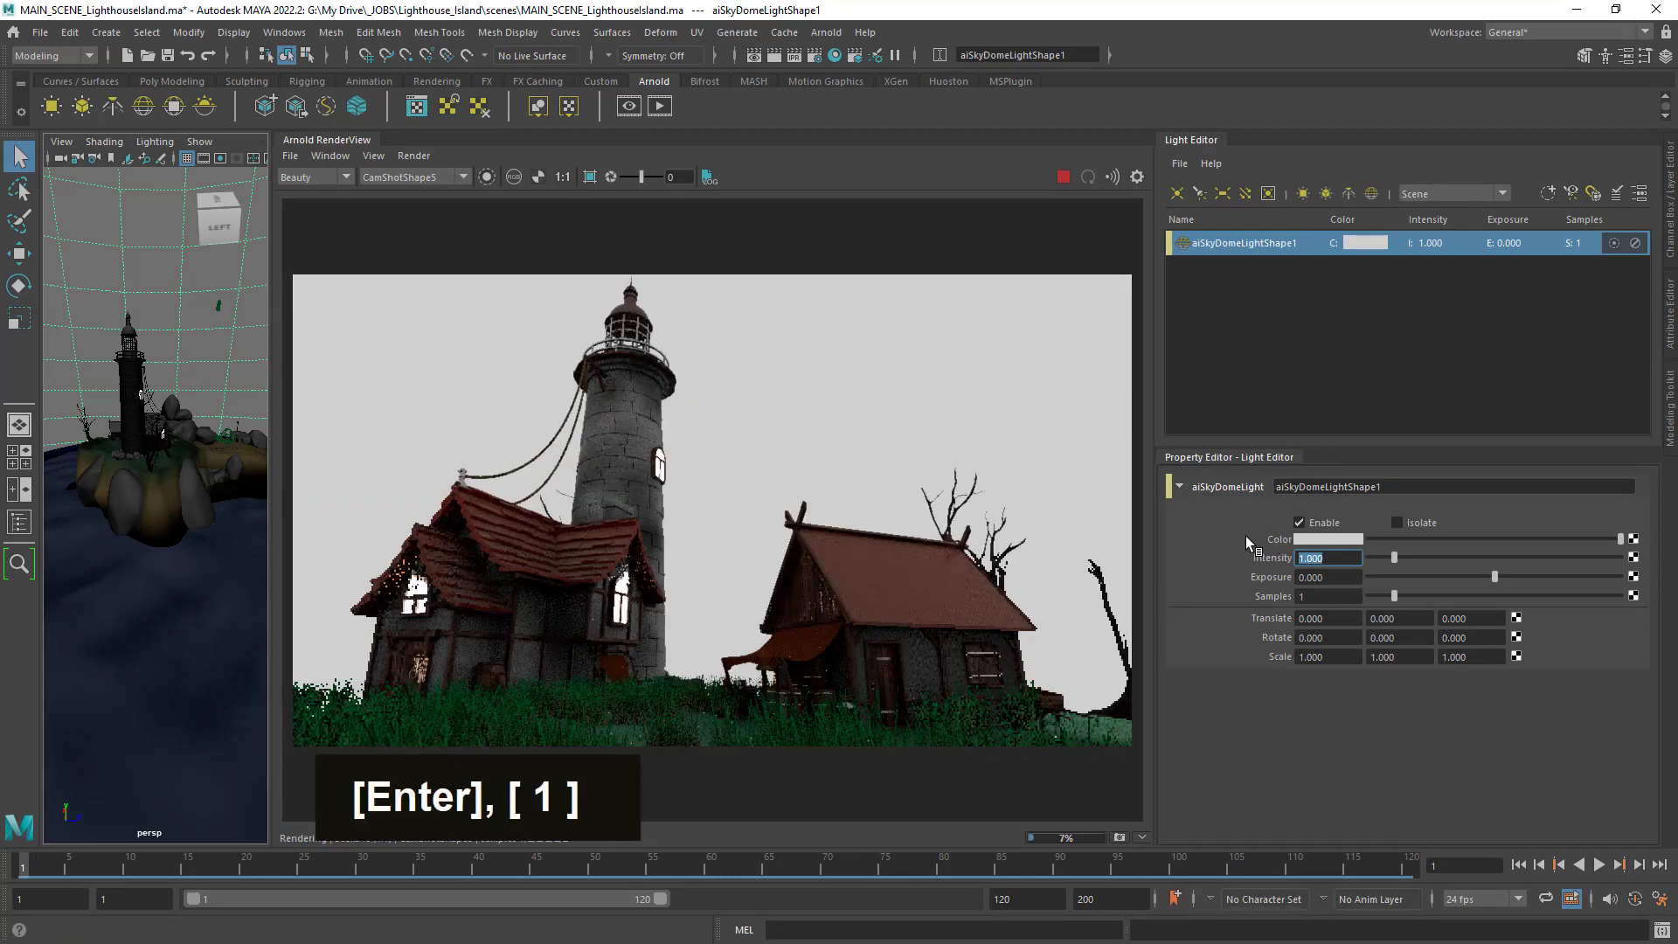
Map a File texture to the skydome light's color, reselect the light, and show its attributes in the Attribute Editor.
click(1635, 538)
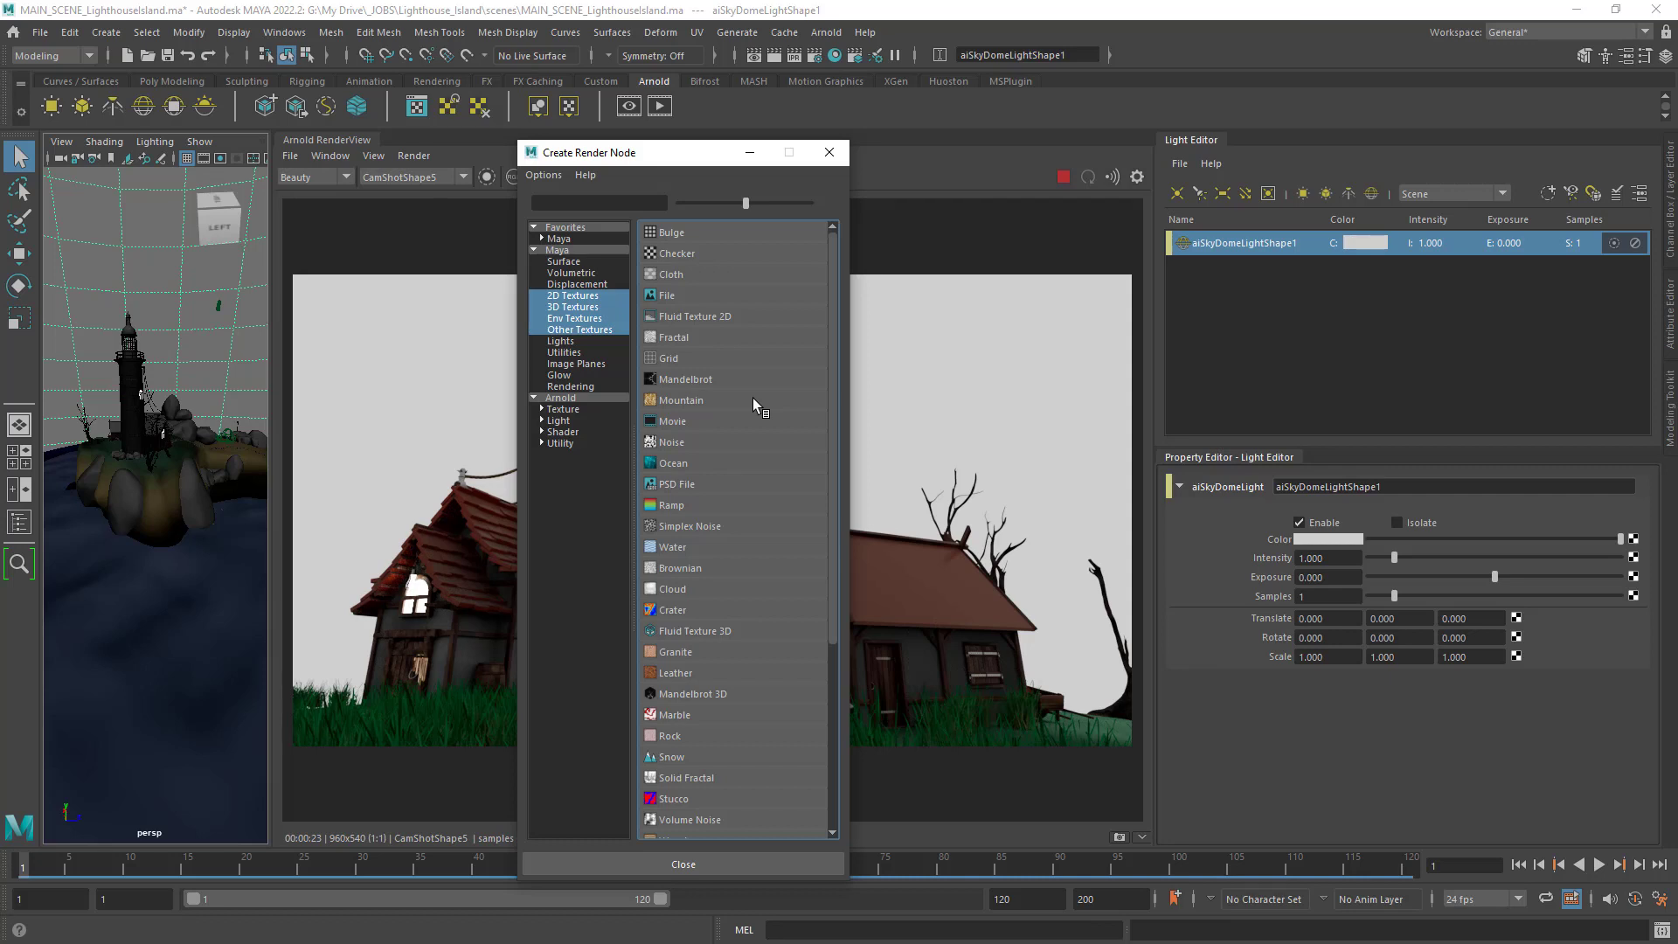
click(670, 295)
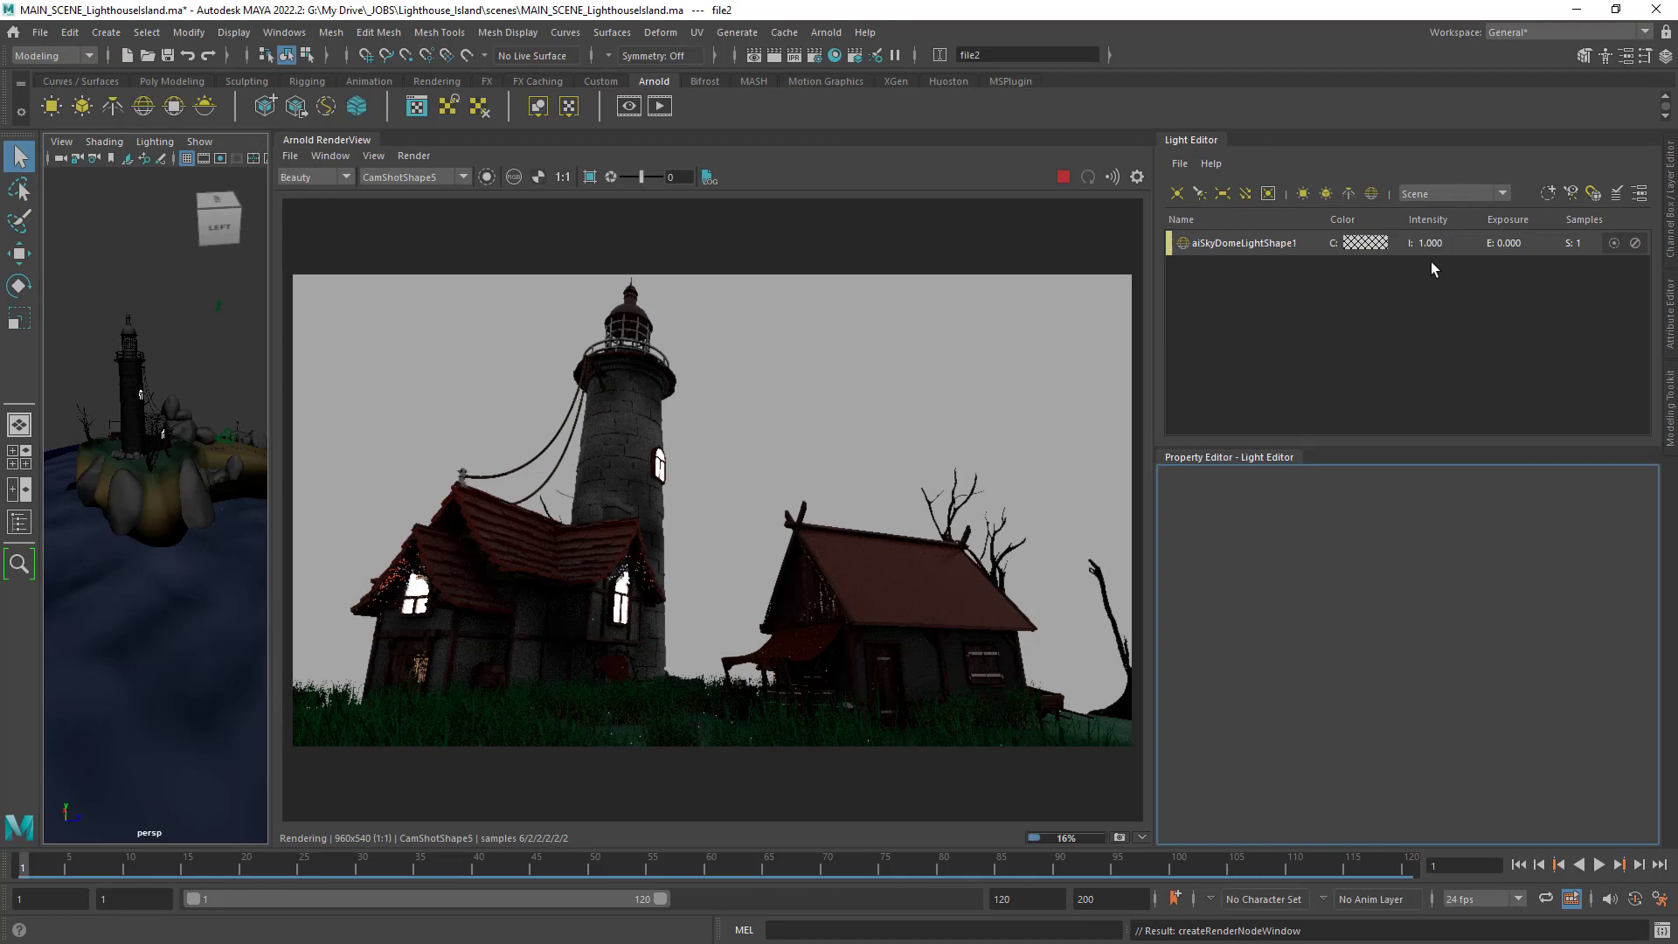
click(1281, 249)
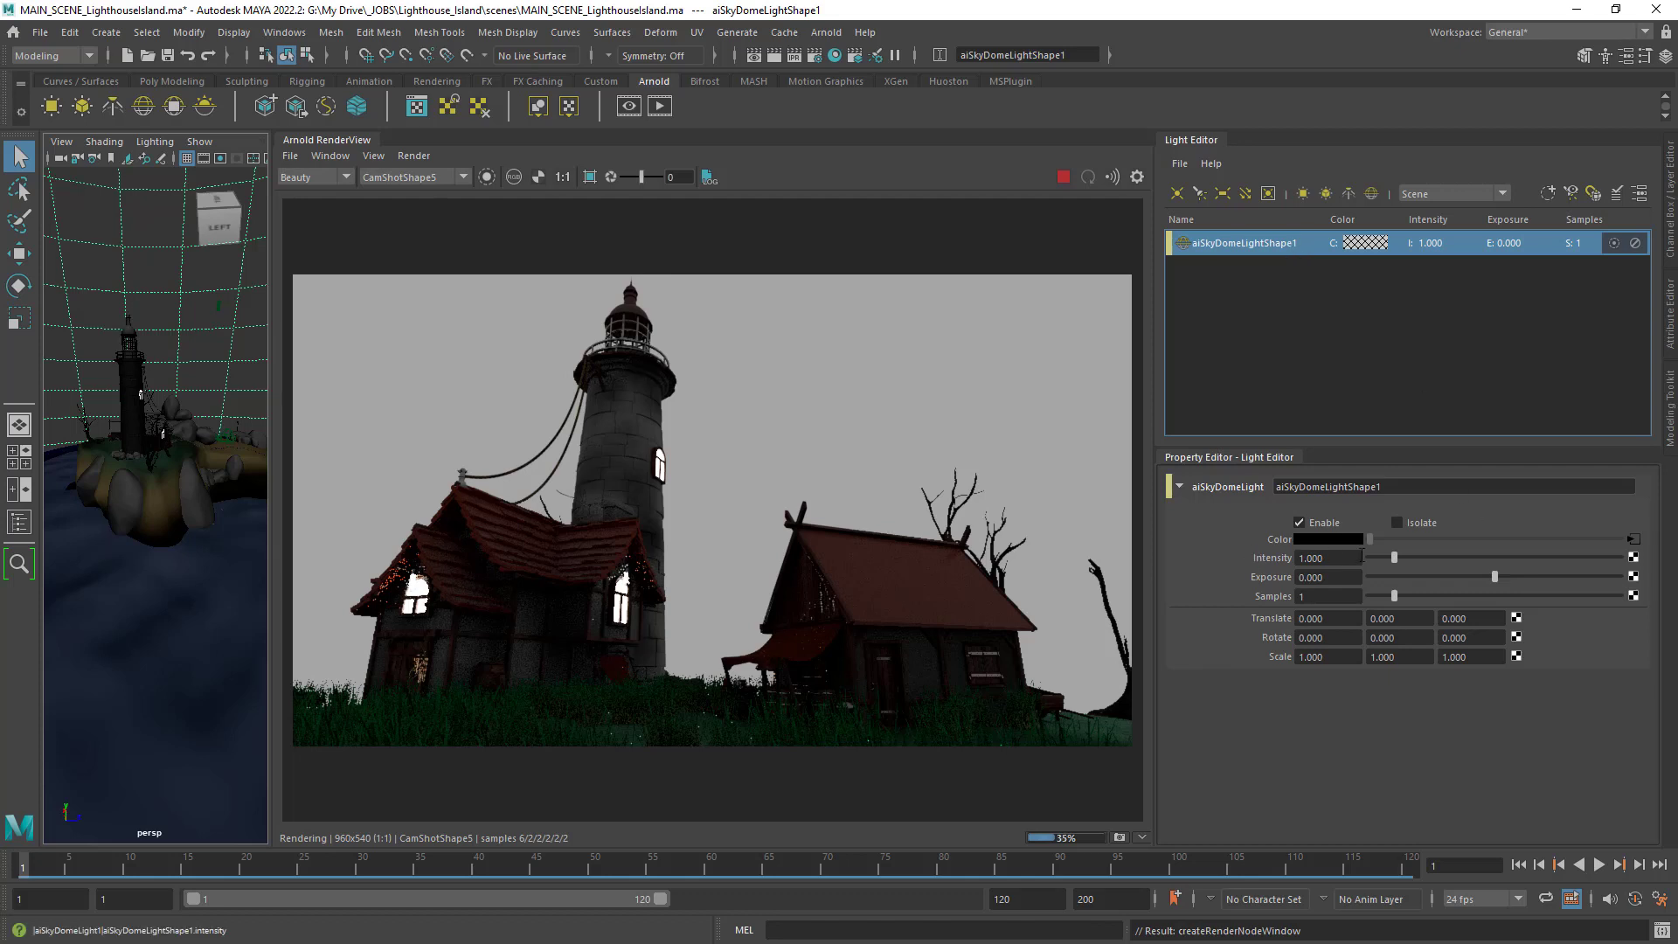
click(1634, 540)
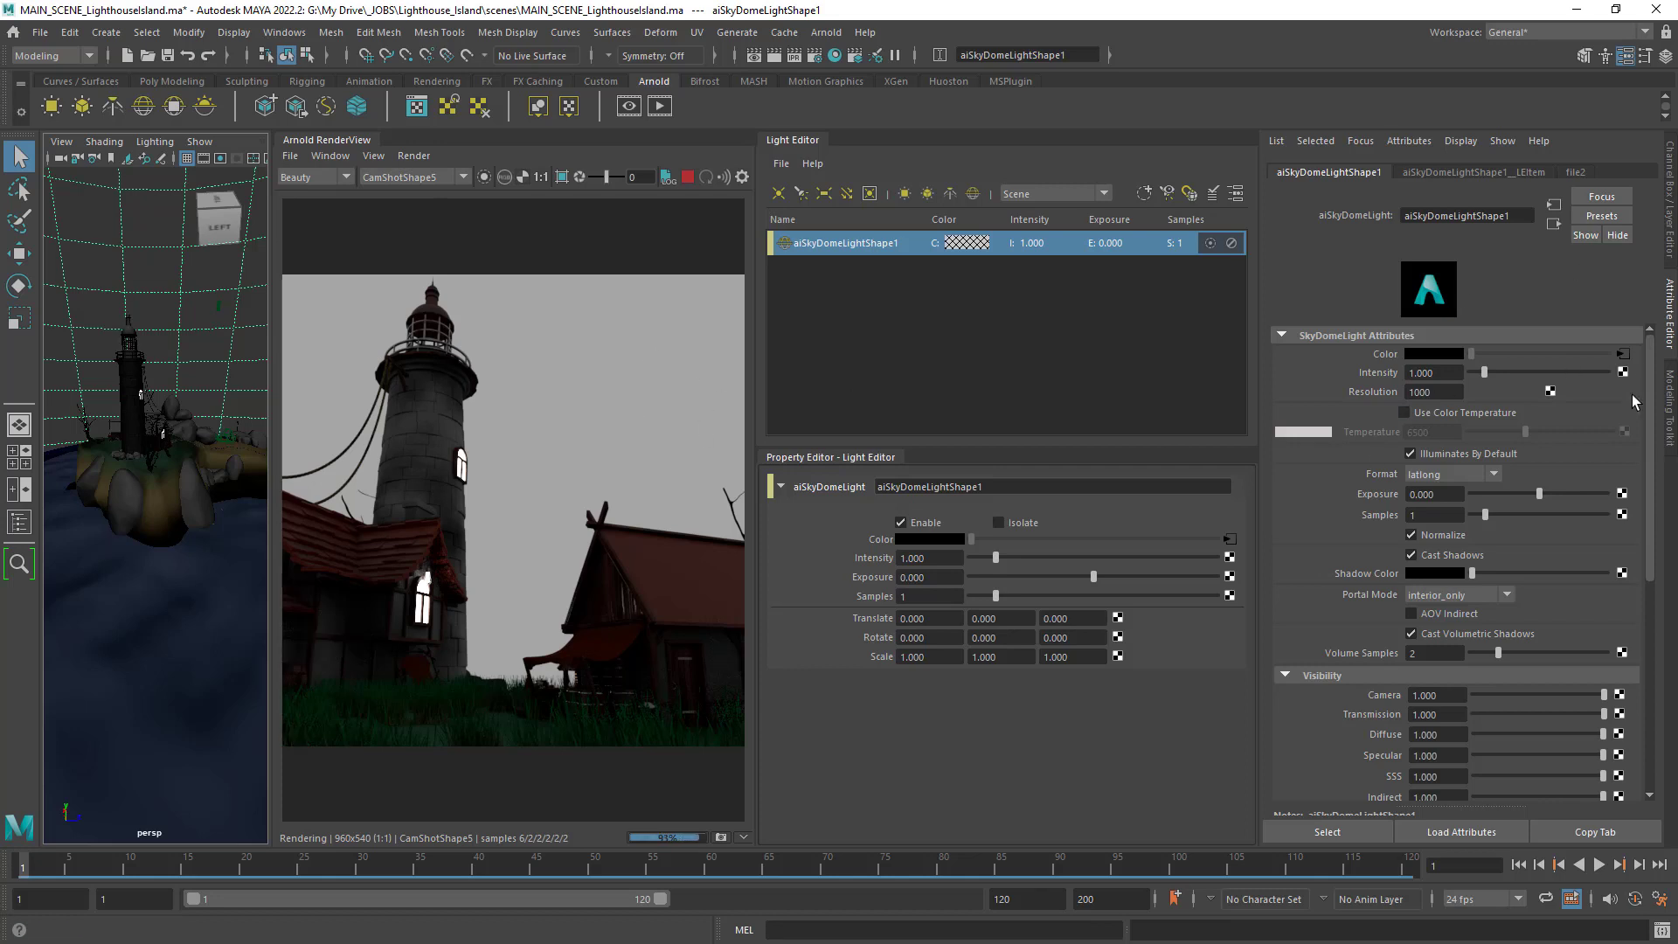
Load sunflowers_2k.hdr from the sourceimages folder as the image of the skydome's color File texture.
click(1624, 354)
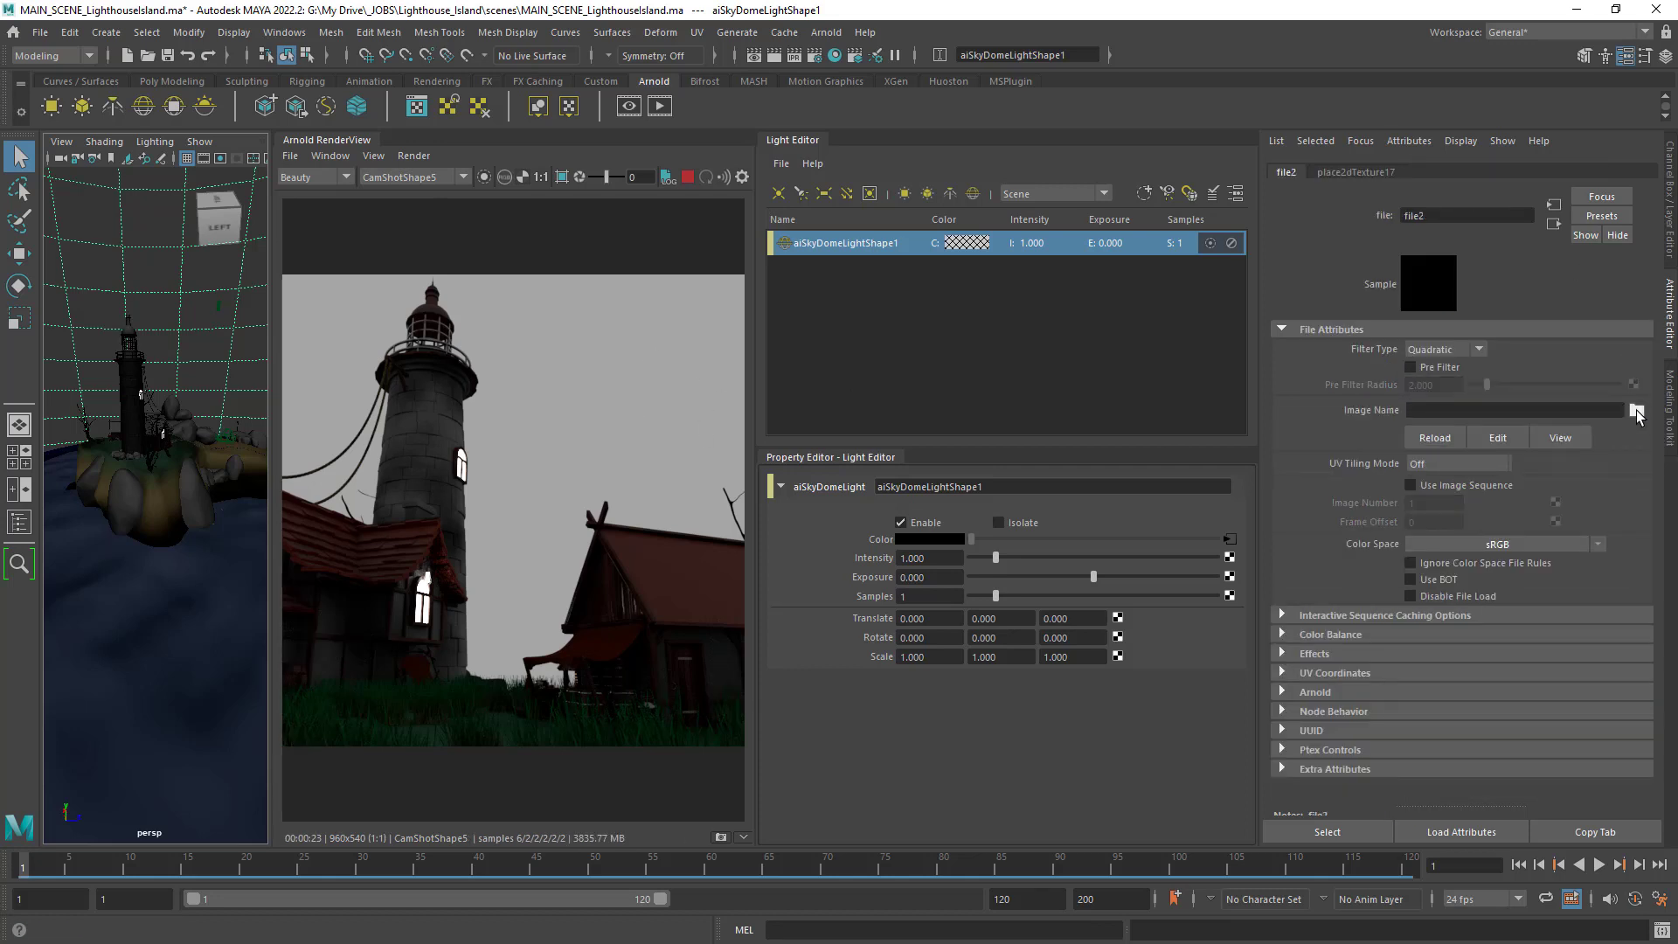
click(1638, 410)
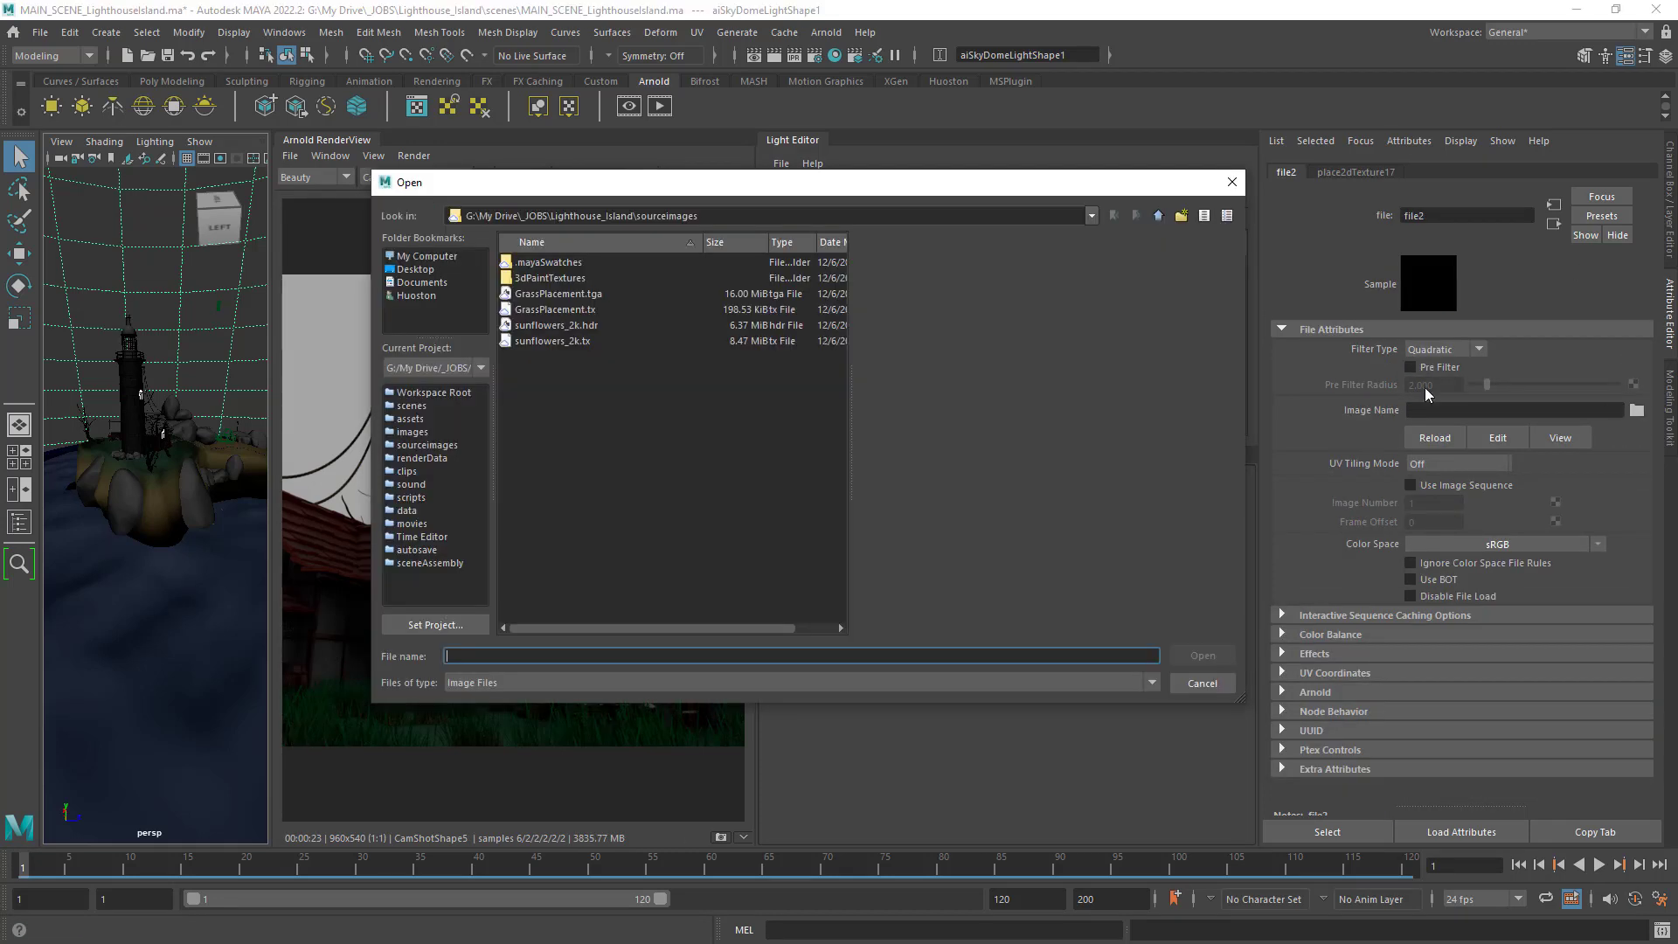
click(573, 326)
click(1210, 656)
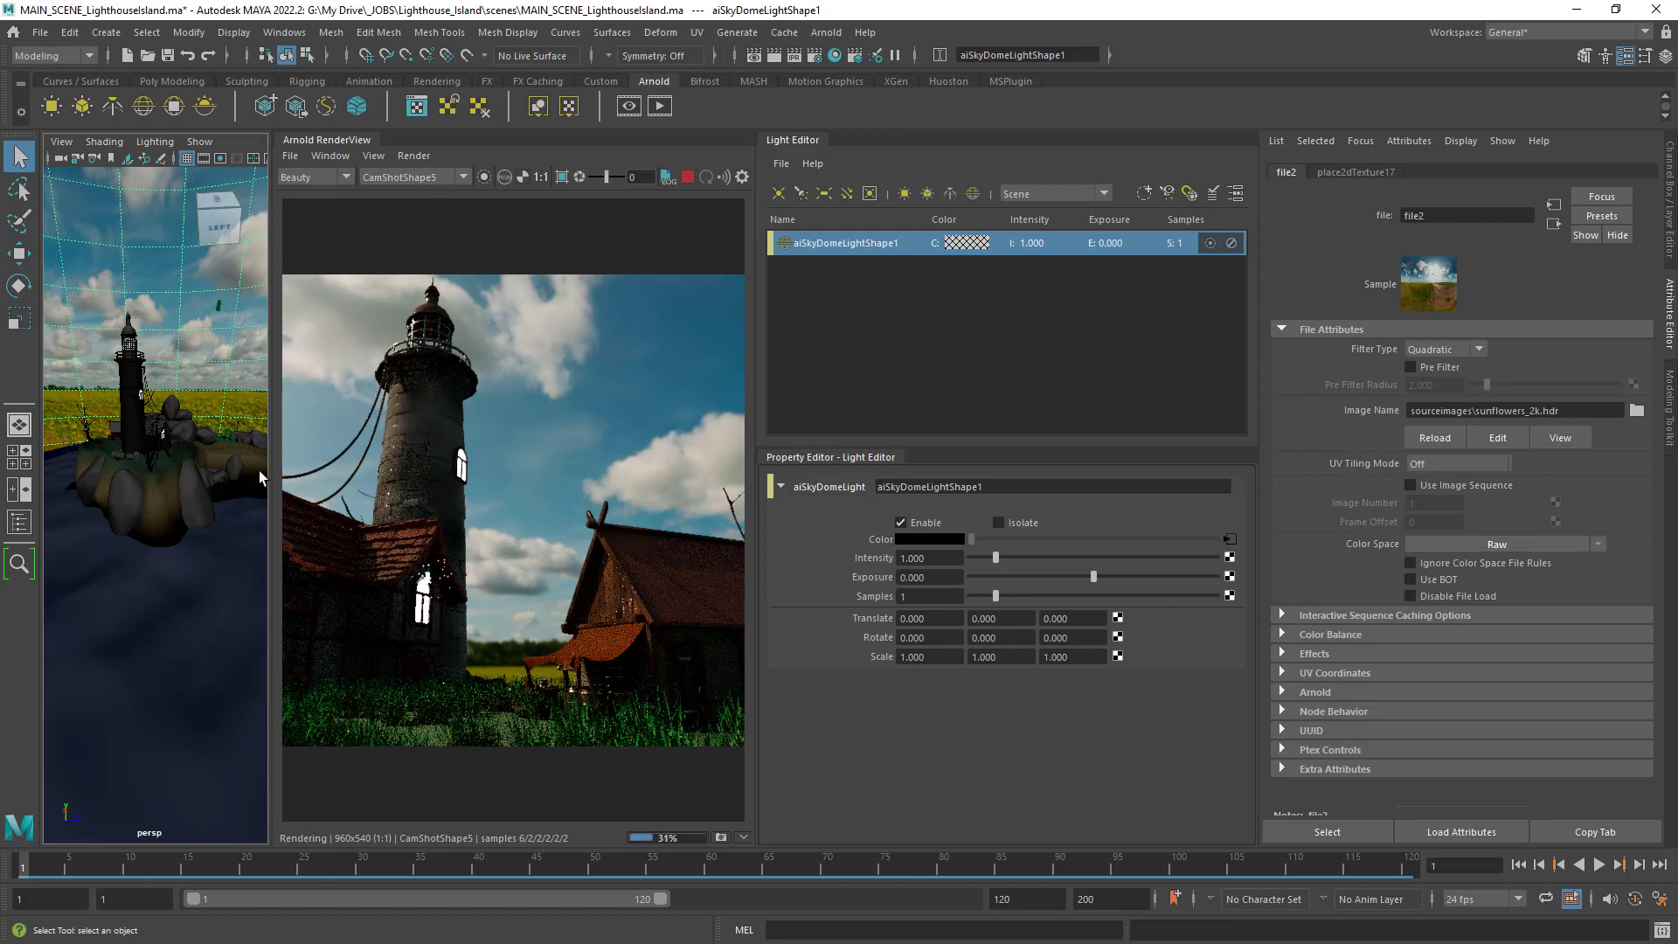
Hide the Attribute Editor, widen the Arnold RenderView, and show the render at 1:1 scale.
click(1672, 313)
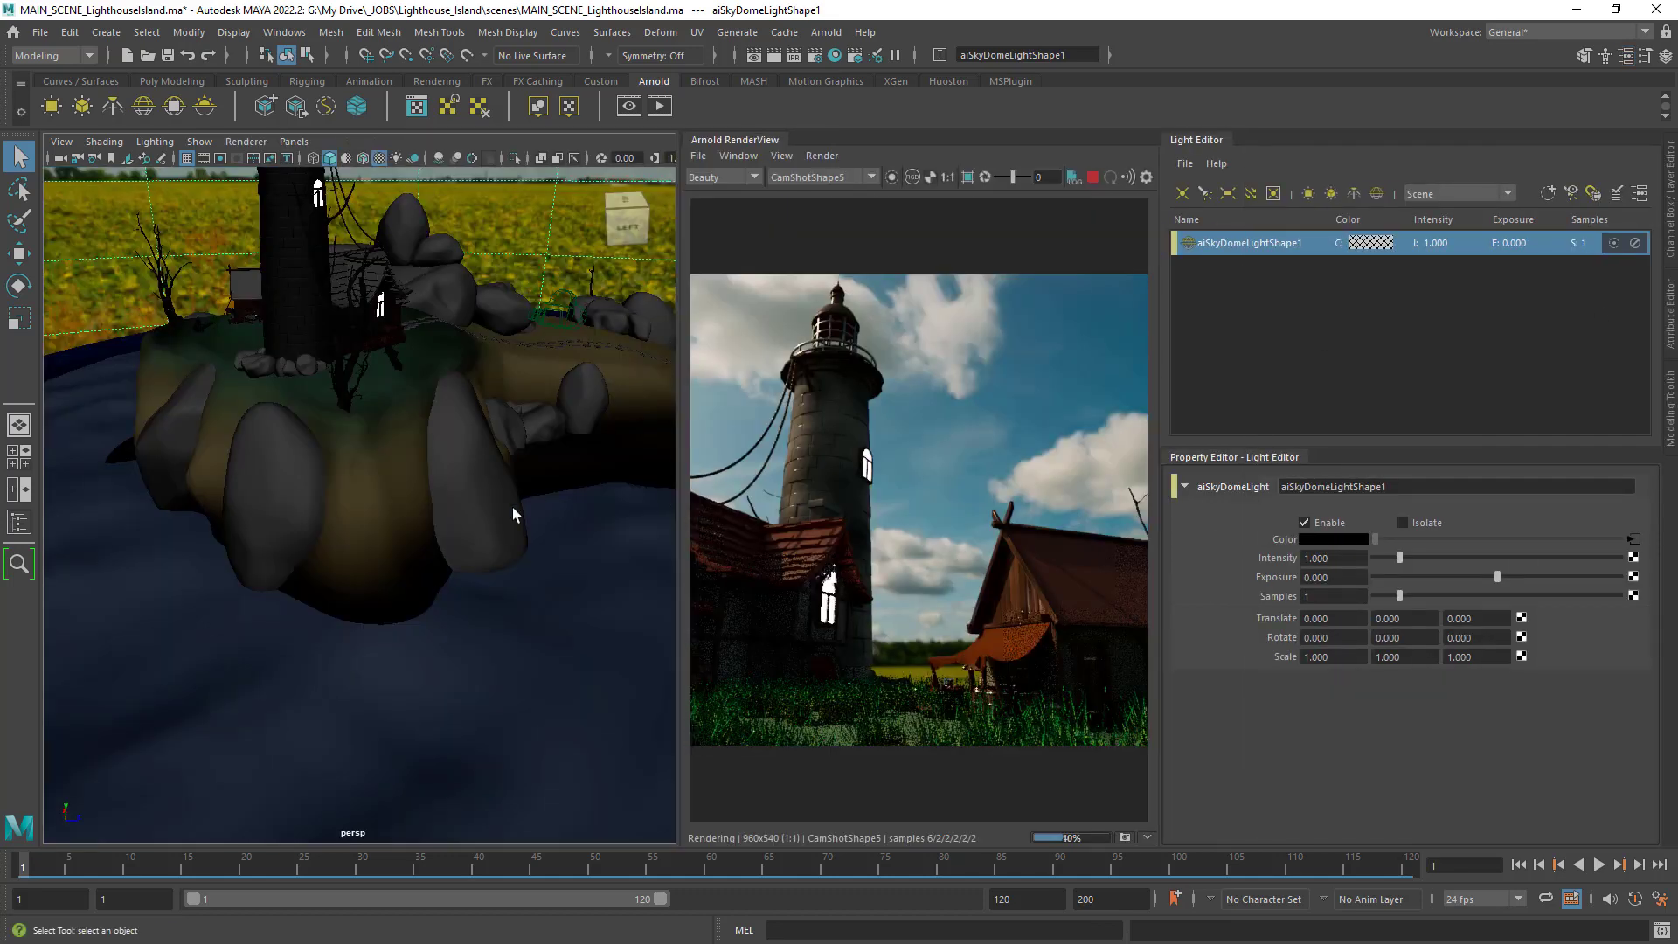
drag(680, 546, 411, 545)
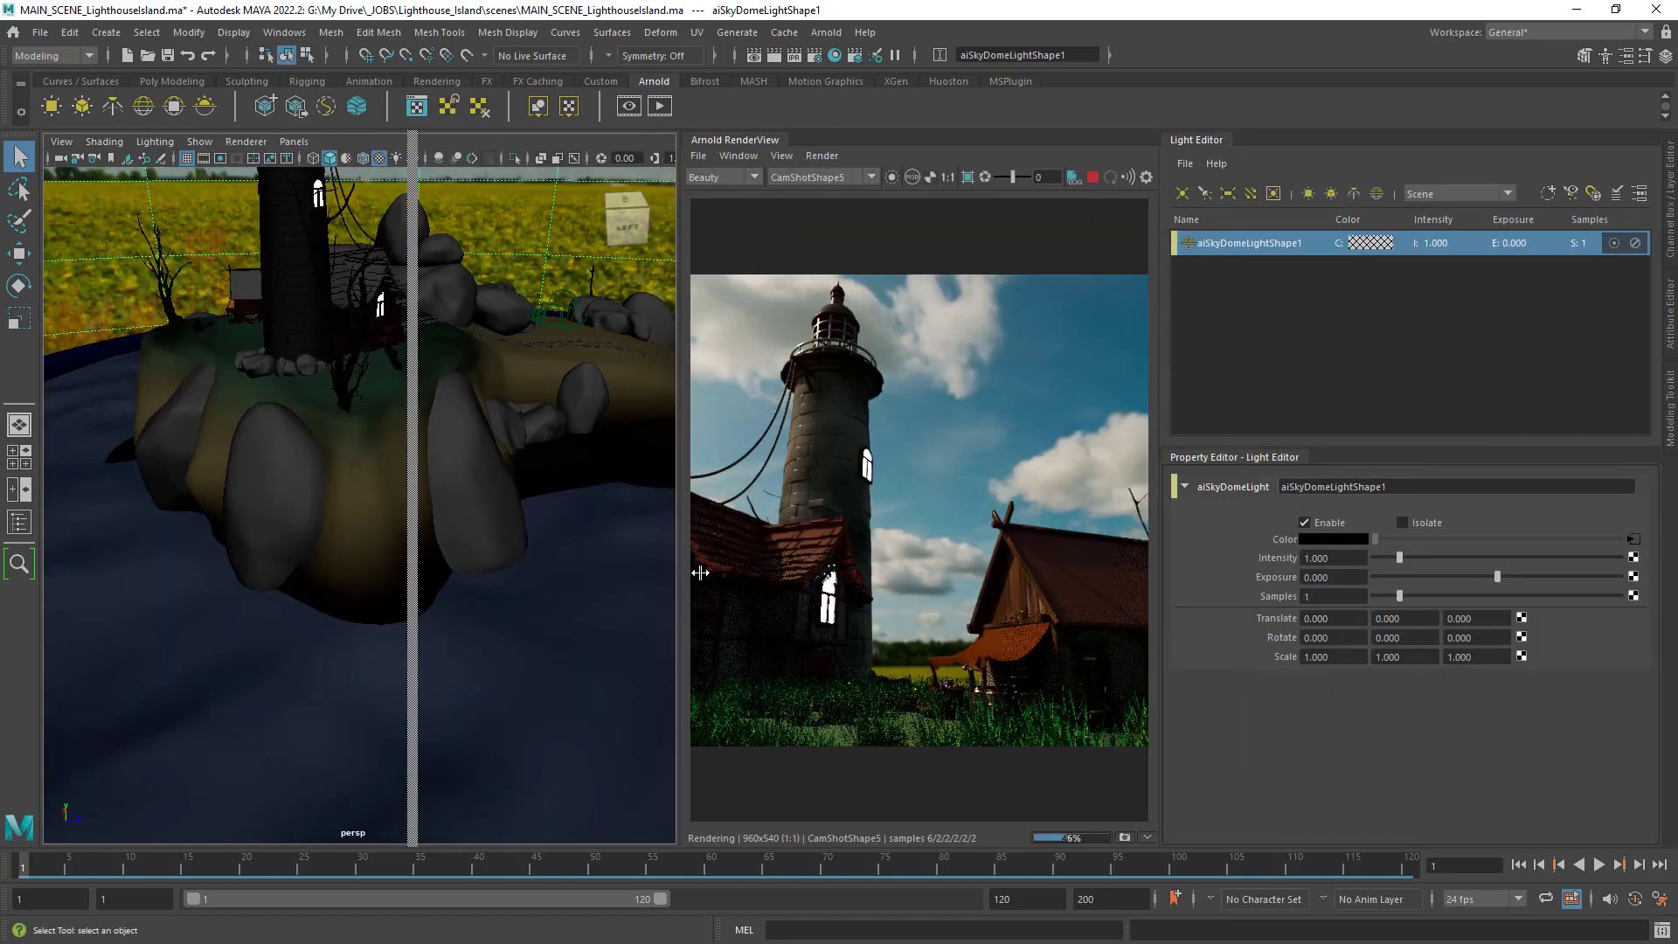
alt+right_drag(920, 516, 882, 511)
click(701, 177)
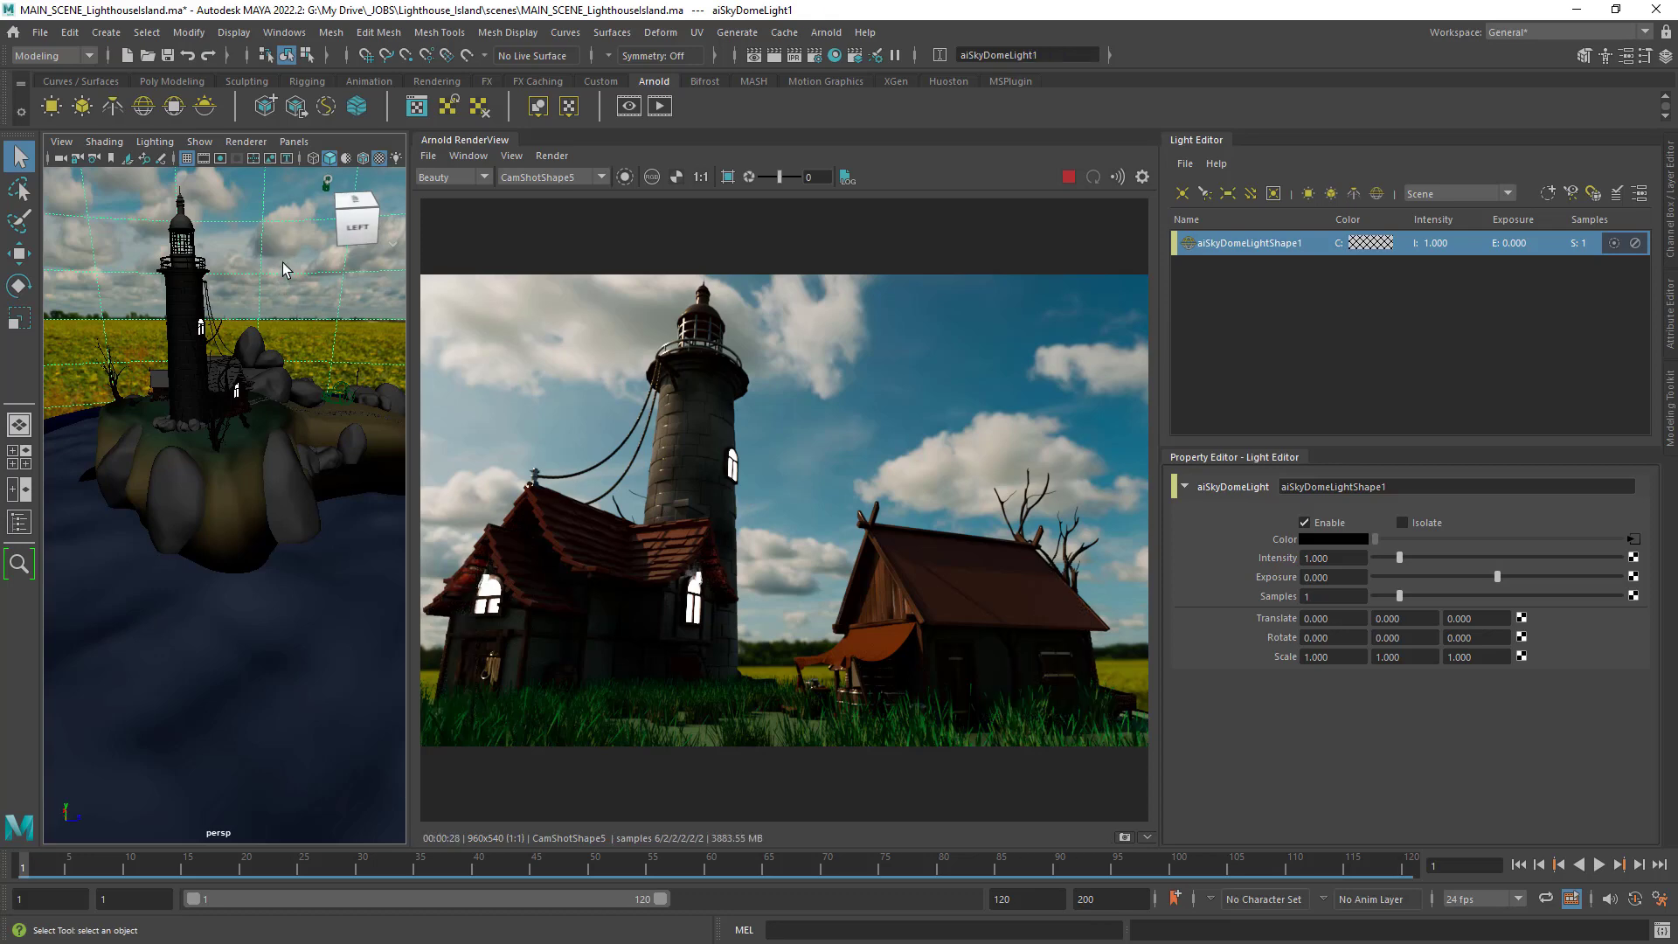
Rotate the skydome light about its Y axis to about 62.4 degrees with the Rotate tool.
click(23, 290)
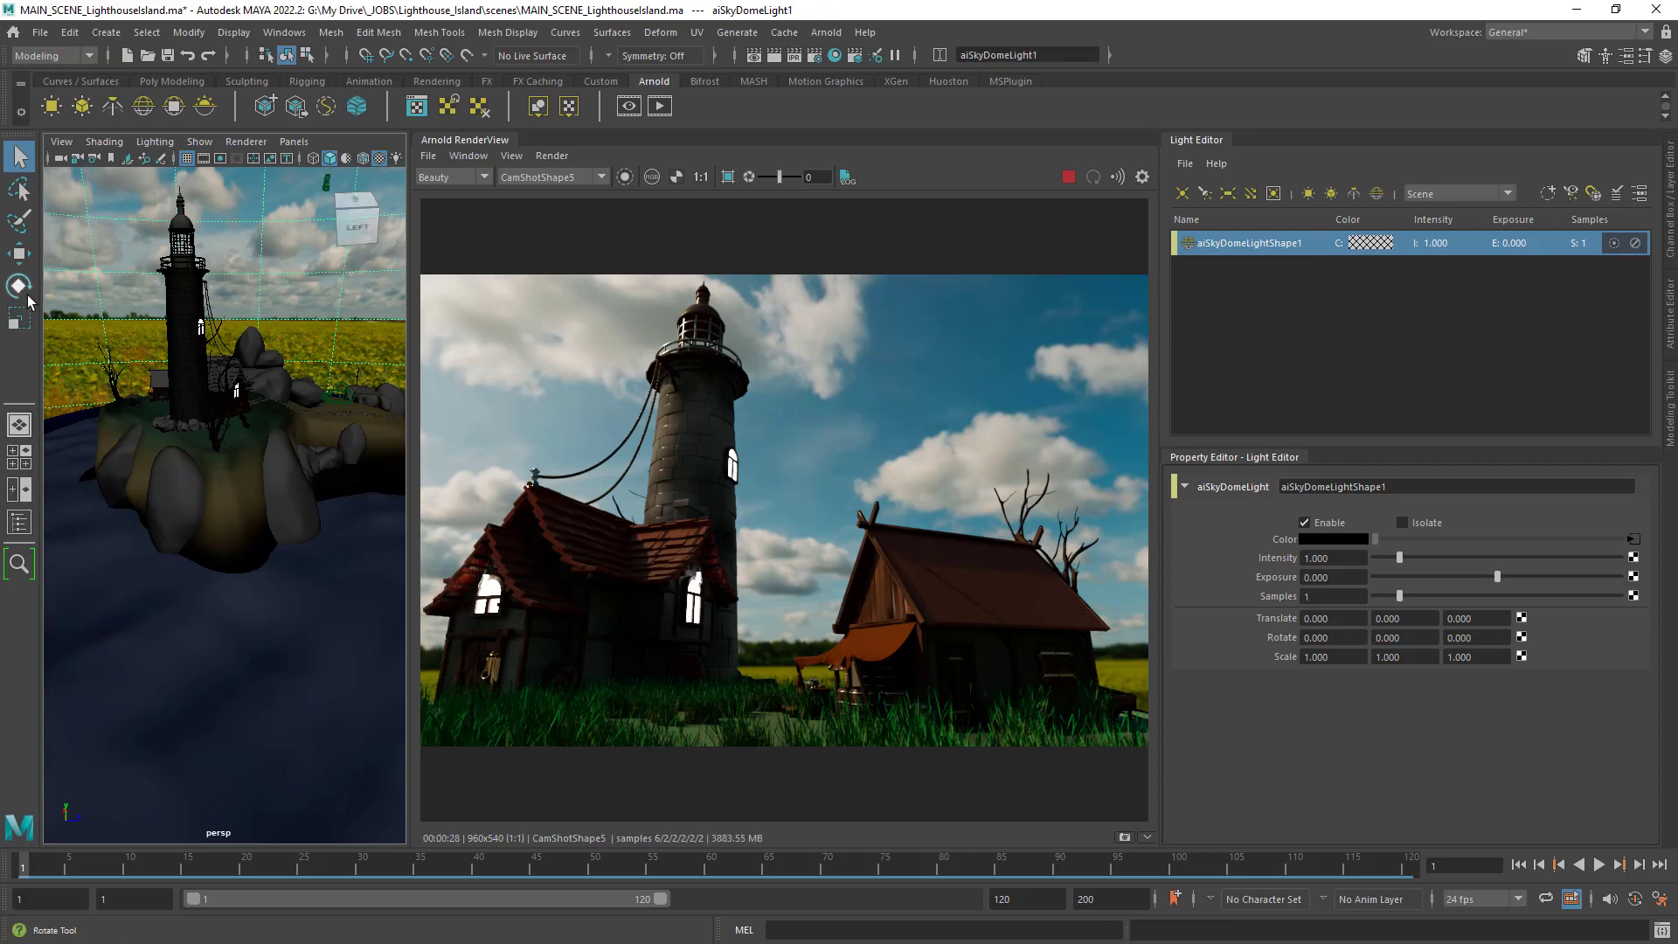
drag(303, 585, 502, 619)
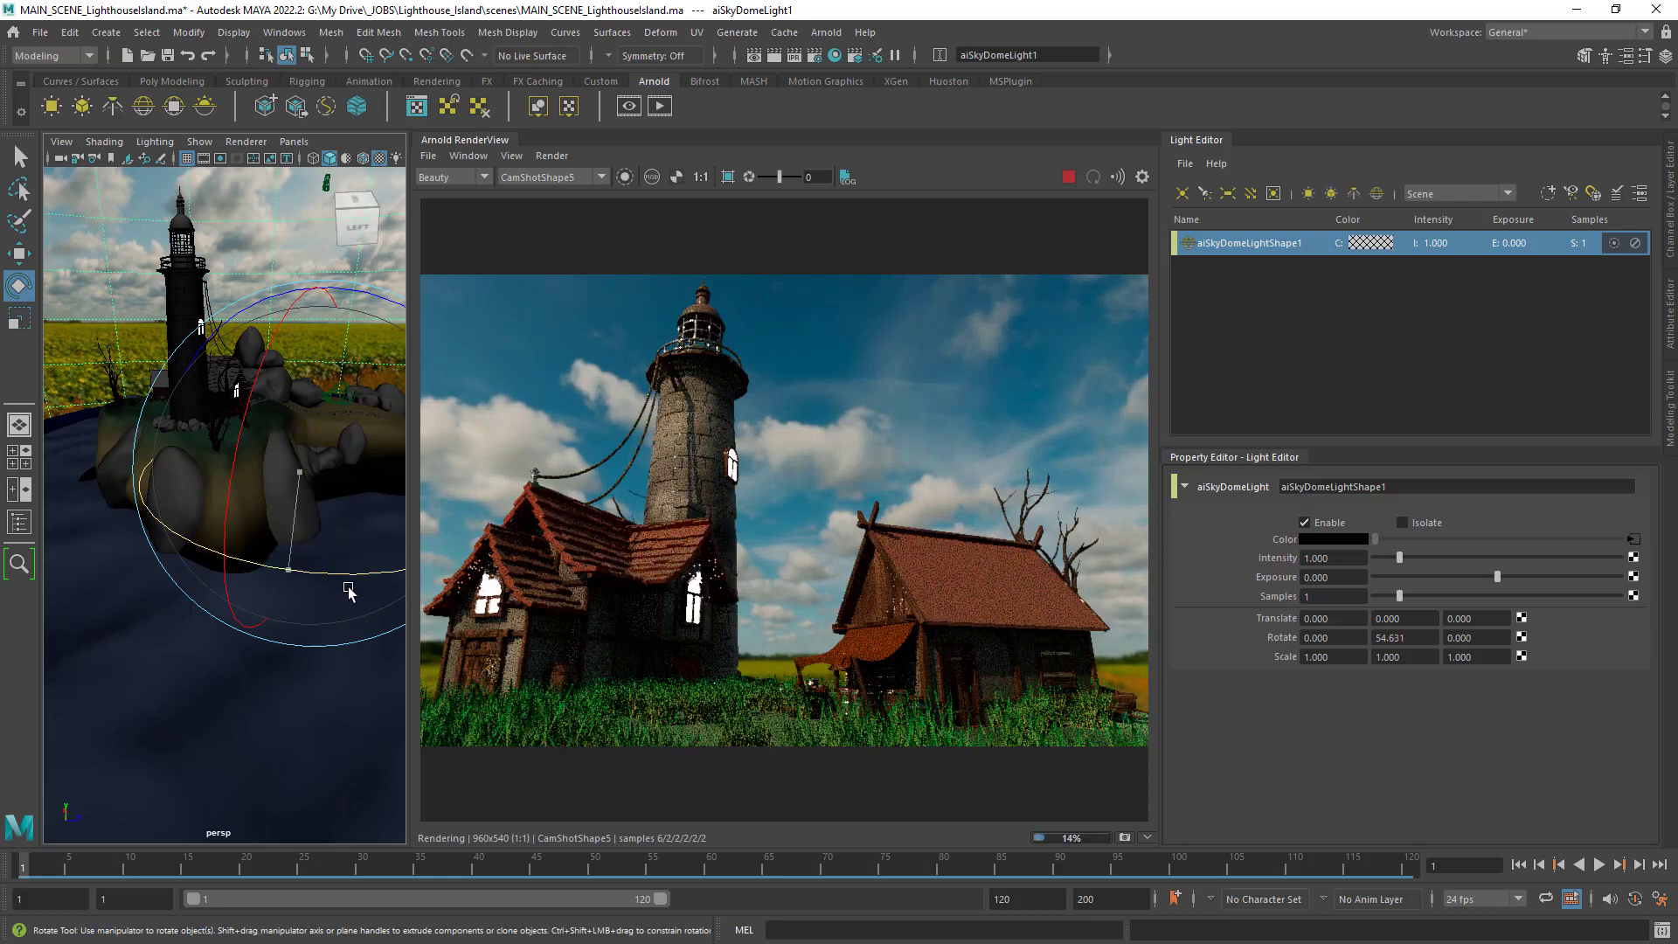
mouse_move(154, 537)
mouse_down()
mouse_move(282, 568)
mouse_move(167, 548)
mouse_up()
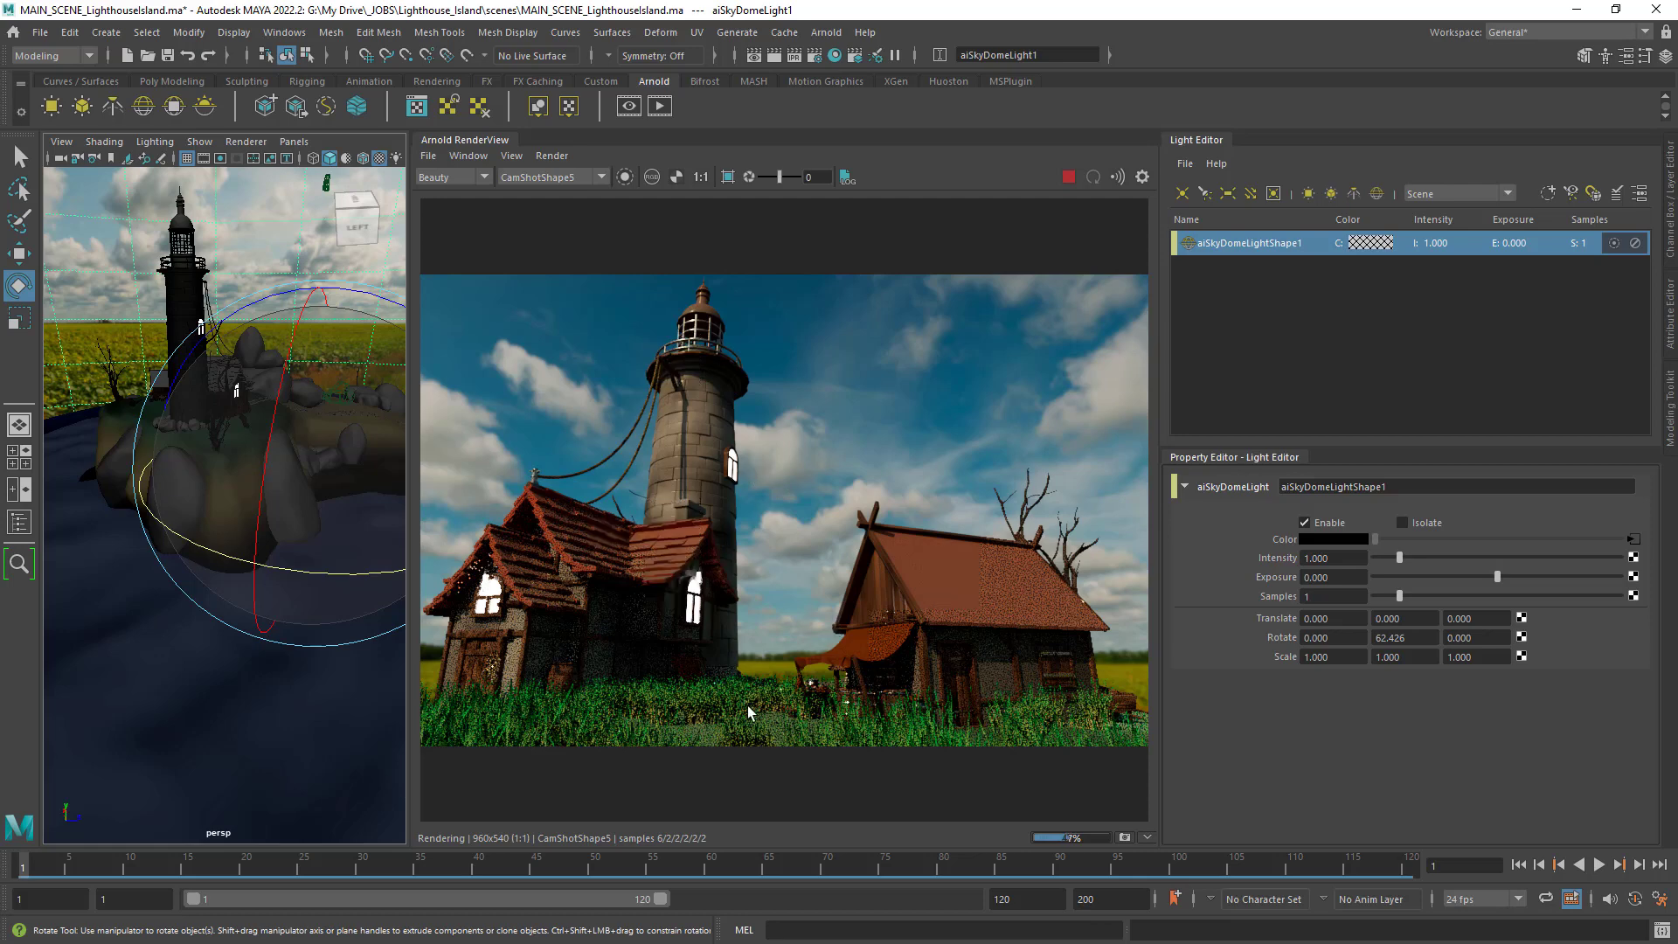
click(29, 158)
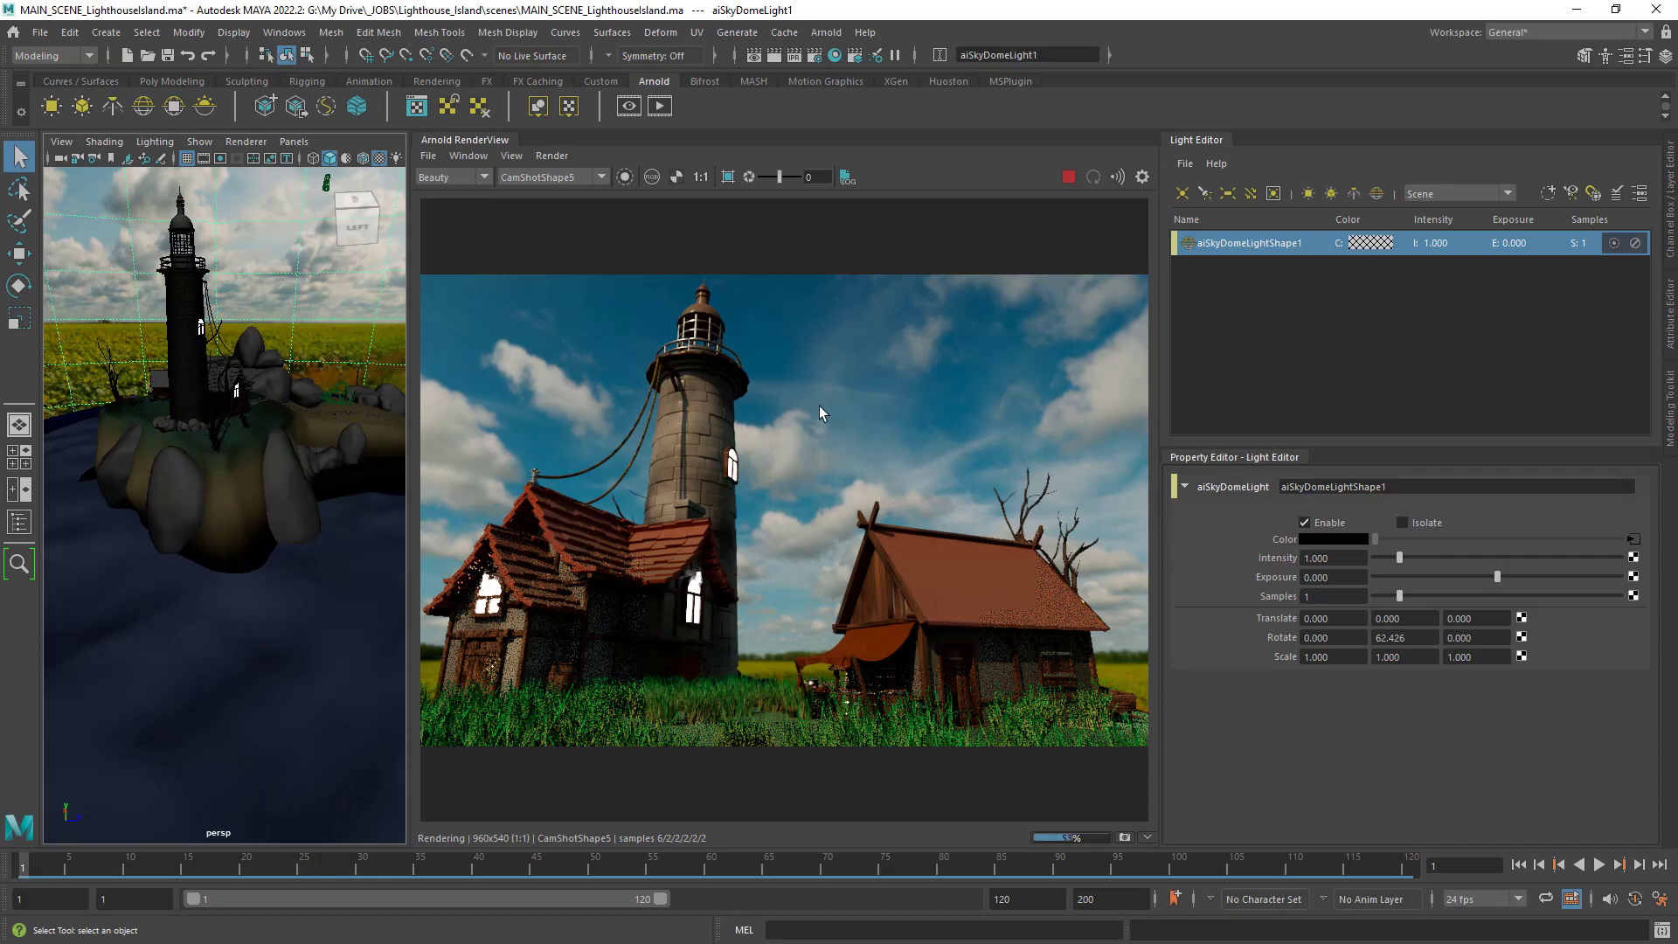
Check the render's alpha channel and set the skydome light's Camera visibility to 0 in its shape attributes.
click(675, 177)
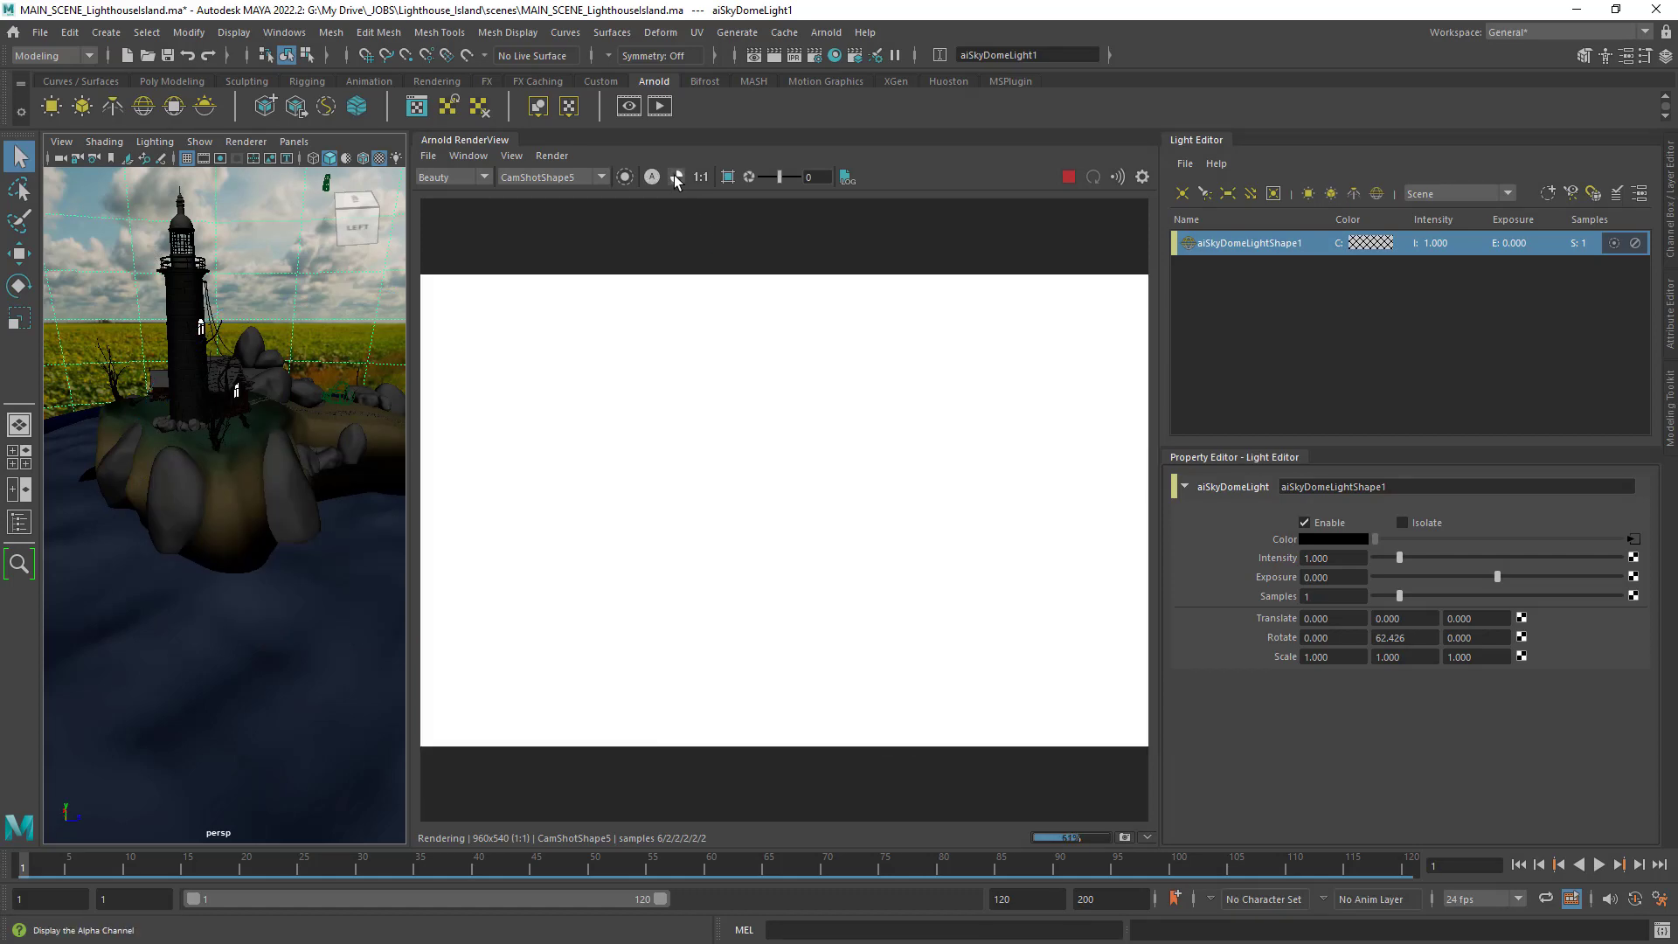
click(676, 177)
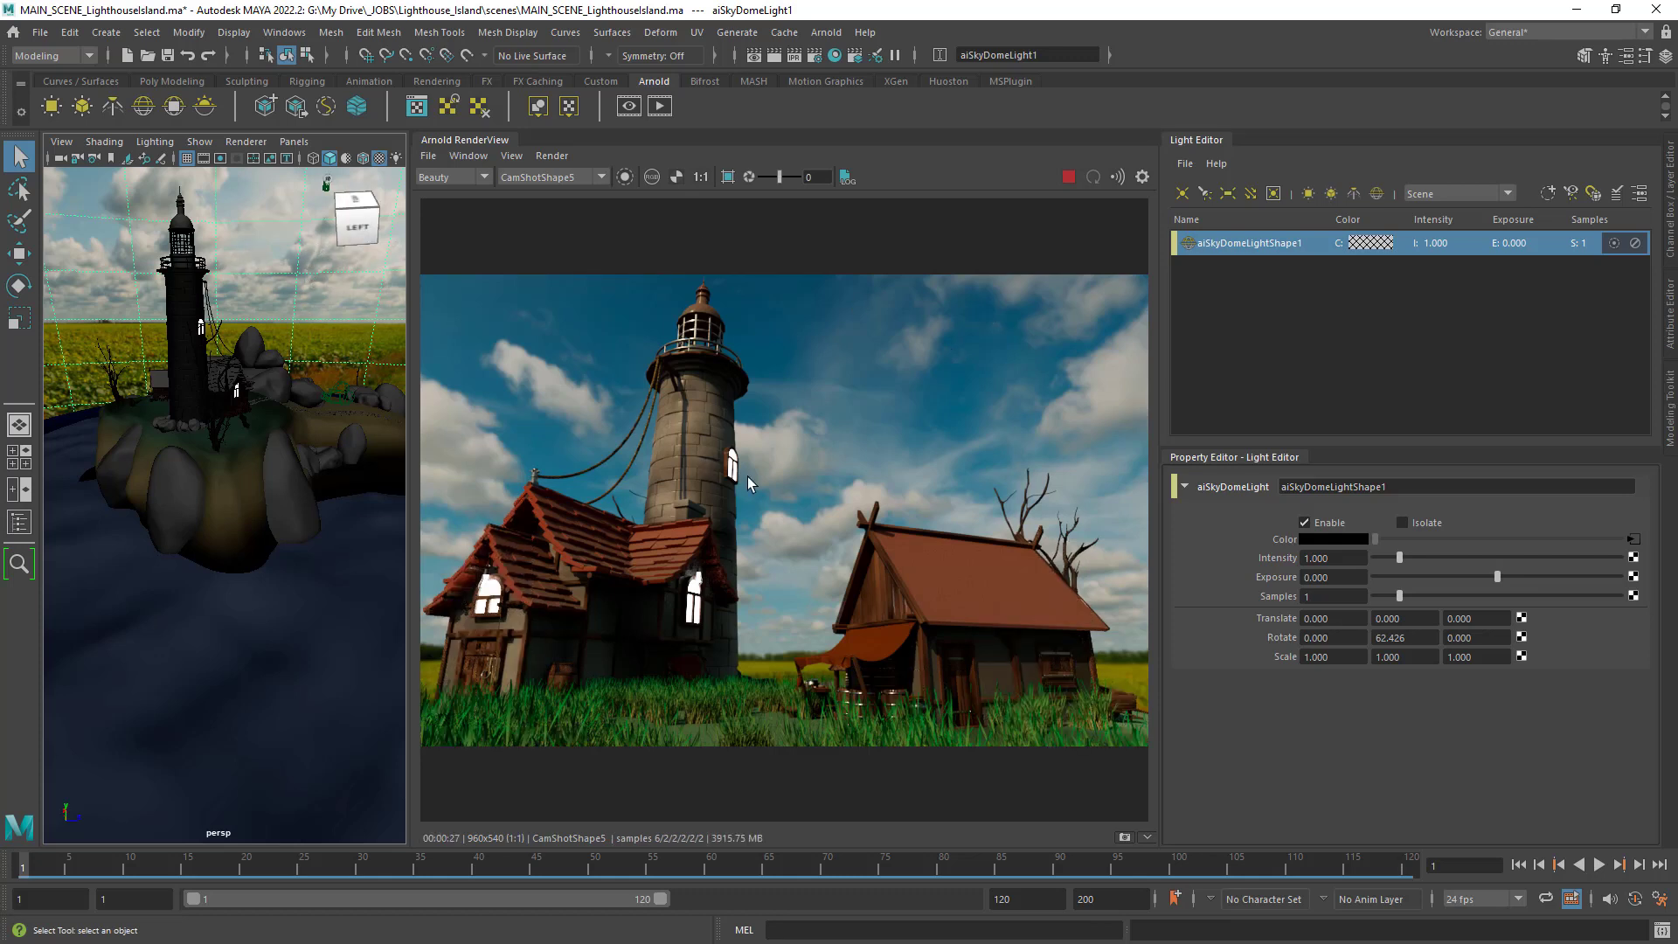
click(1664, 335)
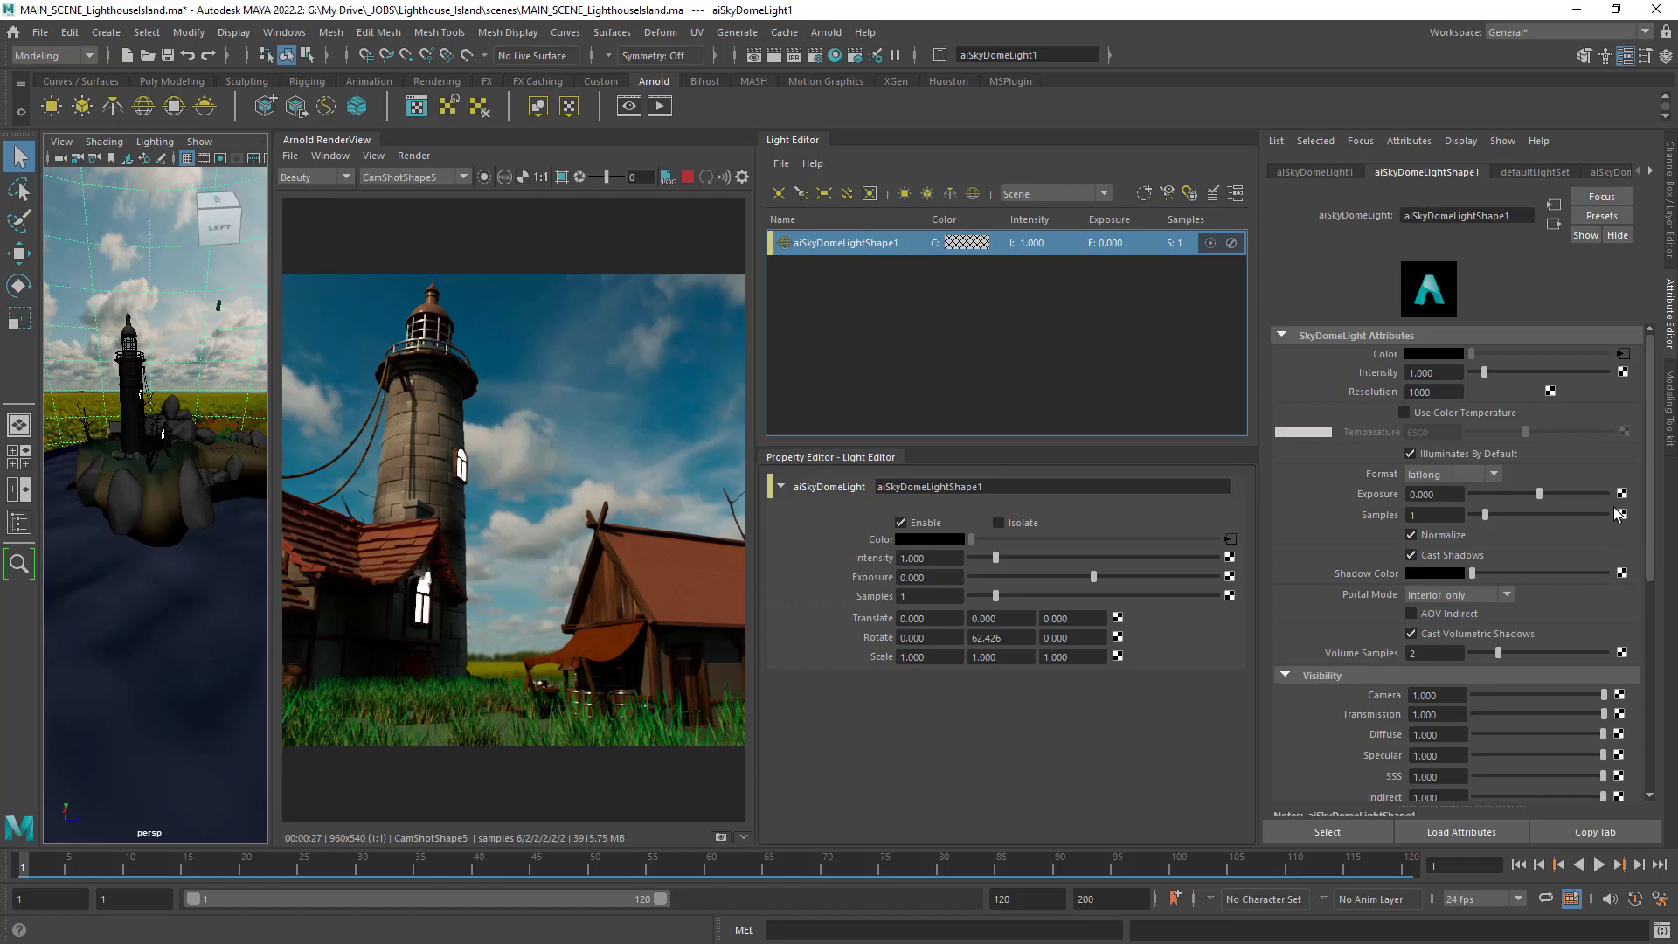
drag(1651, 444, 1647, 583)
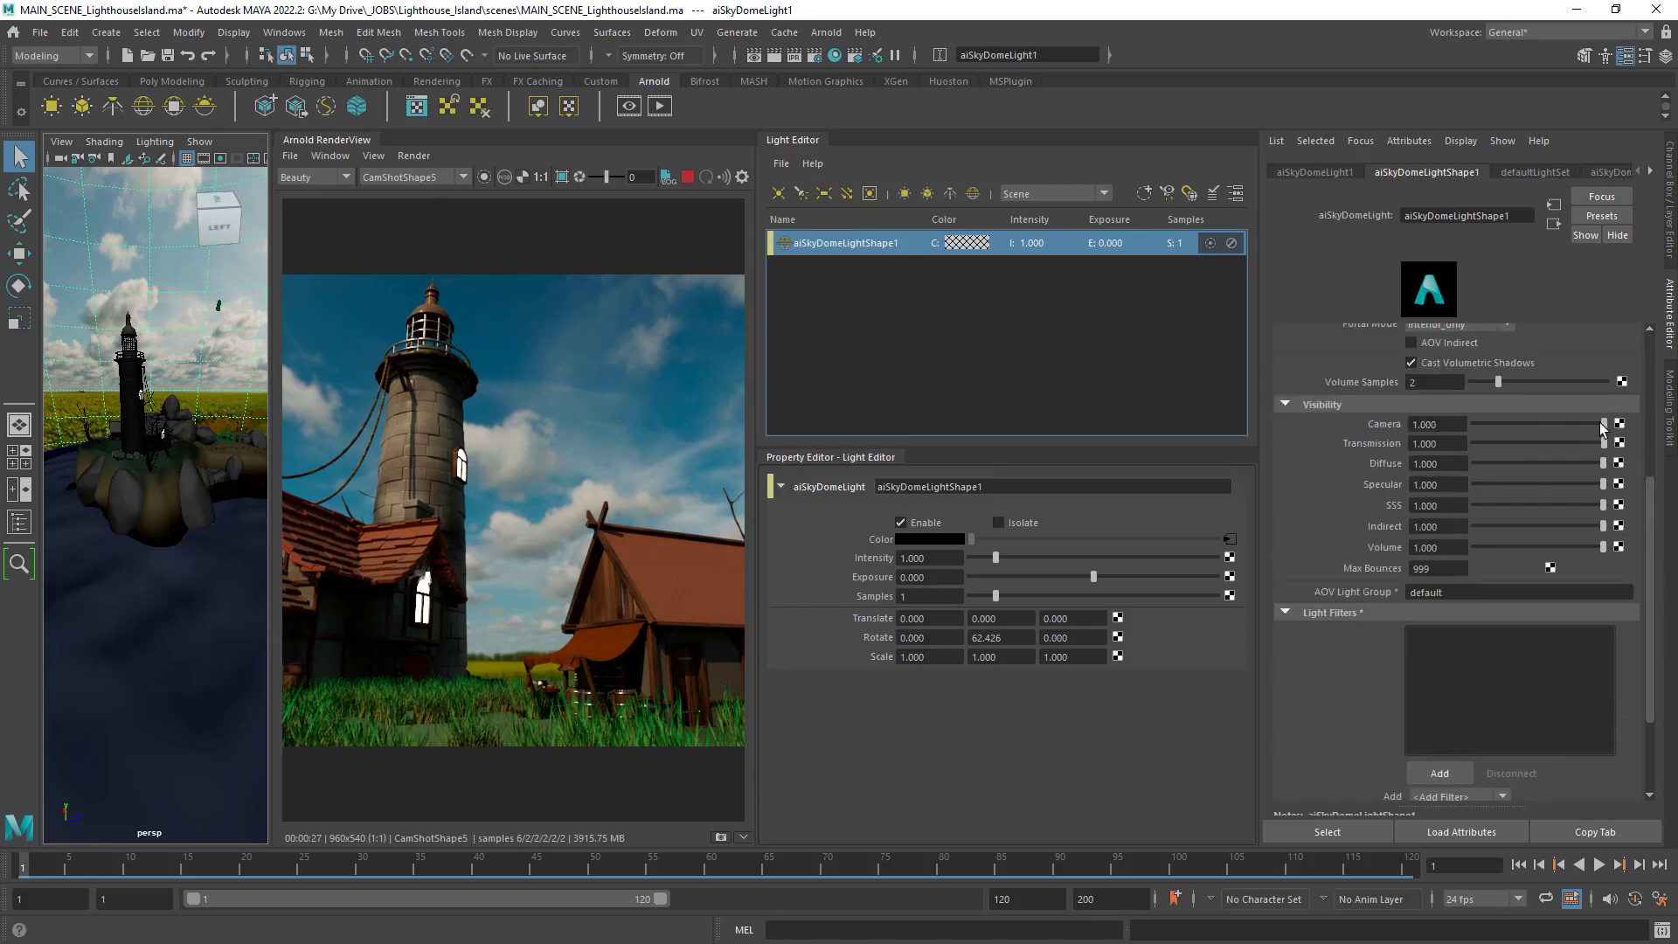
drag(1602, 423, 1449, 429)
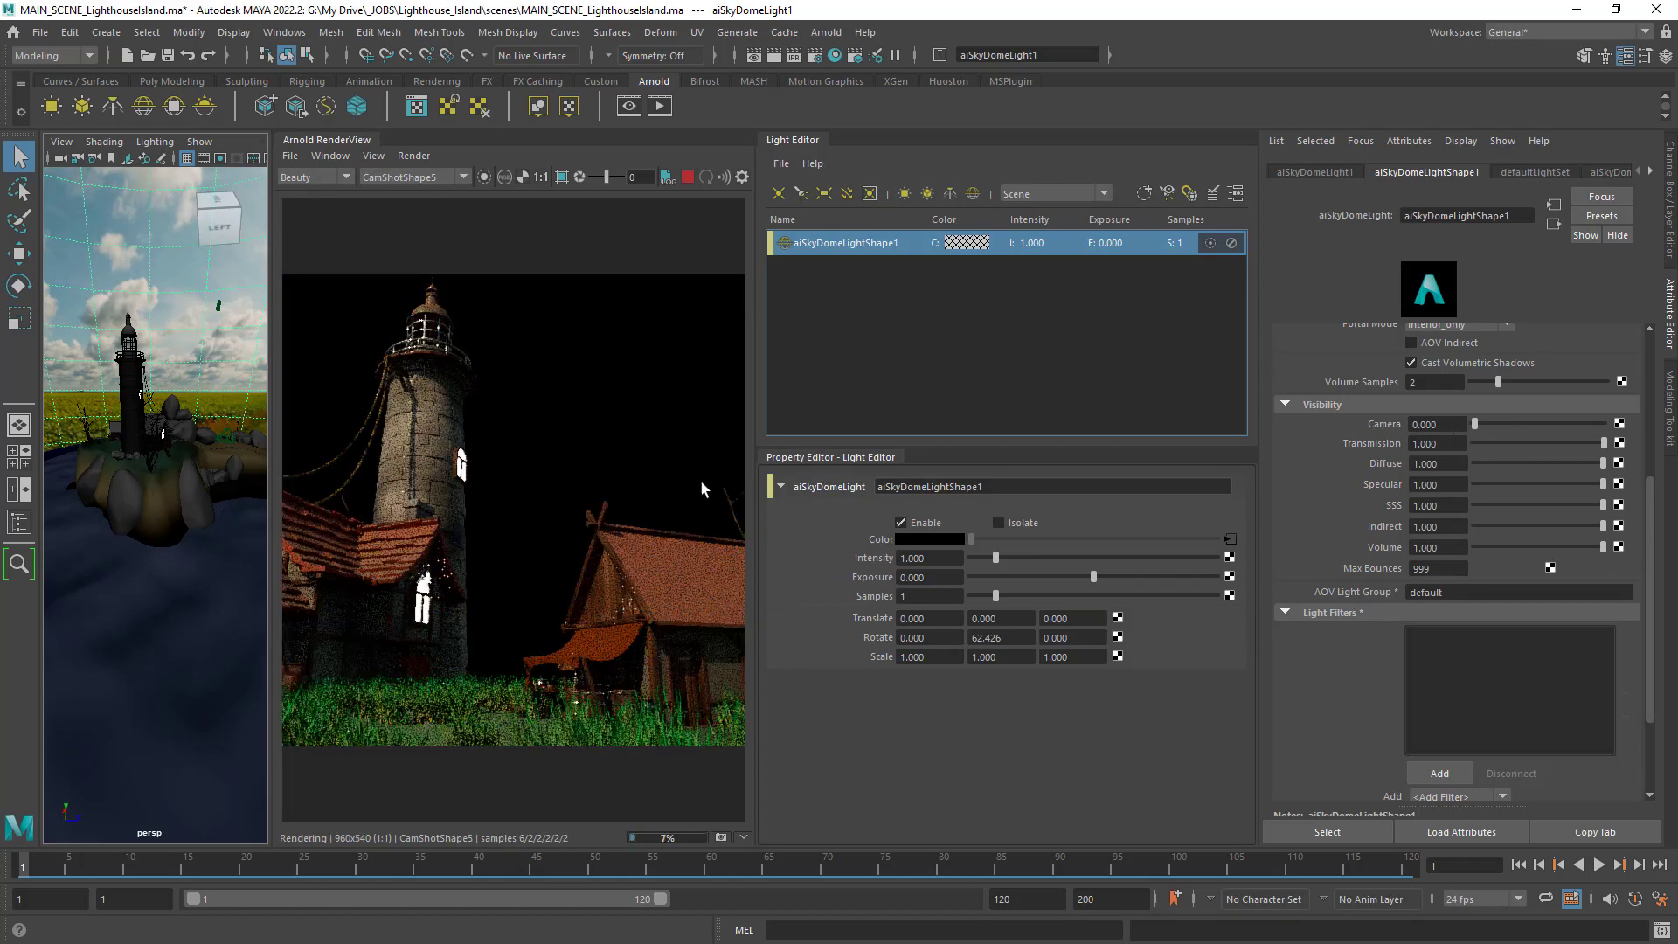
Compare the render's alpha channel with its color image, ending on the color image.
click(524, 178)
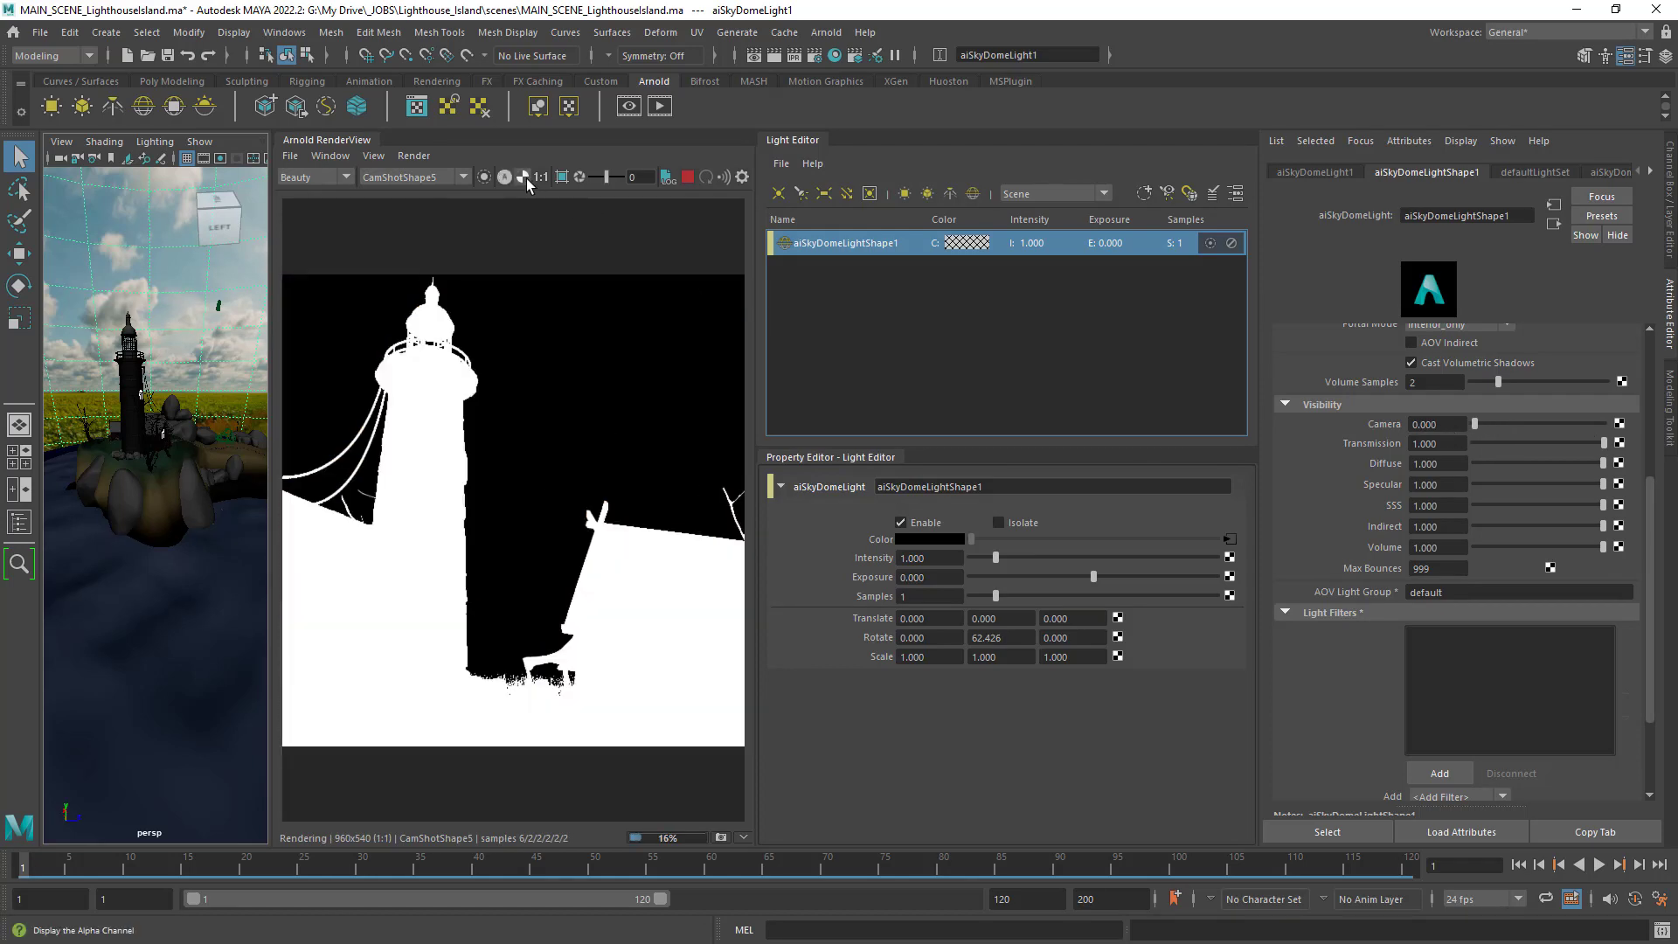
click(524, 177)
click(525, 178)
click(524, 177)
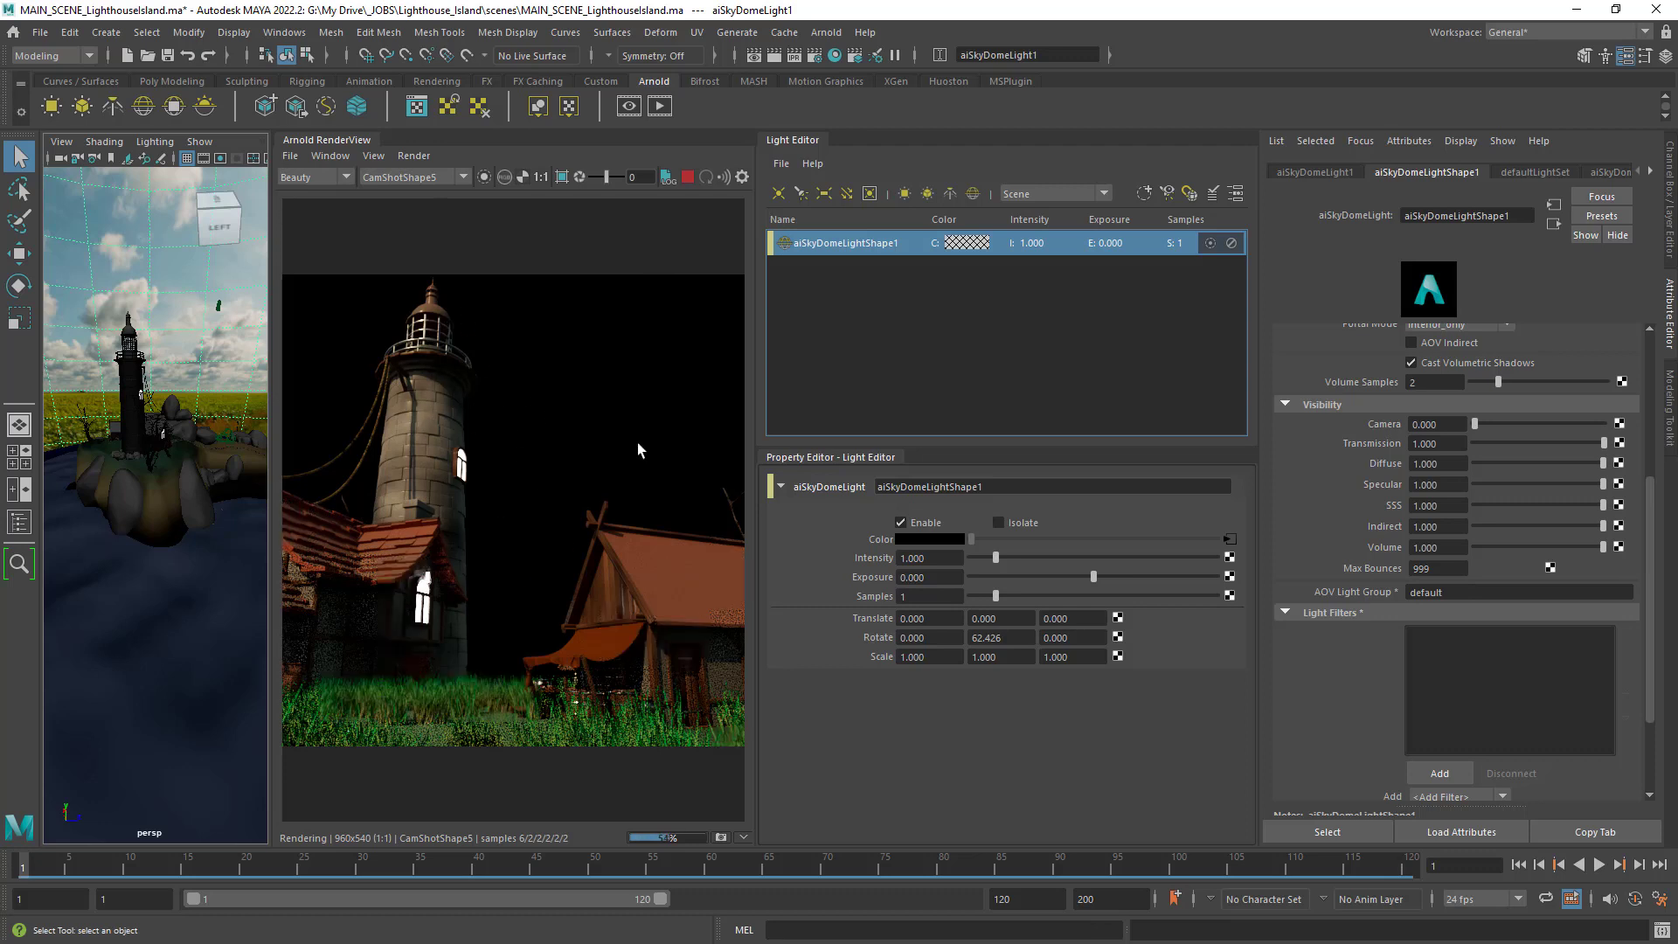
Preview the live render through CamShotShape3, CamShotShape2 and CamShotShape1.
click(443, 175)
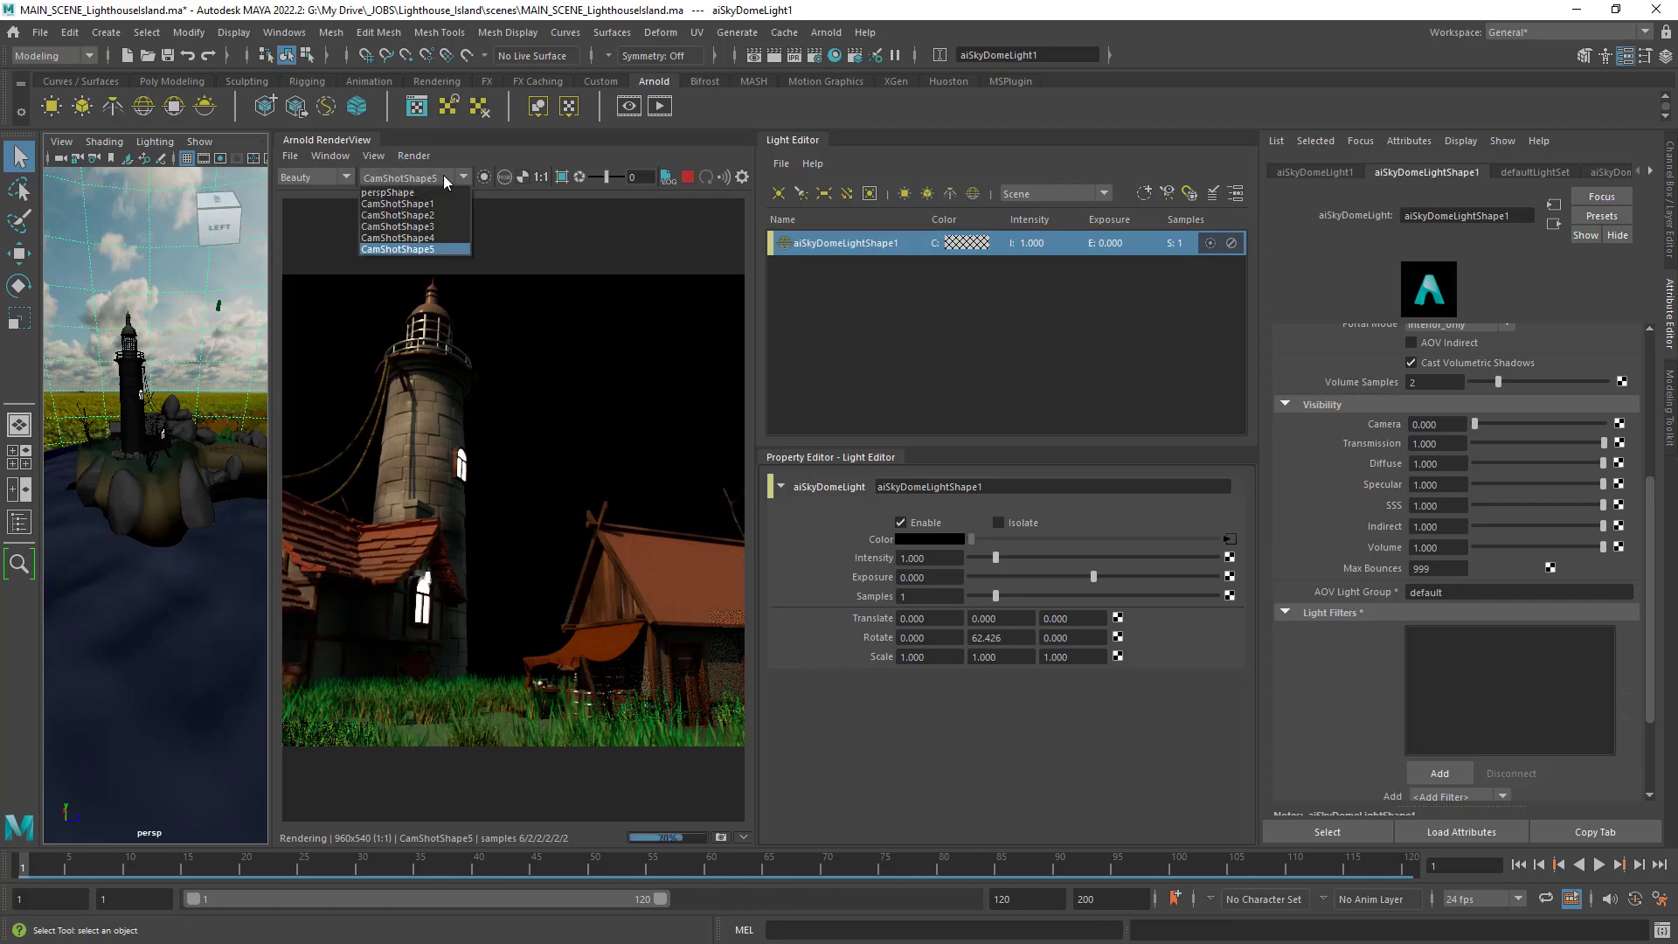
click(442, 226)
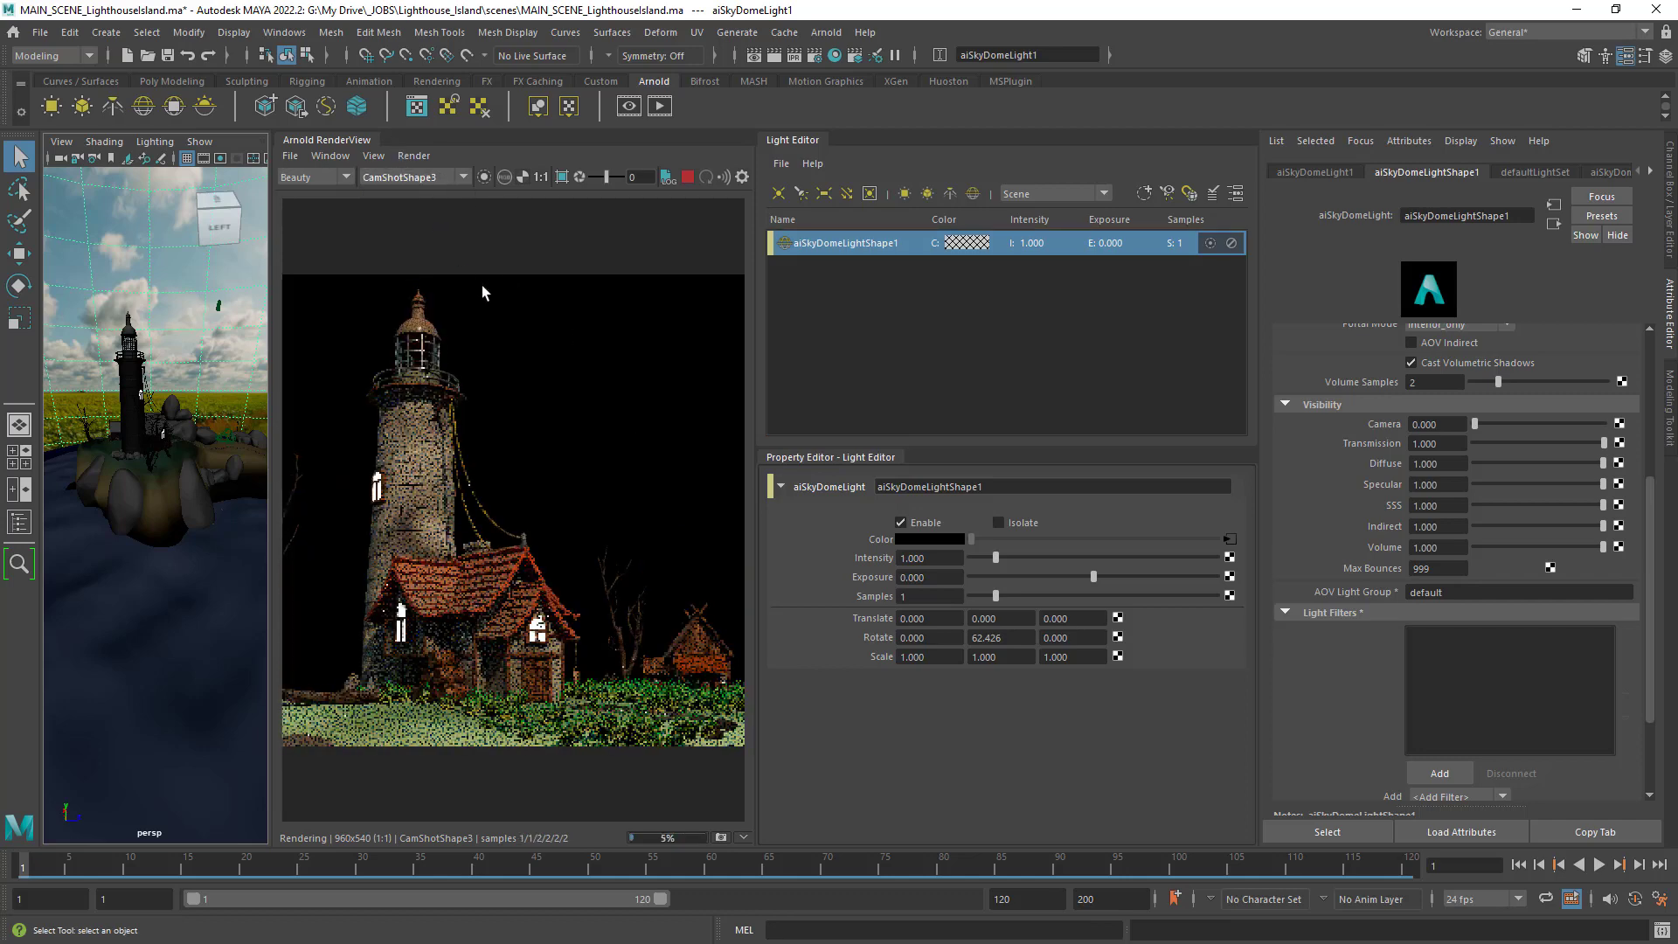
click(431, 178)
click(438, 215)
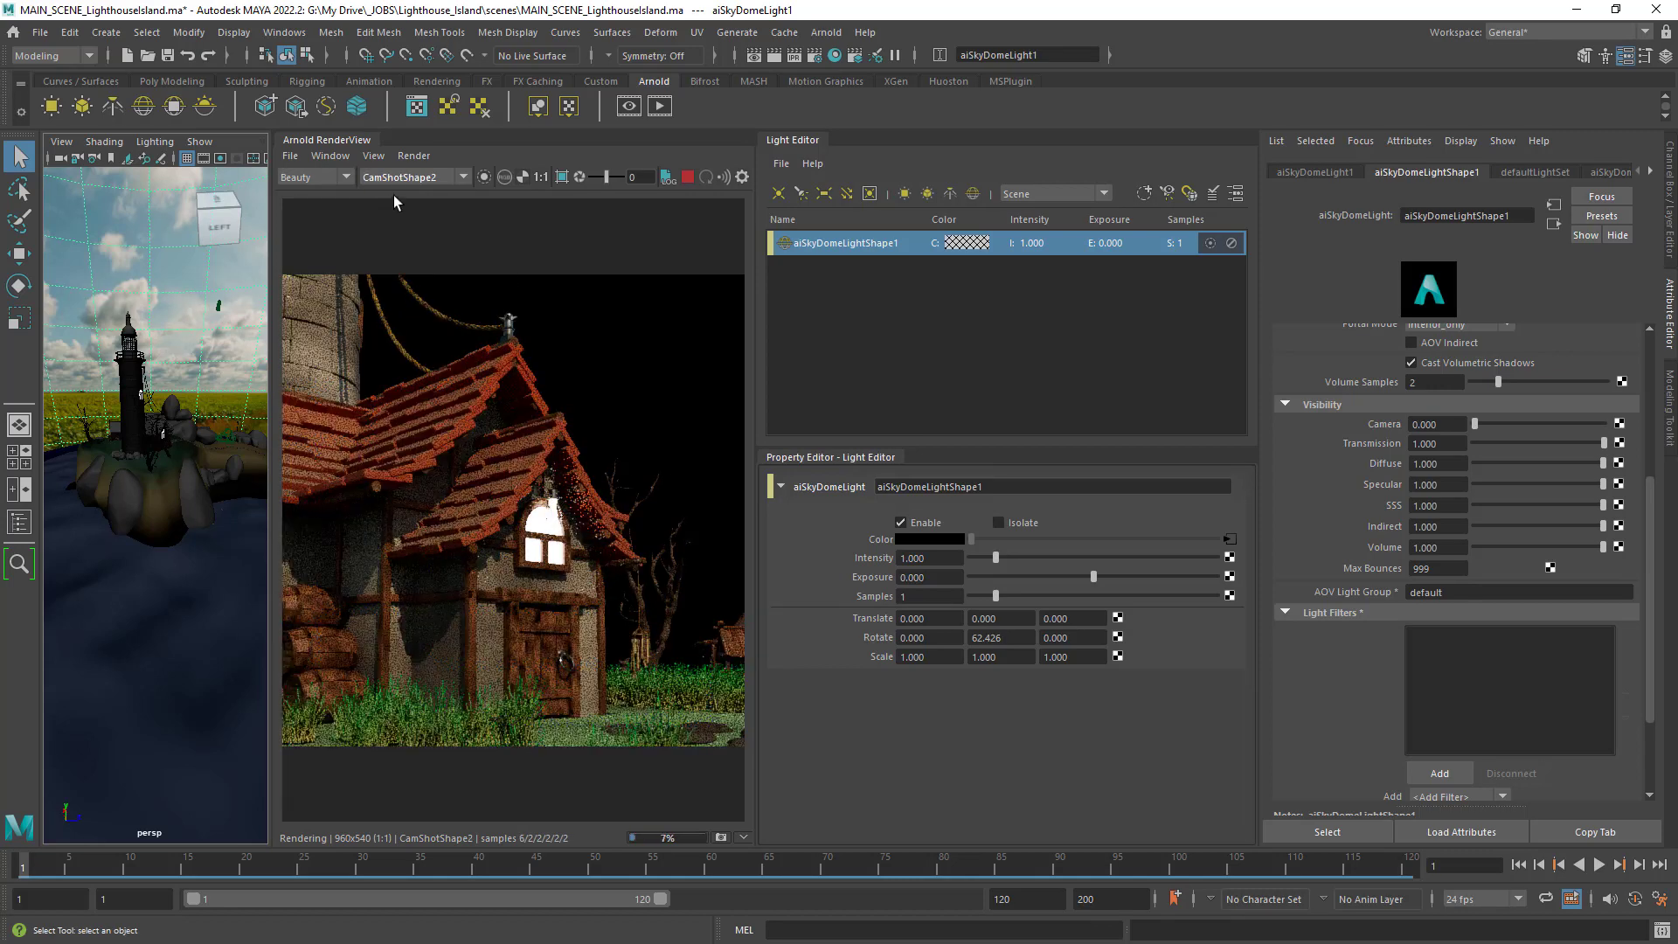
click(429, 178)
click(427, 197)
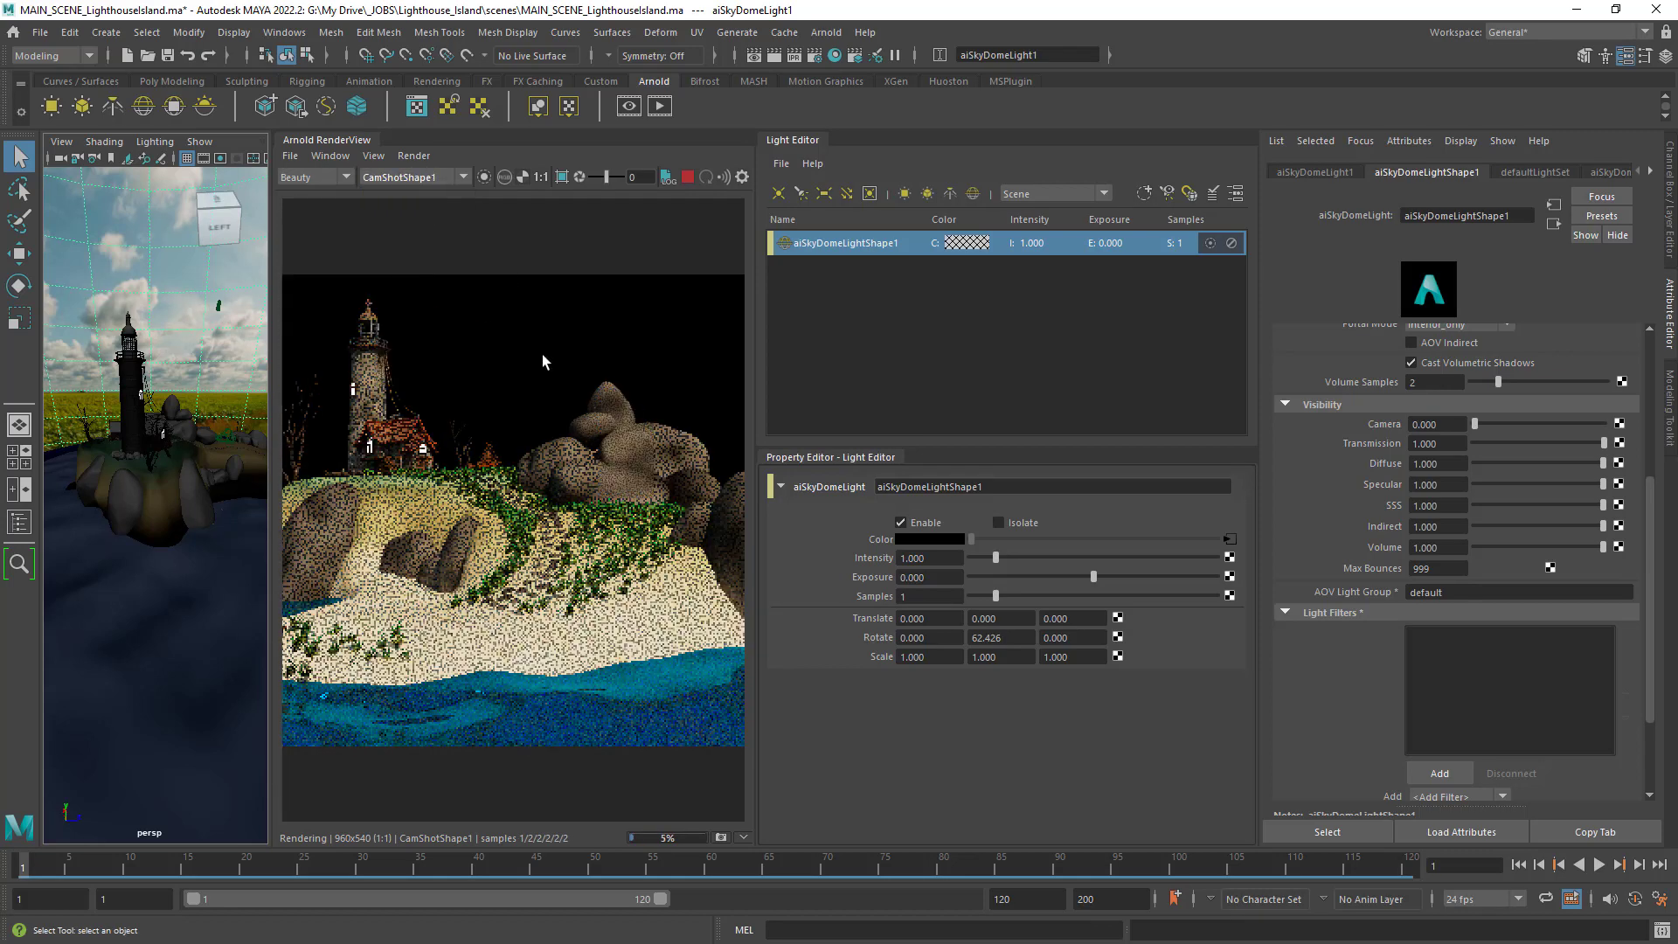
Switch the render camera to perspShape and fit the whole render image inside the Arnold RenderView.
click(449, 175)
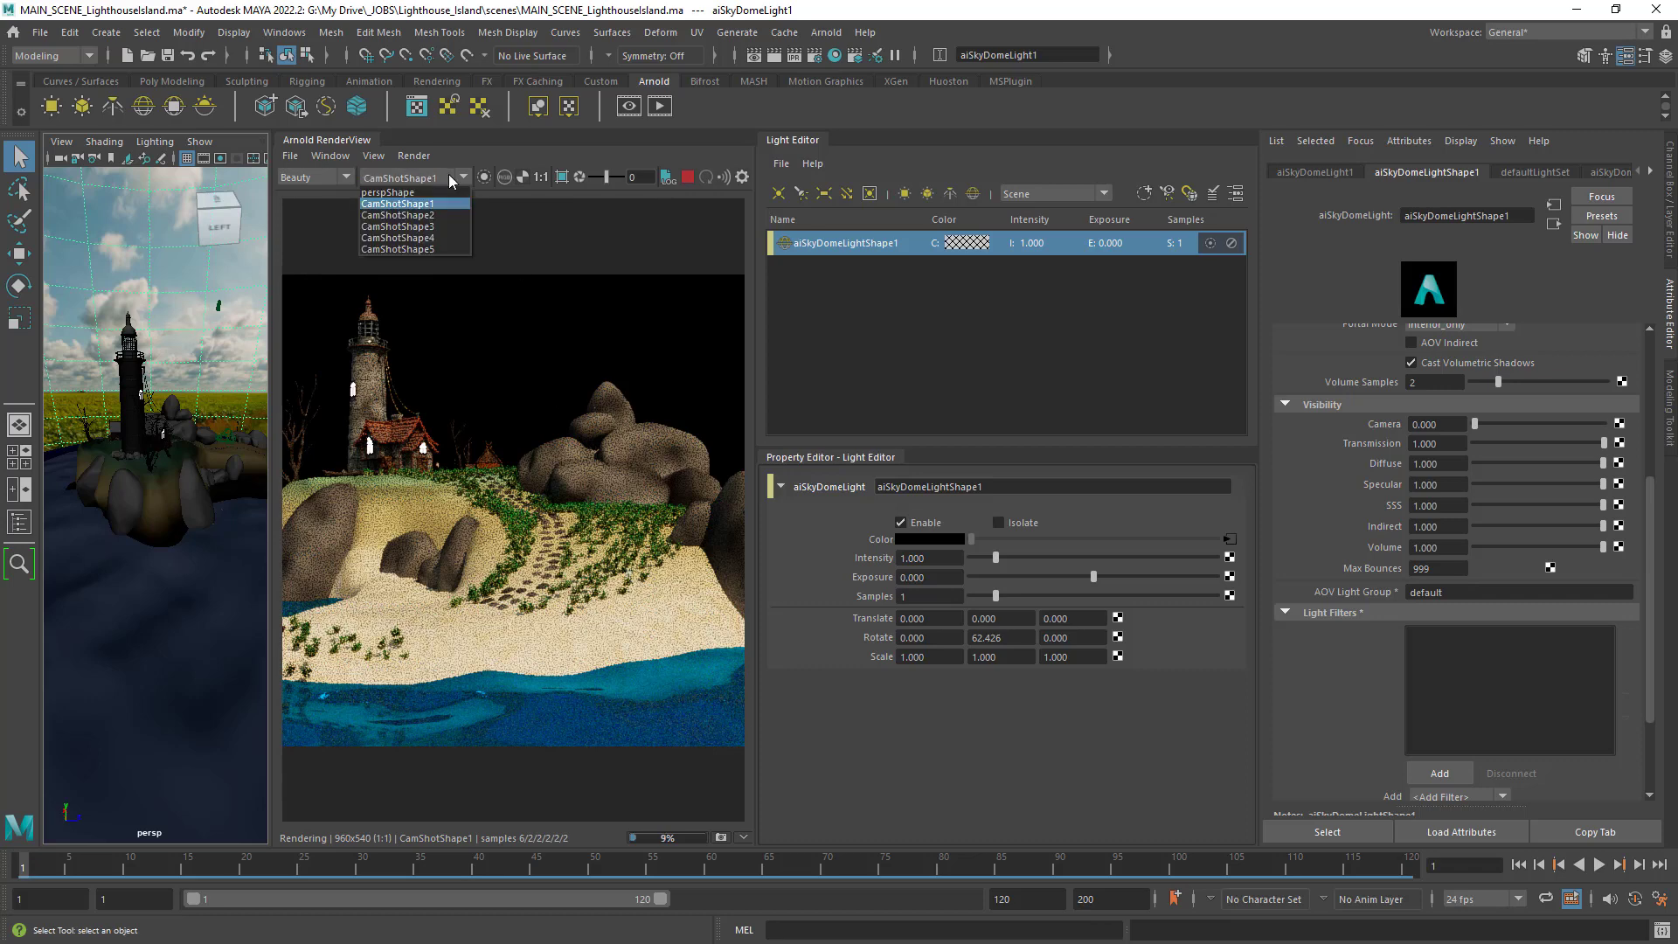
click(446, 192)
alt+right_drag(621, 486, 460, 466)
alt+middle_drag(563, 418, 558, 548)
alt+right_drag(557, 548, 323, 505)
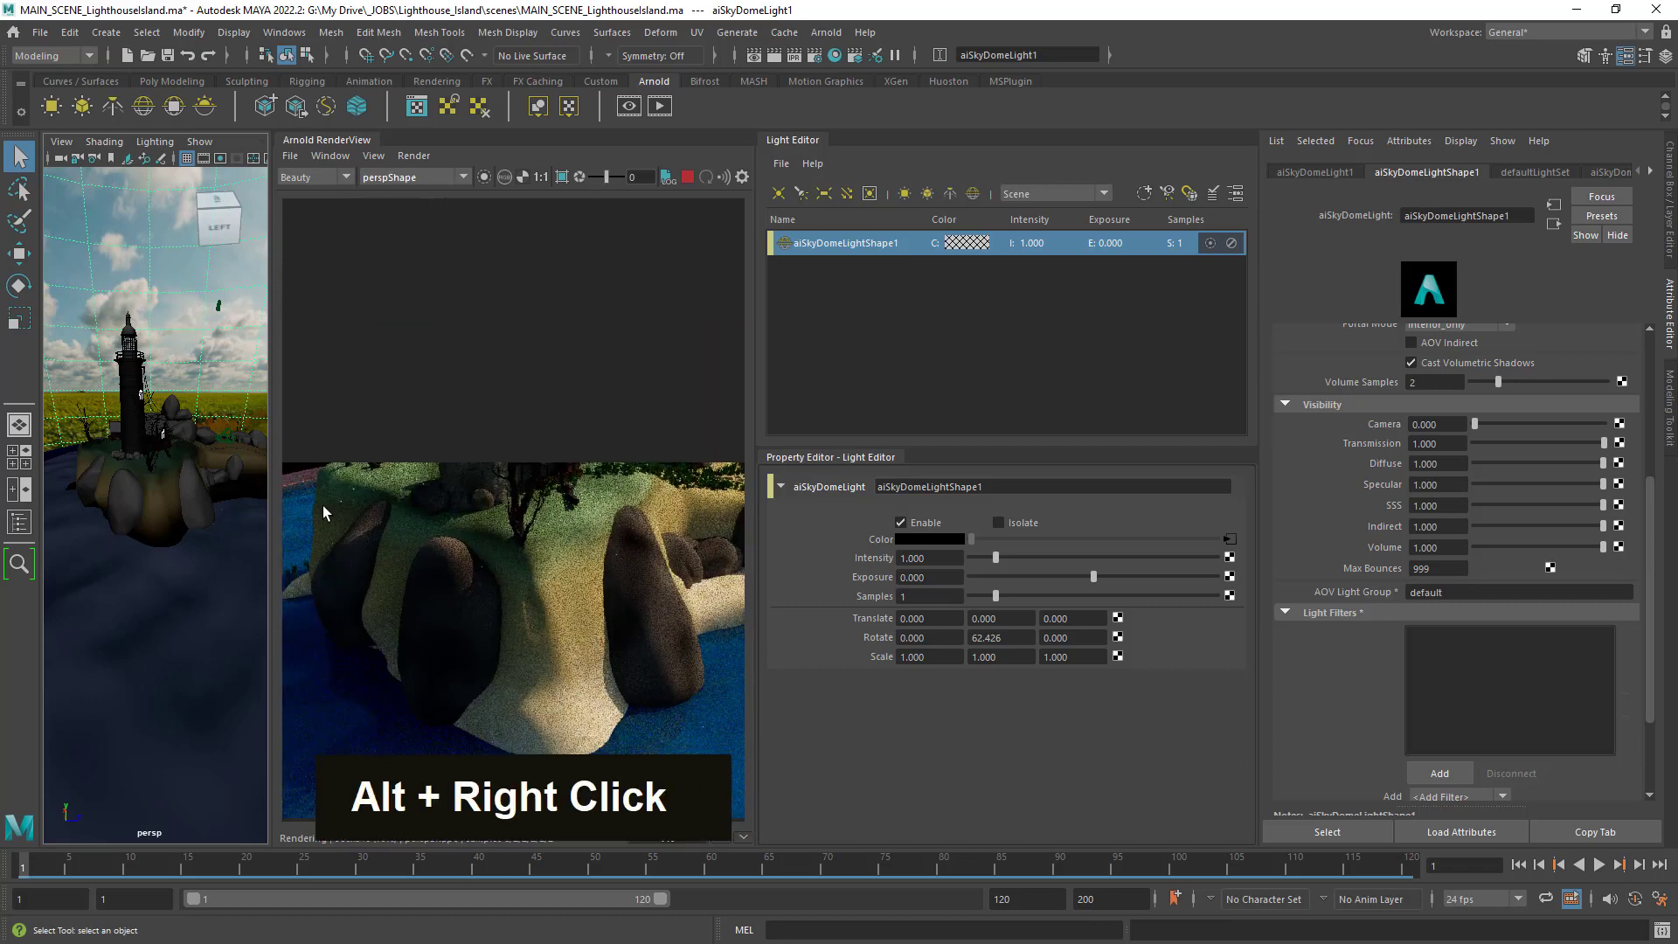
alt+middle_drag(526, 625, 522, 449)
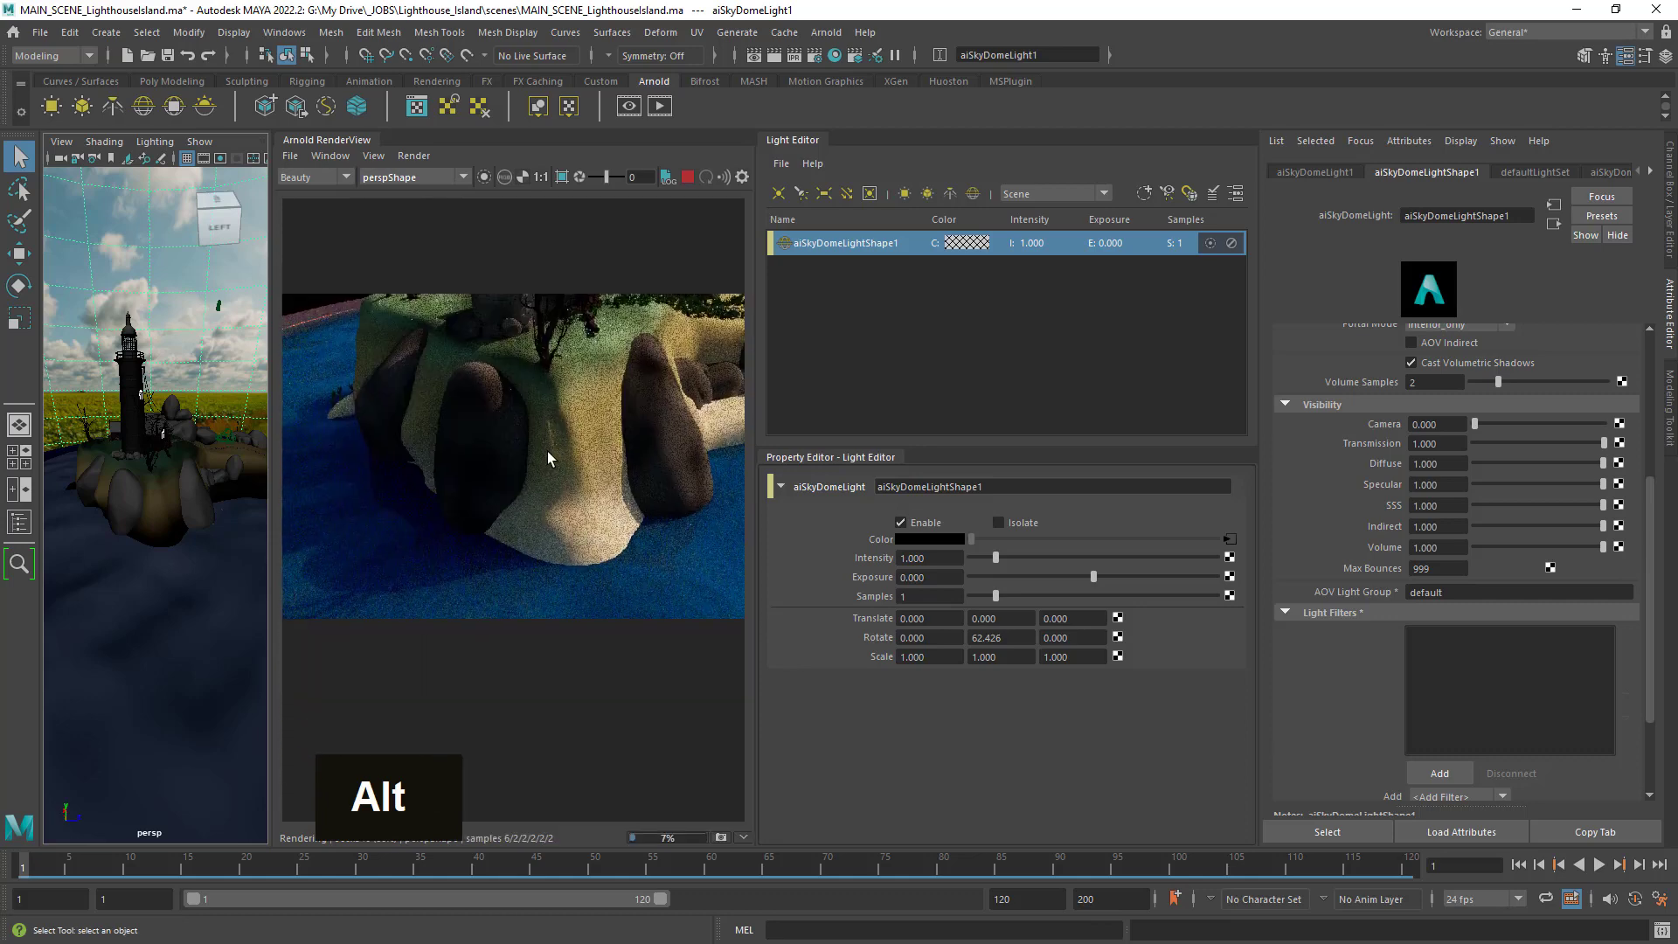
scroll(521, 482, down, 2)
alt+scroll(521, 483, up, 1)
key(alt)
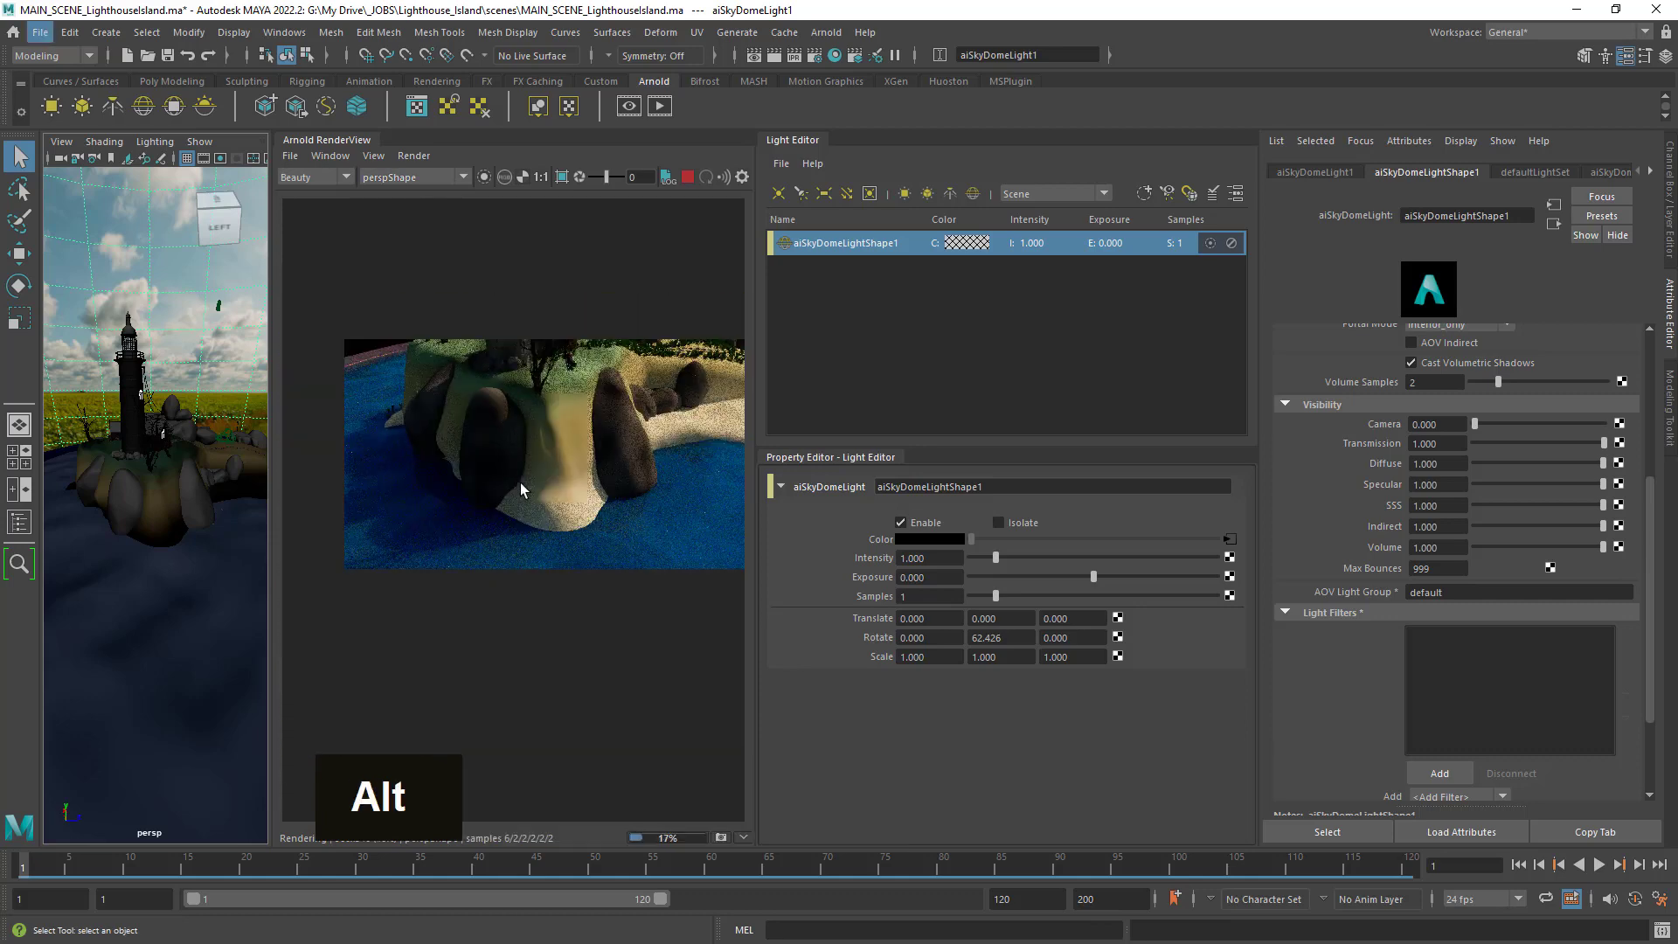
alt+middle_drag(514, 462, 480, 496)
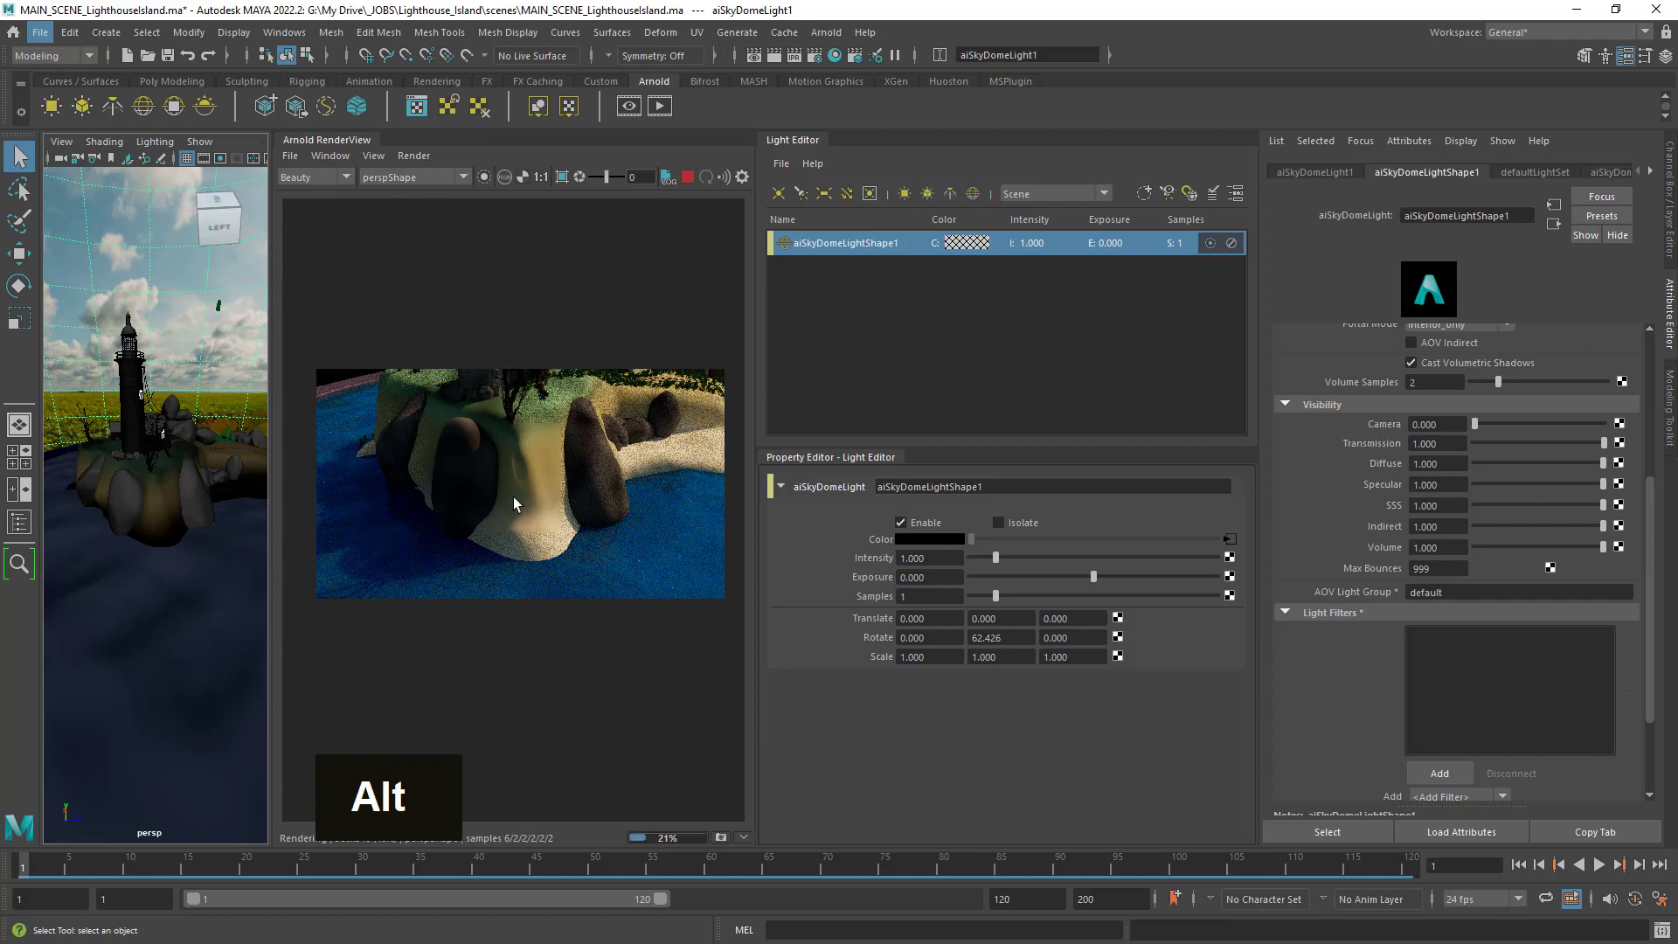
Orbit the perspective view around the island to preview the stepping-stone path in the live render.
alt+drag(197, 496, 142, 536)
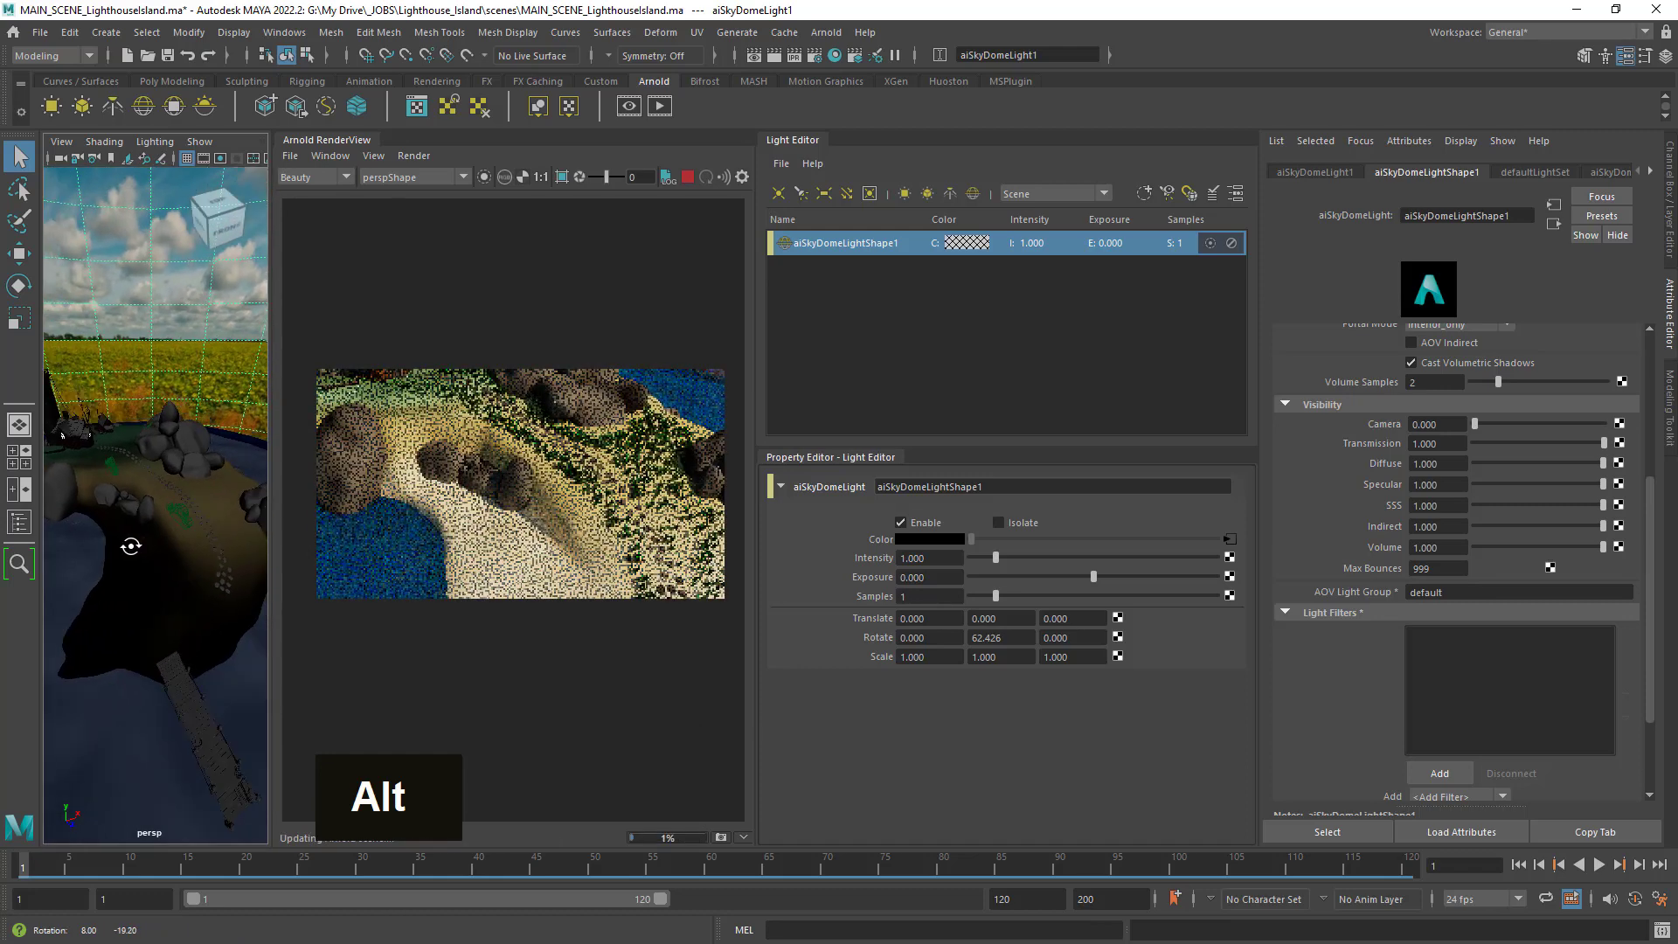
alt+right_drag(143, 562, 249, 612)
alt+middle_drag(173, 513, 226, 603)
alt+right_drag(175, 568, 120, 522)
alt+drag(120, 522, 142, 544)
mouse_move(143, 544)
alt+right_down()
mouse_move(185, 556)
mouse_move(170, 528)
alt+right_up()
alt+middle_drag(170, 528, 273, 498)
Widen the perspective viewport, hide the Attribute Editor, and reframe the view on the cottage beside the stone path.
drag(270, 492, 329, 492)
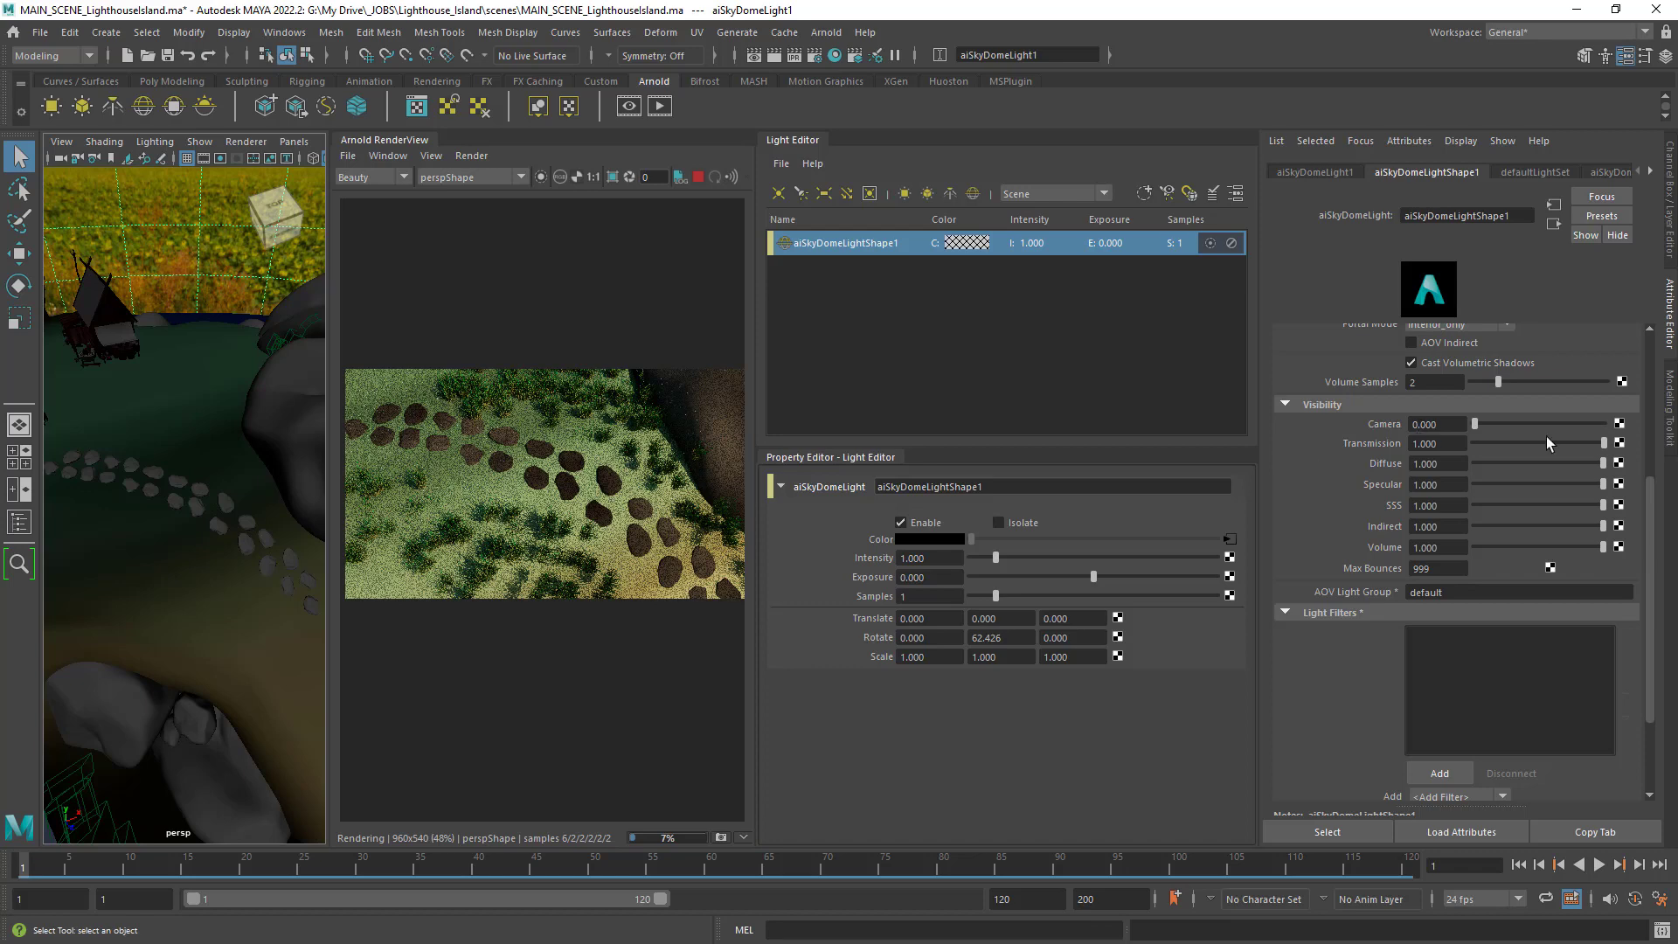
click(1669, 311)
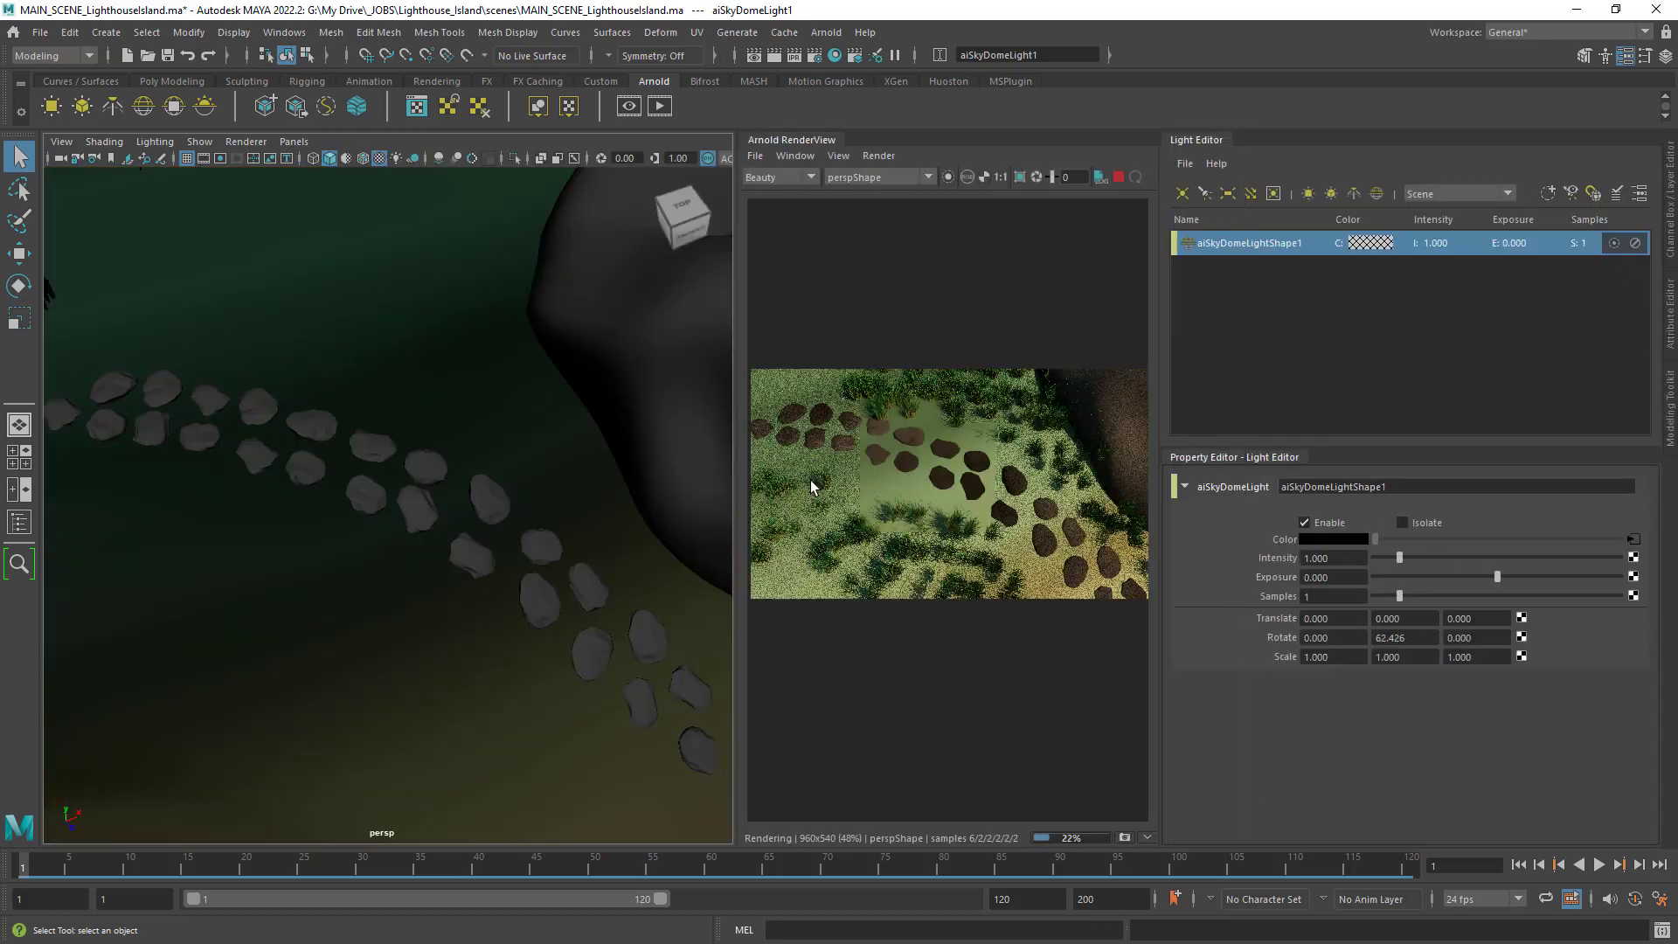
alt+right_drag(348, 496, 281, 476)
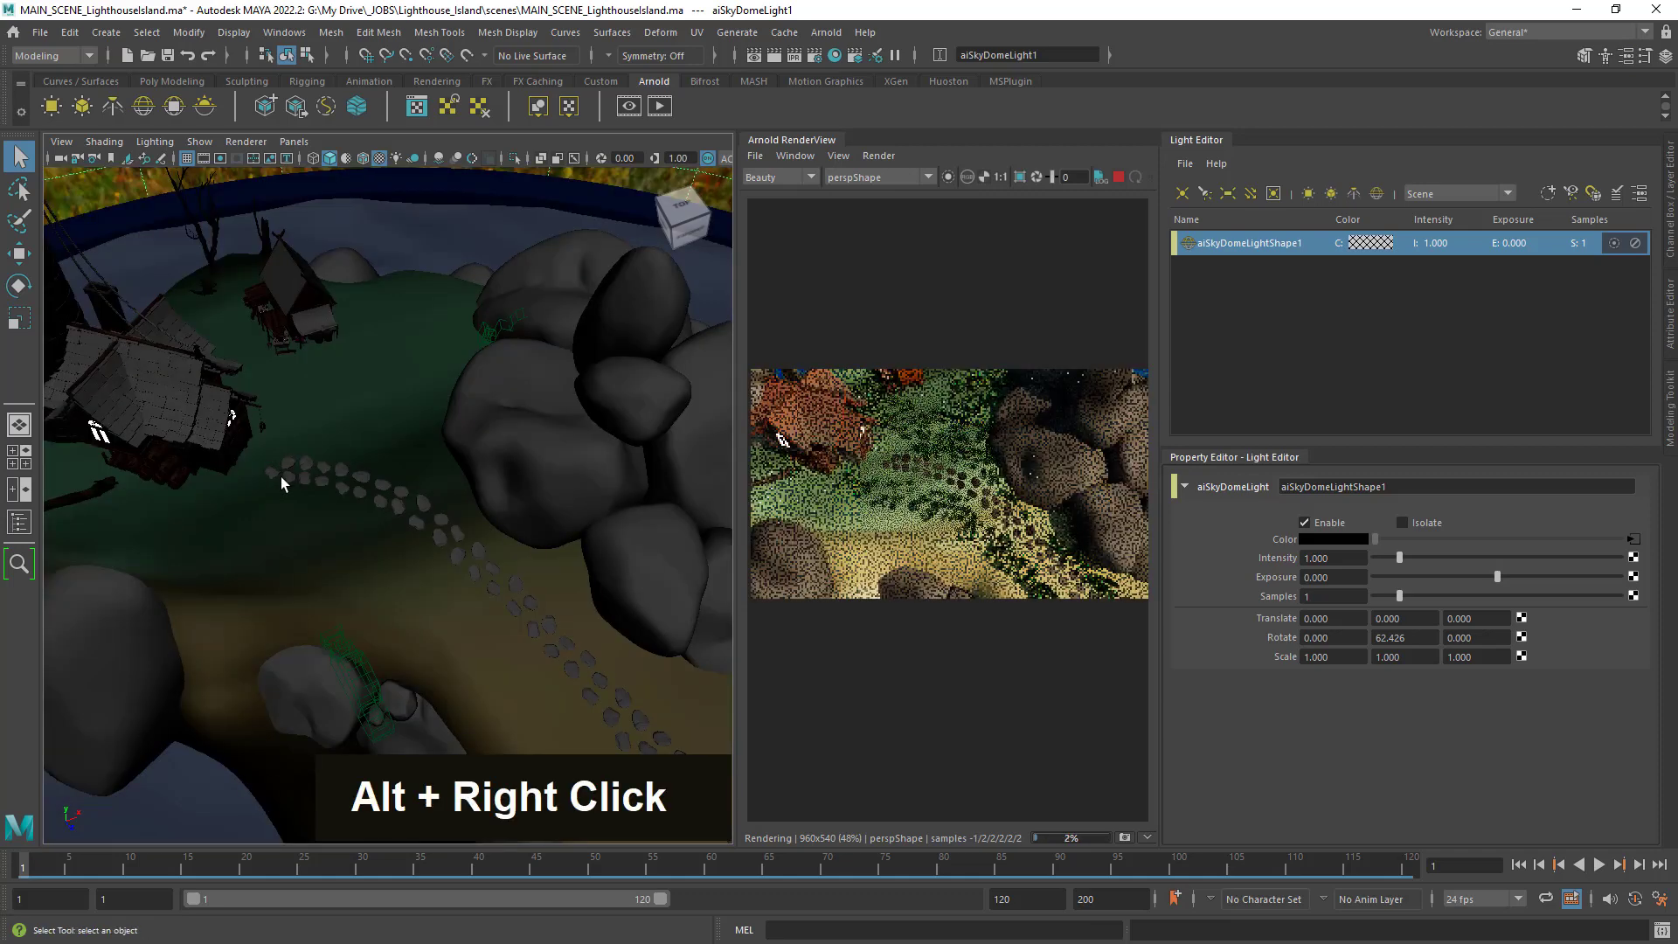
alt+drag(431, 513, 382, 503)
alt+middle_drag(393, 475, 480, 566)
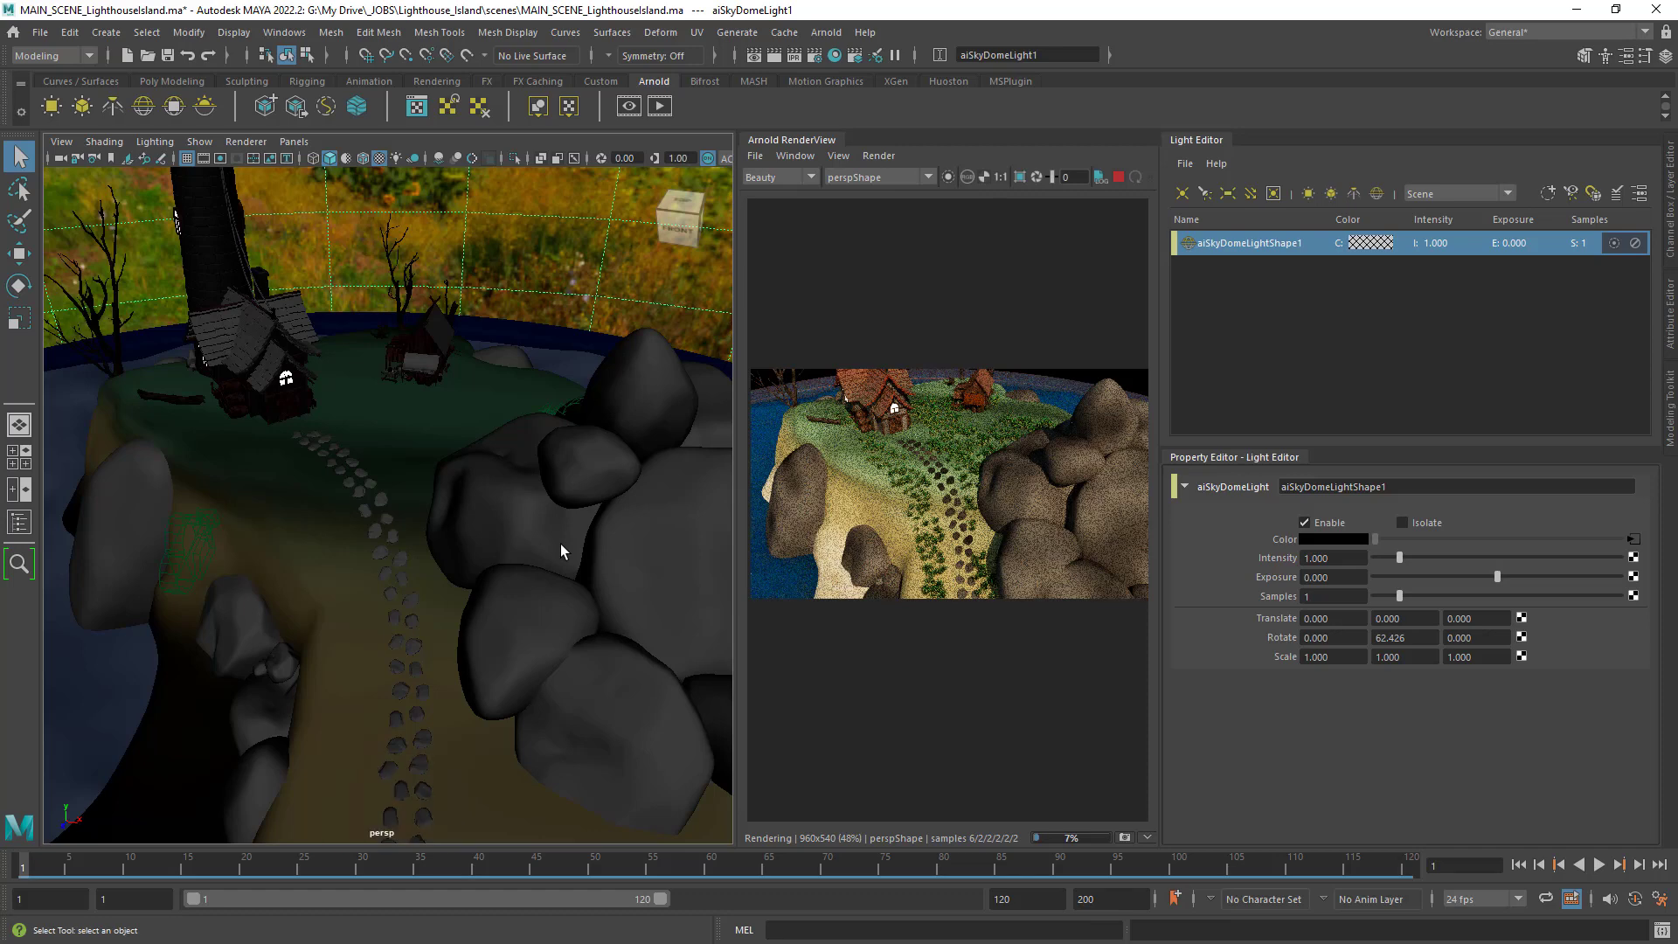
alt+drag(532, 500, 539, 551)
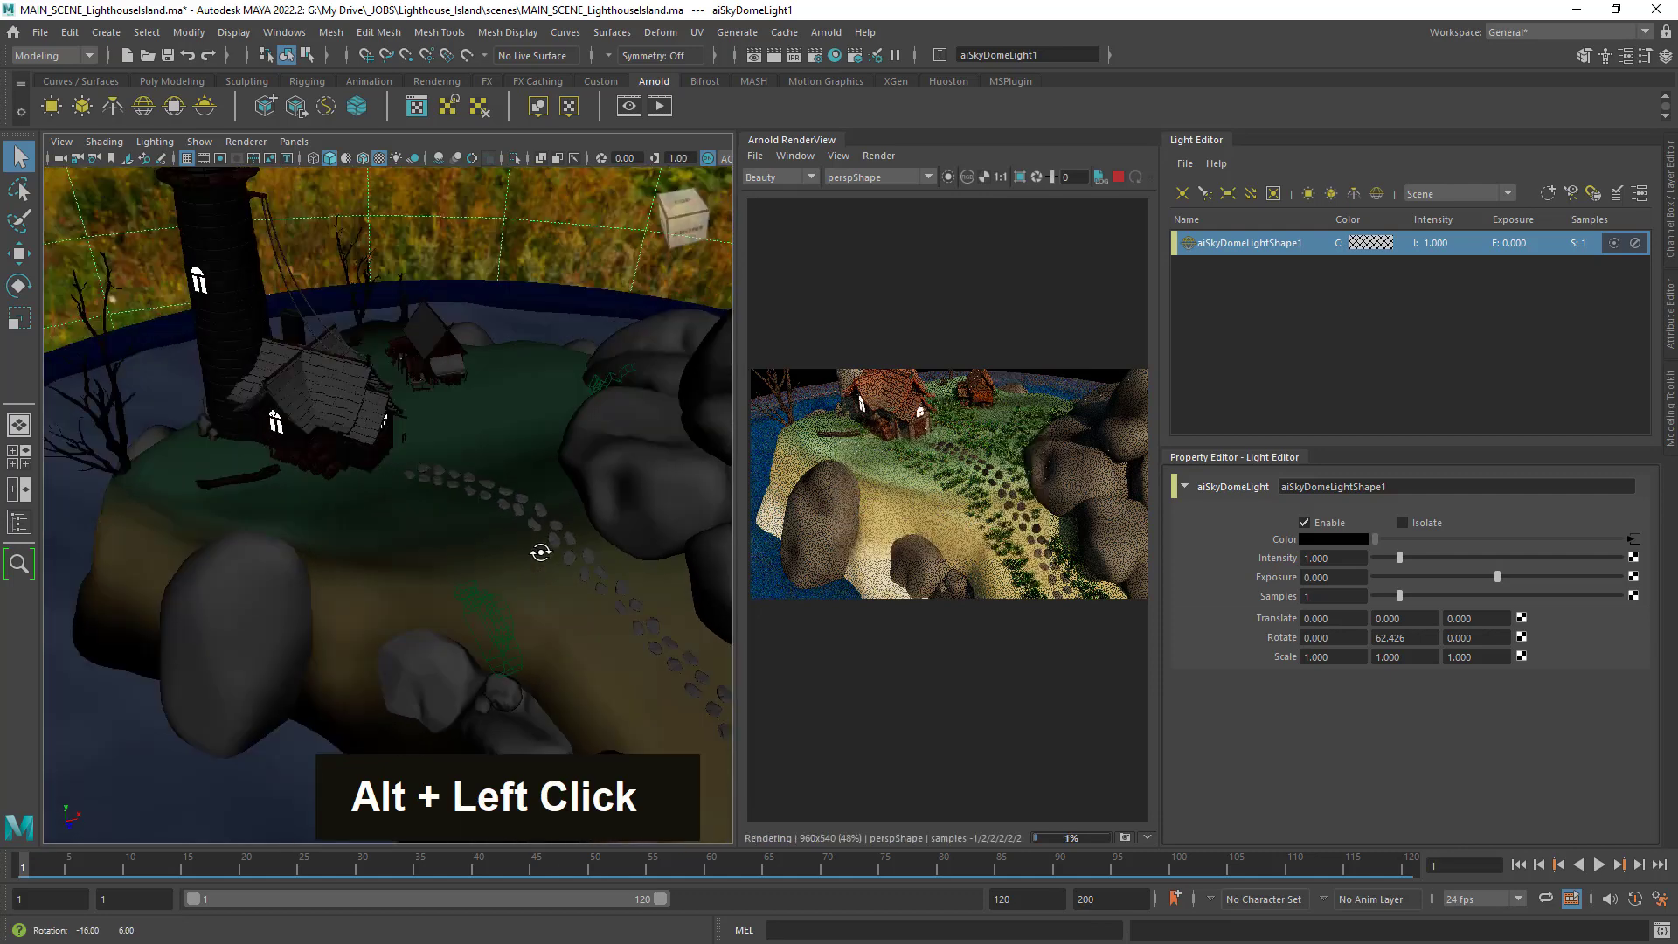
alt+right_drag(495, 524, 472, 490)
alt+middle_drag(469, 535, 461, 543)
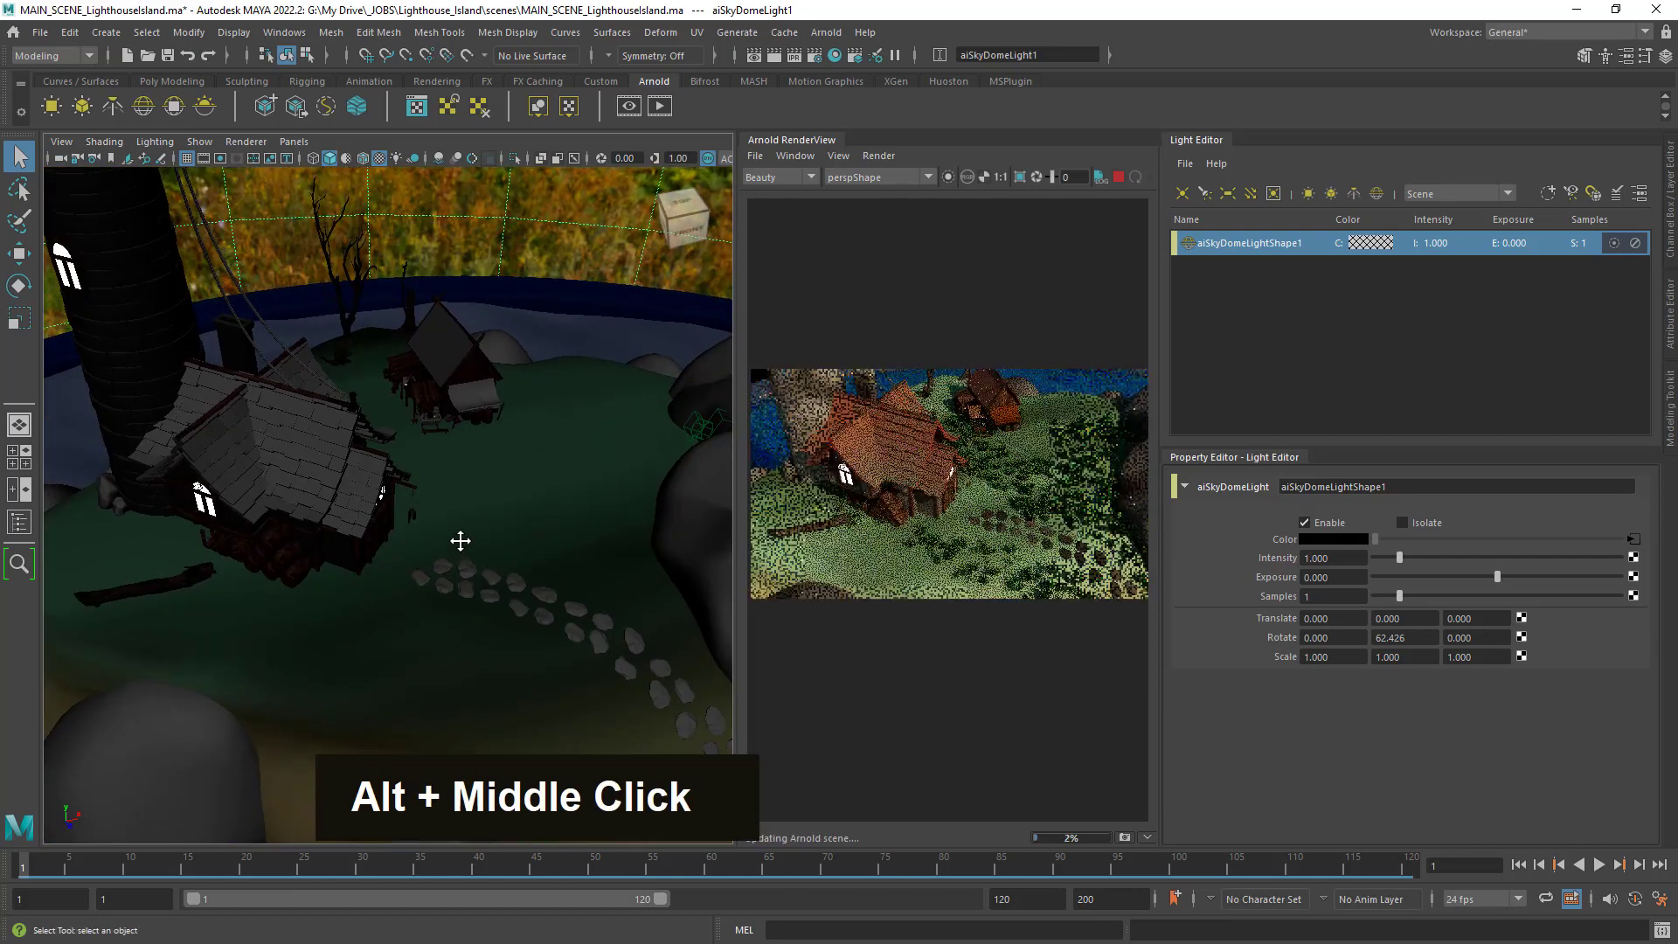
alt+right_drag(461, 543, 486, 561)
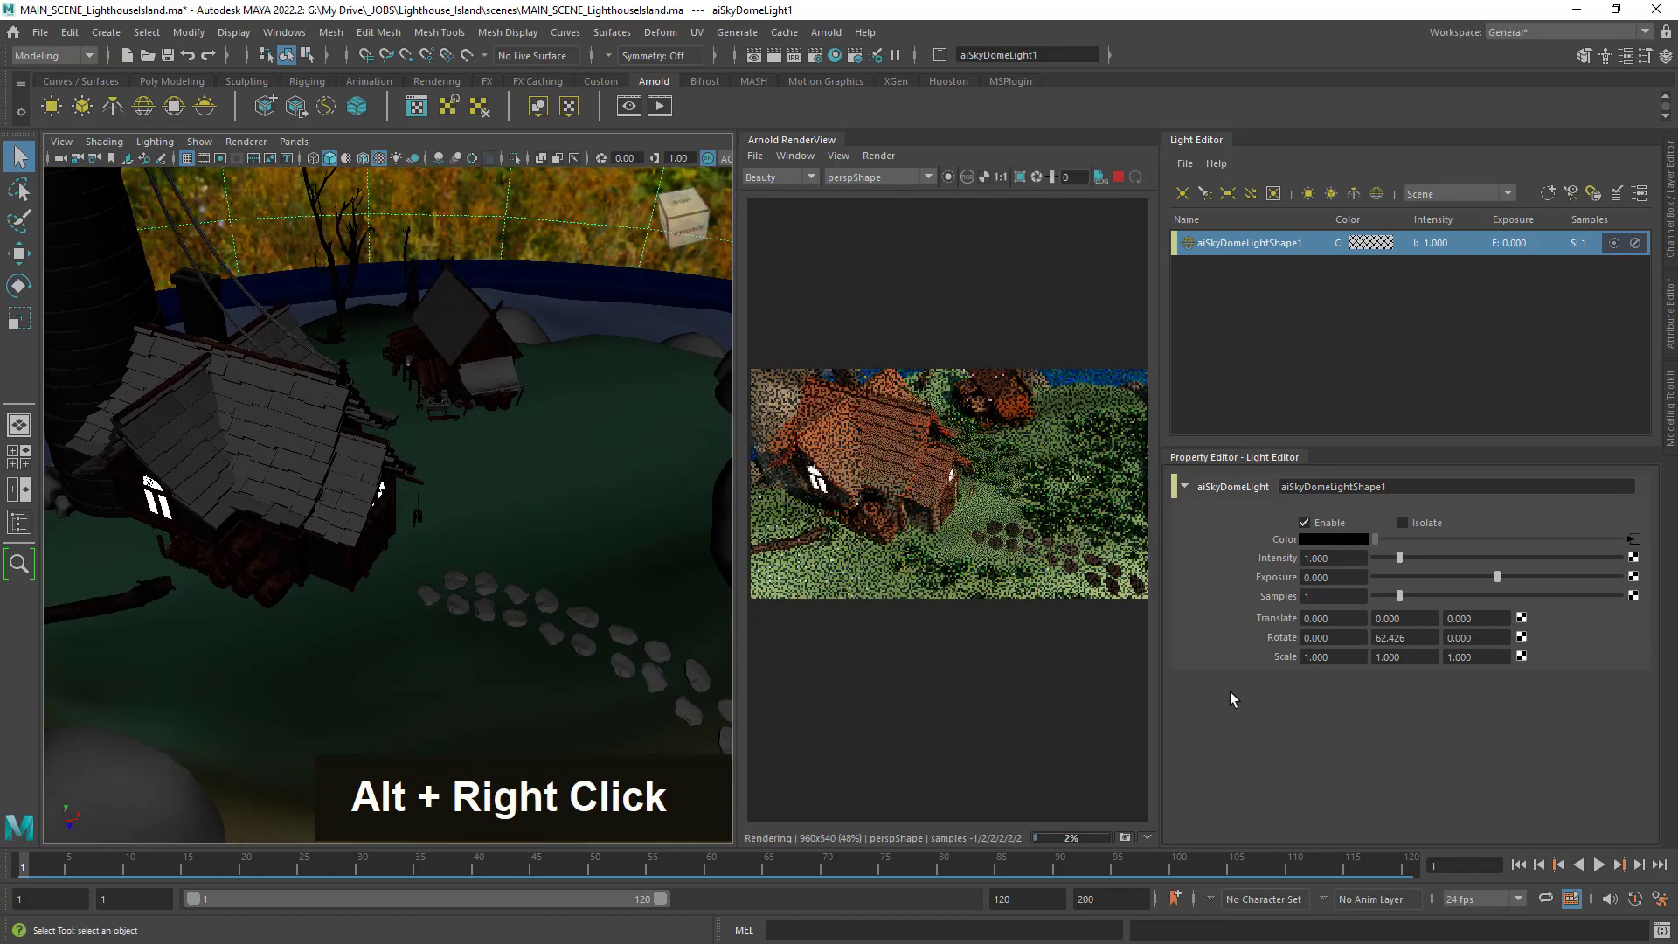
Set the skydome light's exposure to -0.842 and check the lighthouse and cottage in the live render.
drag(1496, 578, 1491, 580)
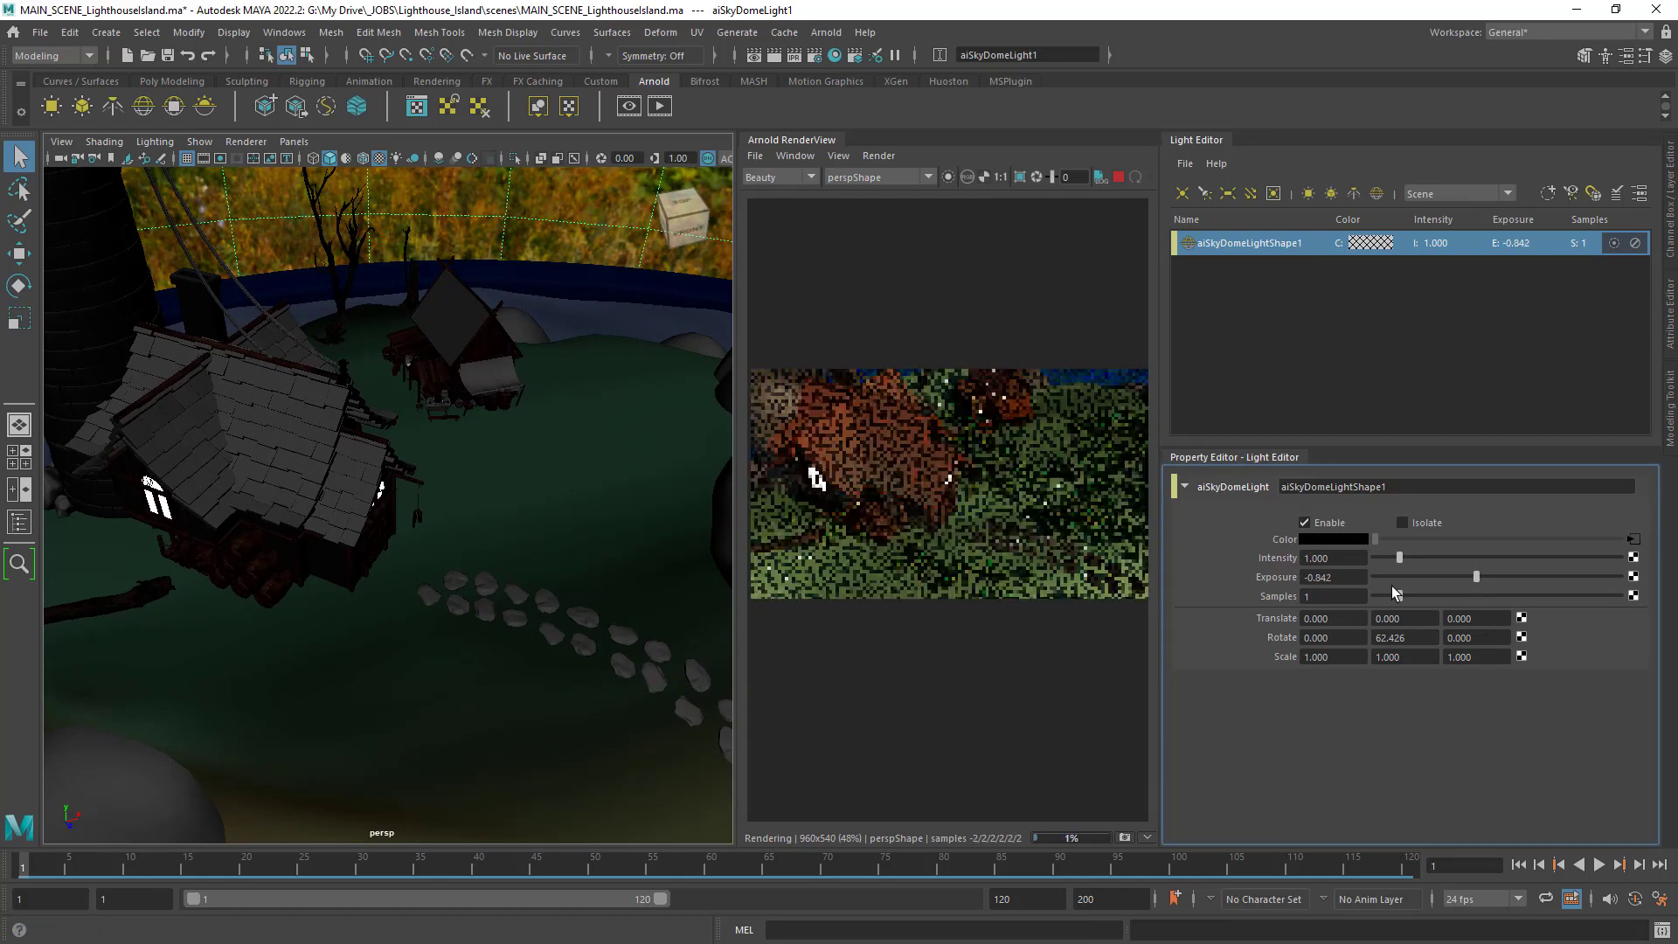
alt+drag(412, 450, 420, 427)
alt+middle_drag(420, 427, 512, 595)
alt+right_drag(512, 594, 458, 567)
alt+drag(465, 575, 454, 574)
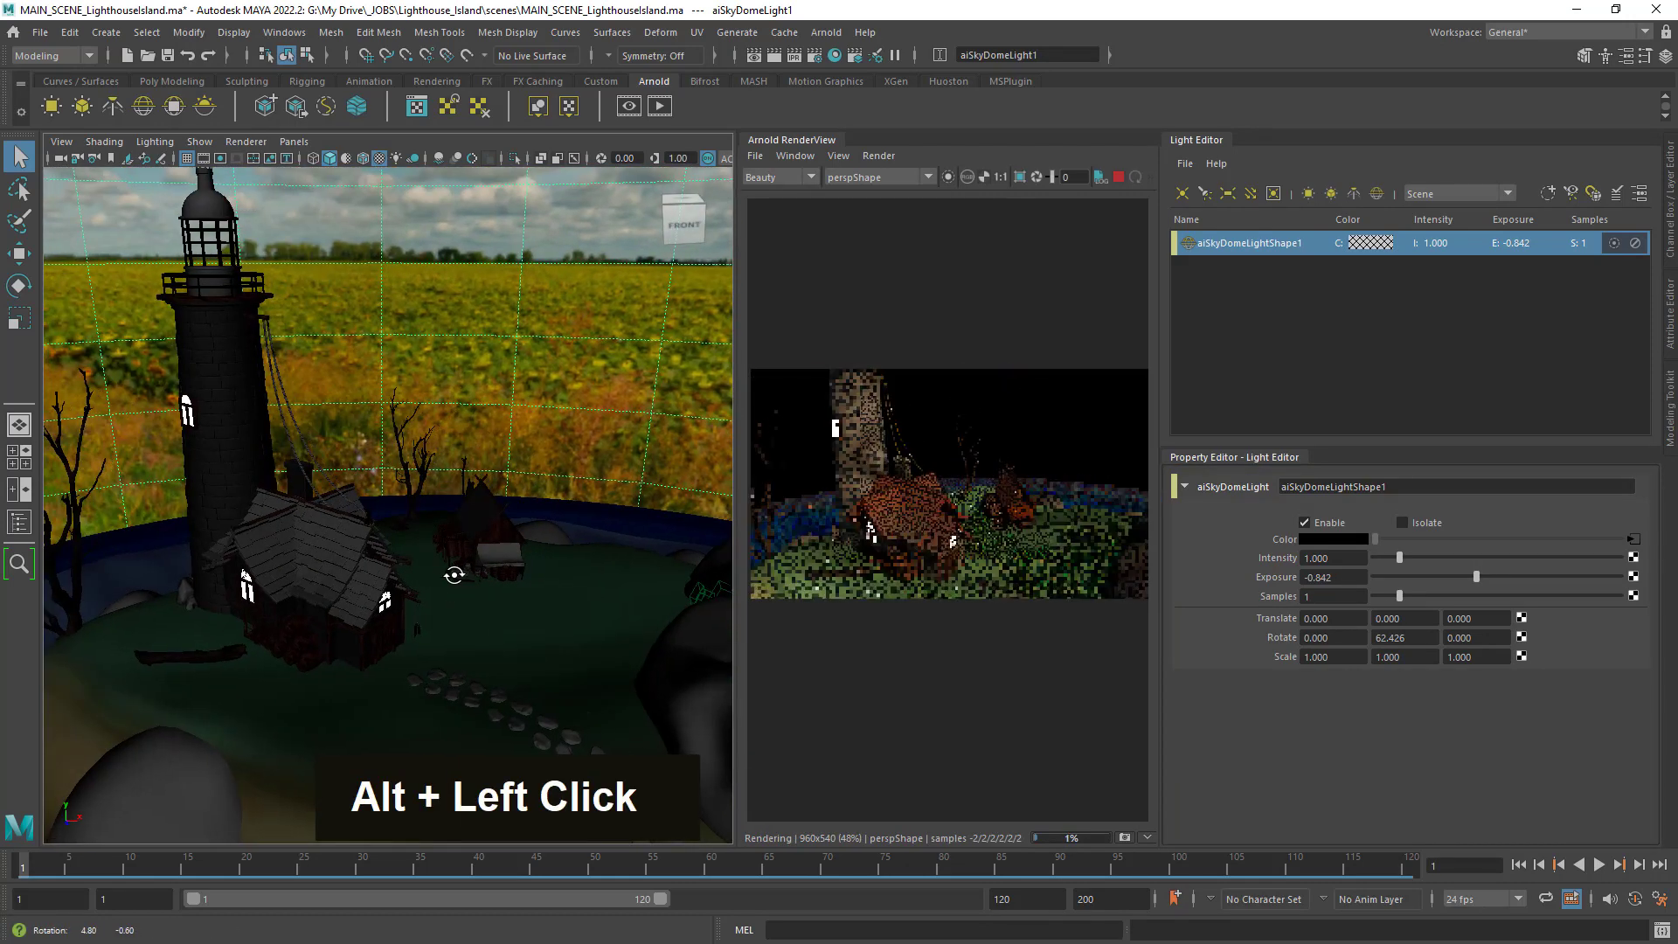
alt+right_drag(454, 574, 498, 588)
alt+middle_drag(498, 588, 480, 535)
alt+right_drag(480, 536, 520, 548)
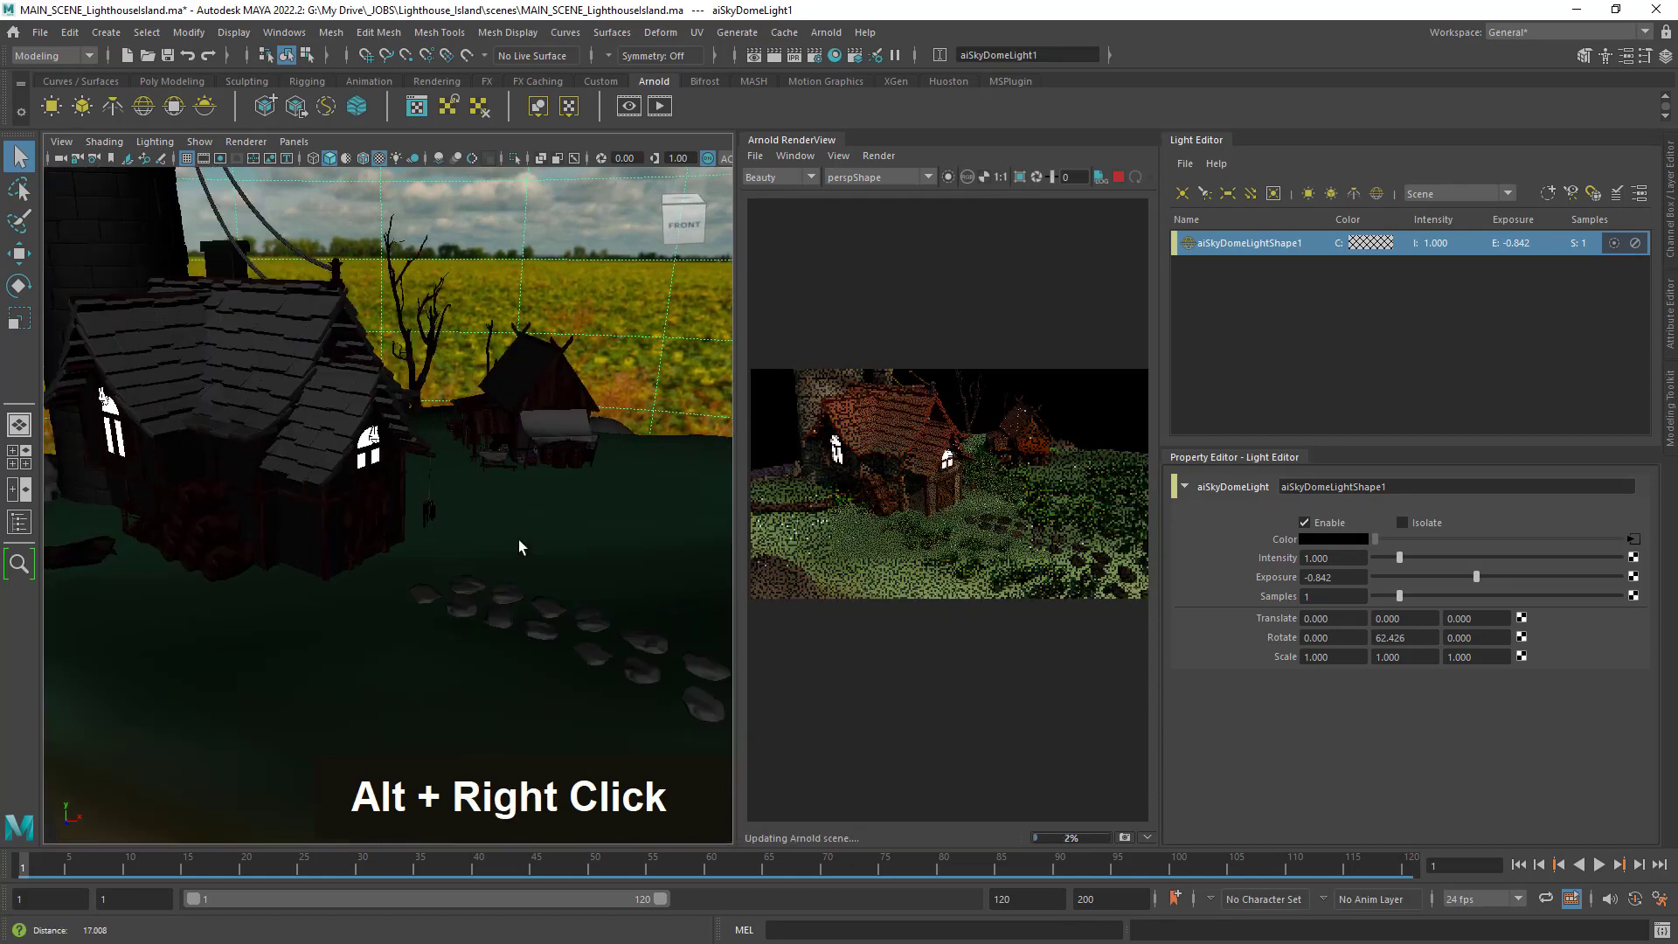
Examine the wind chime hanging beside the cottage door up close in the live Arnold render.
alt+drag(520, 548, 484, 499)
alt+middle_drag(484, 498, 517, 554)
mouse_move(517, 554)
alt+mouse_down()
mouse_move(484, 564)
mouse_move(494, 577)
alt+mouse_up()
alt+scroll(493, 580, up, 5)
alt+middle_drag(457, 537, 394, 457)
alt+right_drag(393, 457, 424, 465)
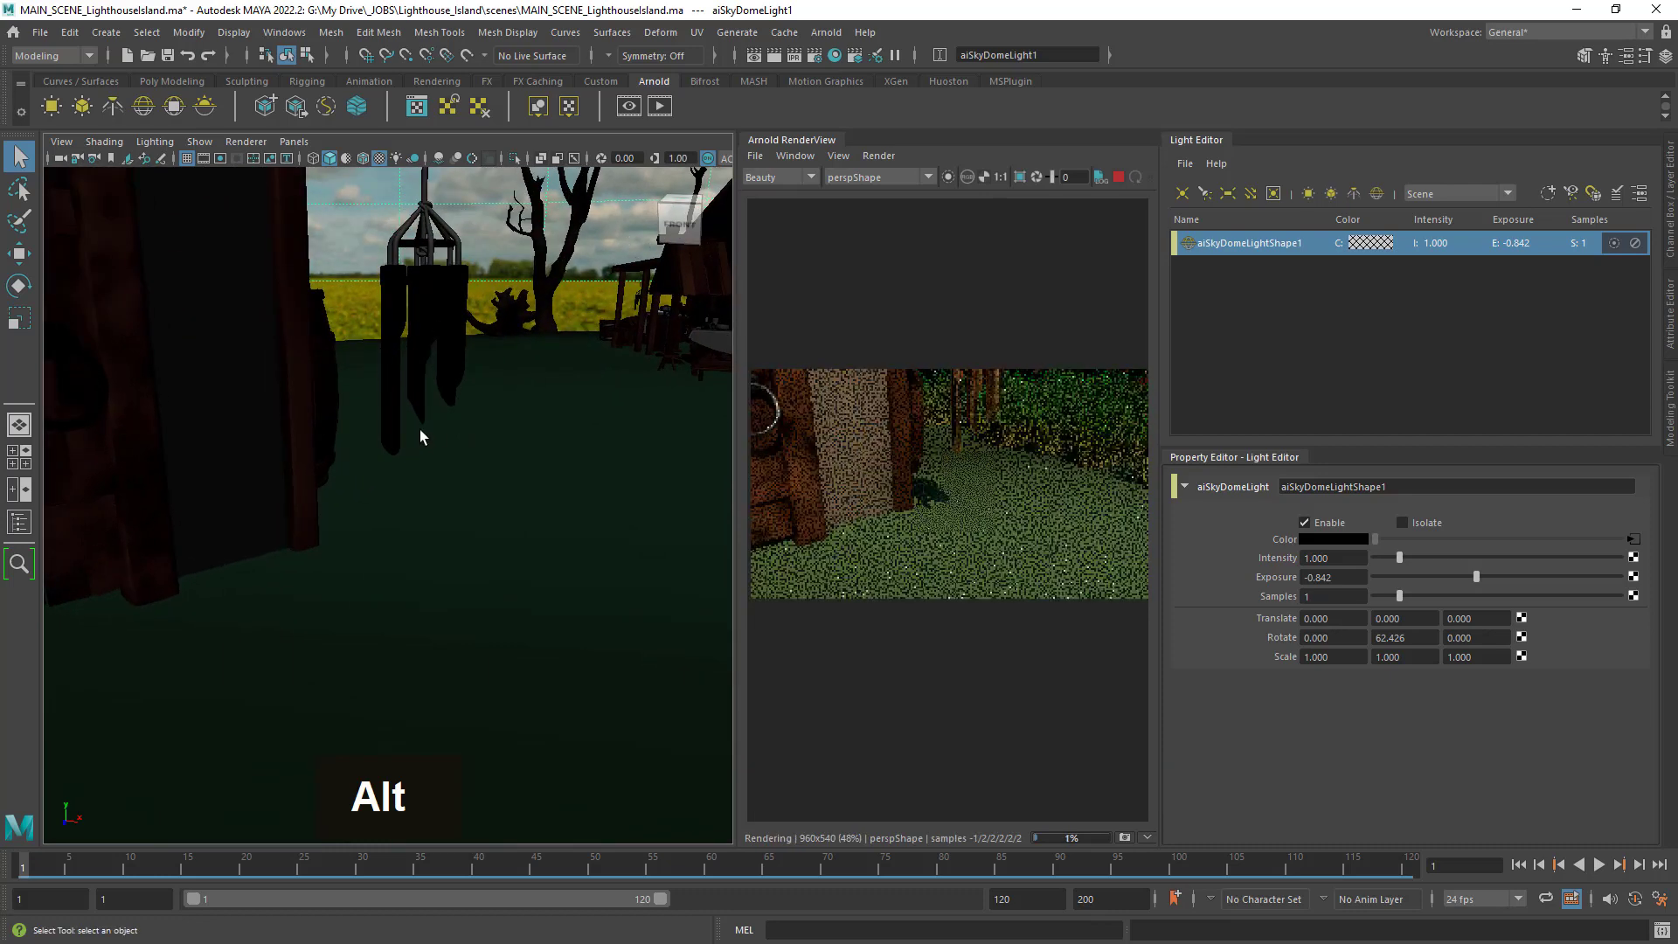
alt+middle_drag(420, 435, 405, 472)
alt+right_drag(405, 472, 433, 495)
alt+middle_drag(432, 495, 431, 493)
alt+right_drag(431, 488, 437, 514)
mouse_move(437, 514)
alt+middle_down()
mouse_move(432, 488)
mouse_move(458, 527)
alt+middle_up()
alt+right_drag(485, 523, 491, 517)
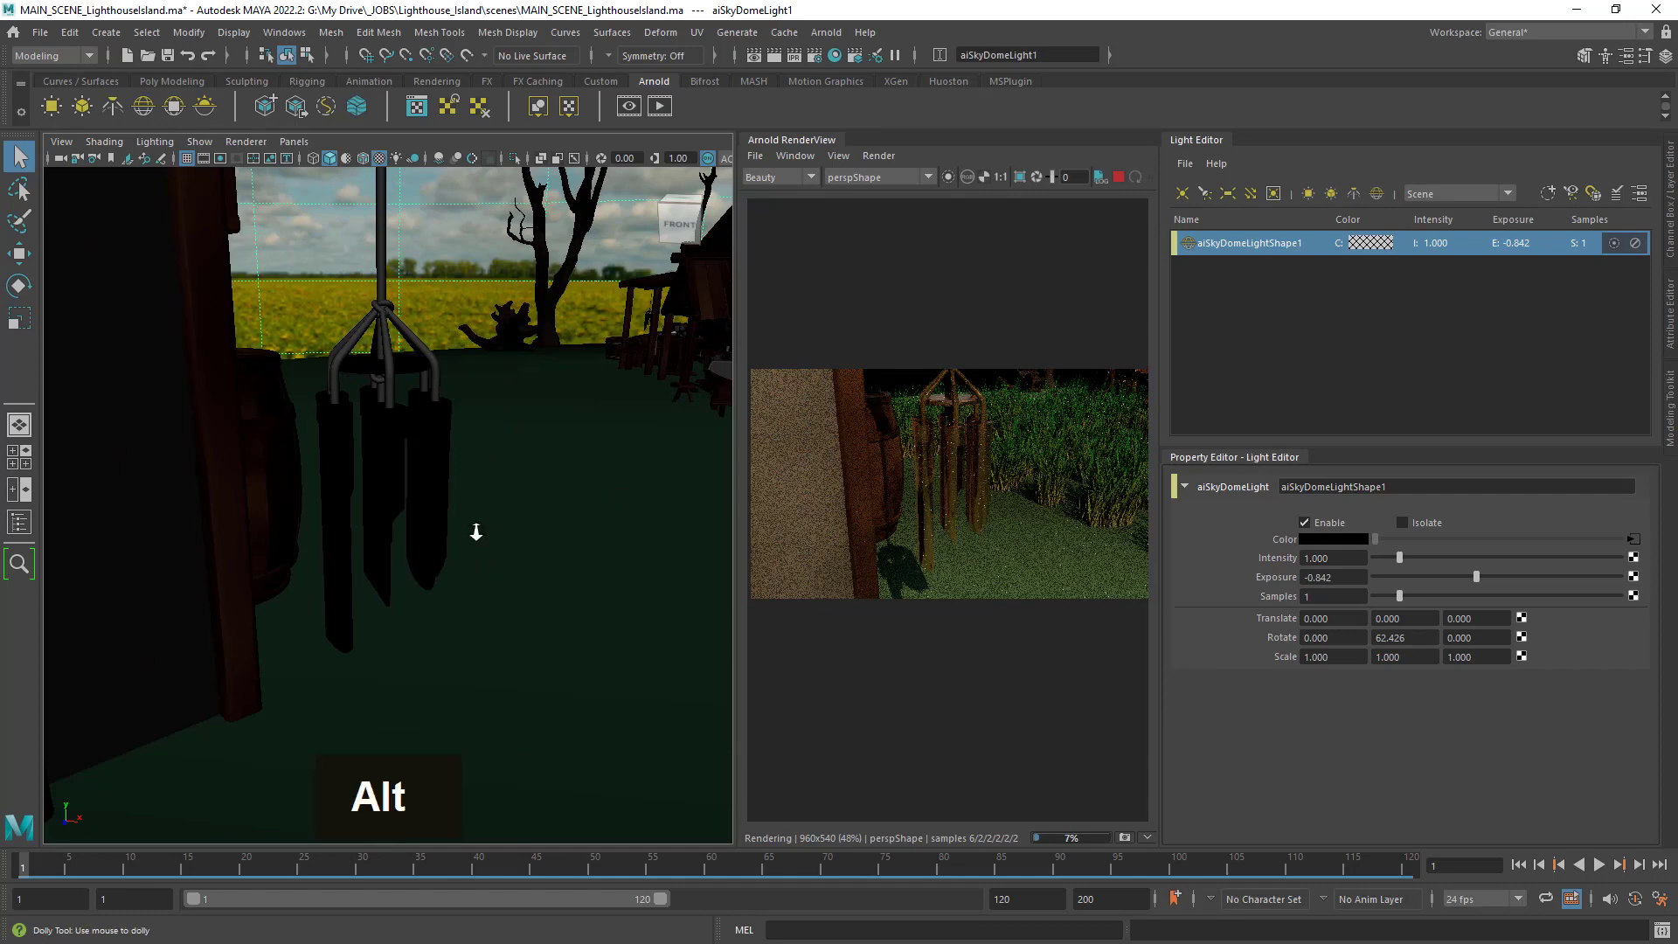
alt+right_drag(476, 529, 487, 528)
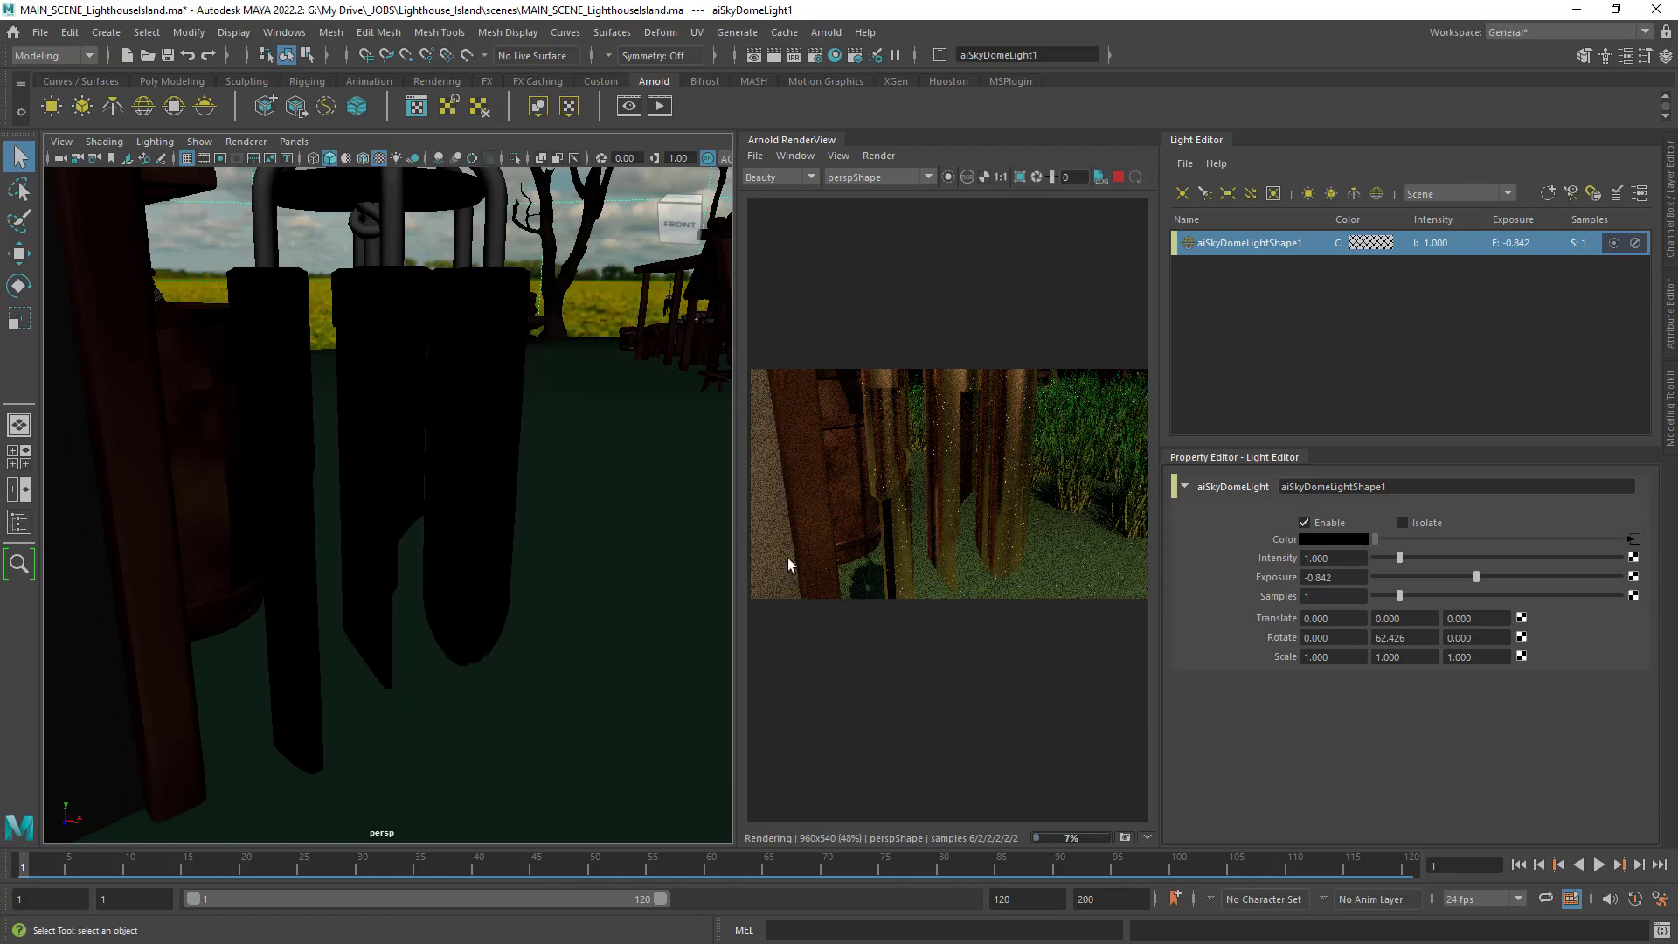
alt+right_drag(440, 426, 484, 475)
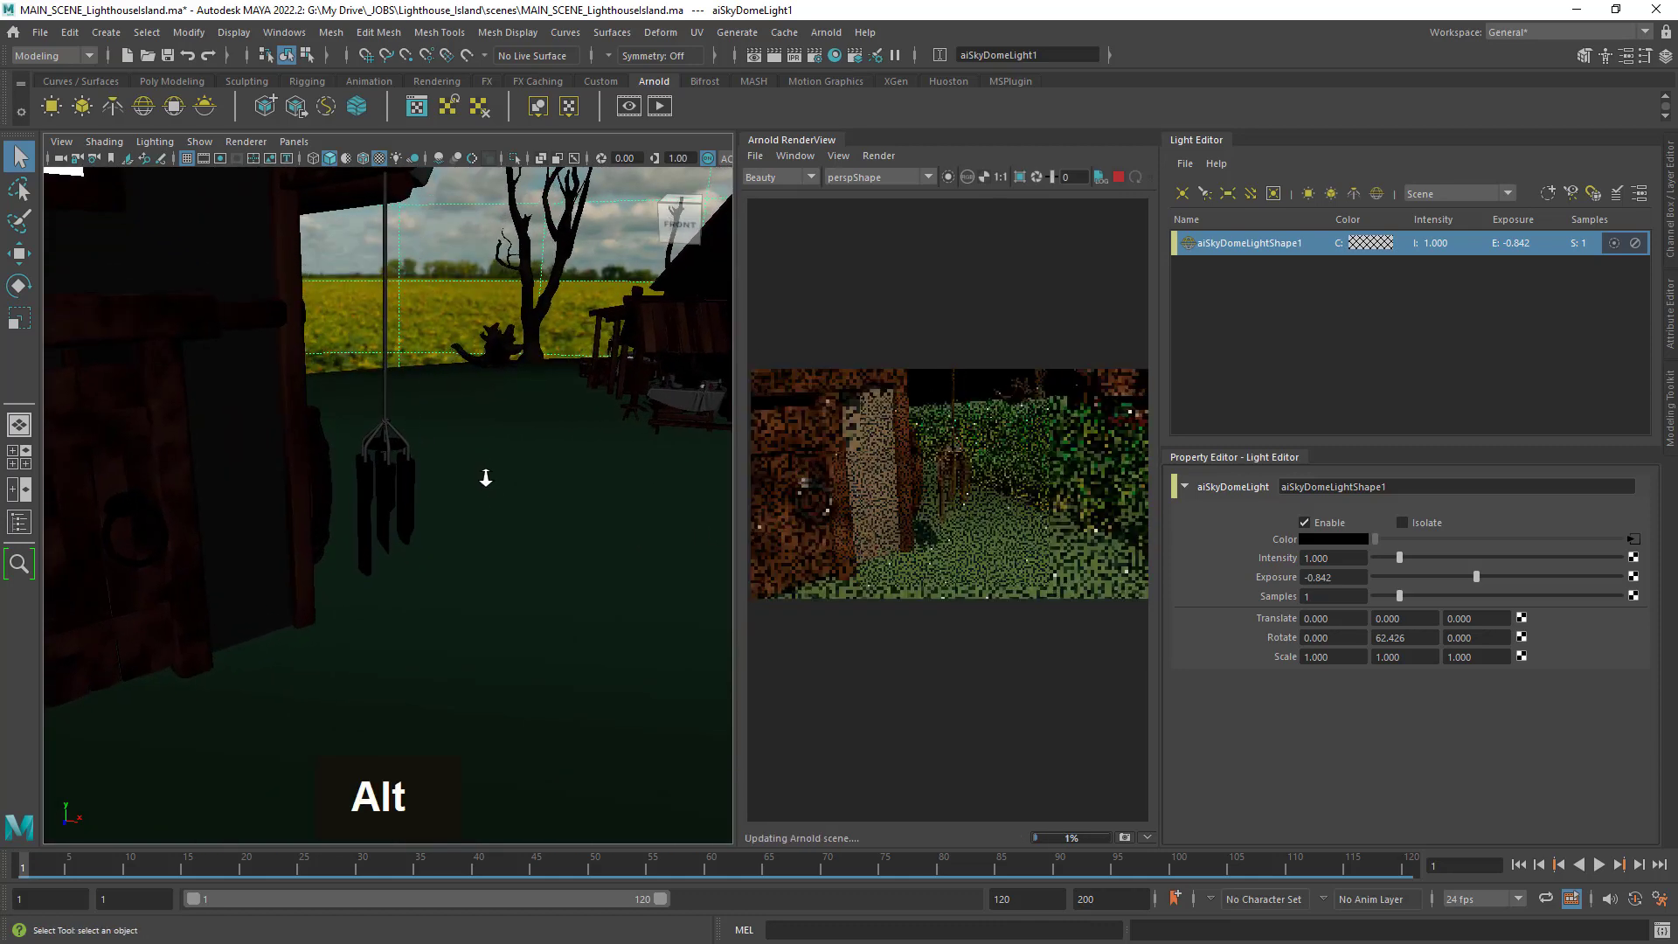
Inspect the metal ring handle on the cottage door and its reflections in the live render.
alt+middle_drag(323, 517, 348, 517)
click(348, 522)
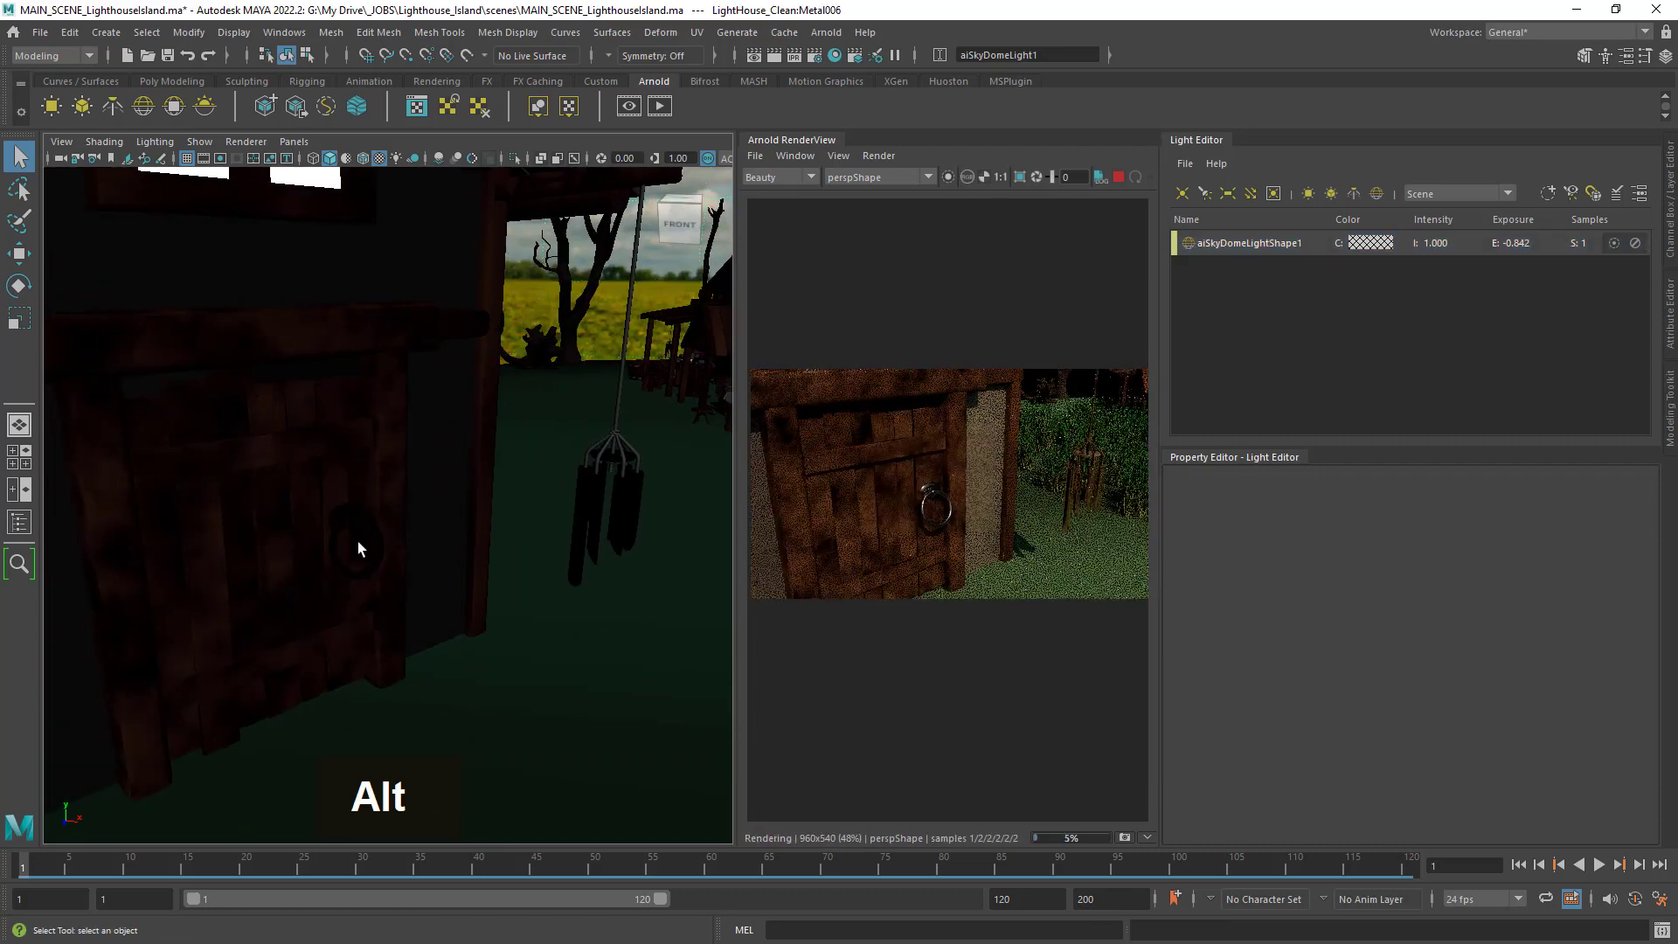
alt+right_drag(302, 523, 332, 550)
alt+middle_drag(332, 550, 332, 534)
alt+right_drag(333, 534, 333, 533)
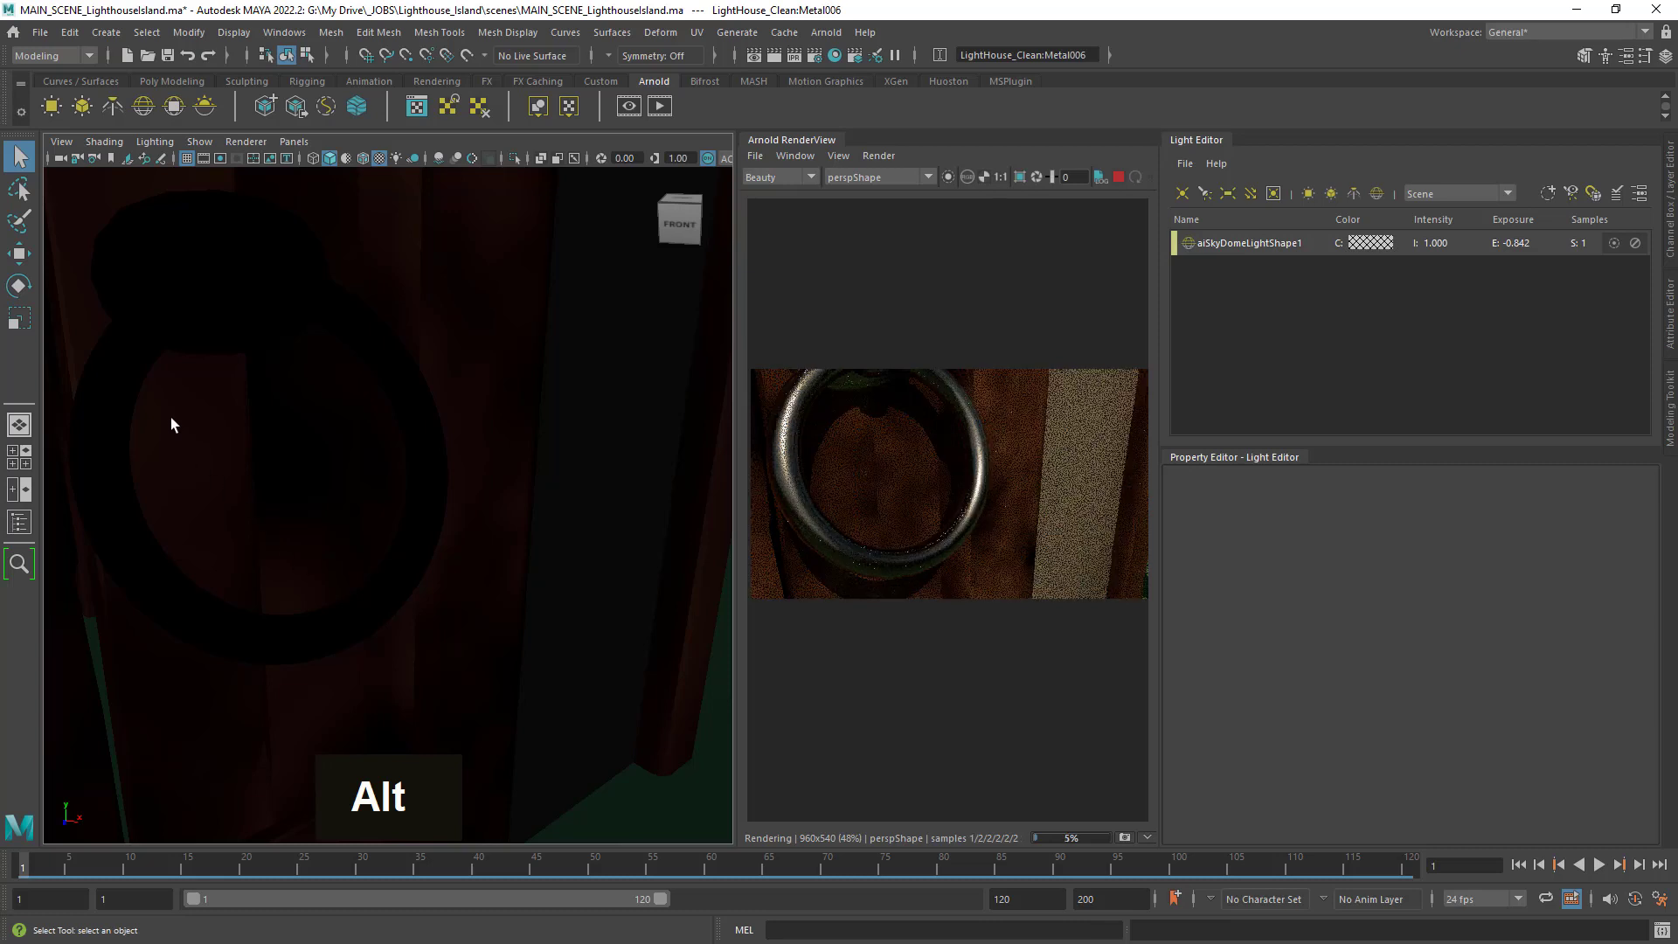
key(alt)
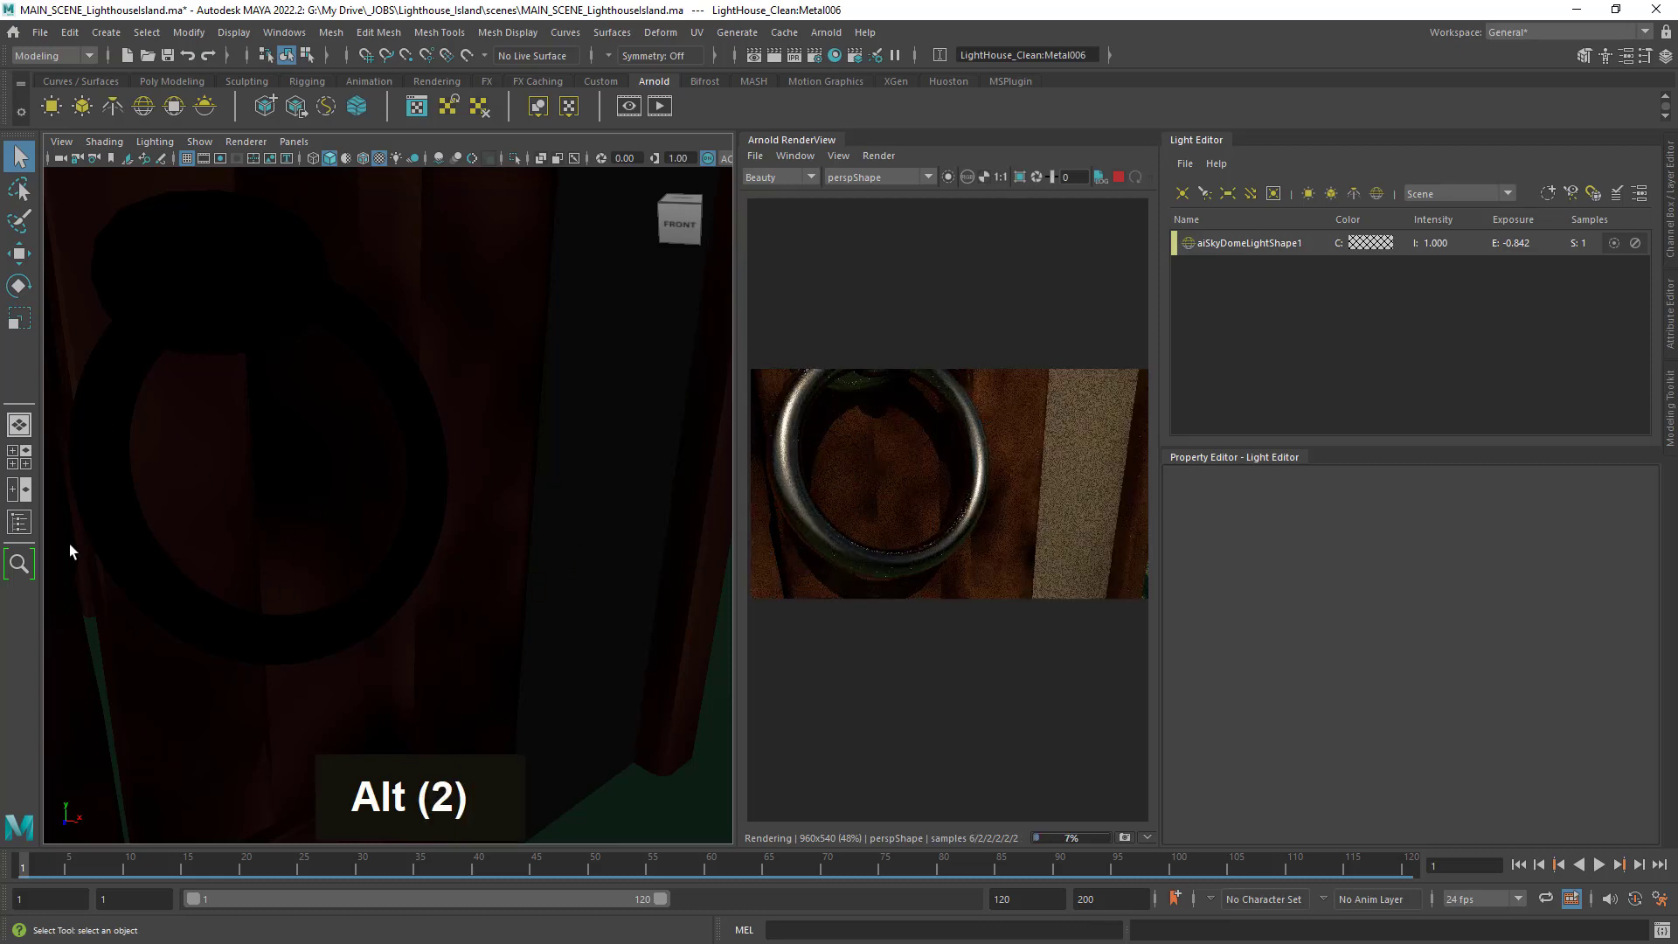
alt+middle_drag(411, 499, 409, 497)
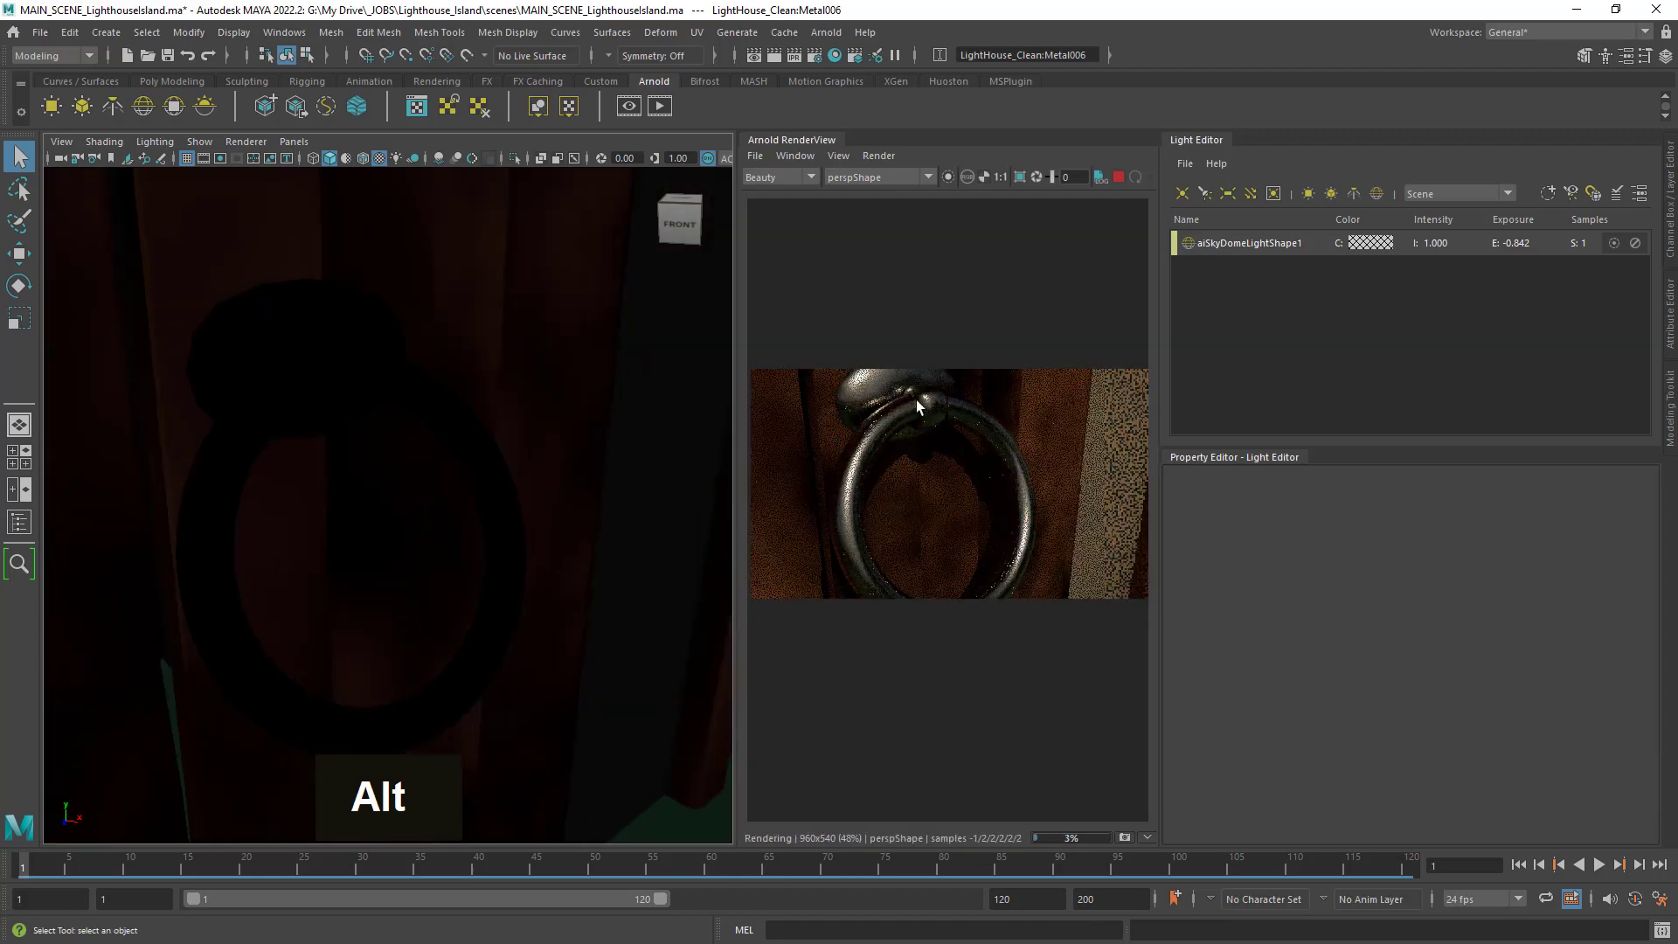
alt+right_drag(403, 450, 394, 487)
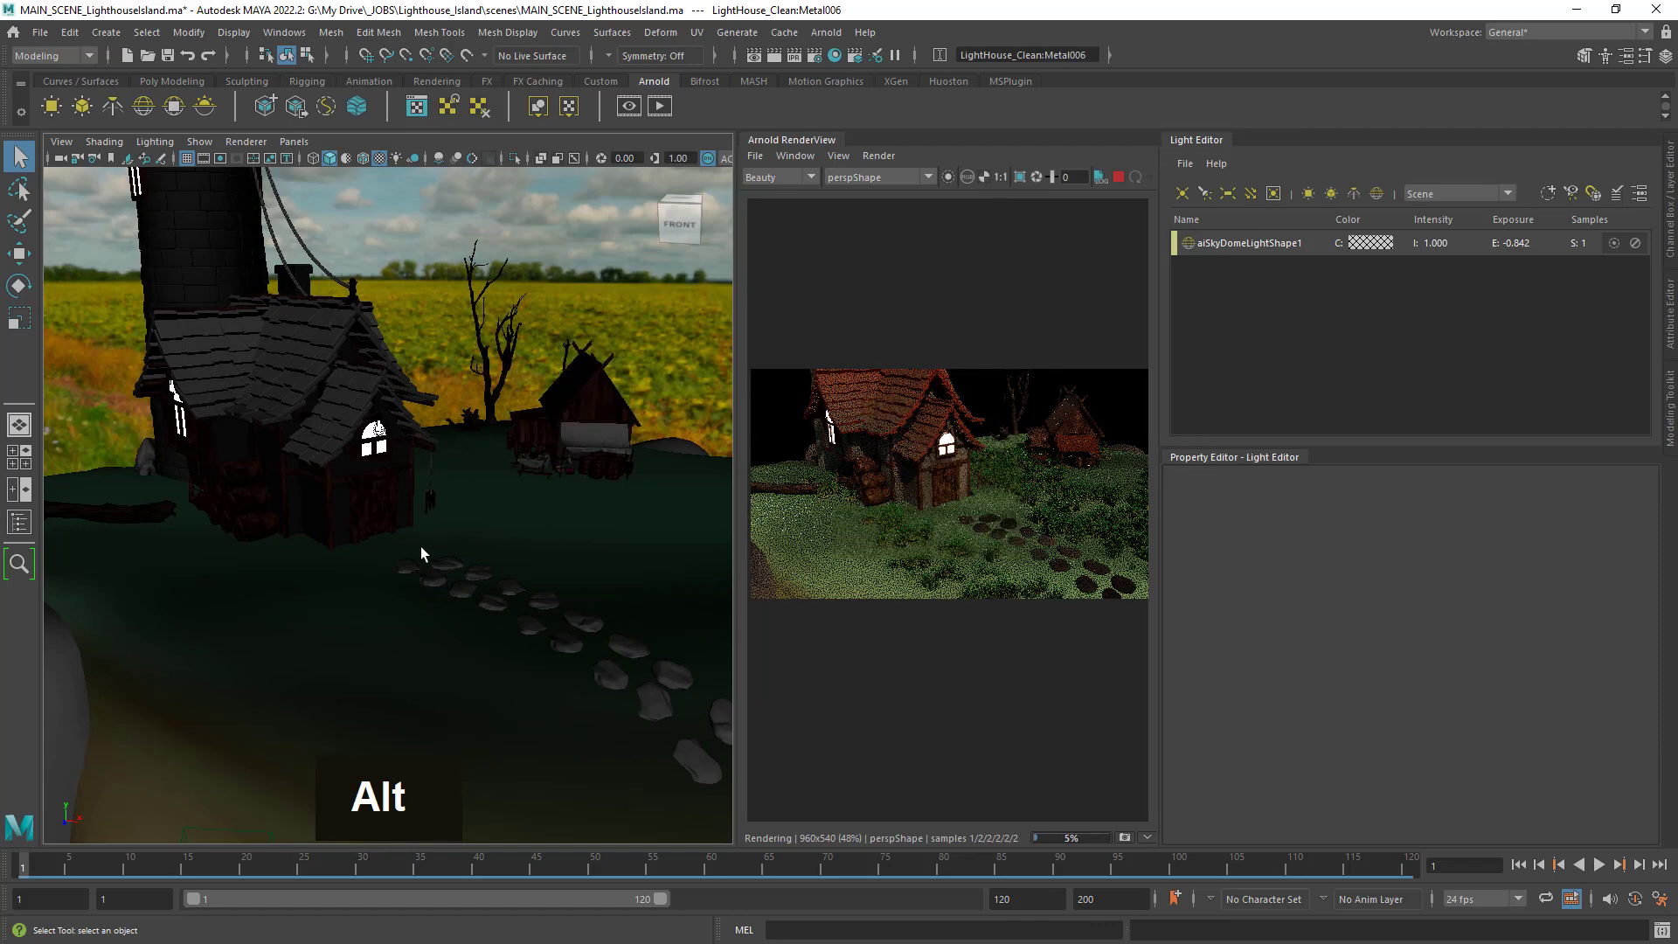
Preview the whole island from the front and from the rocky side in the live render.
mouse_move(425, 551)
alt+mouse_down()
mouse_move(351, 577)
mouse_move(359, 566)
mouse_move(224, 581)
mouse_move(109, 569)
mouse_move(442, 570)
alt+mouse_up()
alt+right_drag(442, 570, 235, 546)
alt+drag(428, 585, 405, 587)
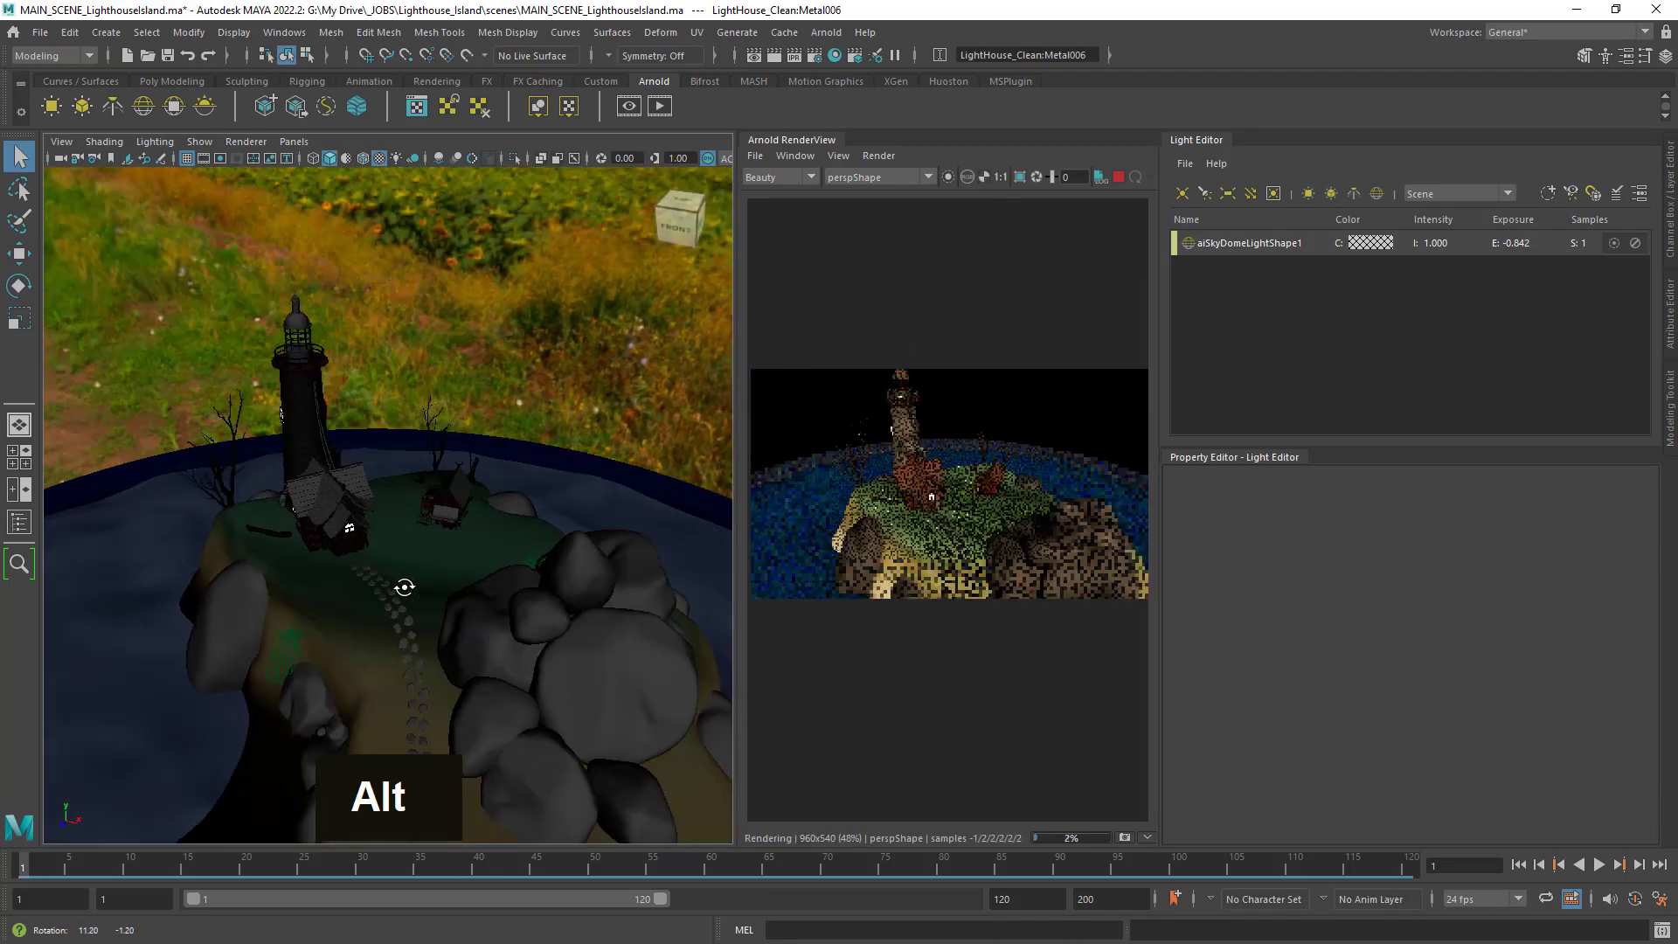
alt+right_drag(405, 588, 498, 652)
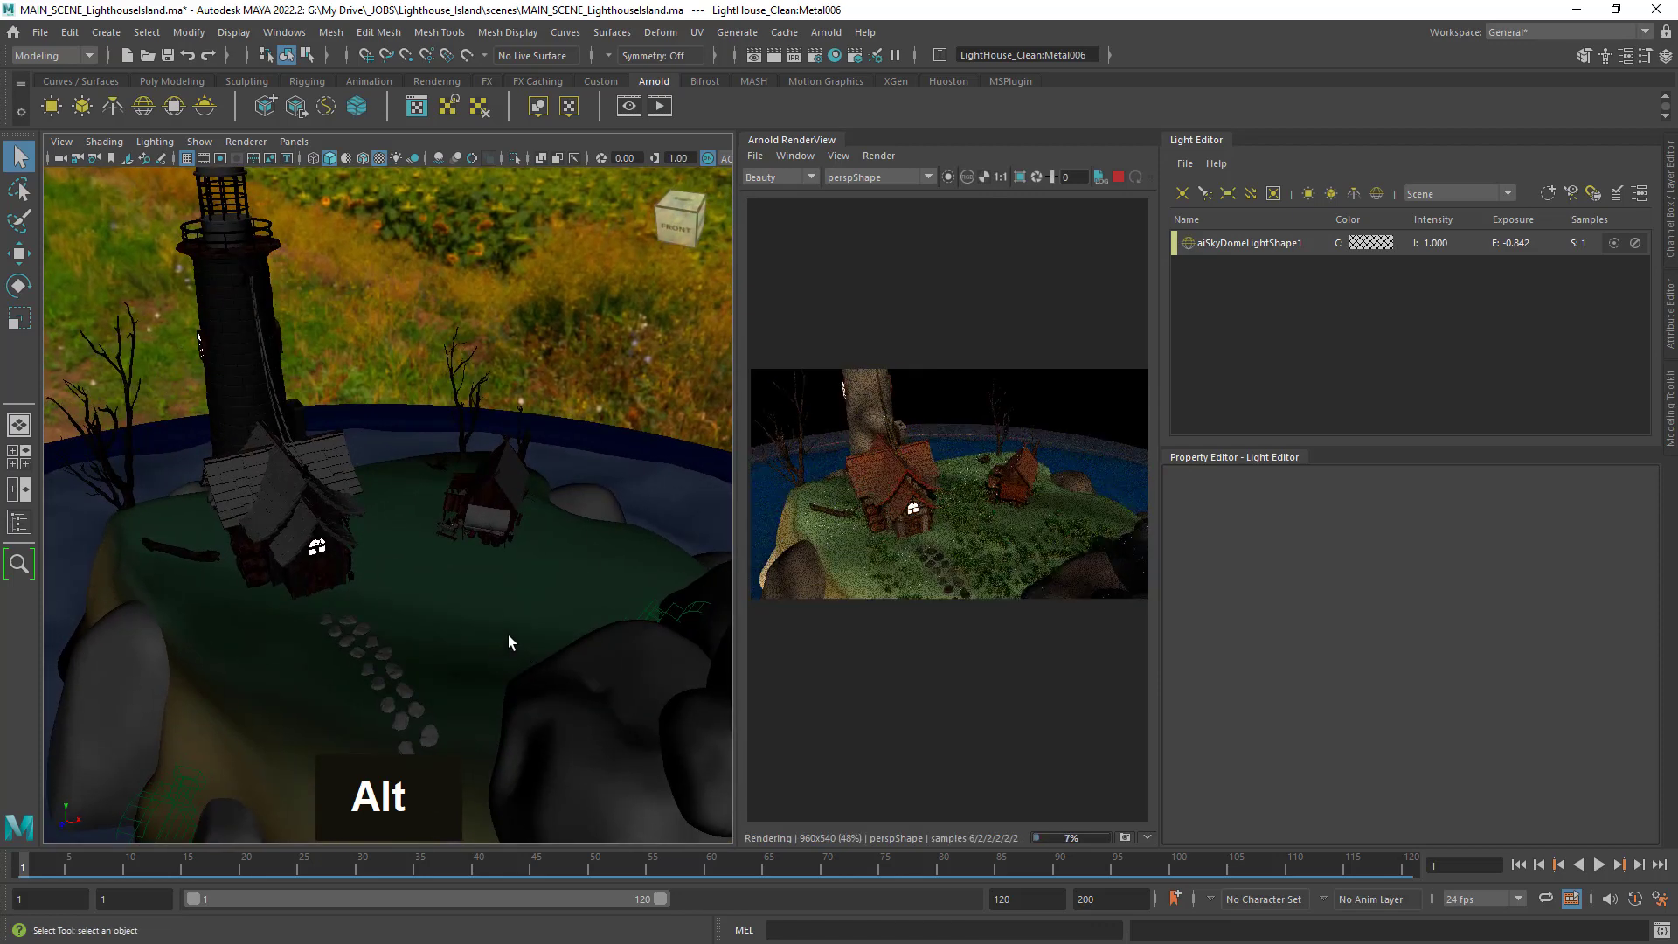
alt+drag(506, 618, 428, 599)
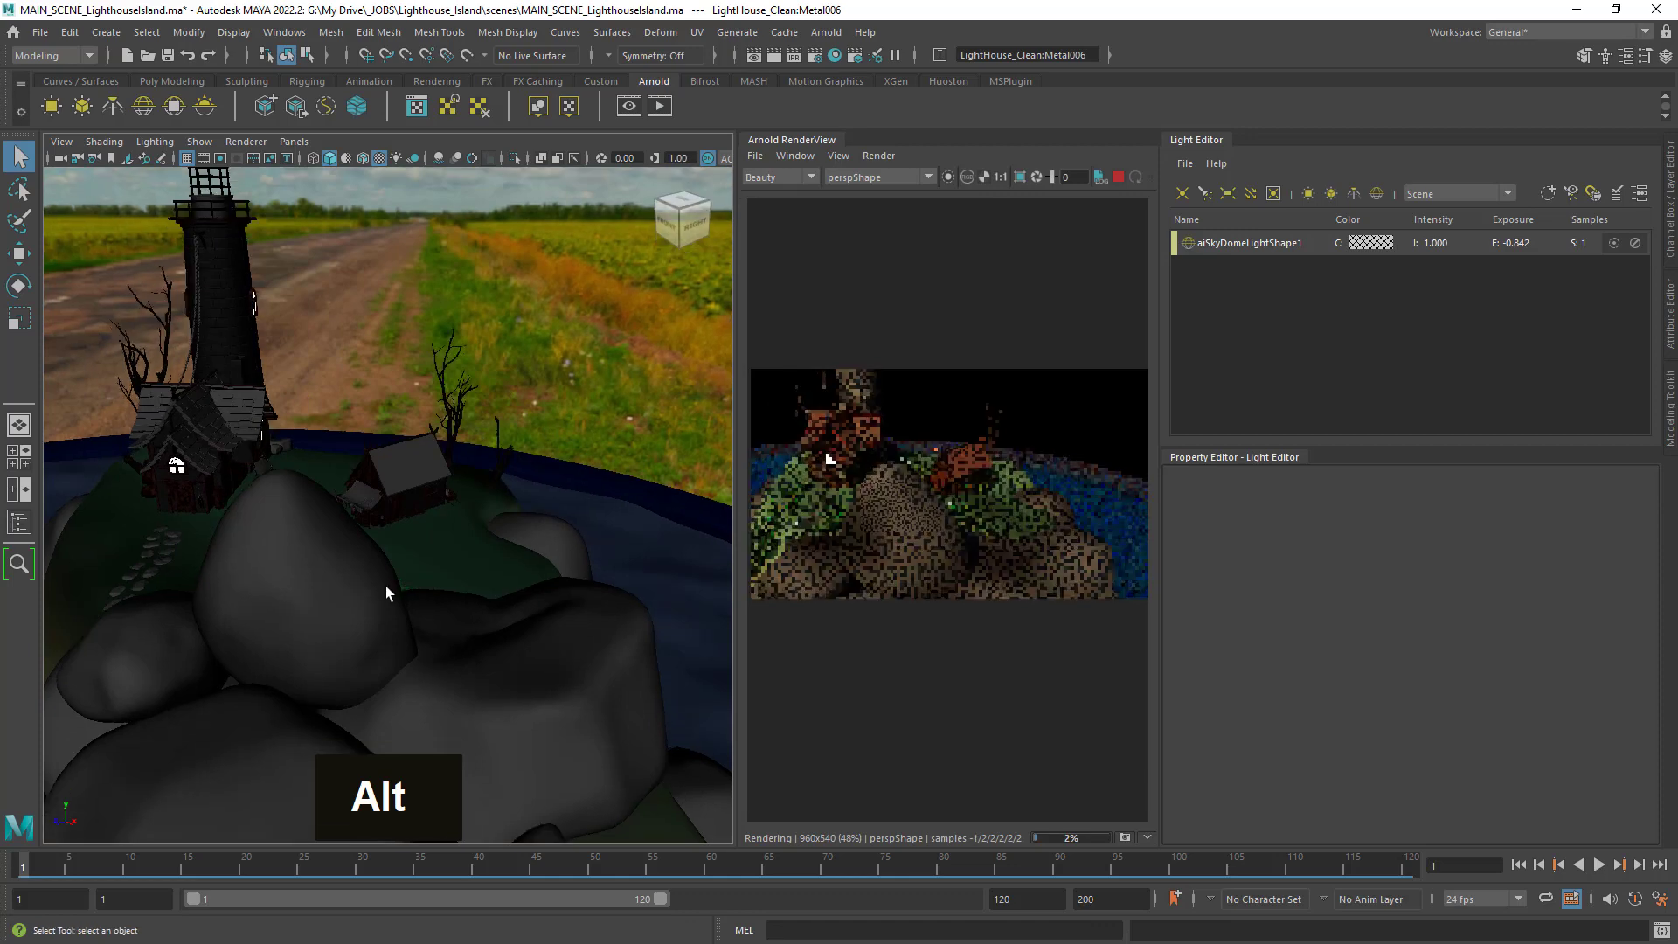
alt+right_drag(334, 549, 390, 593)
alt+middle_drag(331, 574, 447, 609)
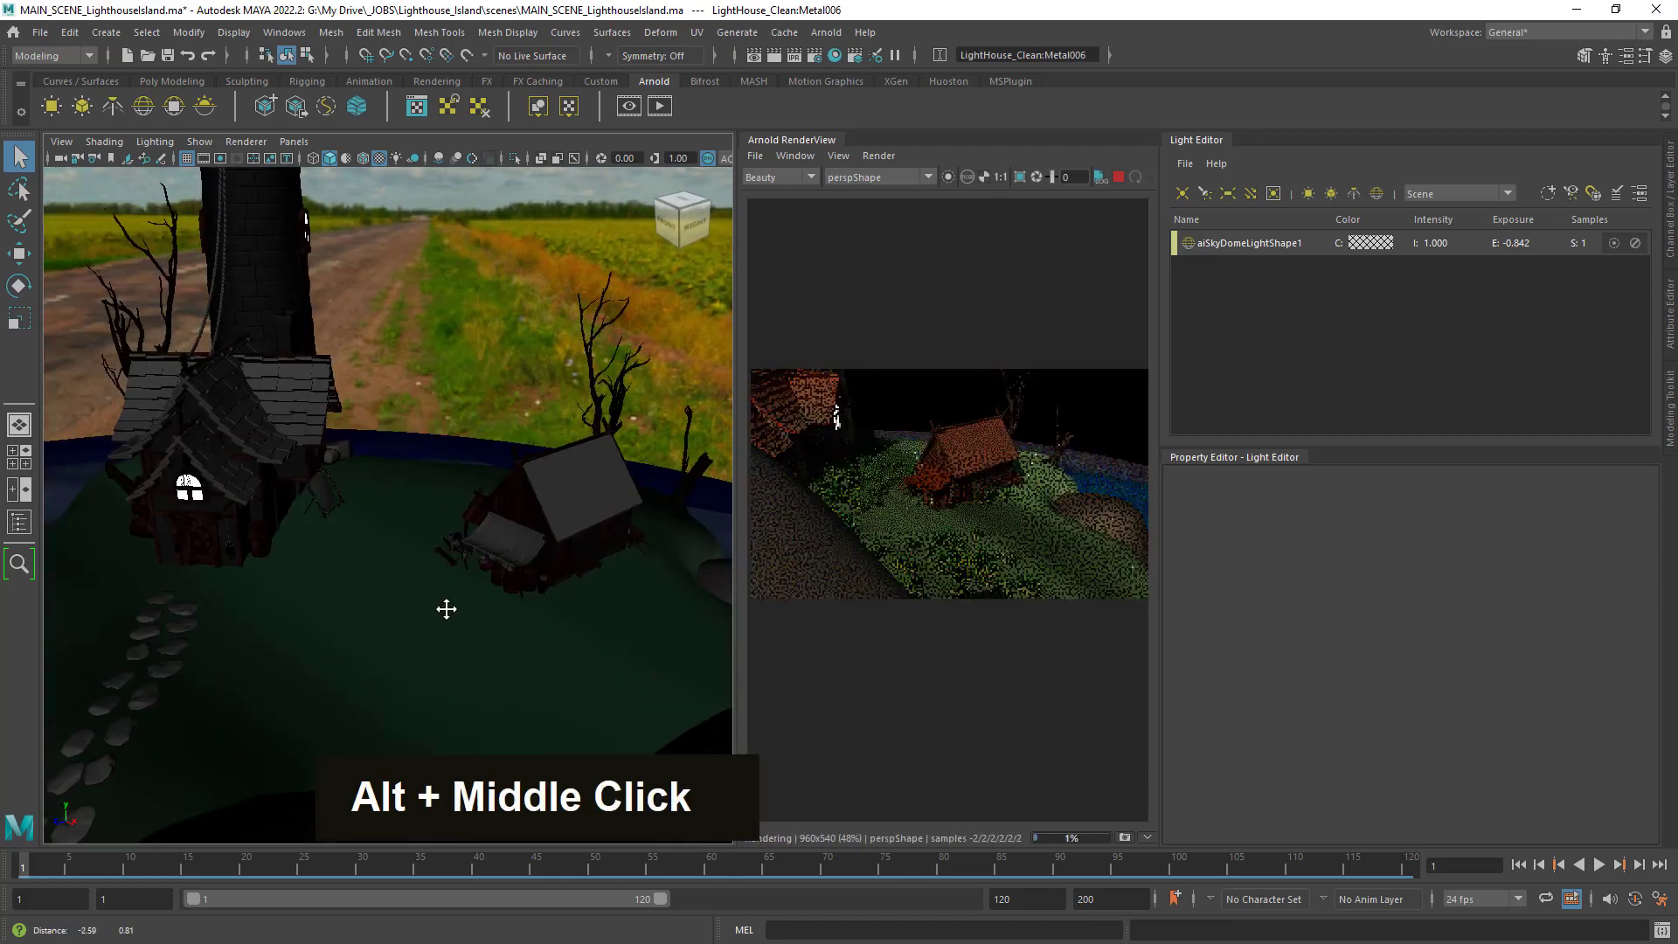
Inspect the shadowed side wall of the cottage and the hide-drying rack in the live render.
alt+drag(446, 610, 420, 600)
alt+right_drag(420, 600, 481, 651)
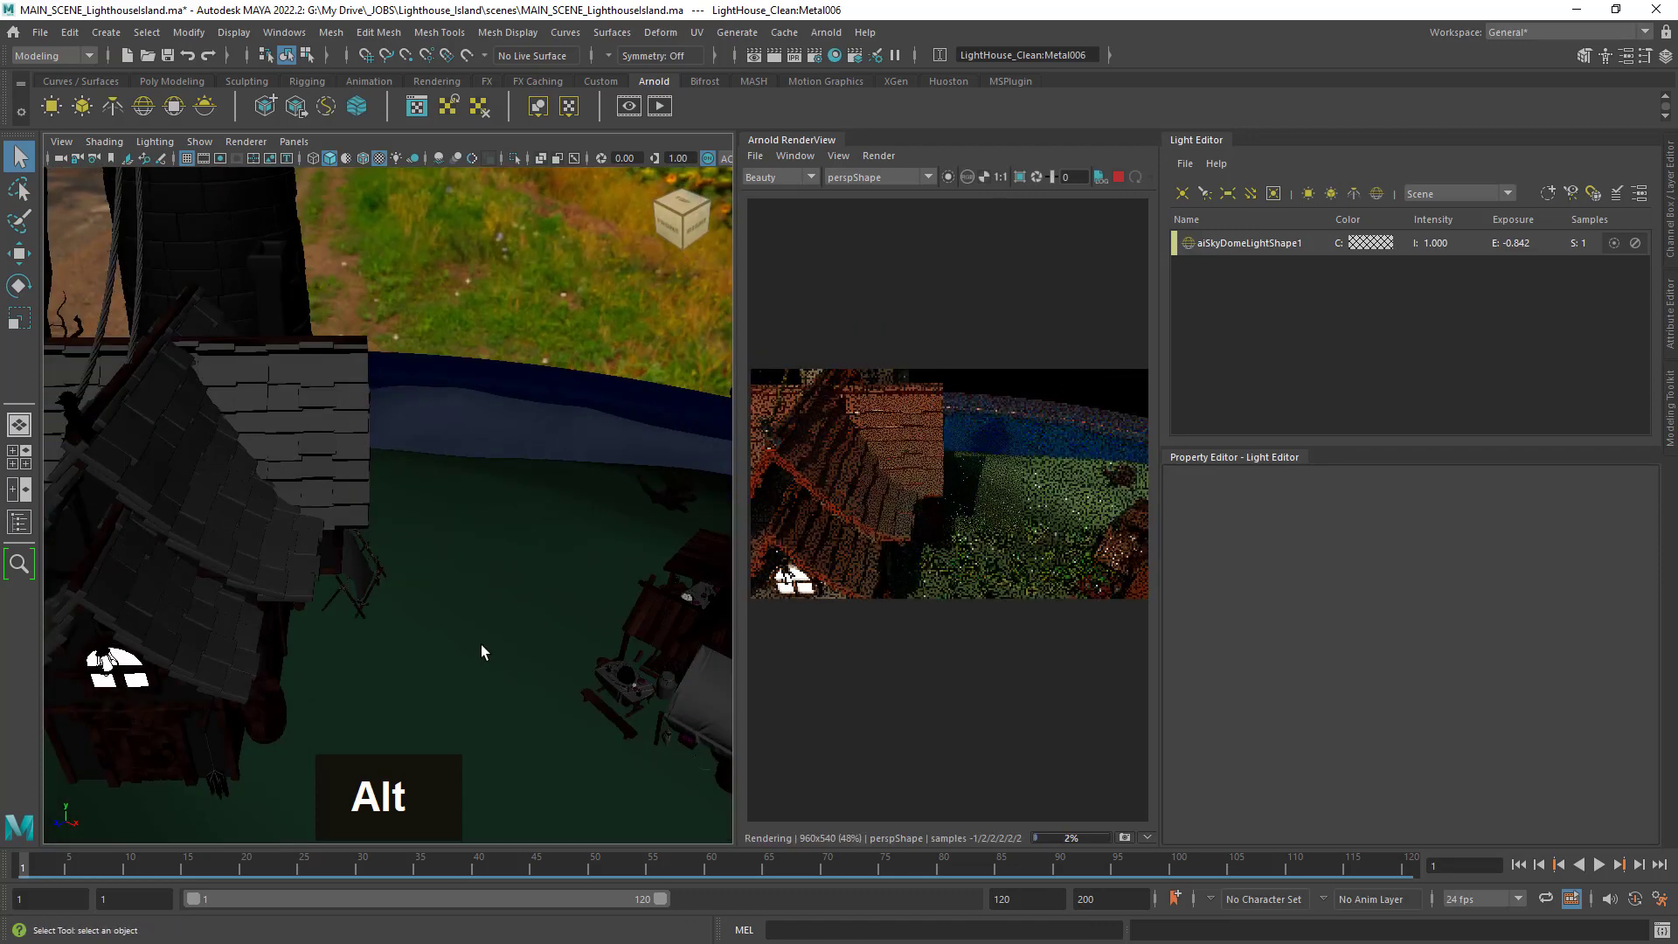
alt+drag(481, 645, 493, 638)
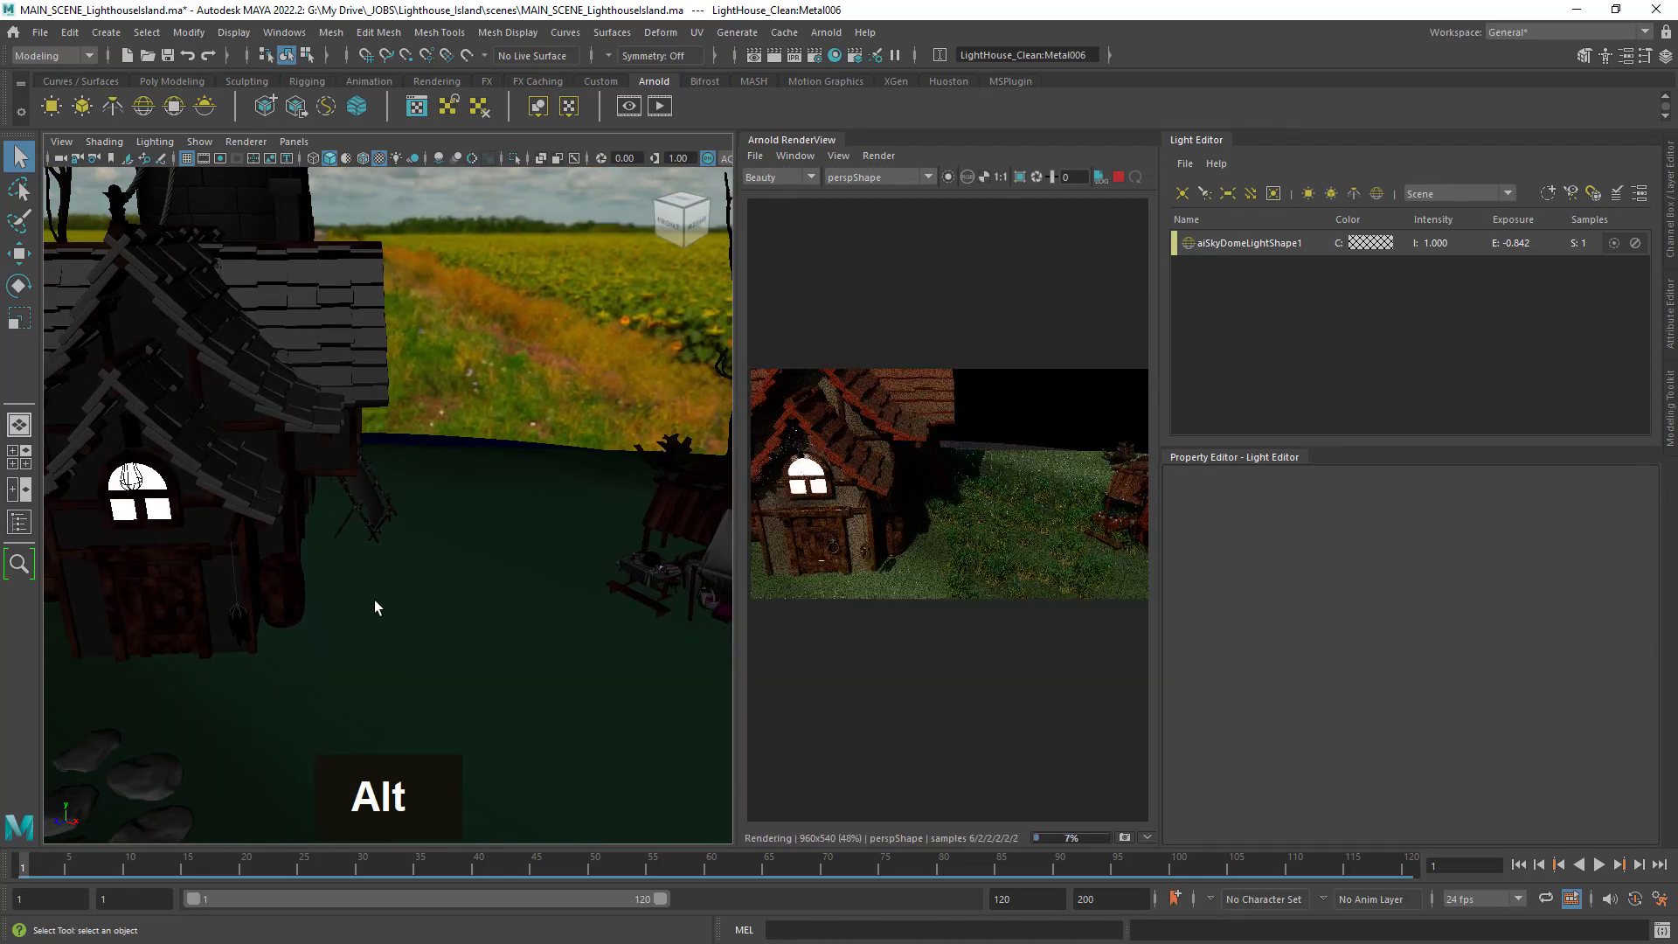
alt+right_drag(374, 600, 359, 594)
alt+drag(358, 594, 339, 603)
alt+middle_drag(338, 603, 441, 570)
alt+right_drag(389, 580, 492, 664)
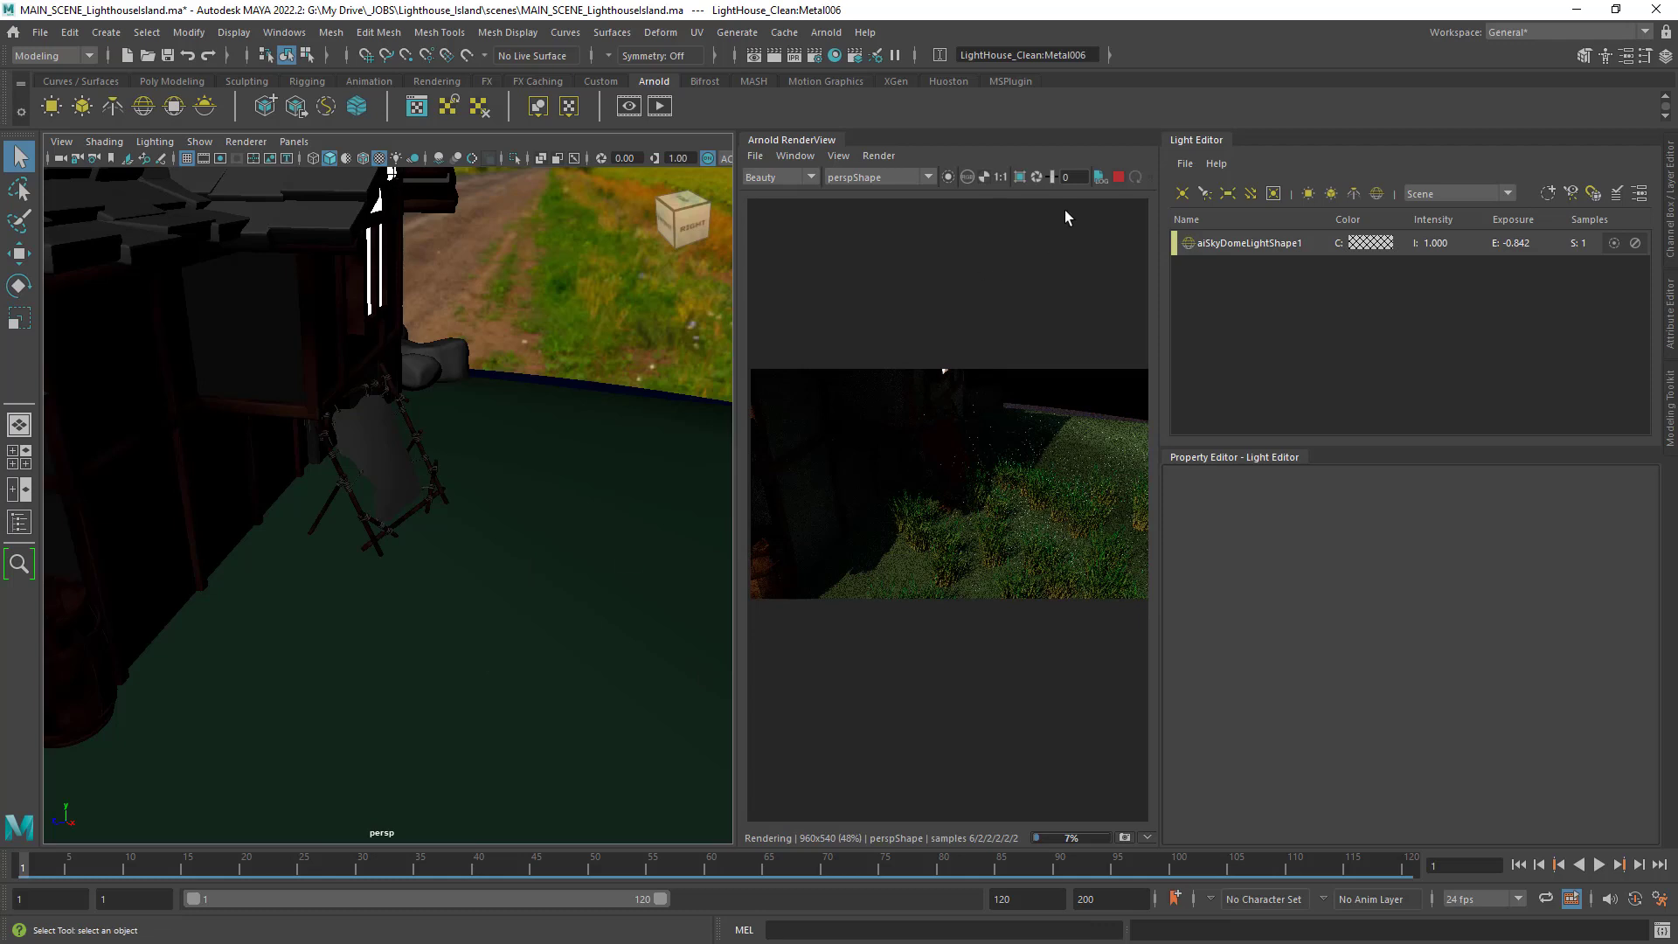
Stop the live Arnold render and reset the General workspace to its default layout.
click(1287, 252)
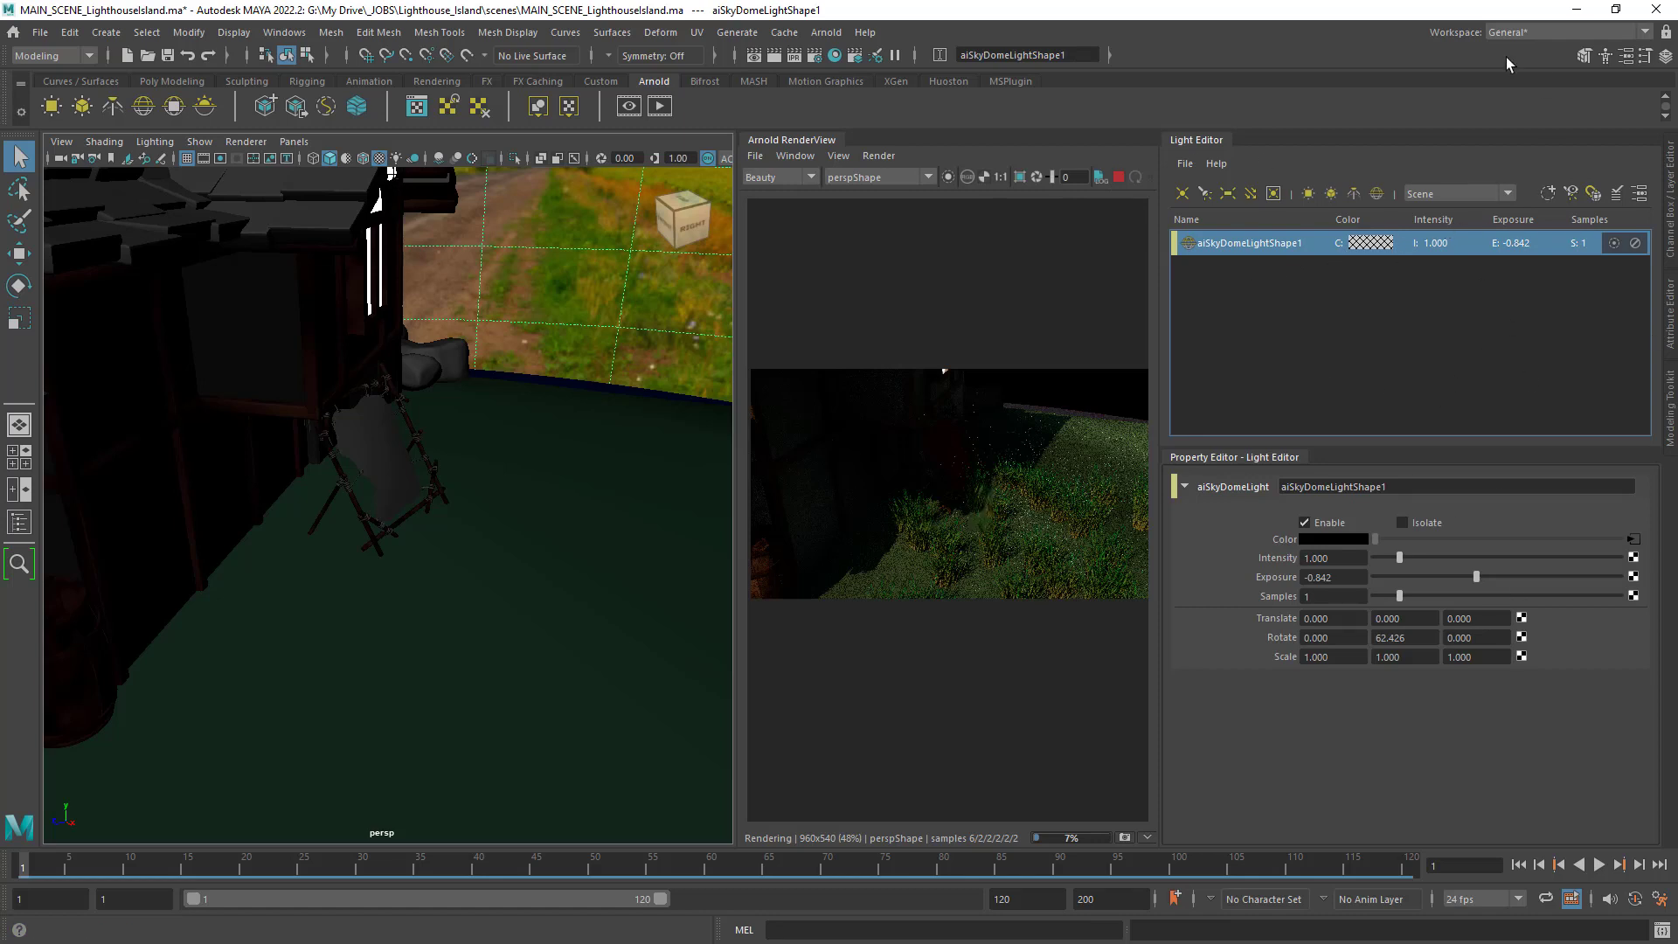
click(1567, 32)
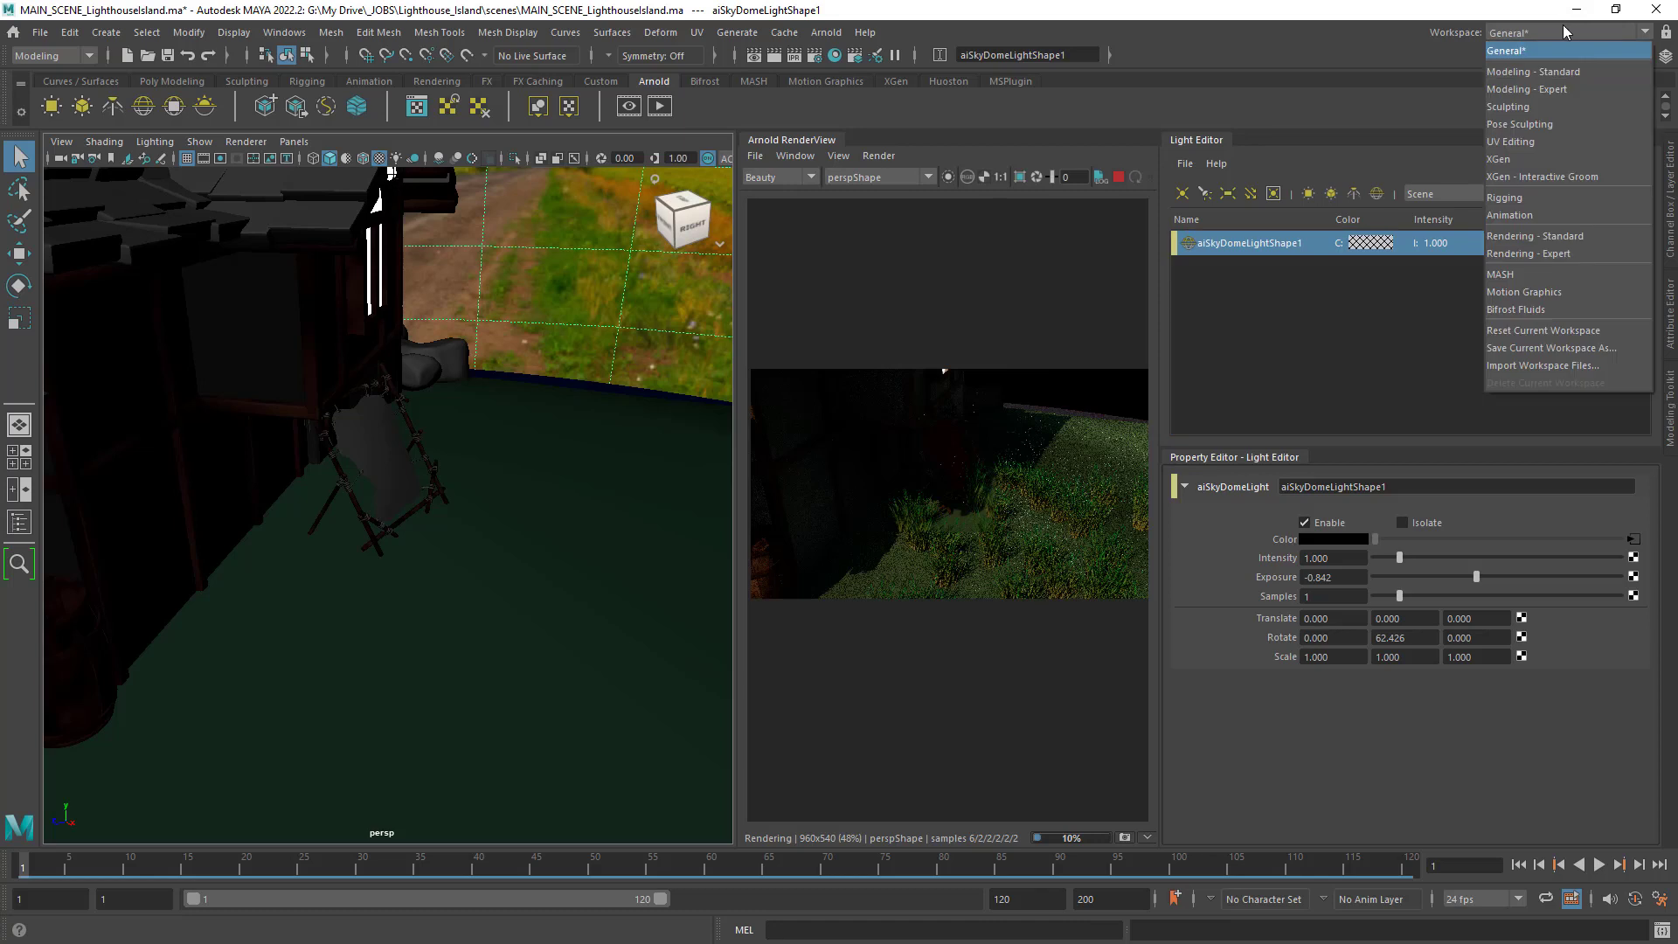
click(1287, 35)
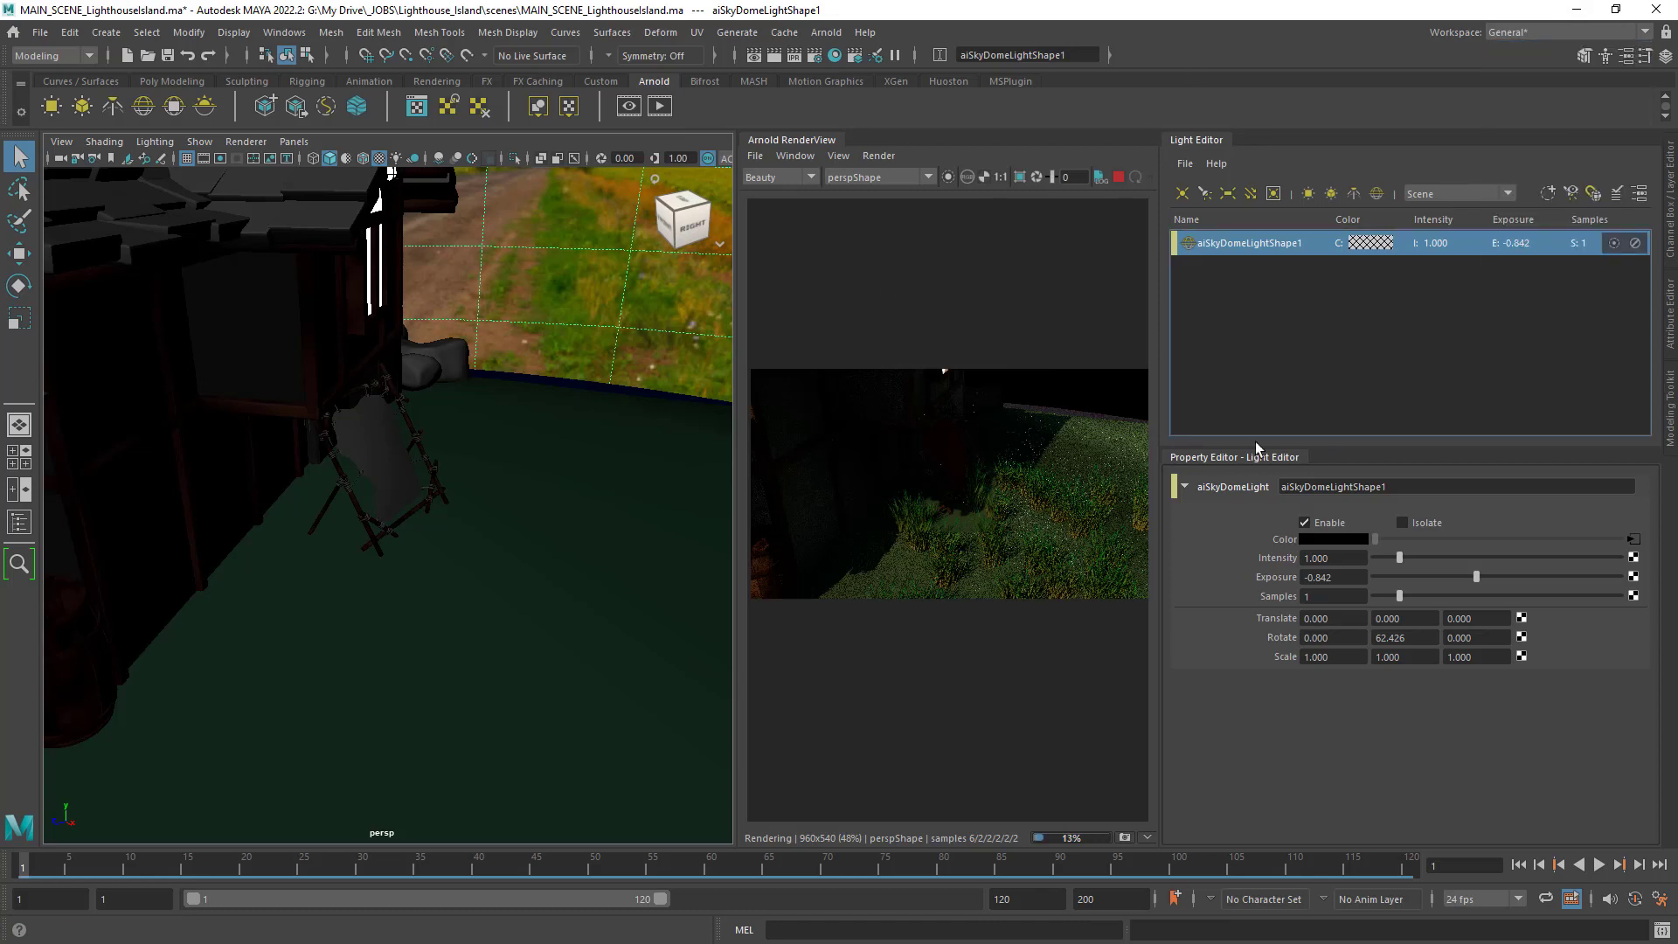
click(1574, 33)
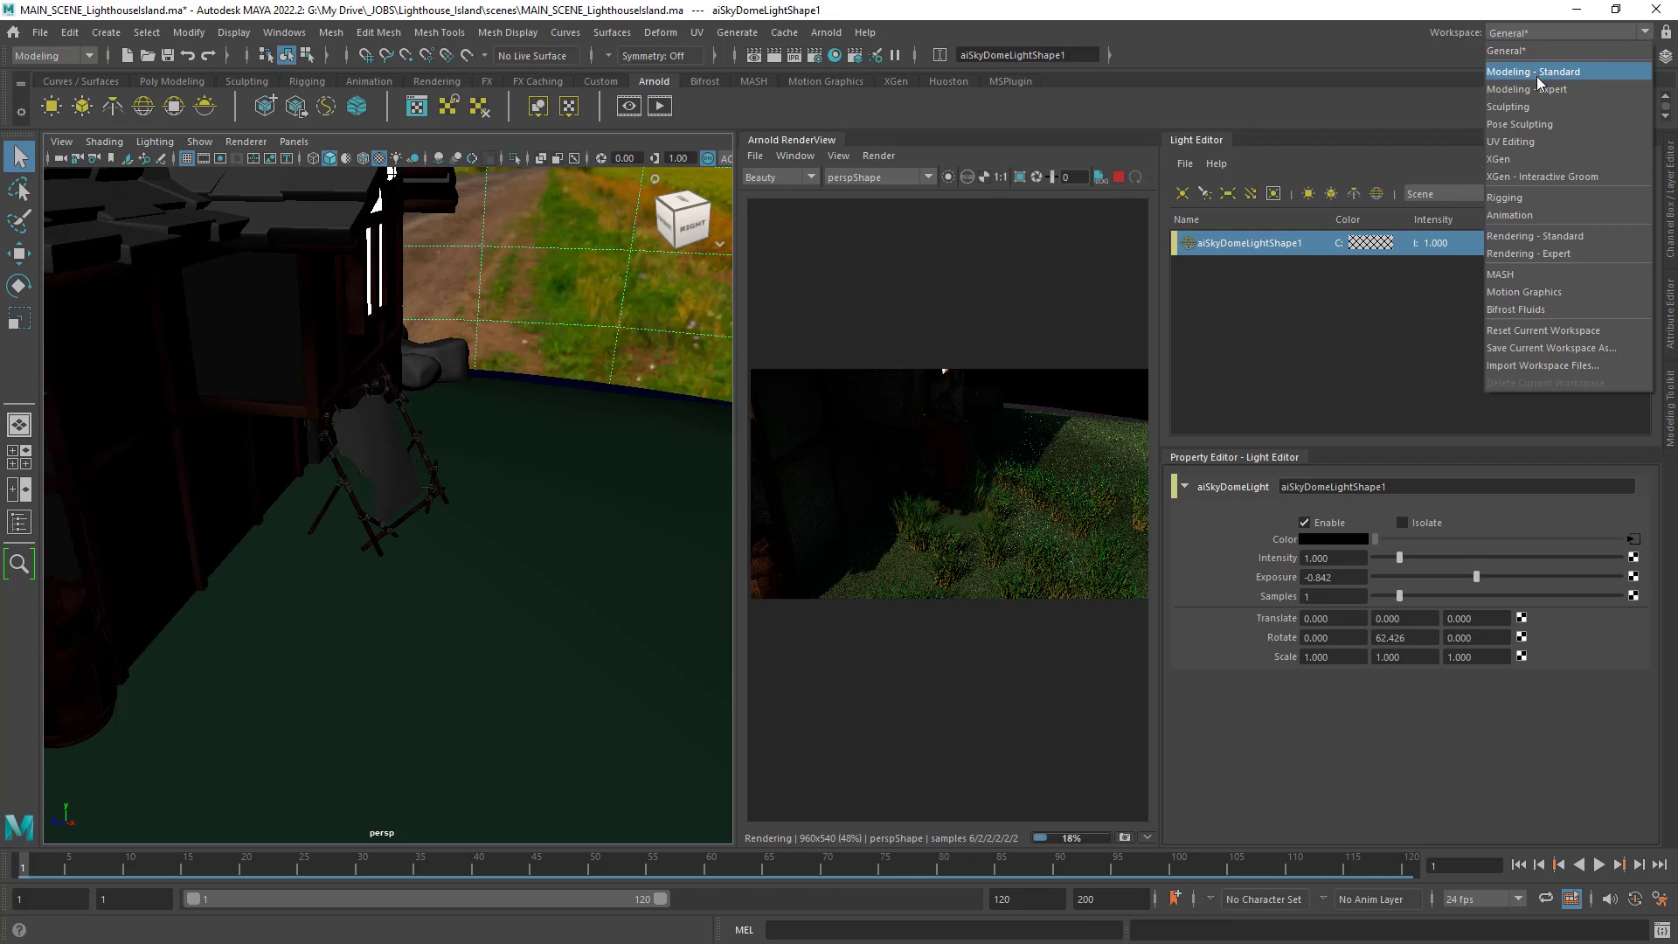
click(1066, 78)
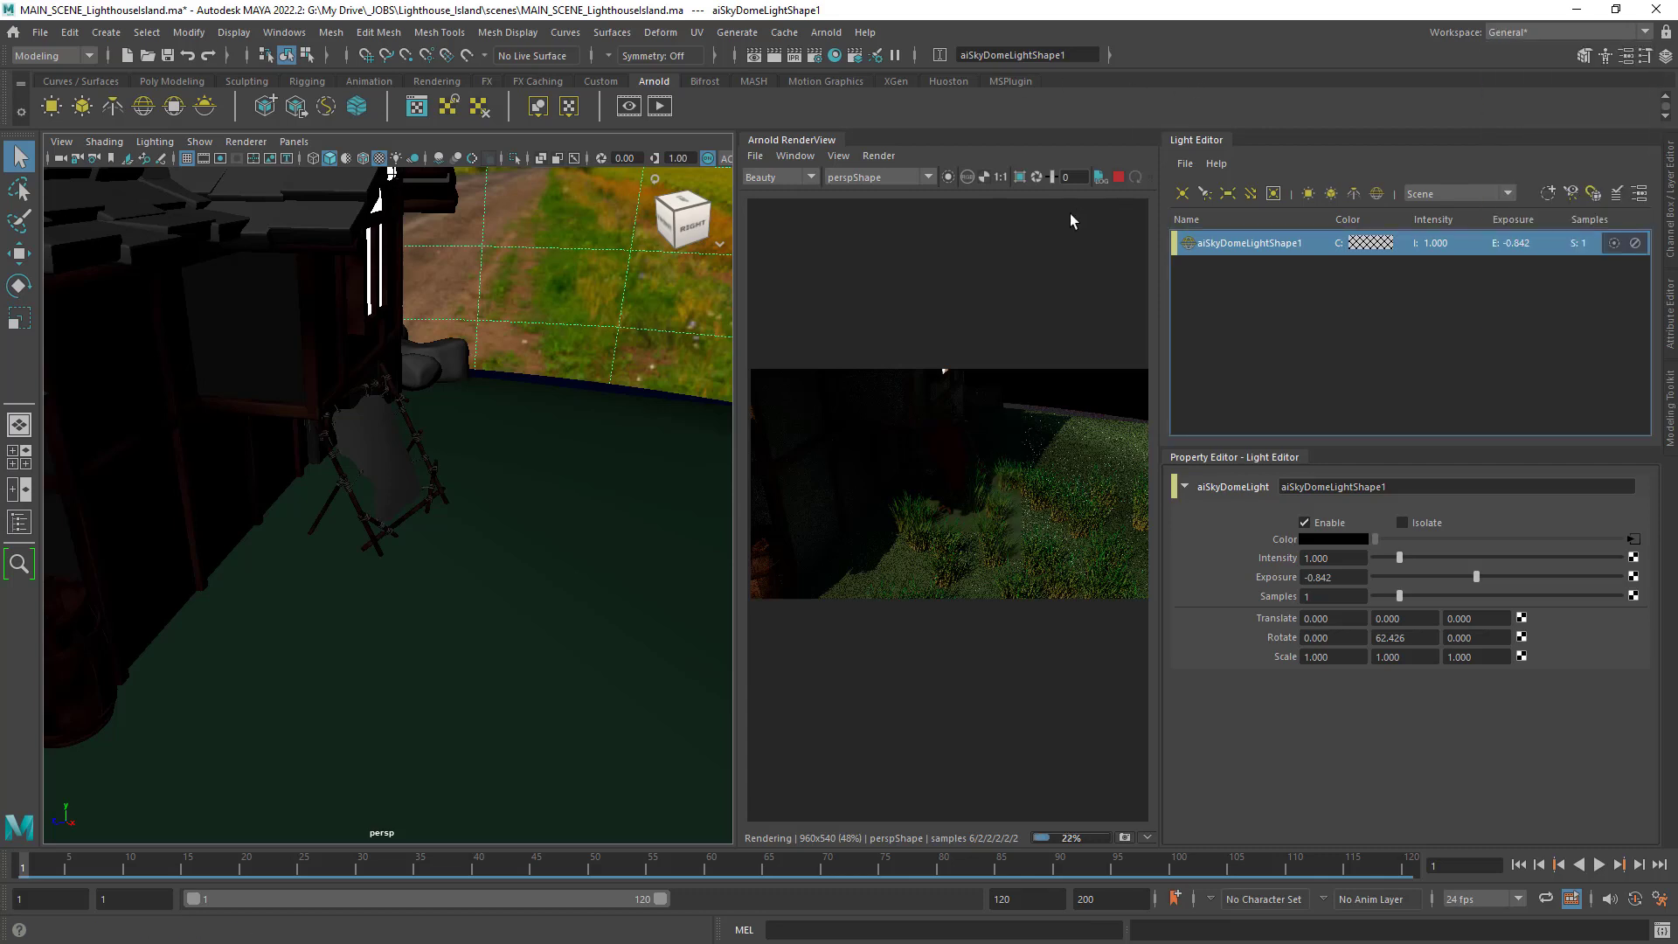
click(1121, 177)
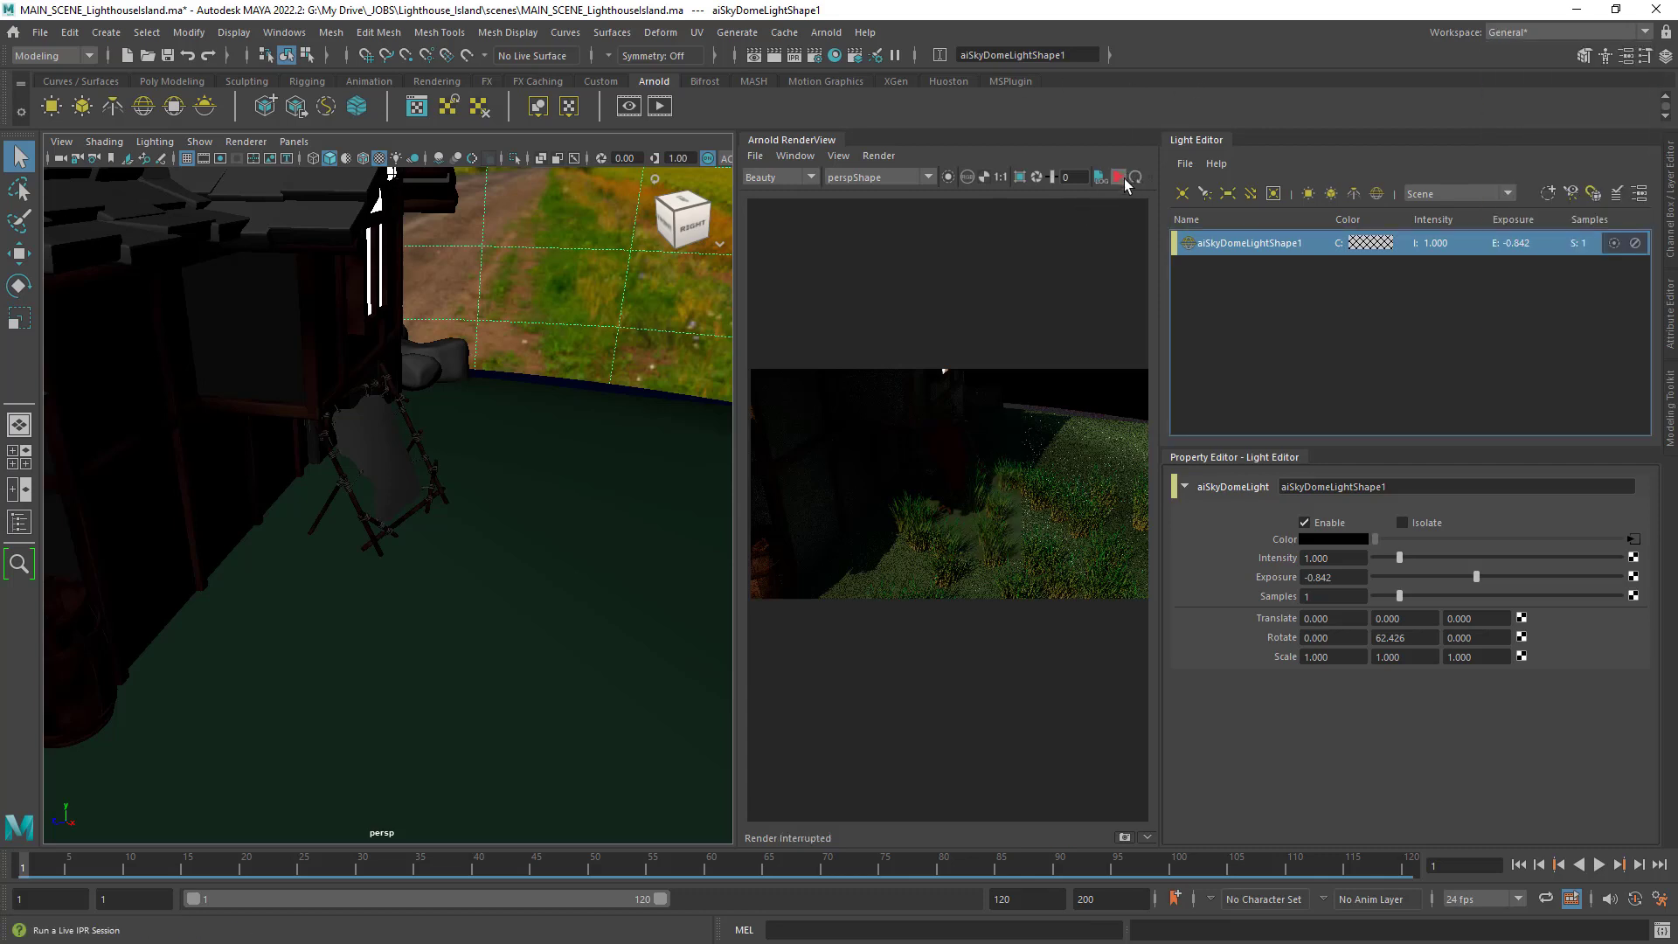
click(1535, 34)
click(1525, 333)
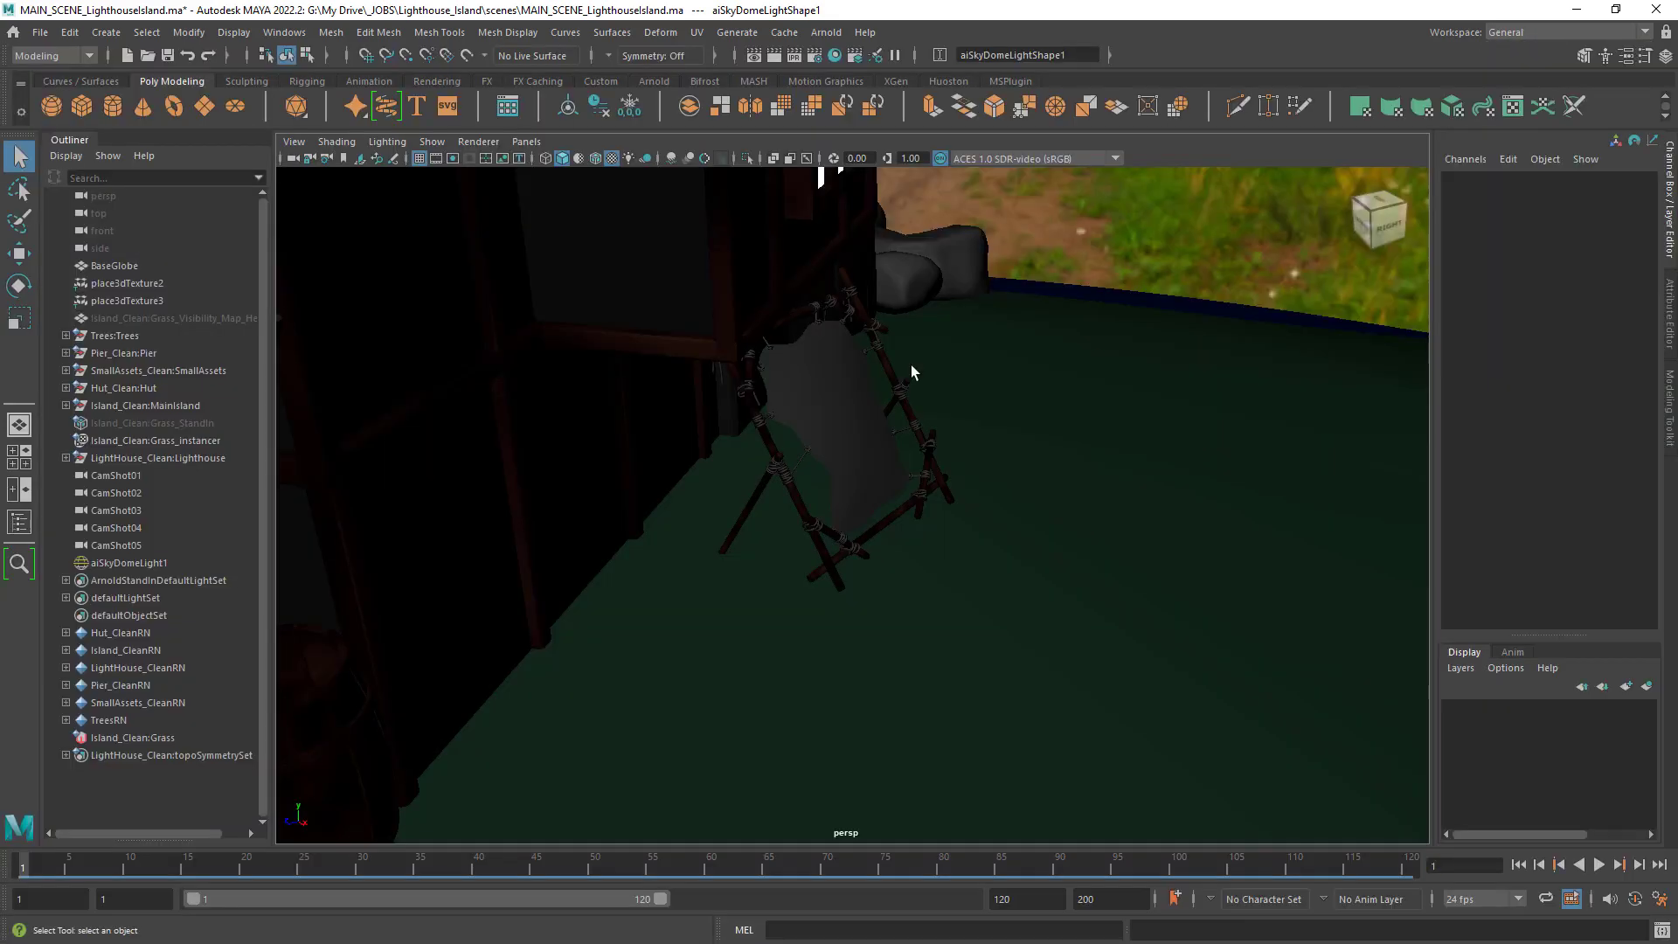
Frame the cottage's shaded side in the perspective view and start an Arnold render directly in the viewport.
alt+drag(1169, 494, 869, 457)
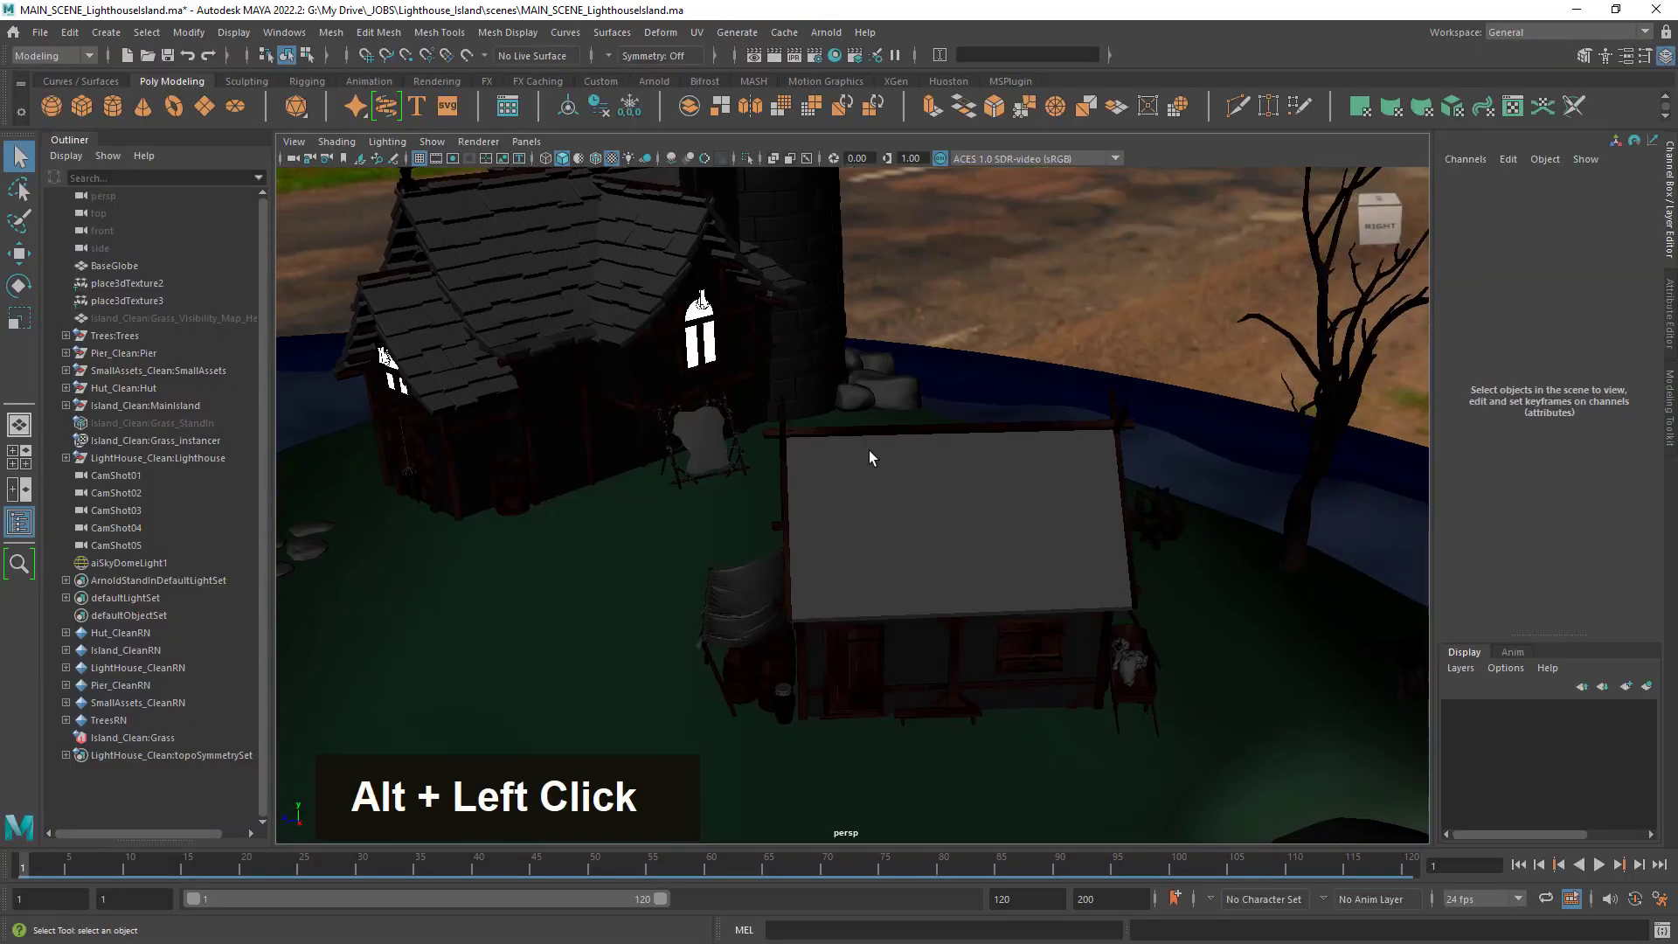
alt+middle_drag(869, 453, 937, 469)
alt+drag(936, 468, 1005, 507)
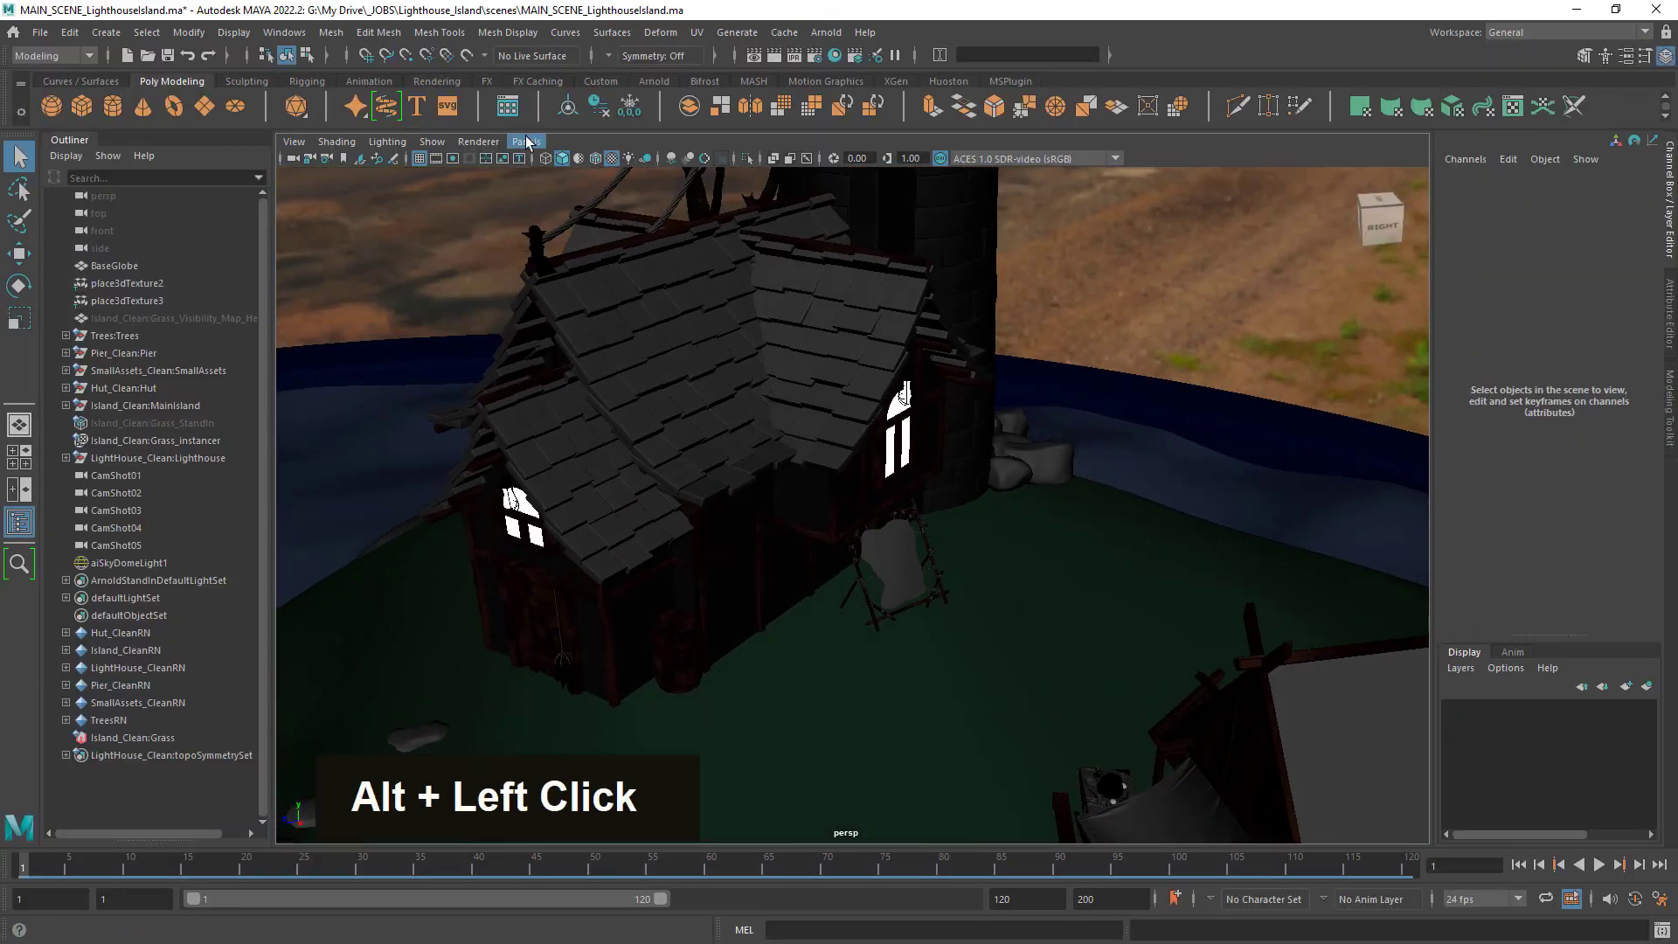
click(477, 142)
click(512, 191)
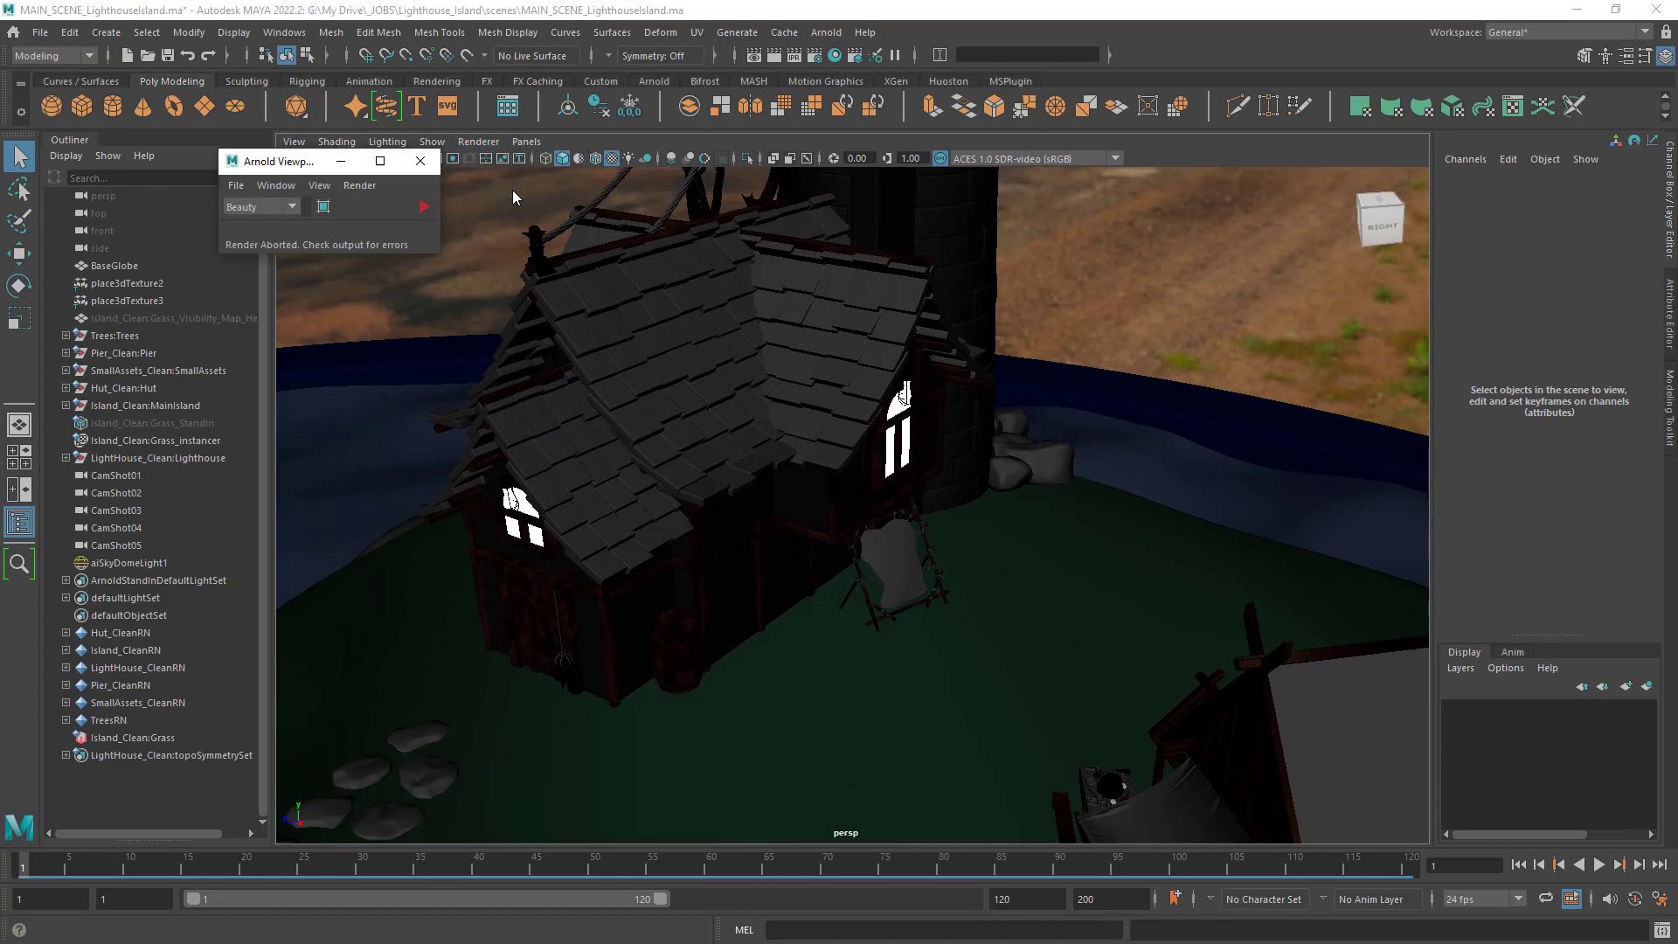
click(423, 208)
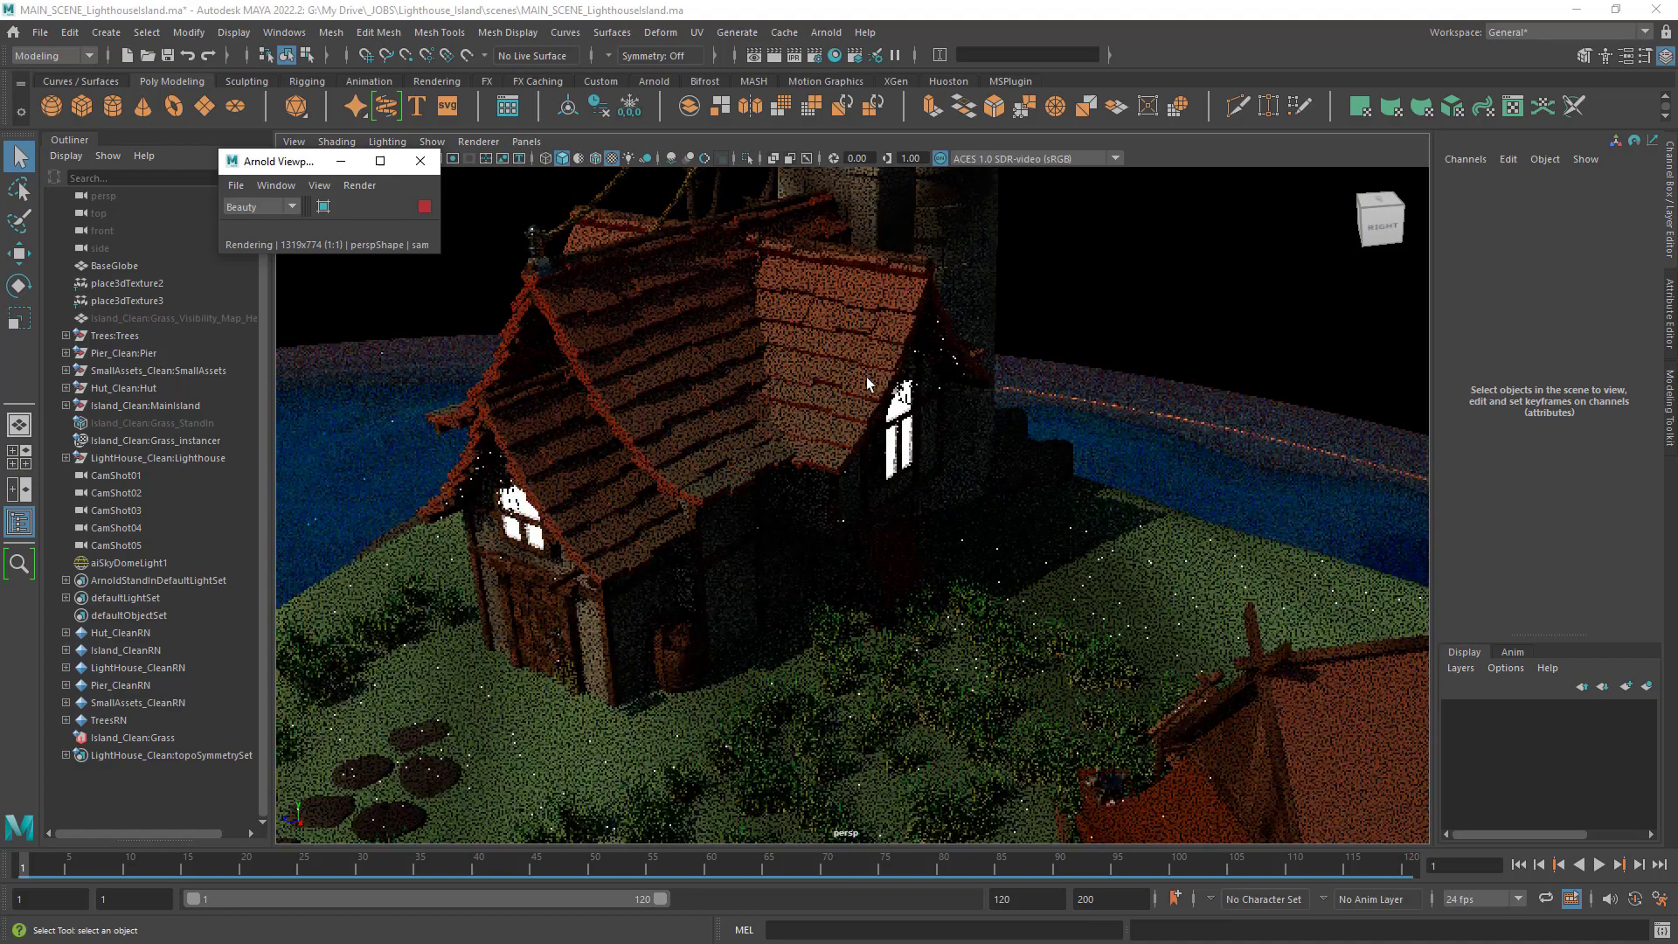
Lighten the shadow color of aiSkyDomeLight1 from black to a mid grey, checking the cottage's shaded wall.
alt+right_drag(997, 526, 1056, 631)
alt+middle_drag(1063, 636, 1056, 611)
alt+right_drag(984, 640, 1040, 642)
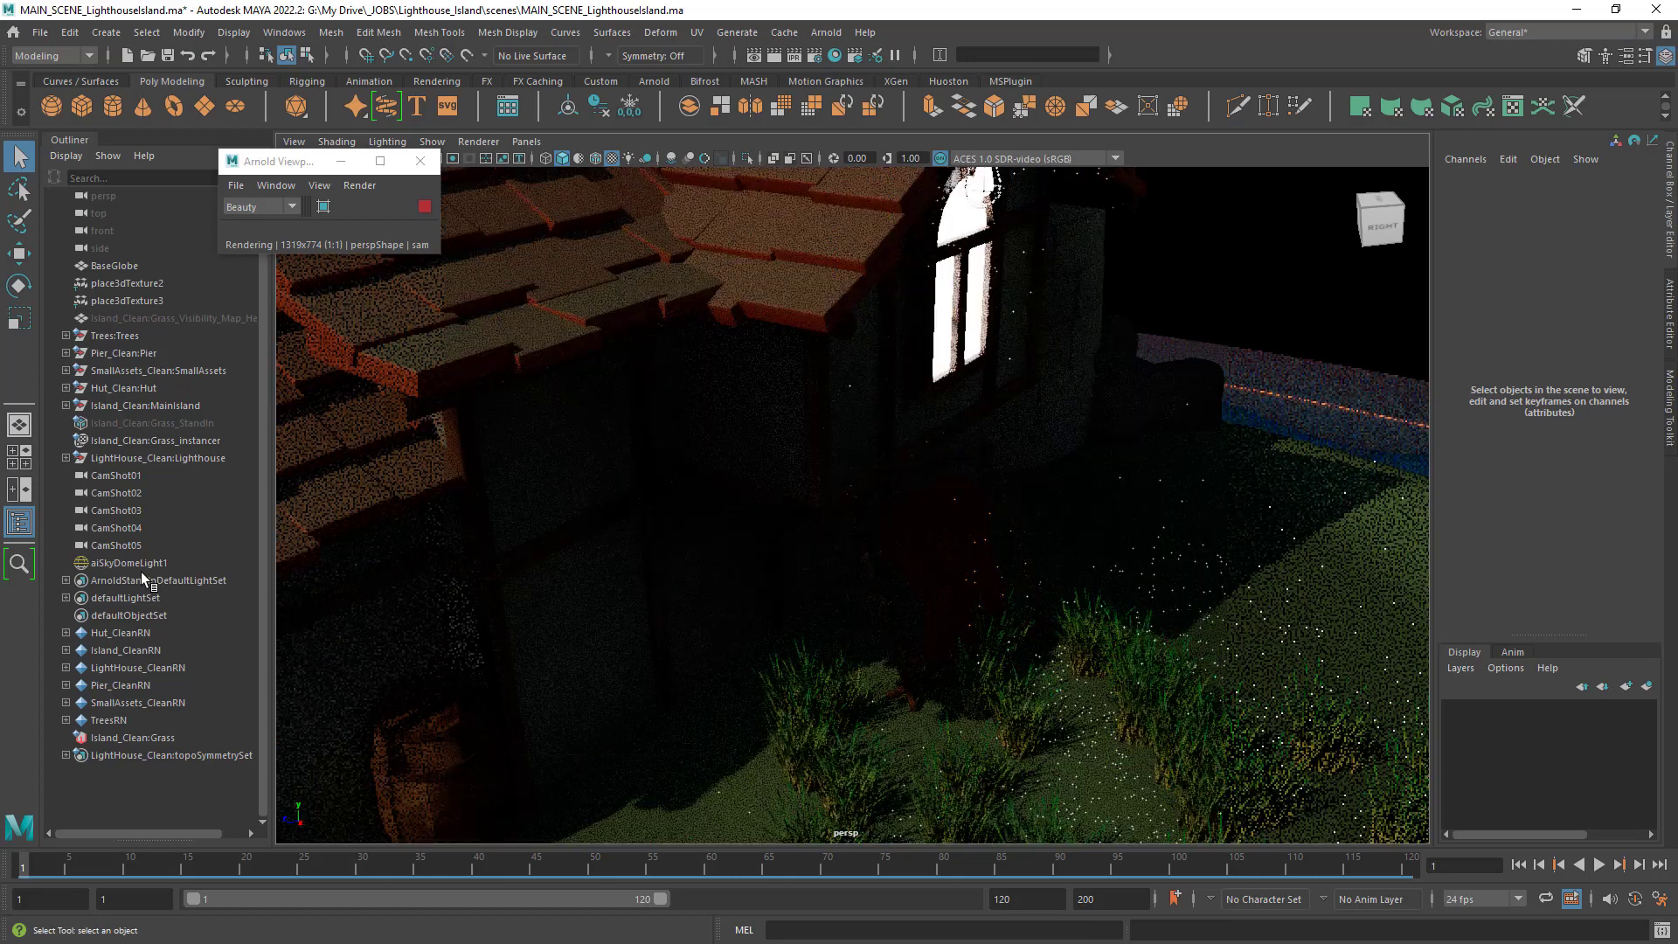
click(122, 563)
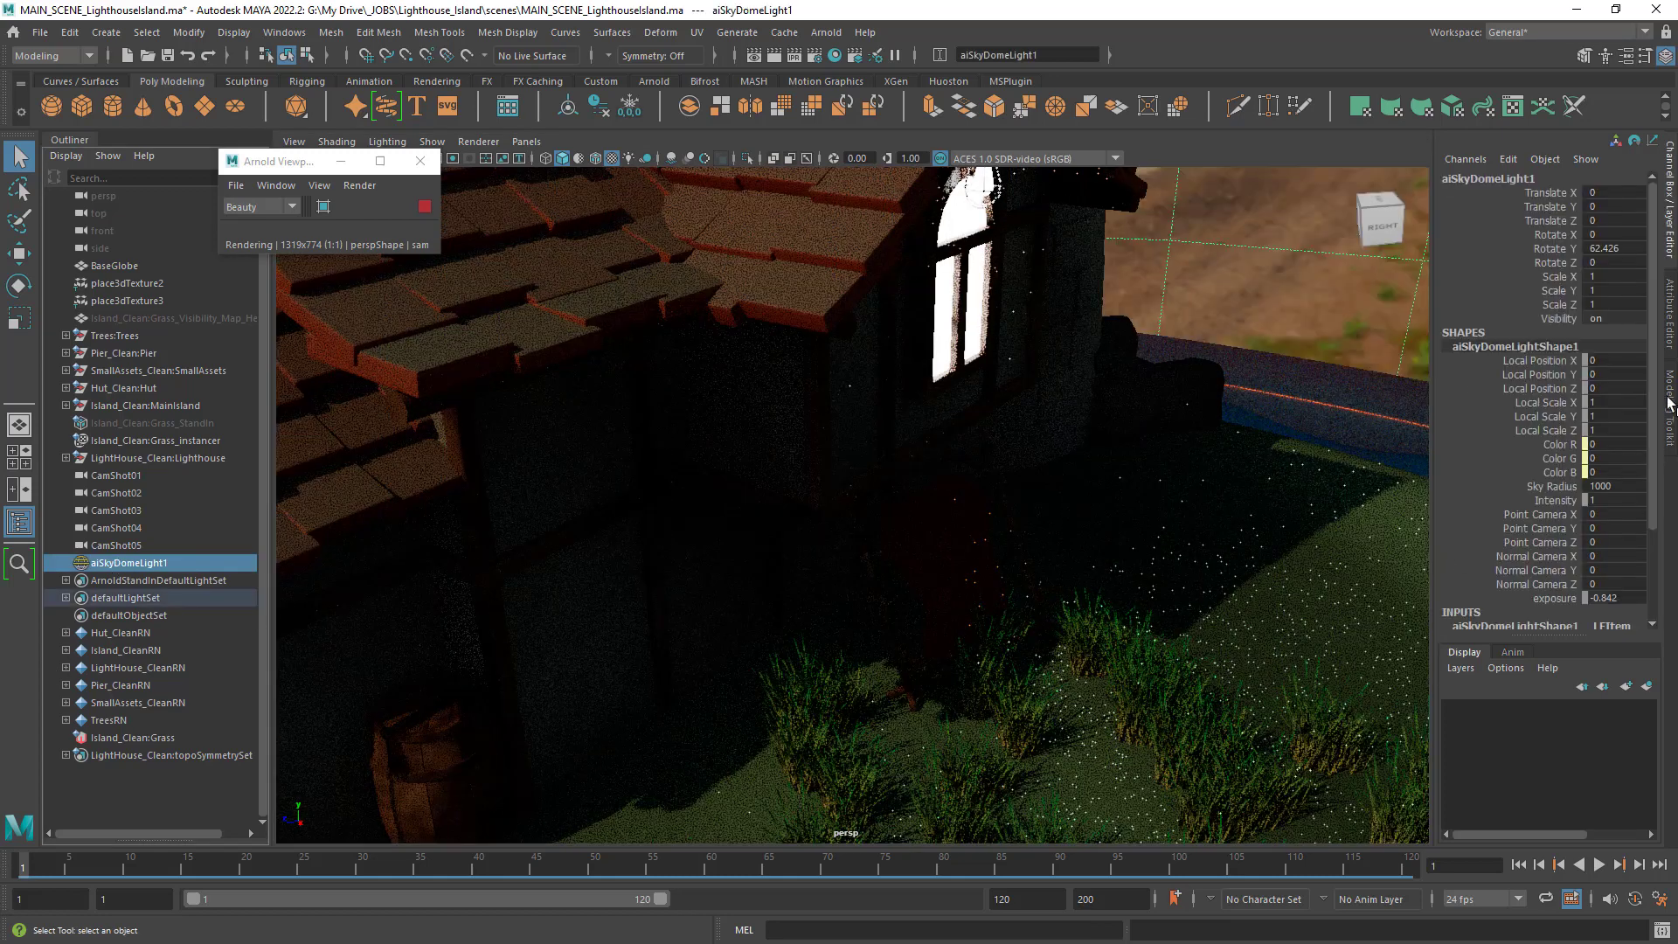
click(1669, 323)
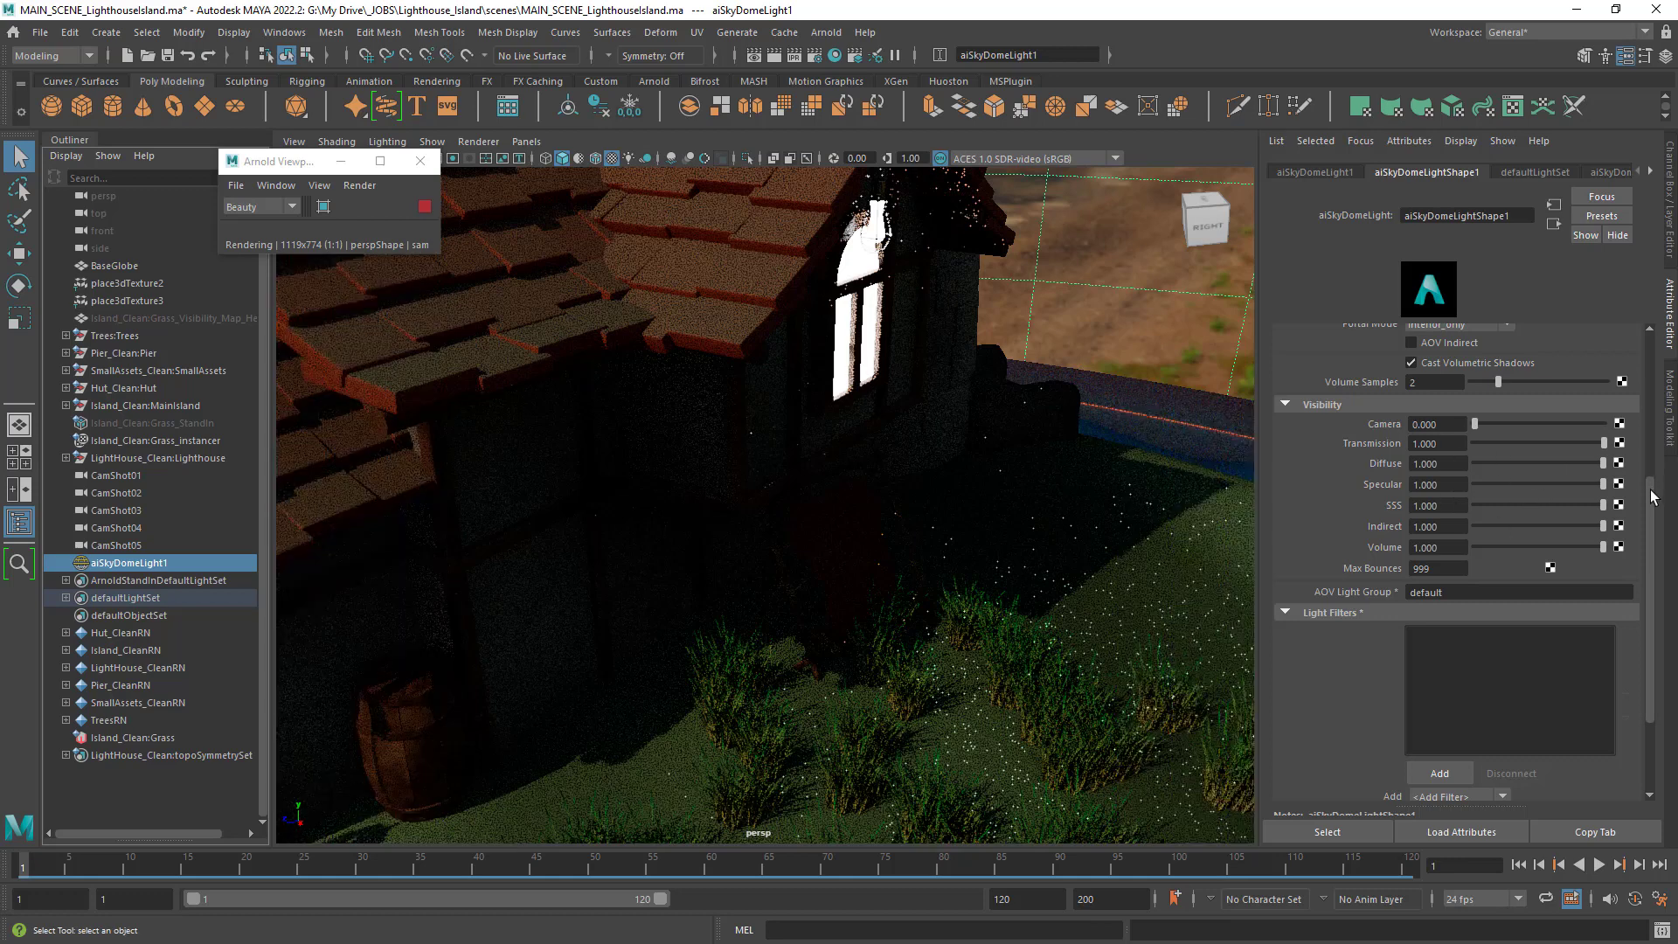
drag(1652, 497, 1652, 386)
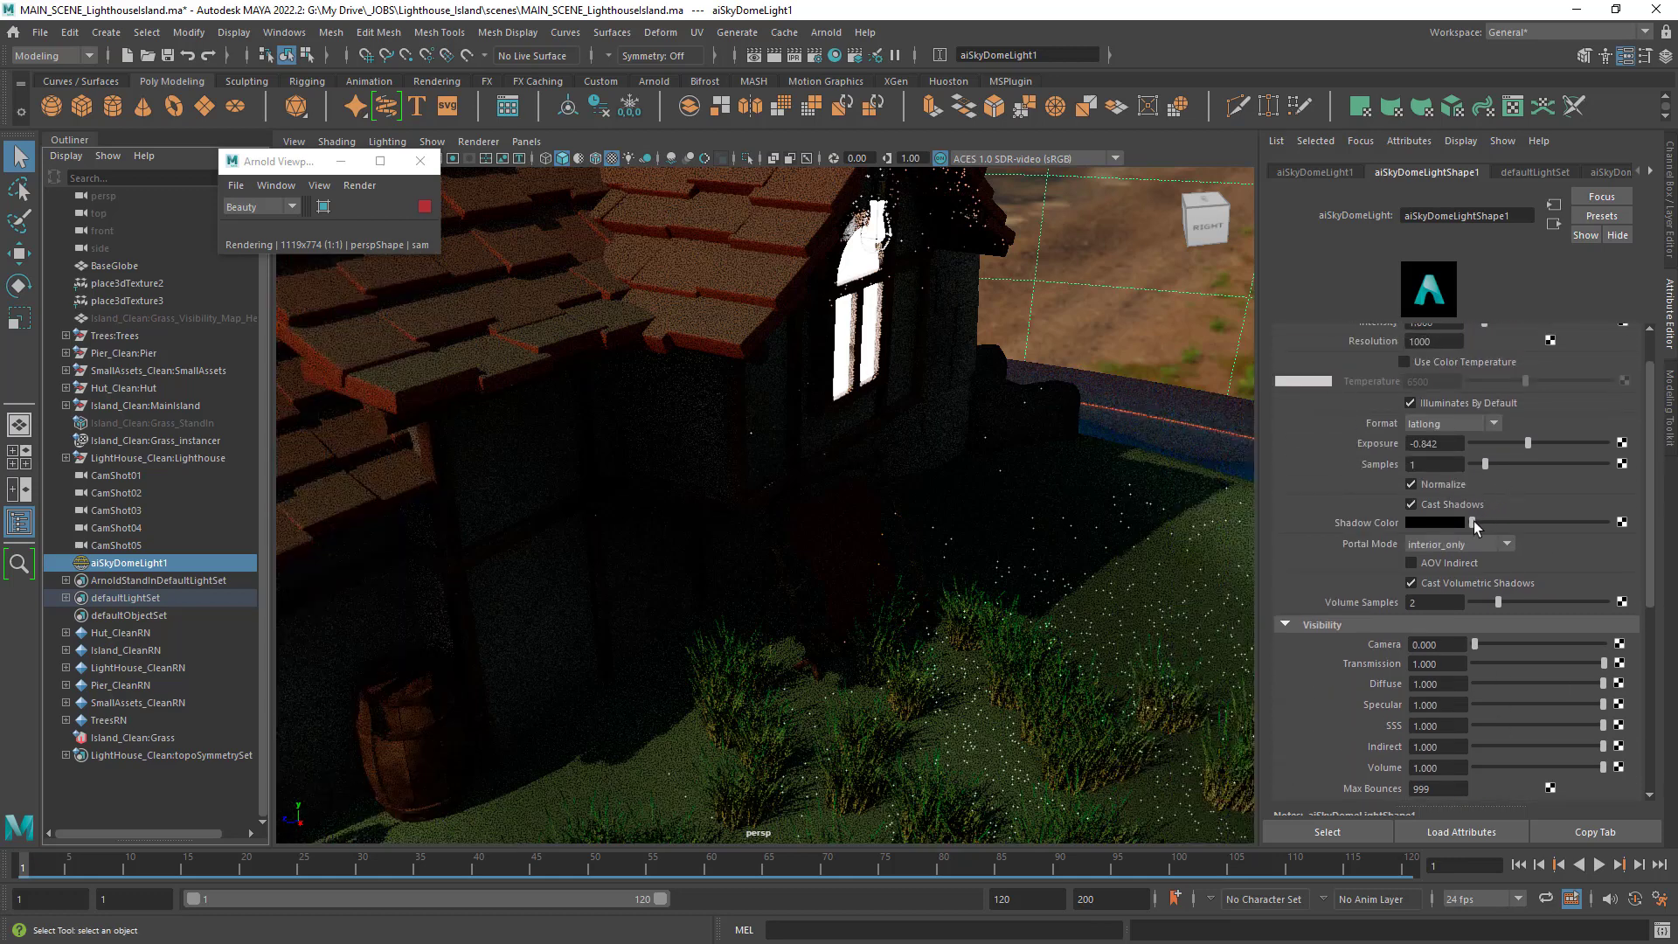
drag(1474, 521, 1515, 522)
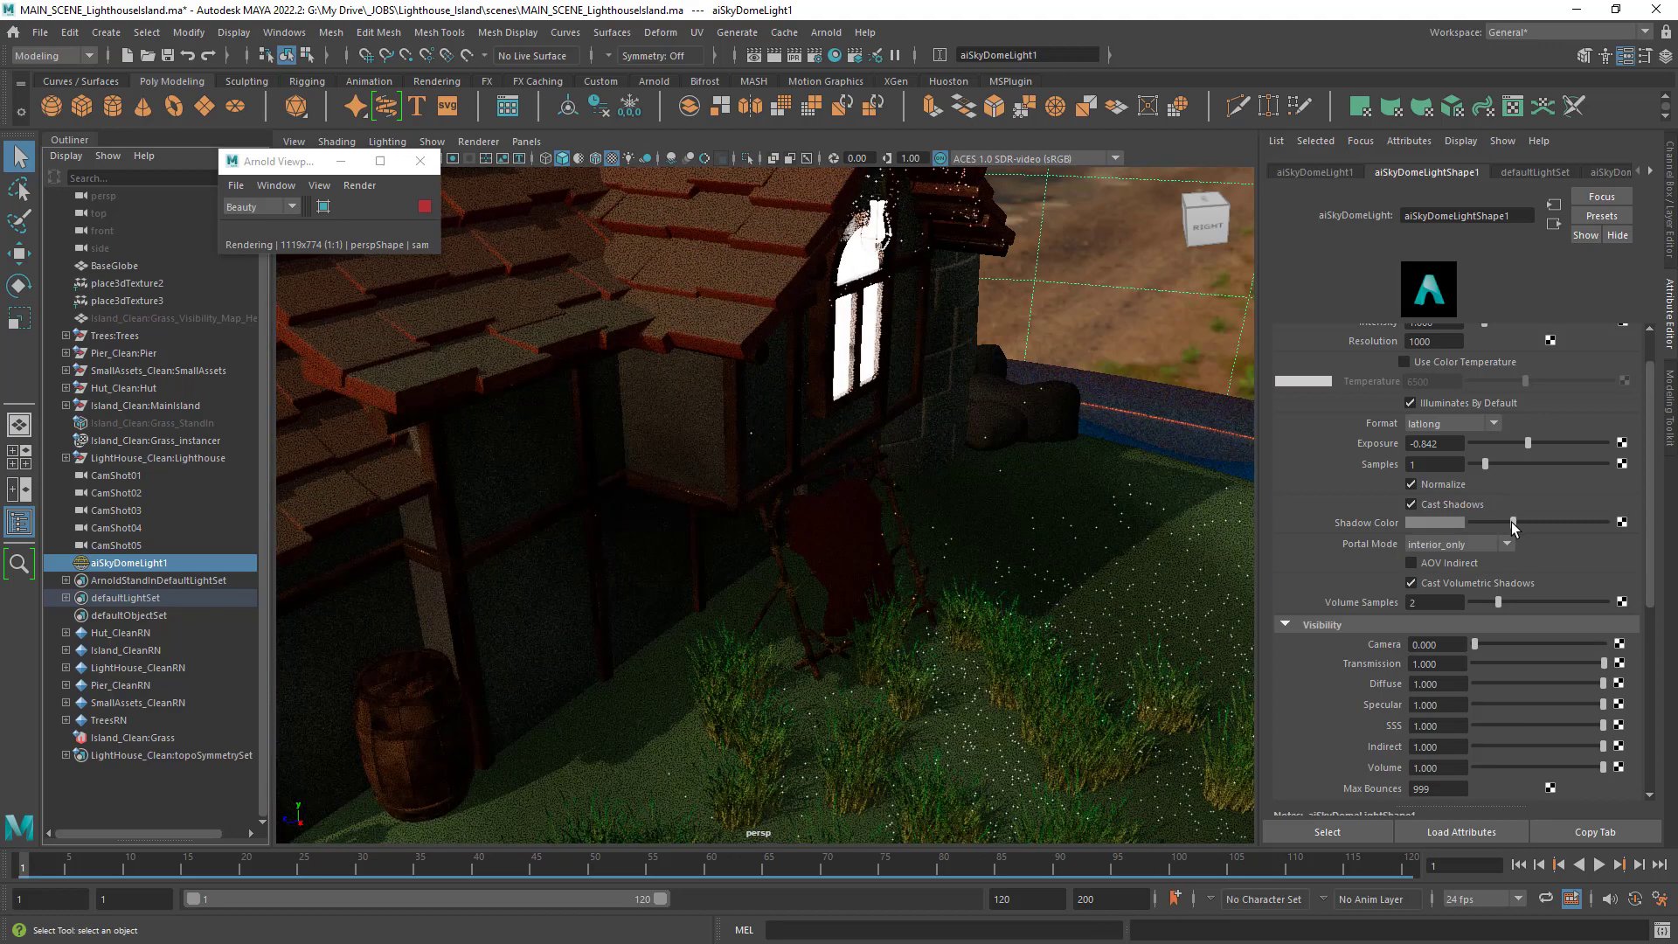
Inspect the cottage, lighthouse, hut and shoreline from several sides in the live Arnold viewport render.
alt+drag(1105, 575, 1066, 663)
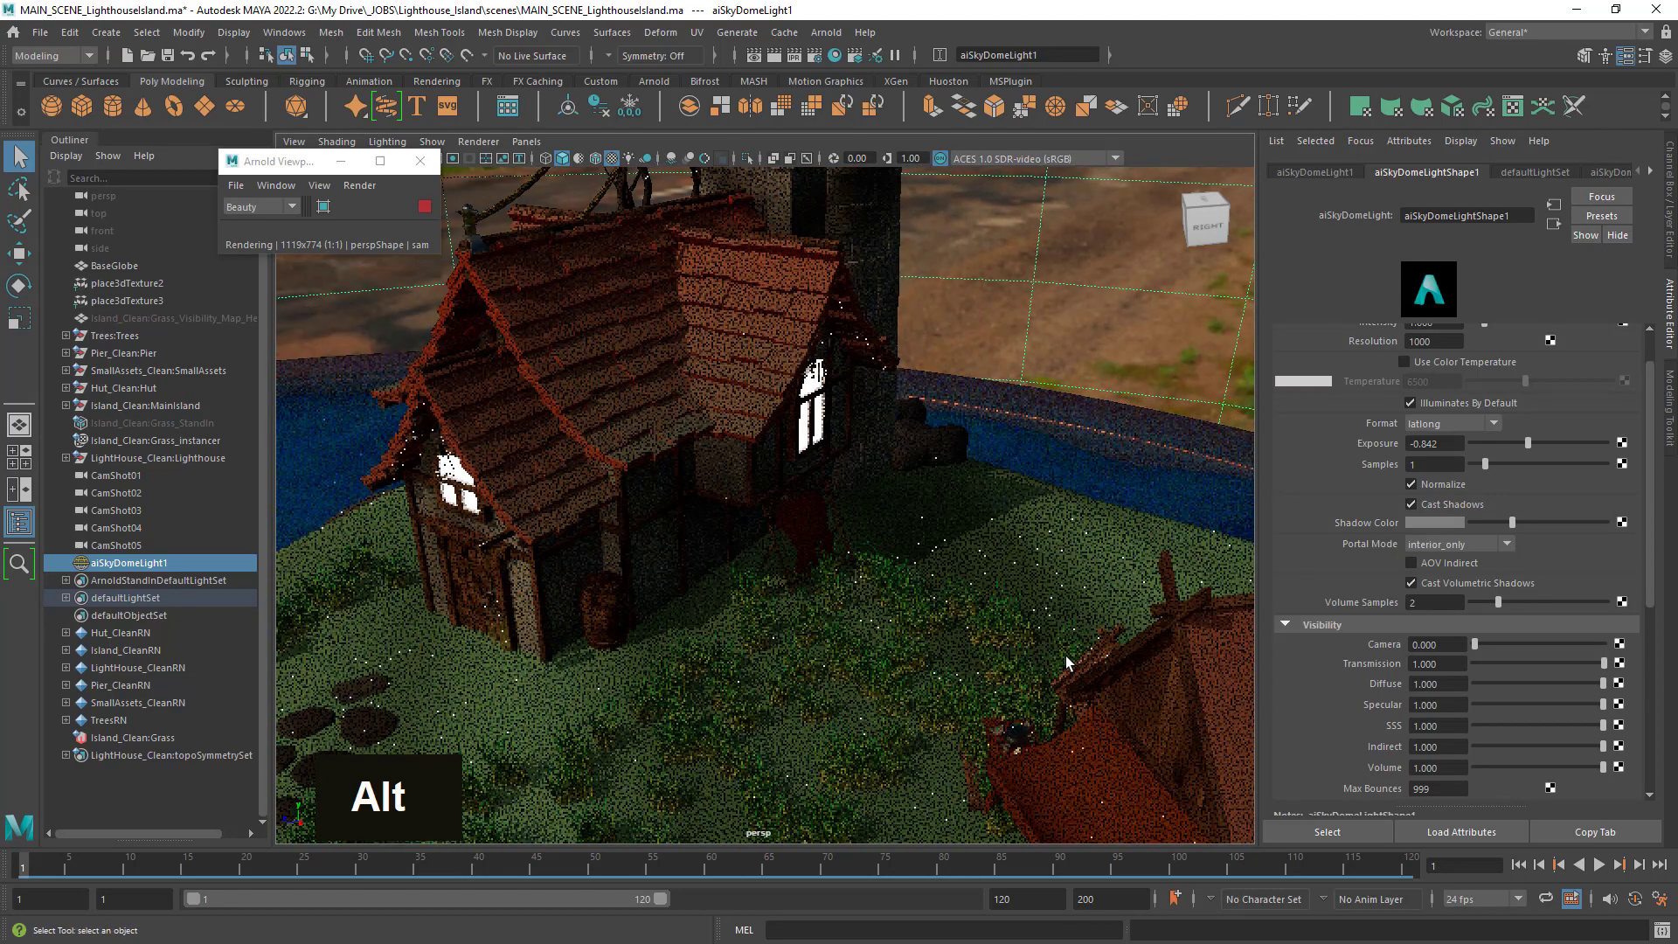
alt+right_drag(1042, 623, 972, 658)
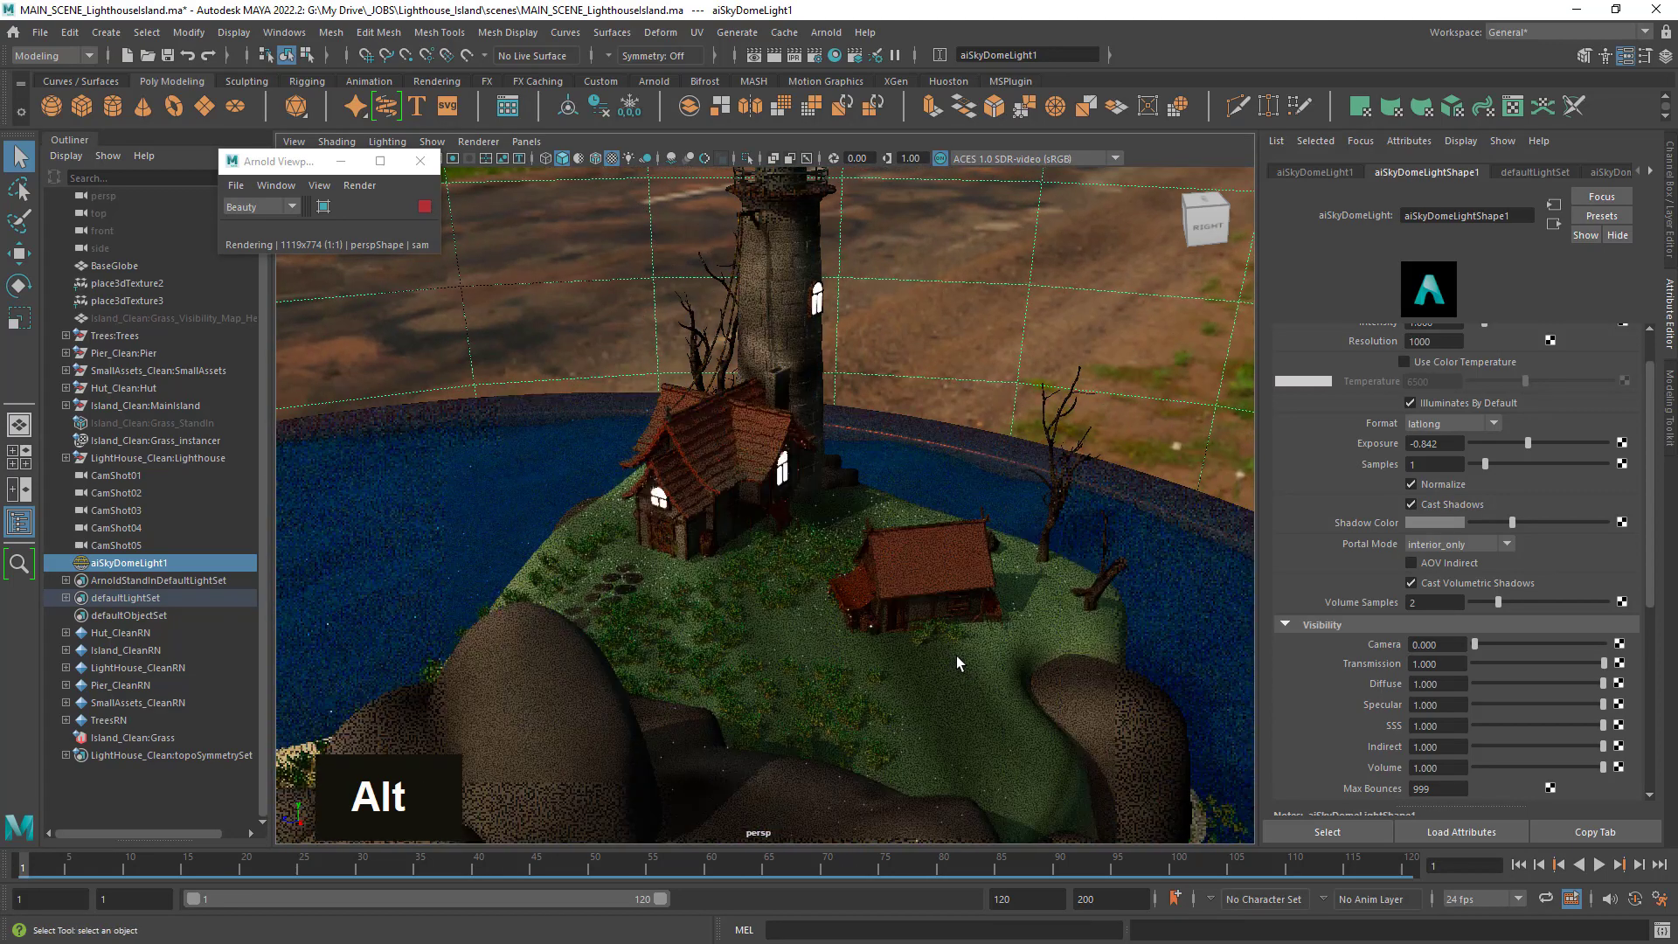
alt+drag(957, 656, 769, 667)
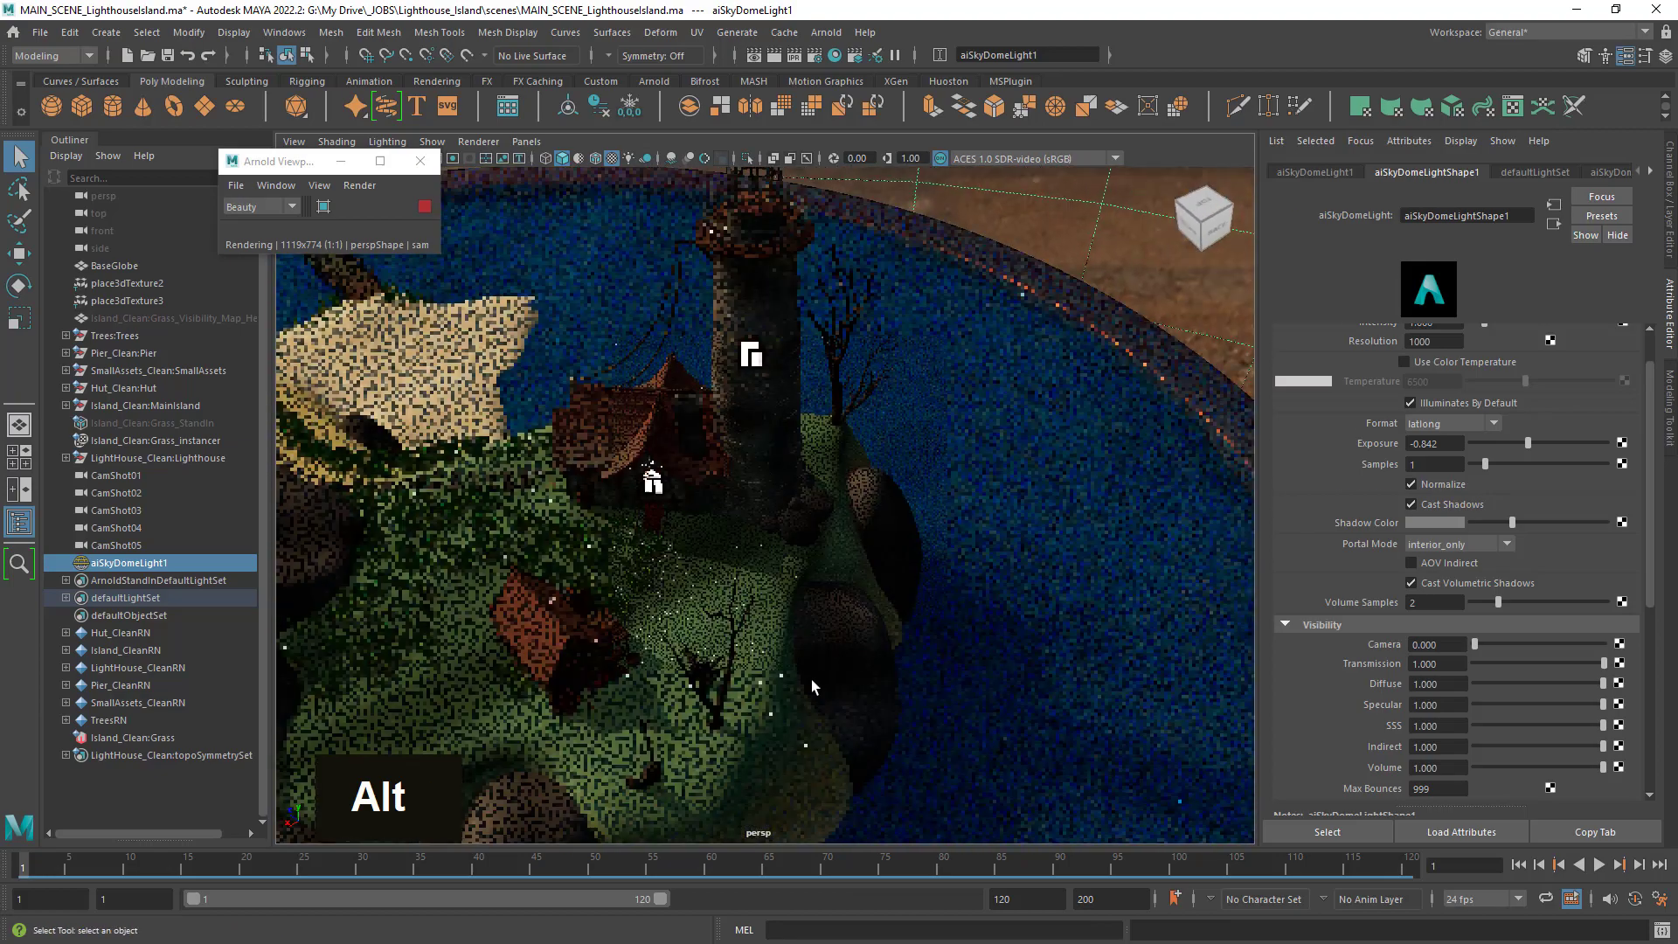
alt+right_drag(811, 681, 847, 689)
alt+drag(846, 689, 975, 661)
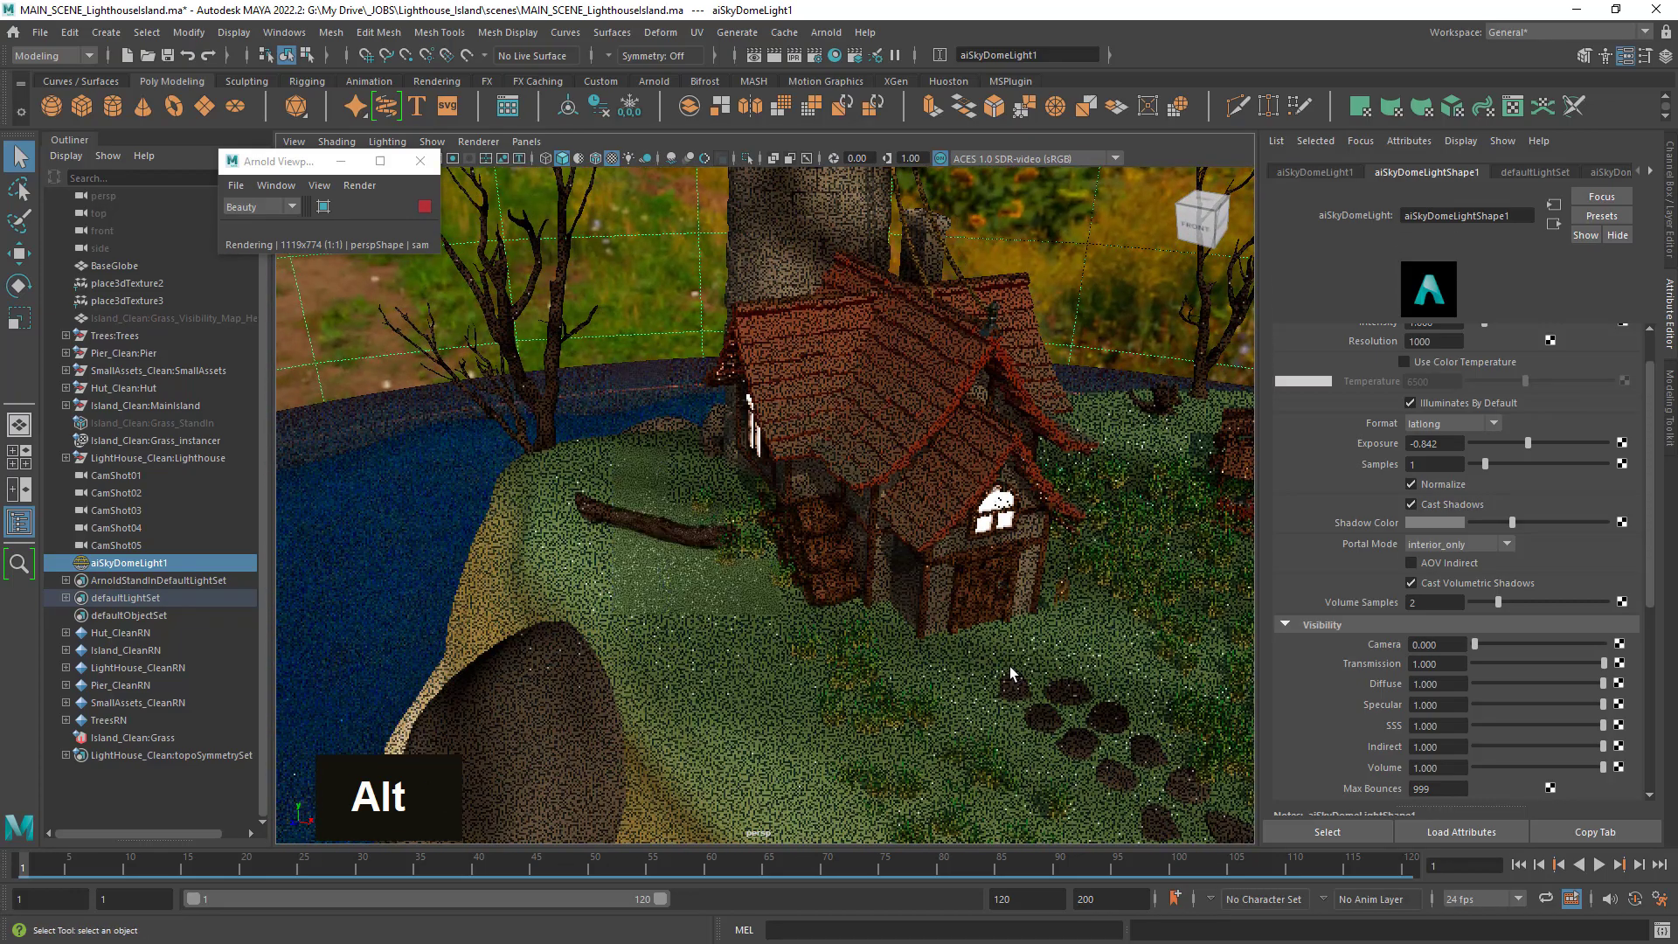
alt+right_drag(1010, 666, 723, 680)
alt+middle_drag(723, 680, 864, 643)
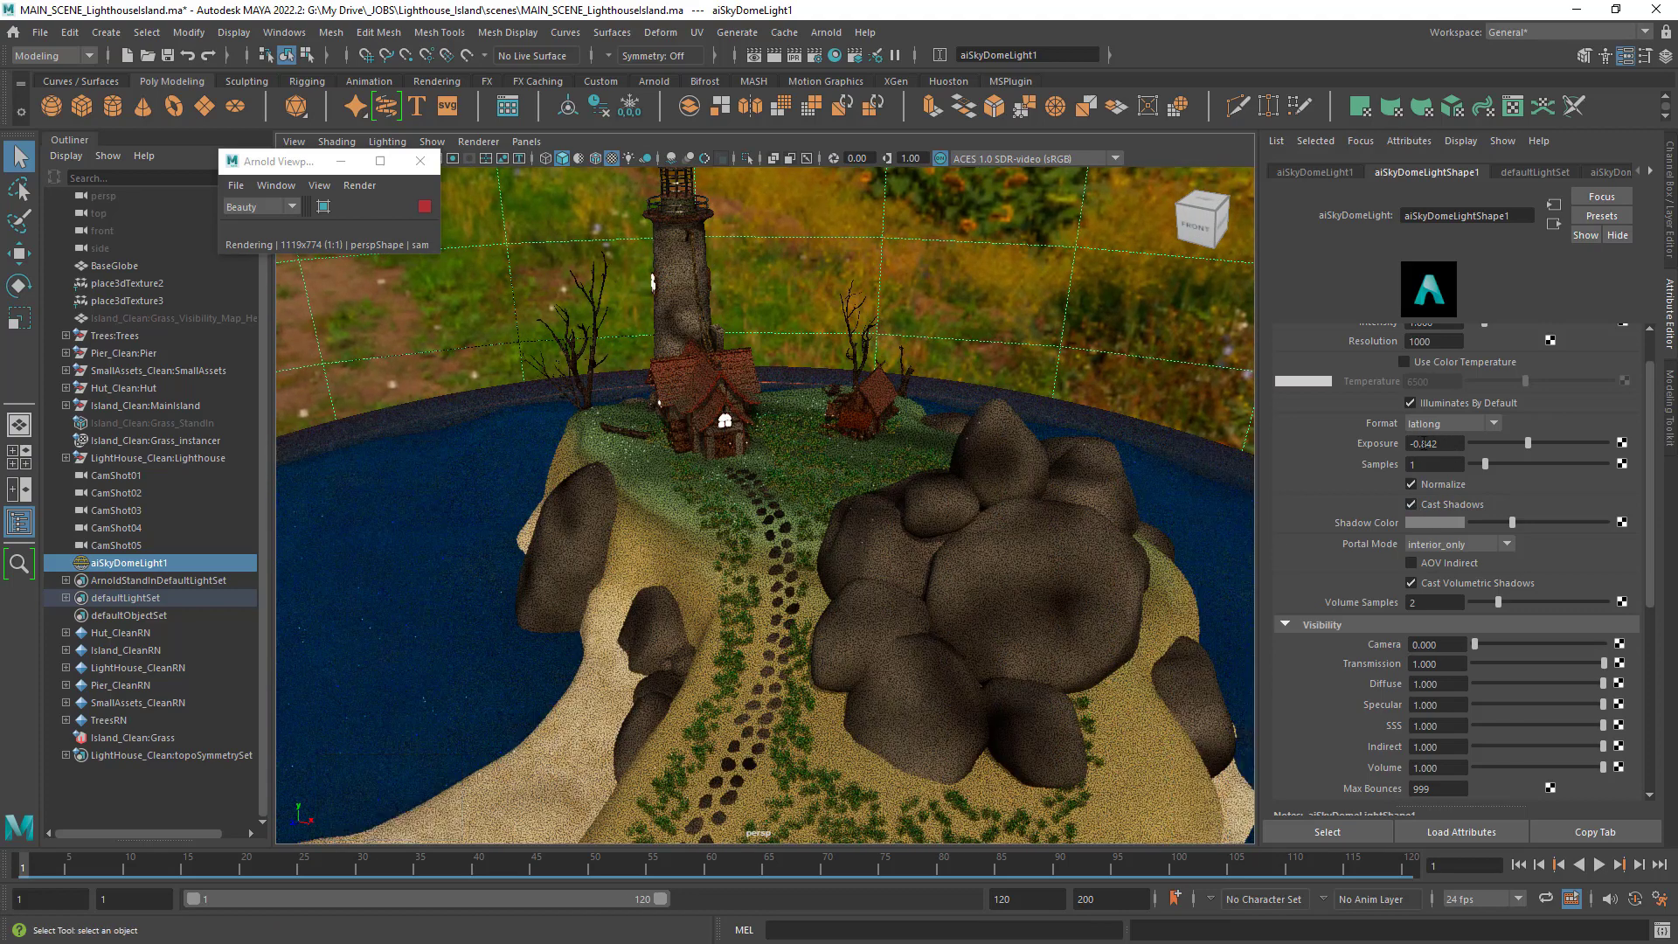
Lower the intensity of aiSkyDomeLight1 to 0.455, checking the darker island in the live render.
scroll(1652, 411, up, 2)
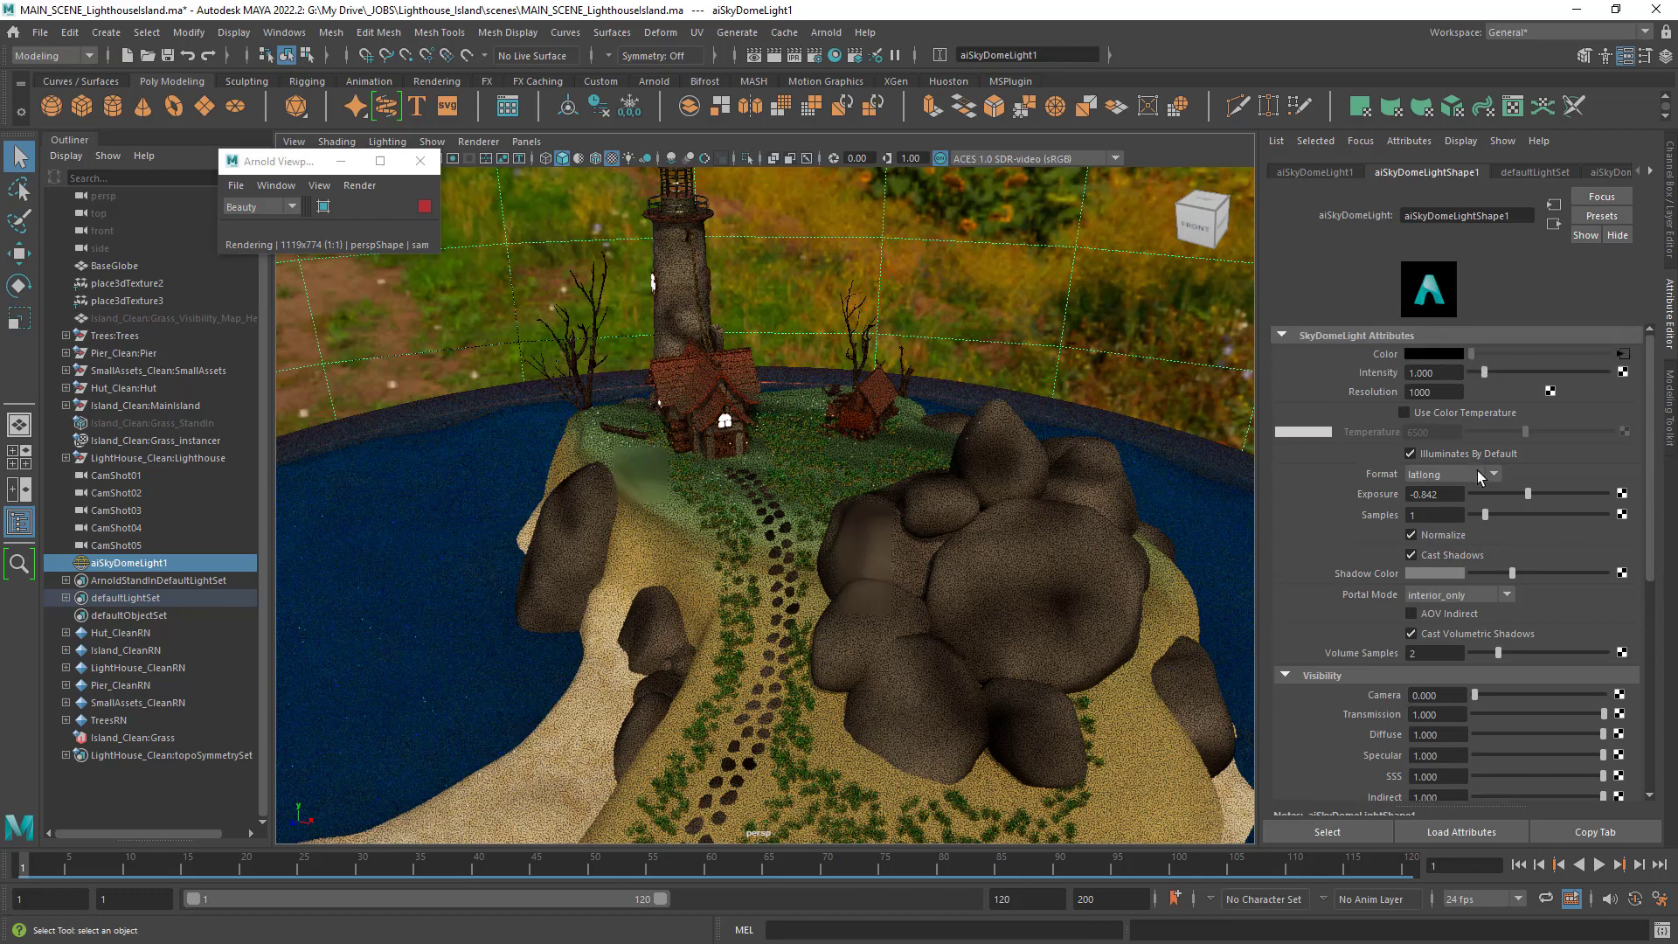
drag(1488, 371, 1472, 374)
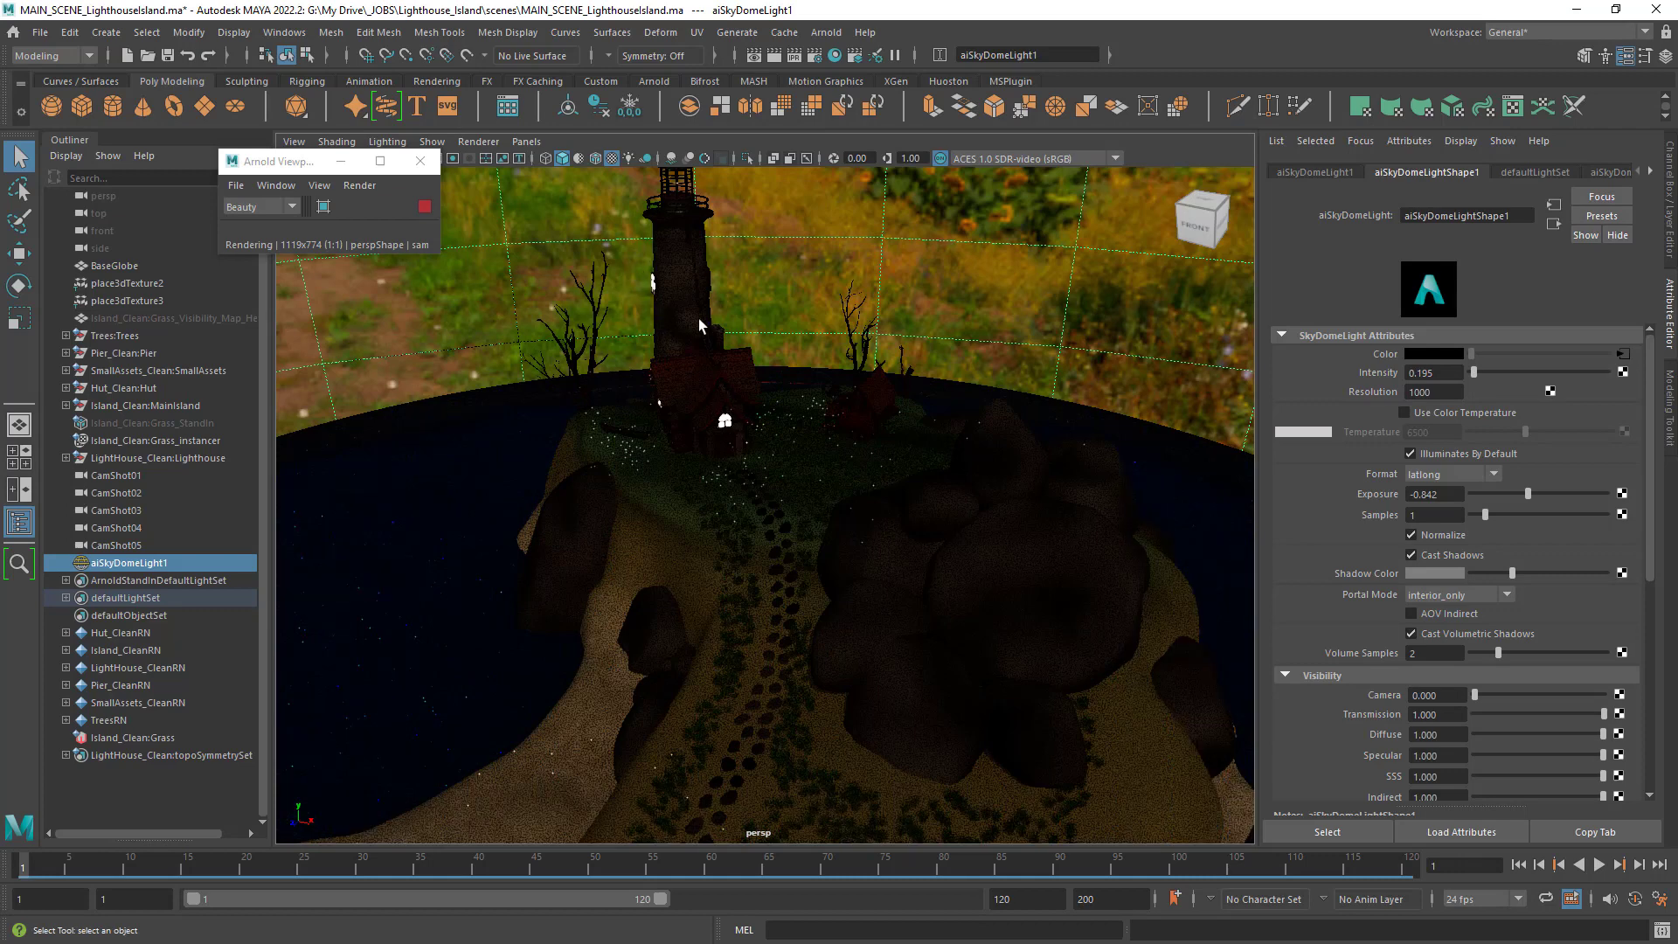
drag(1472, 371, 1477, 371)
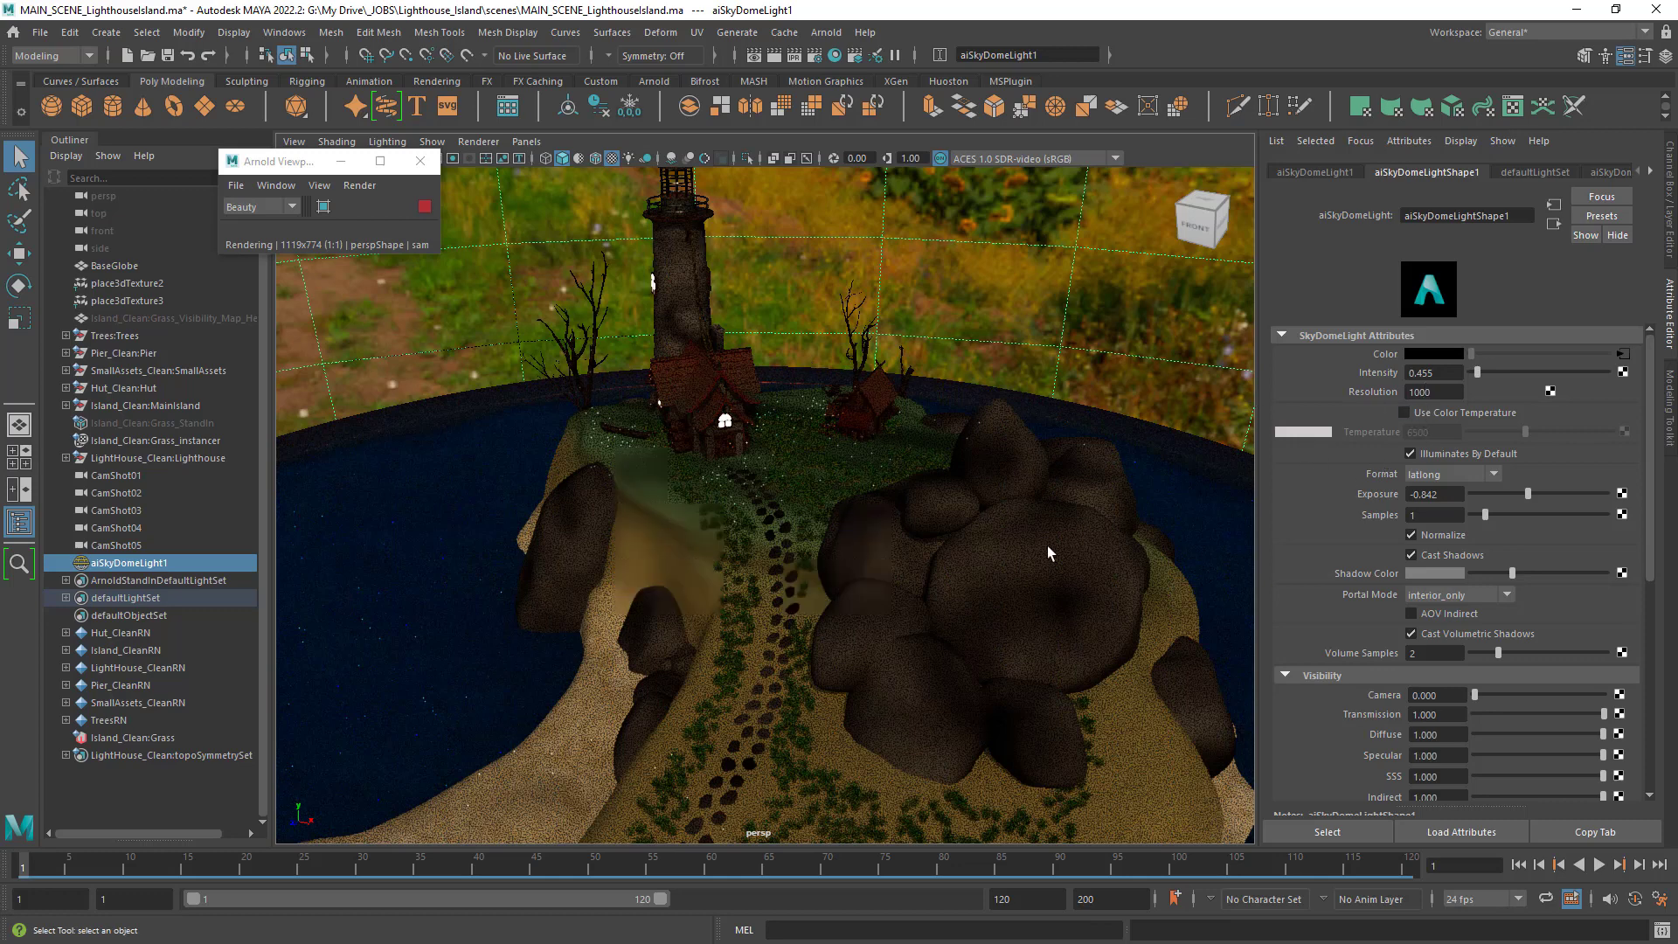
alt+right_drag(1047, 551, 1000, 524)
mouse_move(1000, 525)
alt+mouse_down()
mouse_move(881, 547)
mouse_move(1001, 551)
alt+mouse_up()
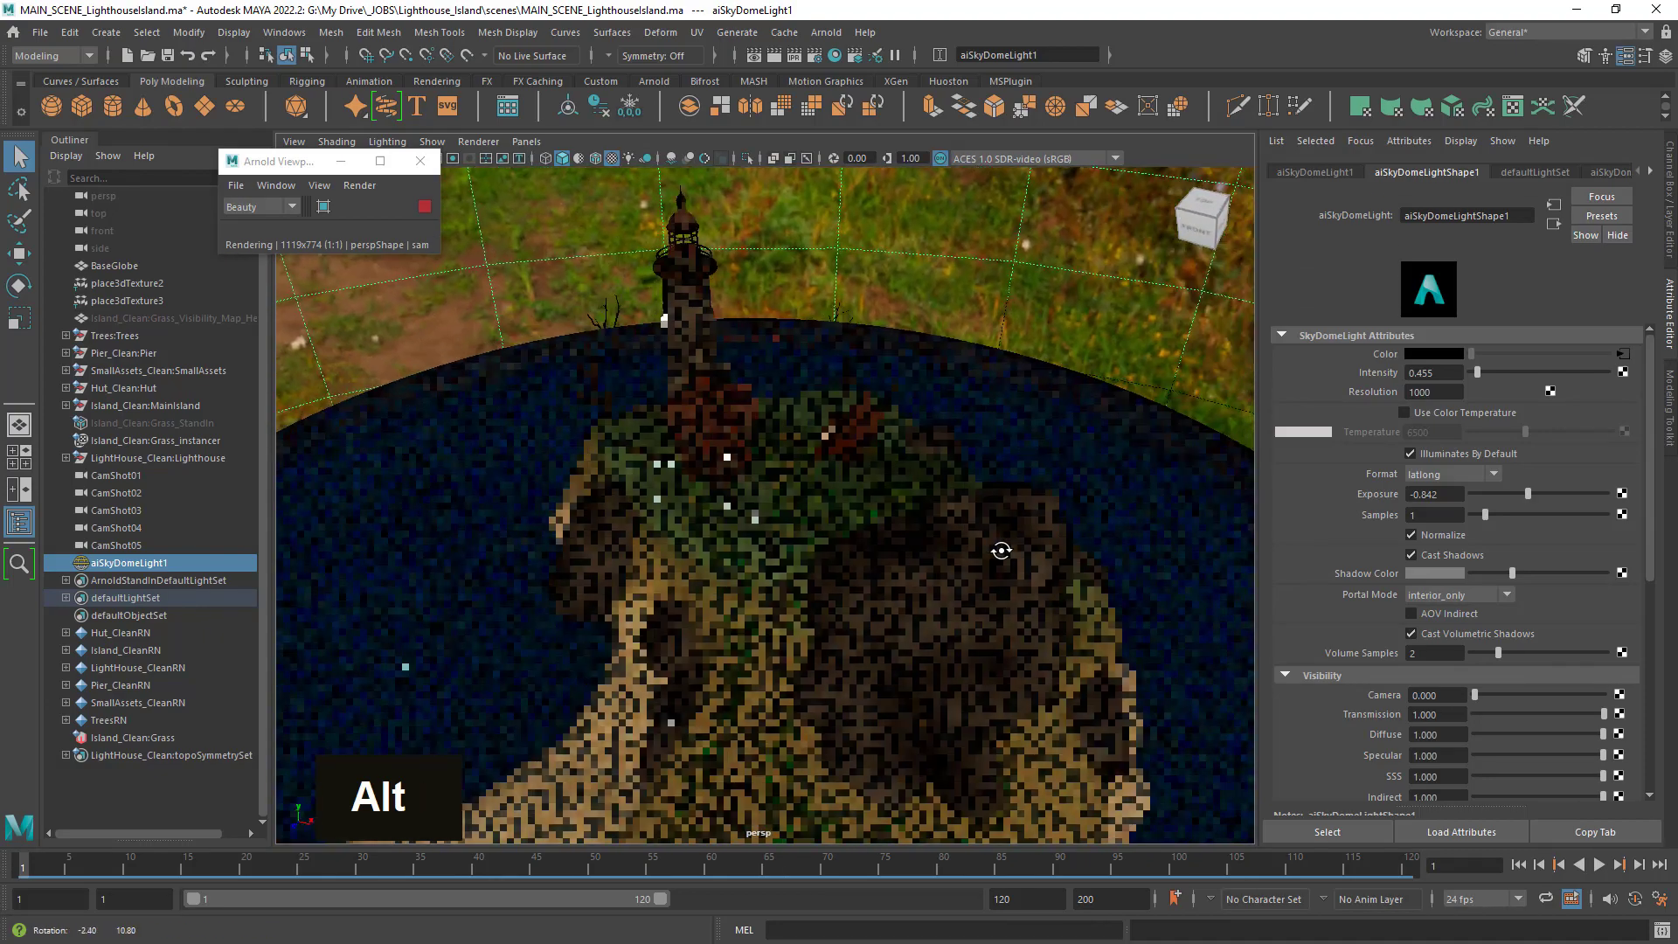
alt+right_drag(1001, 551, 1026, 535)
alt+middle_drag(1026, 535, 931, 621)
alt+drag(931, 621, 930, 595)
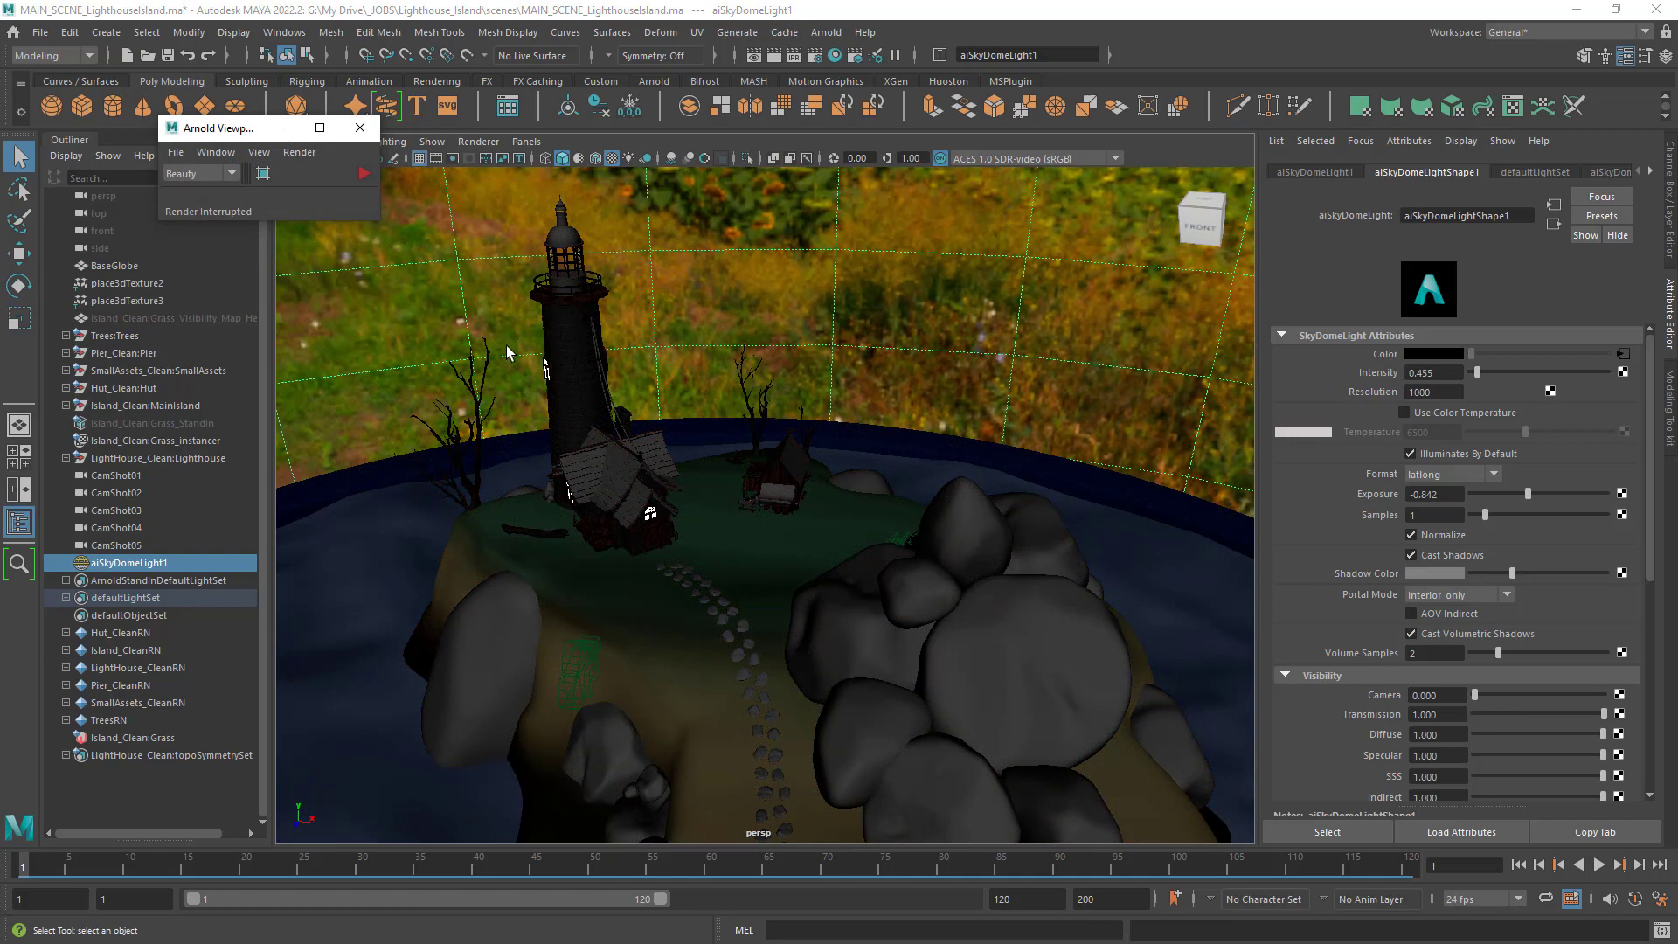
Examine the unrendered island against the HDR skydome backdrop from near and far in the perspective view.
alt+drag(506, 353, 836, 409)
alt+right_drag(836, 408, 942, 451)
alt+drag(943, 451, 940, 480)
alt+right_drag(940, 480, 974, 483)
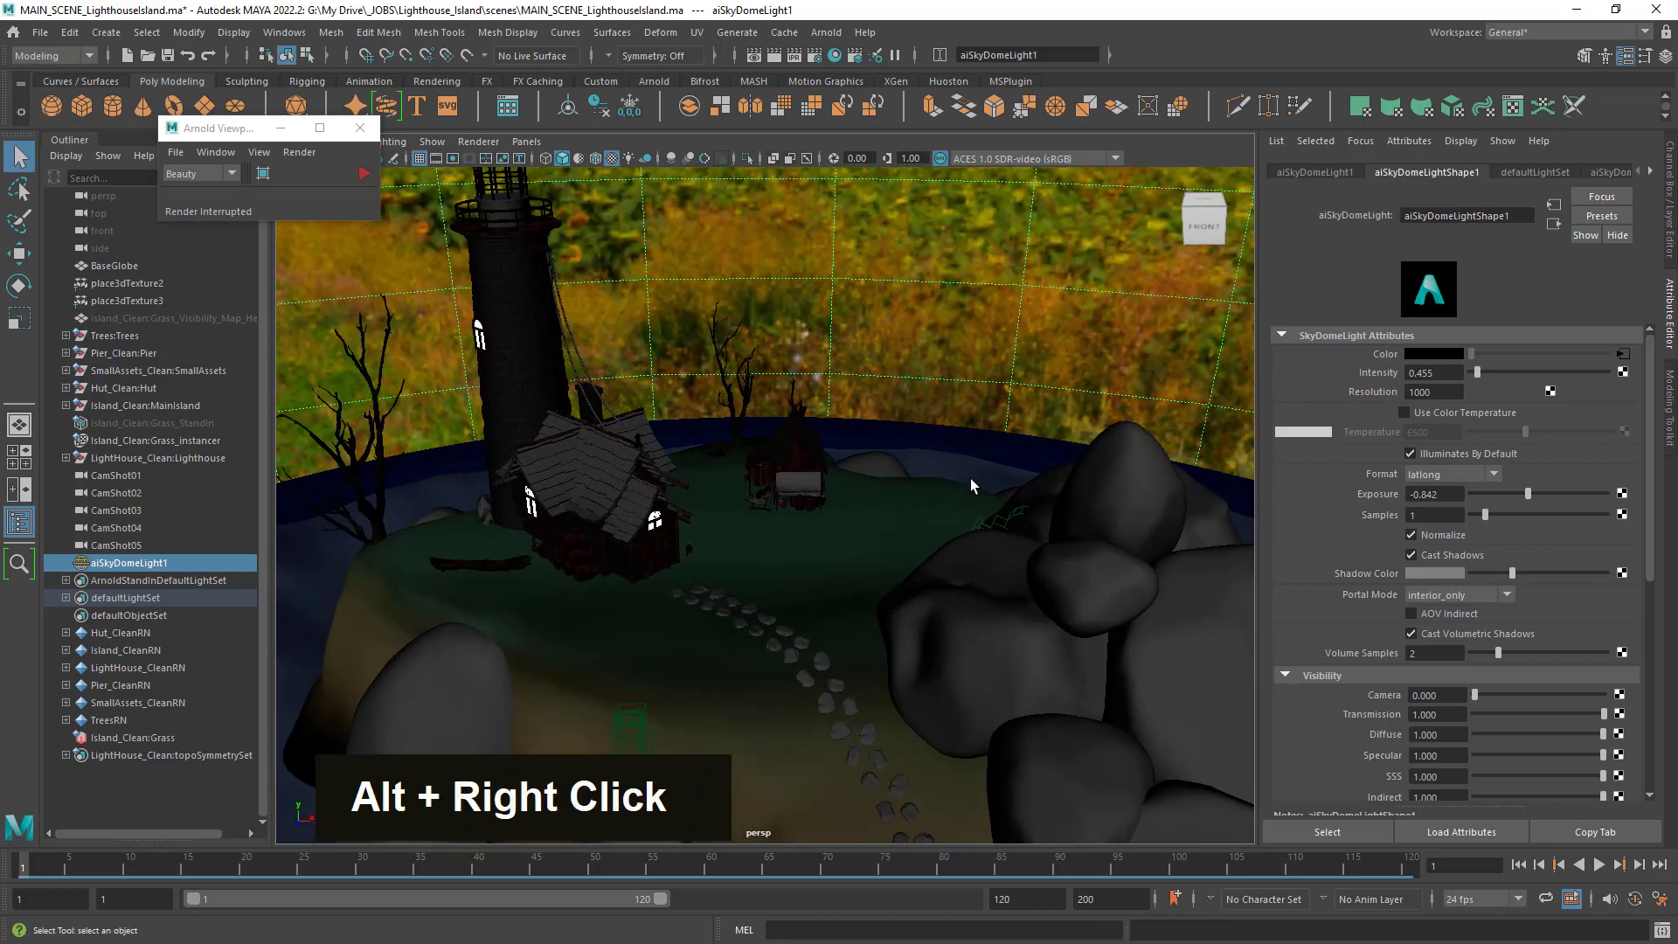
alt+drag(965, 490, 929, 490)
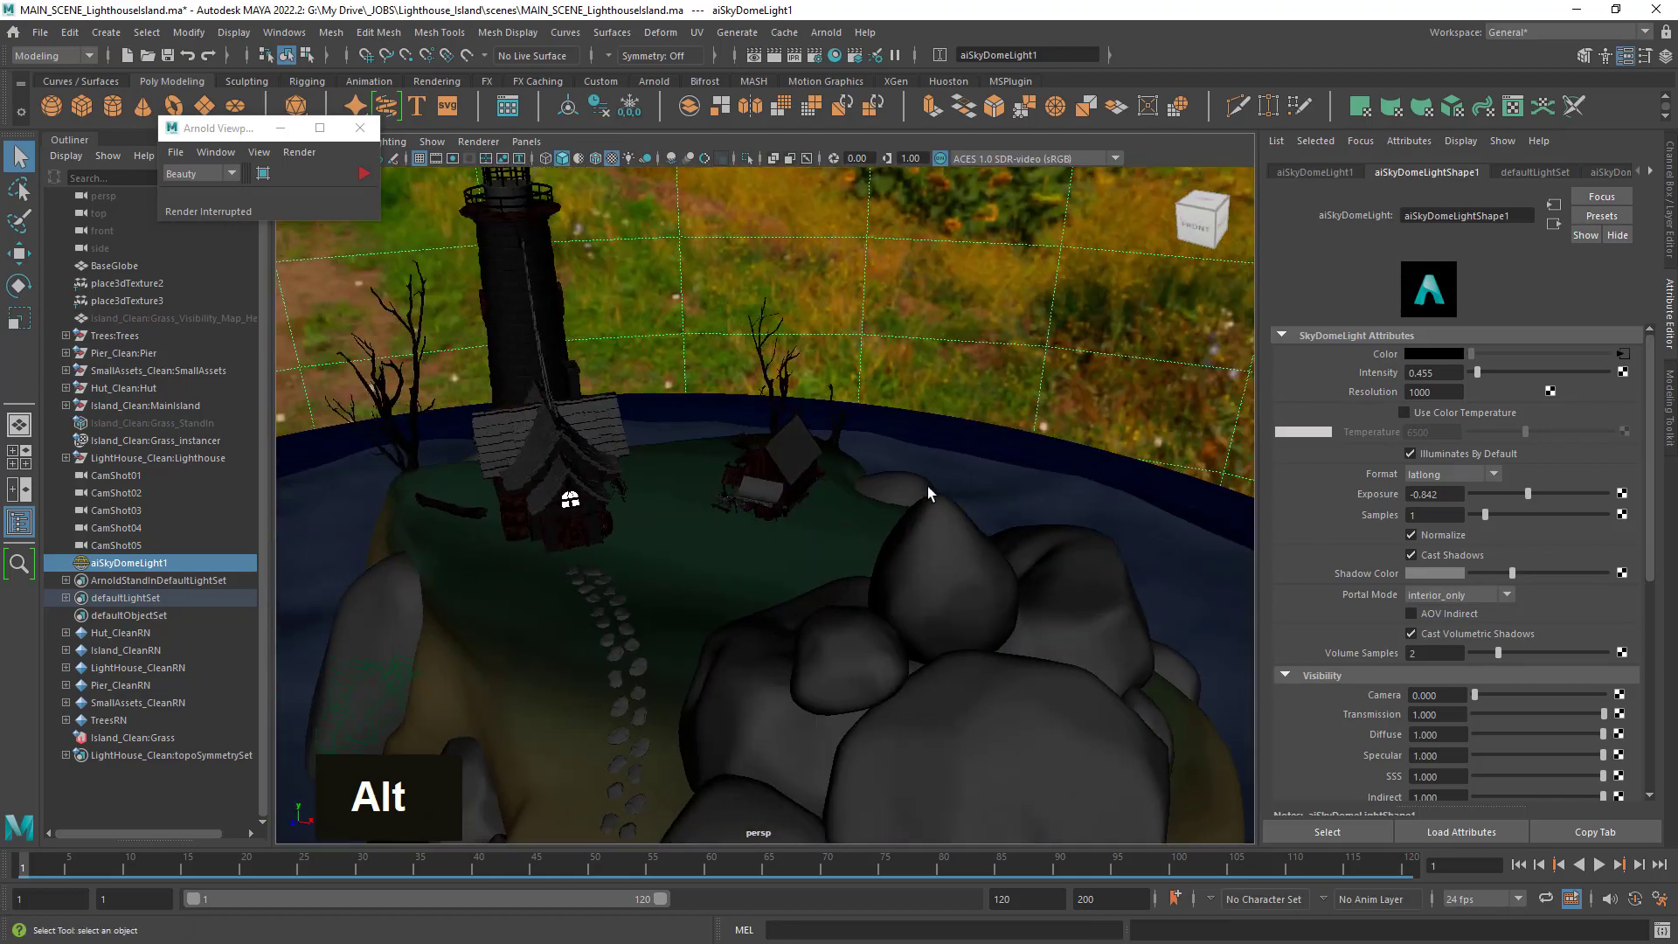
alt+right_drag(930, 490, 798, 509)
alt+drag(799, 509, 843, 538)
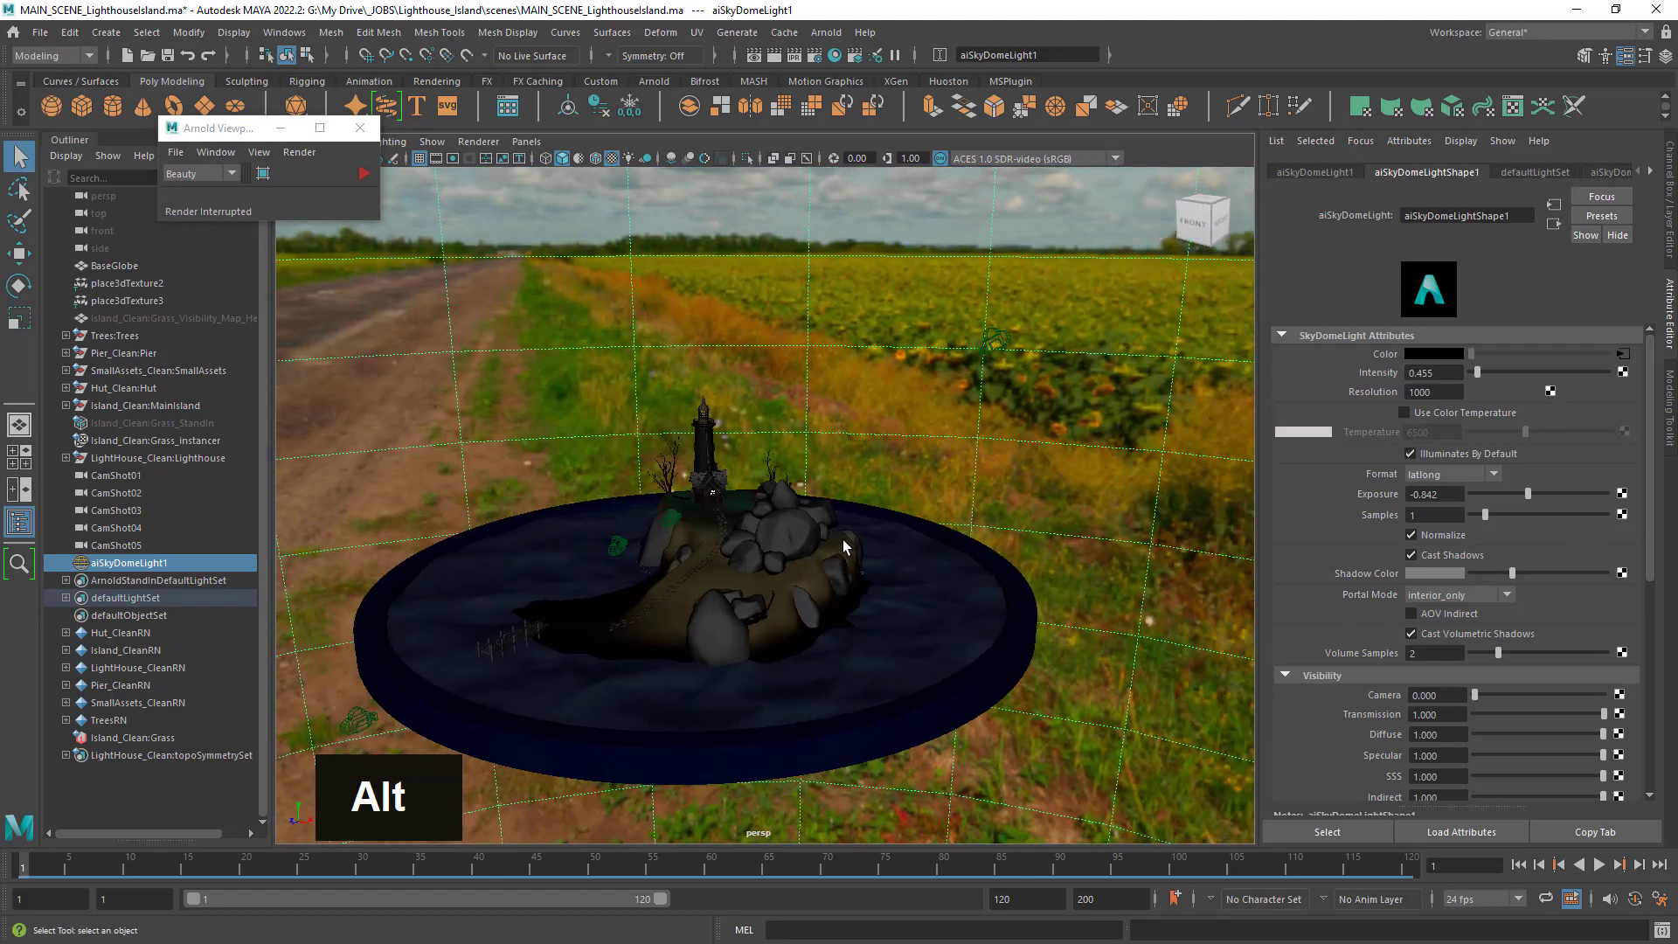
alt+right_drag(842, 538, 773, 544)
alt+drag(773, 543, 716, 534)
alt+right_drag(717, 533, 796, 505)
alt+middle_drag(795, 505, 807, 554)
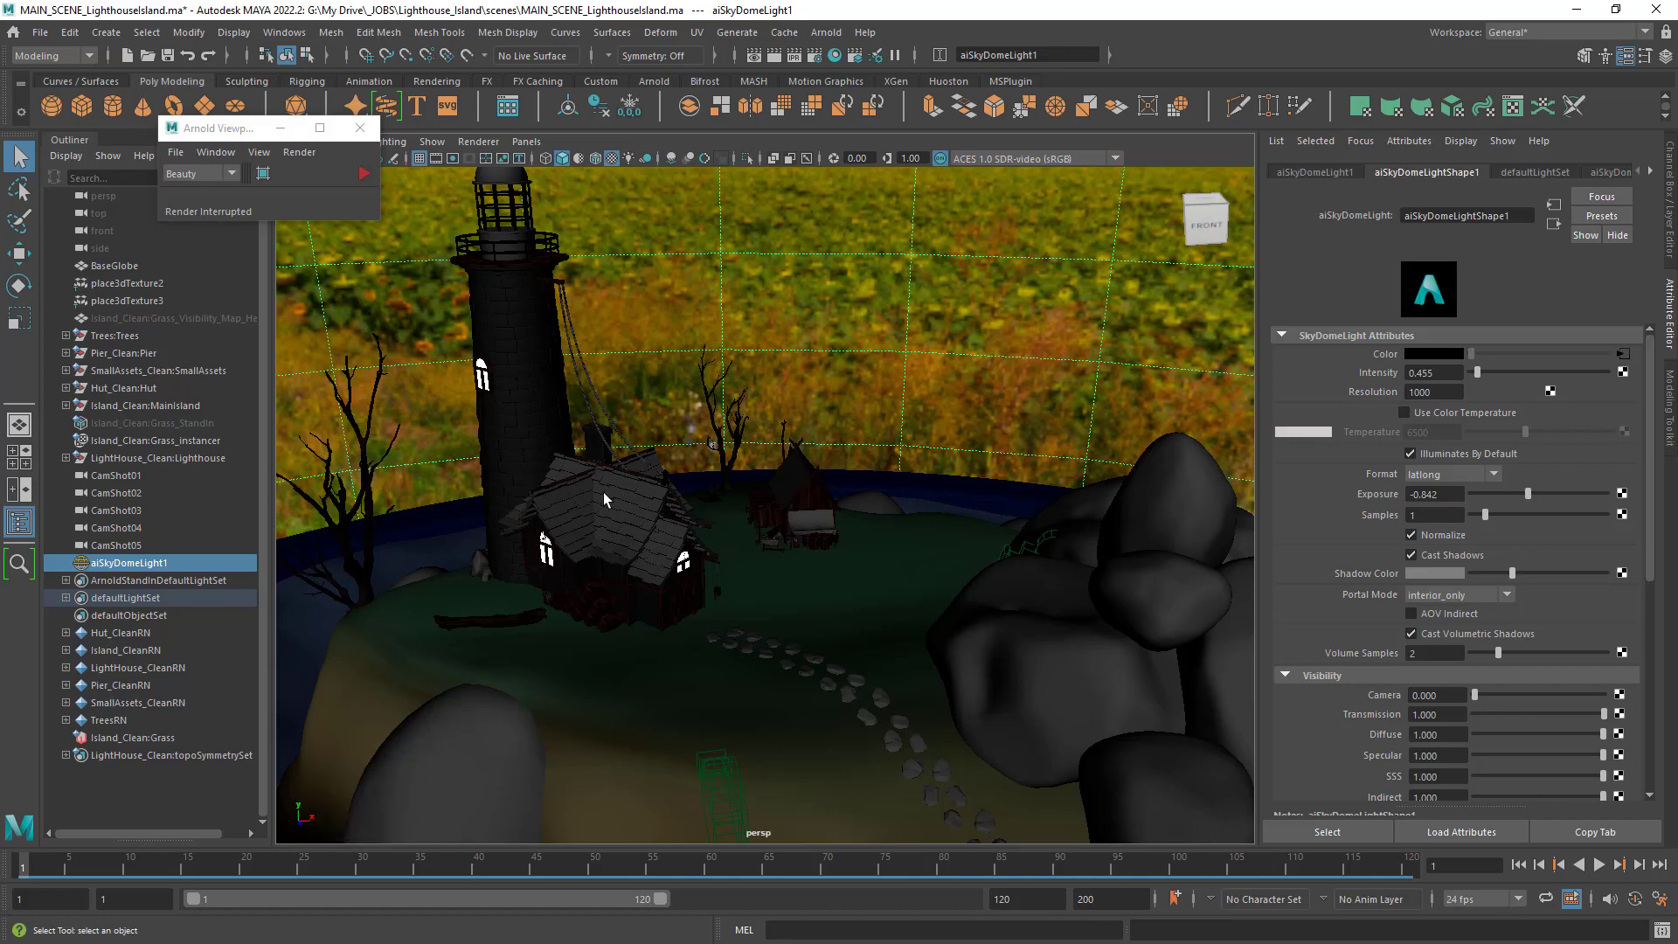
Delete the HDR-textured aiSkyDomeLight1 and create a new plain Arnold skydome light in its place.
click(180, 548)
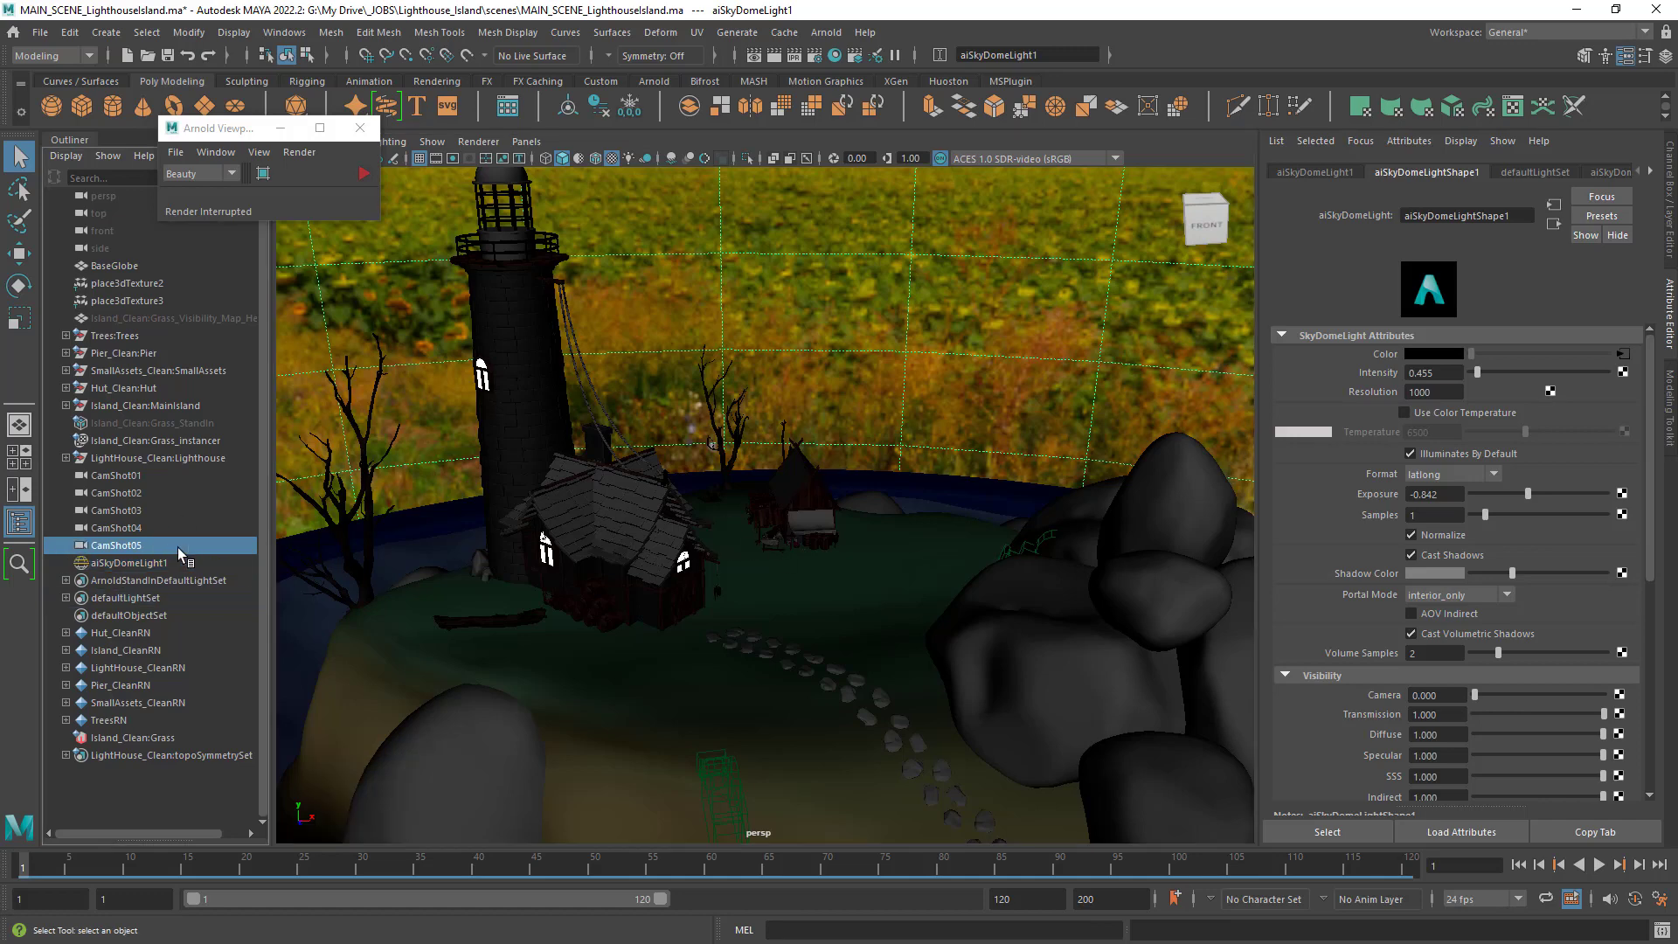
click(159, 569)
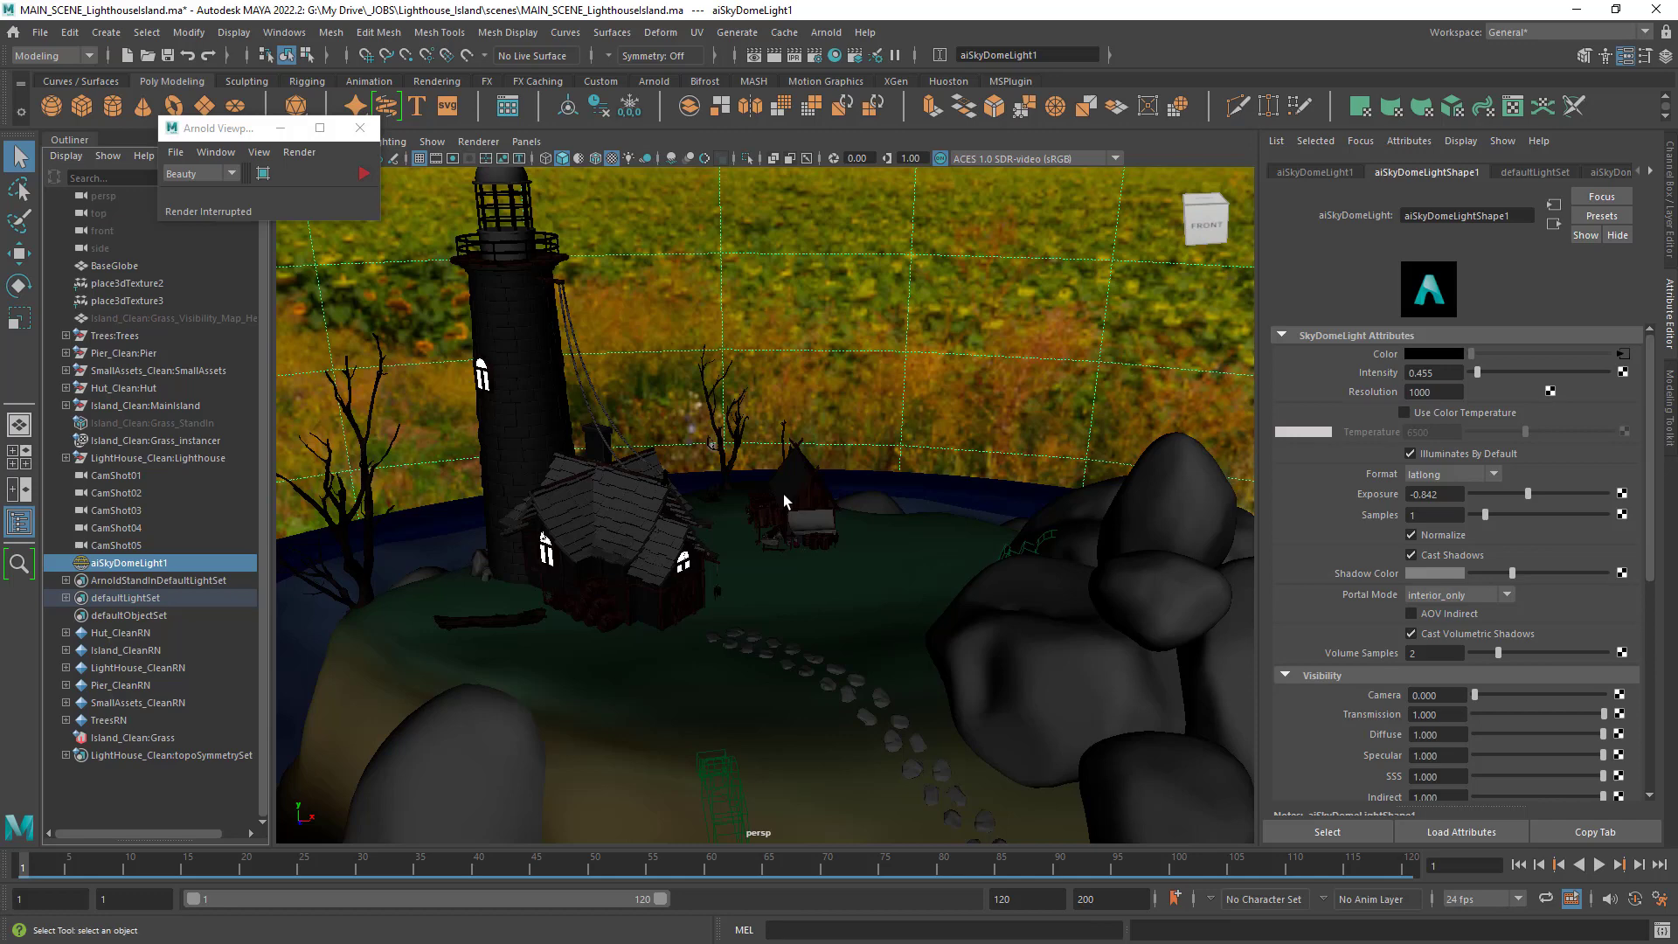
key(Delete)
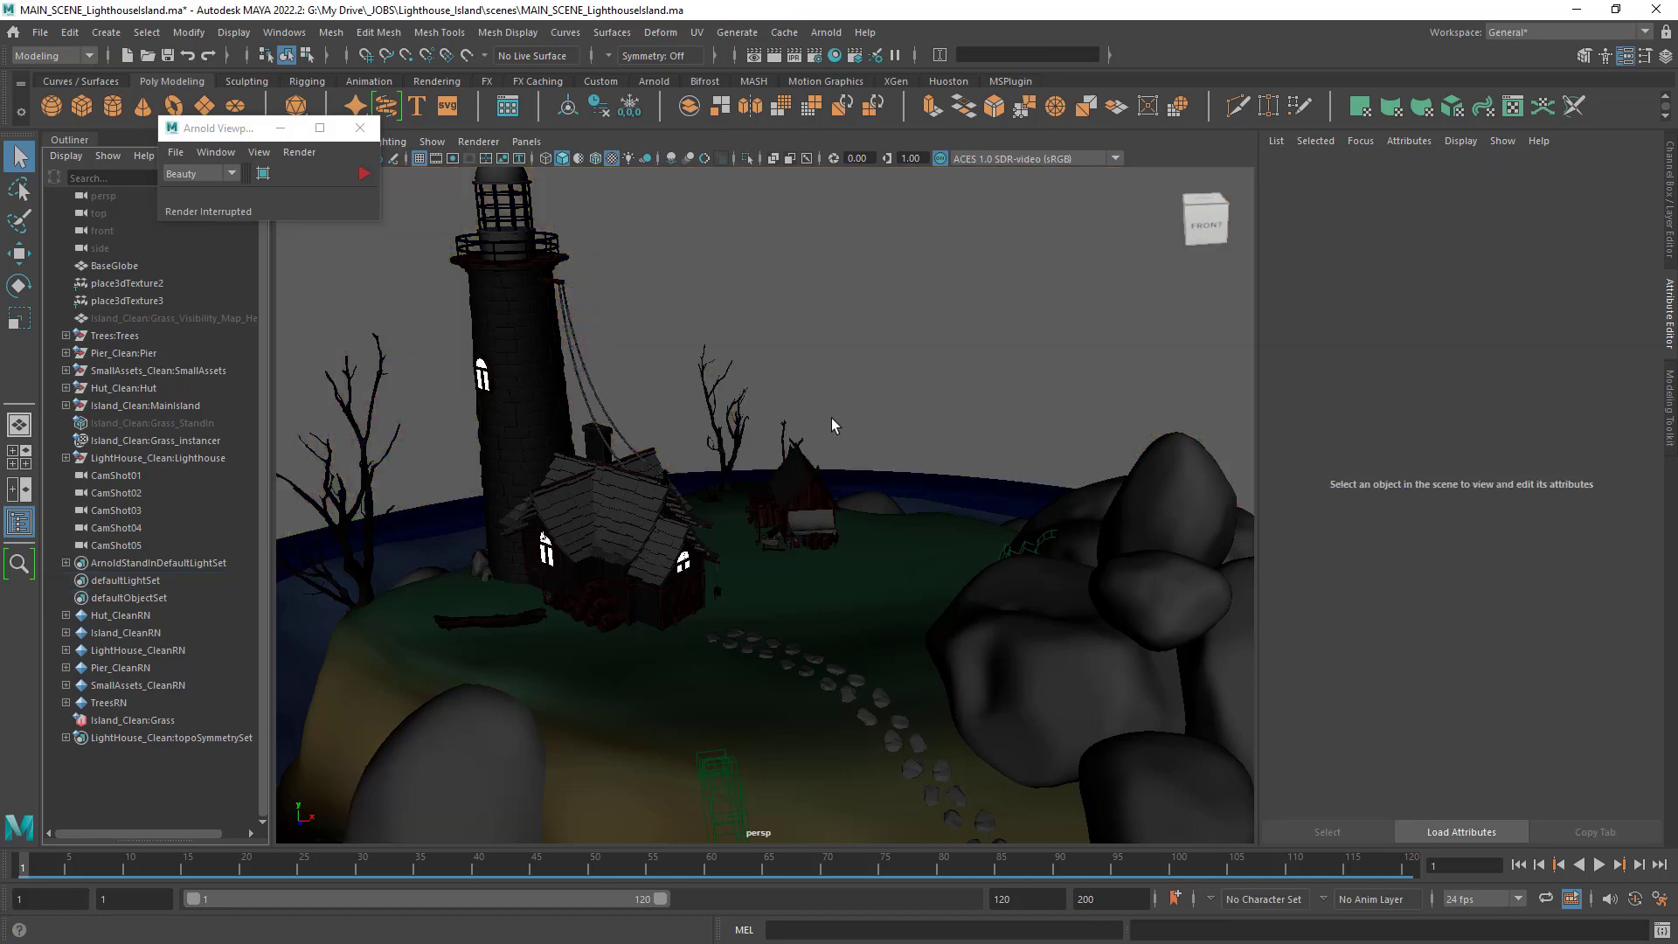
drag(197, 136, 208, 262)
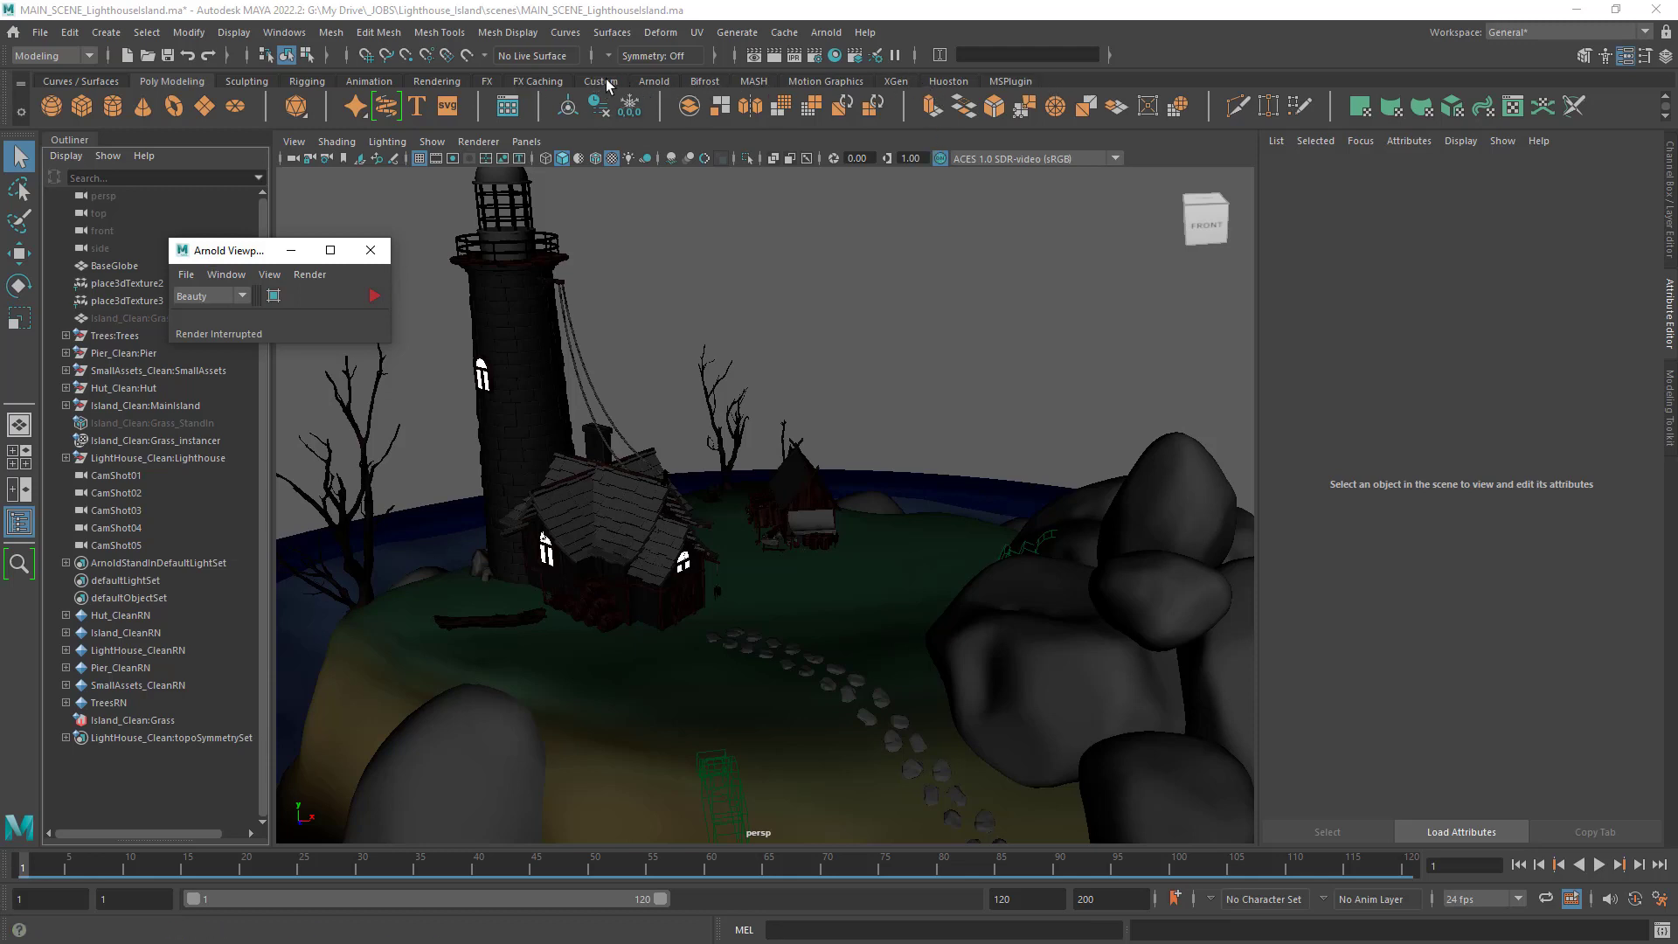
click(654, 83)
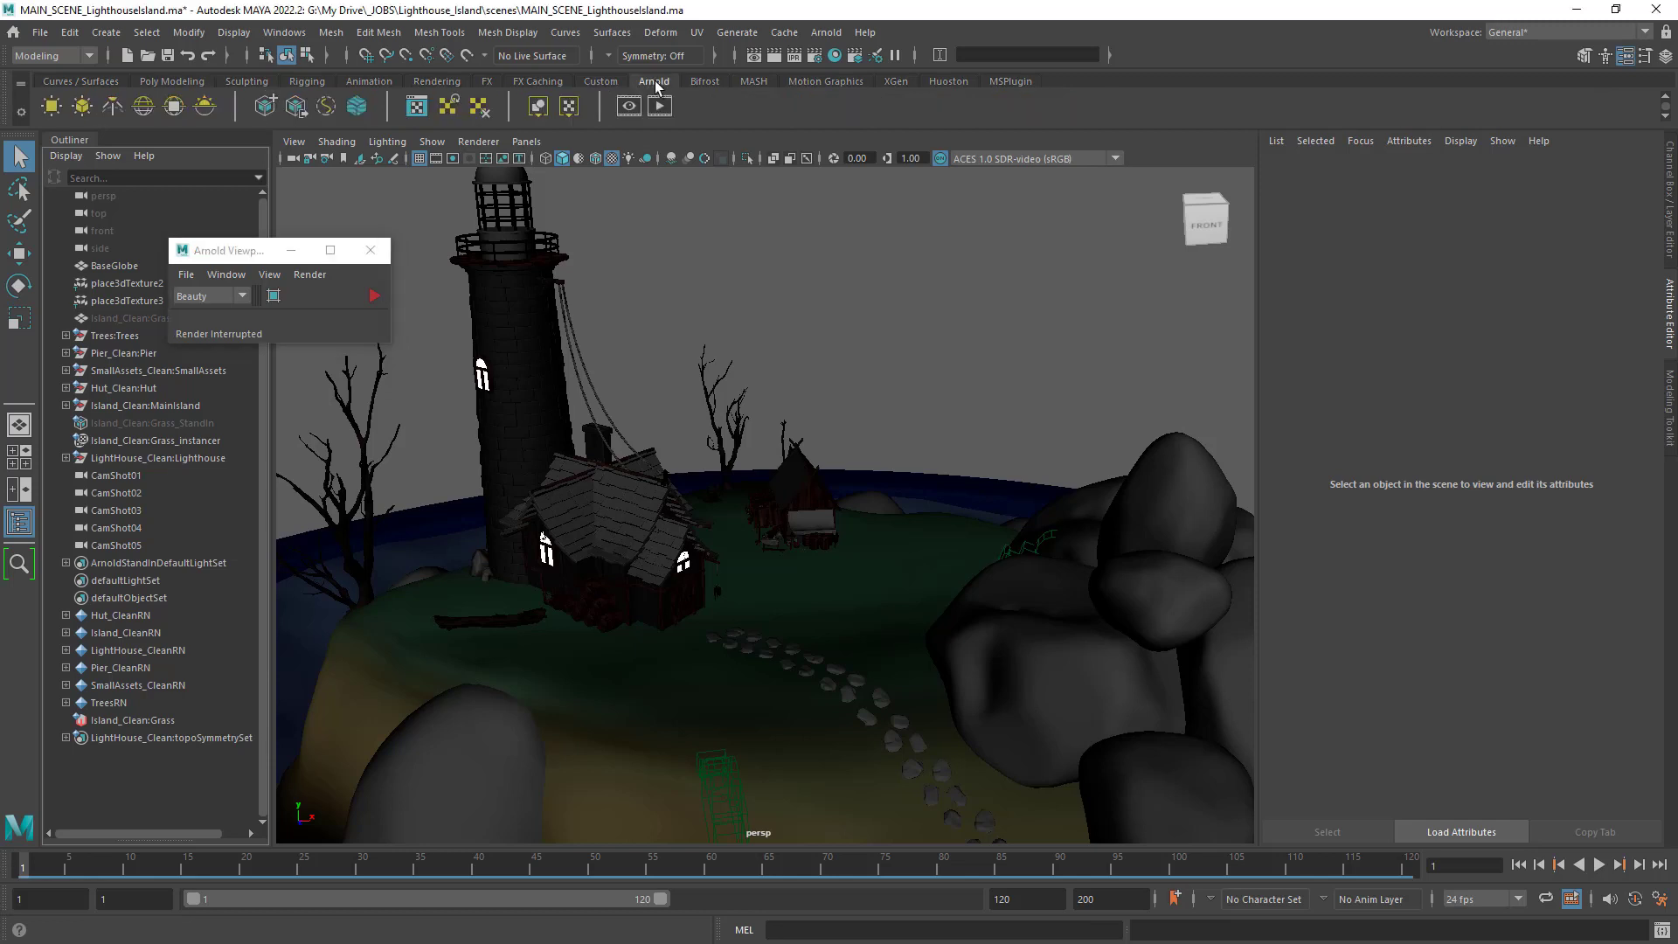
click(142, 106)
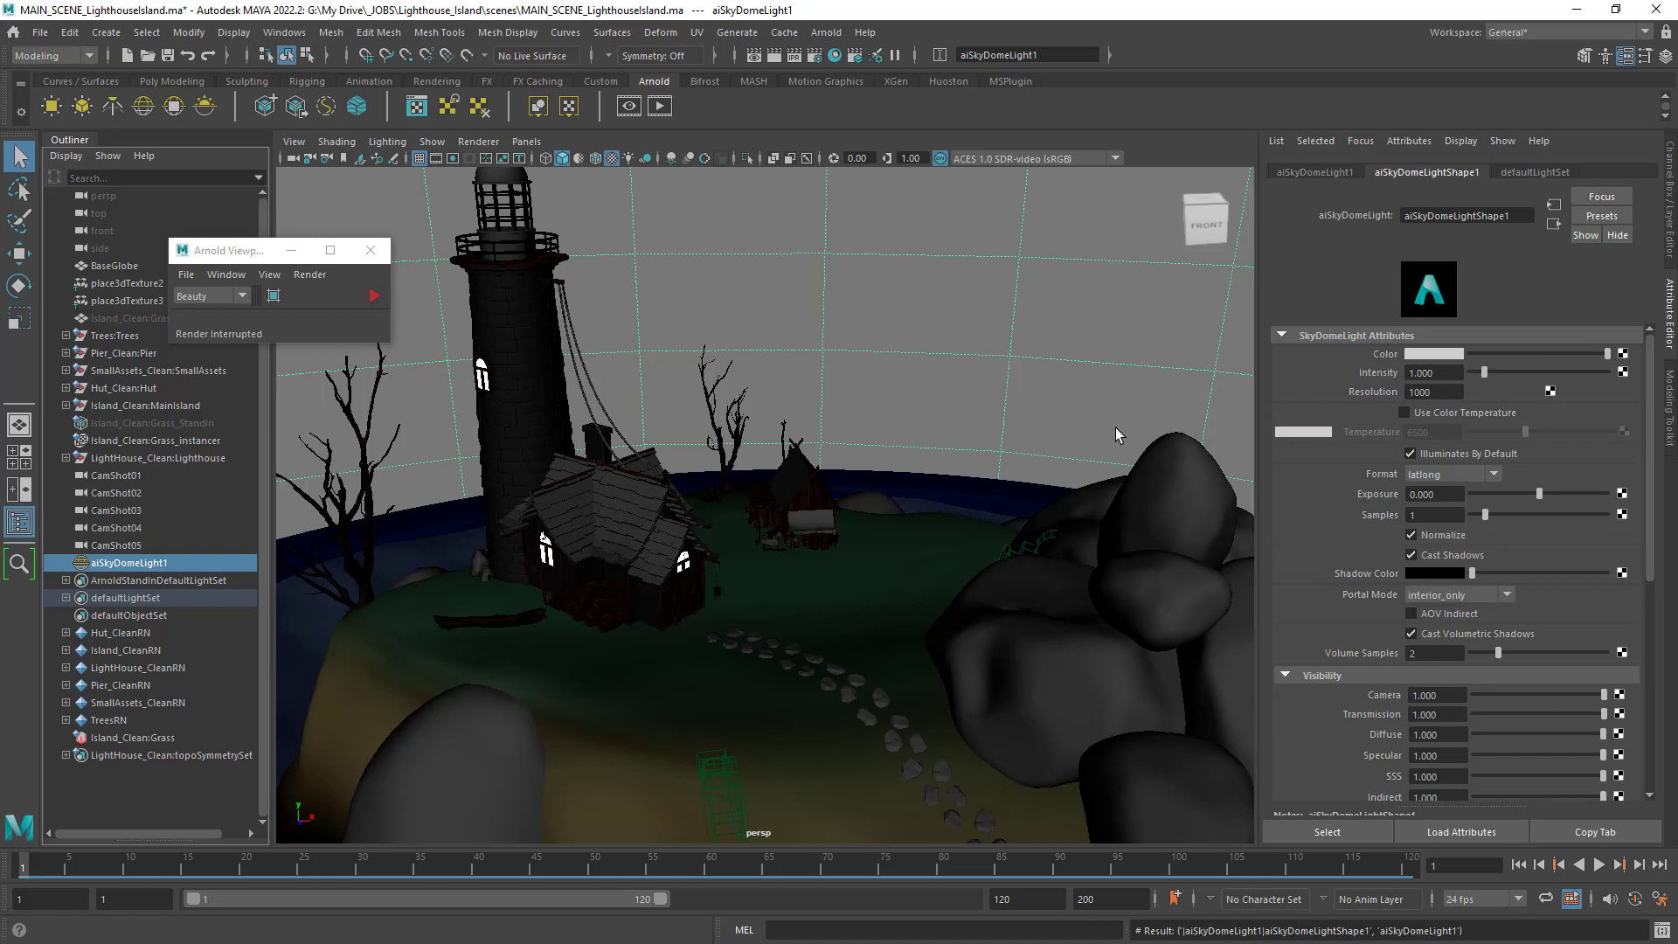
Set the new skydome light's intensity to 1.25.
drag(1447, 373, 1185, 364)
text(1.25)
key(Return)
key(Tab)
click(1446, 399)
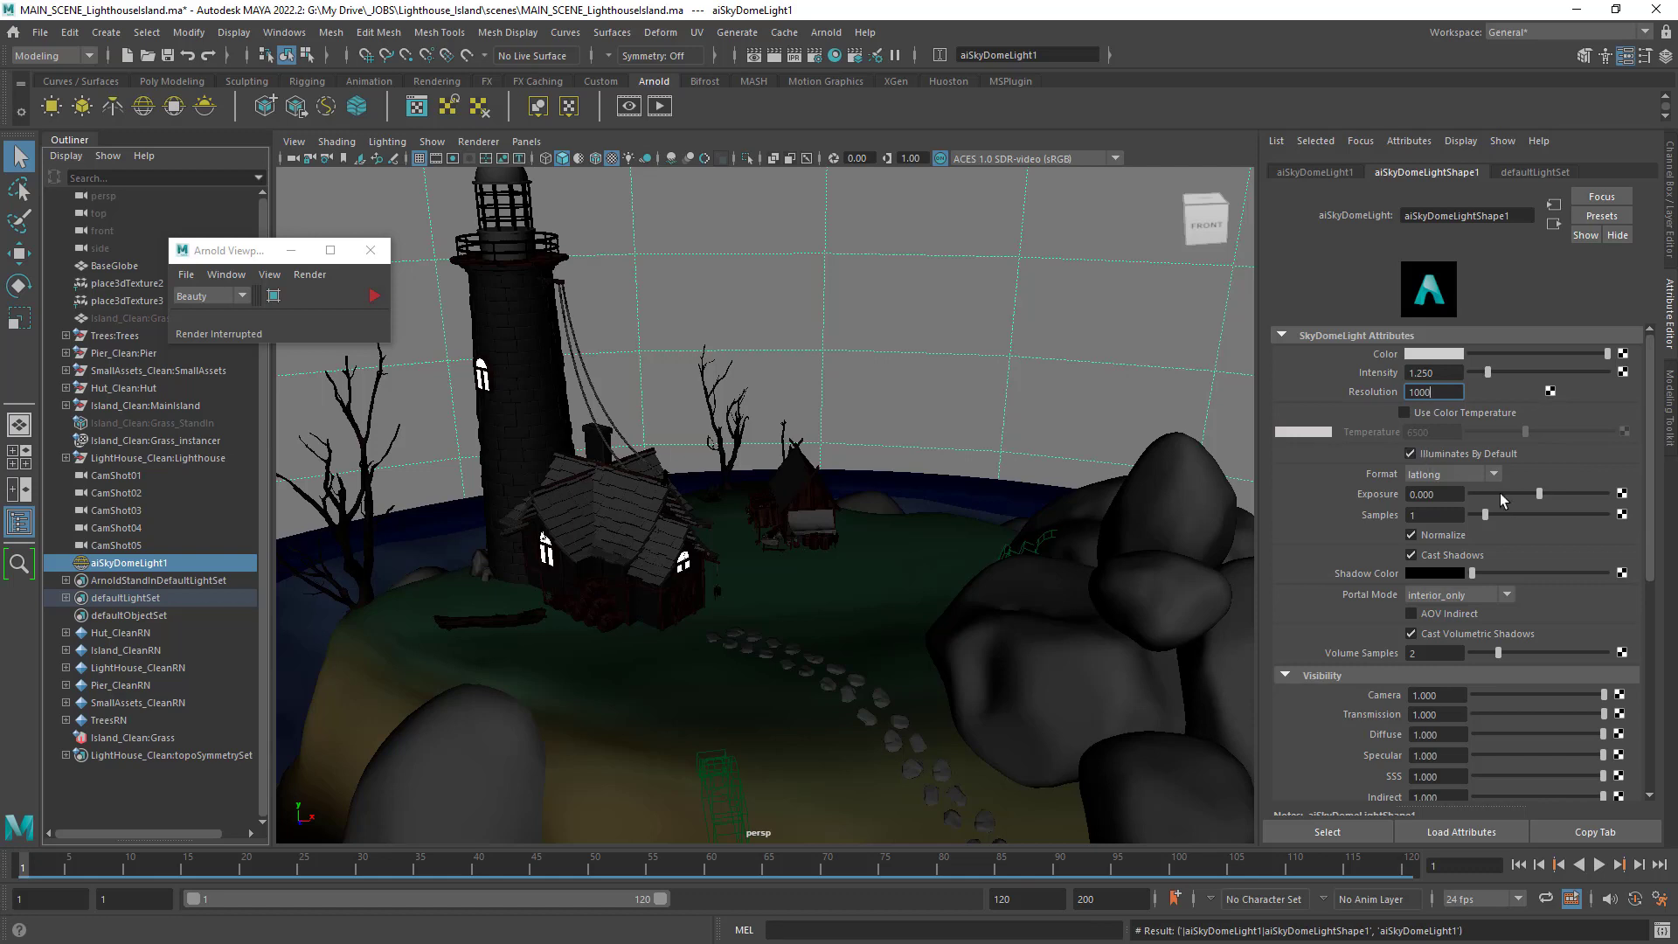
Set the skydome light's camera visibility to 0 and frame the cottage and lighthouse in the perspective view.
drag(1664, 666, 1670, 688)
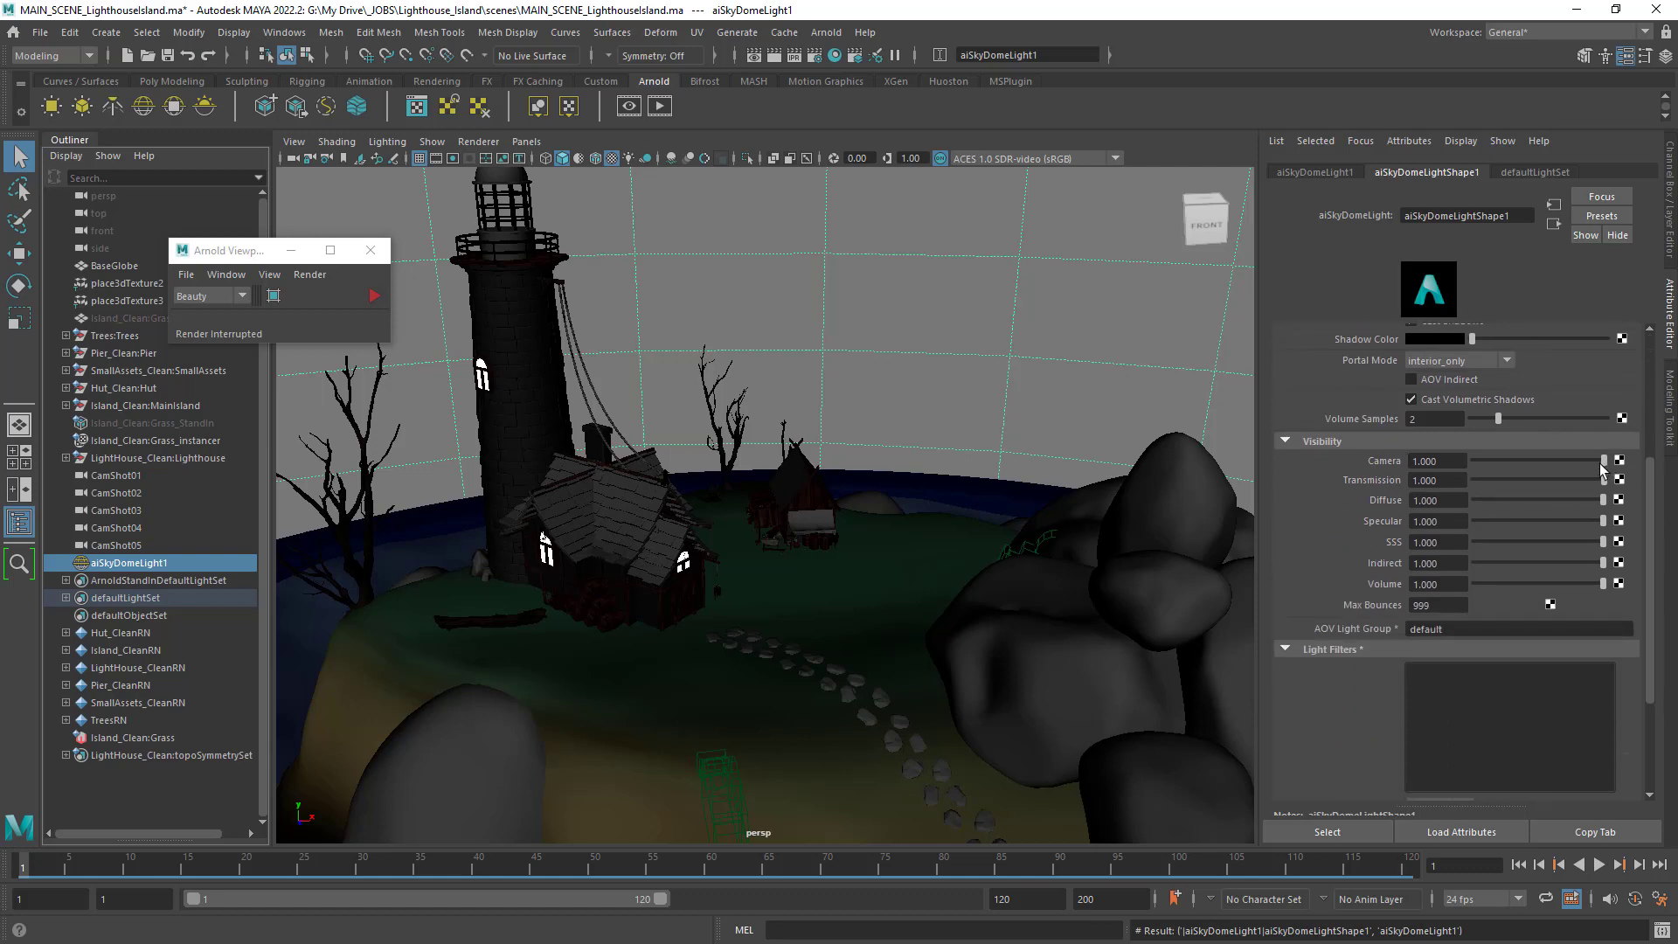
mouse_move(573, 477)
alt+mouse_down()
mouse_move(607, 481)
mouse_move(577, 476)
alt+mouse_up()
alt+right_drag(577, 476, 658, 510)
alt+drag(657, 510, 657, 497)
alt+middle_drag(658, 500, 734, 507)
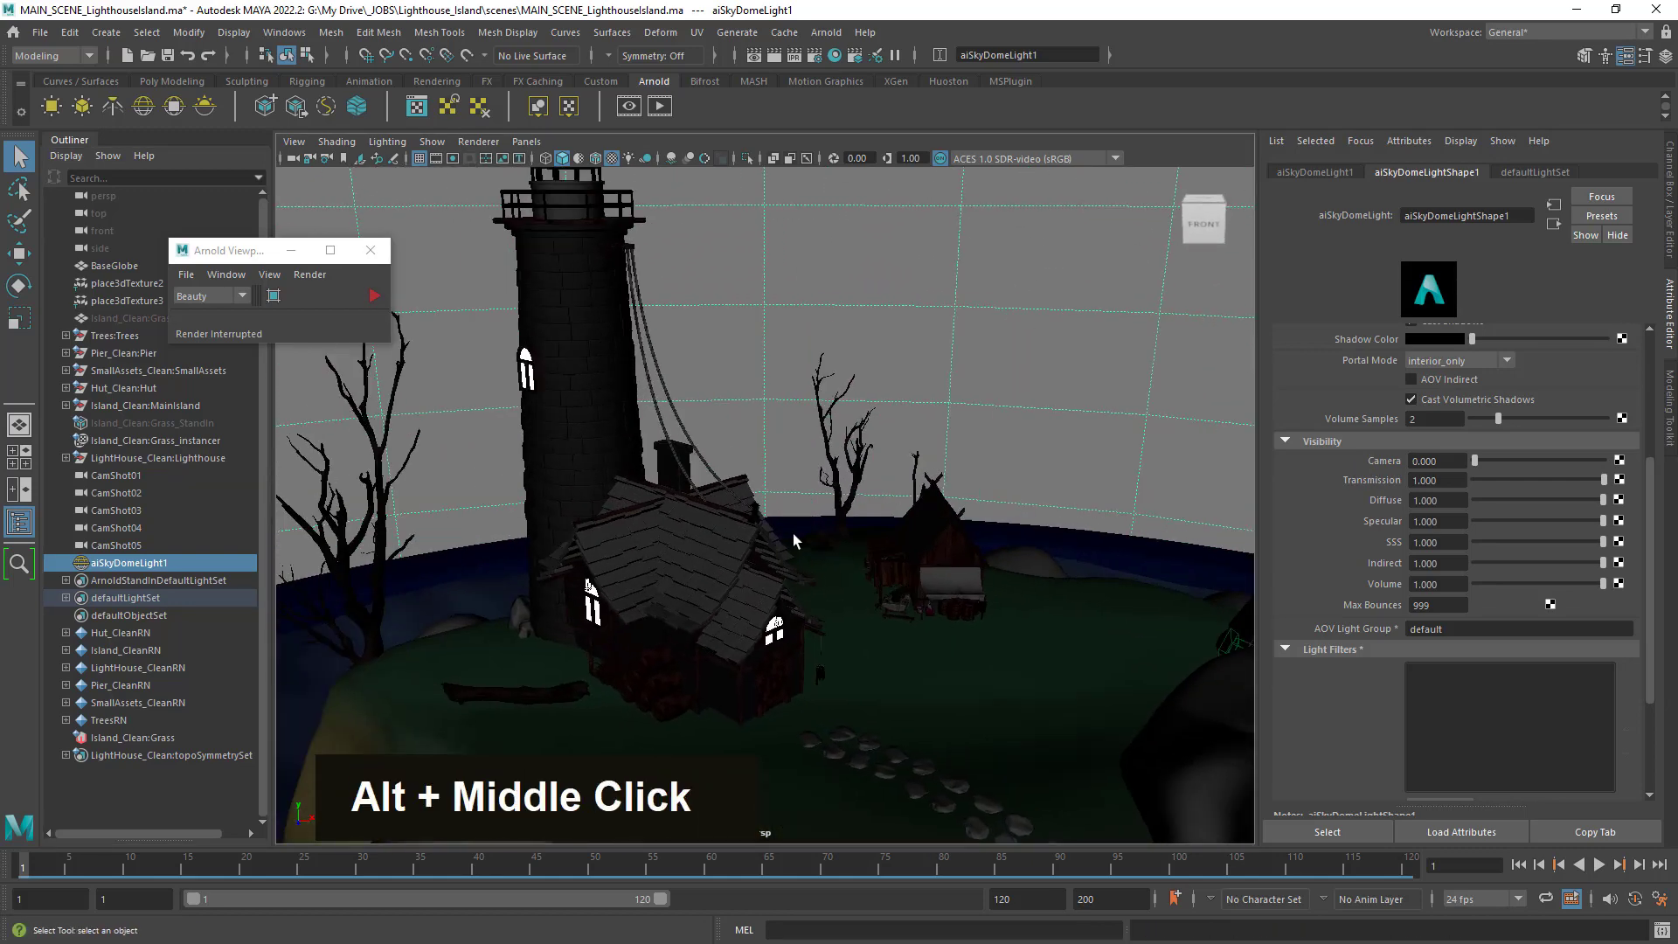
alt+right_drag(735, 507, 811, 515)
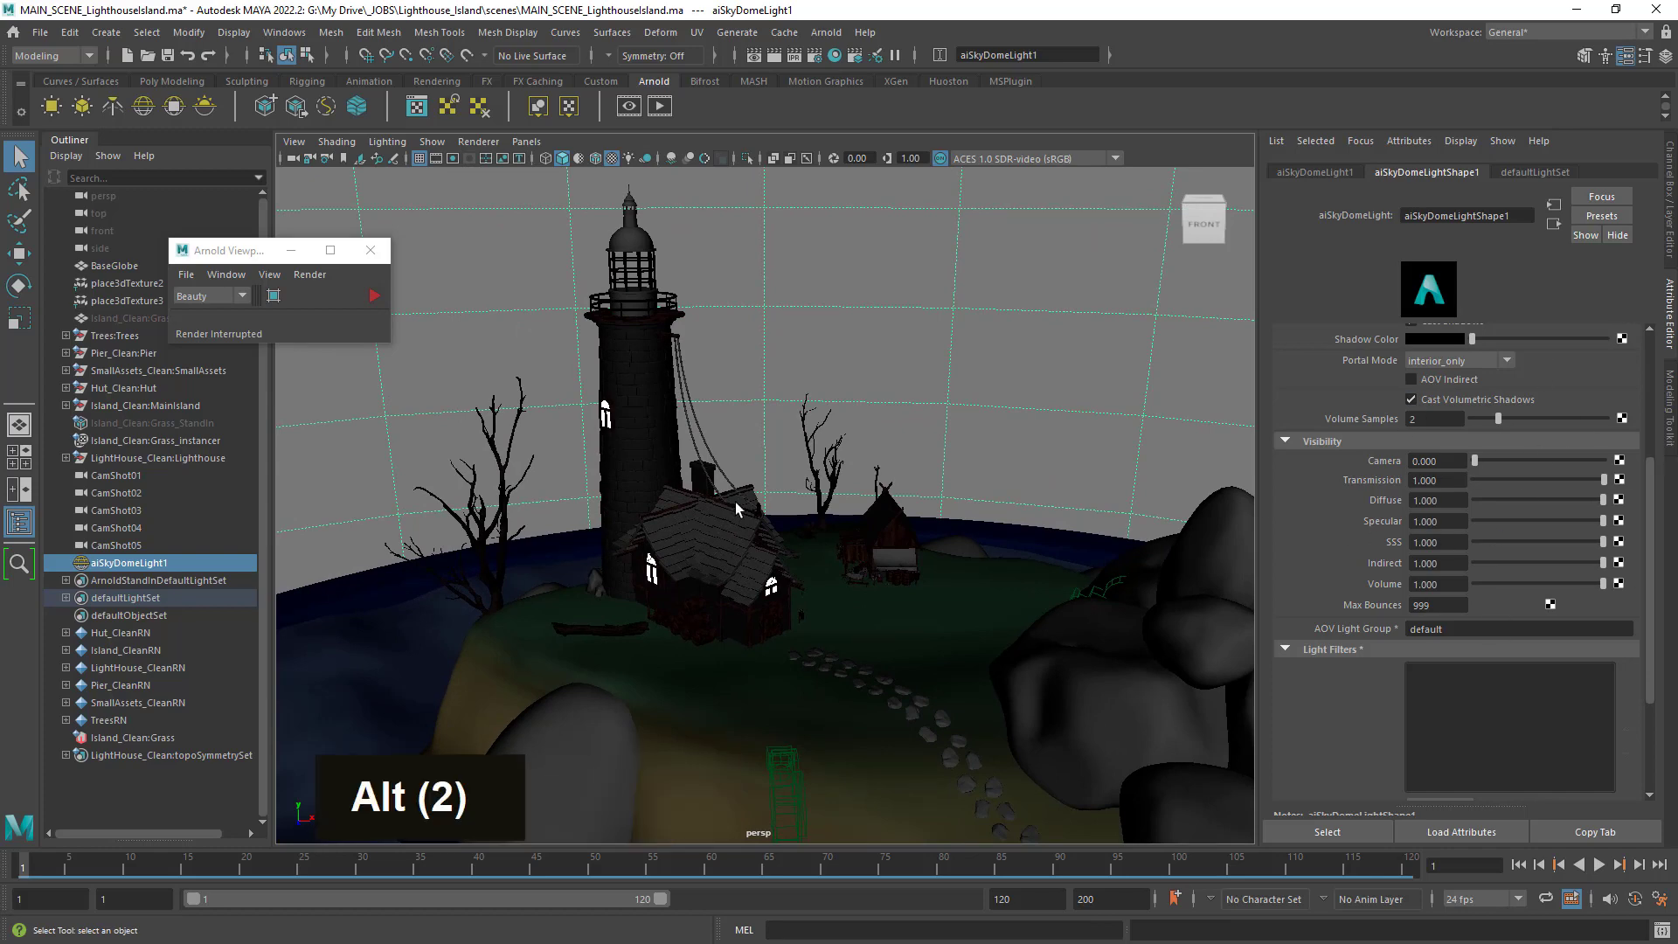
Set the skydome's transmission, specular, SSS, indirect and volume visibility to 0, keeping diffuse at 1, and save the scene.
alt+right_drag(727, 514, 971, 528)
alt+drag(970, 528, 966, 523)
alt+right_drag(966, 522, 685, 507)
alt+drag(685, 507, 726, 512)
alt+right_drag(726, 511, 843, 555)
alt+drag(843, 555, 835, 542)
alt+right_drag(835, 542, 875, 554)
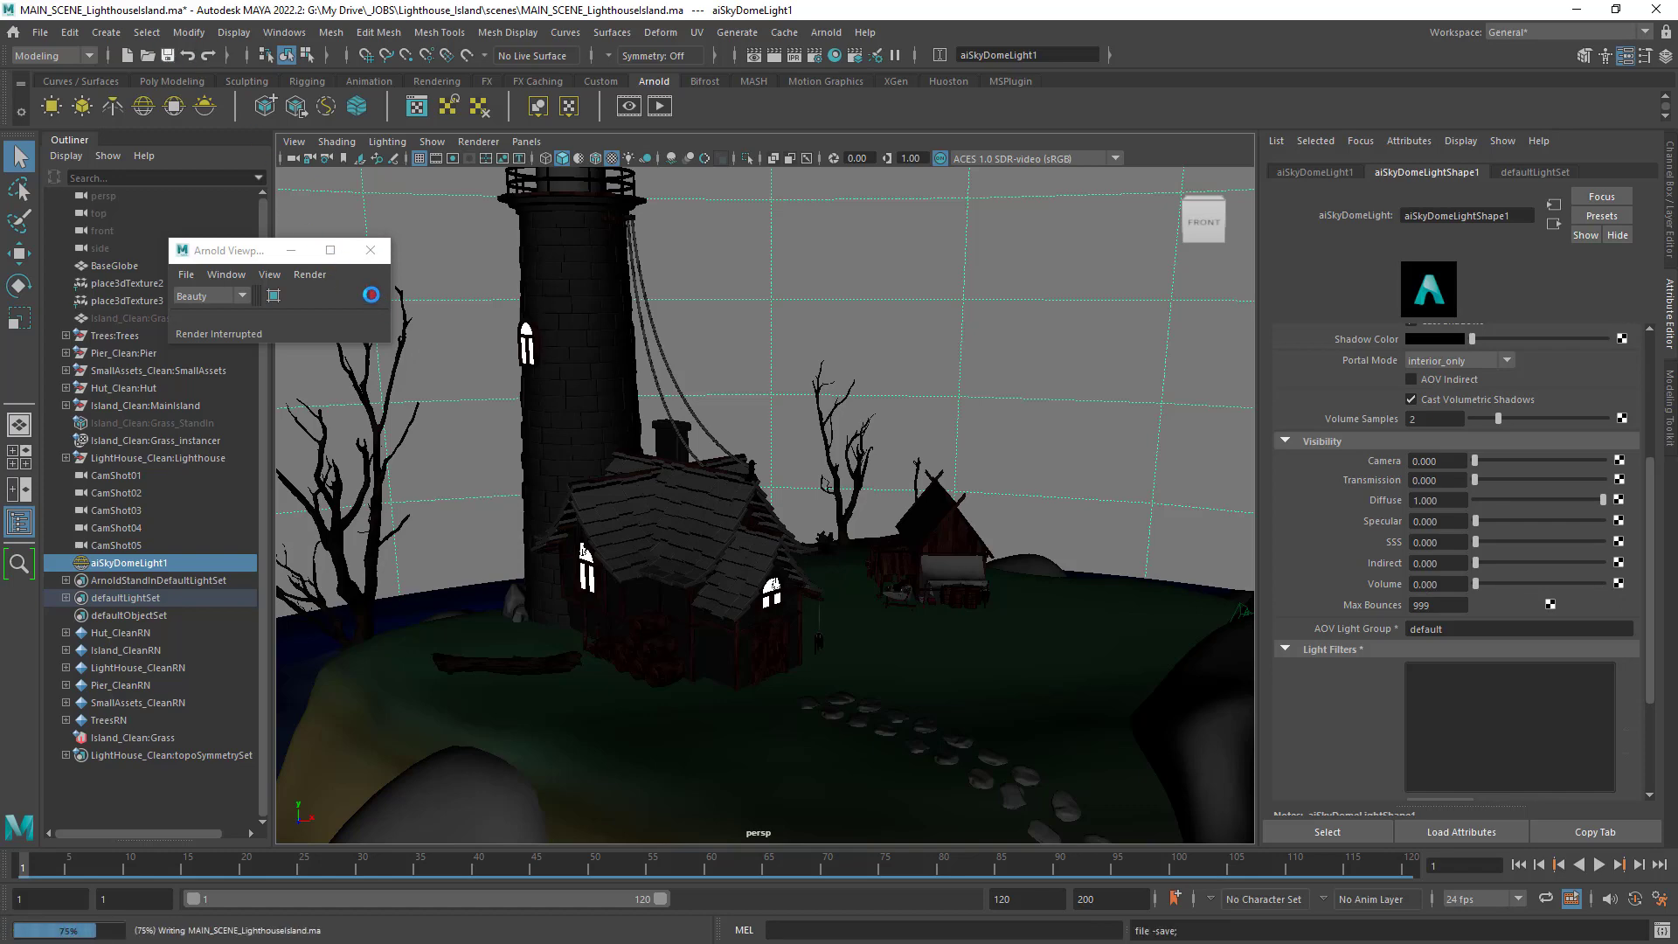
Run the Arnold viewport render and inspect the diffuse-only skydome lighting around the island, stopping the render when done.
click(374, 297)
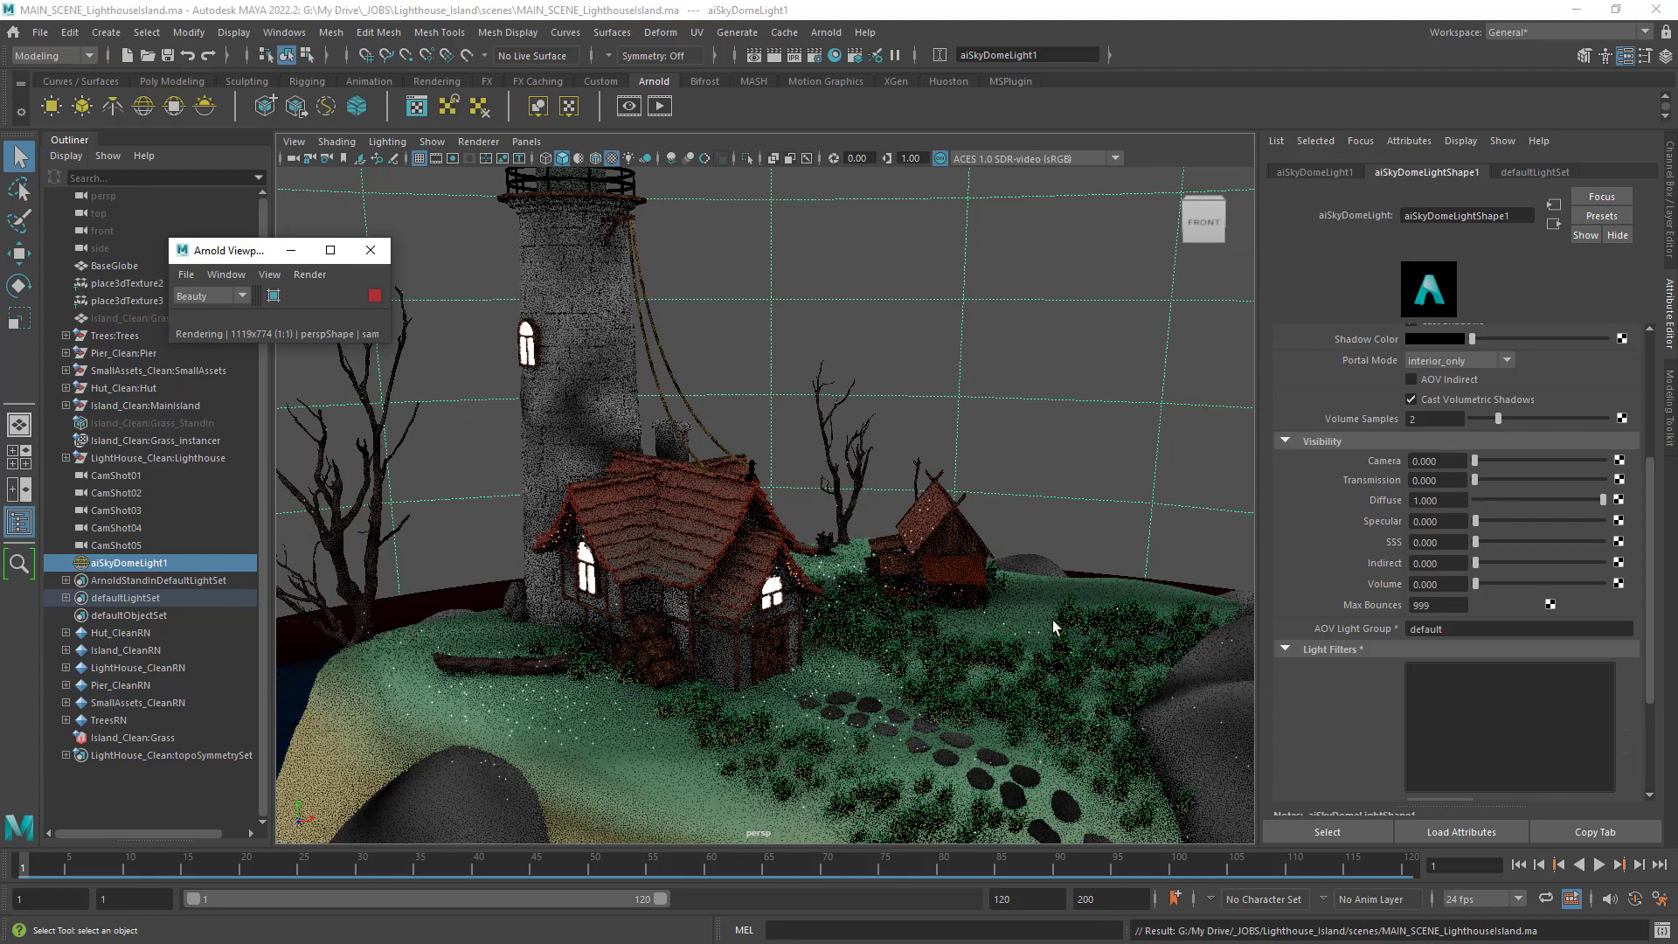
alt+drag(1054, 627, 450, 562)
alt+right_drag(449, 562, 756, 631)
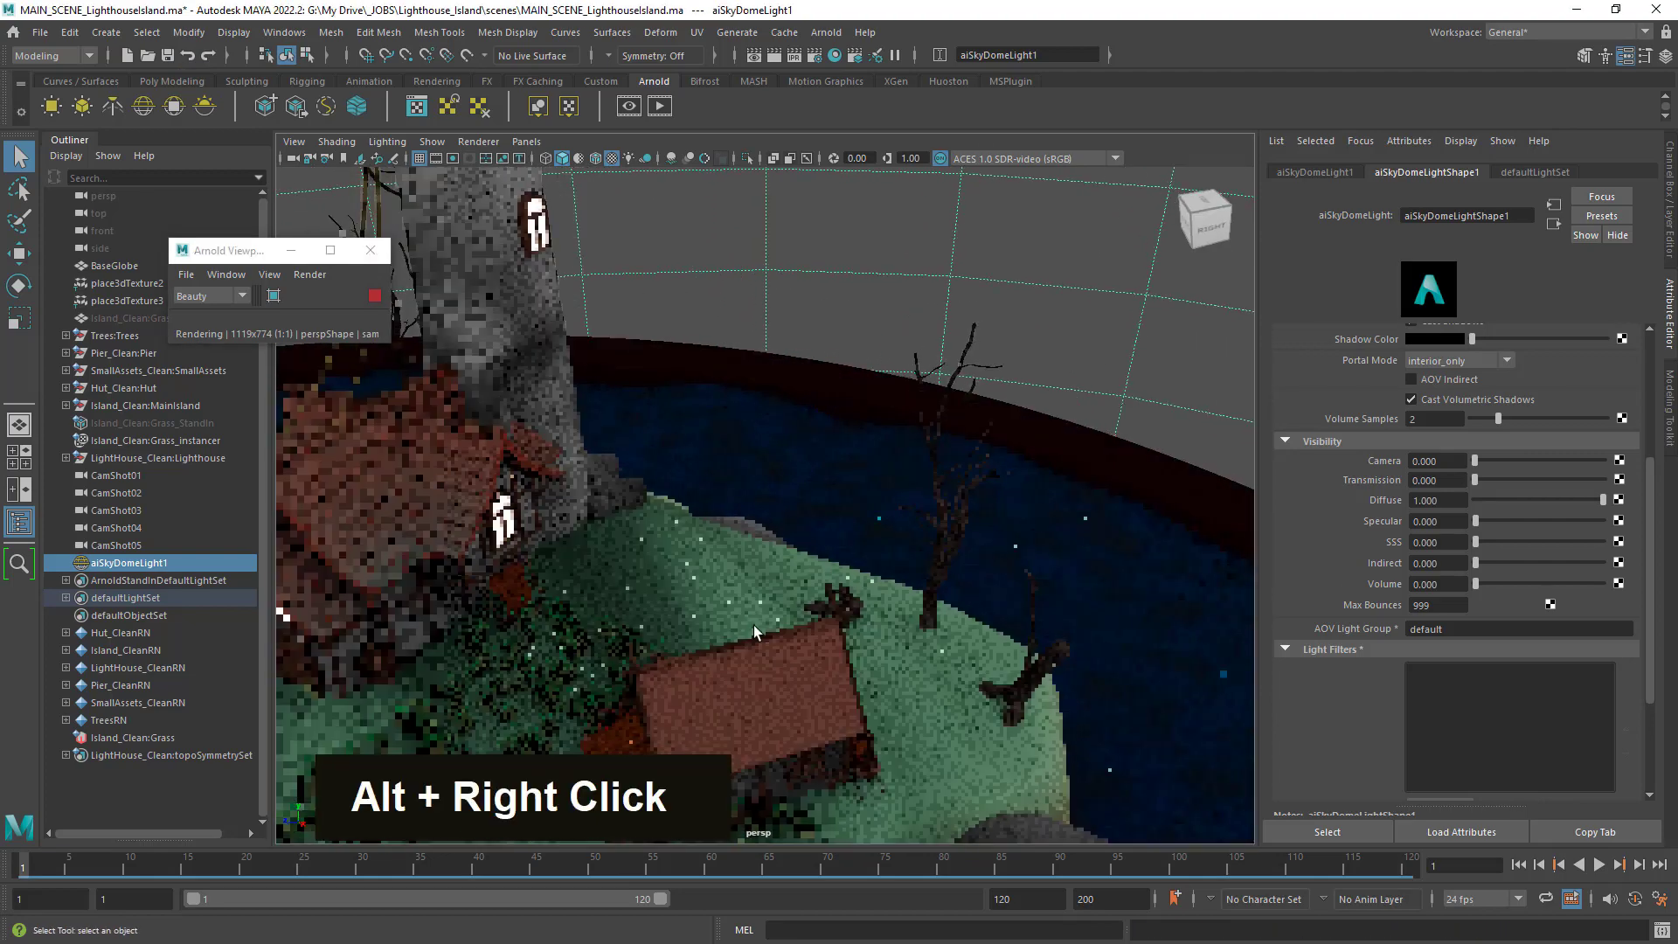
alt+middle_drag(756, 632, 1003, 607)
alt+drag(1003, 607, 1060, 598)
alt+right_drag(962, 607, 1038, 626)
alt+drag(1021, 633, 944, 643)
alt+right_drag(945, 643, 909, 647)
alt+drag(953, 656, 1071, 693)
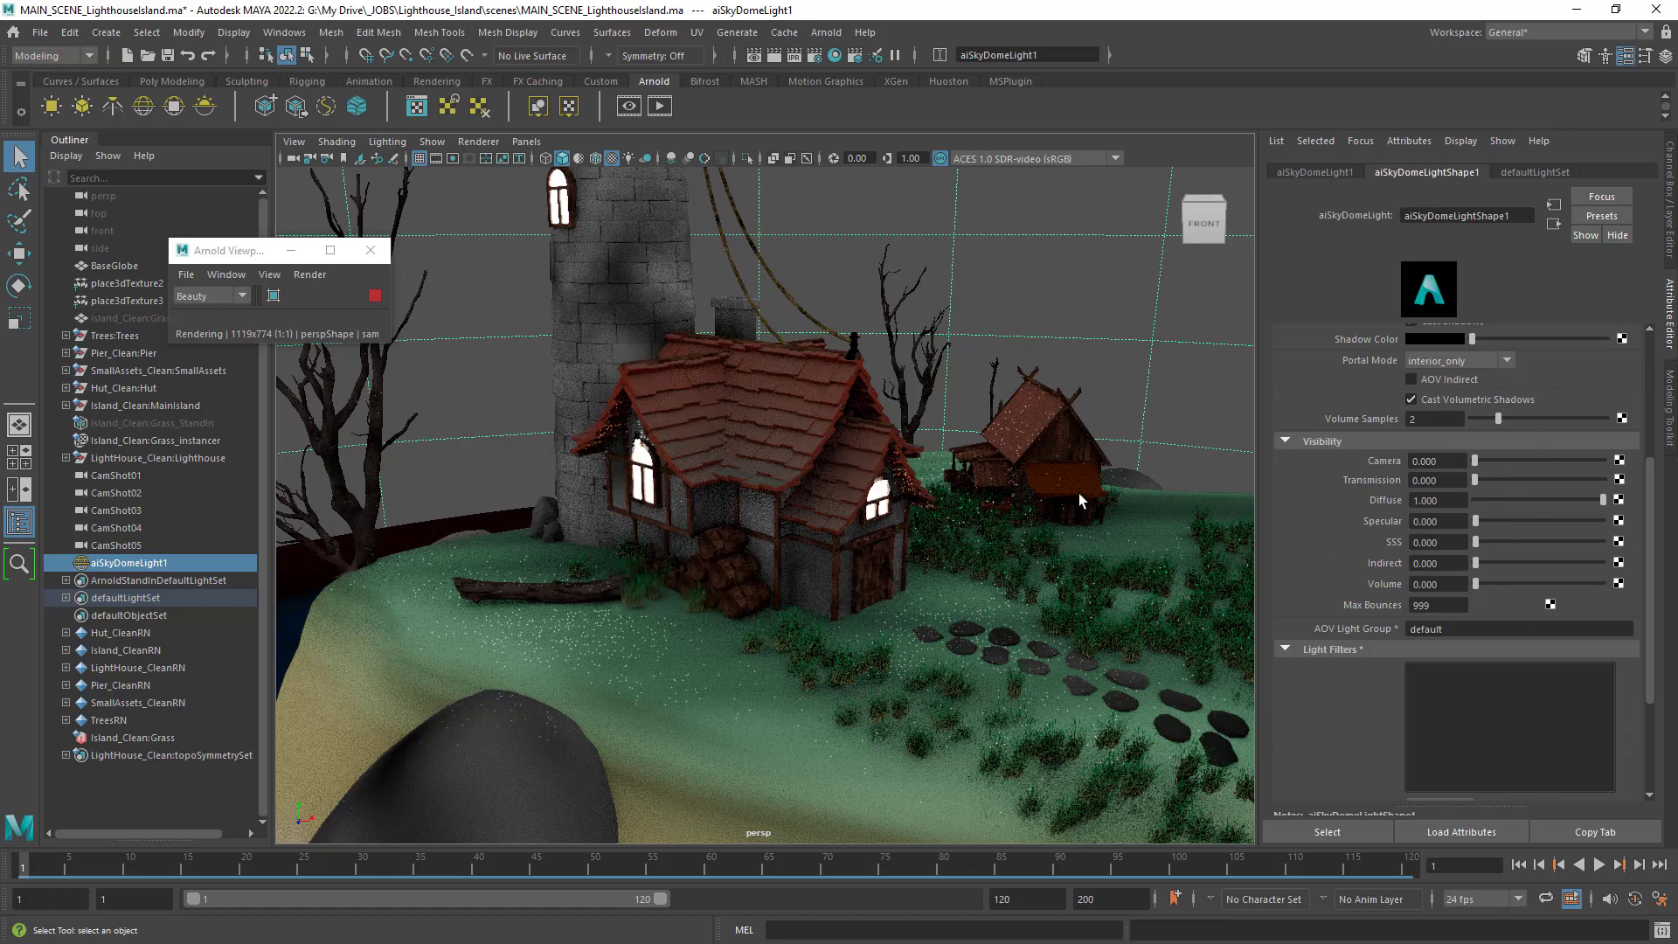
click(375, 295)
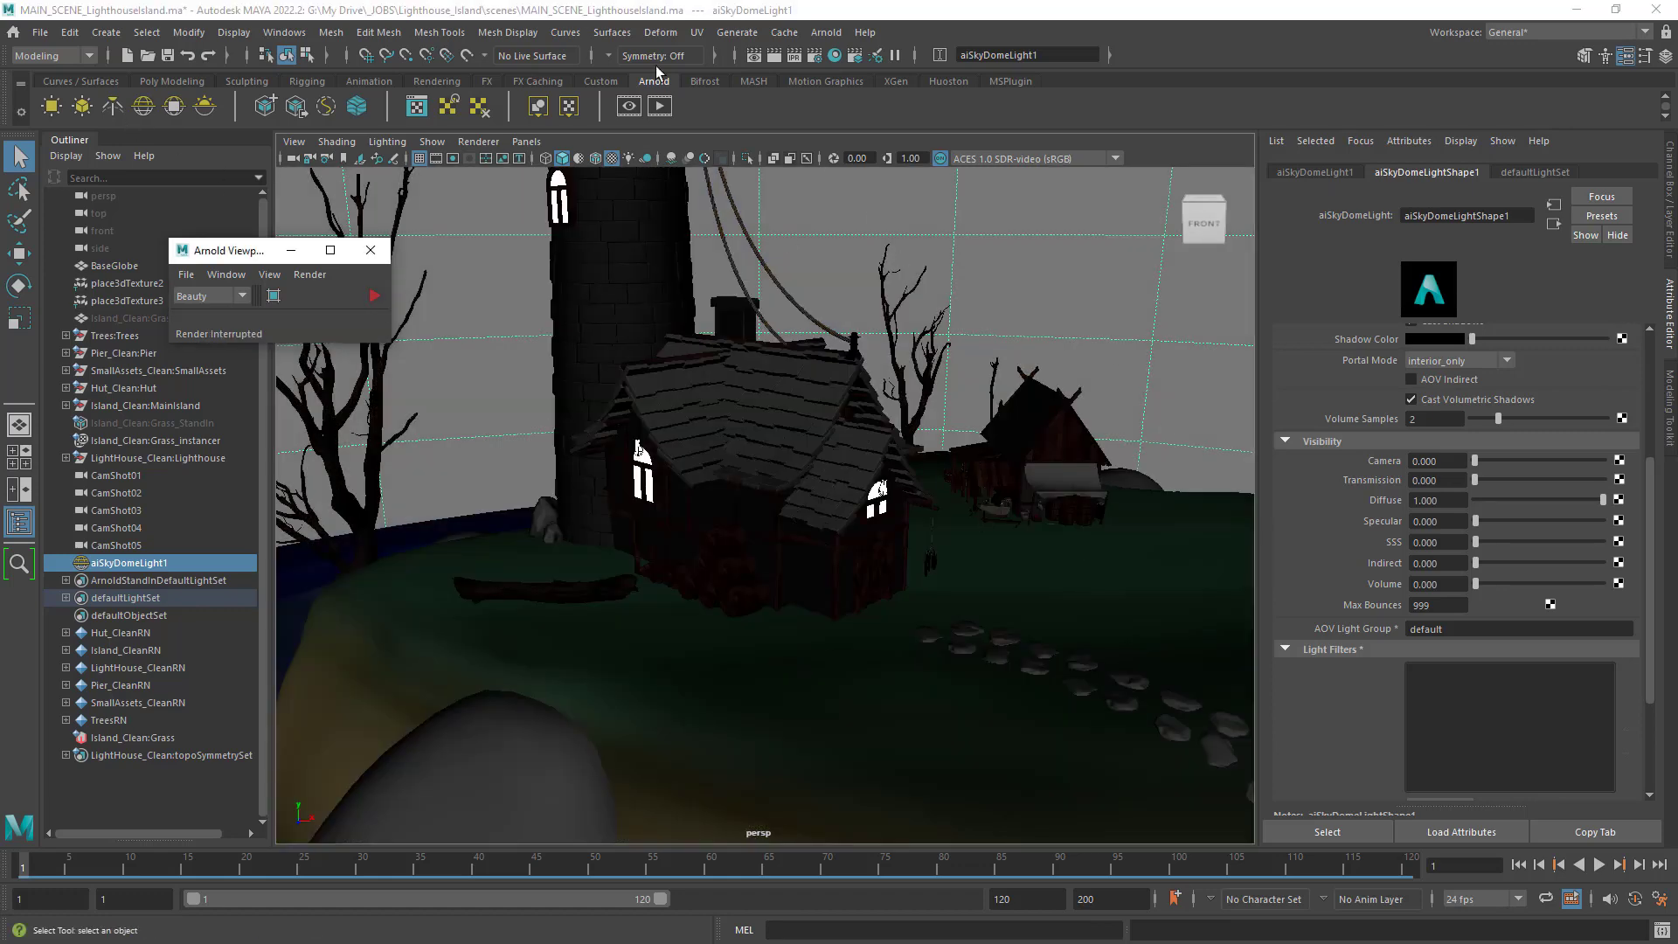
Create a directional light and bring the whole front of the island into view.
click(107, 33)
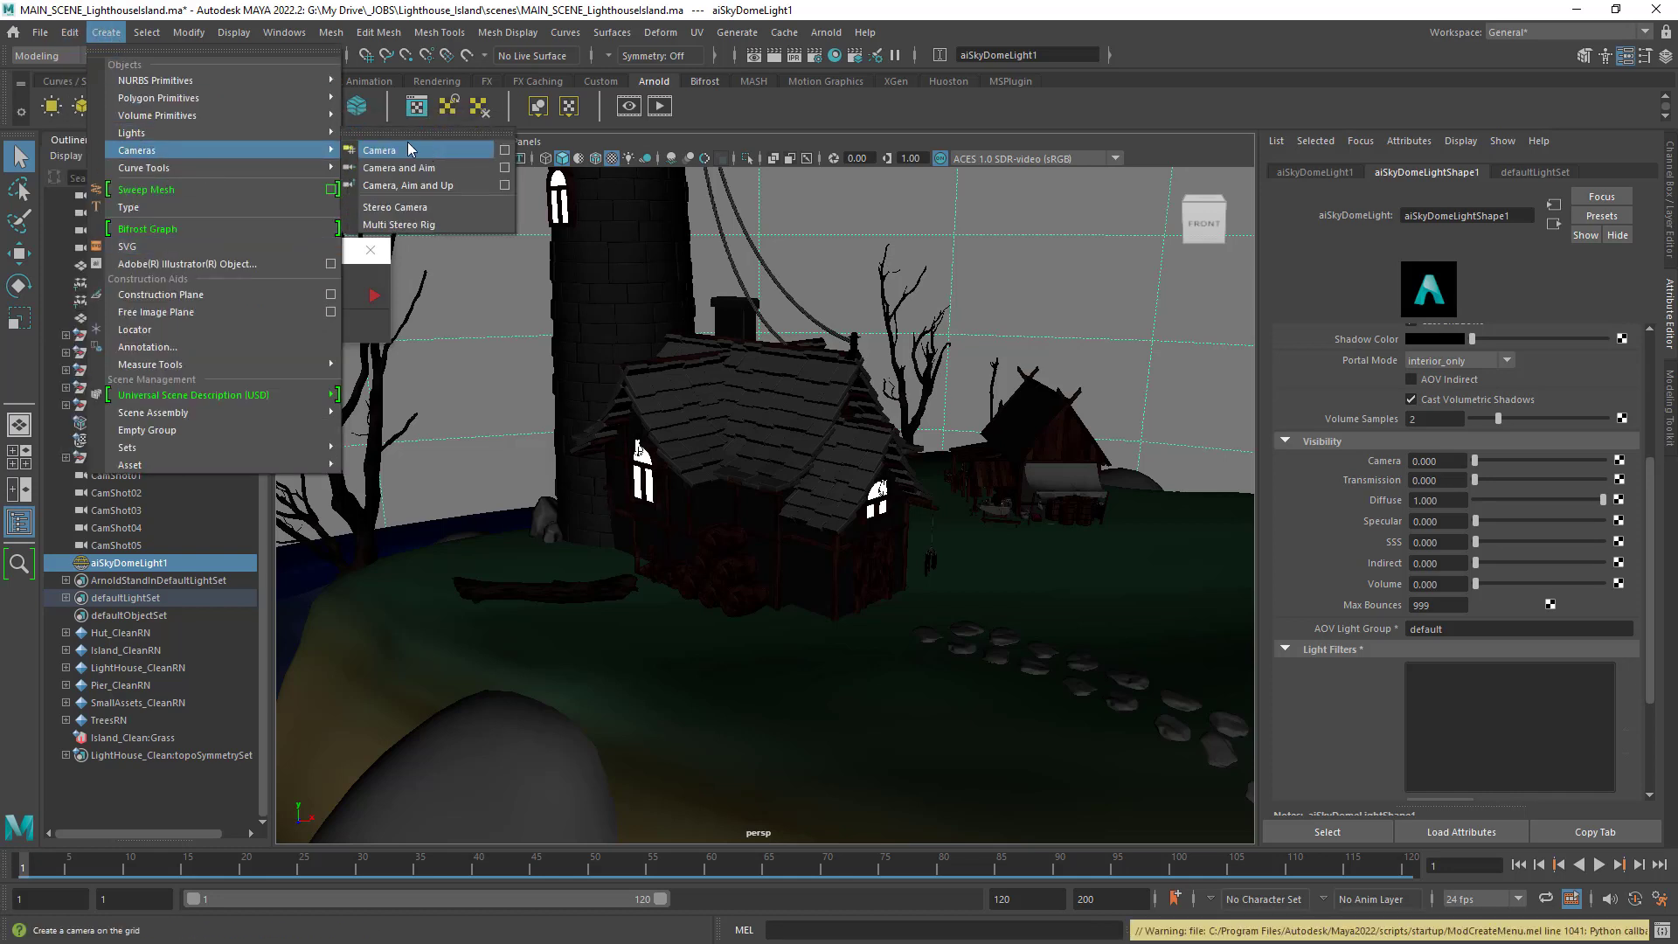
mouse_move(273, 138)
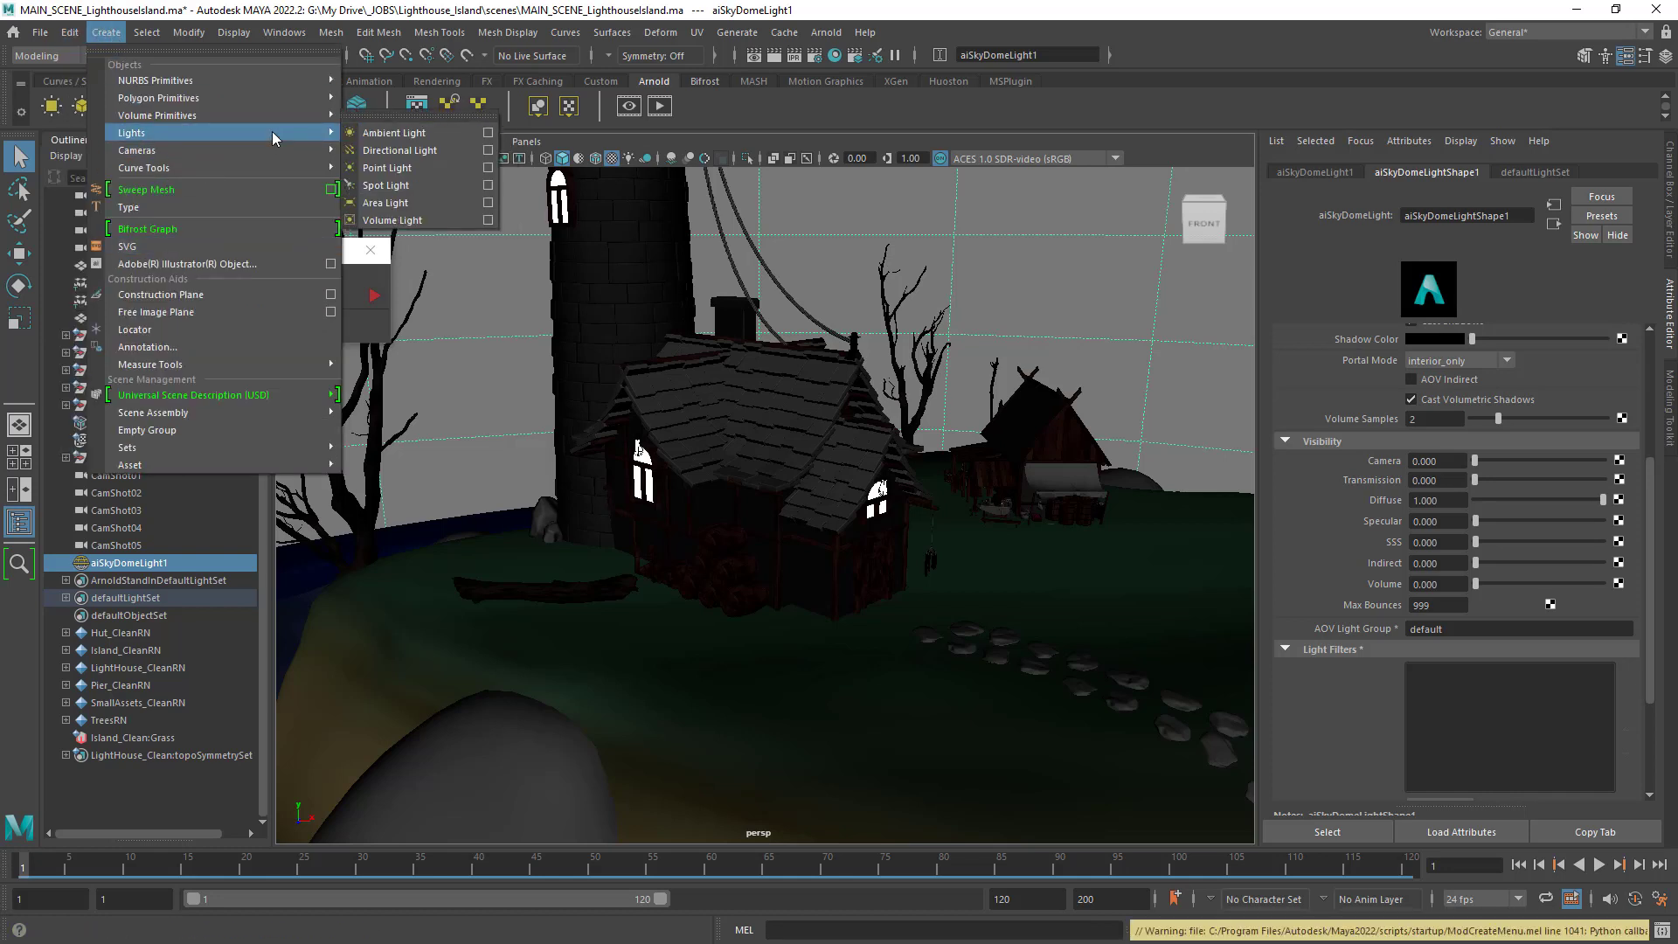
click(446, 158)
alt+right_drag(1023, 499, 769, 533)
alt+drag(1116, 607, 795, 504)
Raise the directional light above the island and scale it up so its direction arrows are easy to see.
click(20, 254)
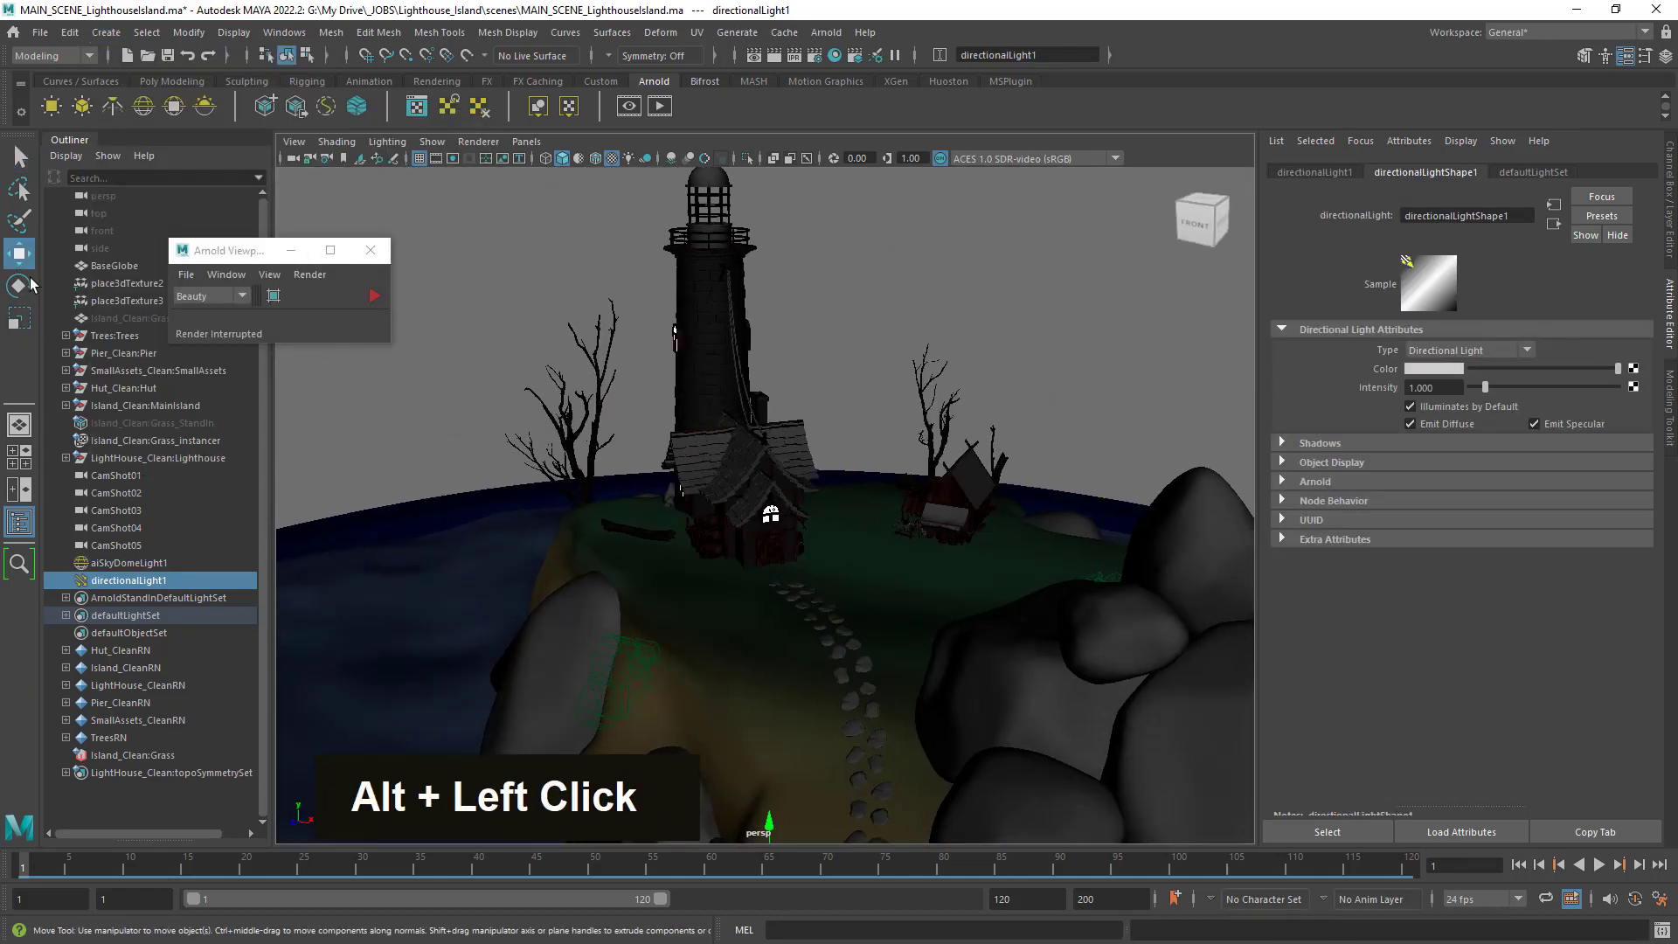
alt+right_drag(883, 534, 542, 596)
drag(767, 592, 753, 504)
click(28, 327)
alt+right_drag(753, 501, 690, 547)
alt+drag(689, 547, 749, 543)
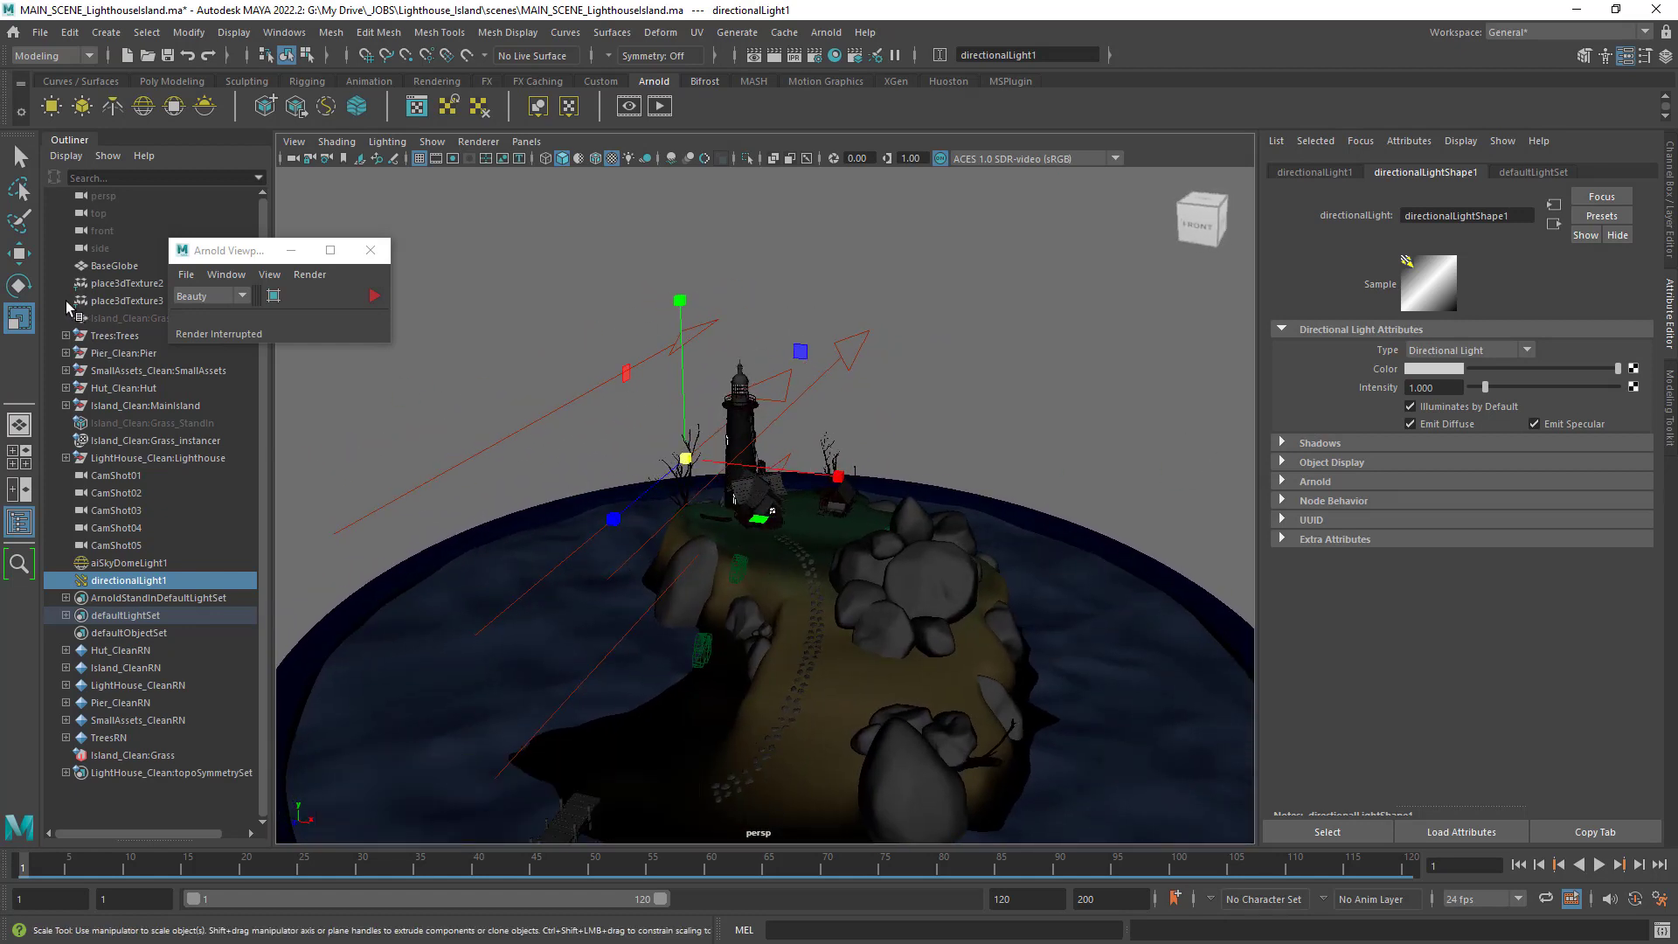
Rotate the directional light to about -35 degrees in Y and tilt its rays downward onto the island.
click(18, 285)
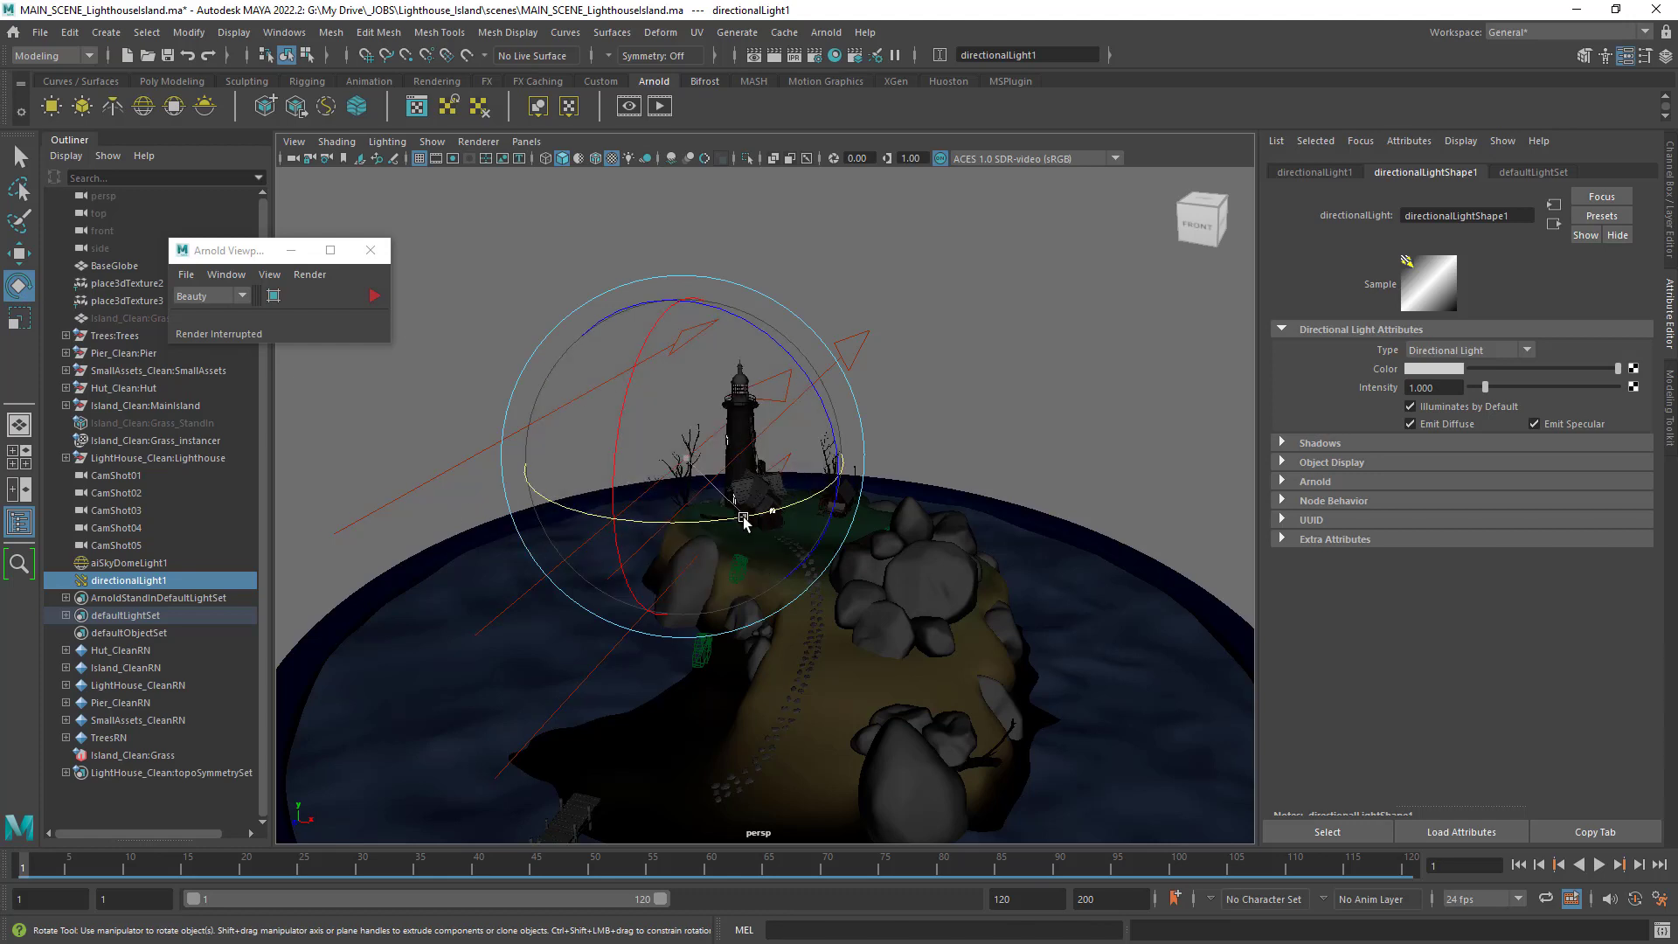
drag(744, 522, 635, 516)
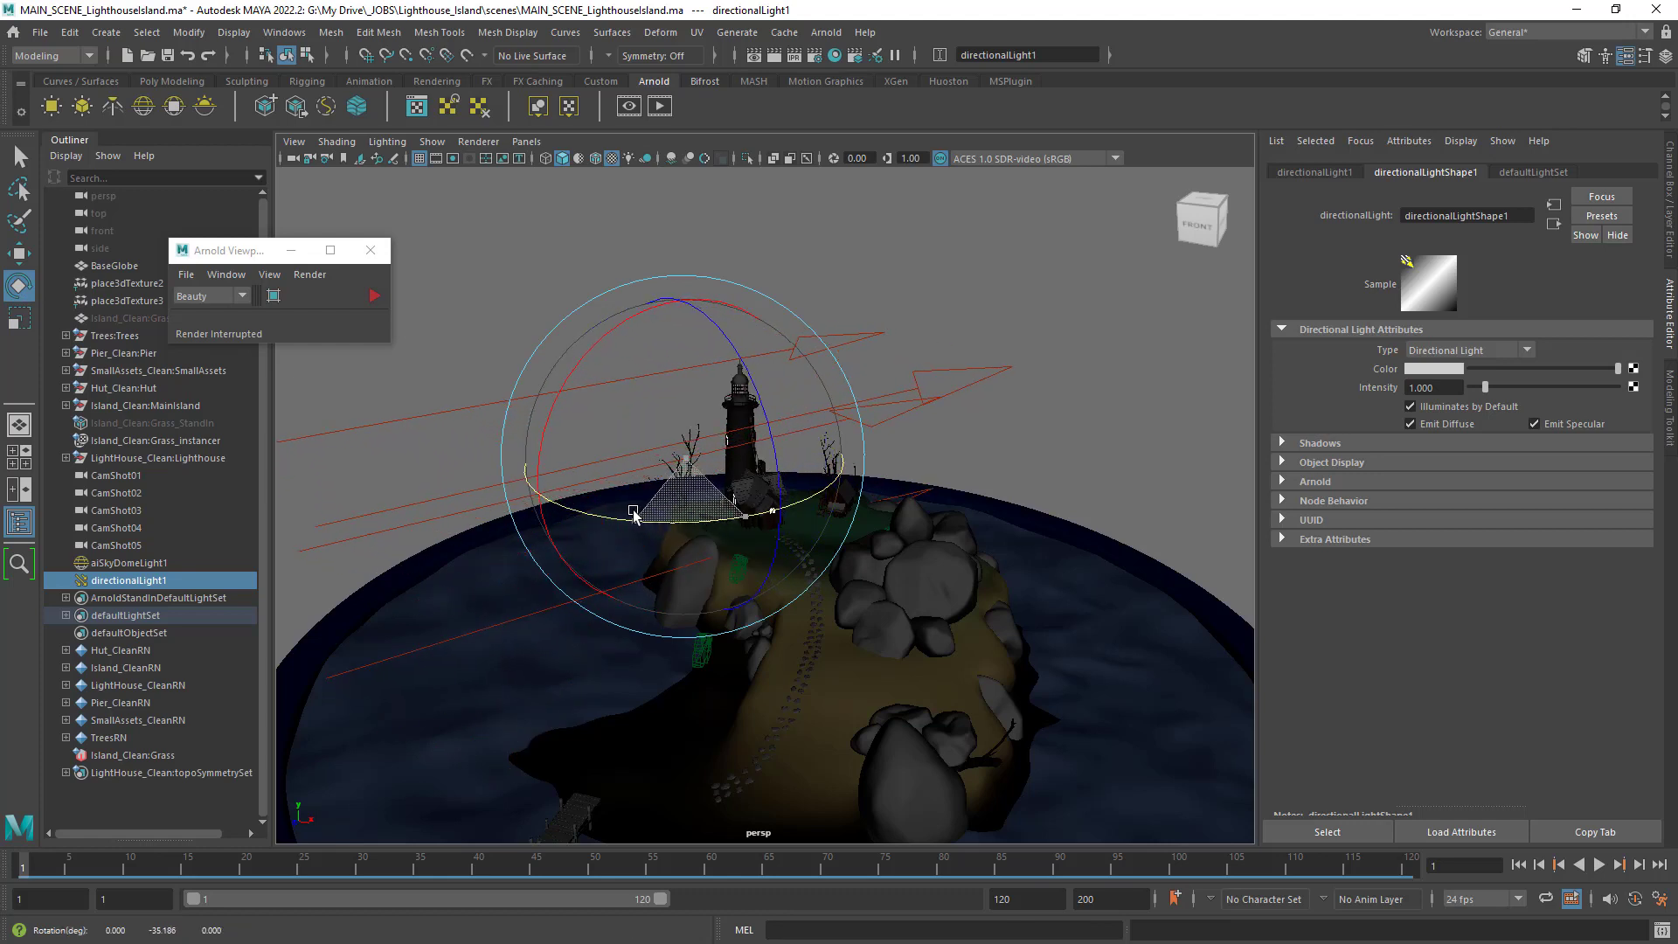
drag(573, 374, 655, 292)
alt+right_drag(655, 292, 831, 400)
alt+drag(832, 400, 774, 477)
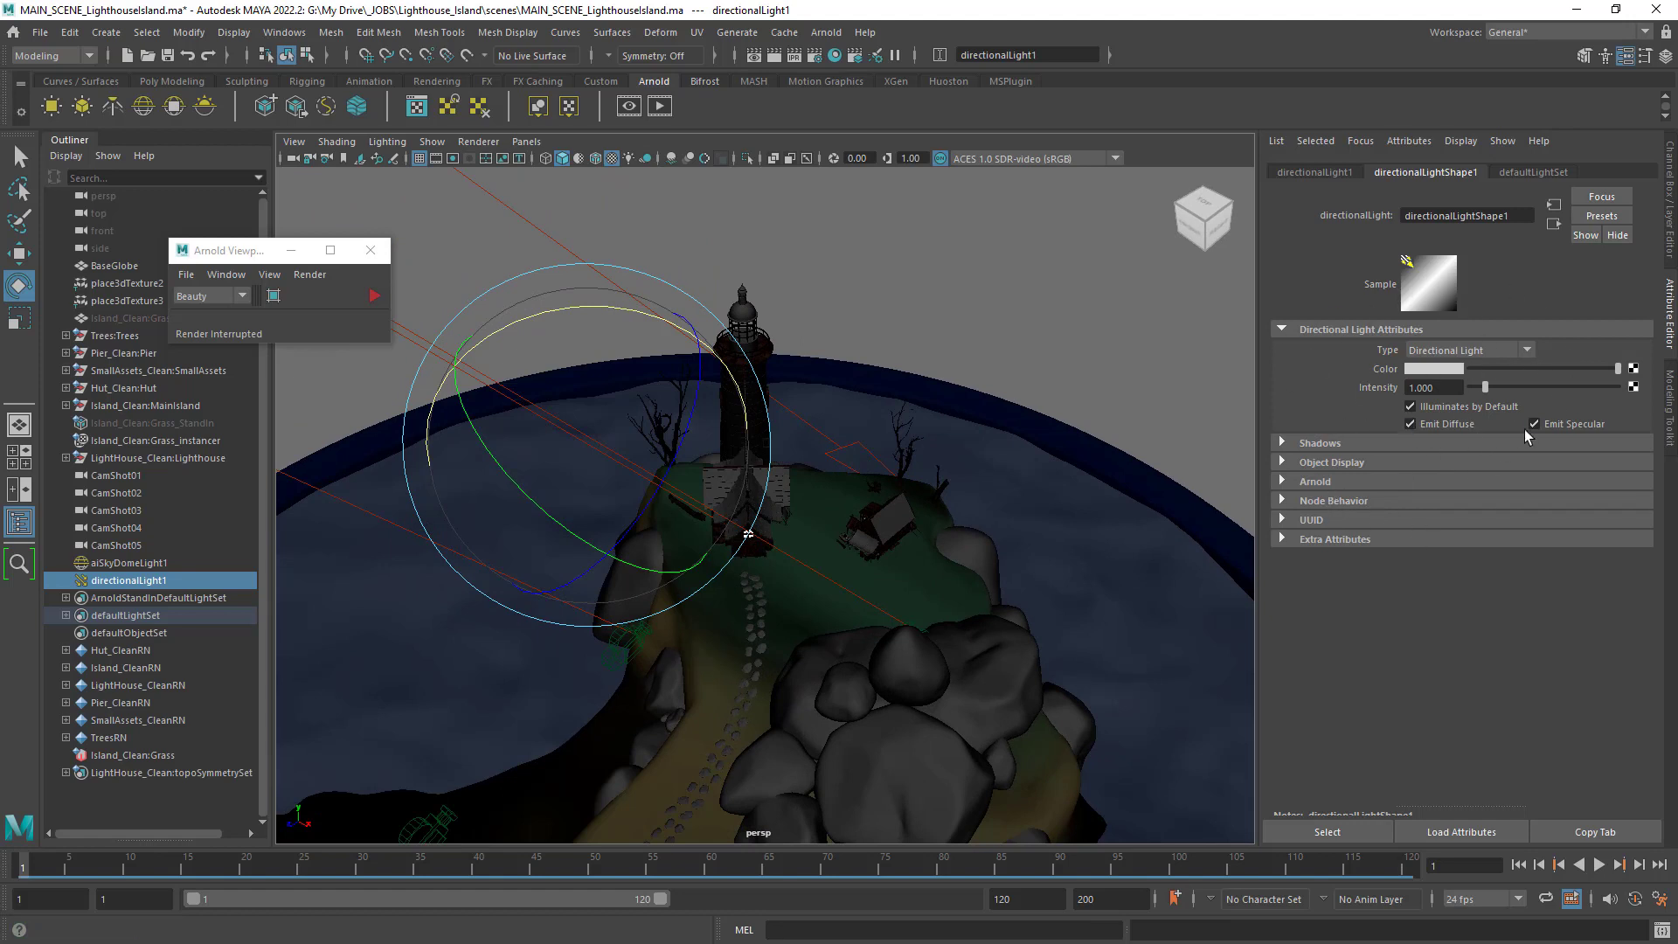
Expand the directional light's Arnold attributes, start the Arnold viewport render and inspect the lighting around the hut and lighthouse.
click(1316, 482)
scroll(1653, 435, down, 3)
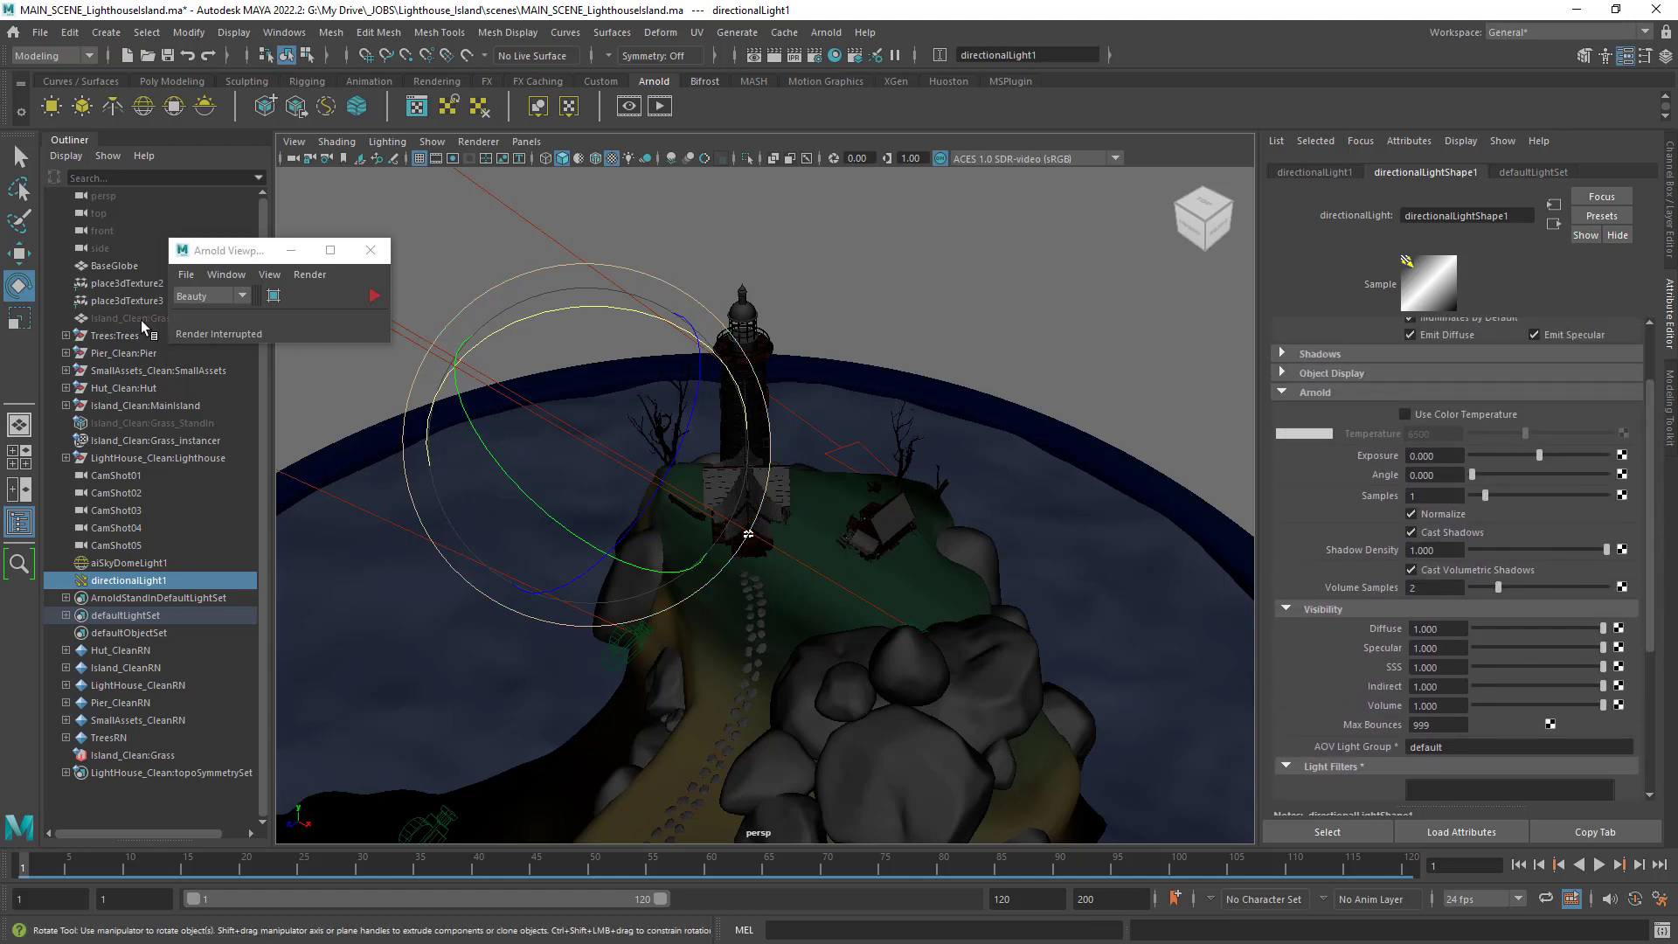
key(q)
click(376, 296)
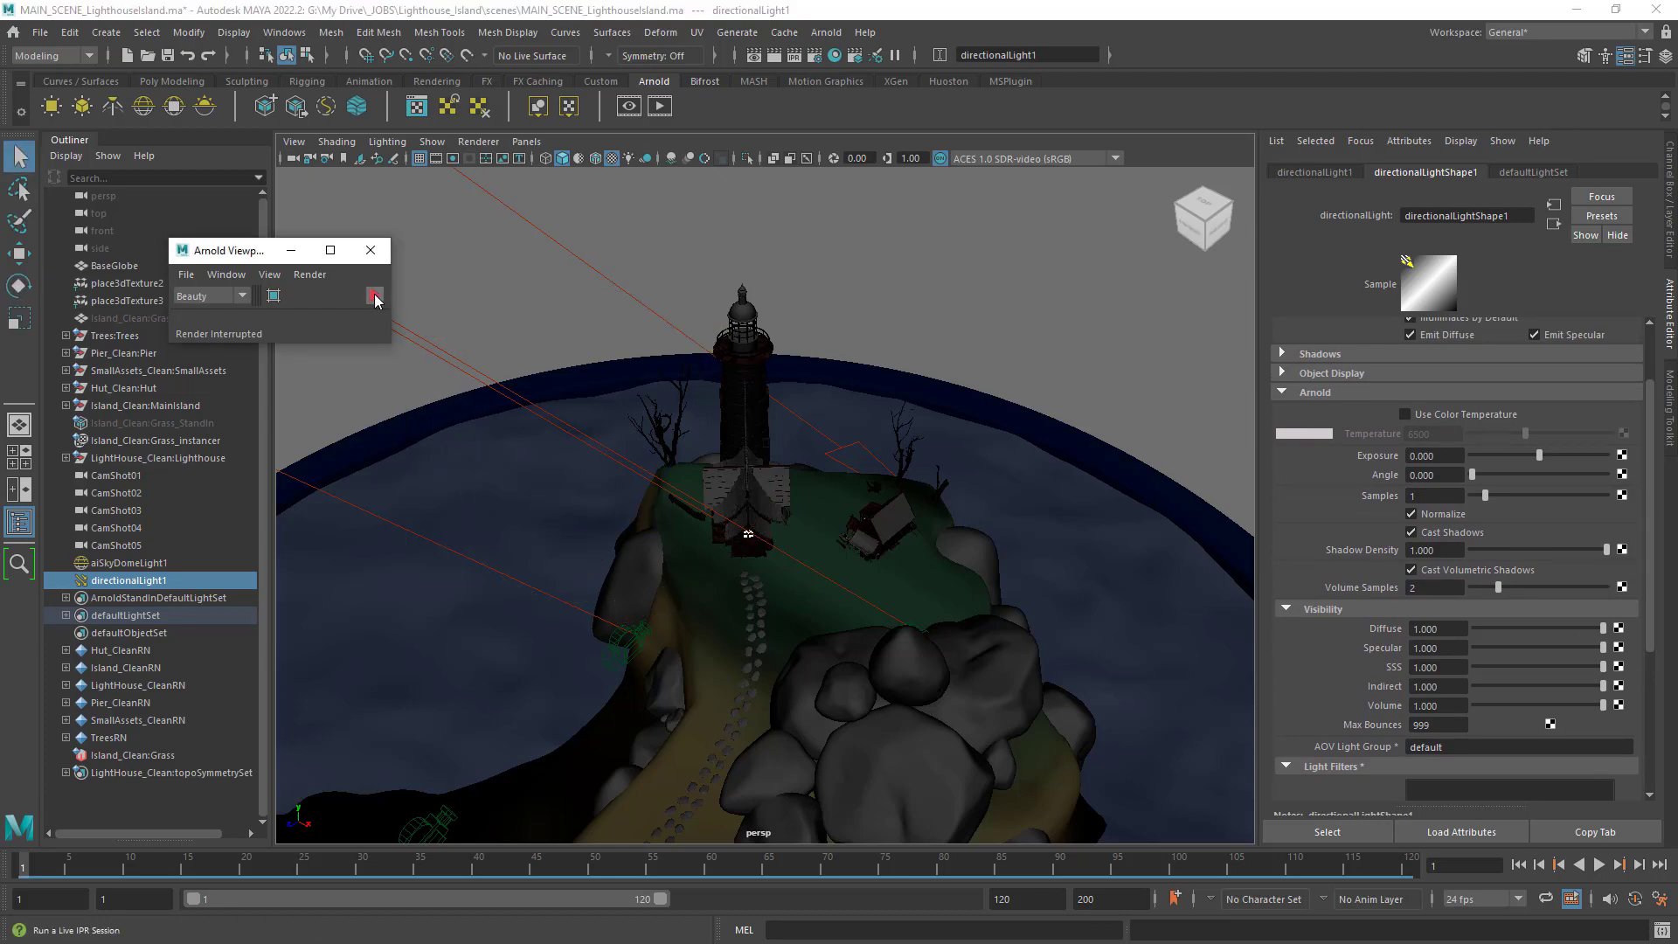
alt+right_drag(980, 542, 1058, 561)
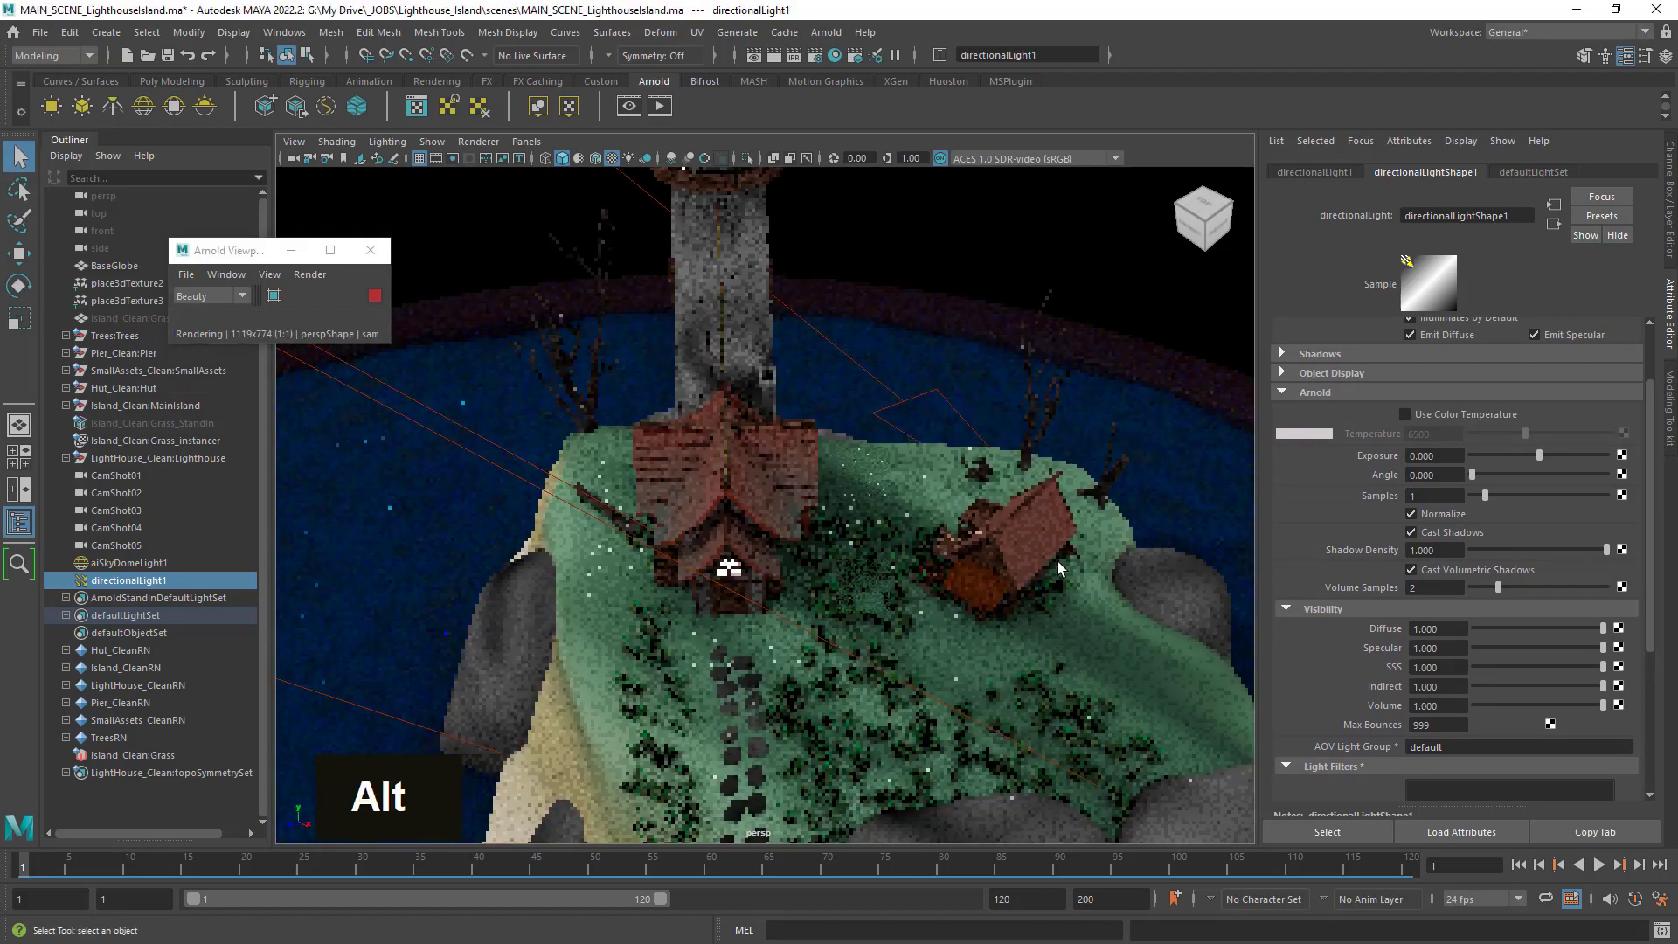
alt+drag(1058, 561, 1005, 561)
alt+right_drag(1006, 562, 857, 567)
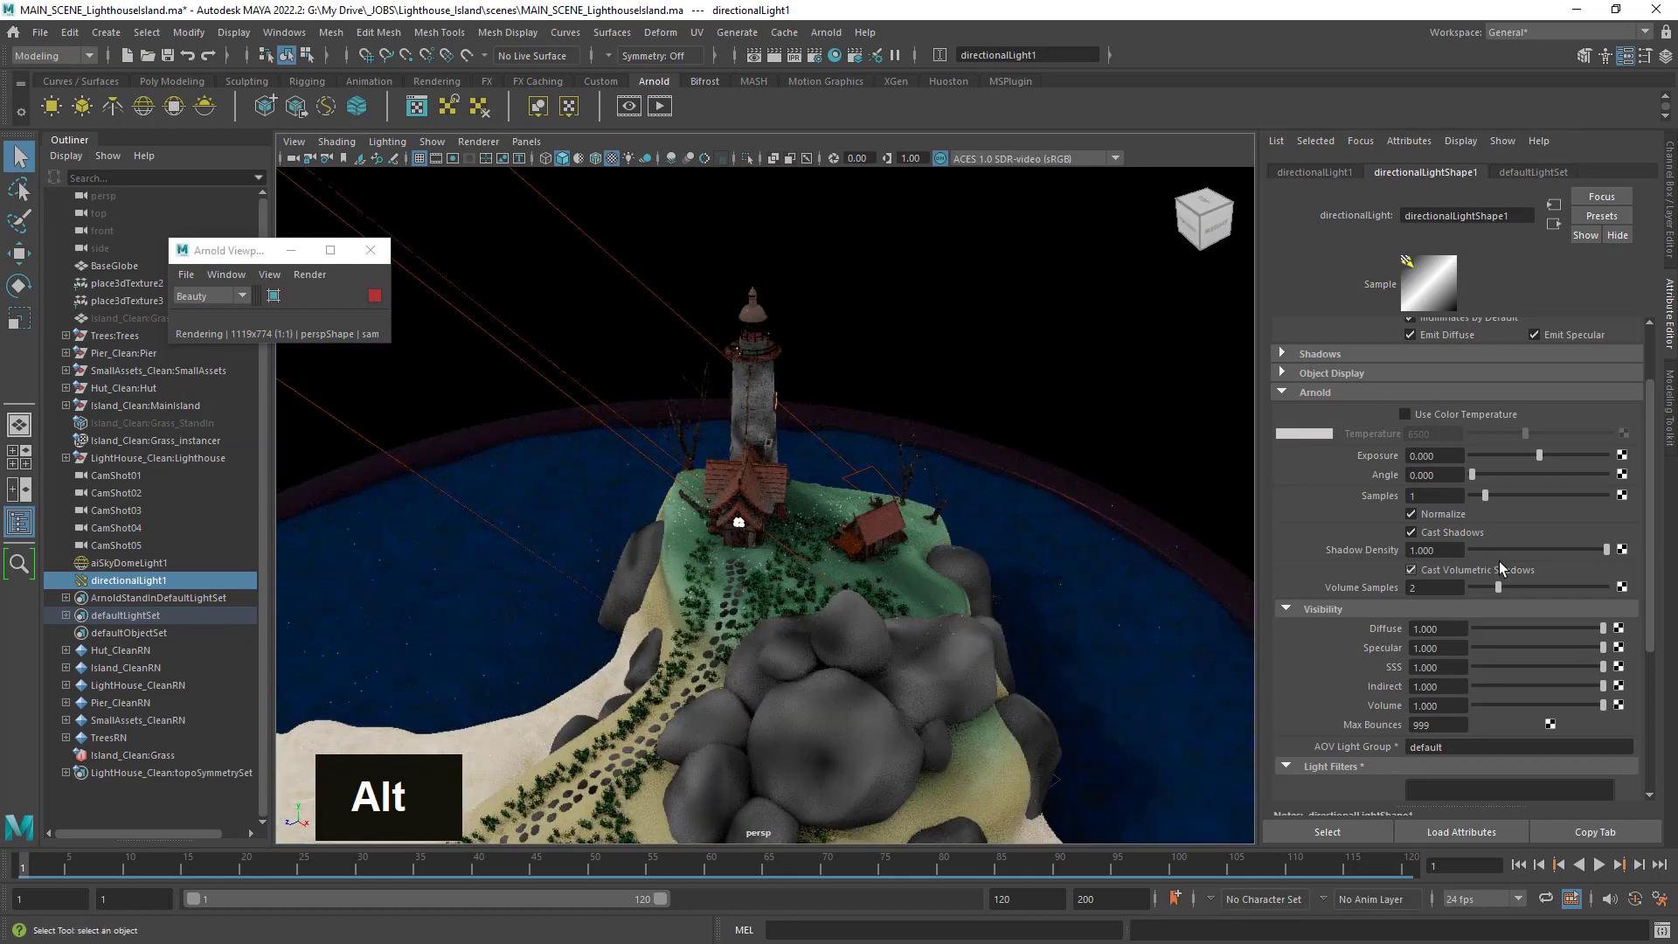
scroll(1656, 509, down, 2)
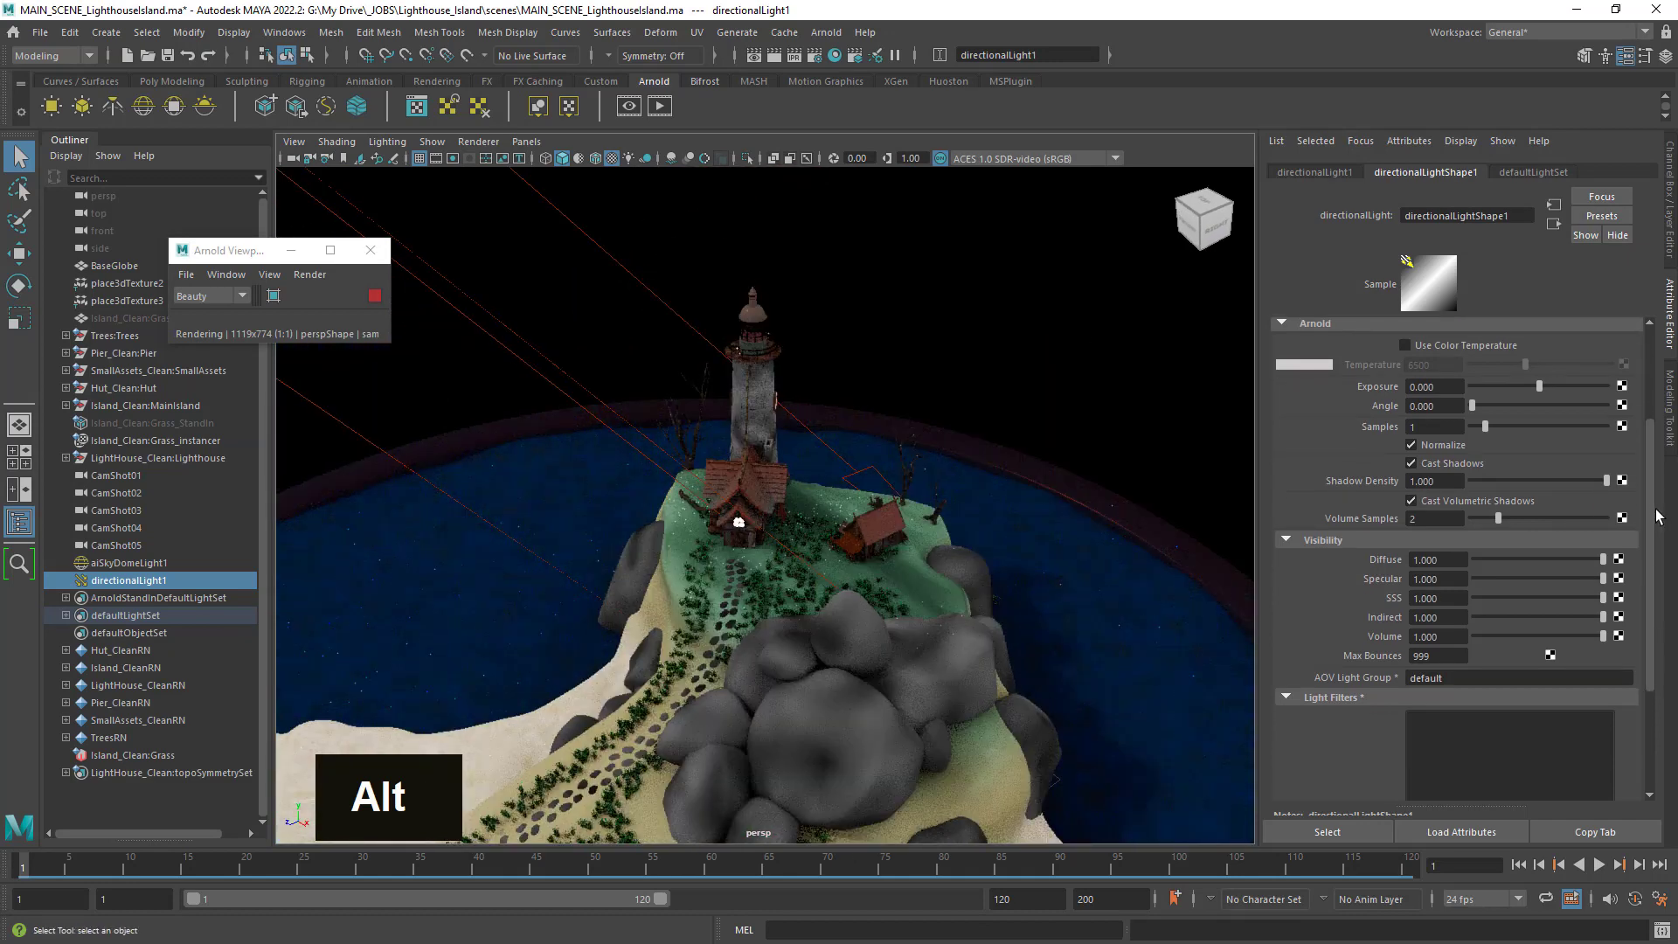
scroll(1657, 516, up, 4)
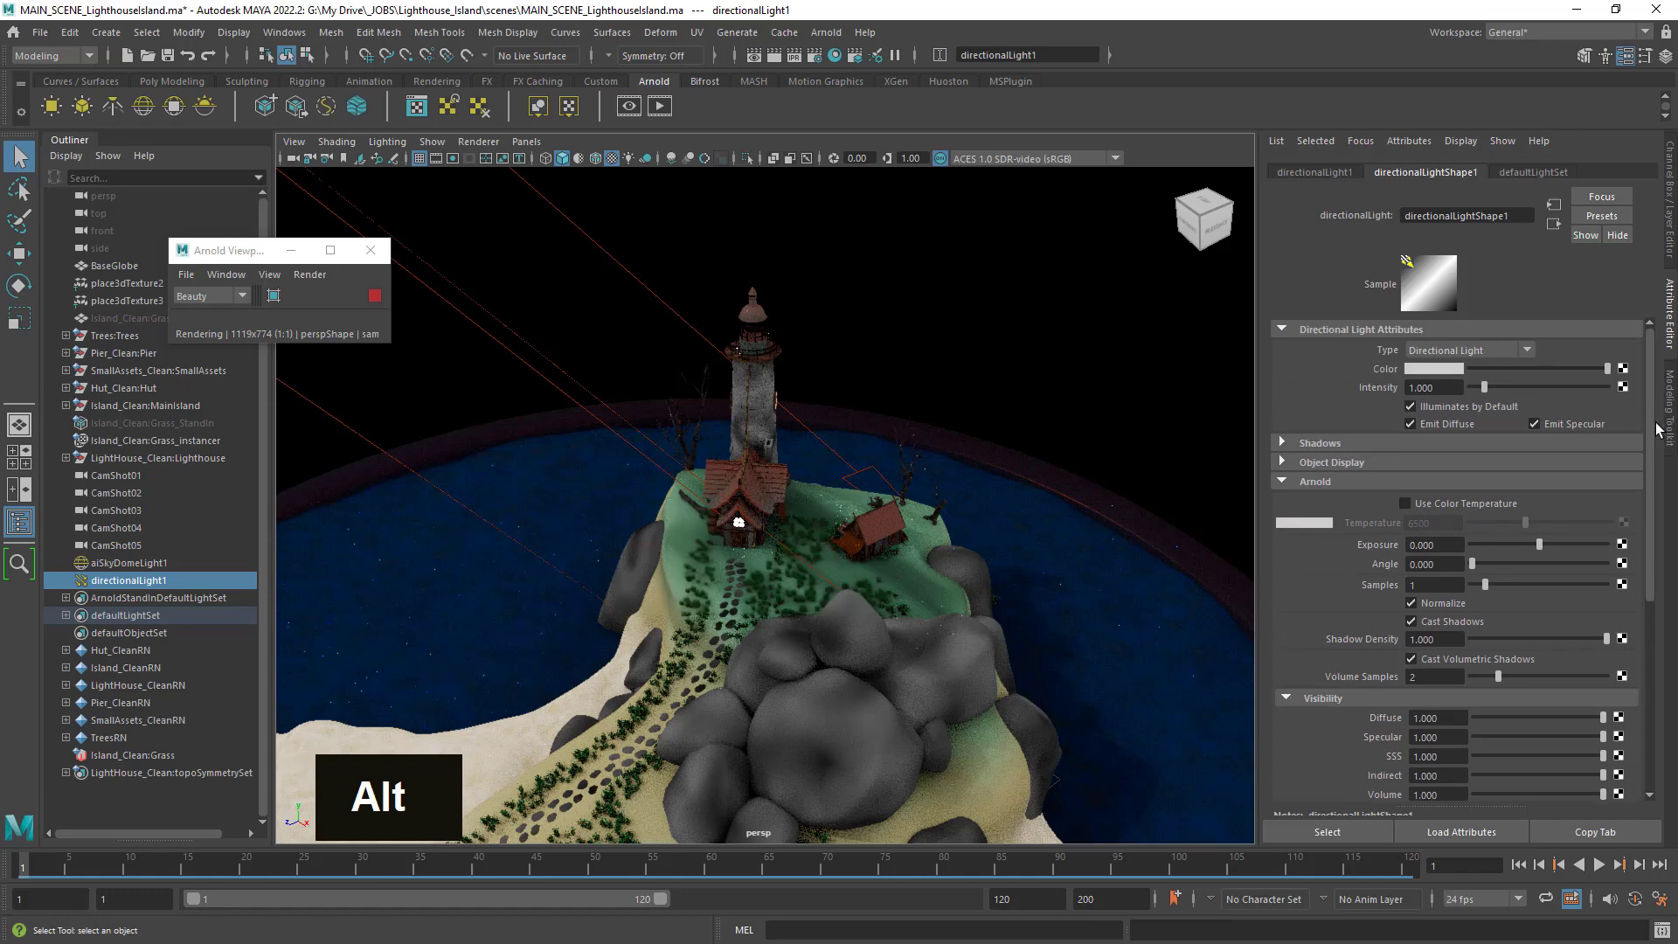
Try color temperature and exposures of 2 and 1 on the directional light, restoring color temperature off and exposure 0.
click(1467, 501)
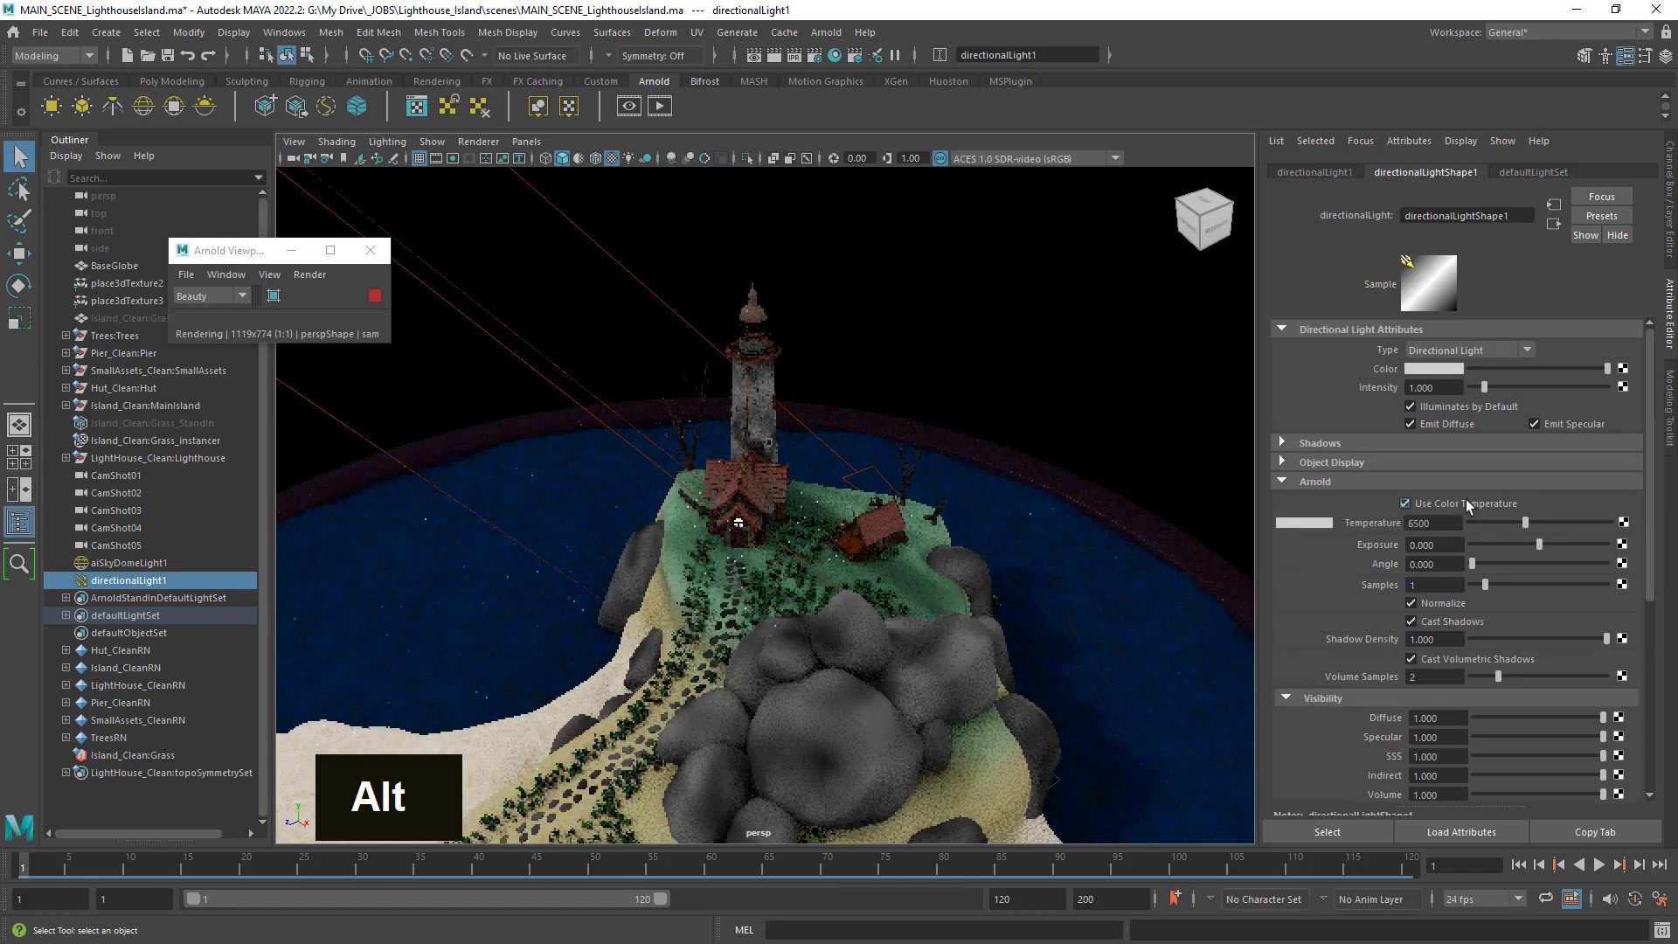
click(1455, 500)
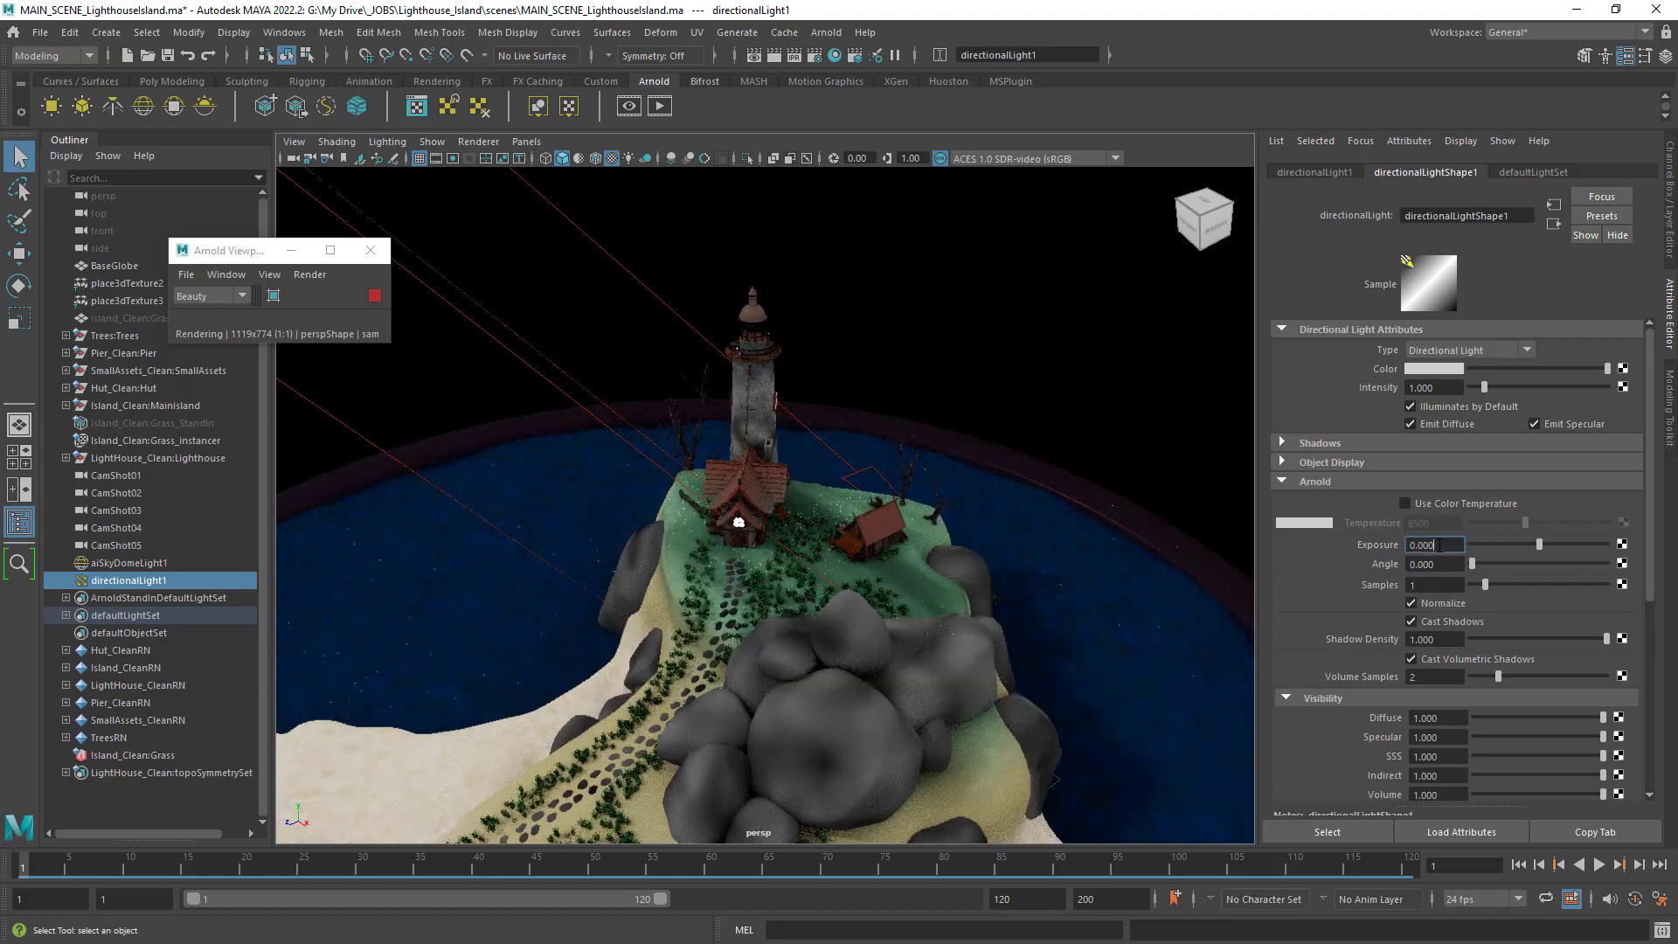
text(2)
key(Return)
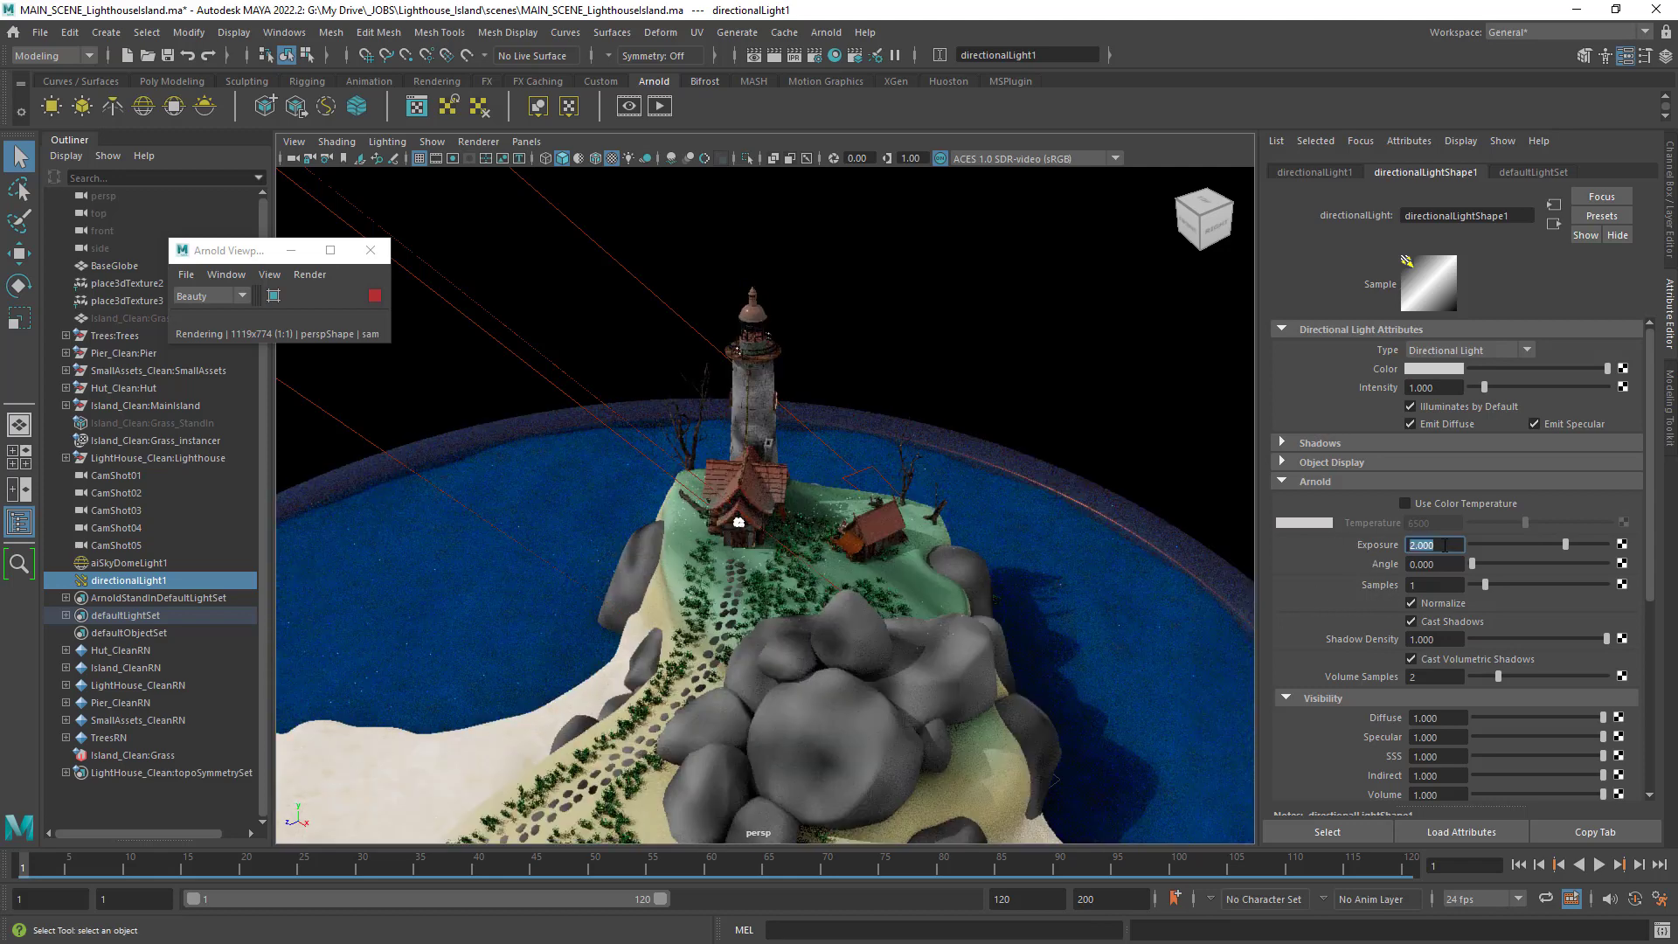
text(1)
key(Return)
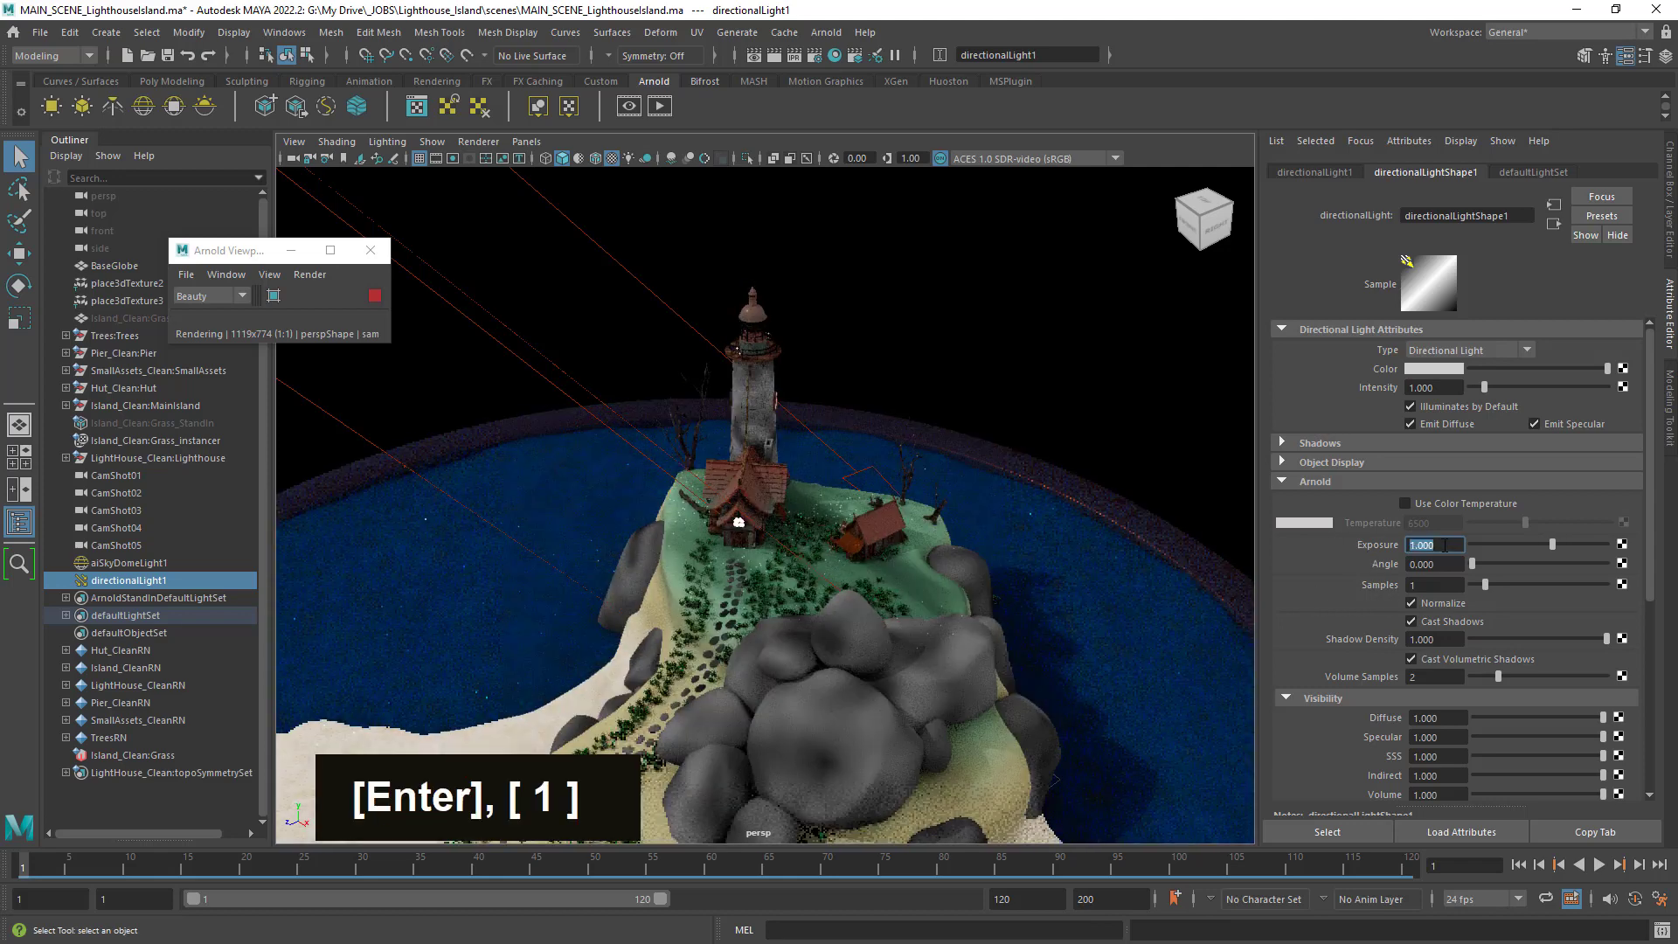
text(0)
key(Return)
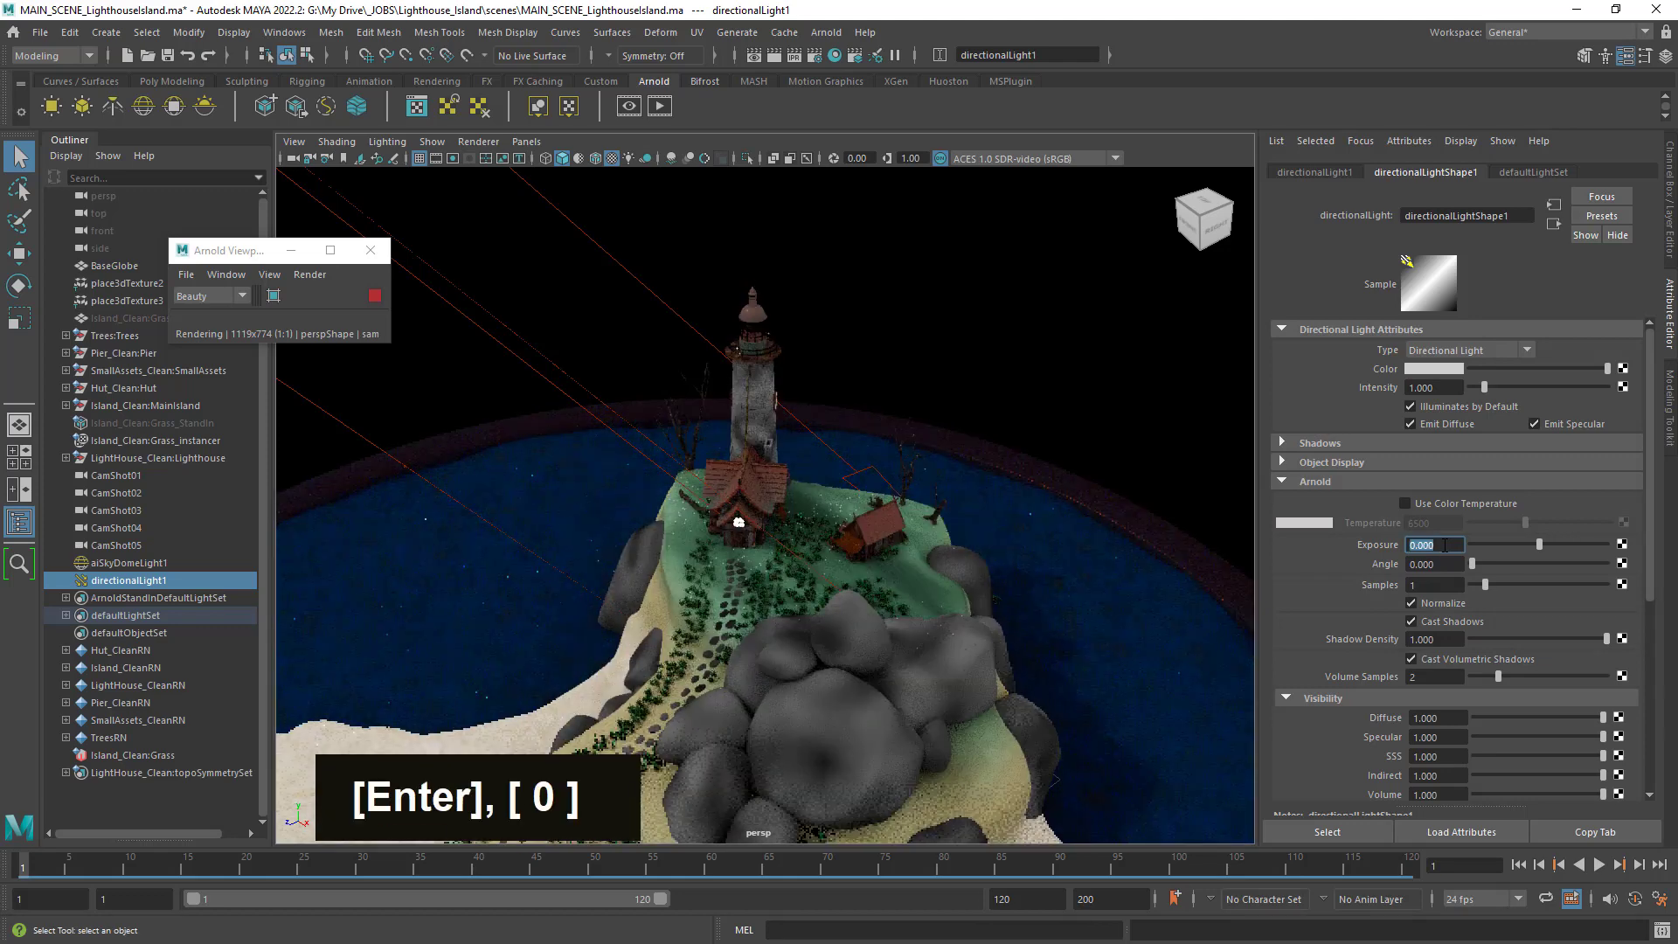
Rotate the directional light to about -33, -27, -9 degrees while checking the rendered shadows on the island.
alt+drag(1066, 657, 1015, 649)
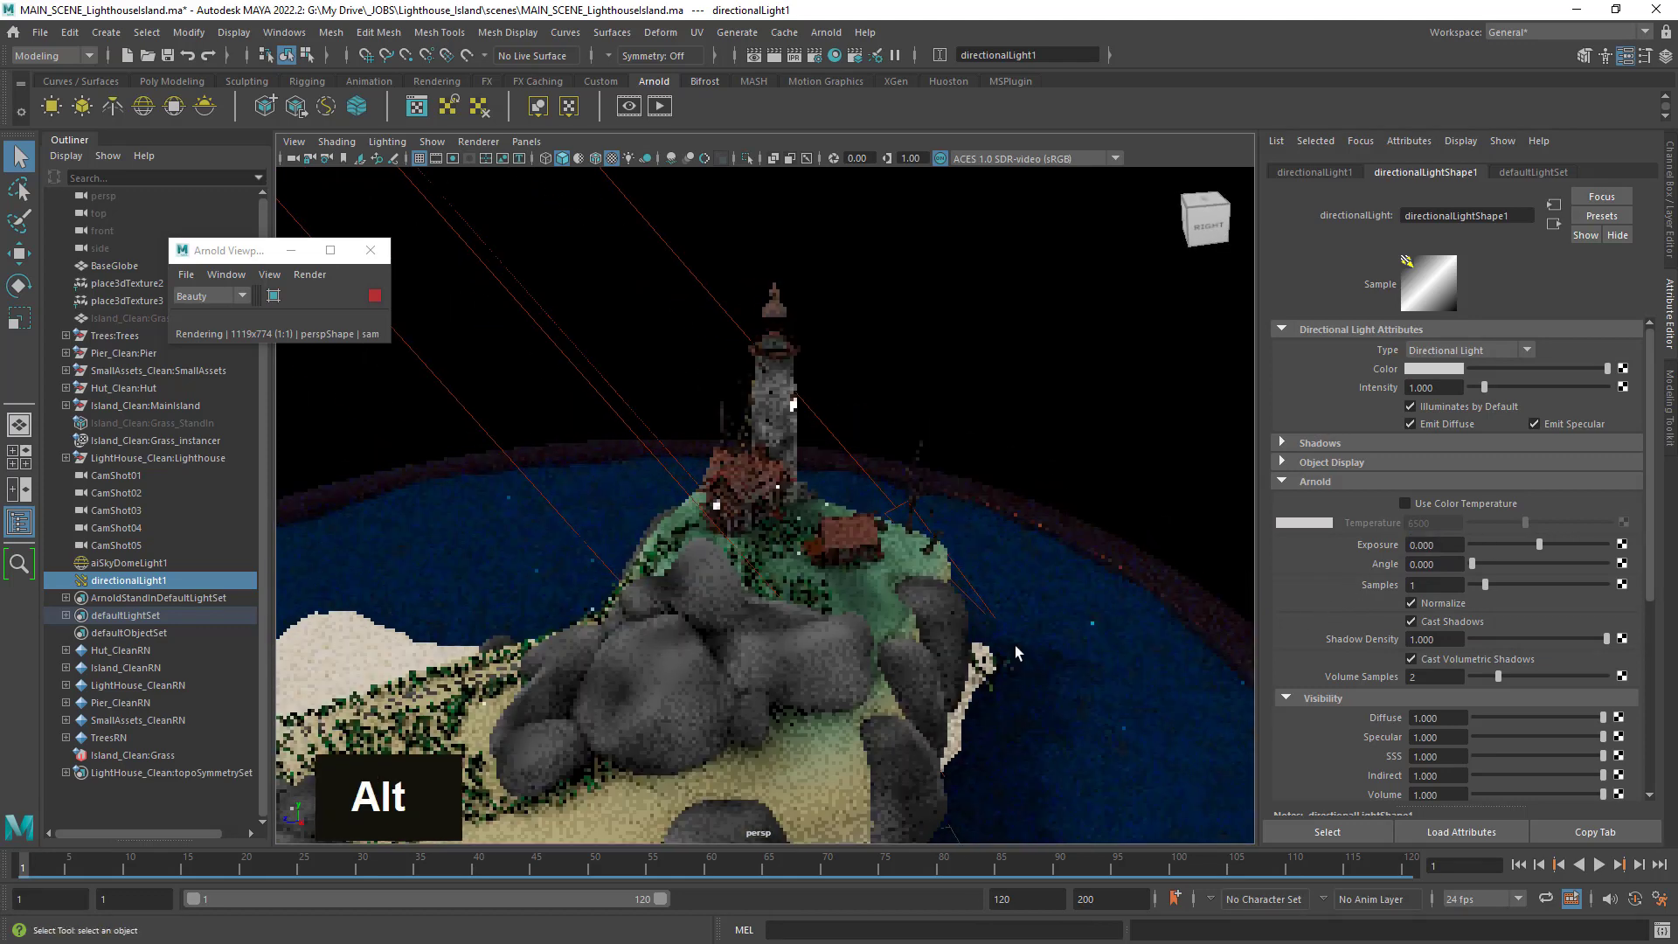
alt+right_drag(1015, 649, 767, 569)
alt+drag(767, 569, 965, 650)
alt+right_drag(965, 650, 1049, 663)
alt+drag(1049, 663, 965, 652)
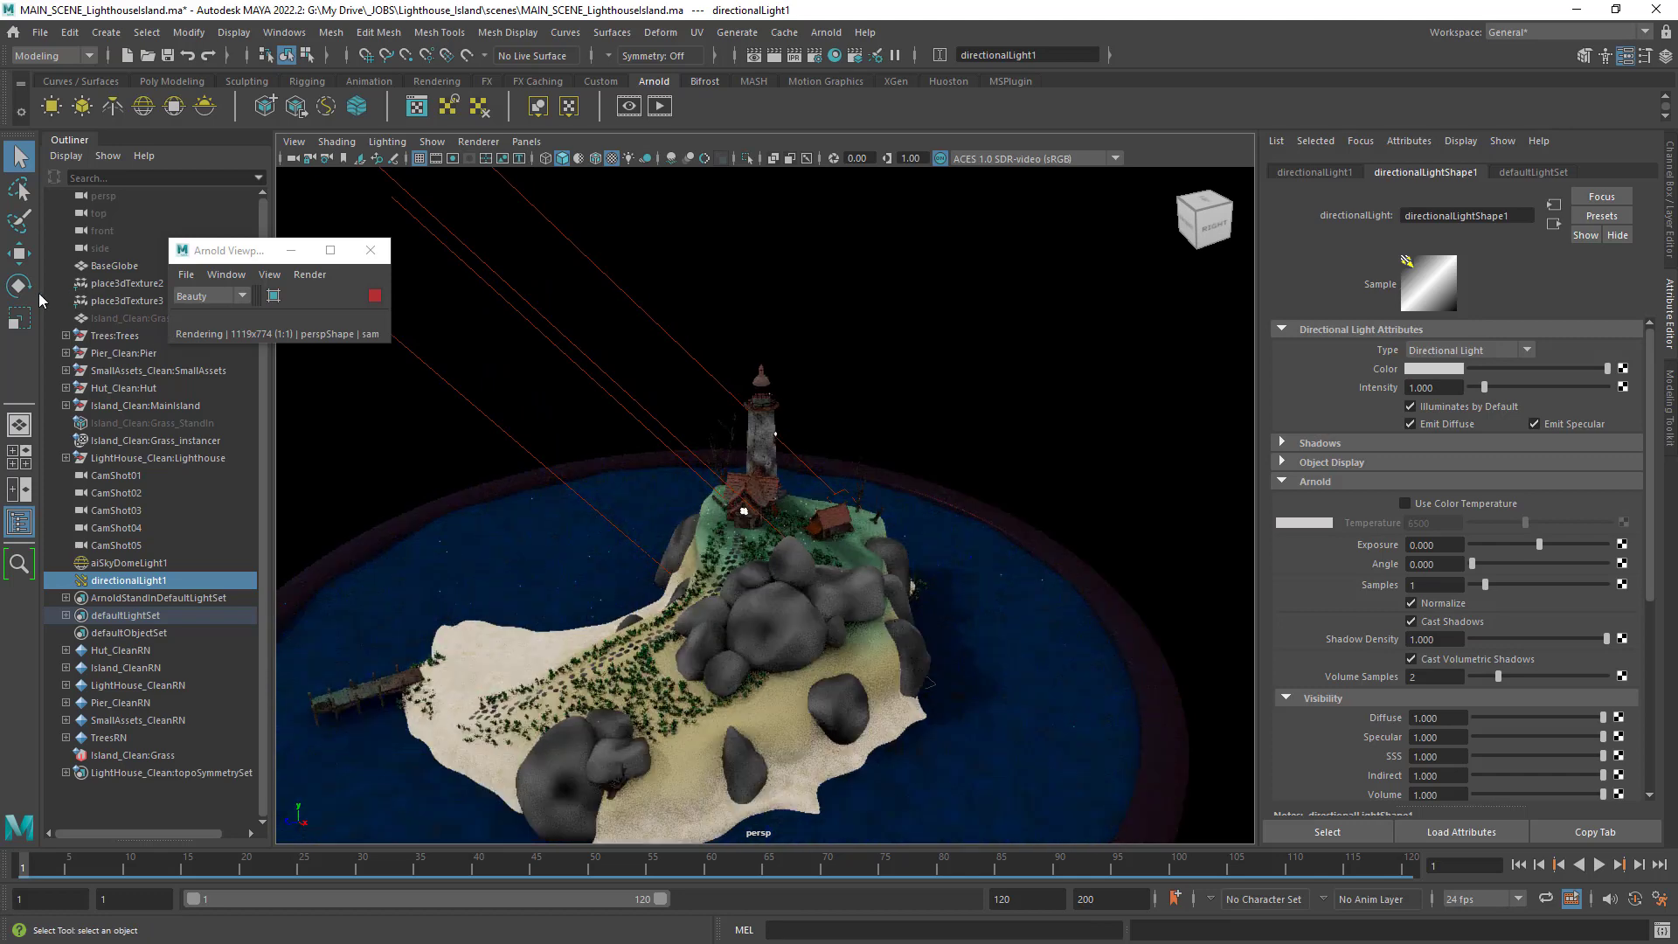
key(e)
drag(642, 524, 544, 517)
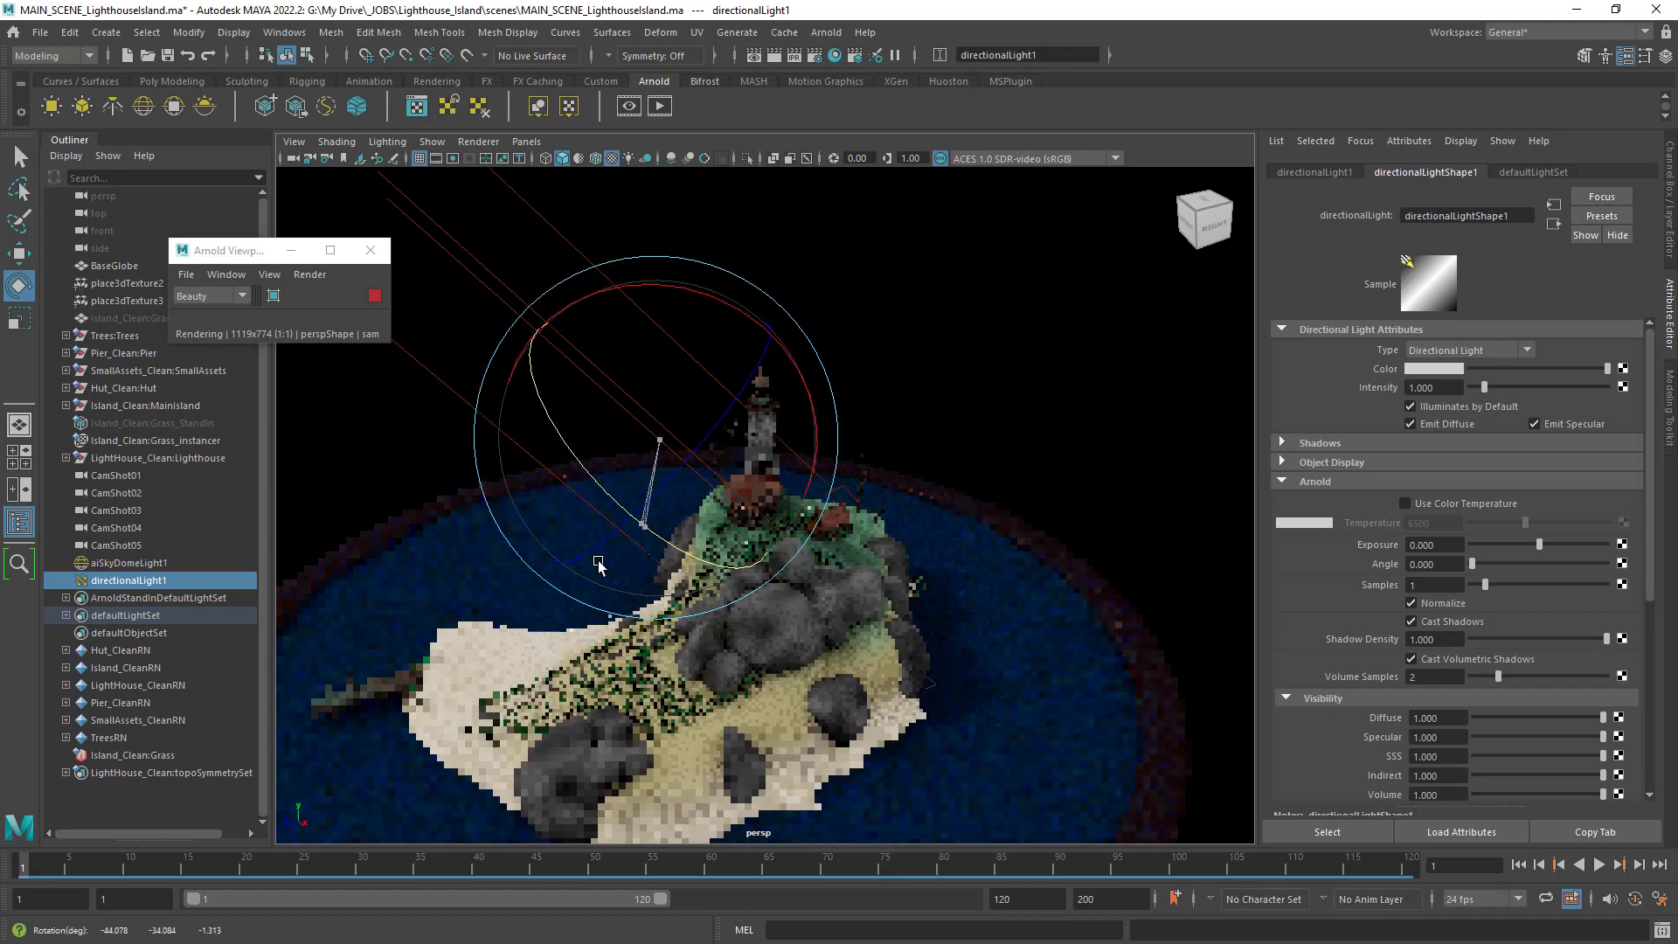
alt+right_drag(612, 489, 751, 425)
alt+drag(751, 426, 1049, 542)
alt+right_drag(1049, 542, 662, 323)
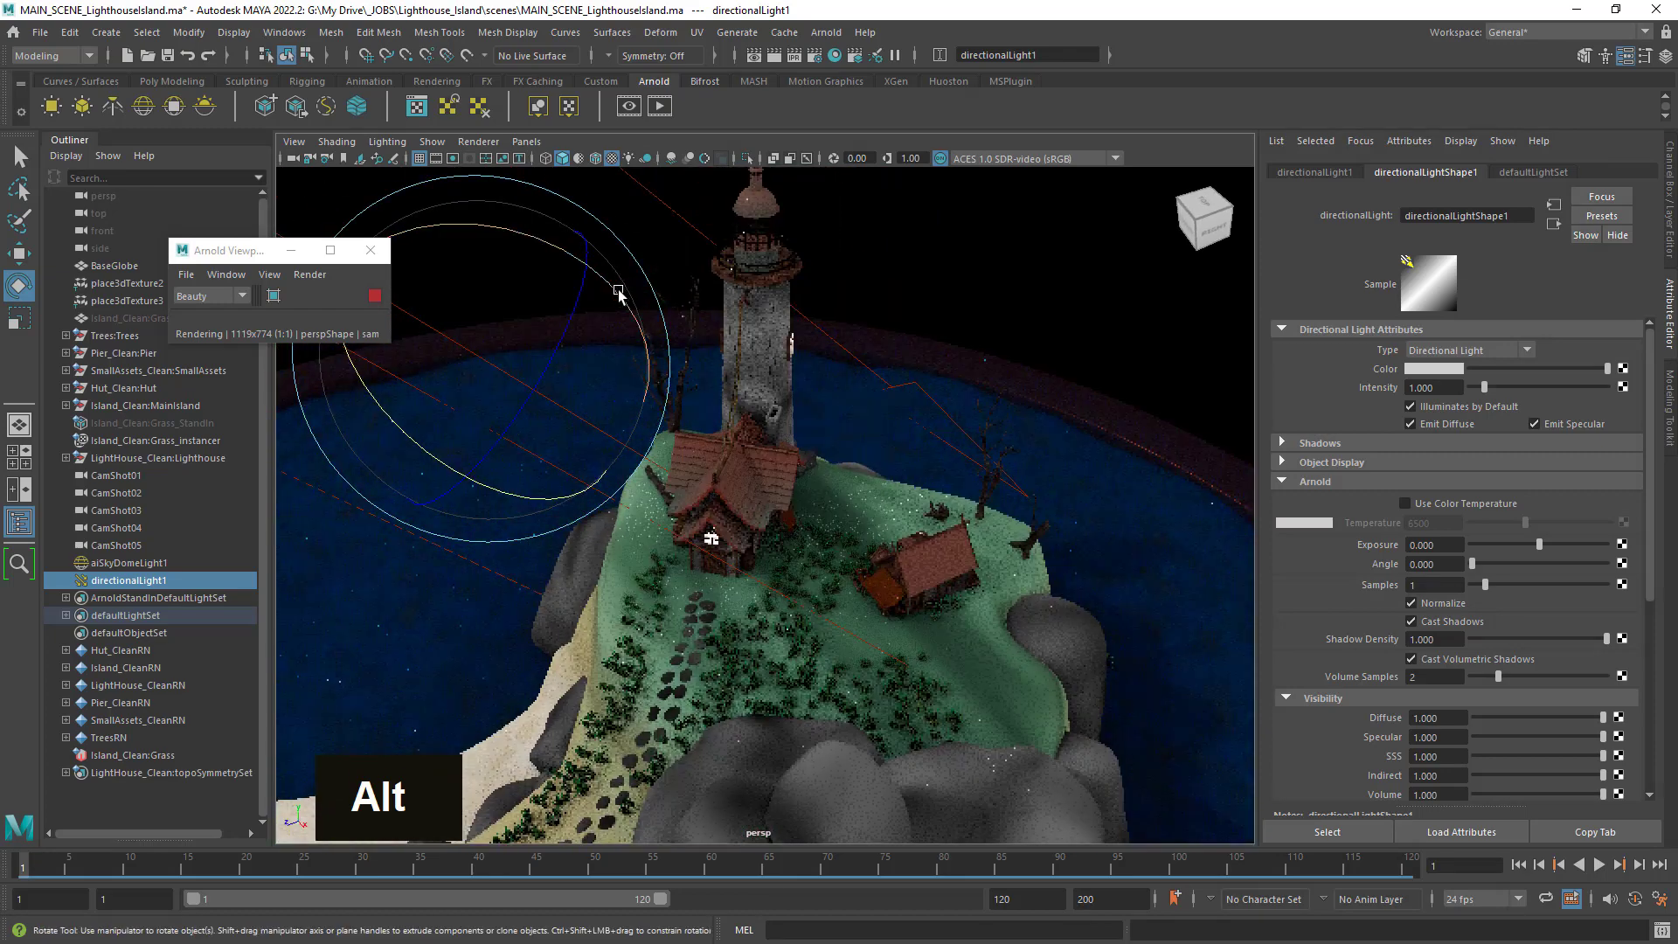
drag(661, 324, 600, 277)
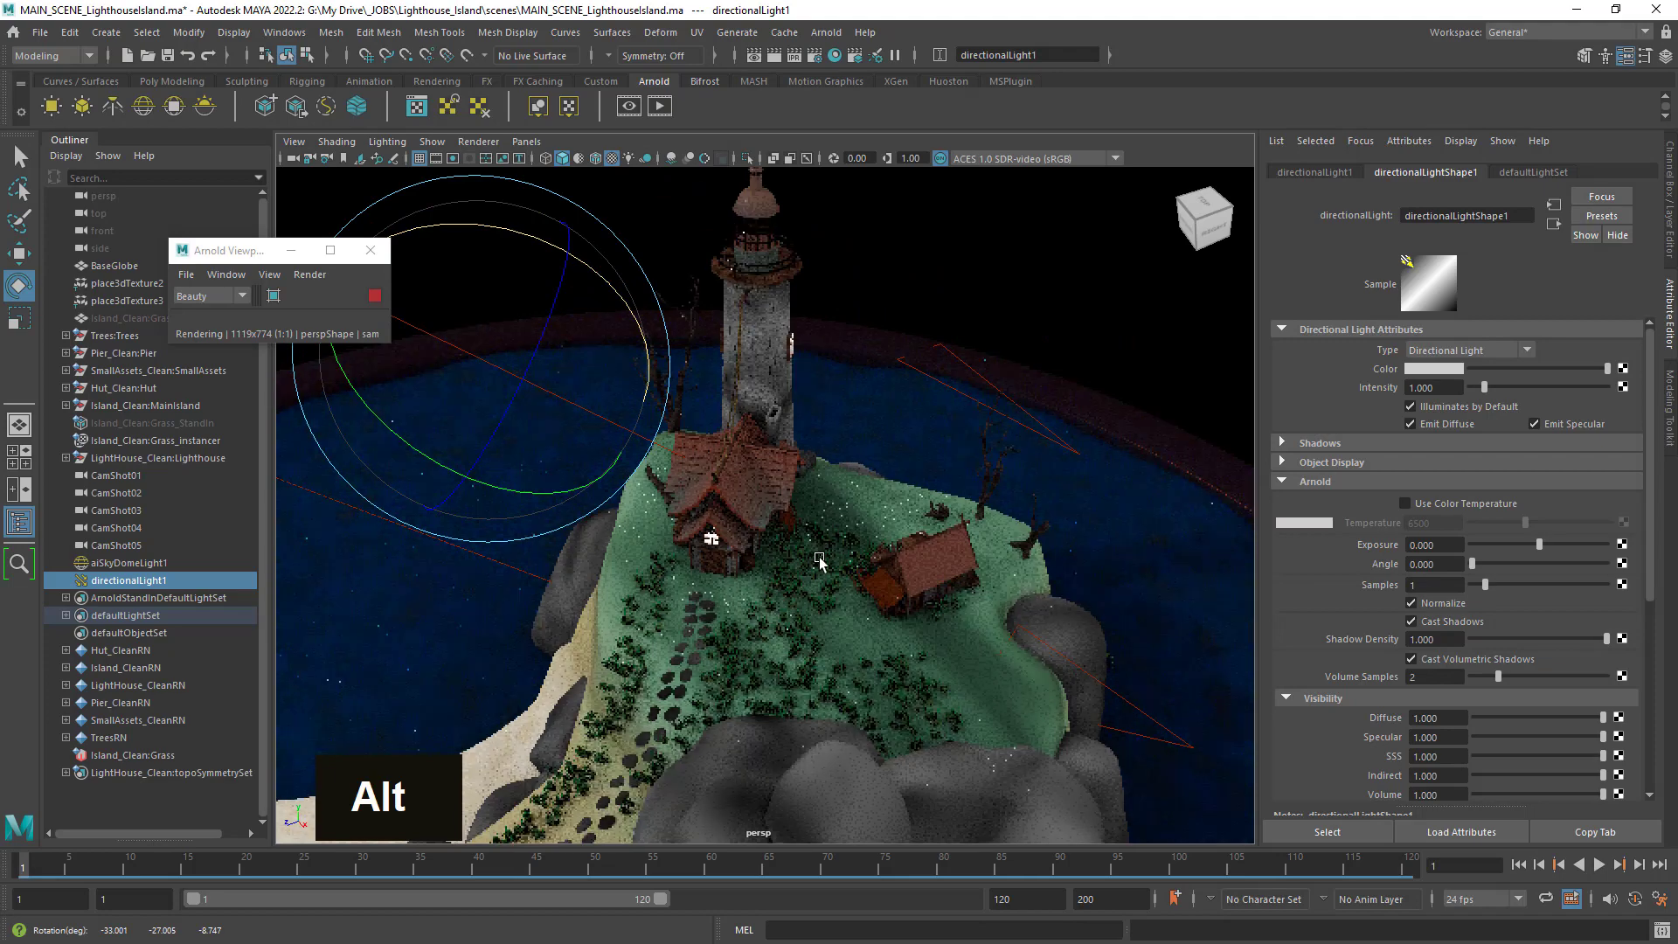
Scale the directional light's icon down uniformly to about 8.8.
alt+right_drag(819, 562, 1020, 623)
mouse_move(1020, 622)
alt+mouse_down()
mouse_move(905, 631)
mouse_move(961, 586)
mouse_move(1019, 593)
alt+mouse_up()
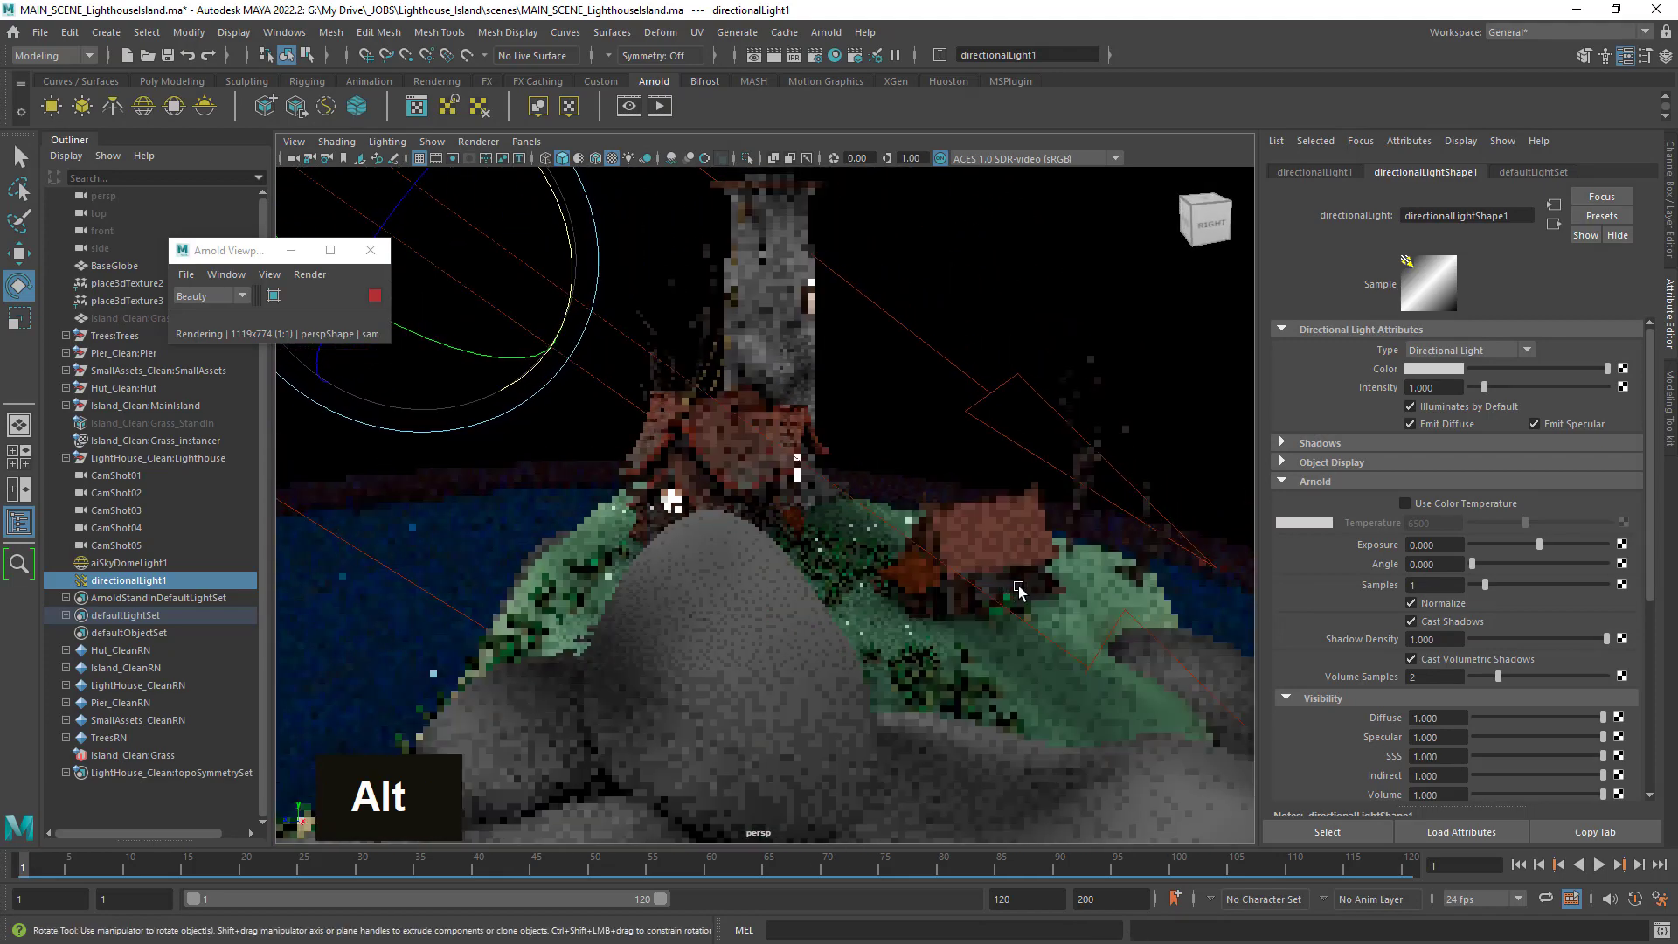
alt+right_drag(1019, 593, 1005, 608)
mouse_move(1005, 608)
alt+mouse_down()
mouse_move(984, 601)
mouse_move(1014, 591)
alt+mouse_up()
alt+right_drag(1015, 591, 1034, 594)
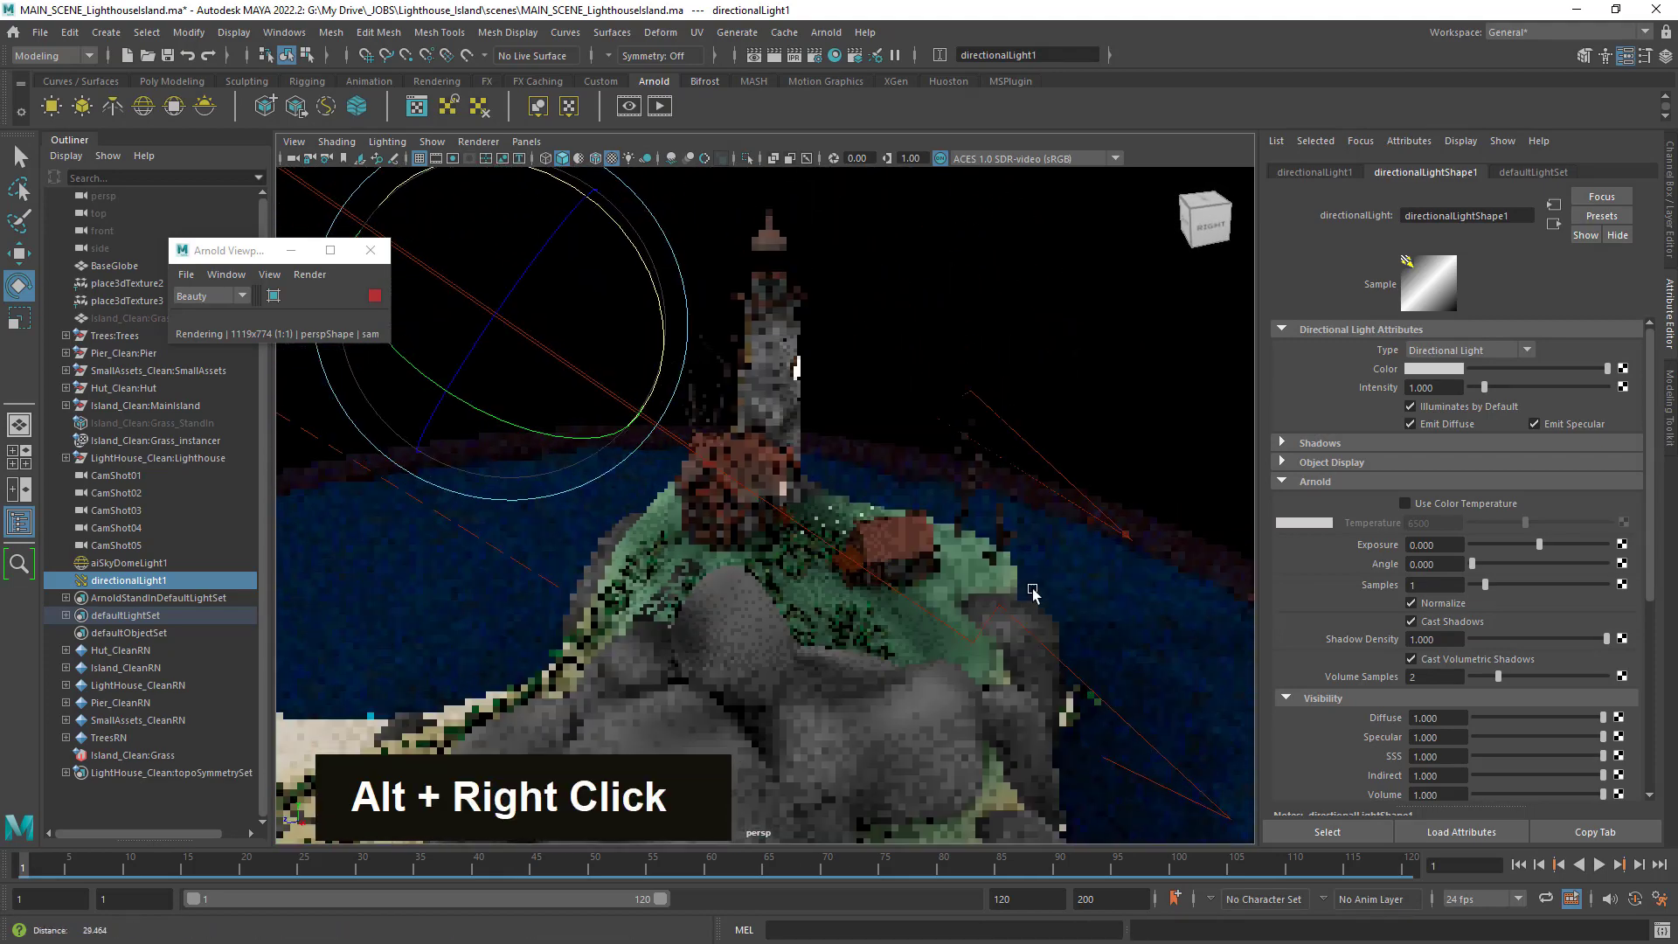
alt+drag(1034, 595, 979, 615)
alt+right_drag(562, 363, 494, 386)
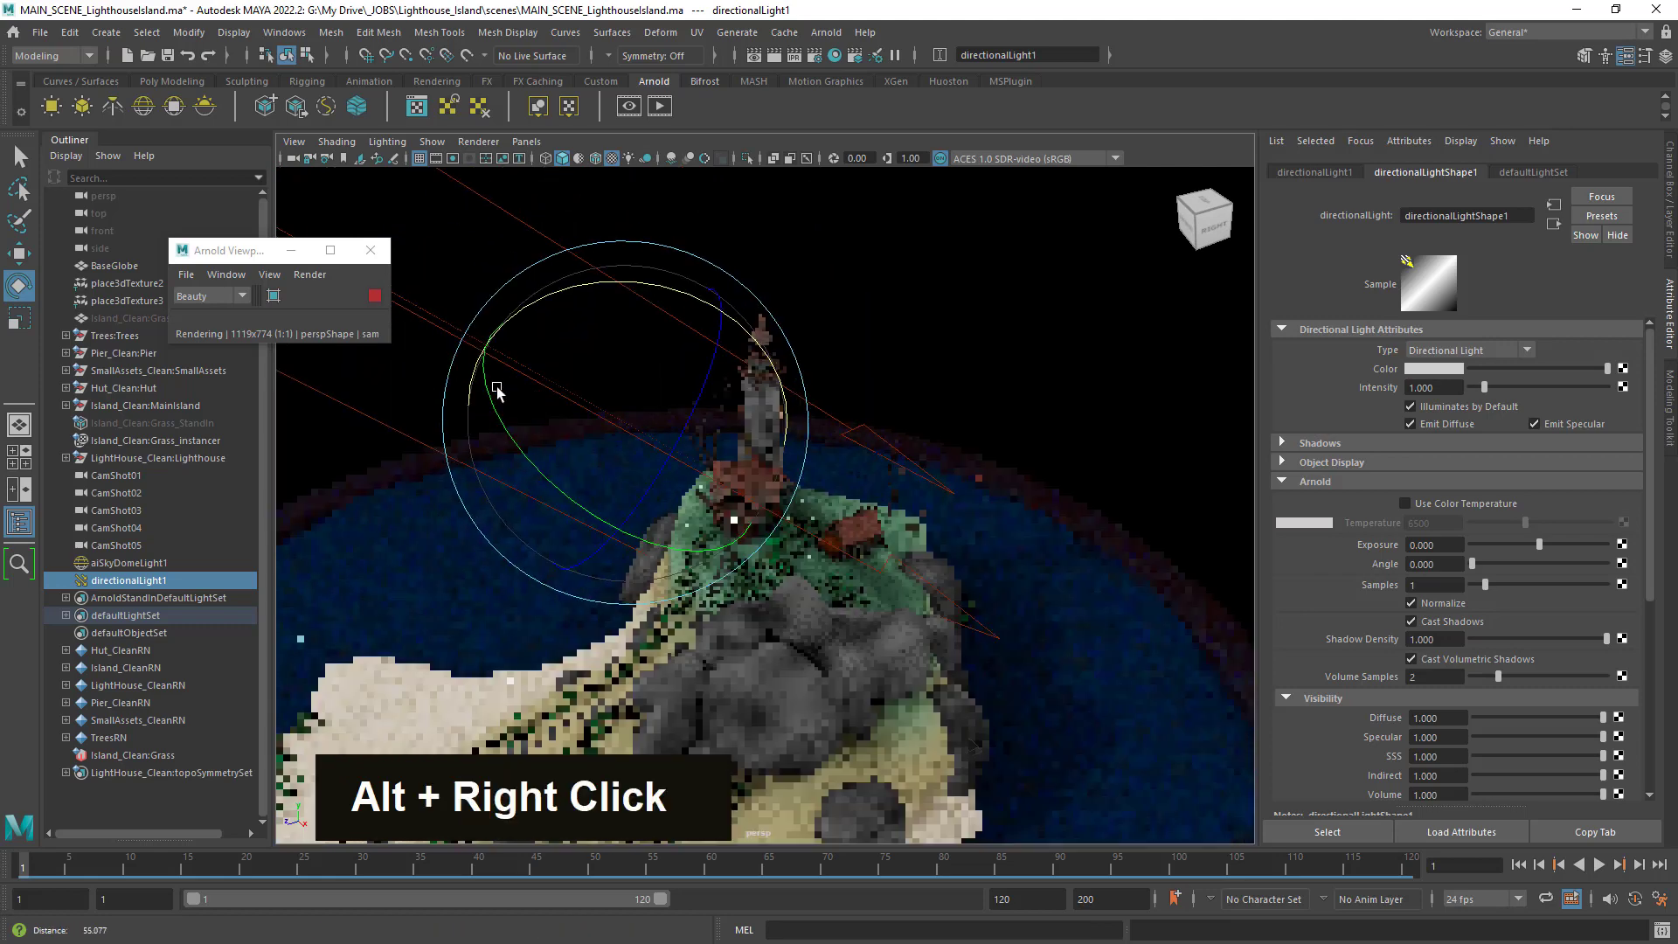
click(25, 323)
alt+right_drag(572, 543, 458, 547)
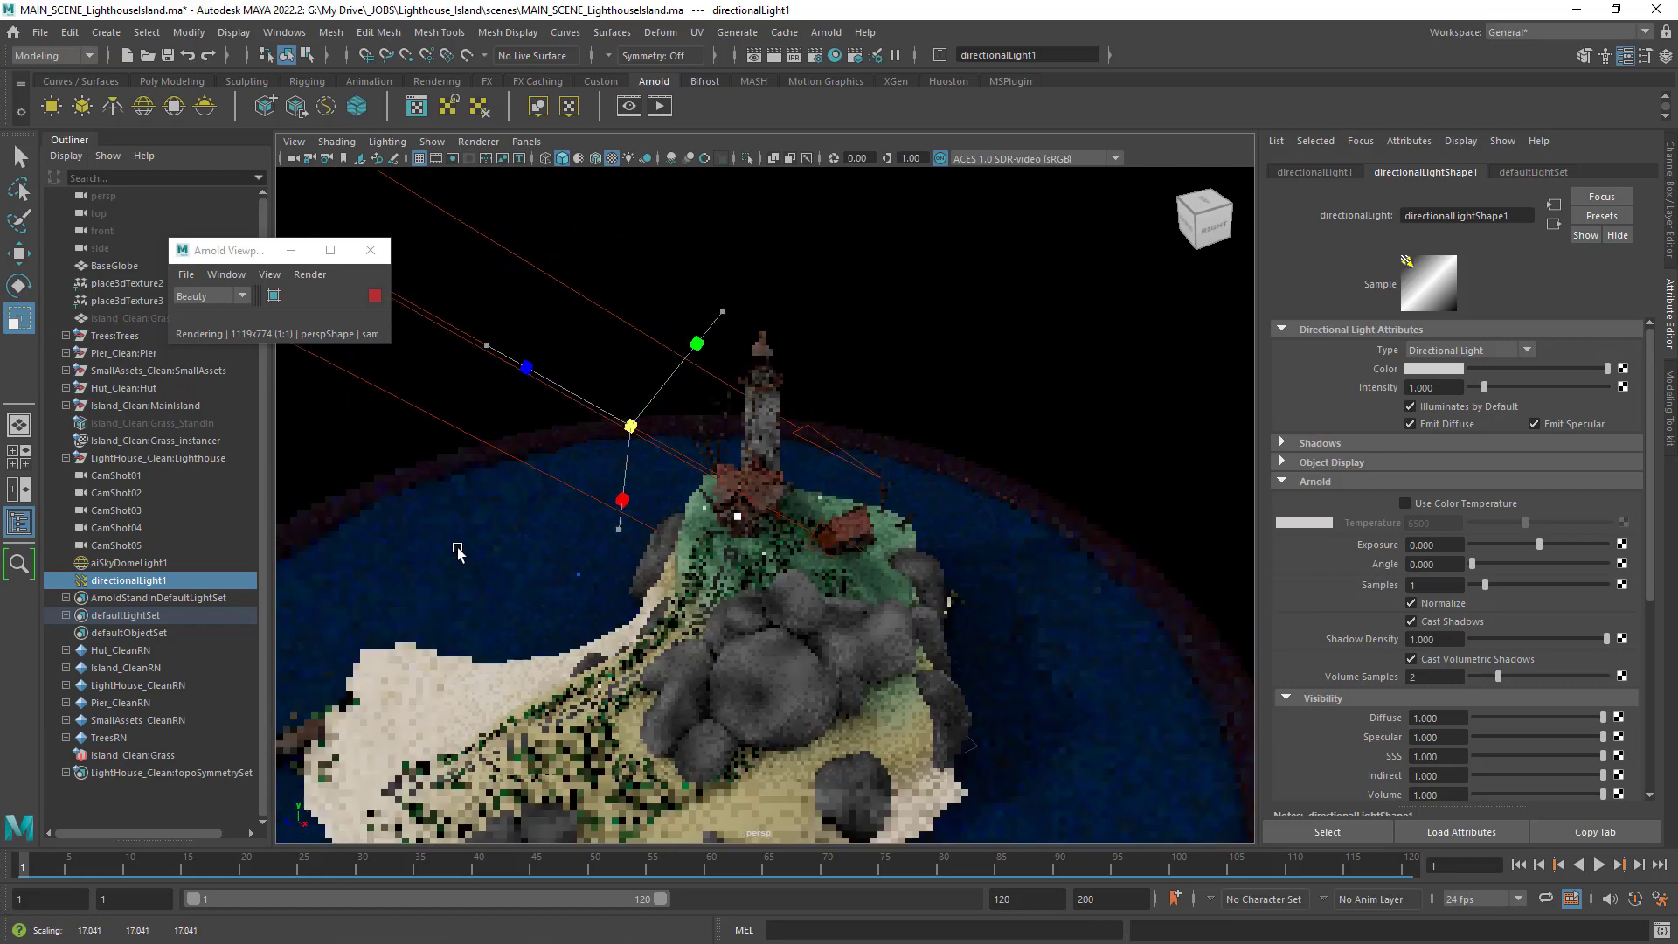
drag(458, 547, 405, 591)
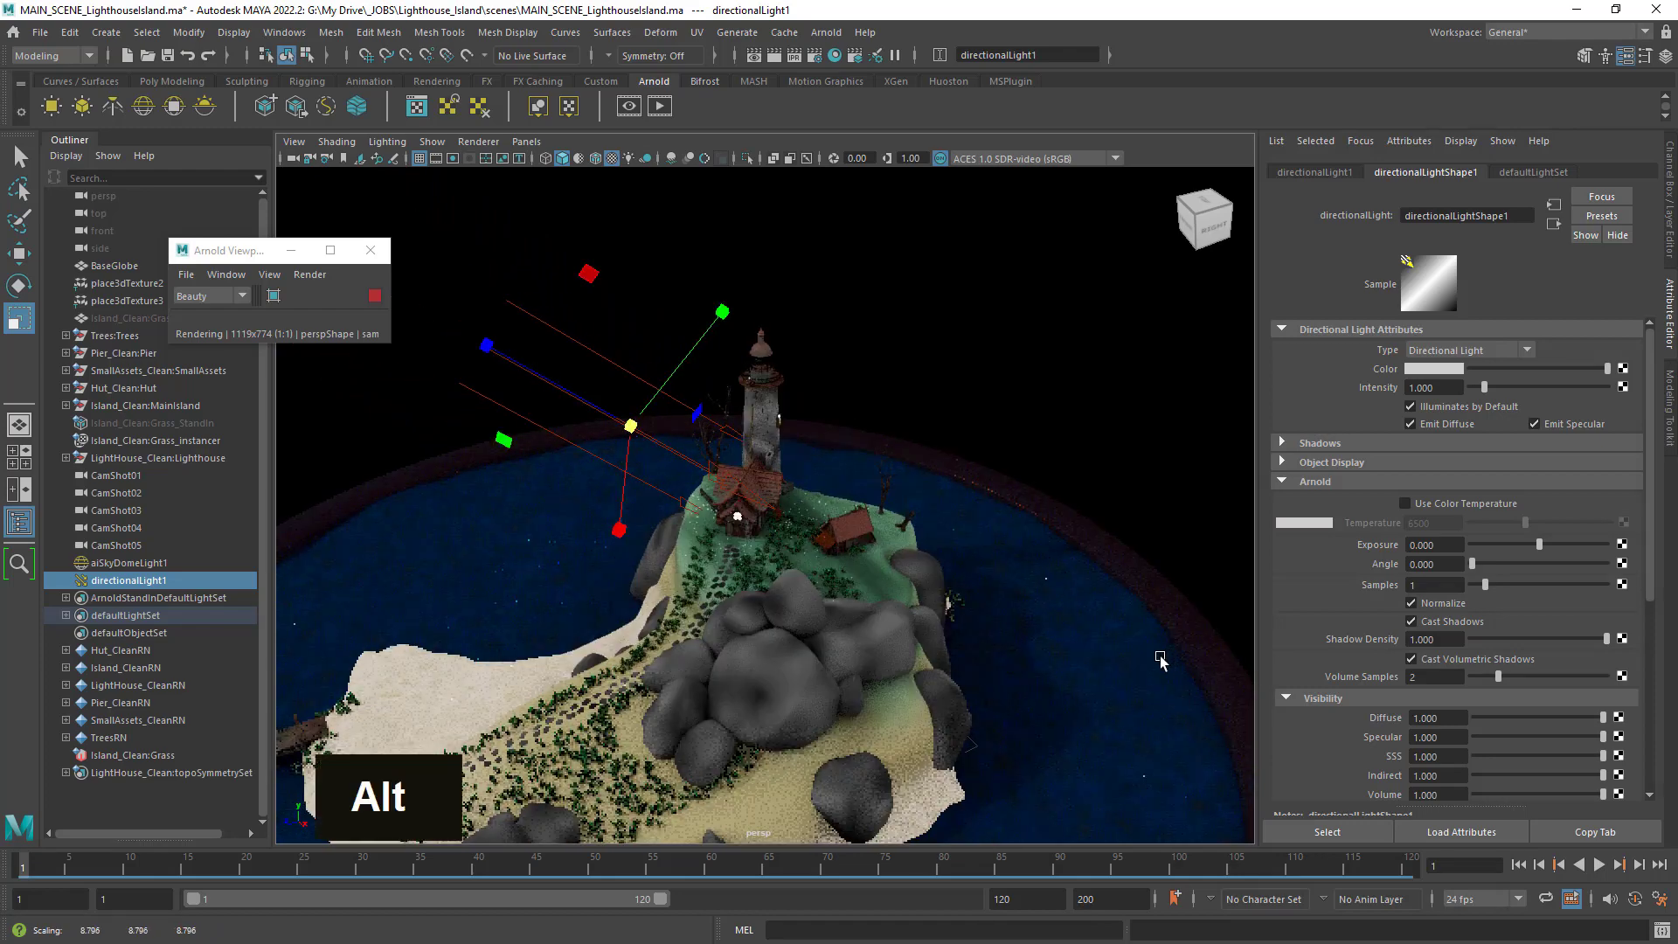
Fine-tune the directional light's rotation and check the rendered shadows around the hut and lighthouse.
alt+drag(1161, 662, 909, 602)
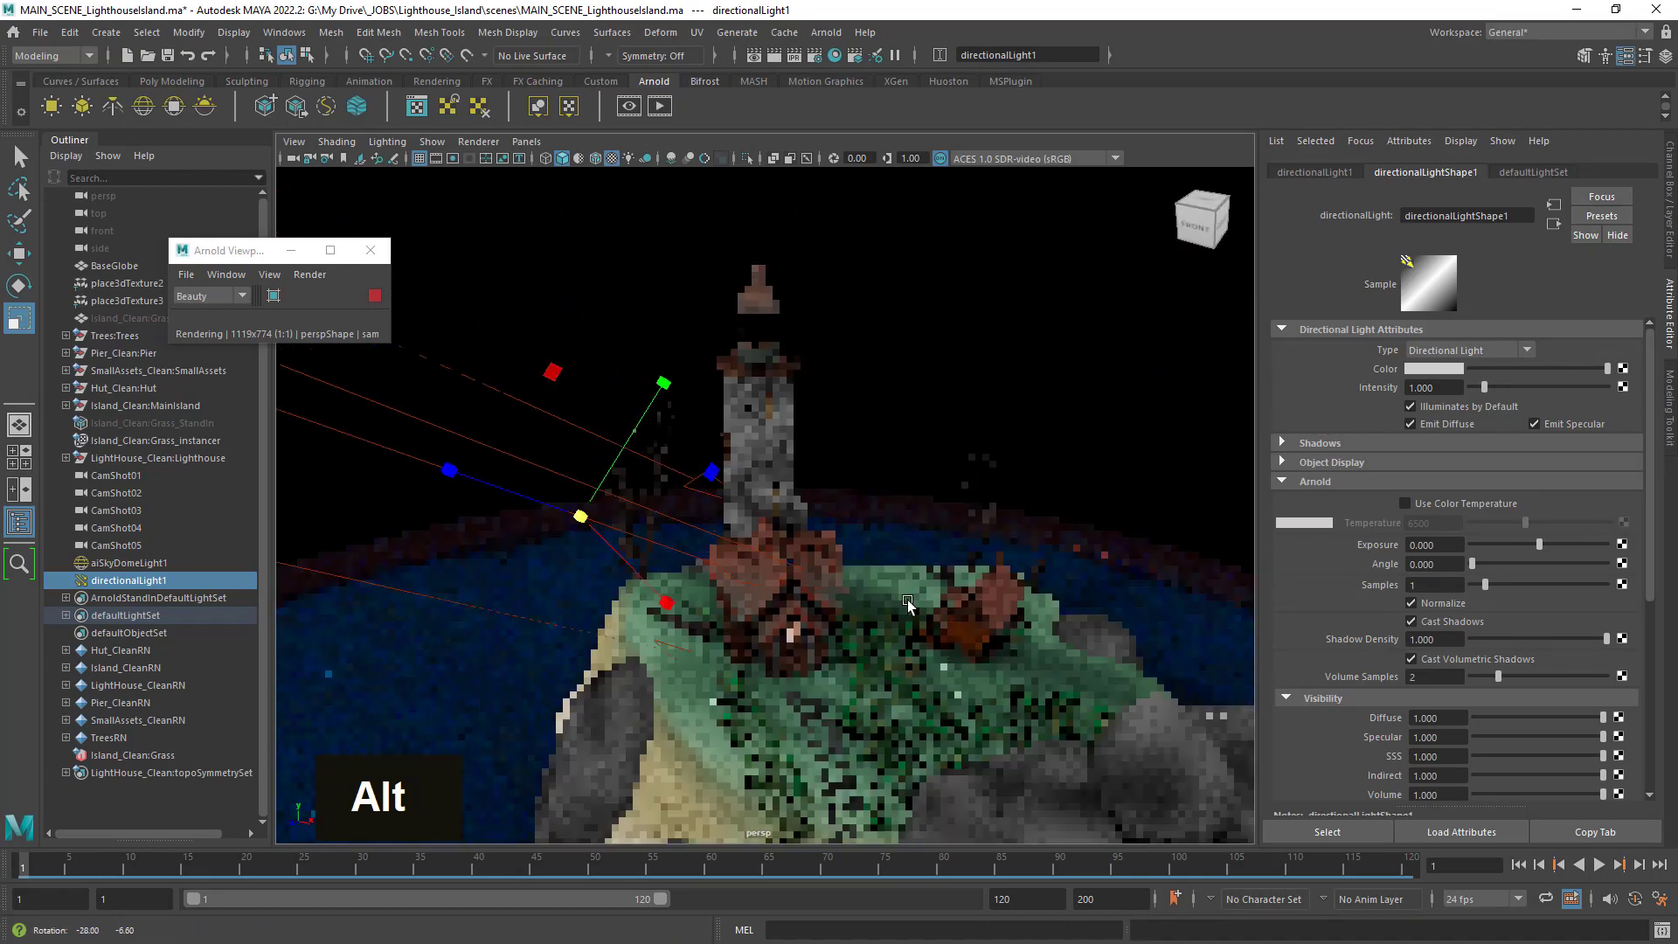
alt+right_drag(909, 601, 727, 619)
alt+drag(726, 619, 639, 637)
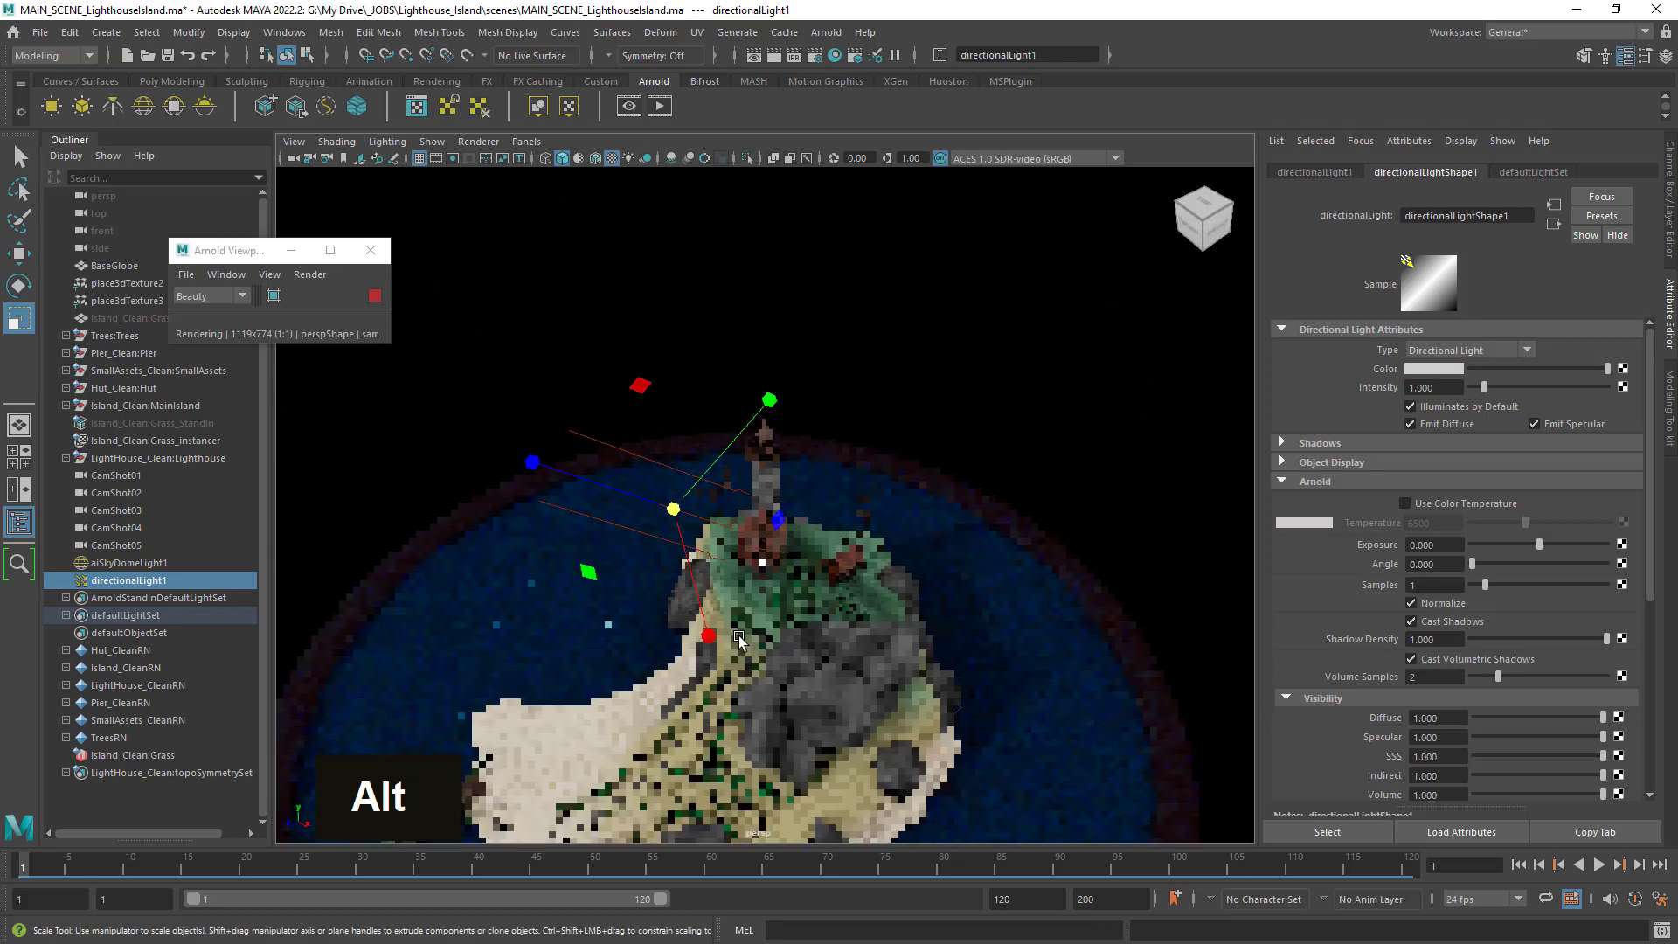
click(18, 285)
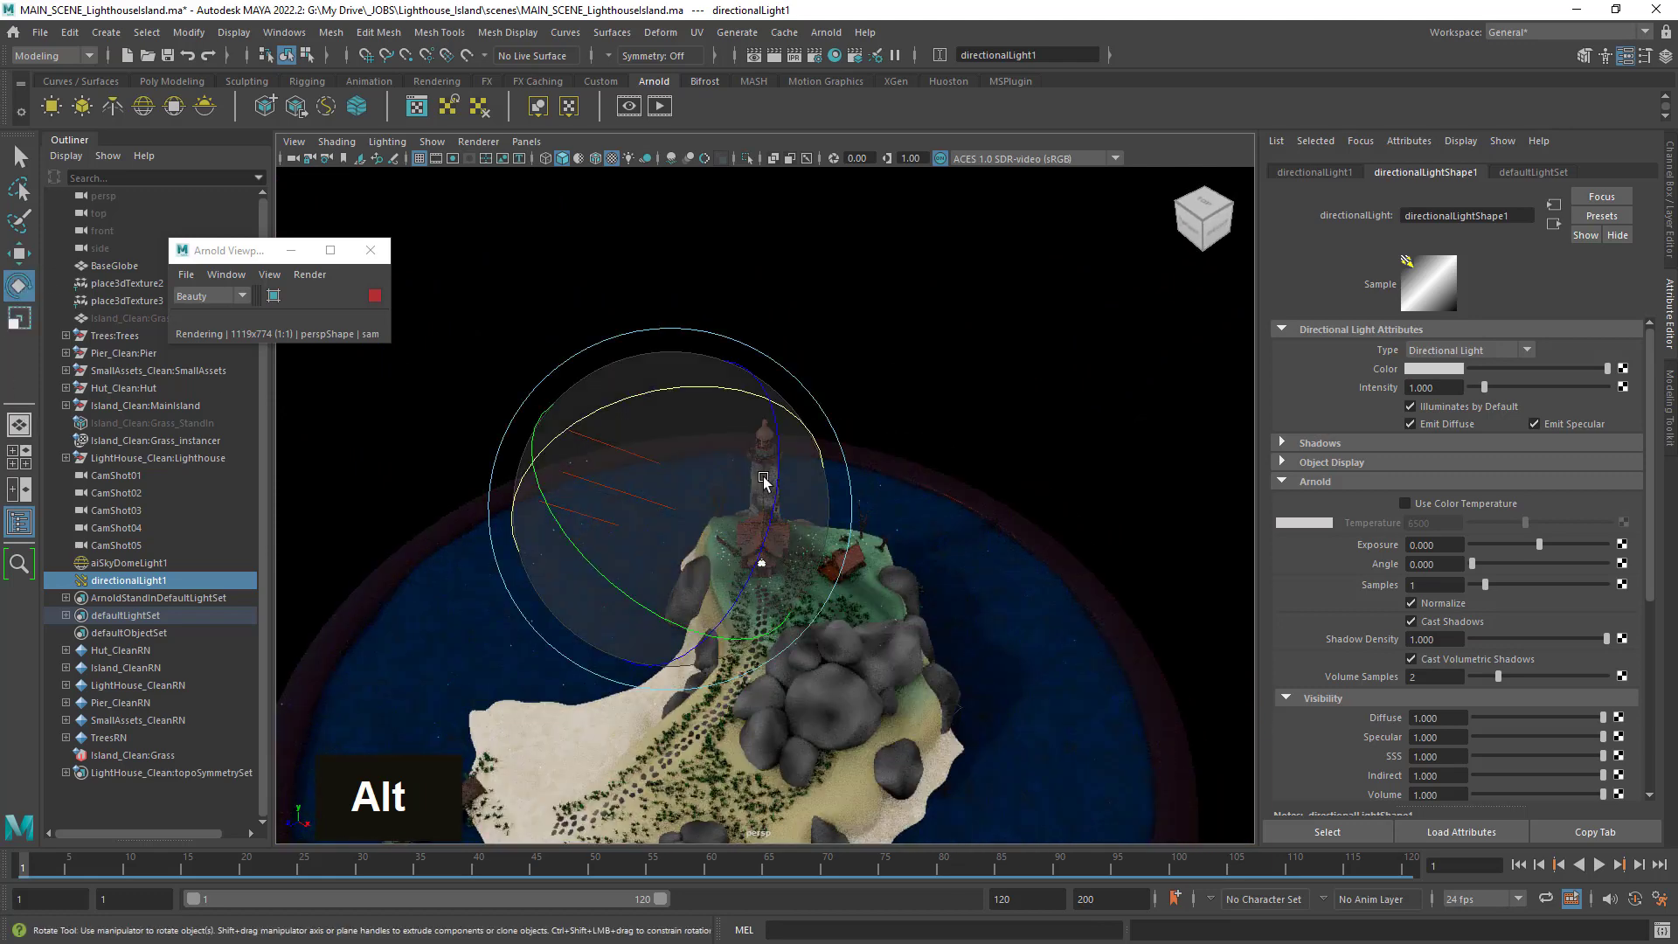
drag(793, 419, 802, 424)
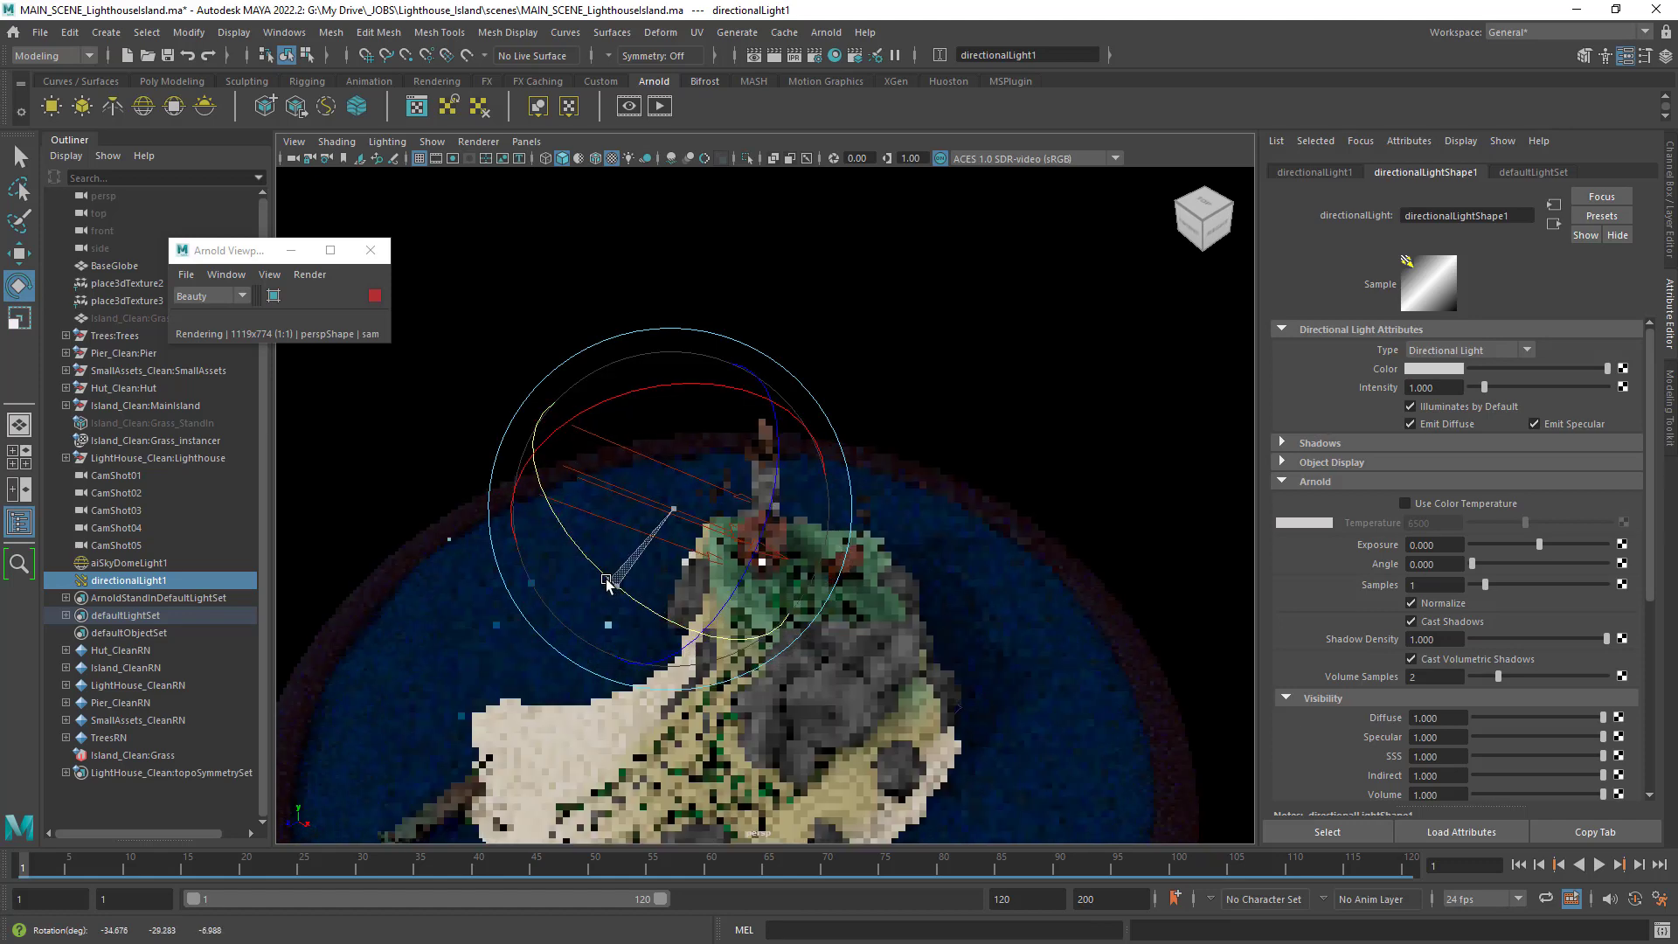
drag(597, 575, 598, 573)
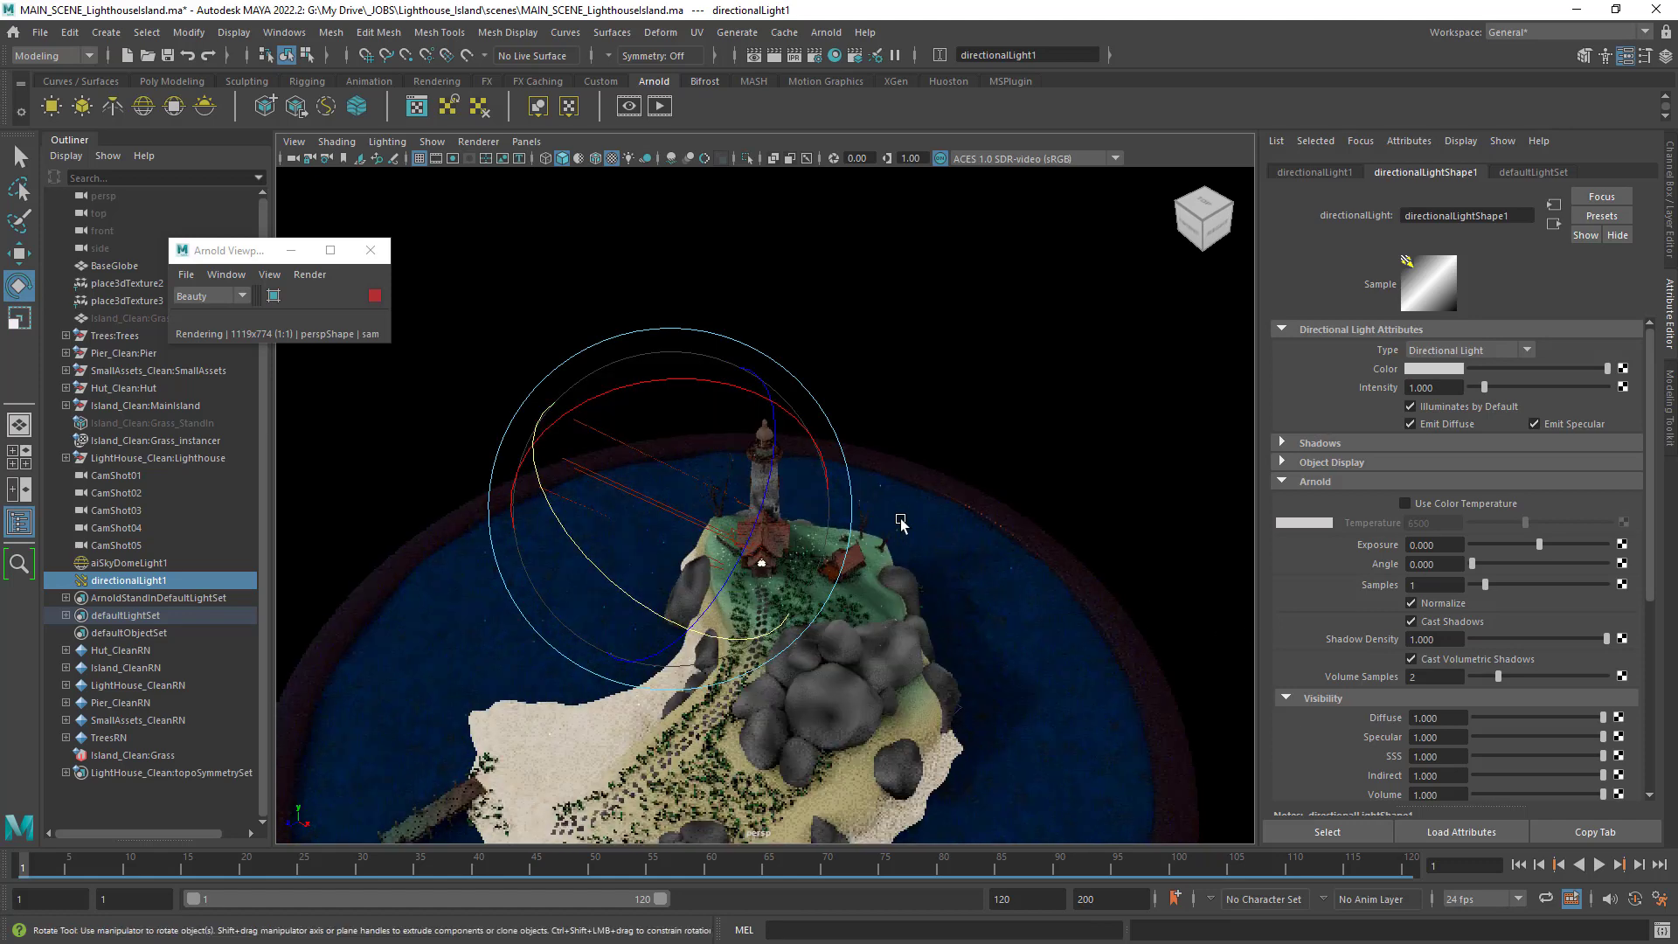
alt+right_drag(1064, 662, 1042, 666)
alt+drag(1058, 672, 1072, 655)
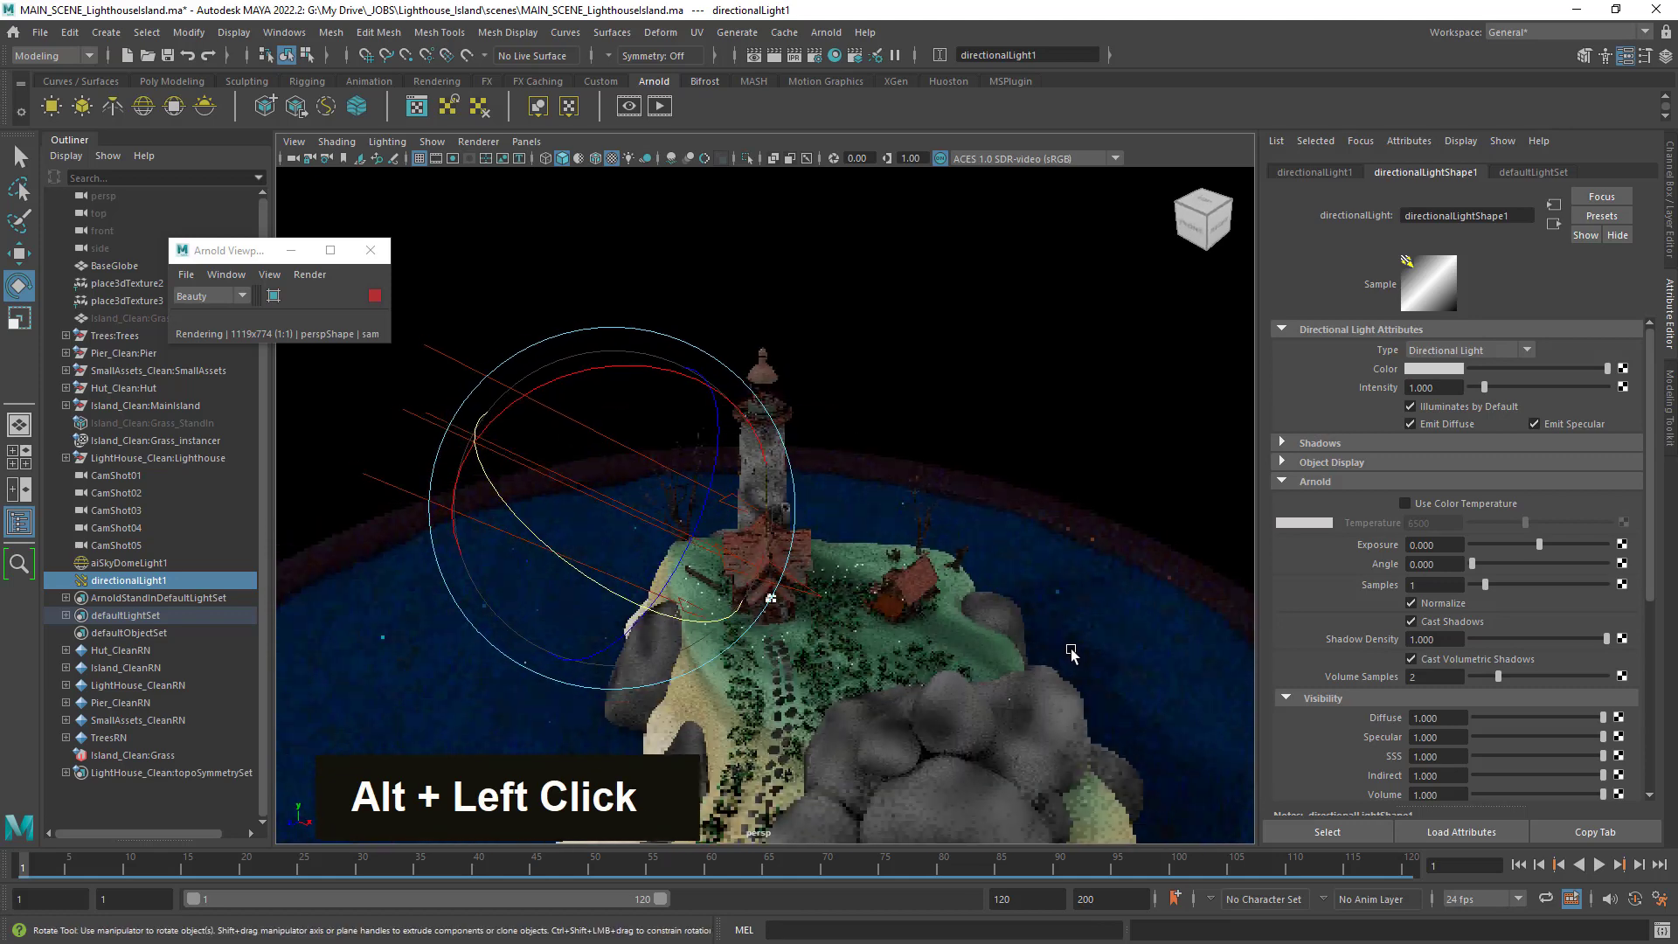
alt+right_drag(1072, 656, 1142, 687)
alt+middle_drag(1040, 643, 1032, 640)
alt+right_drag(1031, 641, 1137, 595)
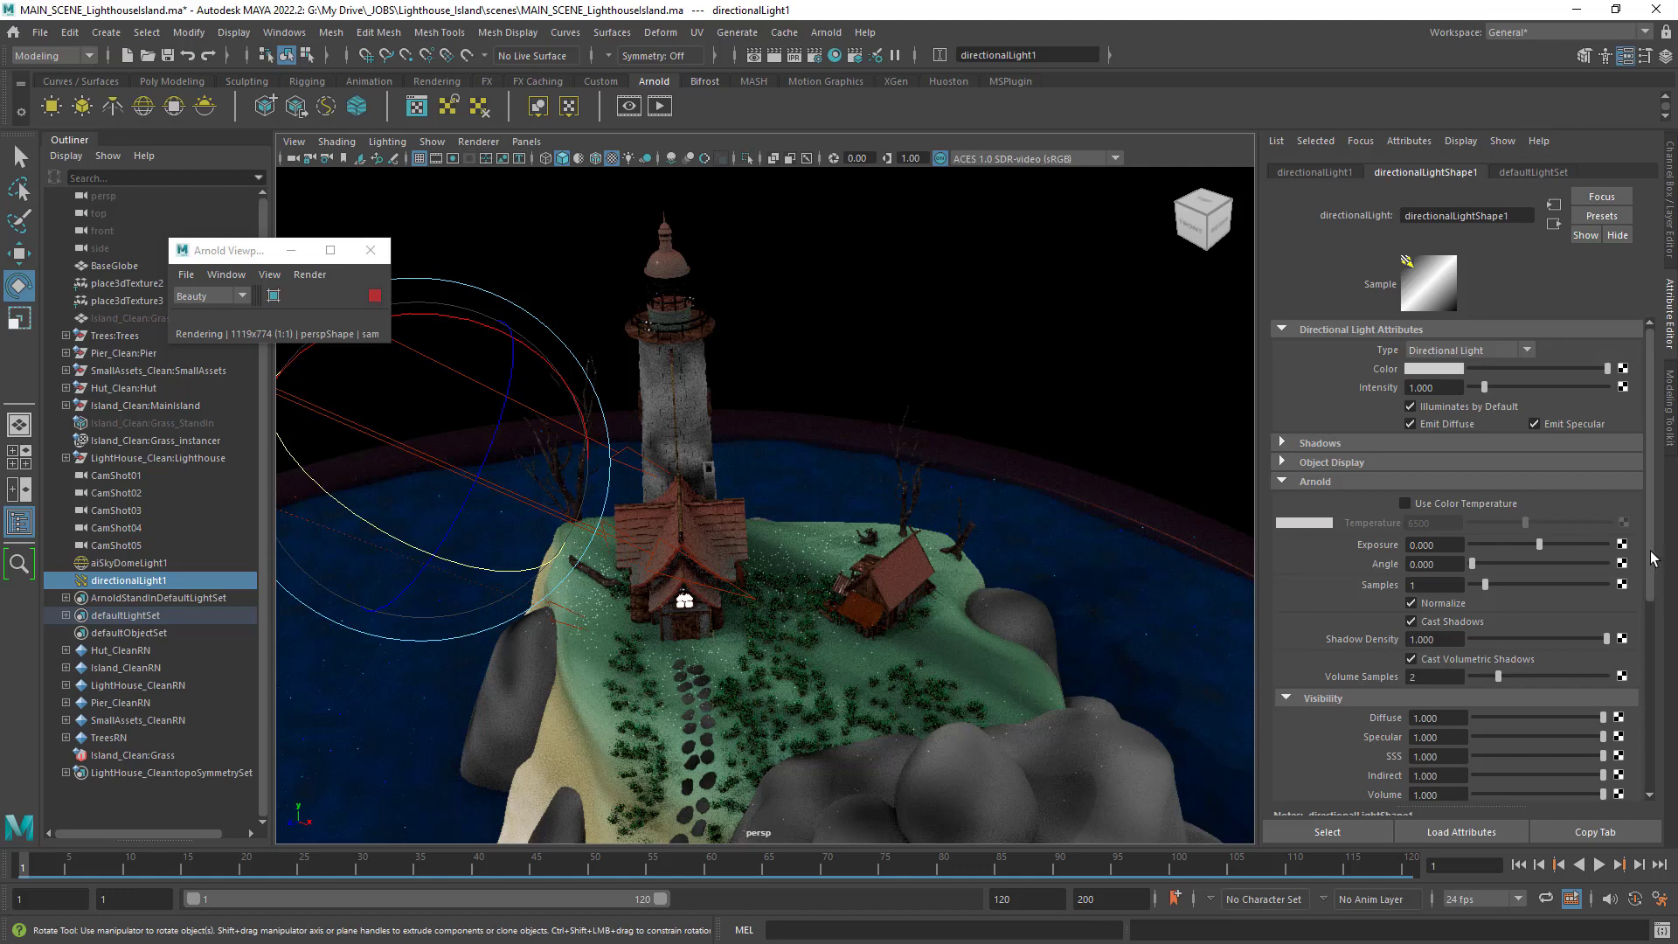
Try adjusting the directional light's specular and SSS visibility in the render, returning both values to 1.
drag(1653, 557, 1670, 675)
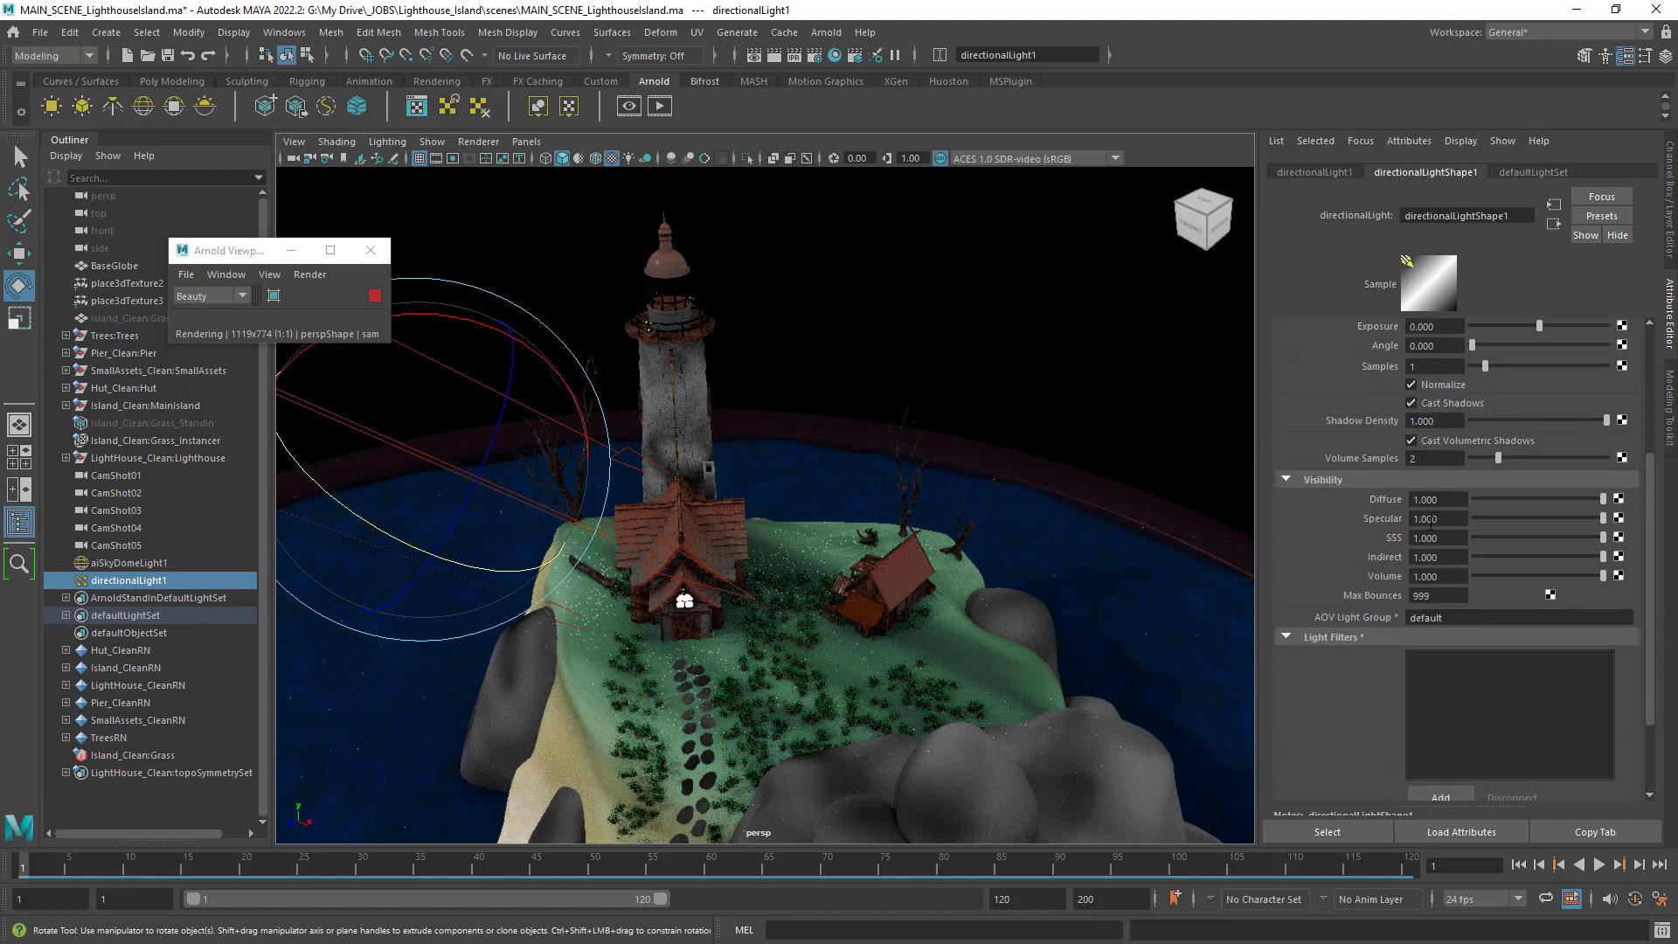
drag(1602, 518, 1408, 517)
mouse_move(1603, 536)
mouse_down()
mouse_move(1476, 536)
mouse_move(1673, 549)
mouse_move(1313, 539)
mouse_move(1658, 550)
mouse_move(1554, 555)
mouse_move(1616, 551)
mouse_up()
drag(1485, 542, 1655, 566)
drag(1605, 537, 1677, 548)
drag(1480, 523, 1517, 530)
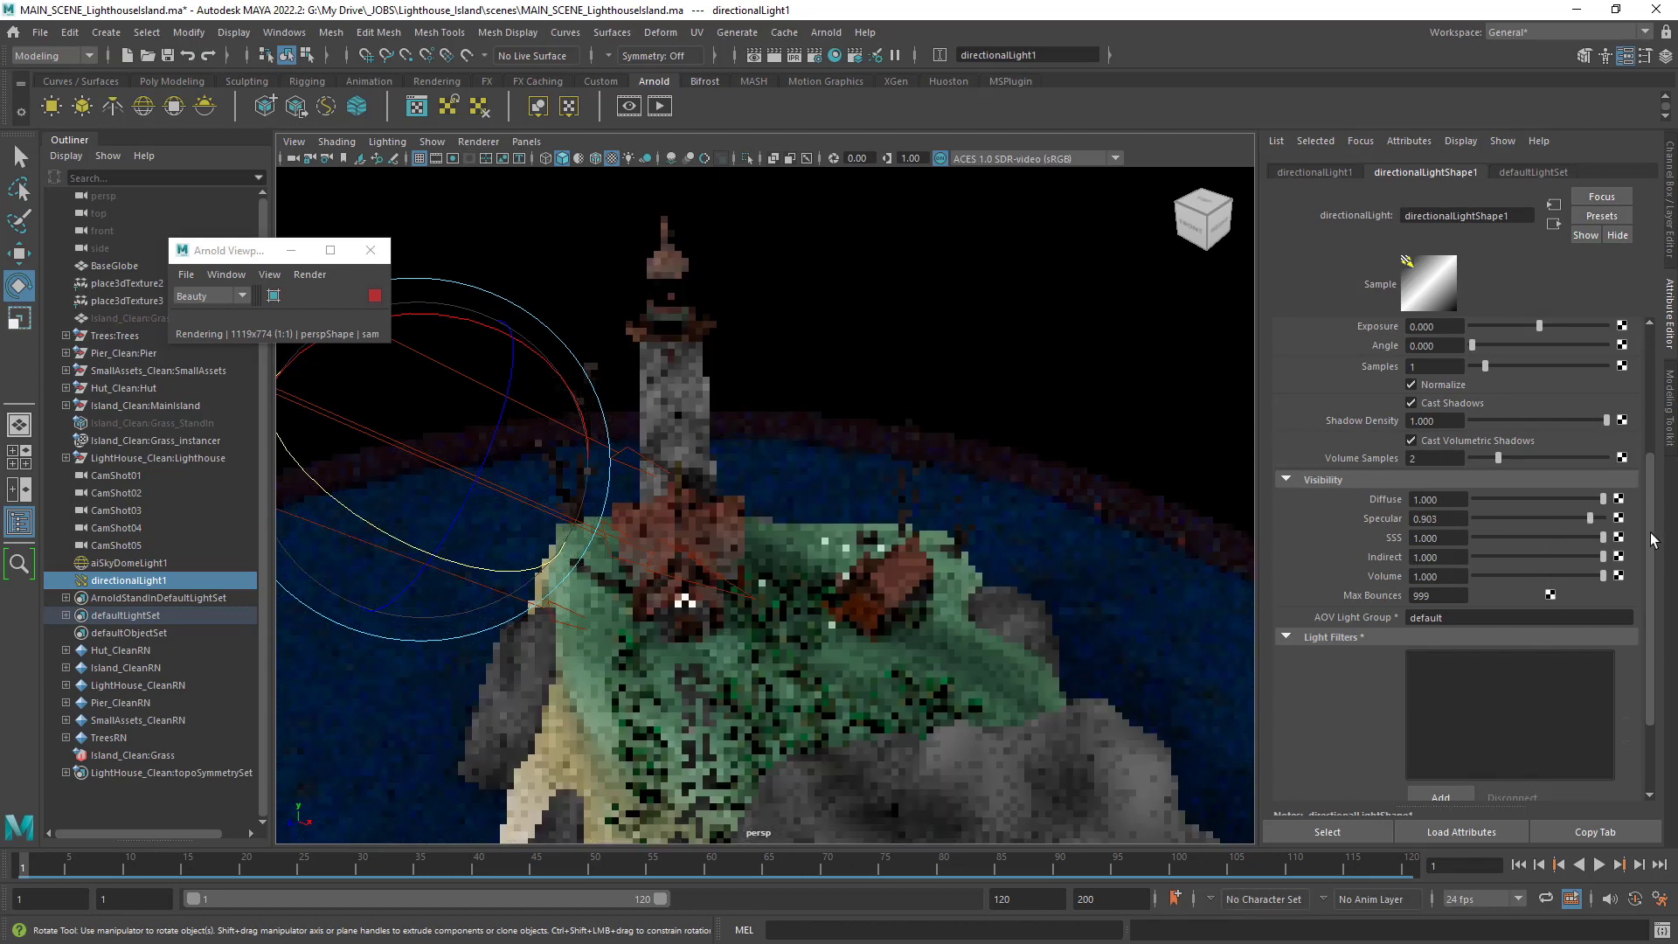
drag(1652, 539, 1667, 542)
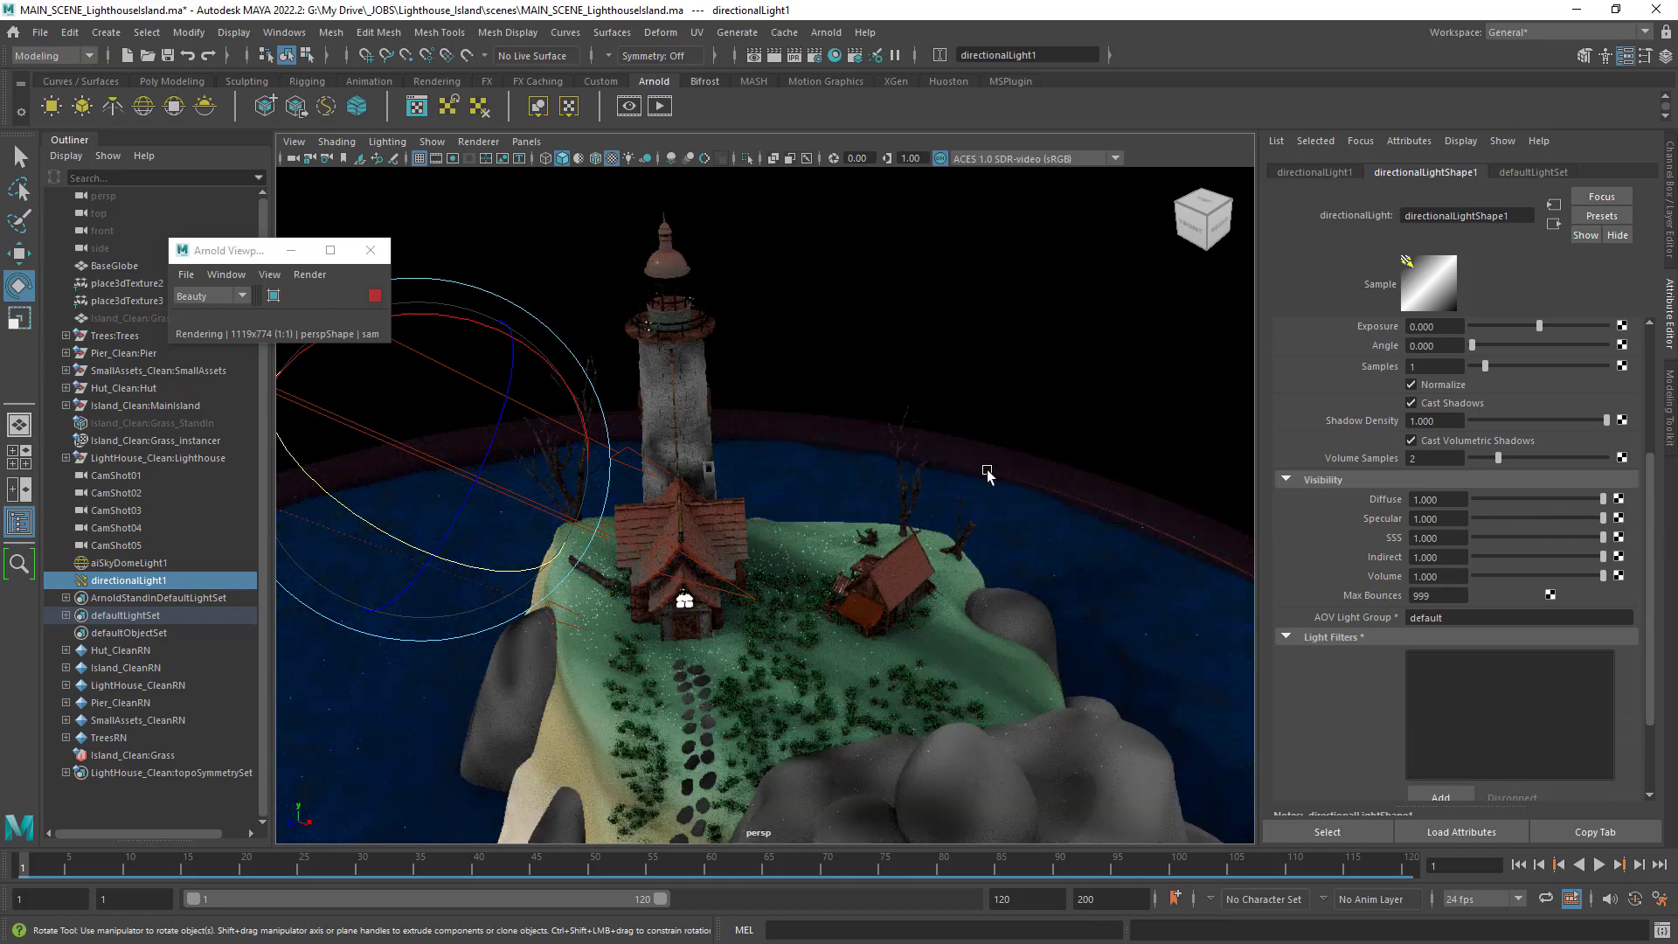
alt+right_drag(767, 643, 782, 647)
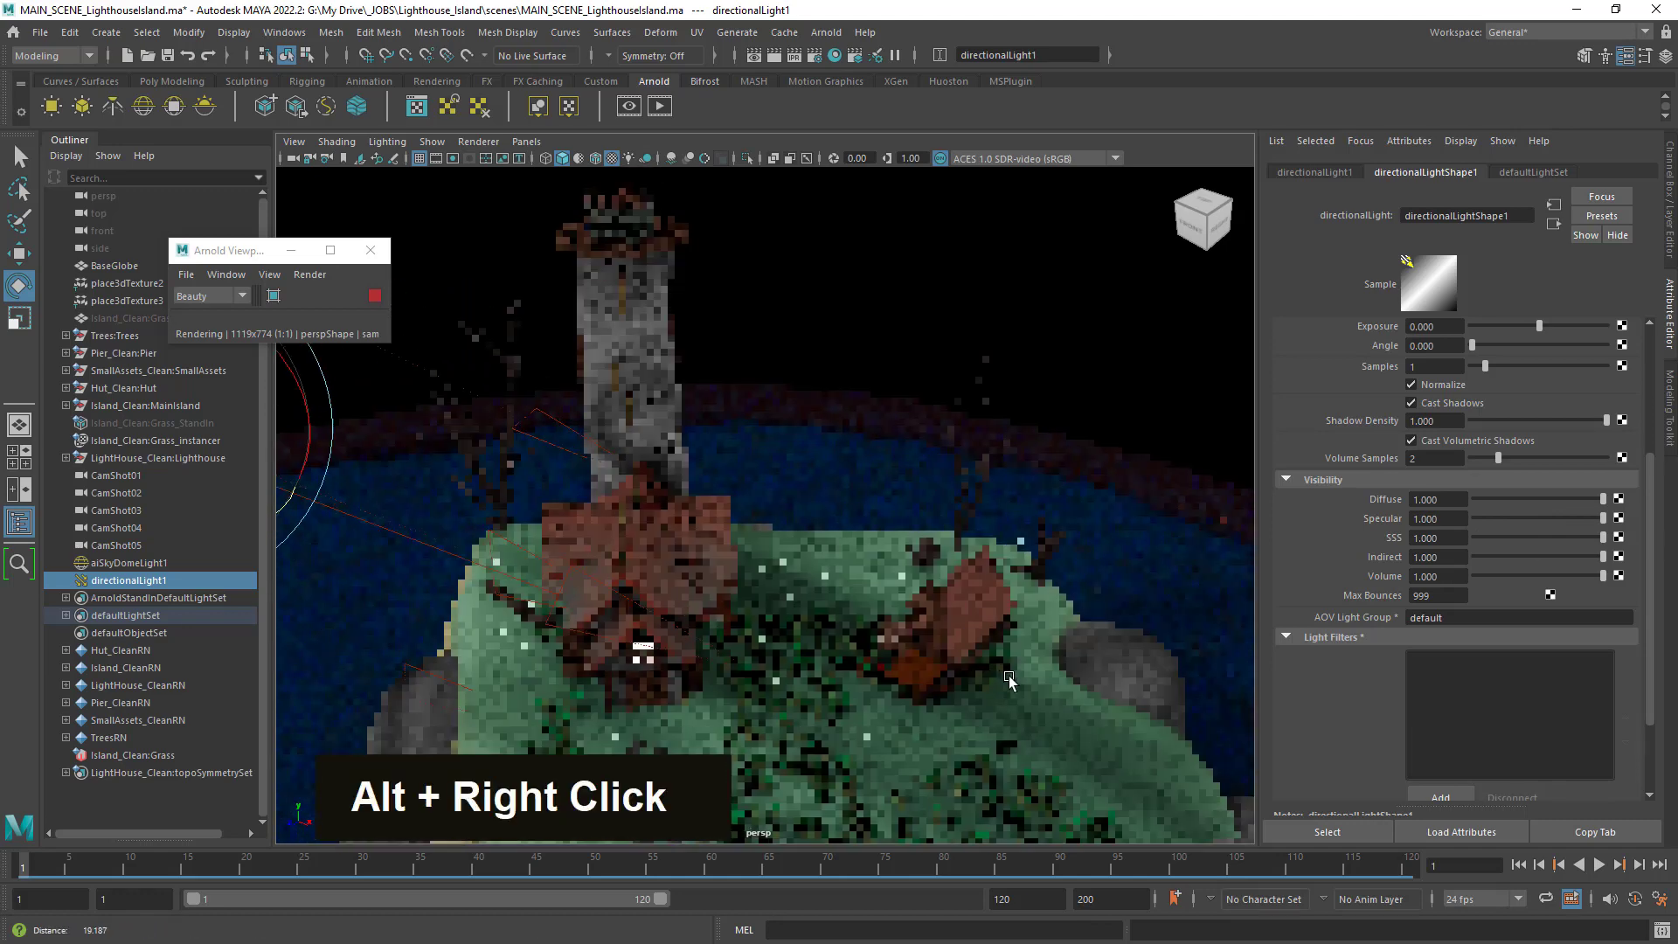
Try turning off Cast Shadows on the directional light to compare the render, and turn it back on.
alt+drag(783, 647, 747, 681)
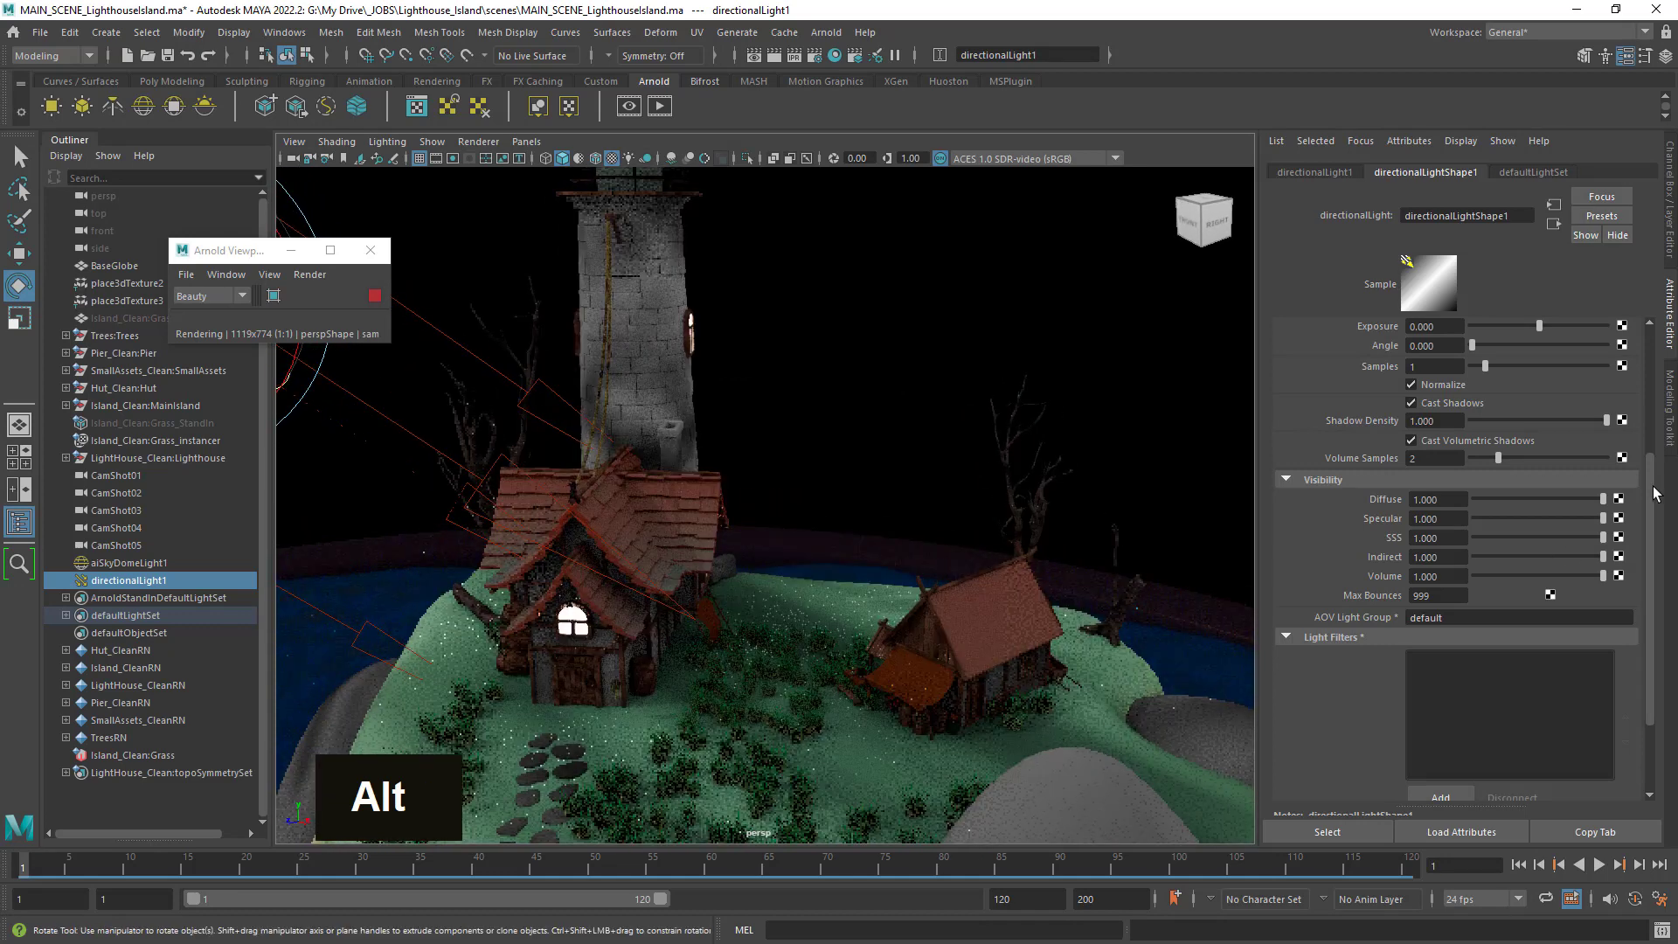
scroll(1652, 417, up, 5)
drag(1652, 417, 1650, 413)
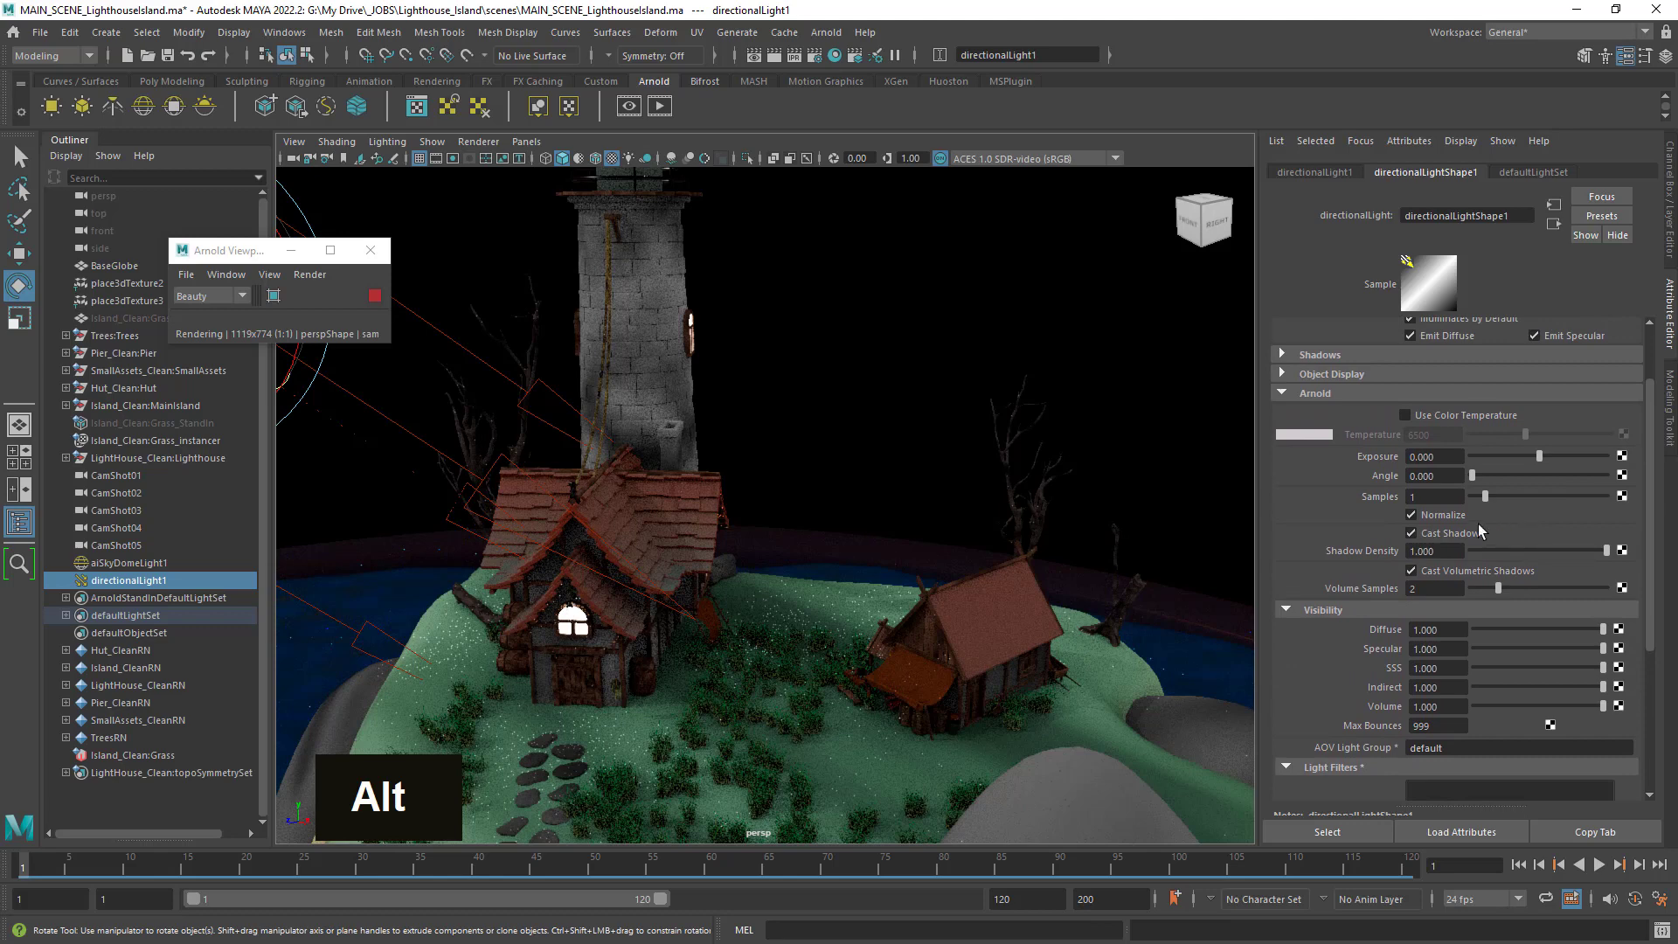
click(1419, 532)
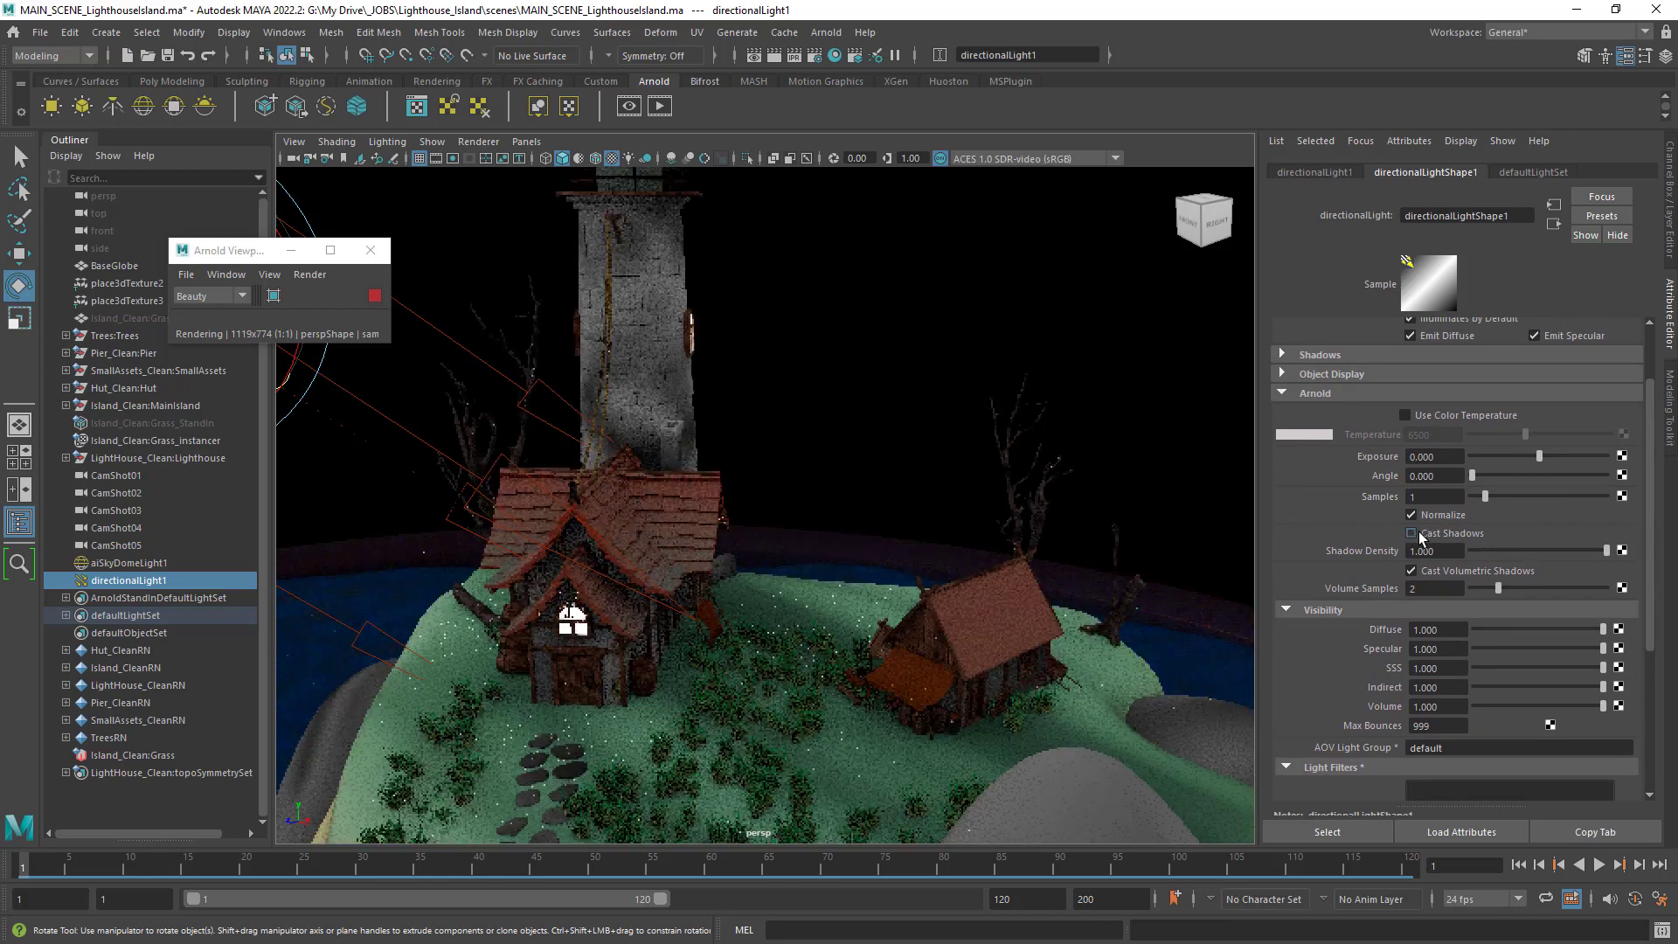
click(1411, 533)
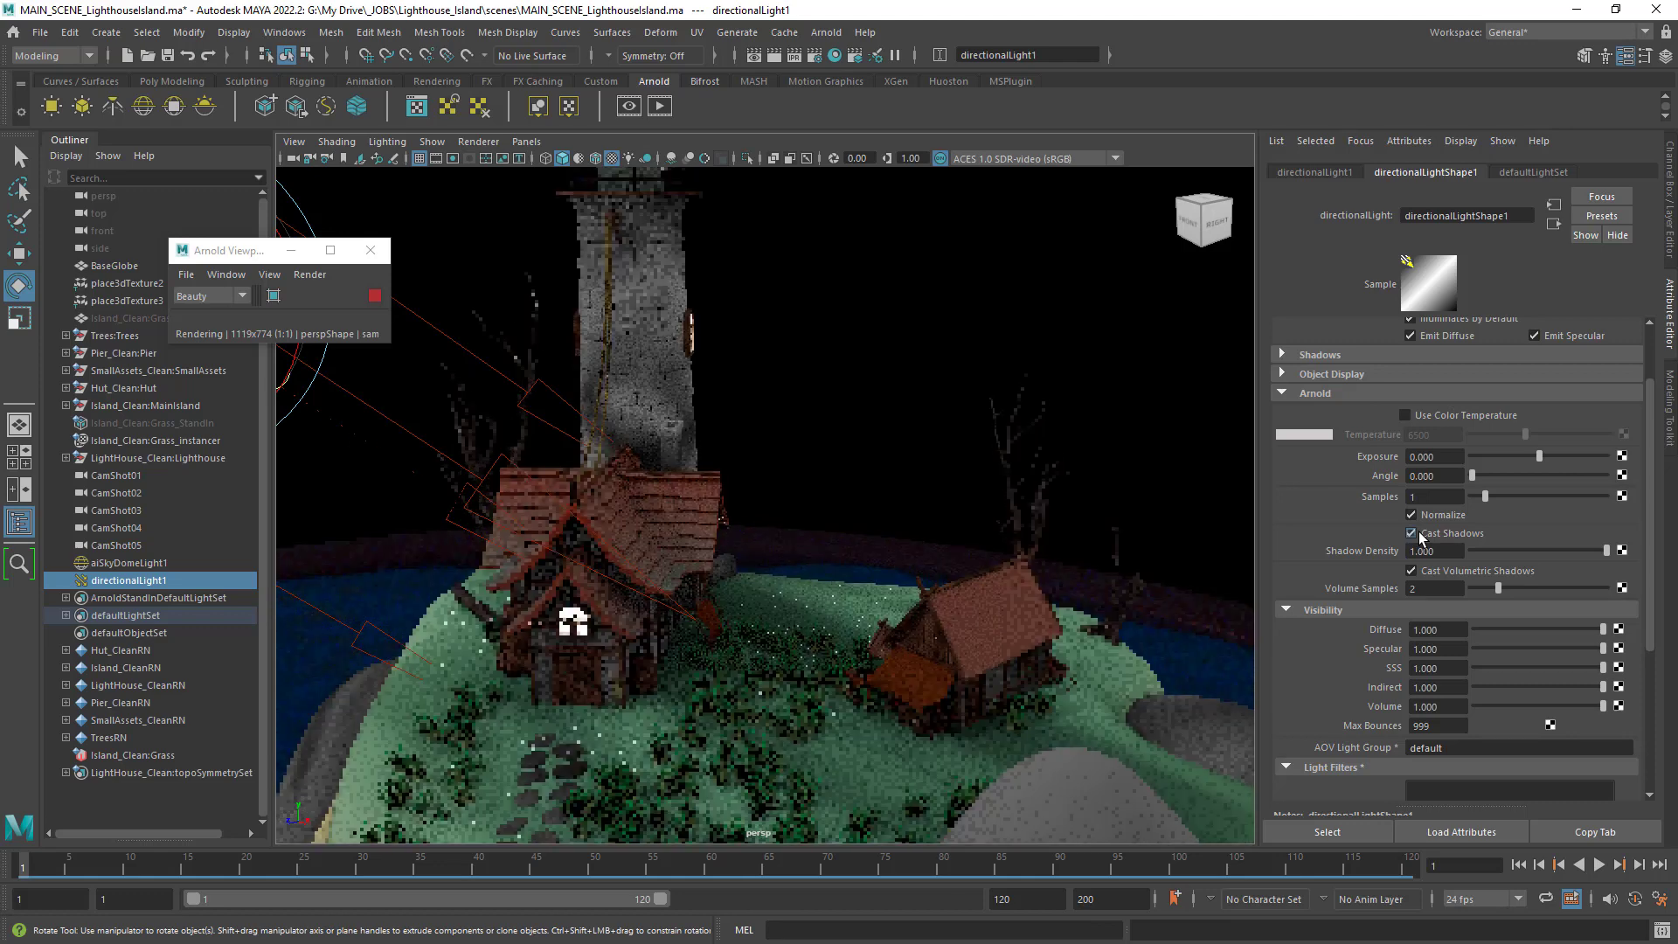
click(13, 162)
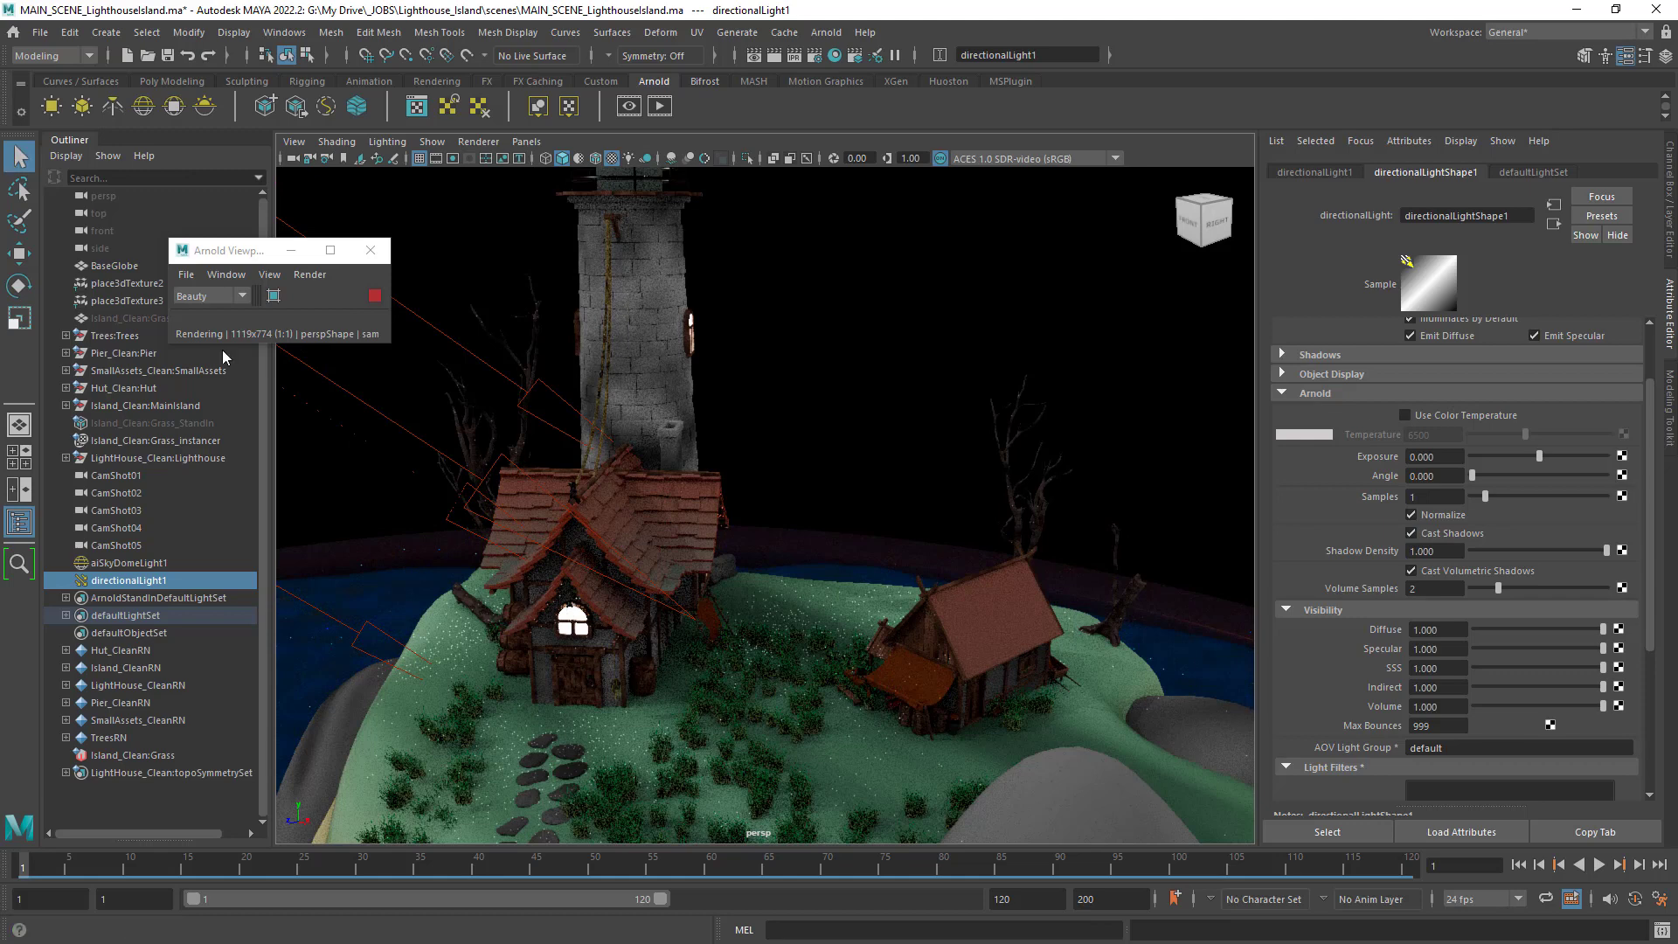
Set the skydome light's specular visibility to 1 and check the reflections on the lighthouse's upper railing.
click(150, 563)
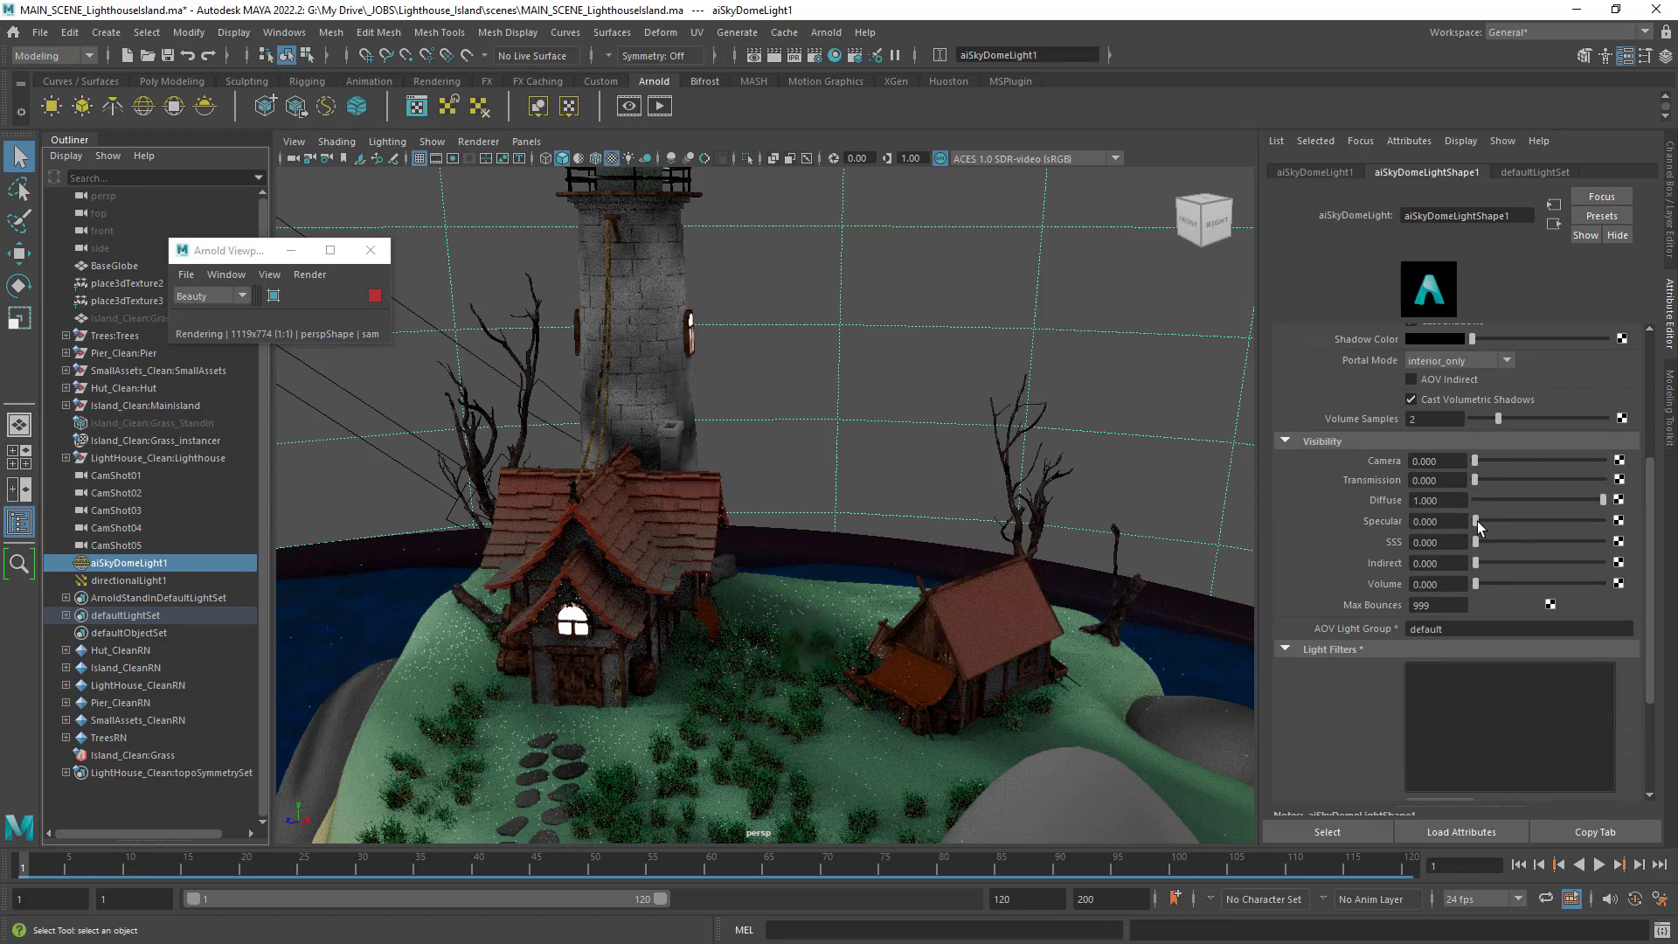
drag(1477, 521, 1661, 524)
alt+right_drag(1094, 460, 932, 415)
alt+middle_drag(932, 416, 909, 525)
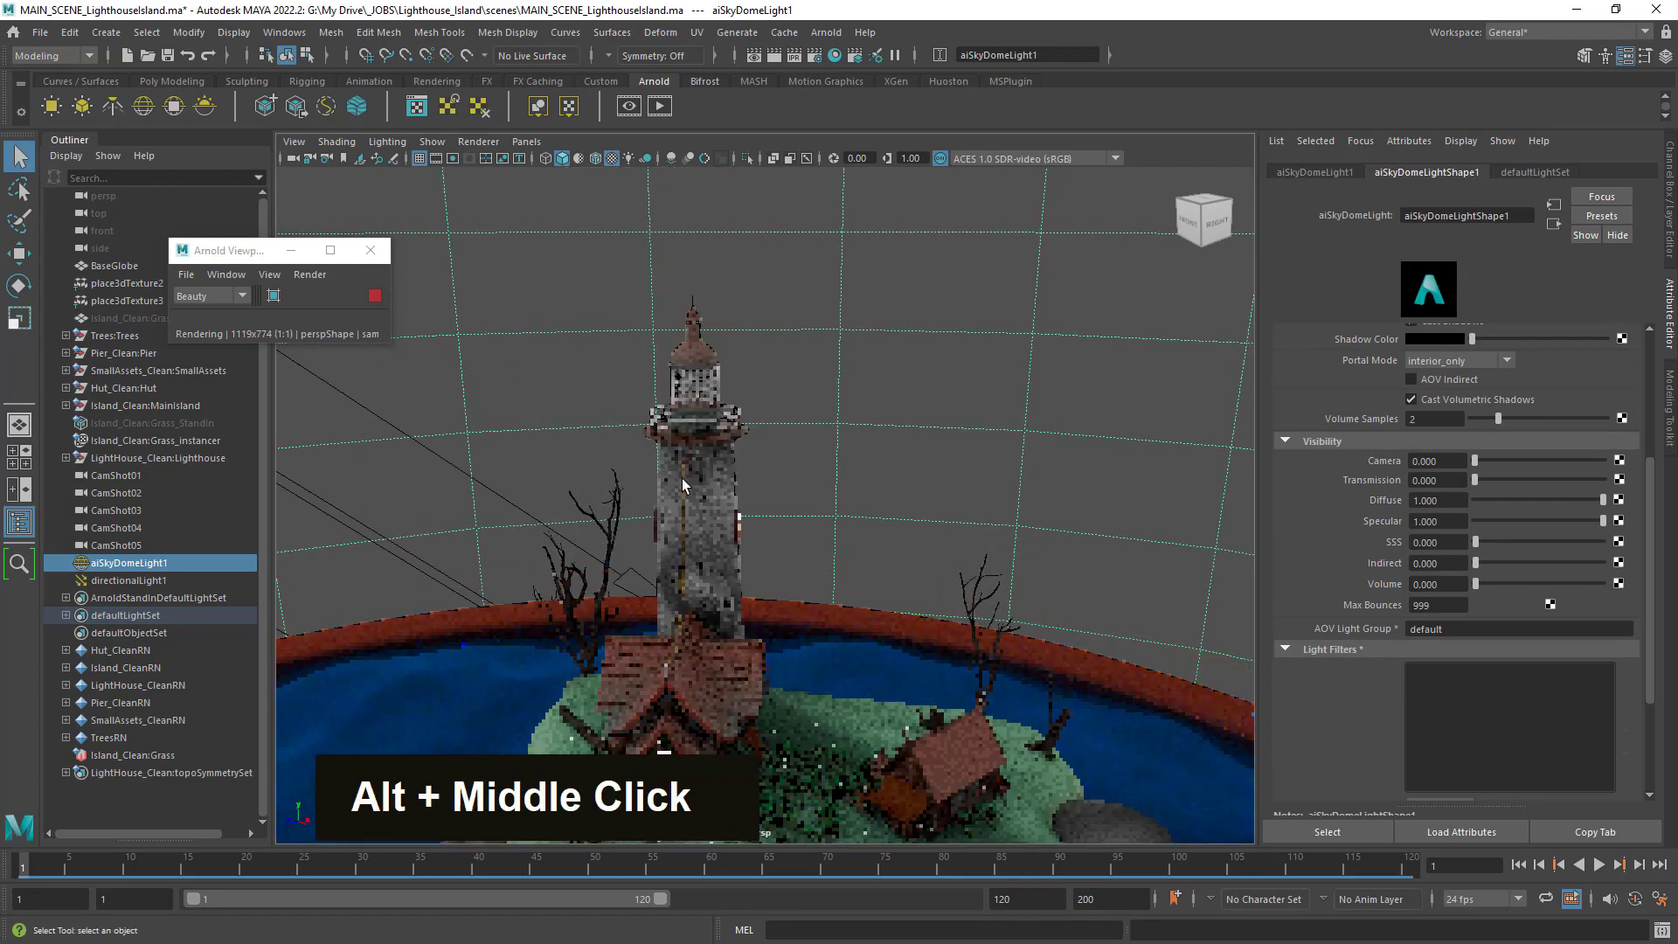
alt+right_drag(909, 525, 896, 510)
alt+middle_drag(895, 510, 915, 570)
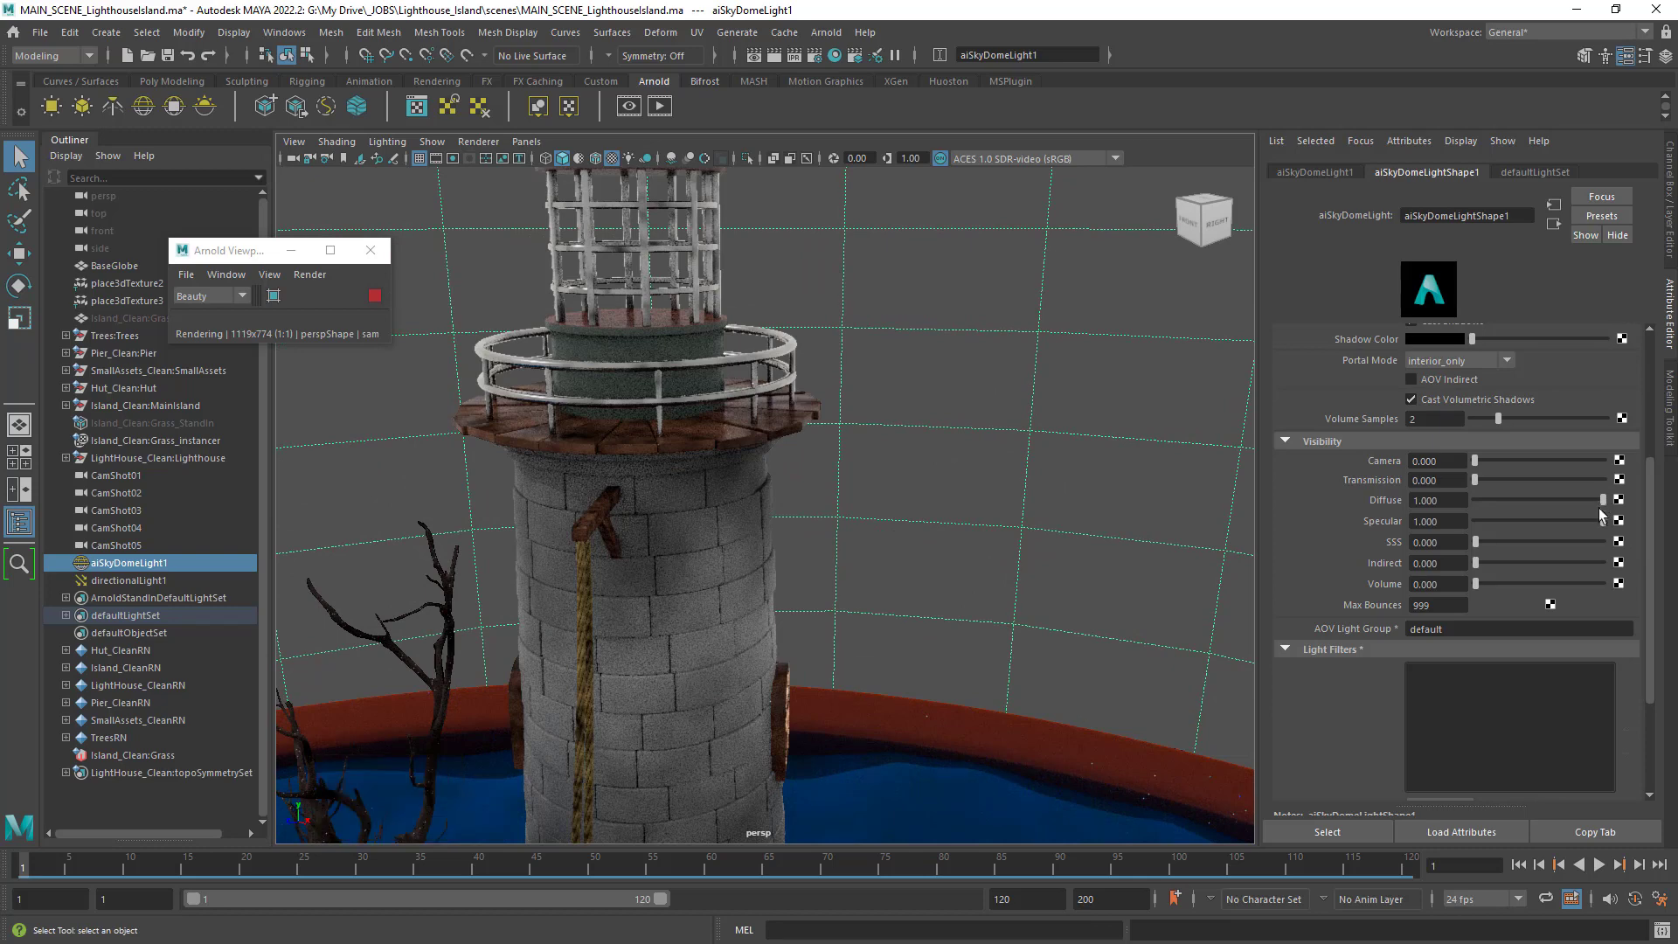
mouse_move(1603, 523)
mouse_down()
mouse_move(1509, 527)
mouse_move(1622, 537)
mouse_up()
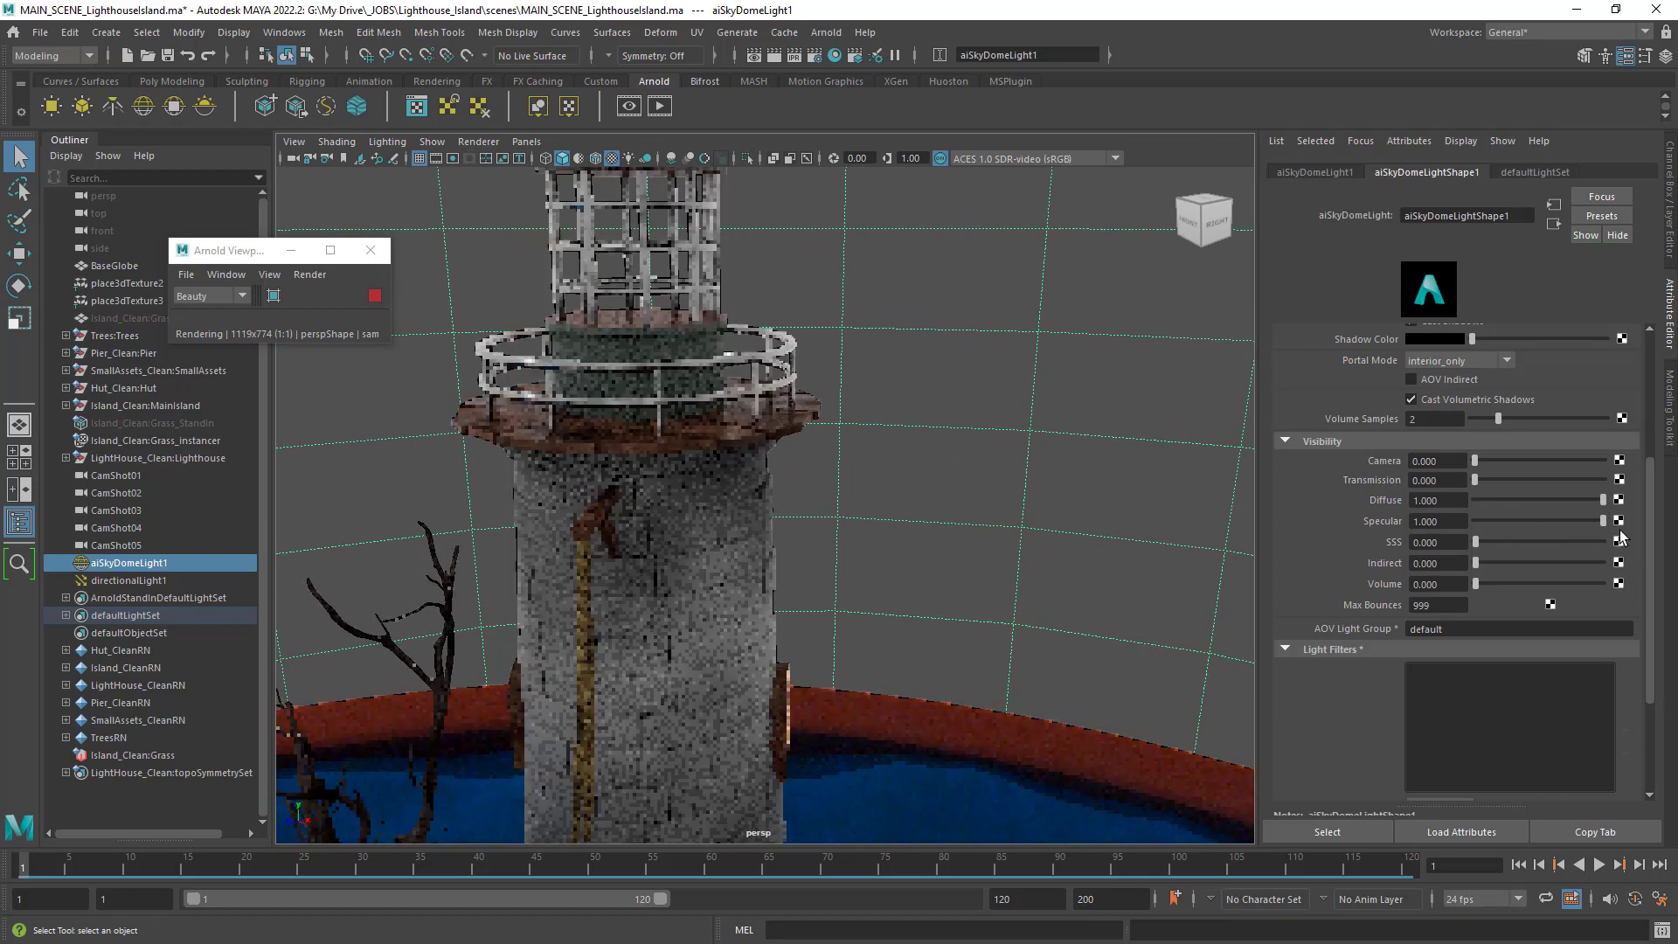
Adjust the skydome light's SSS visibility, settling on 0.5.
drag(1487, 547, 1677, 554)
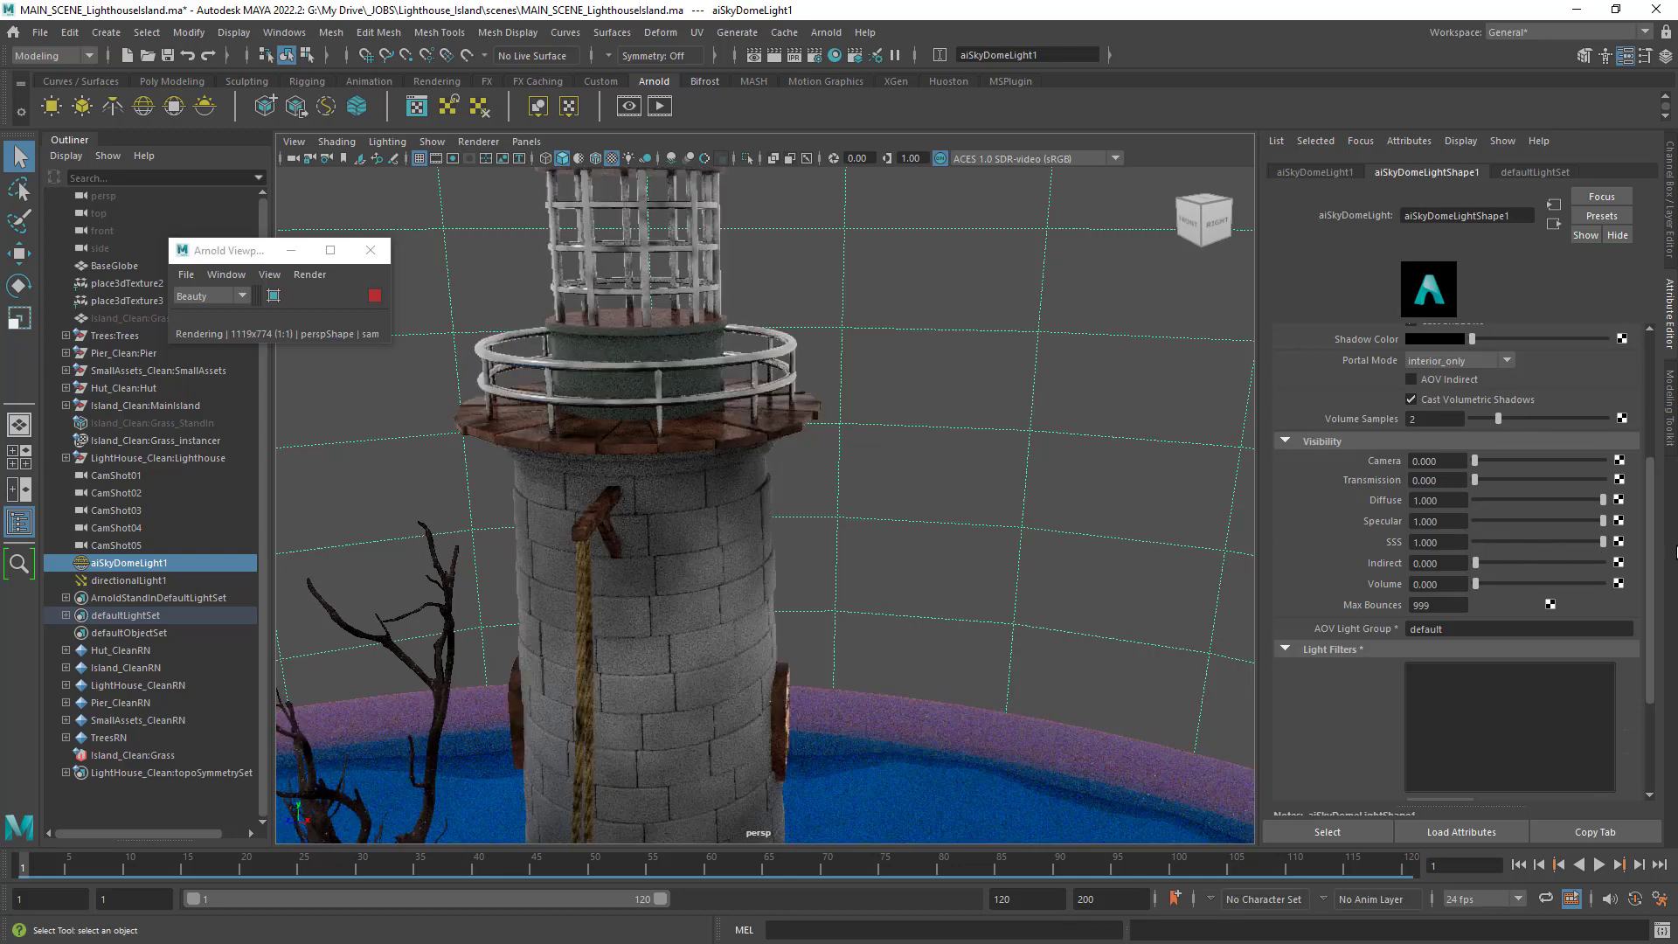
drag(1603, 542, 1538, 543)
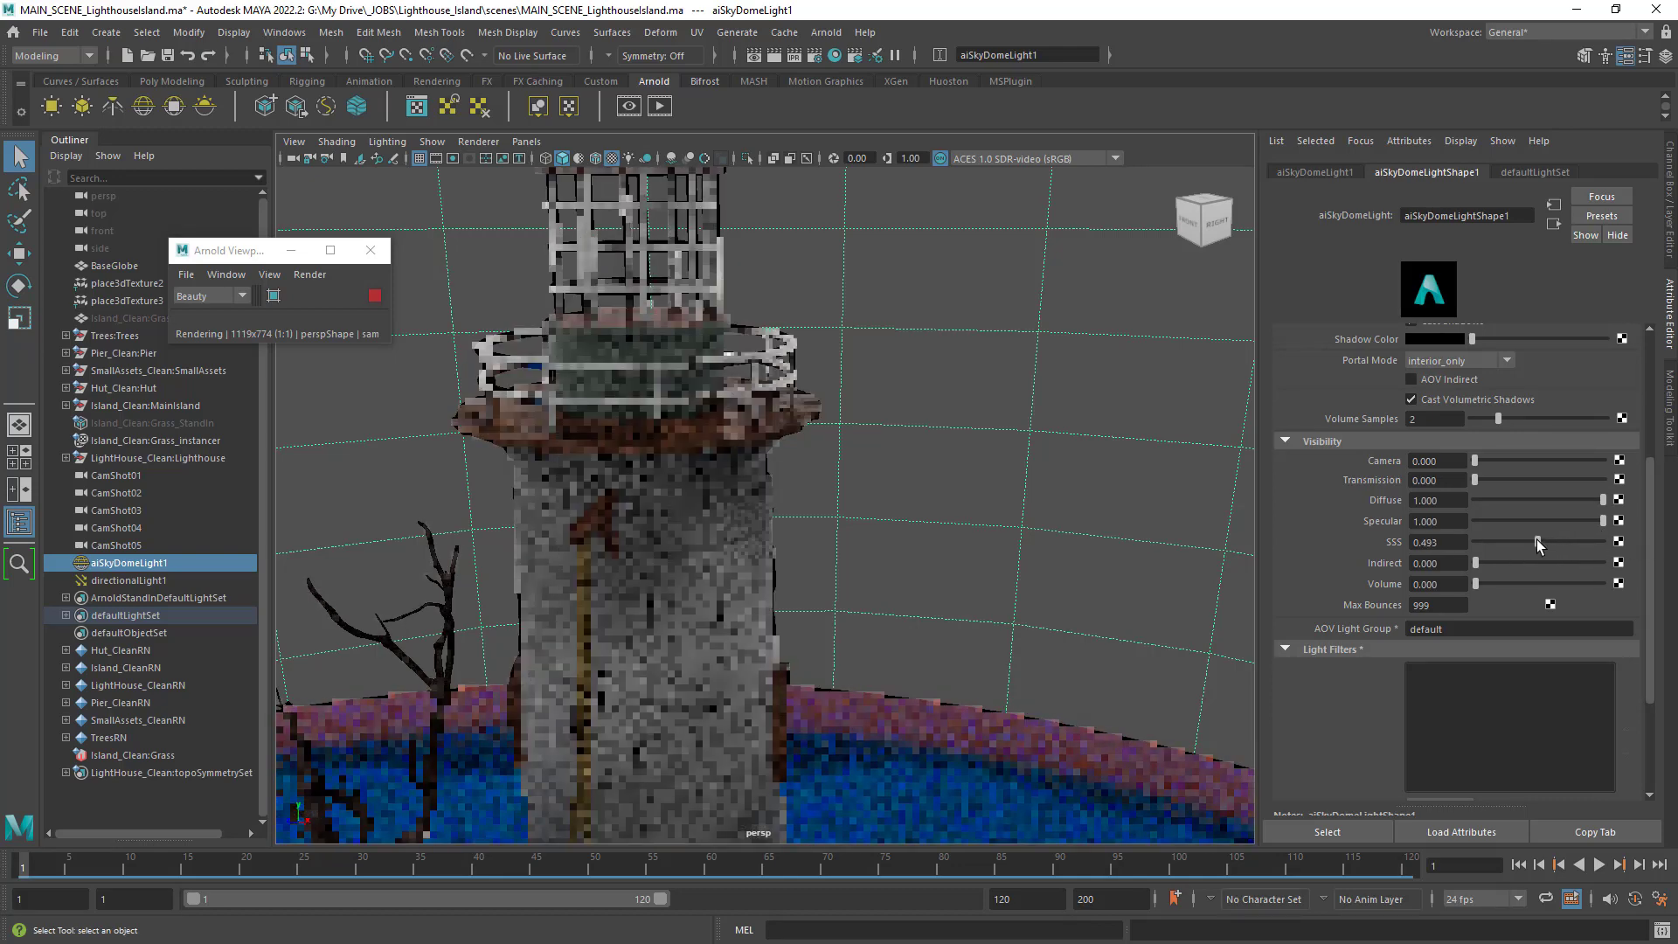
click(1421, 543)
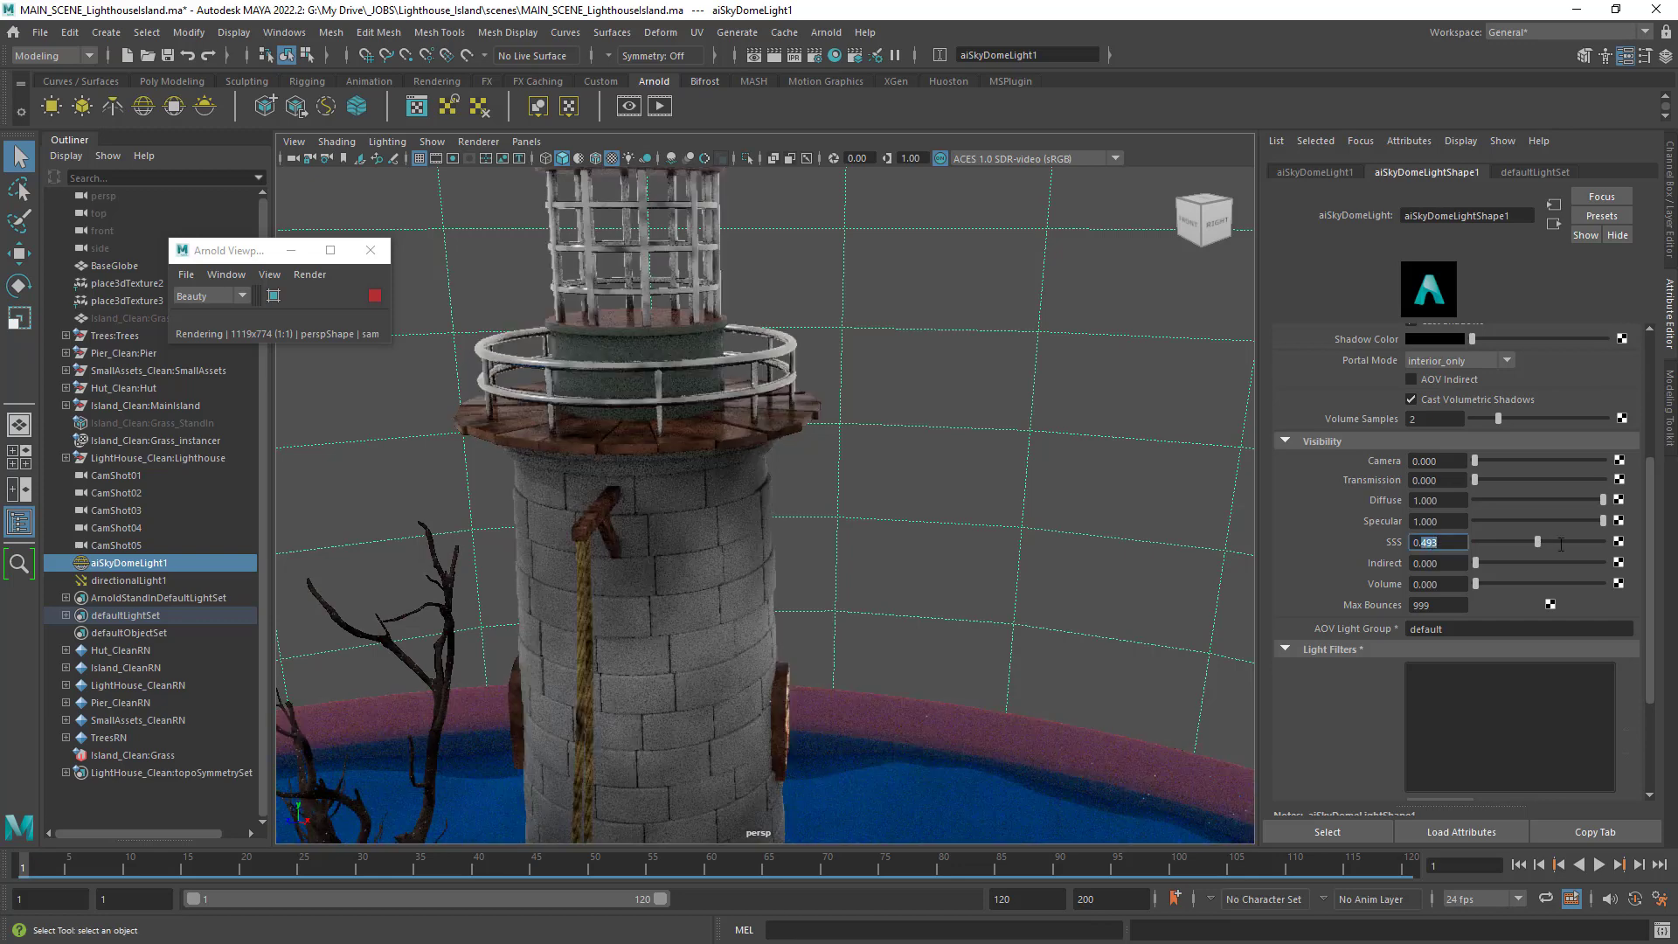
text(.5)
key(Return)
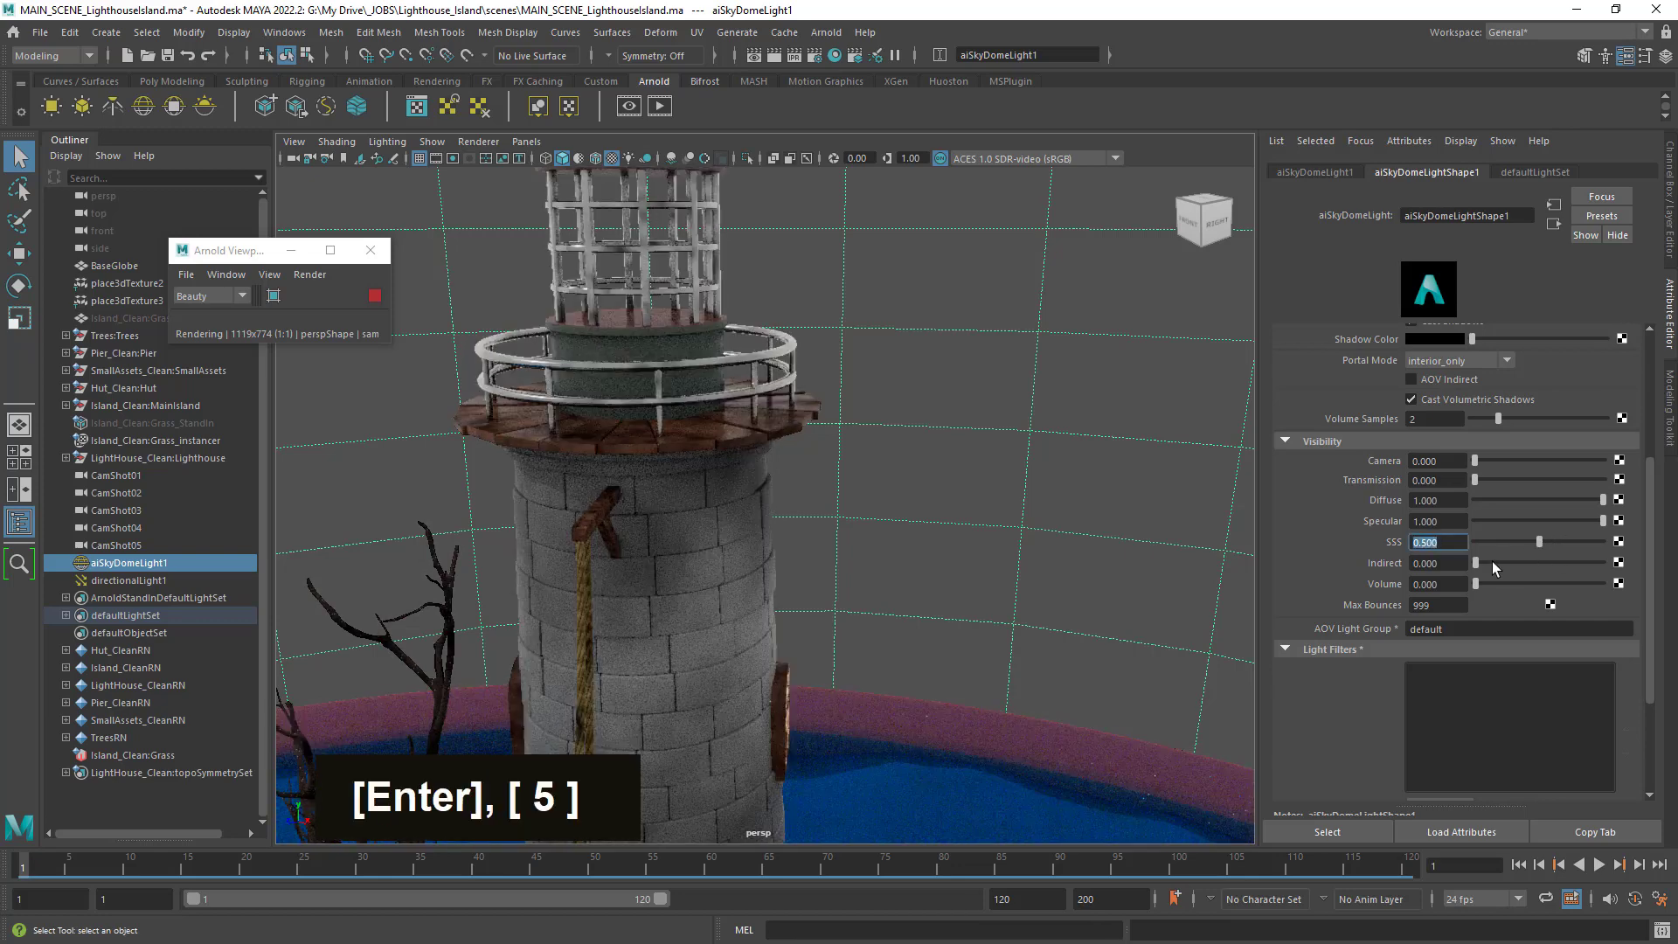
Raise the skydome light's indirect visibility to 1 and check the render close up at the hut entrance.
drag(1480, 564, 1609, 565)
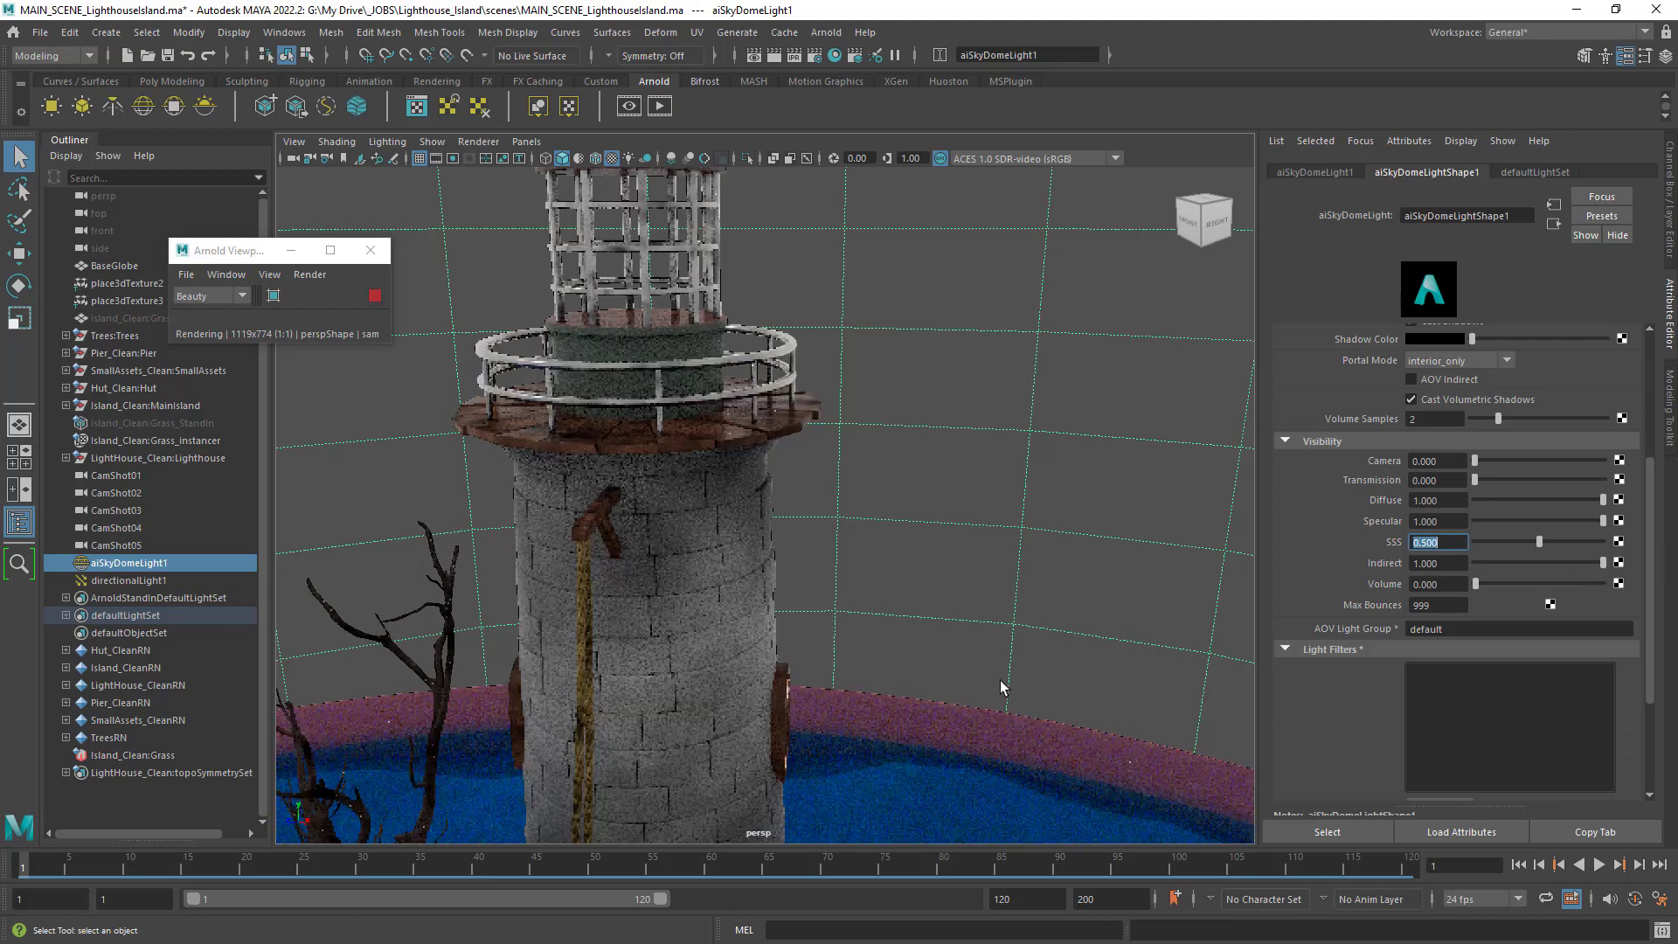
alt+middle_drag(989, 539, 988, 330)
alt+right_drag(989, 329, 846, 631)
alt+middle_drag(846, 631, 816, 379)
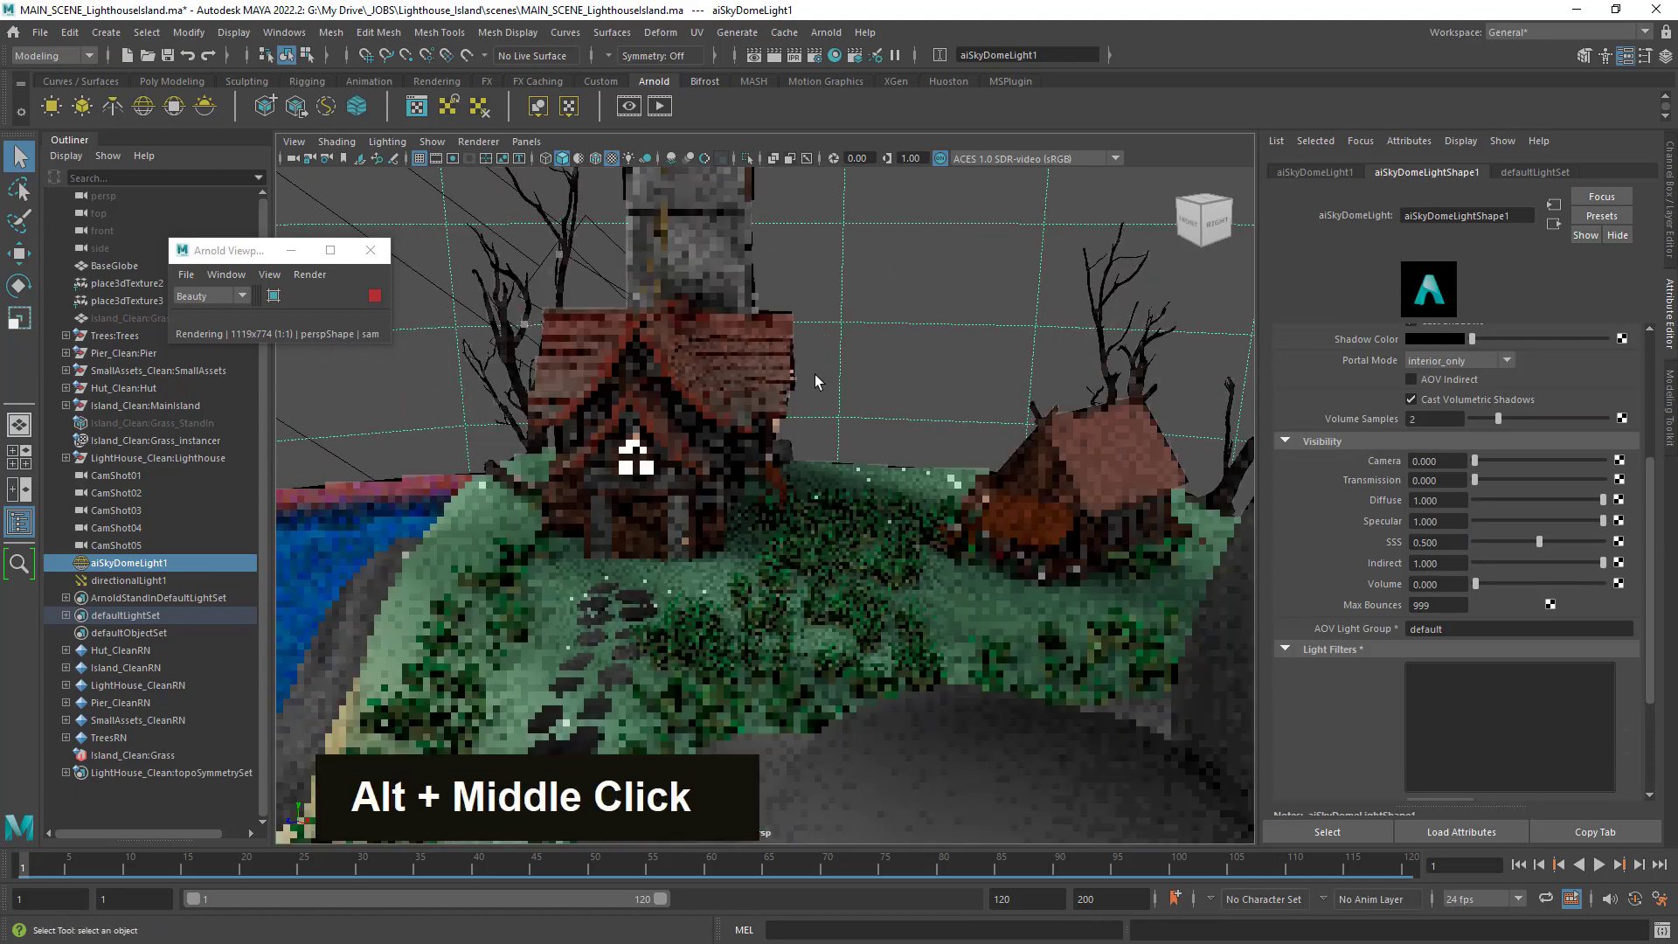
alt+right_drag(817, 379, 1018, 492)
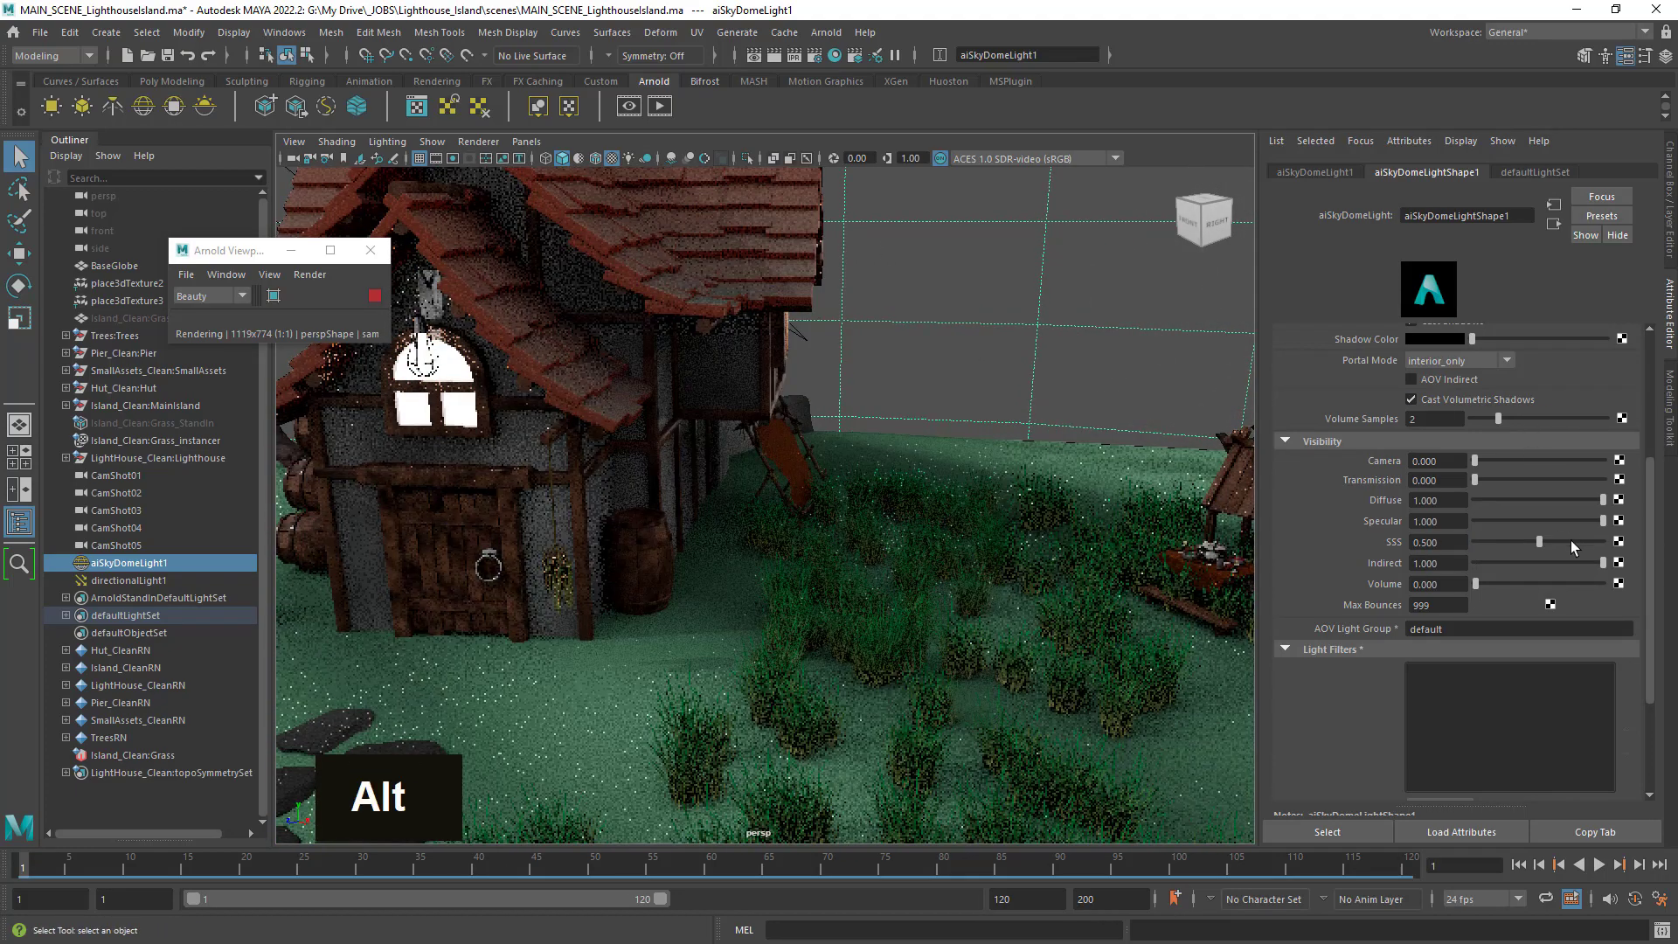
Try lowering the skydome light's indirect visibility for comparison, returning it to 1.
drag(1606, 567, 1677, 587)
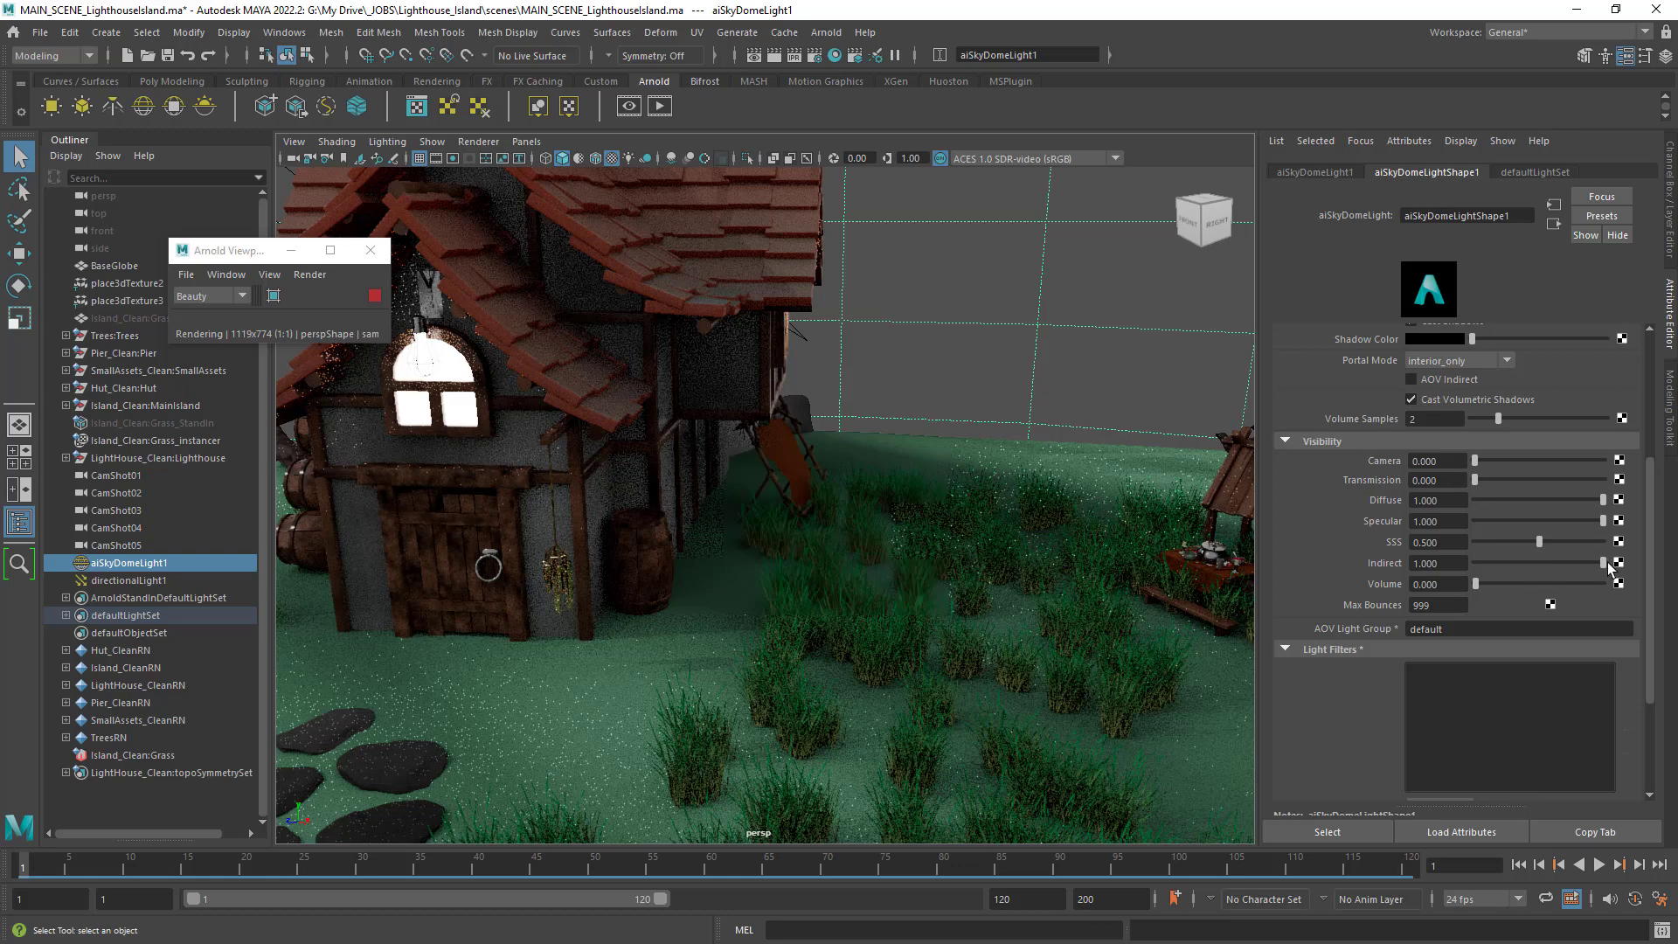
drag(1604, 564, 1475, 564)
drag(1486, 563, 1605, 564)
Examine the rendered lighting on the island, hut and lighthouse from several angles with the new skydome visibility values.
alt+right_drag(873, 490, 685, 554)
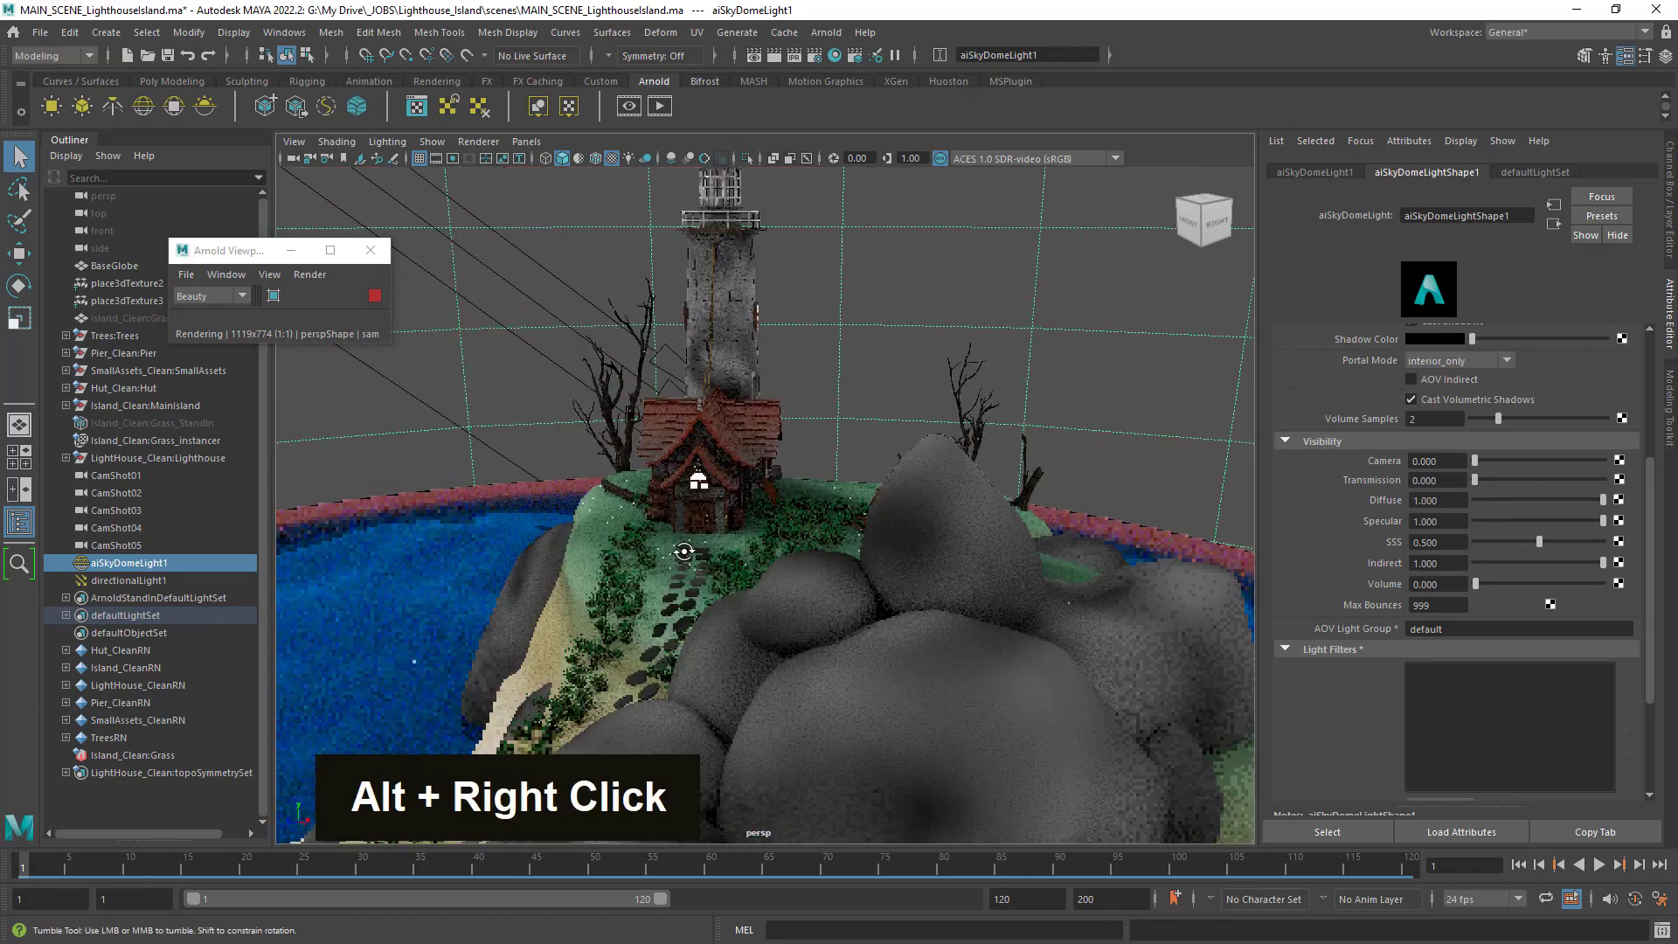
alt+drag(682, 502, 724, 517)
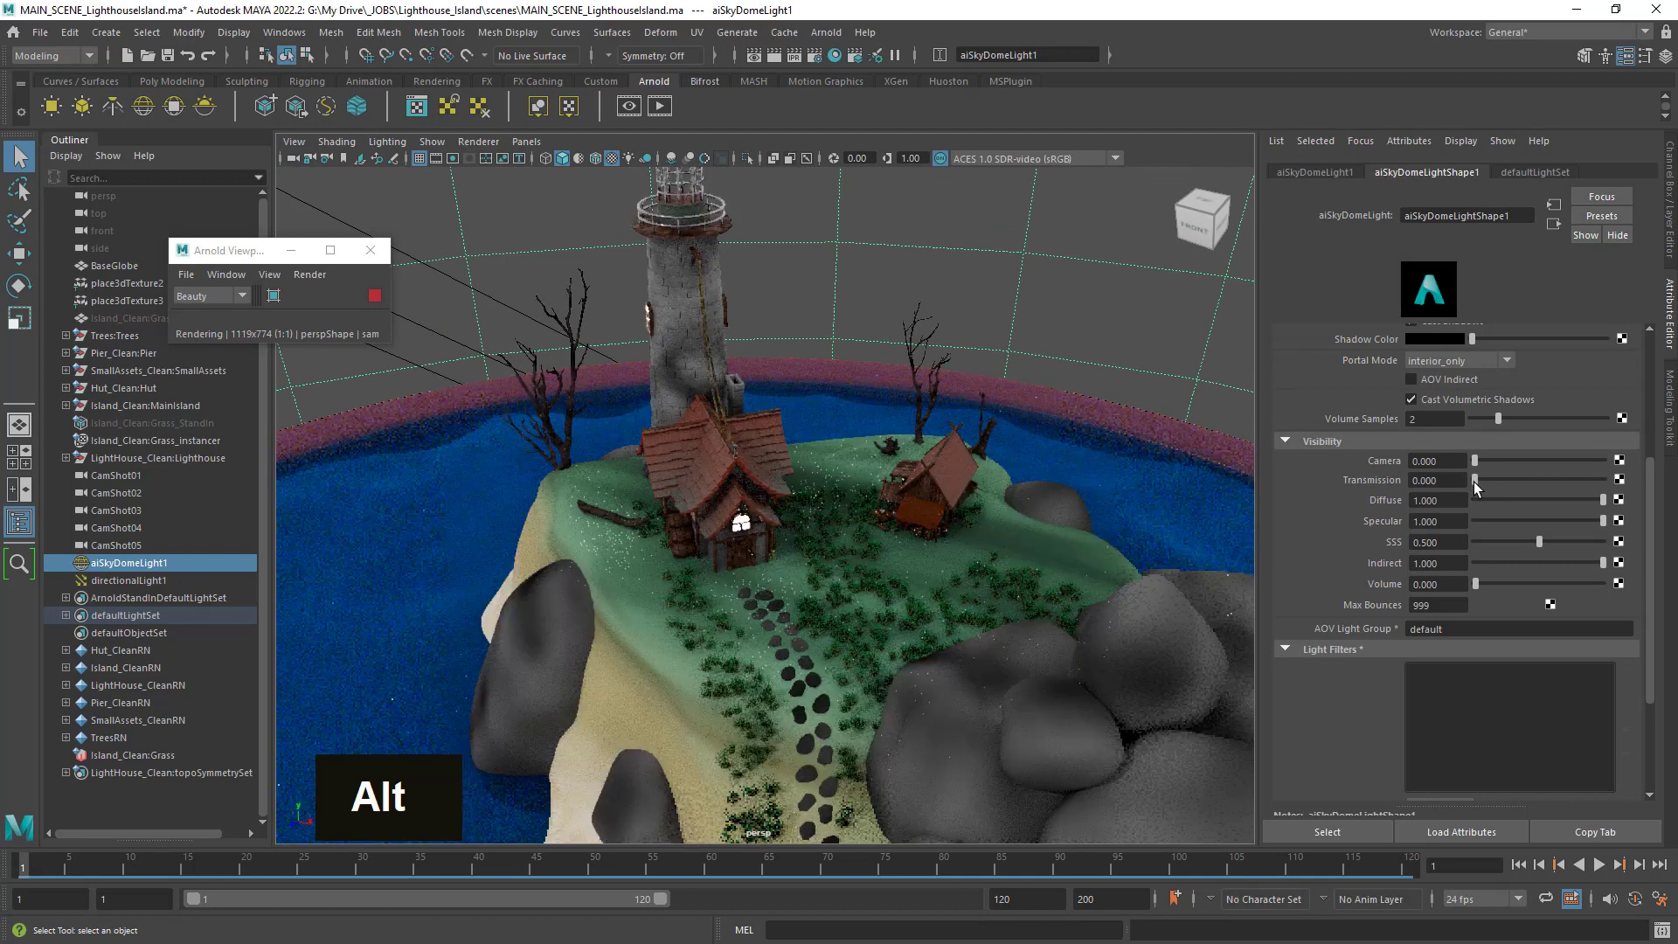
drag(1475, 480, 1355, 495)
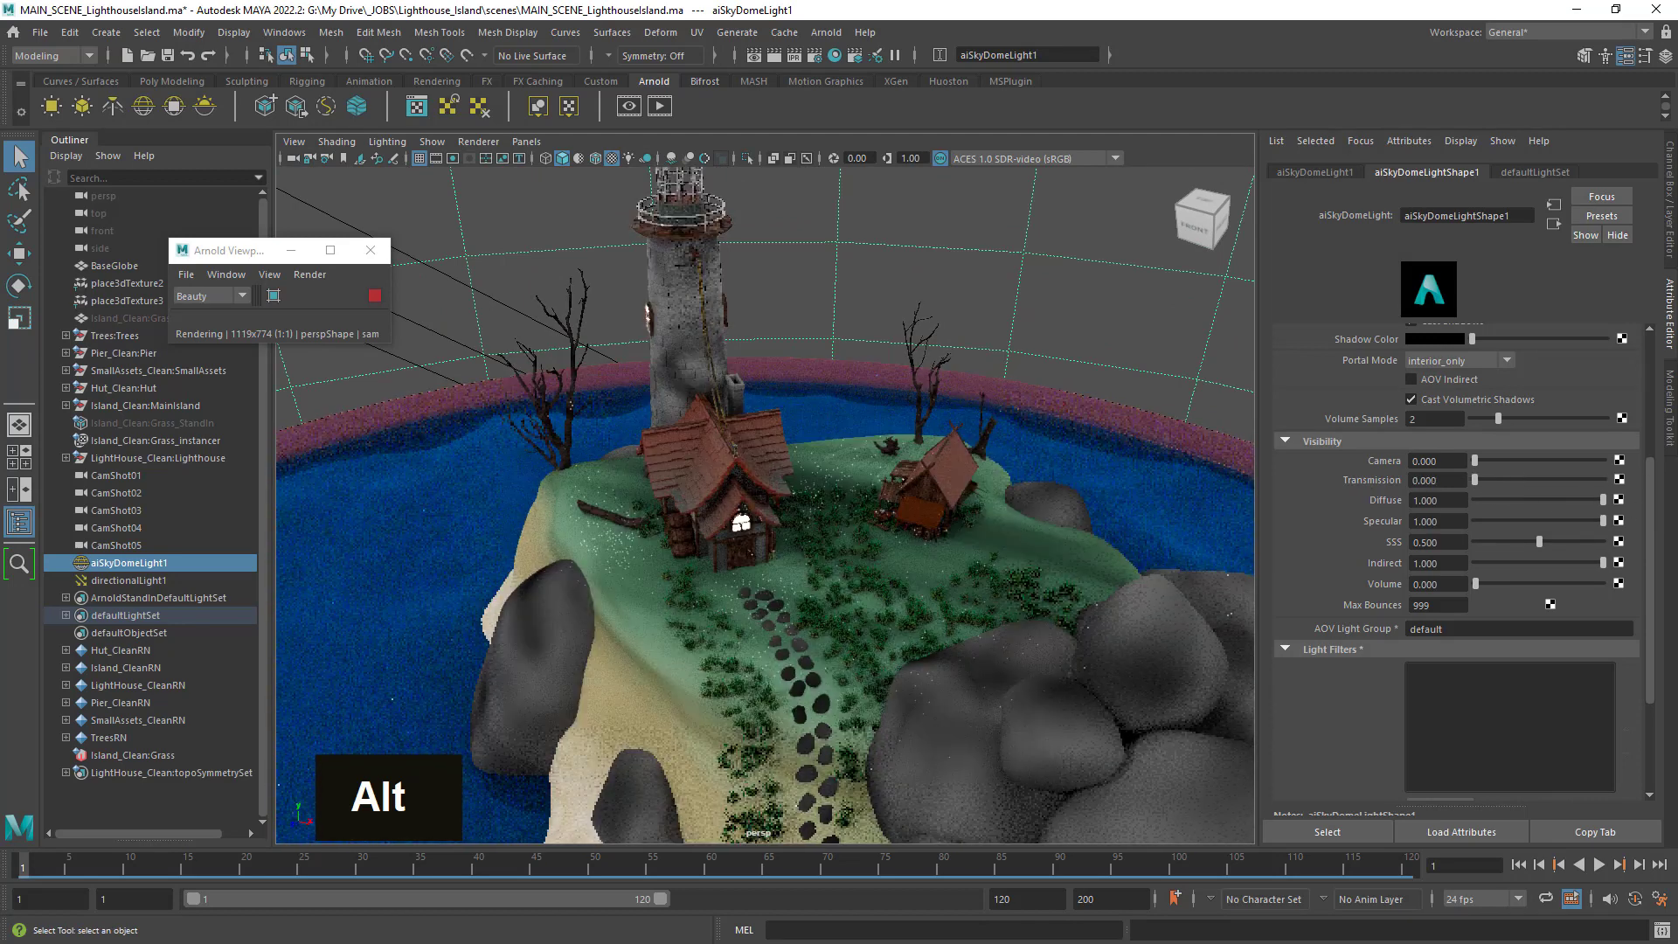
alt+right_drag(744, 485, 830, 550)
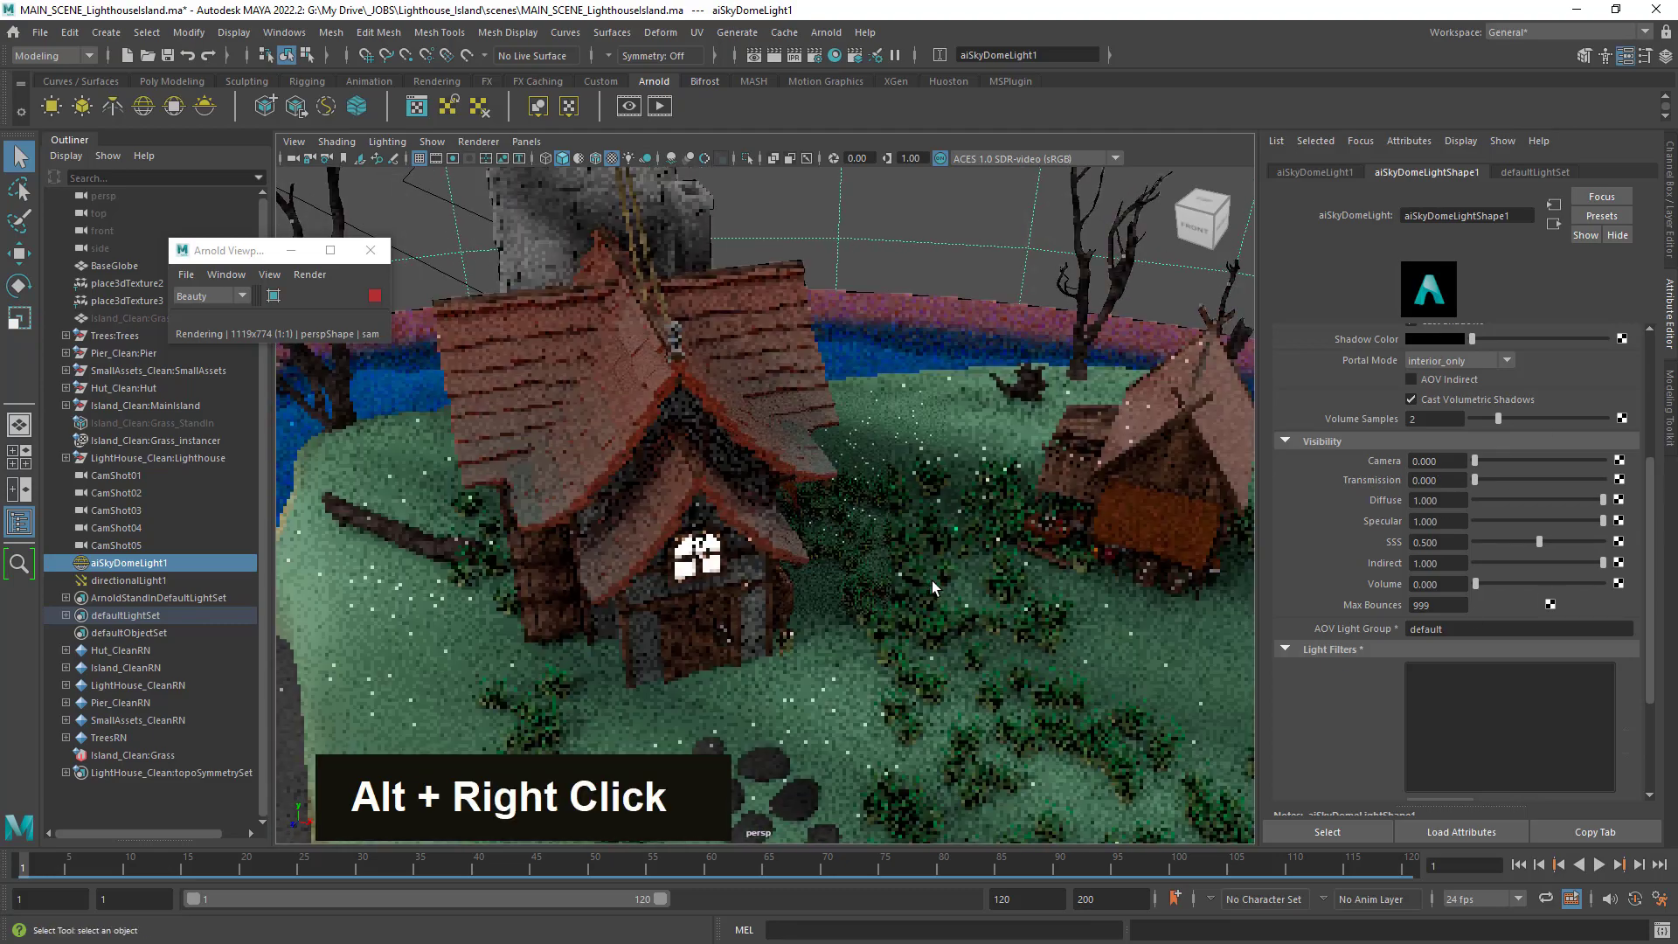
alt+drag(830, 550, 890, 551)
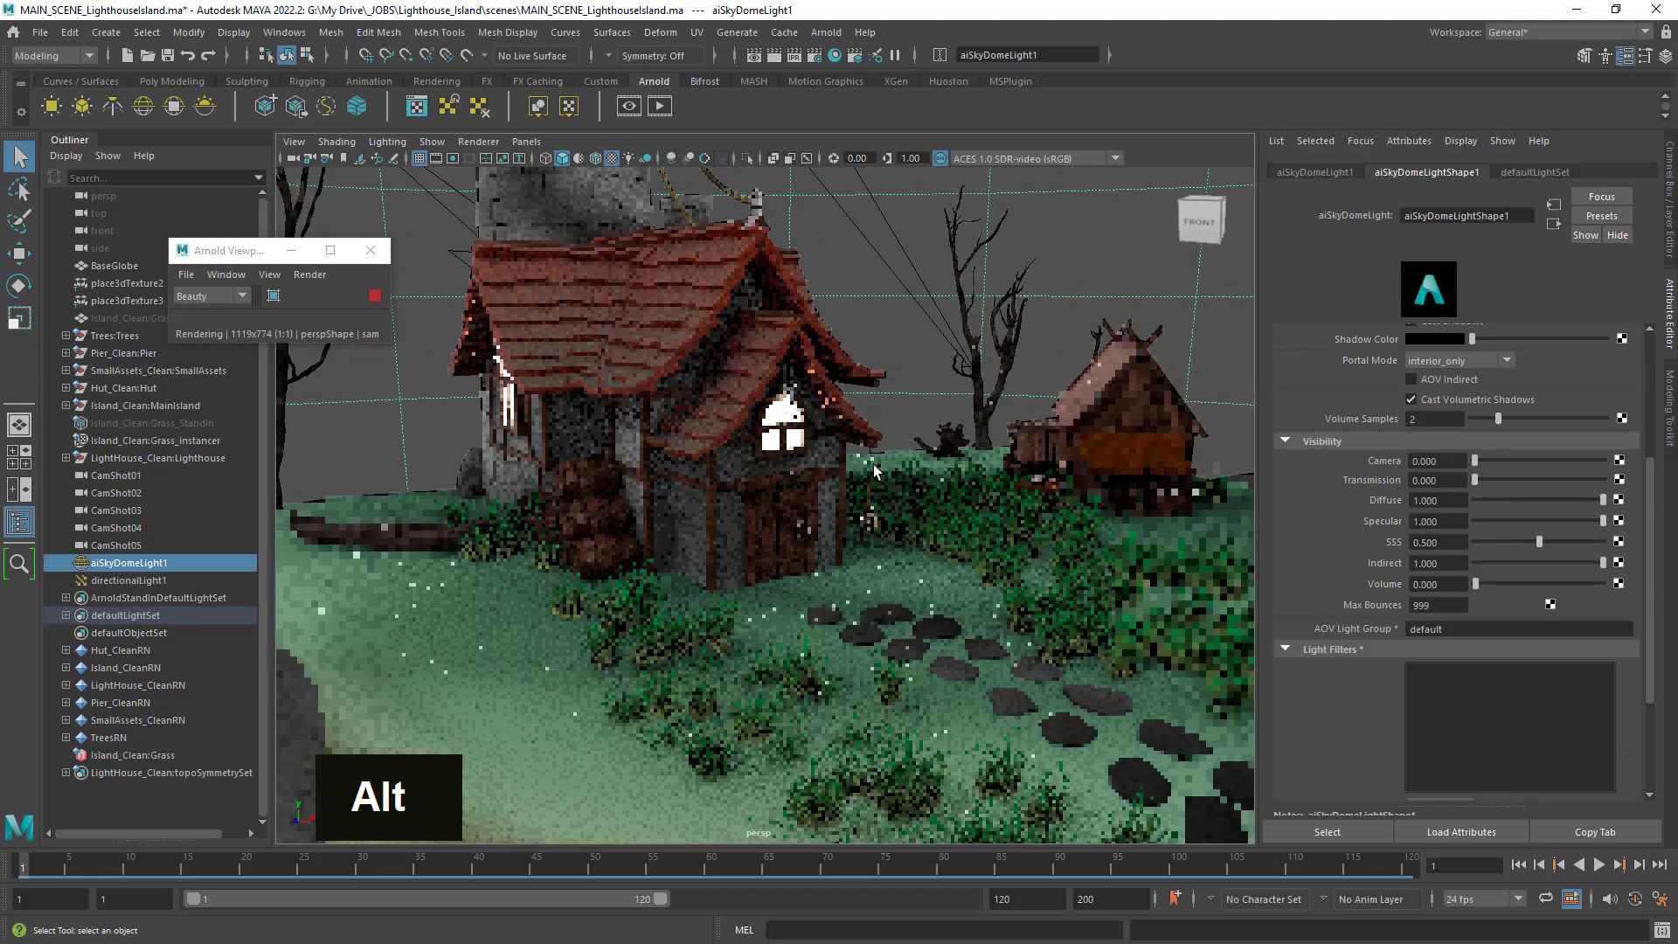
alt+middle_drag(885, 402, 981, 665)
alt+drag(981, 664, 944, 612)
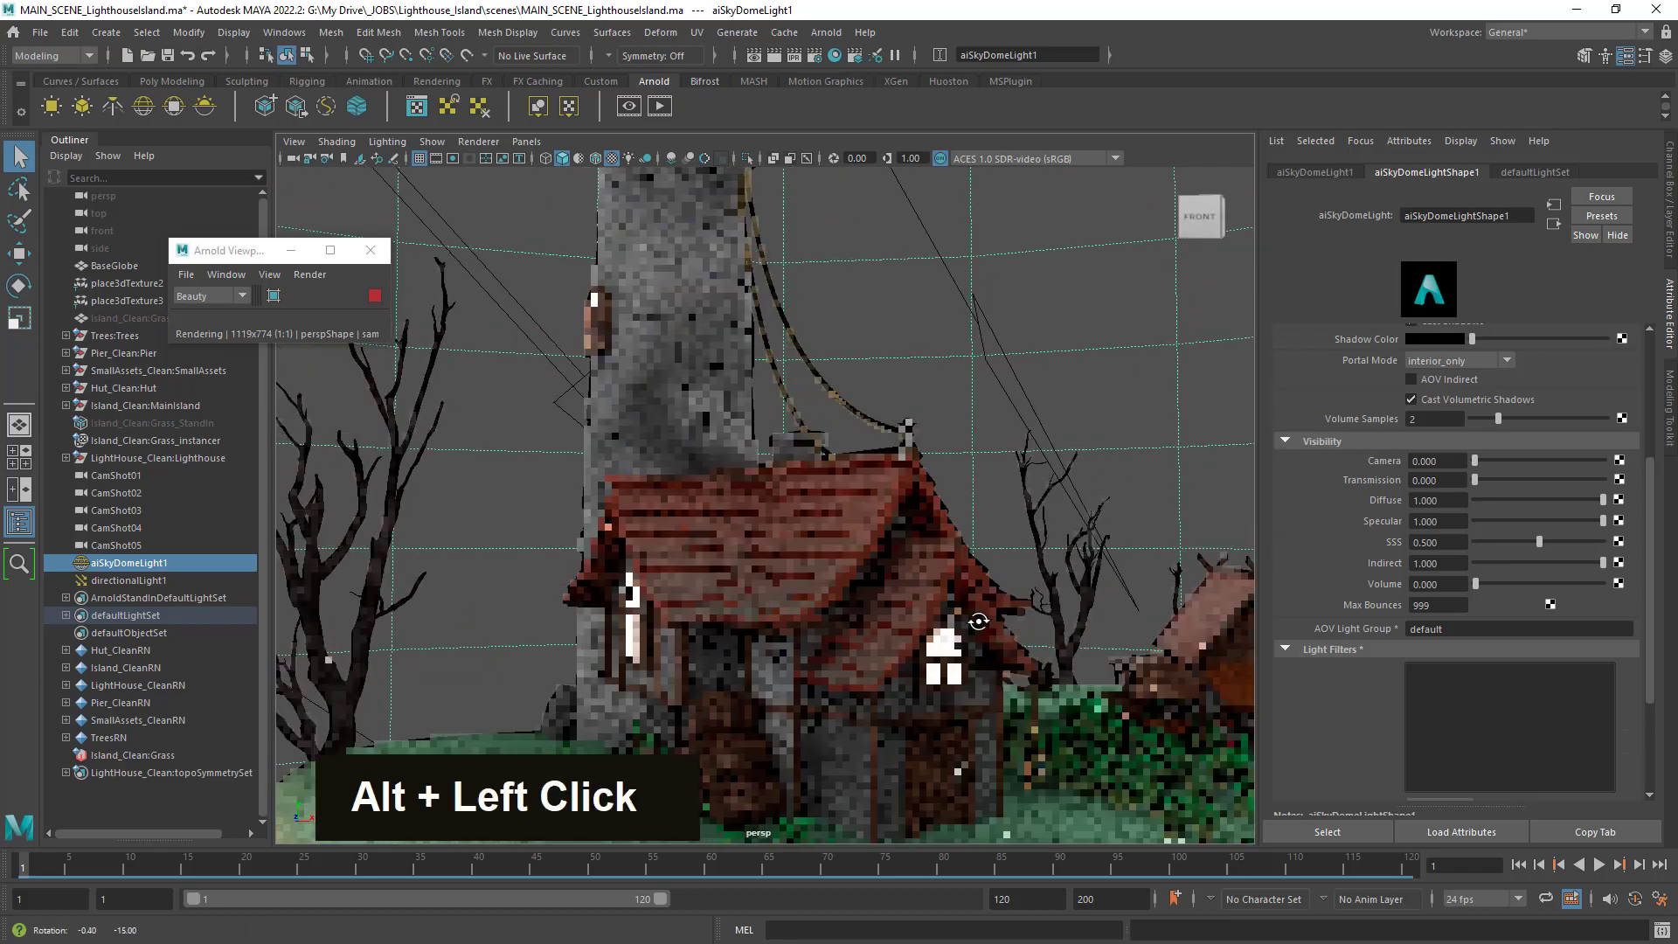
alt+right_drag(944, 612, 926, 560)
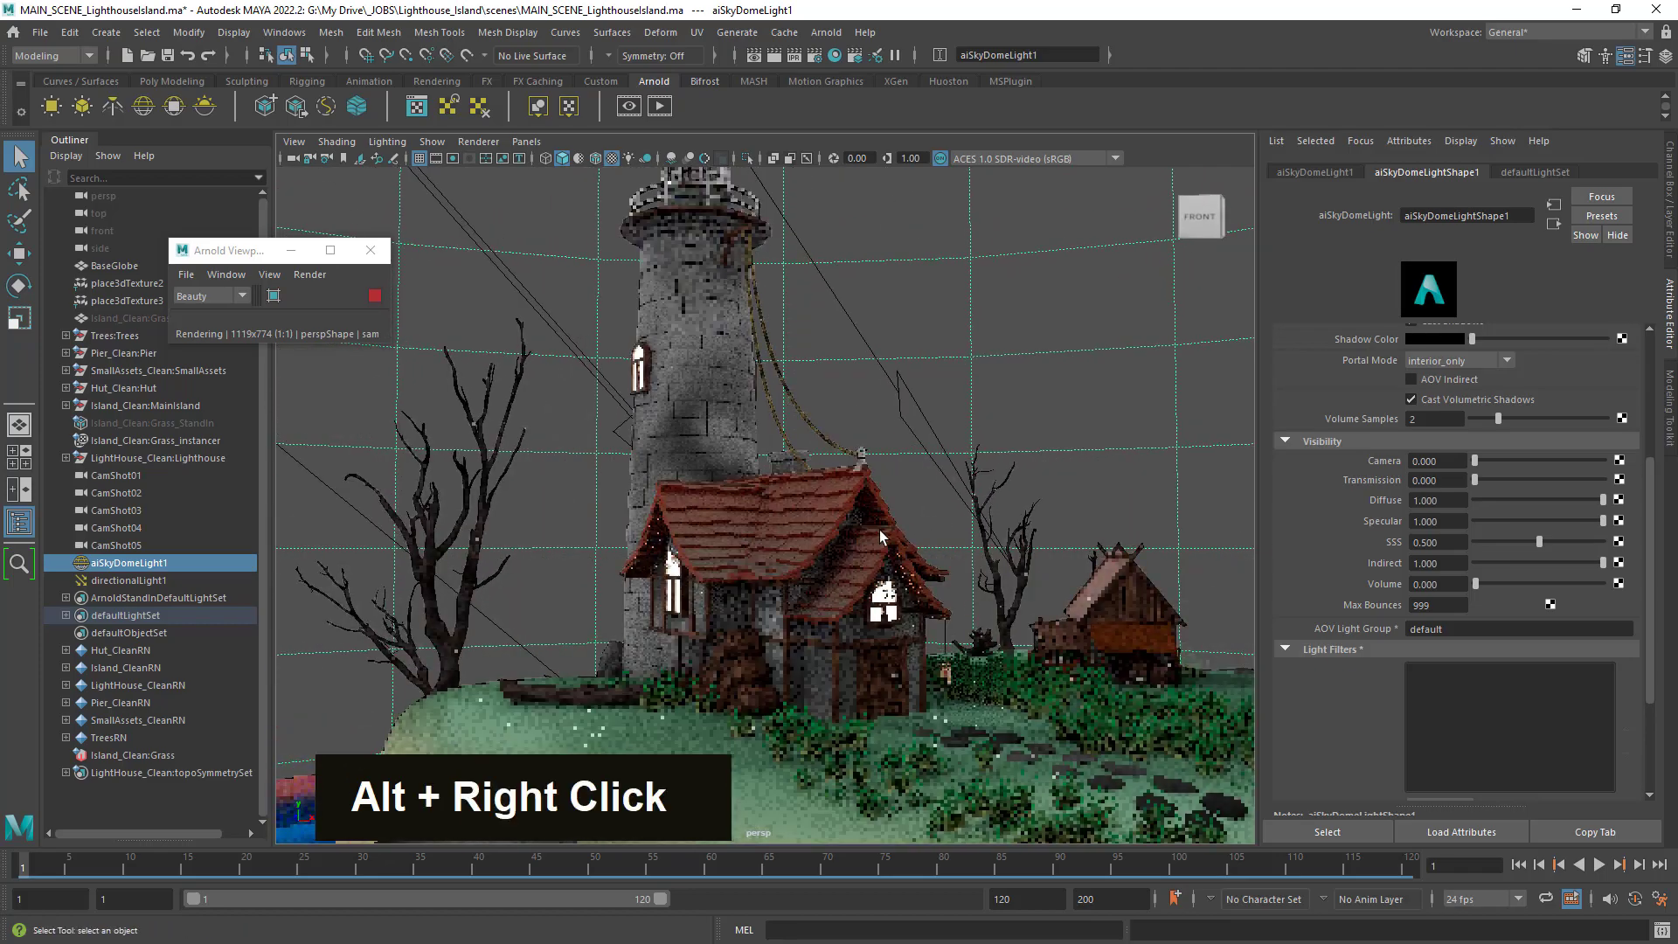
mouse_move(926, 559)
alt+mouse_down()
mouse_move(999, 556)
mouse_move(904, 562)
mouse_move(960, 556)
alt+mouse_up()
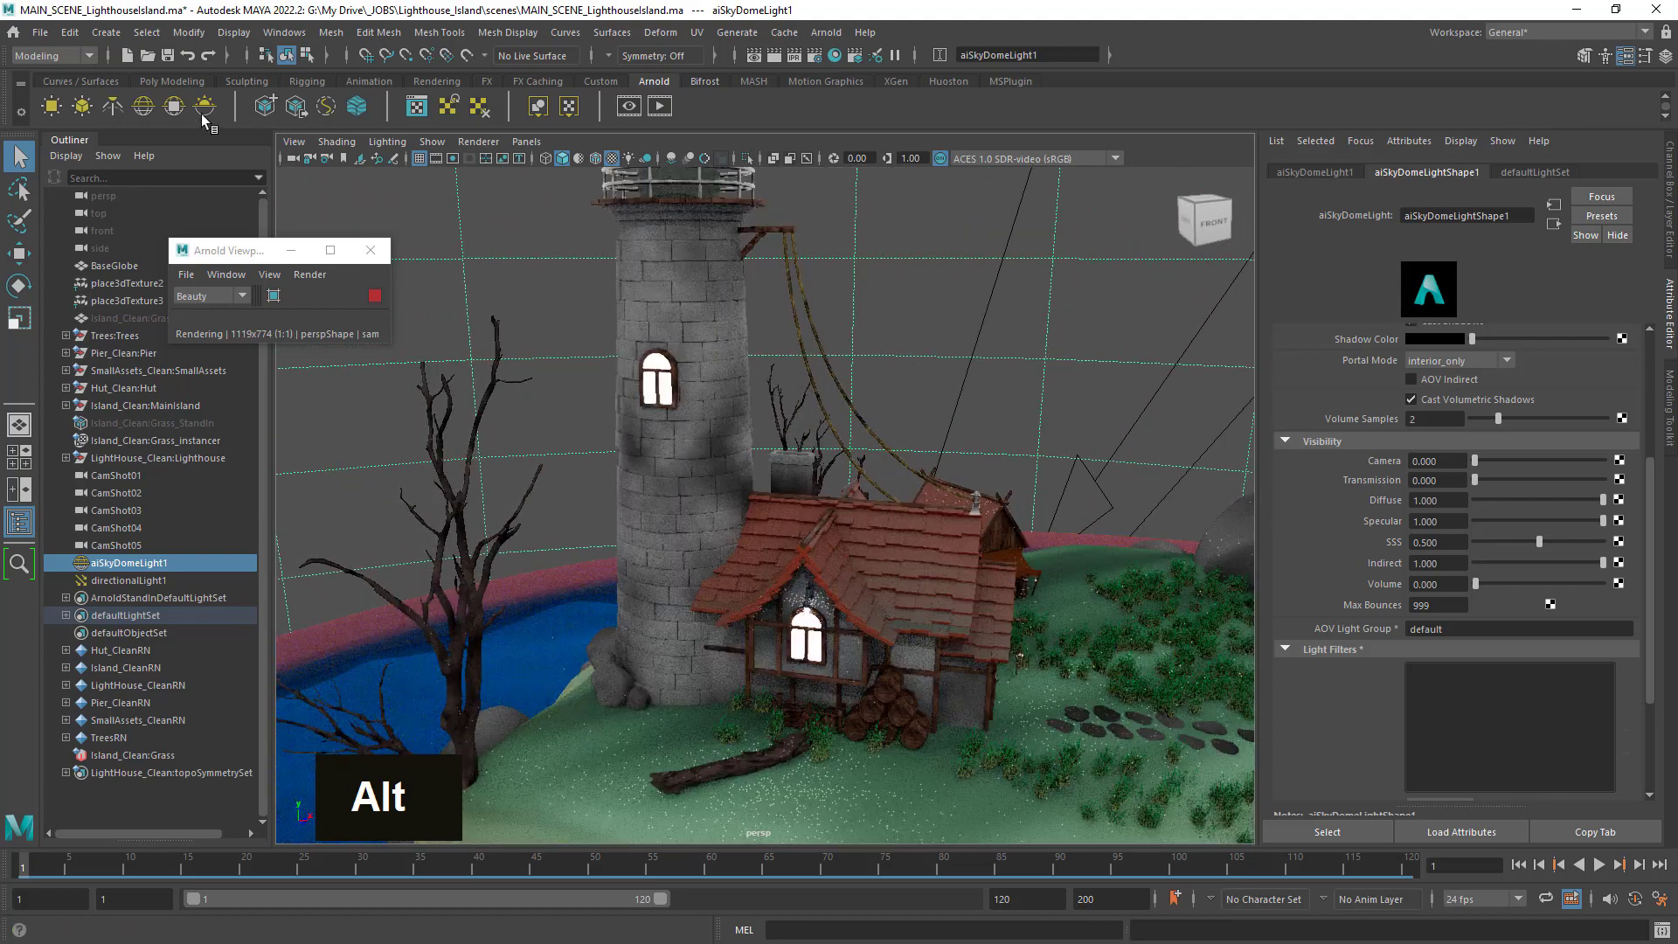
Create an Arnold area light, stop the live render, and look through the new light in the viewport.
click(51, 106)
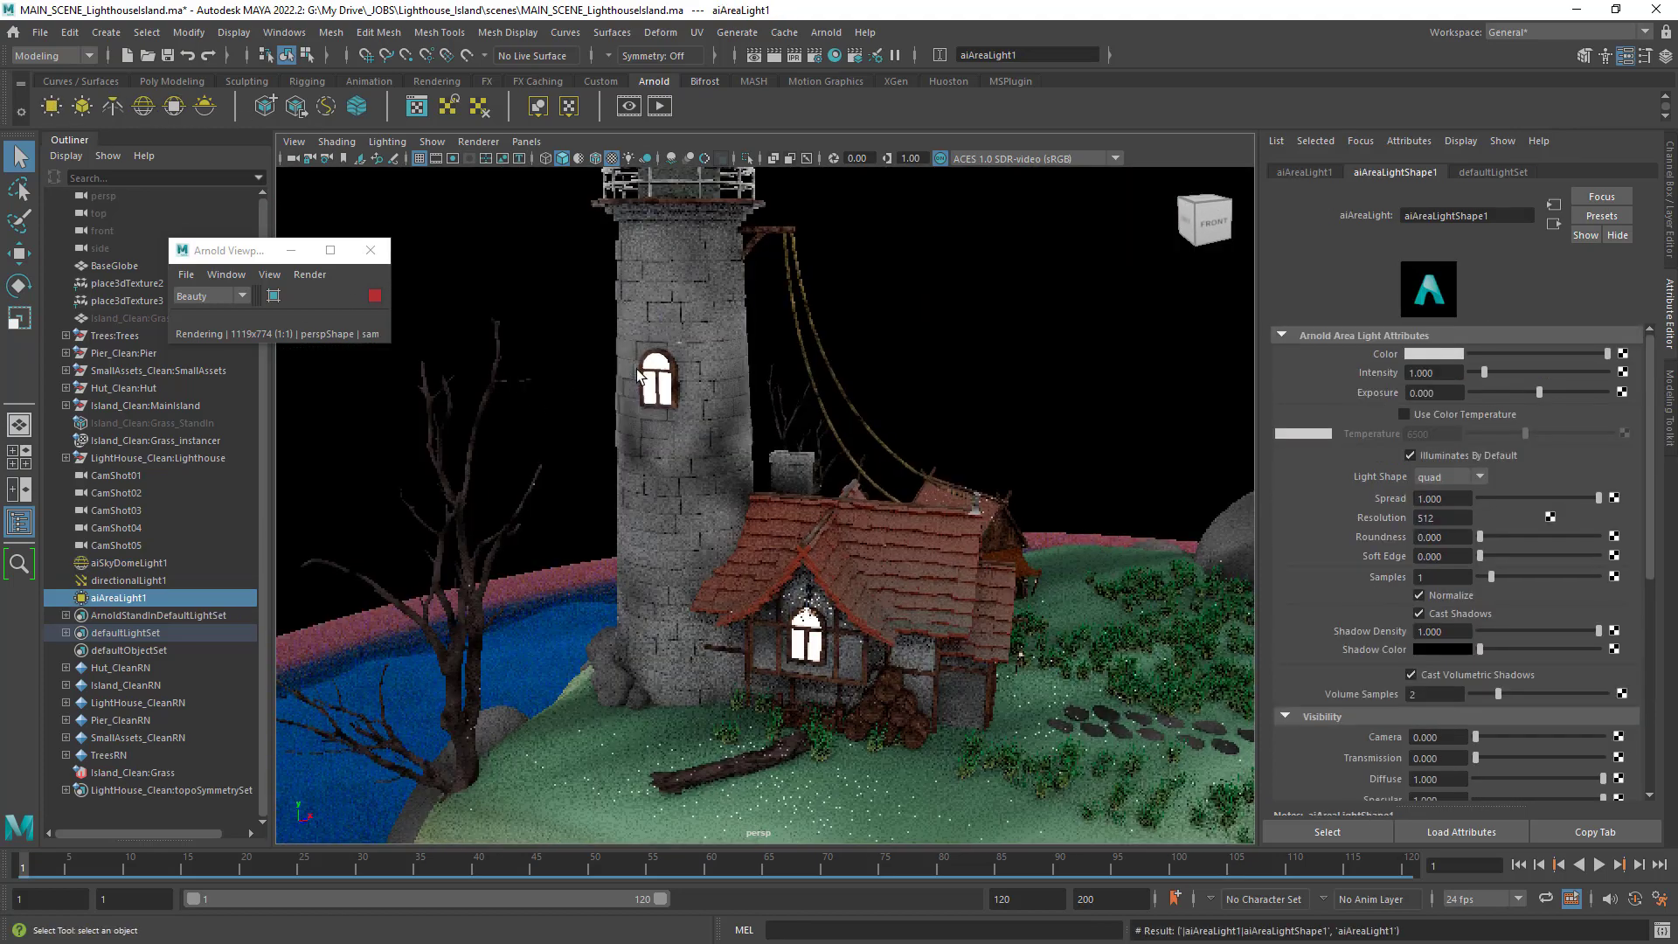
click(375, 296)
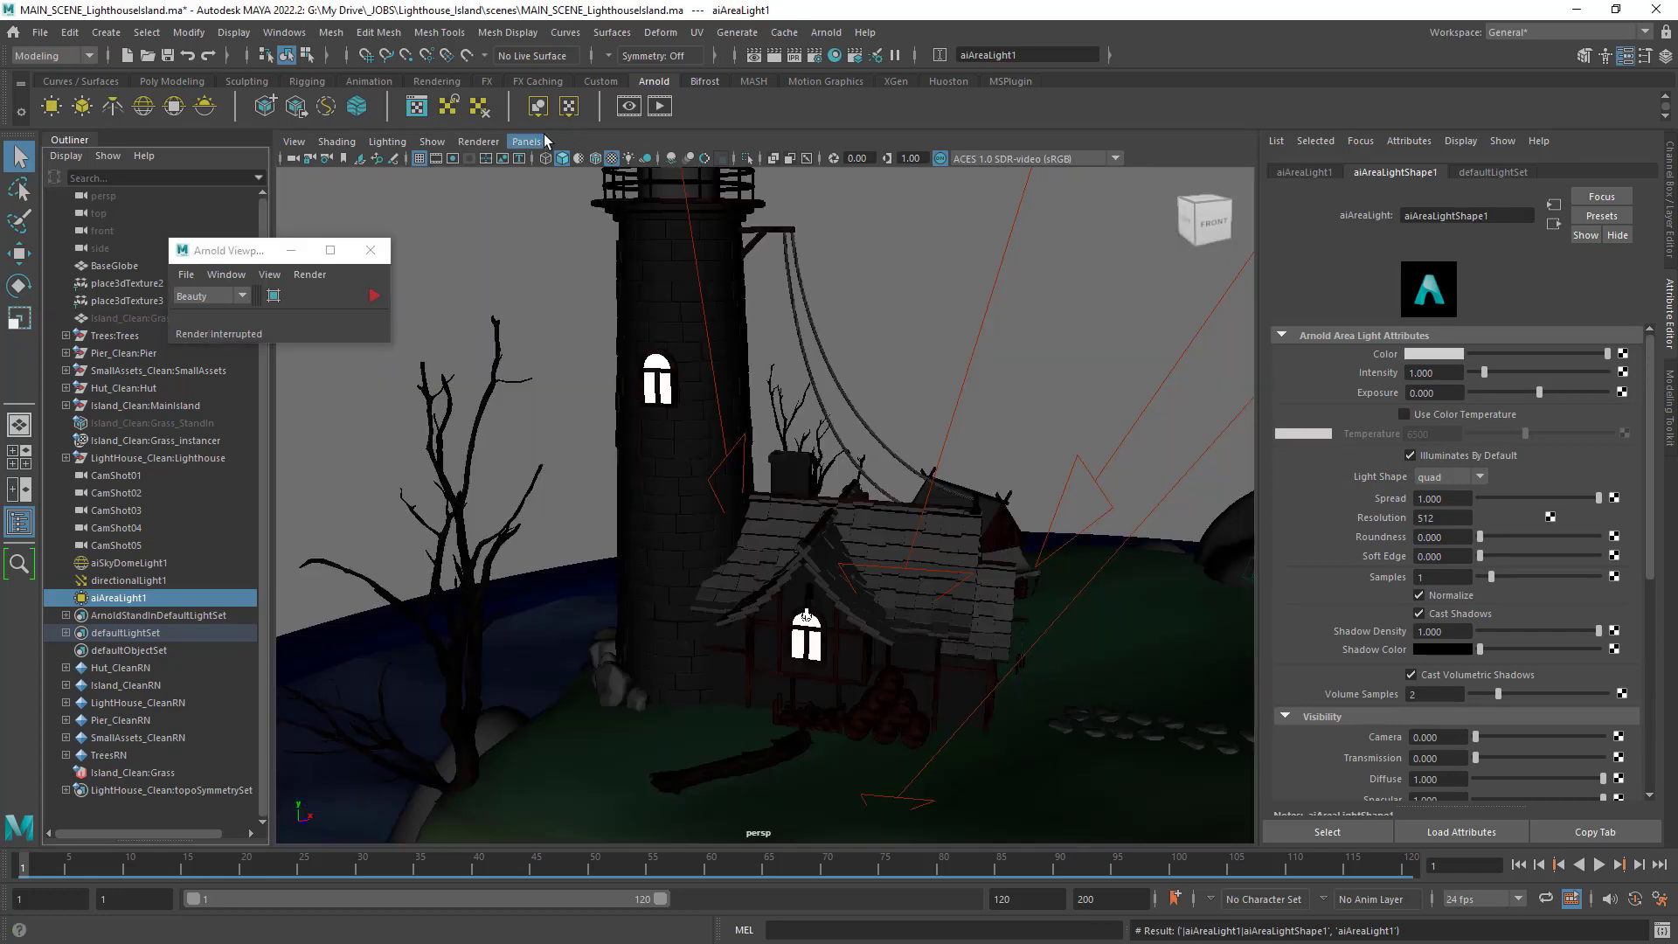
click(528, 141)
click(130, 600)
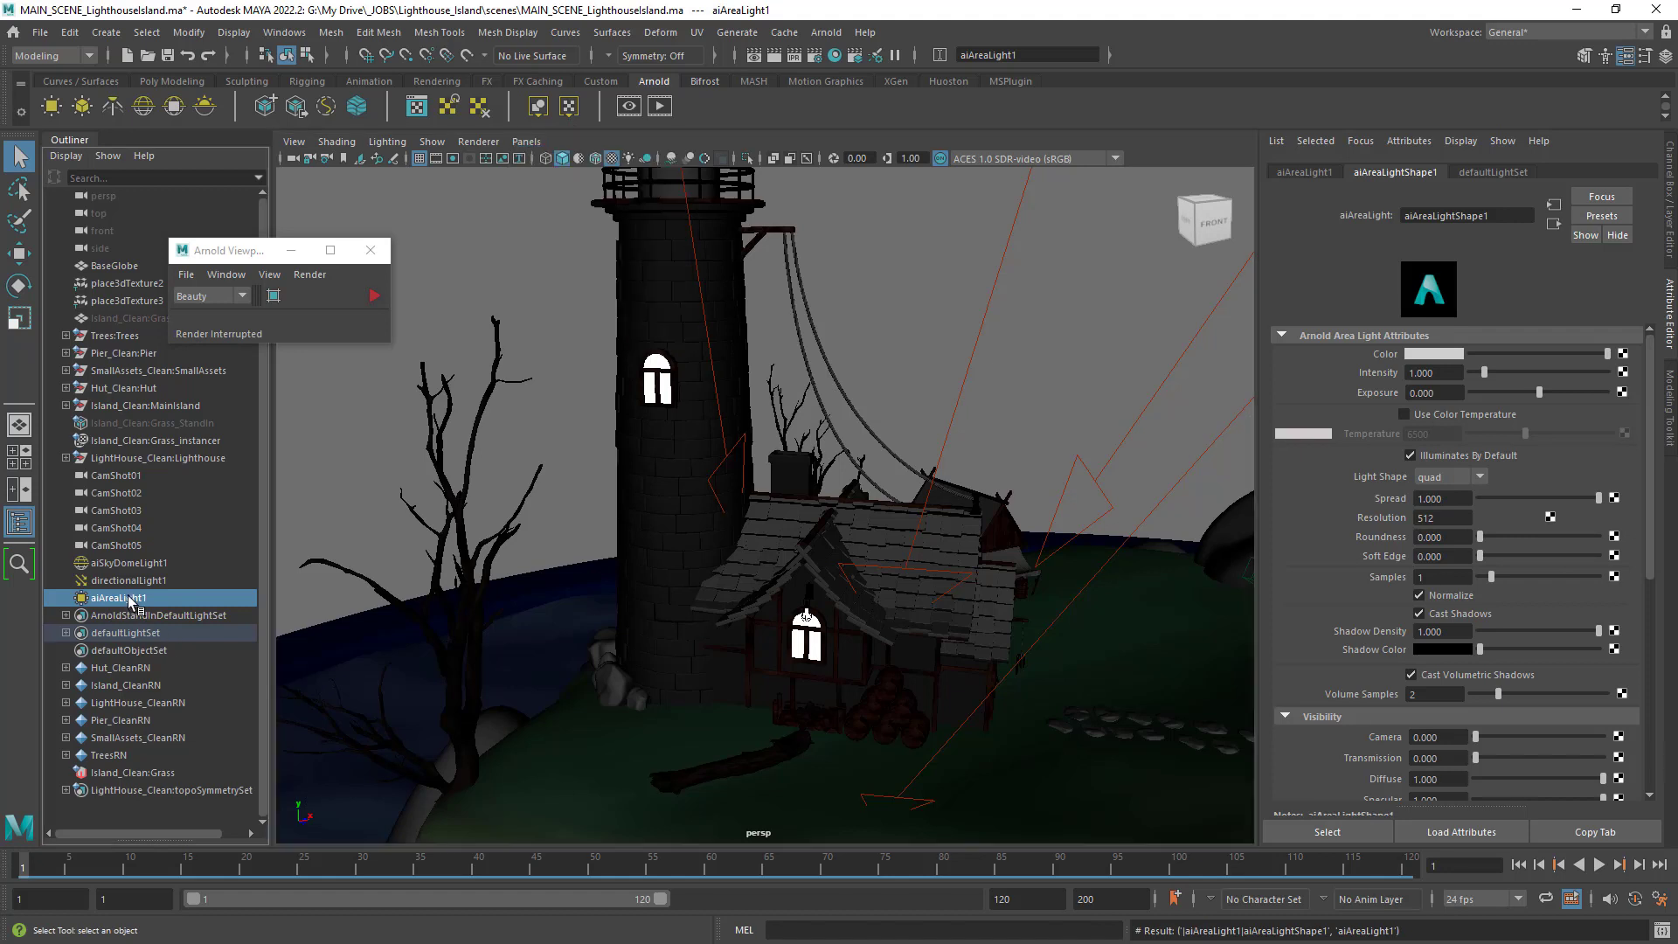
click(527, 142)
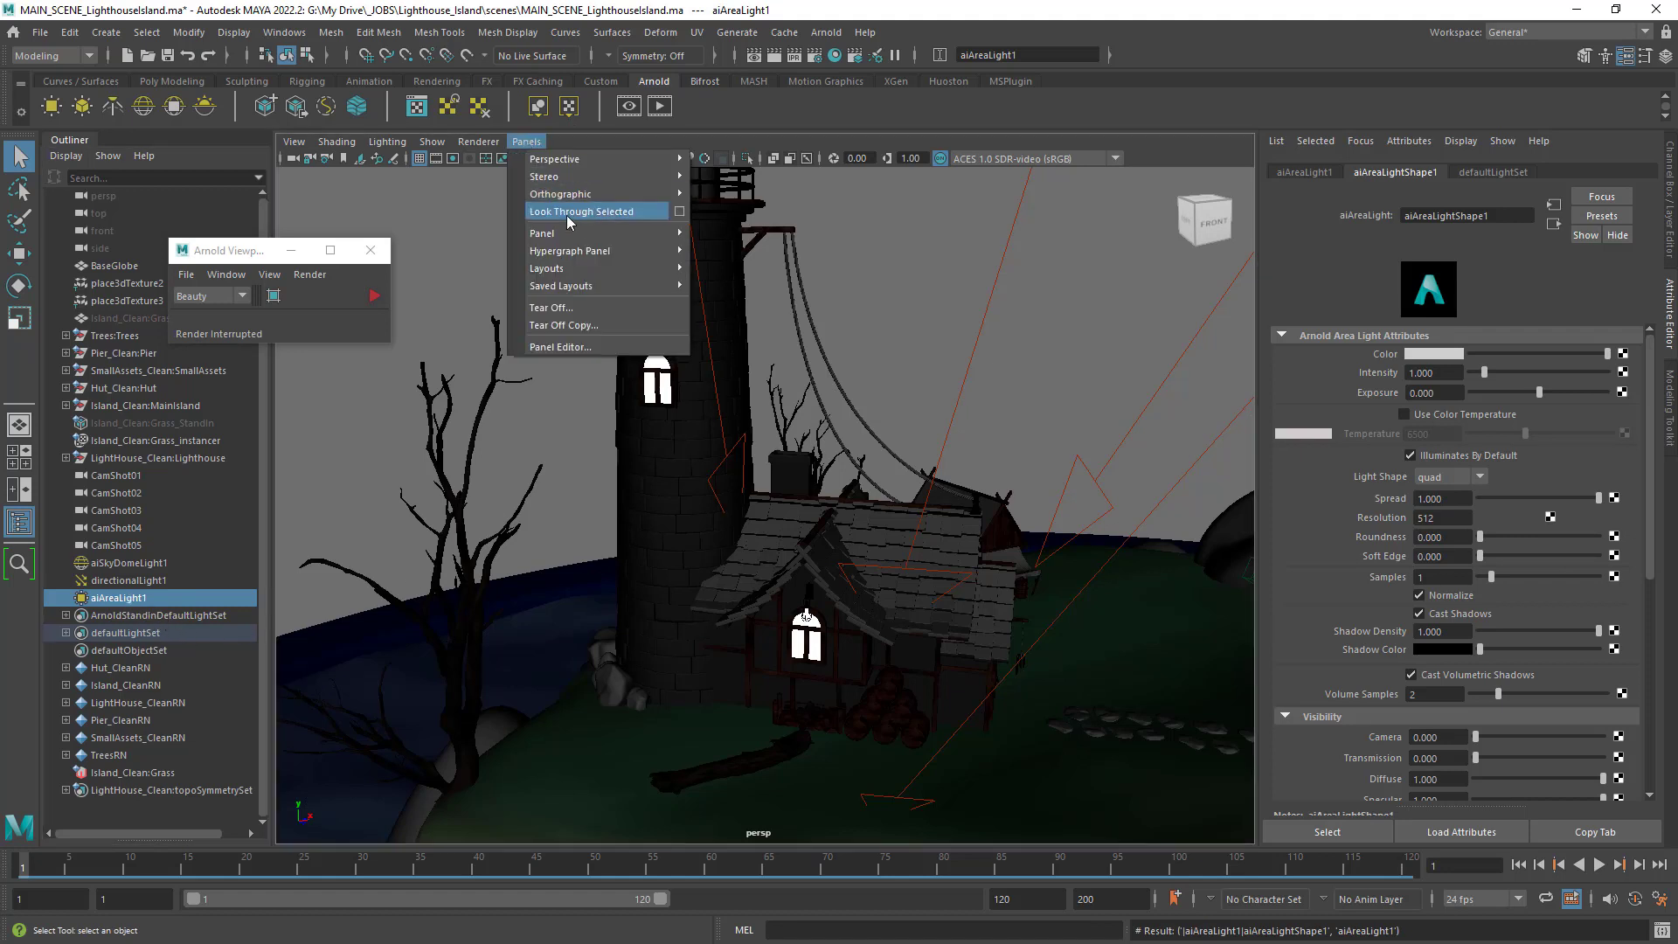
click(600, 215)
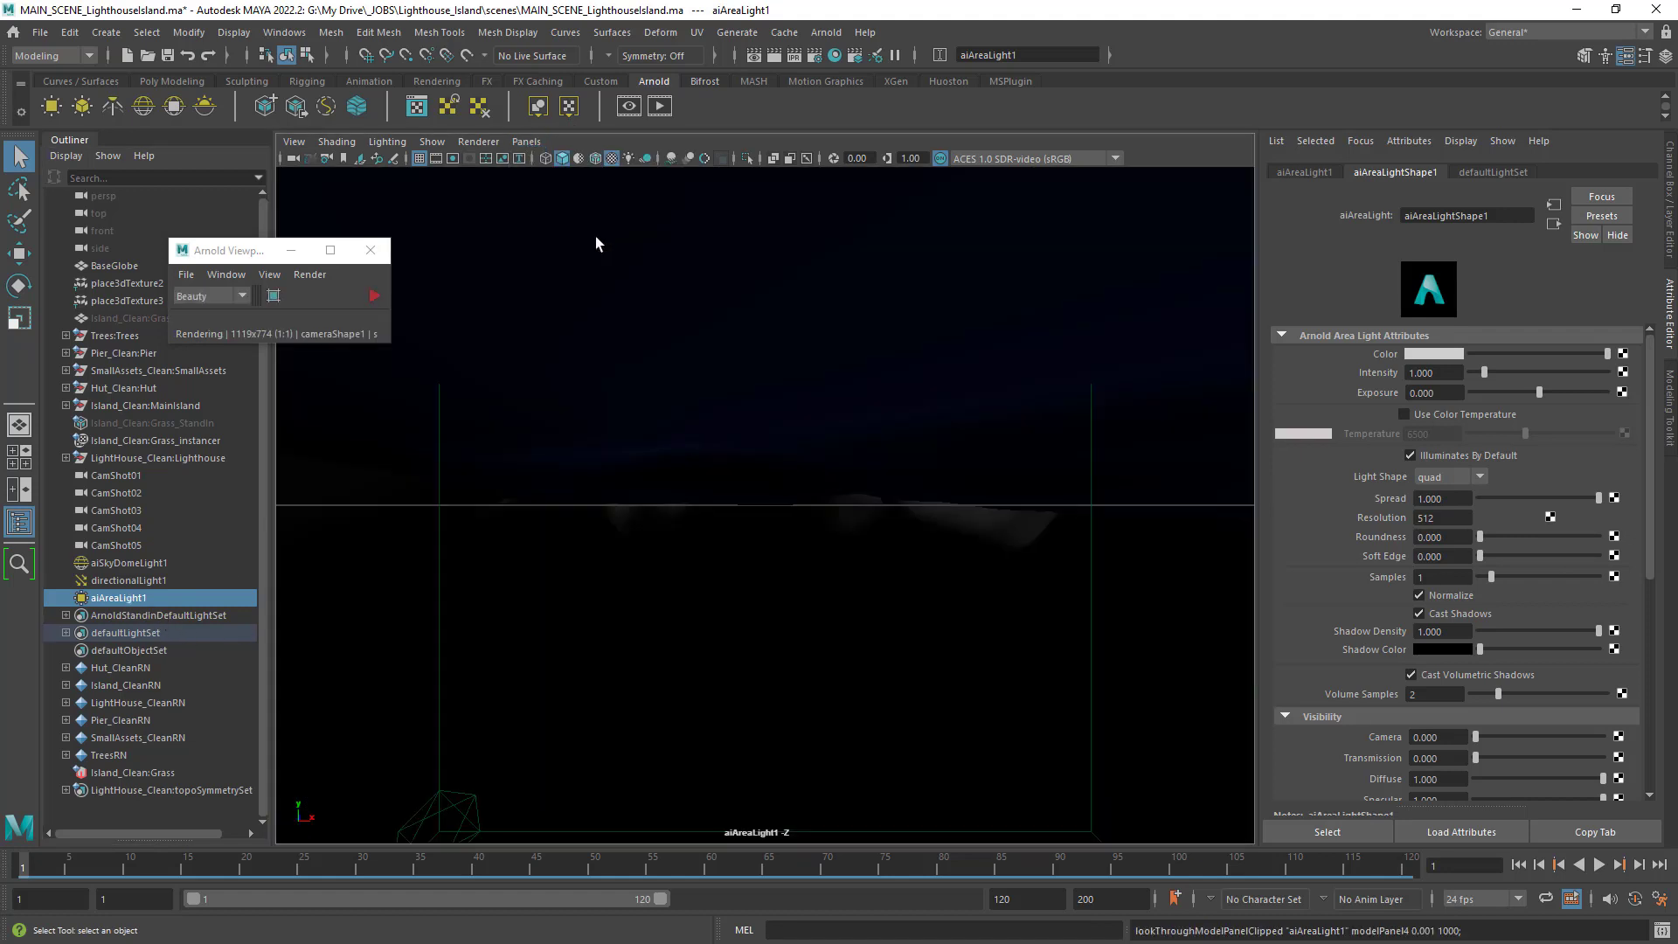
Move the area light out over the water behind the lighthouse, aiming it at the tower through its own view.
alt+right_drag(1003, 591, 753, 562)
alt+drag(753, 562, 840, 611)
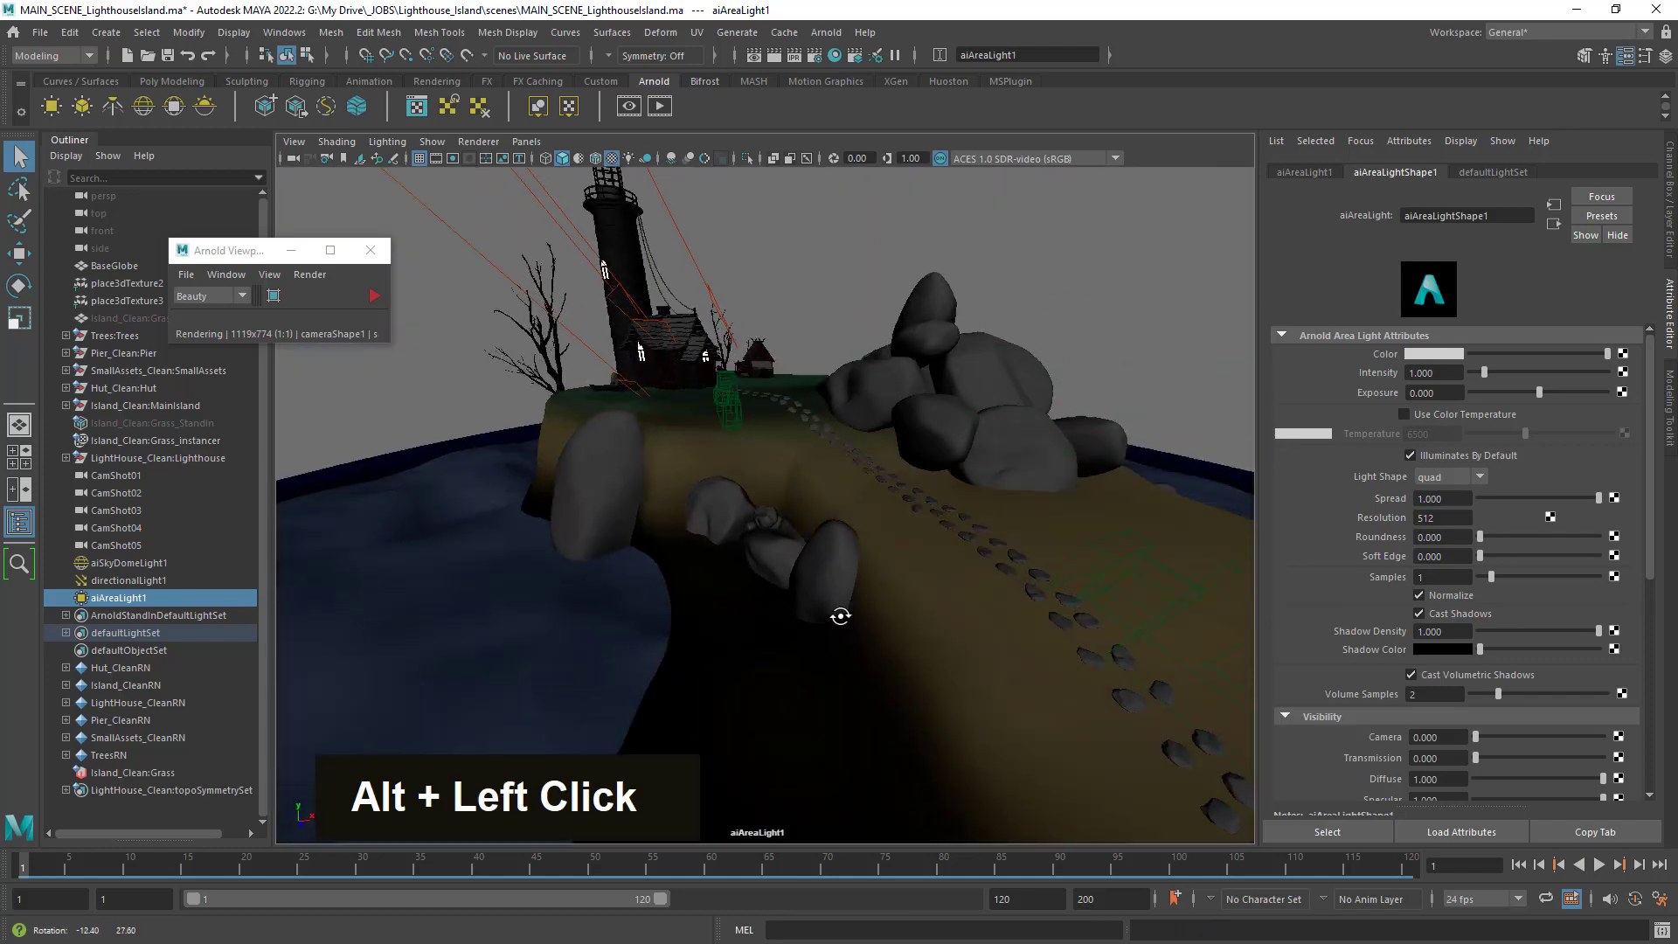
alt+right_drag(840, 611, 787, 589)
alt+drag(786, 588, 854, 468)
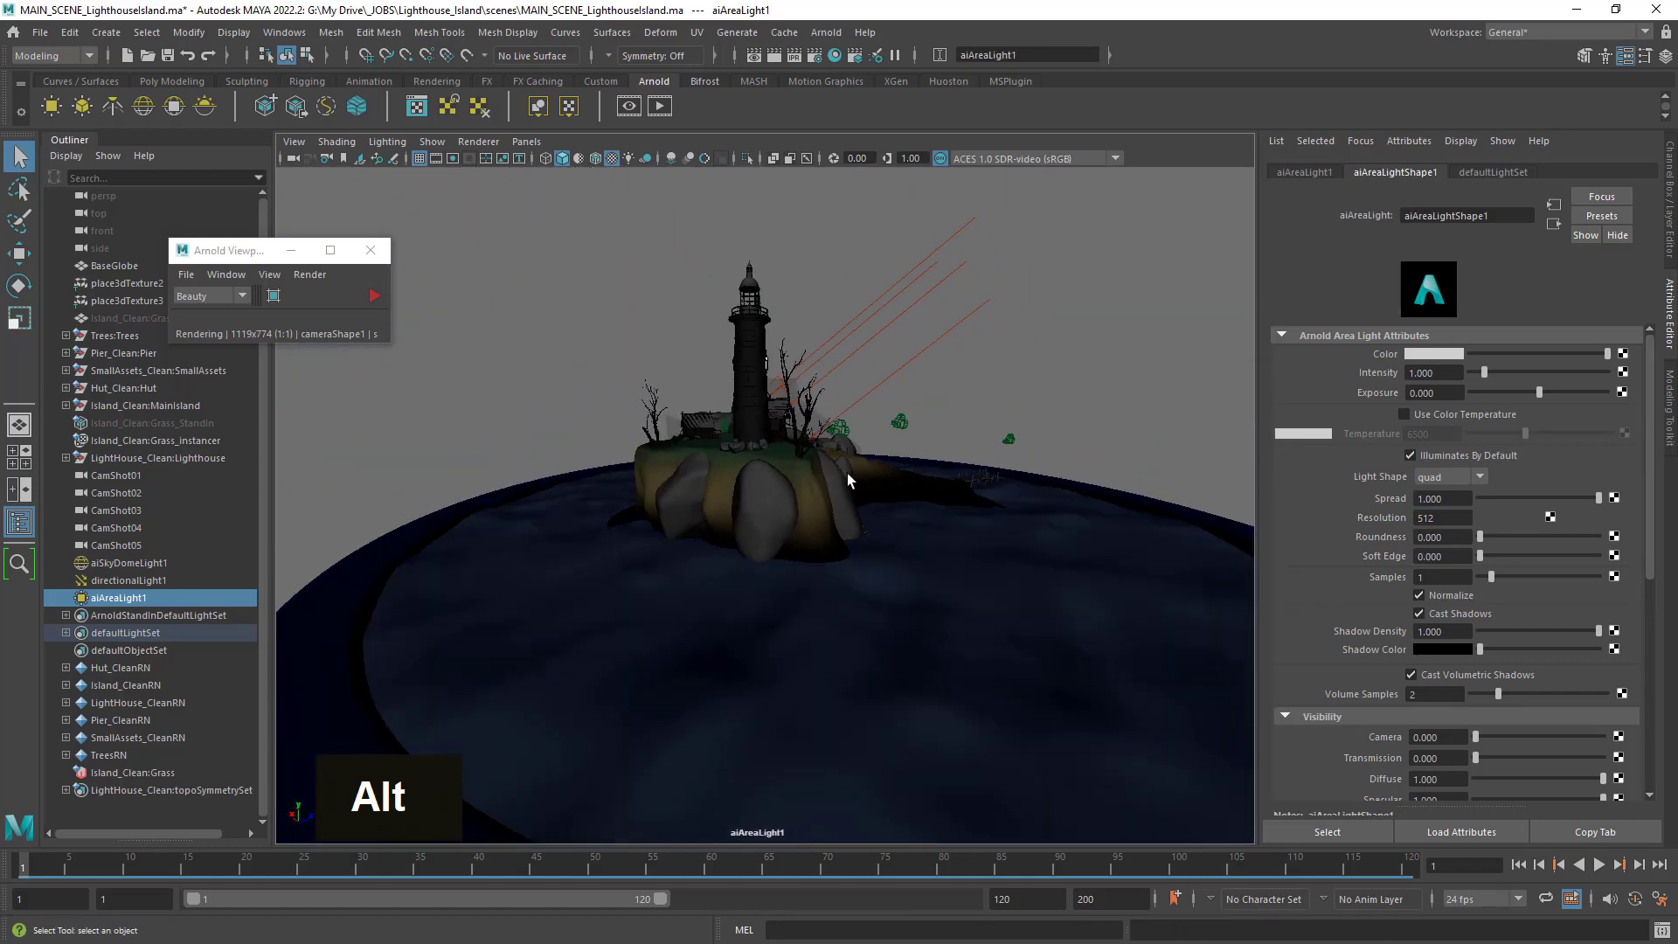
alt+middle_drag(854, 468, 833, 617)
alt+drag(833, 617, 727, 705)
Bring the area light close behind the lighthouse by framing the tower and fine-tuning the angle through the light's own view.
click(780, 722)
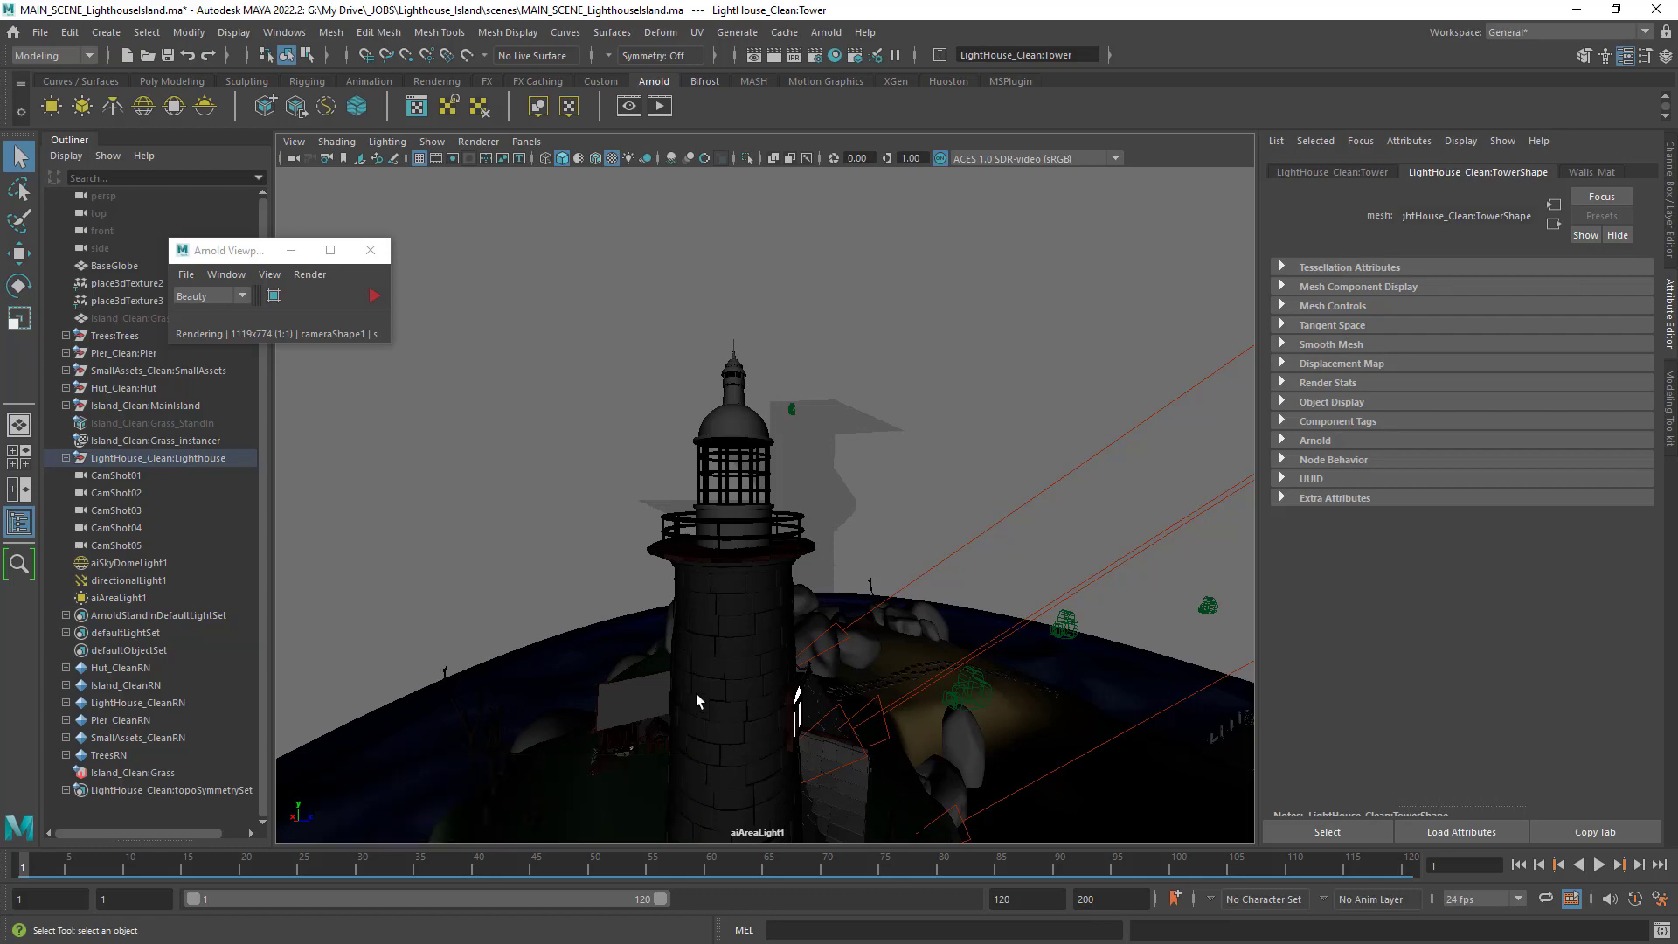
key(f)
alt+right_drag(964, 622, 918, 589)
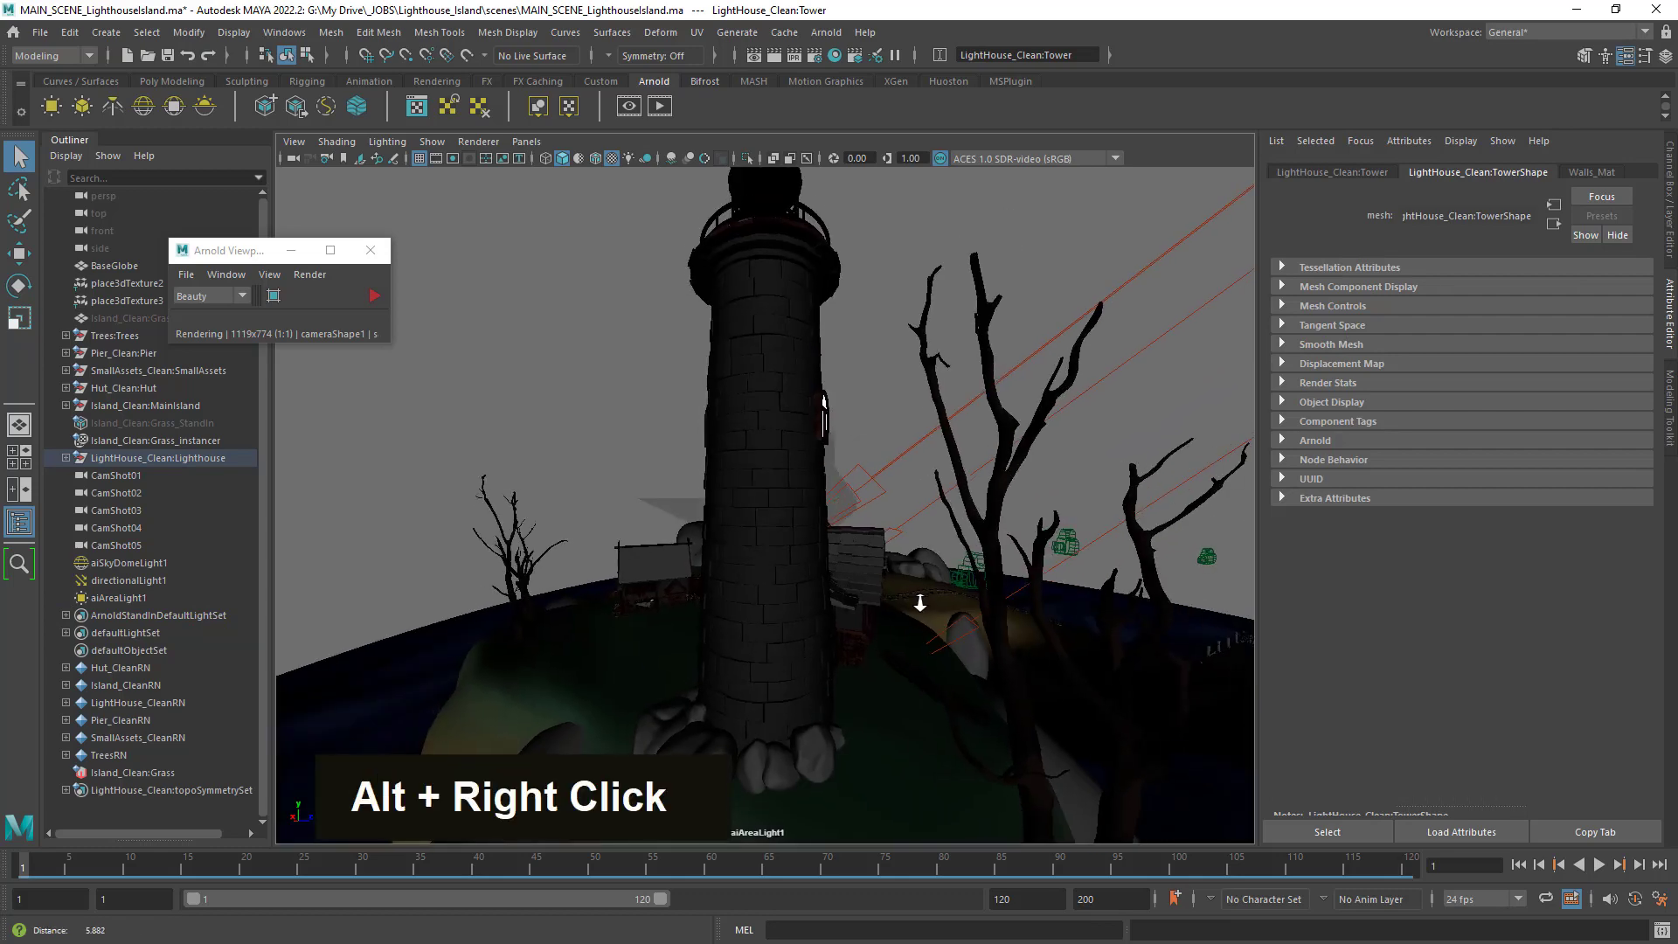
alt+drag(889, 599, 813, 573)
alt+right_drag(813, 574, 900, 607)
alt+drag(900, 607, 900, 609)
alt+right_drag(899, 609, 816, 619)
alt+drag(817, 618, 854, 594)
alt+middle_drag(853, 595, 845, 622)
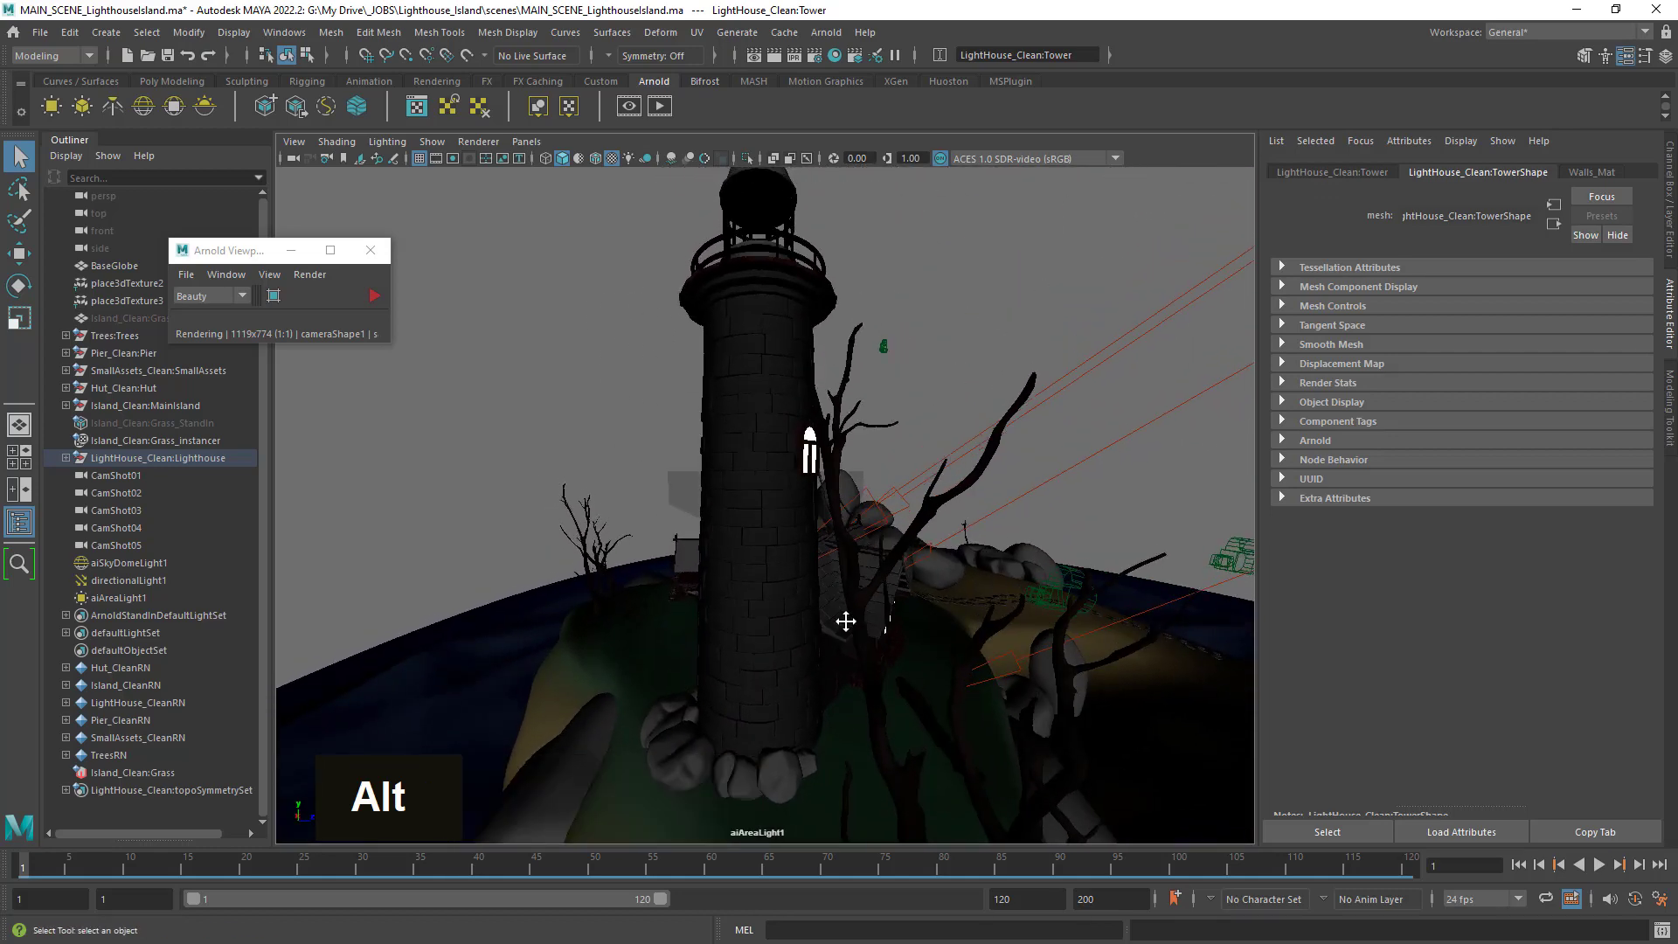
Switch the viewport from the area light's view back to the persp camera.
click(522, 141)
mouse_move(665, 161)
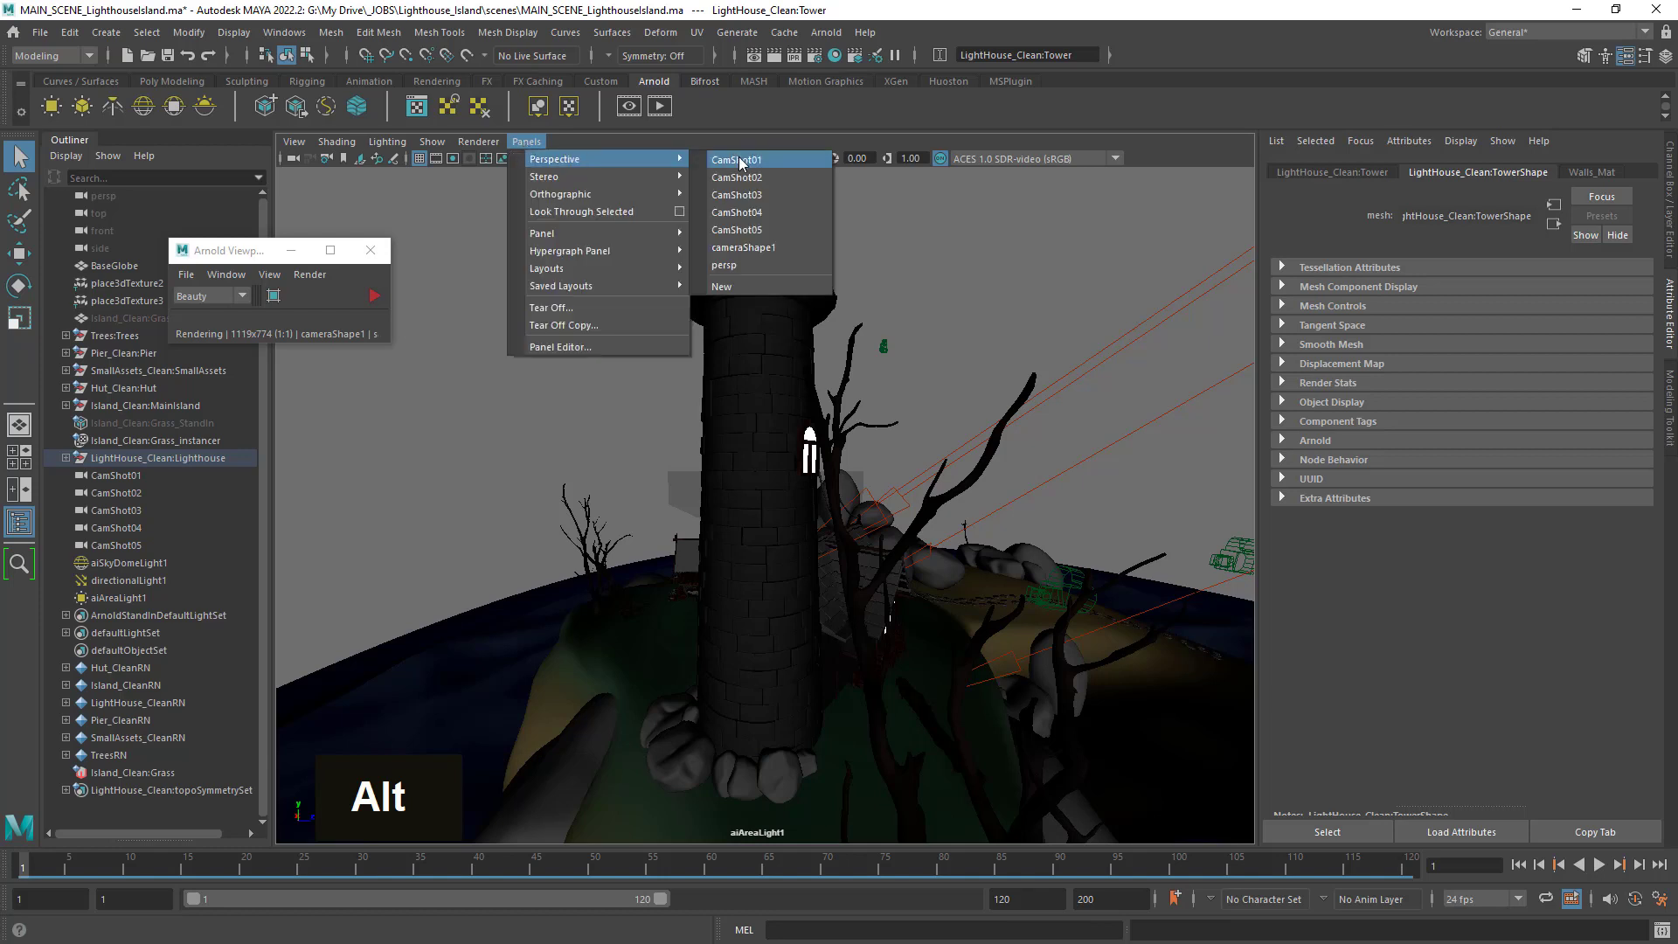
click(779, 258)
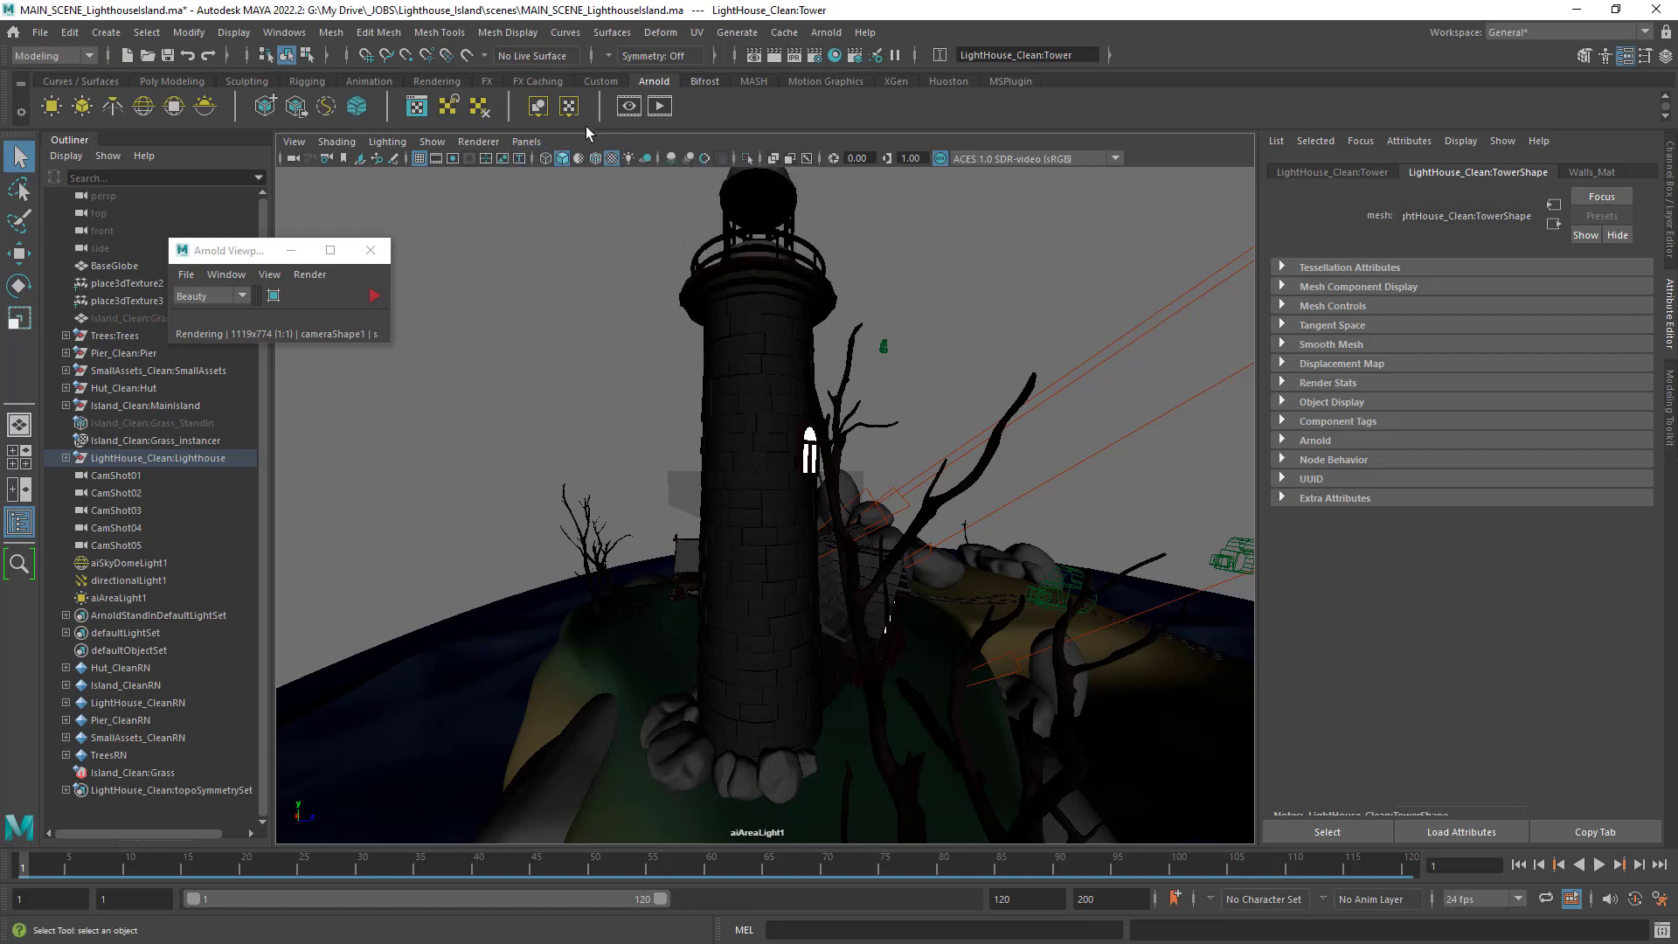
click(527, 142)
mouse_move(590, 161)
click(773, 139)
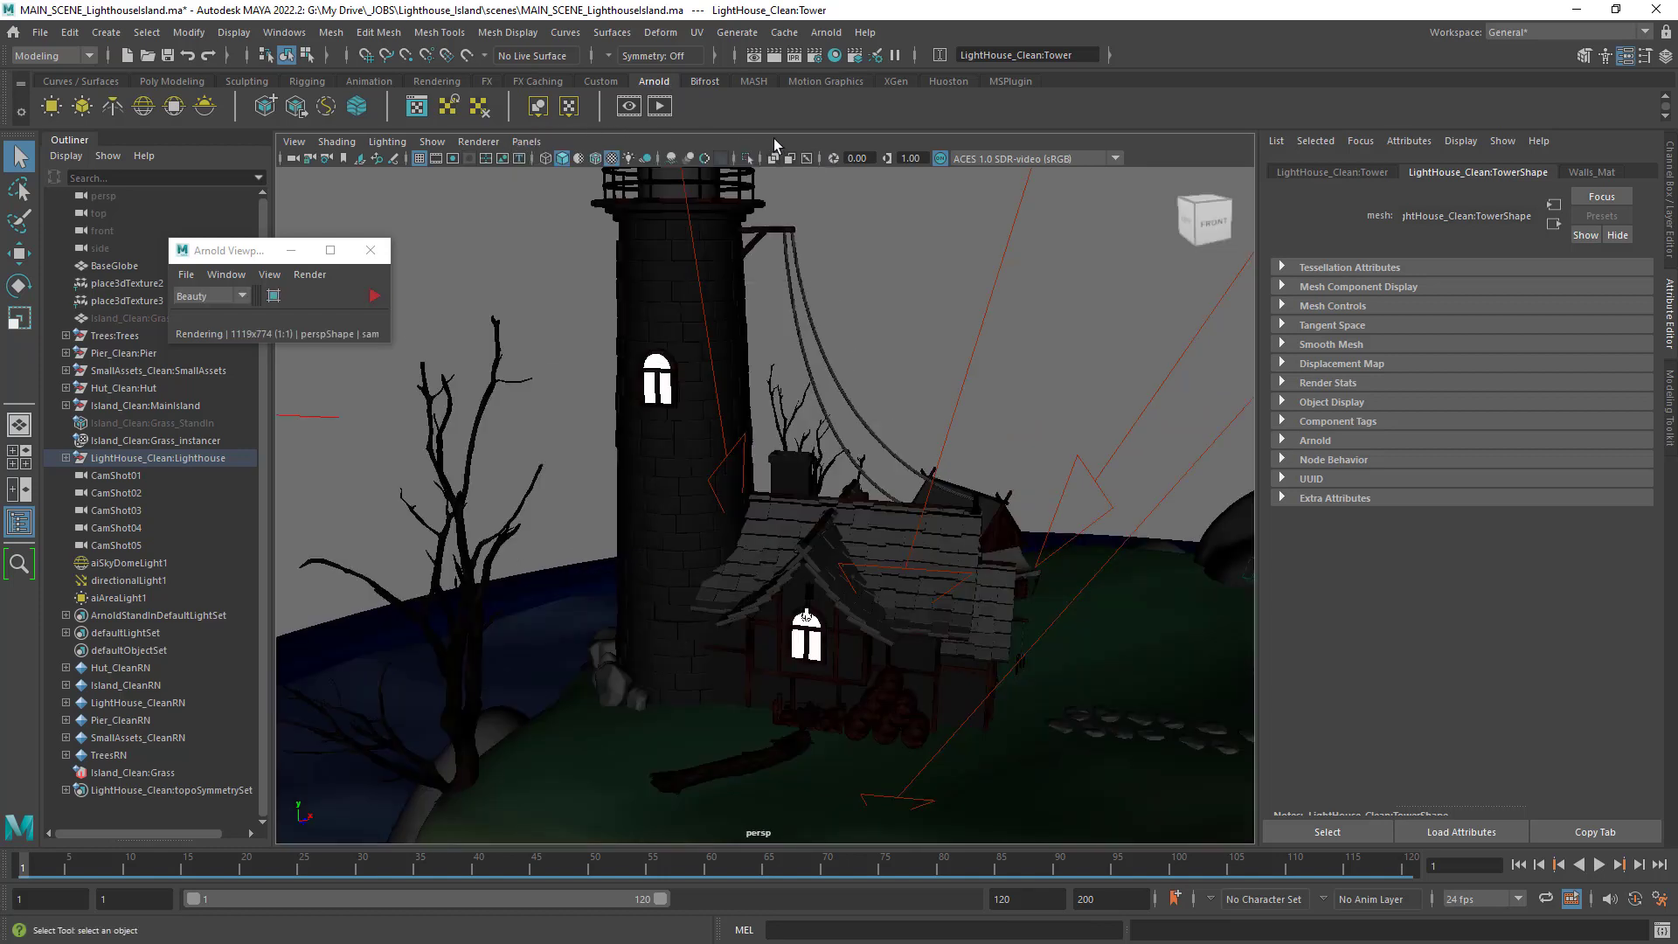
Scale the area light taller and wider so it spans more of the lighthouse tower's height.
alt+right_drag(915, 303, 875, 350)
alt+drag(874, 349, 830, 420)
alt+right_drag(830, 420, 841, 437)
mouse_move(841, 437)
alt+mouse_down()
mouse_move(821, 455)
mouse_move(837, 470)
alt+mouse_up()
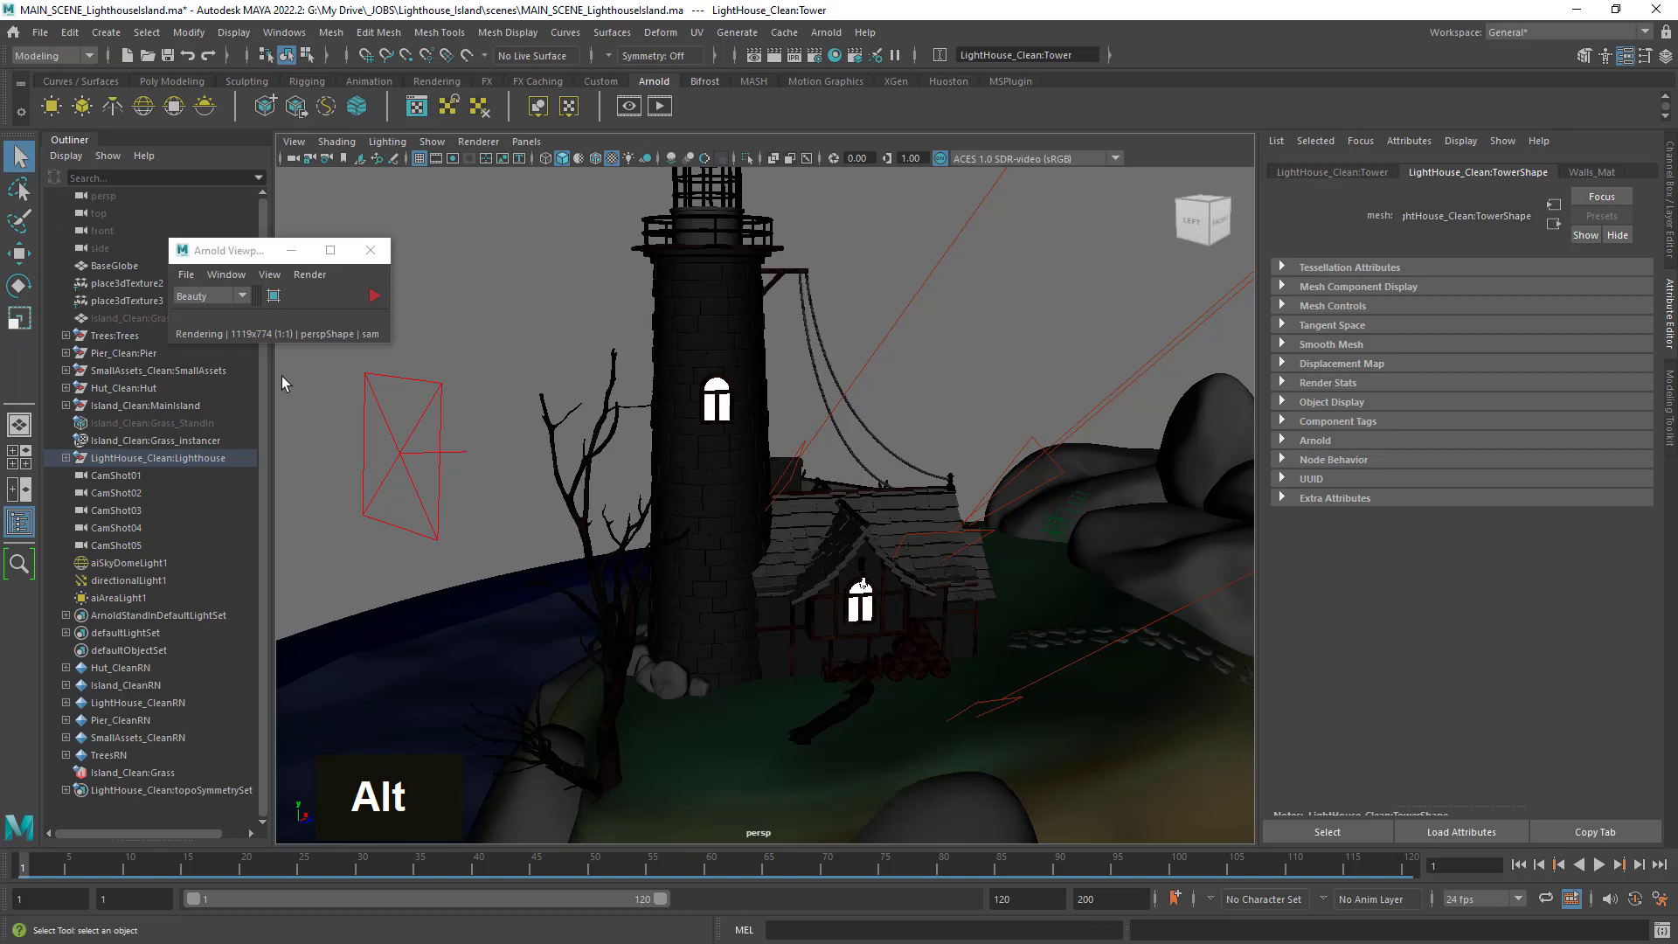
click(19, 318)
alt+right_drag(612, 472, 525, 472)
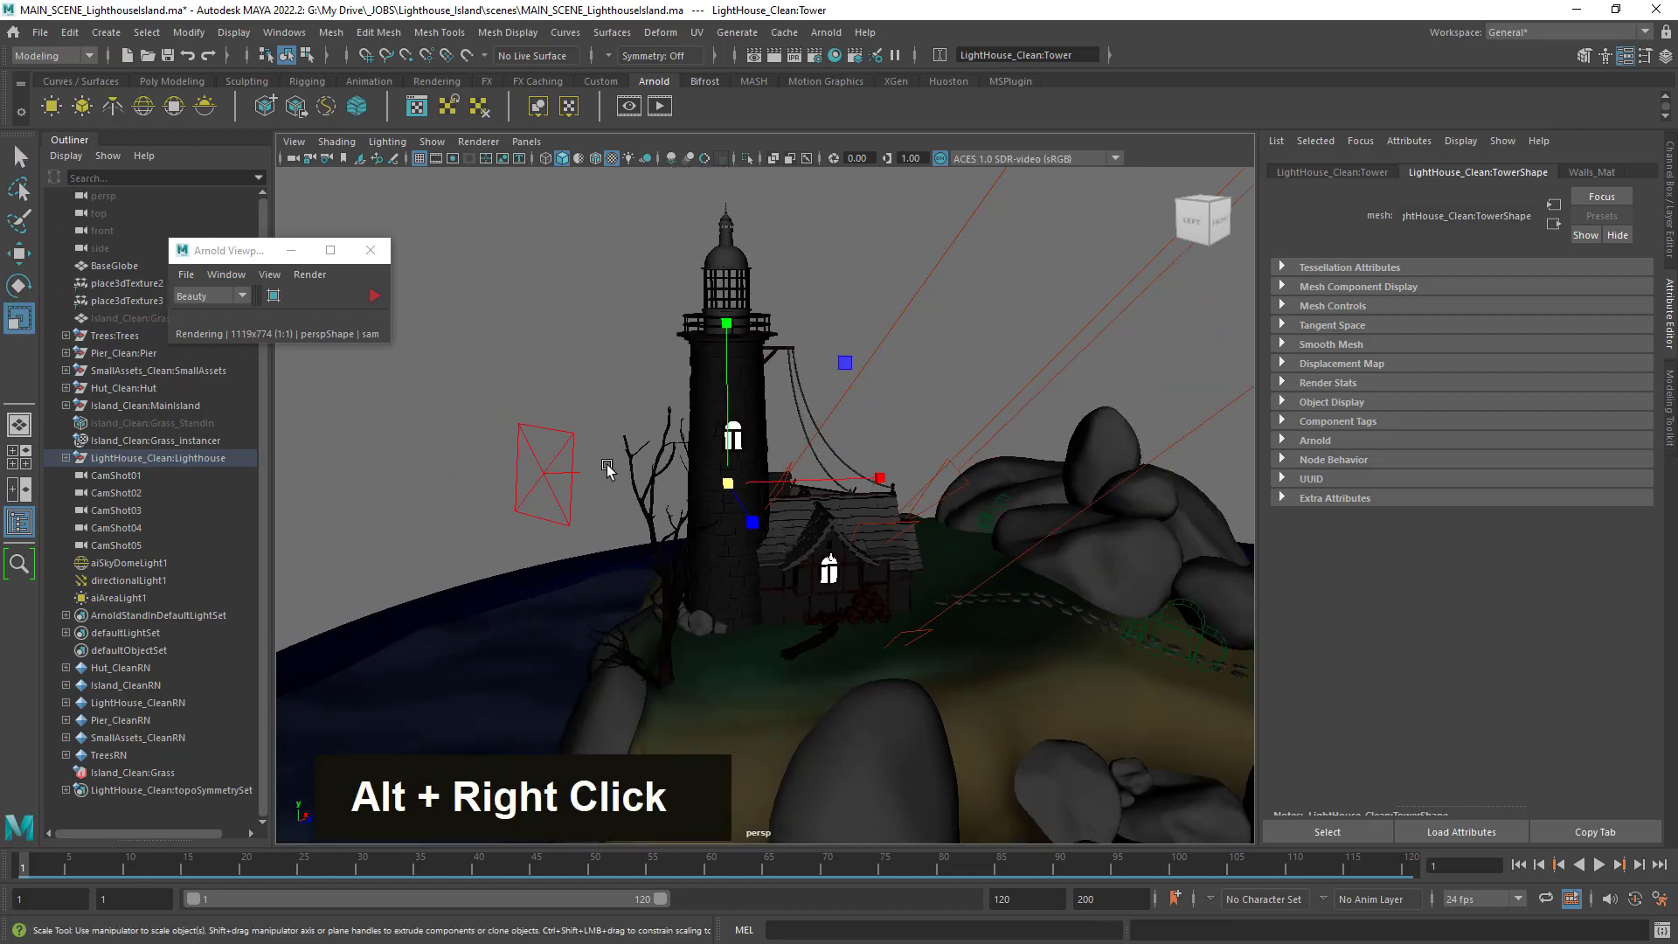
click(548, 475)
drag(545, 349, 547, 288)
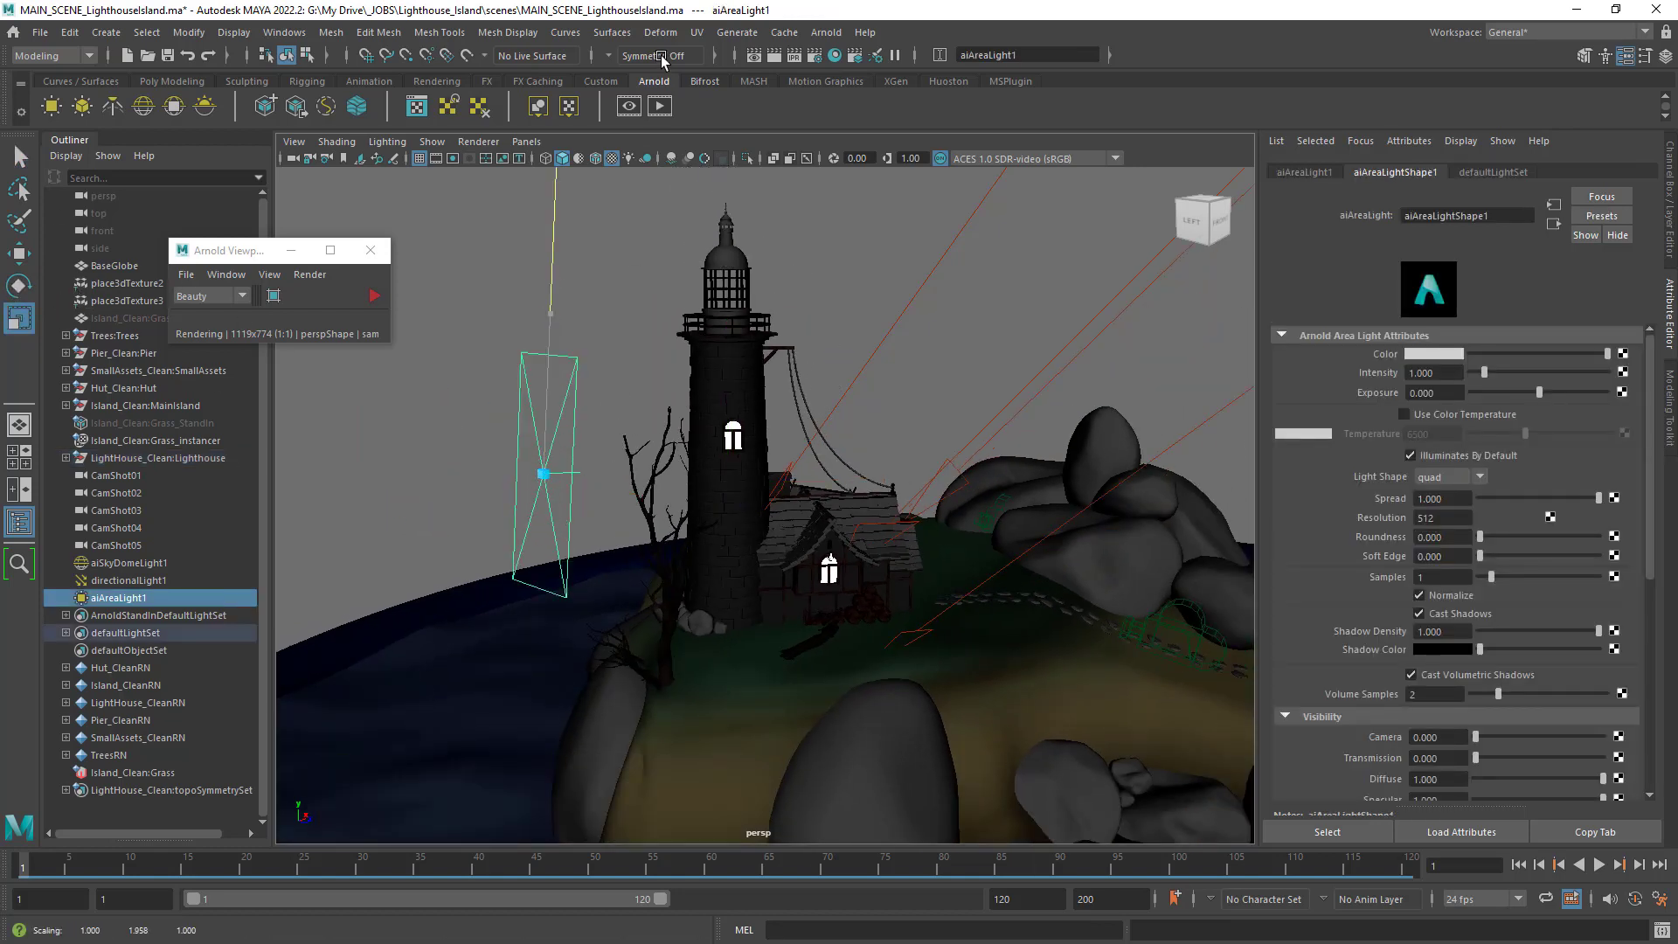
drag(649, 498, 686, 499)
click(21, 158)
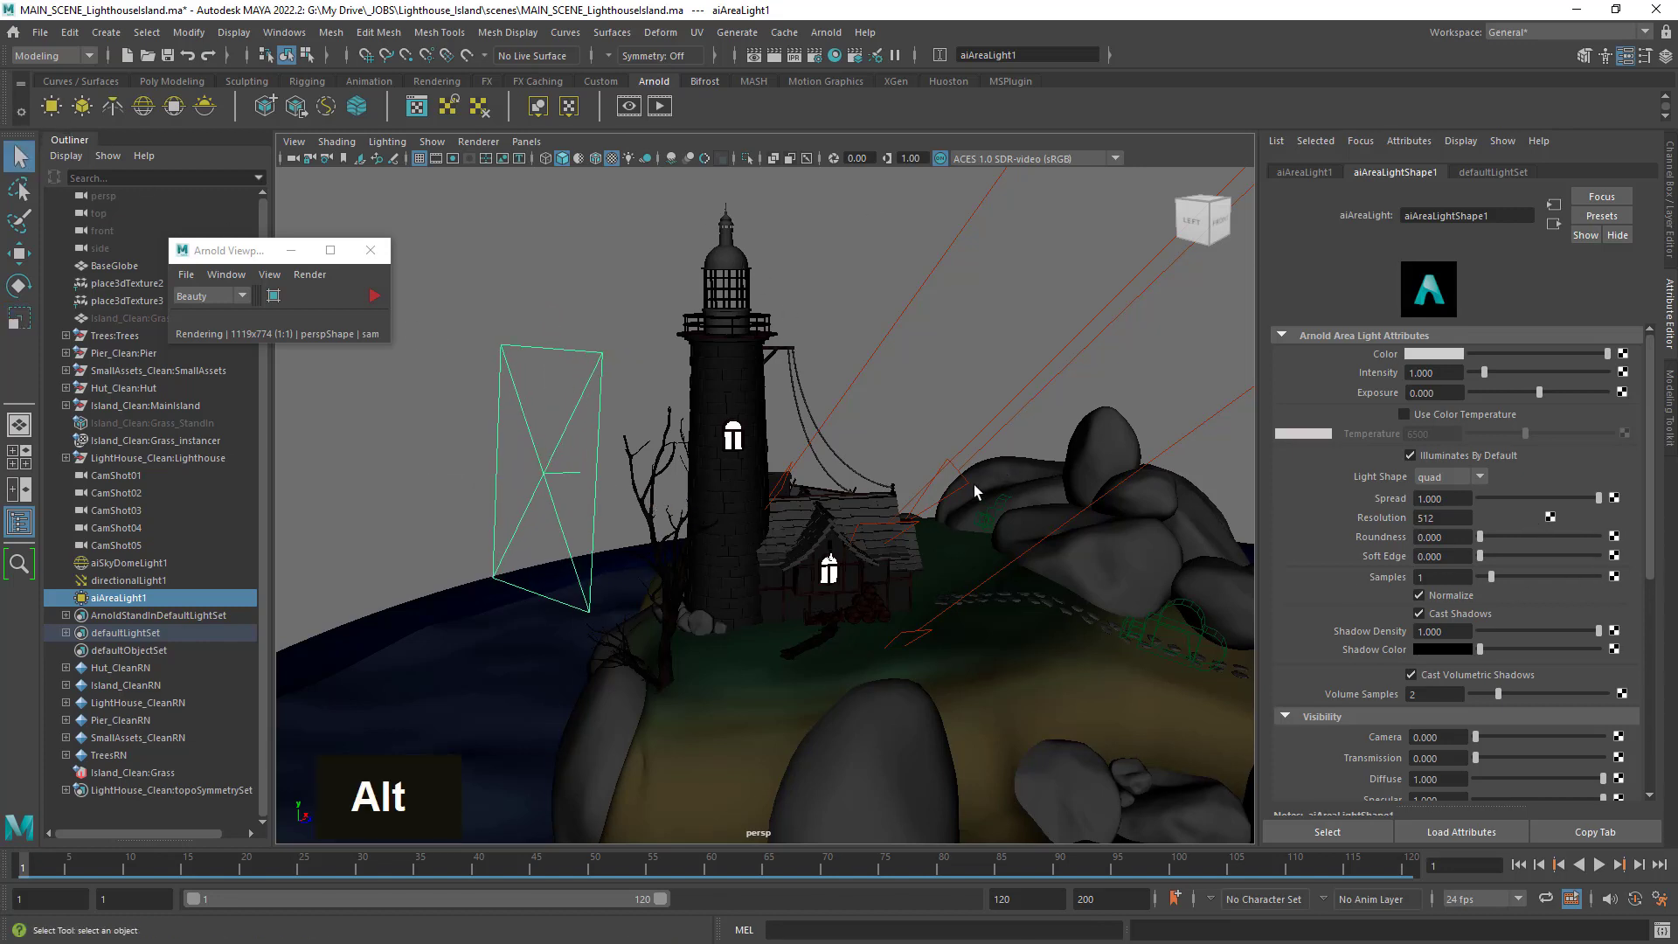
Set the area light's exposure to 1 and give it a warm beige color.
alt+drag(973, 485, 1328, 533)
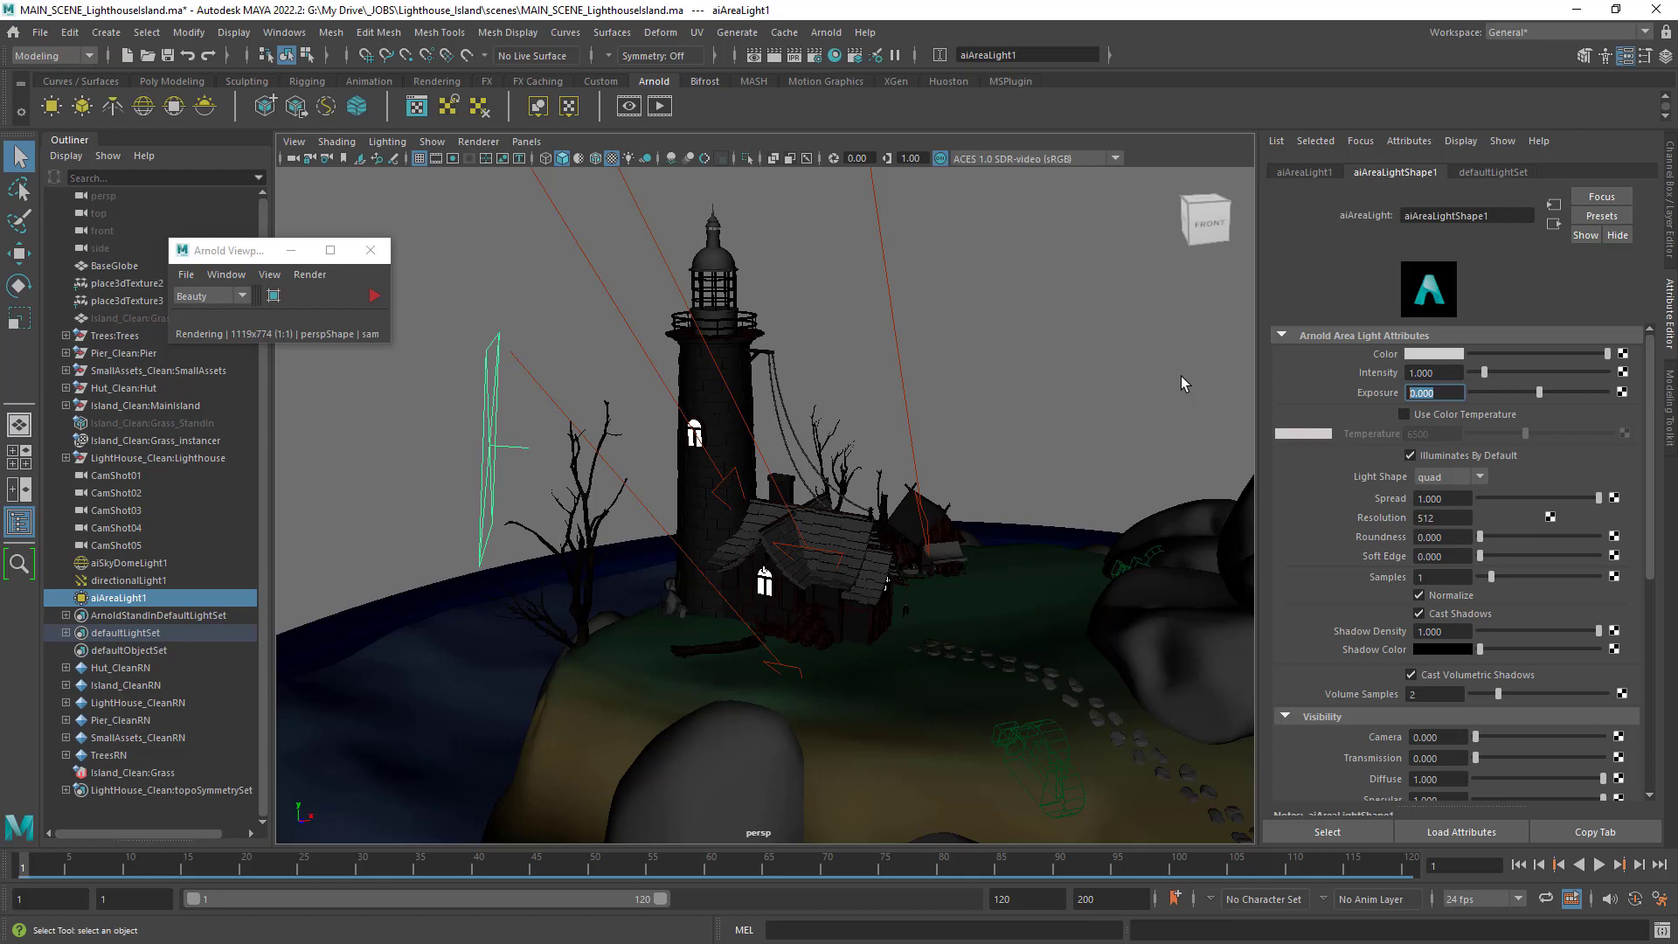
text(1)
key(Return)
click(1434, 355)
click(1440, 352)
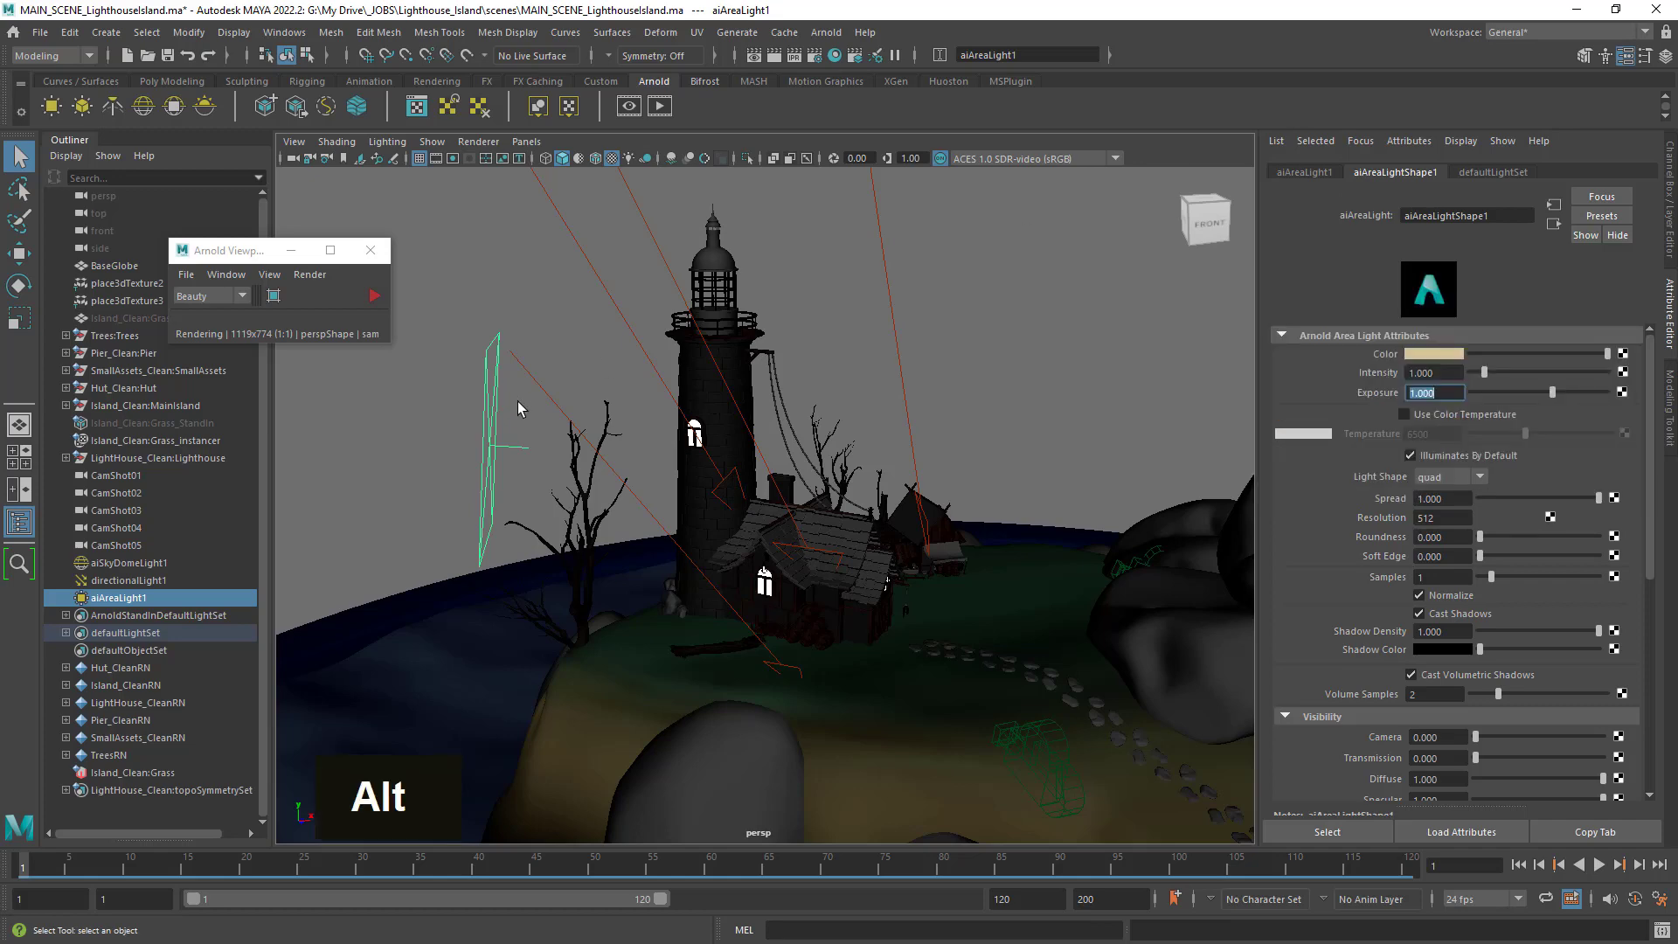
Move the area light closer to the lighthouse along X and rotate it slightly to refine its aim at the tower.
alt+drag(517, 401, 686, 452)
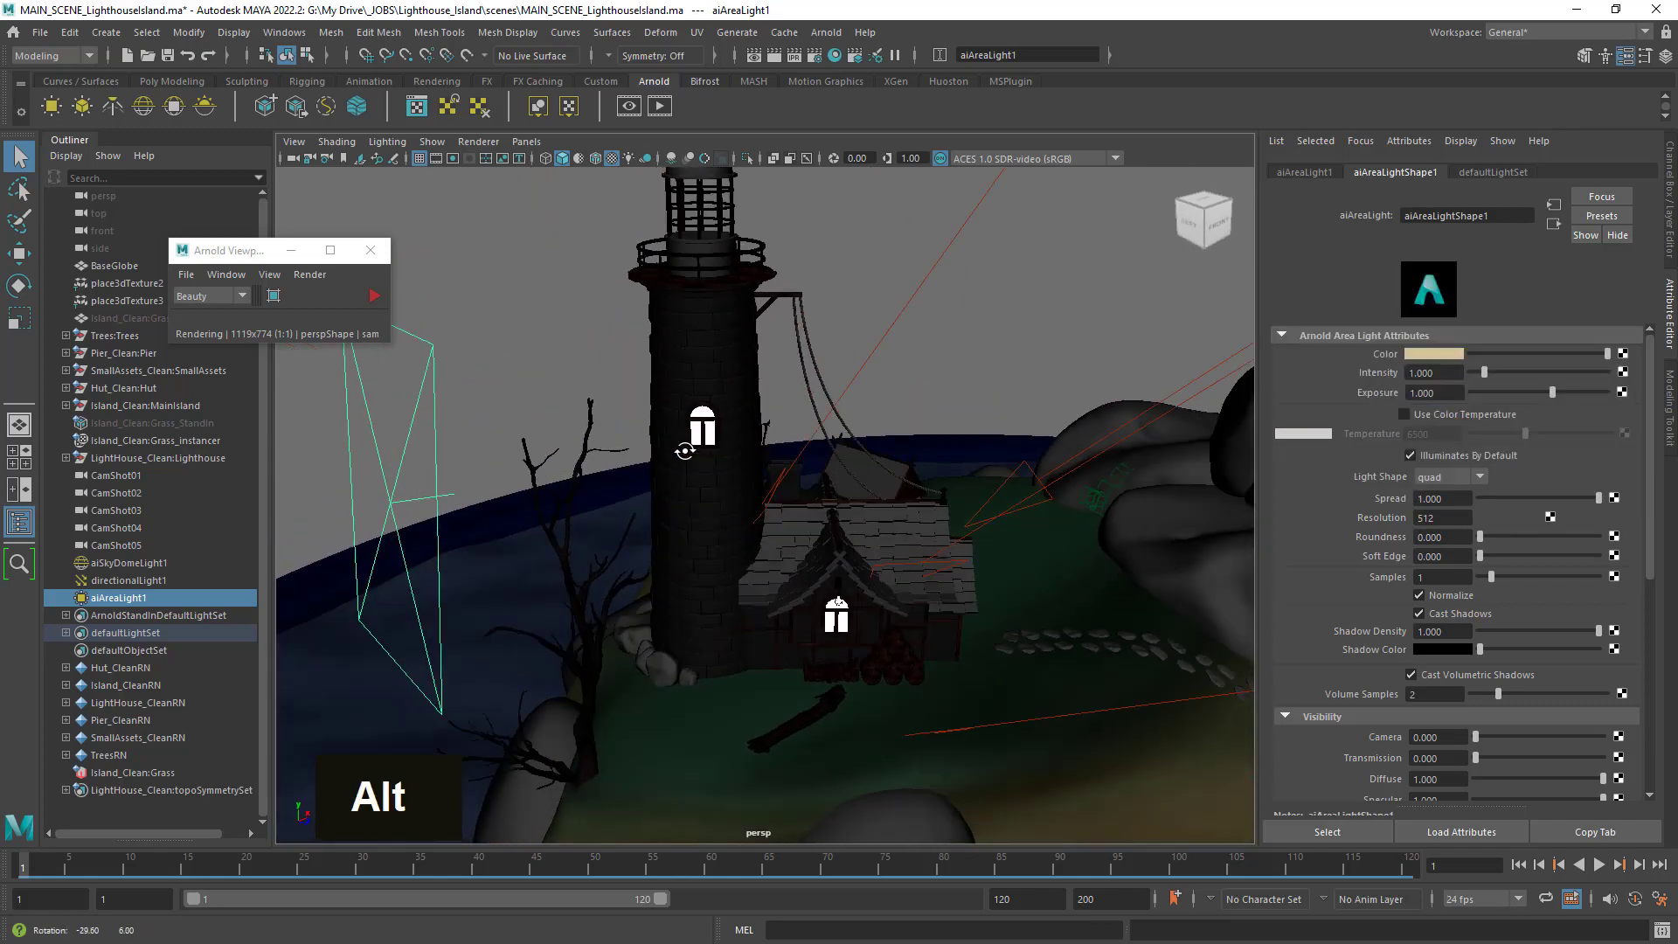
click(21, 255)
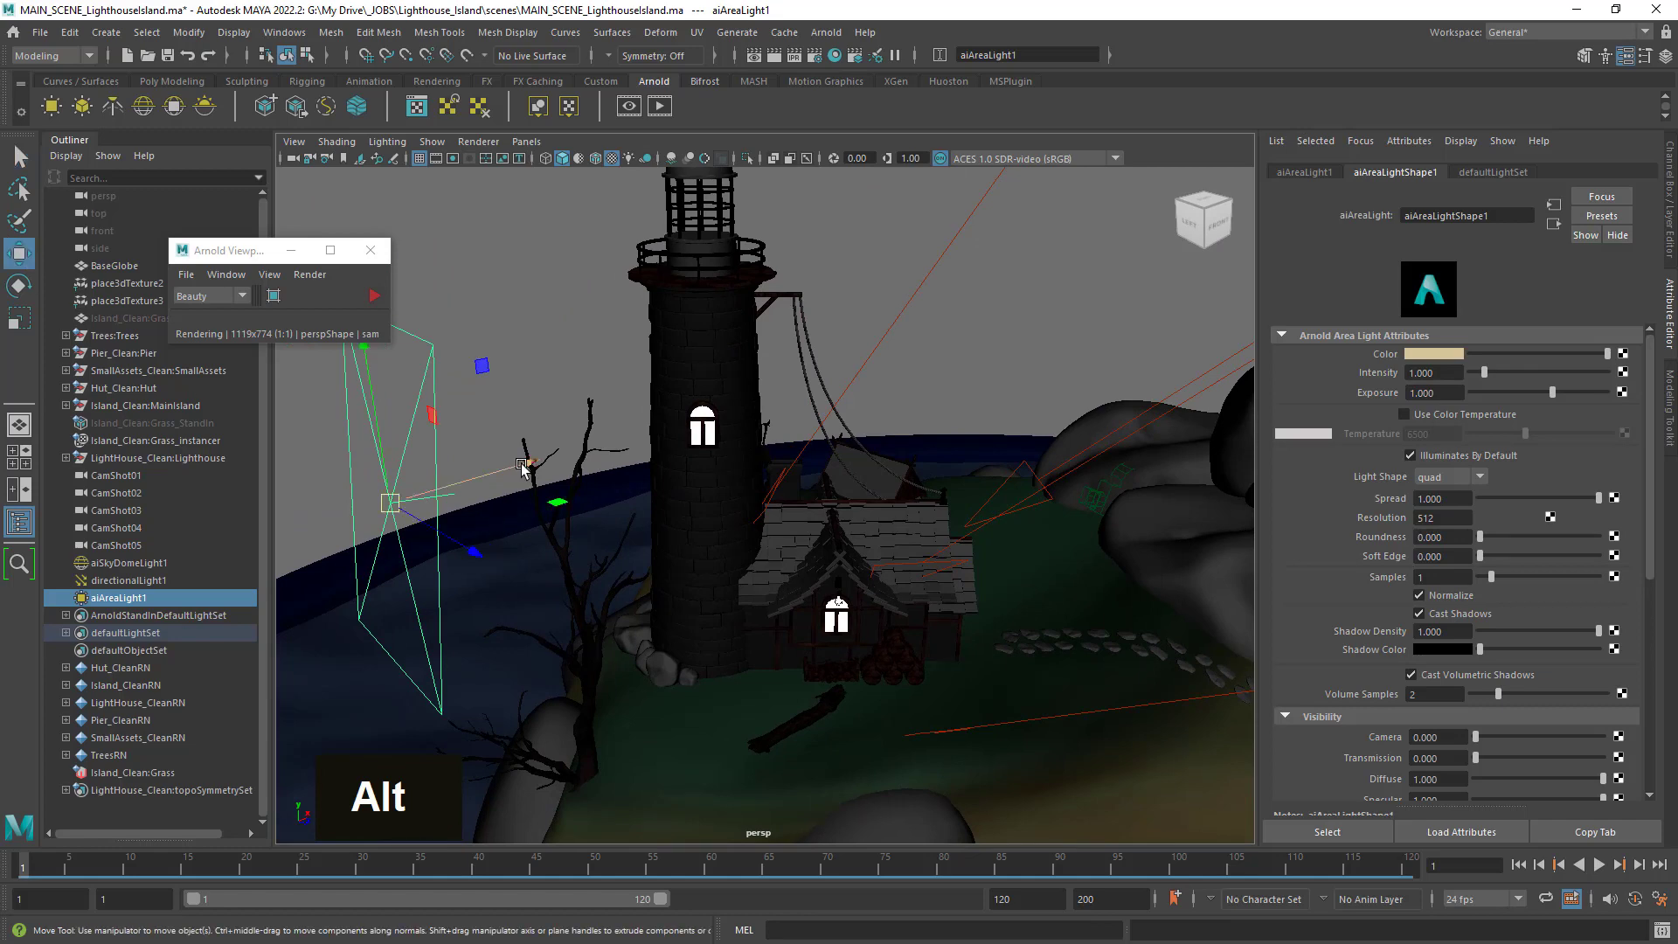
drag(522, 464, 612, 470)
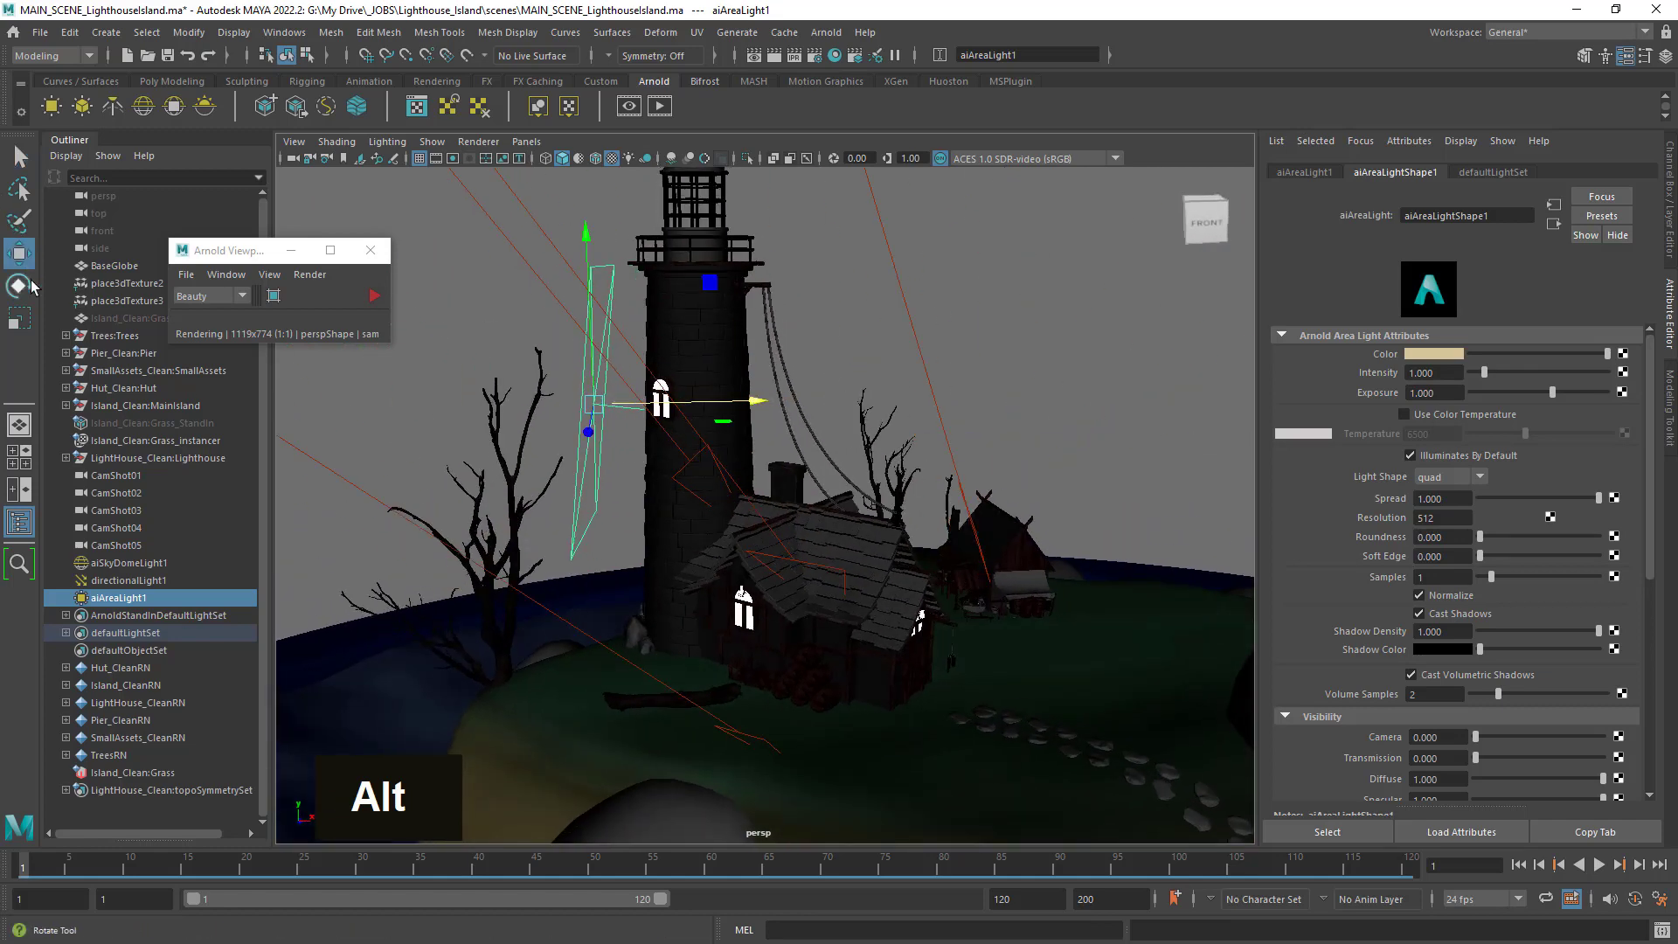
click(30, 287)
alt+drag(598, 381, 612, 476)
drag(667, 293, 661, 291)
Lower the area light beside the tower and frame the lighthouse and hut together from the front.
alt+drag(629, 421, 707, 438)
click(13, 256)
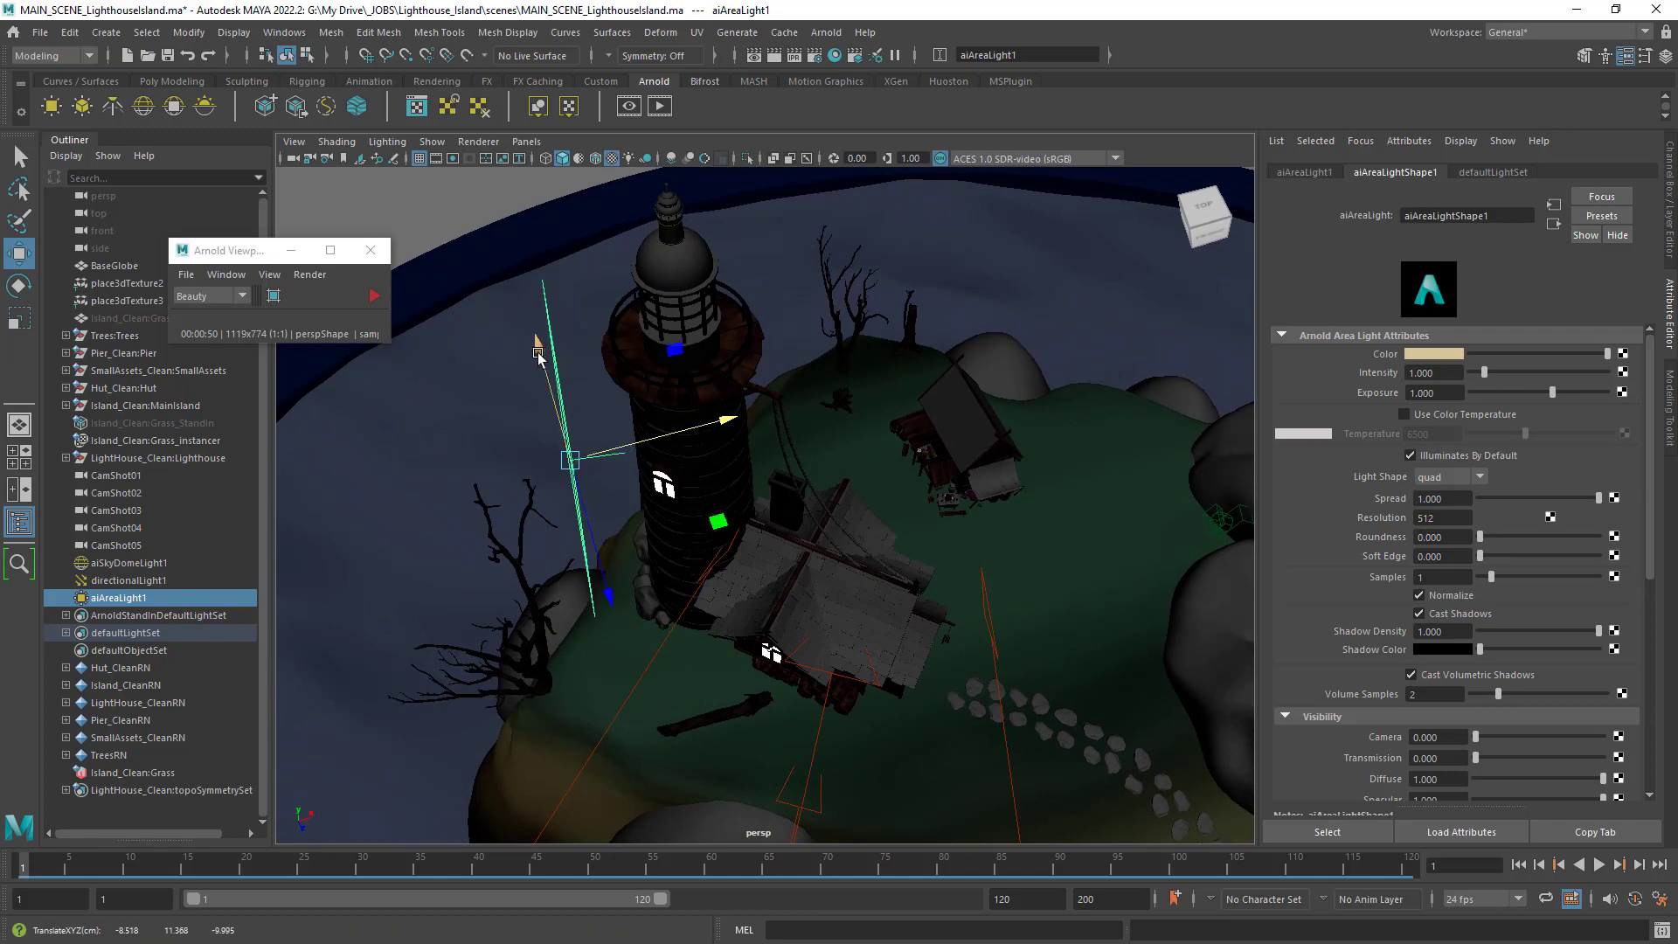
alt+drag(538, 354, 729, 484)
drag(574, 364, 566, 341)
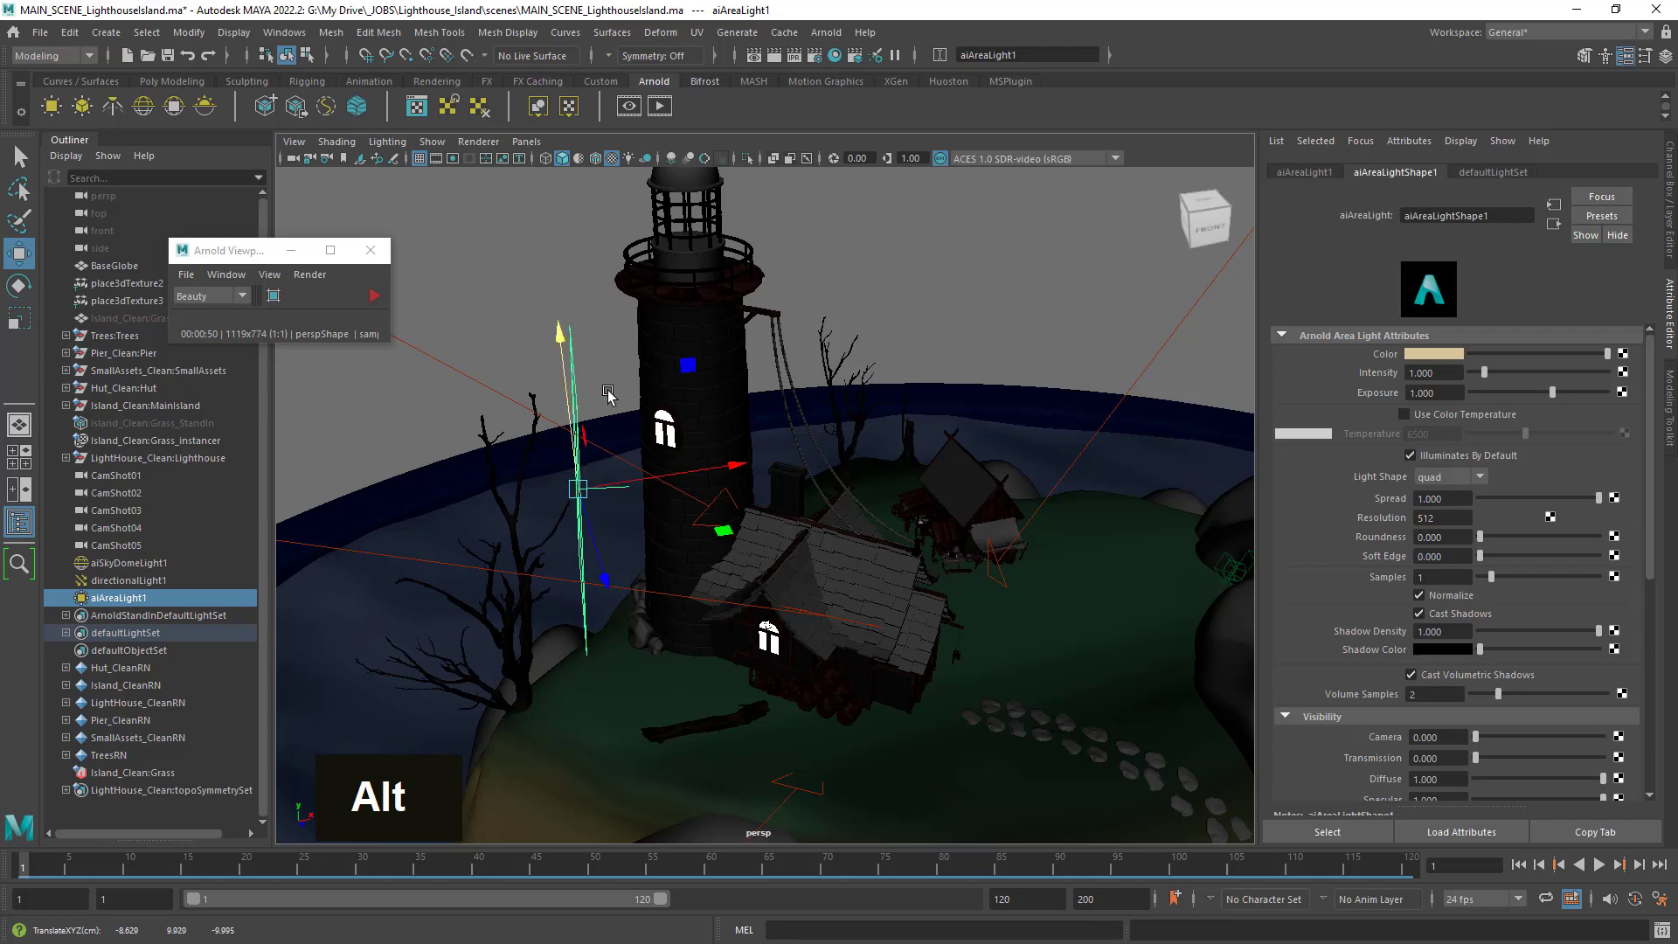
alt+drag(608, 395, 949, 476)
alt+right_drag(949, 477, 874, 476)
alt+middle_drag(874, 477, 959, 557)
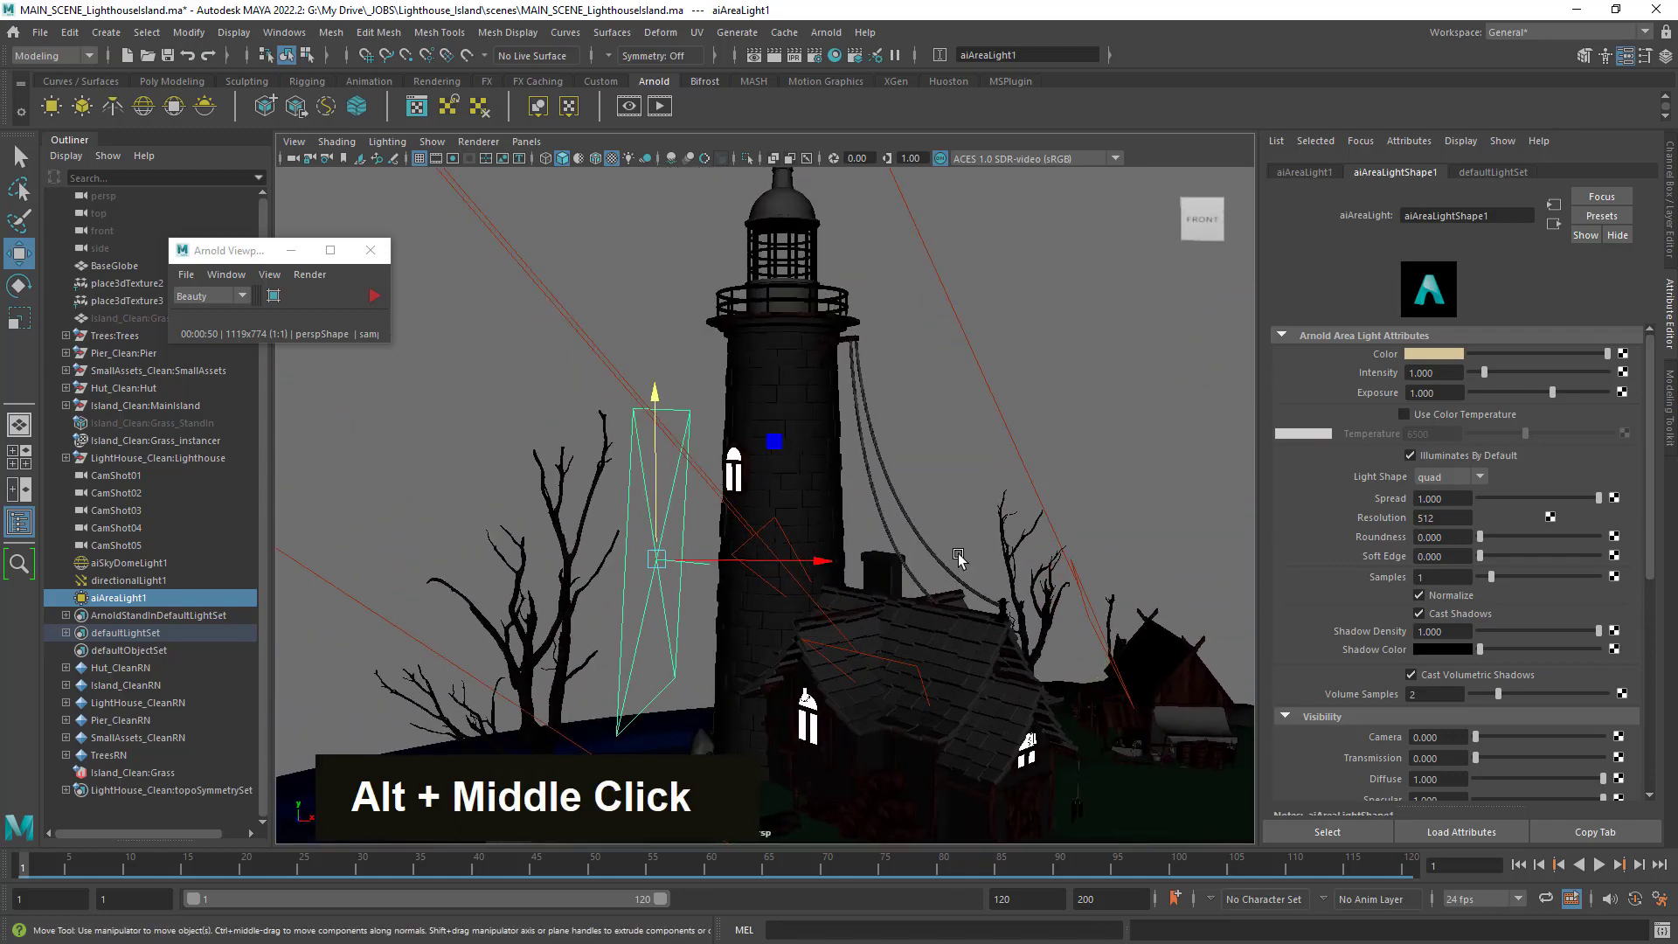
alt+right_drag(959, 558, 920, 543)
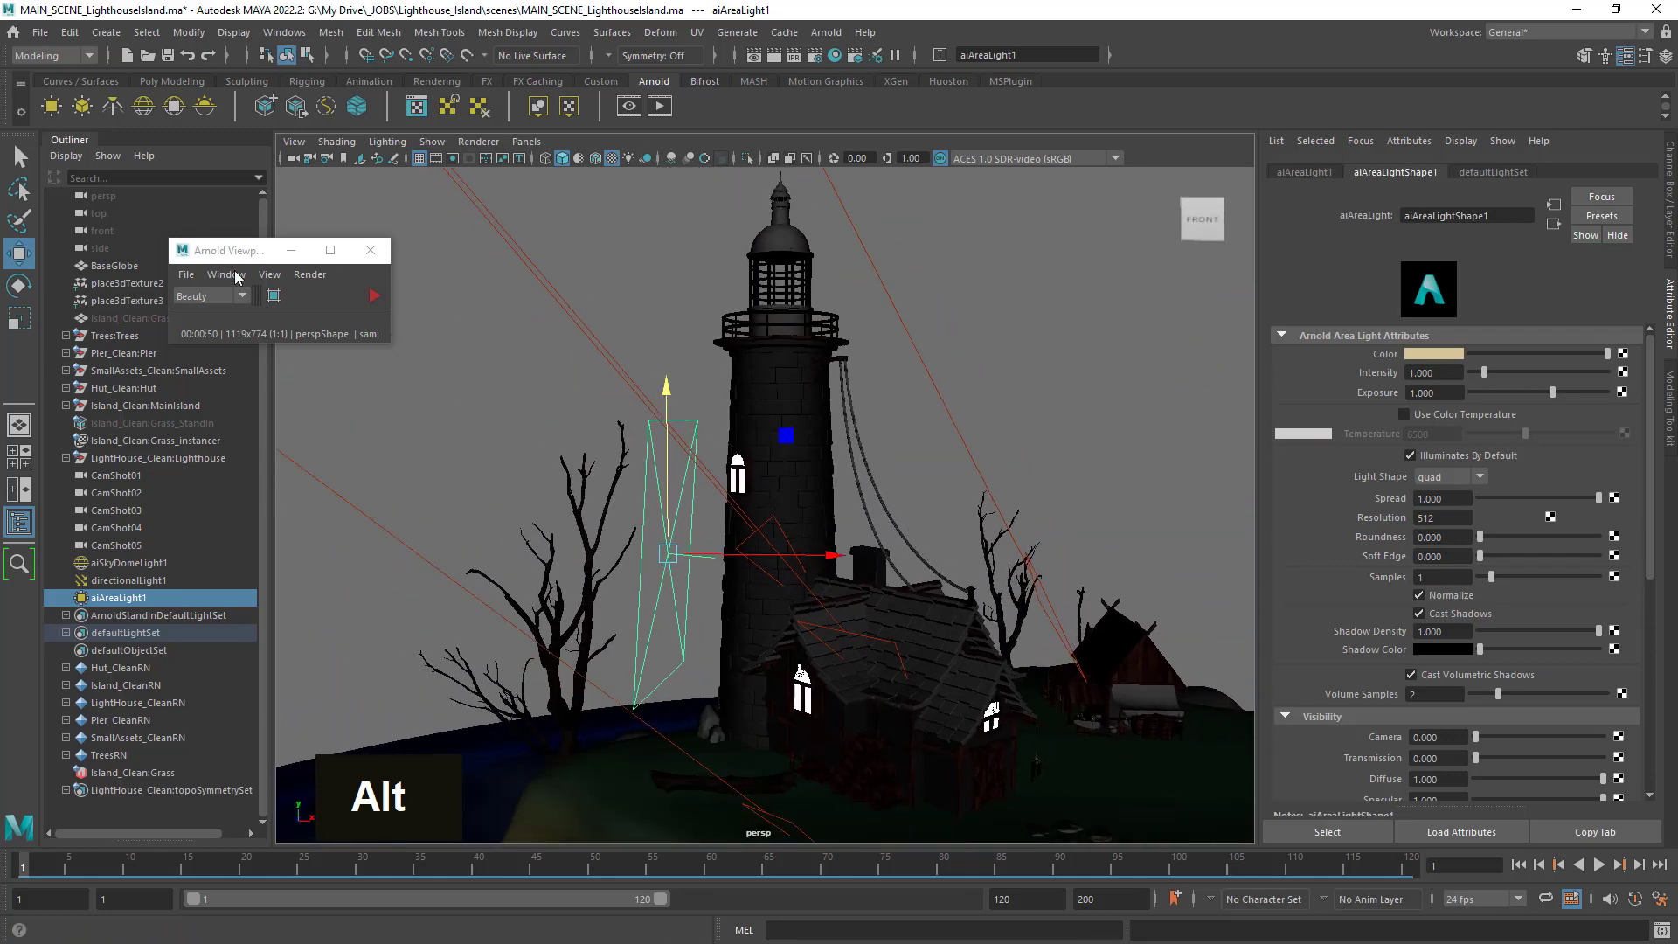
Start the live render and set the area light's exposure to 10 after trying 50.
click(367, 296)
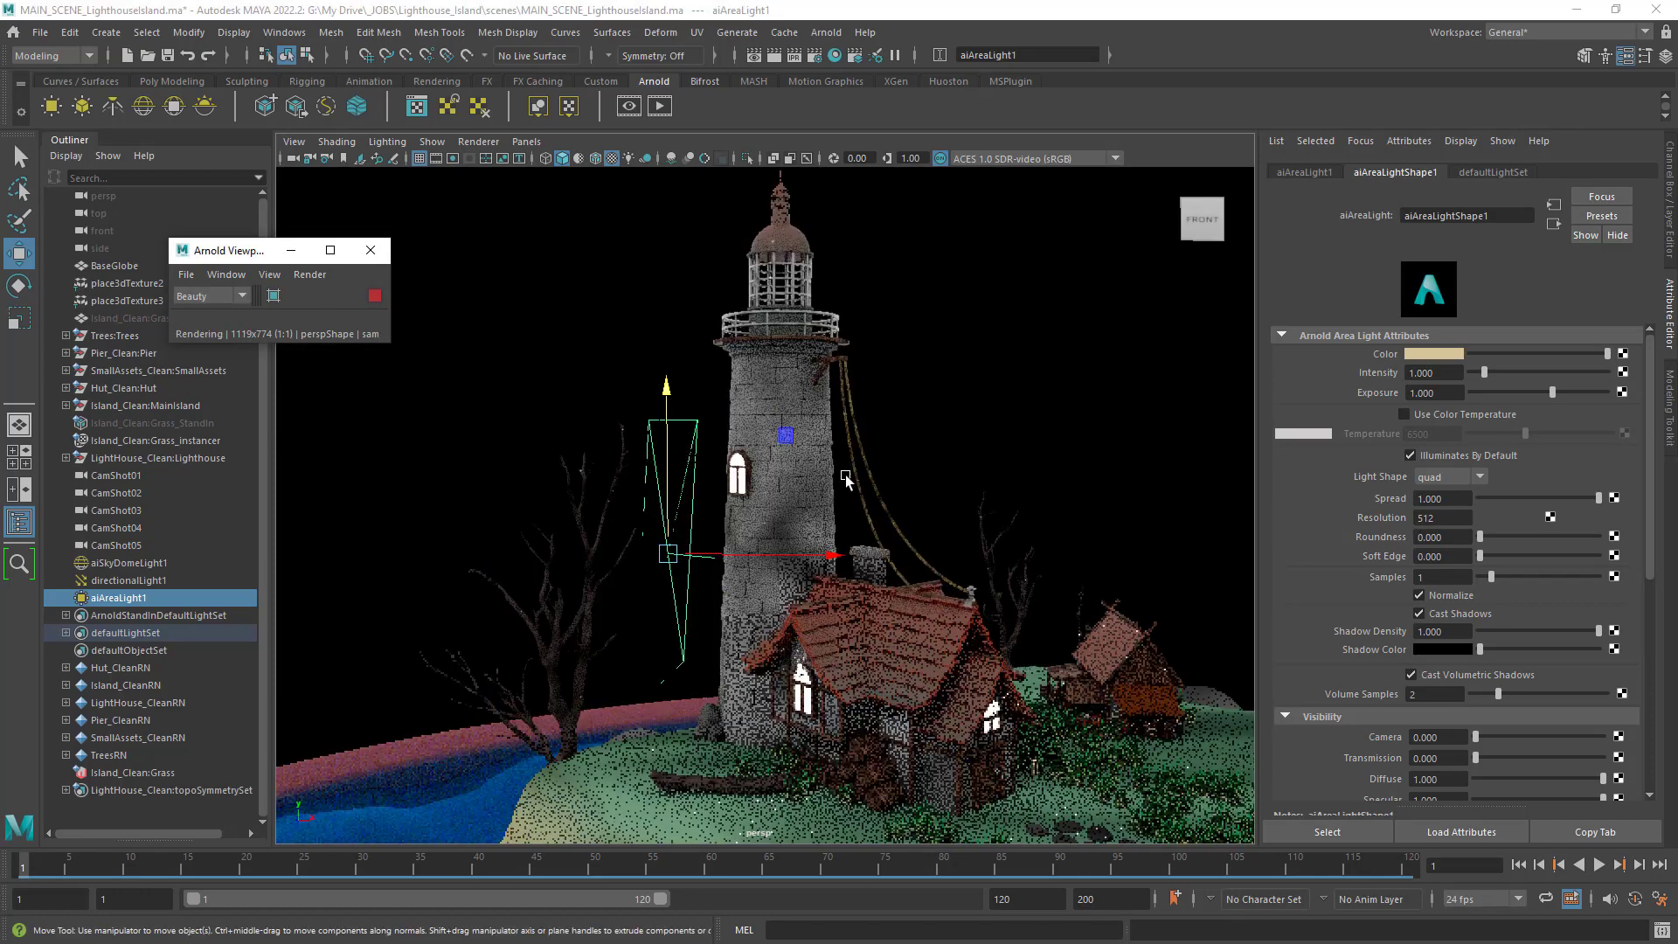
click(1452, 393)
text(50)
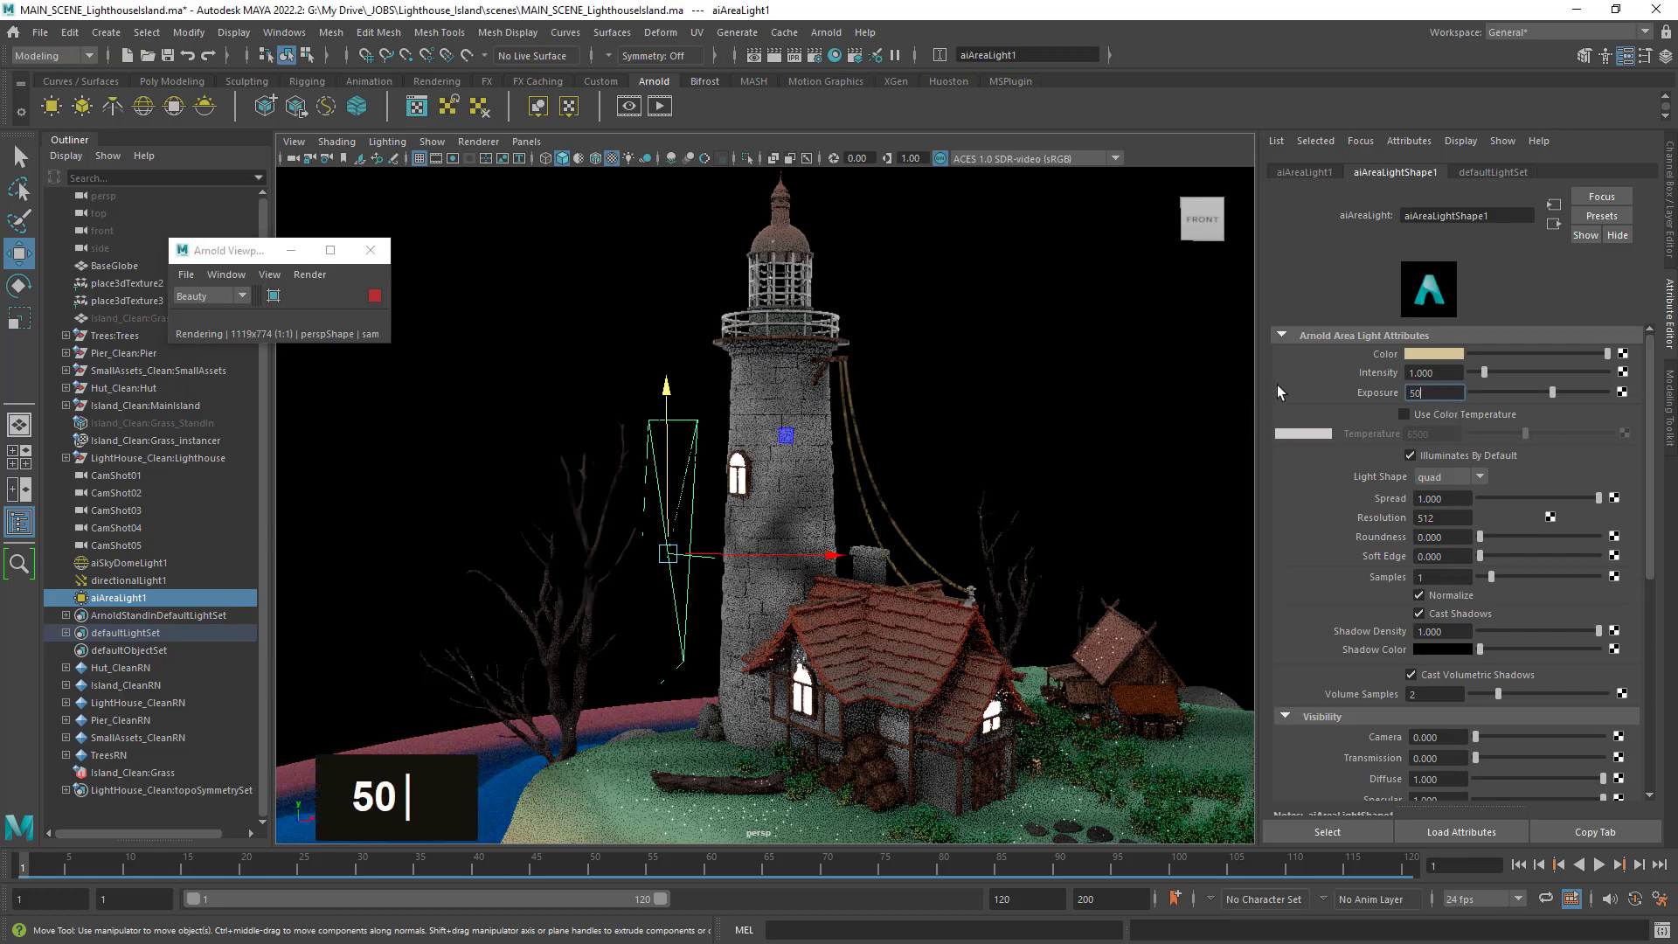
key(Return)
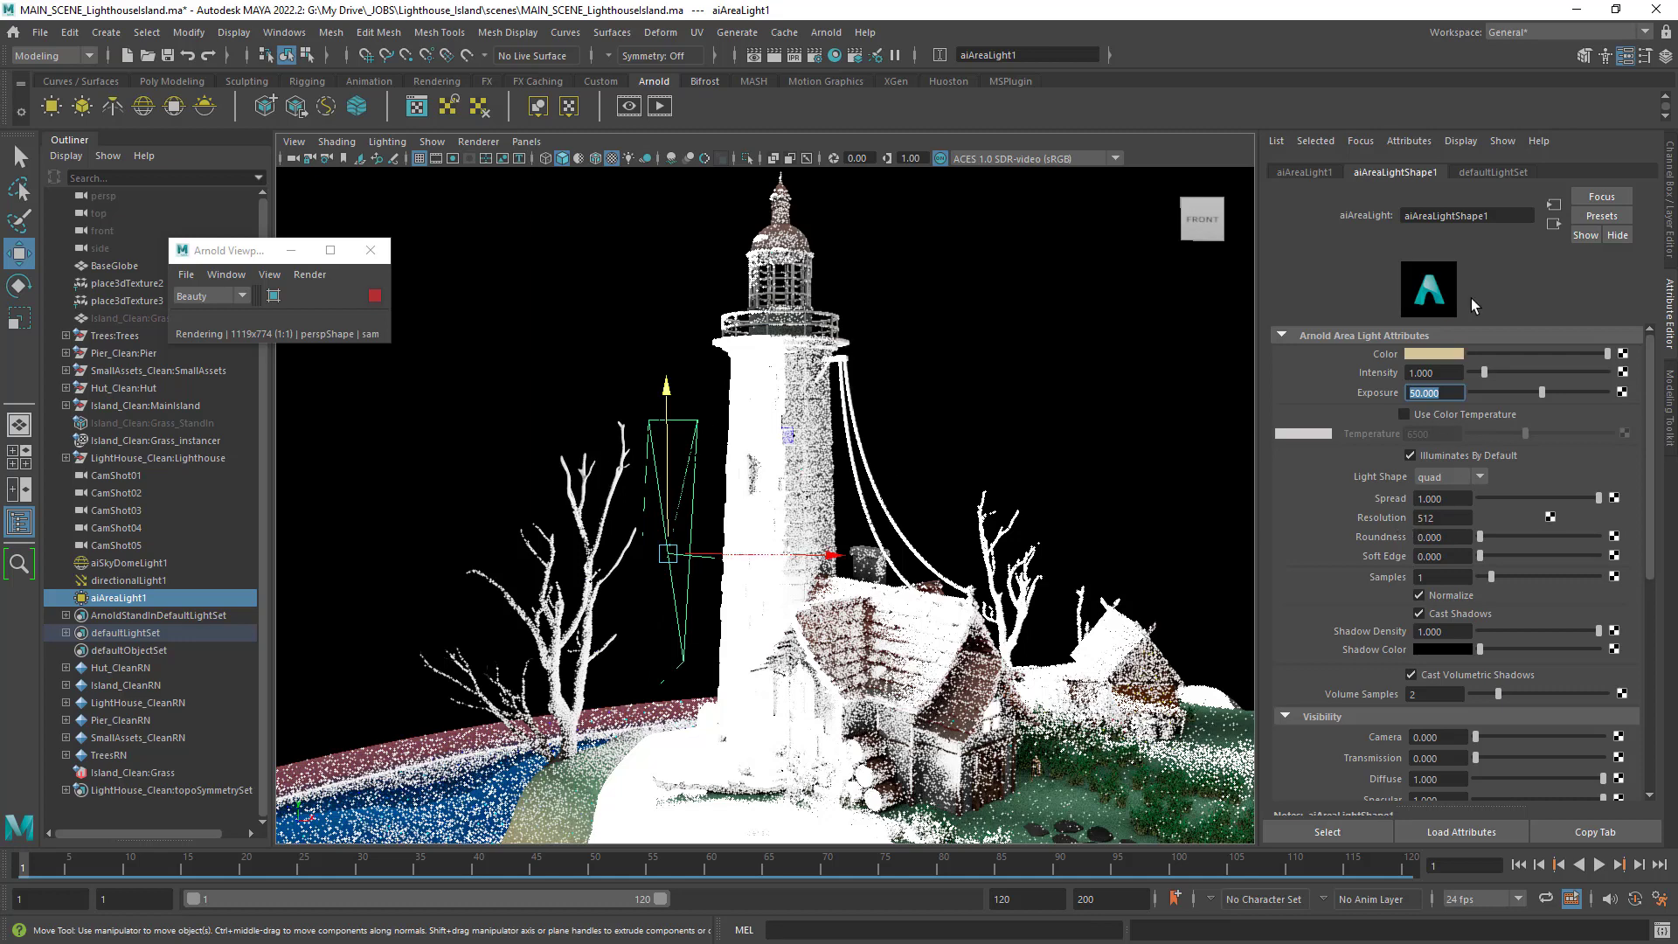
text(10)
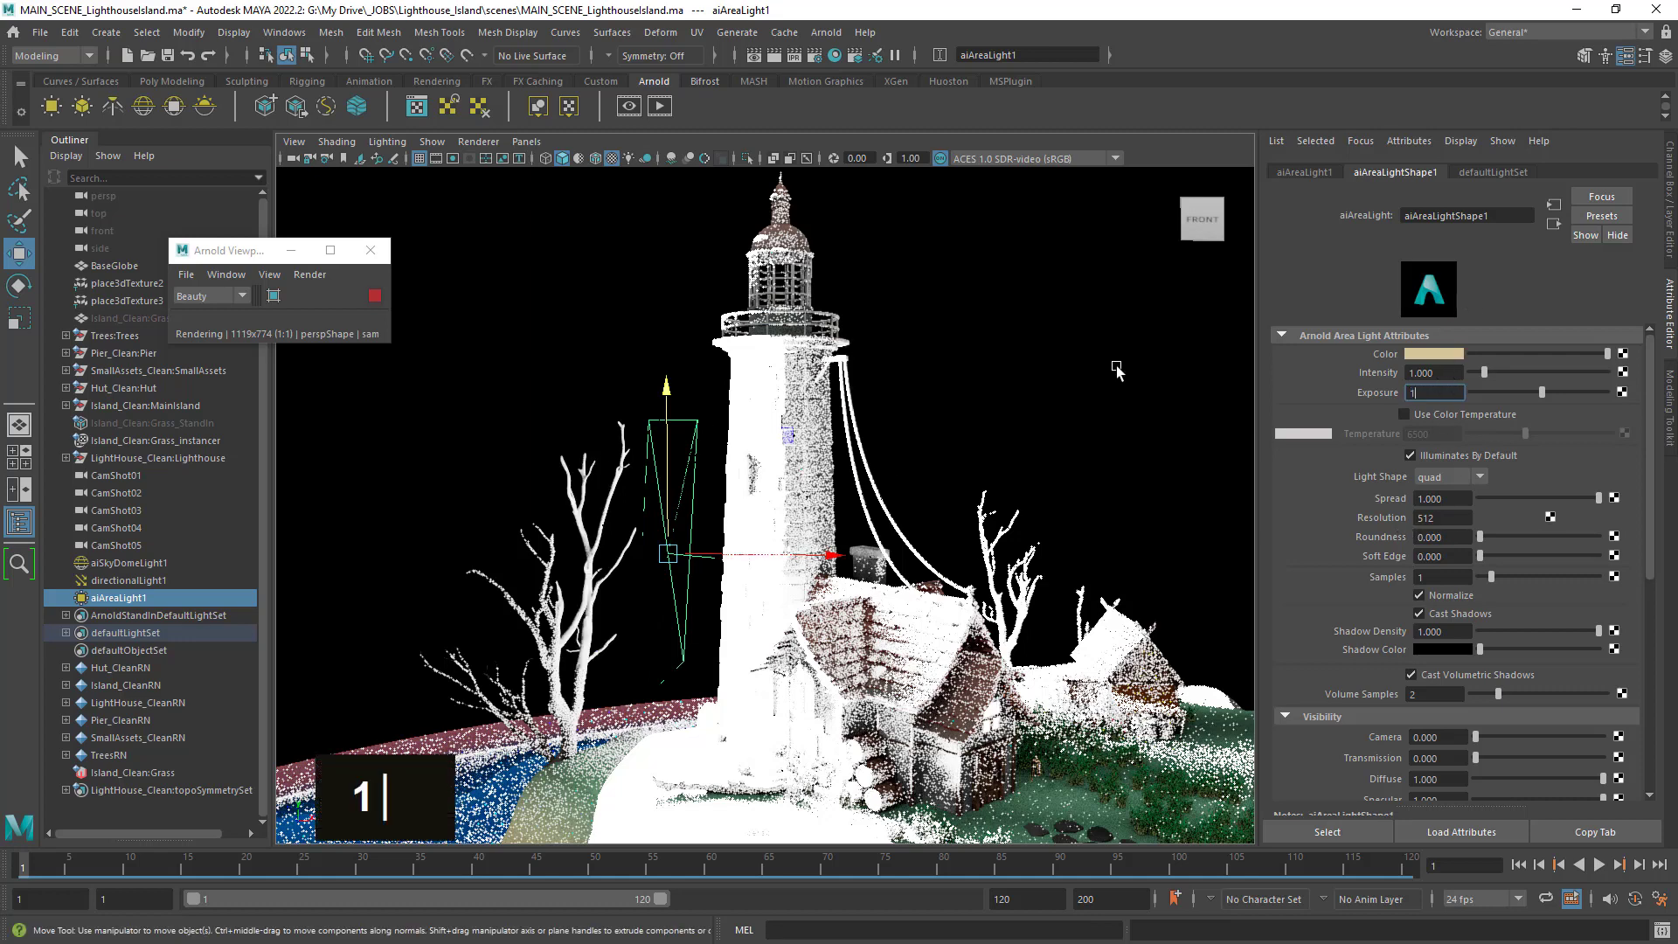
key(Return)
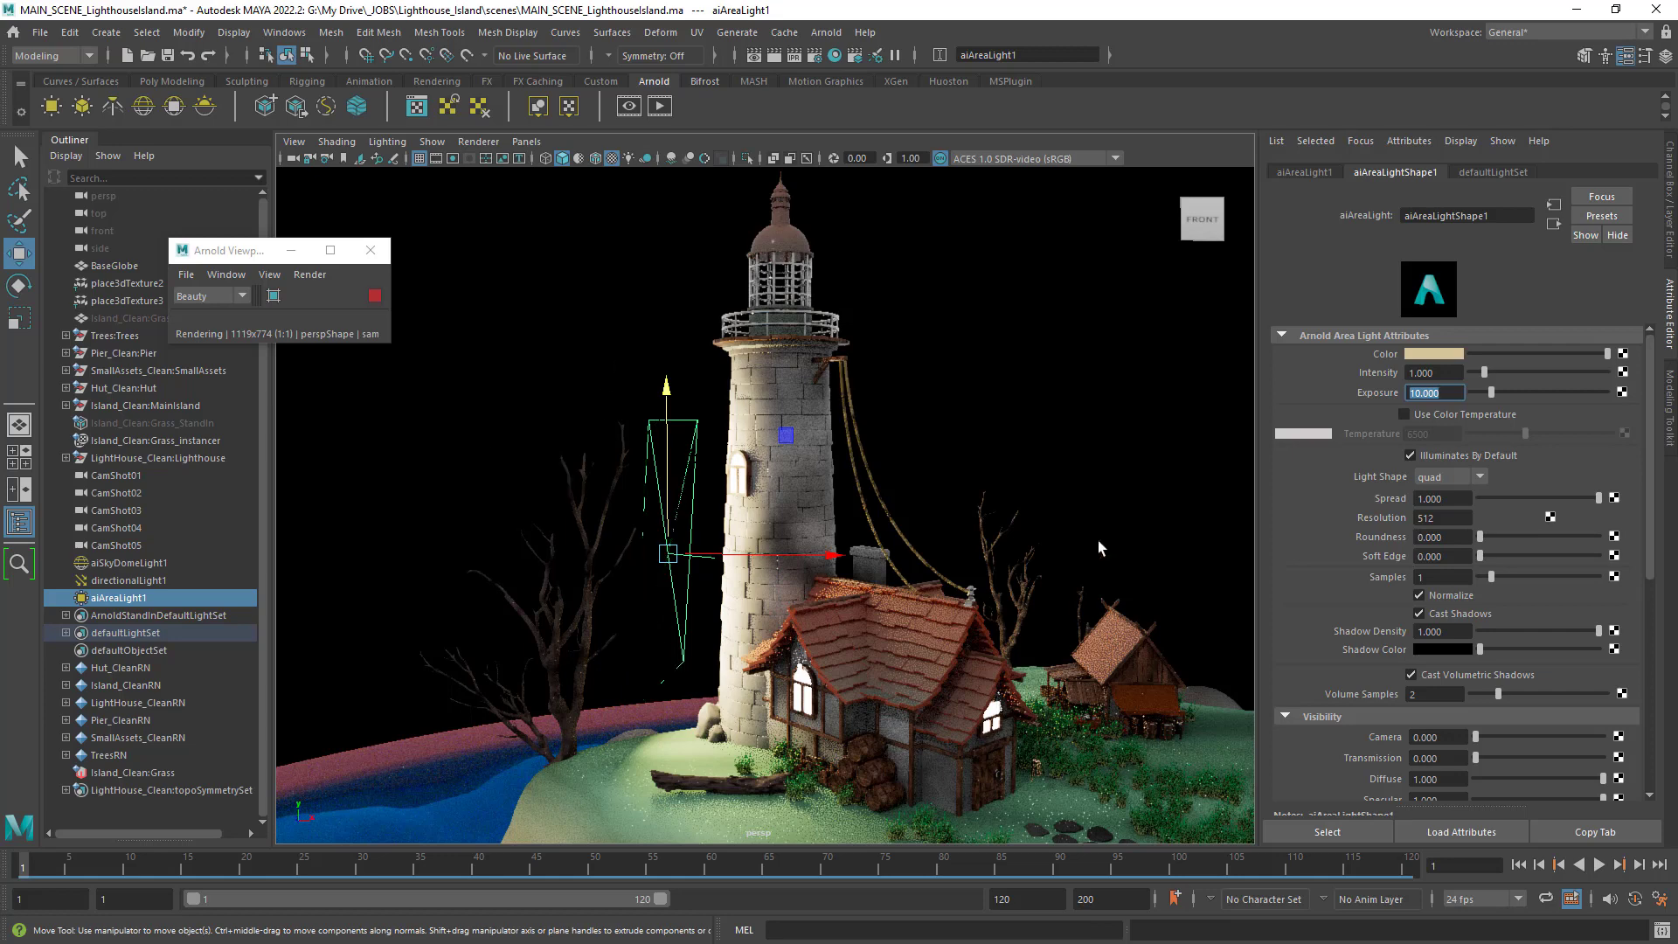
Try the area light's diffuse visibility at 0 for comparison on the tower, returning it to 1.
double_click(1651, 723)
scroll(1651, 690, up, 3)
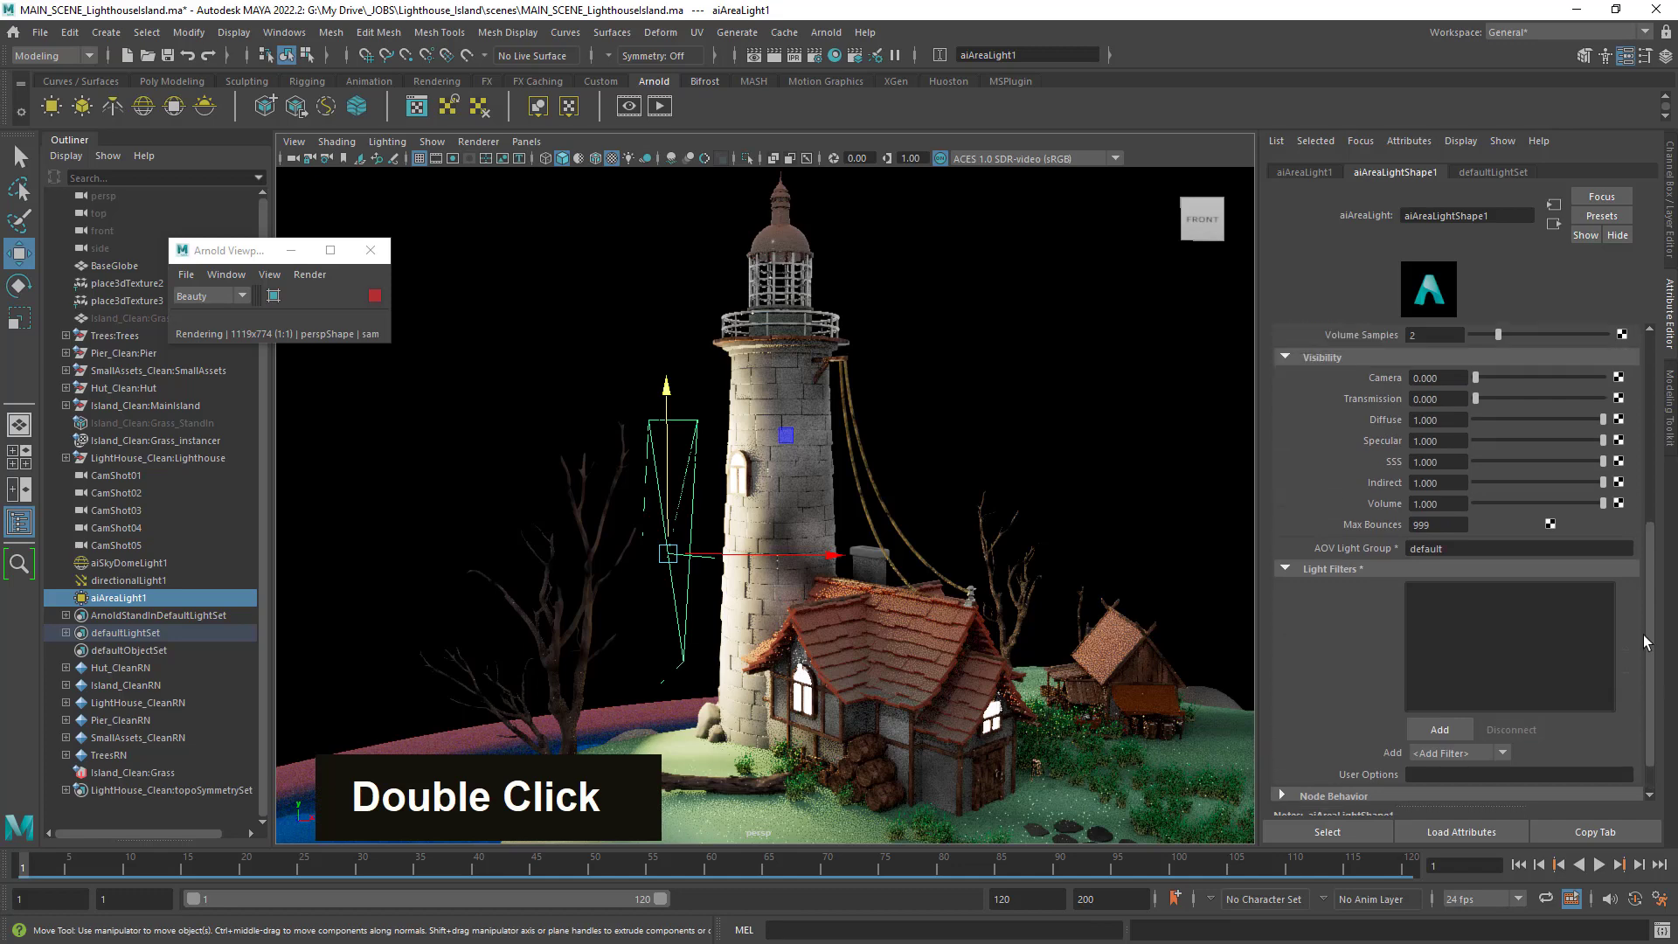
alt+right_drag(761, 575, 878, 614)
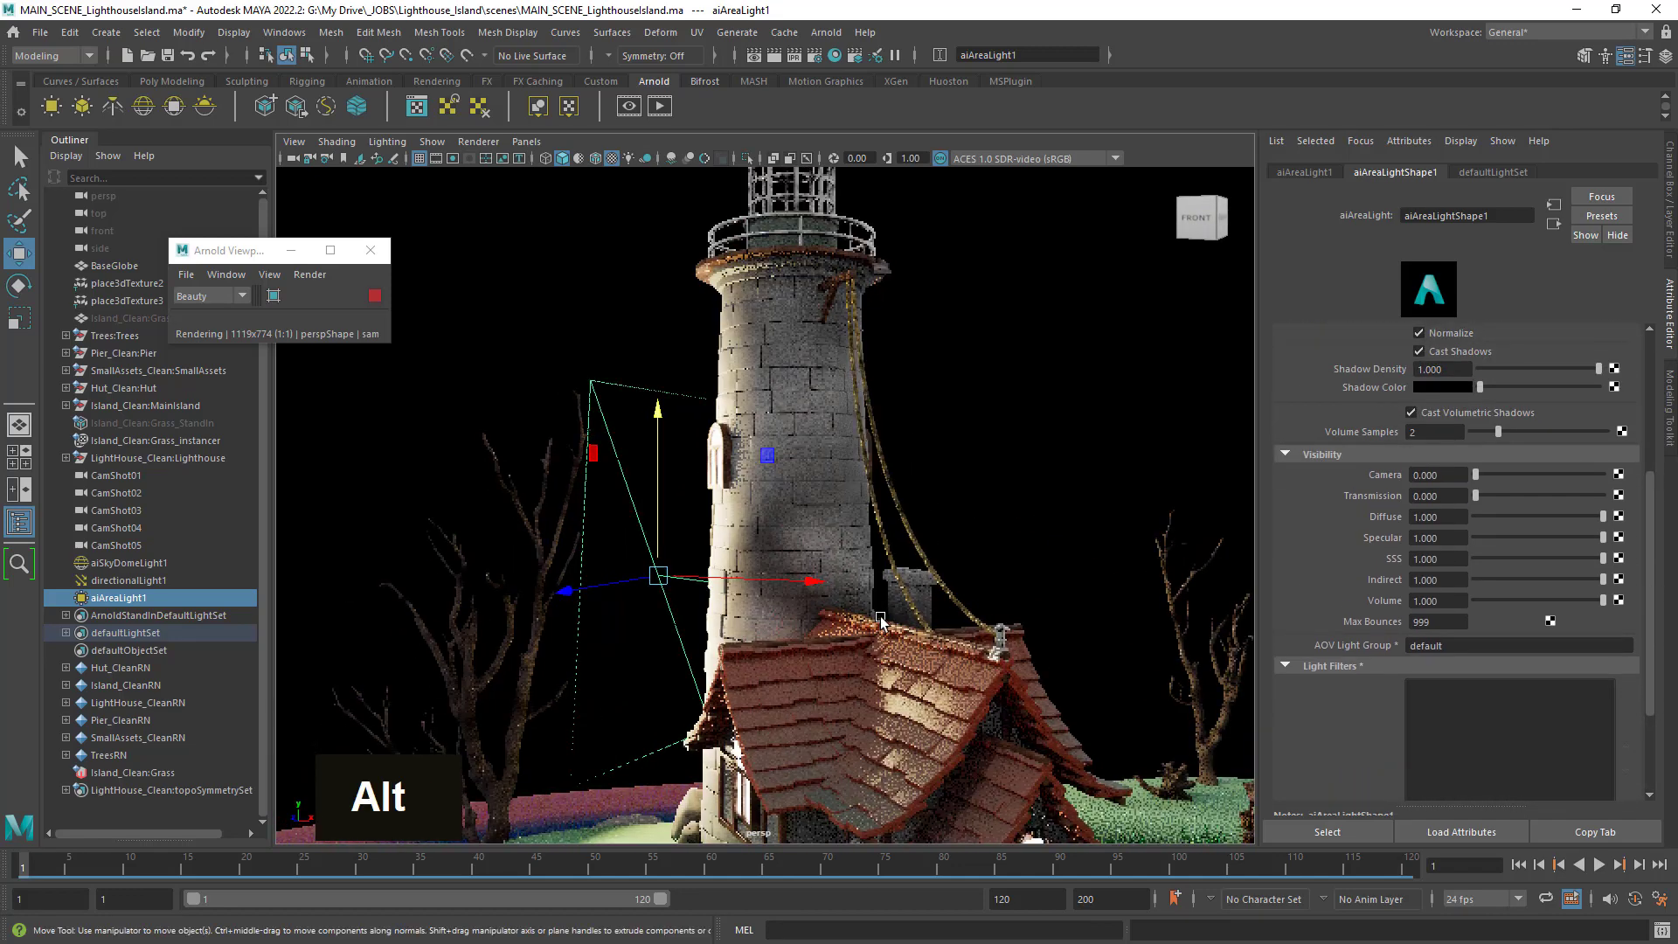
mouse_move(877, 616)
alt+right_down()
mouse_move(849, 577)
mouse_move(899, 601)
alt+right_up()
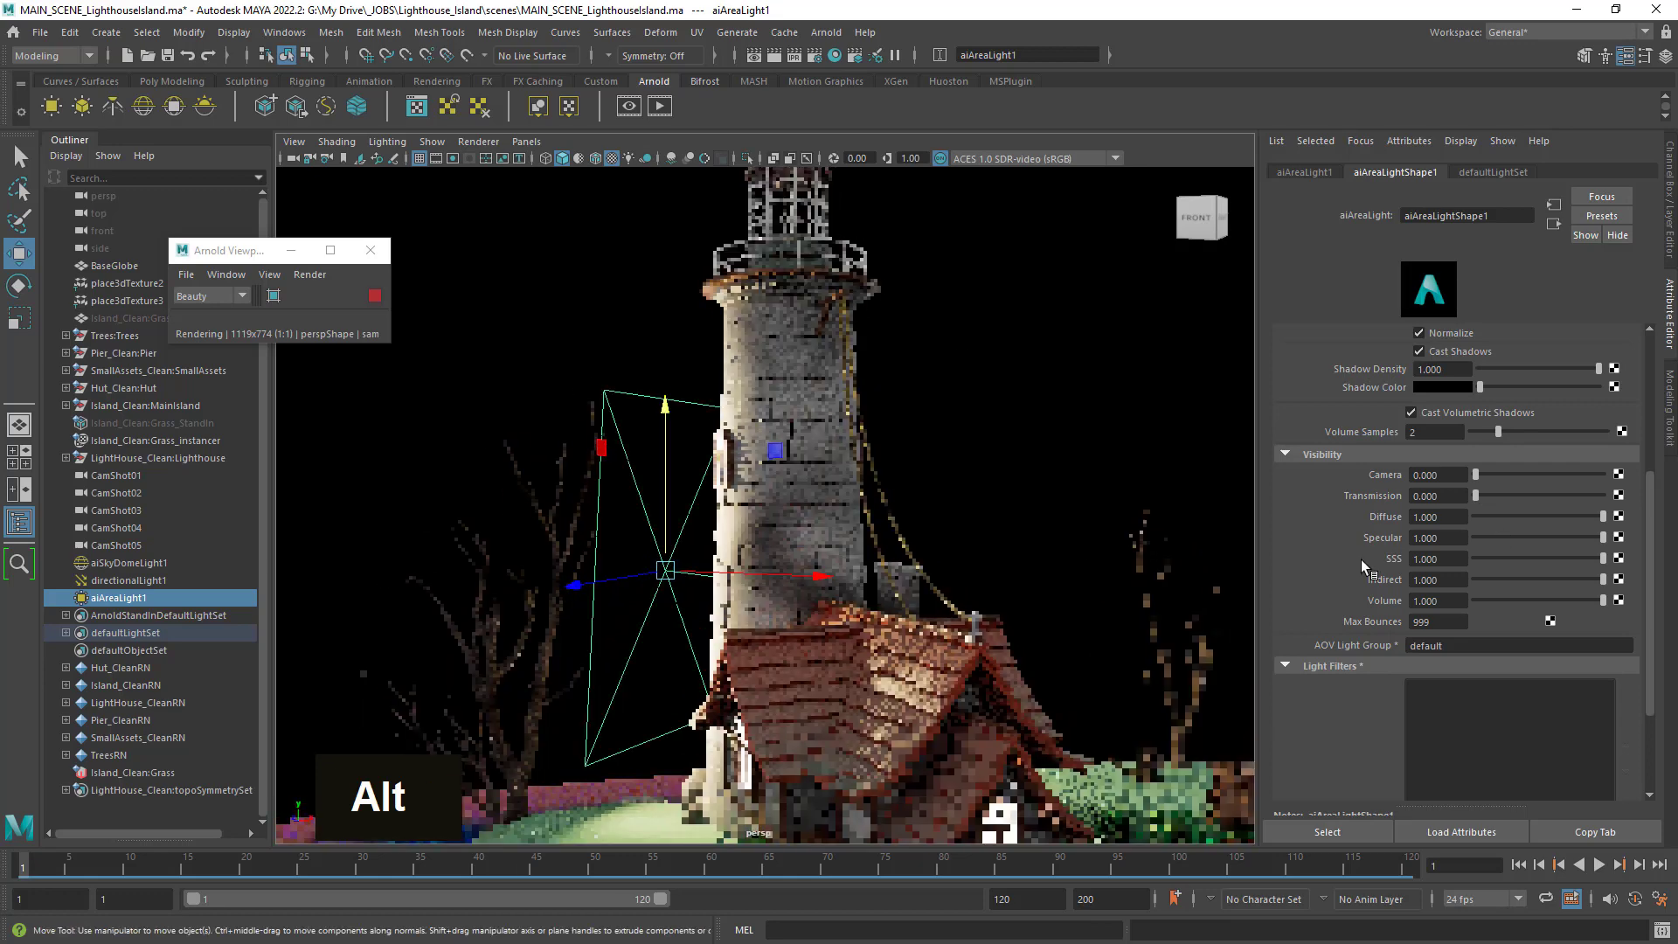
drag(1605, 516, 1506, 517)
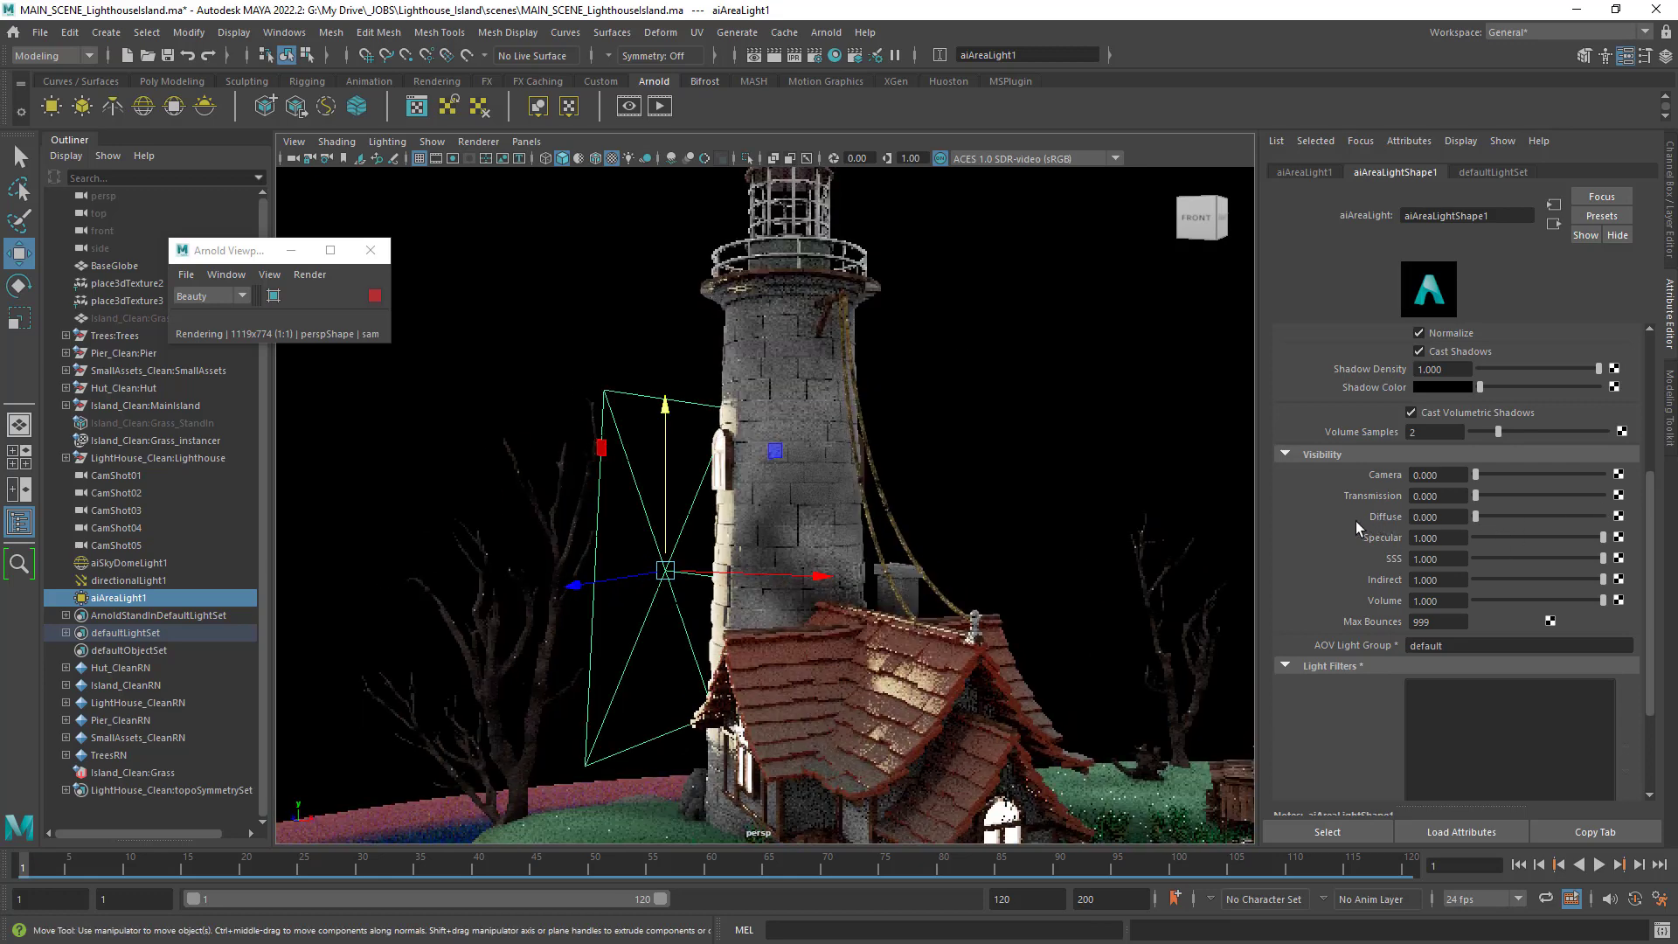
drag(1640, 529, 1672, 559)
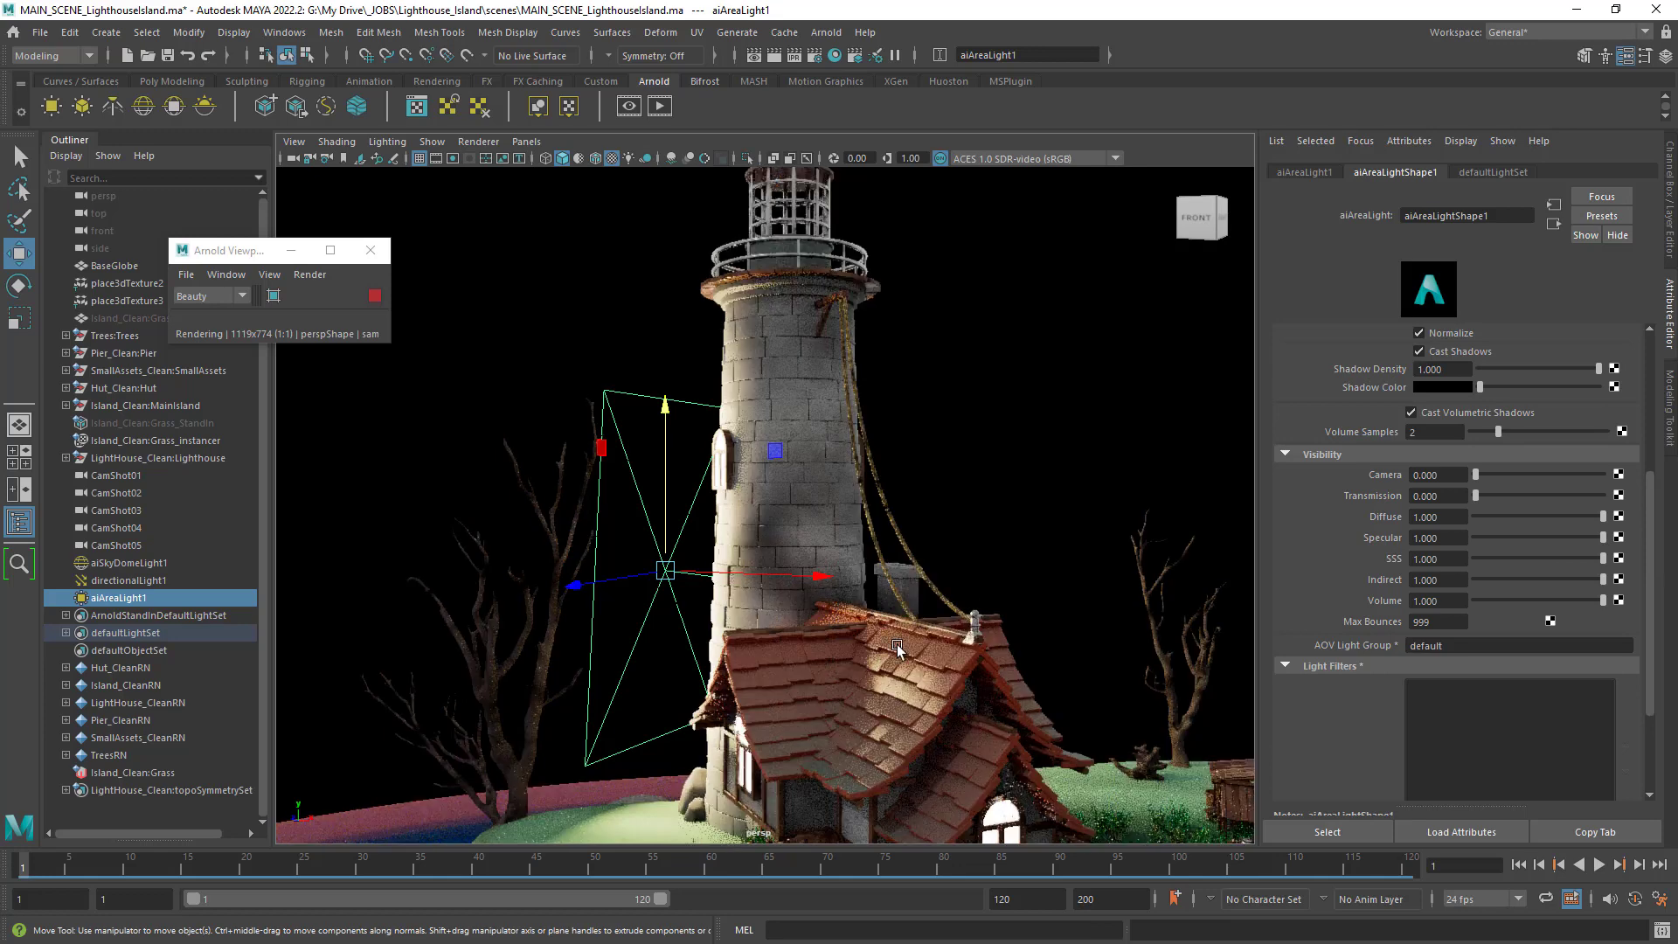
Try the area light's specular visibility at 0 while viewing the roof tiles up close, returning it to 1.
alt+middle_drag(890, 684, 858, 607)
alt+right_drag(857, 606, 1189, 725)
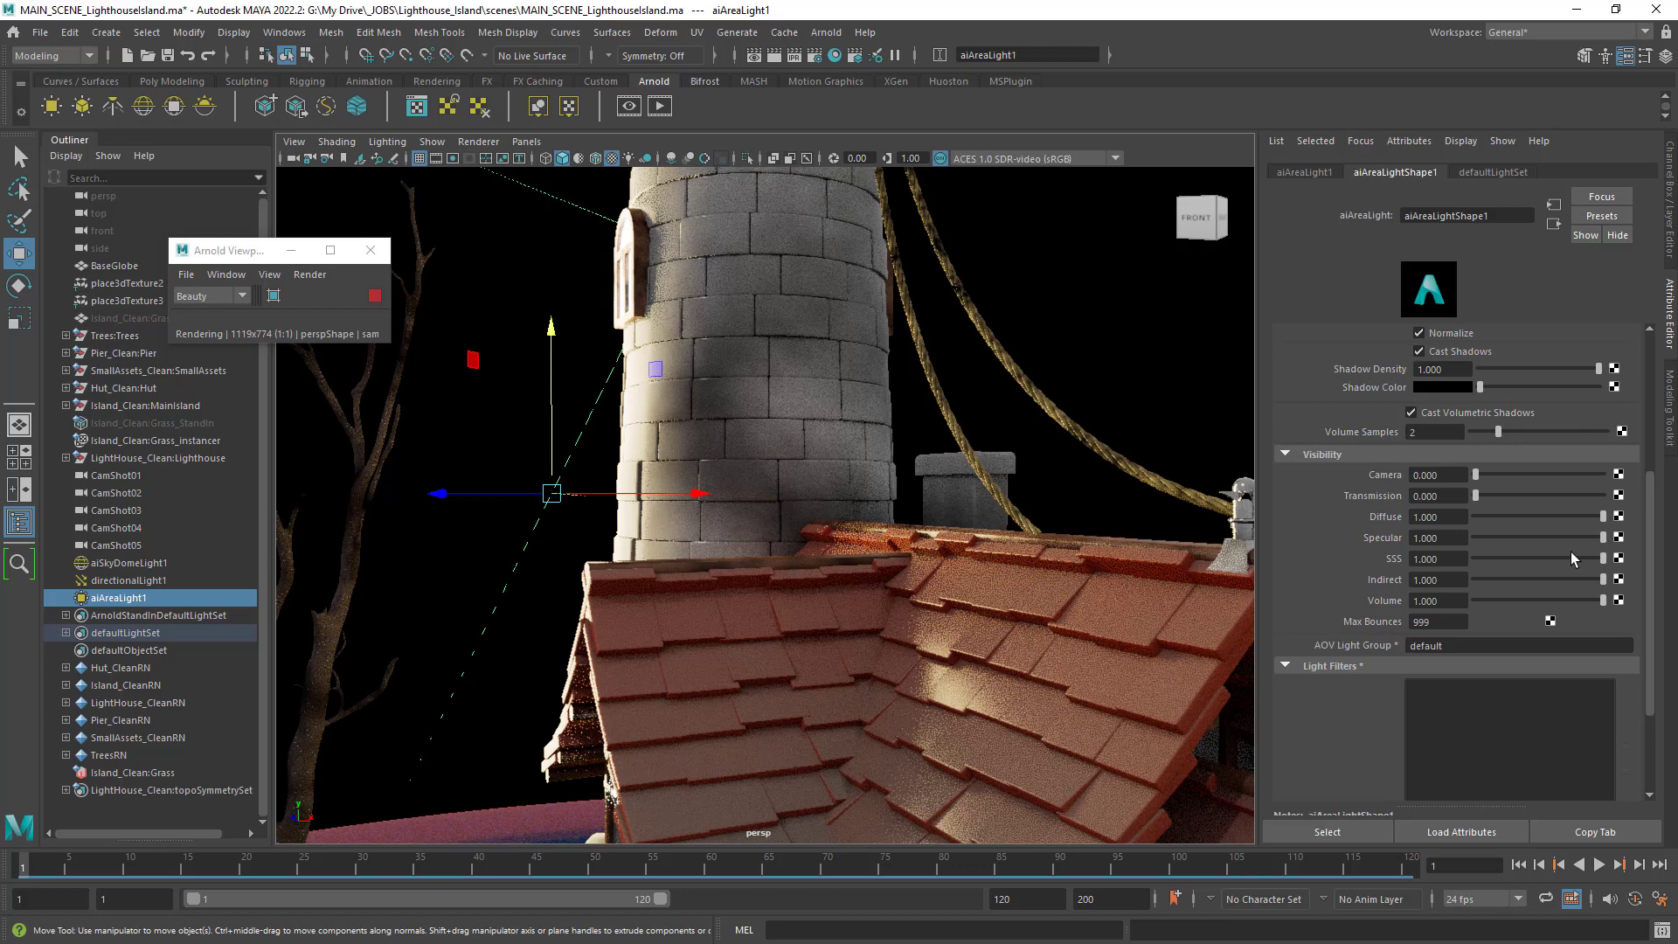
drag(1603, 539, 1175, 542)
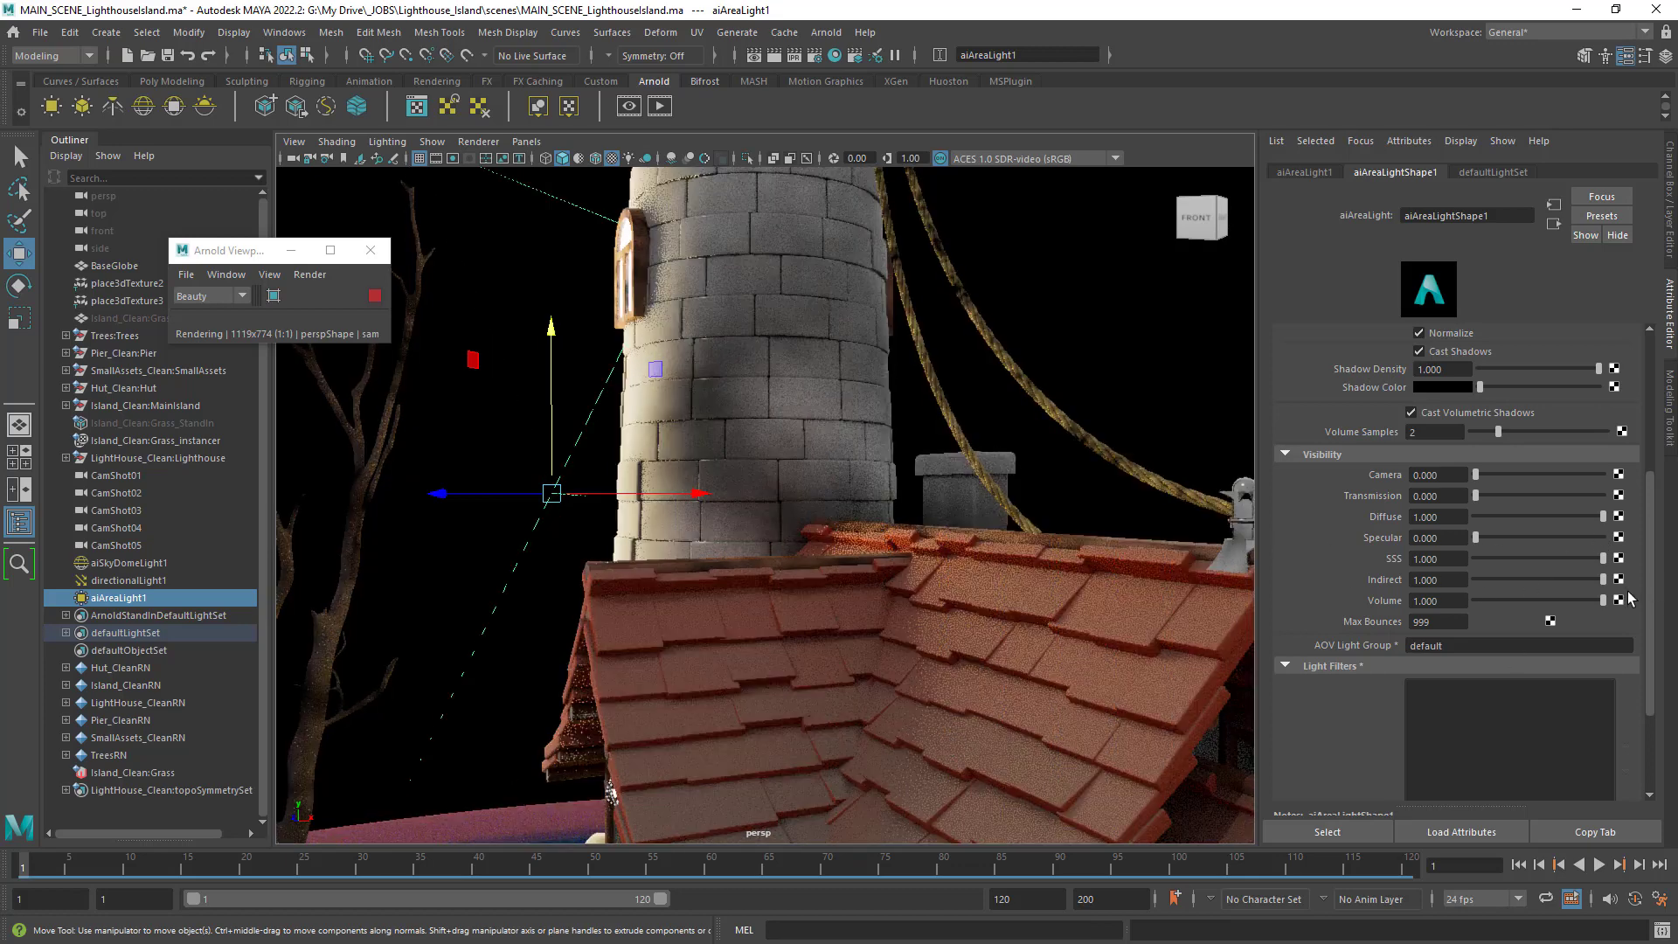
drag(1478, 538, 1674, 546)
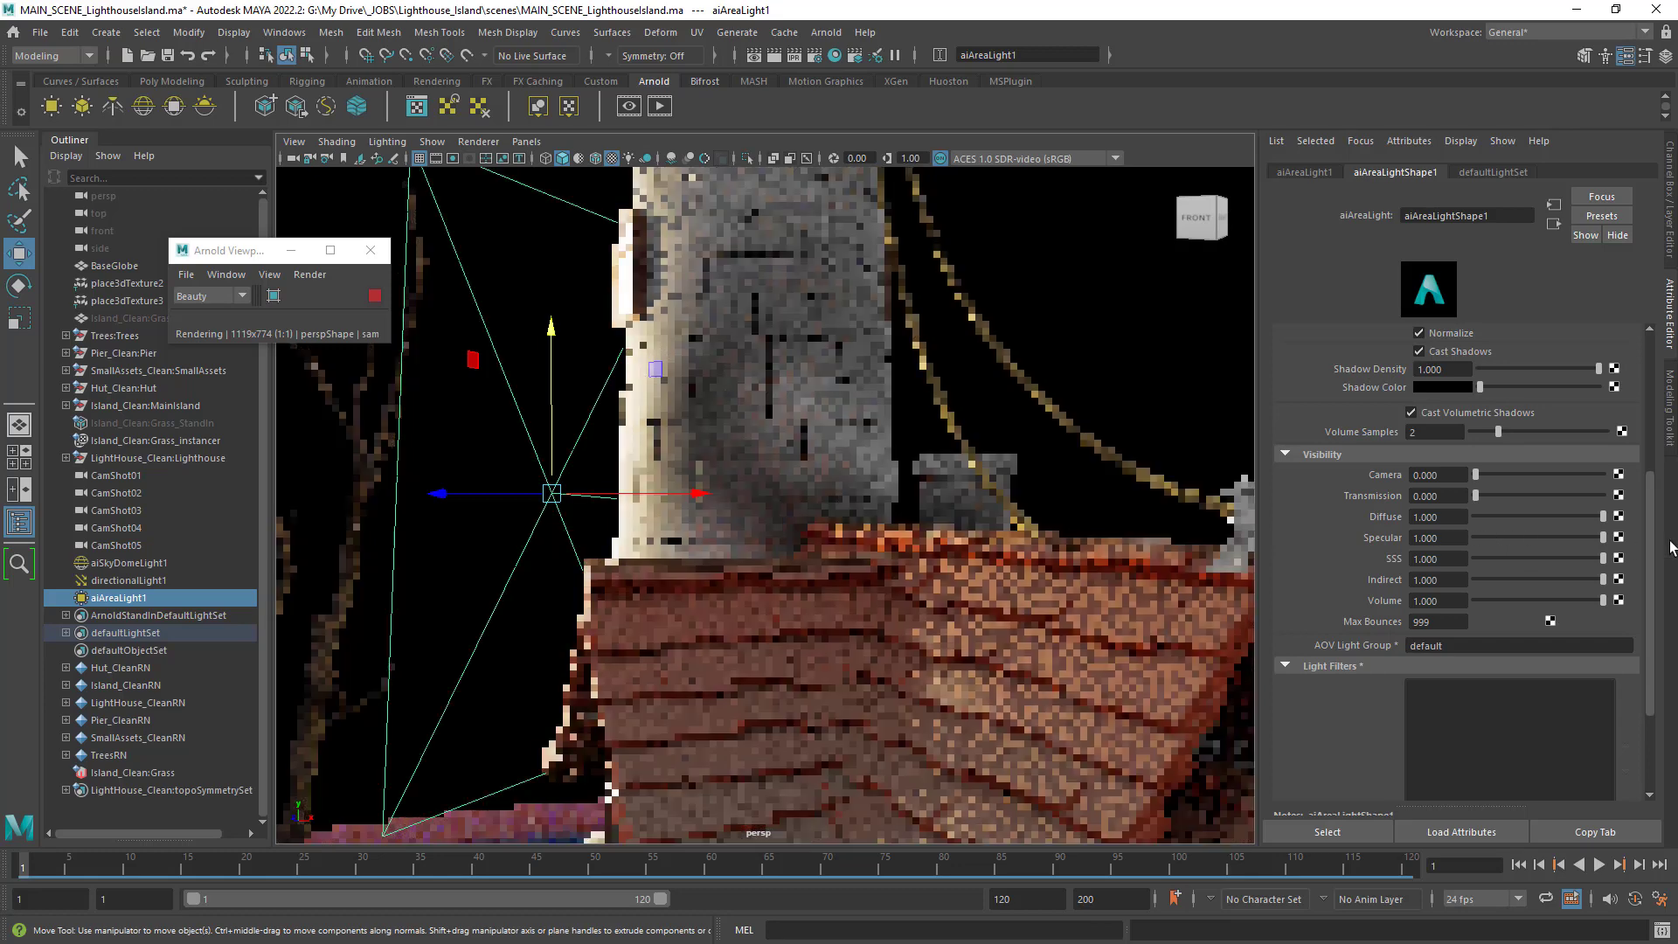
alt+right_drag(1033, 603, 902, 601)
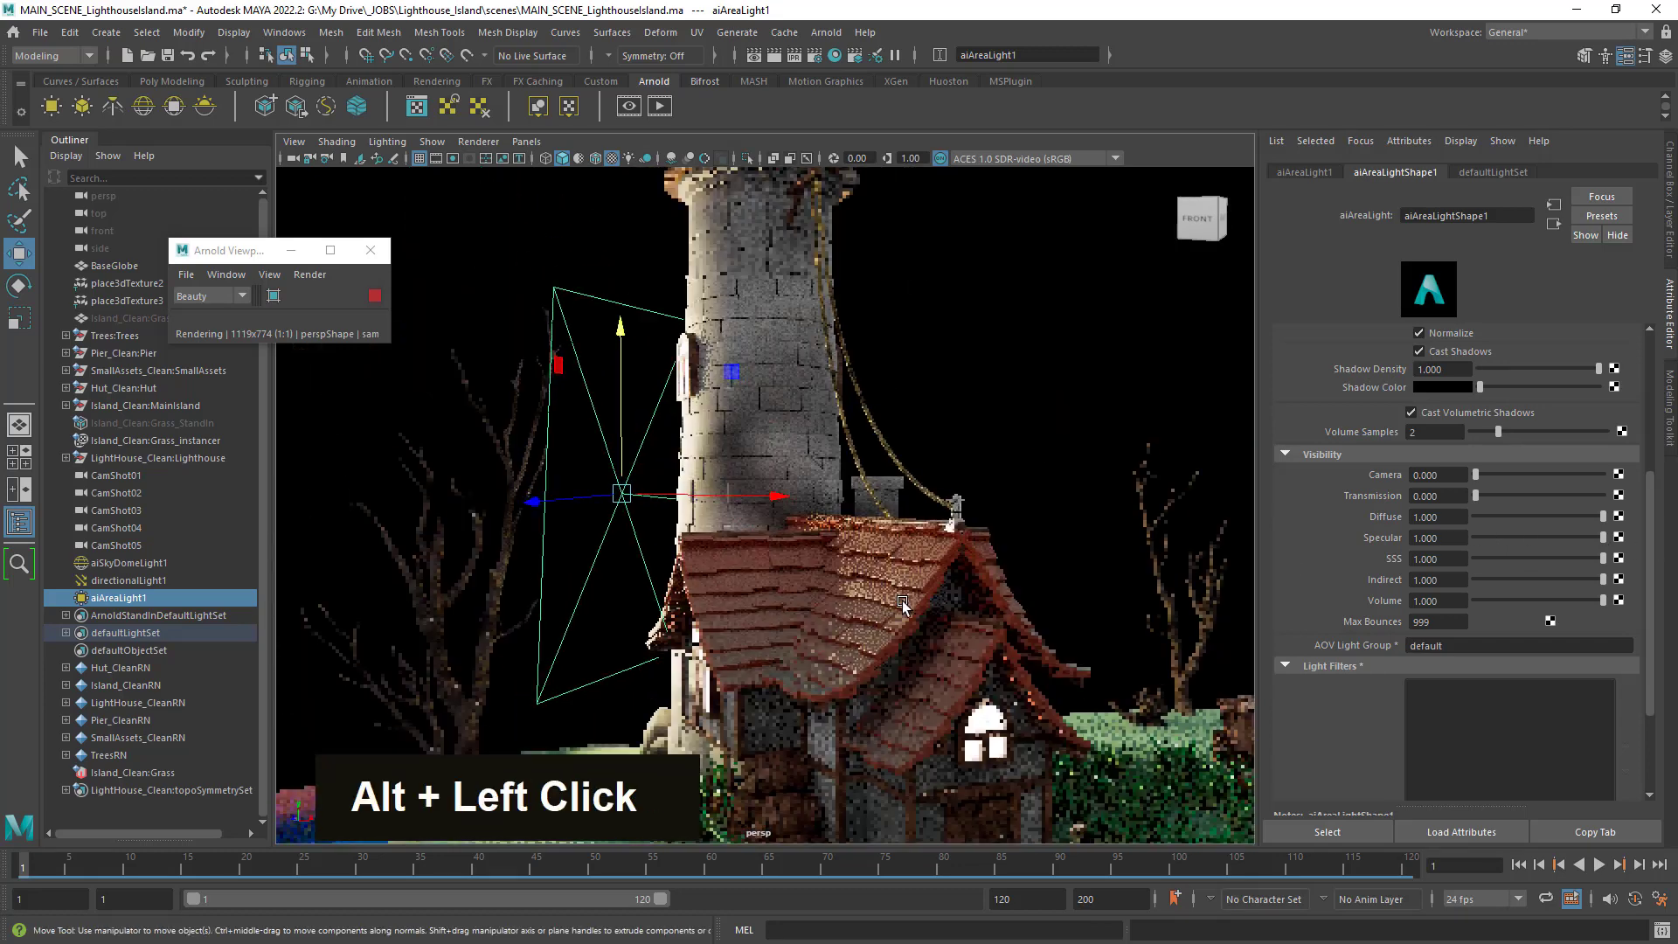
alt+drag(902, 601, 930, 619)
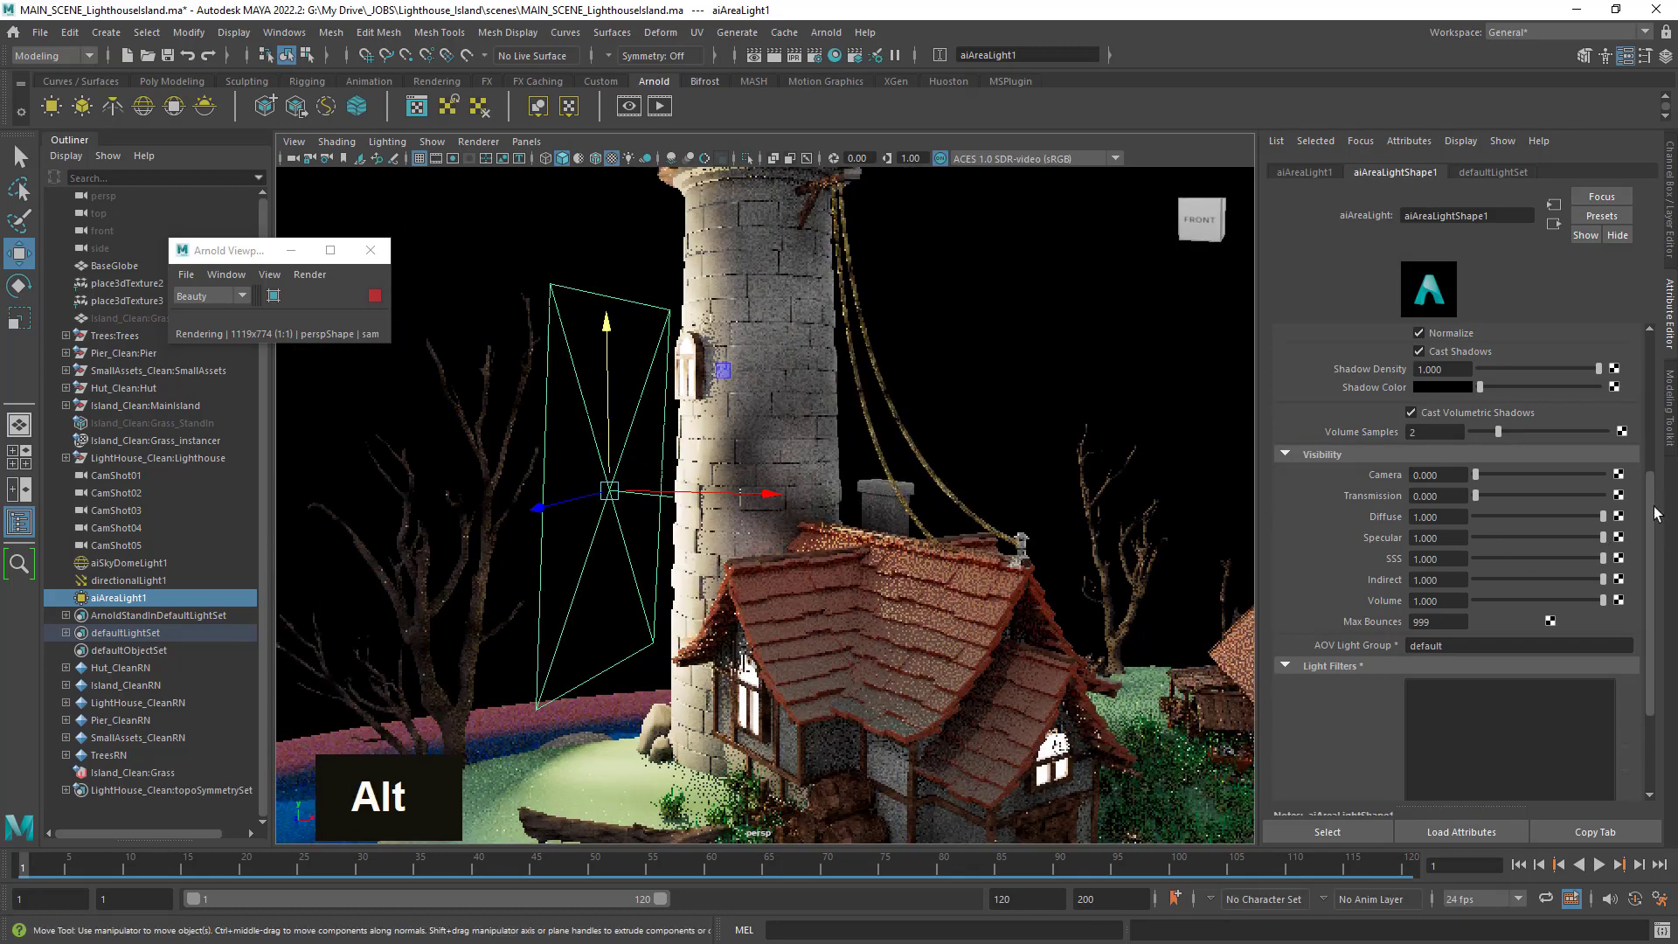
scroll(1655, 514, up, 5)
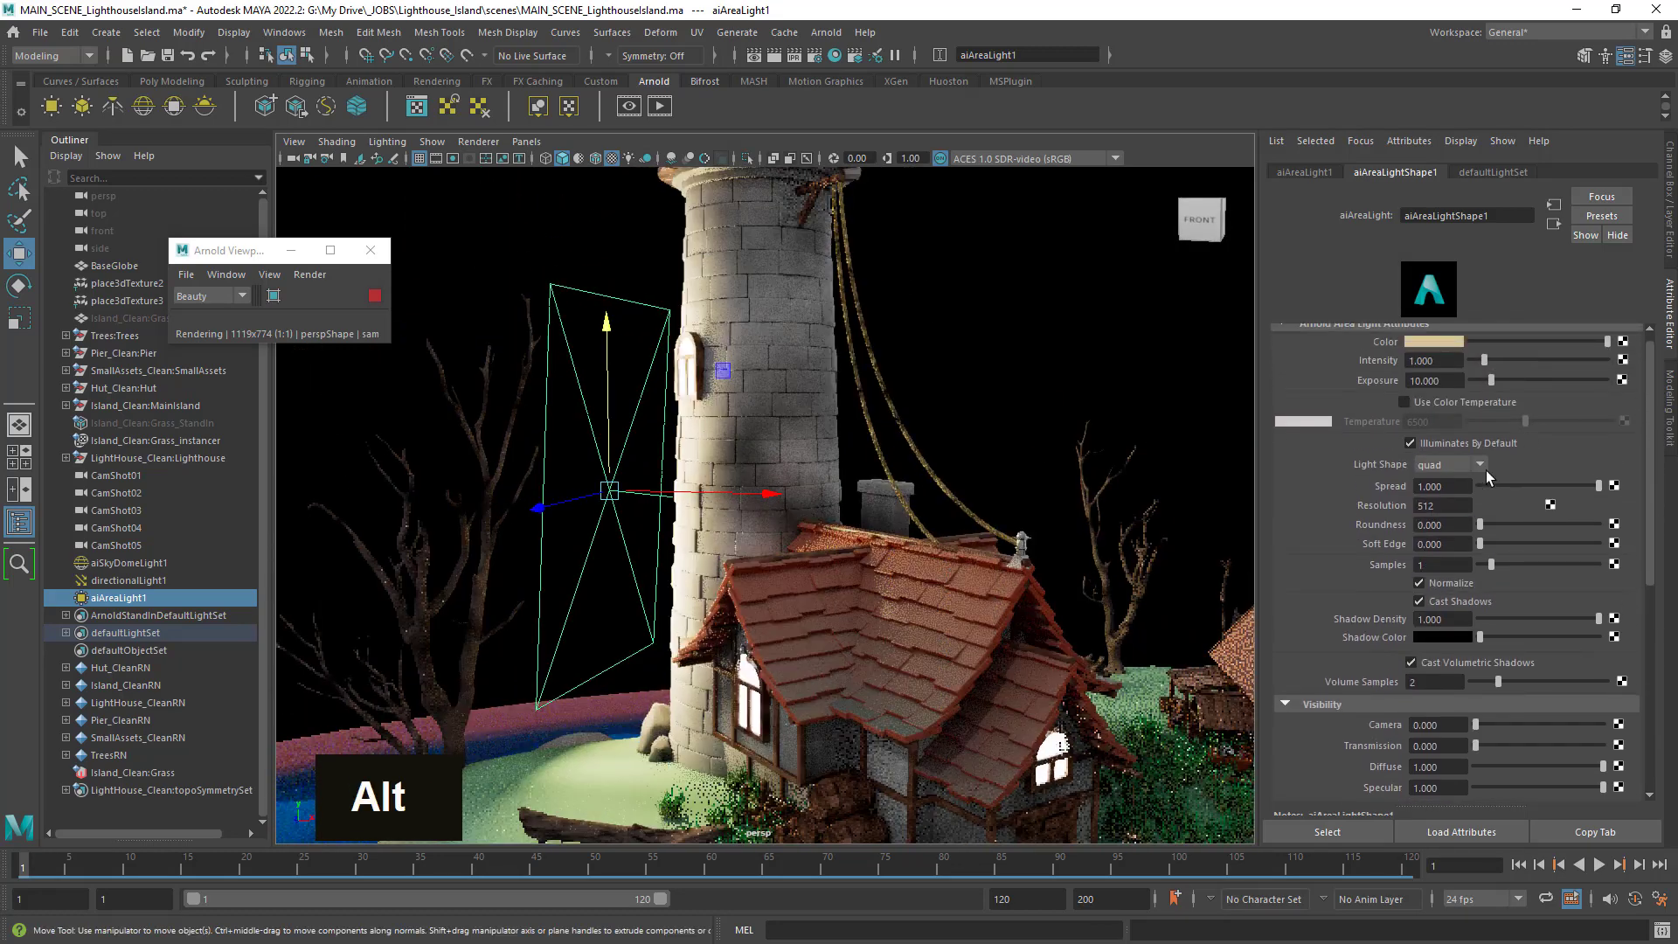
Set the area light's exposure to 5.
click(1441, 382)
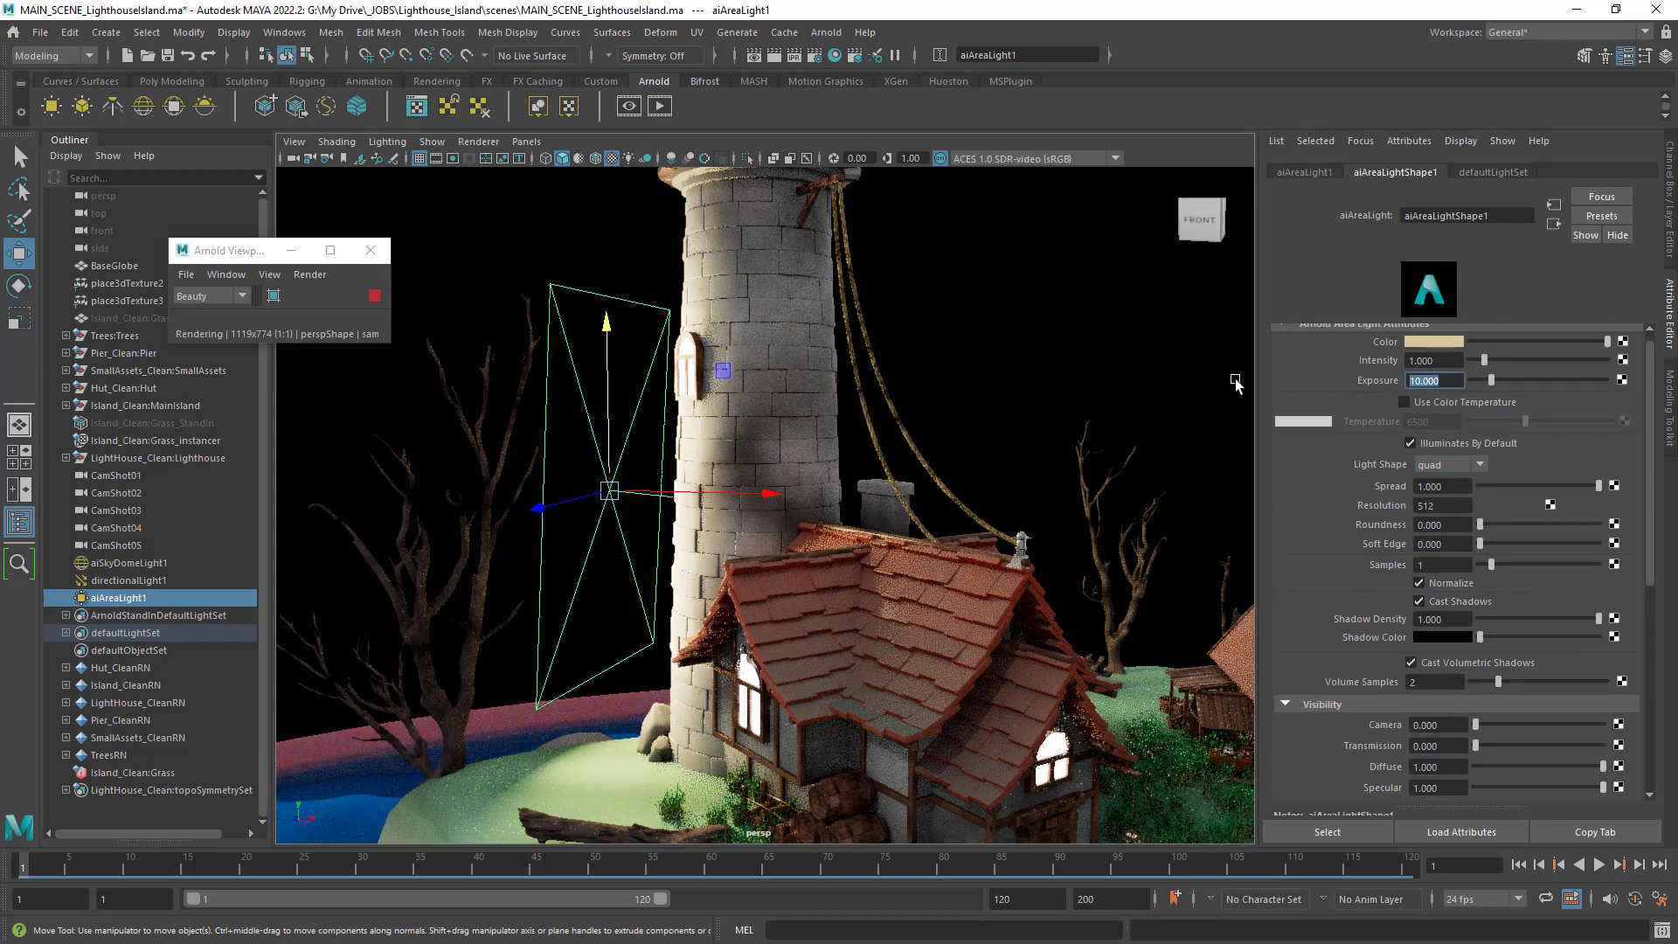
text(5)
key(Return)
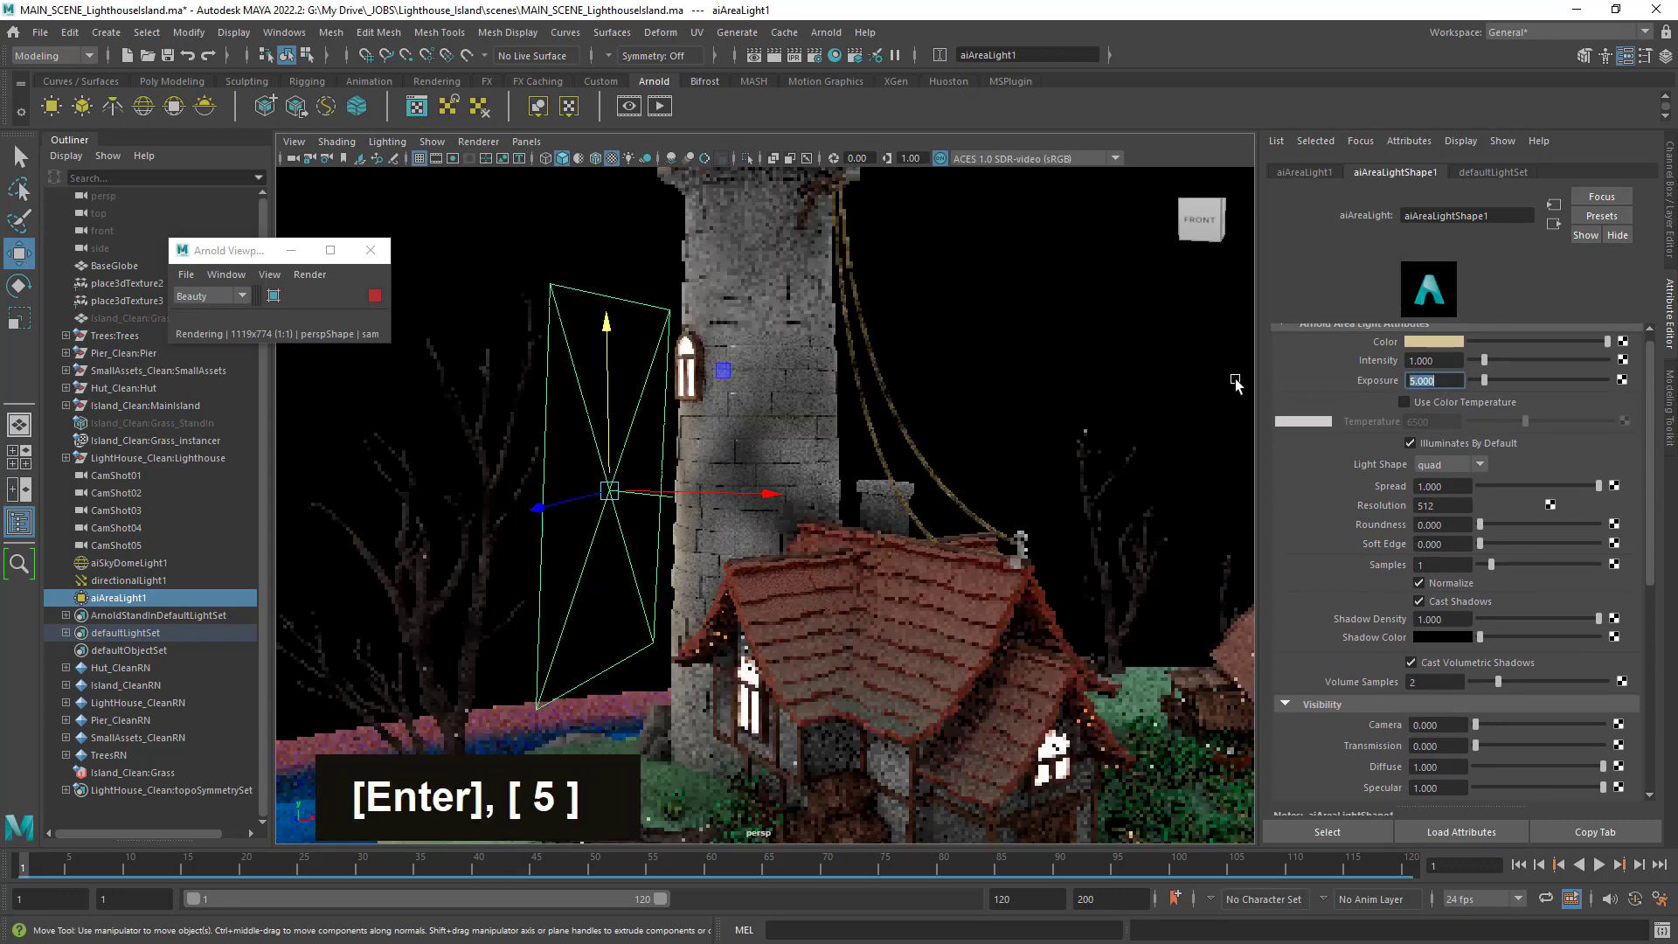
Select the directional light and examine the live-rendered lighting on the island, lighthouse and hut, and reselect the area light.
mouse_move(972, 501)
alt+mouse_down()
mouse_move(1157, 503)
mouse_move(962, 521)
alt+mouse_up()
alt+right_drag(961, 521, 888, 791)
alt+drag(888, 790, 853, 572)
click(136, 580)
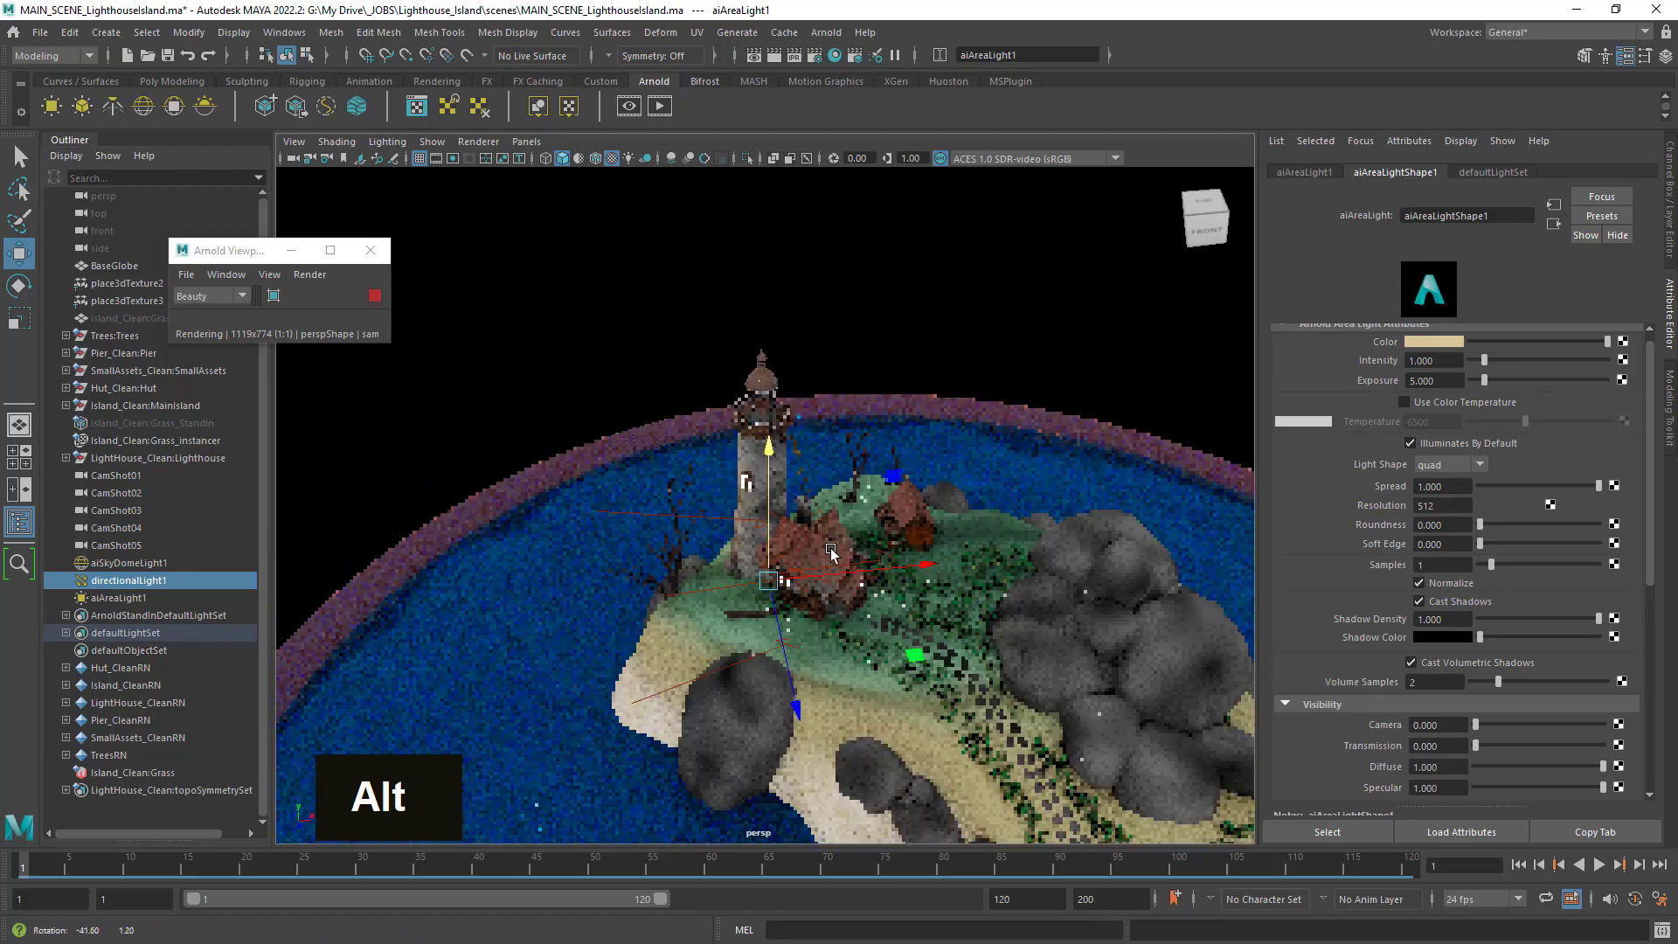
alt+drag(700, 560, 805, 568)
alt+right_drag(700, 577, 1019, 622)
alt+drag(1020, 622, 963, 584)
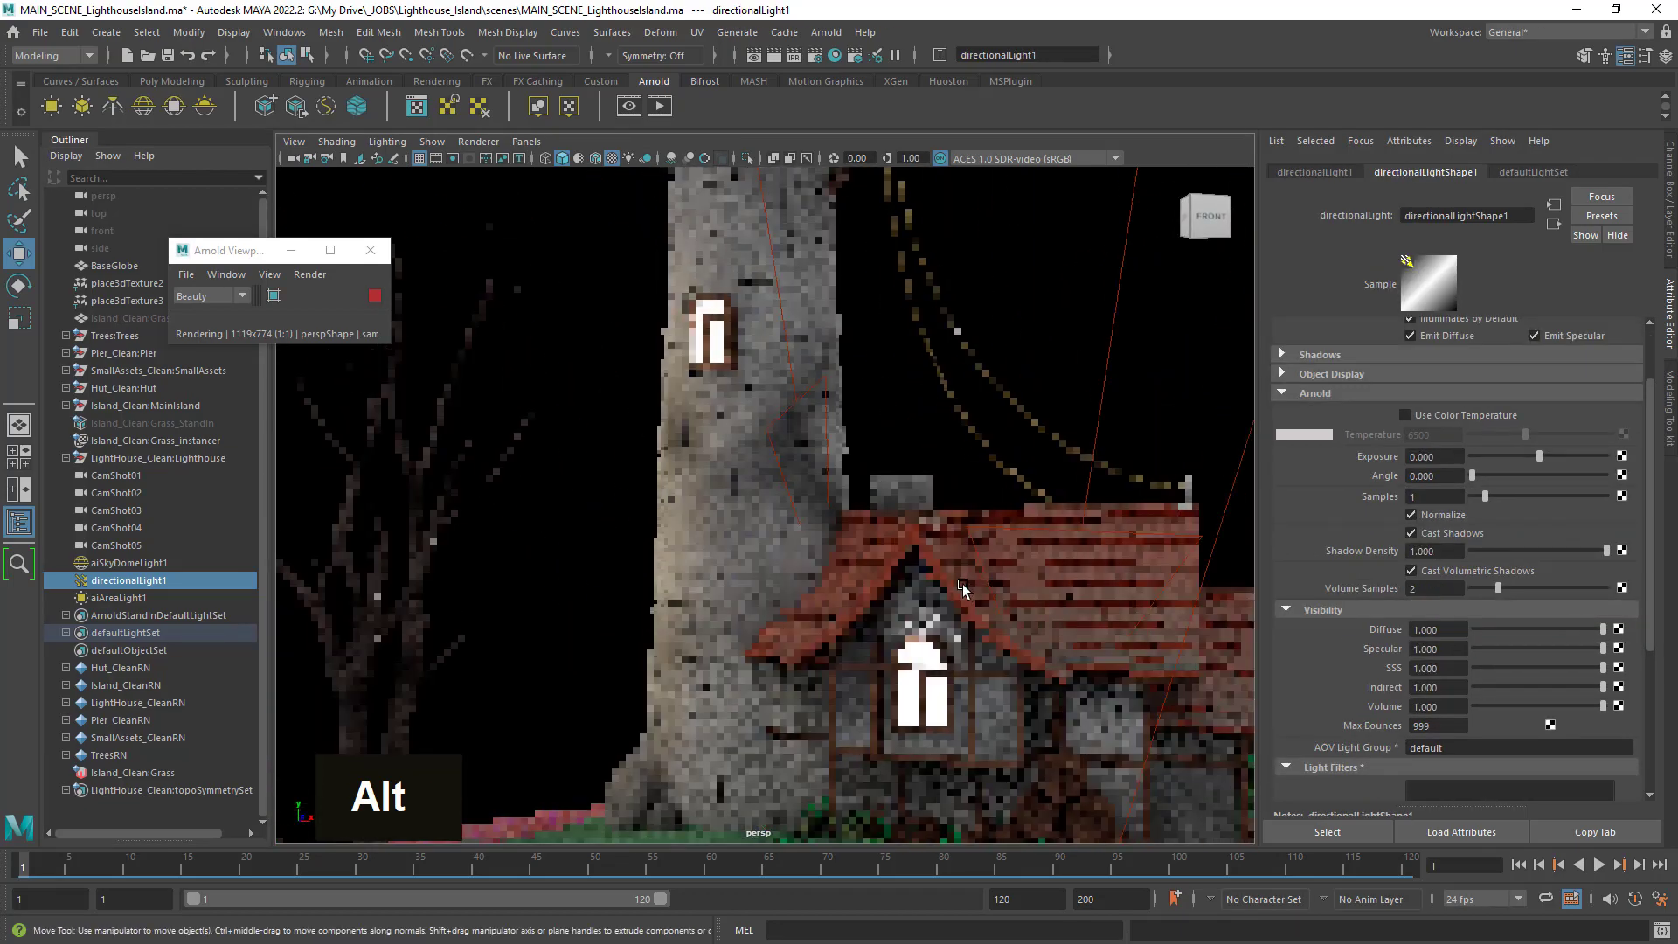
alt+right_drag(962, 584, 907, 568)
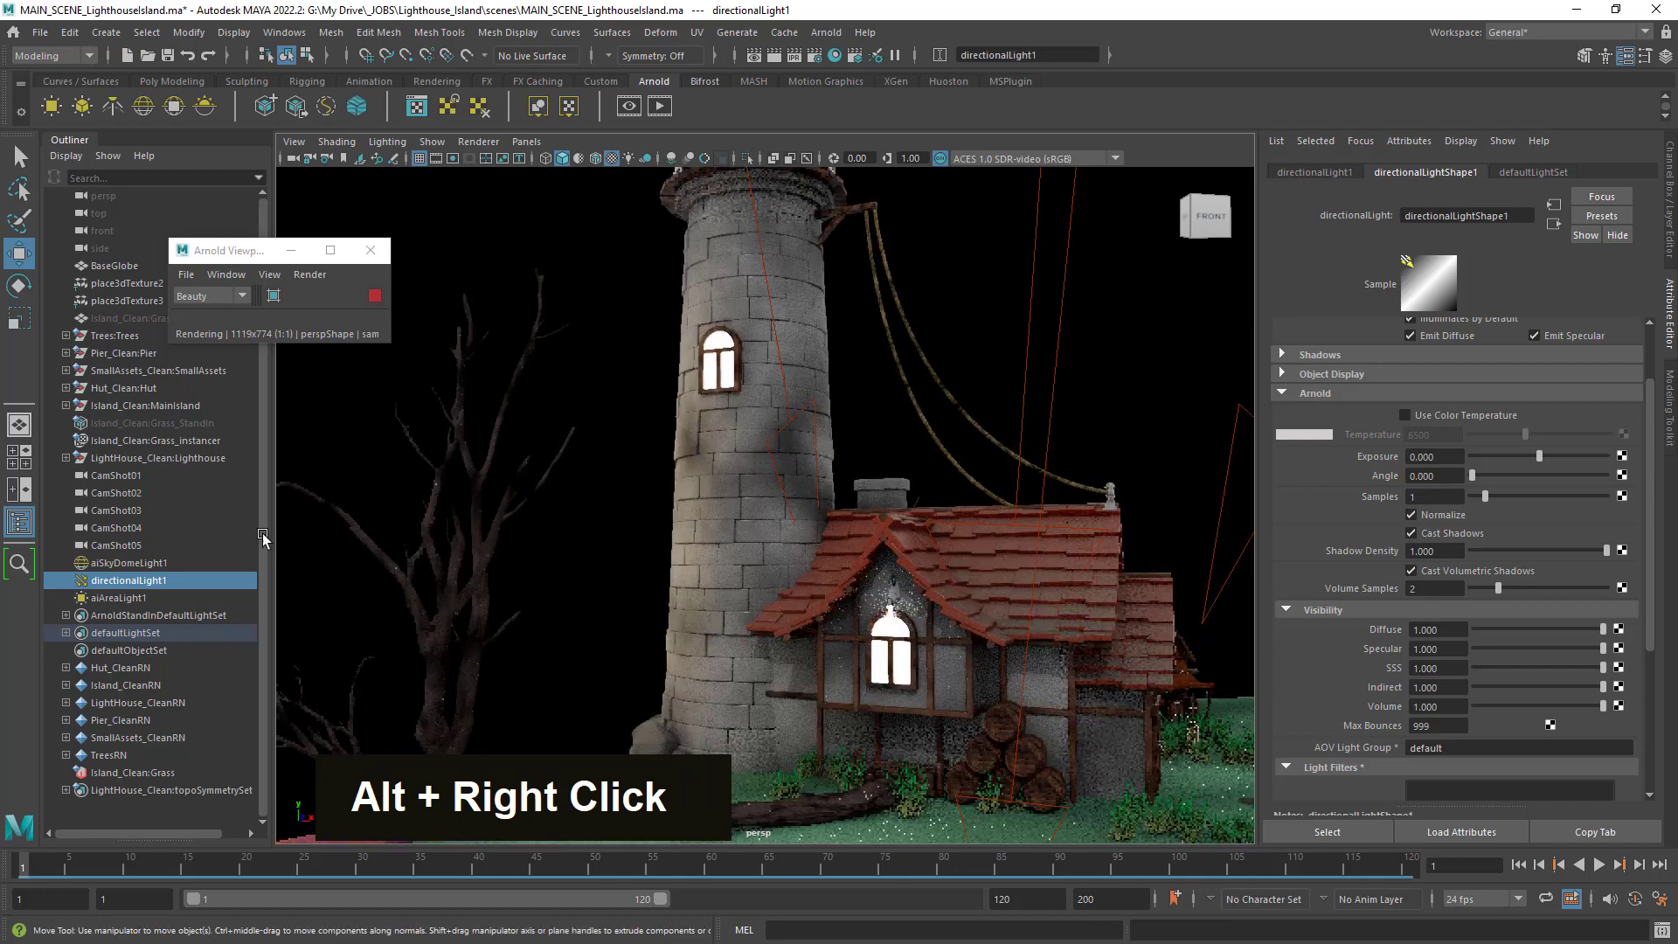
click(132, 598)
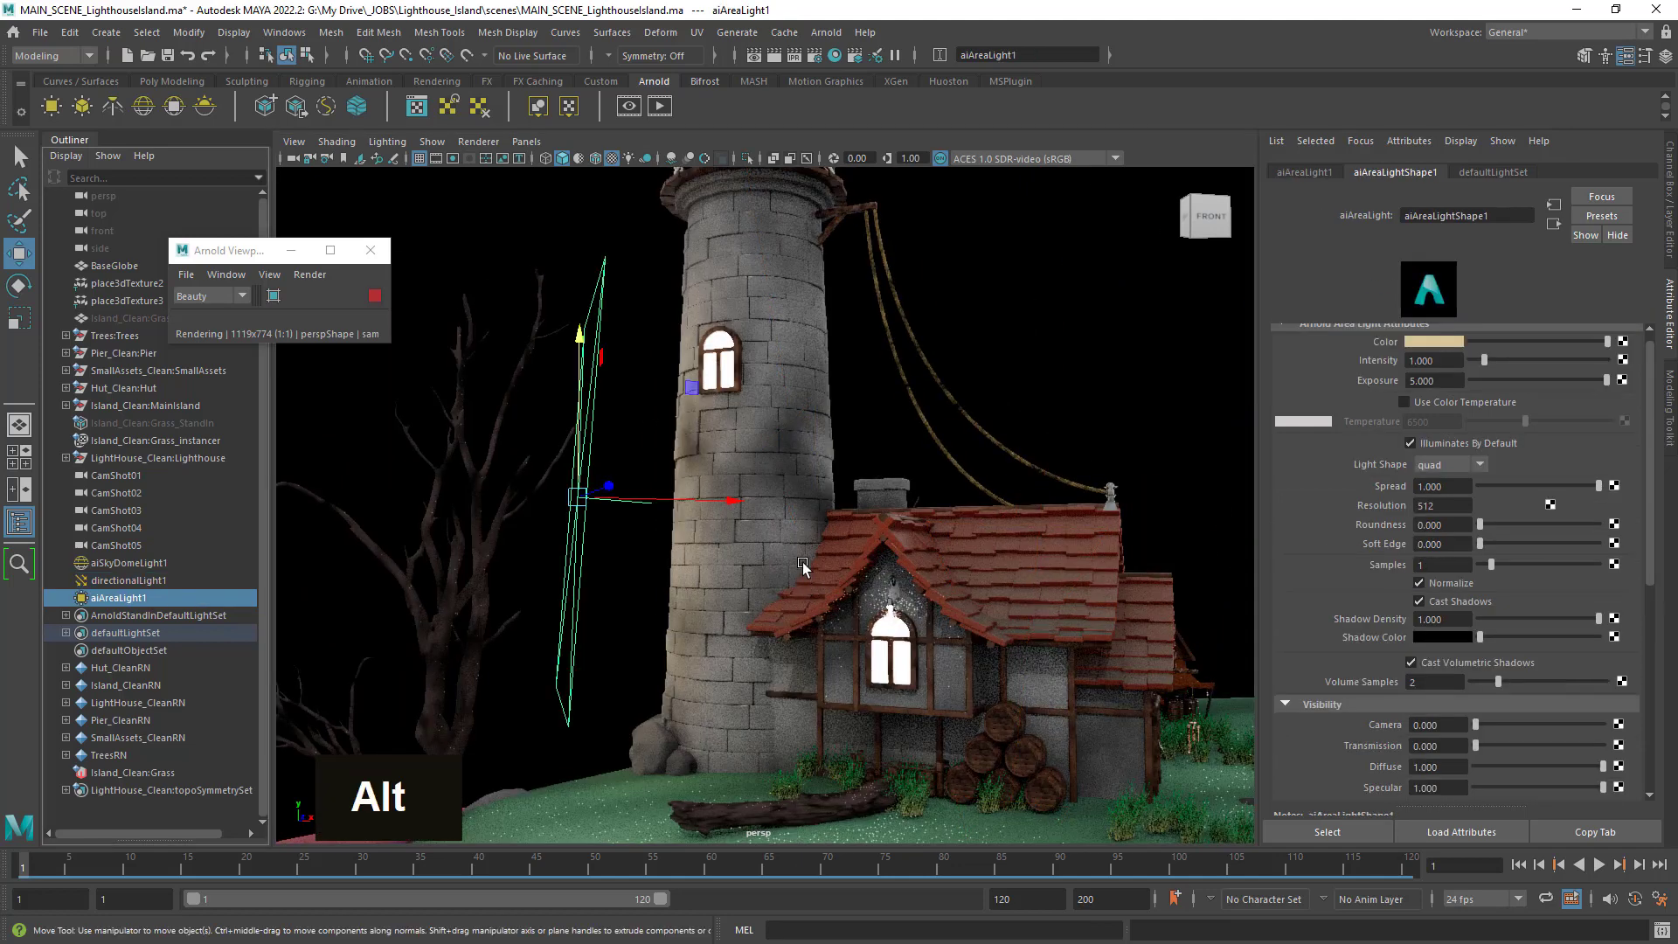
Scale up the area light beside the lighthouse uniformly, to more than twice its size.
alt+drag(803, 563, 401, 505)
alt+right_drag(769, 542, 655, 595)
alt+middle_drag(656, 594, 835, 687)
alt+drag(835, 686, 841, 653)
alt+right_drag(841, 652, 837, 680)
alt+middle_drag(837, 680, 681, 528)
key(r)
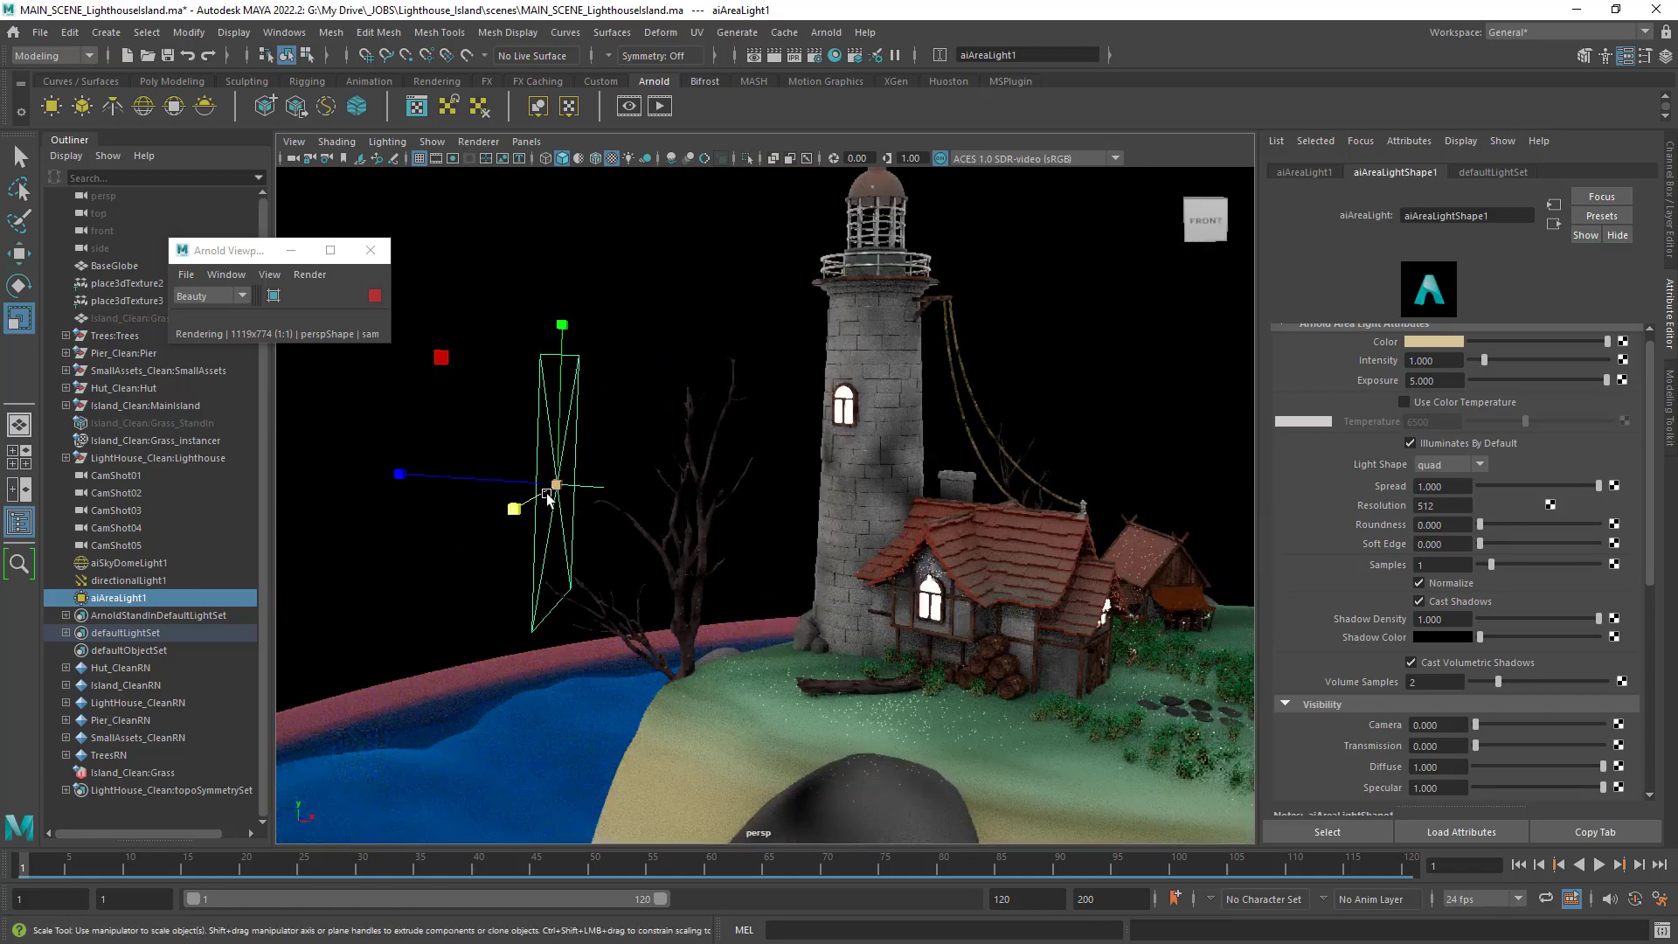
drag(558, 484, 780, 472)
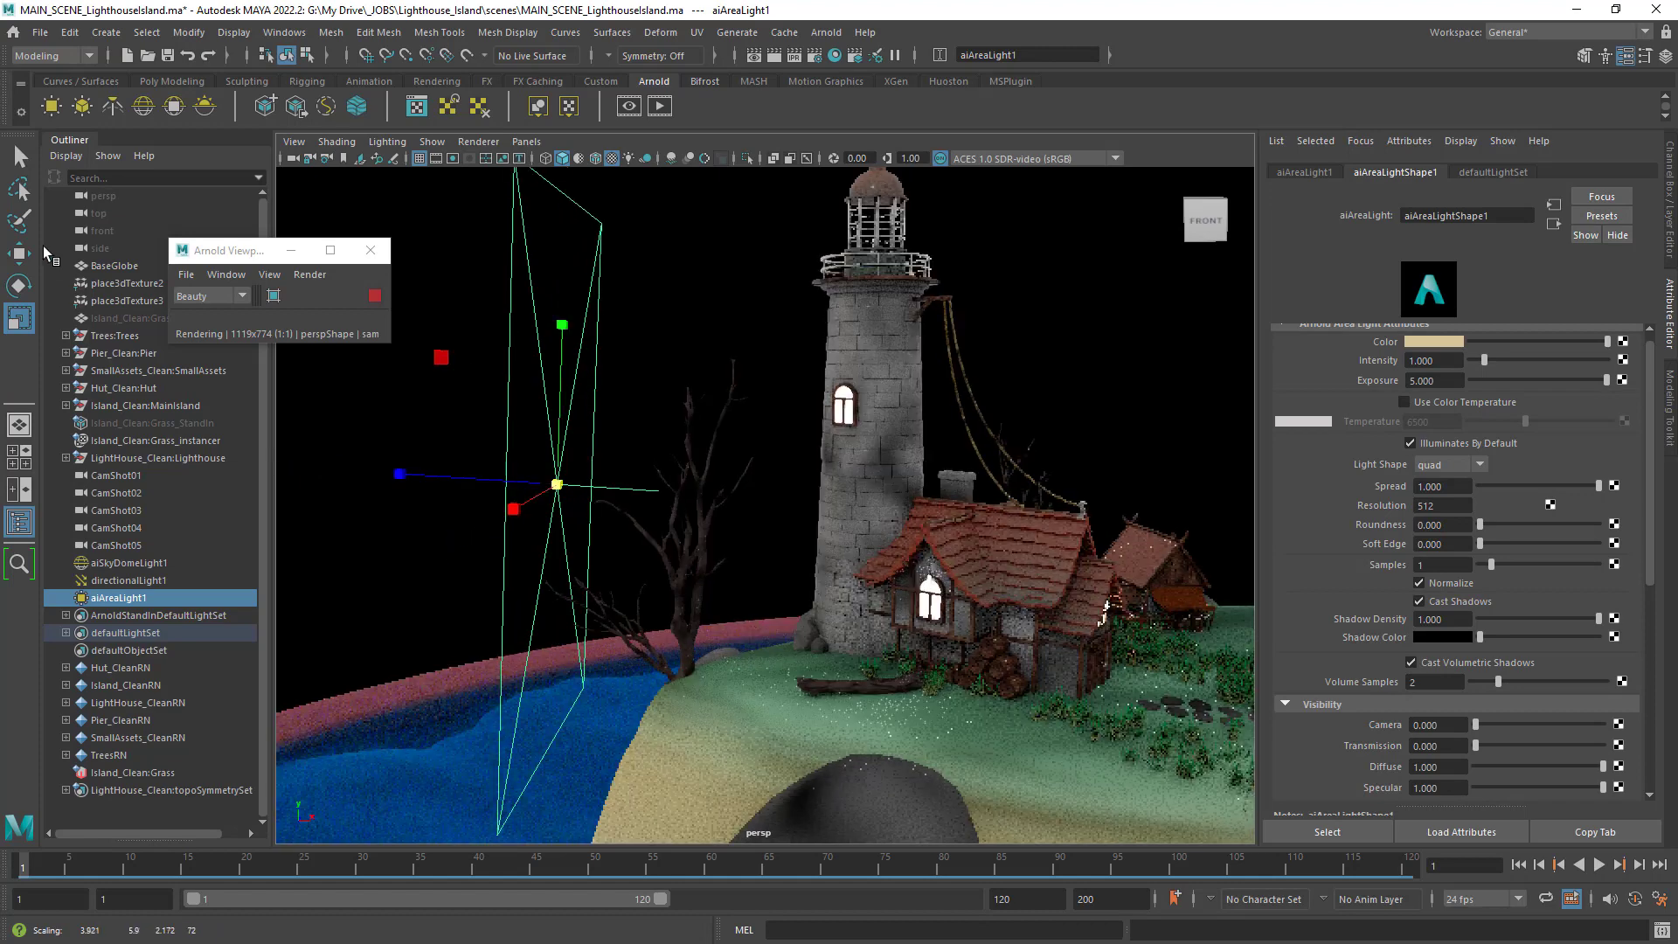
Raise the enlarged area light, shift it farther from the lighthouse, and rotate it to change its aim.
key(w)
drag(552, 336, 549, 266)
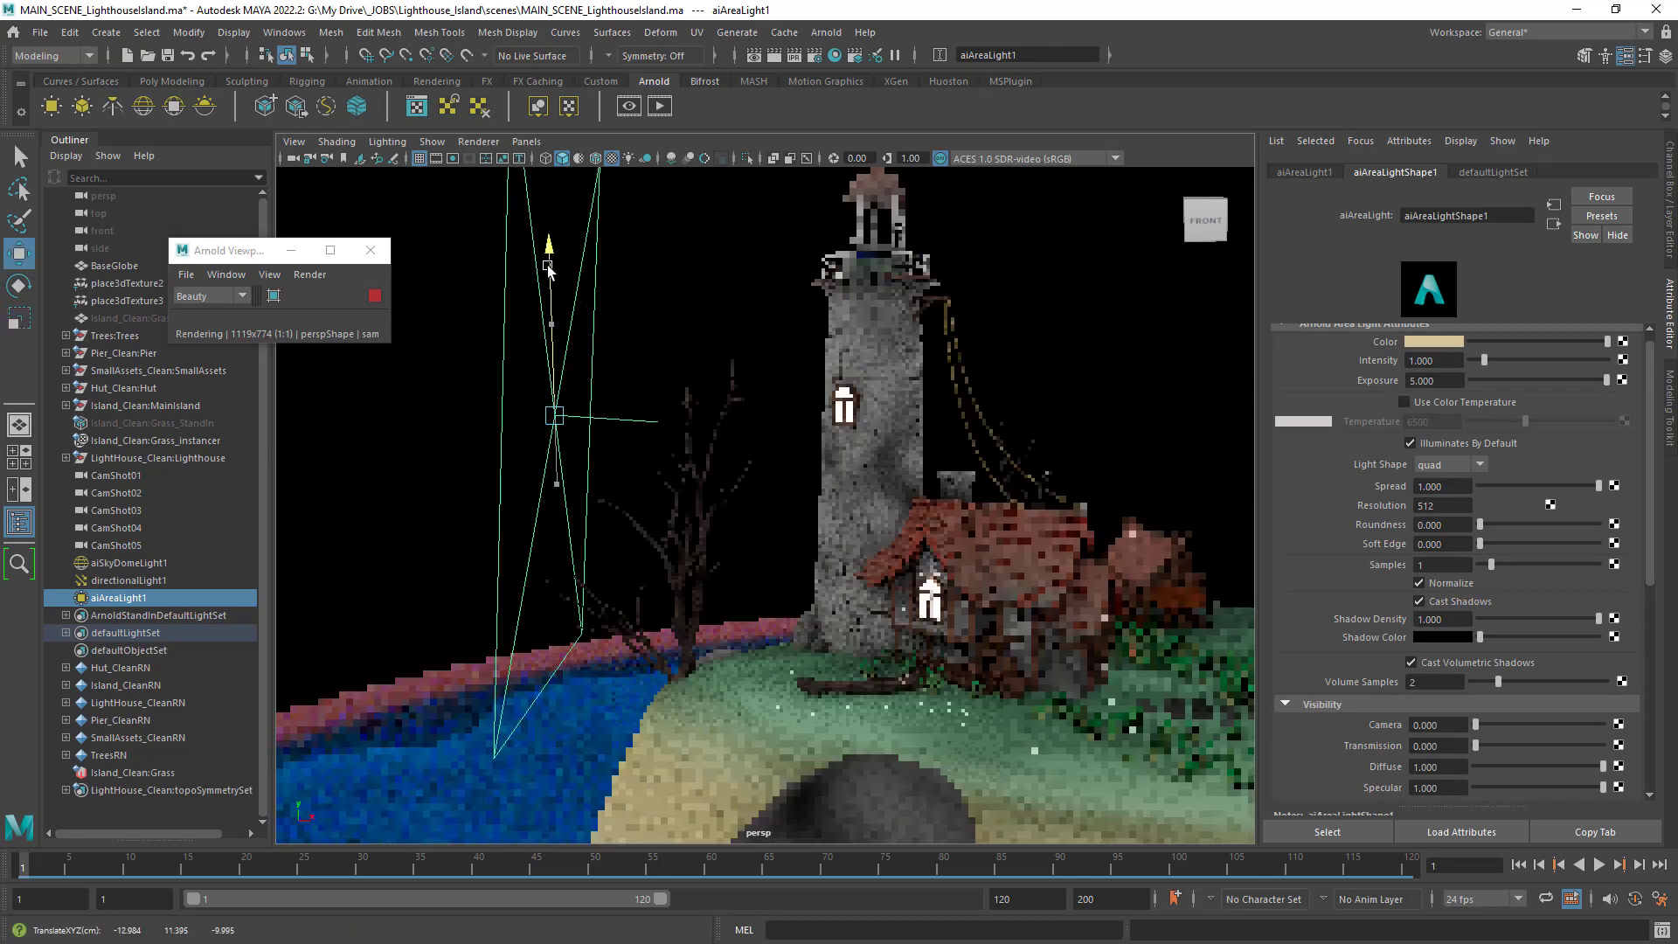
drag(688, 420, 661, 418)
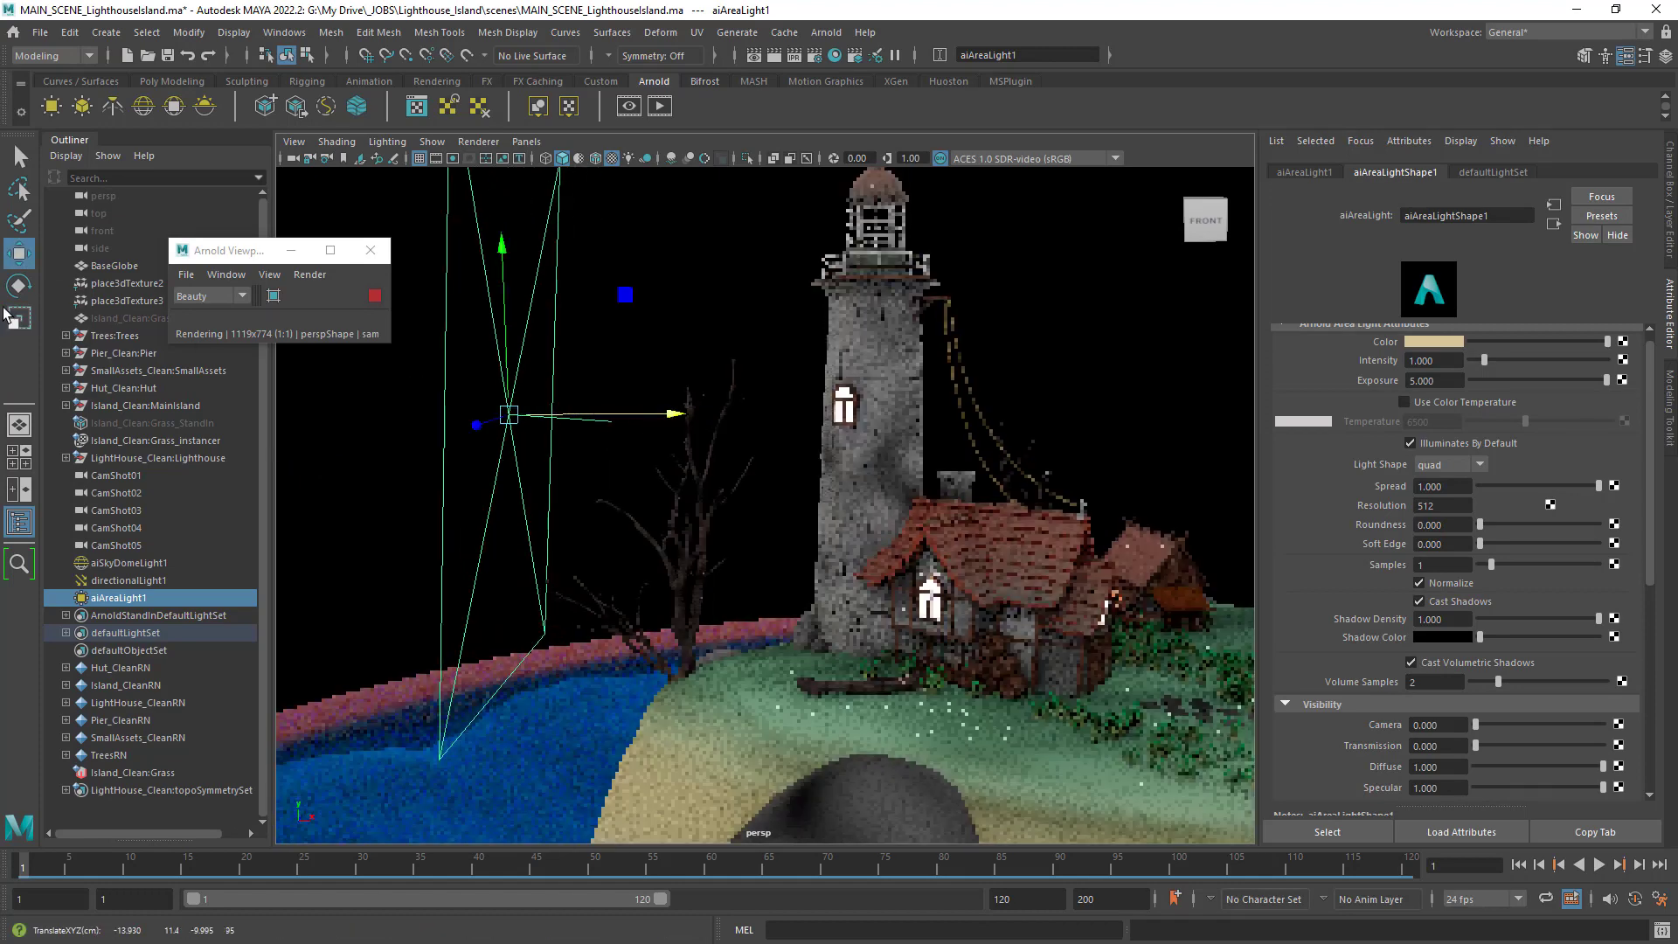
key(e)
drag(532, 450, 637, 490)
click(19, 255)
mouse_move(745, 553)
alt+mouse_down()
mouse_move(733, 507)
mouse_move(762, 540)
alt+mouse_up()
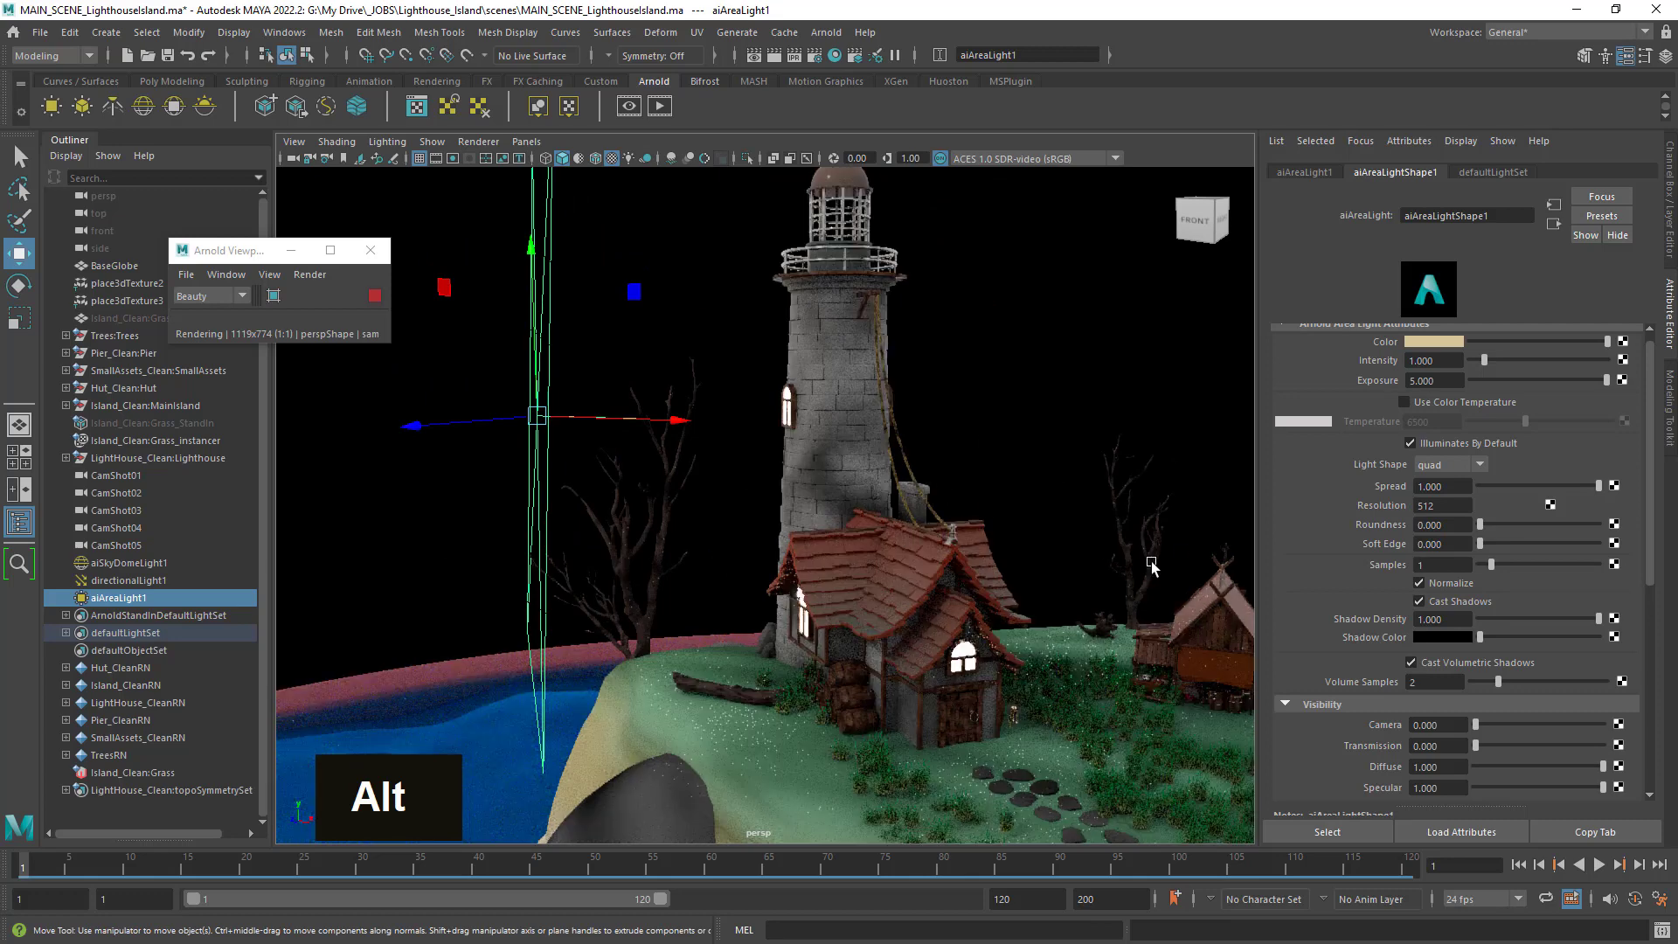
Restart the live Arnold viewport render and shift its floating window slightly out of the way.
drag(1651, 462, 1672, 730)
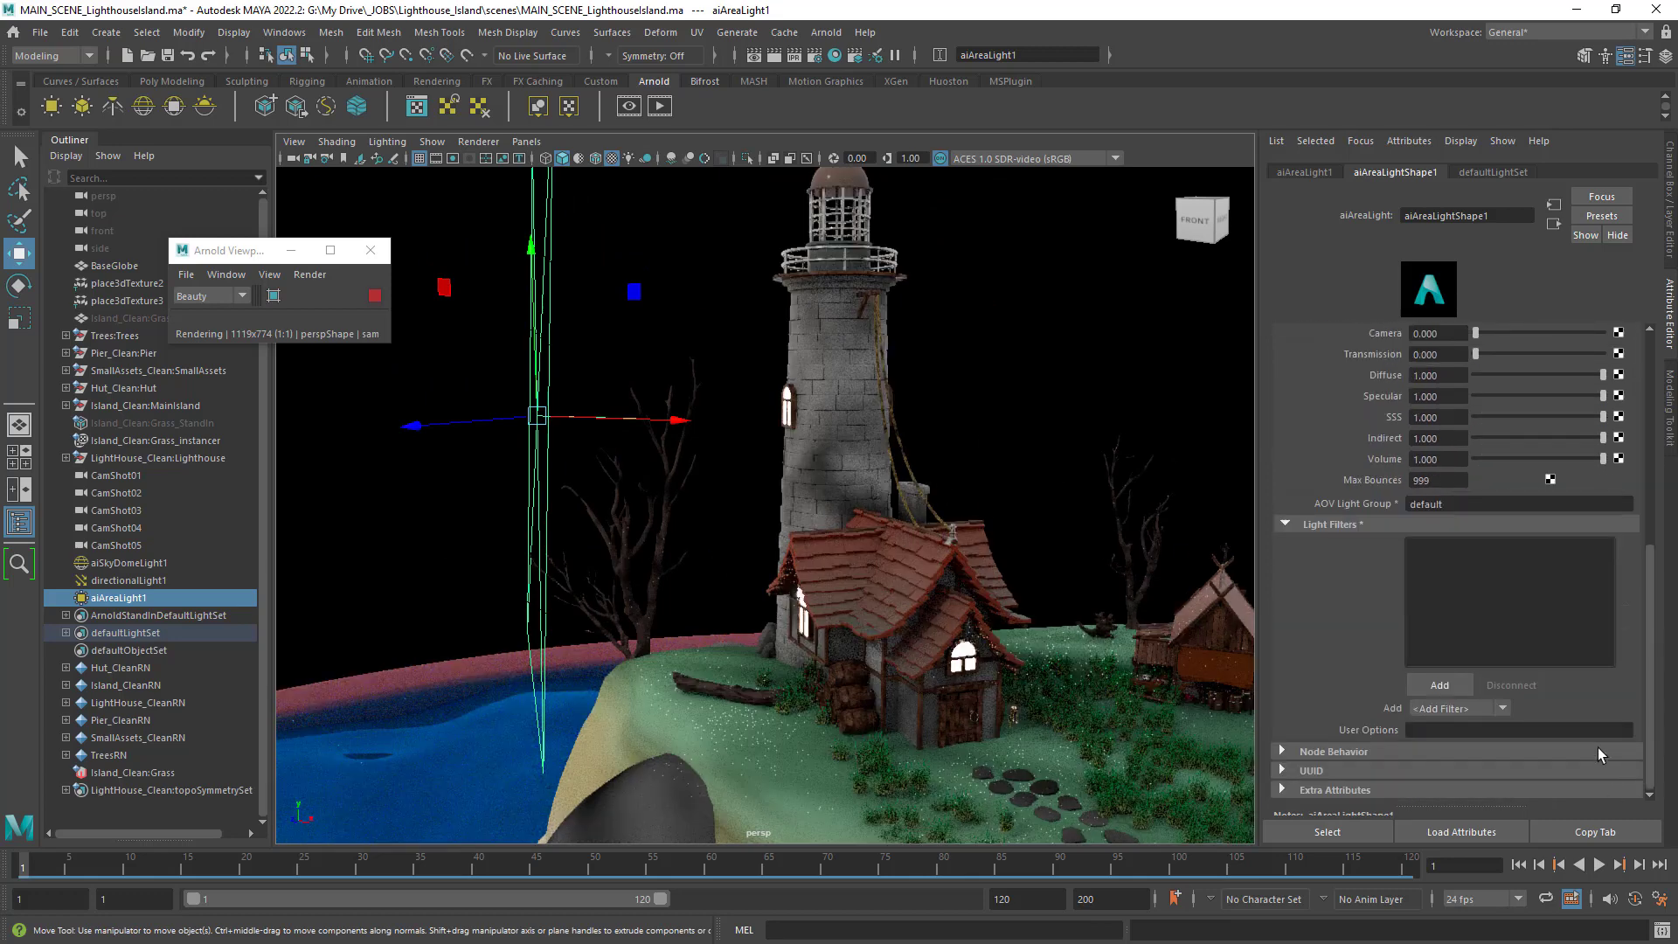
drag(1653, 654, 1628, 523)
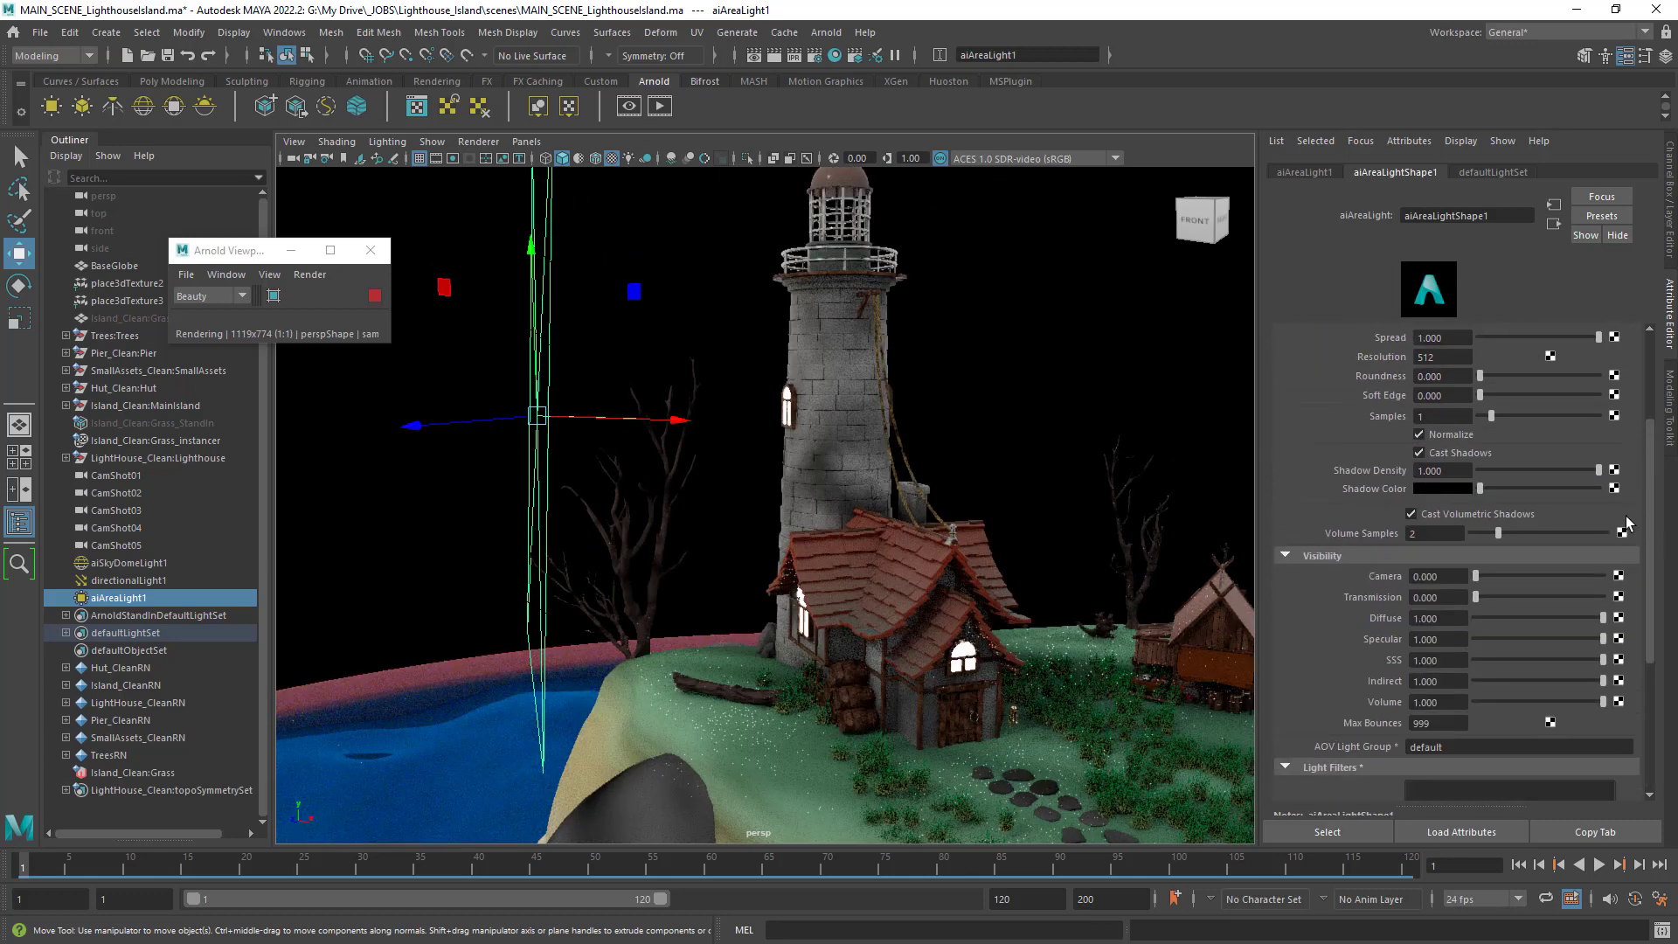
click(378, 296)
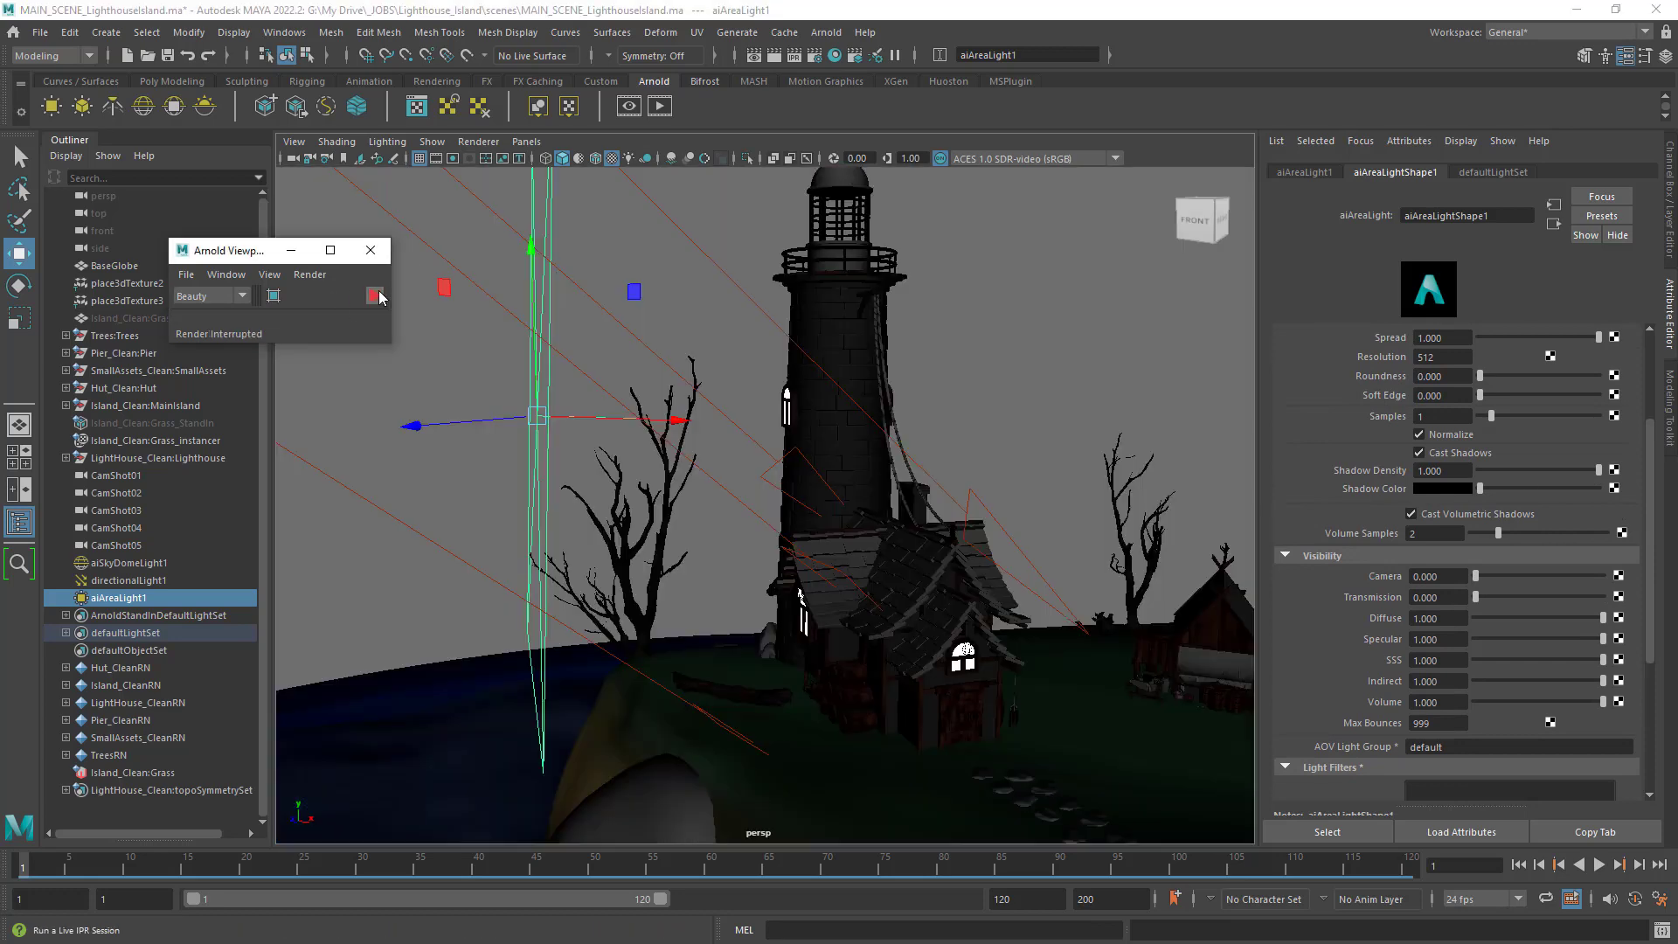
click(376, 297)
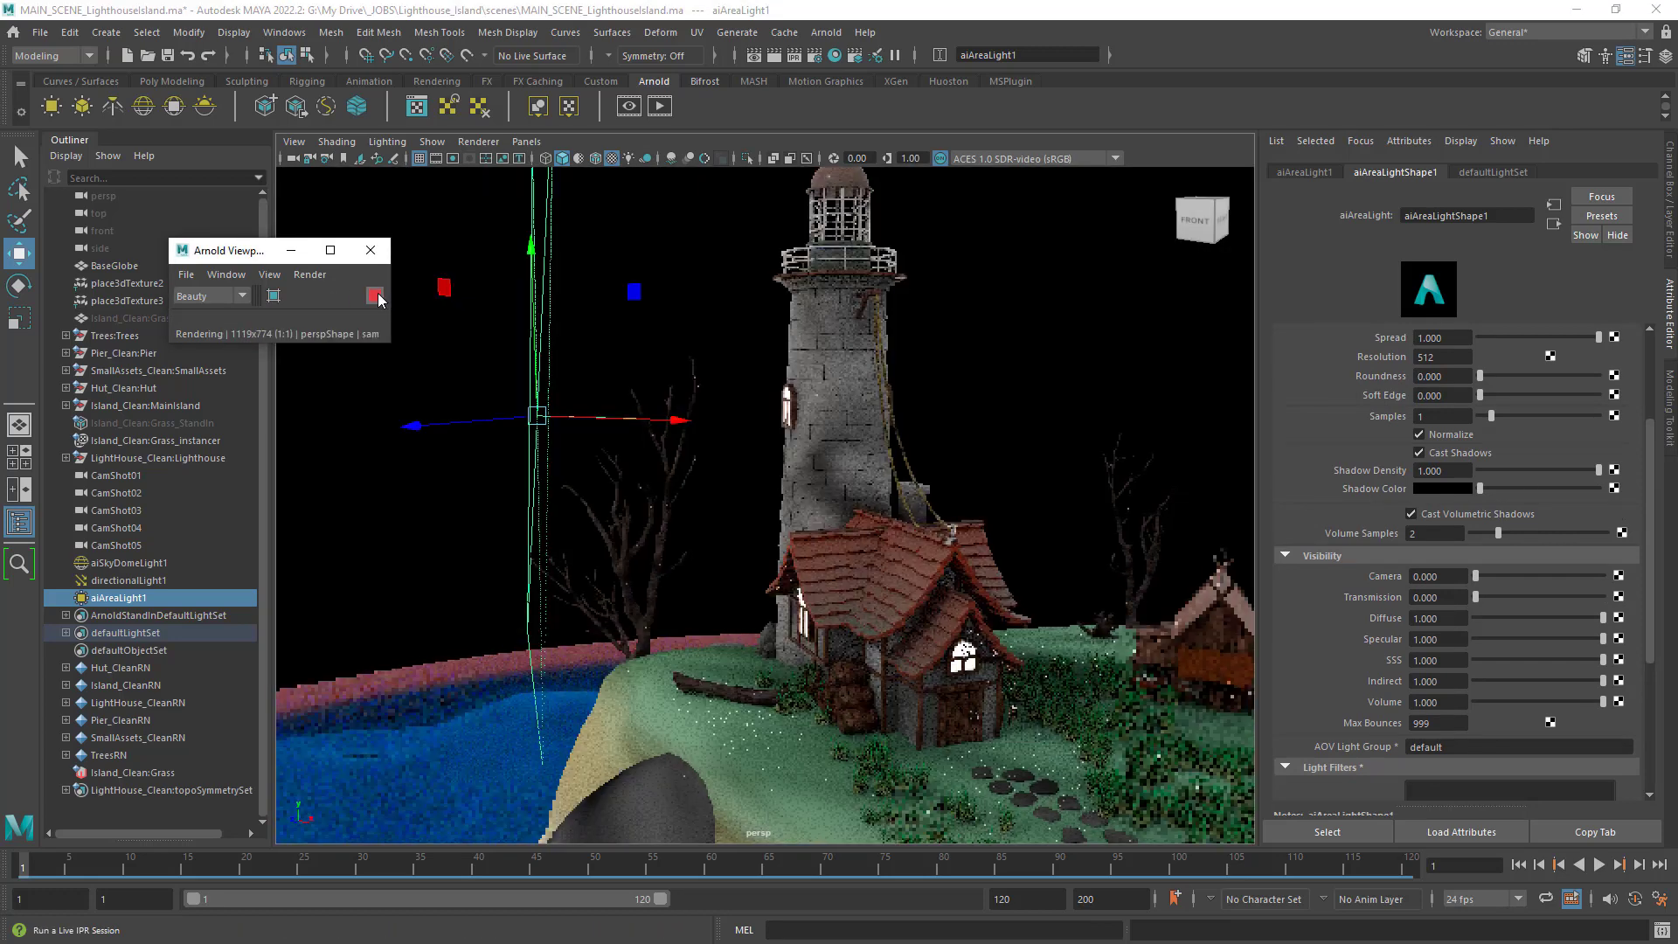
drag(263, 252, 230, 250)
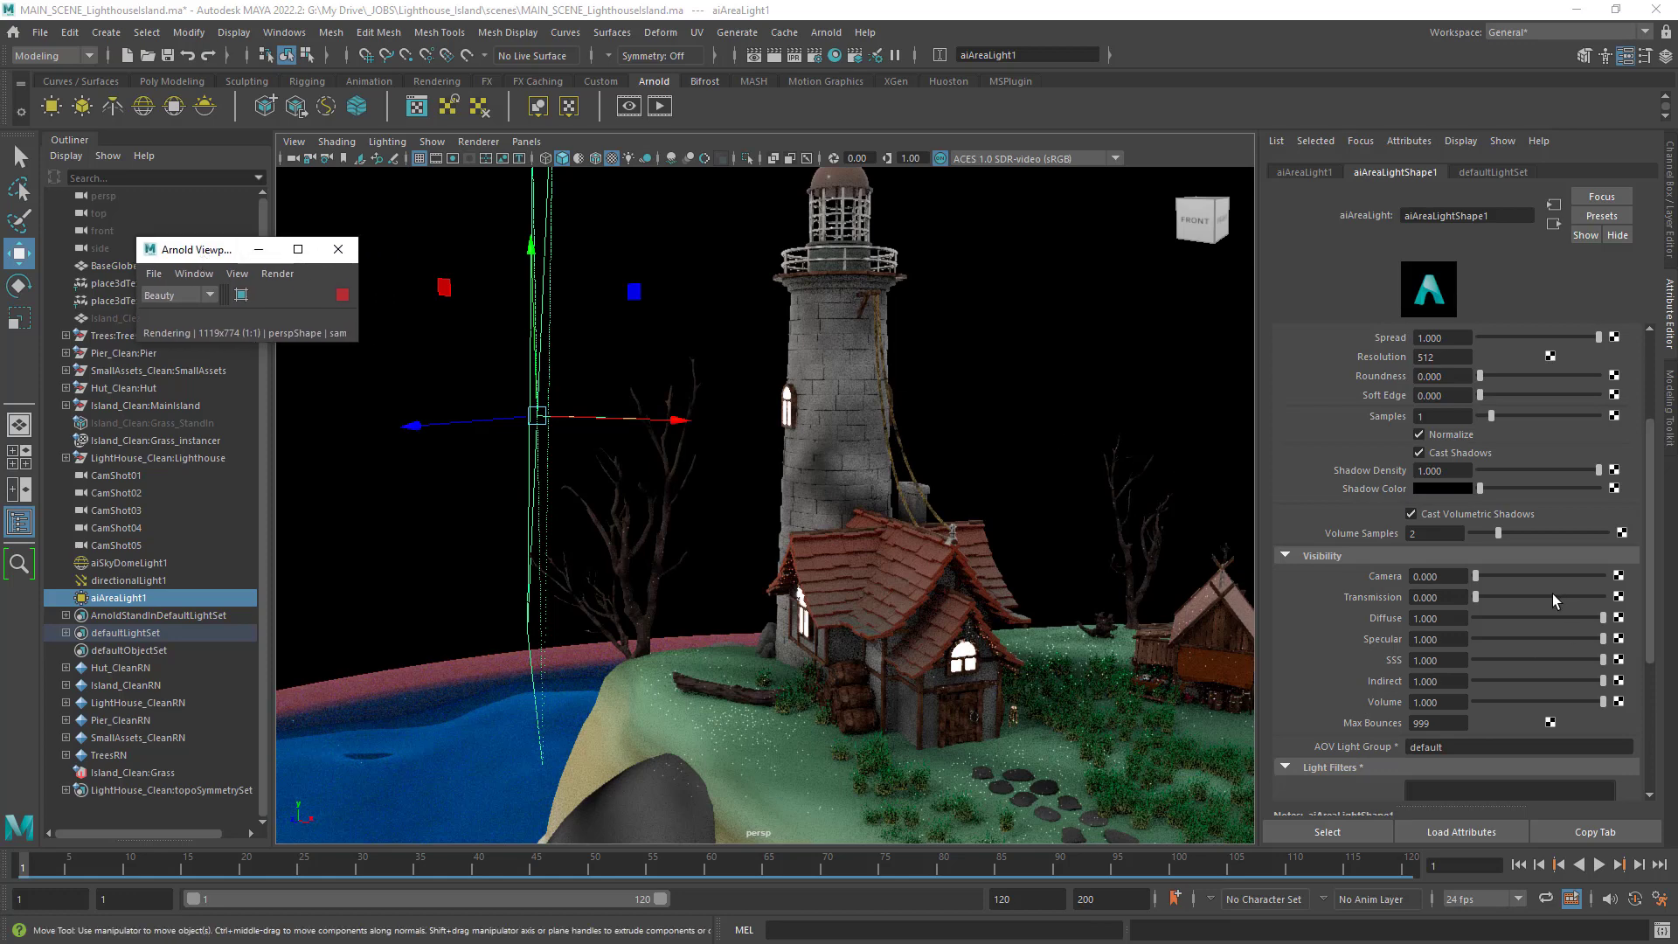
Set the area light's exposure to 10 and inspect its effect across the island.
drag(1653, 457, 1652, 347)
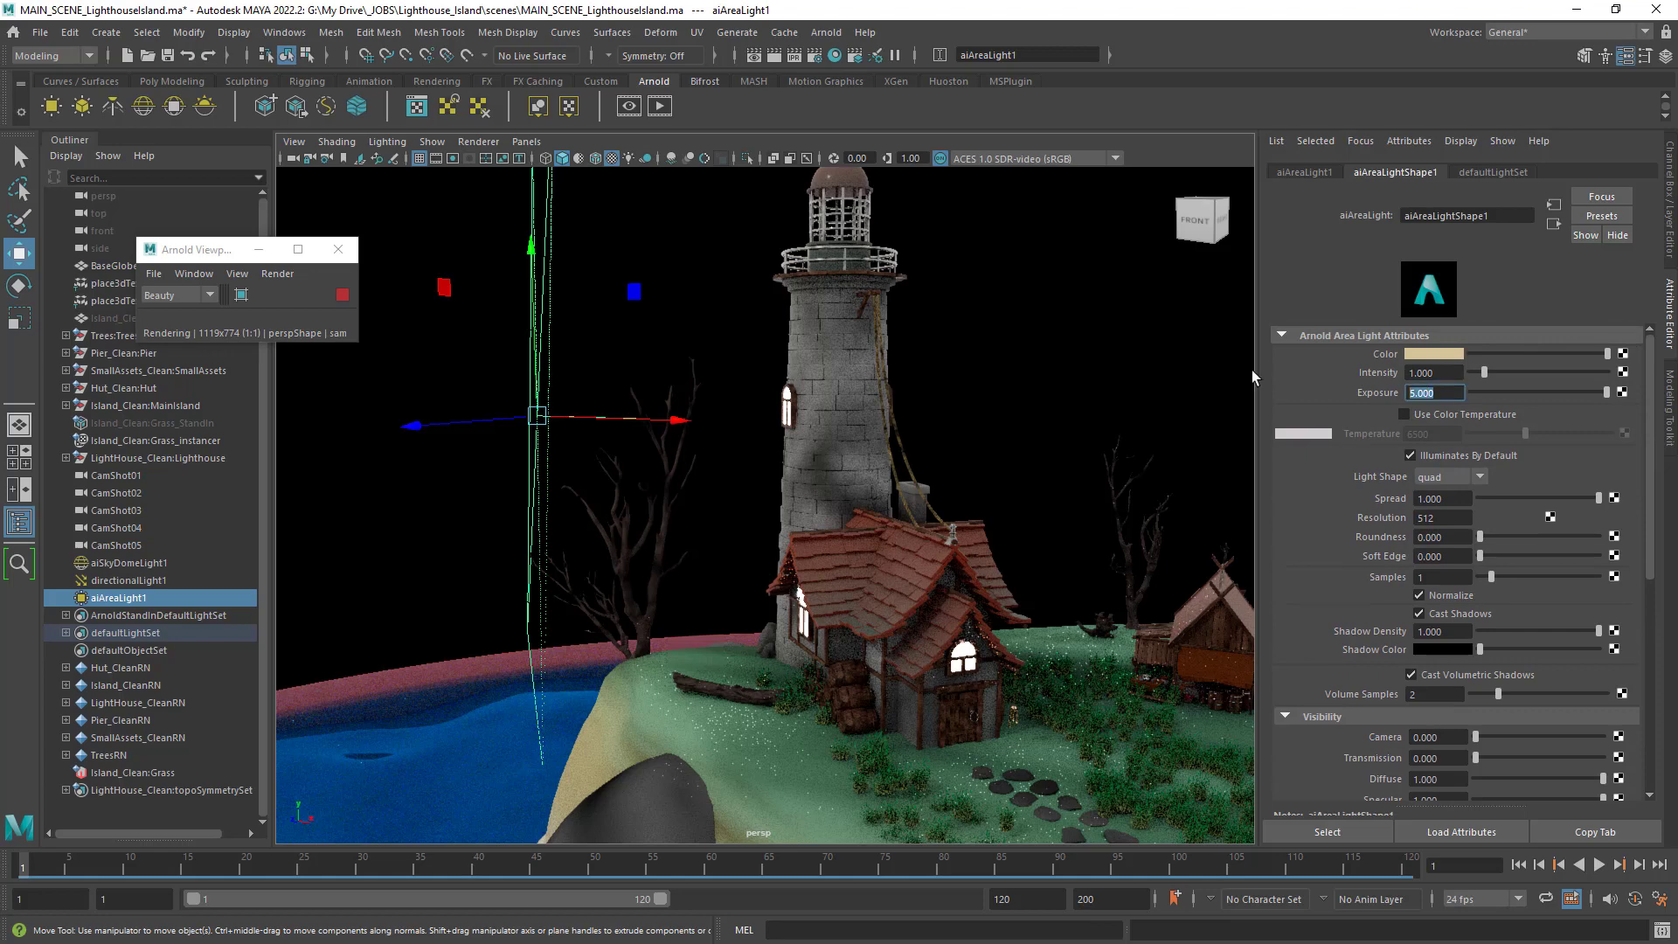
text(10)
key(Return)
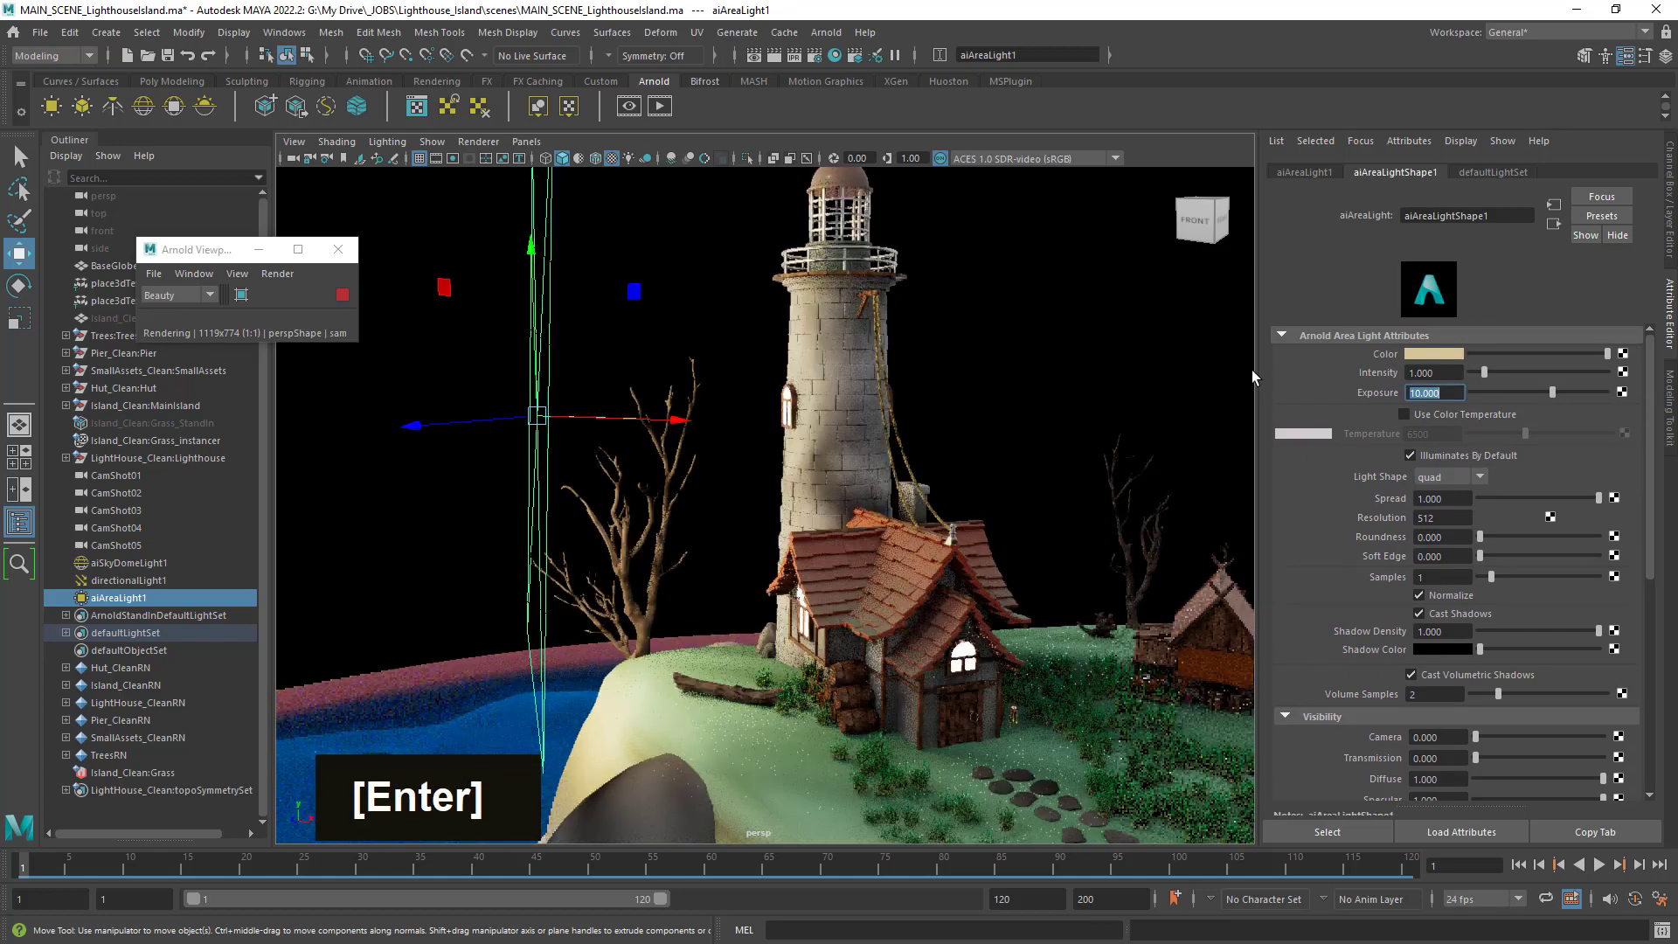
alt+right_drag(839, 603, 916, 614)
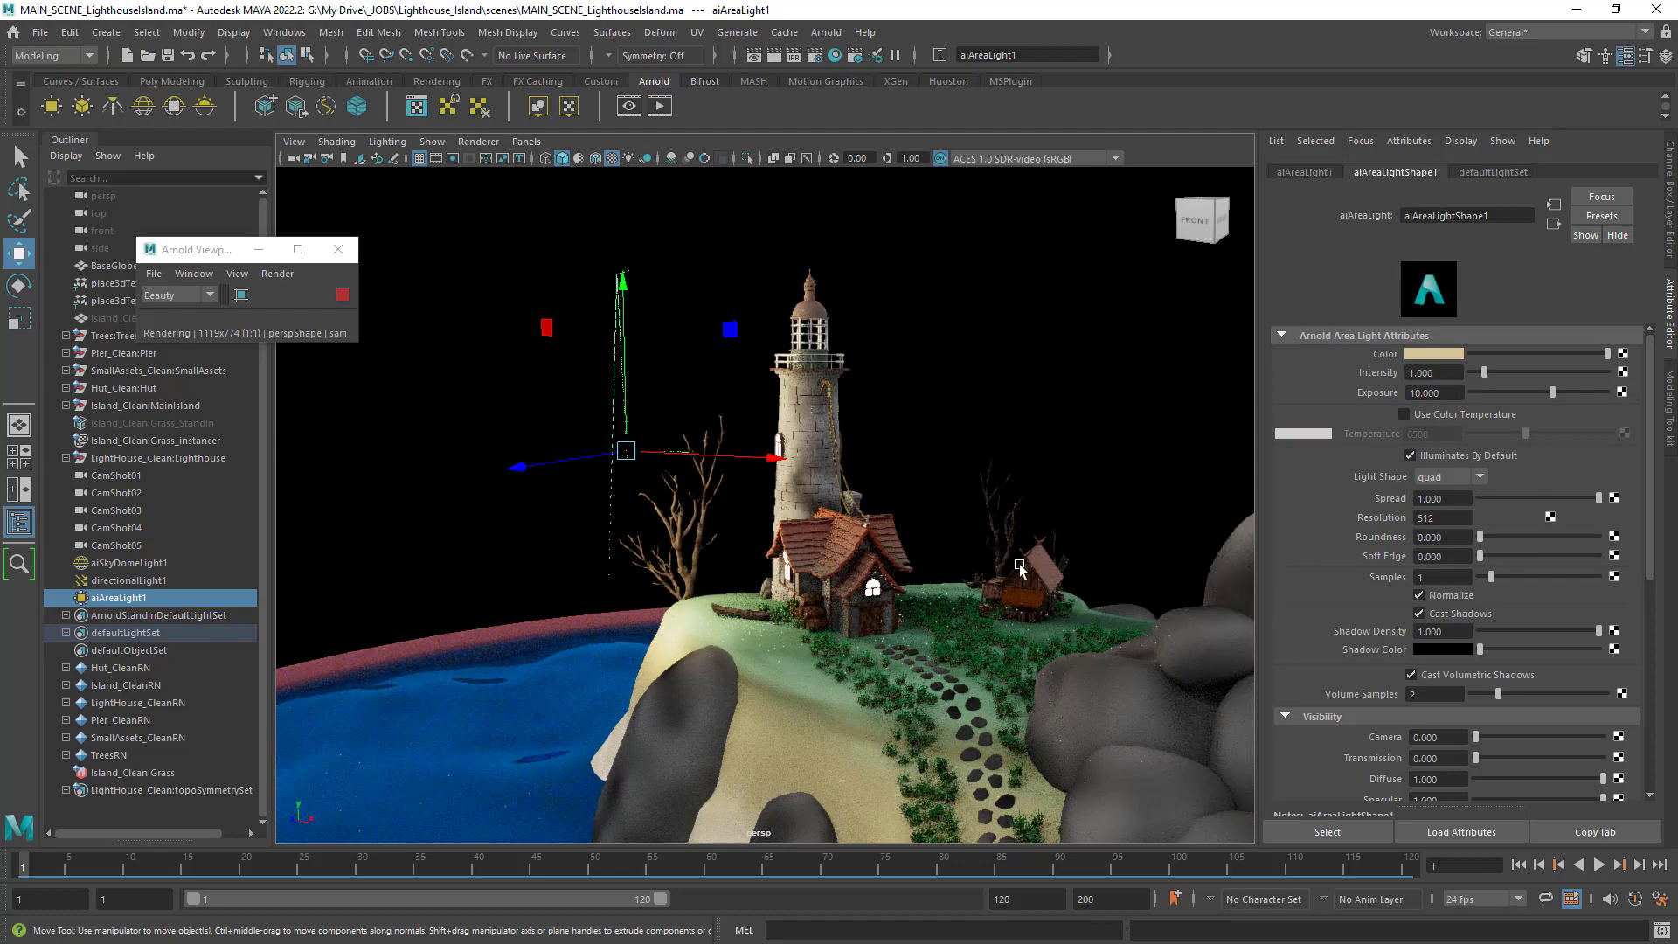
alt+drag(1020, 564, 857, 625)
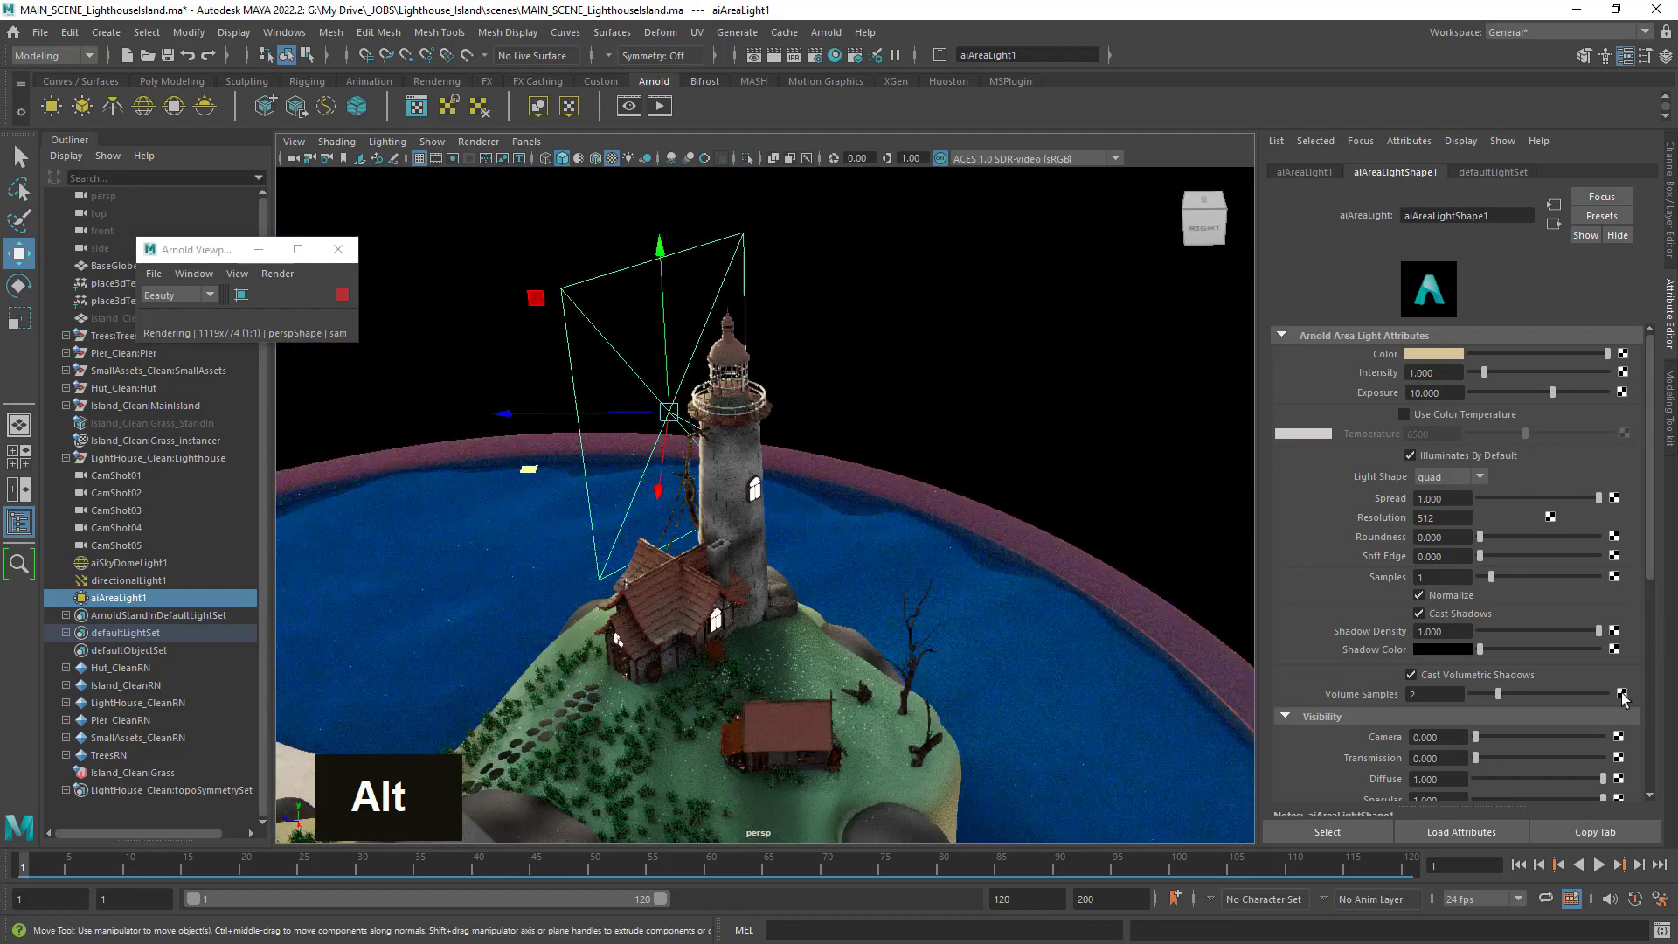
Turn the area light's Cast Shadows option off and back on to compare the render.
scroll(1655, 546, down, 5)
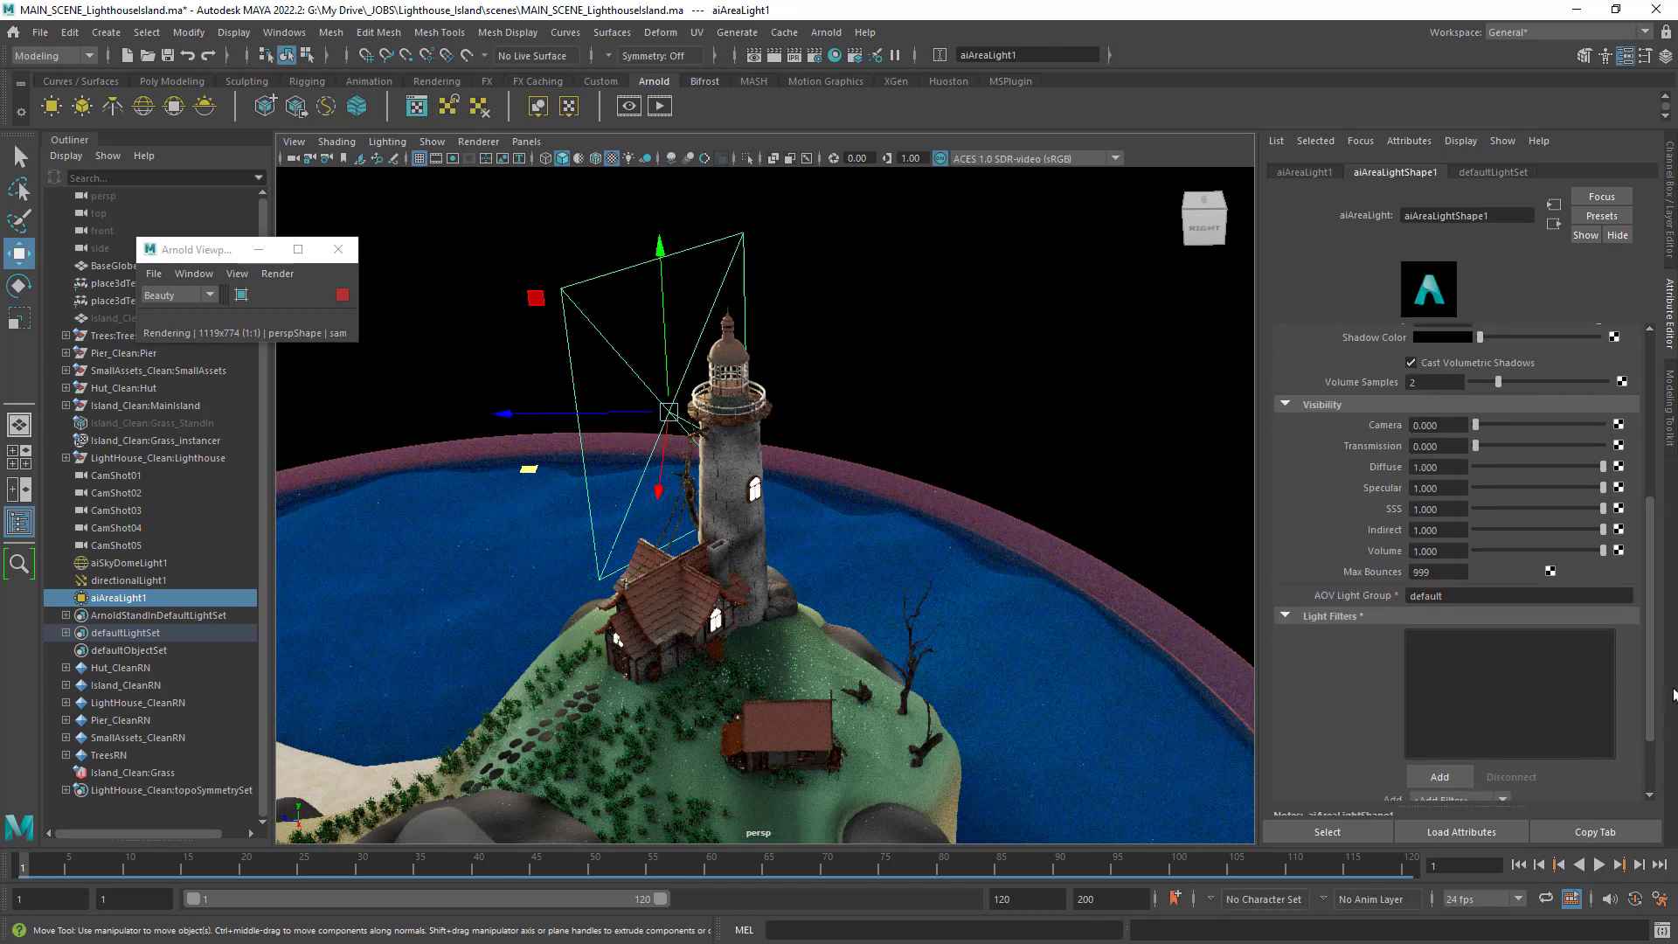
scroll(1671, 590, up, 3)
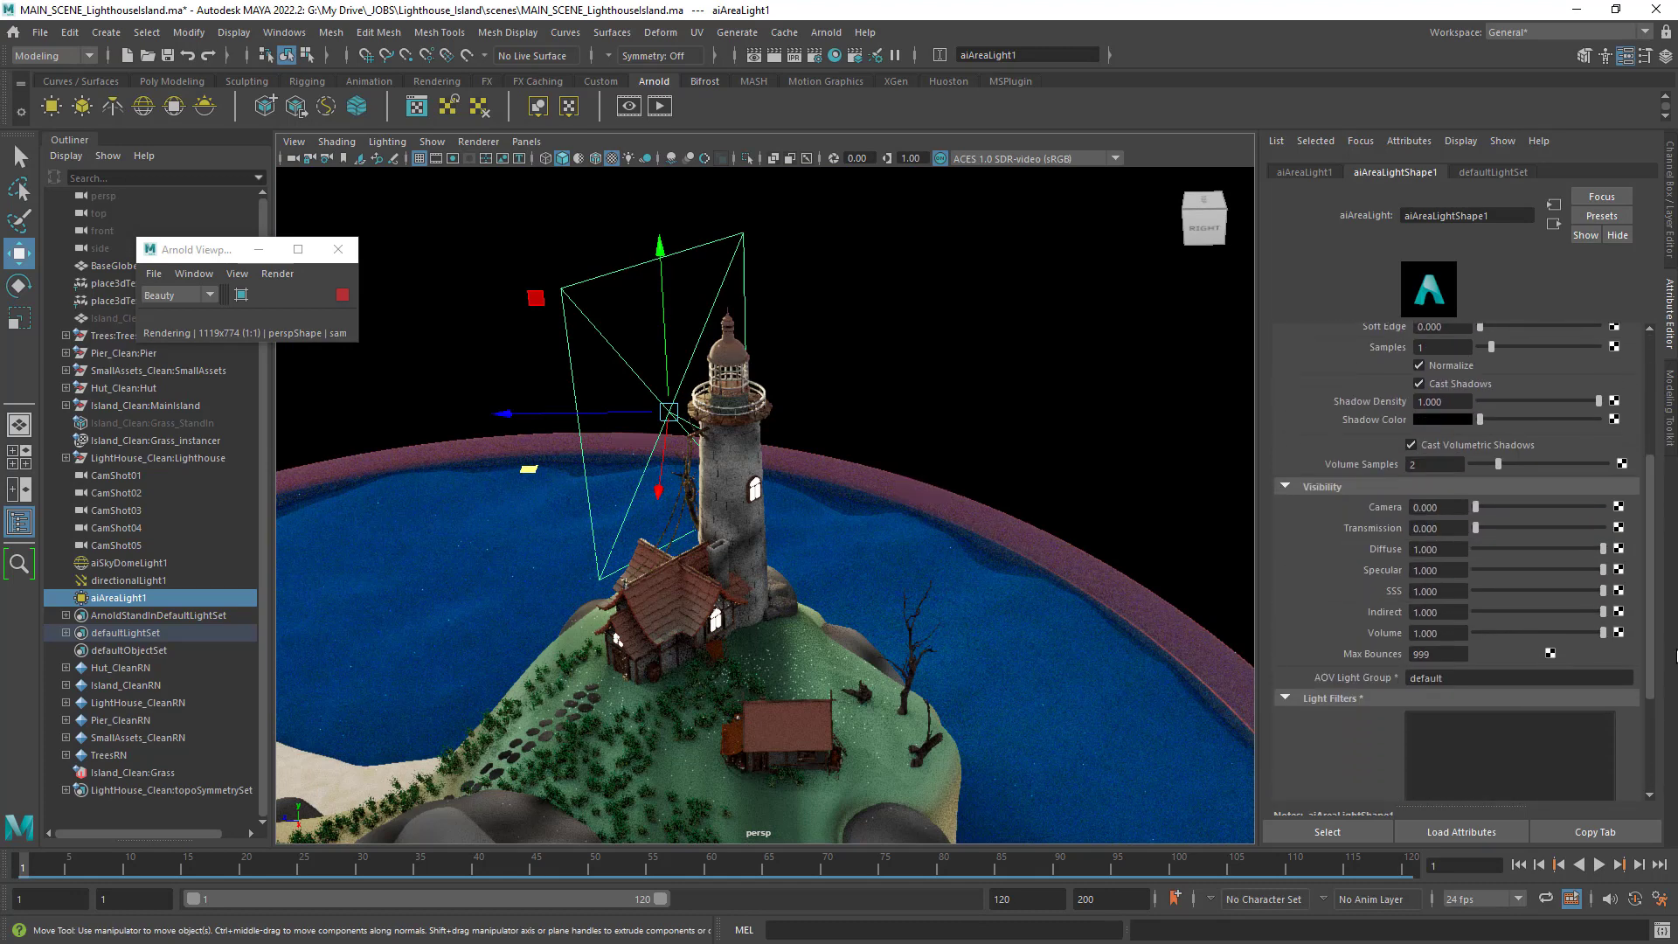
scroll(1664, 579, down, 4)
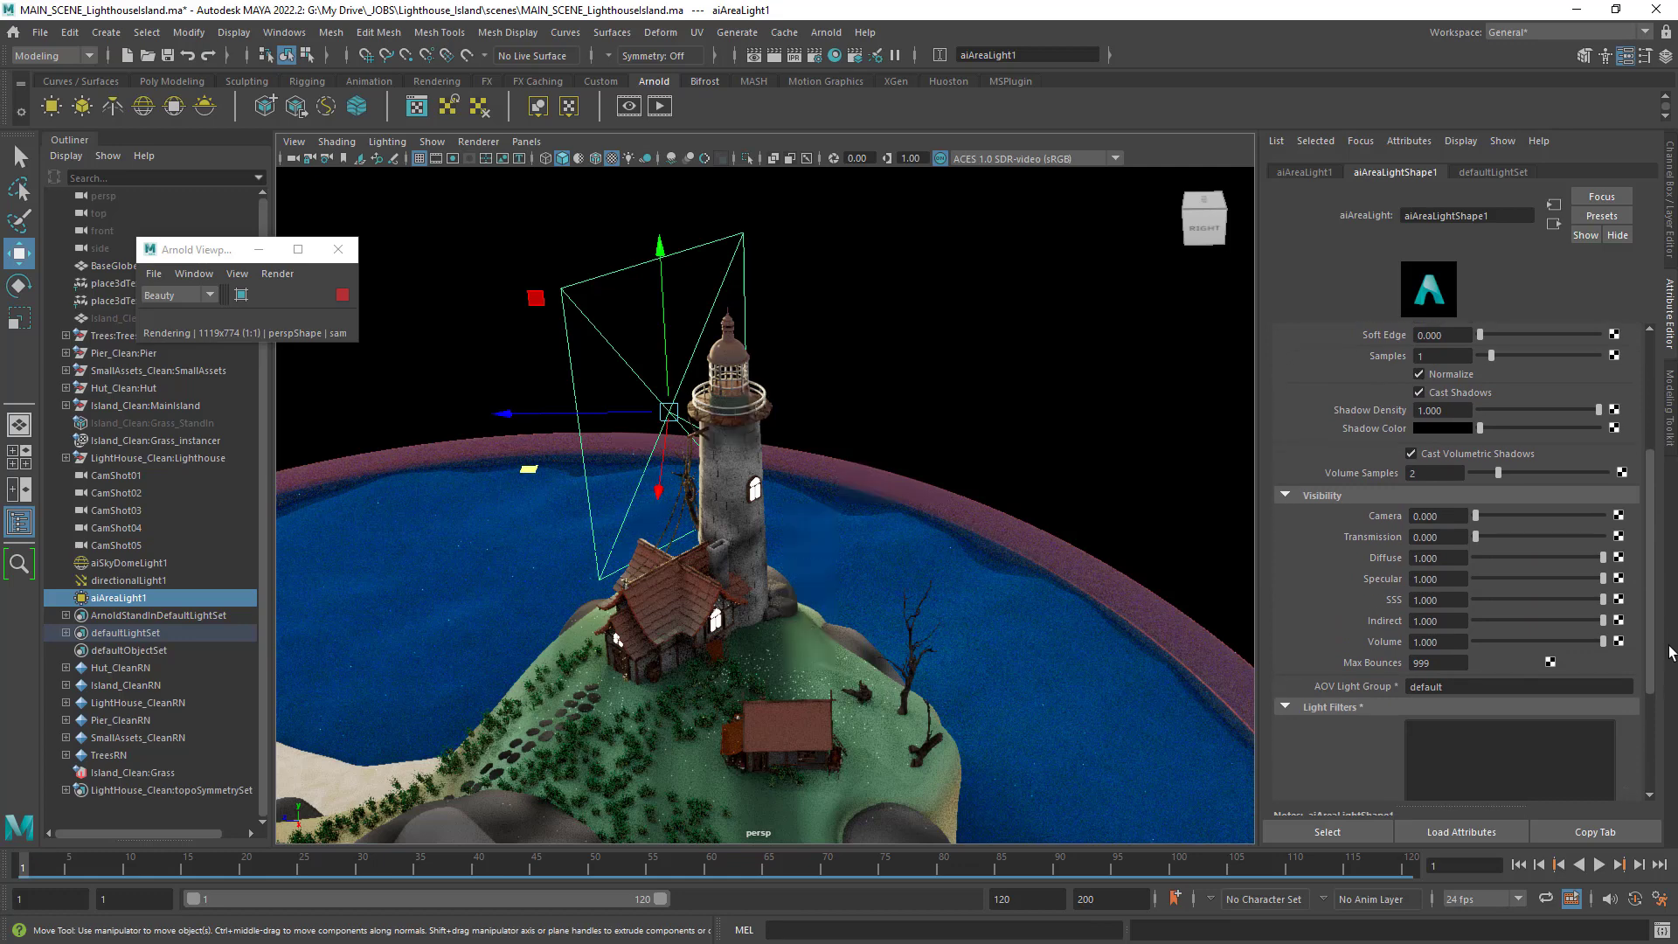
scroll(1671, 652, up, 5)
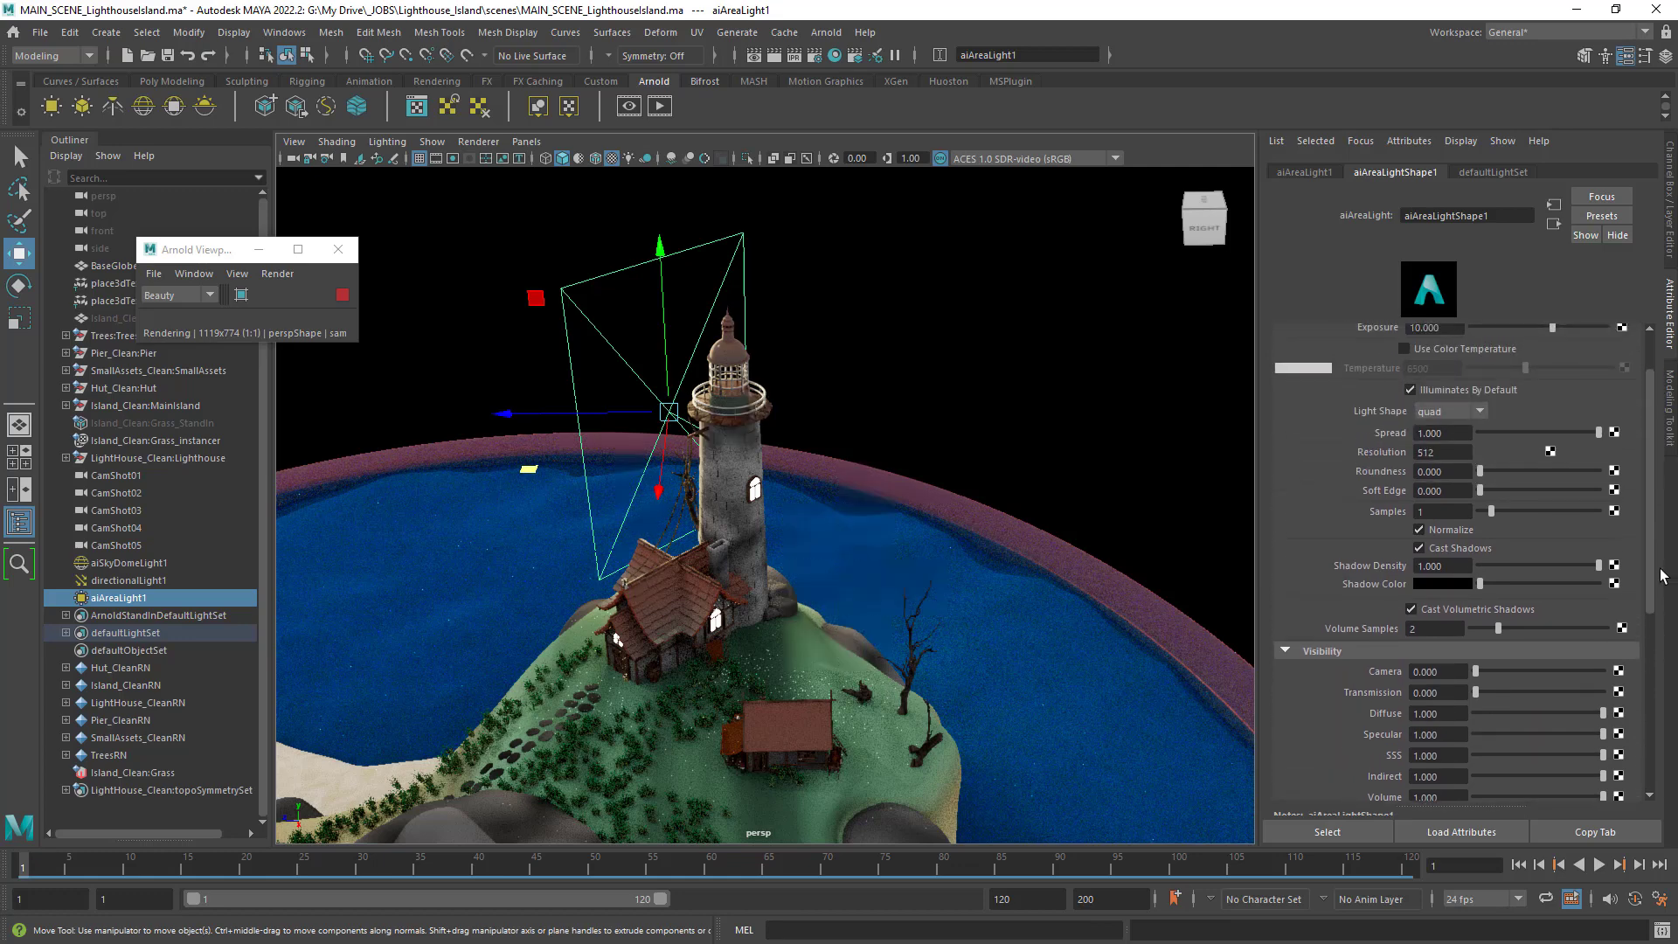
drag(1656, 550, 1655, 544)
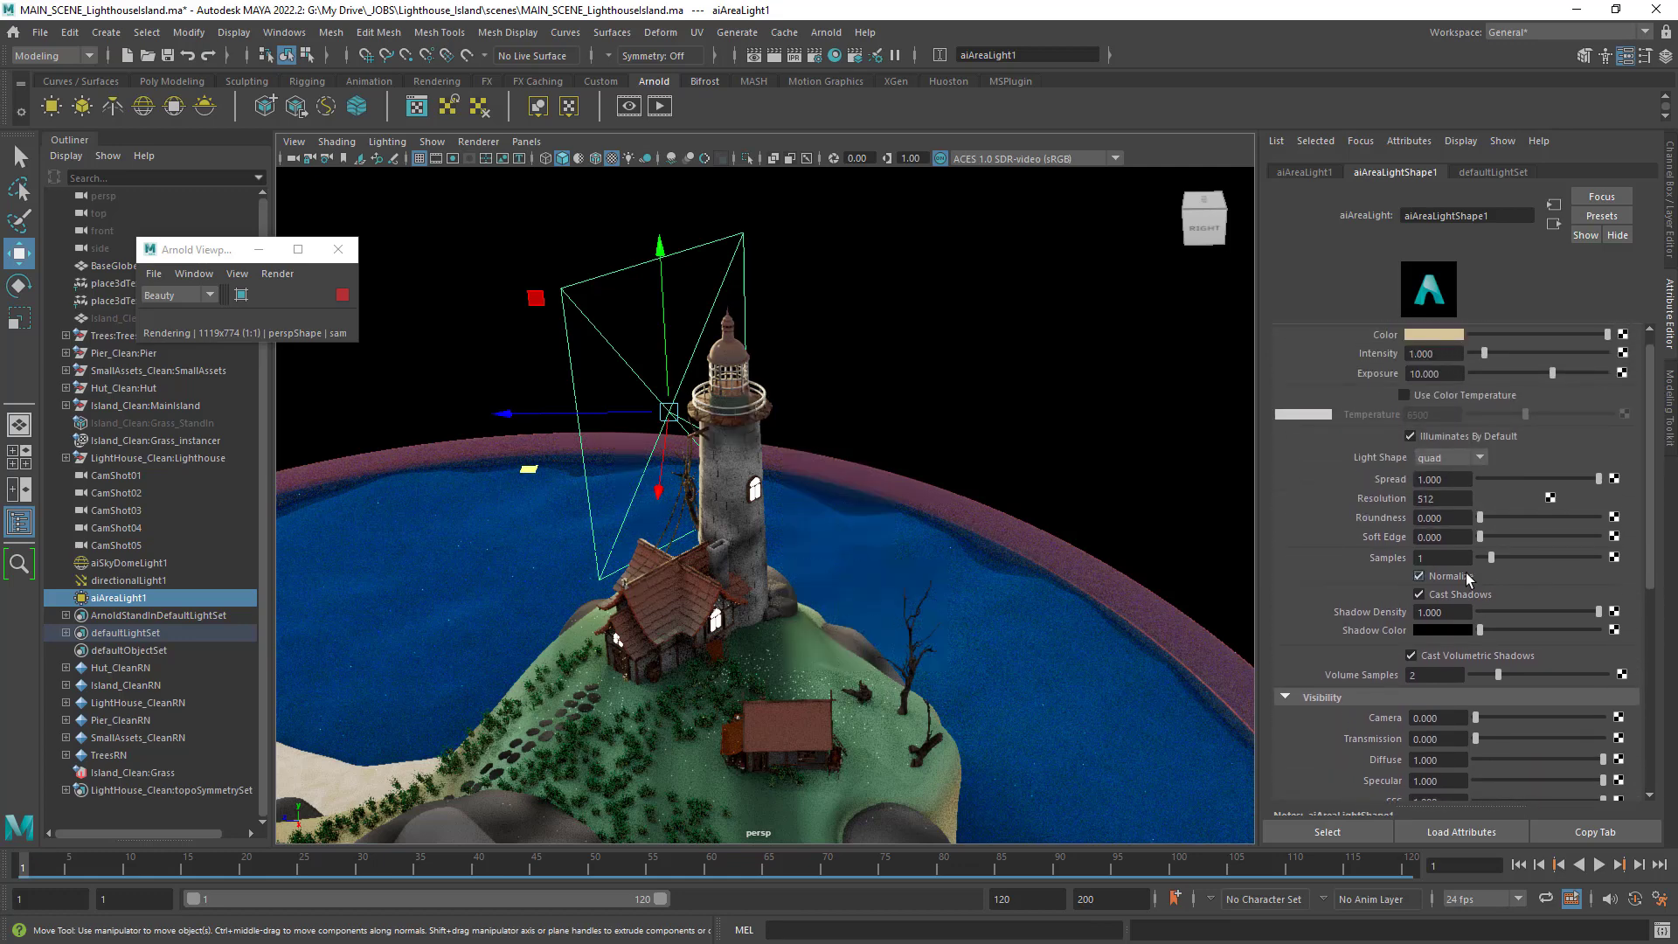
click(1422, 595)
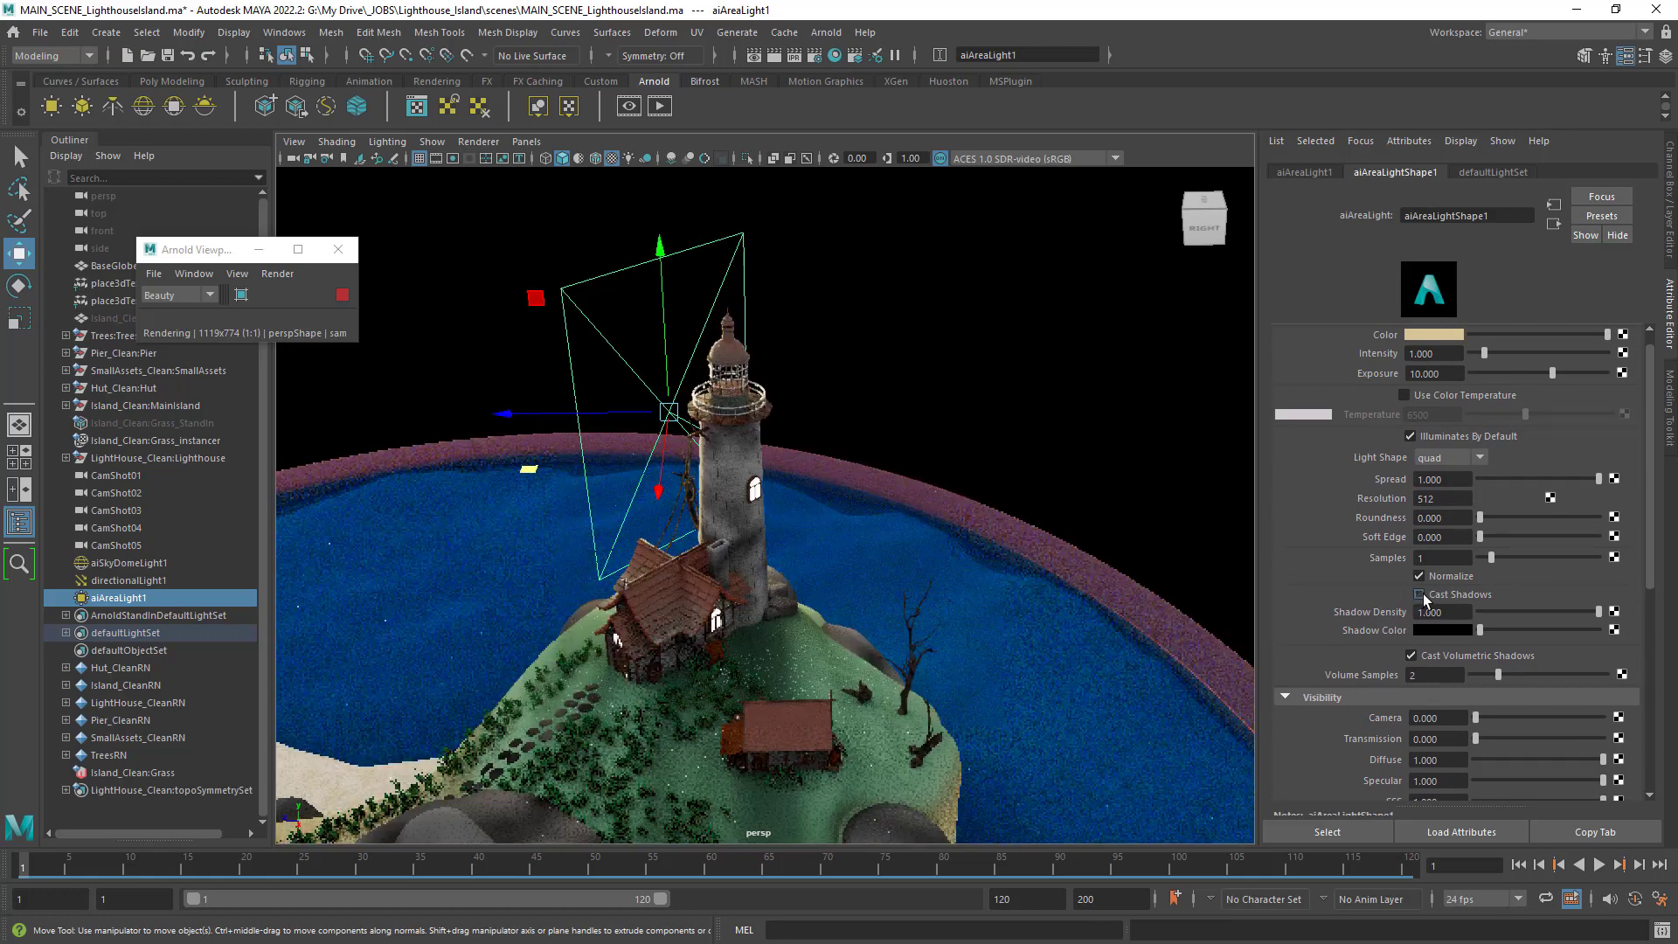
click(1422, 595)
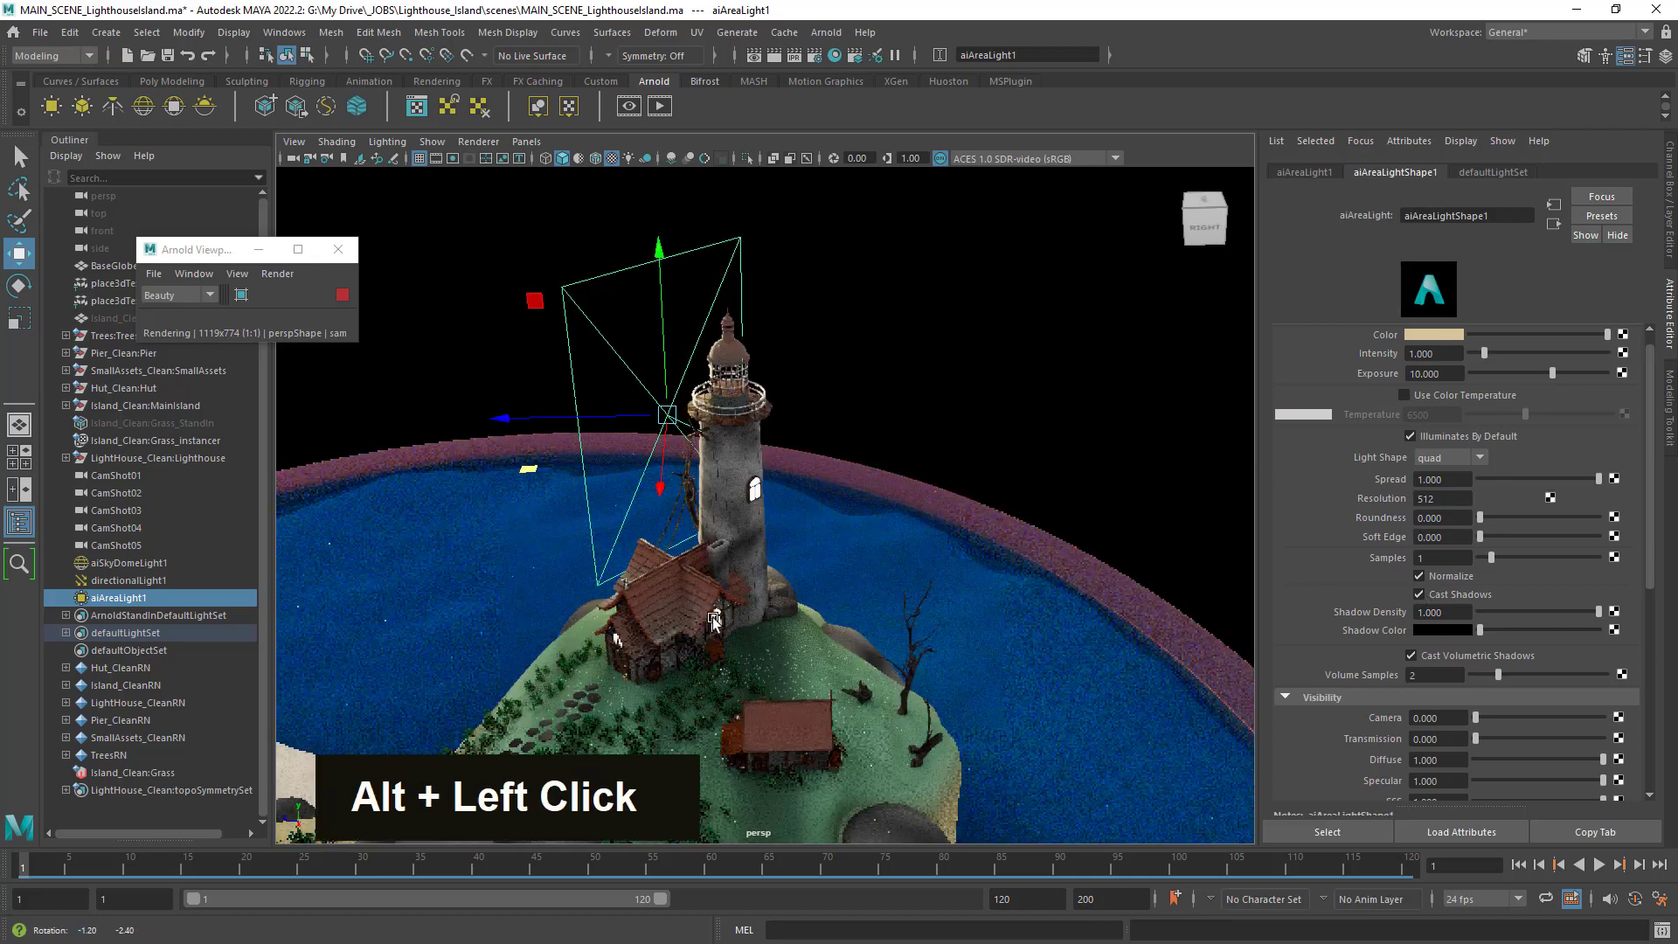
Select the directional light and set its Arnold exposure to 2.
alt+drag(769, 646, 691, 610)
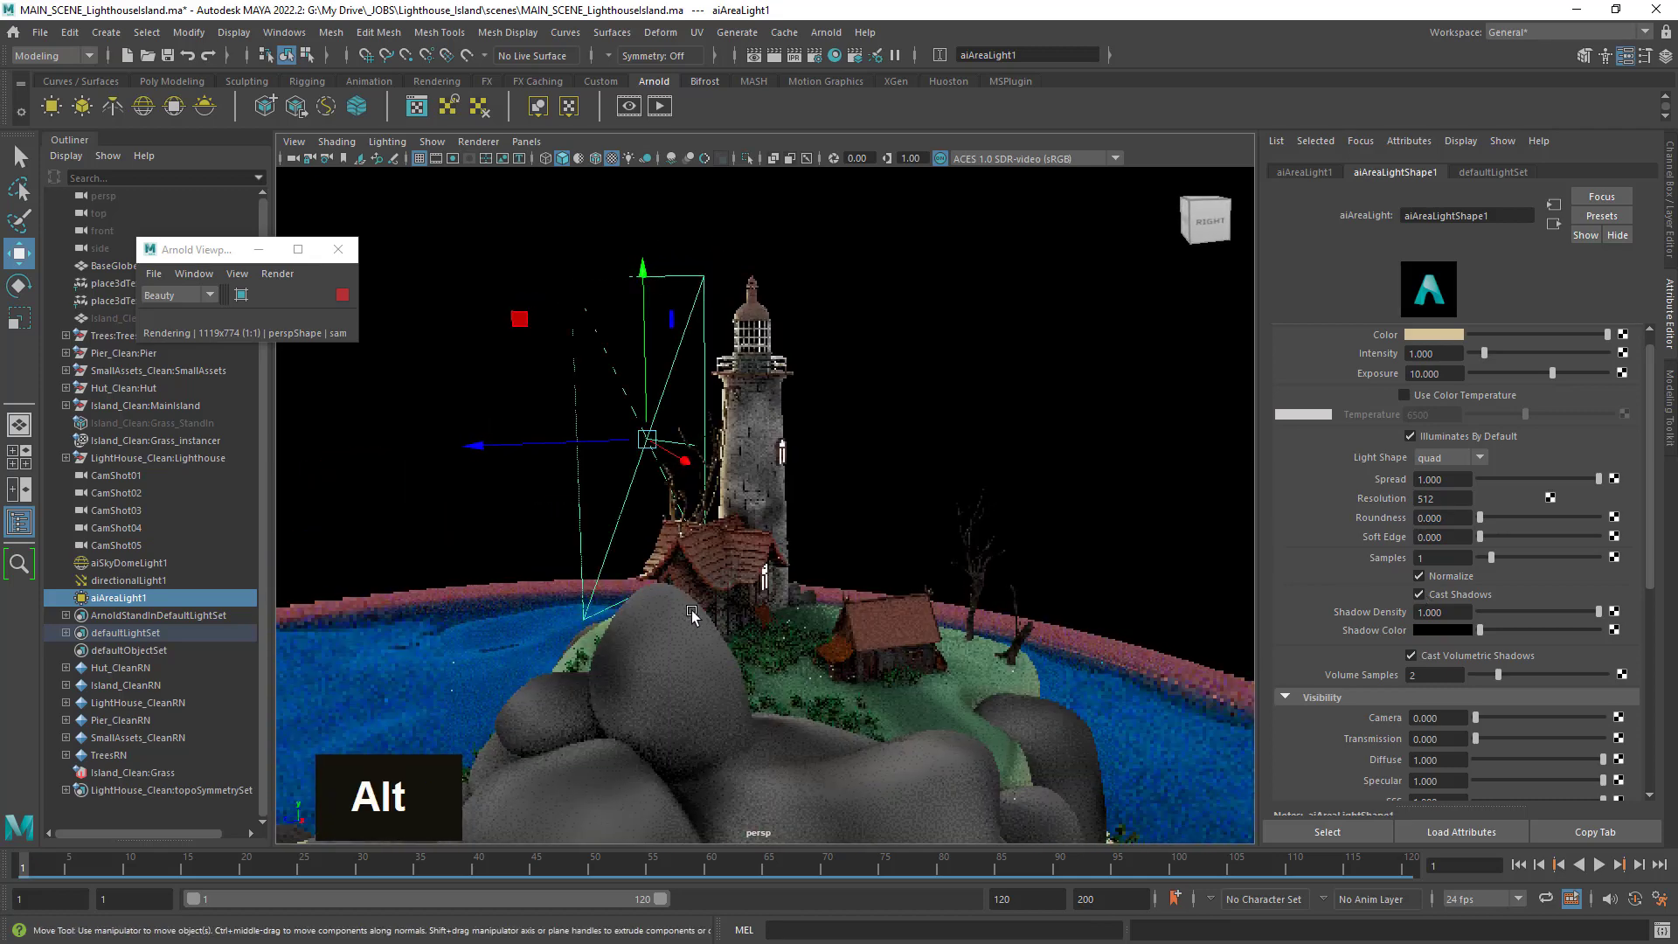
click(135, 580)
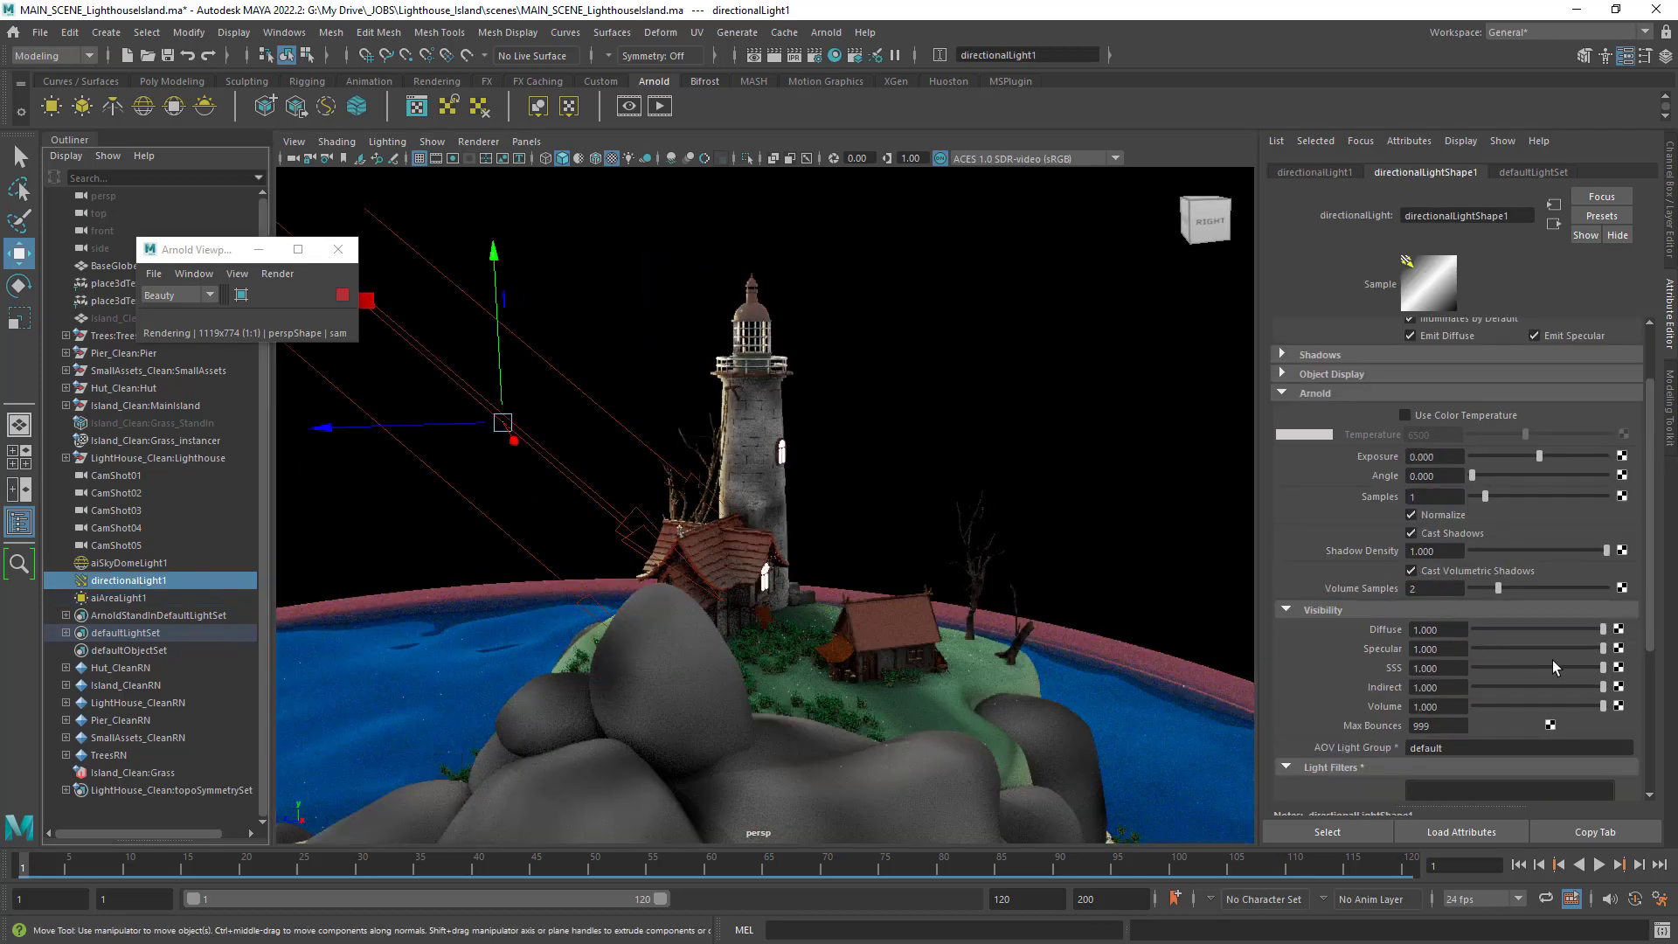
click(1412, 530)
mouse_move(1479, 474)
mouse_down()
mouse_move(1539, 495)
mouse_move(1466, 490)
mouse_up()
drag(1650, 527, 1651, 518)
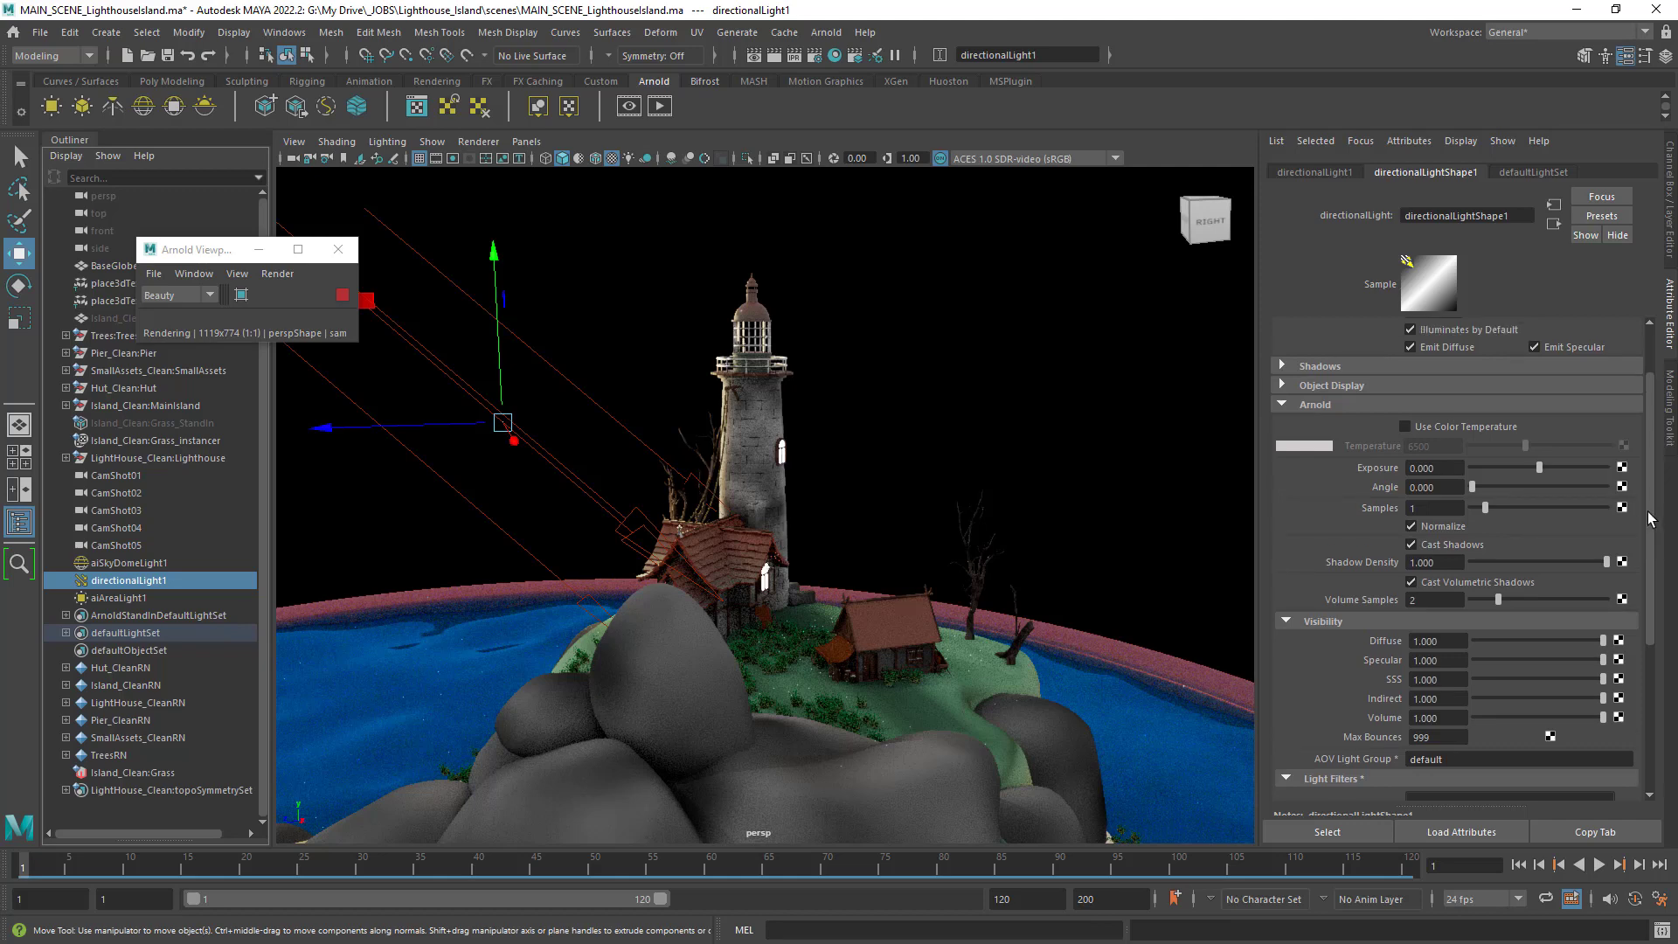
drag(1539, 470, 1573, 477)
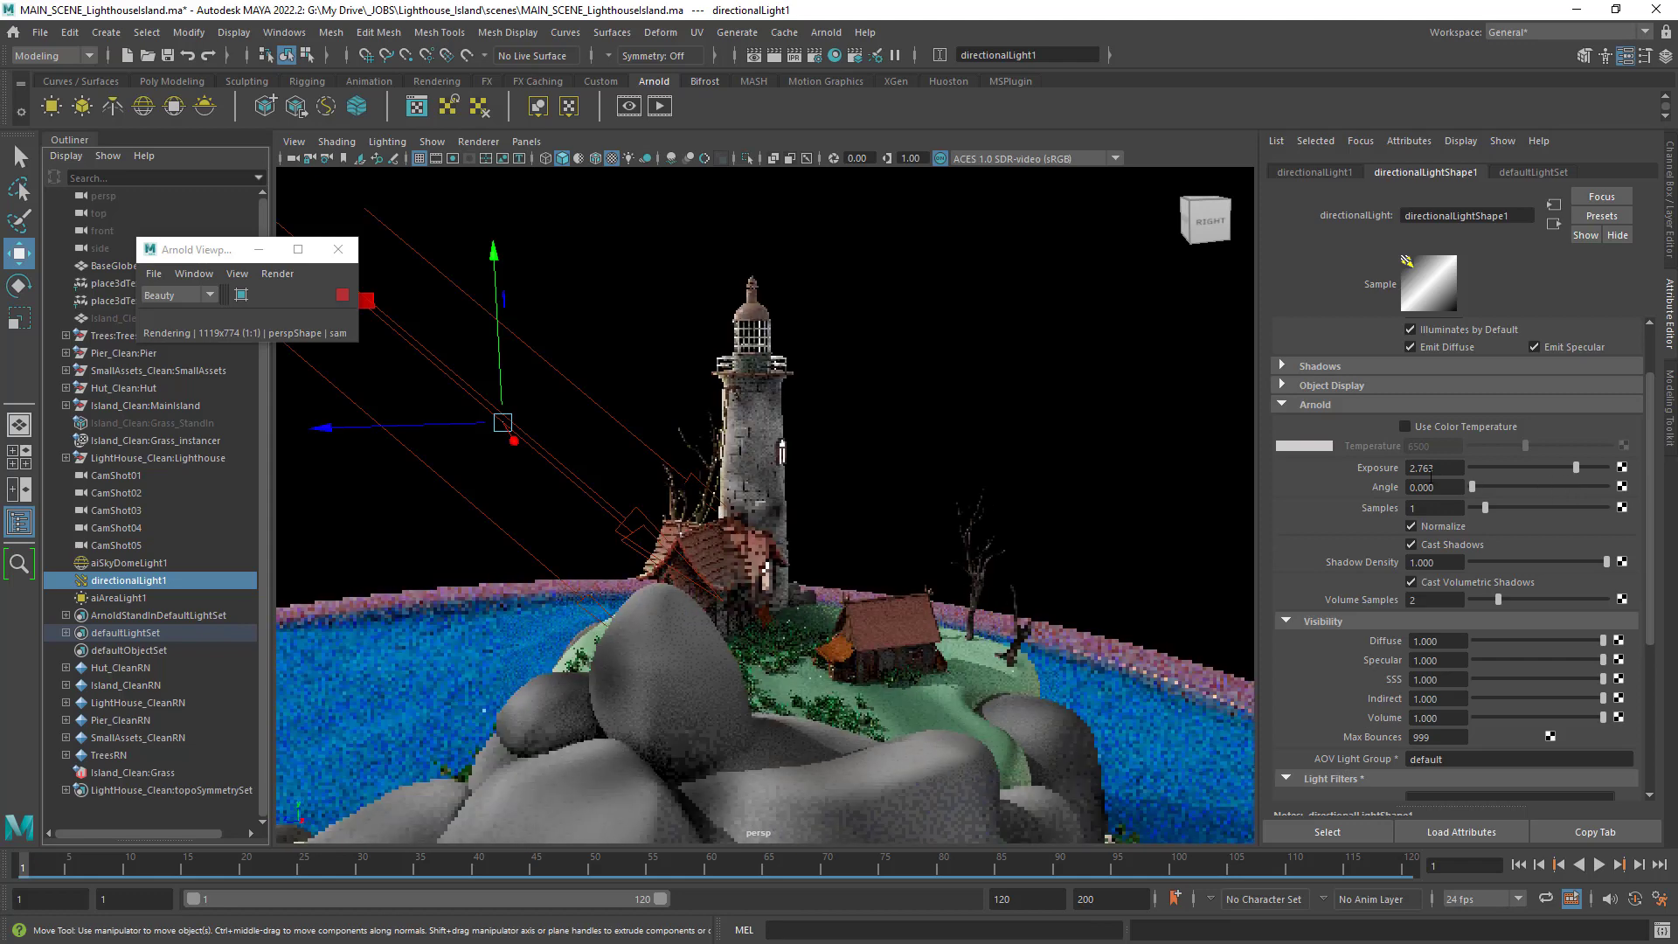
text(2)
key(Return)
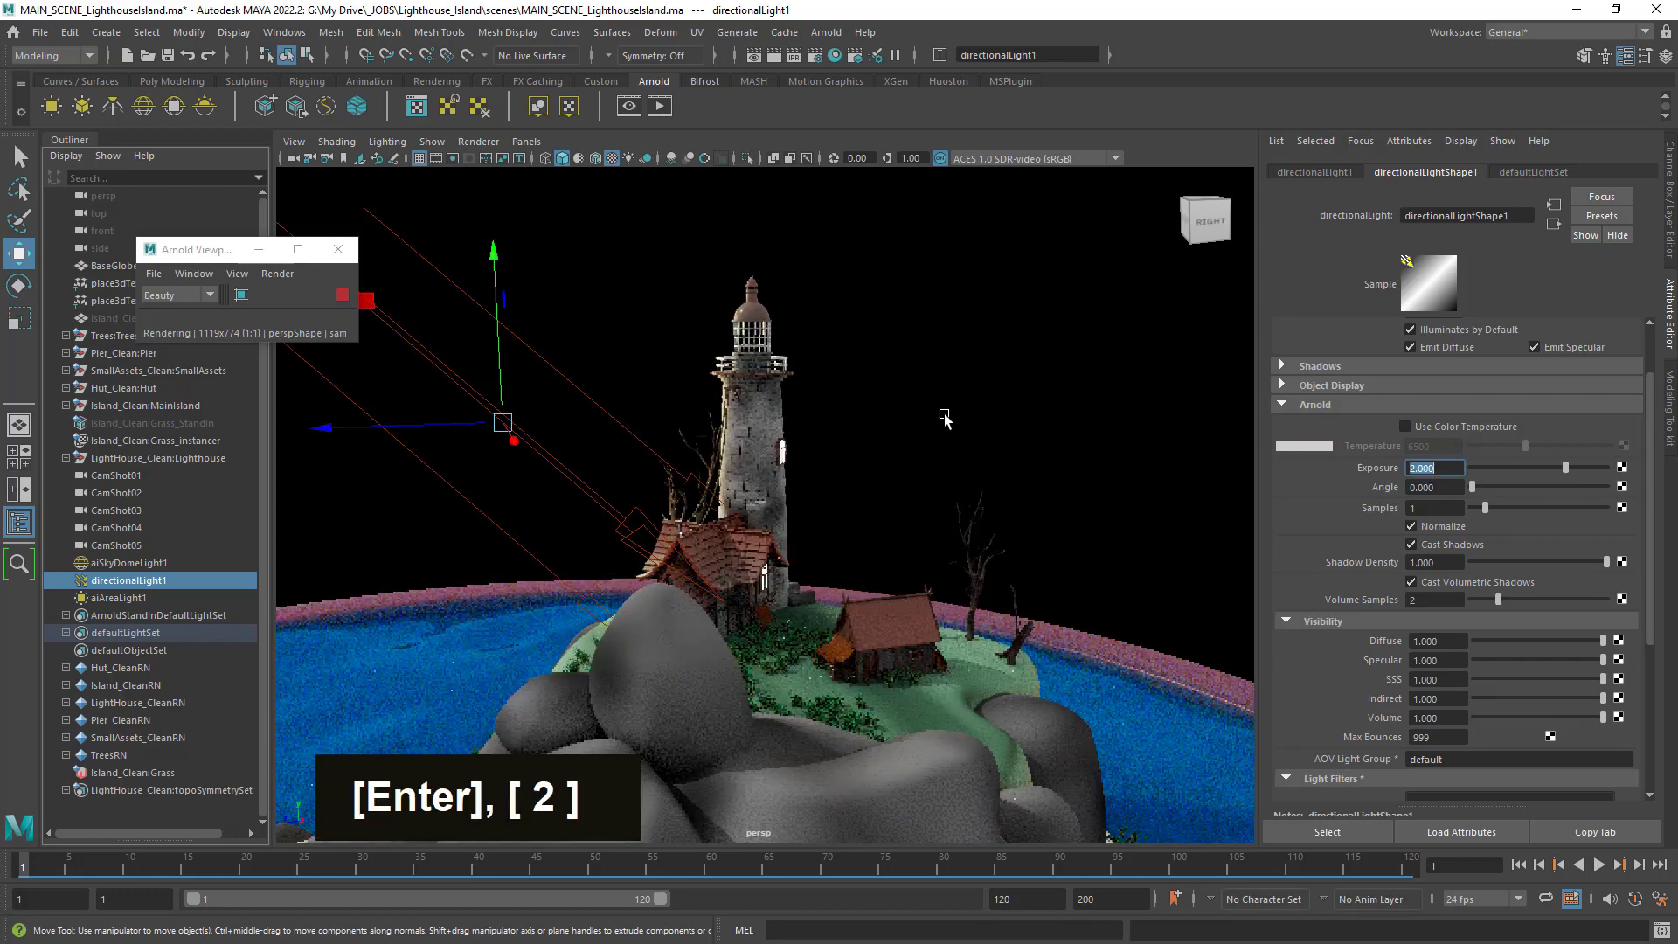
Enable Use Color Temperature on the directional light and warm its temperature to 5226.
scroll(1094, 723, up, 3)
alt+drag(1093, 723, 1049, 783)
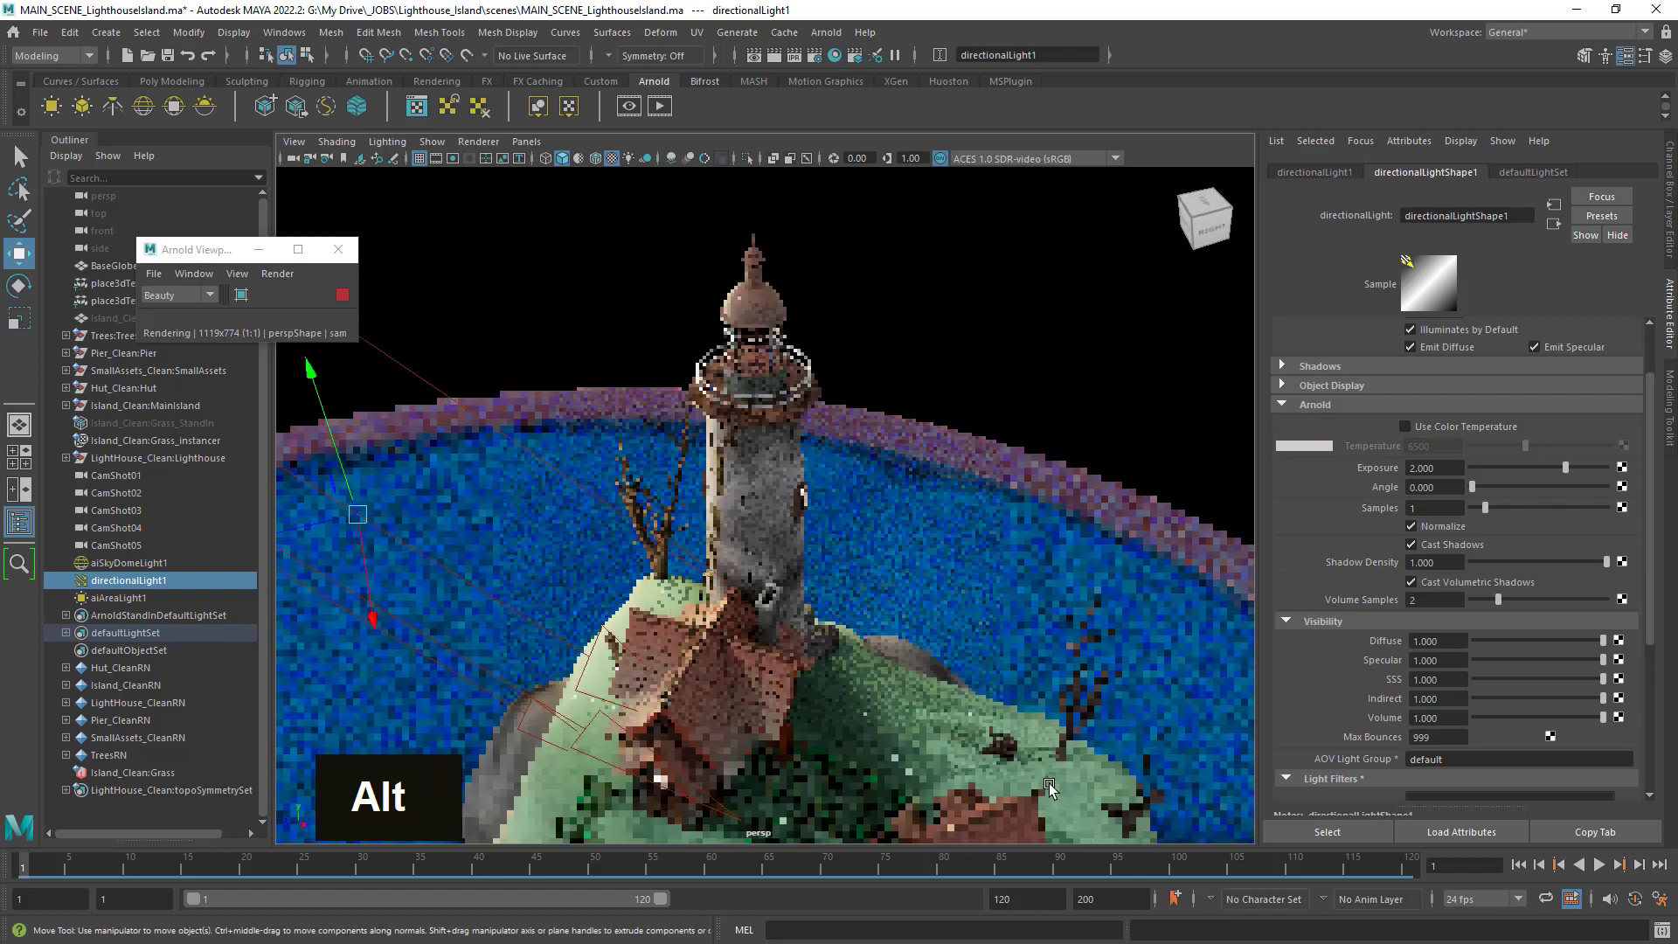
alt+middle_drag(1050, 783, 995, 552)
alt+drag(972, 596, 868, 492)
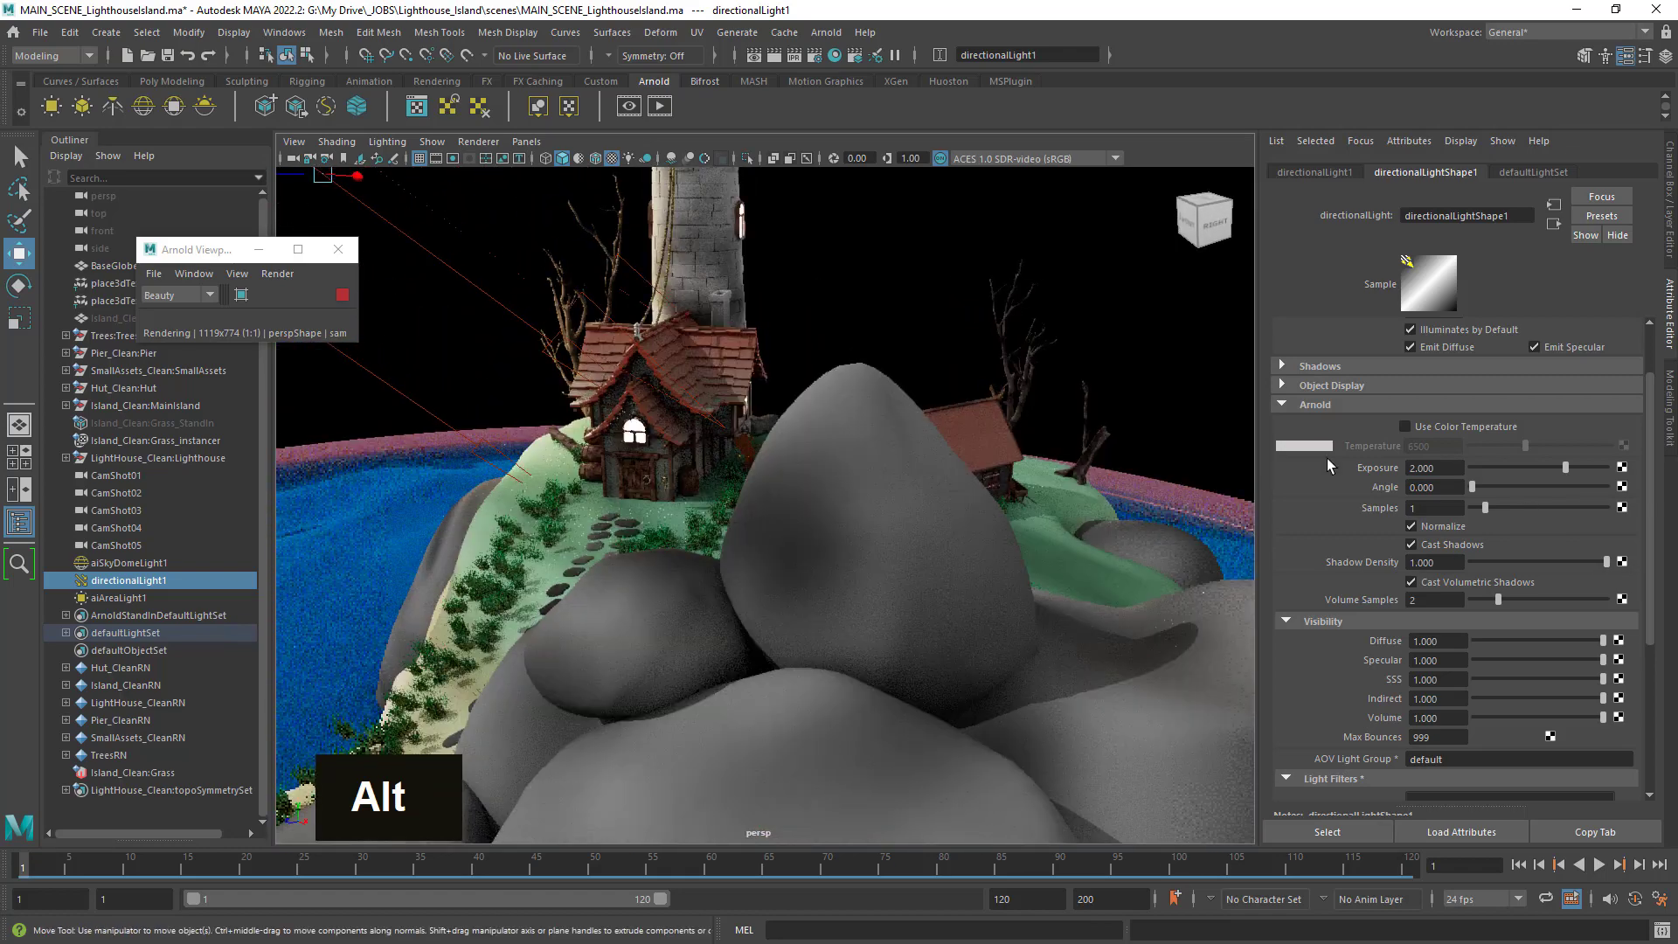
click(1428, 423)
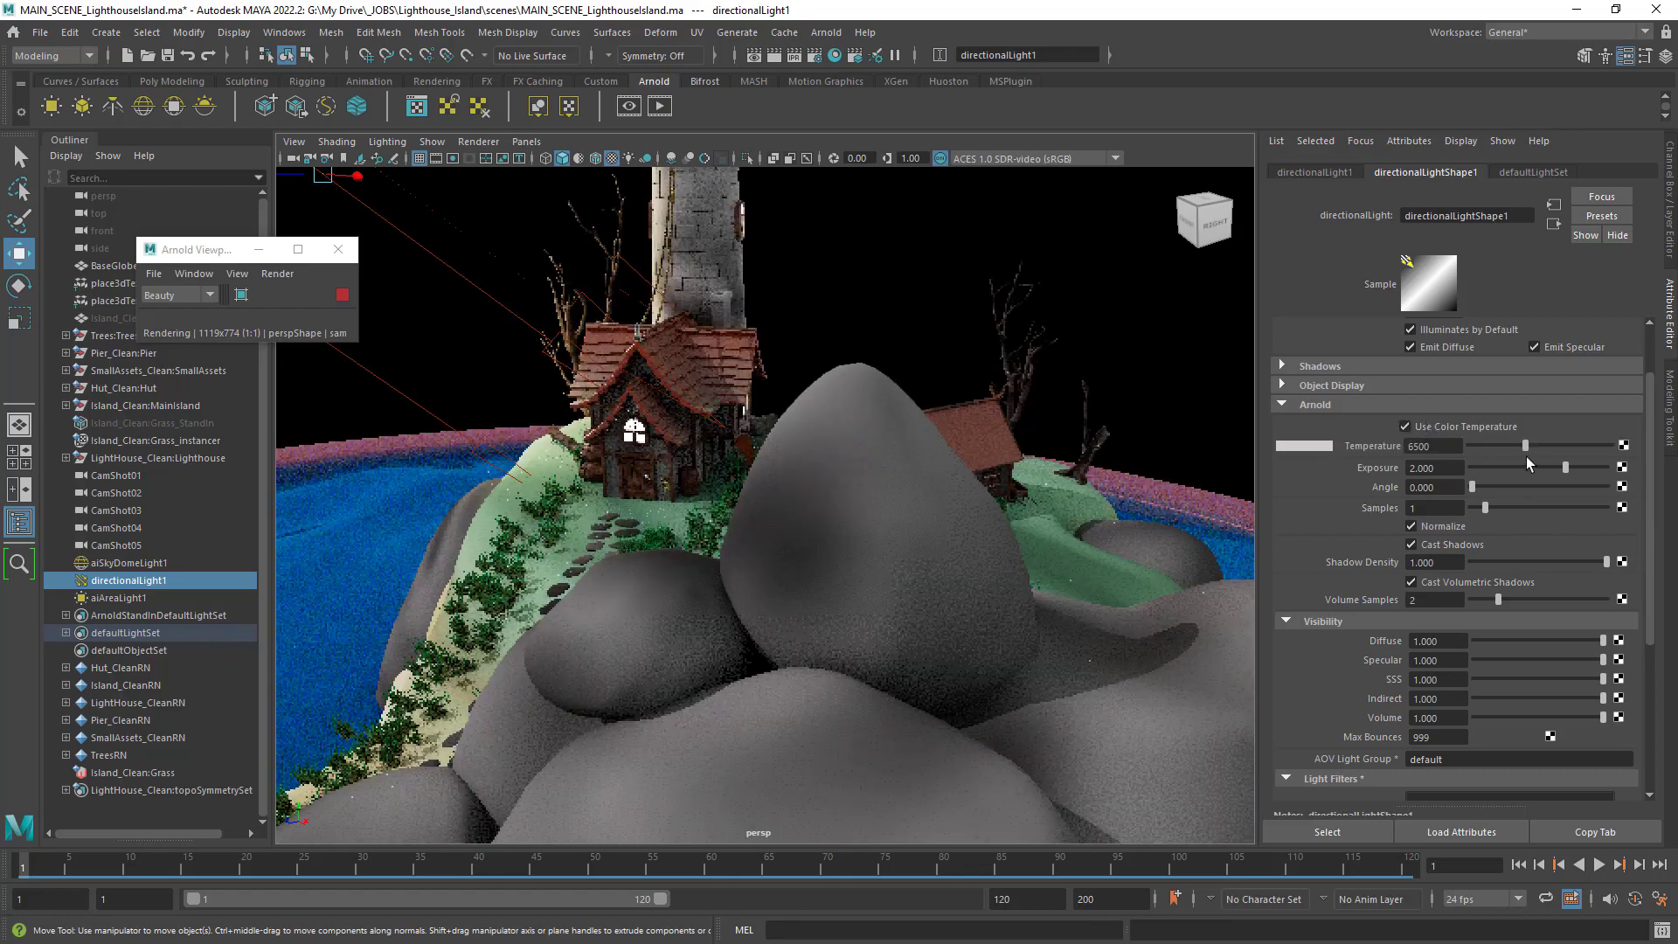
mouse_move(1526, 446)
mouse_down()
mouse_move(1487, 444)
mouse_move(1614, 455)
mouse_move(1512, 444)
mouse_up()
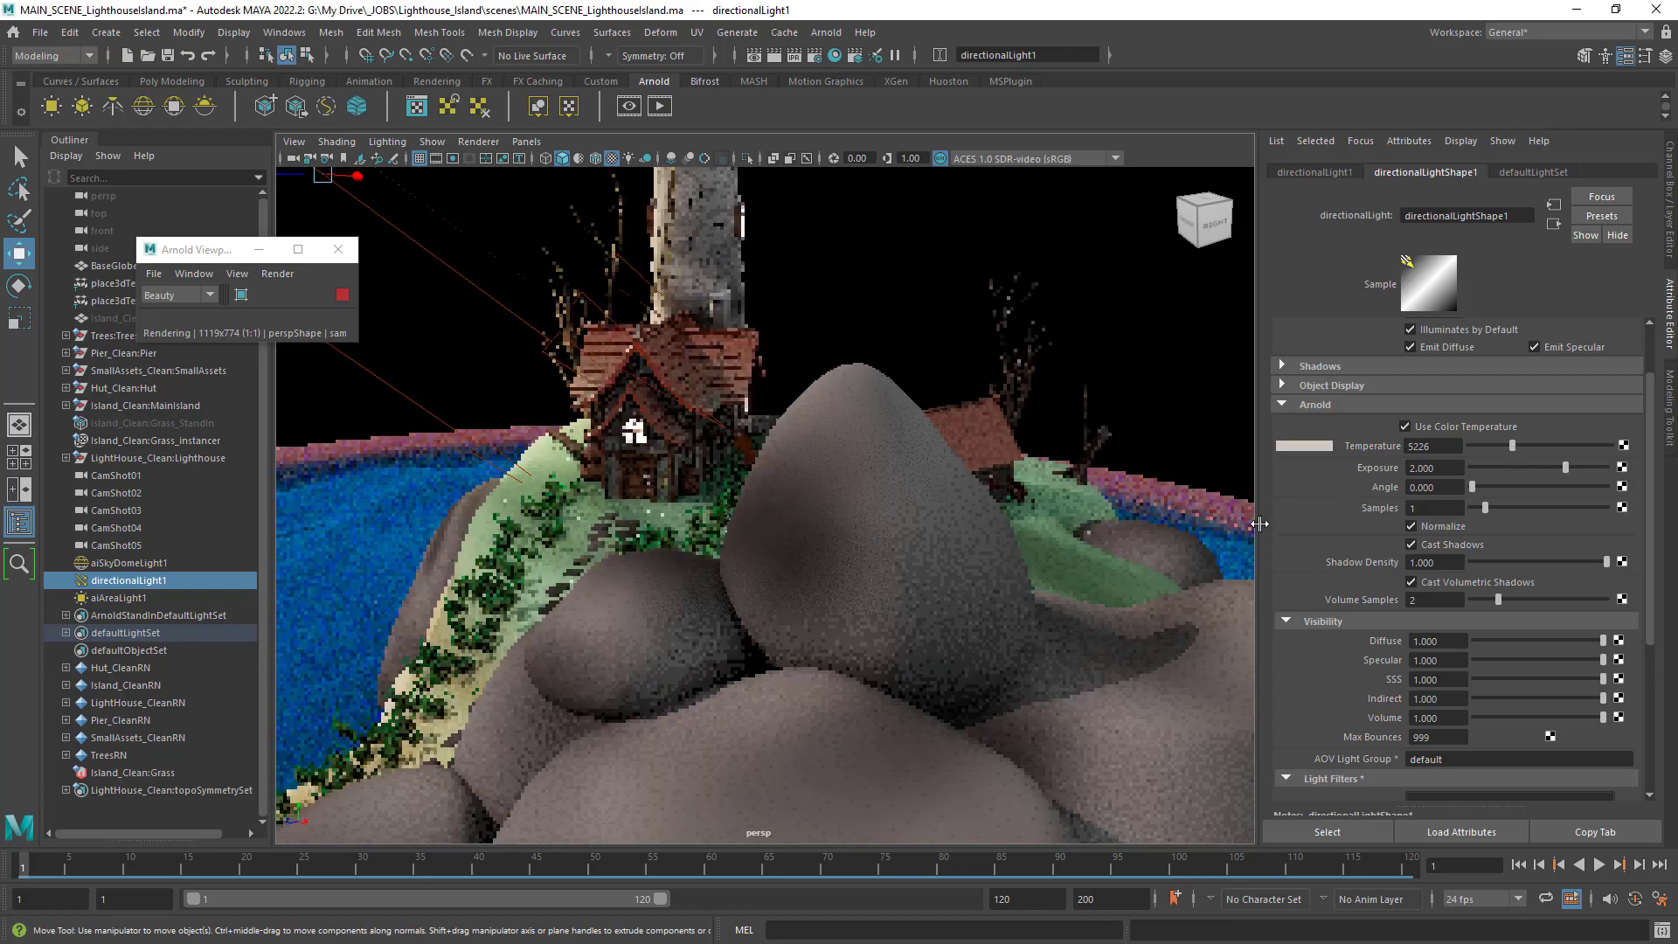
Soften the directional light's shadows on the rocks by setting its Angle to 2.5.
alt+middle_drag(1089, 711, 973, 631)
alt+right_drag(974, 631, 930, 631)
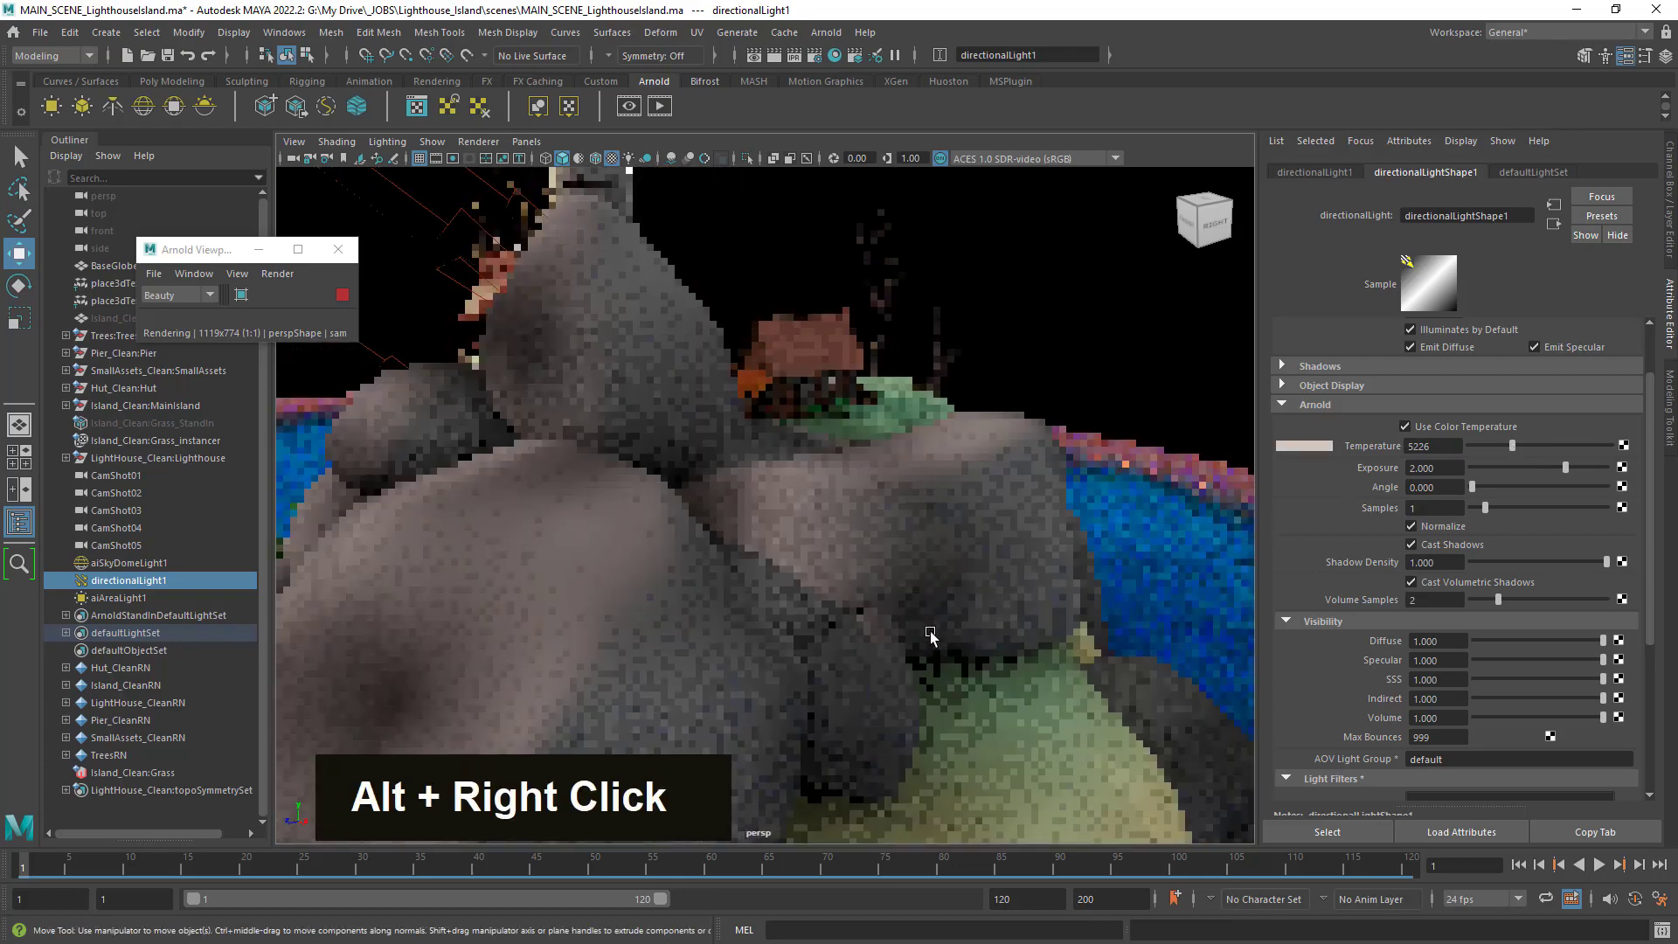
alt+drag(930, 631, 990, 784)
alt+right_drag(991, 785, 992, 651)
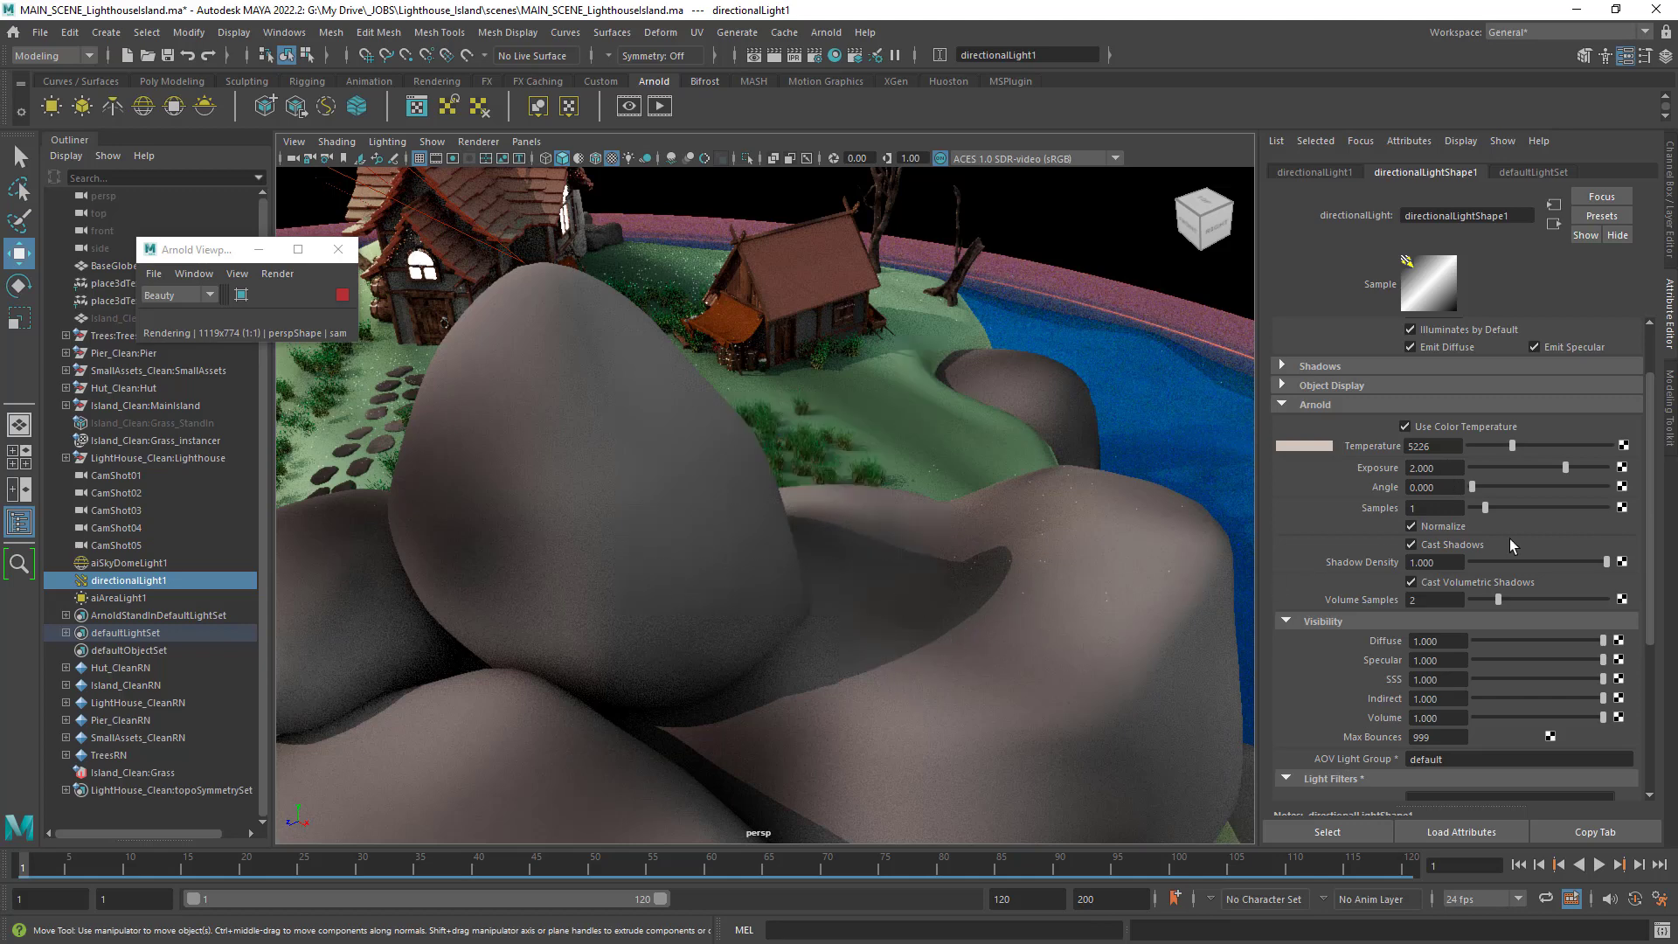
drag(1473, 485, 1497, 486)
drag(1497, 486, 1501, 486)
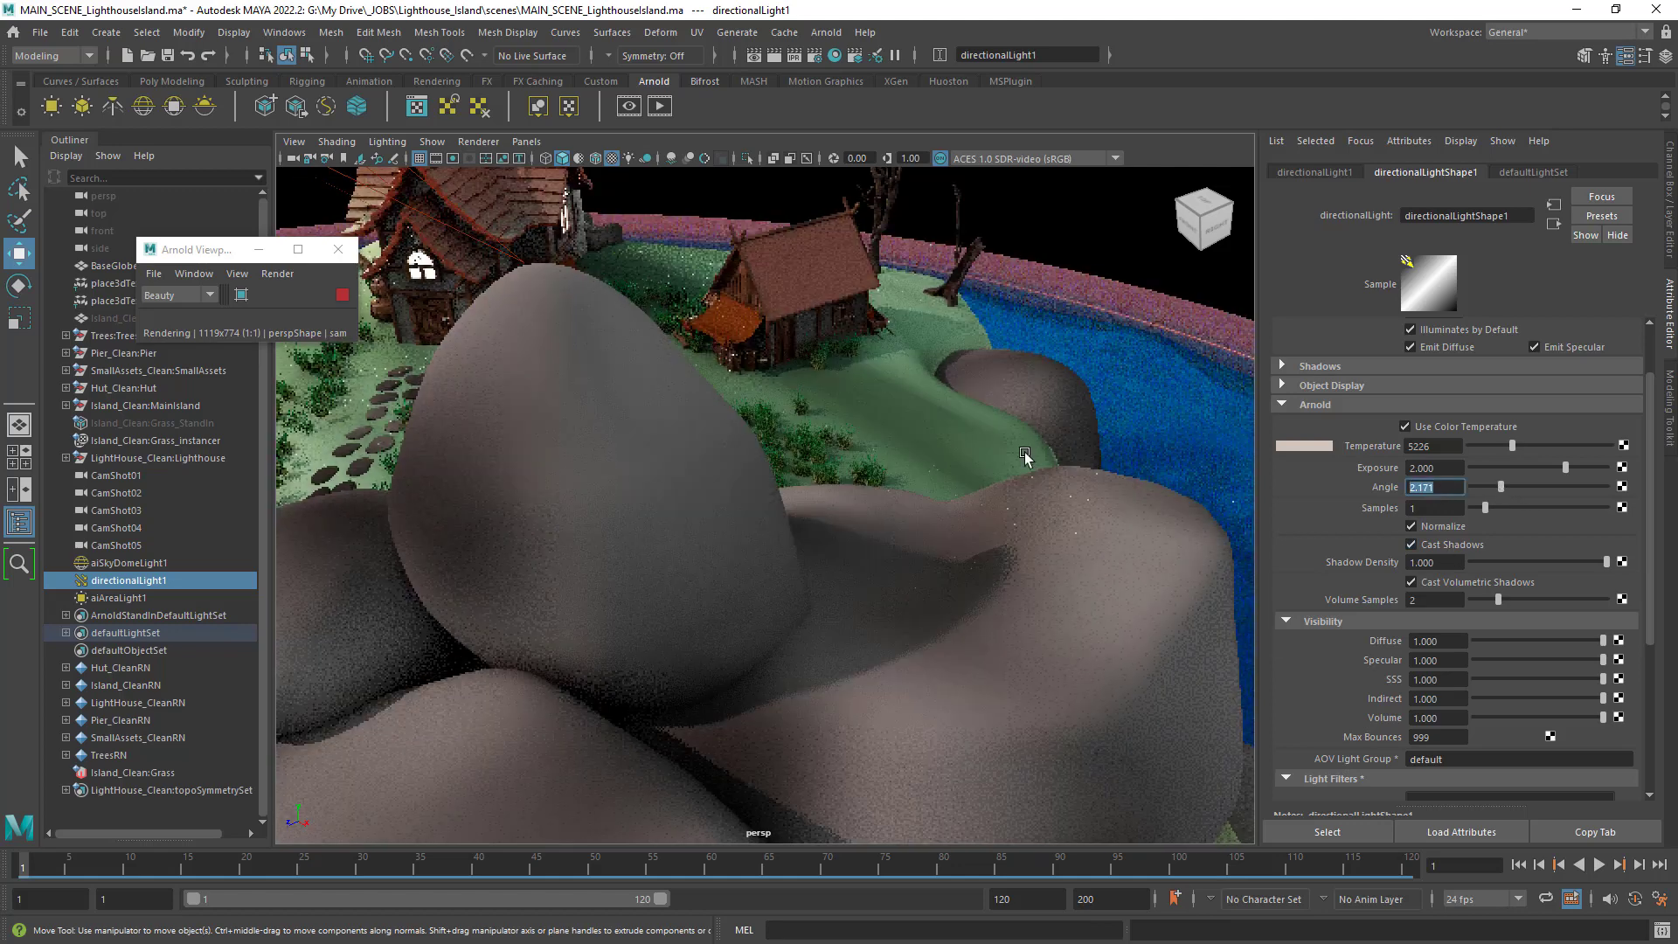
text(2.5)
key(Return)
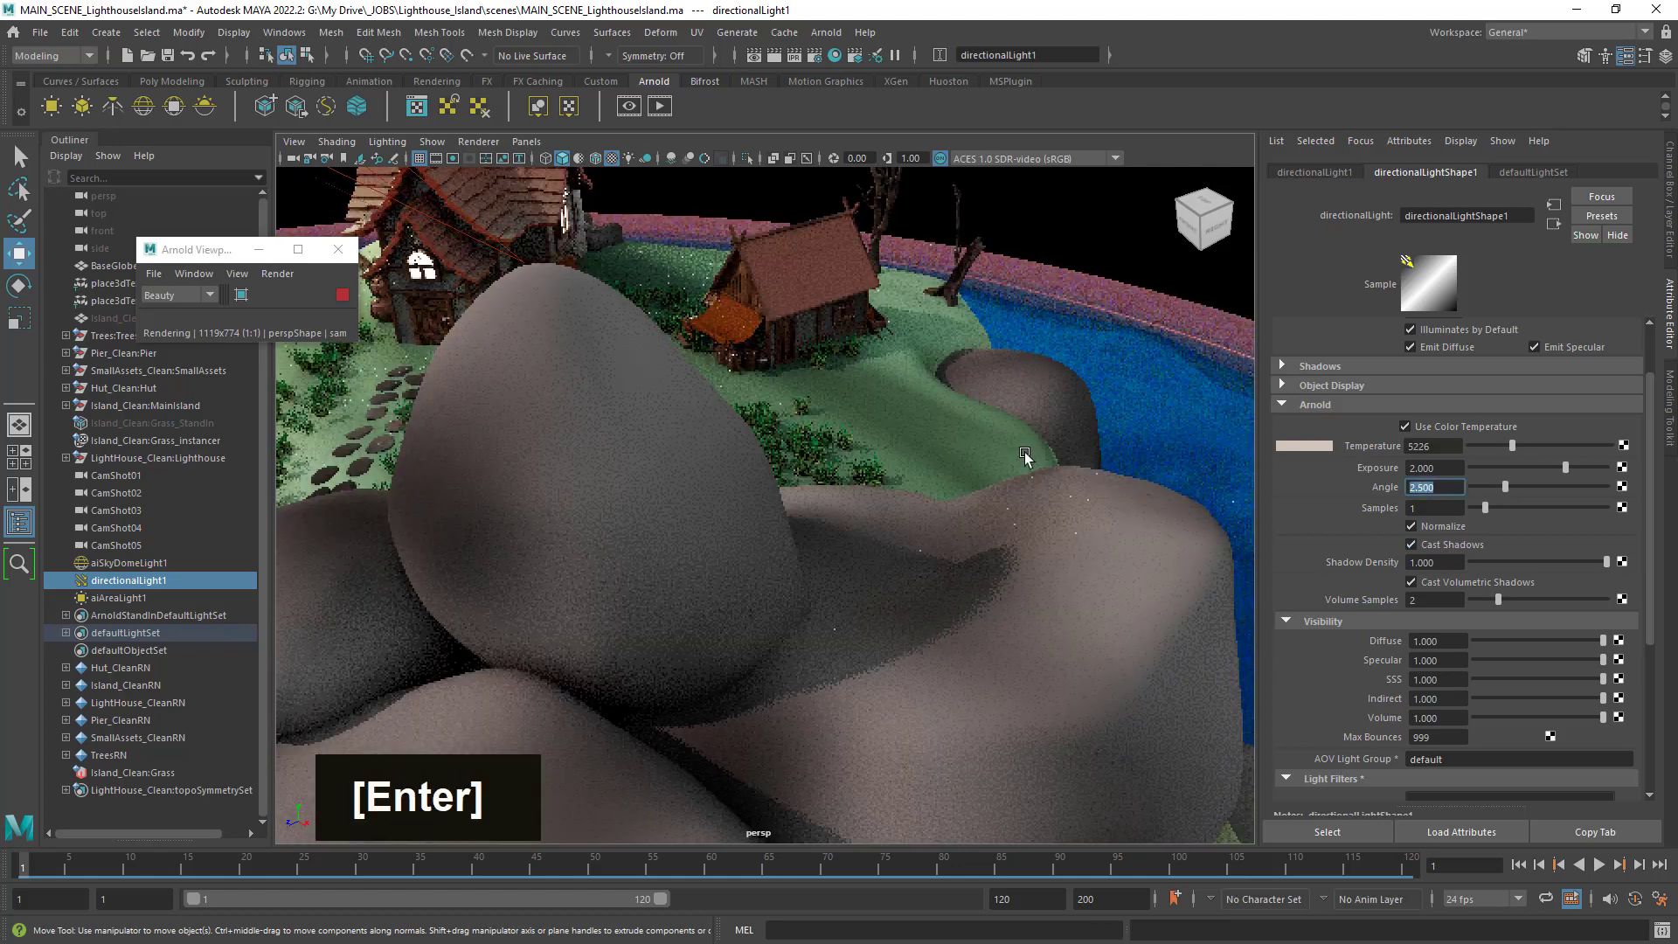
alt+right_drag(966, 590, 840, 588)
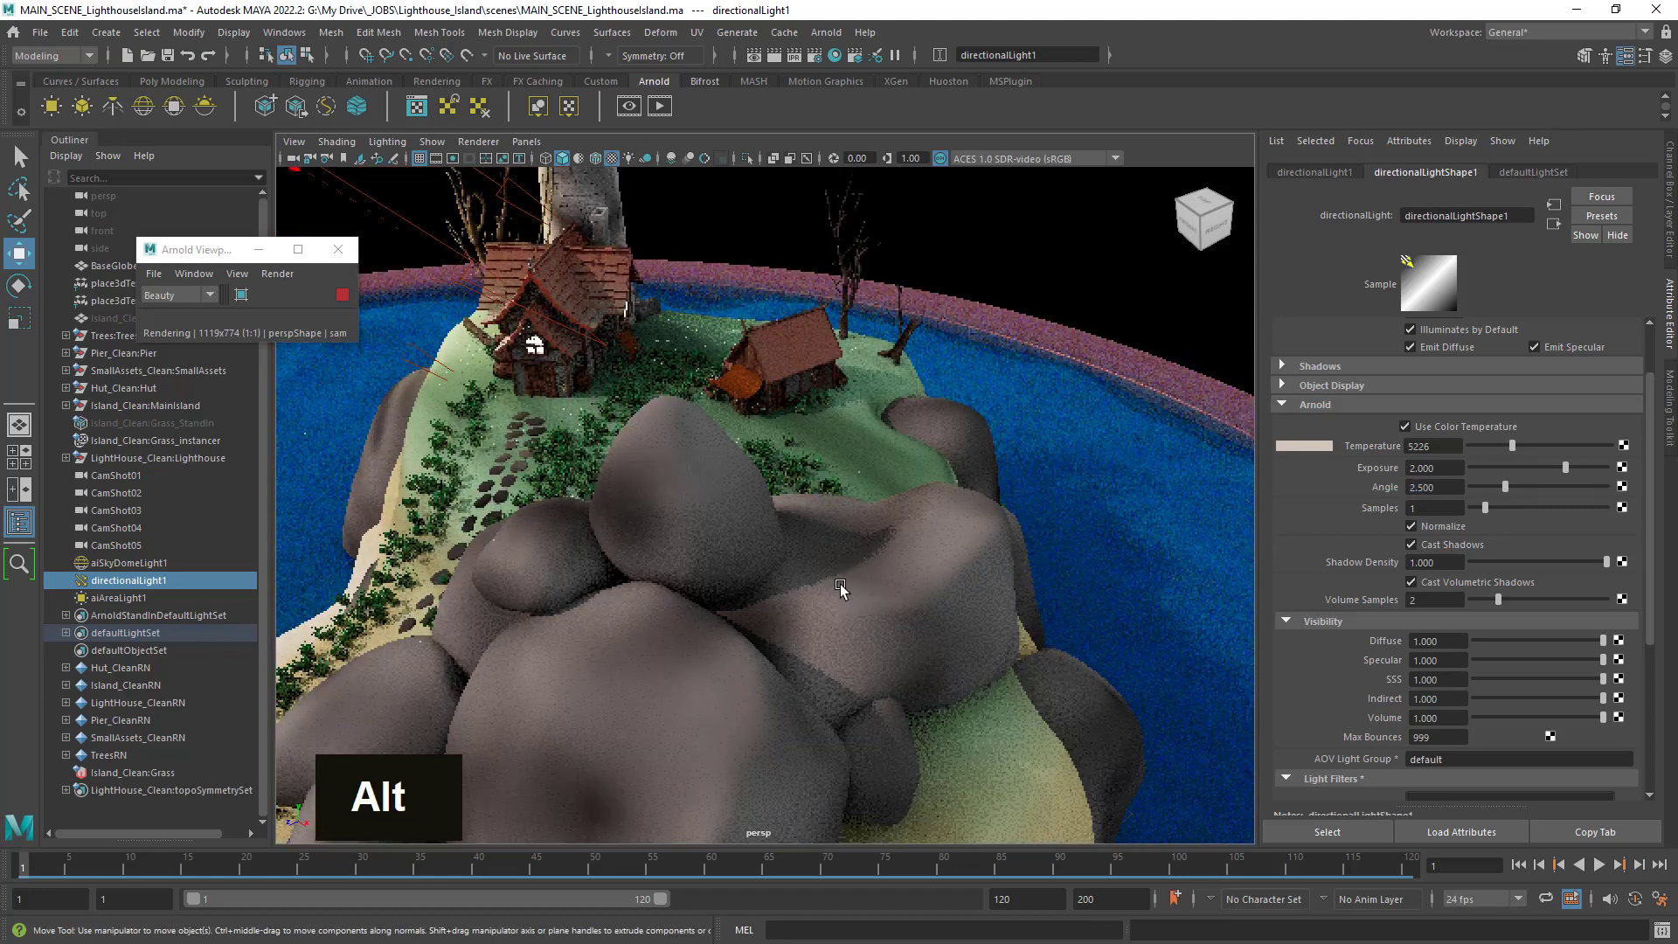
Set the directional light's Volume visibility to 0 and keep its Indirect visibility at 1.
alt+drag(840, 587, 1664, 623)
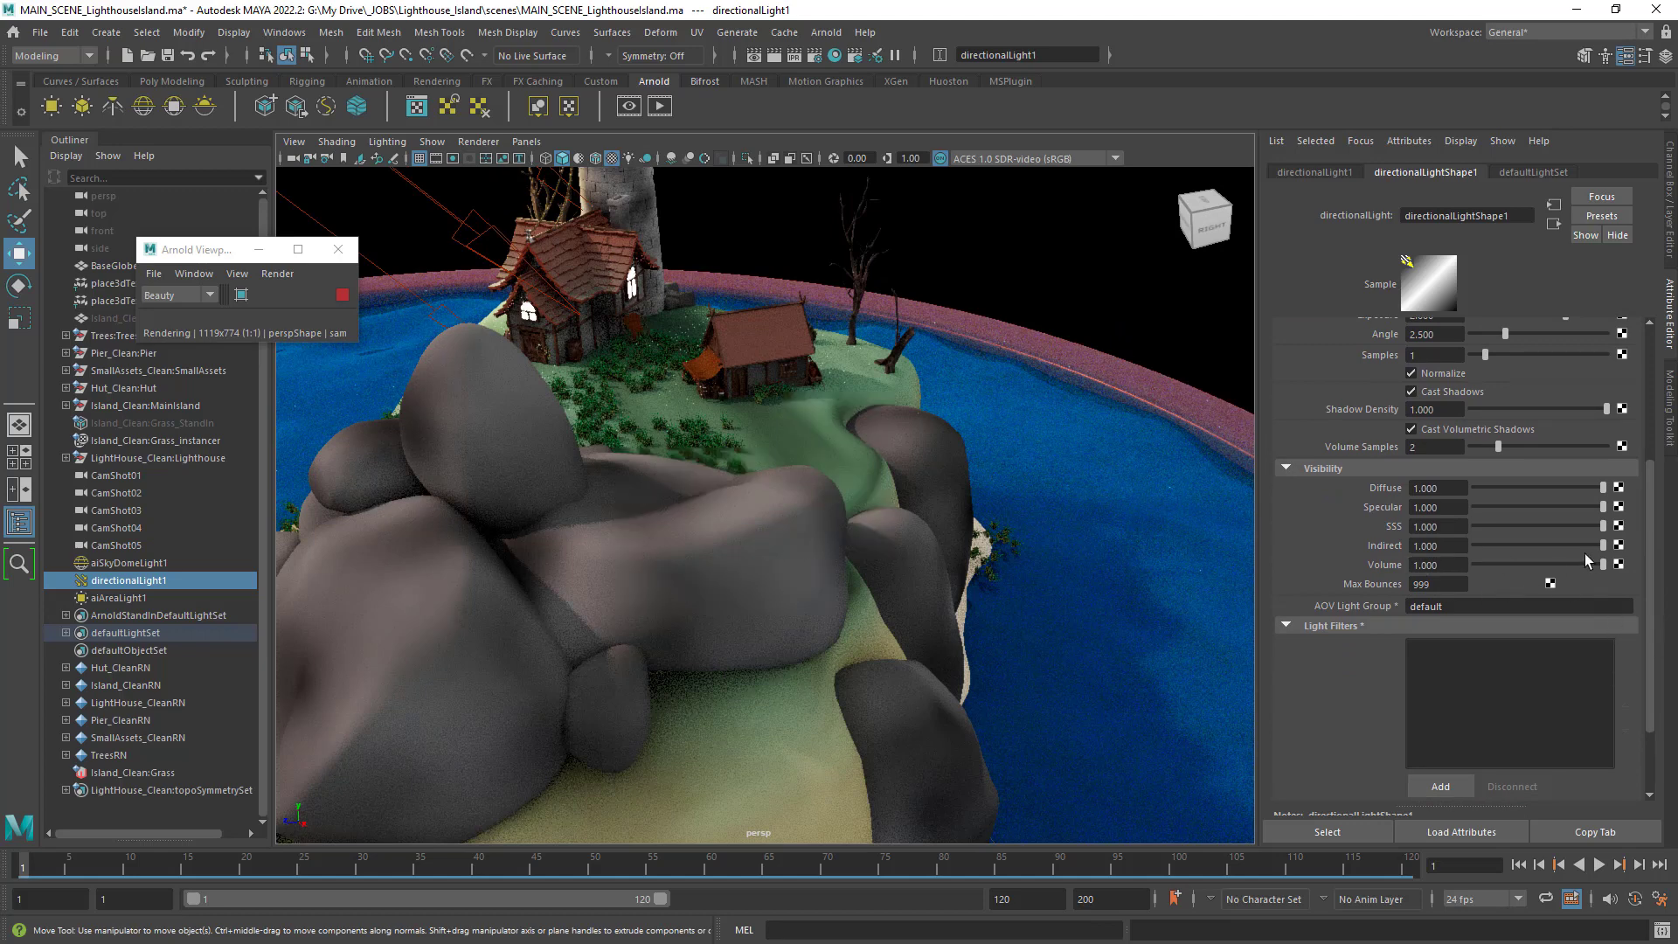
drag(1600, 565, 1455, 566)
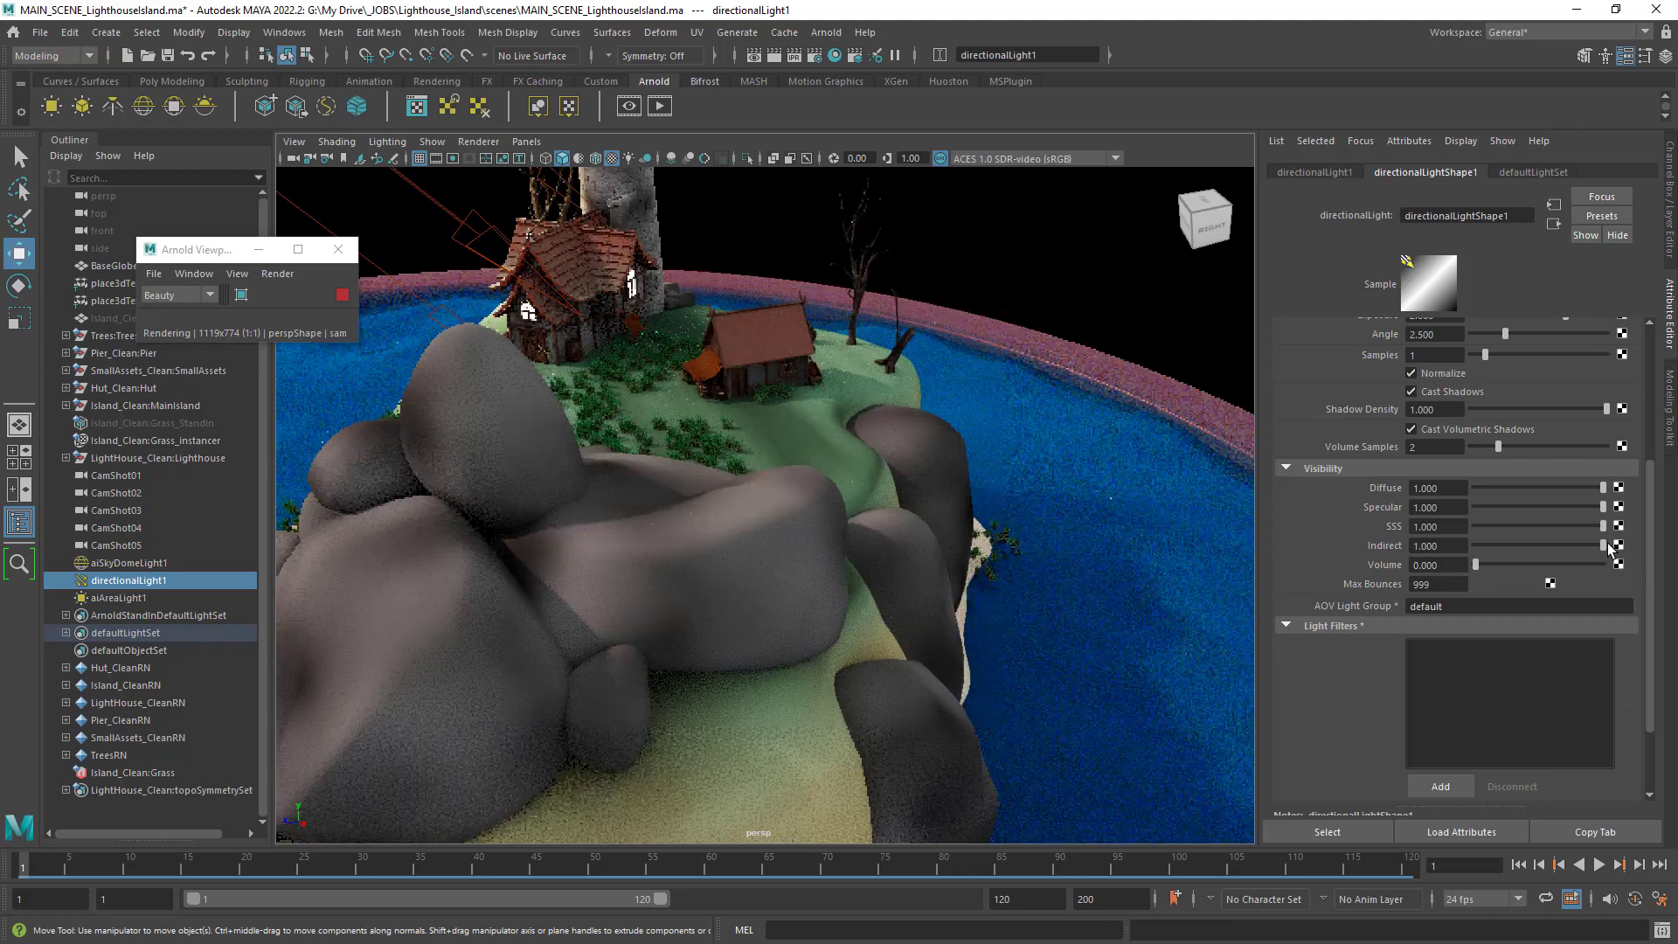
drag(1605, 549, 1611, 547)
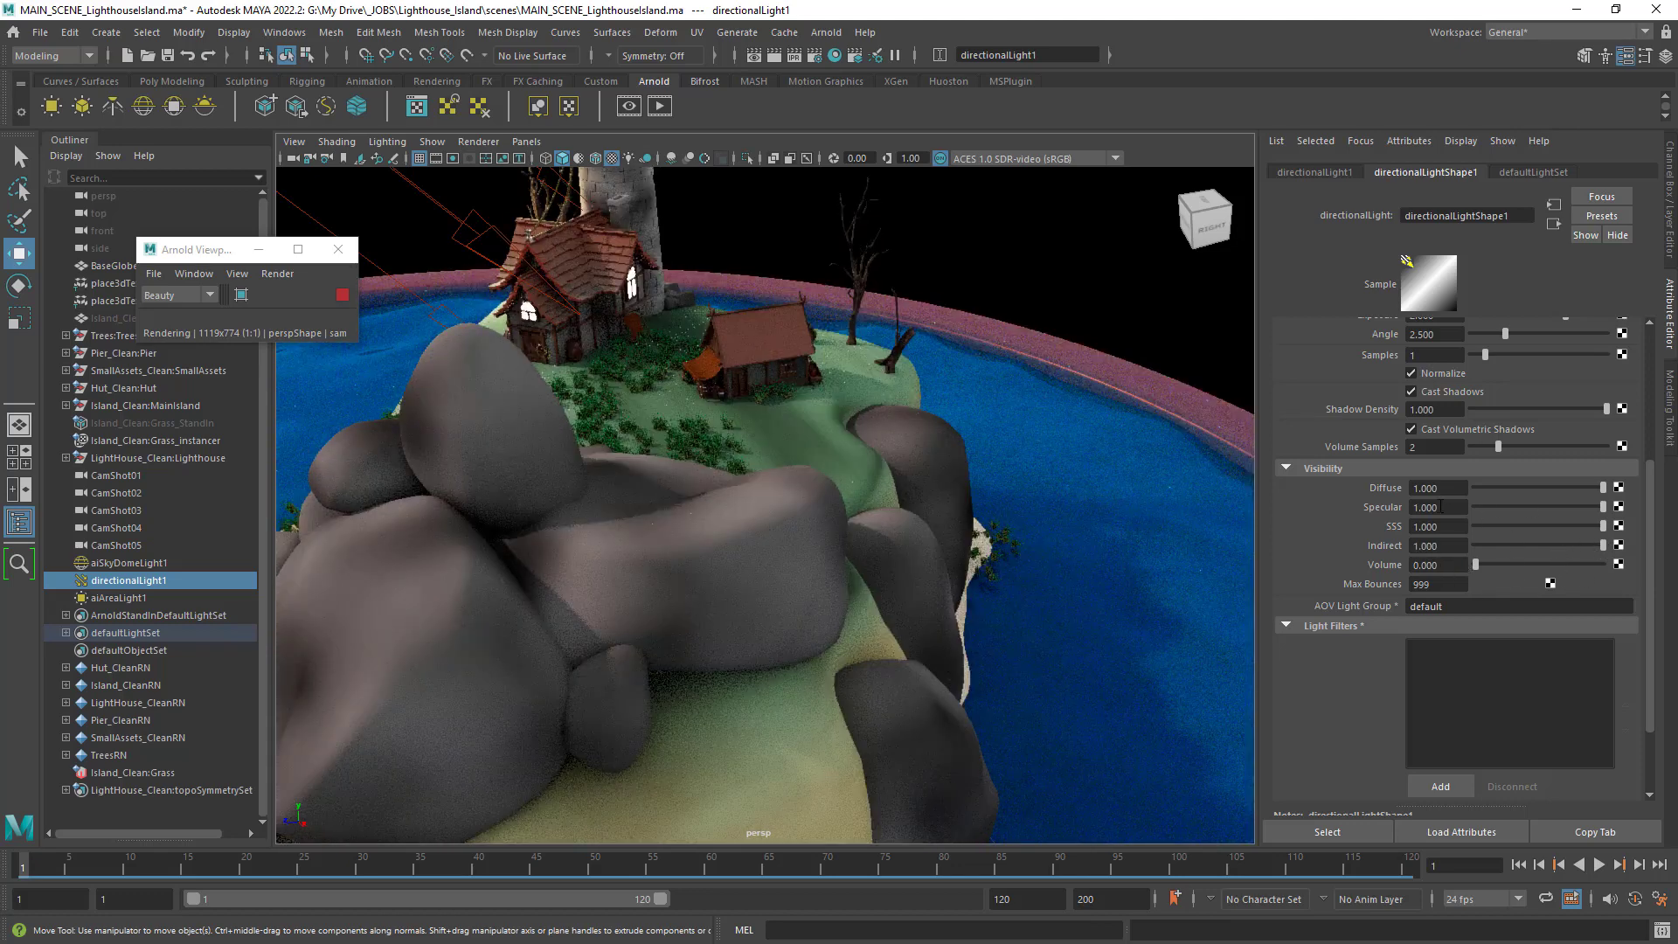
alt+drag(829, 550, 797, 545)
alt+right_drag(791, 544, 768, 543)
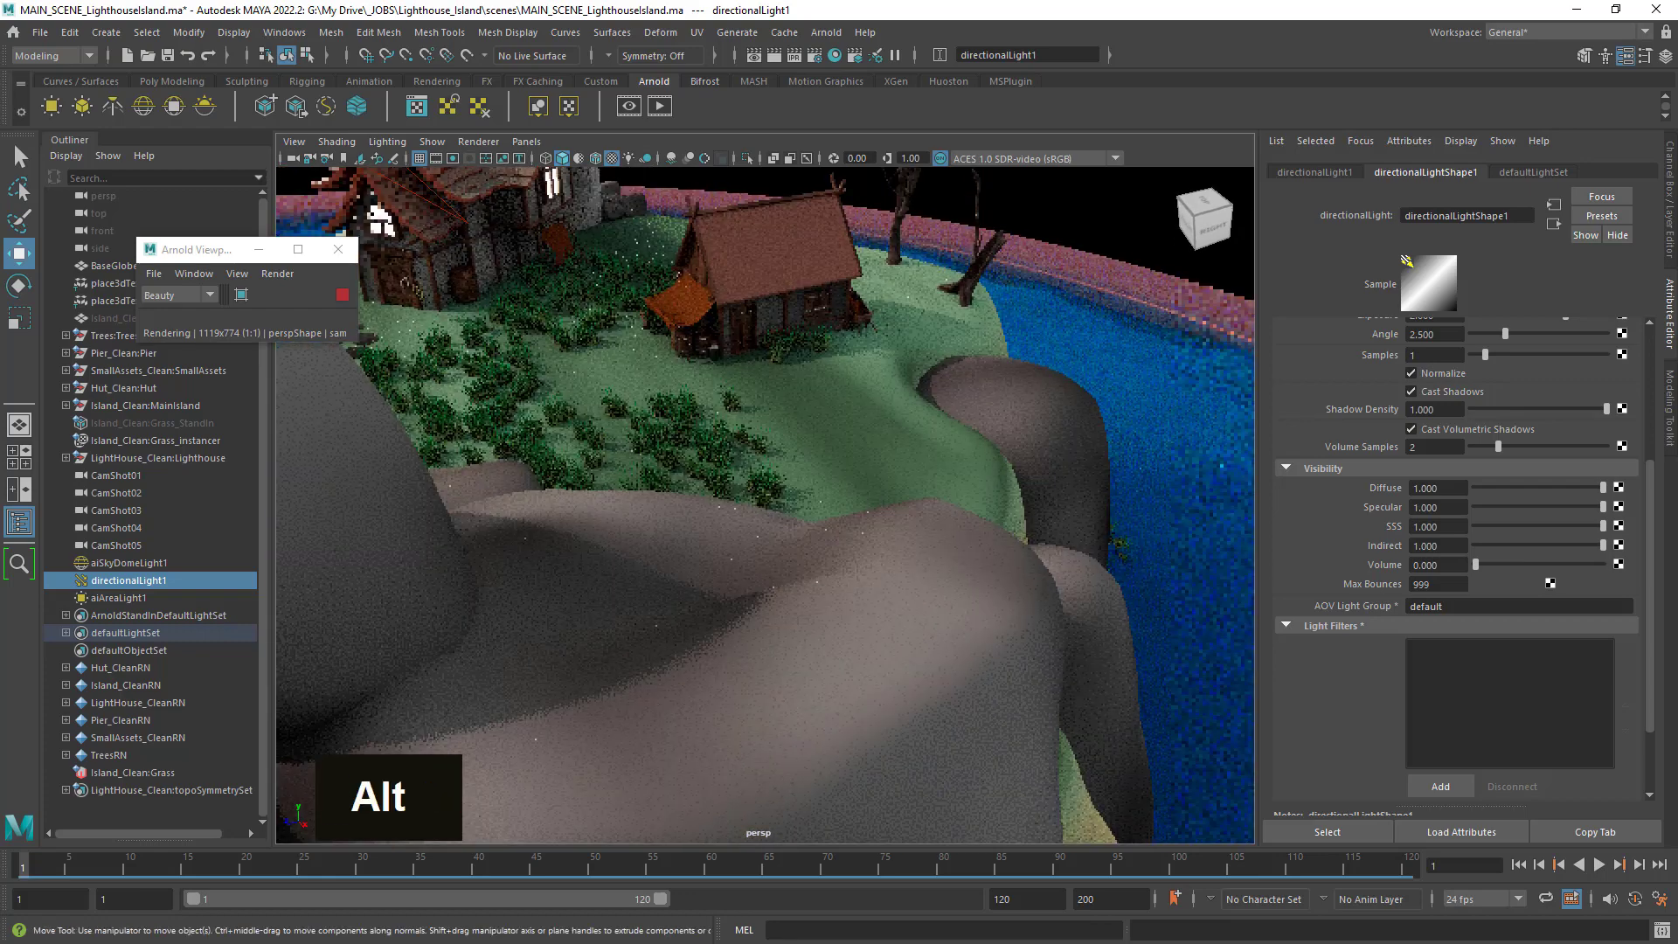
Return the directional light's Shadow Density to 1 and turn off its Cast Volumetric Shadows option.
drag(1651, 514, 1664, 599)
scroll(1402, 564, up, 2)
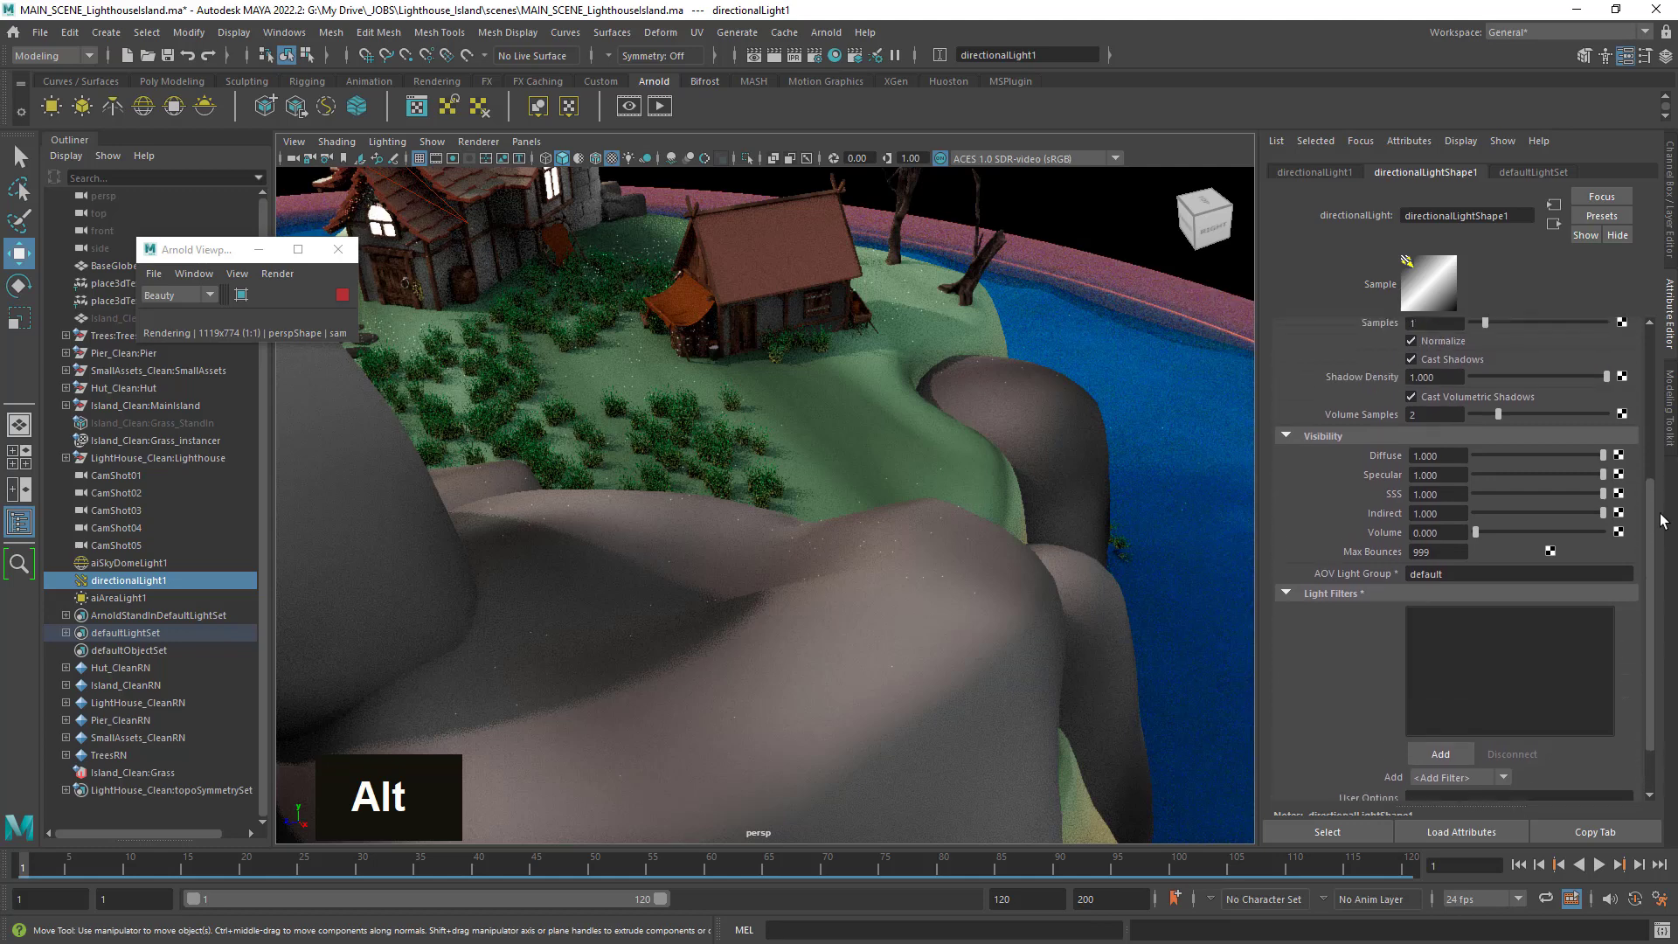
click(1343, 626)
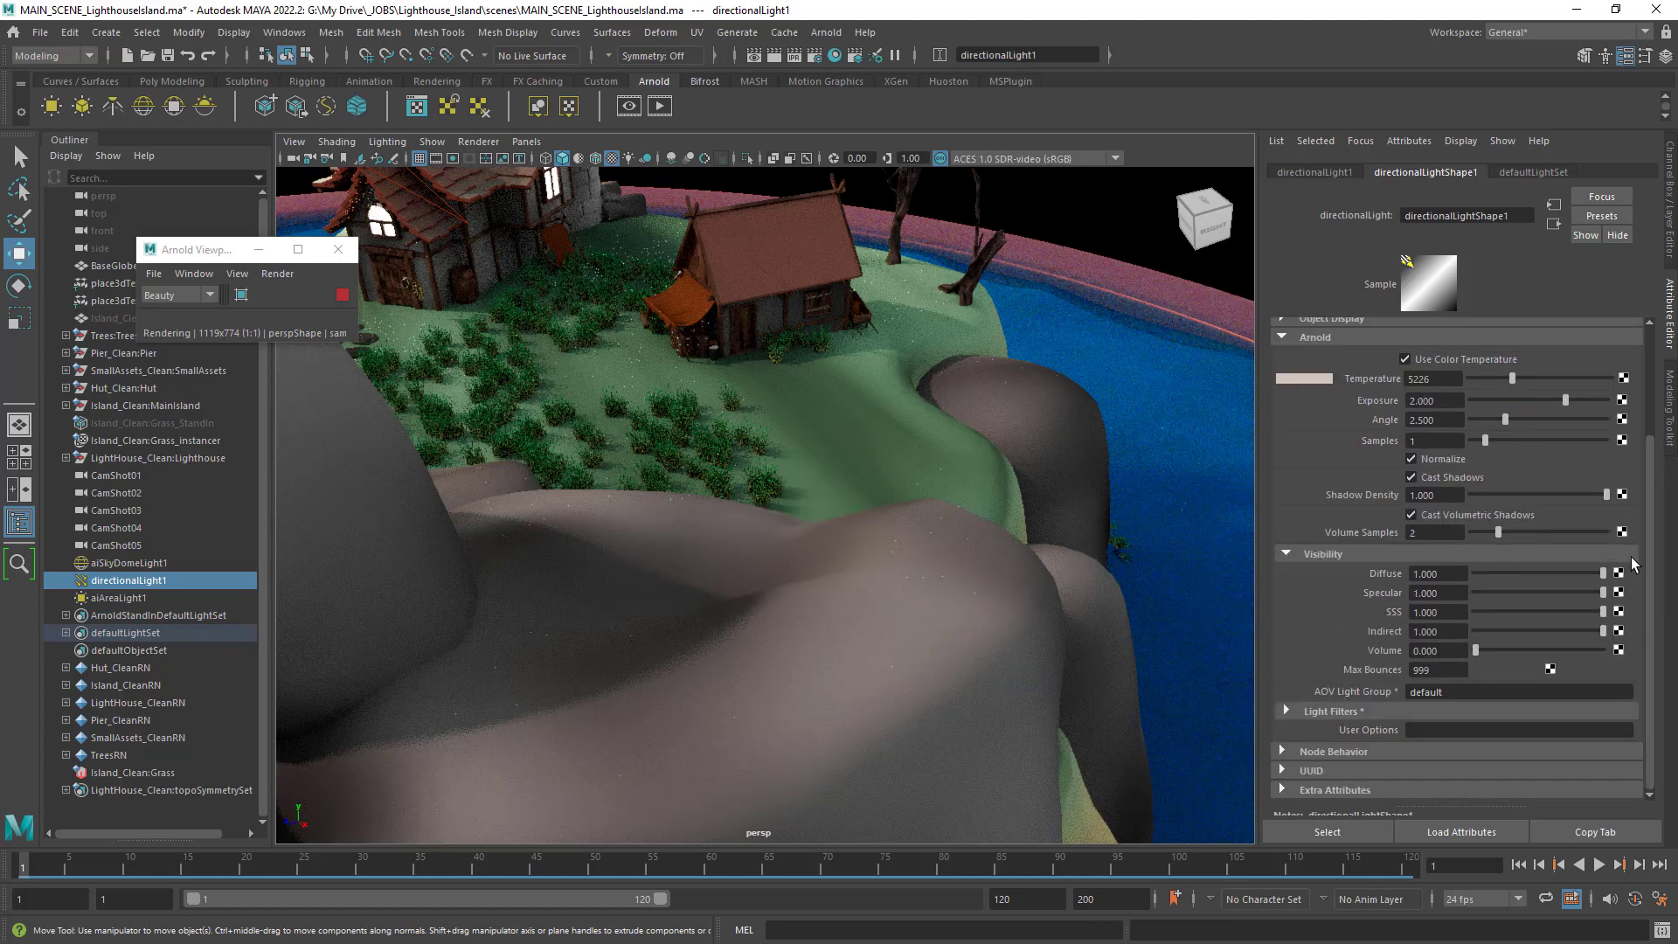
scroll(1652, 536, up, 3)
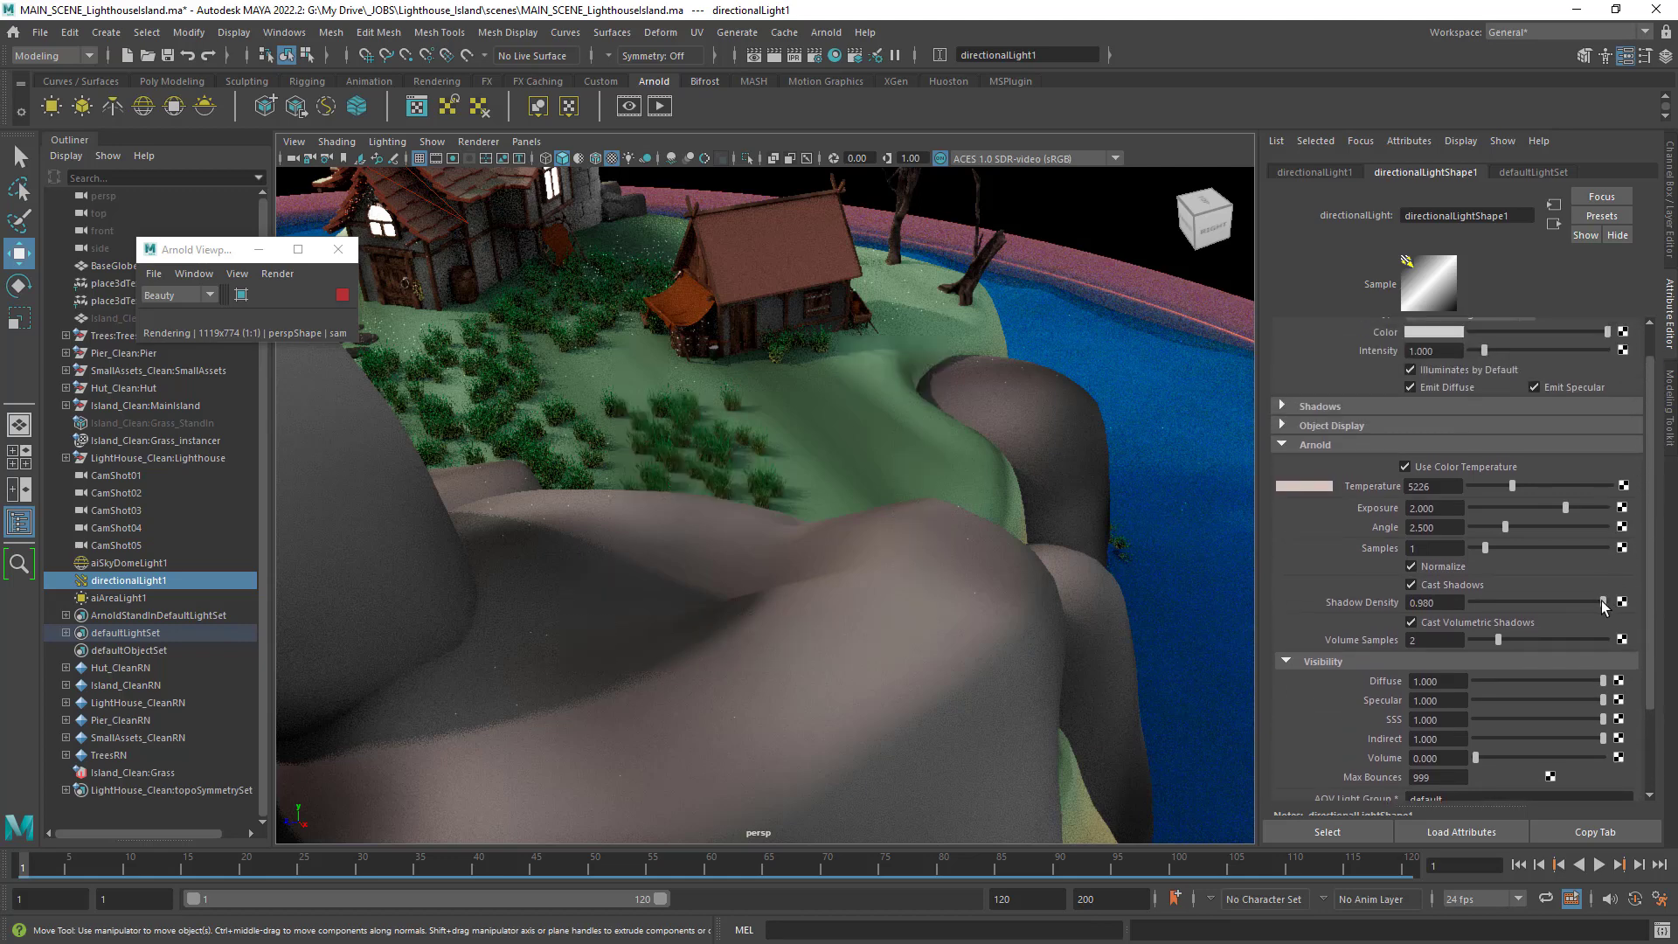
drag(1605, 607, 1676, 605)
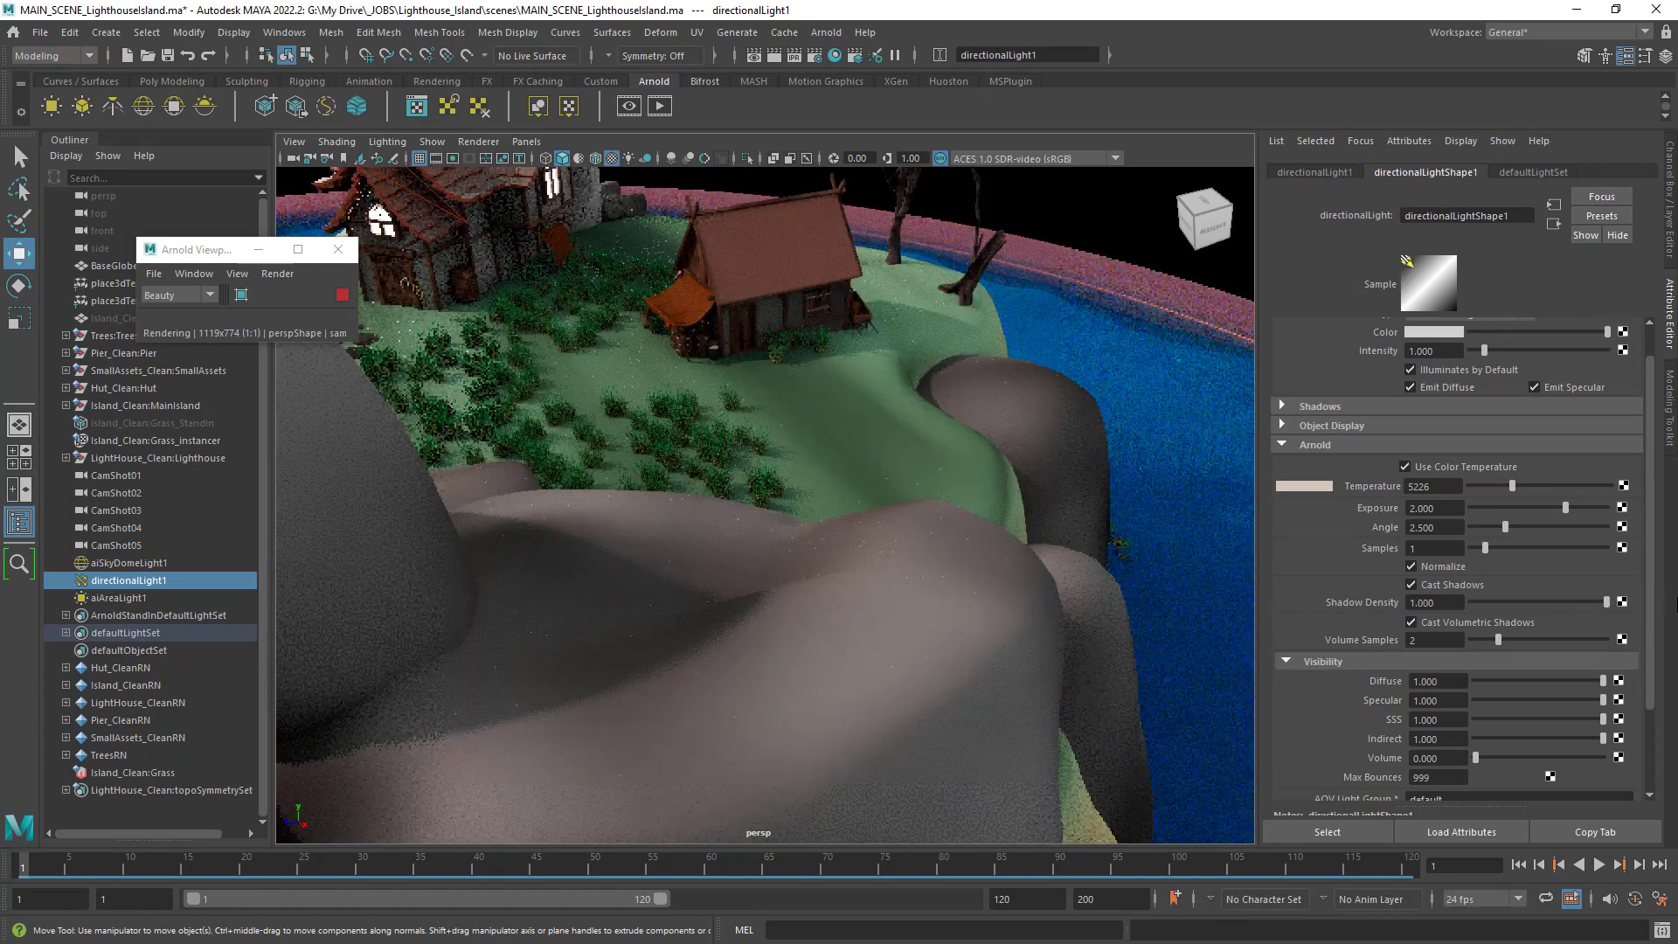
click(1412, 625)
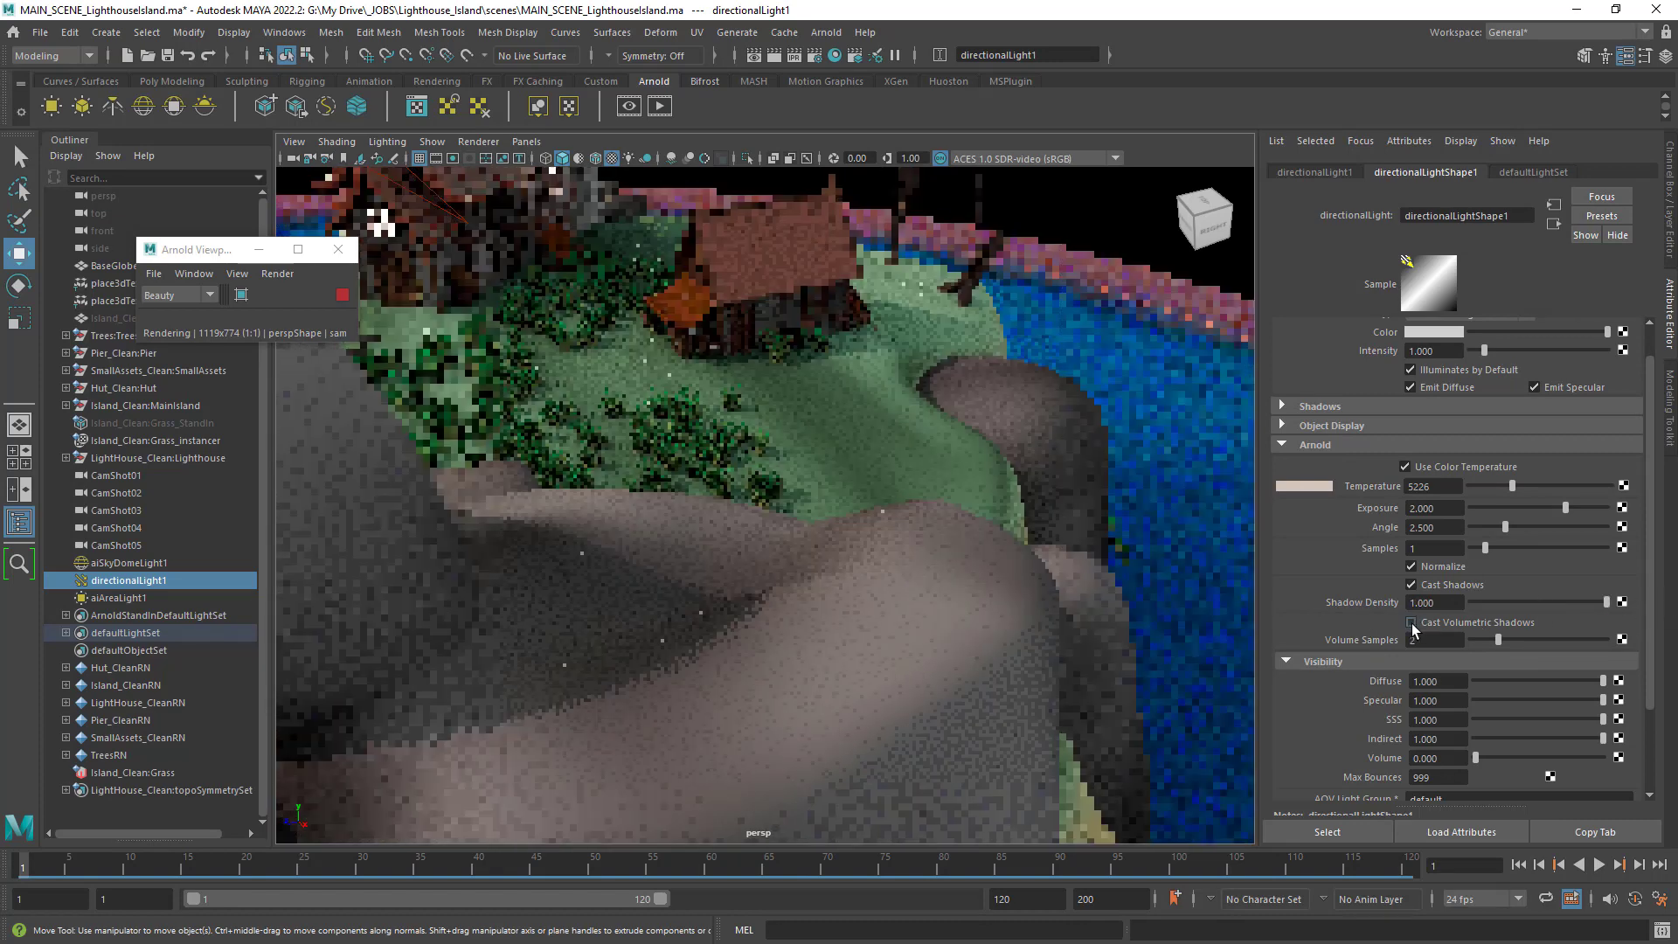
click(1413, 625)
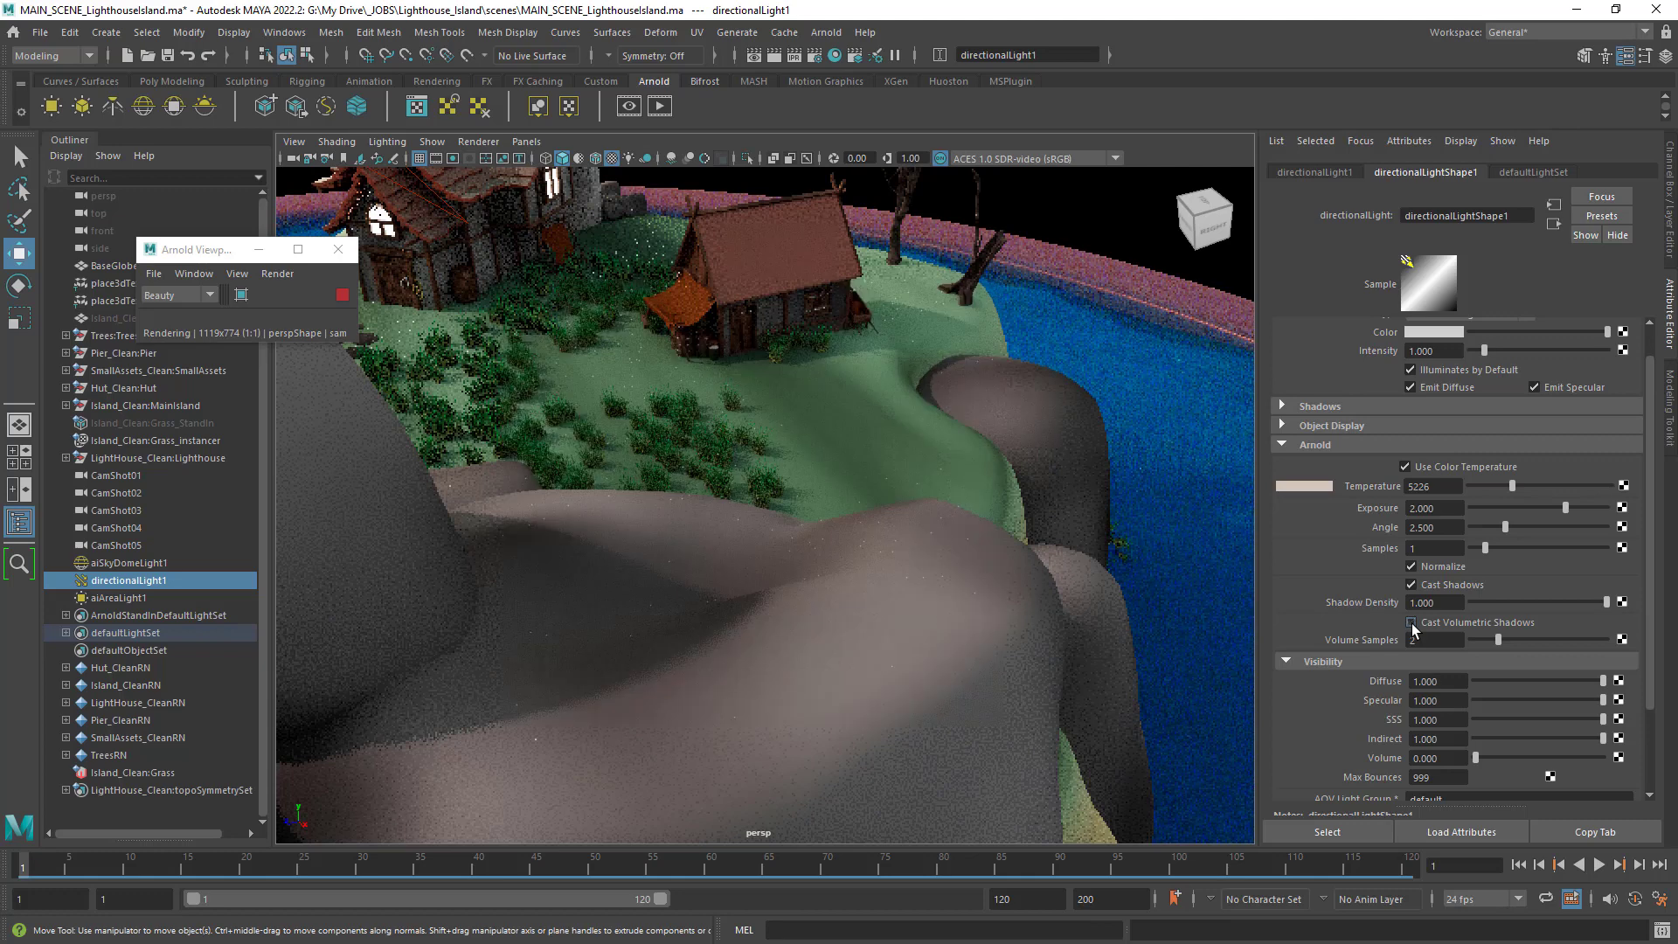
click(1413, 623)
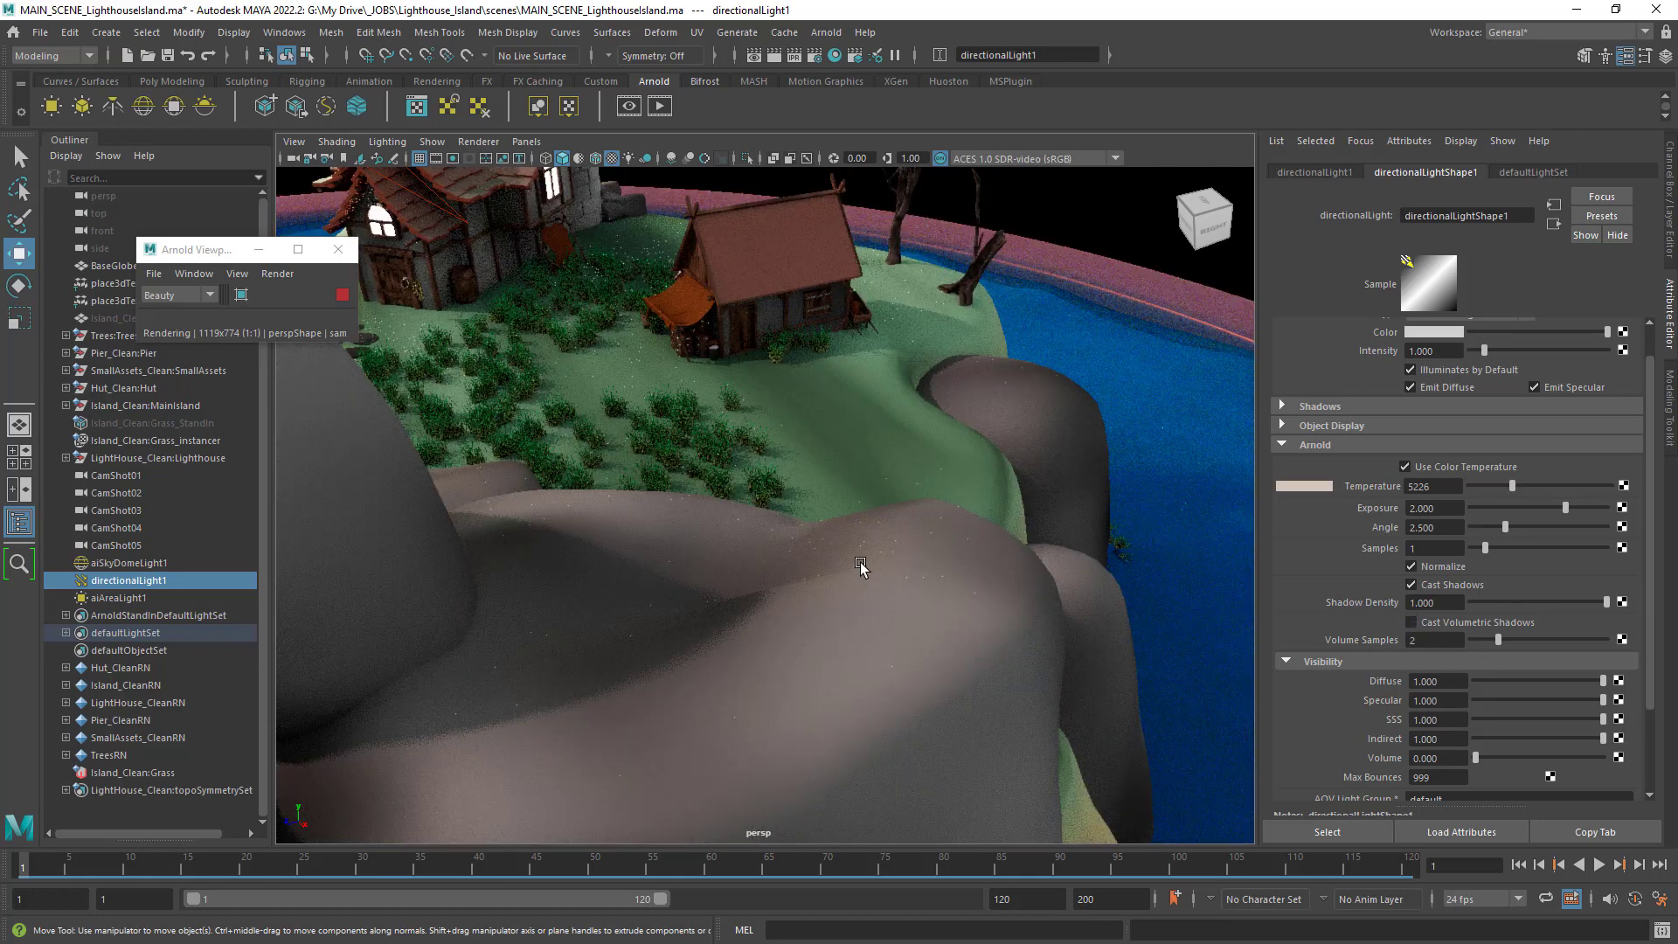
Examine the rendered lighting on the rocks, lighthouse, hut and shoreline from several angles and distances.
alt+right_drag(861, 566, 787, 577)
alt+drag(786, 577, 866, 580)
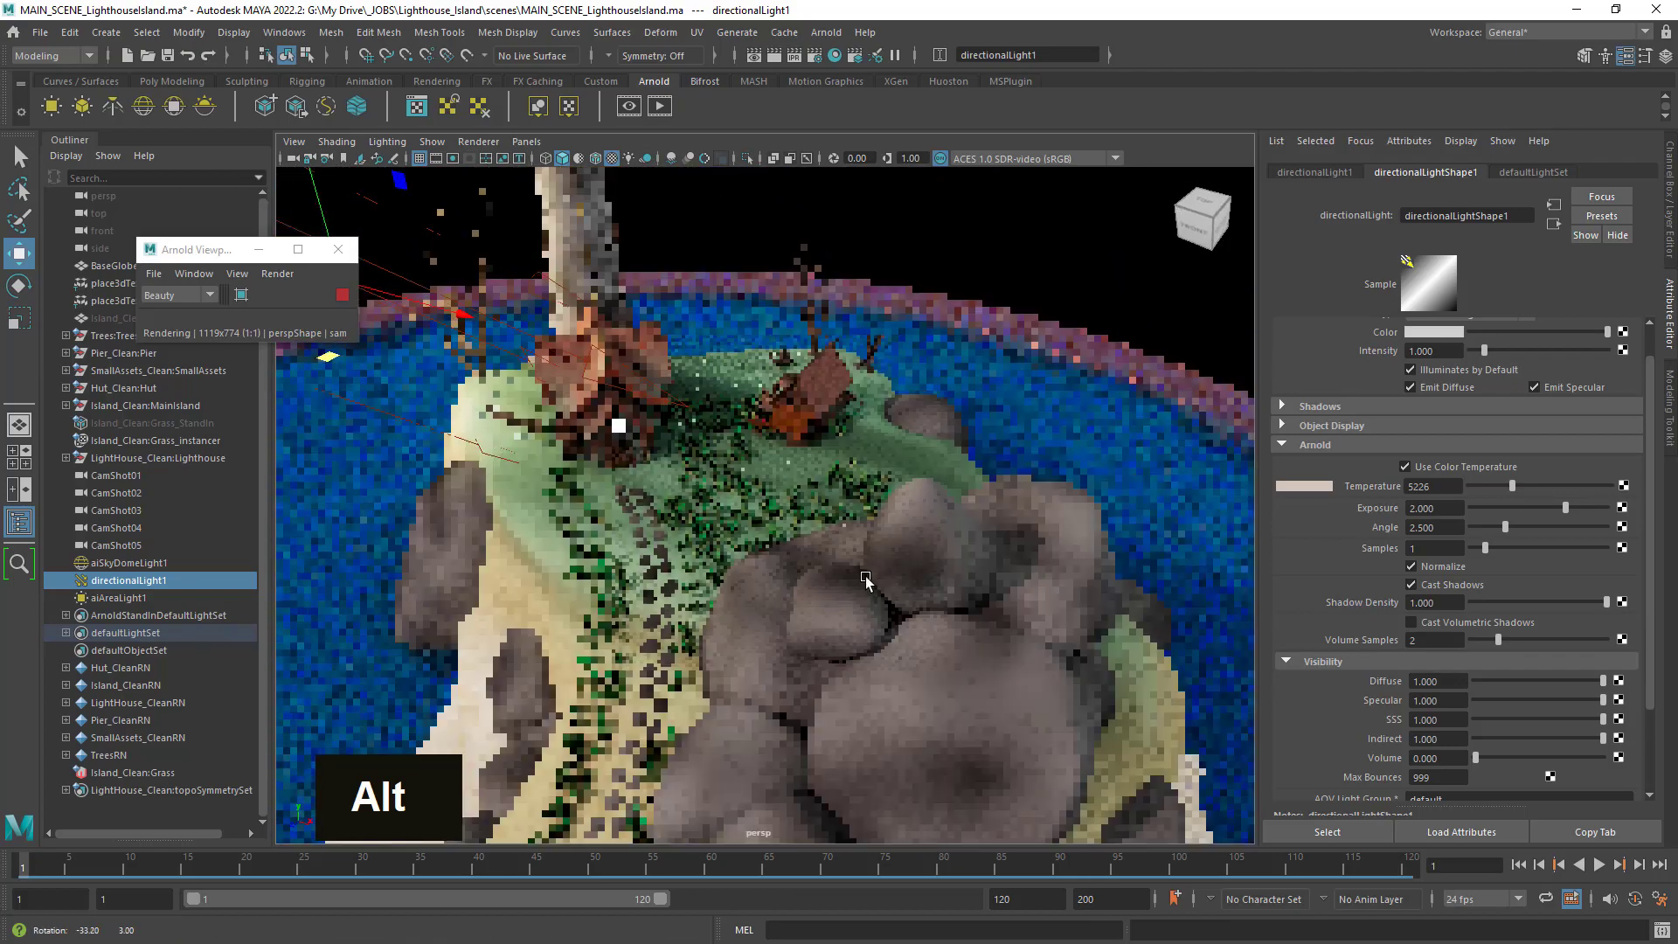
alt+middle_drag(668, 443, 768, 558)
alt+right_drag(768, 557, 831, 682)
alt+drag(831, 682, 705, 570)
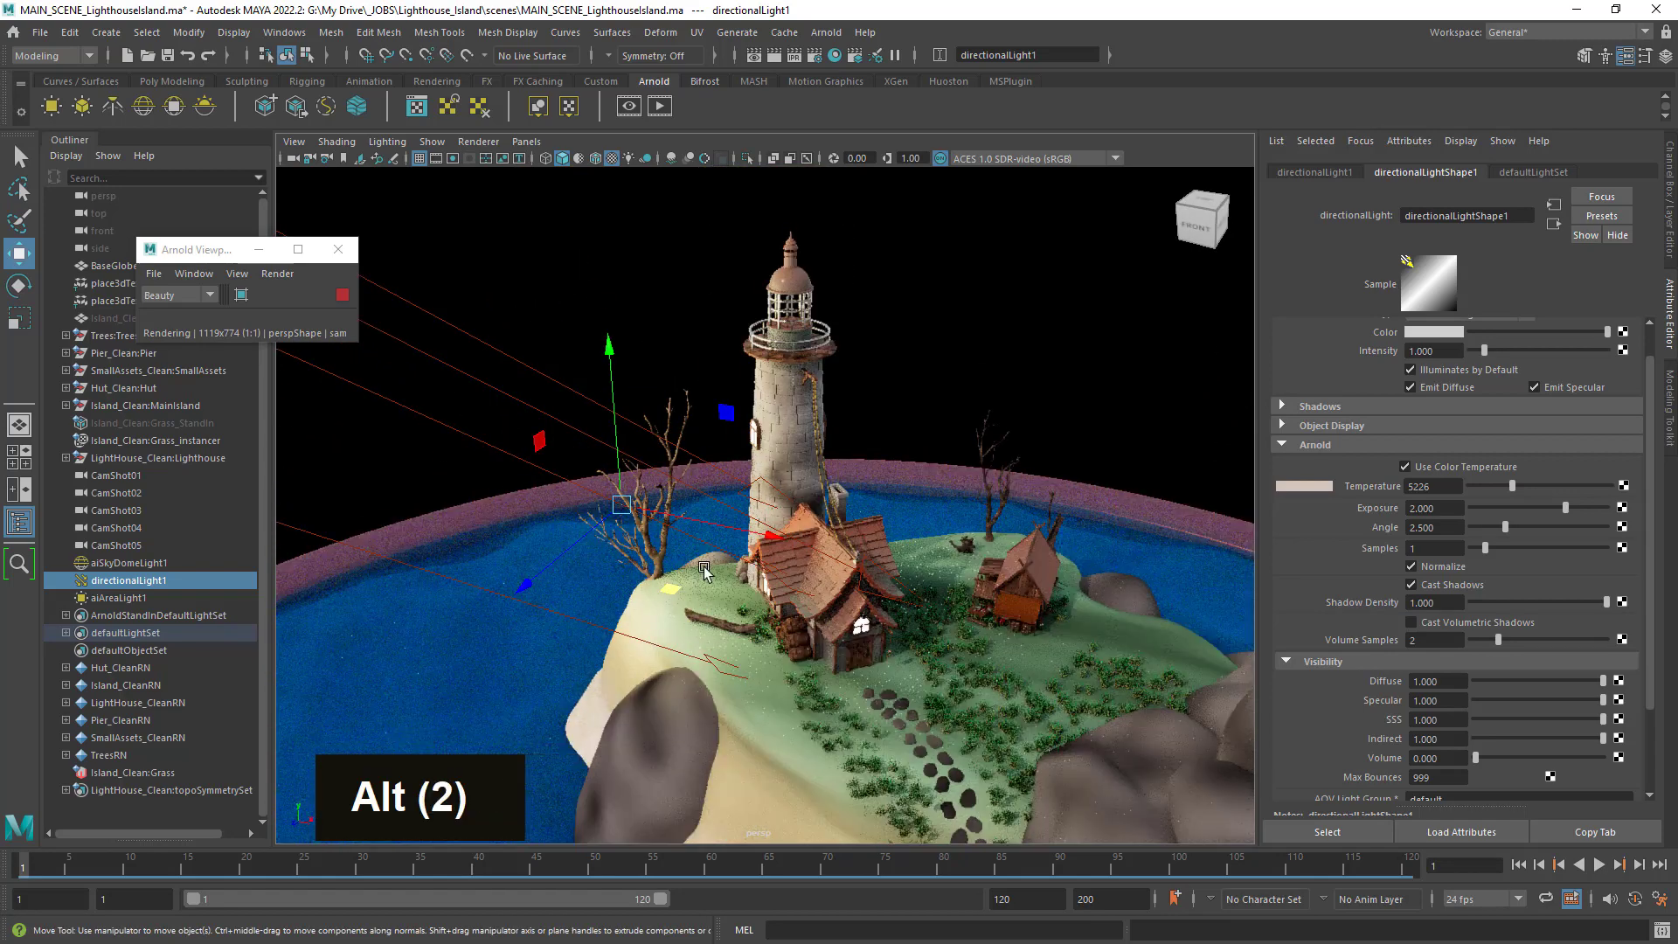
alt+right_drag(704, 570, 937, 711)
alt+drag(936, 711, 931, 556)
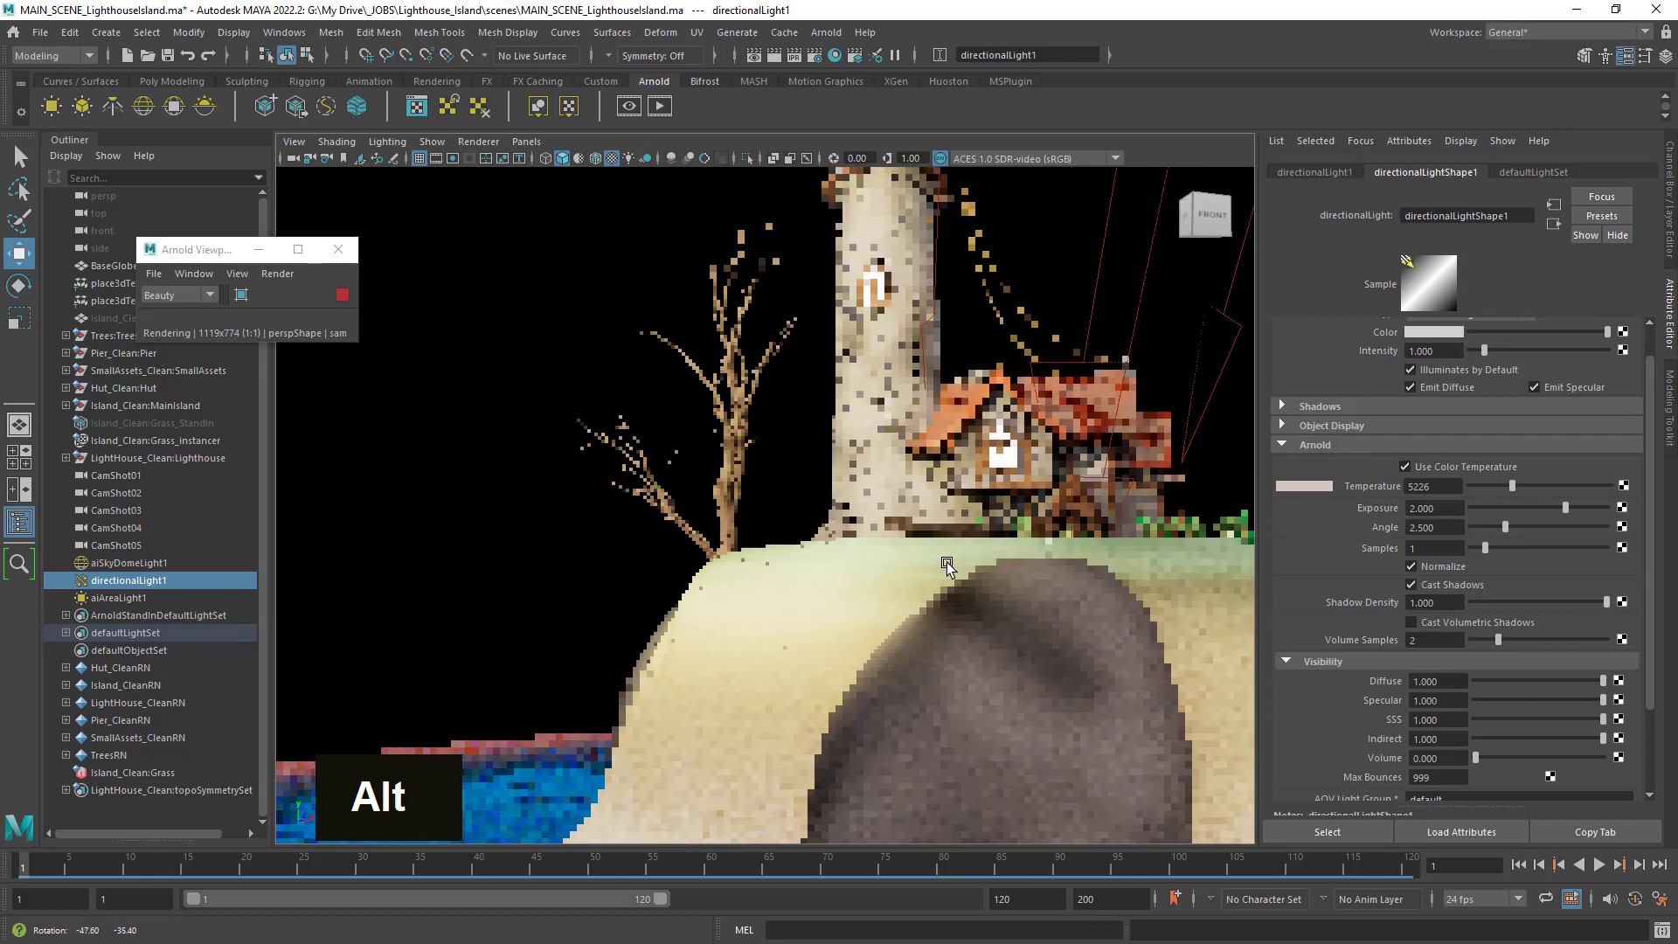
alt+right_drag(946, 566, 689, 553)
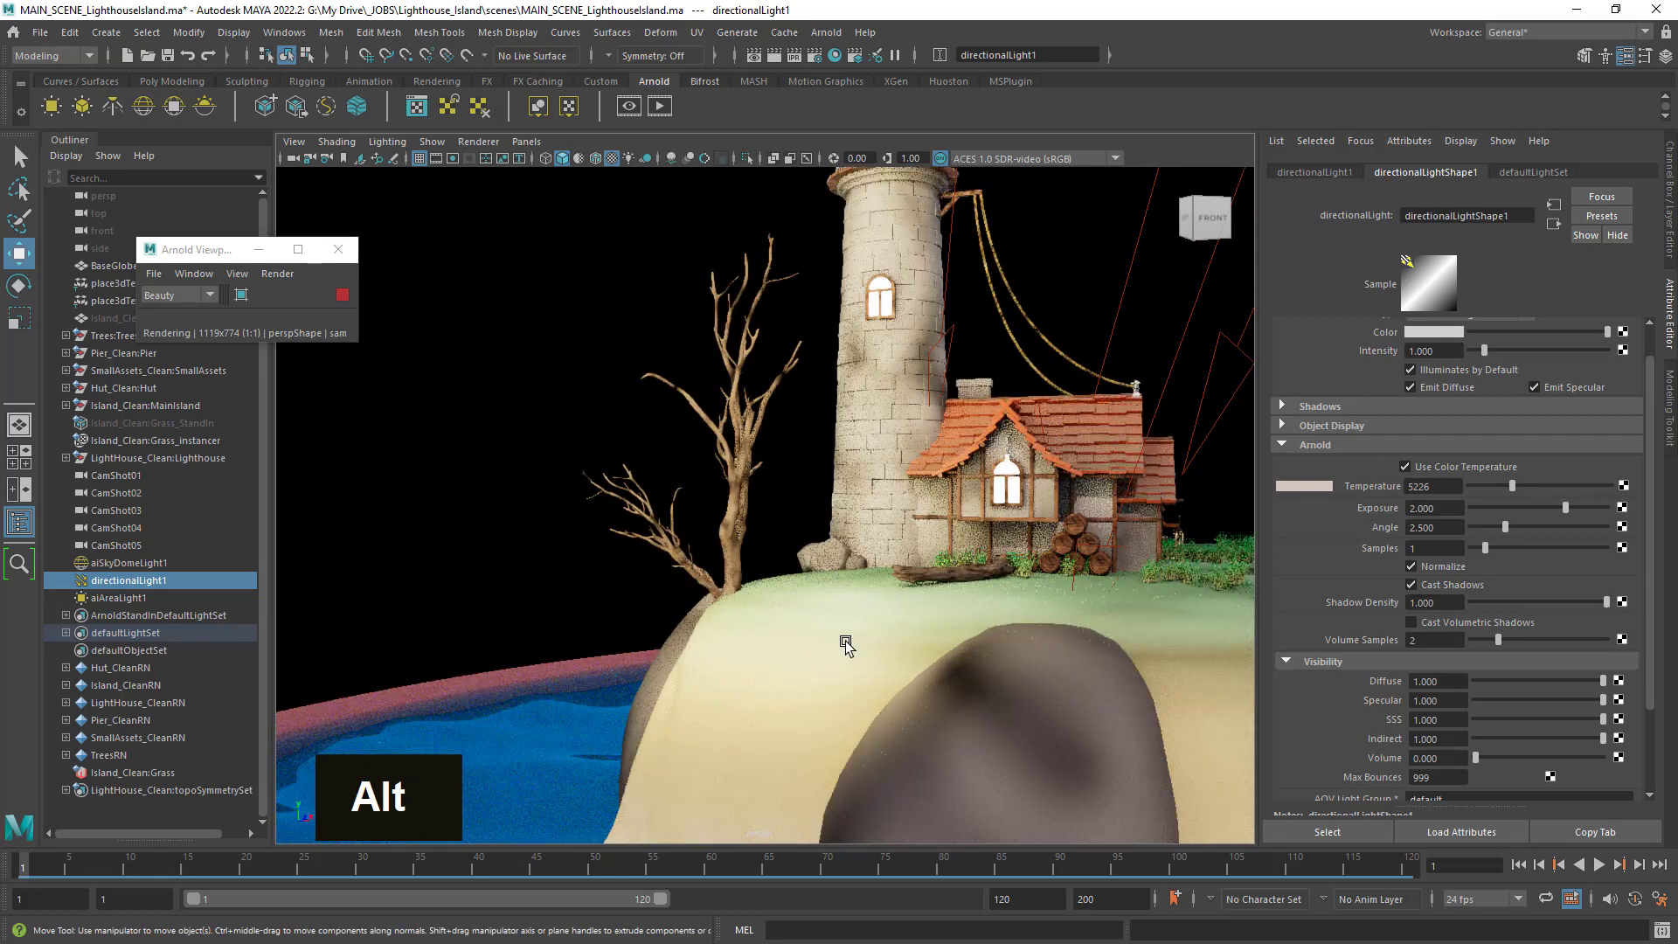
alt+right_drag(846, 645, 754, 623)
alt+drag(753, 622, 839, 629)
Select the area light and set its exposure to 8.
click(127, 597)
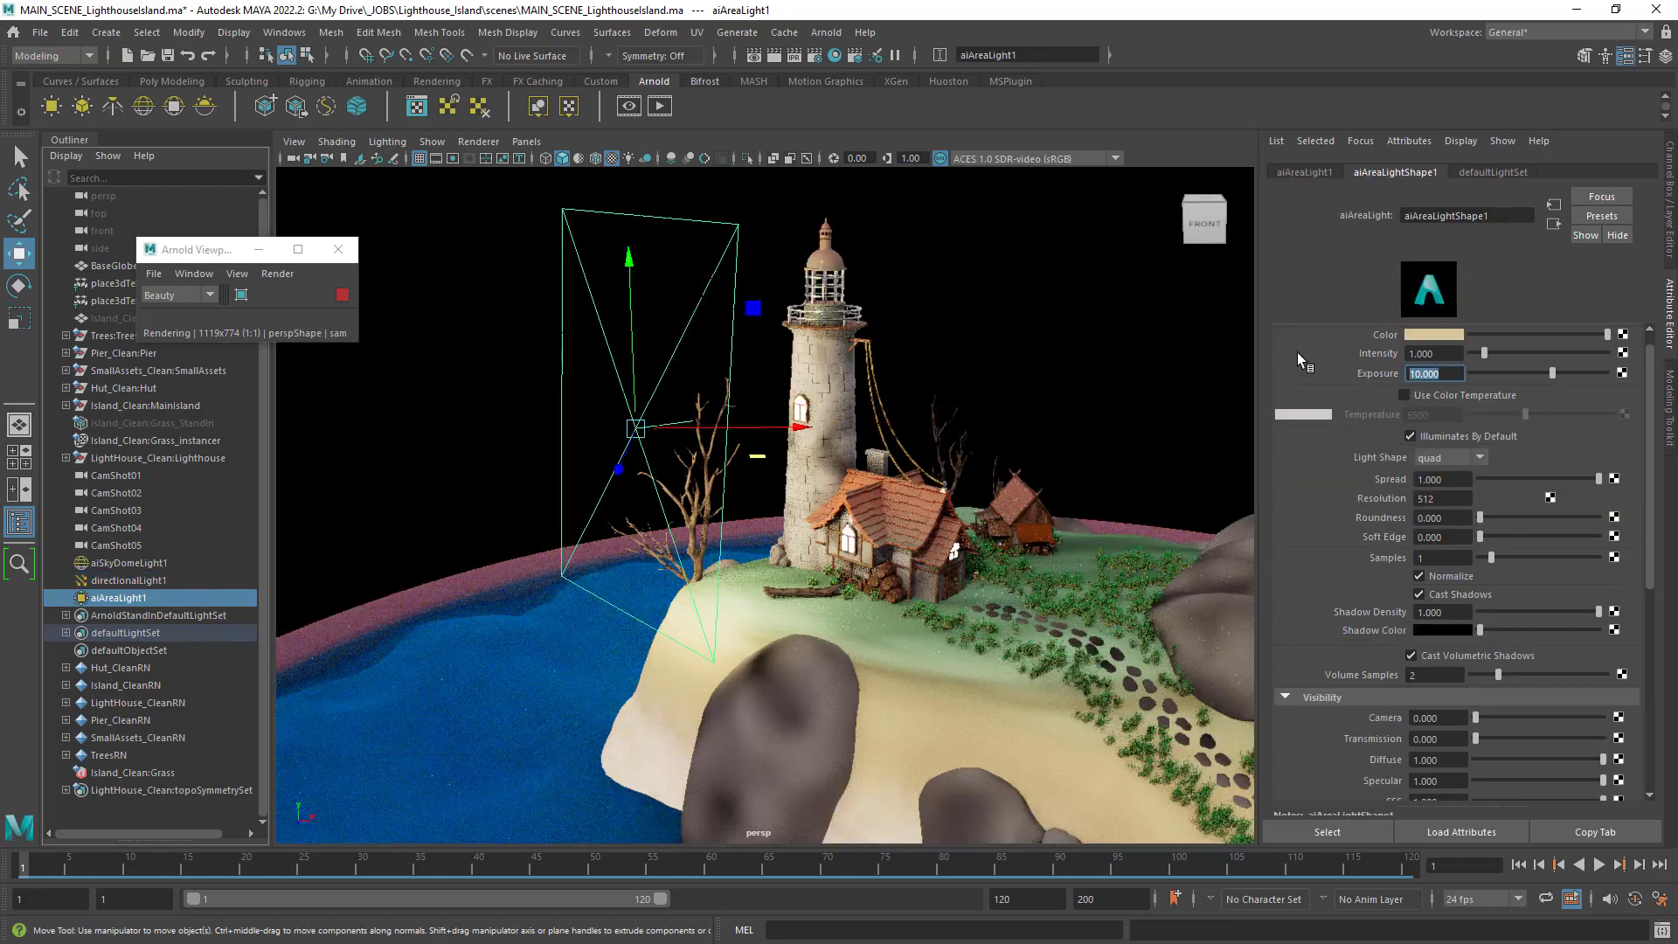
text(8)
key(Return)
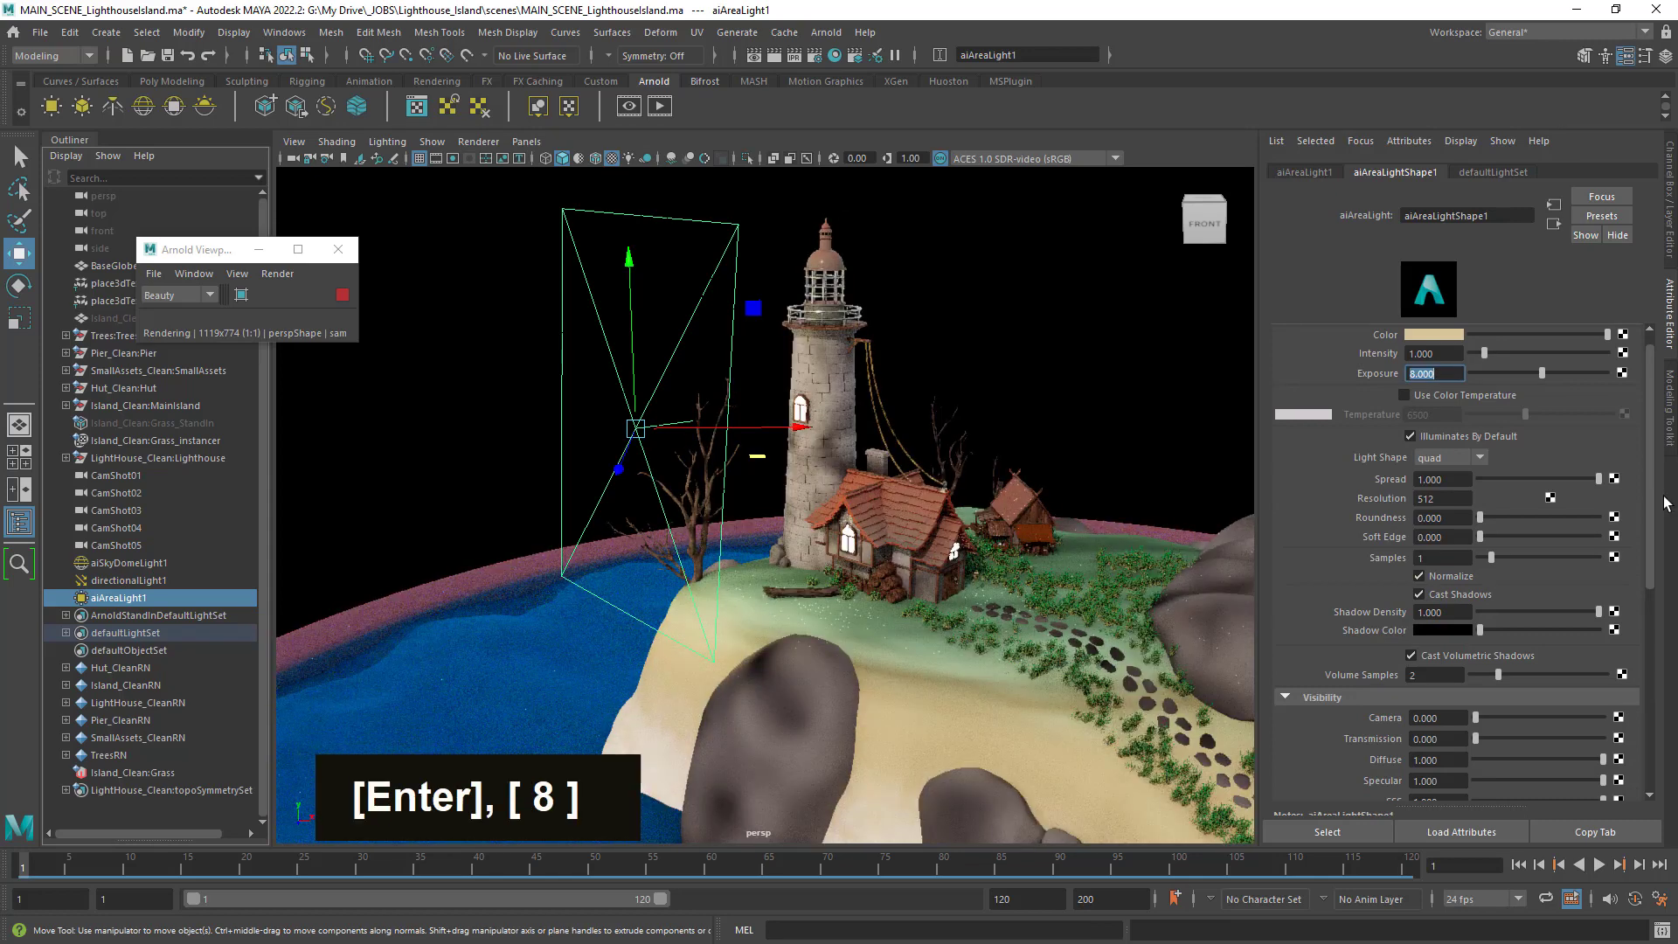
Toggle the area light's Cast Shadows off and on to compare the shading around the lighthouse and huts.
drag(1651, 513, 1663, 574)
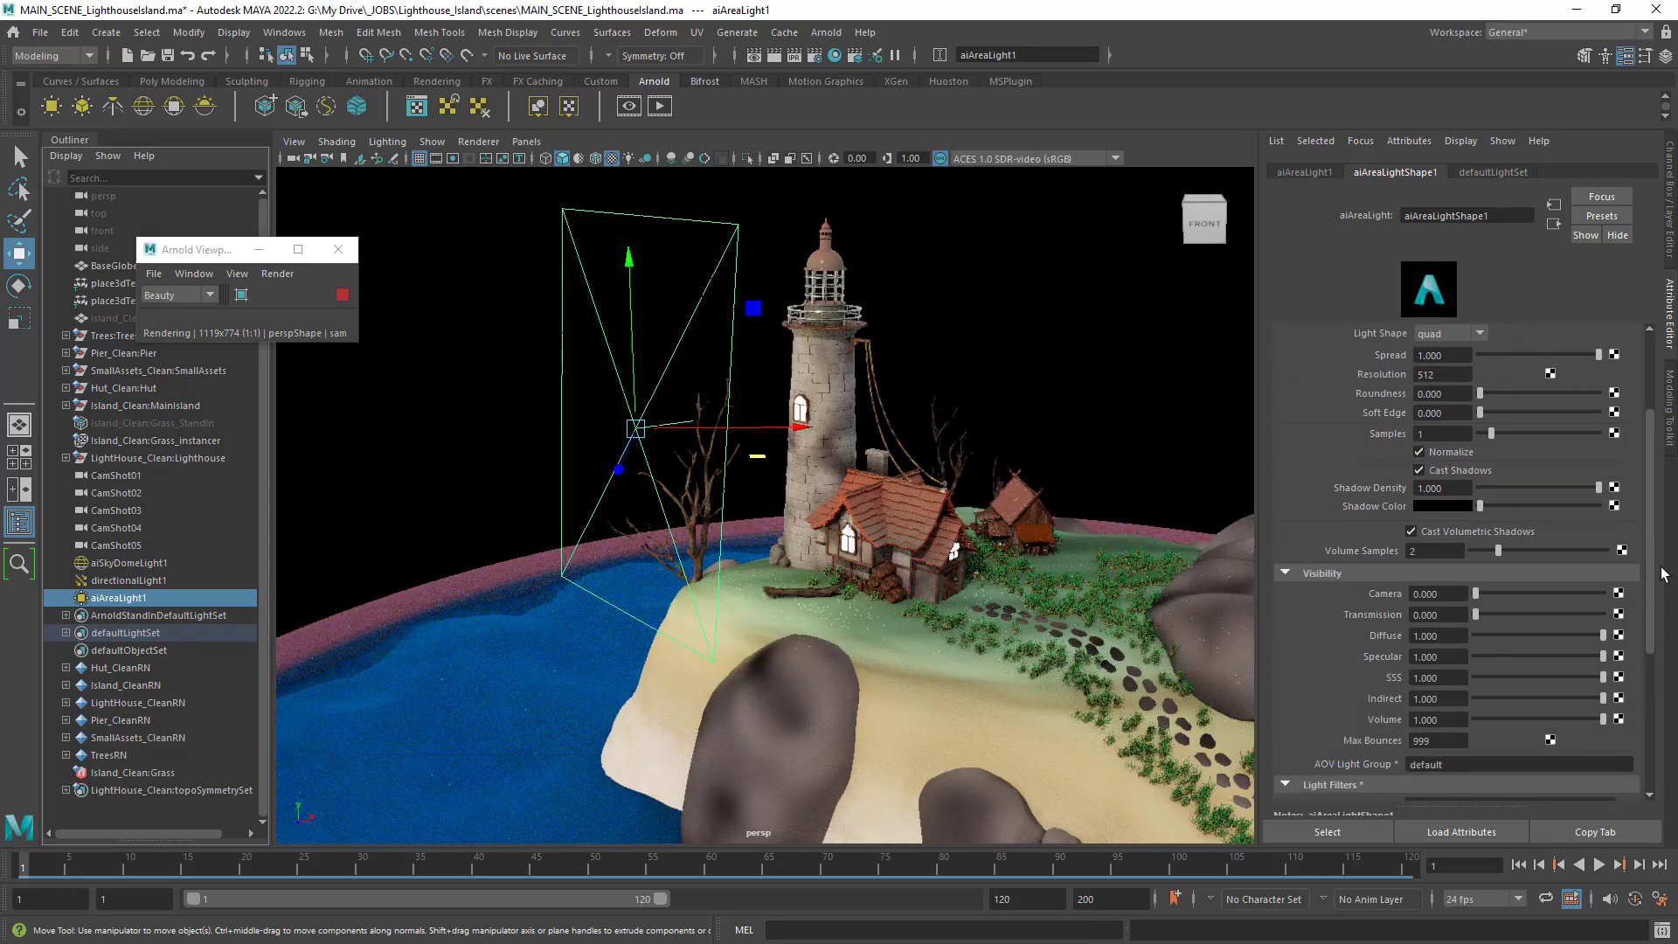
click(1444, 470)
alt+drag(962, 586, 894, 601)
alt+right_drag(893, 600, 1057, 626)
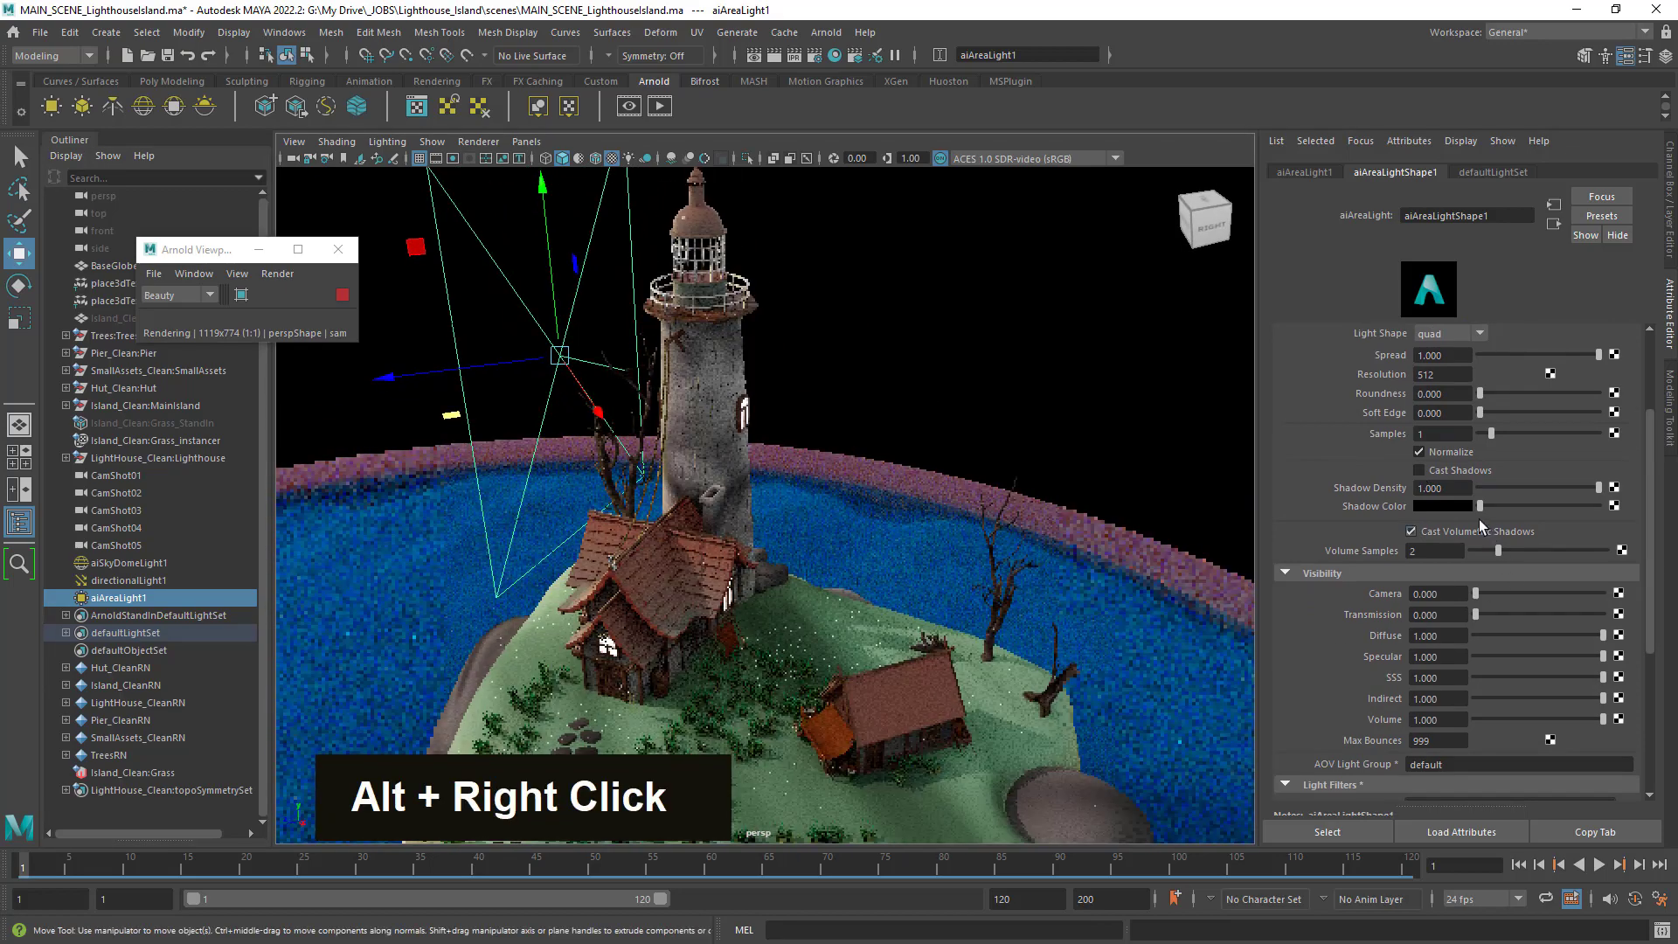
click(1436, 470)
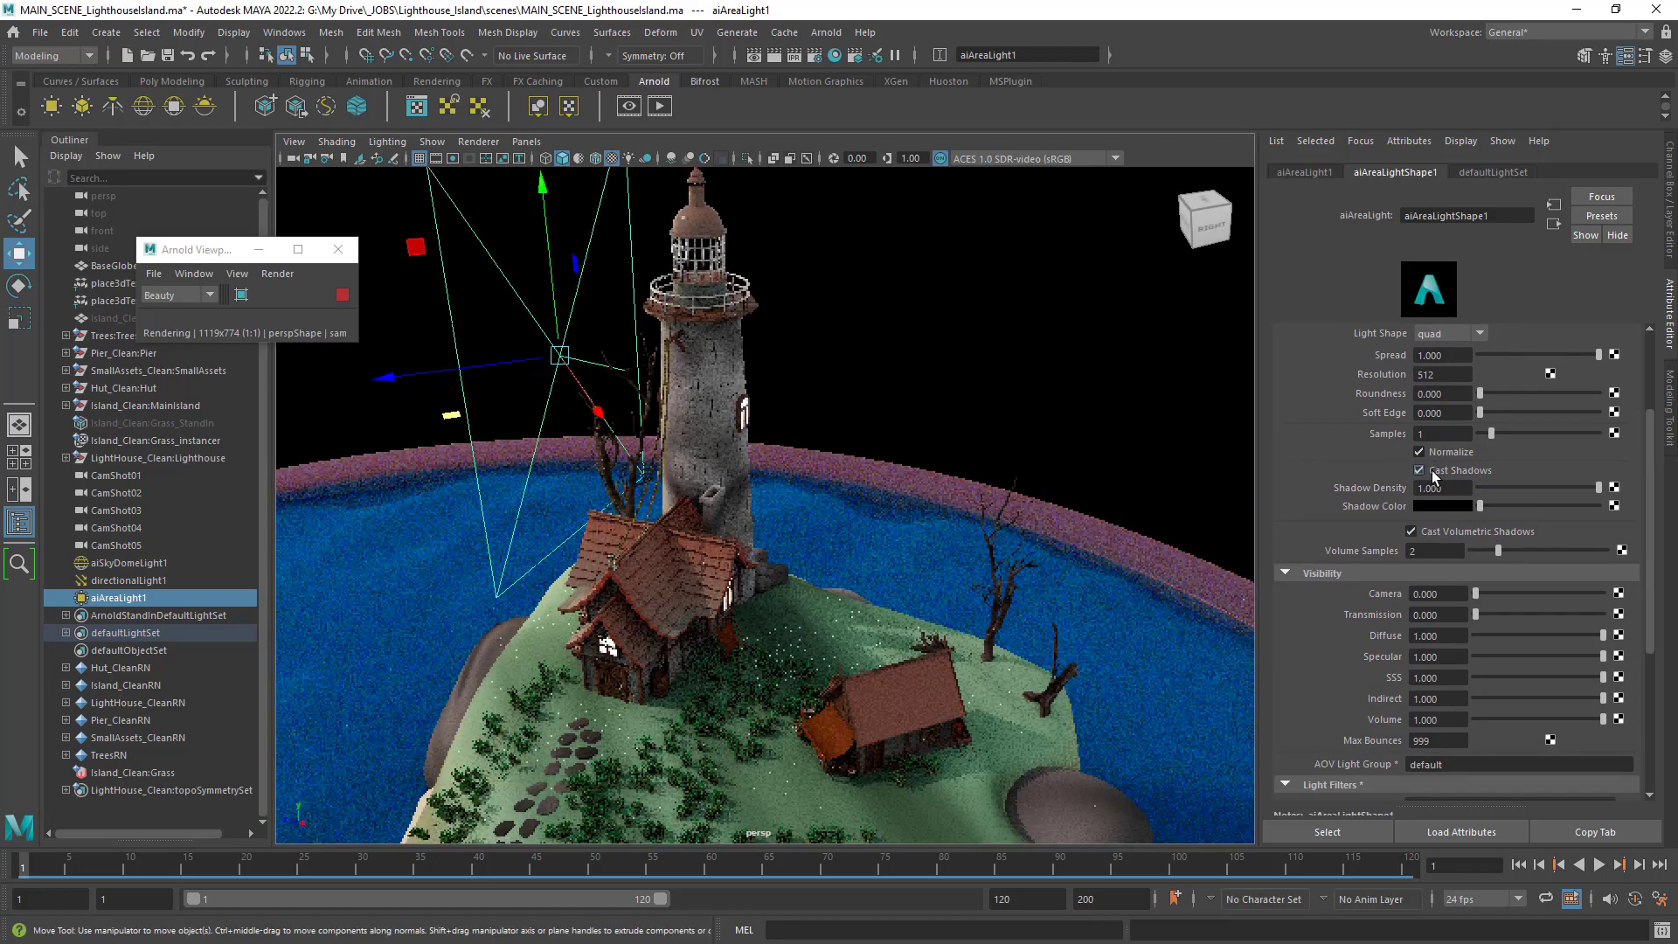
click(1432, 471)
click(1436, 471)
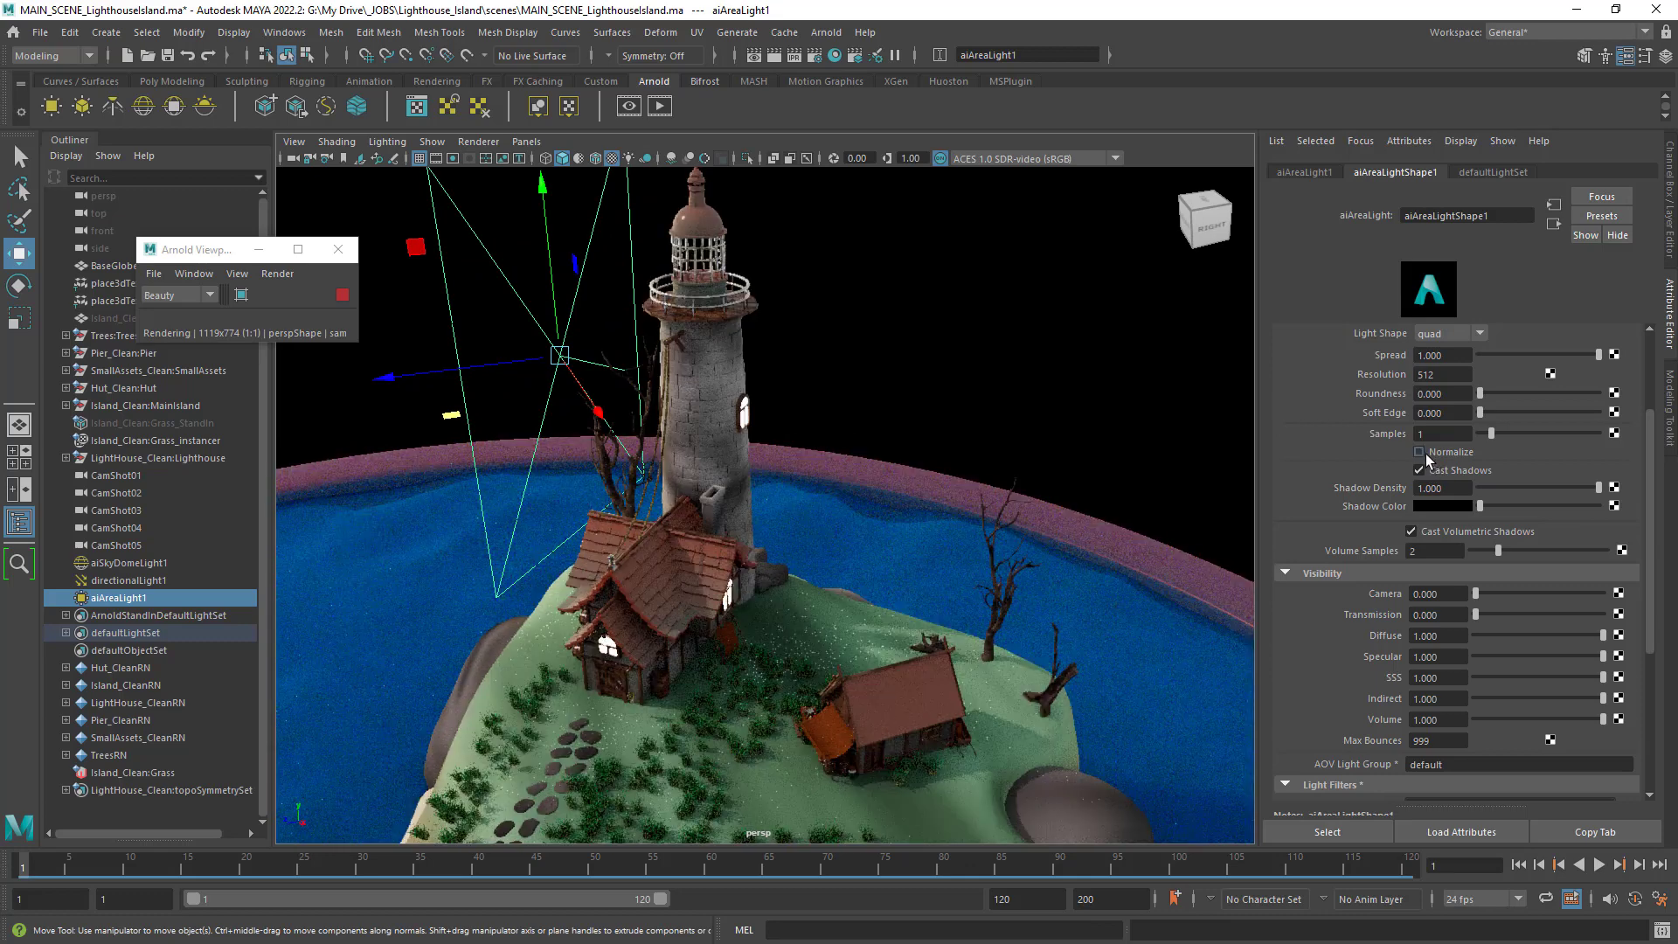
Turn off Normalize on the area light, then scale the light down and reduce its height further.
click(1425, 454)
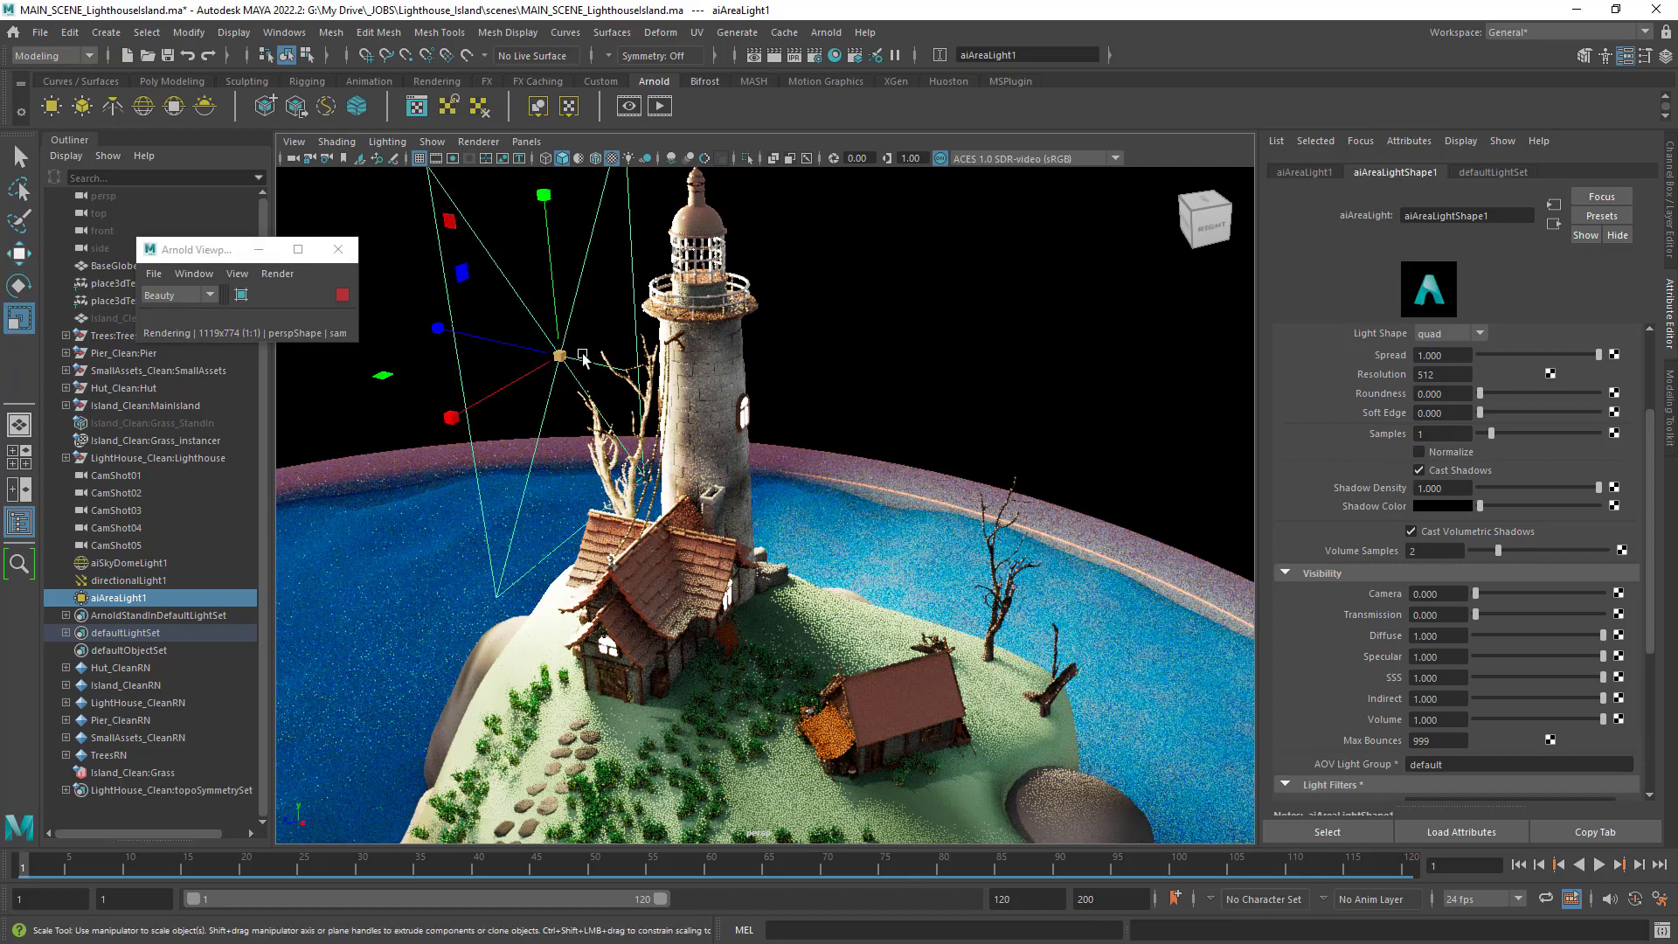
drag(560, 356, 313, 822)
alt+drag(664, 542, 1001, 525)
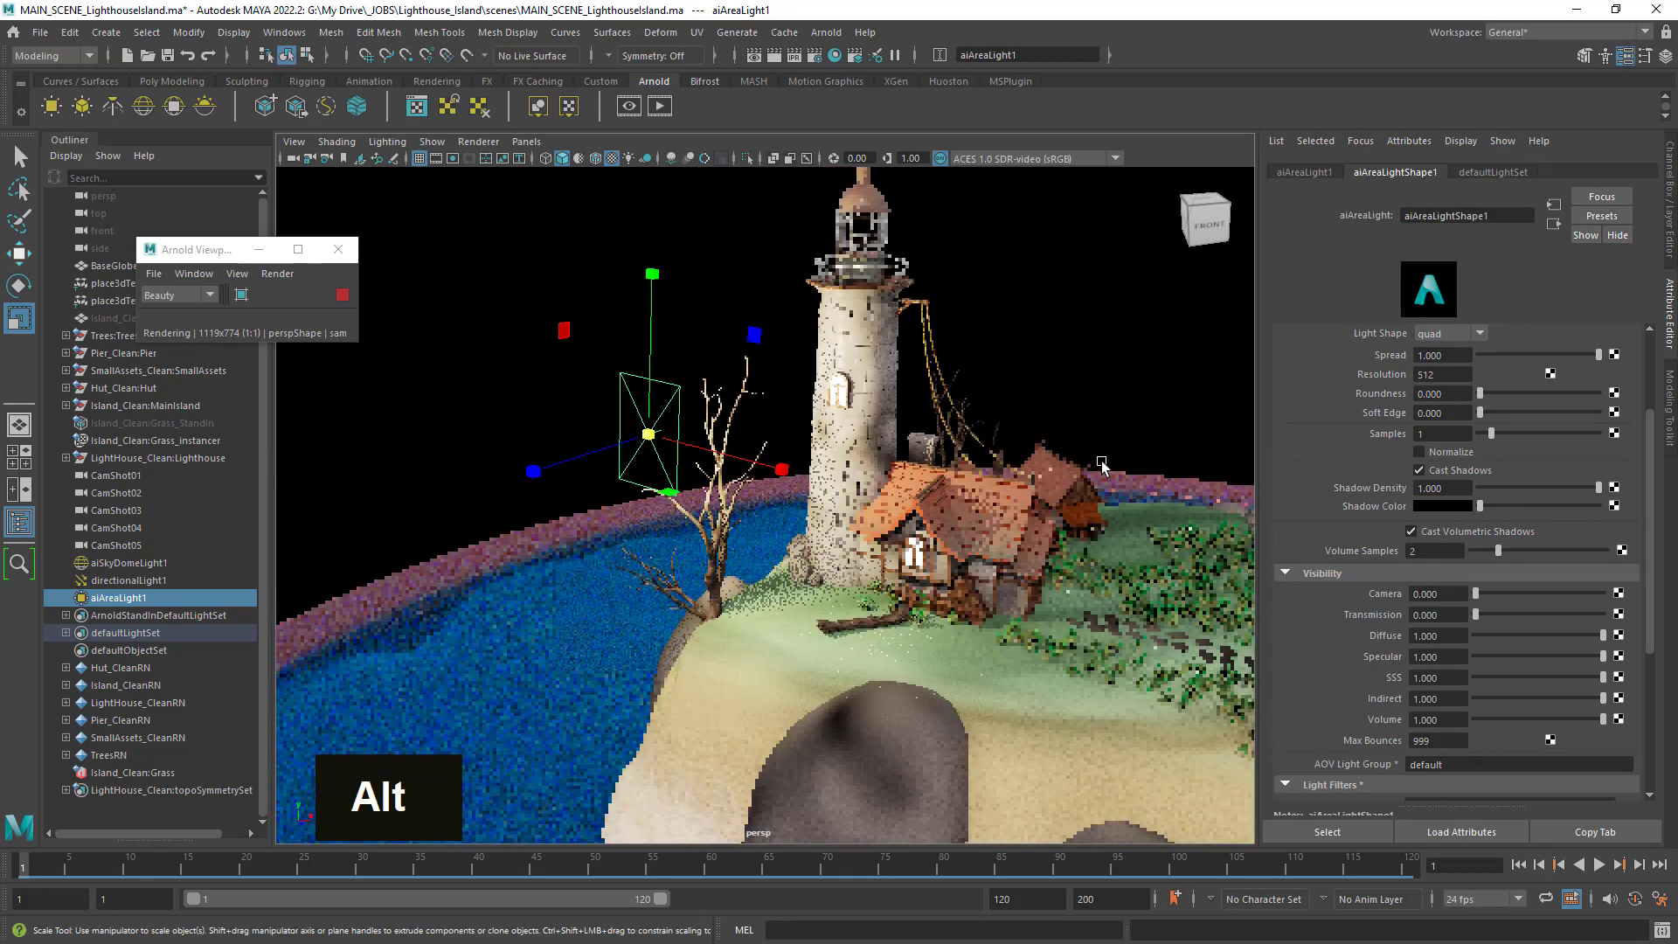
drag(652, 274, 633, 332)
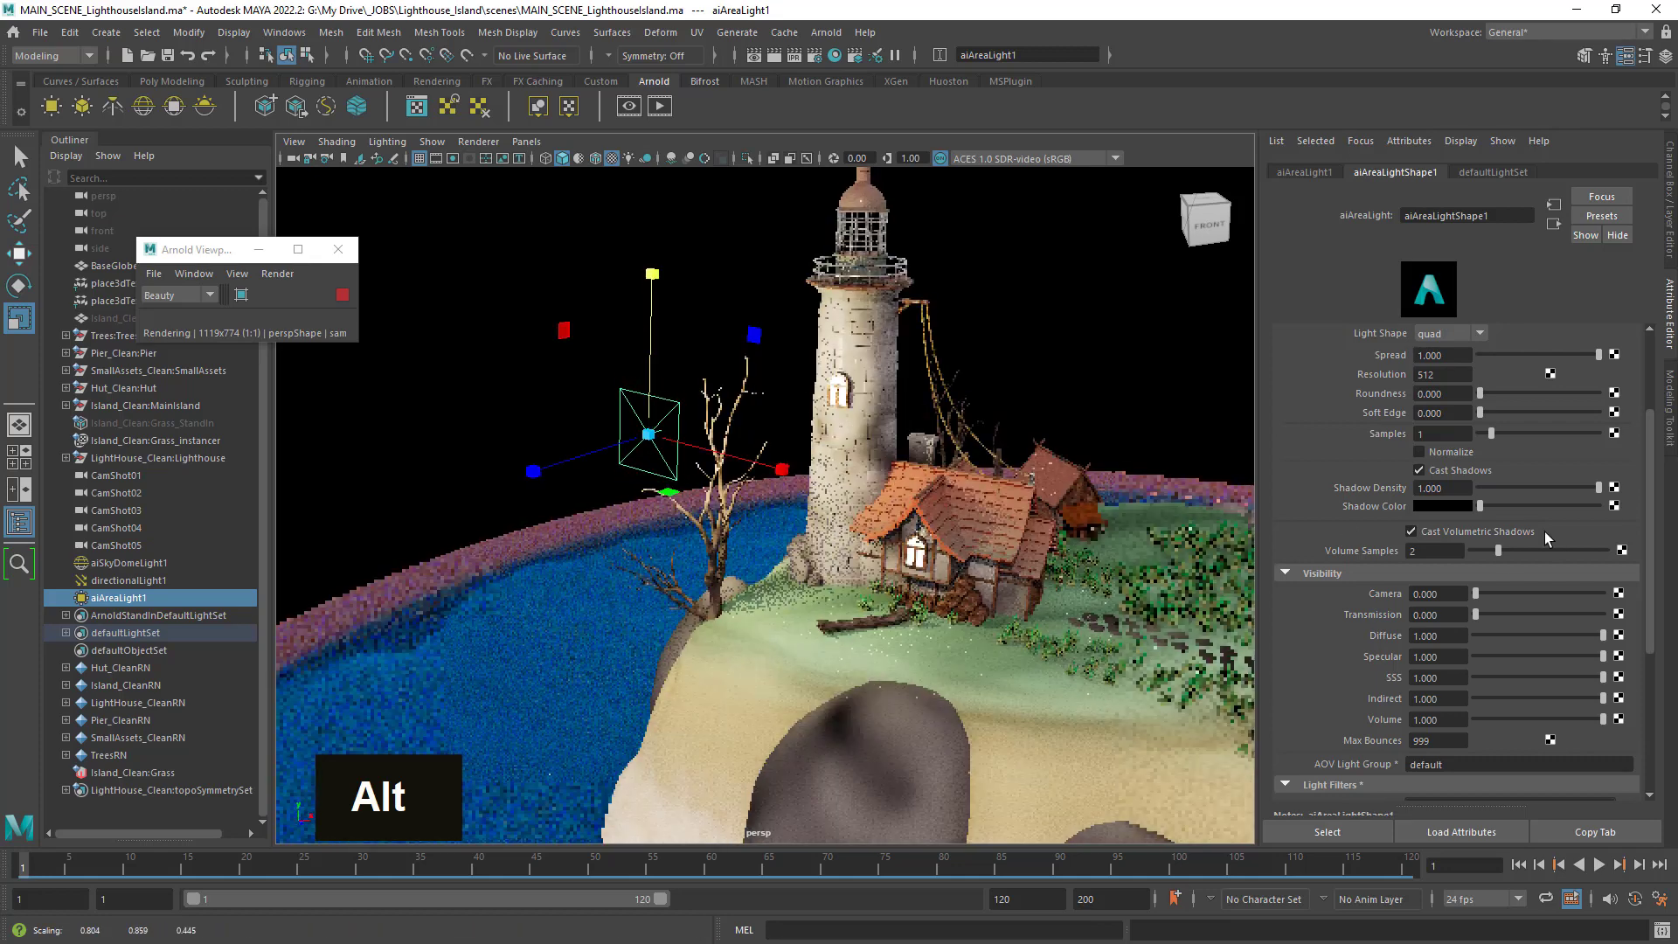
click(1429, 450)
click(1429, 449)
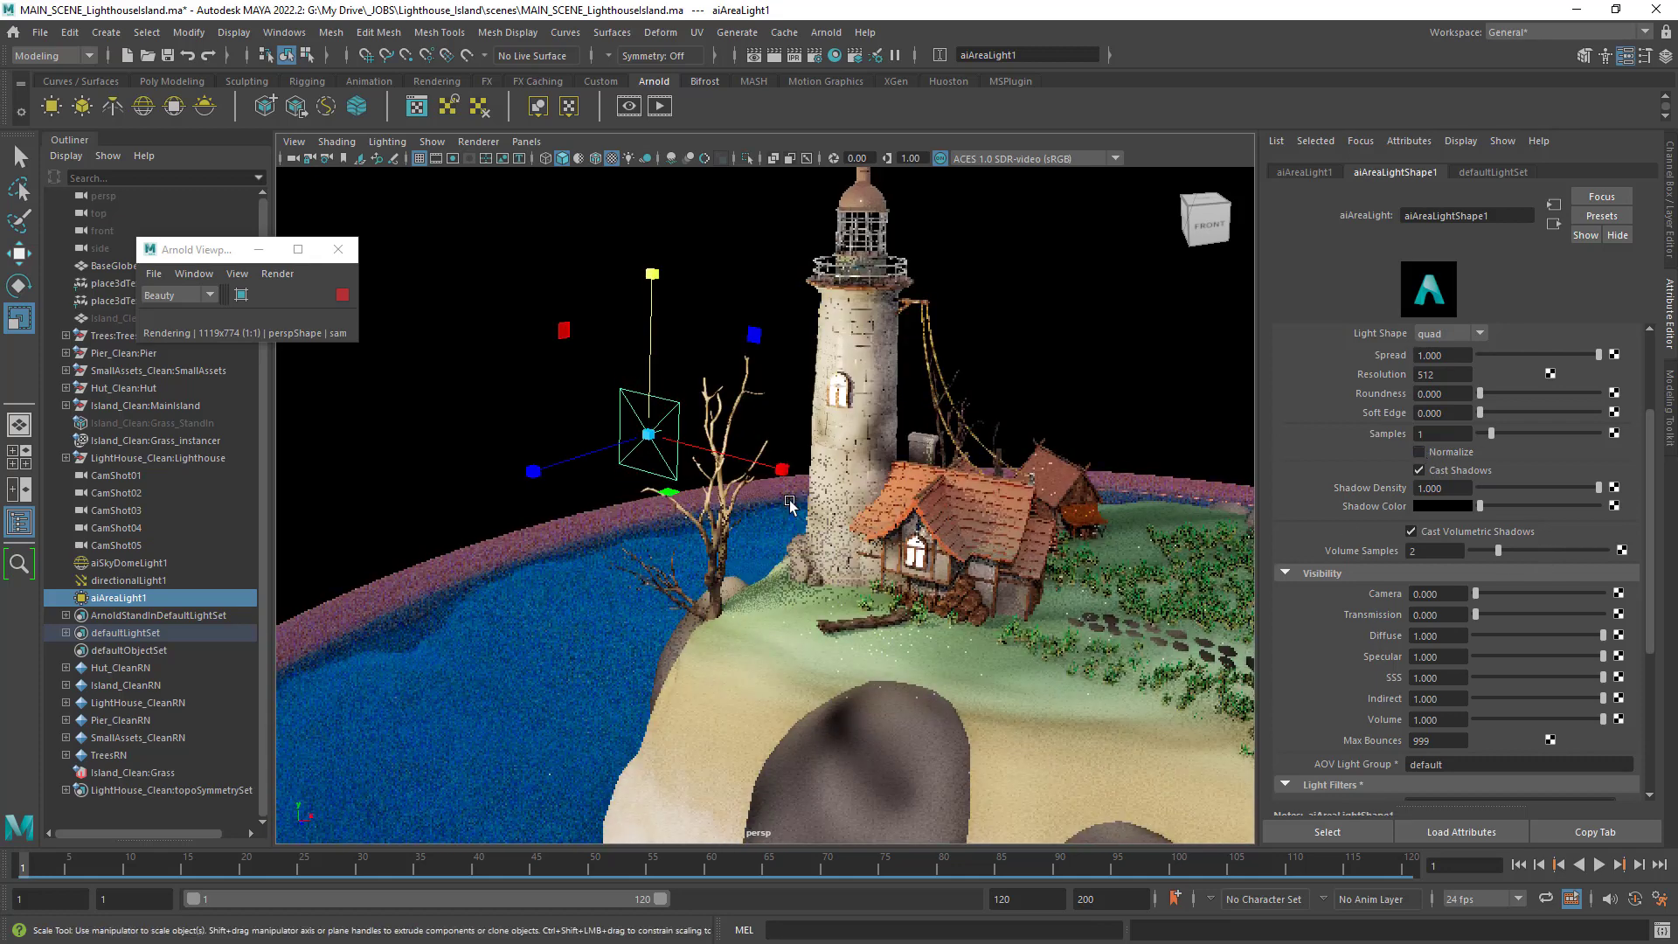
Scale the area light uniformly about its centre to test how its size affects the unnormalized brightness.
alt+drag(814, 560, 909, 586)
alt+right_drag(909, 585, 949, 597)
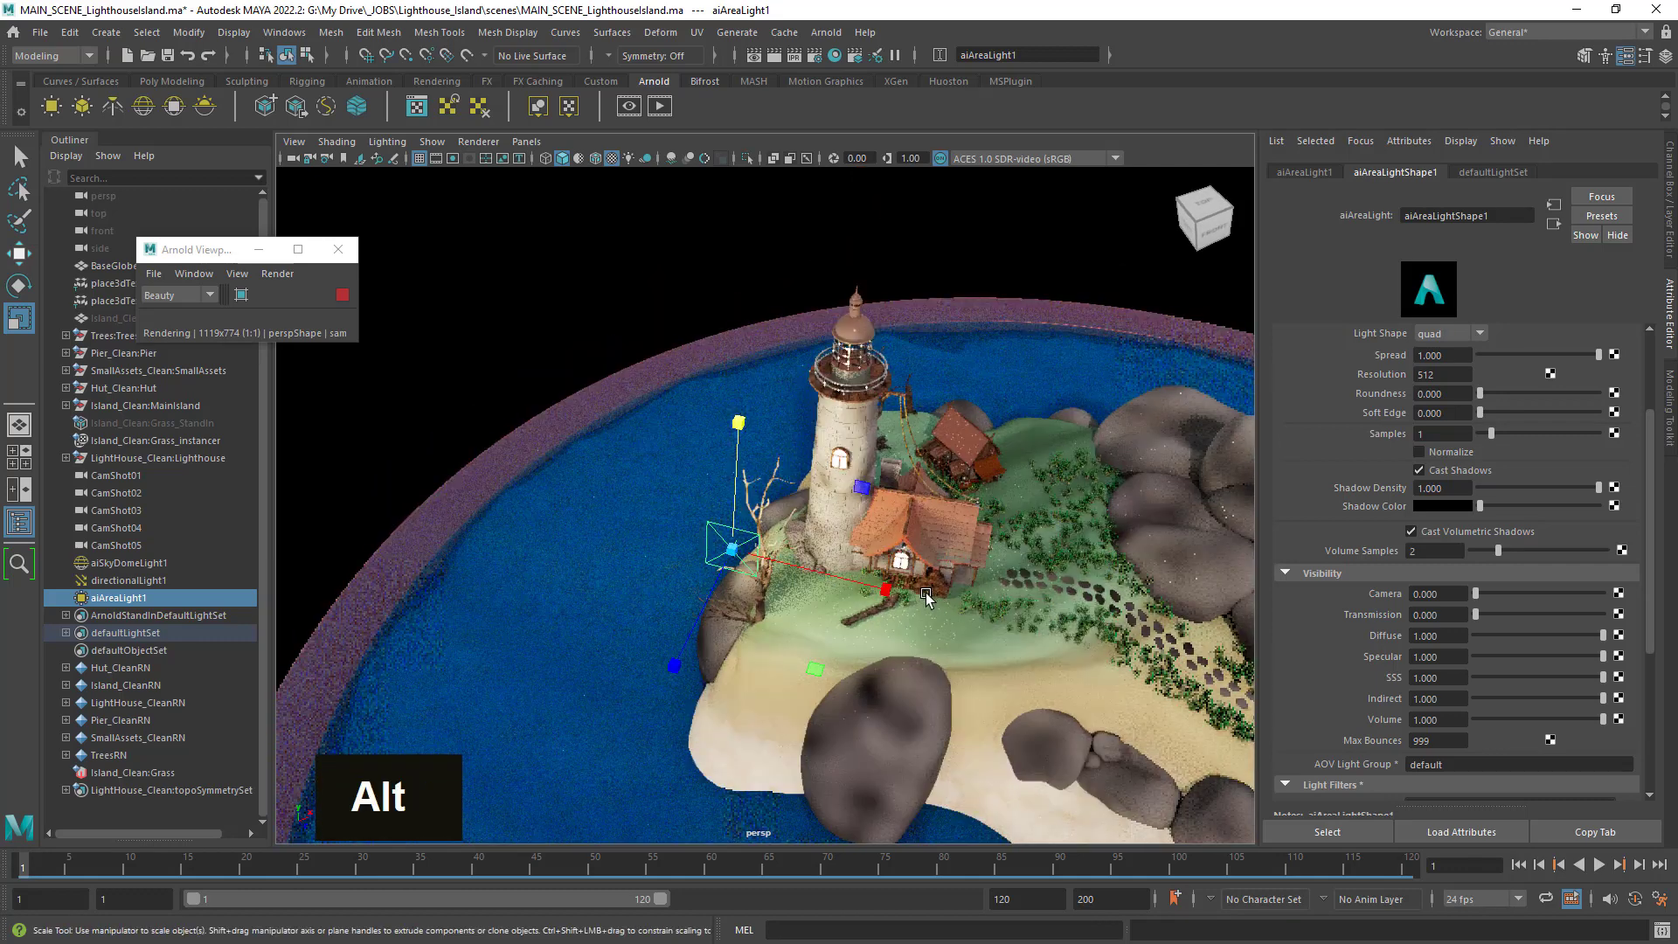
alt+right_drag(790, 574, 858, 616)
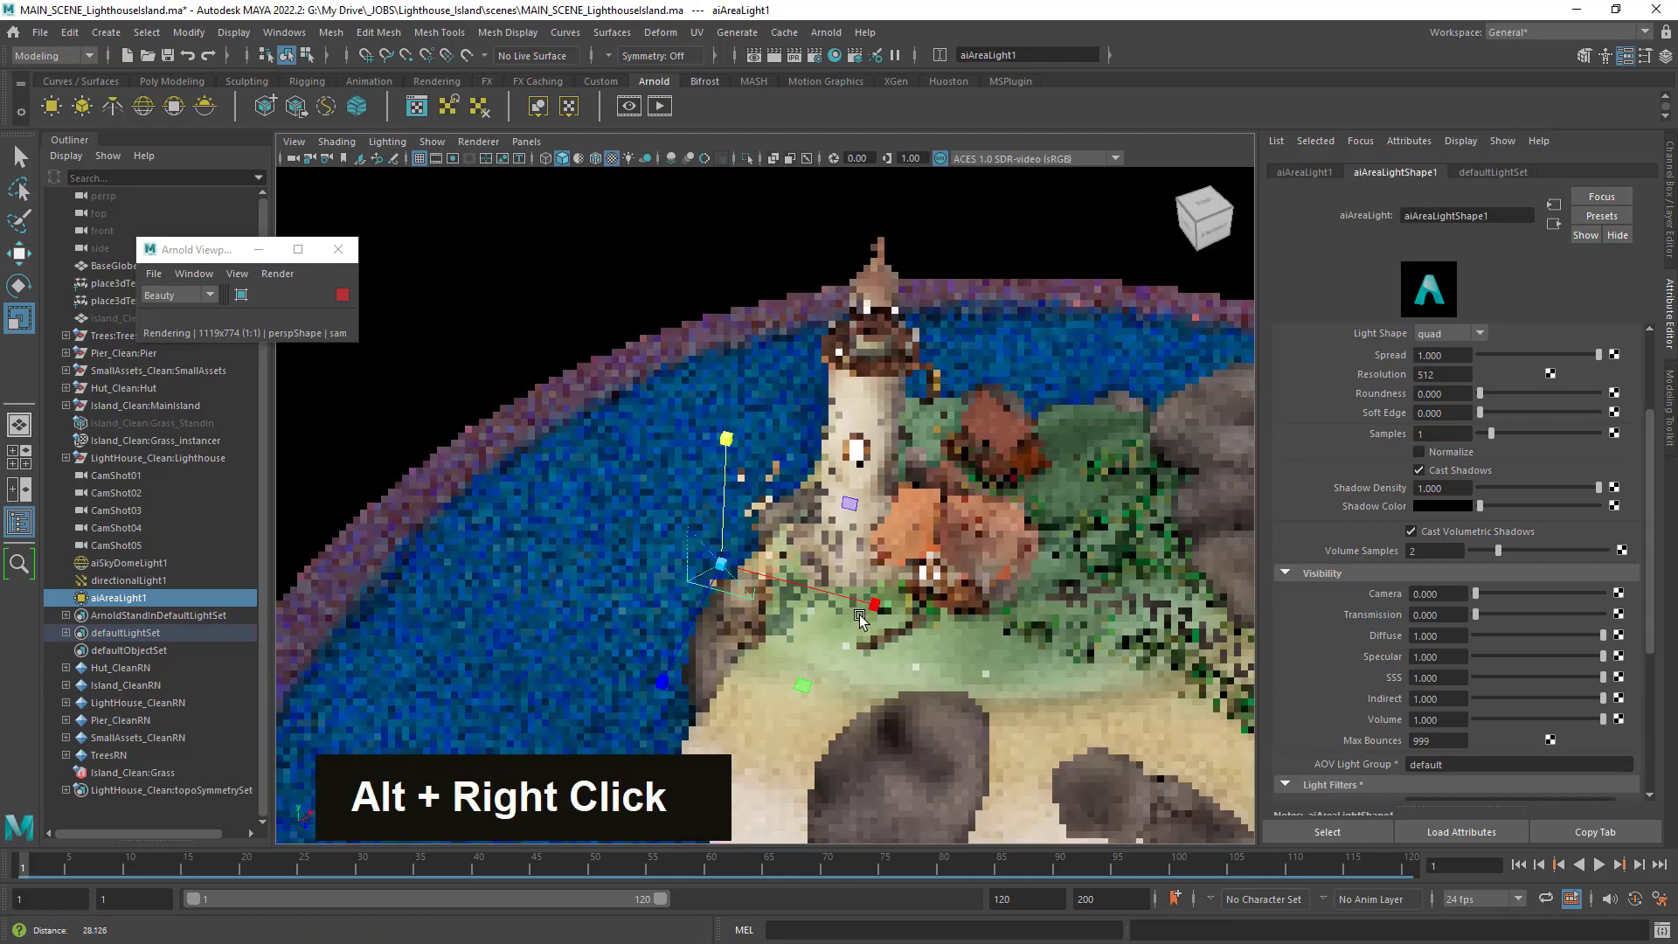
drag(715, 557, 951, 618)
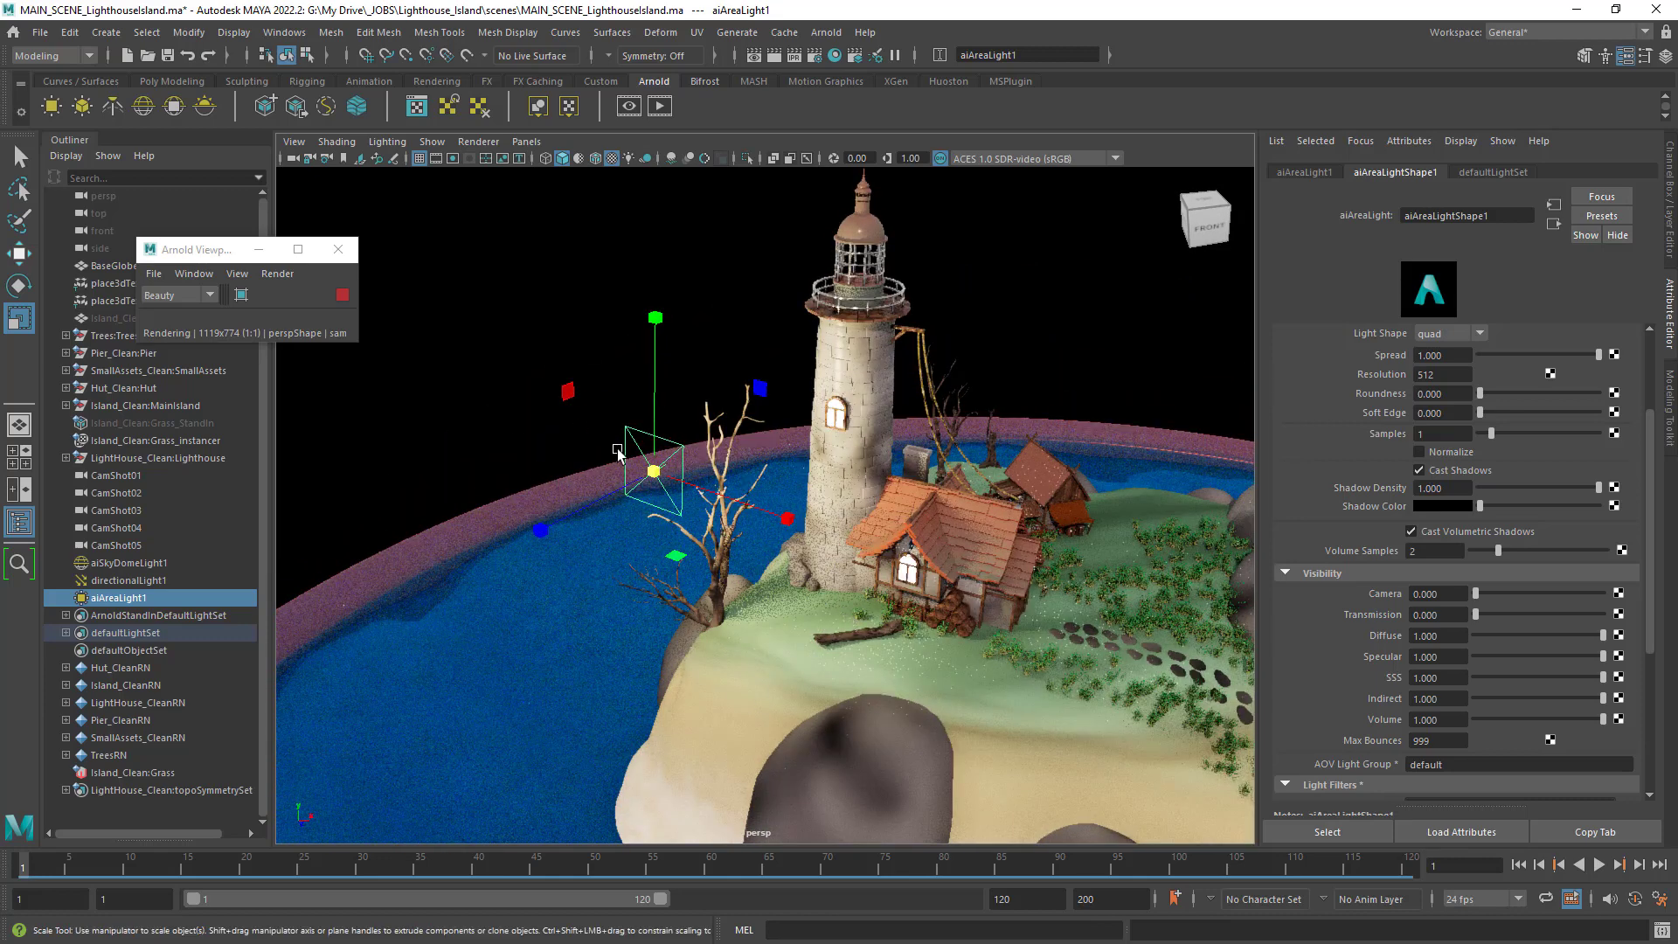
Set the area light's Transmission visibility to 1, keep Camera at 0, and turn off Cast Volumetric Shadows.
alt+right_drag(618, 454, 577, 476)
alt+drag(577, 477, 927, 612)
alt+right_drag(927, 612, 1038, 668)
alt+drag(1038, 668, 1061, 668)
alt+right_drag(1061, 668, 905, 656)
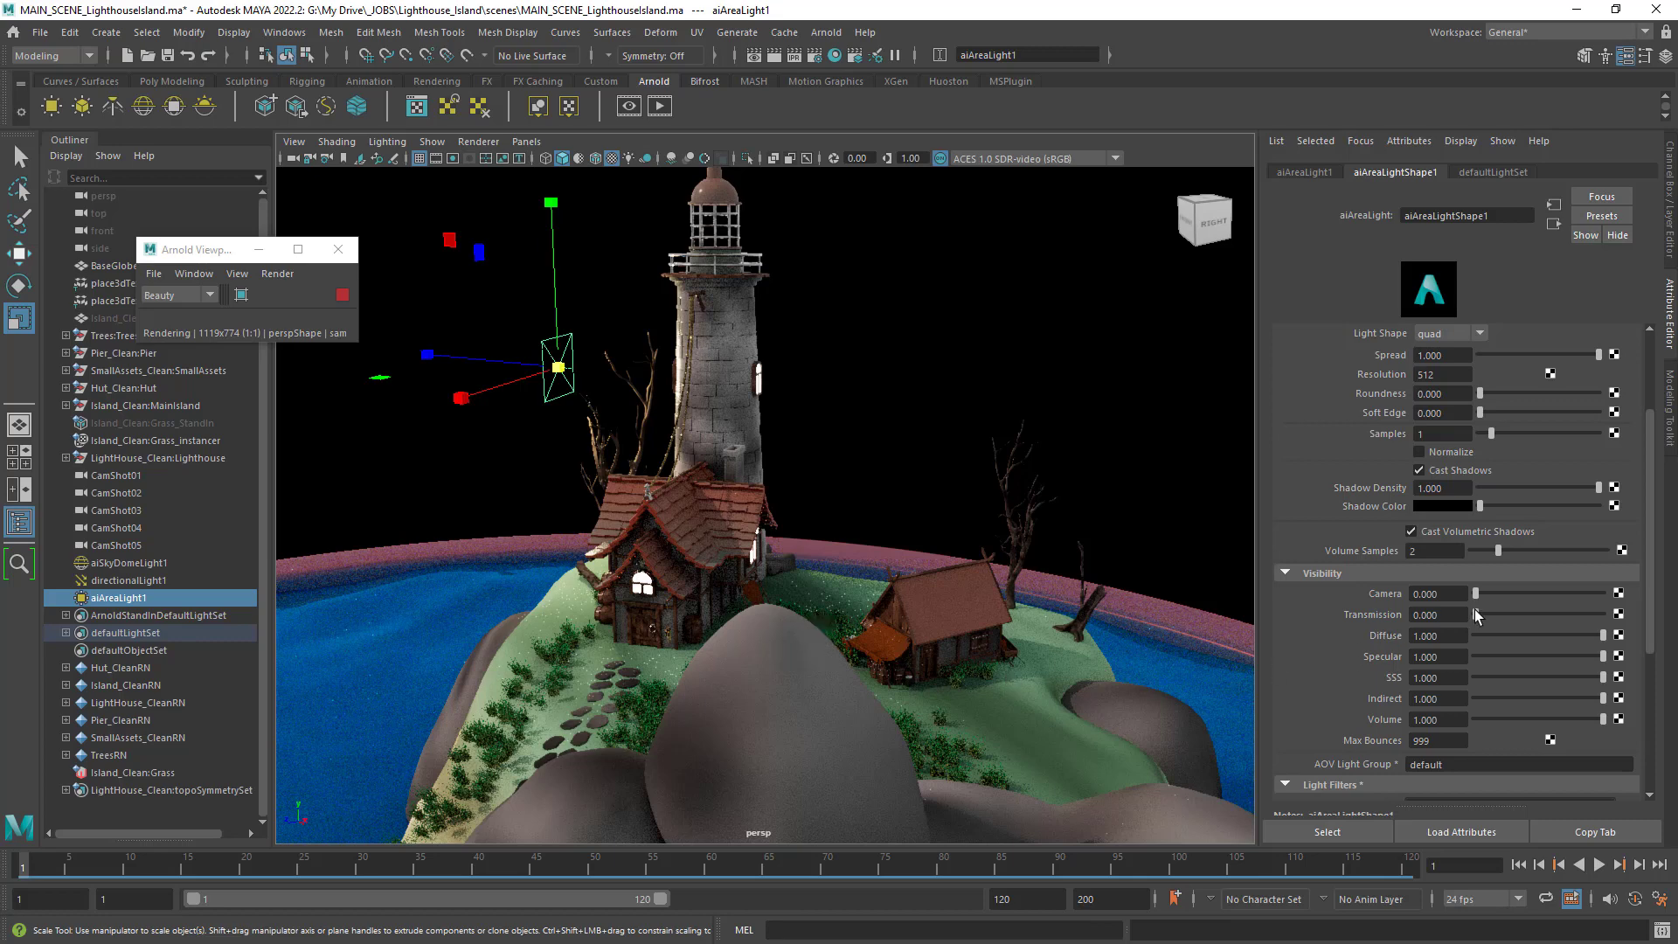
drag(1476, 615, 1658, 622)
drag(1477, 592, 1389, 612)
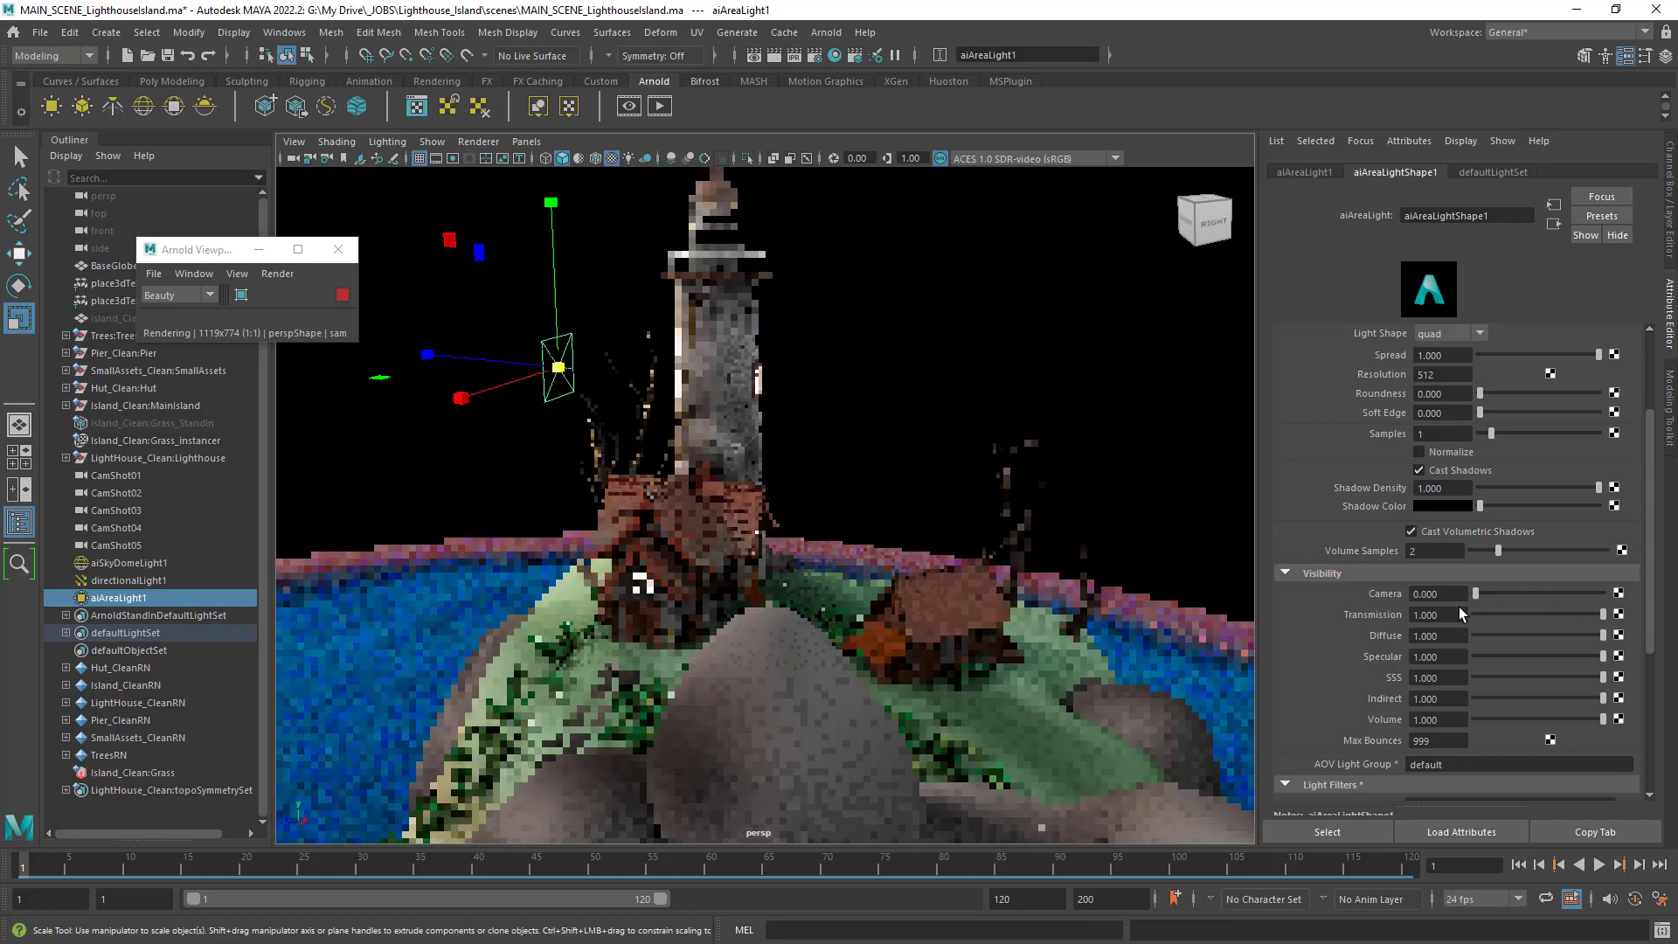
click(1412, 532)
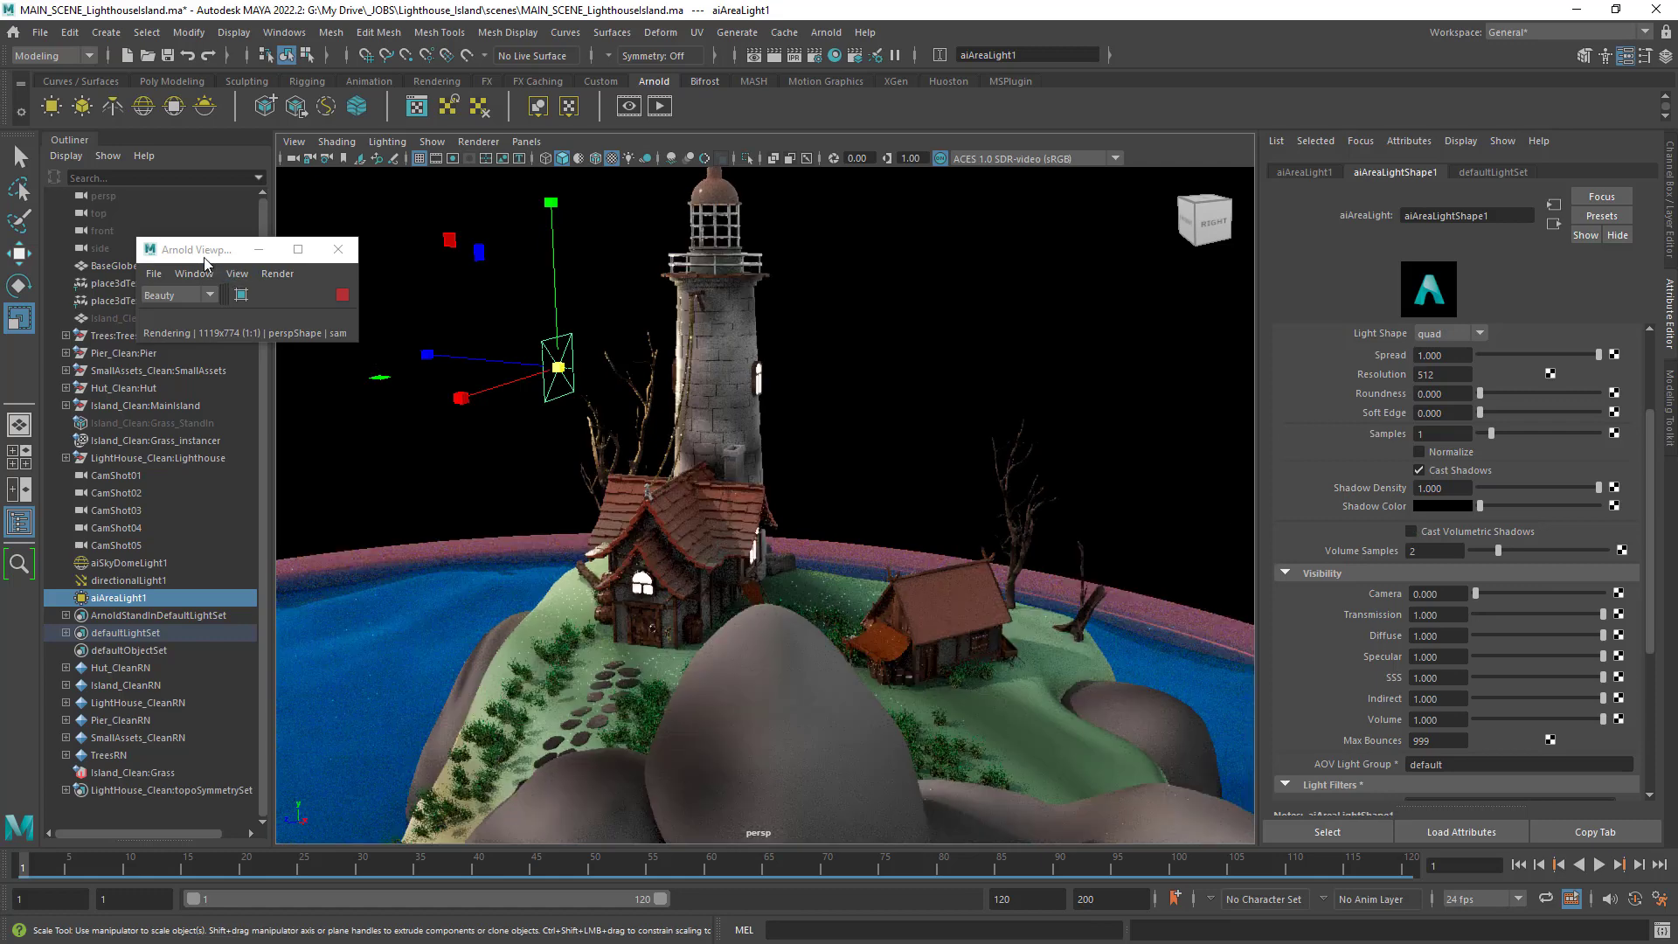
Stop the interactive Arnold viewport render and close its options window.
drag(204, 258, 452, 483)
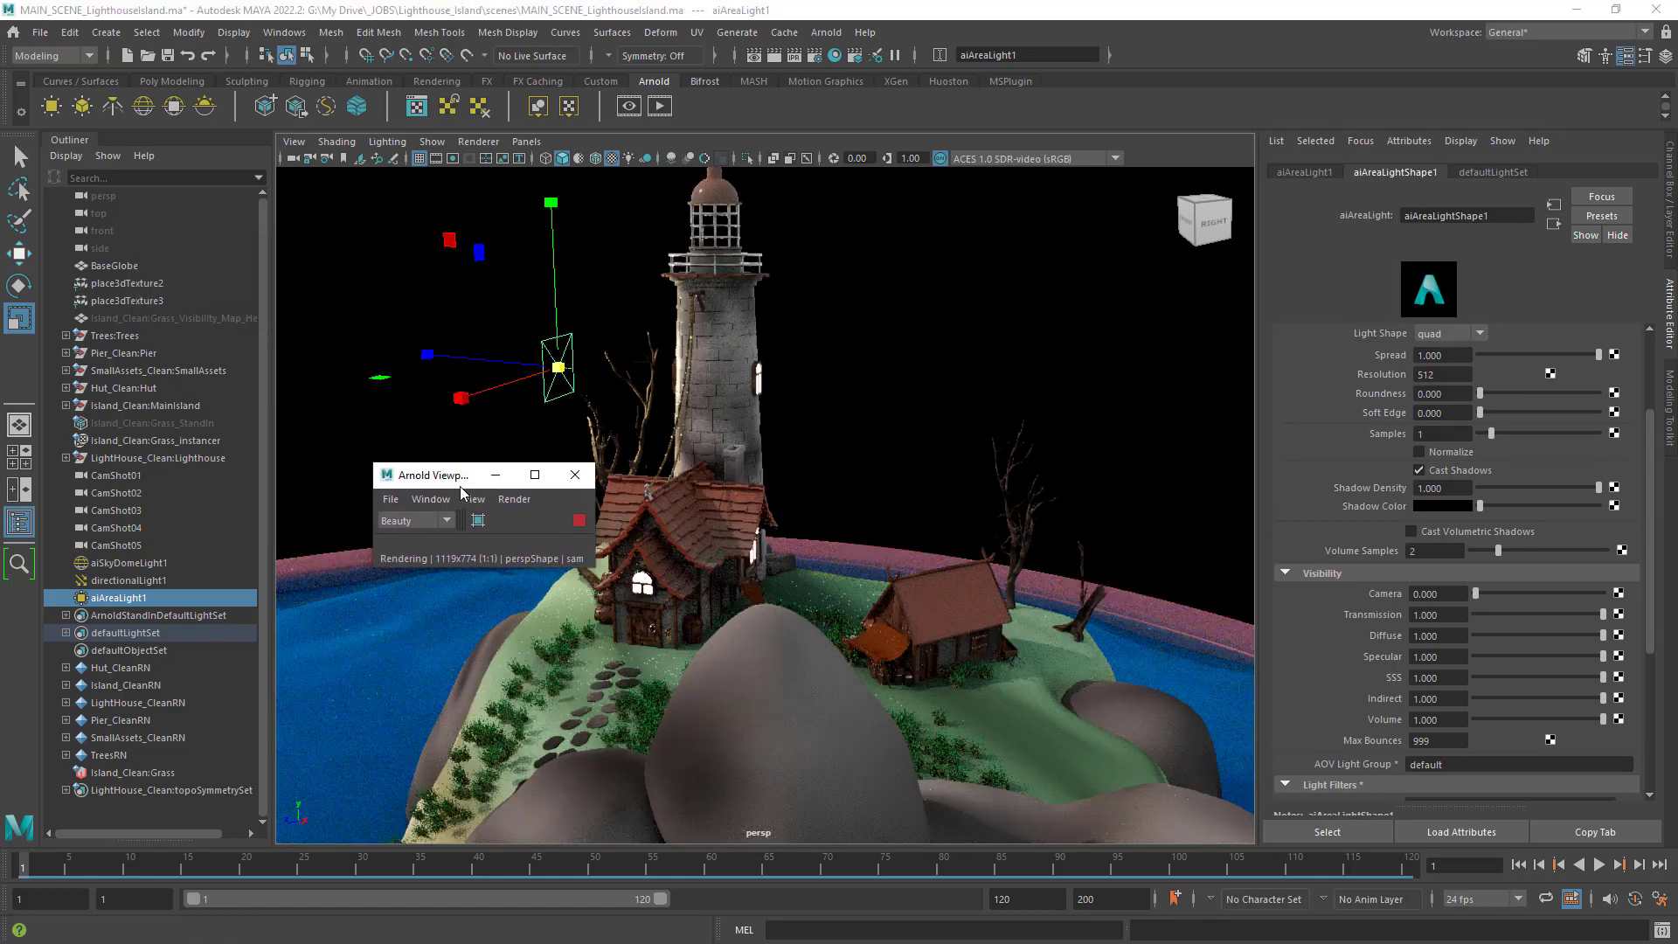
click(578, 520)
click(575, 475)
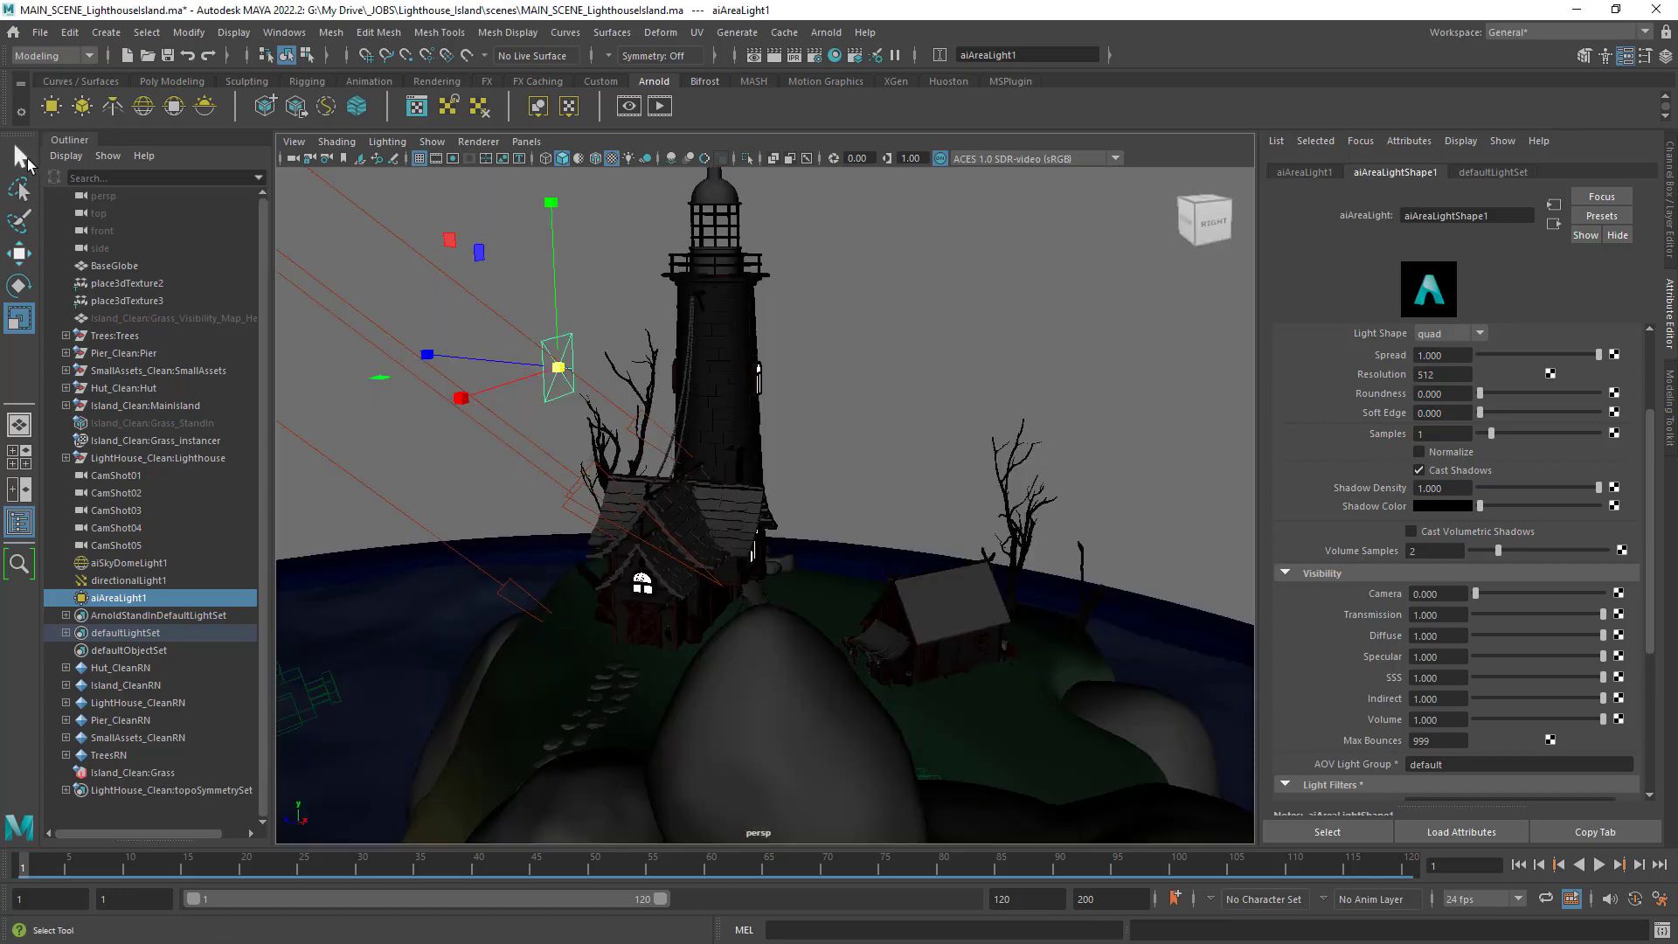
Select the sky dome light surrounding the island with the Select tool and view the whole scene.
click(19, 157)
click(956, 338)
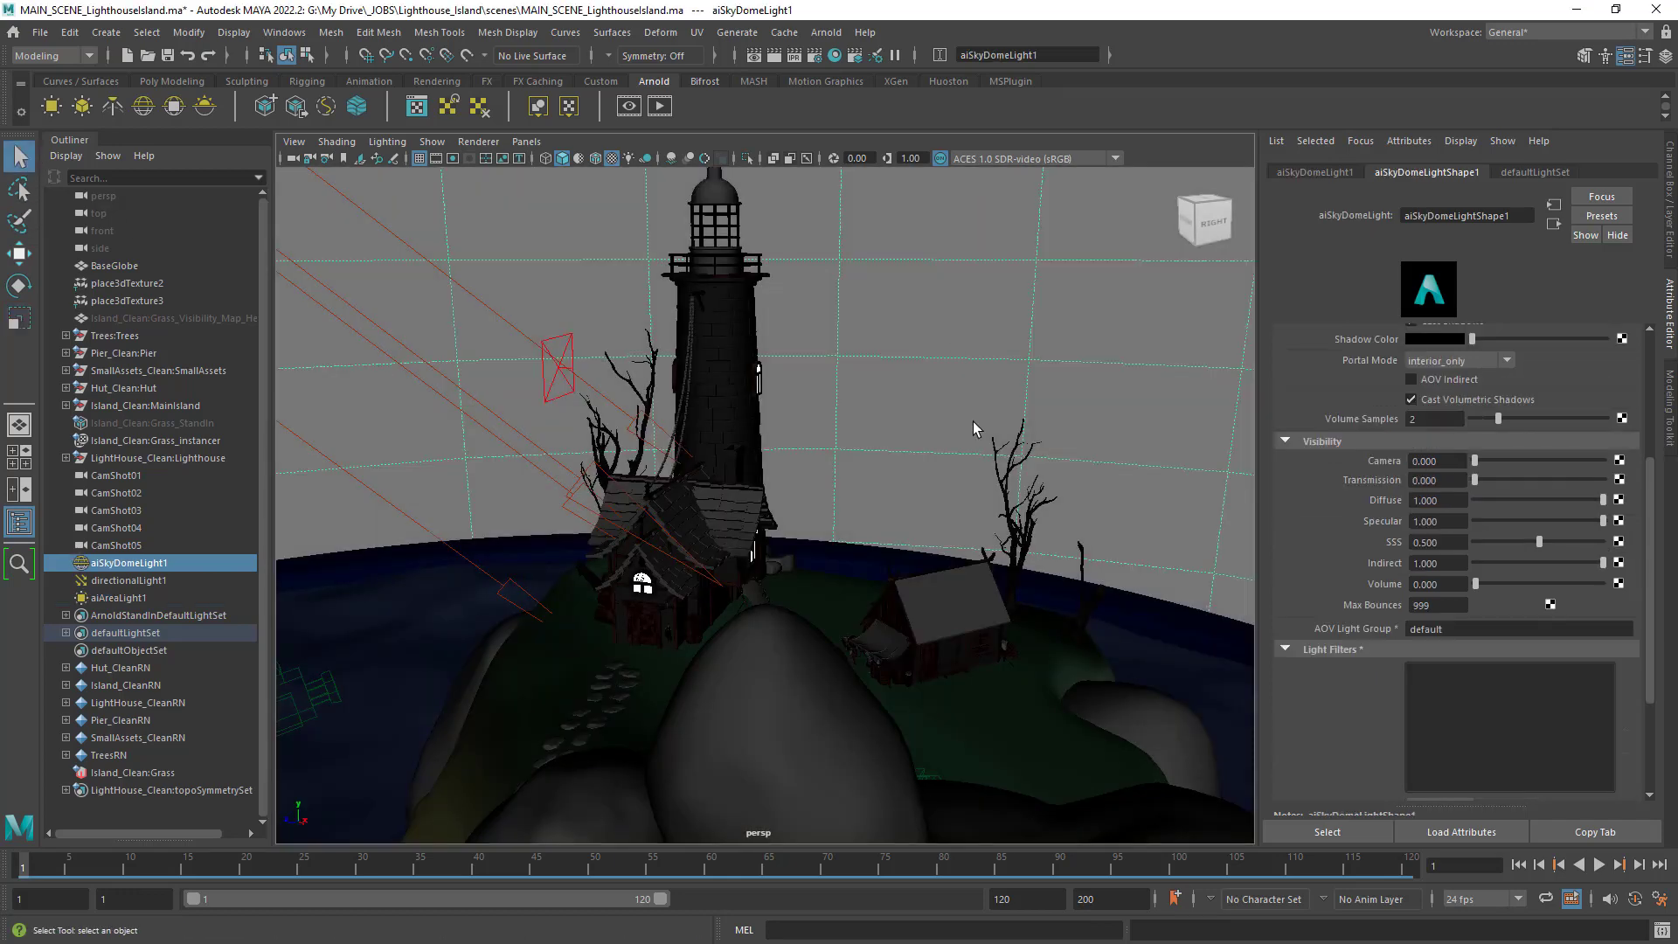
alt+right_drag(973, 422, 509, 427)
alt+drag(509, 427, 866, 534)
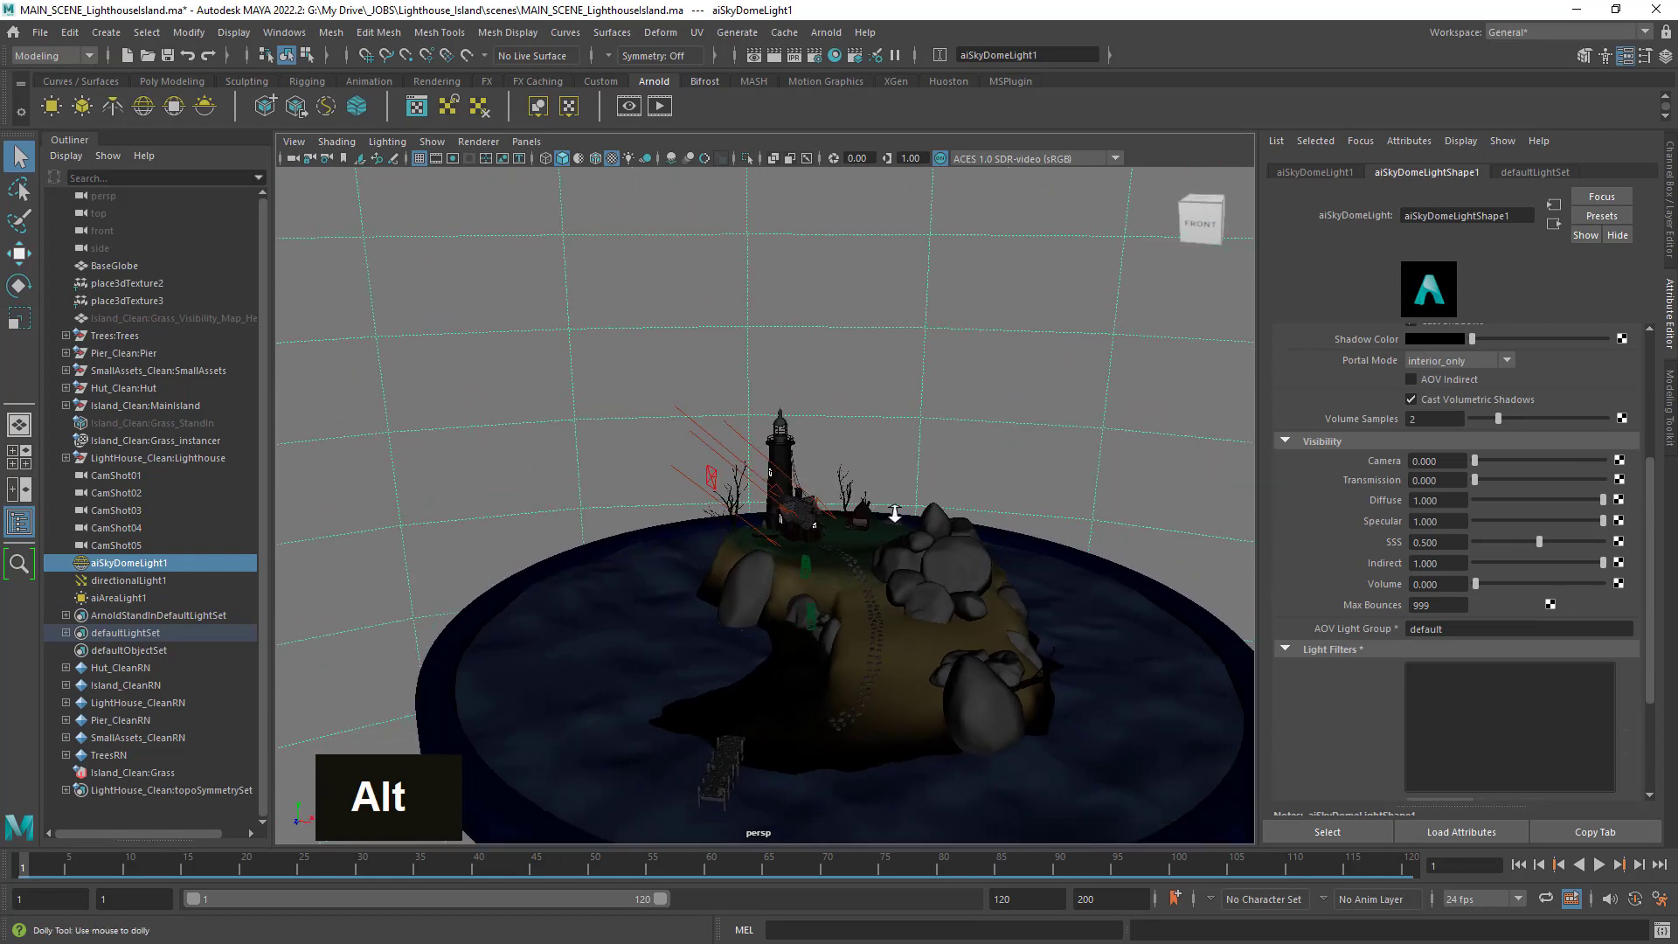
Enable Use Color Temperature on the sky dome light and set its temperature to 15000.
alt+right_drag(866, 533, 653, 498)
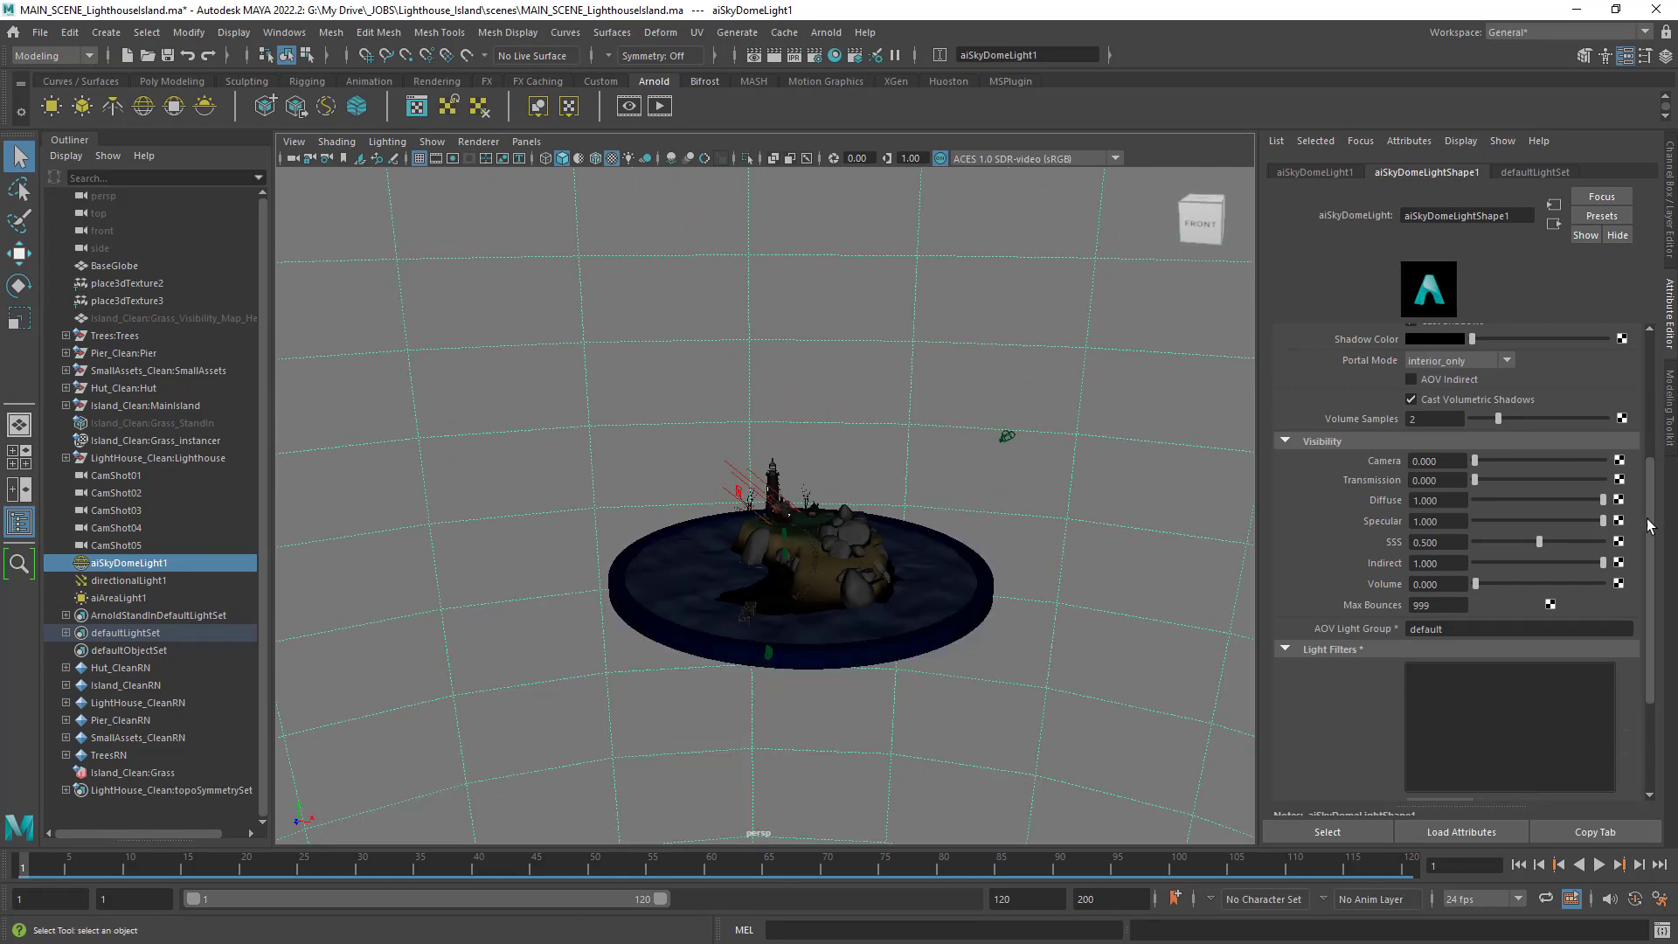
drag(1652, 526, 1653, 377)
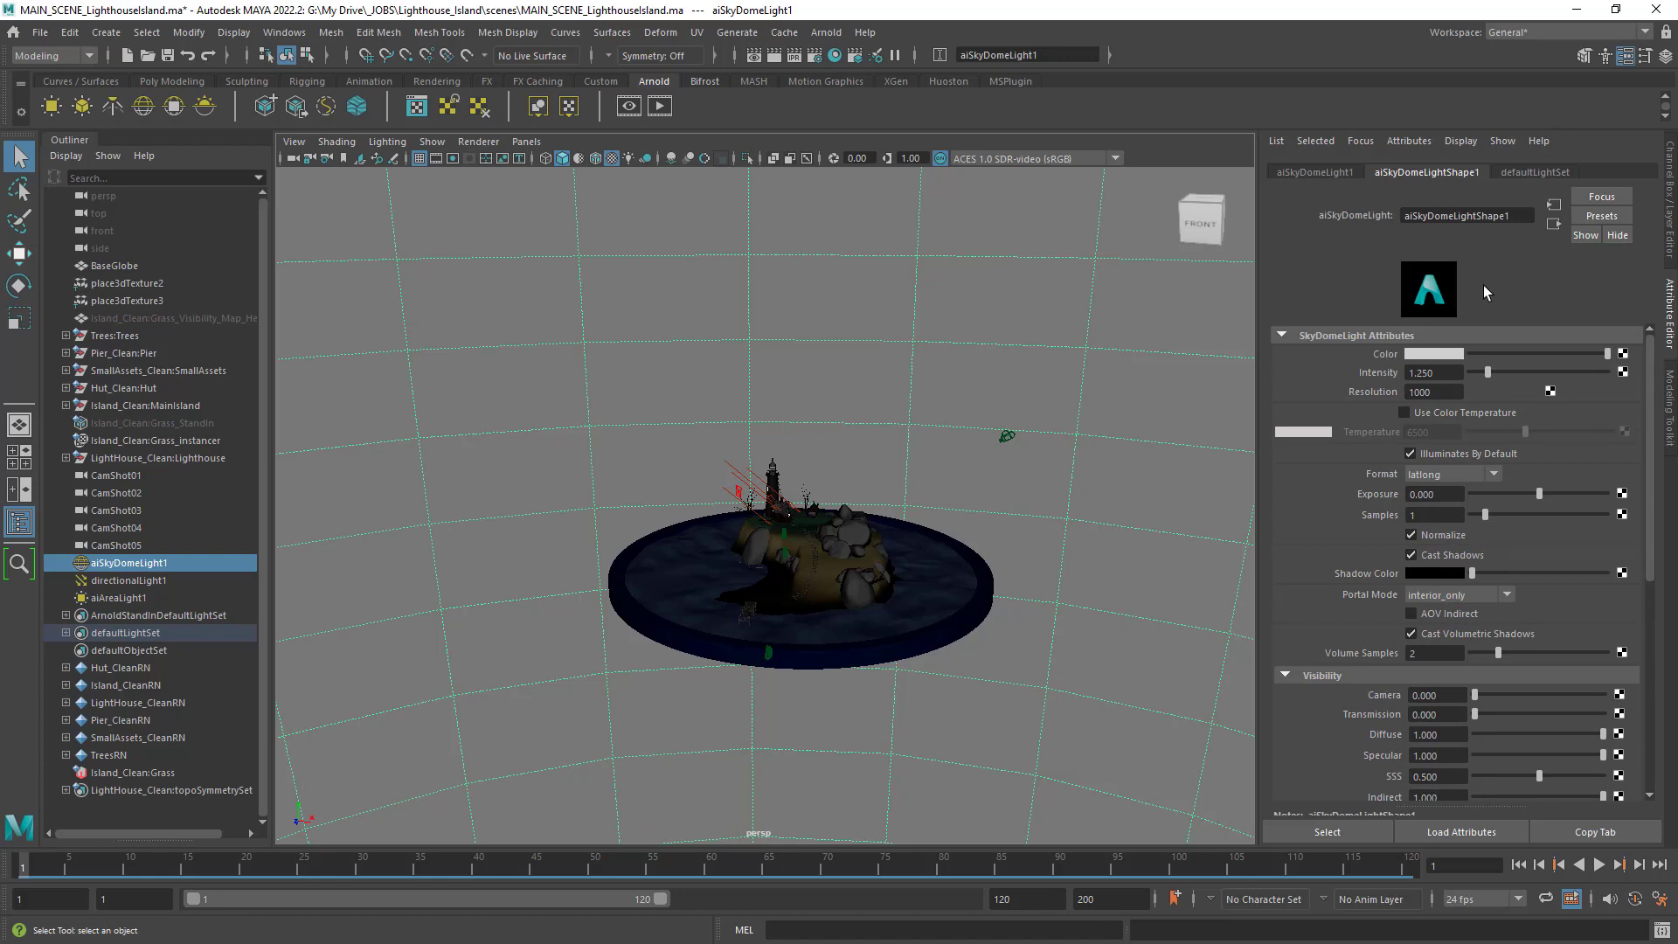
alt+right_drag(926, 489, 1077, 588)
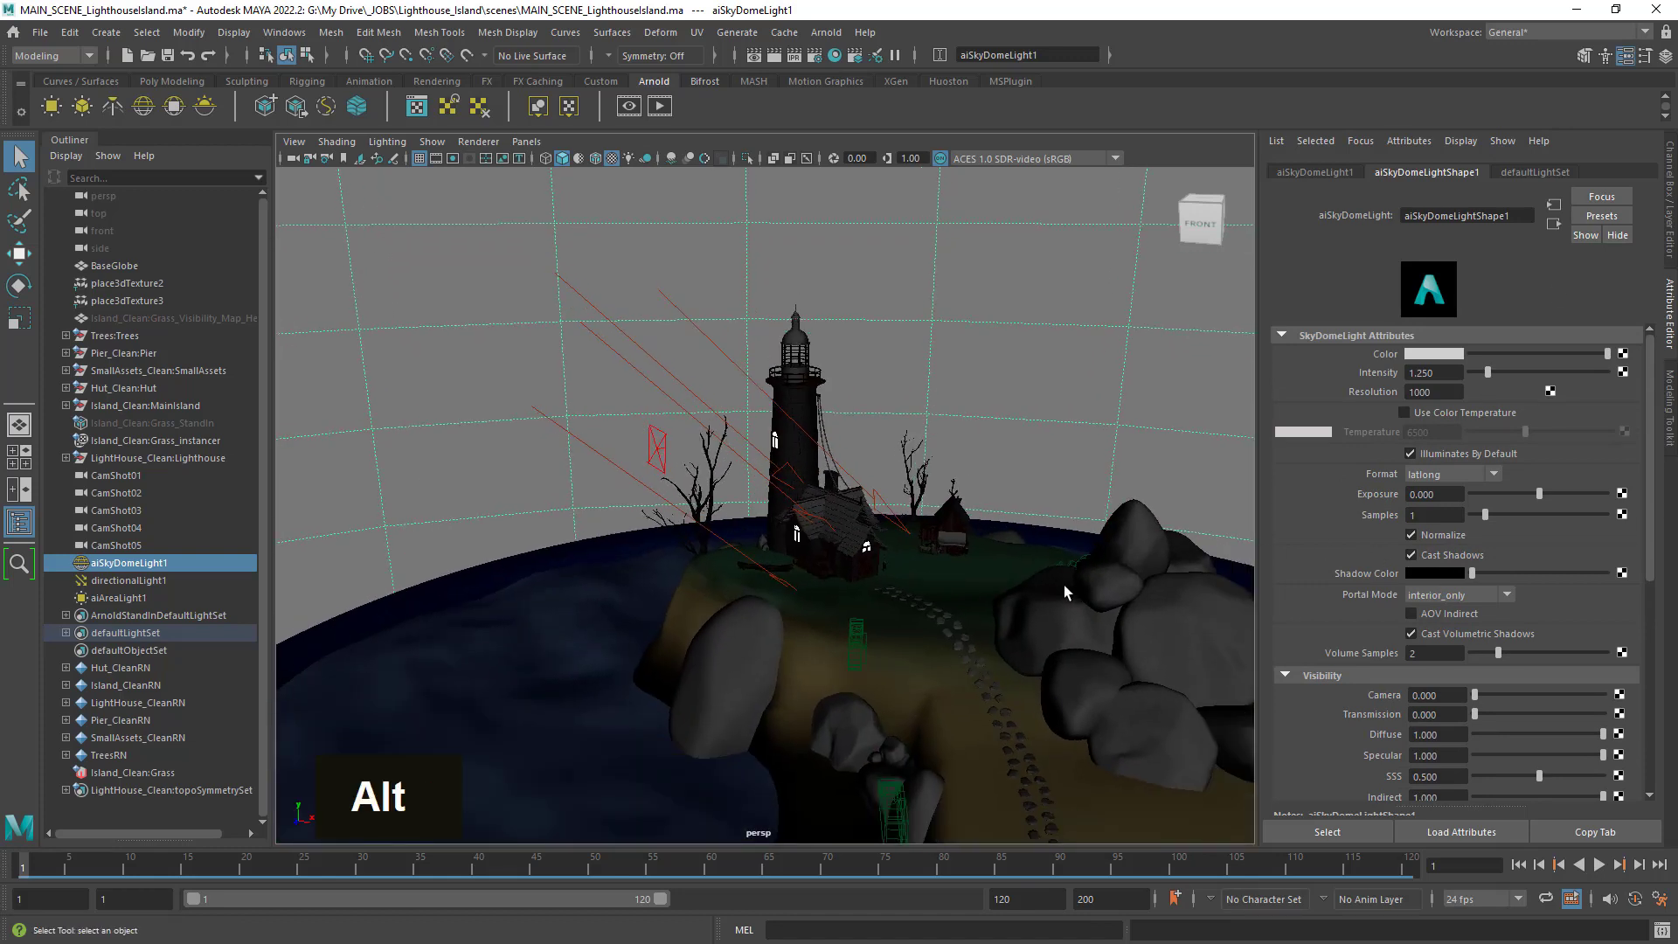
alt+middle_drag(1063, 585, 1015, 531)
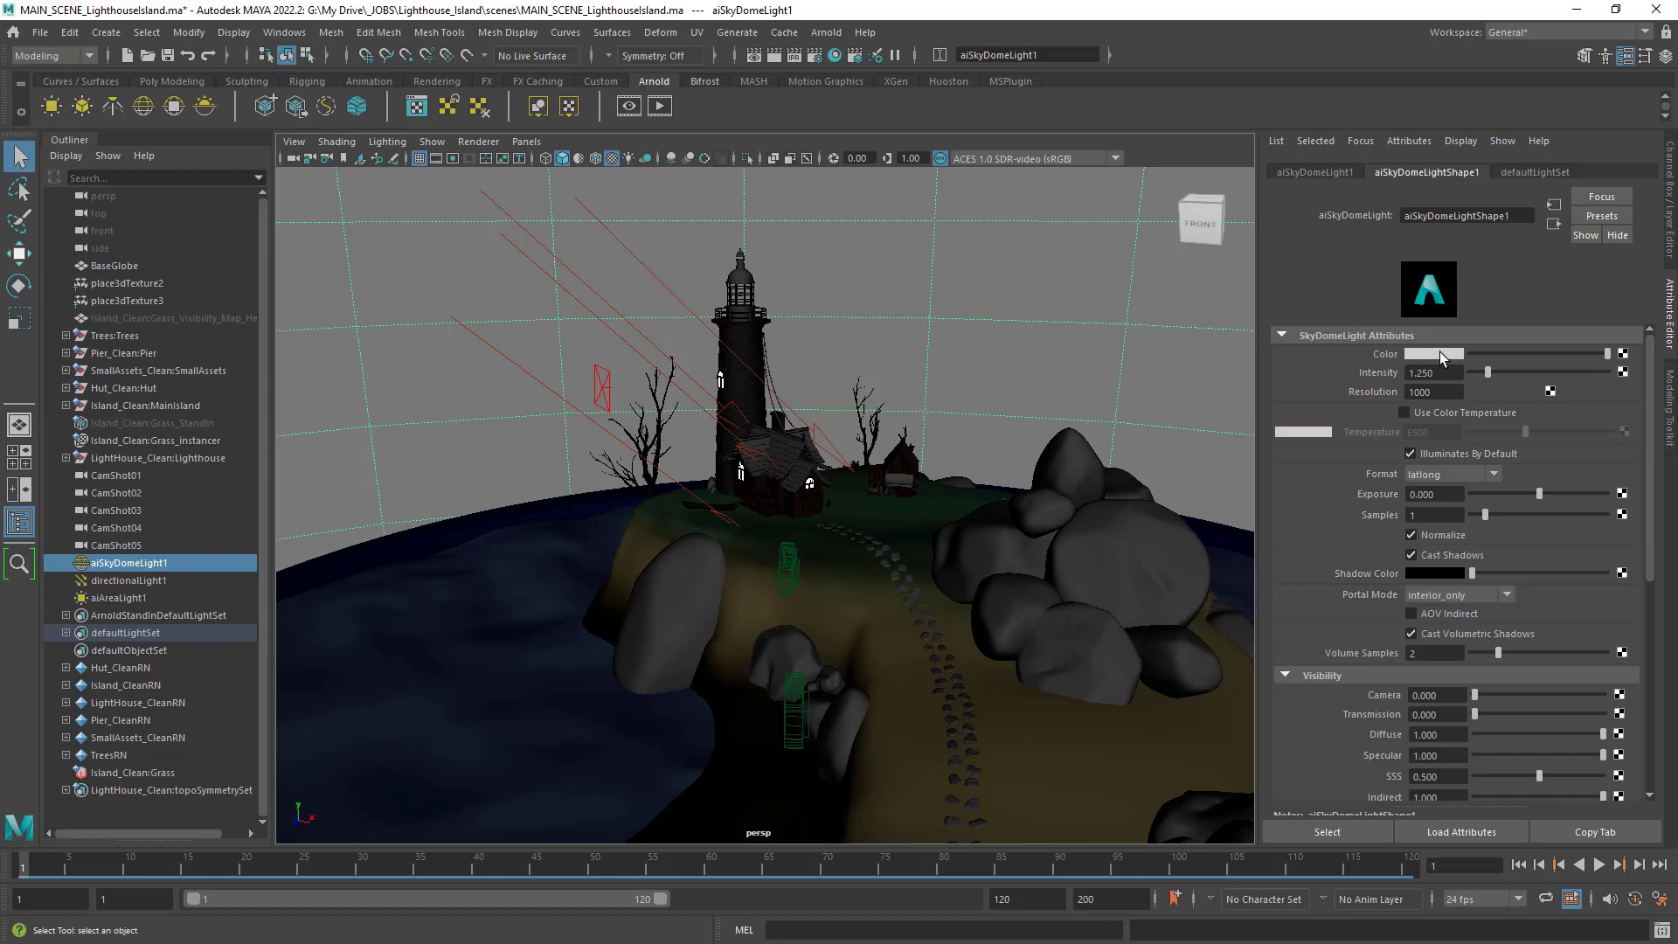
click(1409, 414)
alt+right_drag(954, 479, 1409, 495)
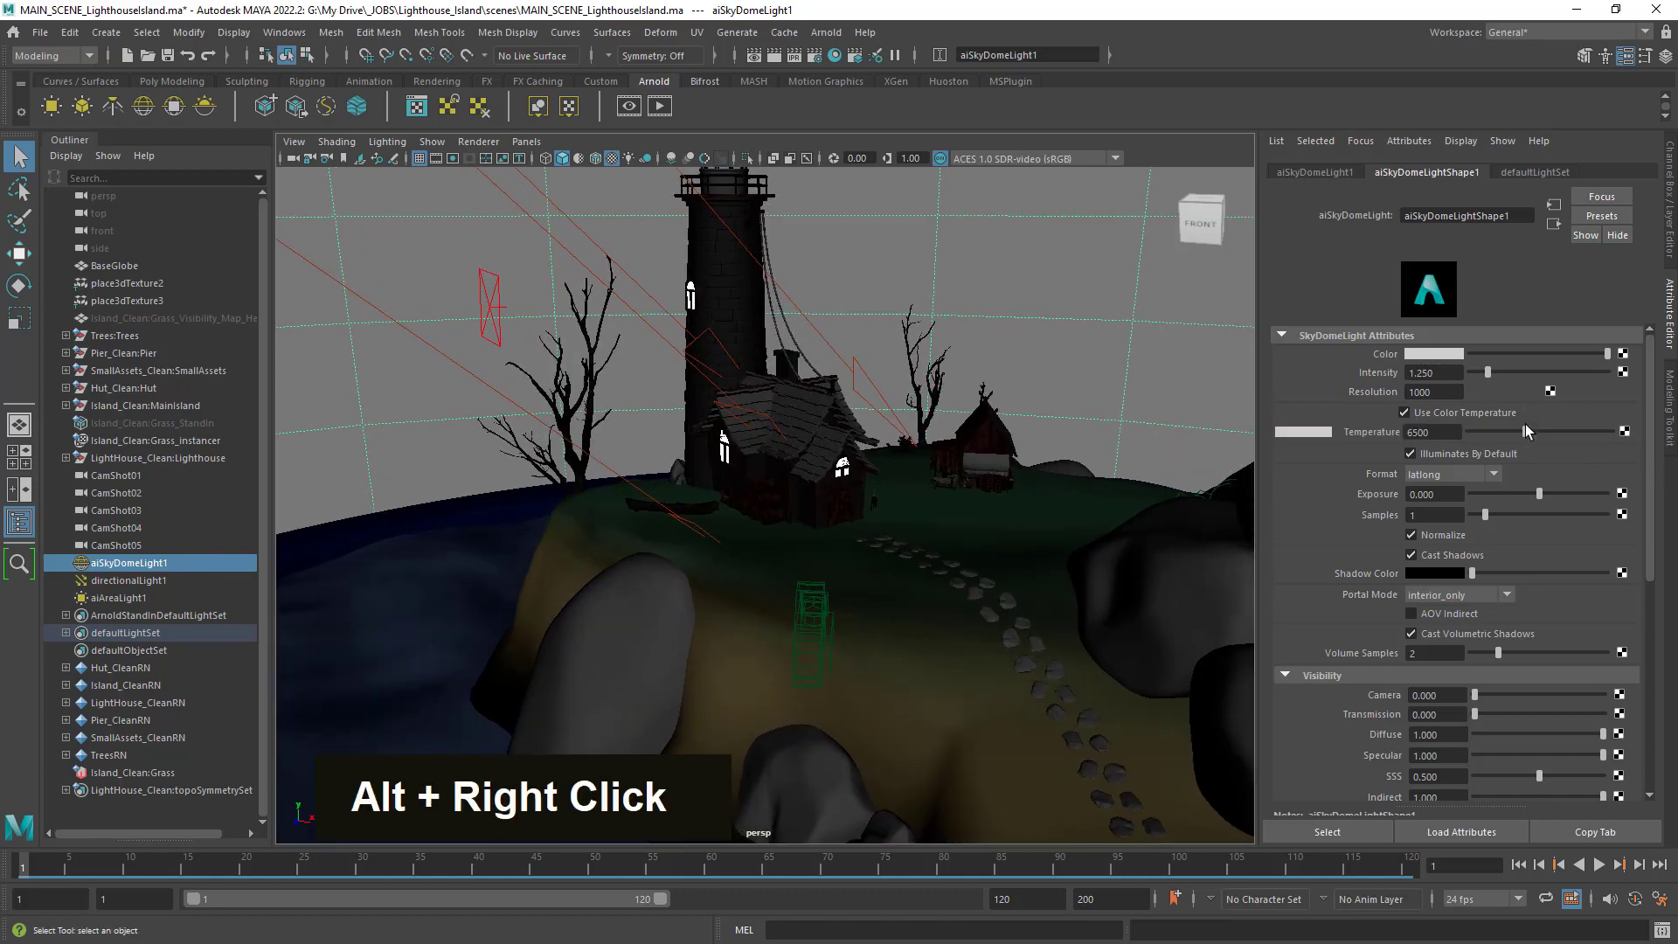
drag(1524, 432, 1654, 438)
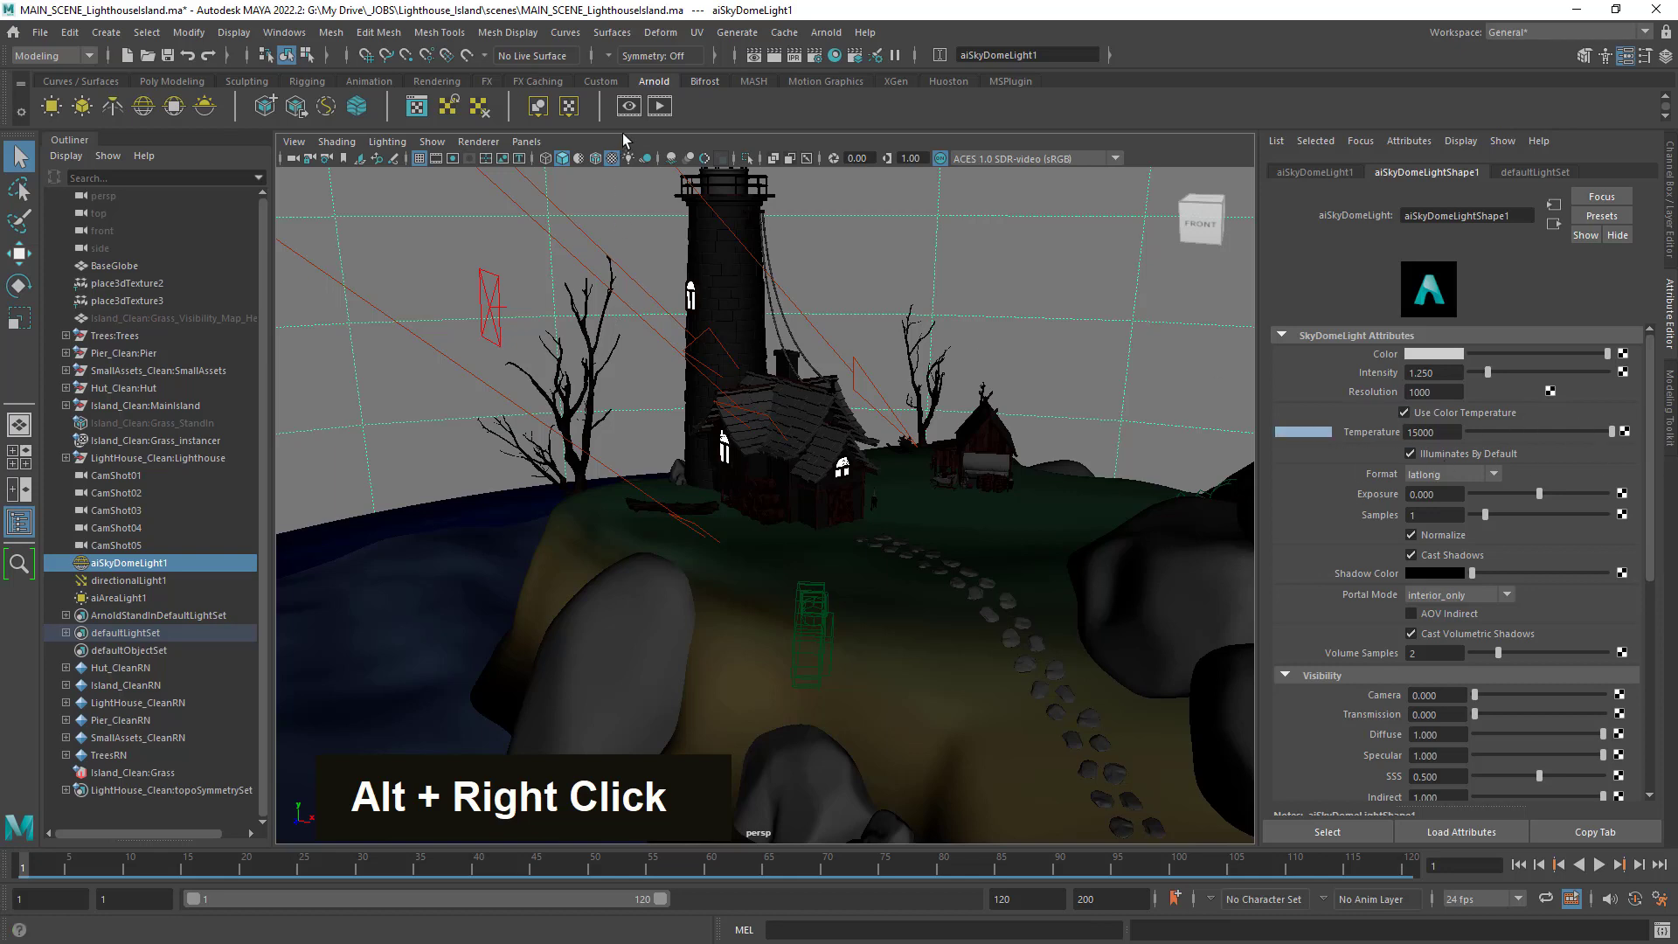
Show the perspective render at 1:1 in a widened Arnold RenderView and set the sky dome light's temperature to 5435.
click(659, 106)
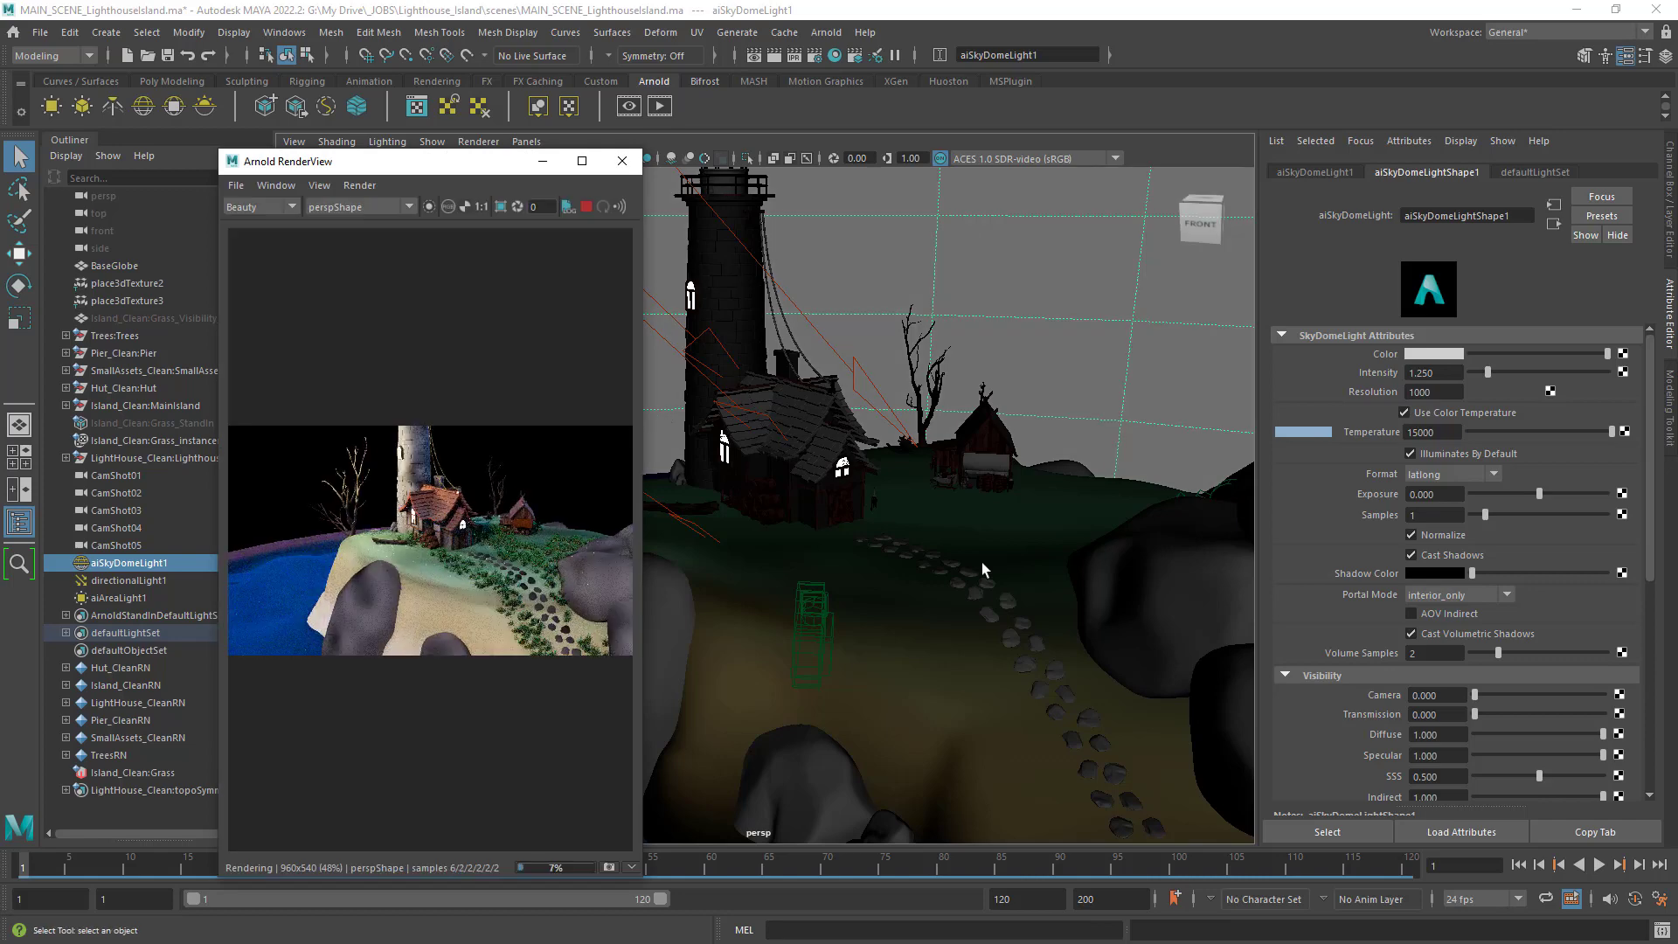
drag(1613, 431, 1509, 432)
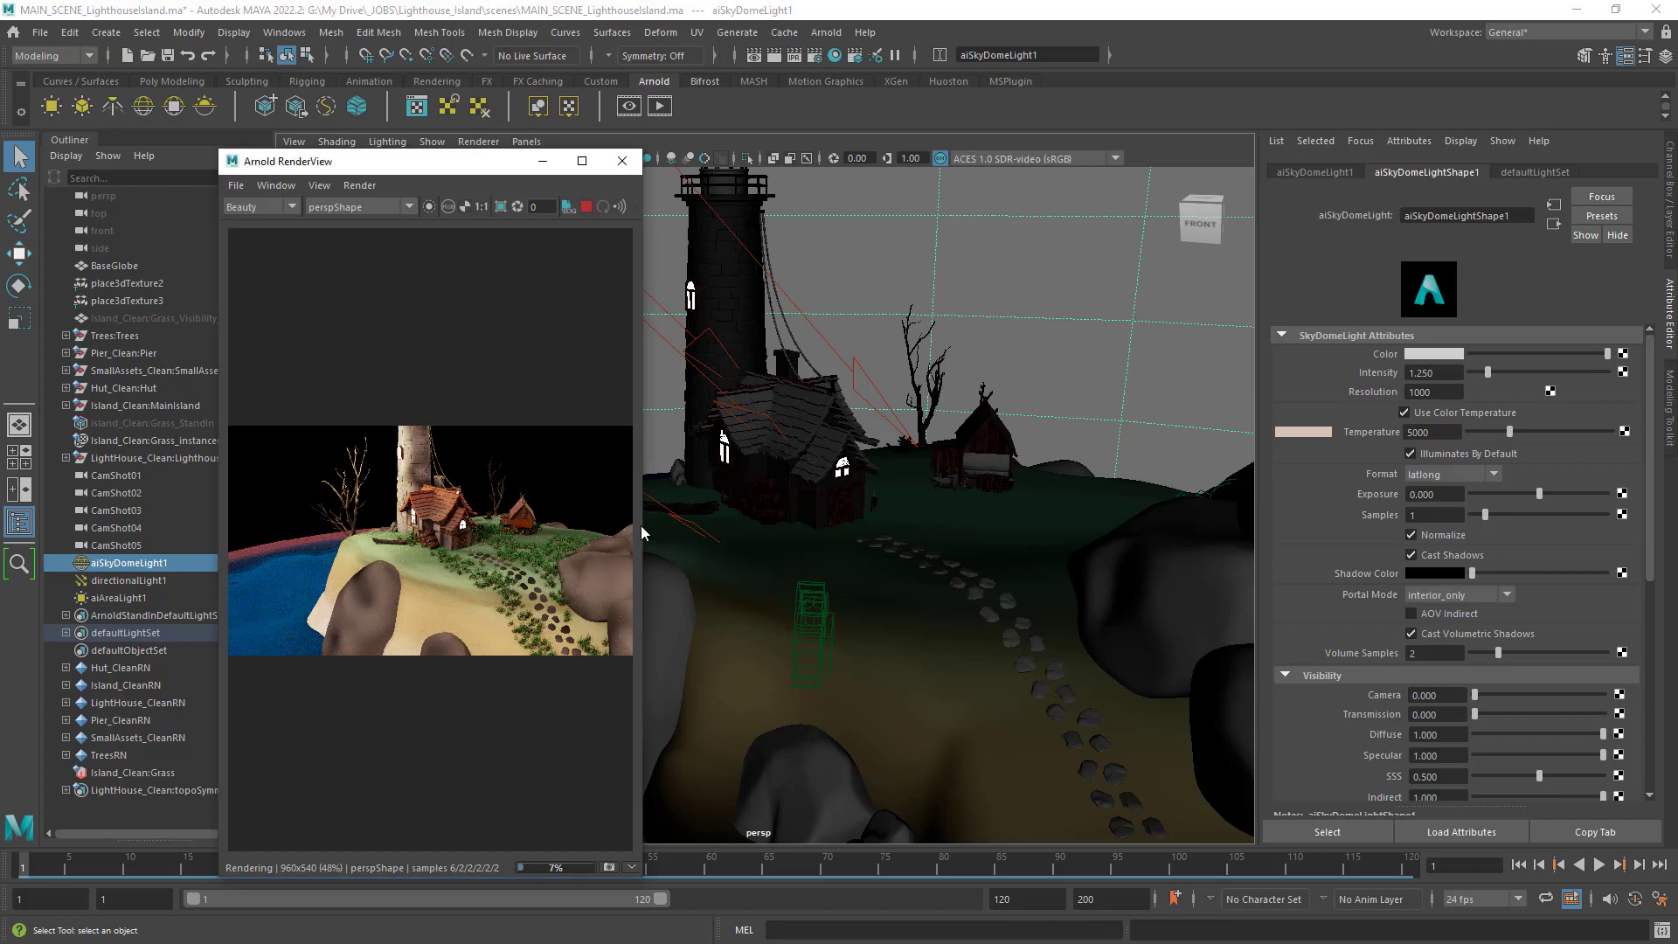
drag(643, 525, 1068, 523)
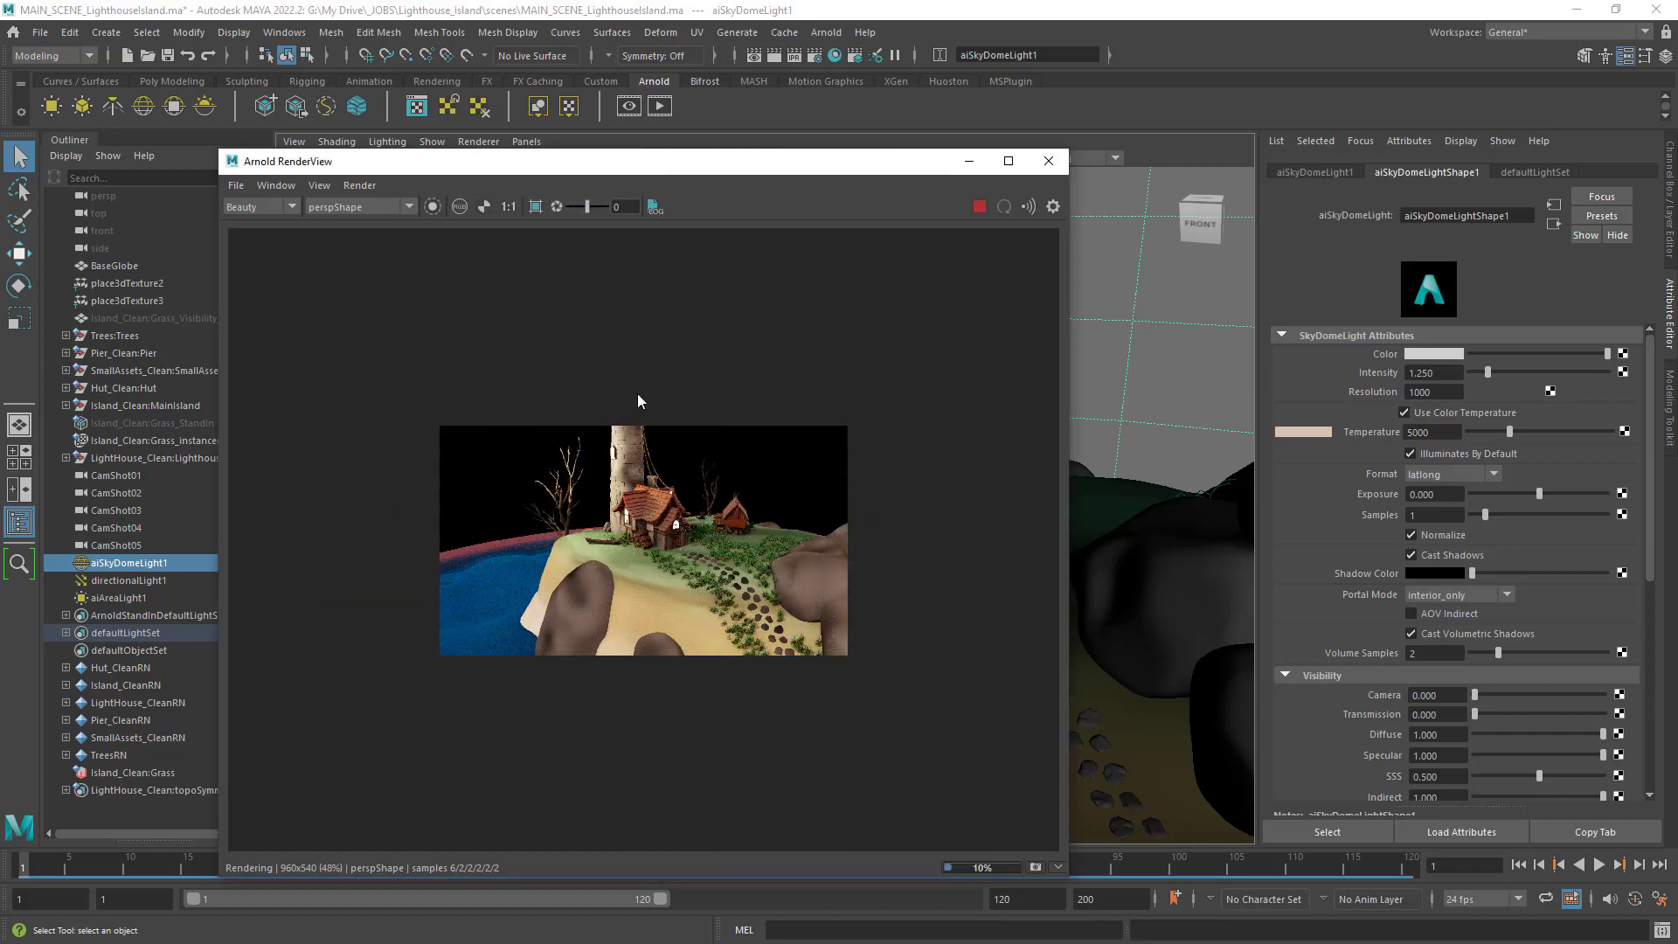
scroll(651, 385, up, 1)
click(509, 206)
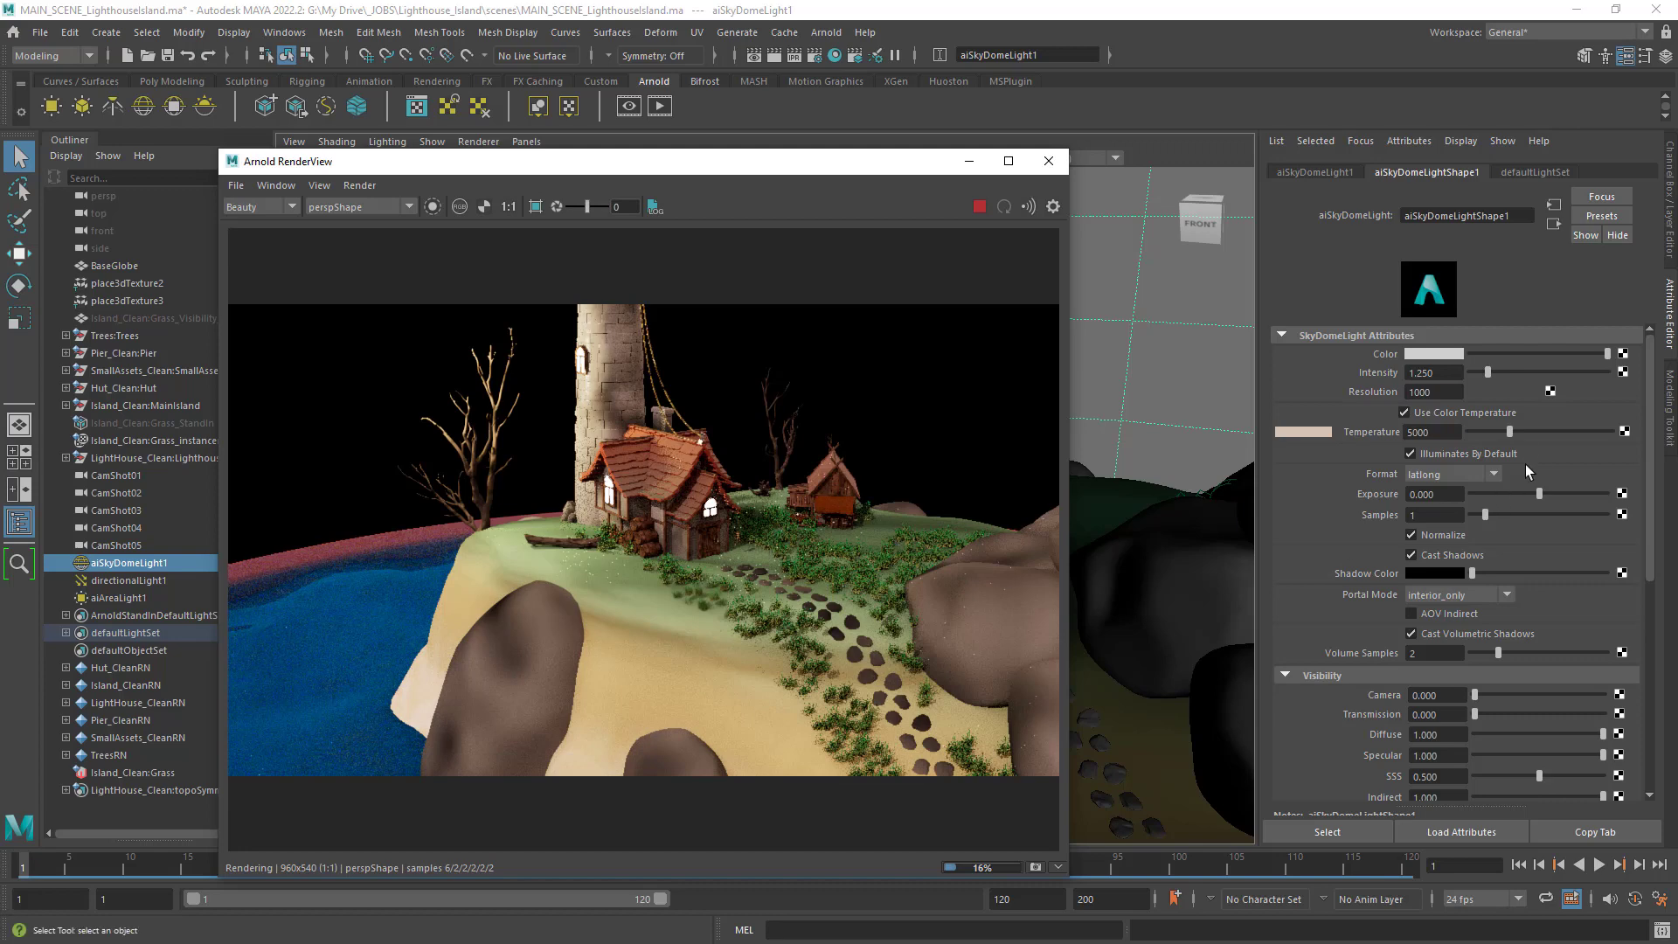
mouse_move(1510, 432)
mouse_down()
mouse_move(1468, 440)
mouse_move(1577, 448)
mouse_move(1514, 438)
mouse_up()
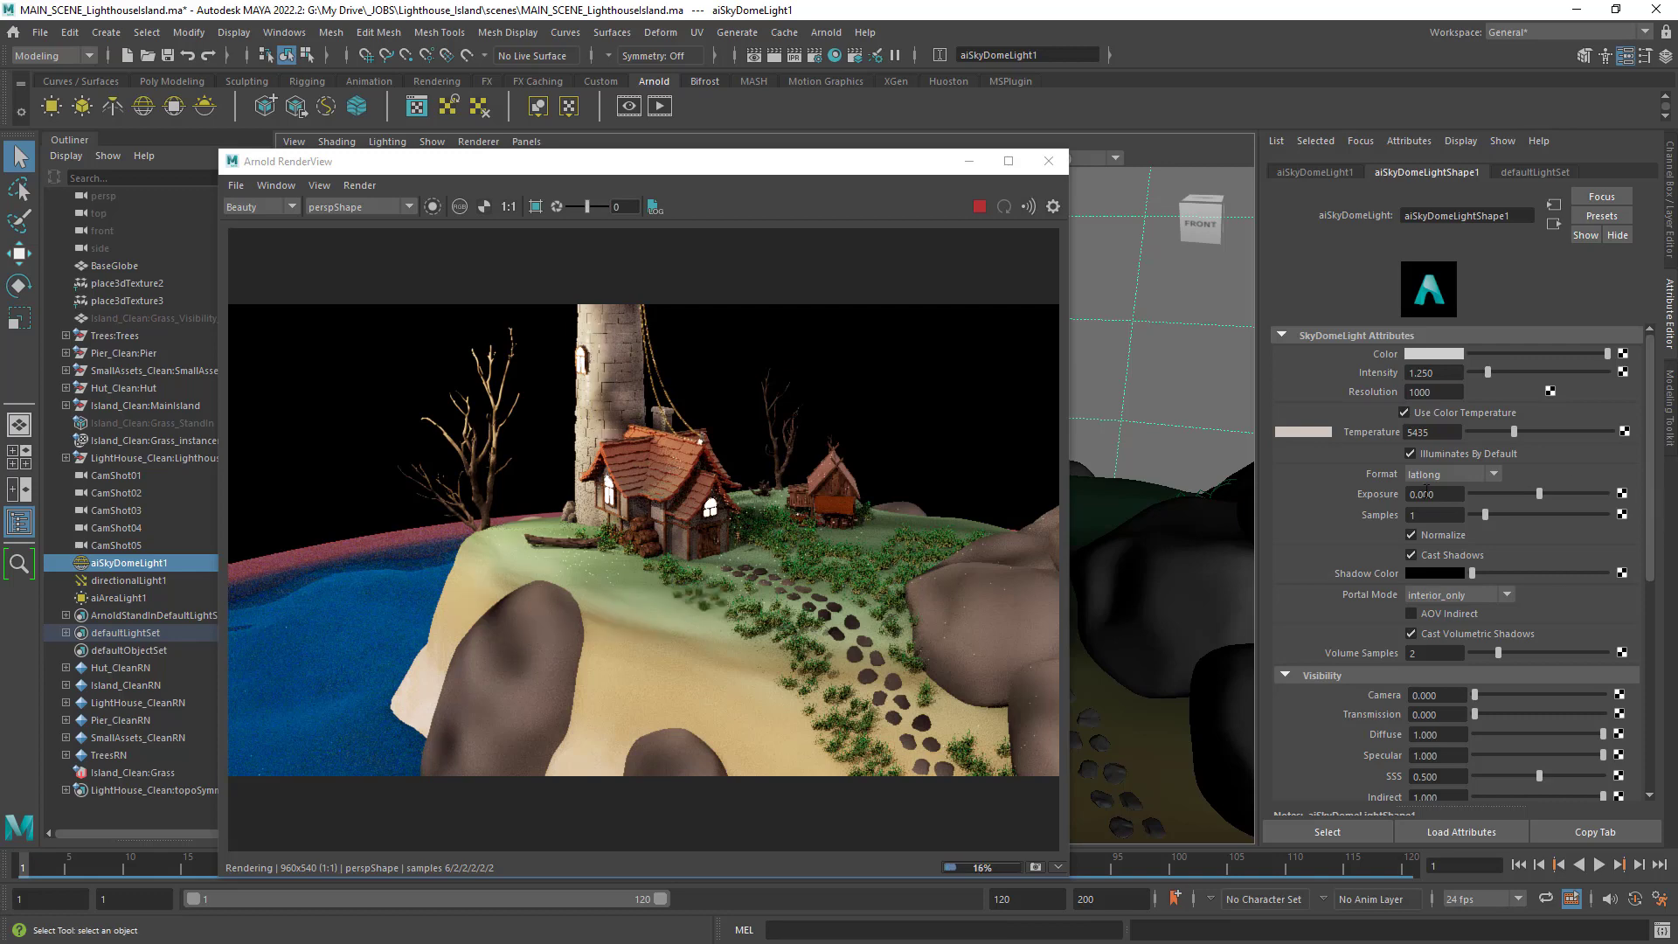
Set the sky dome light's exposure to 0.5, and stop the render and close the Arnold RenderView.
drag(1542, 493, 1545, 491)
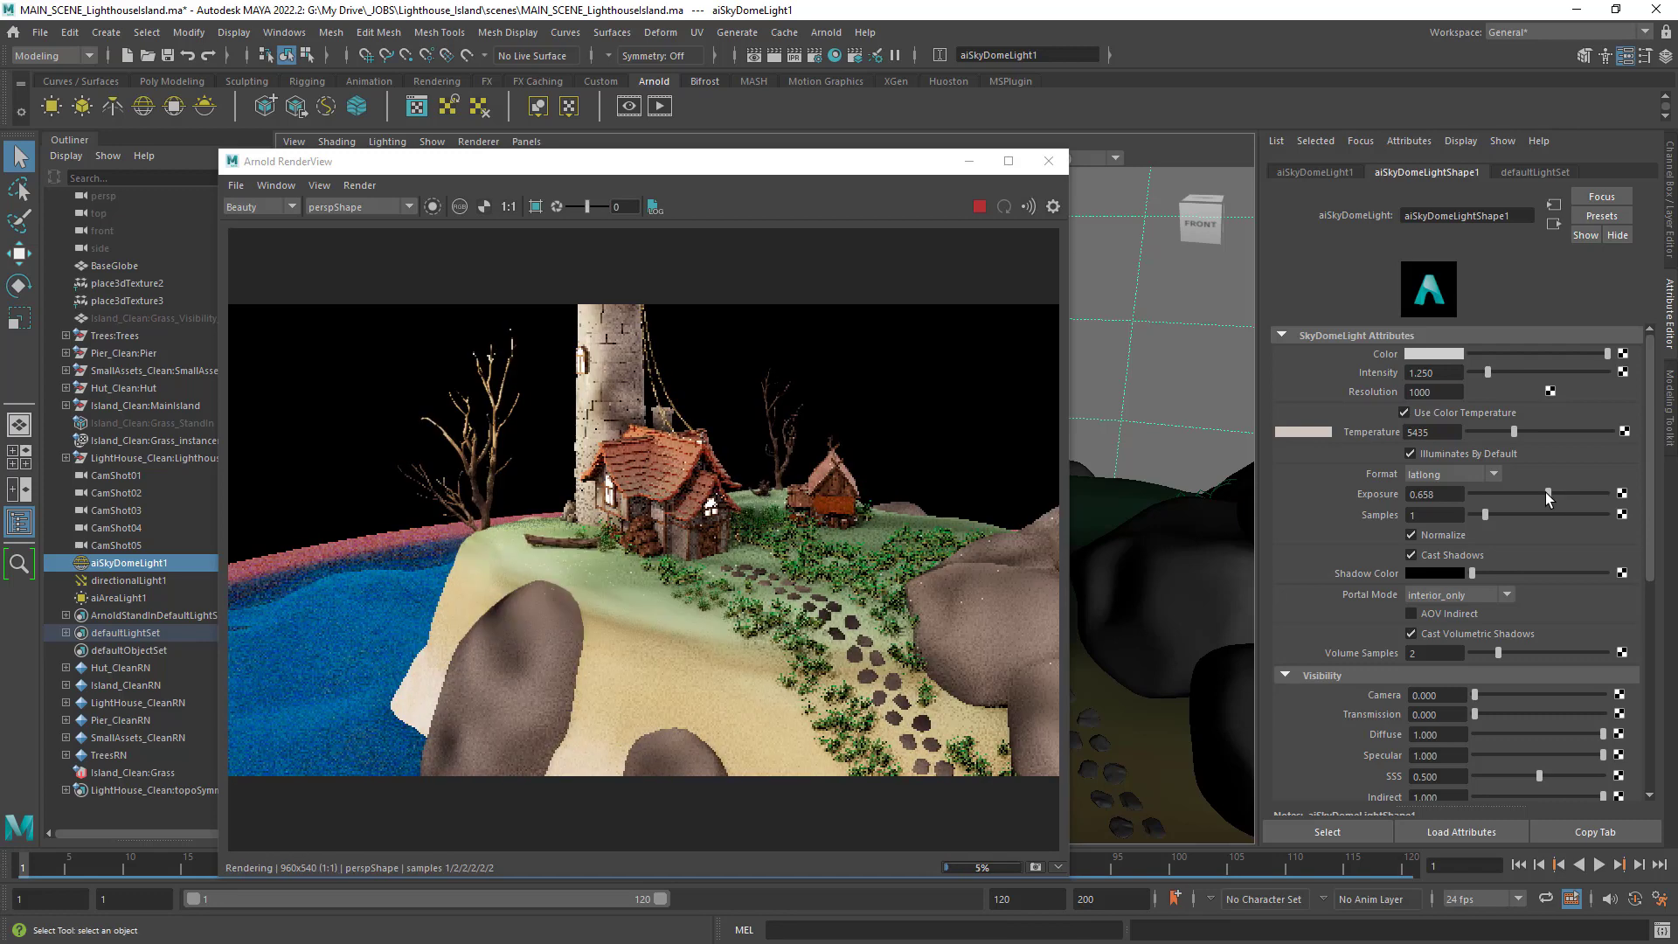
click(1467, 495)
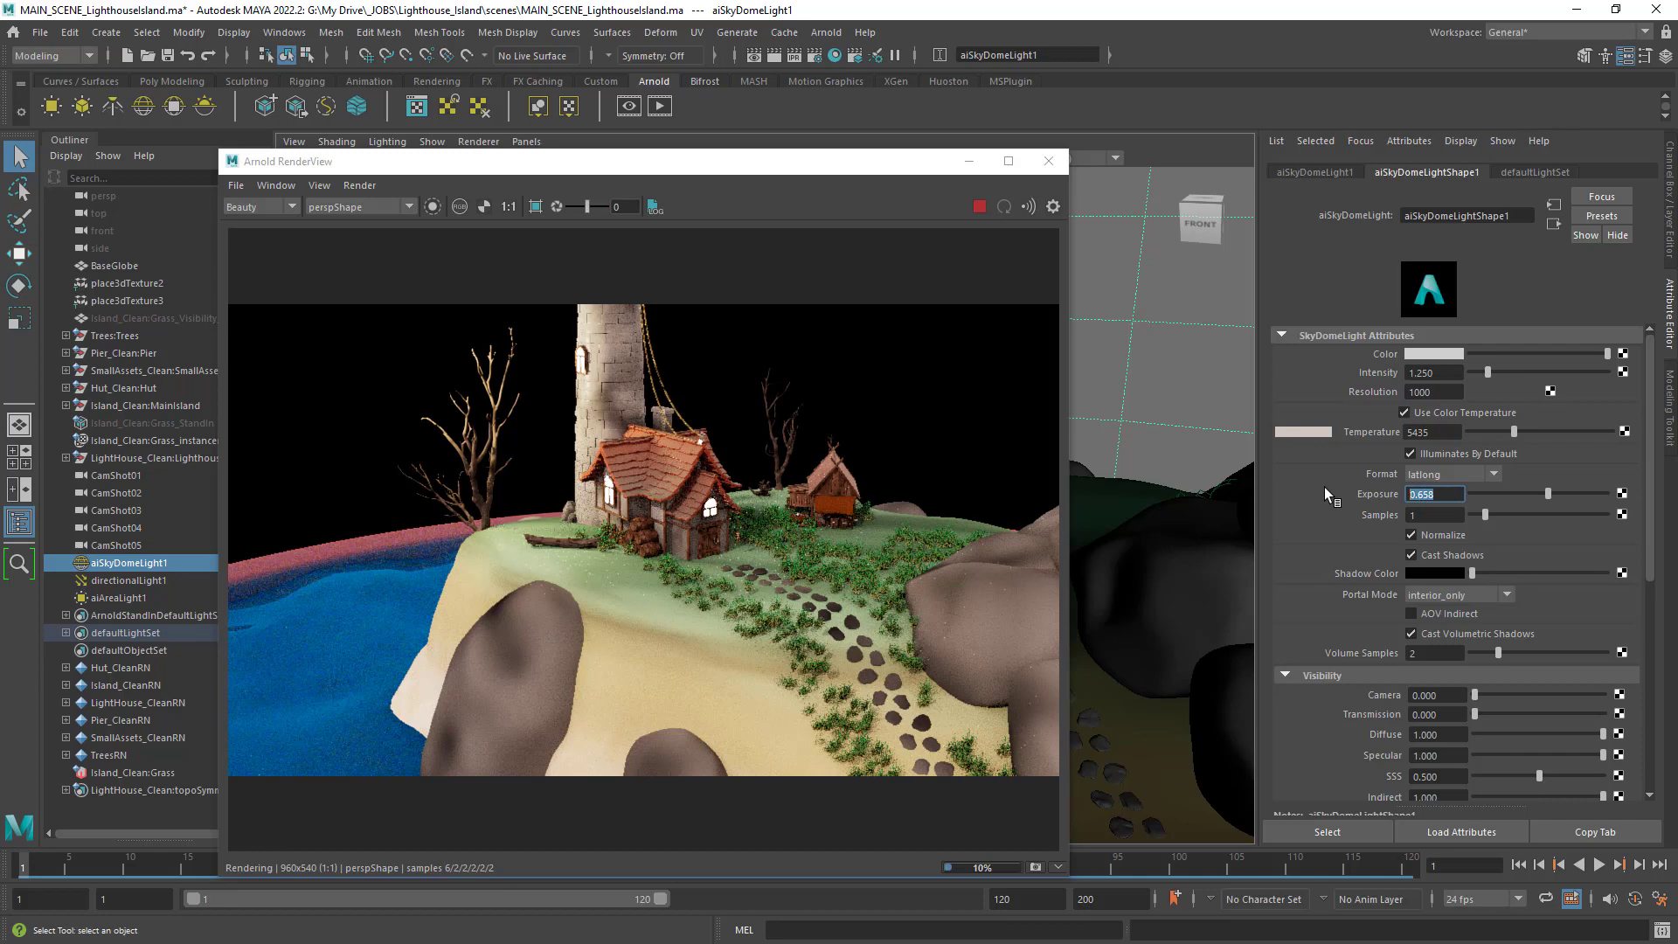
text(.5)
key(Return)
click(978, 206)
click(1058, 165)
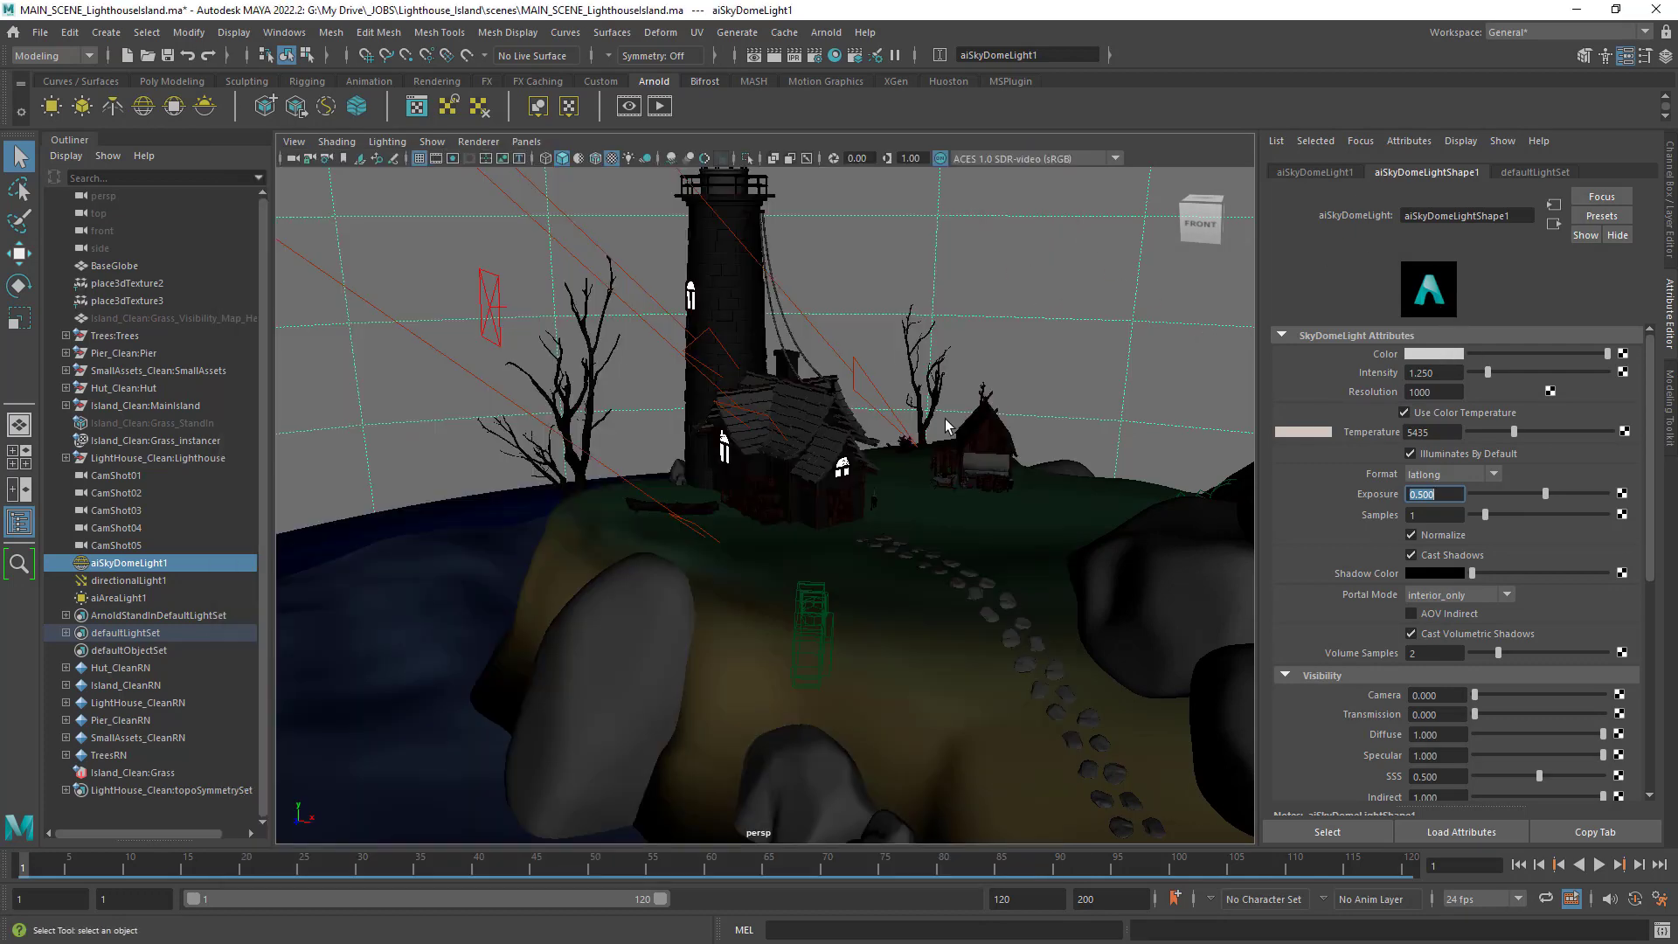
Reframe the perspective view on the lighthouse, huts and rocks and render it in the Arnold RenderView.
alt+right_drag(1121, 521, 919, 532)
alt+drag(927, 530, 873, 480)
alt+right_drag(872, 480, 900, 493)
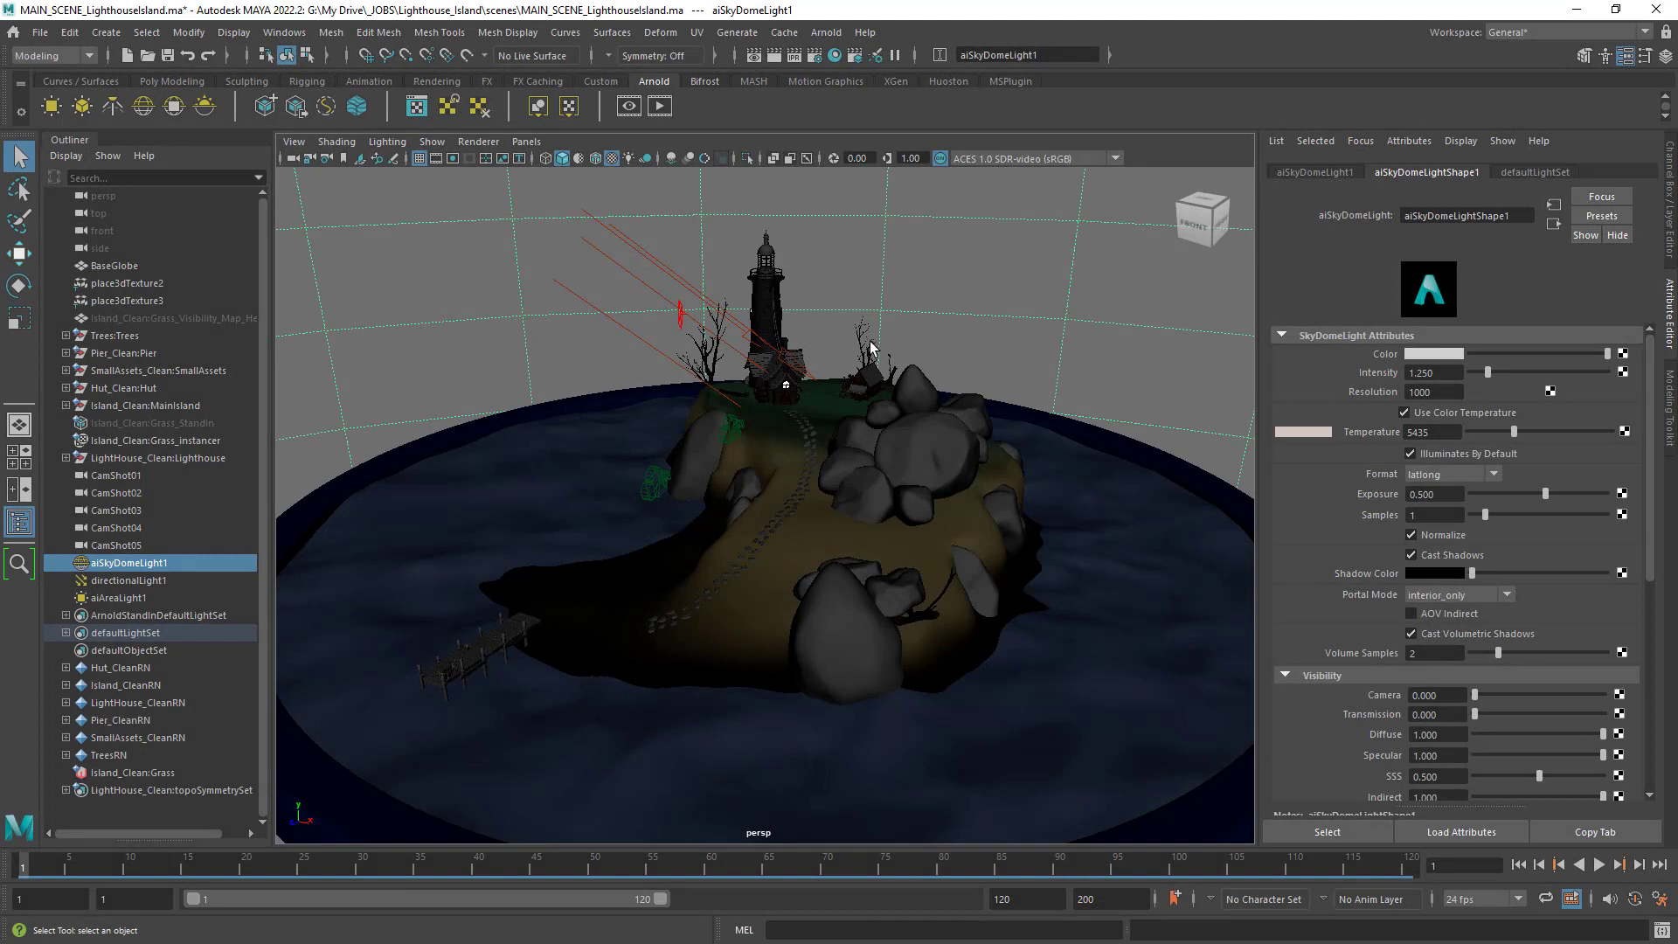
alt+right_drag(906, 380, 953, 411)
alt+drag(953, 411, 1028, 449)
alt+right_drag(1028, 449, 944, 437)
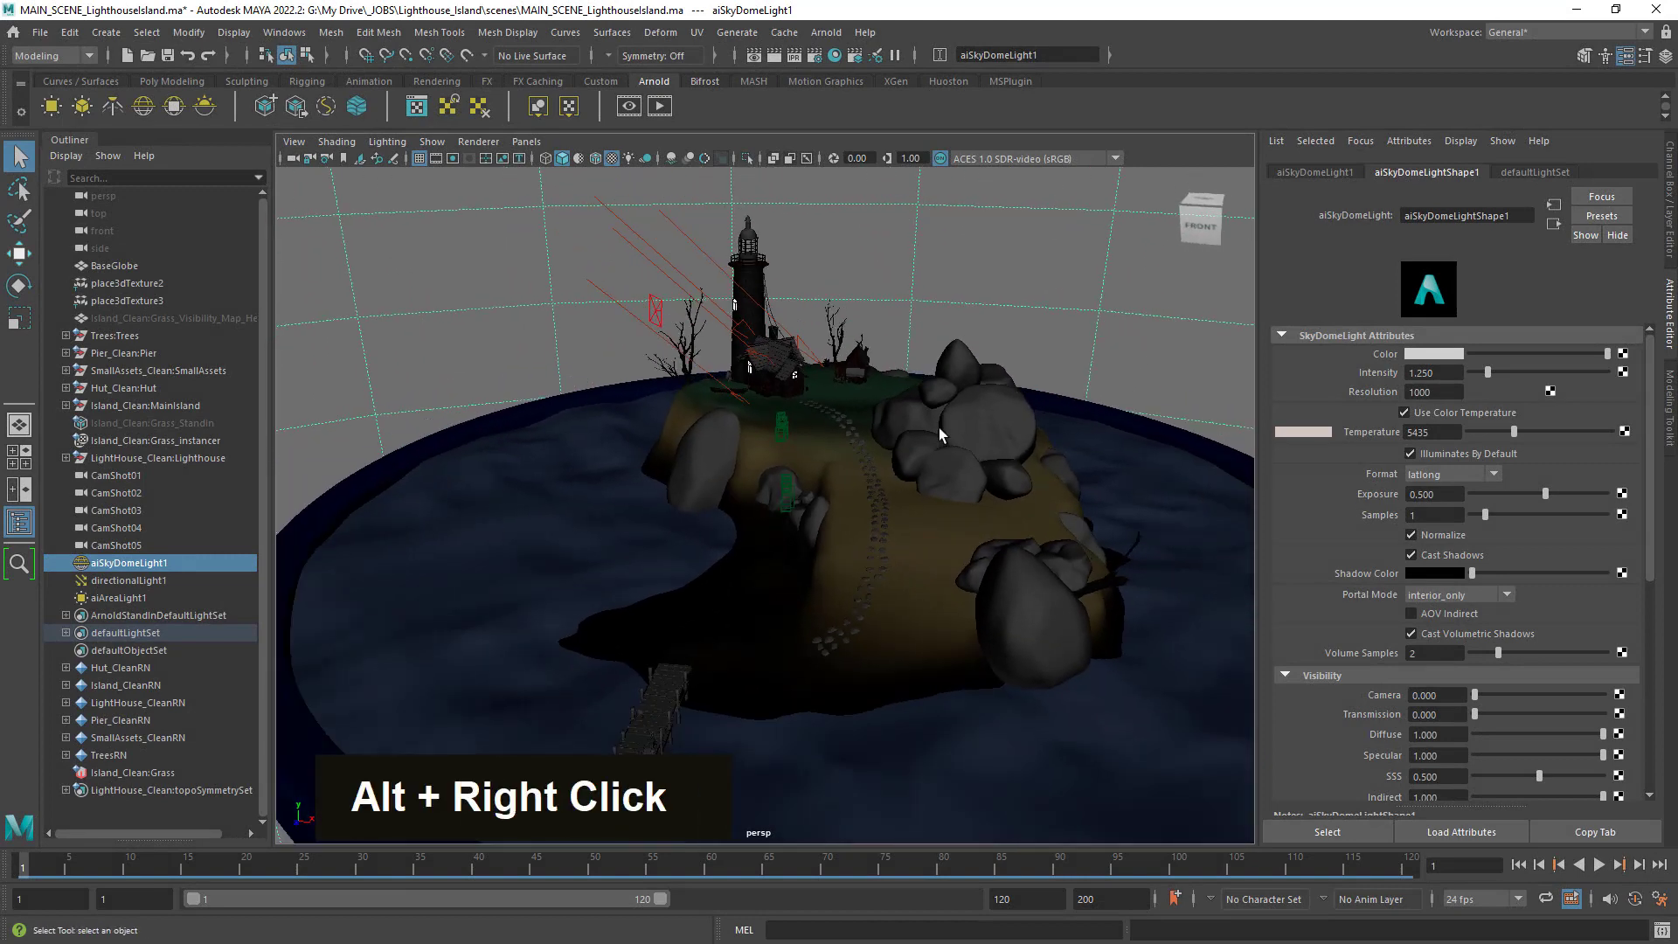
alt+middle_drag(944, 437, 841, 486)
alt+drag(841, 486, 941, 467)
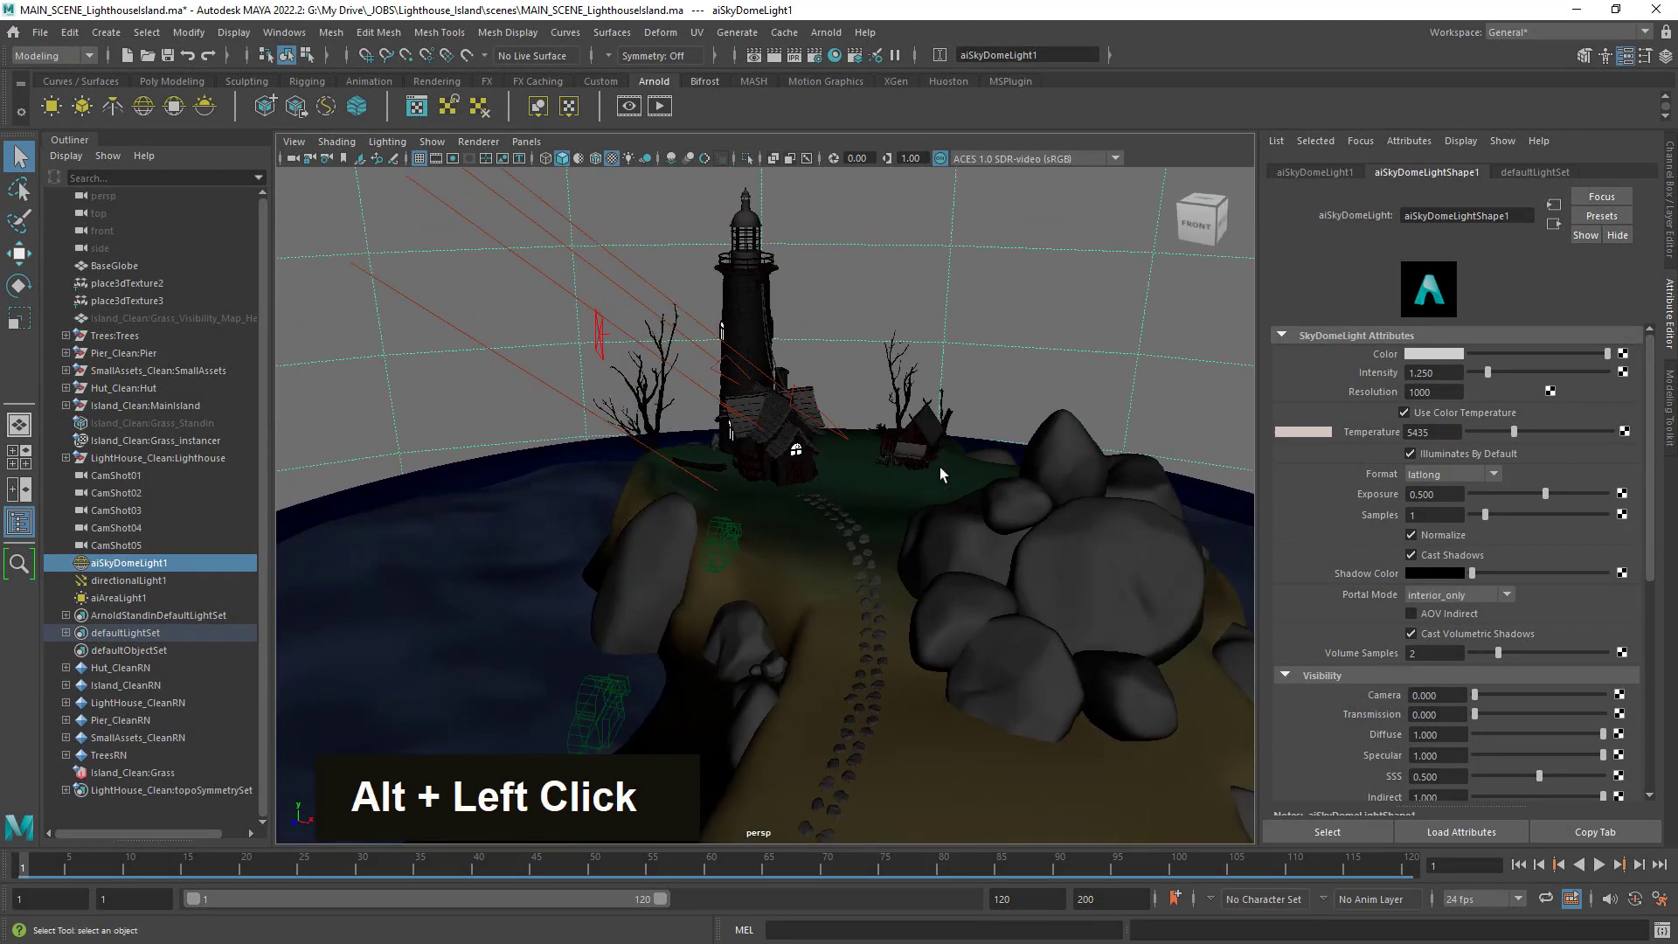
alt+middle_drag(941, 466, 976, 541)
alt+drag(975, 540, 953, 529)
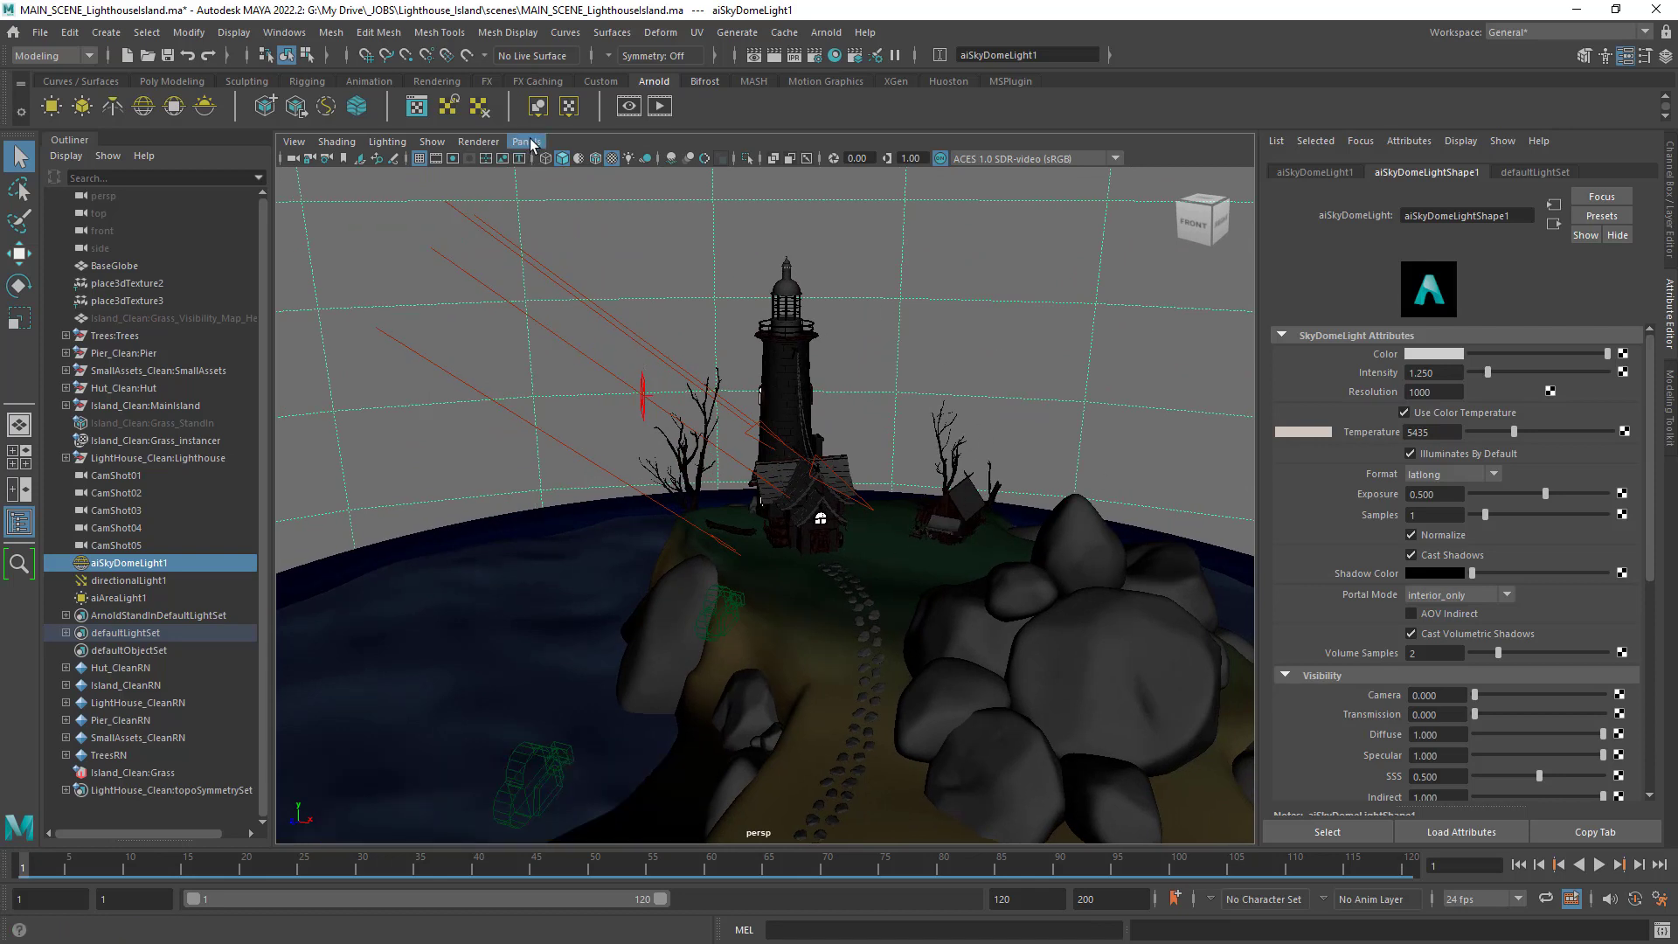
click(663, 112)
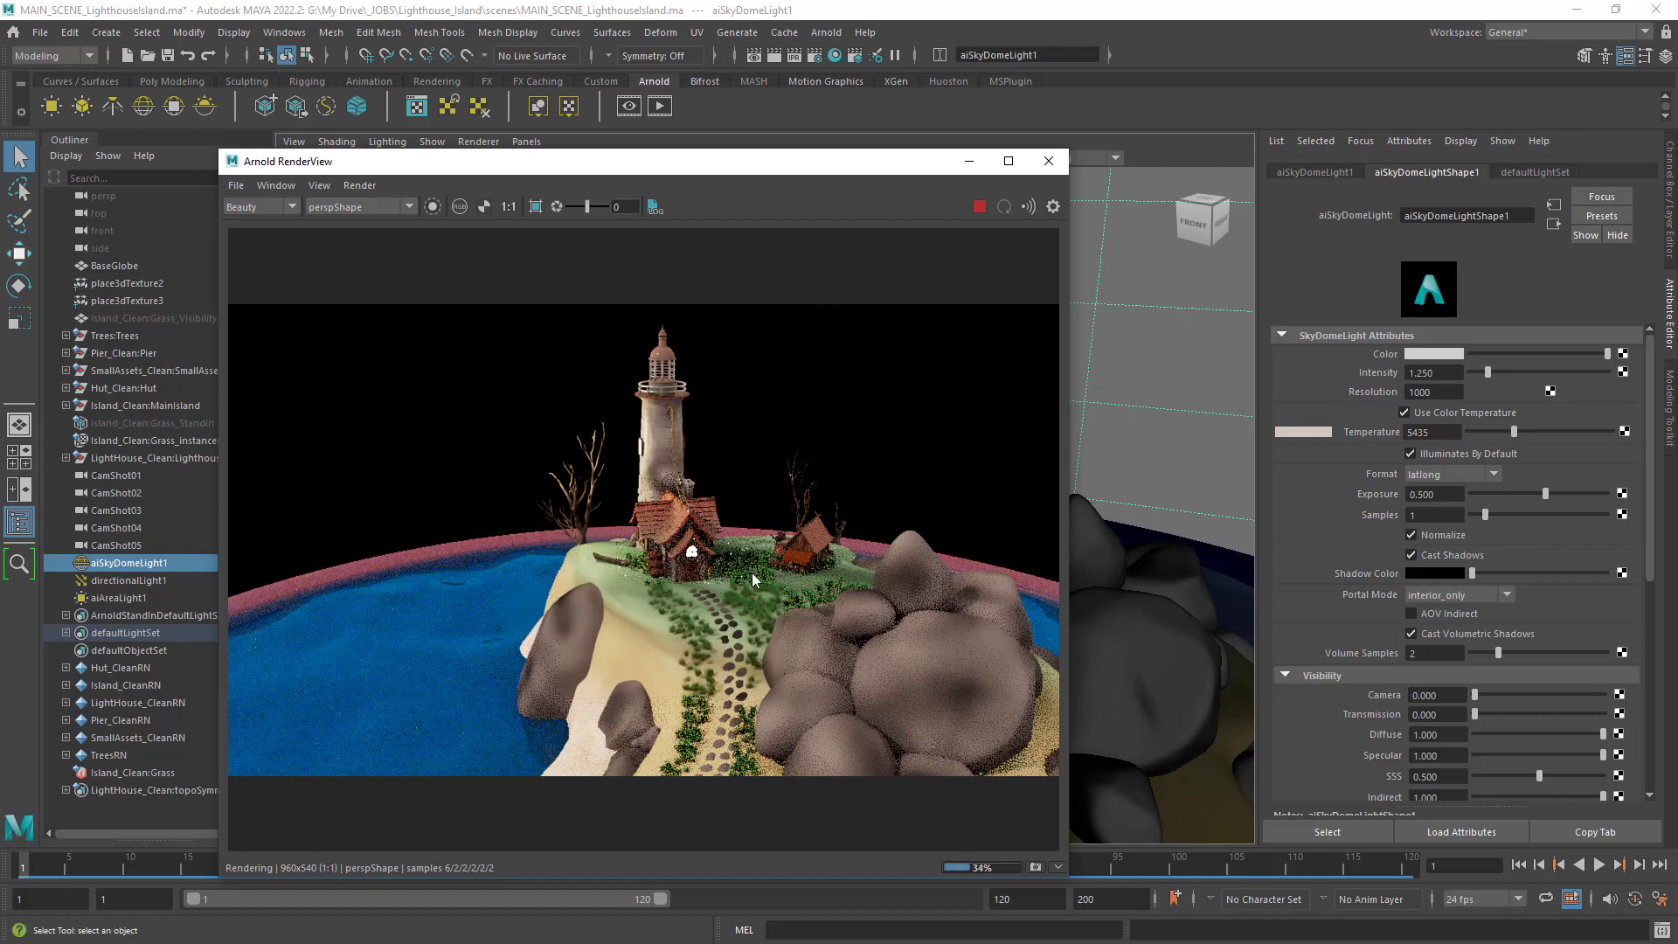
Switch the Arnold render camera to CamShotShape5 and move the render window higher to inspect the lighthouse and hut.
click(378, 207)
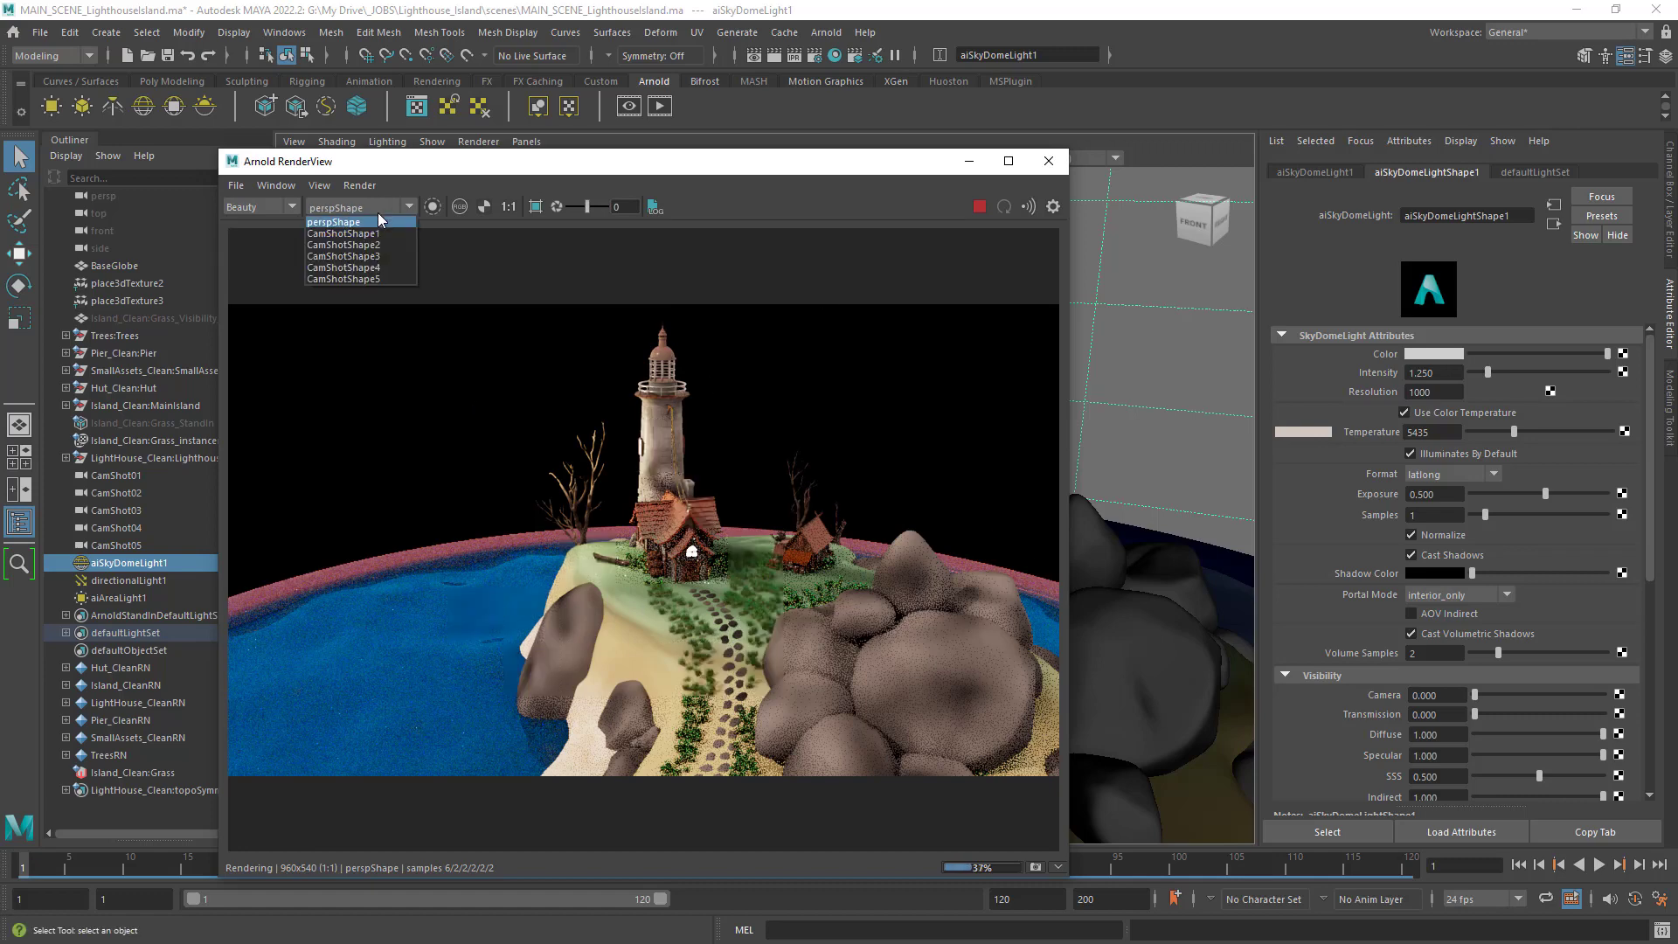
click(387, 278)
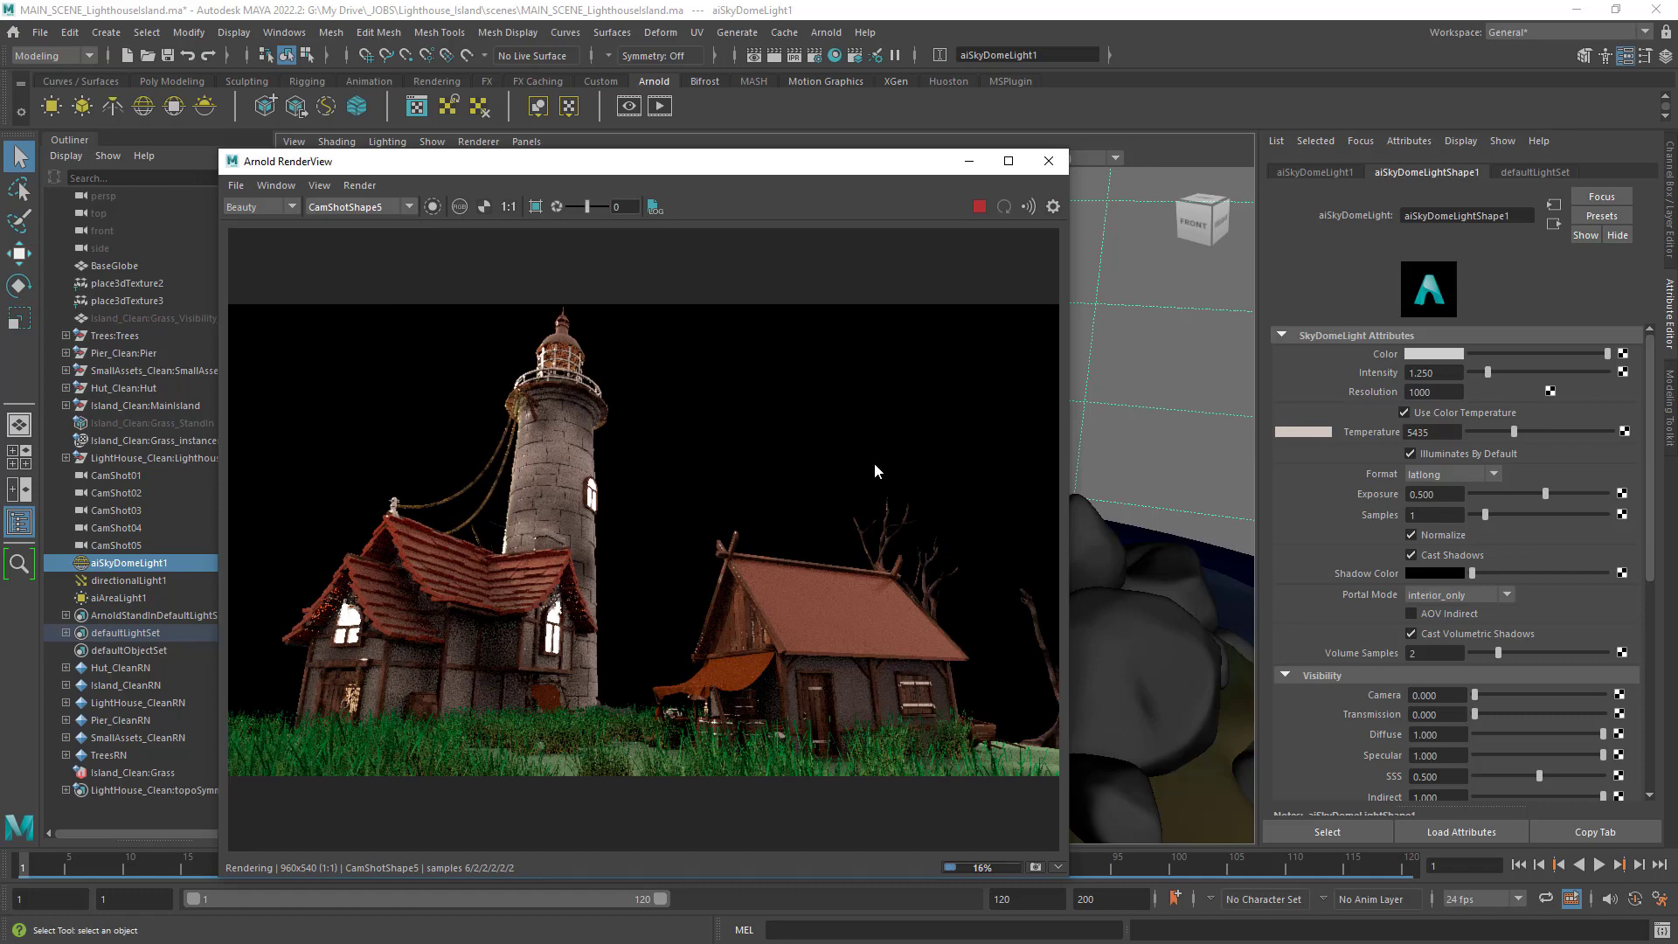
drag(806, 166, 882, 122)
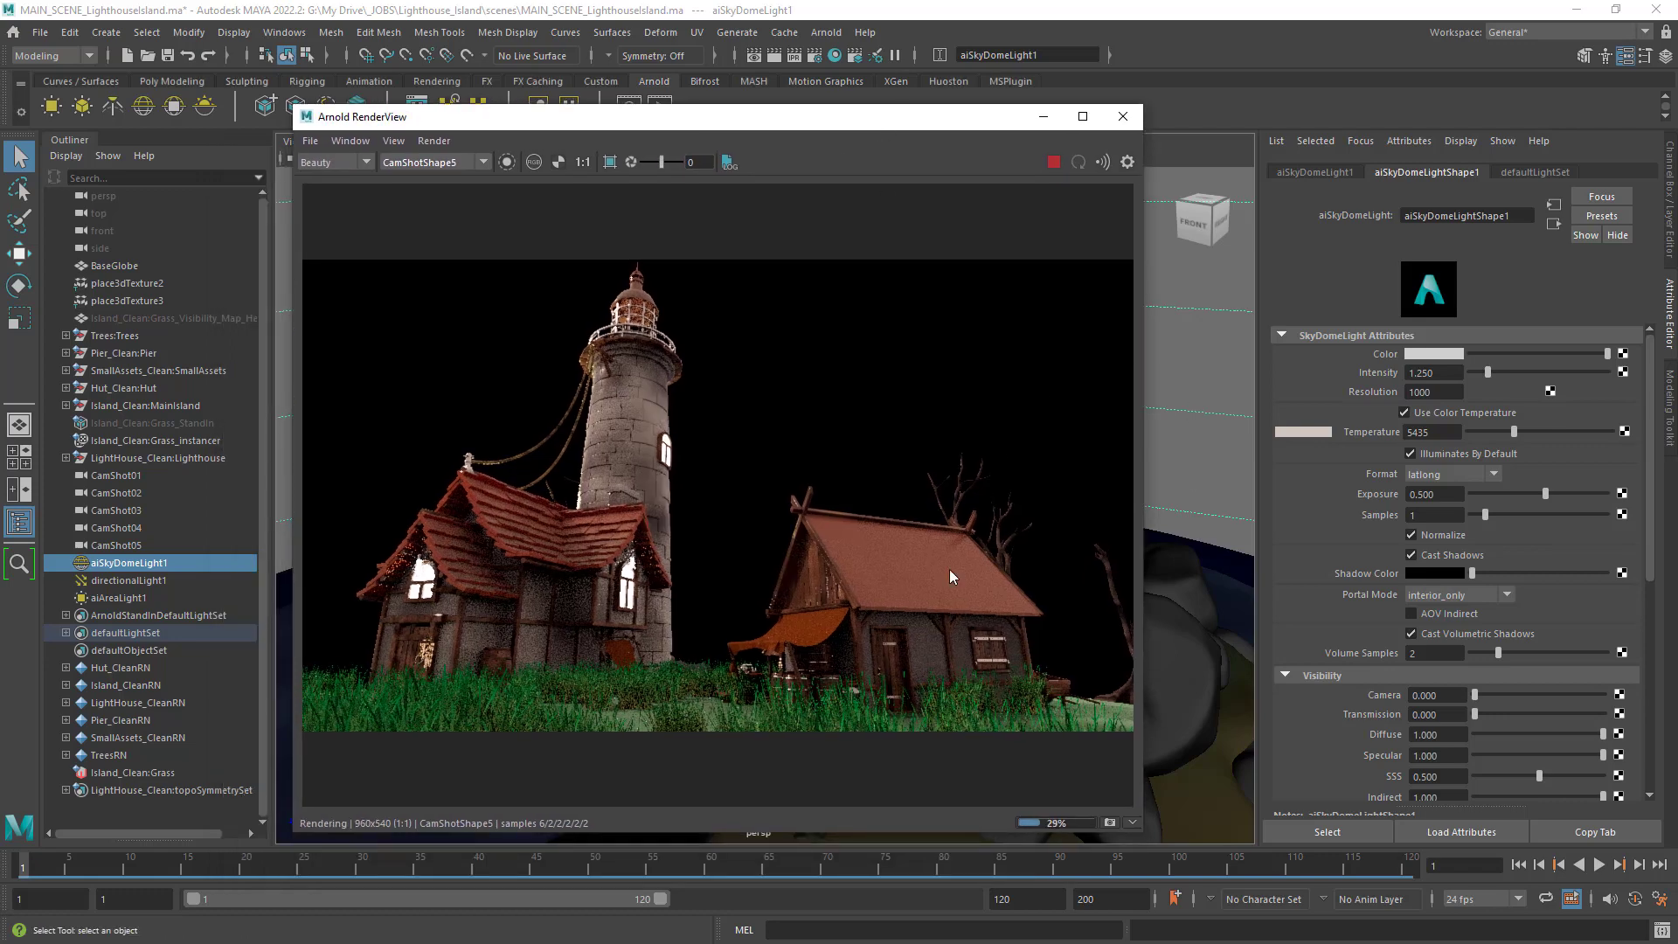
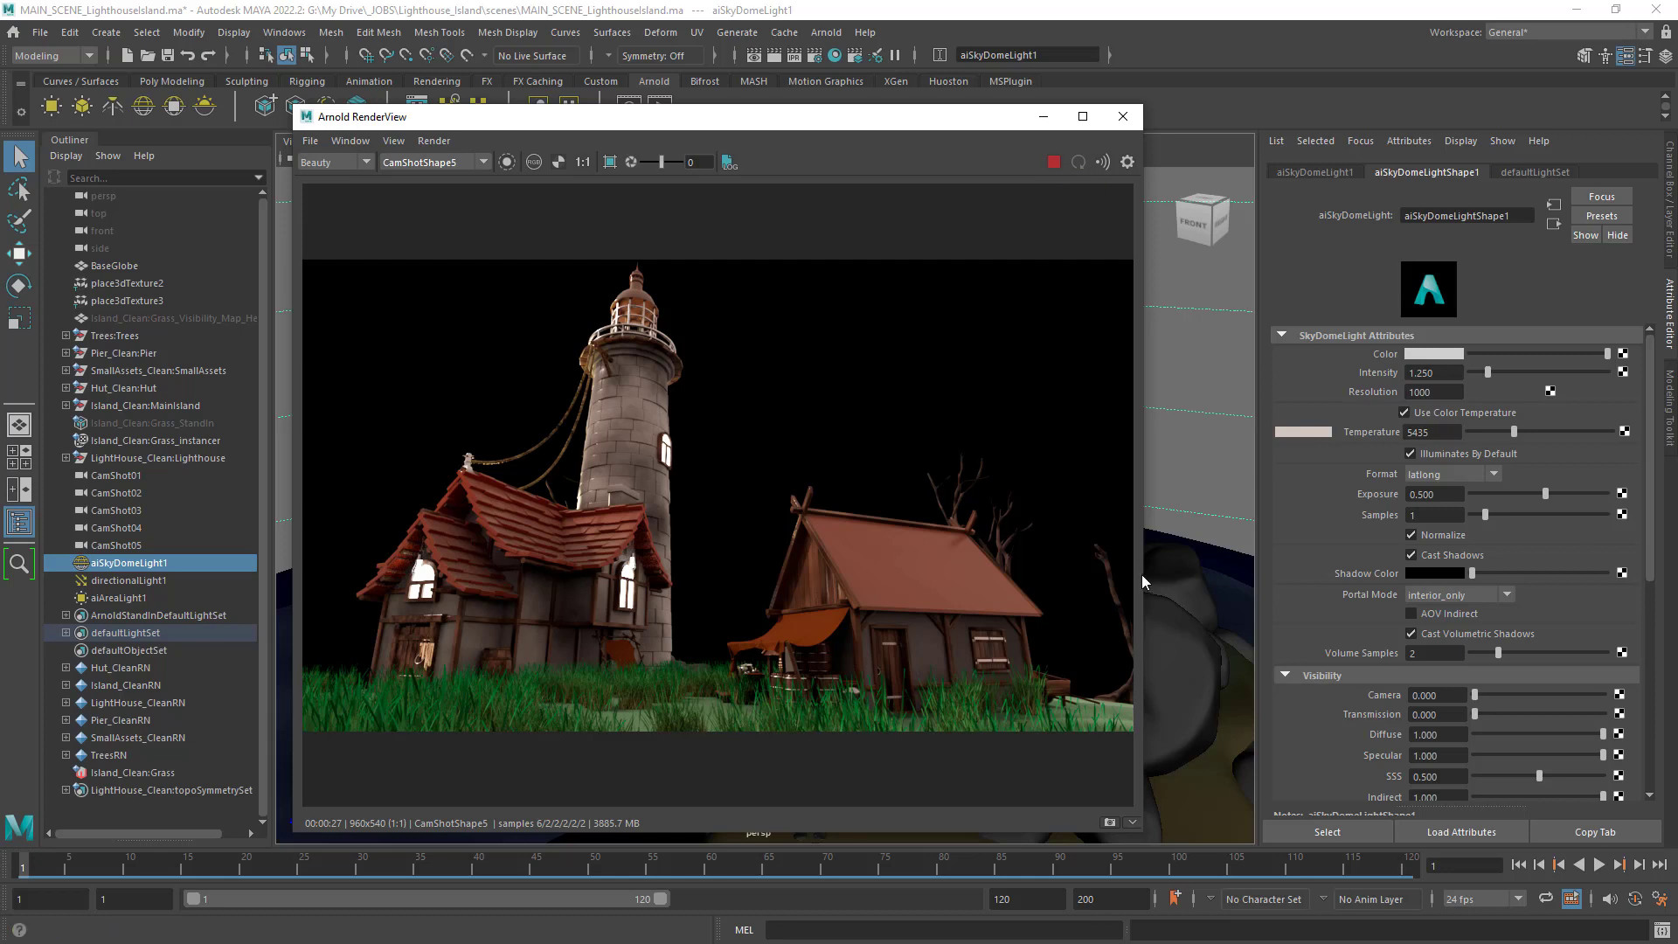
drag(879, 125, 880, 117)
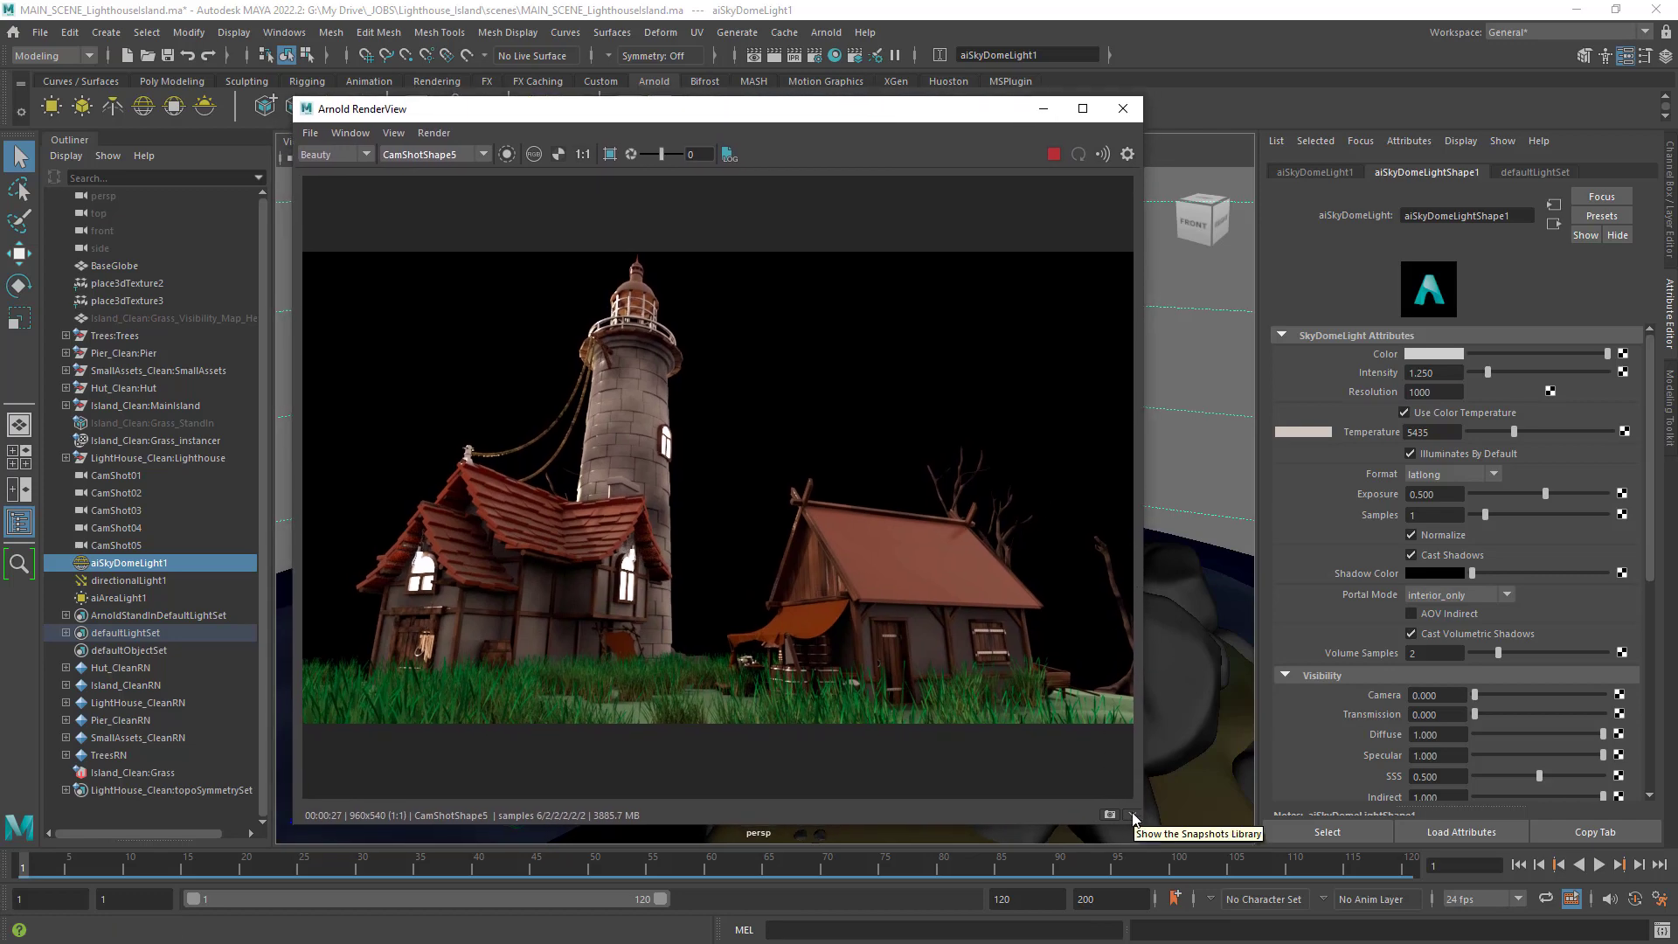
Show the Snapshots Library and store a snapshot of the finished CamShotShape5 render.
click(1132, 816)
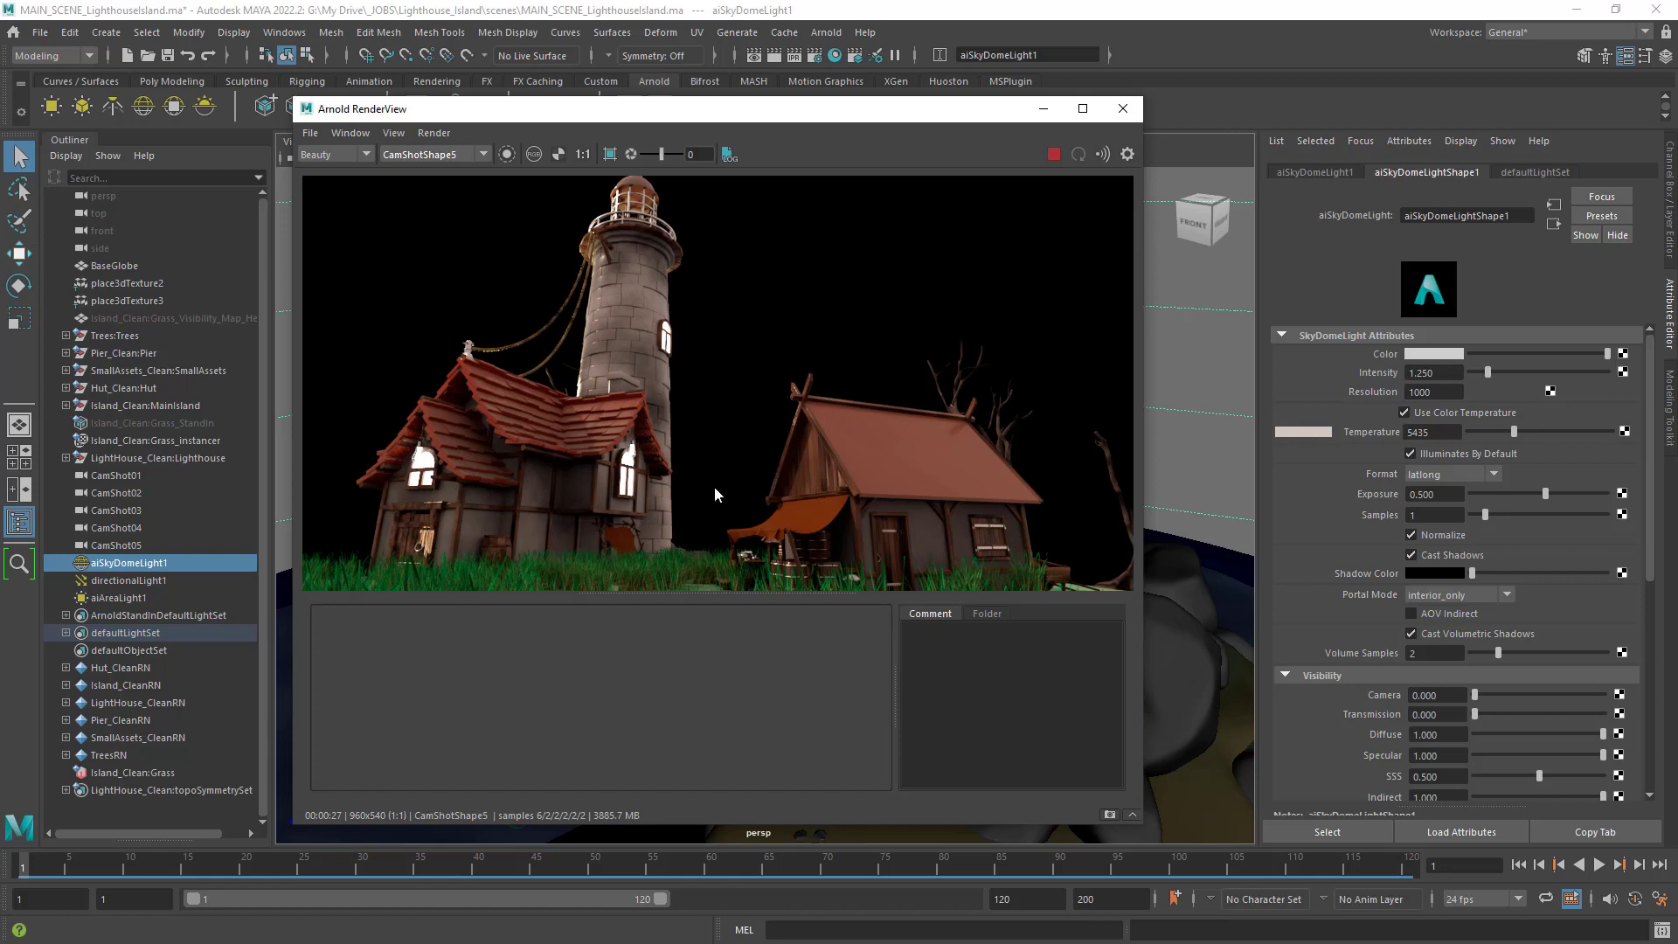
click(1110, 816)
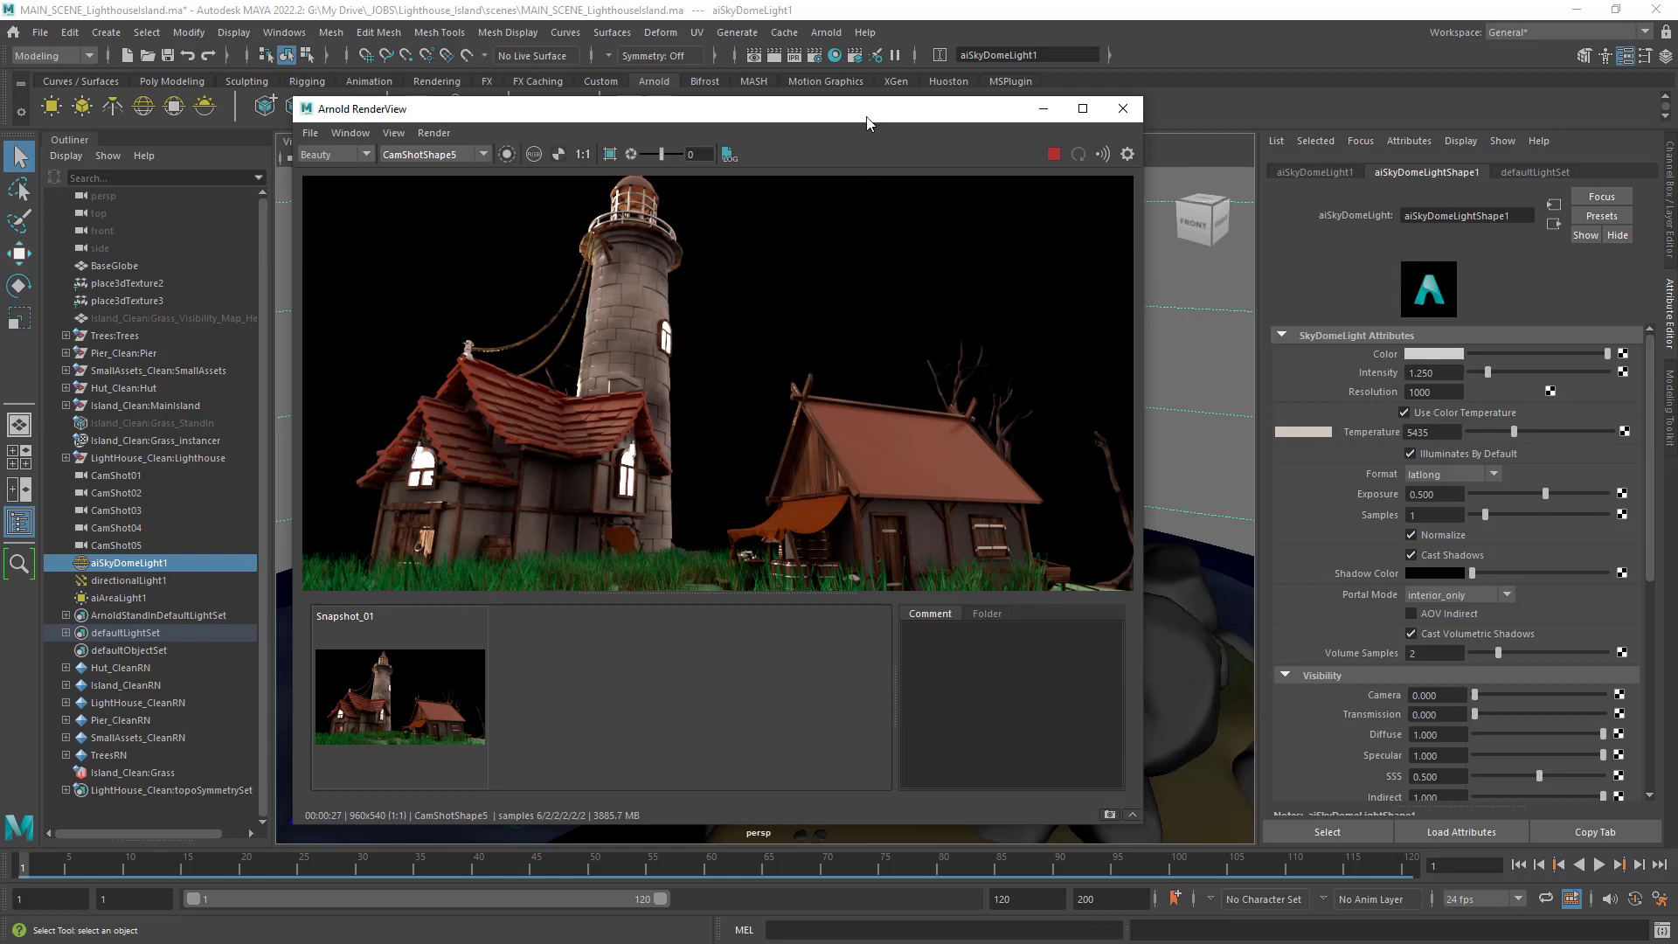
drag(863, 109, 875, 194)
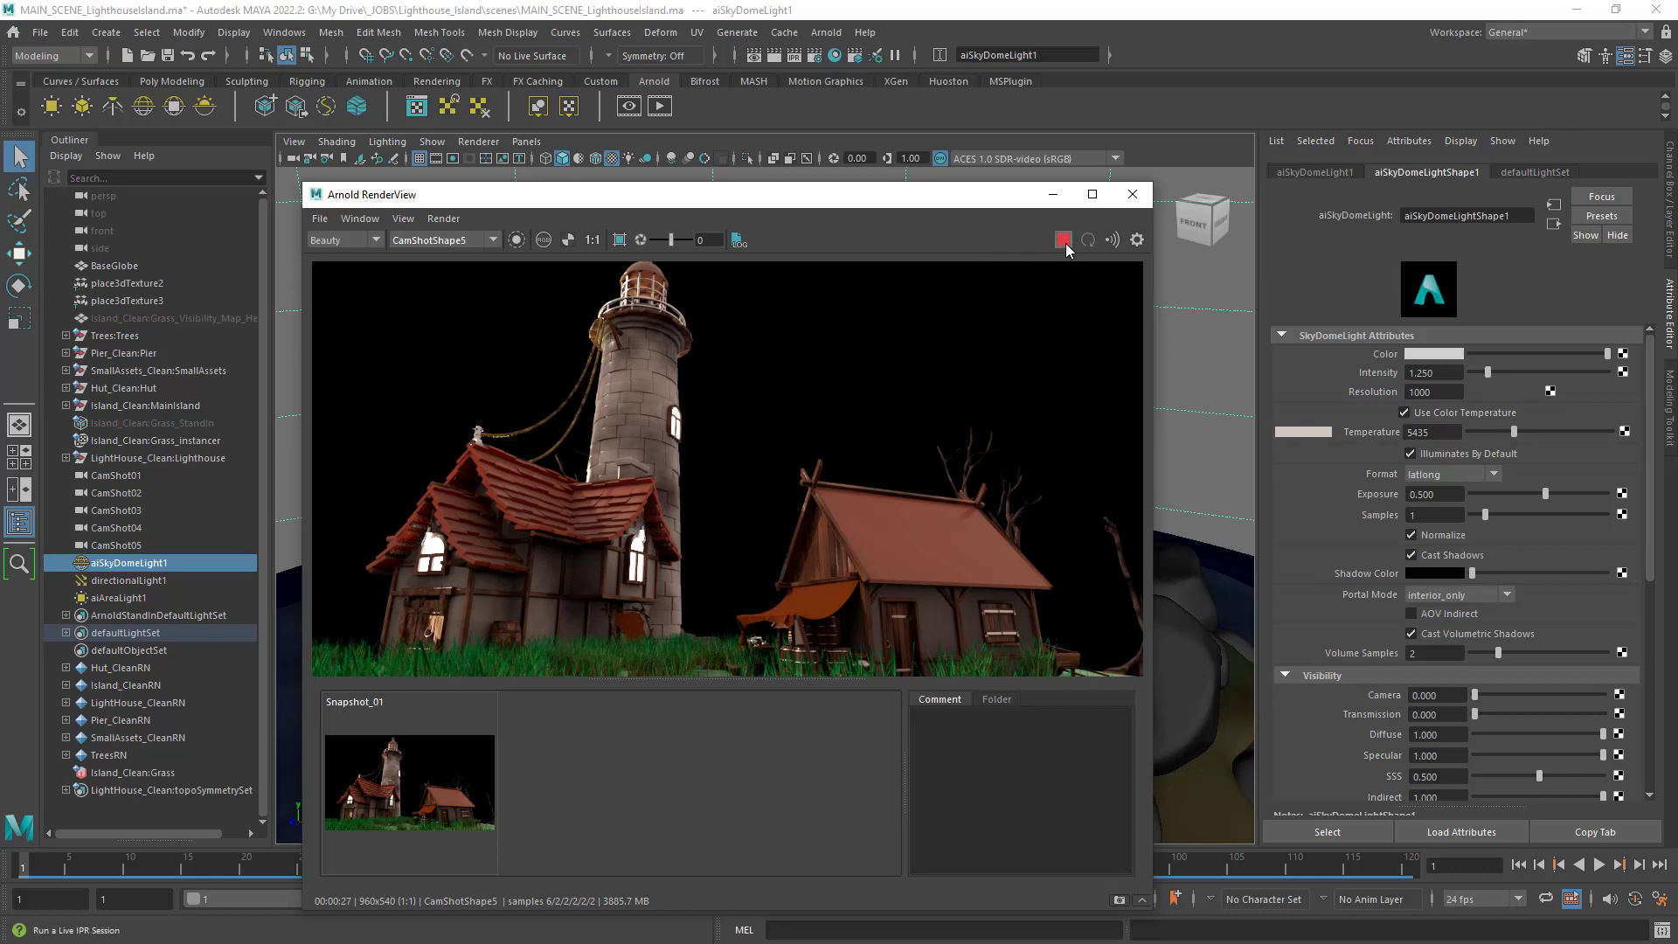
Stop the live render and open the Light Editor, moving its window away from the rendered lighthouse.
click(296, 33)
mouse_move(444, 170)
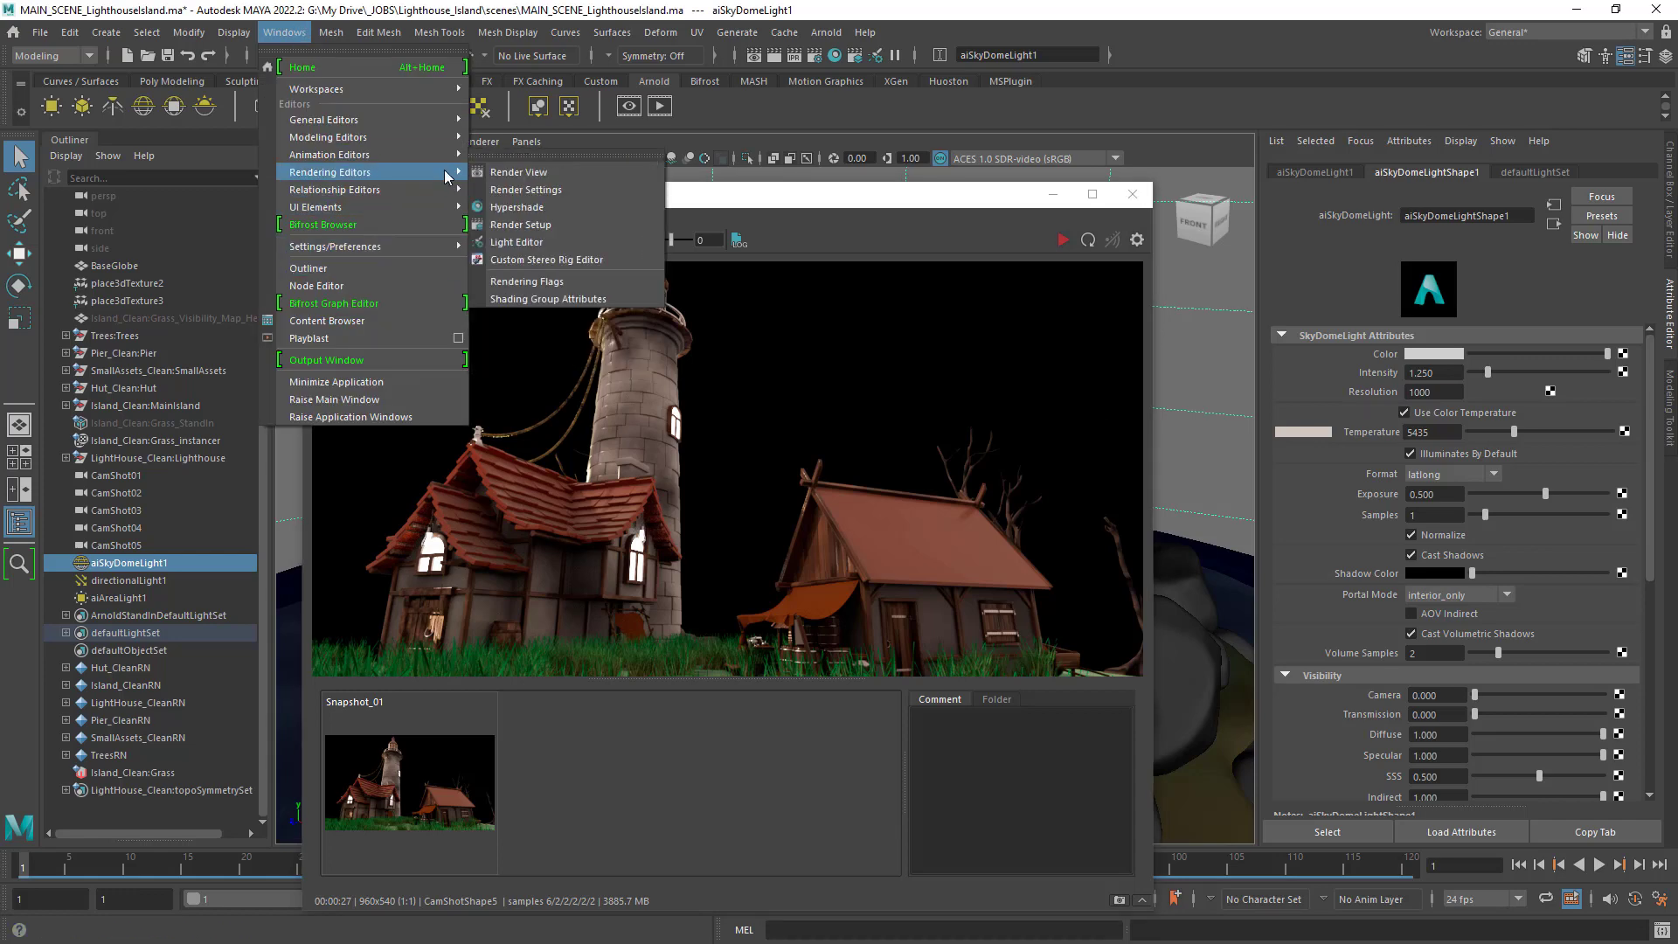
click(577, 243)
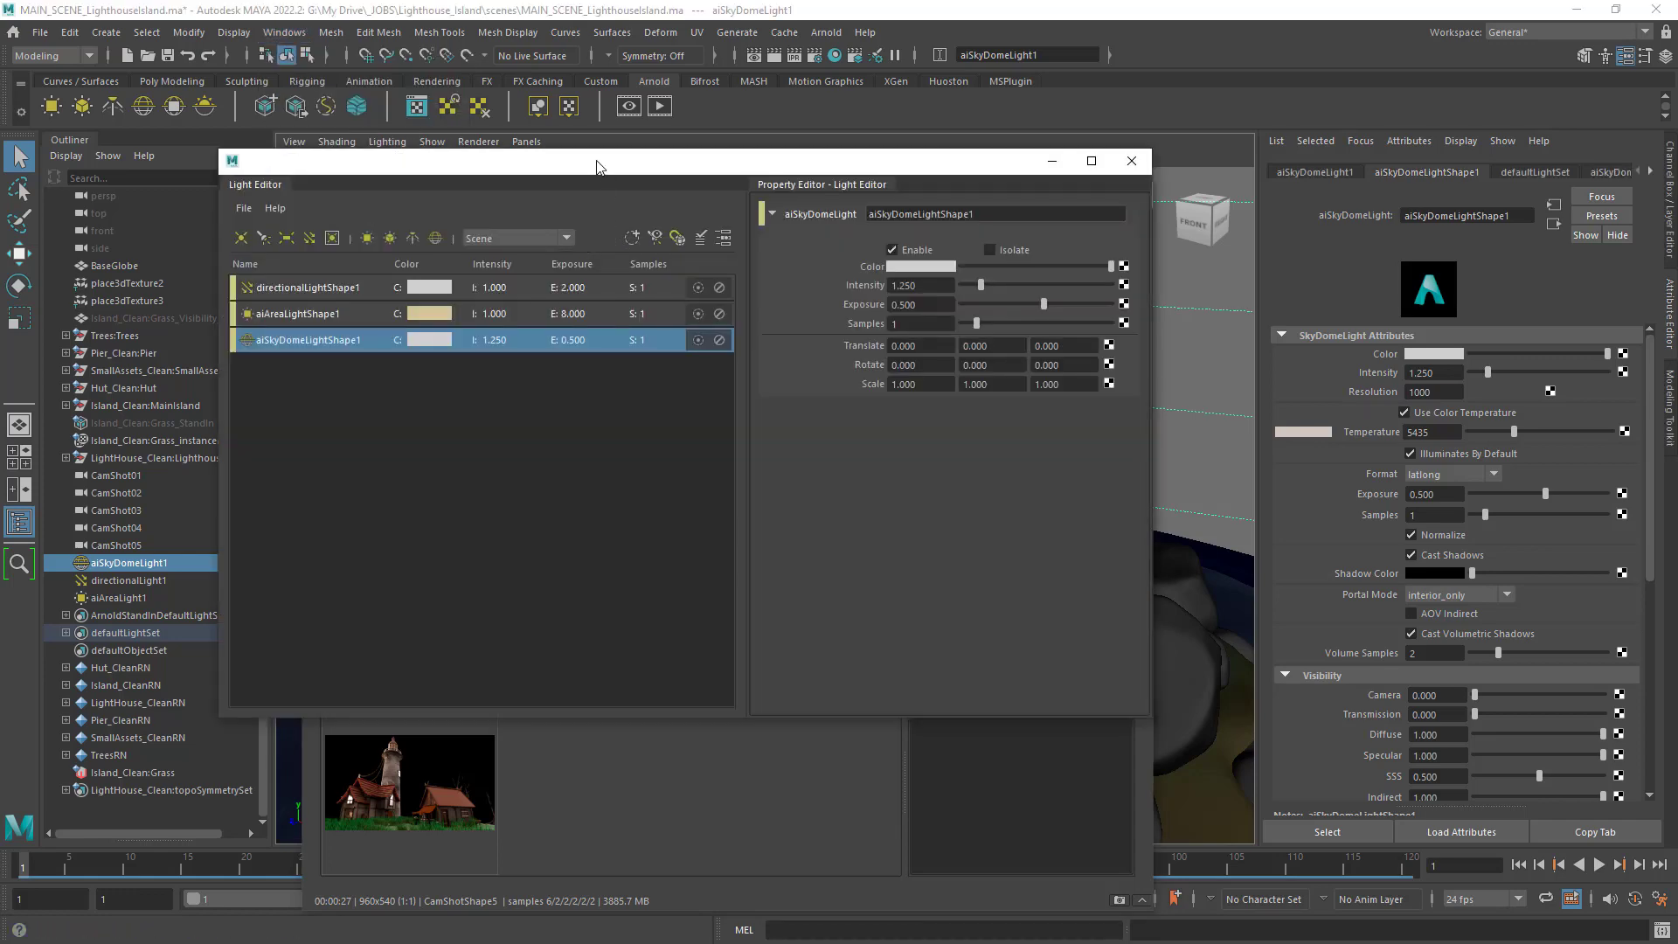
drag(602, 168, 941, 322)
View the properties of all three lights together, briefly toggle the directional light's disable switch, and clear the selection.
click(704, 439)
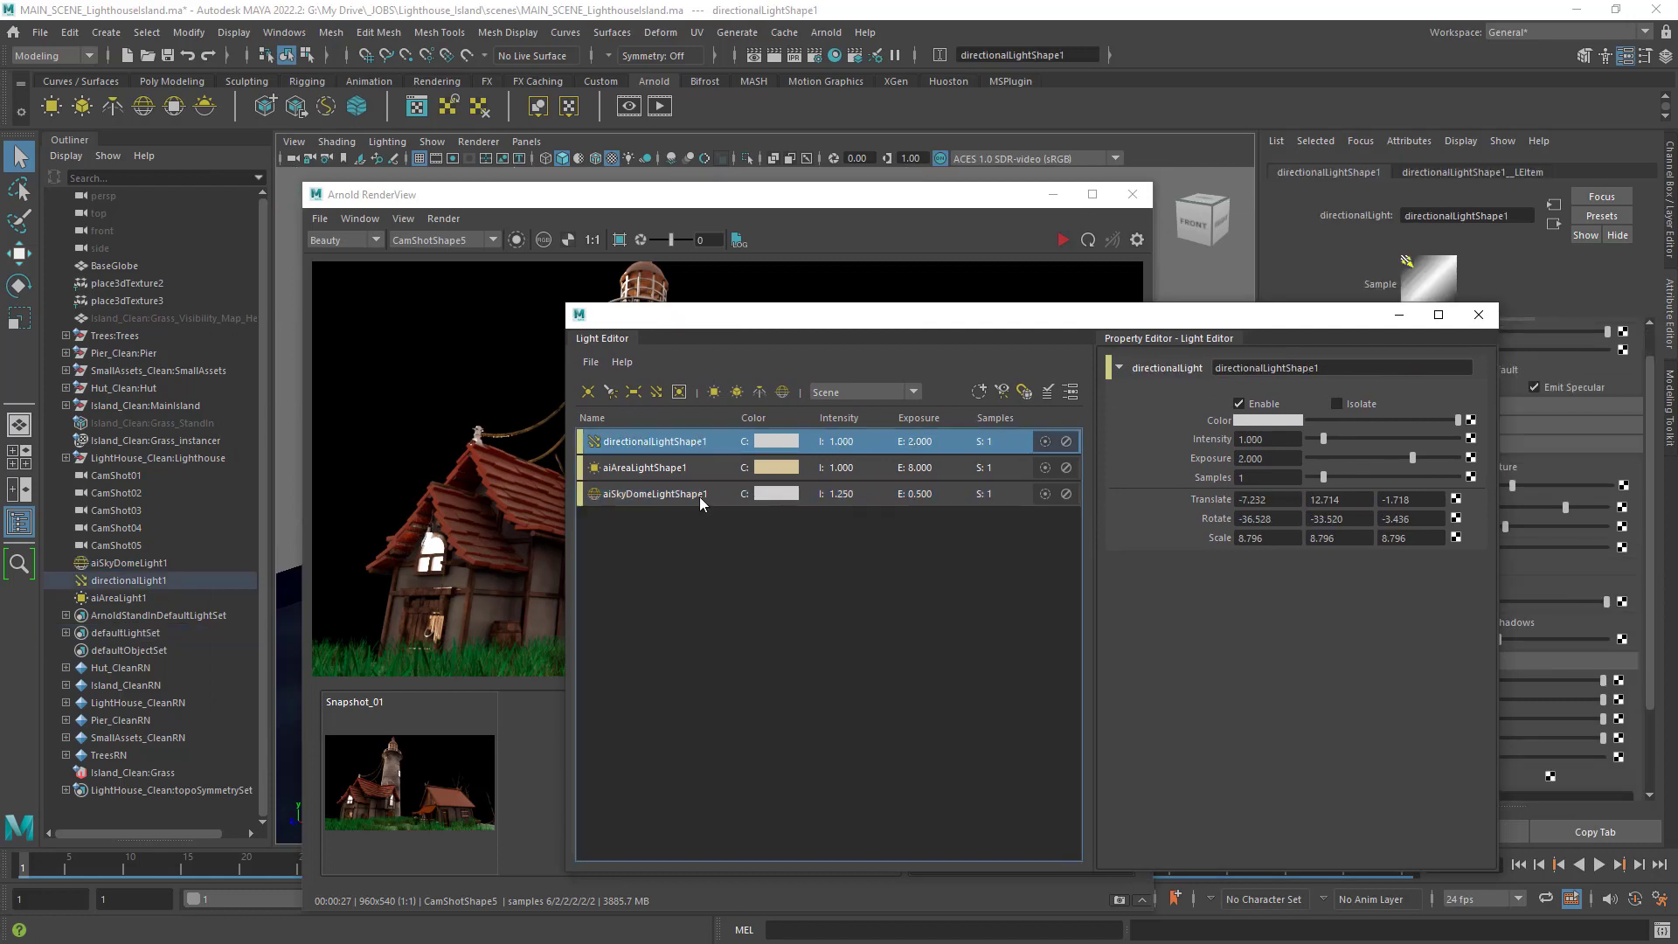
shift+click(699, 496)
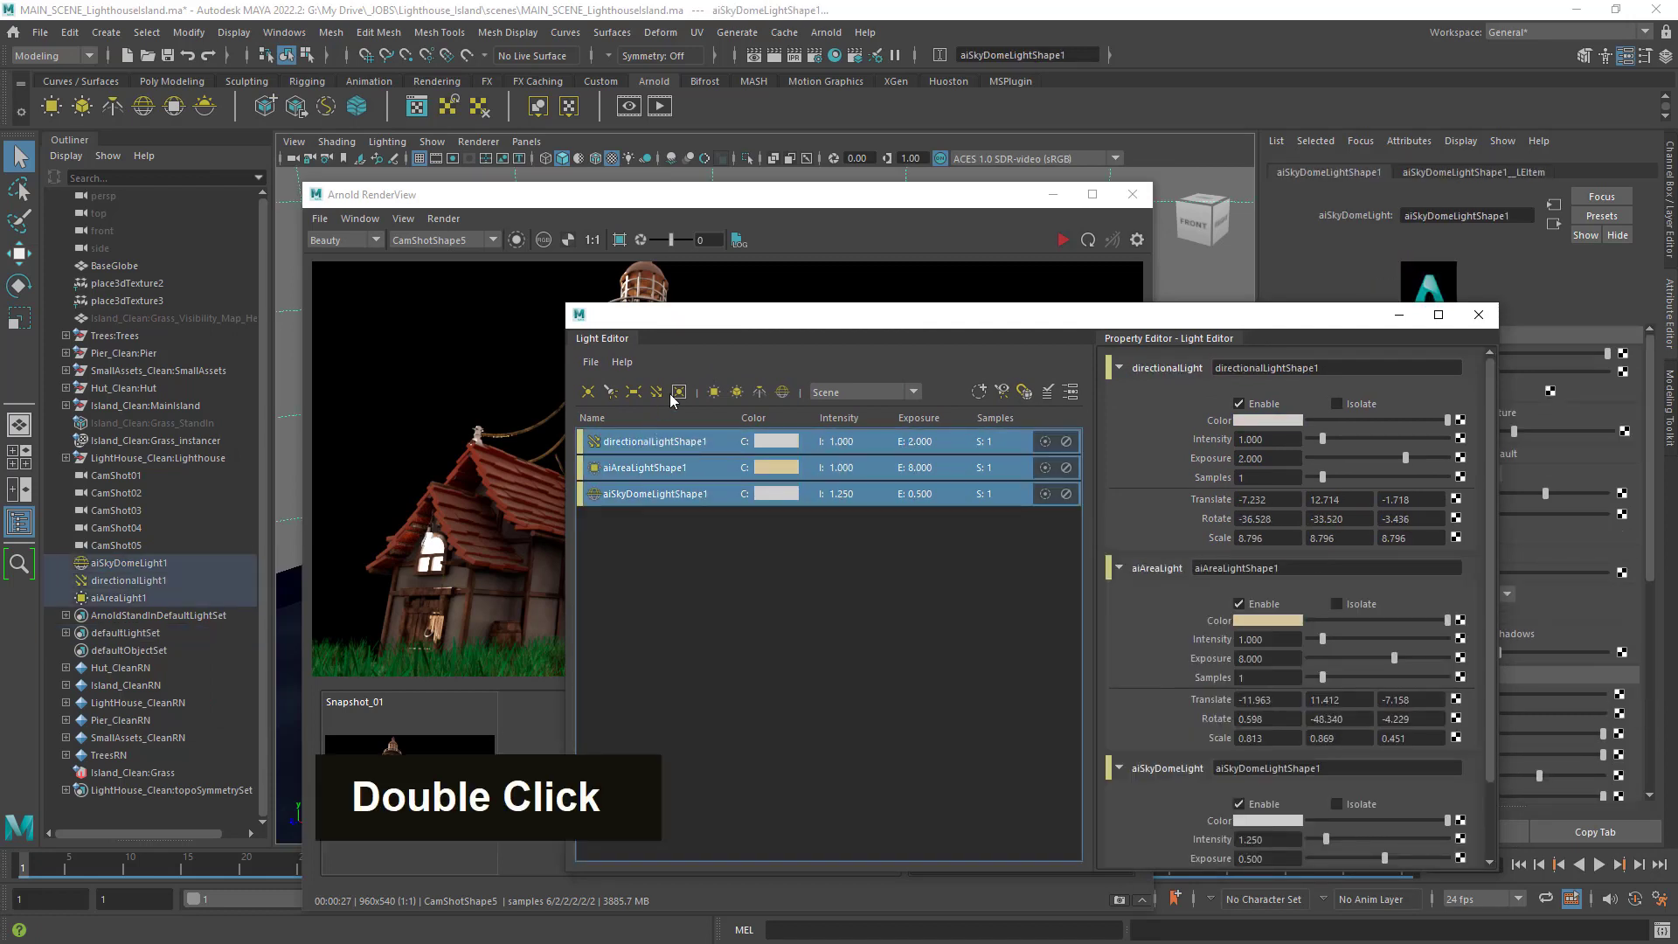
click(1066, 442)
click(1066, 442)
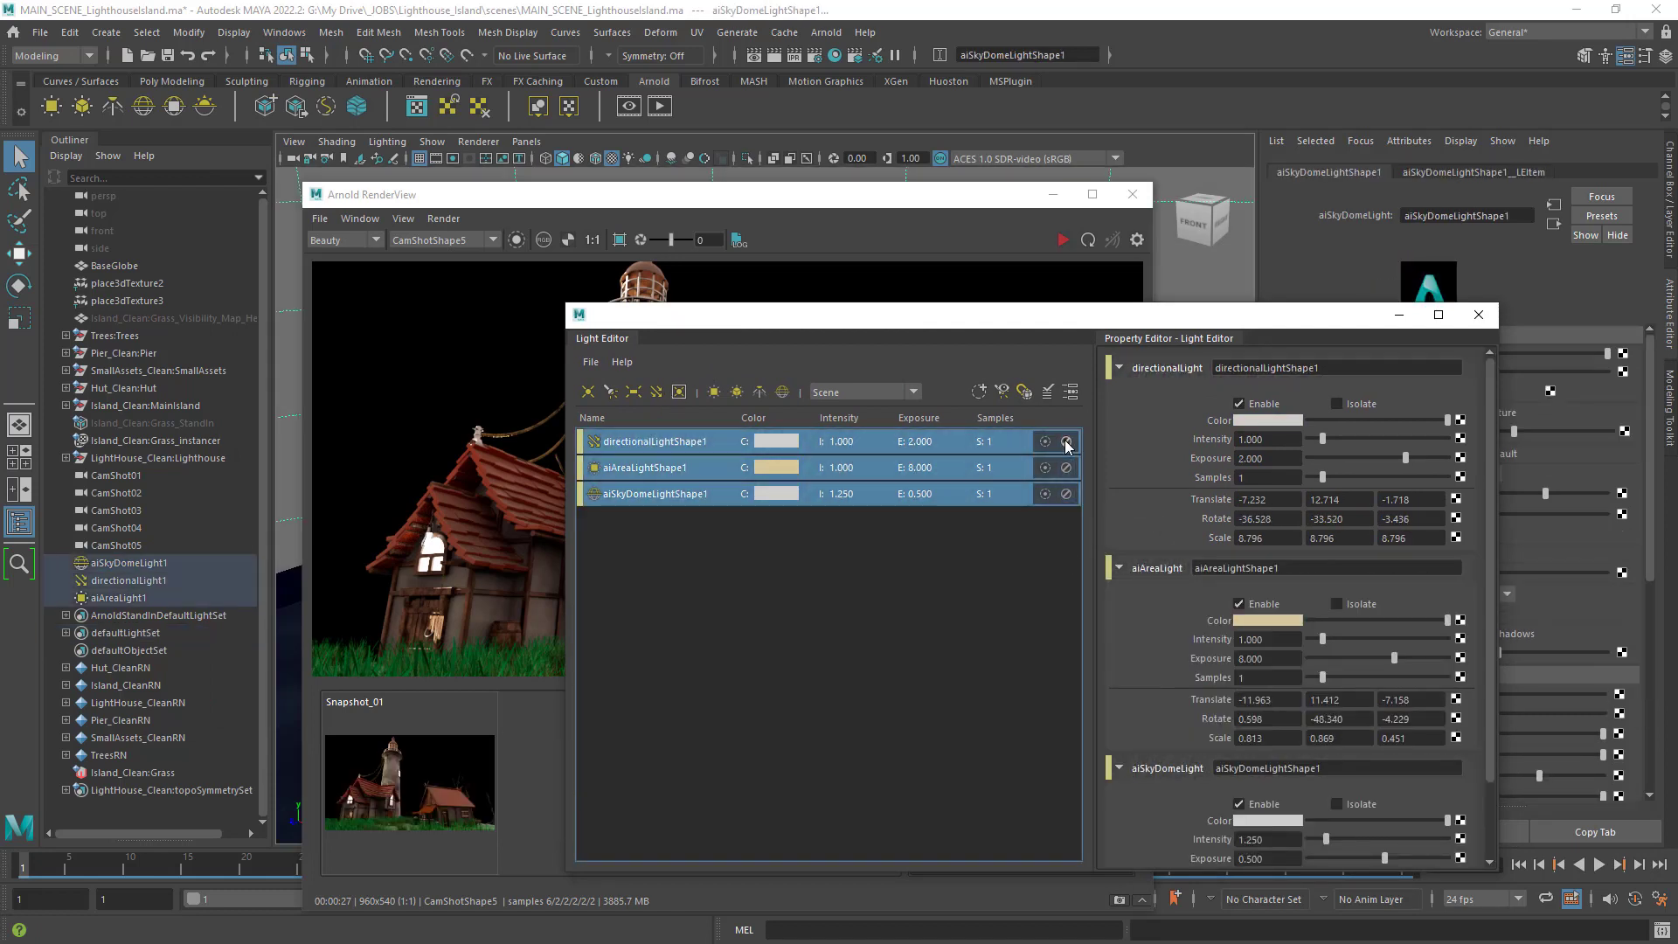
click(1014, 579)
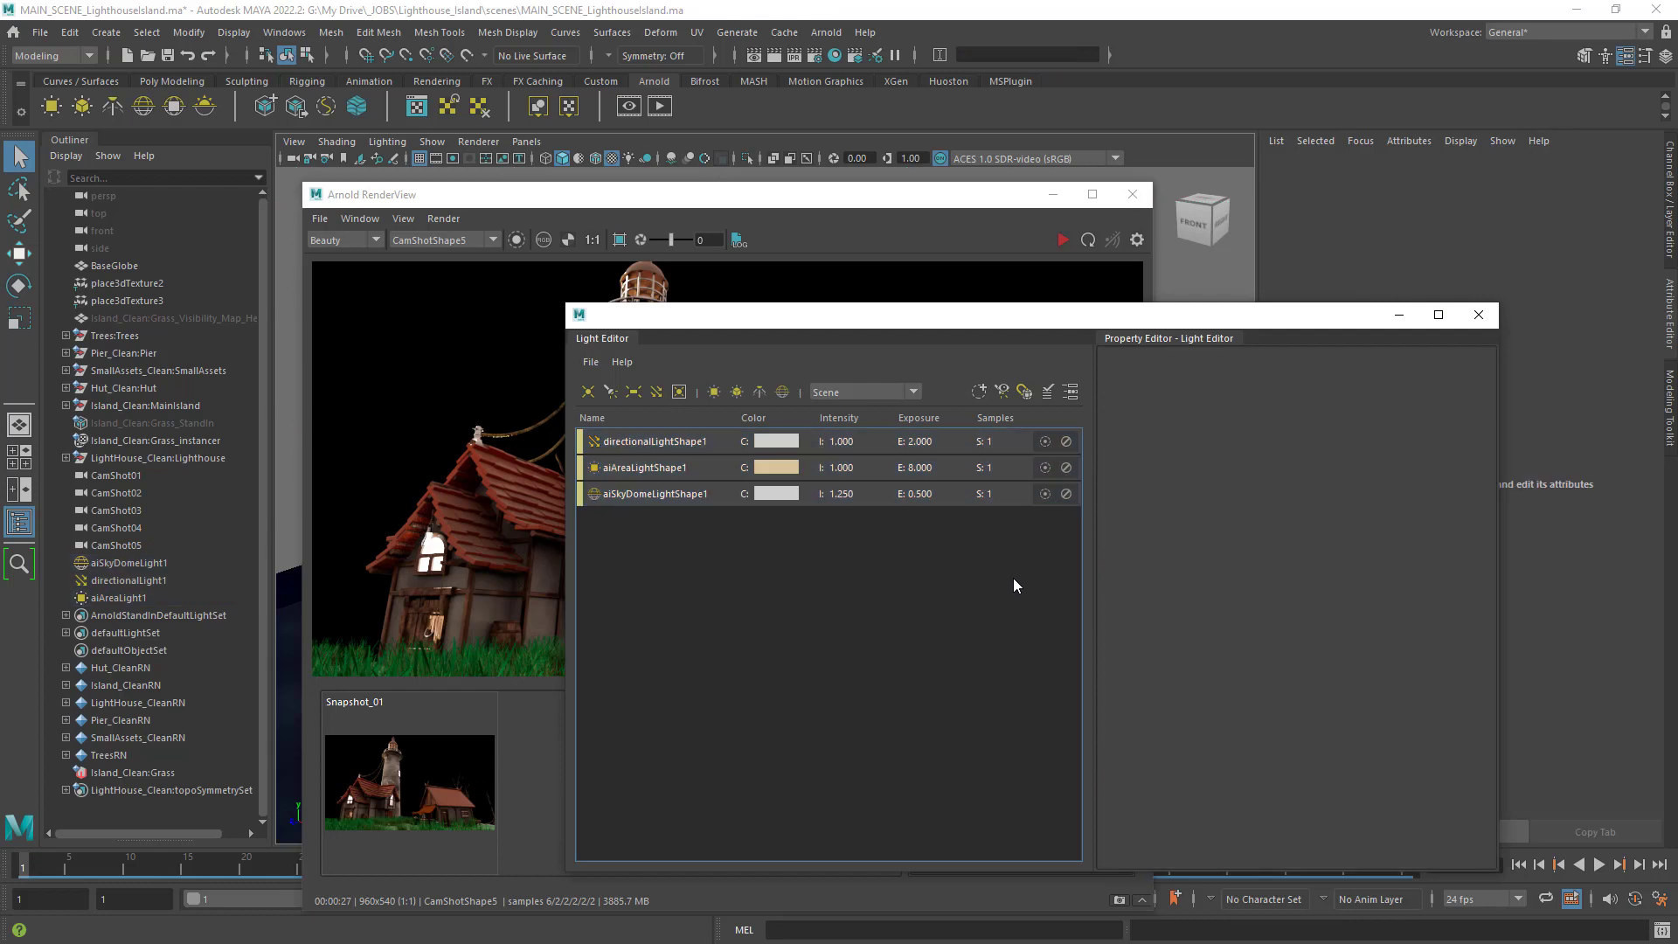
Isolate the directional light in the Light Editor and move the editor down to uncover the render.
click(1045, 443)
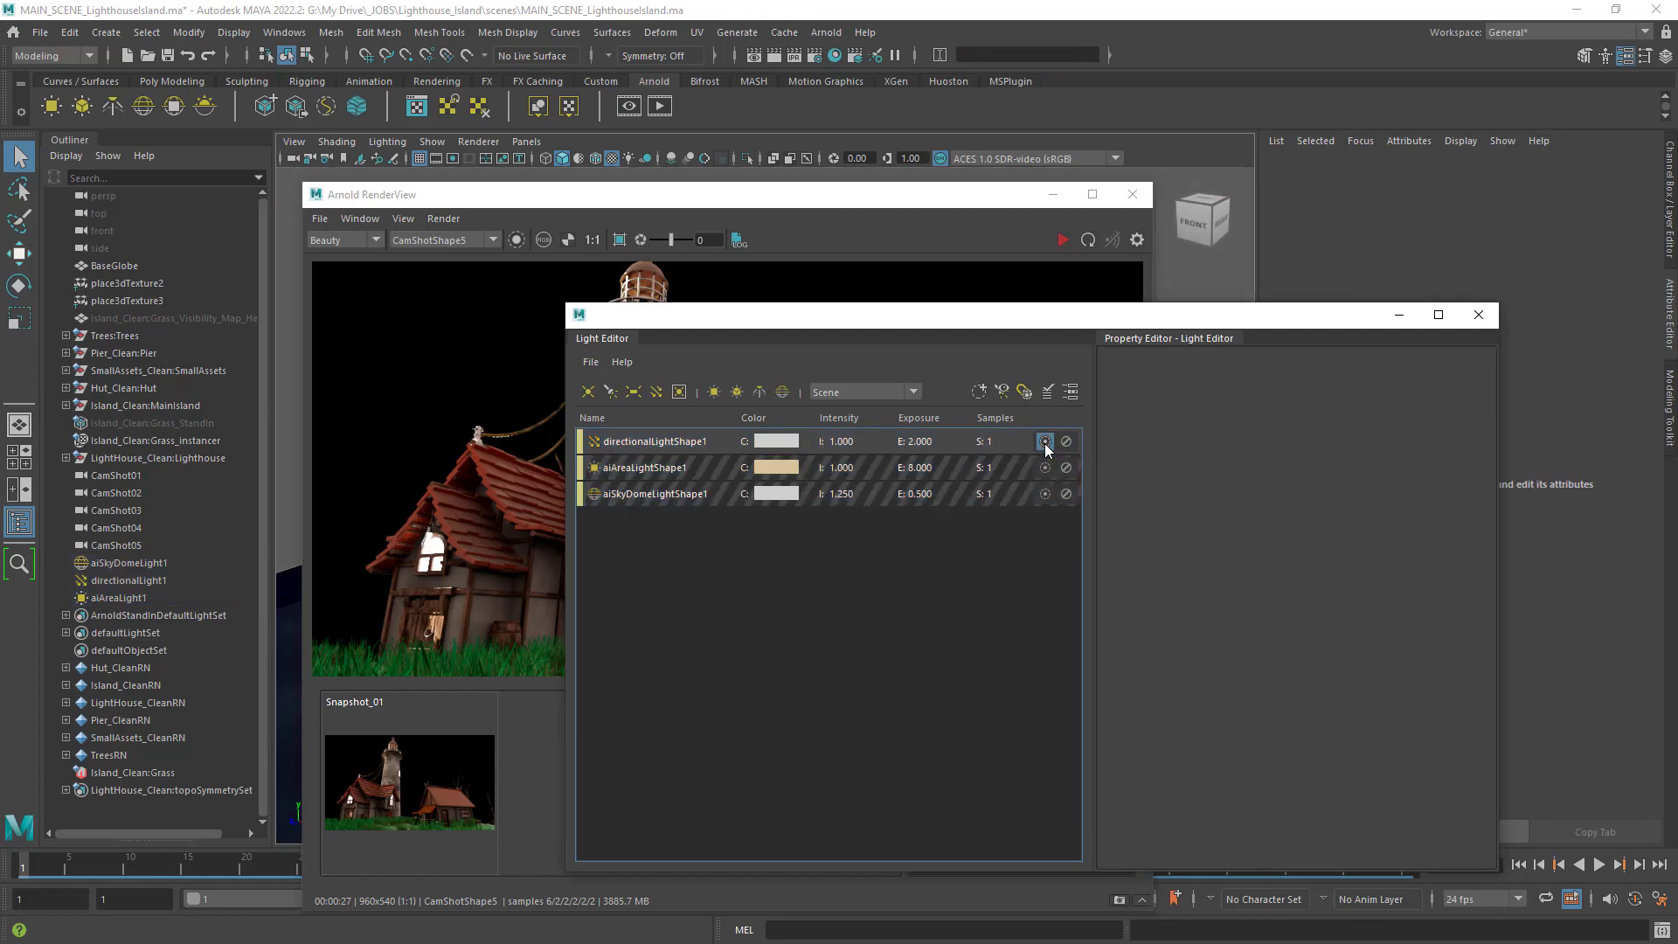
mouse_move(993, 322)
mouse_down()
mouse_move(973, 543)
mouse_move(833, 621)
mouse_up()
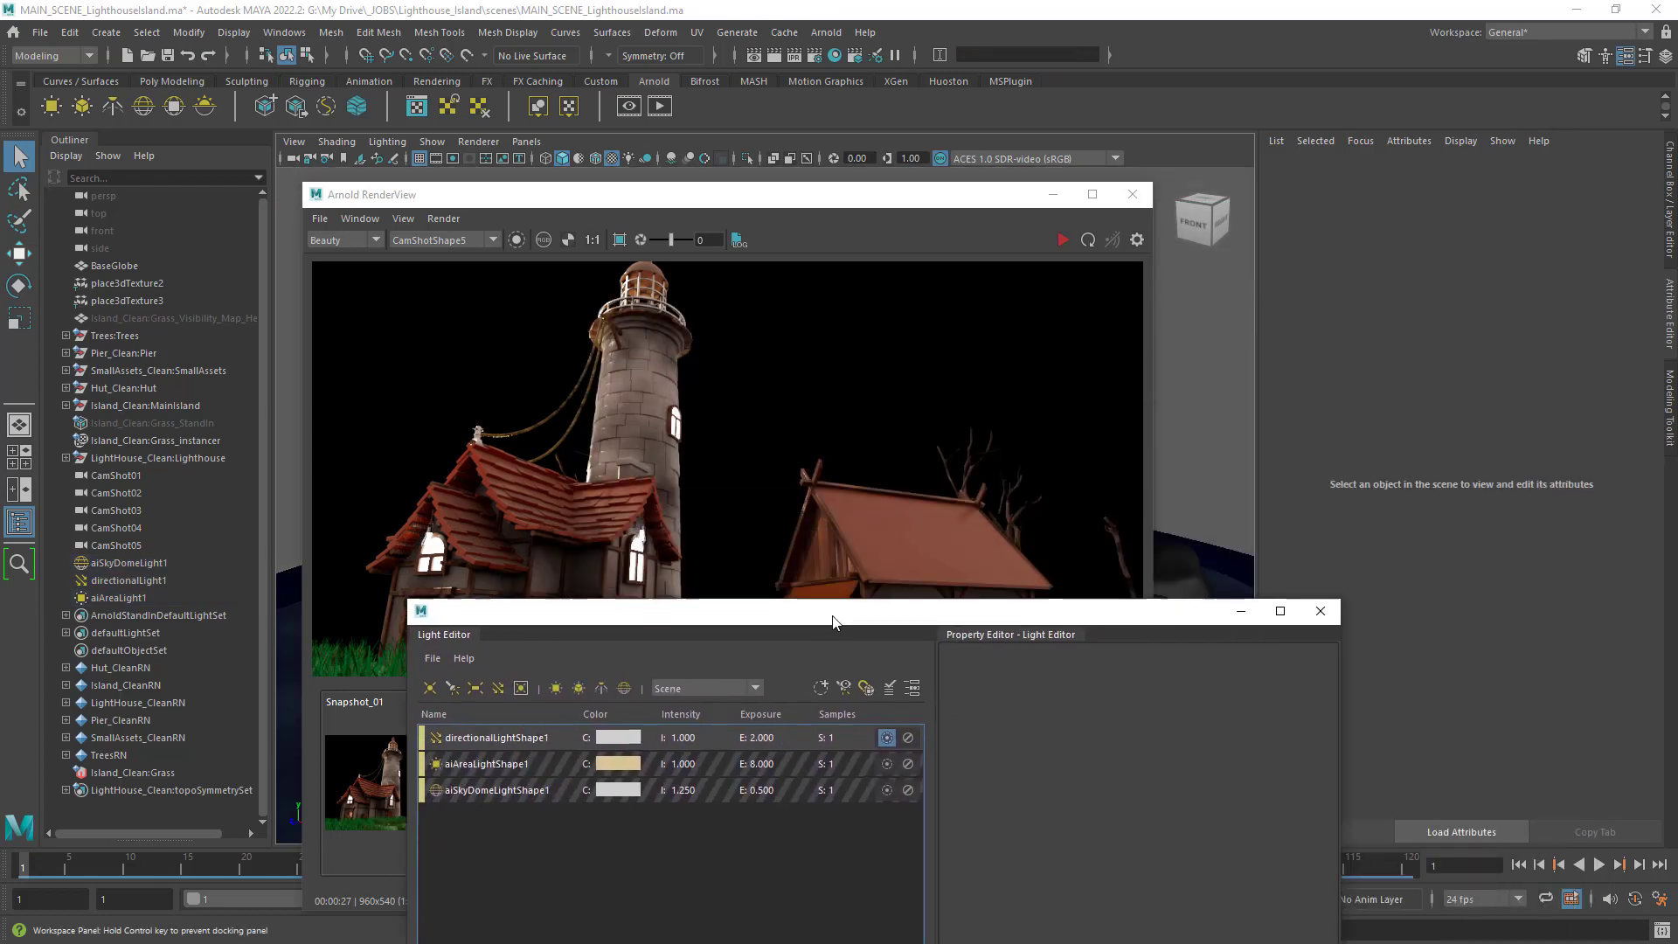
Restart the live render with the directional light isolated, and bring the Light Editor forward and higher over the render.
click(1063, 239)
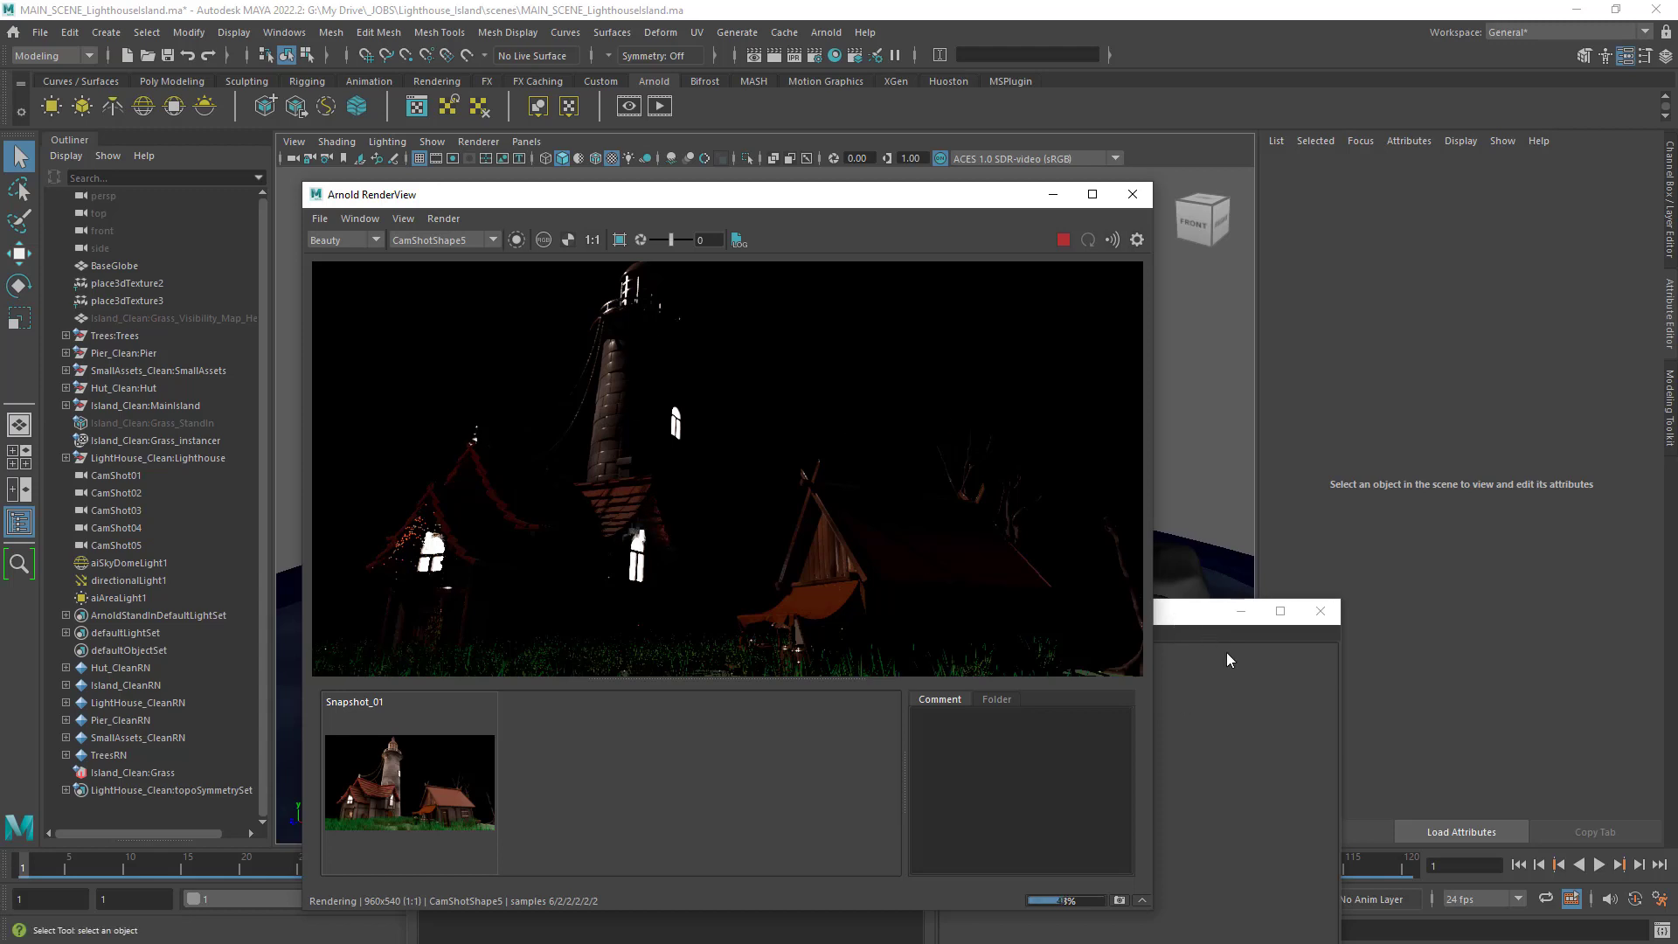
click(1182, 619)
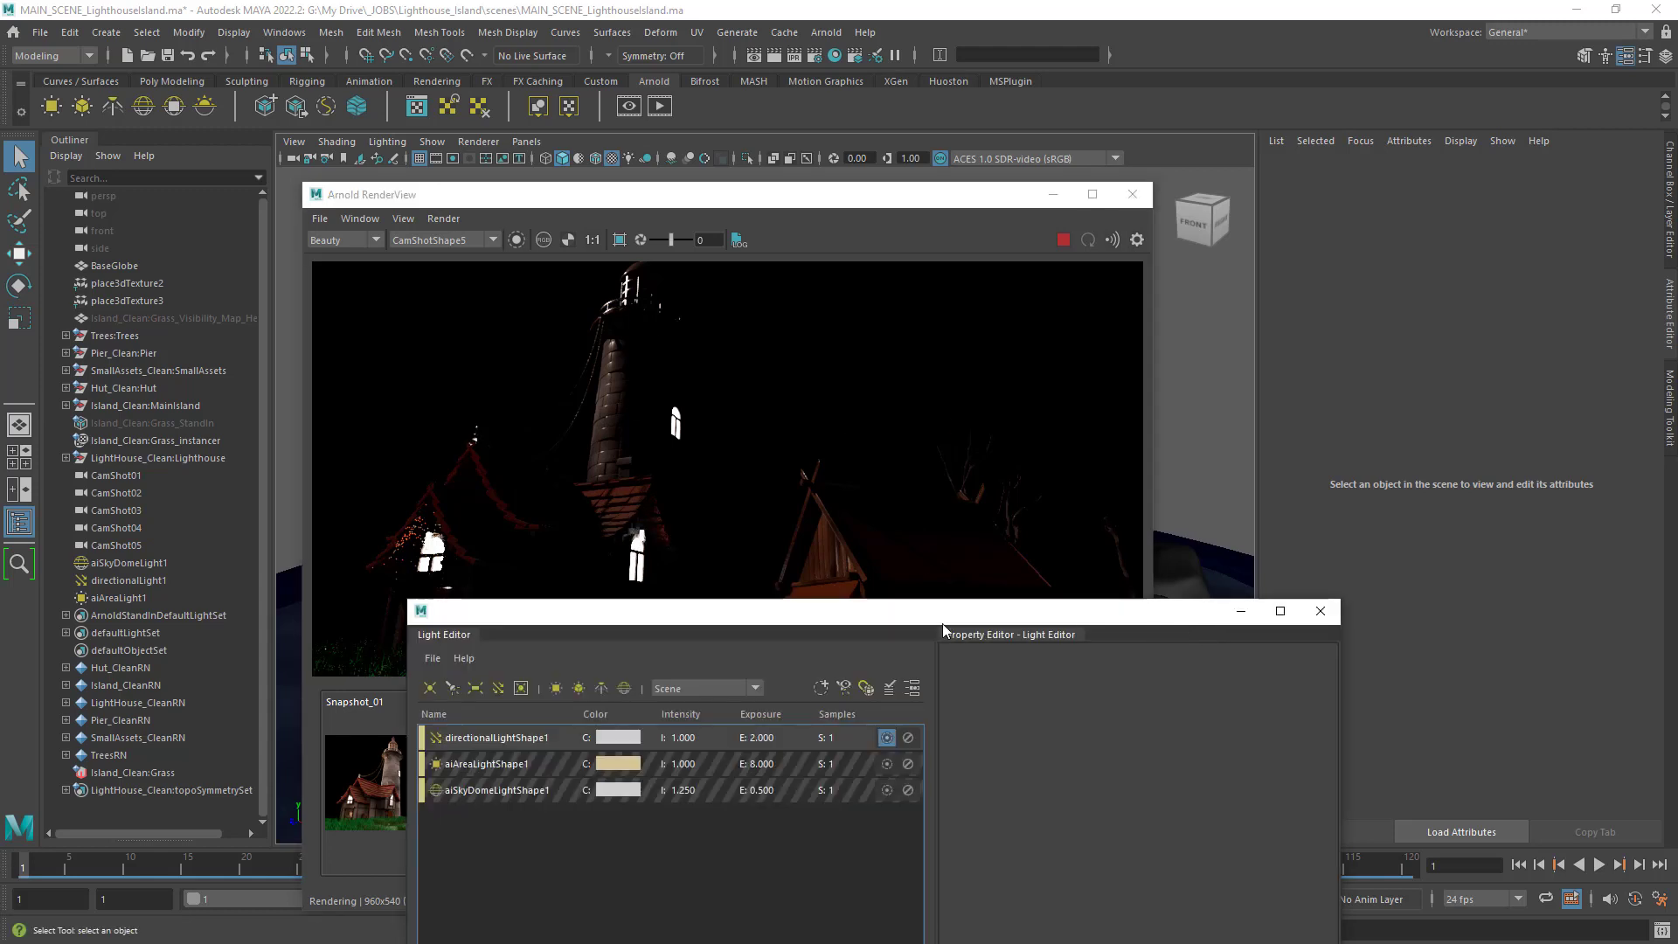
drag(942, 621, 973, 468)
Review the directional light's Arnold and visibility attributes, moving the Light Editor aside to see the render.
click(530, 587)
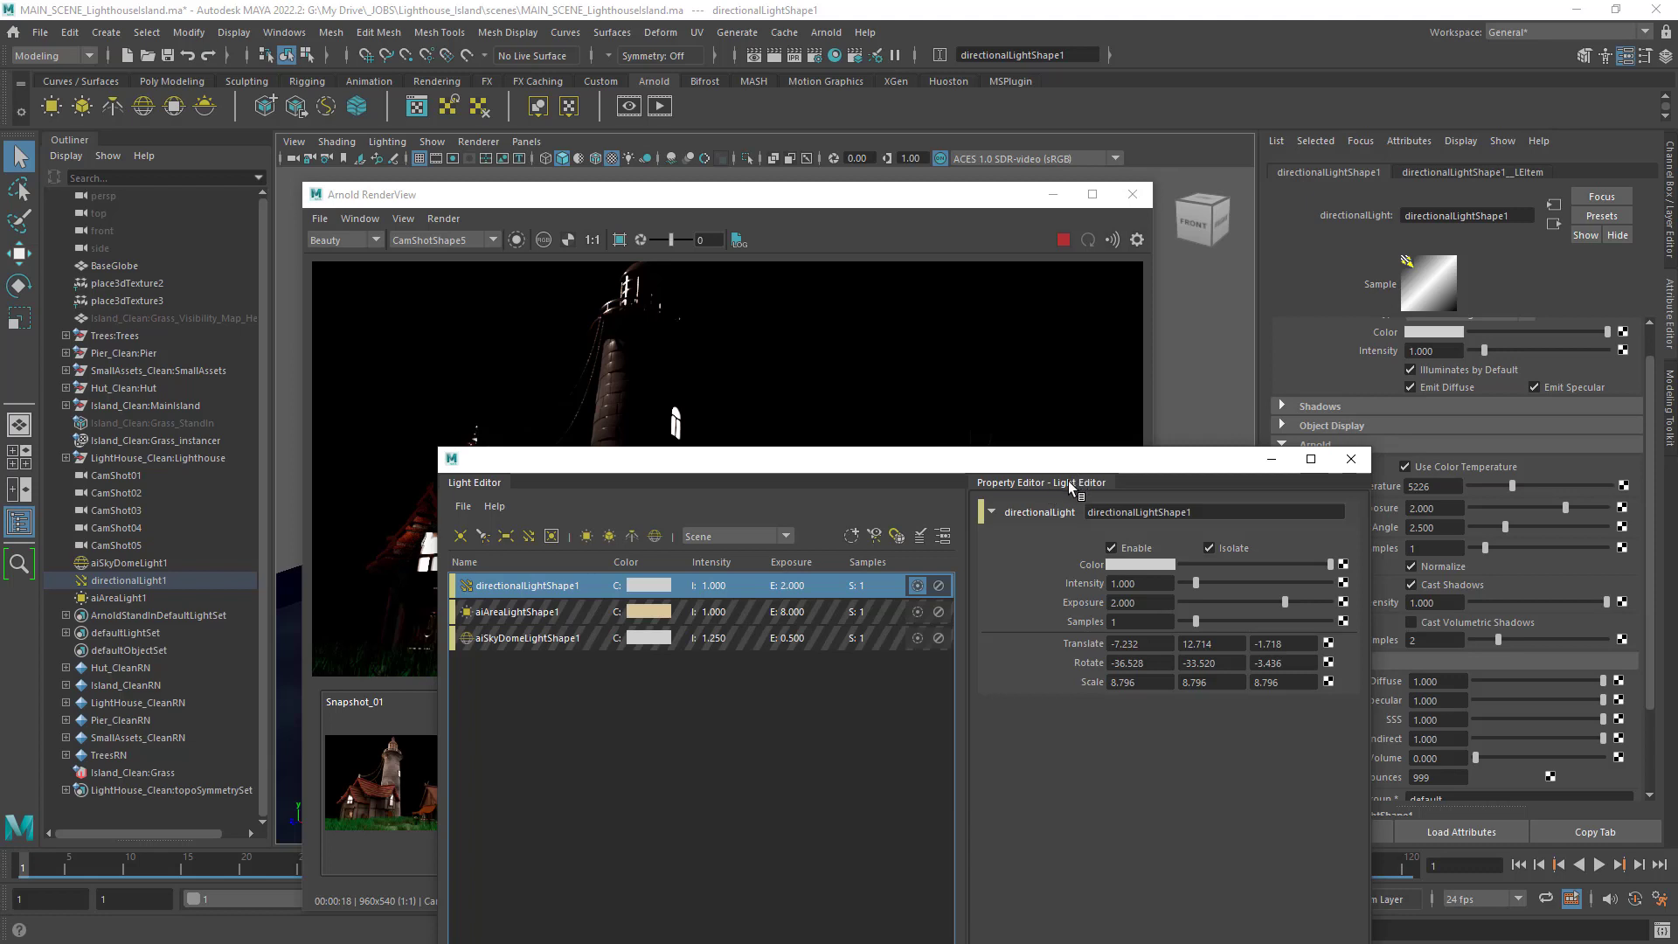
drag(1086, 465, 925, 449)
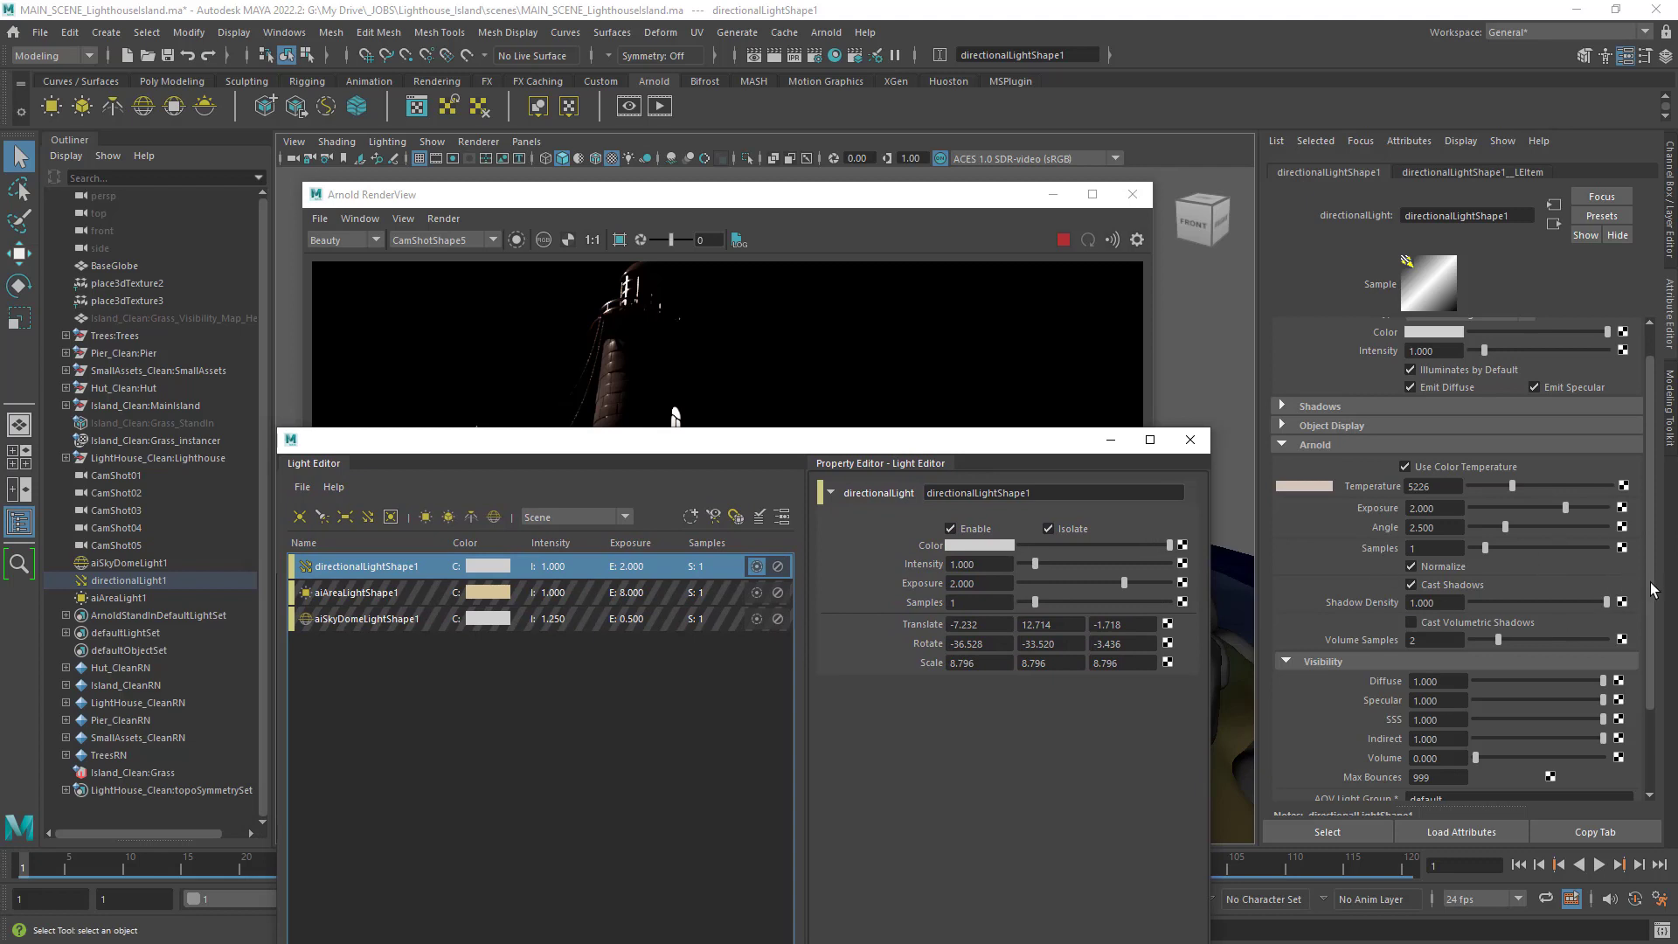
drag(1651, 583, 1640, 661)
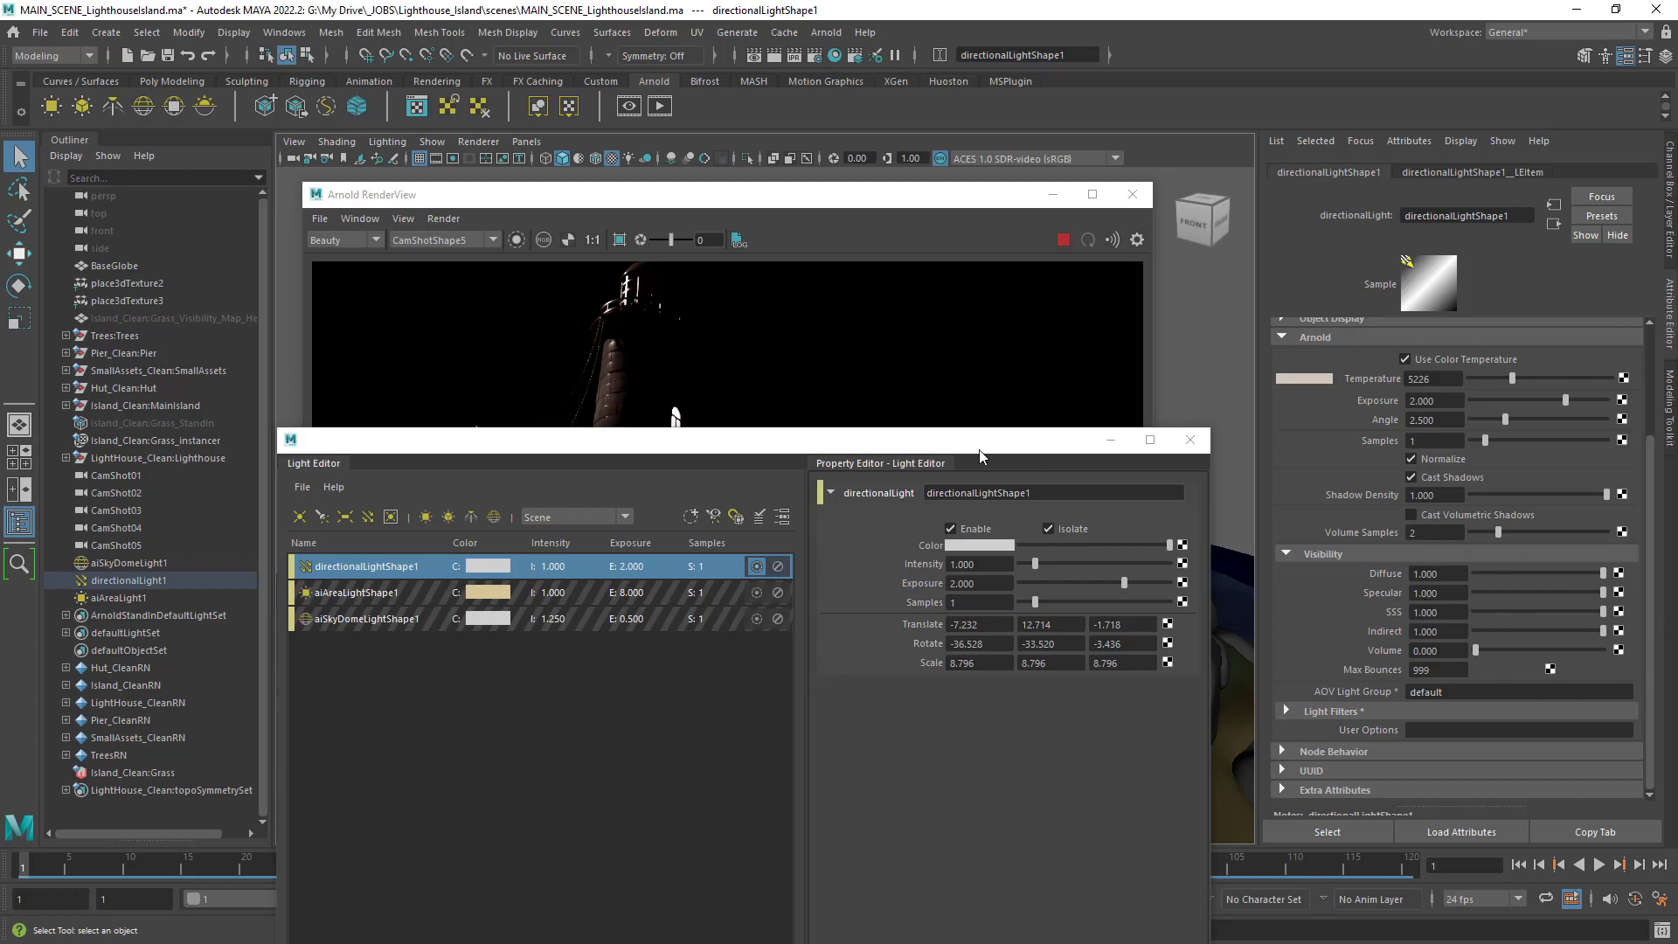
drag(852, 437, 1323, 340)
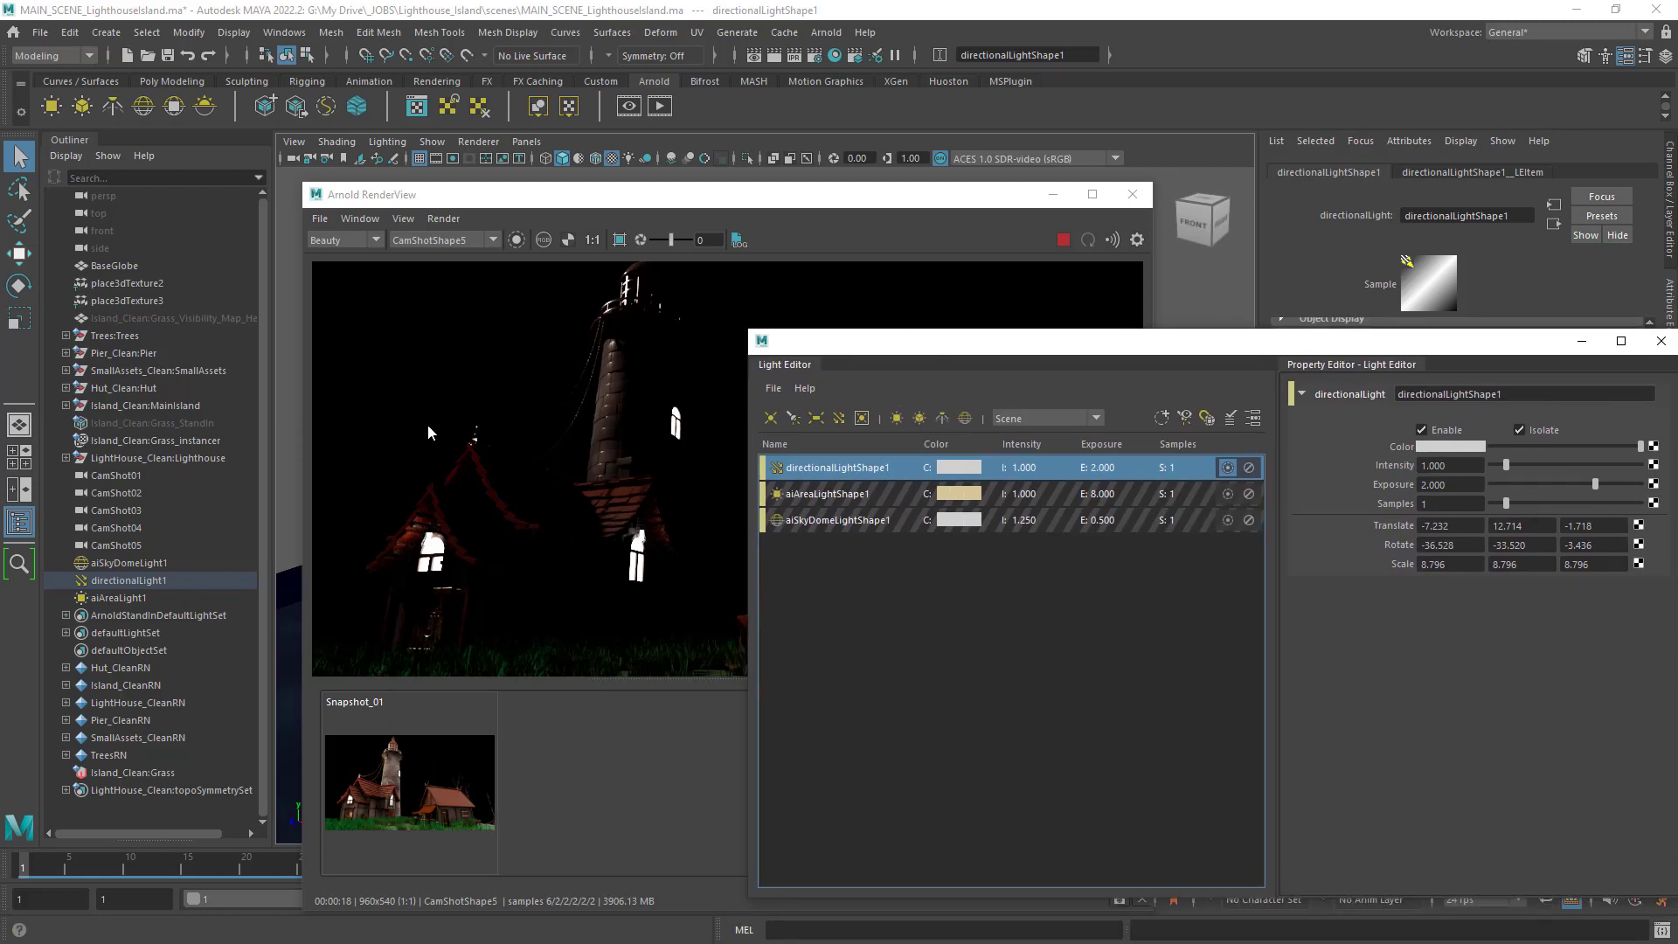
Isolate the skydome light instead of the directional light and move the Light Editor away from the render.
click(843, 522)
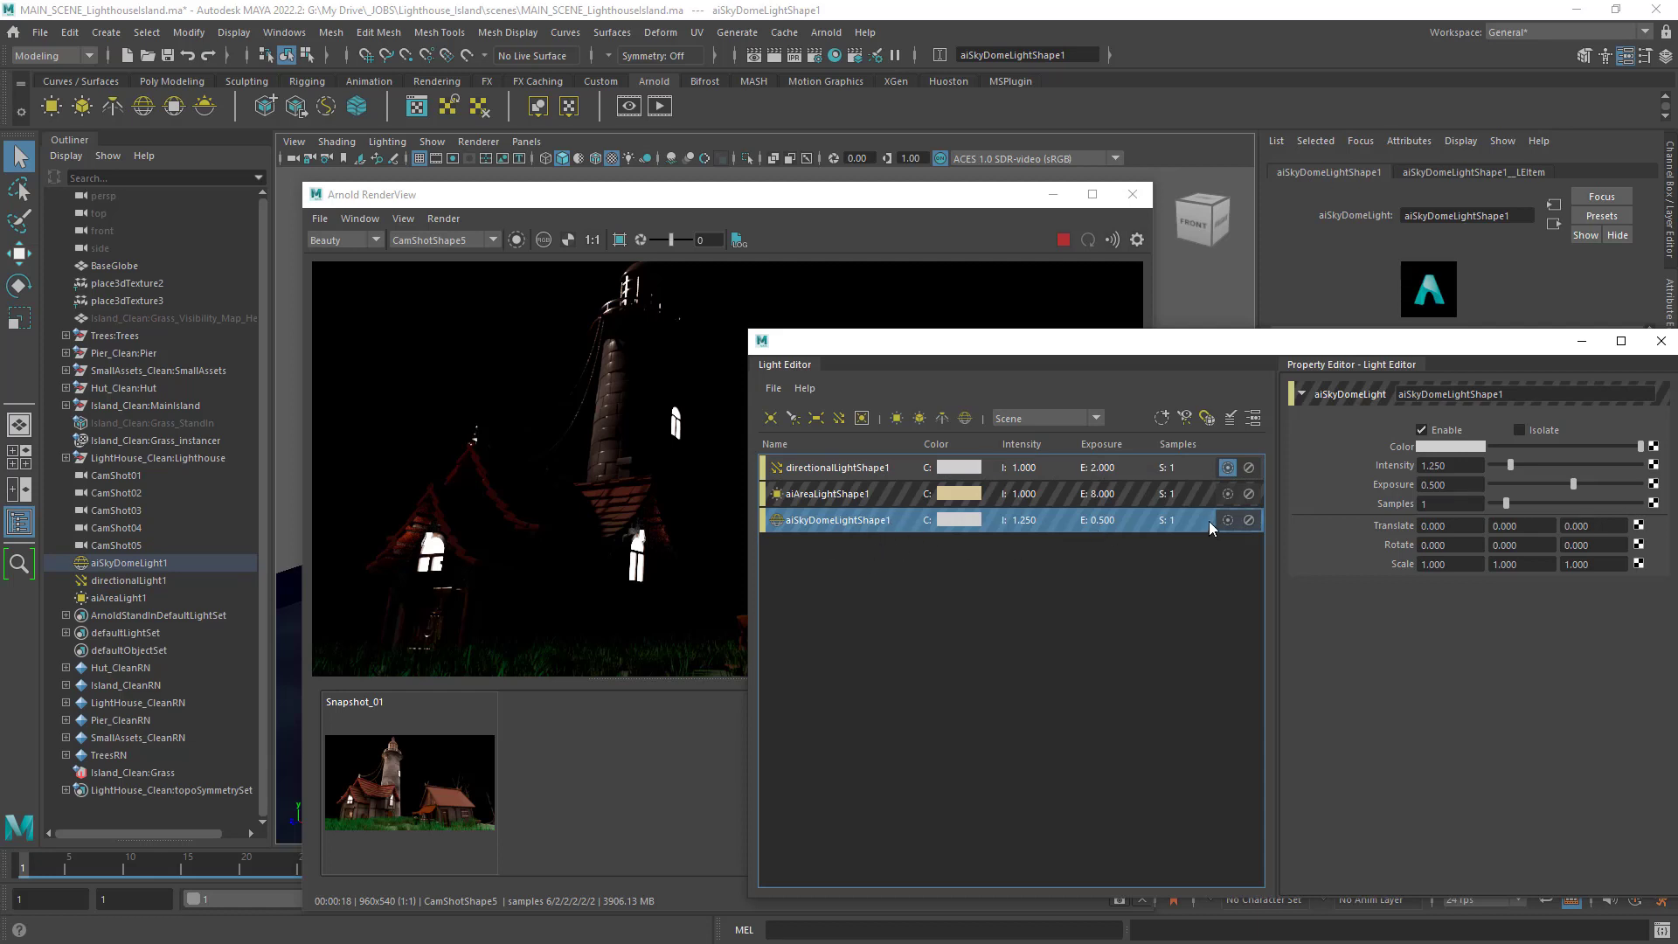
click(1228, 468)
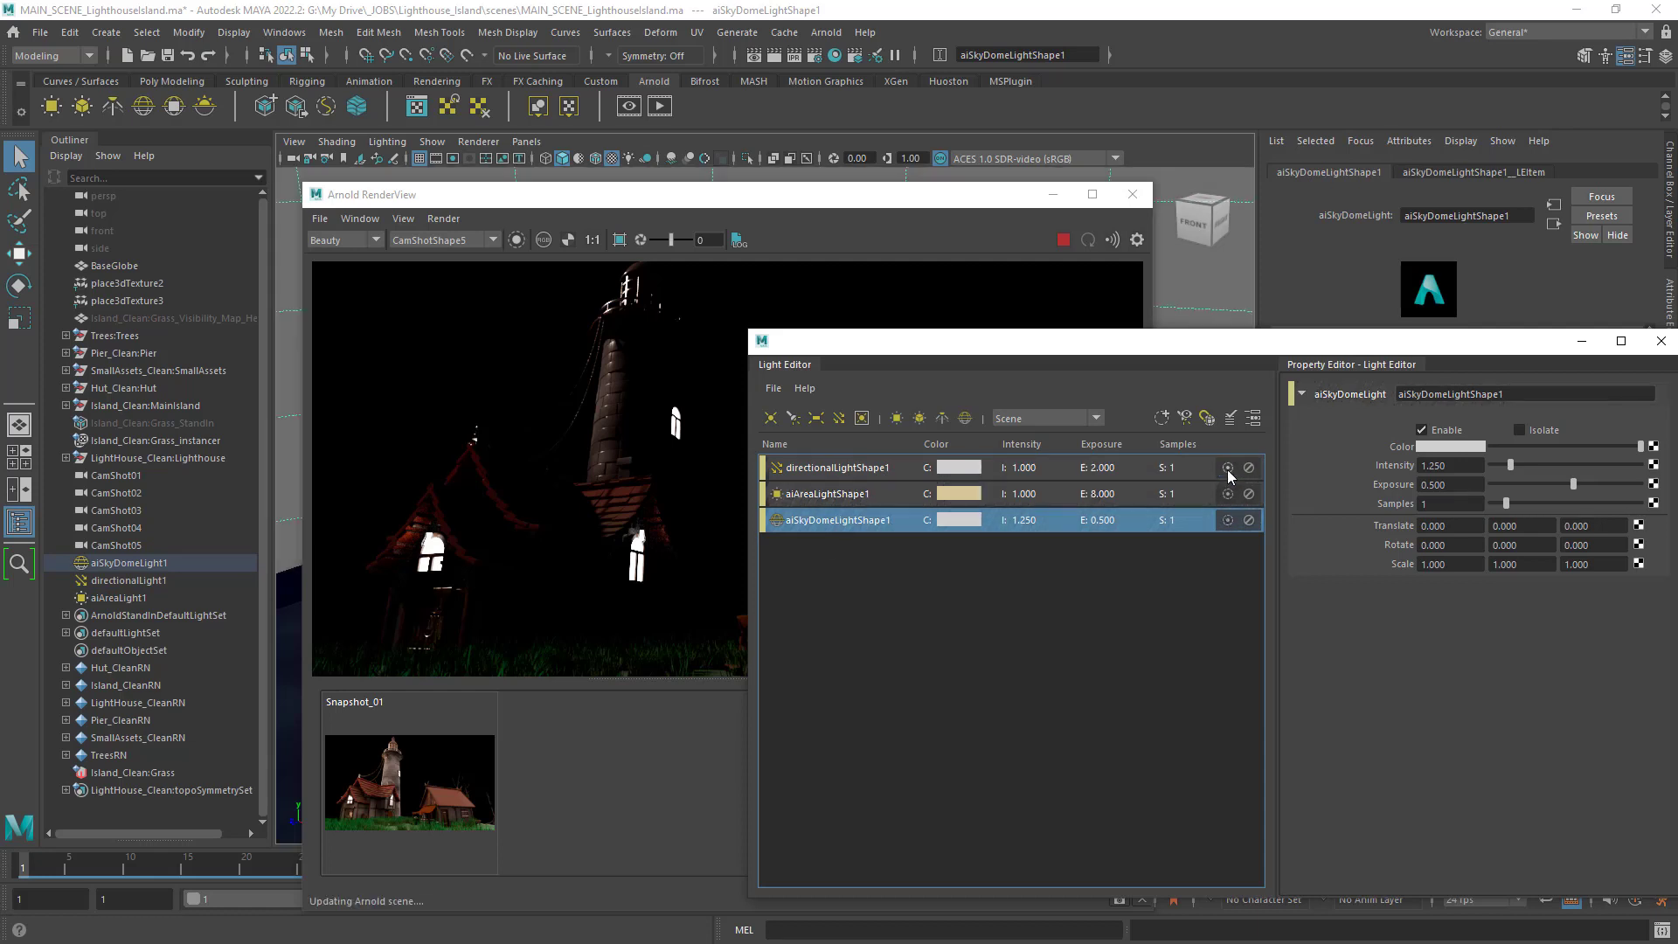
click(1228, 521)
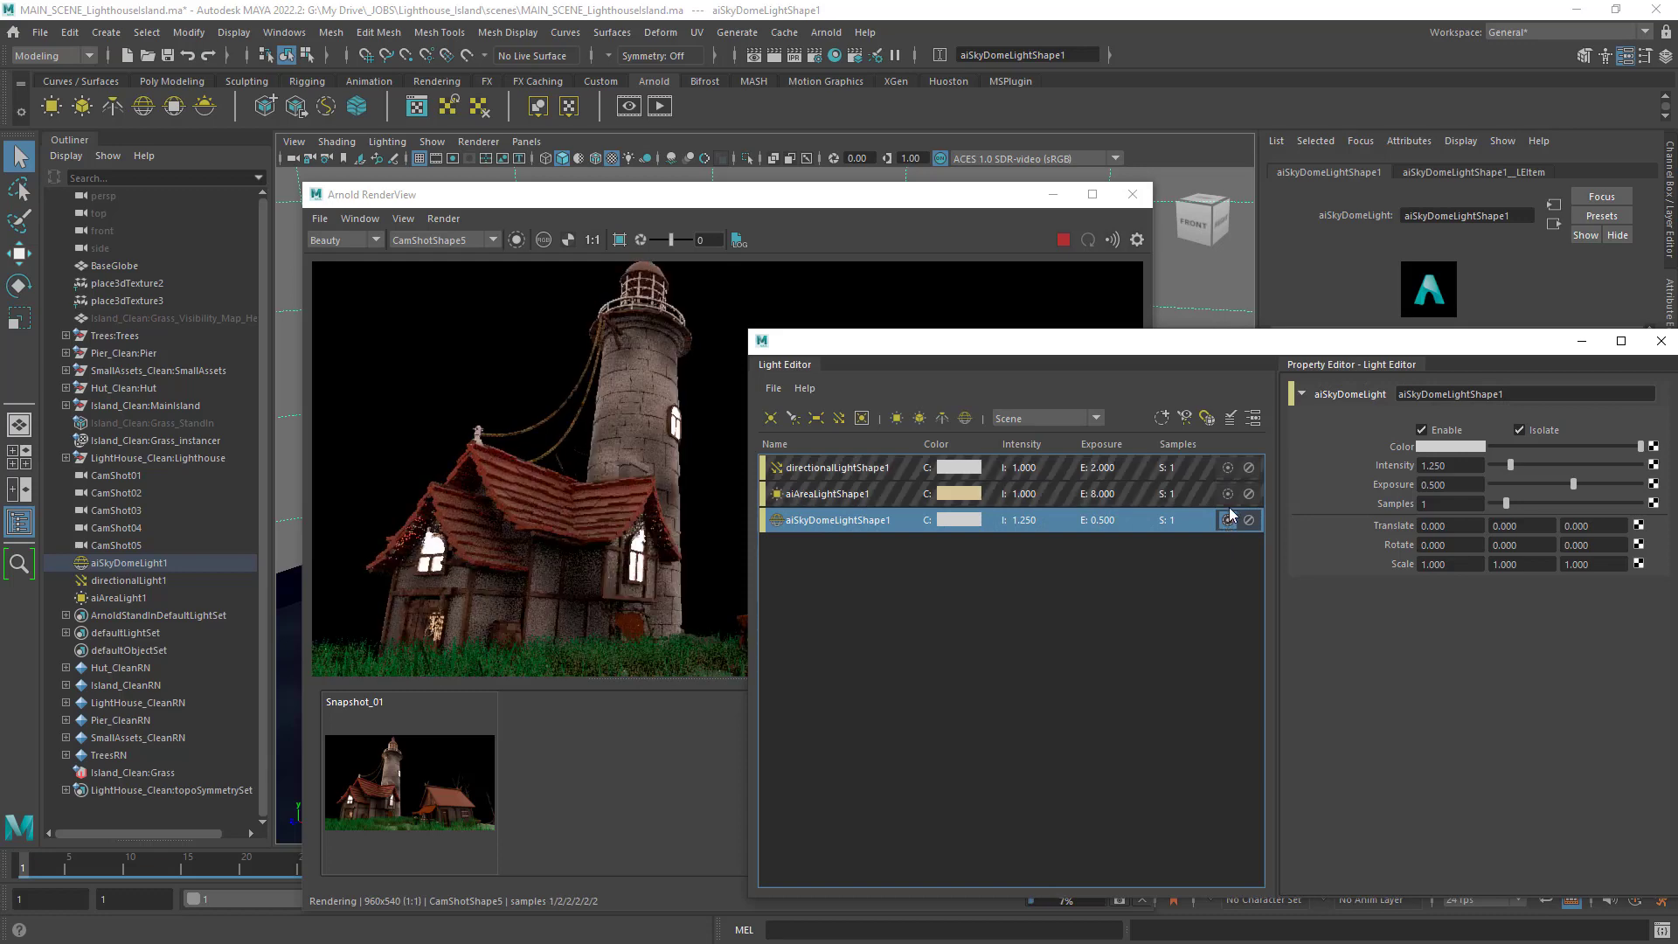
drag(1100, 348, 1213, 290)
Add the directional light and the area light to the isolated lights alongside the skydome light.
click(953, 417)
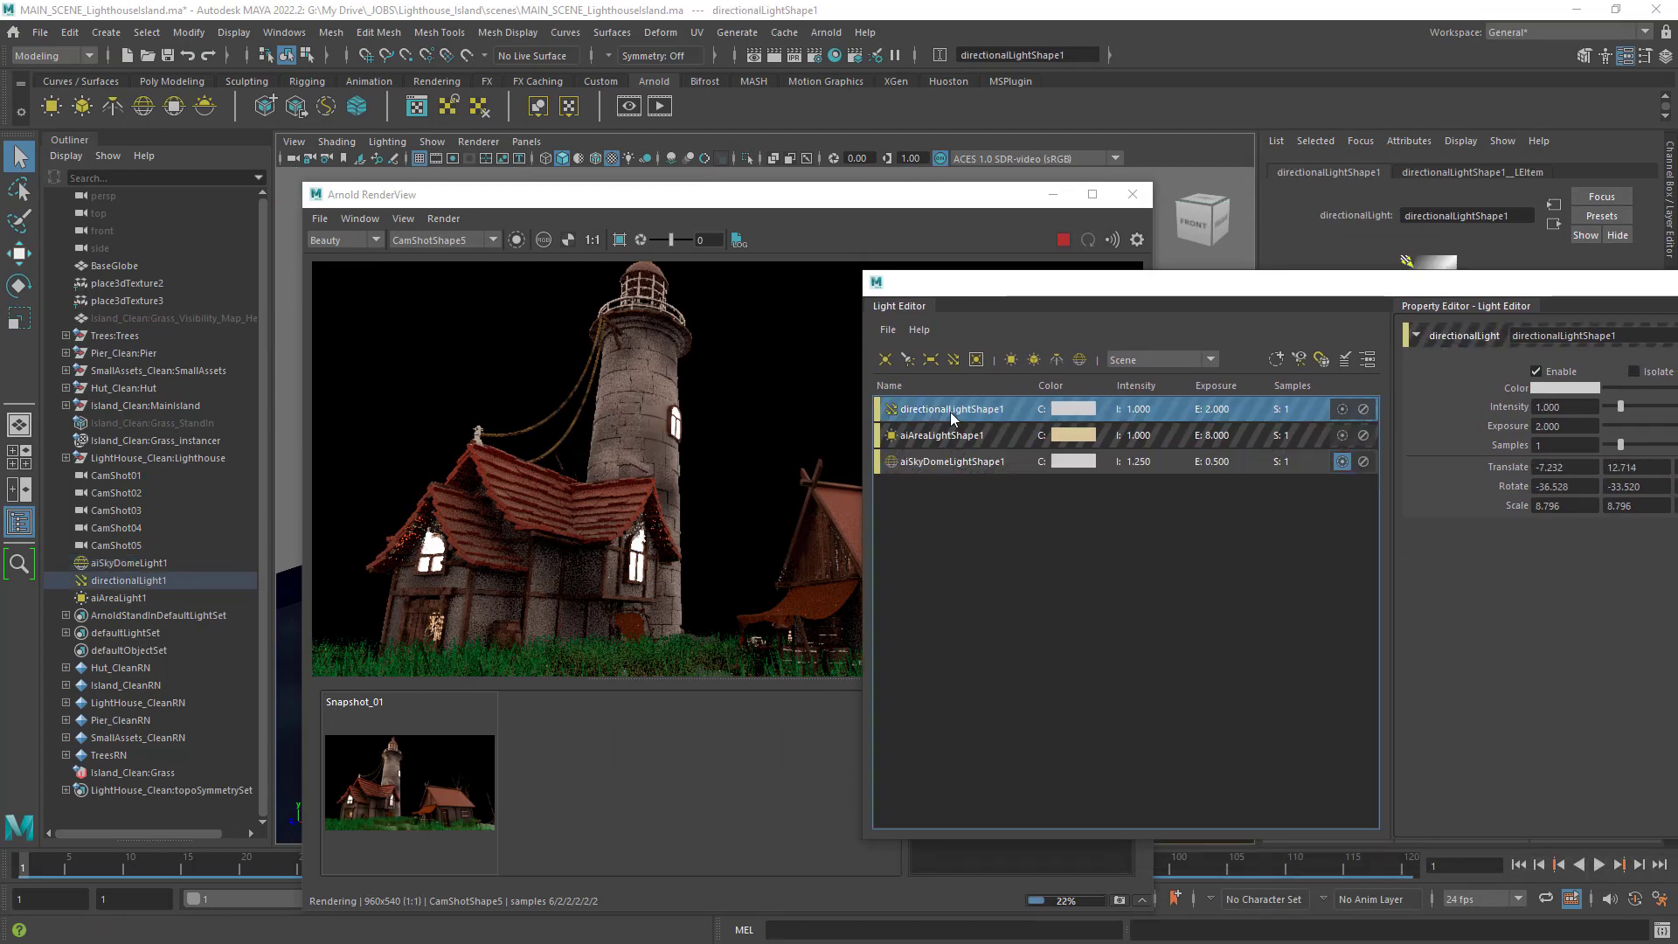
click(1343, 408)
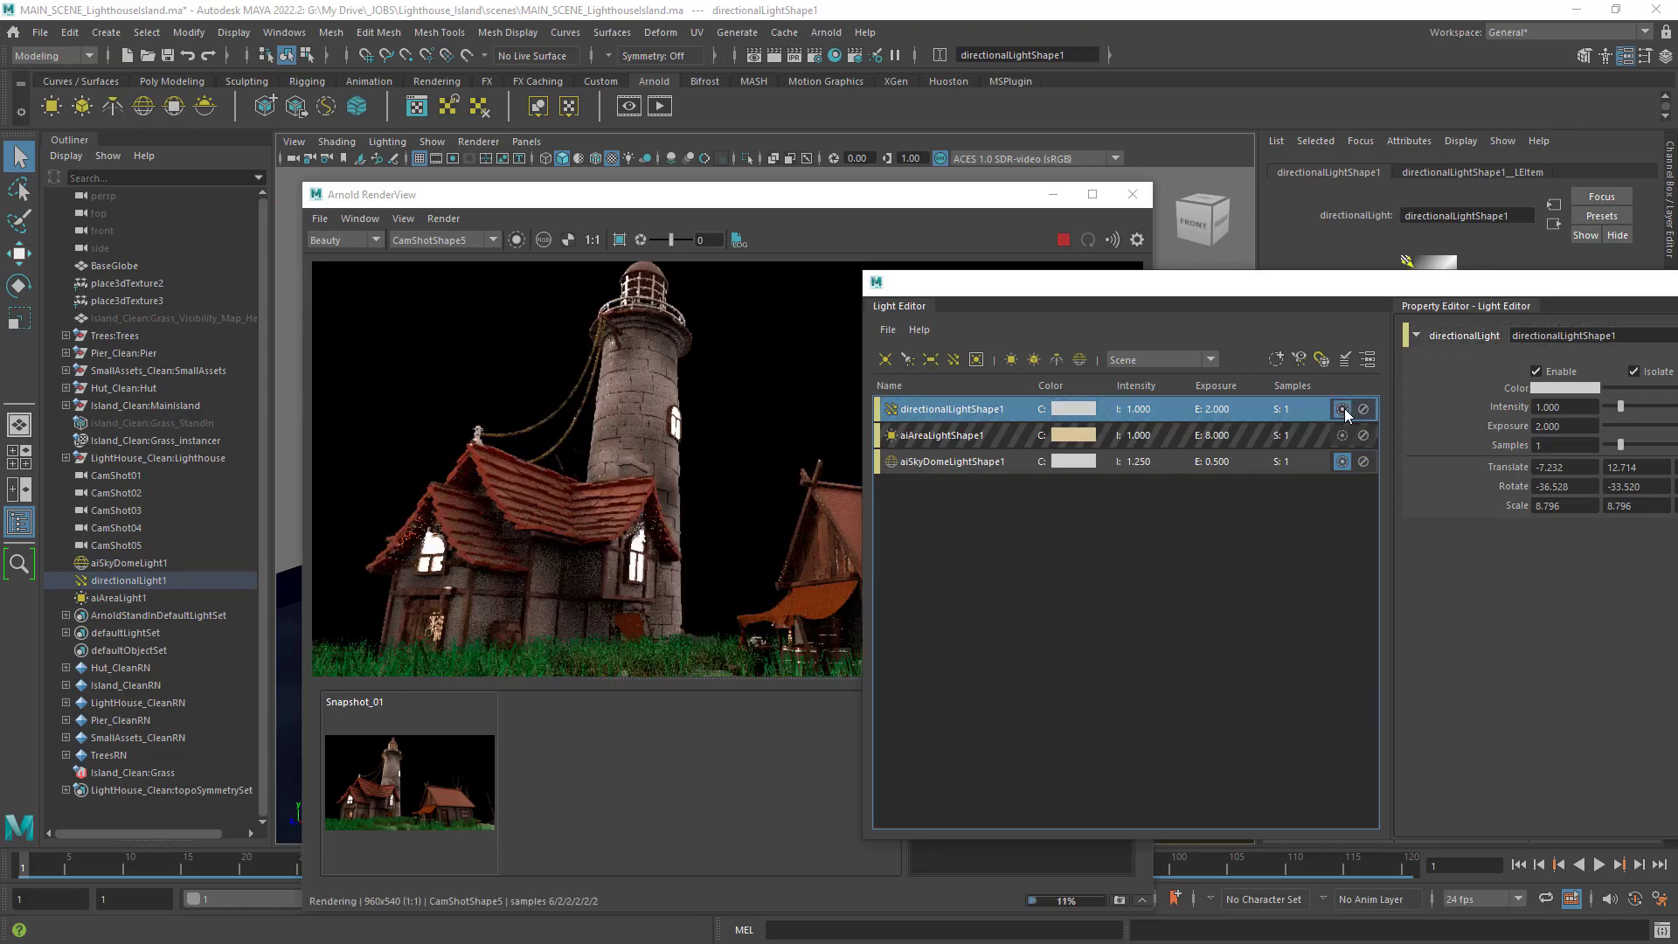
click(1344, 408)
click(1344, 408)
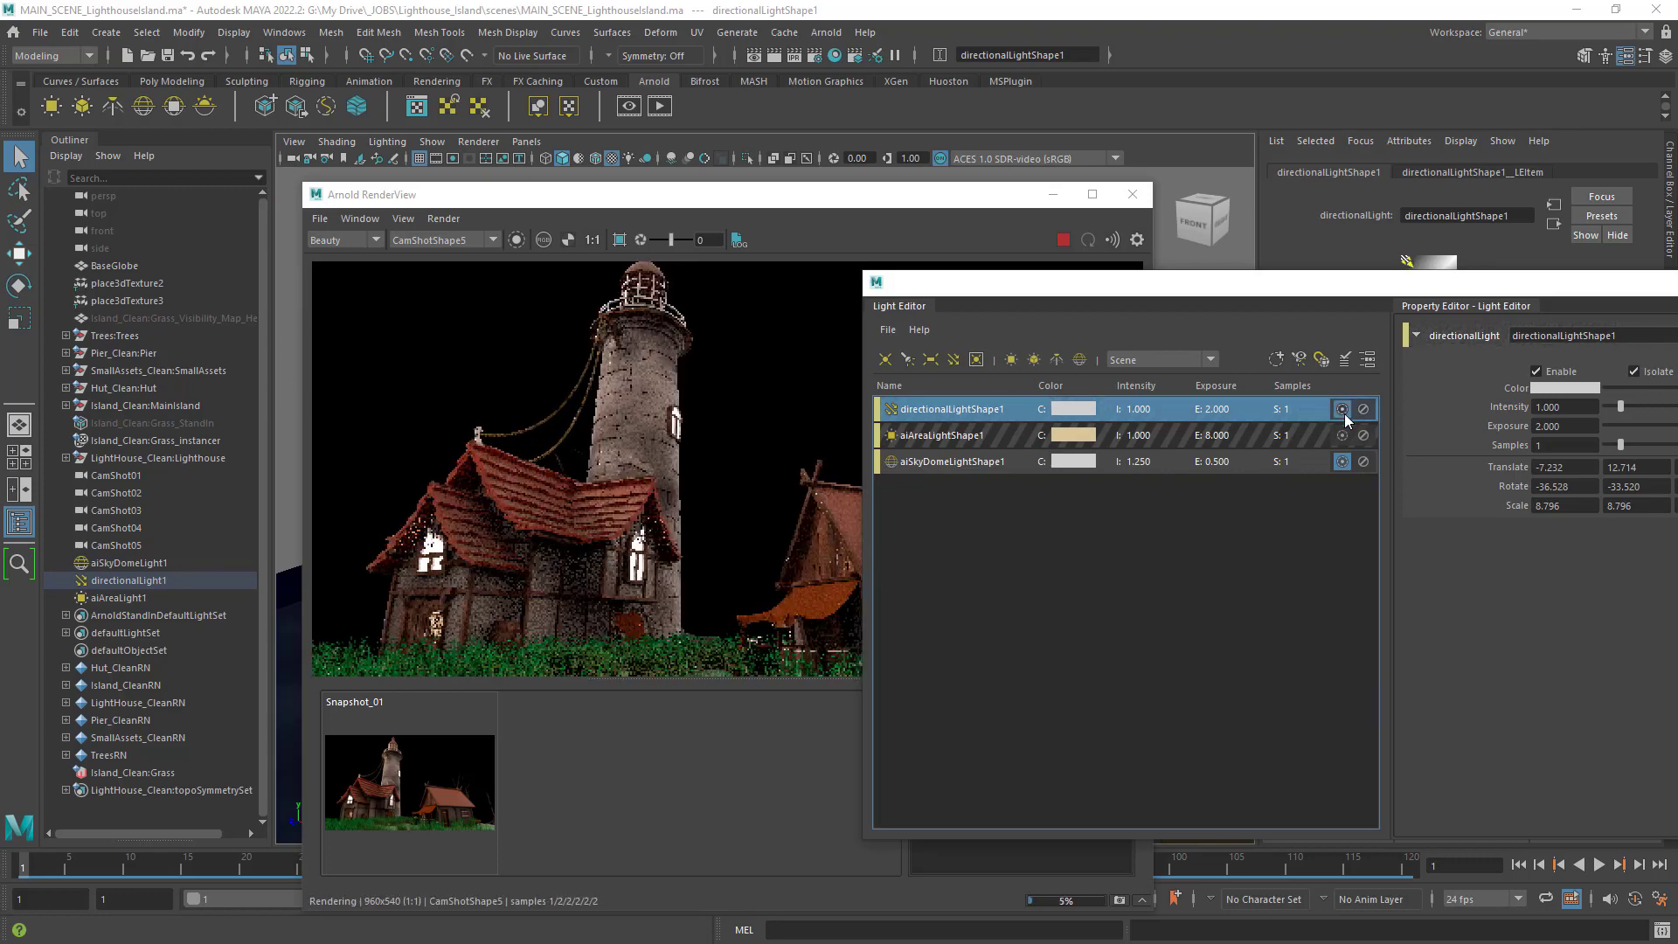
click(1343, 435)
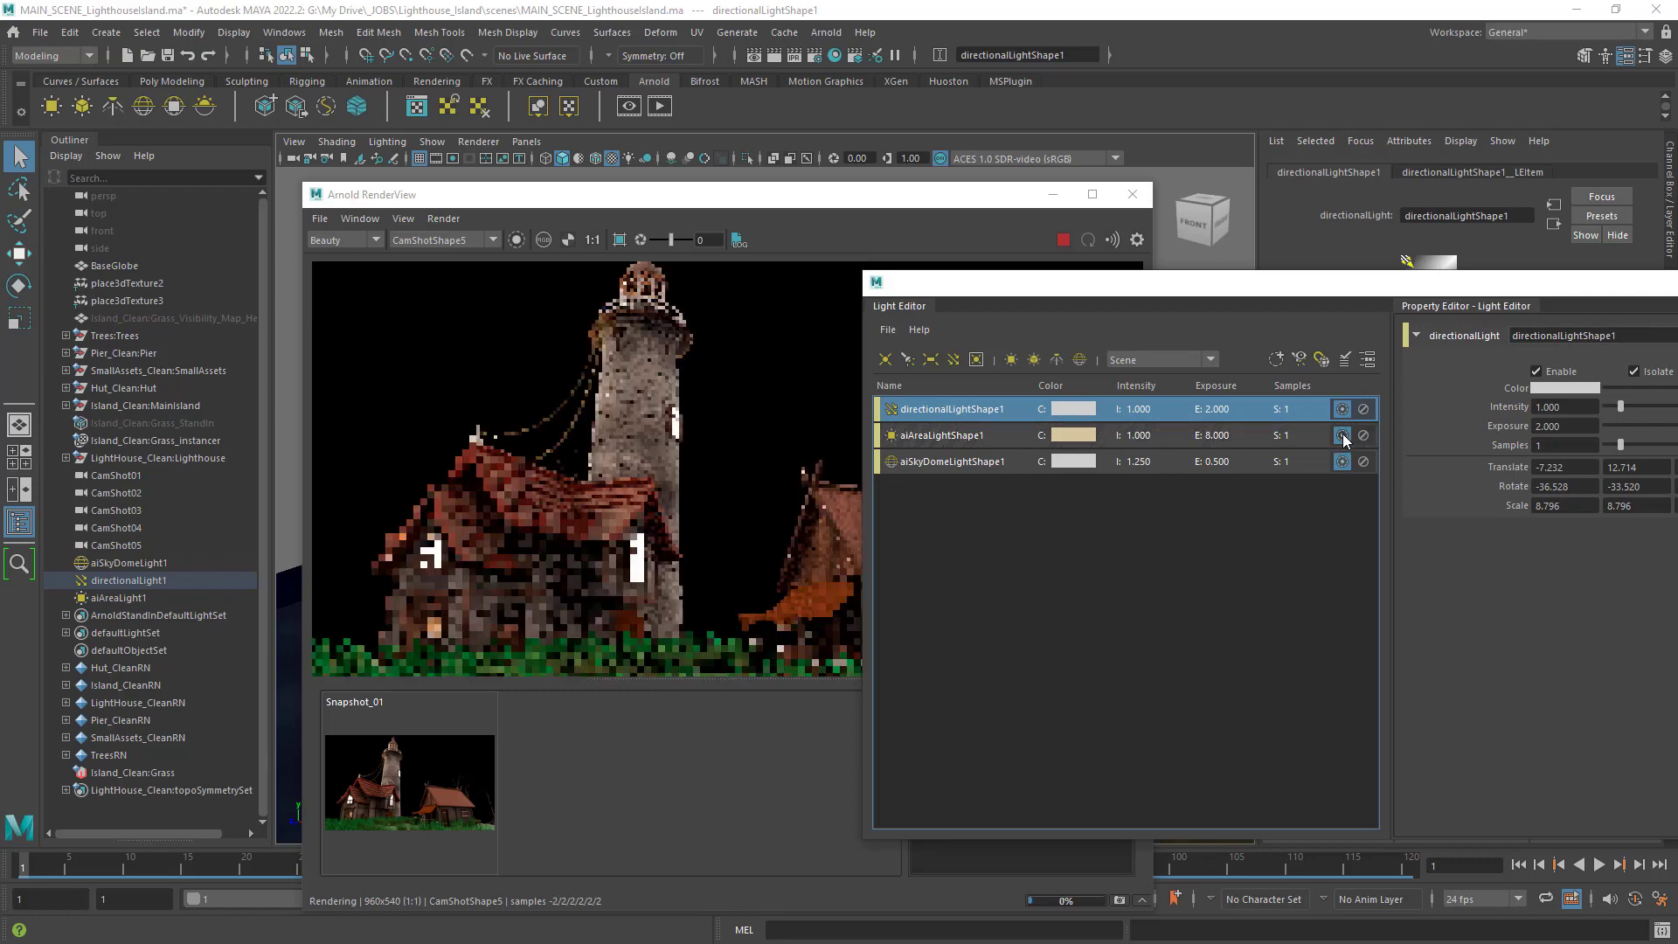
click(1343, 435)
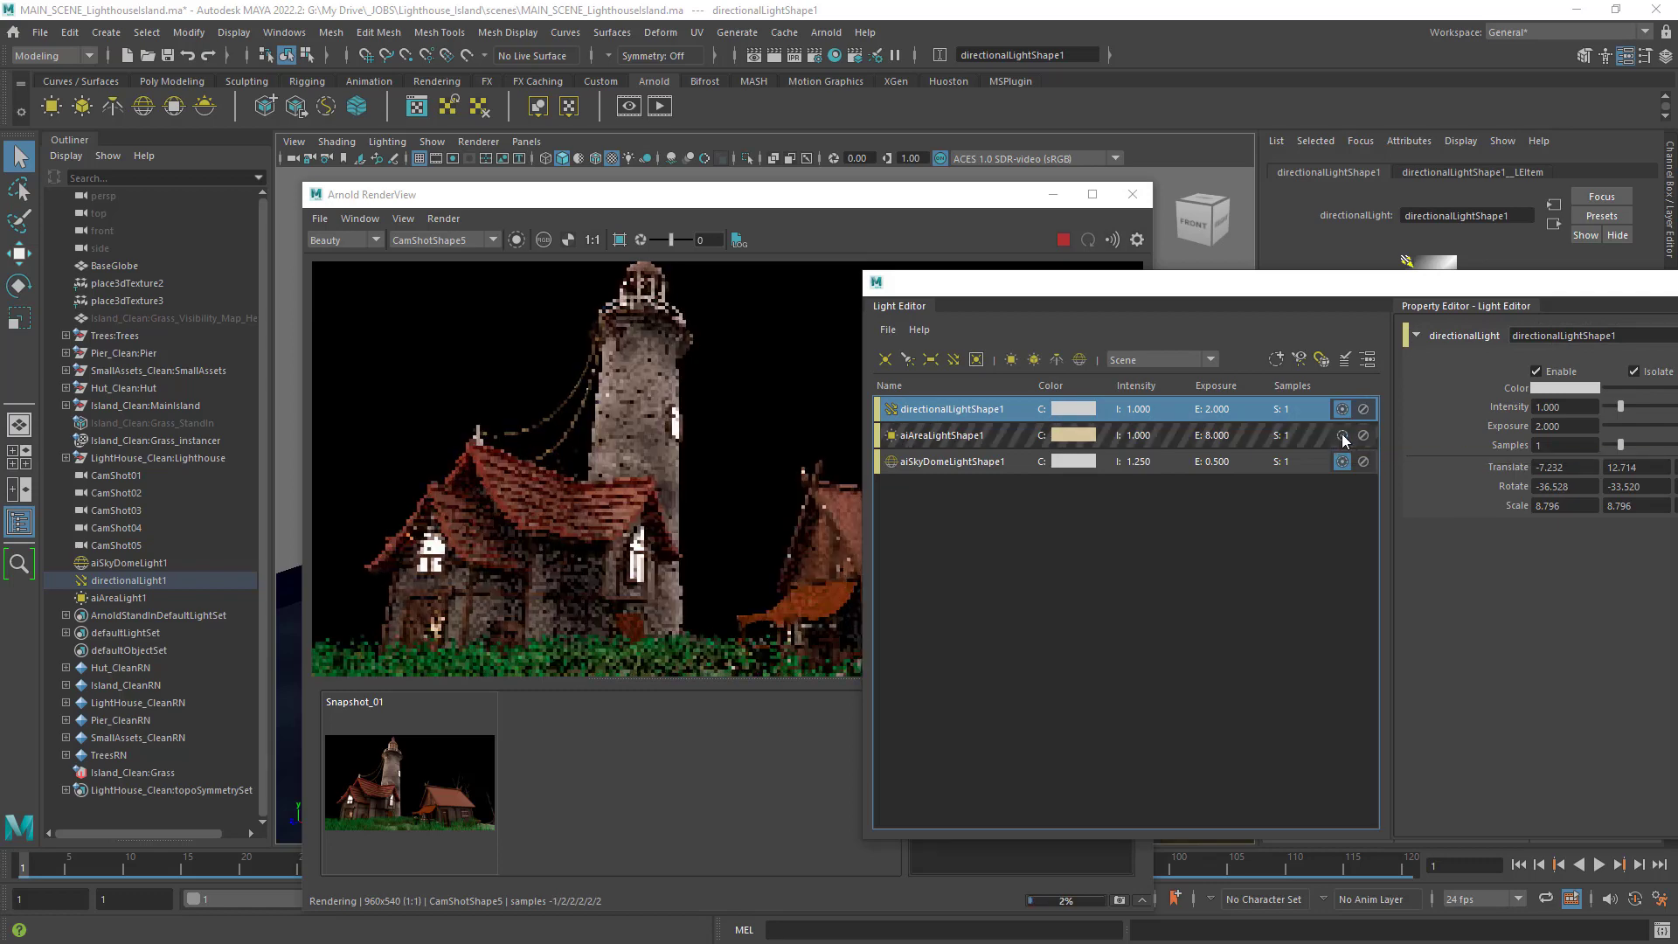
click(1343, 436)
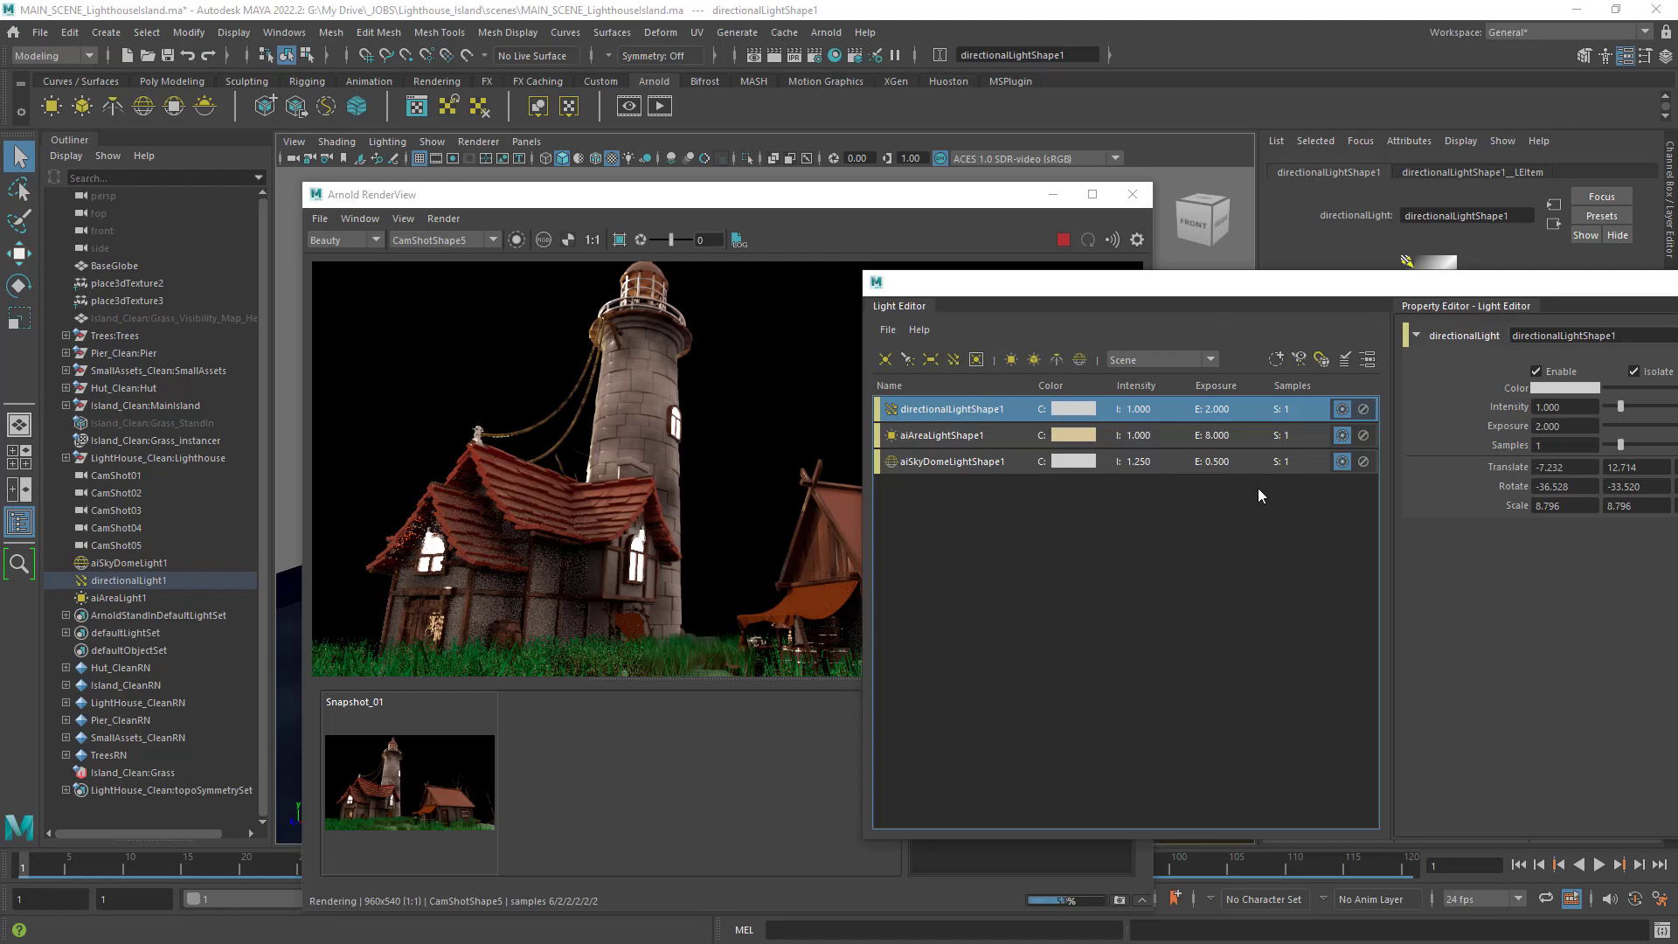
Bring the Light Editor's full property pane into view and inspect each light's basic properties in turn.
drag(1511, 291, 1254, 298)
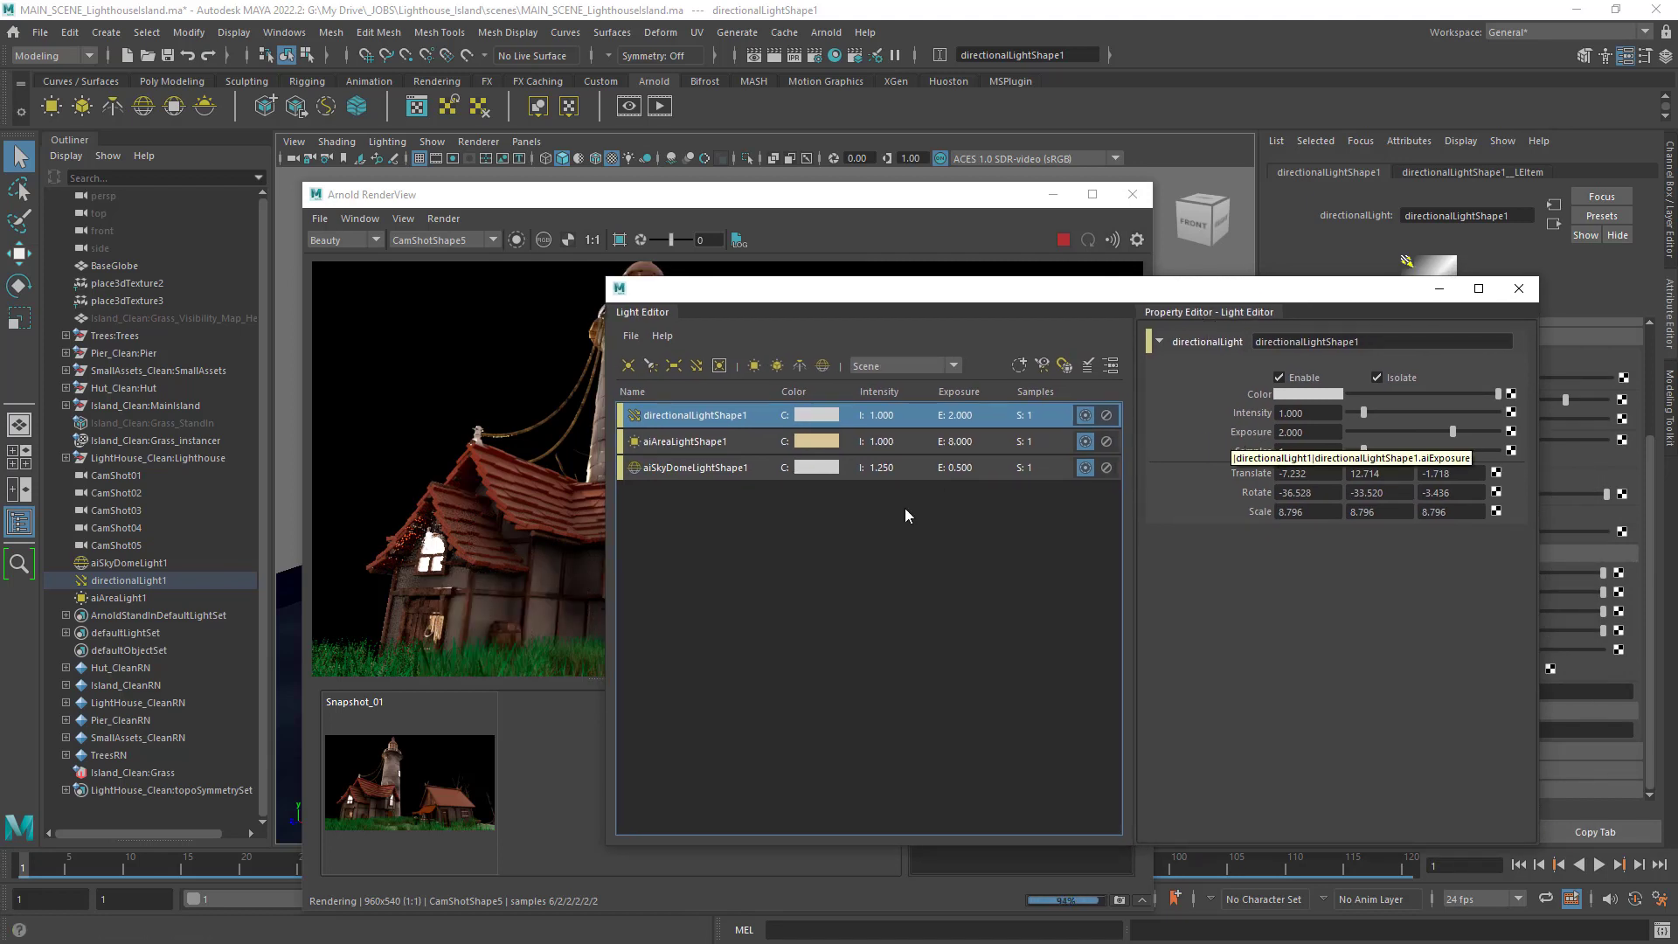
click(682, 469)
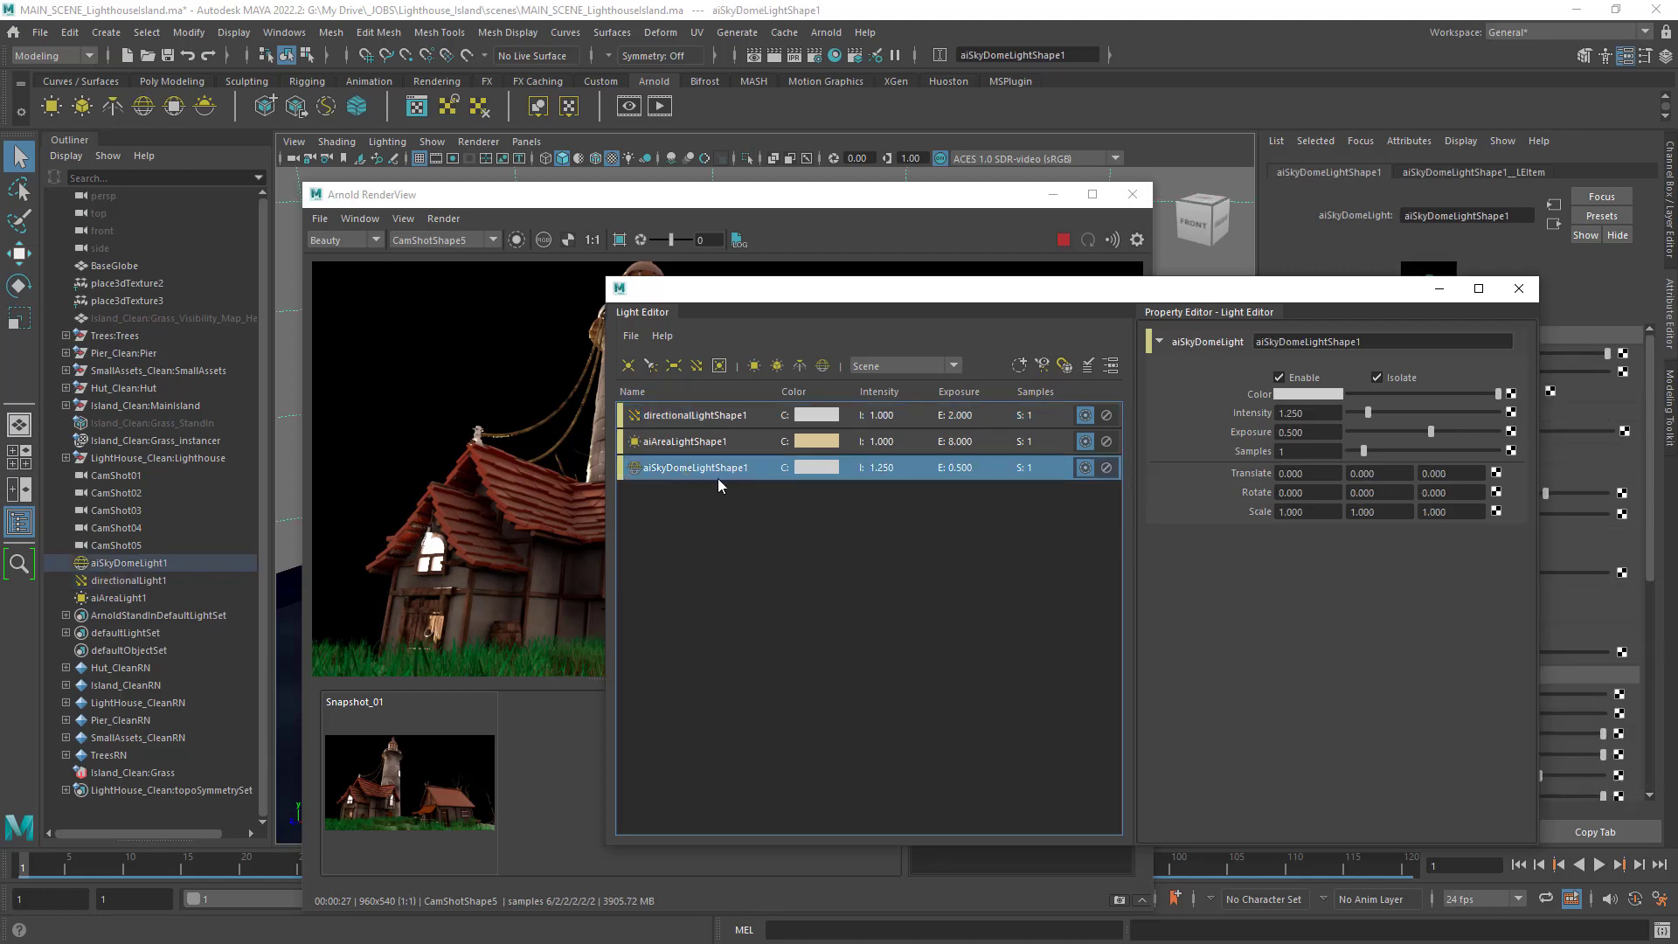
click(720, 442)
click(719, 419)
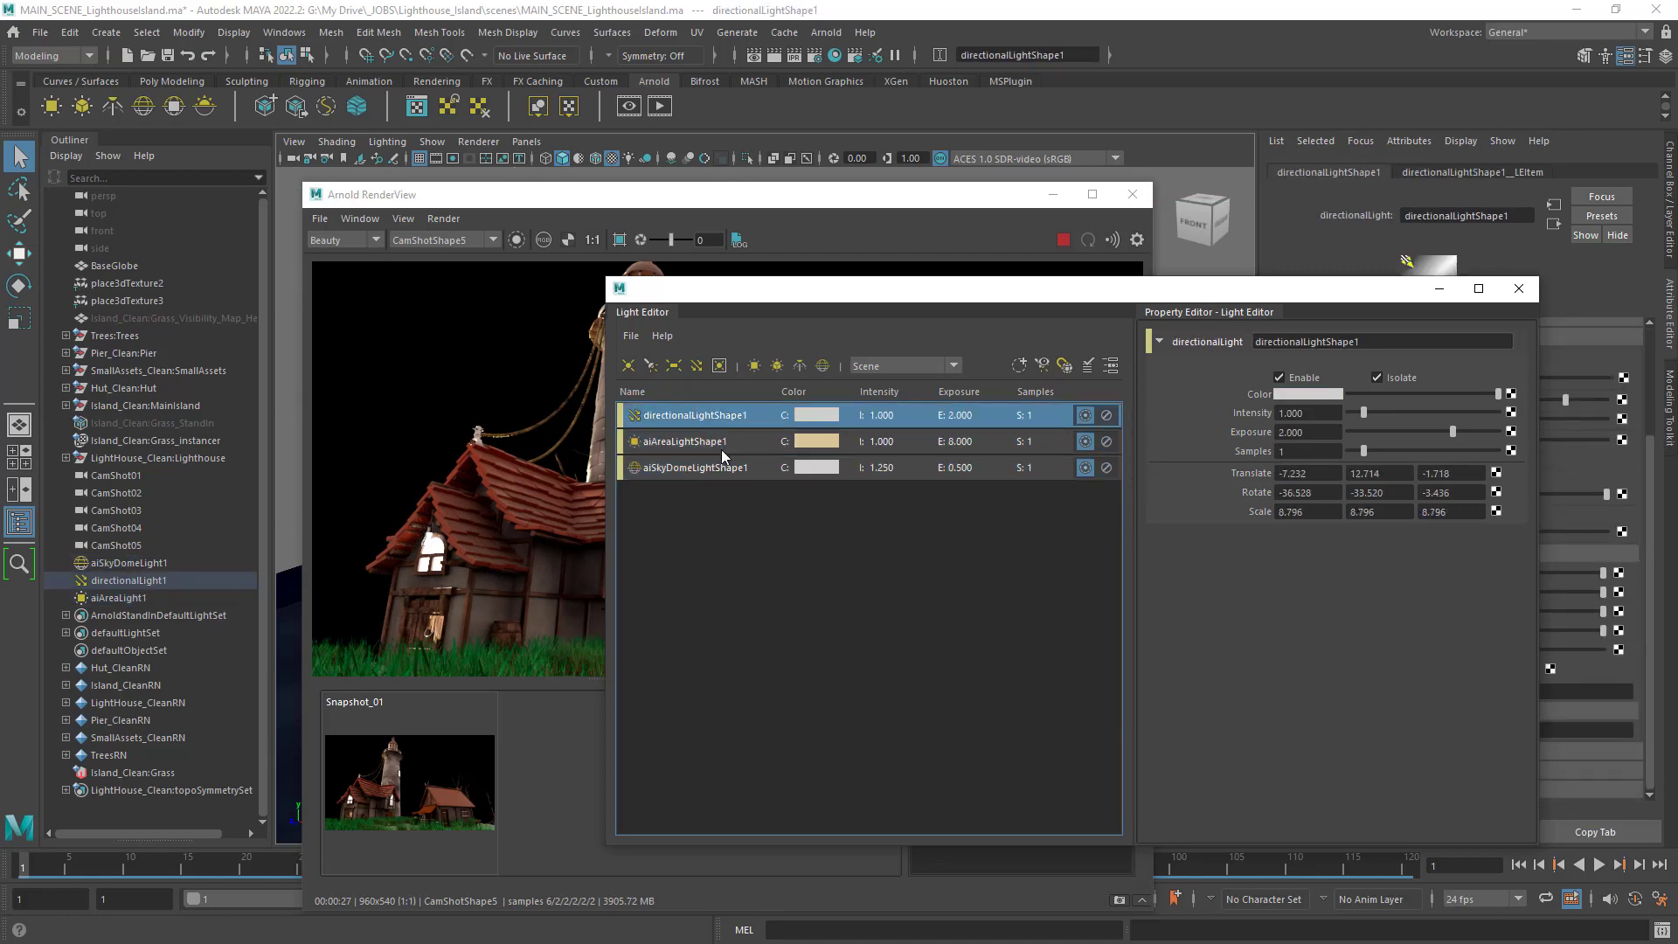
click(722, 444)
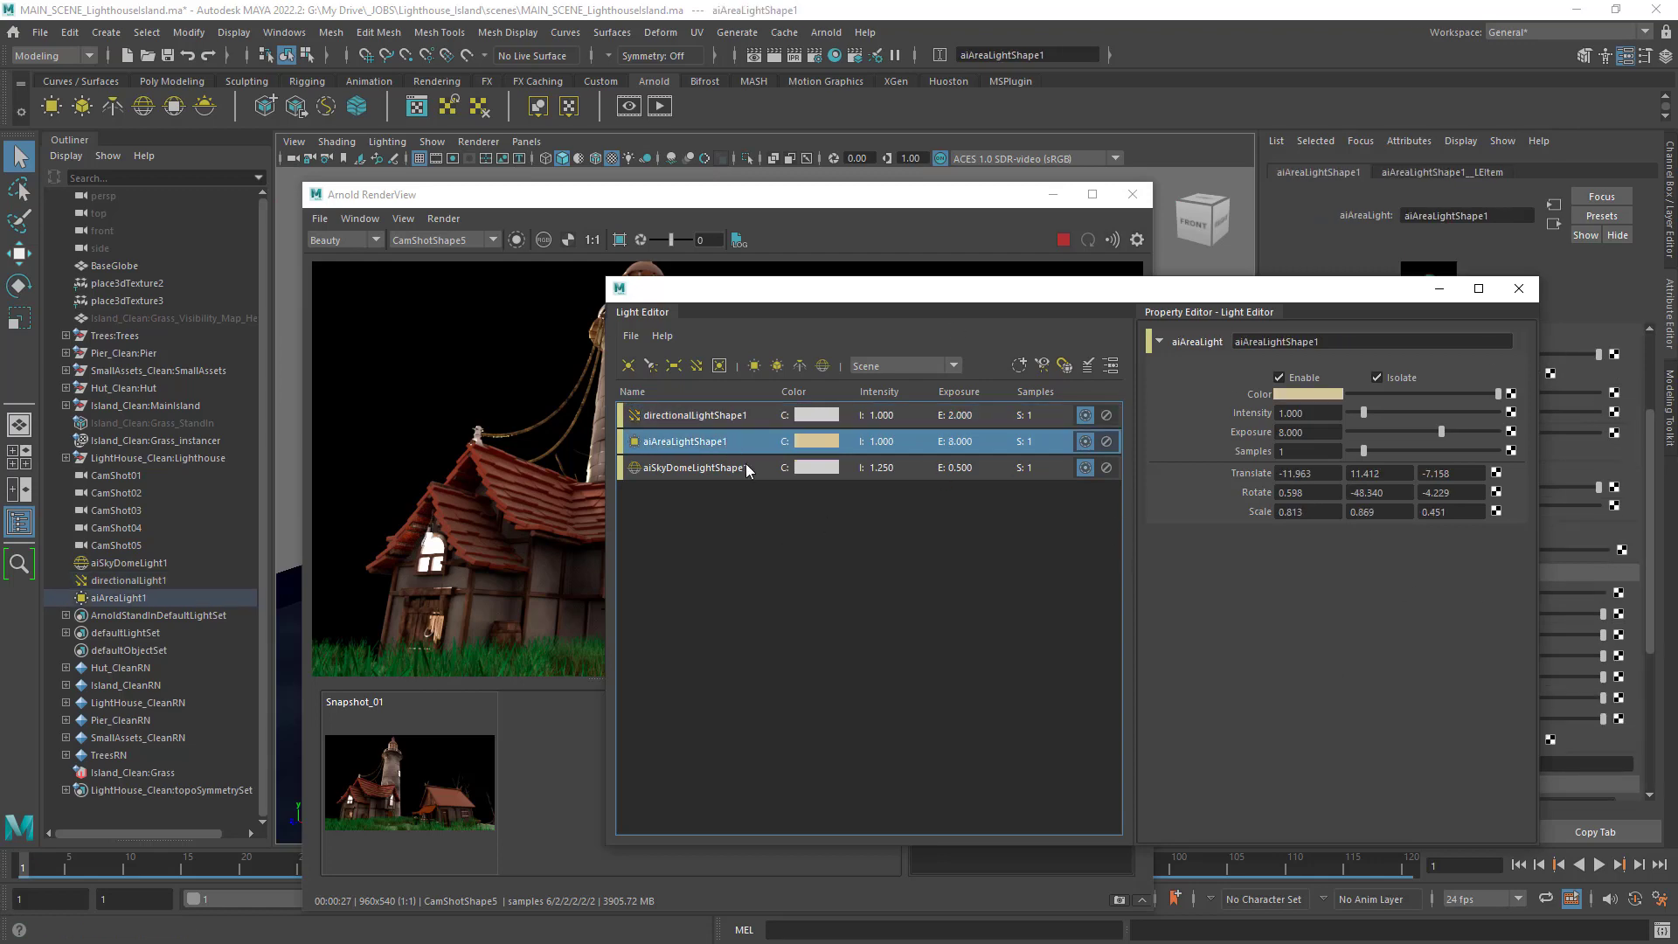
Uncover the Attribute Editor and cycle through the three lights to compare their full attributes with the Light Editor's.
drag(1030, 292, 700, 292)
click(386, 467)
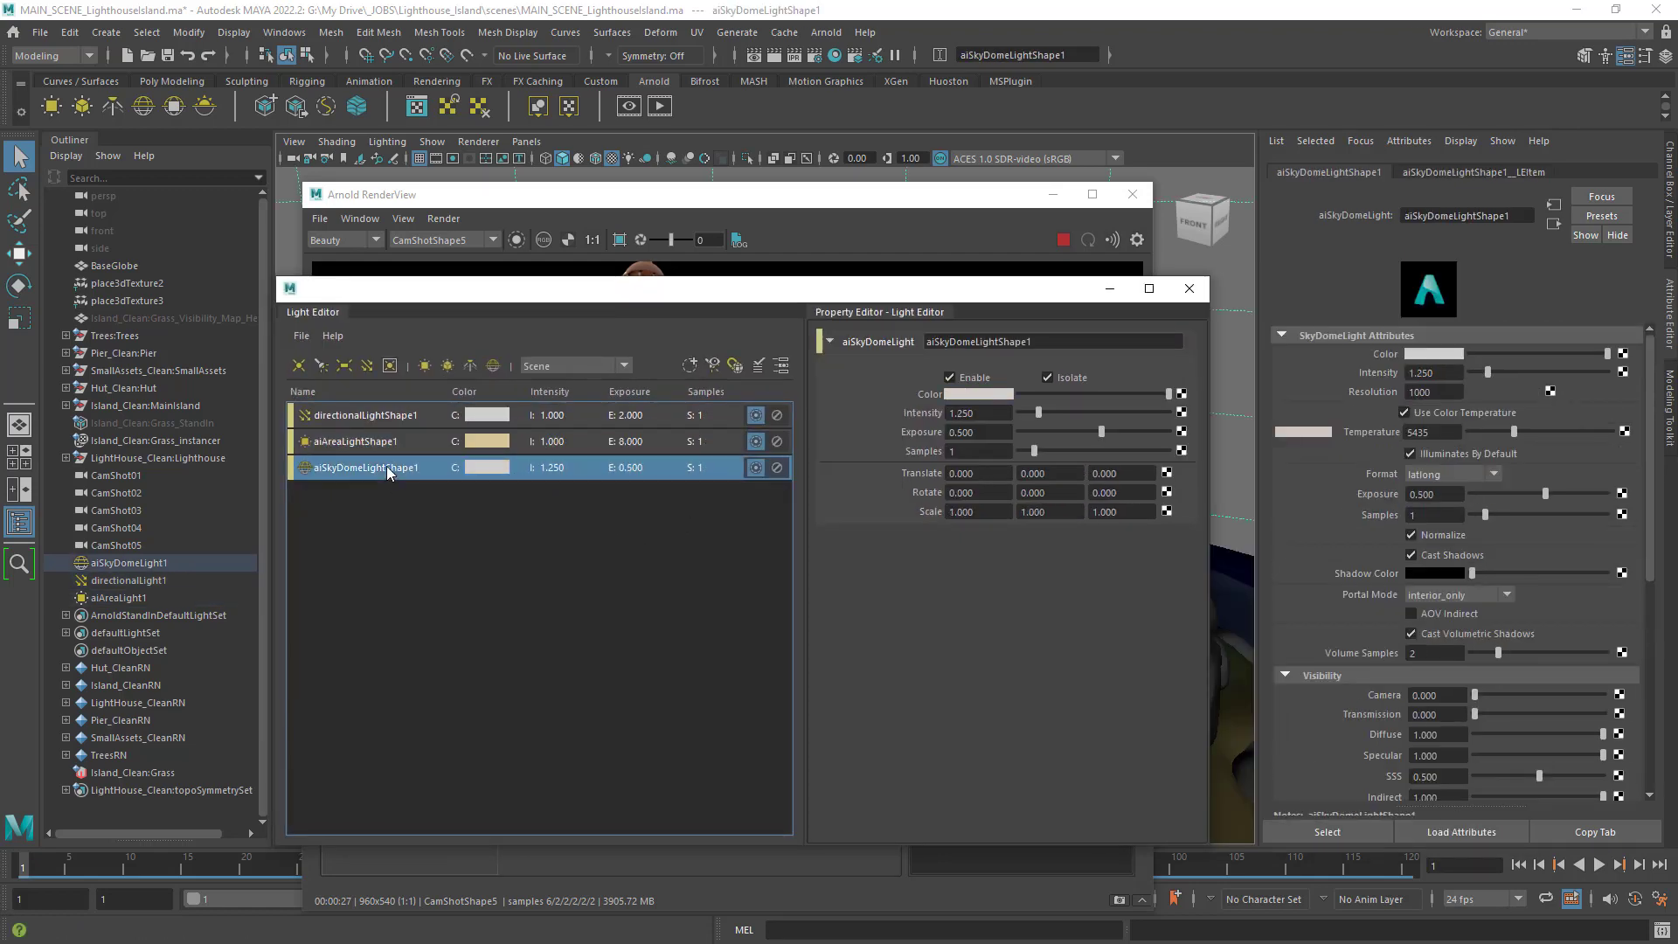
click(388, 444)
click(393, 417)
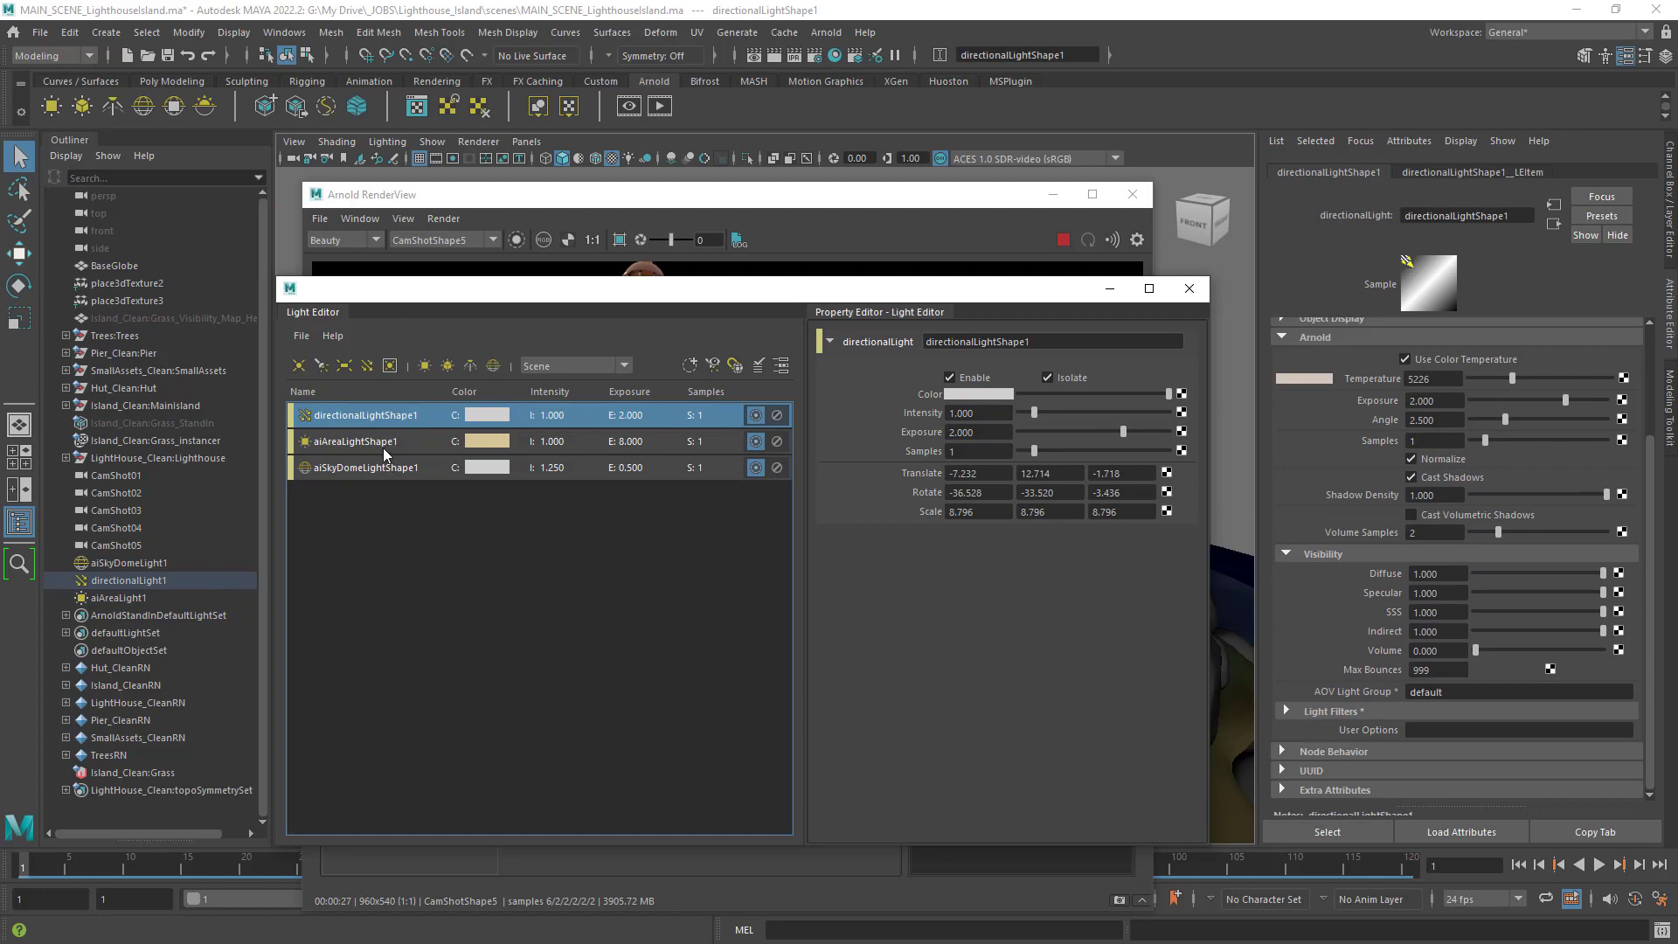
click(385, 444)
click(384, 468)
click(381, 442)
click(379, 416)
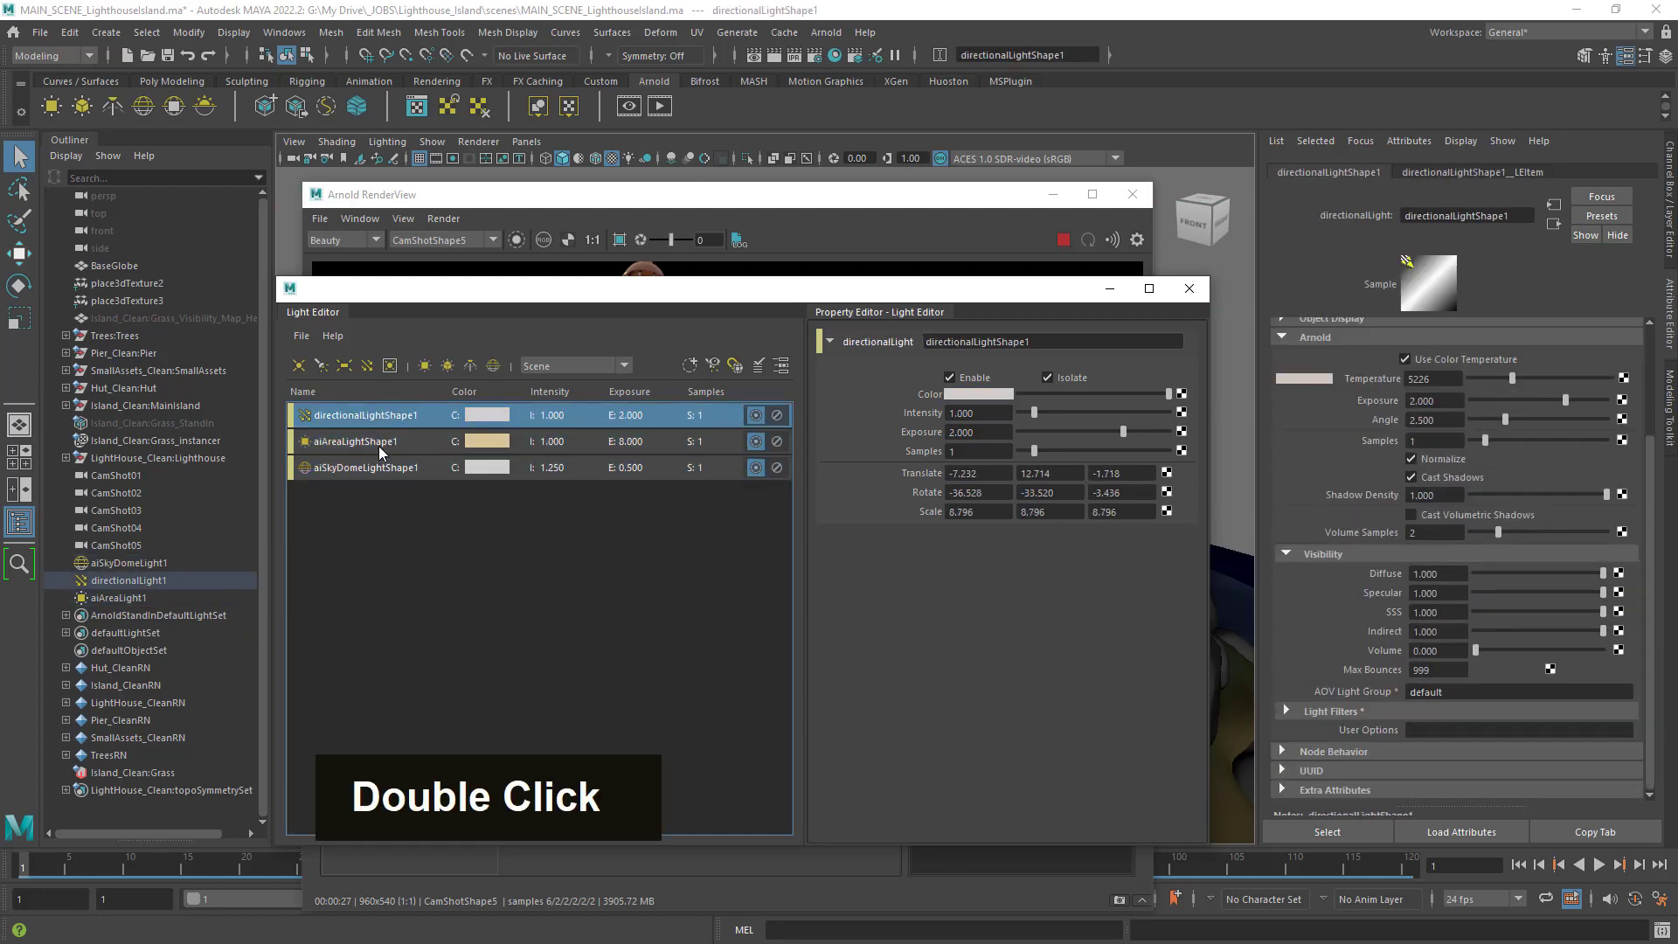
click(385, 469)
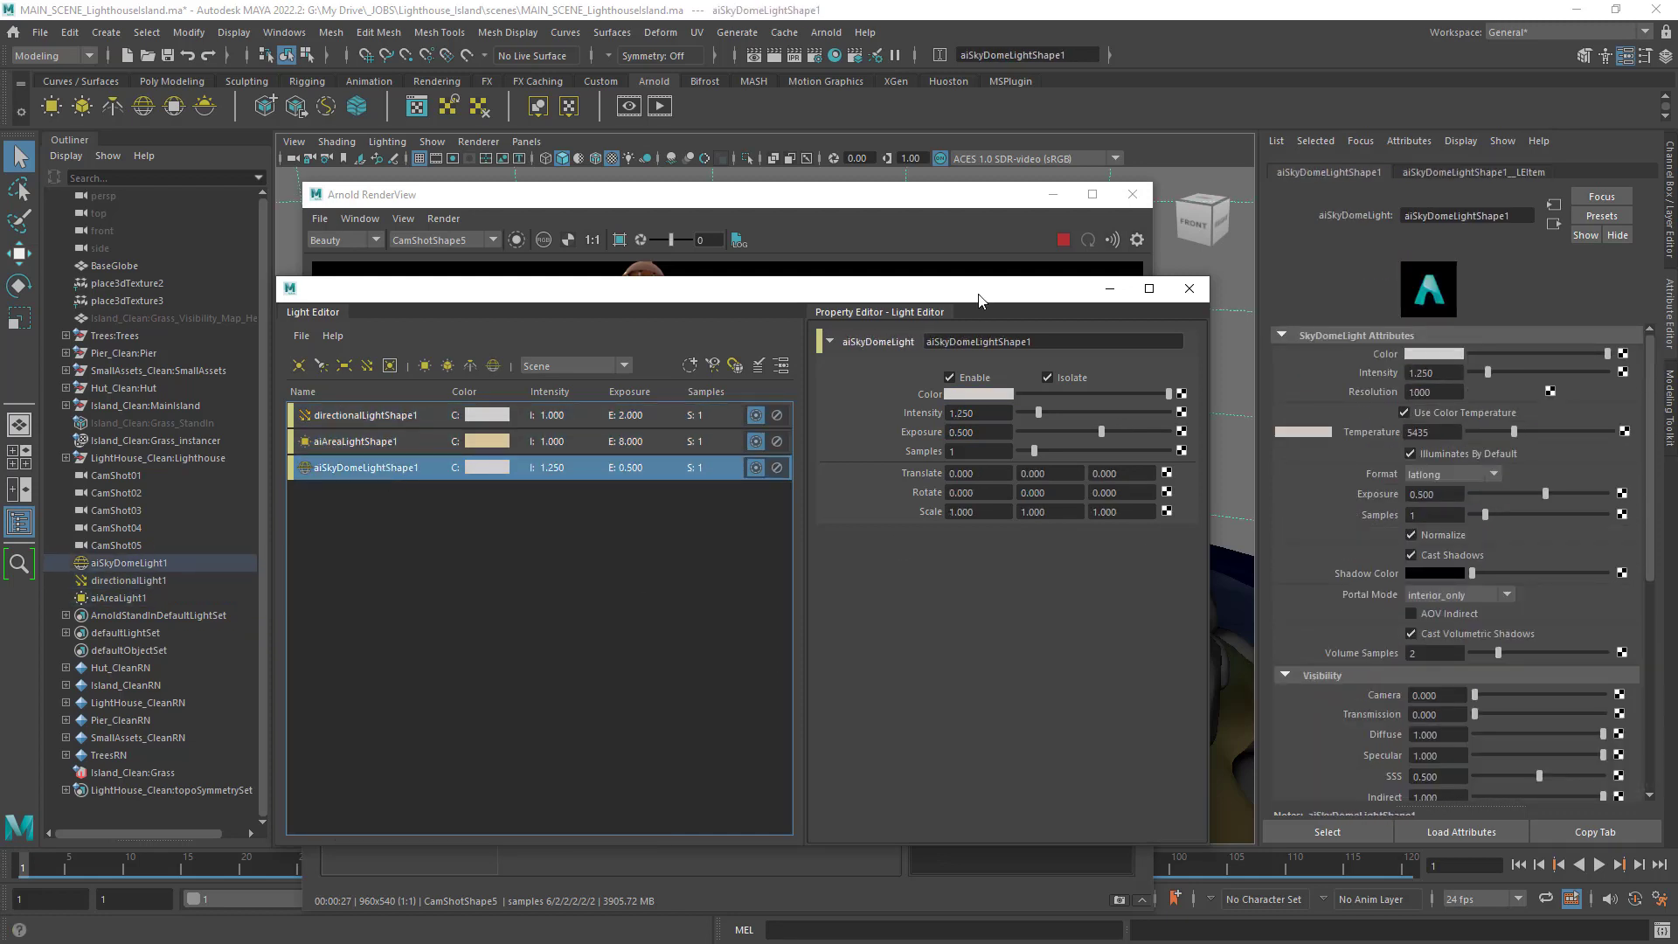
Uncover part of the render, check the three lights' sample settings again and open the skydome light's Samples value for editing.
drag(978, 294, 1388, 282)
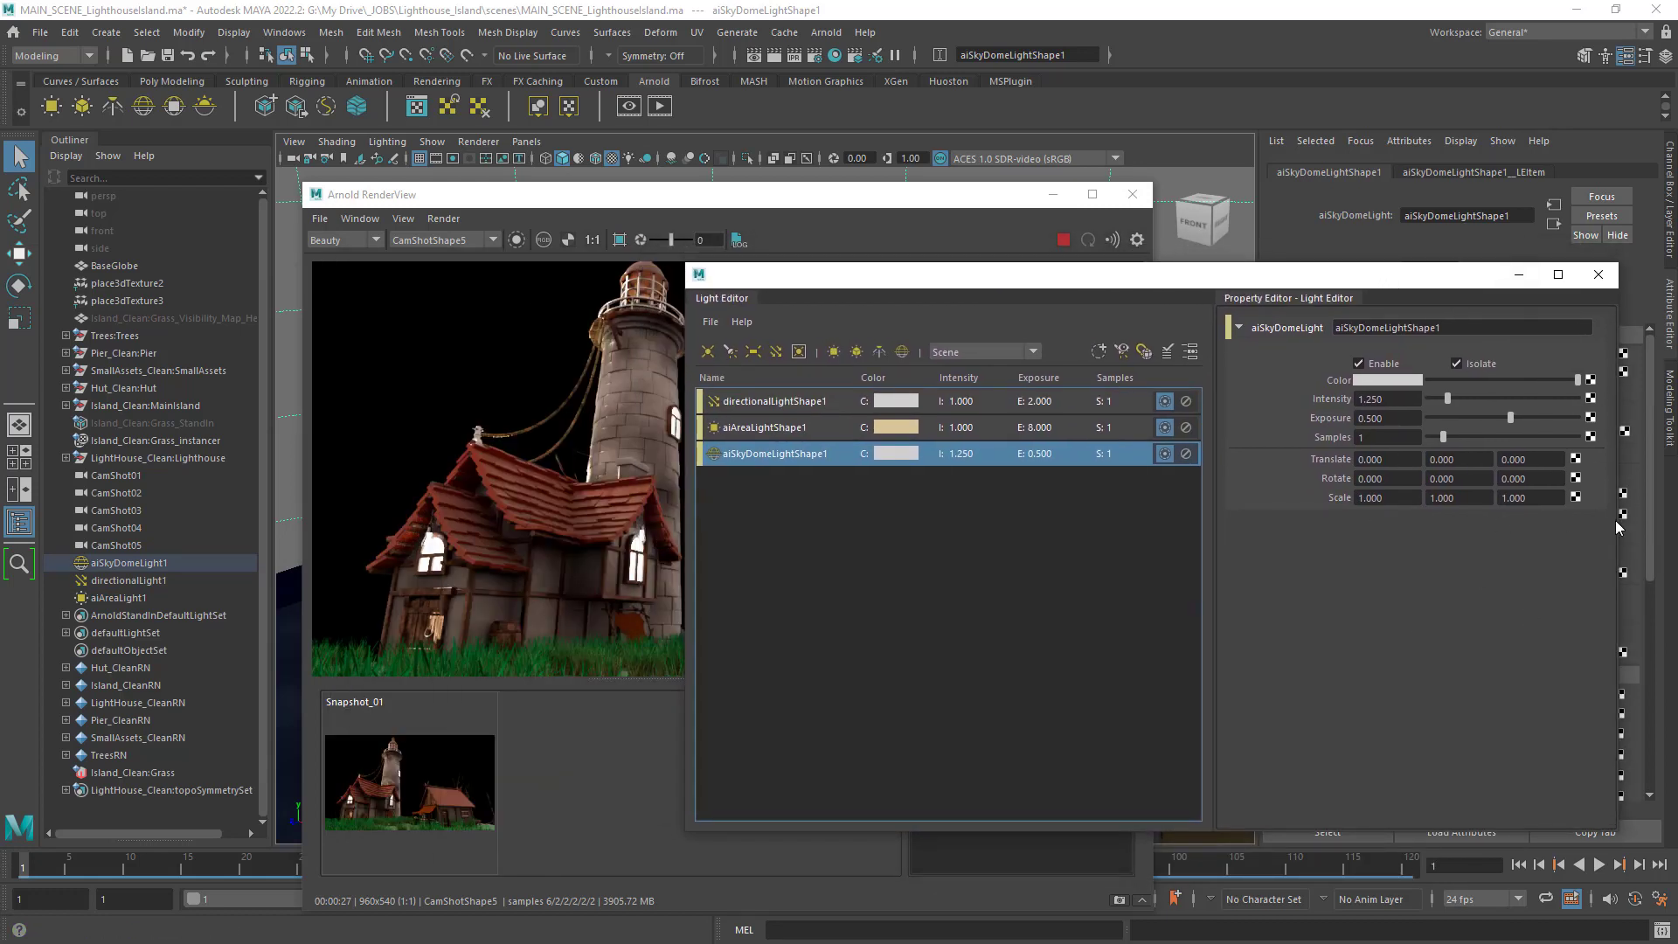
click(761, 437)
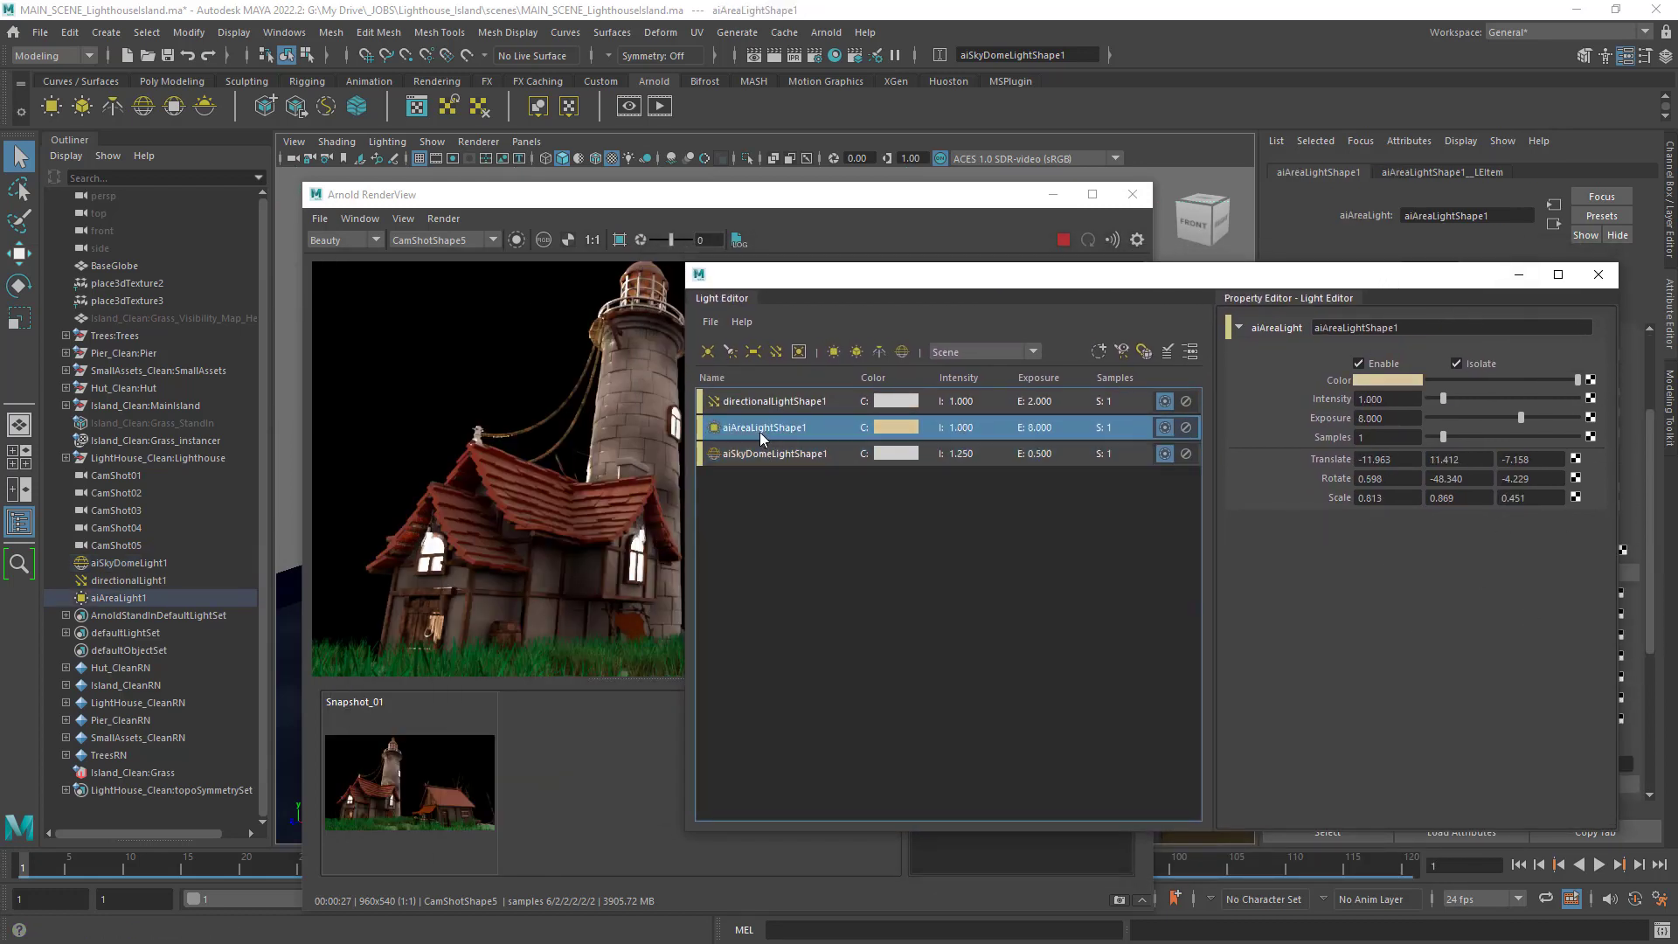
double_click(762, 400)
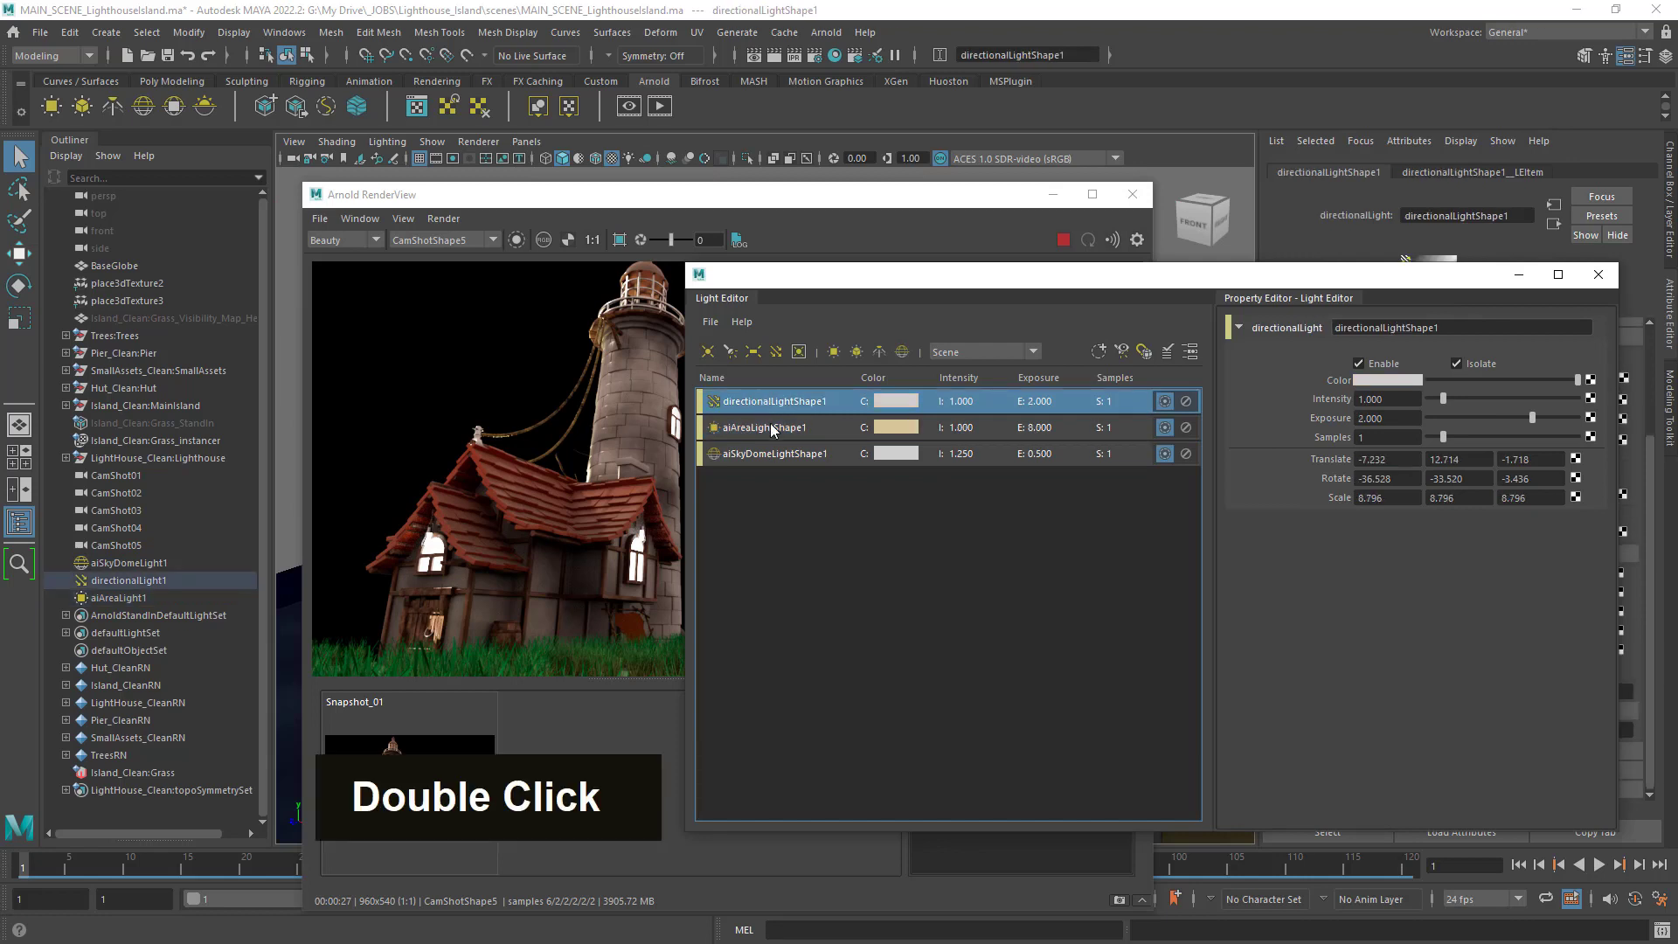
click(790, 453)
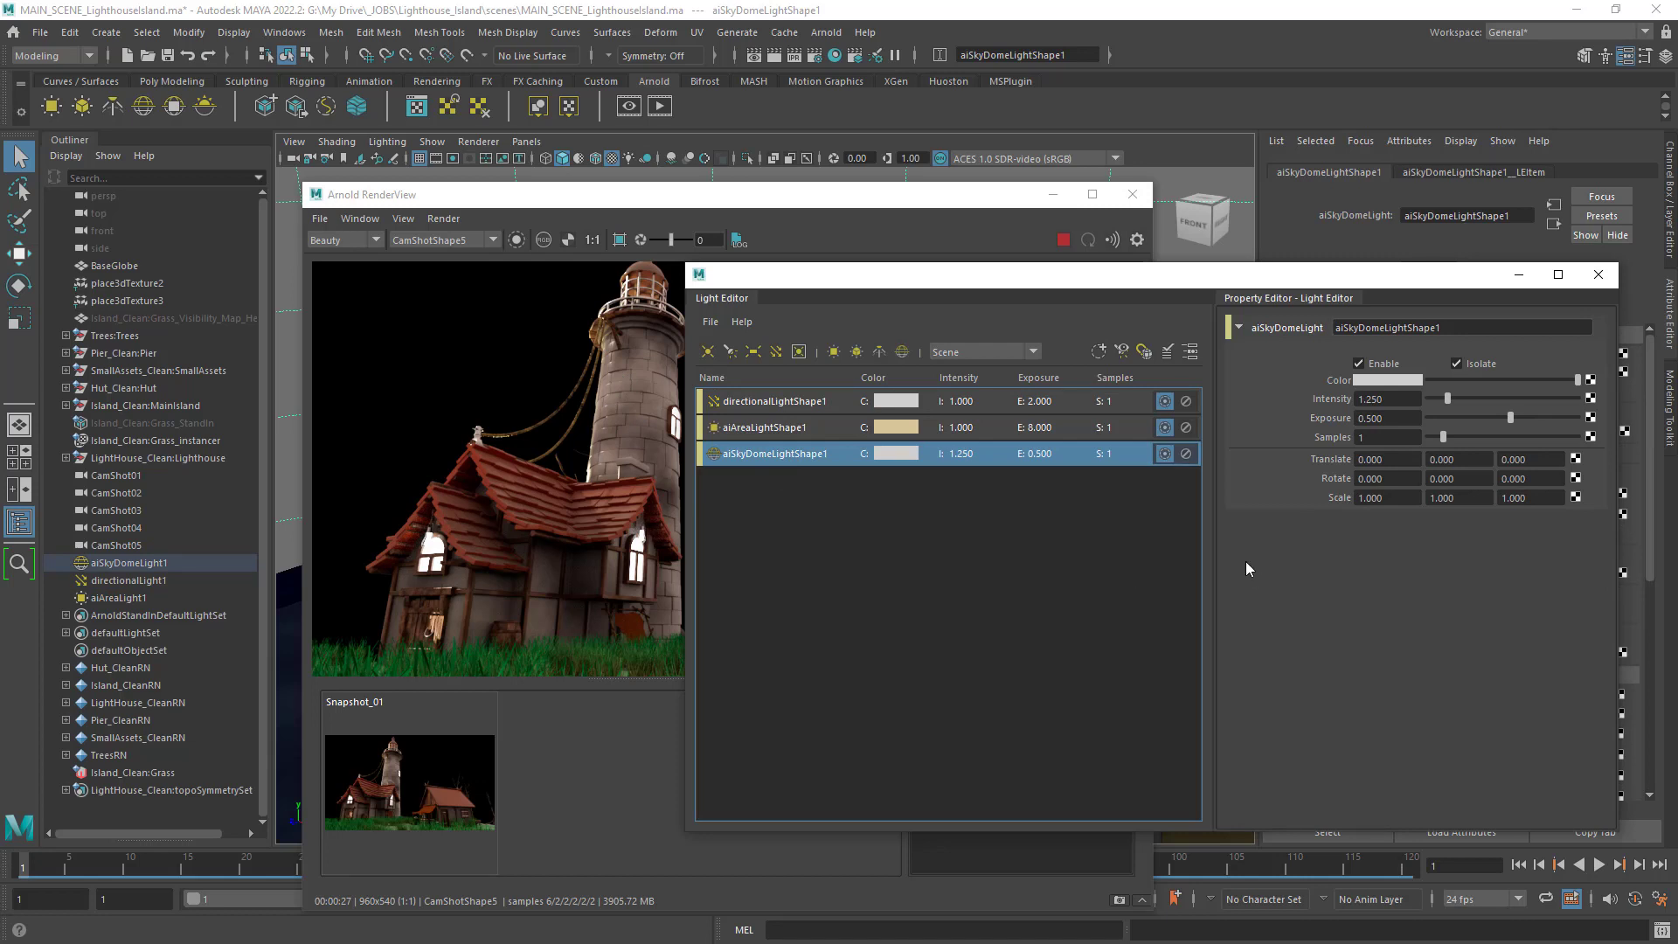
double_click(1377, 442)
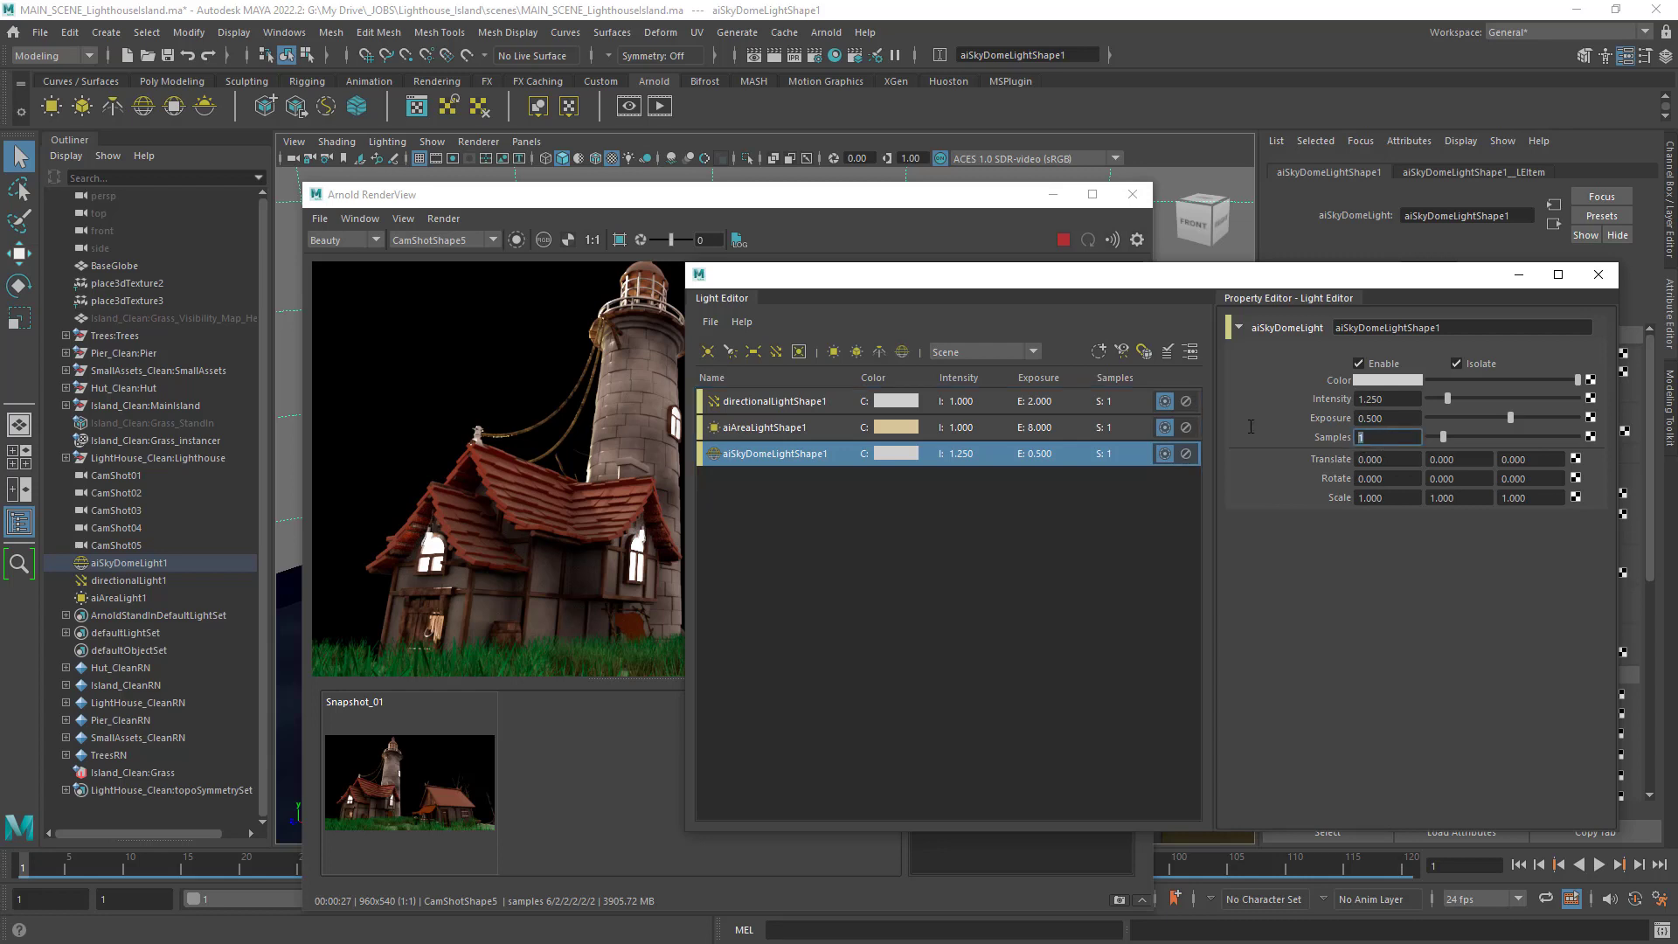
Select all three lights to list their properties together, and reposition the Light Editor between the render and the Attribute Editor.
shift+click(773, 404)
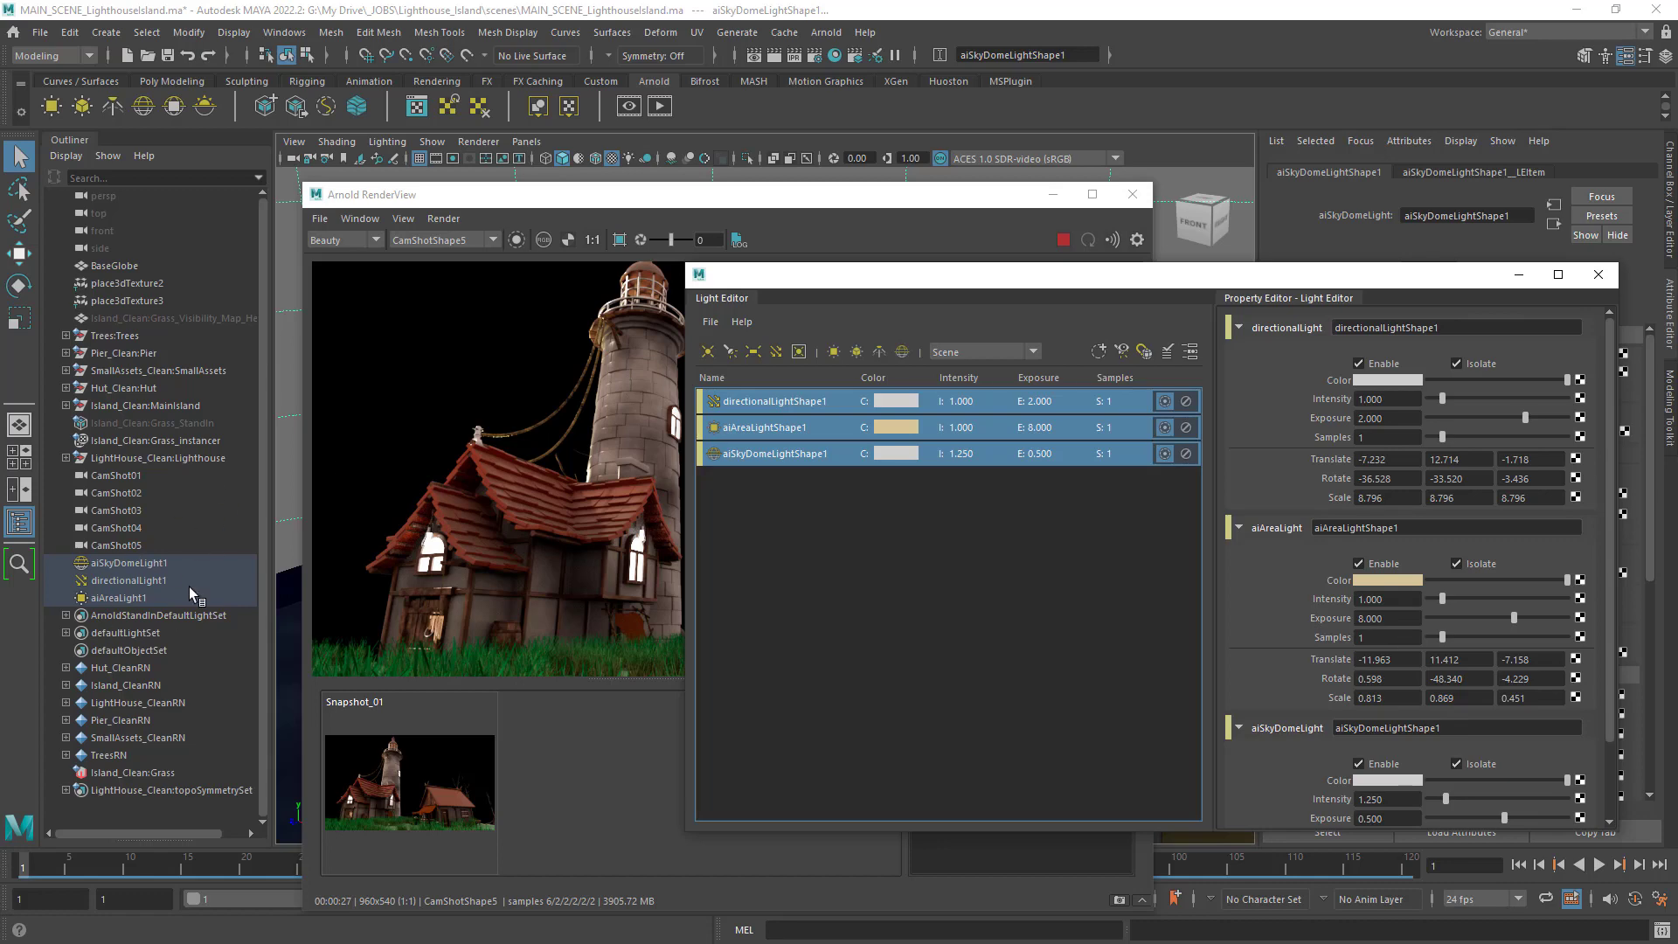
drag(1332, 273, 970, 242)
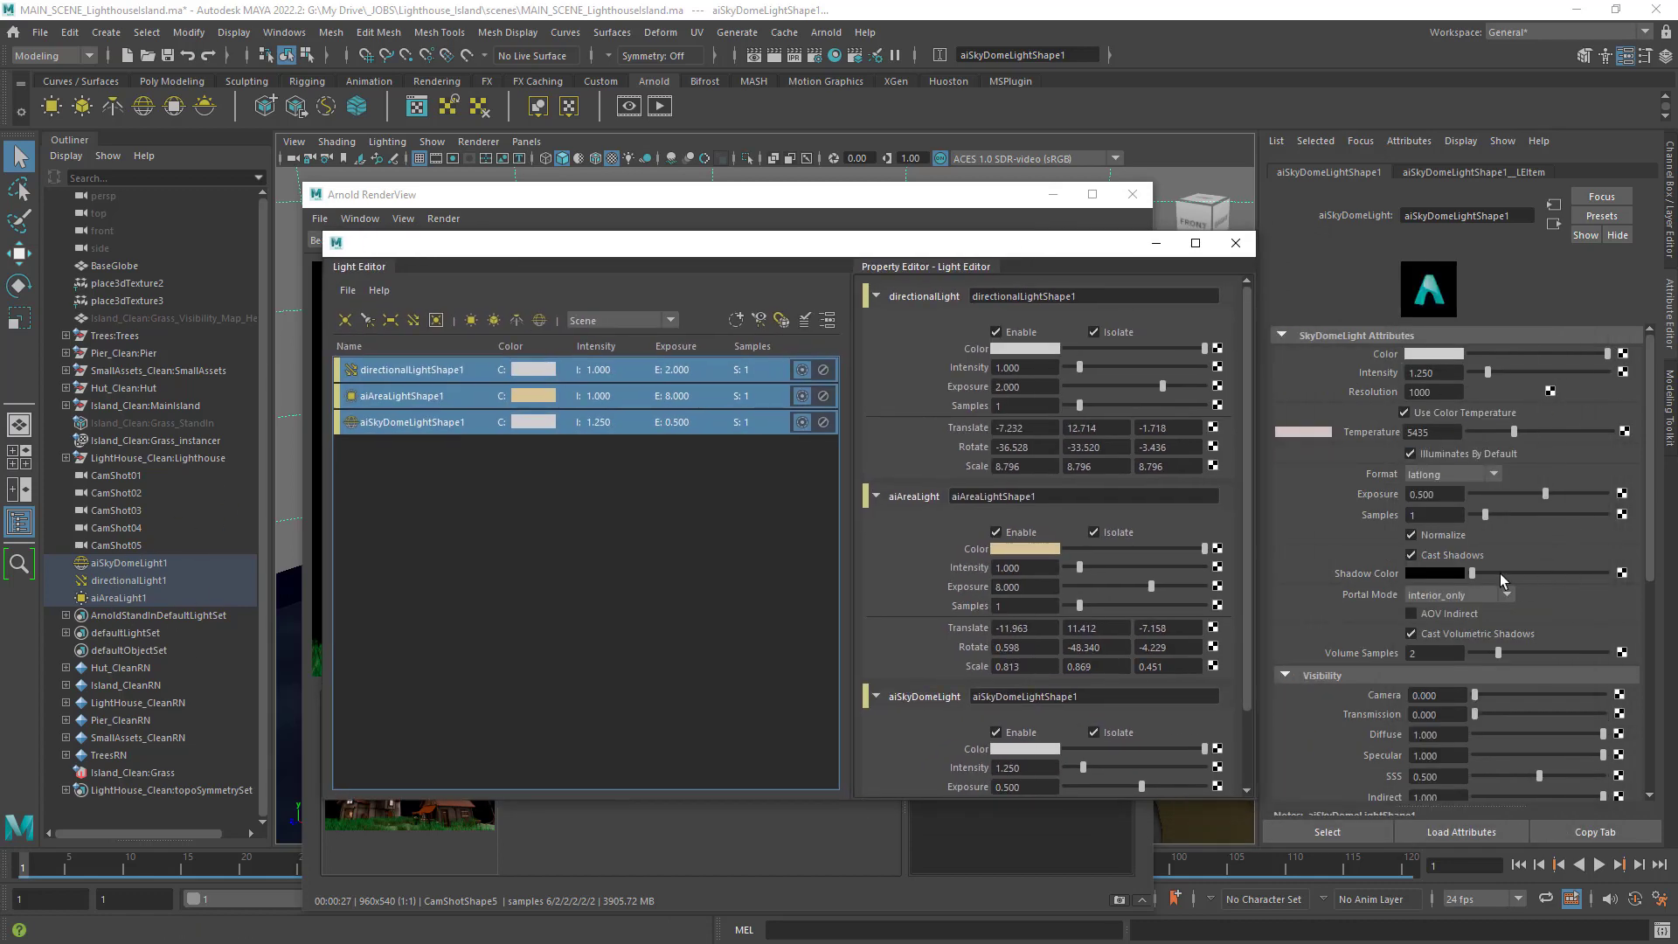
drag(863, 251, 1160, 291)
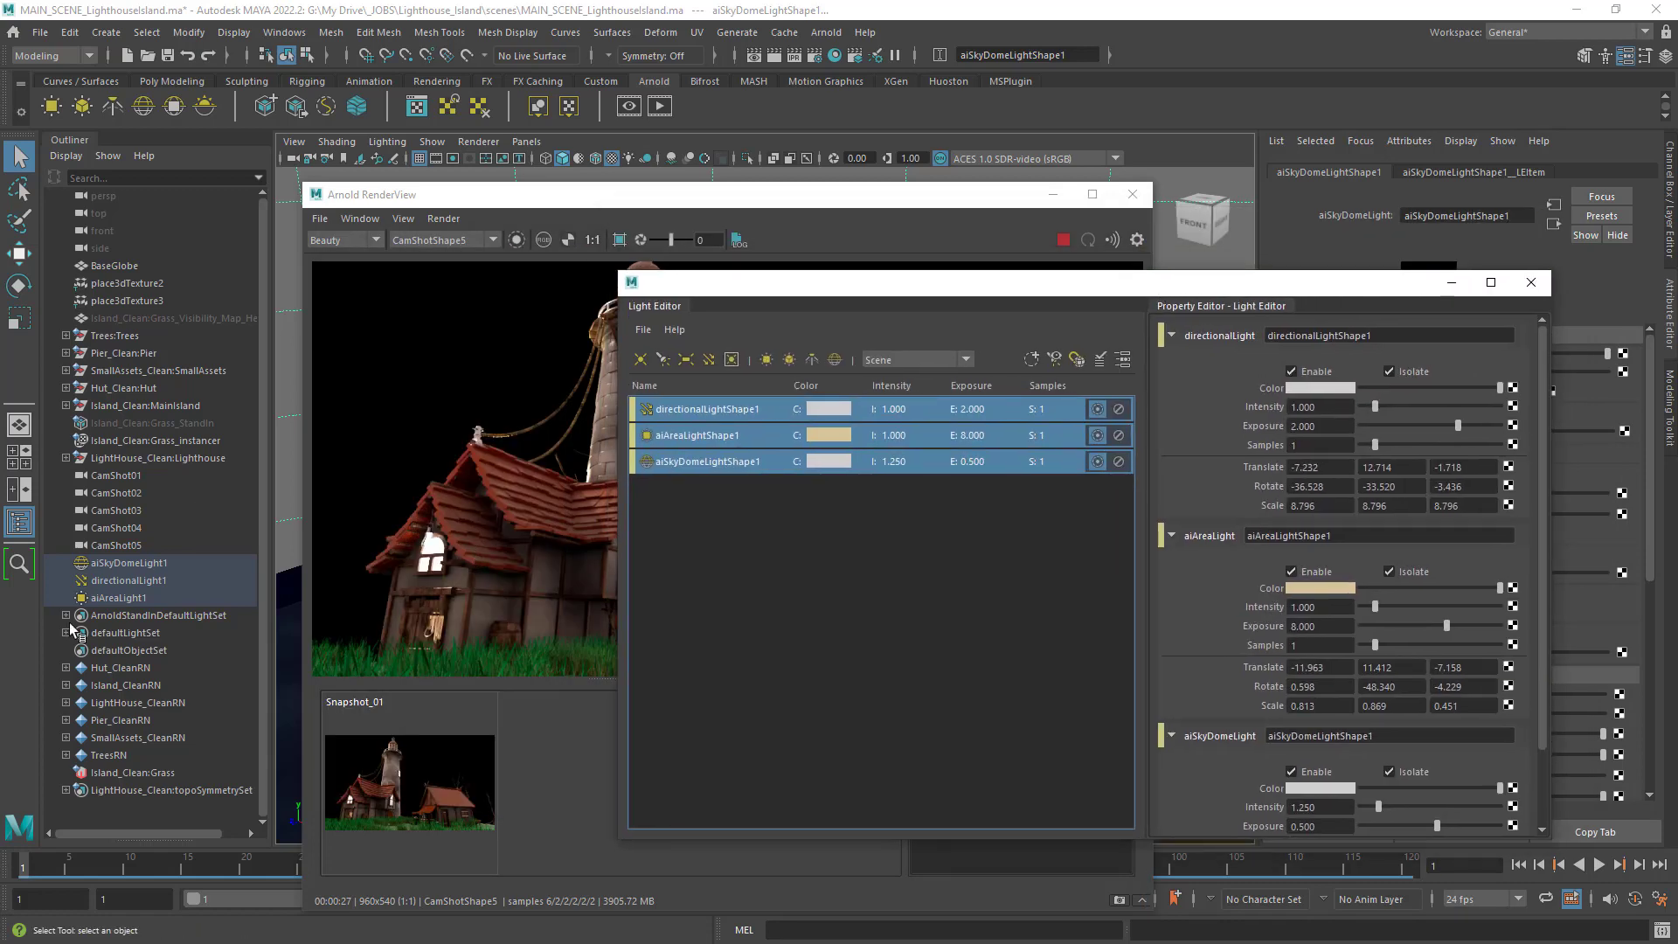
drag(1044, 283, 1031, 318)
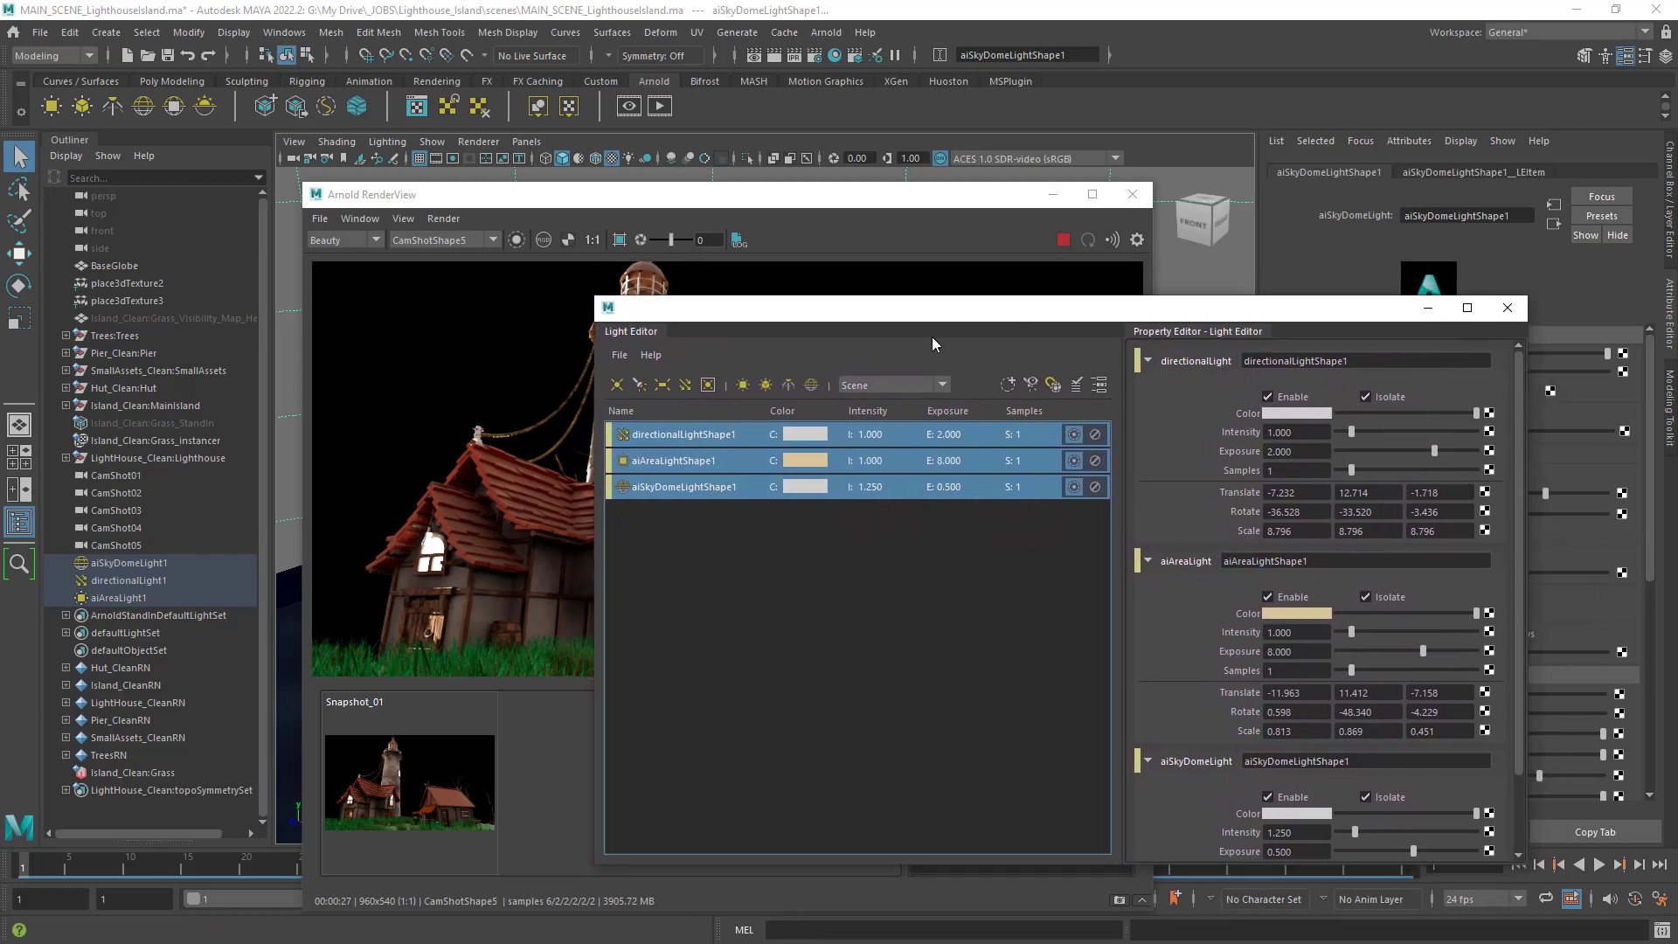
Set Samples to 3 on the directional, area and skydome lights together.
drag(835, 687, 691, 437)
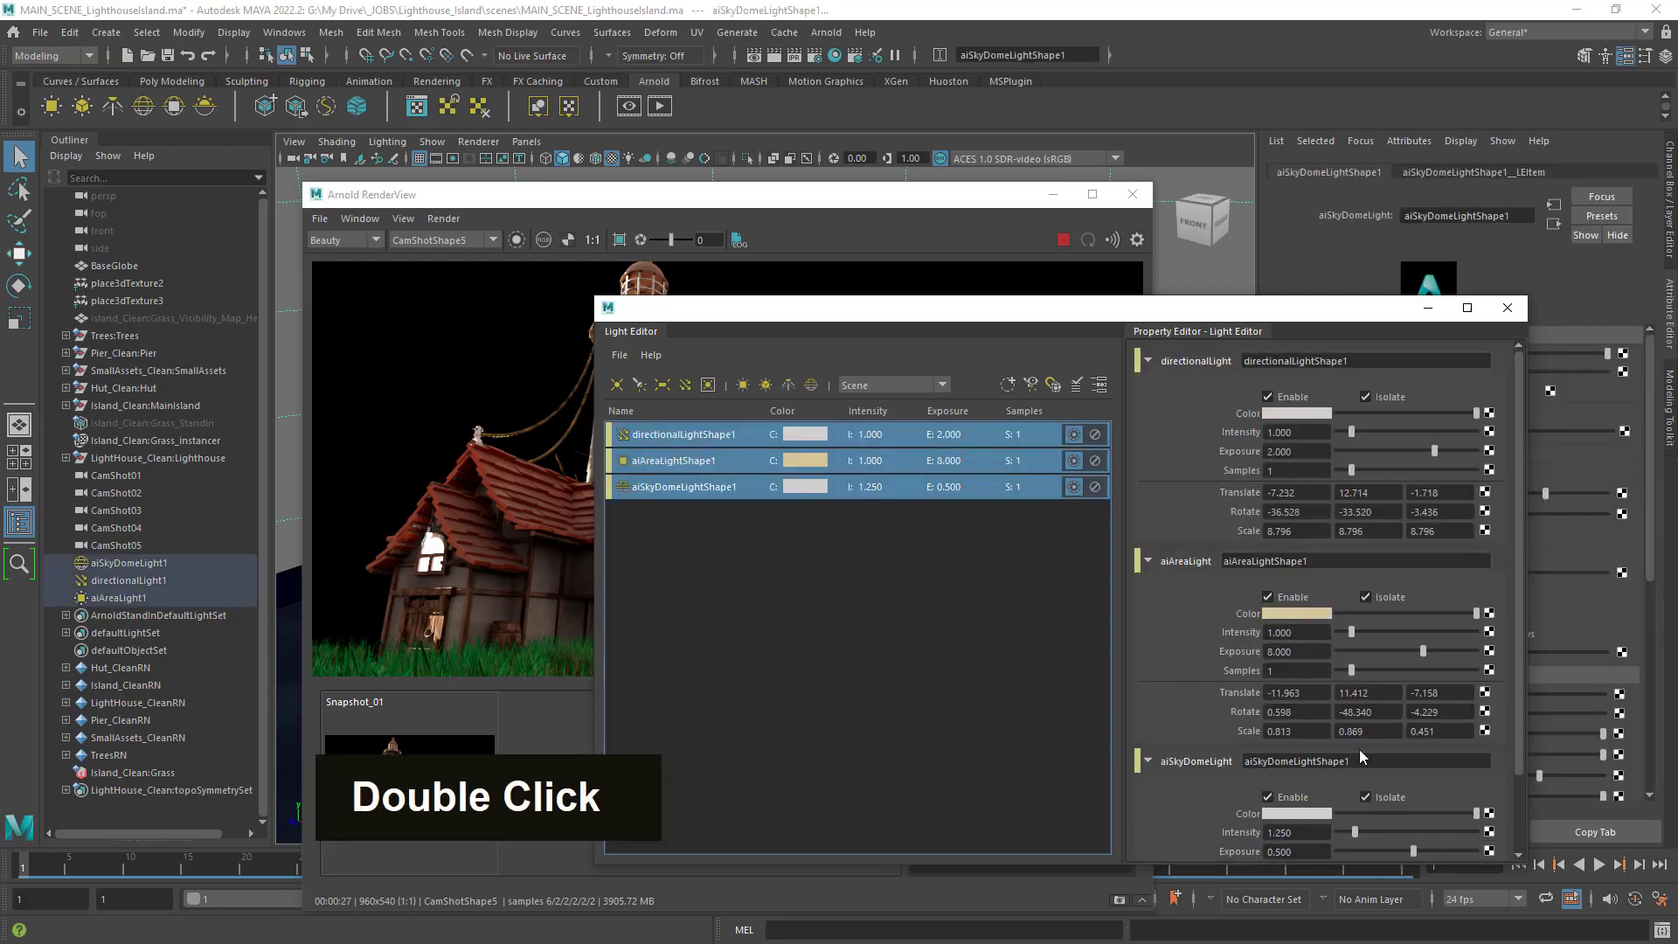
double_click(1295, 672)
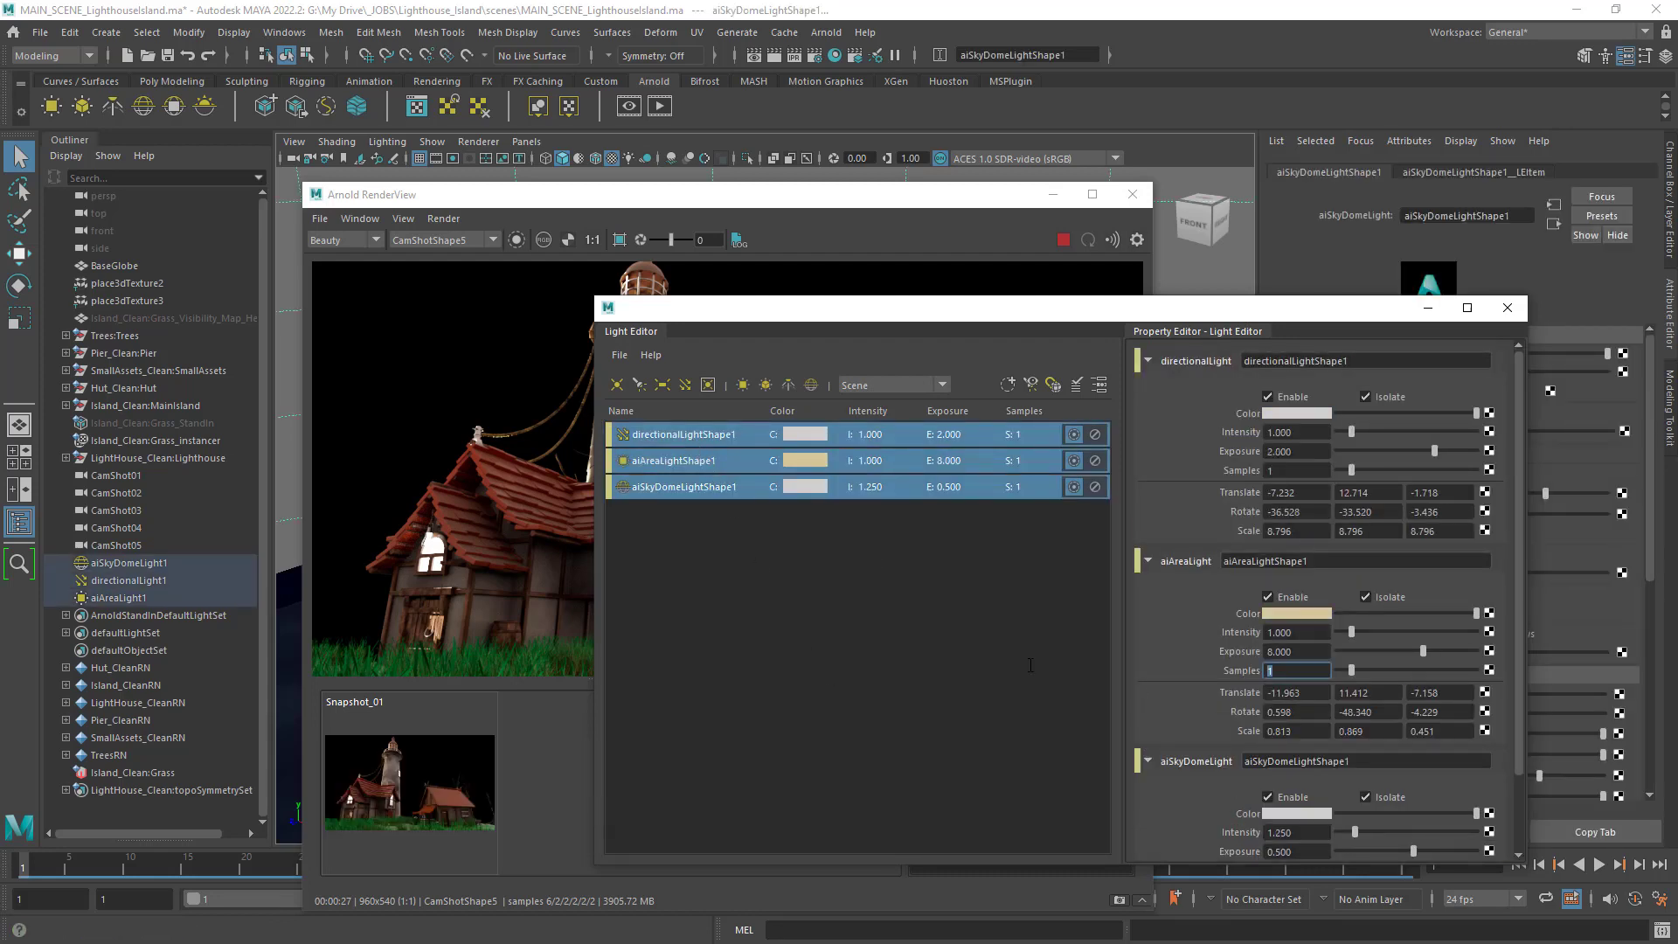
text(3)
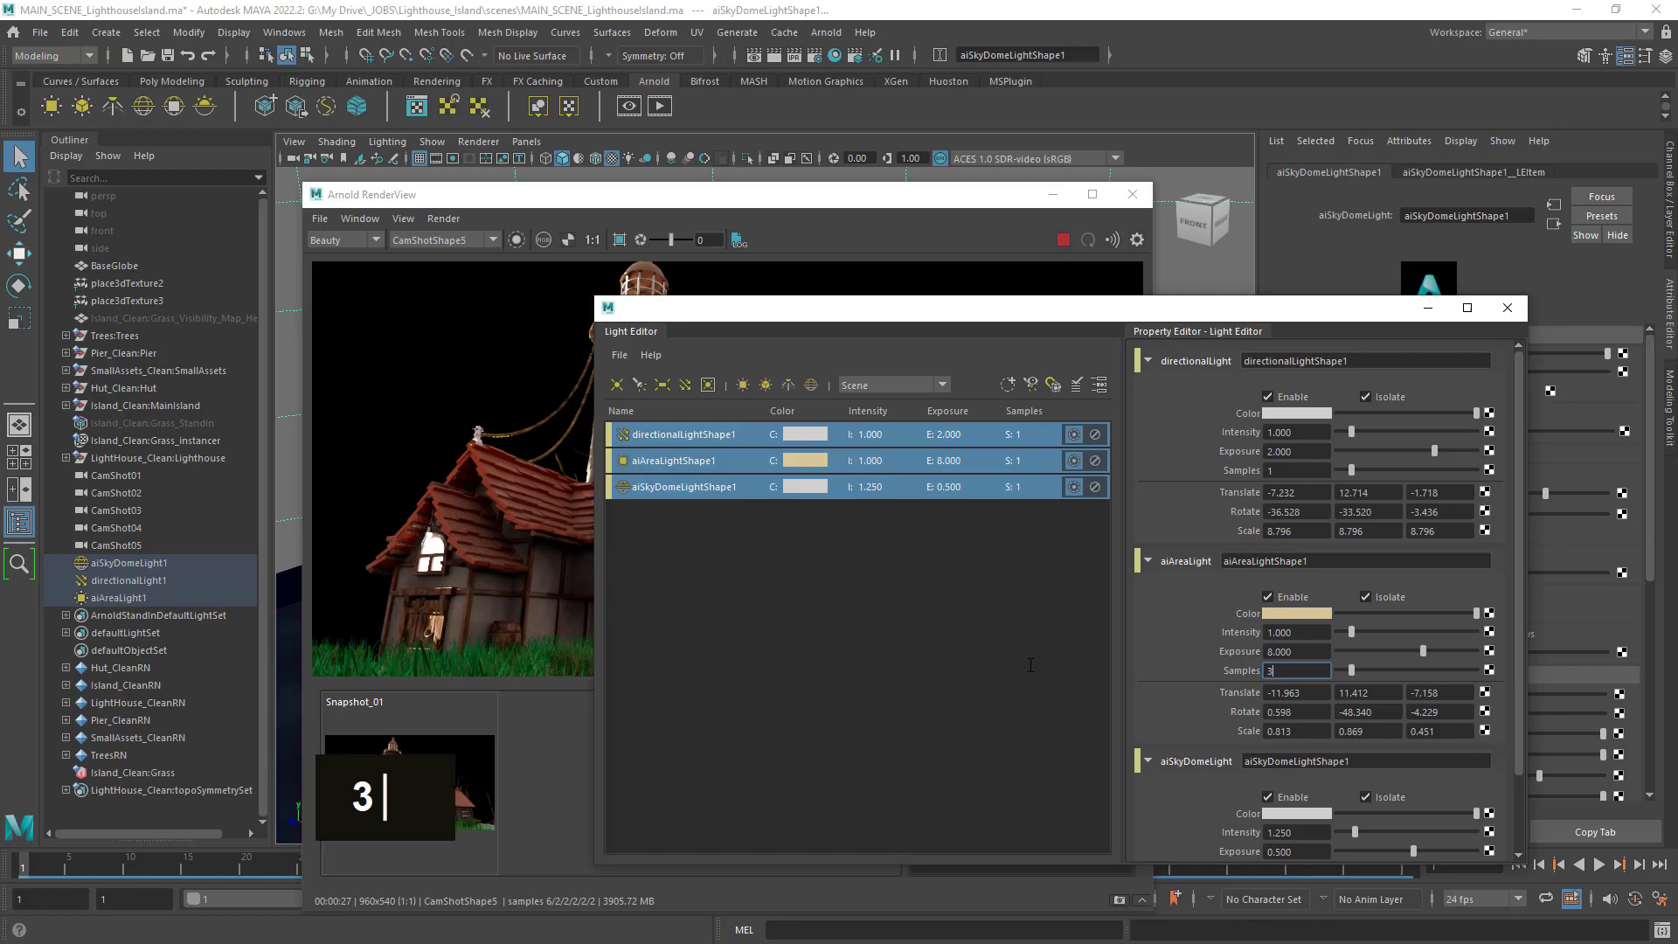
key(Return)
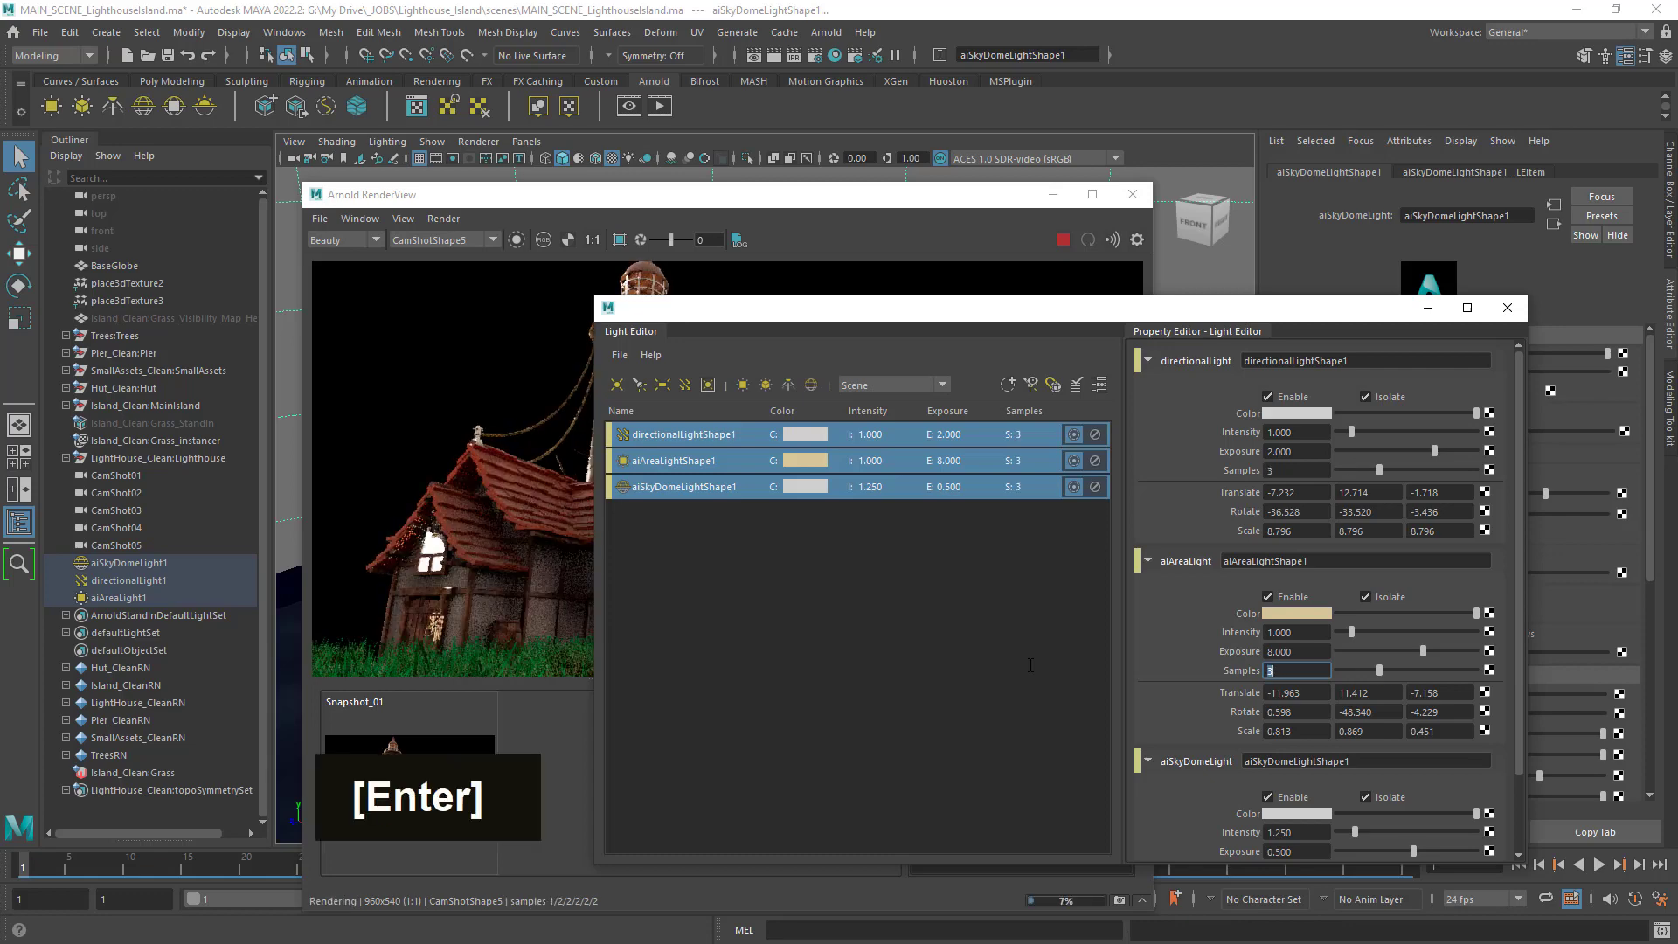
Bring the whole render into view beside the light properties and store a snapshot of the finished render.
drag(929, 196, 882, 145)
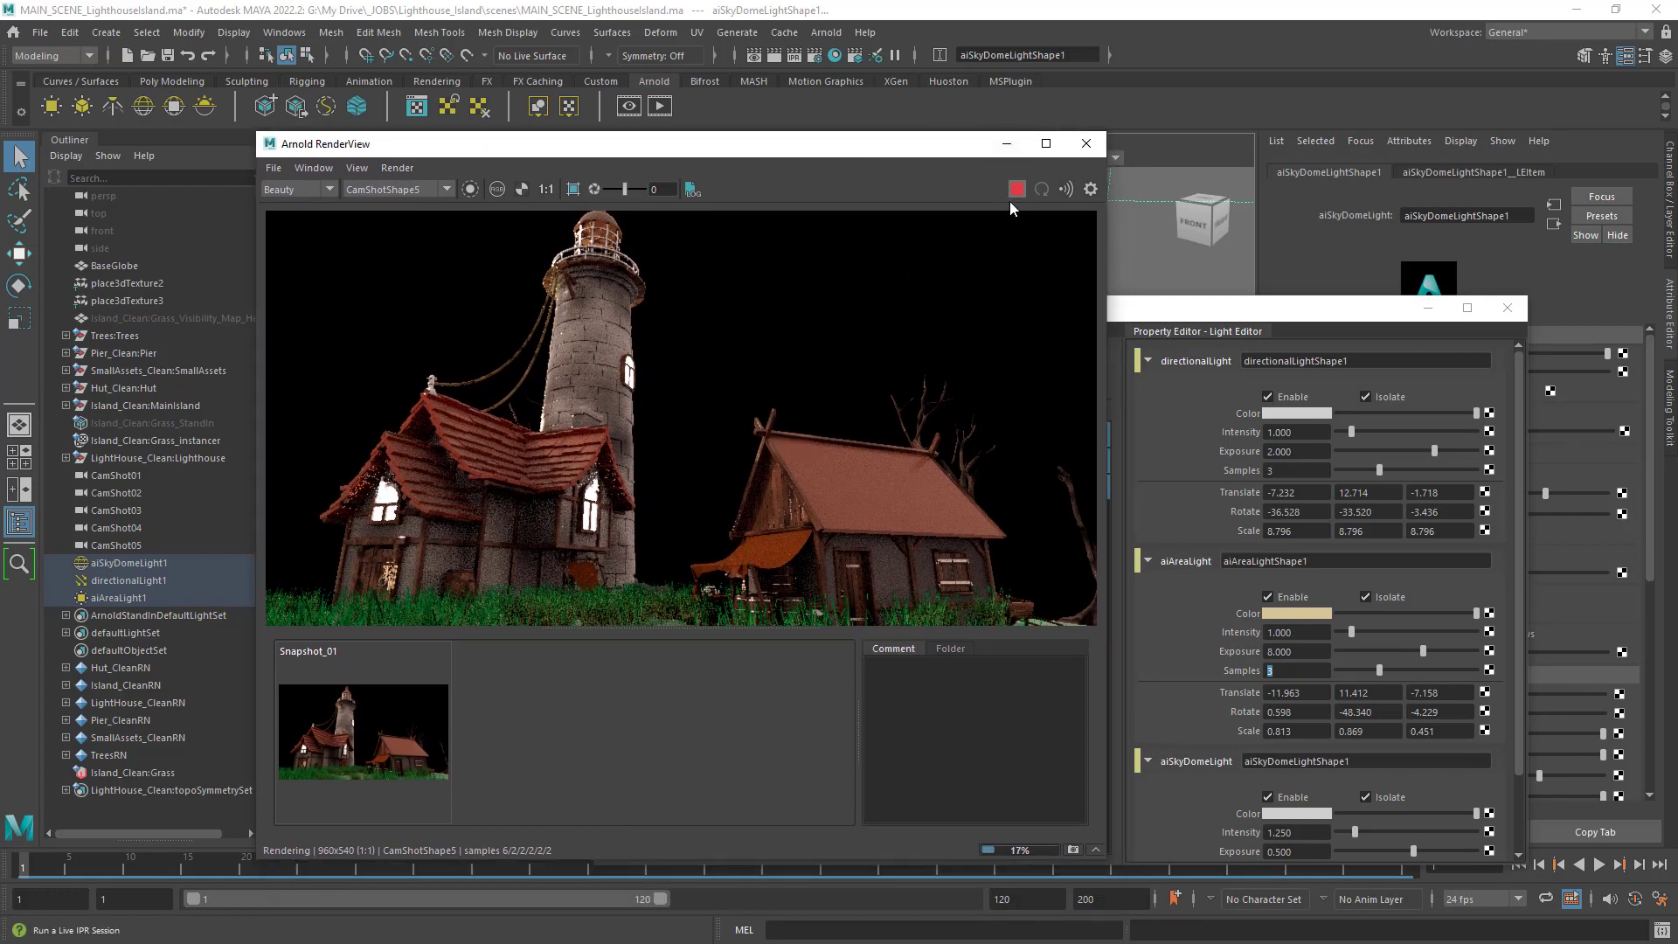
drag(820, 144, 724, 151)
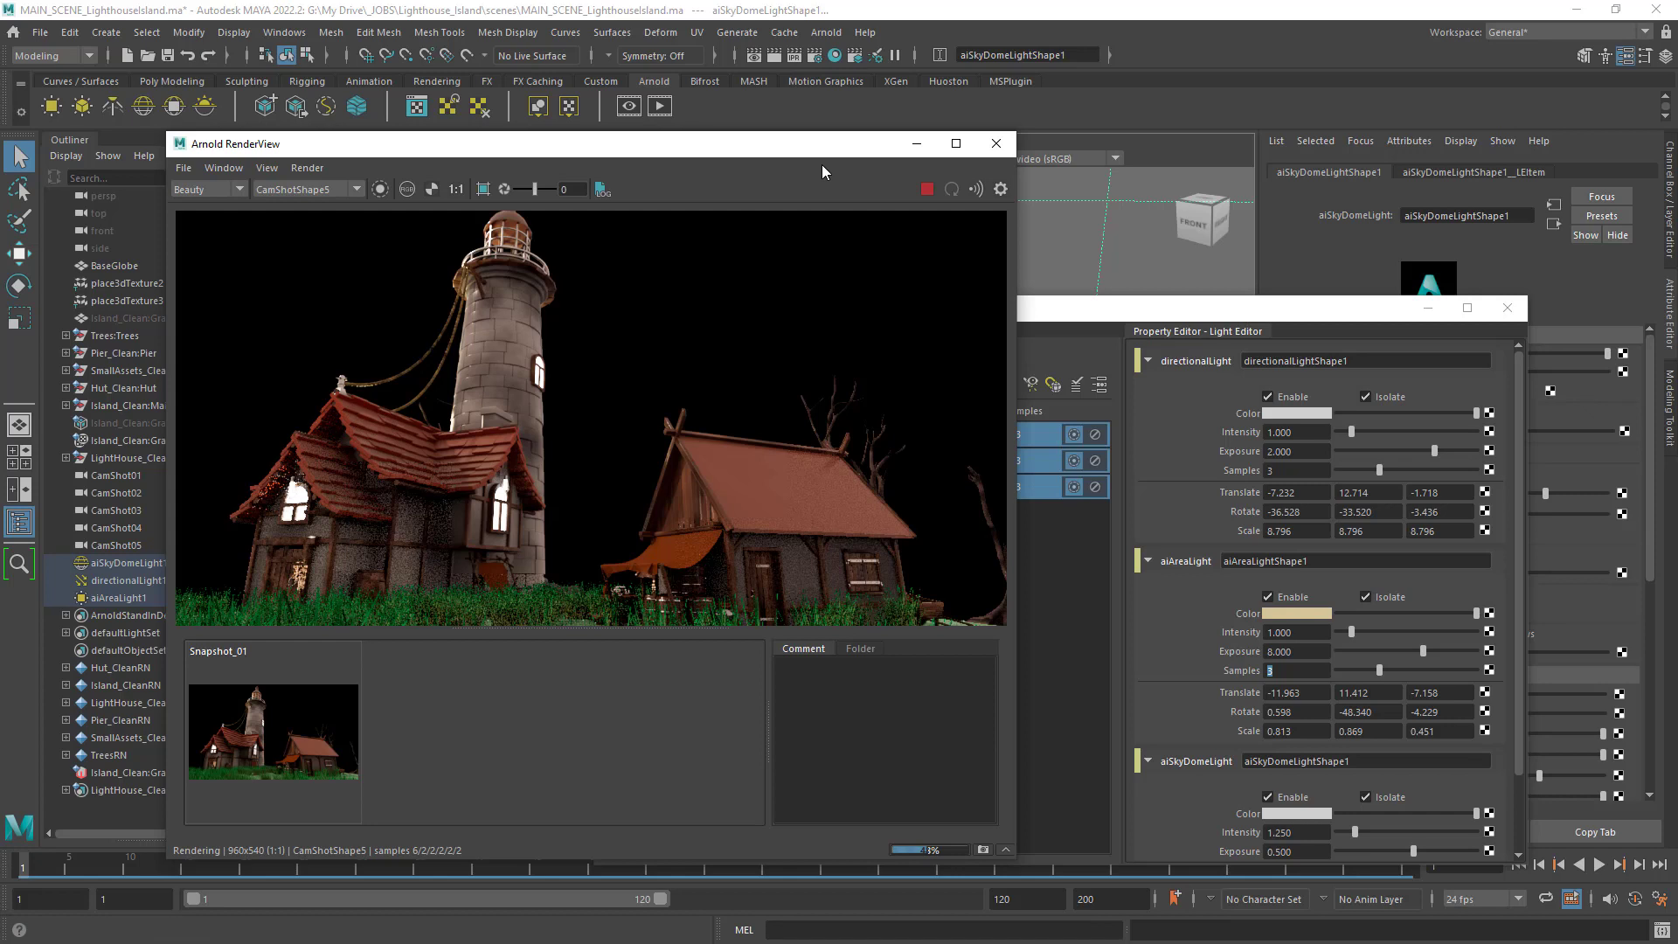
drag(805, 155, 806, 165)
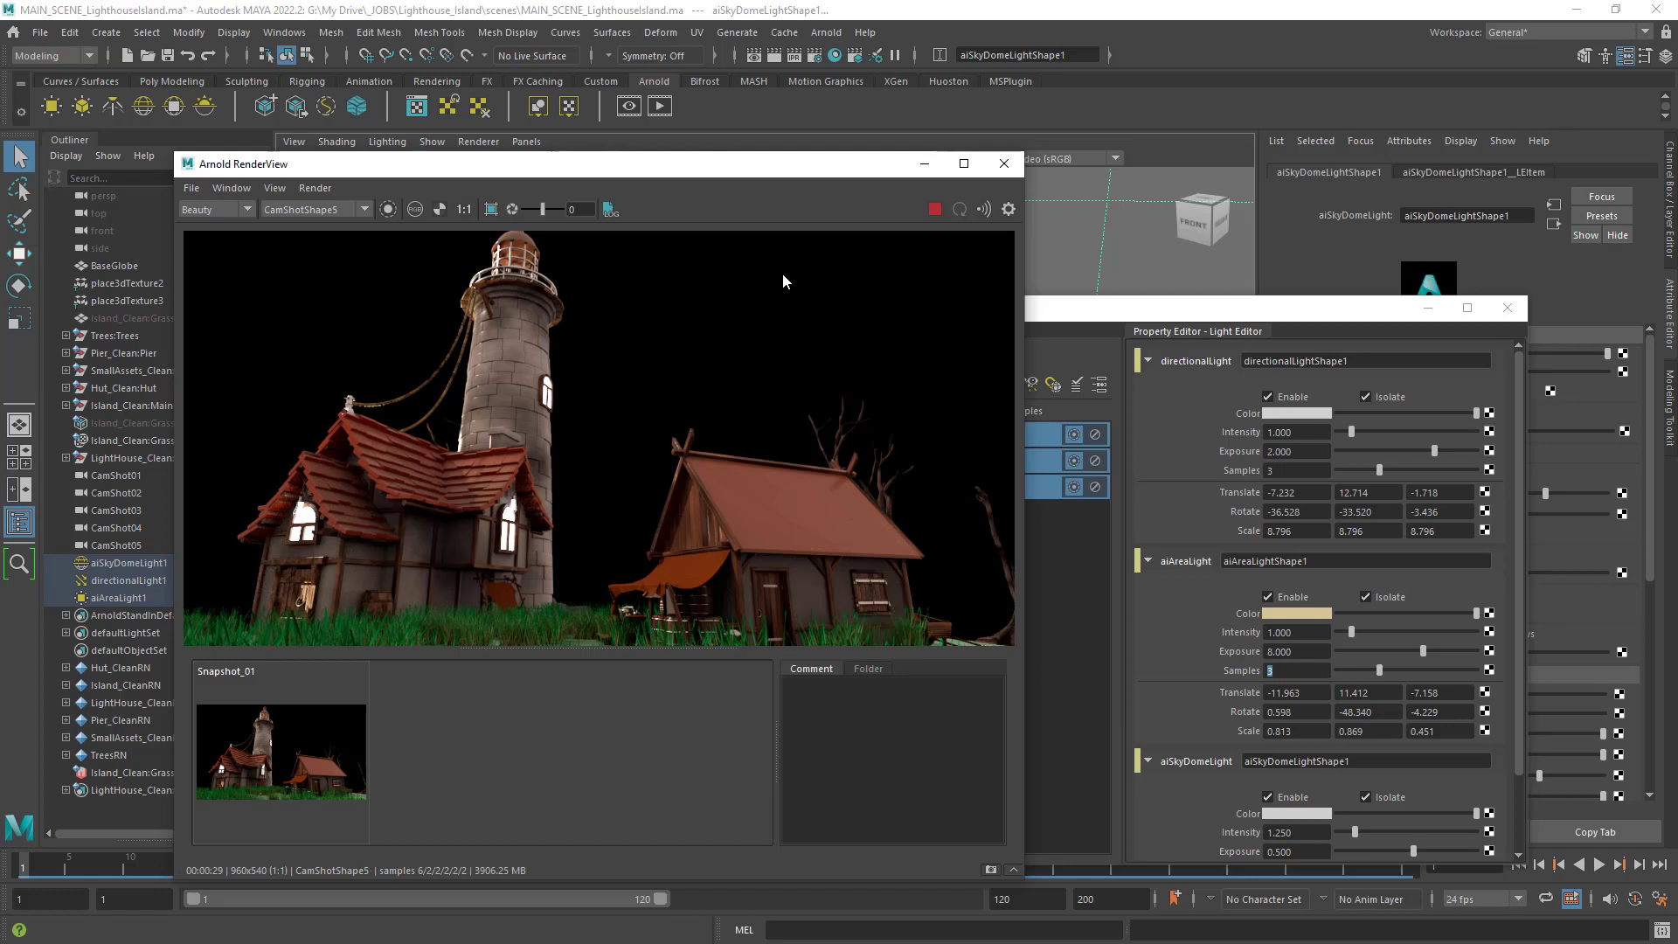
click(993, 872)
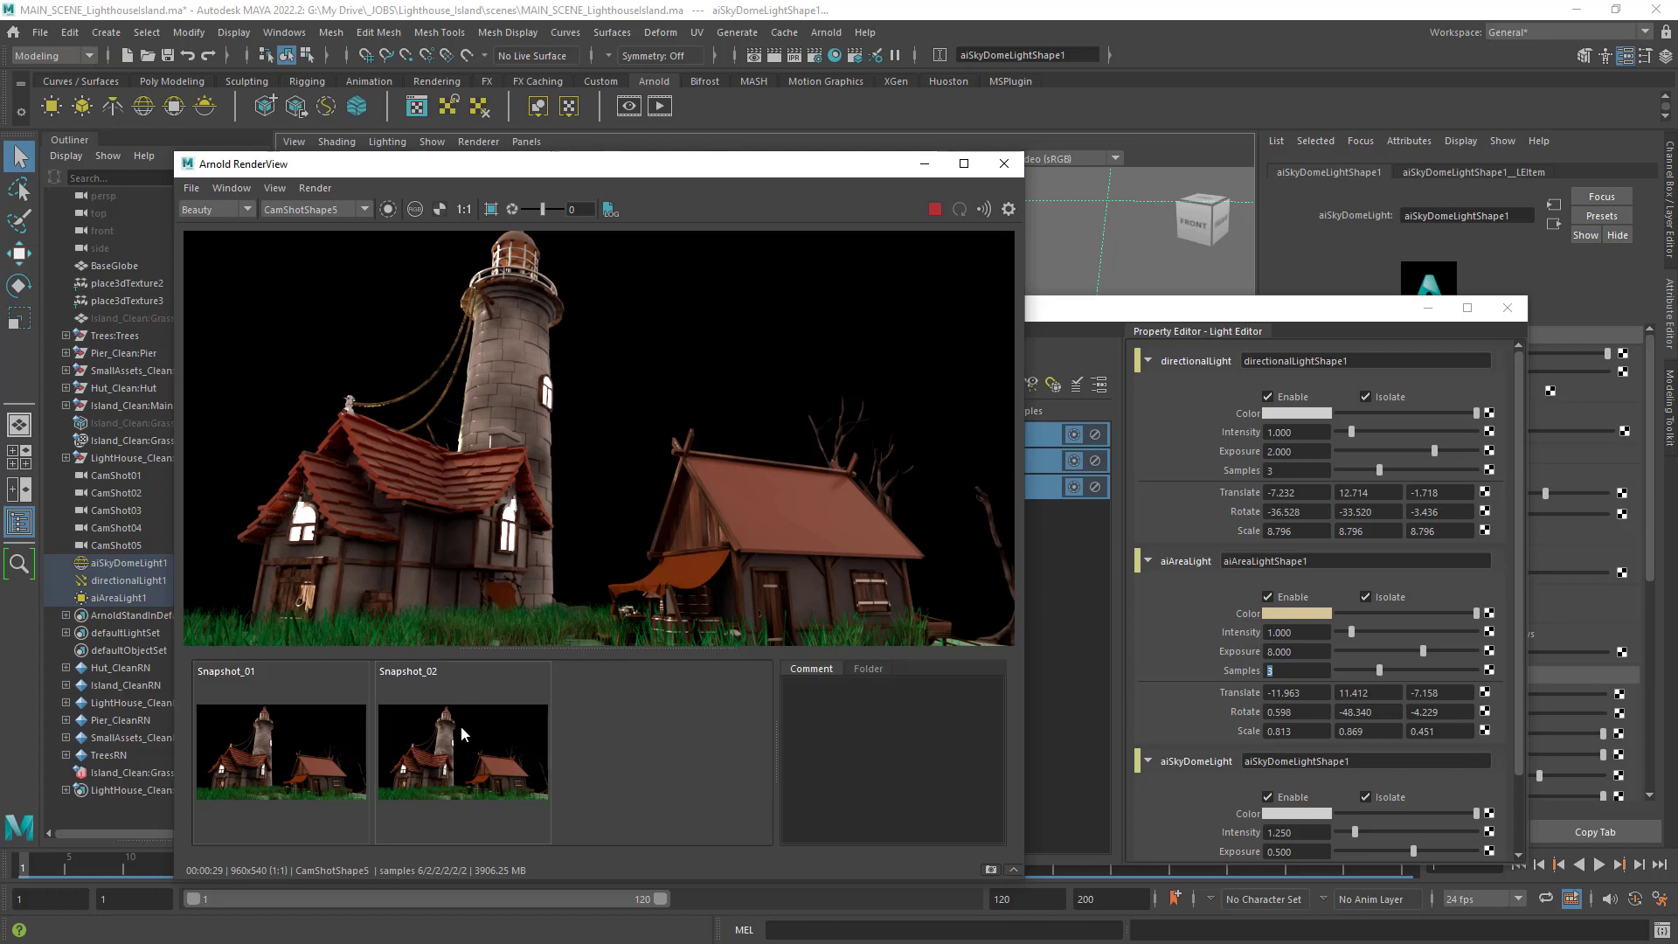
Switch between Snapshot_01 and Snapshot_02 to compare the full frame at the two light sample settings.
click(282, 765)
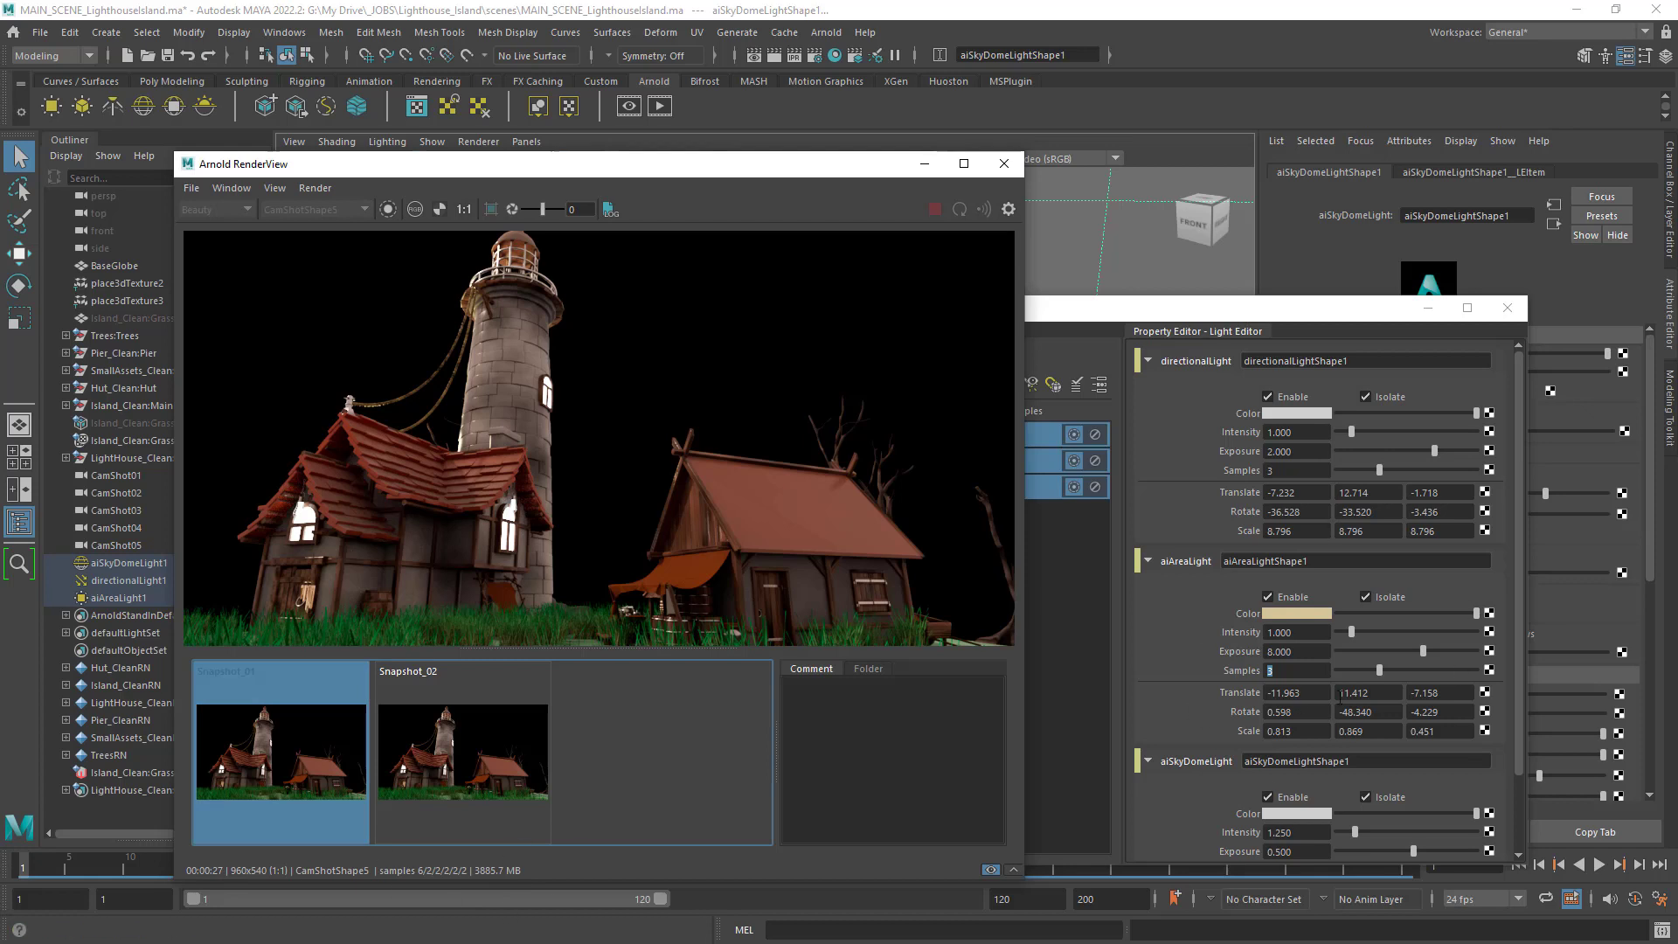
click(496, 750)
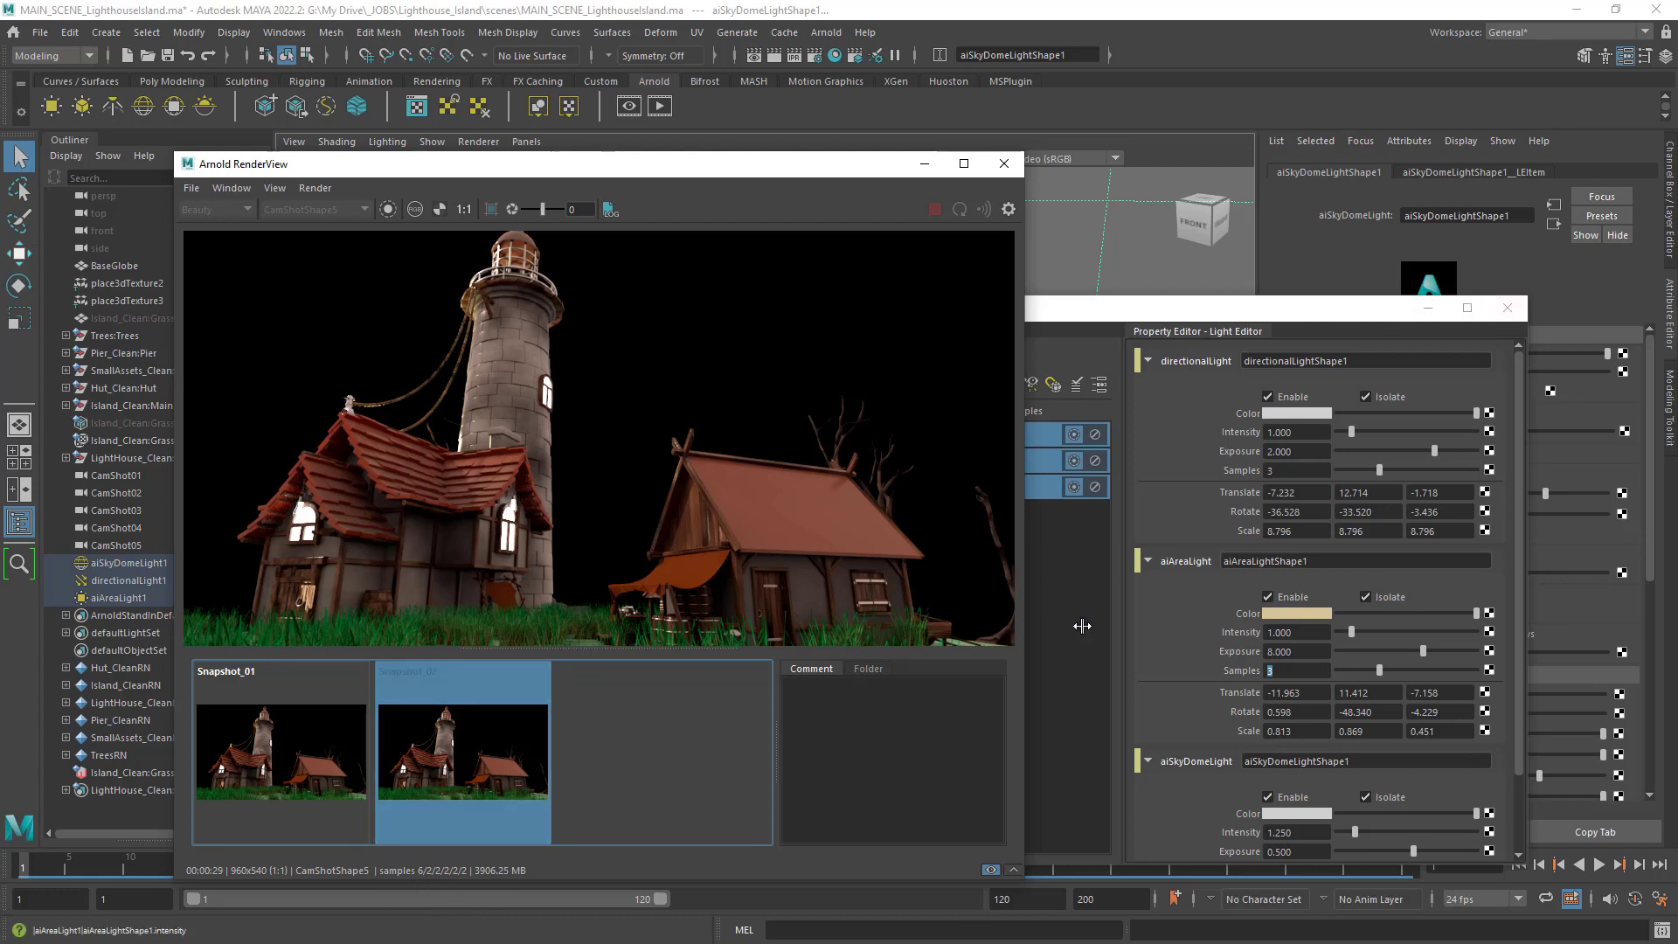
click(295, 758)
click(466, 769)
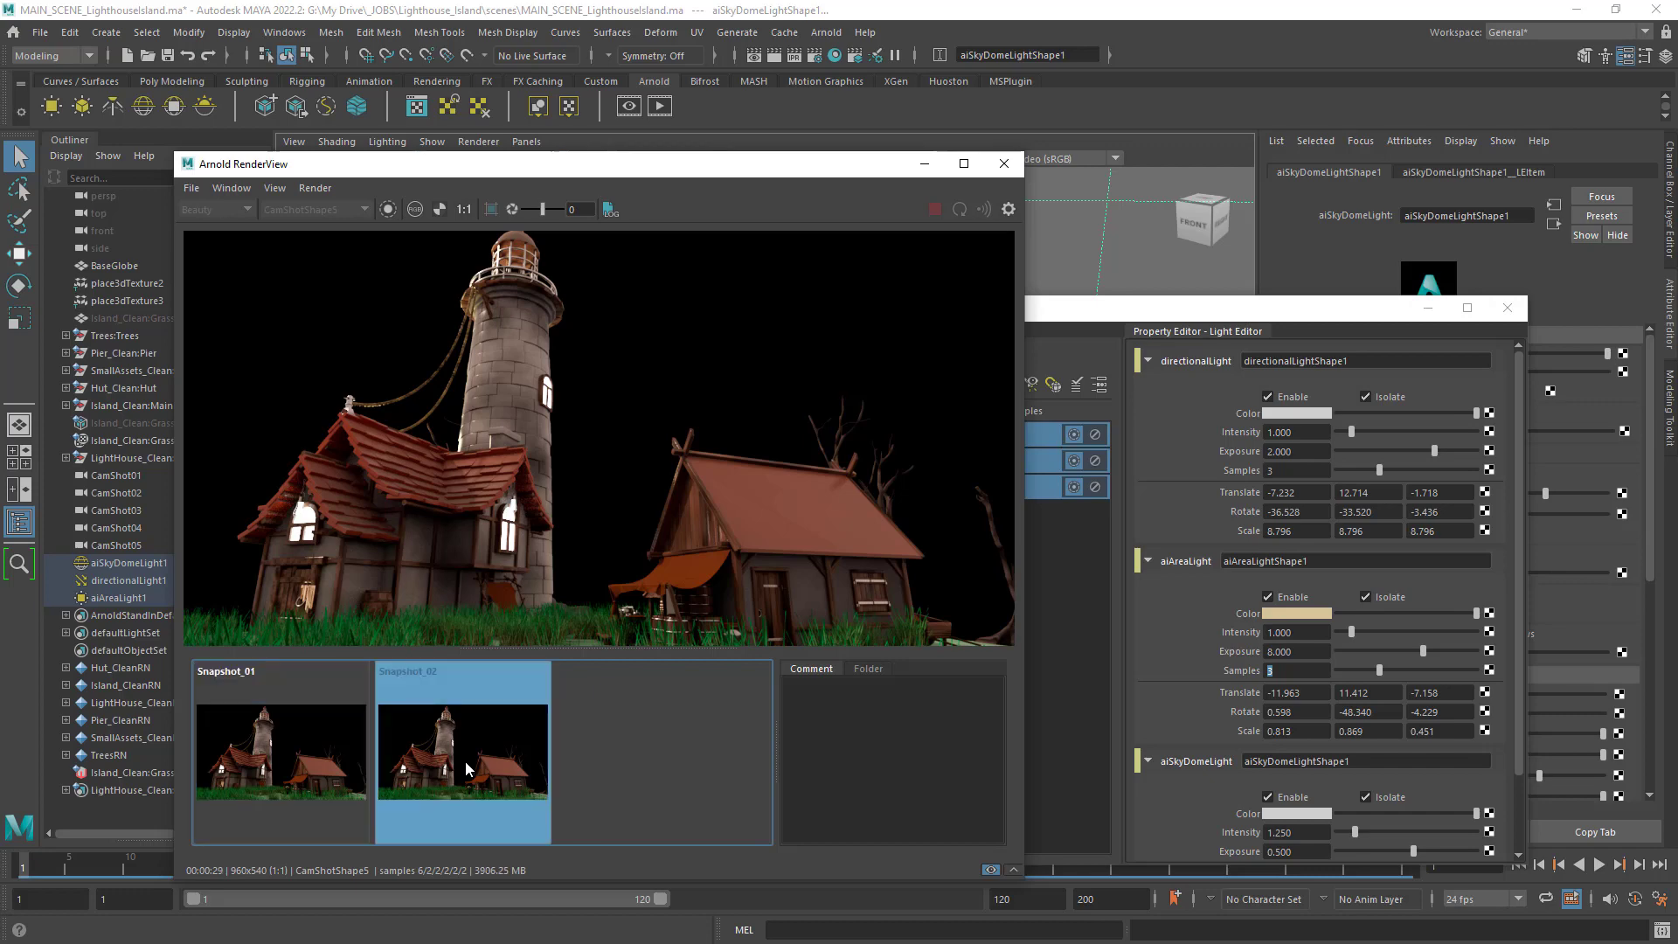
click(331, 771)
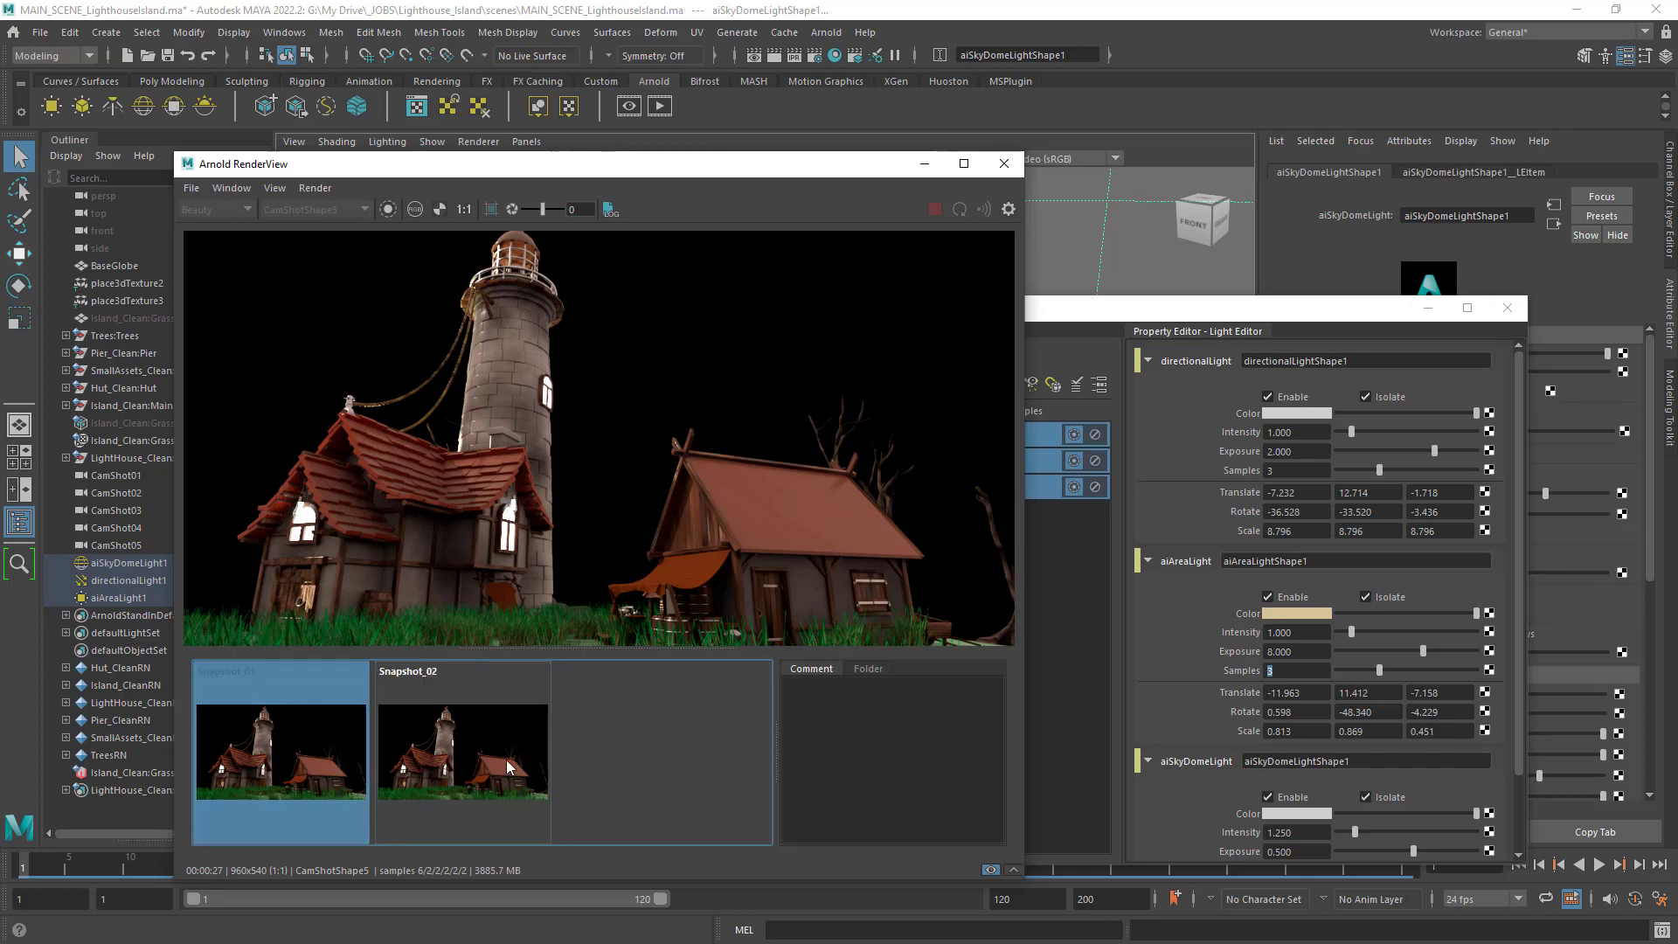
Maximize the render window and compare noise in both snapshots close up on the house walls and windows.
click(966, 164)
scroll(746, 453, up, 1)
scroll(747, 453, up, 5)
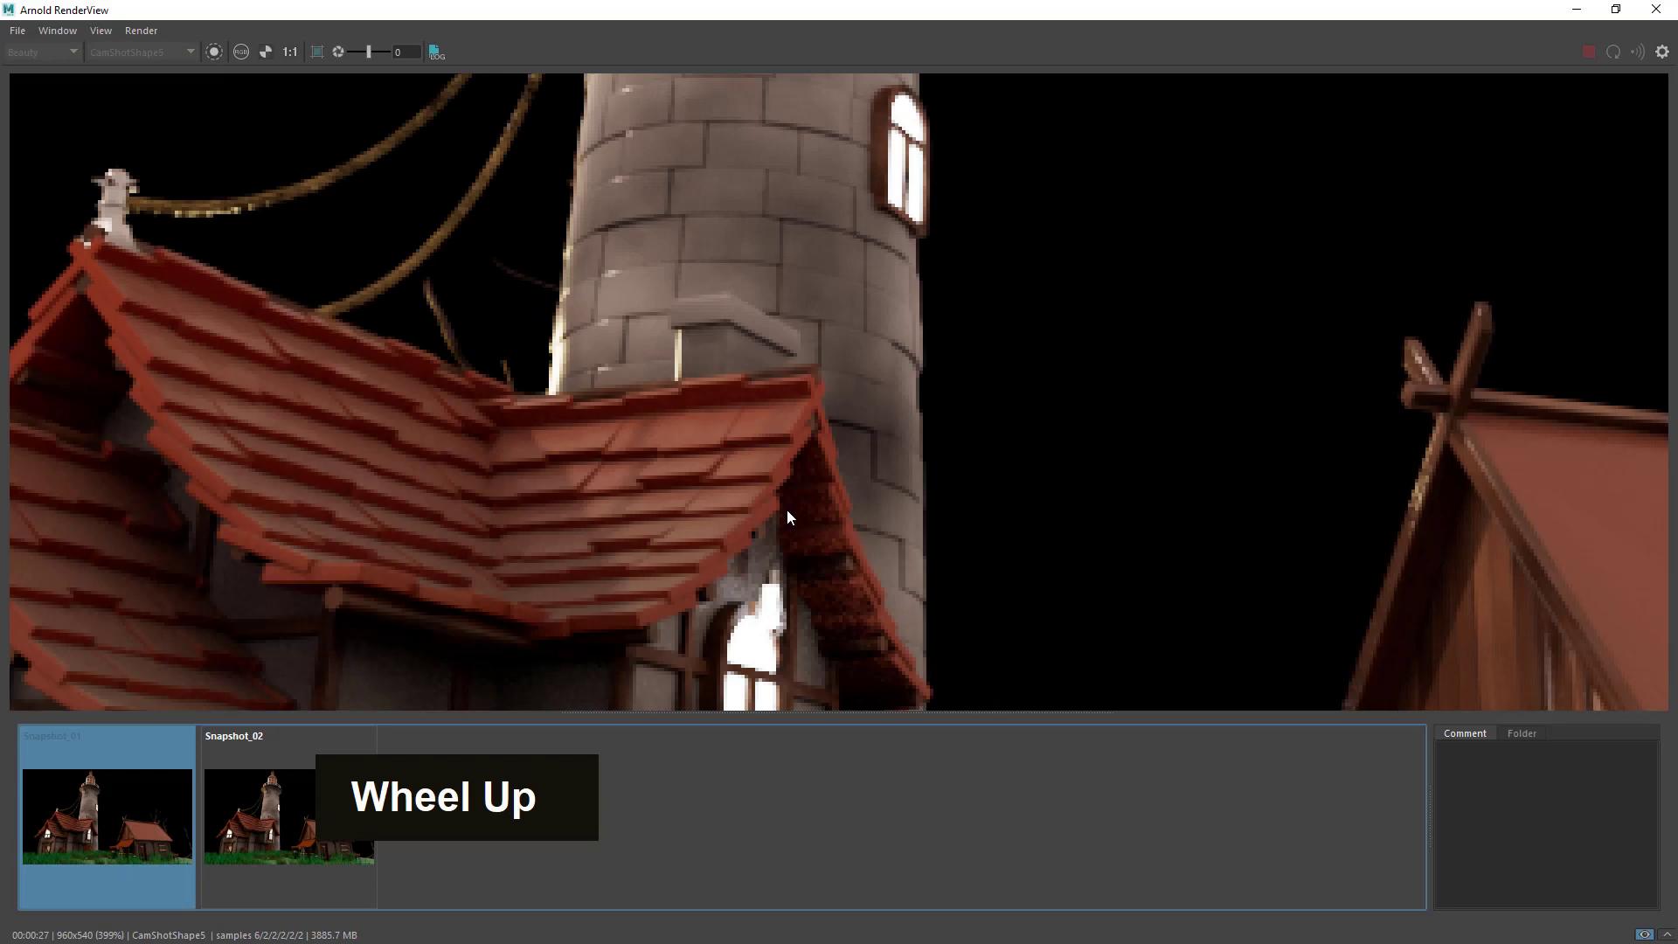
middle_drag(787, 511, 816, 486)
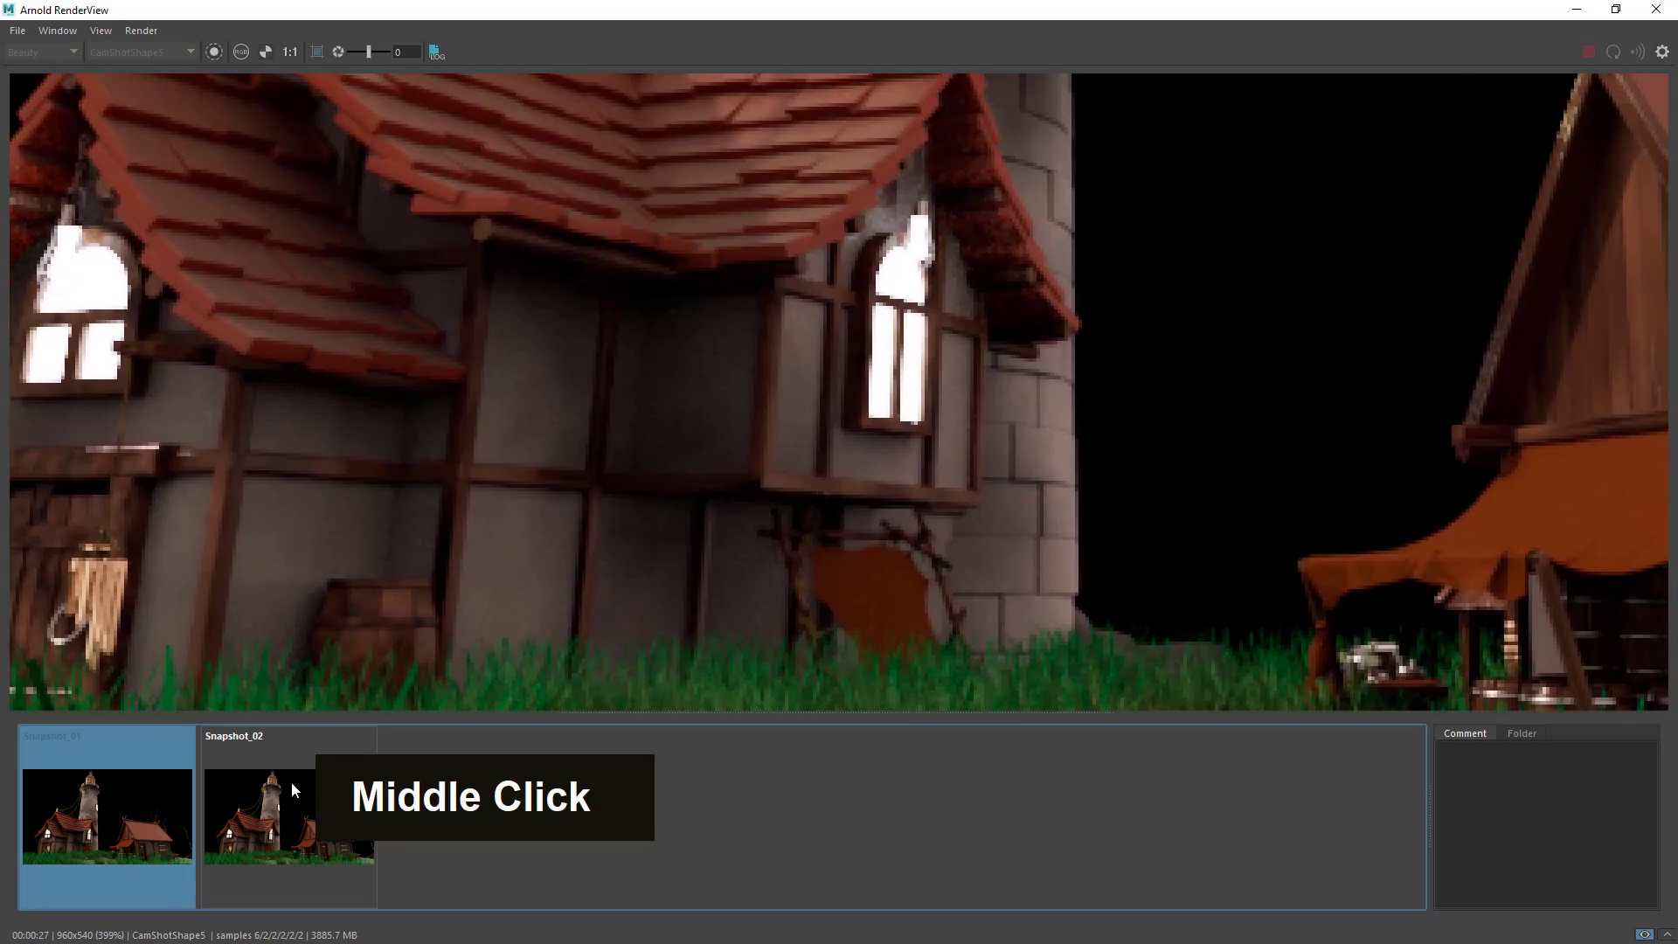
mouse_move(681, 555)
middle_down()
mouse_move(683, 528)
mouse_move(706, 534)
mouse_move(663, 540)
middle_up()
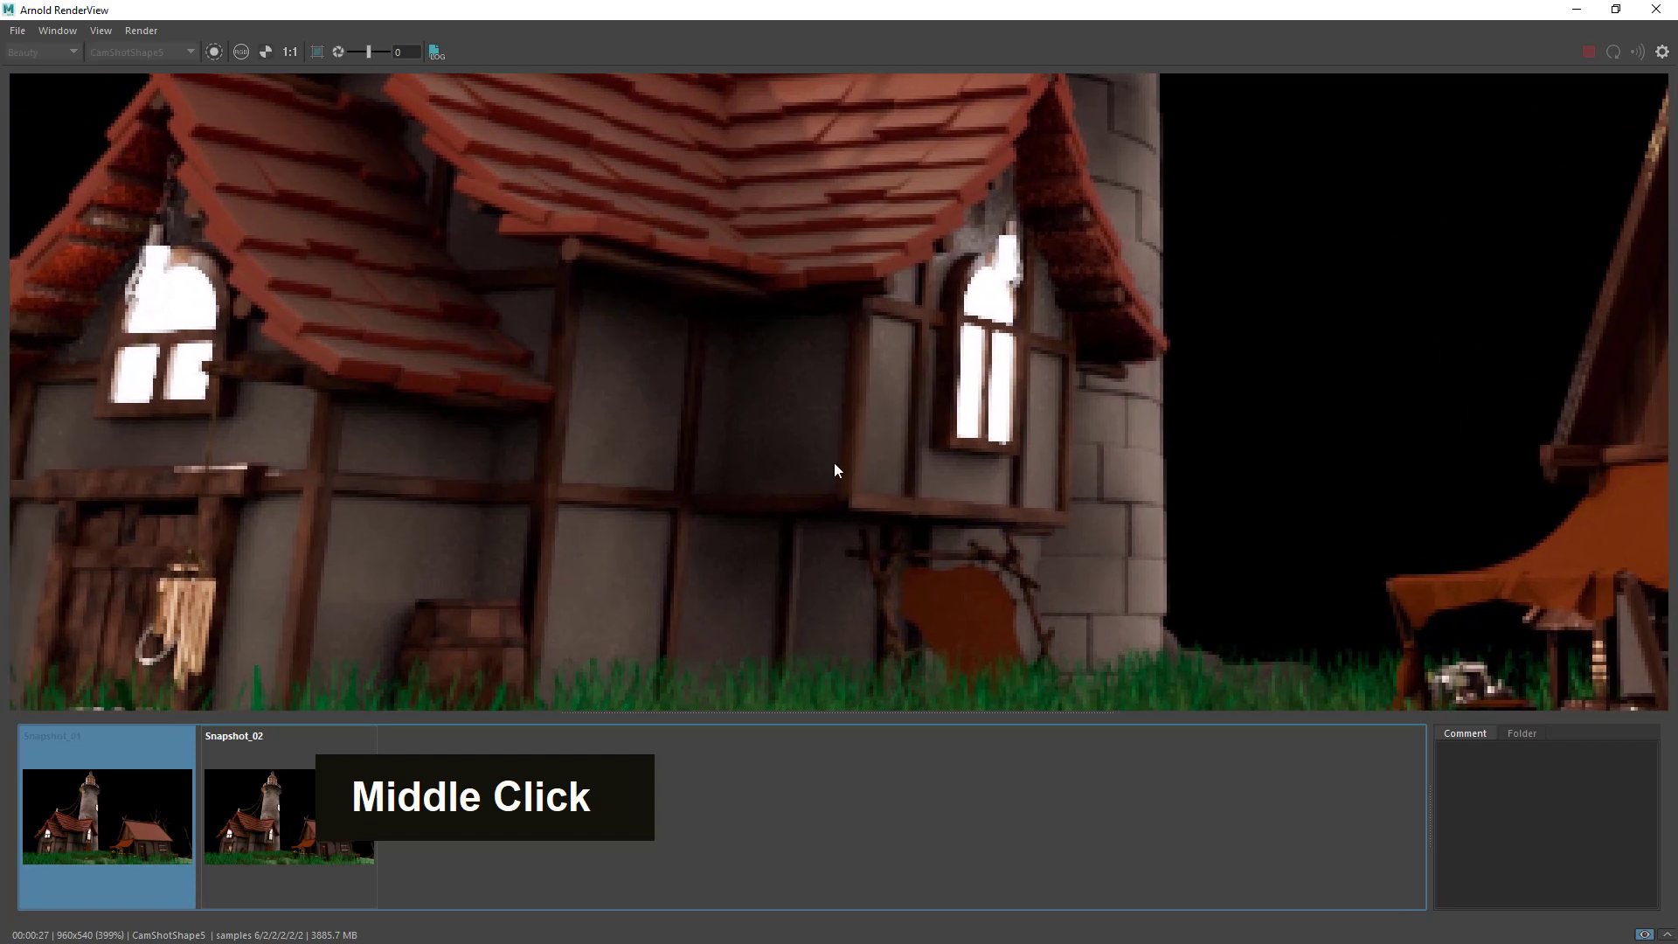
click(306, 817)
click(108, 794)
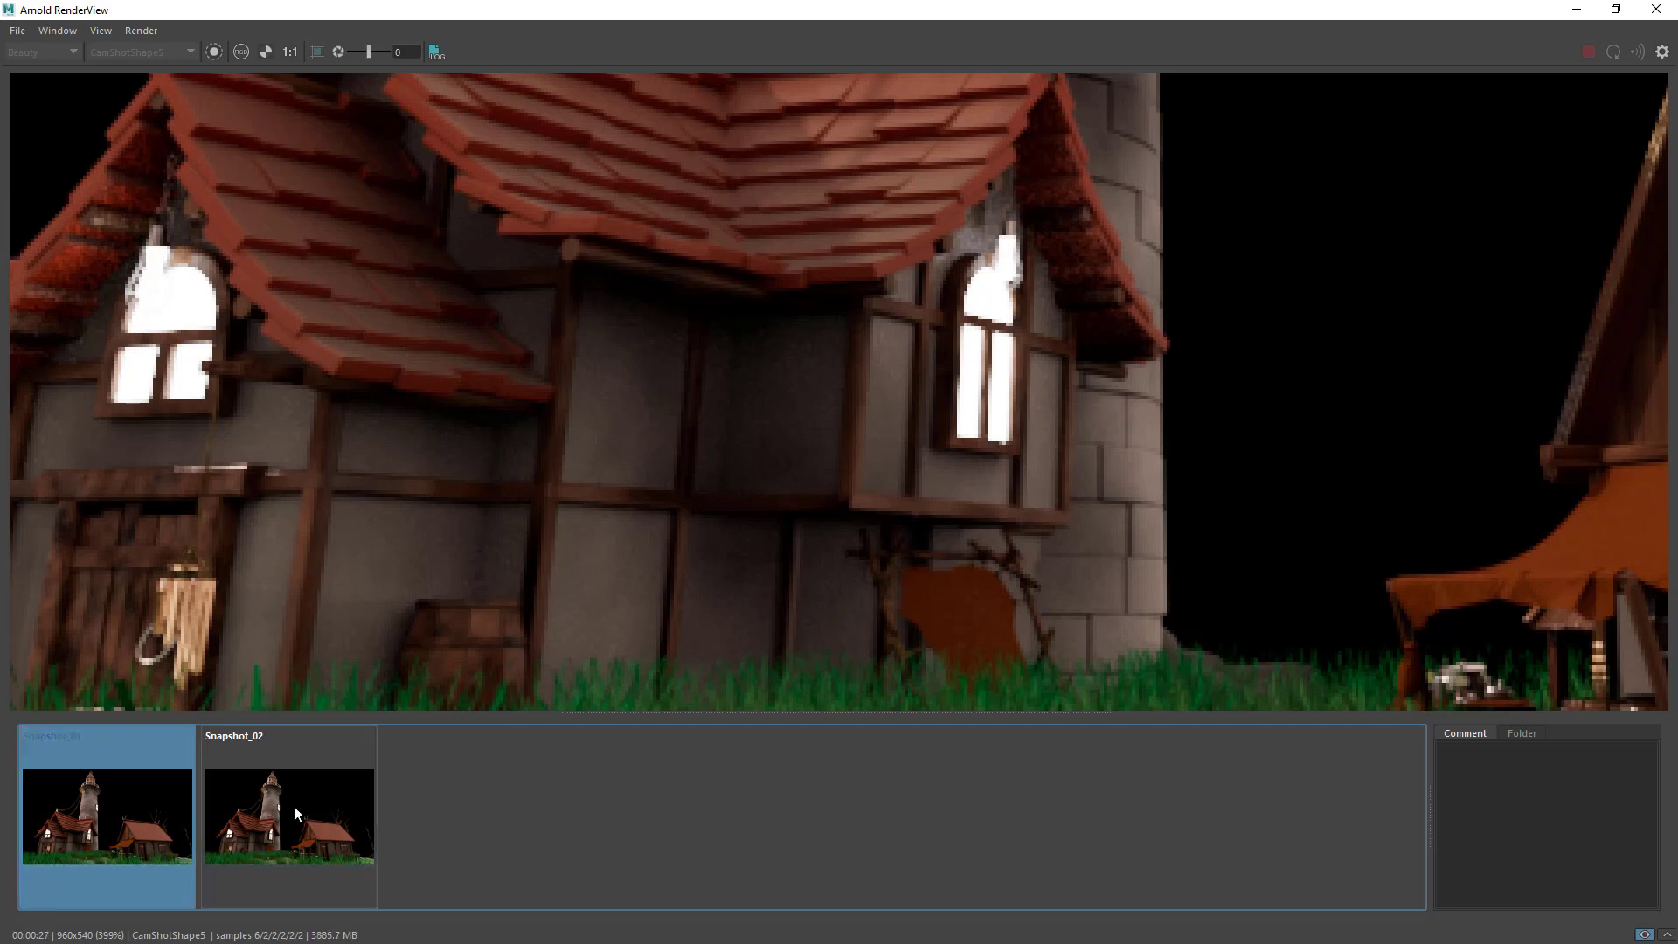
click(329, 814)
click(112, 800)
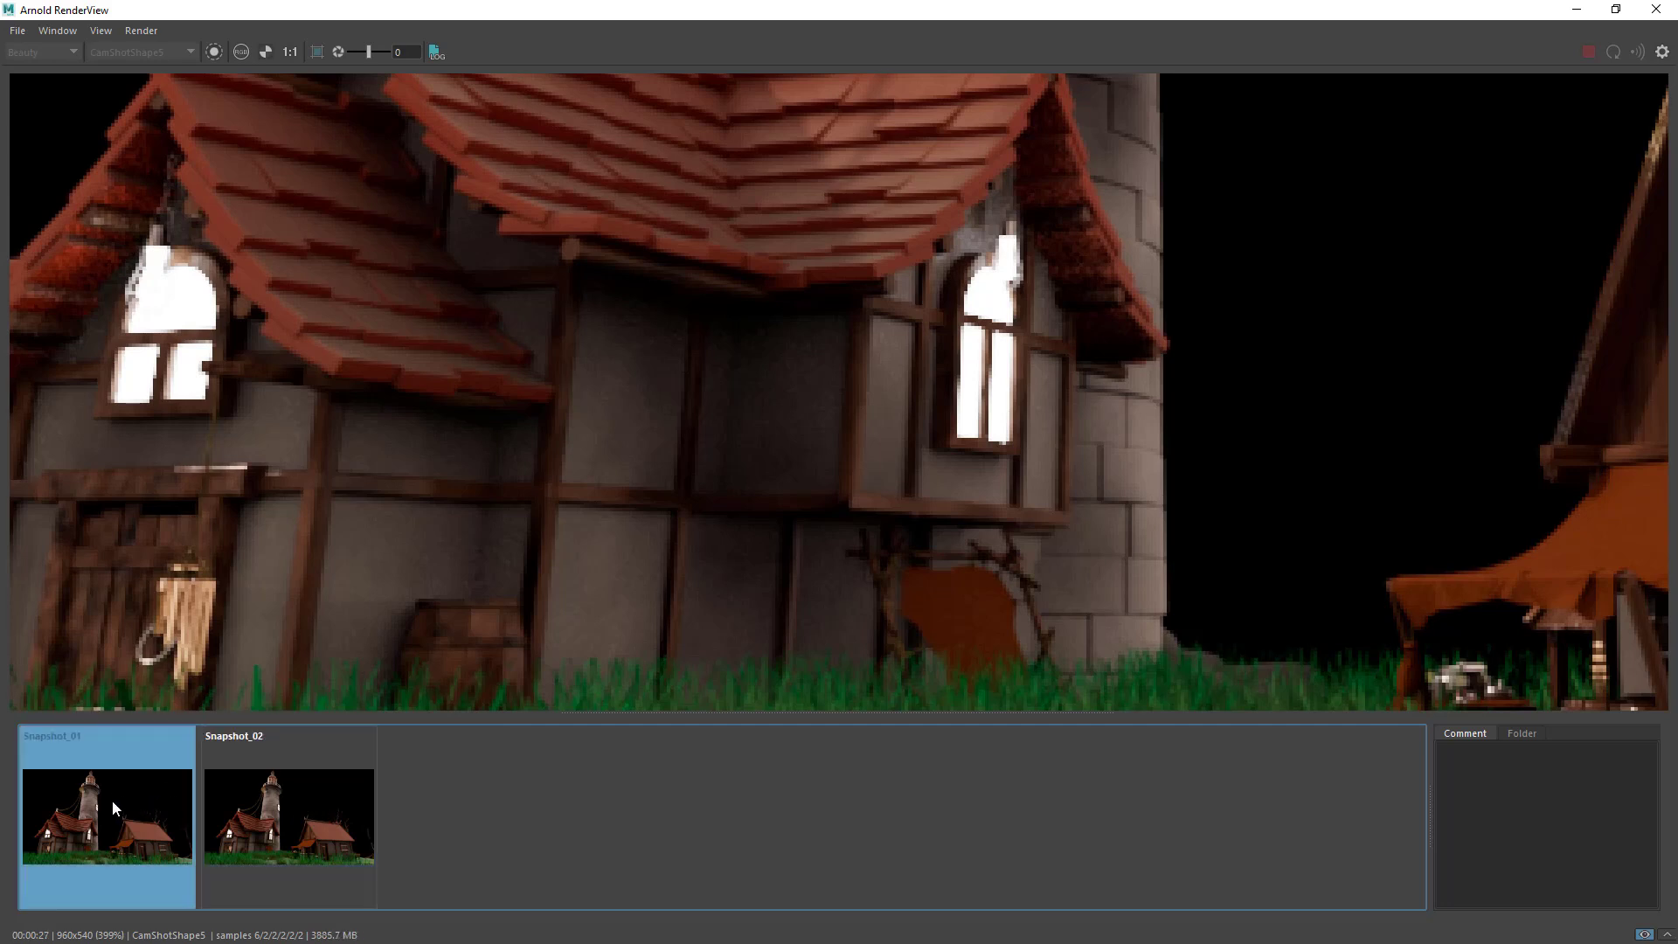
click(271, 804)
Compare the two snapshots at a wider magnification covering the main house, the grass and the hut.
scroll(622, 496, down, 3)
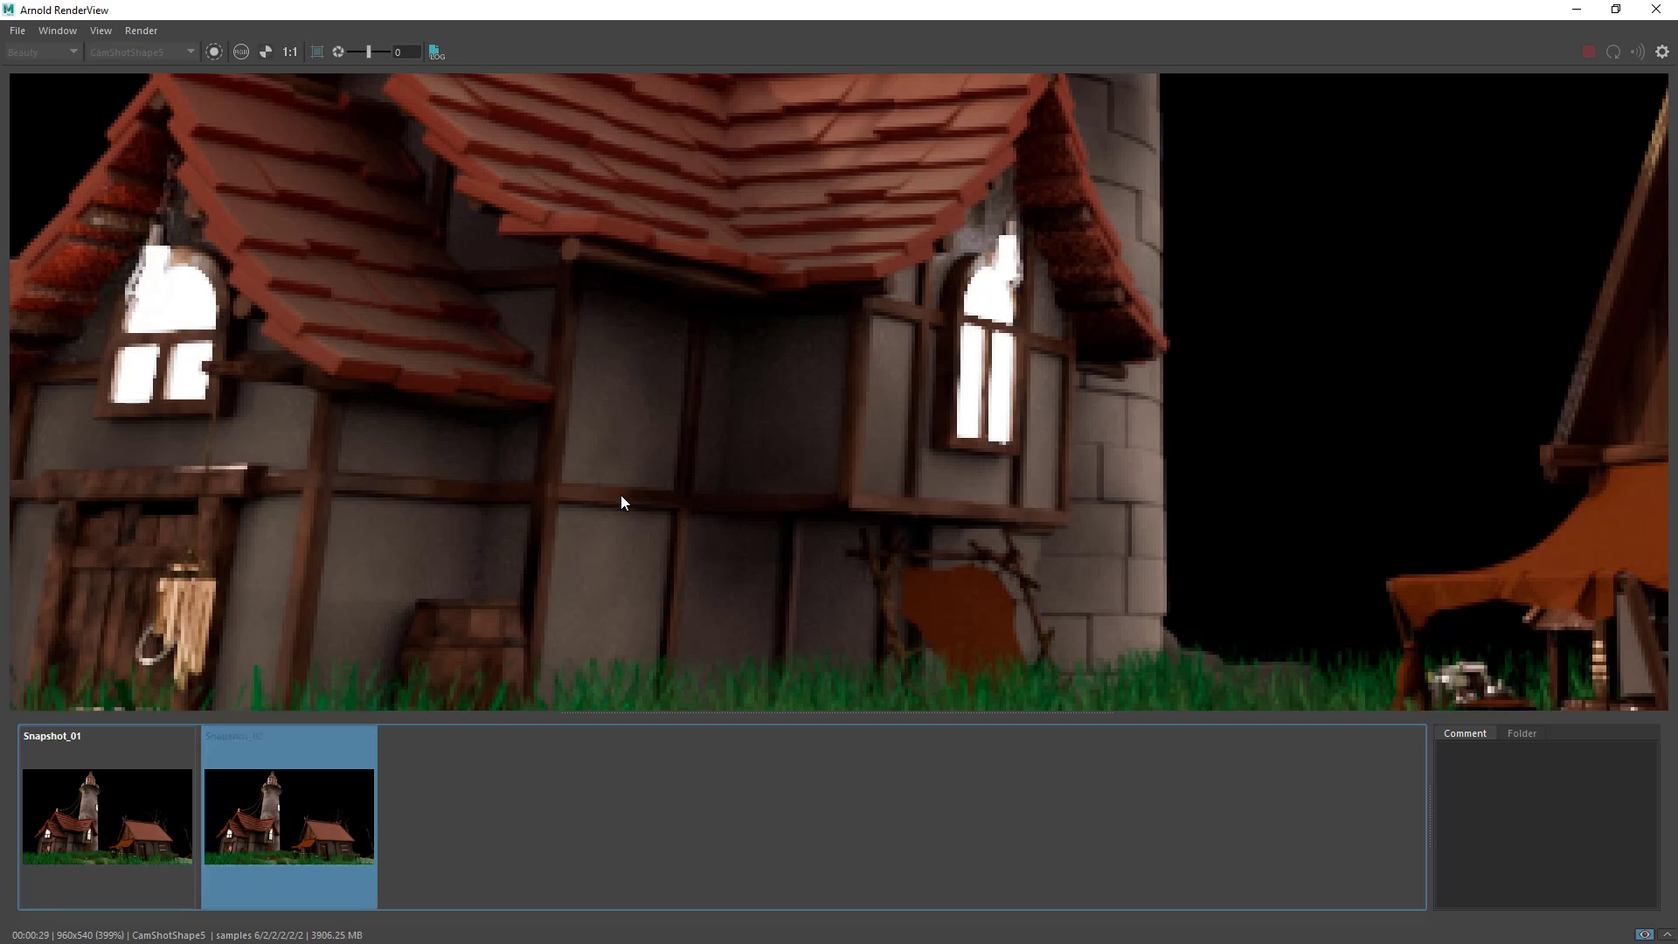
click(125, 822)
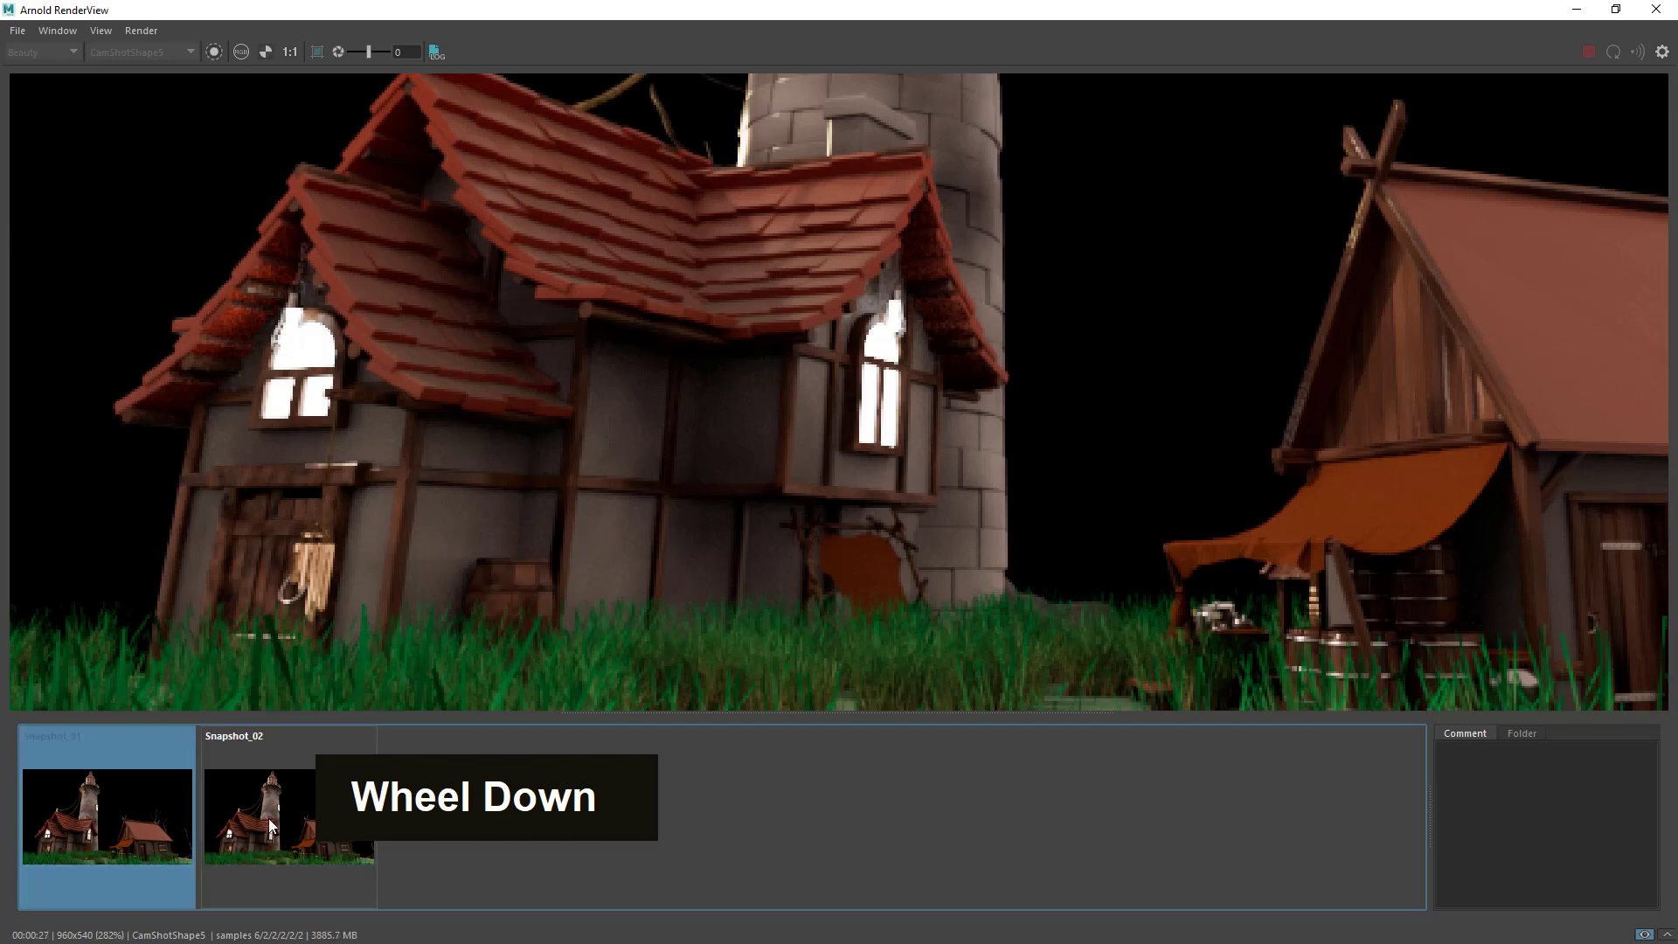
click(269, 818)
click(132, 812)
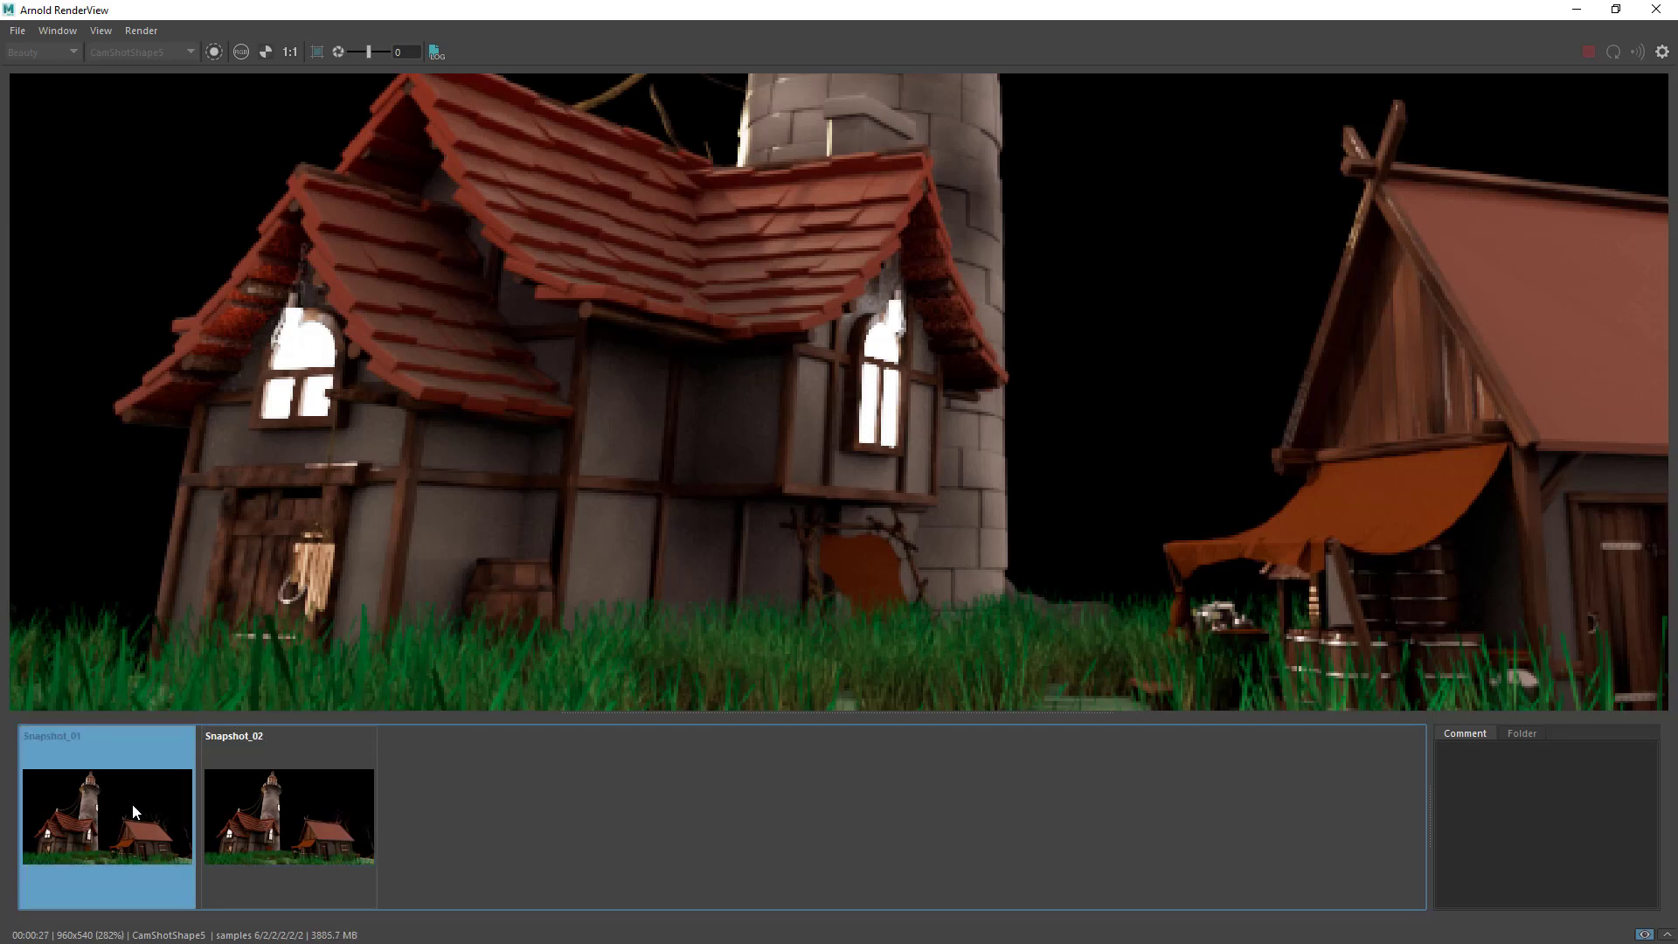
click(307, 820)
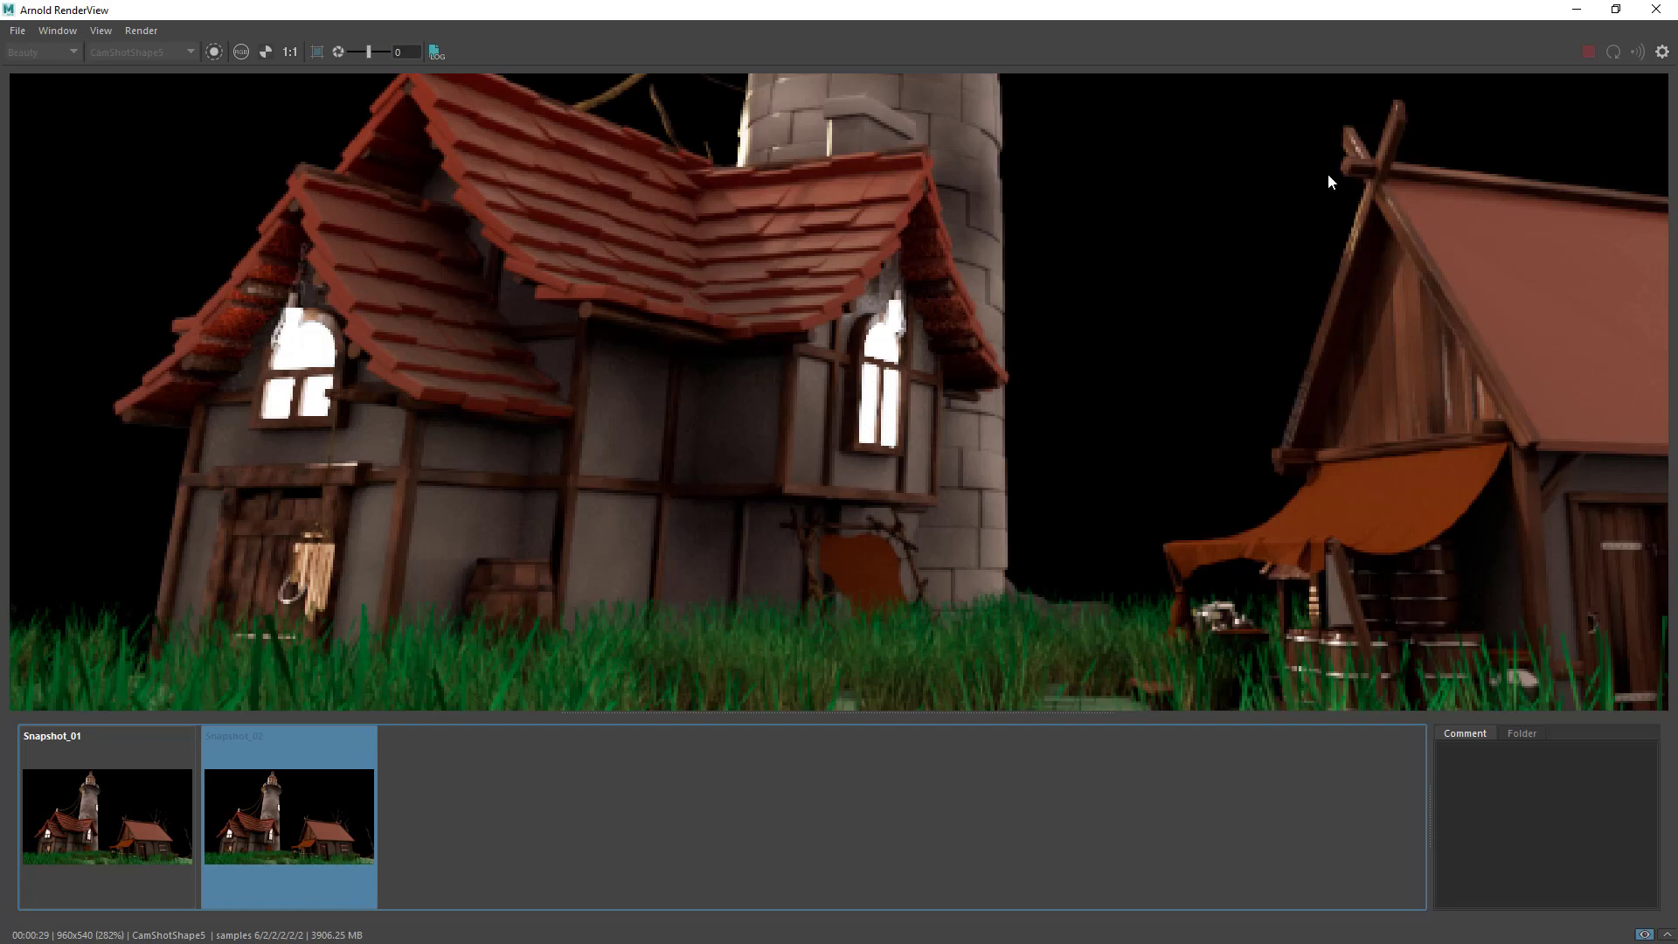
middle_drag(1381, 257, 1173, 460)
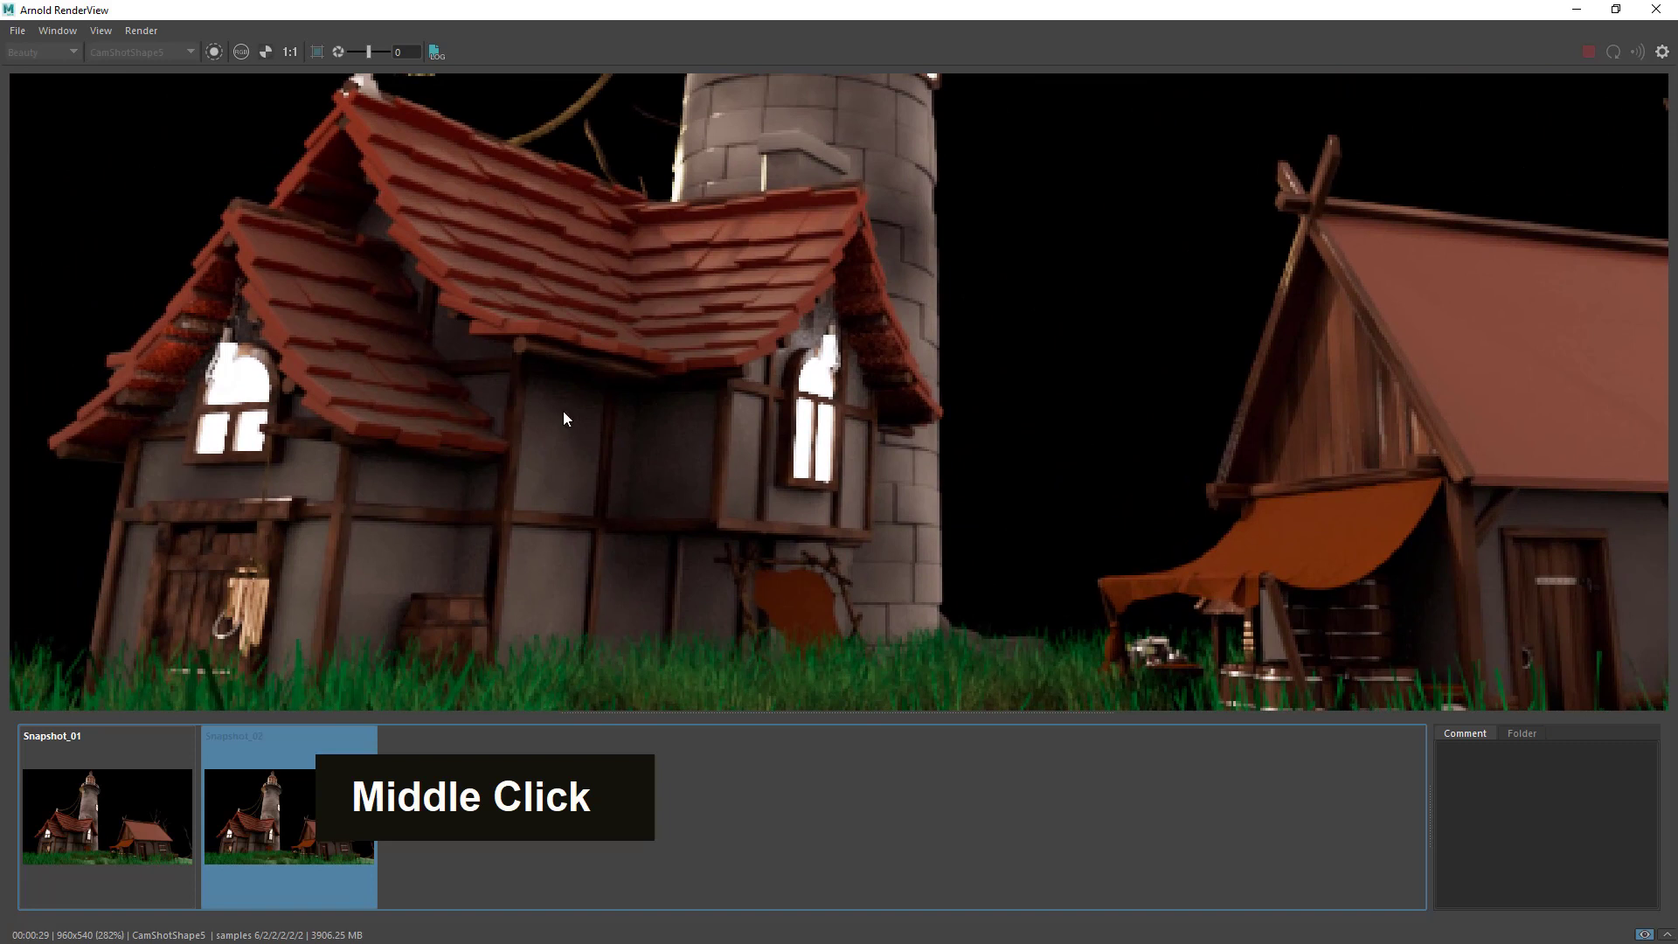
click(163, 796)
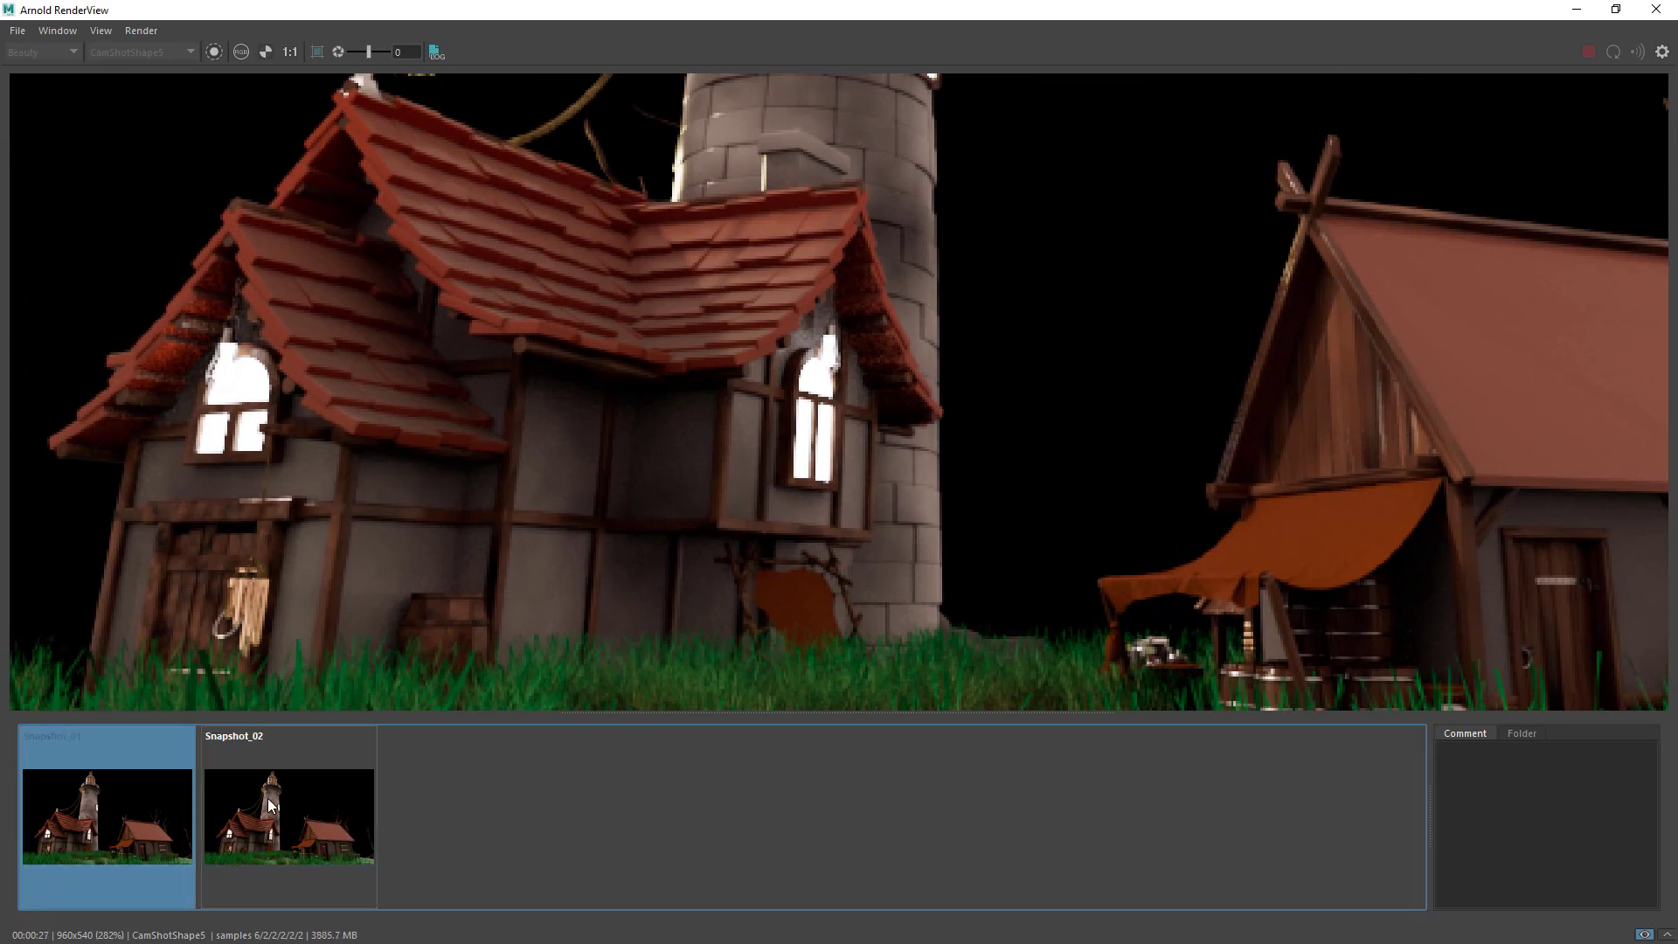
click(268, 799)
Compare the two snapshots again with the tiled roof and lighthouse tower framed.
middle_drag(910, 260, 977, 428)
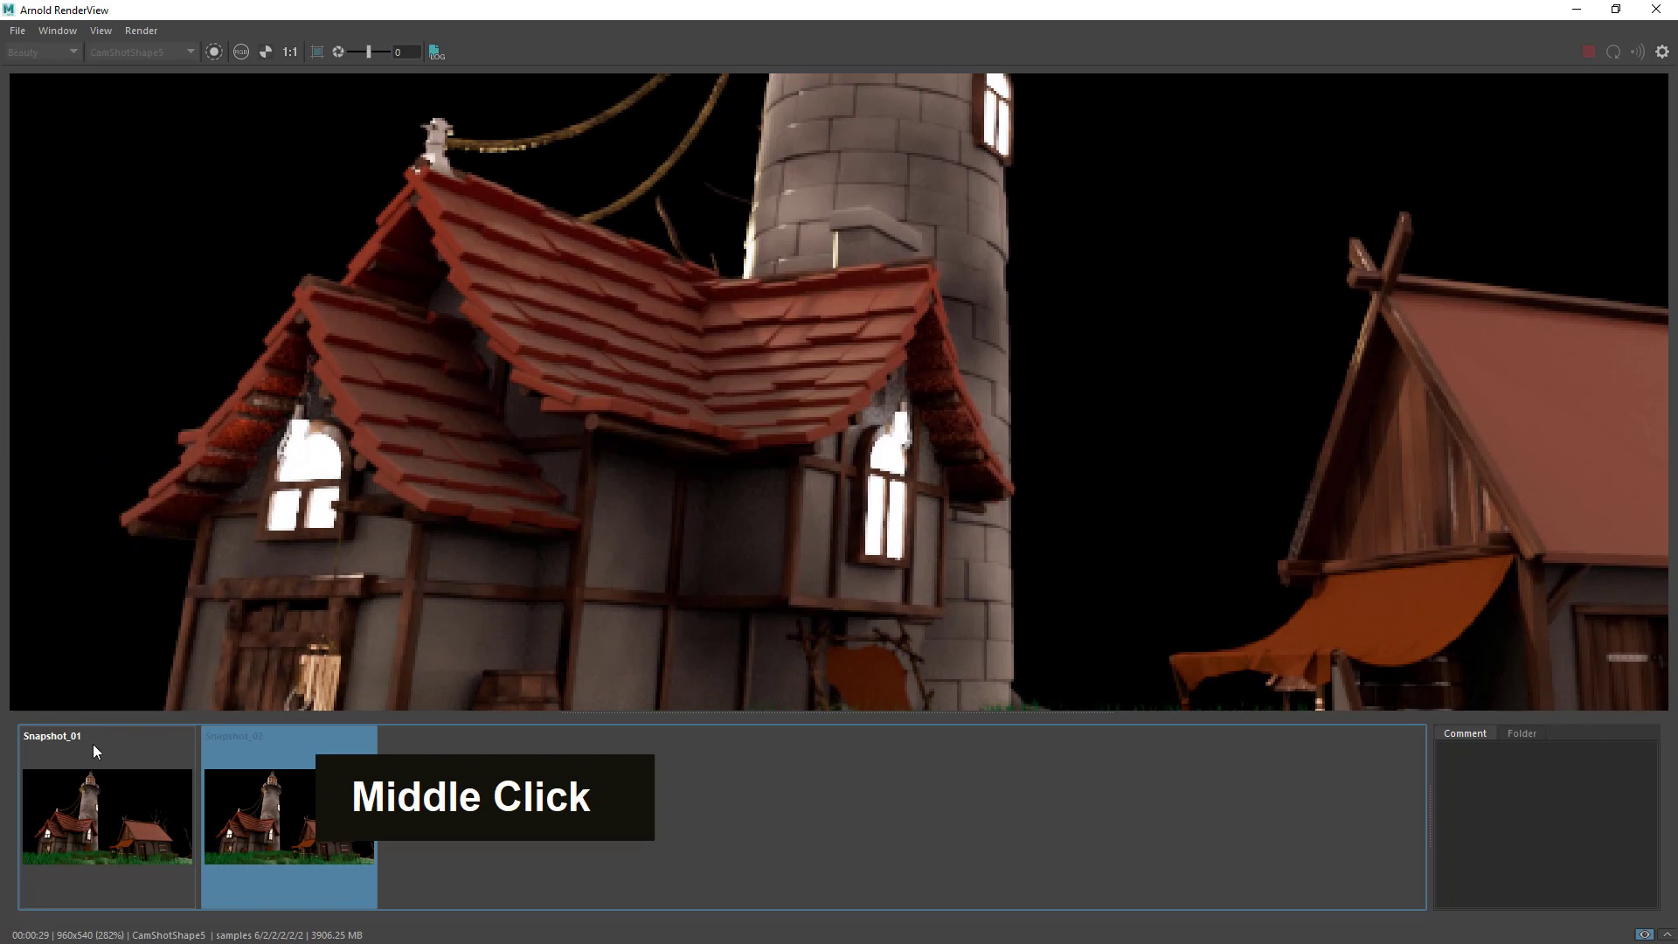
click(102, 796)
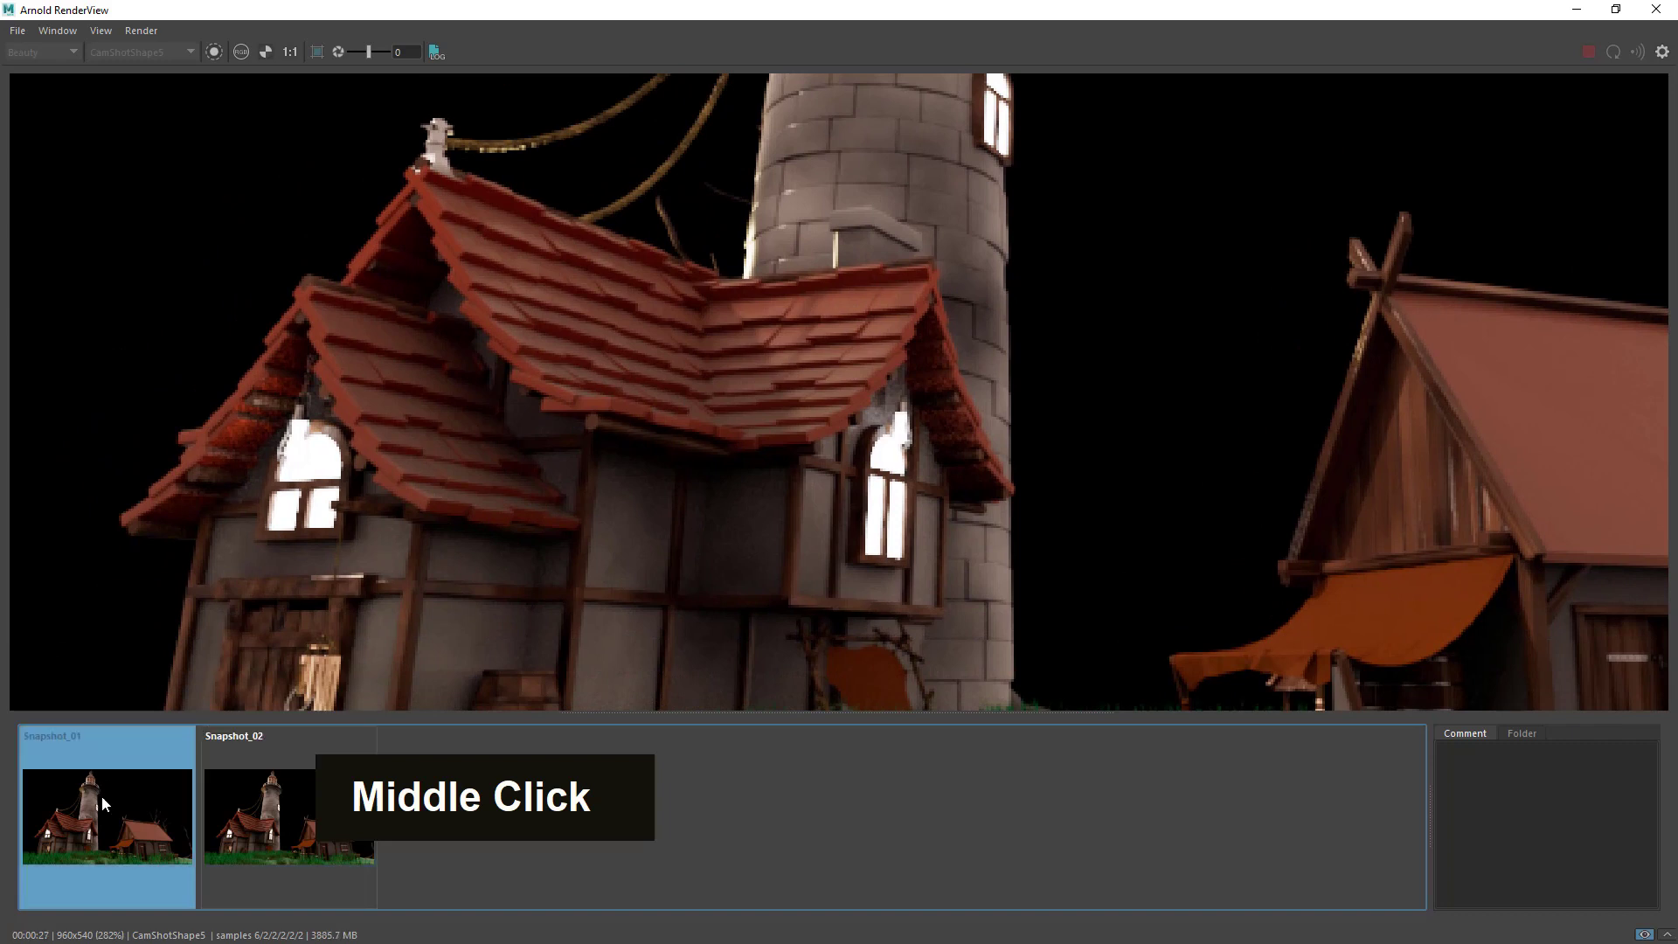
click(235, 811)
click(139, 803)
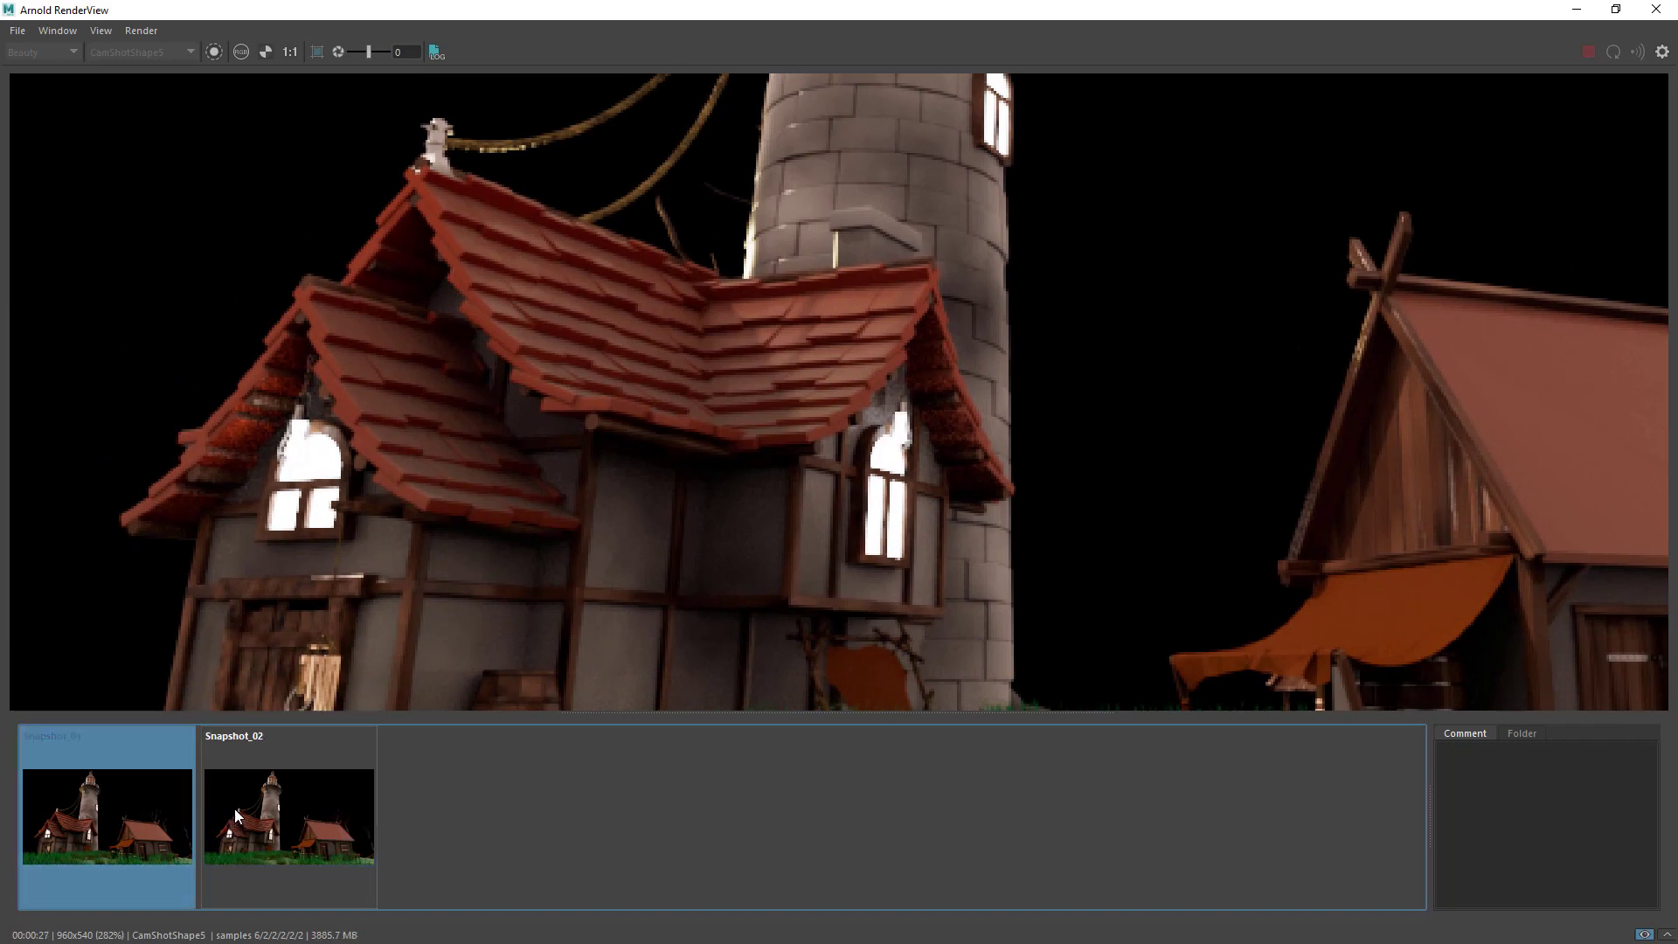
click(234, 809)
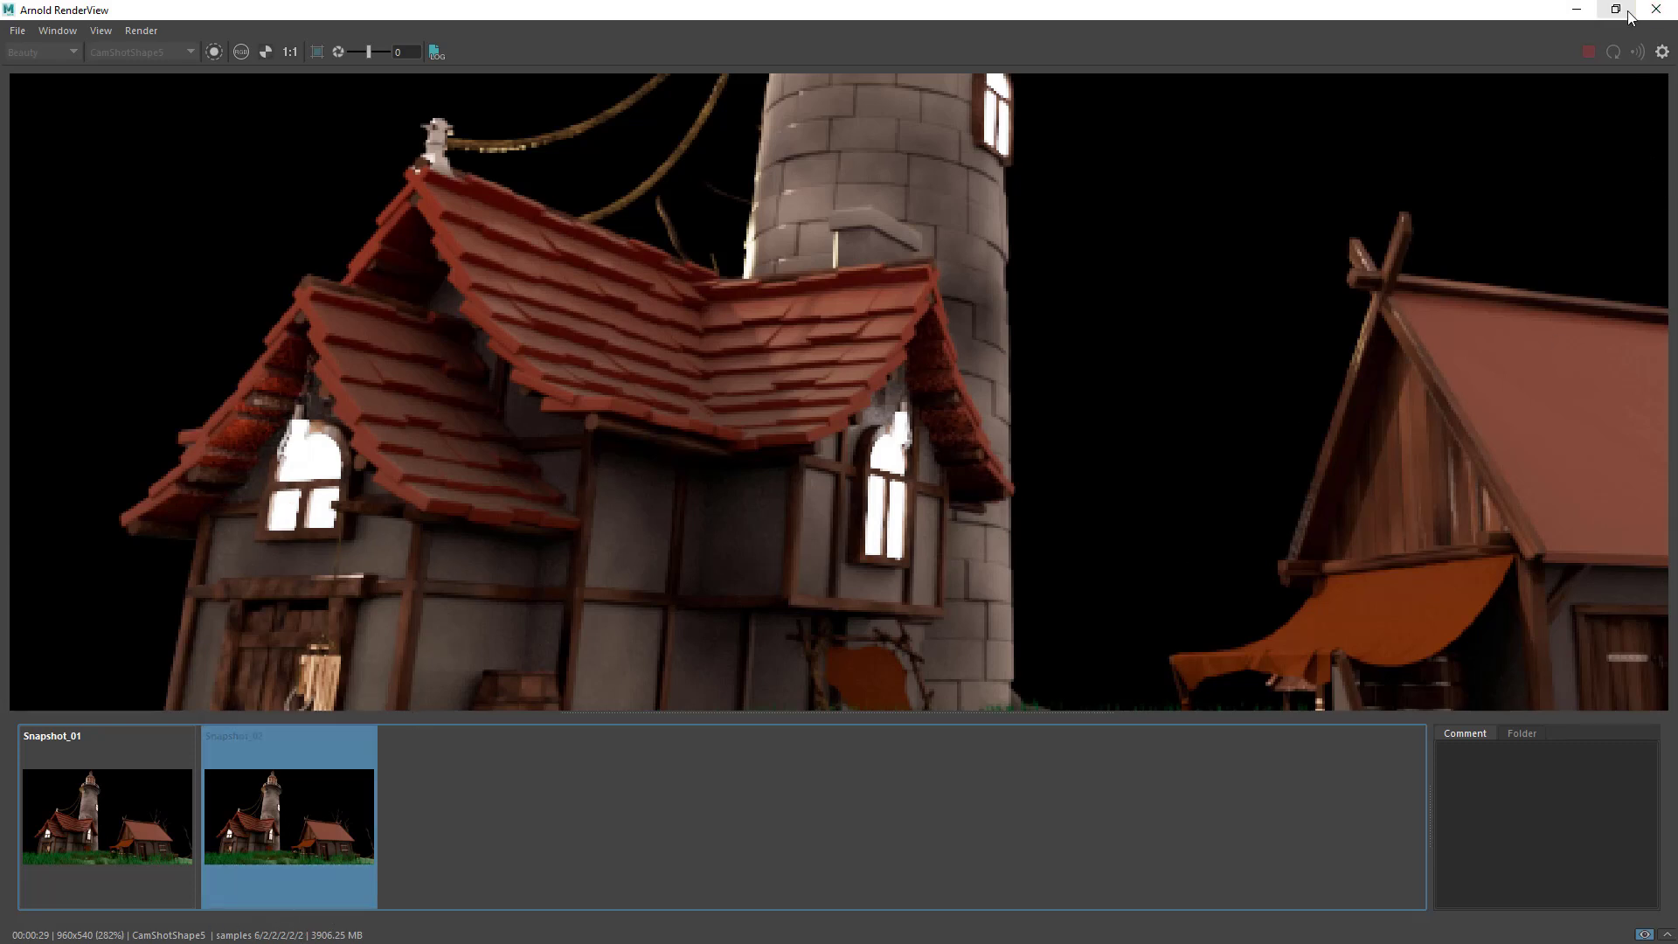
Show the render at 1:1 and restore its window to a floating size over the viewport.
scroll(1147, 354, down, 5)
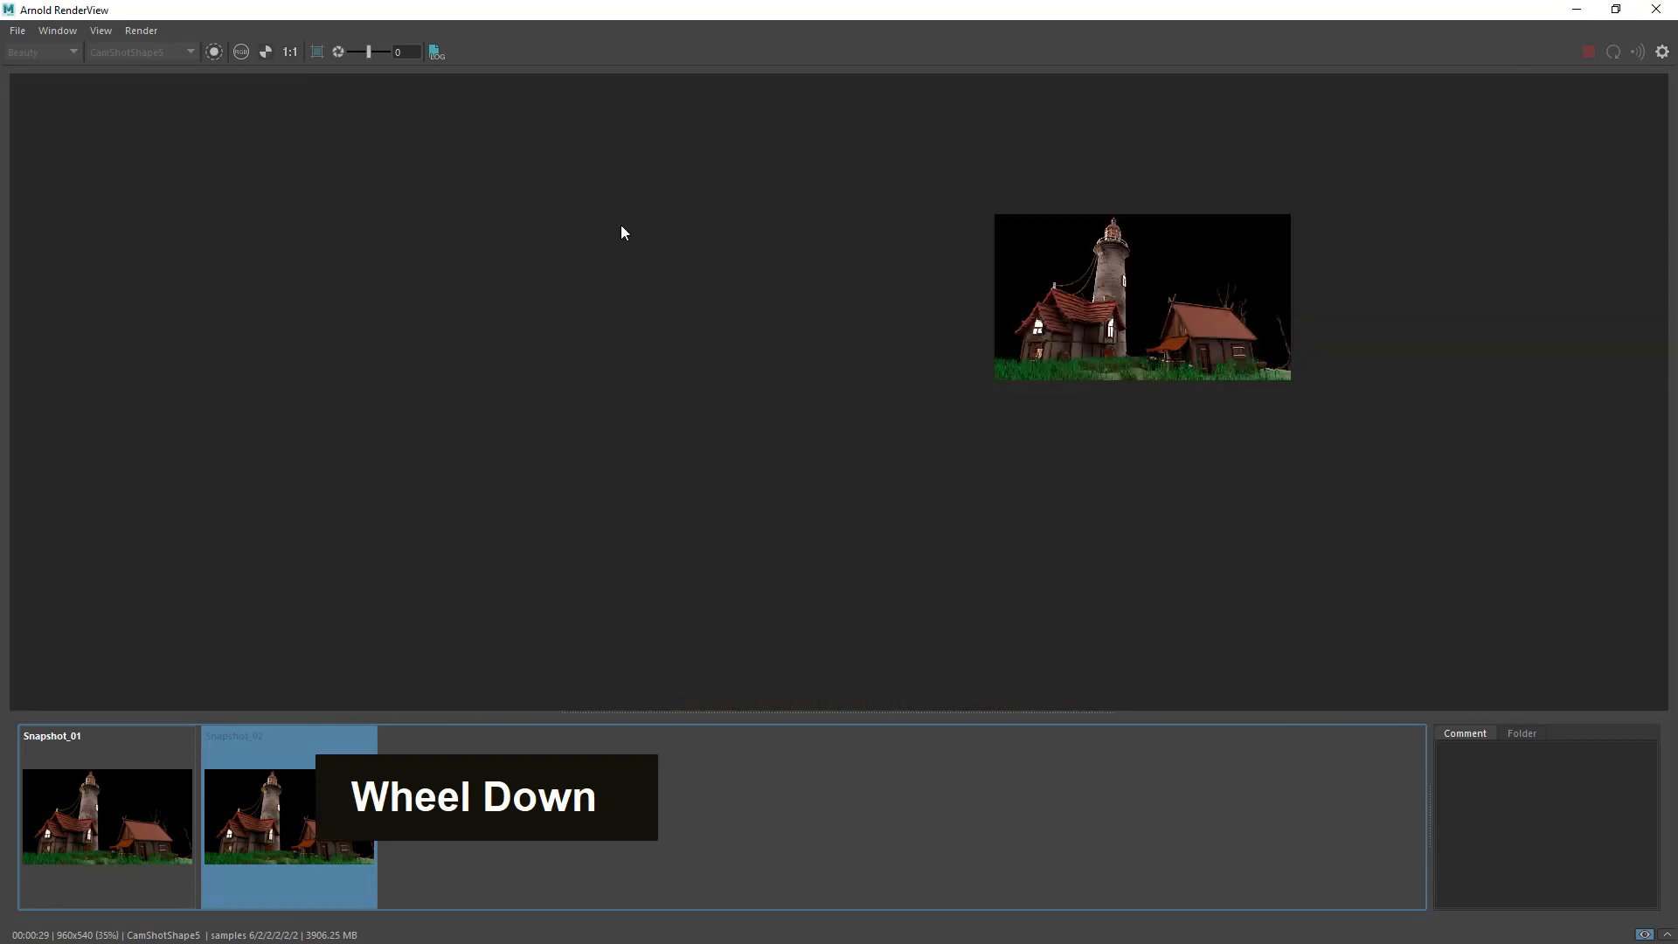
click(290, 53)
double_click(1421, 16)
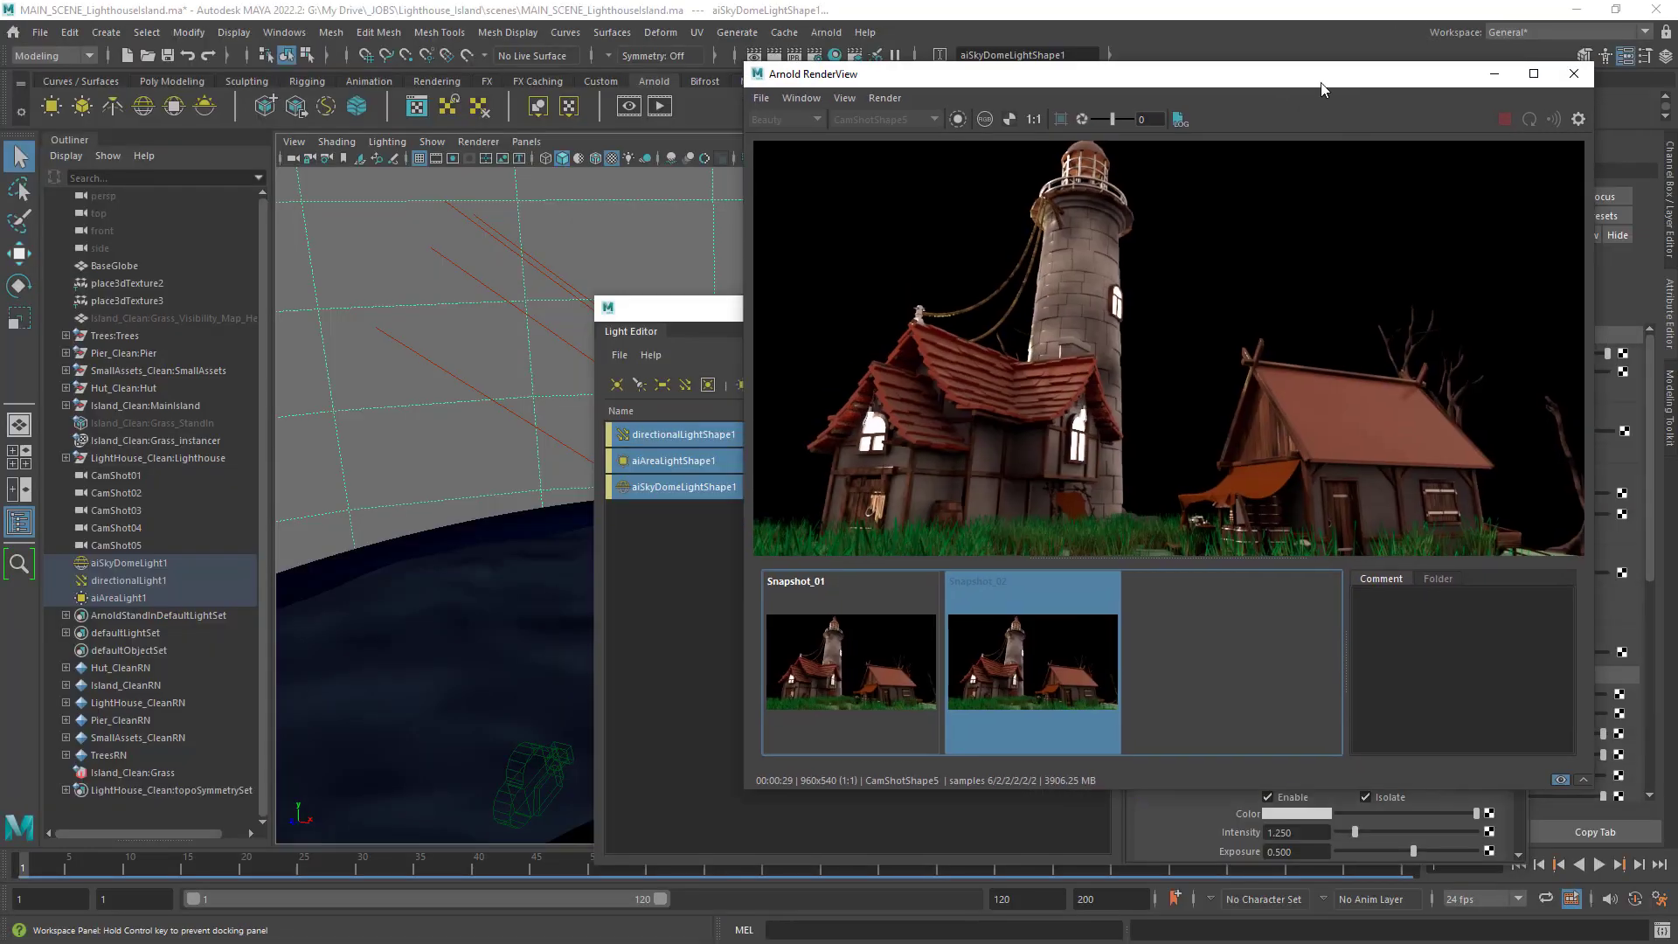
drag(1320, 79, 886, 41)
Toggle Snapshot_02 against the live render, leave the live render displayed and uncover the Light Editor's light list.
click(693, 674)
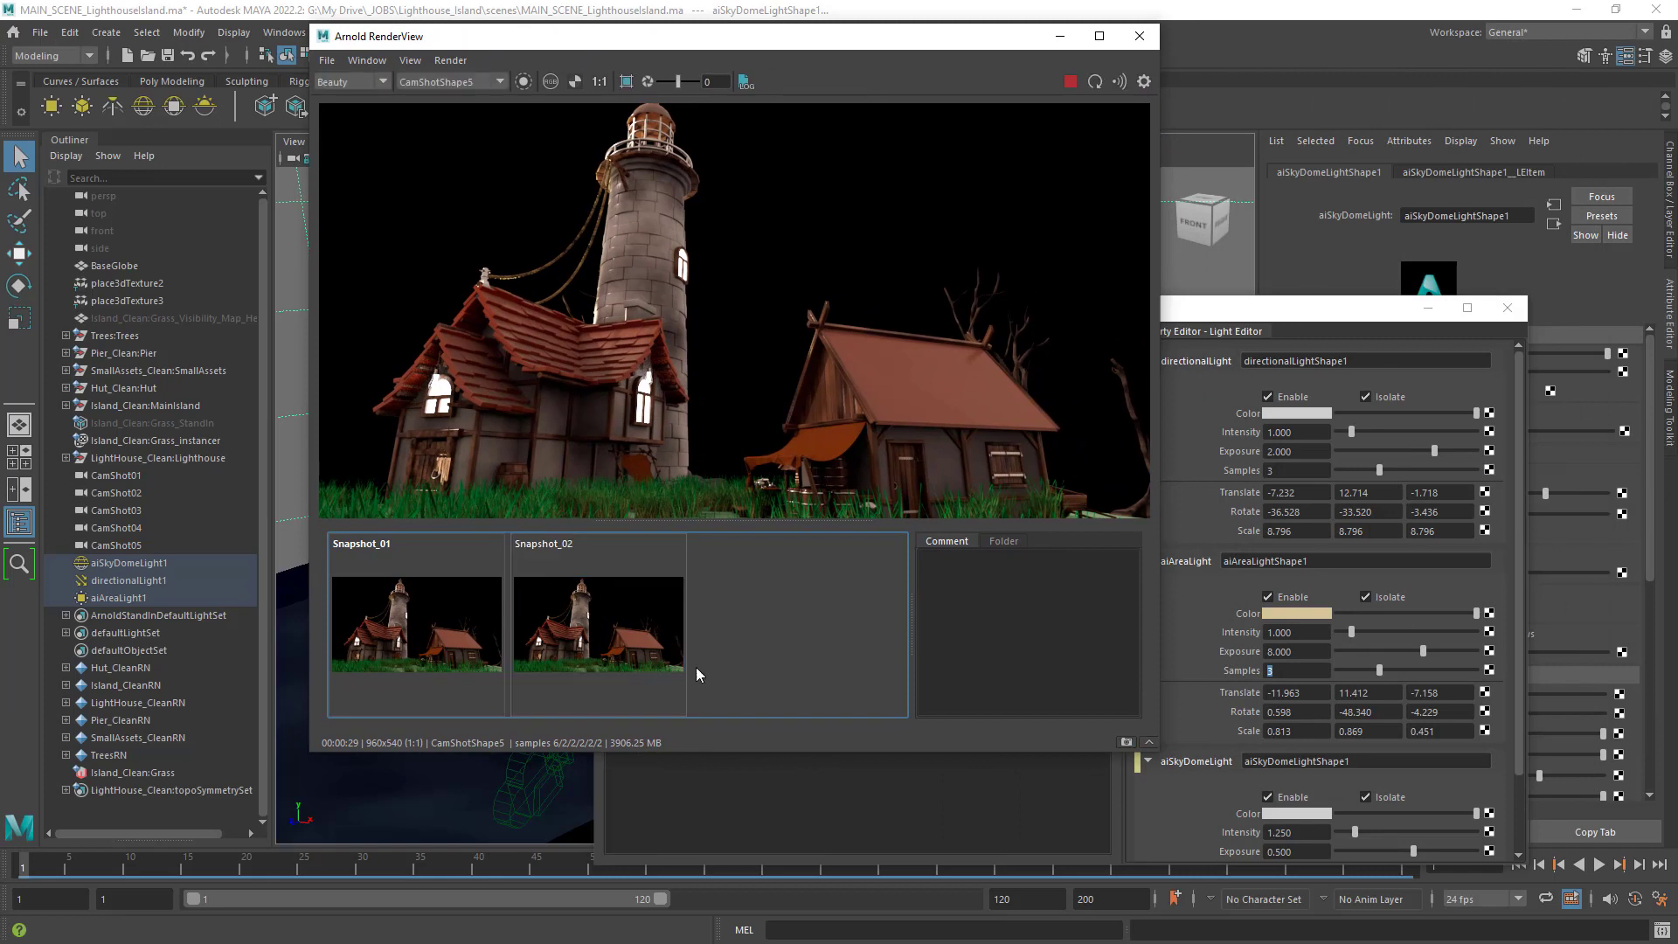
click(610, 608)
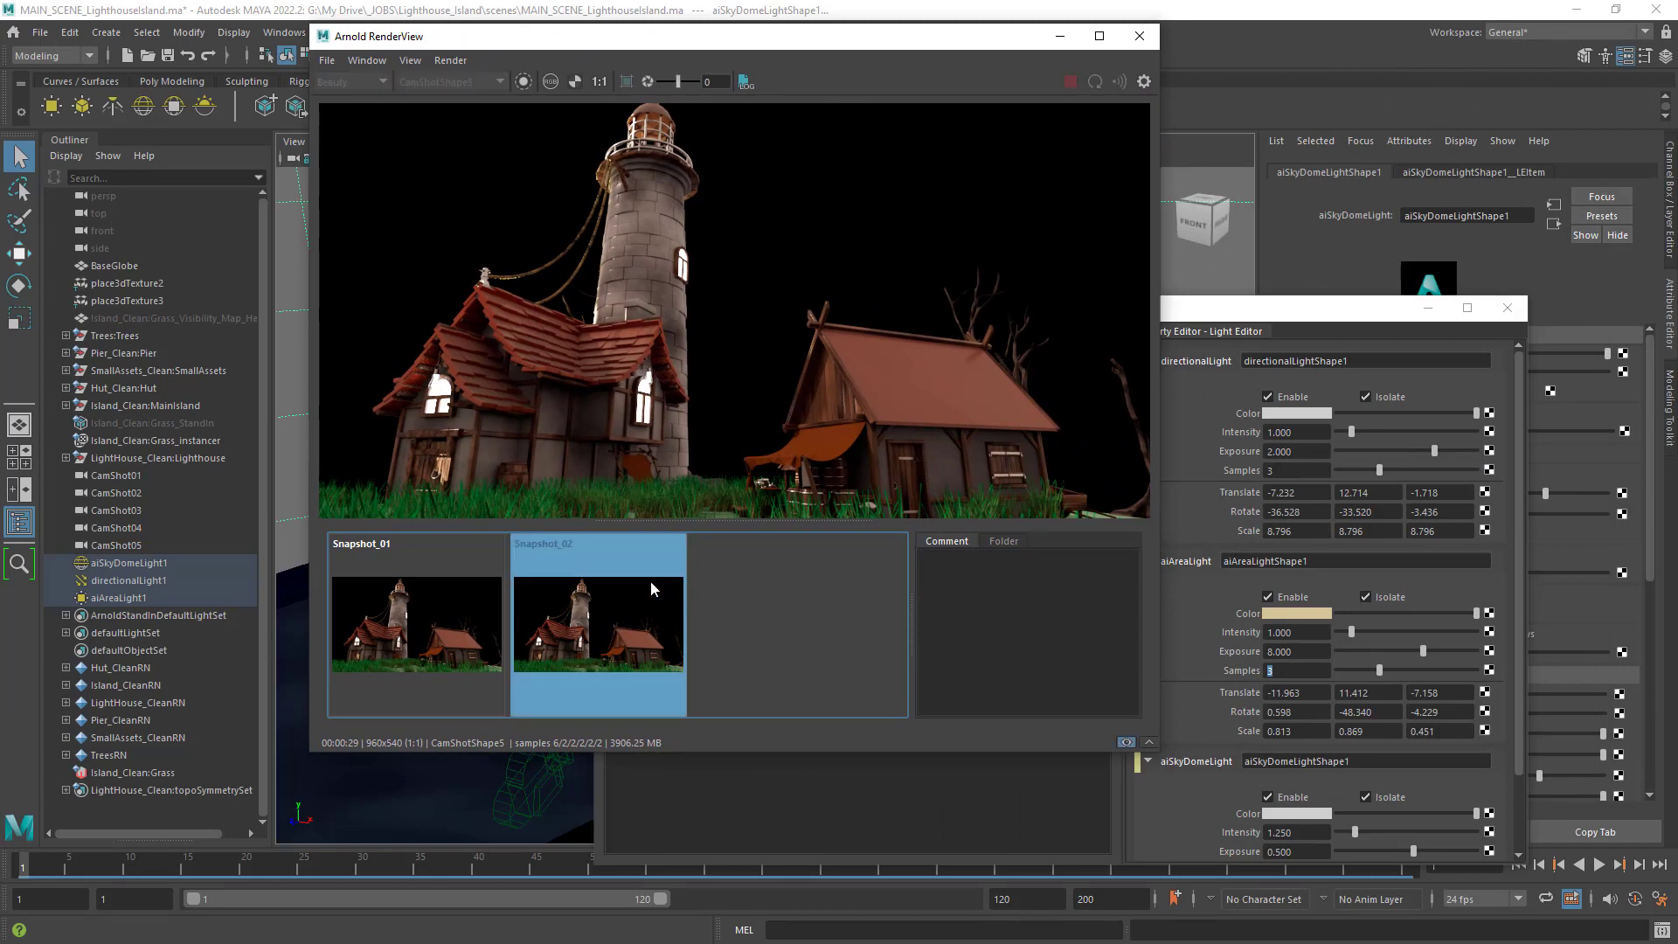
click(622, 642)
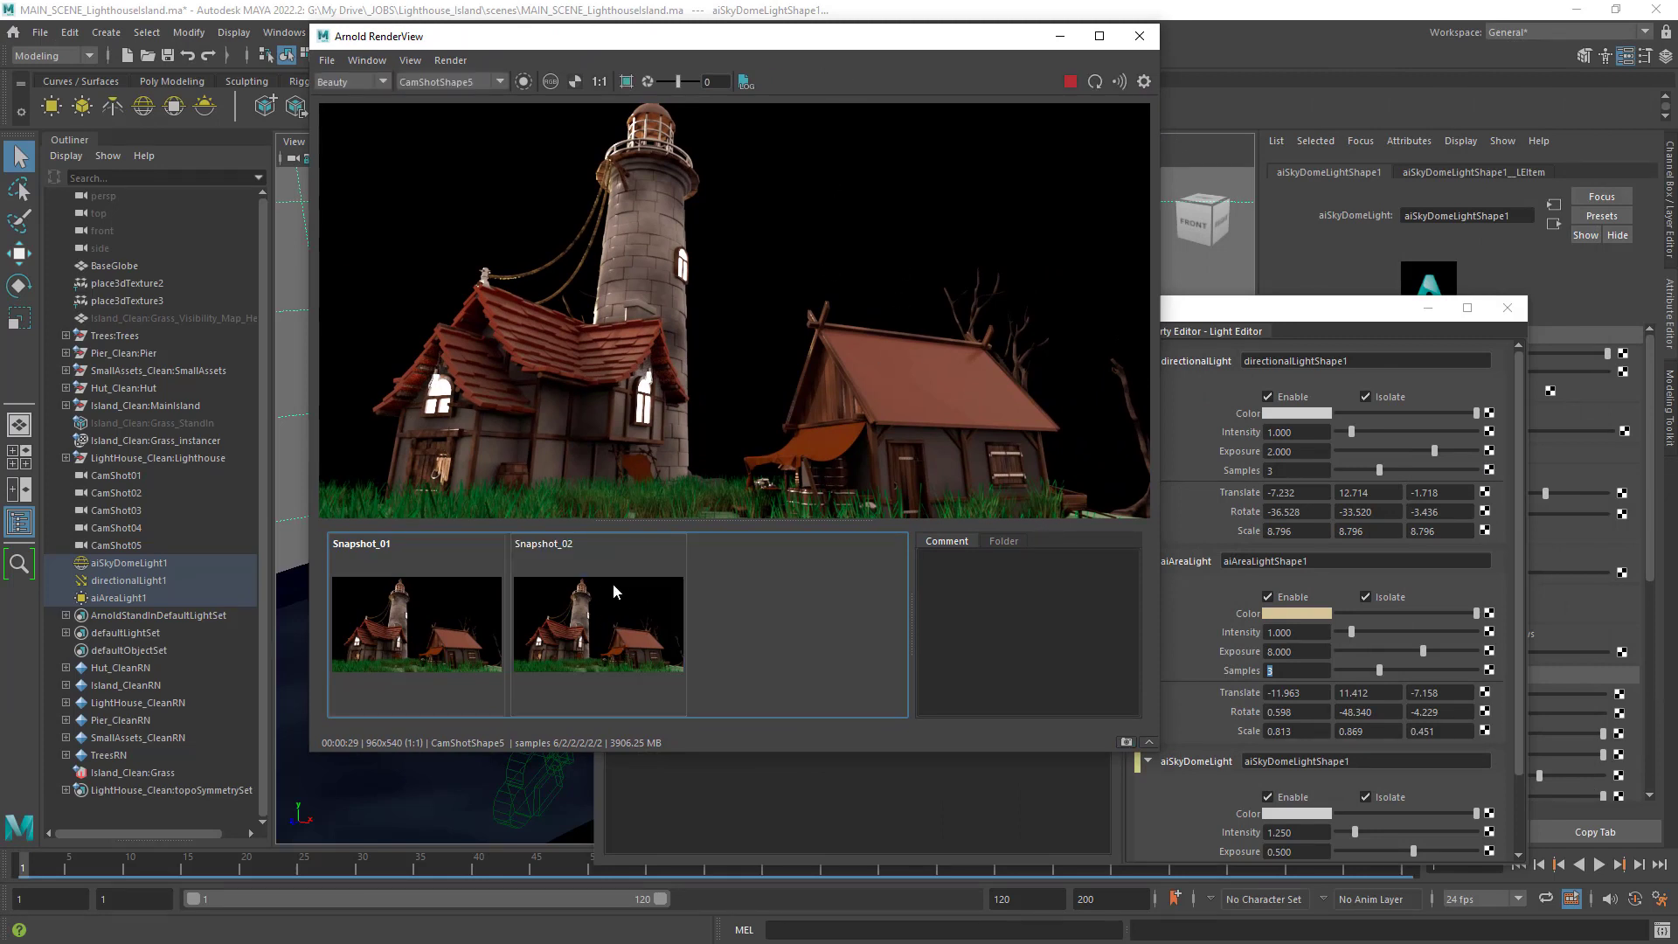
click(555, 590)
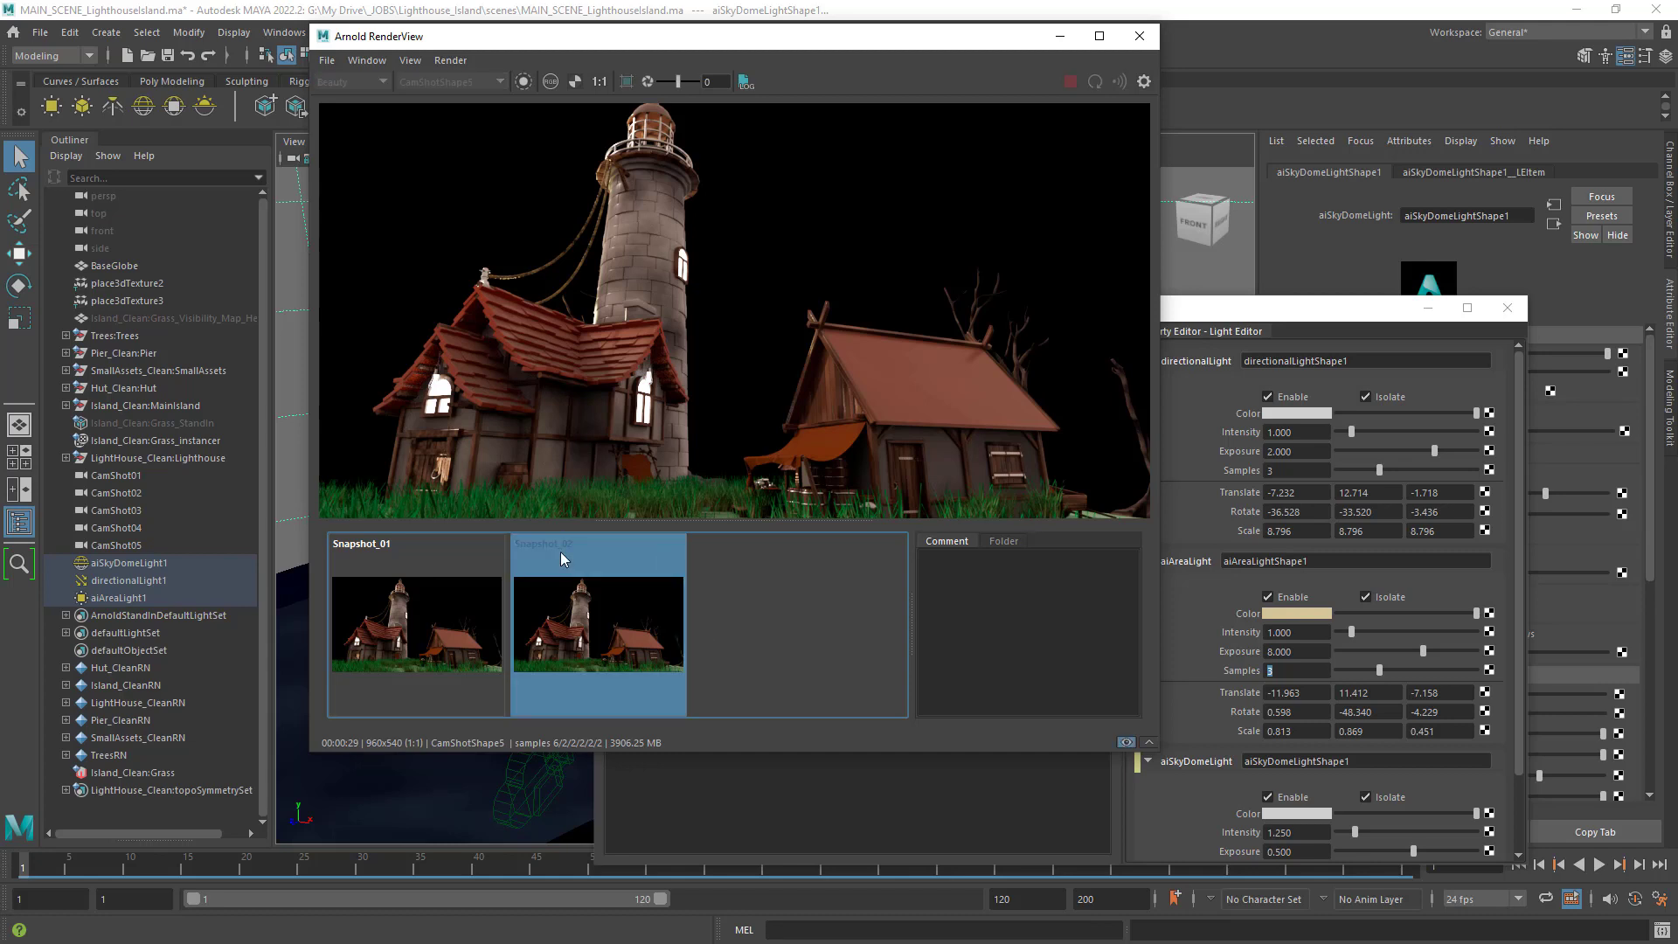
click(885, 715)
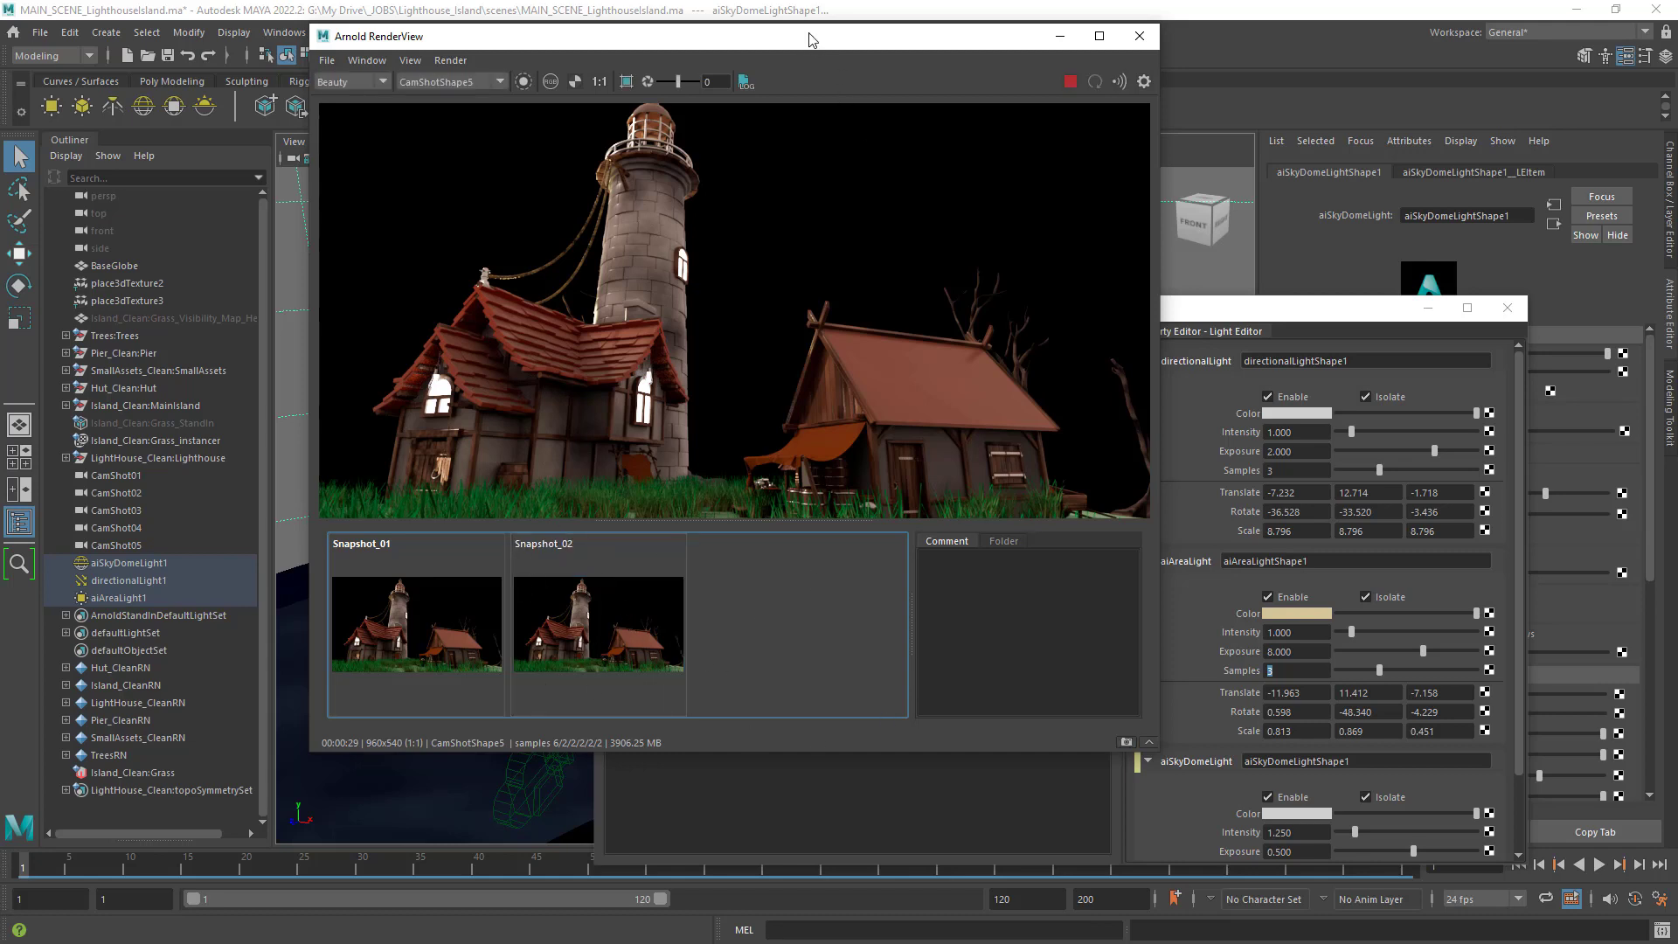
drag(809, 39, 579, 104)
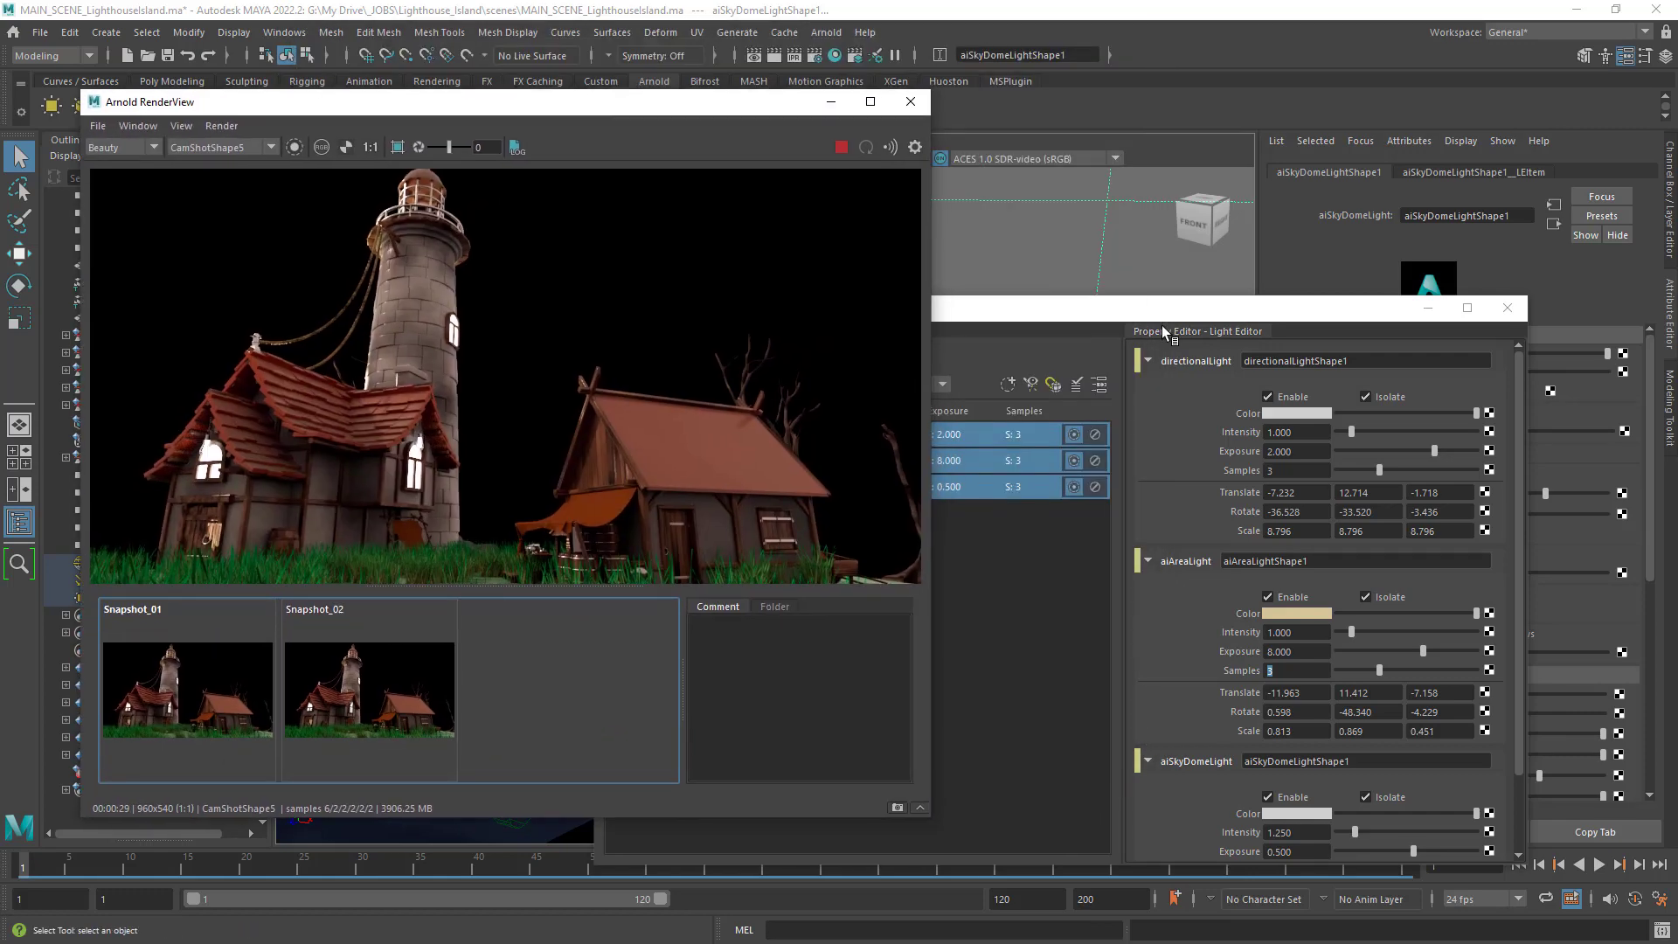
Close the Light Editor and examine the house's roof and walls up close in the render.
drag(1163, 331, 1224, 246)
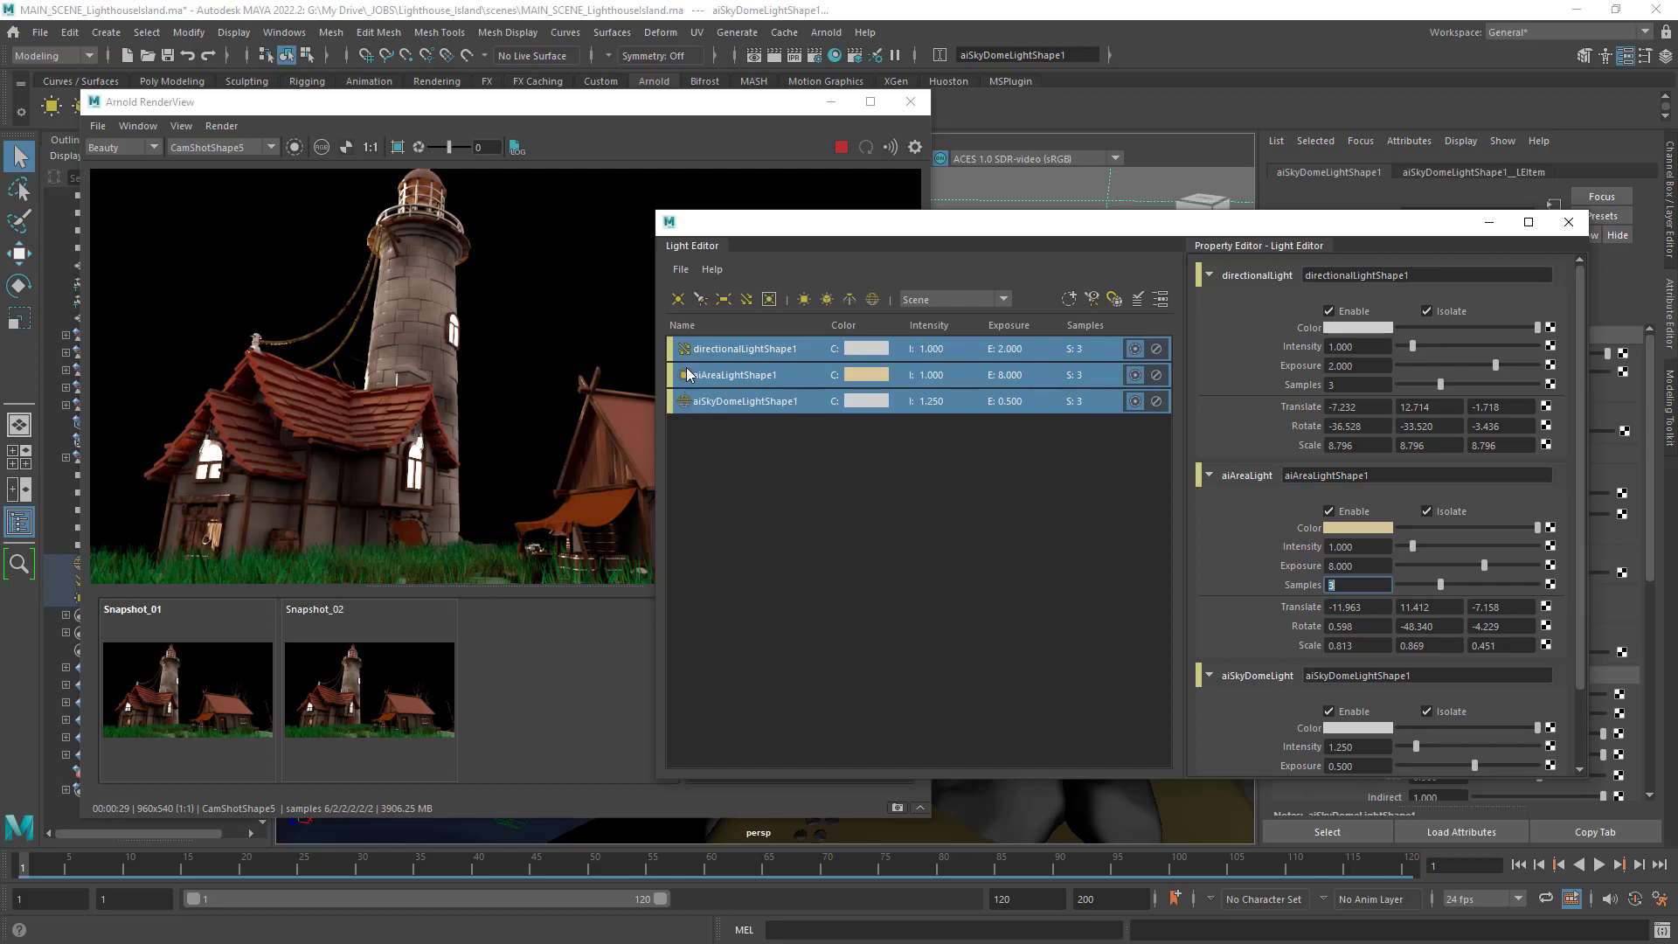
click(1558, 229)
drag(697, 111, 685, 176)
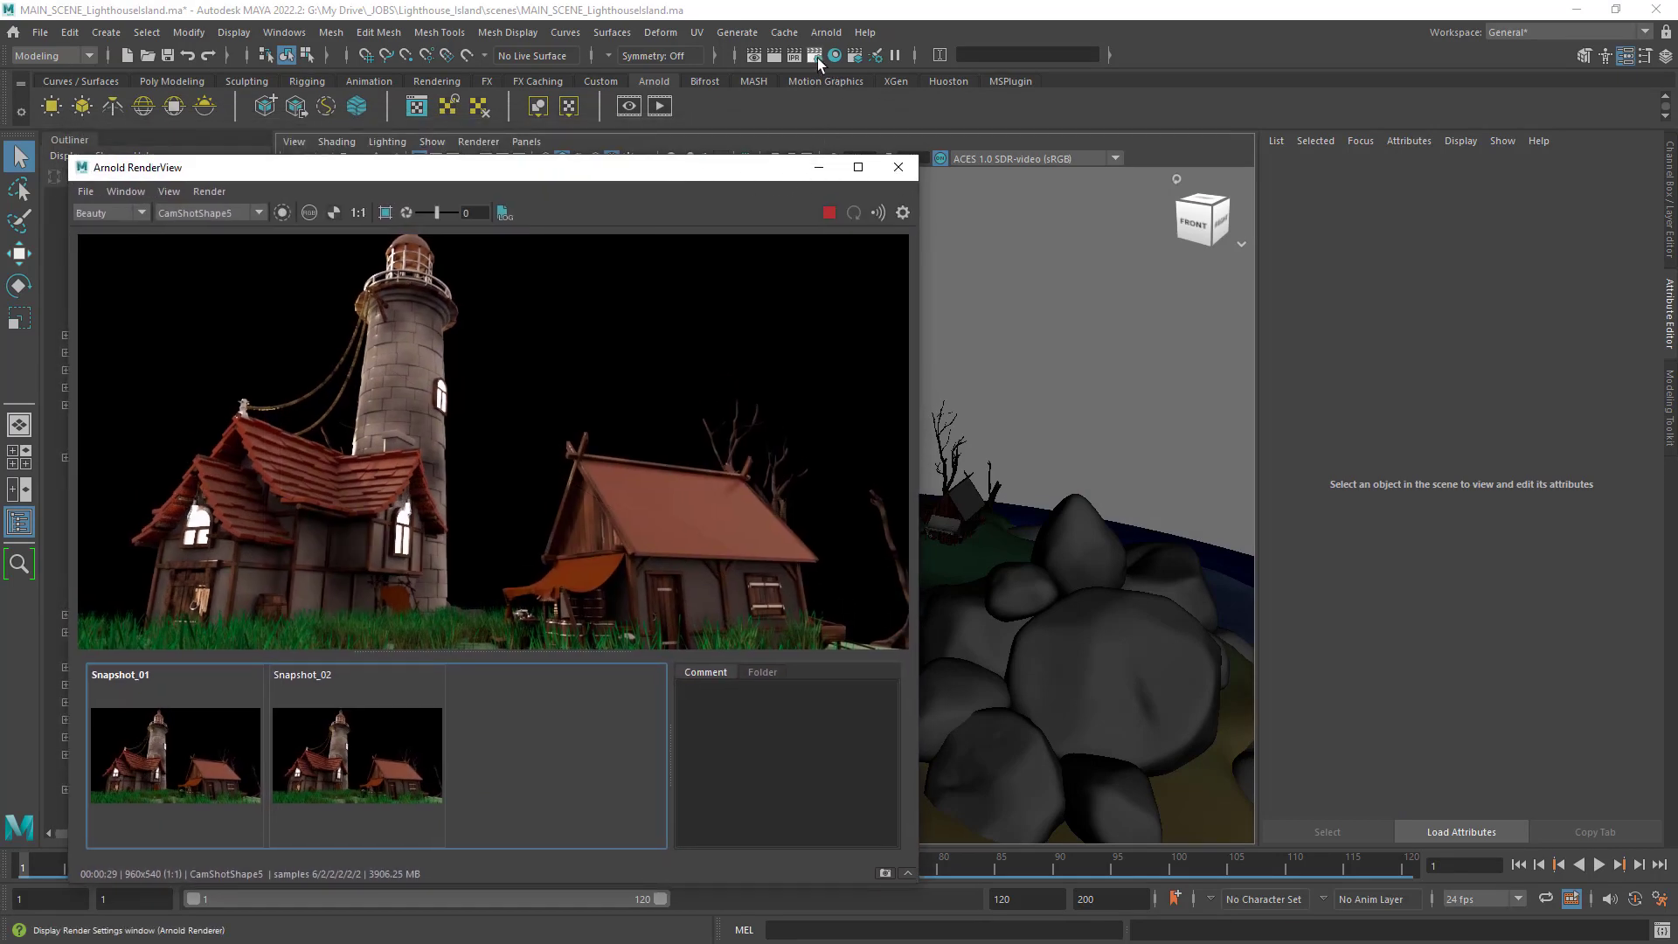
scroll(297, 535, up, 6)
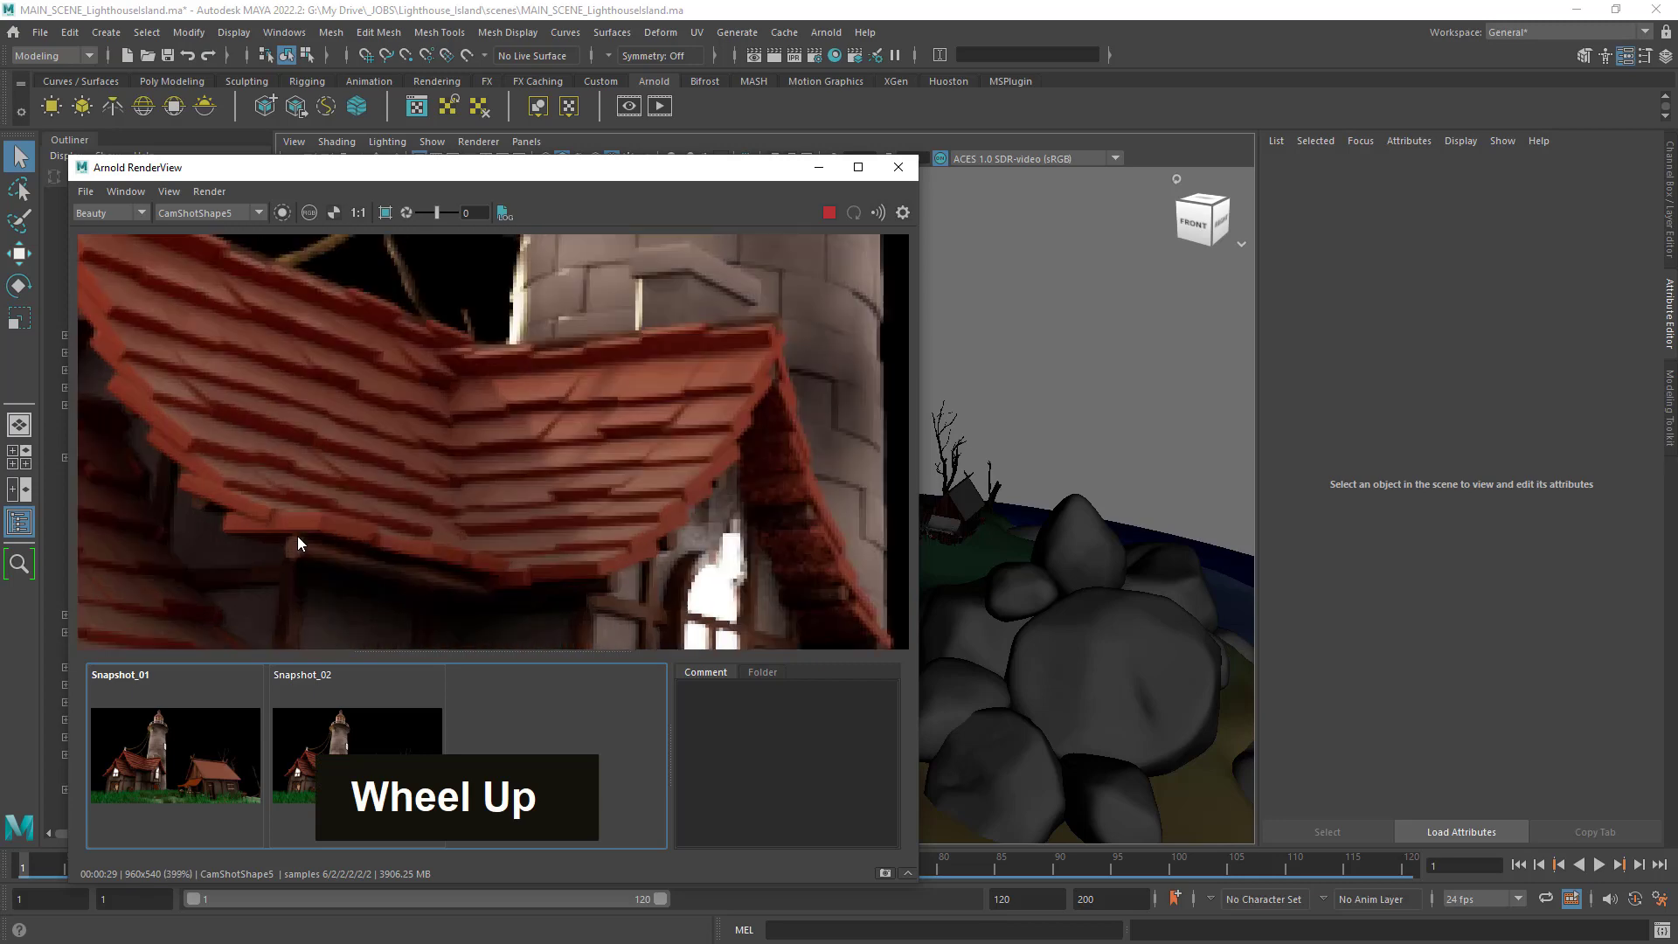
middle_drag(297, 537, 558, 355)
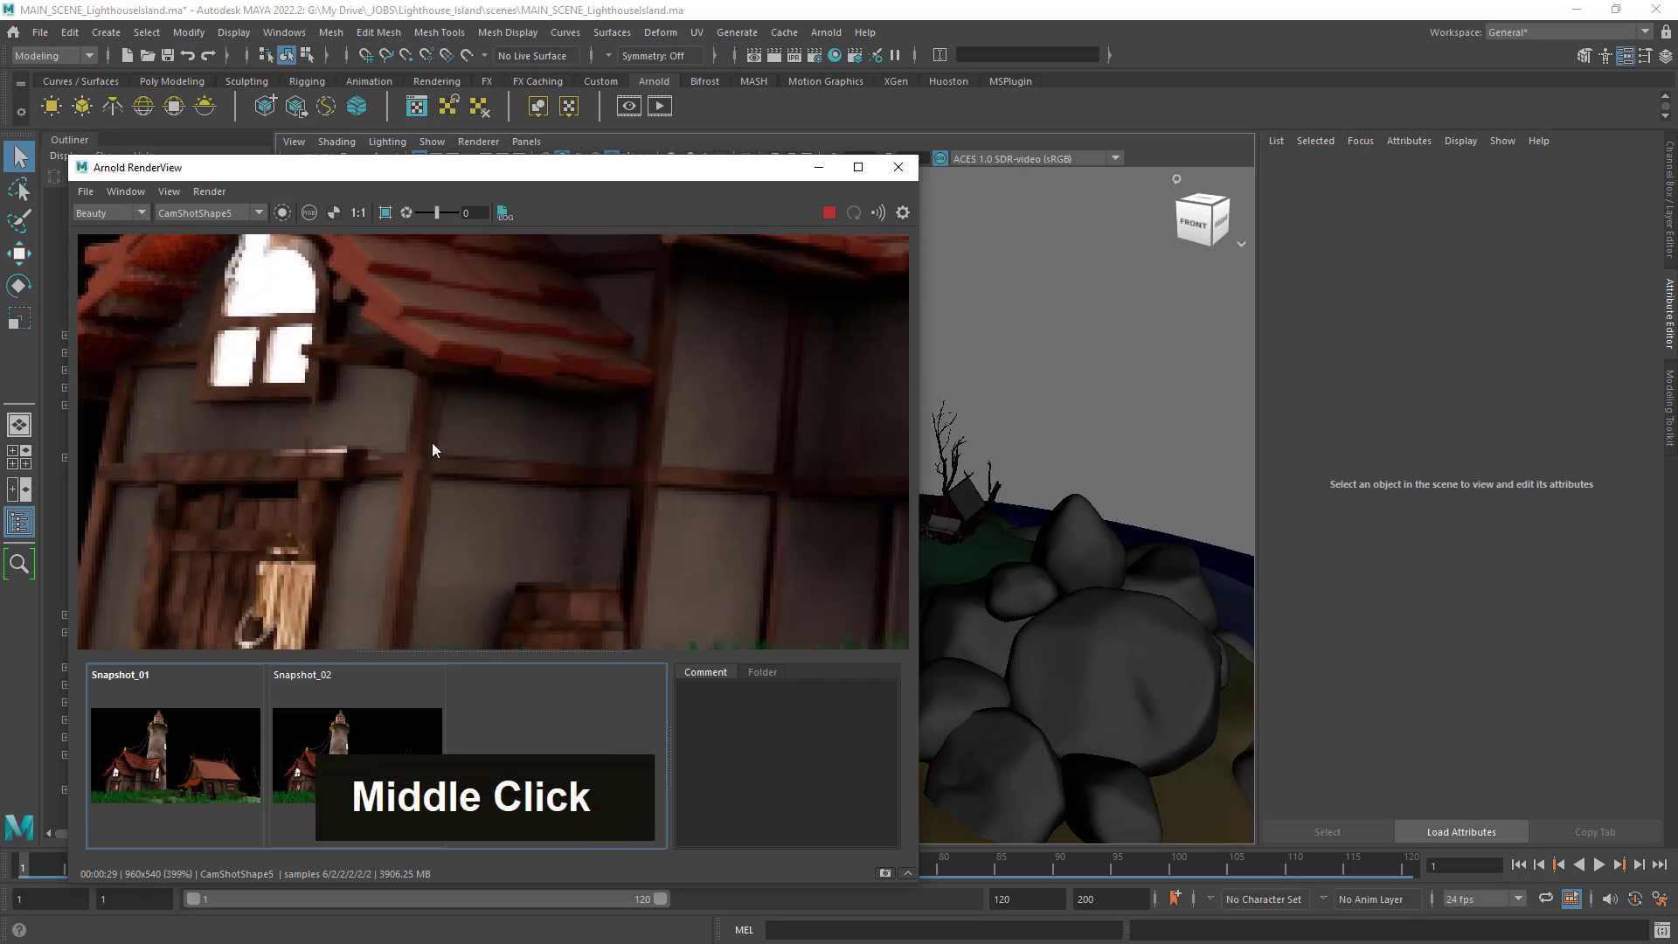
scroll(432, 447, down, 5)
scroll(476, 276, down, 2)
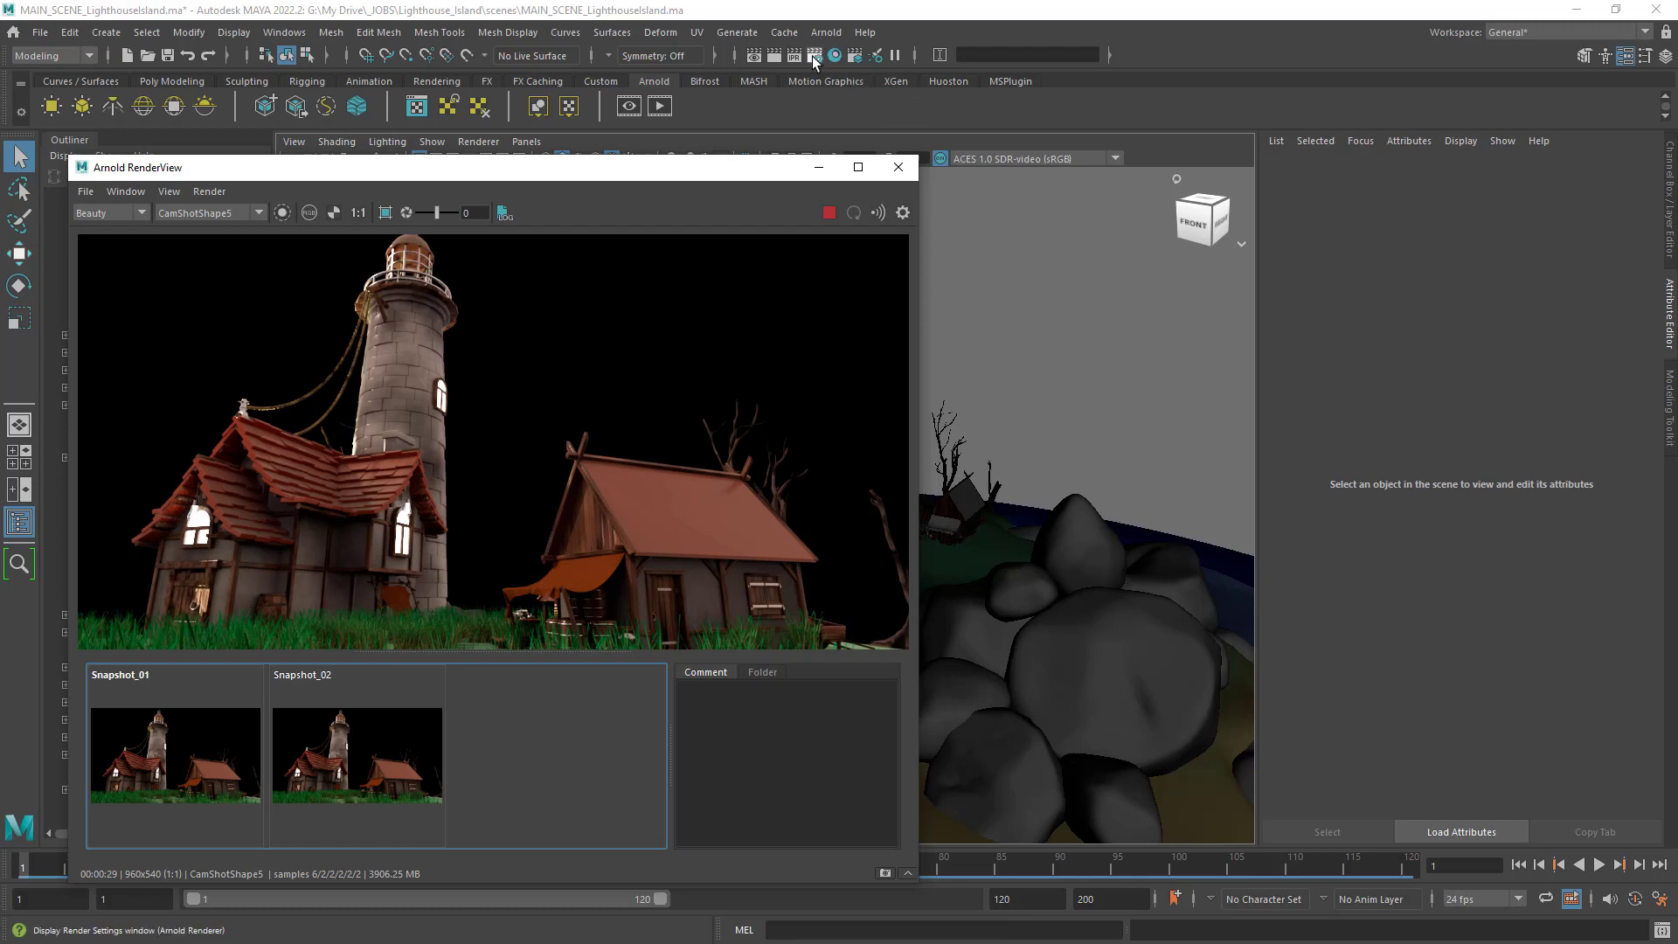
Open the Render Settings beside the render and set the Arnold Camera (AA) samples to 3.
click(287, 33)
mouse_move(407, 182)
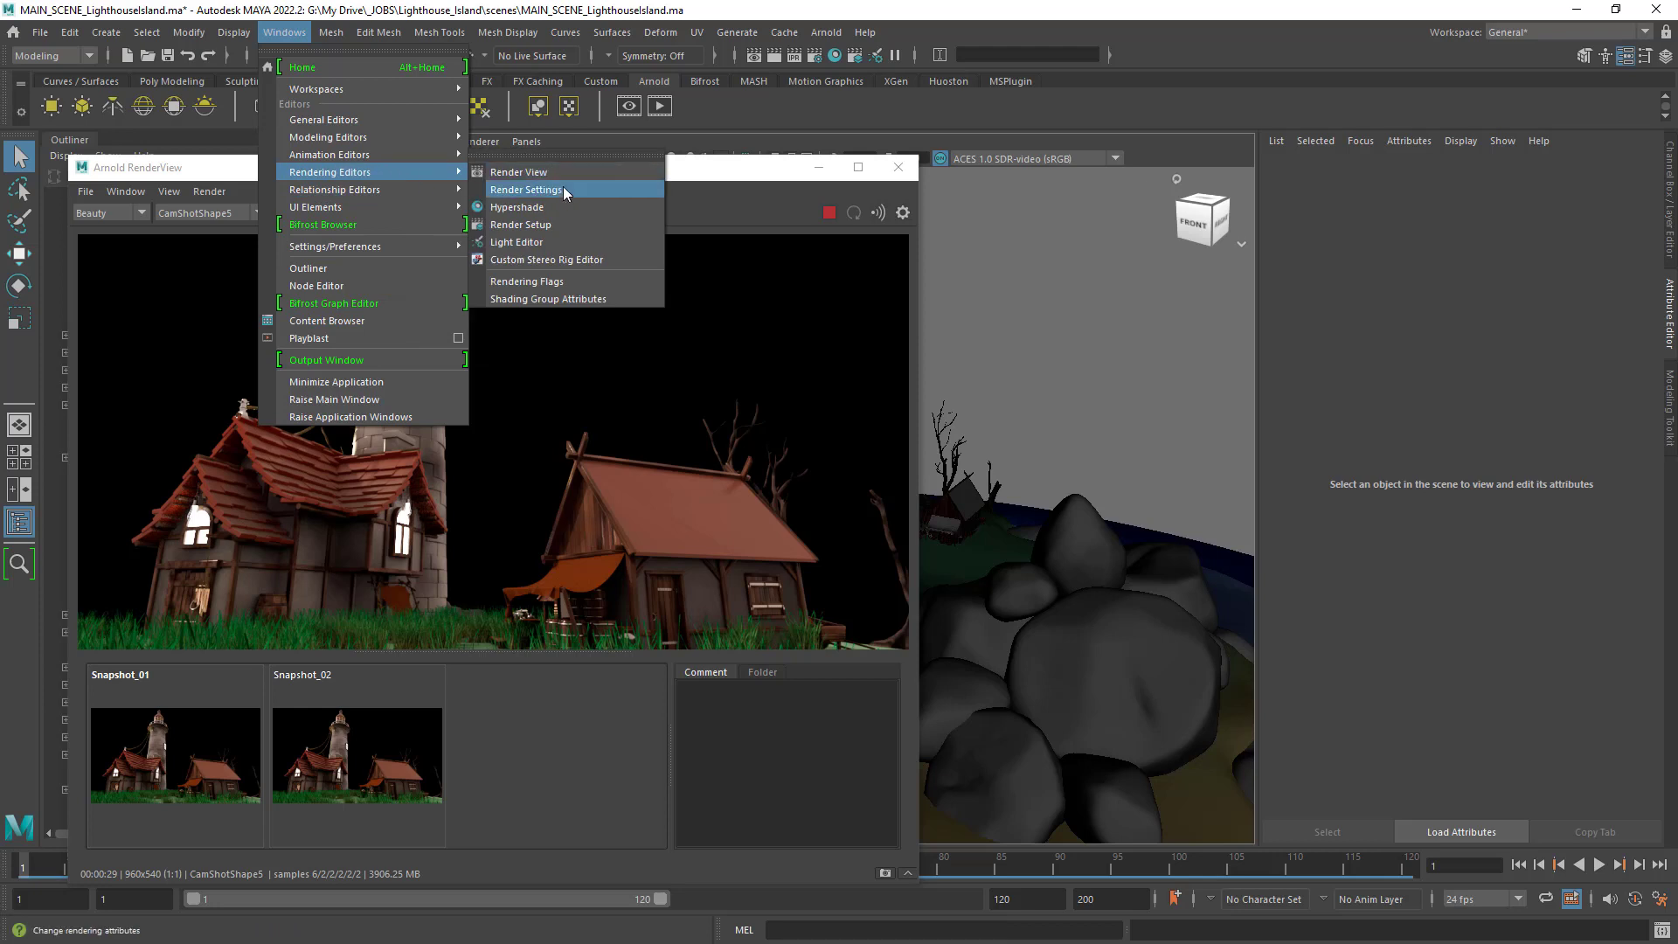
click(835, 11)
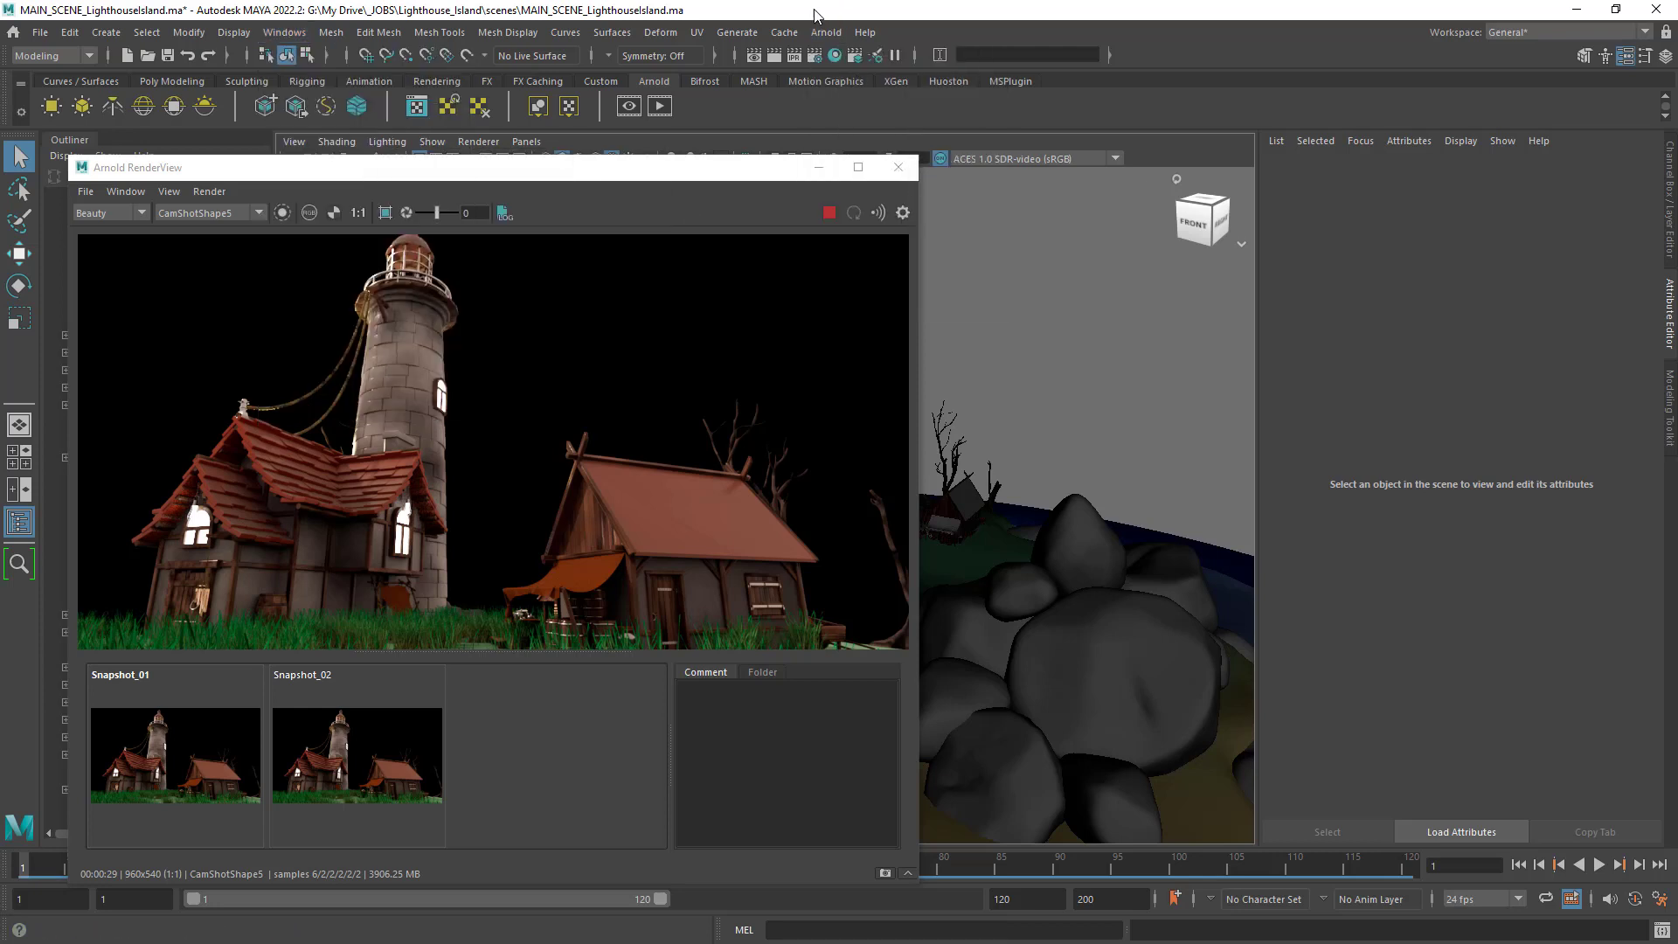
click(816, 56)
drag(428, 170, 1172, 204)
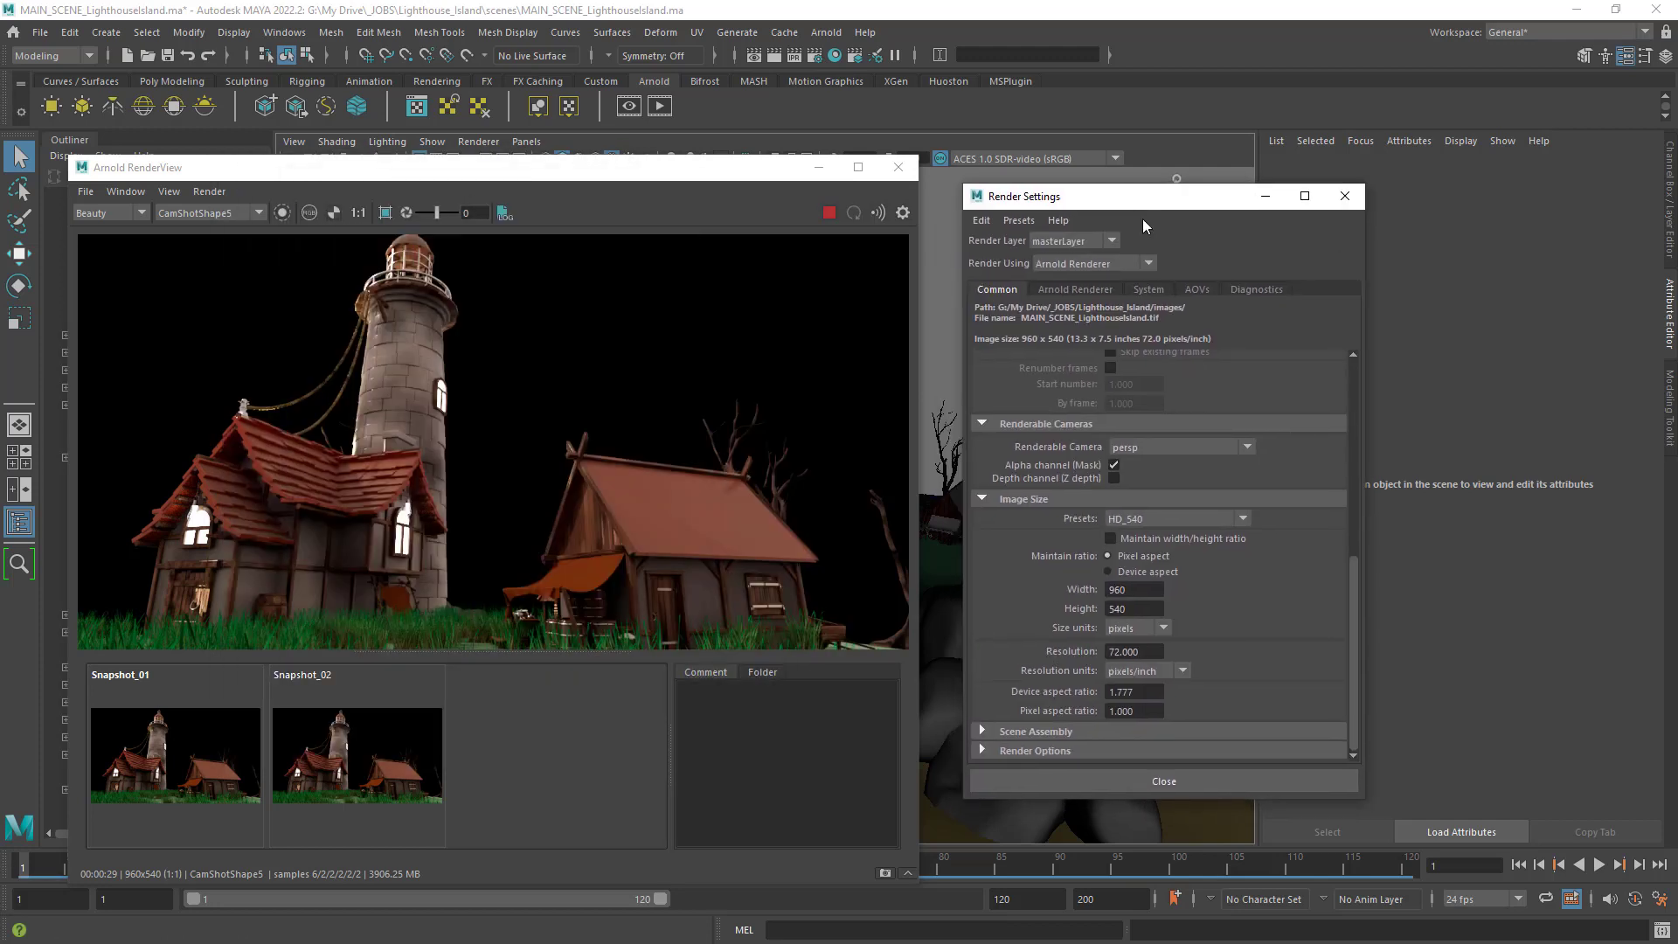
click(1069, 288)
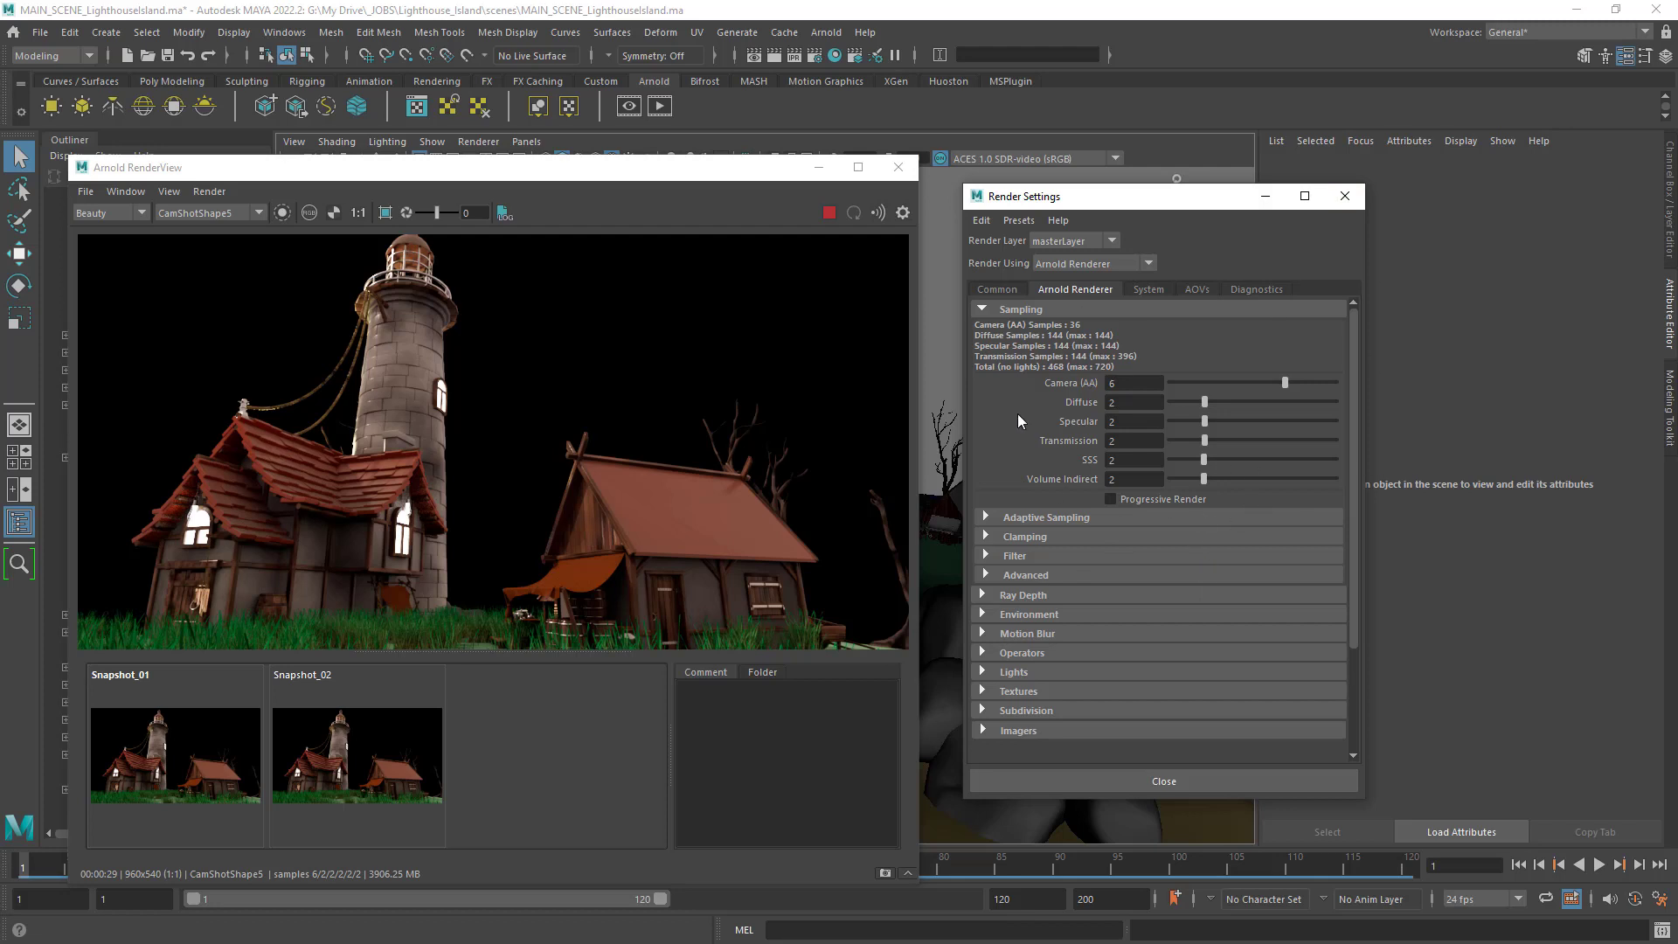
drag(1265, 383, 1245, 381)
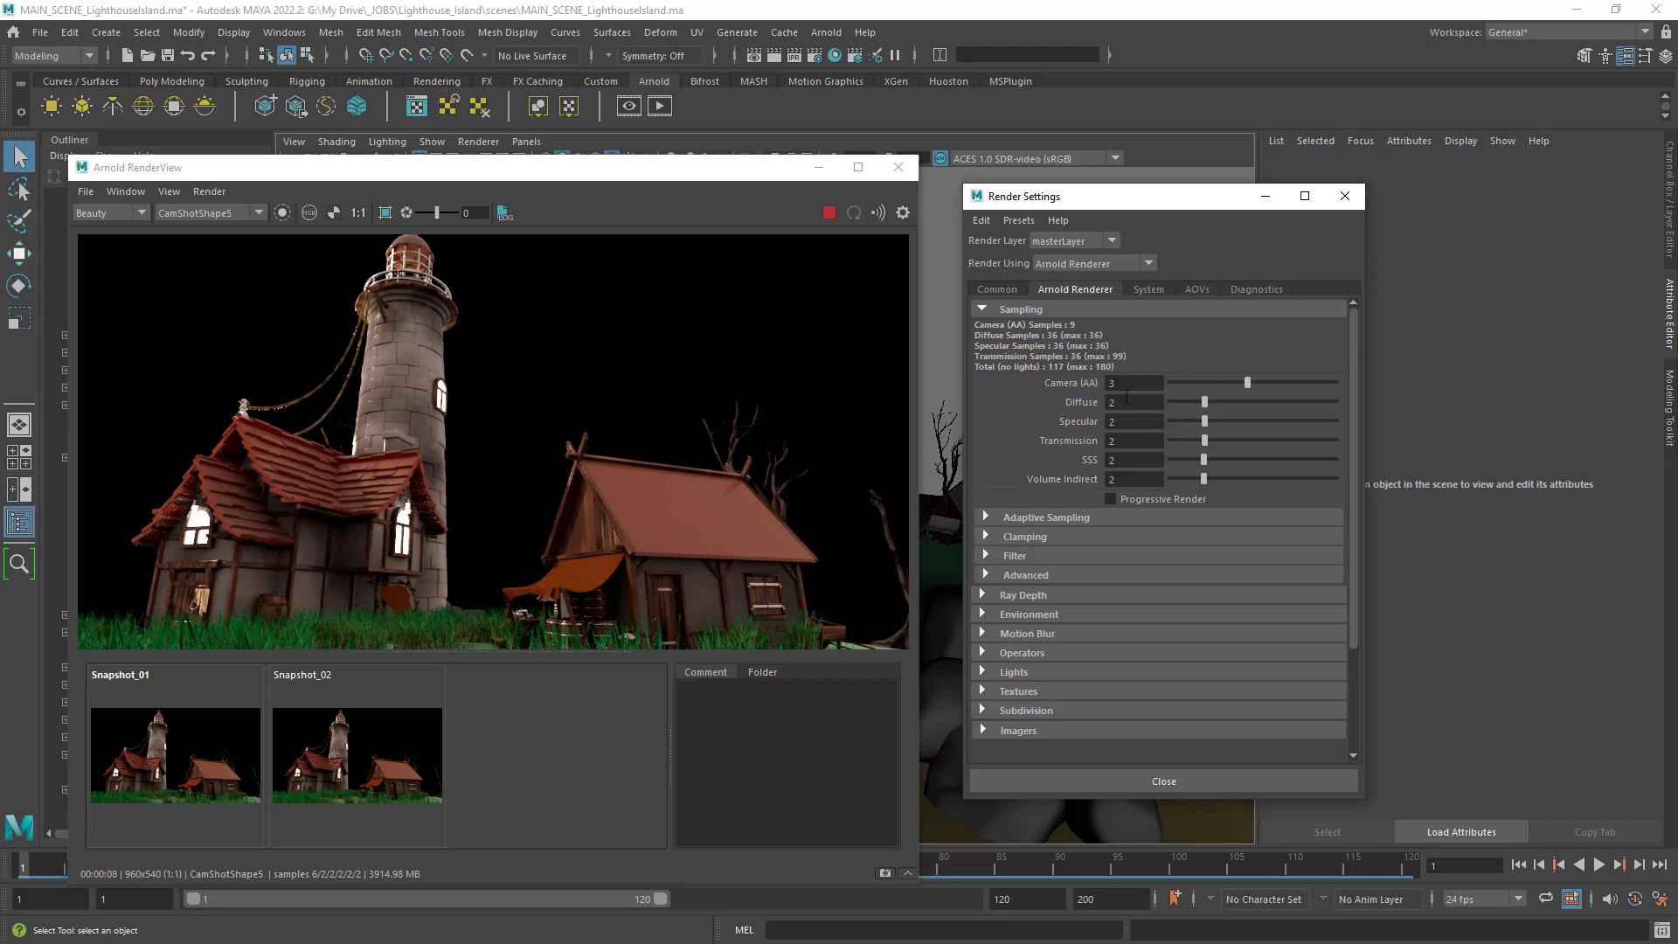
Select the large rock in the viewport and expand the Subsurface settings of its Stone_Mat material.
drag(1152, 205, 1161, 198)
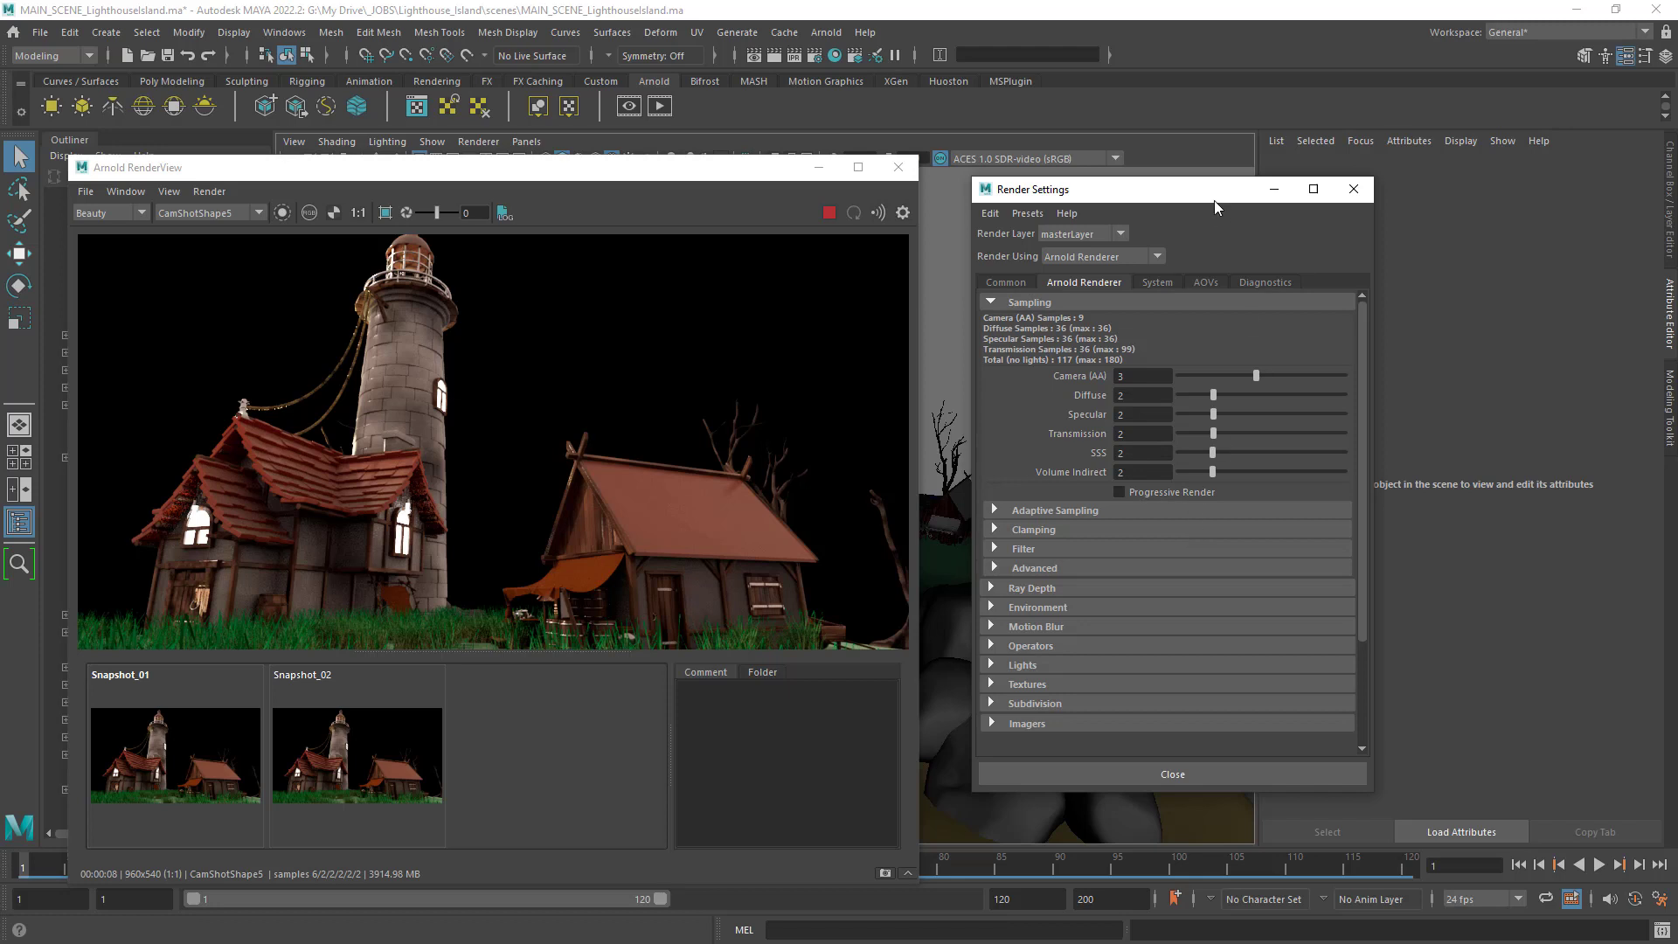
drag(1205, 198, 764, 272)
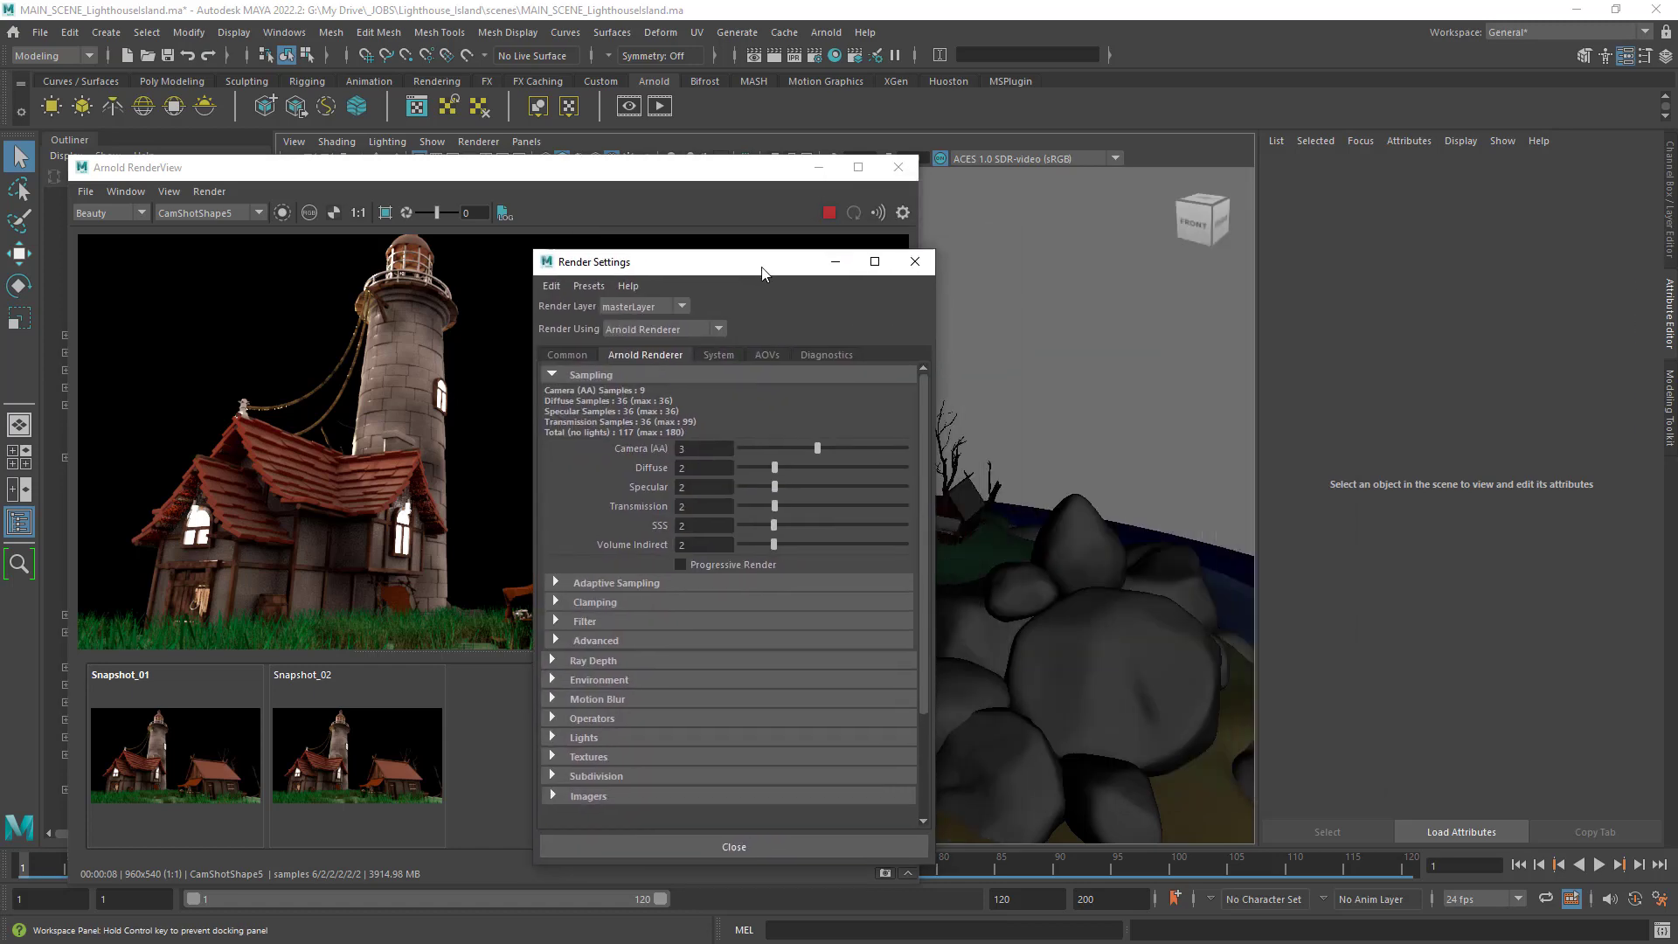
click(1119, 605)
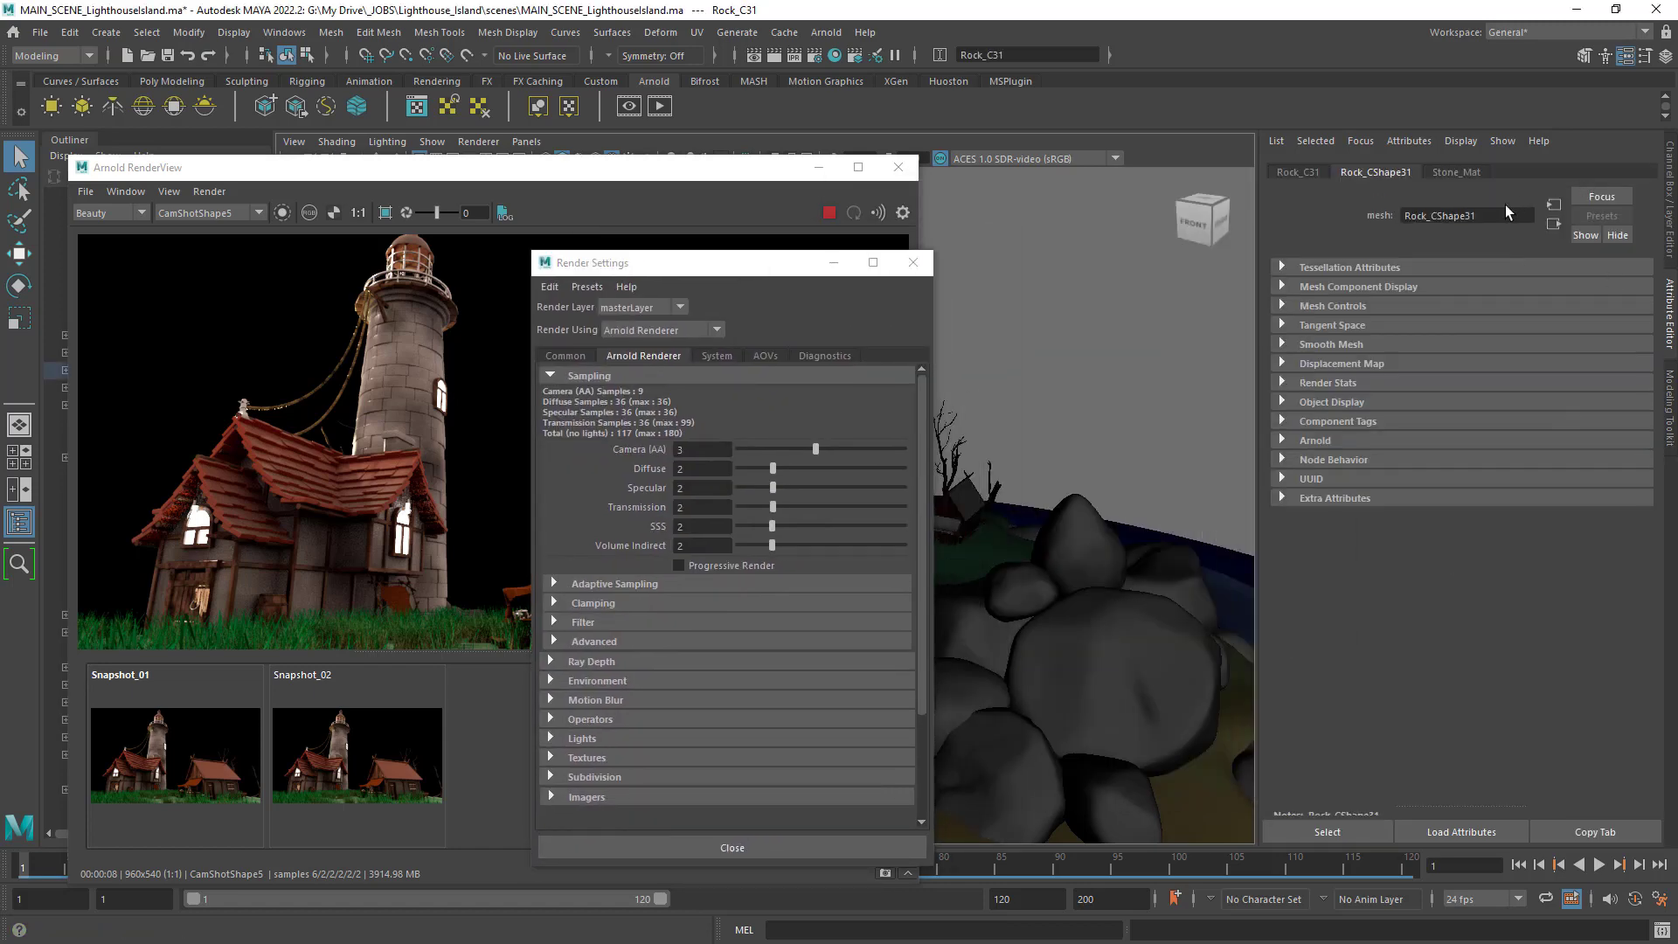
click(1471, 174)
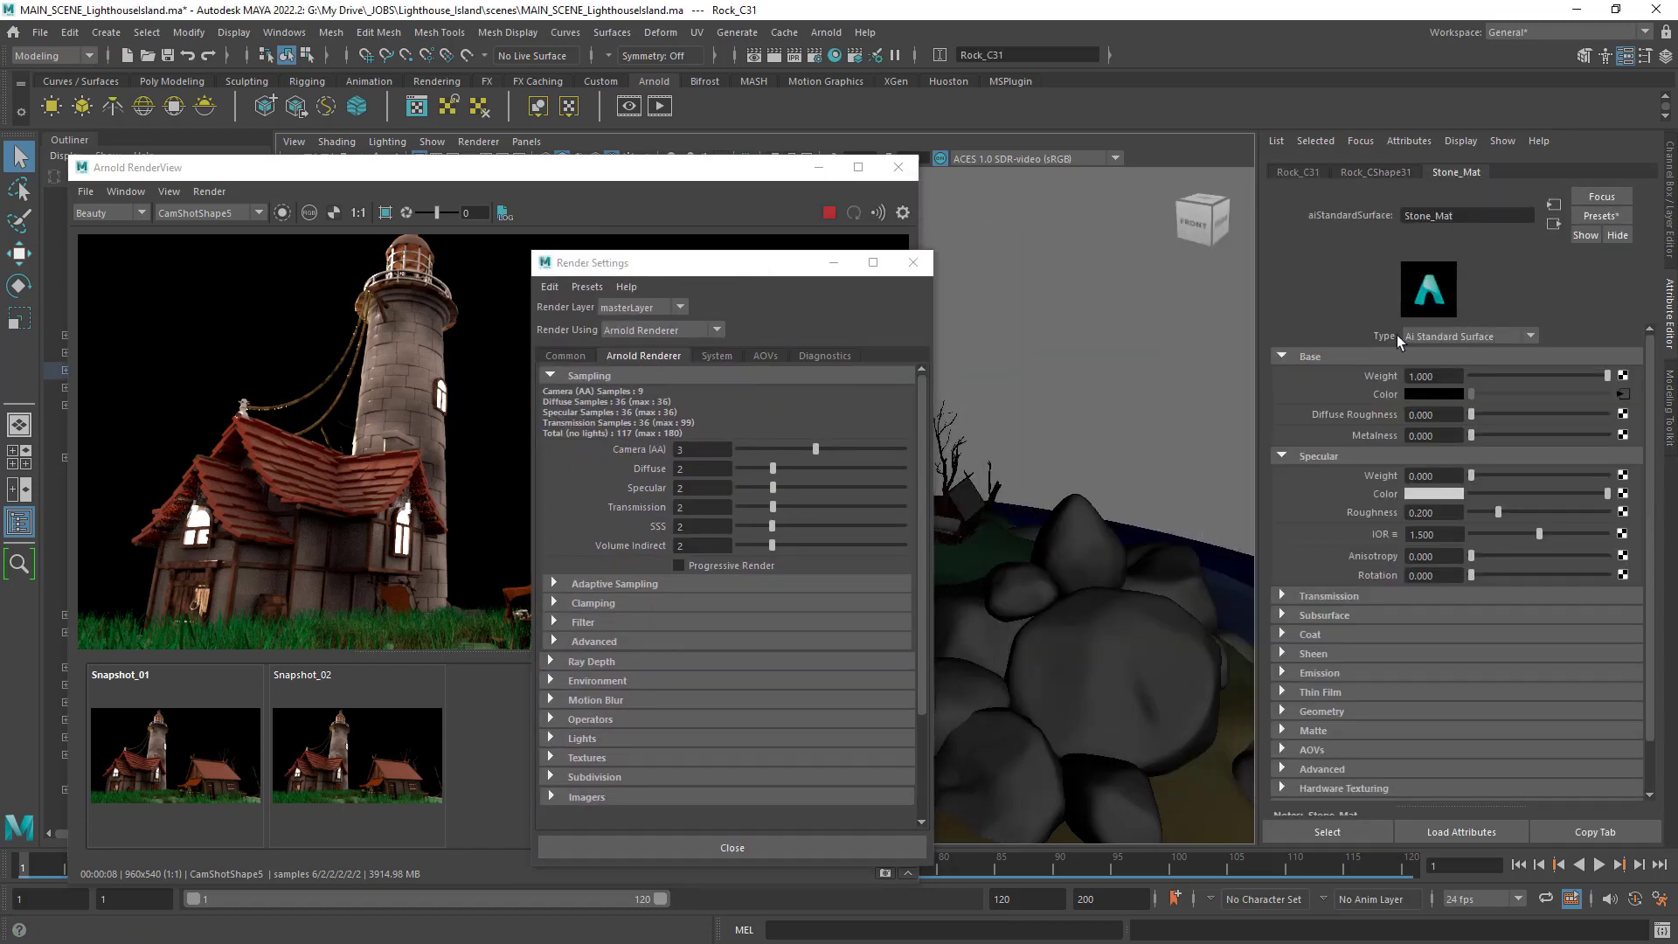
scroll(1334, 579, down, 2)
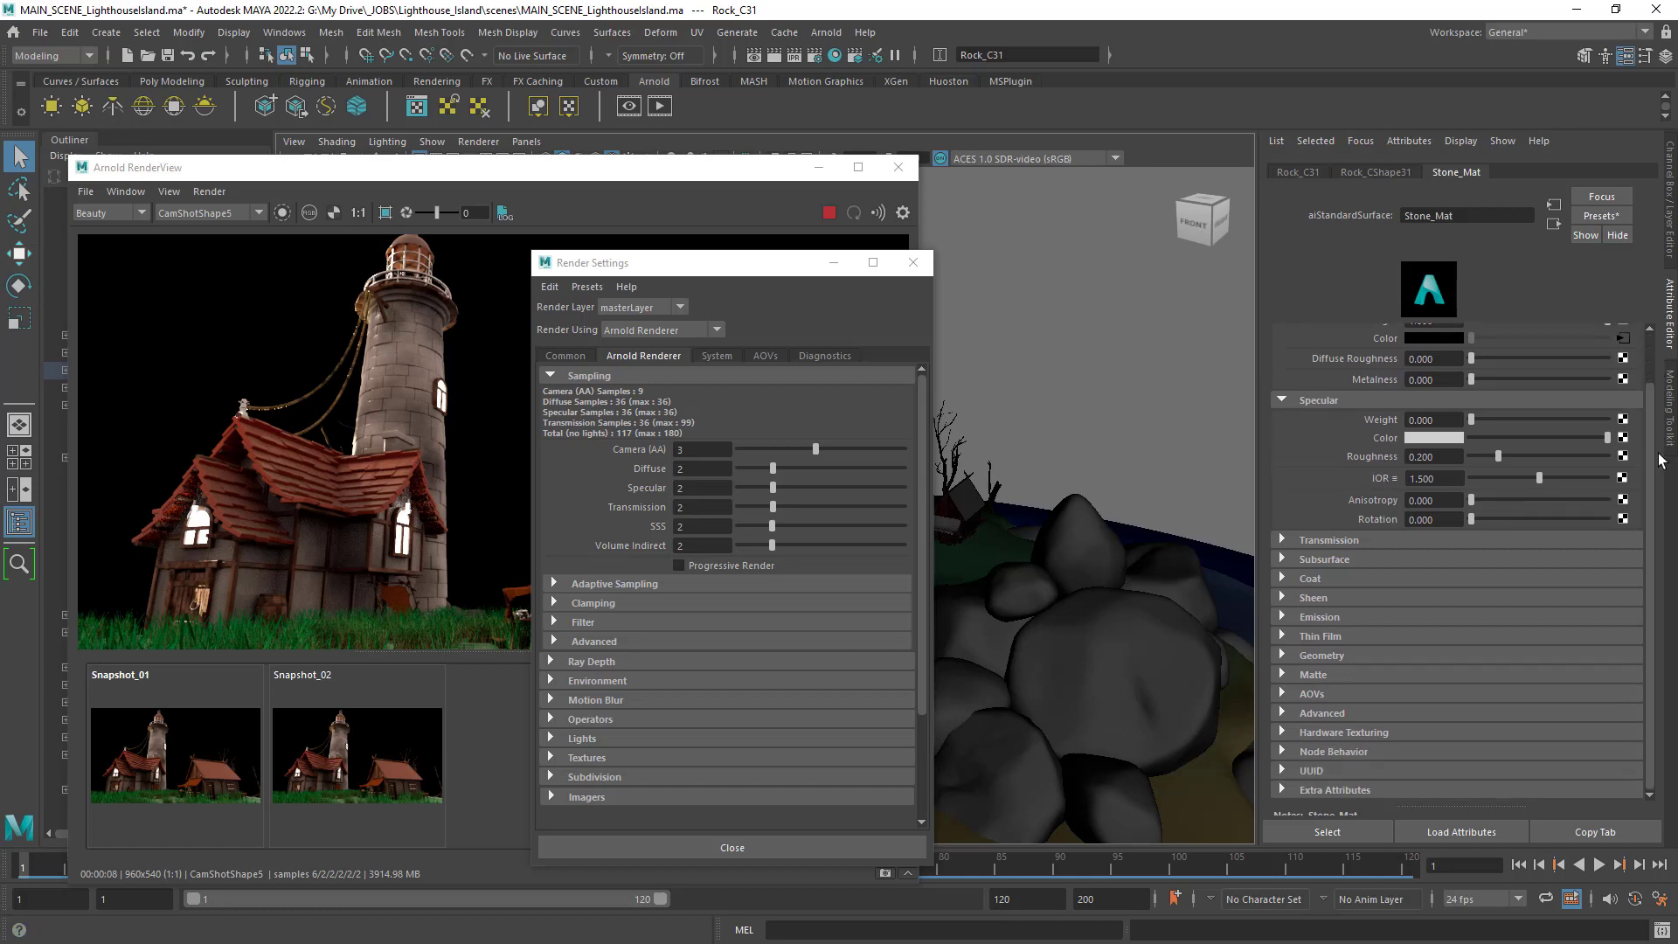
click(1328, 563)
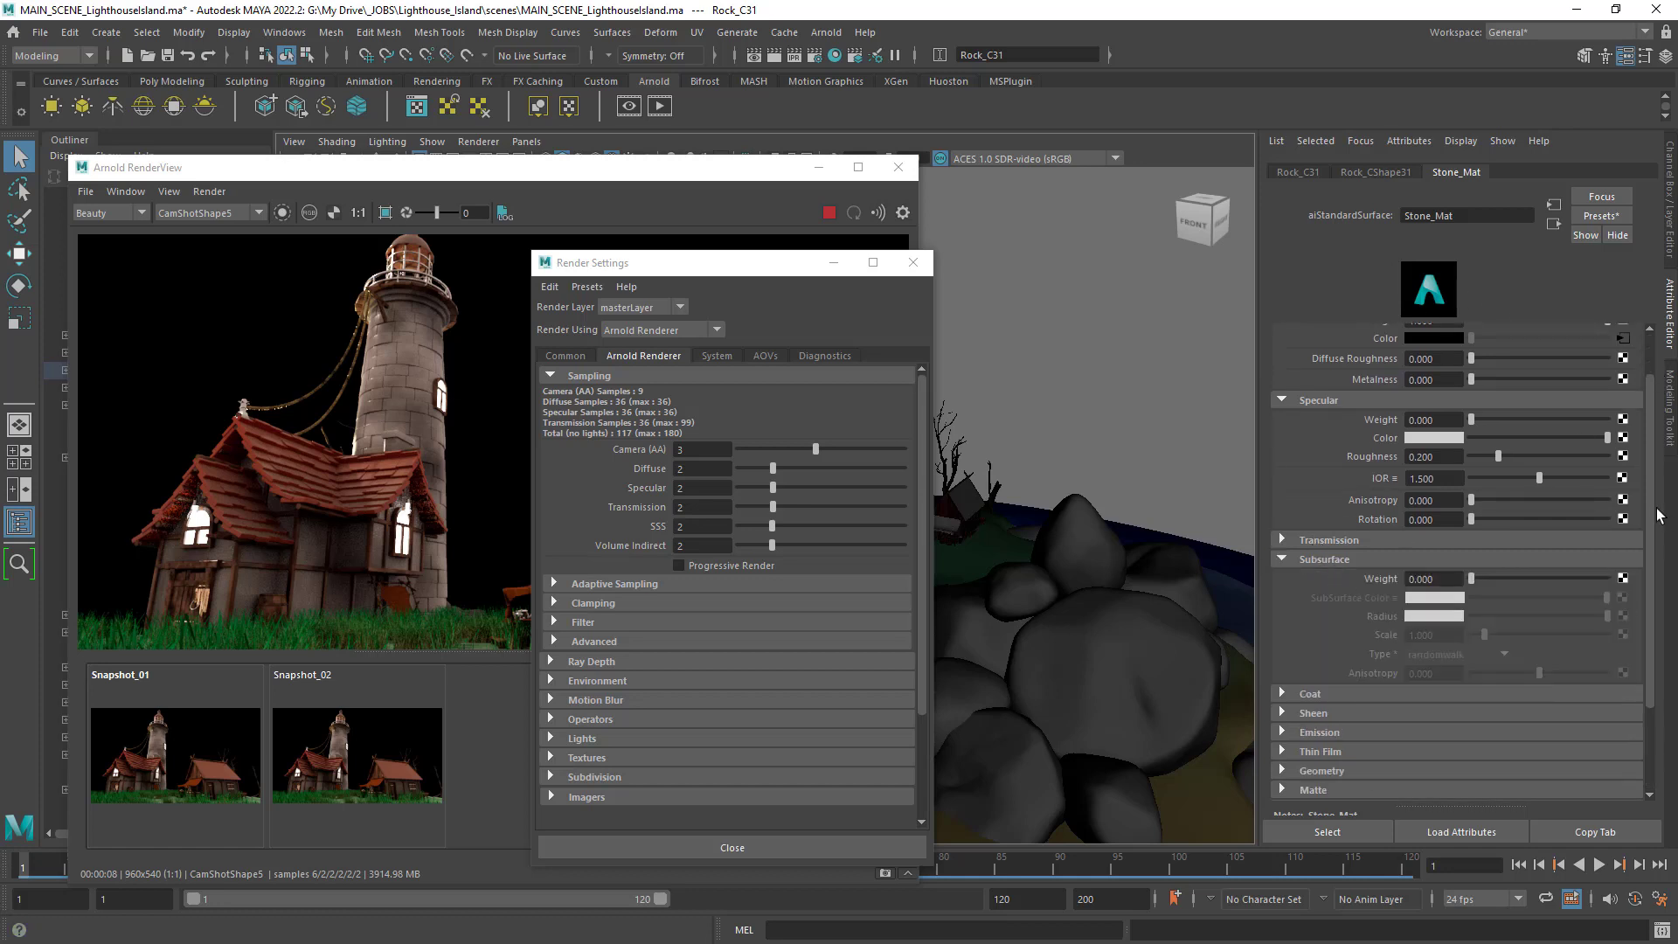
drag(1652, 488, 1659, 566)
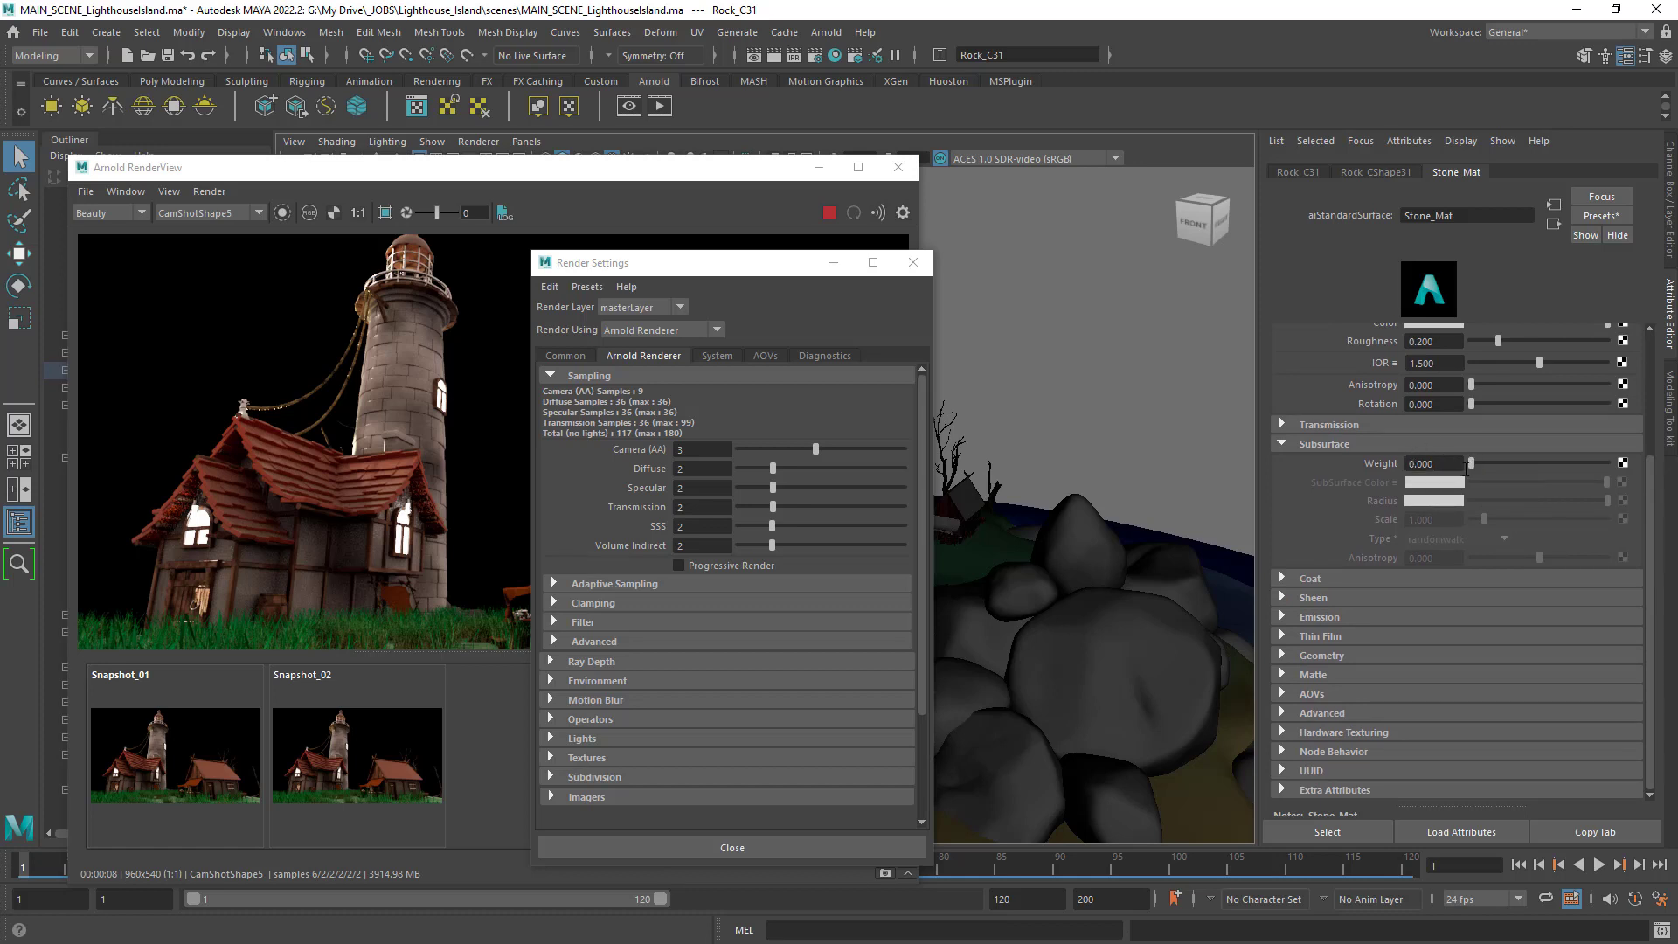
Try subsurface weights of 0.026 and 0.091 on Stone_Mat, returning the weight to 0 after each.
drag(1471, 463, 1474, 464)
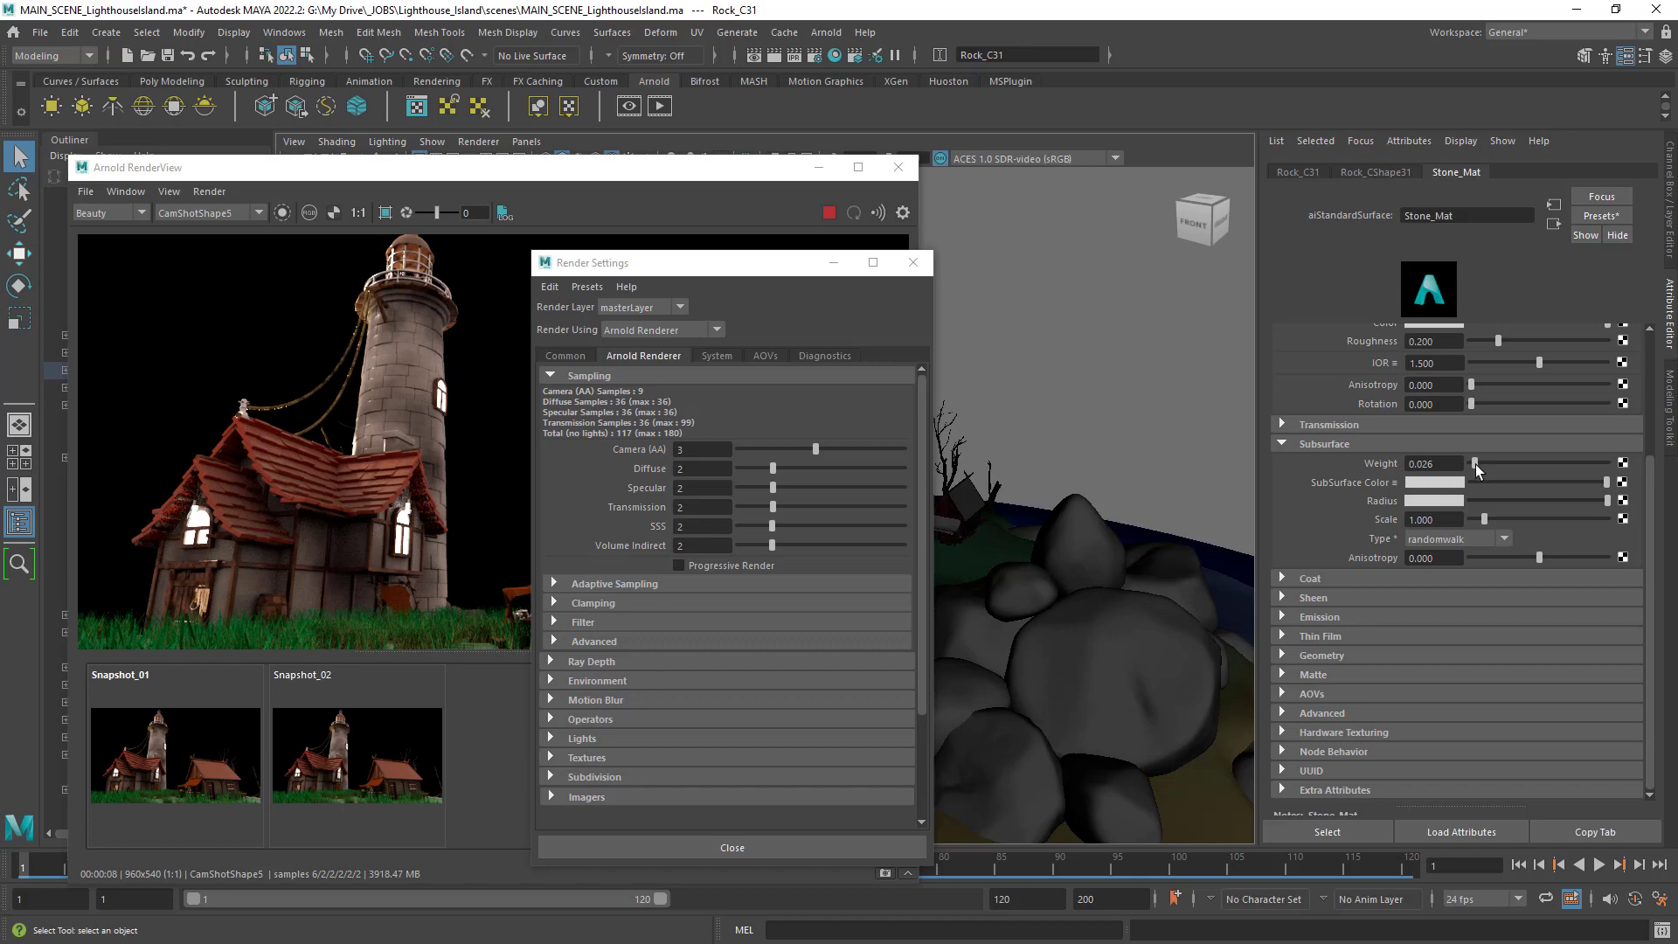
drag(1475, 464, 1455, 468)
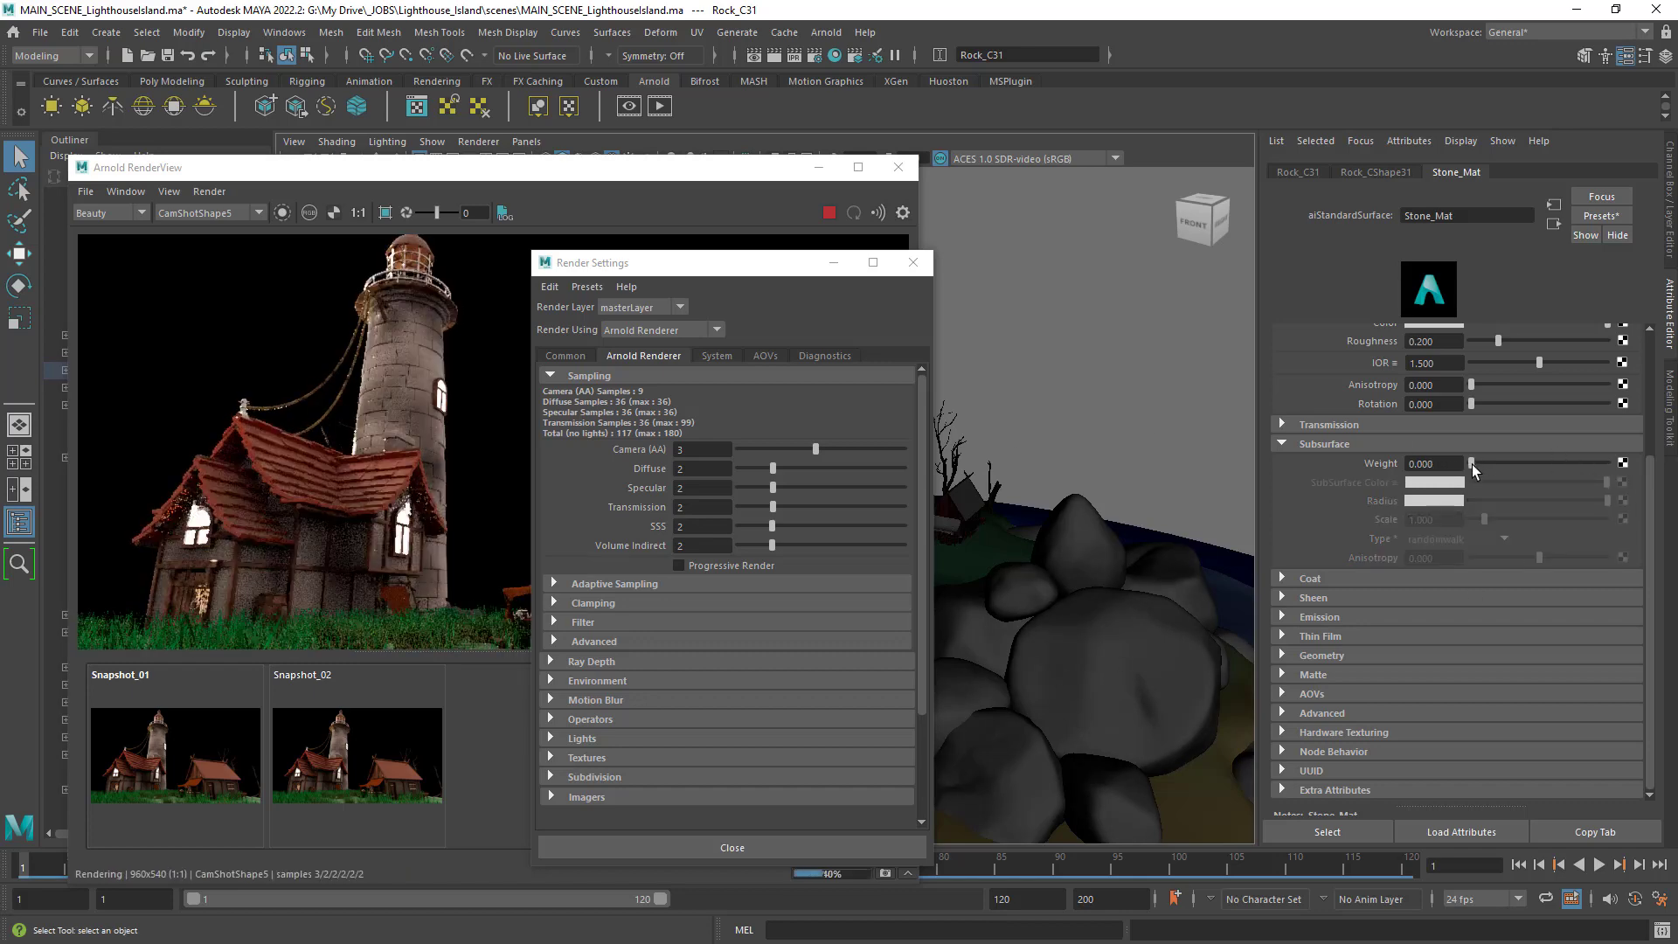
mouse_move(1472, 465)
mouse_down()
mouse_move(1549, 469)
mouse_move(1462, 462)
mouse_move(1549, 469)
mouse_move(1481, 463)
mouse_up()
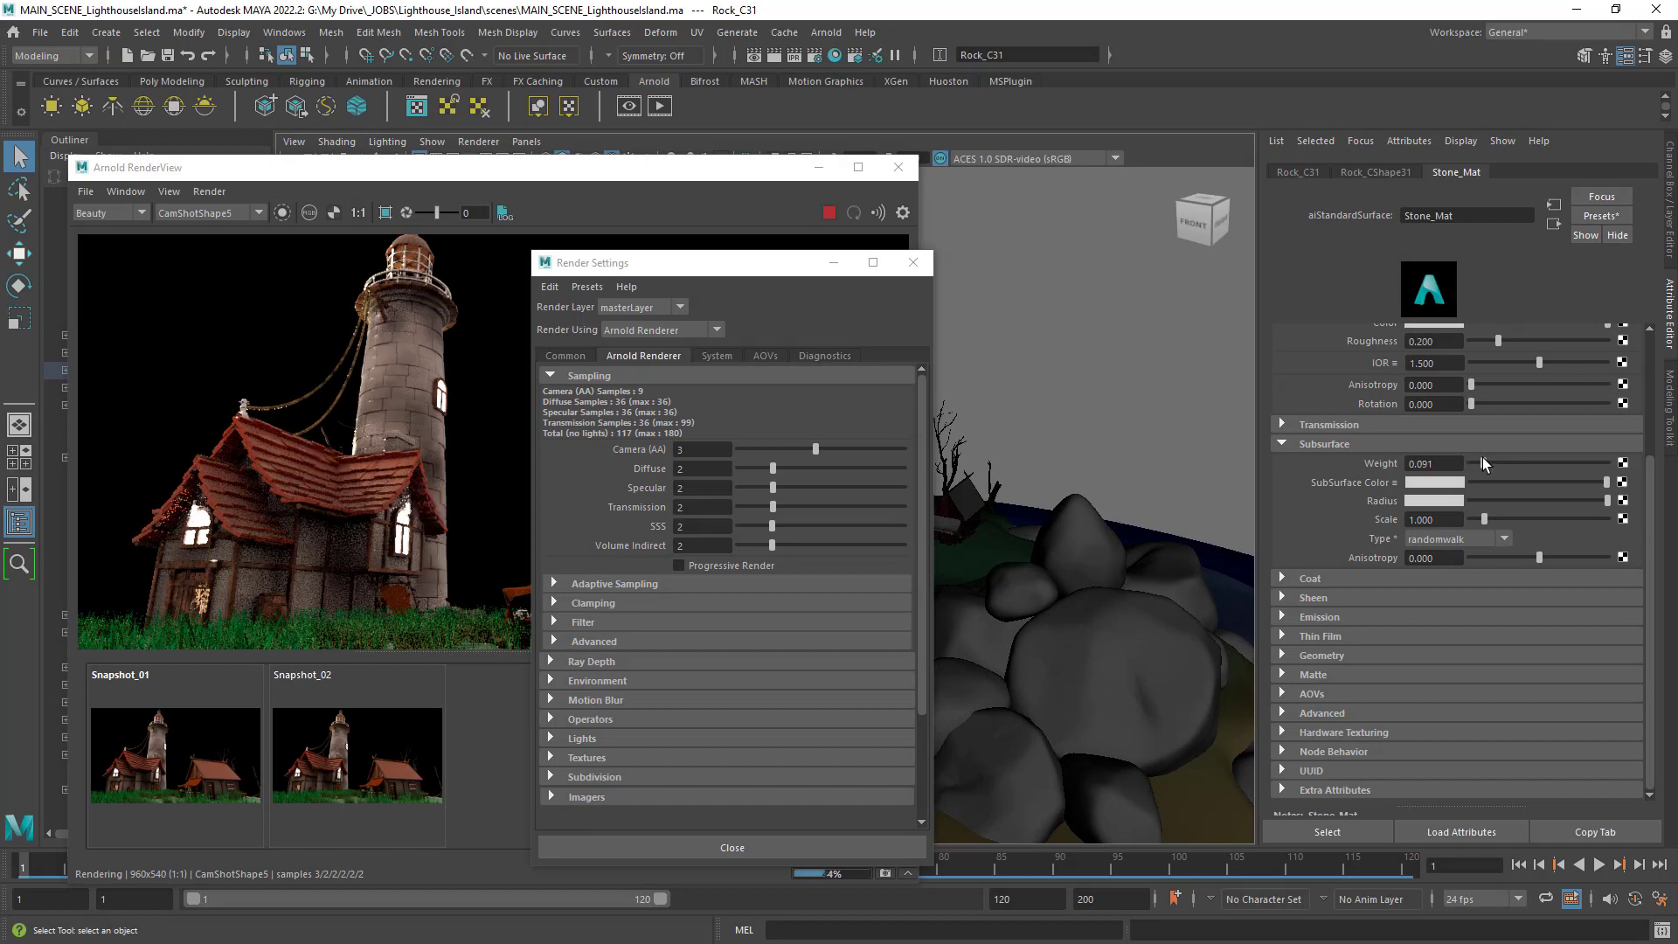
drag(1483, 464, 1419, 460)
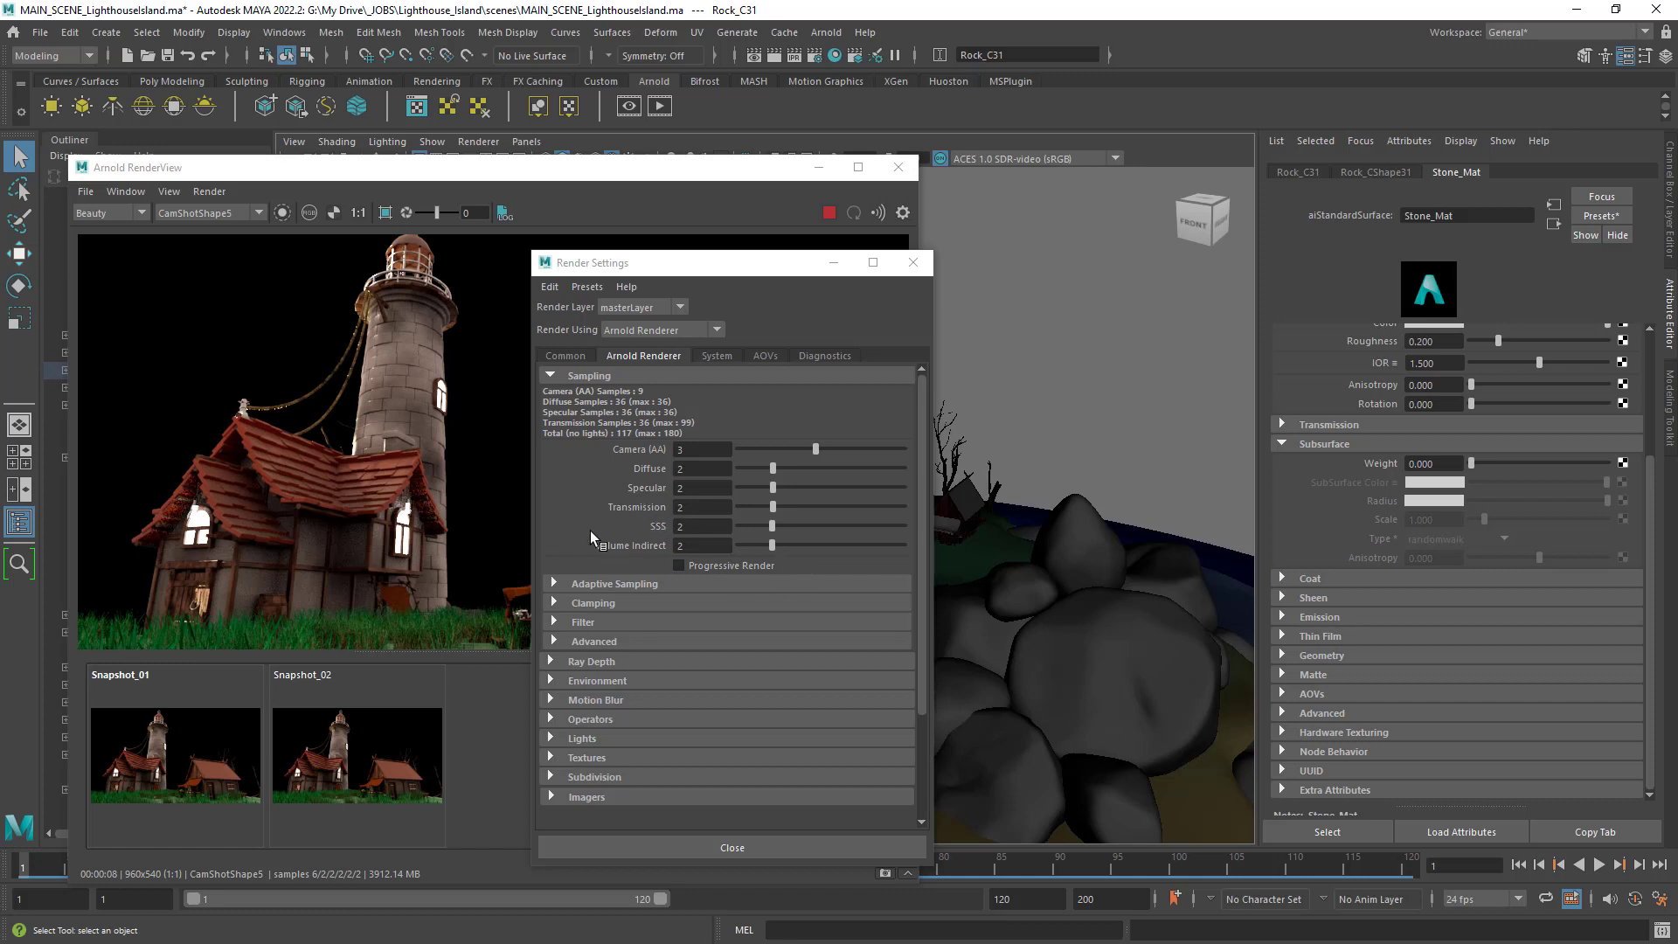
Set the Volume Indirect samples to 0 and examine the lighthouse tower and lantern room in the render.
drag(773, 545, 708, 547)
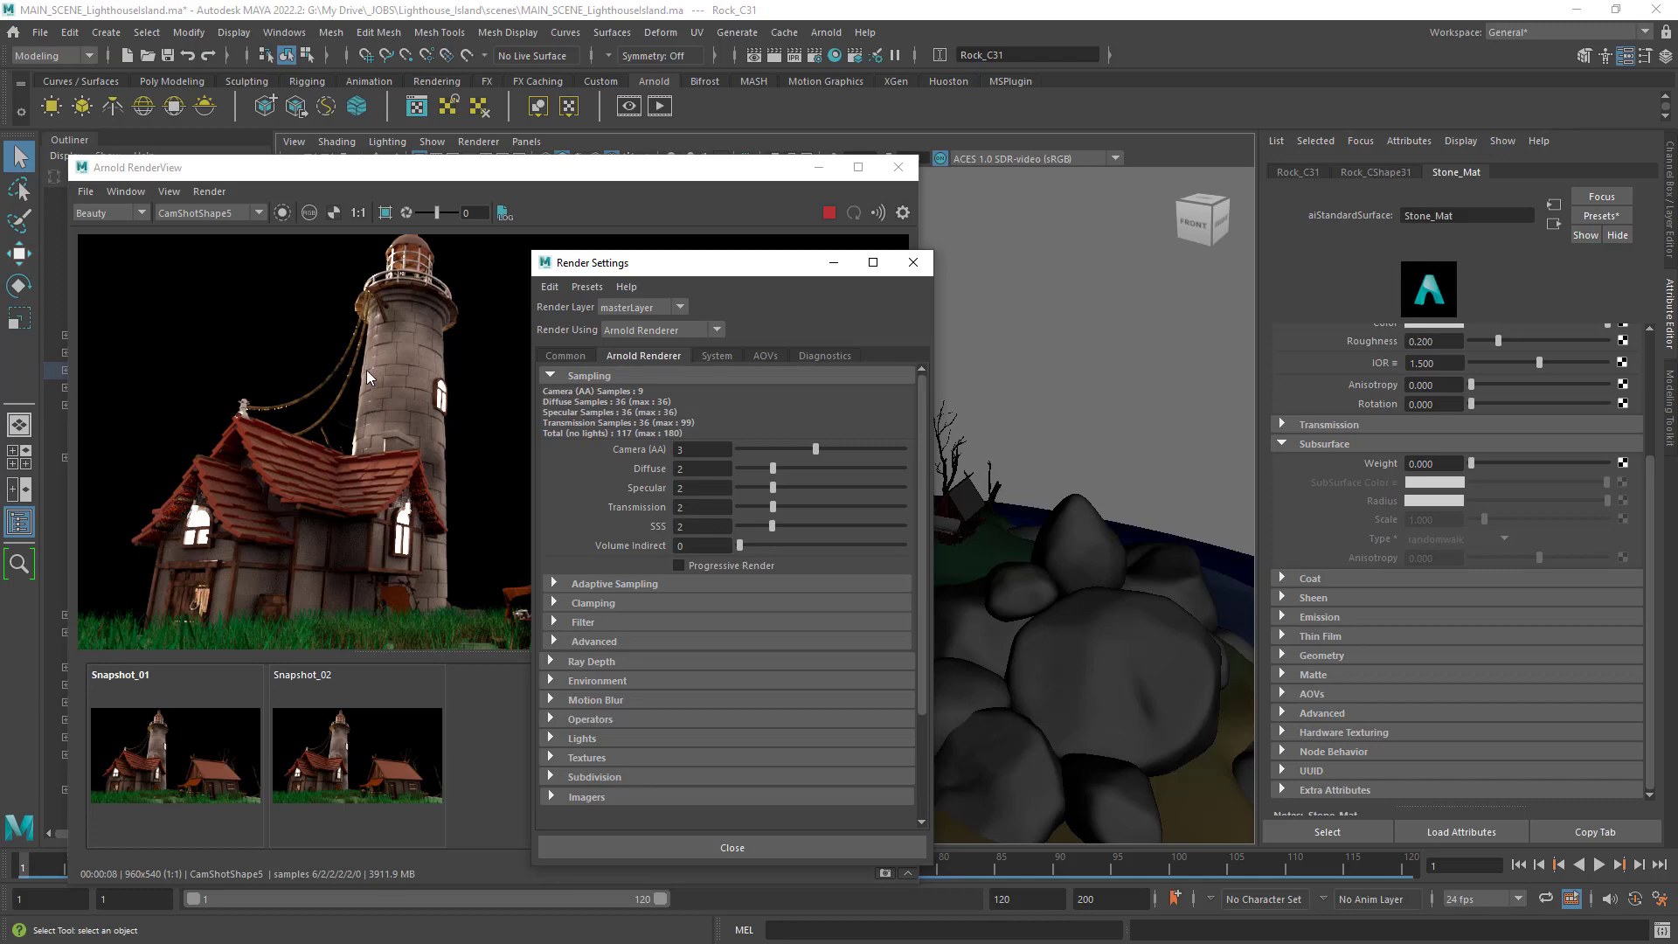
scroll(402, 367, up, 5)
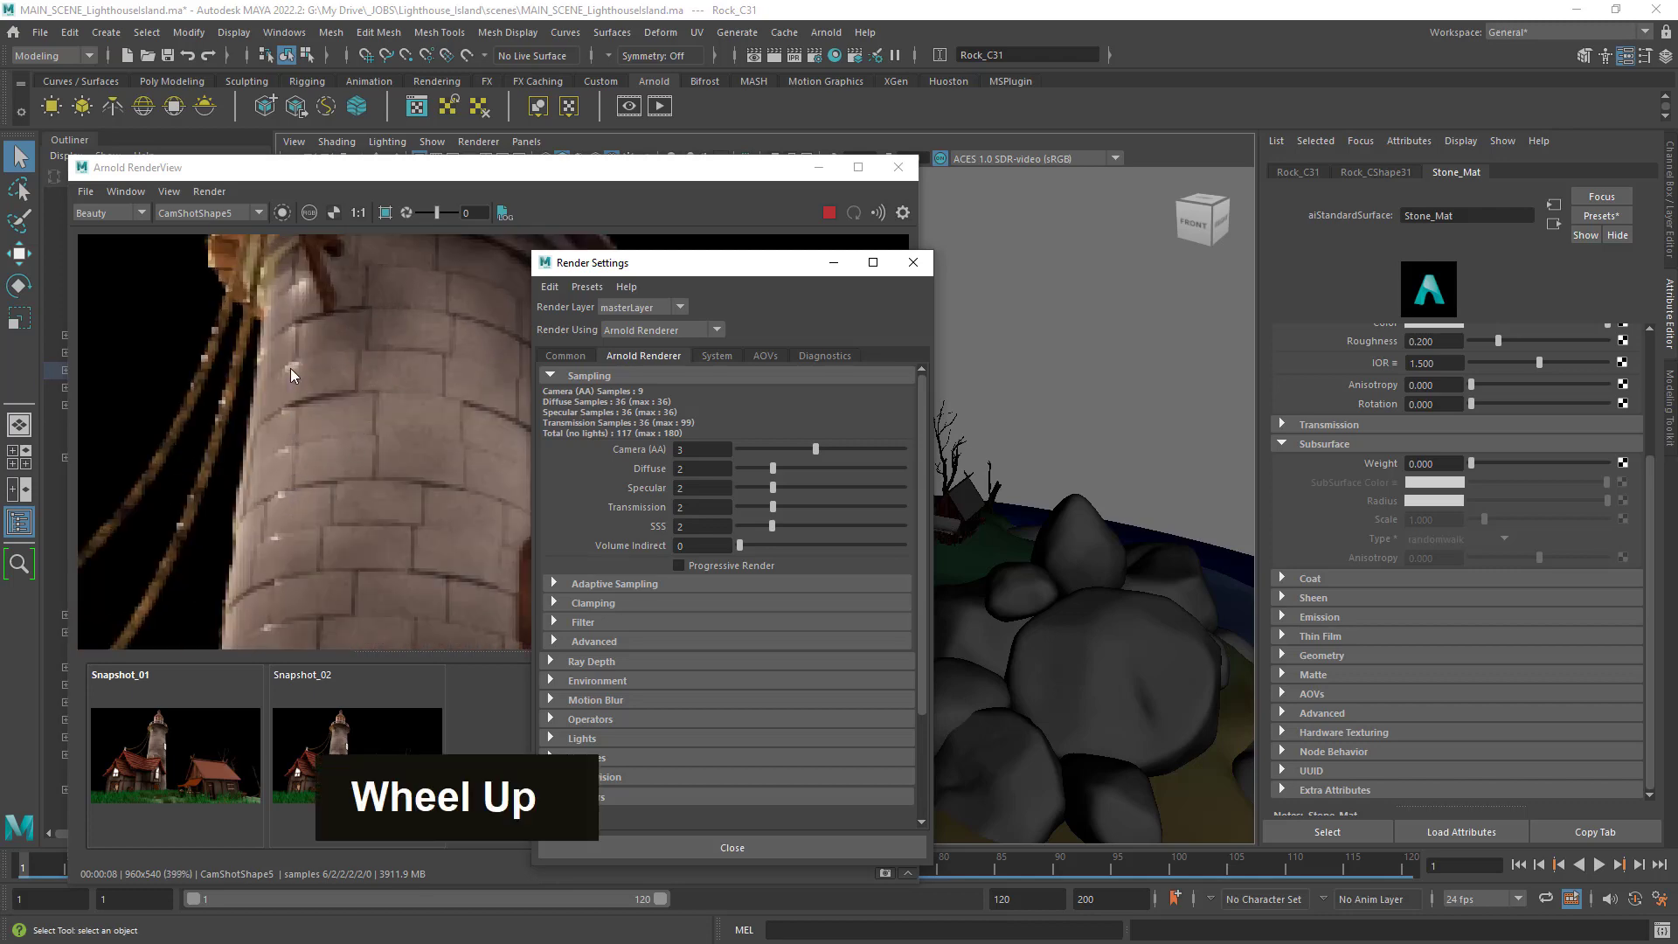
middle_drag(317, 375, 421, 605)
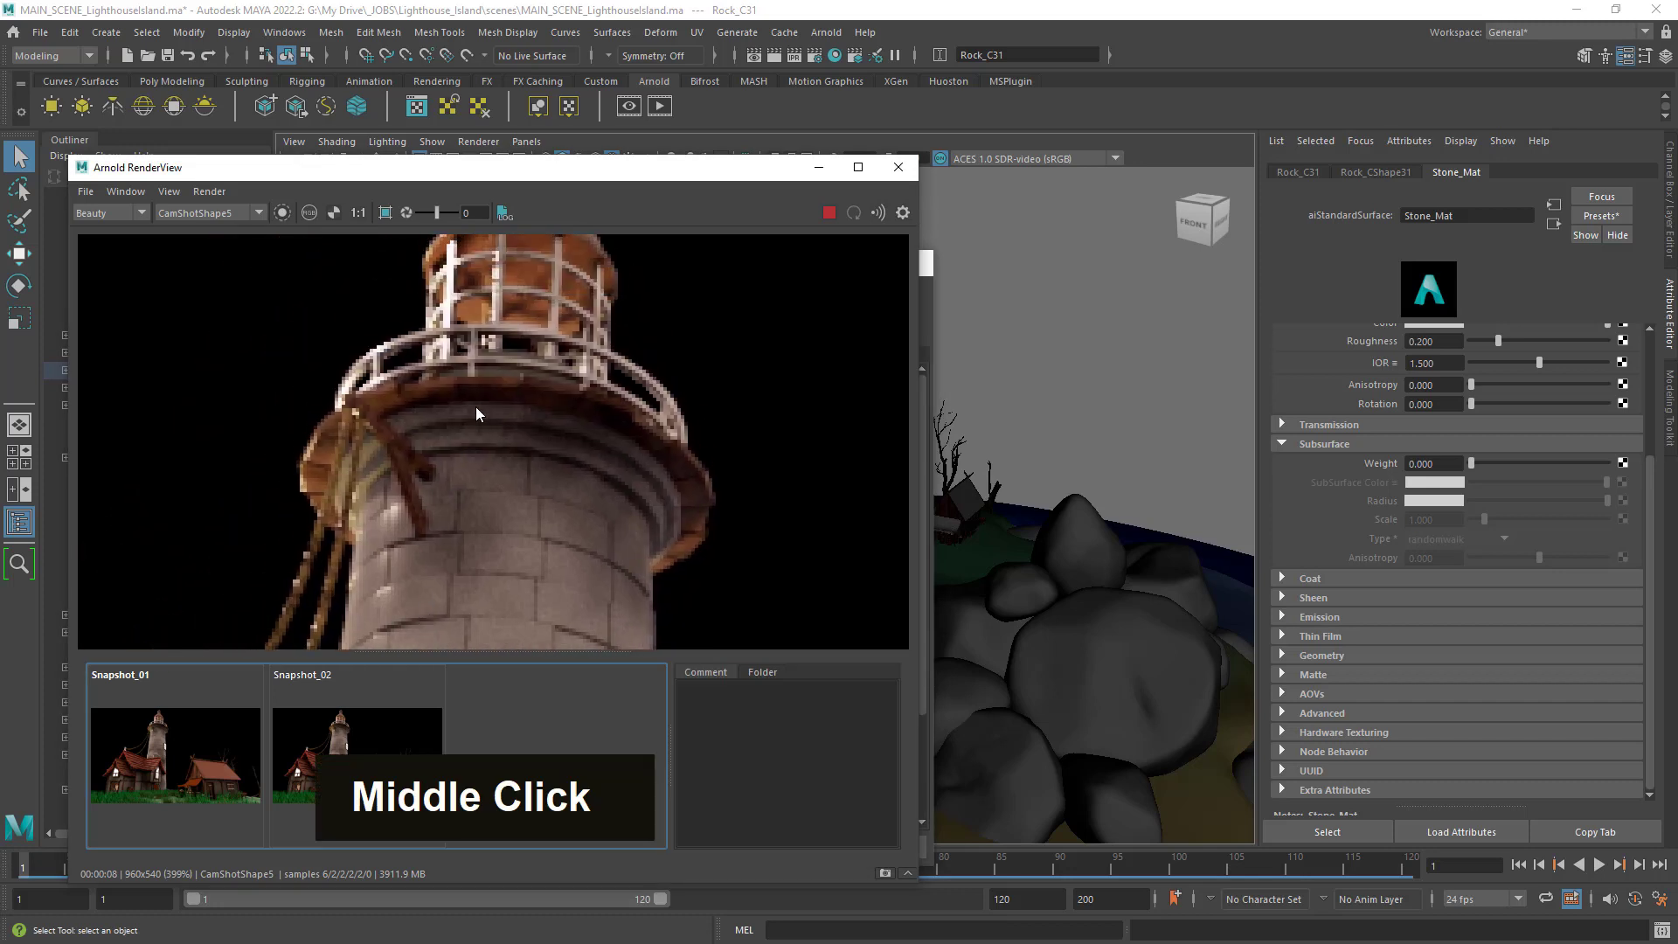
middle_drag(477, 409, 416, 565)
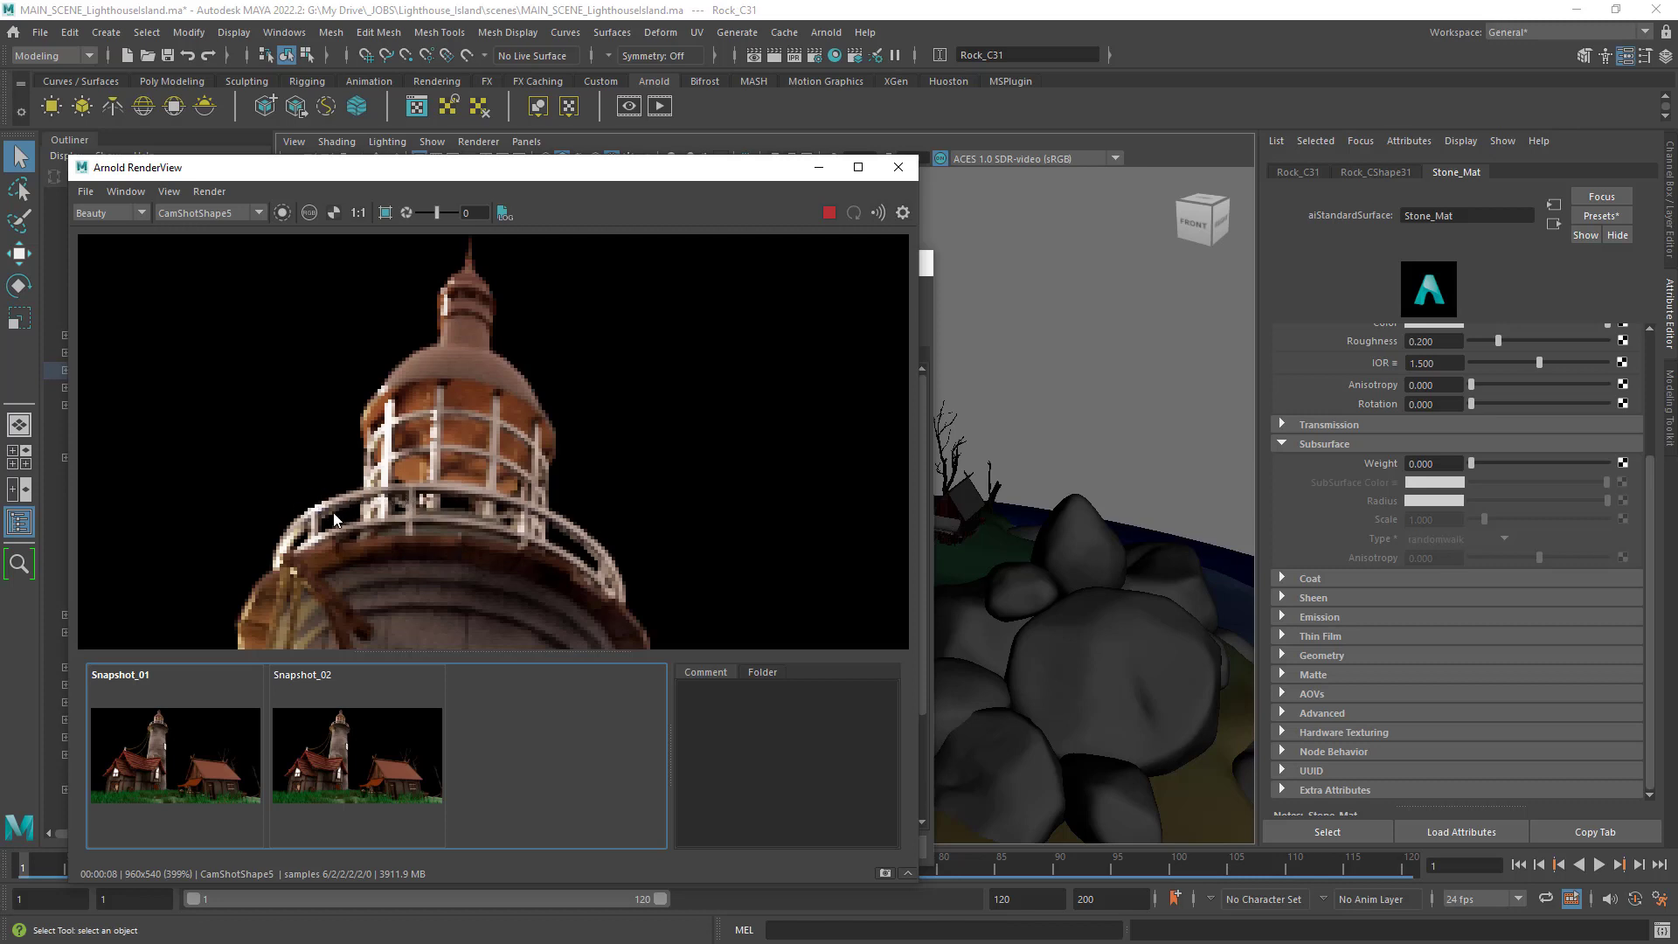
Rearrange the render and Render Settings windows and frame the main house's wall and arched window in the render.
drag(724, 169, 609, 160)
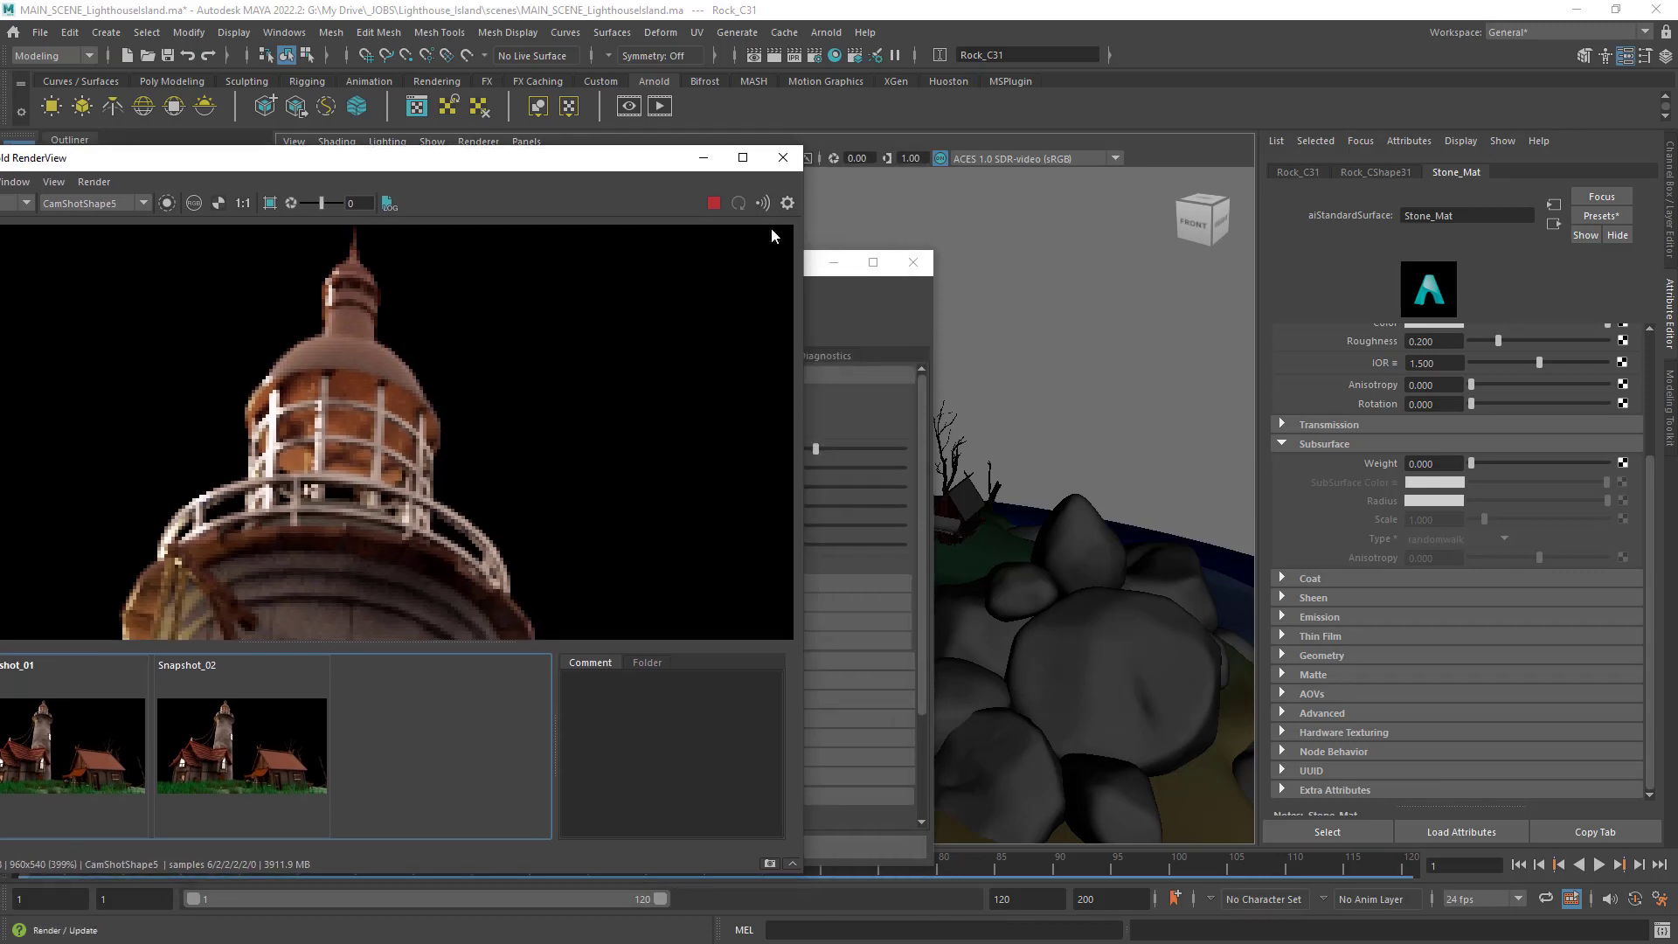
click(821, 287)
drag(769, 264, 1061, 198)
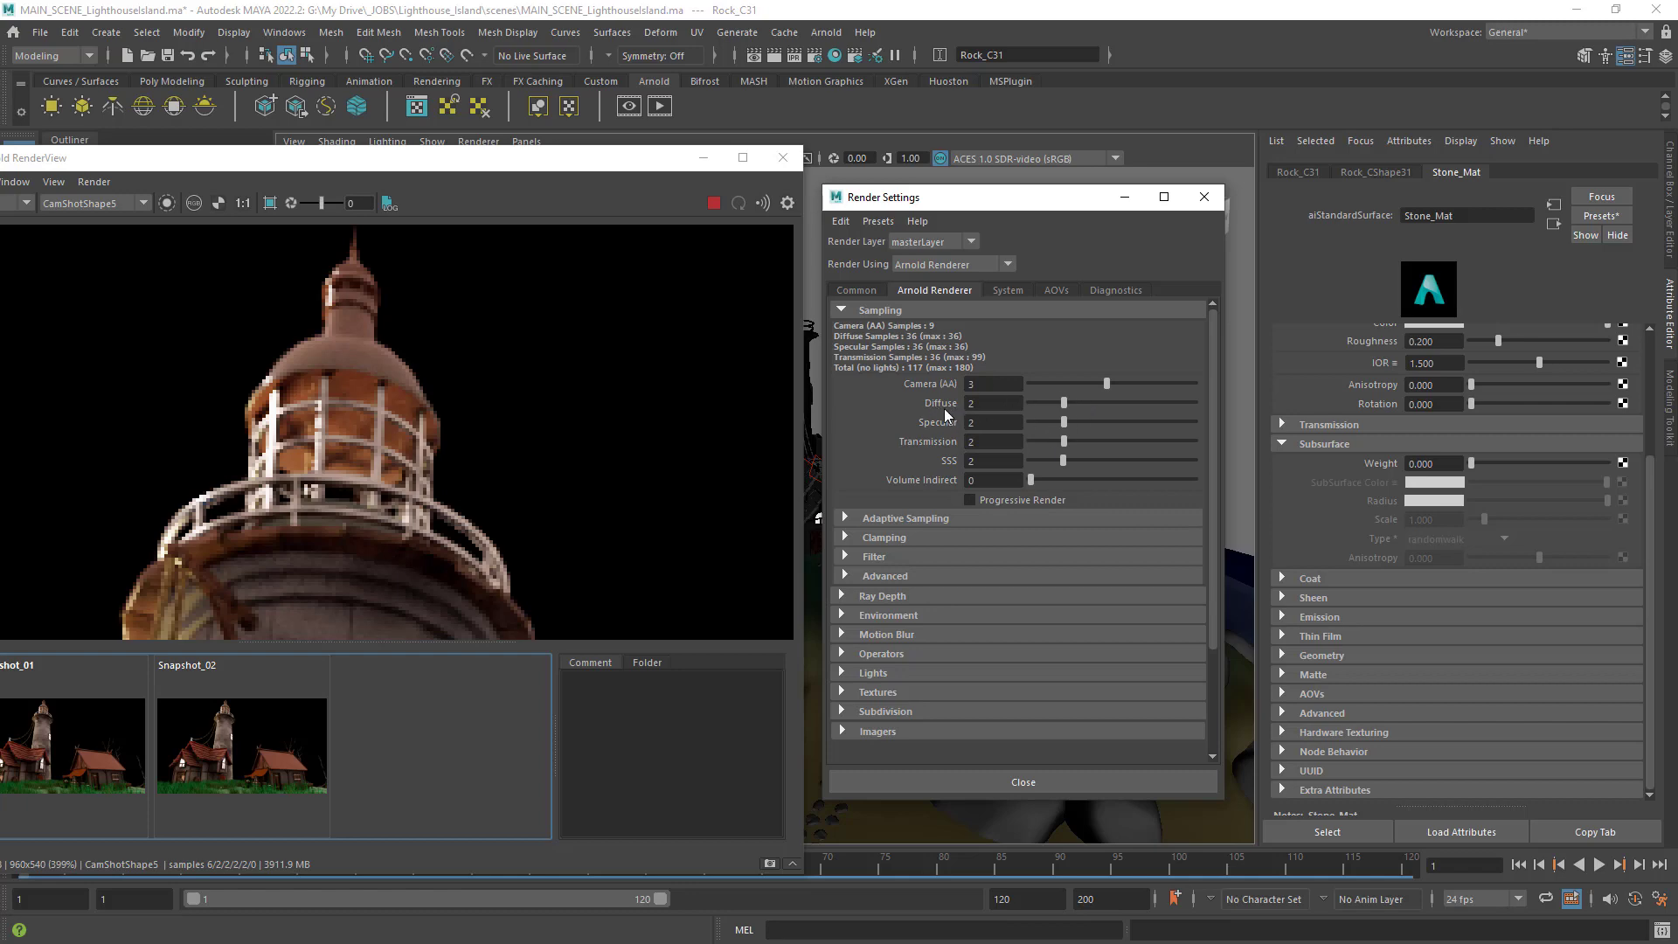
drag(503, 165, 724, 49)
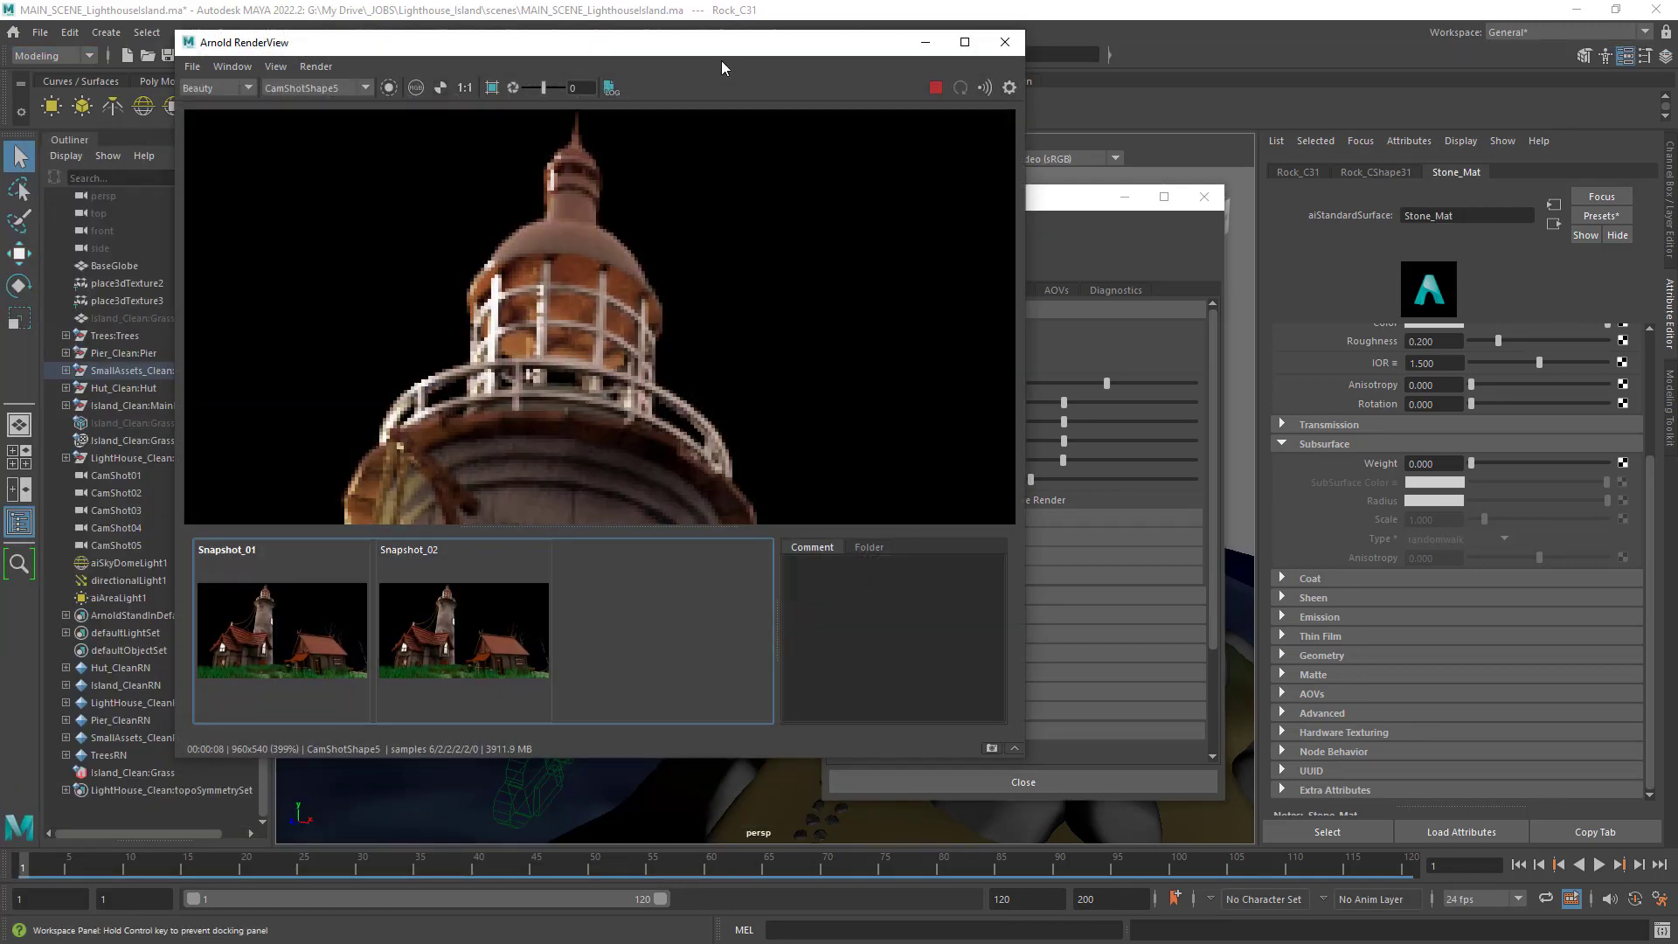
scroll(599, 329, down, 4)
middle_drag(565, 423, 579, 366)
scroll(517, 342, up, 4)
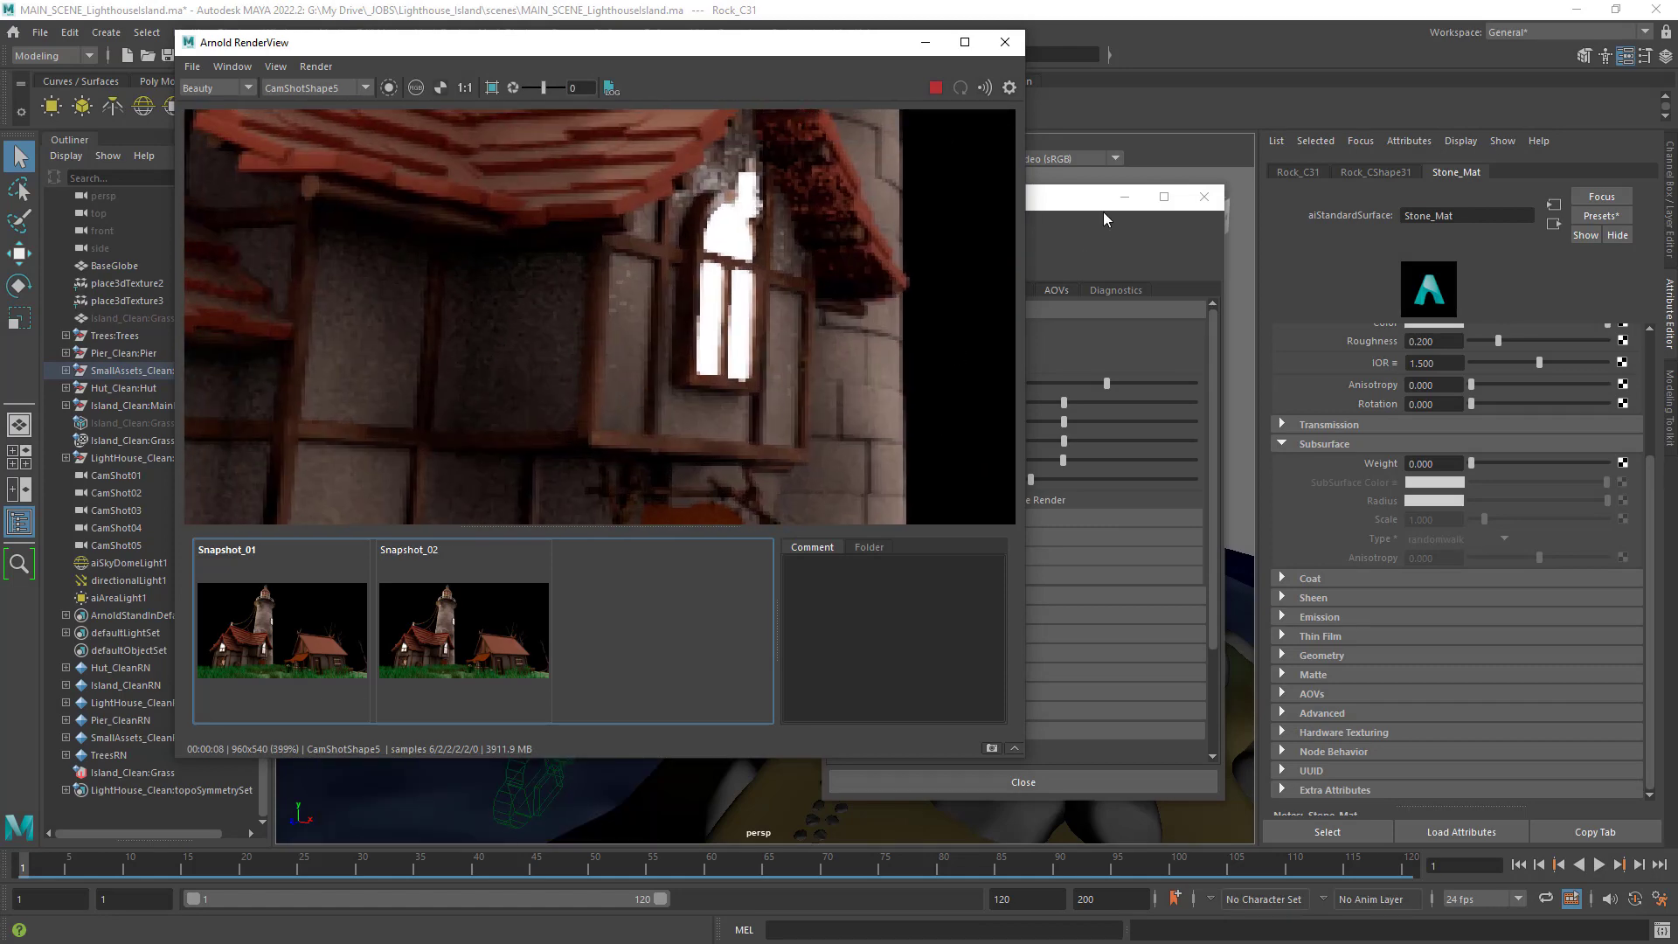
Uncover the Render Settings and set the Diffuse samples to 0, keeping the house wall framed in the render.
drag(1066, 210, 1276, 216)
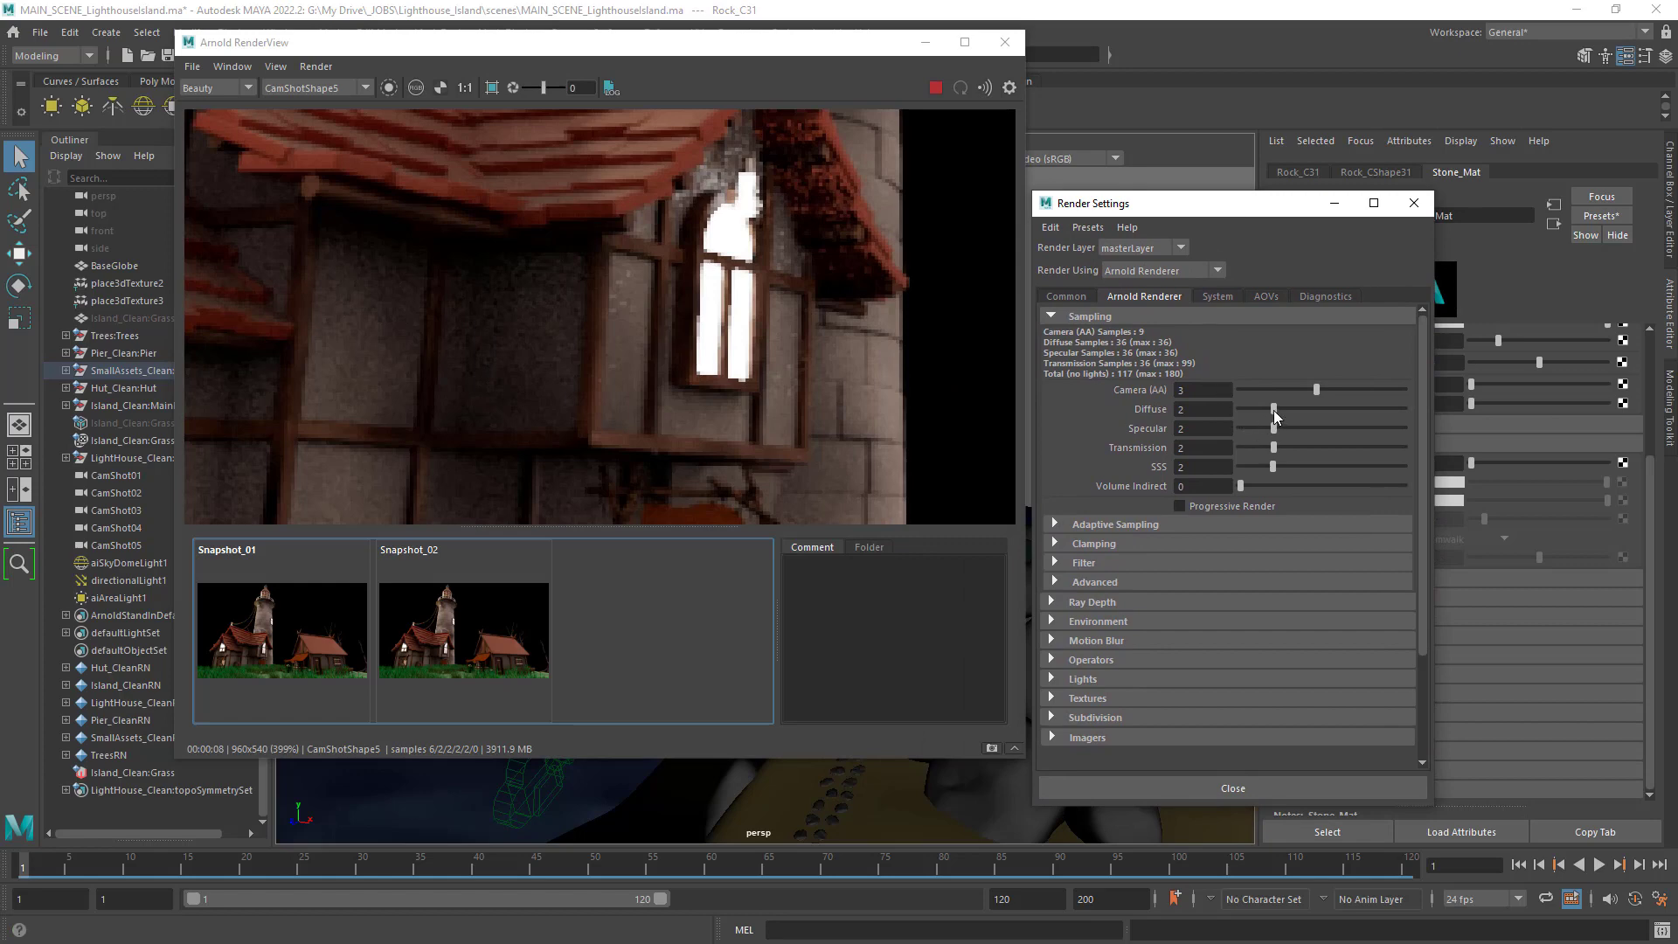
drag(1272, 411, 1201, 412)
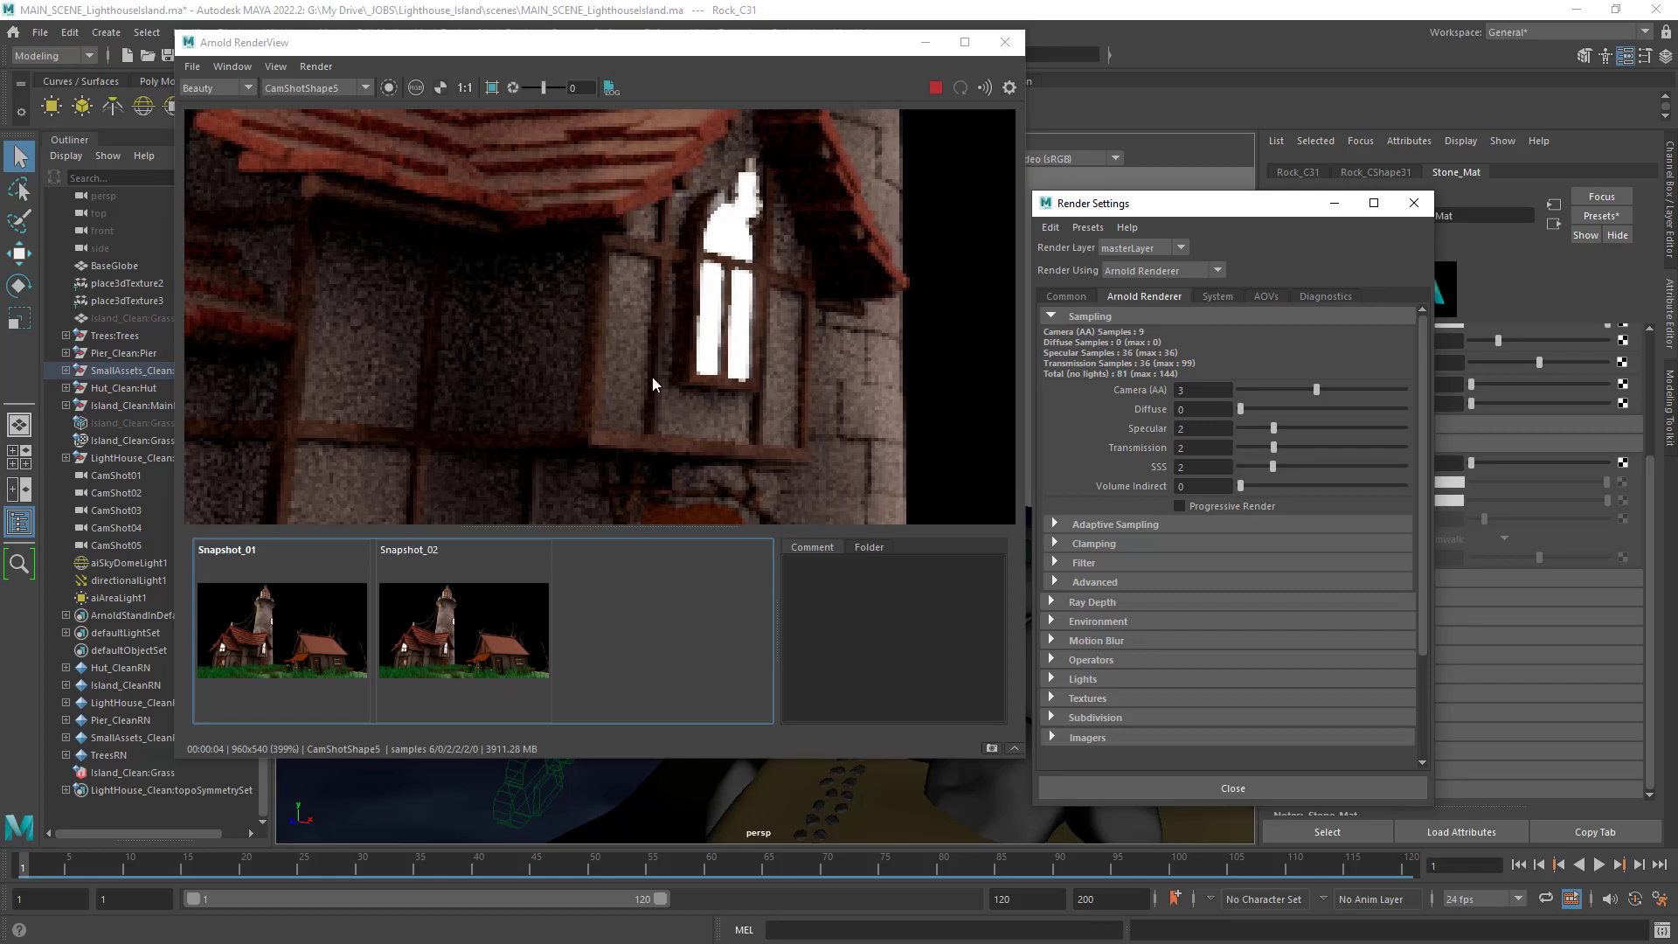
scroll(709, 395, down, 3)
scroll(722, 395, up, 3)
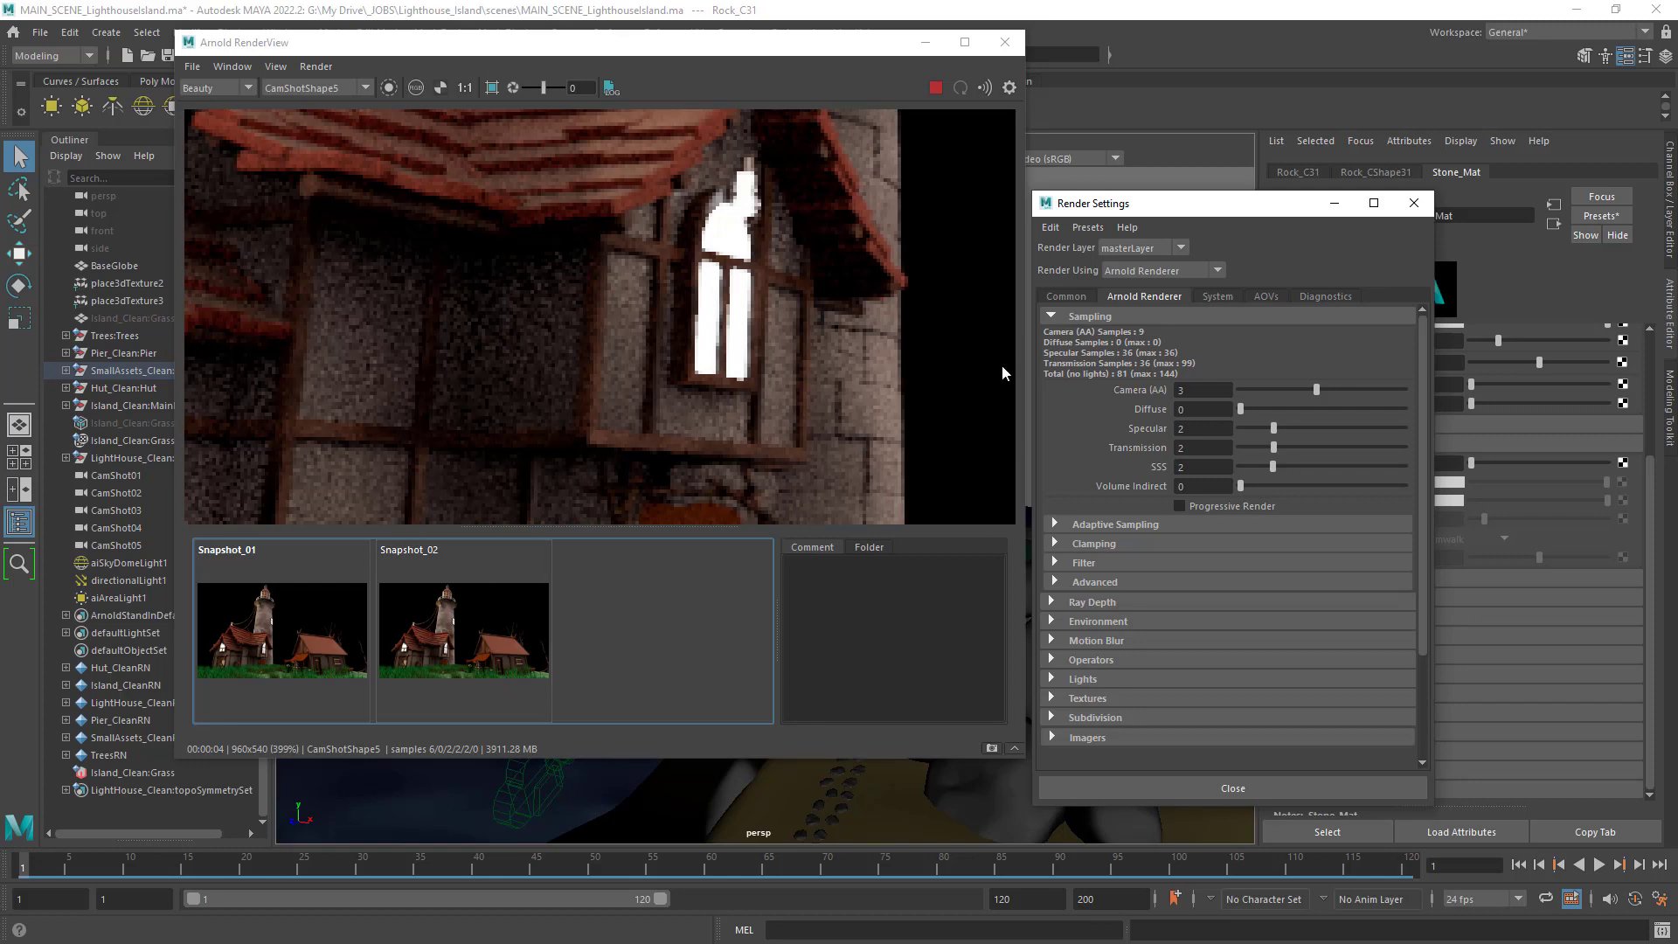
Examine the noise on the house's roof tiles and gable window in the render.
drag(1199, 203, 1227, 192)
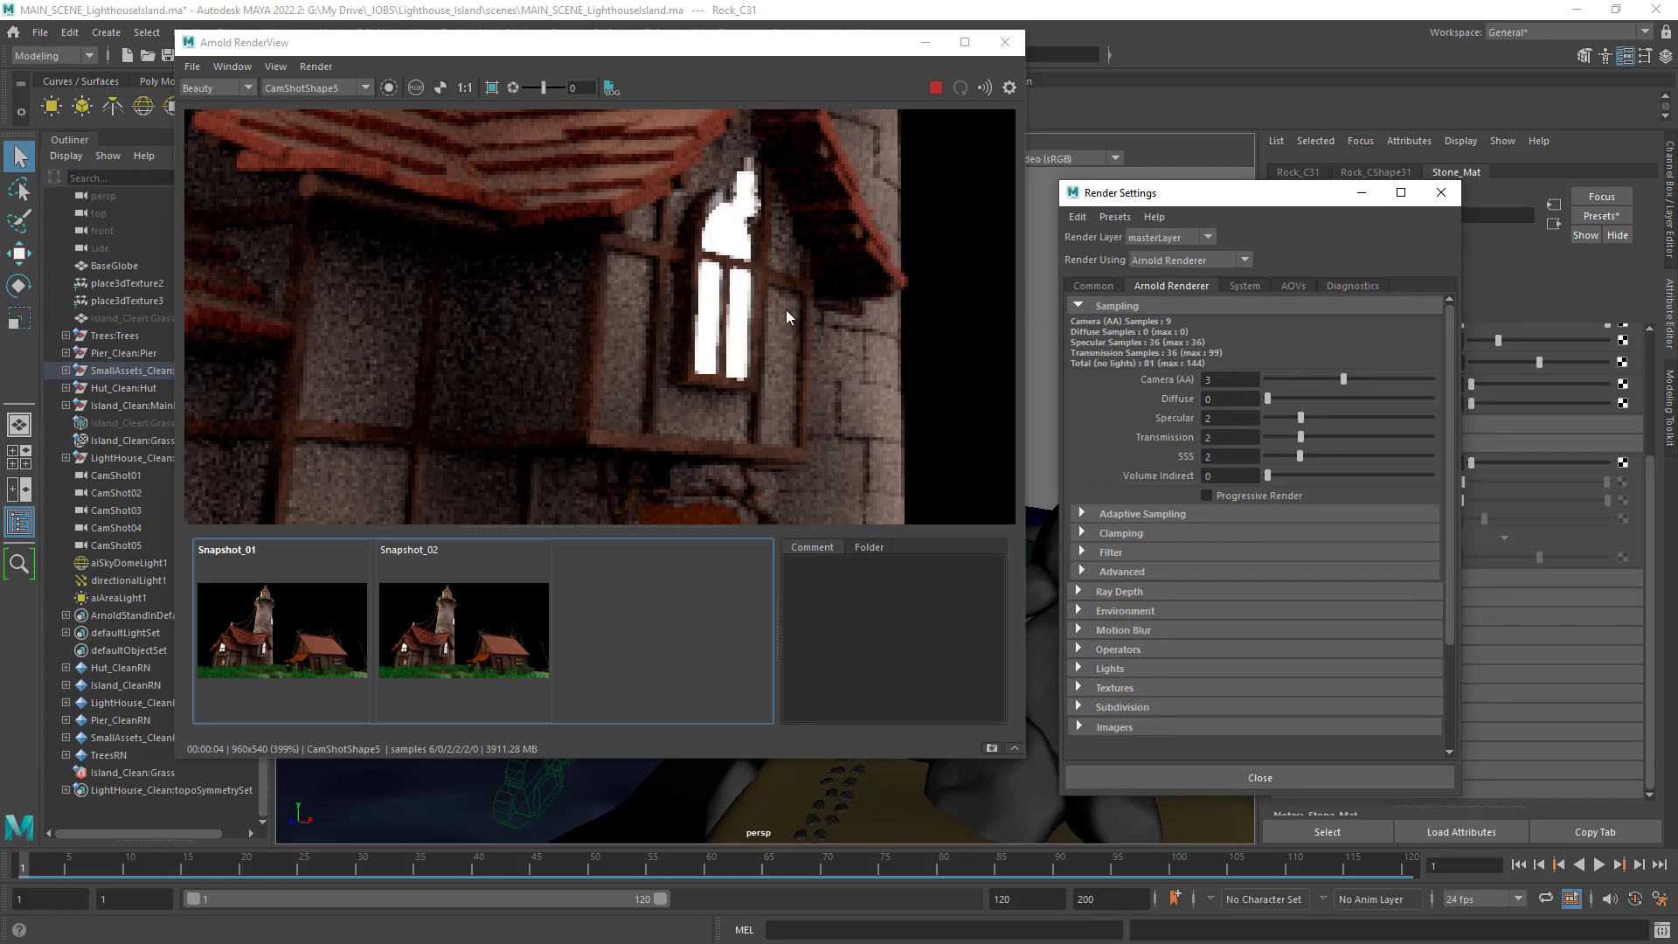
middle_drag(768, 160, 743, 271)
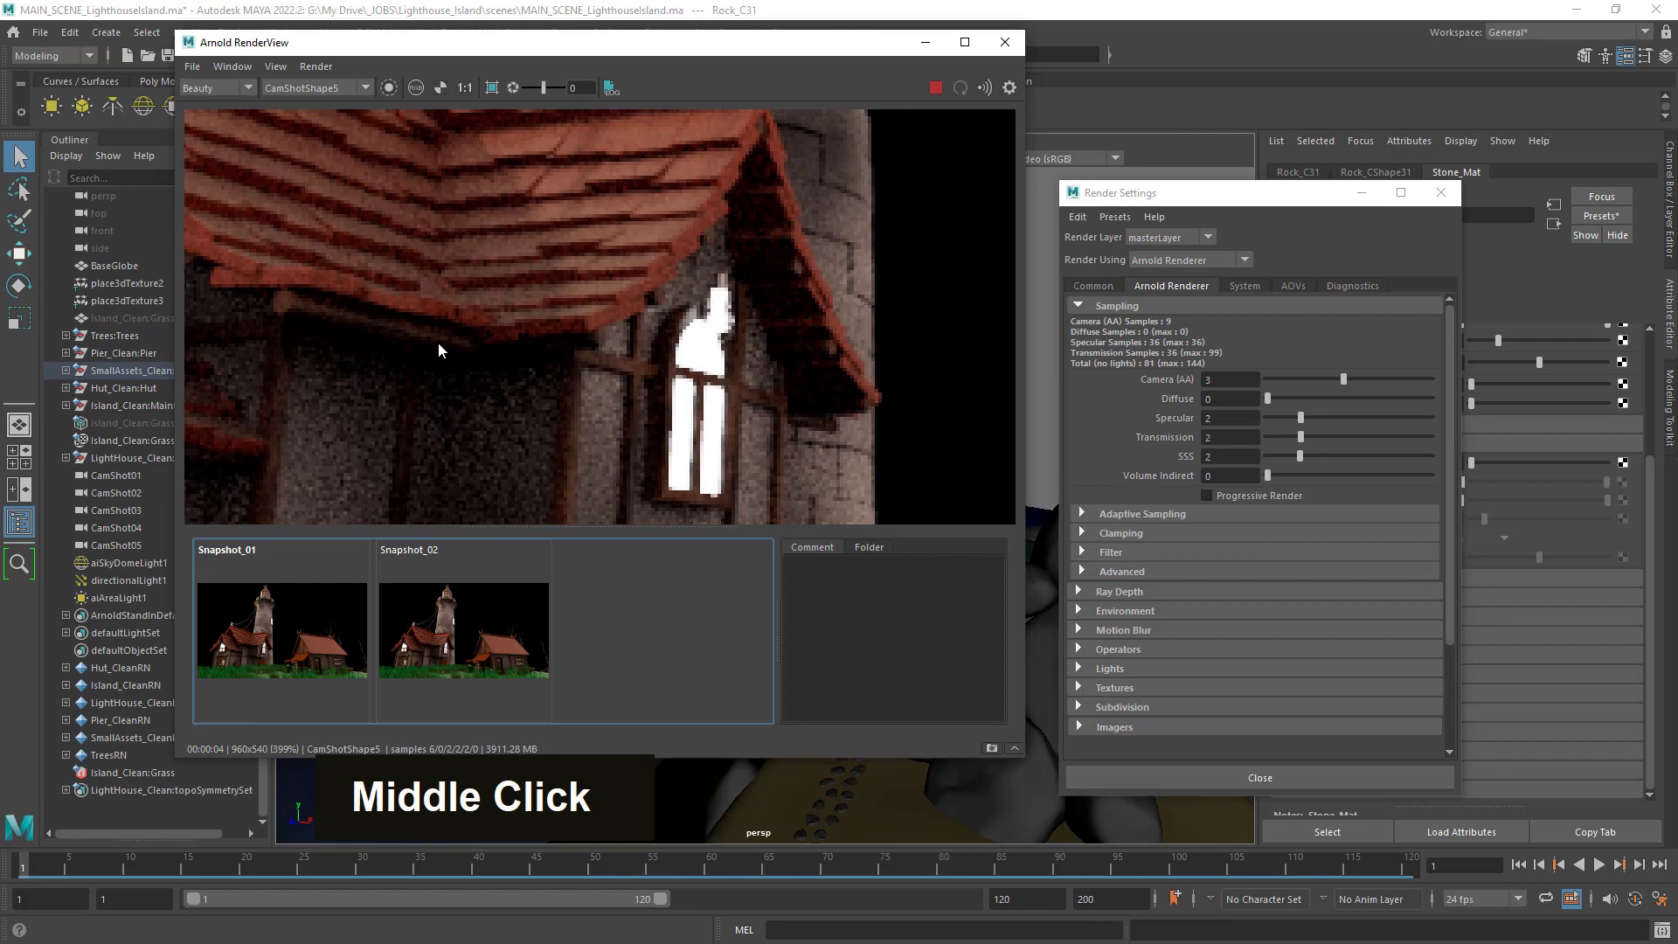
middle_drag(438, 343, 876, 395)
middle_drag(543, 190, 626, 301)
scroll(670, 219, down, 2)
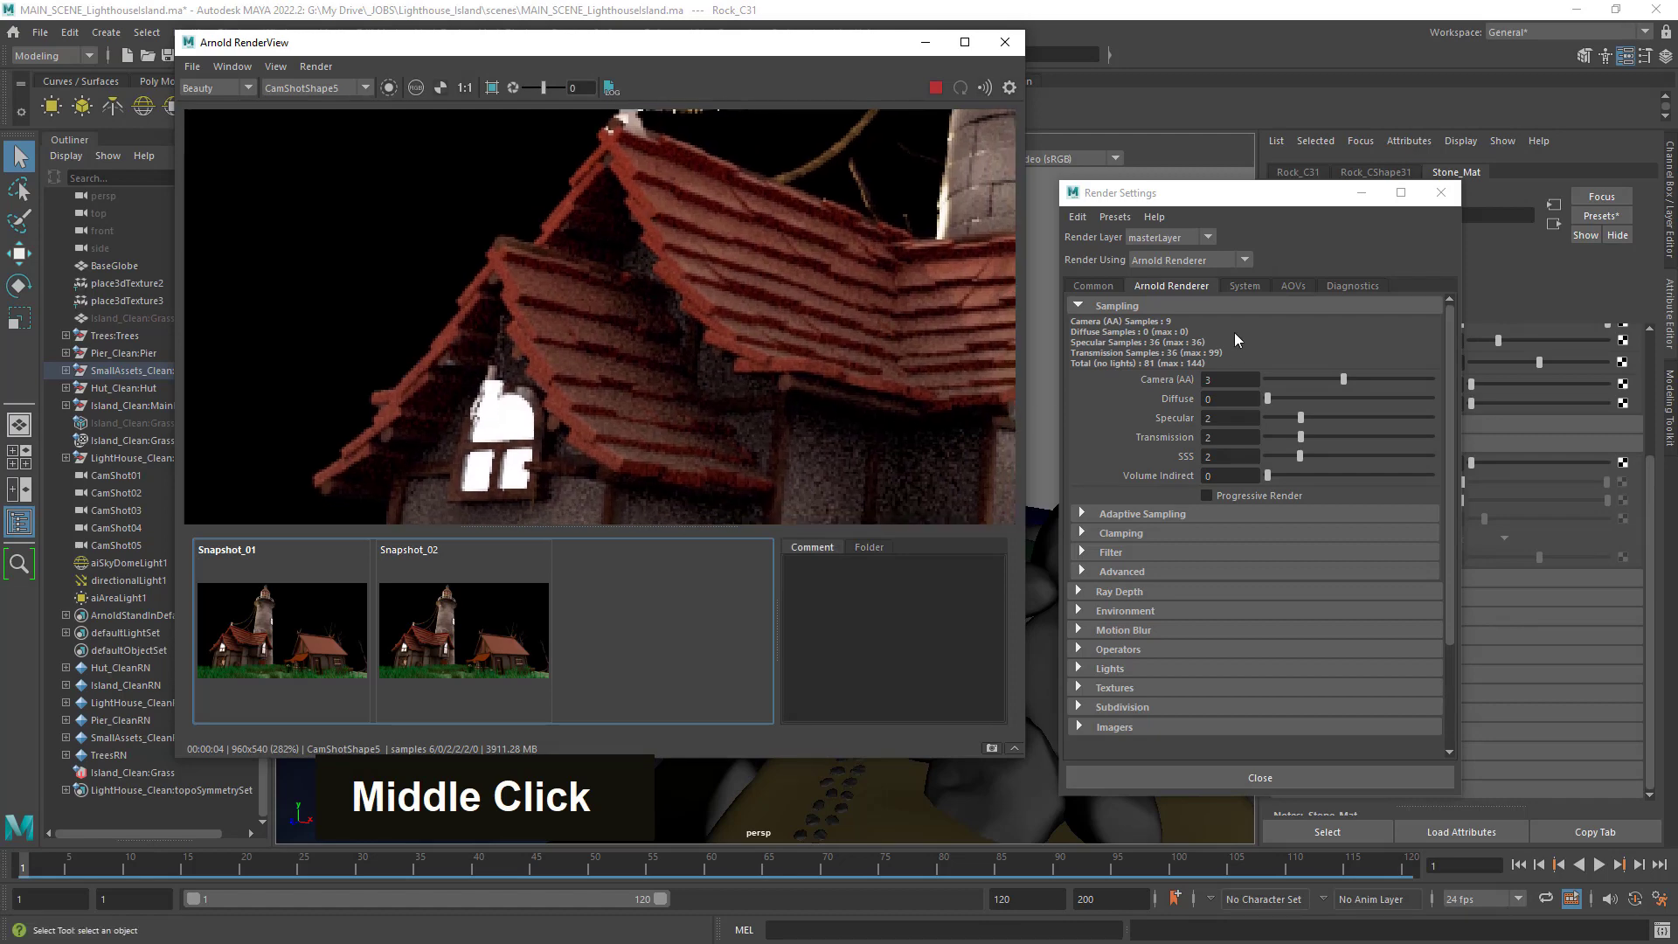
Set the Diffuse samples to 2 and inspect the house's roof, wall and arched window in the render.
drag(1266, 402, 1302, 397)
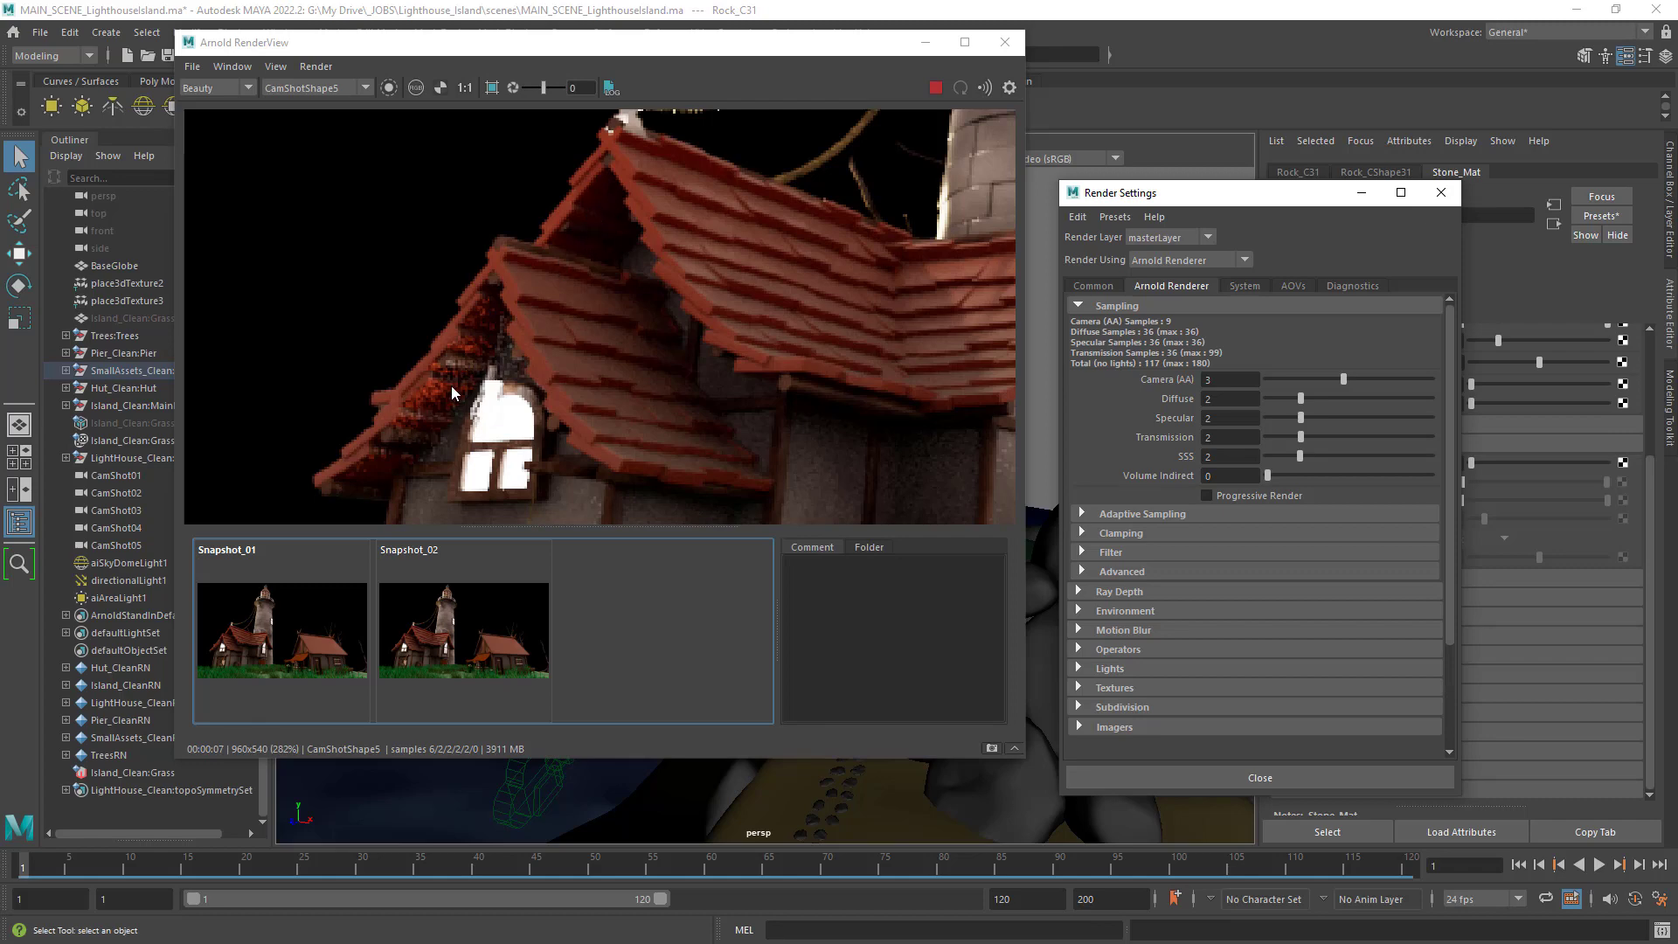
middle_drag(788, 355, 568, 367)
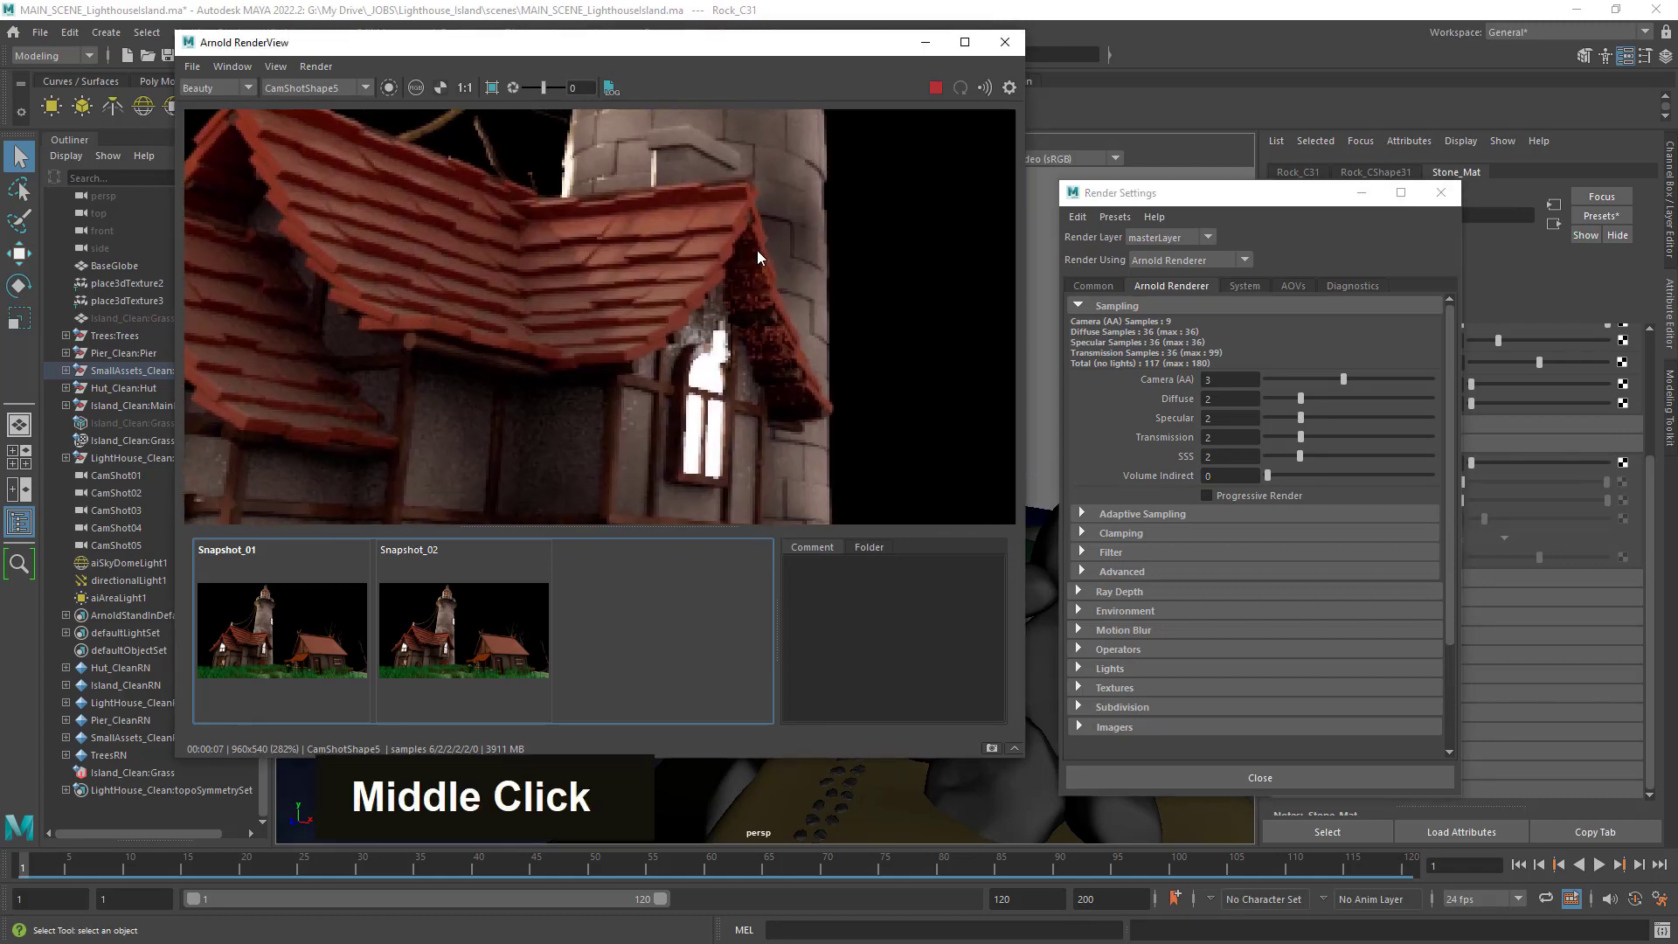
middle_drag(826, 399, 783, 313)
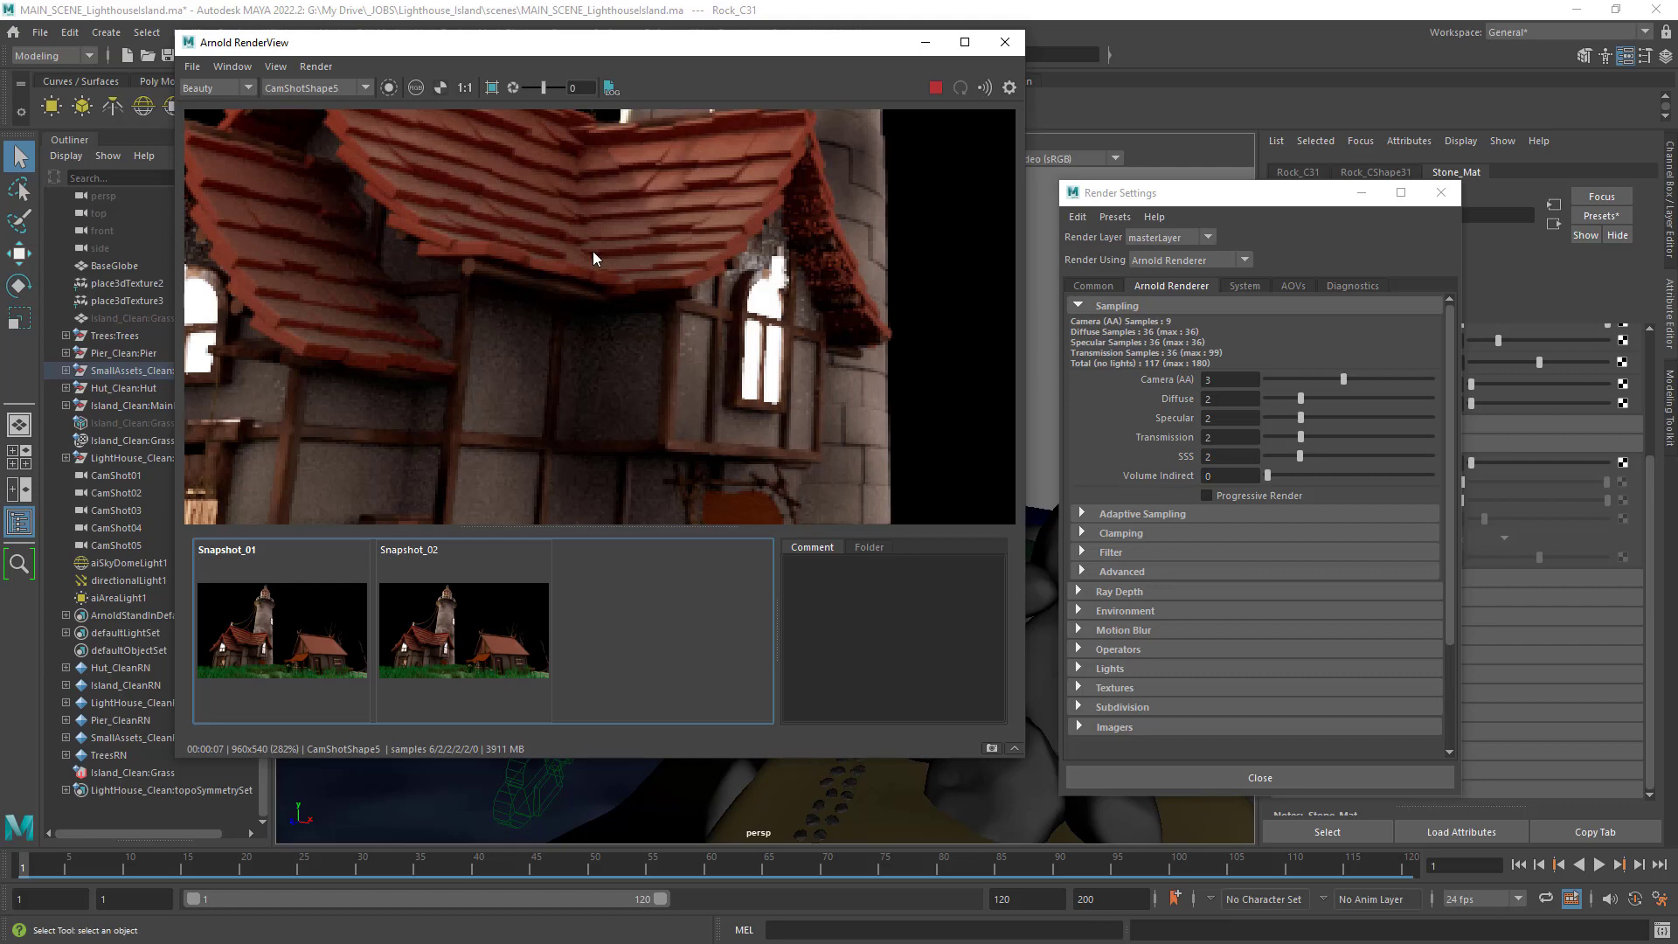
Set the Diffuse samples to 3 and store a snapshot of the finished render.
drag(1301, 397, 1318, 400)
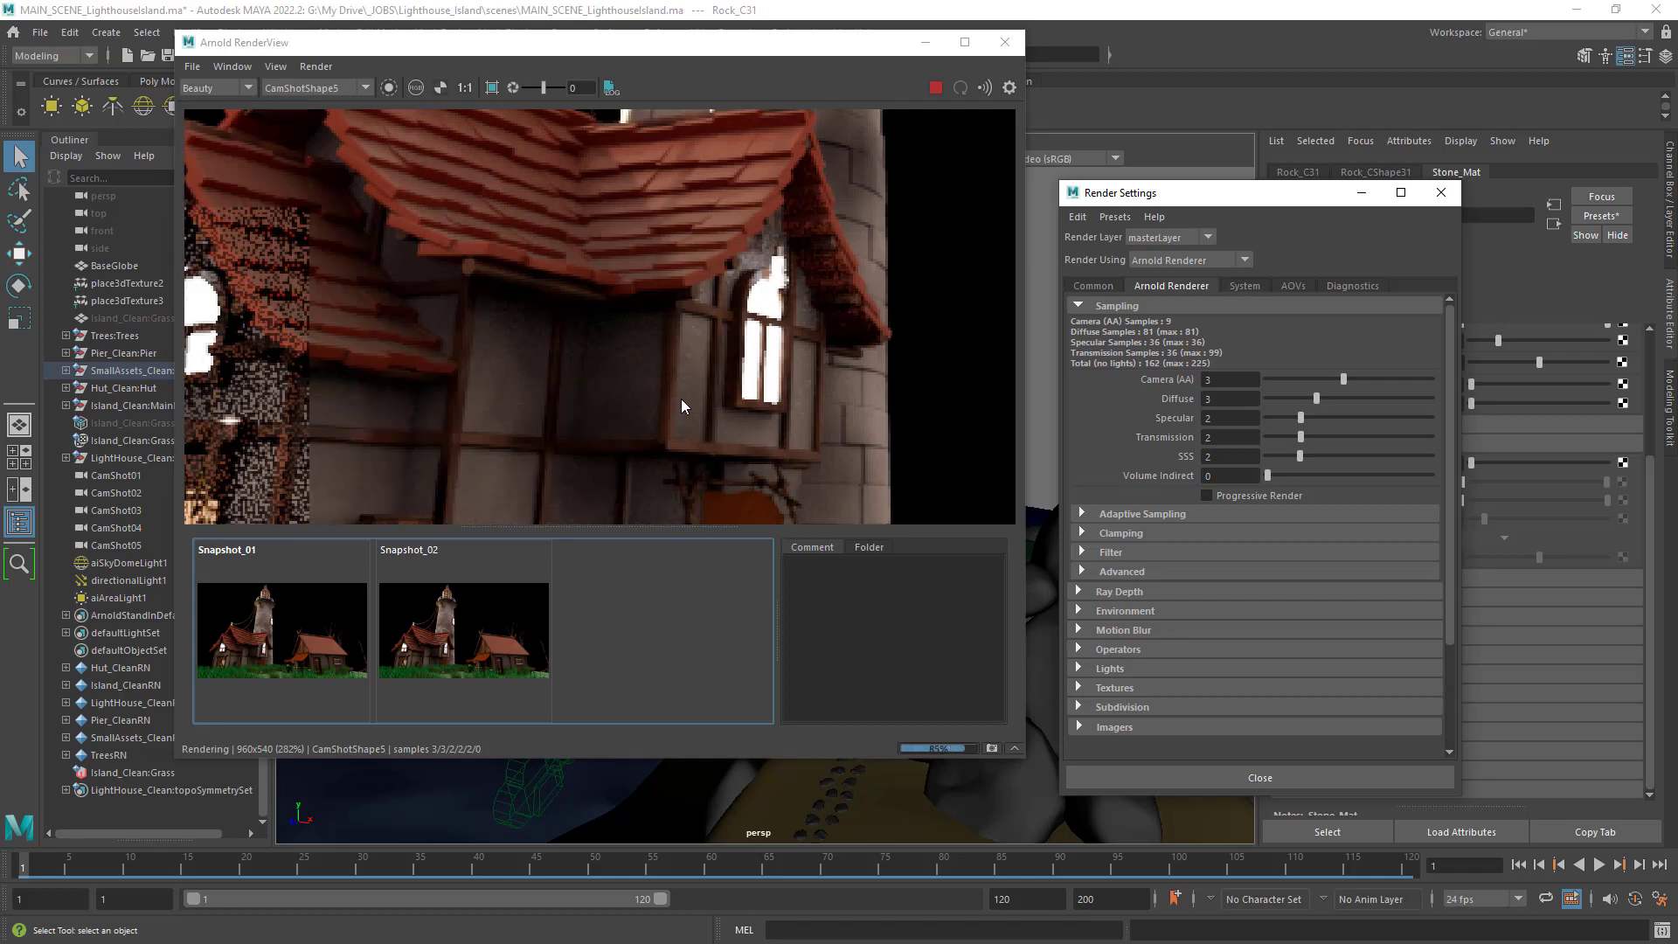
scroll(671, 422, down, 2)
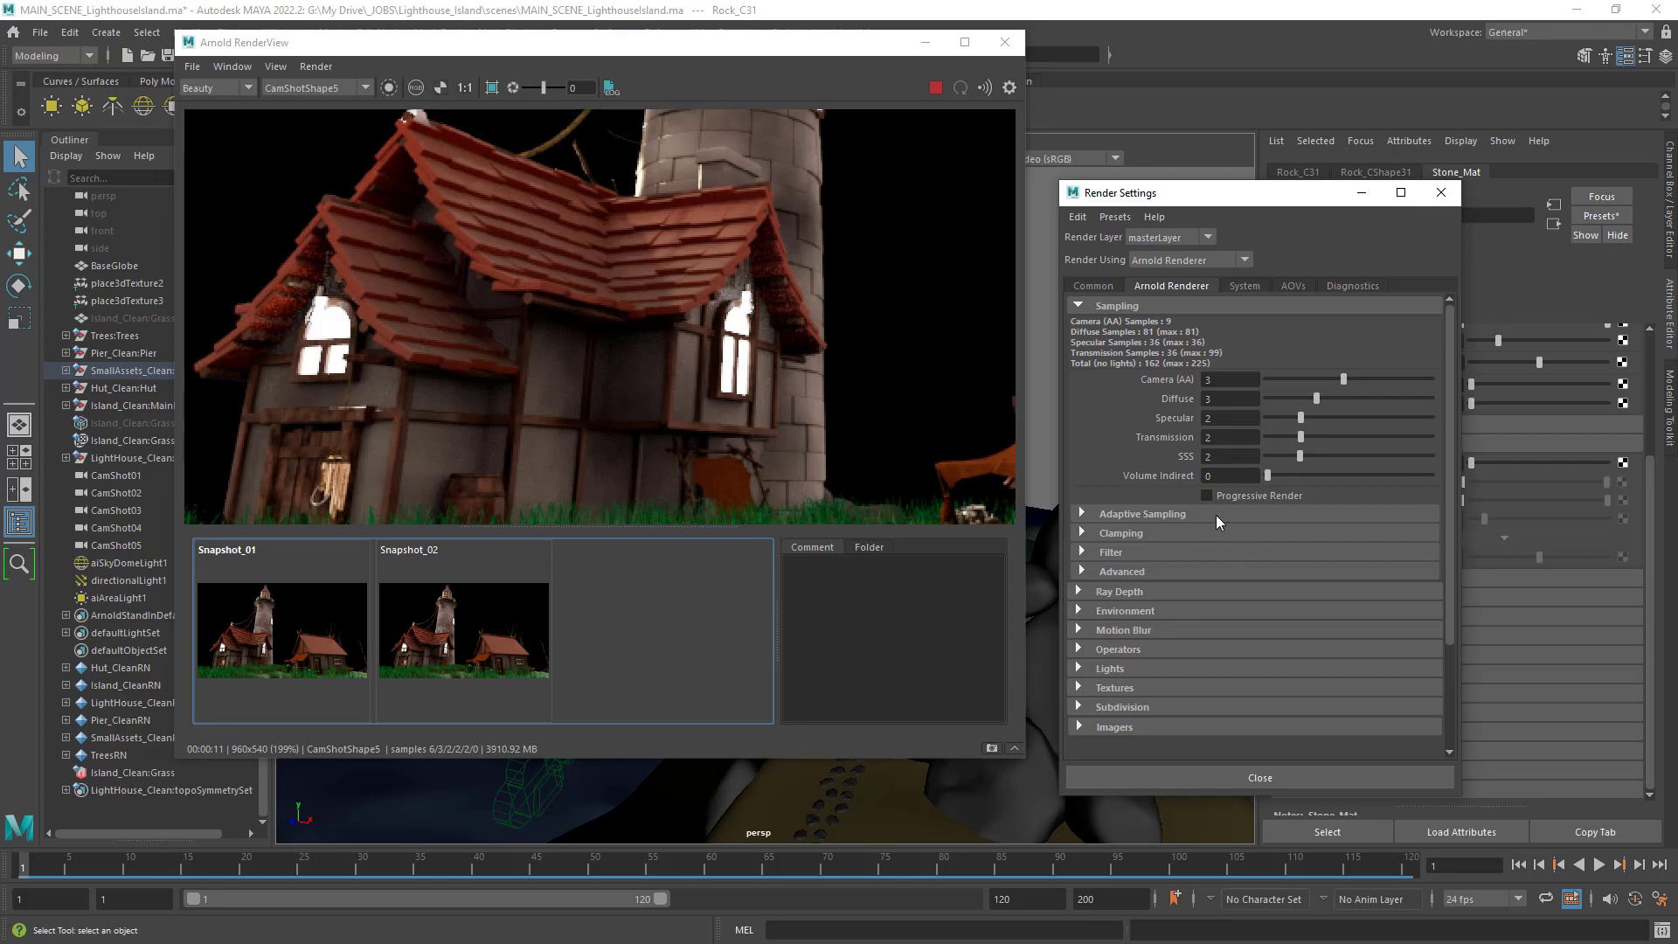
click(993, 749)
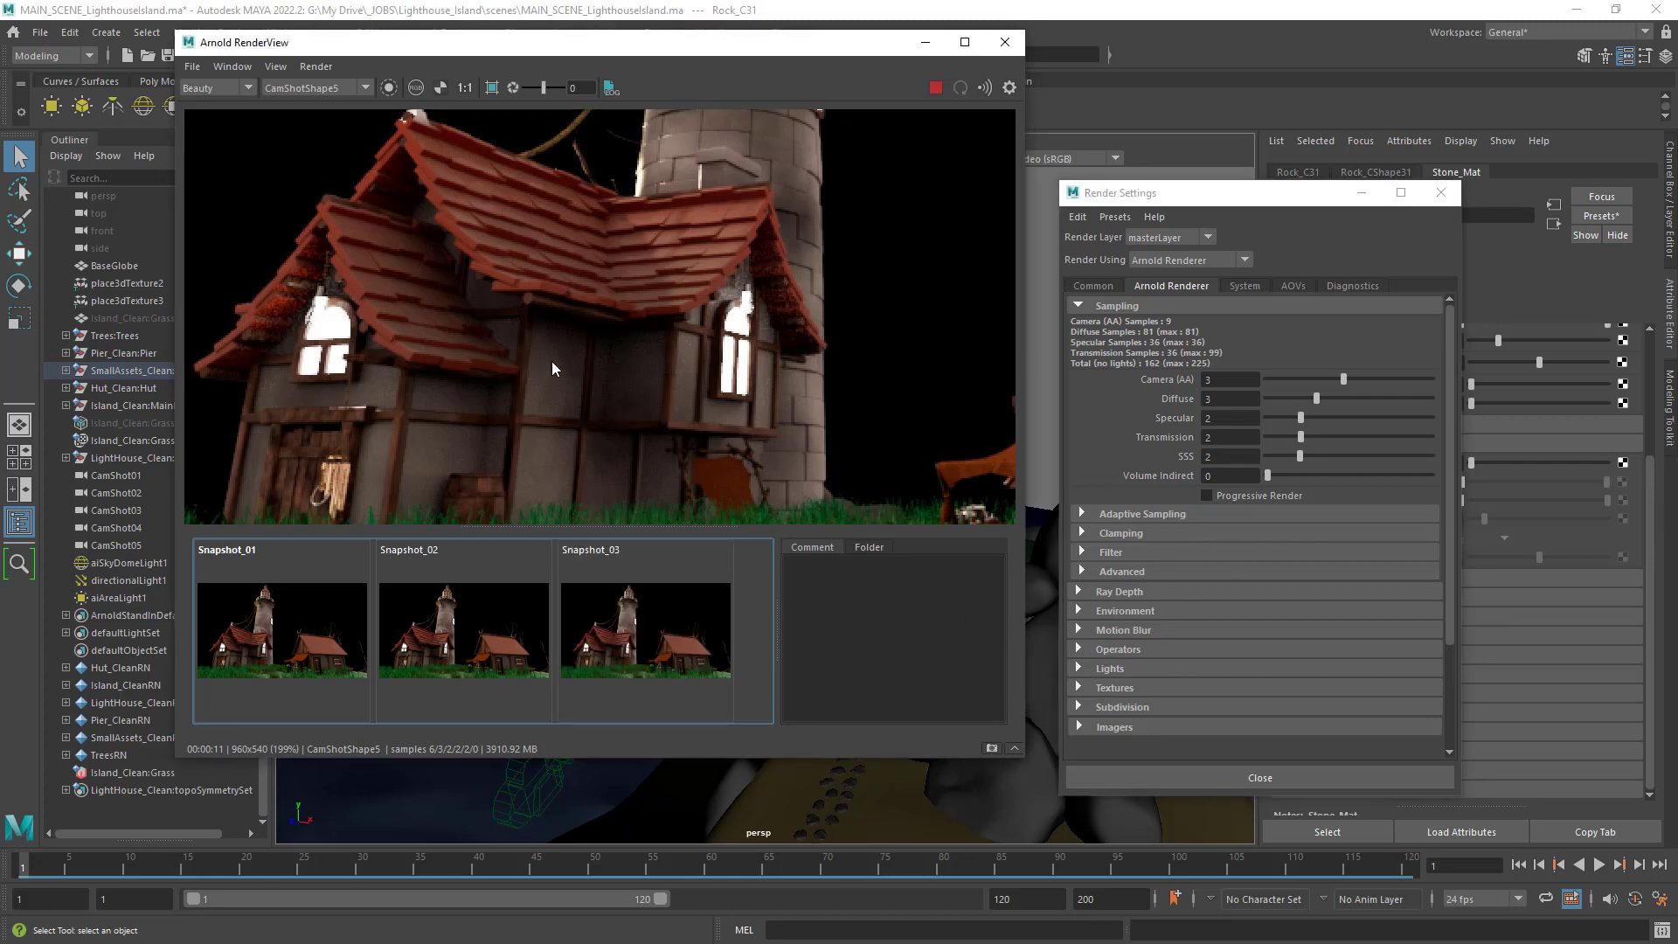
Compare Snapshot_02 and Snapshot_03 for noise on the house's shaded wall beneath the roof.
scroll(553, 360, up, 2)
scroll(759, 391, up, 3)
middle_drag(758, 392, 682, 265)
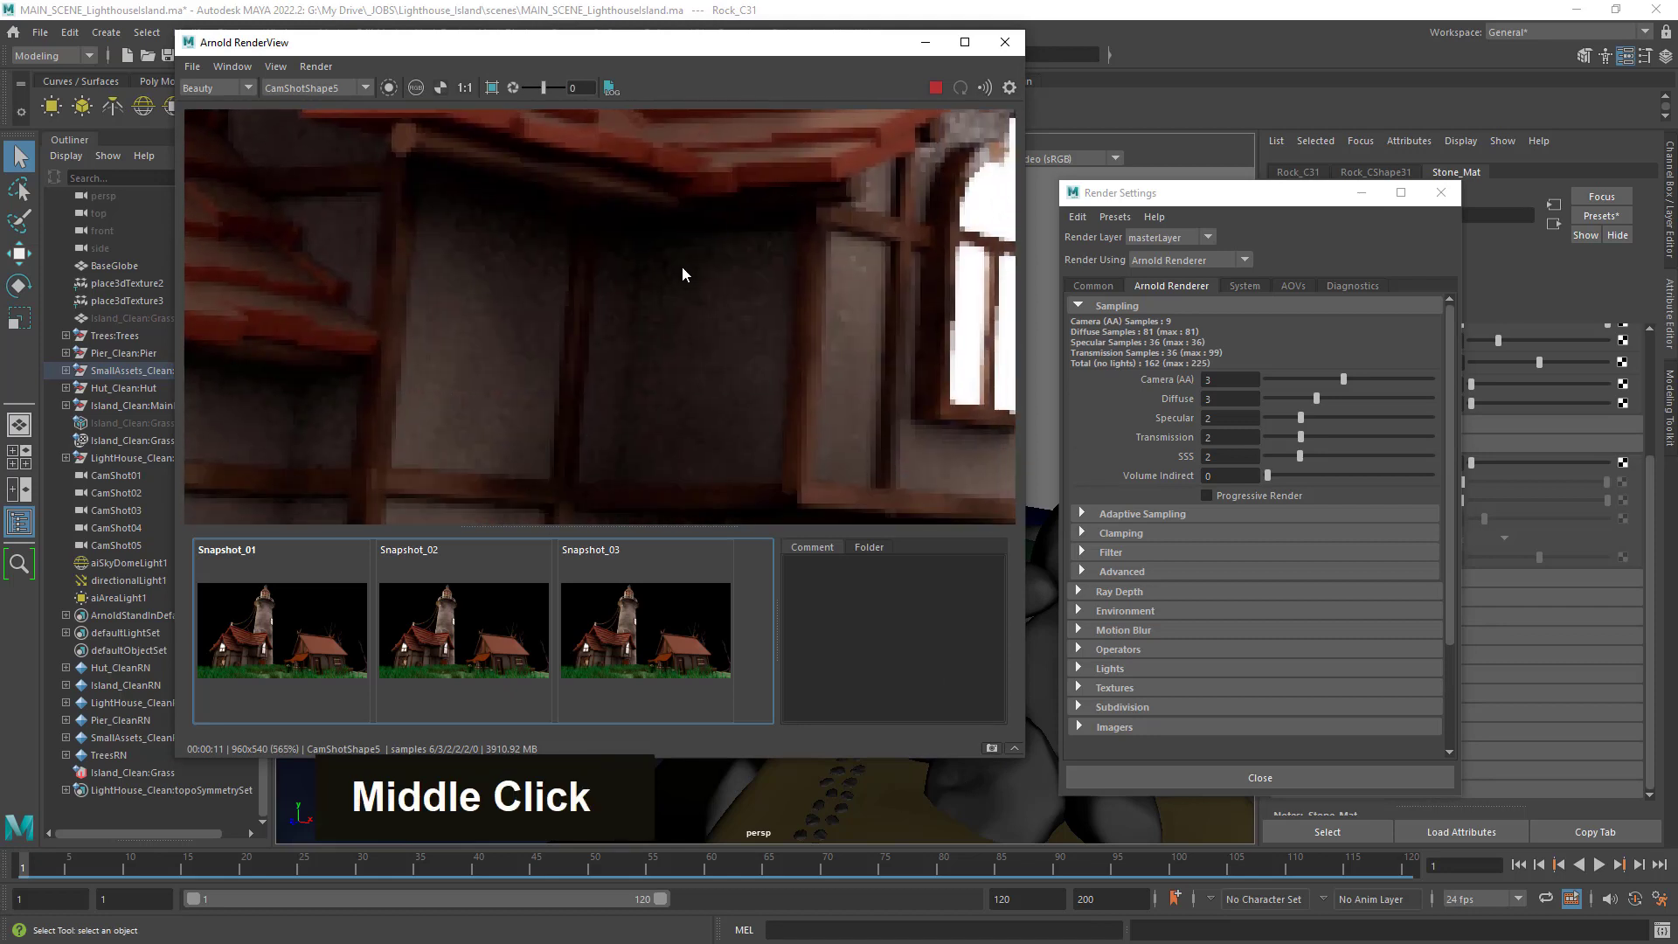
click(677, 626)
click(500, 627)
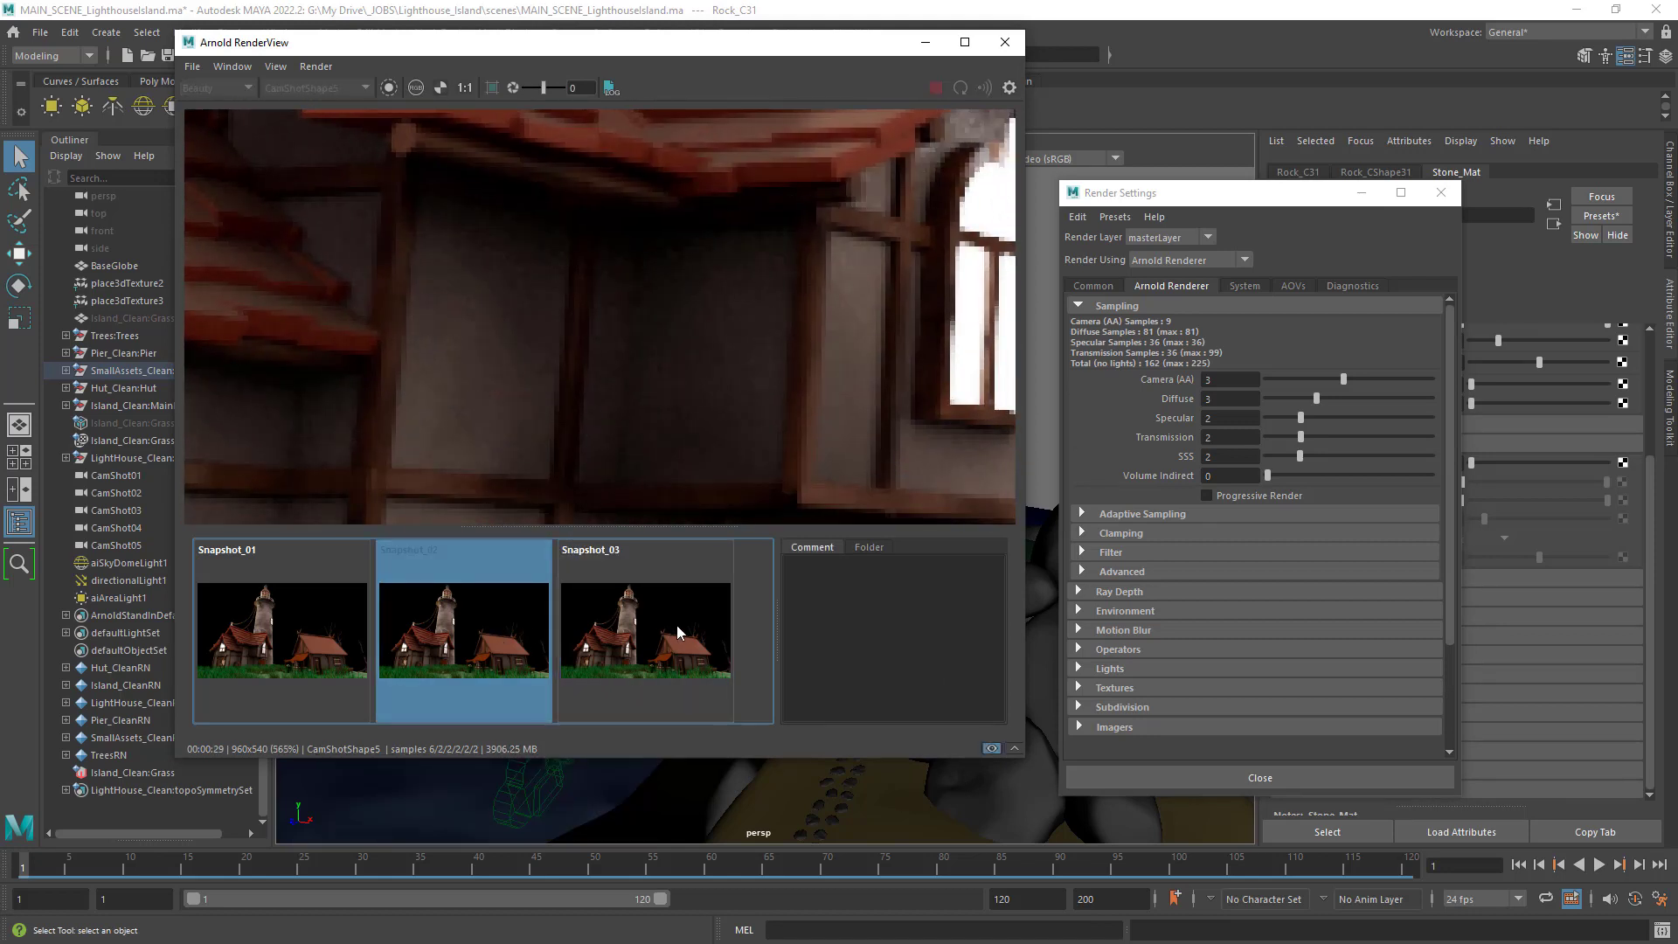
click(679, 631)
click(489, 627)
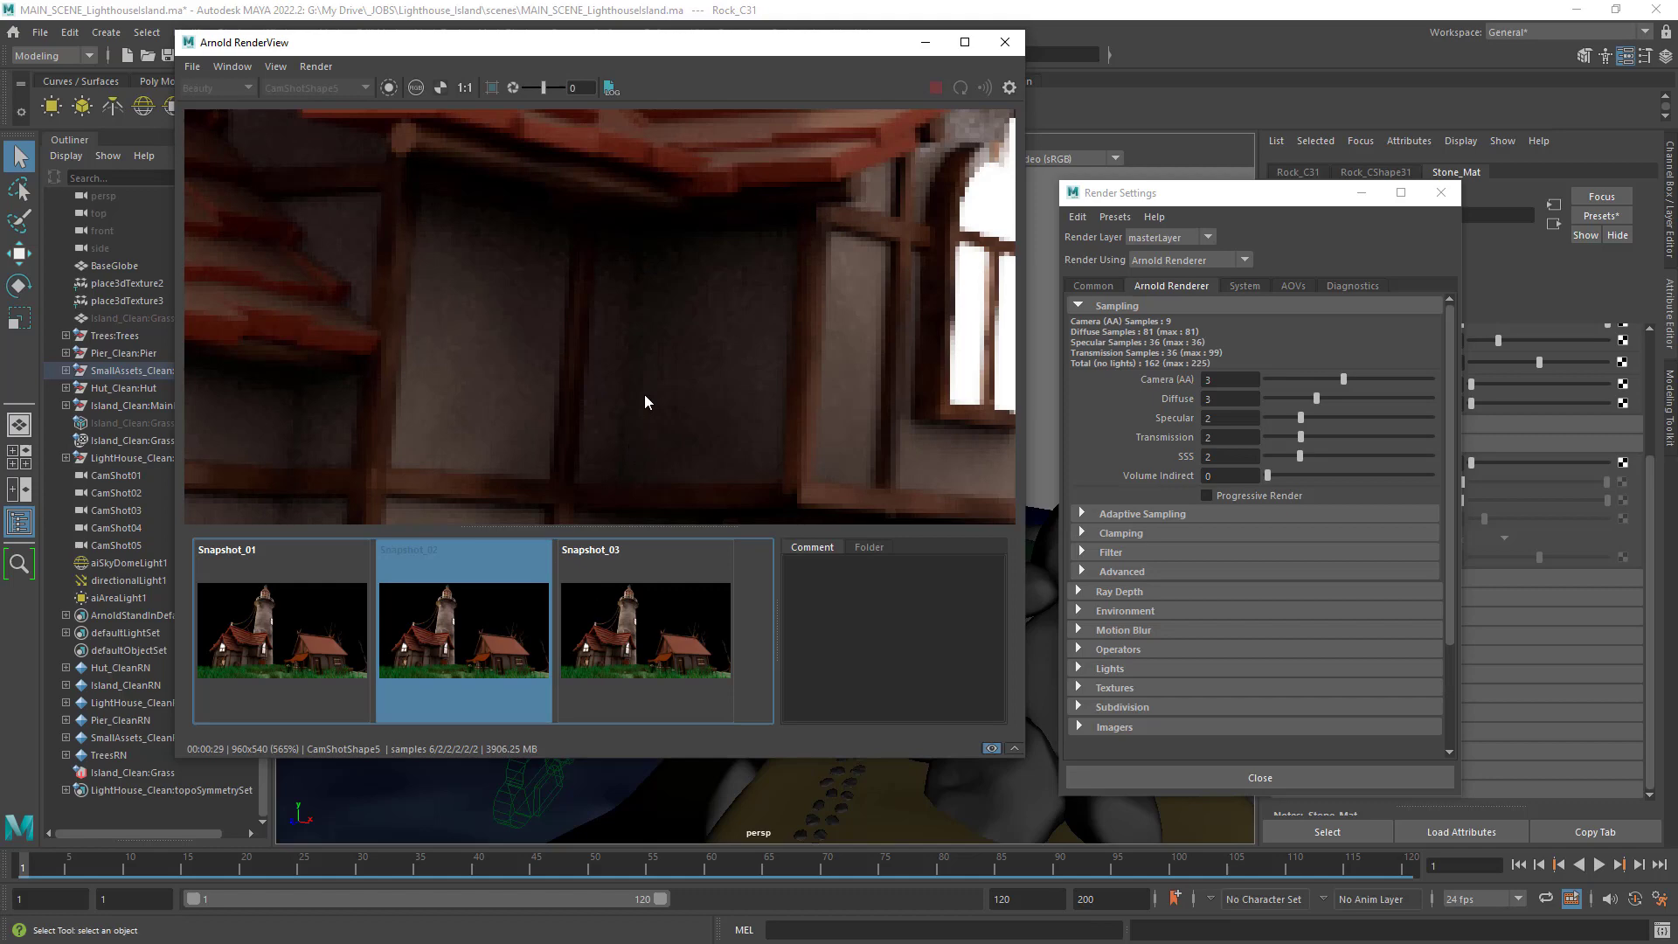
click(617, 591)
click(512, 645)
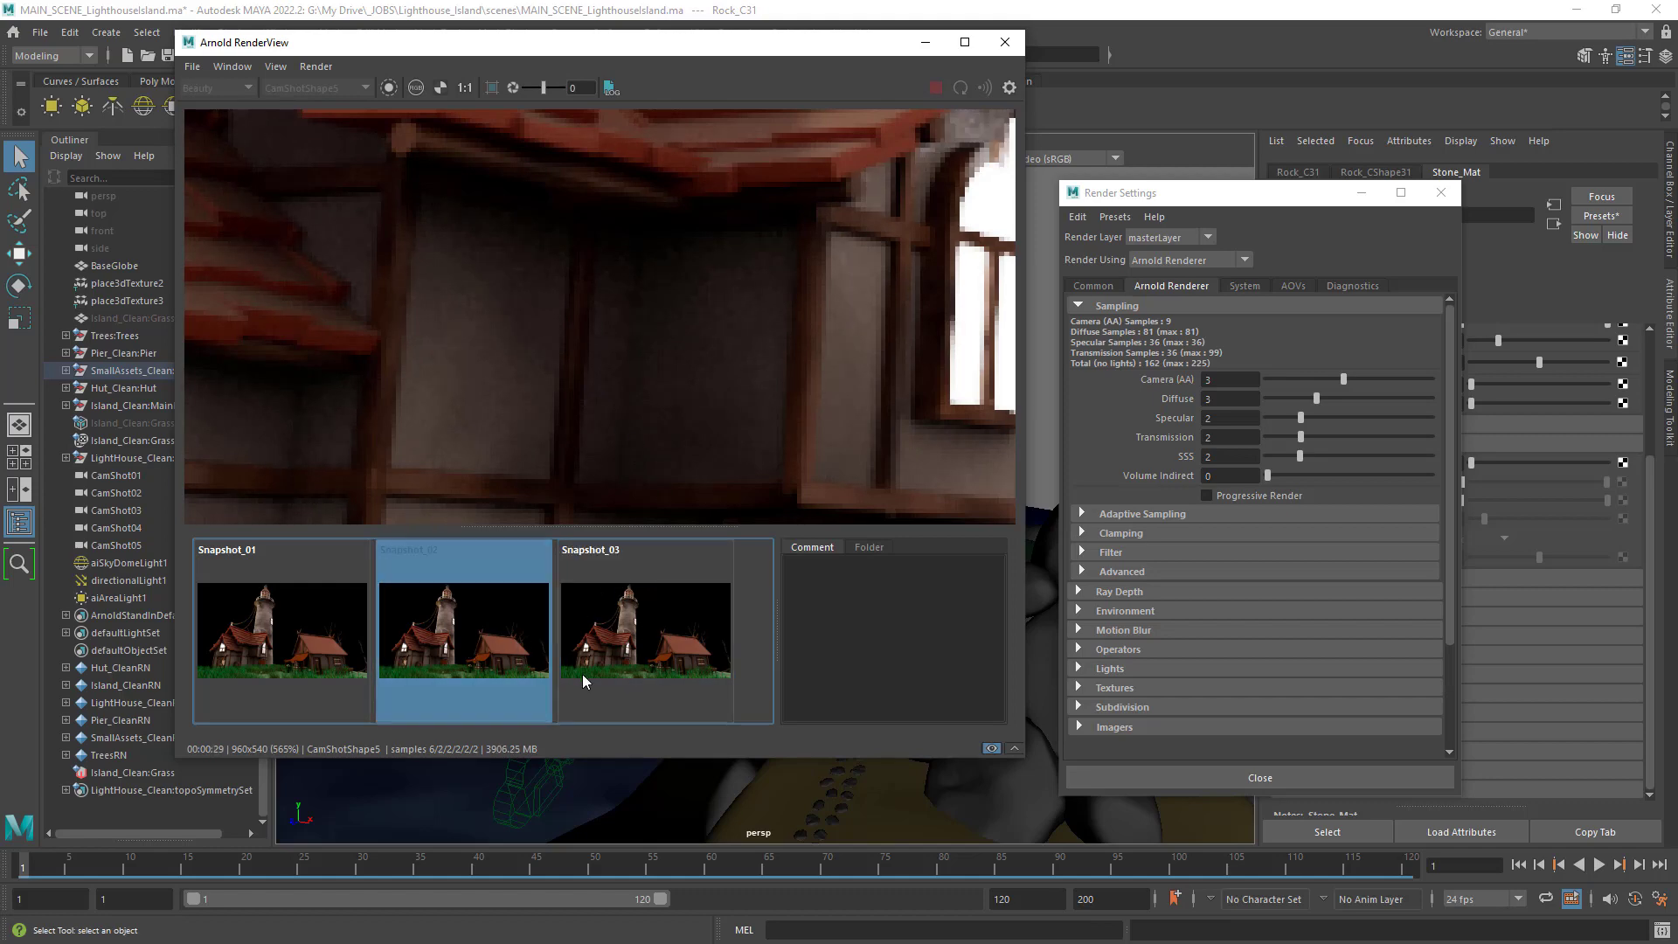
click(645, 652)
Set the Diffuse samples to 4 and show the live render of the house in place of the snapshot.
scroll(675, 472, down, 2)
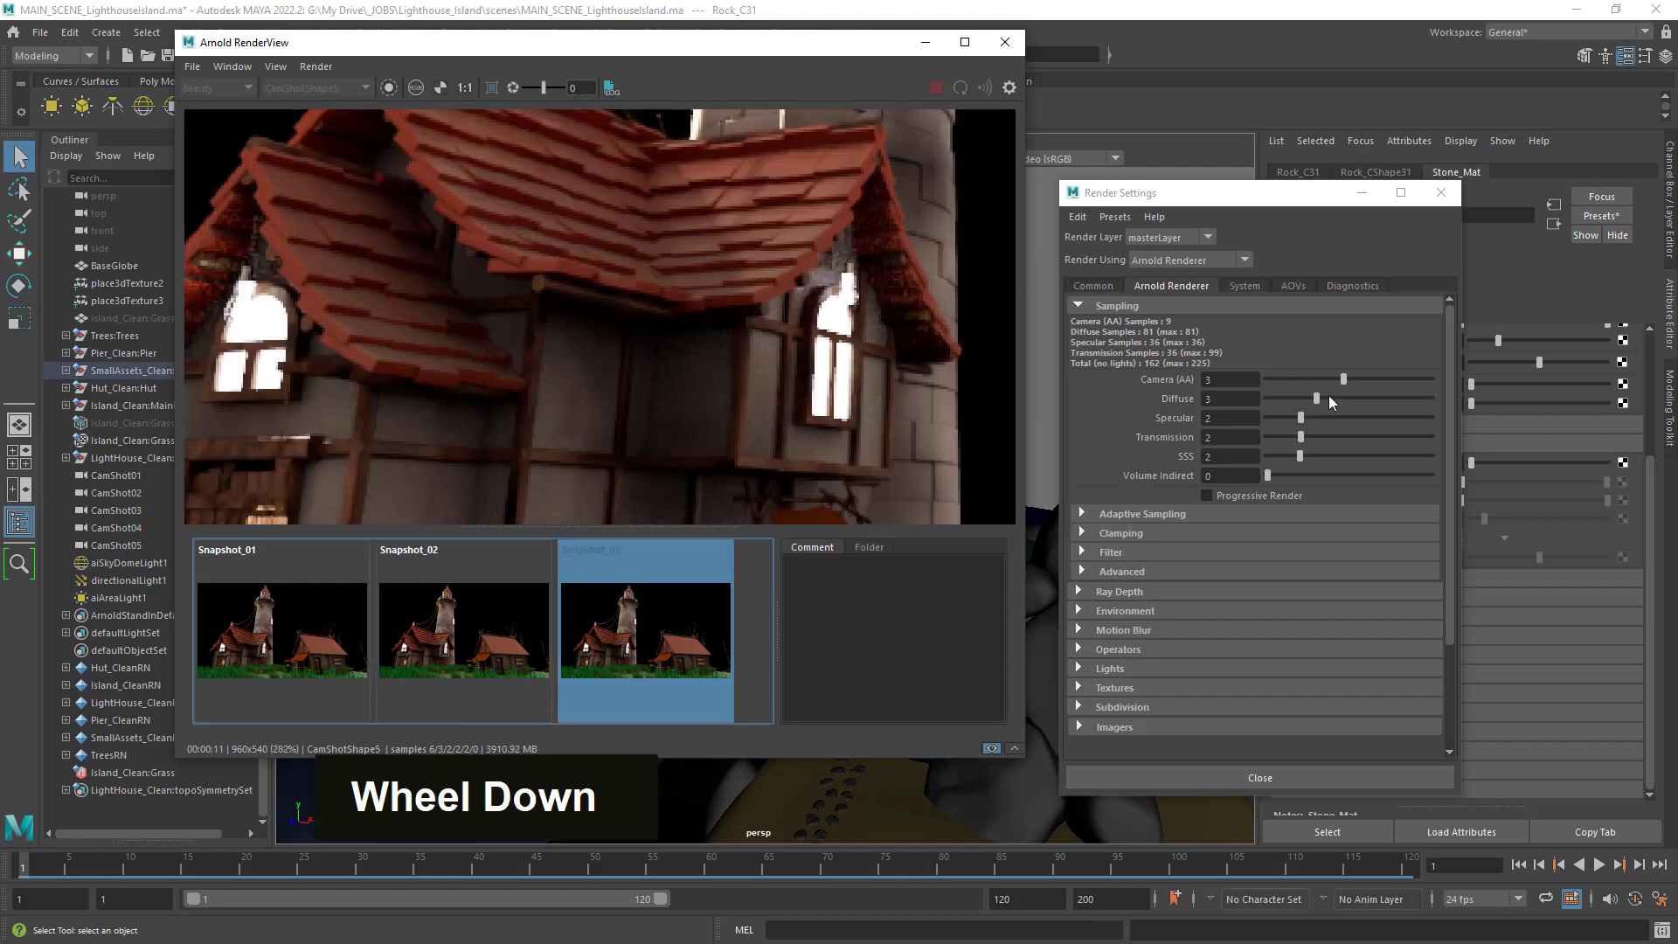
drag(1314, 401, 1333, 400)
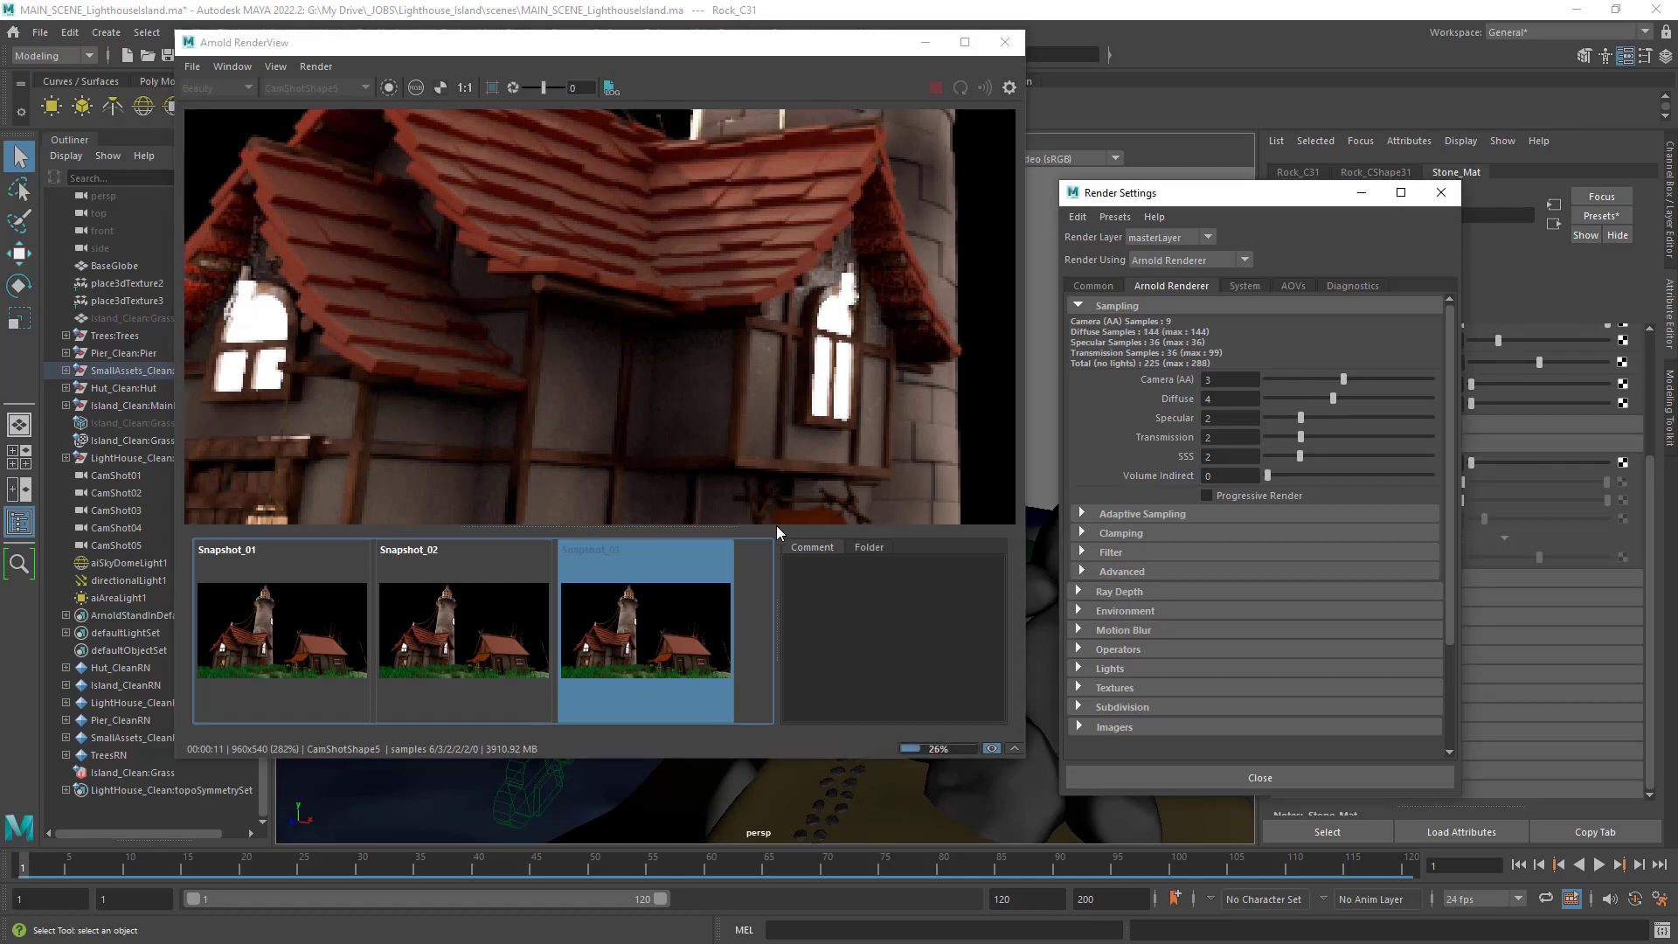
click(690, 603)
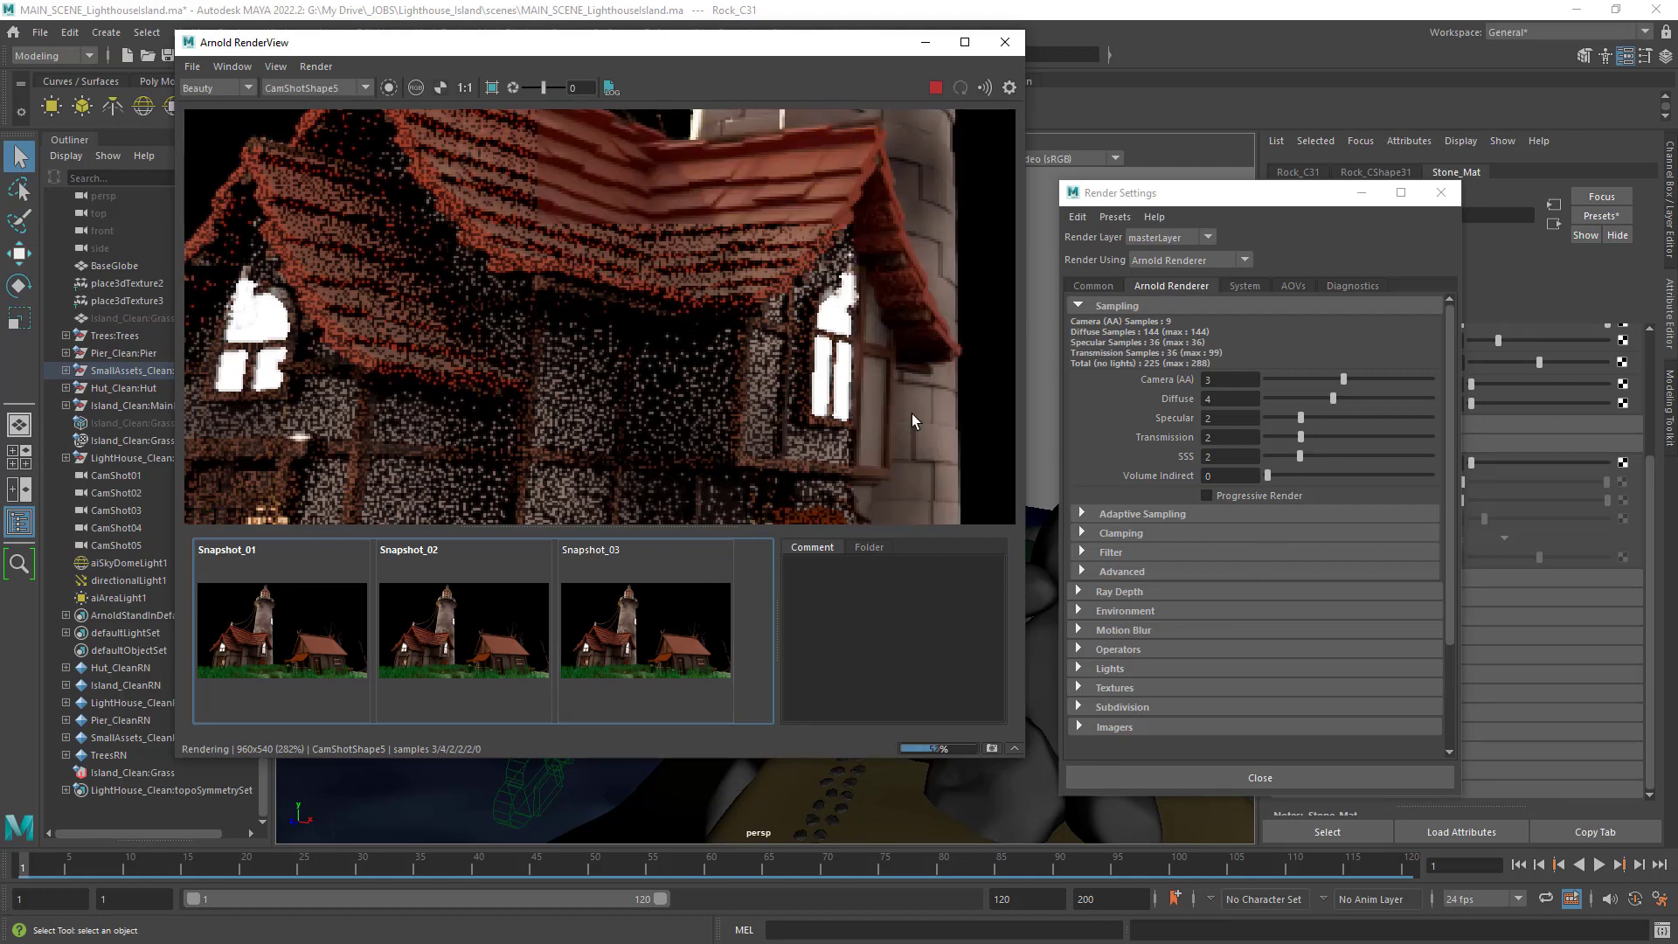
middle_drag(911, 413, 830, 282)
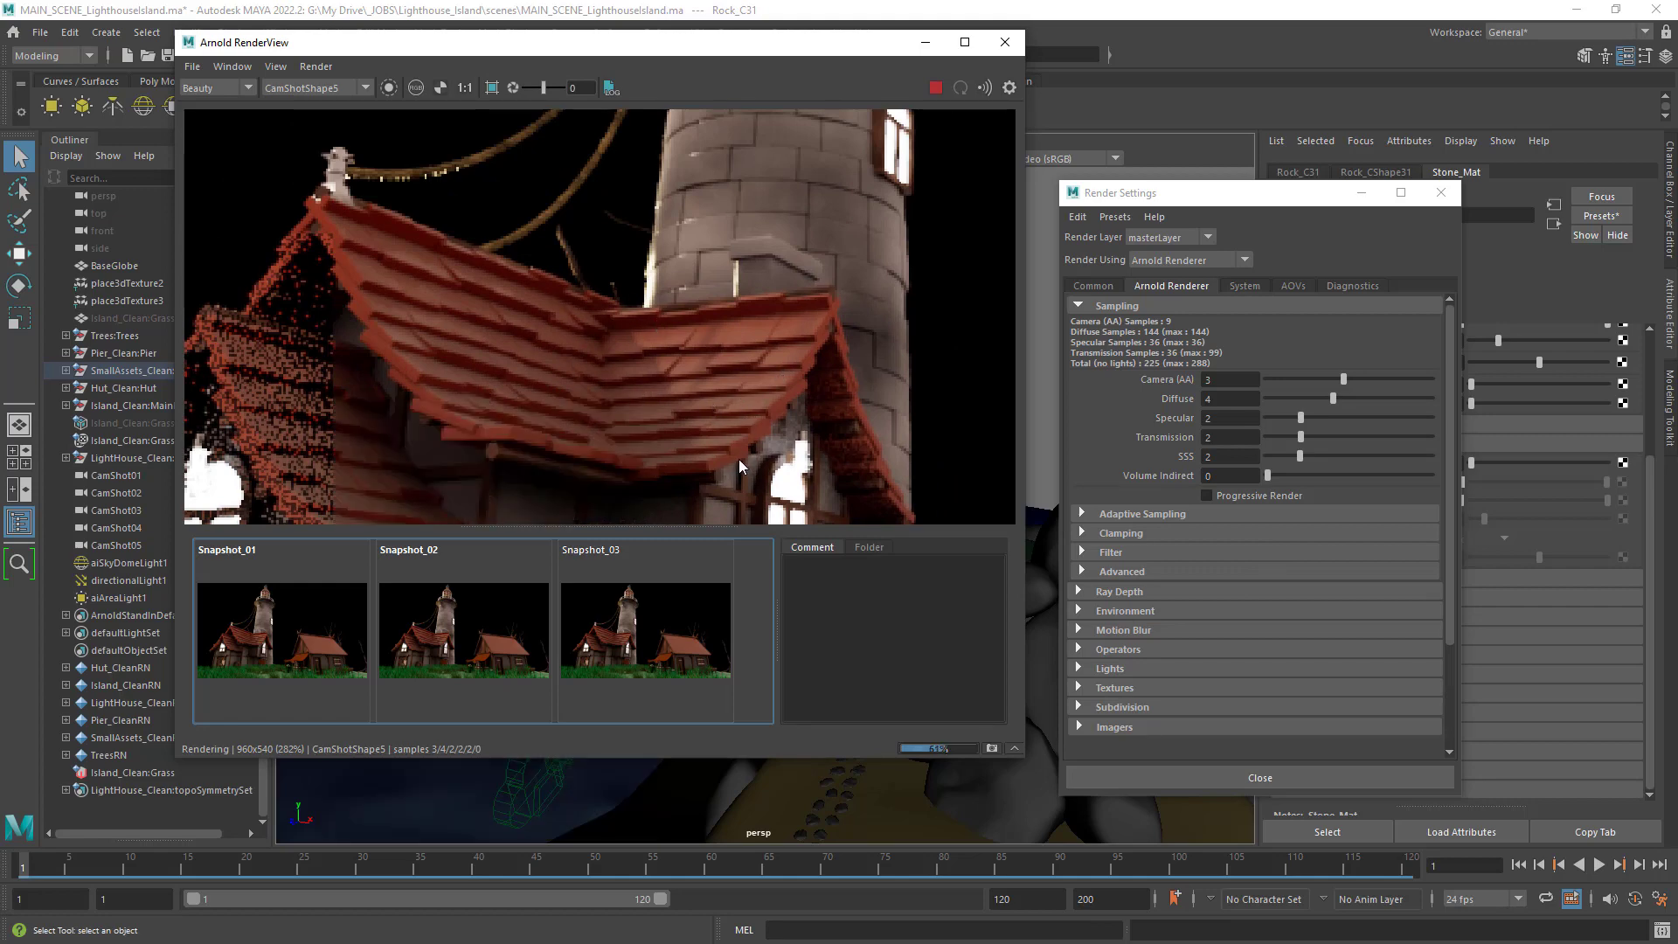
middle_drag(738, 459, 749, 279)
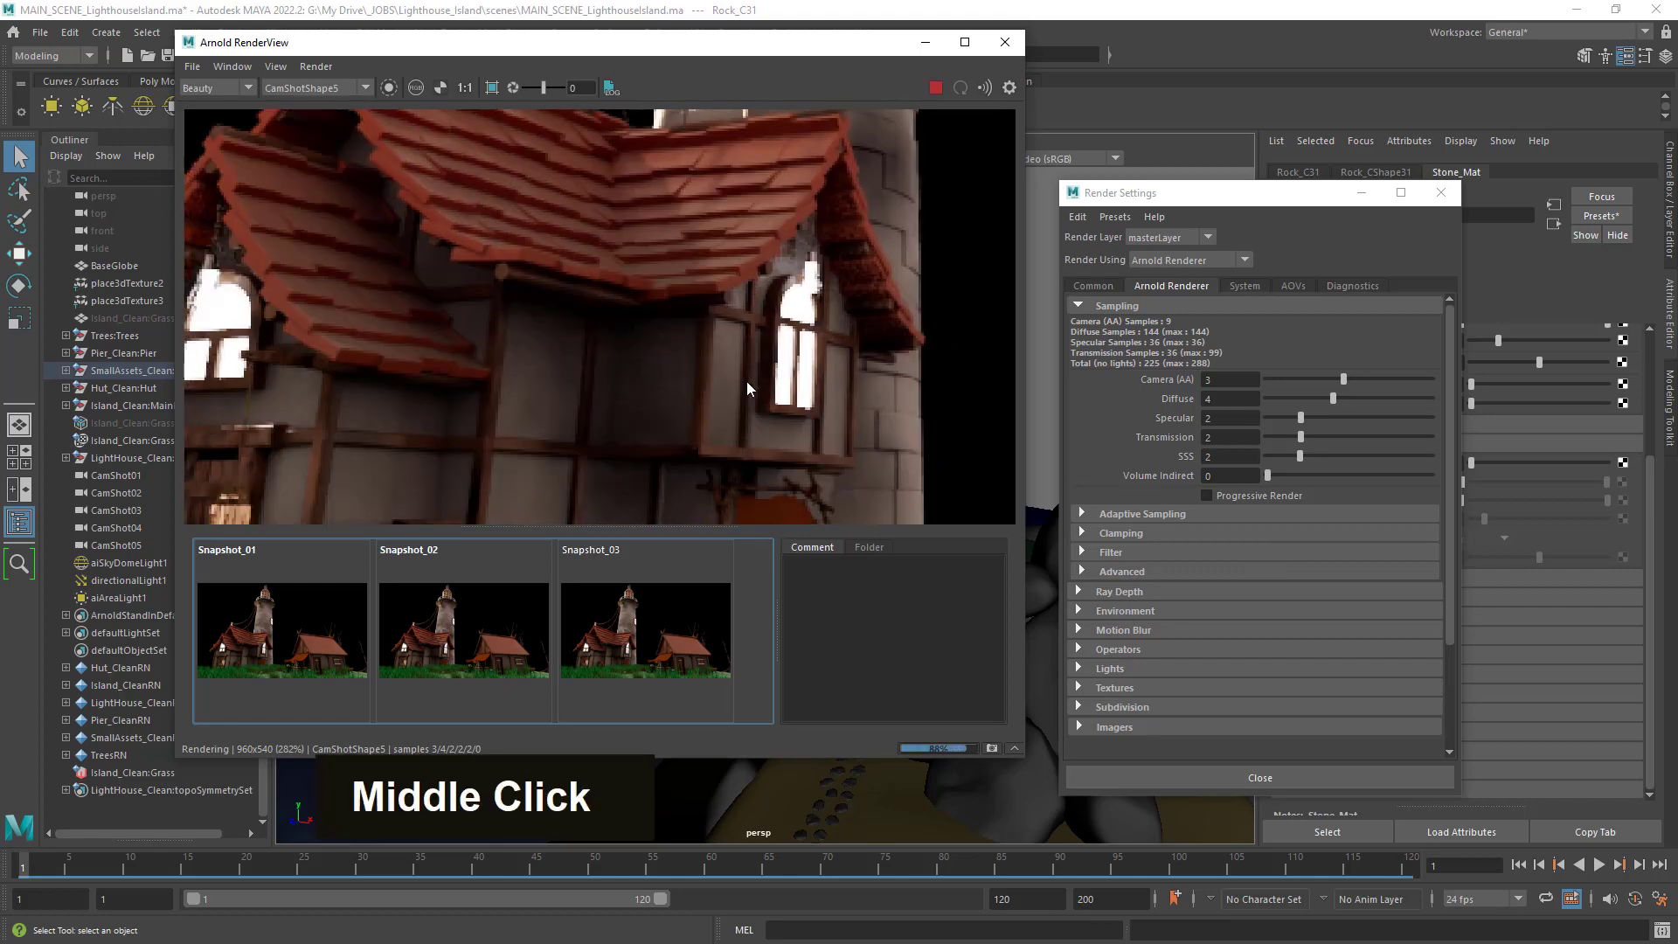
scroll(733, 344, down, 5)
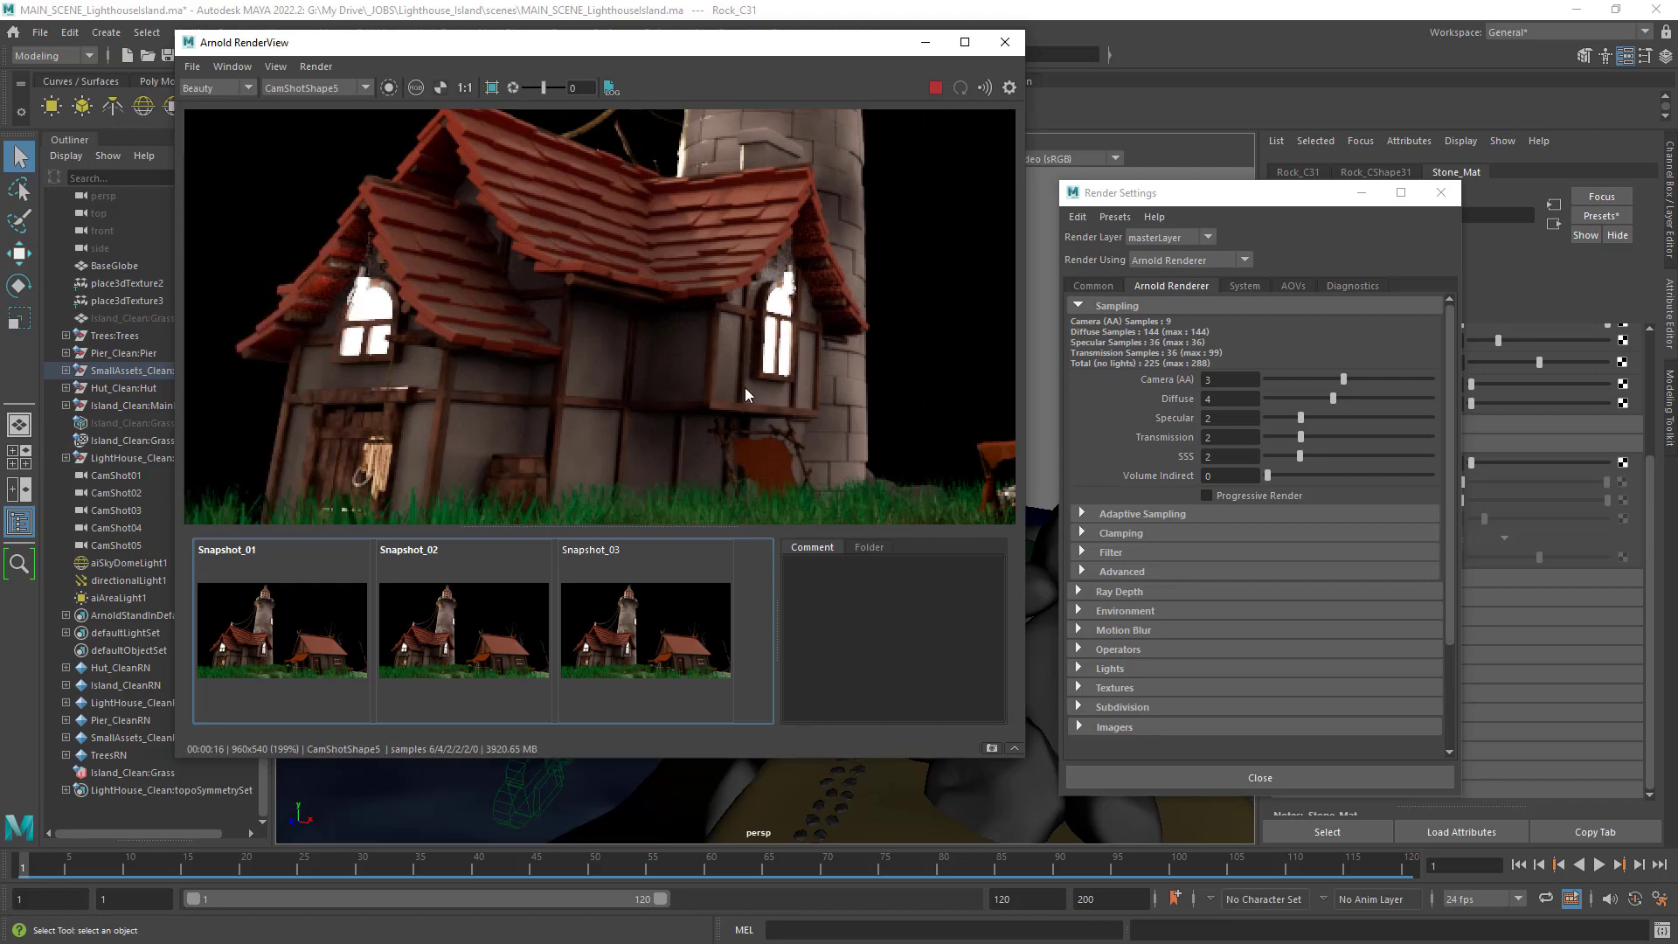
Compare Snapshot_02 and Snapshot_03 around the house's gable window and roof tiles.
scroll(466, 304, up, 3)
middle_drag(464, 304, 754, 310)
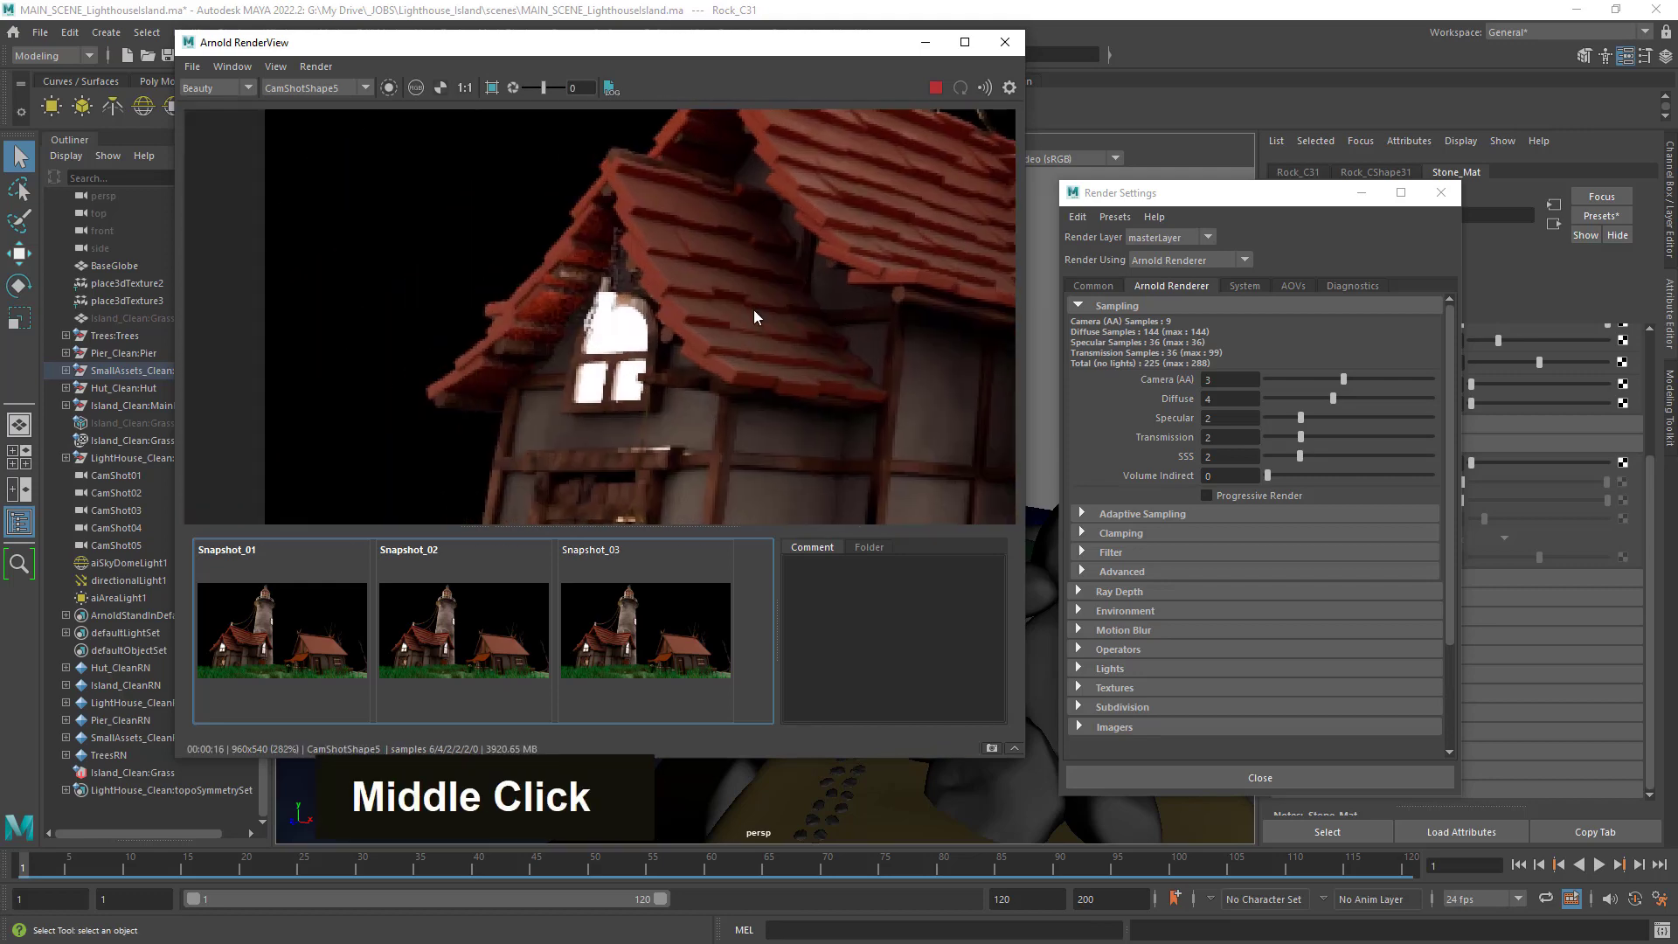
scroll(619, 297, up, 4)
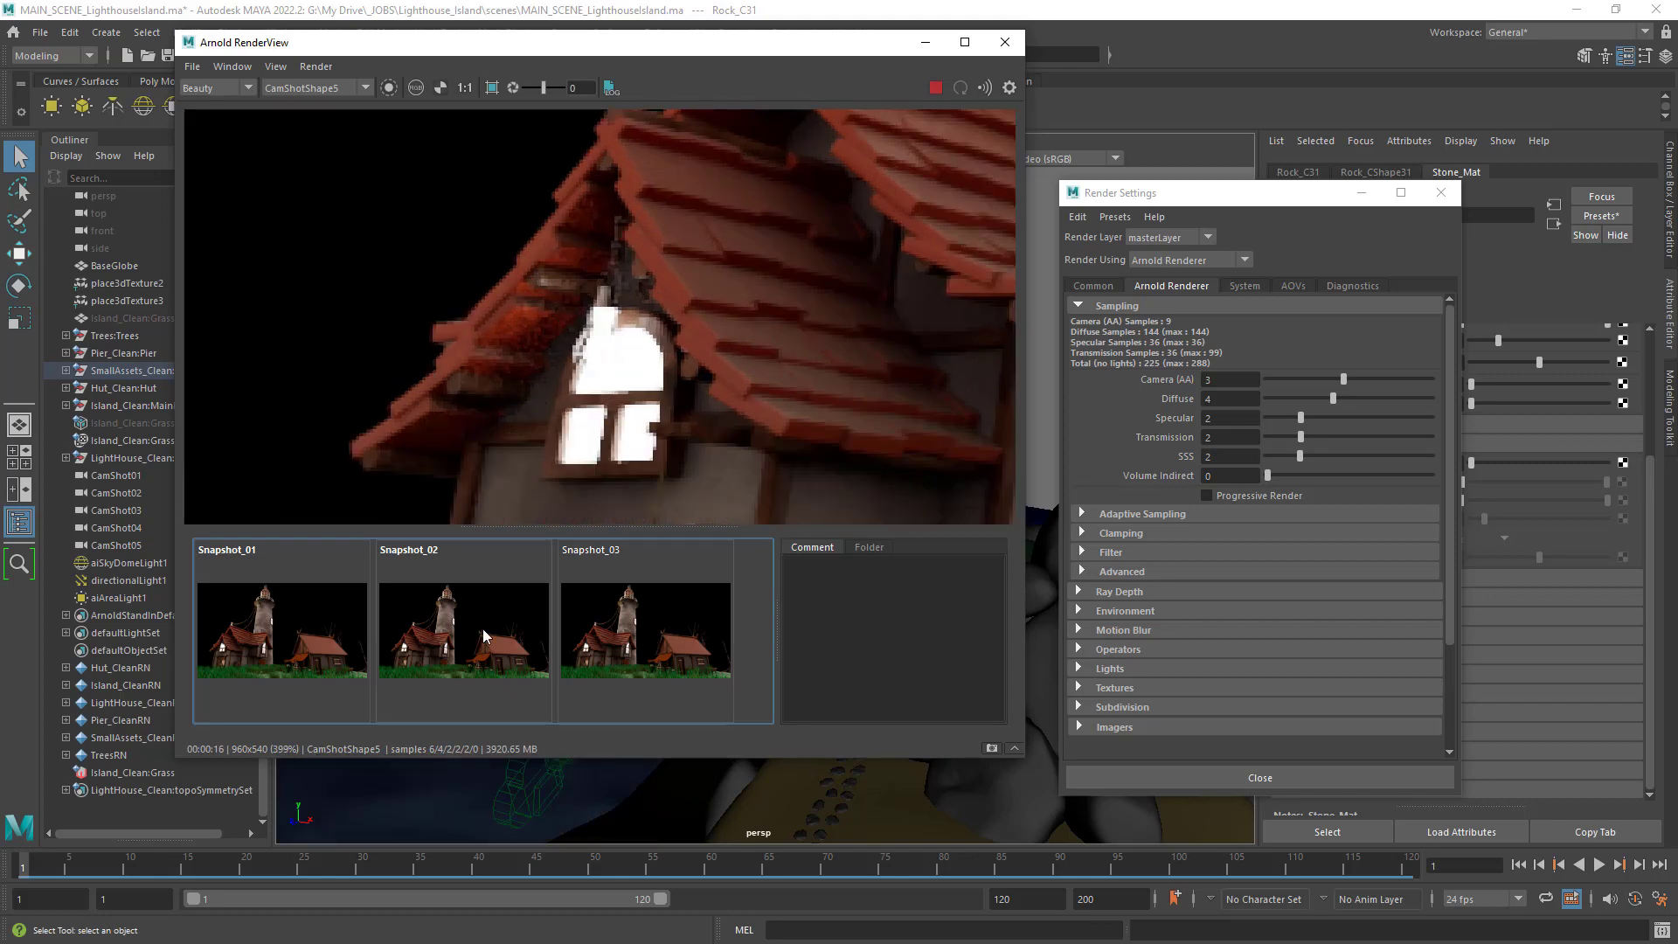
click(524, 642)
click(651, 645)
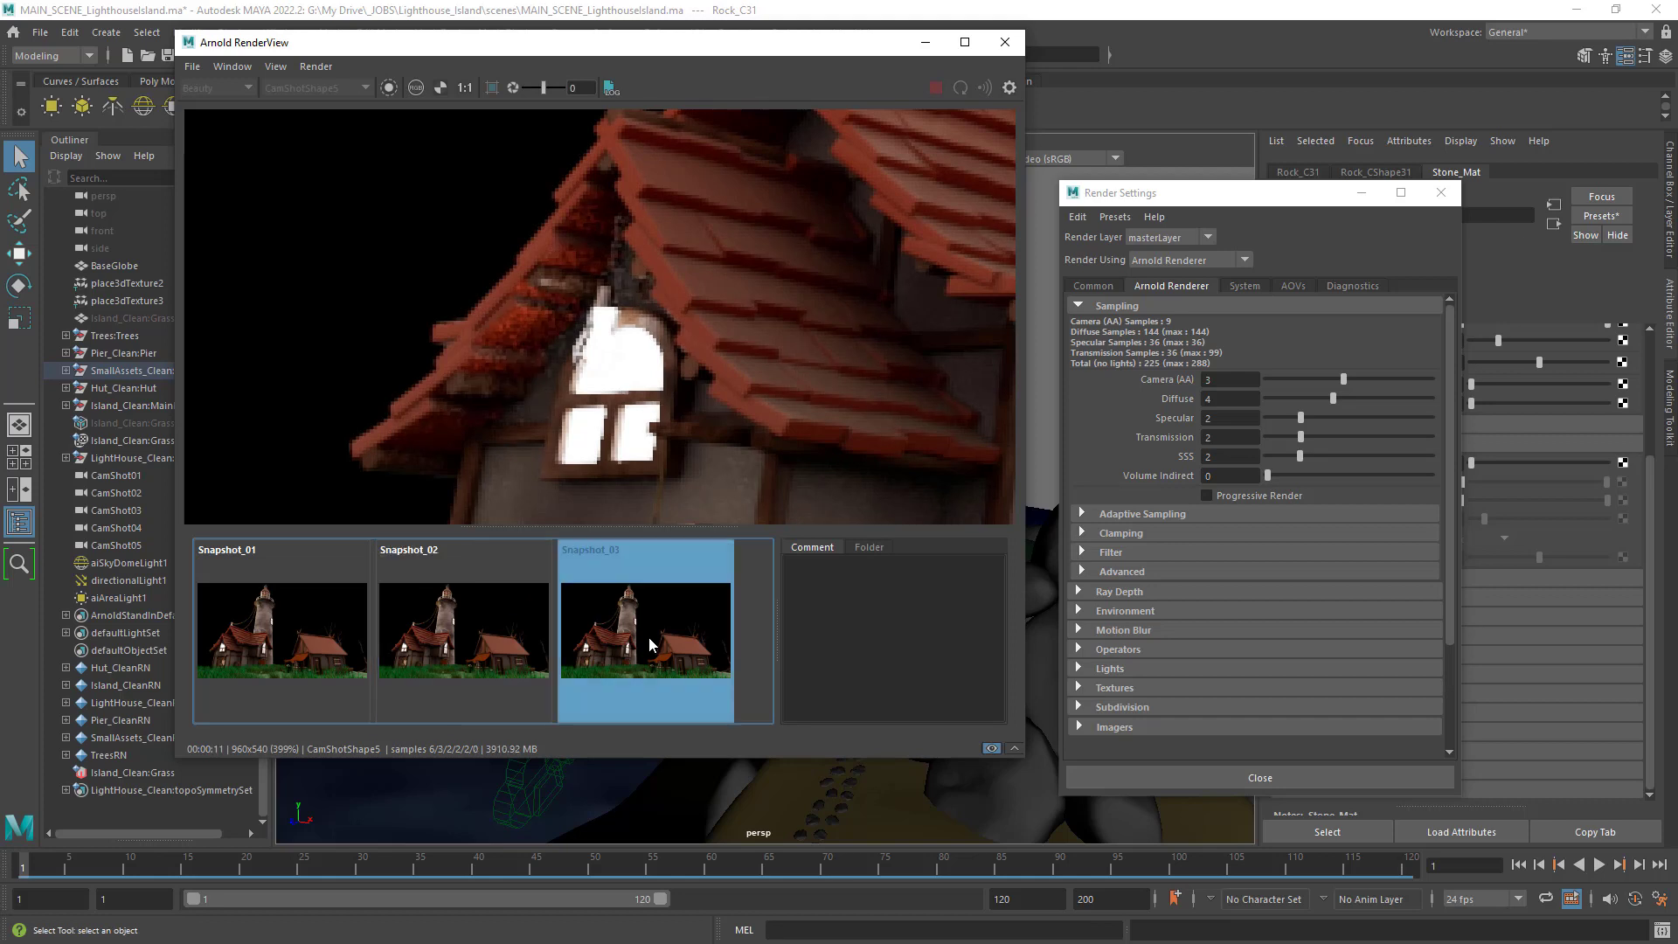
click(510, 647)
click(640, 636)
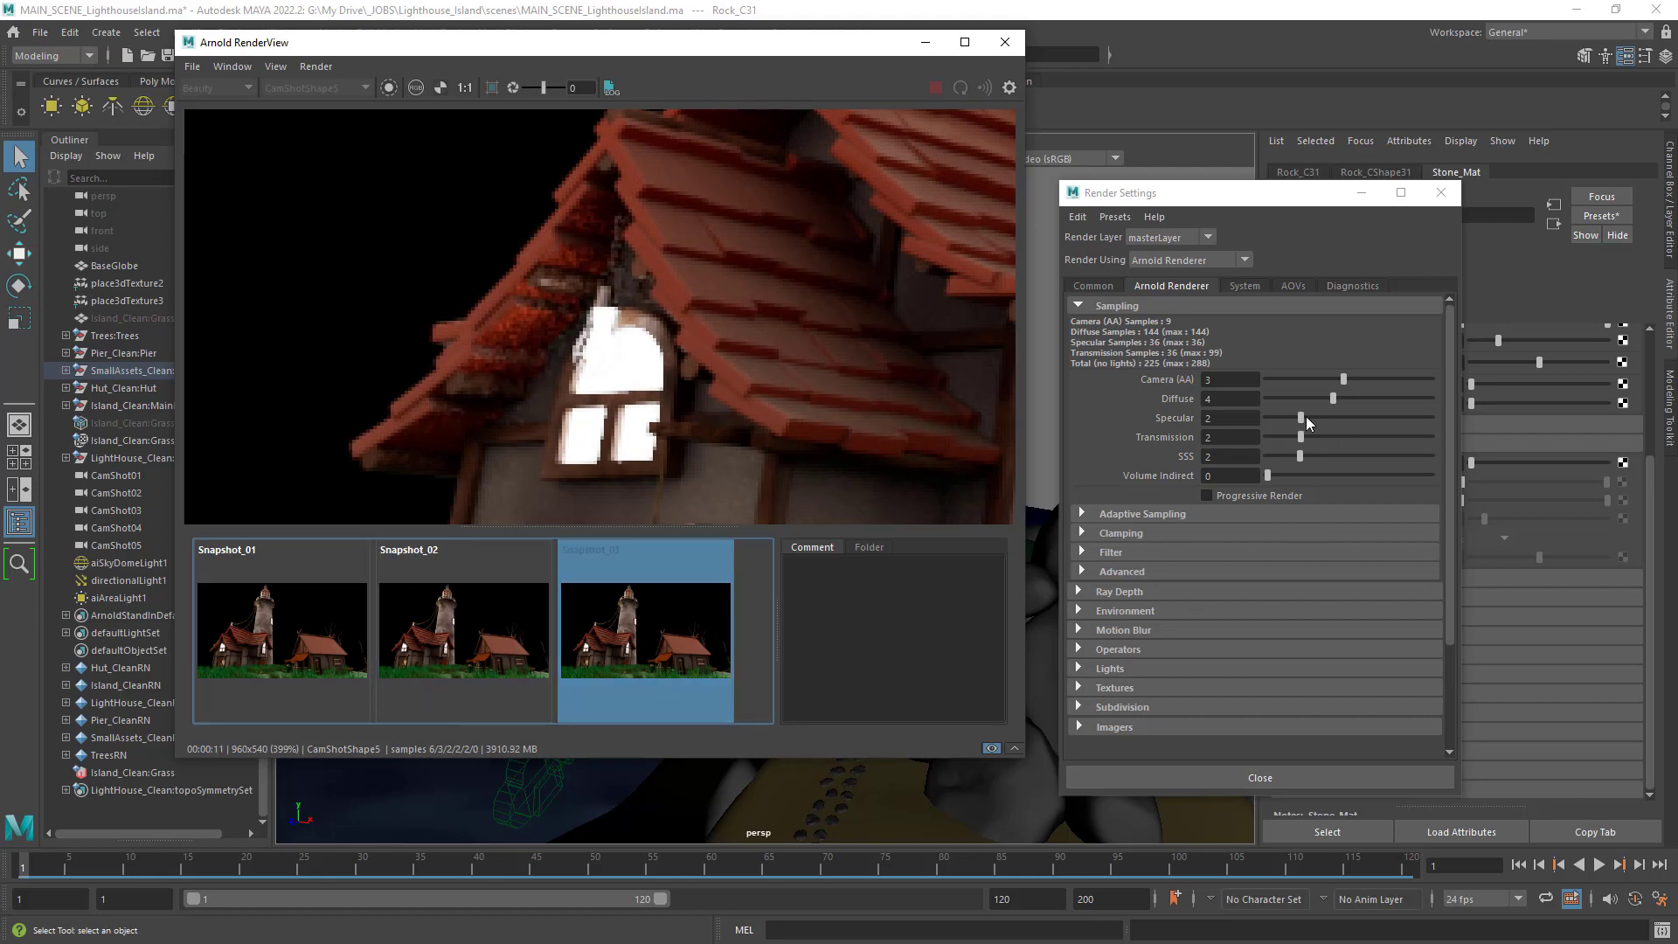
Set the Specular samples to 3 and frame the house's gable window in the live render.
drag(1303, 417, 1314, 416)
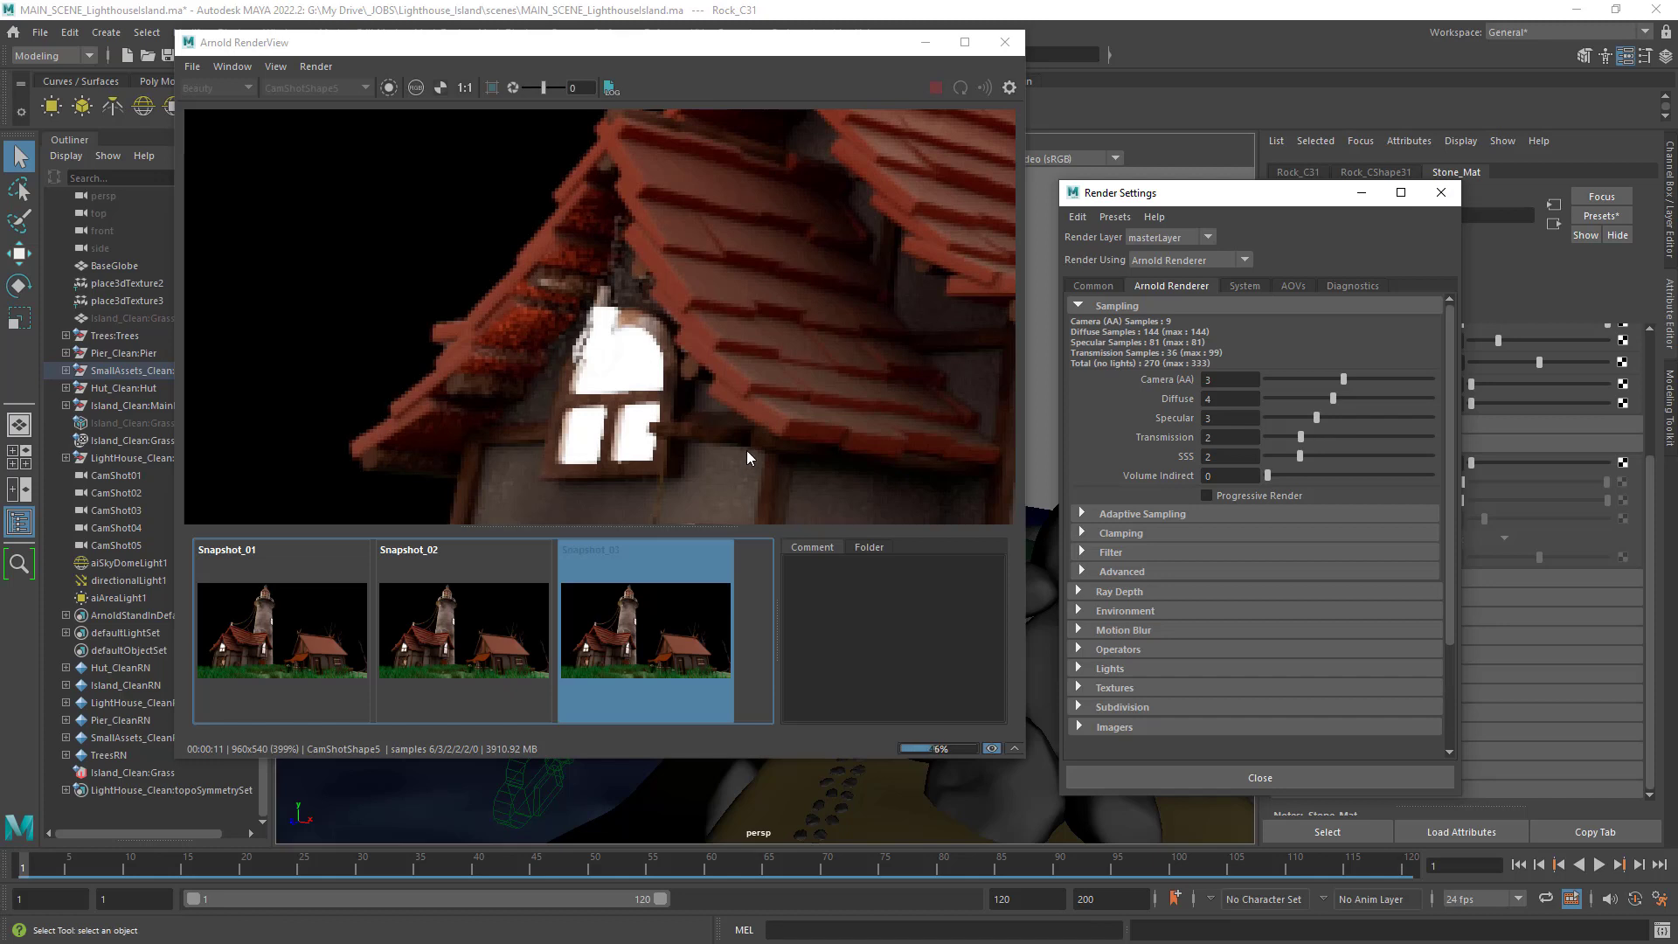
scroll(844, 357, down, 3)
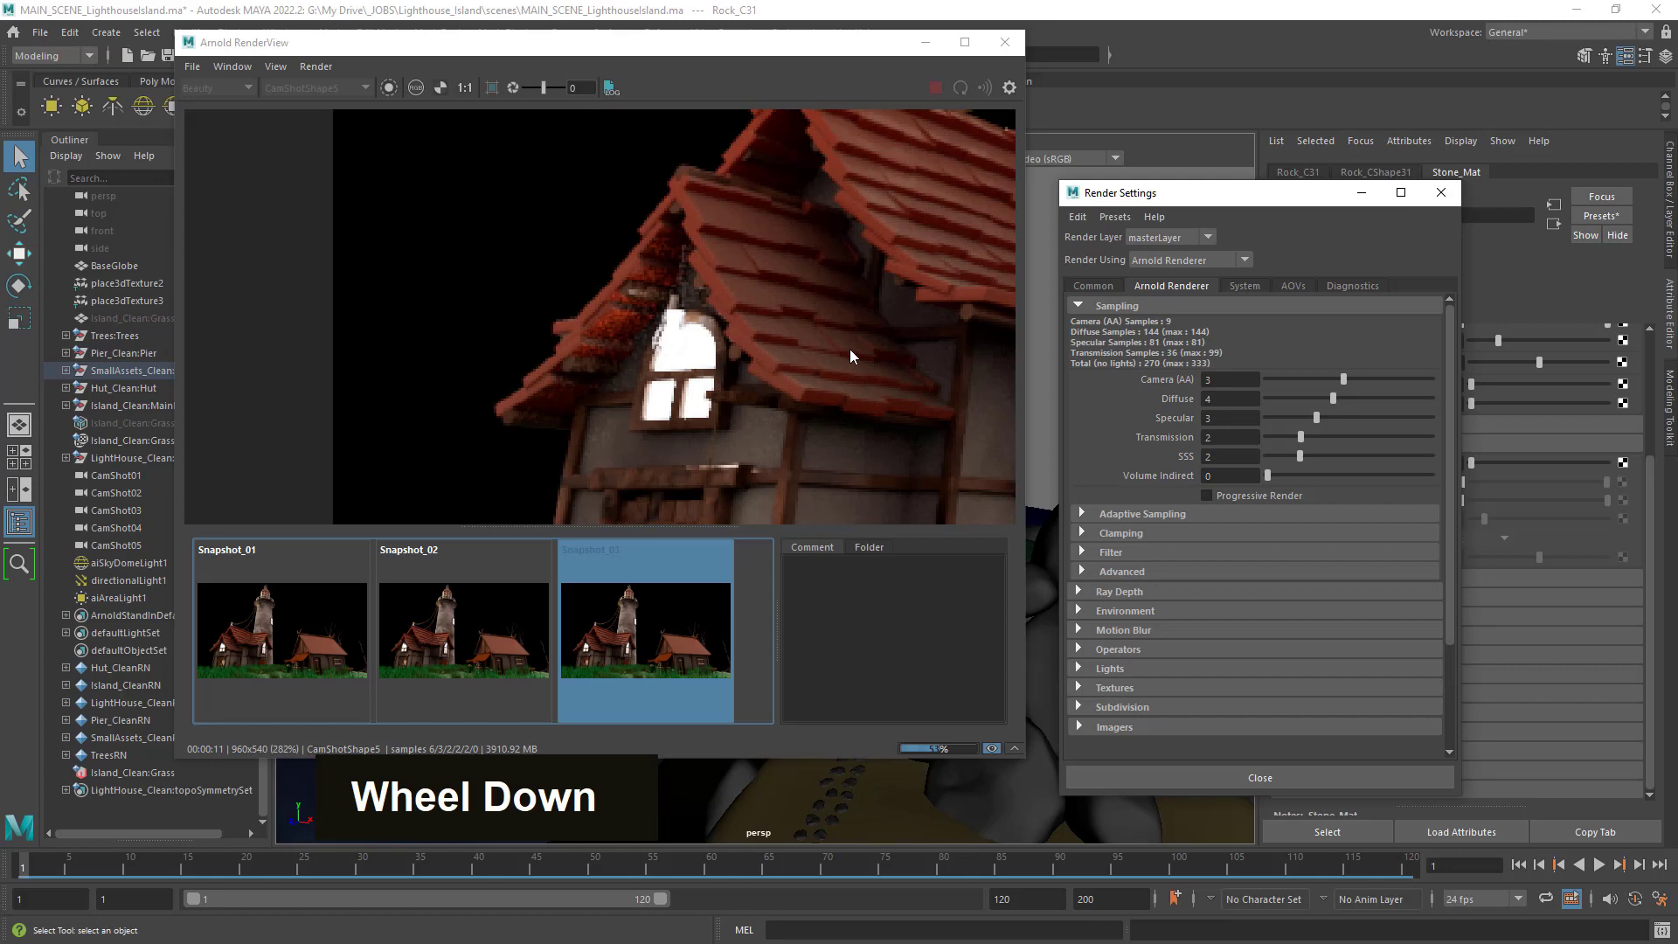
middle_drag(895, 335, 626, 321)
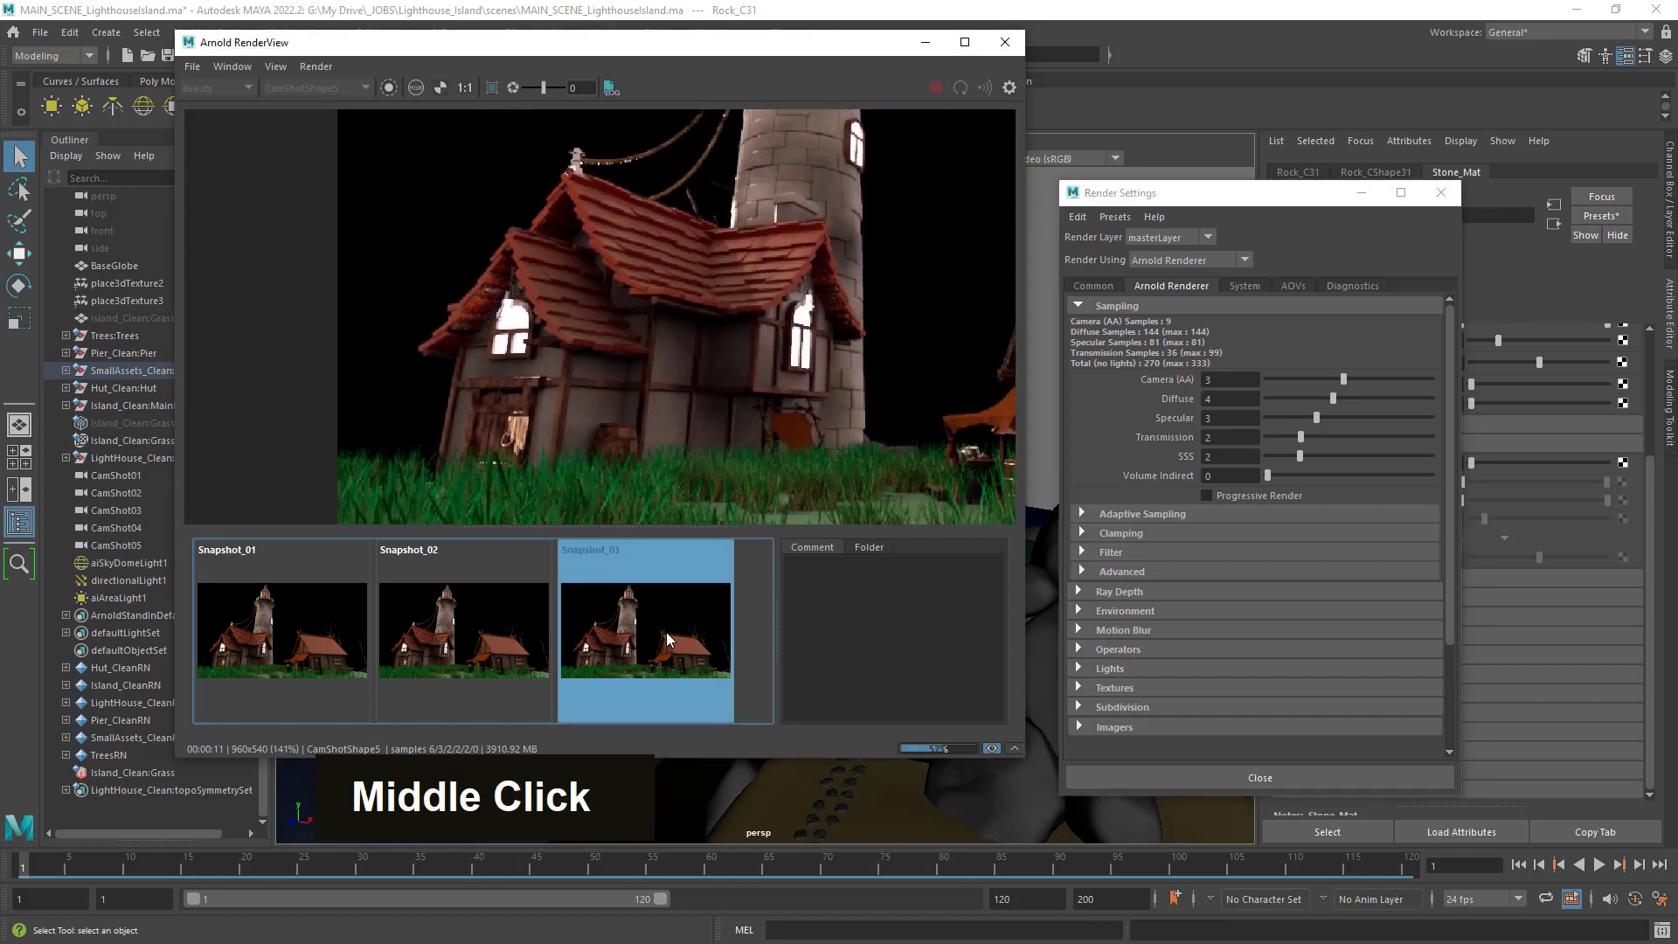
click(616, 626)
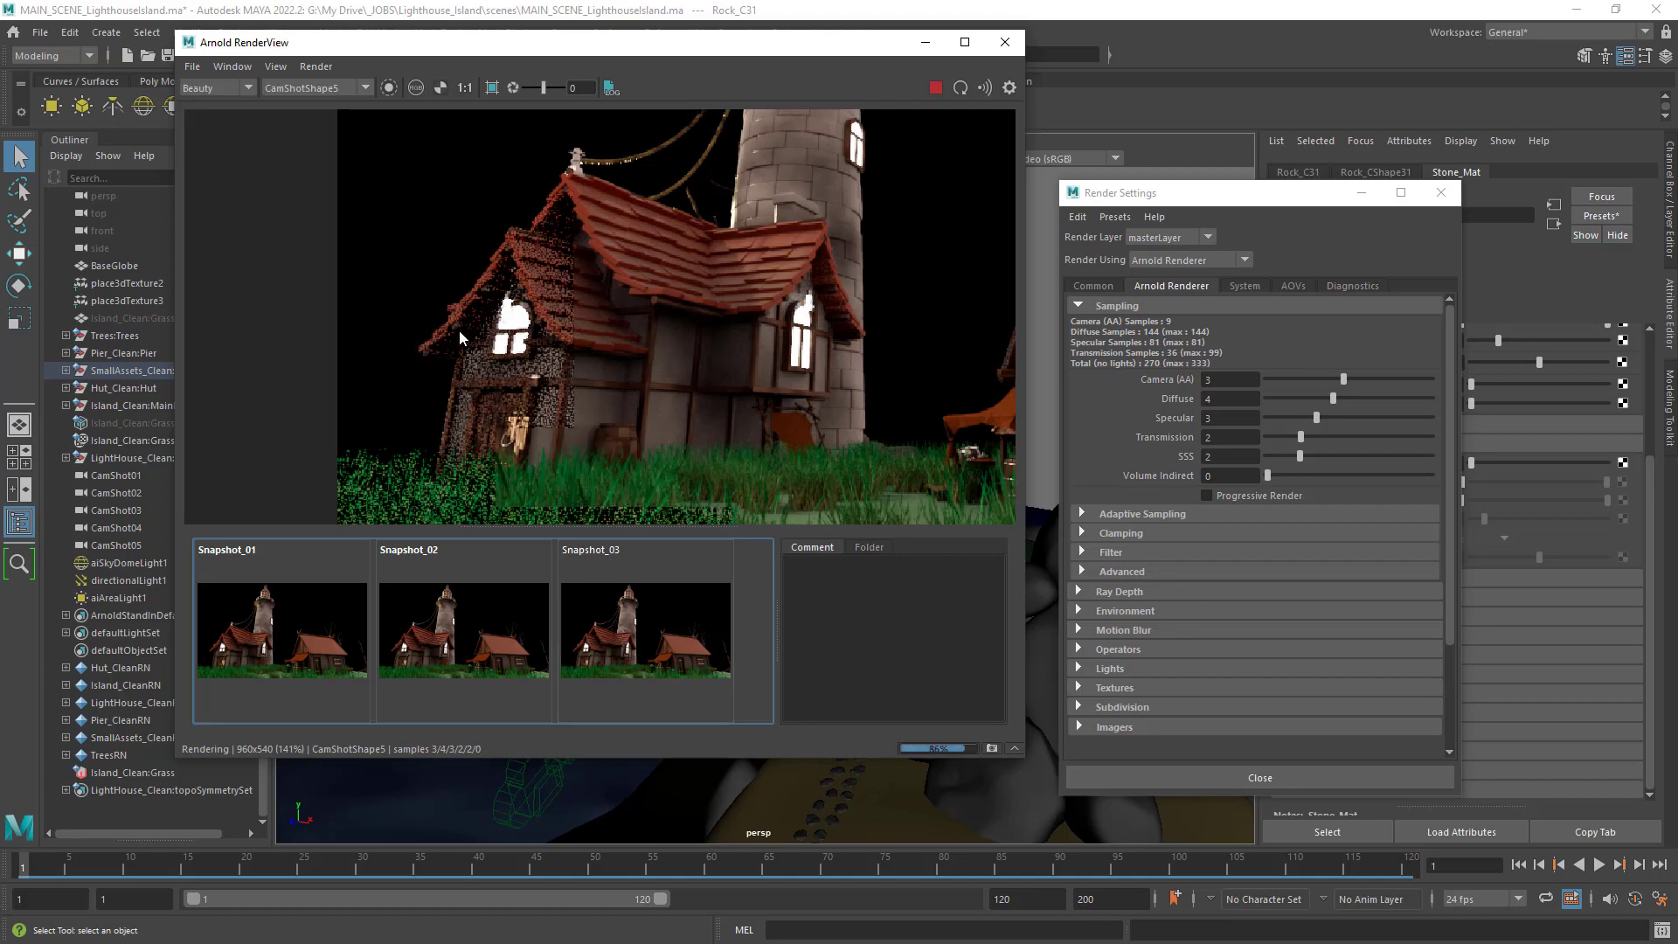
scroll(459, 330, up, 6)
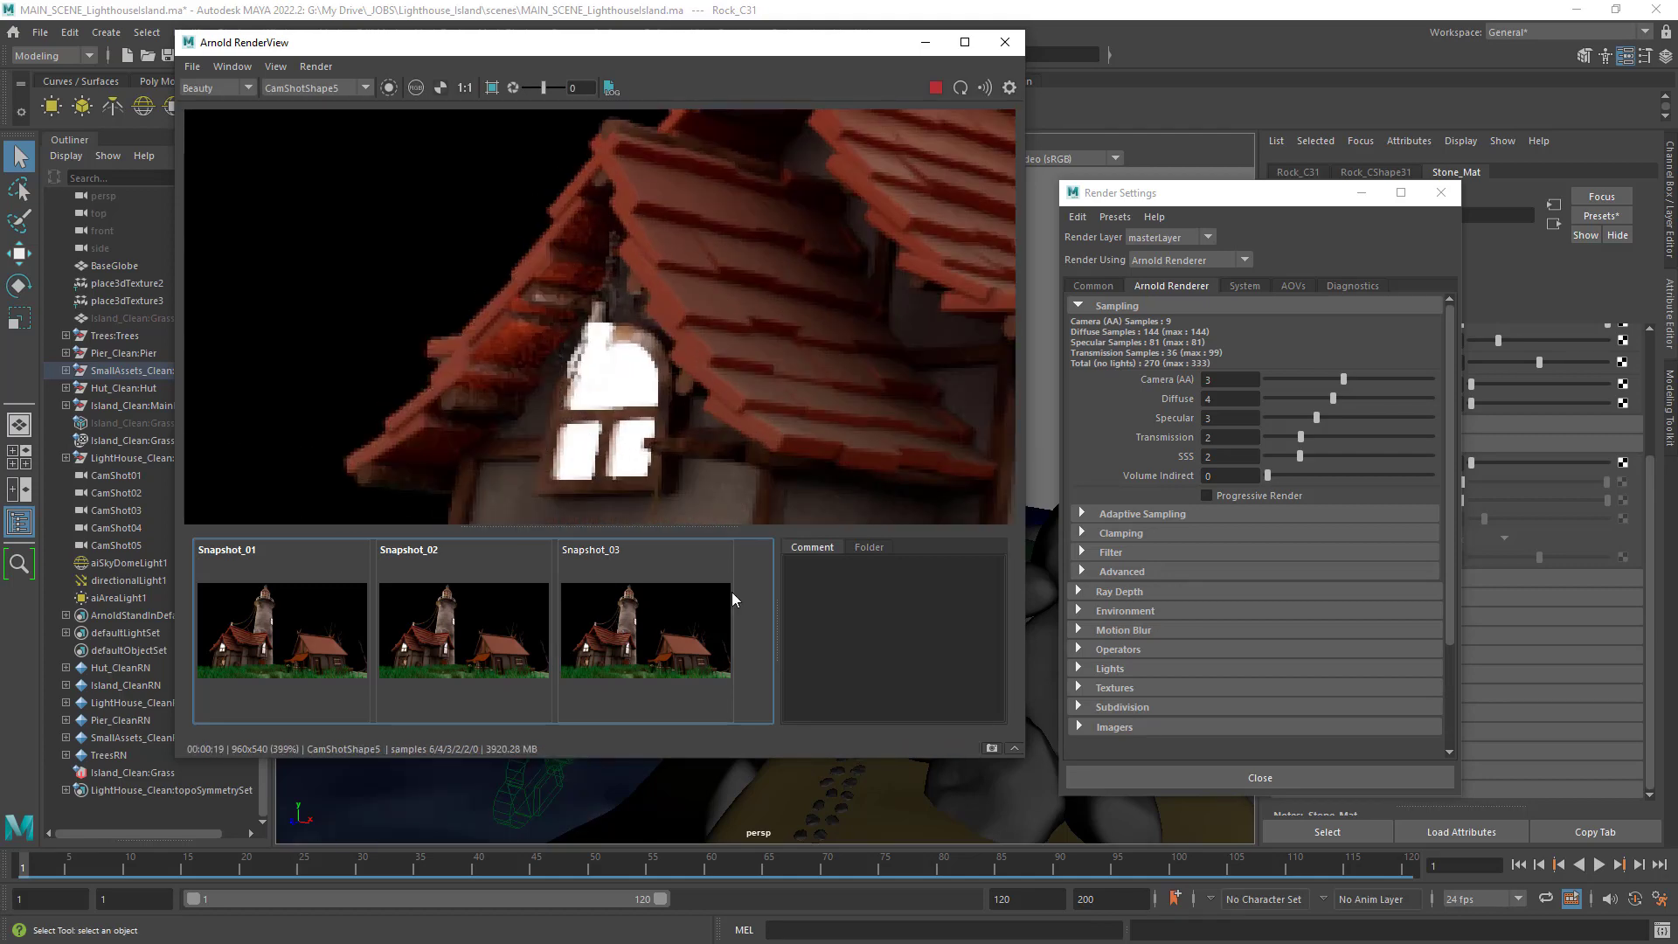
Compare the live render with Snapshot_03 around the gable window, ending on the live render.
click(669, 623)
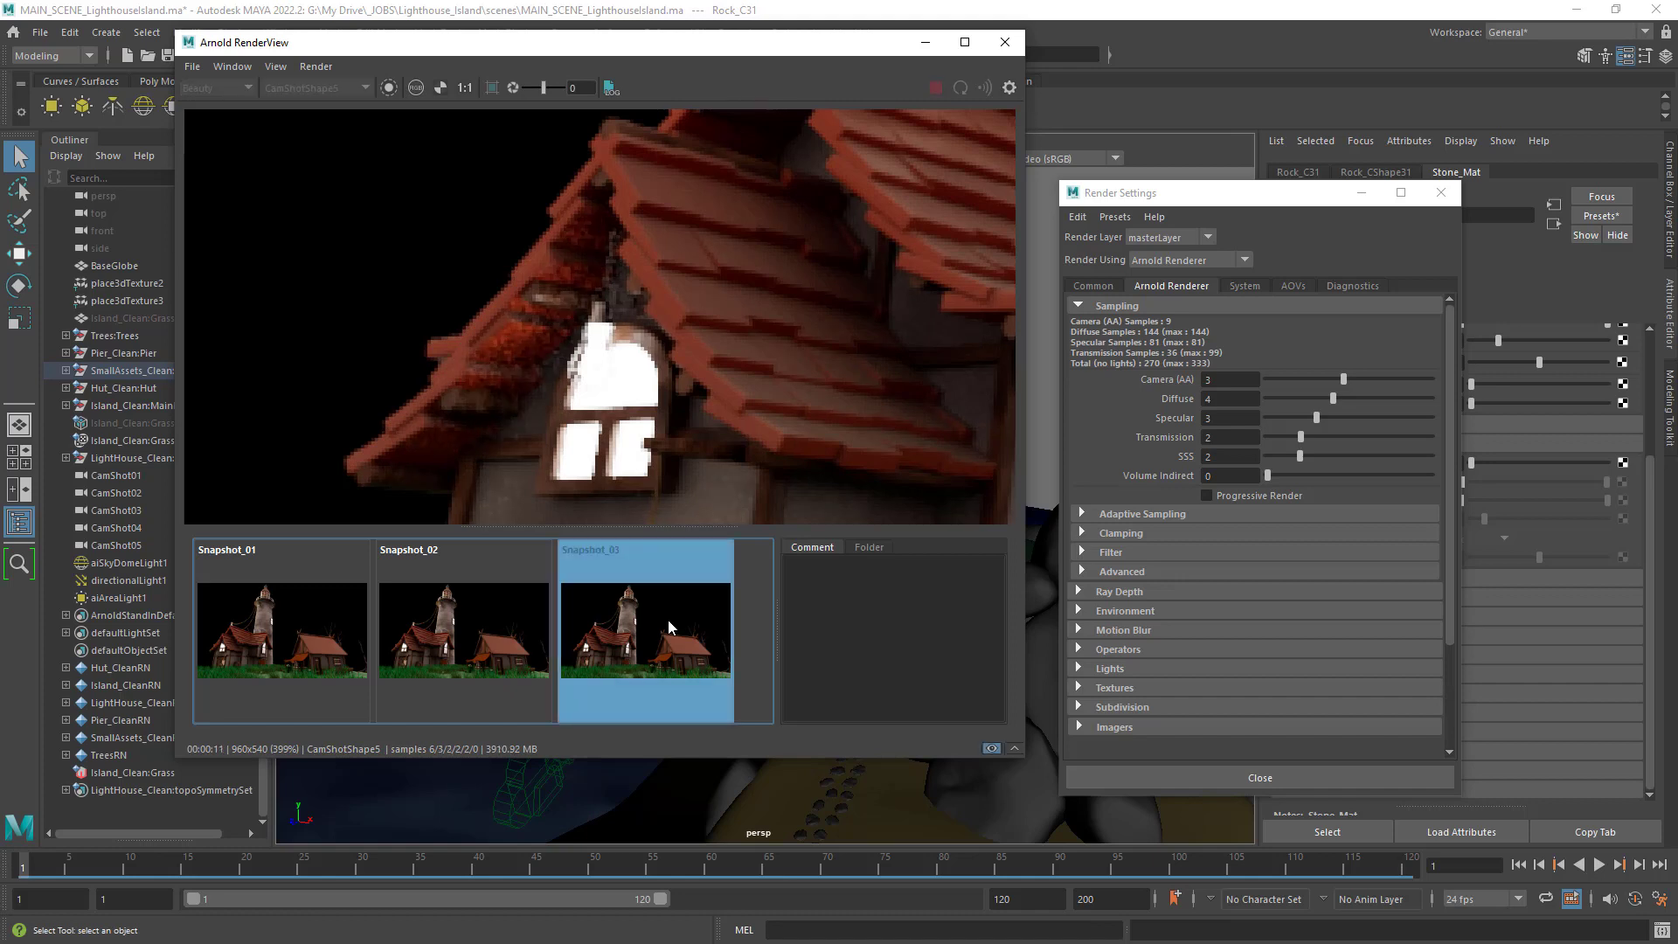
click(668, 621)
click(668, 621)
click(668, 621)
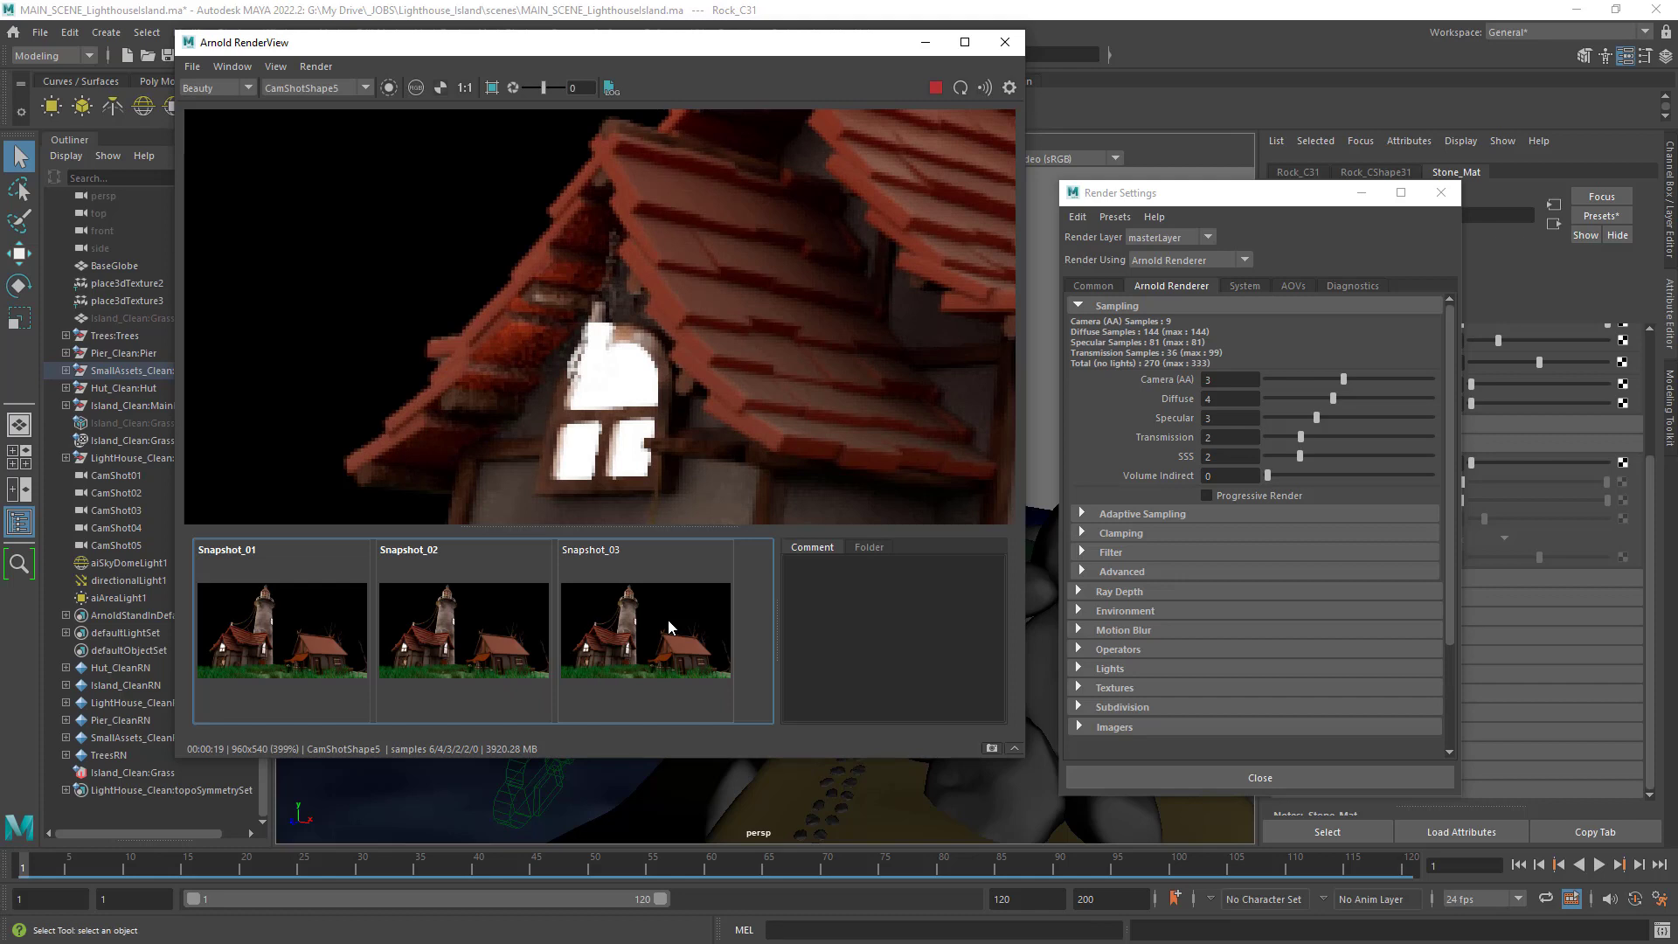
click(668, 627)
click(667, 628)
click(668, 626)
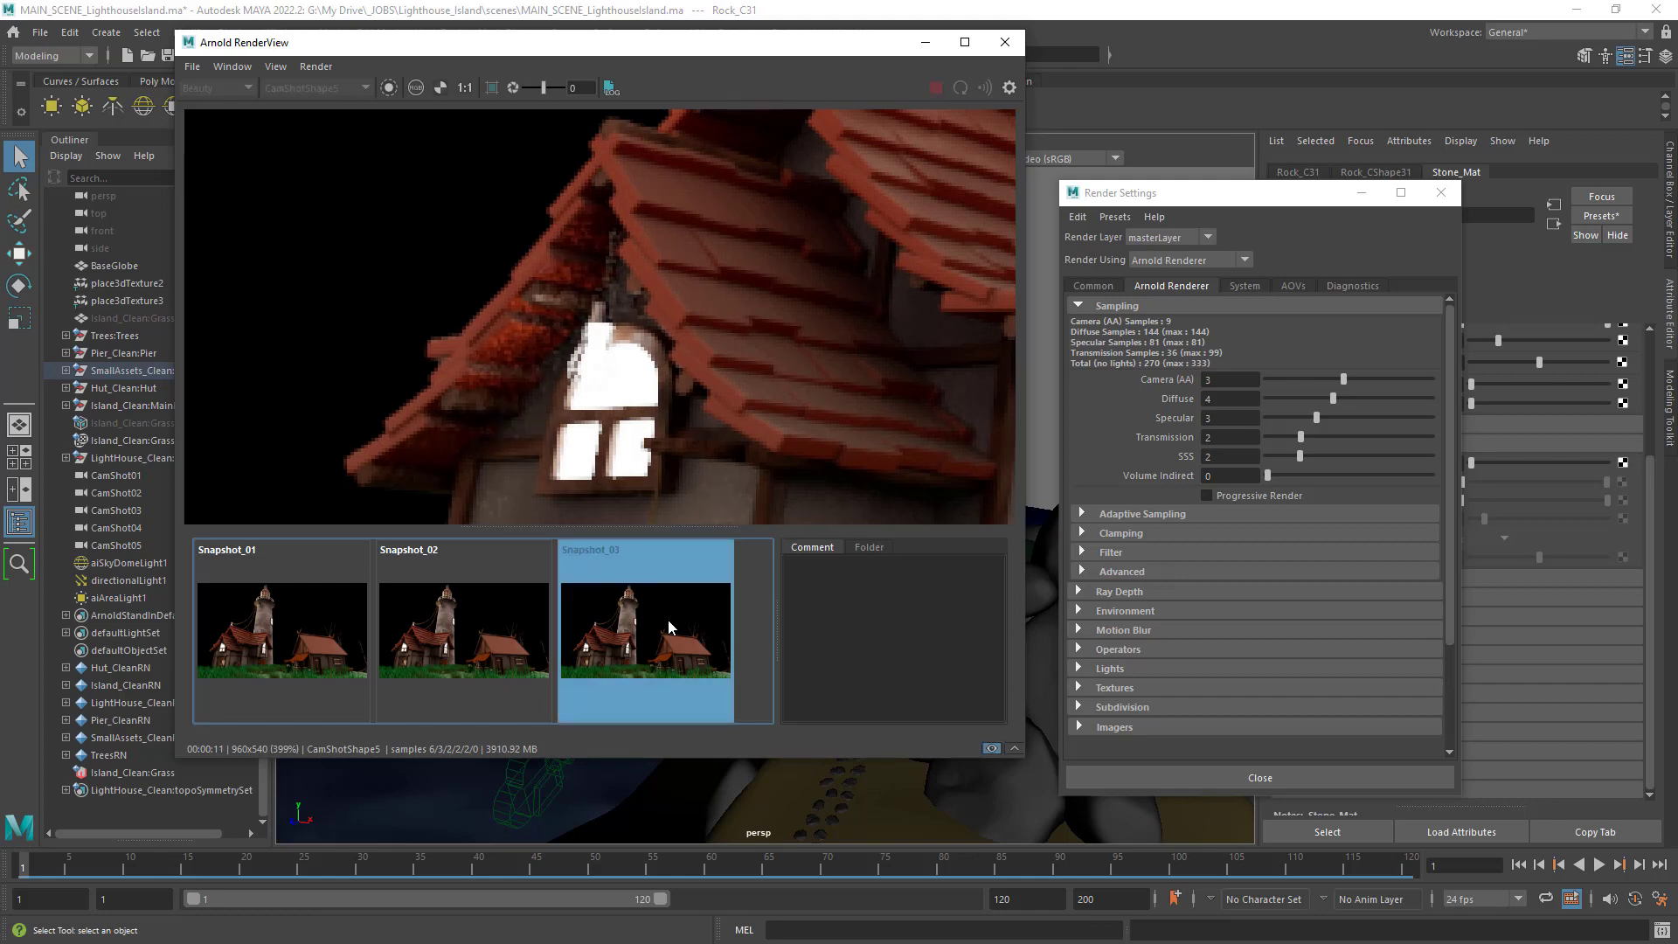
click(668, 626)
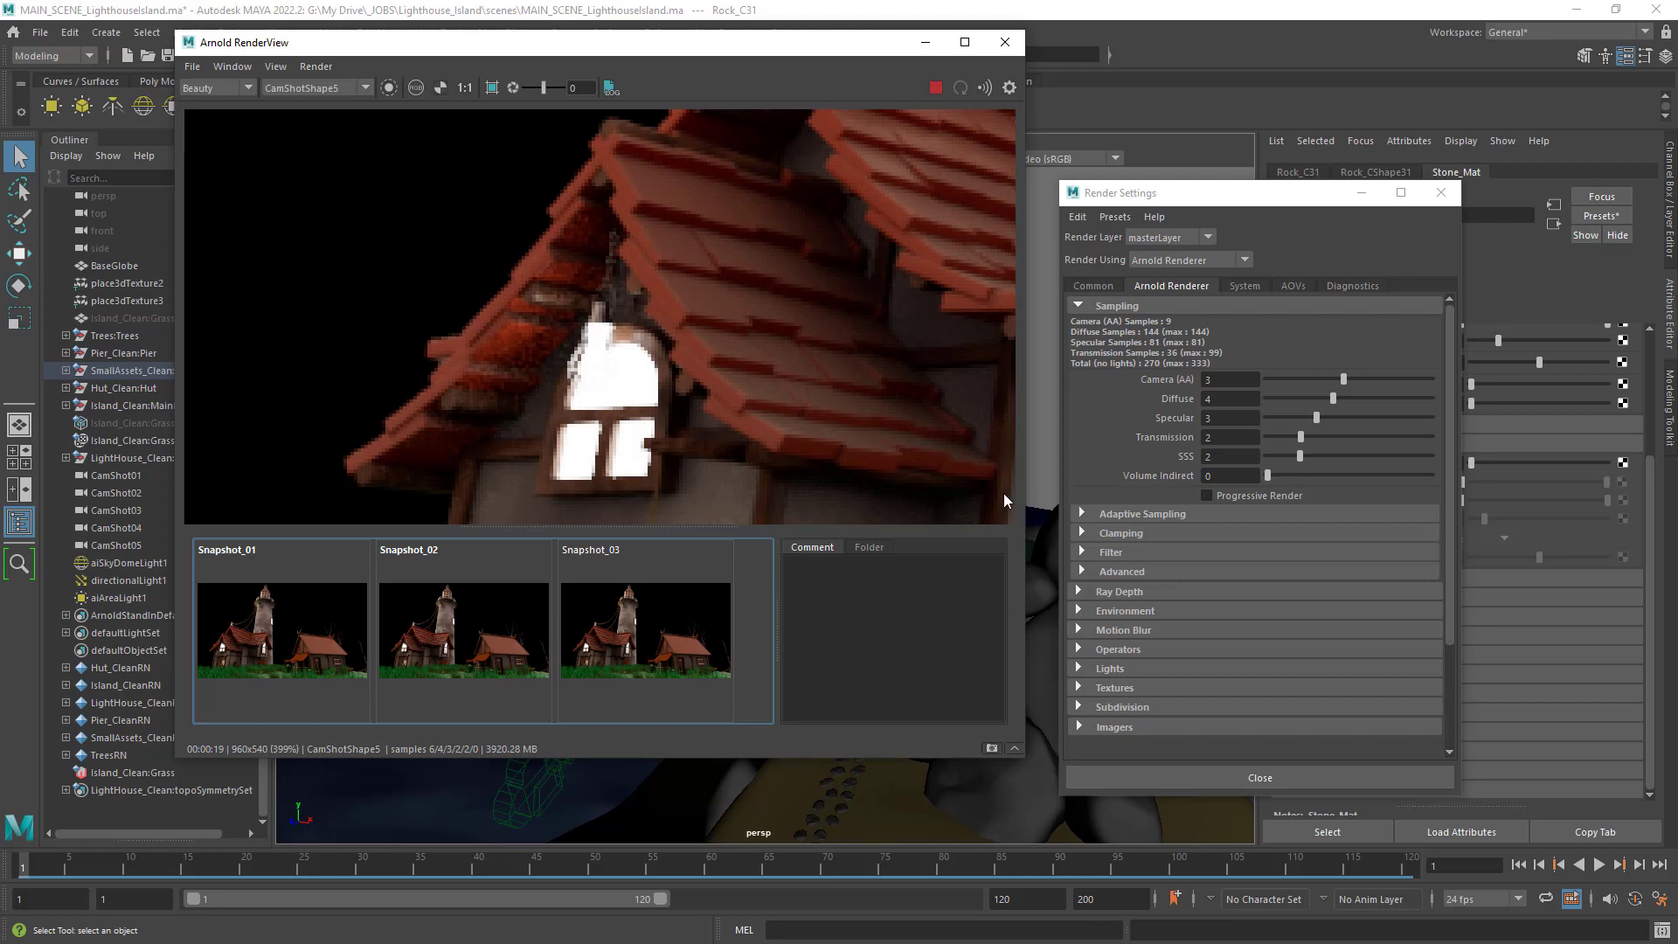
Store the current render as a new snapshot and compare it with Snapshot_03 at the gable window.
click(991, 748)
drag(583, 716, 708, 724)
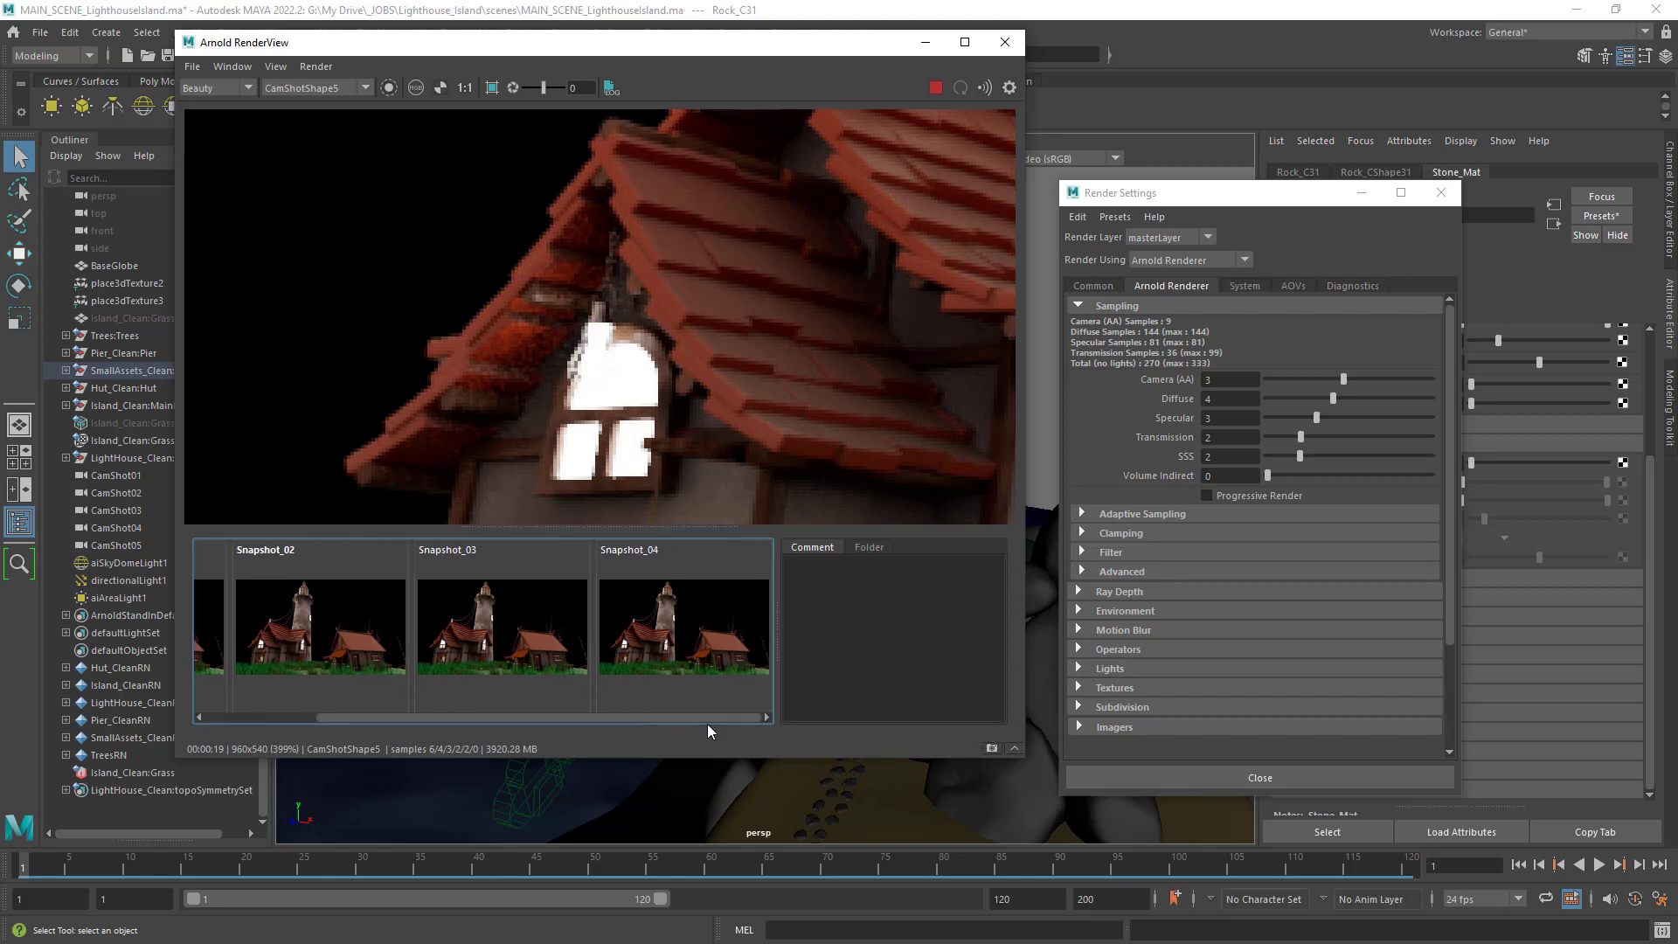
double_click(574, 630)
double_click(685, 627)
double_click(505, 609)
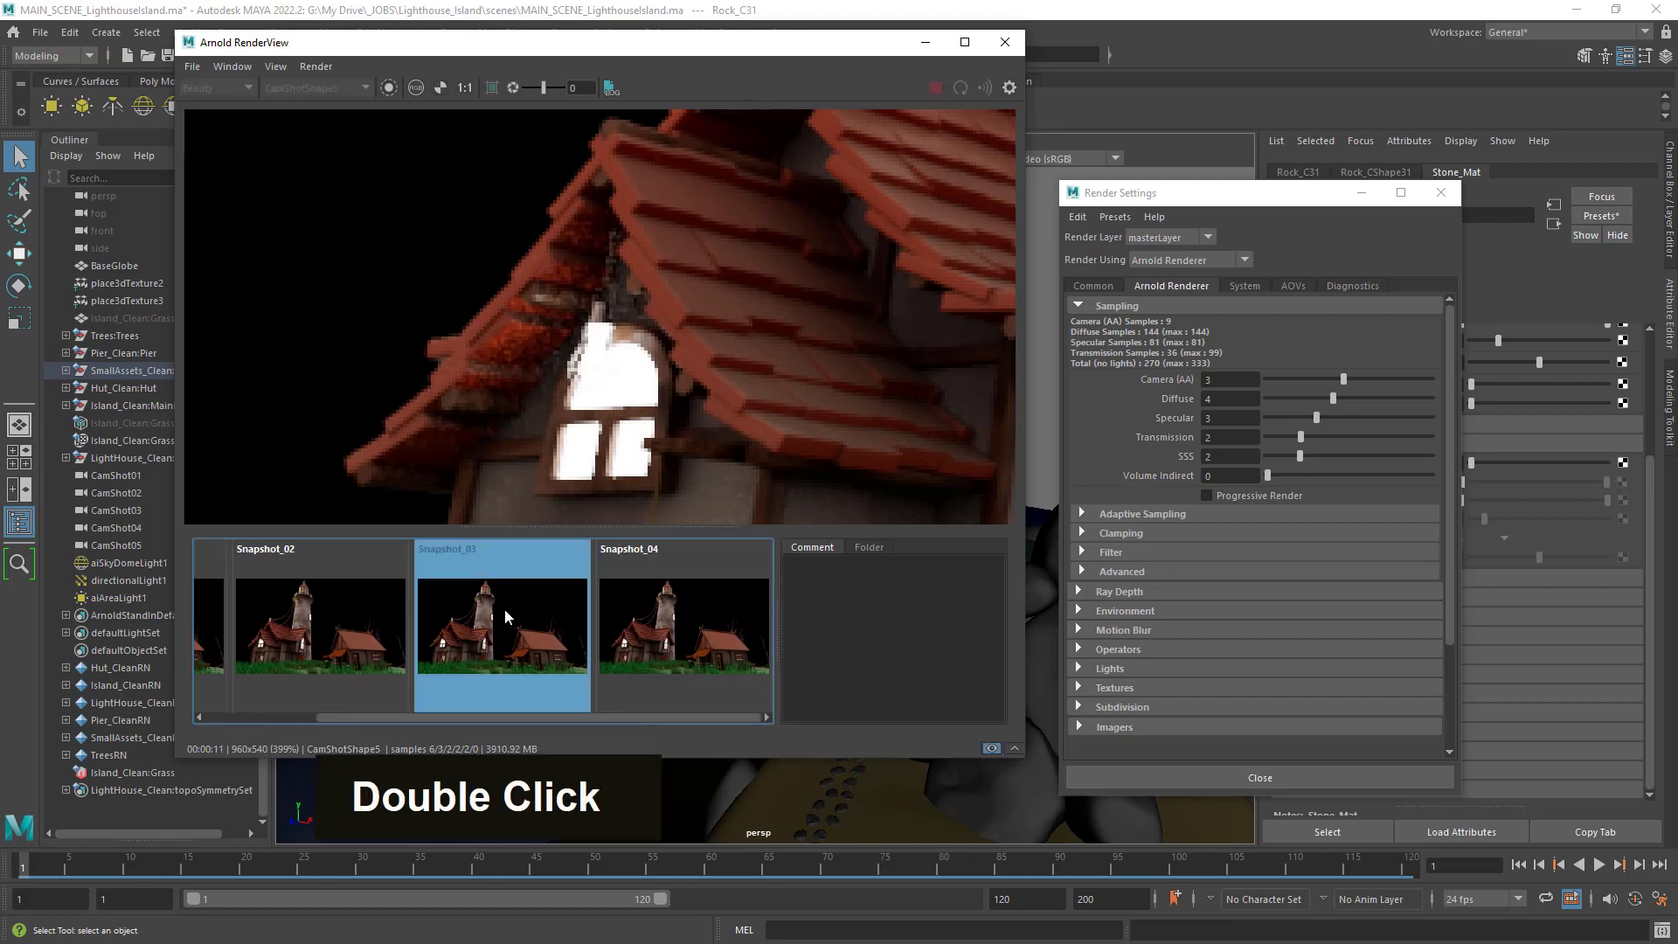
double_click(741, 632)
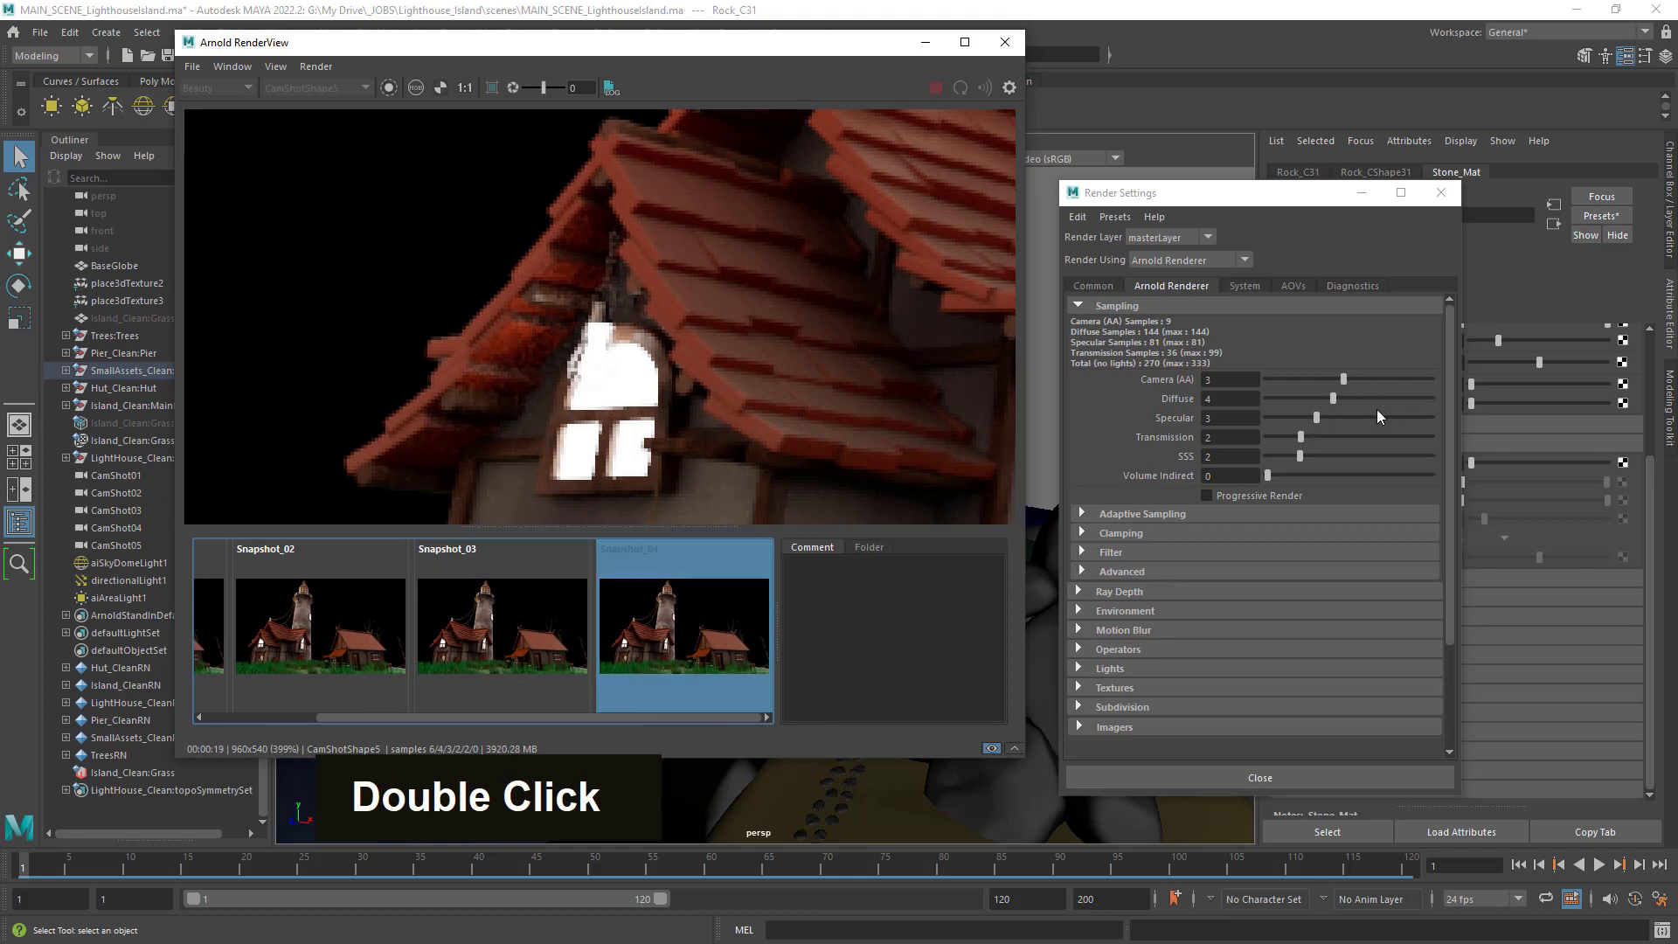
Inspect the rope beside the roof ornament in the newest snapshot and set the Camera (AA) samples to 4.
middle_drag(746, 260, 909, 244)
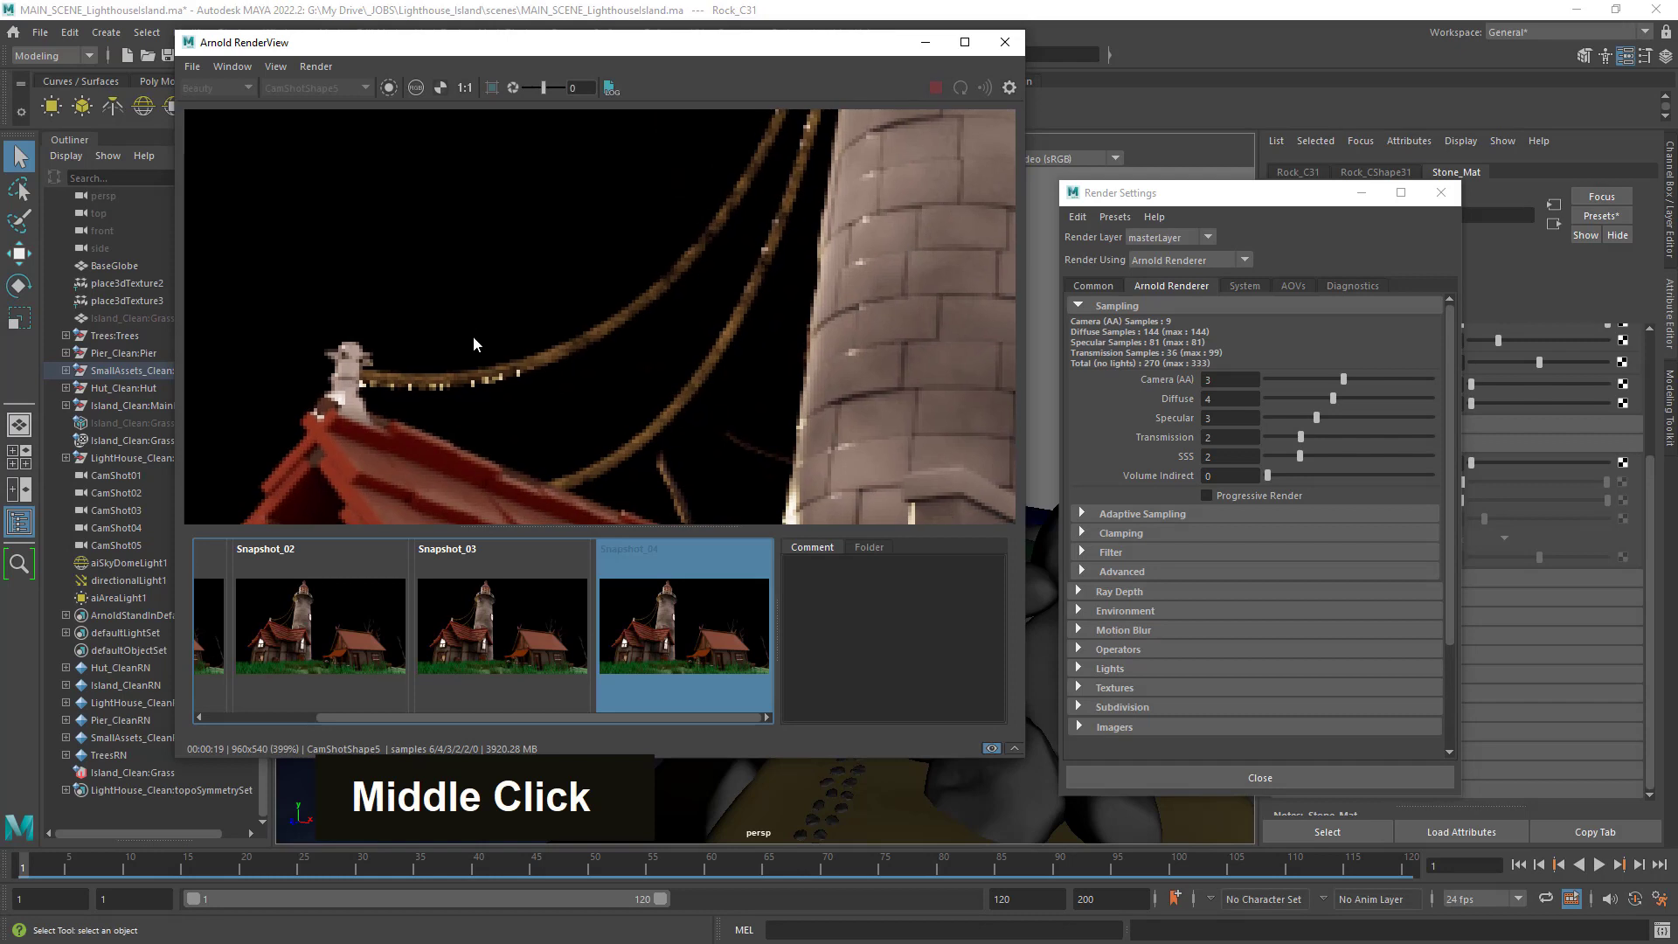
scroll(481, 346, up, 2)
middle_drag(495, 352, 805, 325)
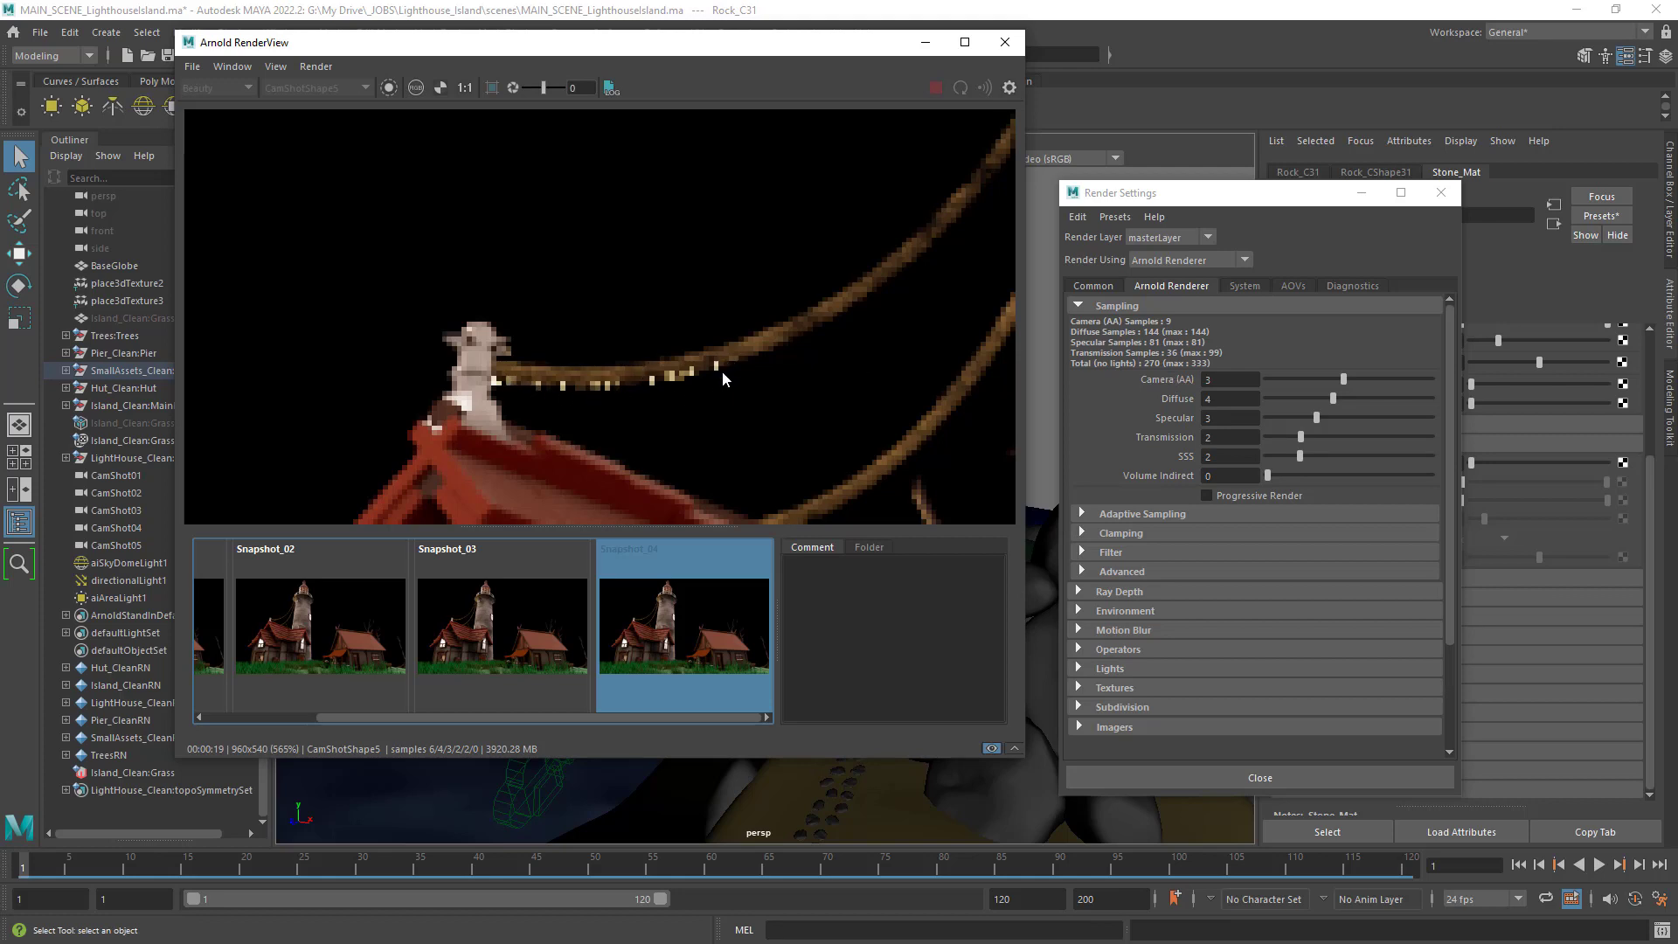
drag(1346, 381, 1356, 381)
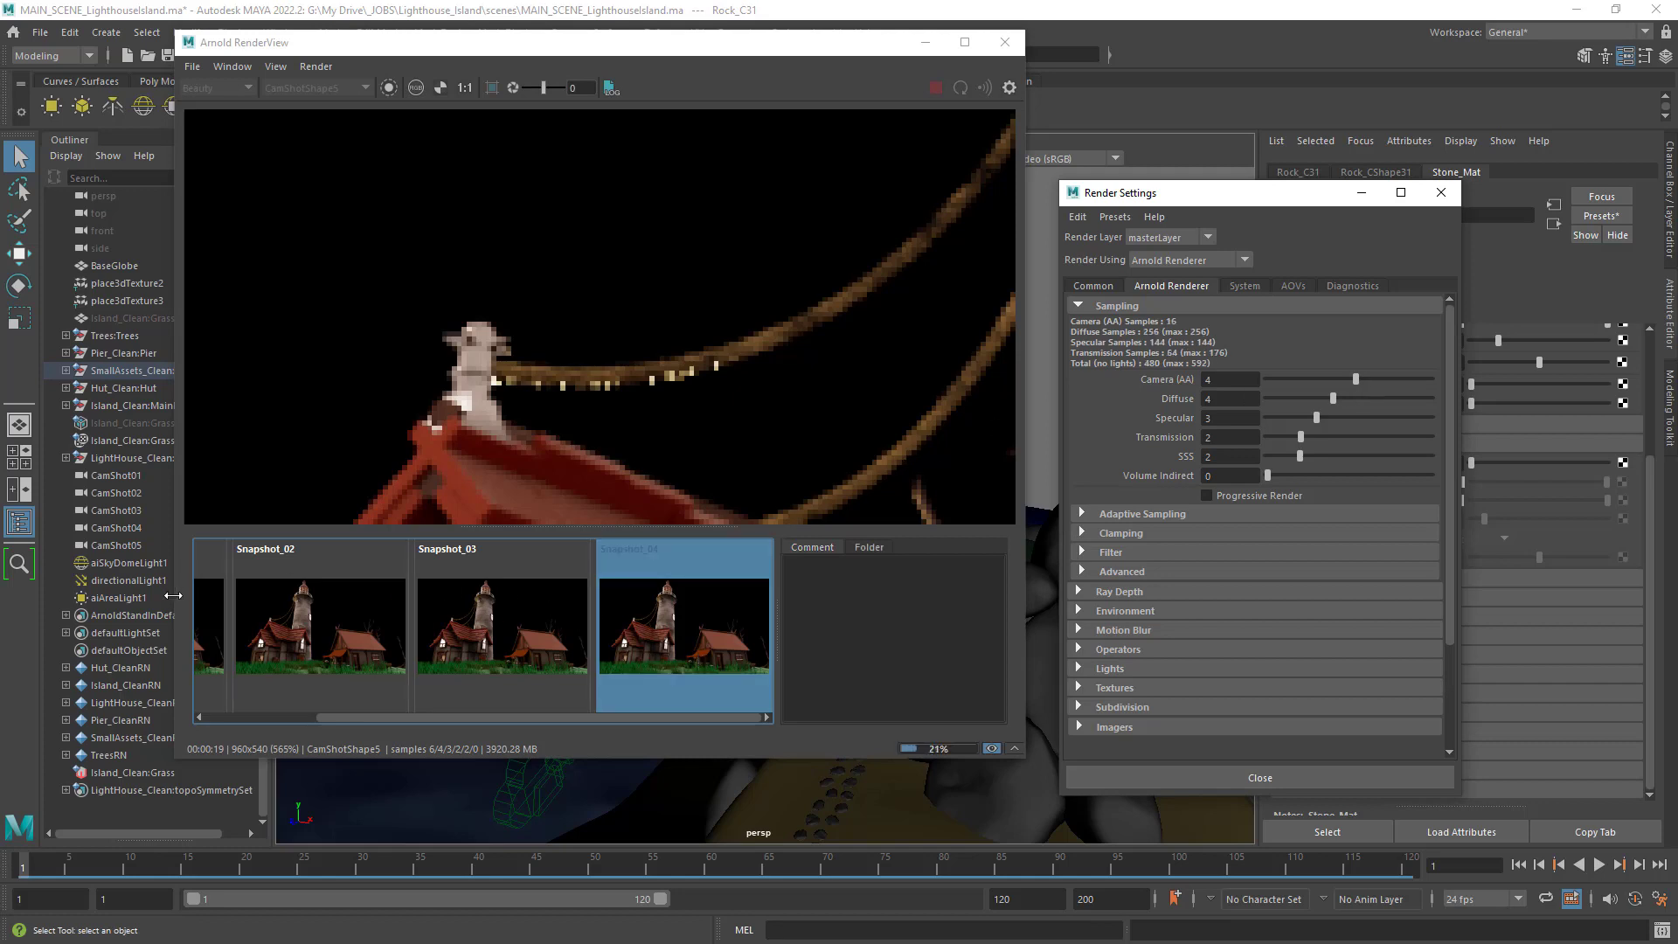
Compare Snapshot_03 with Snapshot_04 at the rope beside the roof ornament, ending on the live render.
click(476, 627)
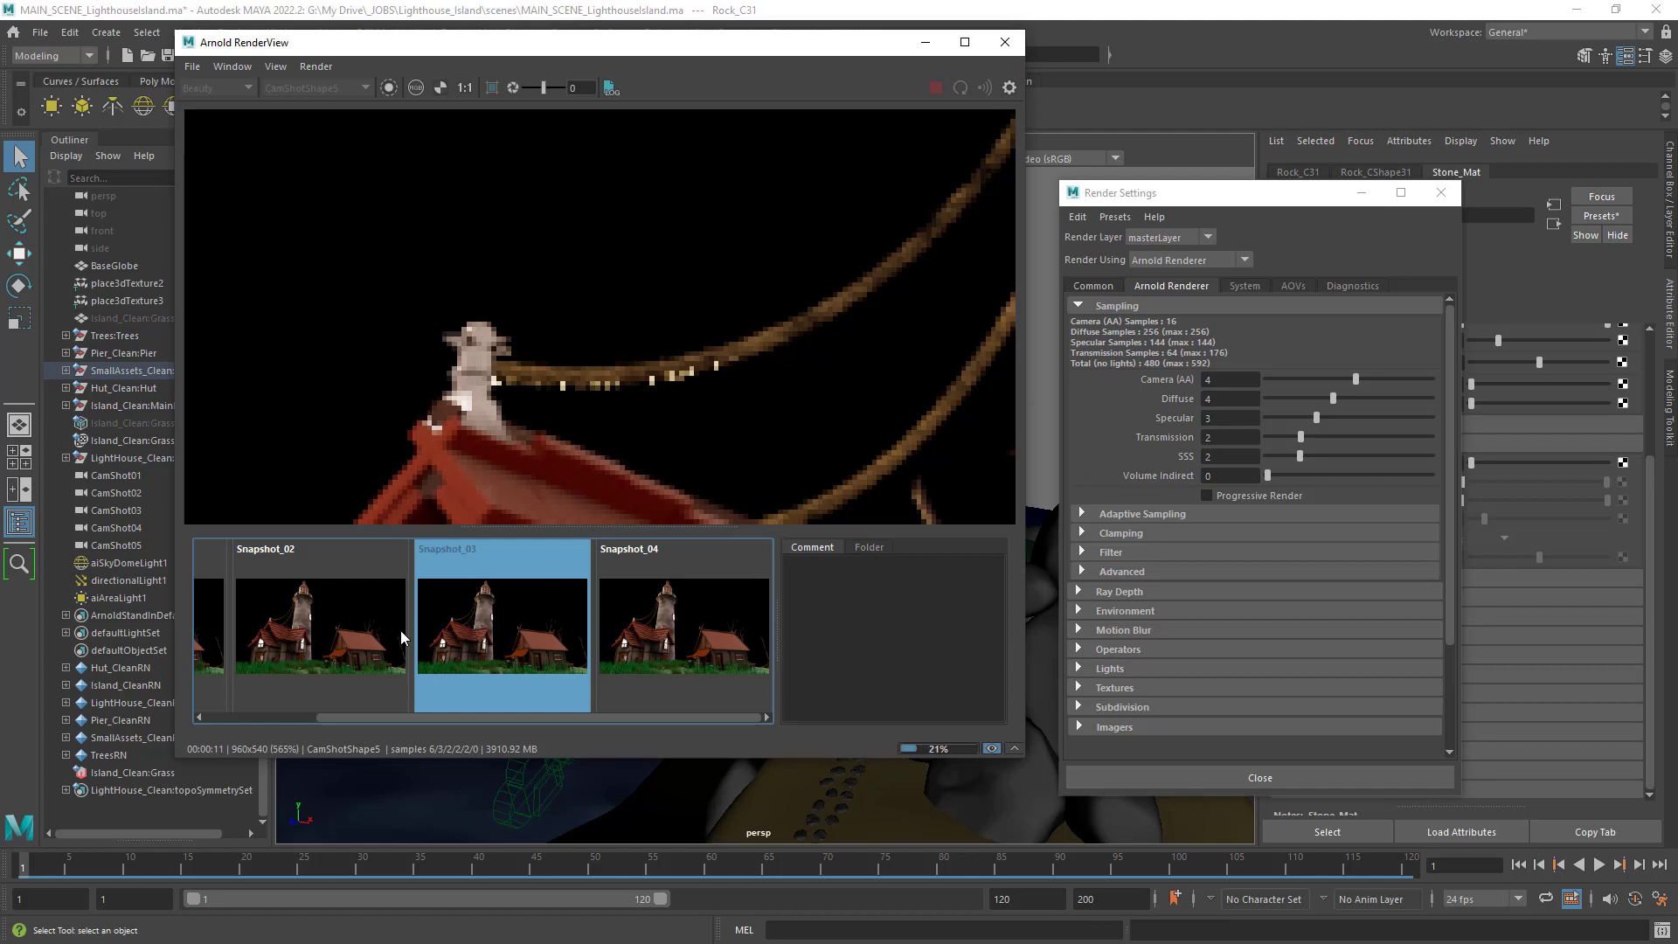
click(626, 647)
click(501, 616)
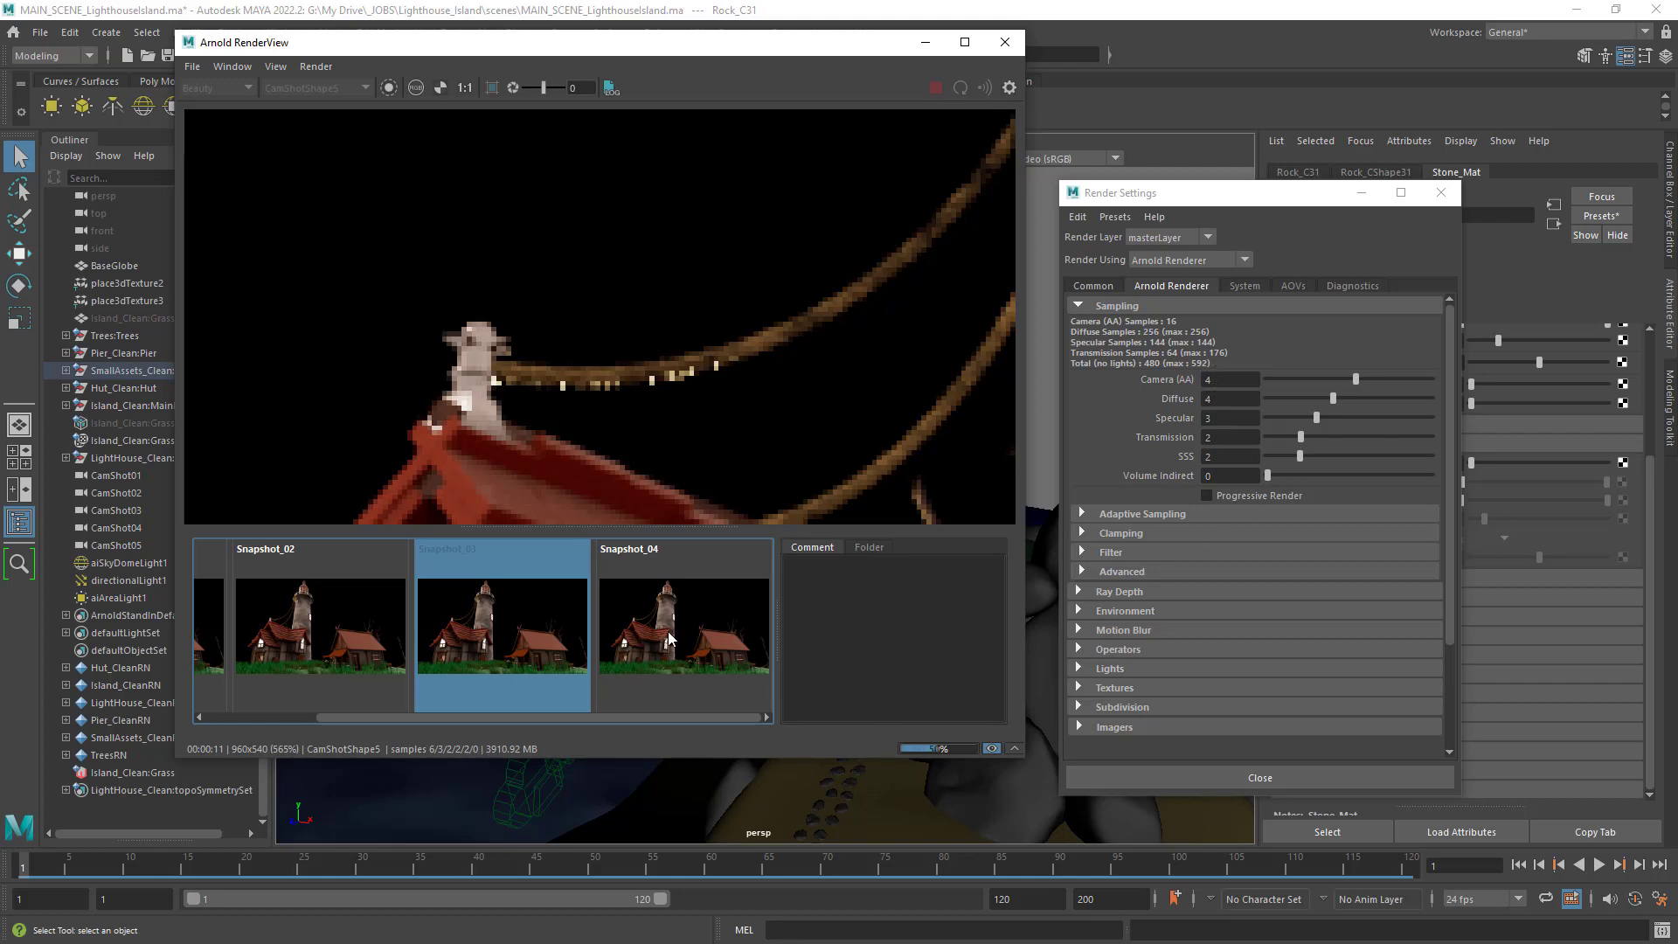
click(612, 680)
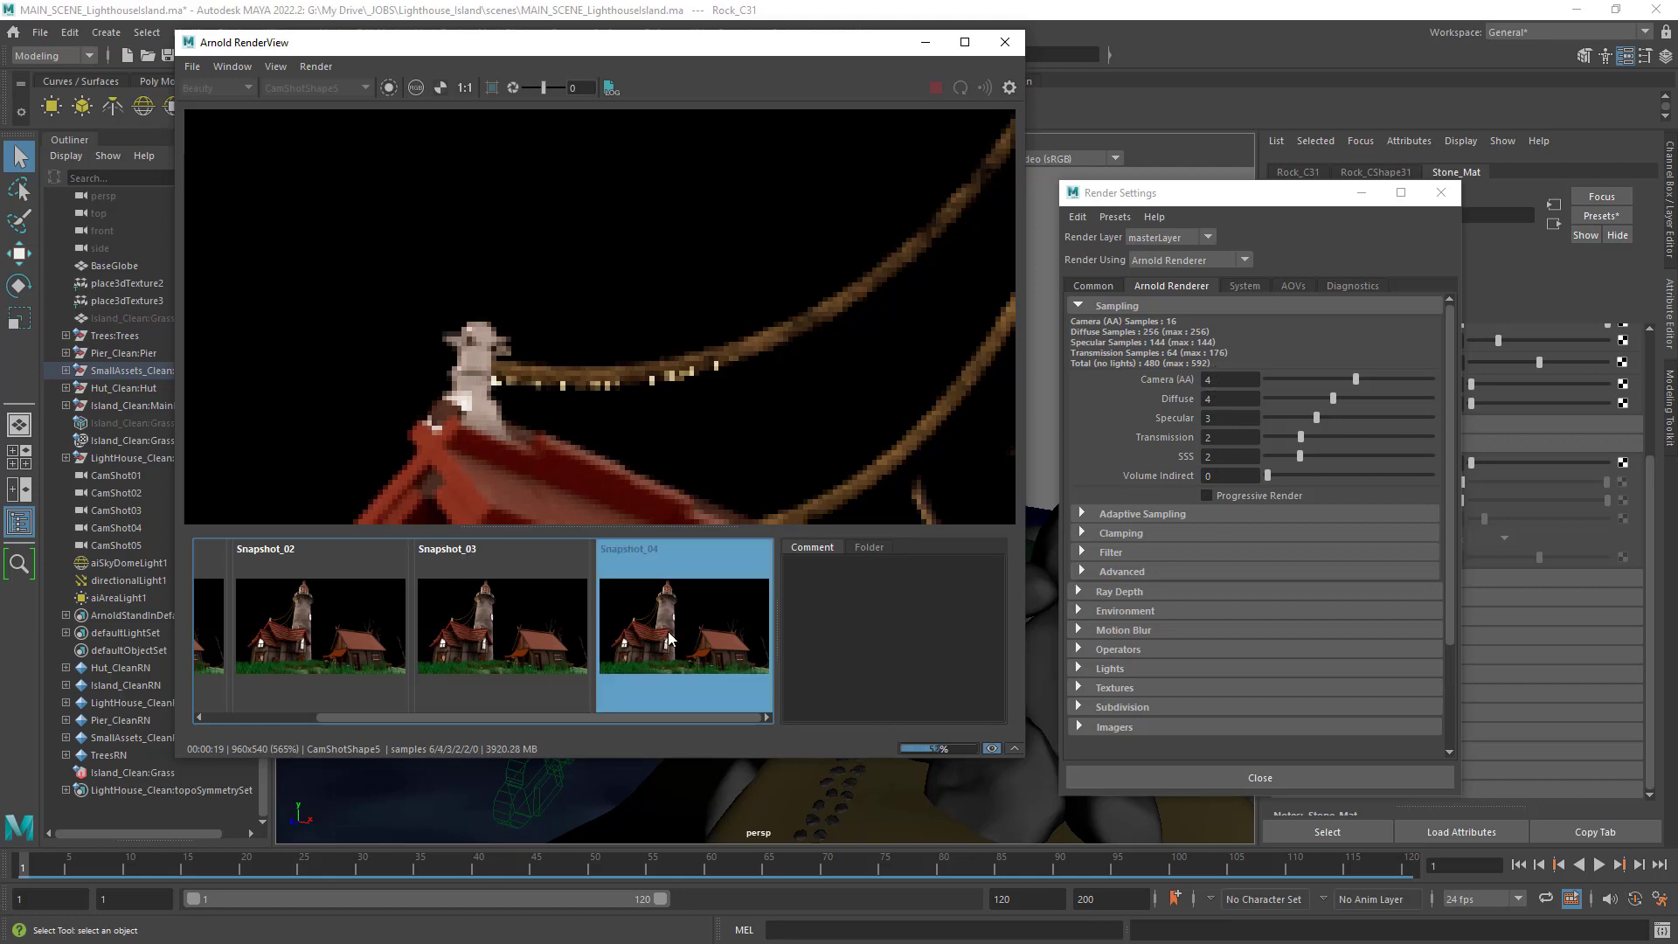
click(535, 656)
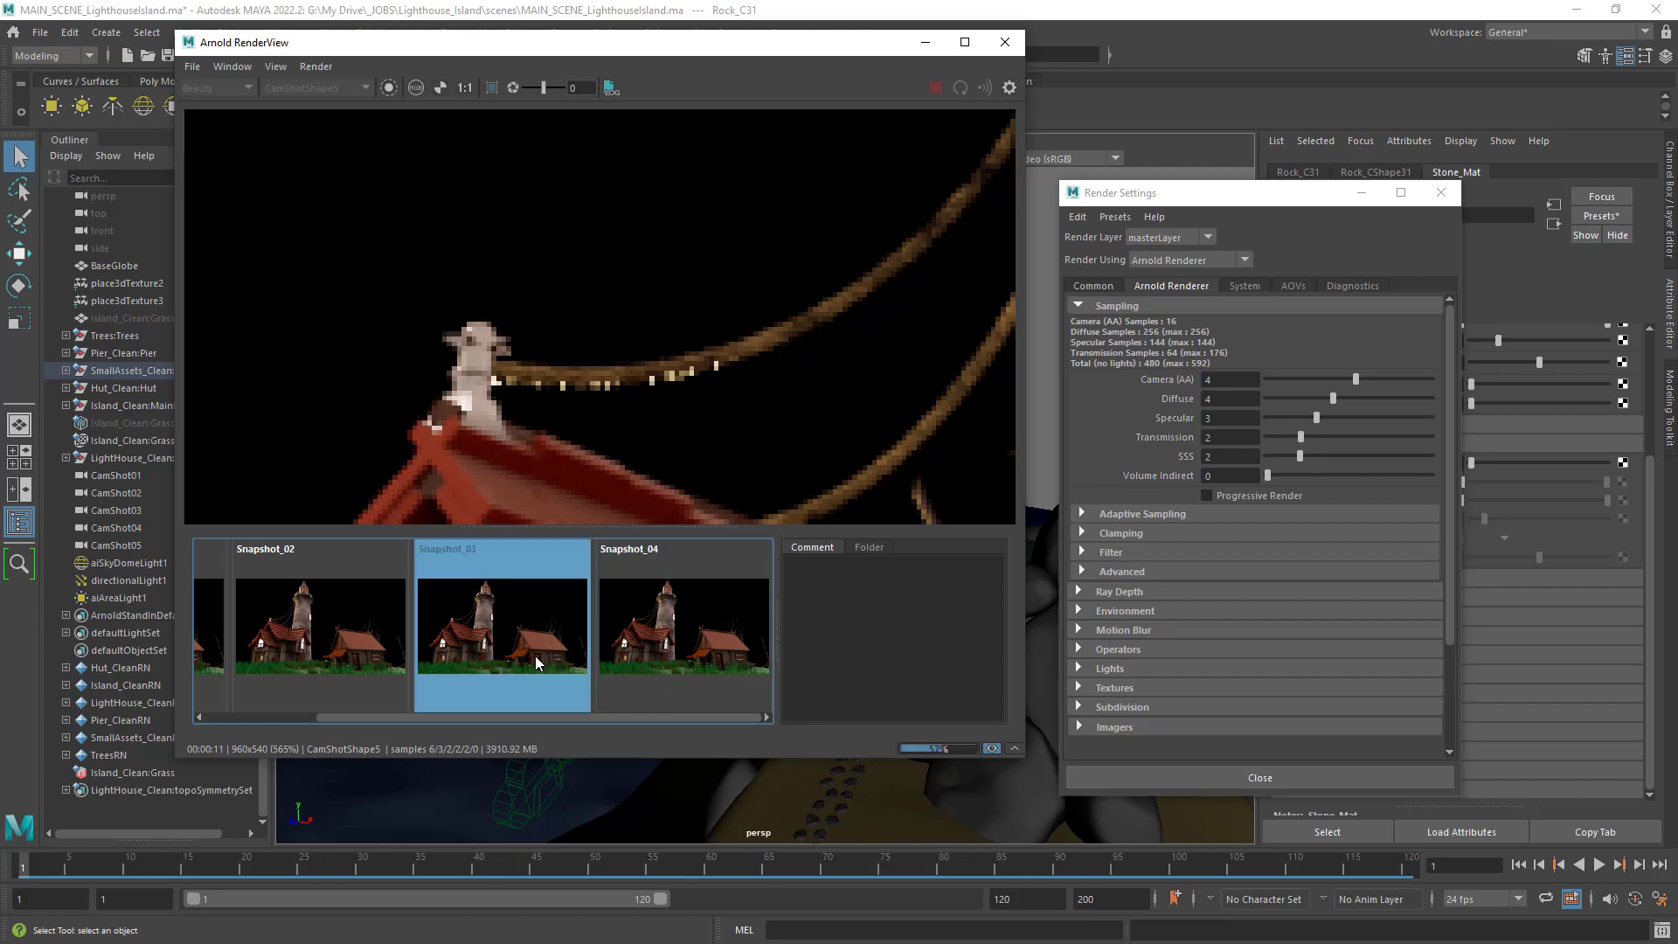
click(679, 654)
click(679, 653)
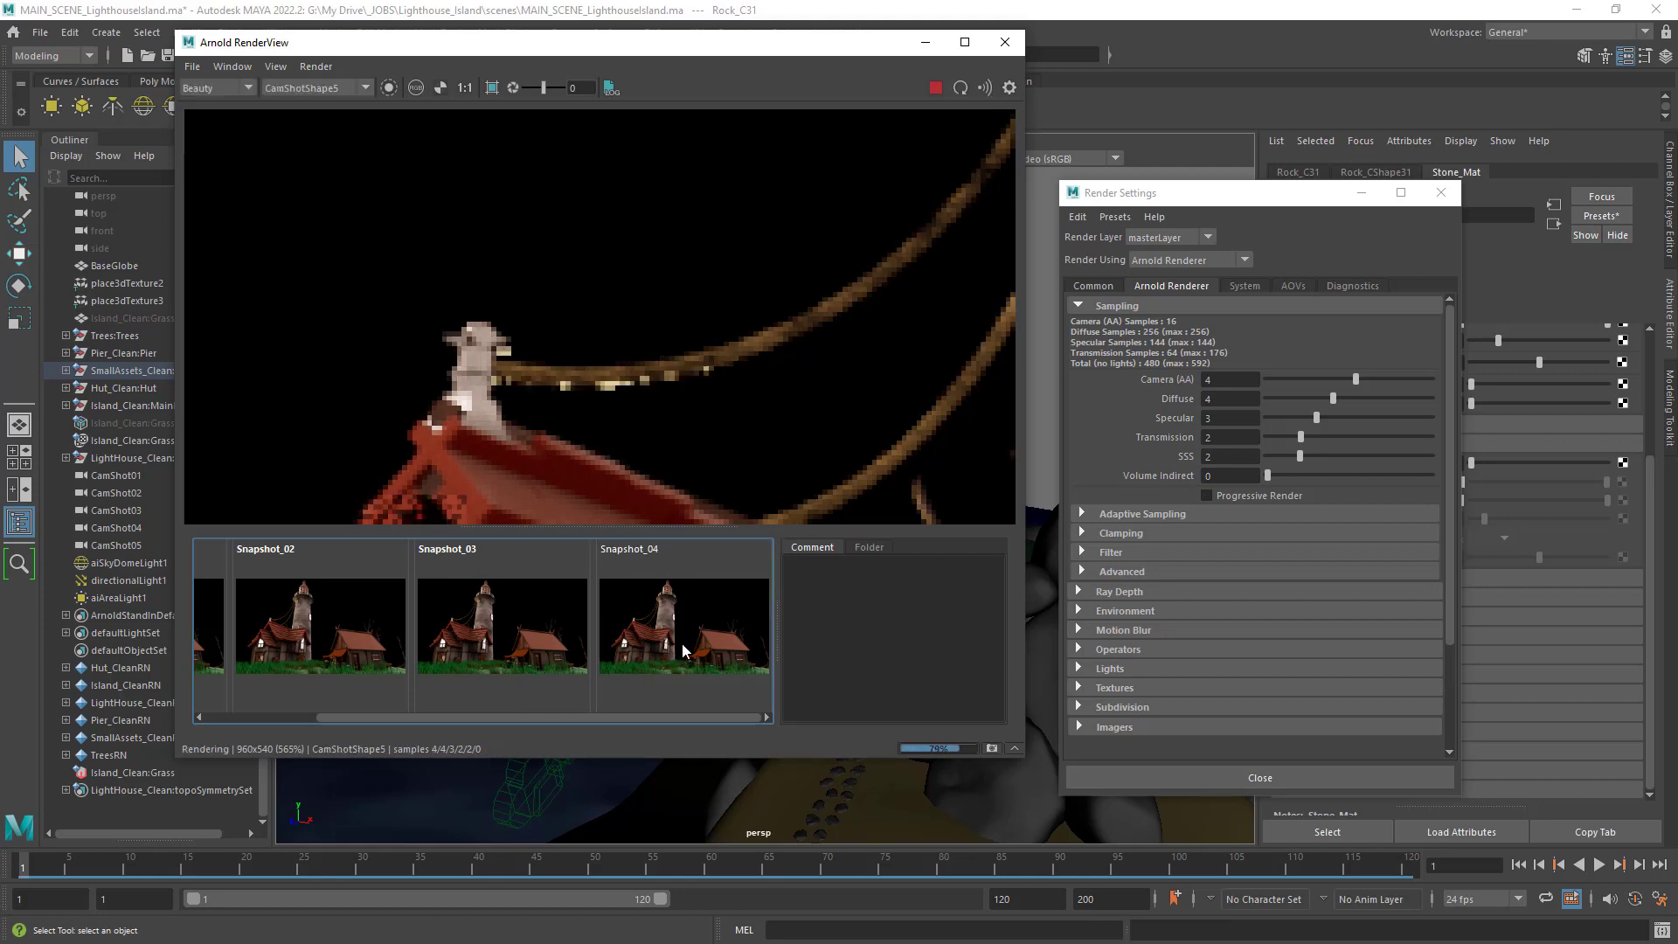
Compare the live render with Snapshot_04 on the house's roof tiles, ending on the live render.
middle_drag(619, 352, 600, 294)
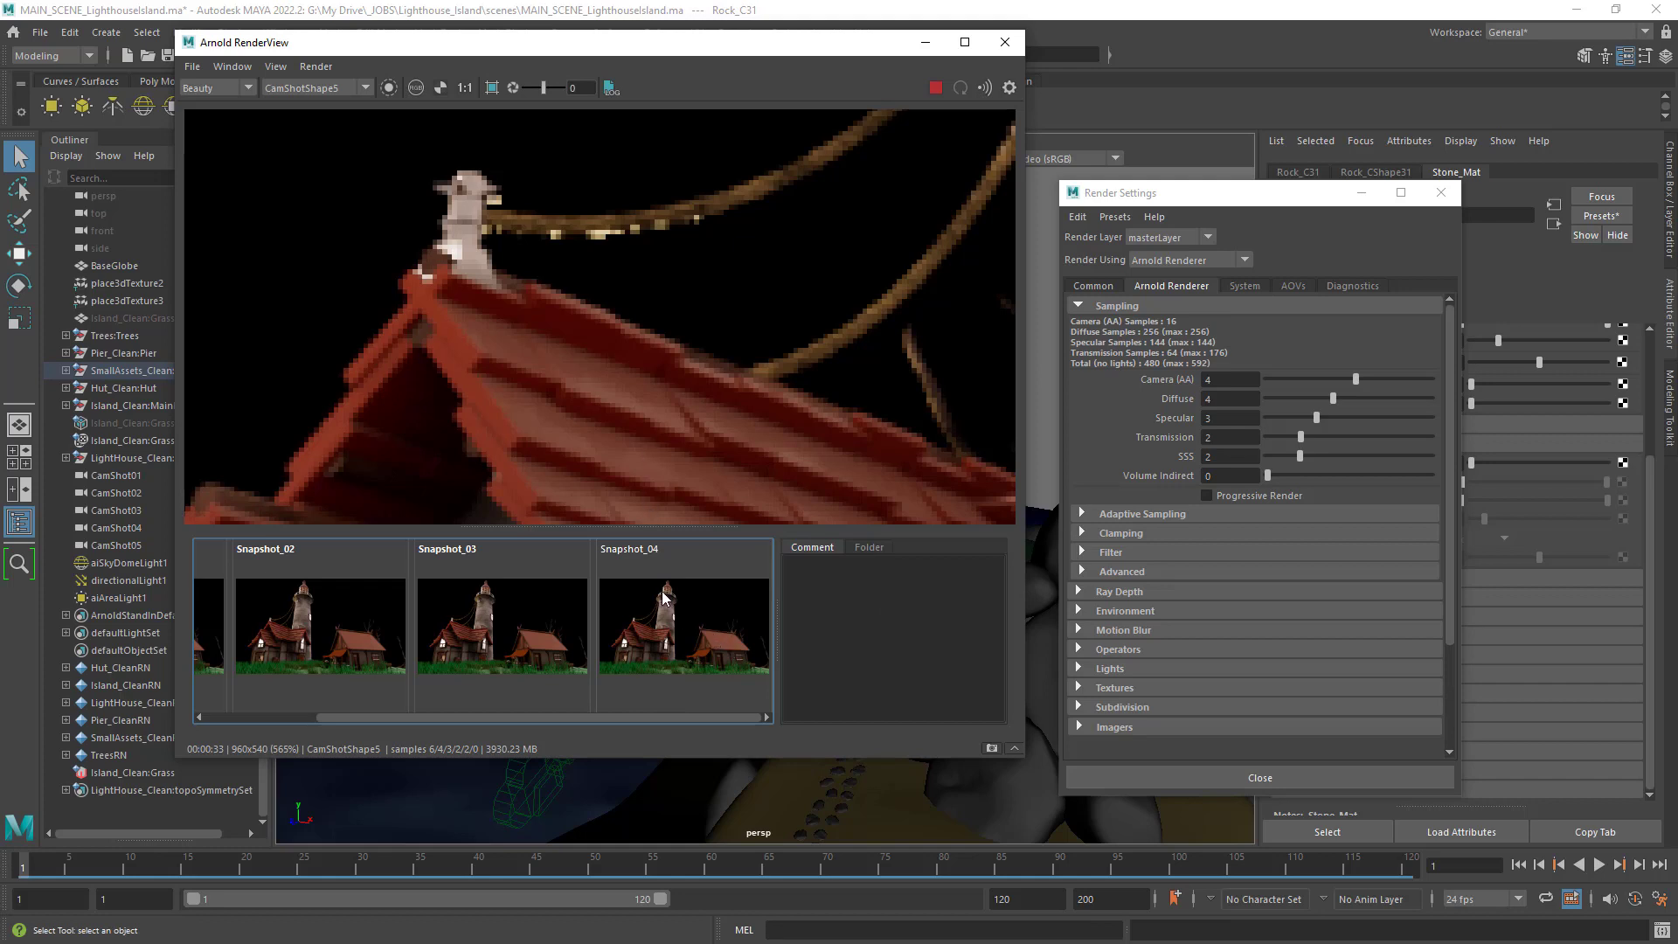
middle_drag(584, 338, 797, 254)
click(703, 639)
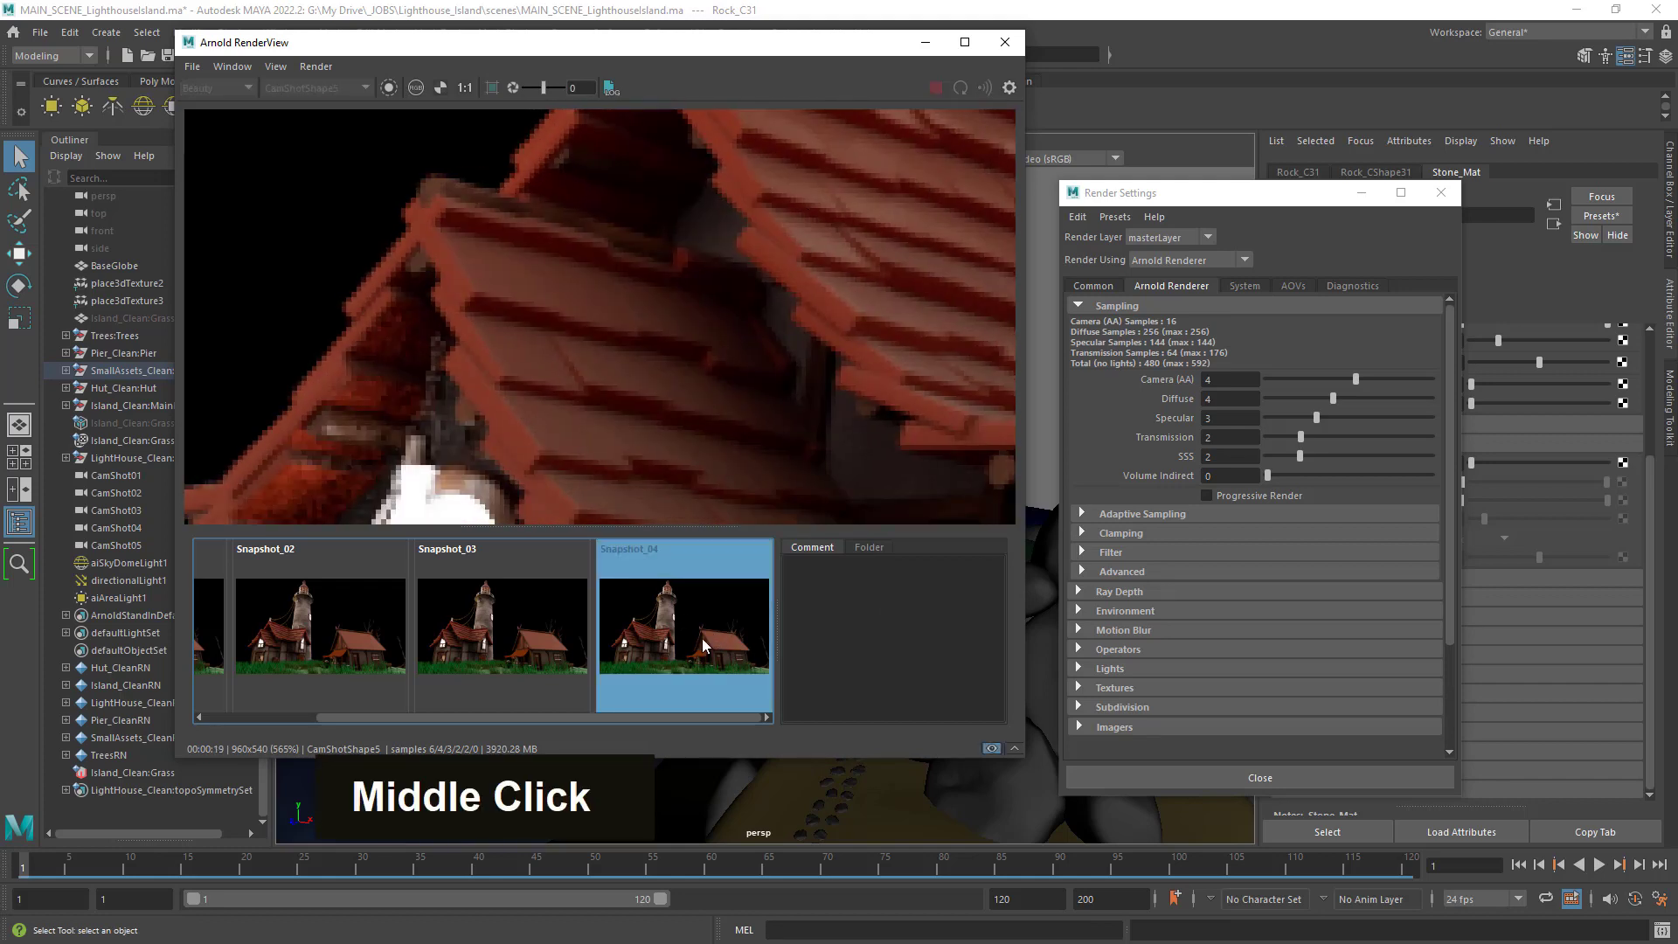
click(703, 639)
click(702, 638)
click(708, 581)
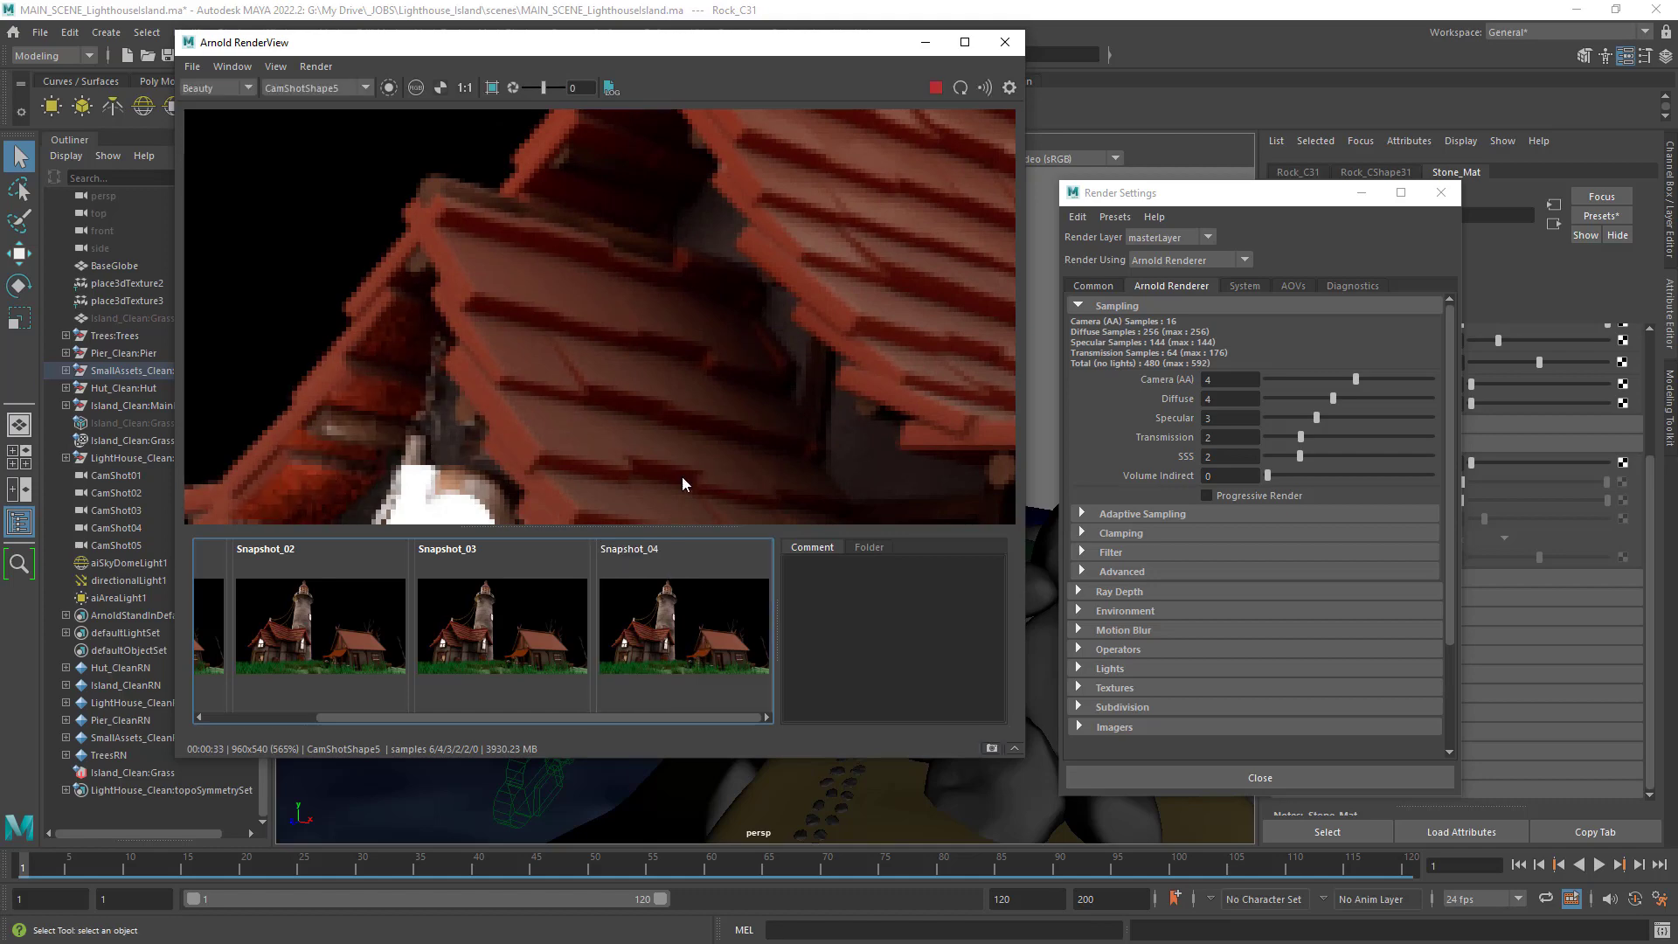
Show the live render at 1:1 scale and set the Camera (AA) samples to 6.
scroll(676, 372, down, 3)
middle_drag(806, 348, 661, 412)
scroll(663, 416, down, 1)
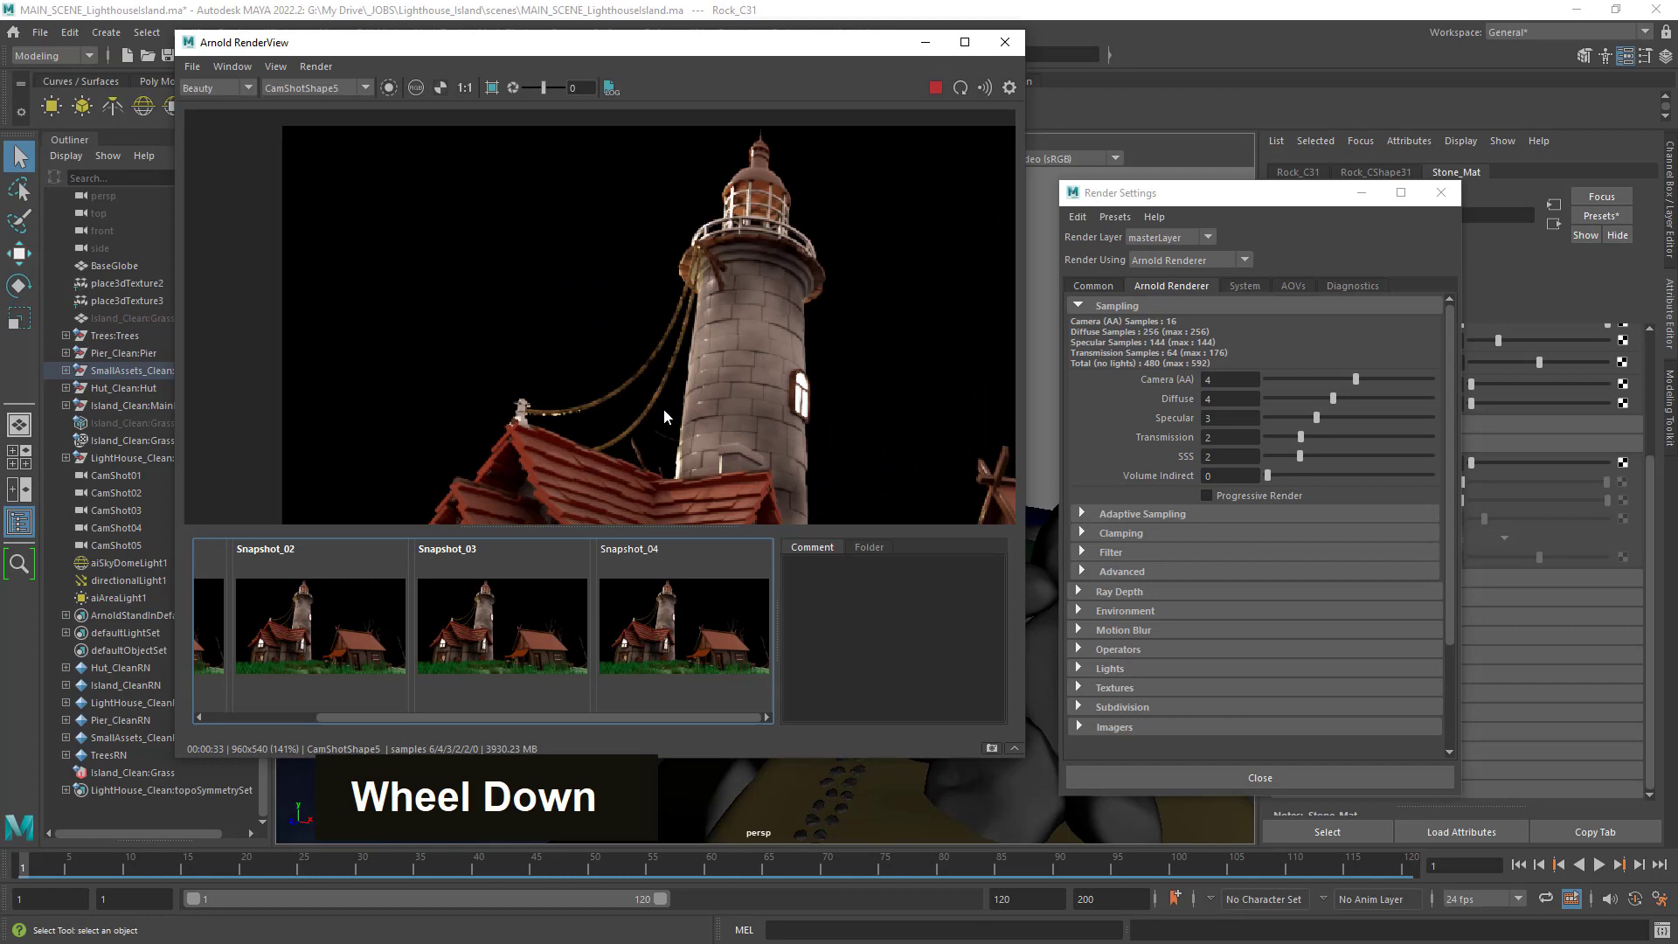
scroll(664, 407, down, 1)
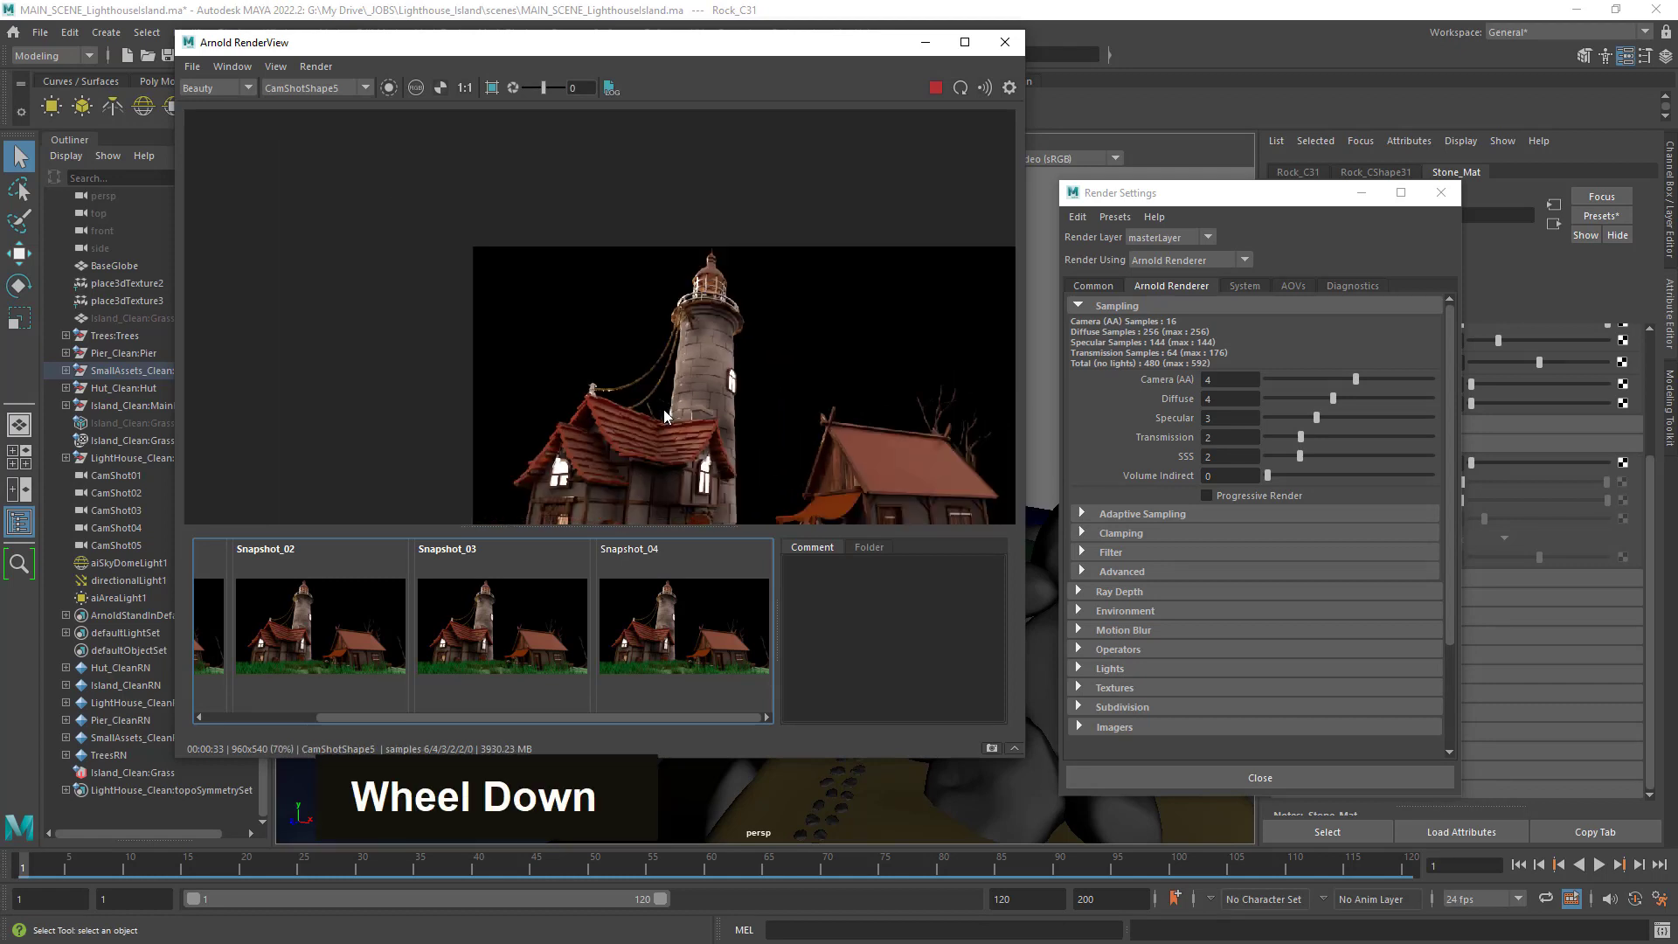
middle_drag(829, 376, 689, 283)
scroll(689, 283, up, 1)
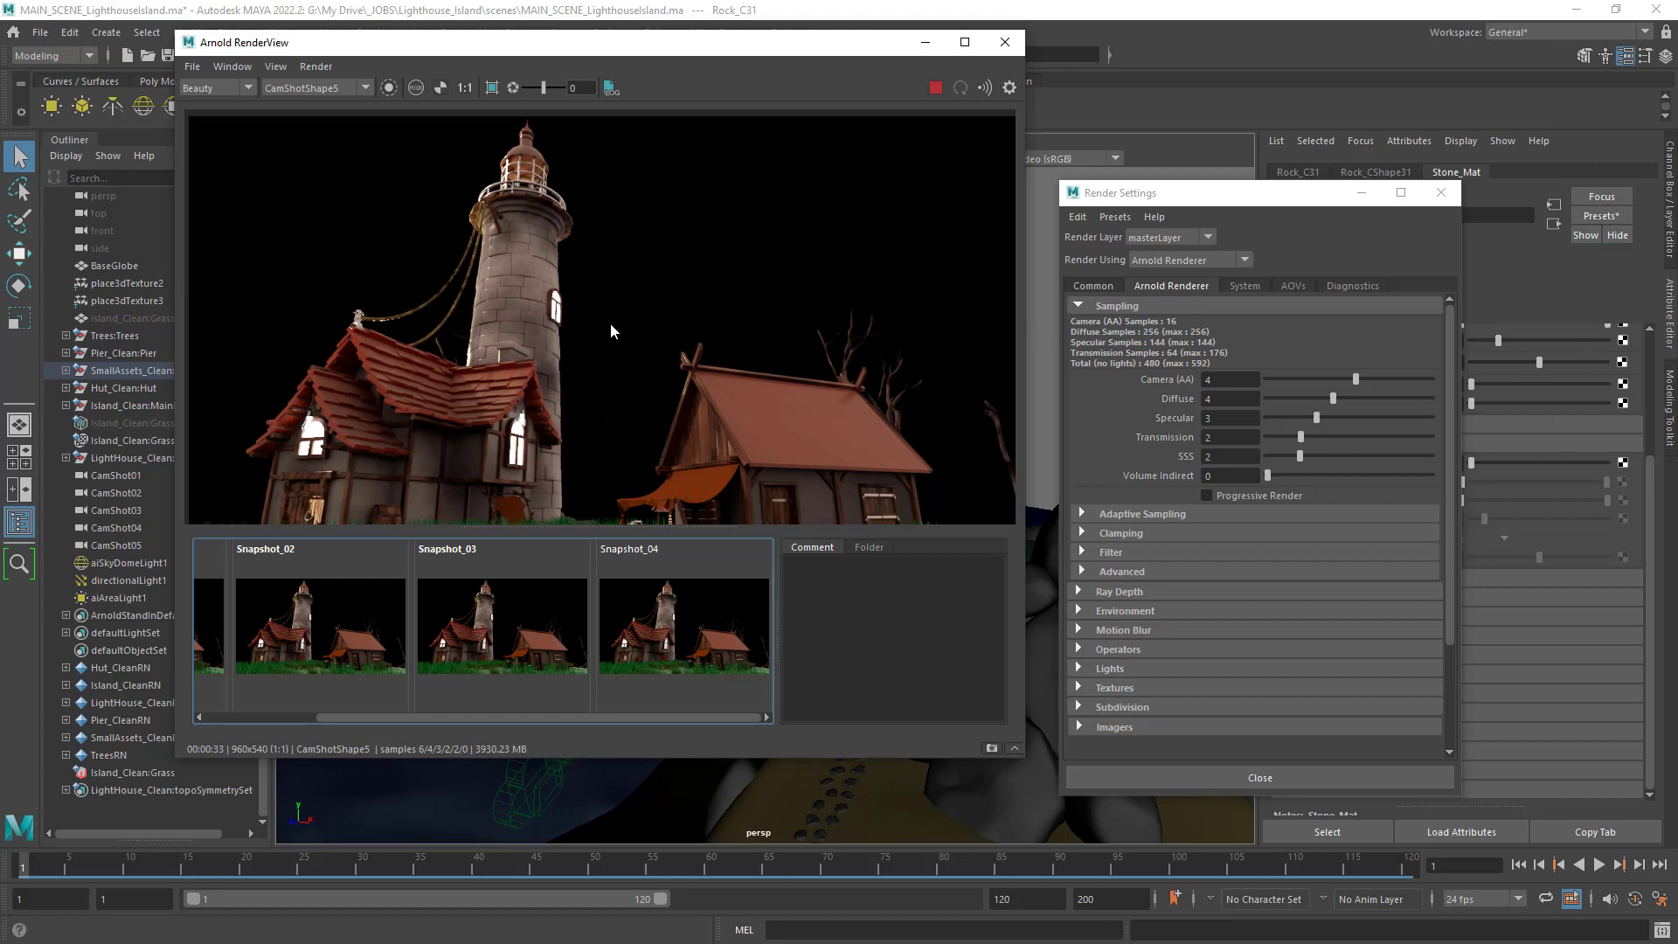
click(465, 89)
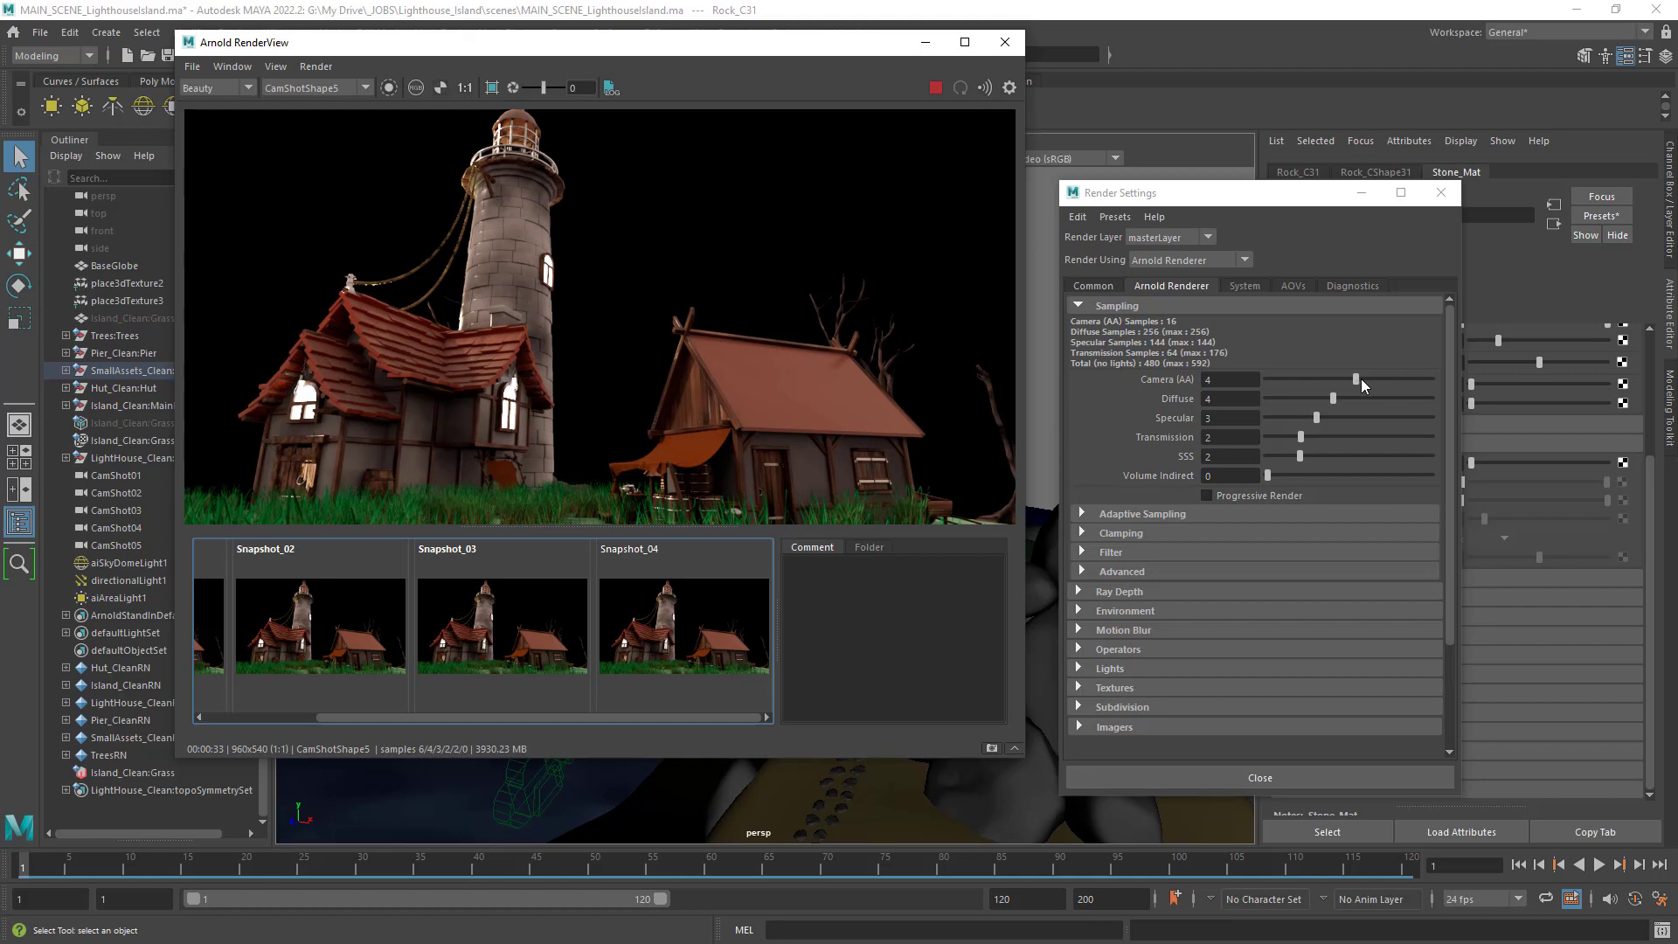
drag(1357, 381, 1377, 381)
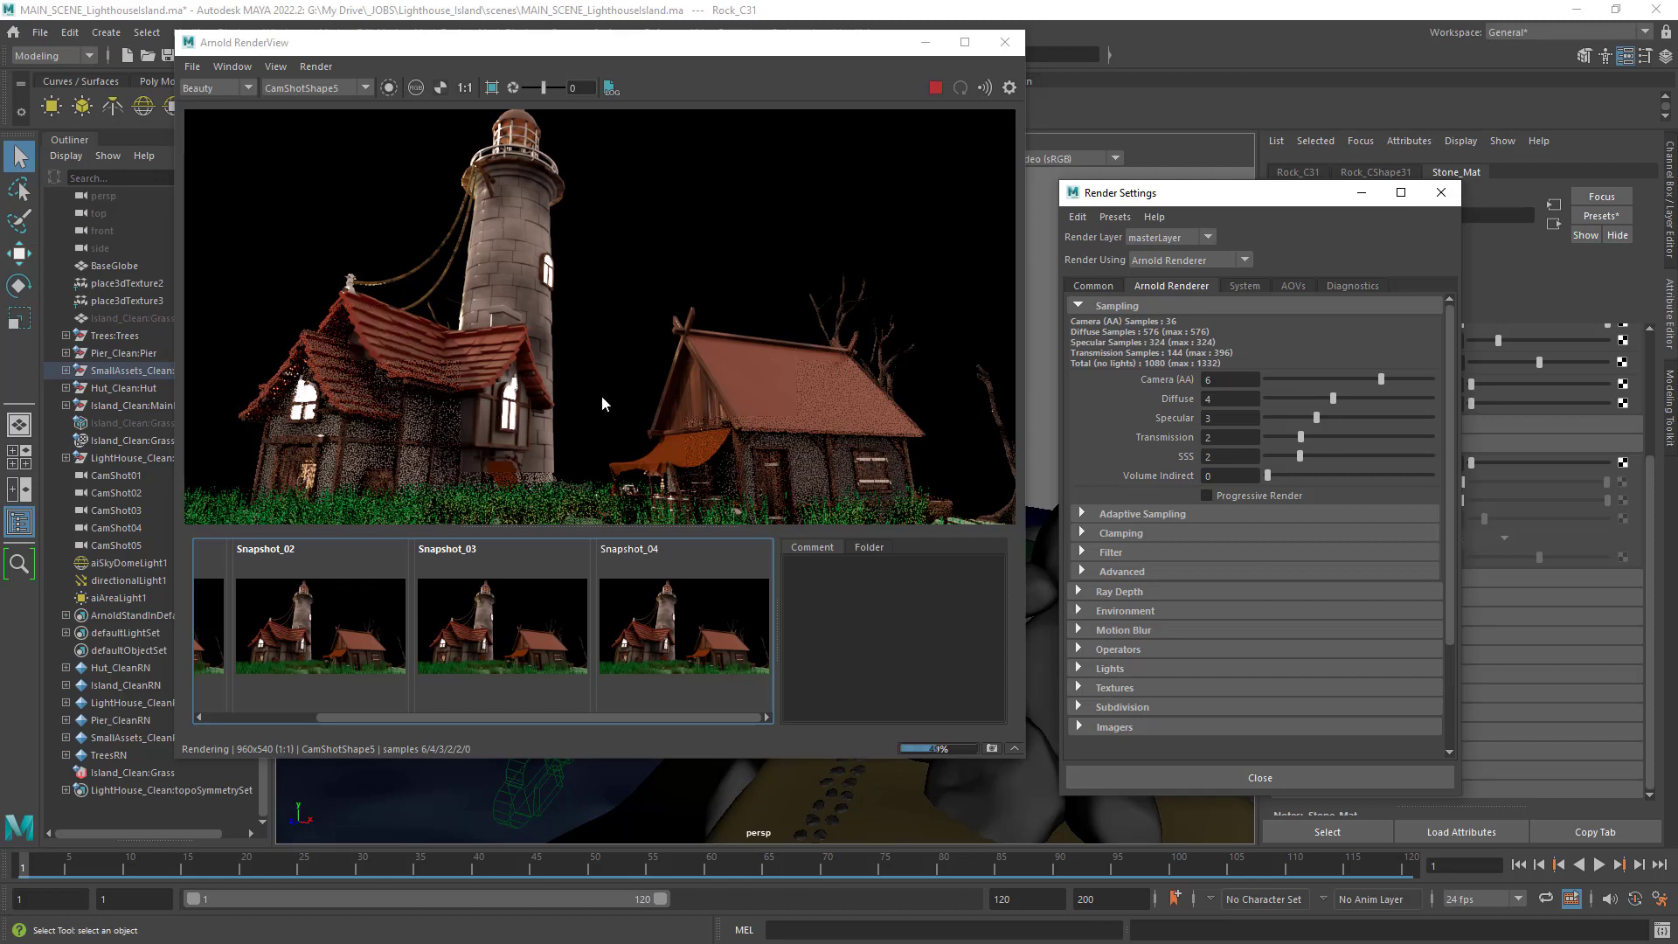
Stop the live render, close the render settings and render view windows, and save the scene.
click(937, 86)
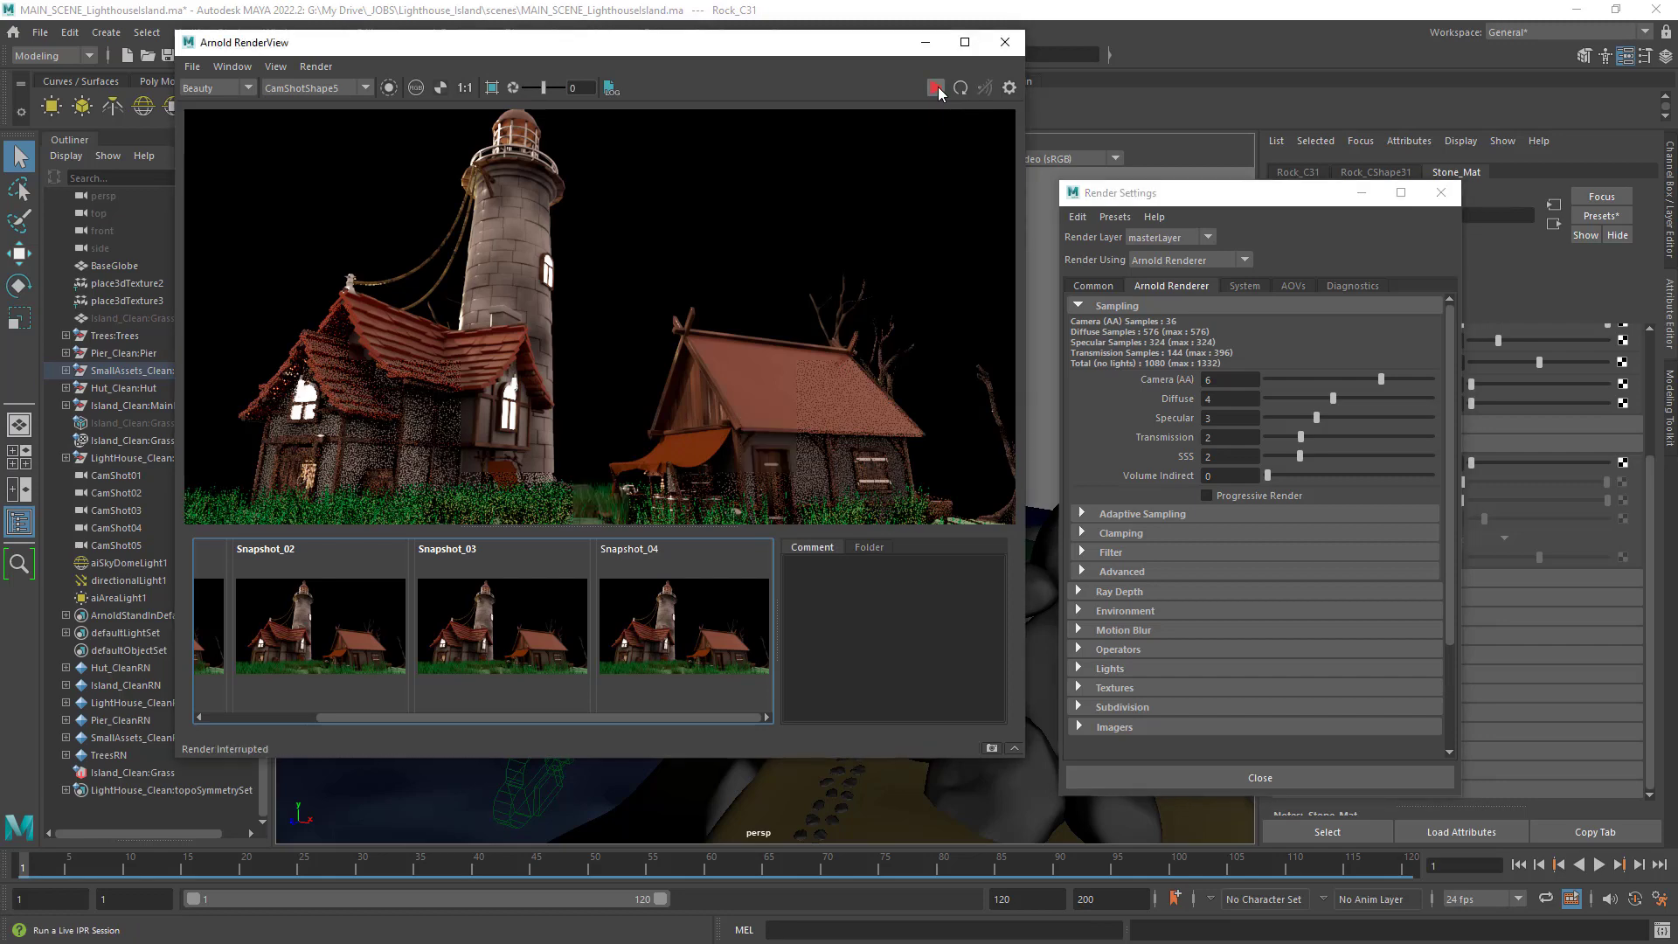
click(1439, 196)
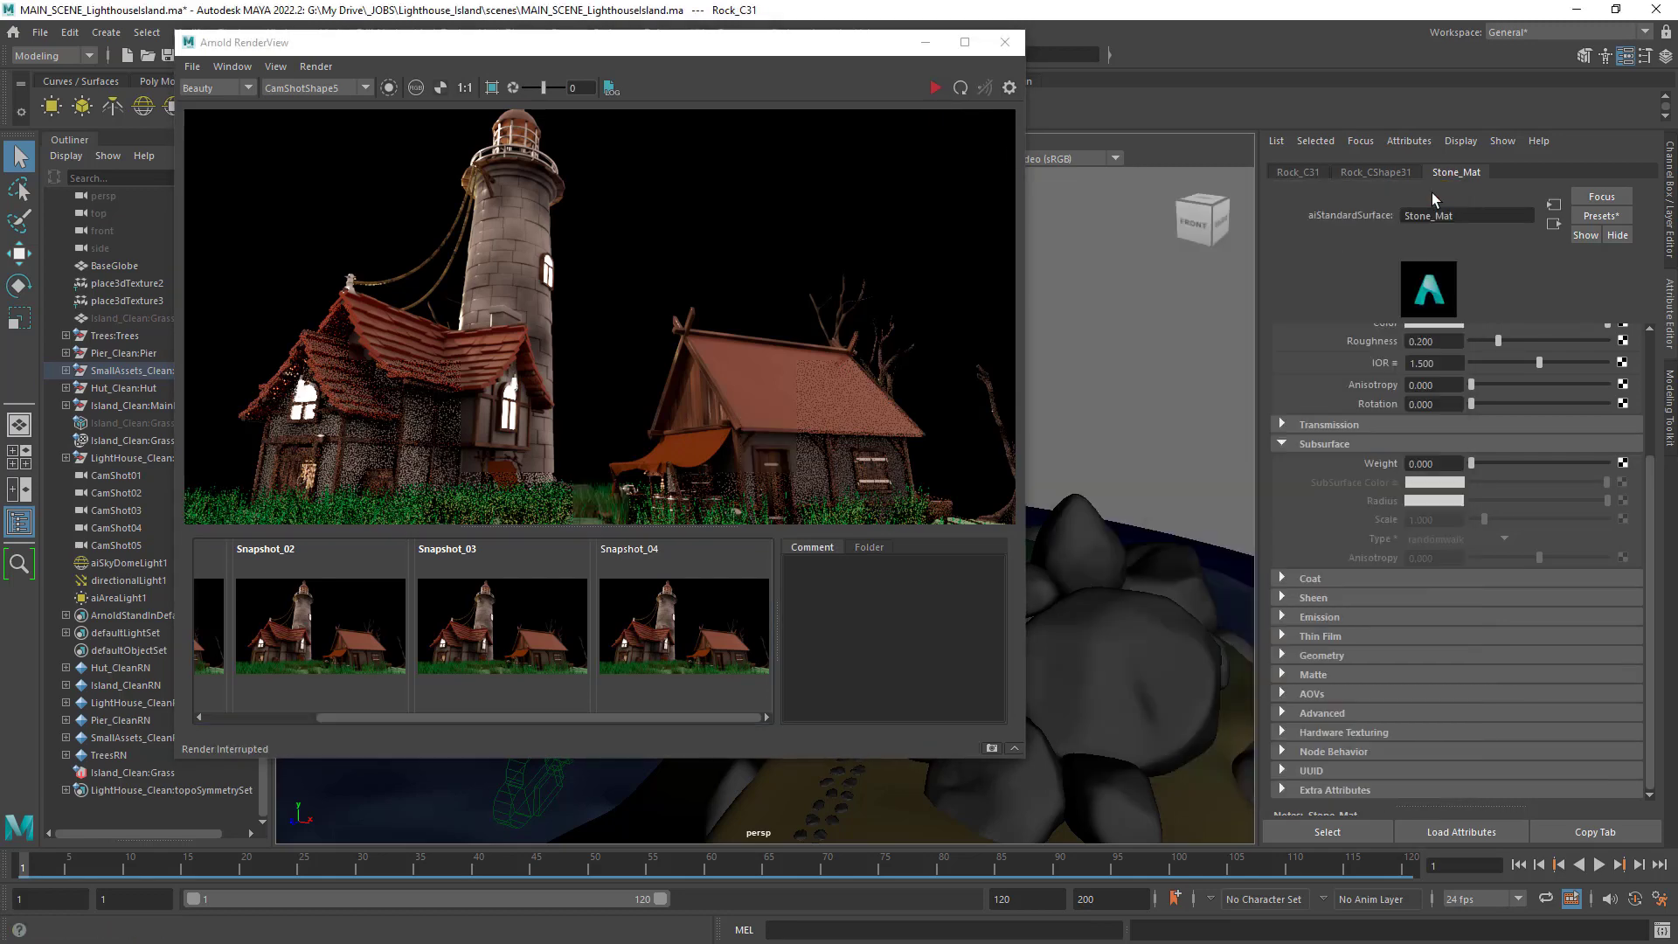
click(1006, 42)
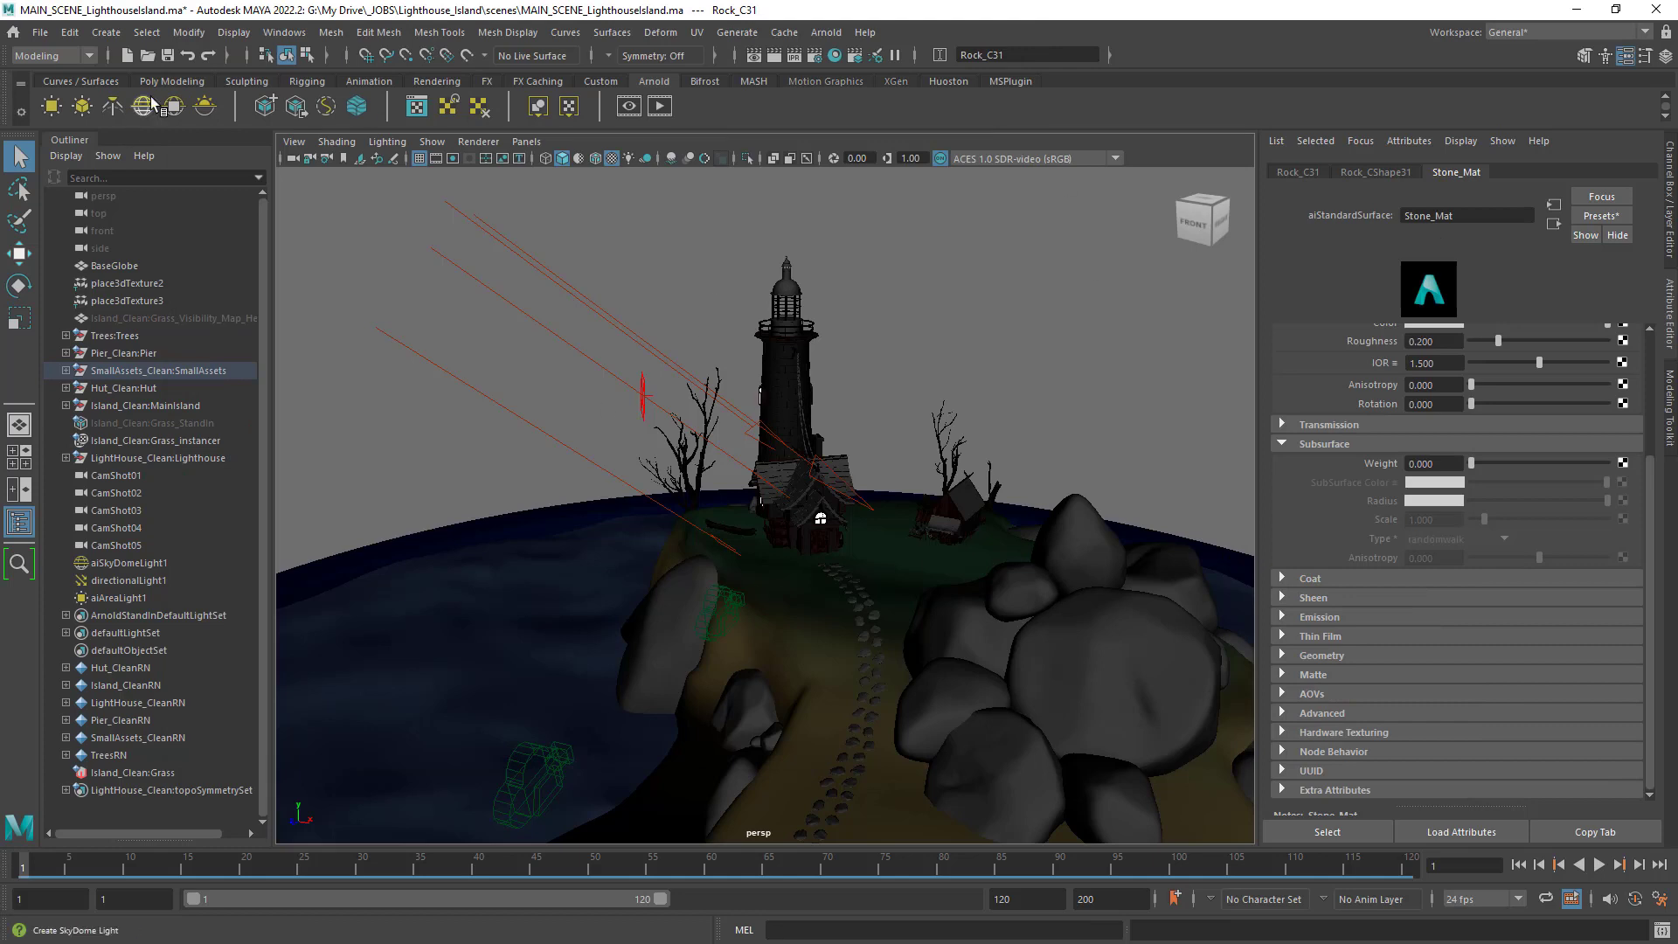
click(167, 55)
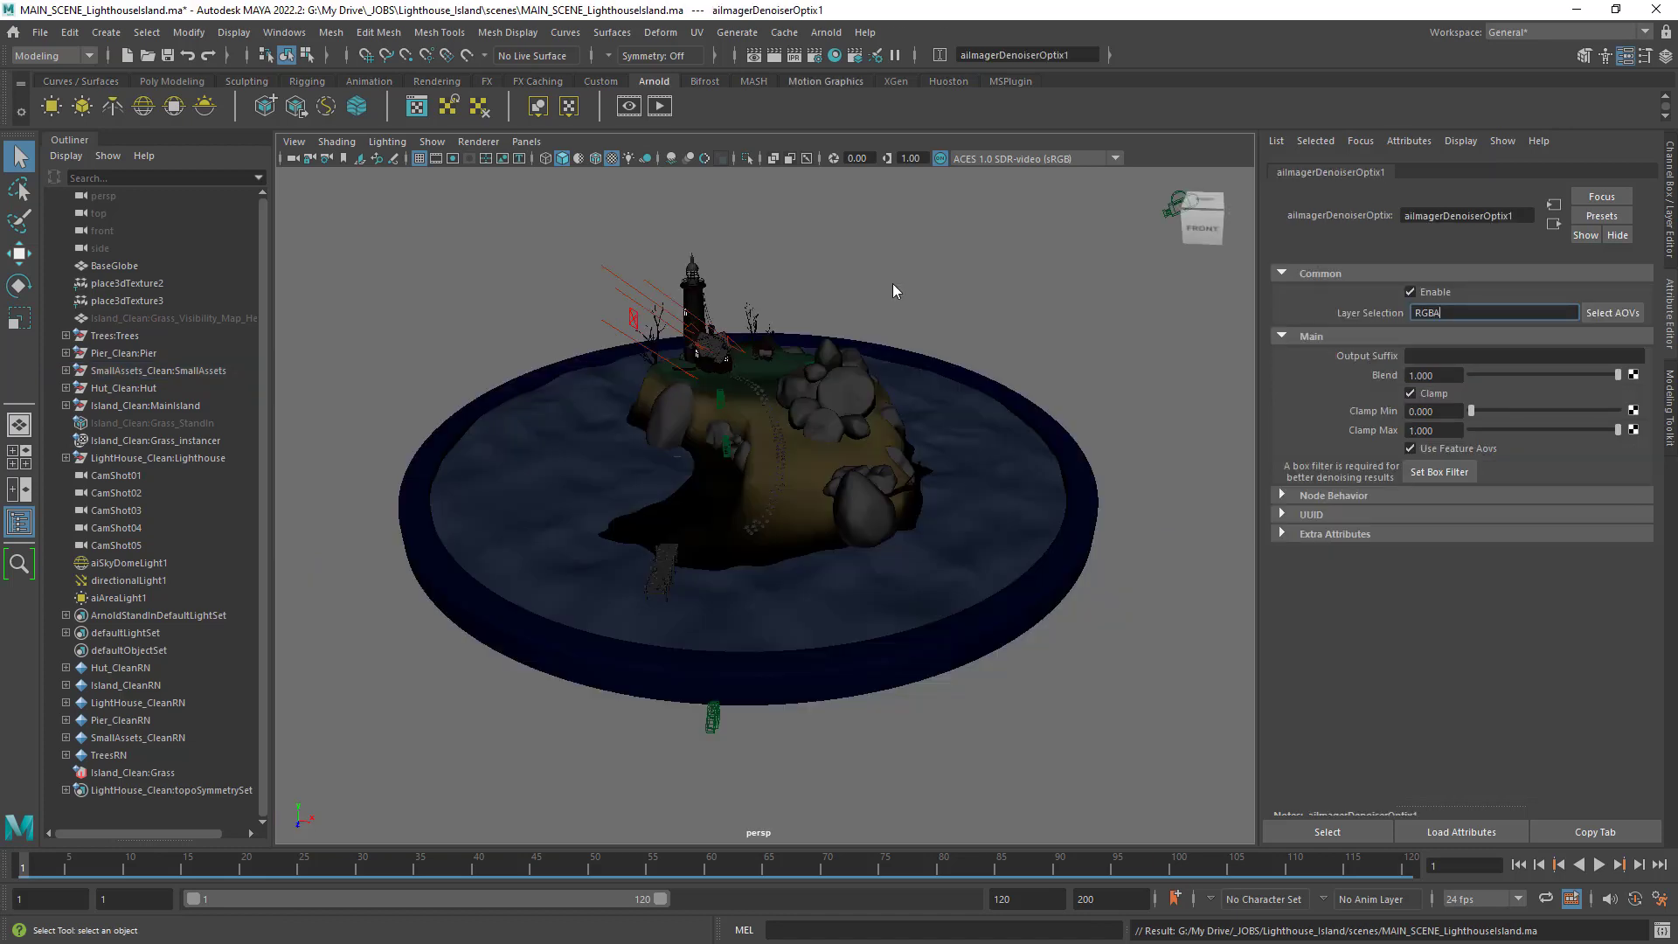
Show the persp camera's attributes and view the lighthouse and hut from above the rocks.
click(893, 282)
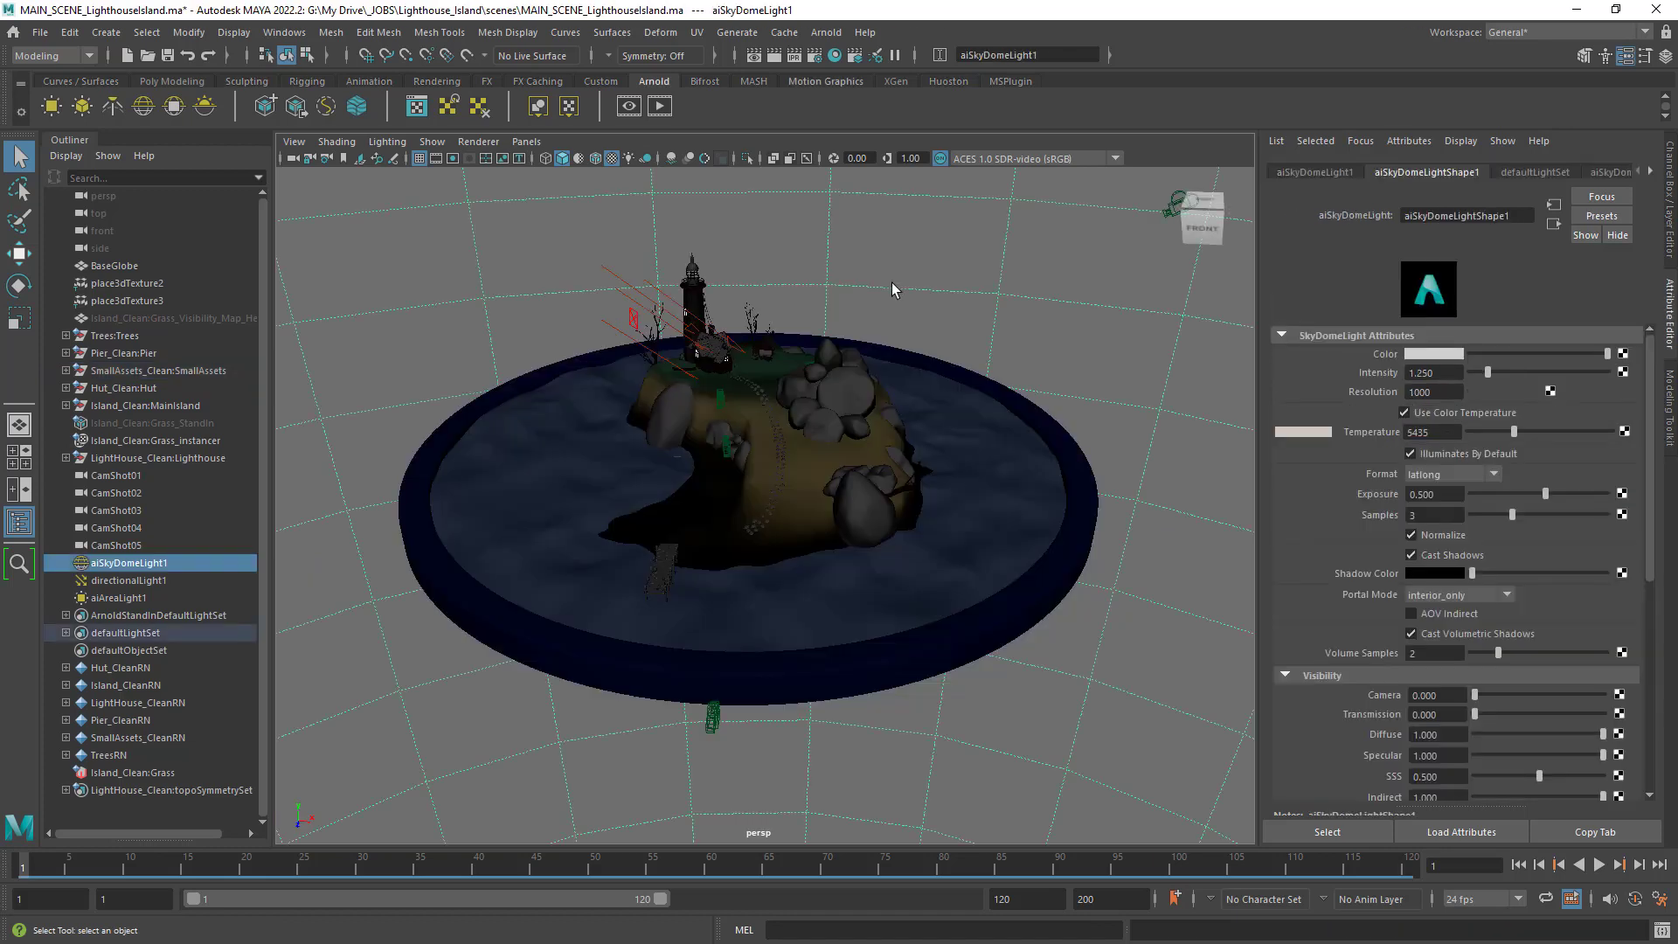
double_click(104, 198)
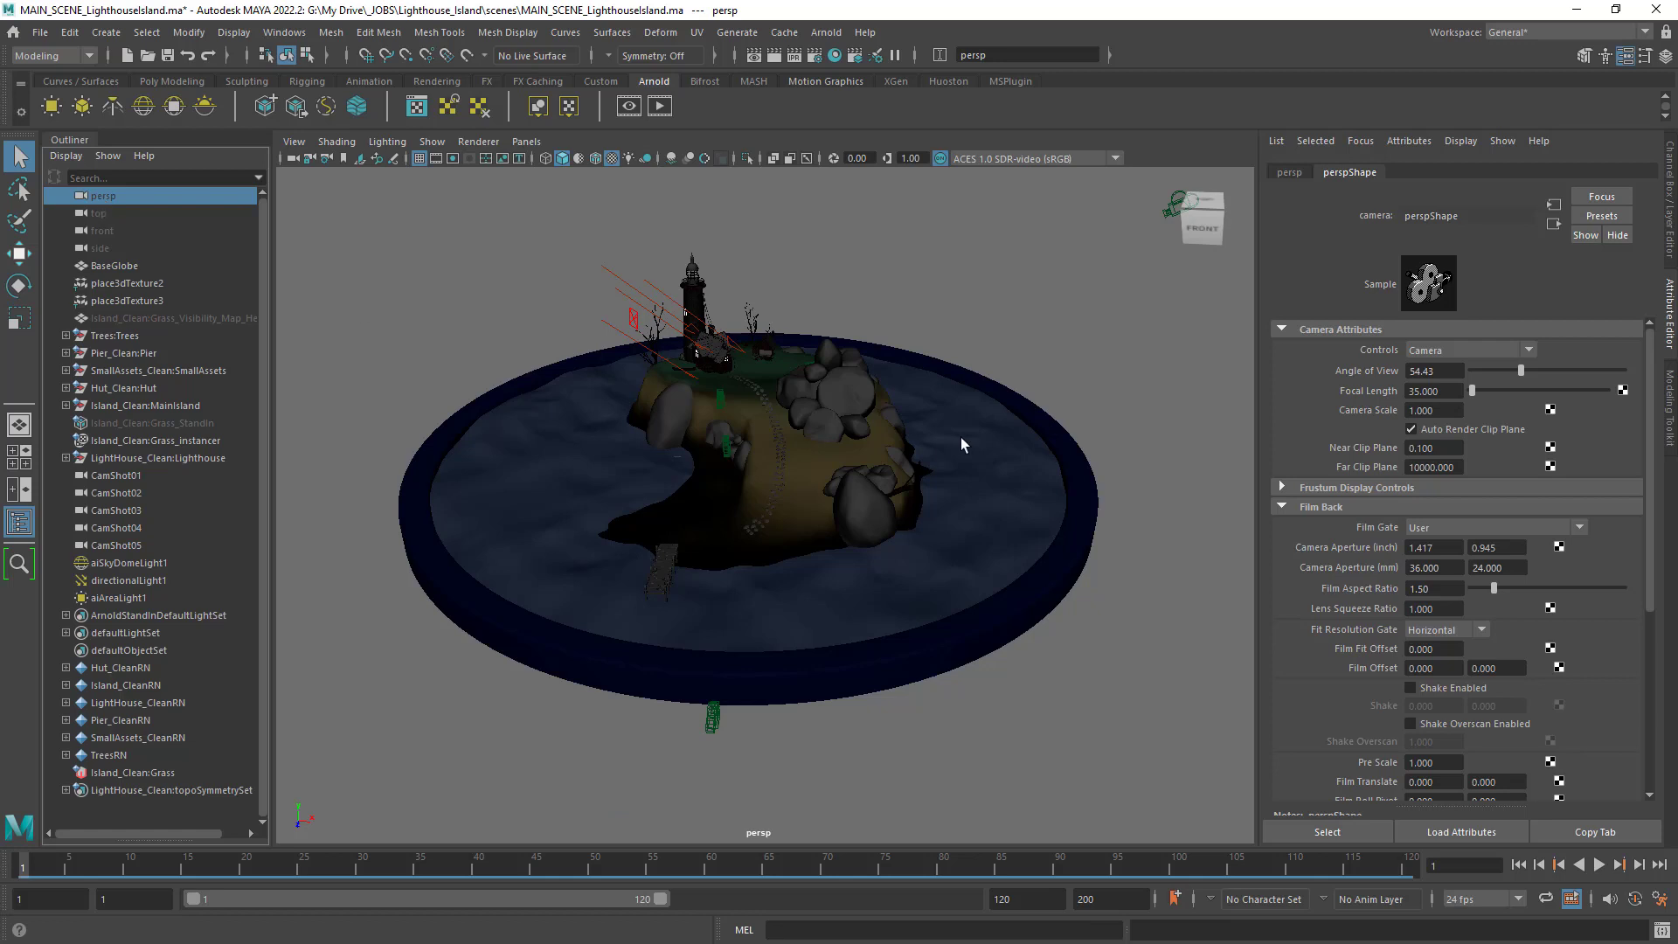
alt+right_drag(780, 428, 953, 496)
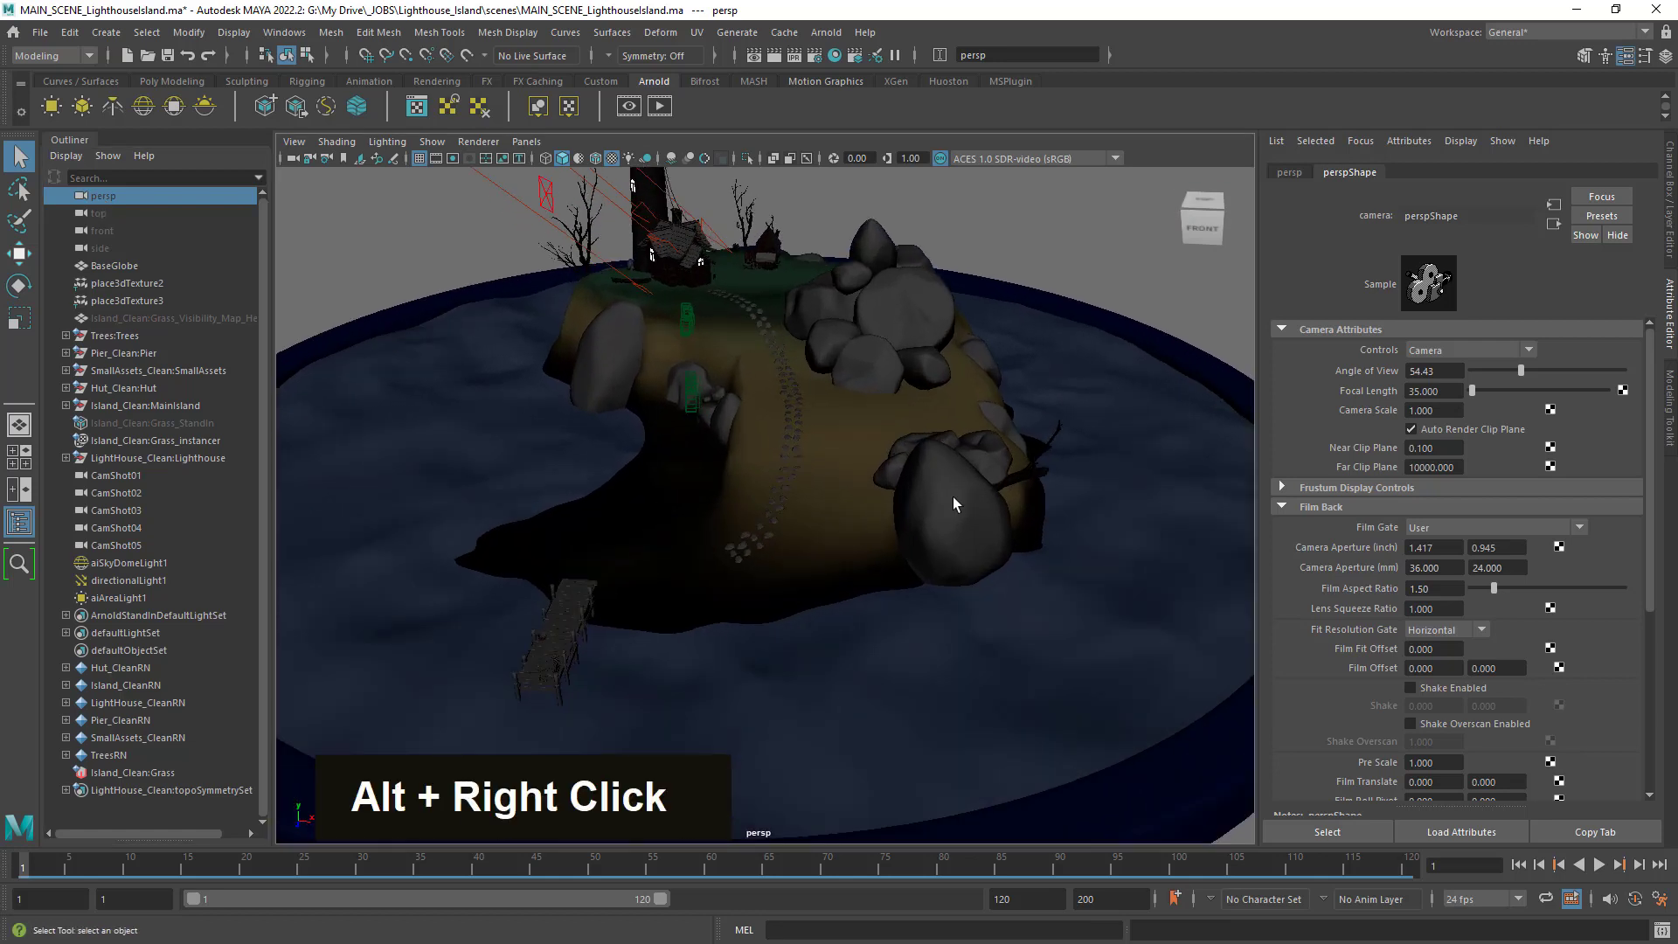
alt+drag(856, 414, 817, 492)
alt+right_drag(816, 492, 1005, 442)
alt+middle_drag(1005, 442, 899, 569)
alt+right_drag(900, 569, 922, 562)
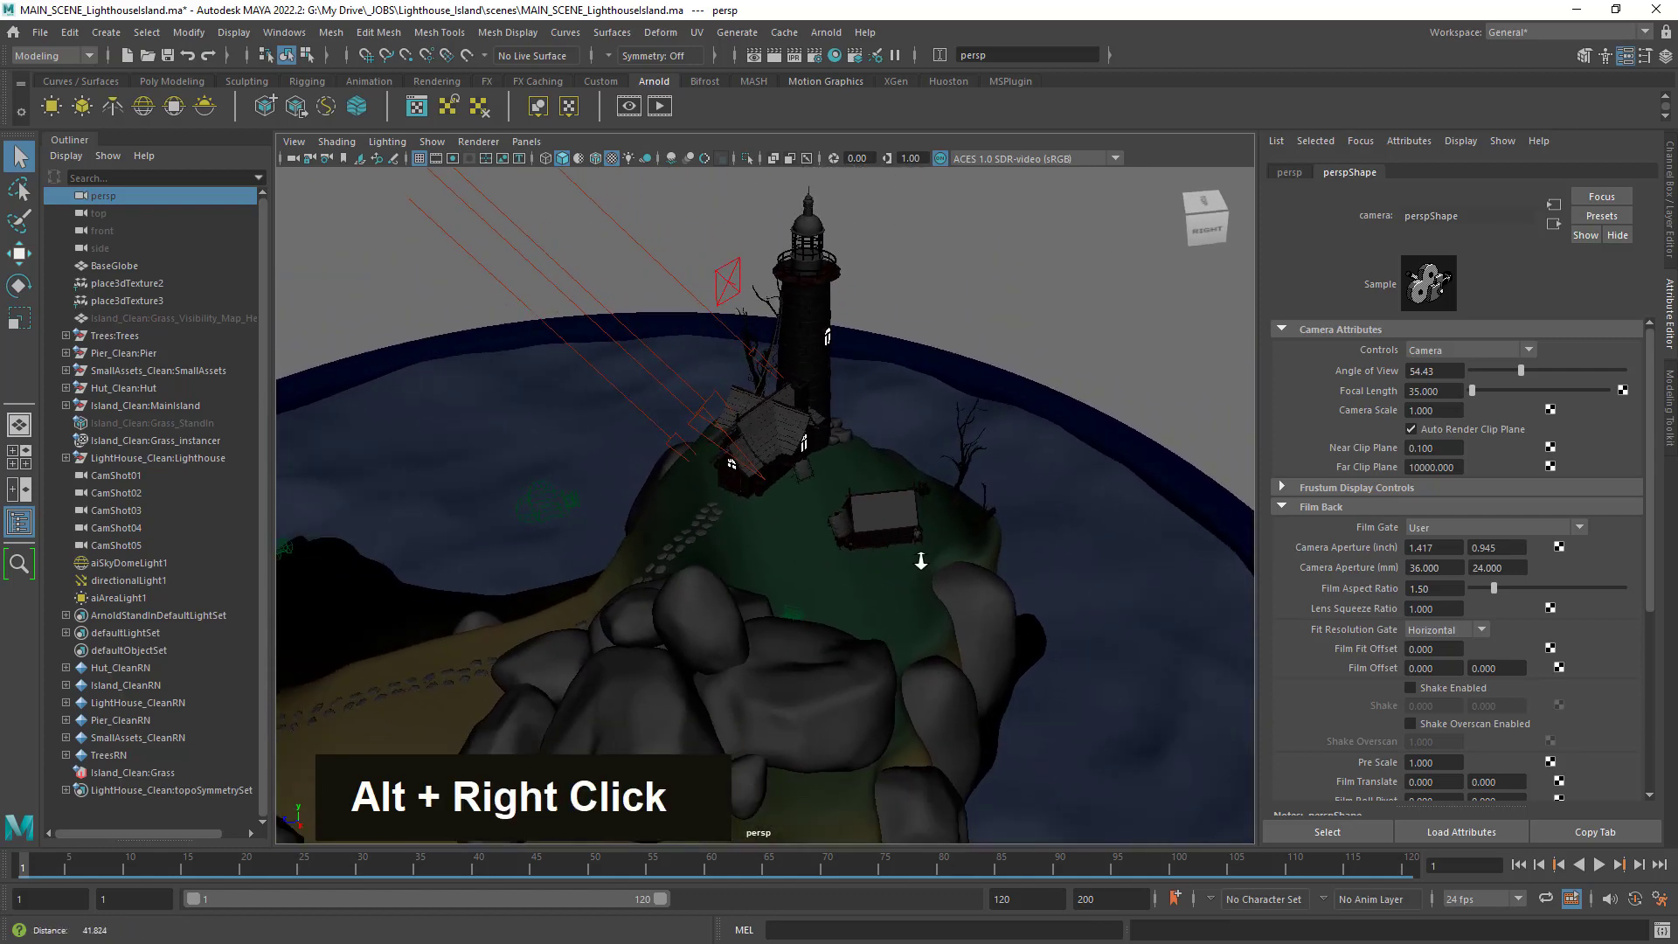
alt+drag(922, 563, 883, 531)
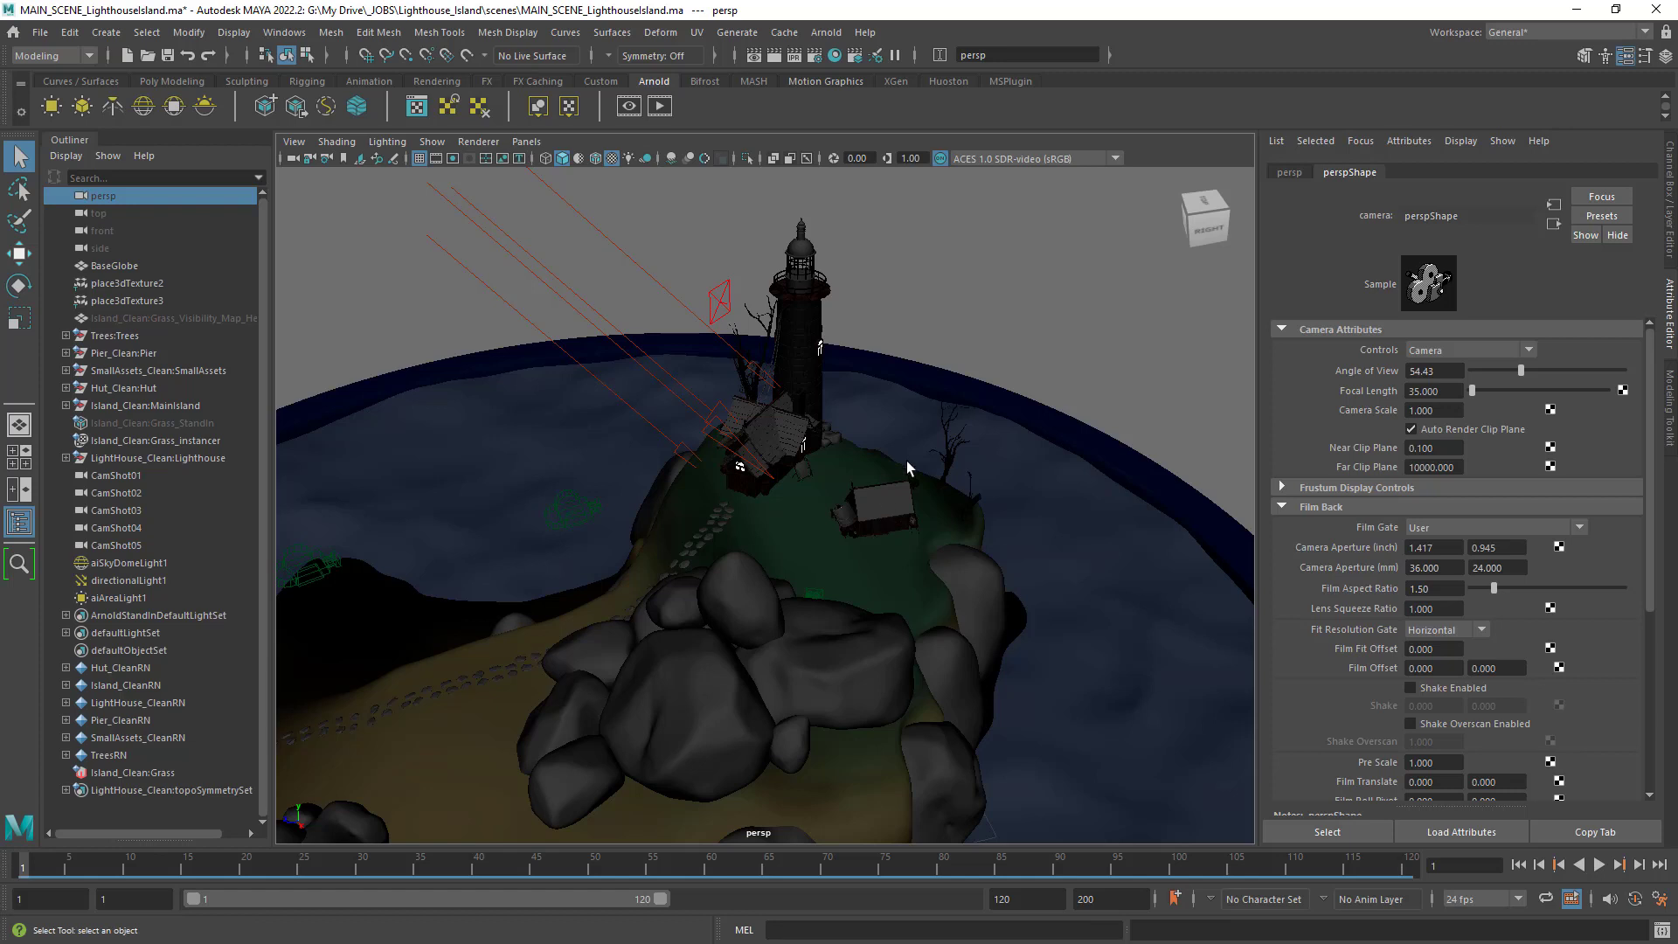
Open the Common render settings and collapse the Image Size, File Output and Frame Range sections.
click(812, 58)
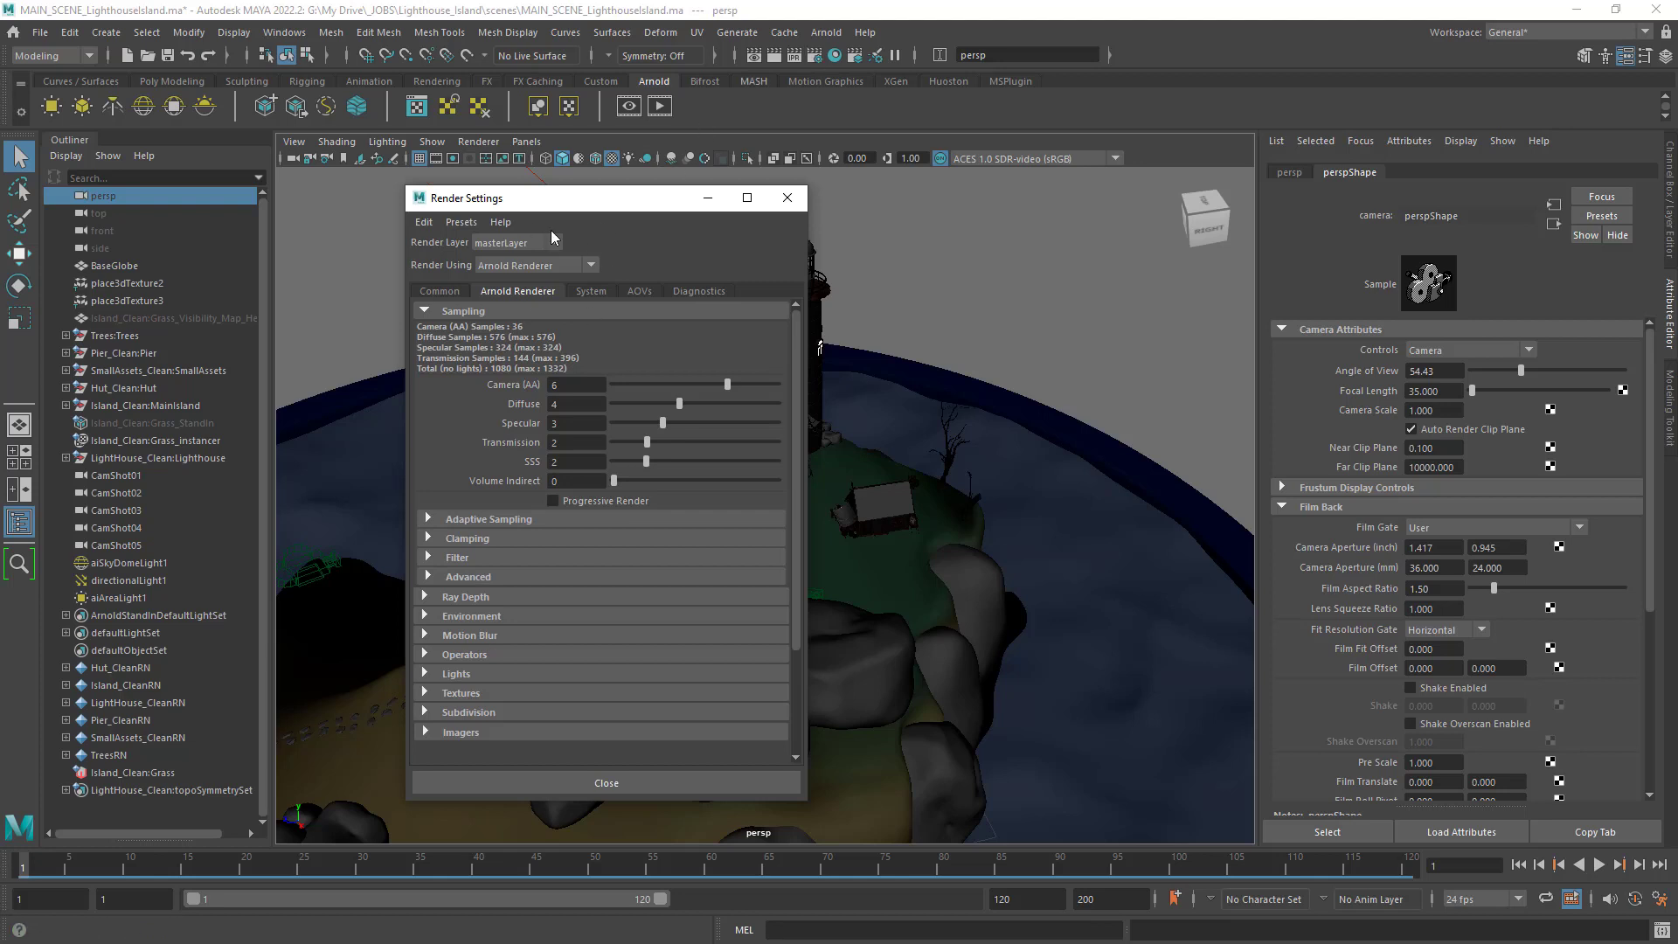
click(442, 291)
click(539, 426)
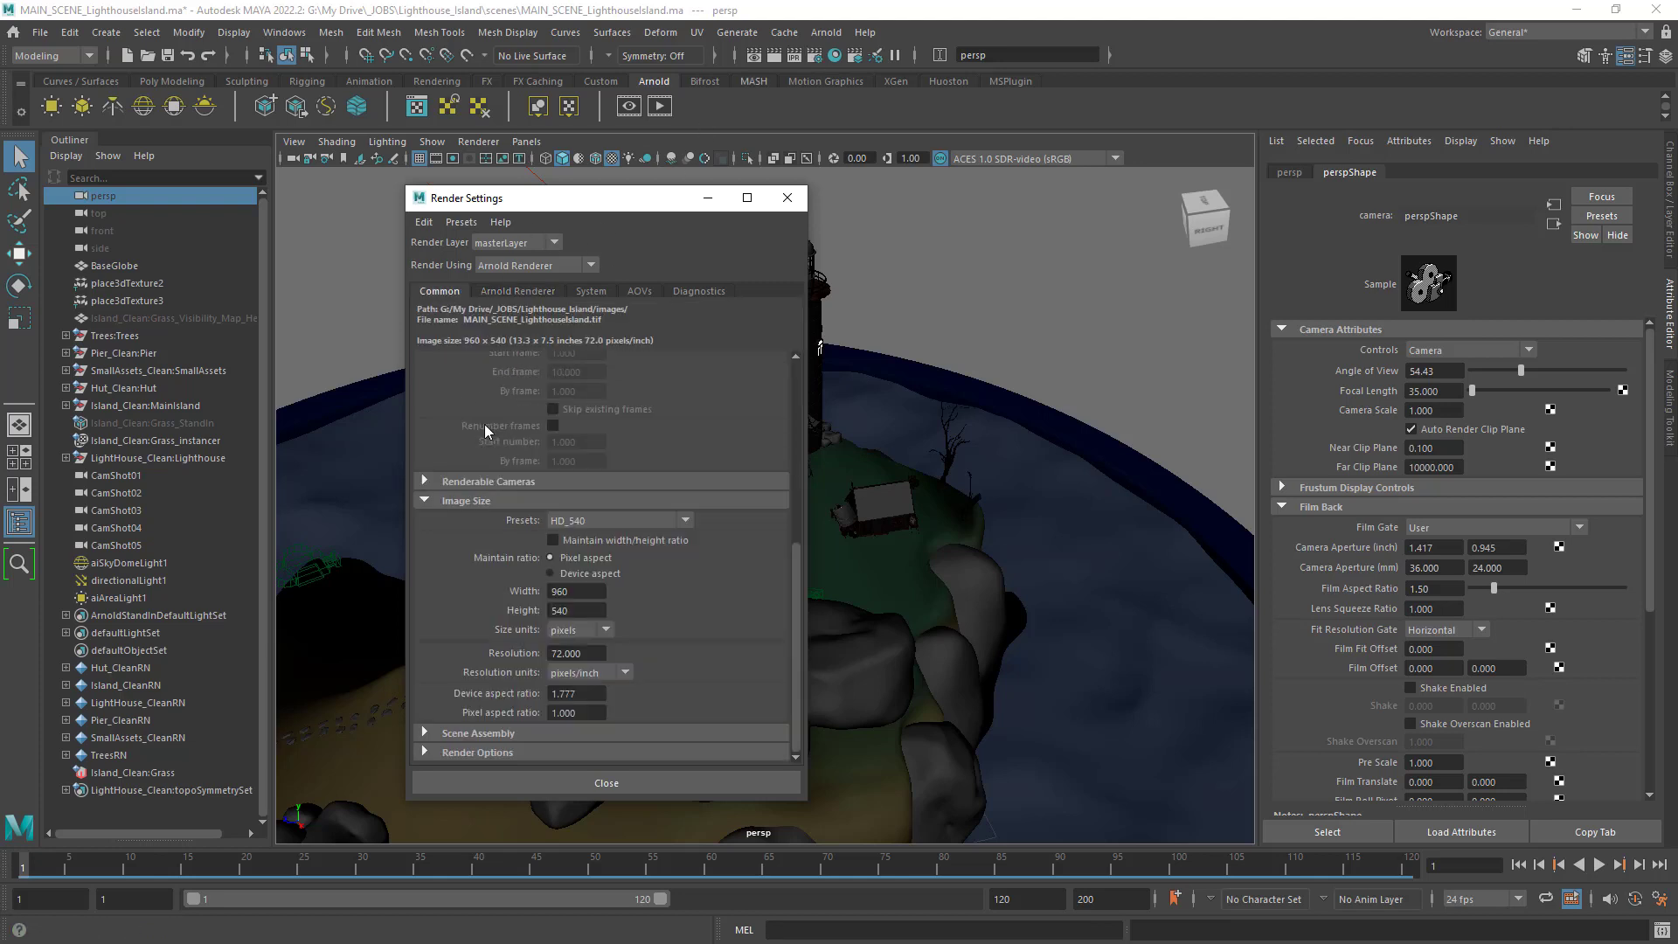
click(463, 500)
scroll(496, 412, up, 3)
click(455, 361)
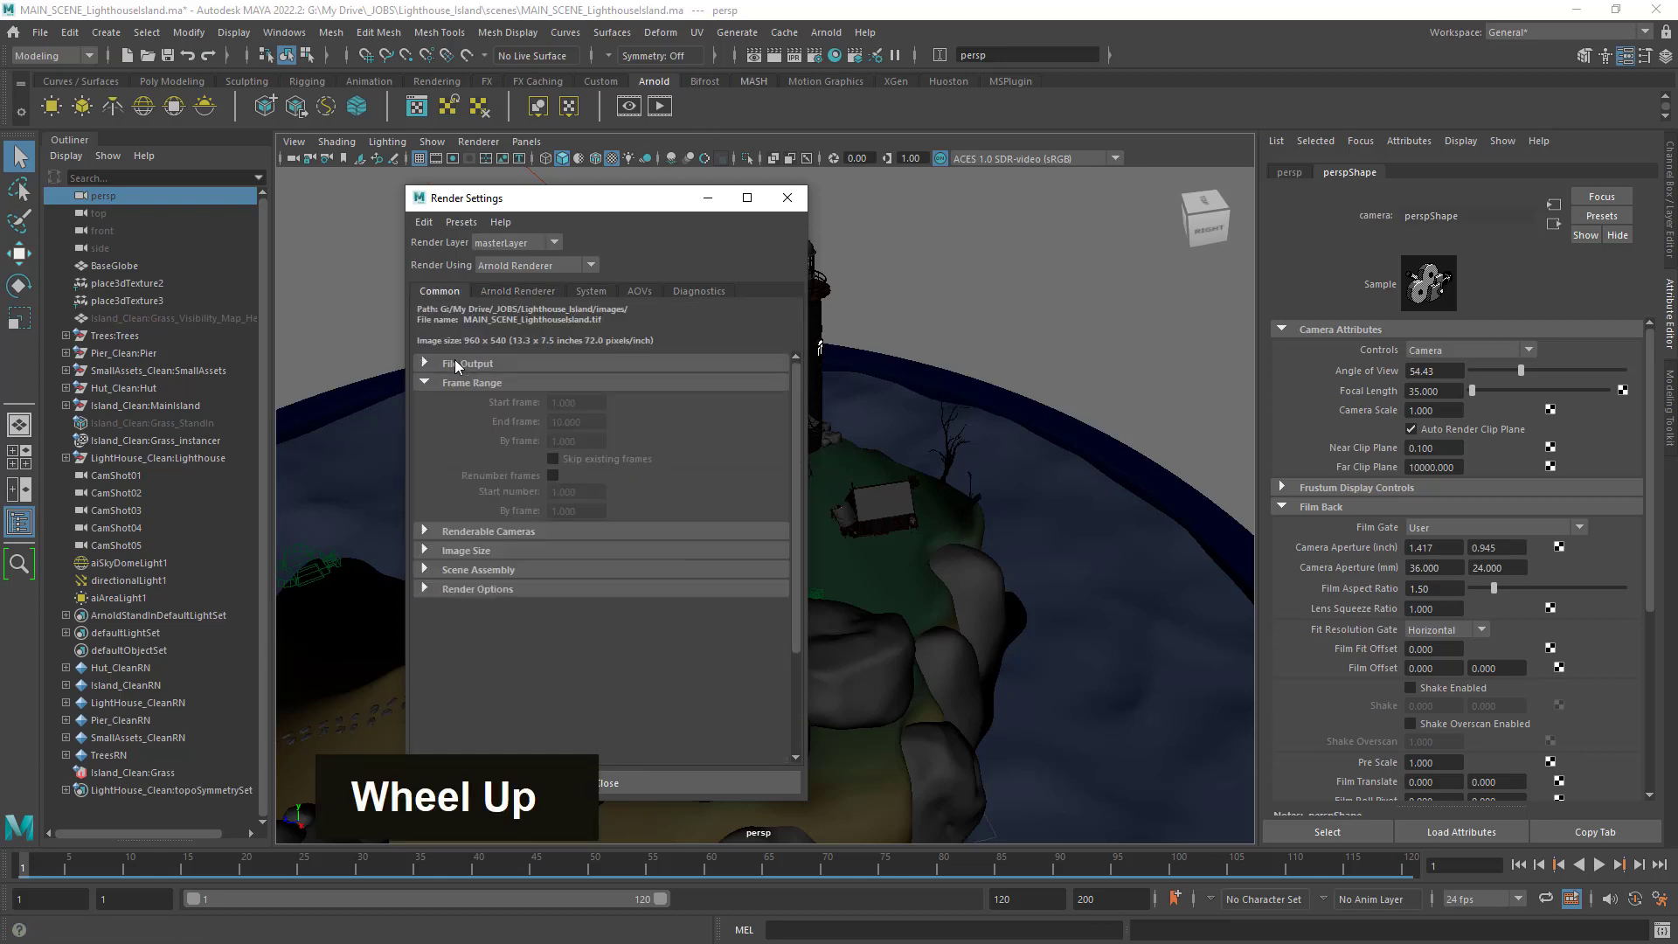
click(452, 385)
drag(538, 199, 710, 200)
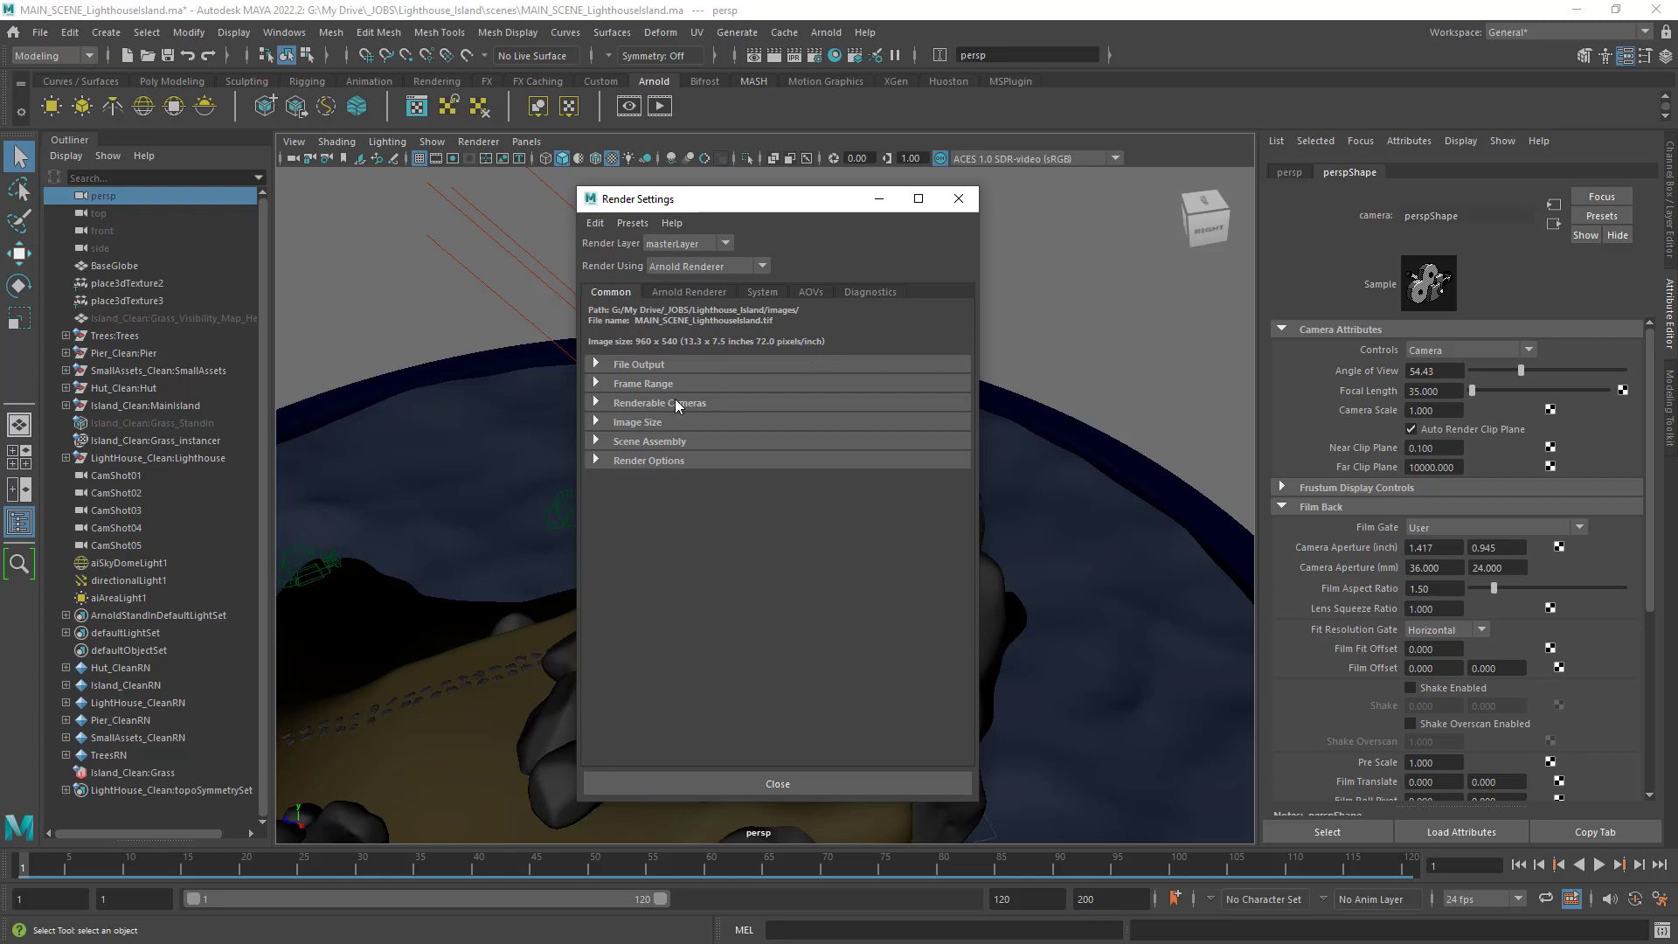
Expand Image Size and set its preset to HD_1080 for a 1920 x 1080 render.
click(651, 423)
drag(743, 209, 734, 161)
click(776, 398)
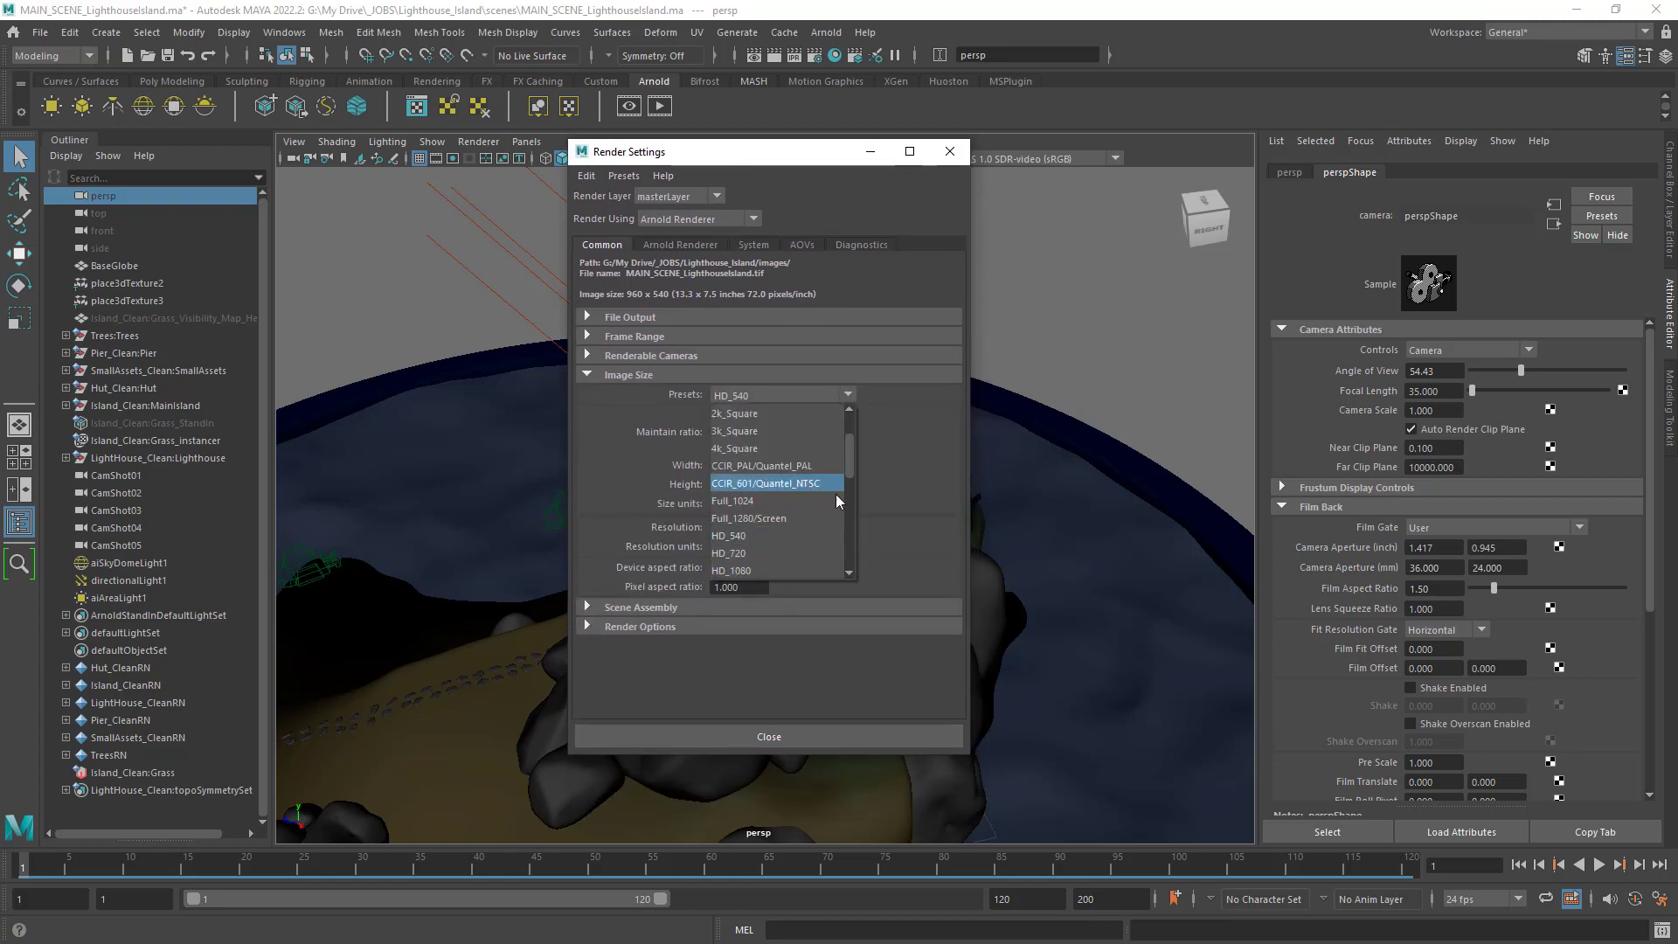
drag(851, 461, 851, 468)
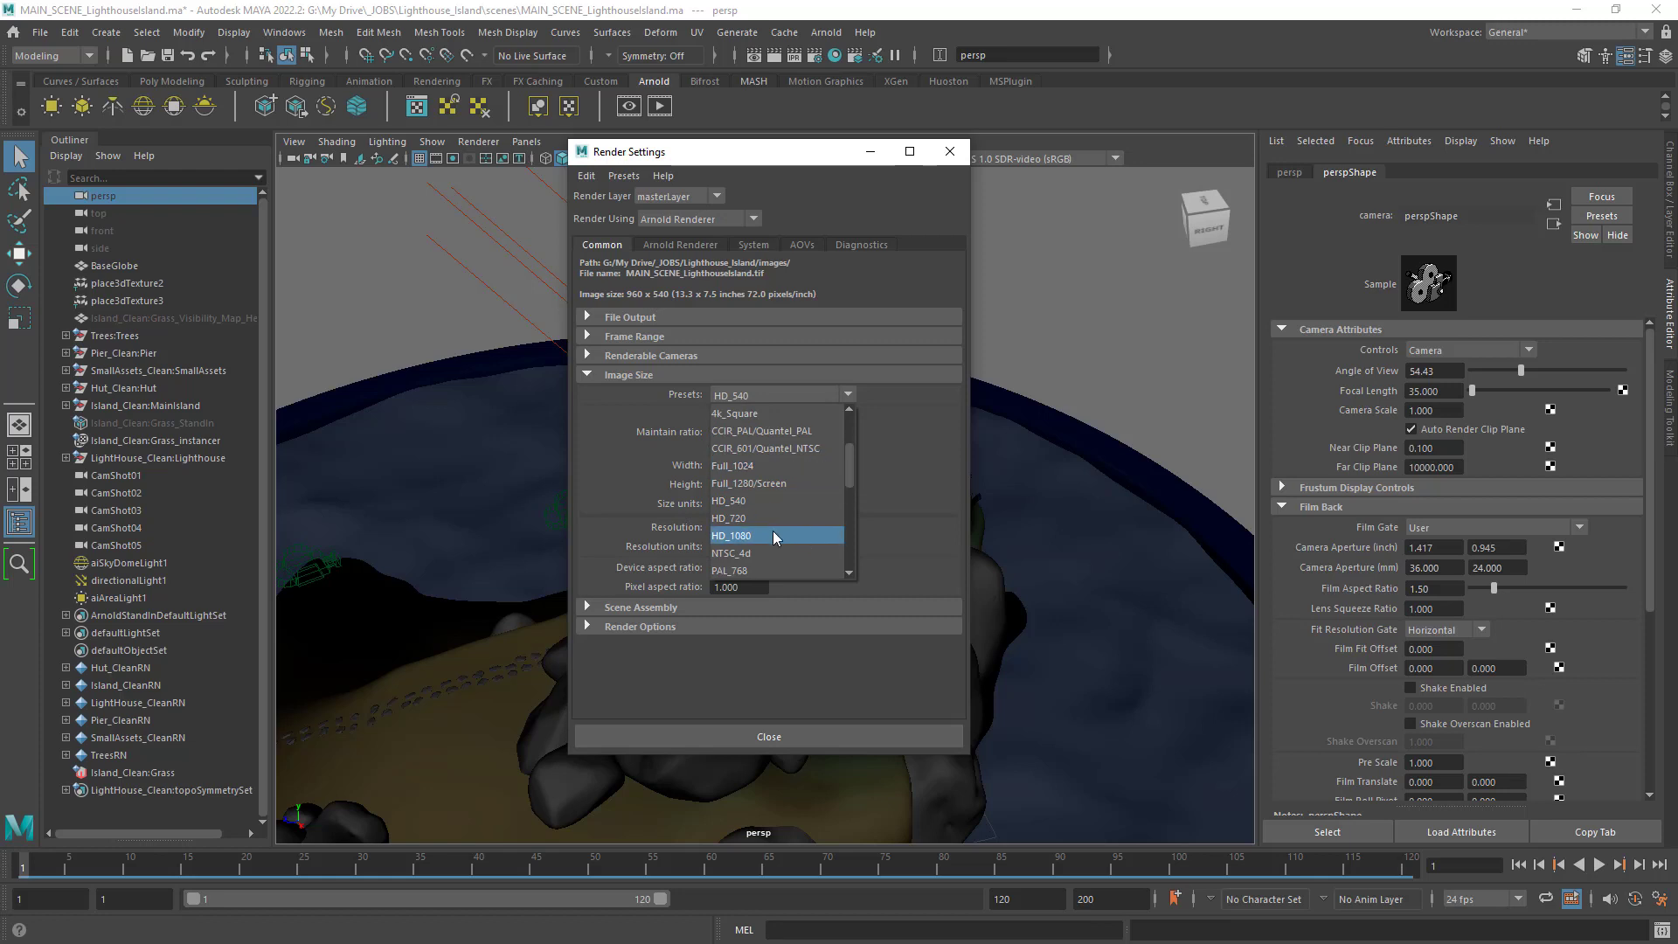
click(758, 537)
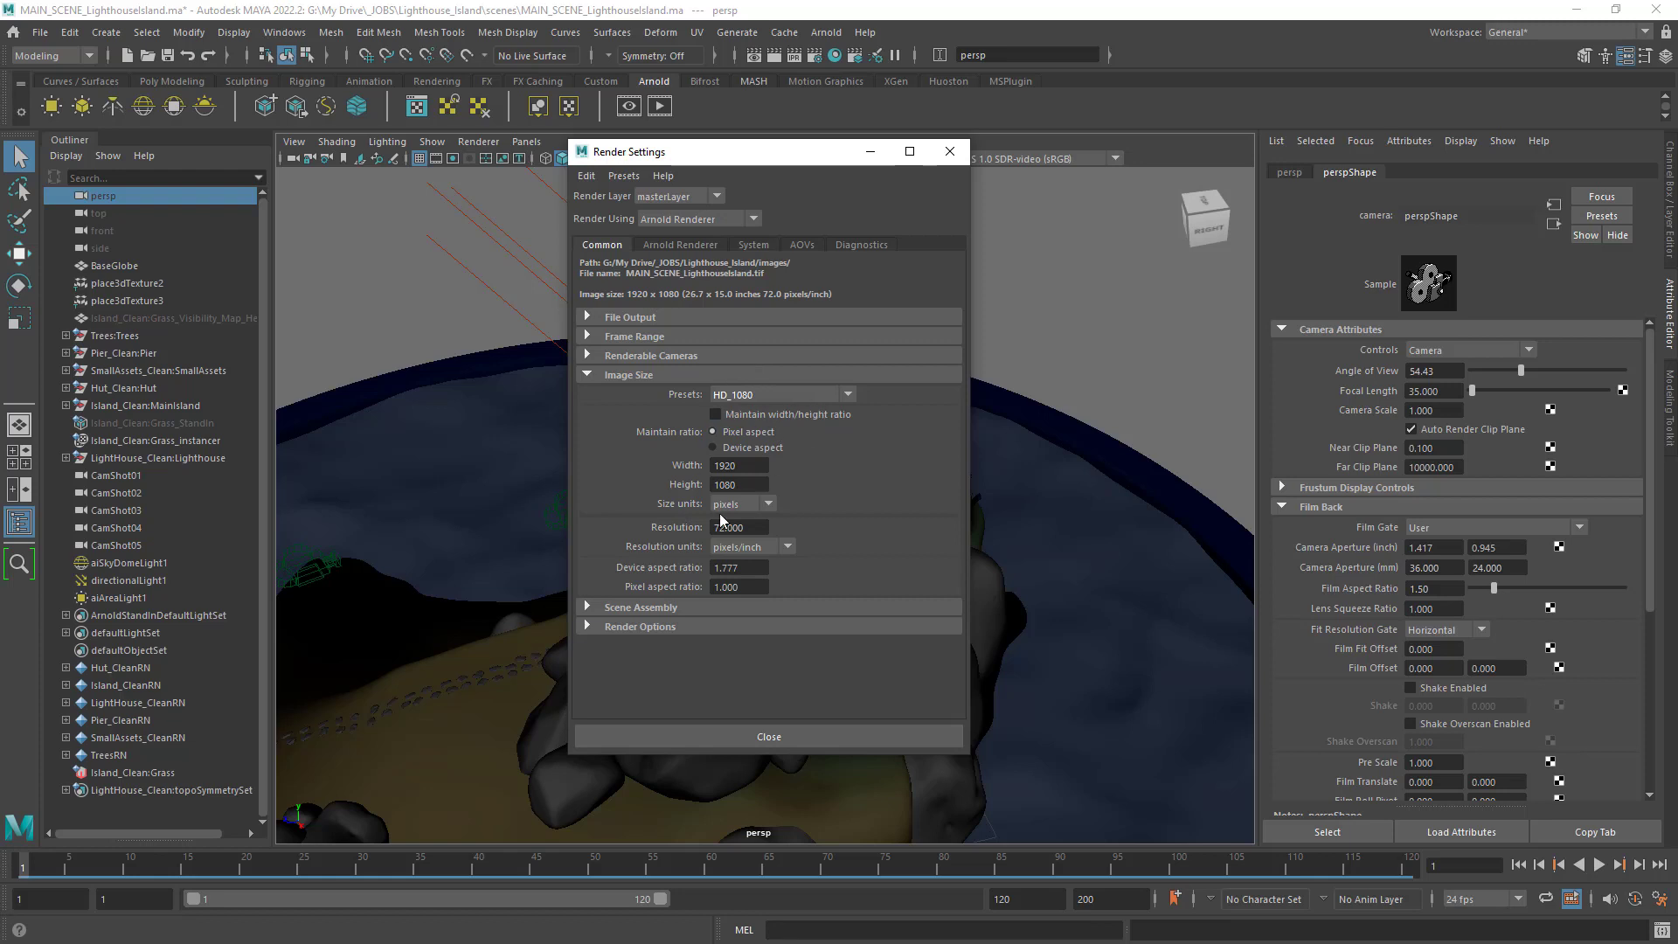
Look through the other available image size presets, keeping HD_1080.
click(786, 395)
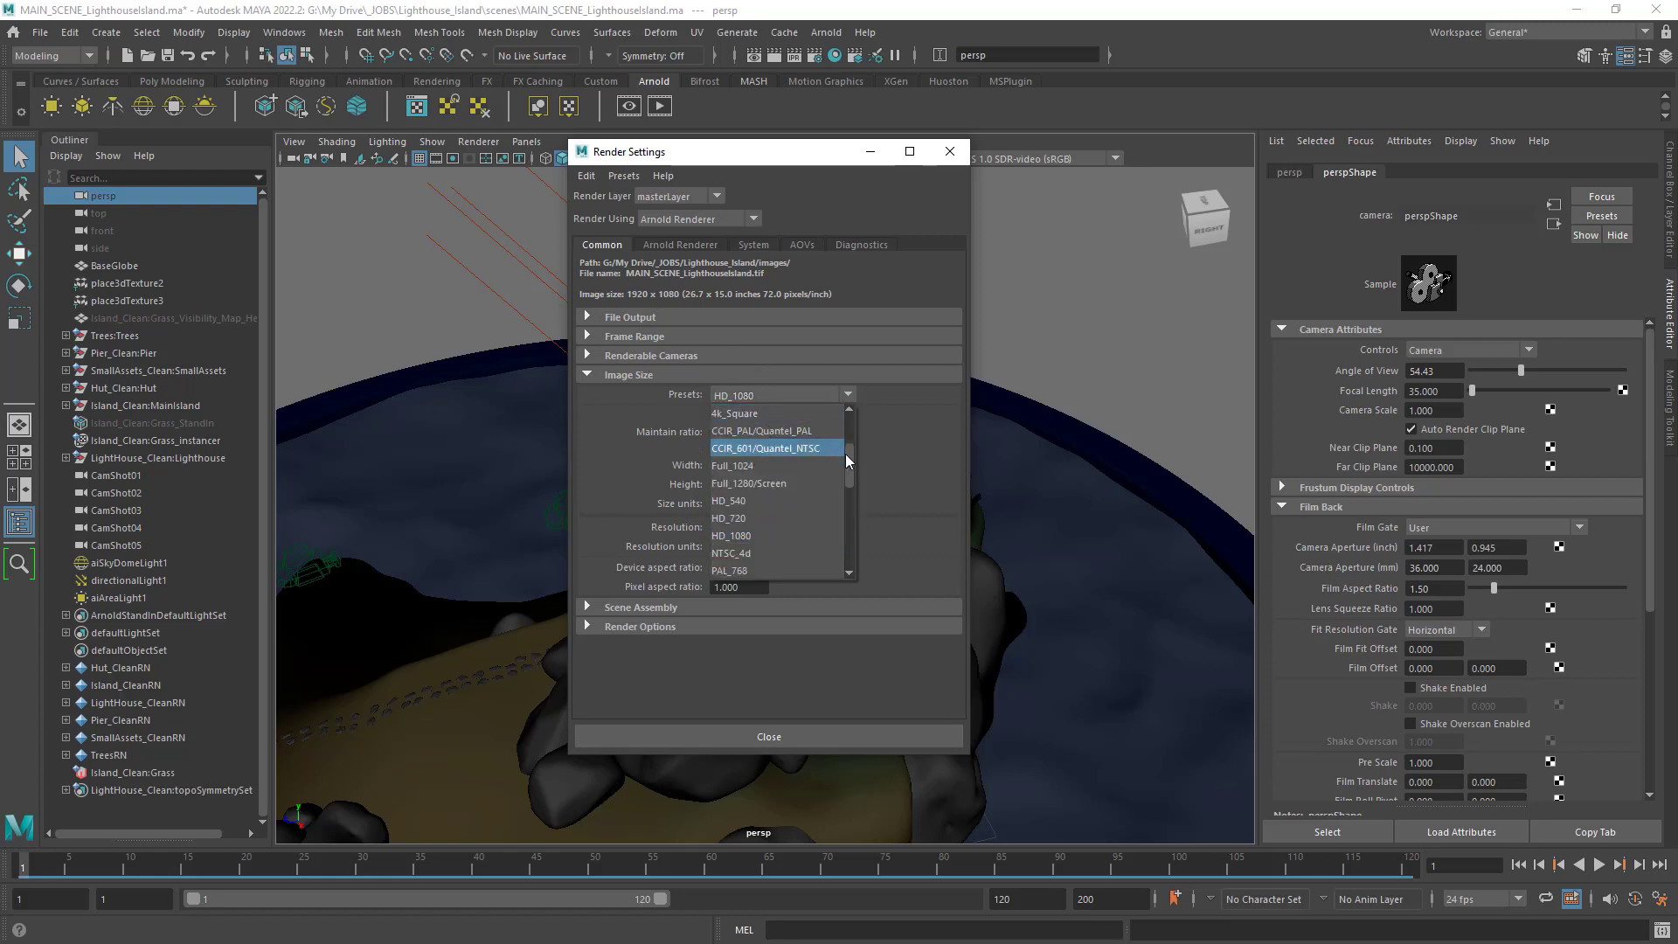
mouse_move(847, 454)
mouse_down()
mouse_move(848, 543)
mouse_move(841, 438)
mouse_up()
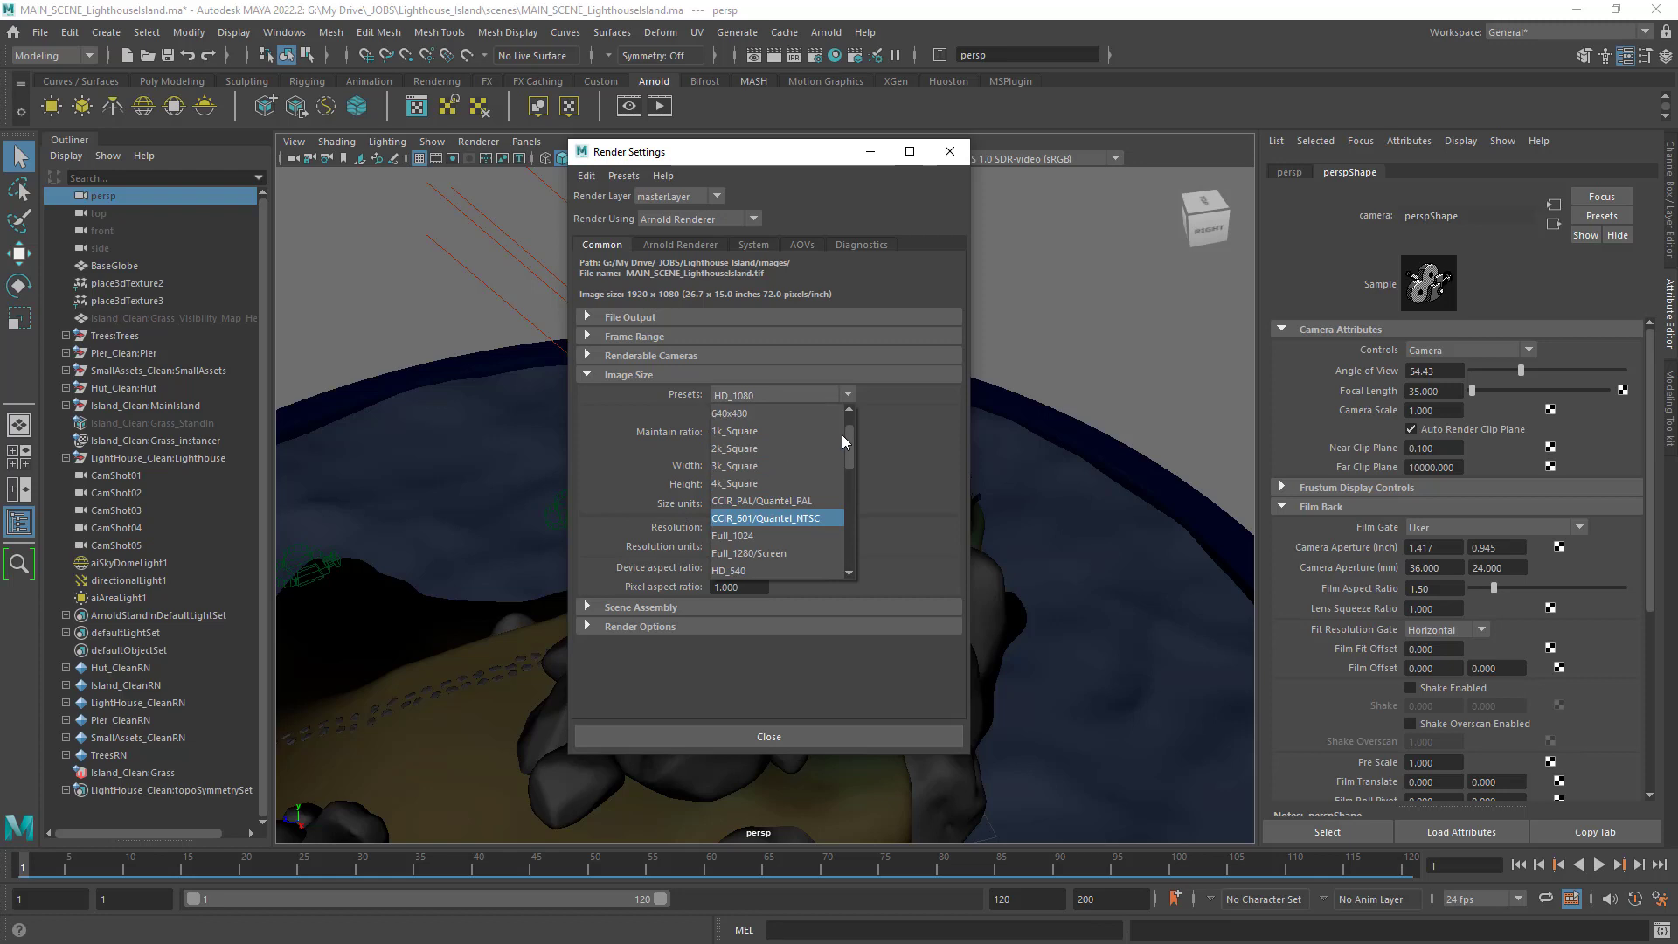
click(895, 398)
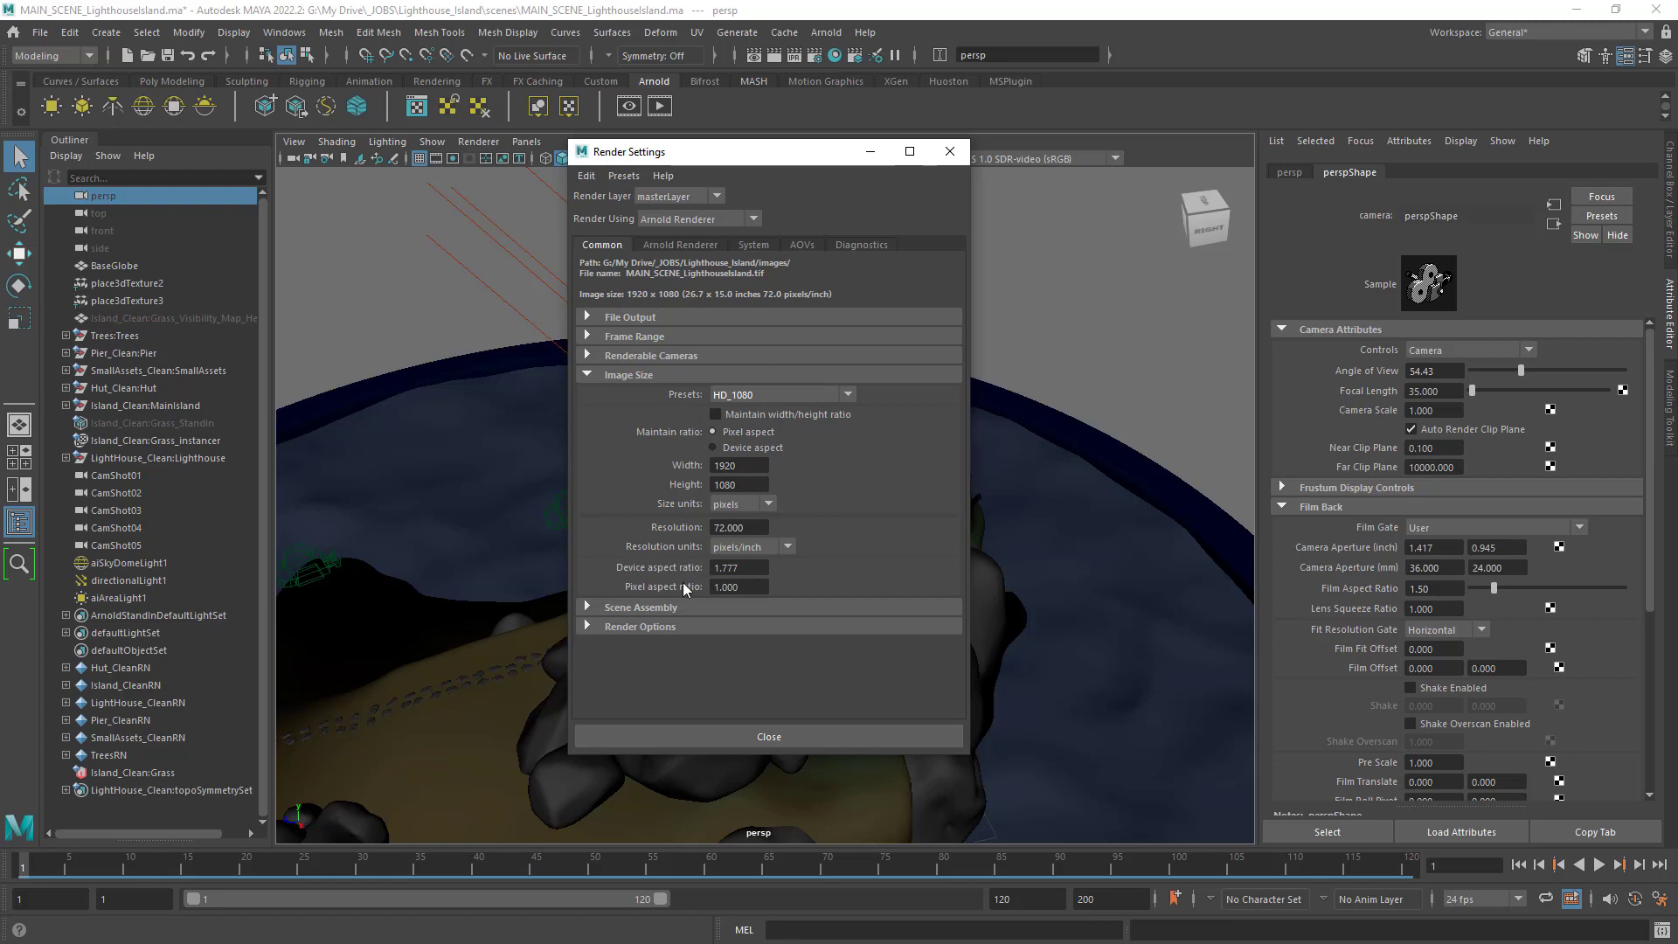
Expand the Renderable Cameras section and set the renderable camera to CamShot05.
click(647, 355)
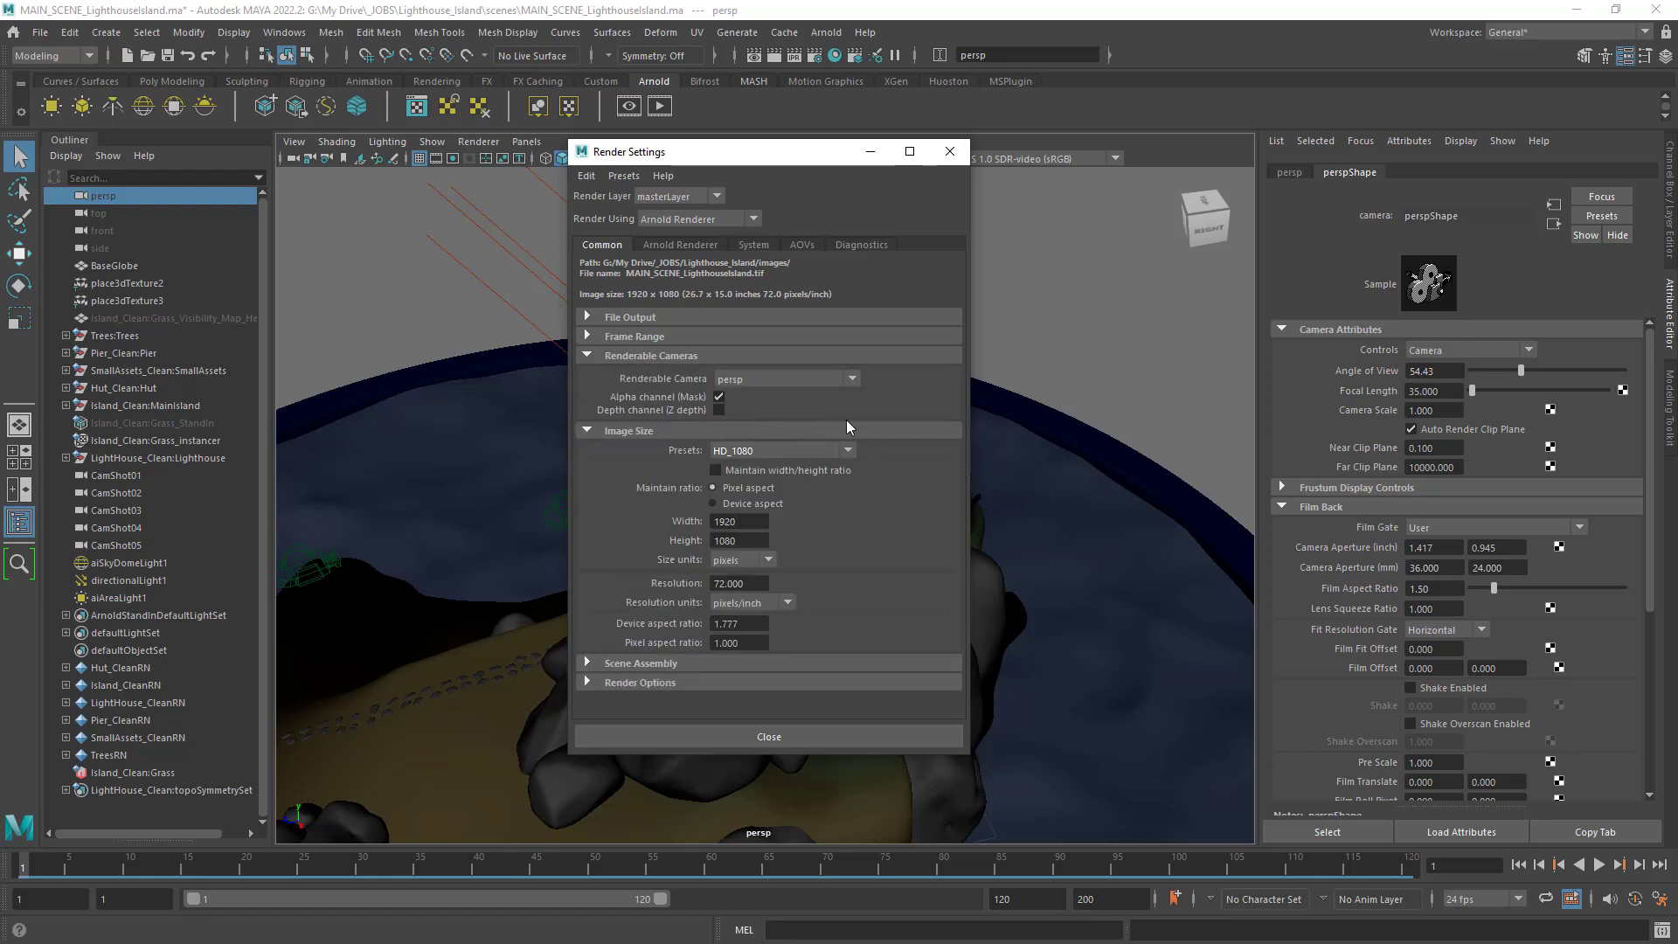
click(823, 380)
click(825, 416)
click(797, 375)
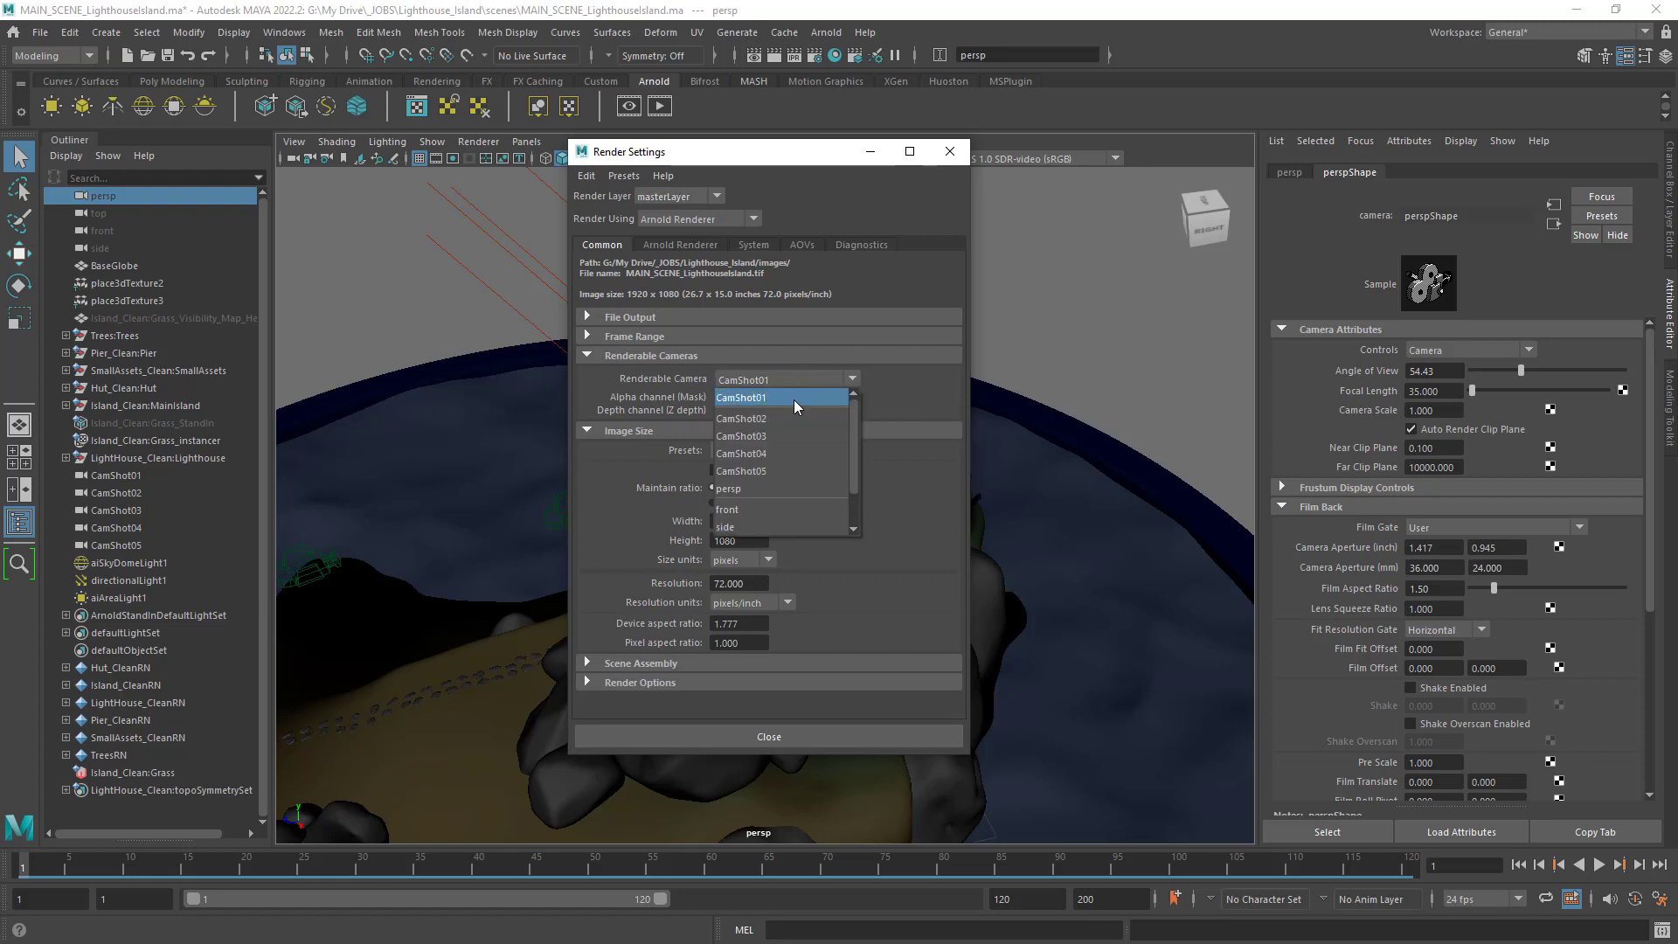
click(793, 411)
click(795, 378)
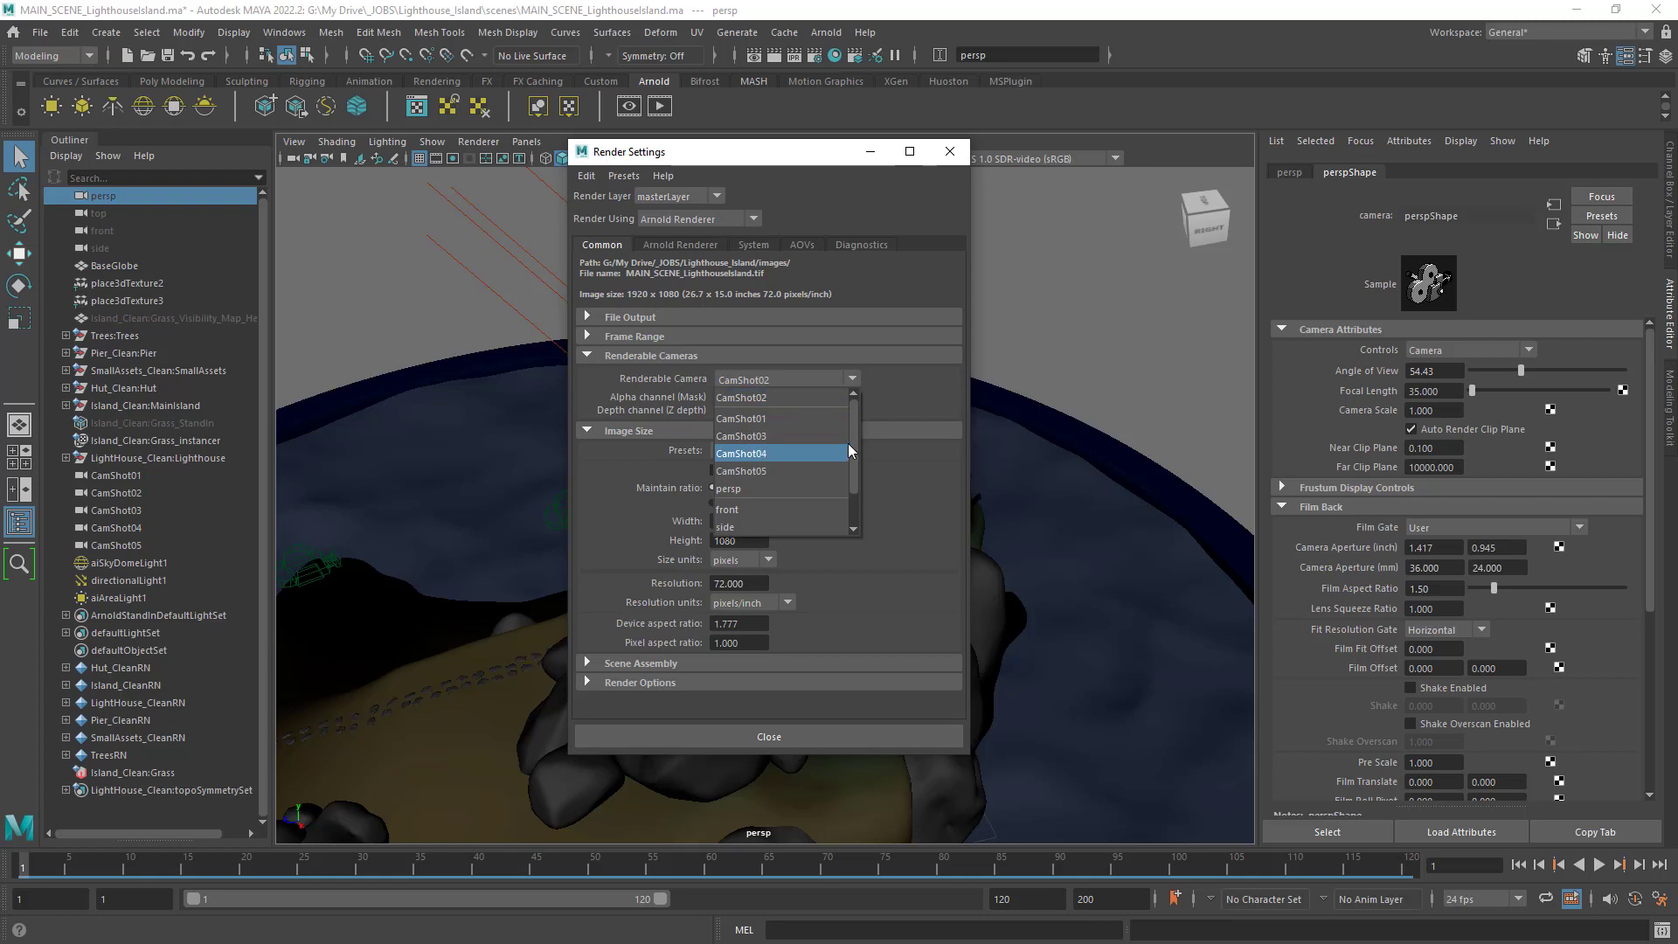
scroll(848, 442, up, 3)
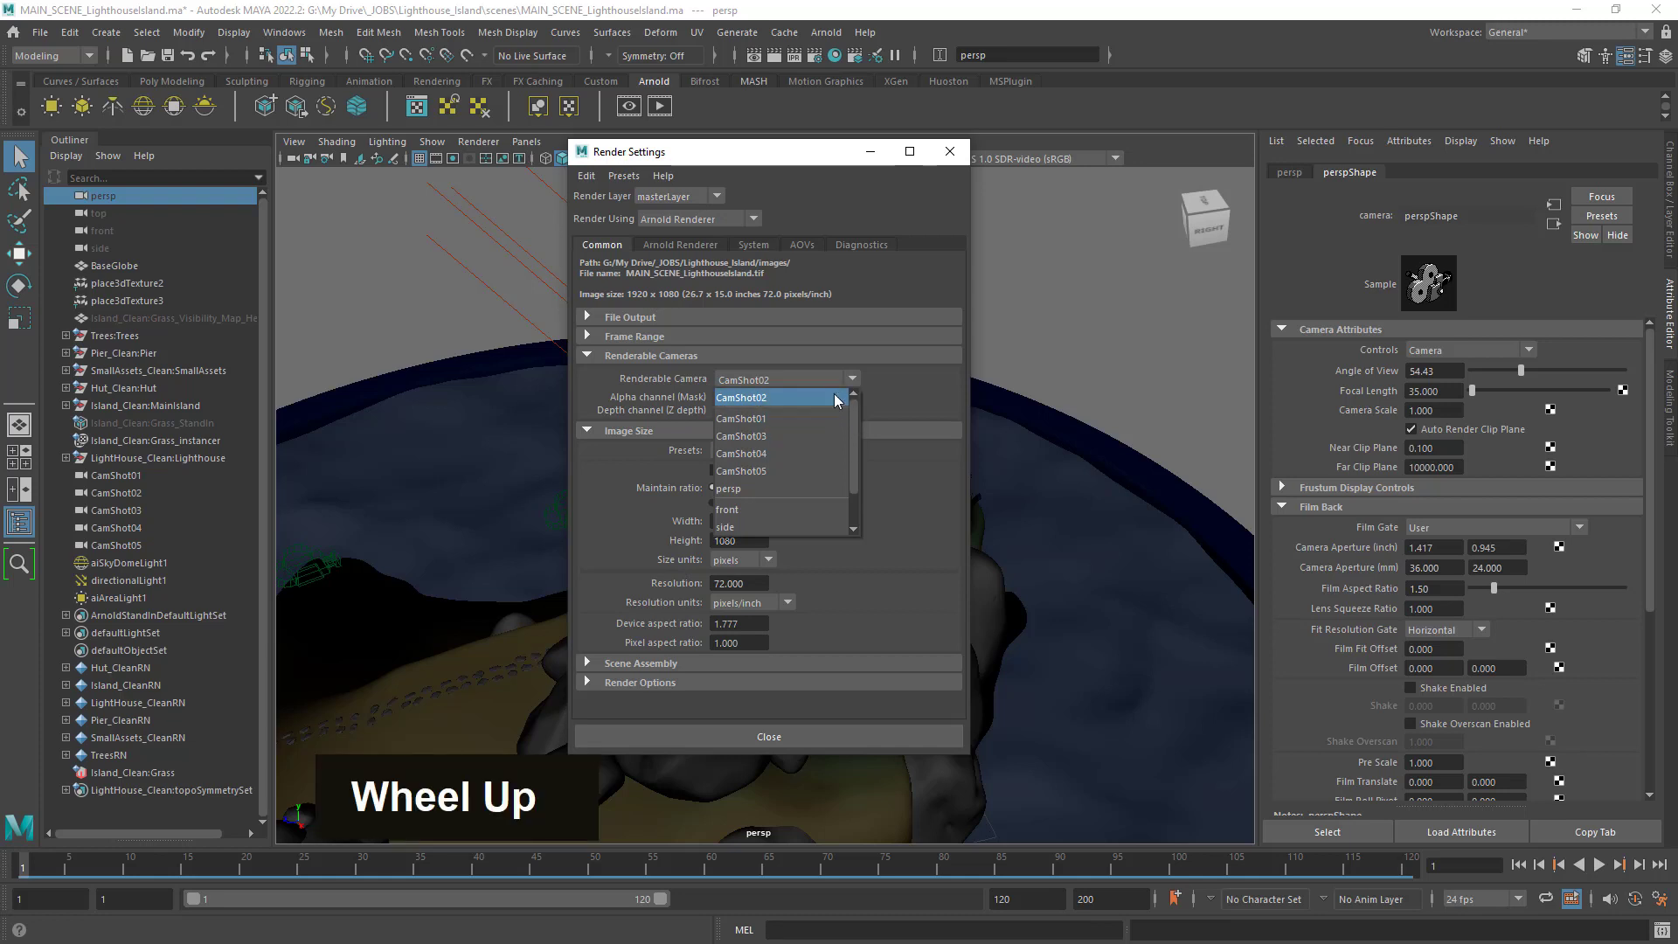
click(824, 476)
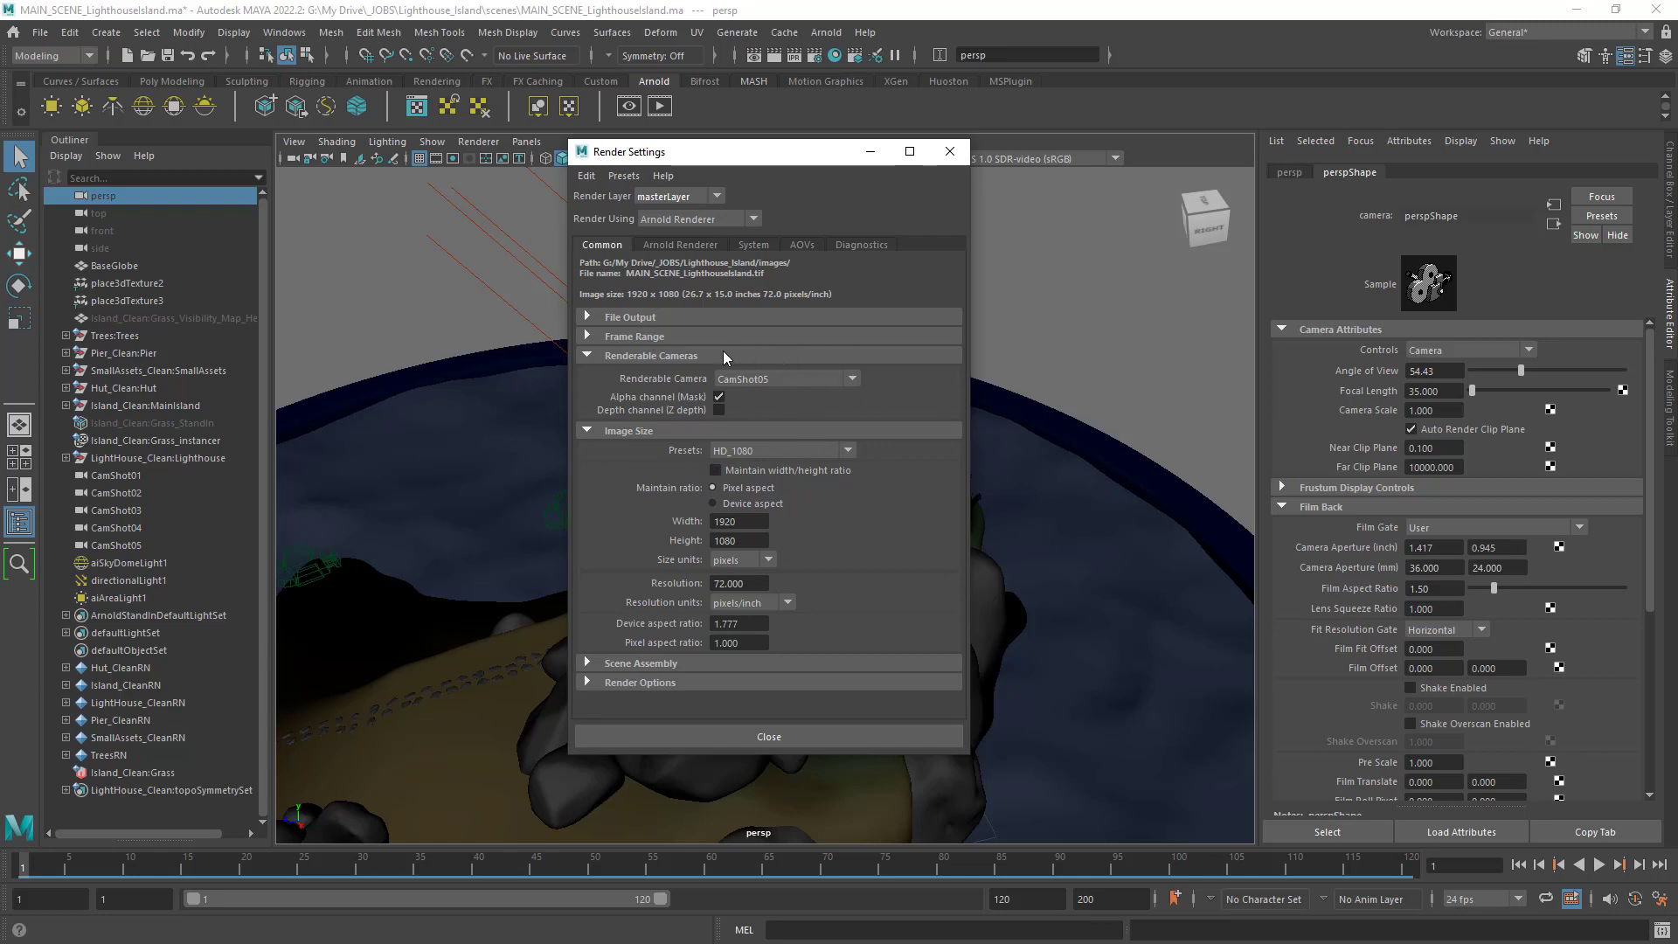
Look through CamShot05 in the viewport, moving the Render Settings window aside to see its framing.
drag(717, 151, 965, 130)
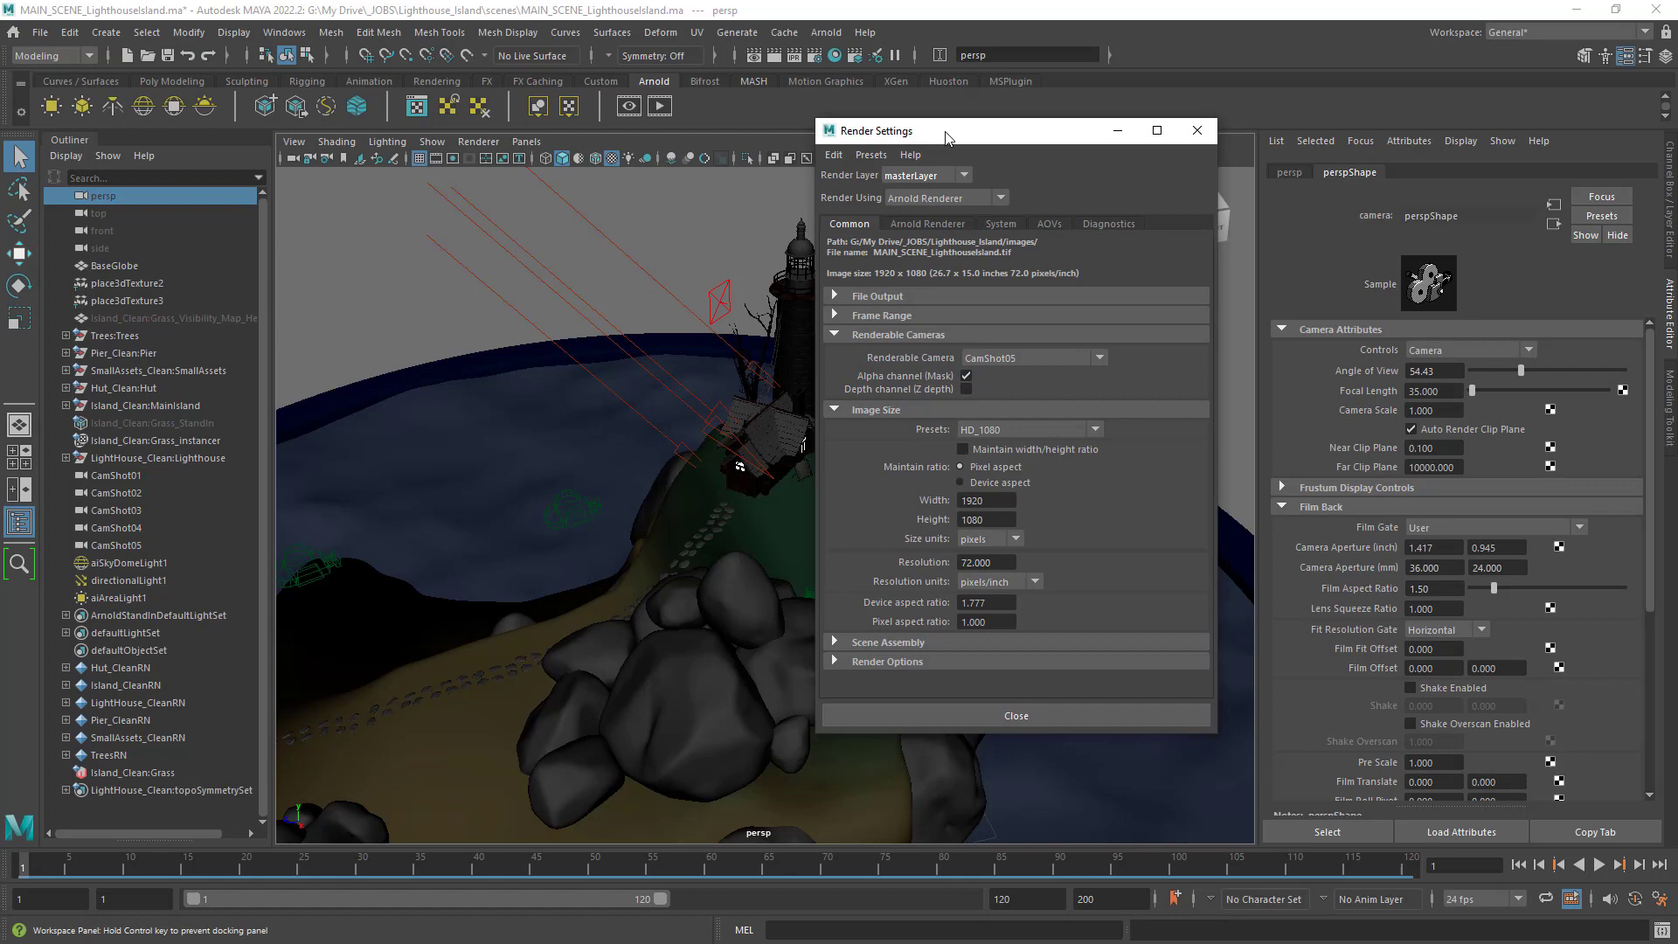
click(549, 142)
mouse_move(601, 160)
click(769, 226)
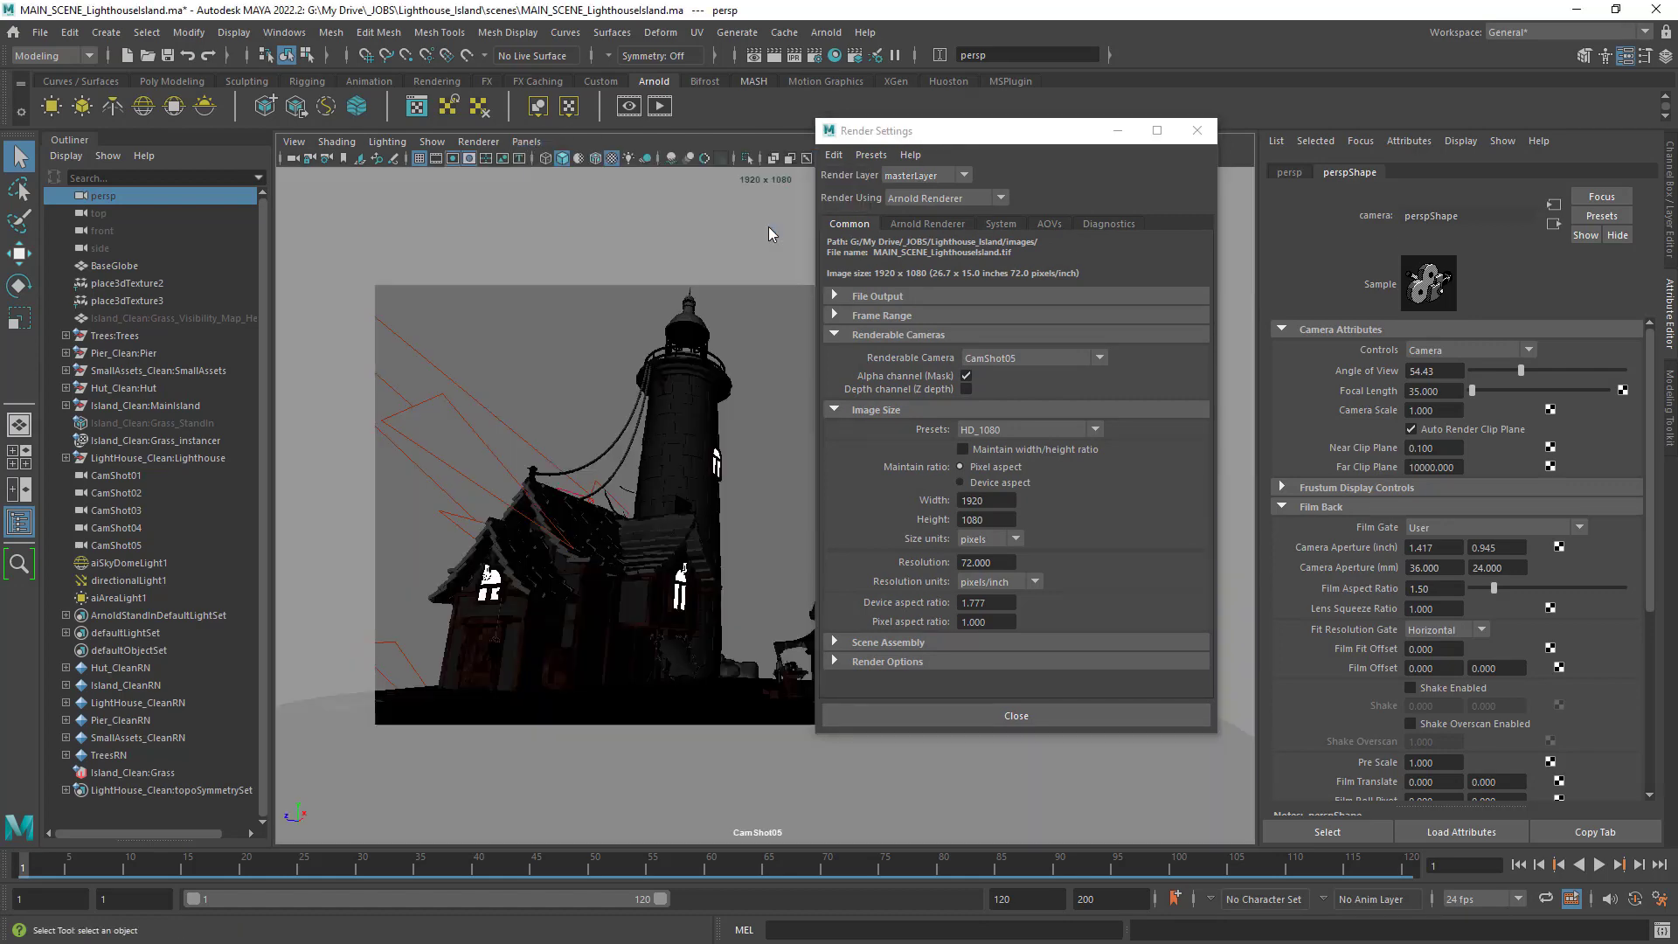
drag(981, 133, 692, 217)
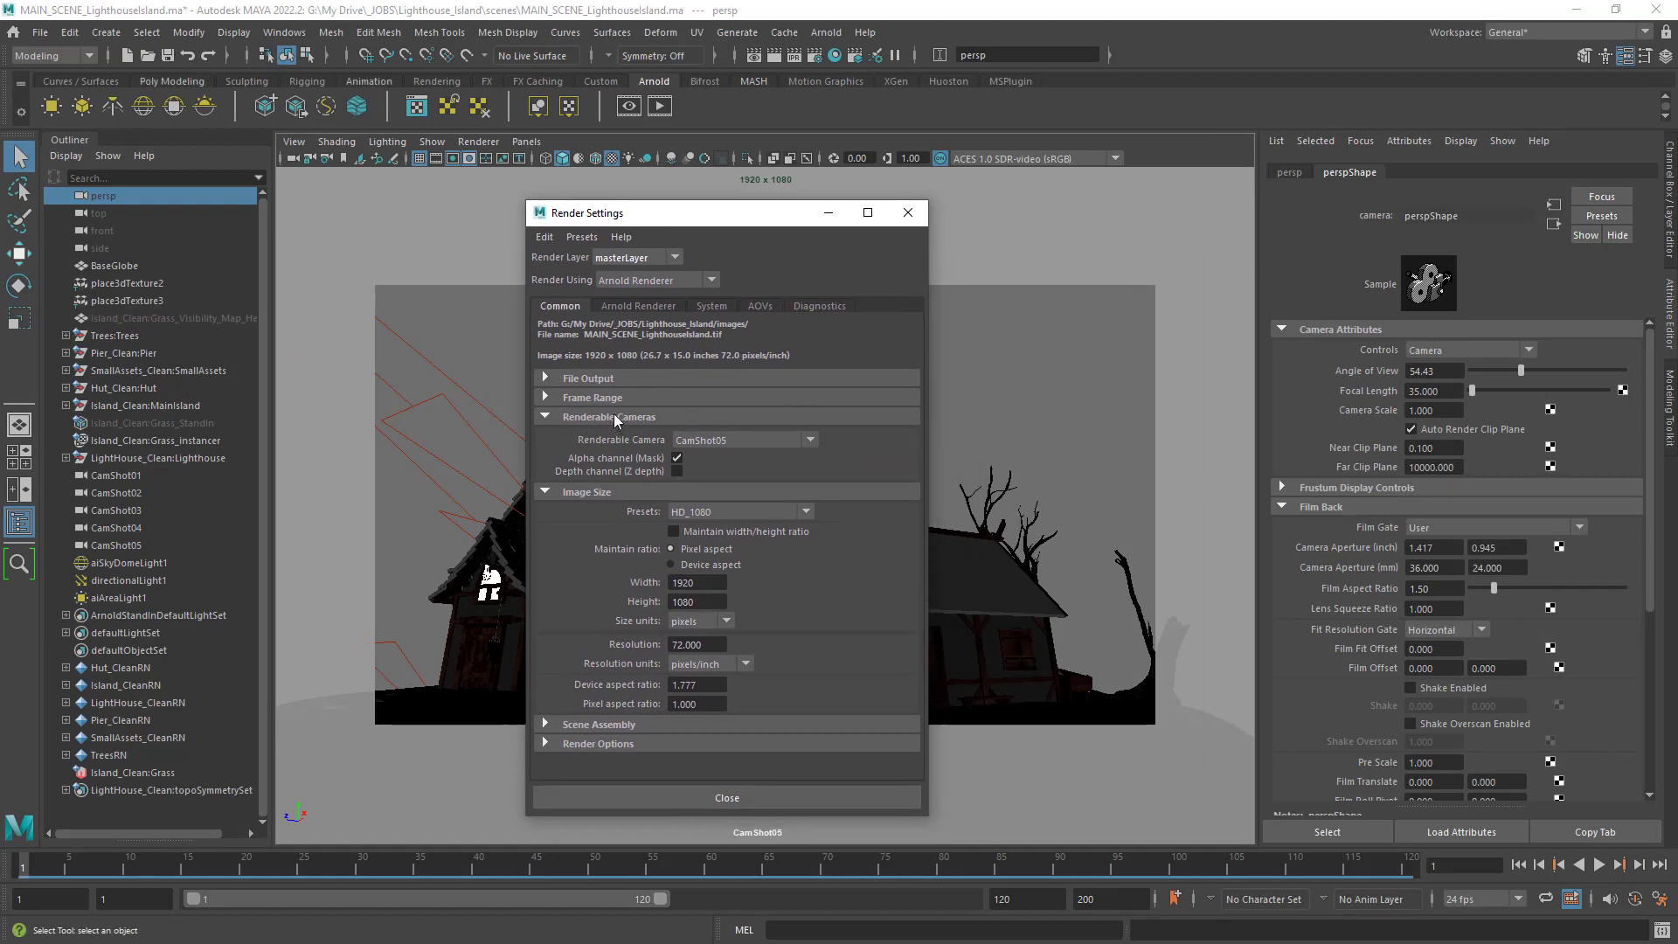
Expand File Output and look through the available image formats, keeping tif.
click(591, 379)
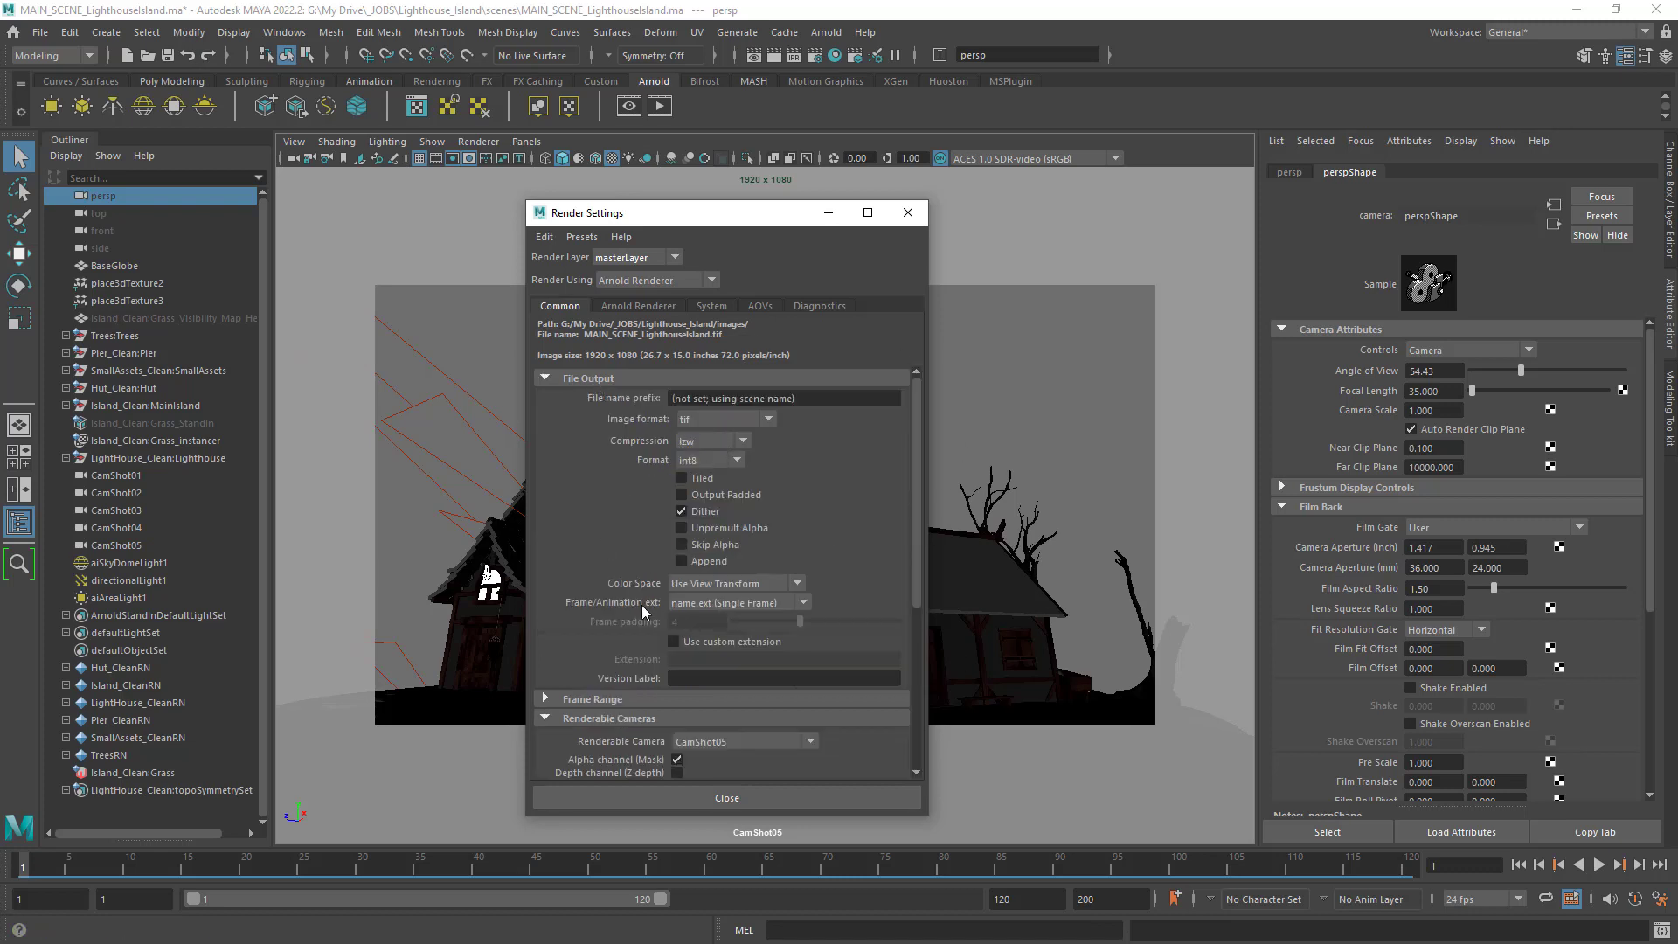
click(769, 421)
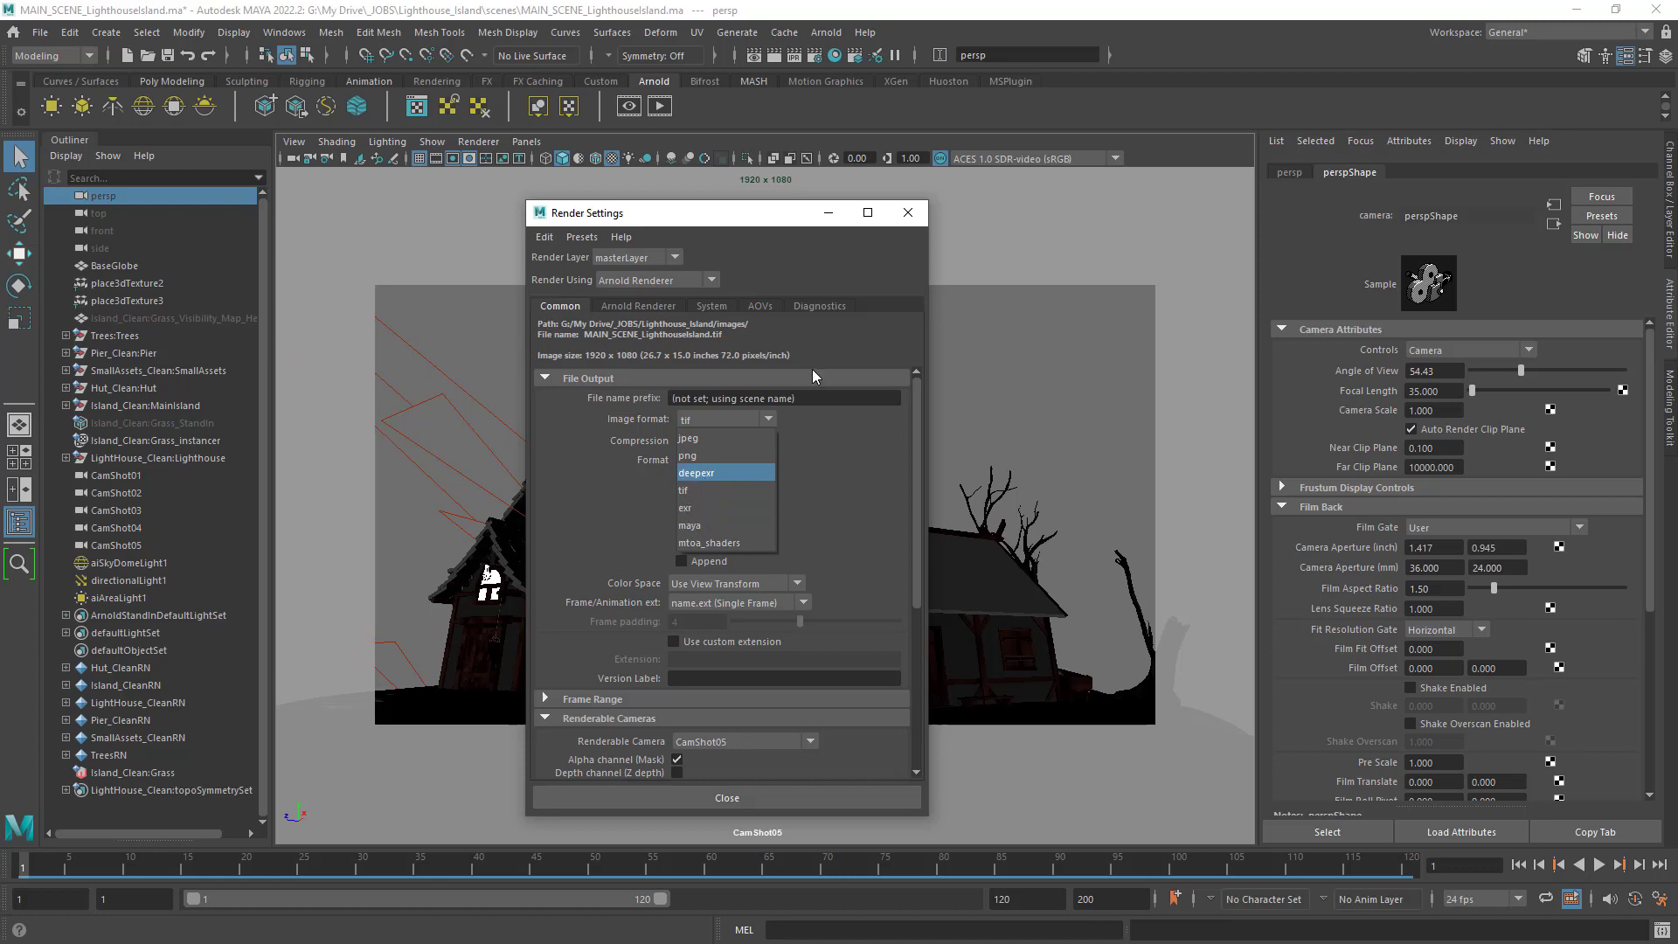
click(733, 219)
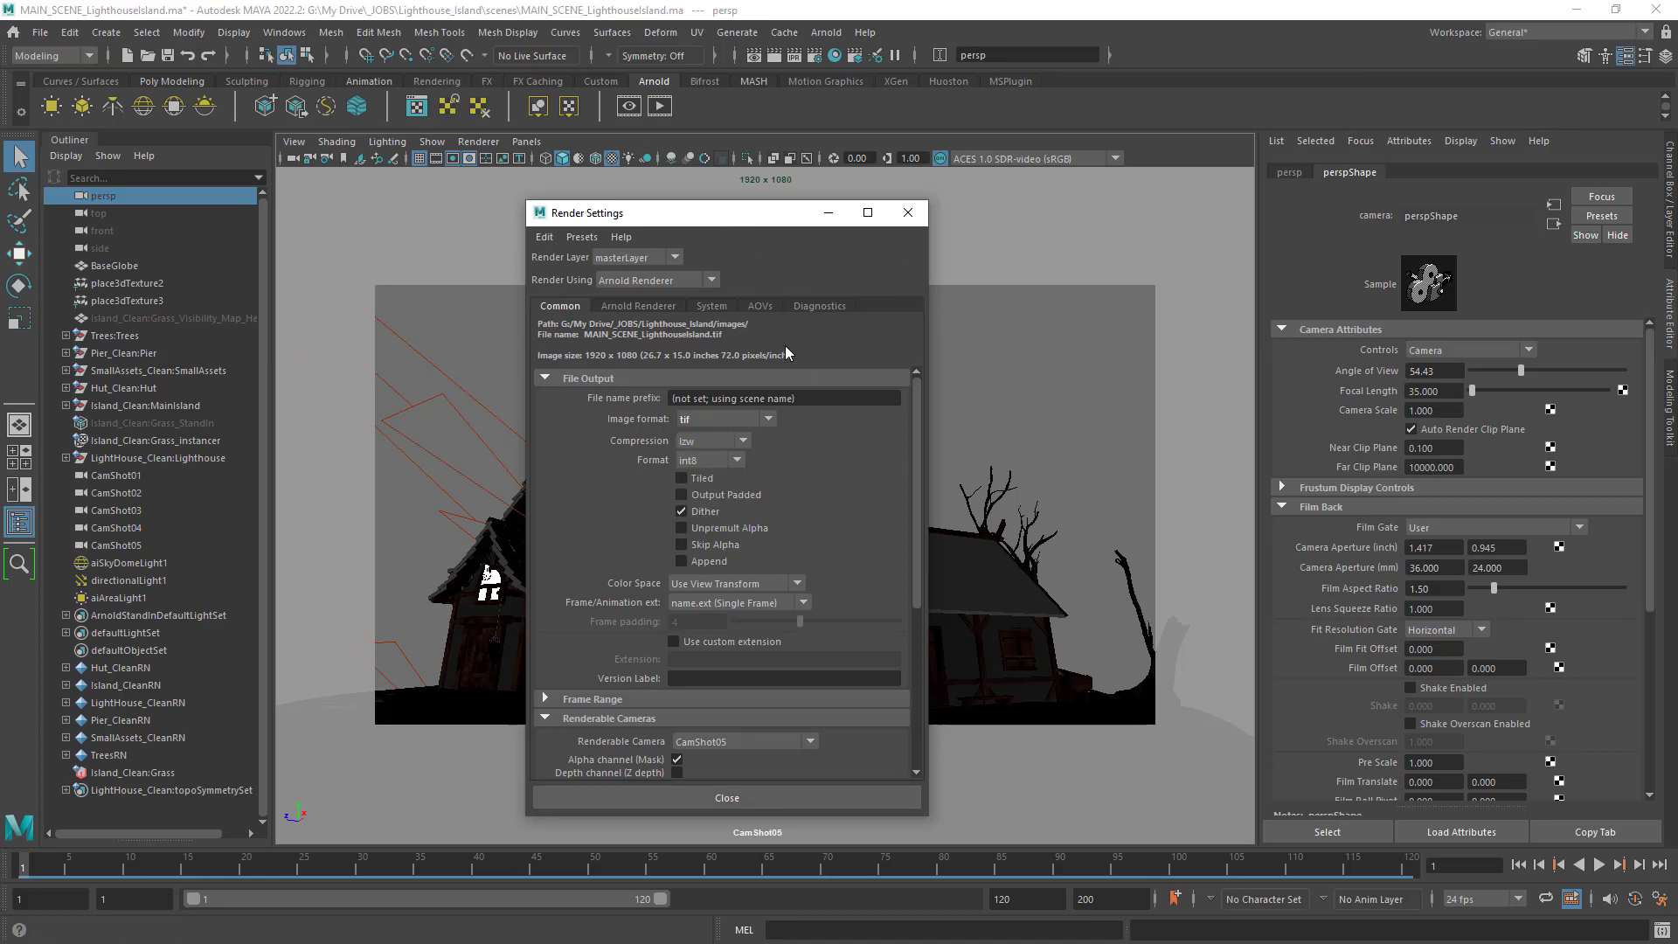
Examine the list of available AOVs, highlighting albedo, diffuse, emission and specular without activating any.
click(760, 305)
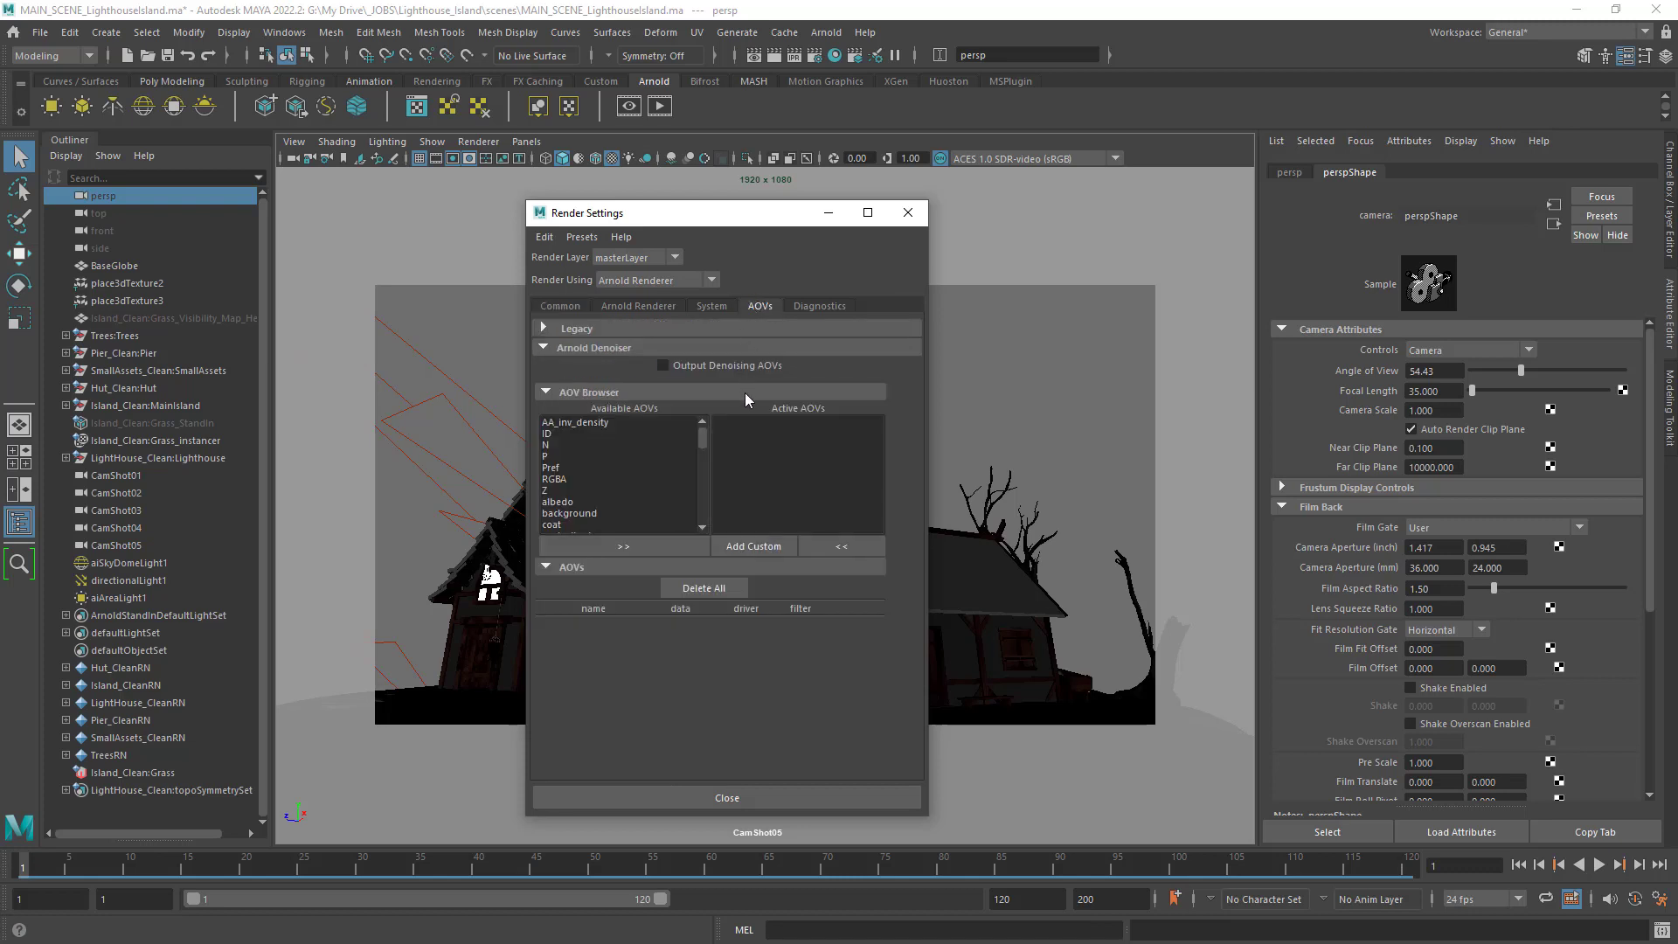
mouse_move(701, 436)
mouse_down()
mouse_move(715, 500)
mouse_move(706, 439)
mouse_up()
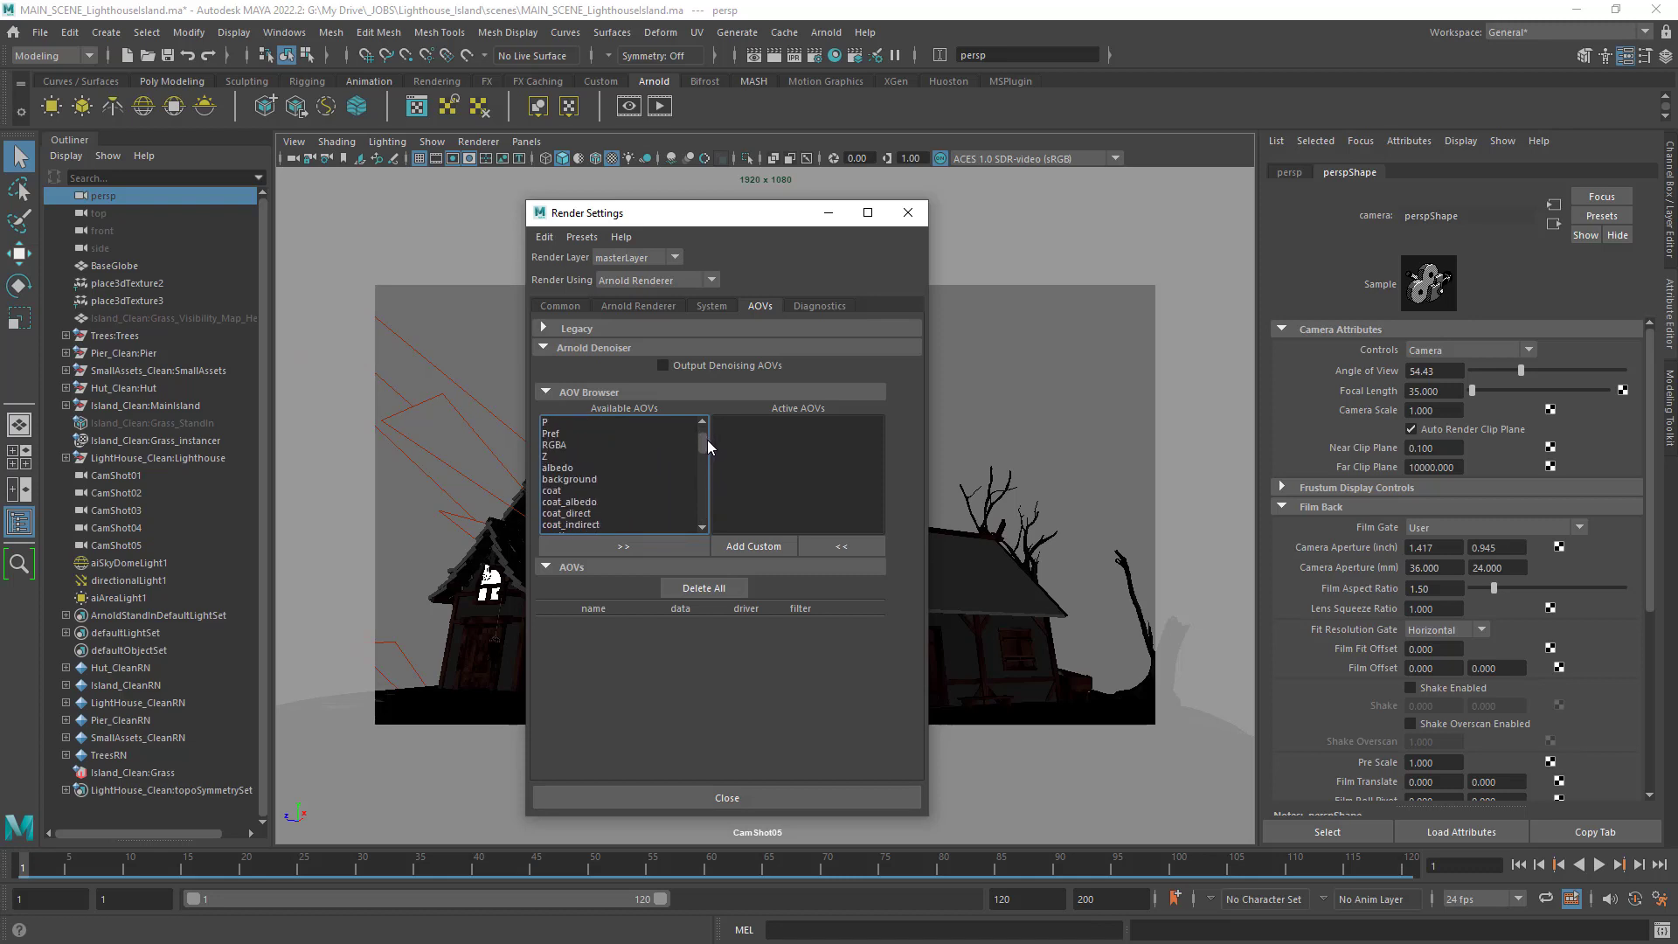
click(570, 468)
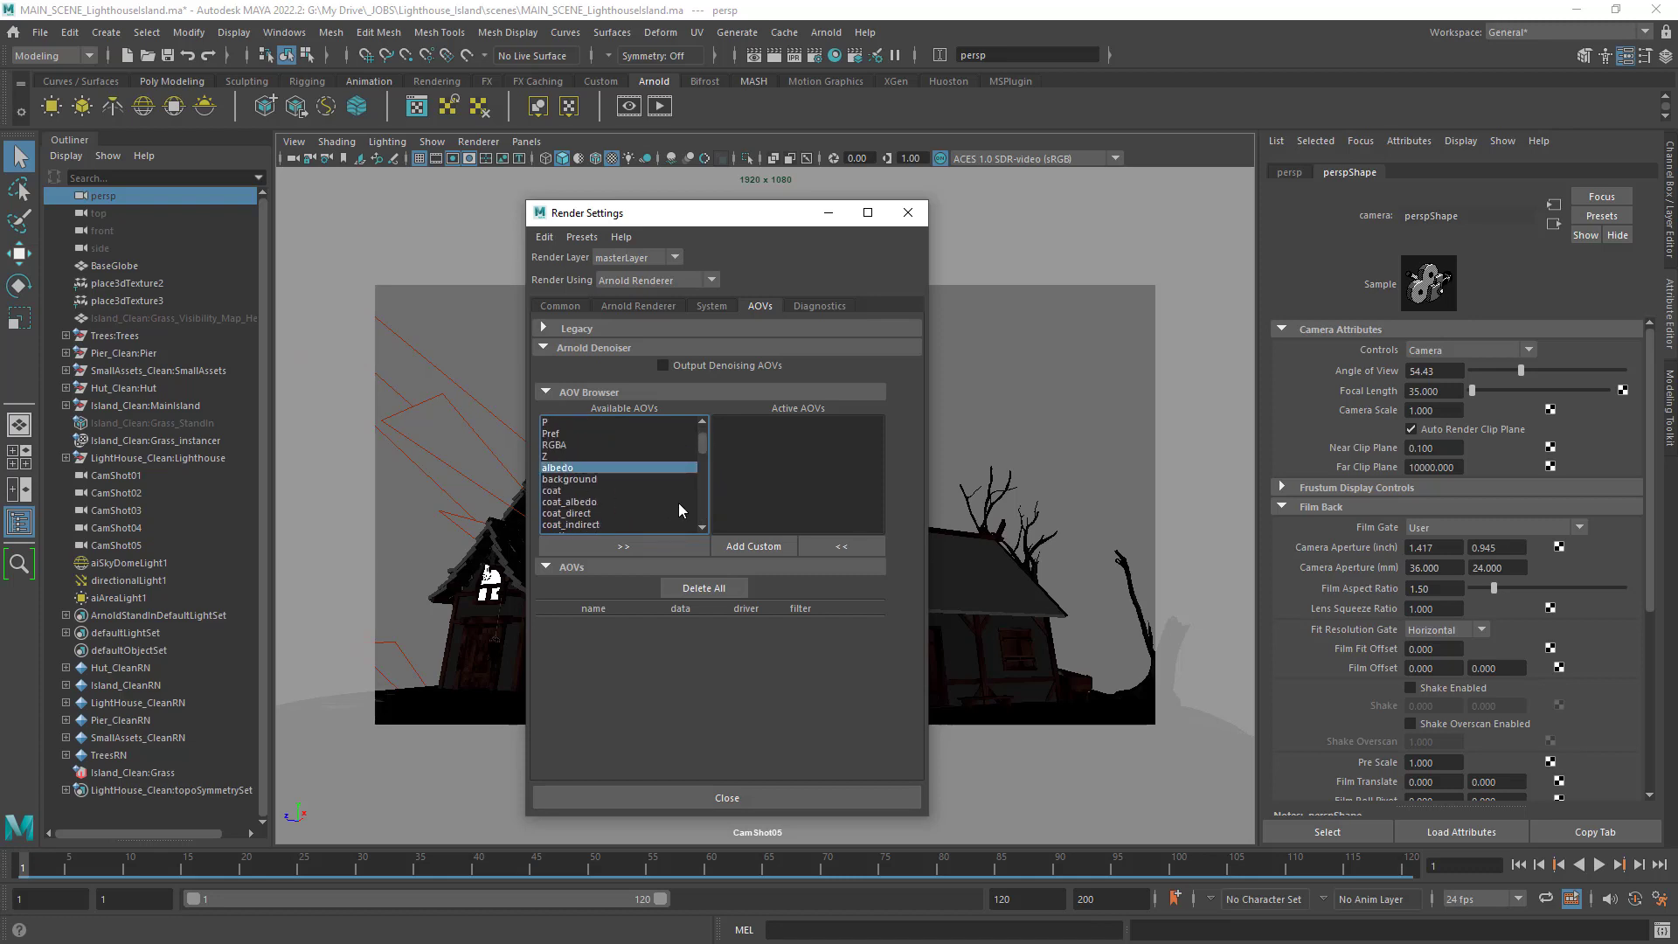
drag(705, 440, 705, 447)
click(582, 503)
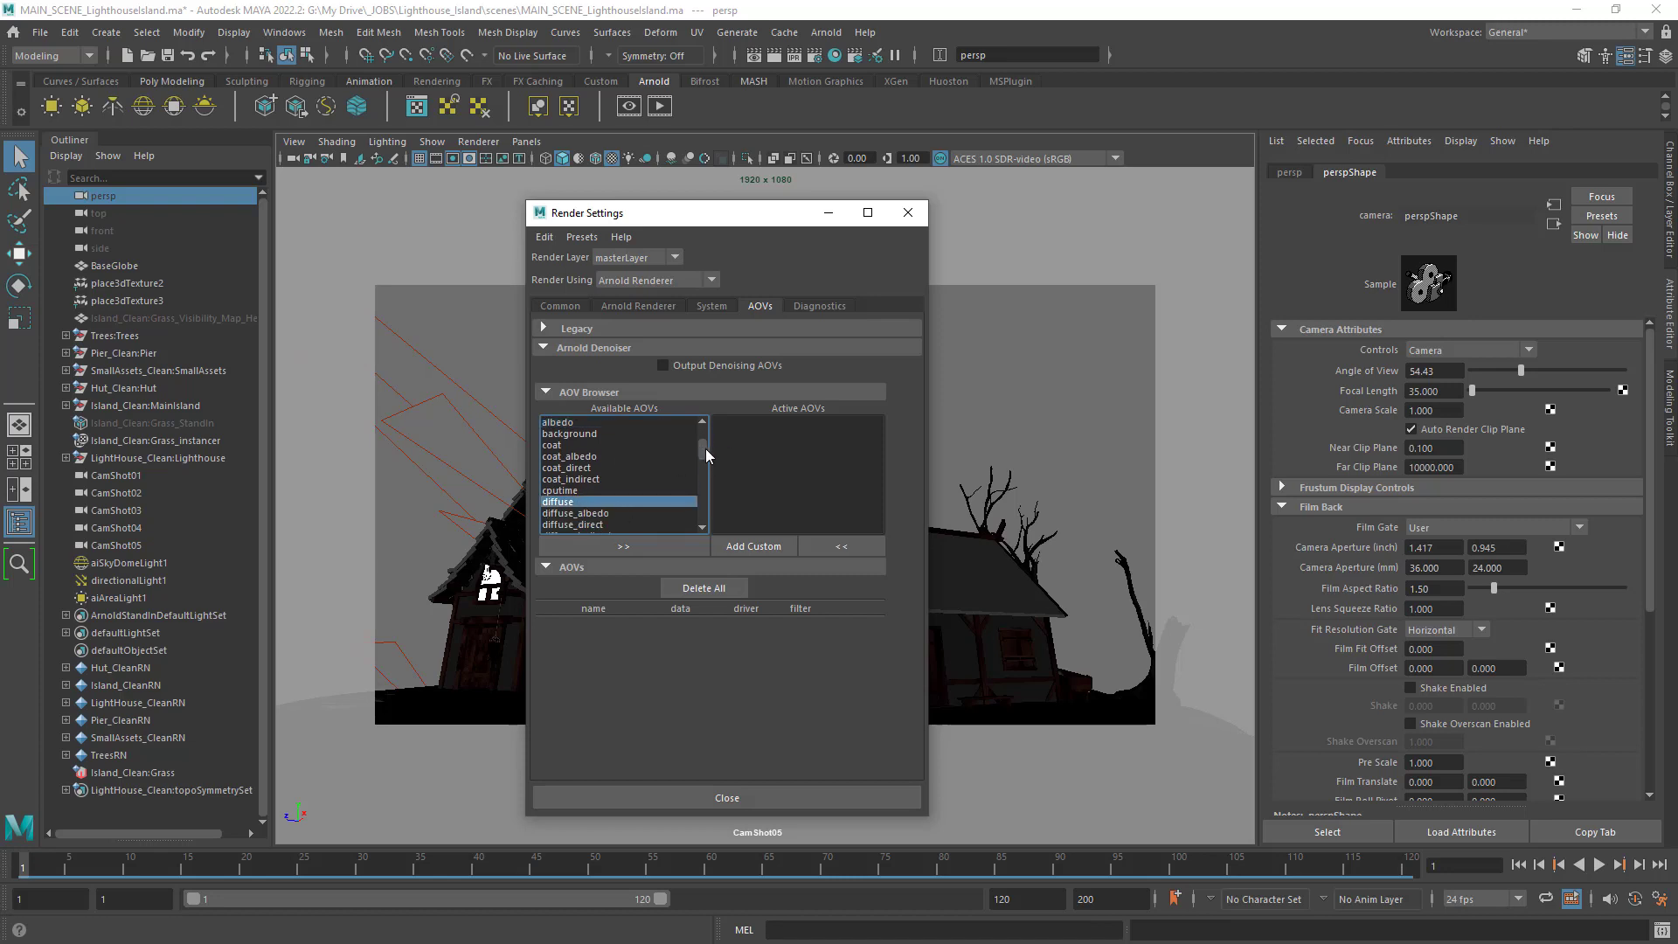
drag(704, 448, 706, 458)
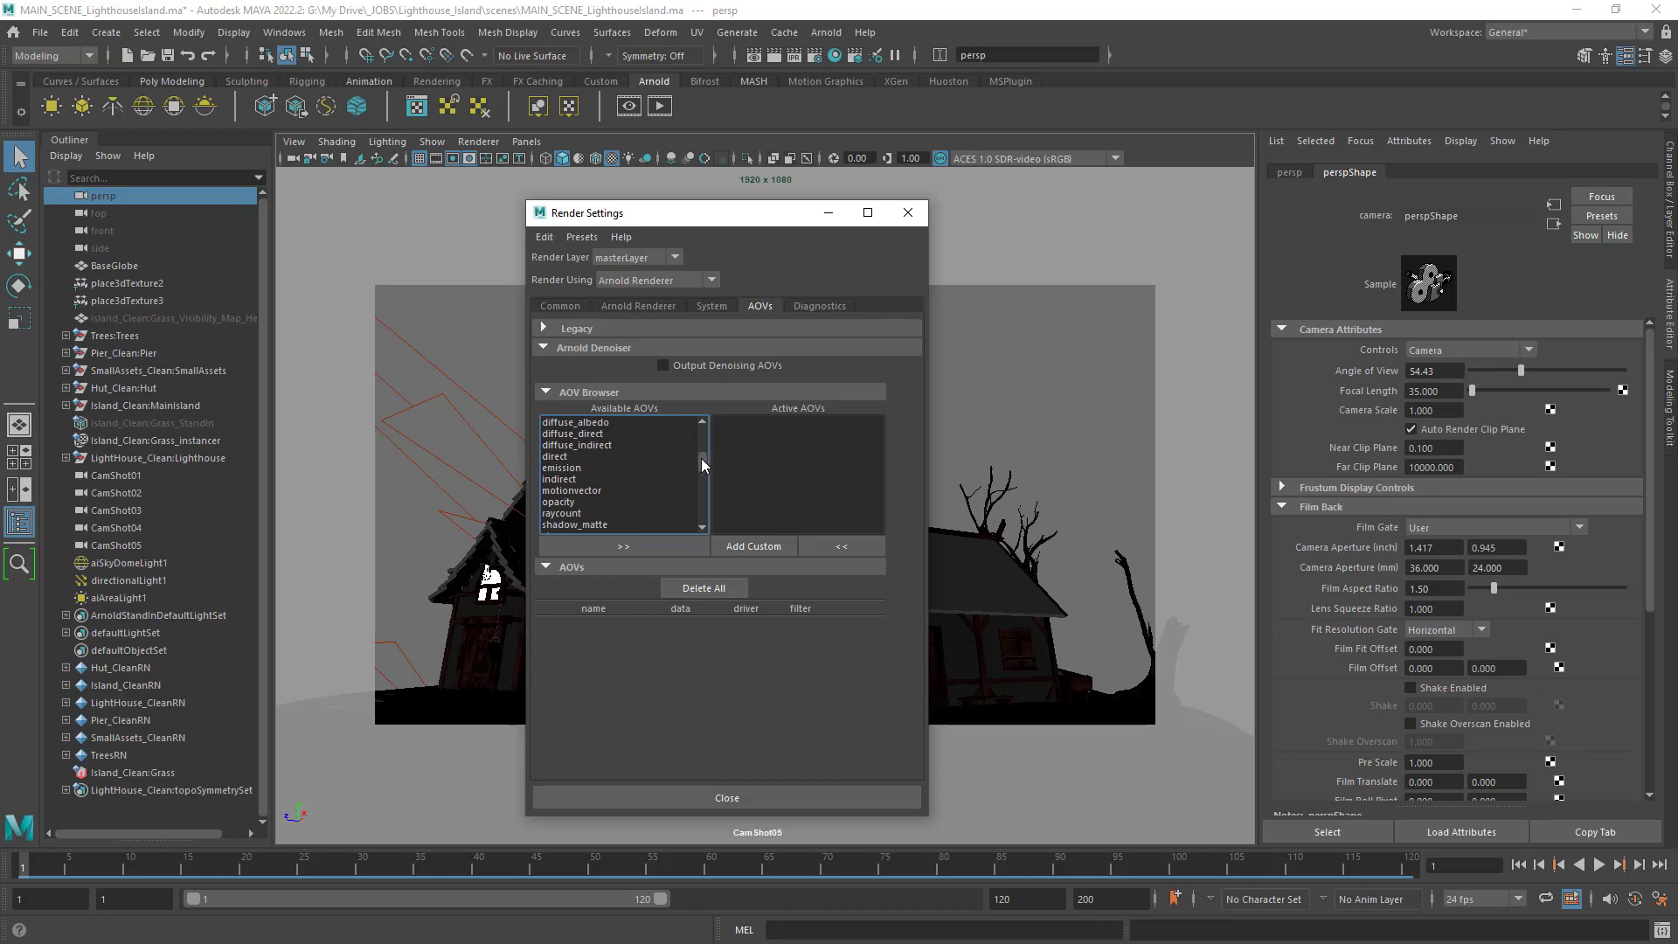
click(653, 467)
drag(683, 217, 881, 217)
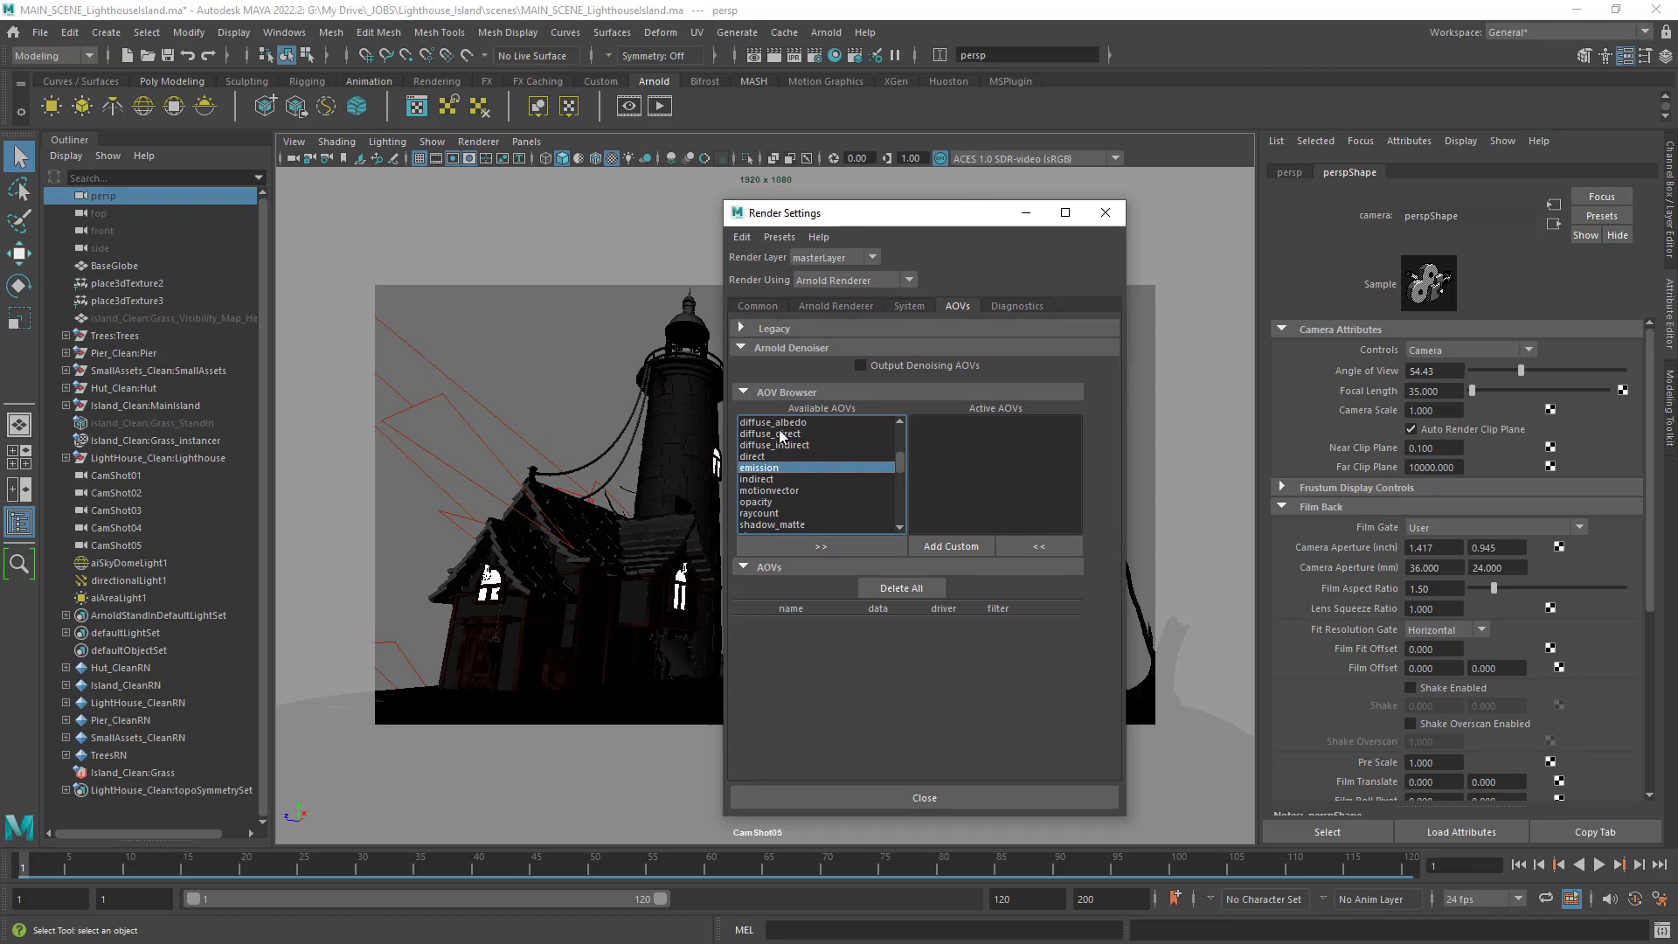
scroll(821, 511, down, 1)
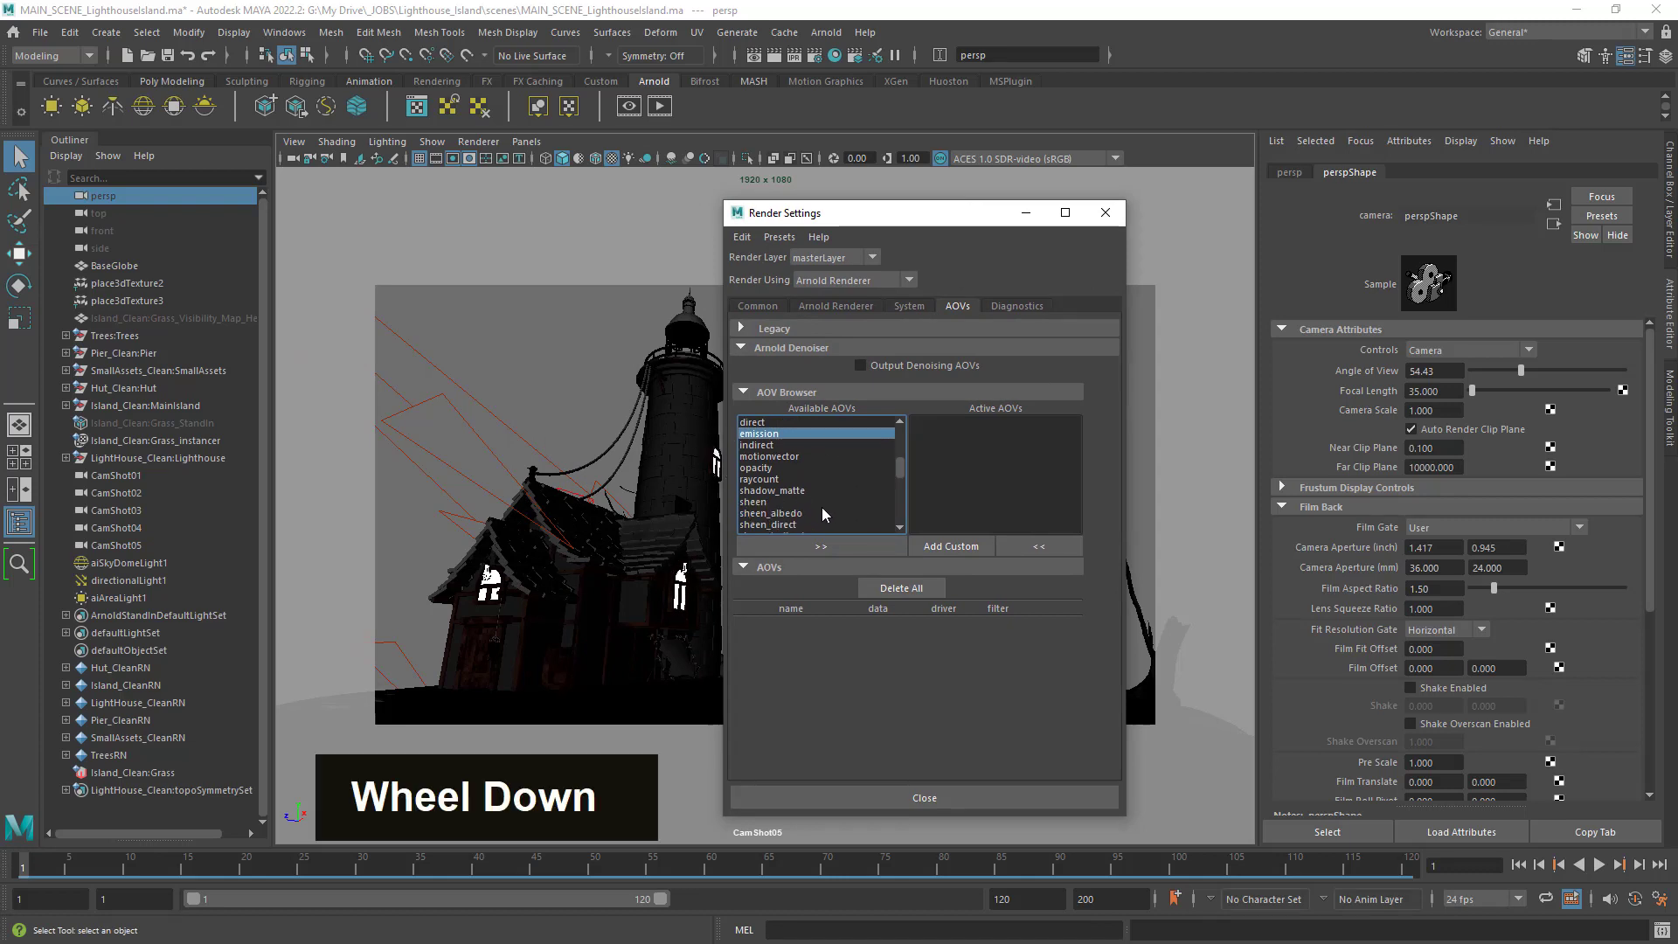
scroll(822, 508, down, 2)
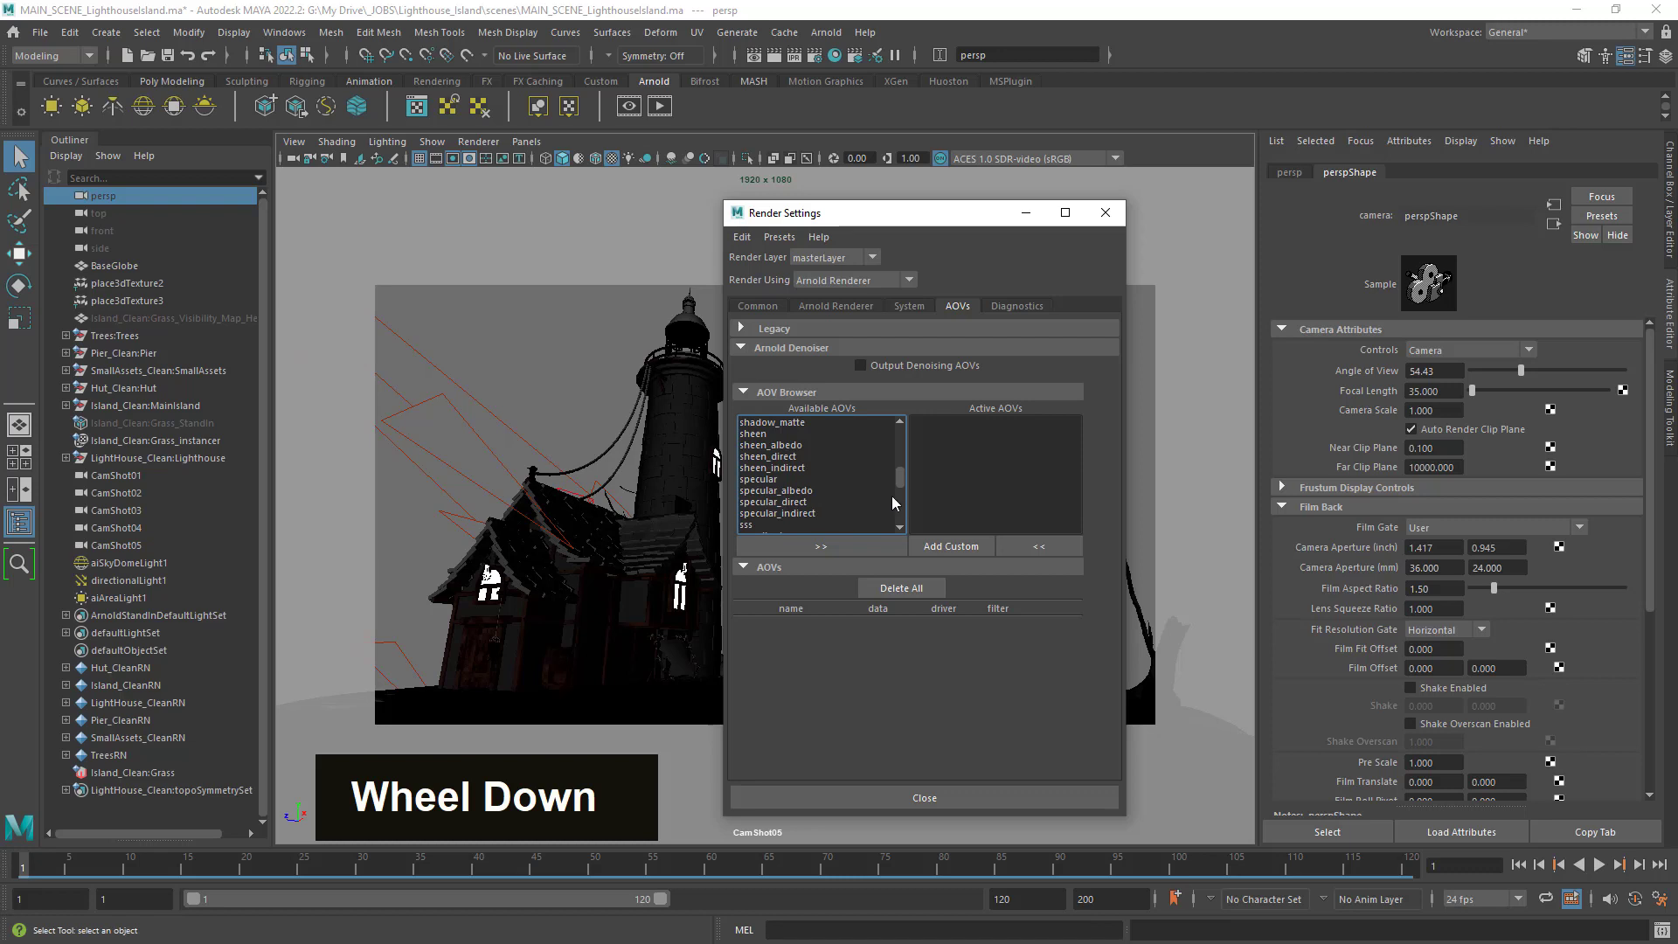
click(776, 480)
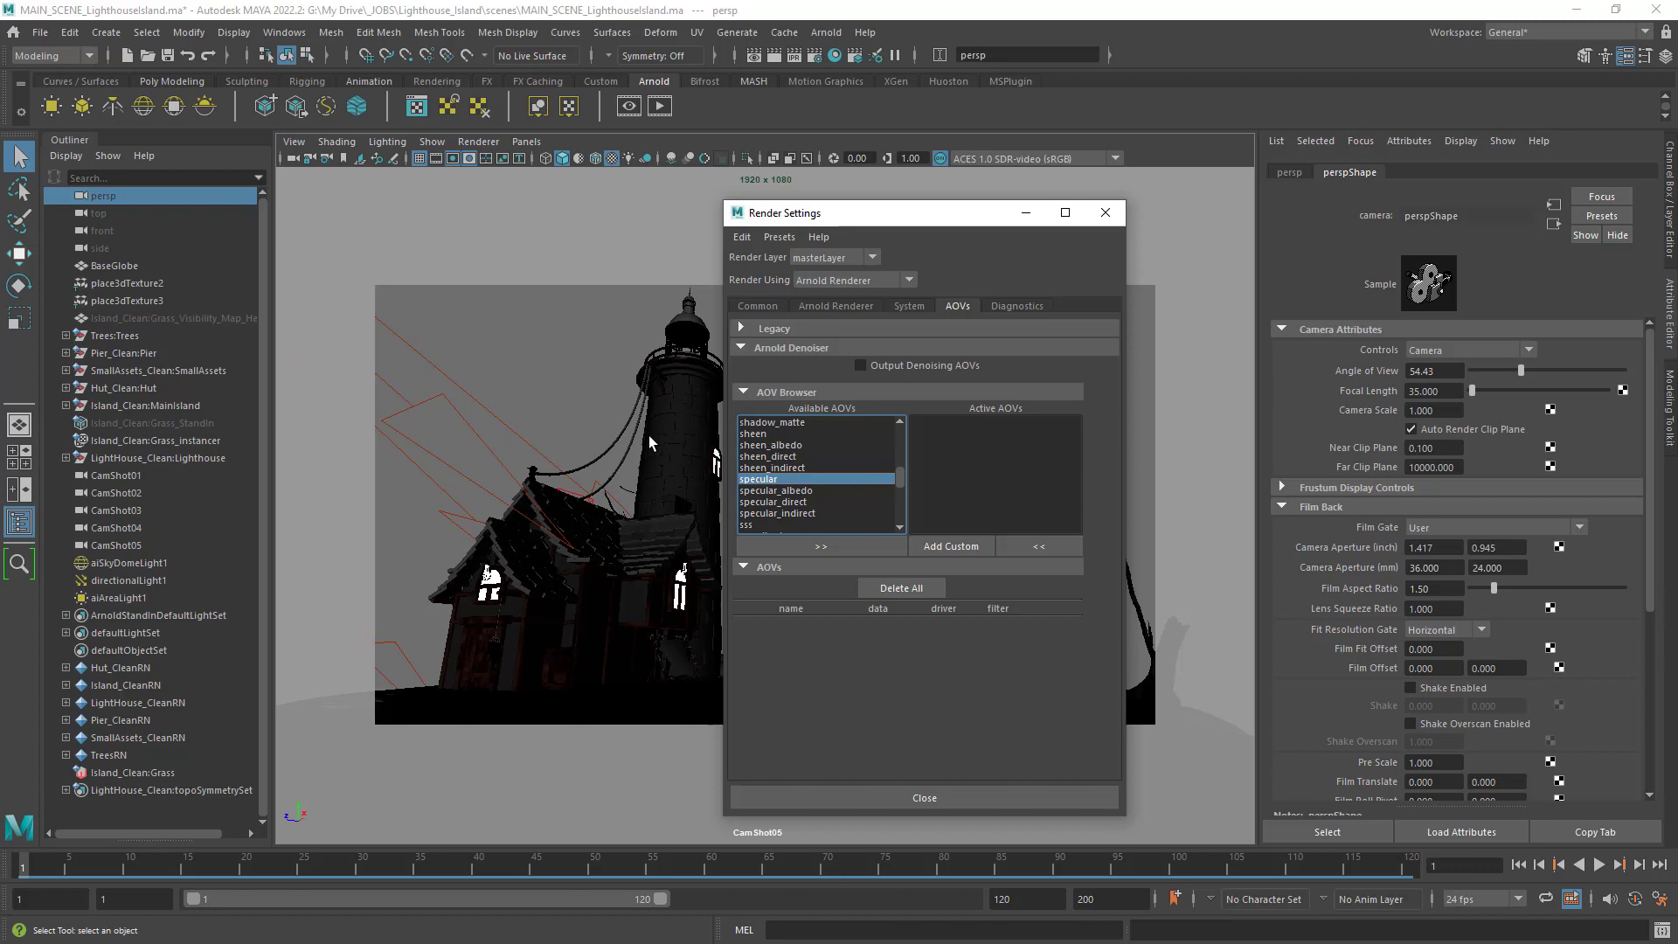
drag(899, 474, 906, 423)
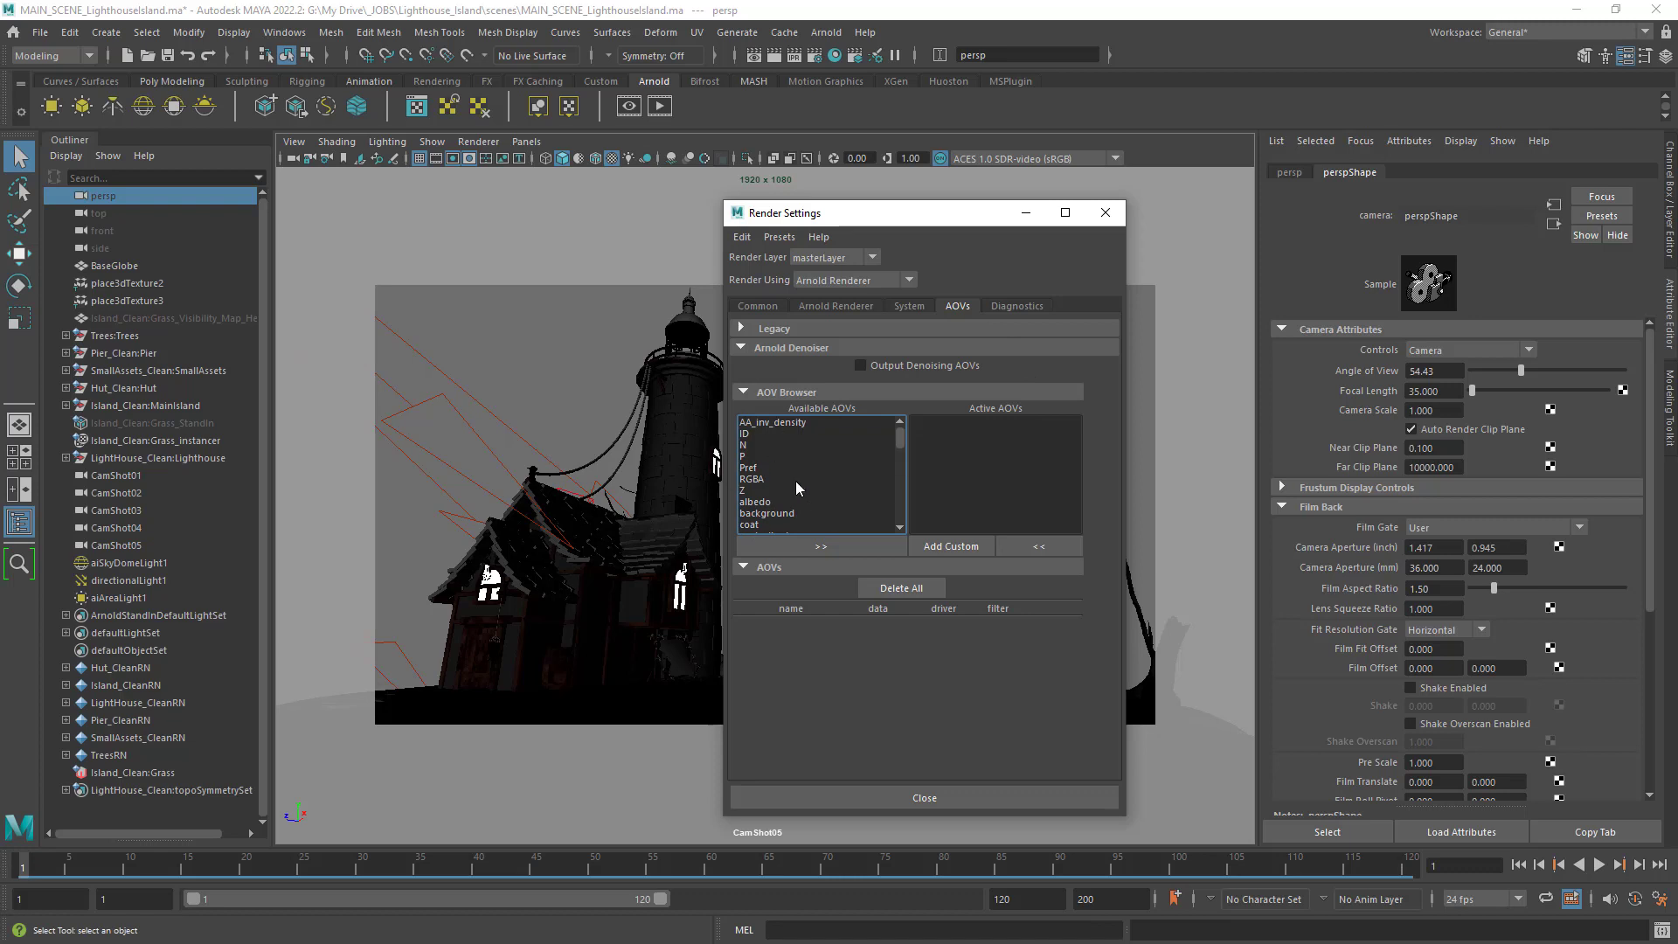
Set the image format in the Common render settings to png.
click(763, 305)
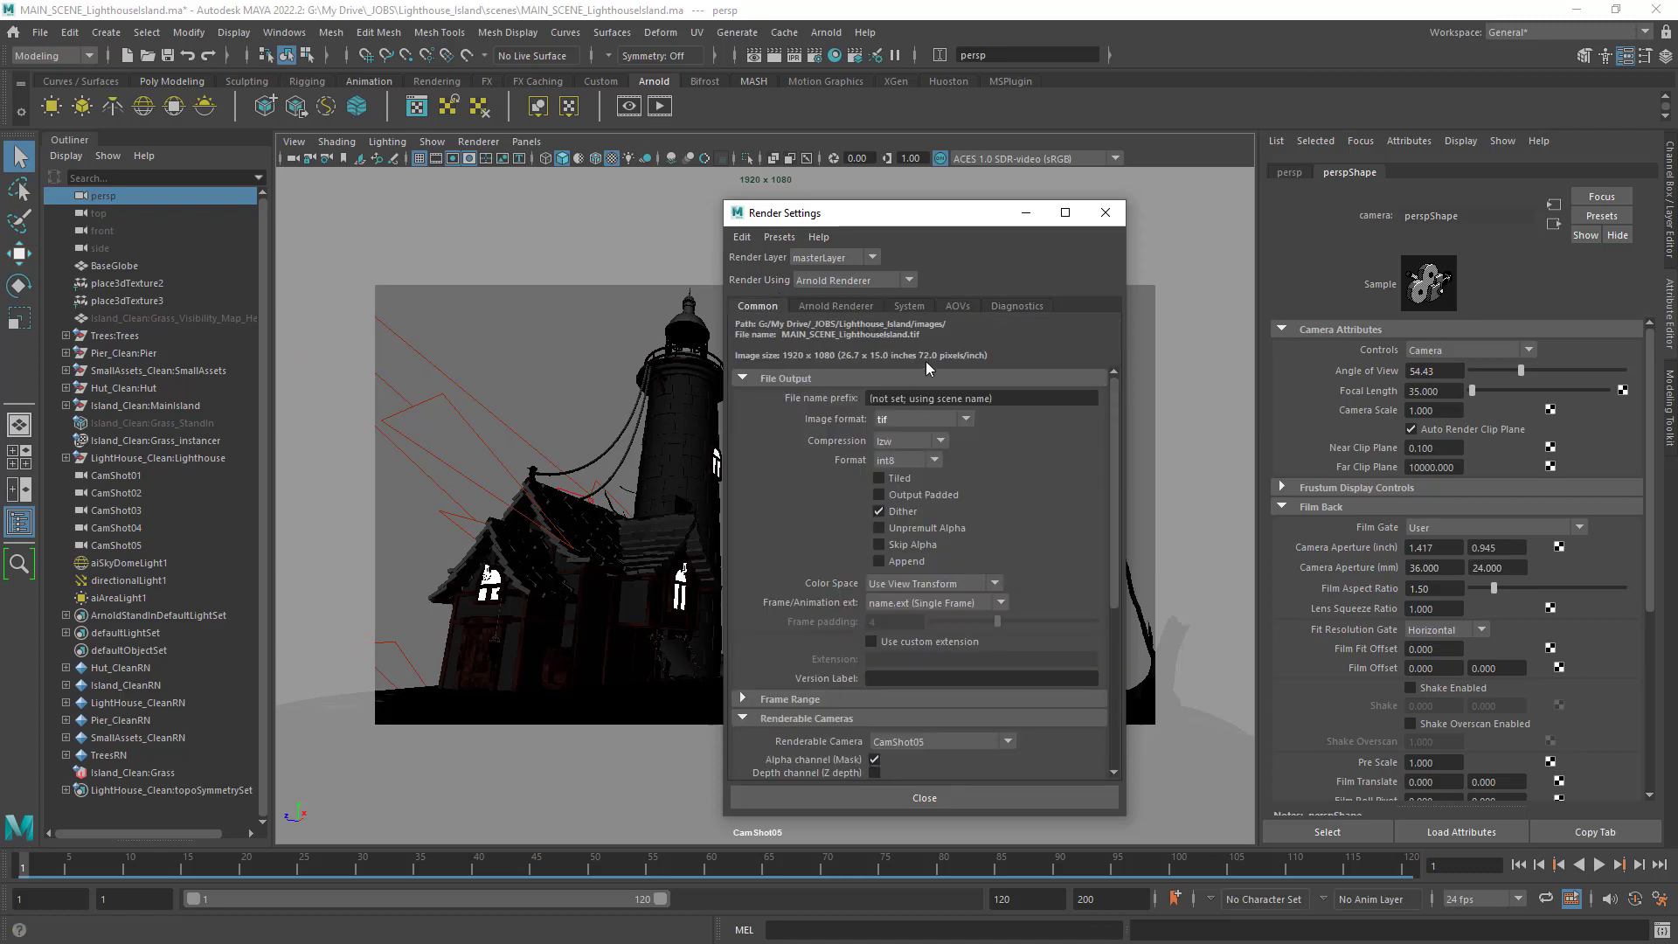
click(953, 419)
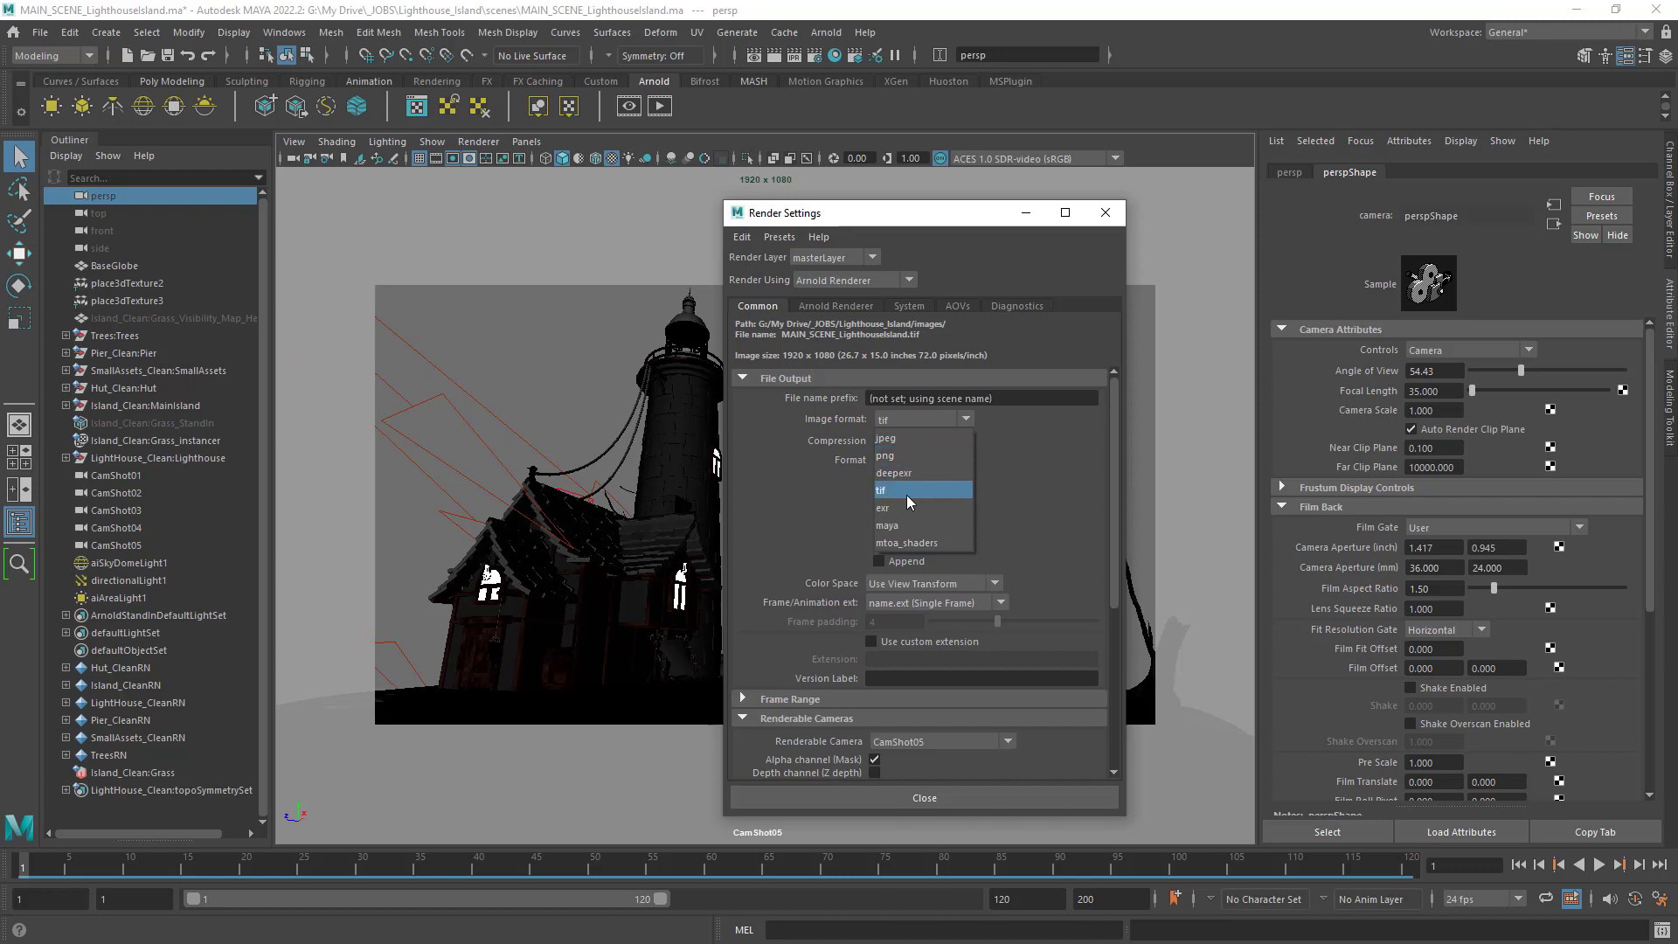
scroll(922, 493, down, 2)
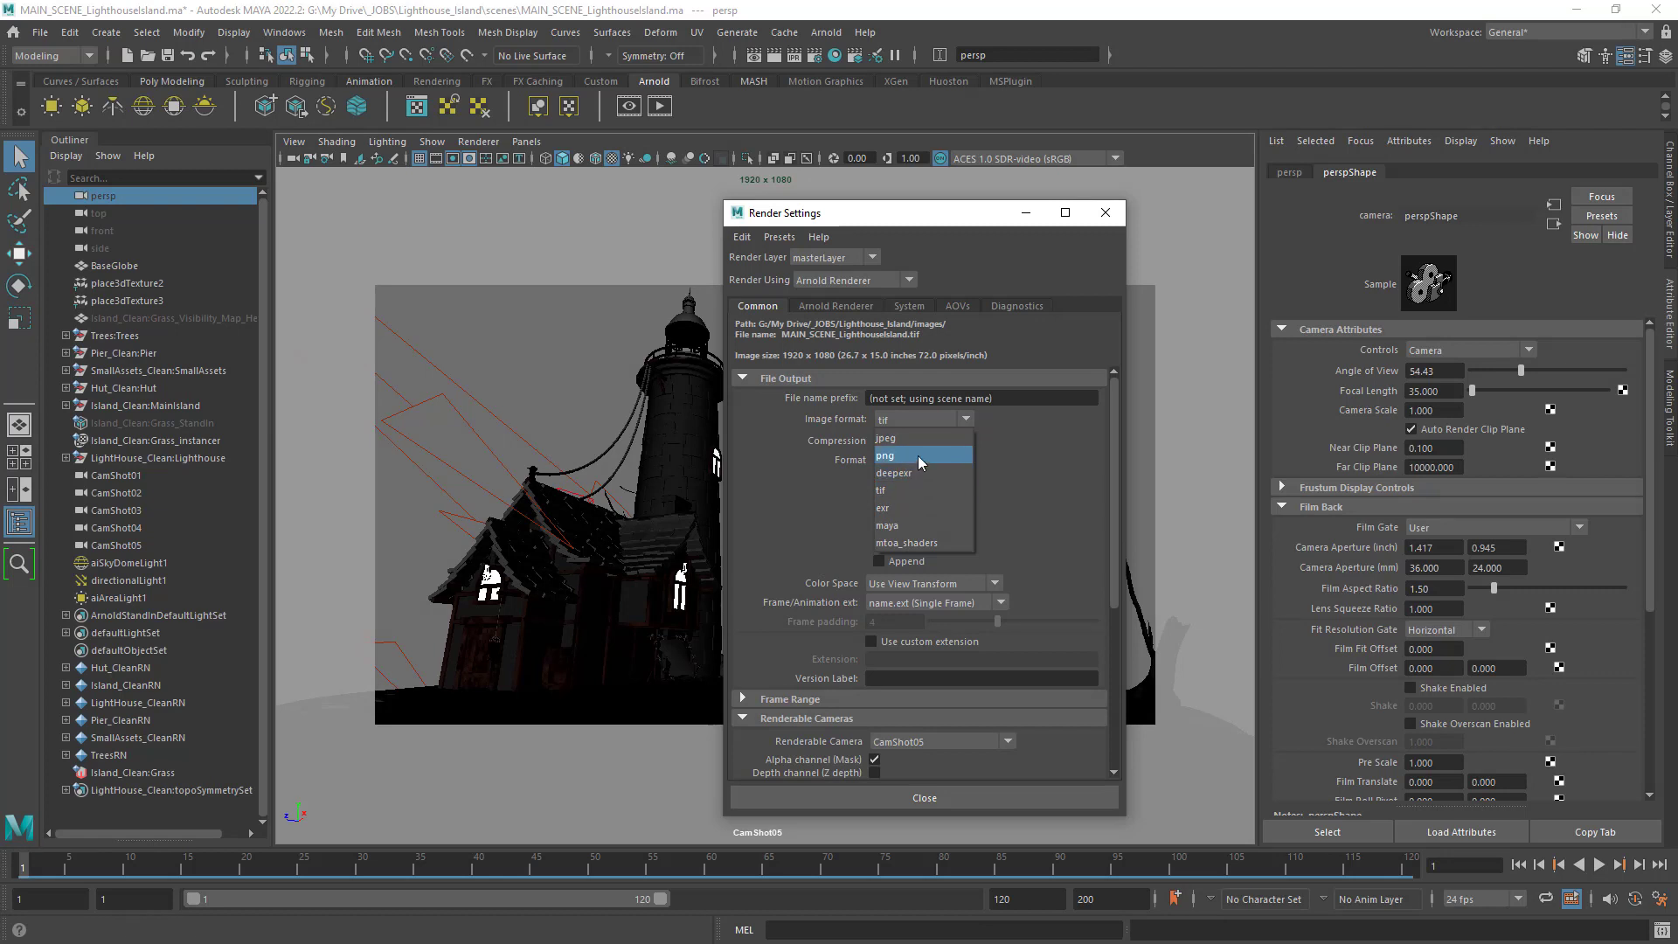
click(916, 455)
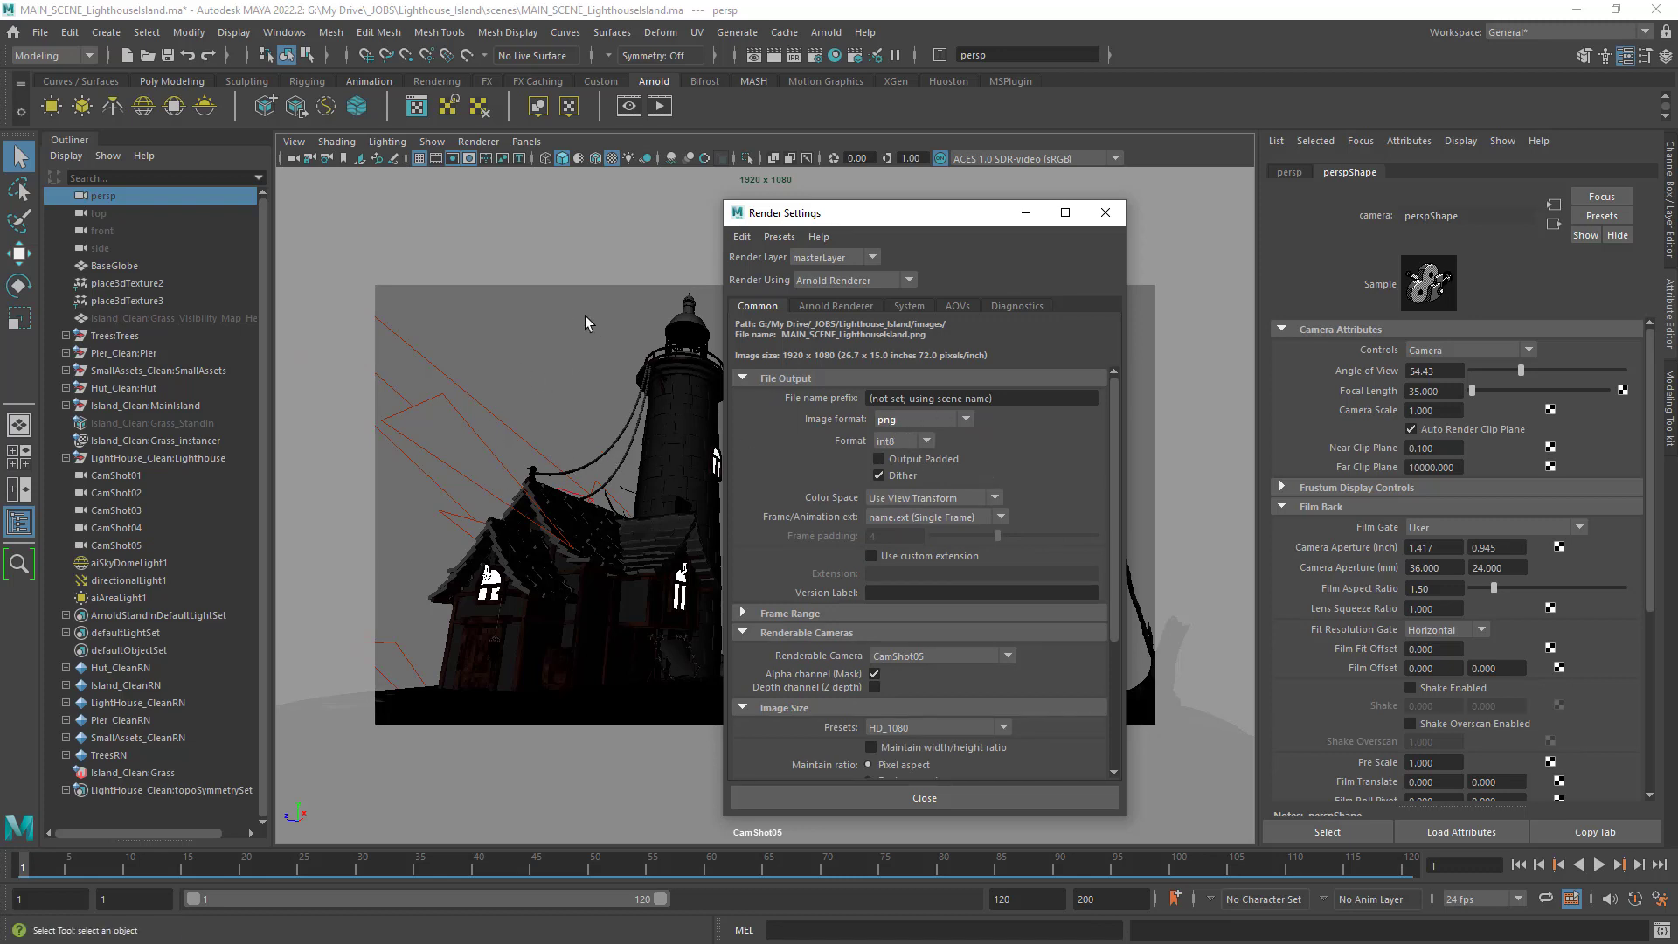
Render CamShot05 in Arnold RenderView, inspect its alpha channel, and stop the render and close the view.
click(625, 105)
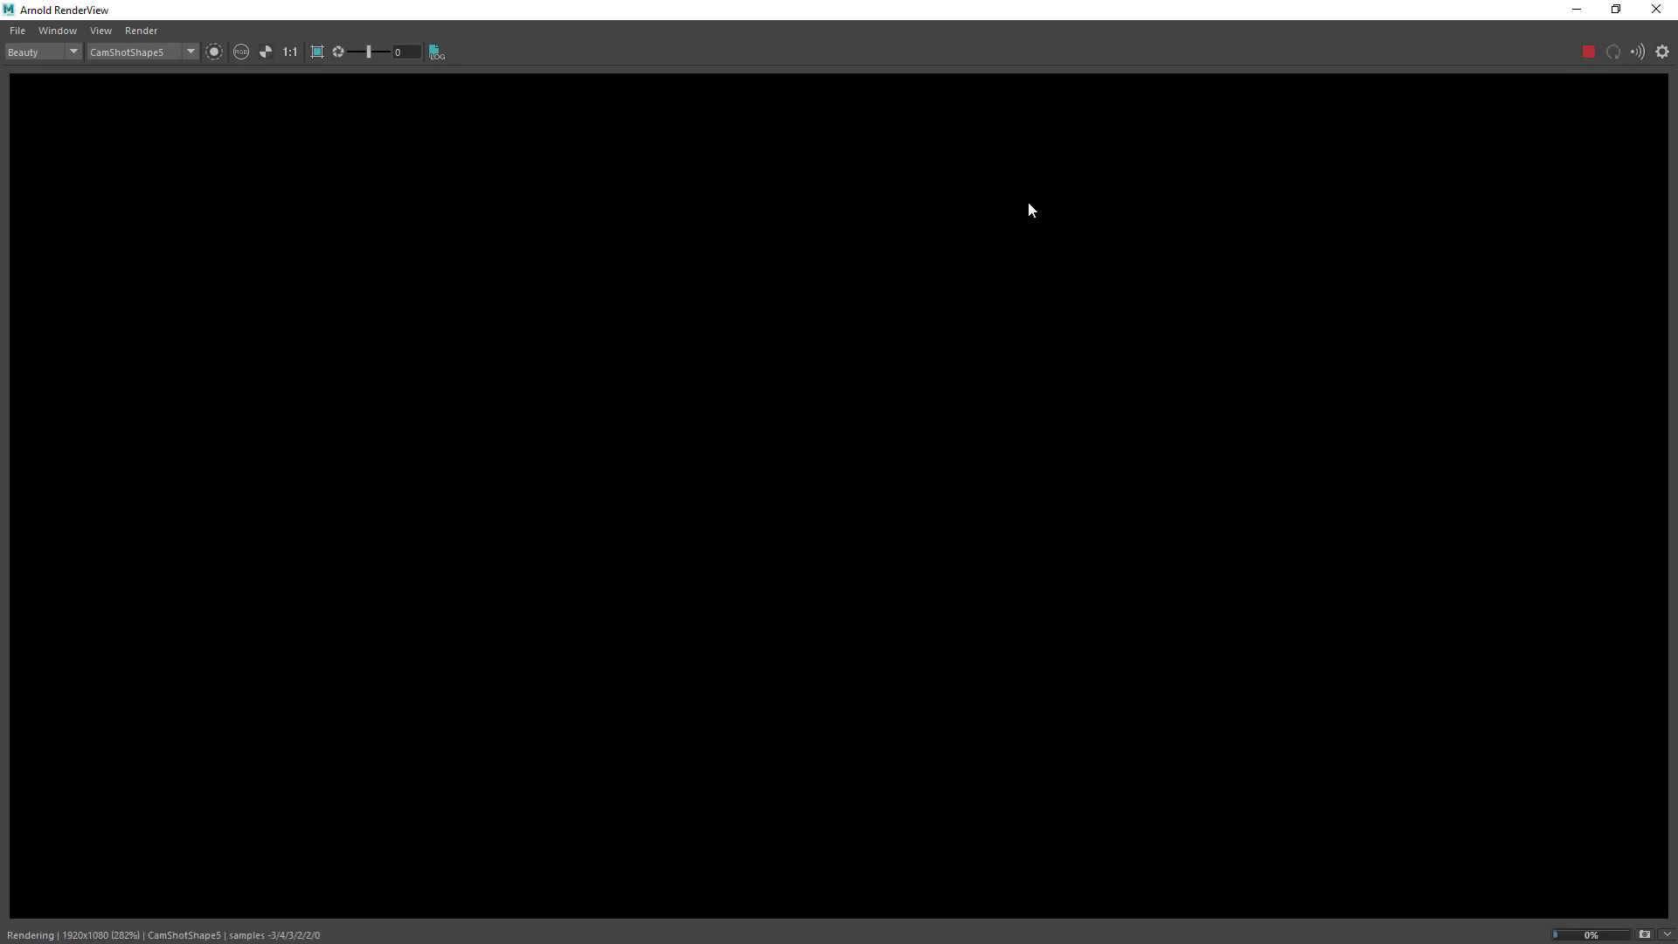
scroll(673, 279, down, 3)
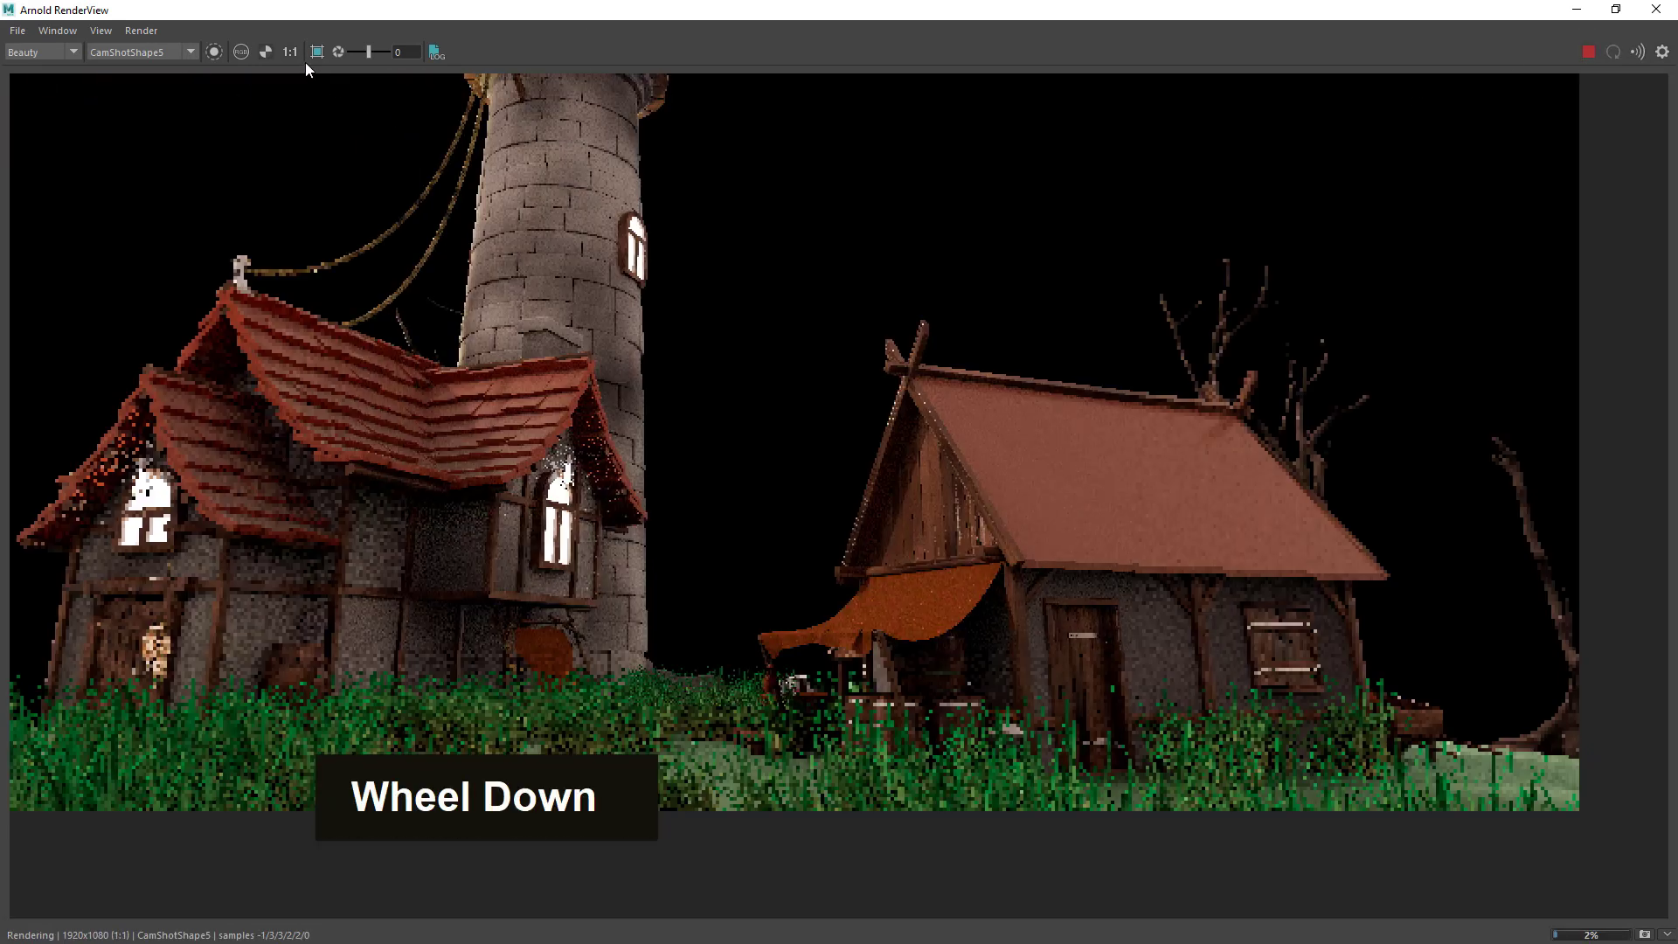
click(264, 52)
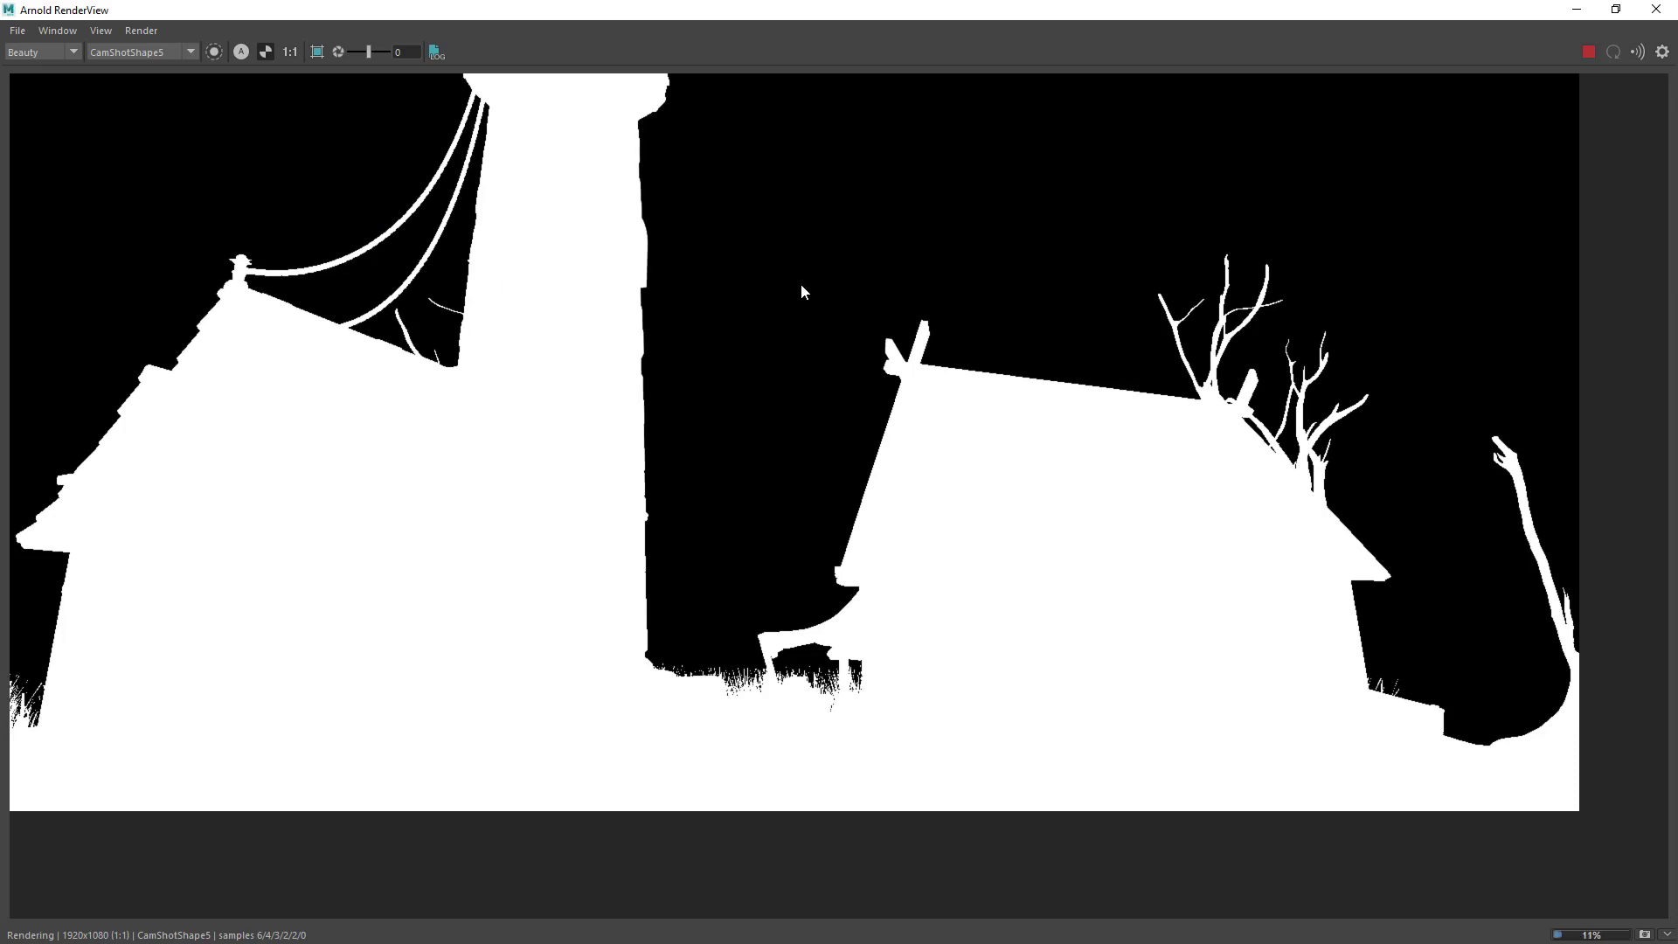
click(1589, 53)
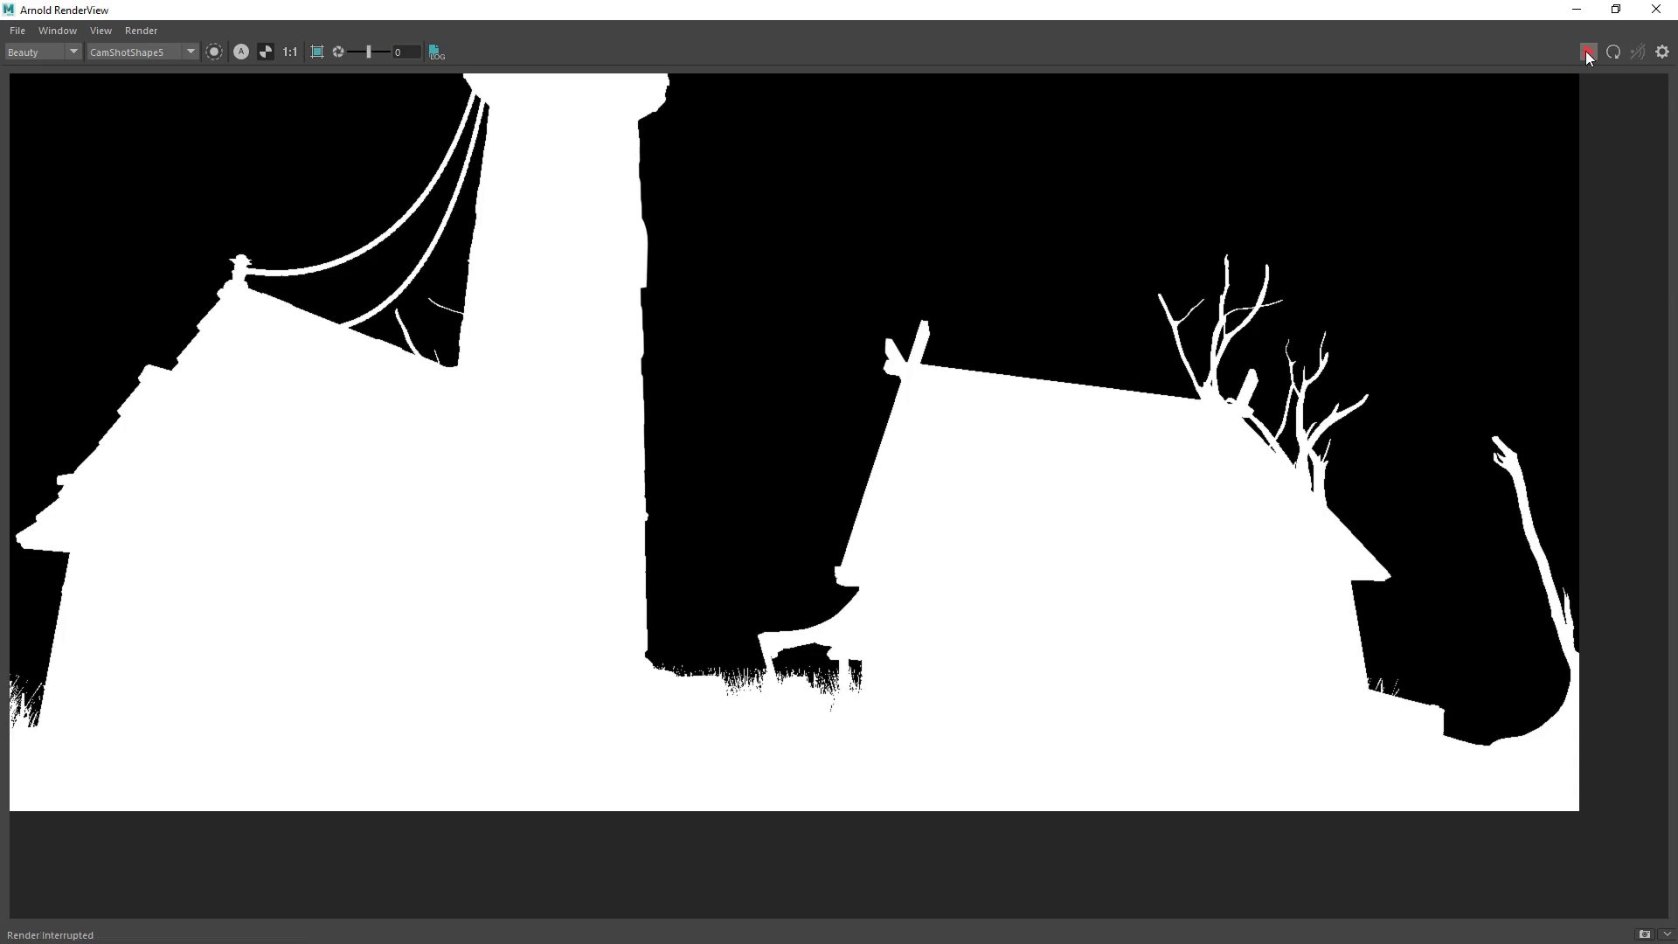
click(1657, 10)
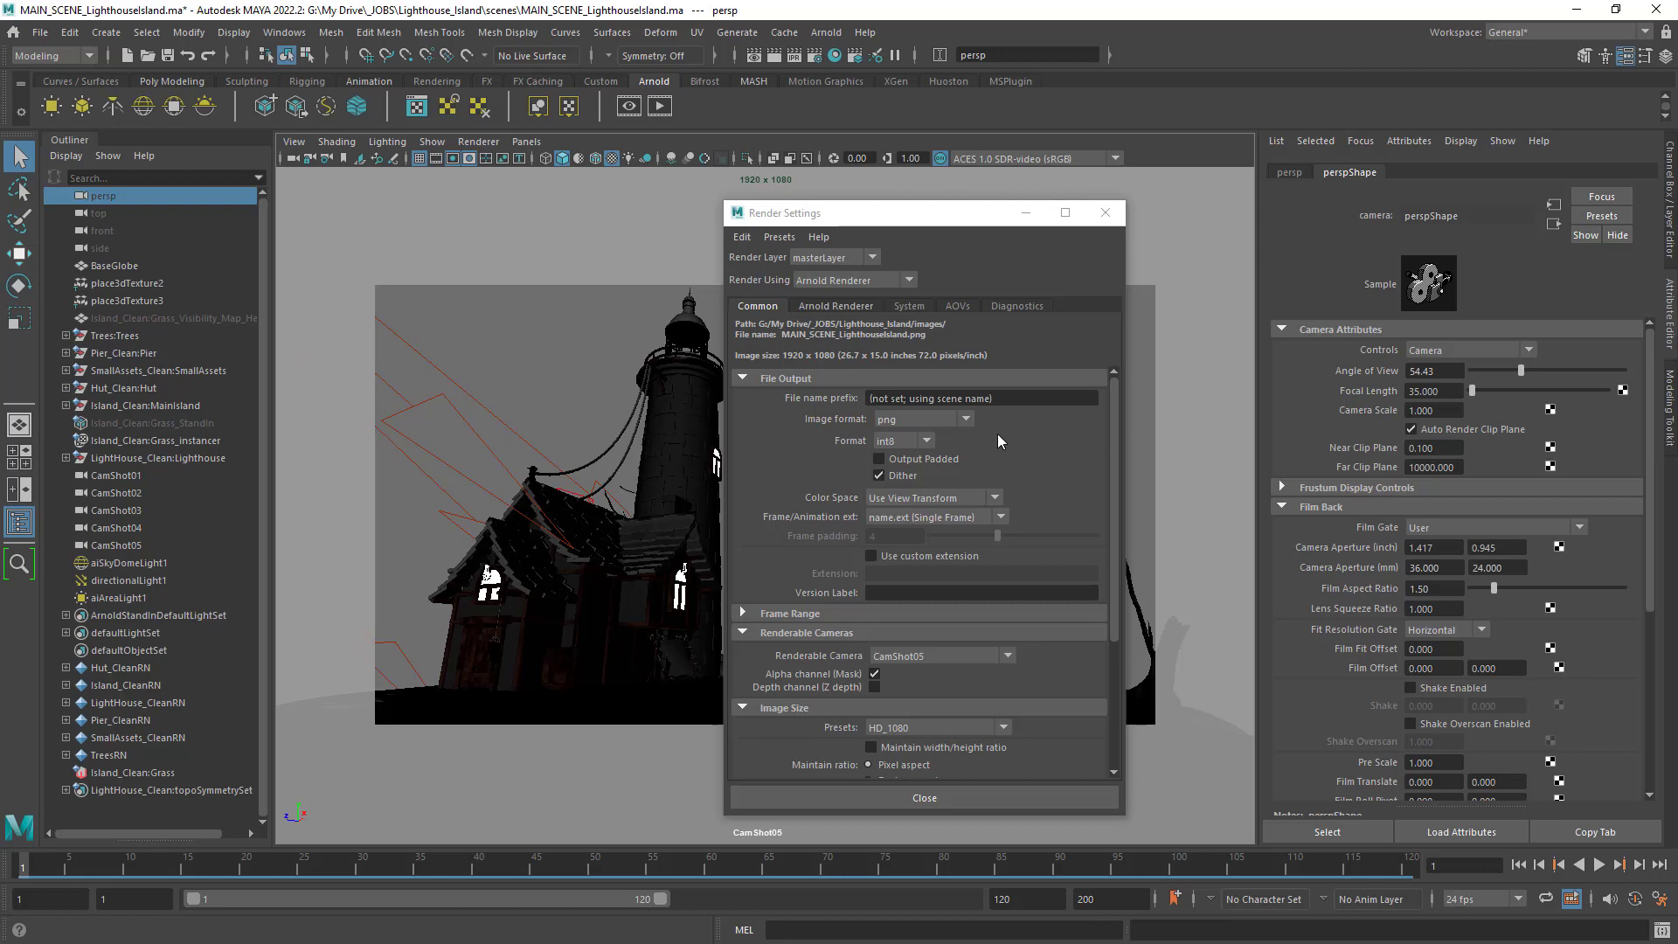
Check the bit-depth options for the png output, keeping int8.
click(930, 441)
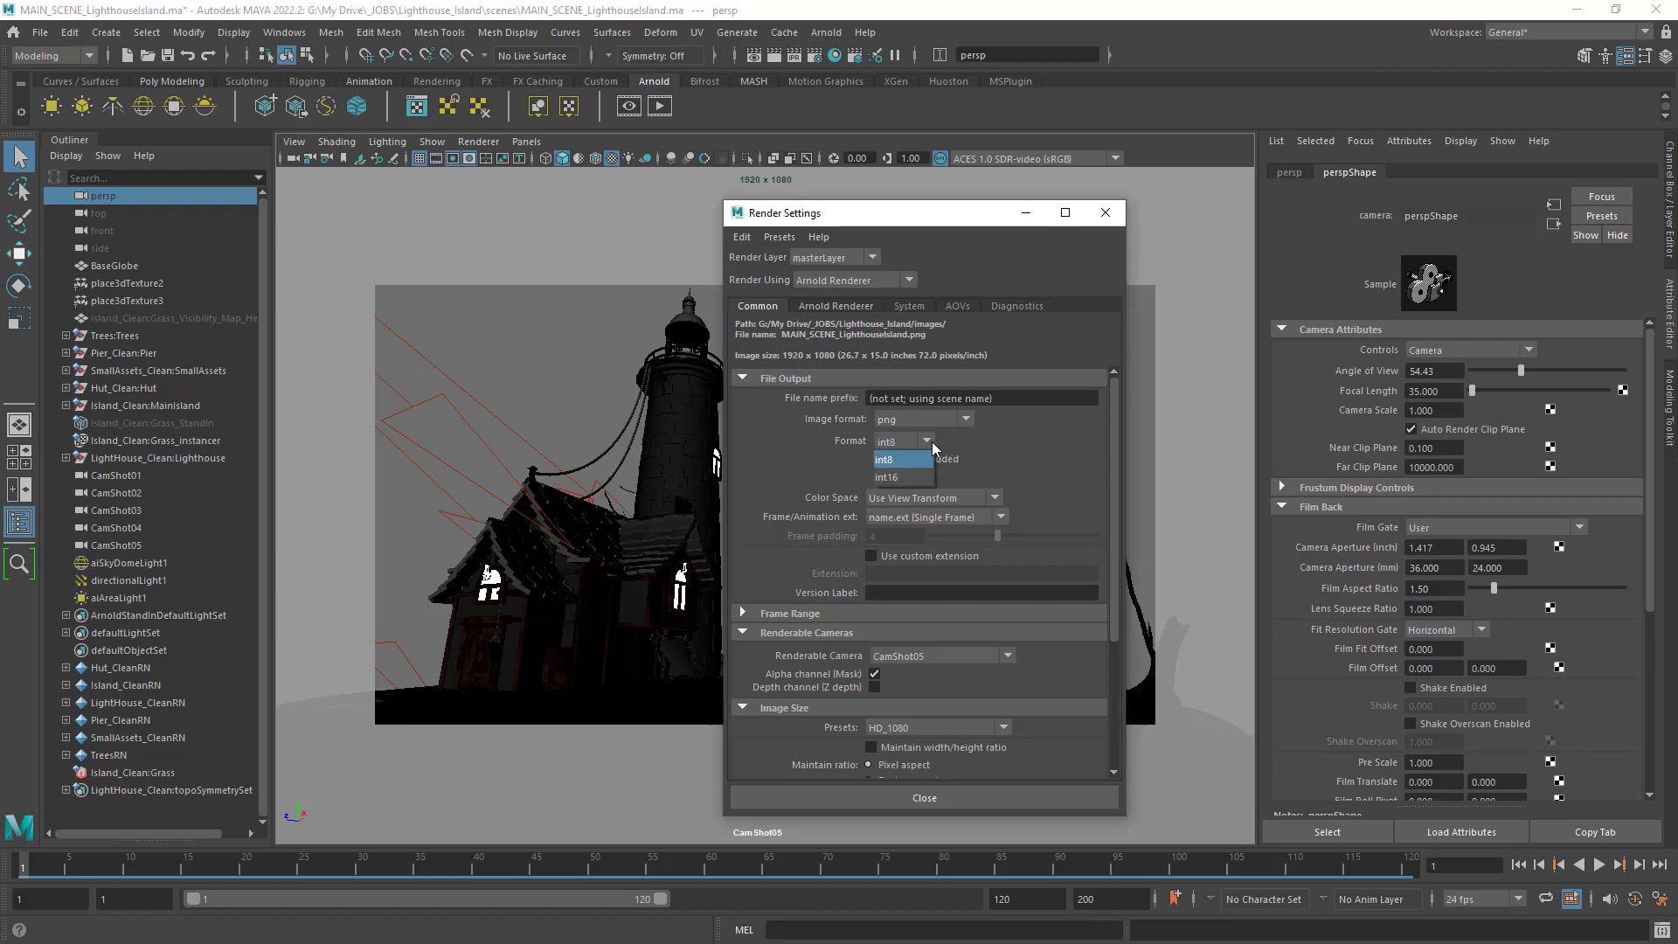
click(932, 443)
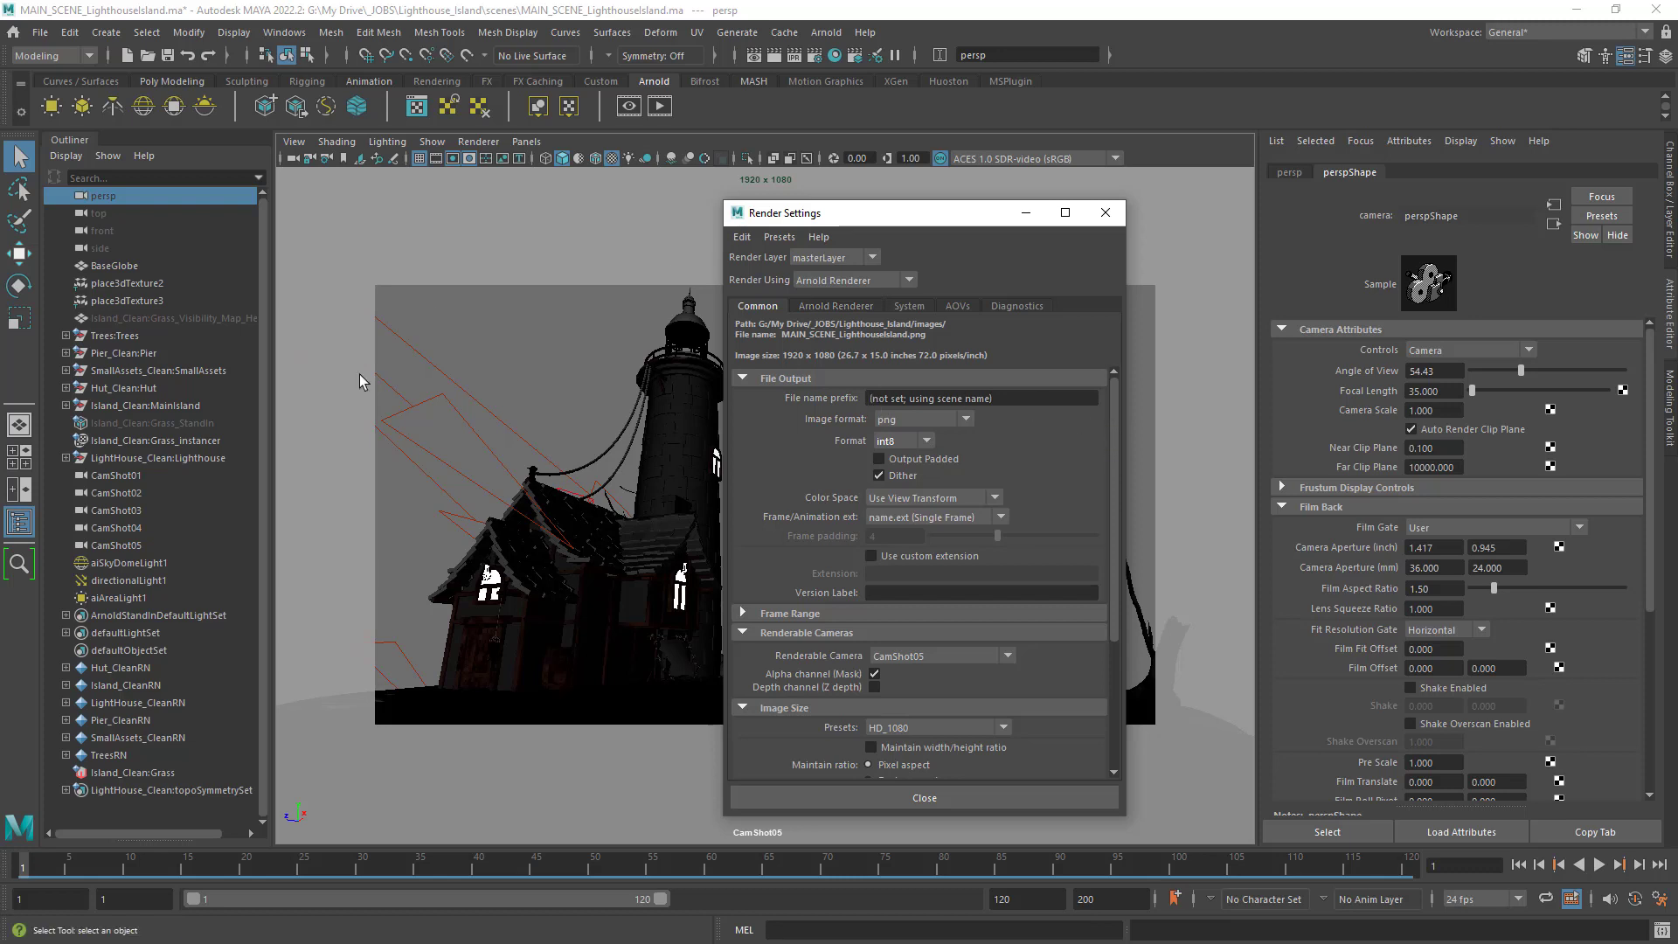
Select aiSkyDomeLight1 to show its attributes and review the Common render settings.
click(135, 562)
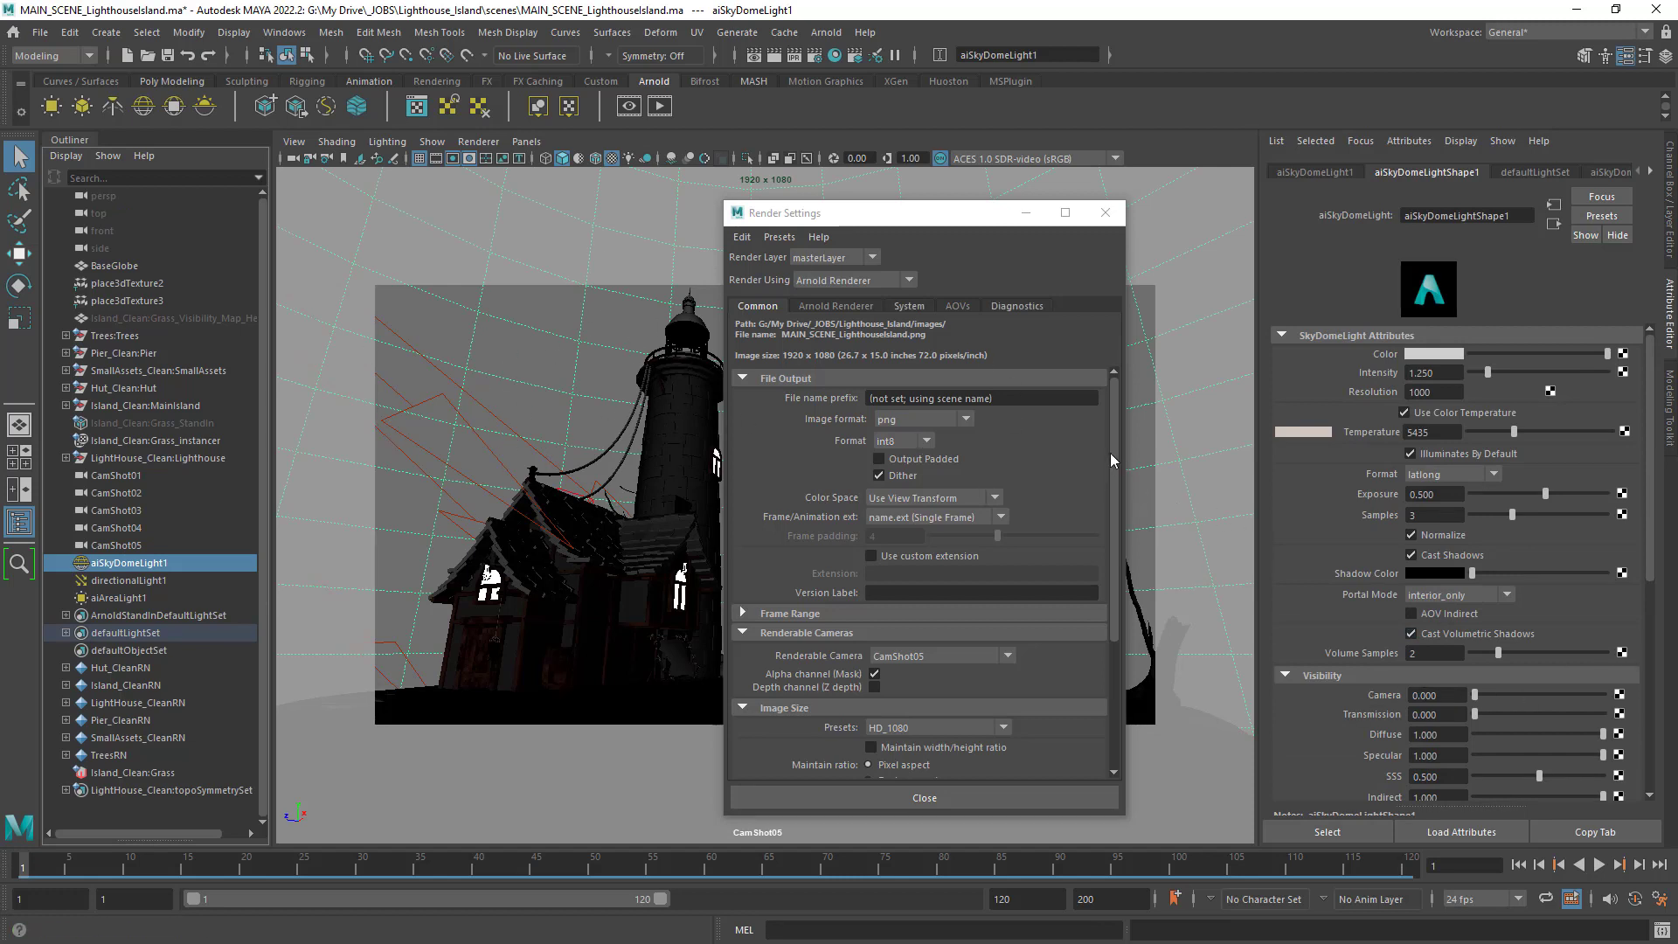
scroll(1111, 447, down, 1)
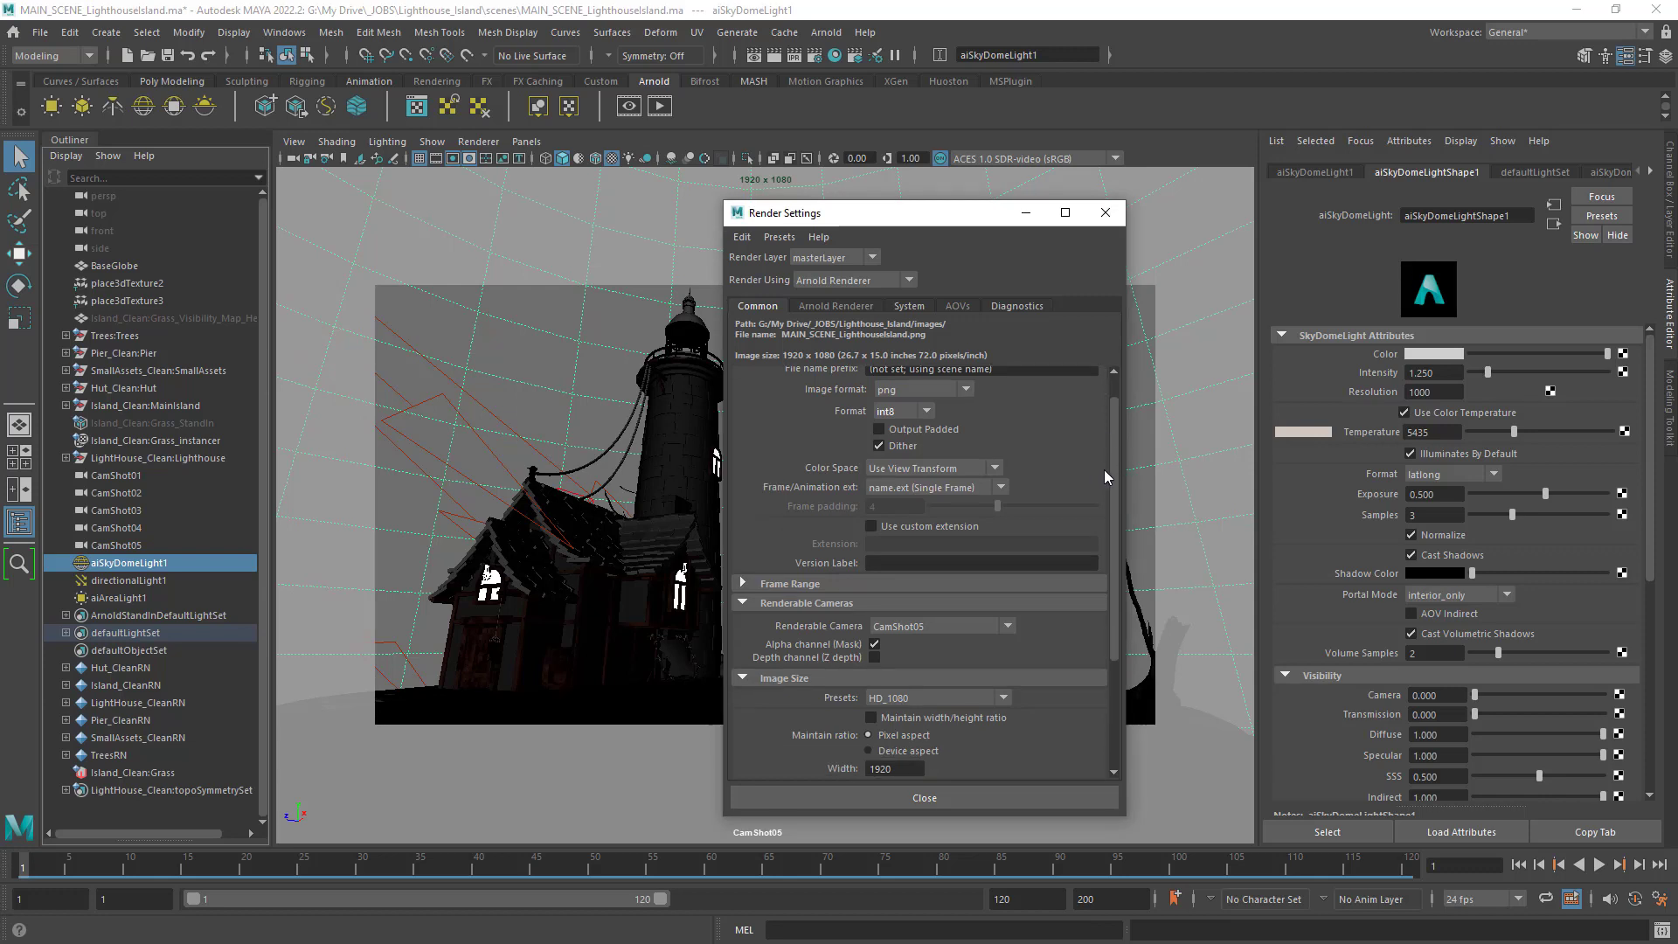
scroll(1114, 465, up, 1)
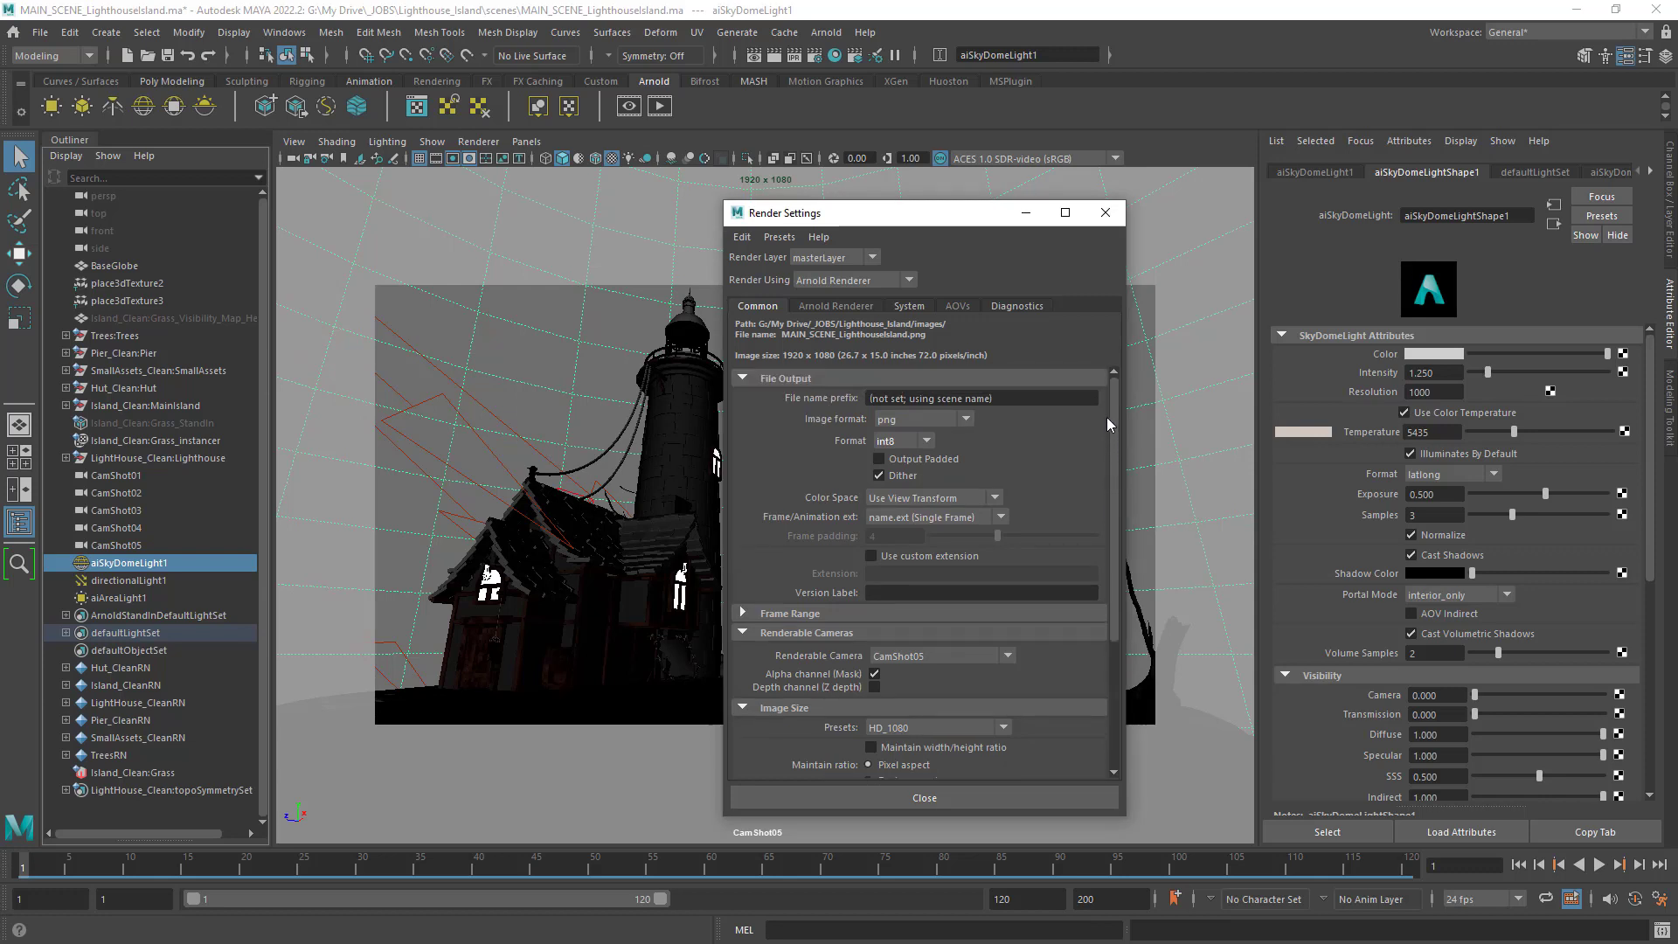
Review the Common render settings sections, leaving only the File Output section expanded.
click(785, 378)
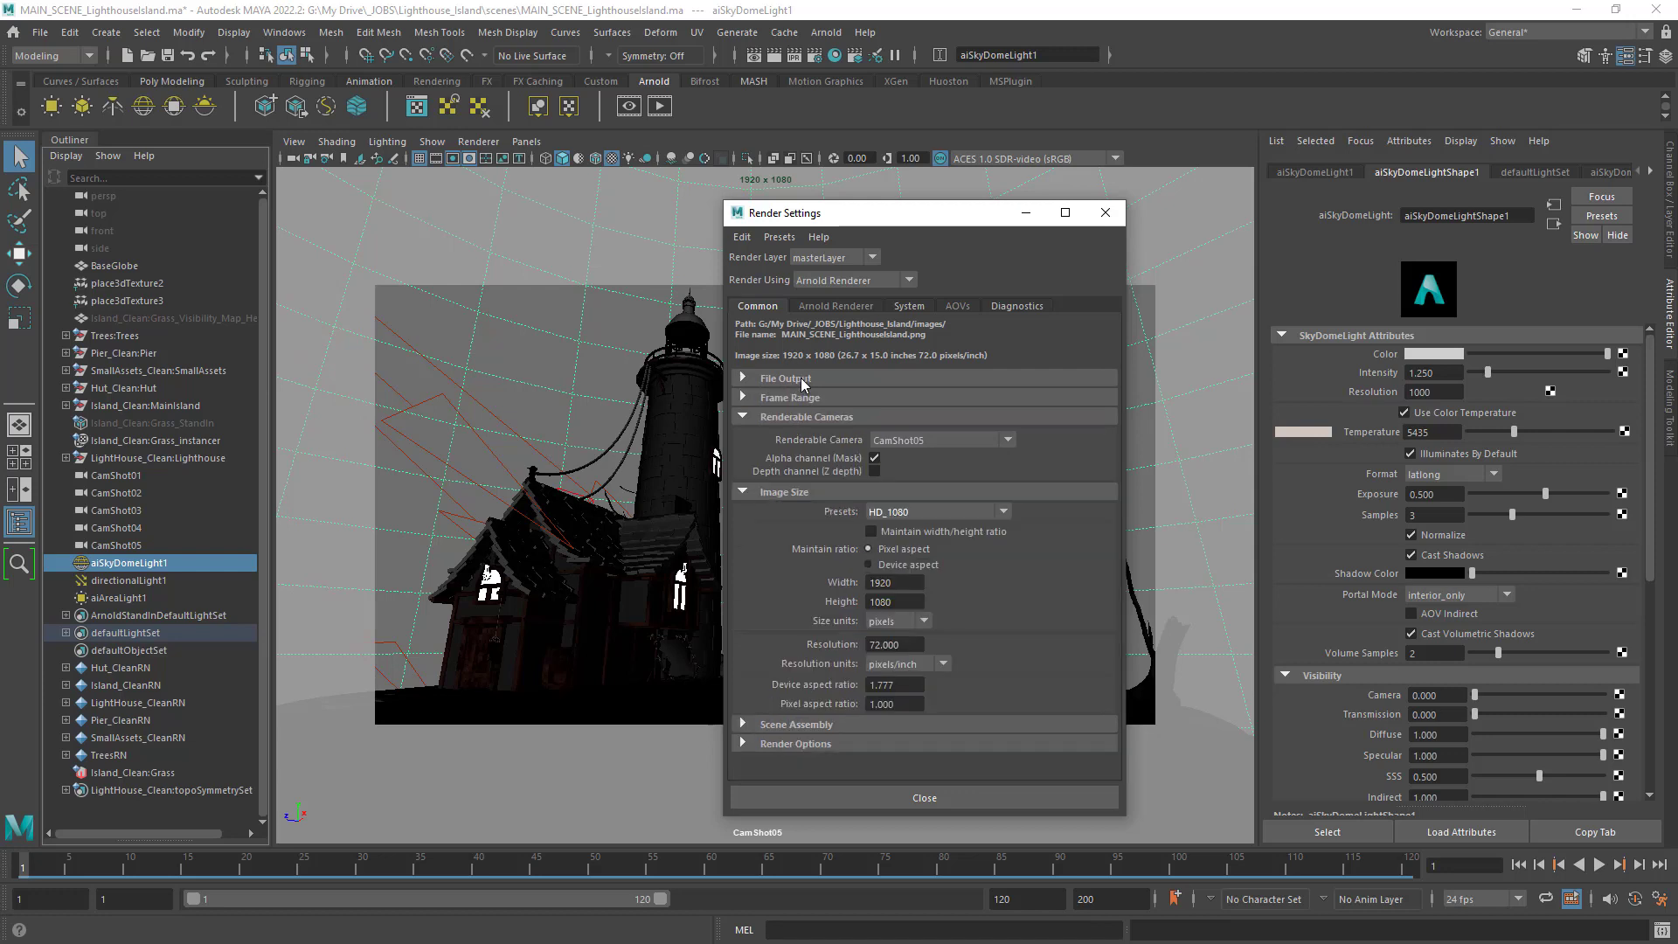
click(807, 397)
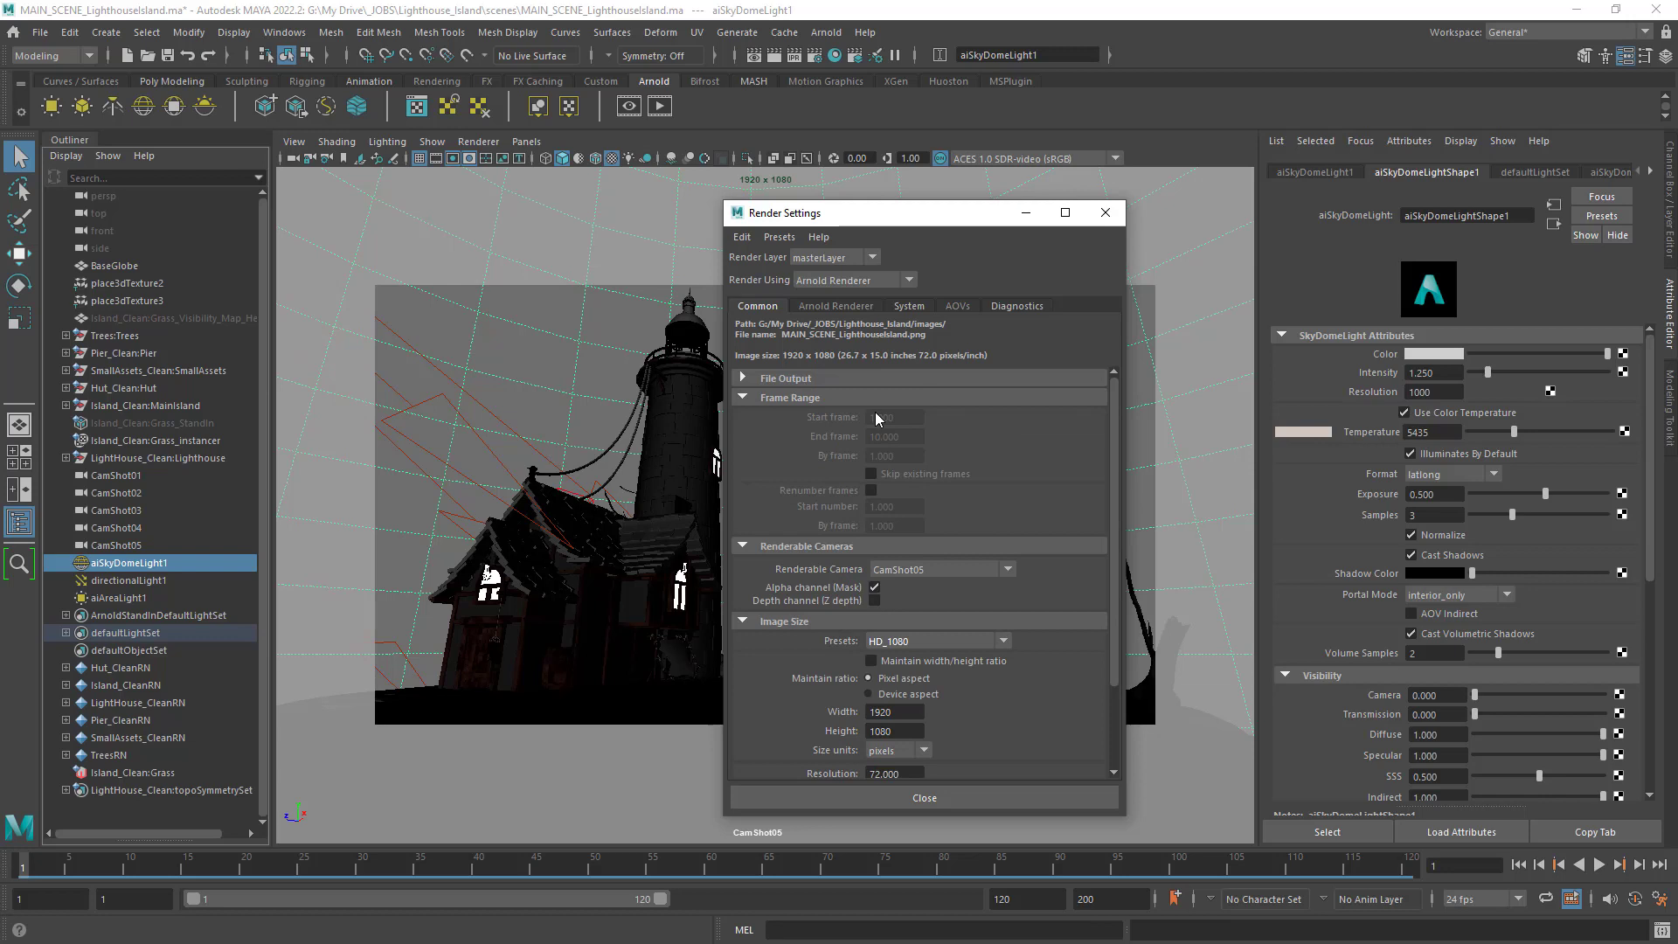
click(809, 398)
click(810, 417)
click(810, 436)
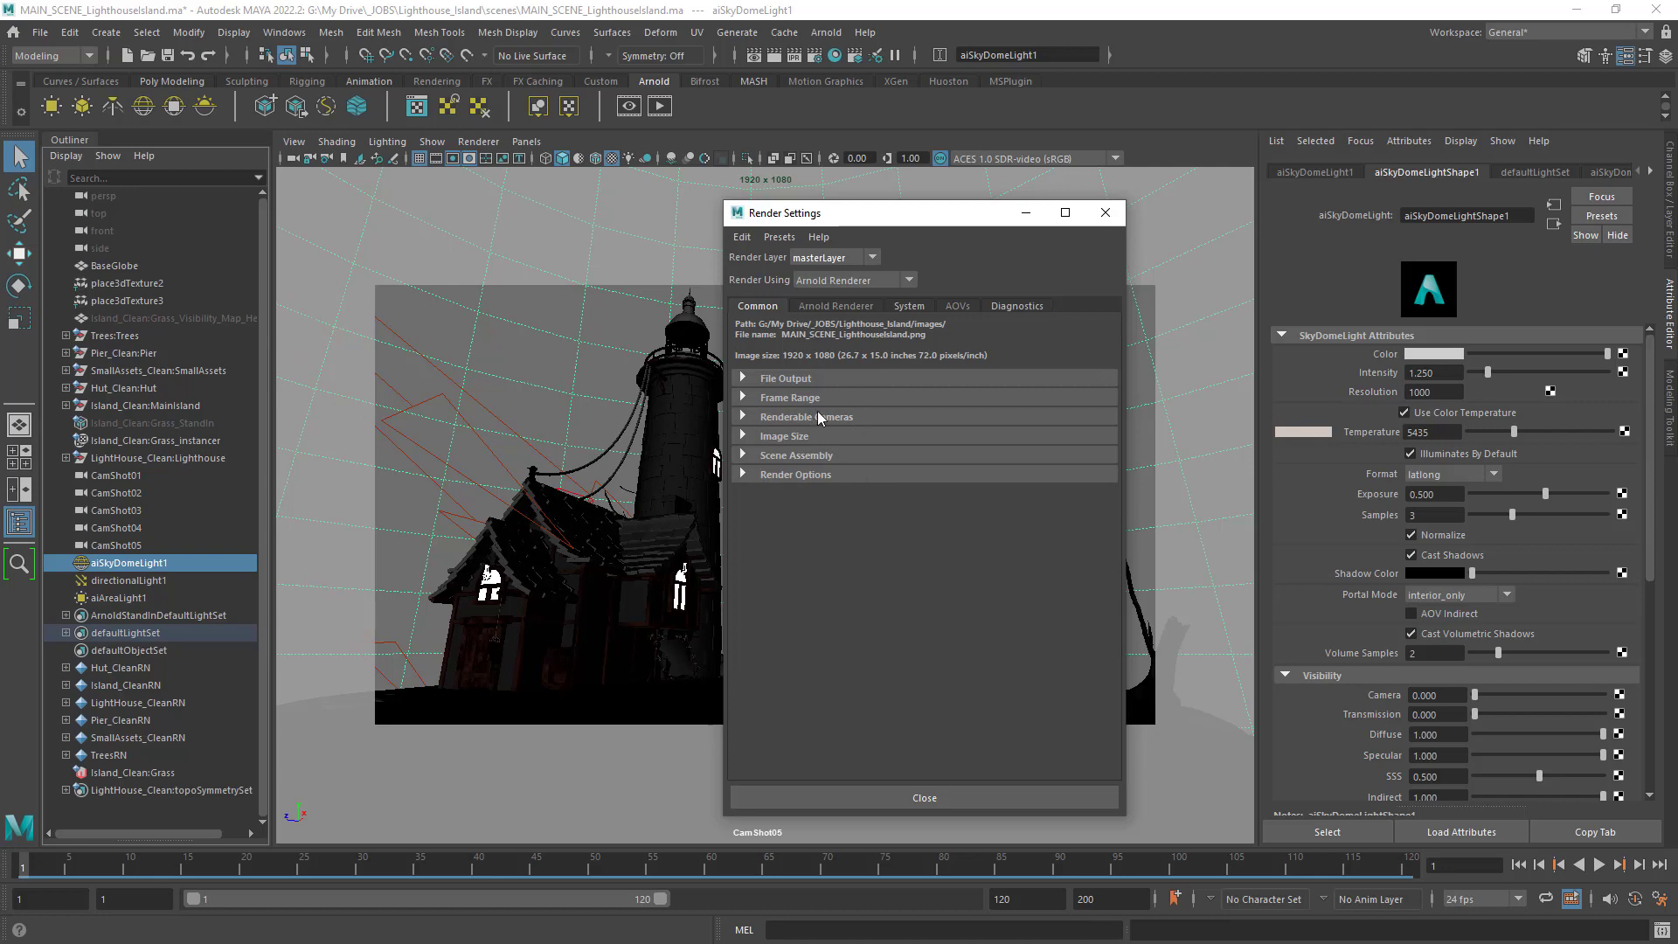
click(800, 398)
click(800, 397)
double_click(809, 379)
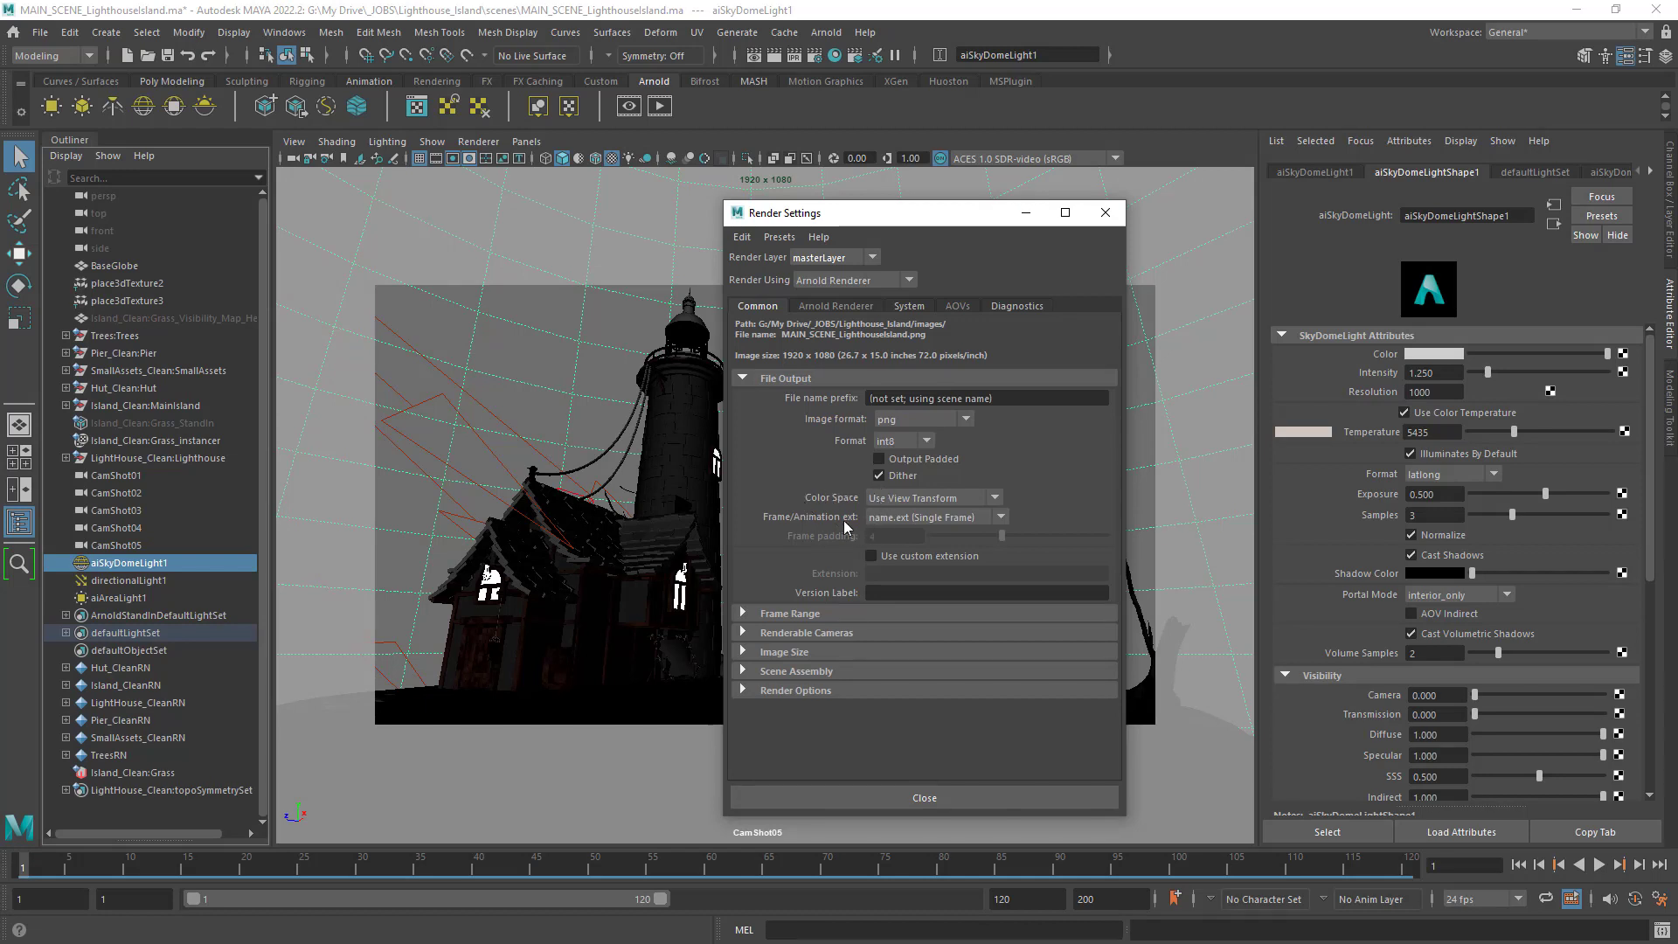
Keep the Frame/Animation ext set to name.ext (Single Frame), recheck the Common render settings and close them.
click(1001, 517)
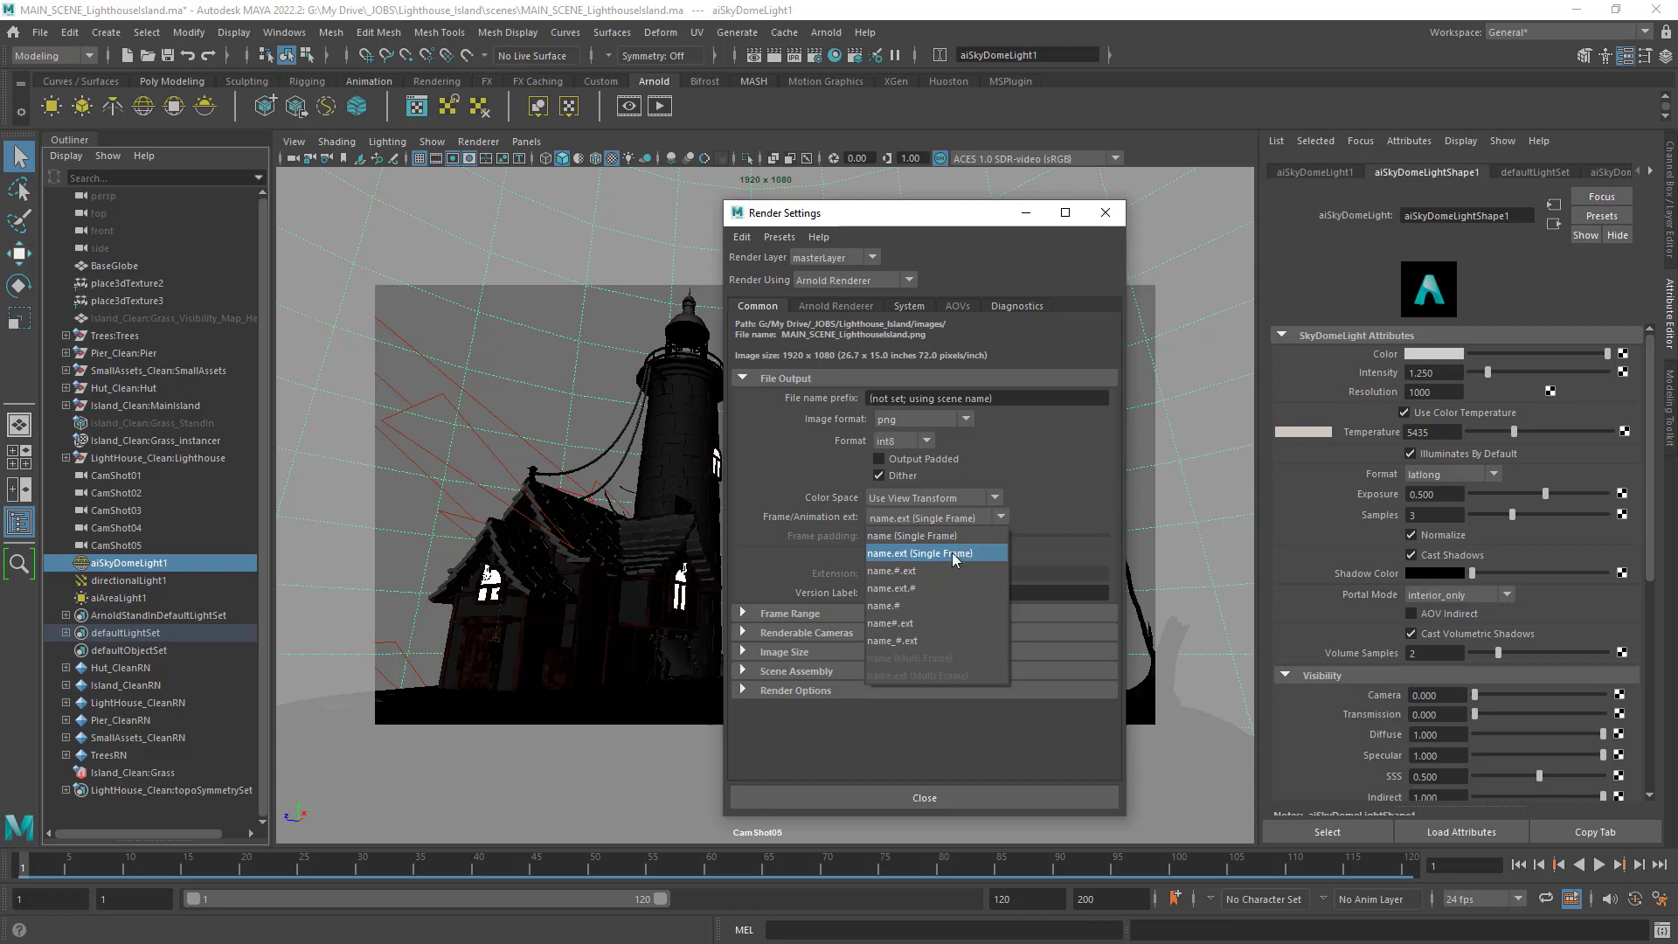
click(893, 556)
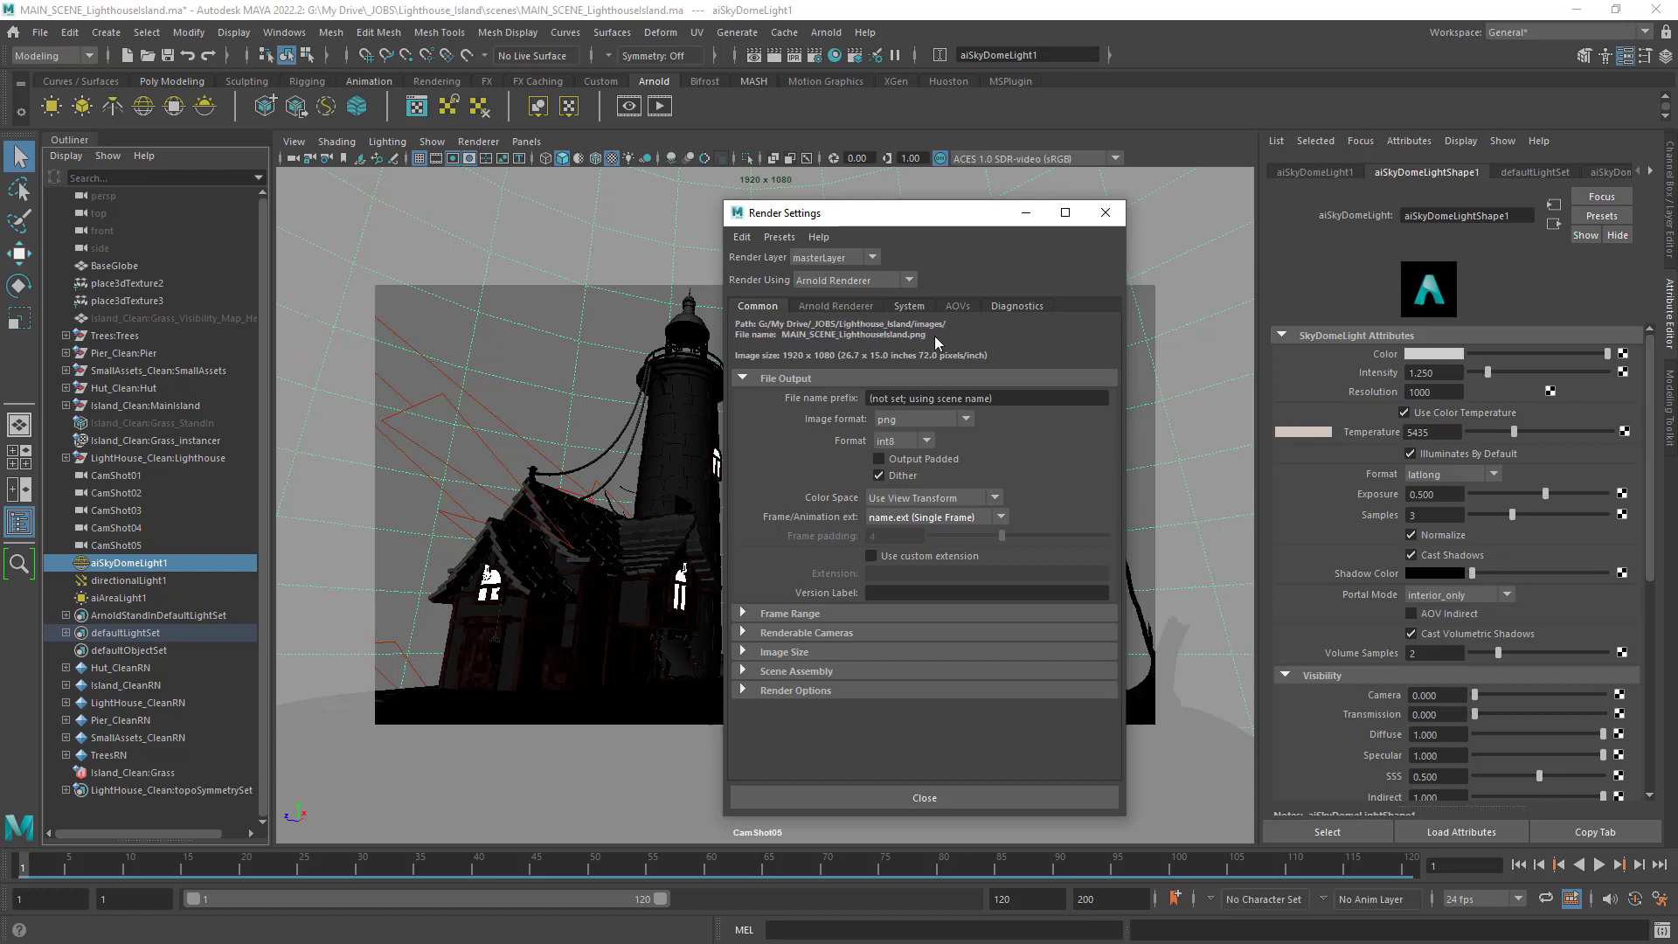
click(936, 796)
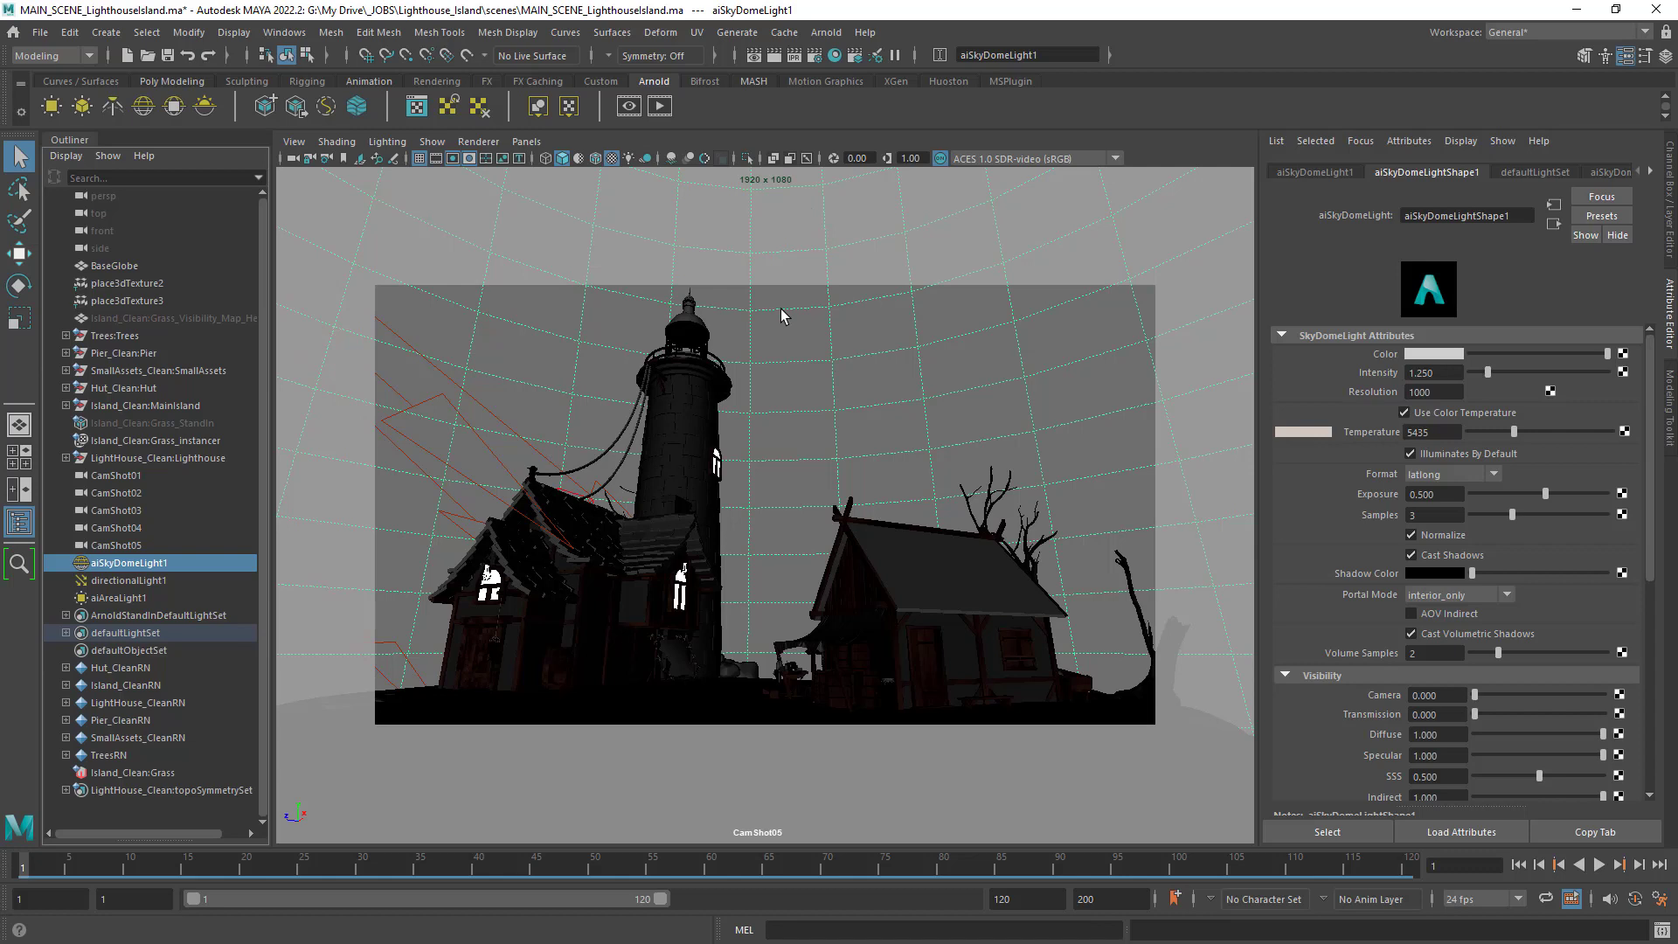
click(813, 55)
click(790, 660)
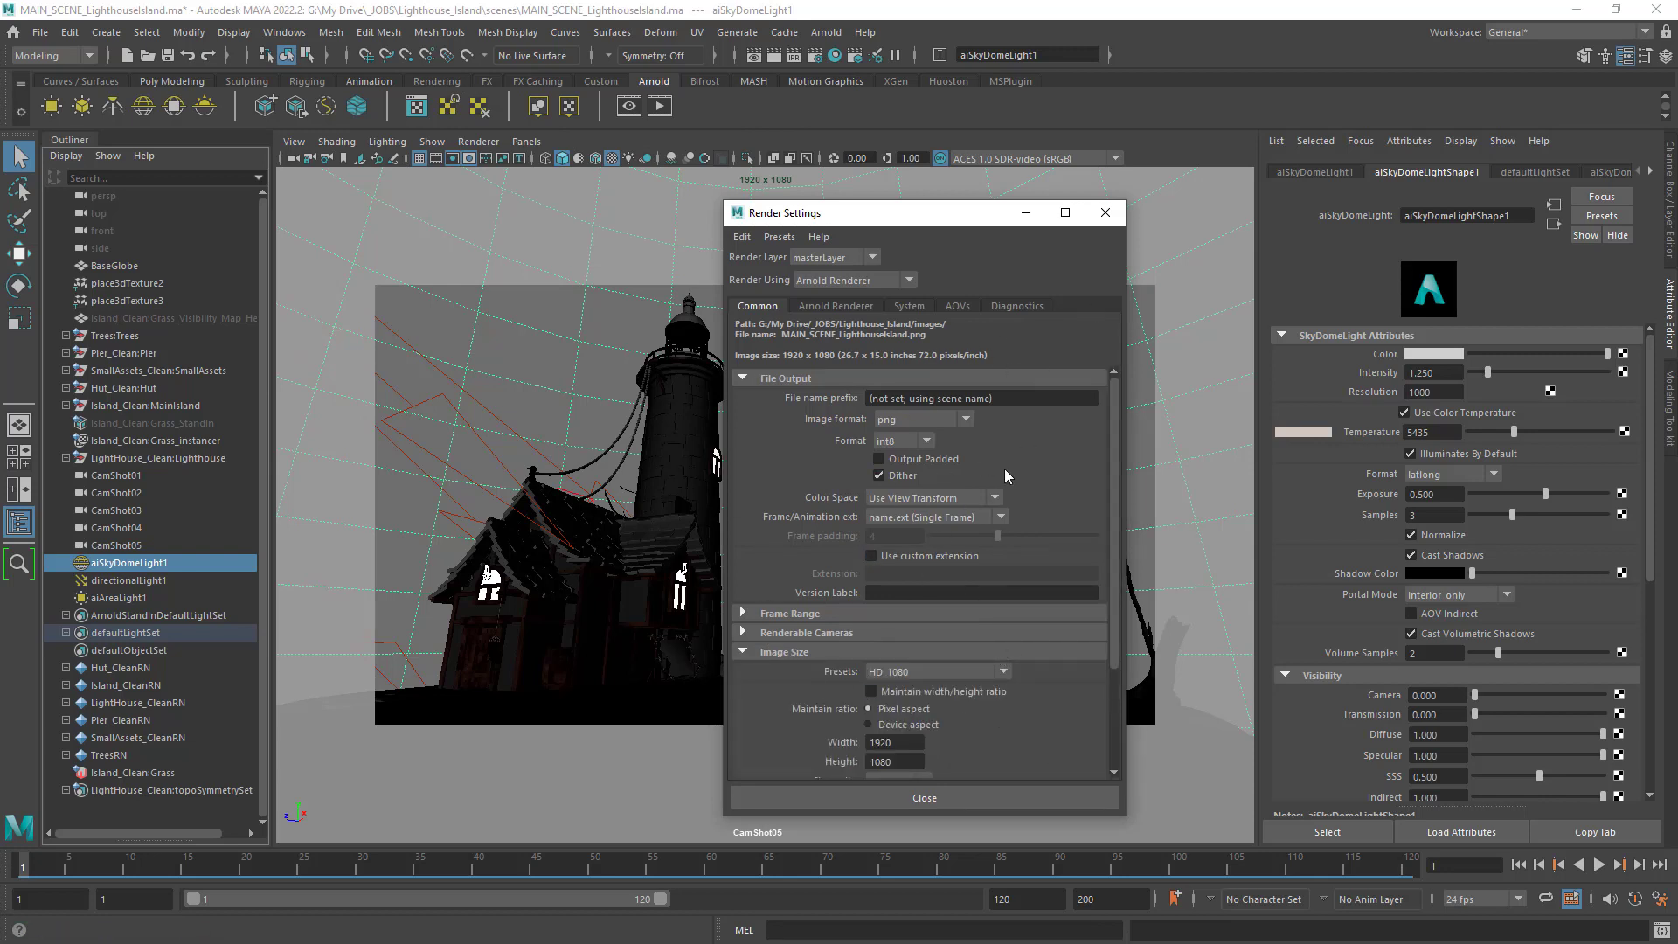
click(1106, 213)
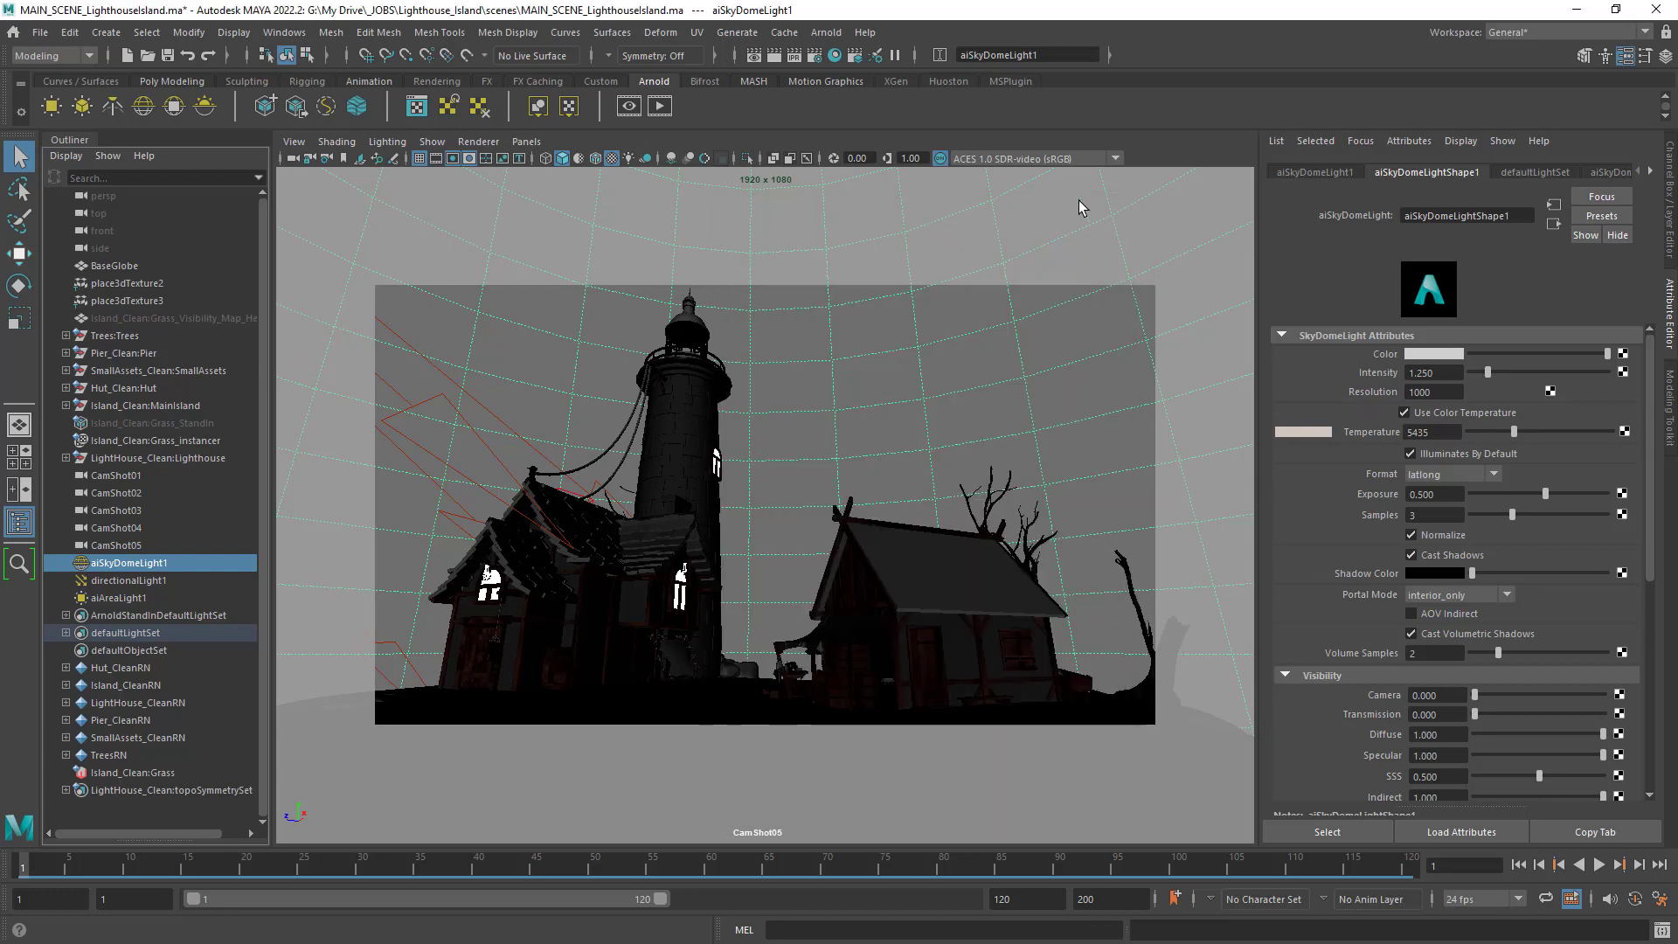
Save the scene and switch the menu set from Modeling to Rendering.
click(168, 56)
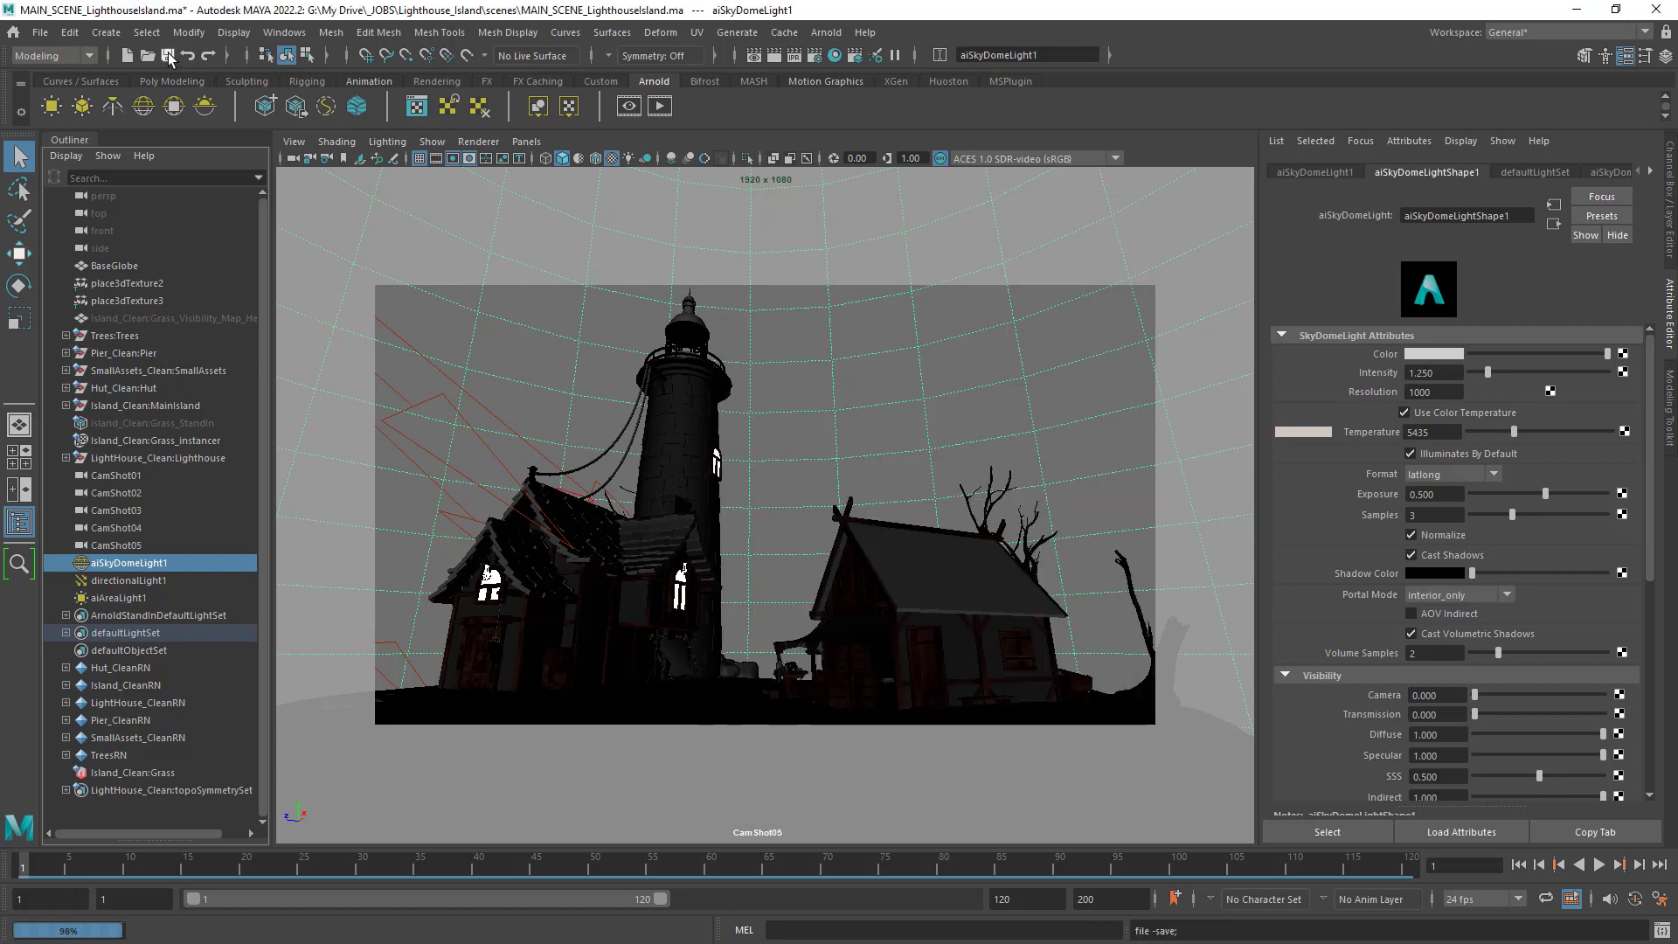
click(67, 57)
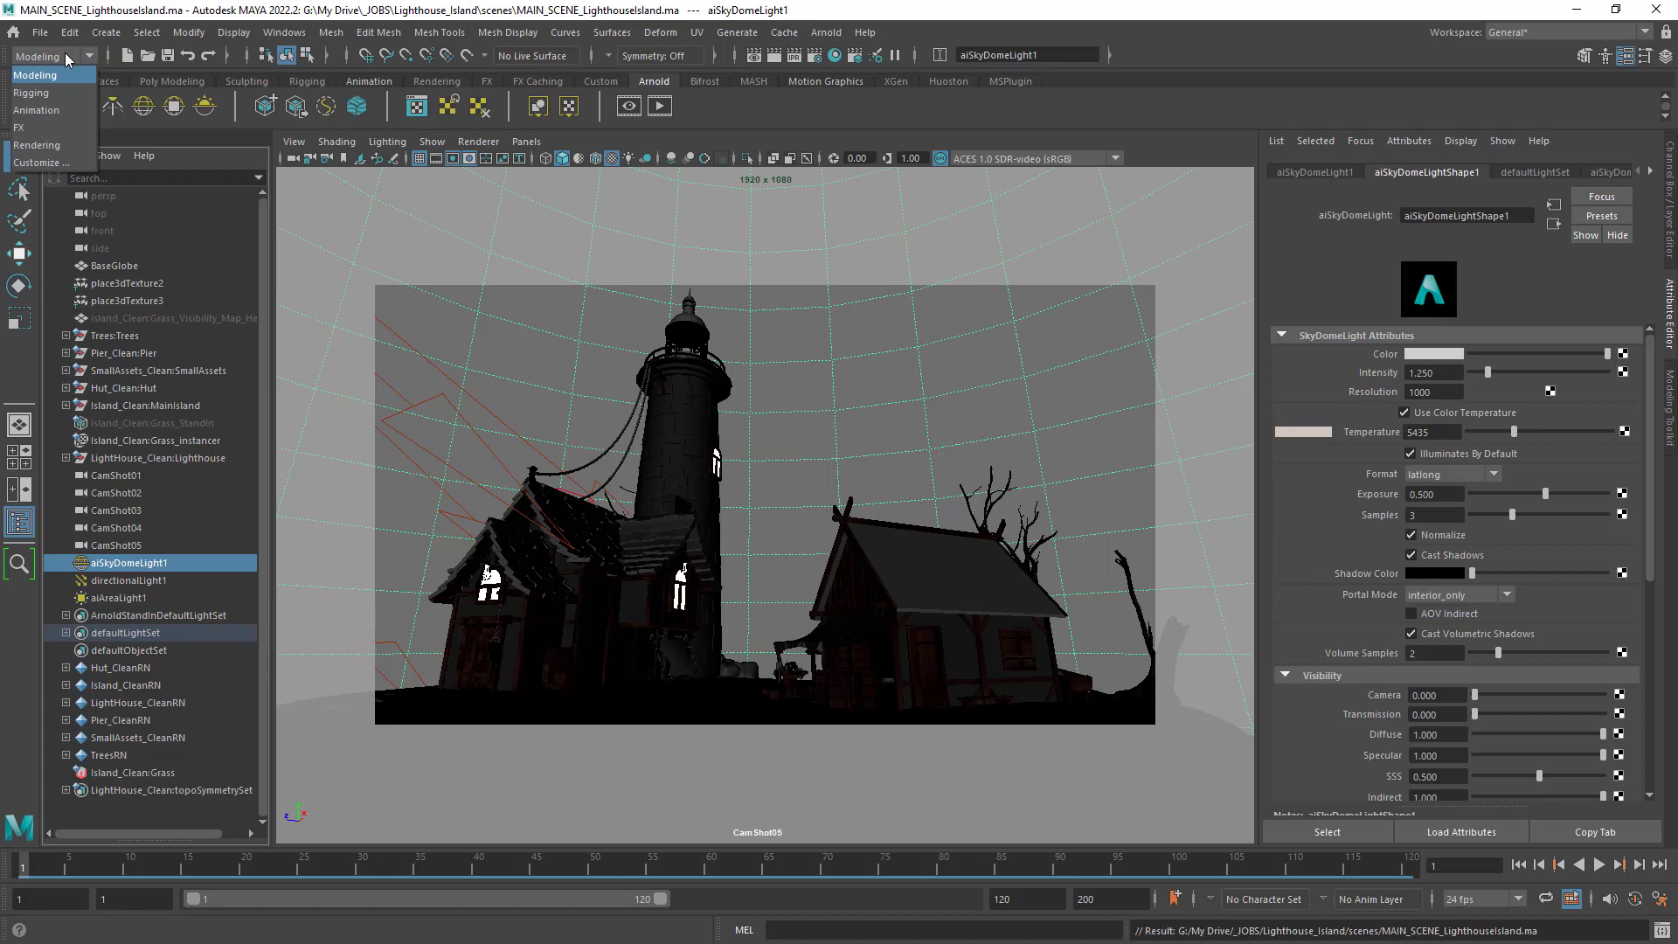
click(64, 145)
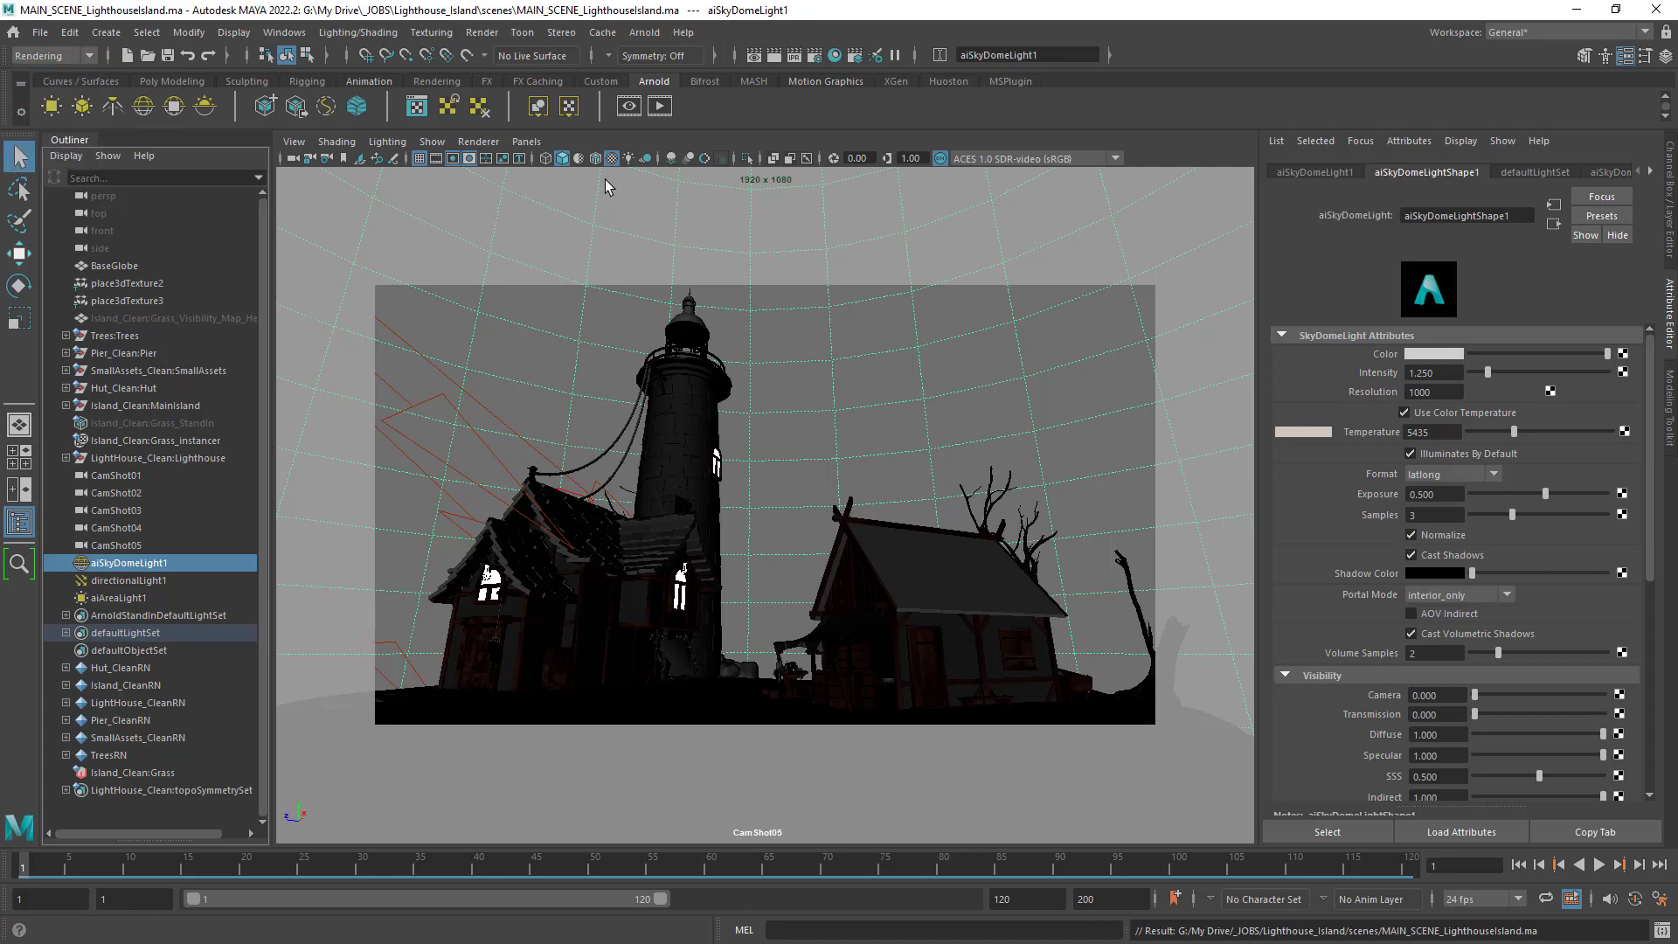
Open the Render Sequence options, turn off All Render-Enabled Layers and check the list of available cameras.
click(483, 34)
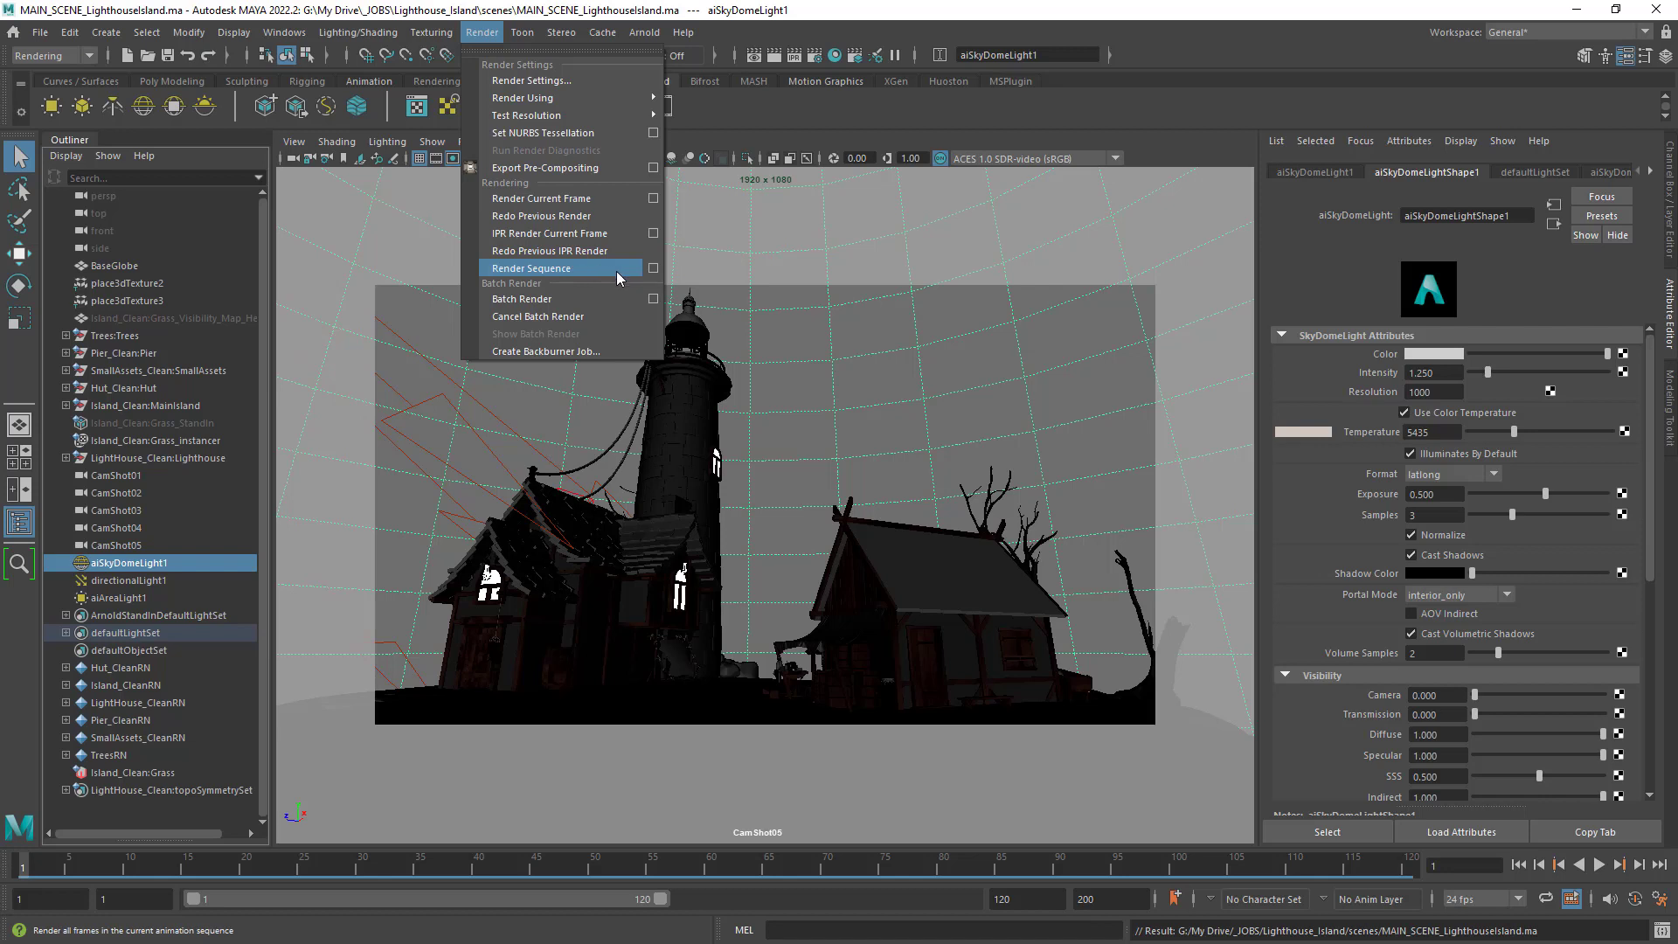
click(653, 269)
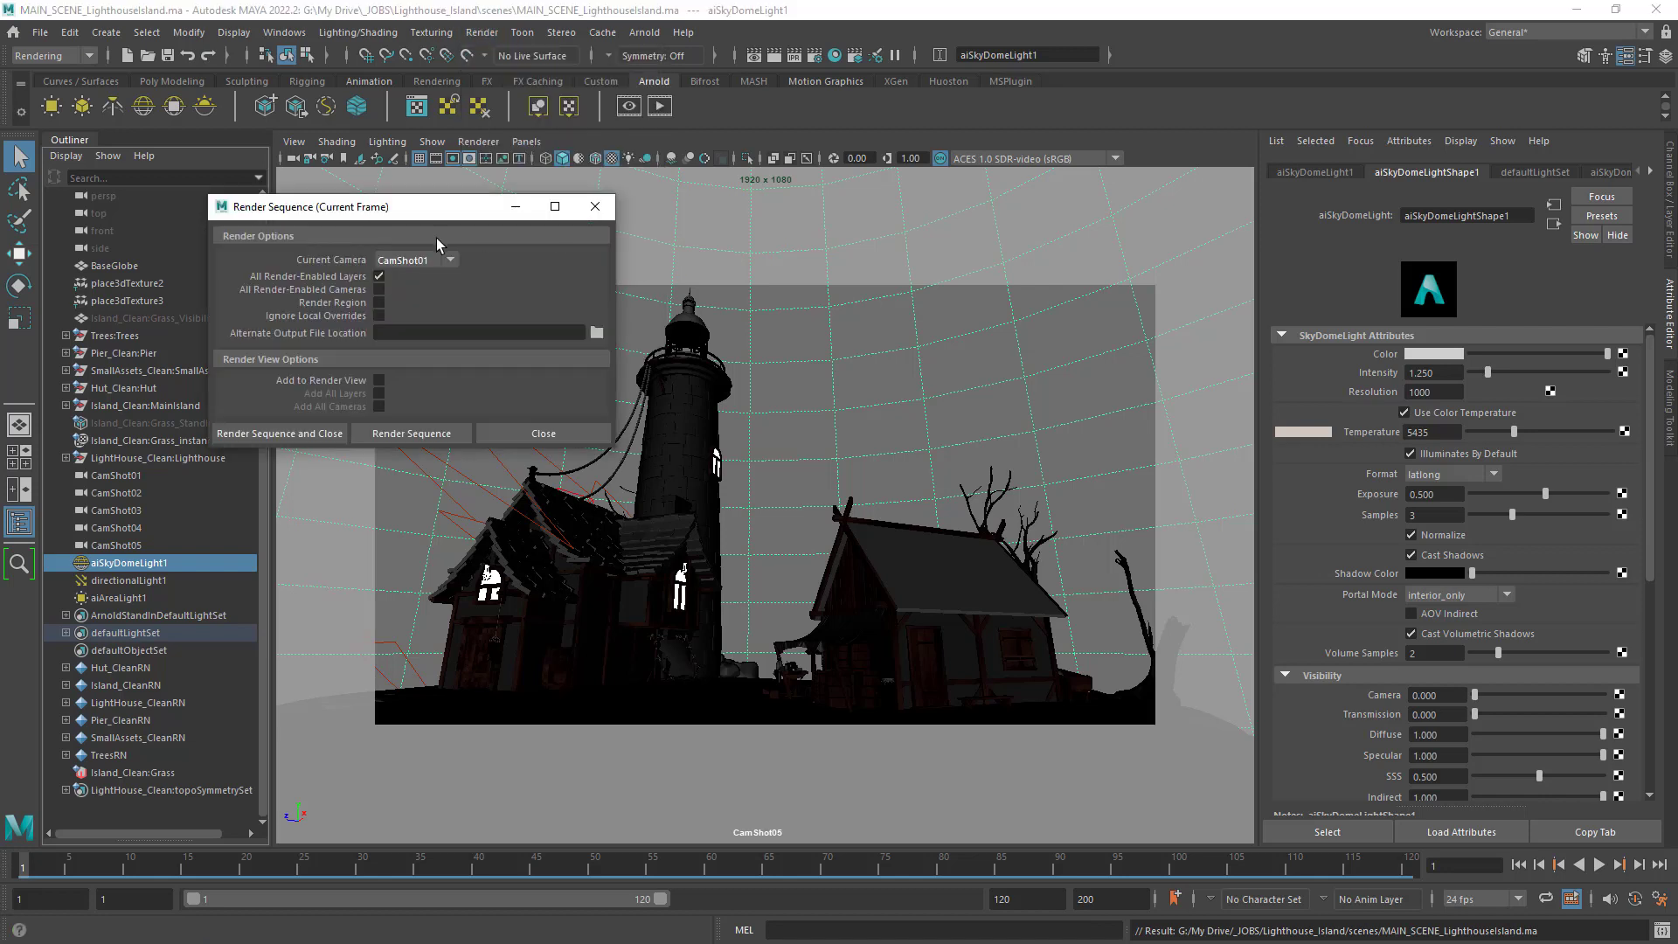
drag(439, 224, 723, 226)
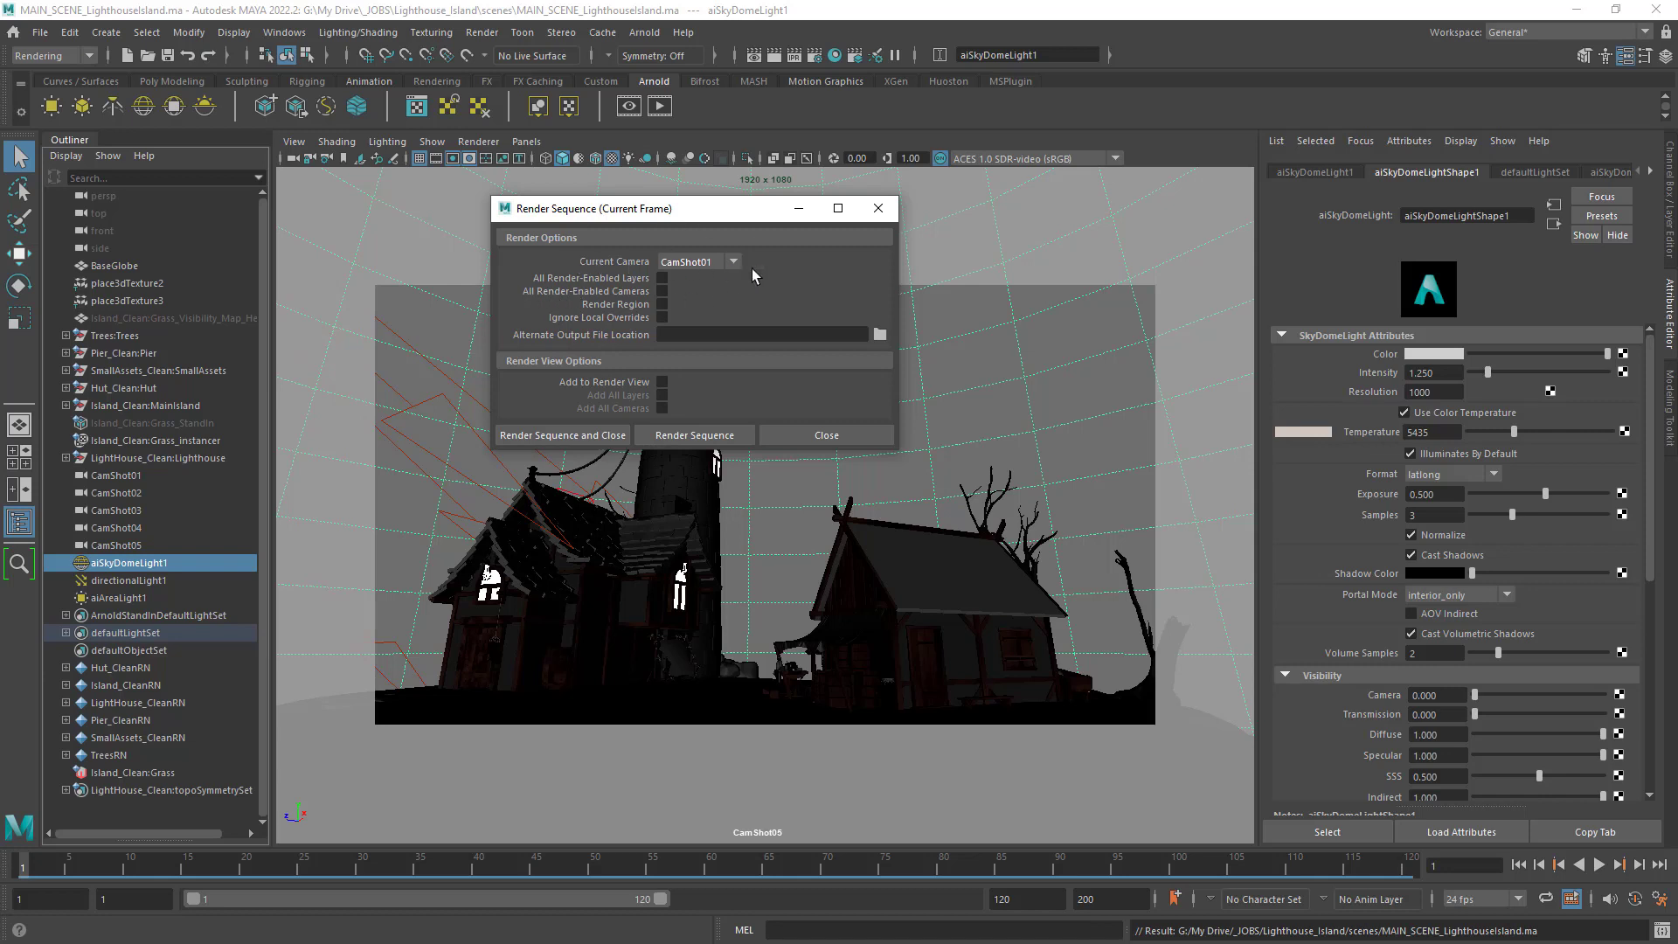
drag(729, 217, 837, 229)
click(821, 273)
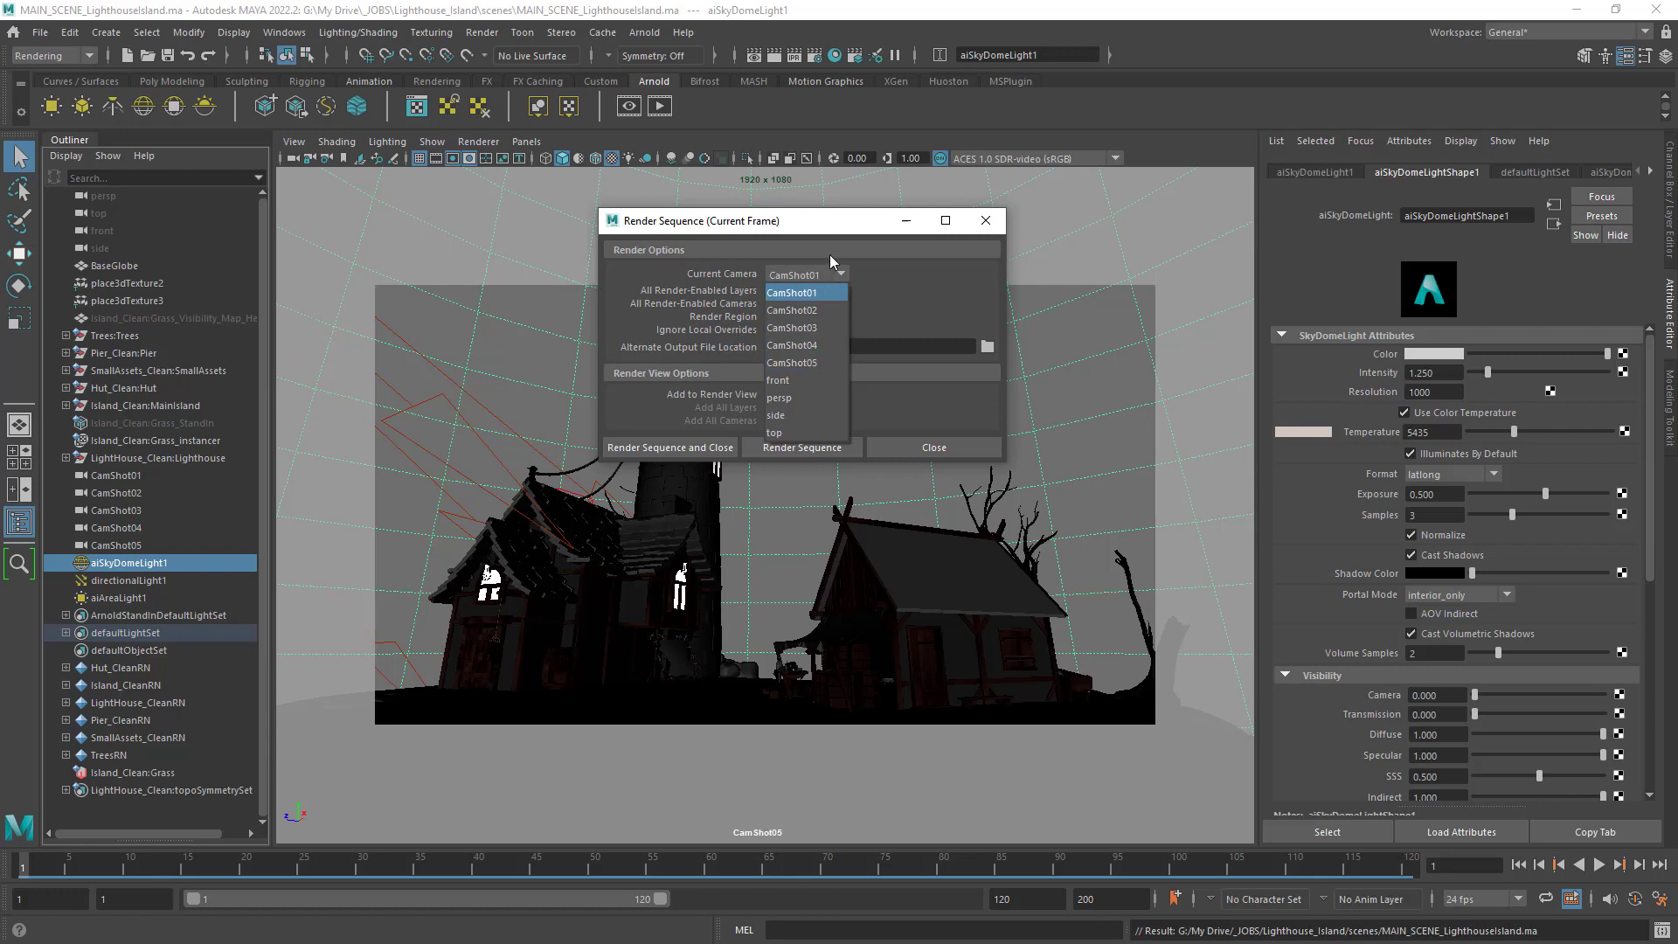
click(818, 220)
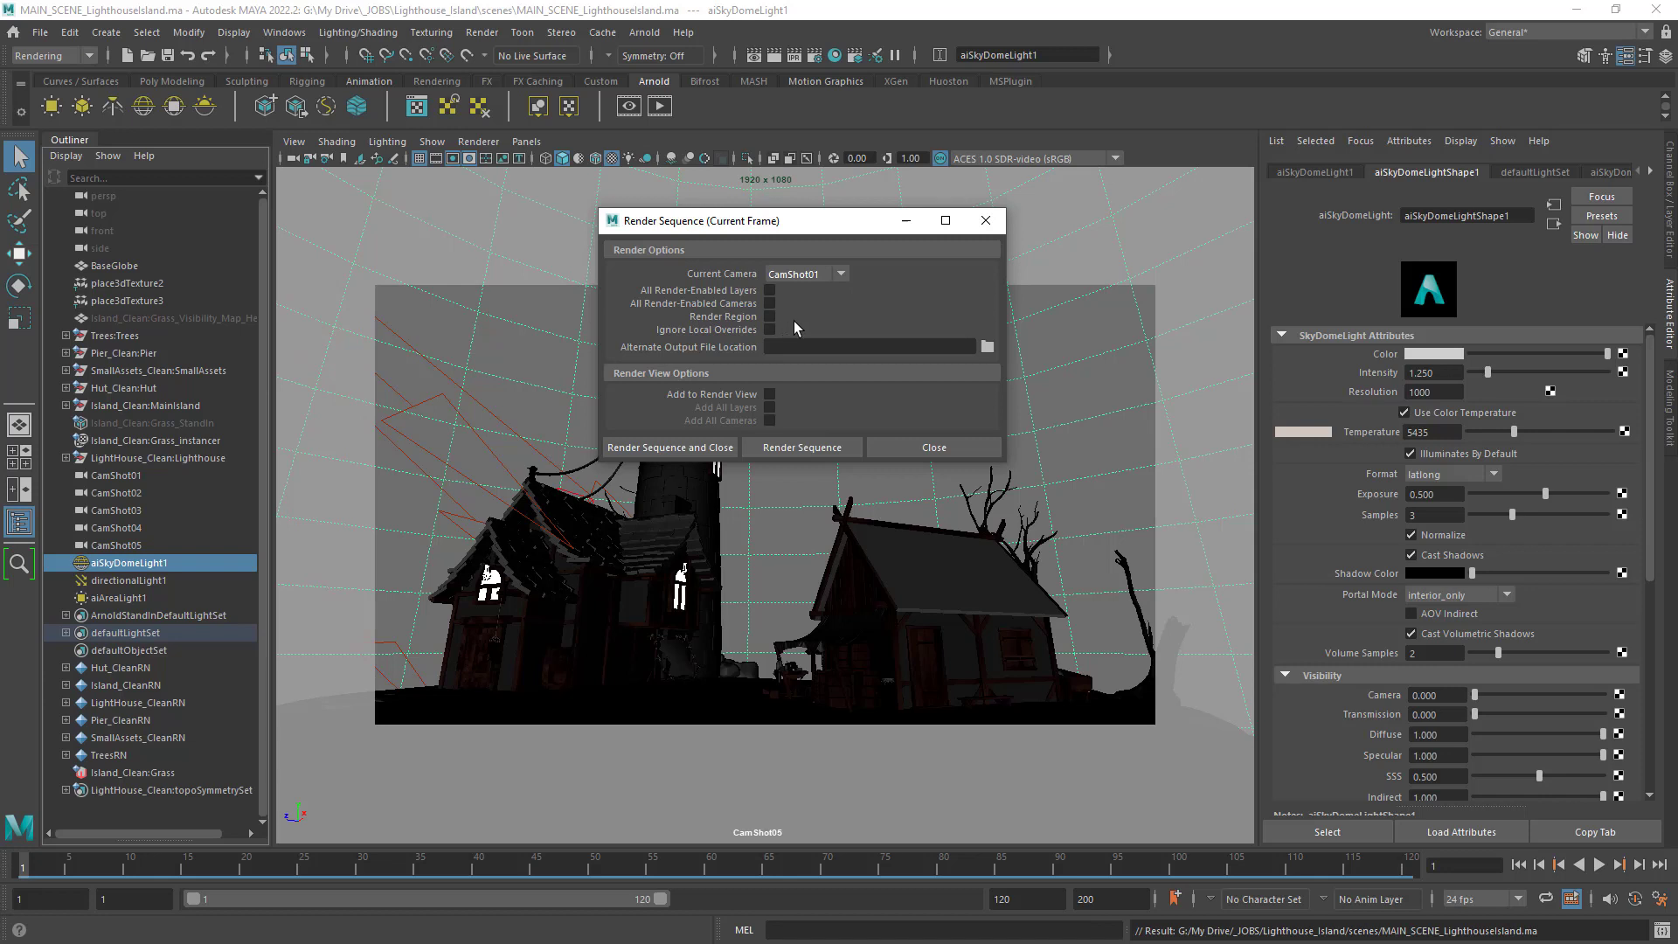
Set the Render Sequence current camera to CamShot05, leaving All Render-Enabled Layers and All Render-Enabled Cameras off.
click(770, 303)
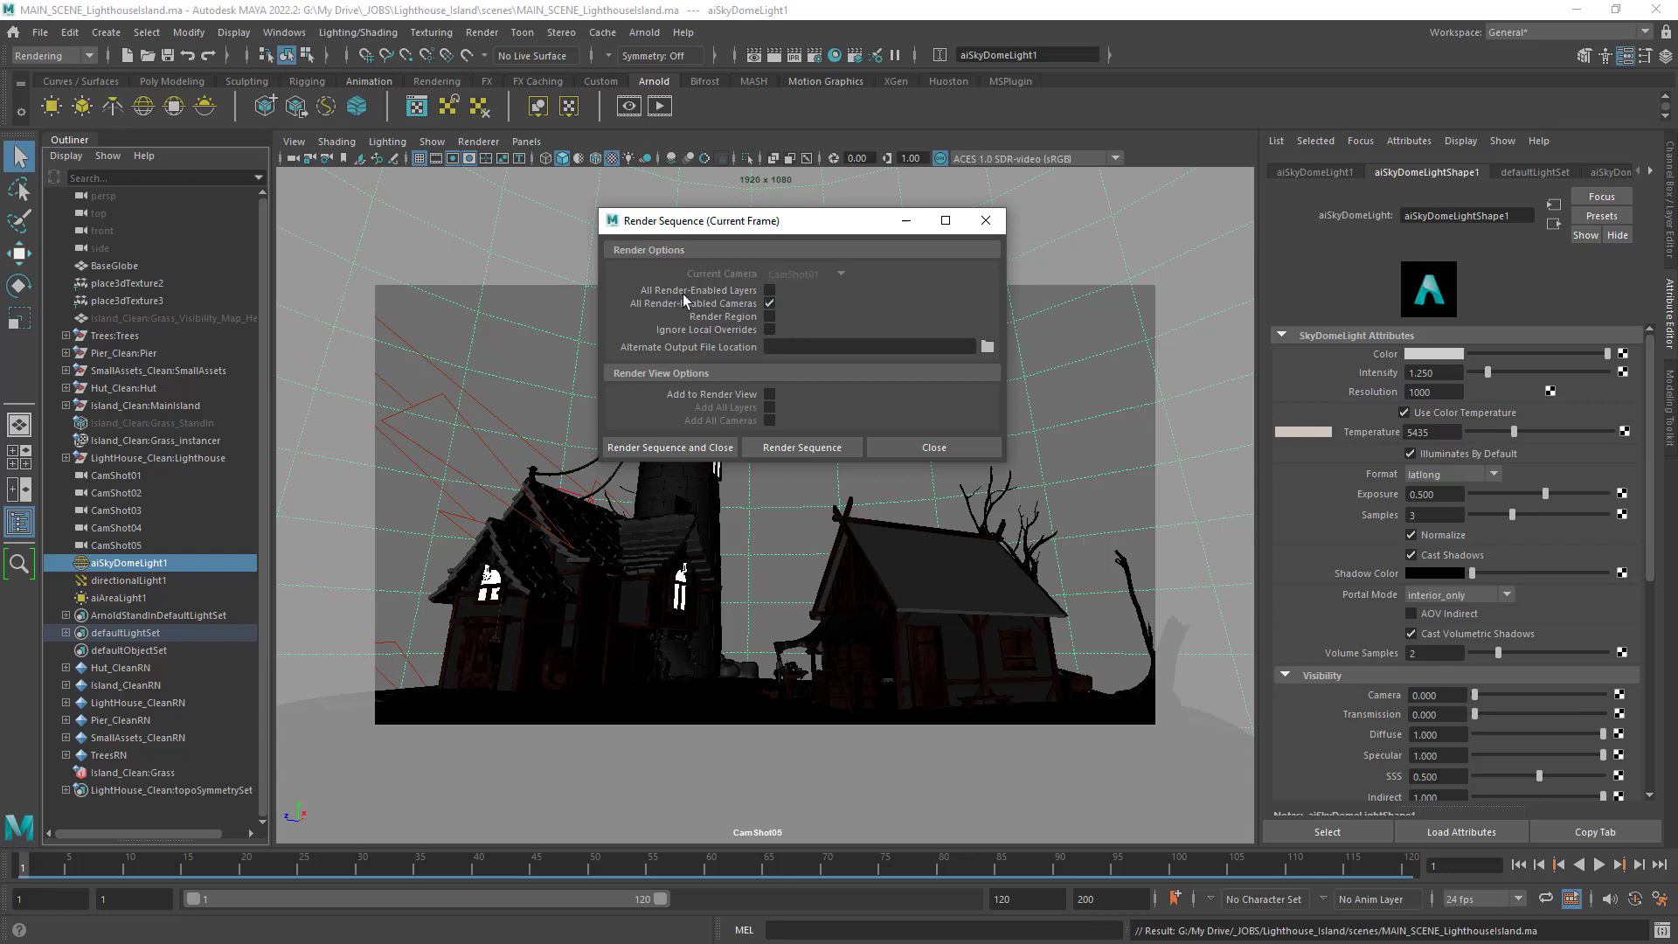
click(769, 290)
click(770, 305)
click(841, 274)
click(821, 363)
drag(804, 228, 1241, 218)
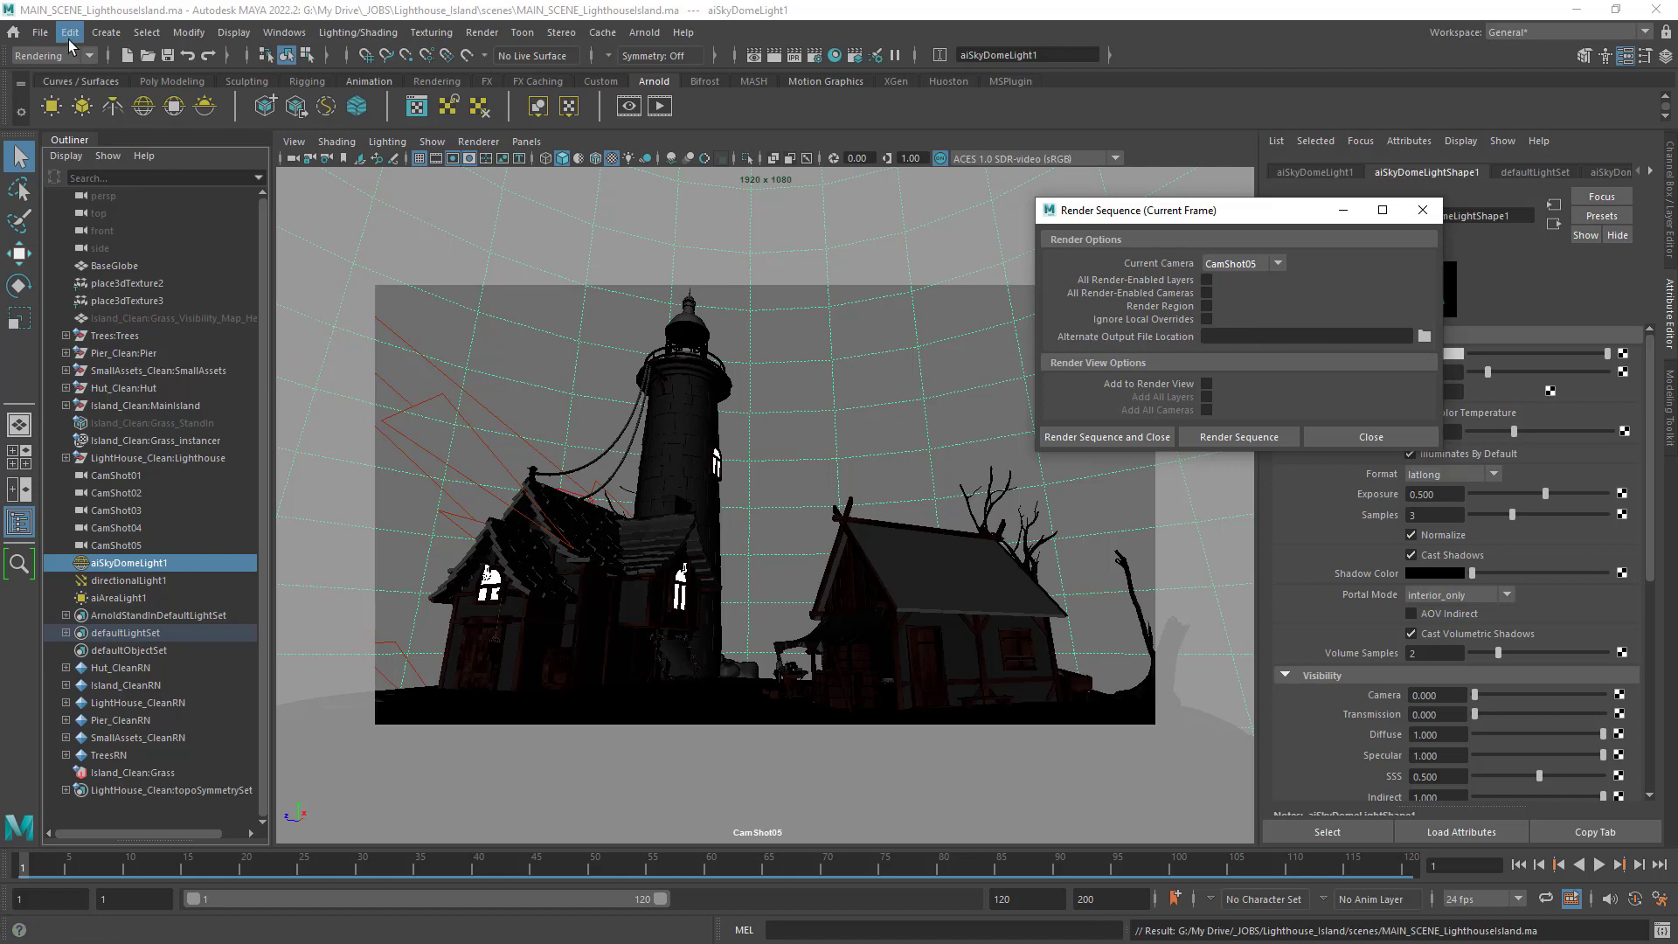
Check the Images location of the Lighthouse_Island project in the Project Window and close it.
click(37, 35)
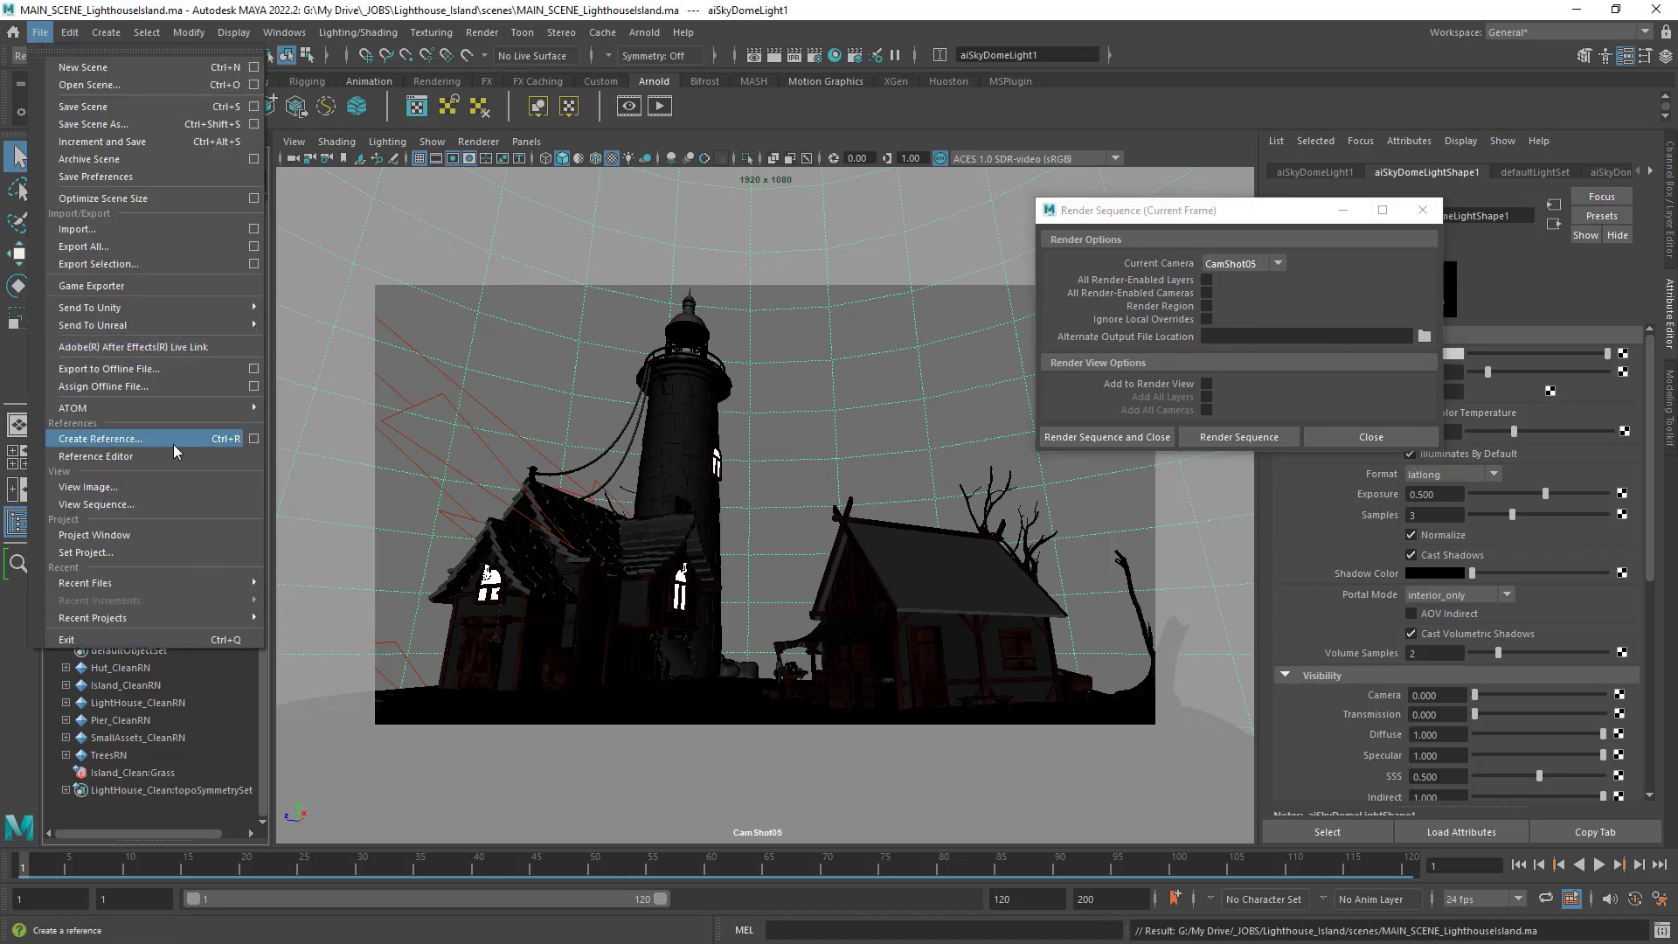
click(162, 535)
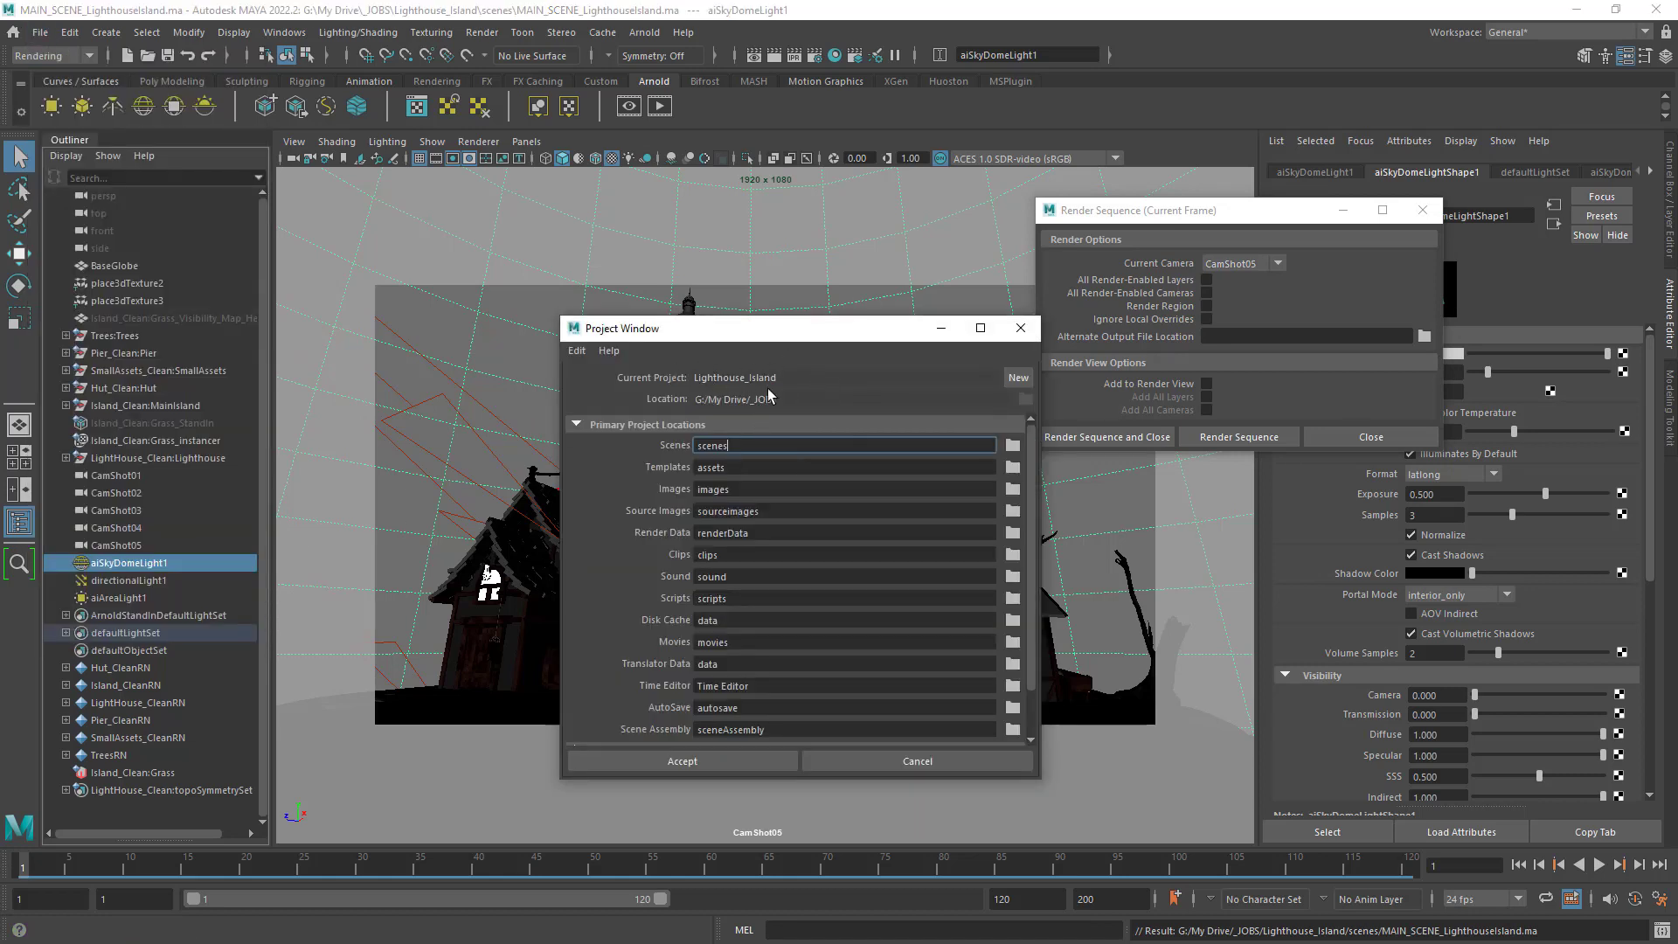
double_click(737, 491)
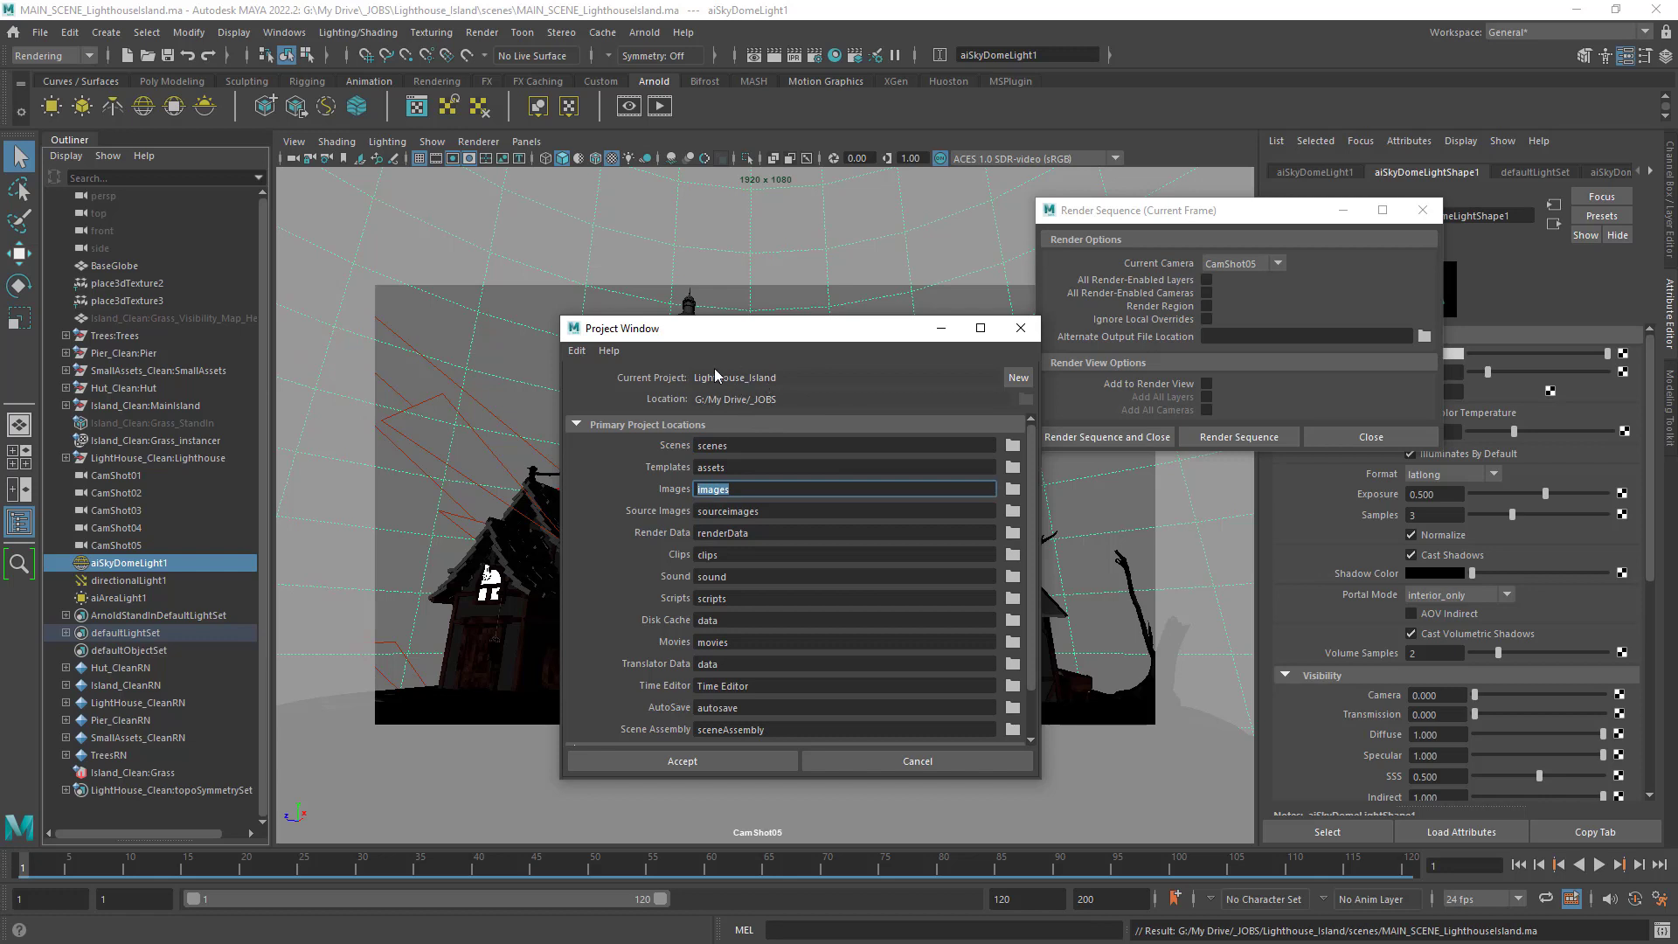
drag(813, 338, 598, 264)
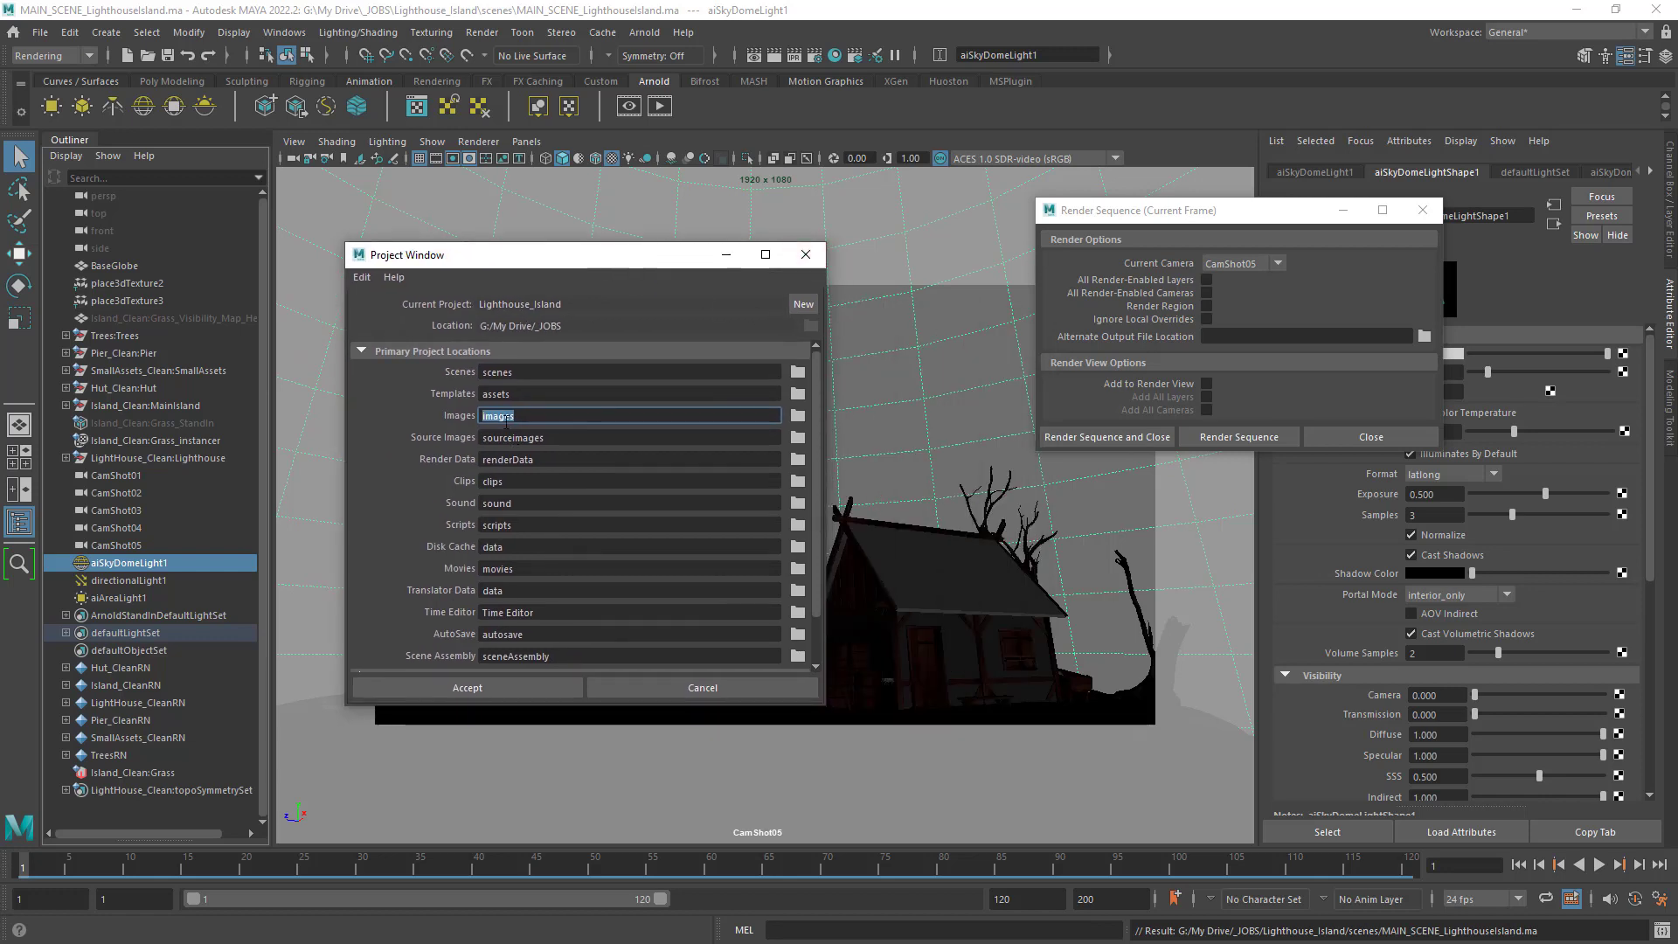
click(805, 255)
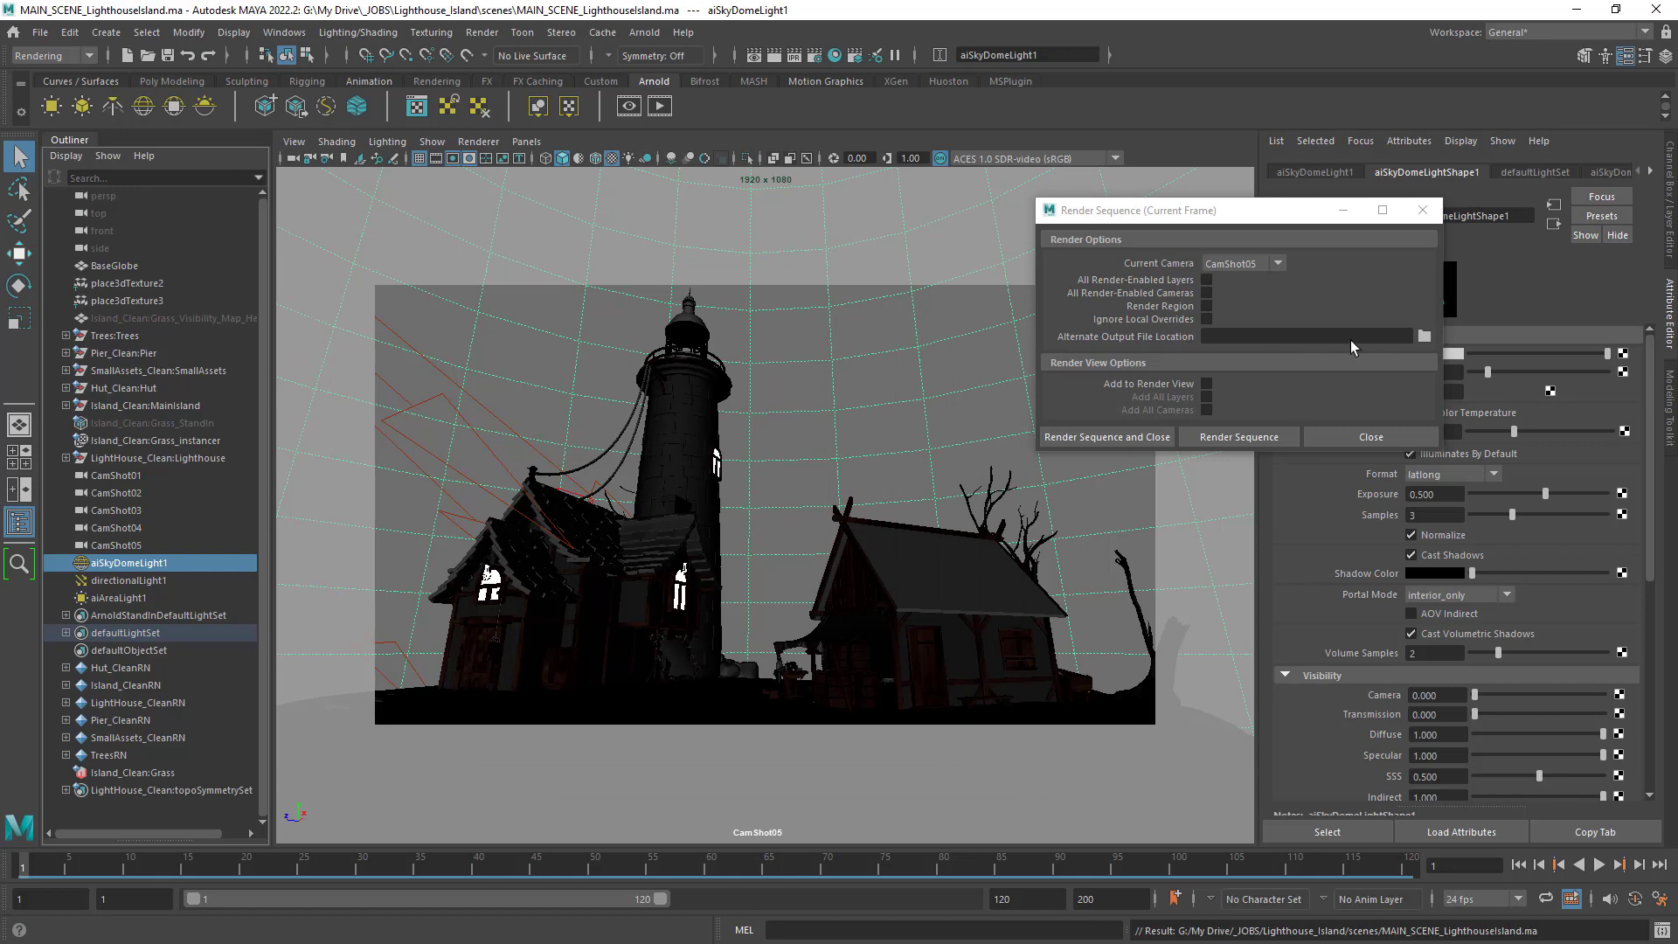
Render the sequence from CamShot05 and close the Render Sequence options.
drag(1202, 212, 884, 165)
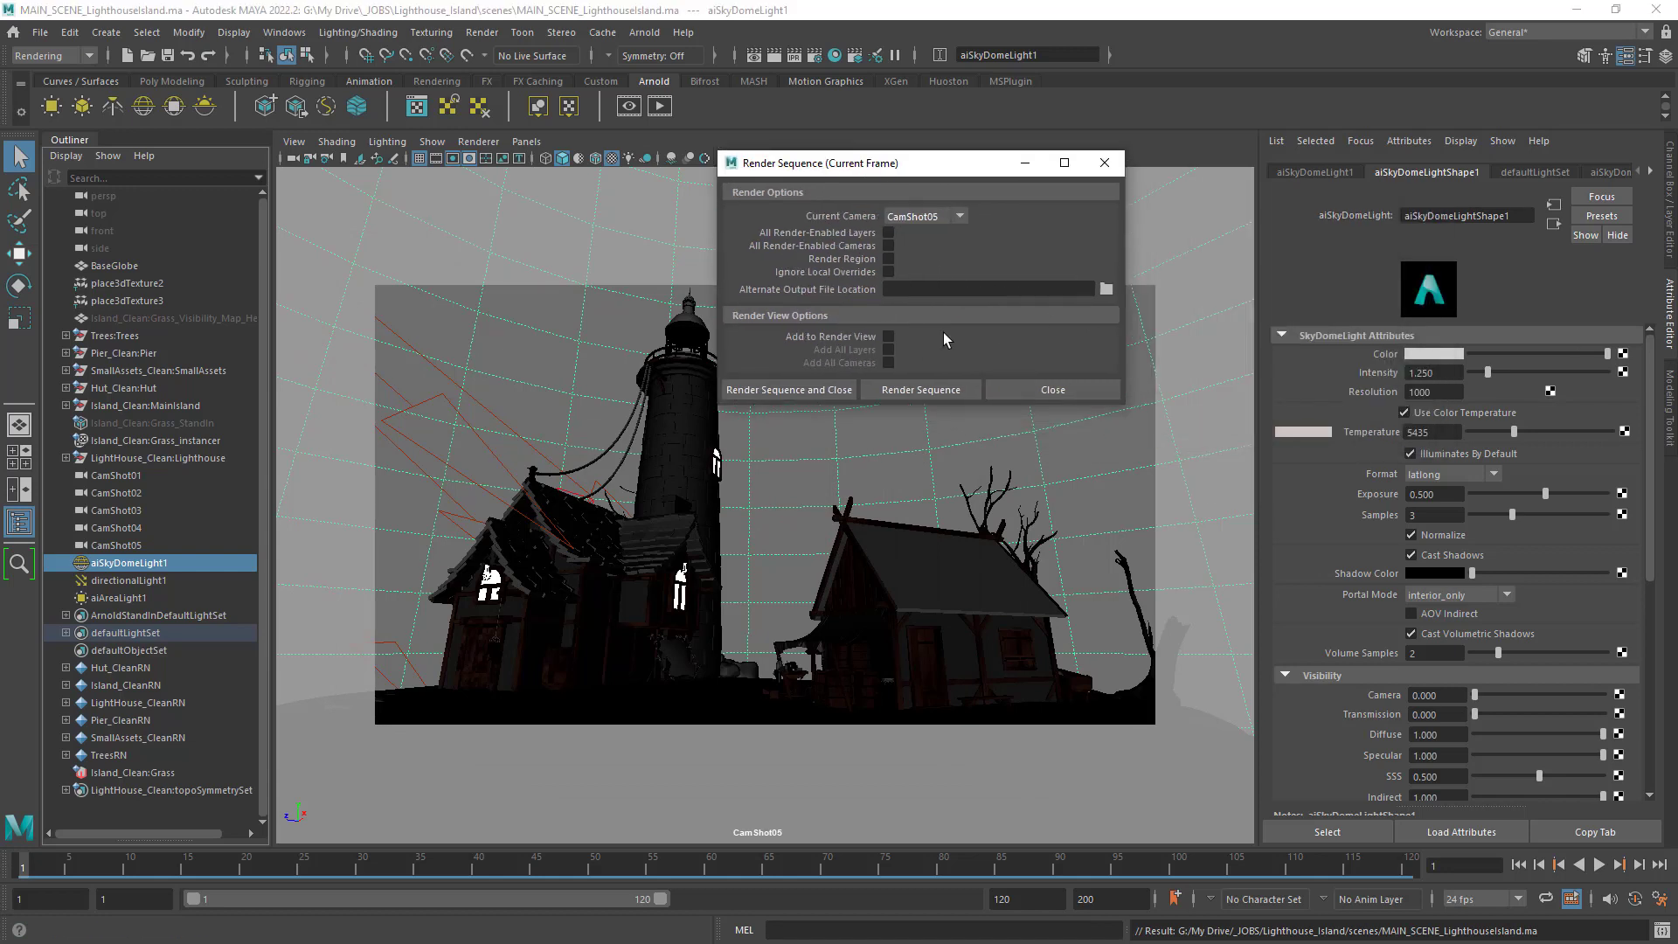
click(816, 390)
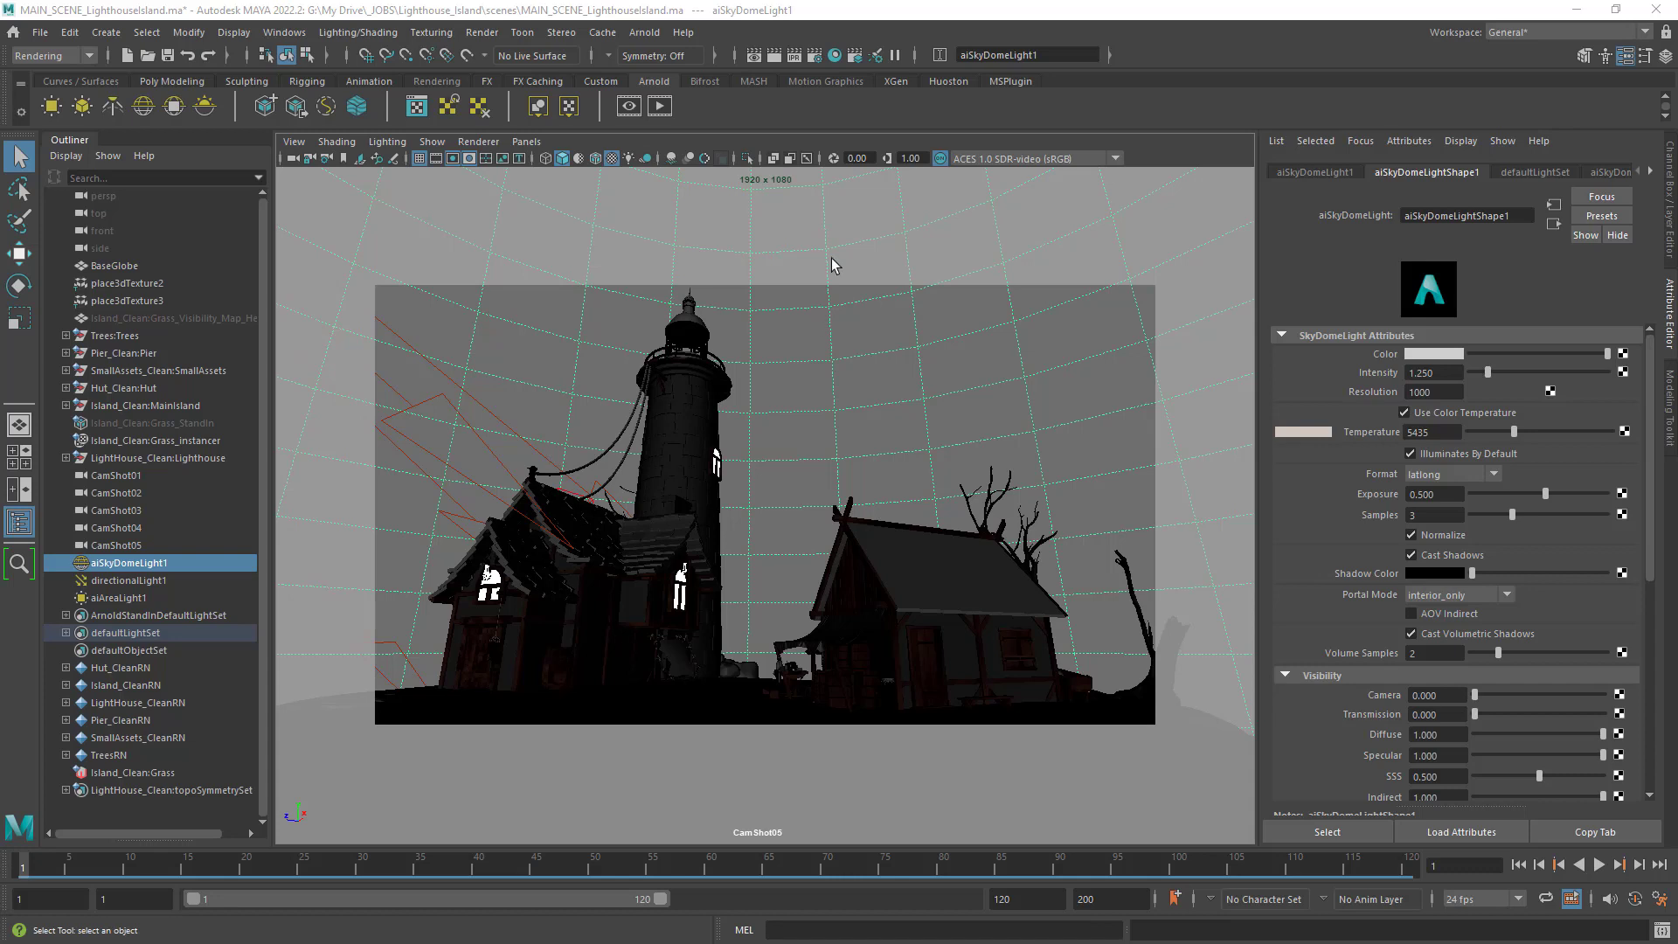
Open the Render Setup editor to view its scene settings and layer area, and close it.
click(856, 55)
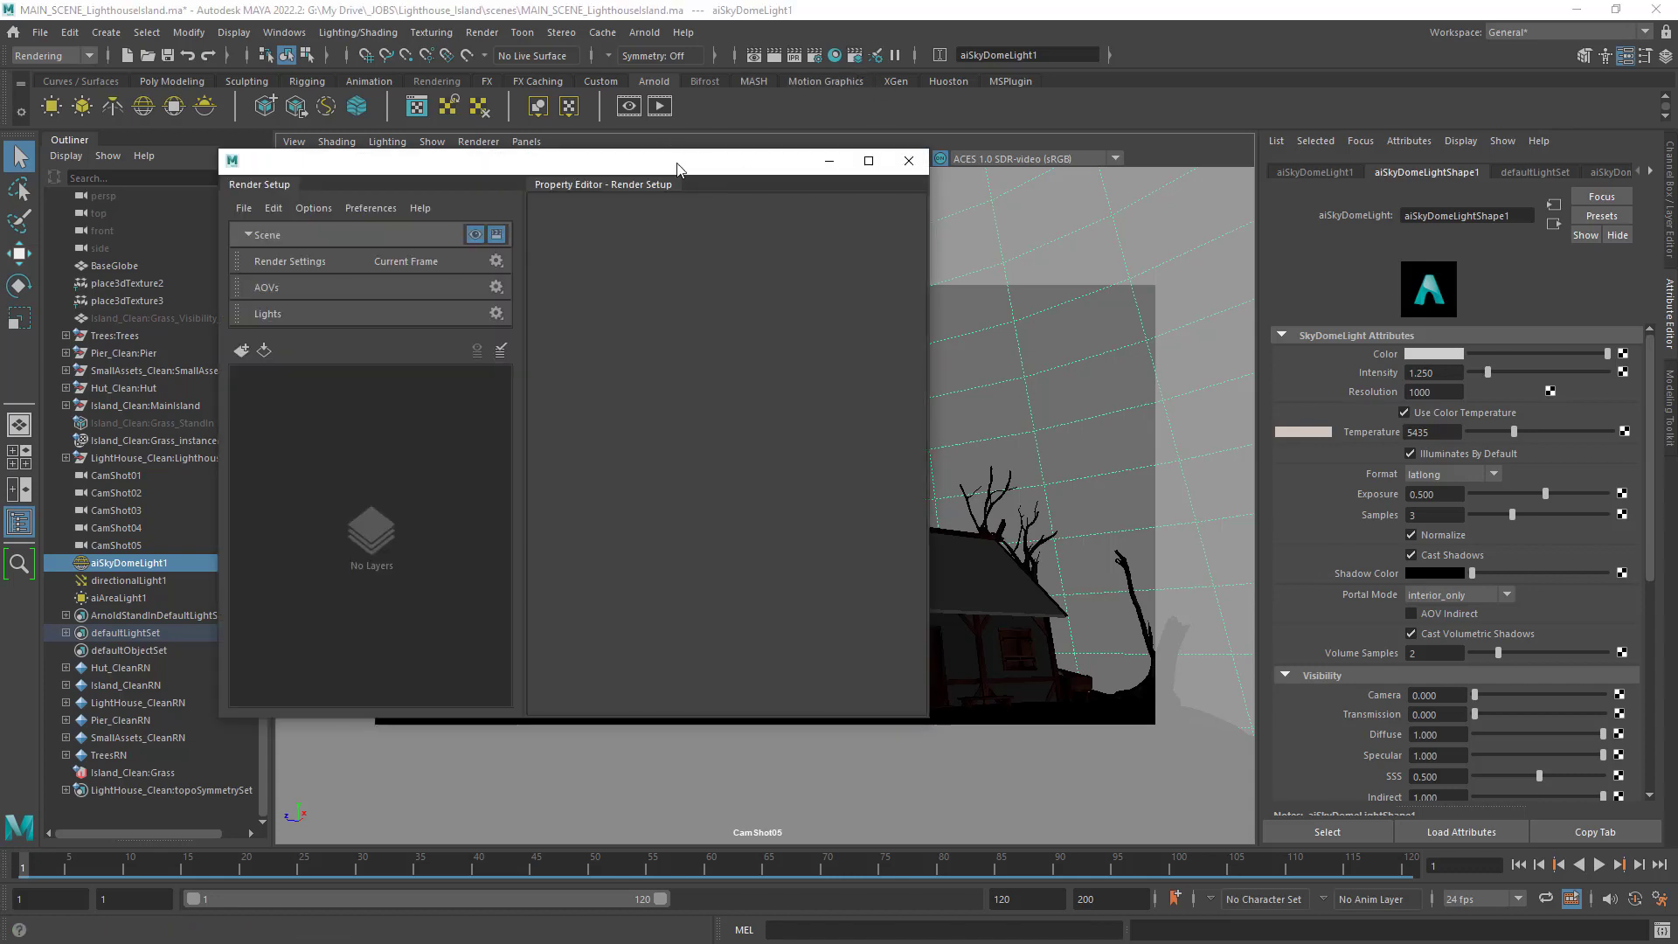
drag(677, 164, 974, 208)
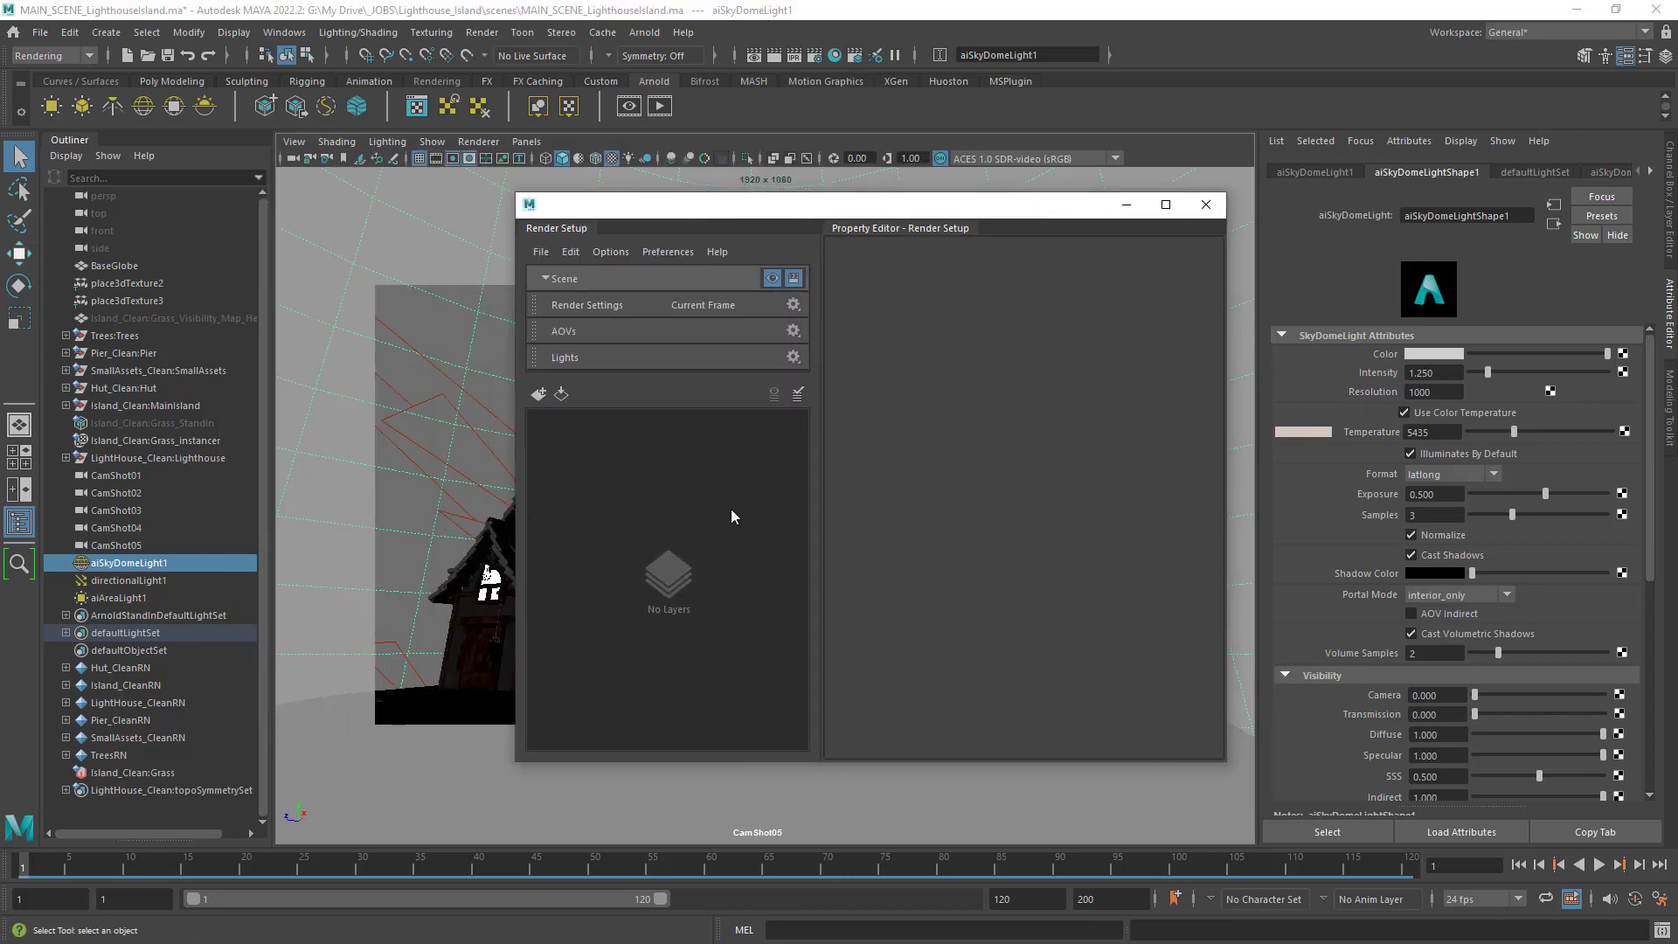
drag(769, 213, 728, 251)
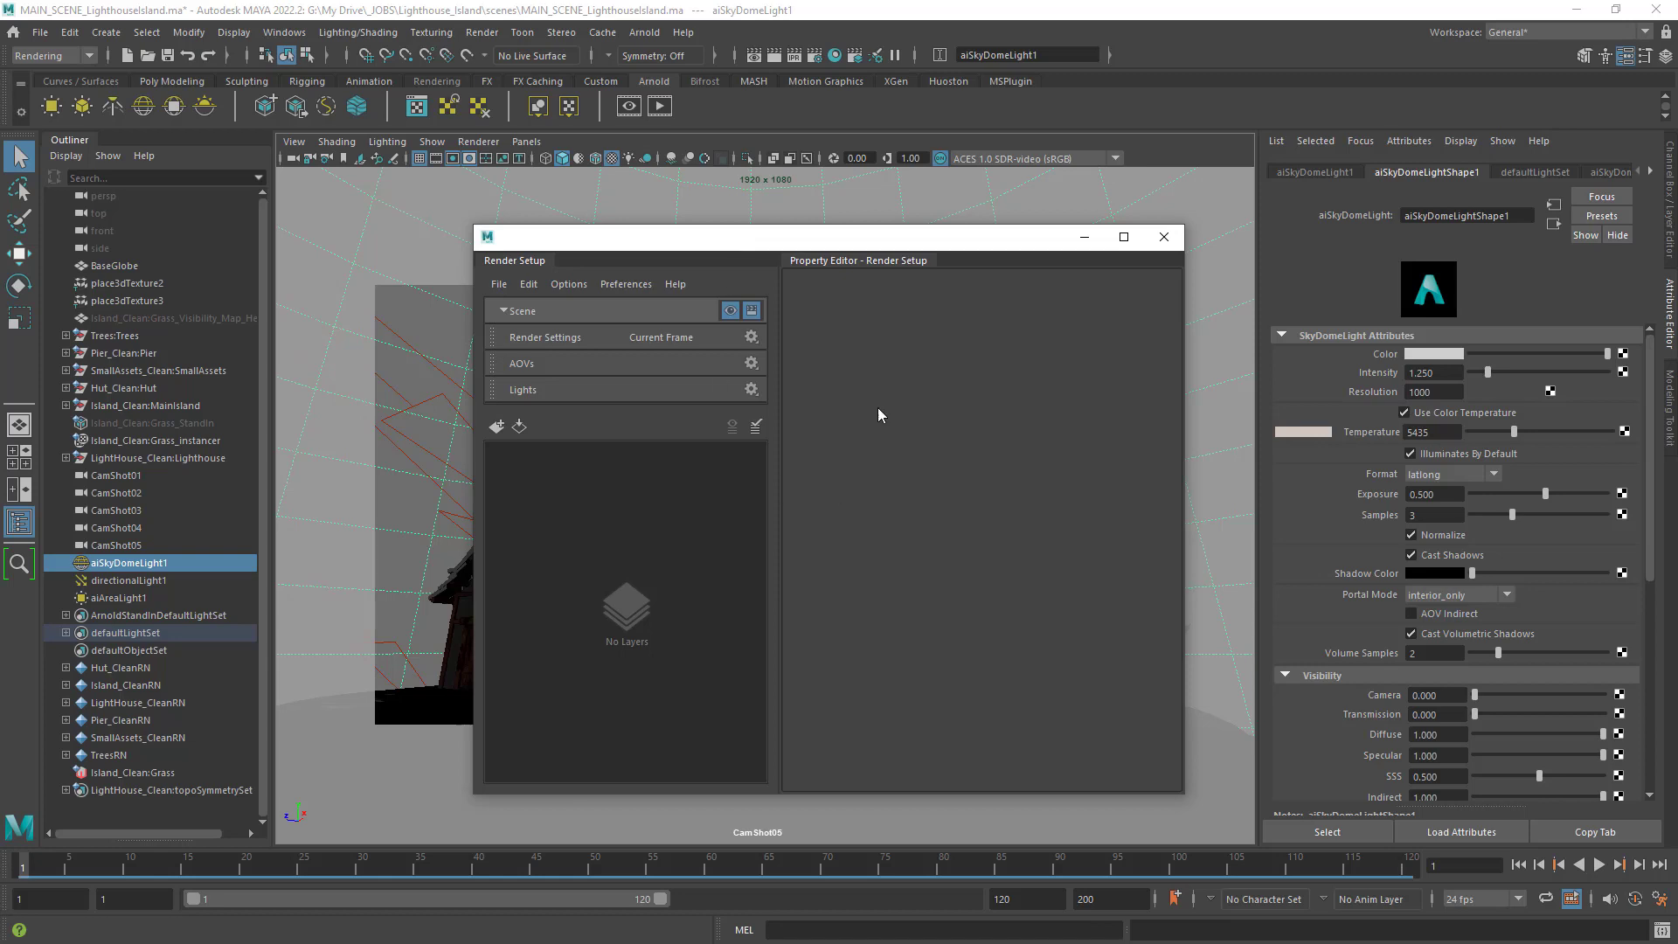
click(1164, 237)
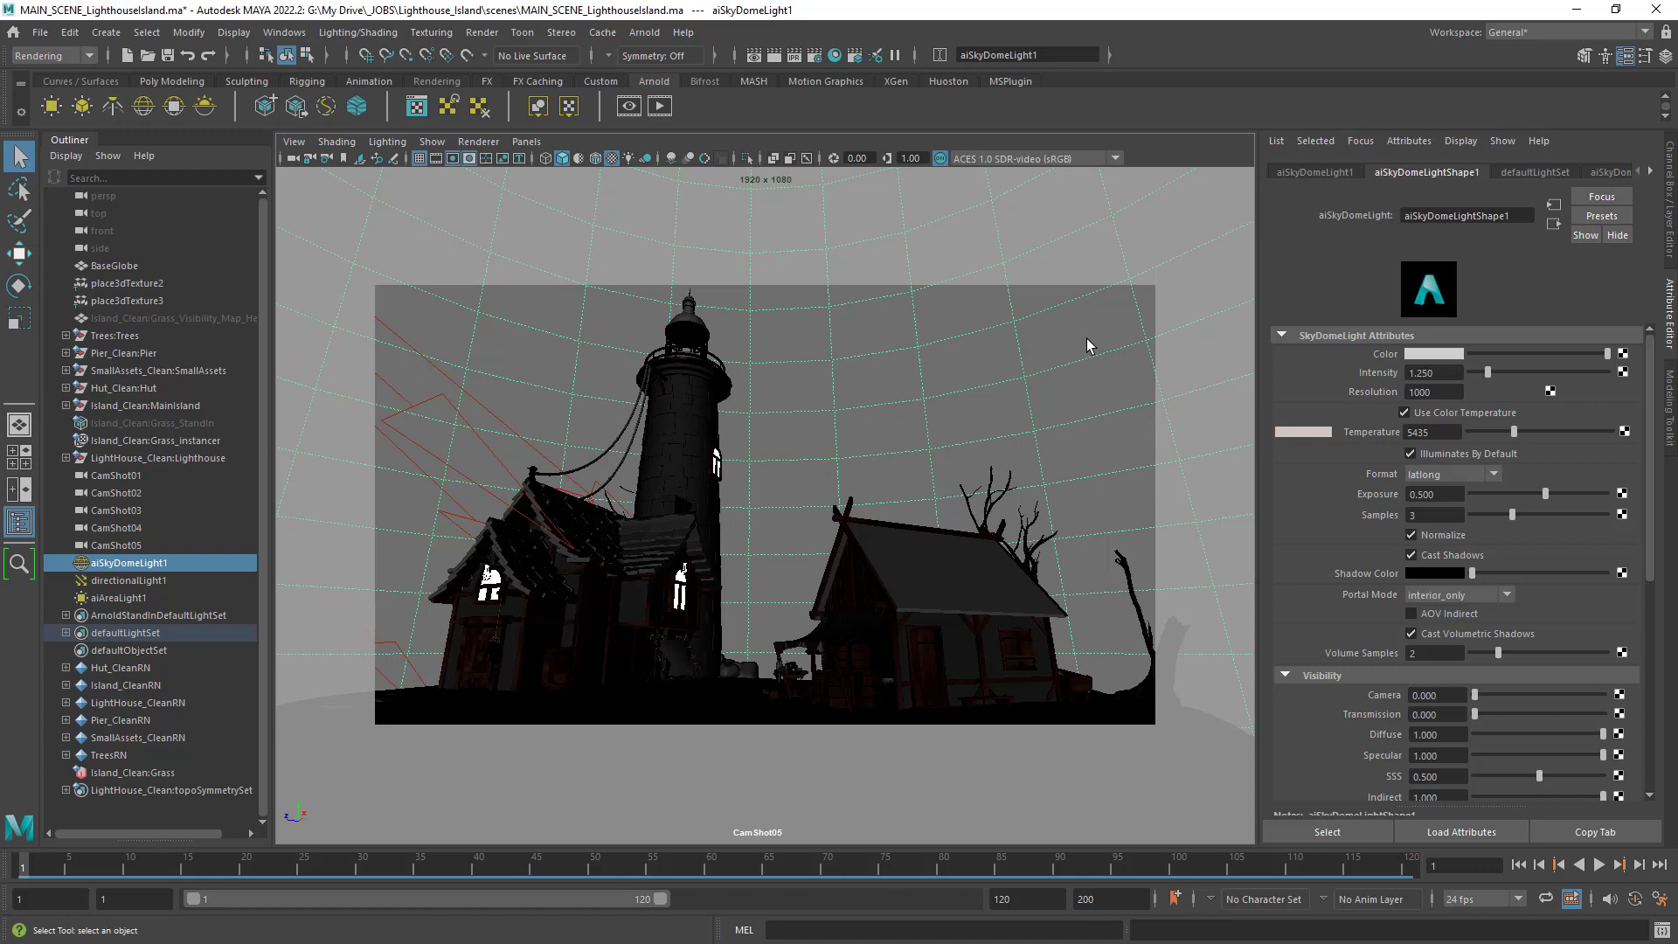
Switch the viewport to the persp camera in wireframe display, frame the lighthouse and deselect the sky dome light.
key(4)
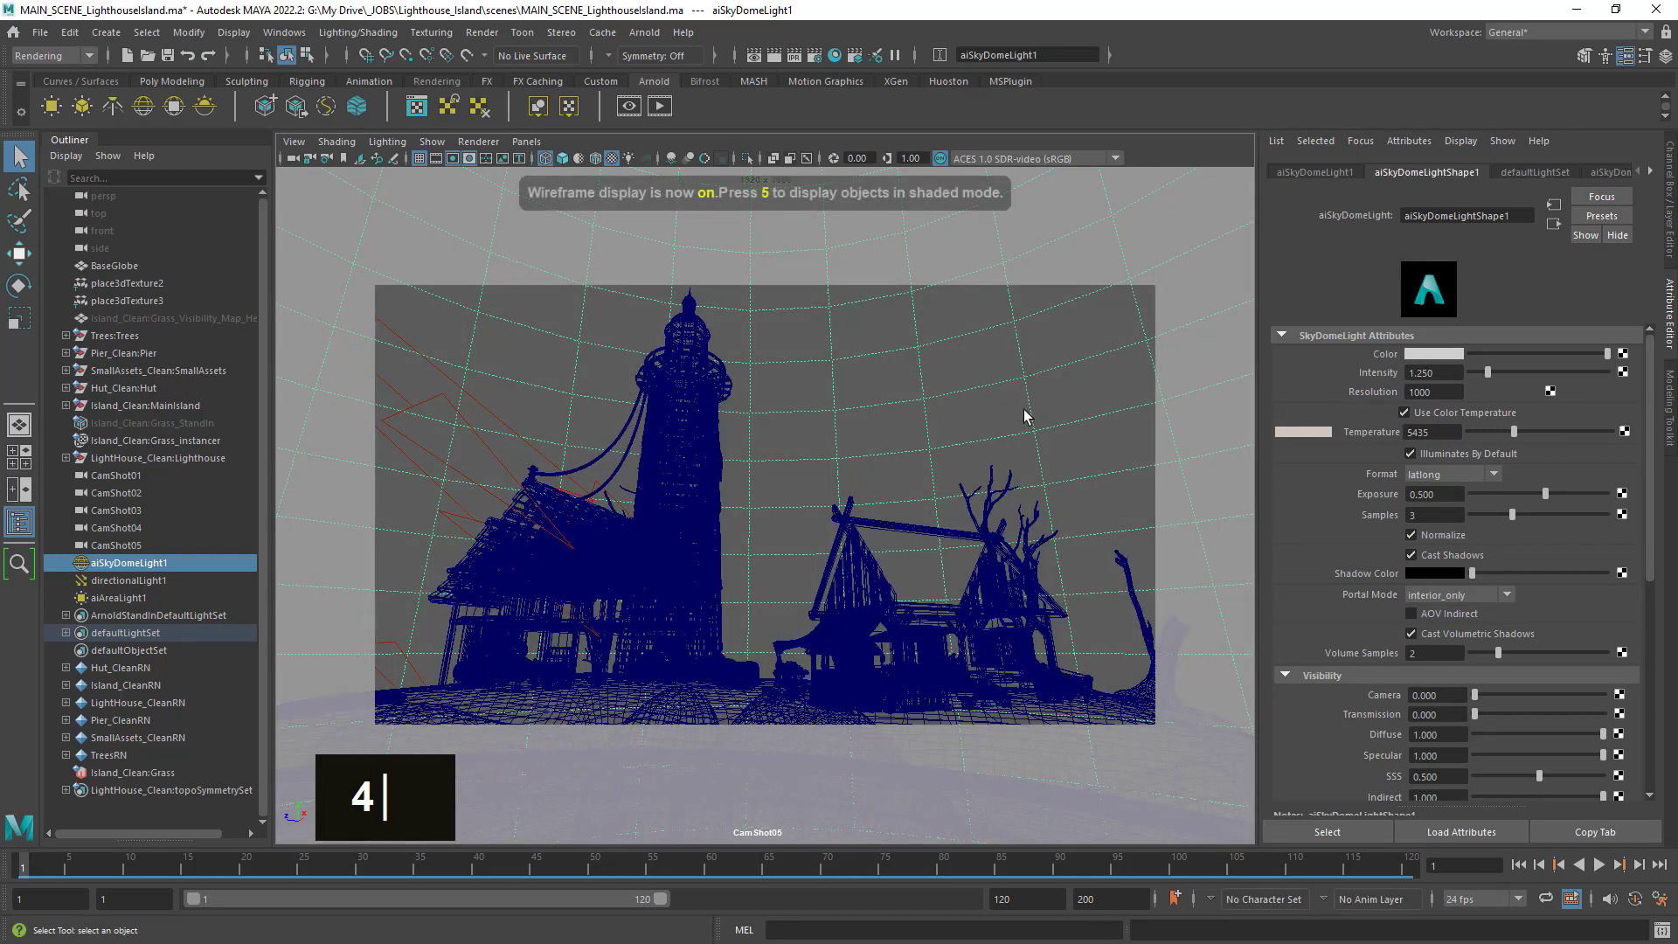
click(526, 142)
mouse_move(604, 159)
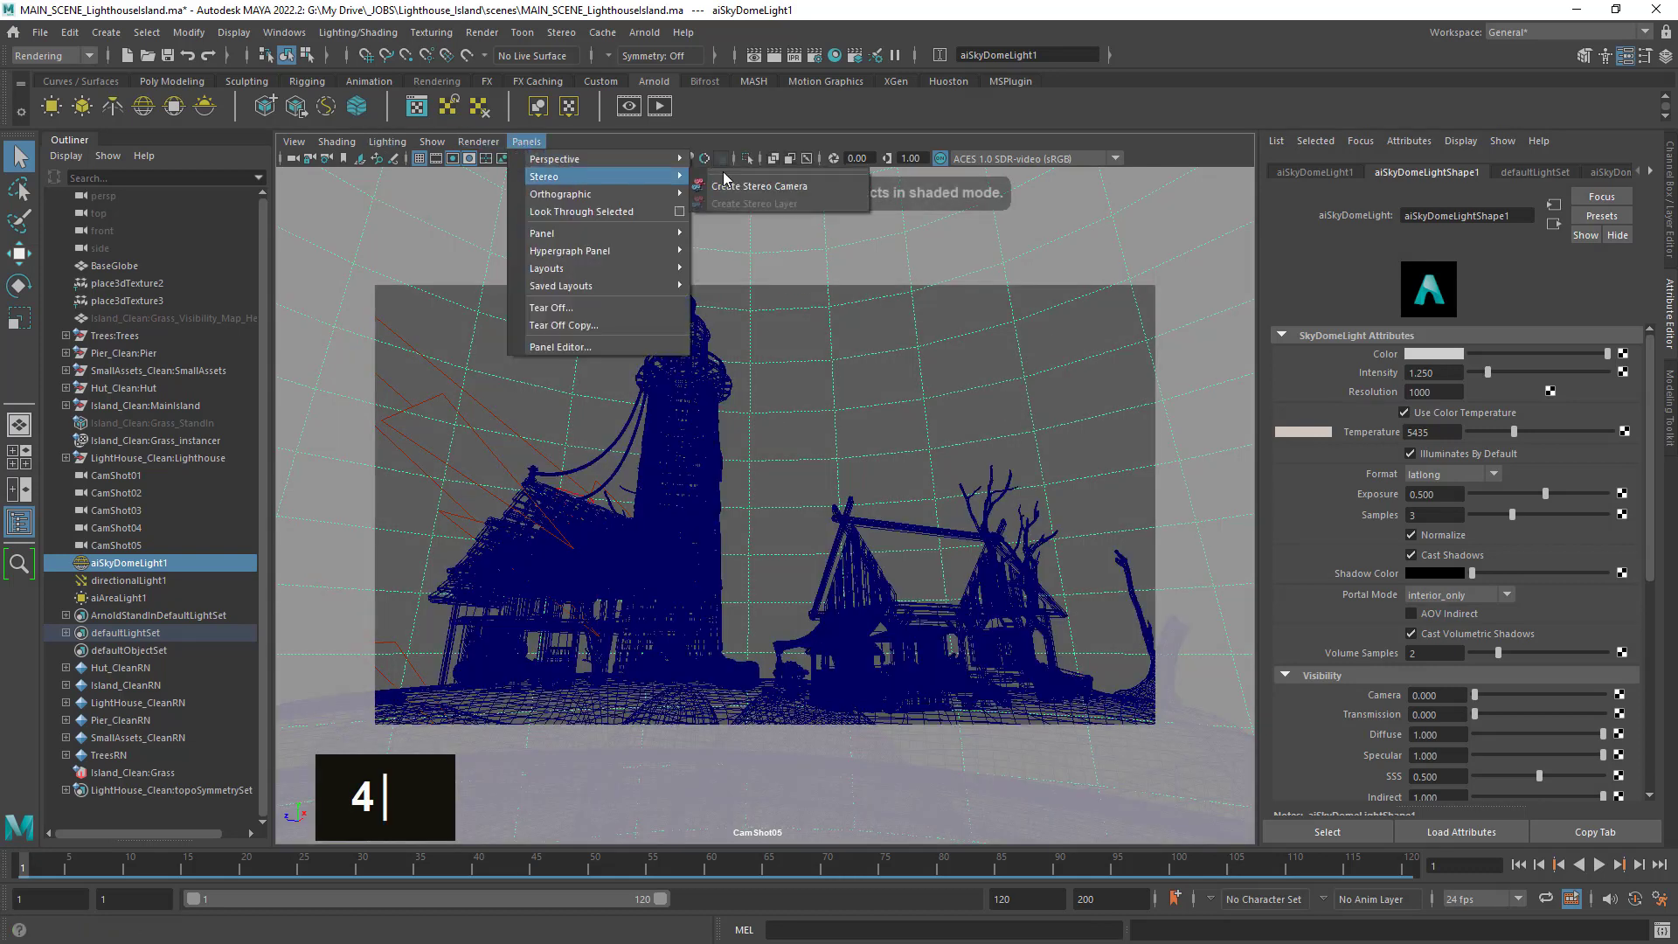
click(759, 247)
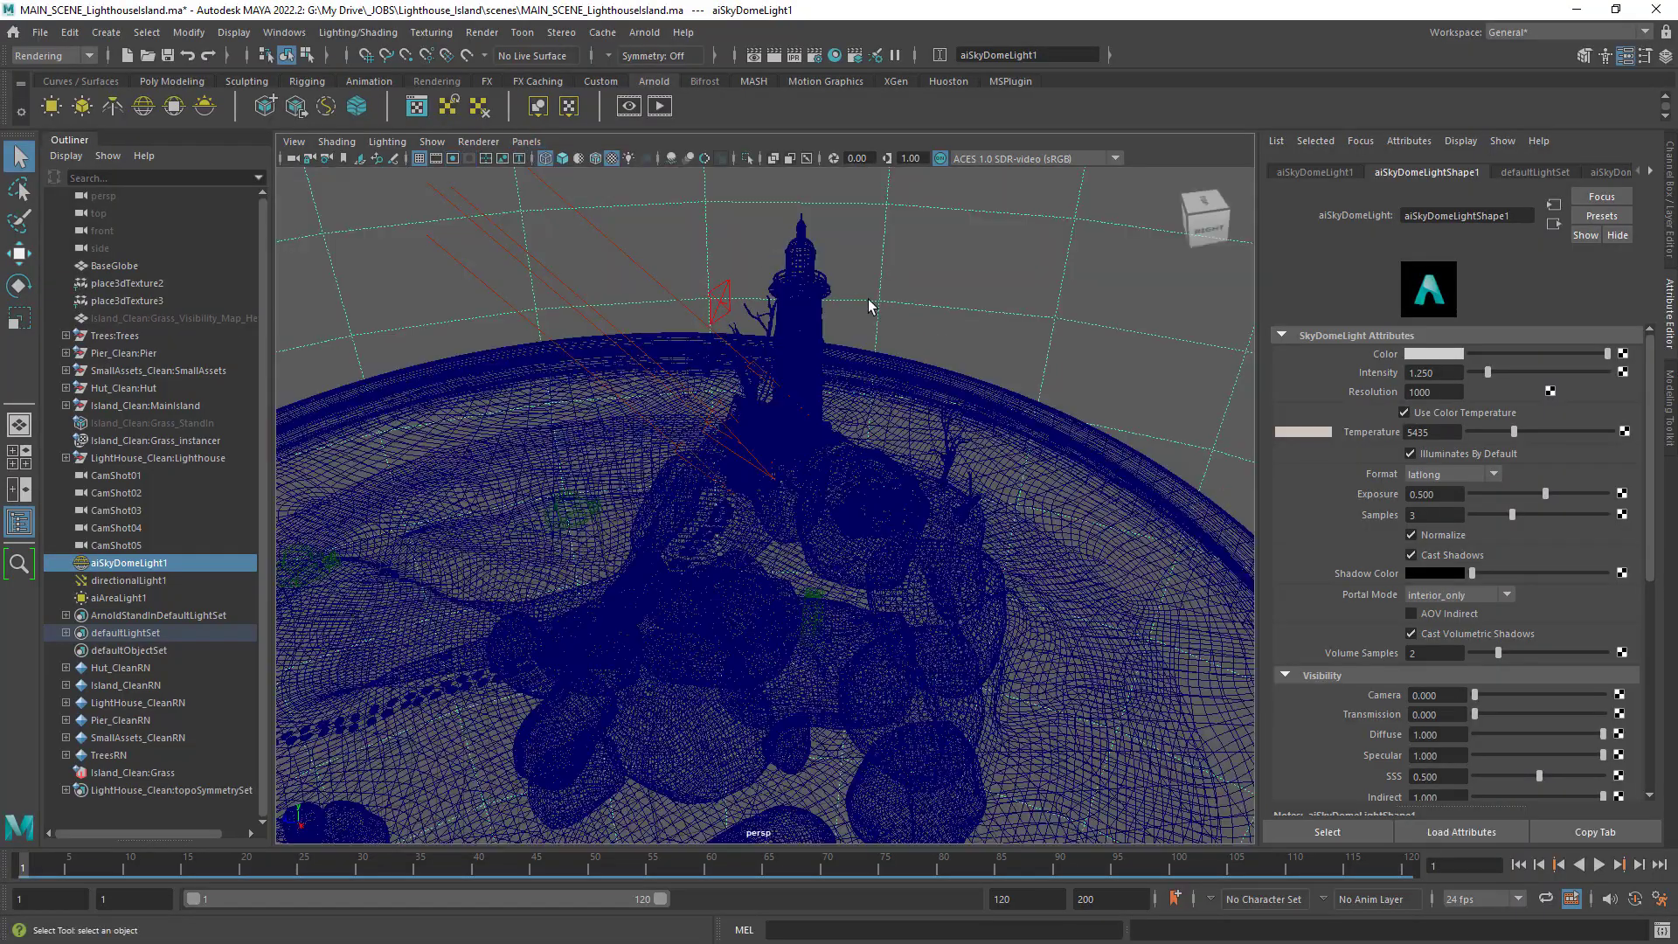
alt+right_drag(759, 249, 838, 585)
alt+middle_drag(838, 584, 891, 449)
mouse_move(891, 450)
alt+mouse_down()
mouse_move(986, 461)
mouse_move(967, 498)
mouse_move(906, 466)
alt+mouse_up()
alt+right_drag(907, 466, 884, 600)
alt+drag(884, 600, 918, 407)
alt+right_drag(918, 407, 862, 475)
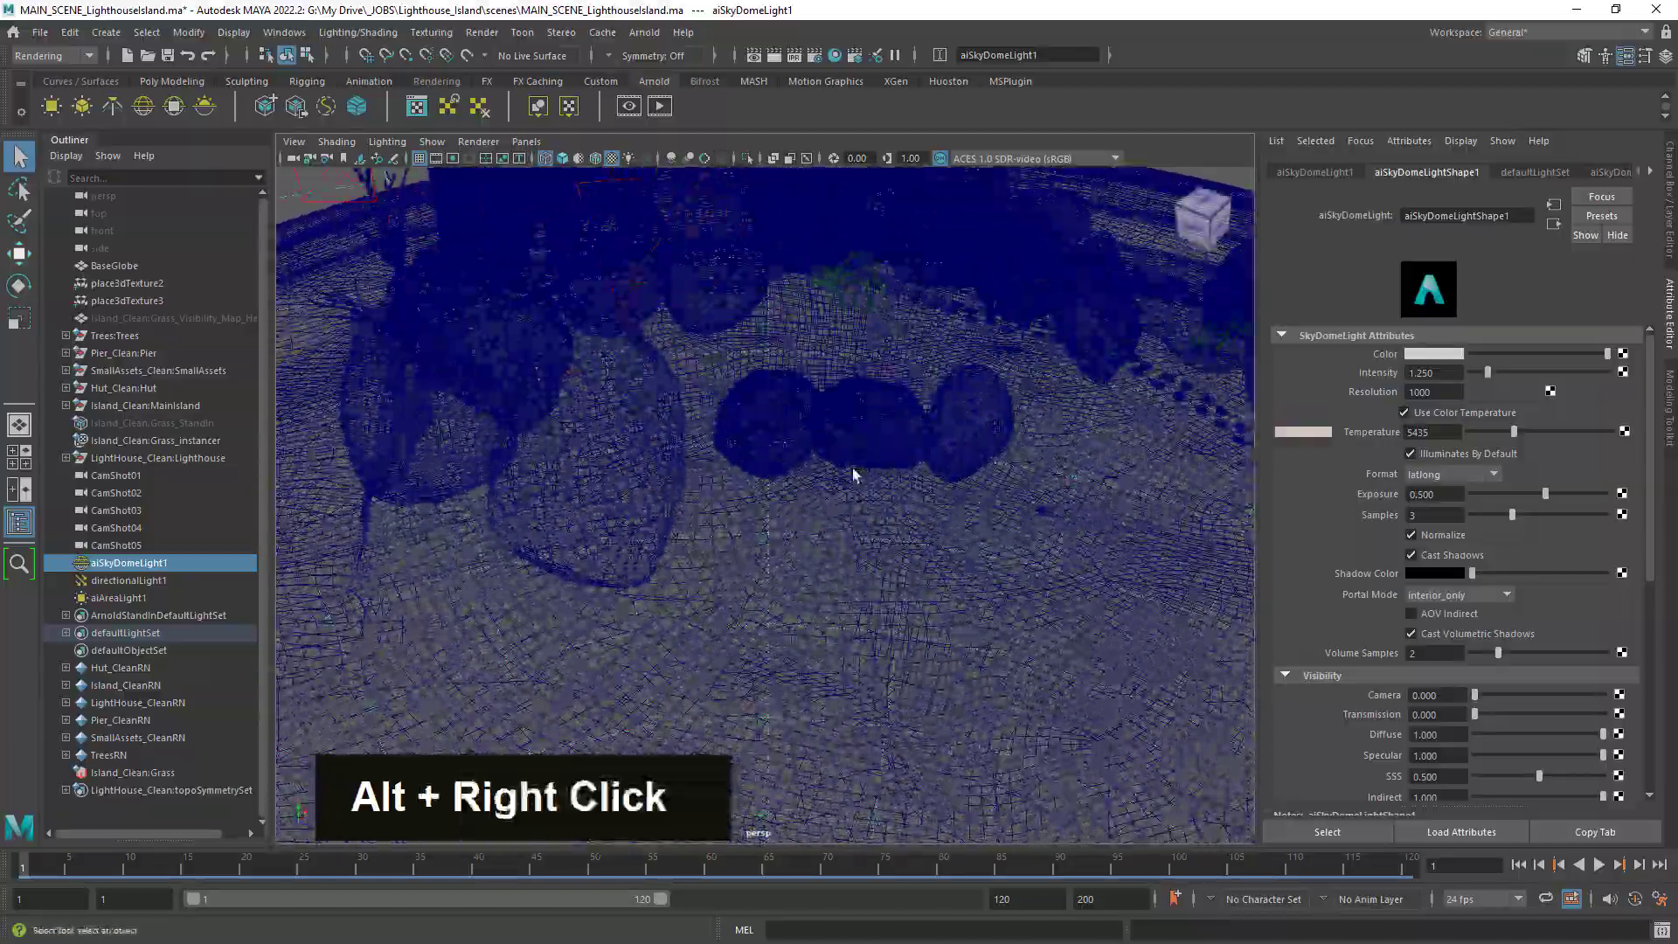
alt+middle_drag(862, 476, 922, 674)
alt+drag(921, 674, 686, 551)
alt+middle_drag(708, 480, 738, 588)
alt+right_drag(738, 588, 891, 607)
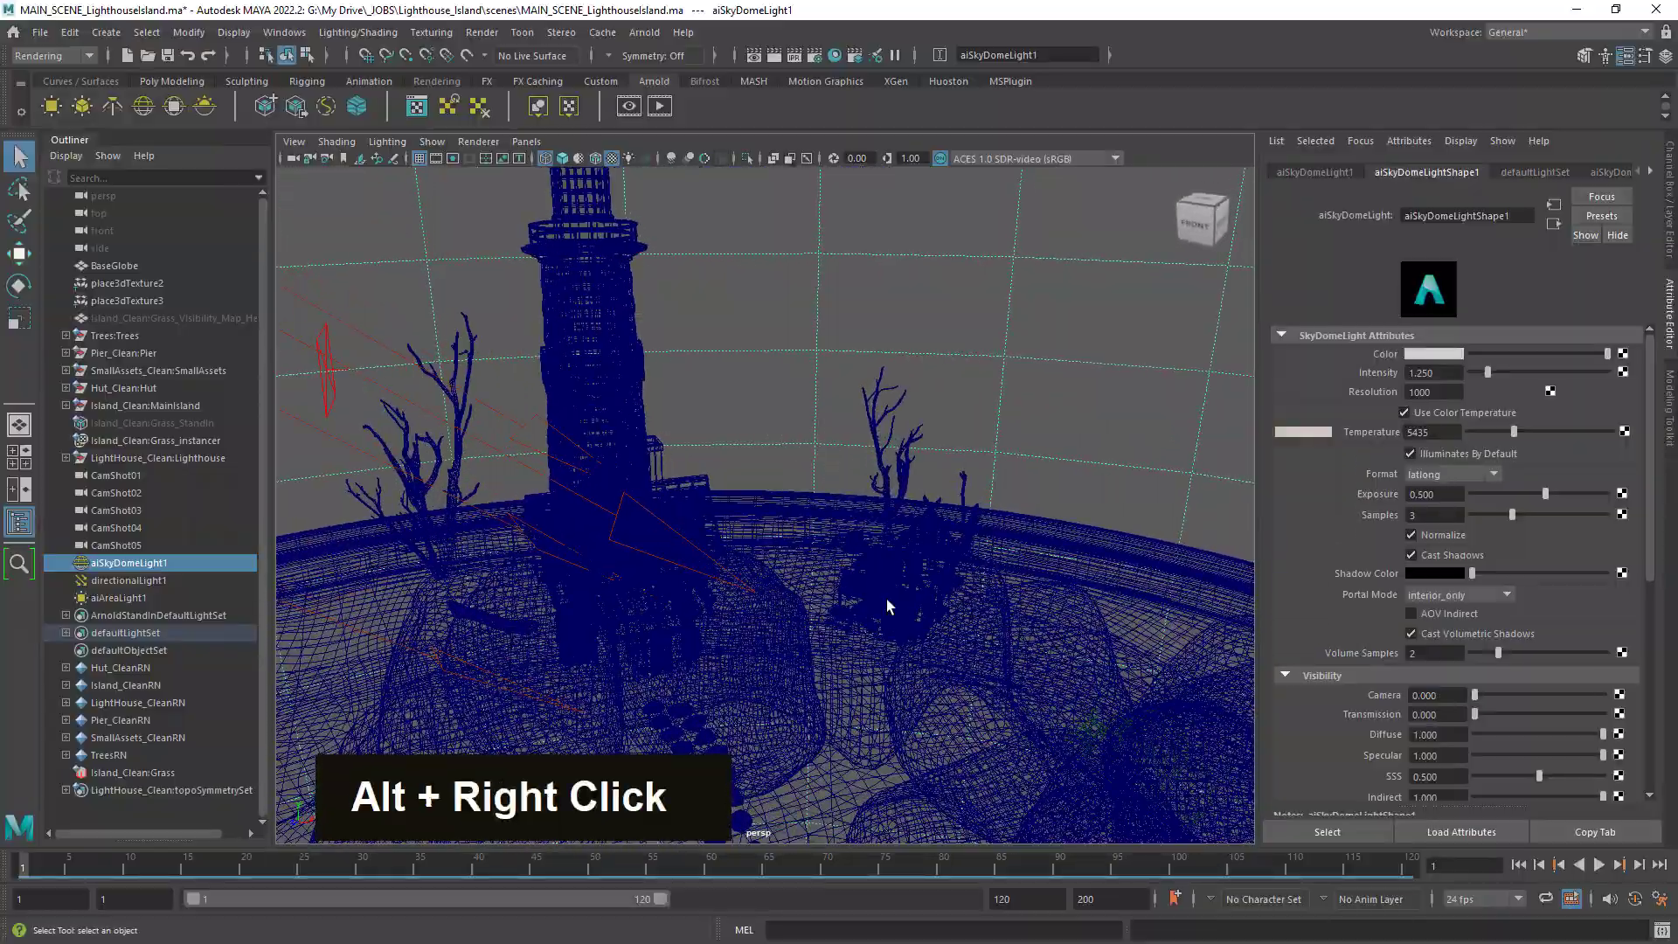
mouse_move(891, 606)
alt+mouse_down()
mouse_move(873, 585)
mouse_move(903, 588)
alt+mouse_up()
click(753, 408)
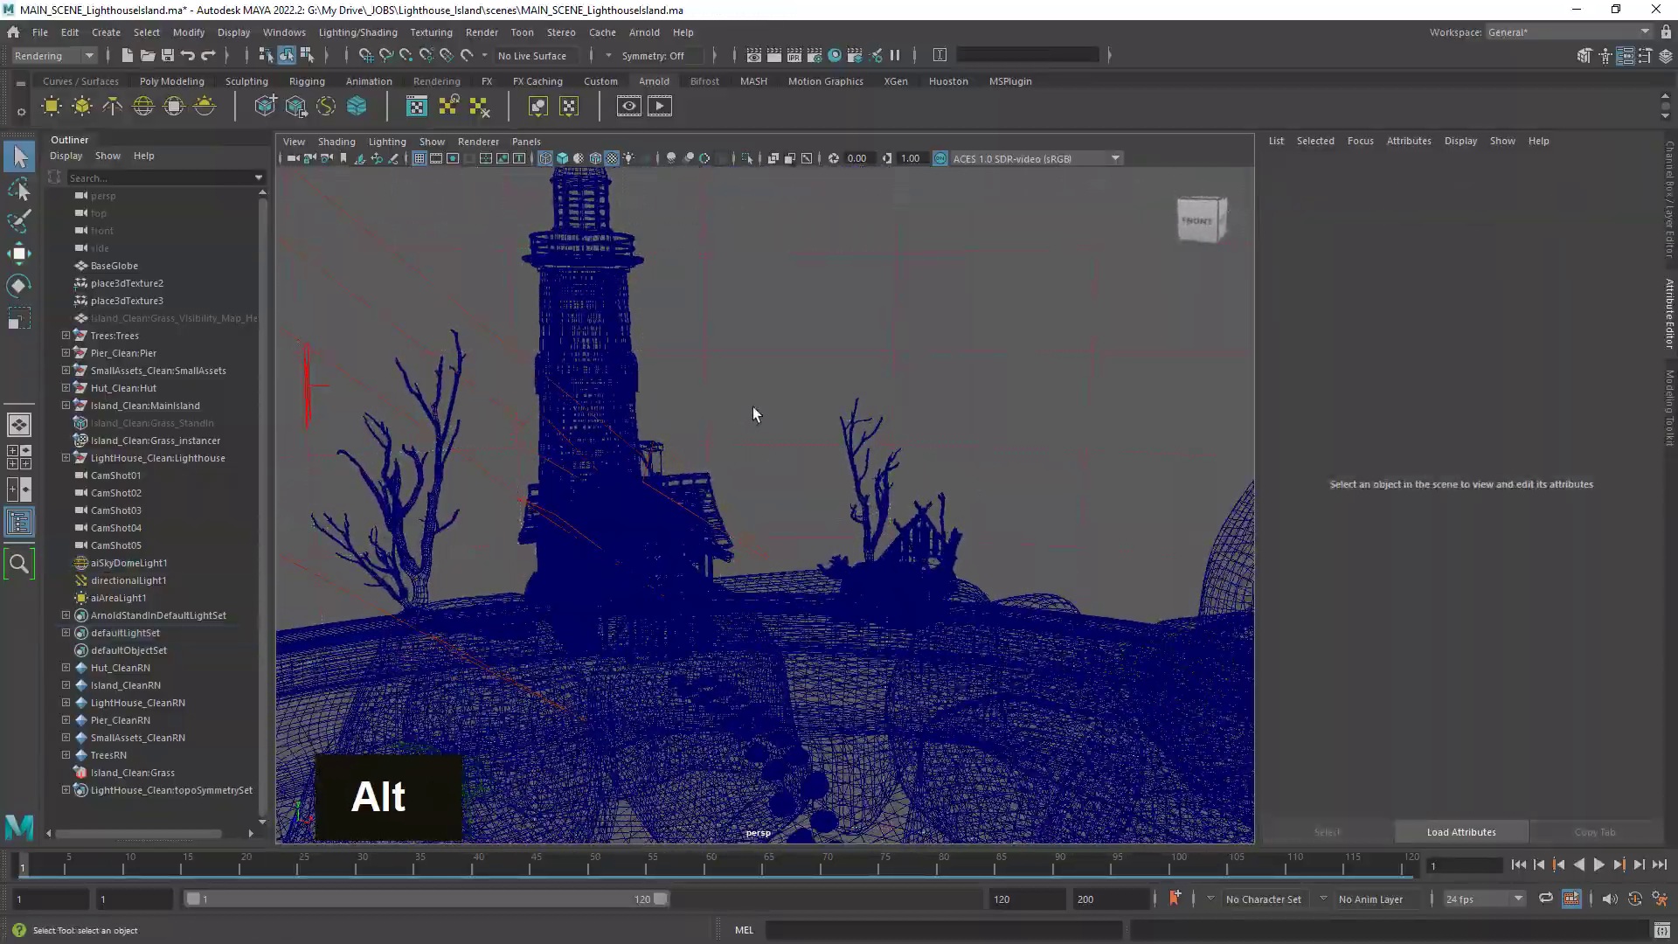
Turn on shaded display and examine the lighthouse, hut, path and rocks from around the island.
key(5)
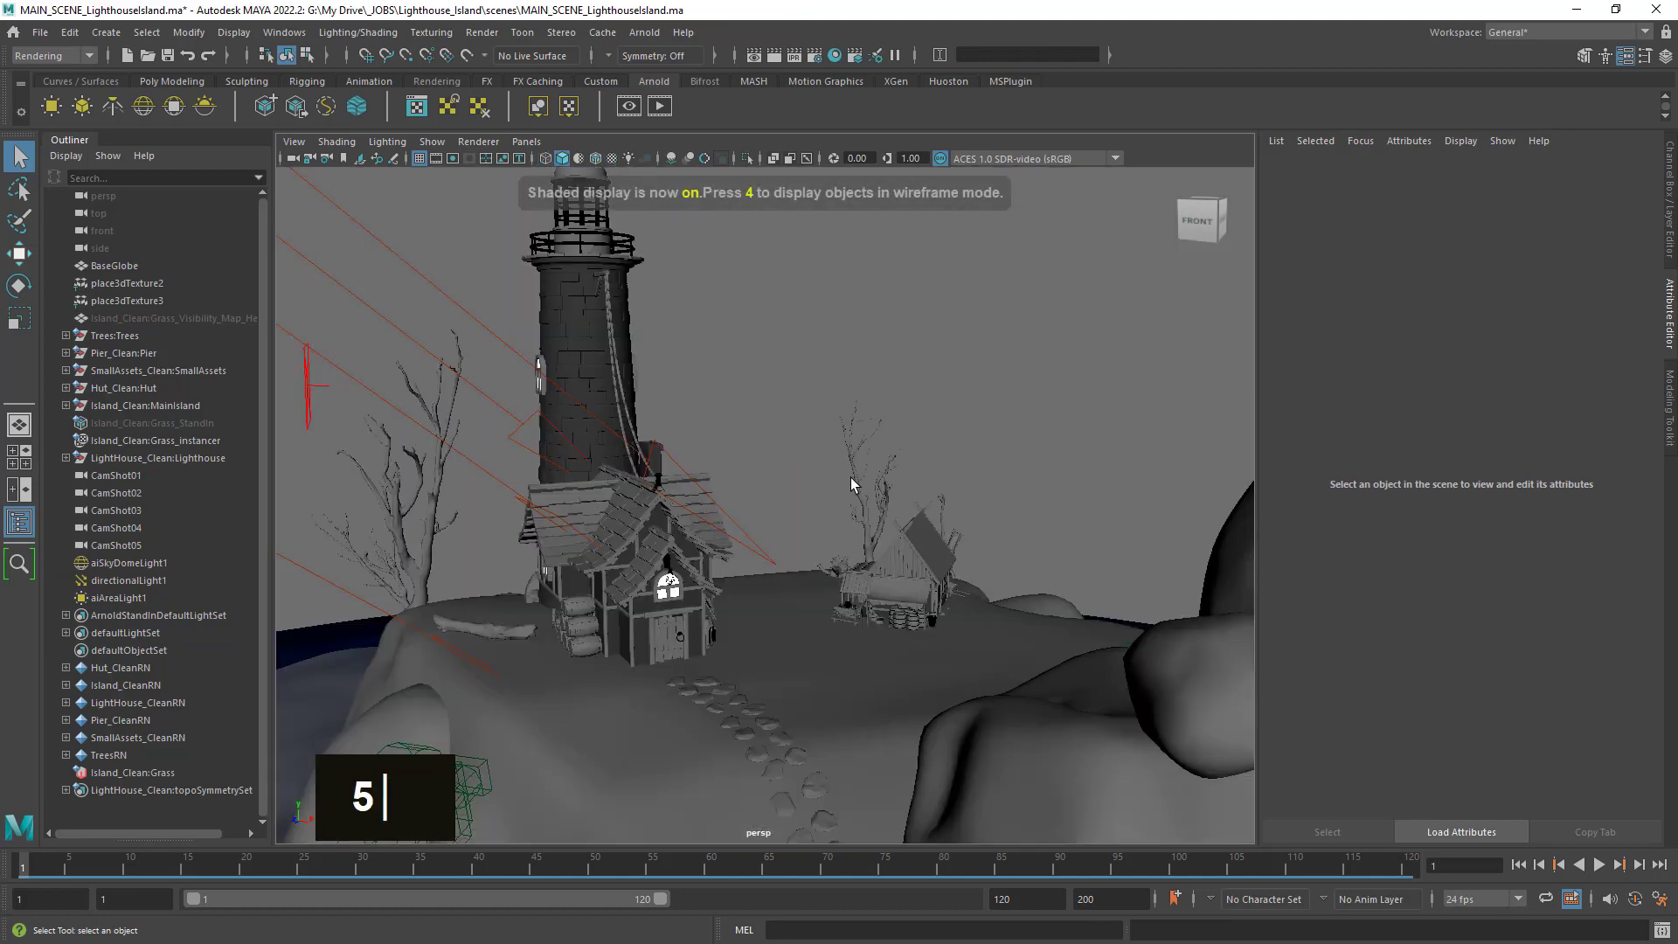
alt+drag(892, 518, 746, 590)
alt+right_drag(661, 575, 551, 558)
alt+drag(551, 557, 891, 570)
alt+right_drag(883, 568, 848, 562)
alt+drag(848, 562, 872, 584)
alt+middle_drag(872, 584, 899, 457)
alt+drag(899, 457, 946, 492)
alt+scroll(903, 559, up, 3)
alt+right_drag(903, 559, 978, 521)
alt+drag(978, 521, 827, 469)
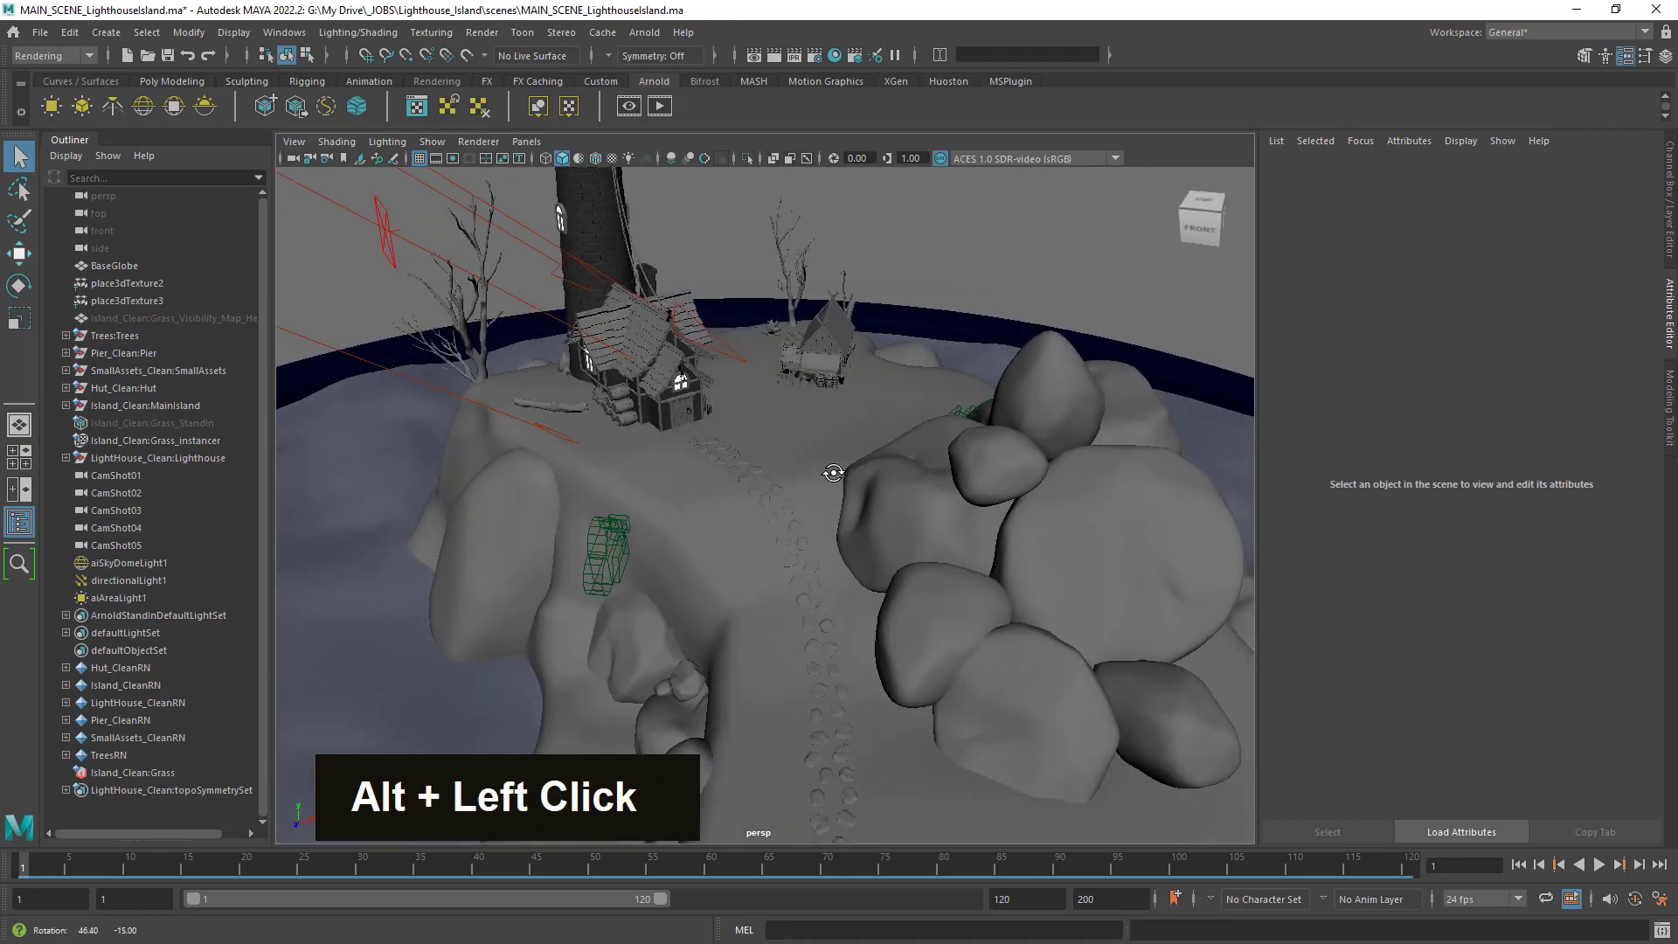
alt+middle_drag(828, 468, 862, 493)
alt+drag(862, 493, 905, 612)
alt+middle_drag(905, 612, 909, 578)
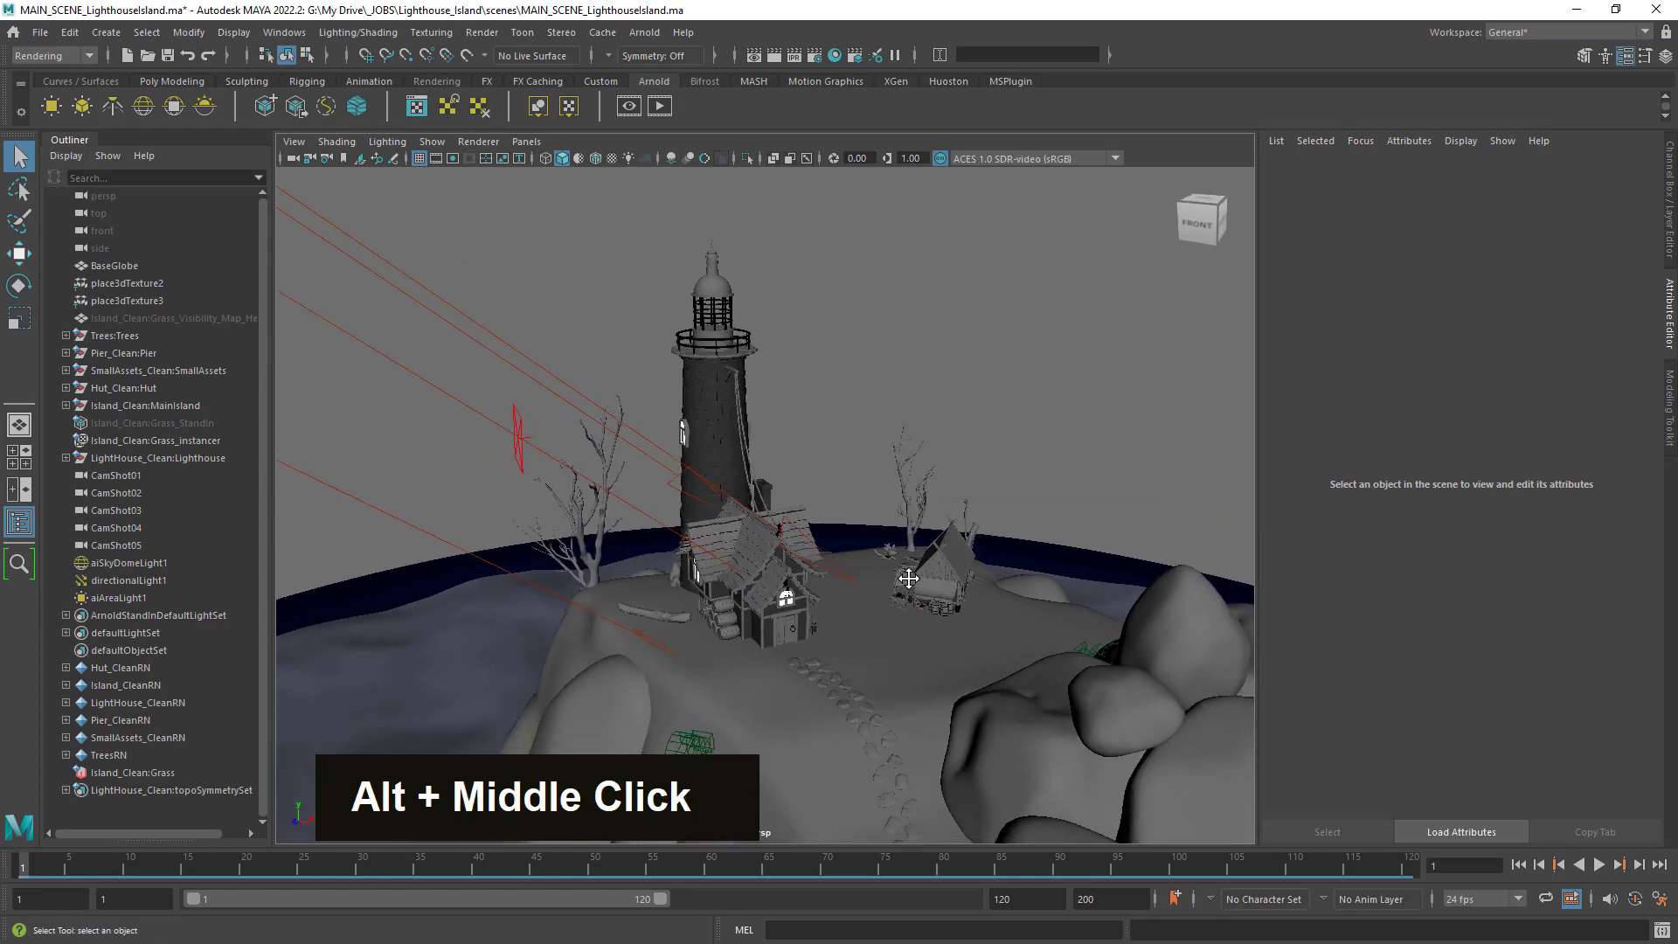